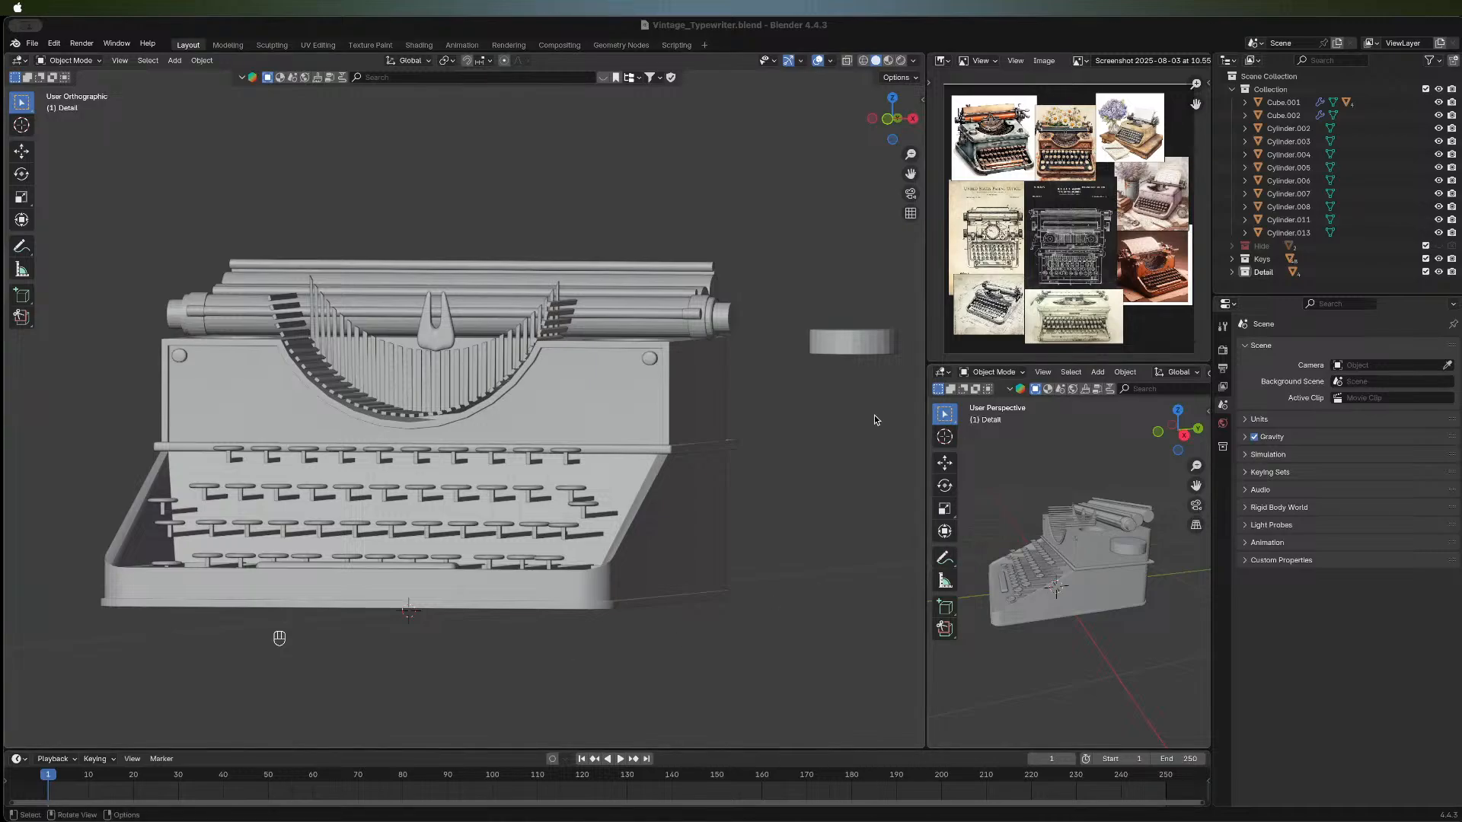
Examine the two typewriter patent drawings in the reference collage, focusing on the carriage, side knobs and ribbon spools.
middle_click_drag(608, 392, 524, 568)
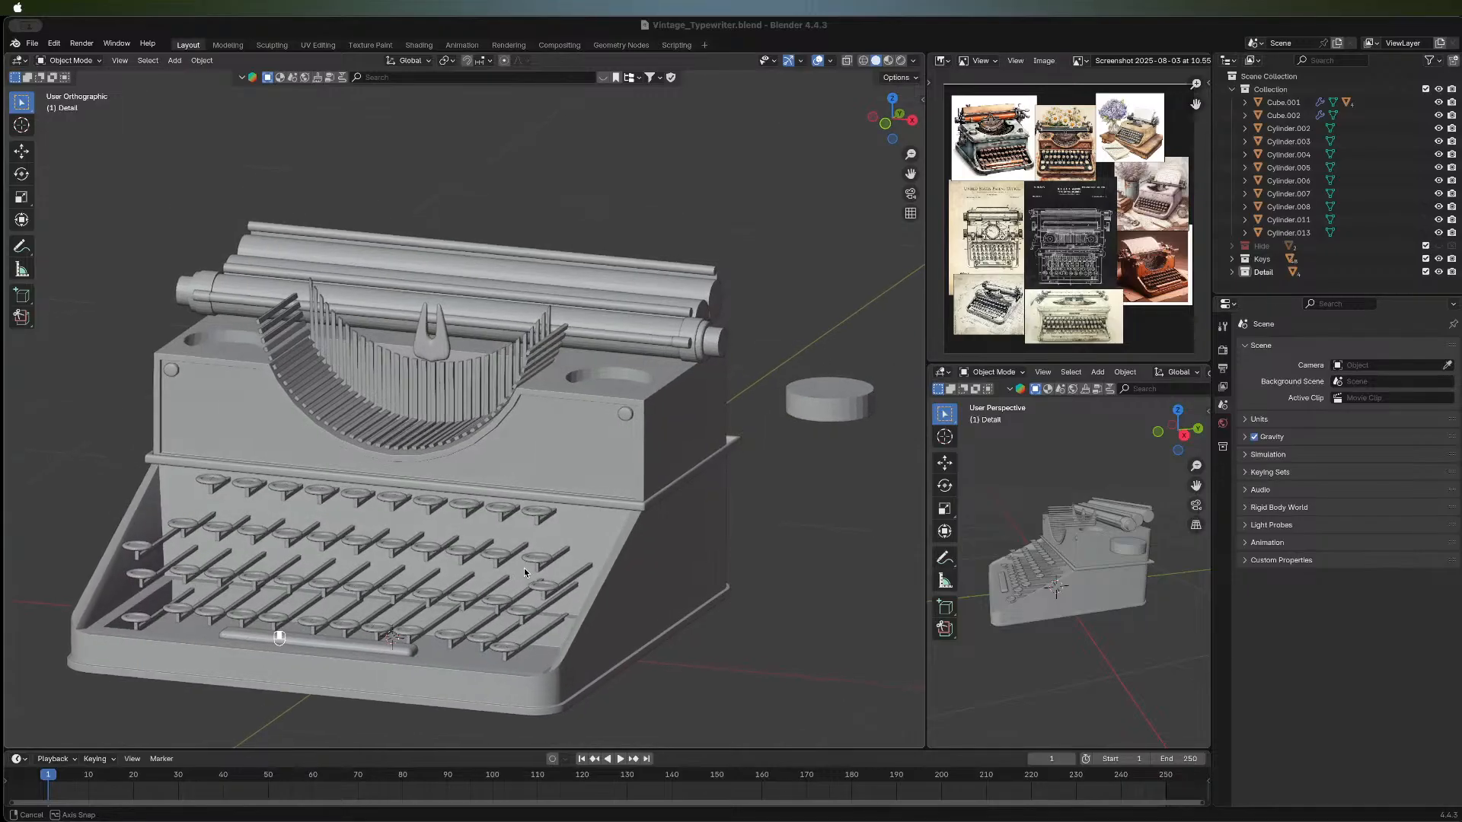
scroll(1045, 223, "up", 4)
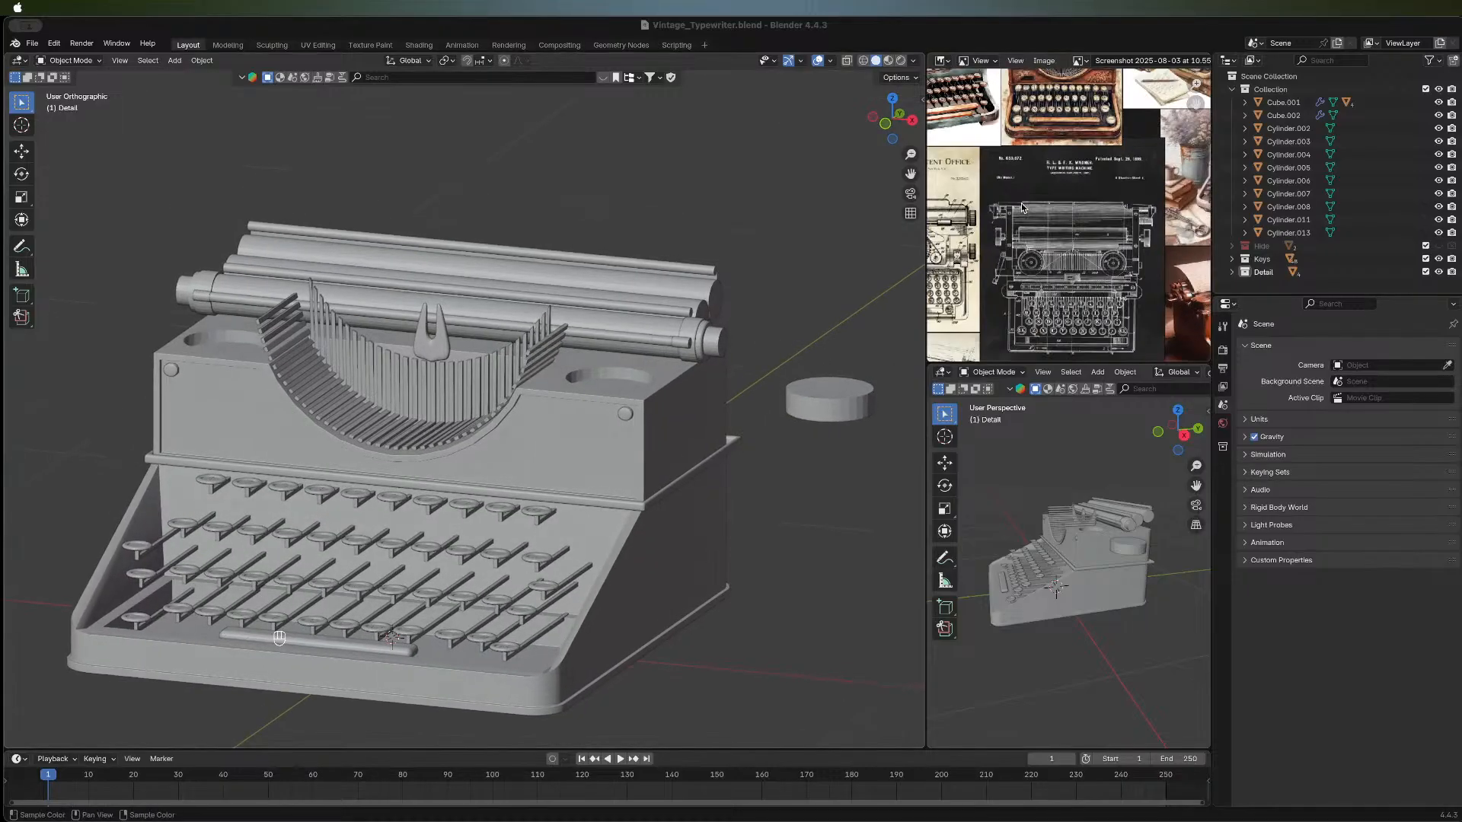
middle_click_drag(1038, 265, 1143, 233)
scroll(1144, 226, "down", 2)
scroll(1084, 167, "up", 3)
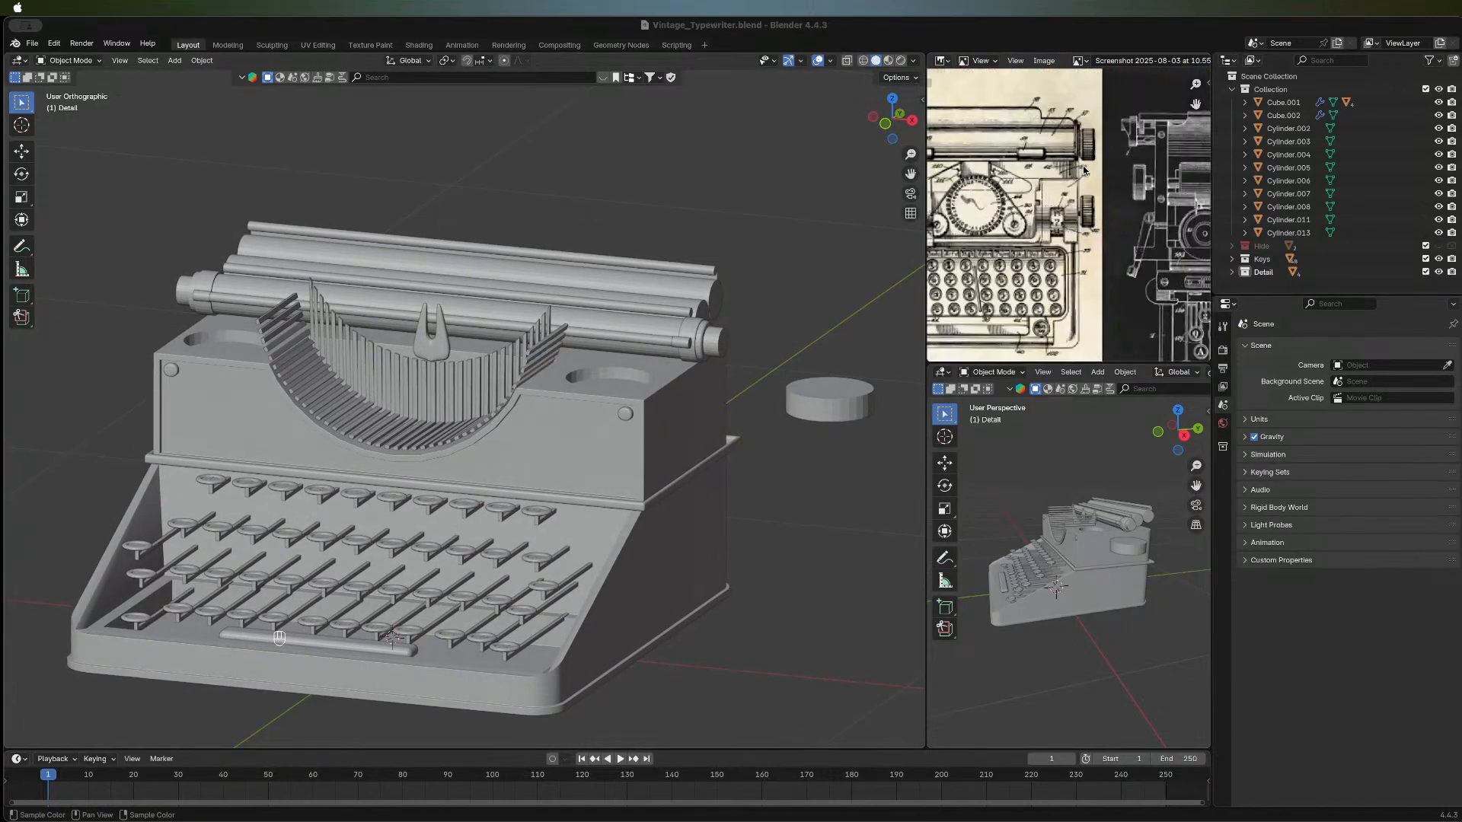
scroll(1082, 165, "down", 3)
scroll(1081, 244, "down", 1)
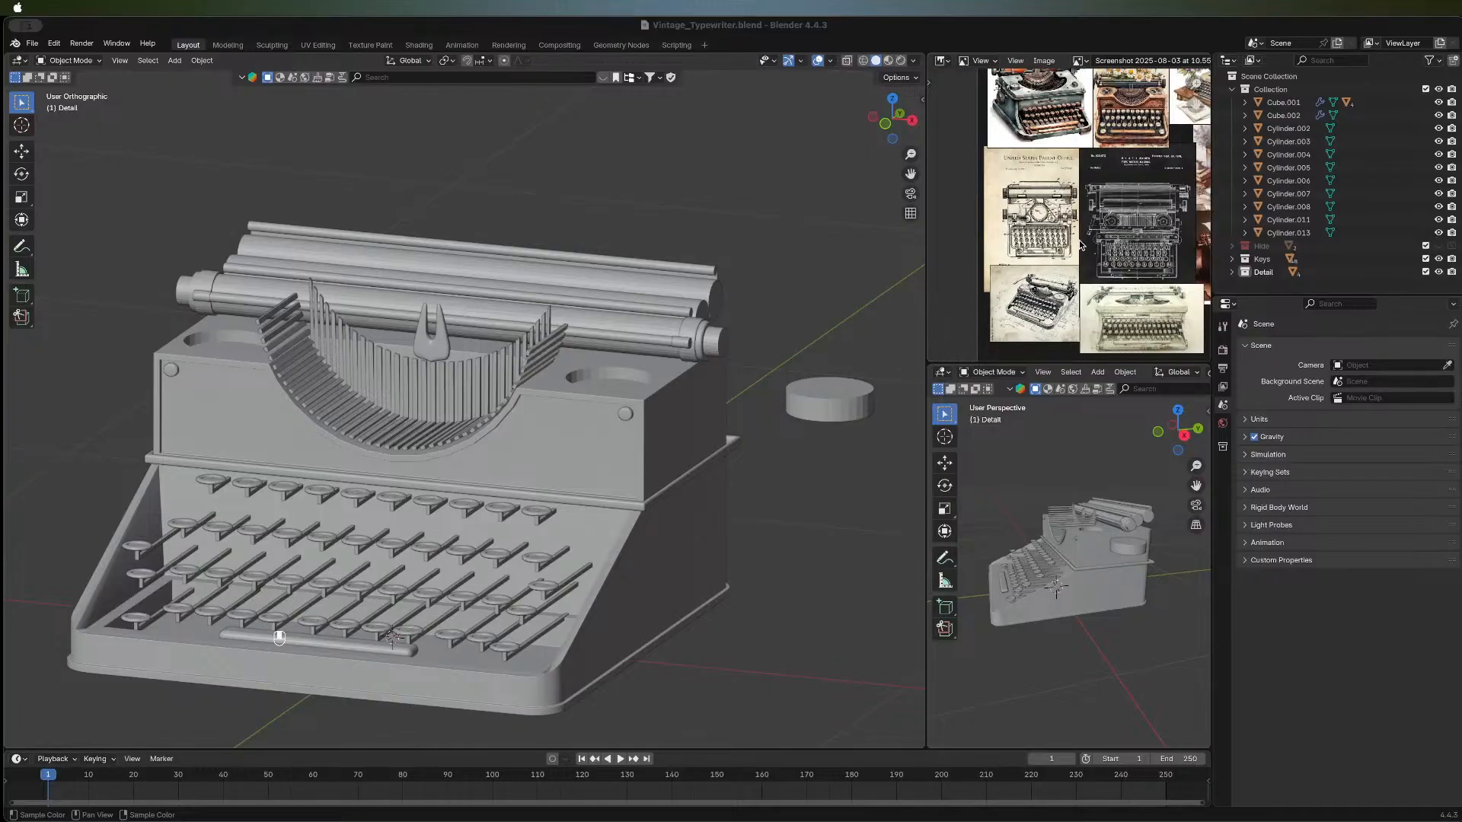
scroll(1080, 244, "down", 2)
middle_click_drag(1139, 199, 1059, 230)
scroll(1058, 229, "up", 3)
scroll(1052, 247, "down", 2)
scroll(1048, 255, "up", 2)
scroll(1048, 256, "down", 2)
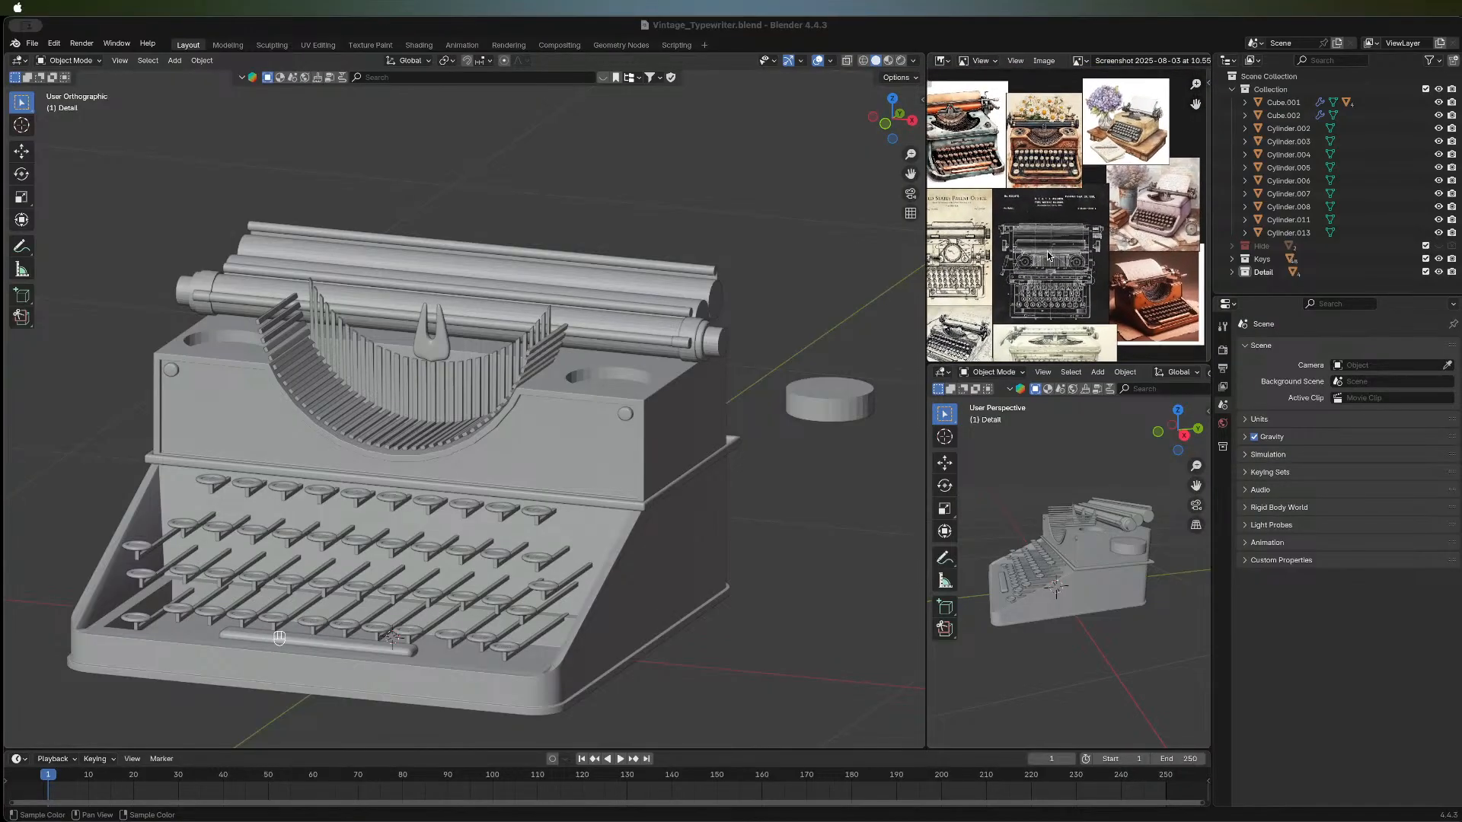
scroll(1071, 236, "up", 3)
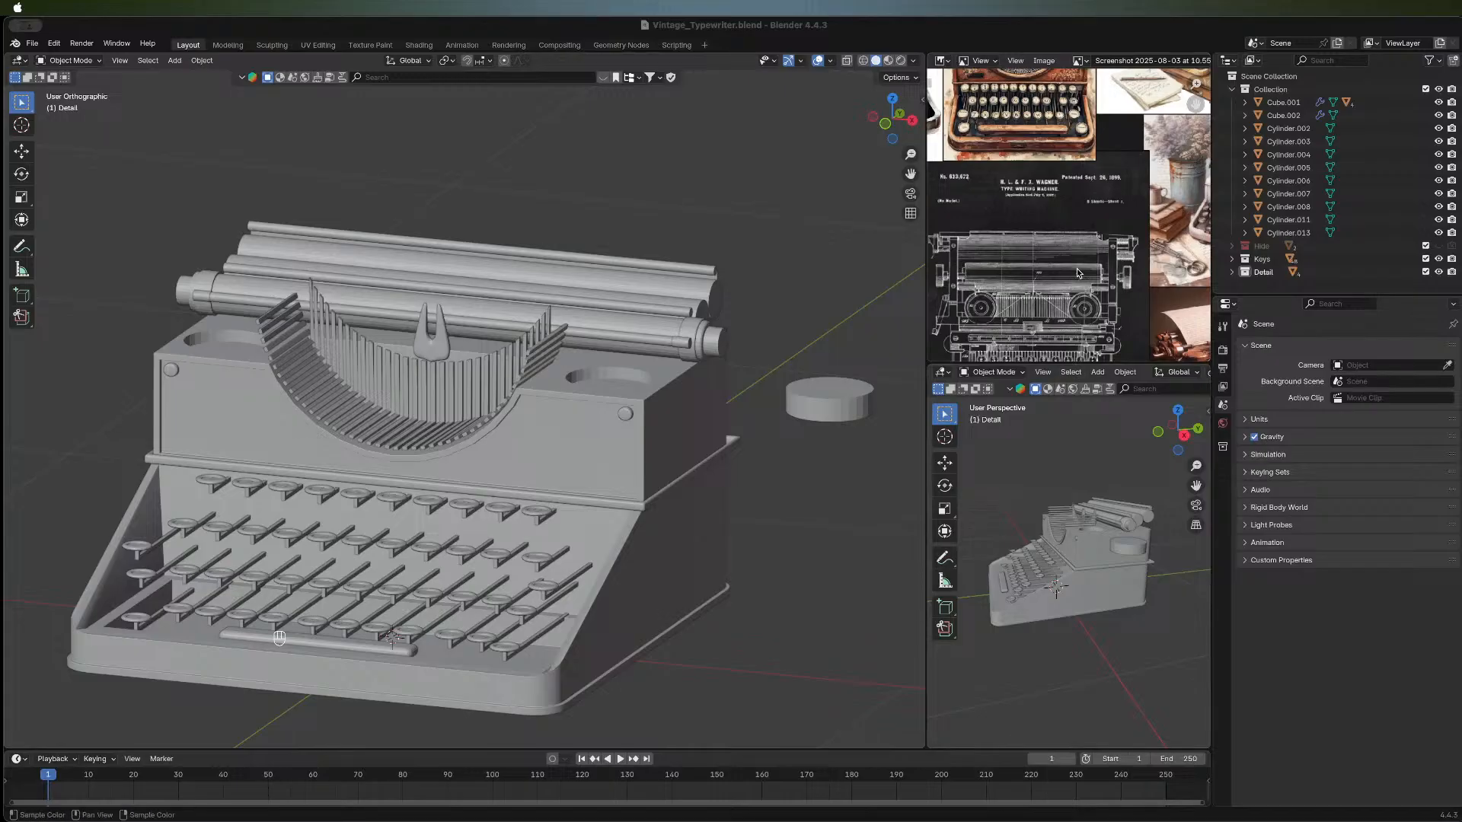
middle_click_drag(1078, 269, 1140, 146)
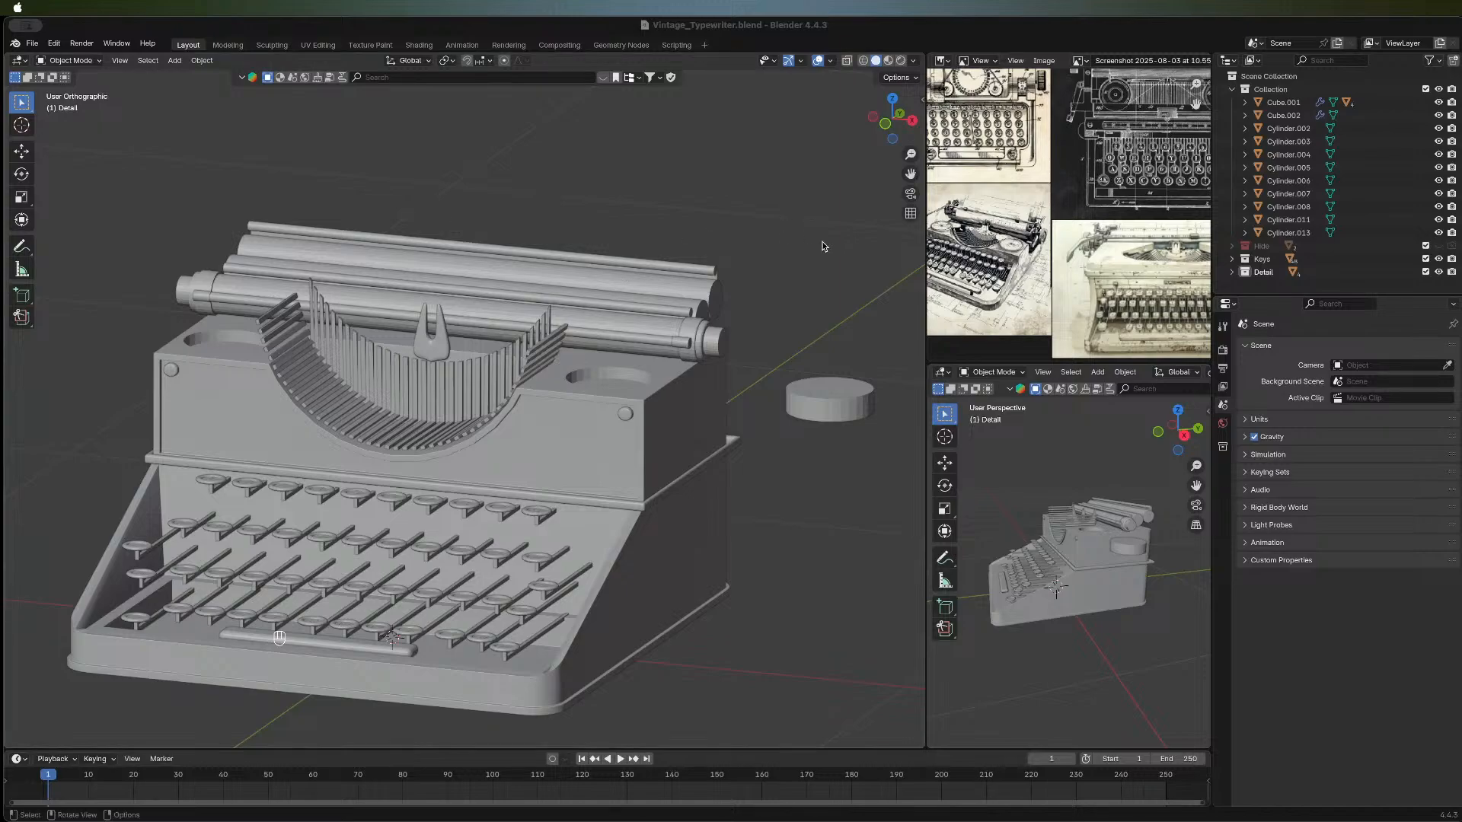
Study the ink sketch typewriter in the reference collage, covering its carriage, round spool covers, type bars and keyboard.
scroll(1022, 260, "up", 5)
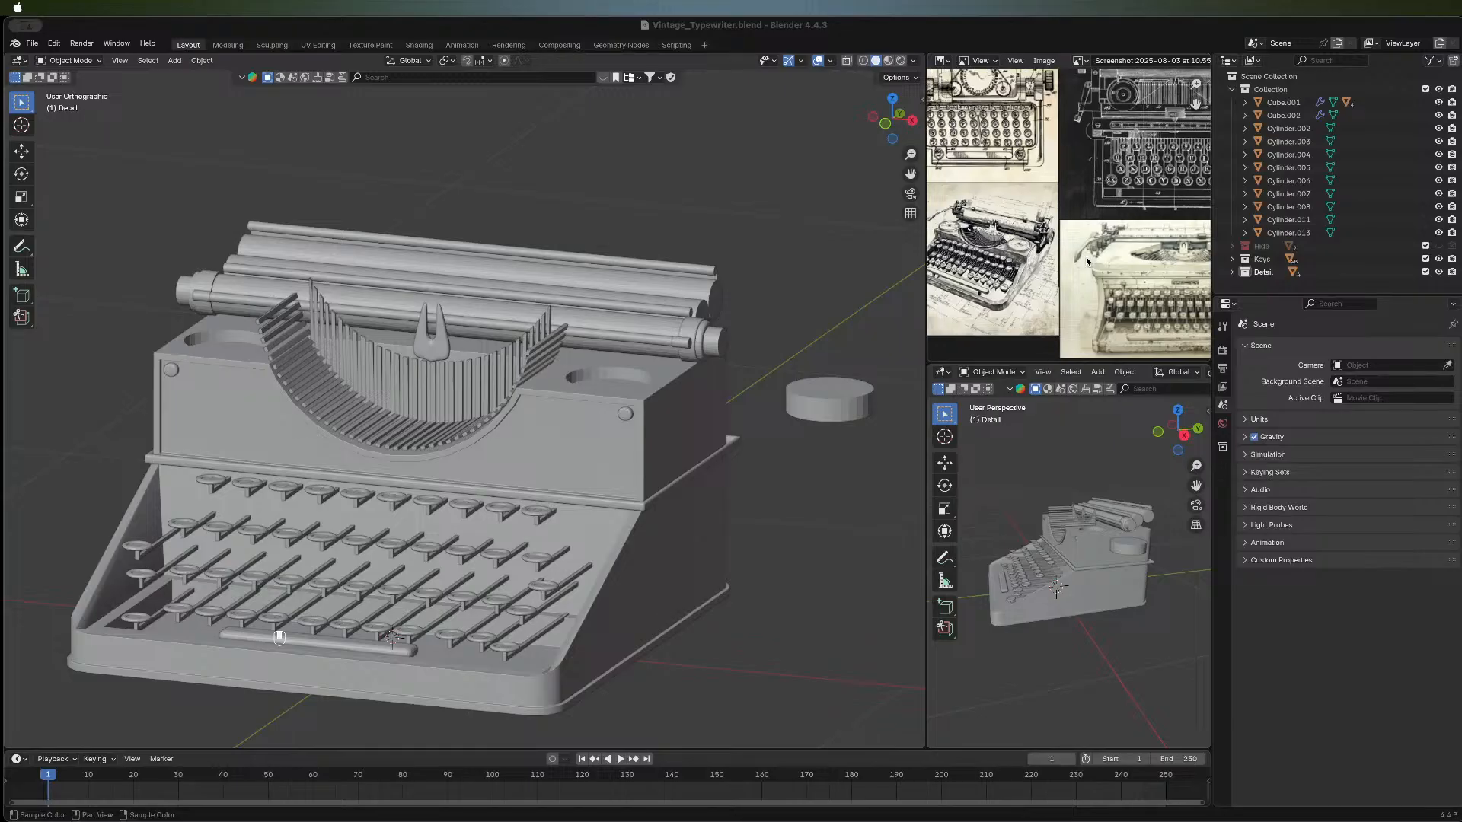
scroll(1137, 278, "up", 3)
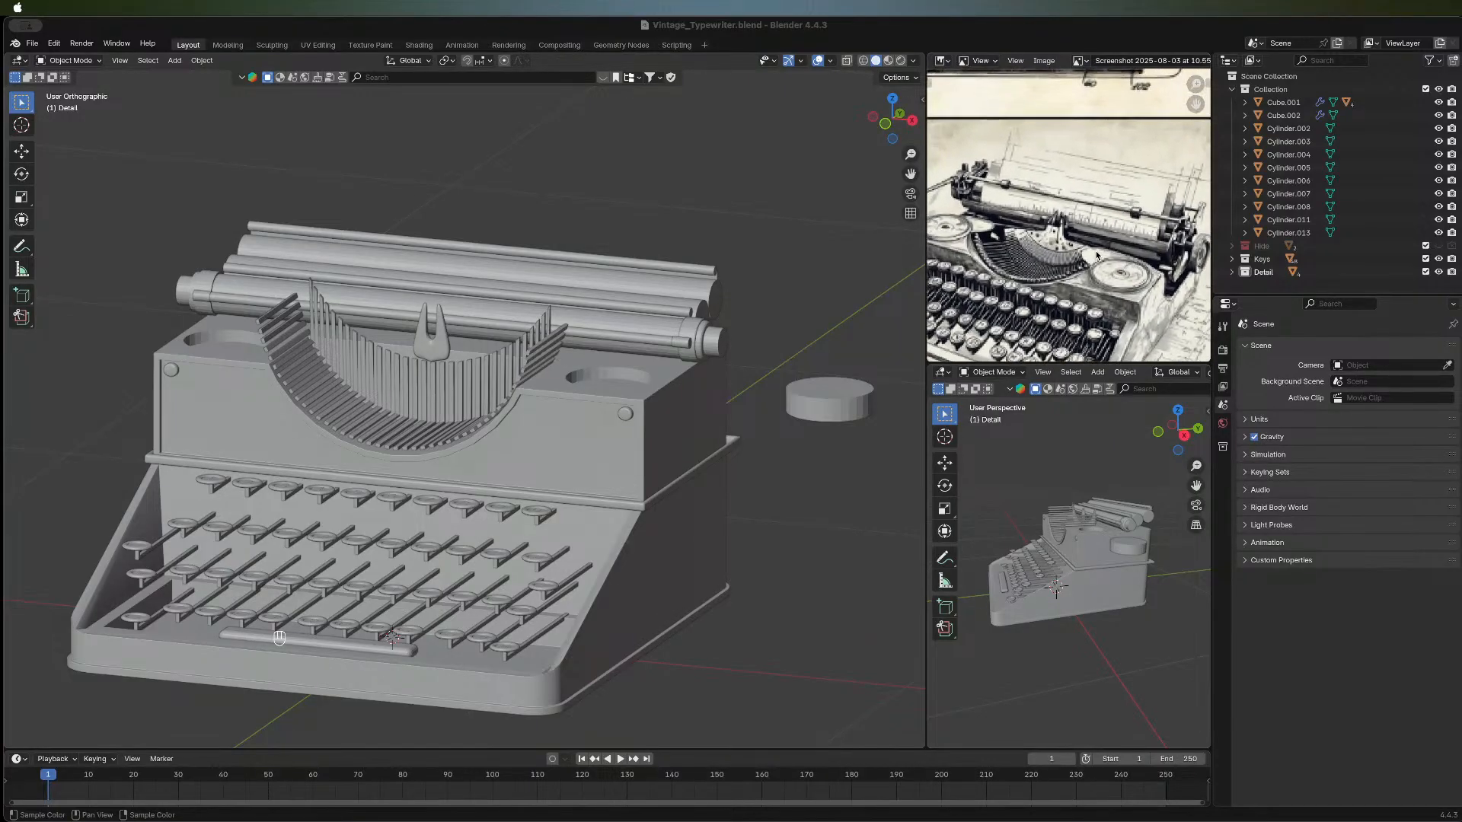
scroll(1094, 259, "right", 3)
scroll(1063, 247, "down", 2)
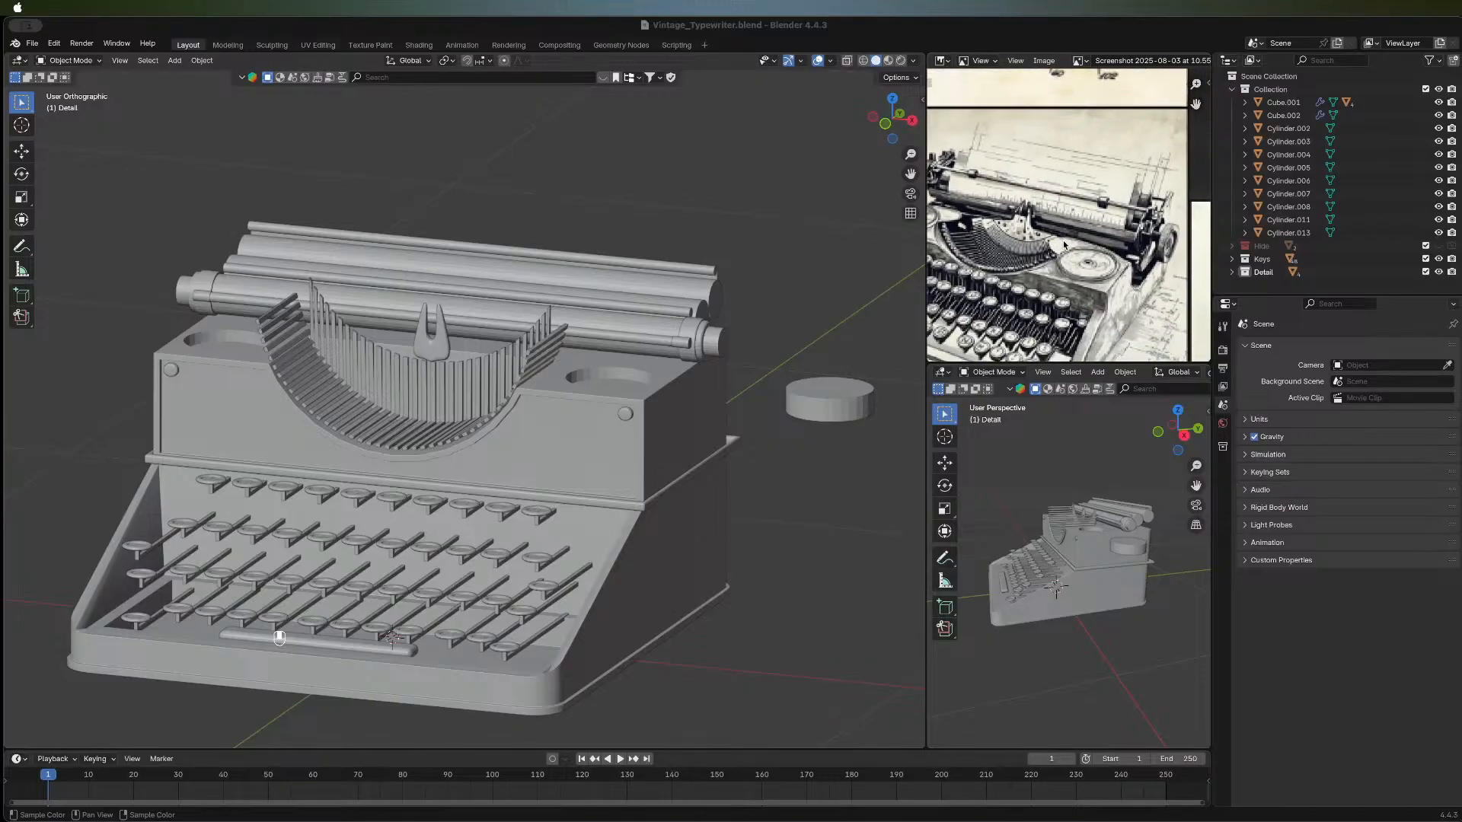
middle_click_drag(1064, 245, 1122, 208)
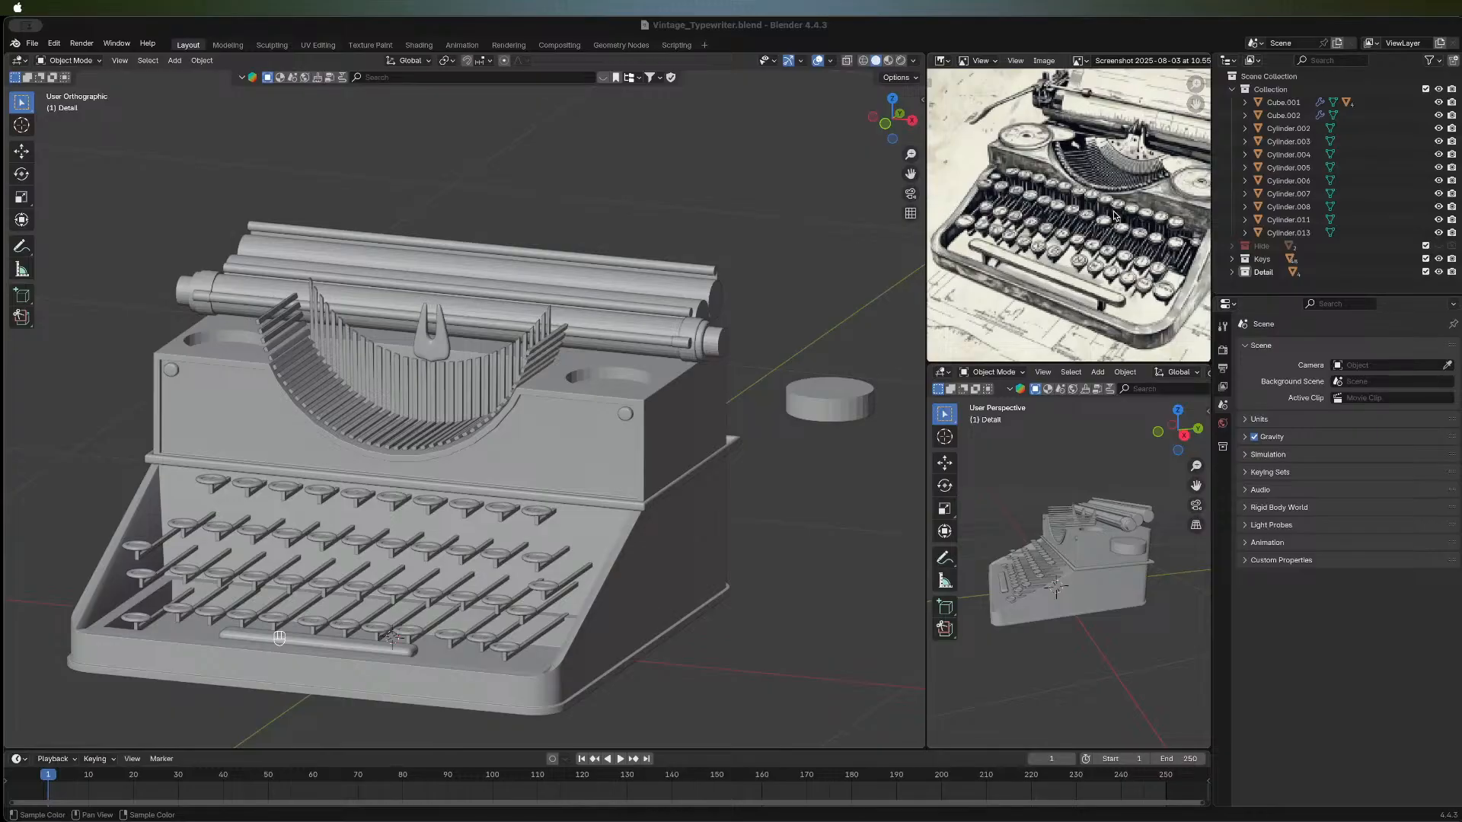
middle_click_drag(1108, 218, 1035, 249)
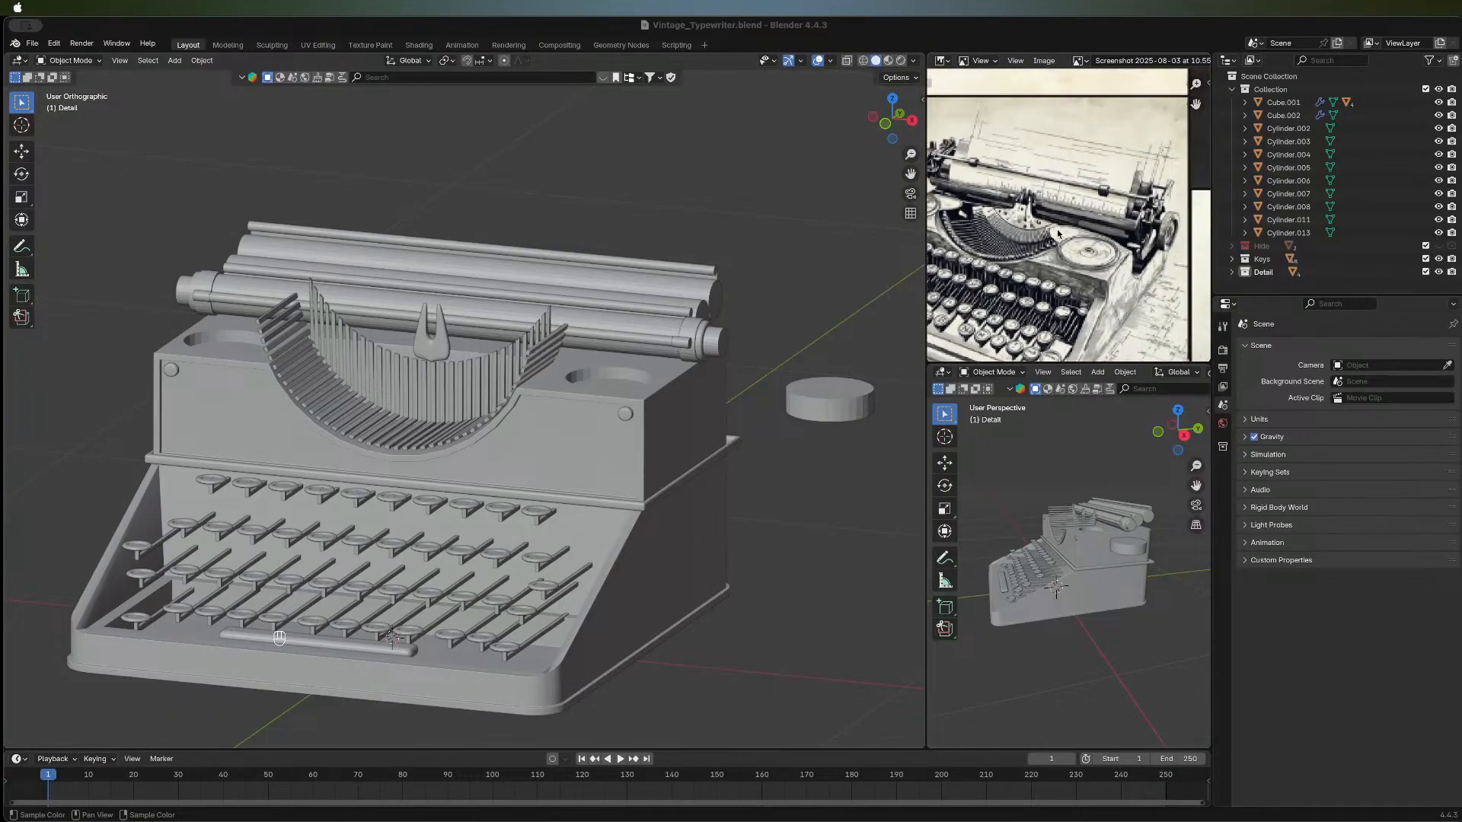
scroll(1039, 244, "up", 2)
scroll(1038, 243, "down", 3)
mouse_move(1173, 180)
middle_mouse_down()
mouse_move(1107, 218)
mouse_move(1001, 228)
mouse_move(1002, 253)
middle_mouse_up()
mouse_move(1094, 360)
middle_mouse_down()
mouse_move(1089, 190)
mouse_move(1114, 212)
mouse_move(1099, 199)
mouse_move(1112, 296)
middle_mouse_up()
mouse_move(982, 203)
middle_mouse_down()
mouse_move(1094, 268)
mouse_move(1083, 257)
mouse_move(1134, 356)
middle_mouse_up()
mouse_move(1053, 232)
middle_mouse_down()
mouse_move(1104, 201)
mouse_move(1121, 224)
middle_mouse_up()
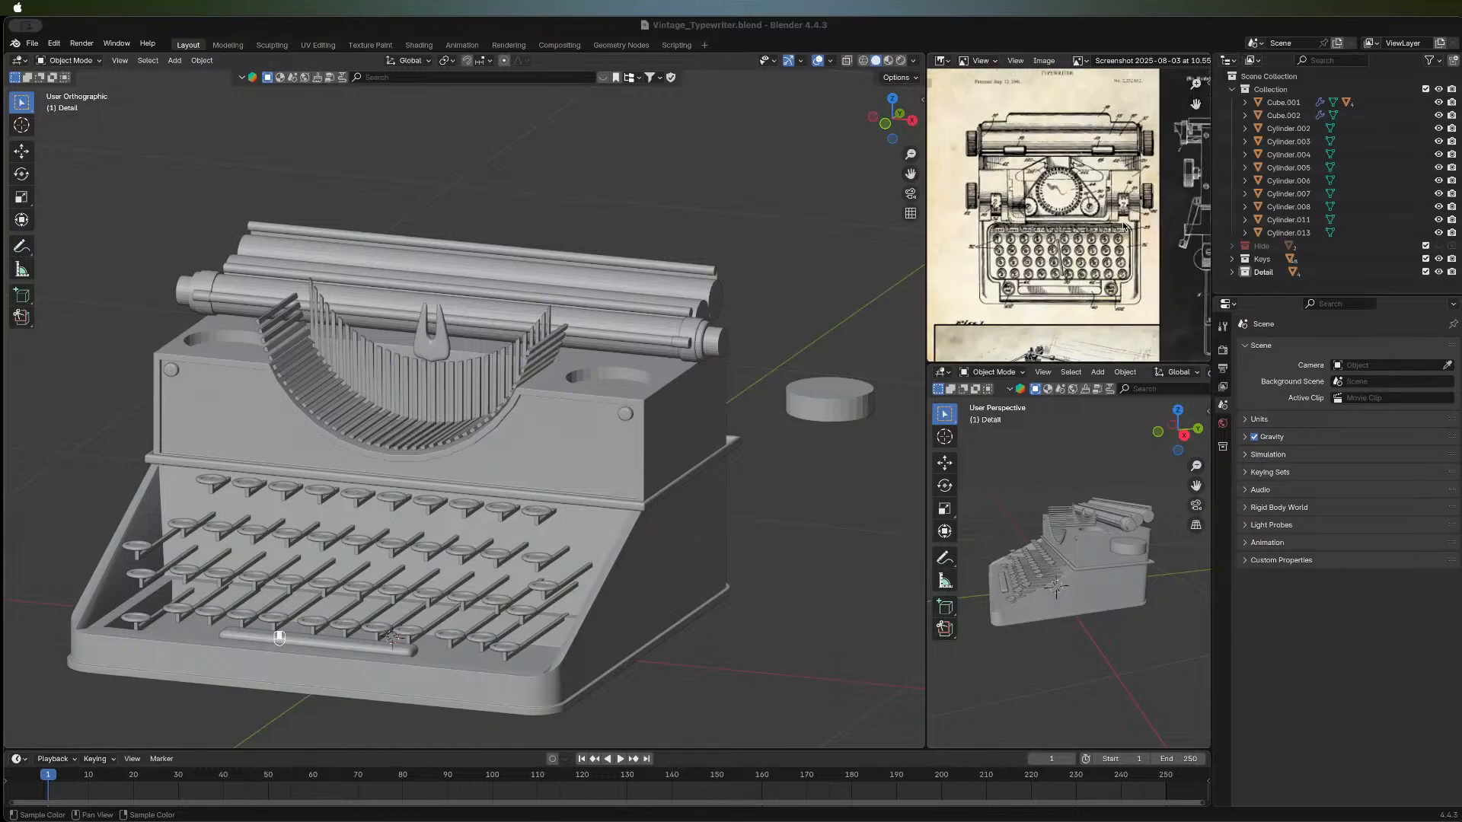
Look over the light and dark patent drawings, finishing on the orange typewriter reference with the sheet of paper.
scroll(1095, 217, "up", 1)
scroll(1098, 220, "down", 2)
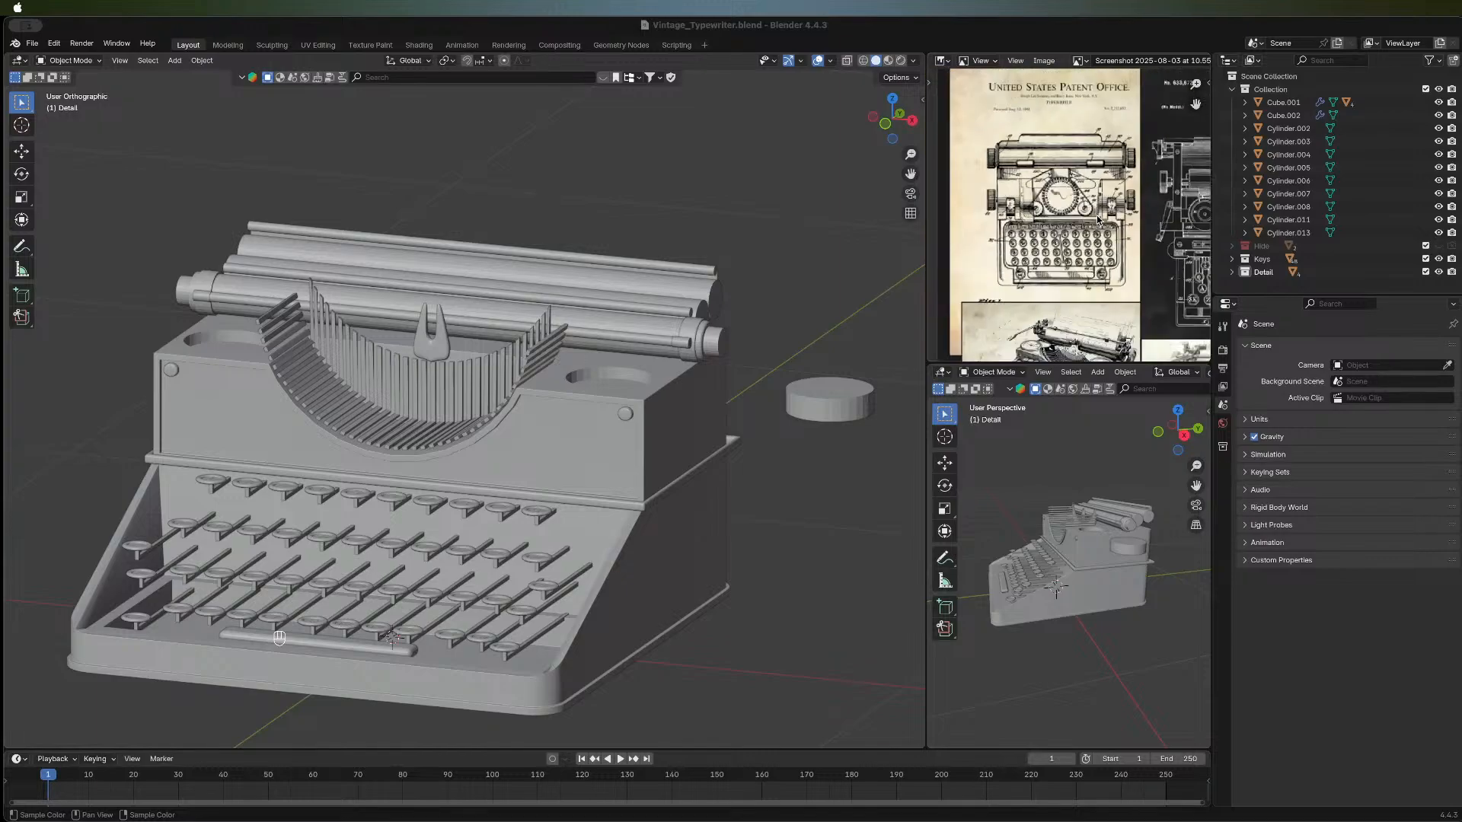
middle_click_drag(1098, 194, 1076, 226)
middle_click_drag(1009, 233, 932, 238)
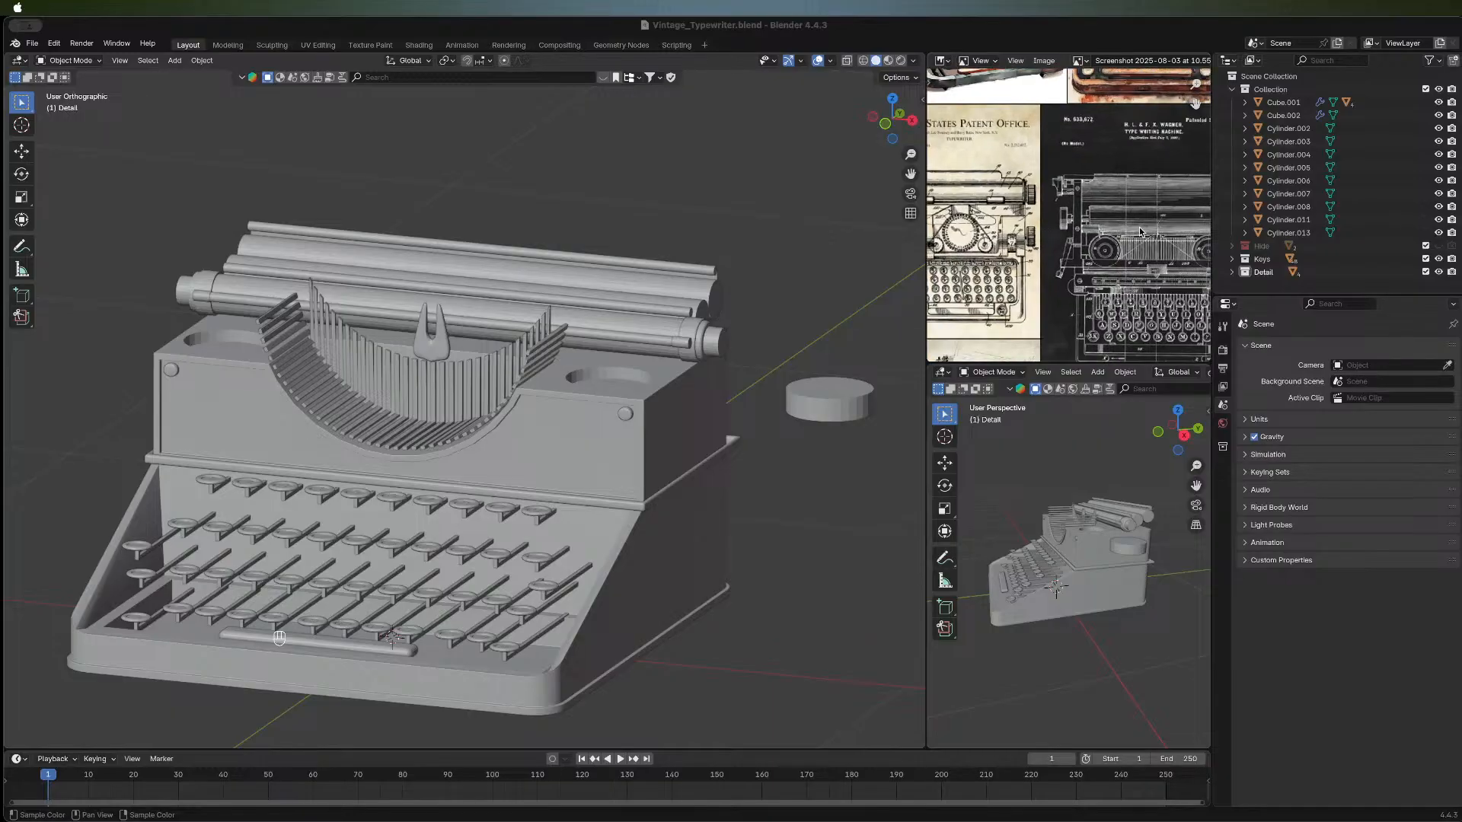
mouse_move(1142, 232)
middle_mouse_down()
mouse_move(1034, 233)
mouse_move(1041, 276)
mouse_move(1099, 248)
mouse_move(999, 187)
middle_mouse_up()
scroll(1047, 273, "down", 2)
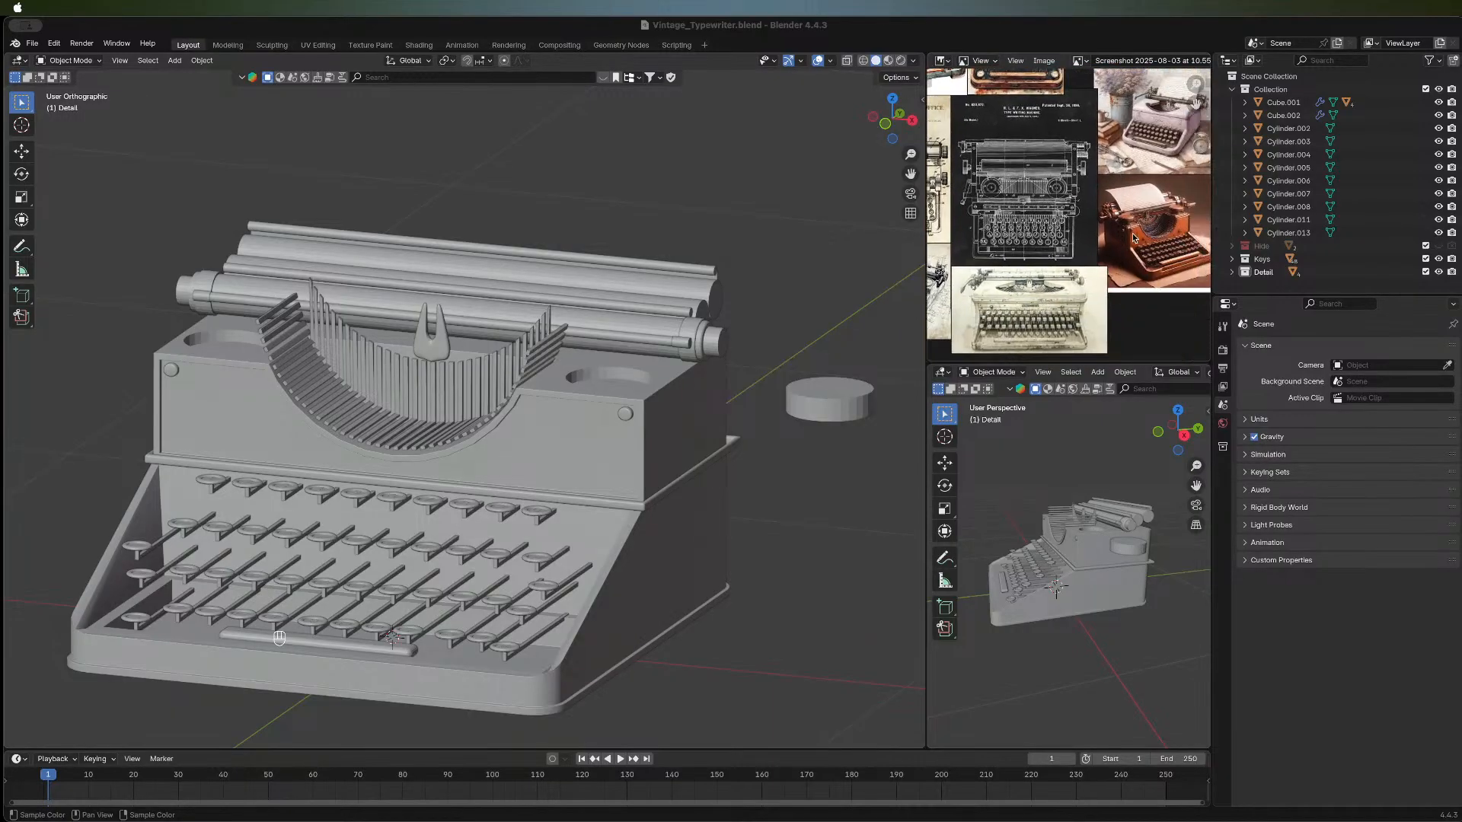
middle_click_drag(1188, 235, 1082, 225)
scroll(1013, 237, "up", 3)
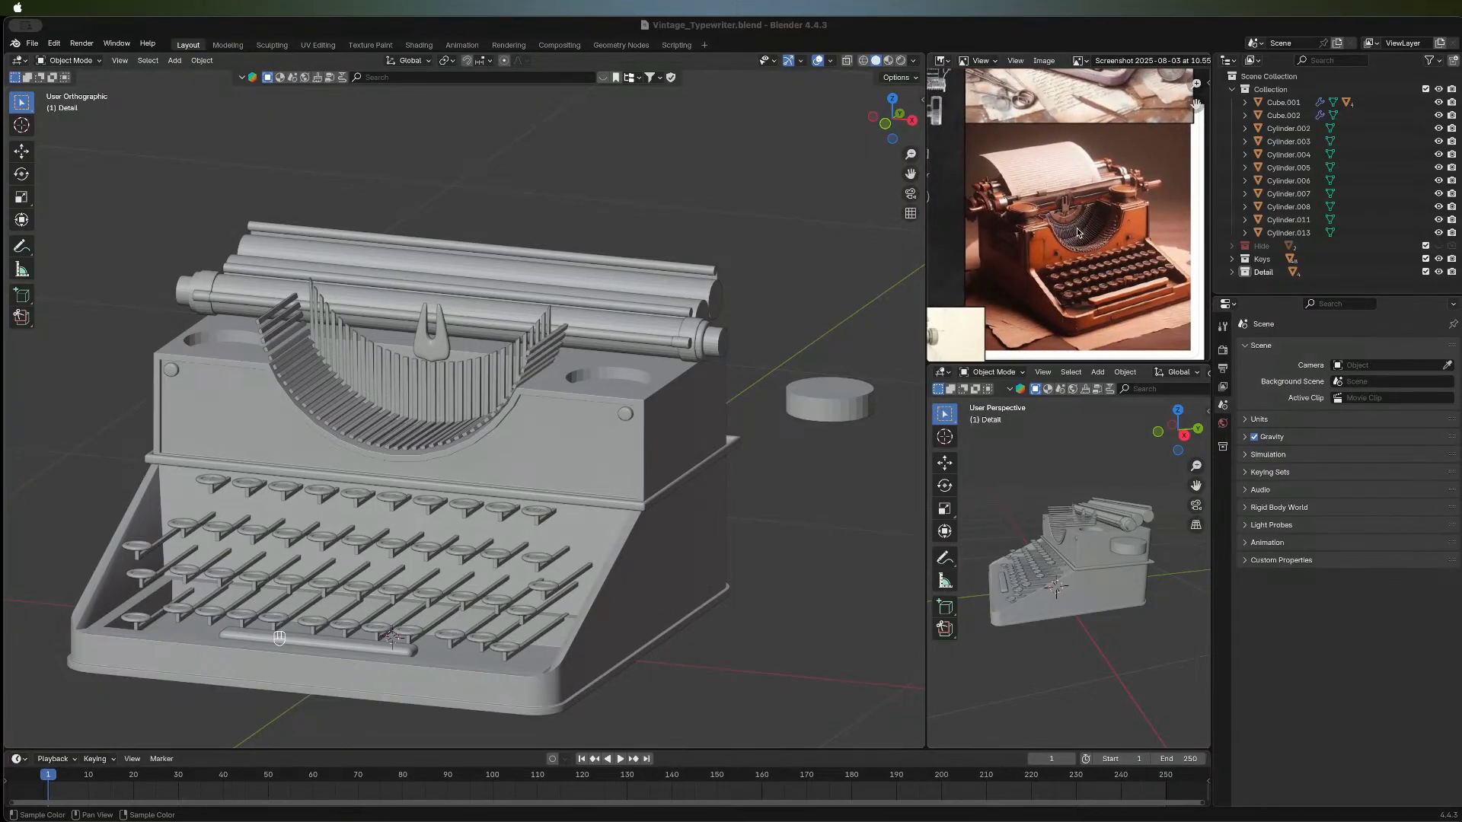
Inspect the typewriter model from both front corners and compare it with the front view in the light patent drawing.
middle_click_drag(733, 341, 727, 286)
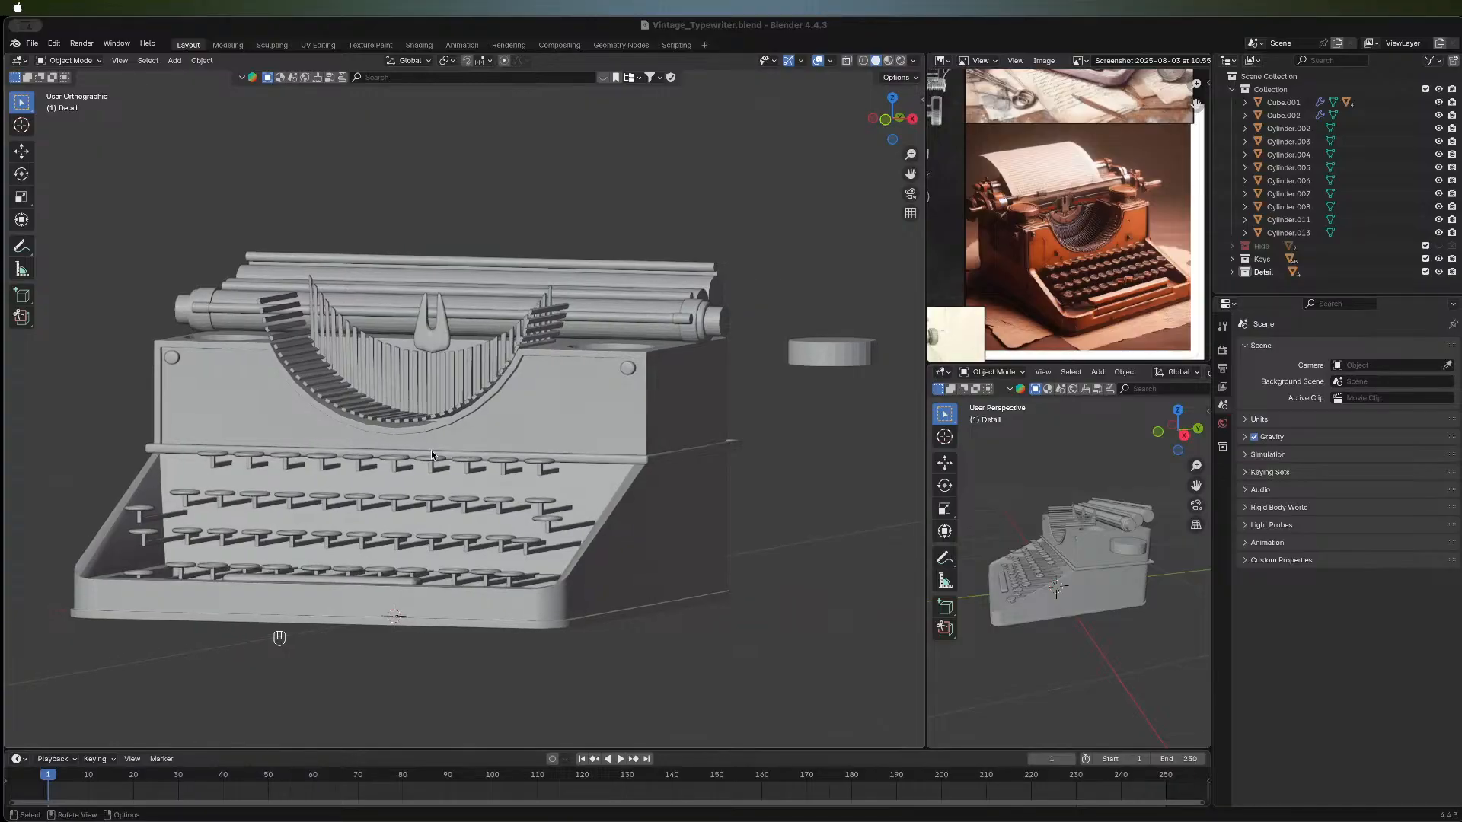
middle_click_drag(181, 451, 448, 492)
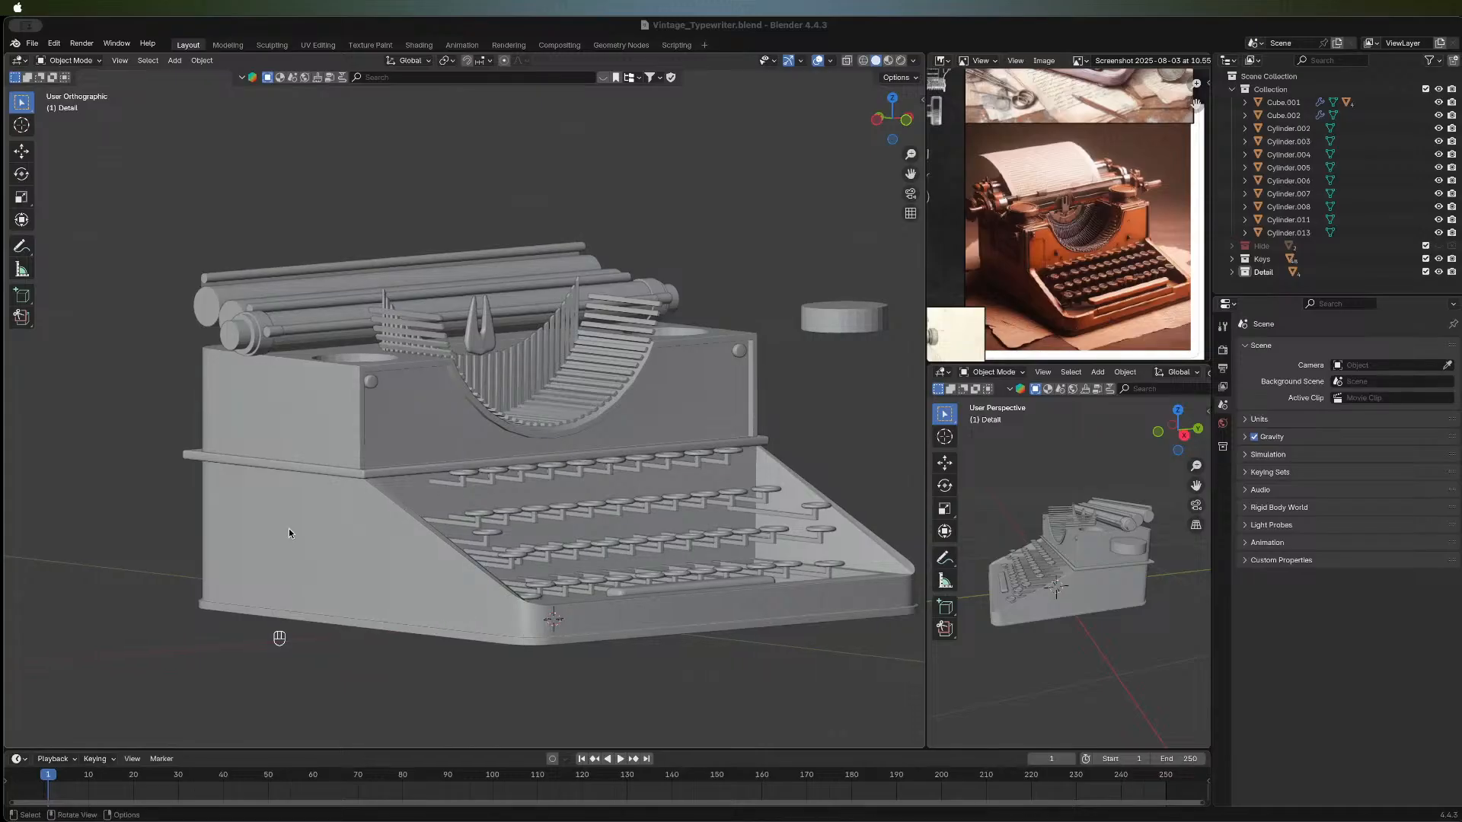
middle_click_drag(555, 478, 502, 487)
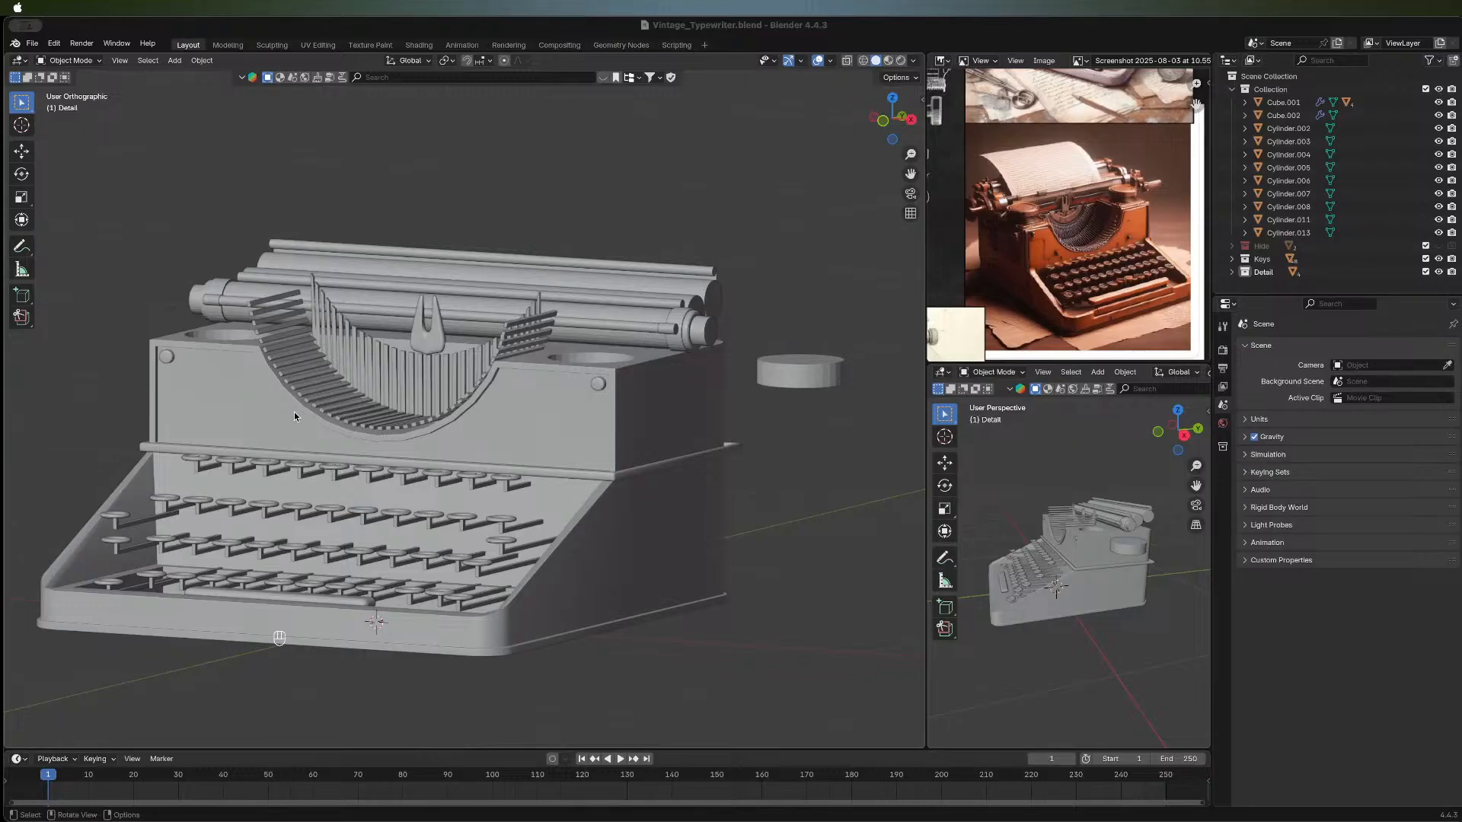
middle_click_drag(294, 412, 472, 320)
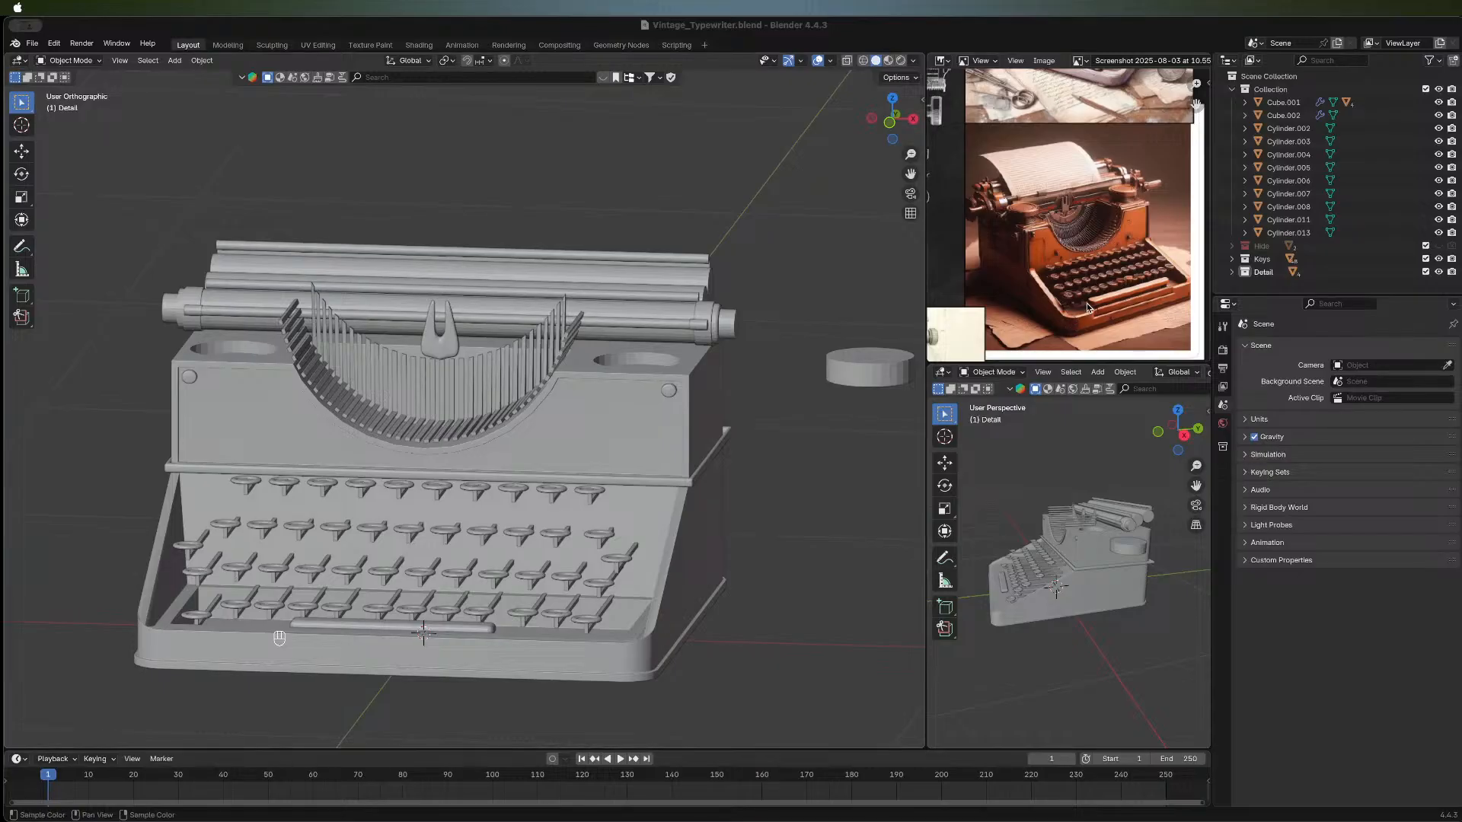
scroll(1052, 290, "down", 3)
middle_click_drag(1030, 269, 1140, 258)
middle_click_drag(998, 228, 1098, 252)
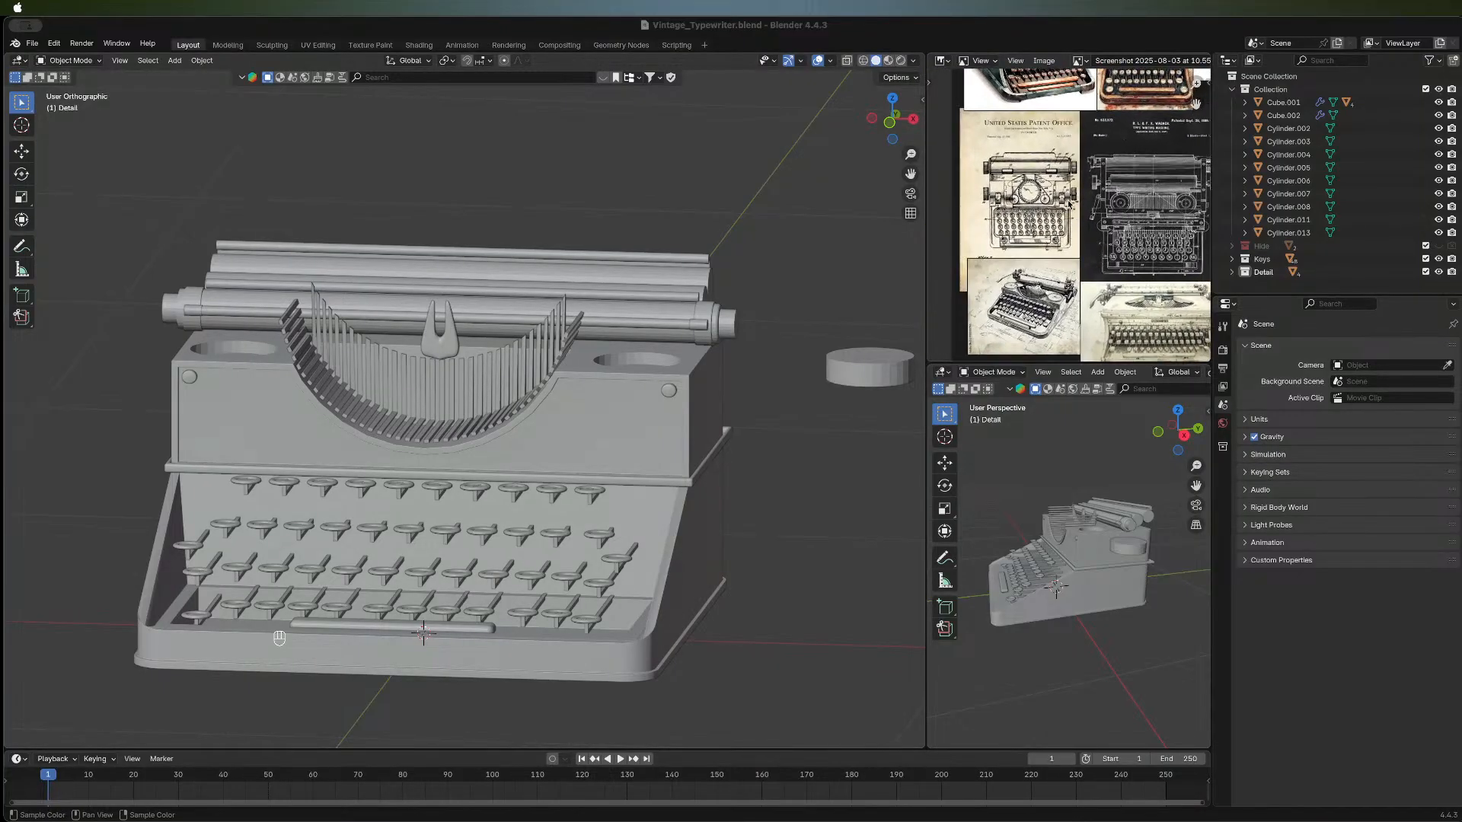
middle_click_drag(1066, 196, 1058, 255)
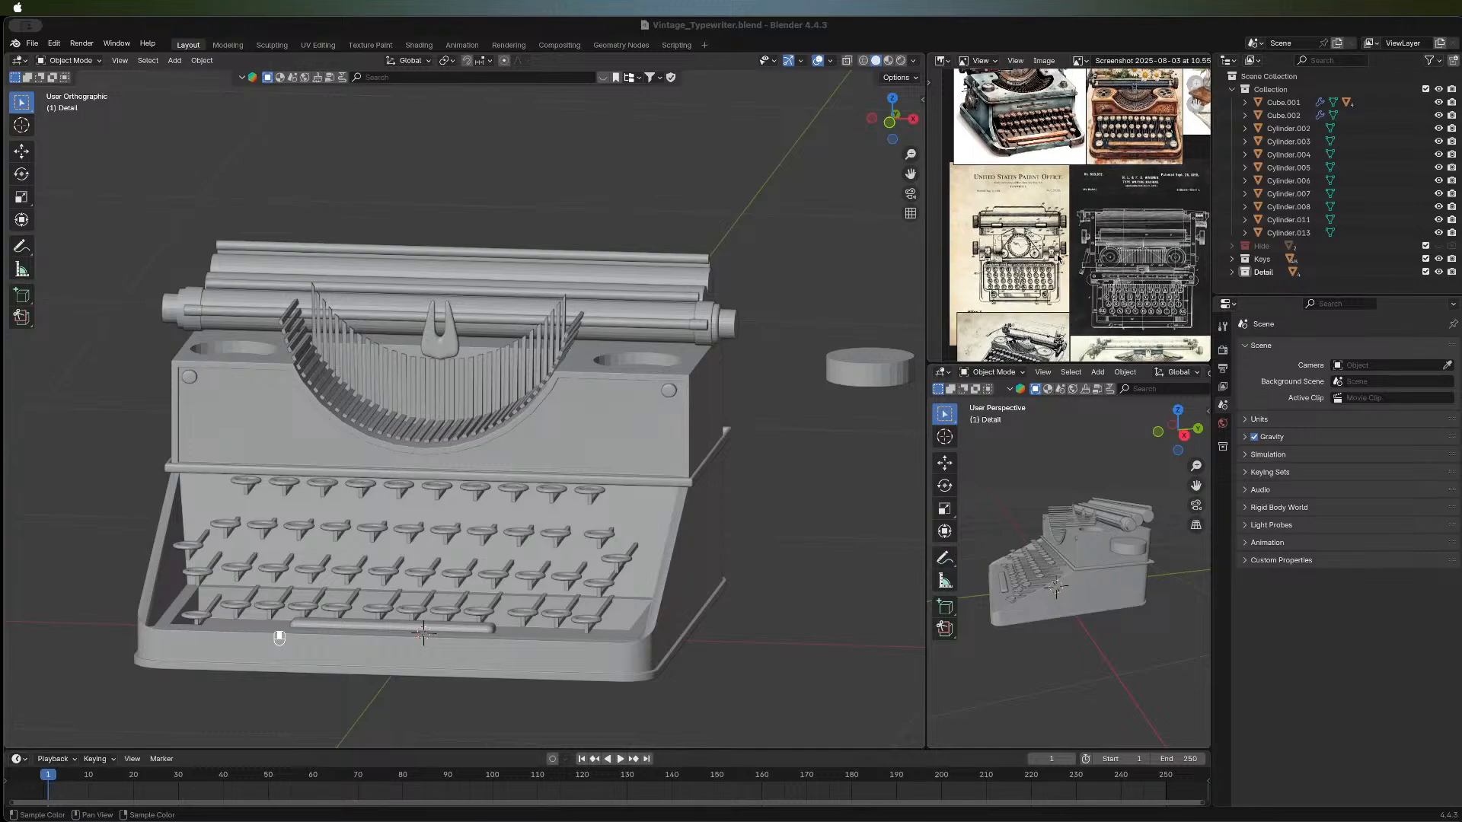
scroll(1049, 248, "up", 2)
scroll(1108, 195, "up", 2)
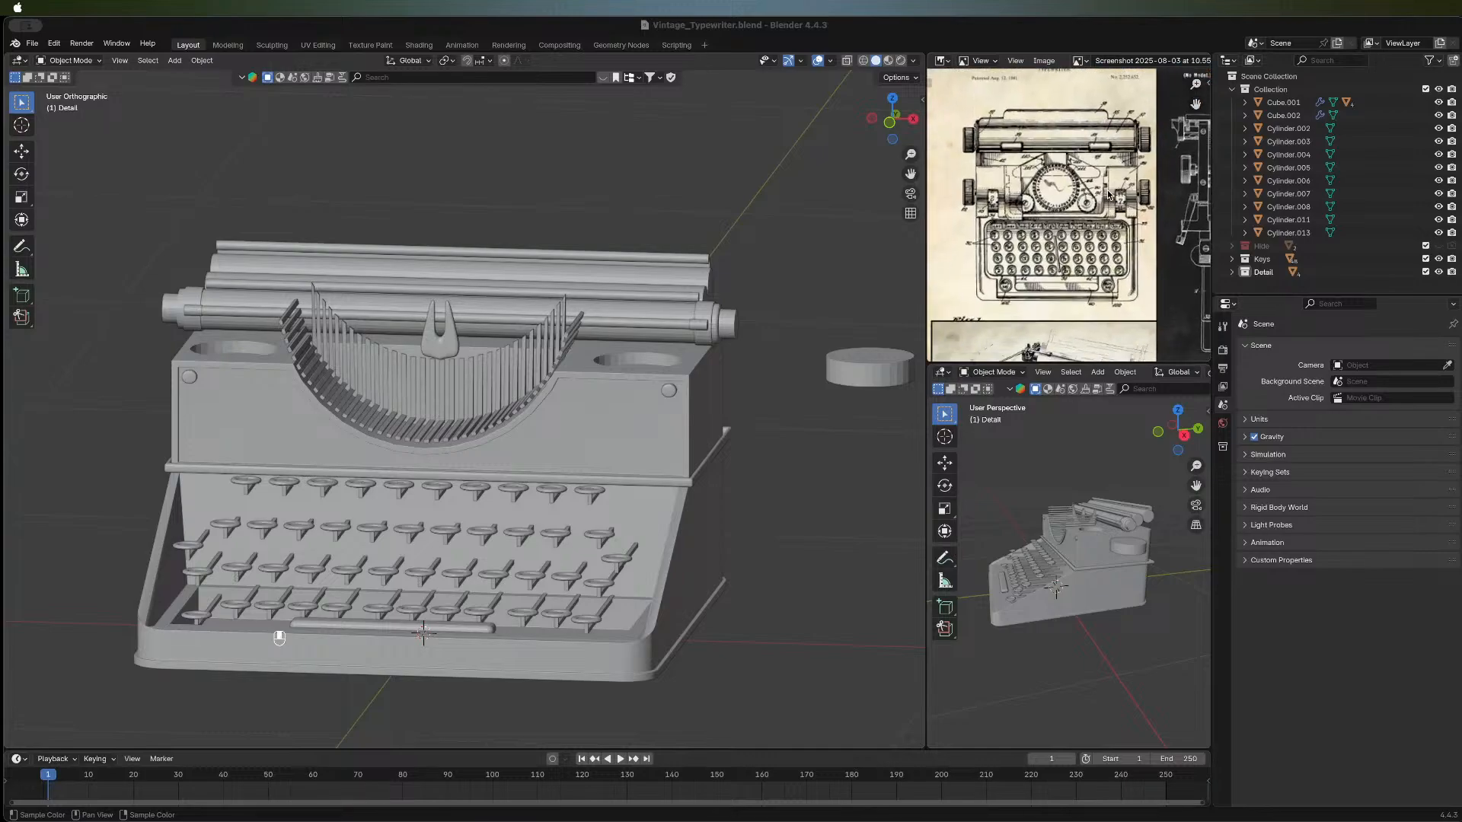
middle_click_drag(1038, 213, 1050, 213)
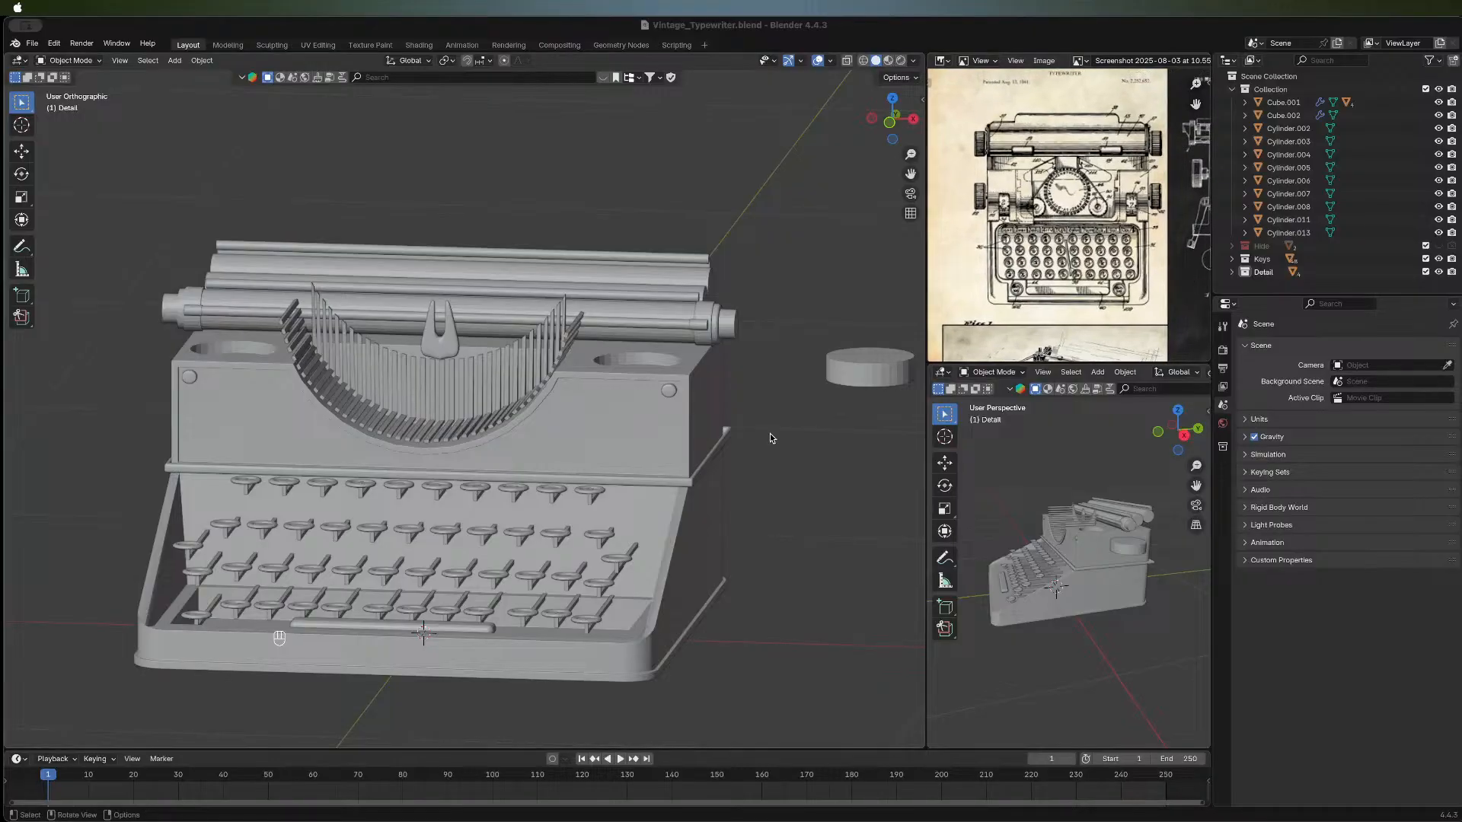
left_click(689, 382)
key("n")
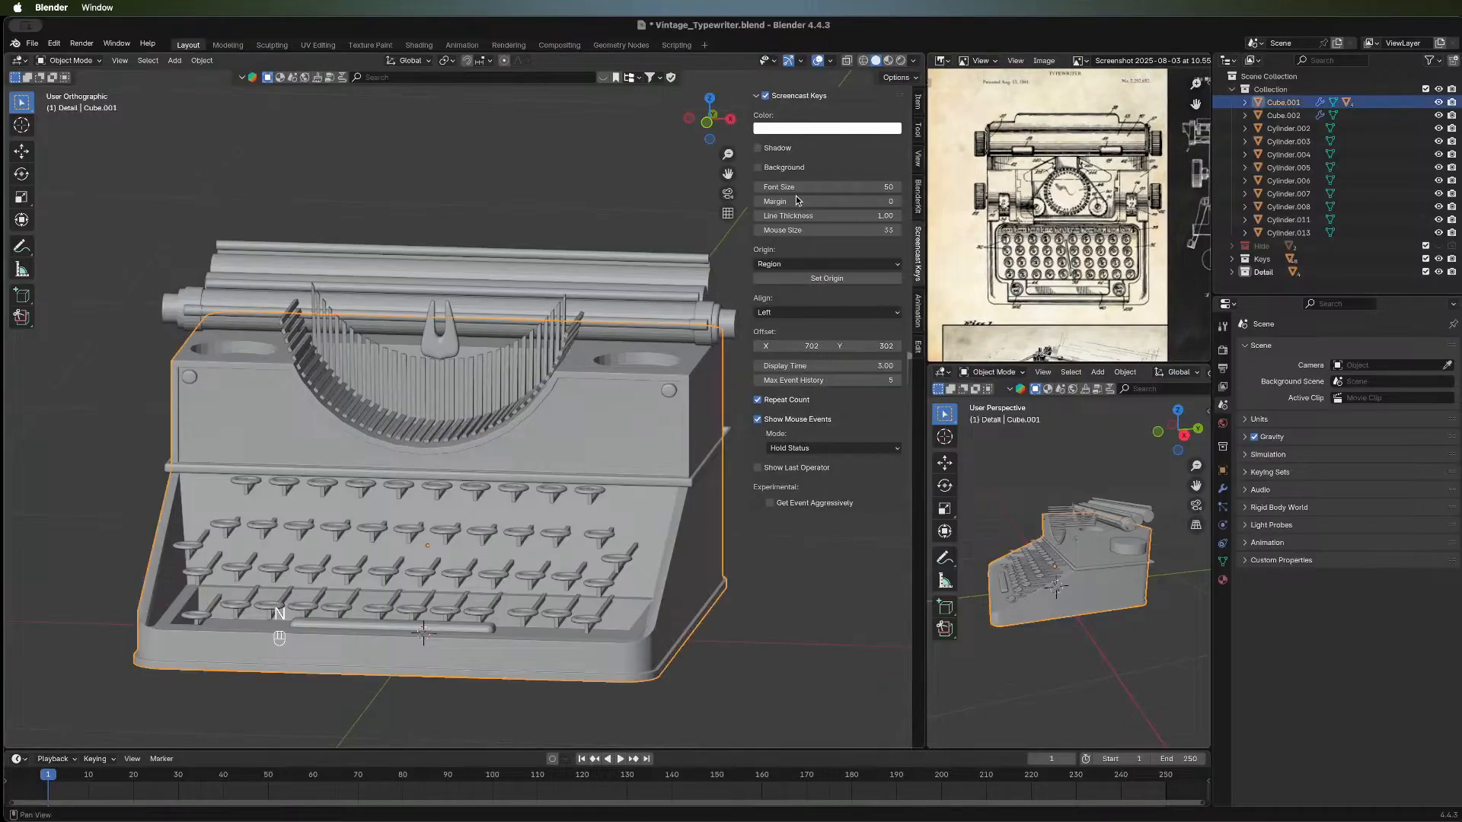
left_click(743, 606)
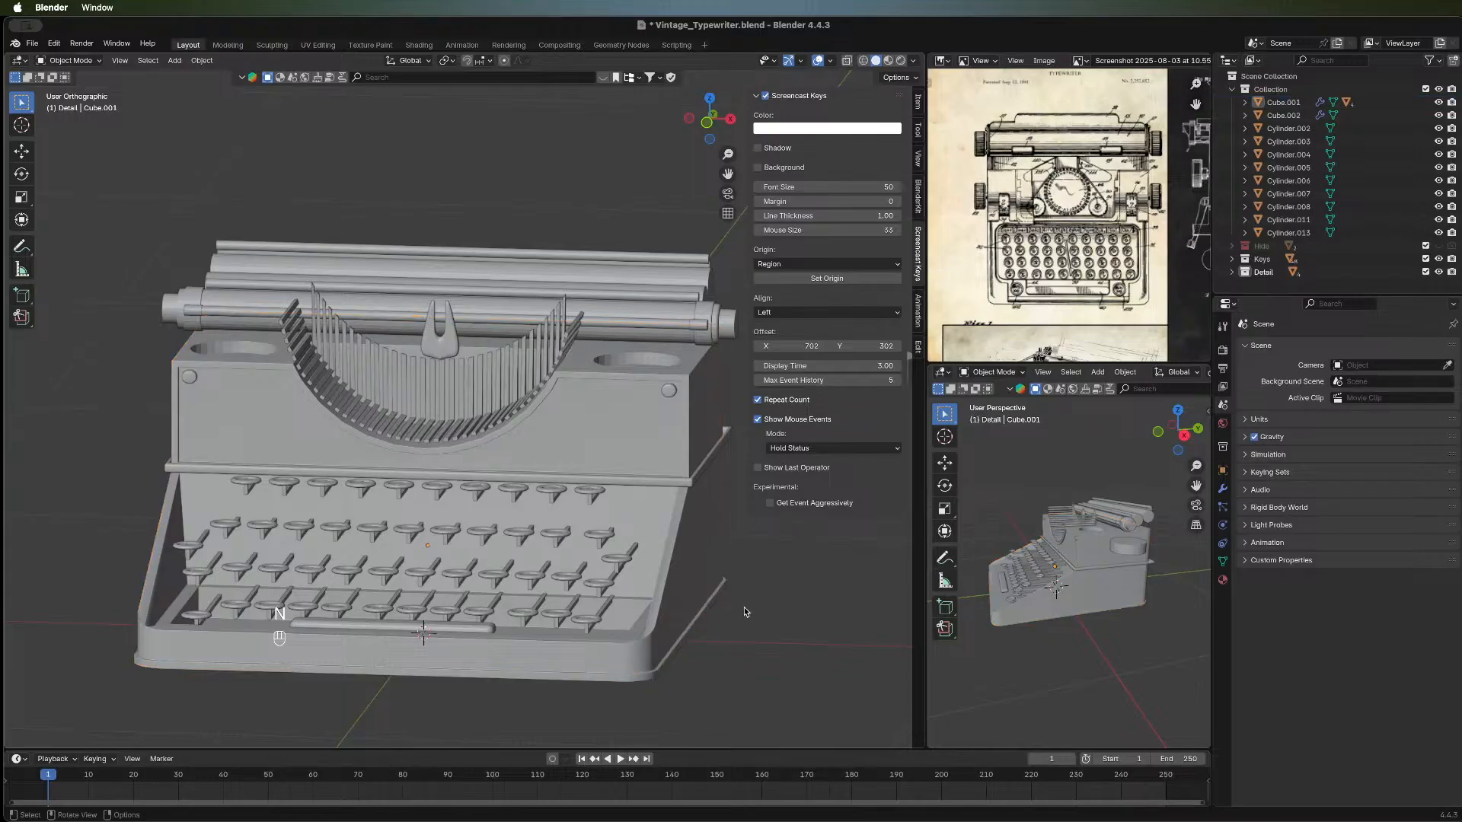
key("n")
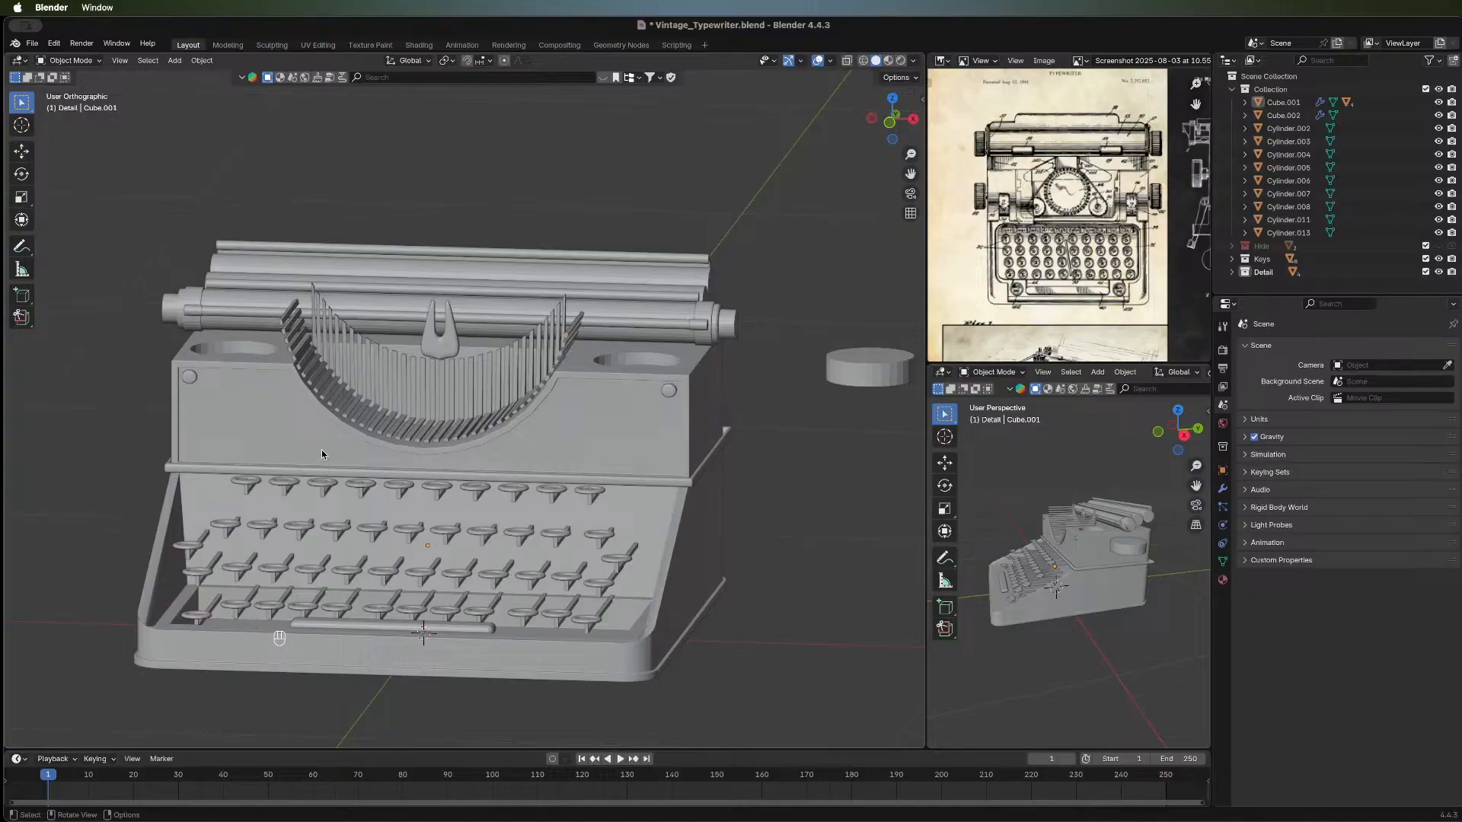
Compare the model's body, spool recesses and key rows with the light patent drawing and the ink sketch typewriter.
middle_click_drag(427, 386, 464, 404)
middle_click_drag(376, 451, 455, 447)
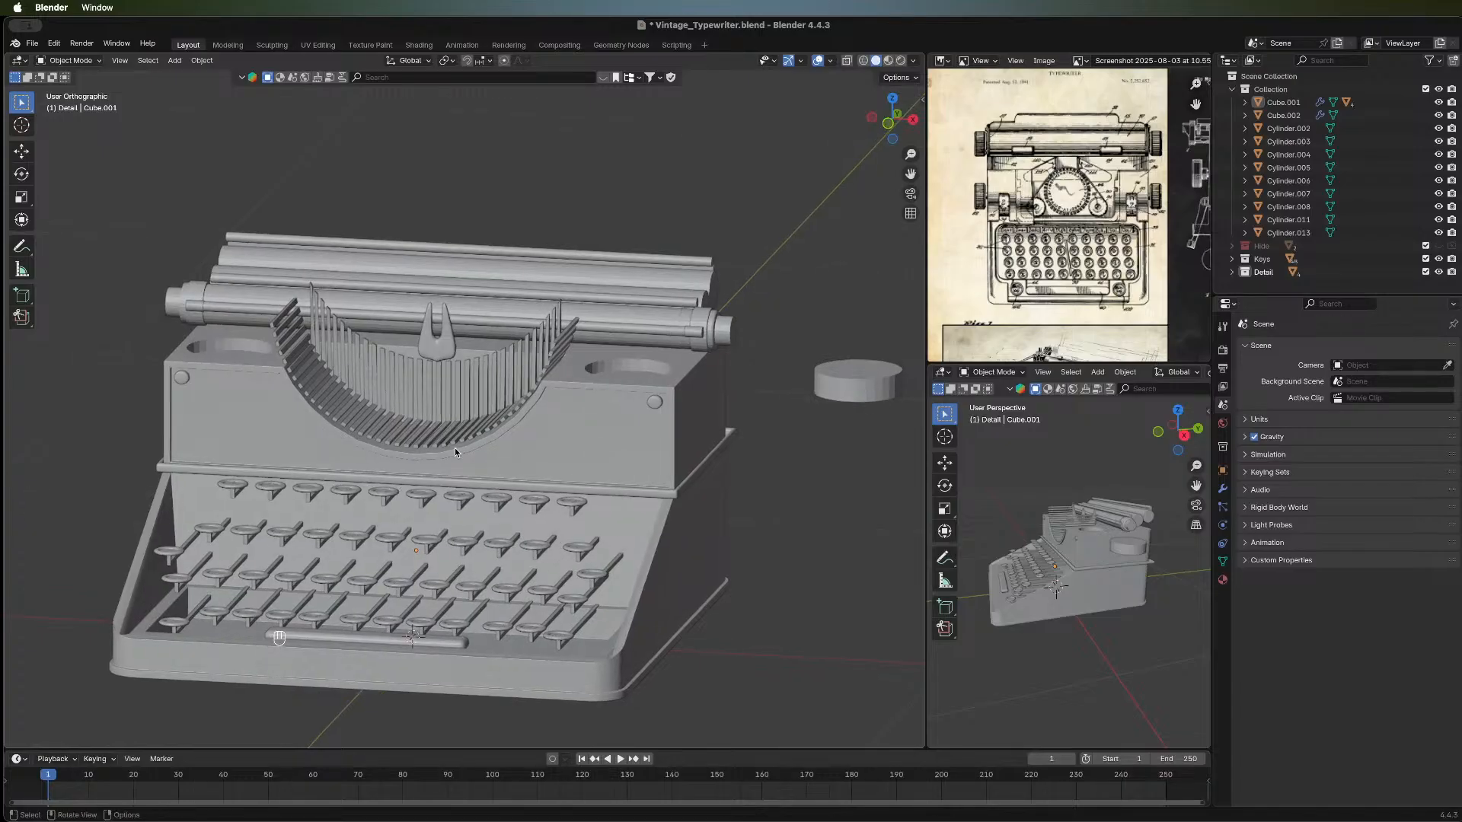
scroll(1078, 266, "down", 3)
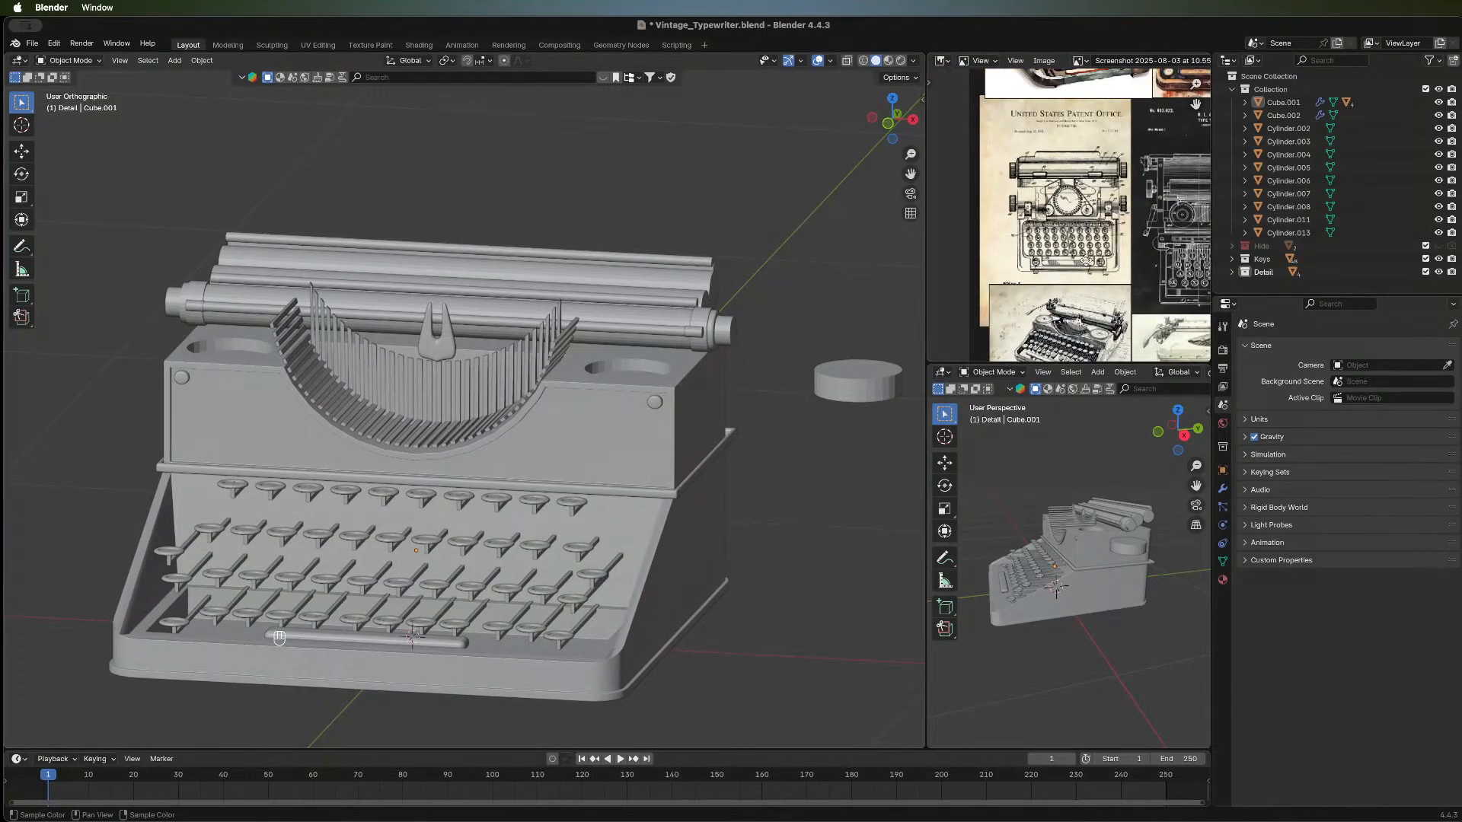
middle_click_drag(1009, 191, 1009, 188)
scroll(1037, 158, "up", 1)
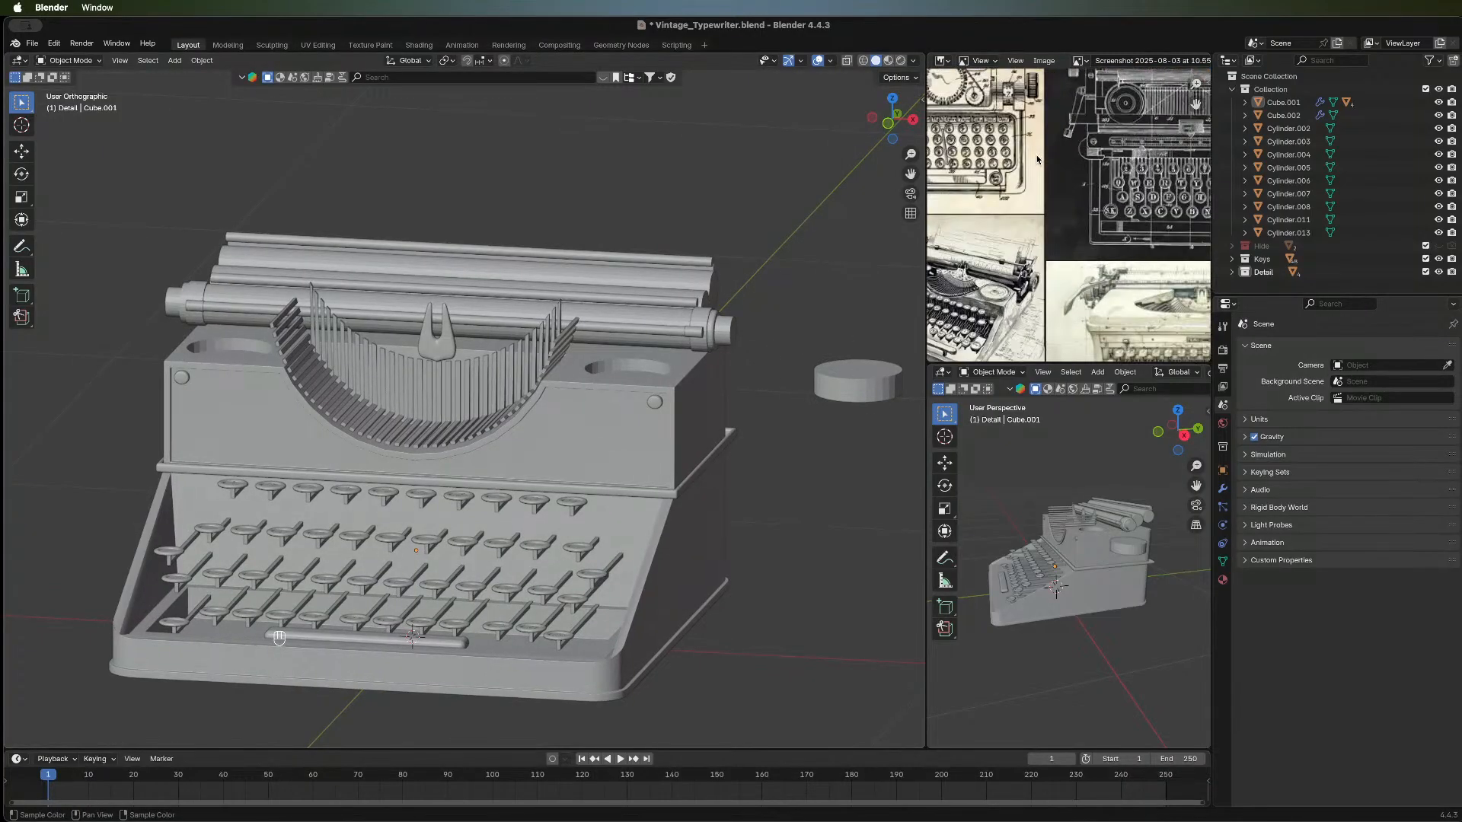
scroll(1039, 241, "up", 2)
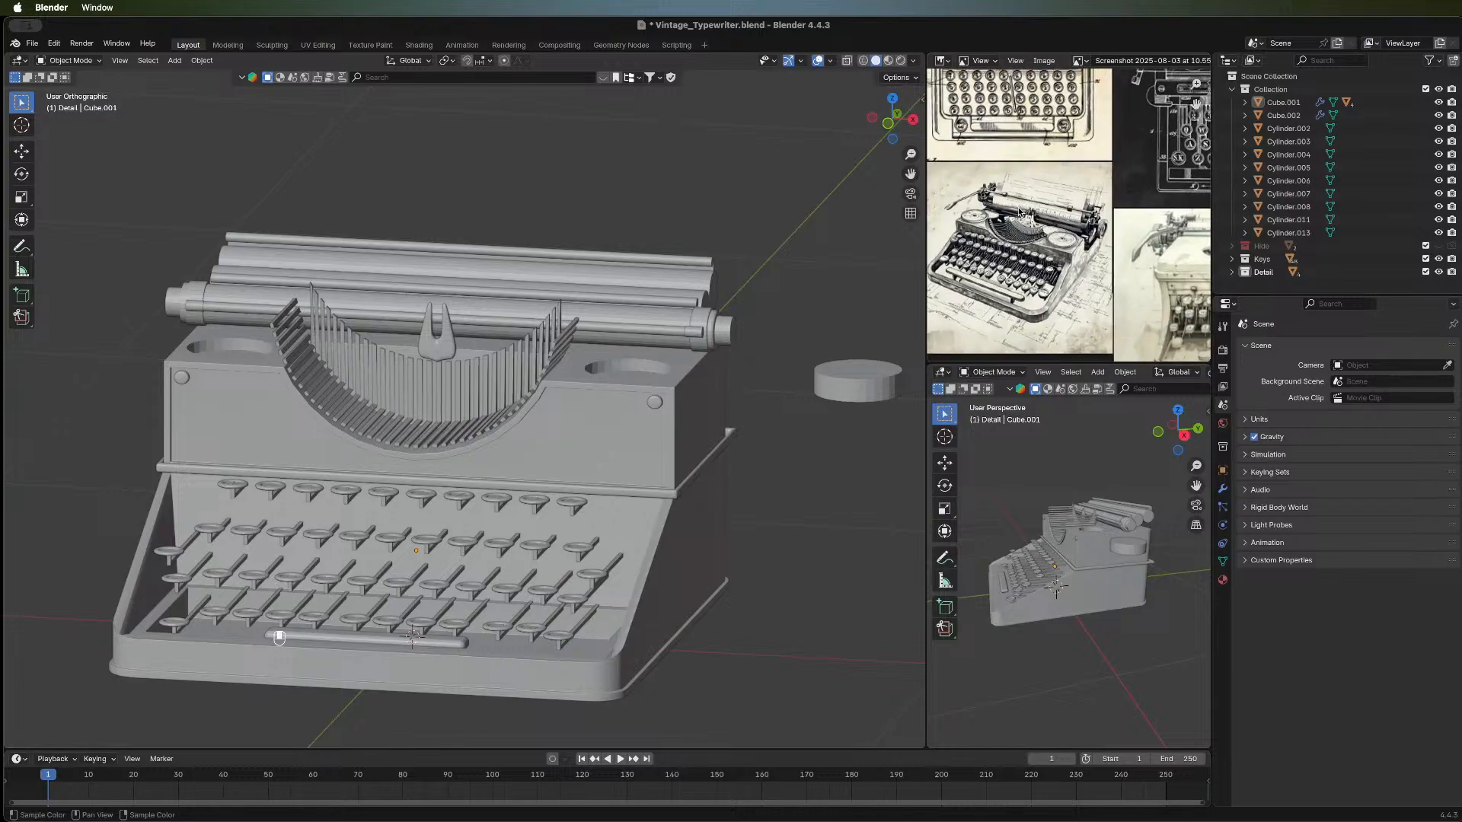
middle_click_drag(1049, 245, 1055, 265)
middle_click_drag(1028, 166, 1042, 302)
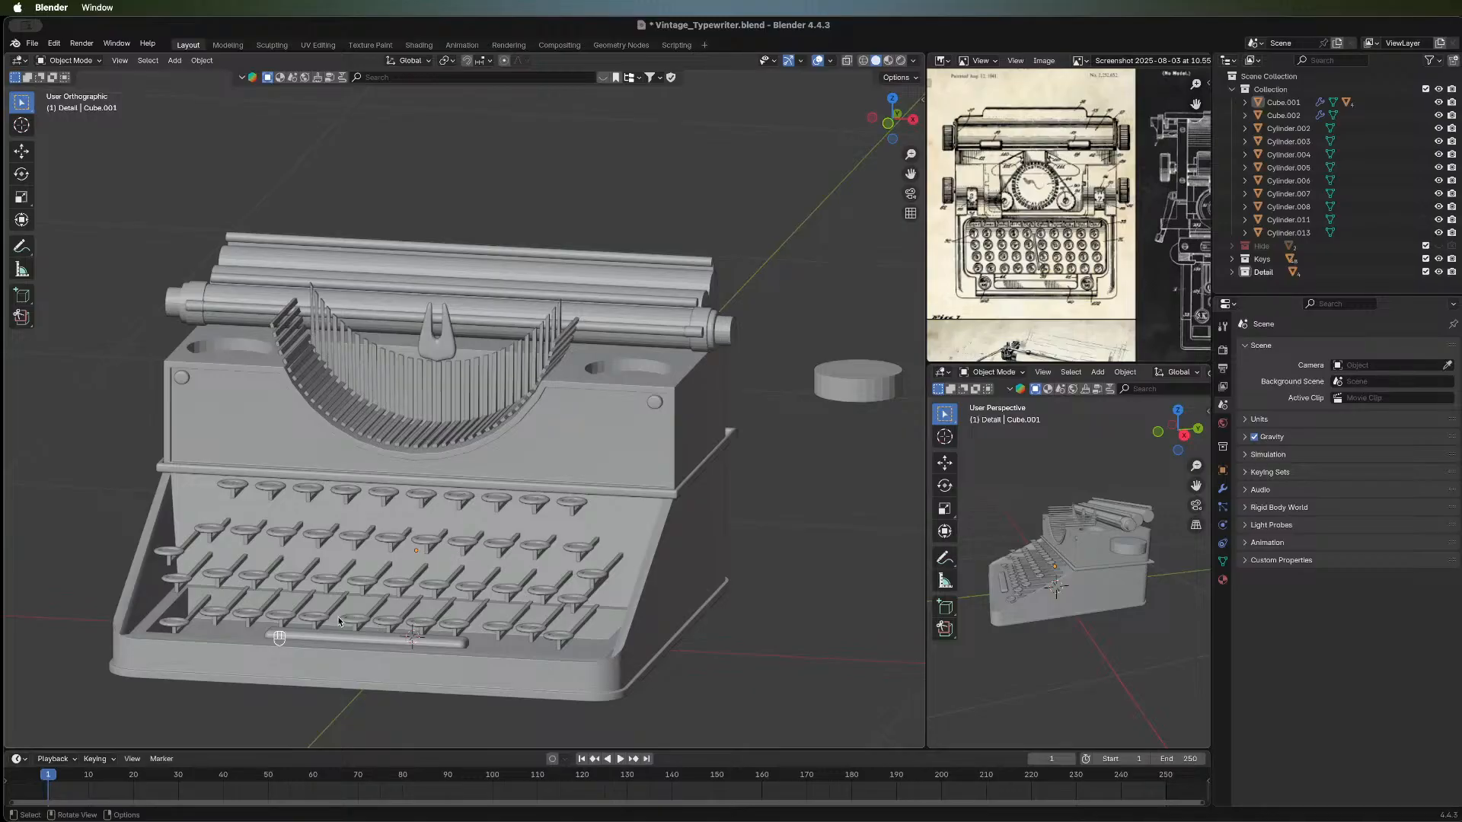
mouse_move(344, 623)
middle_mouse_down()
mouse_move(357, 539)
mouse_move(367, 625)
middle_mouse_up()
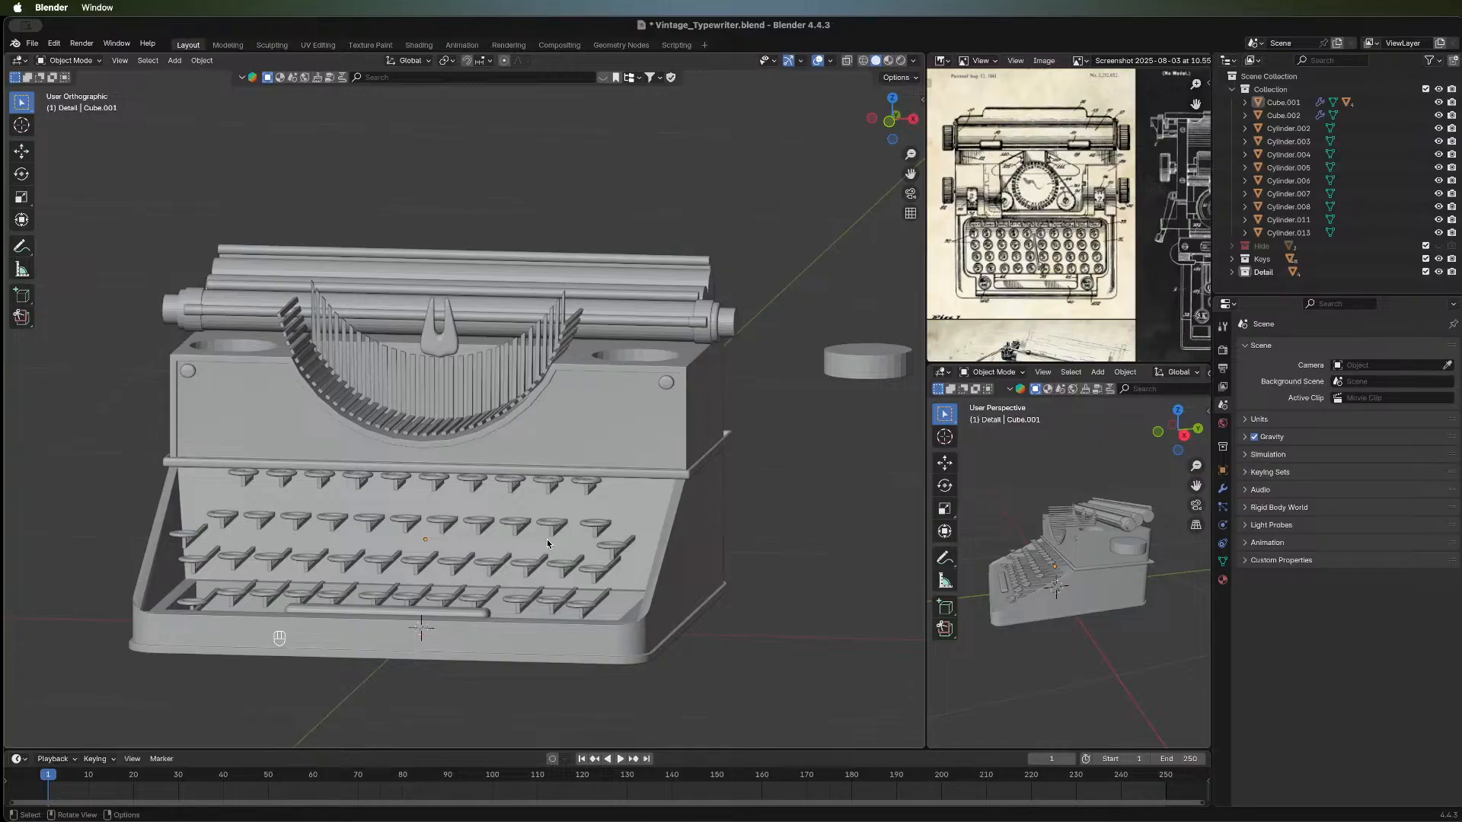
scroll(1081, 228, "down", 5)
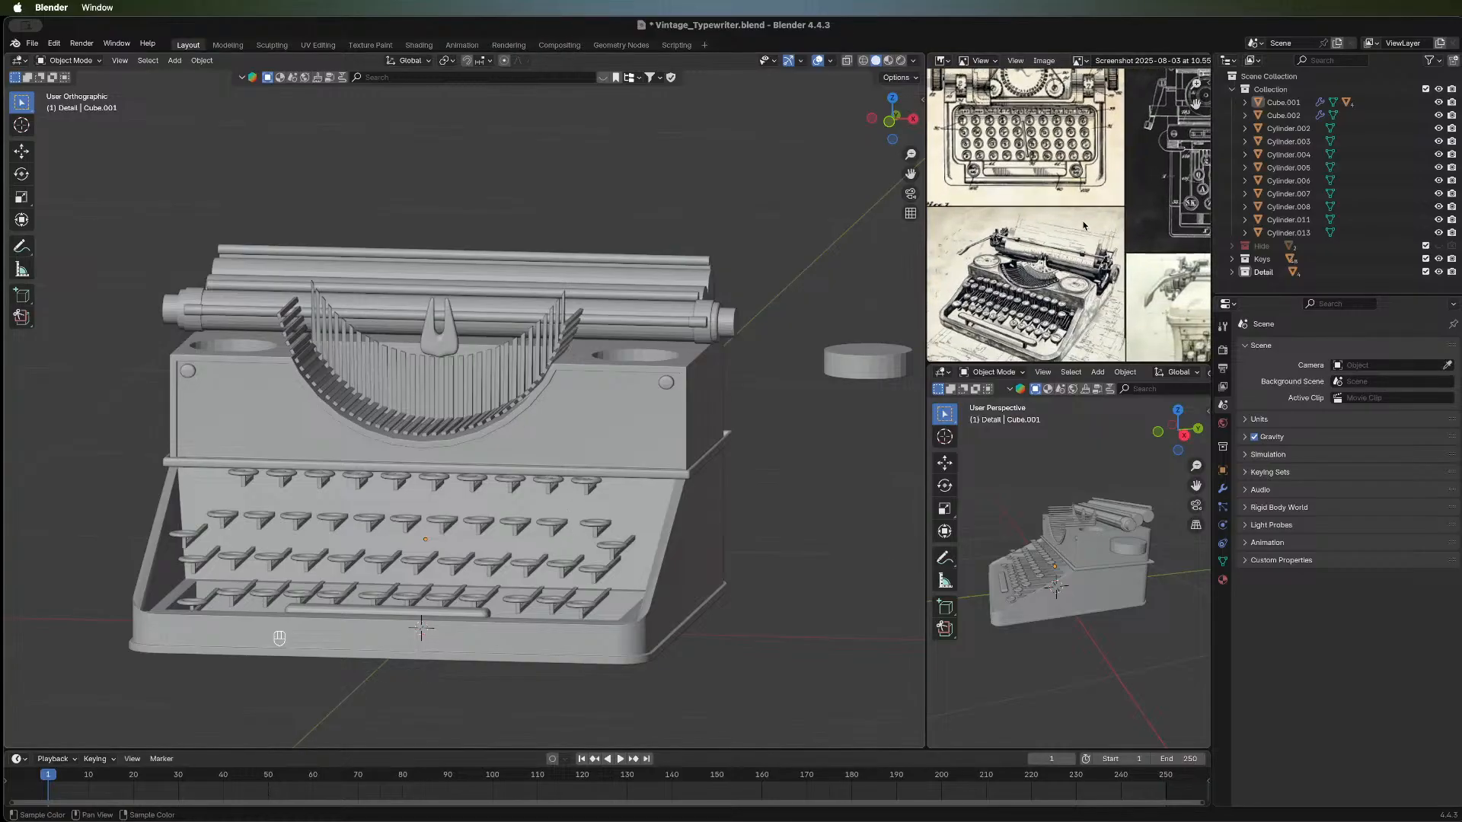
Study the ink sketch typewriter's space bar and front frame, and the front of the cream typewriter in the reference collage.
scroll(1077, 223, "down", 5)
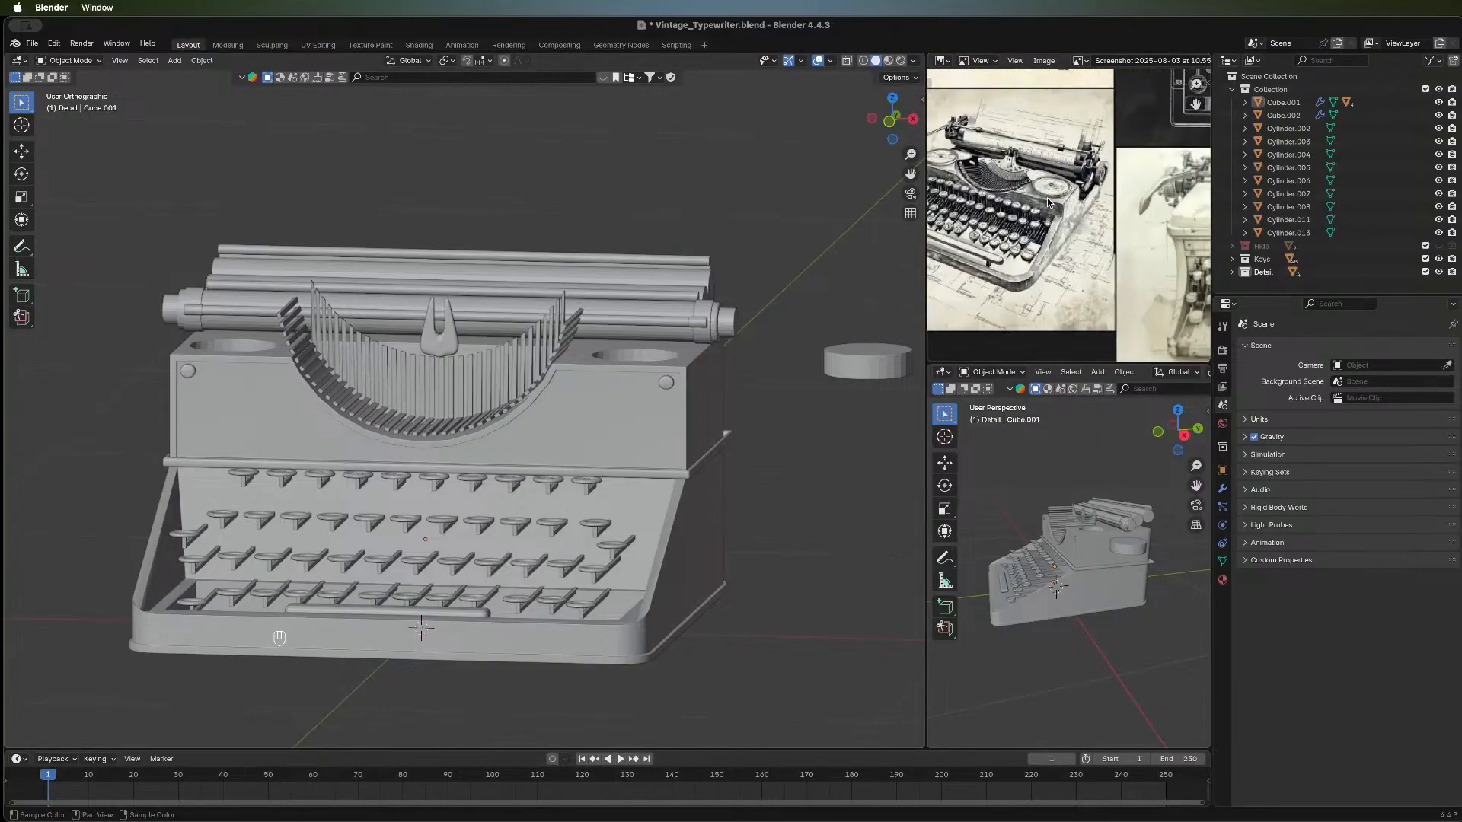
scroll(1055, 194, "up", 5)
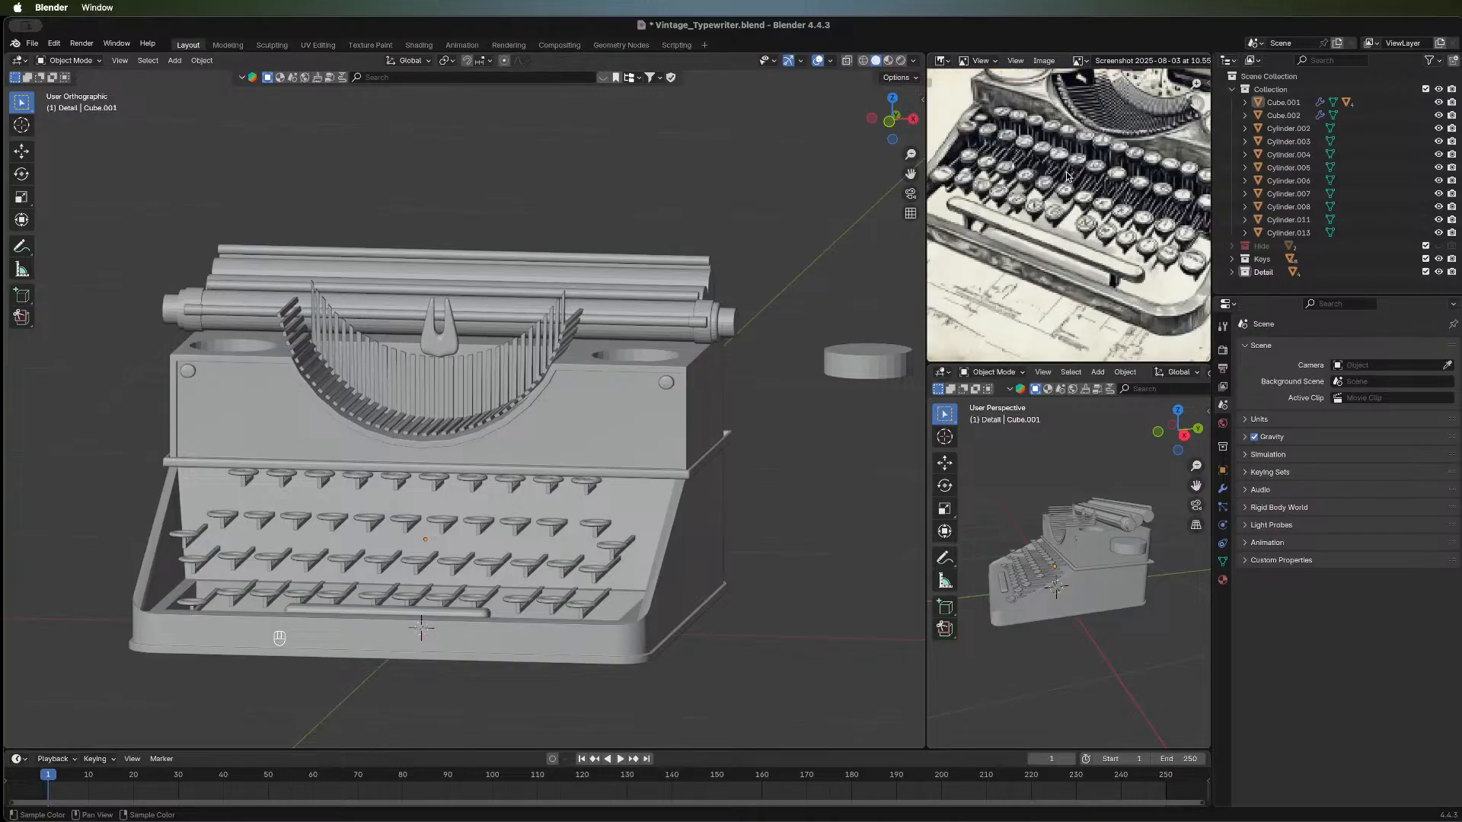
scroll(1066, 177, "down", 4)
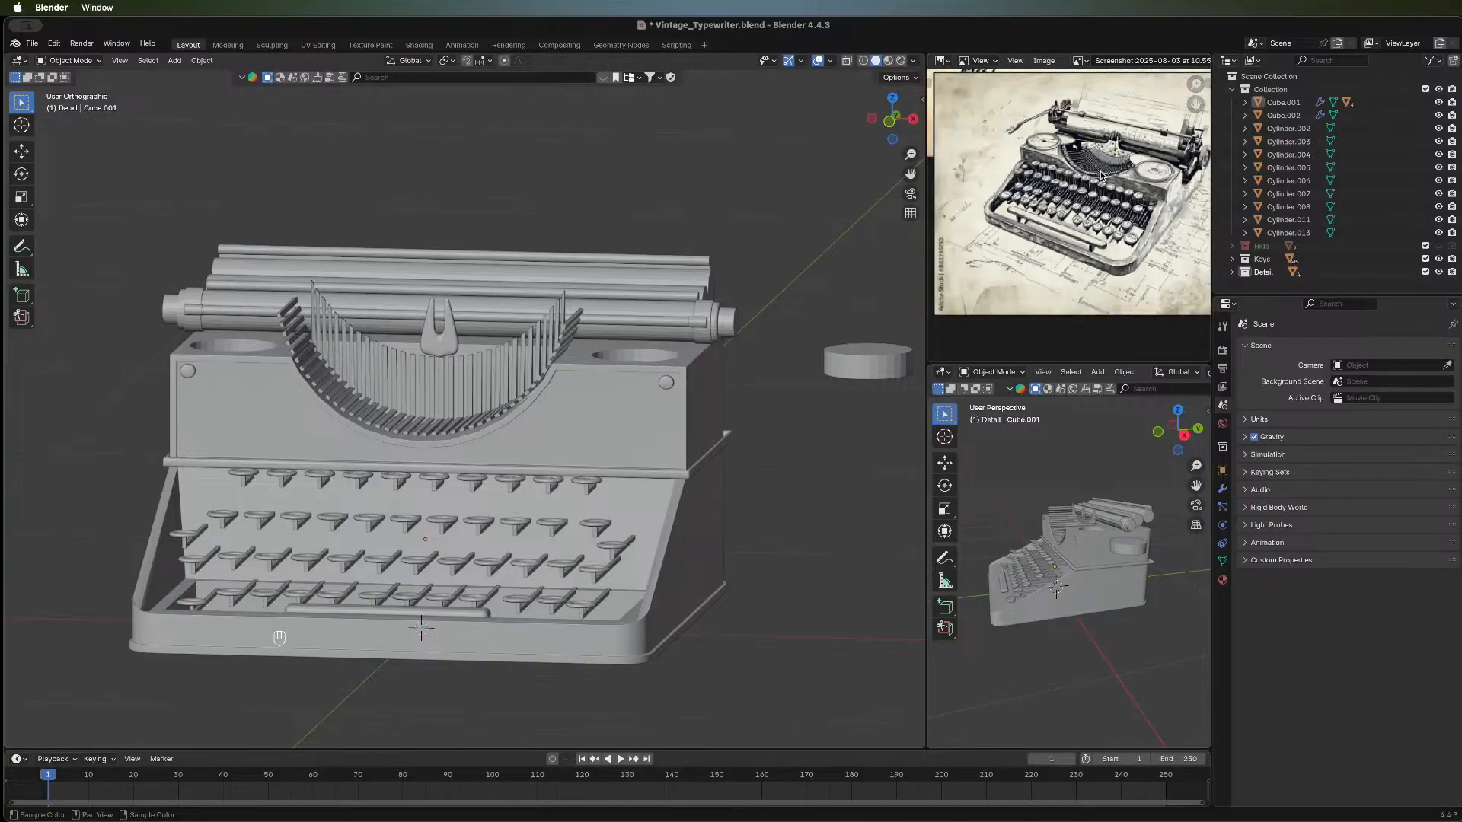
mouse_move(1103, 176)
middle_mouse_down()
mouse_move(1068, 214)
mouse_move(1066, 194)
mouse_move(1072, 237)
mouse_move(1043, 221)
middle_mouse_up()
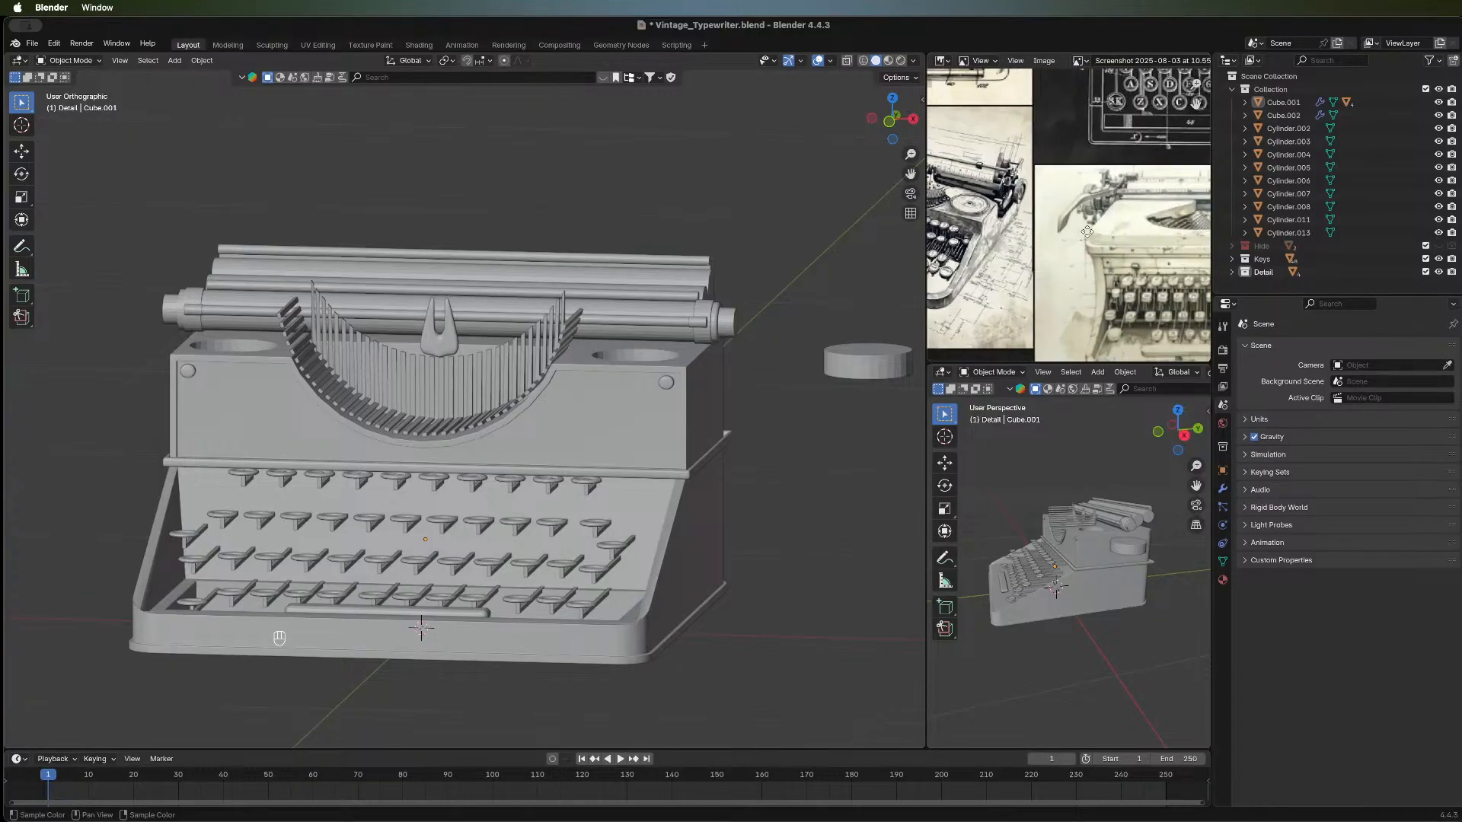
middle_click_drag(1188, 293, 1088, 220)
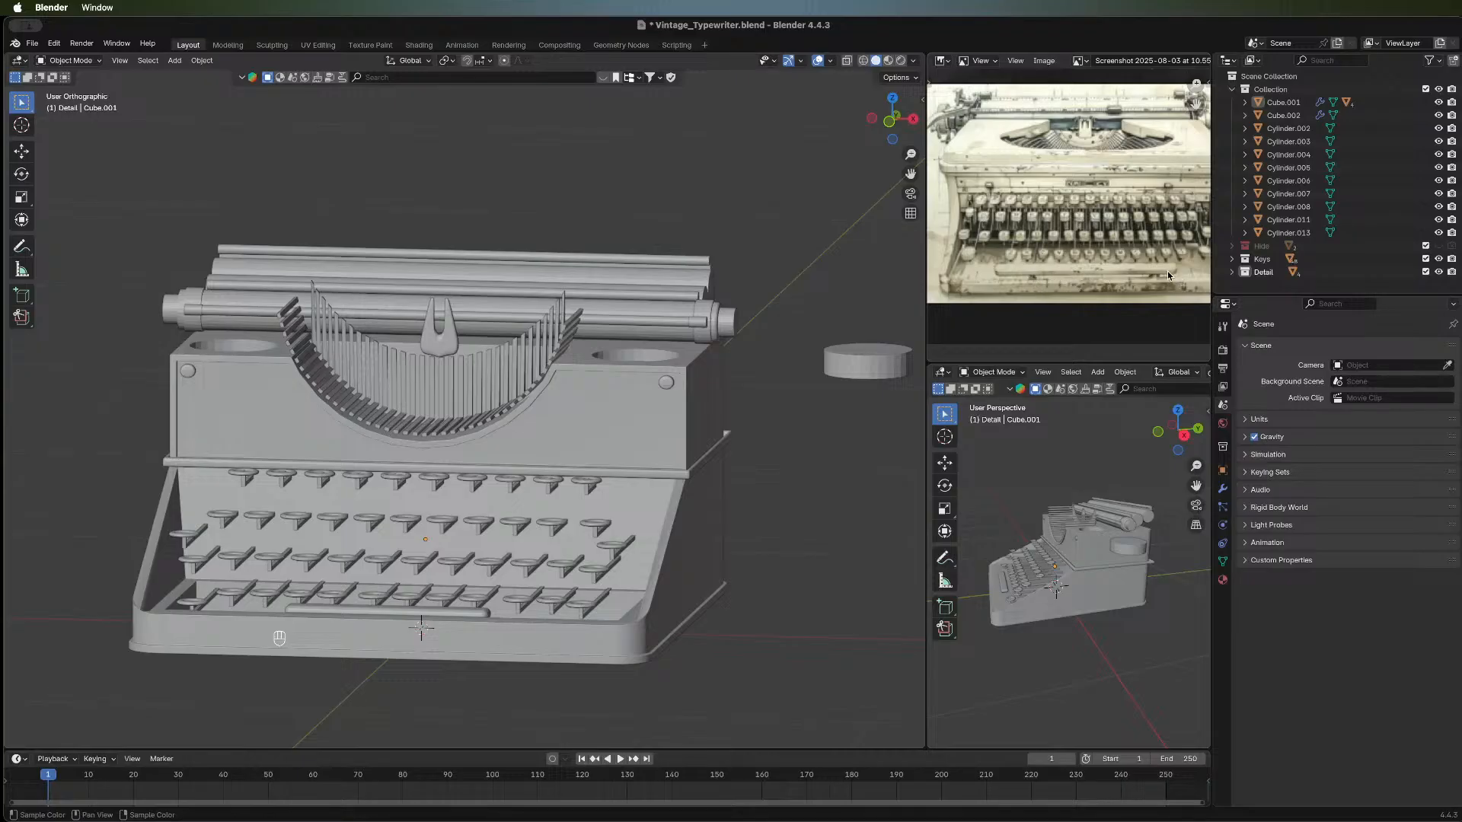
Raise the space bar in front of the bottom key row by about 0.028 m along Z.
middle_click_drag(434, 578, 487, 449)
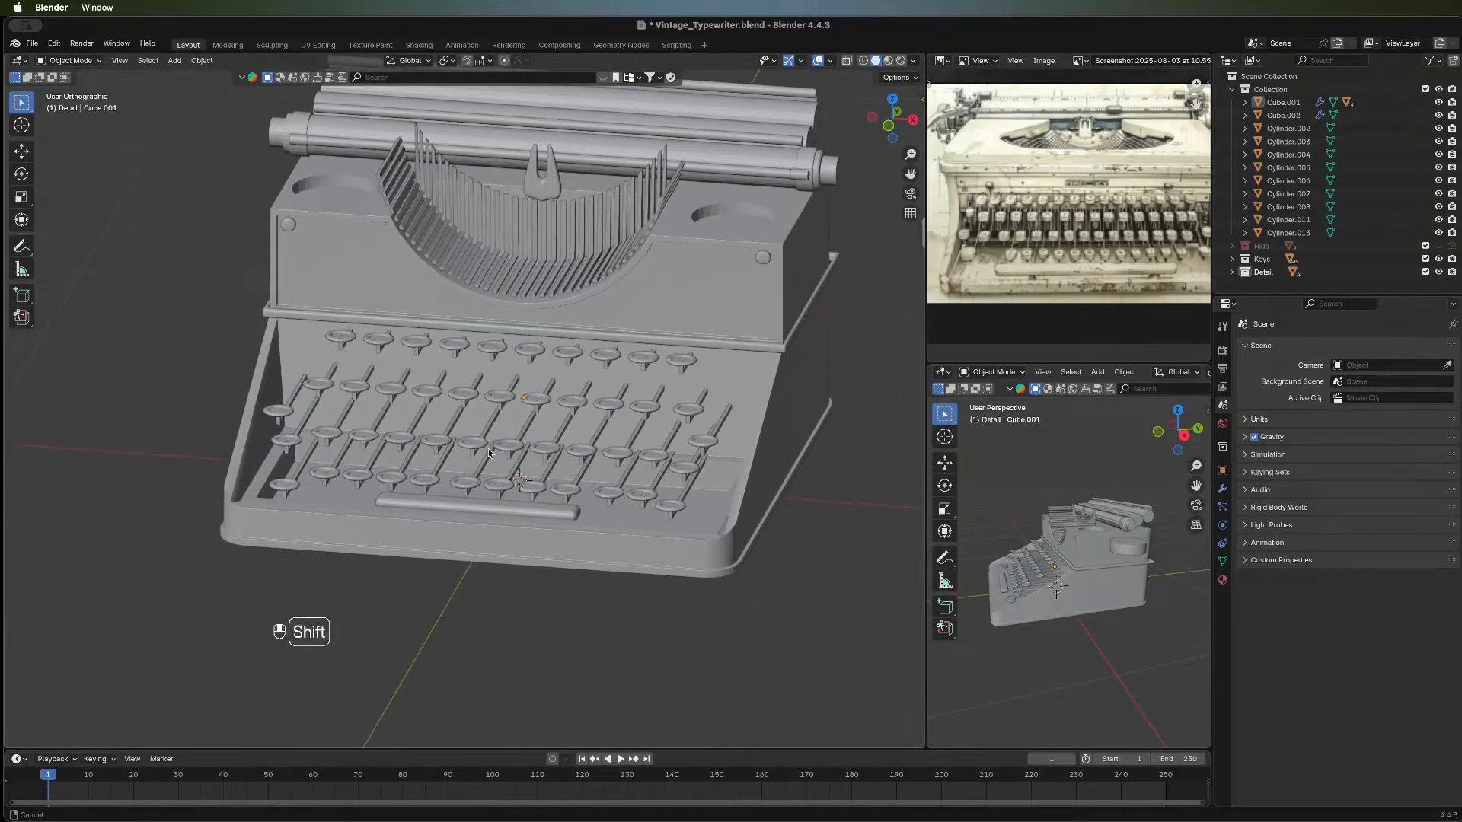
scroll(487, 511, "up", 5)
left_click(491, 577)
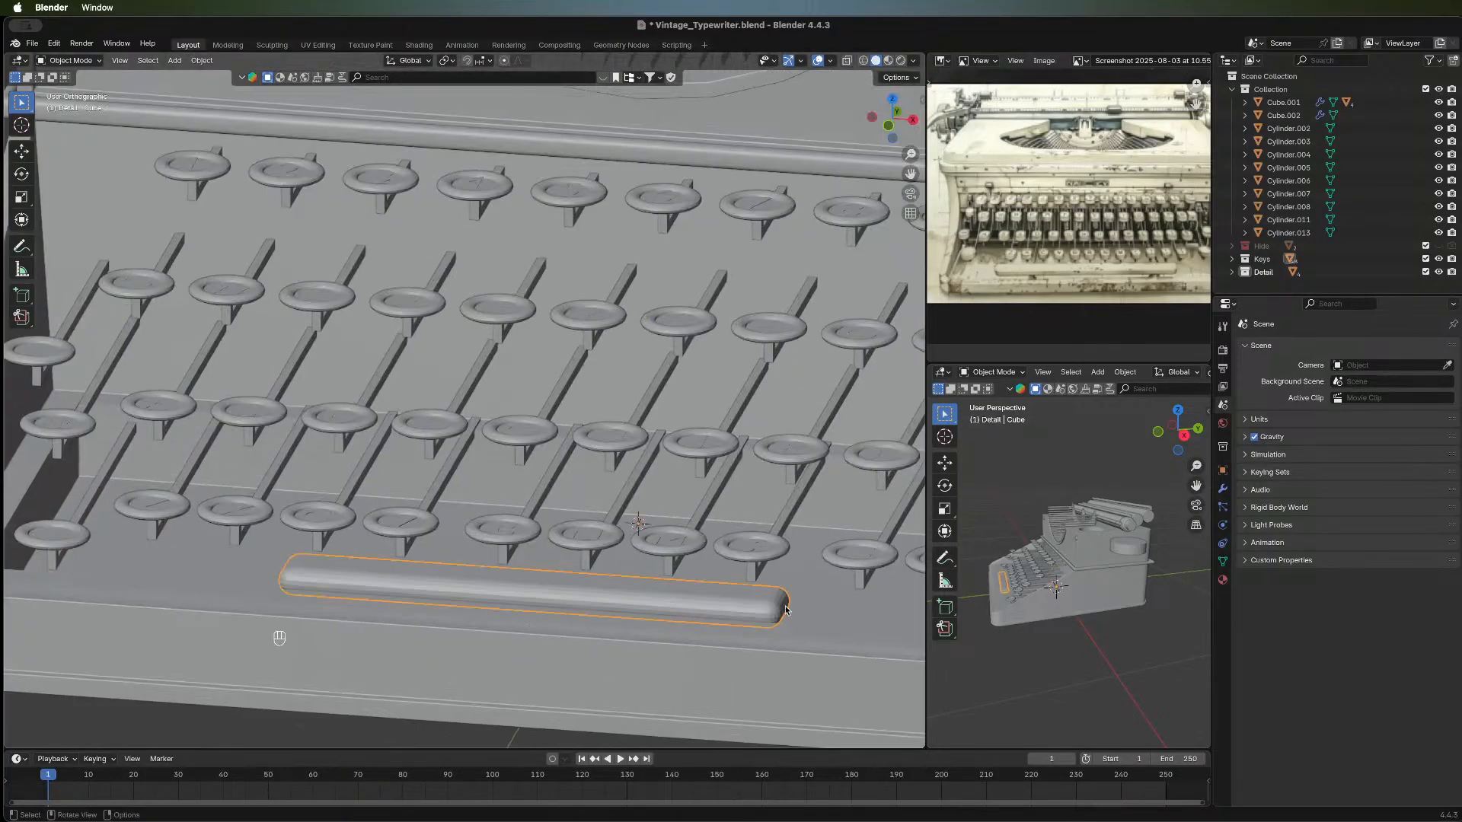
middle_click_drag(763, 618, 536, 533)
key("g")
key("z")
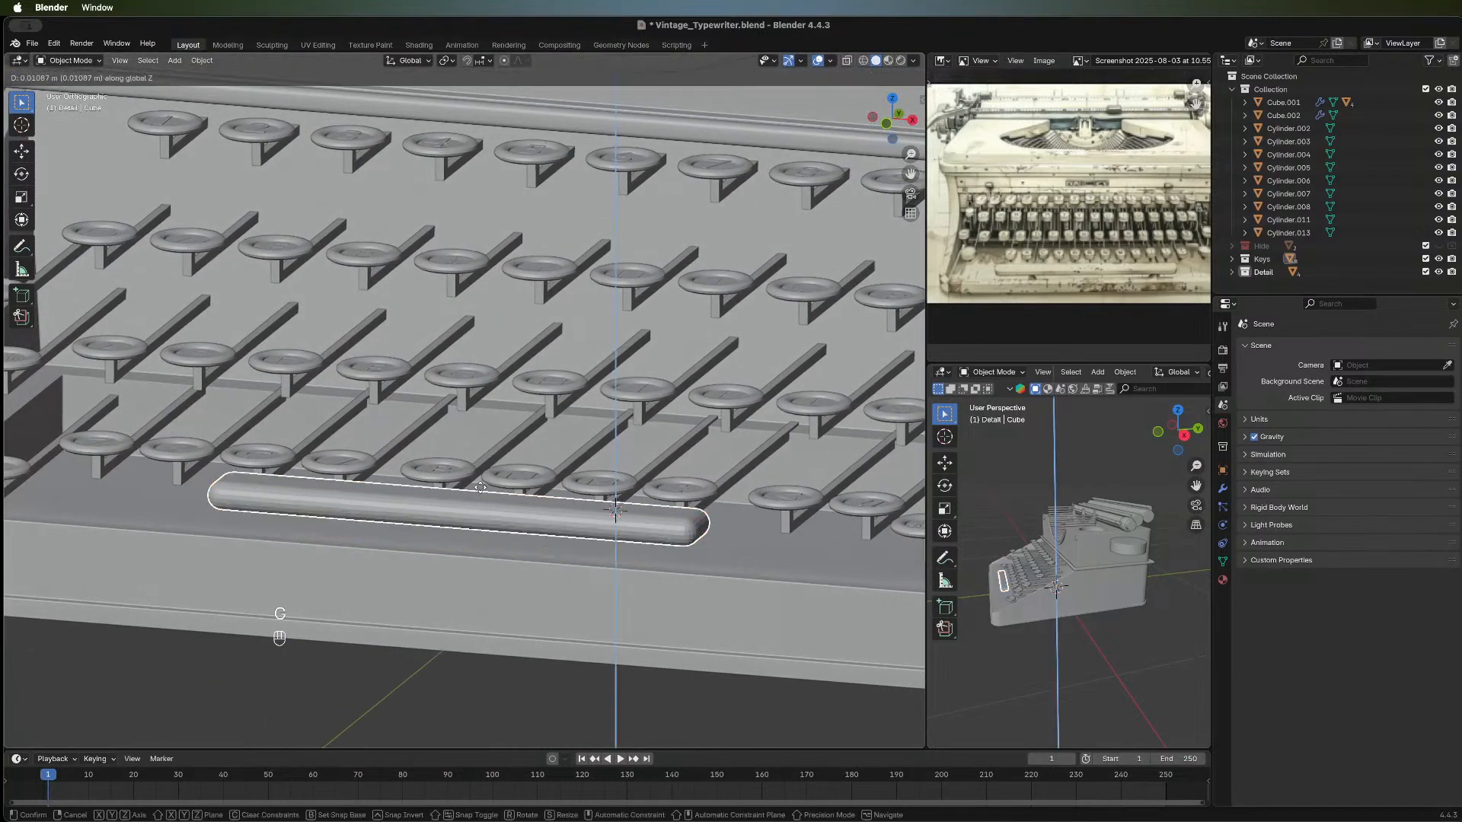
left_click(480, 491)
Inspect the space bar's height and position relative to the key rows from the front, at an angle and from above.
middle_click_drag(484, 448, 632, 418)
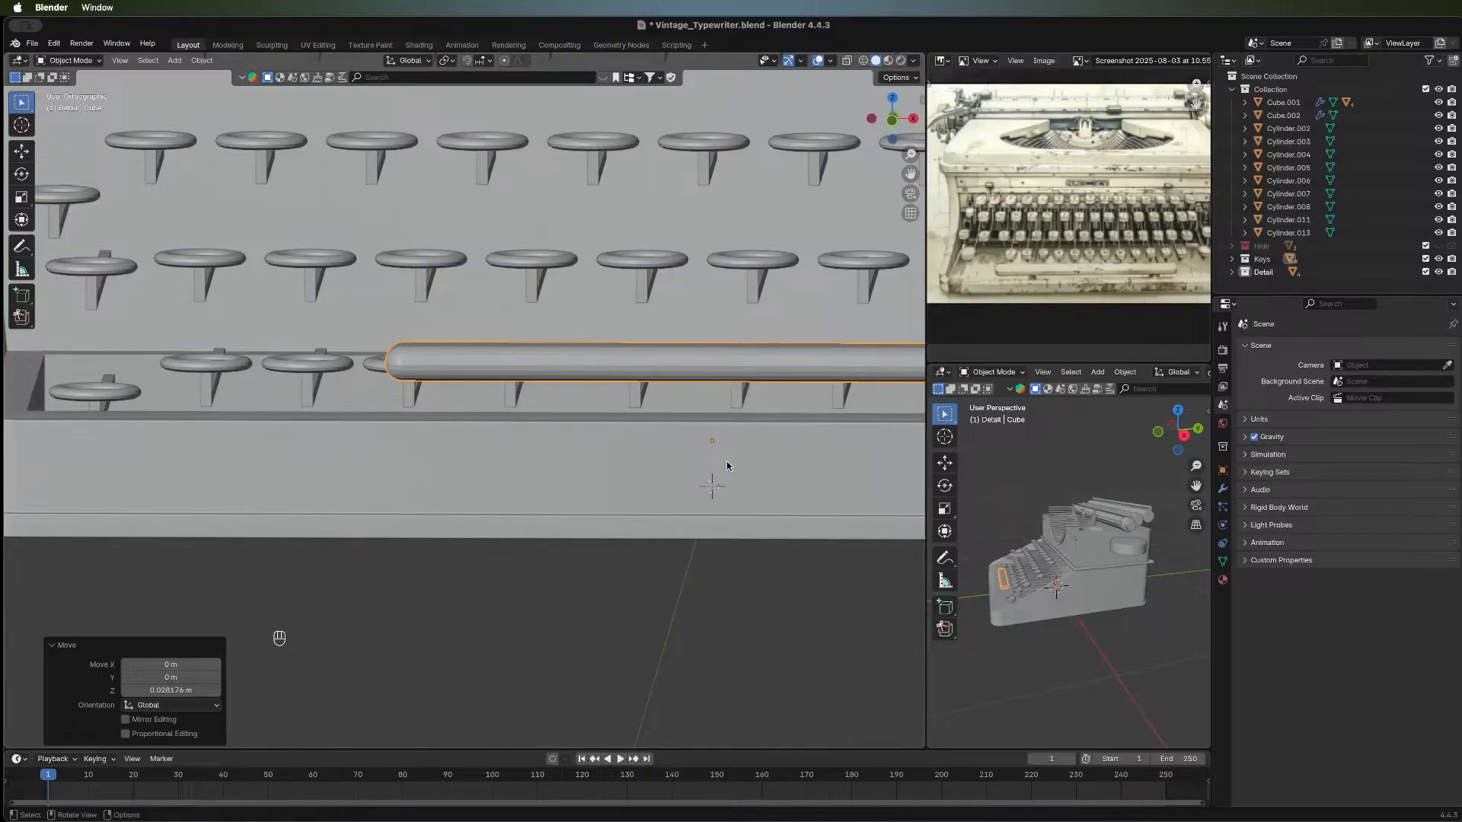
middle_click_drag(727, 466, 560, 533)
scroll(560, 533, "down", 3)
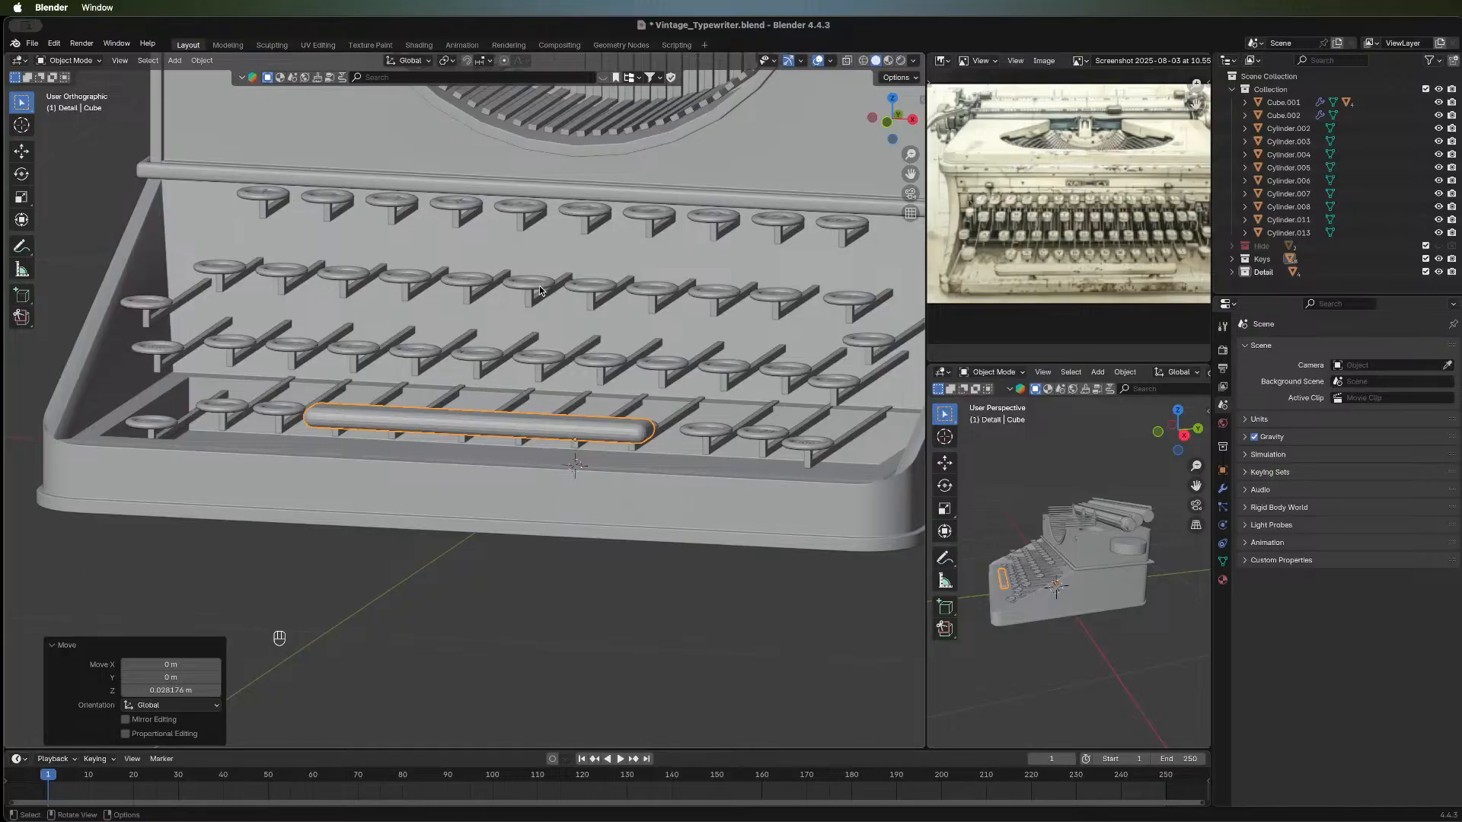
middle_click_drag(496, 510, 456, 376)
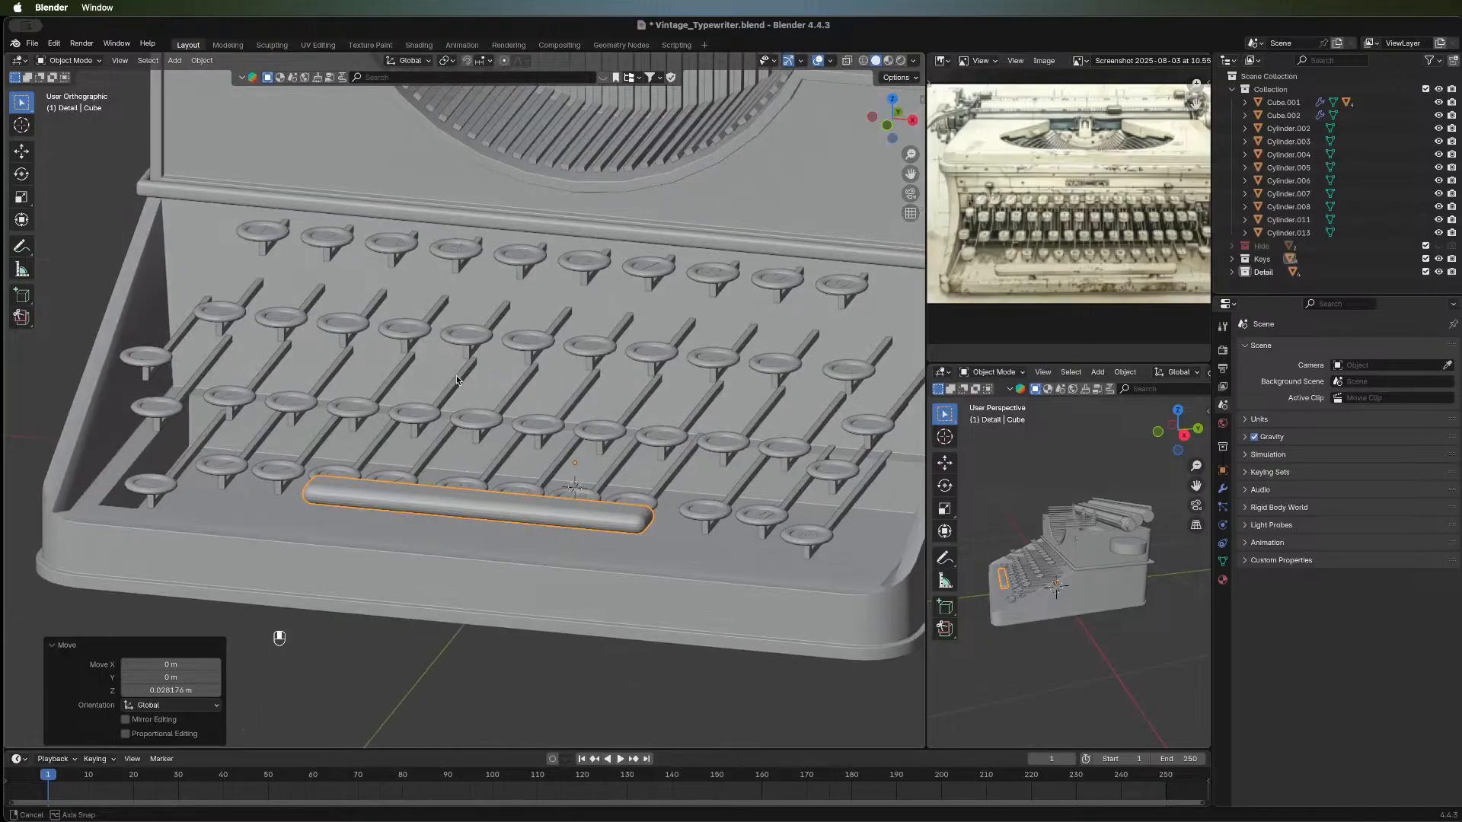
left_click(426, 515)
middle_click_drag(559, 457, 860, 237)
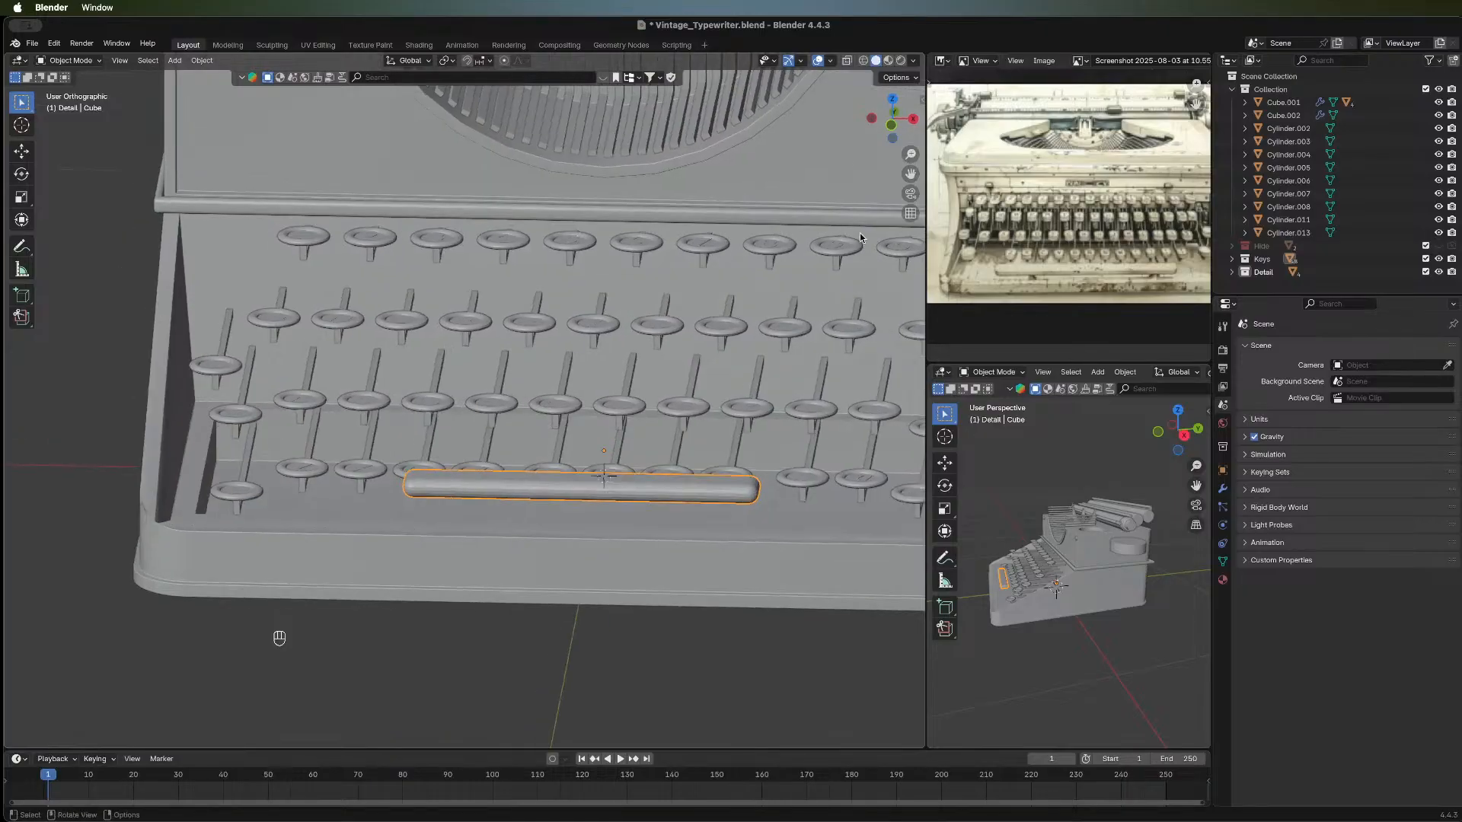
left_click(895, 120)
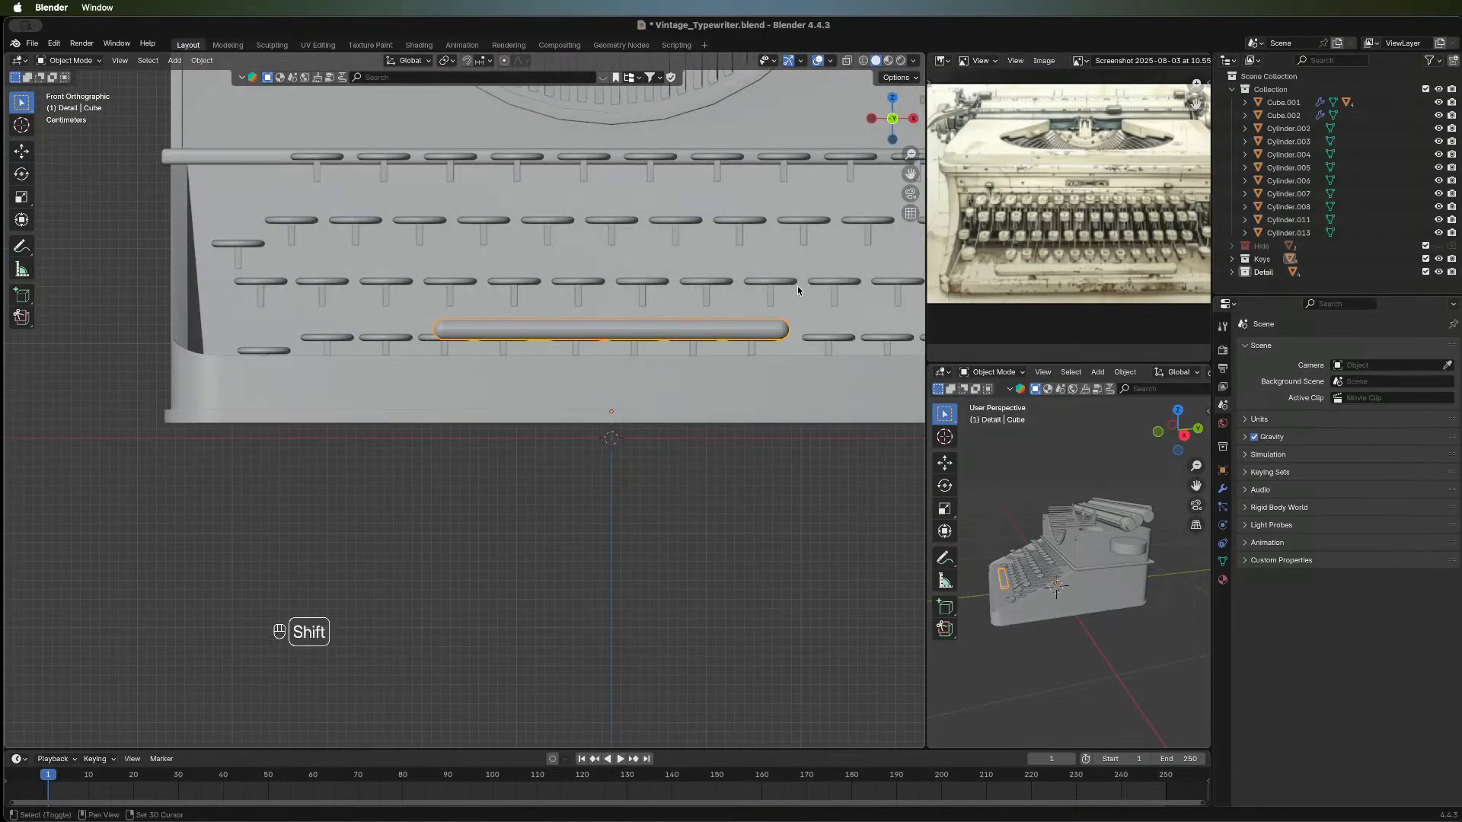
middle_click_drag(713, 273, 601, 399, "shift")
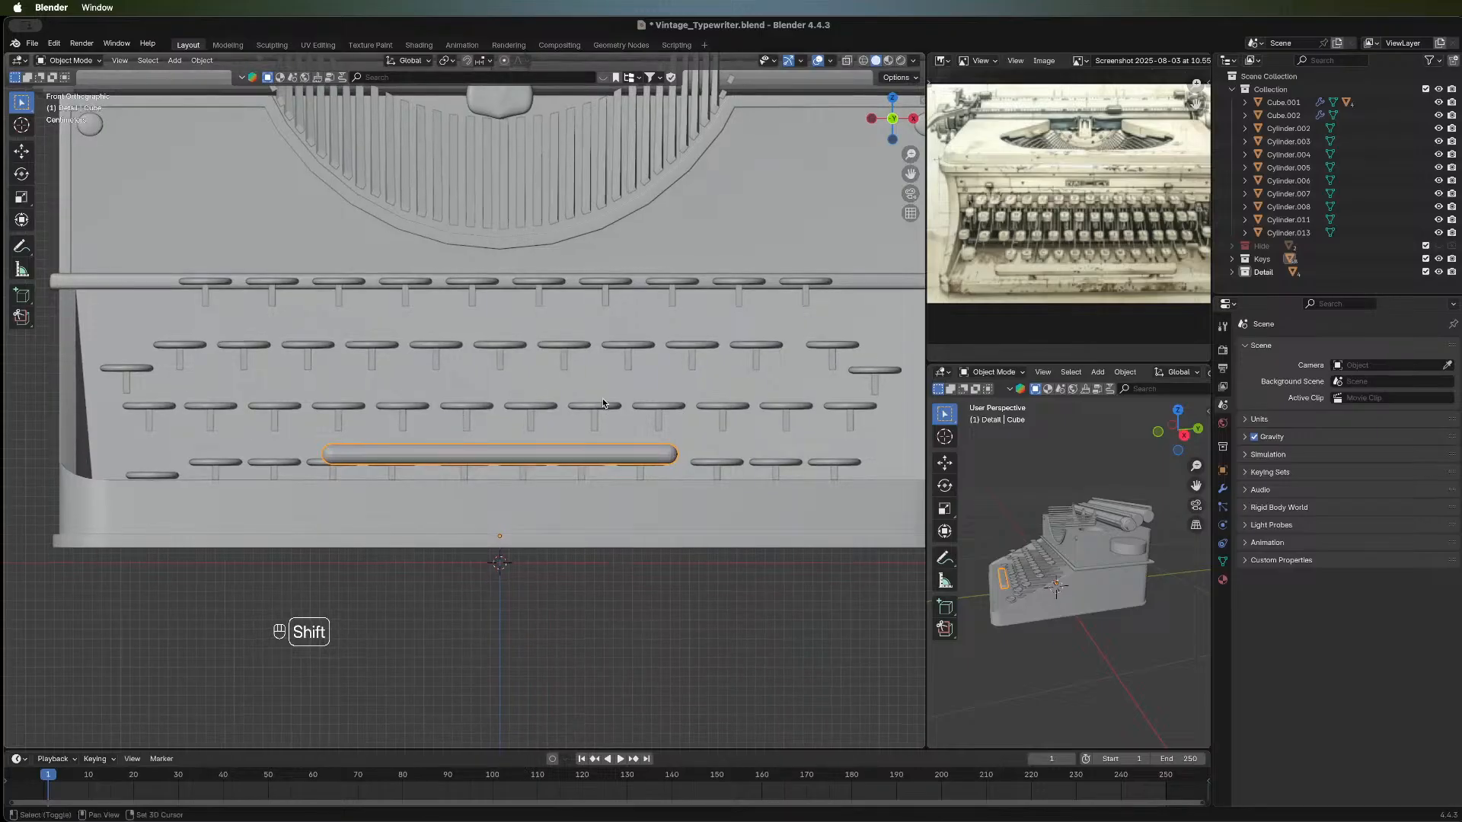
scroll(601, 399, "up", 3)
scroll(601, 359, "down", 2)
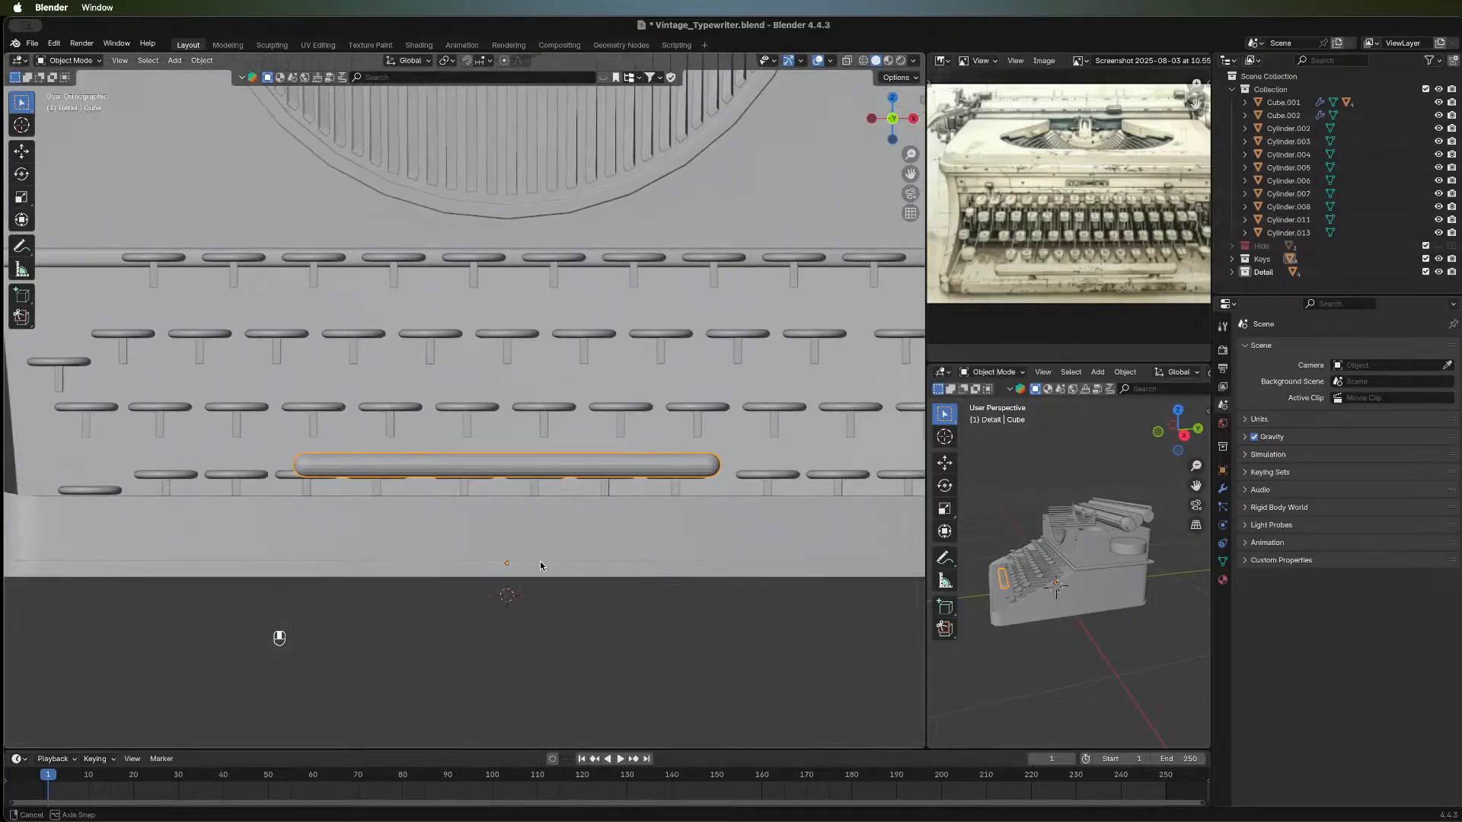
middle_click_drag(541, 560, 540, 510)
scroll(538, 638, "up", 1)
scroll(537, 638, "down", 1)
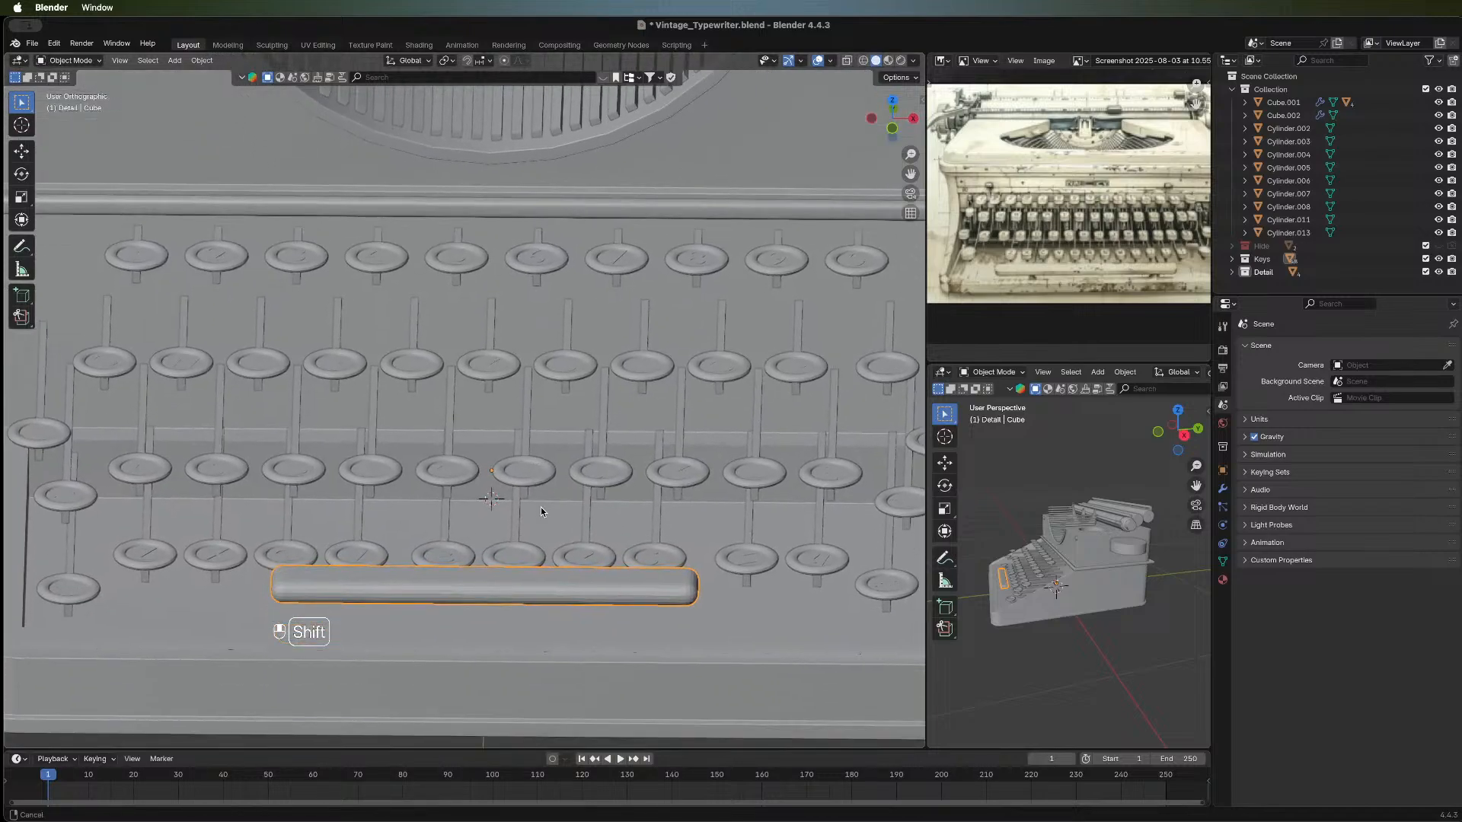
scroll(540, 508, "down", 3)
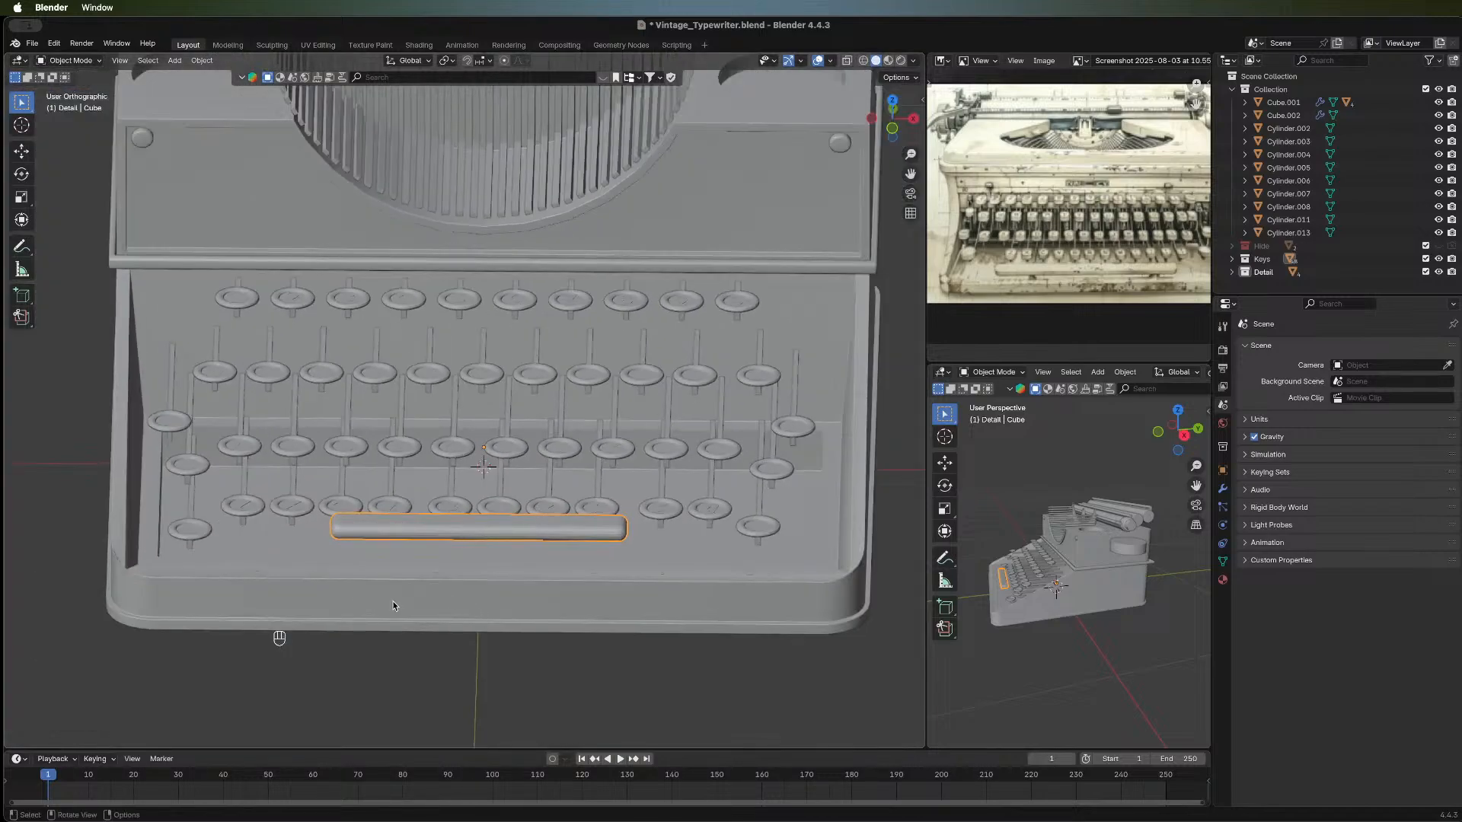
Add a cube and shrink its mesh in Edit Mode, first to about 0.094 and again by a factor of about 0.62.
key("shift+a")
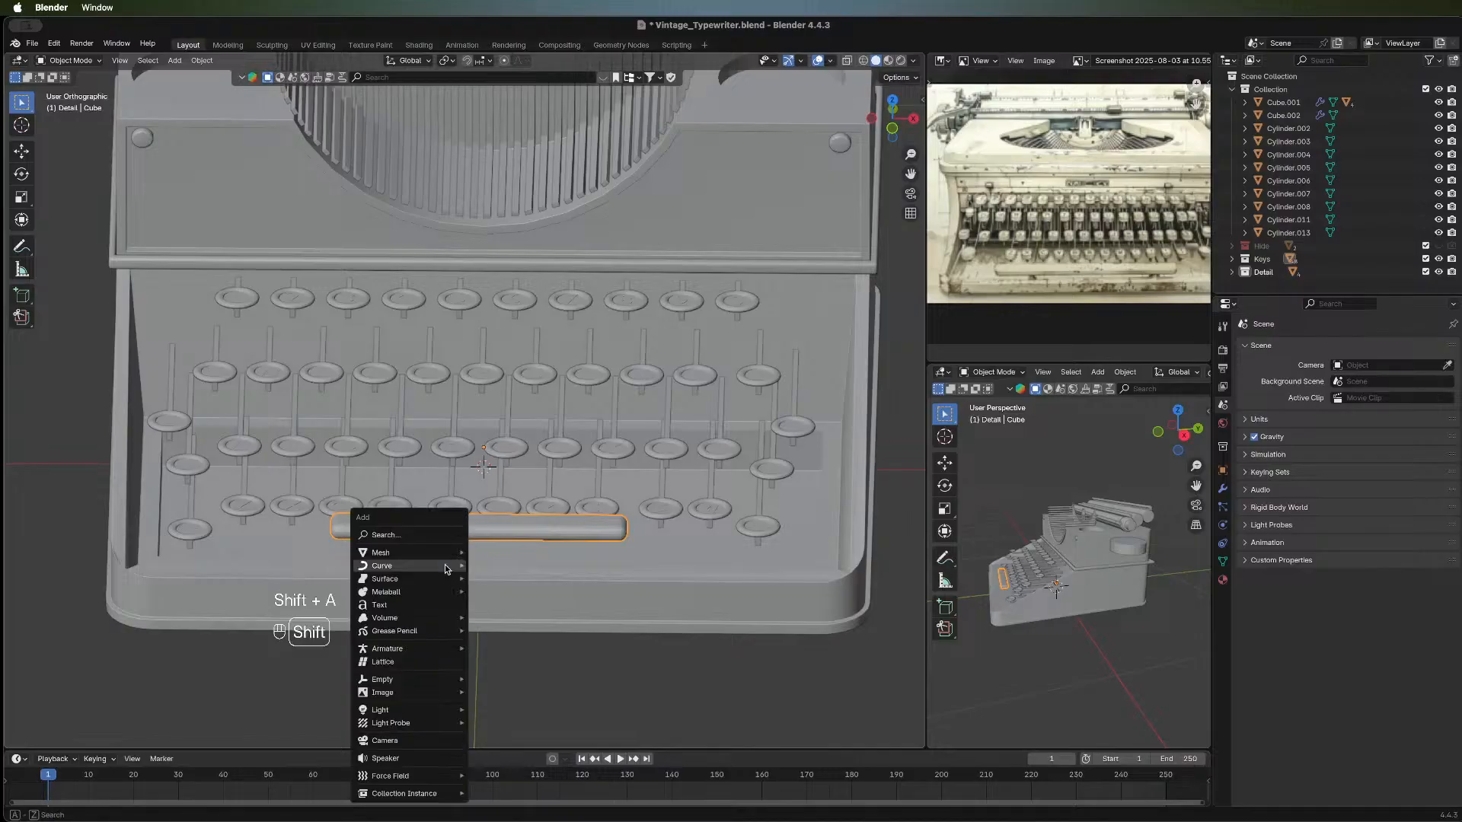
mouse_move(444, 564)
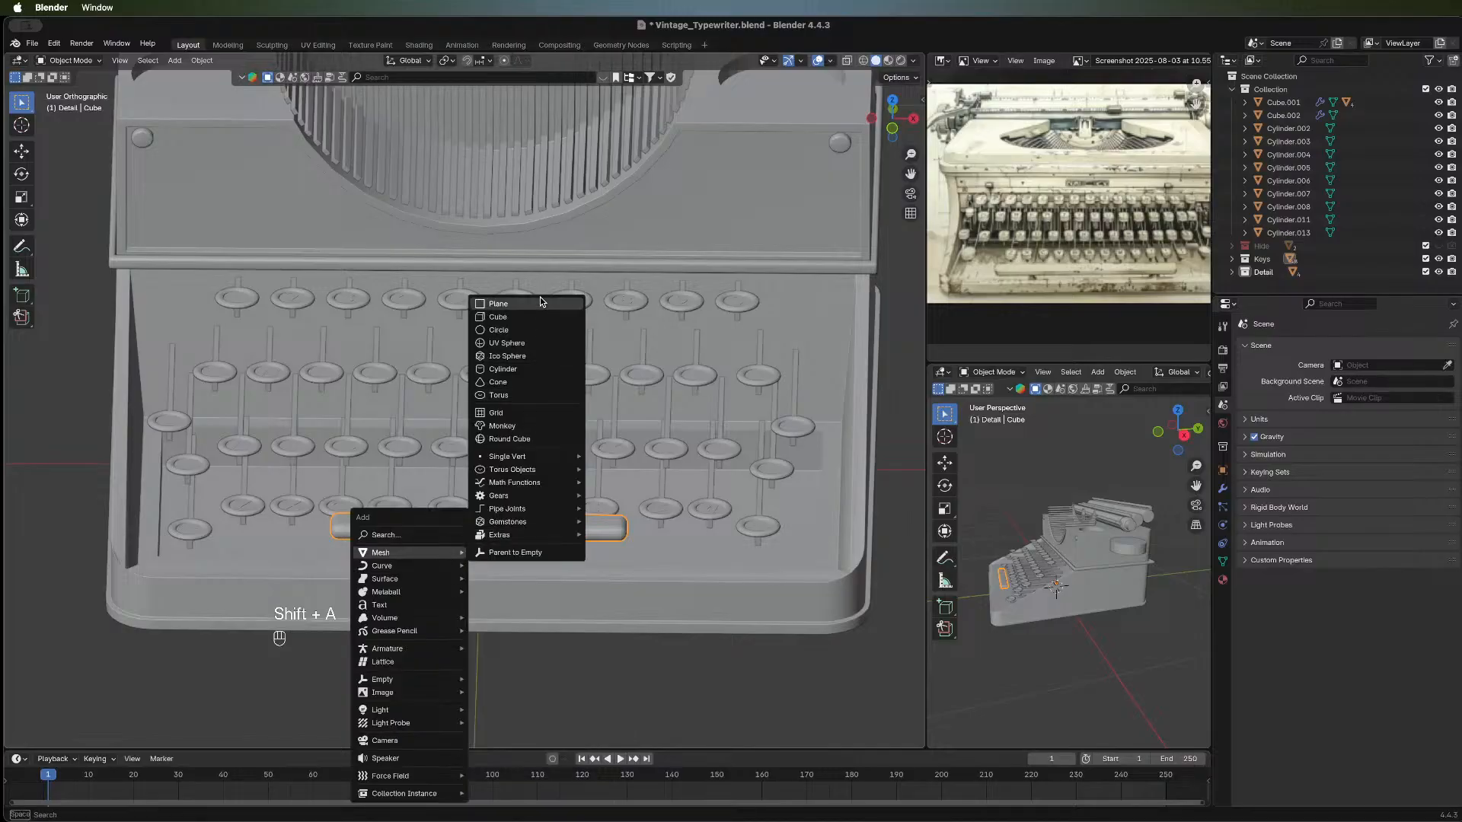
left_click(530, 324)
scroll(619, 436, "down", 5)
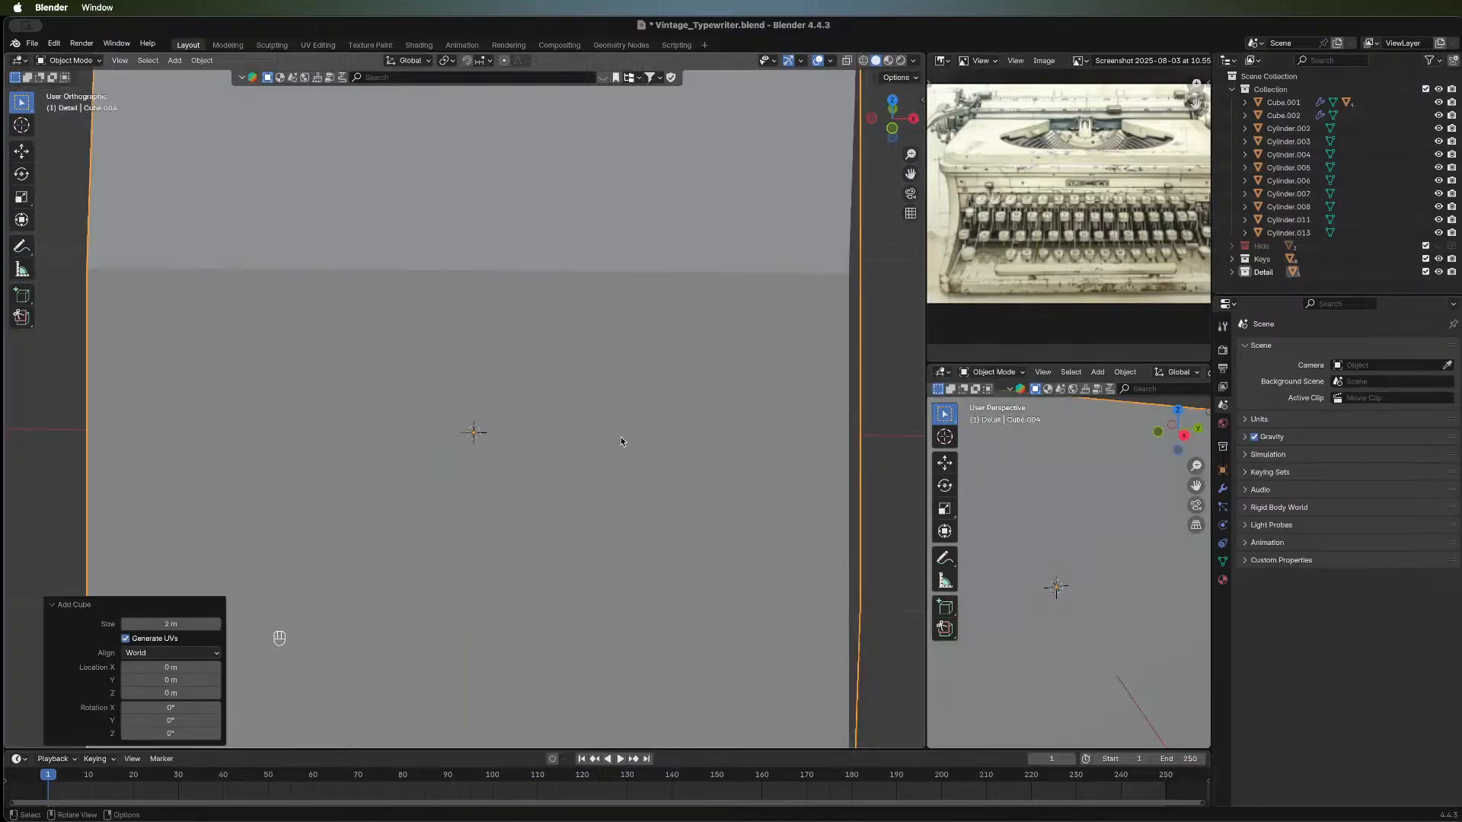
key("Tab")
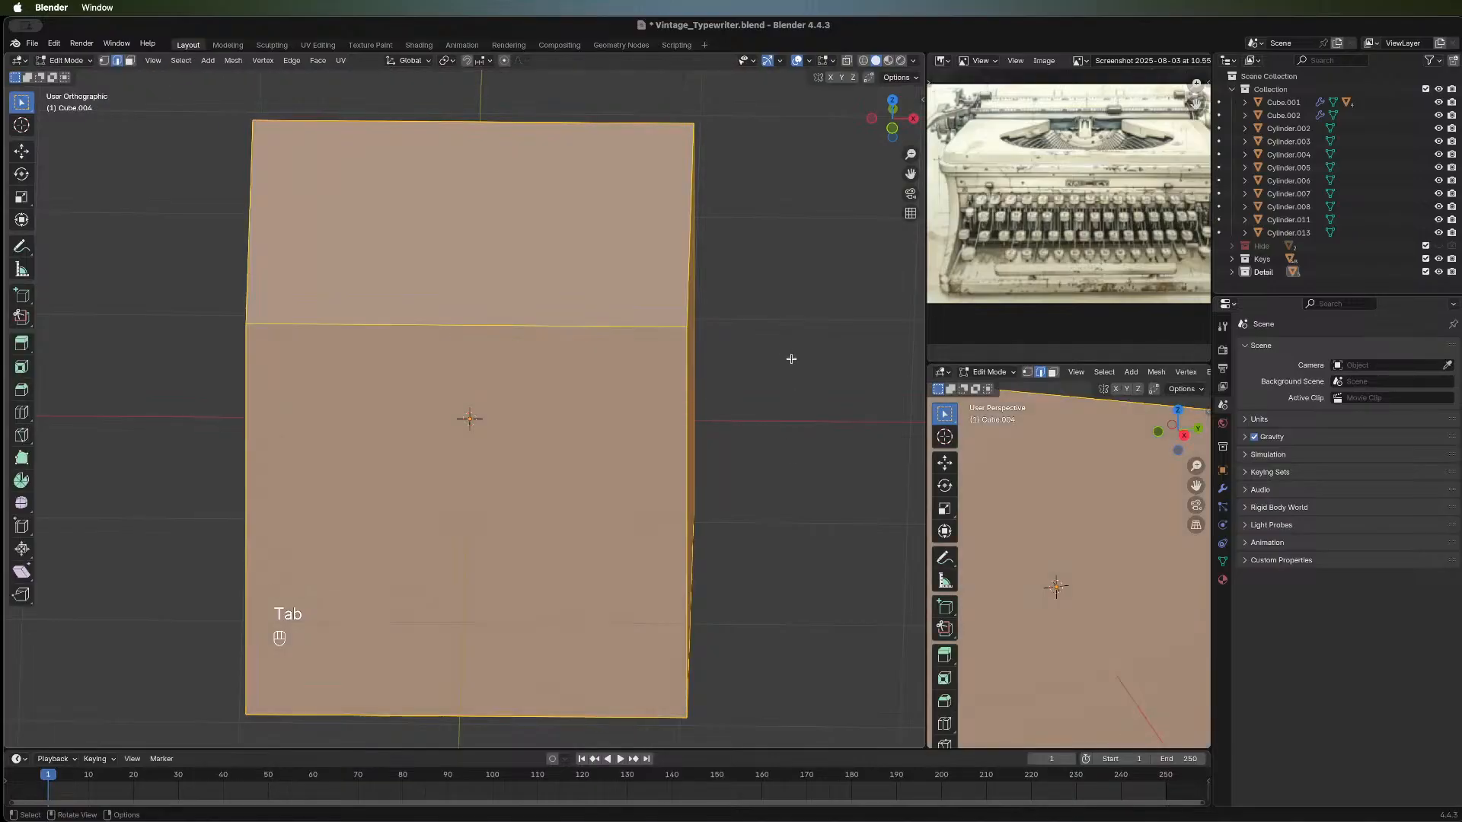
key("s")
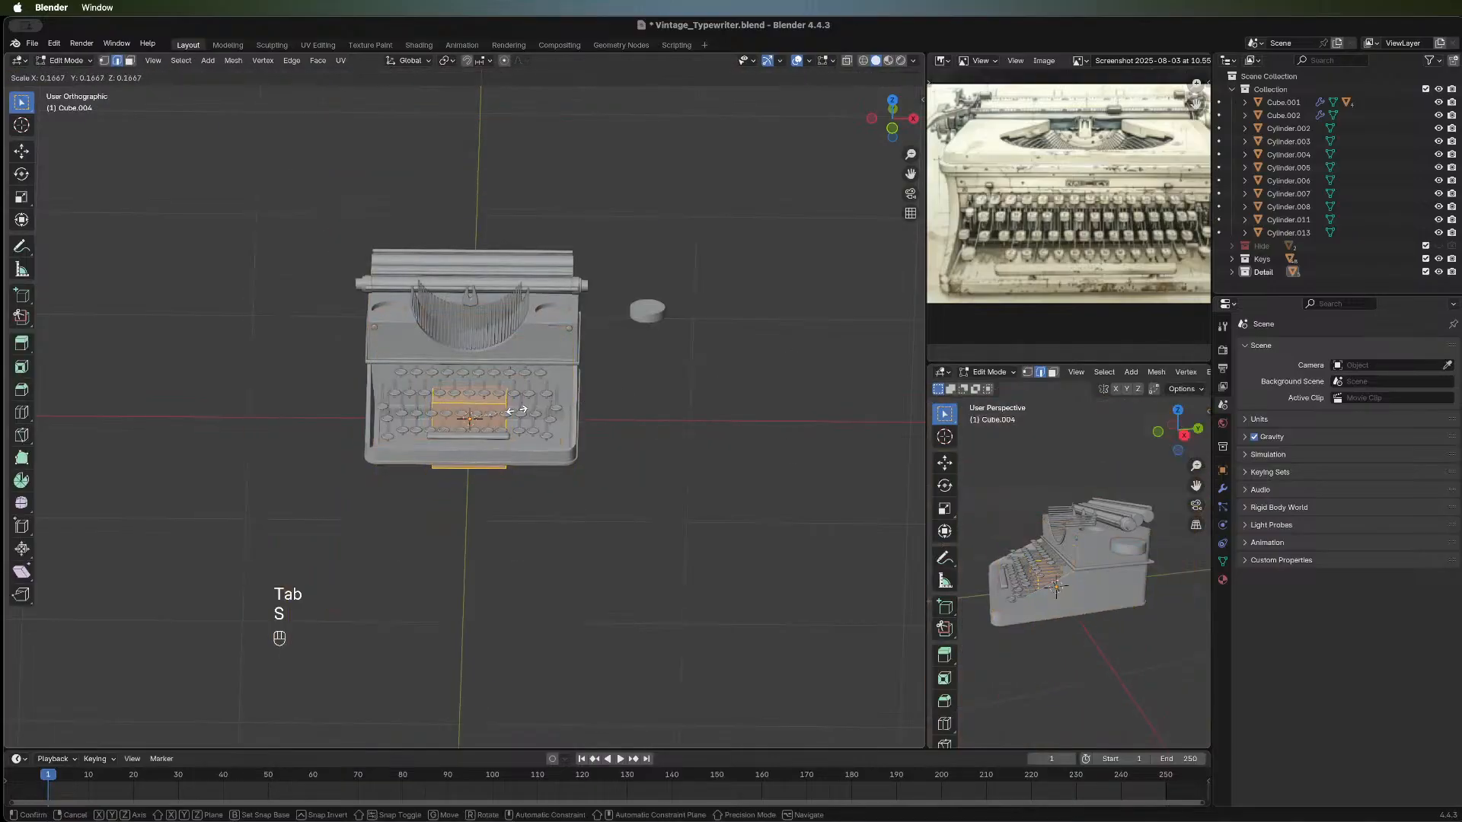
left_click(498, 404)
middle_click_drag(498, 405, 398, 322)
scroll(398, 322, "up", 3)
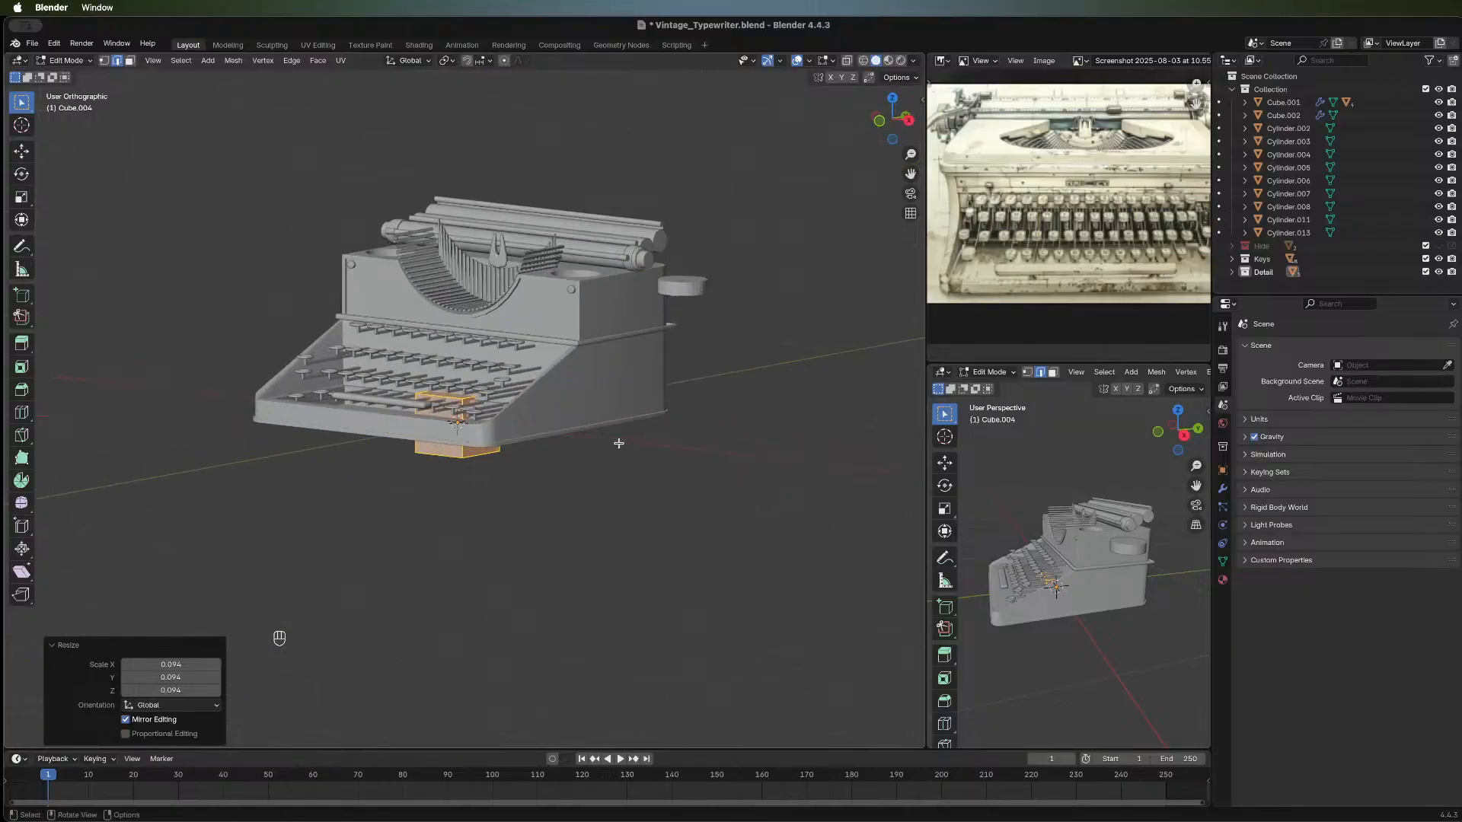
key("s")
left_click(600, 338)
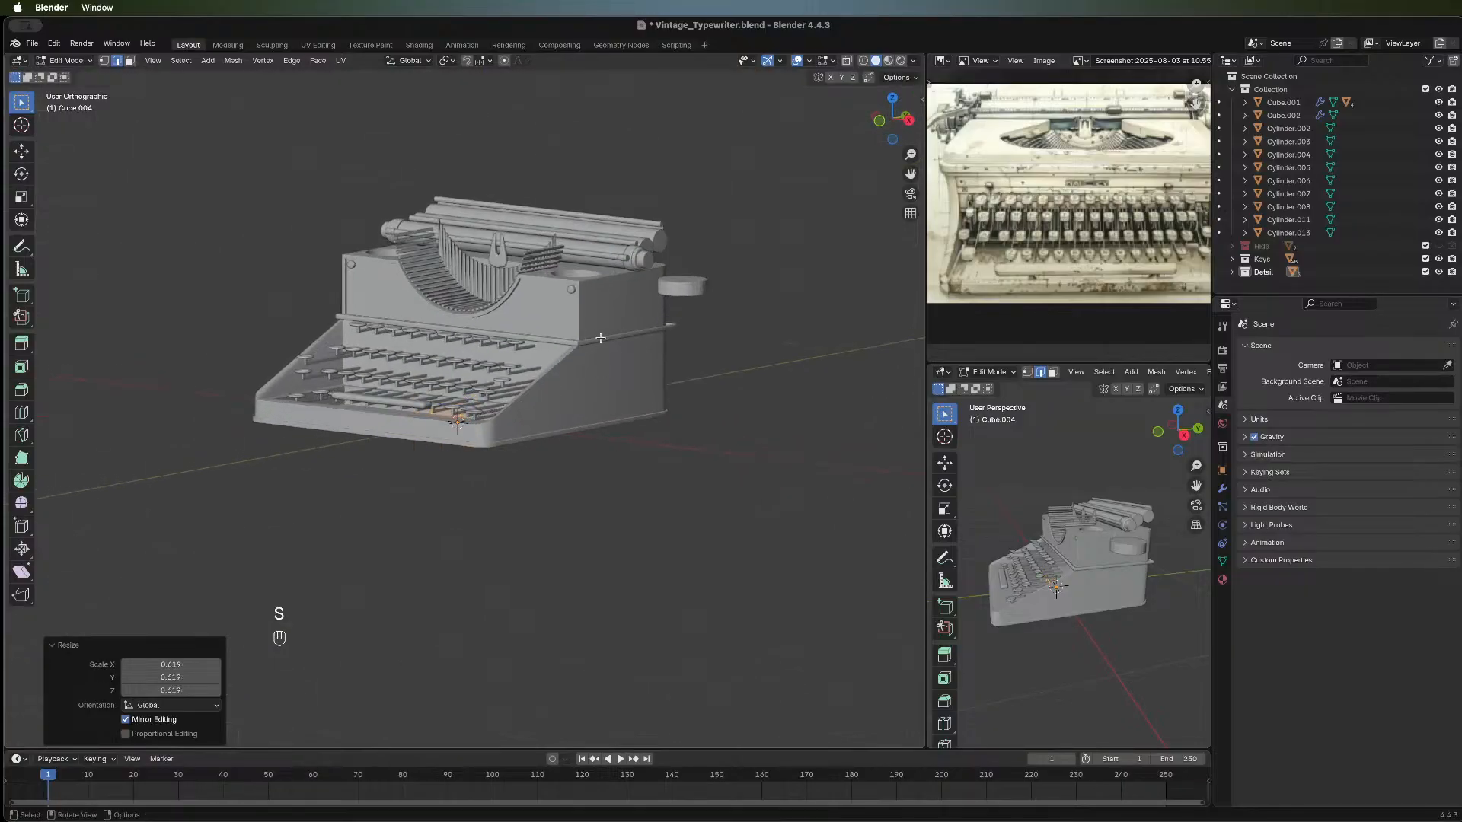
Move the cube about -0.436 m along Y to the typewriter's front edge and raise it about 0.054 m along Z.
key("g")
key("y")
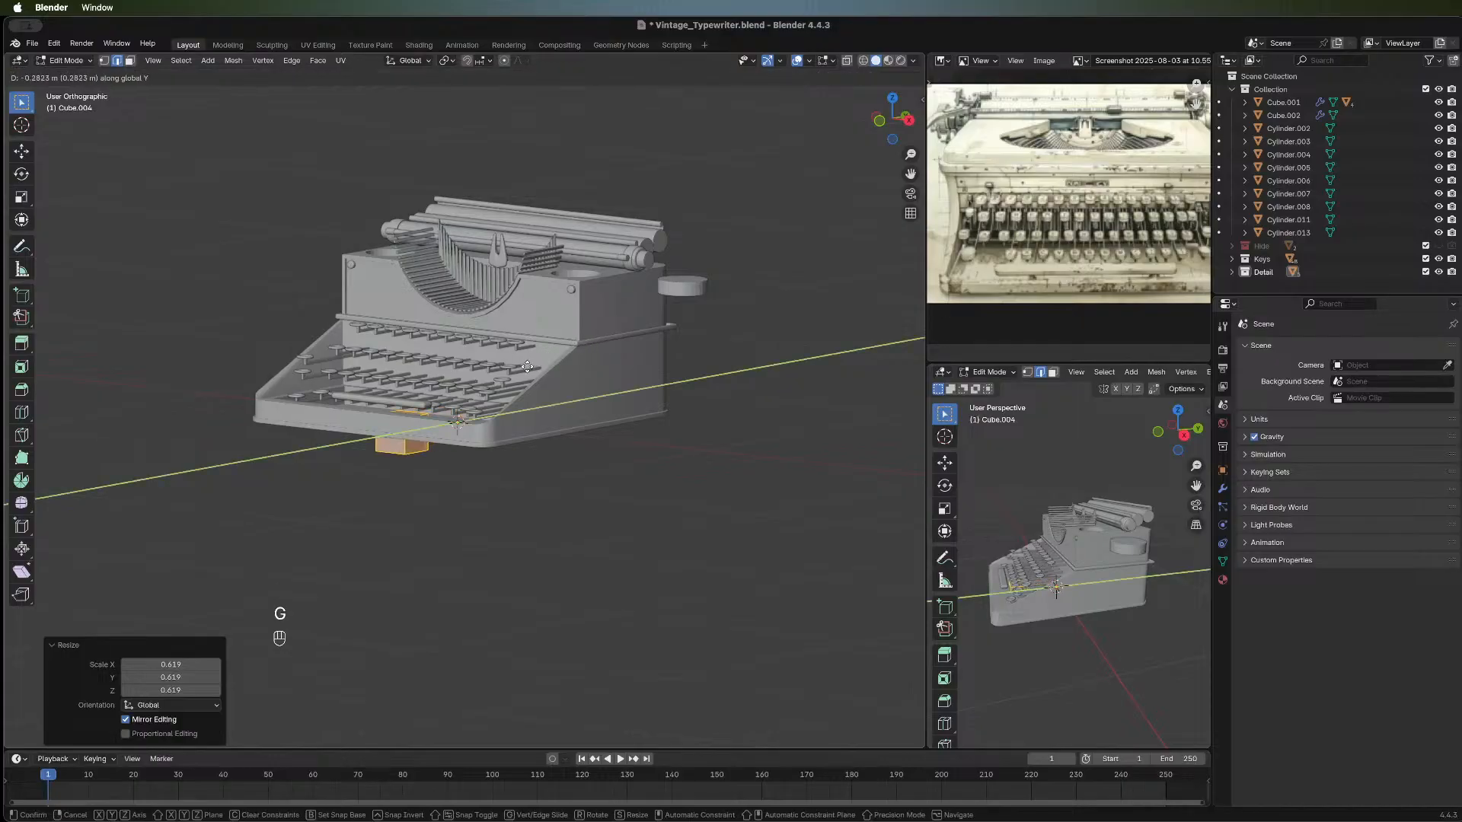
left_click(521, 369)
key("g")
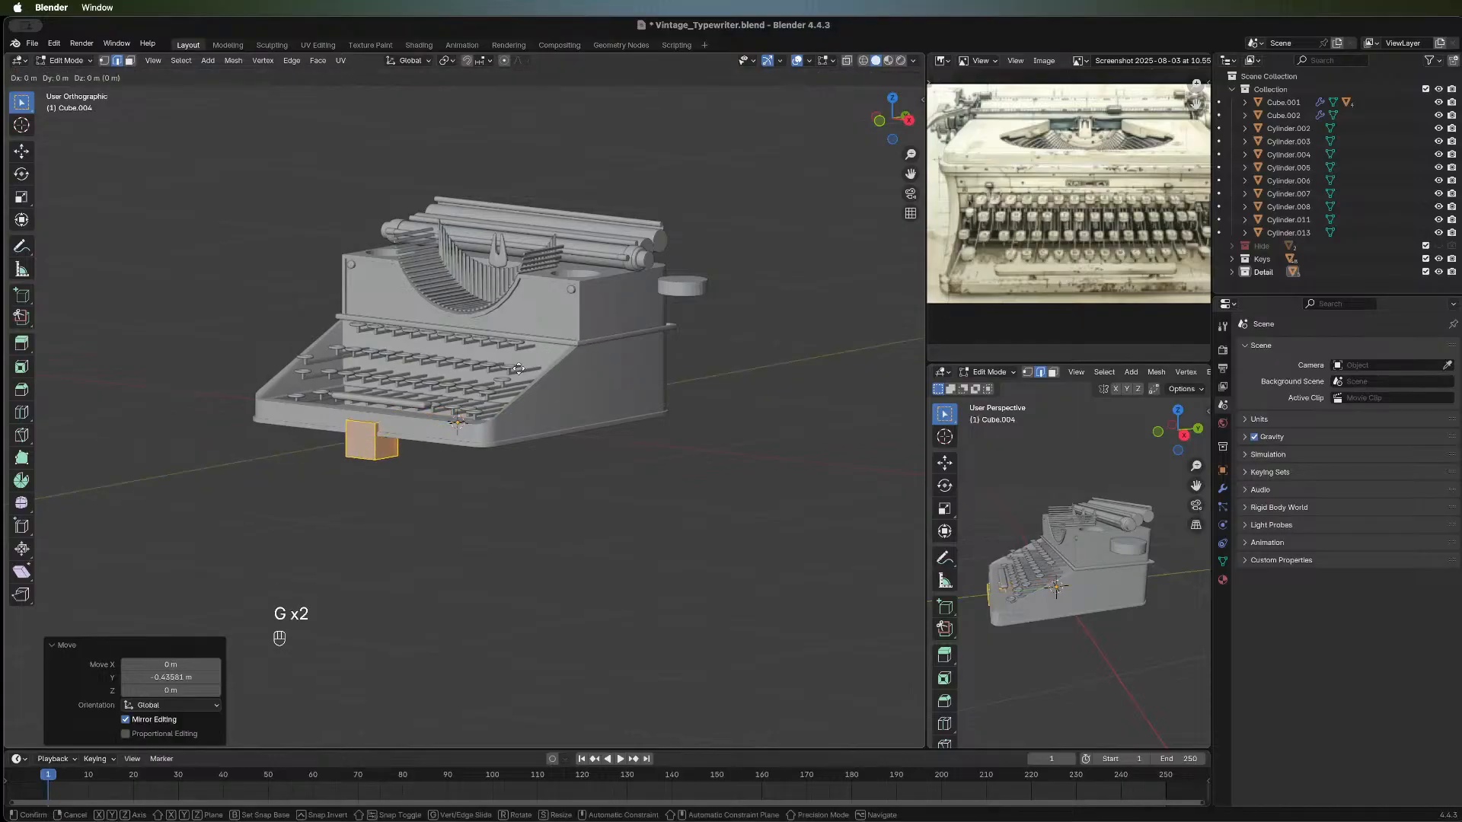
key("z")
middle_click_drag(409, 357, 545, 379)
scroll(544, 379, "up", 3)
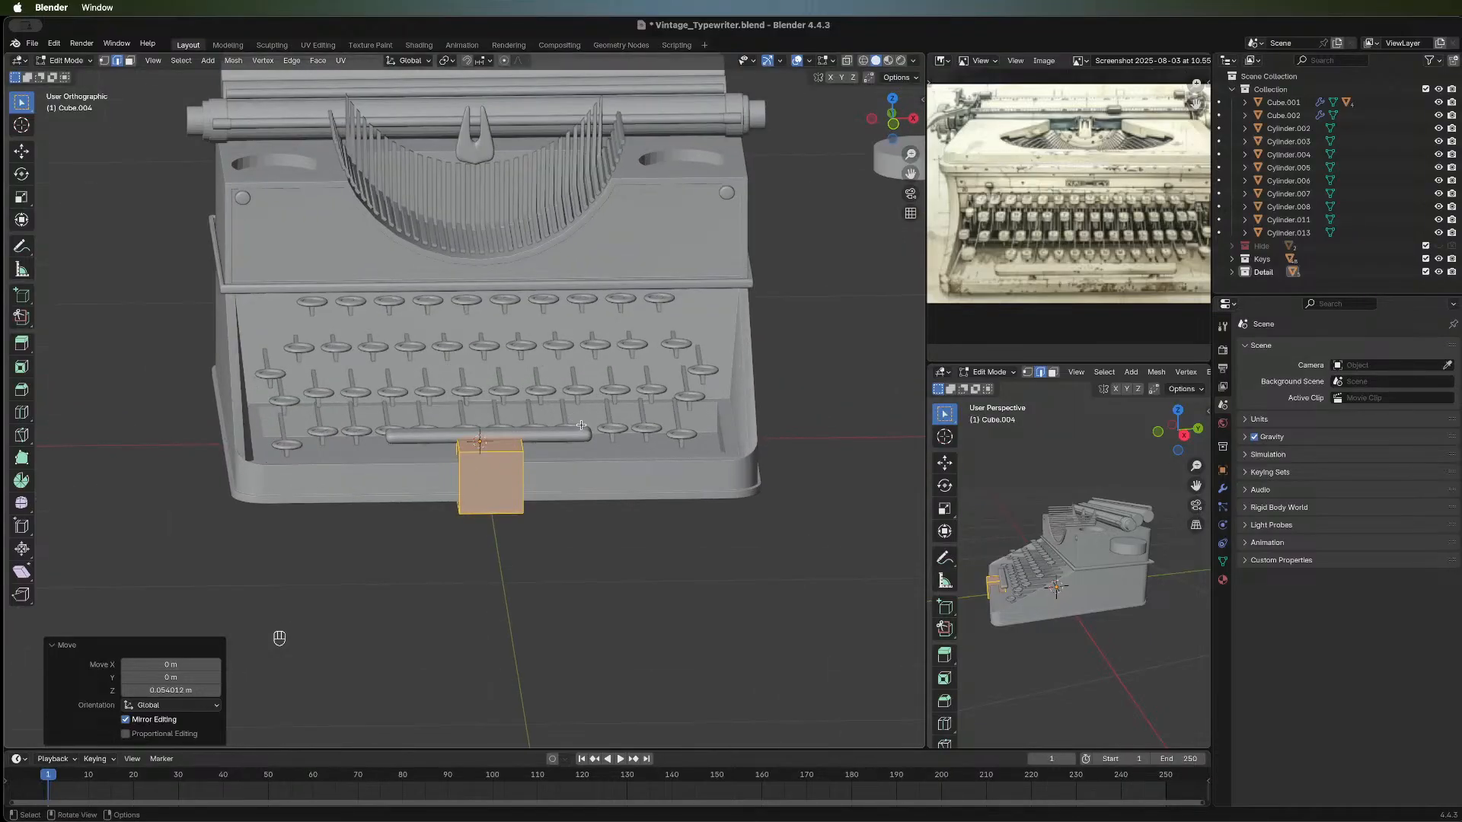
Scale the cube by about 0.47 and raise it about 0.04 m along Z to the space bar's underside.
scroll(580, 425, "up", 2)
scroll(767, 495, "down", 1)
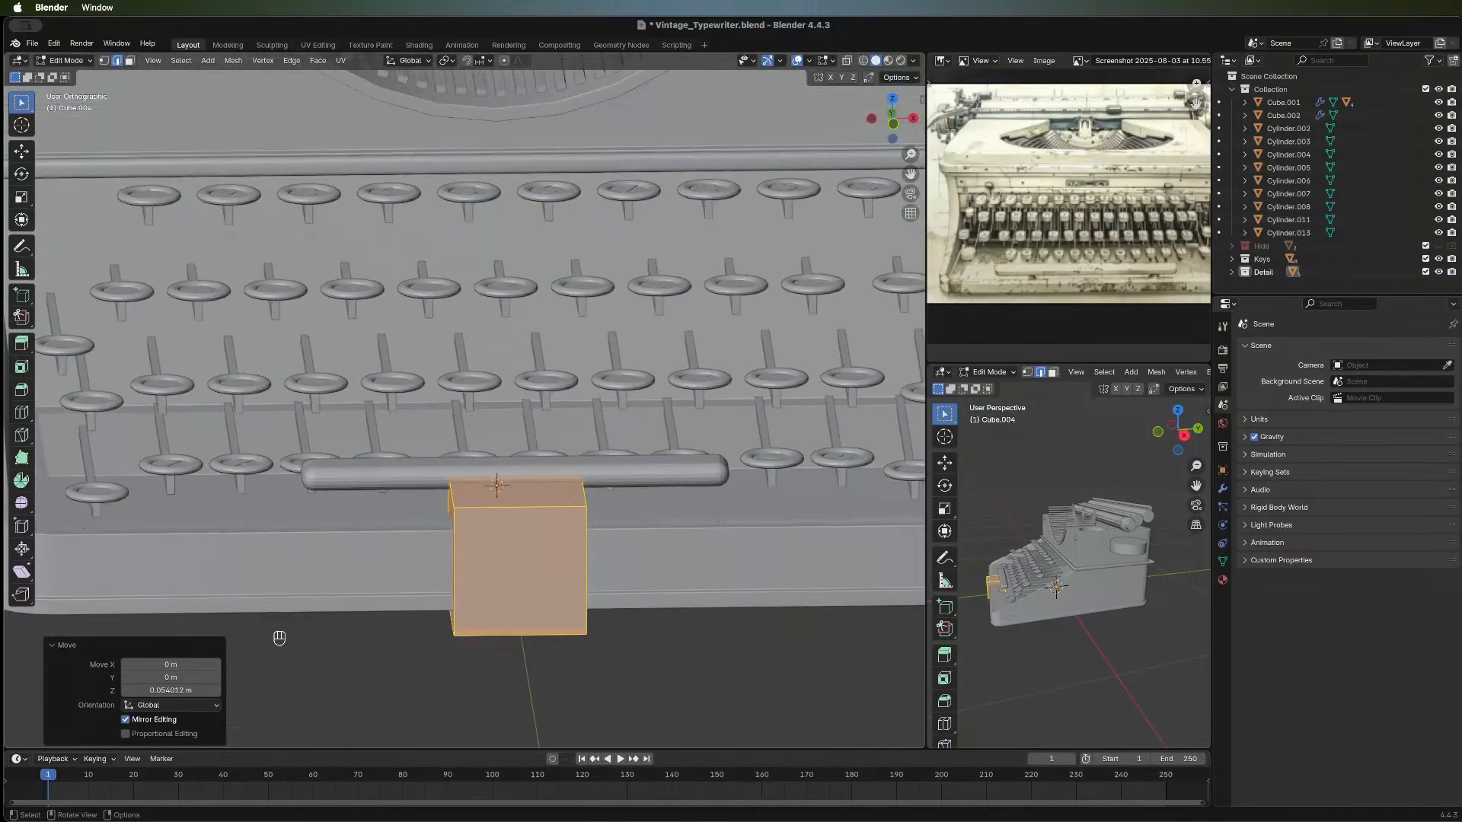
key("s")
left_click(630, 513)
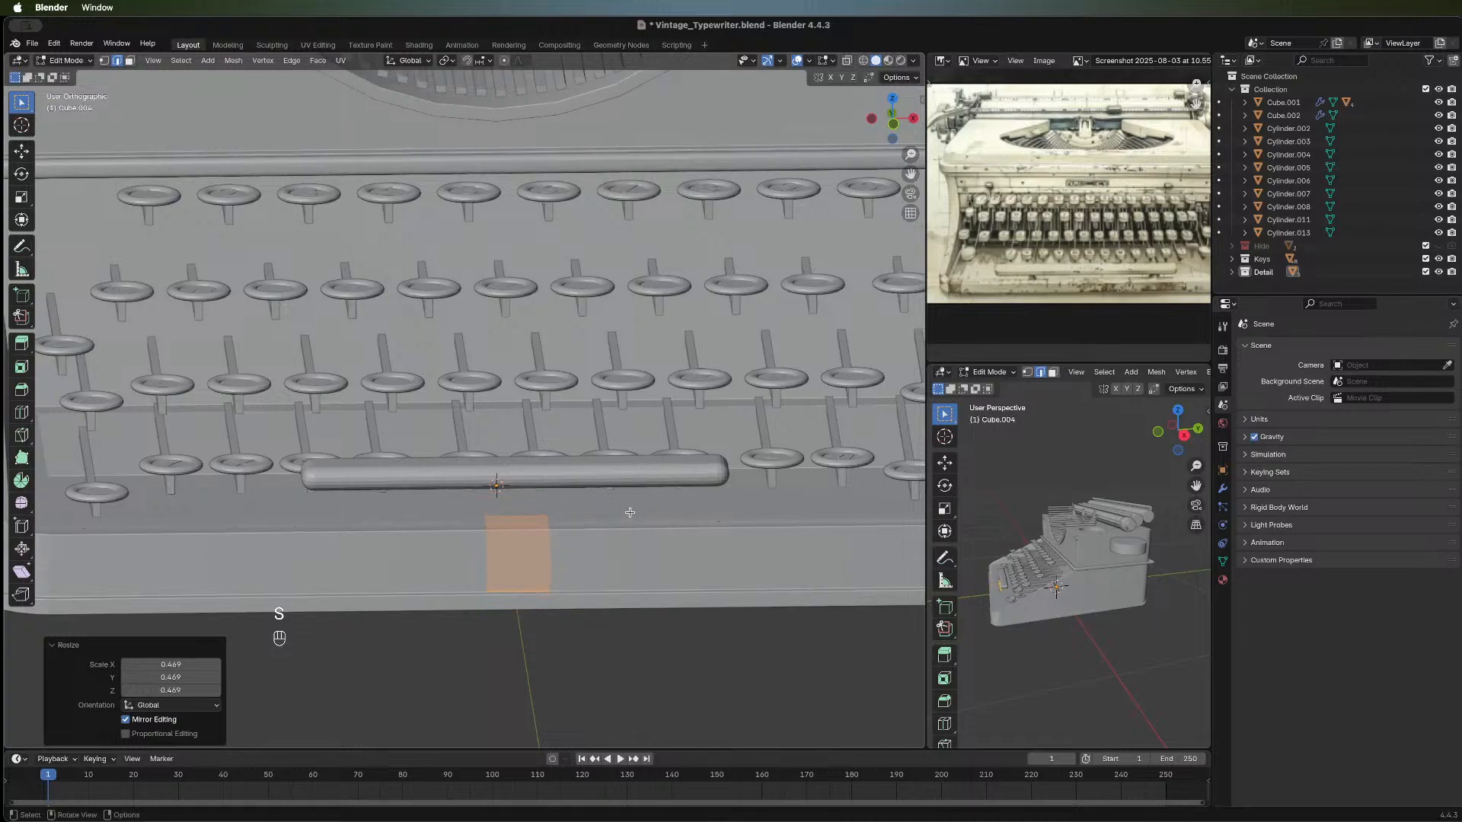
key("g")
key("z")
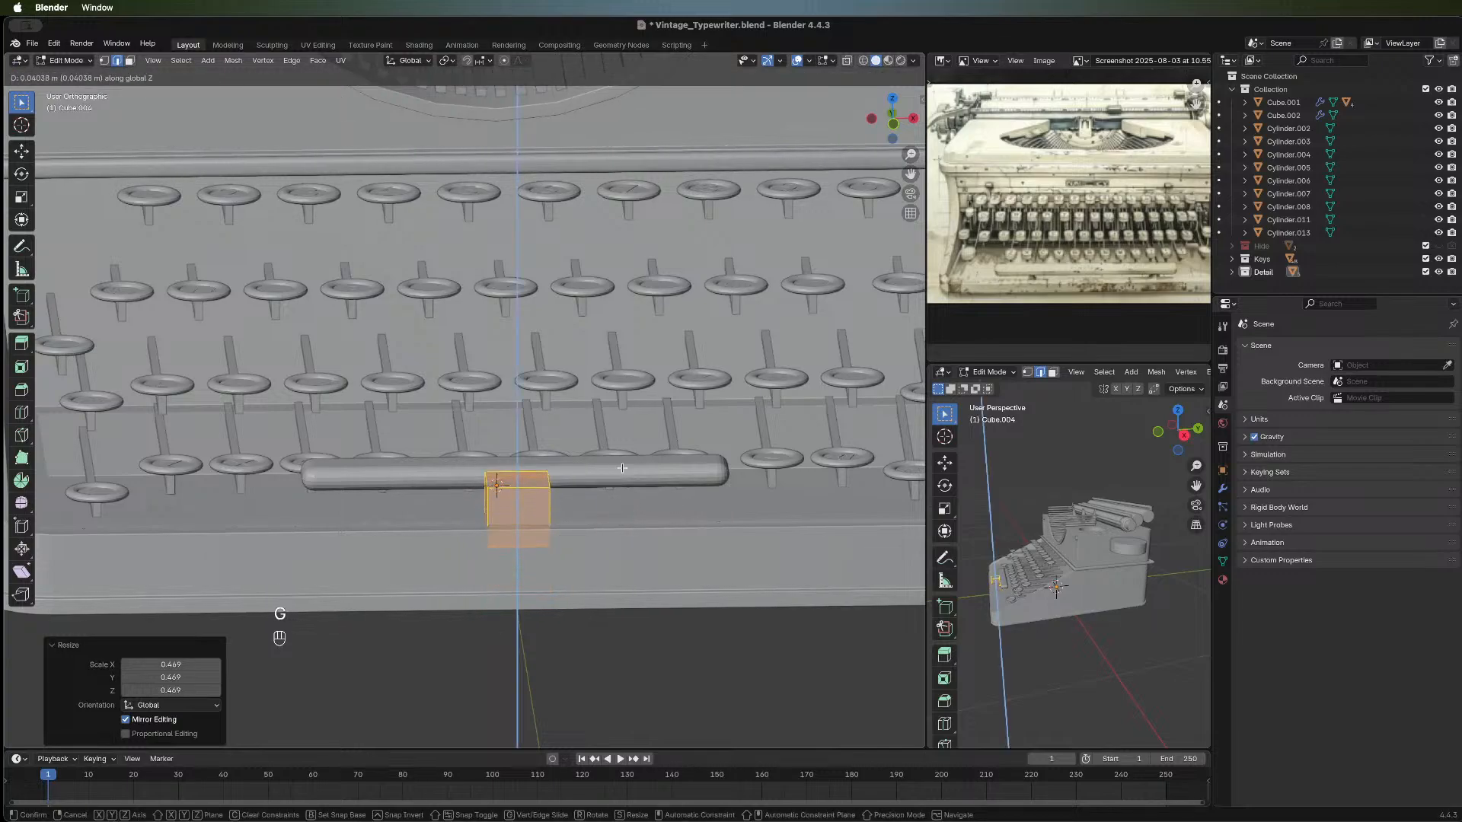
left_click(752, 475)
Shift the cube about -0.112 m along X and 0.051 m along Y to sit beneath one end of the space bar.
key("g")
key("x")
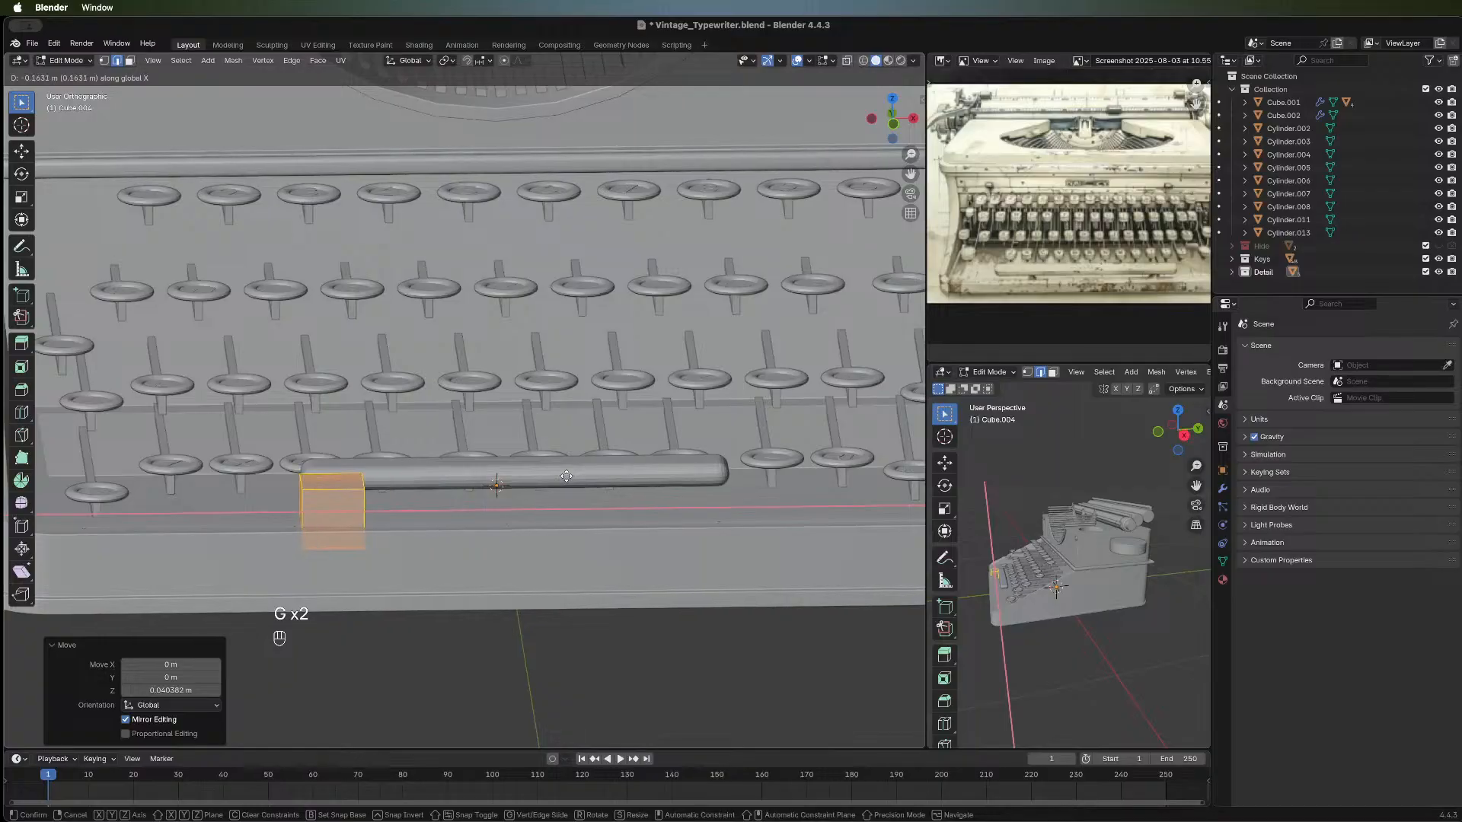
left_click(627, 472)
middle_click_drag(625, 487, 662, 578)
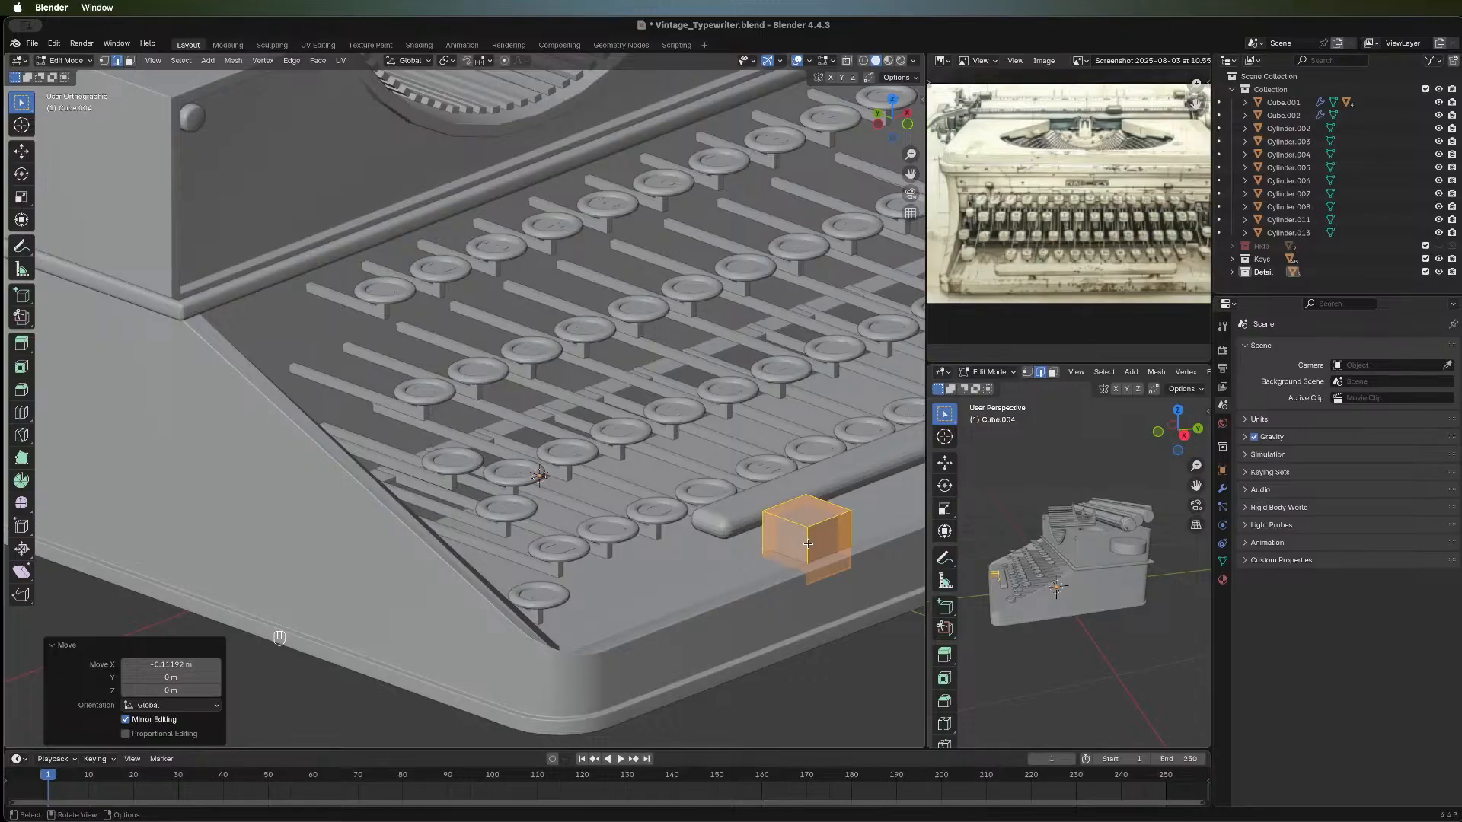
key("g")
key("y")
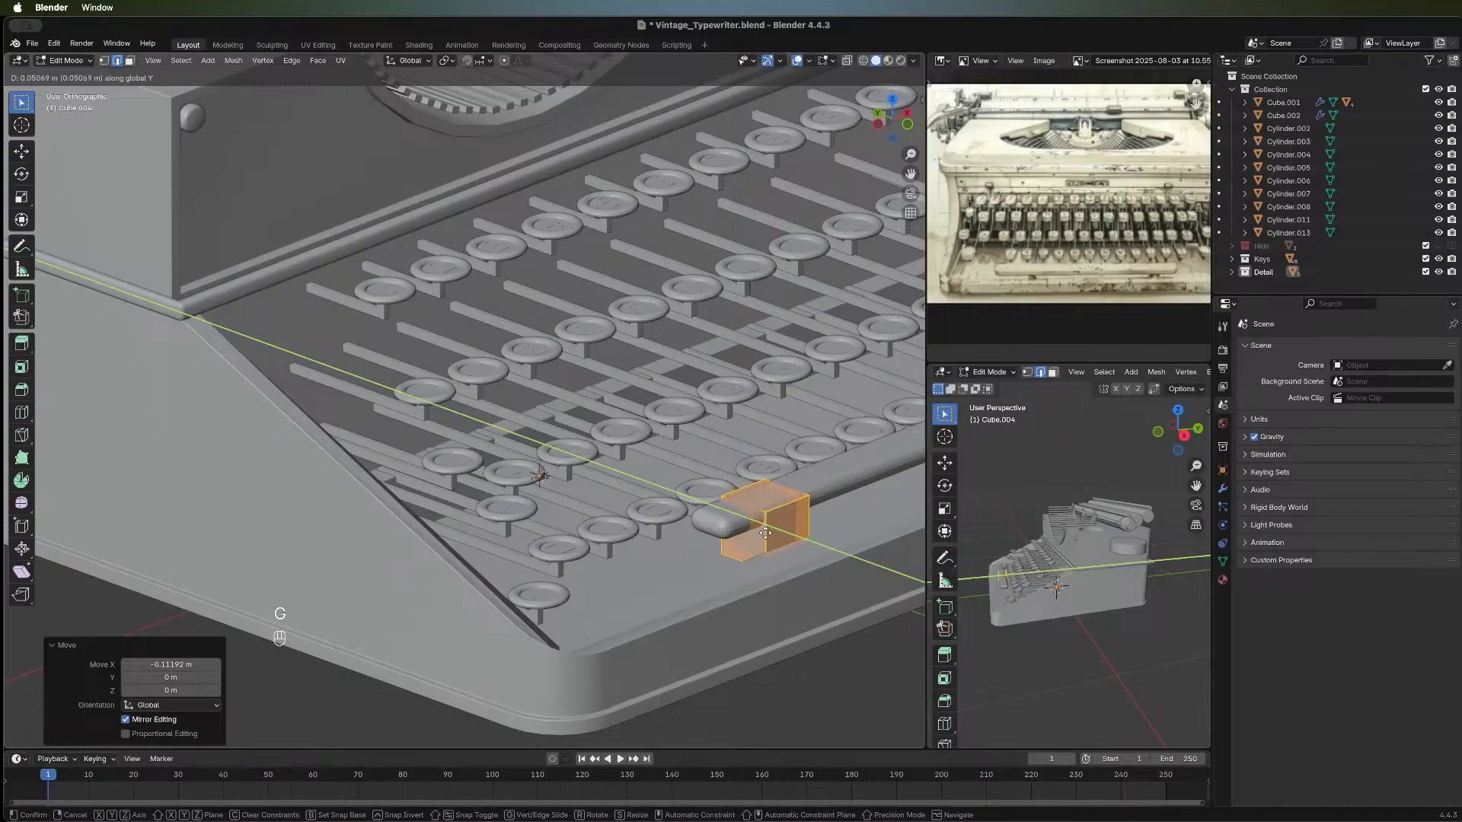
left_click(769, 530)
Scale the cube under the space bar by about 0.68 and narrow it along X by a factor of 0.71.
key("s")
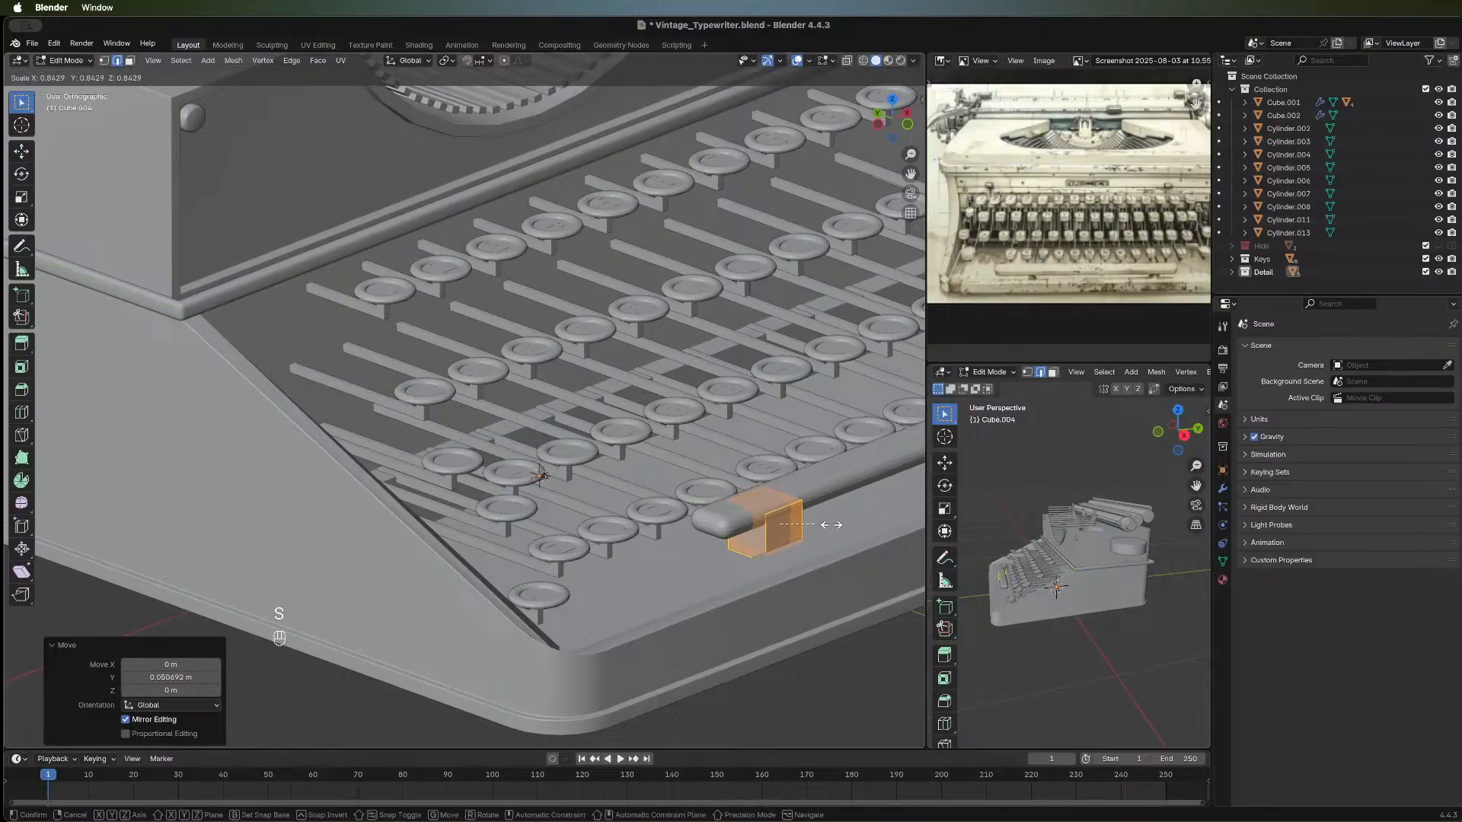
left_click(825, 523)
middle_click_drag(609, 512, 521, 442)
key("s")
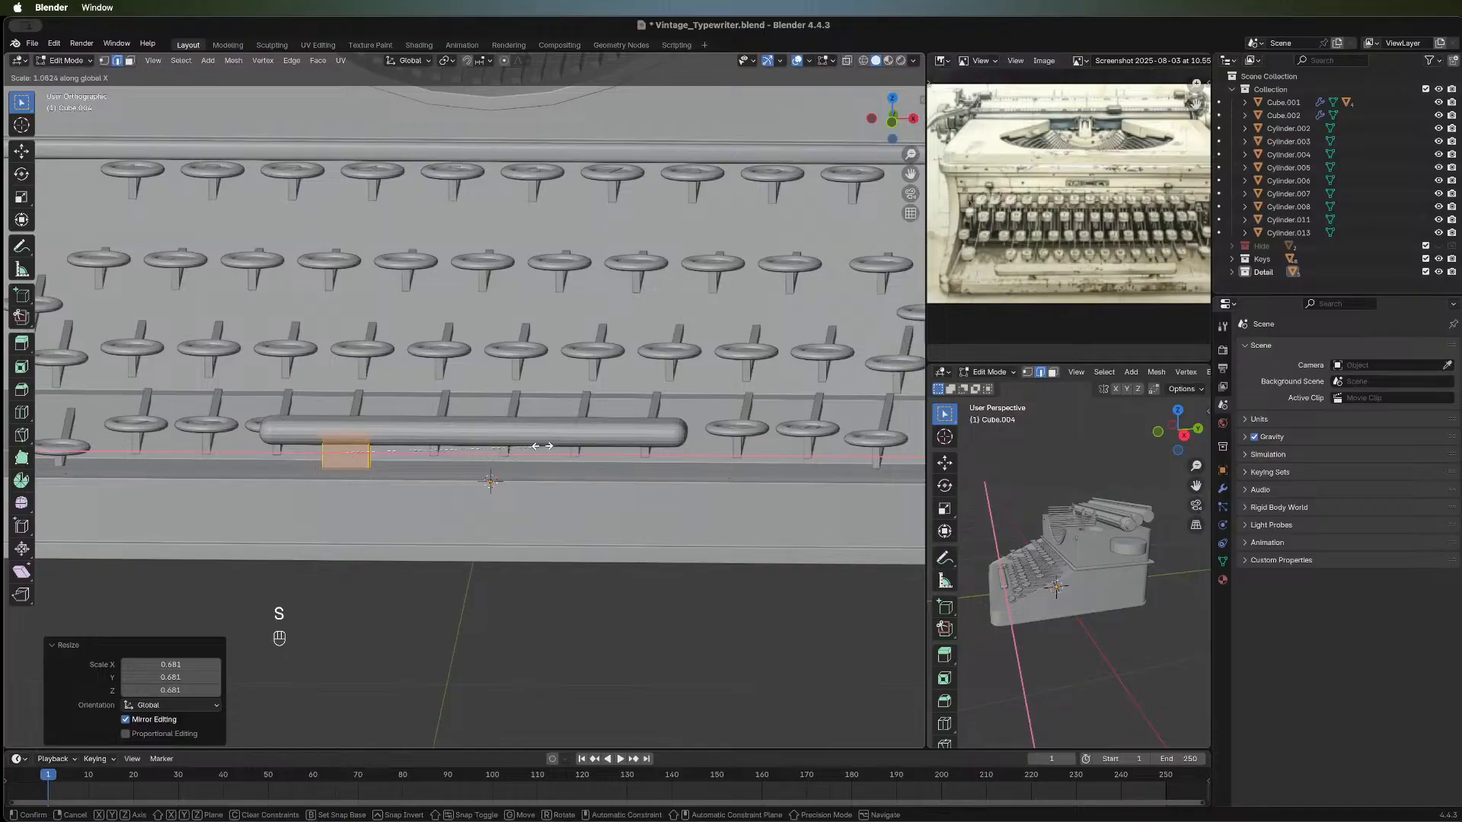
left_click(472, 443)
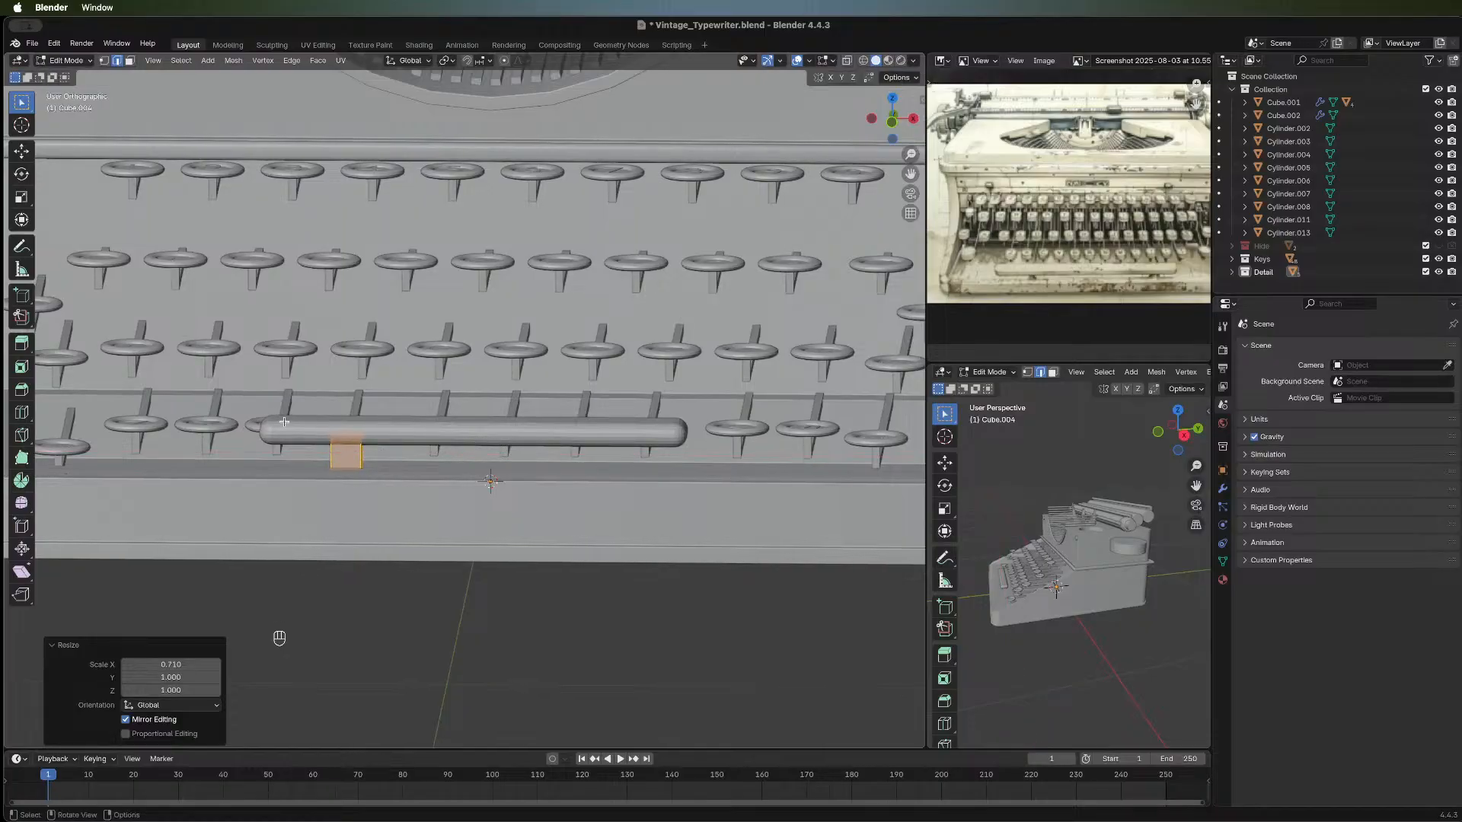
mouse_move(472, 443)
middle_mouse_down()
mouse_move(438, 464)
mouse_move(494, 428)
middle_mouse_up()
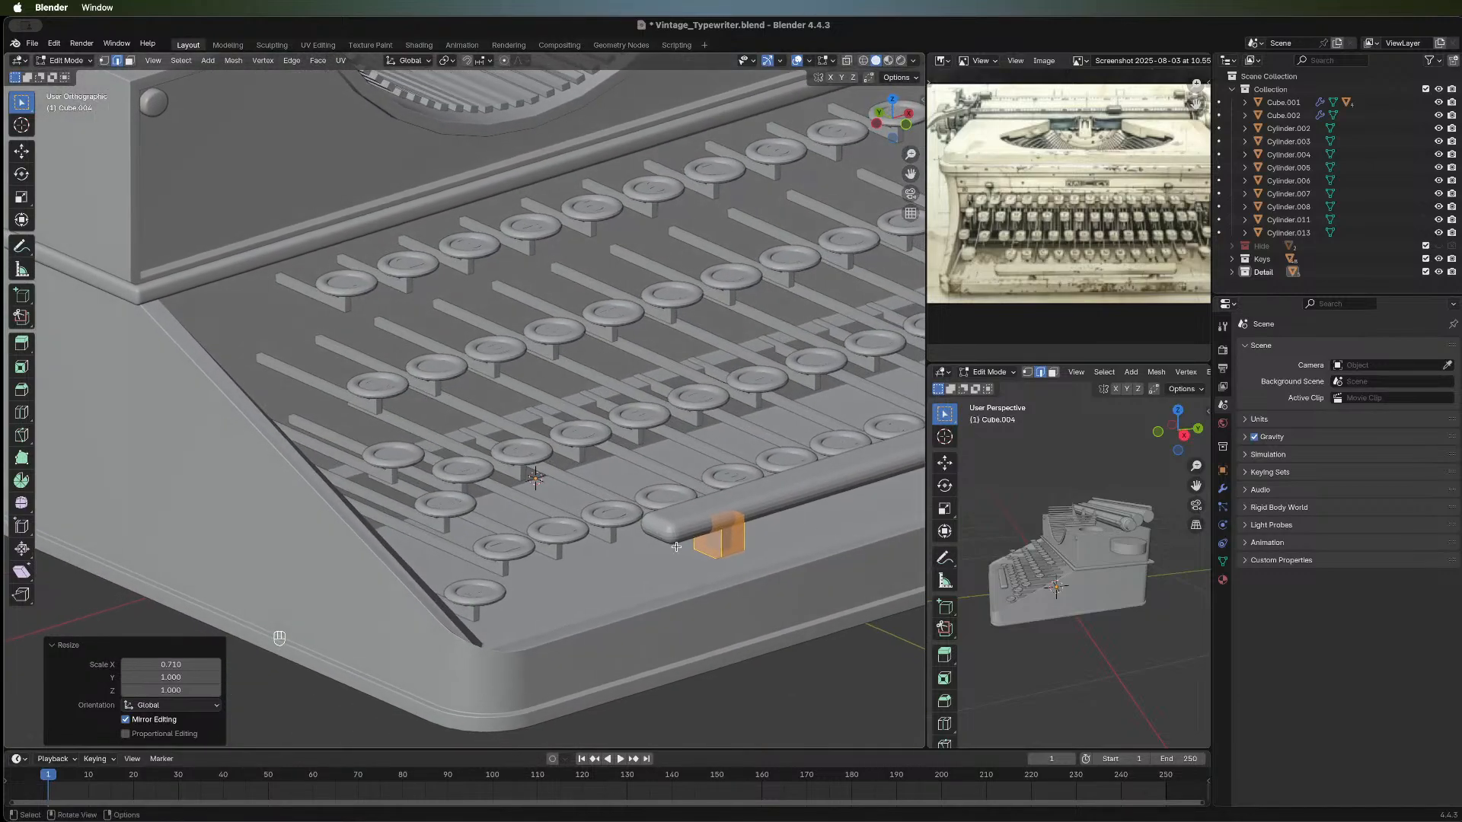
middle_click_drag(691, 544, 653, 461)
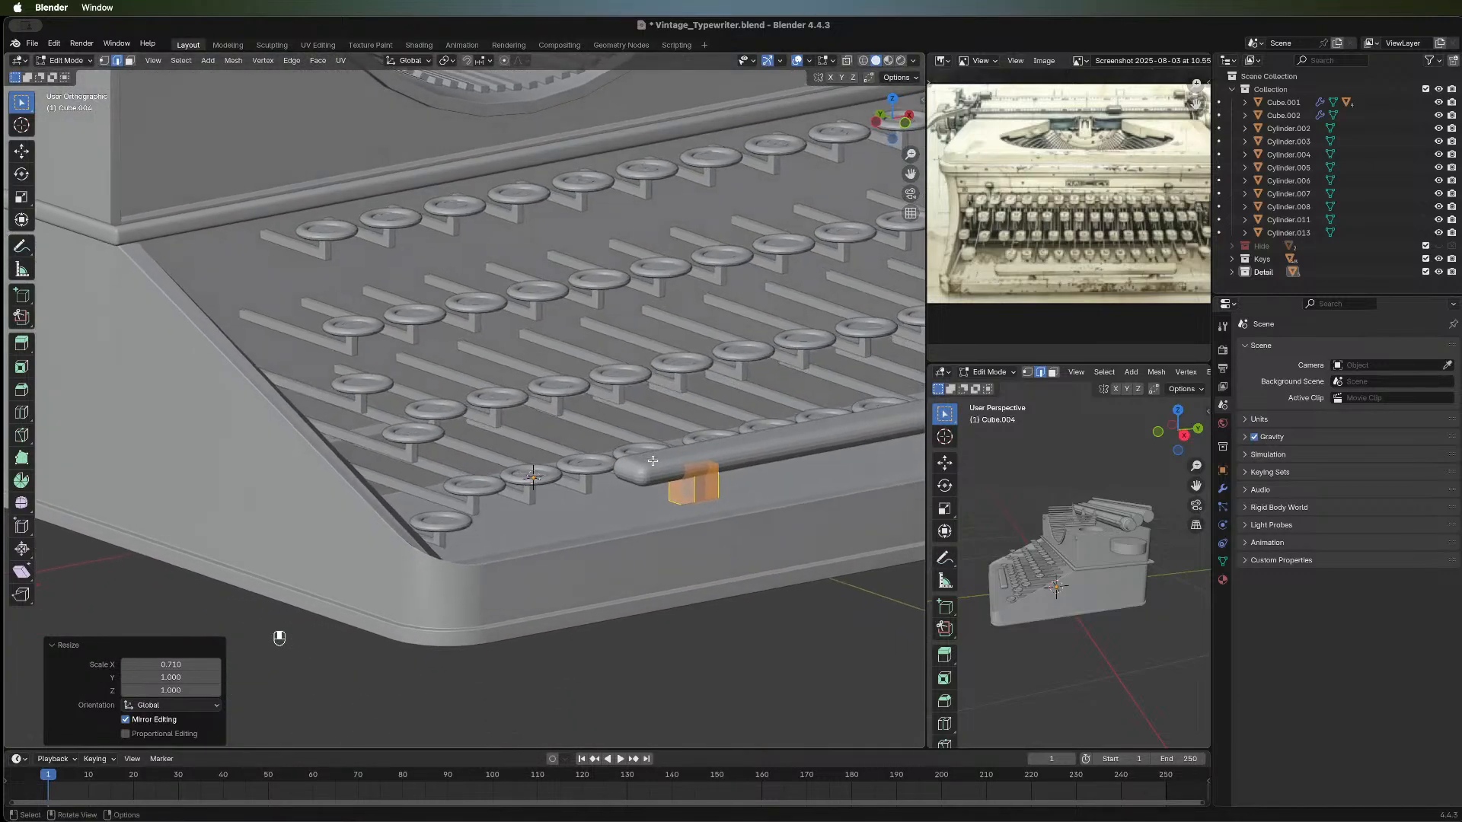
left_click(782, 623)
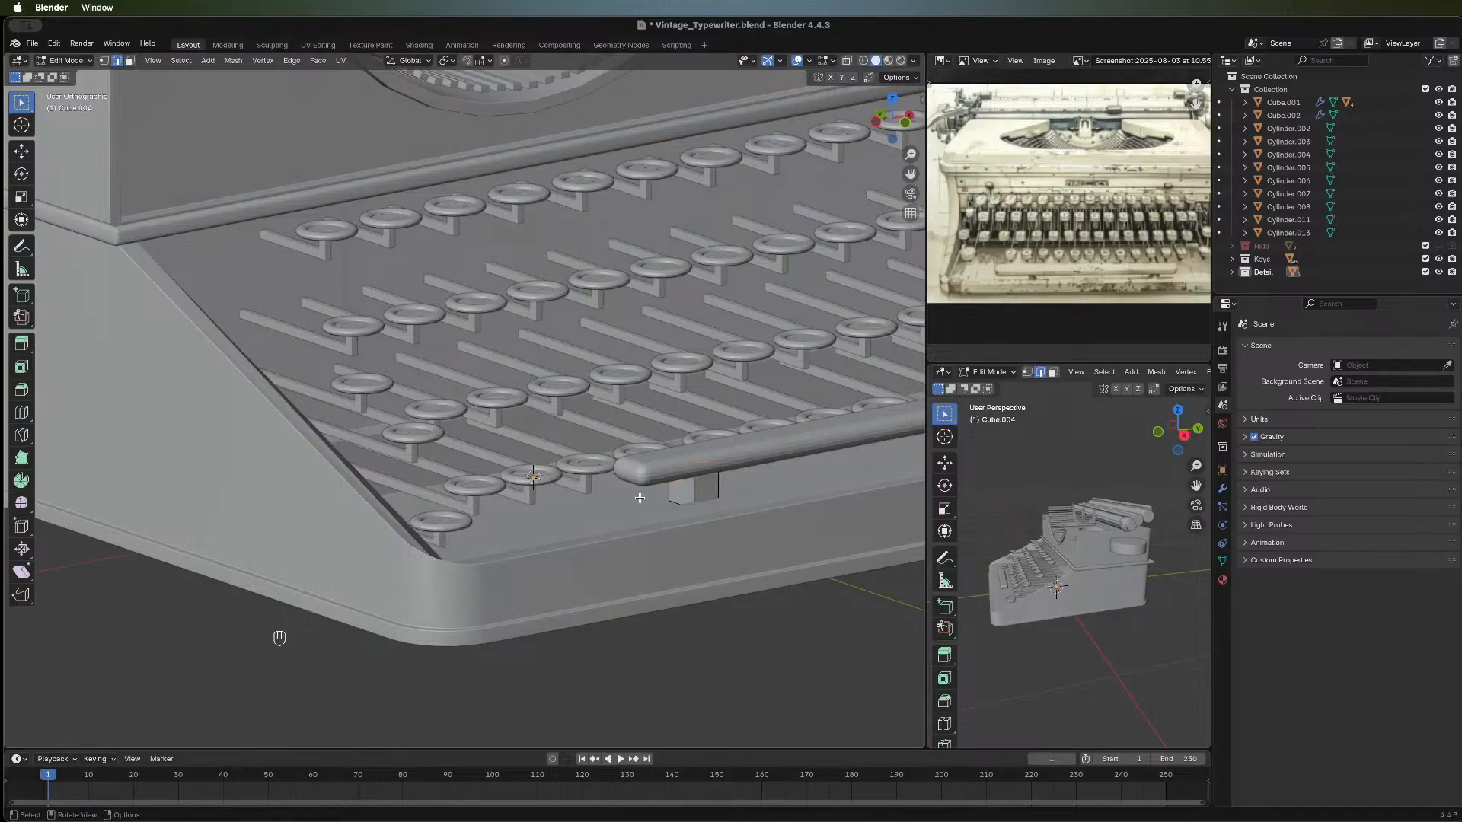
Scale the whole cube mesh by about 0.82 and shift it about -0.029 m along X towards the space bar's end.
middle_click_drag(807, 506, 421, 510)
key("a")
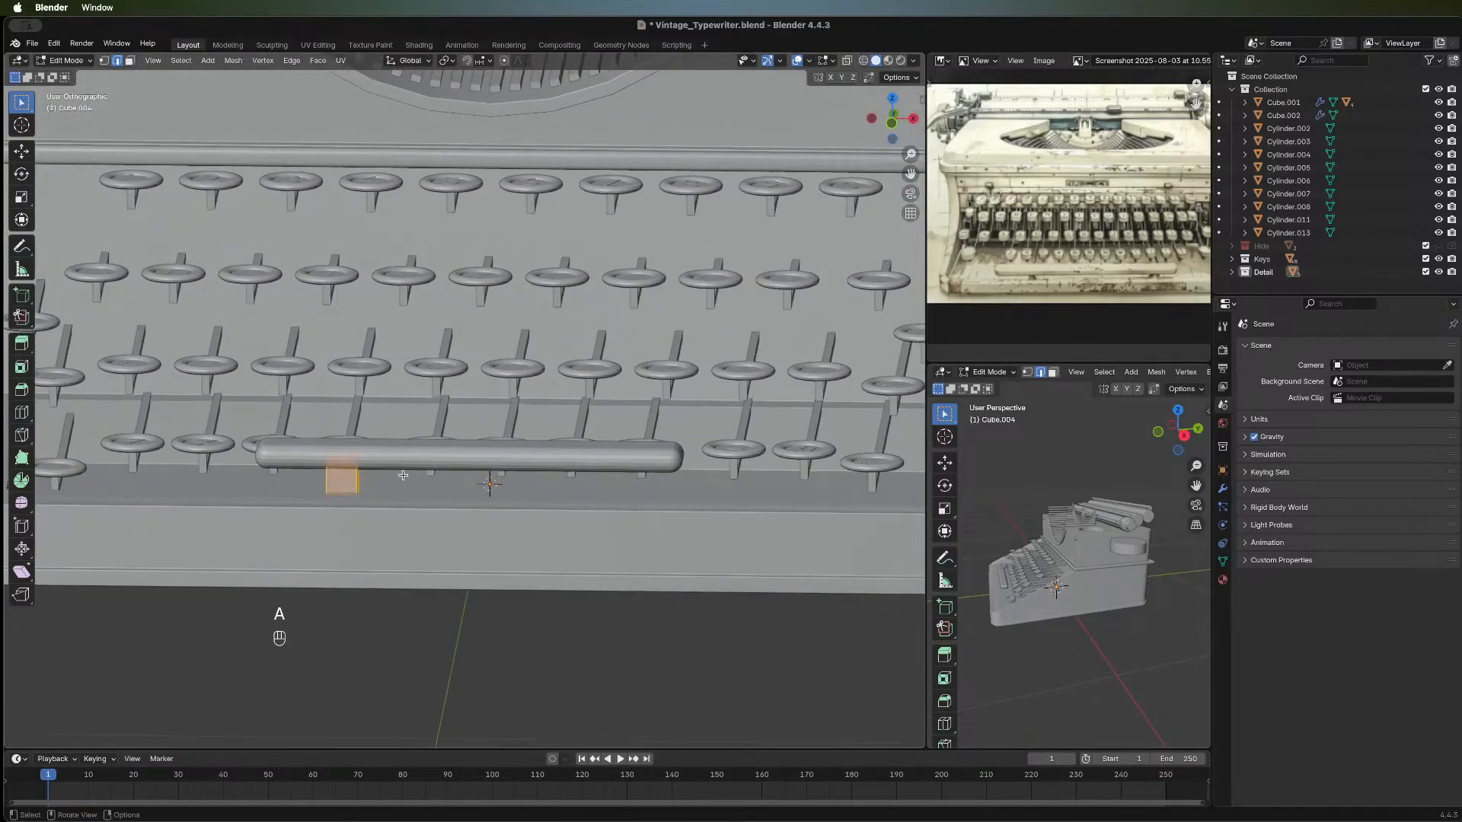
key("s")
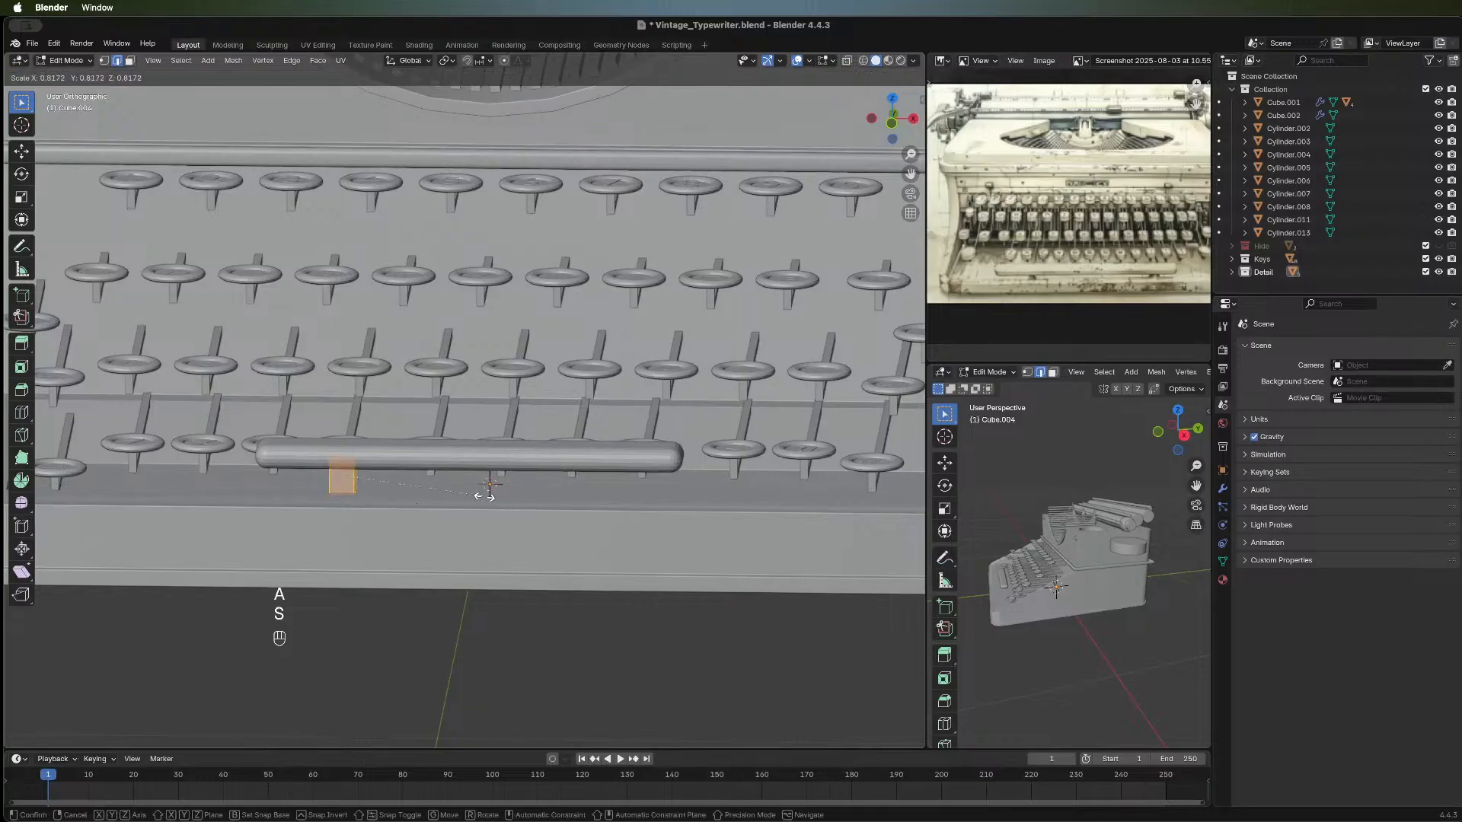
left_click(484, 496)
key("g")
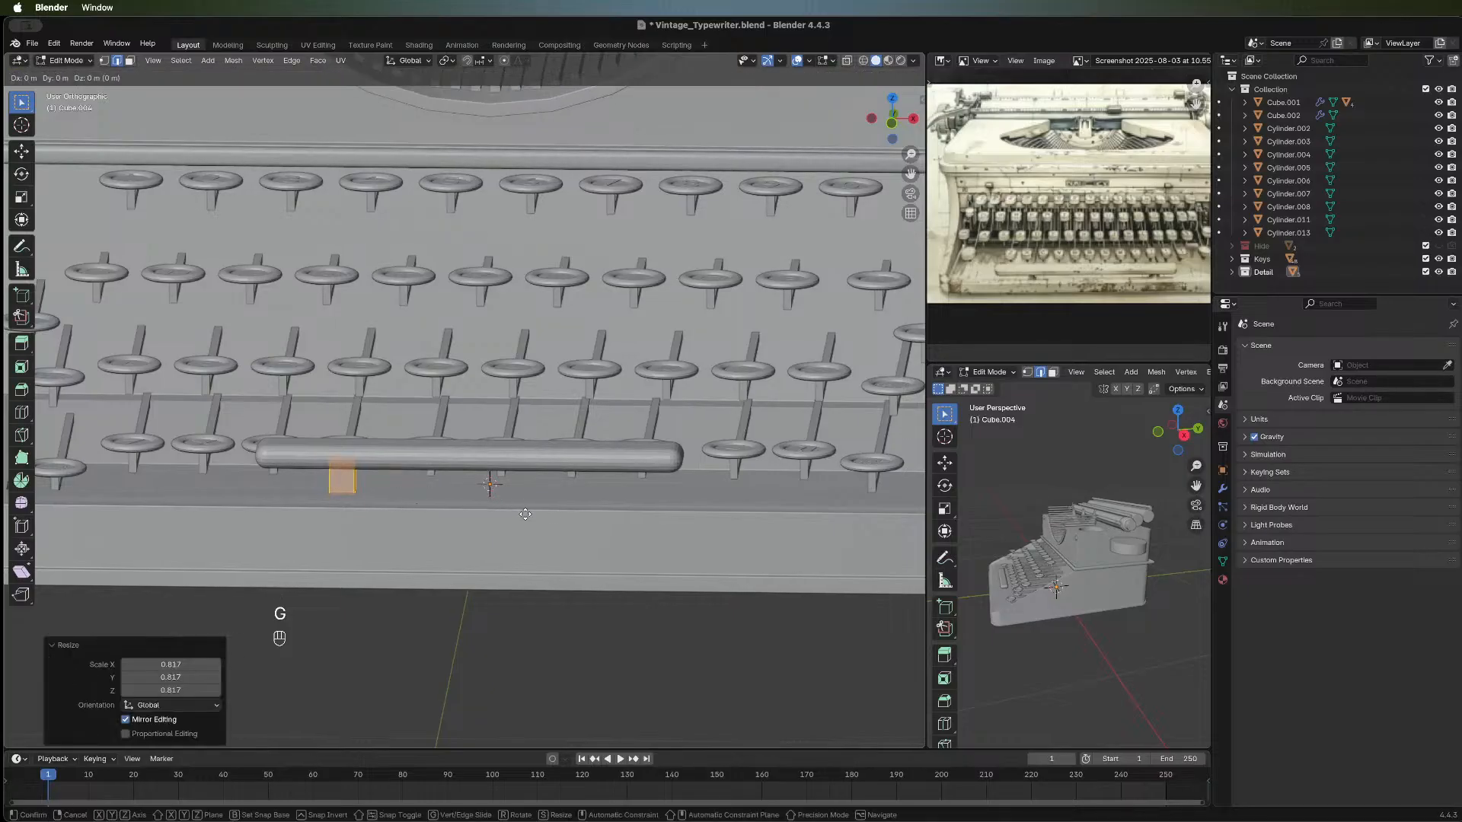
key("x")
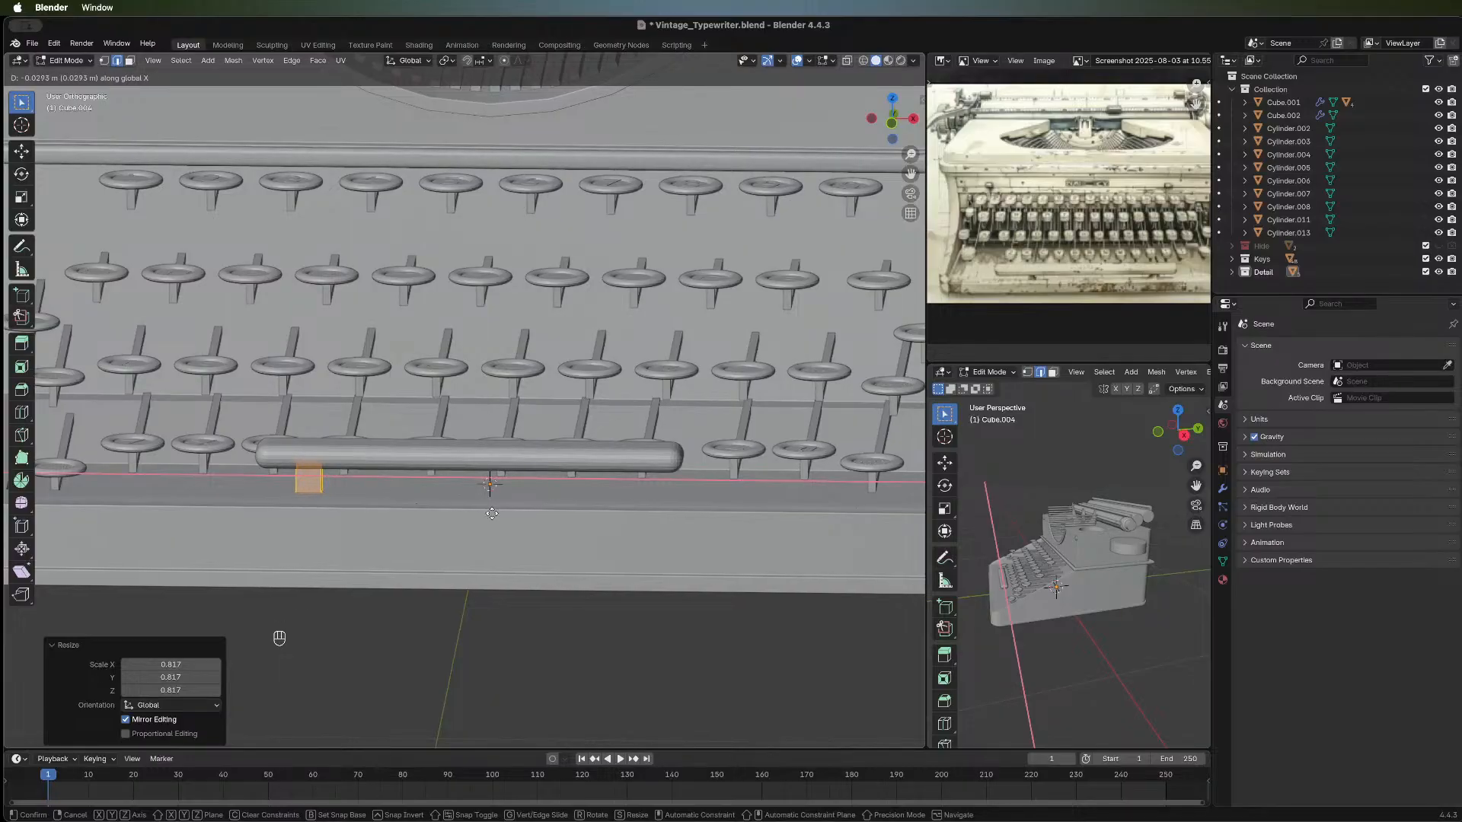
left_click(491, 513)
Lower the cube's mesh slightly along Z beneath the space bar and deselect it.
key("g")
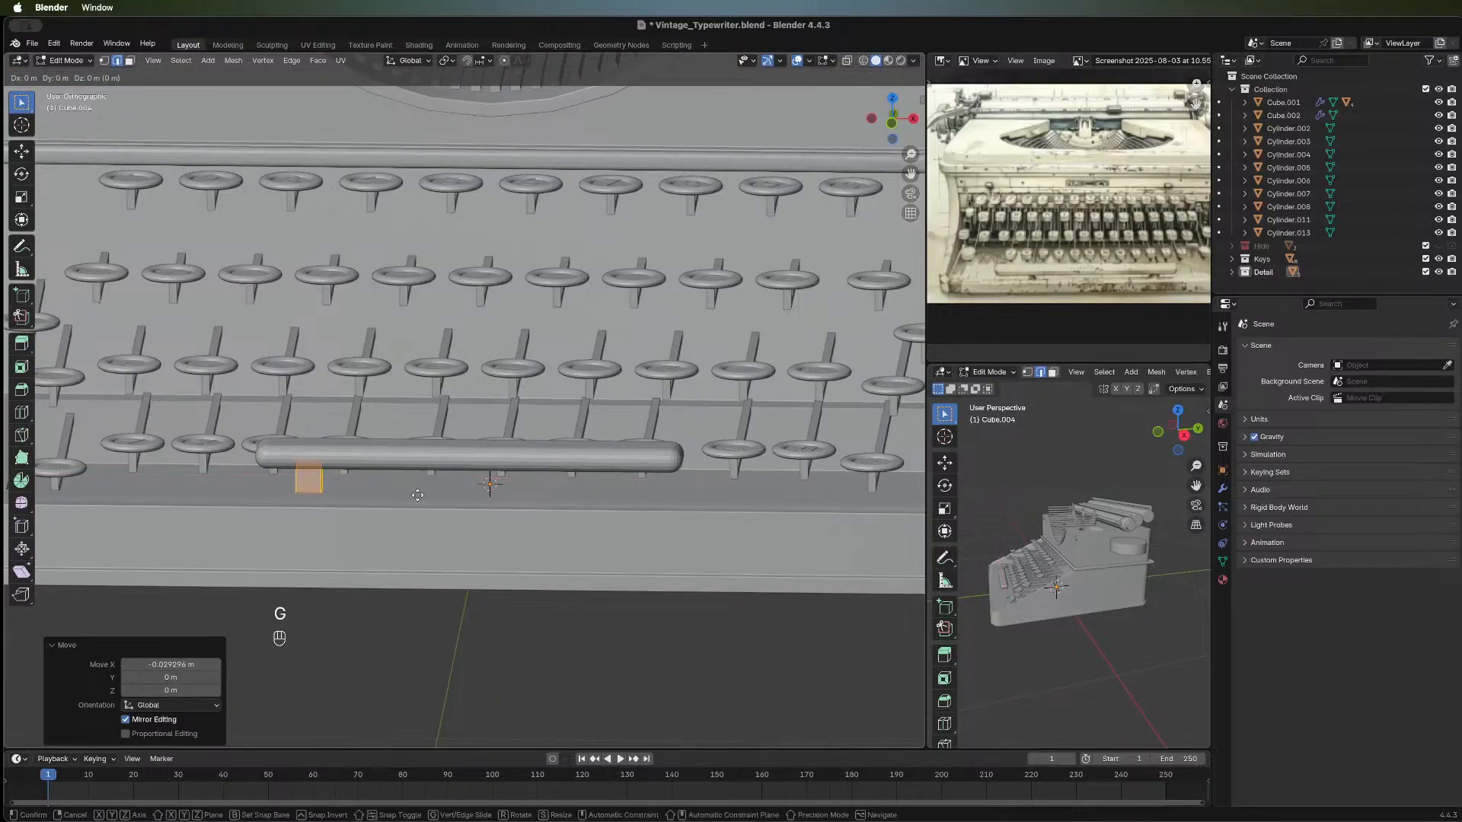
key("z")
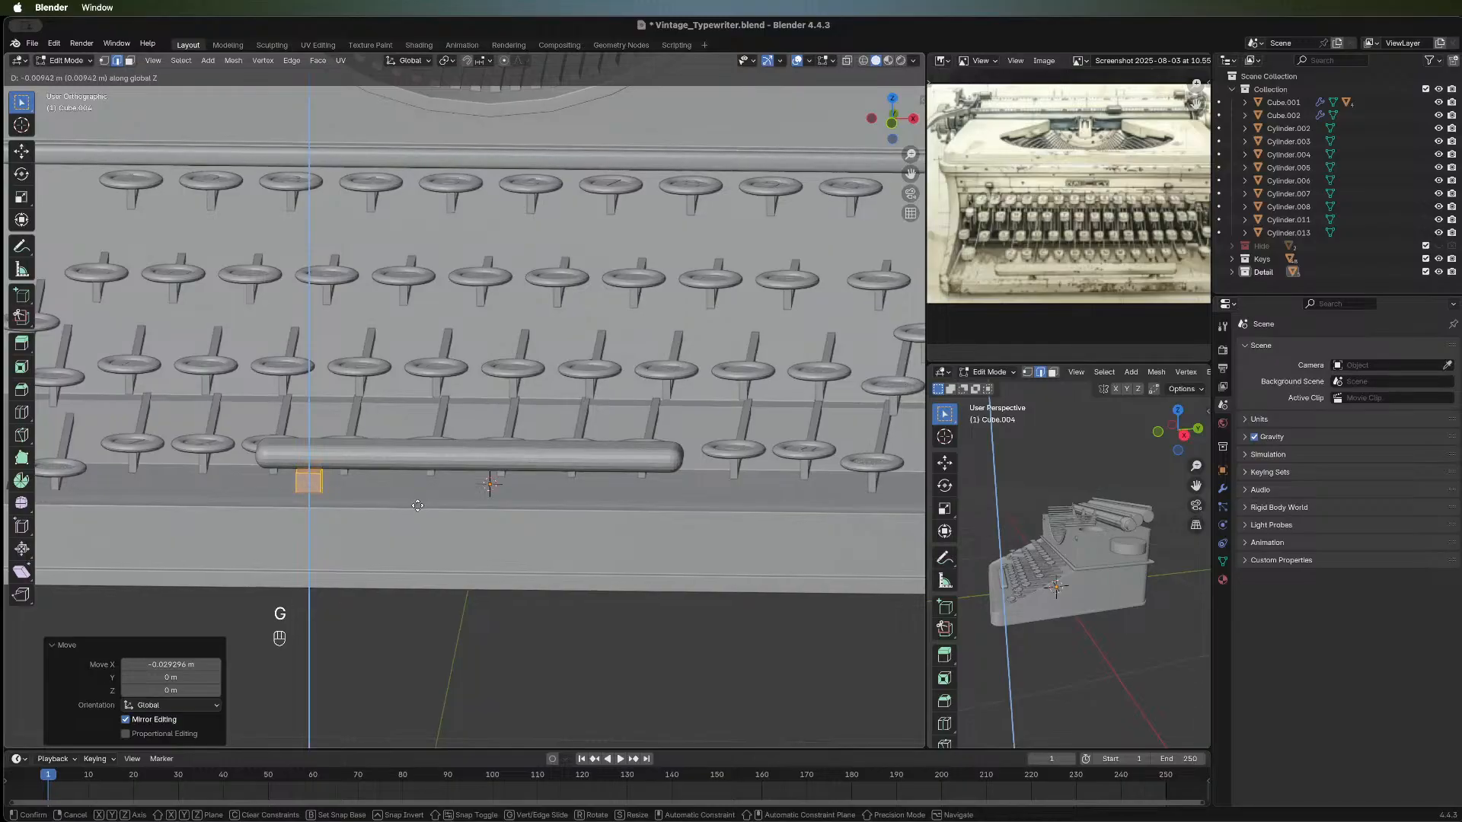
left_click(415, 499)
middle_click_drag(415, 499, 541, 593)
left_click(613, 706)
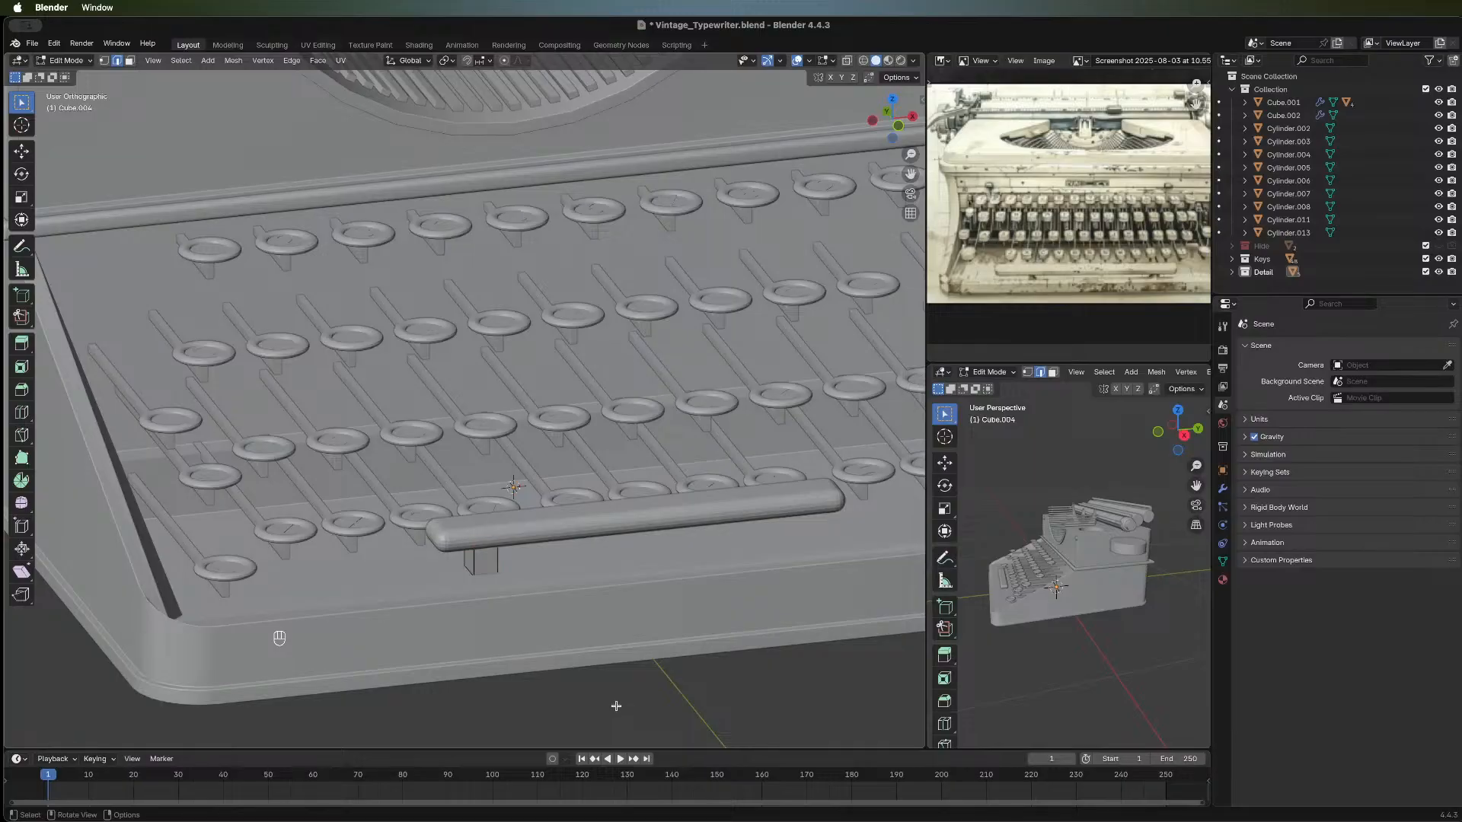
middle_click_drag(601, 701, 370, 455)
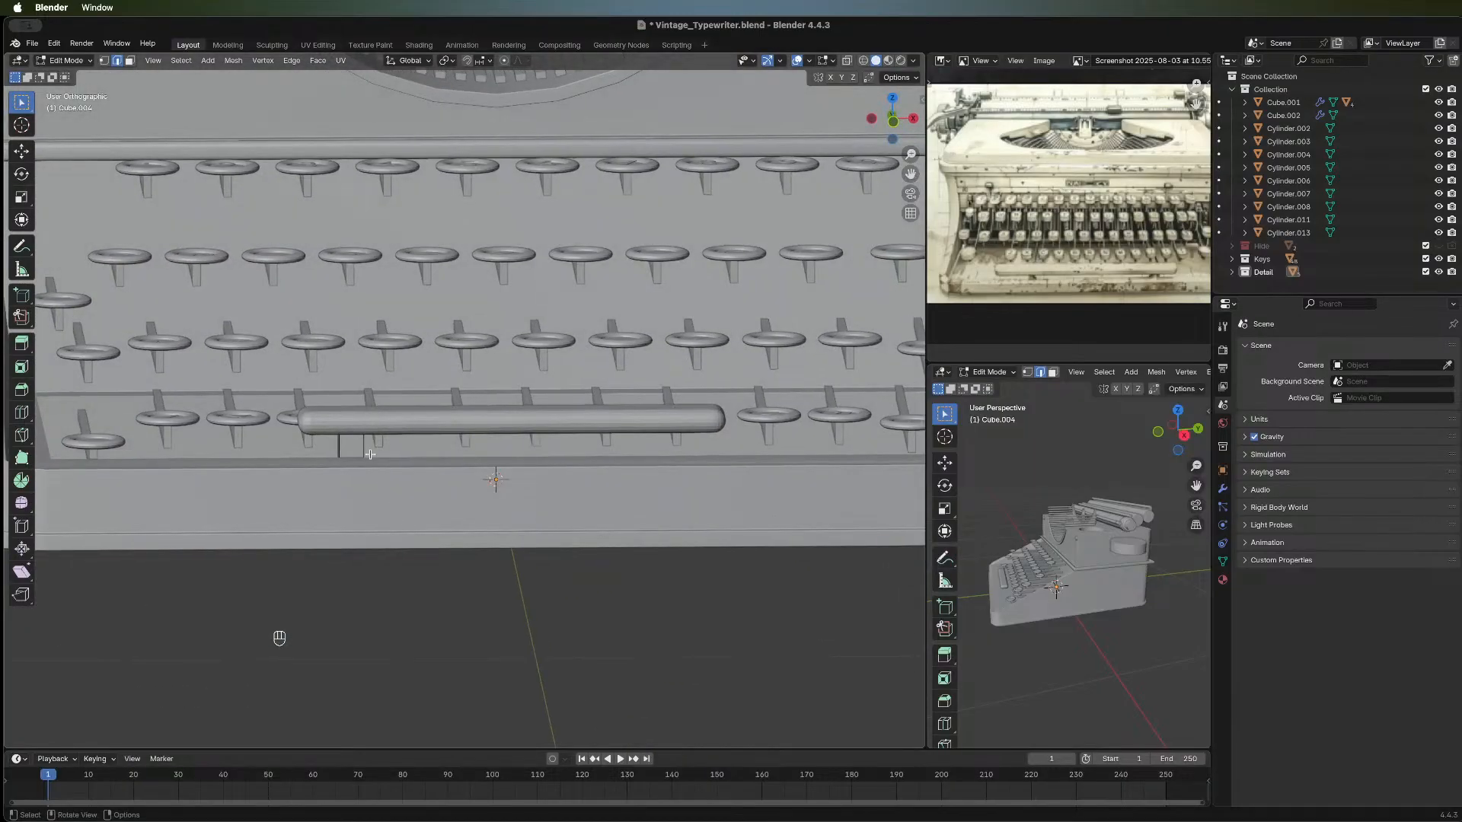
In Object Mode, lower the support block about 0.009 m along Z.
key("Tab")
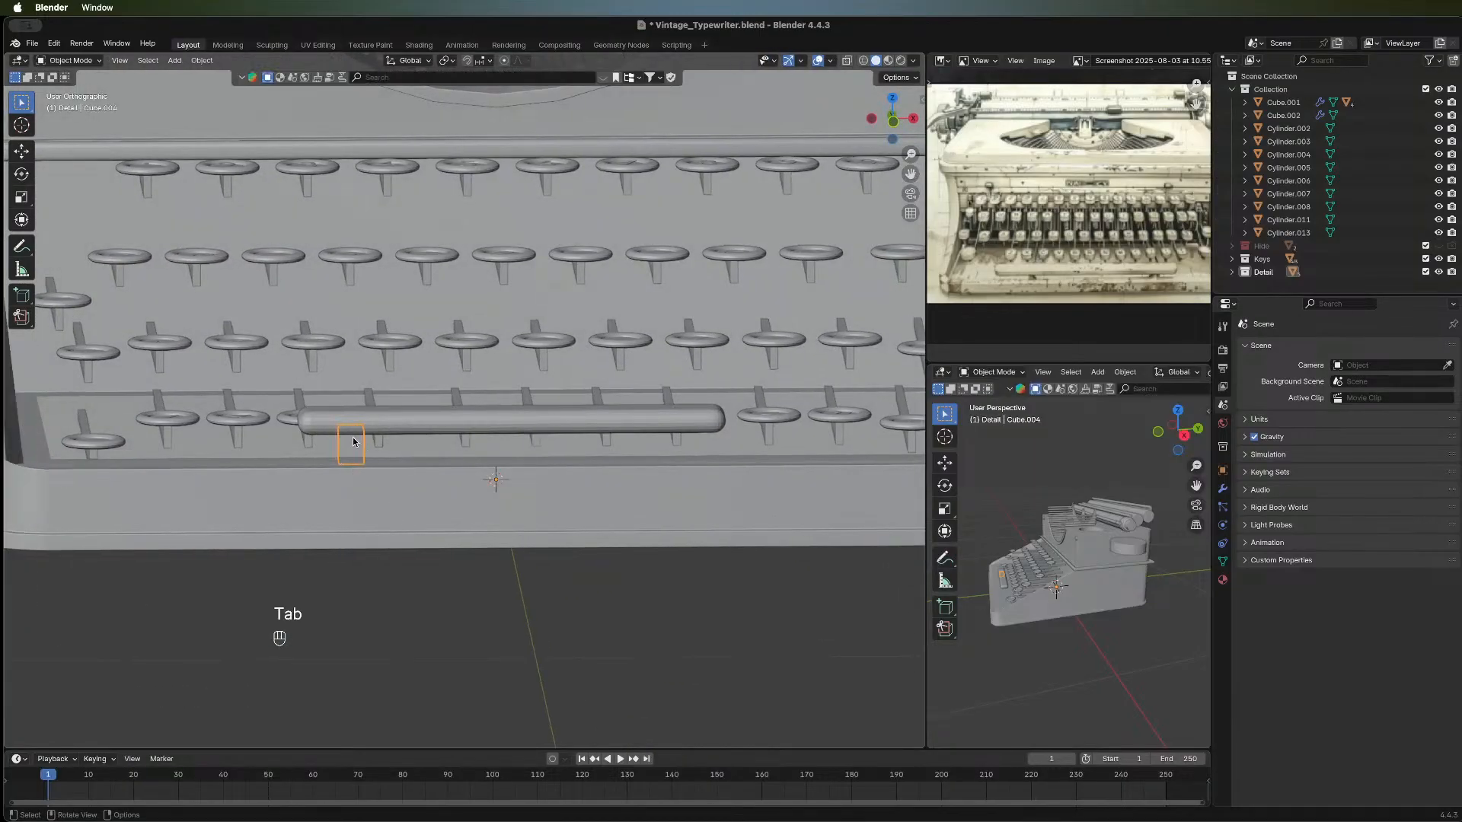
key("g")
key("z")
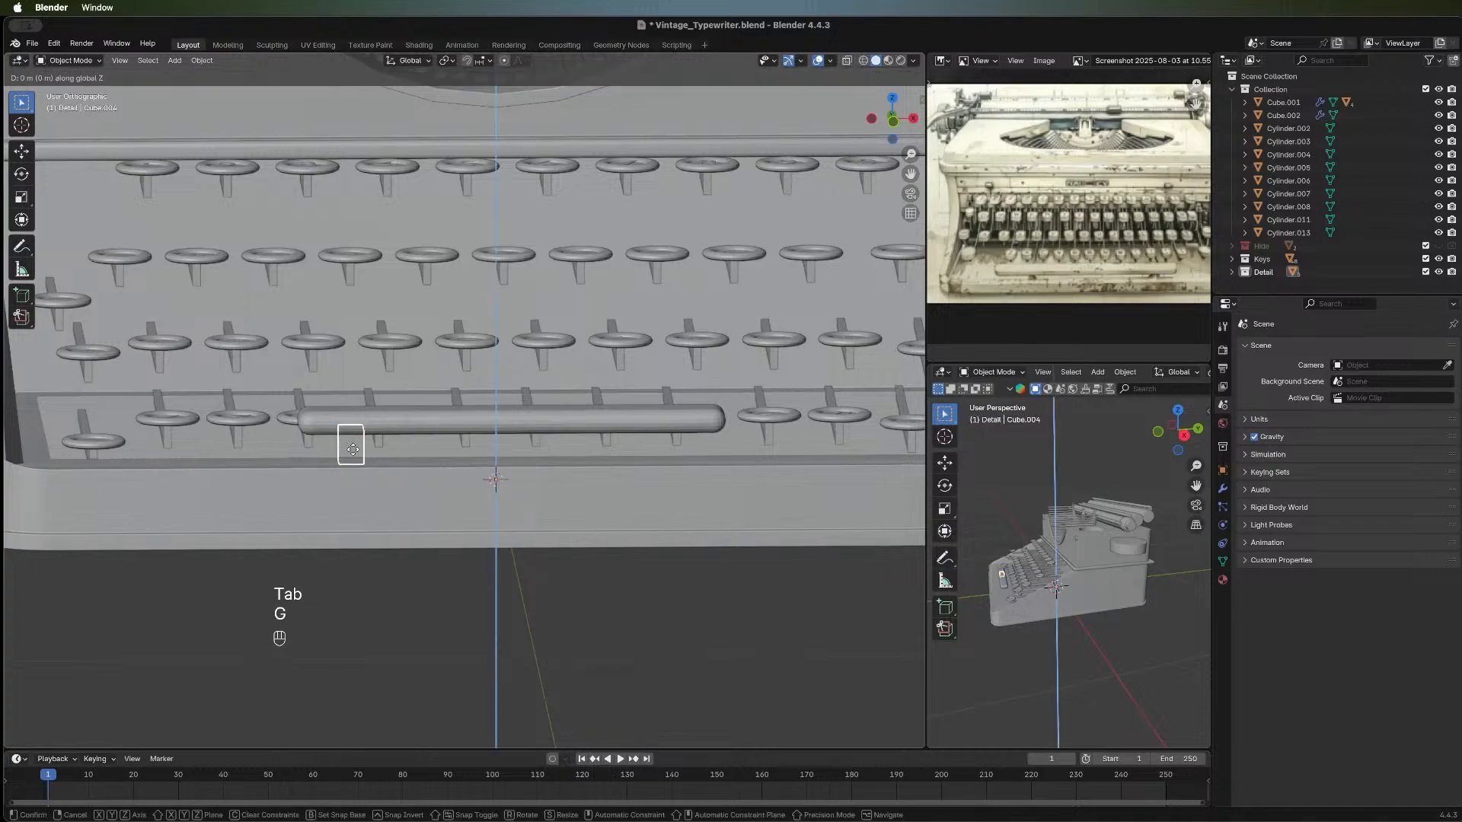
left_click(352, 457)
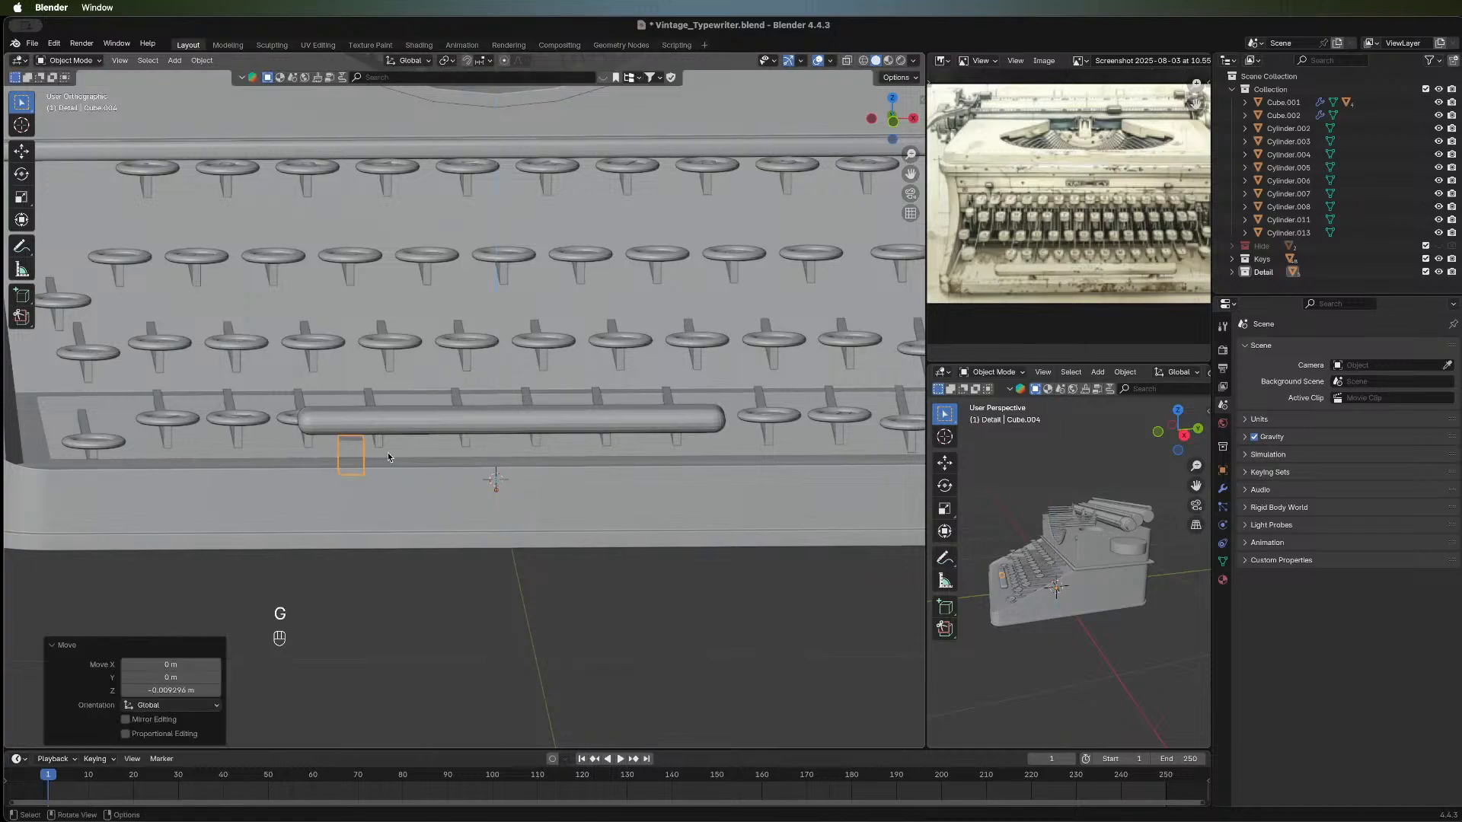
middle_click_drag(411, 536, 571, 641)
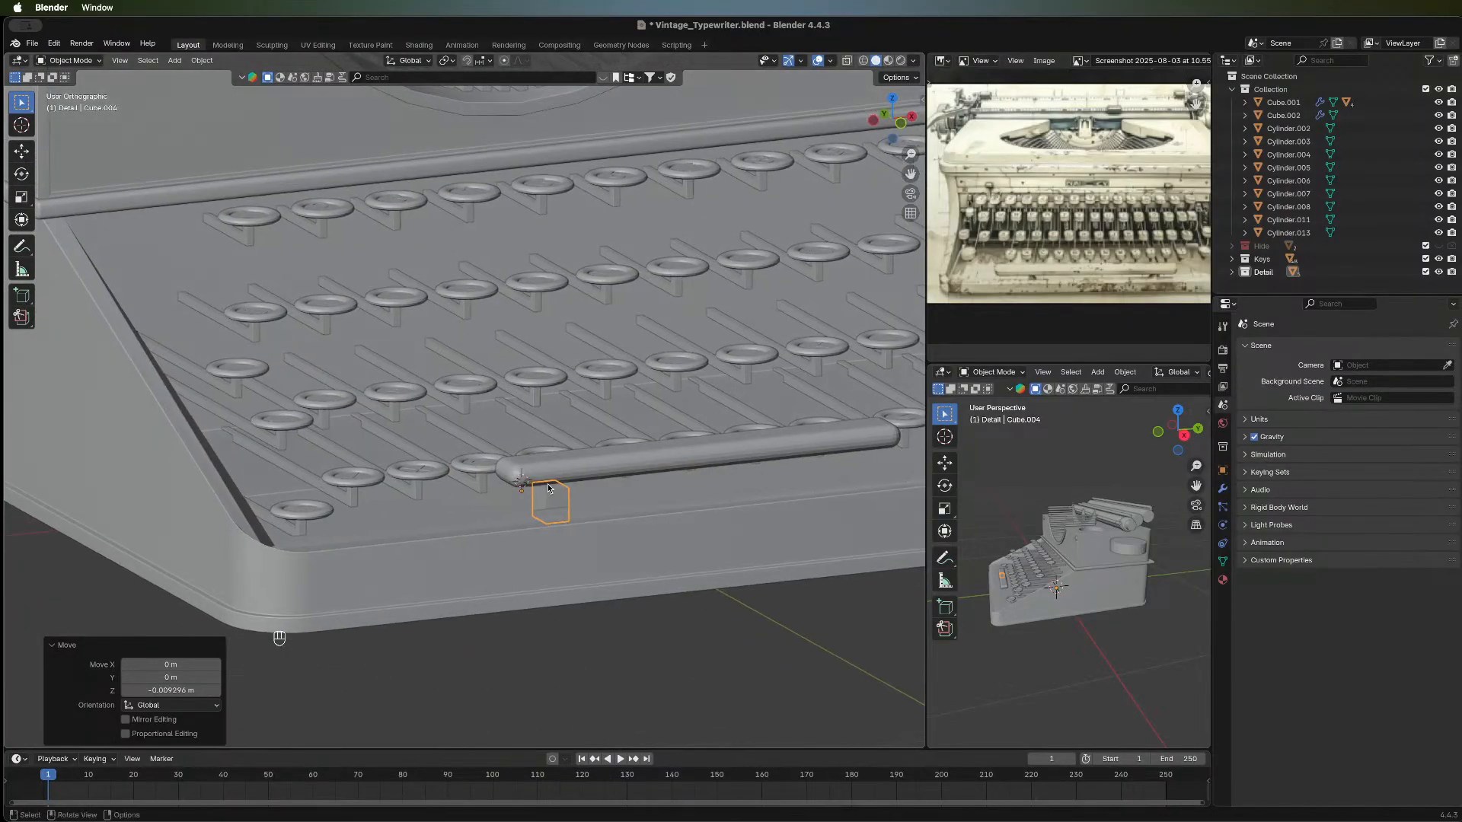
Lower the space bar about 0.0065 m along Z towards the support block.
left_click(562, 491)
left_click(560, 472)
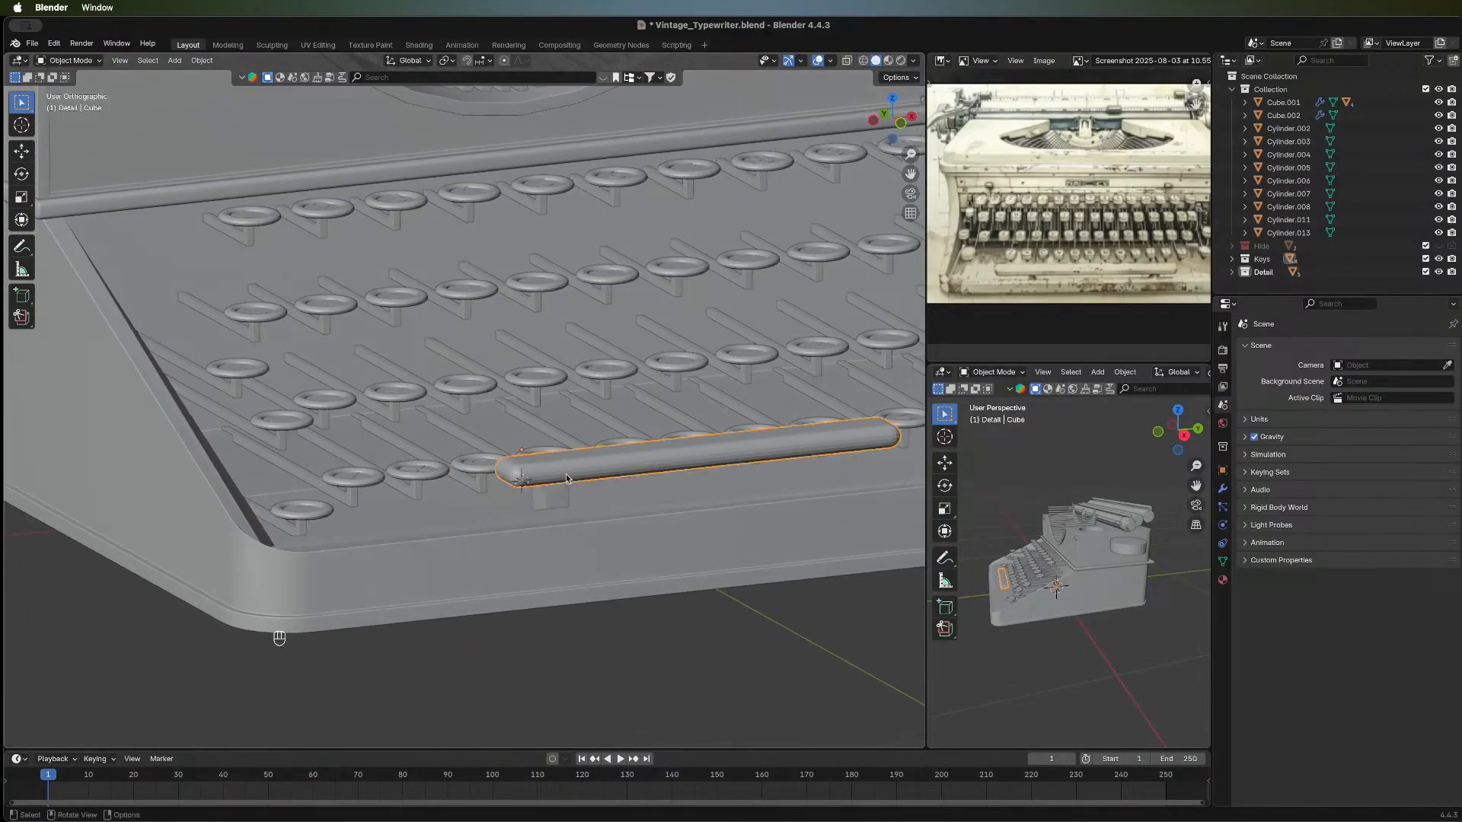
key("g")
key("z")
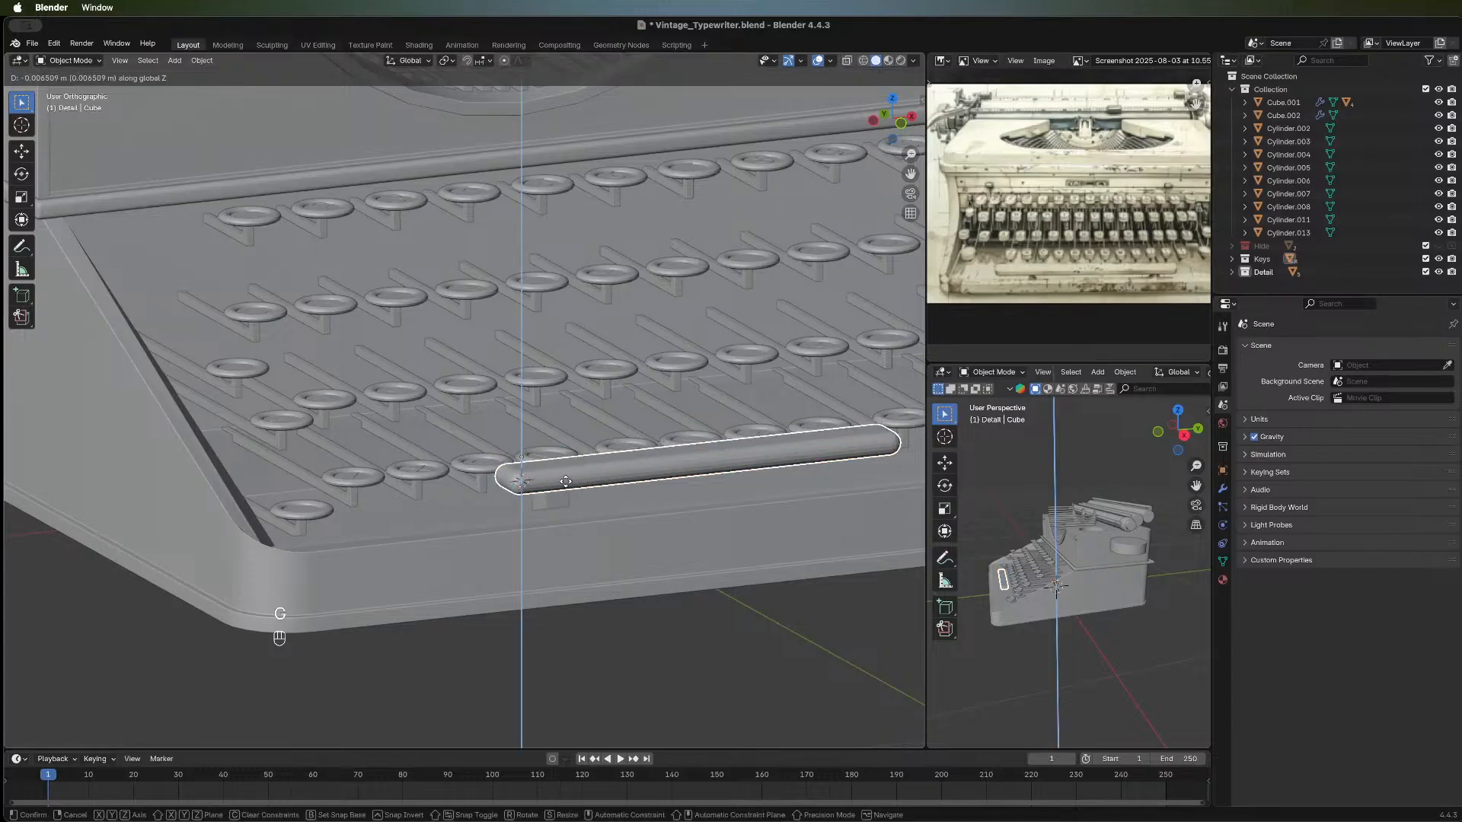
left_click(582, 568)
middle_click_drag(636, 652, 585, 647)
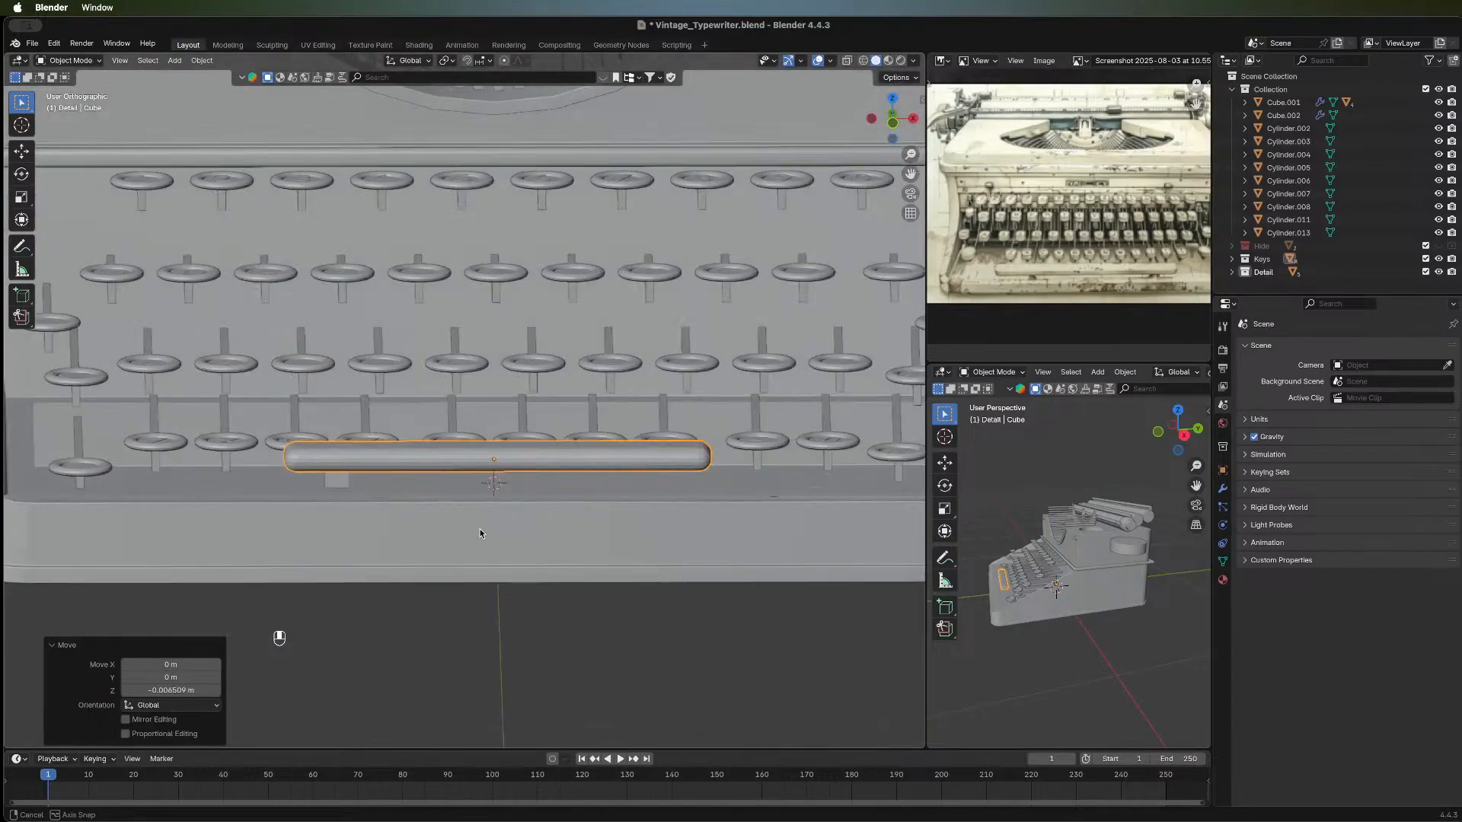
middle_click_drag(378, 449, 416, 547)
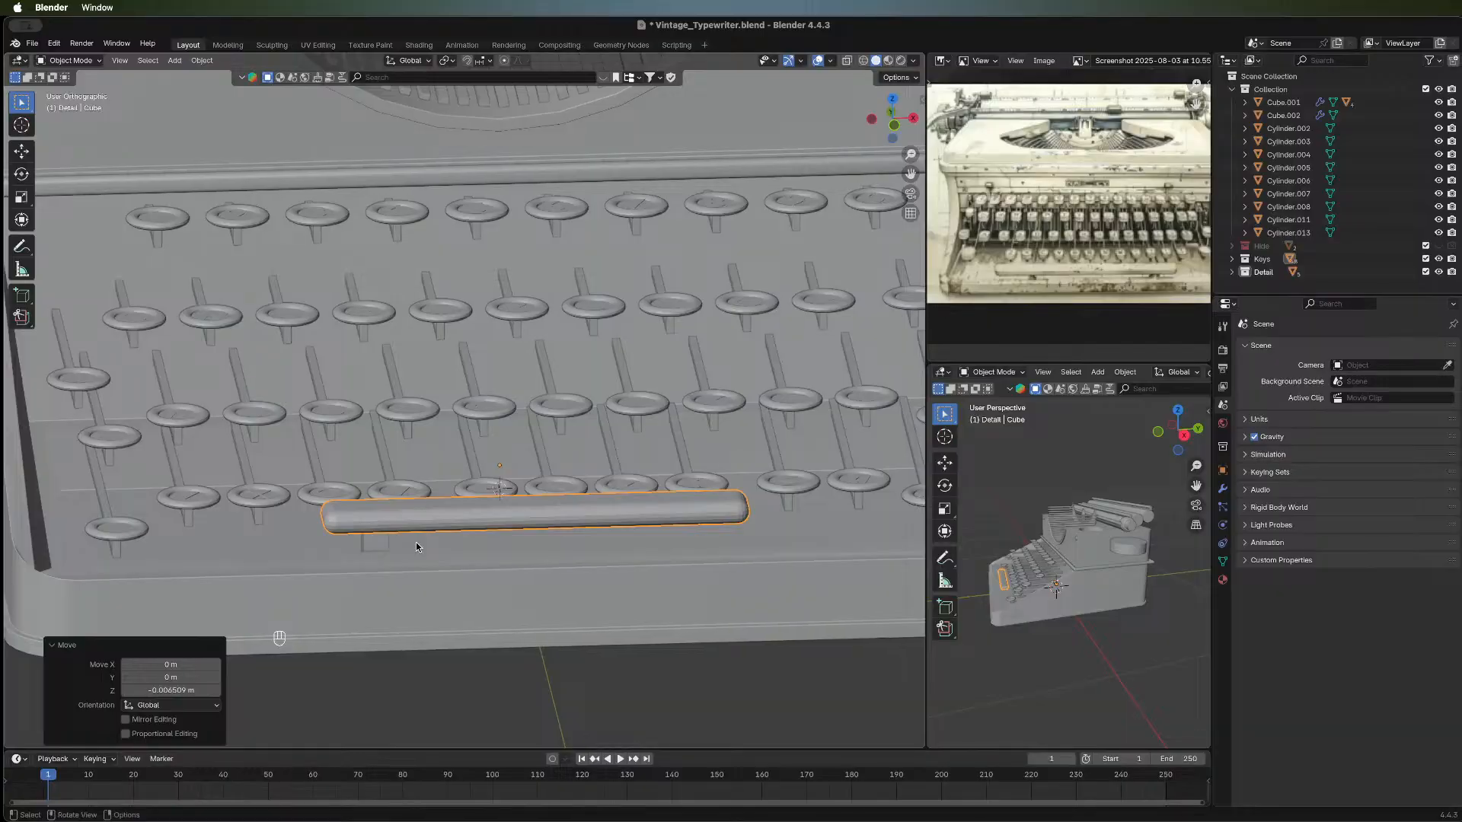
Select the support block and apply all its transforms in Object Mode.
left_click(376, 540)
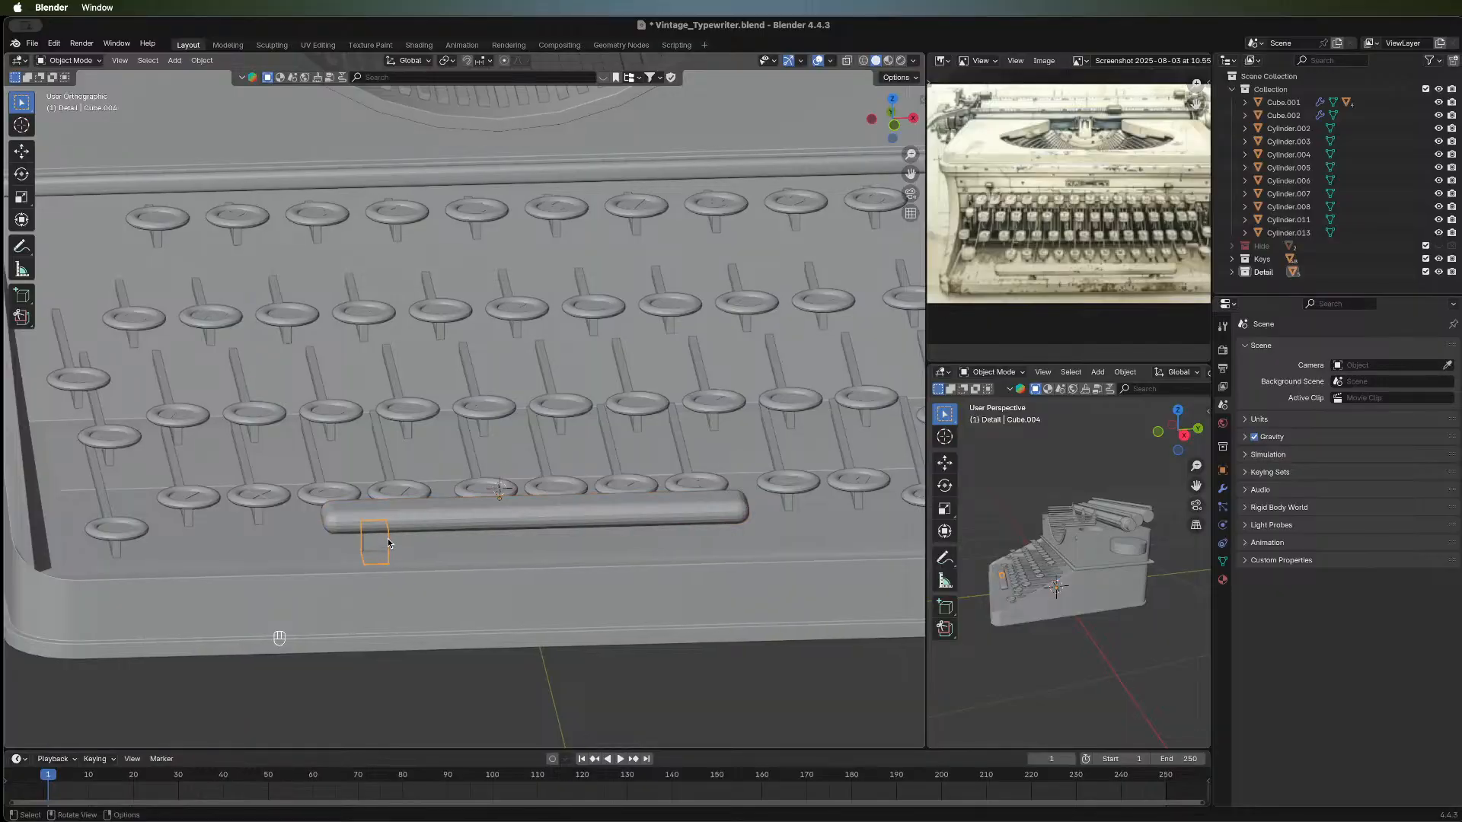
key("Tab")
middle_click_drag(381, 555, 444, 517)
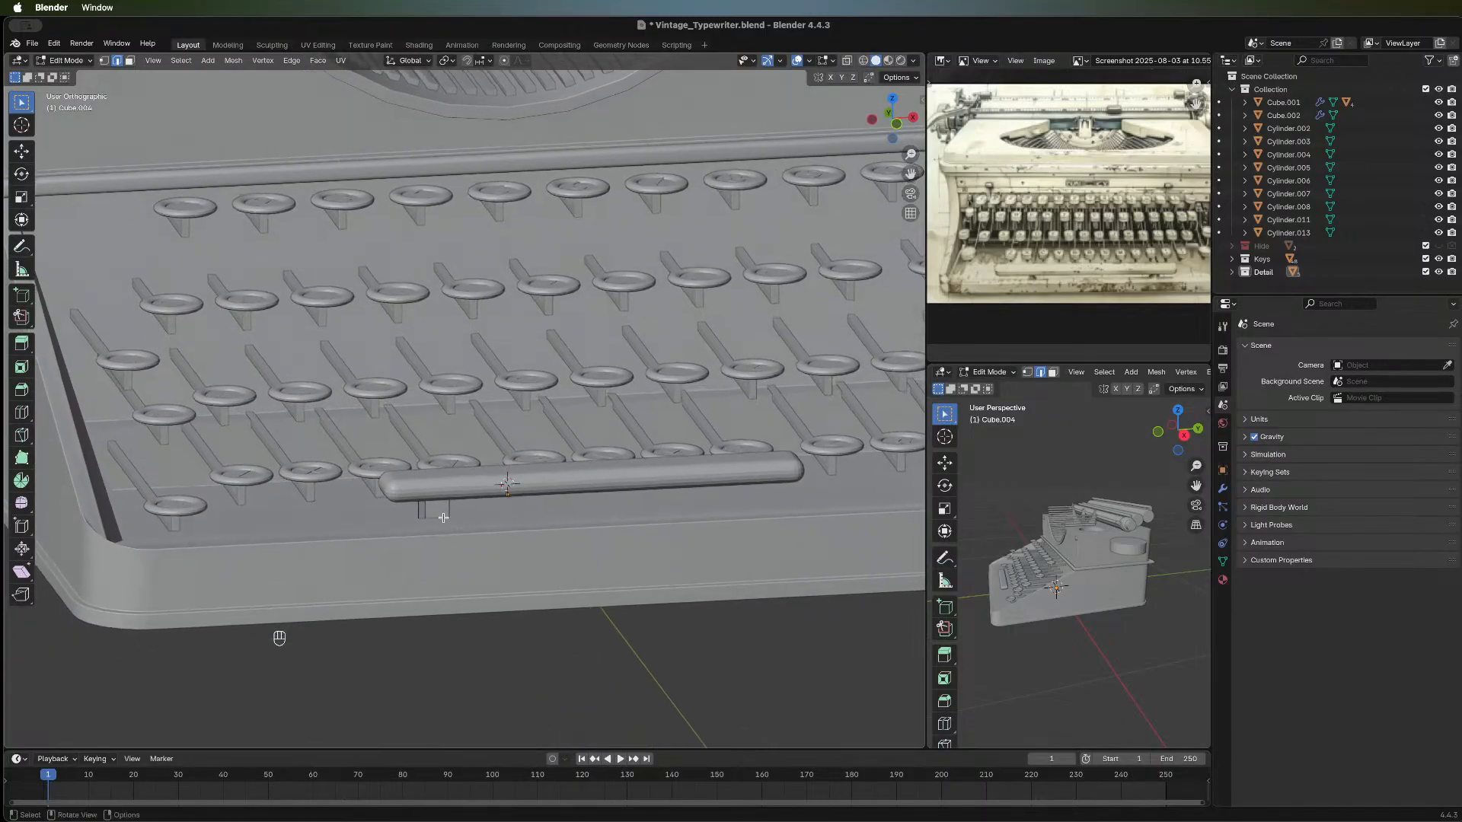
scroll(444, 517, "up", 3)
middle_click_drag(453, 568, 418, 435, "shift")
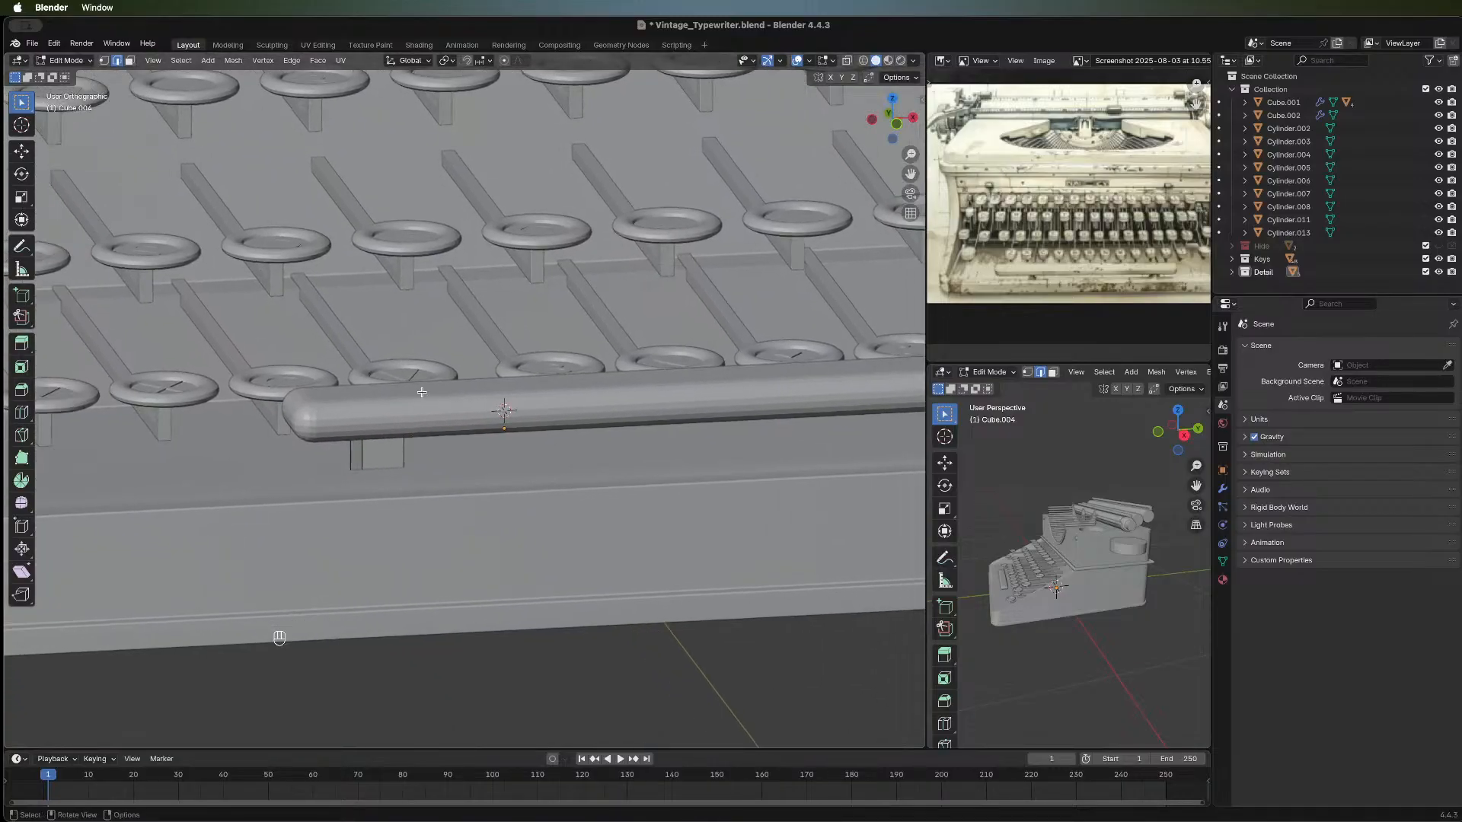
key("Tab")
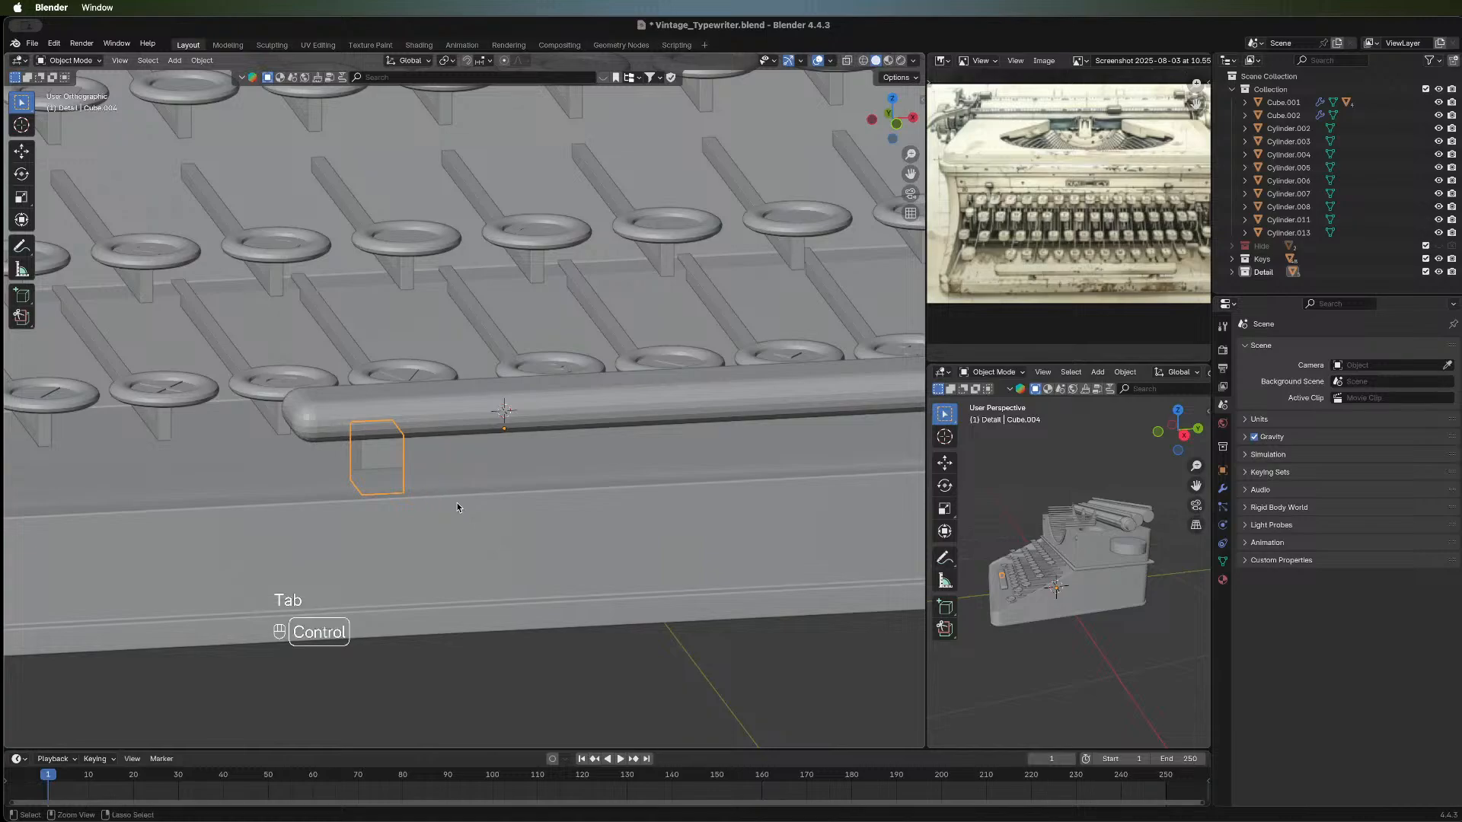
key("ctrl+a")
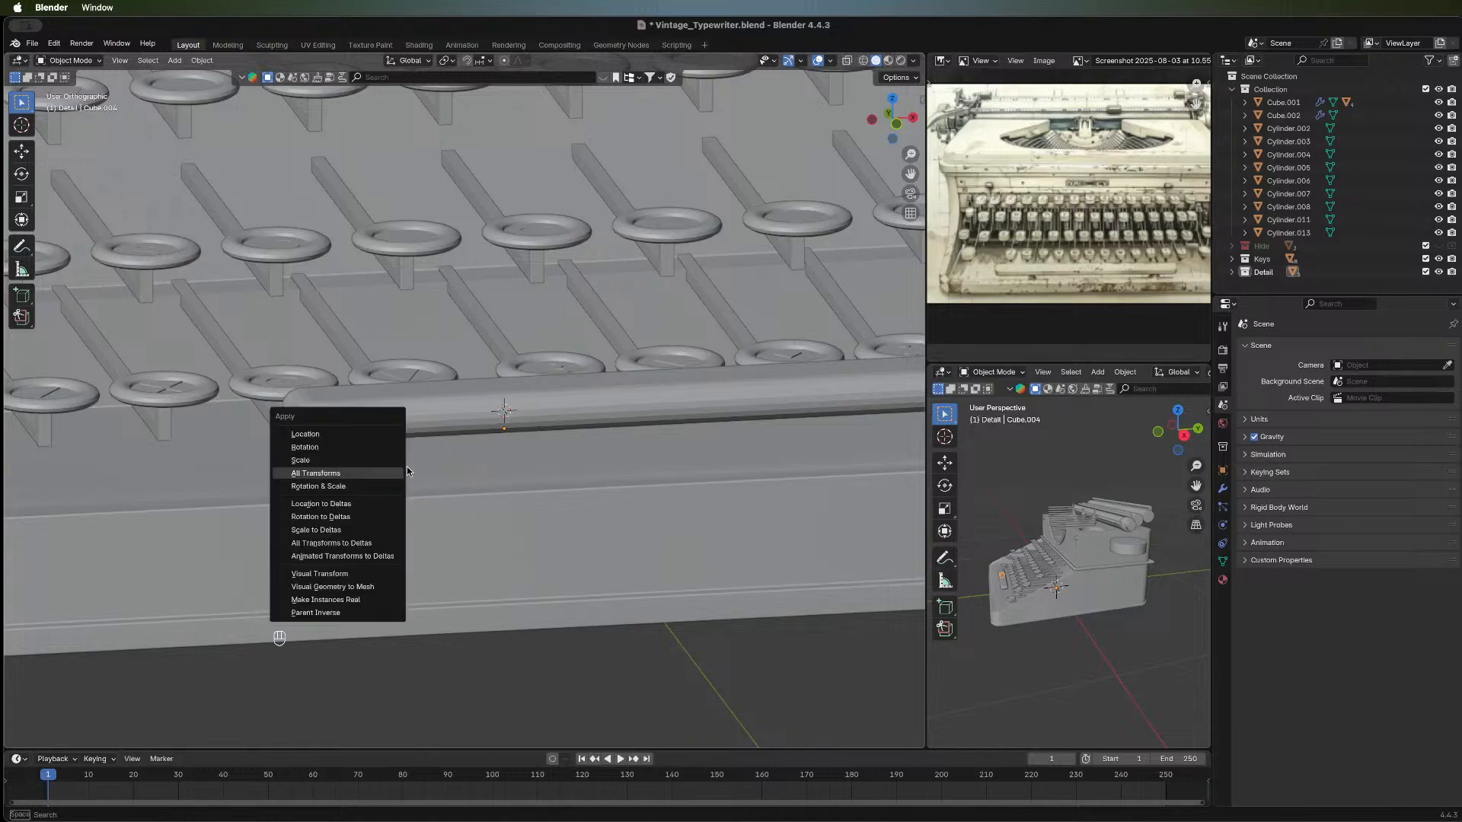
left_click(384, 472)
Select the support block's entire mesh in Edit Mode and narrow it along X by a factor of about 0.8.
key("Tab")
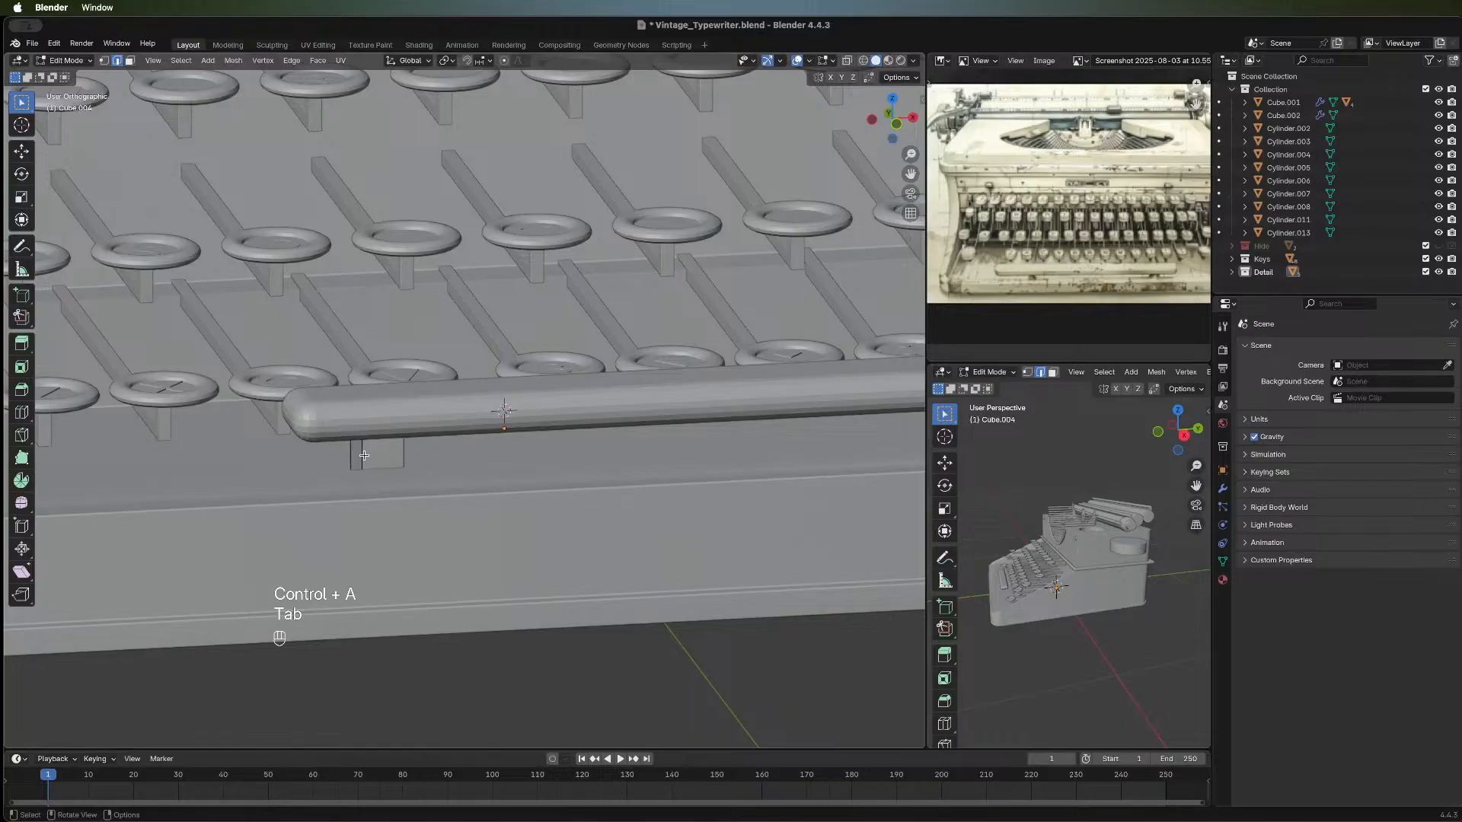
key("a")
middle_click_drag(354, 454, 325, 464)
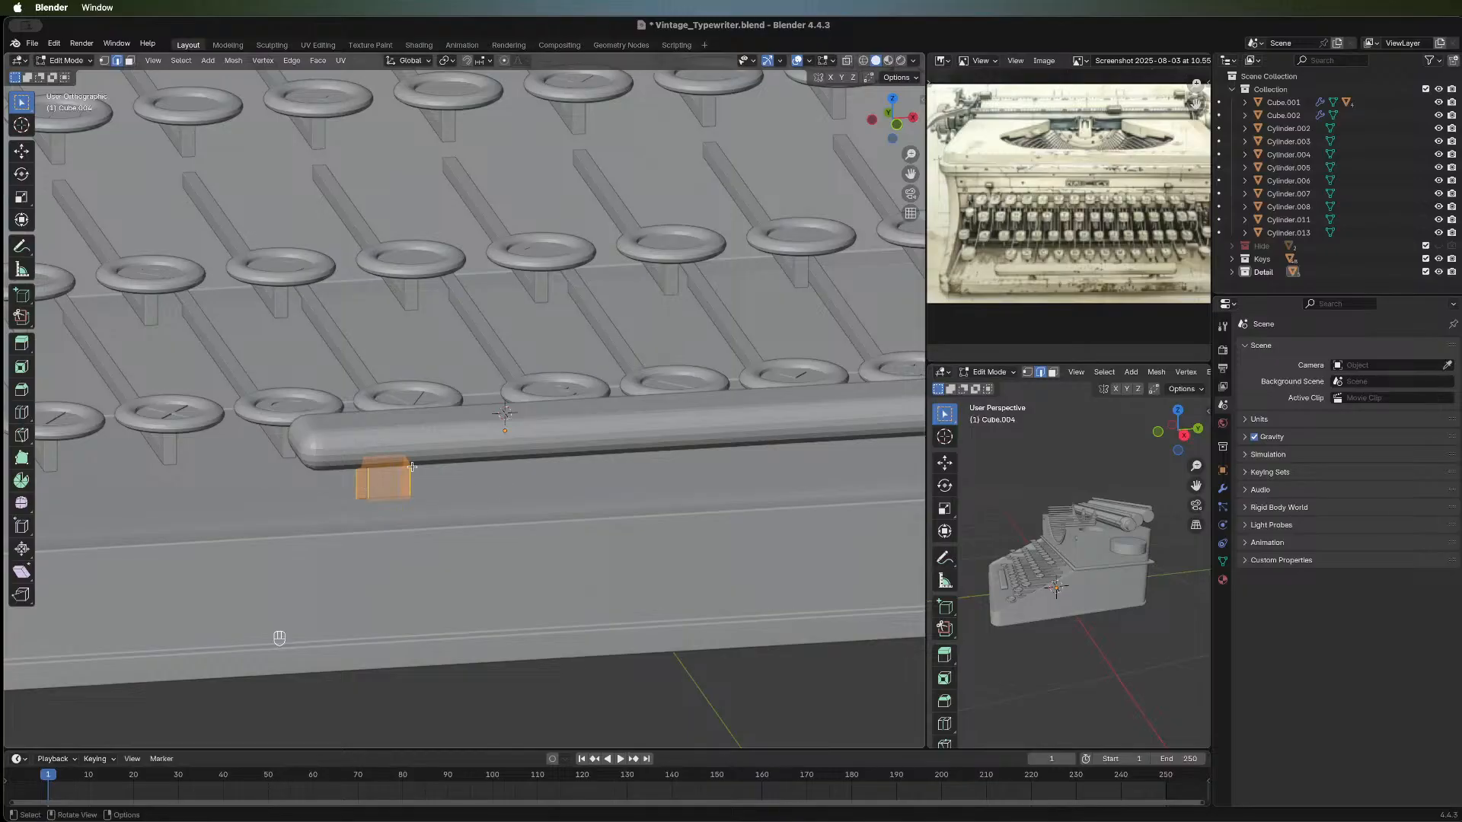
key("Tab")
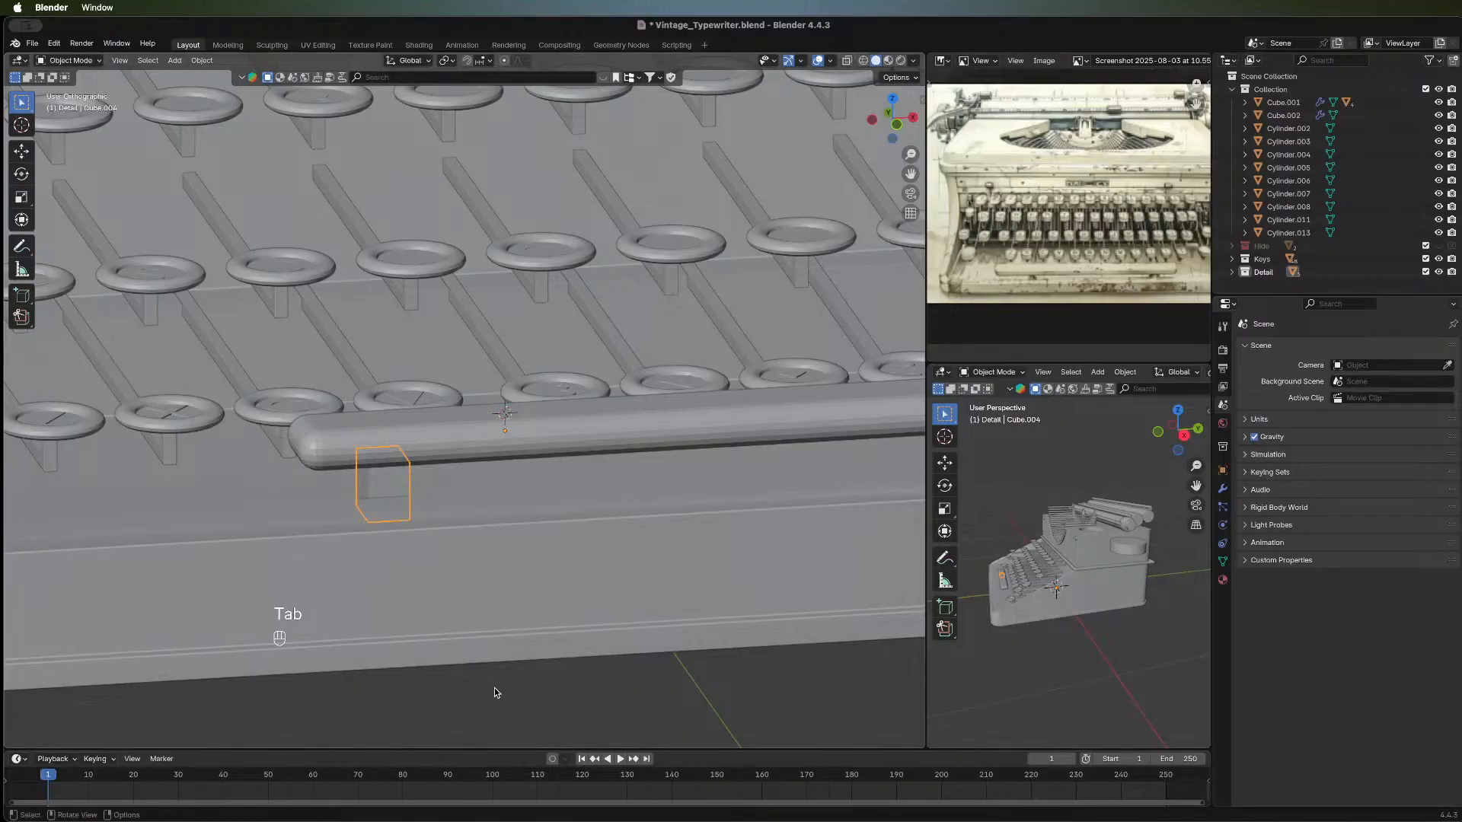
middle_click_drag(275, 492, 181, 381)
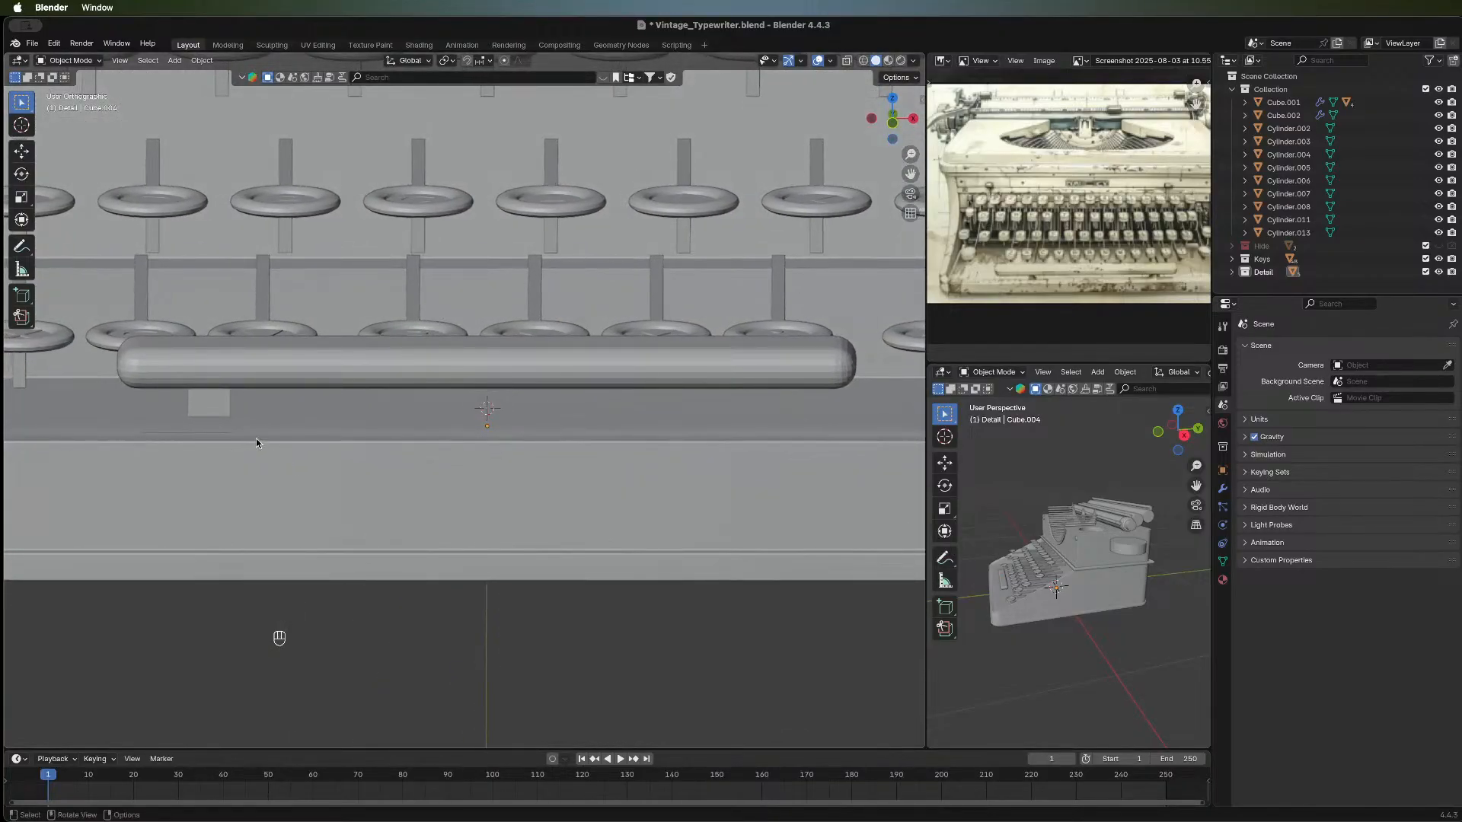
left_click(219, 380)
left_click(221, 410)
key("Tab")
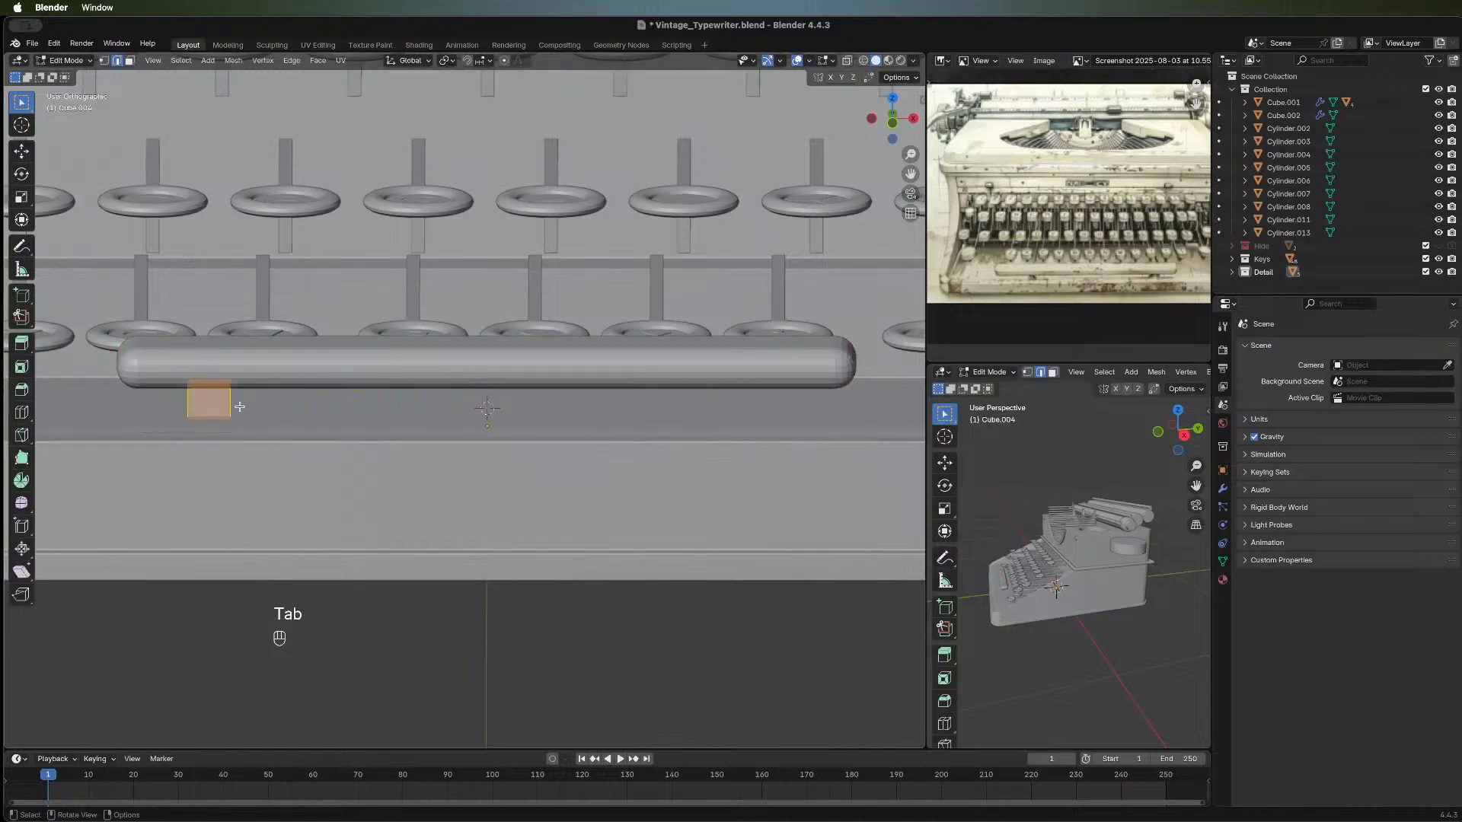
key("s")
key("x")
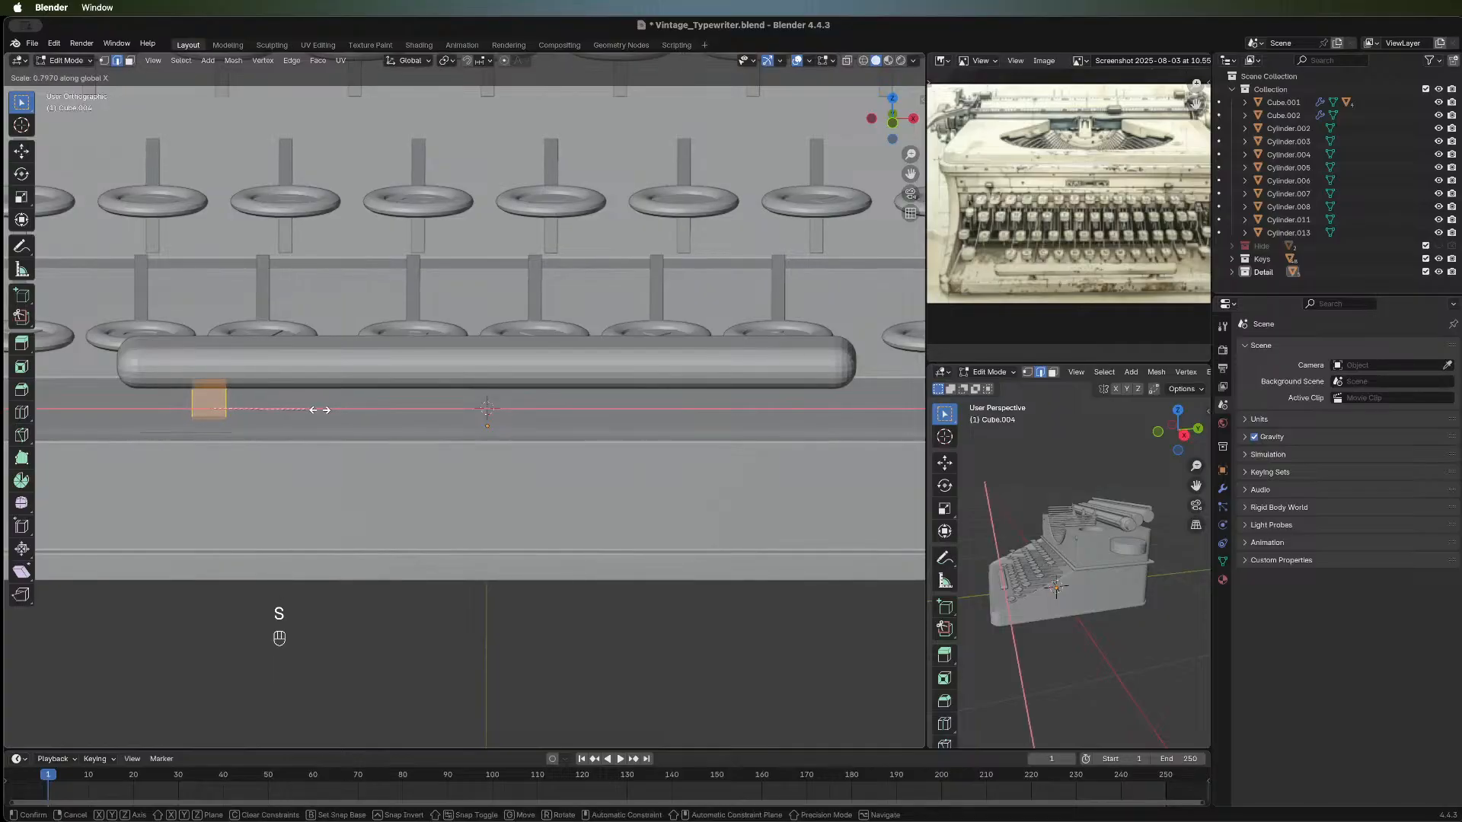
left_click(320, 410)
Bevel the support block's vertical edges with a width of about 0.004 m and 2 segments, and return to Object Mode.
middle_click_drag(408, 442, 379, 511)
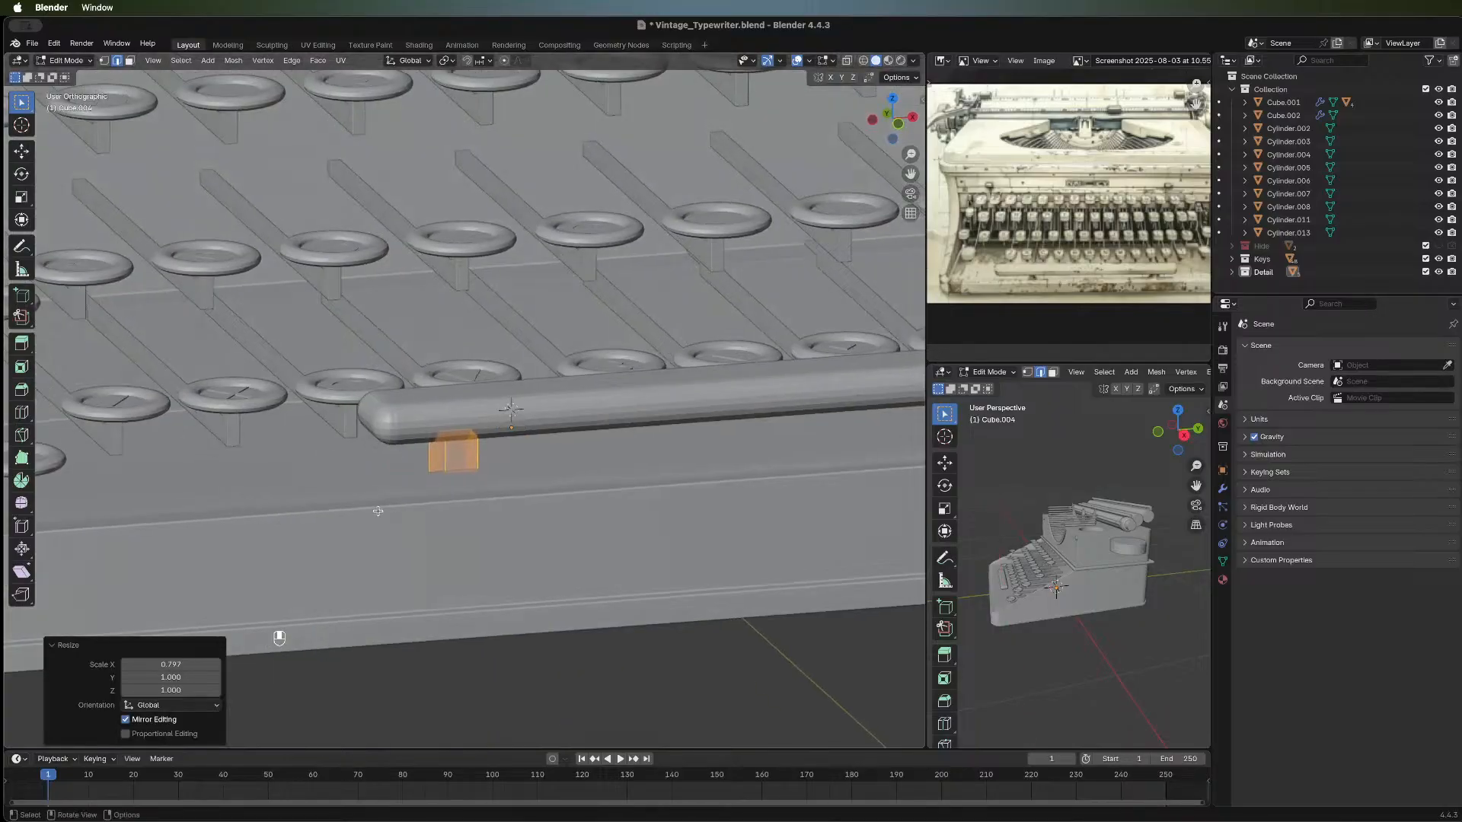
key("2")
left_click(446, 458)
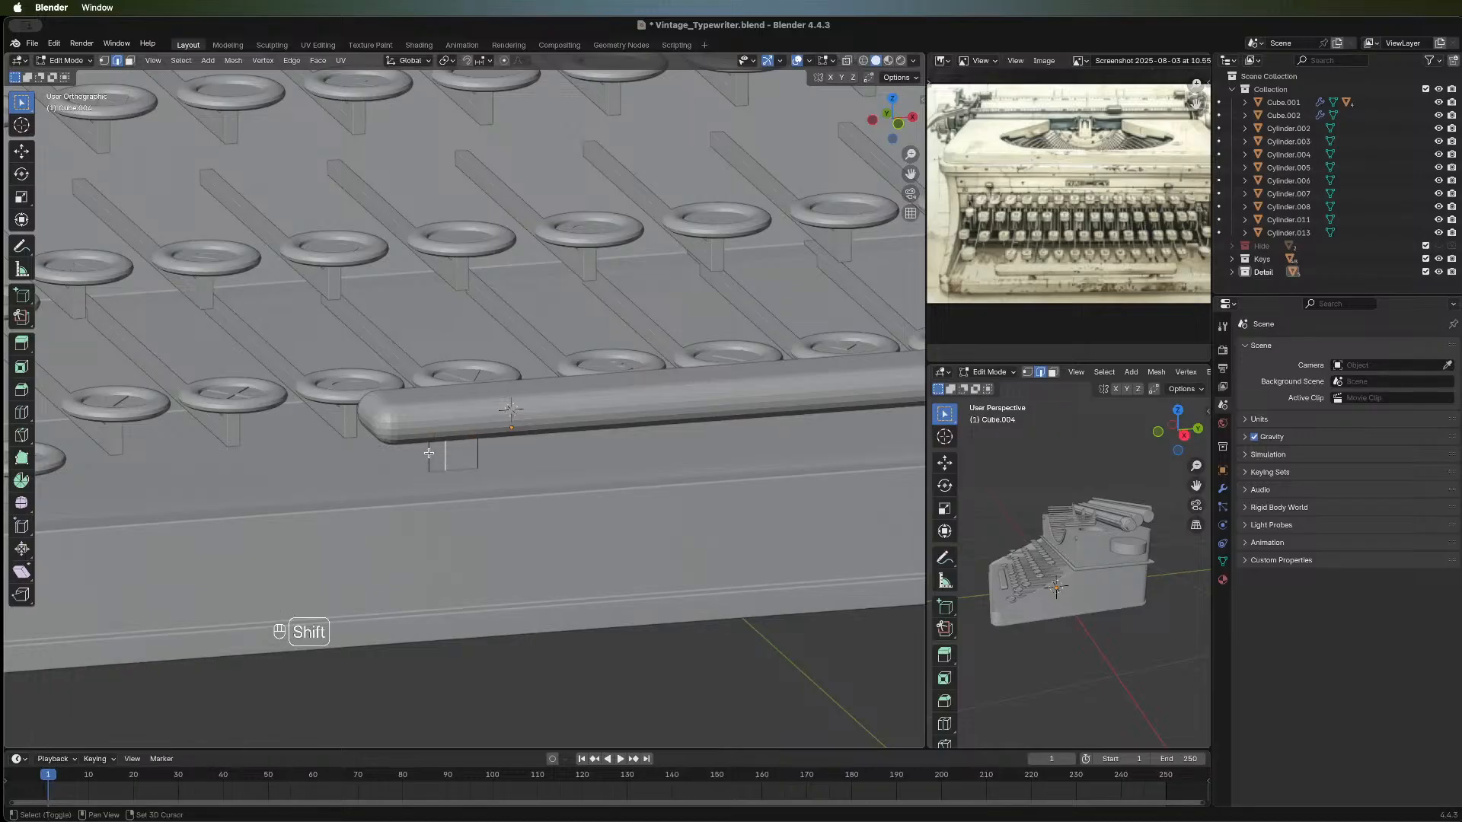
left_click(429, 460, "shift")
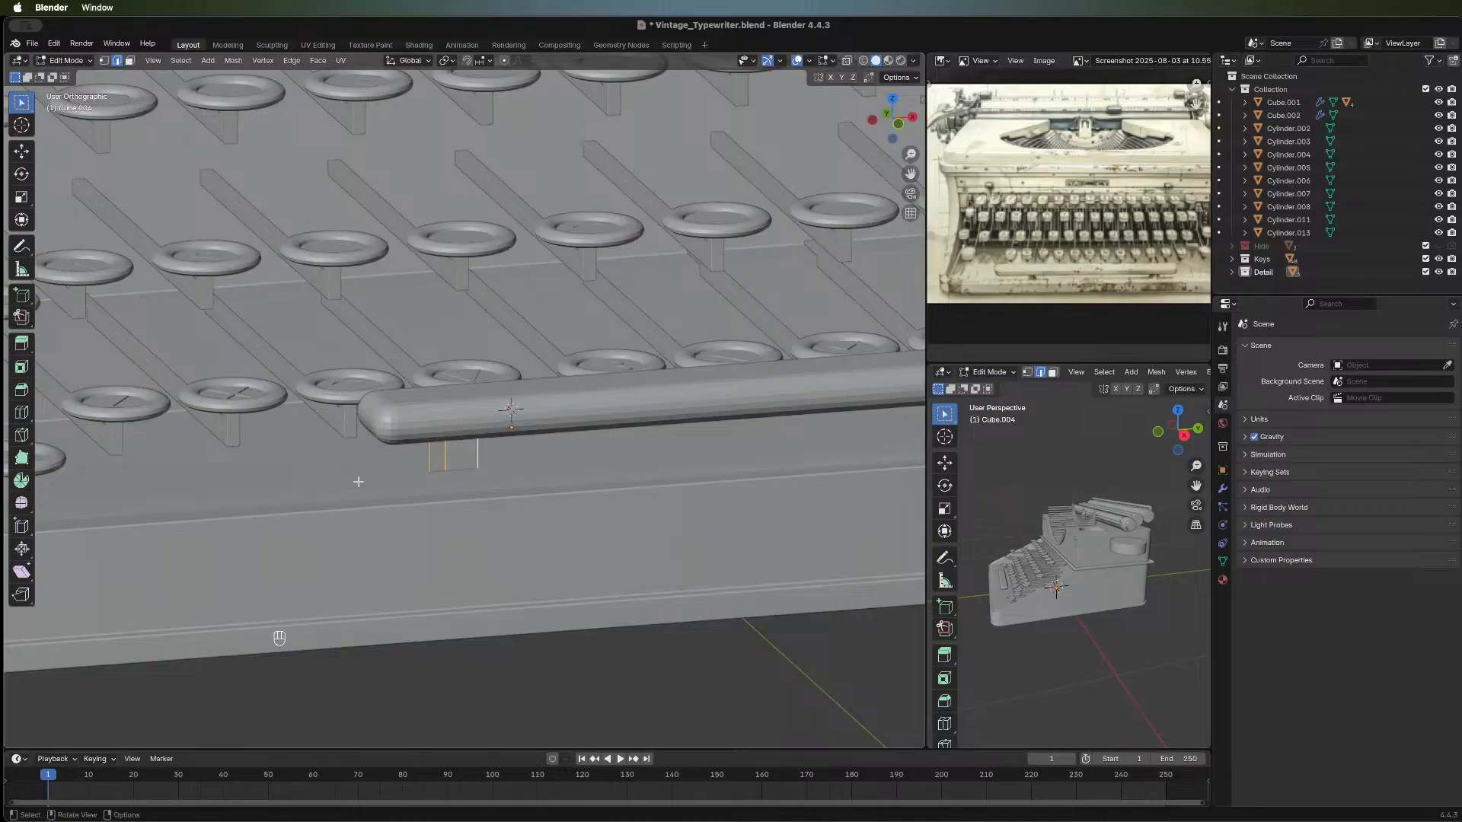
middle_click_drag(355, 482, 545, 629)
left_click(98, 431, "shift")
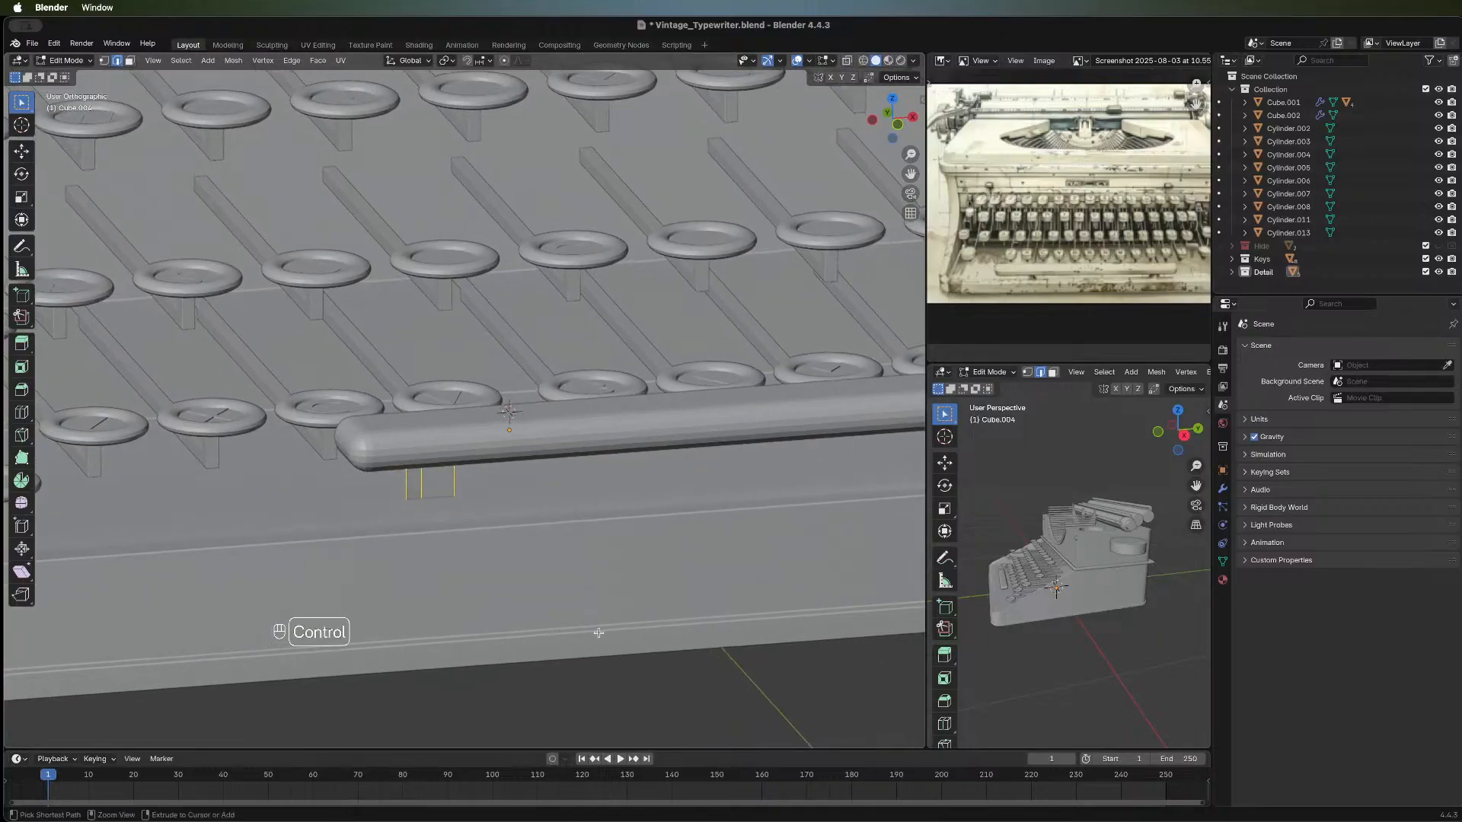
key("ctrl+b")
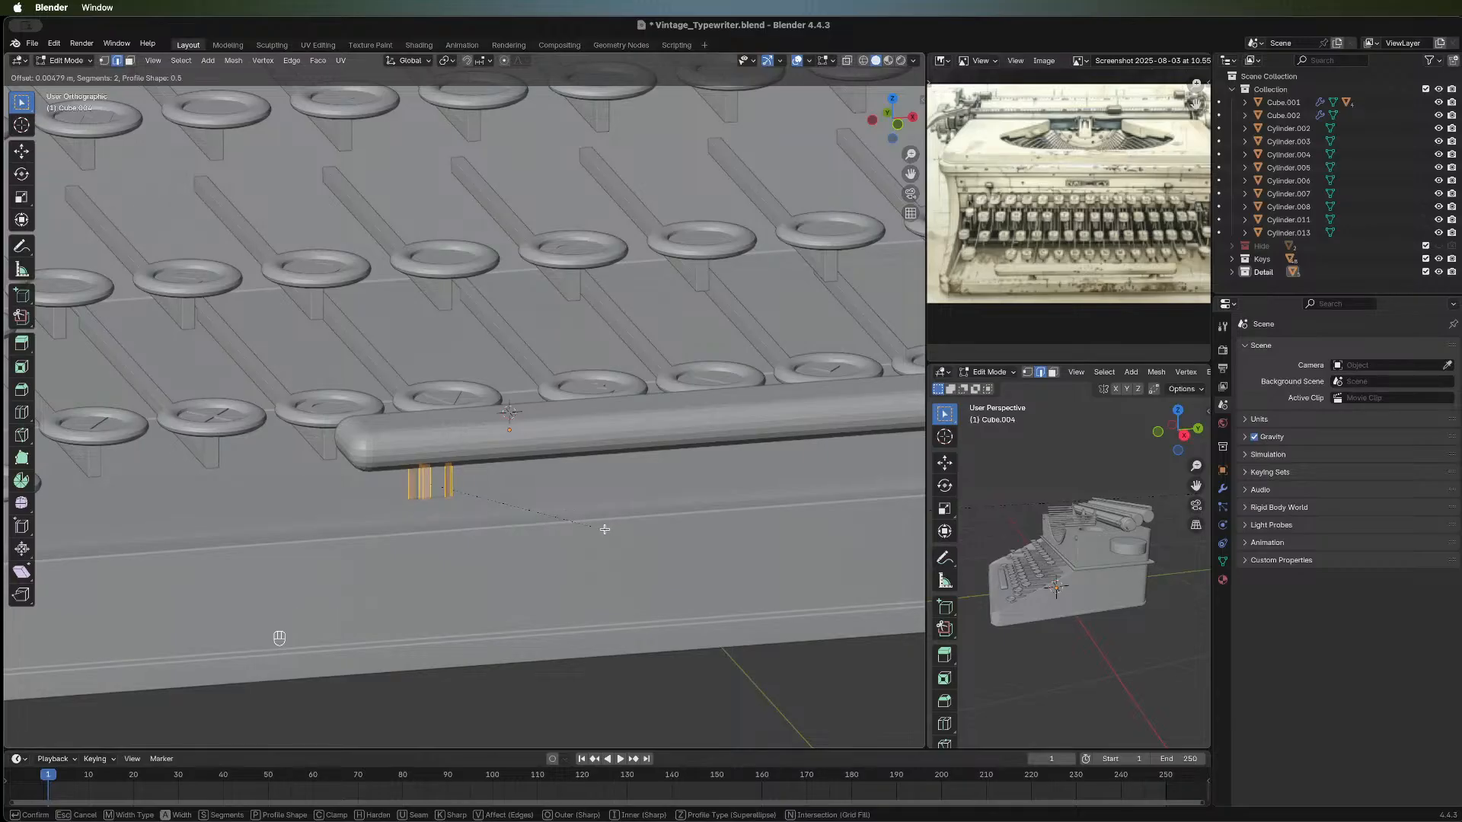
left_click(605, 529)
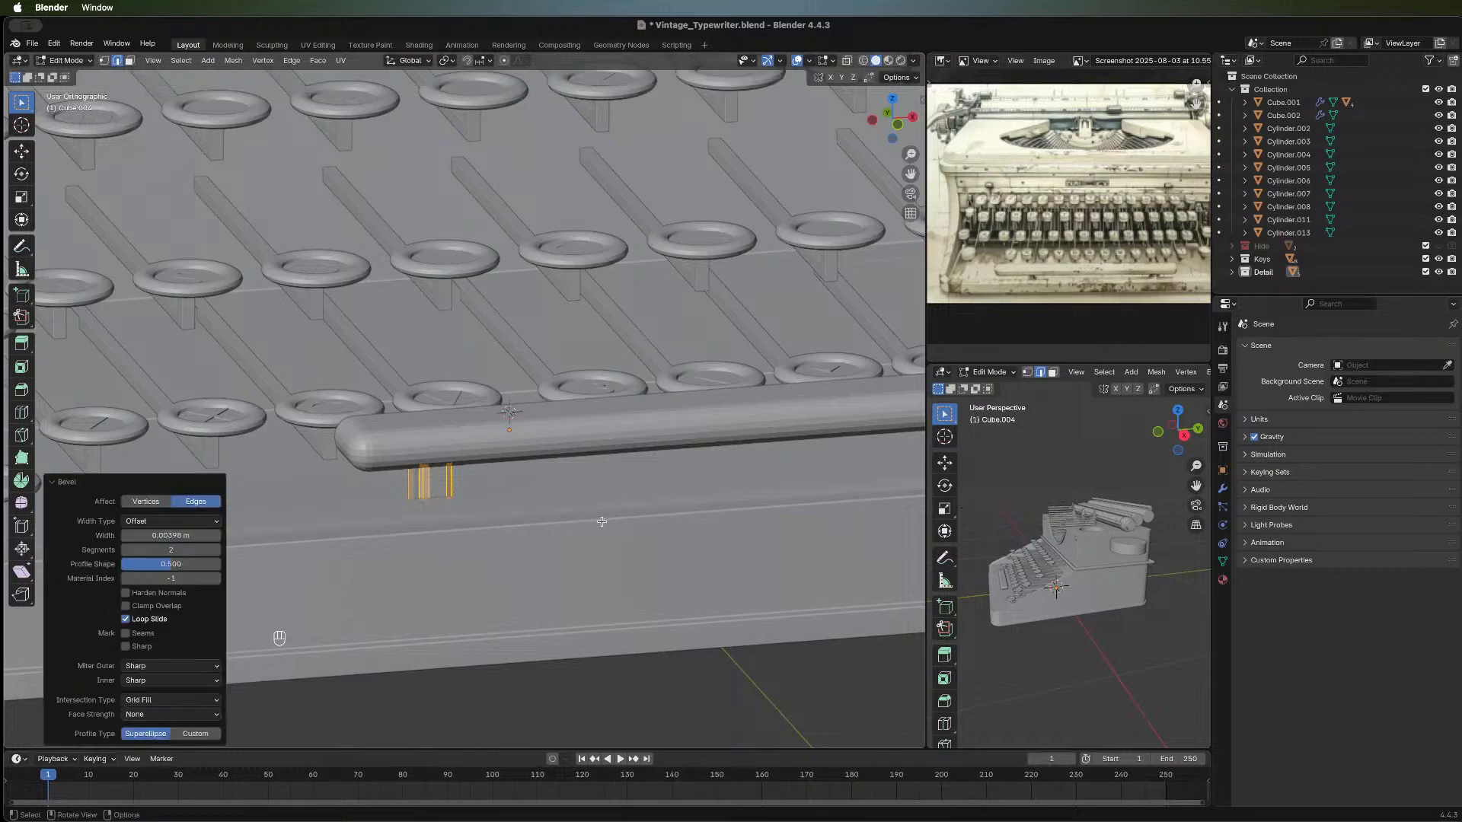
middle_click_drag(598, 524, 393, 472)
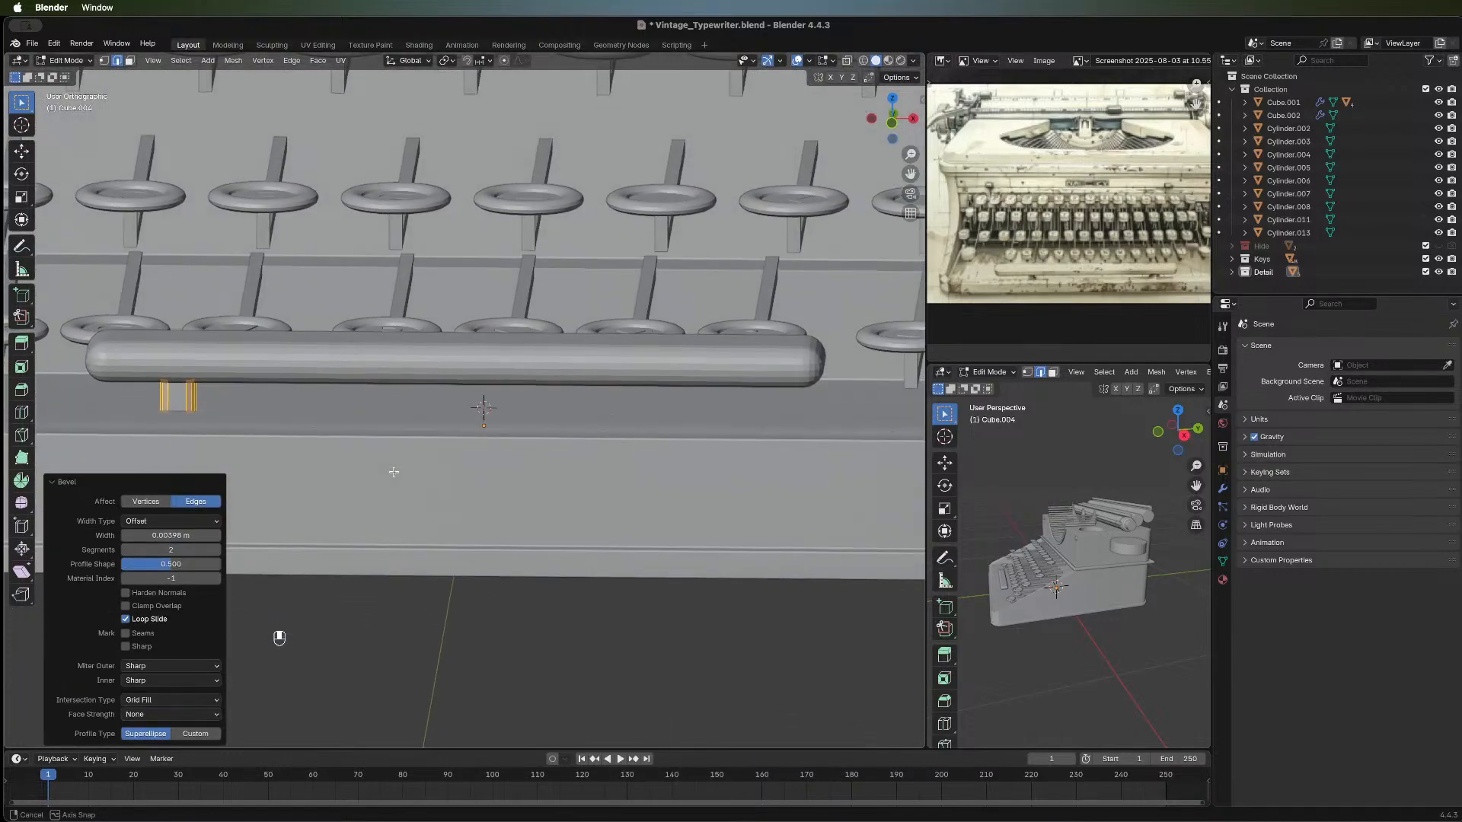
key("Tab")
middle_click_drag(254, 464, 480, 481, "shift")
left_click(450, 656)
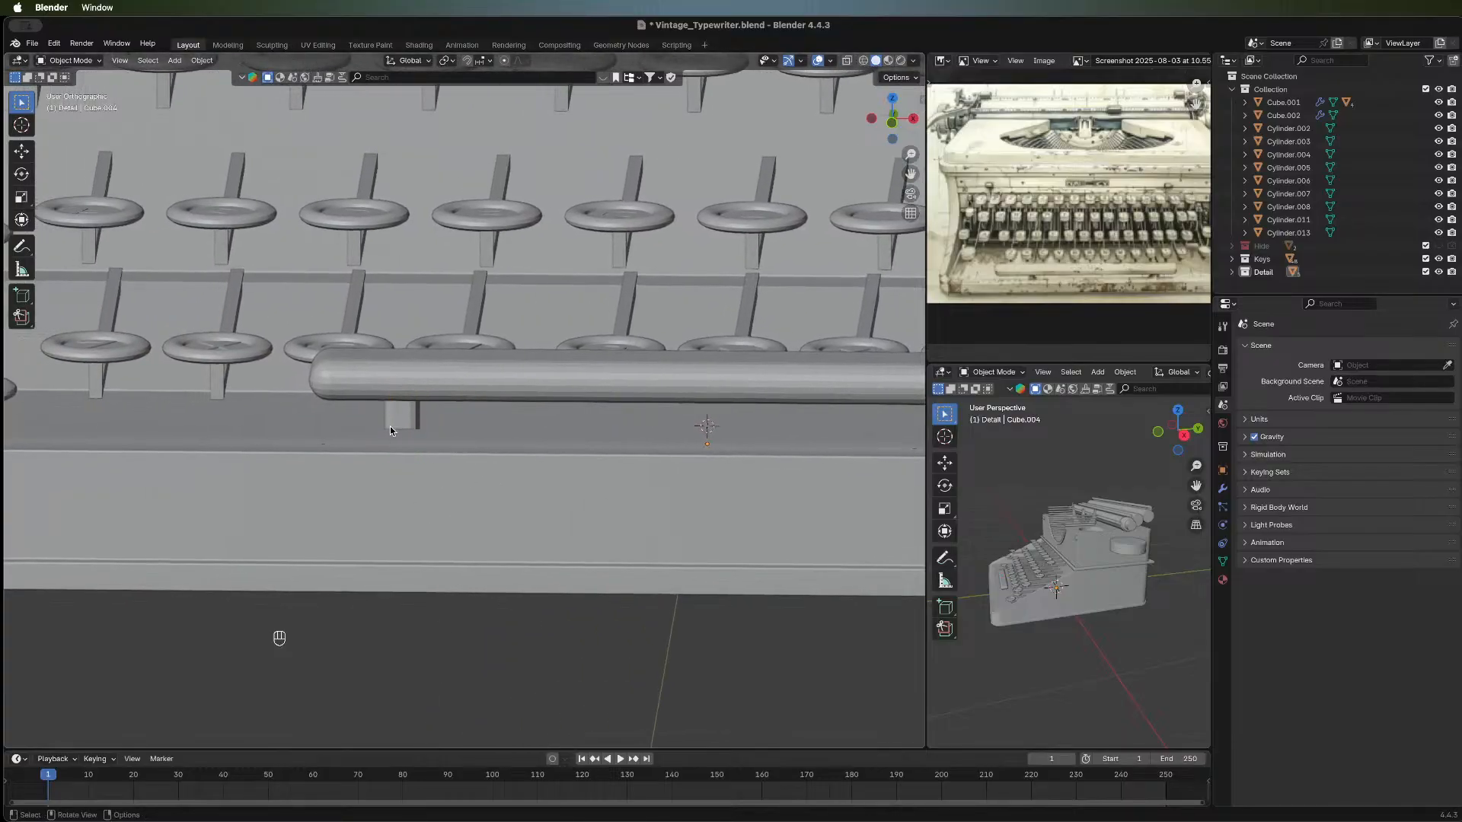
Select the space bar together with its support block and lower both about 0.0023 m along Z.
scroll(457, 434, "down", 4)
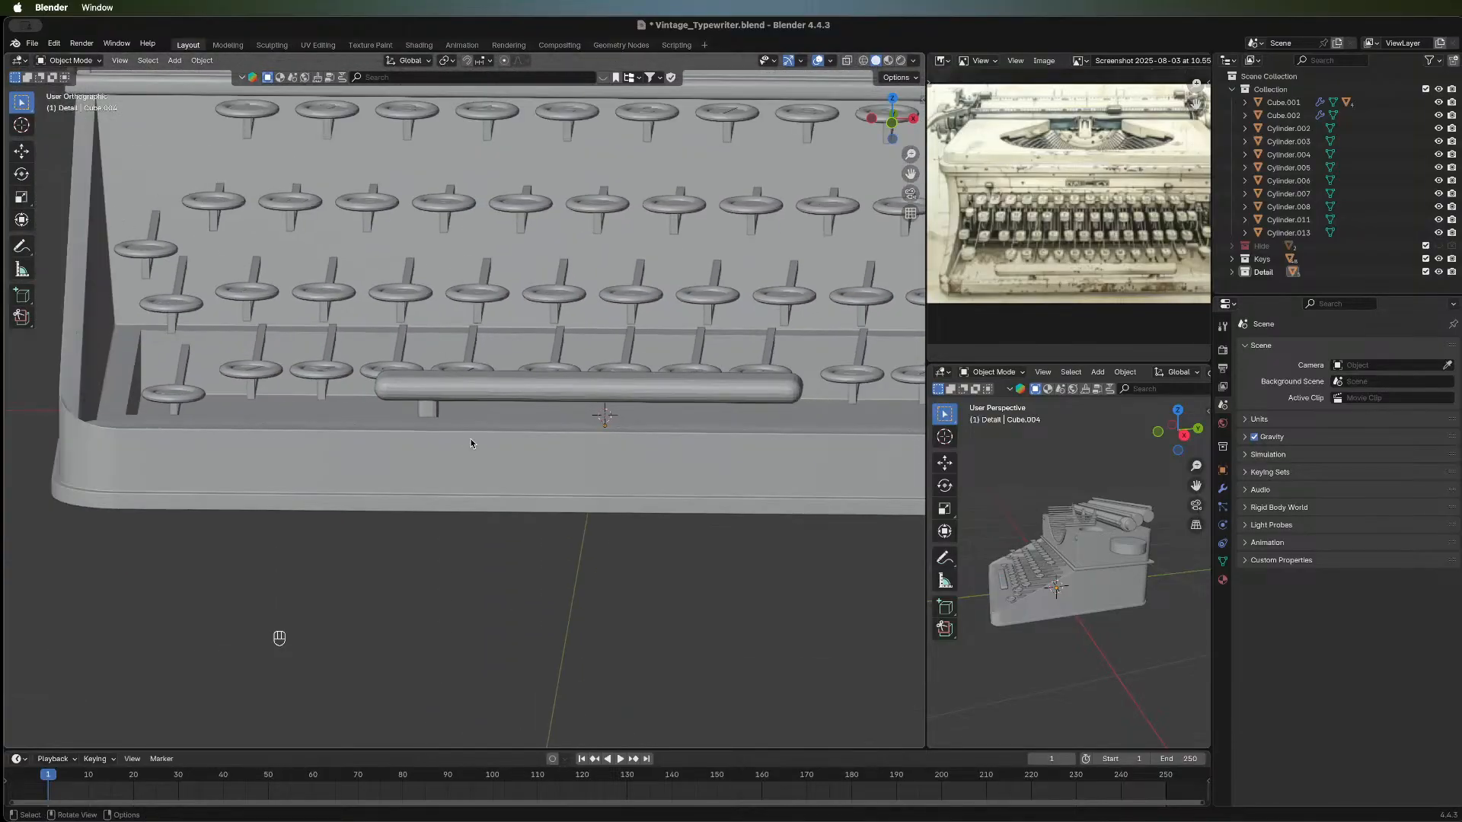
middle_click_drag(564, 399, 562, 568, "shift")
left_click(461, 560)
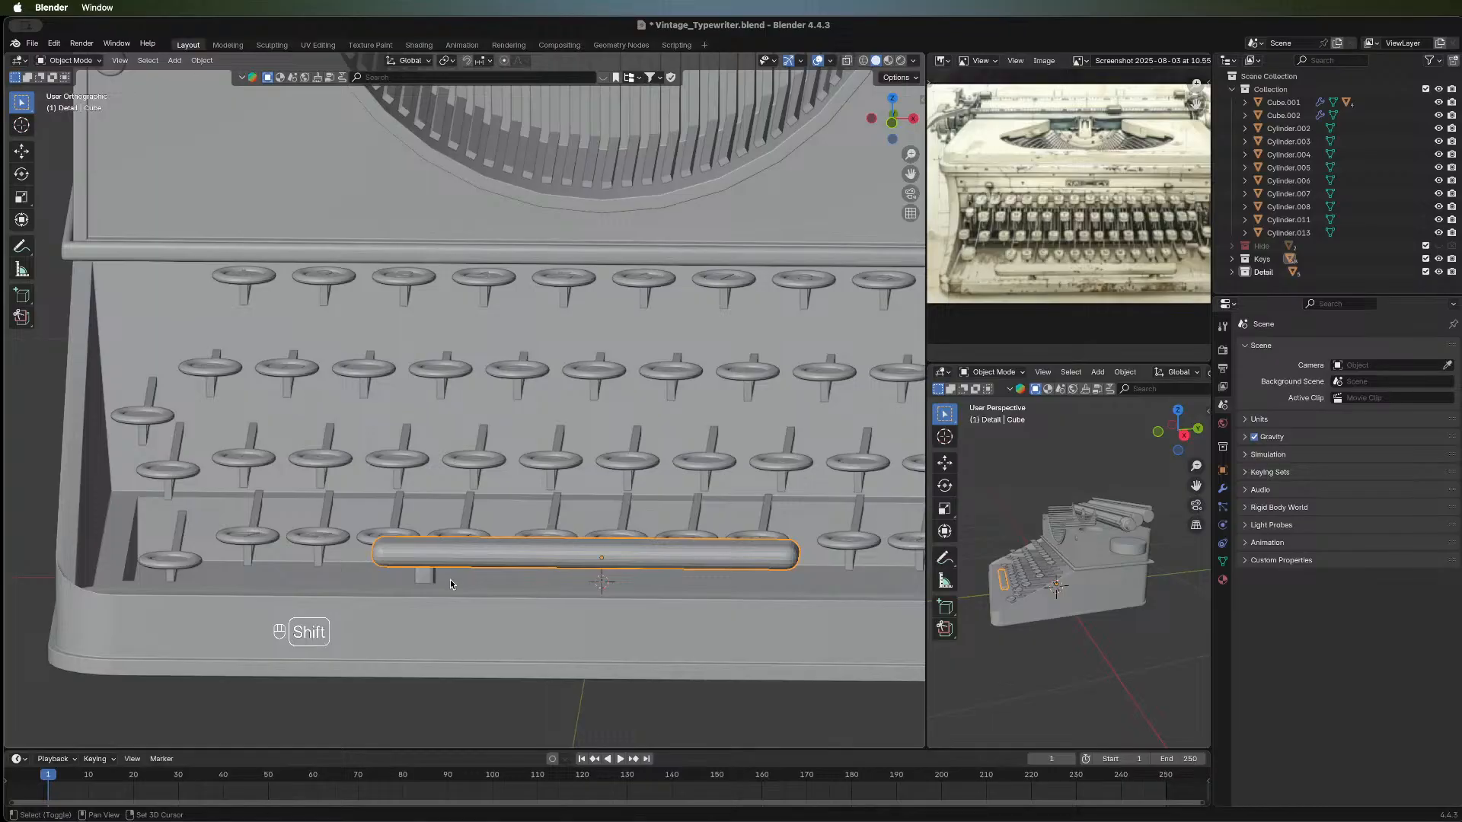
left_click(423, 580, "shift")
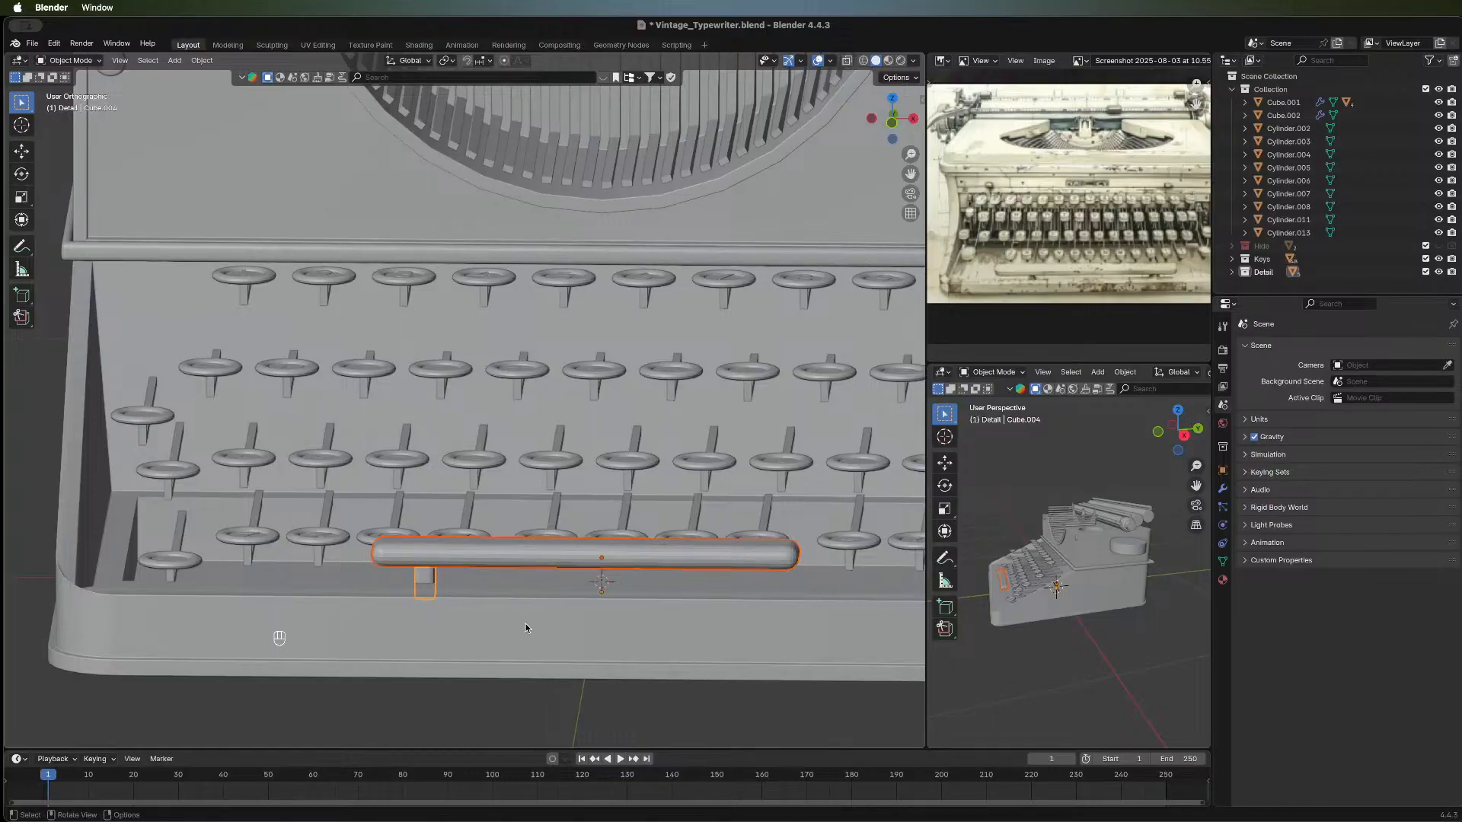
key("g")
key("z")
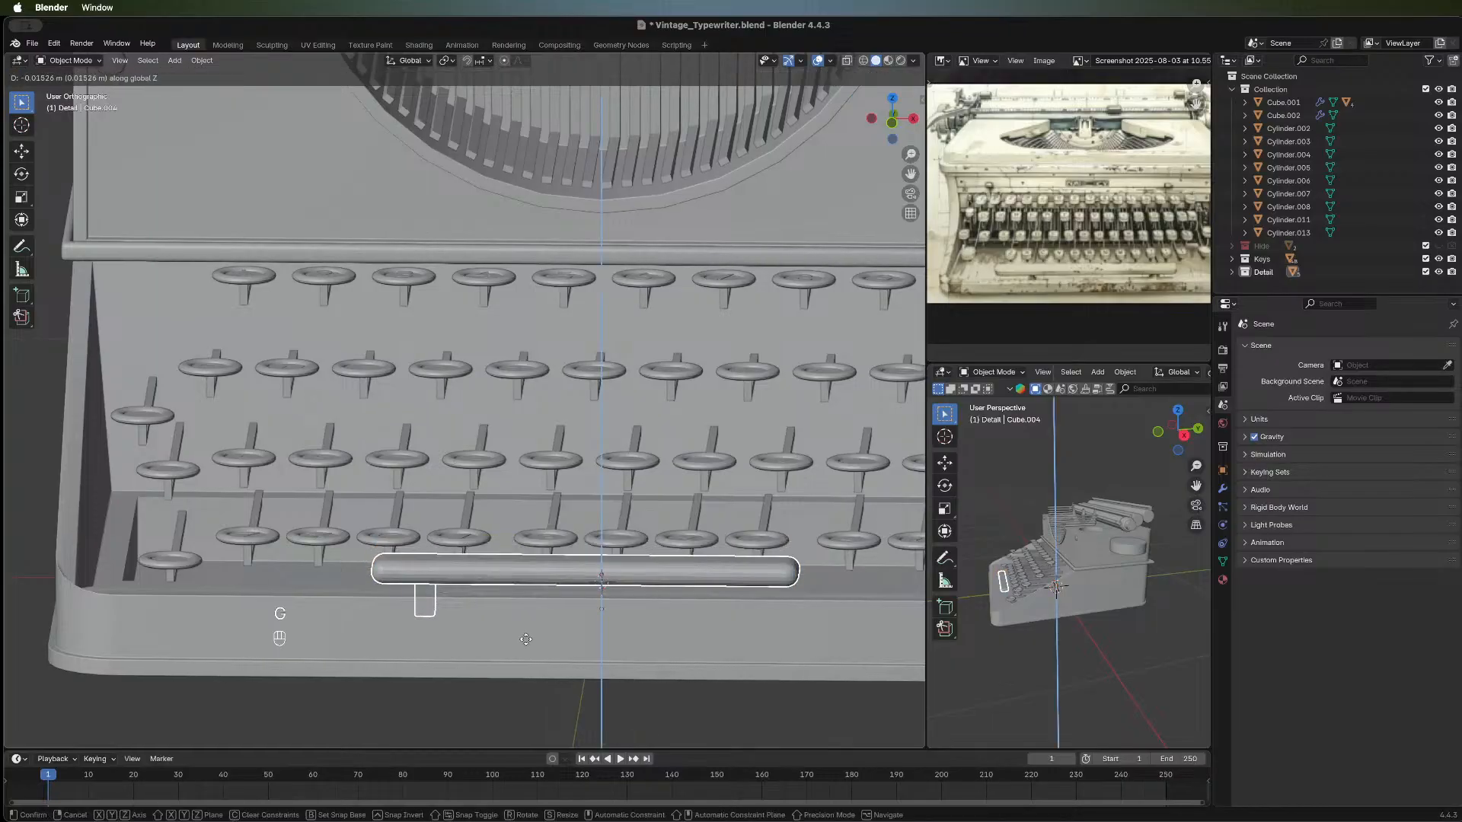
left_click(525, 630)
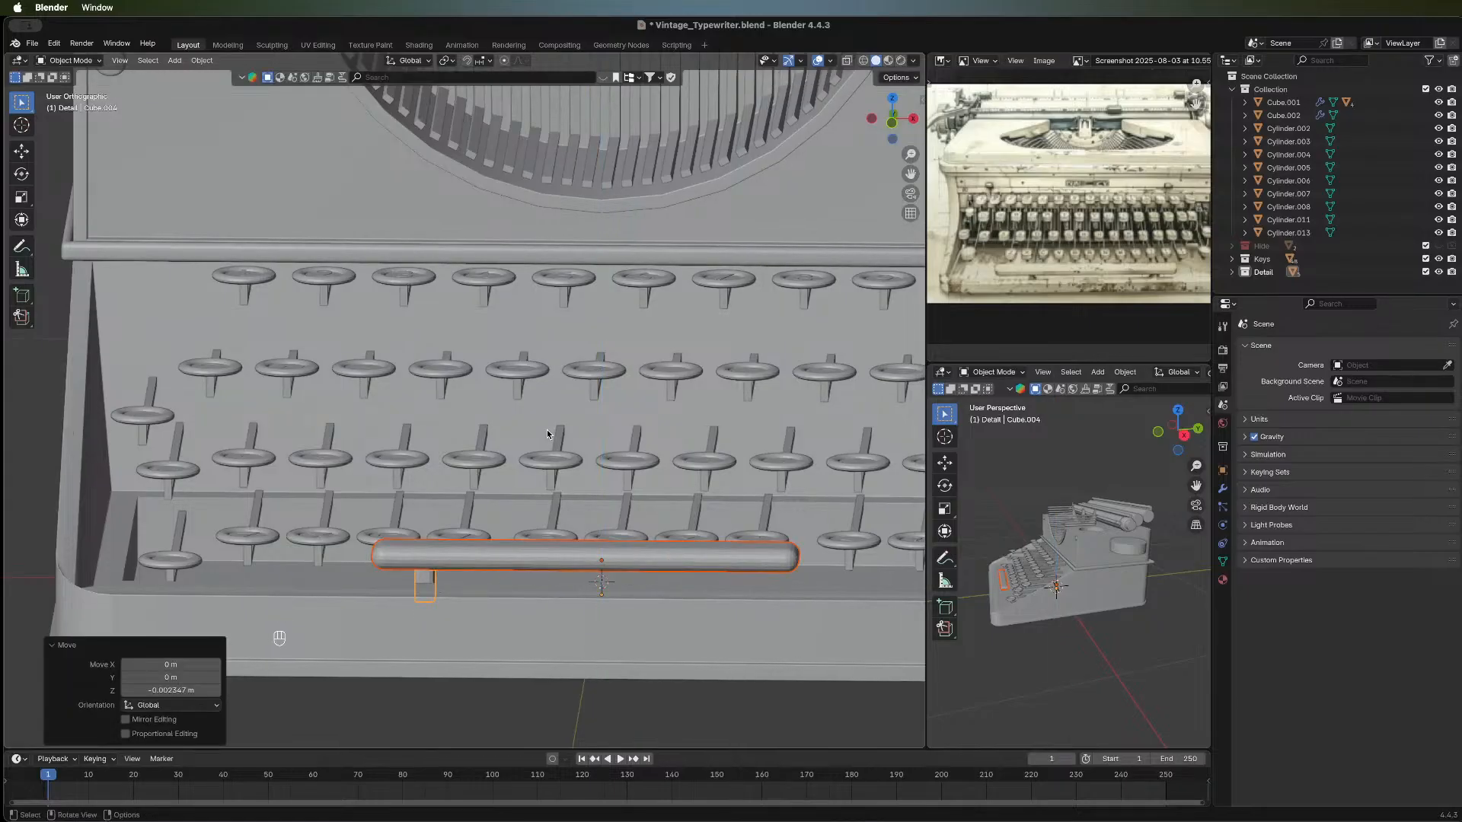
middle_click_drag(547, 430, 700, 560)
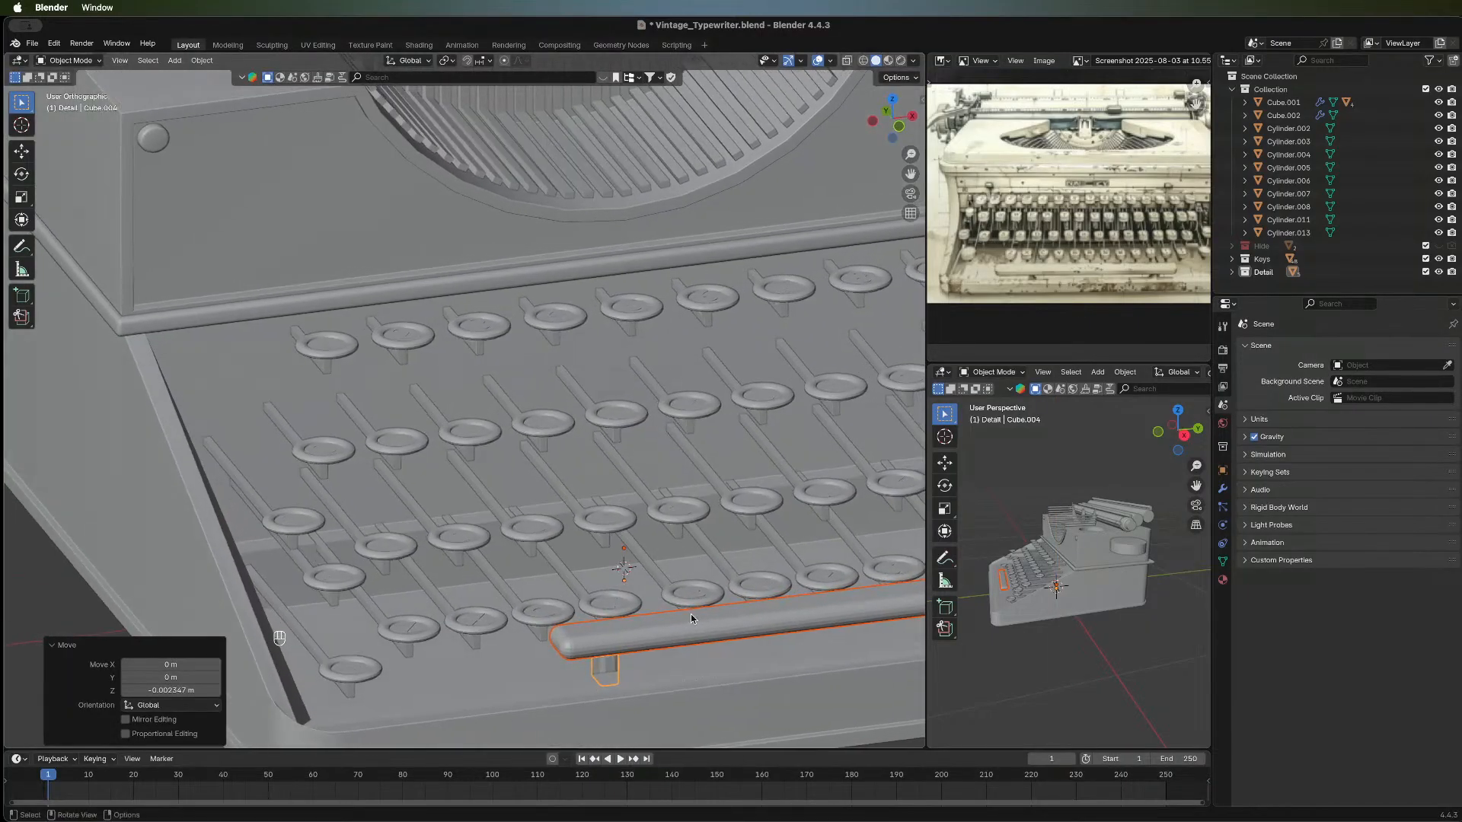
middle_click_drag(500, 386, 501, 396)
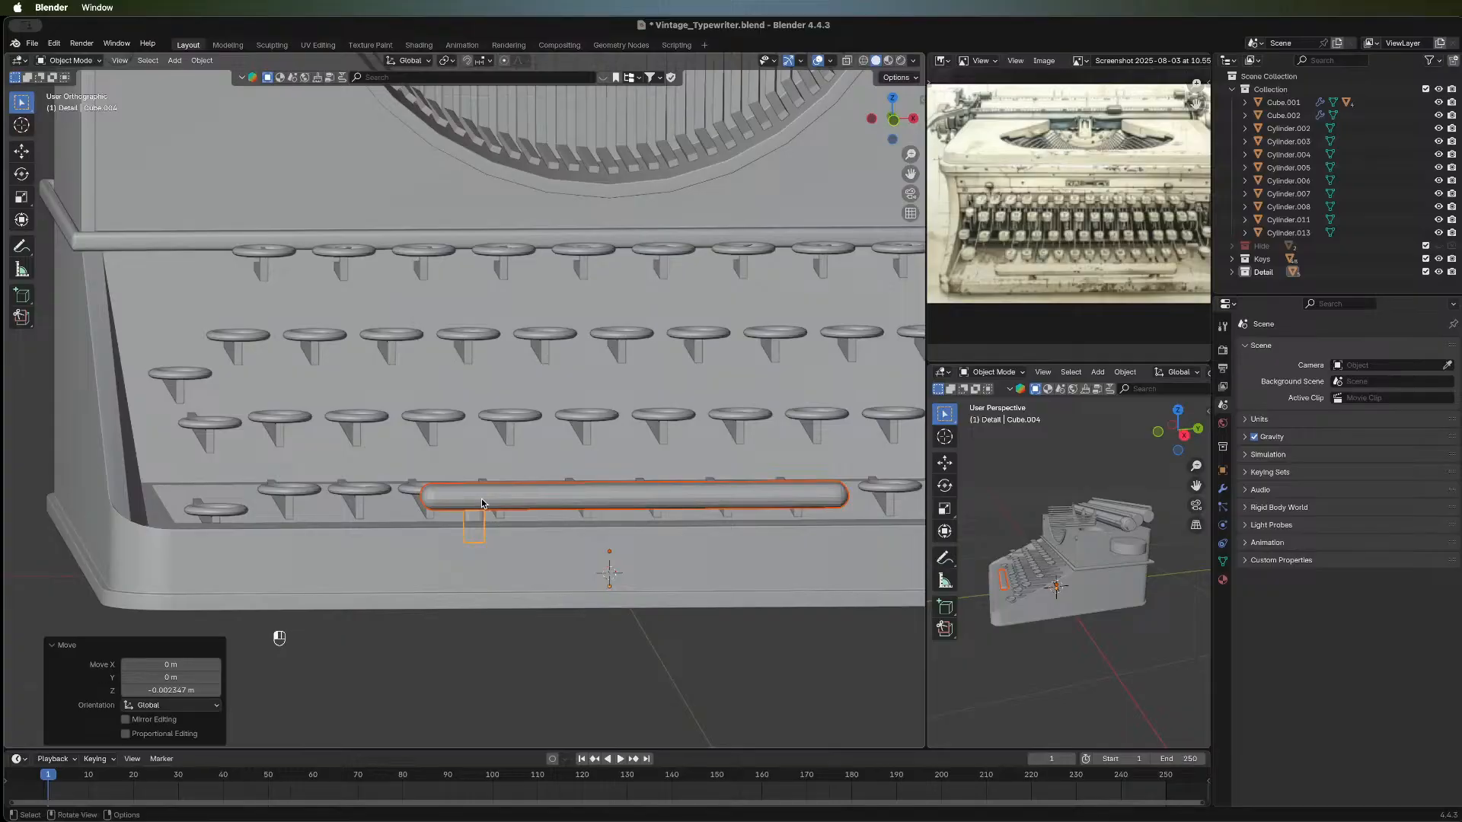
Duplicate the support block and move the copy about 0.29 m along X beneath the opposite end of the space bar.
left_click(479, 525)
left_click(491, 542)
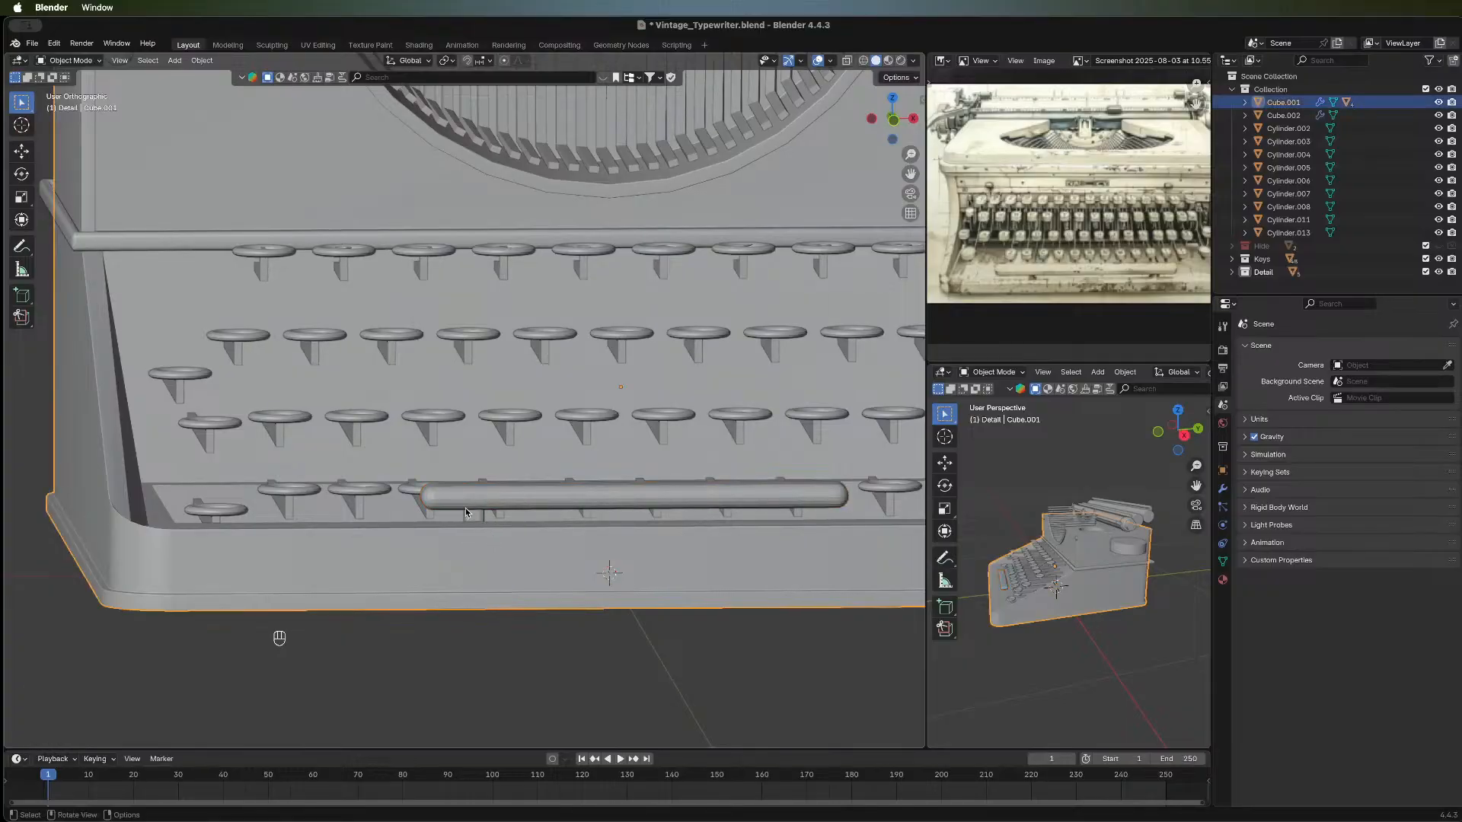
left_click(468, 516)
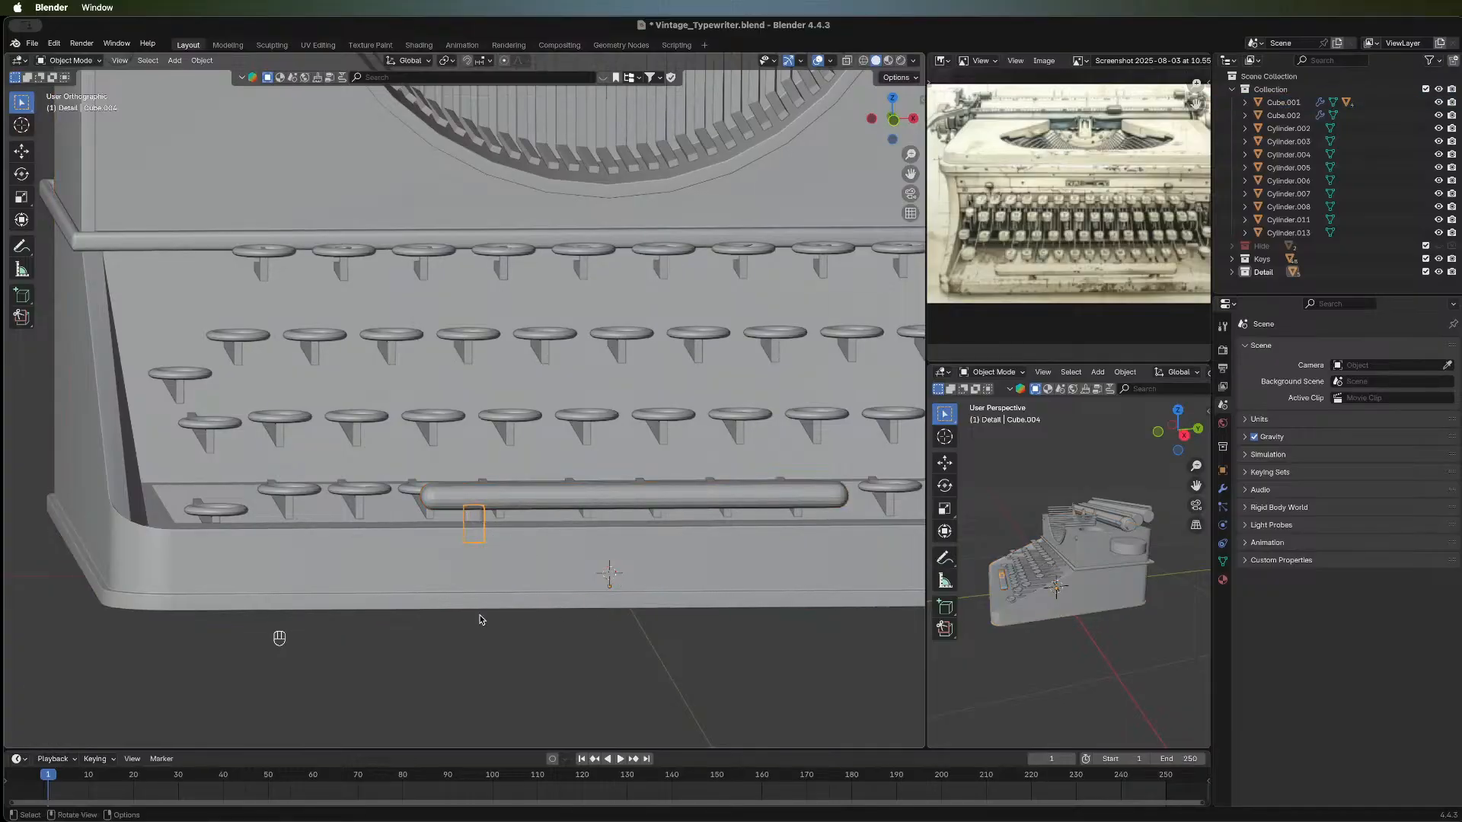
middle_click_drag(416, 677, 700, 394)
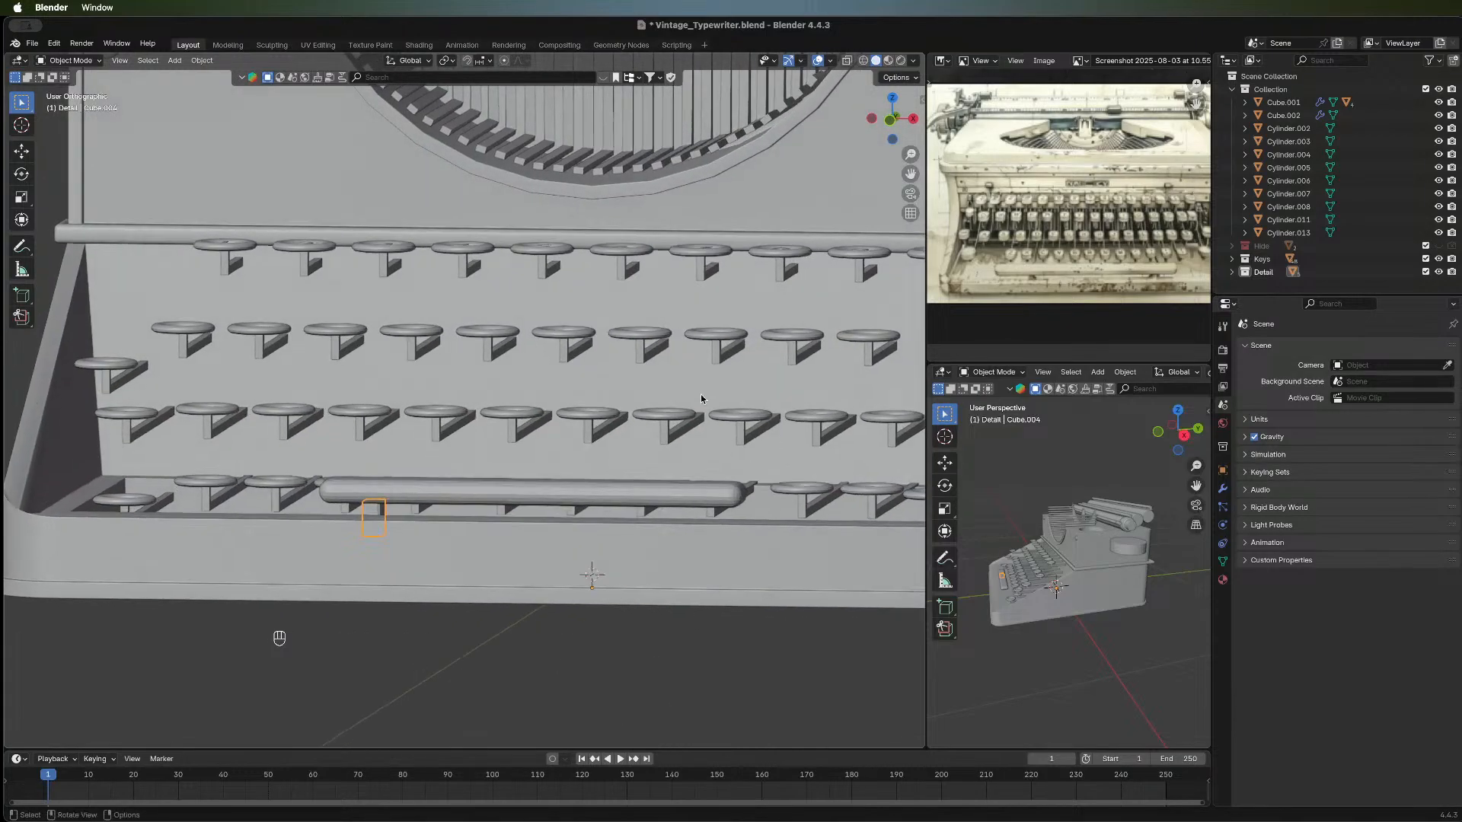
left_click(890, 119)
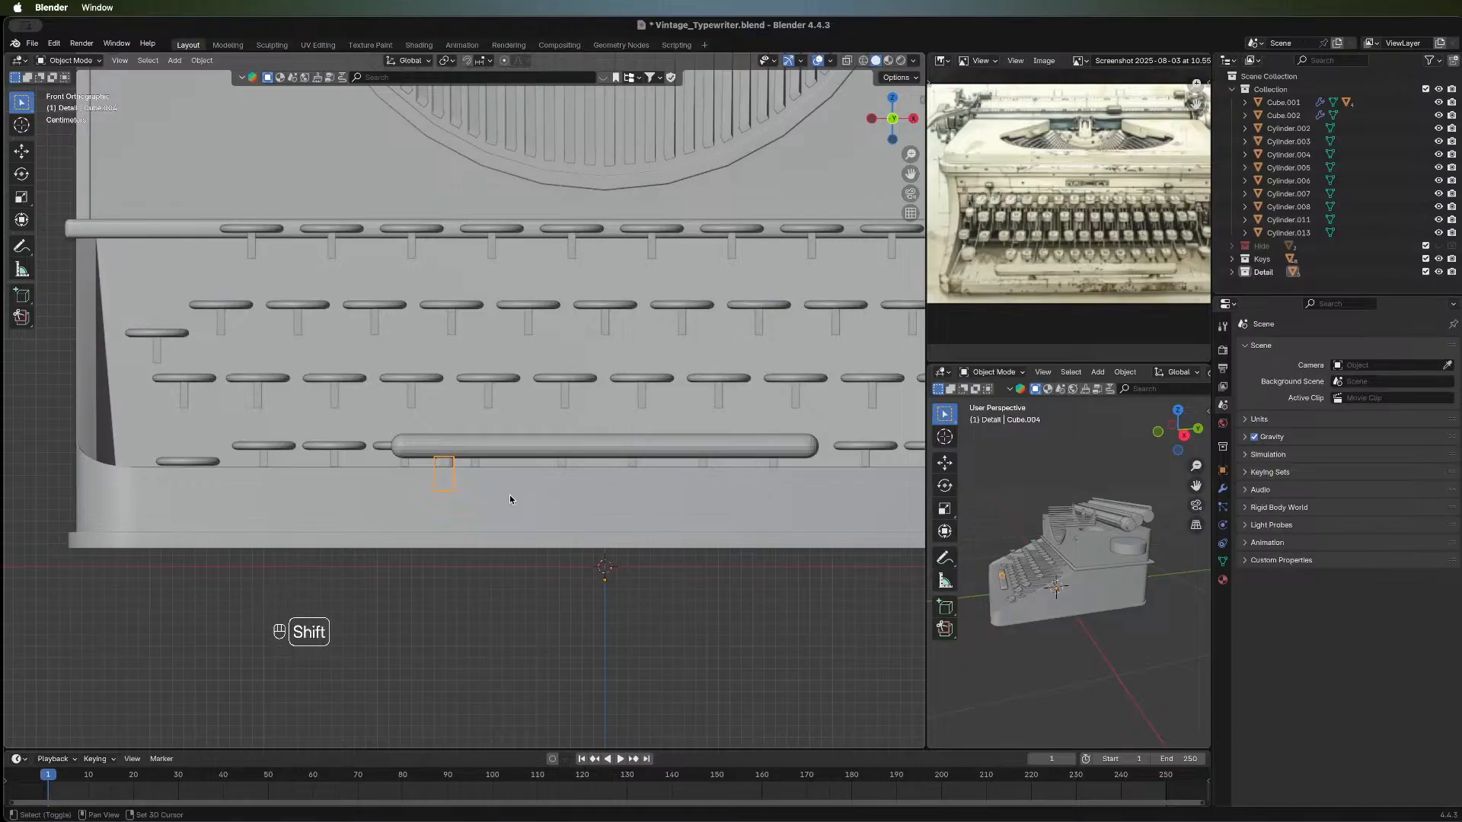
key("shift+d")
right_click(559, 509)
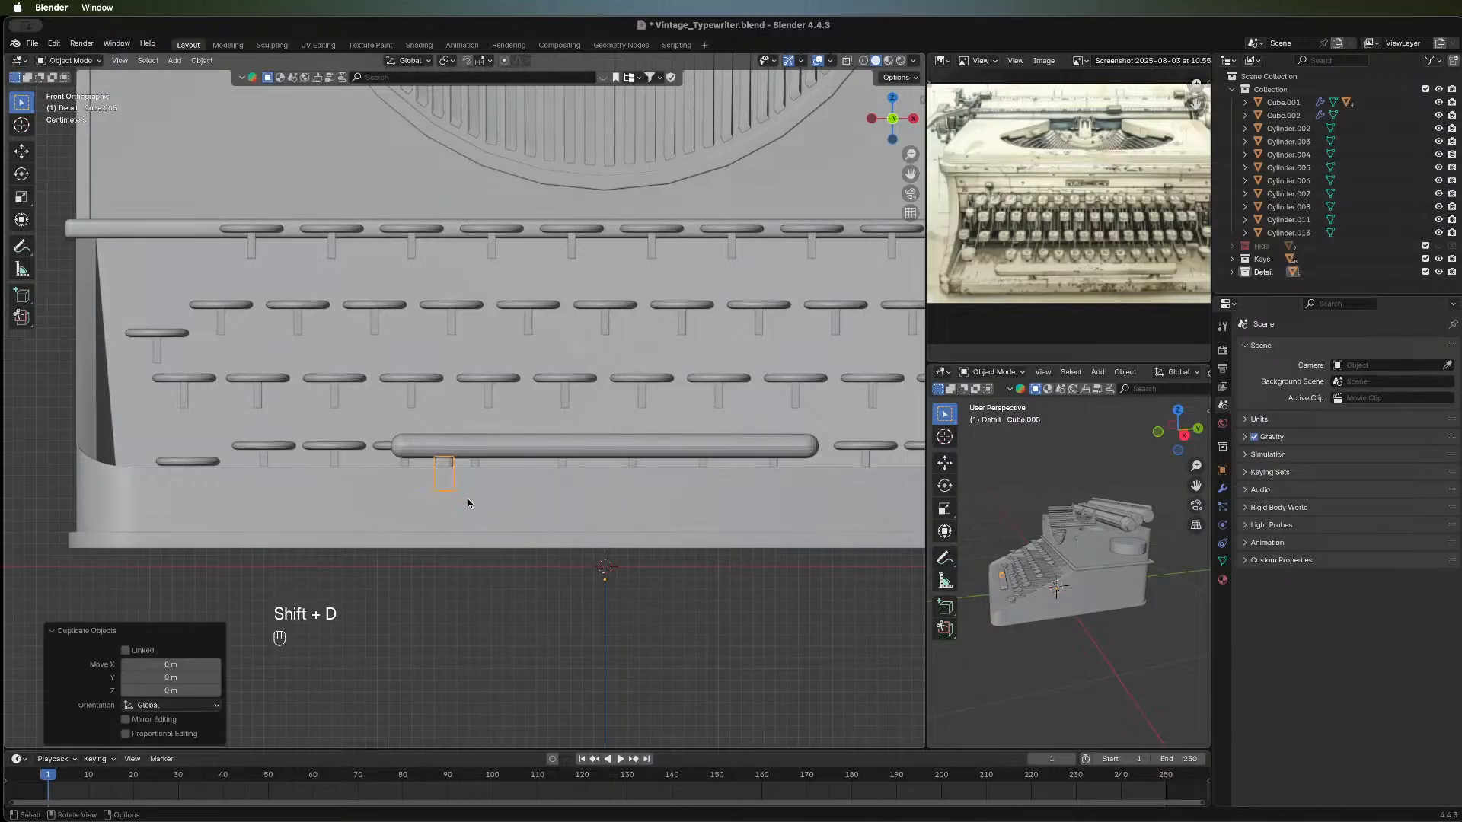
key("g")
key("x")
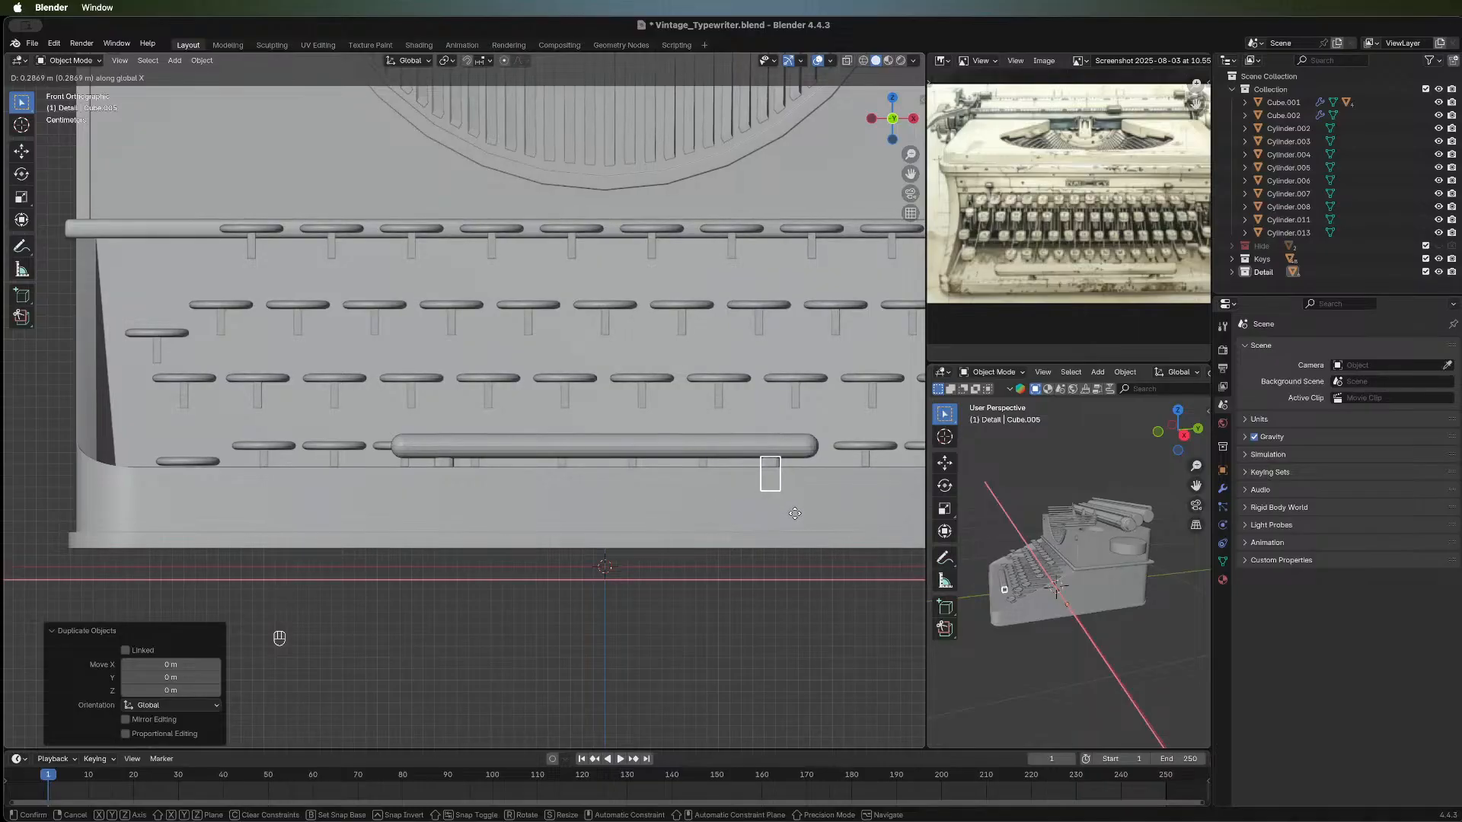
left_click(796, 513)
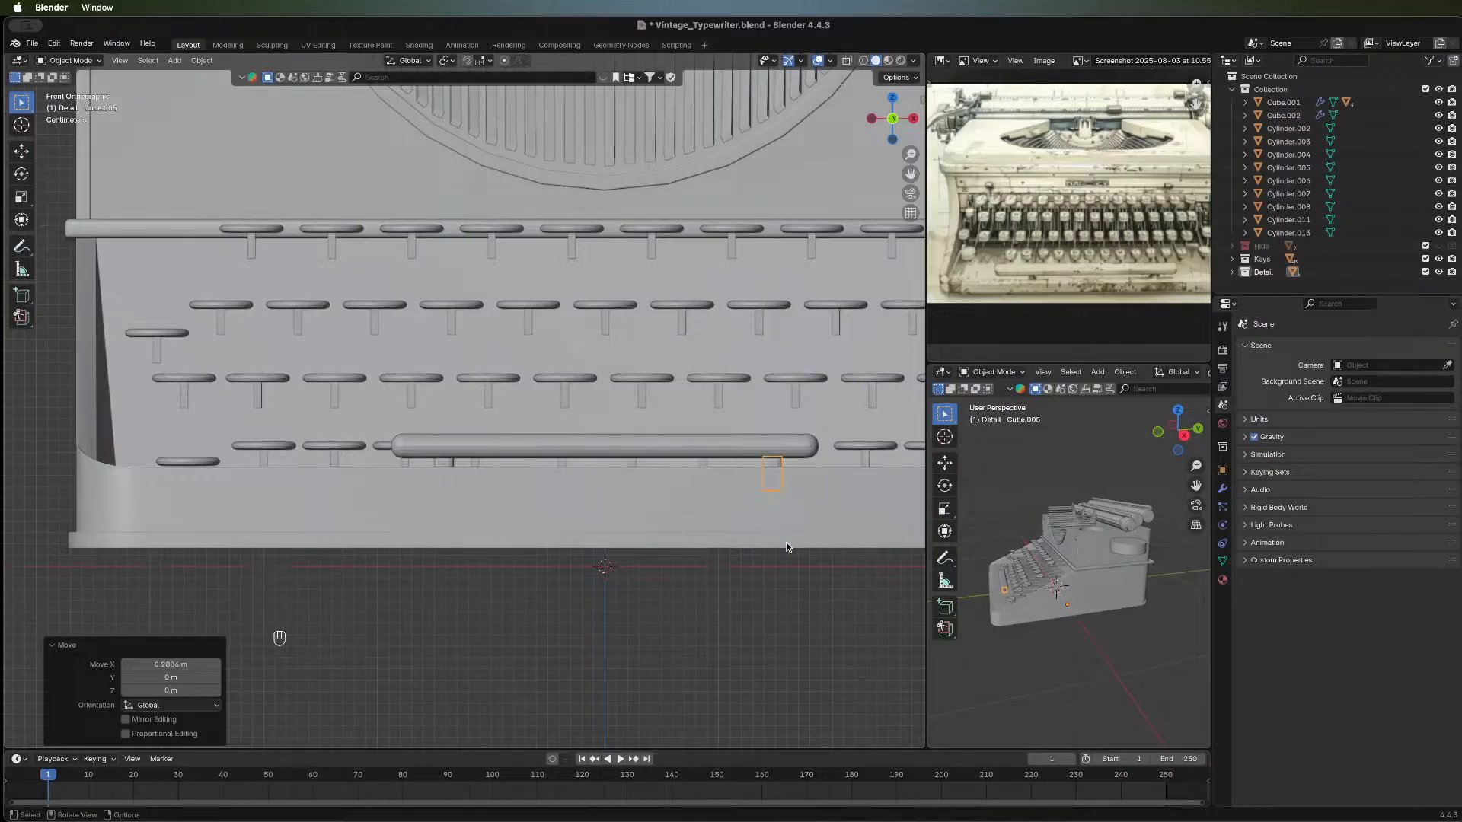
Select the space bar with both support blocks and lower them together about 0.0041 m along Z.
middle_click_drag(772, 574, 656, 478)
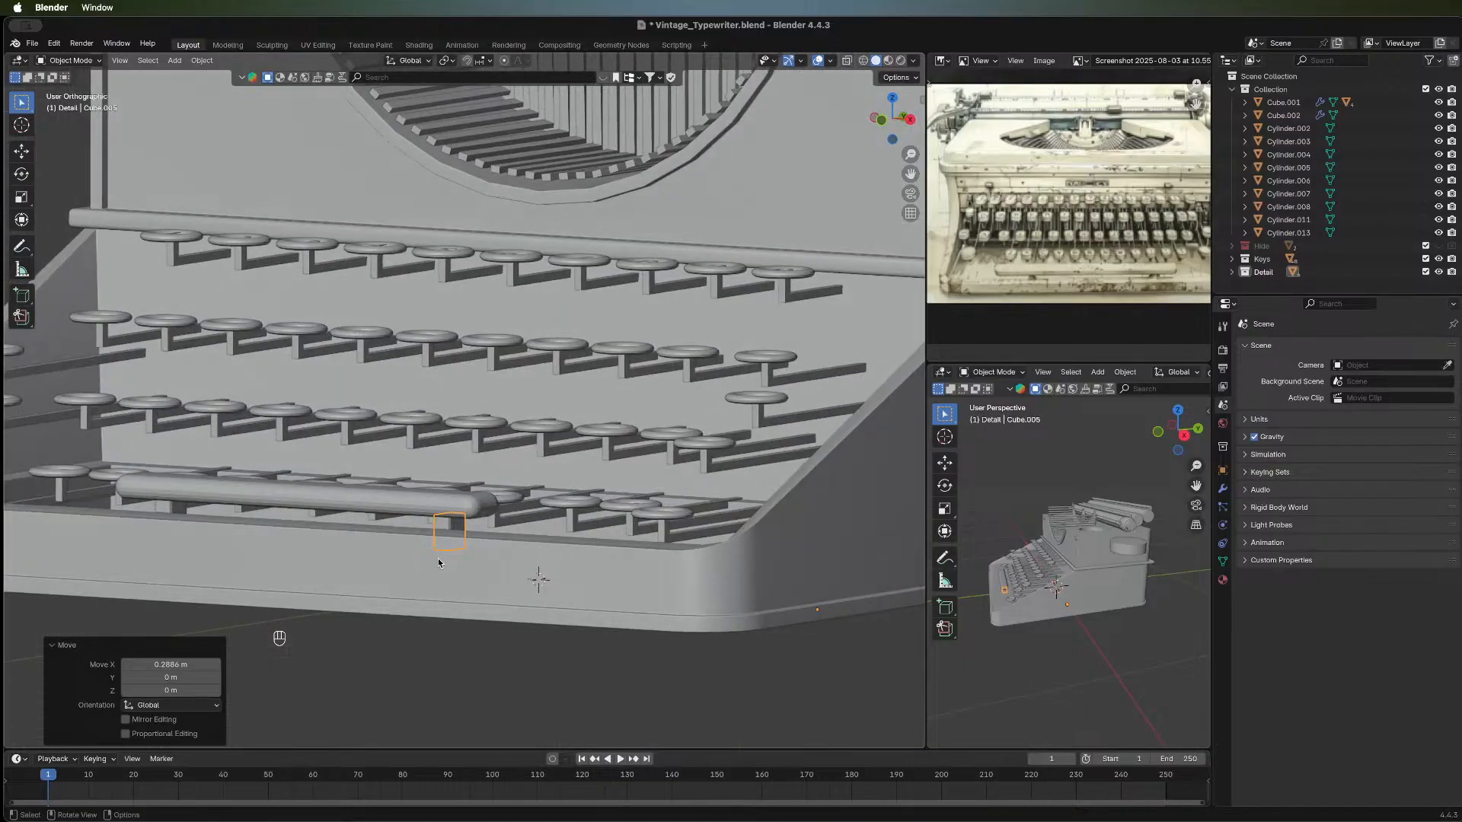
middle_click_drag(438, 562, 491, 560)
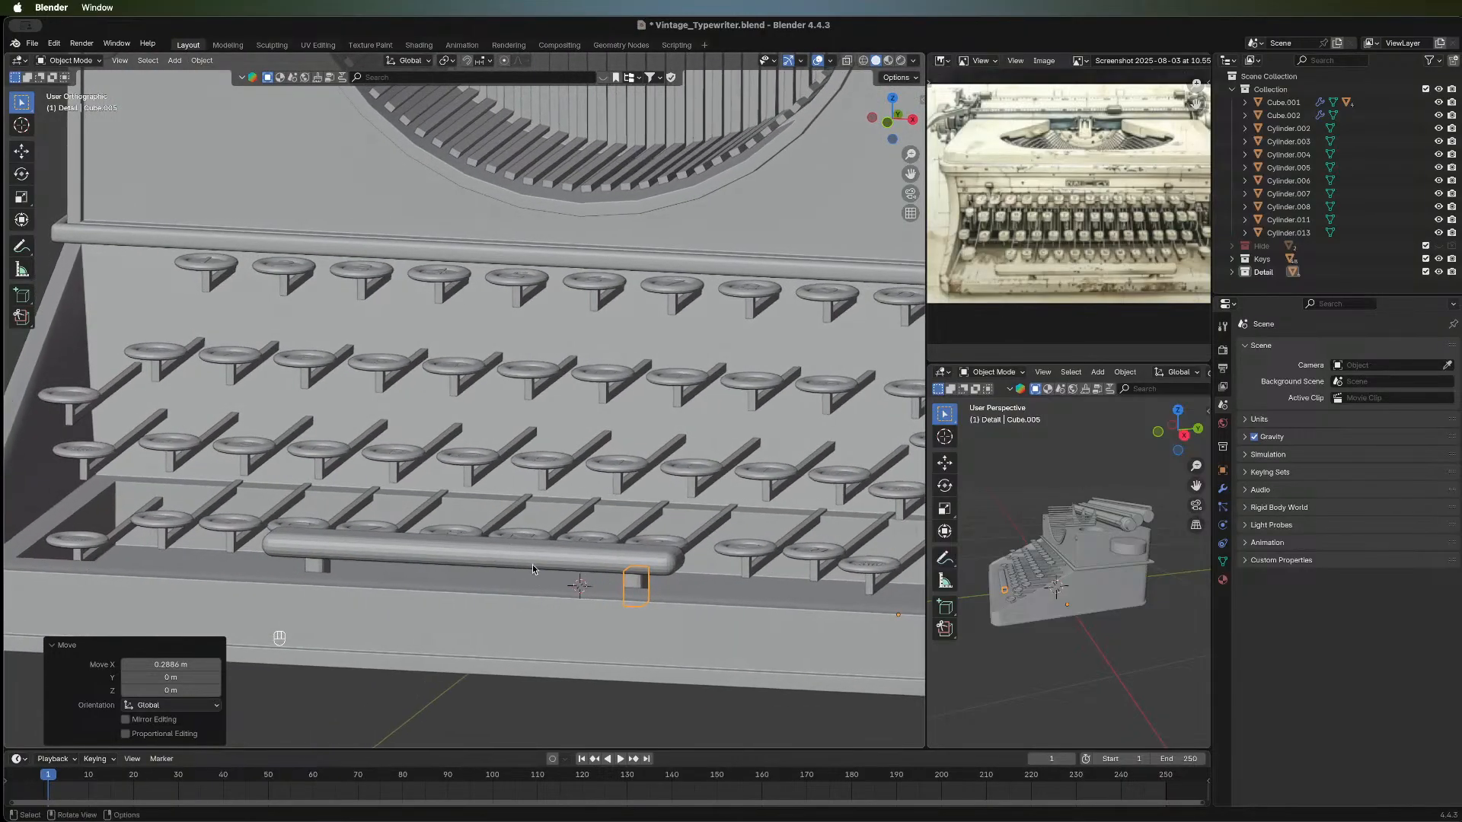
left_click(489, 566, "shift")
left_click(319, 570, "shift")
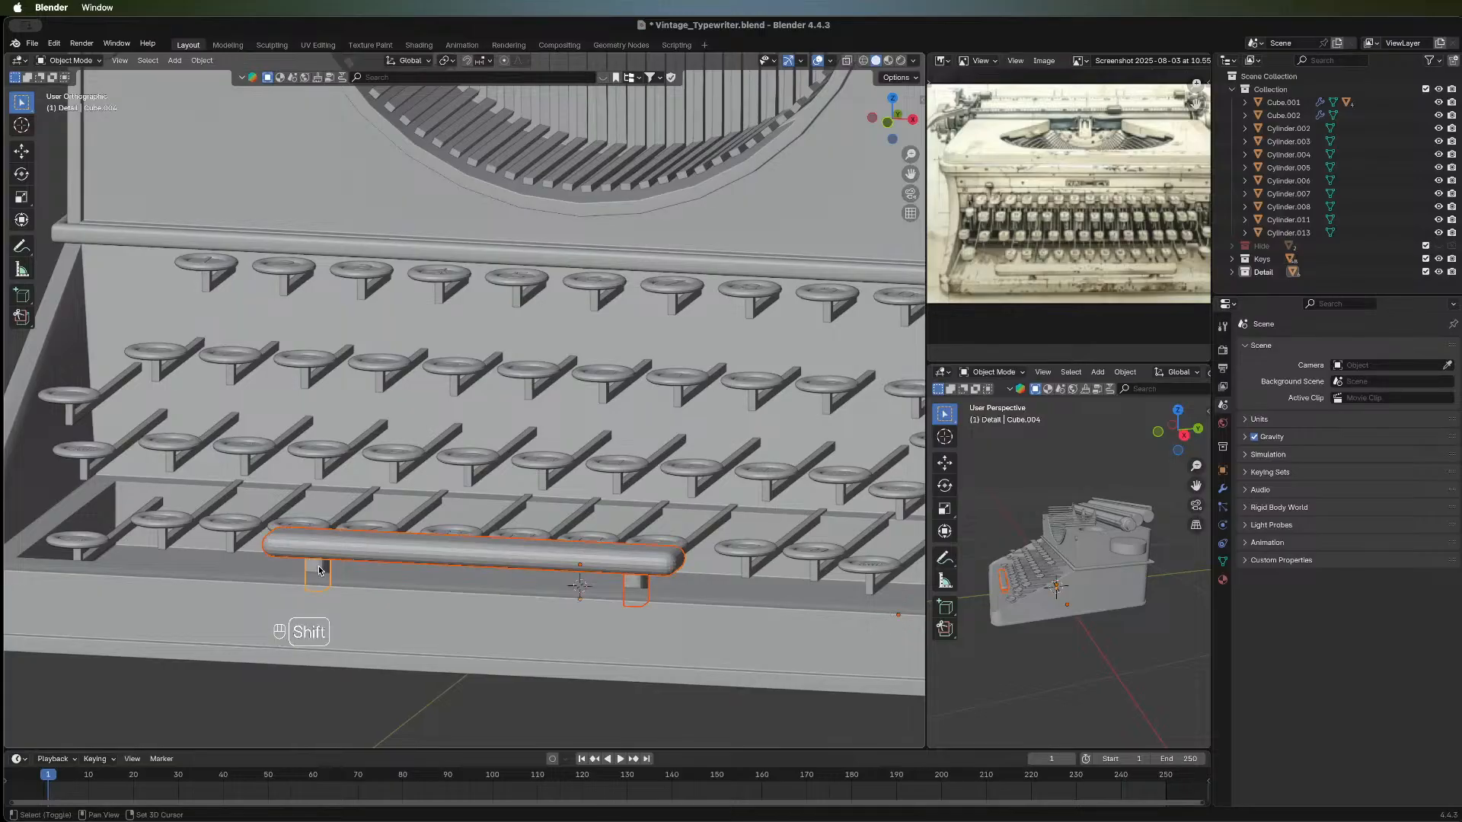
middle_click_drag(455, 483, 469, 641)
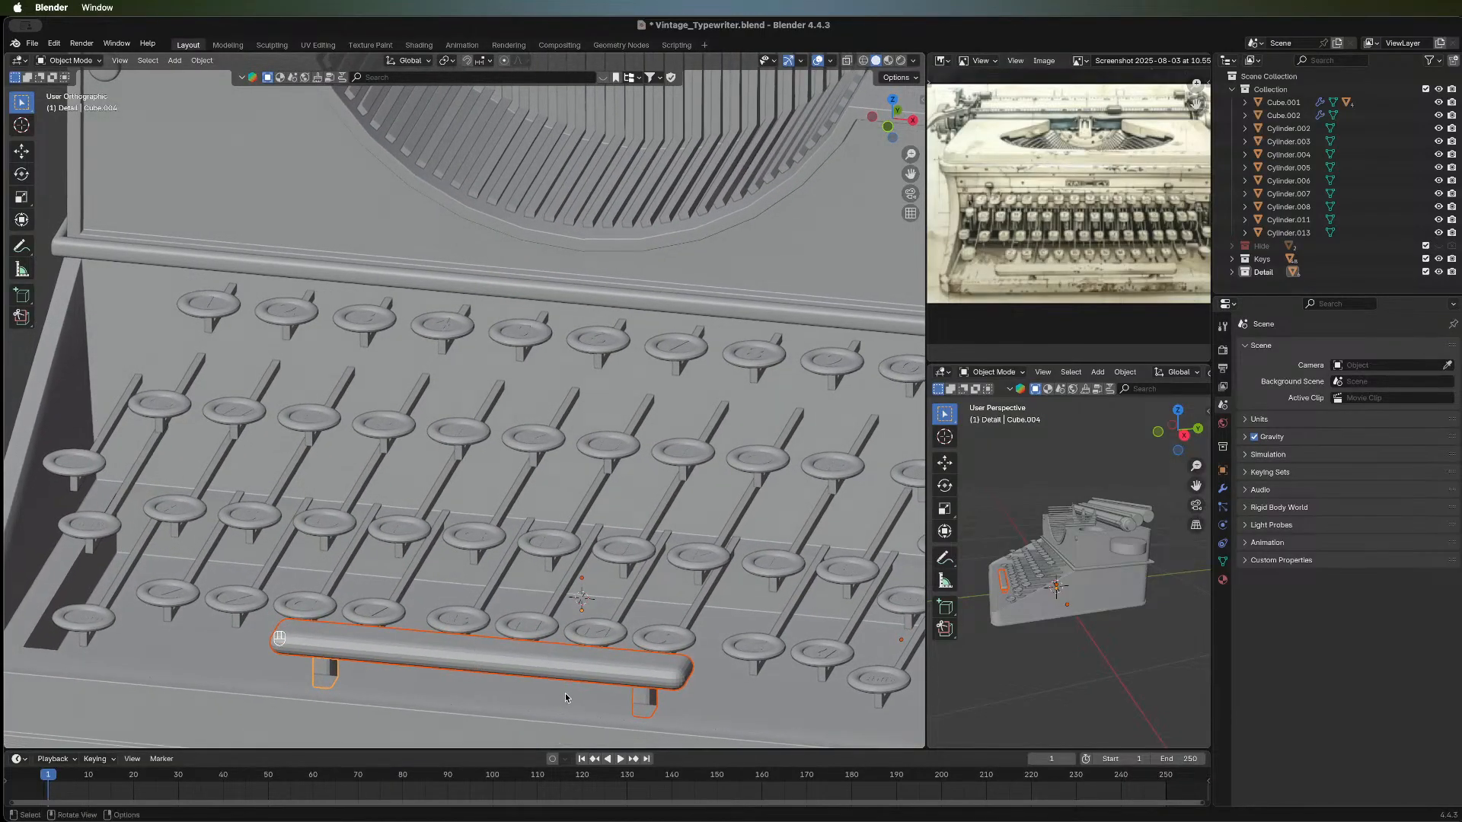
middle_click_drag(566, 697, 688, 626)
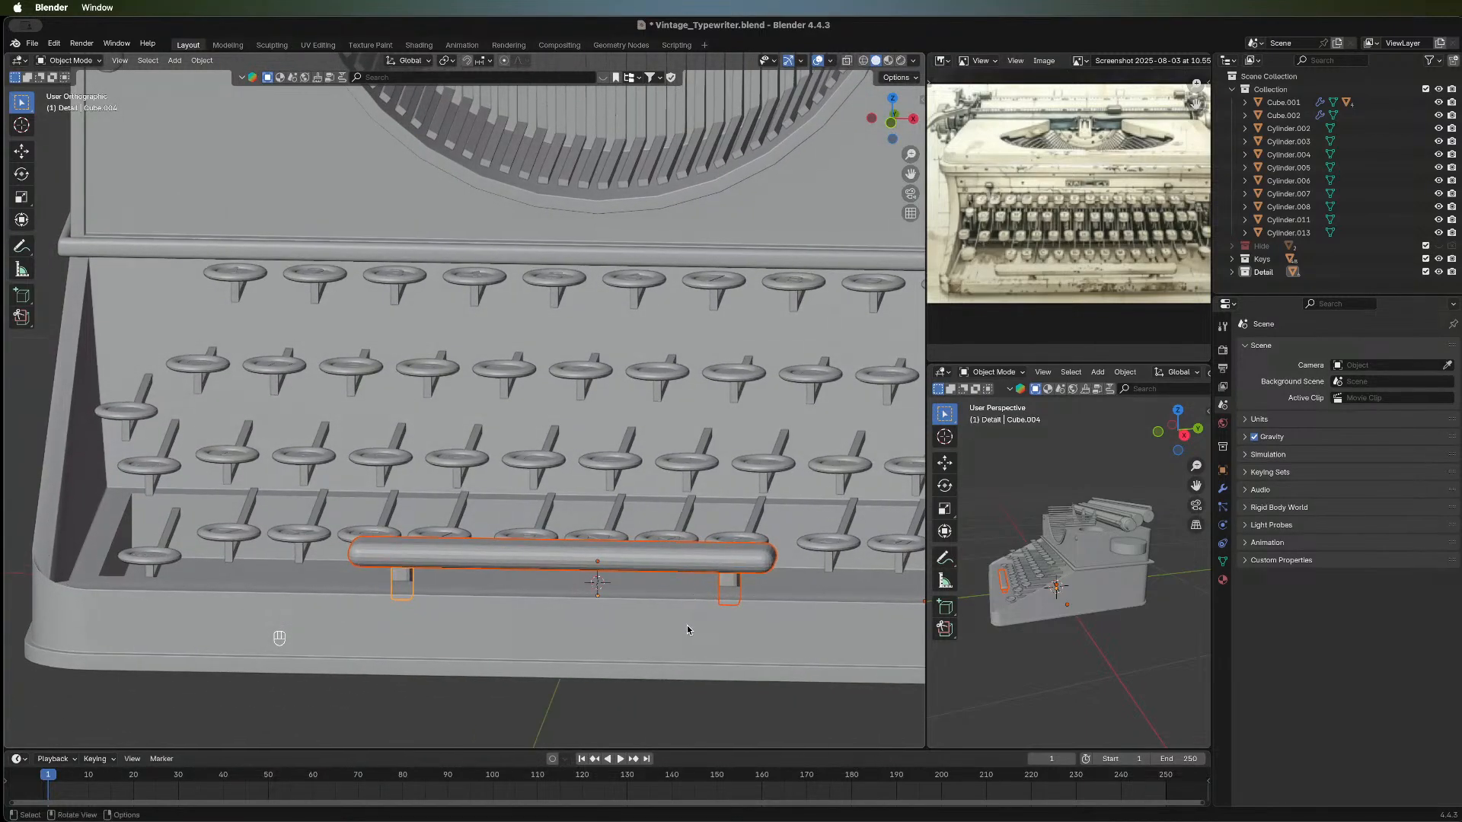
key("g")
key("z")
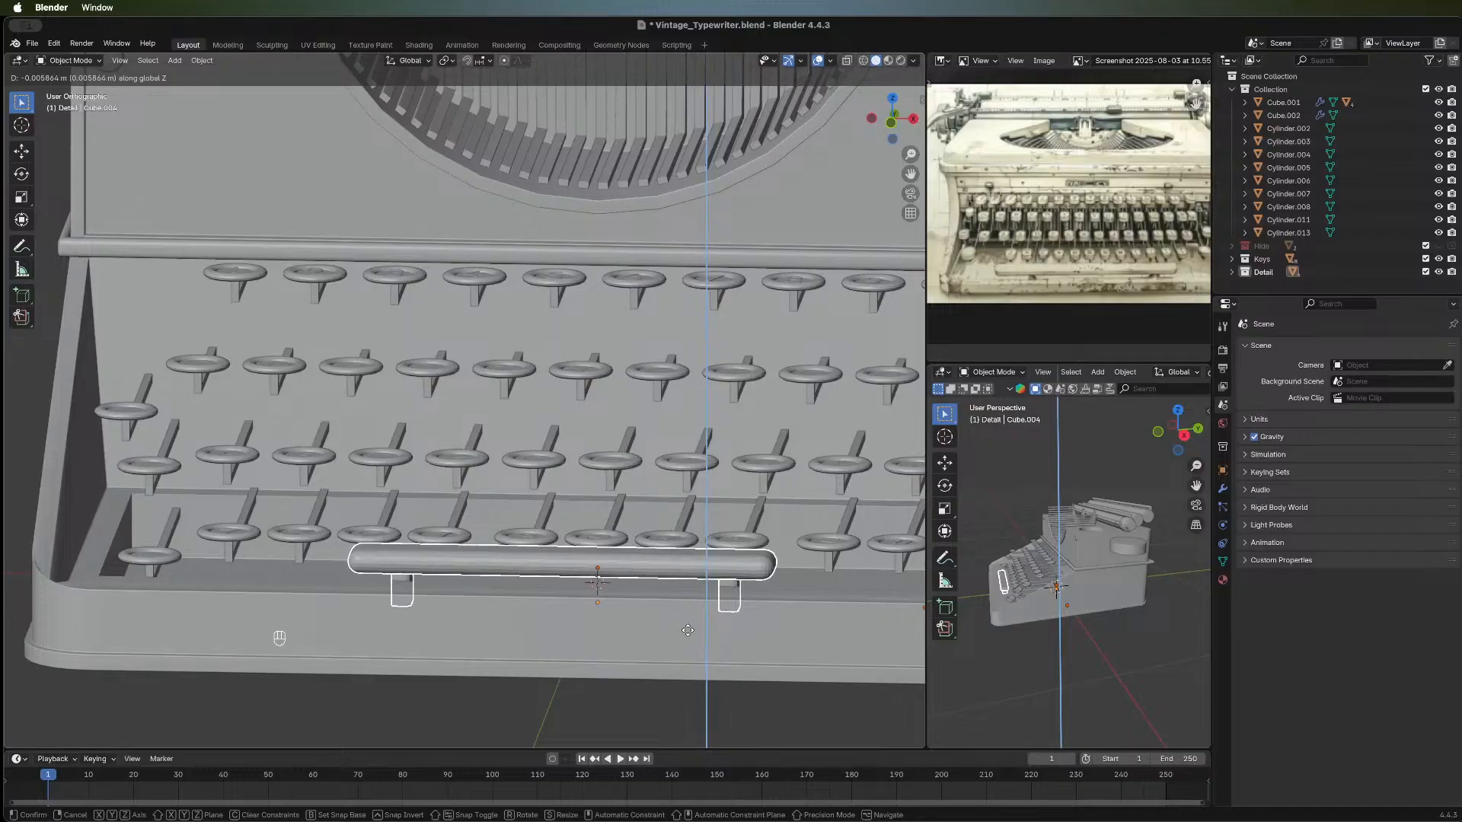
left_click(687, 630)
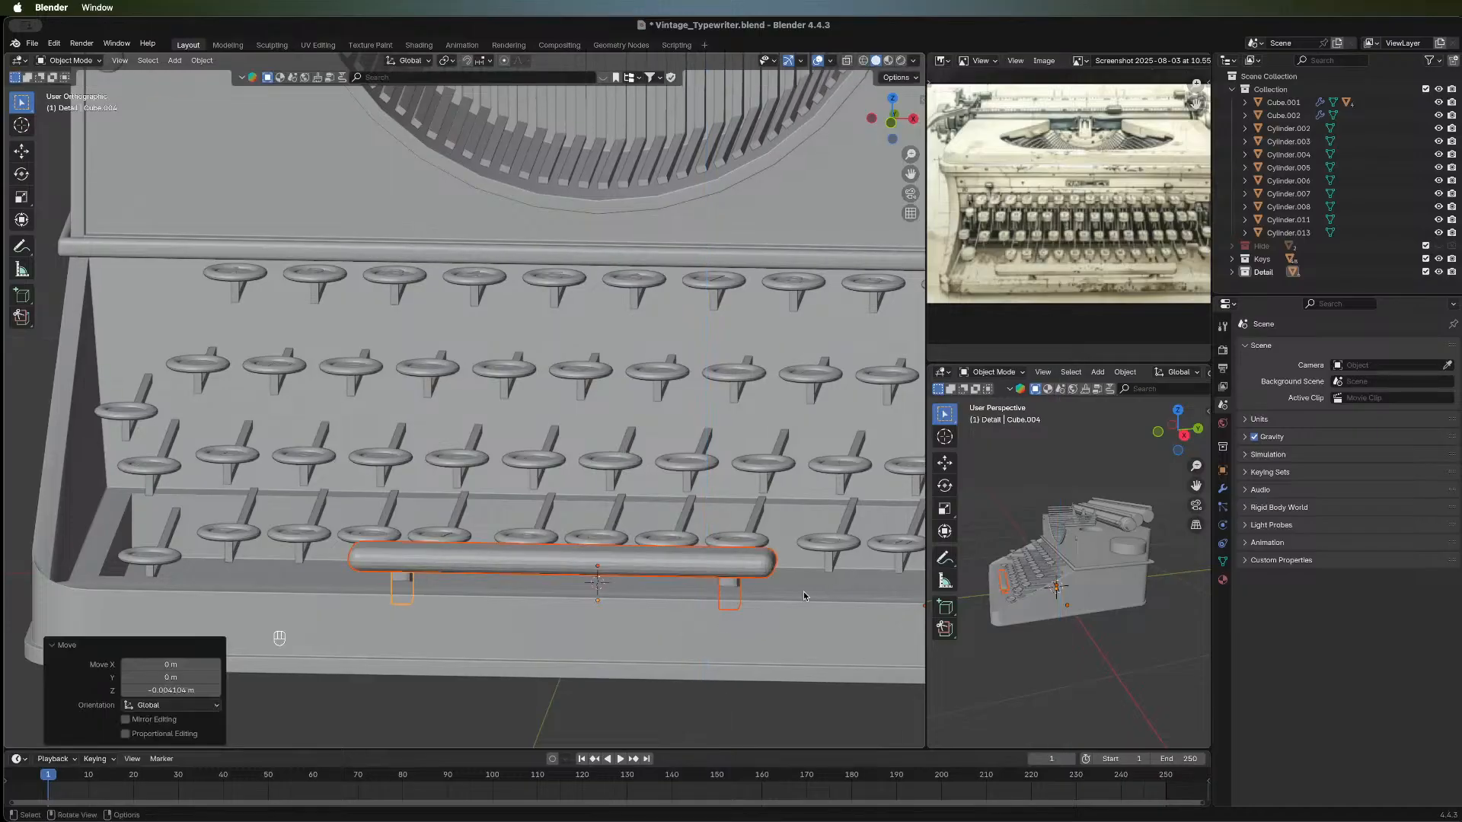
Move the space bar and both support blocks about -0.0048 m along Y, away from the keys.
middle_click_drag(803, 591, 271, 505)
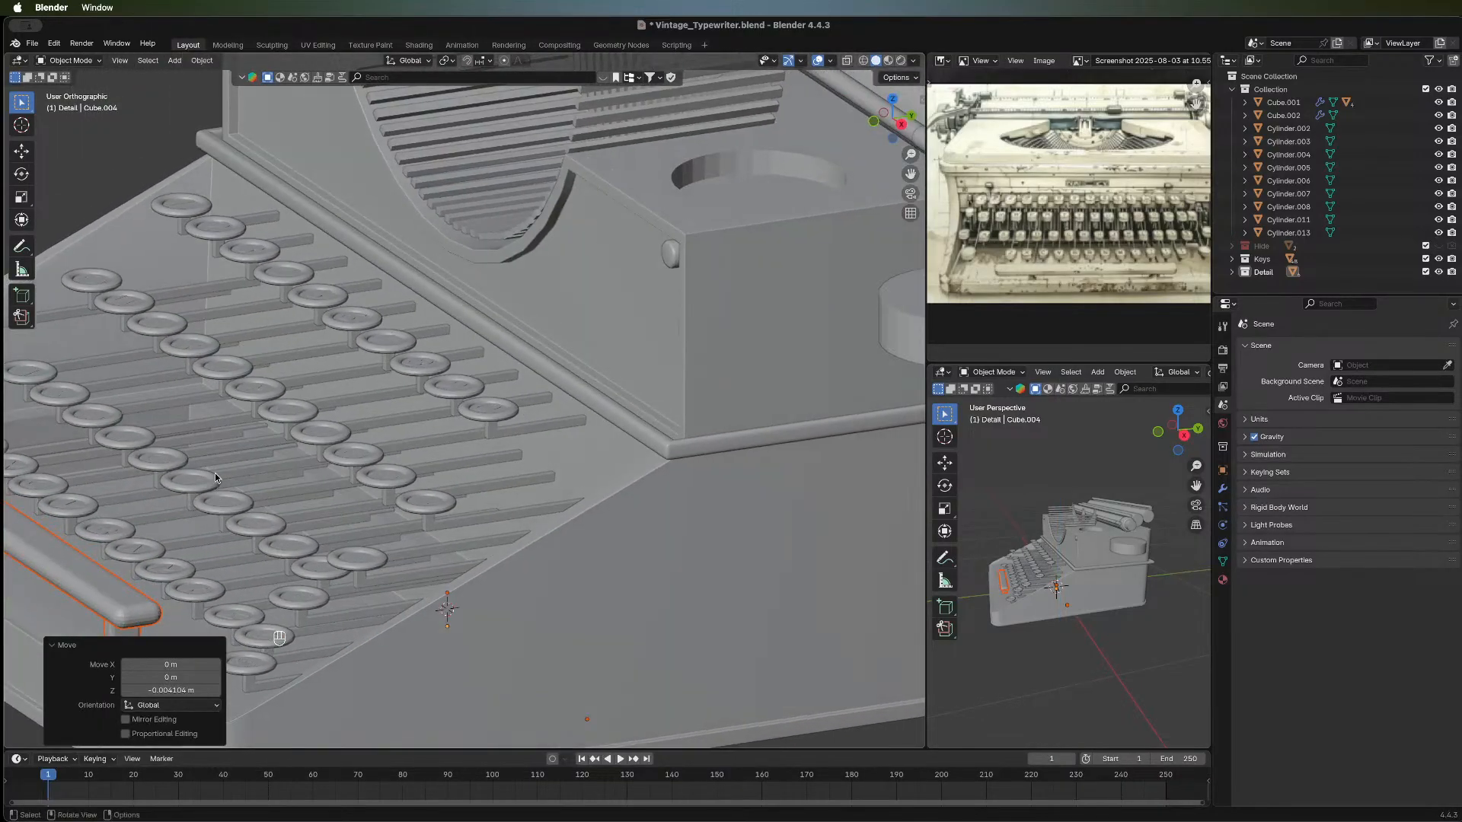
middle_click_drag(358, 523, 262, 558)
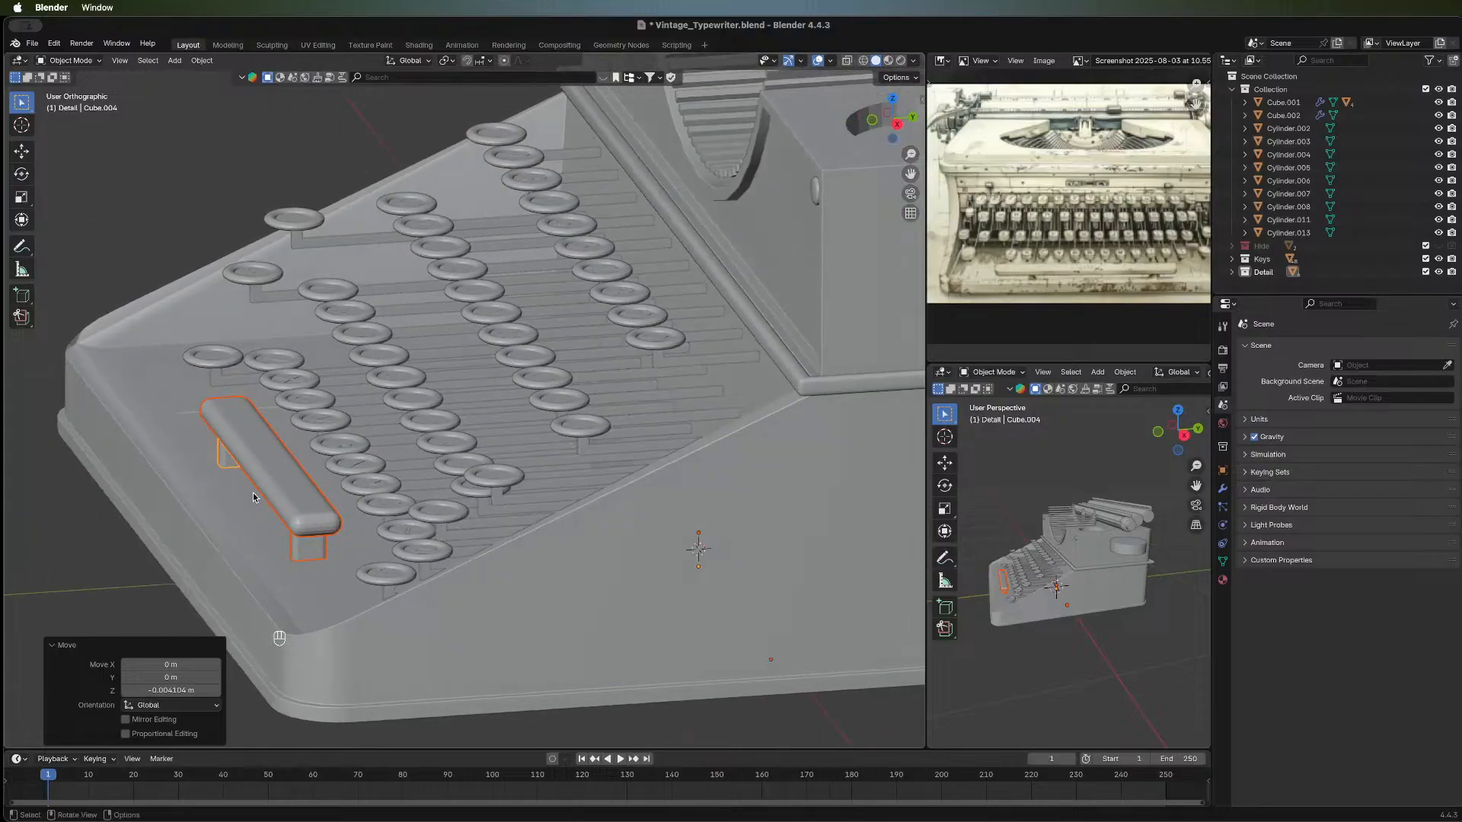
key("g")
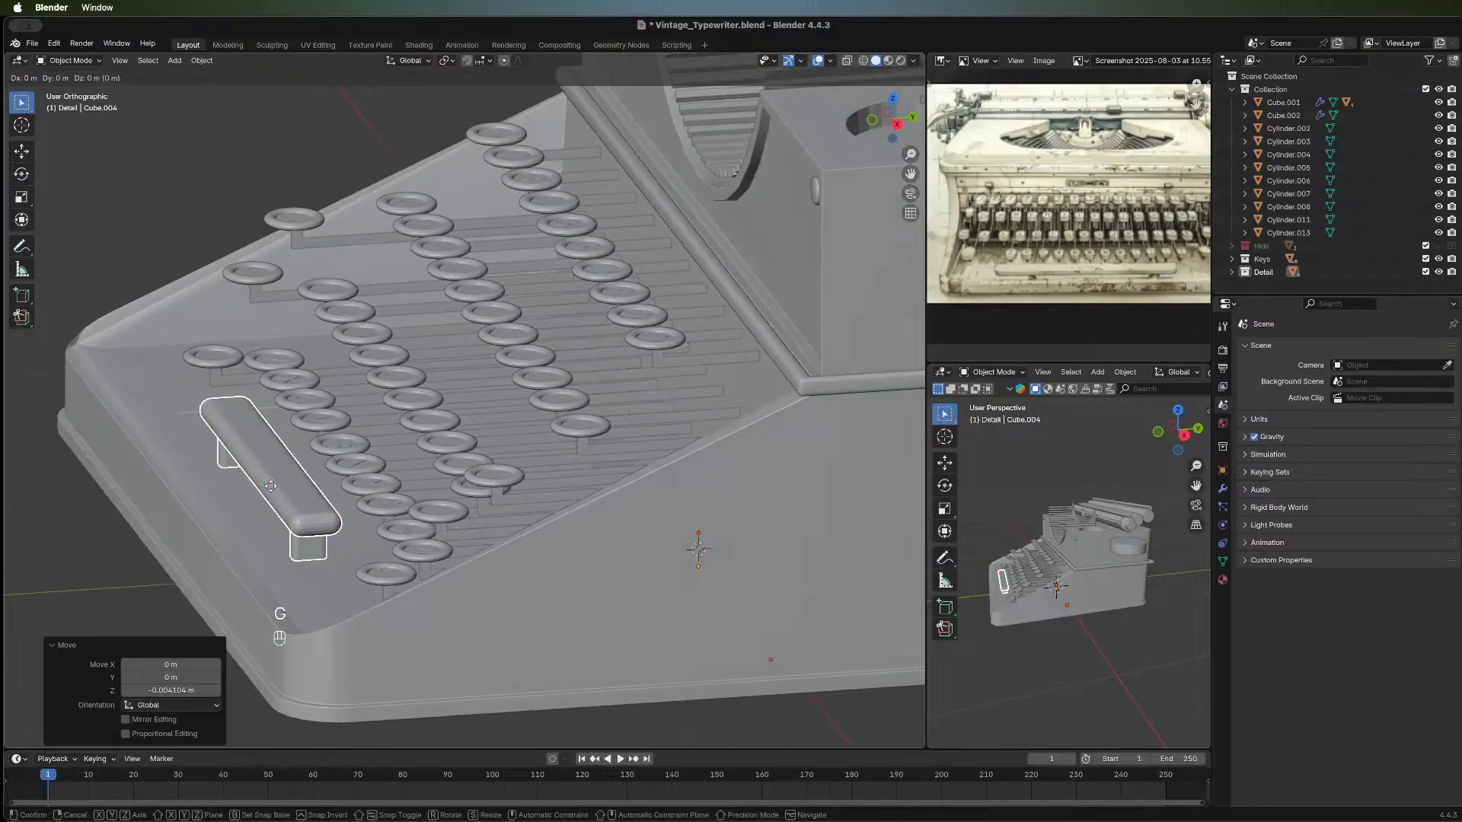
middle_click(271, 486)
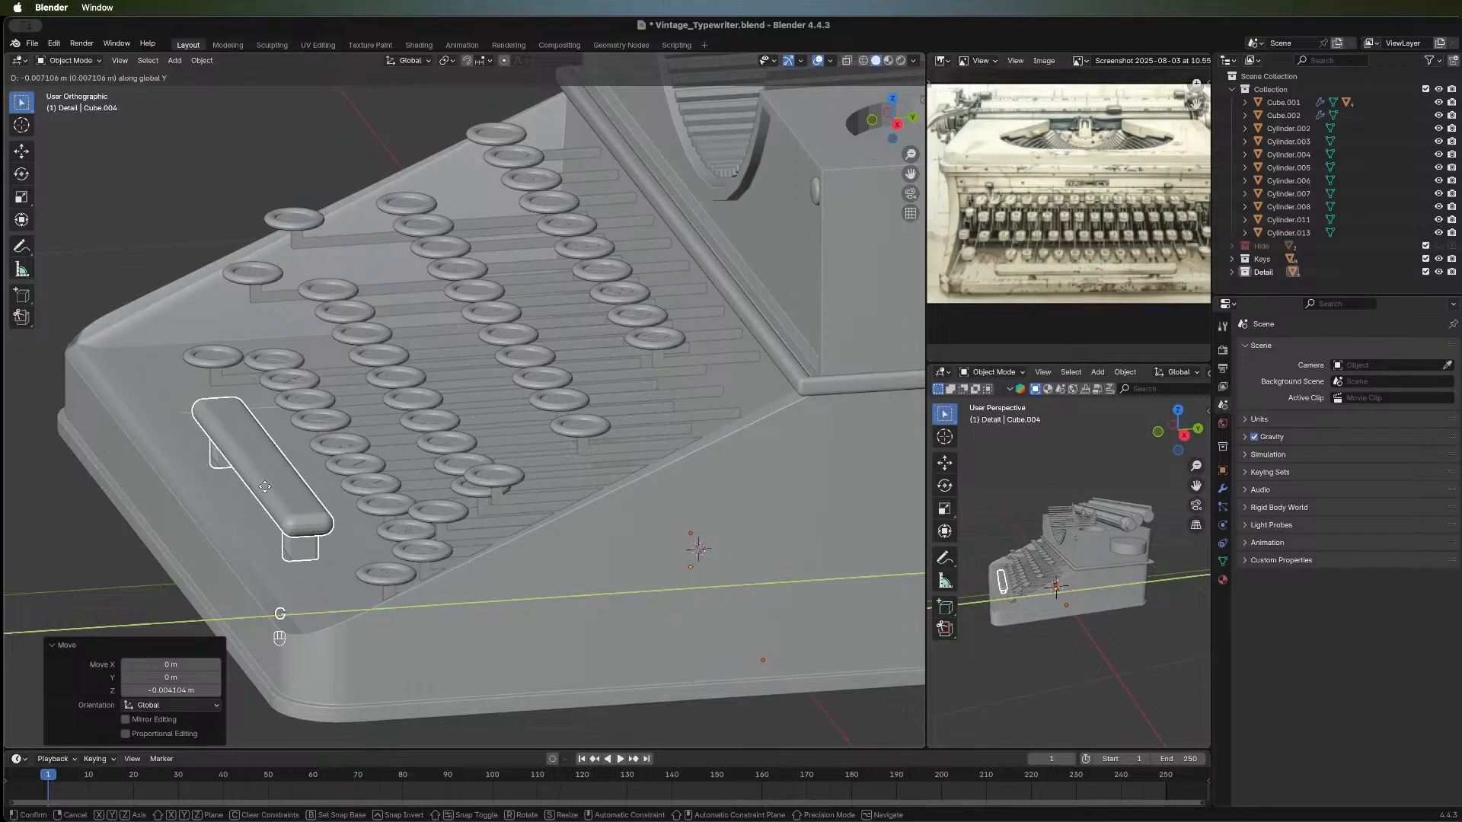
left_click(265, 487)
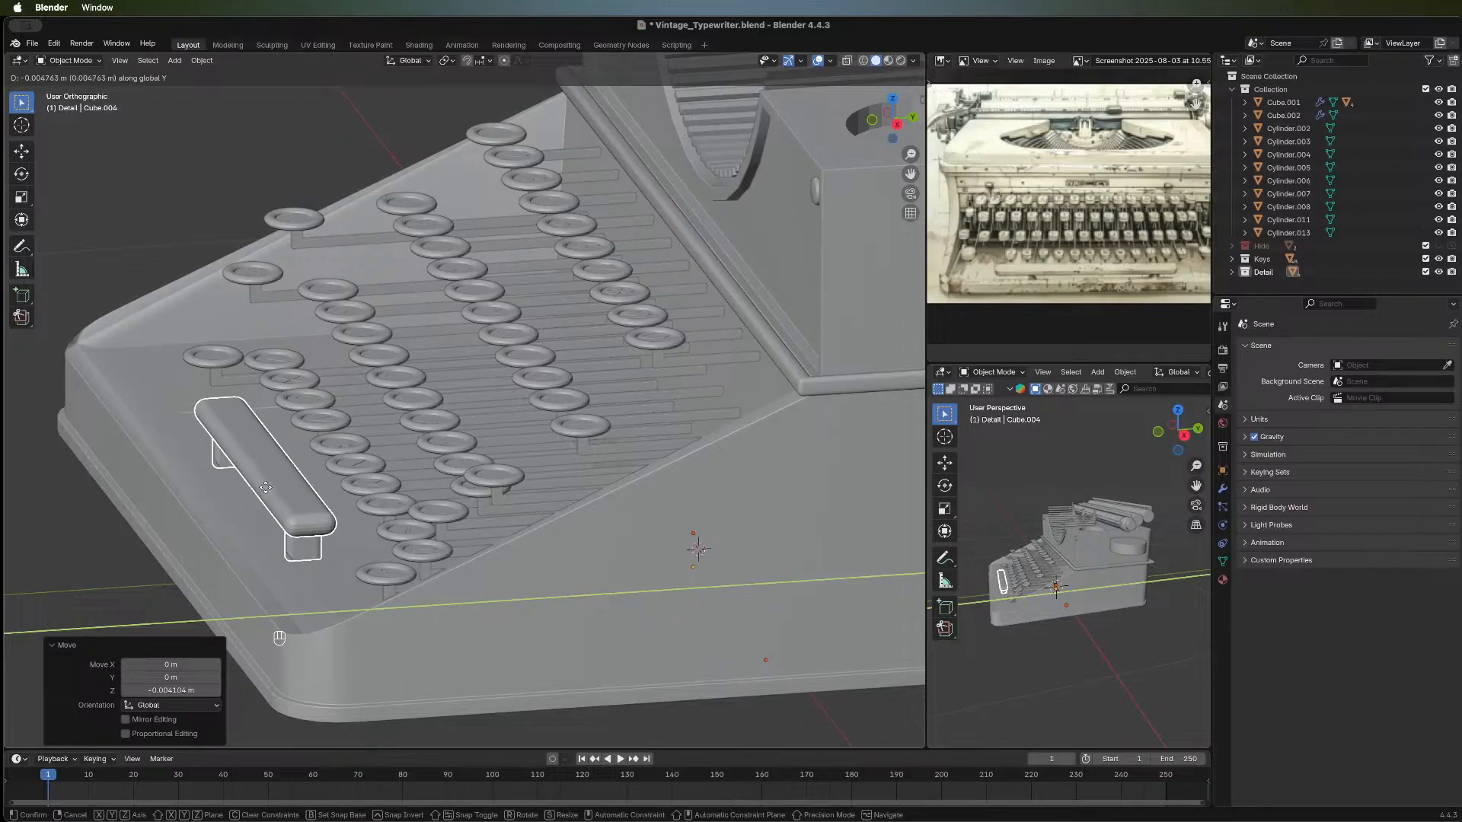
middle_click_drag(434, 577, 480, 573)
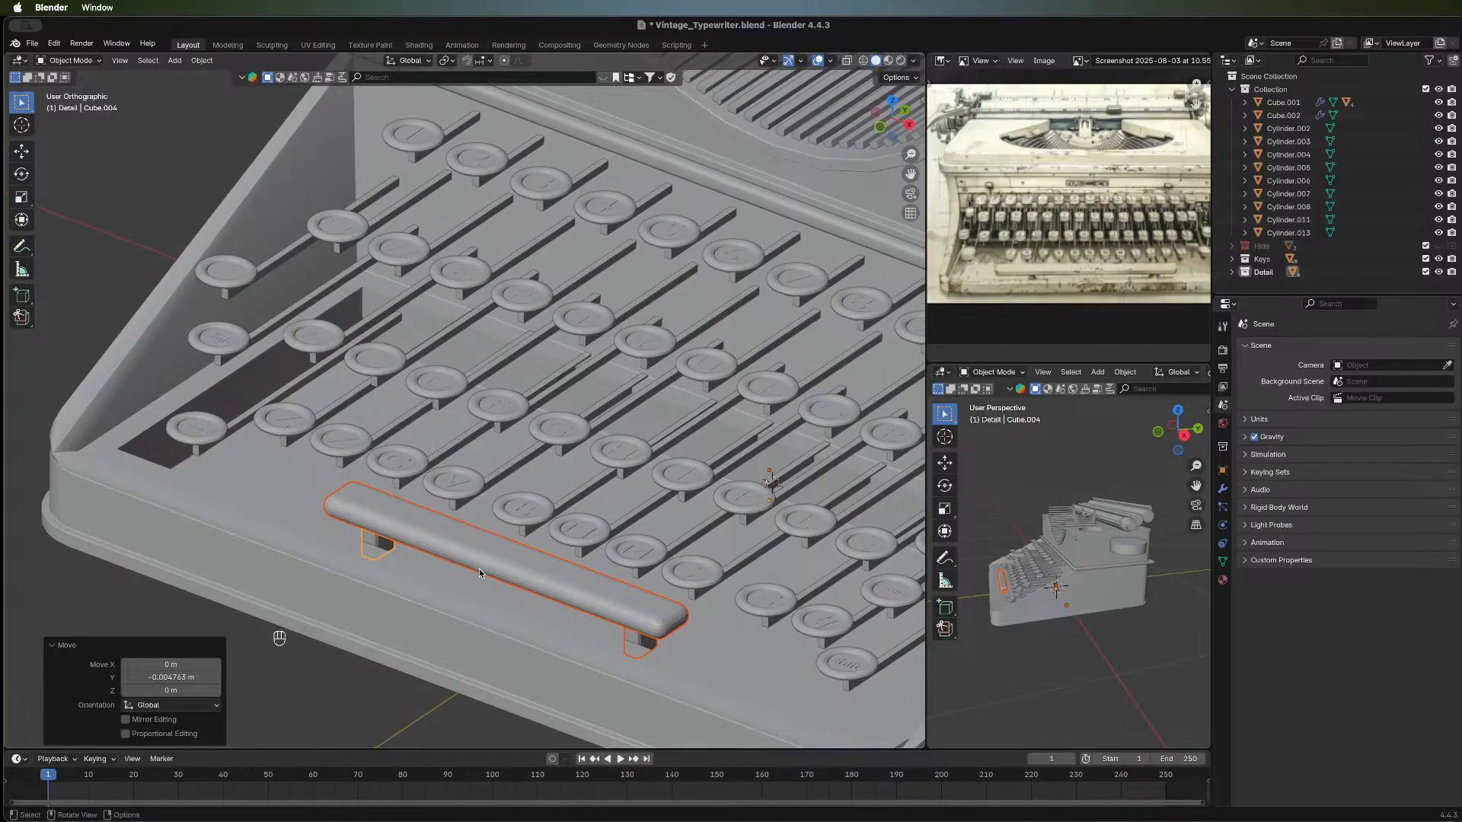
Deselect the space bar assembly and apply Shade Auto Smooth with a 30° angle.
middle_click_drag(593, 598, 600, 711)
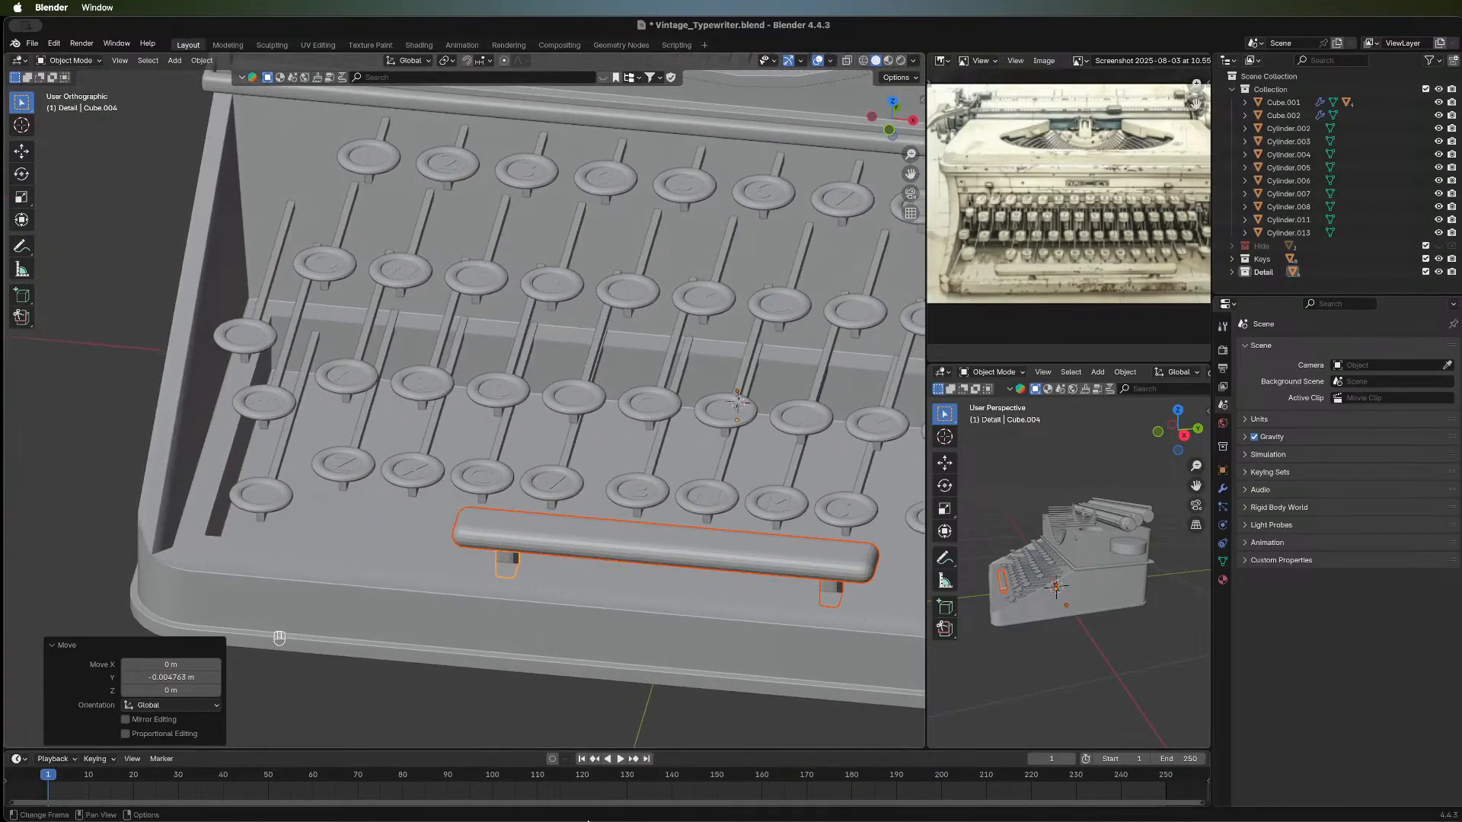
left_click(599, 711)
middle_click_drag(609, 628, 467, 498, "shift")
right_click(467, 498)
key("Escape")
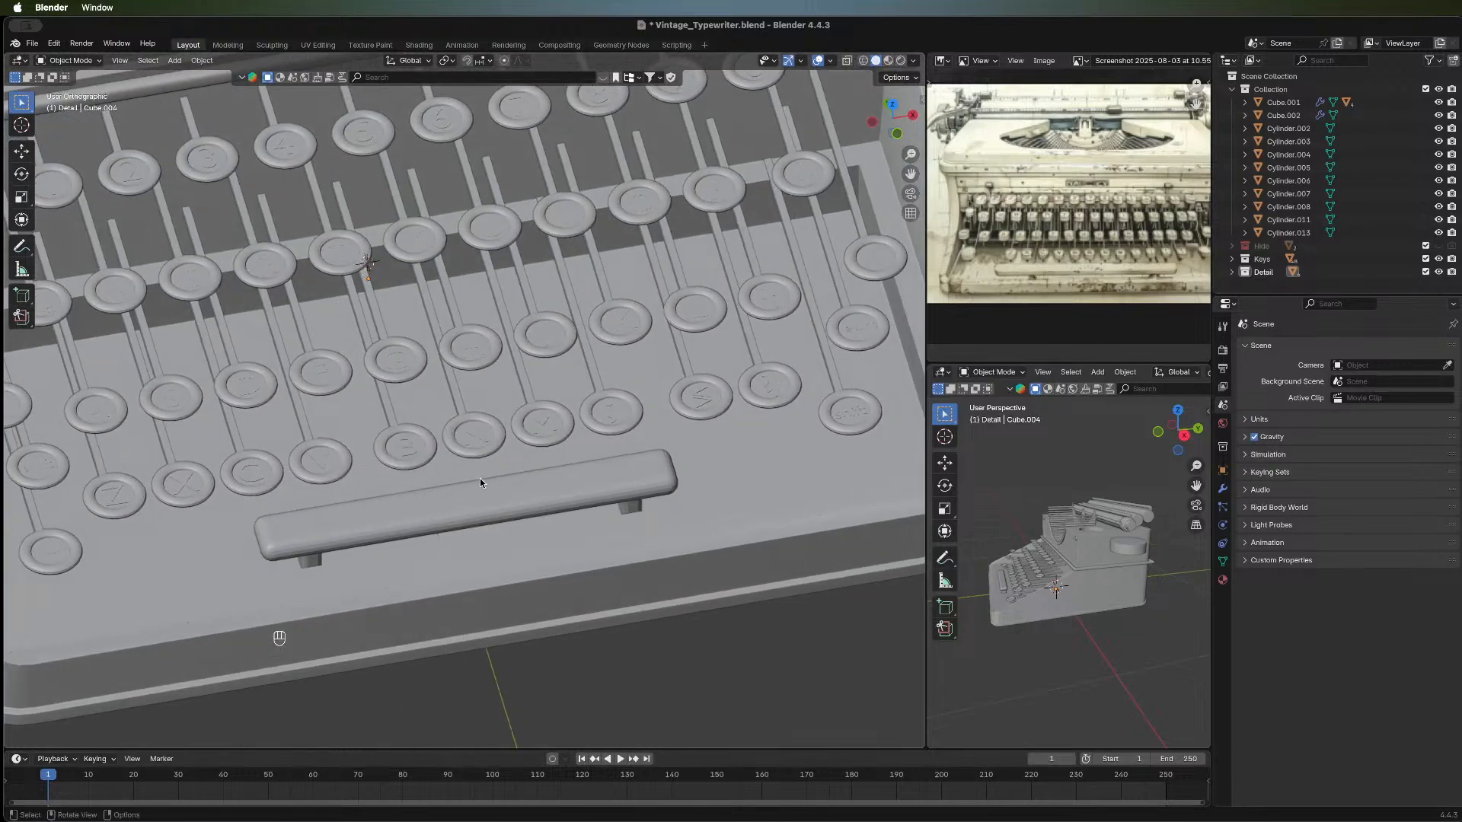
right_click(309, 542)
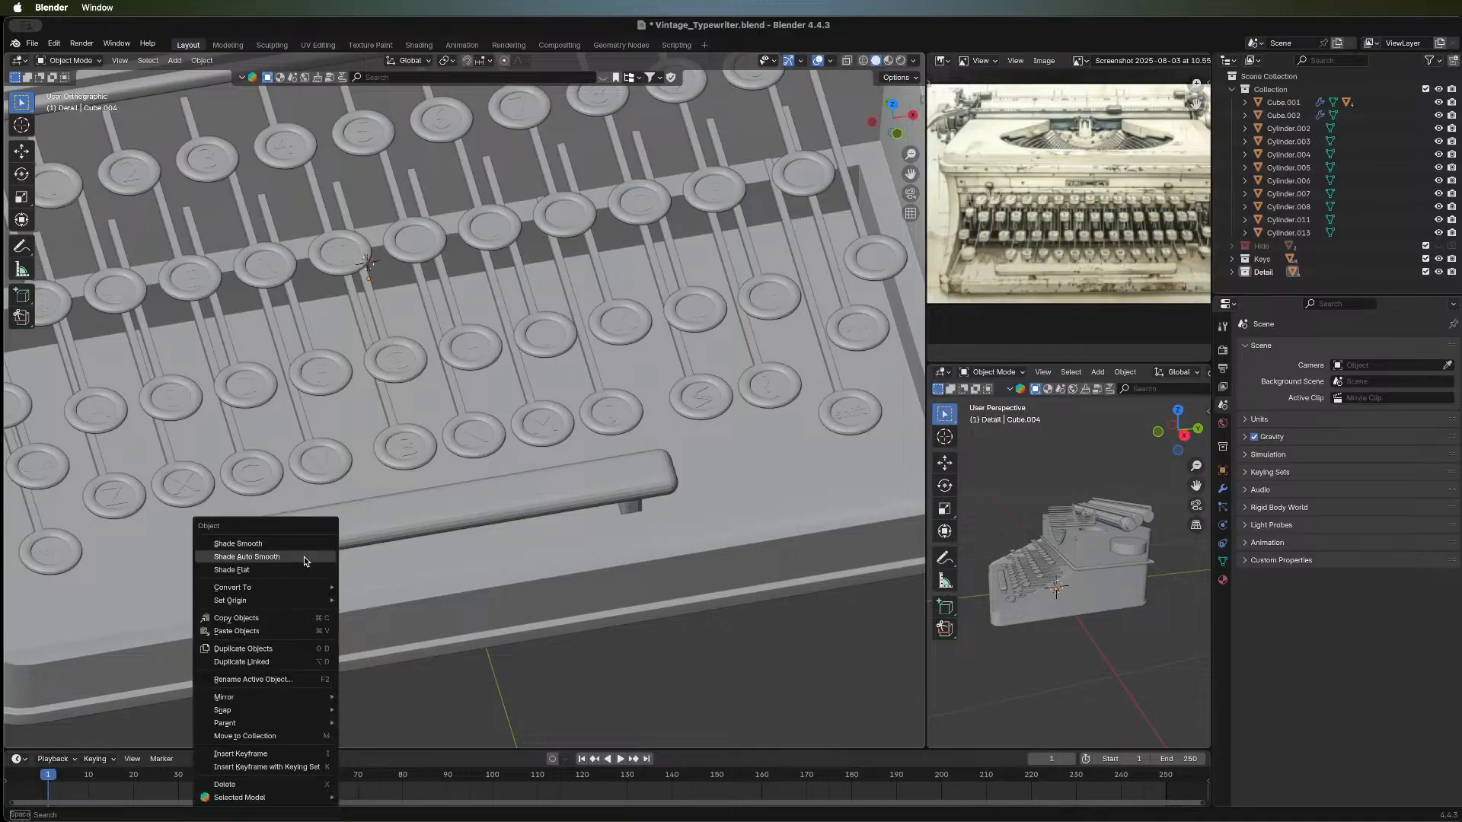
left_click(304, 555)
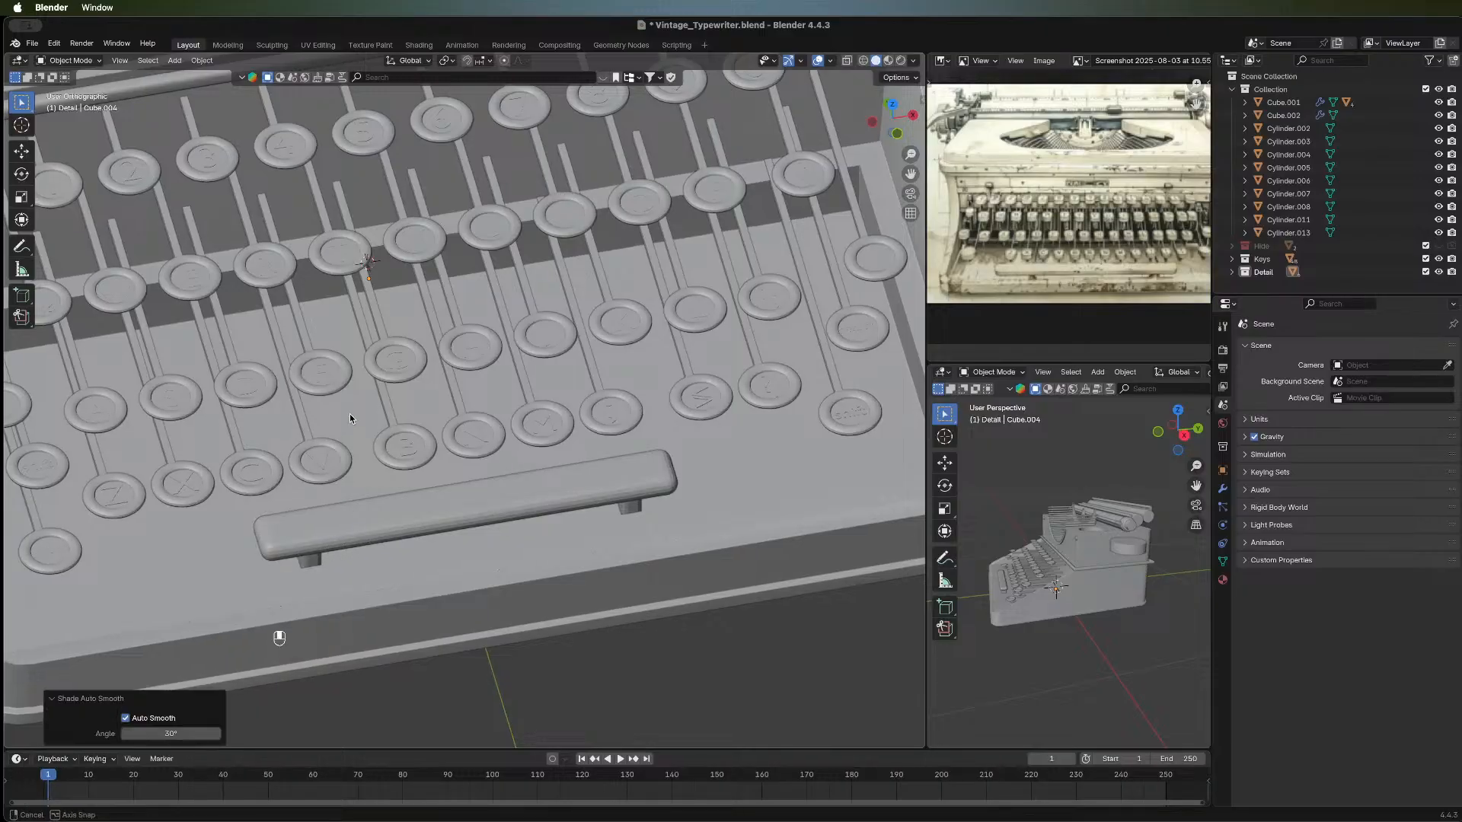
Select the space bar by itself and enter Edit Mode on its mesh.
middle_click_drag(350, 541, 393, 301)
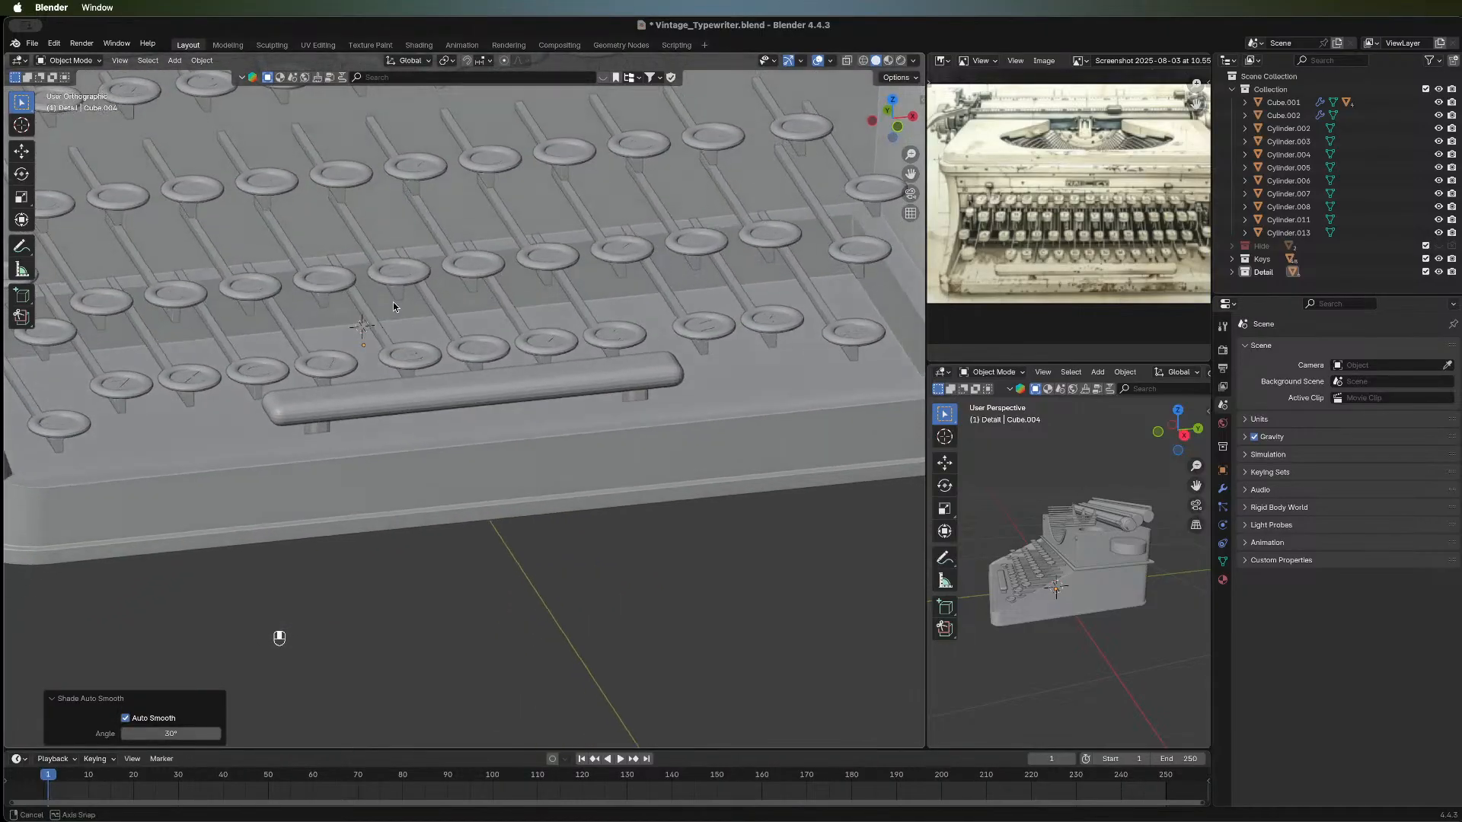
middle_click_drag(224, 330, 667, 368)
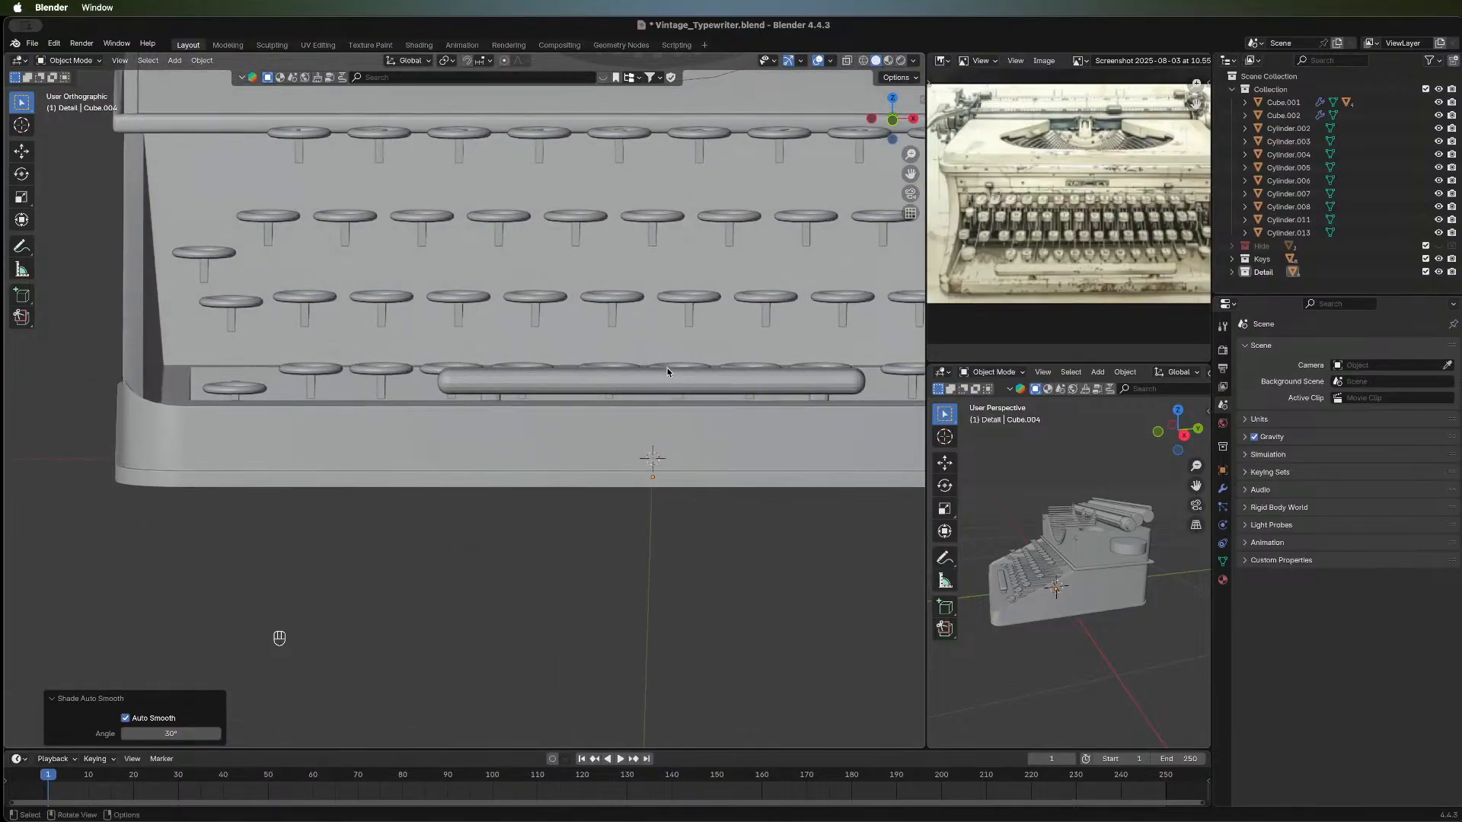
left_click(668, 378)
key("Tab")
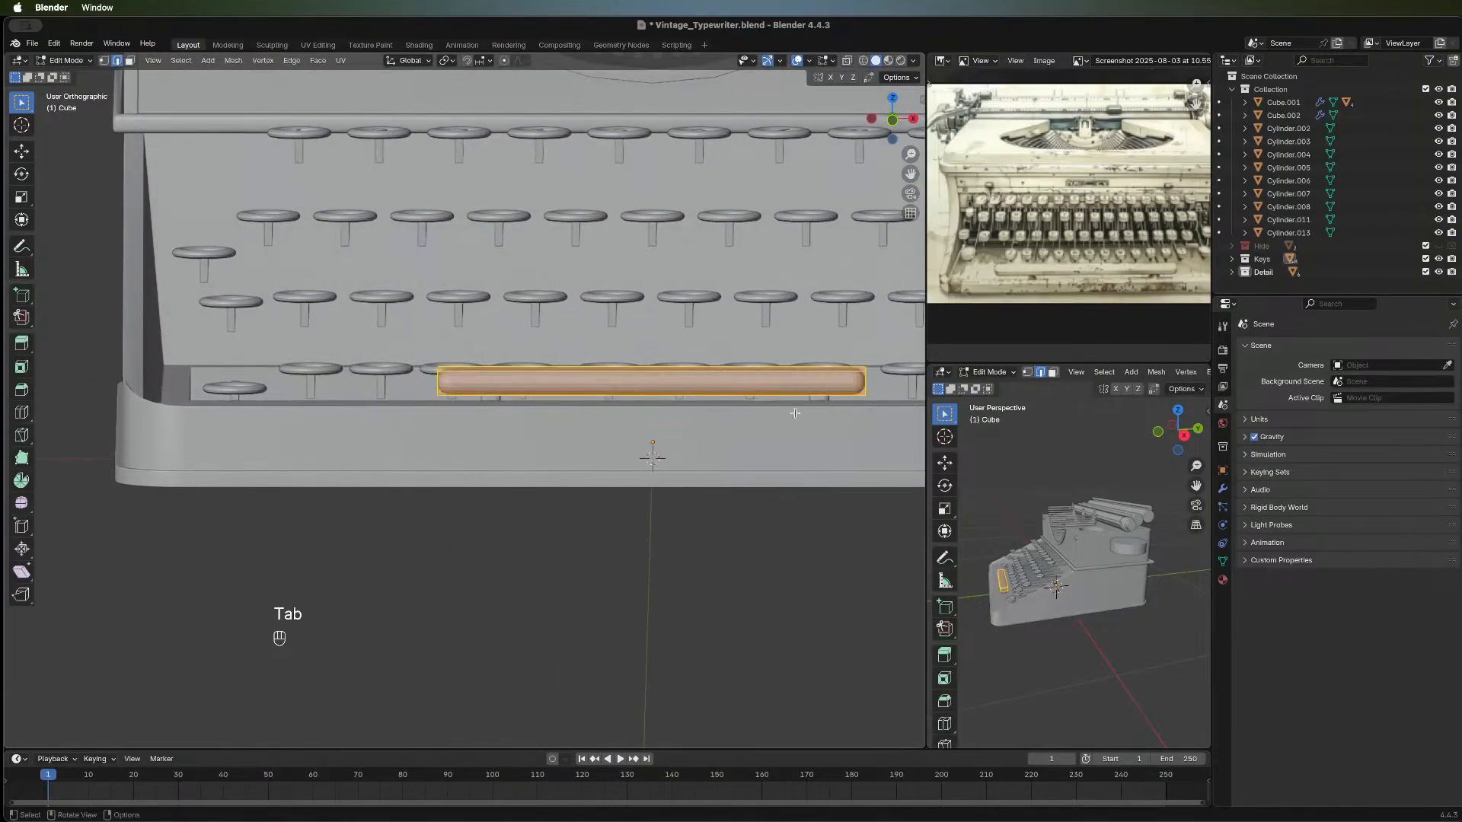
middle_click_drag(851, 444, 733, 455, "shift")
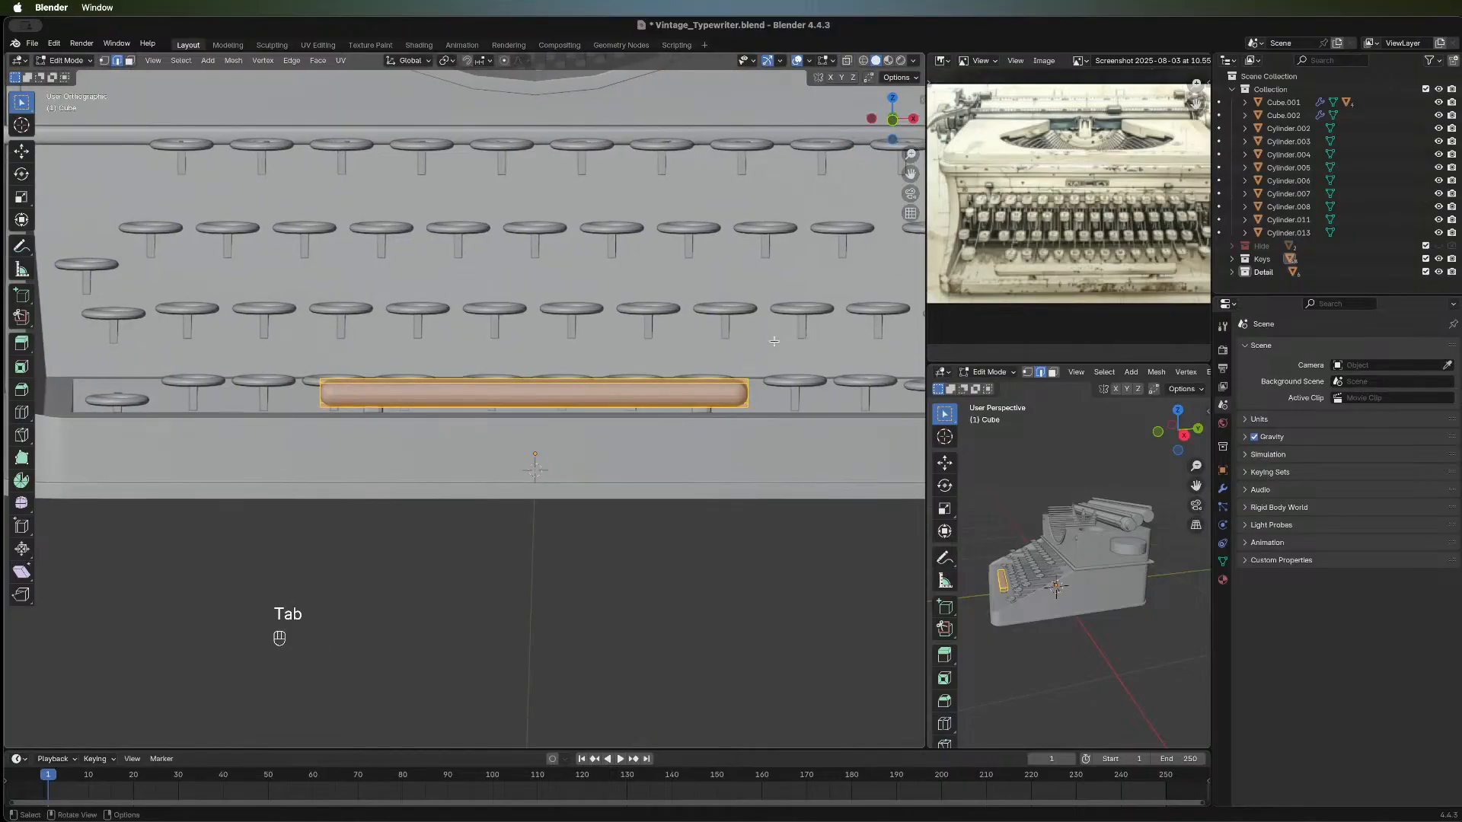
key("g")
key("z")
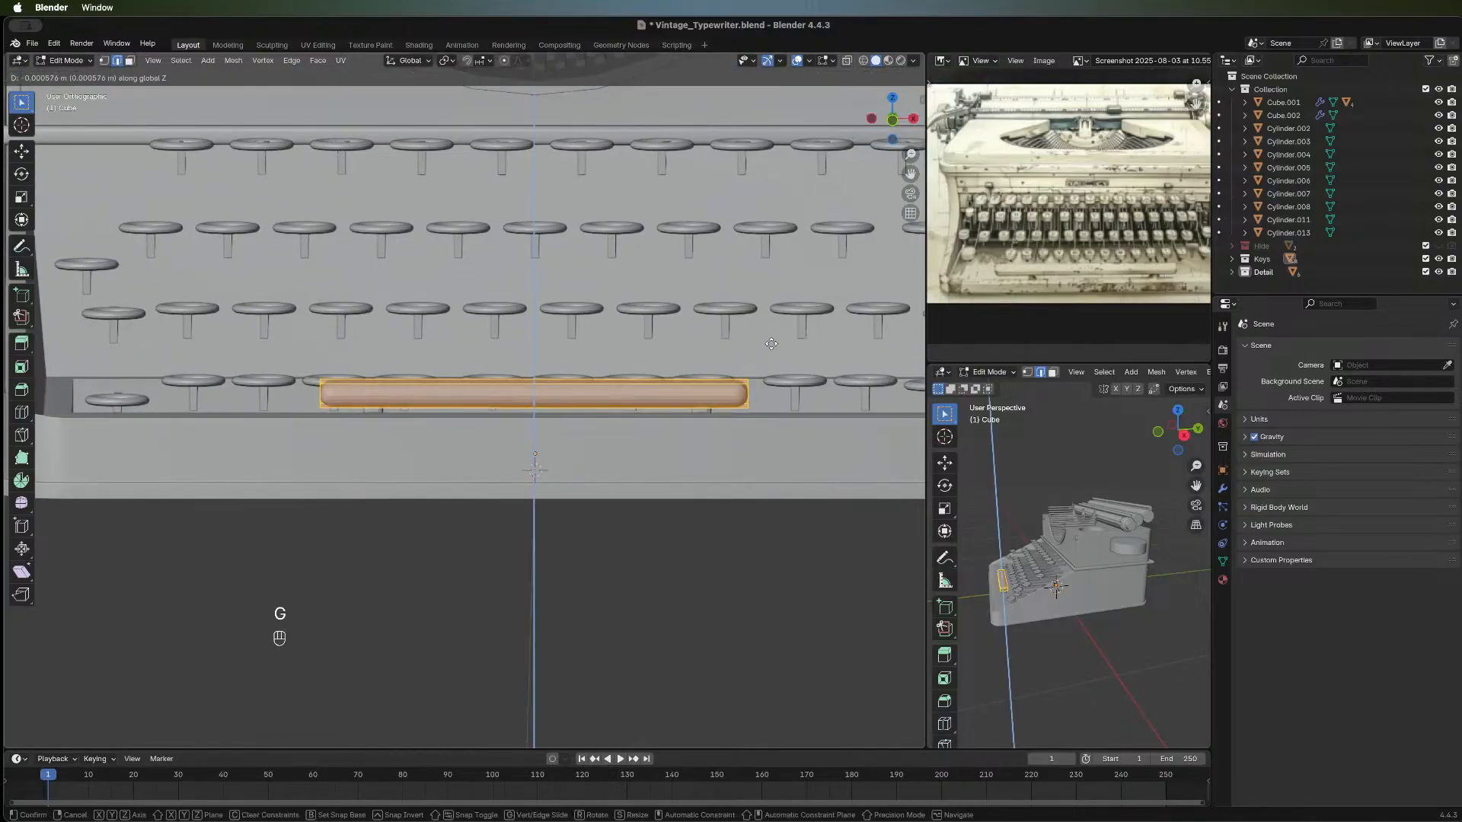
right_click(765, 344)
Flatten the space bar by scaling its mesh to about 0.77 along Z, and return to Object Mode.
key("s")
key("z")
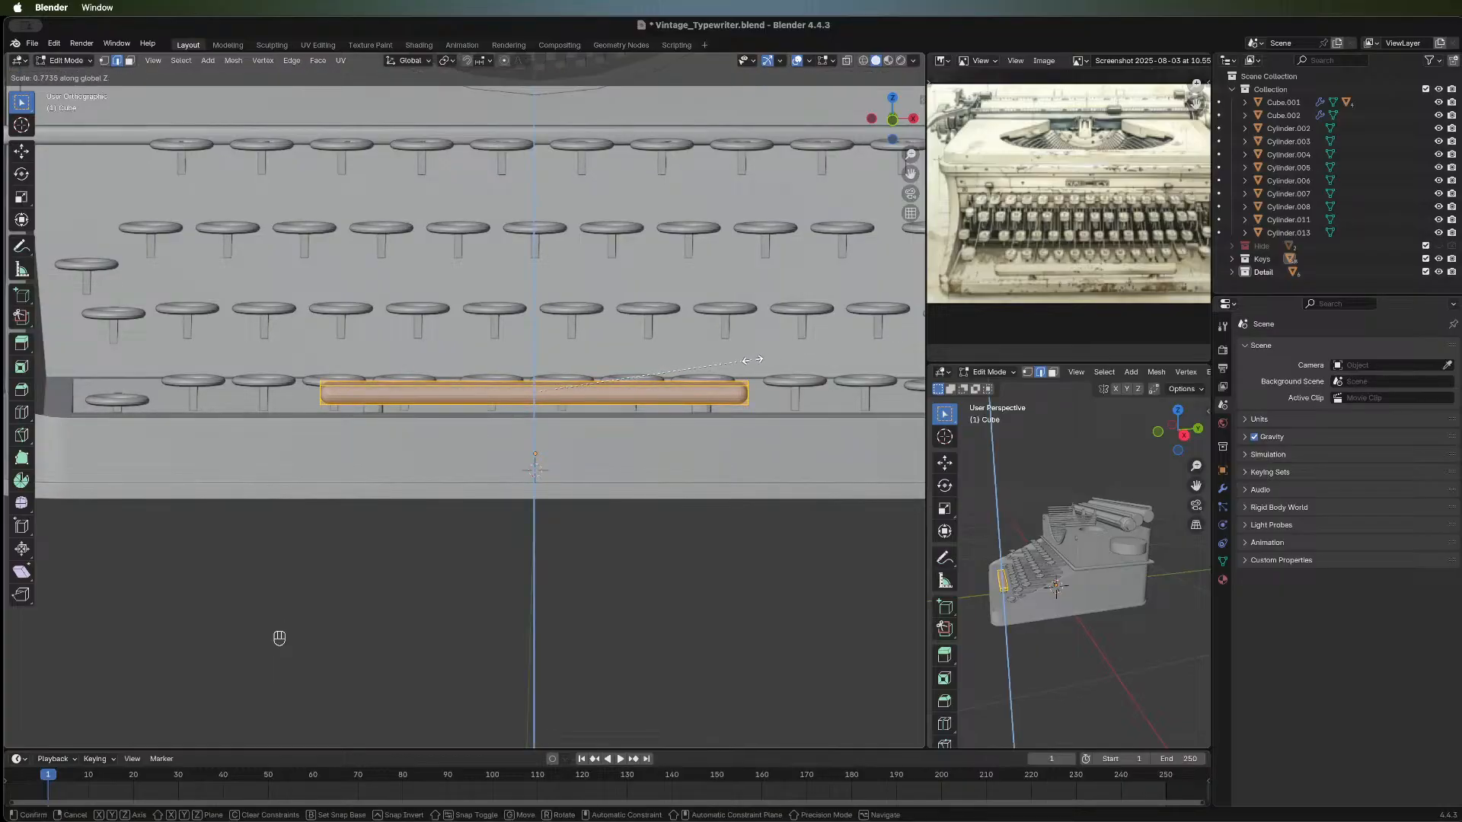
left_click(750, 359)
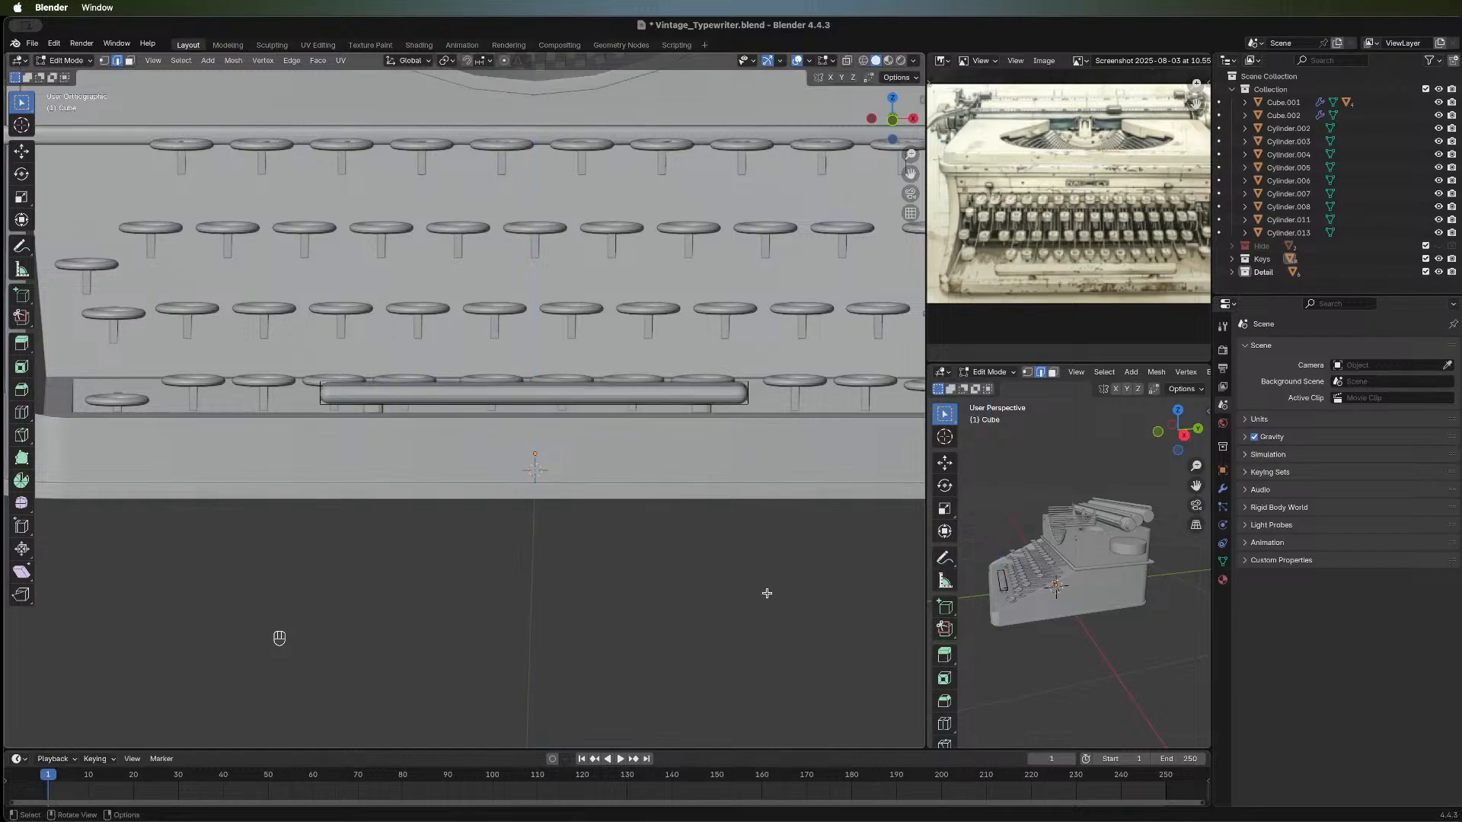
key("Tab")
Select the flattened space bar with both support blocks and lower them together about 0.0071 m along Z.
middle_click_drag(755, 354, 724, 714)
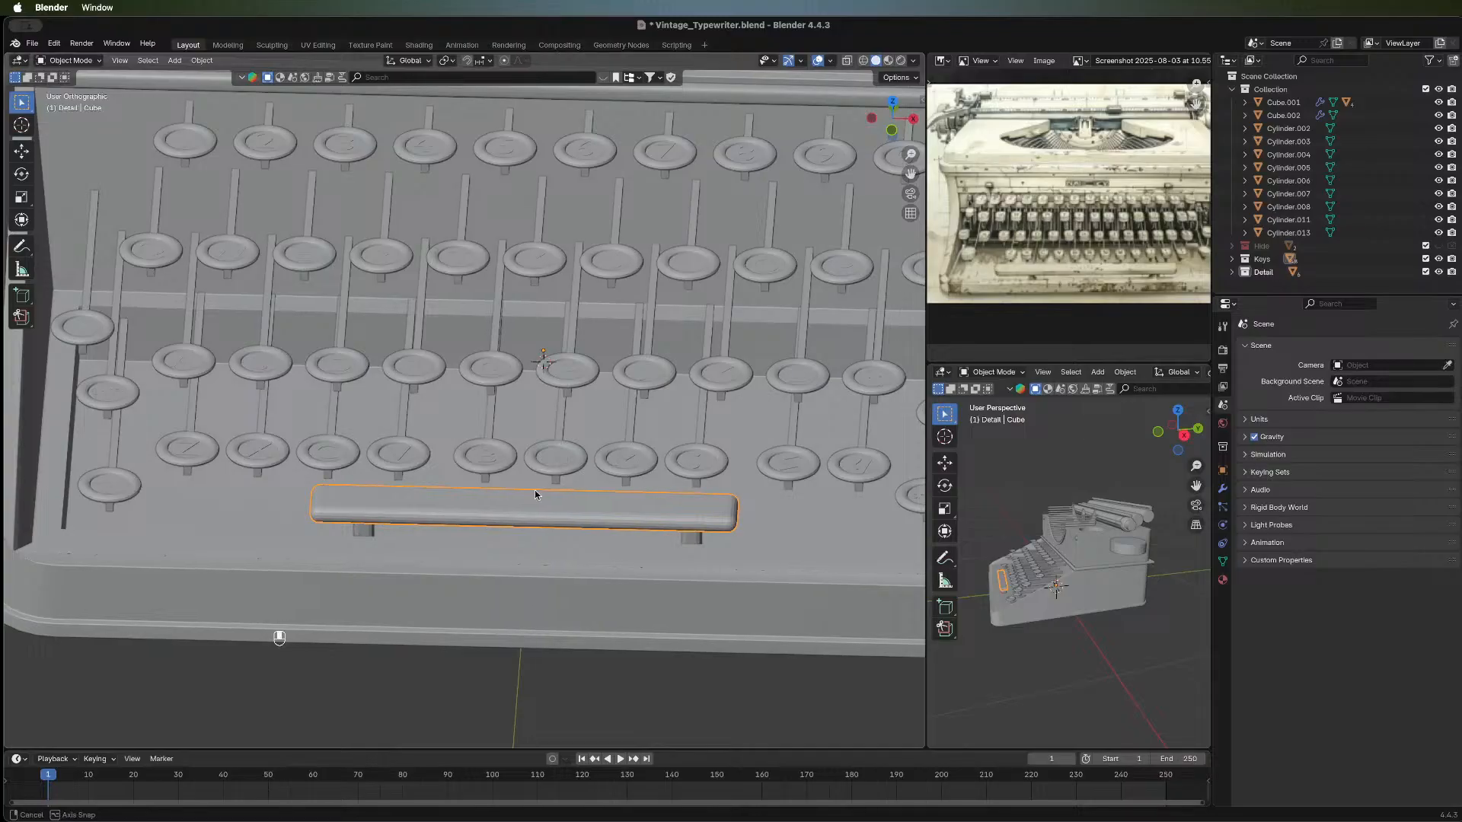
middle_click_drag(515, 631, 247, 438)
left_click(312, 476, "shift")
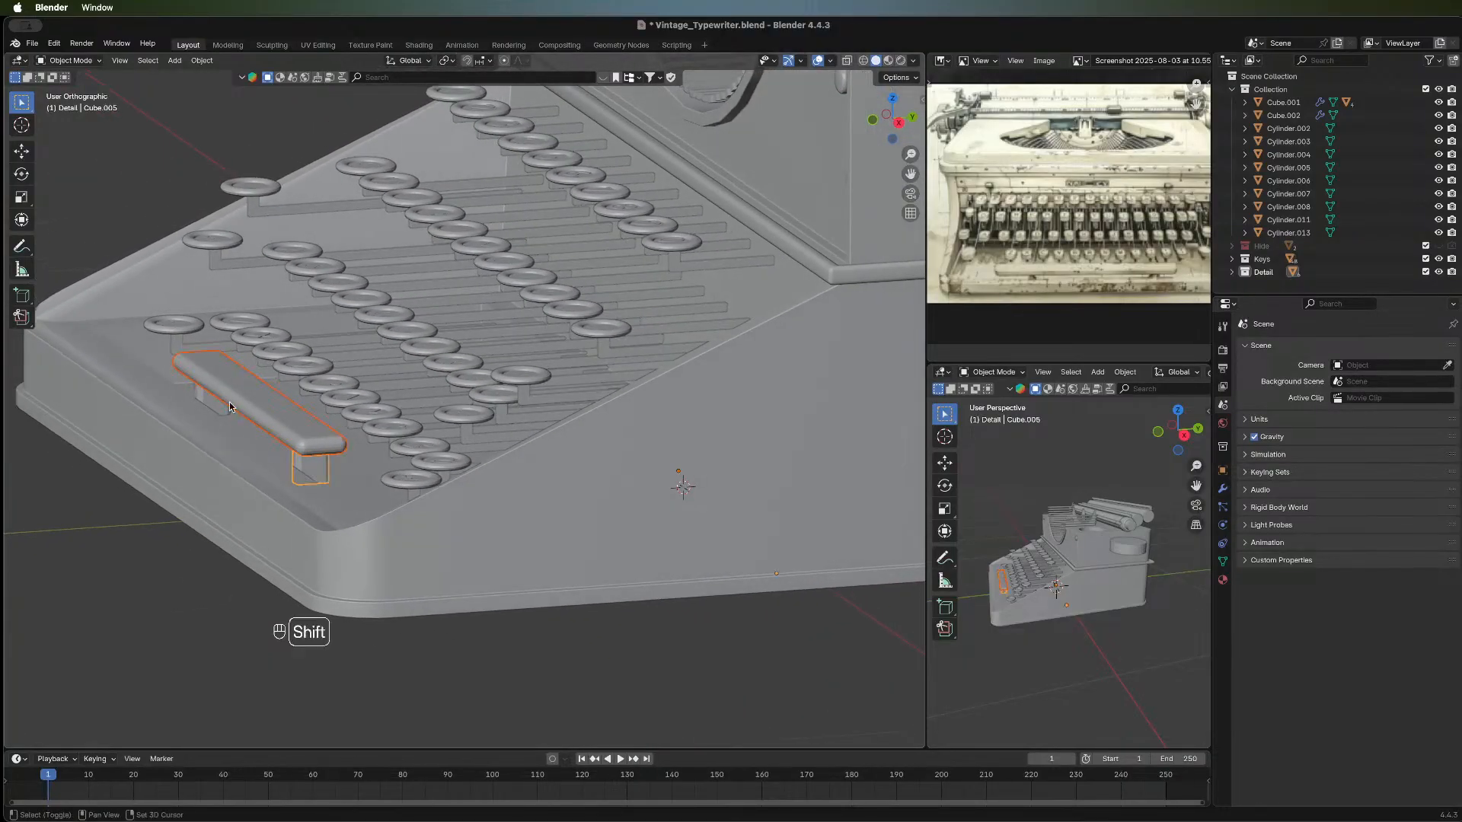
left_click(203, 408, "shift")
key("g")
key("z")
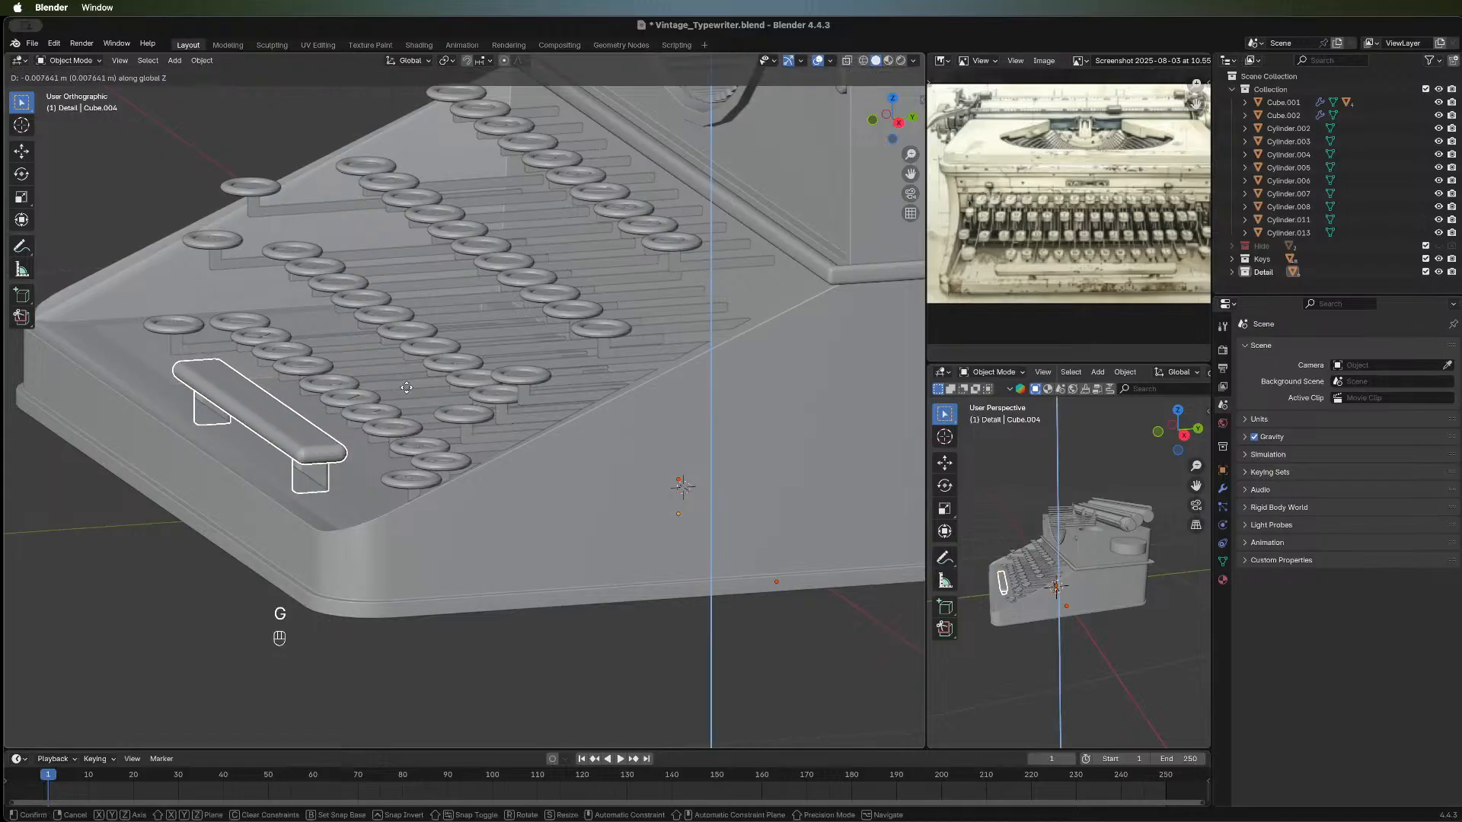
left_click(406, 387)
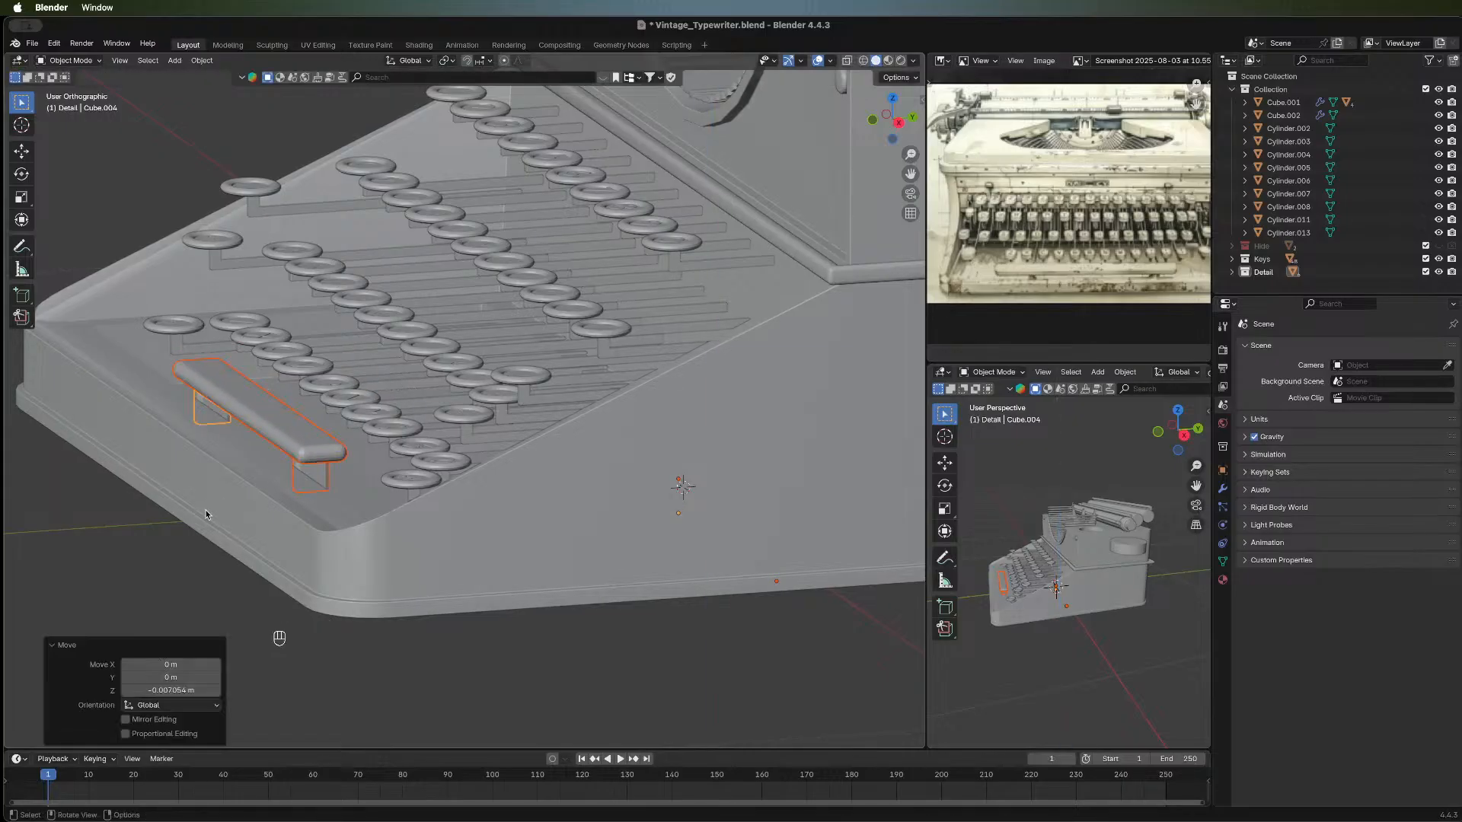
Inspect the space bar and its support blocks from above with and without X-ray, and from the front, leaving everything deselected.
middle_click_drag(208, 515, 183, 634)
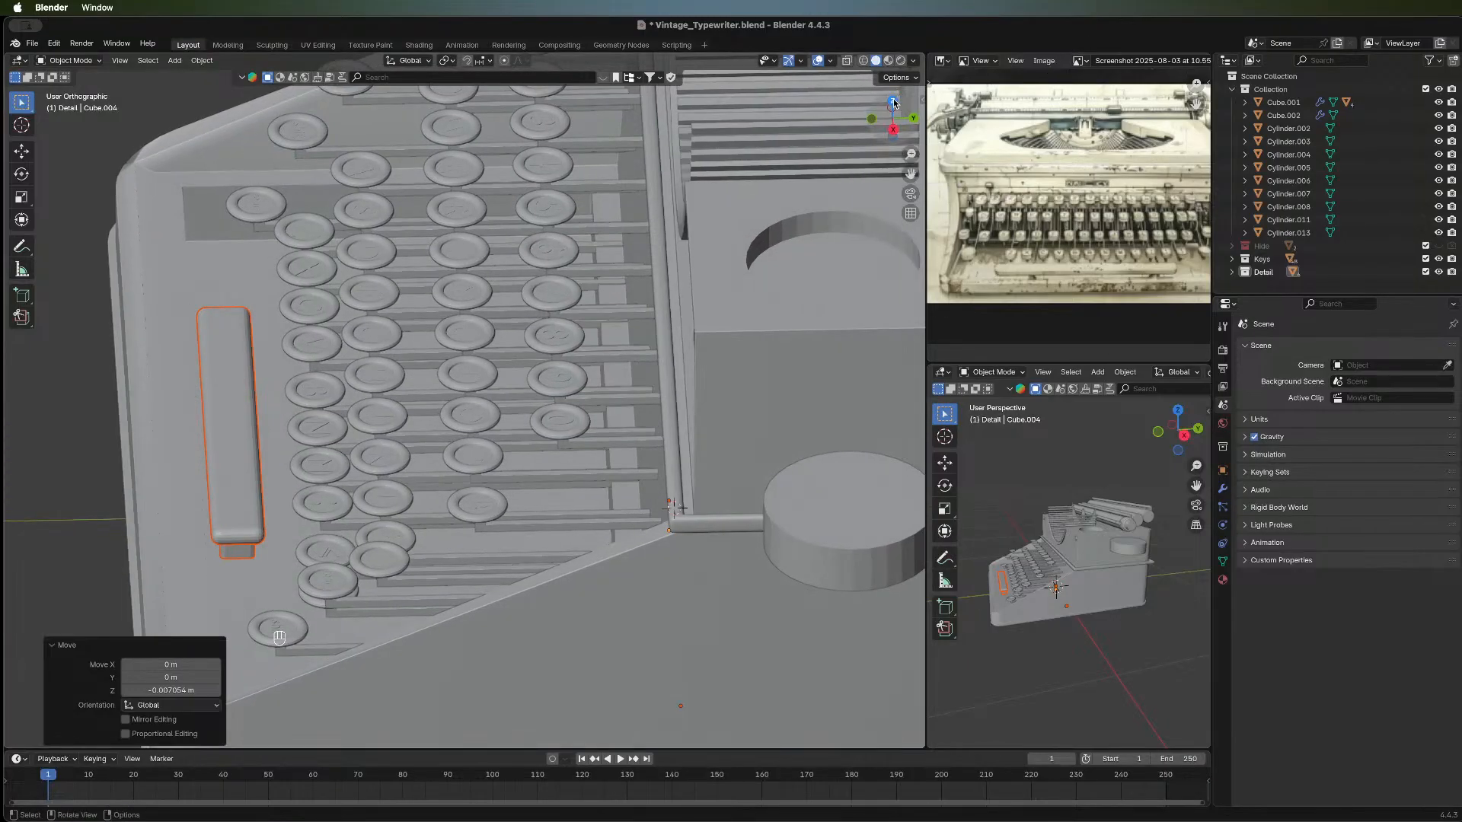
left_click(894, 102)
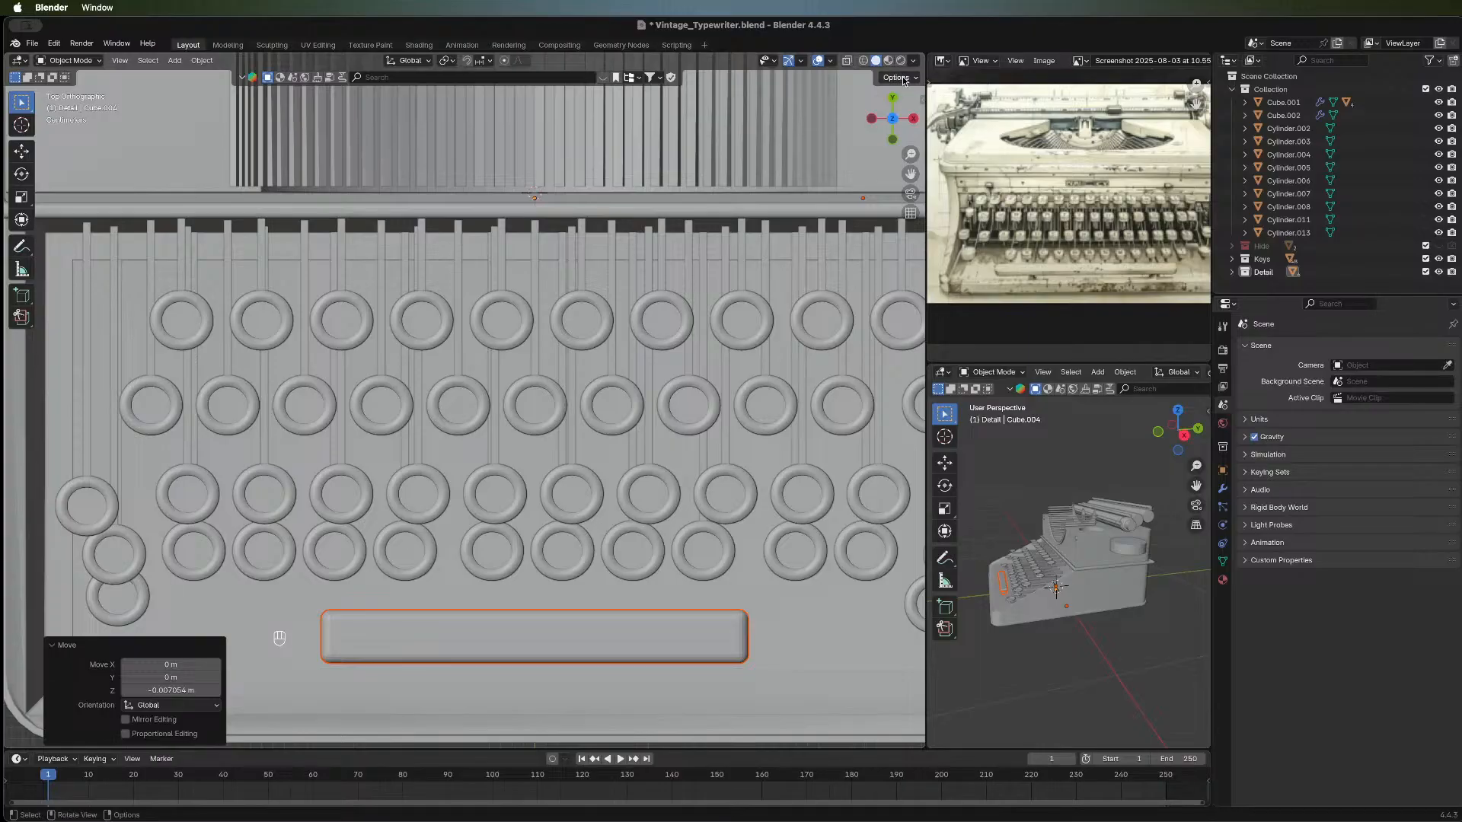
left_click(848, 61)
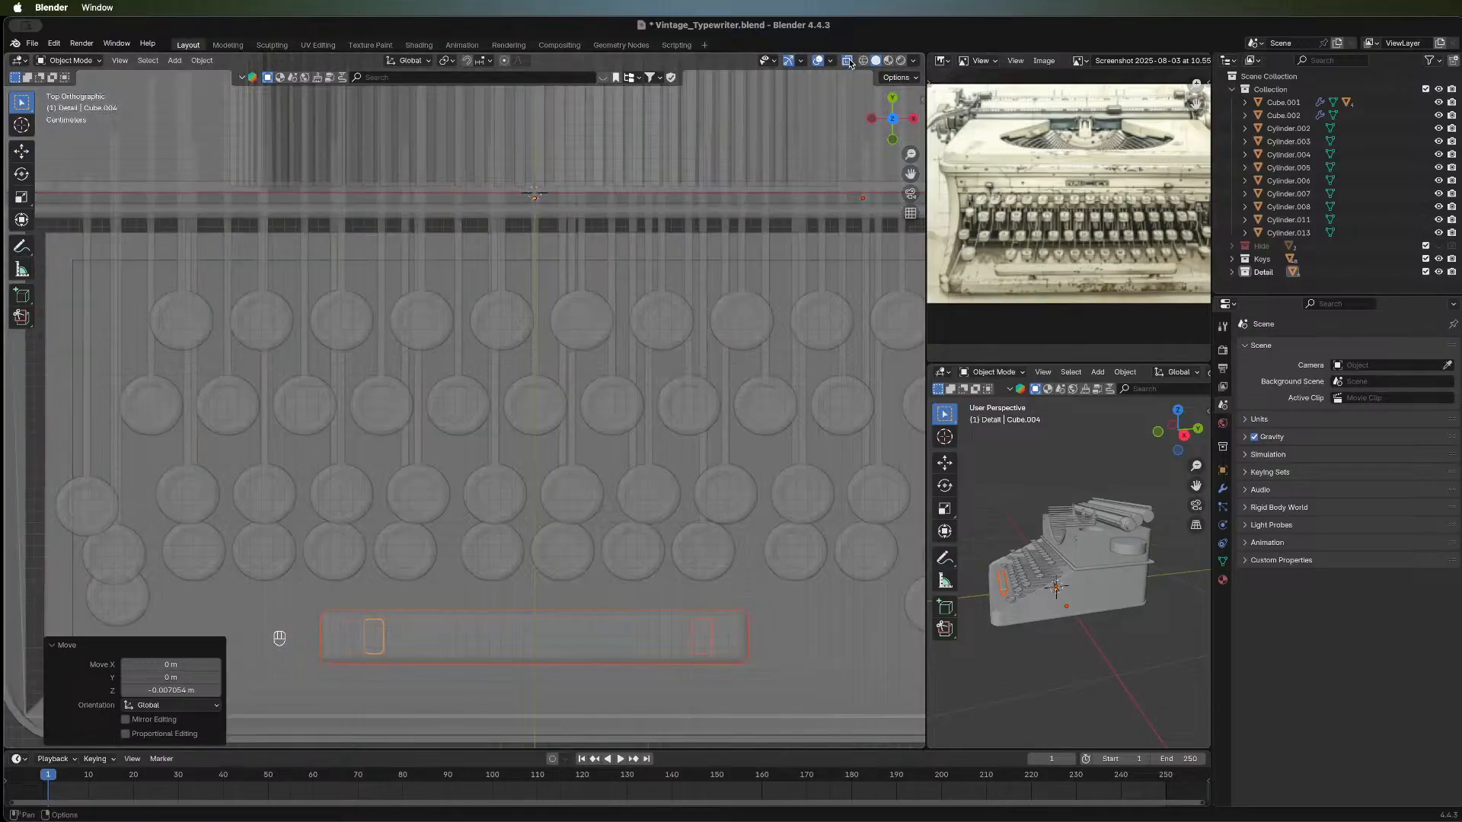
left_click(848, 61)
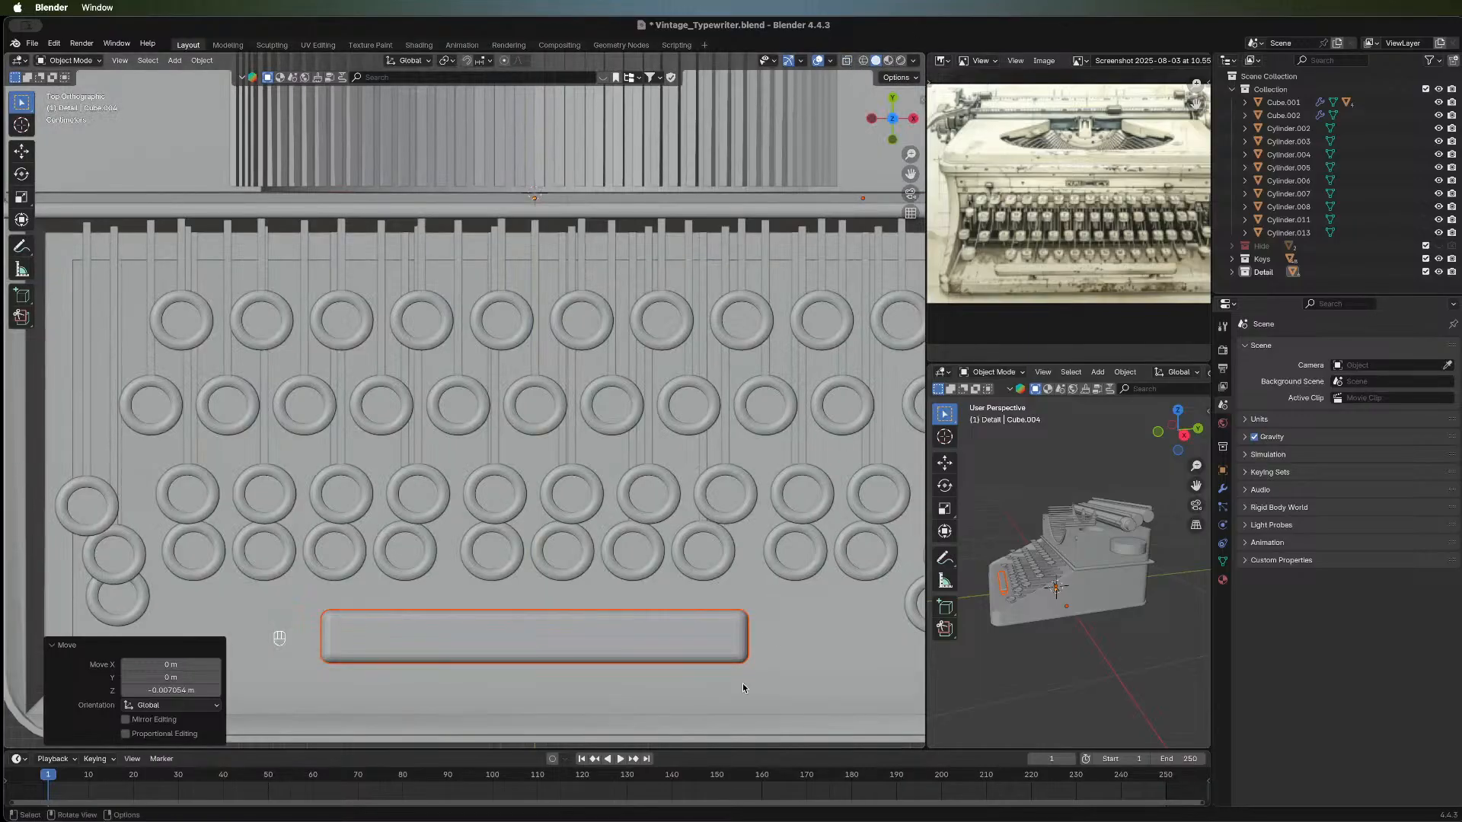
middle_click_drag(742, 688, 601, 338)
scroll(597, 342, "down", 4)
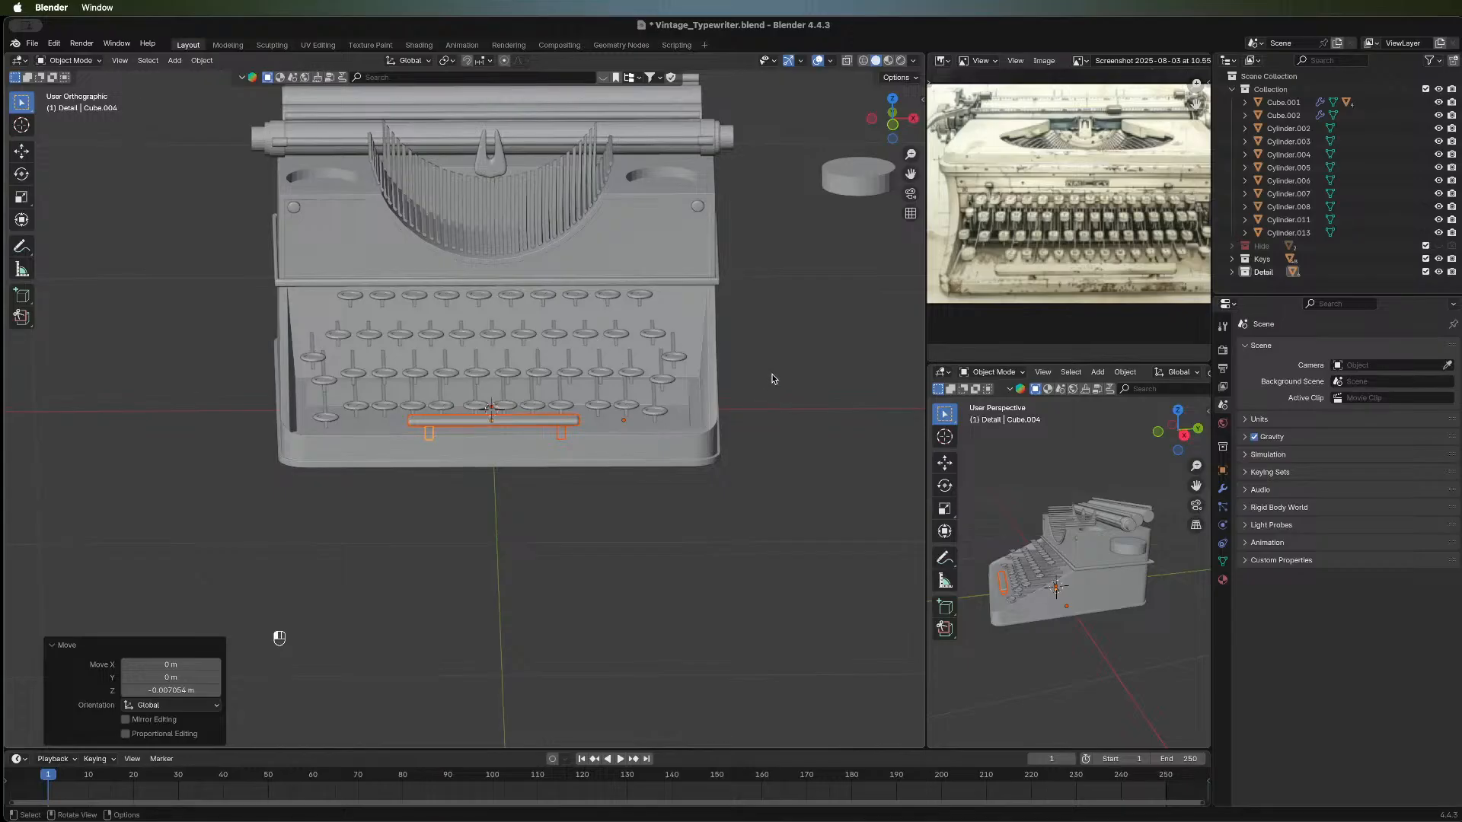
left_click(771, 384)
mouse_move(745, 437)
middle_mouse_down("shift")
mouse_move(735, 483)
mouse_move(734, 424)
mouse_move(754, 446)
middle_mouse_up("shift")
scroll(720, 427, "up", 2)
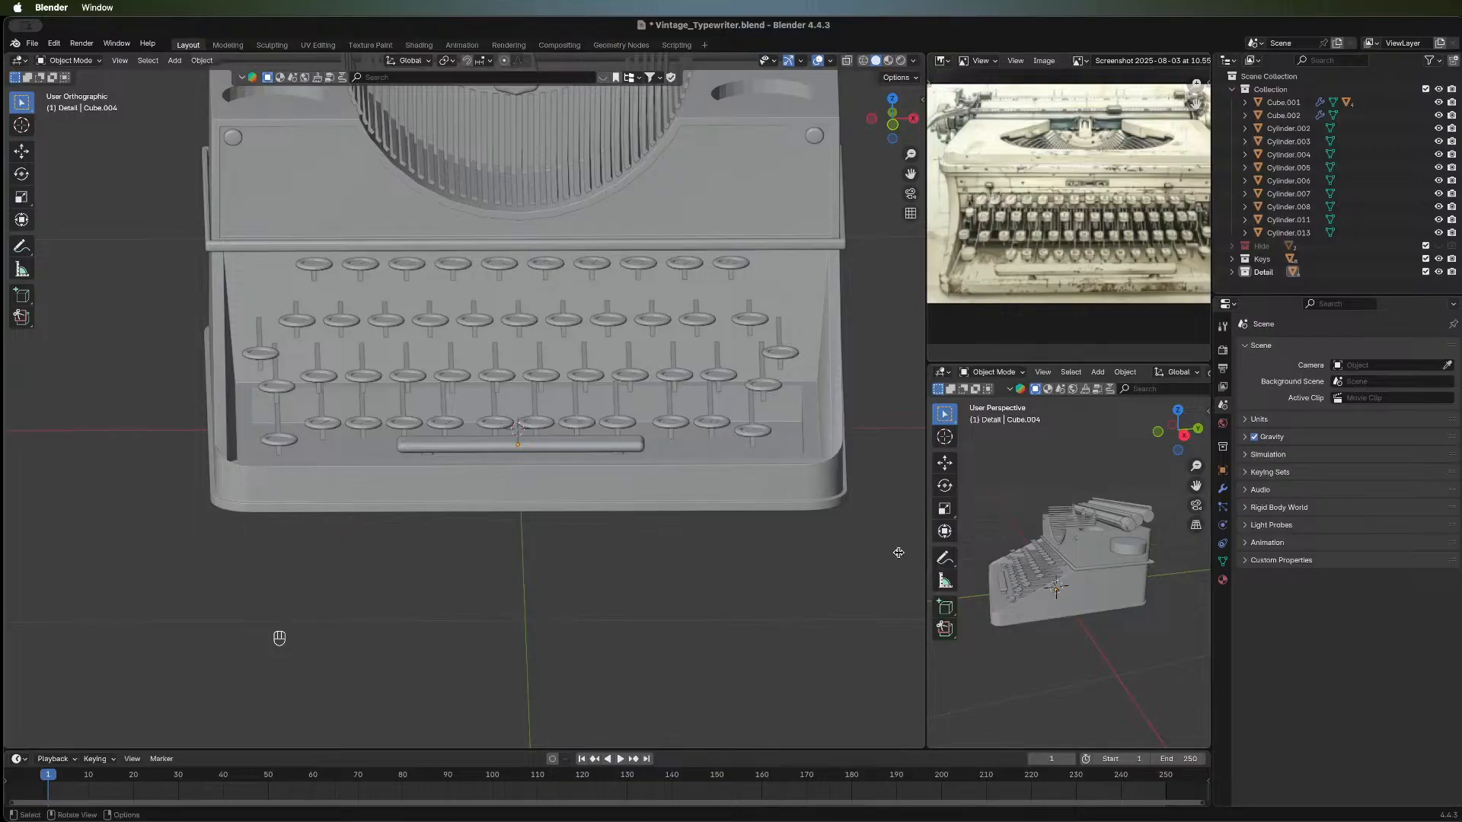
middle_click_drag(366, 481, 311, 550)
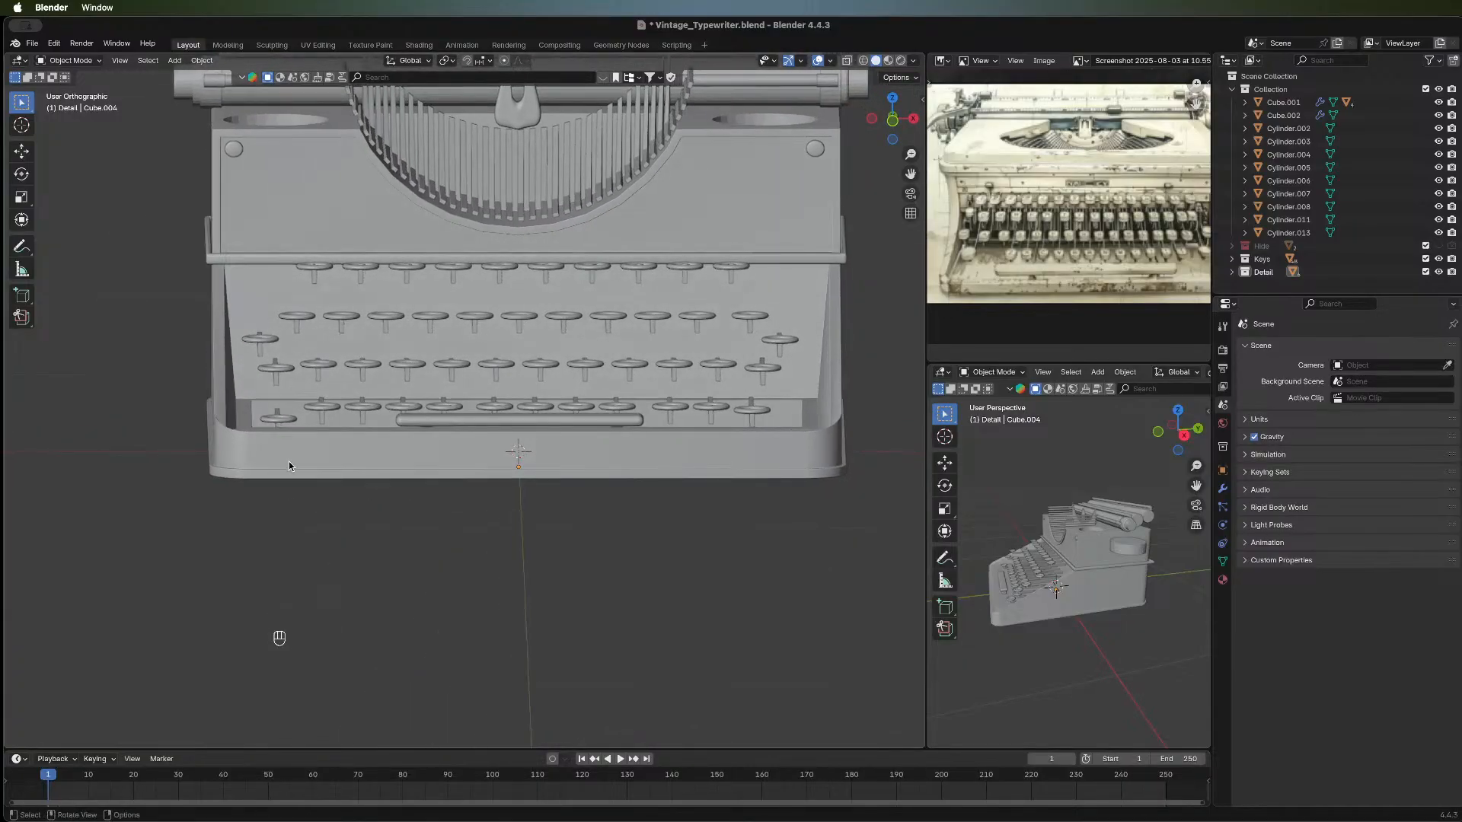
left_click(325, 462)
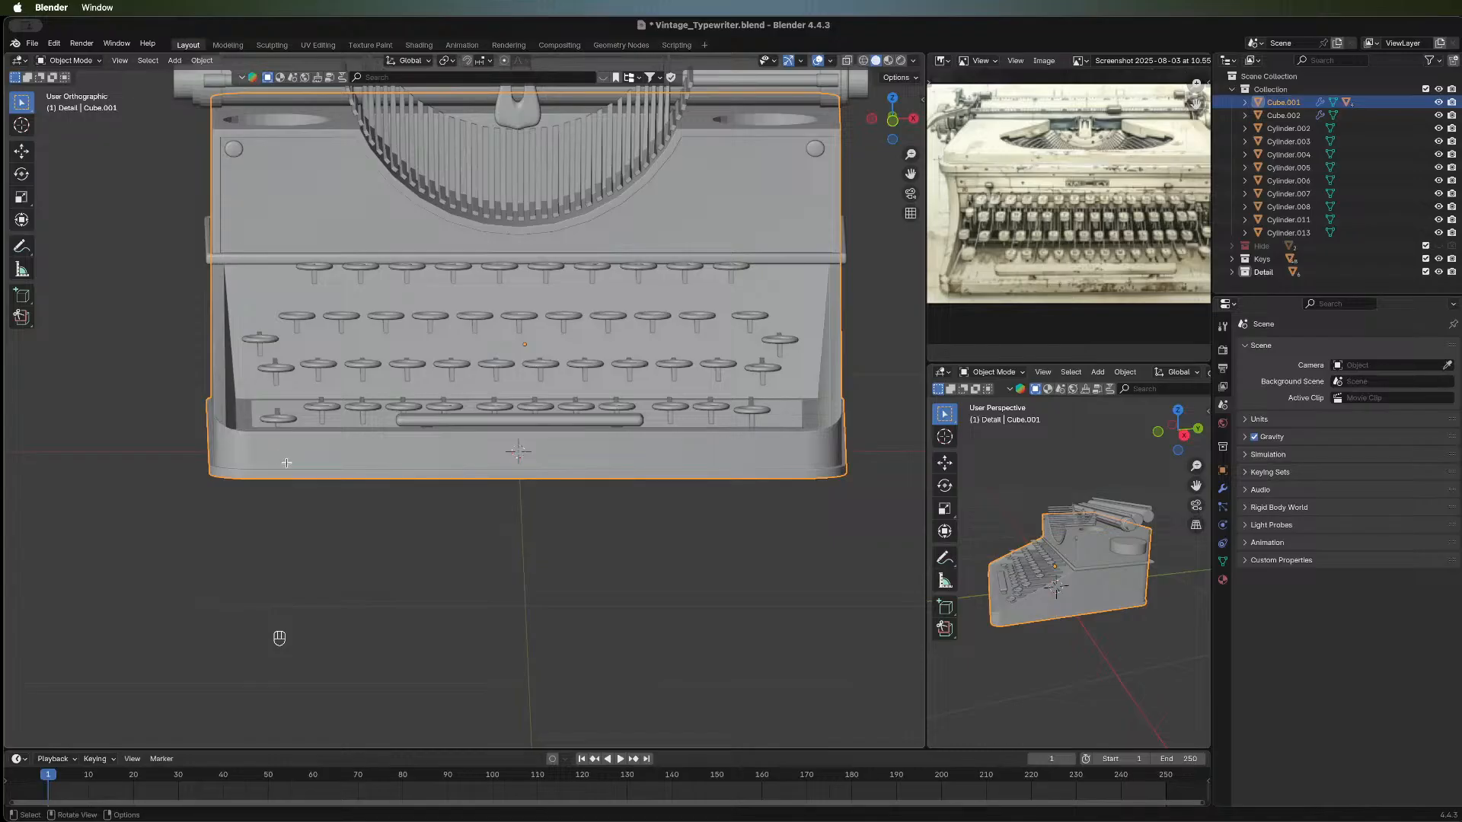
key("Tab")
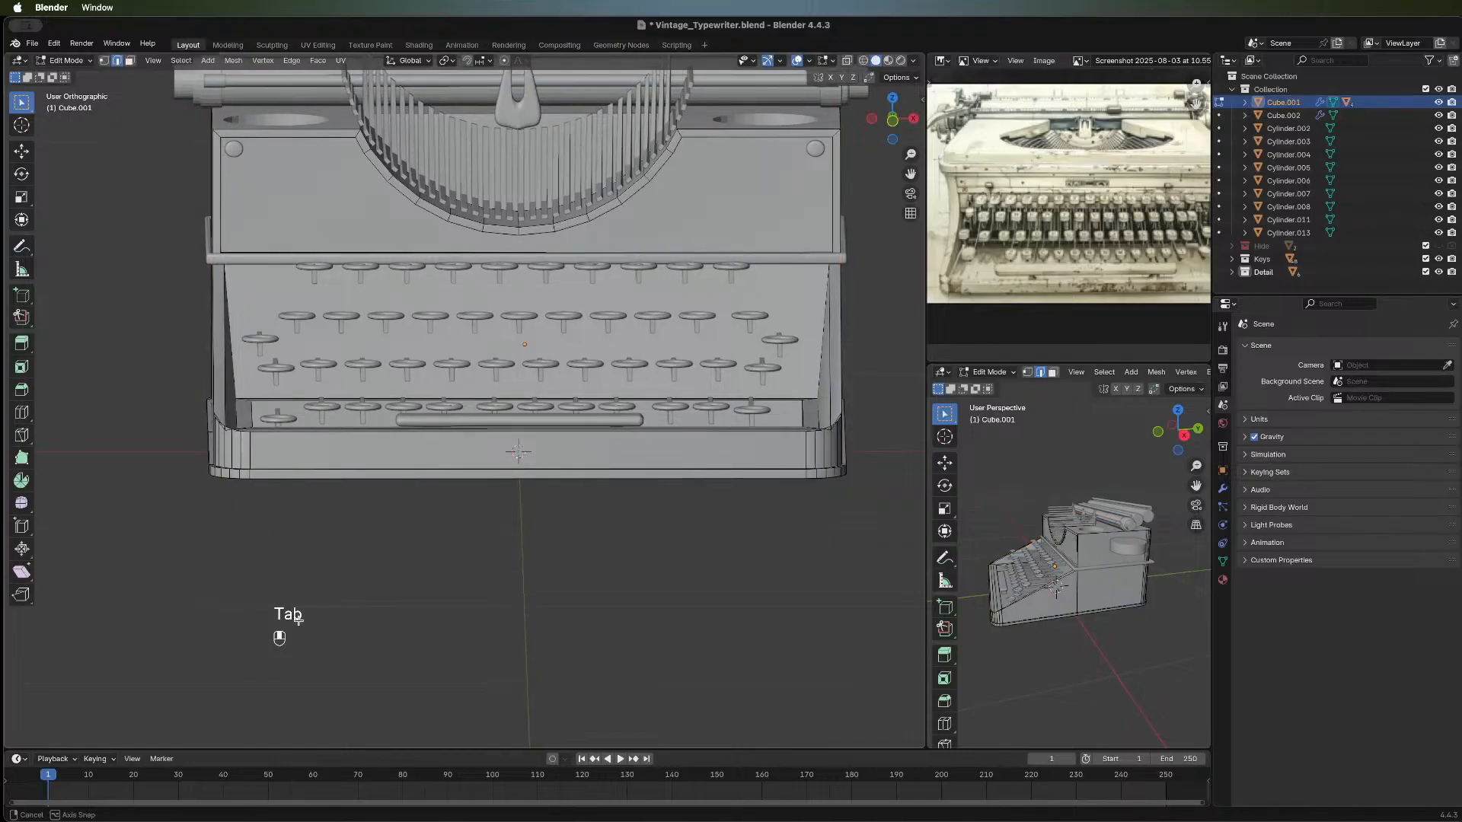
middle_click_drag(268, 513, 219, 409)
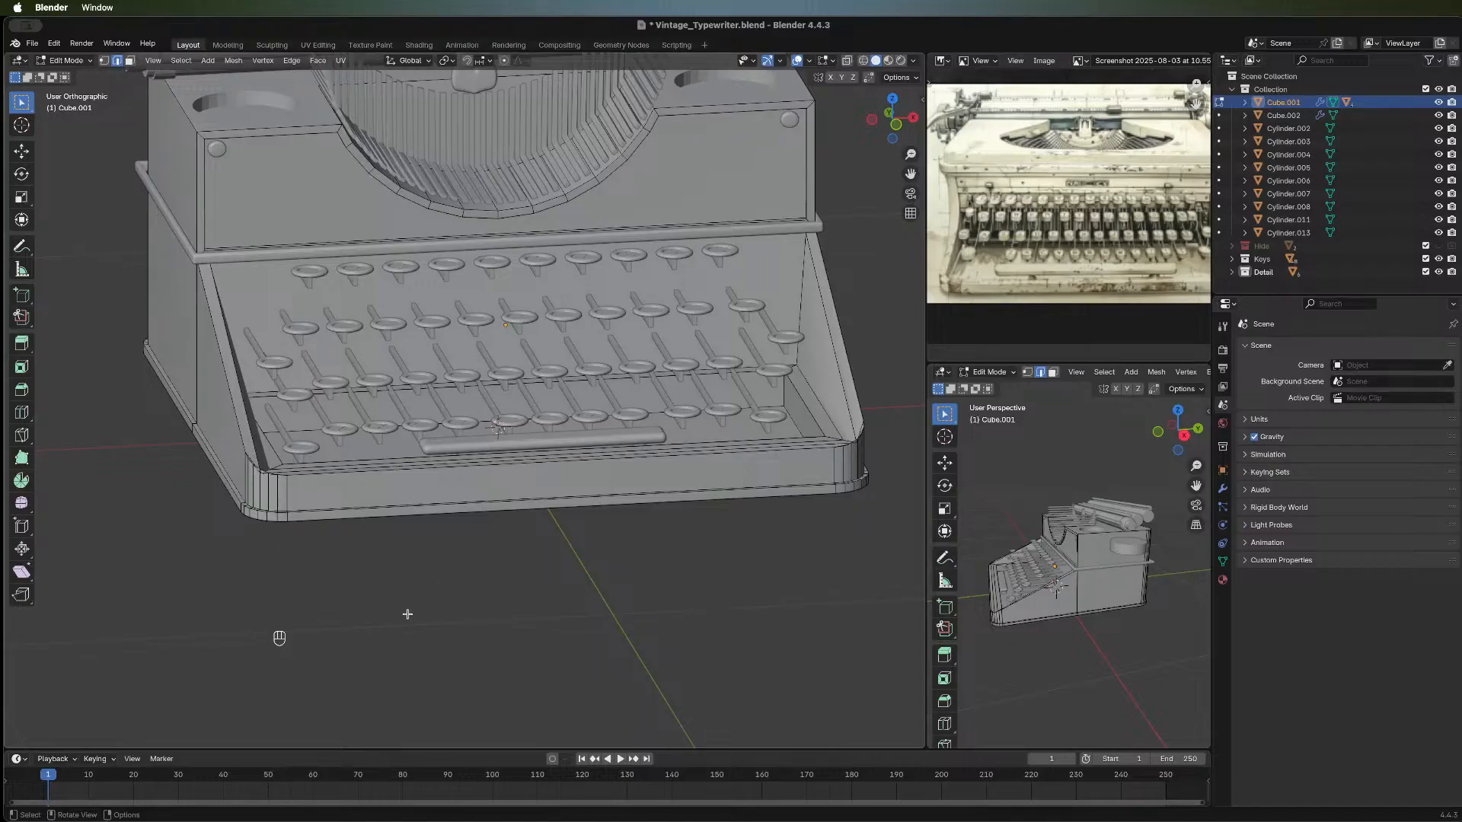
middle_click_drag(404, 613, 343, 573)
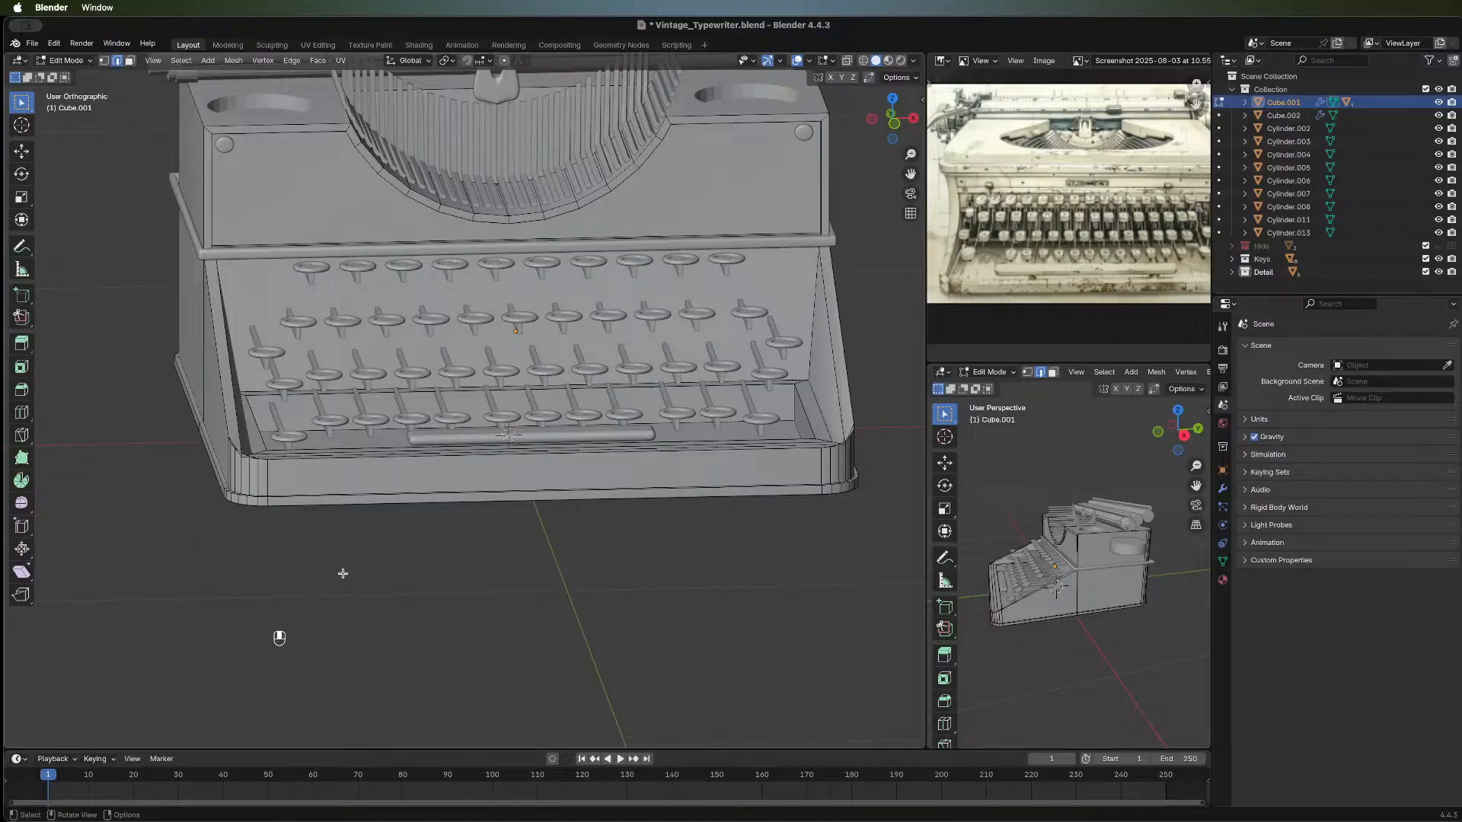
key("Tab")
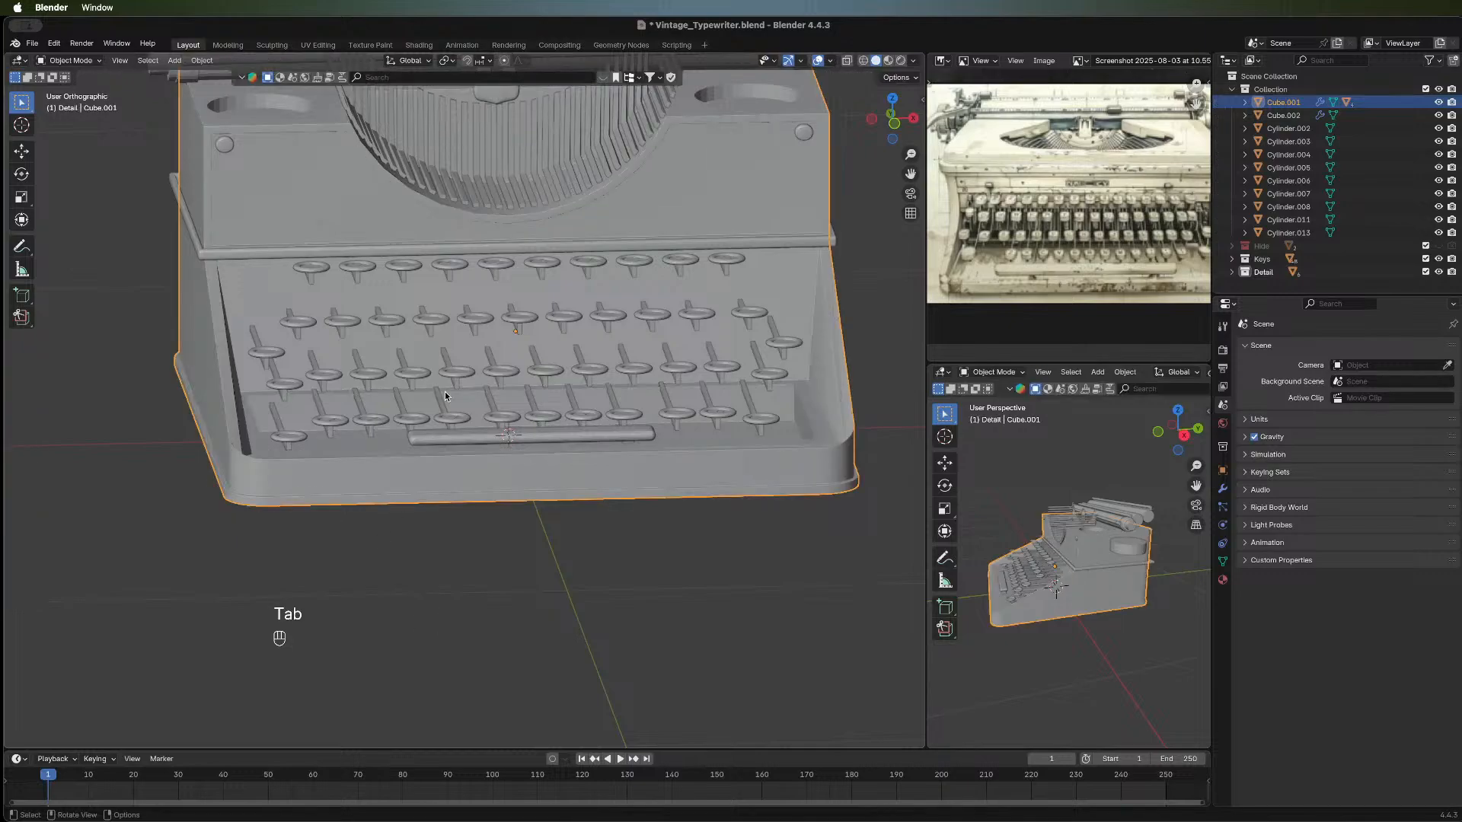
Using Add Cube in front view, draw a small upright block on the base's front face near the left corner, at about X -0.378 m.
left_click(896, 125)
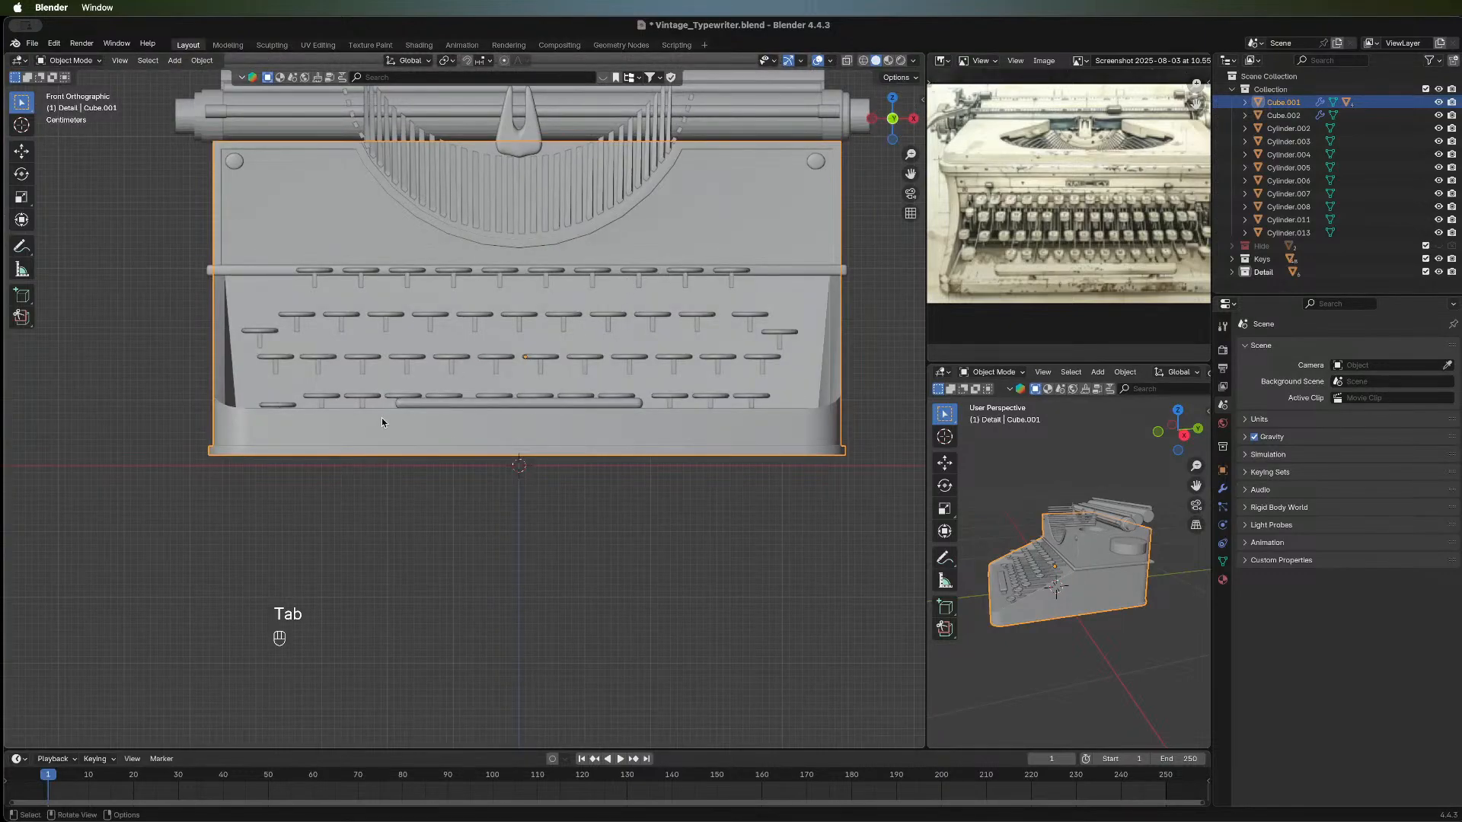
middle_click_drag(382, 446, 491, 454, "shift")
scroll(250, 493, "up", 1)
left_click(27, 300)
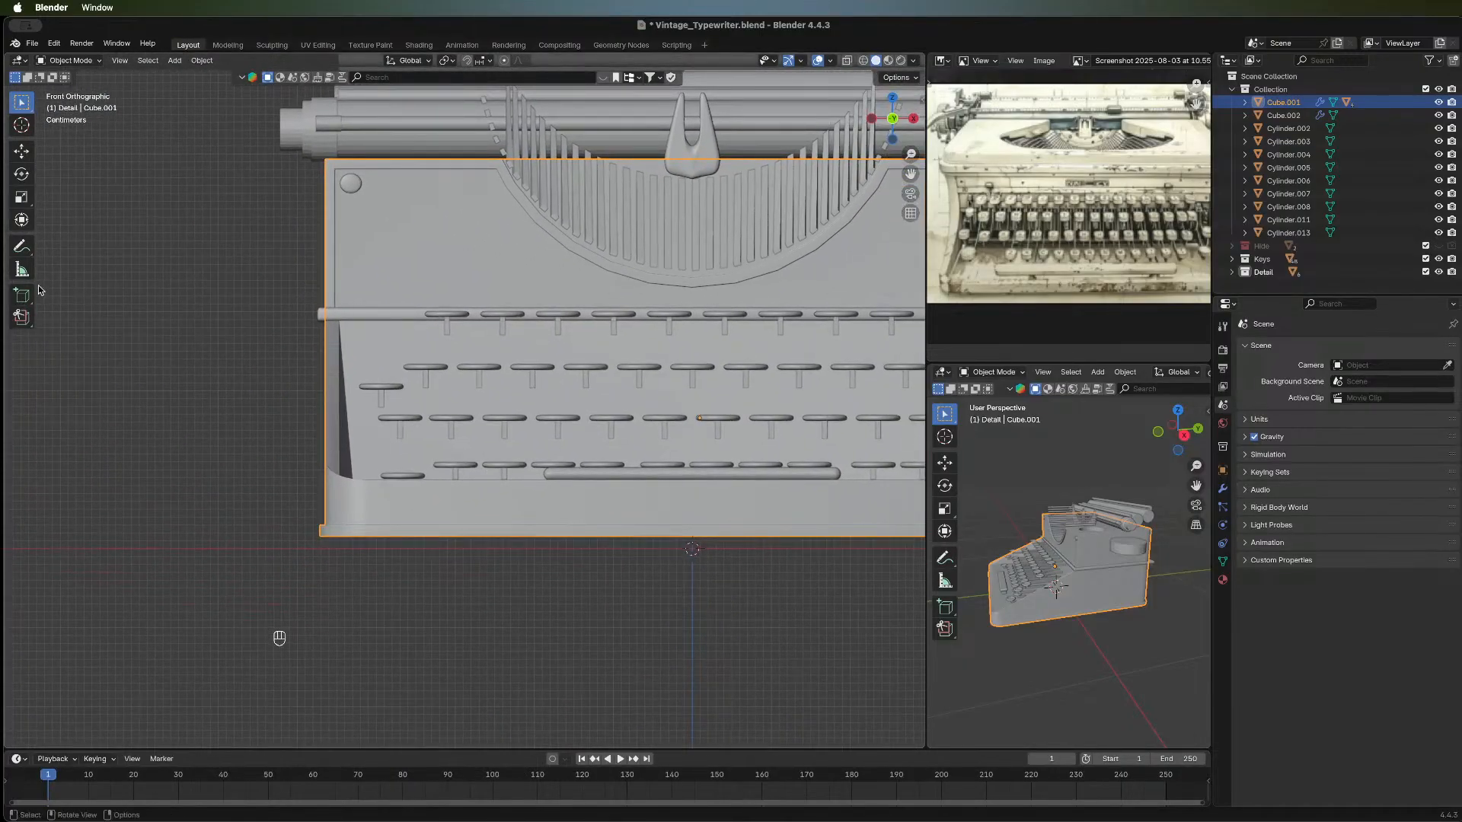
left_click_drag(27, 299, 103, 296)
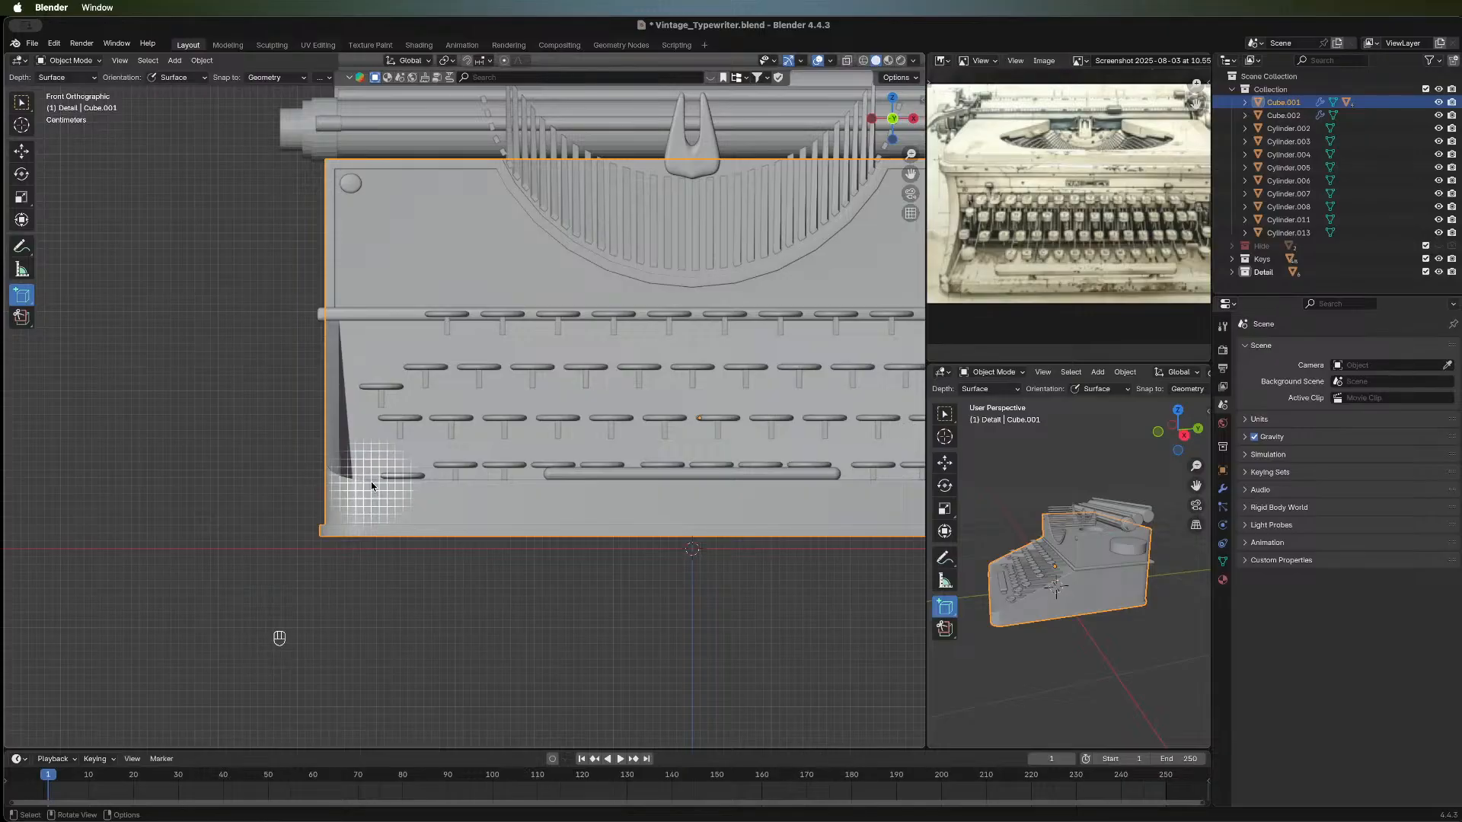
left_click_drag(368, 481, 419, 555)
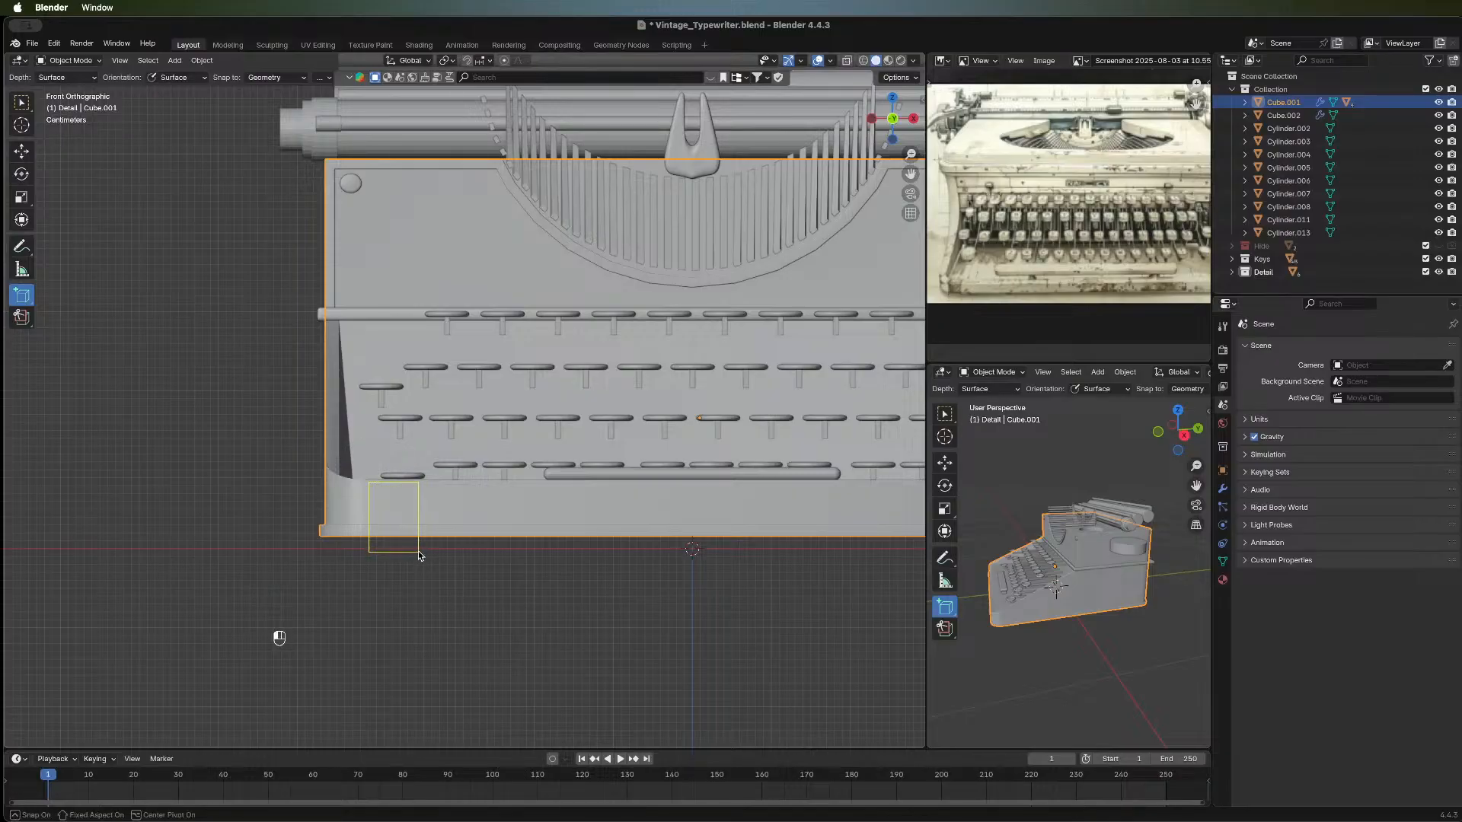
left_click(454, 572)
middle_click_drag(454, 573, 422, 591)
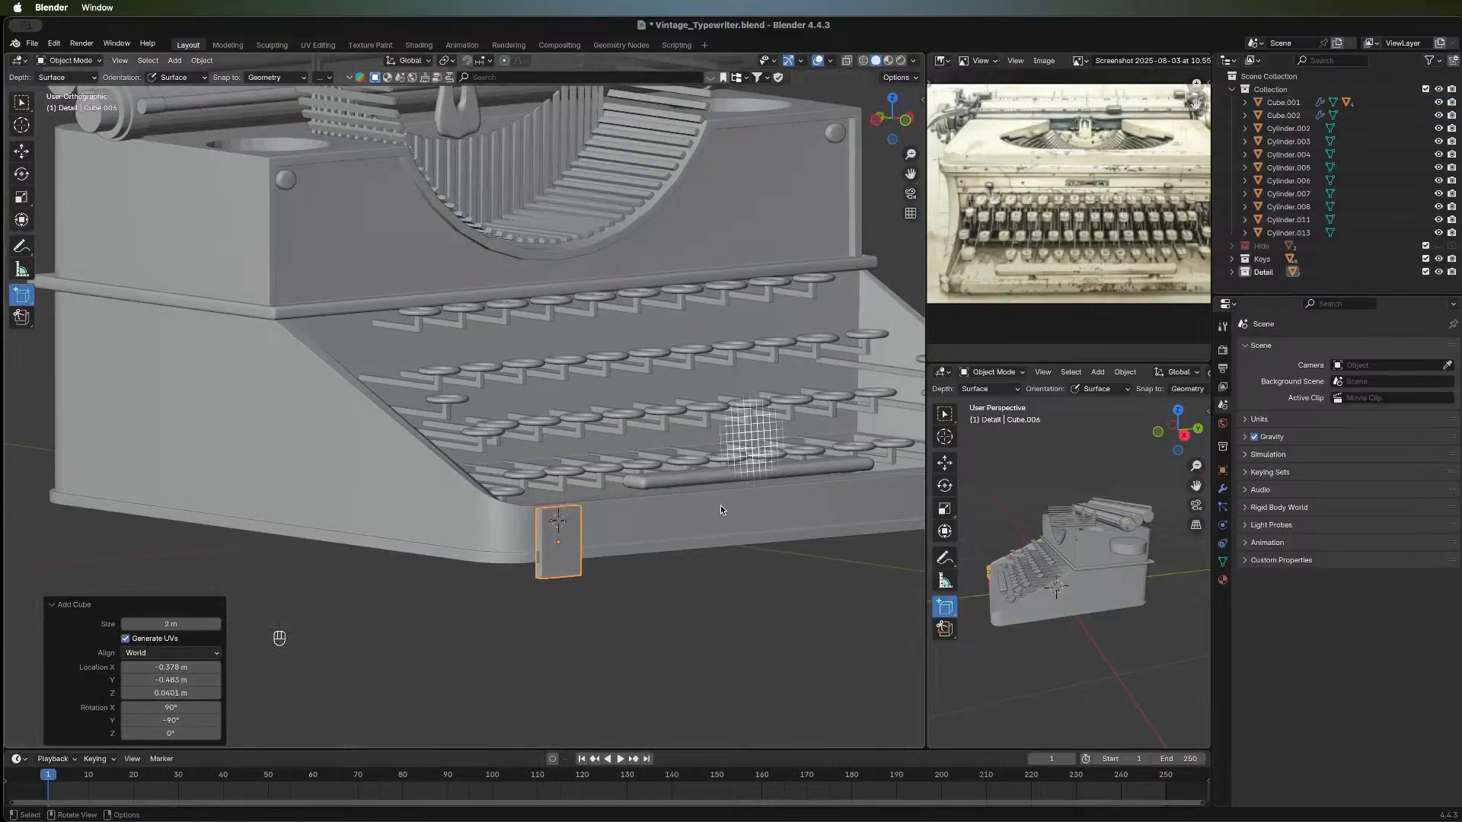
In Edit Mode from the side view, raise the corner block's whole mesh about 0.014 m along Z.
left_click(885, 121)
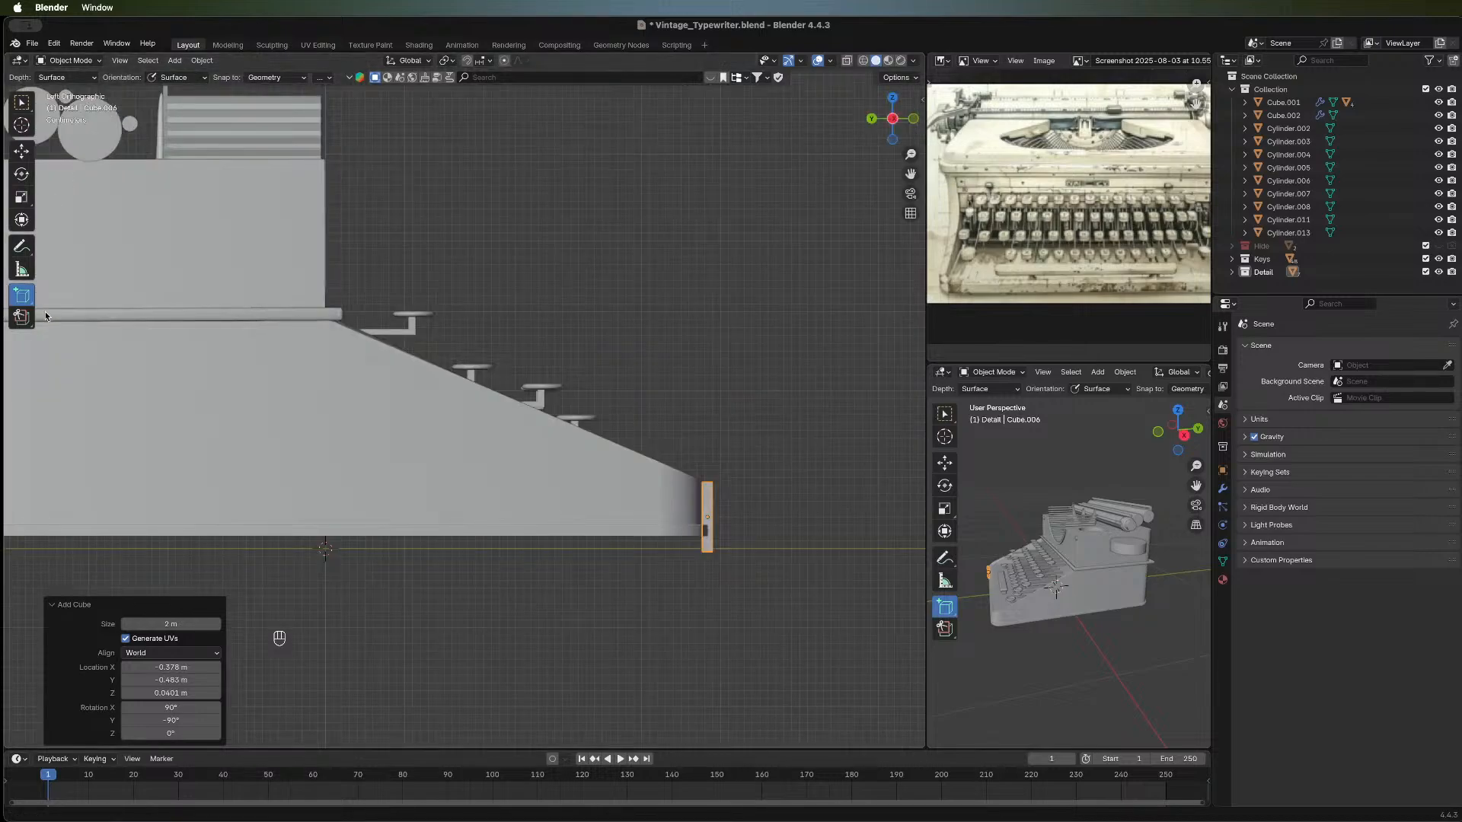
left_click(21, 103)
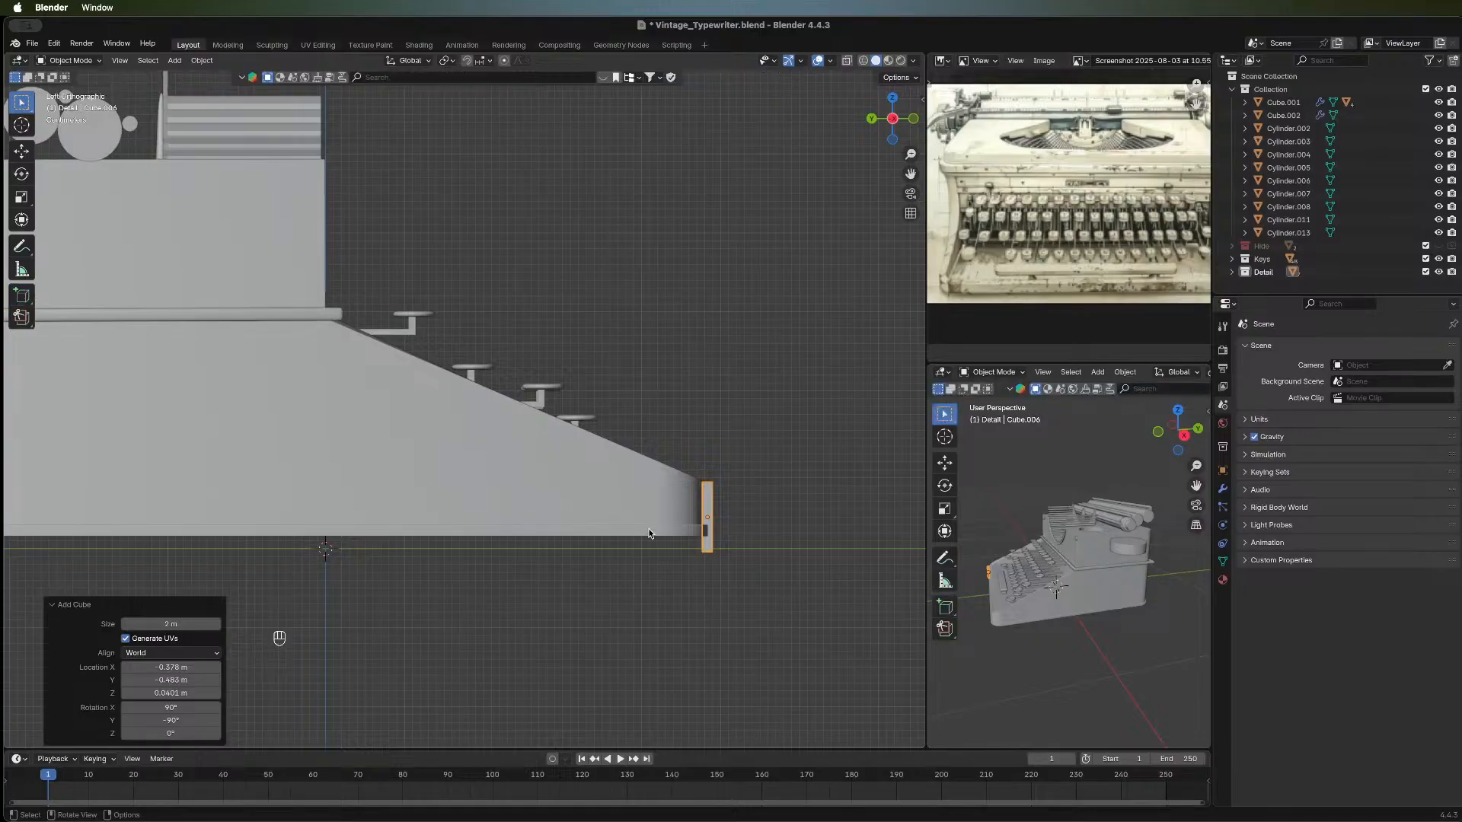
key("Tab")
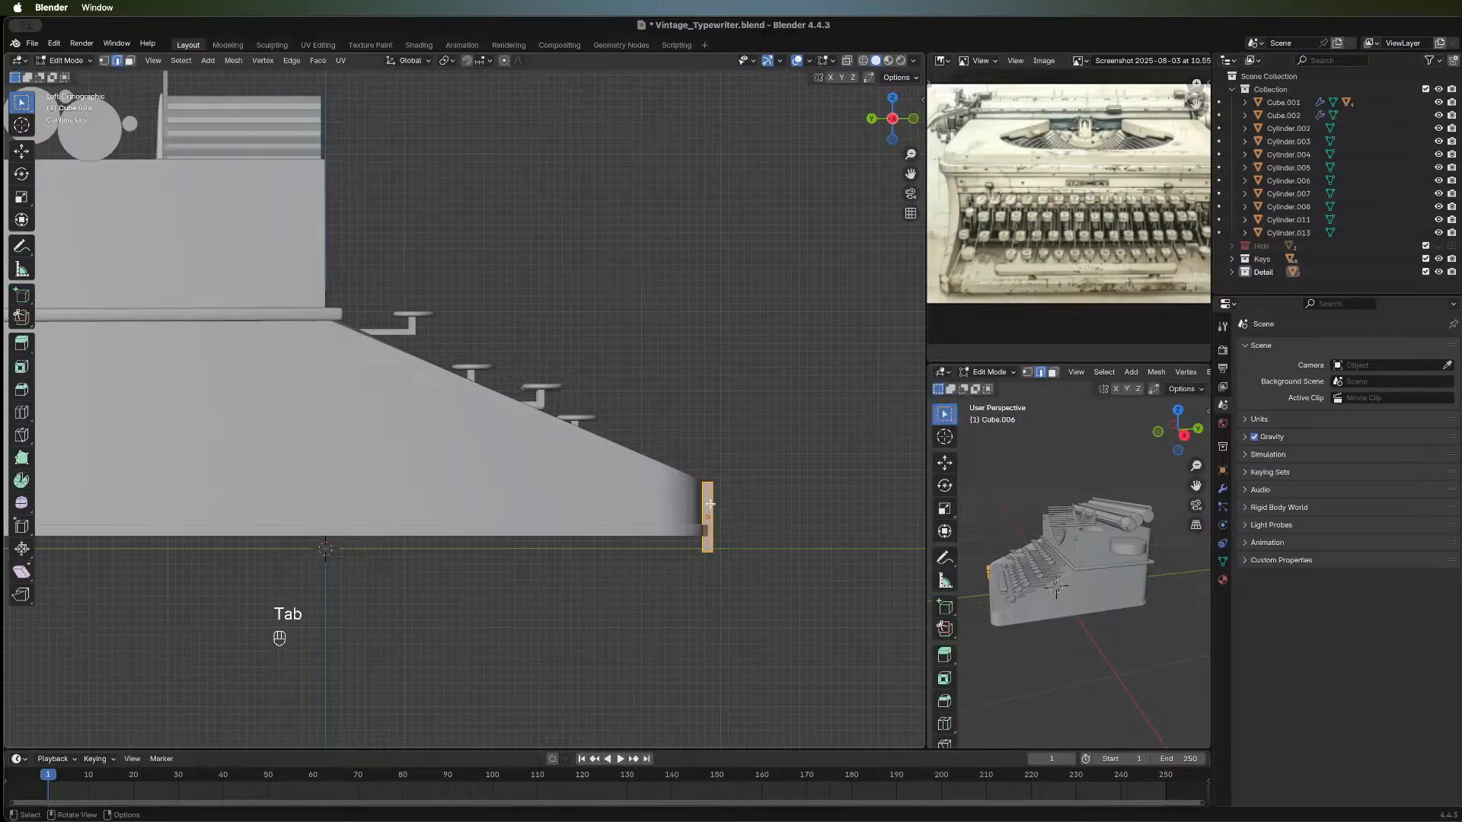
key("g")
key("z")
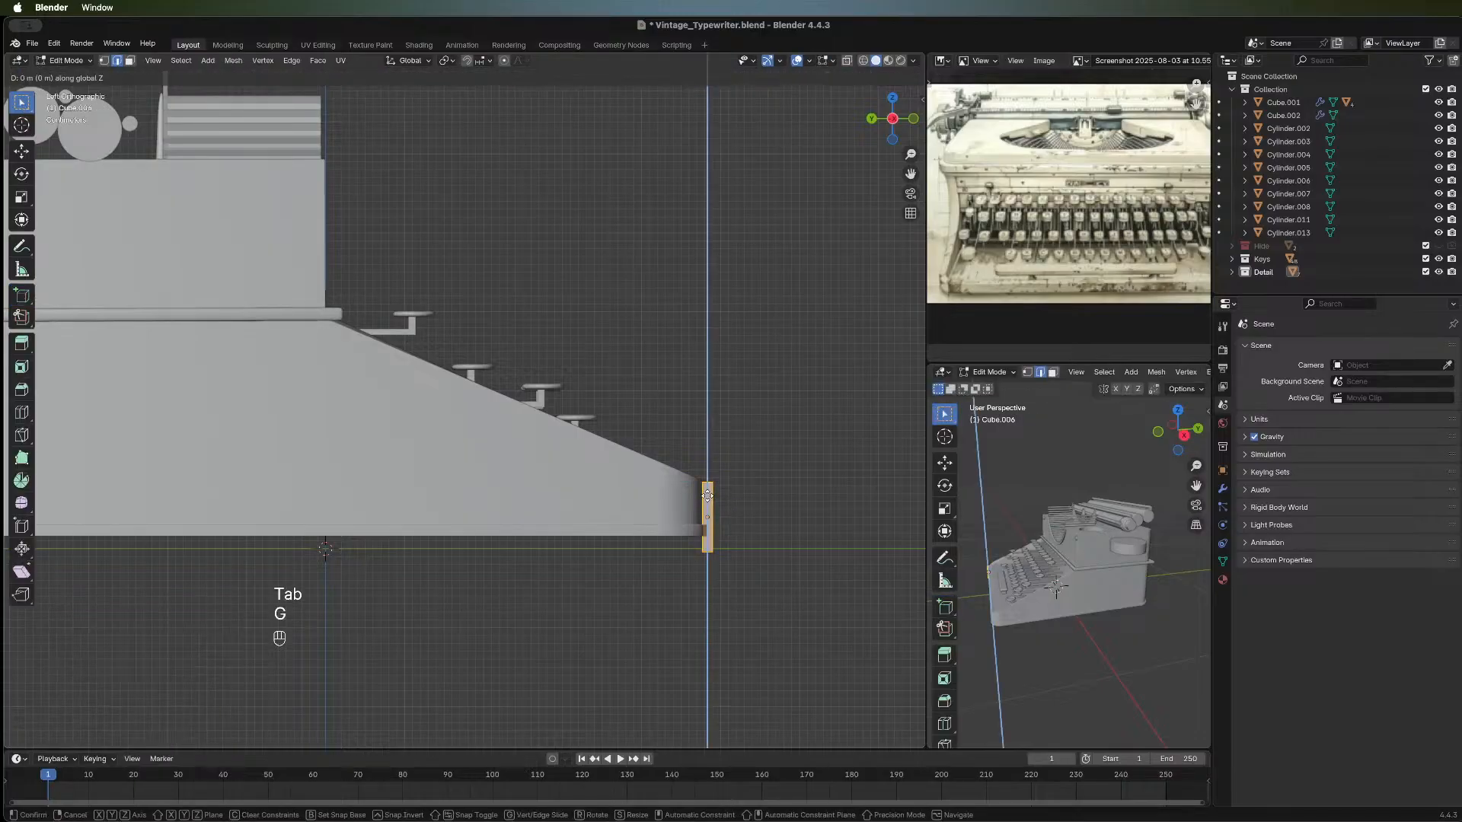
left_click(706, 490)
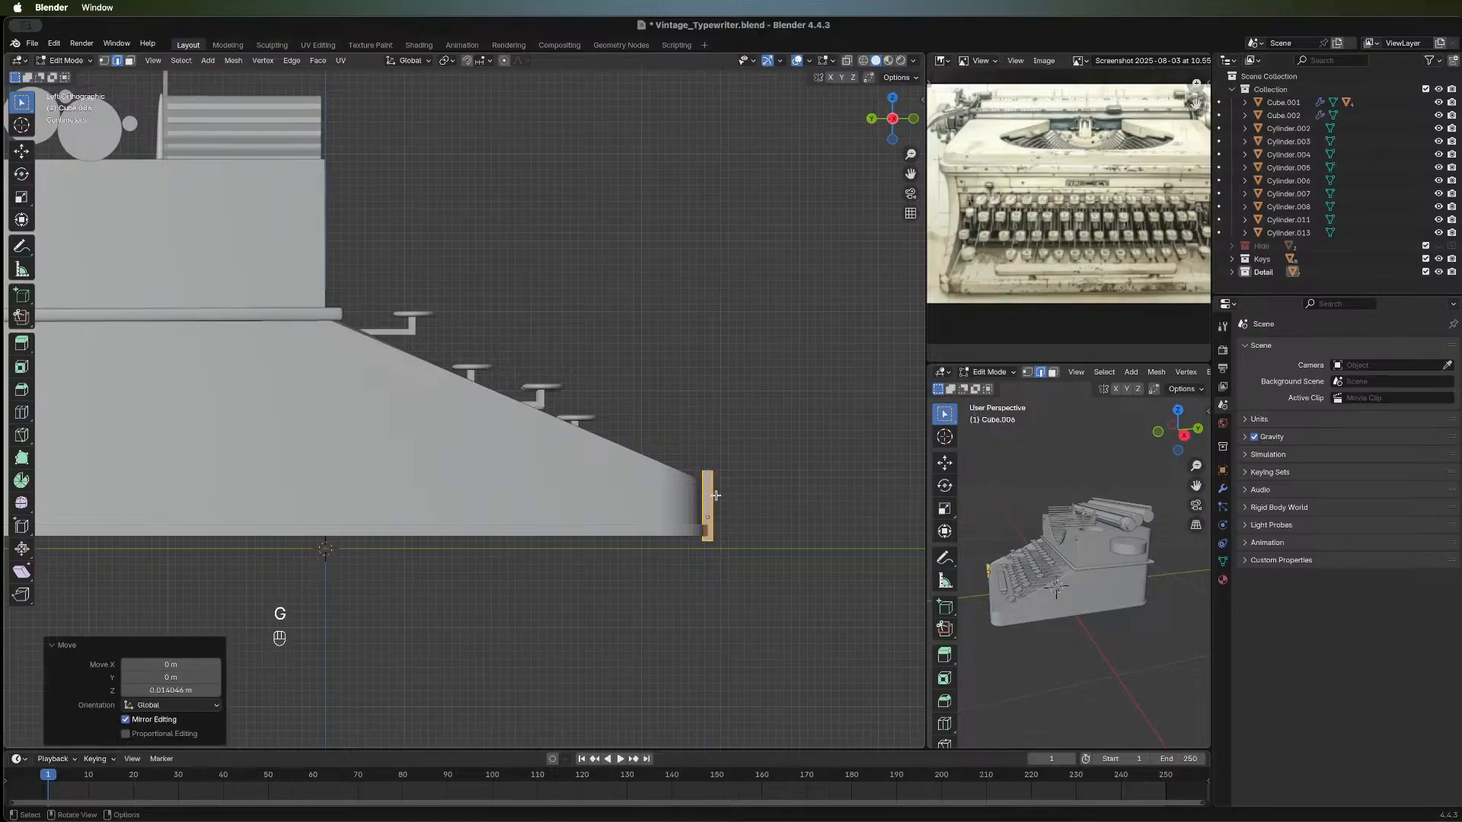
Thicken the block forward by moving its front face about -0.0447 m along Y.
middle_click_drag(806, 511, 707, 511)
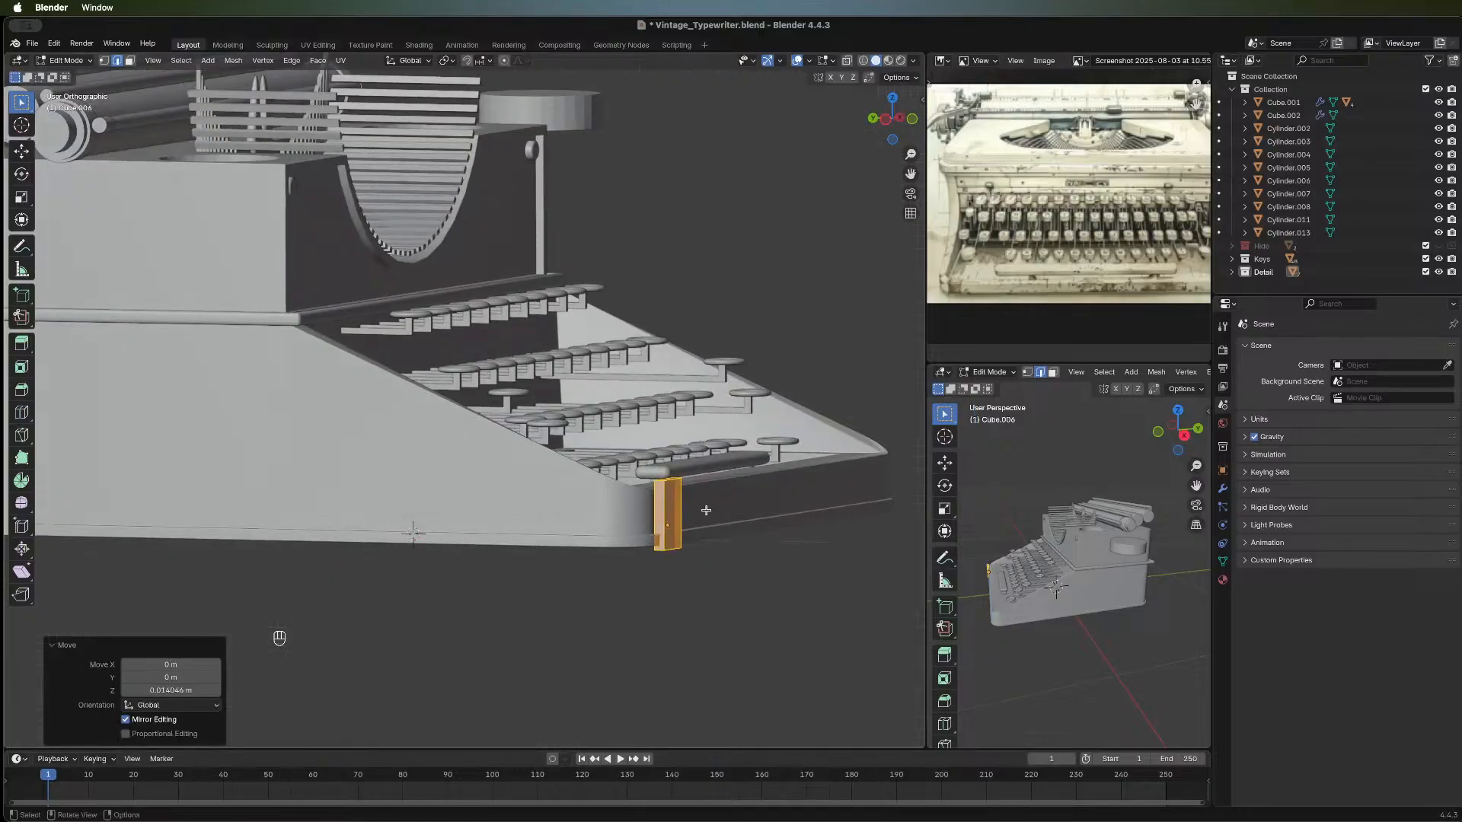
key("3")
left_click(672, 554)
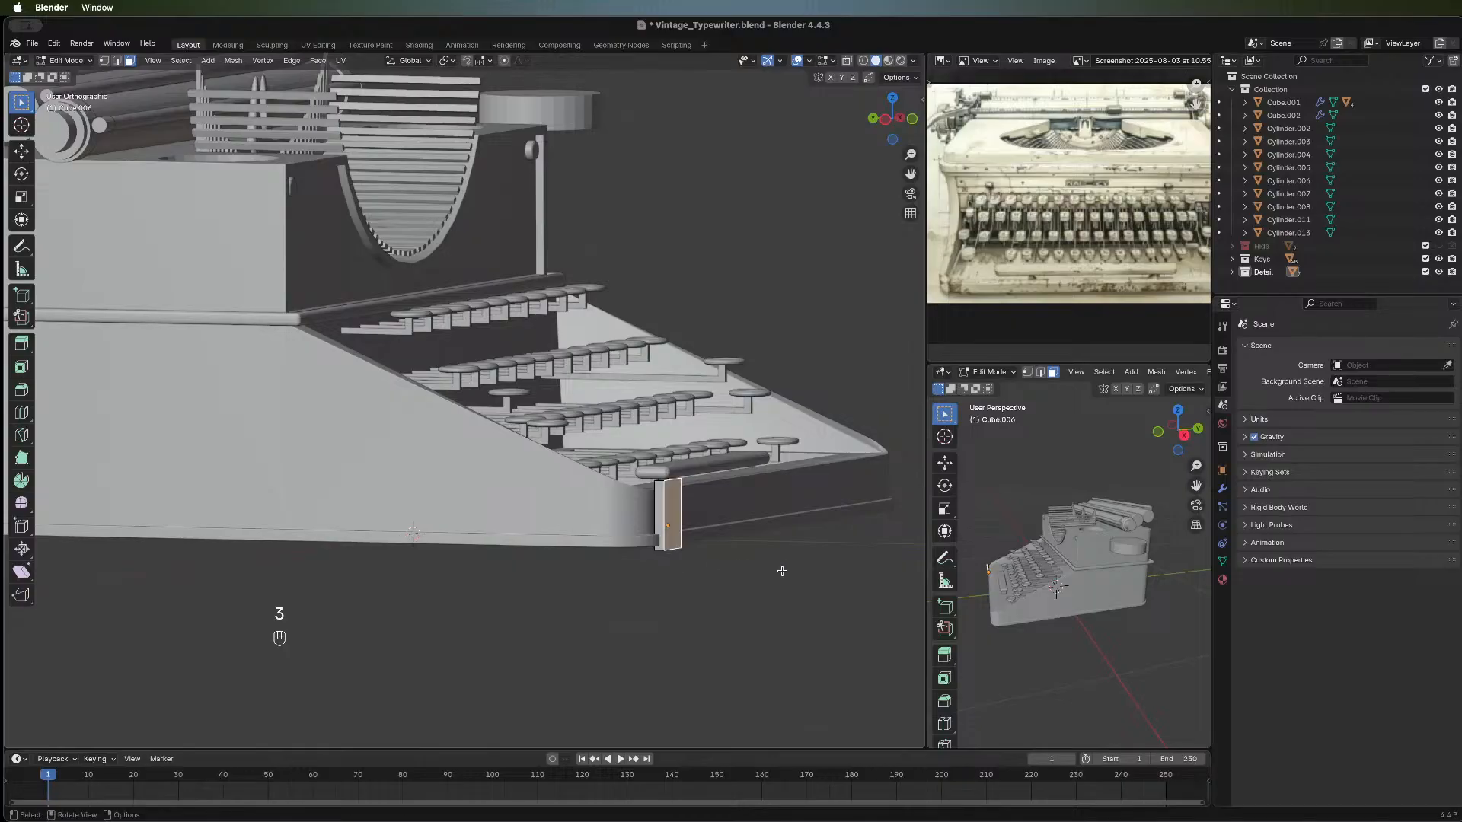
middle_click_drag(782, 571, 750, 571)
key("g")
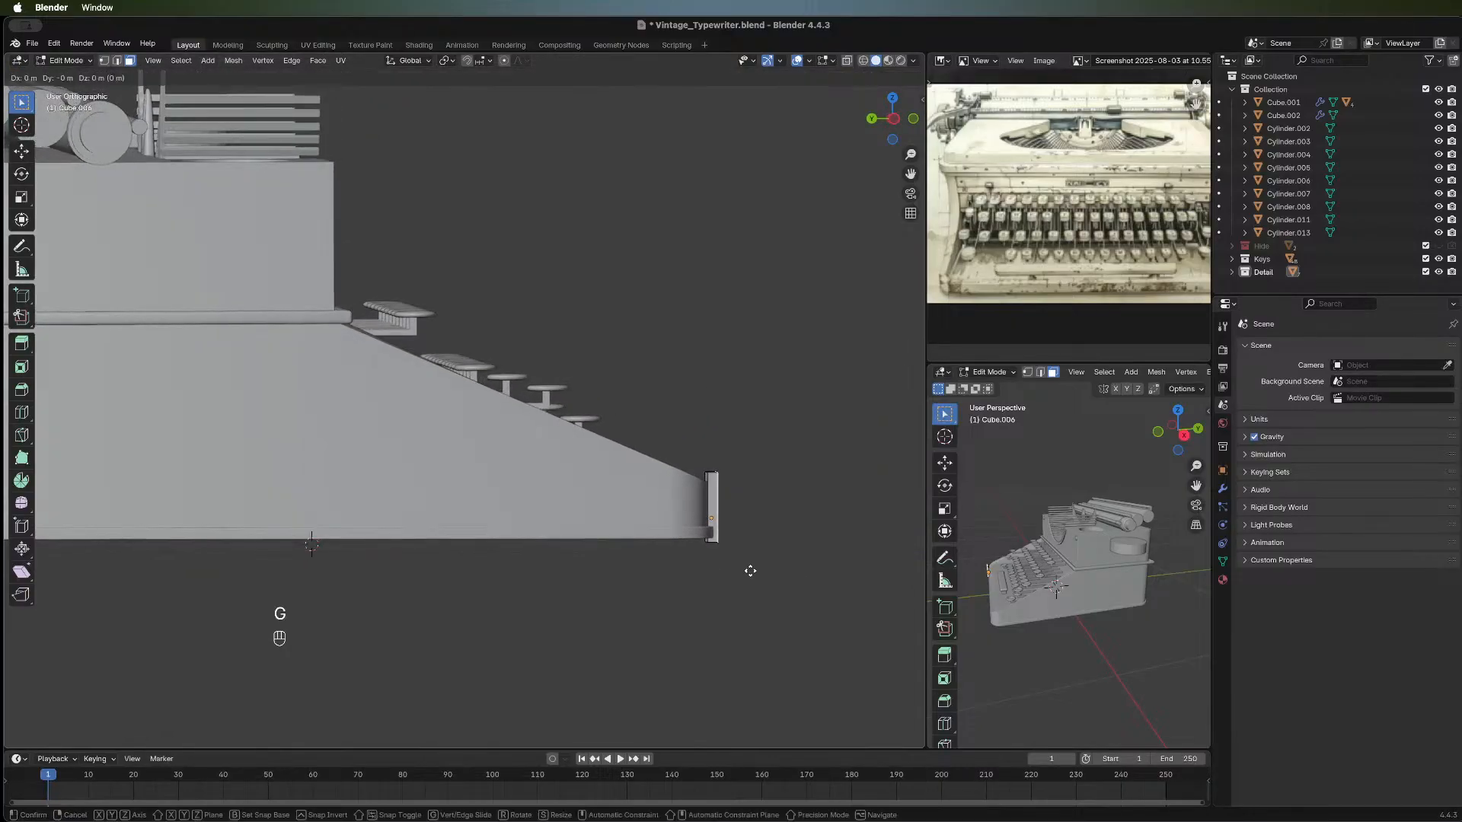
key("y")
left_click(783, 574)
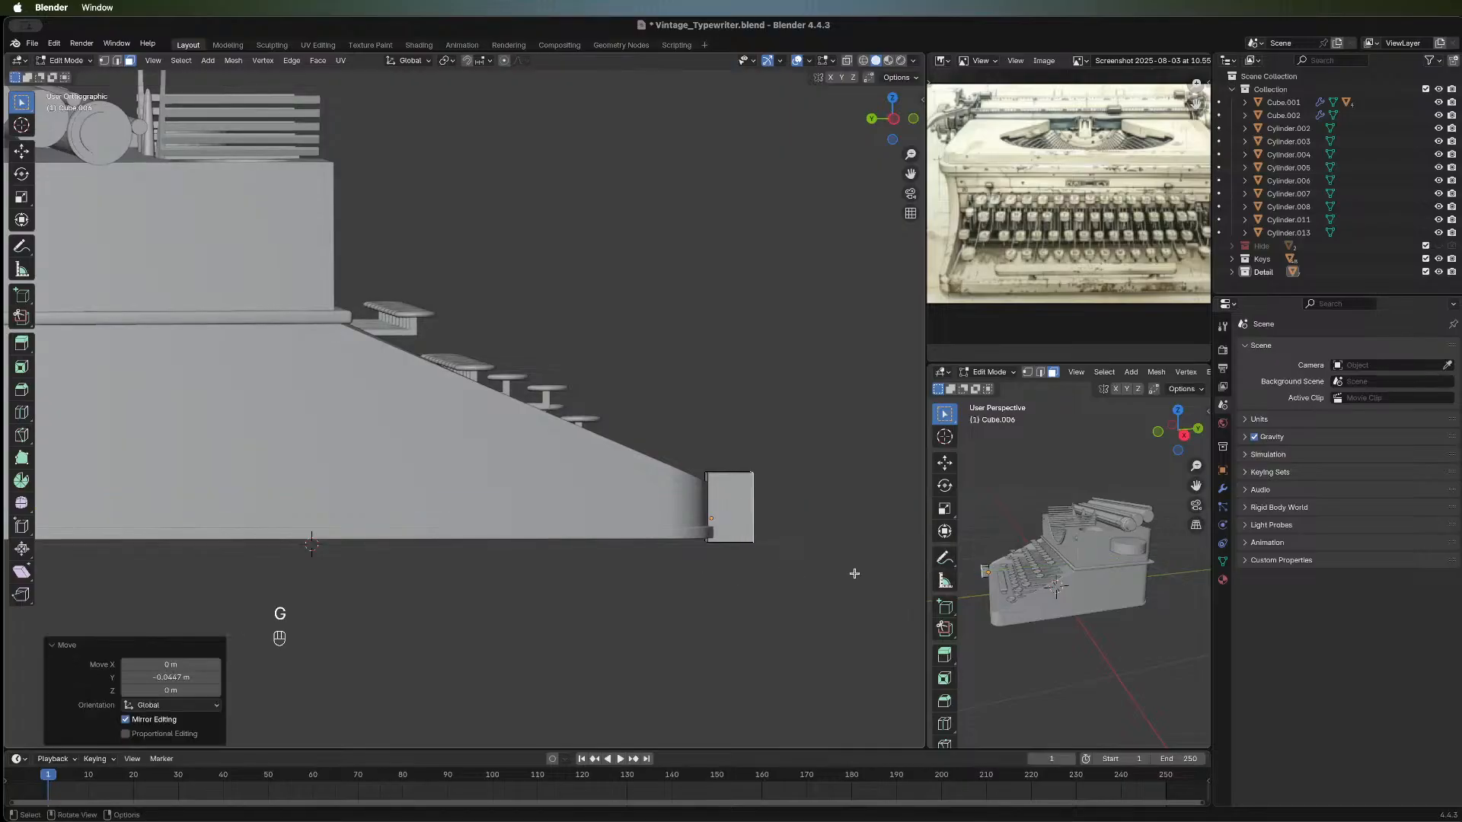
Select the block's whole mesh, push it about 0.0257 m along Y into the base, and return to Object Mode.
key("a")
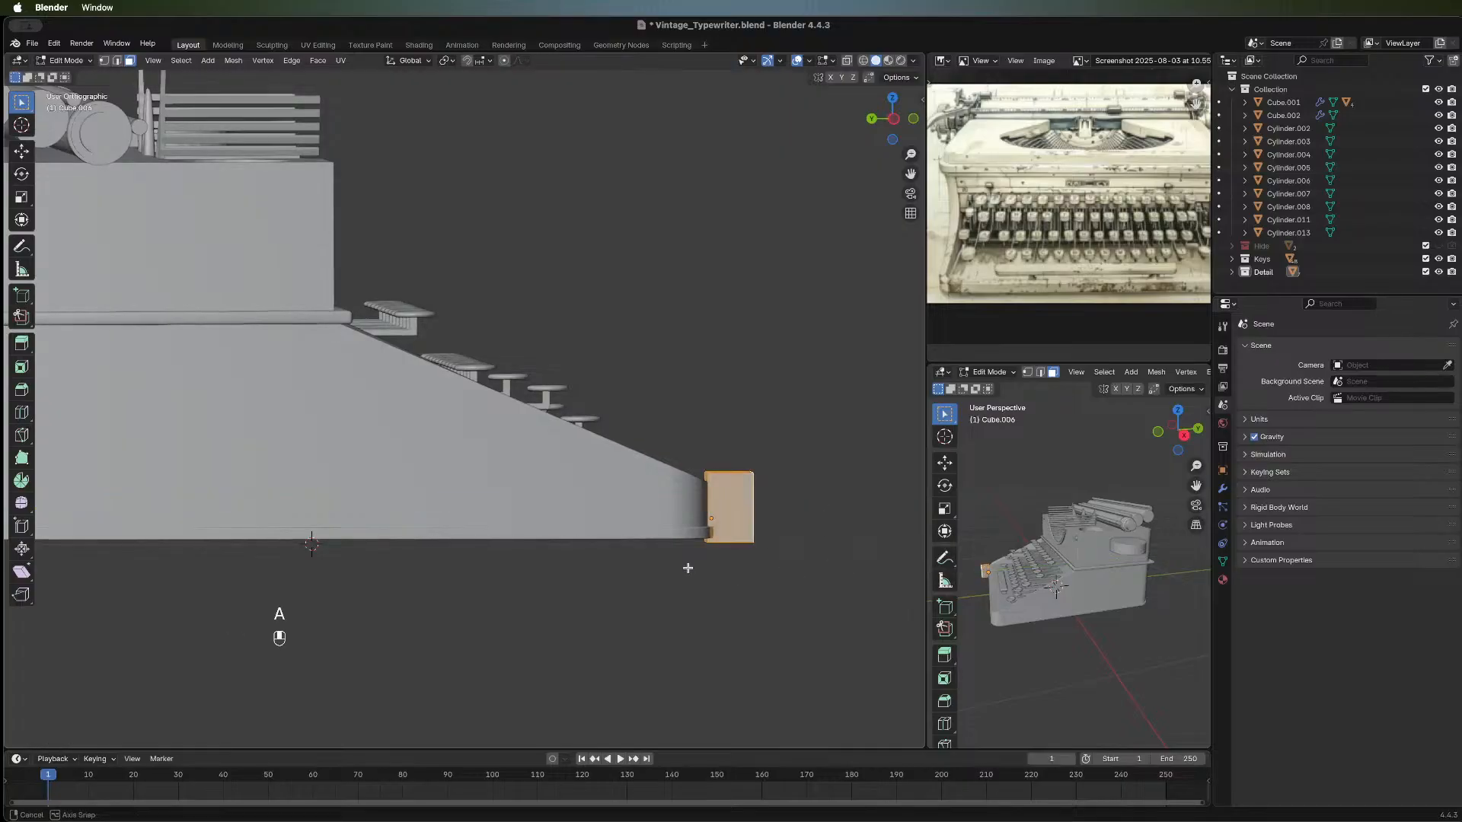
middle_click_drag(685, 564, 719, 562)
key("g")
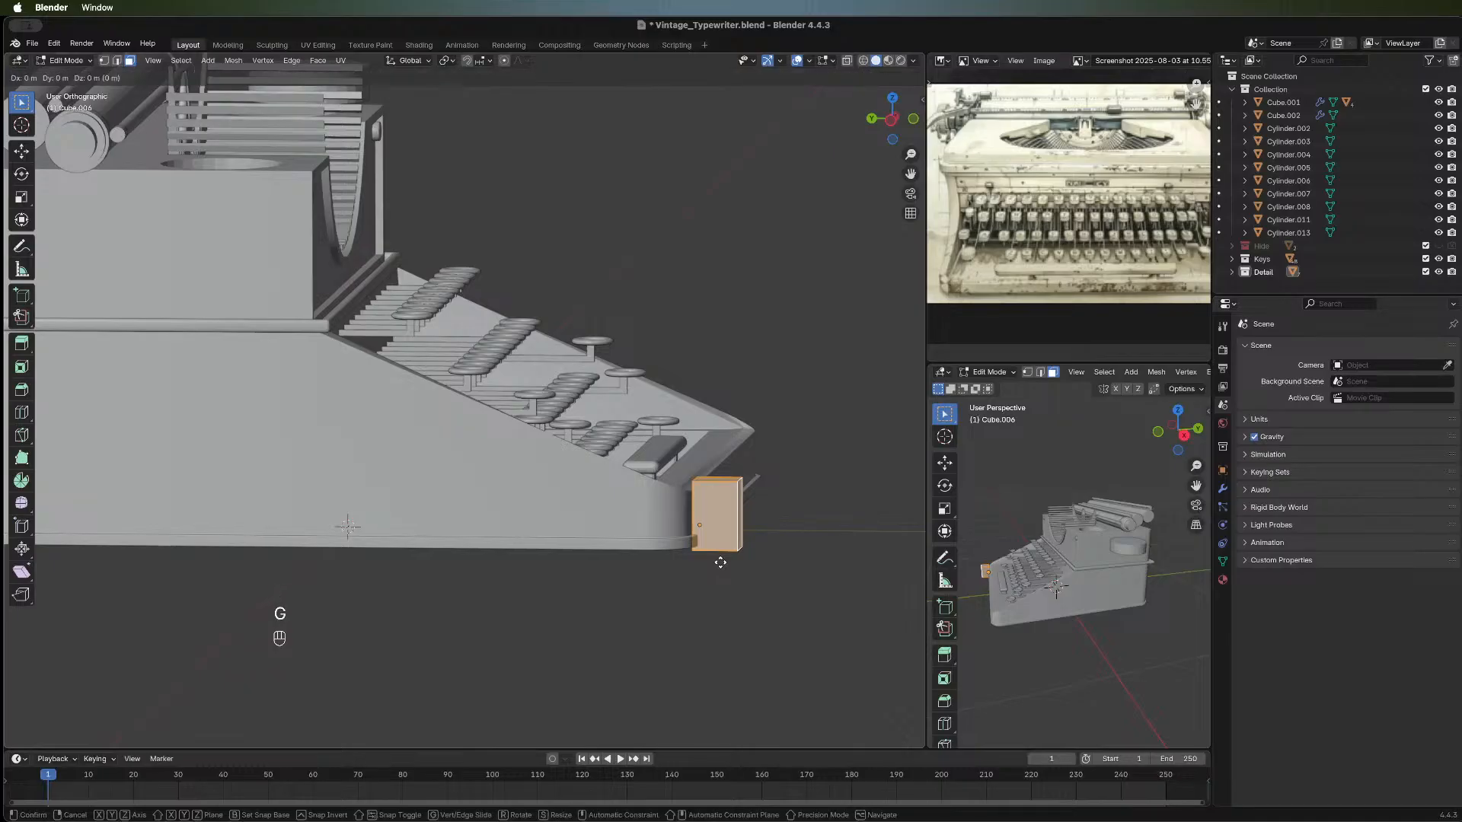
key("y")
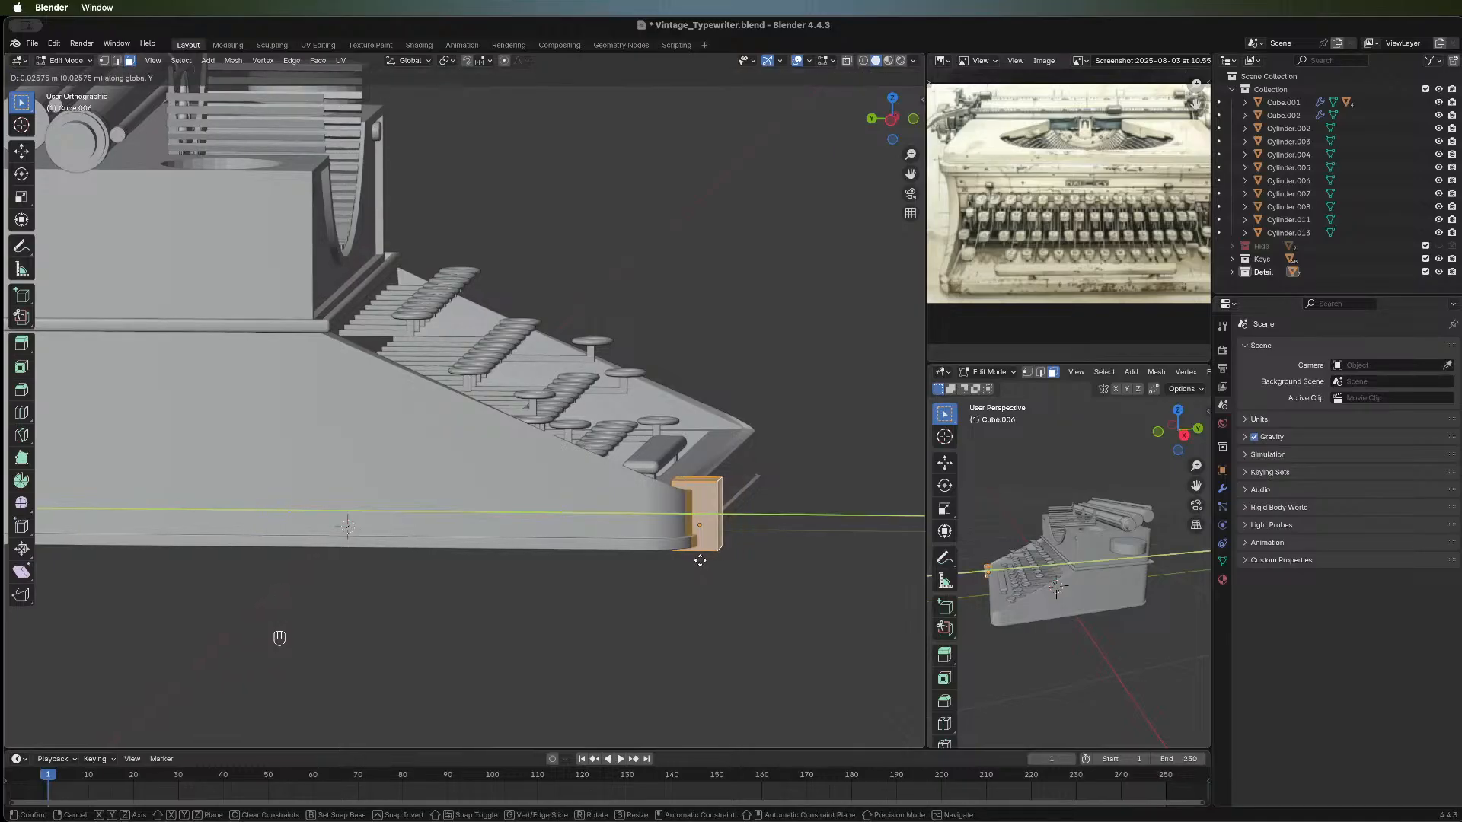
left_click(700, 560)
middle_click_drag(751, 604, 687, 617)
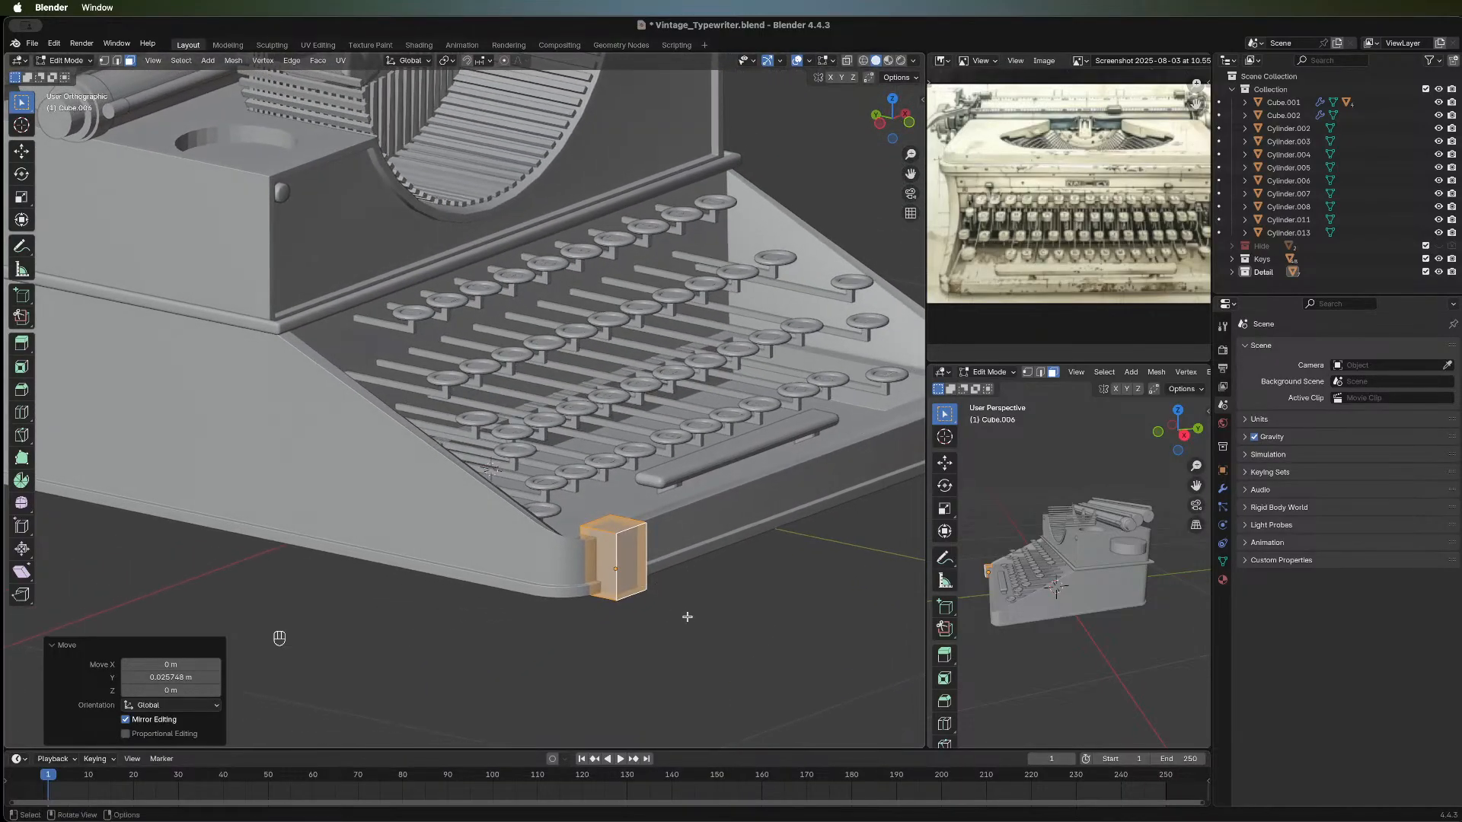
key("Tab")
Move the block object about -0.015 m along Y out of the base's front face and leave it deselected.
middle_click_drag(541, 652, 635, 632)
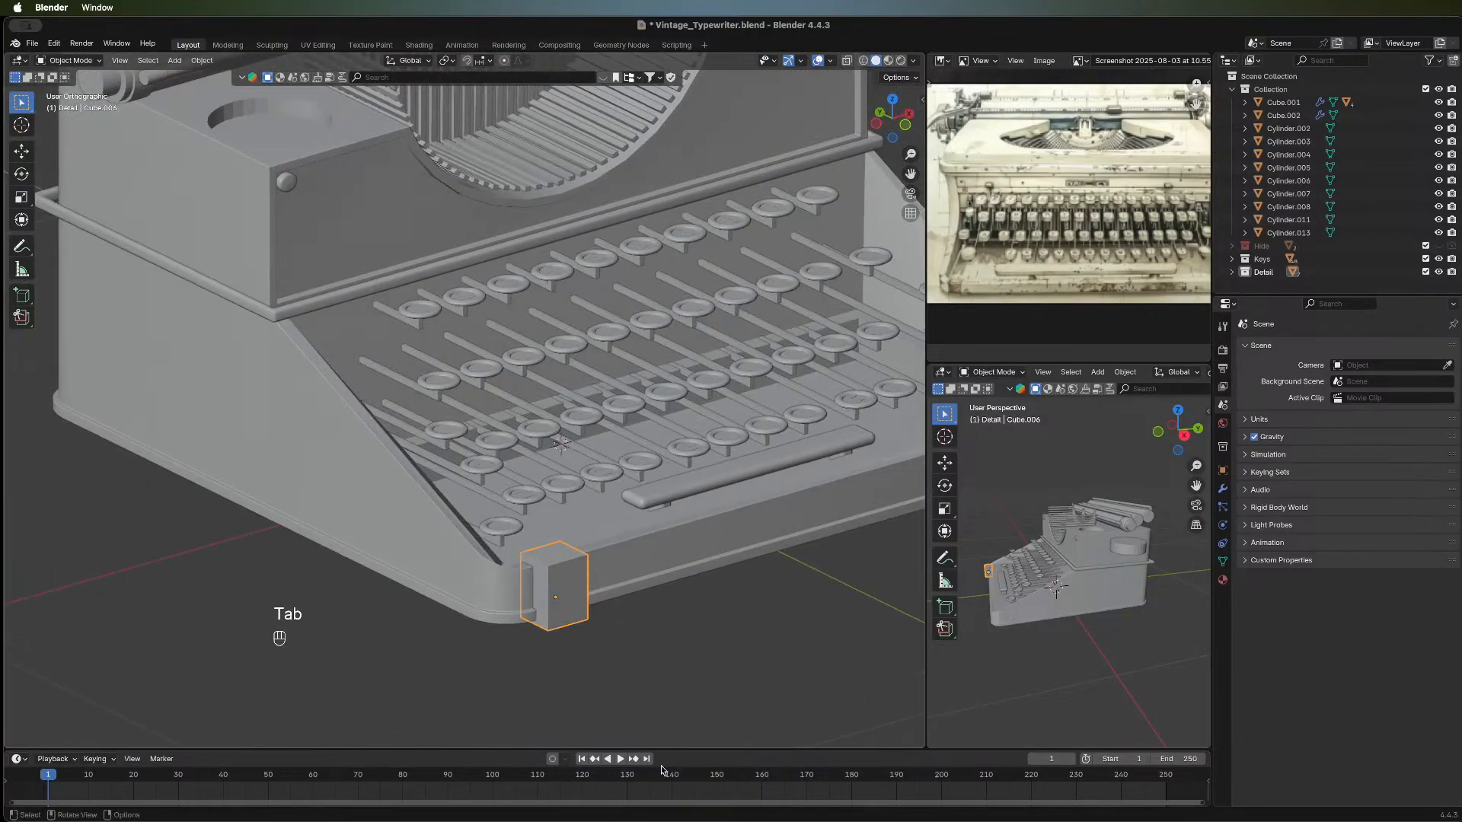
middle_click_drag(609, 686, 586, 582)
key("g")
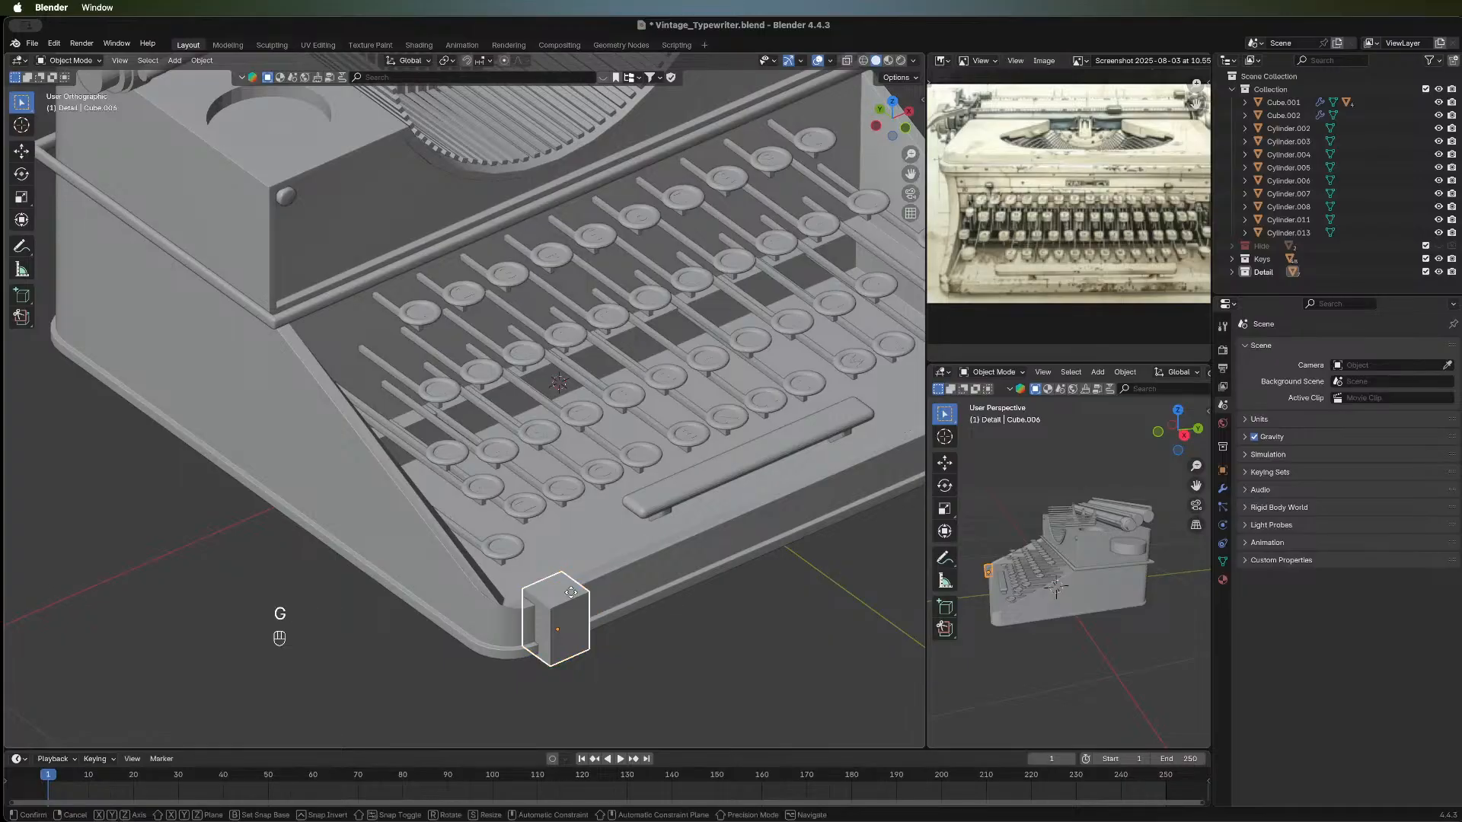
key("y")
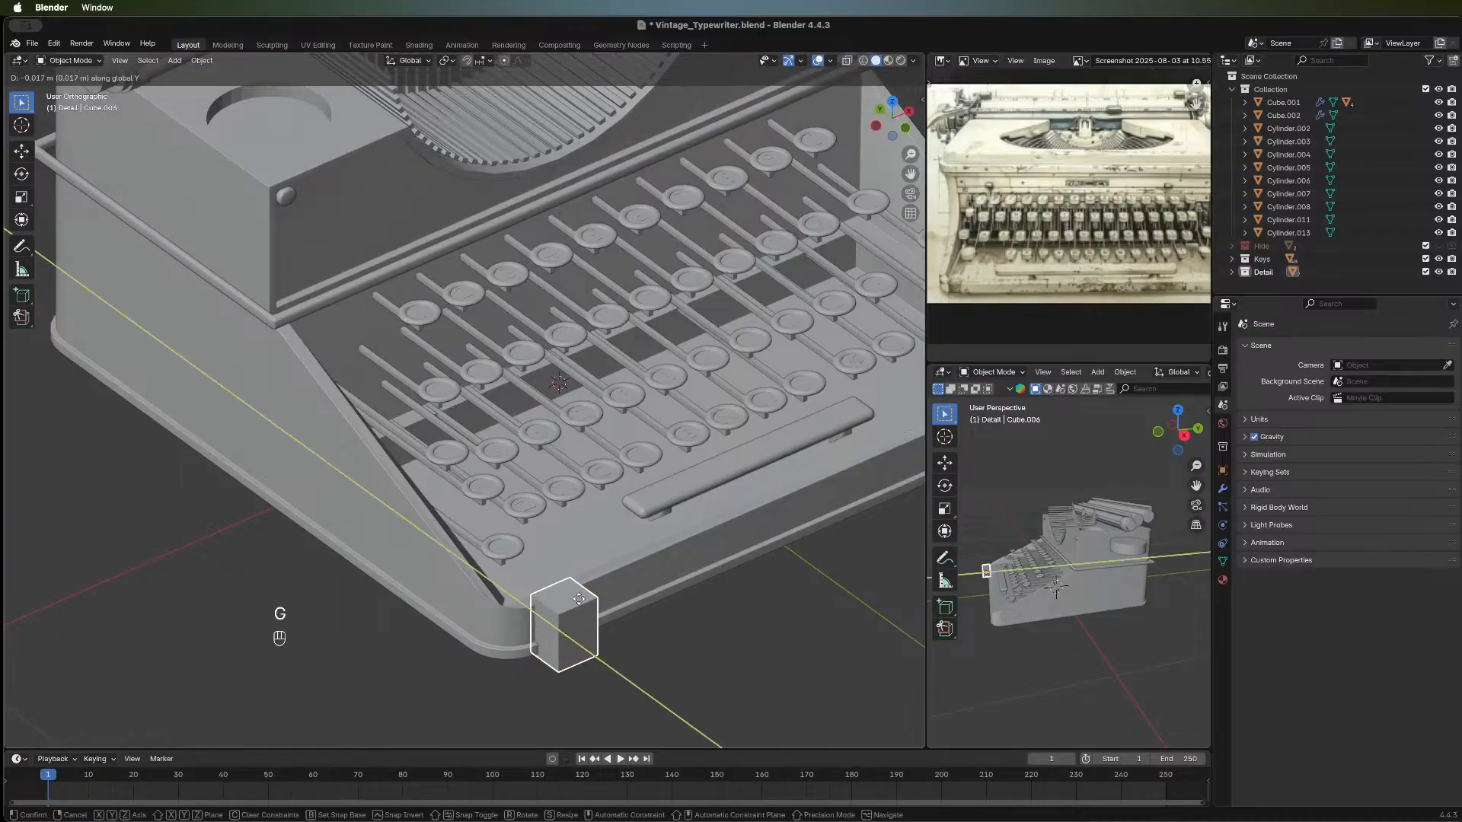
left_click(578, 604)
middle_click_drag(436, 631, 424, 580)
middle_click_drag(657, 591, 600, 573)
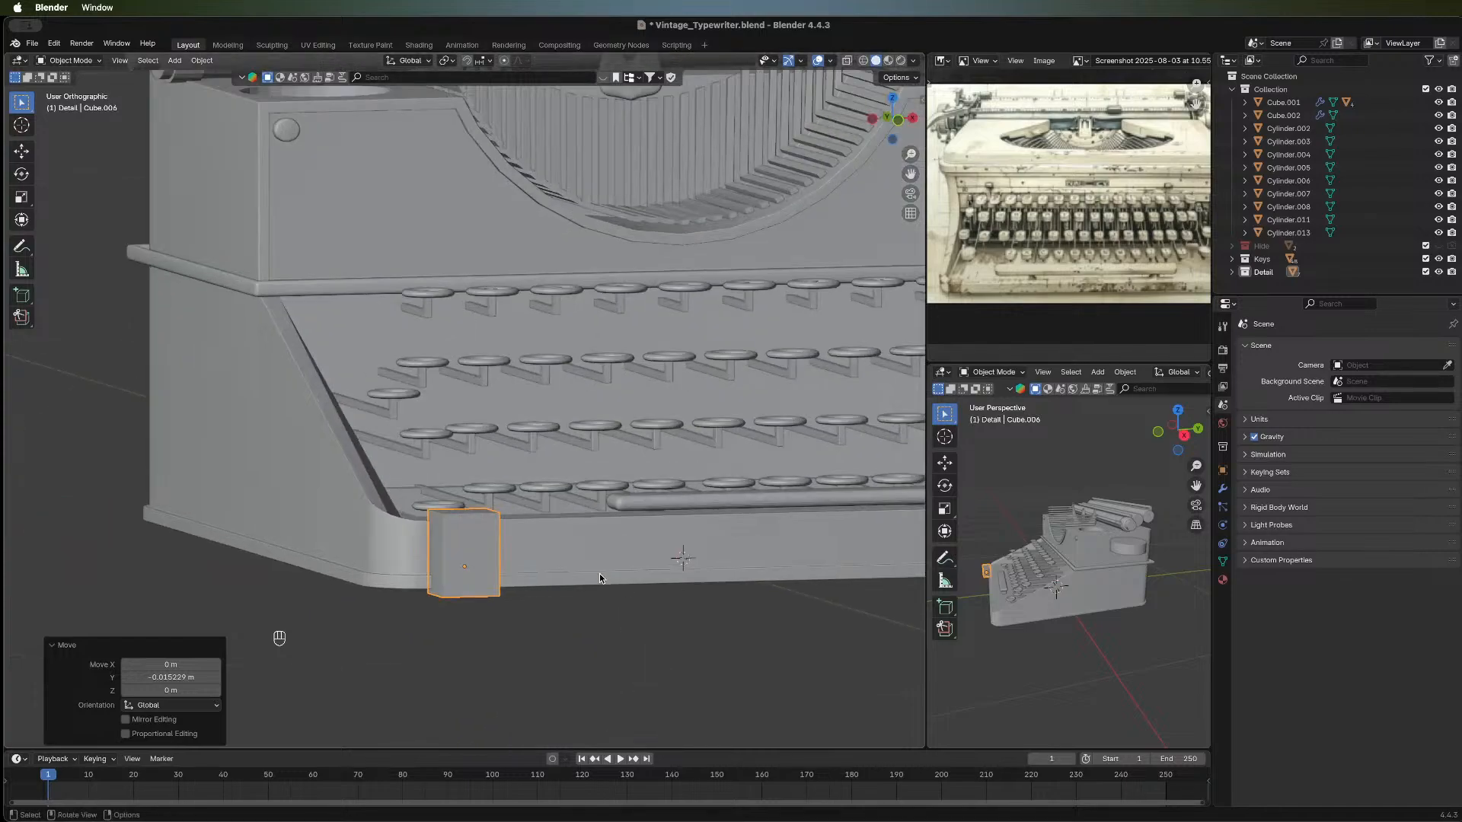
left_click(571, 628)
Examine the corner block's size and placement against the whole typewriter from angled and front orthographic views.
middle_click_drag(642, 628, 394, 641)
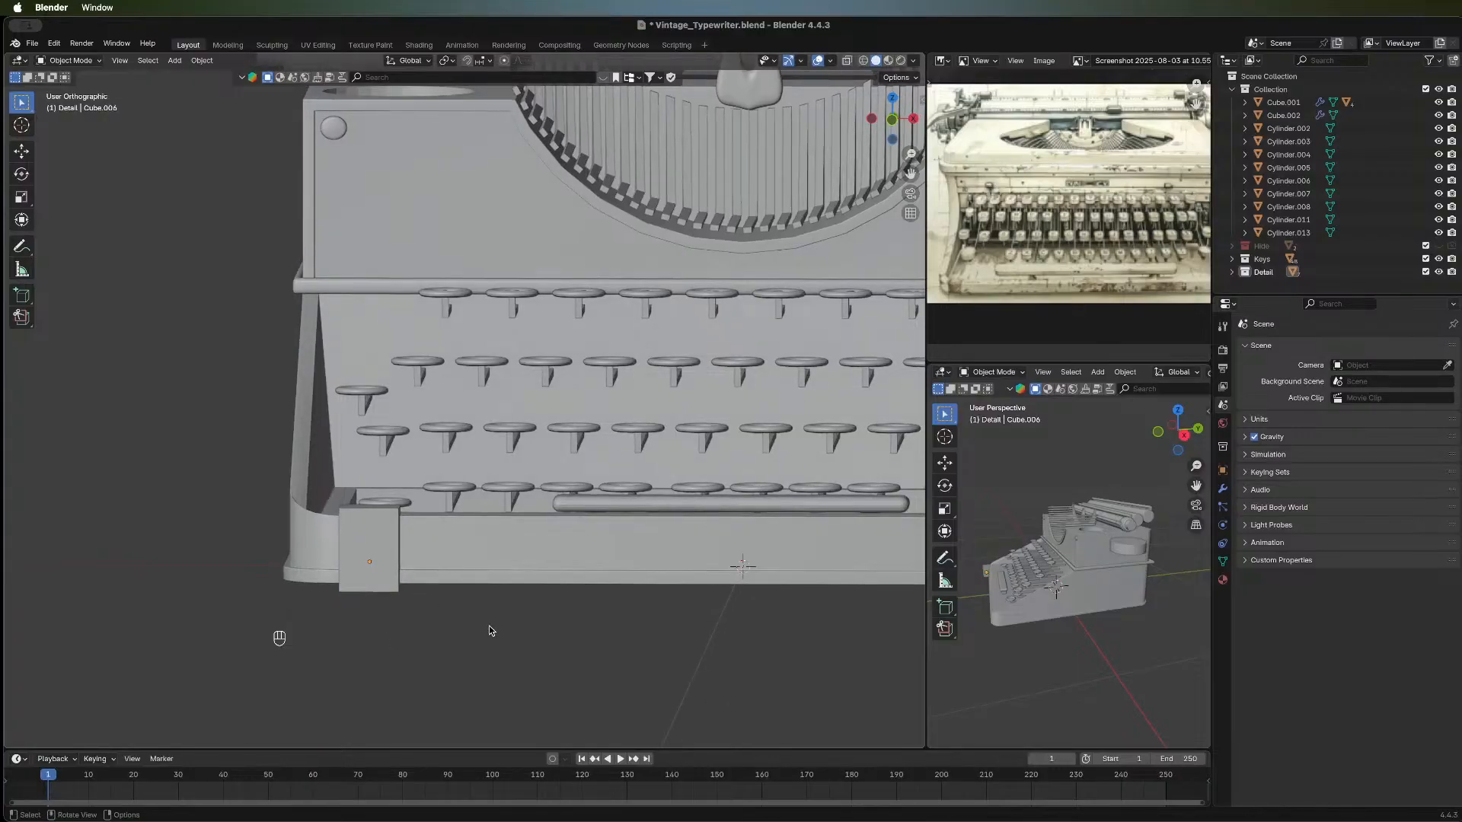
scroll(491, 673, "down", 1)
middle_click_drag(381, 600, 404, 571)
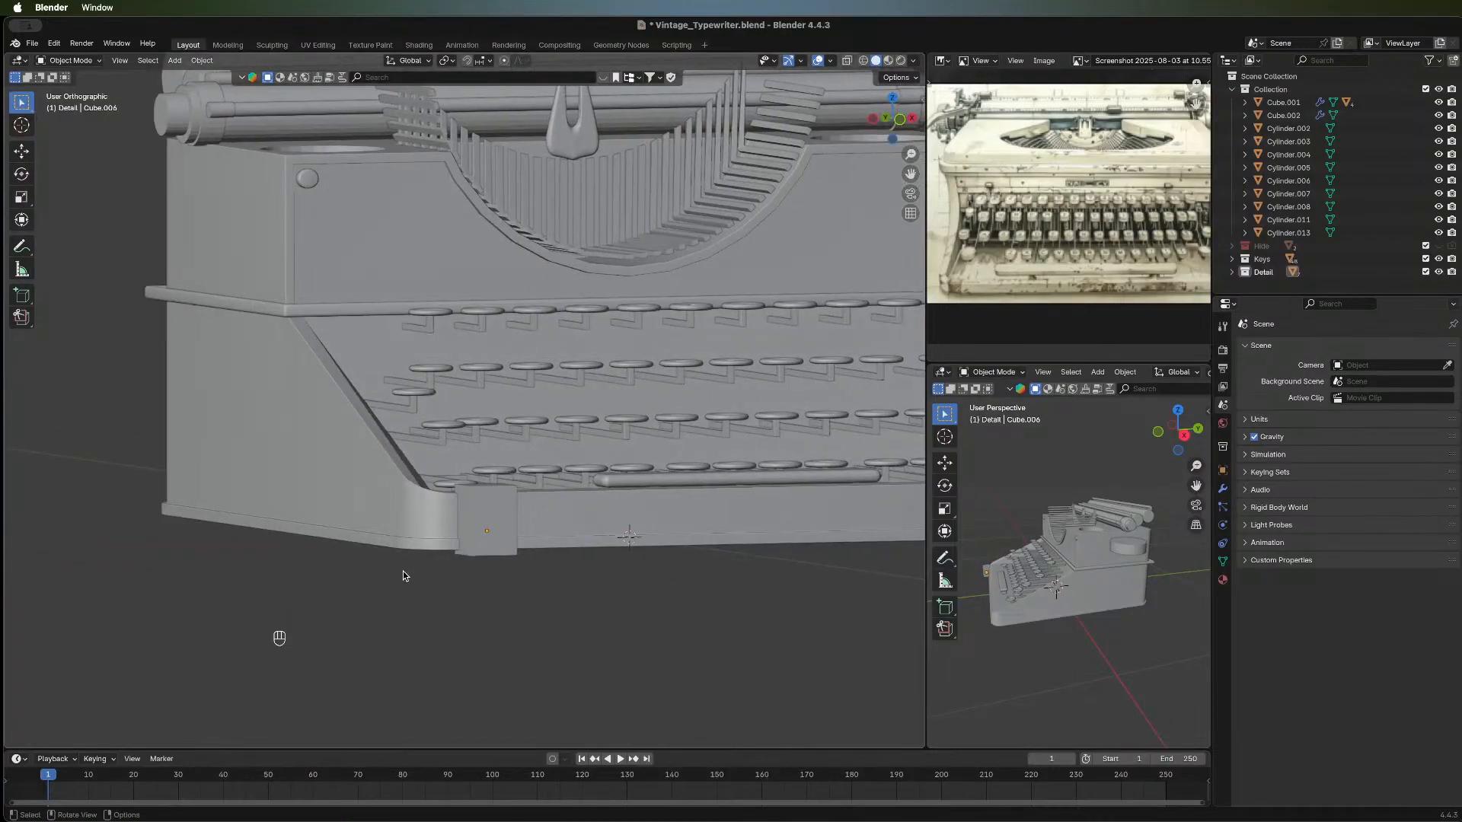
scroll(528, 553, "down", 1)
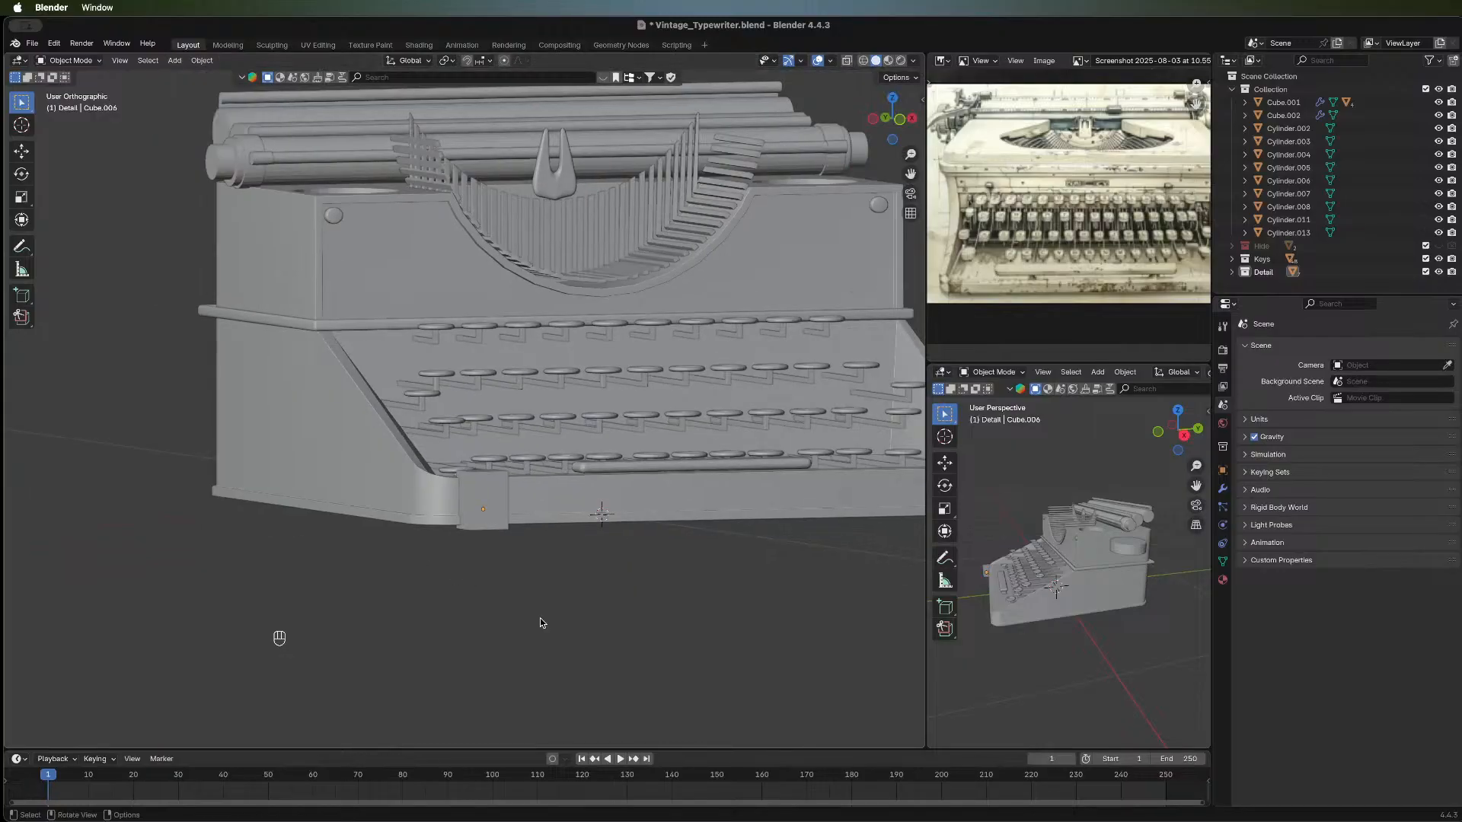
middle_click_drag(540, 623, 348, 521)
left_click(883, 125)
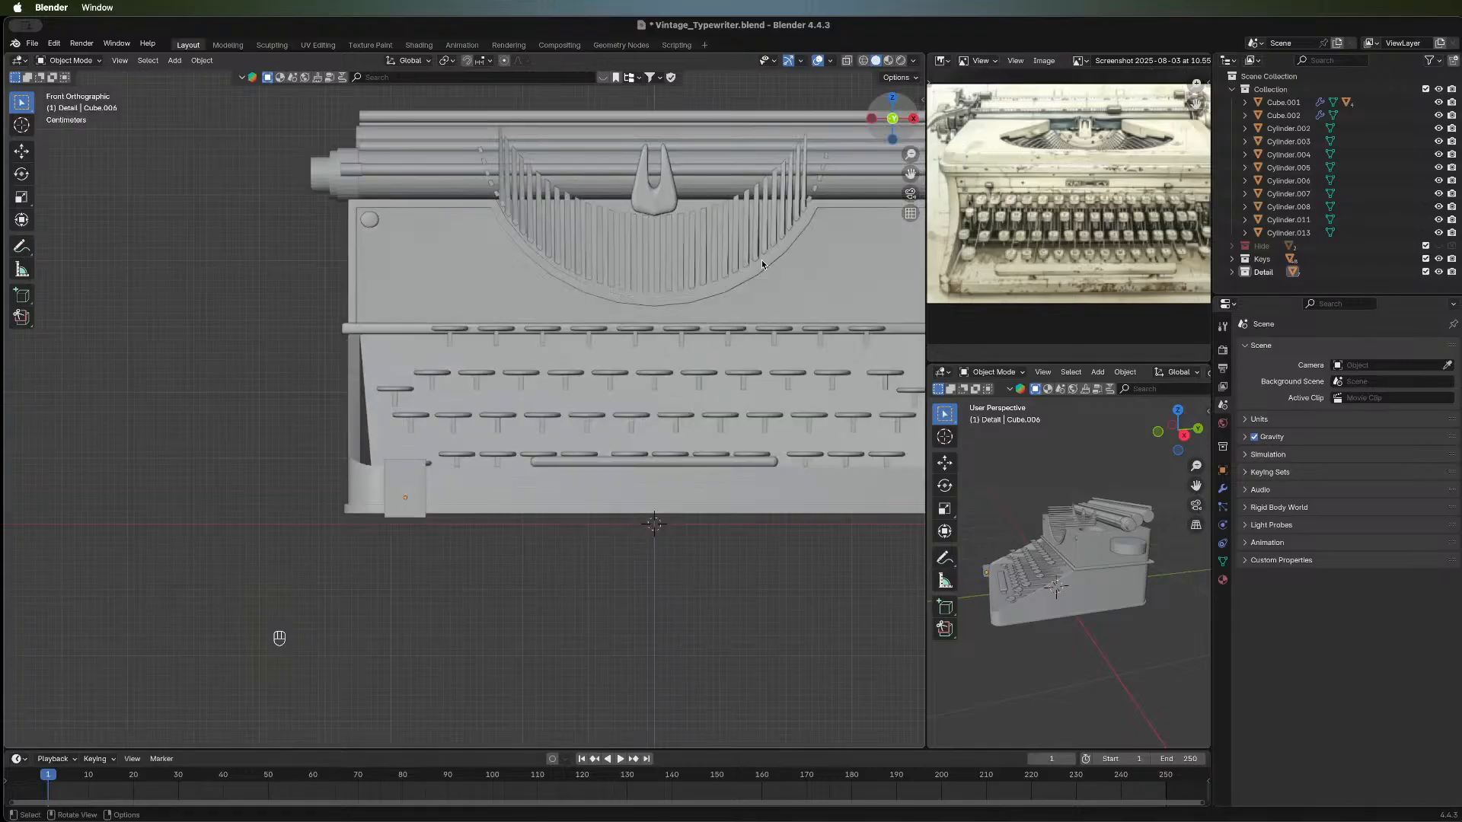
scroll(626, 520, "down", 3)
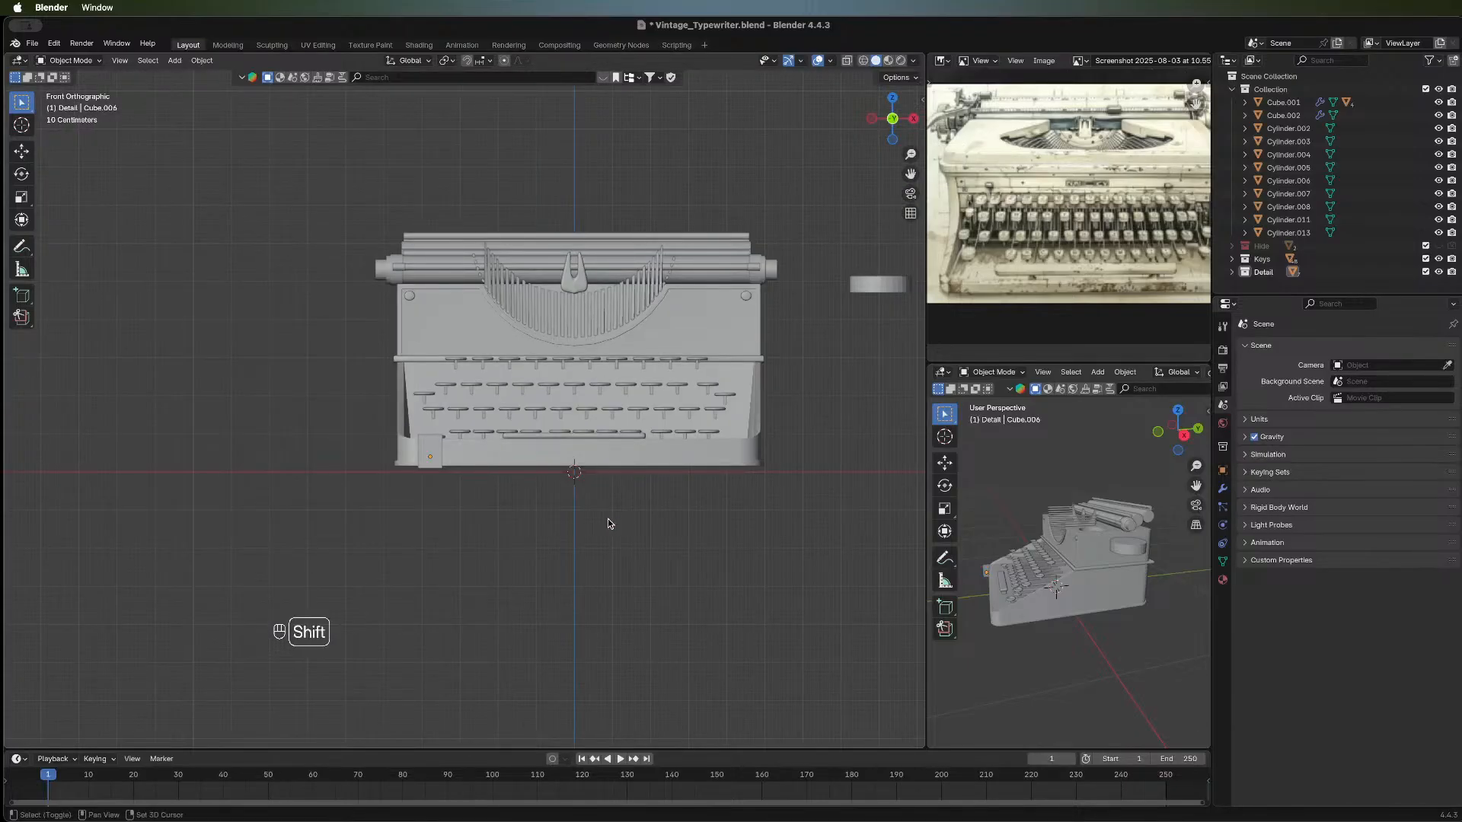
middle_click_drag(608, 523, 285, 477, "shift")
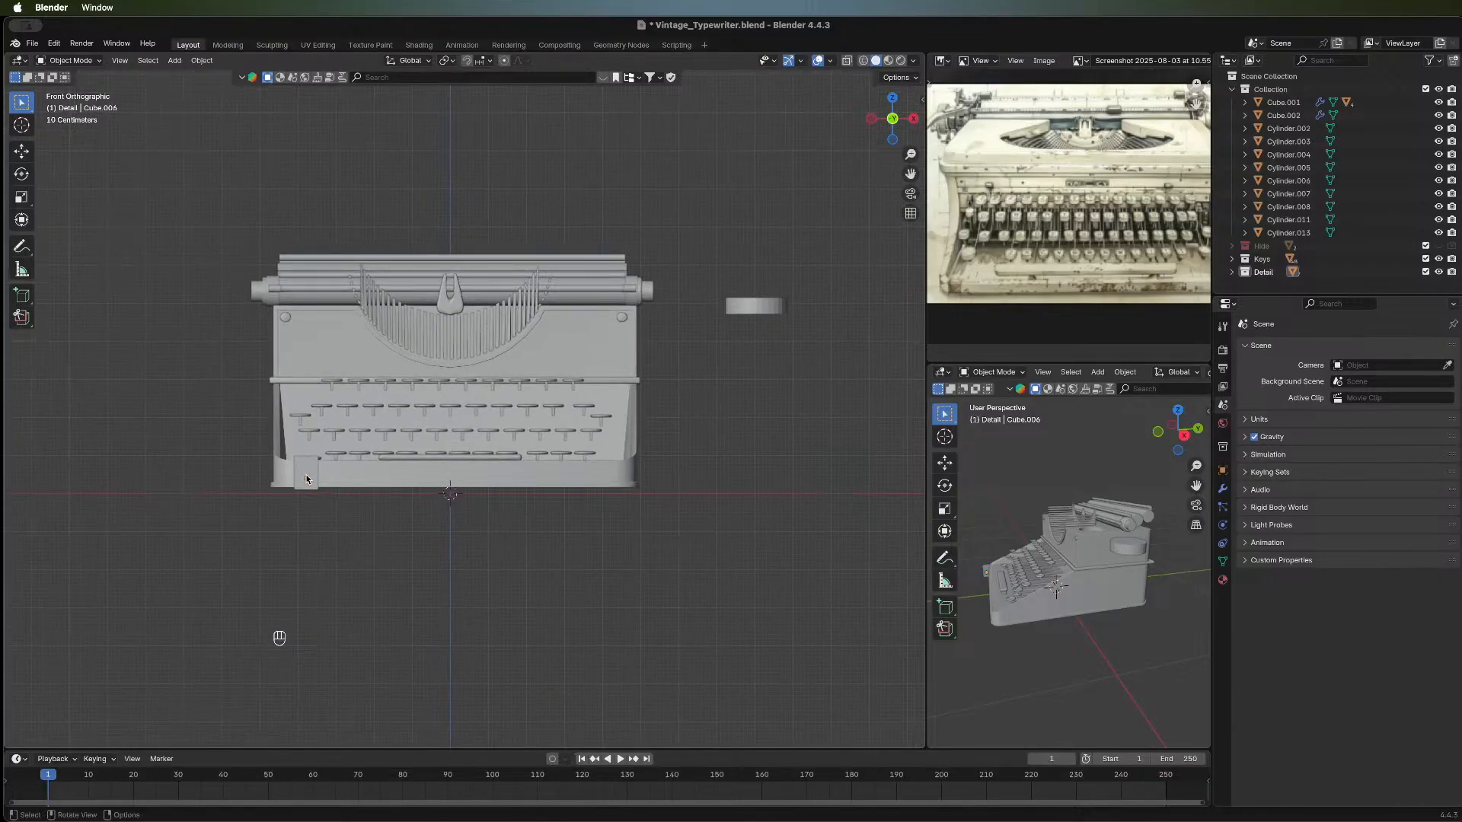
left_click(307, 479)
key("shift+d")
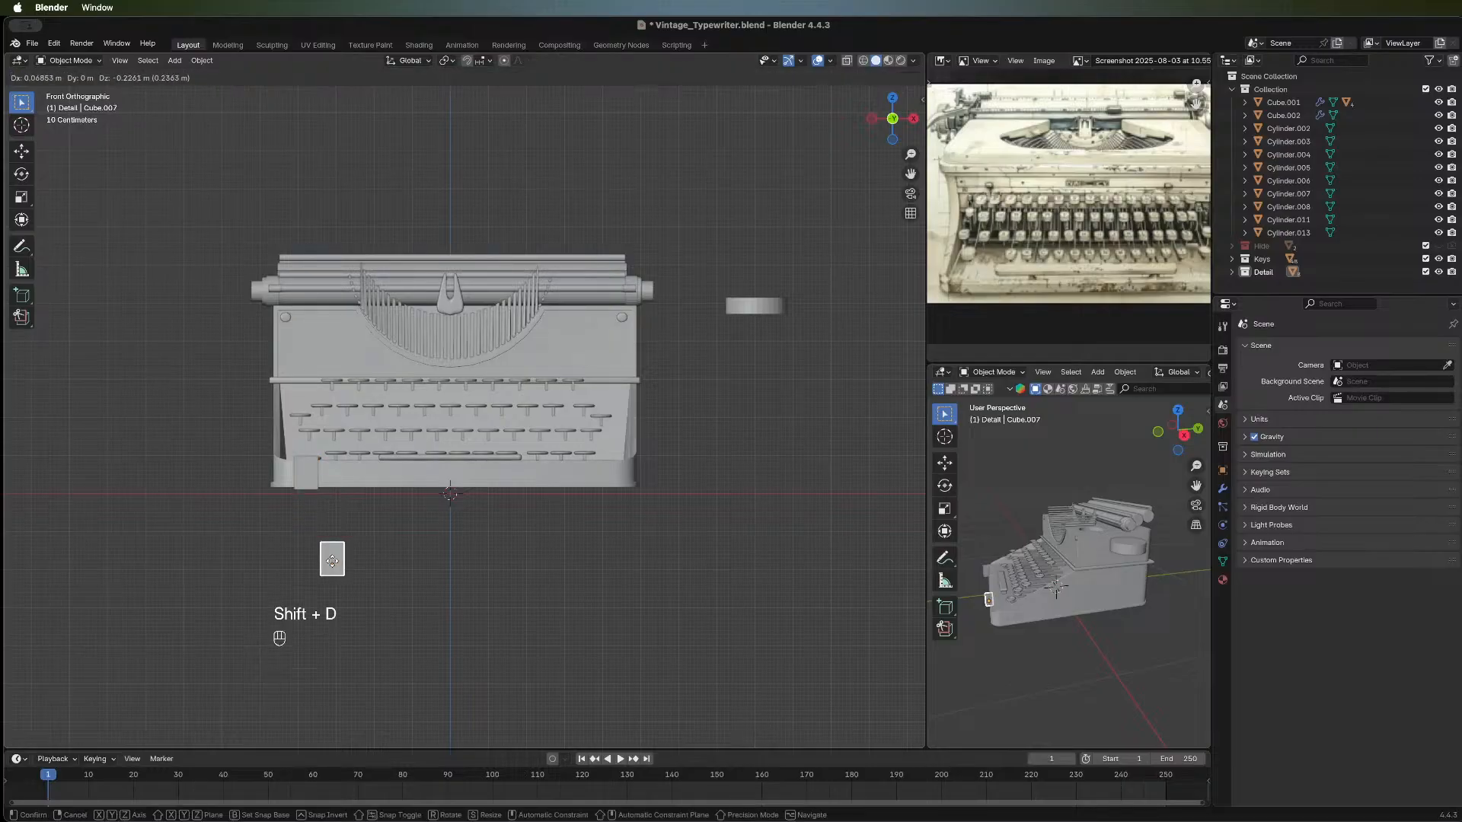
right_click(331, 562)
key("super+z")
key("super+z")
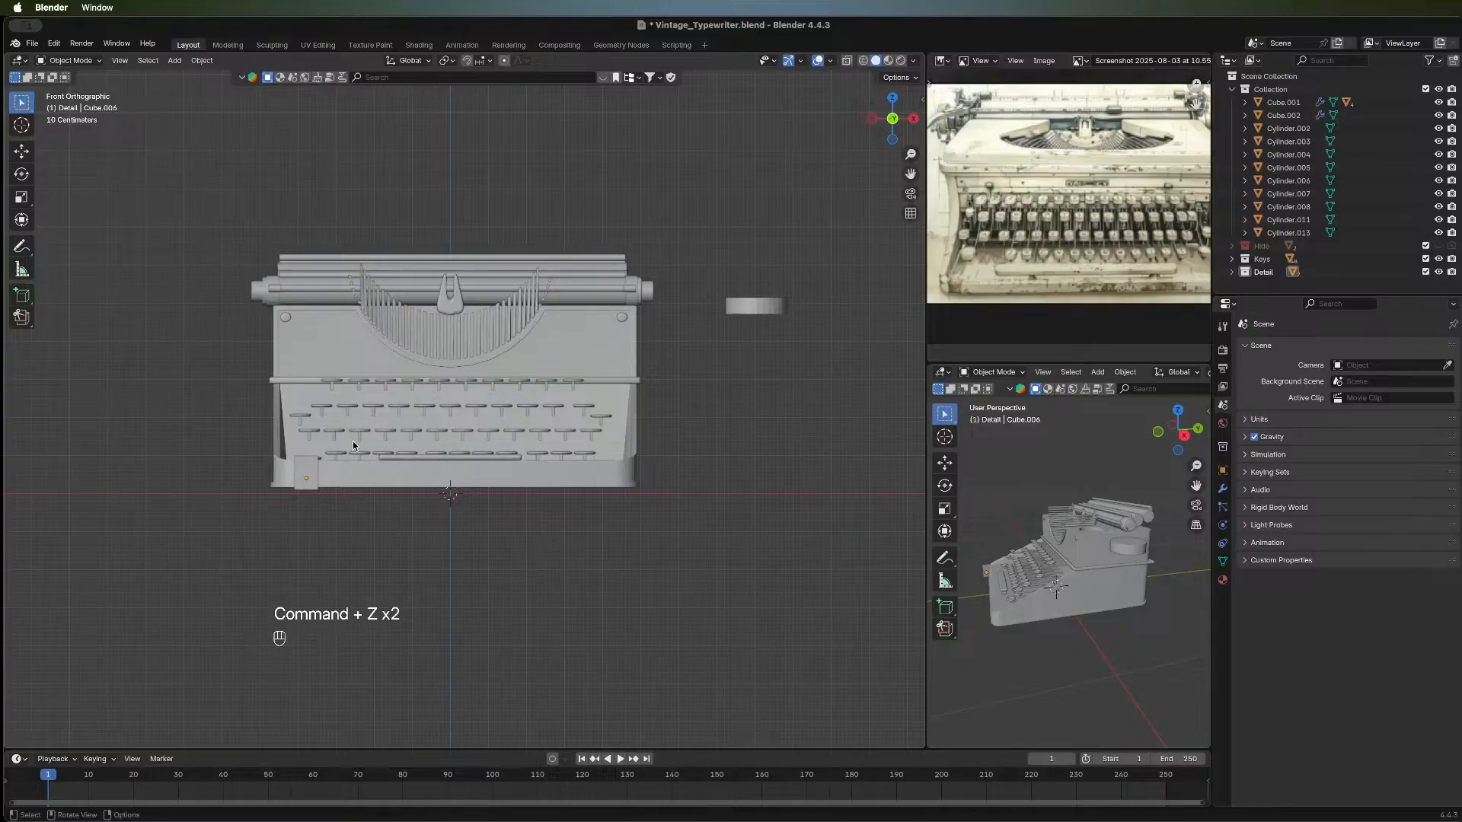
Add a Mirror modifier on the X axis to the corner block with the typewriter body Cube.001 as mirror object, then deselect it.
left_click(308, 479)
left_click(1222, 488)
left_click(1269, 347)
mouse_move(1246, 351)
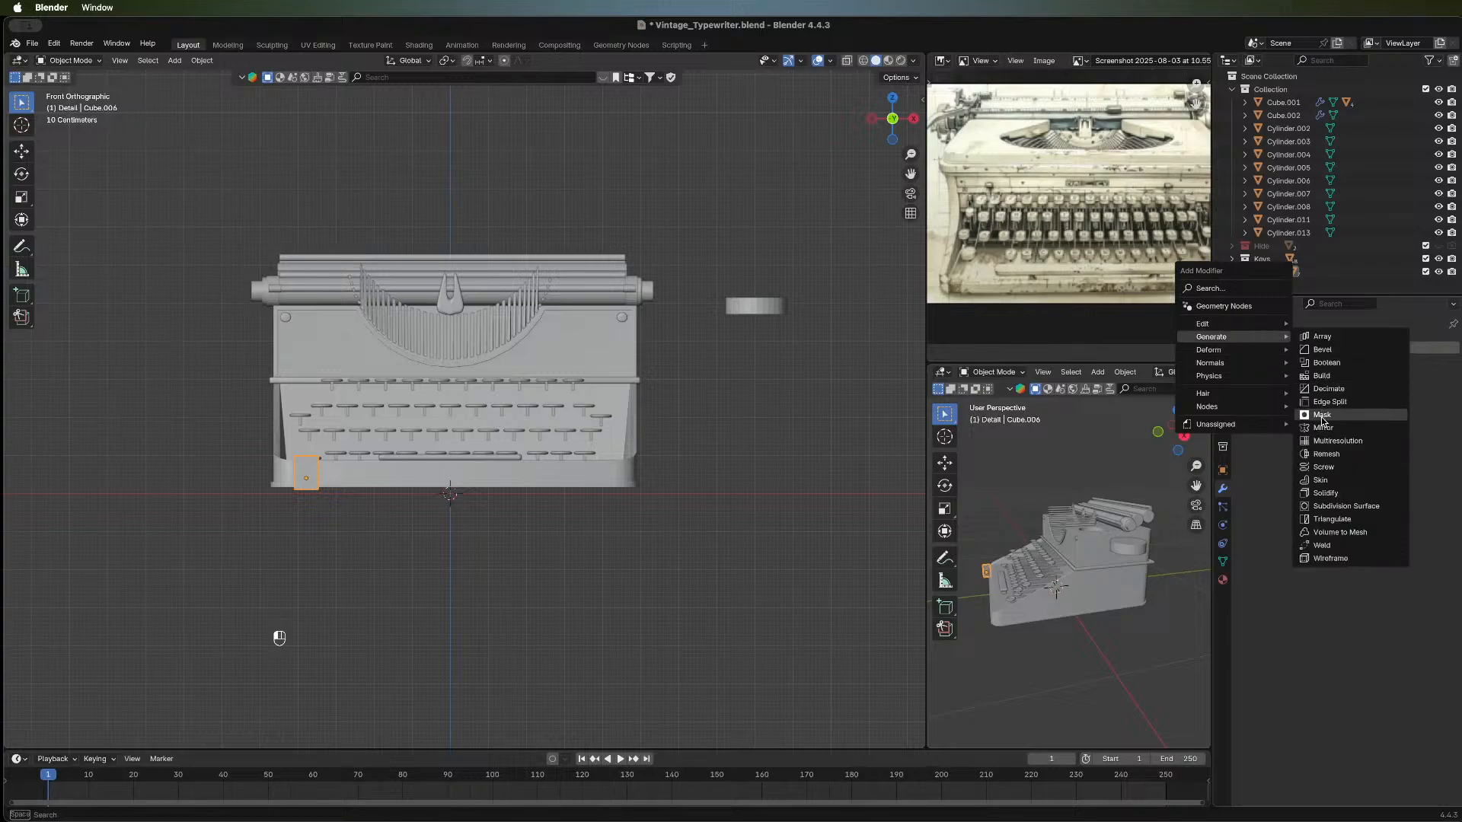
left_click(1323, 428)
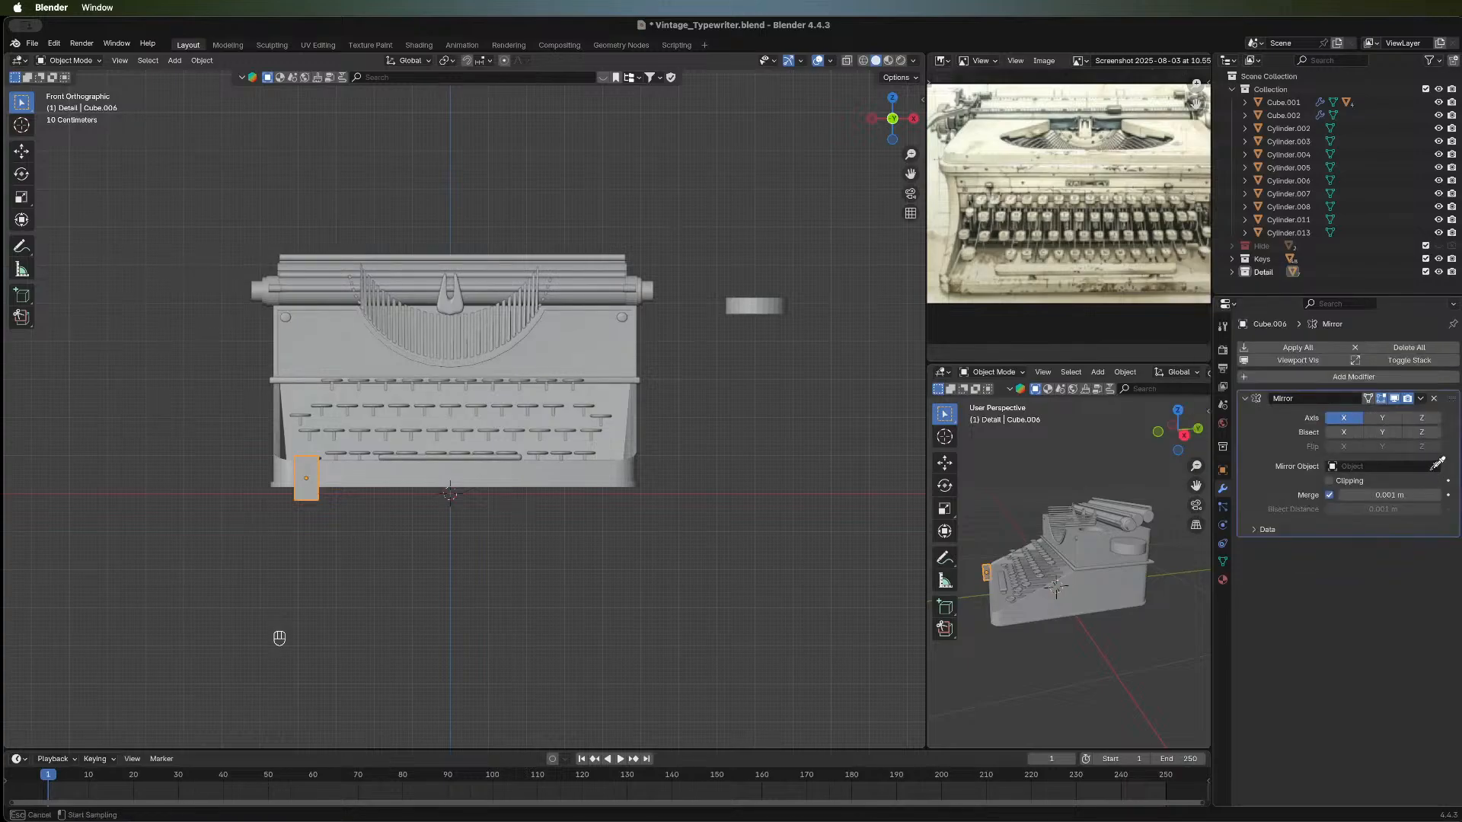
left_click(438, 466)
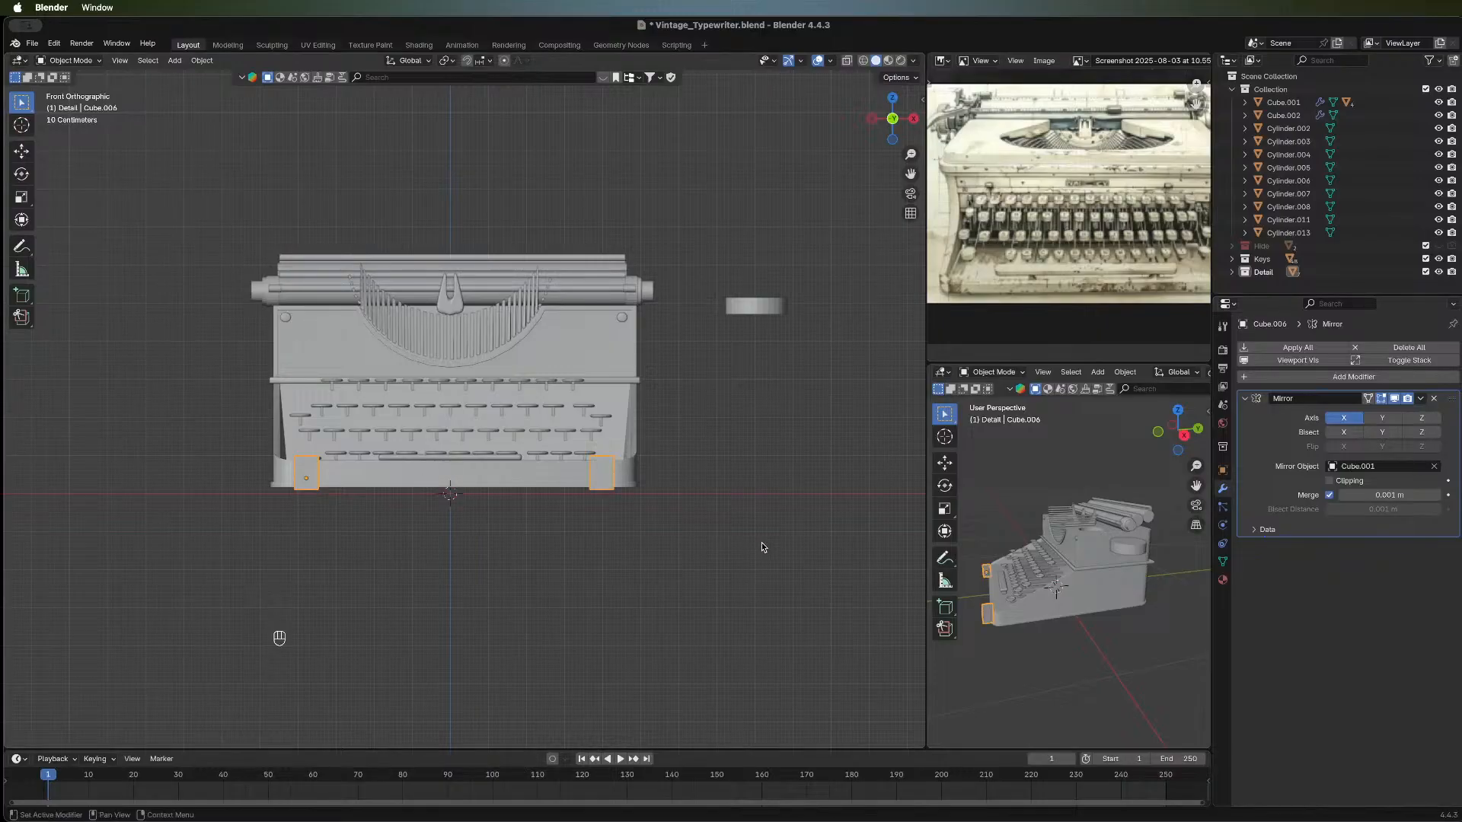
left_click(558, 542)
Inspect both mirrored corner blocks on the base from above and from the front.
middle_click_drag(414, 587, 340, 660)
scroll(440, 598, "up", 5)
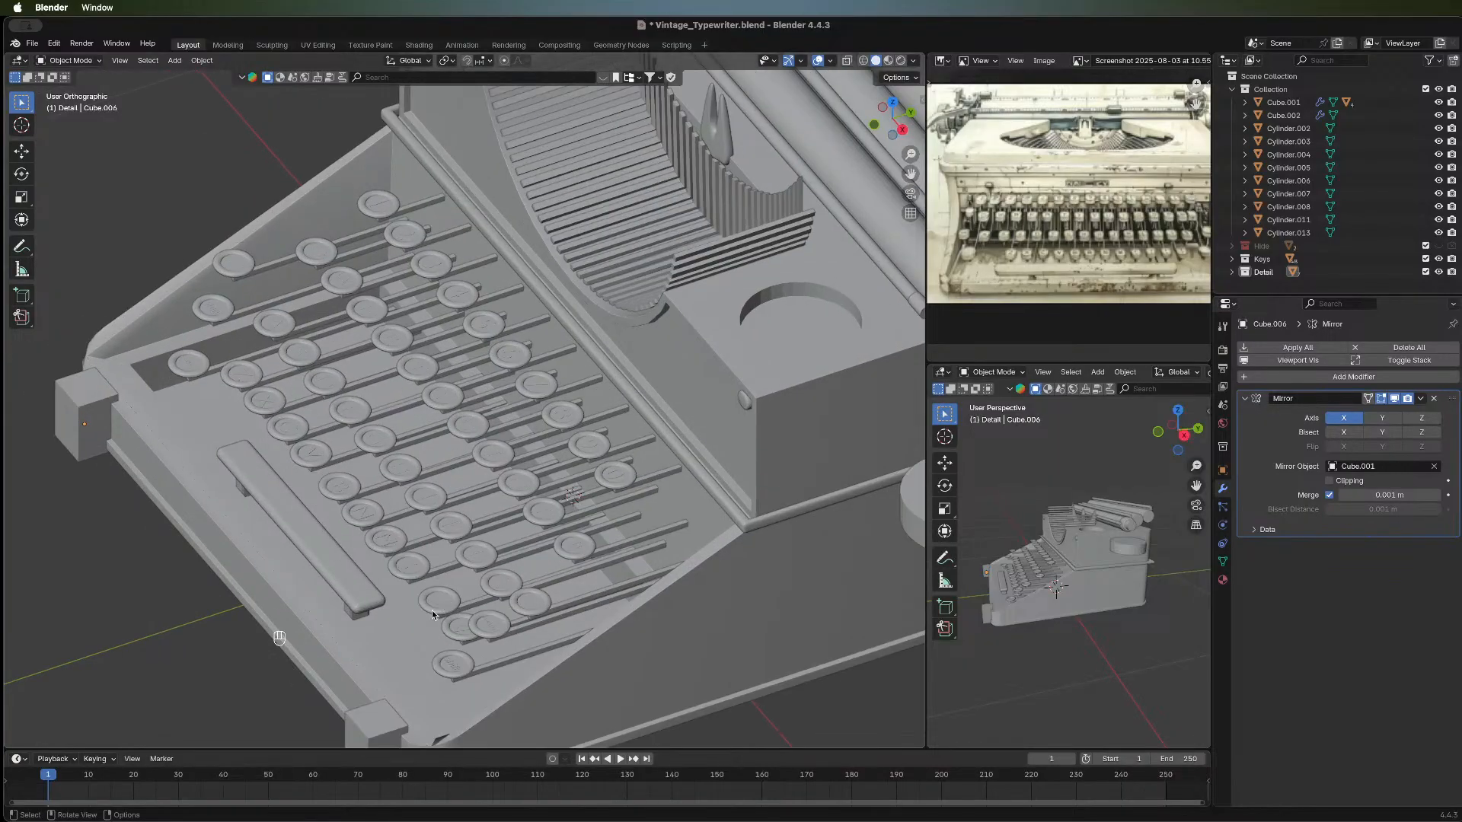
middle_click_drag(432, 609, 421, 454, "shift")
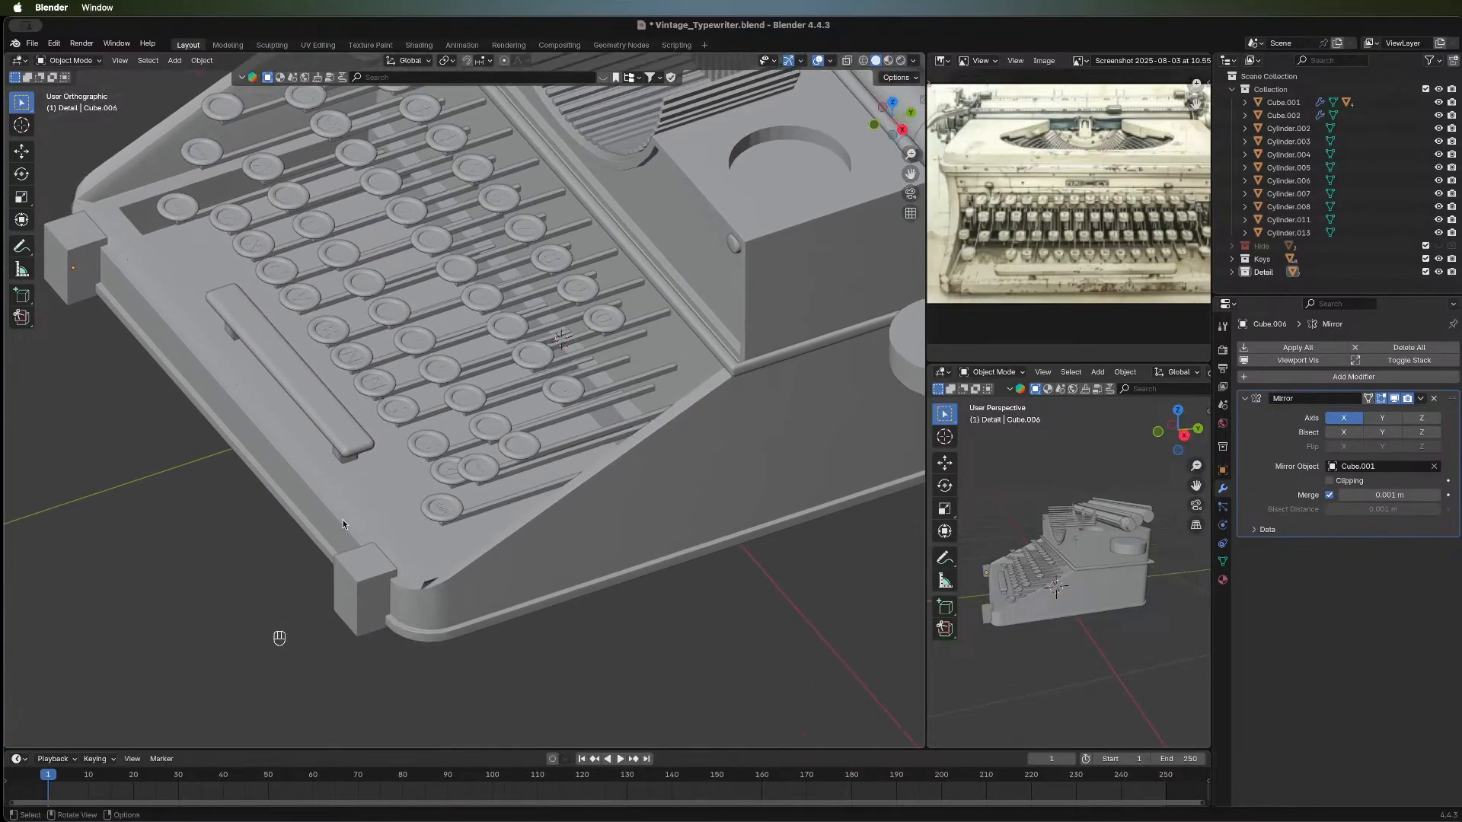
middle_click_drag(343, 524, 514, 318)
scroll(368, 411, "down", 3)
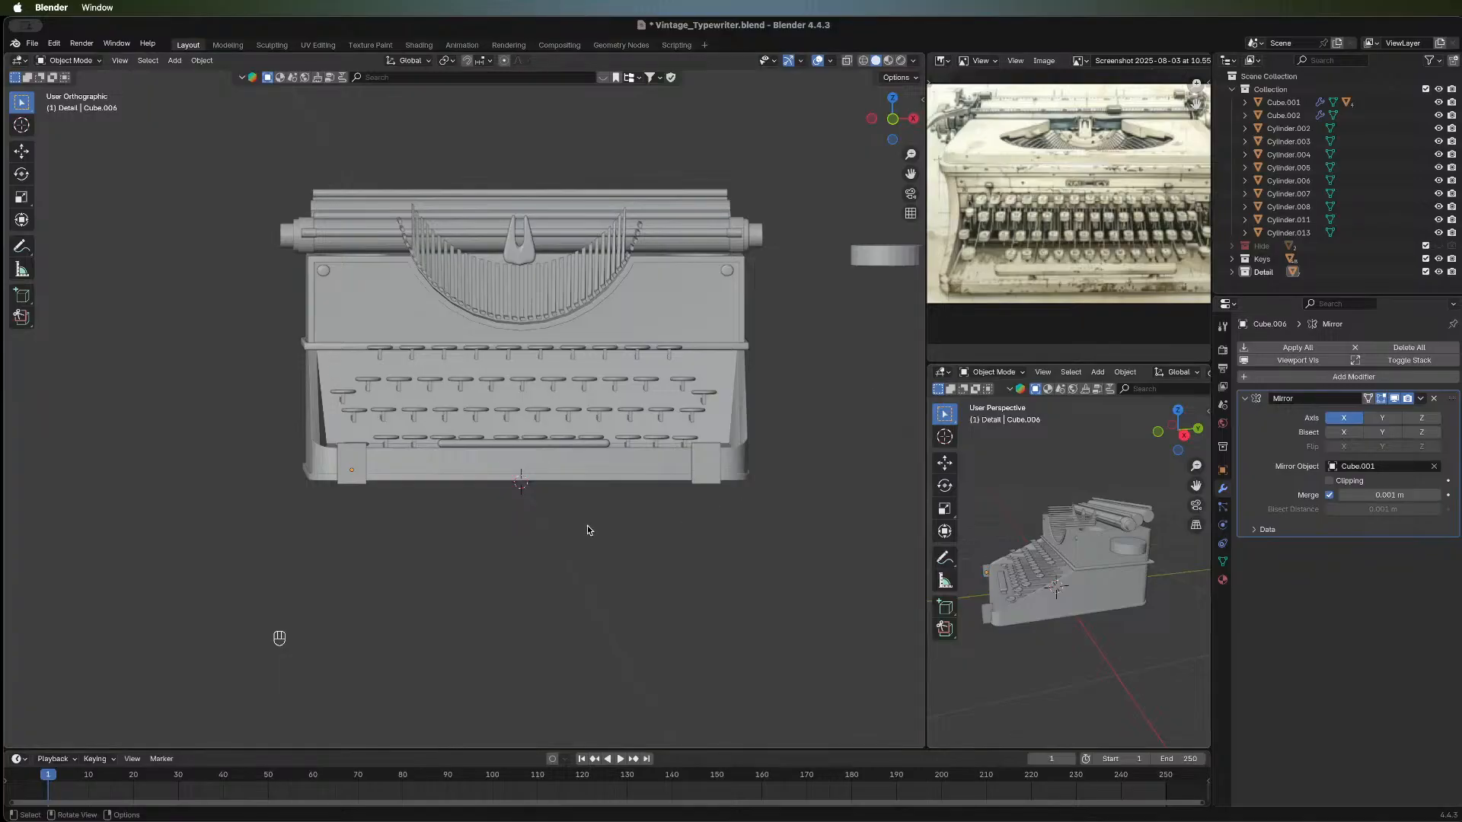
middle_click_drag(587, 526, 501, 596, "shift")
scroll(251, 591, "up", 2)
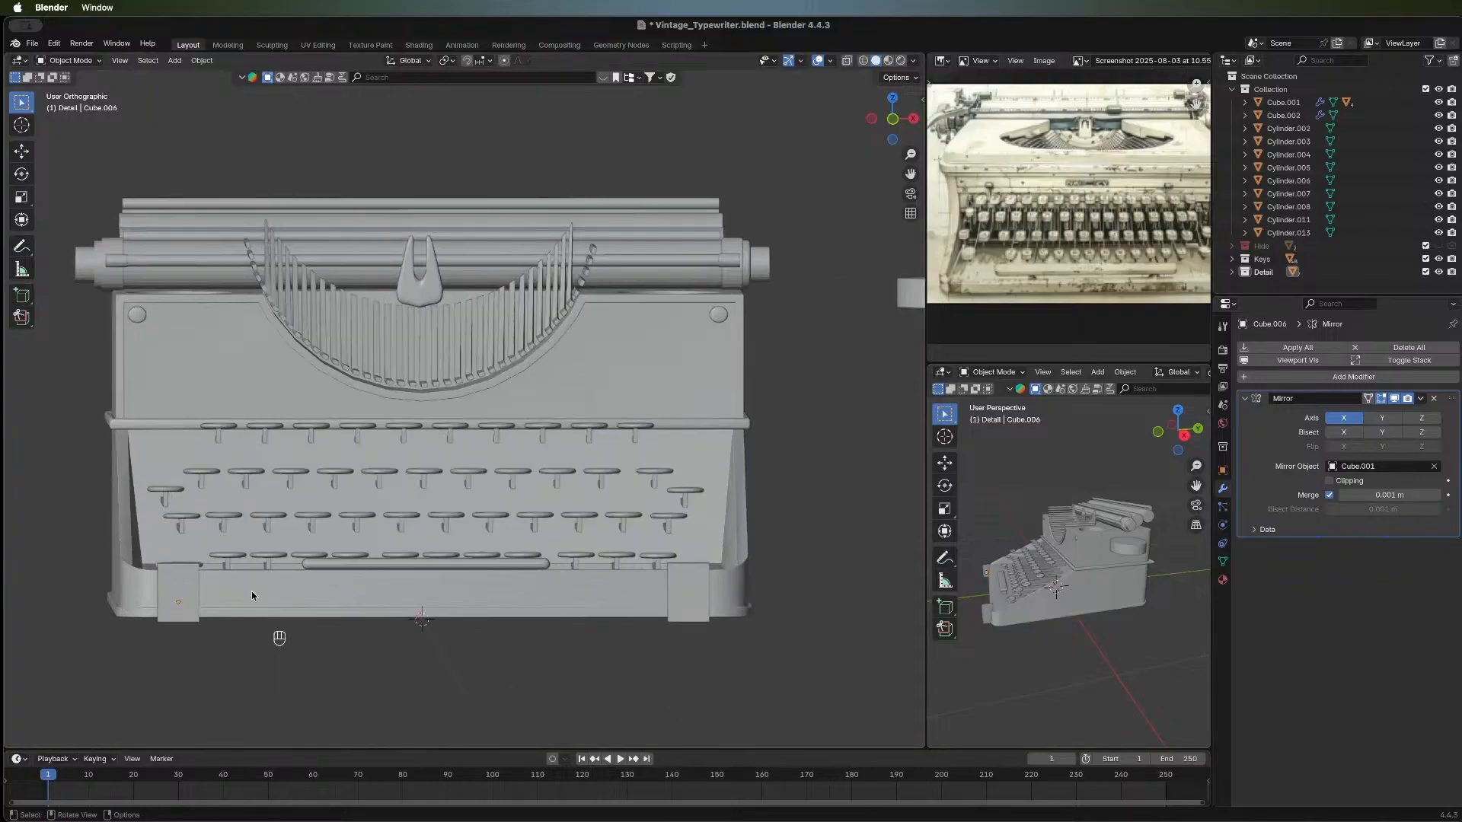
middle_click_drag(204, 626, 299, 496, "shift")
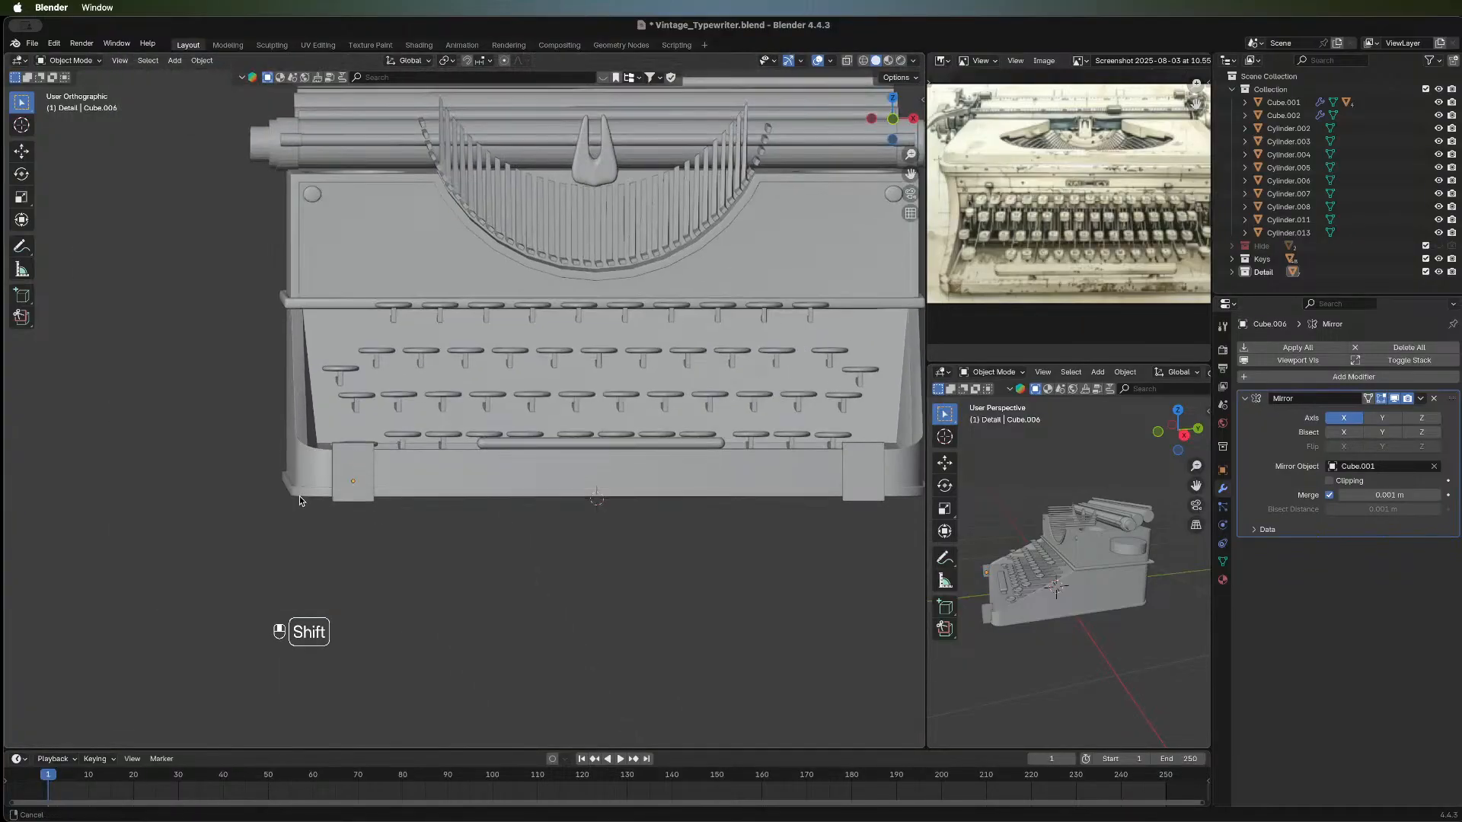
scroll(337, 499, "up", 2)
scroll(584, 573, "down", 2)
Apply the corner block's Mirror modifier so both blocks become real geometry.
middle_click_drag(584, 573, 588, 548)
middle_click_drag(740, 548, 689, 574, "shift")
left_click(1421, 399)
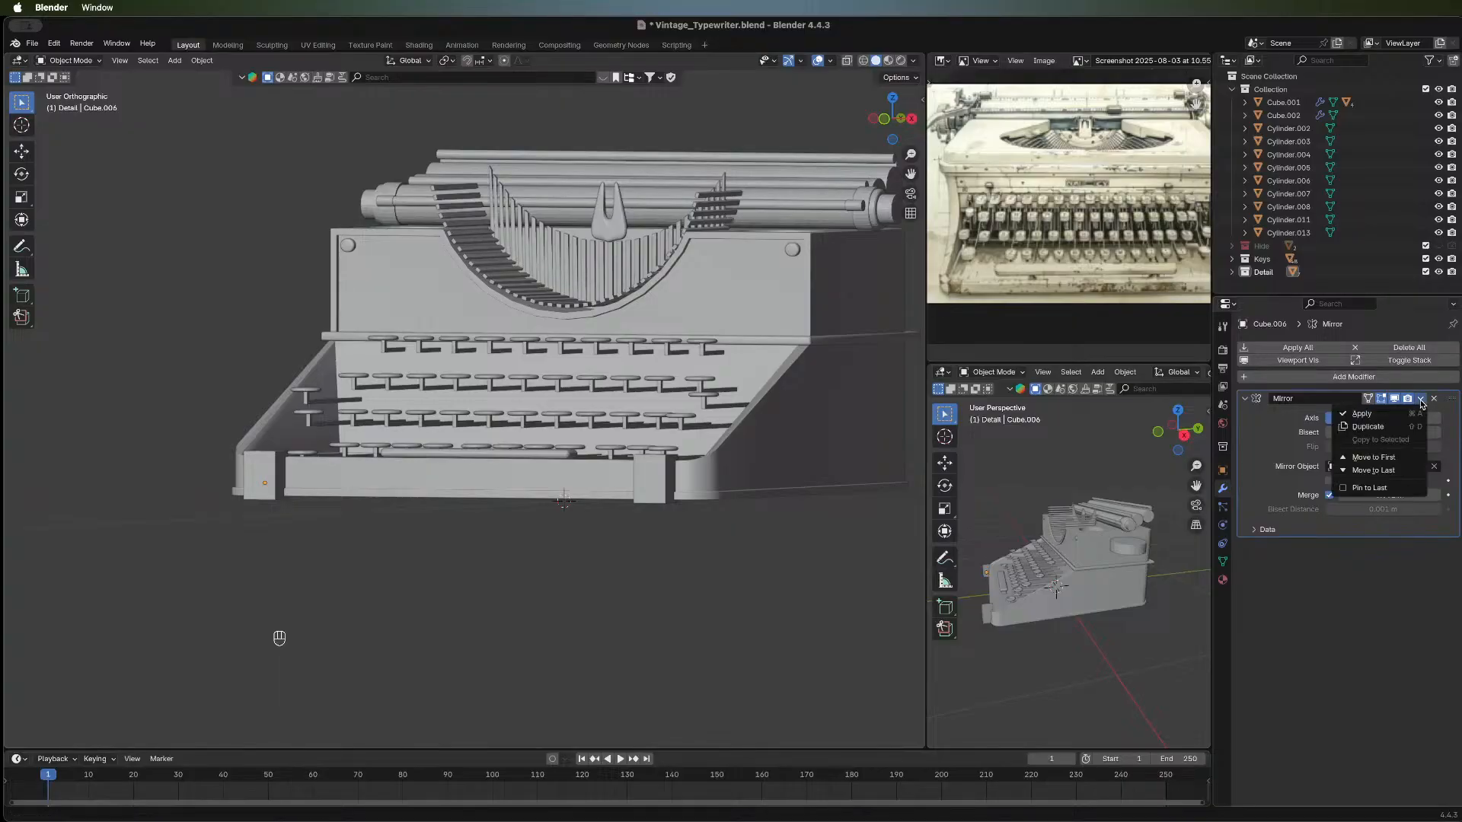
left_click(1363, 413)
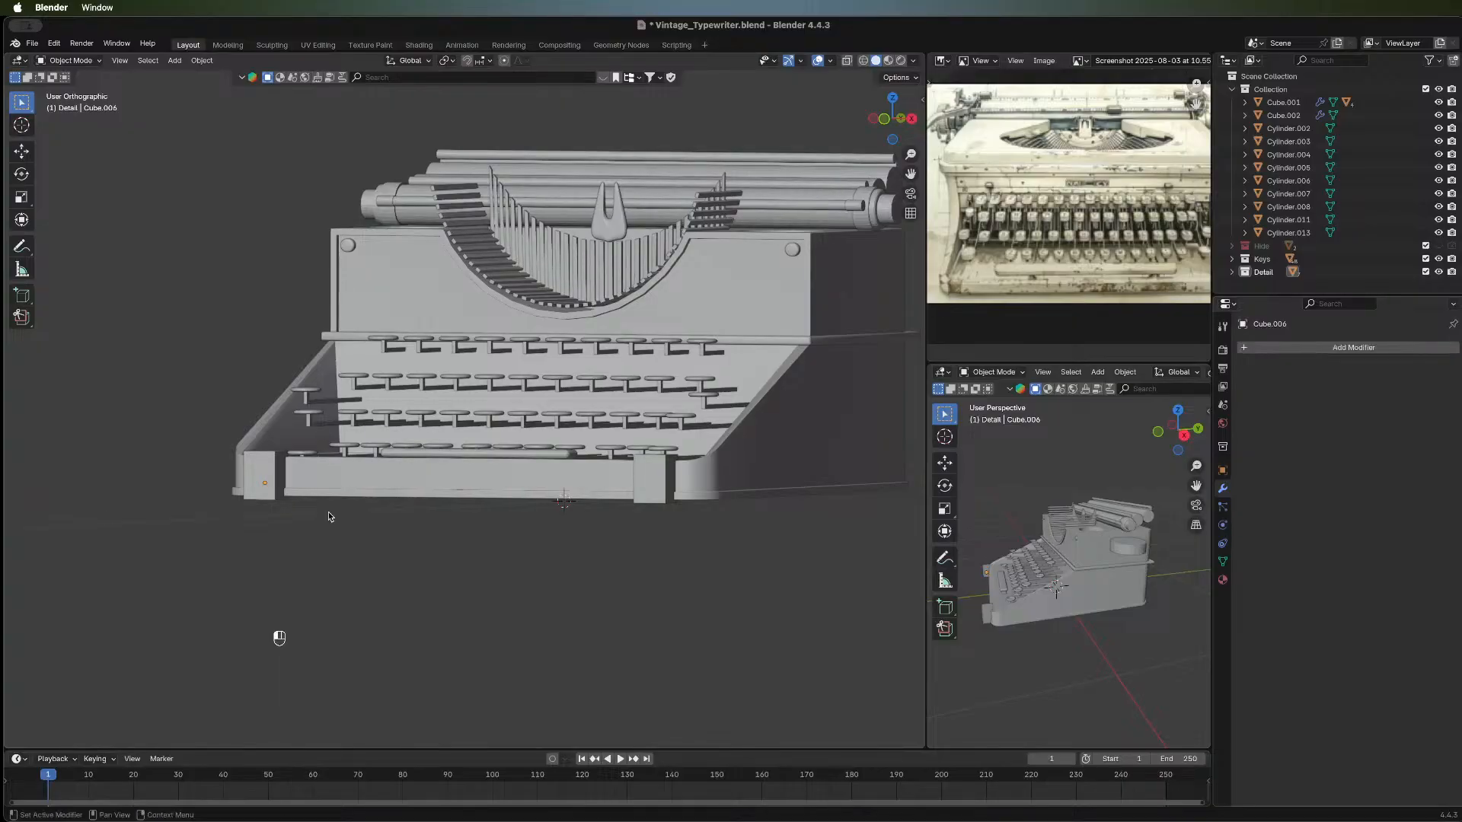
Try cutting the typewriter body Cube.001 with both corner blocks using a brush Boolean Slice, and check the cut from an angled close-up.
left_click(266, 475)
key("Tab")
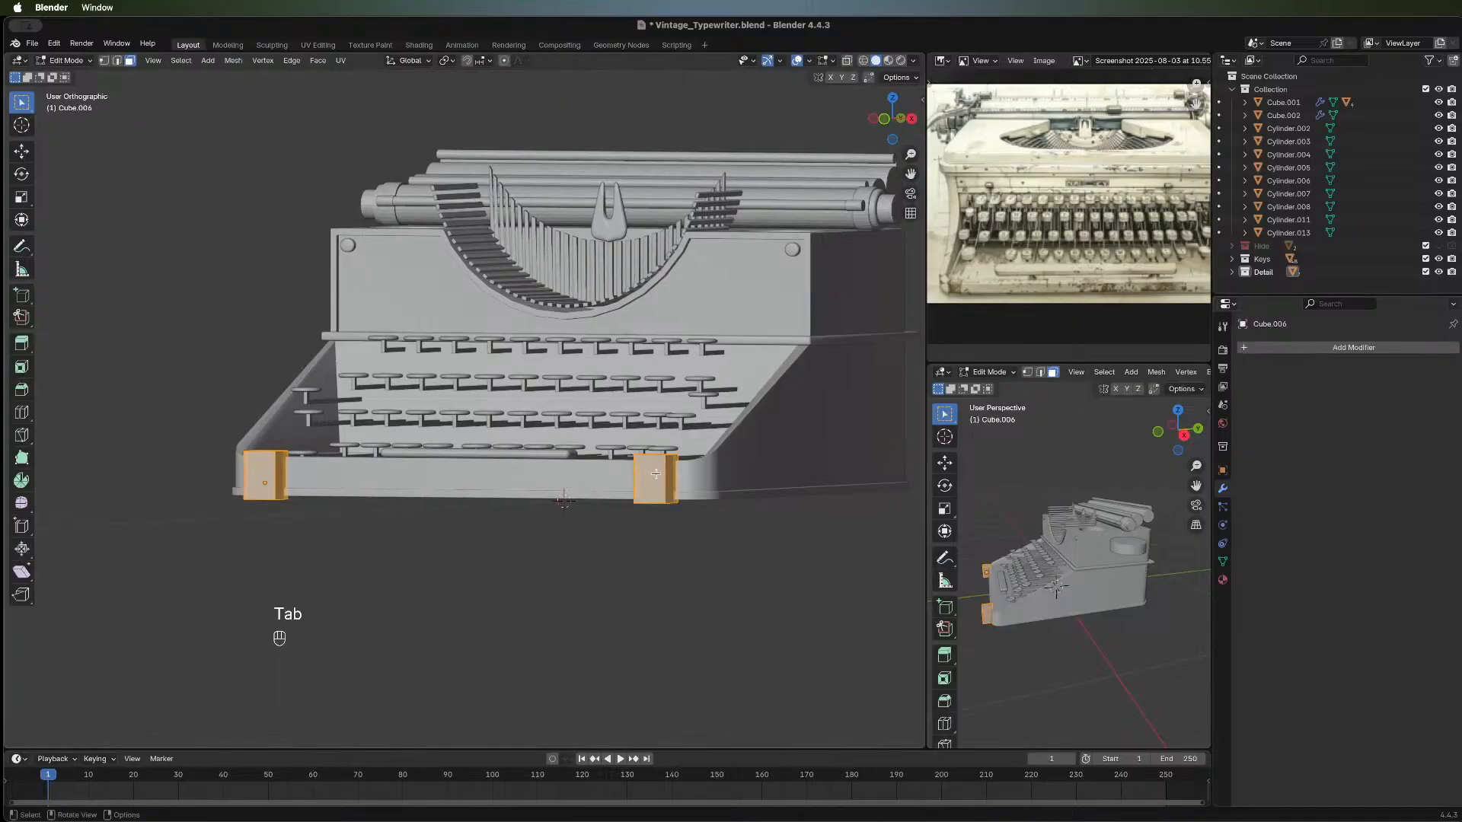
key("Tab")
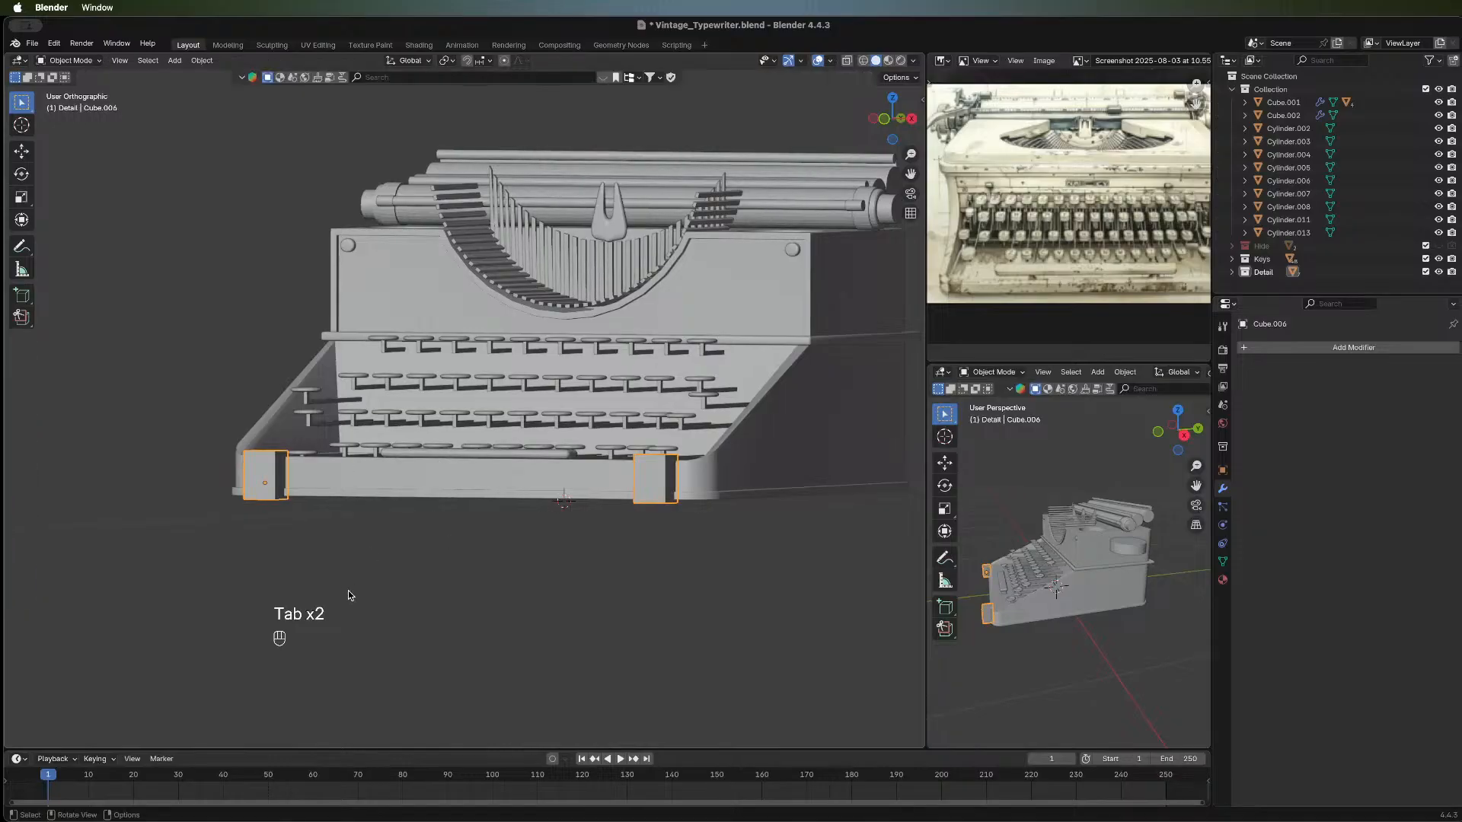
left_click(306, 480, "shift")
key("shift+ctrl+b")
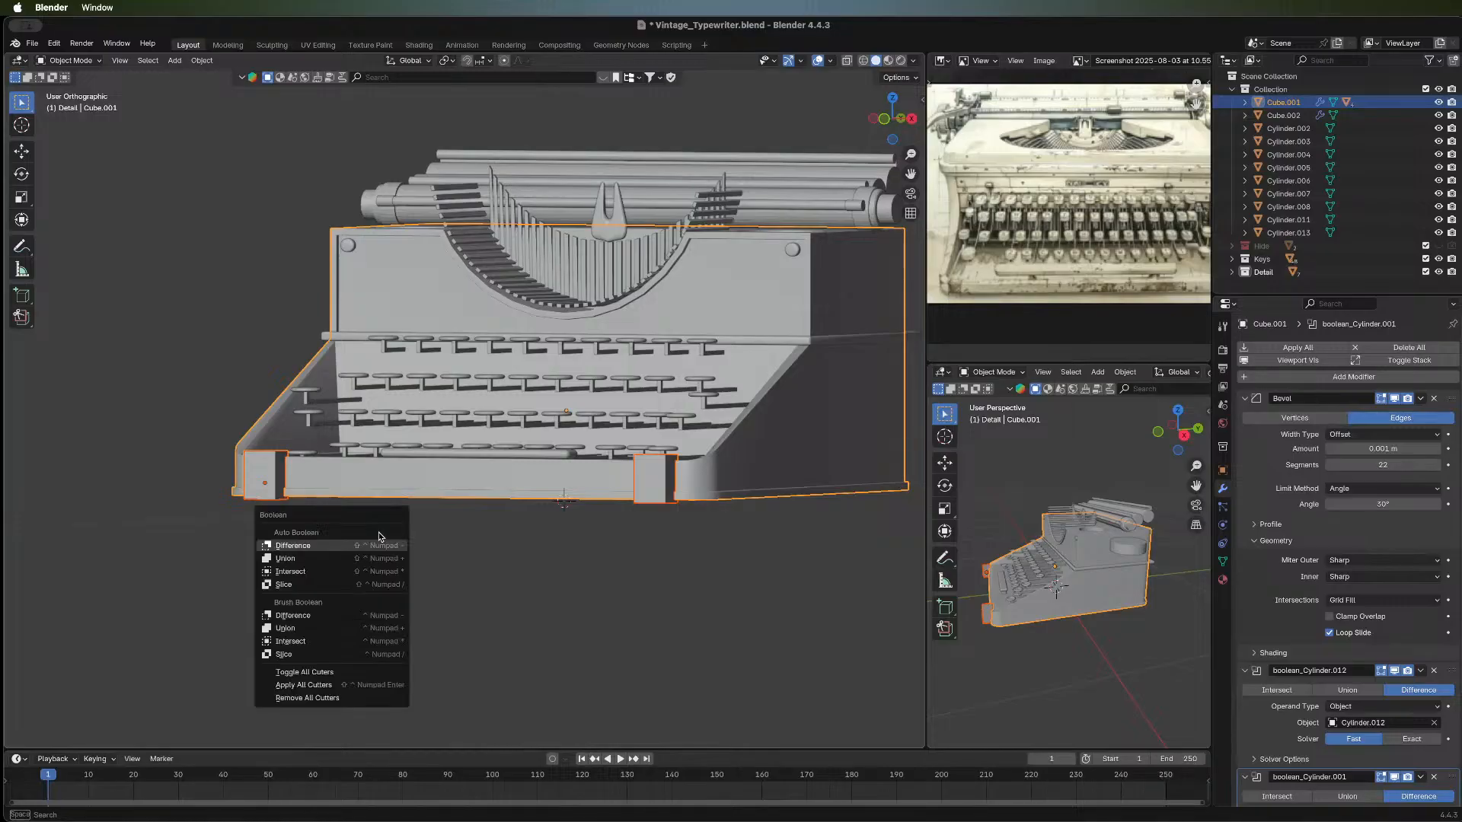
left_click(349, 652)
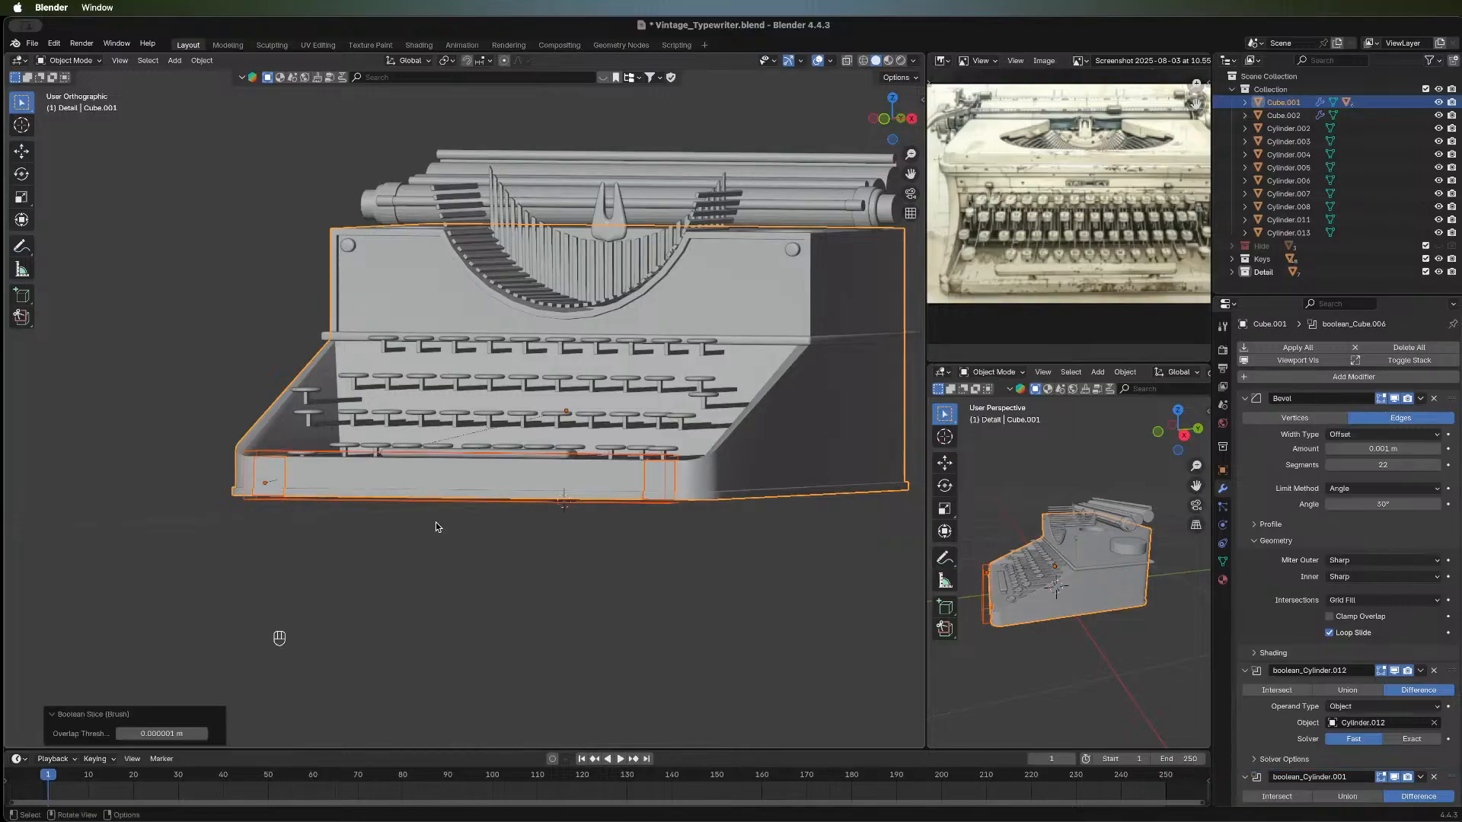
mouse_move(289, 632)
middle_mouse_down()
mouse_move(110, 593)
mouse_move(222, 587)
middle_mouse_up()
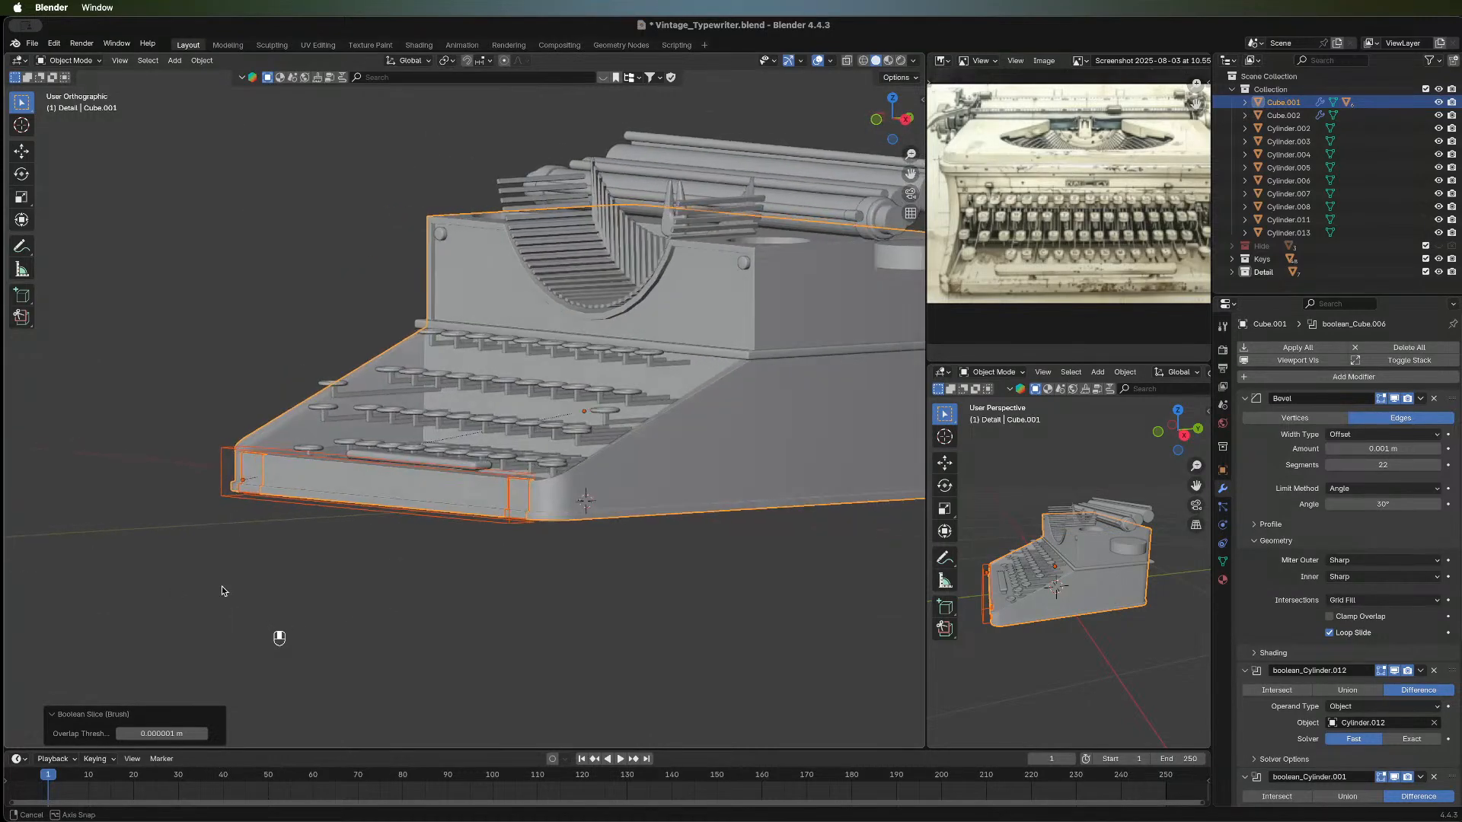
scroll(305, 584, "up", 8)
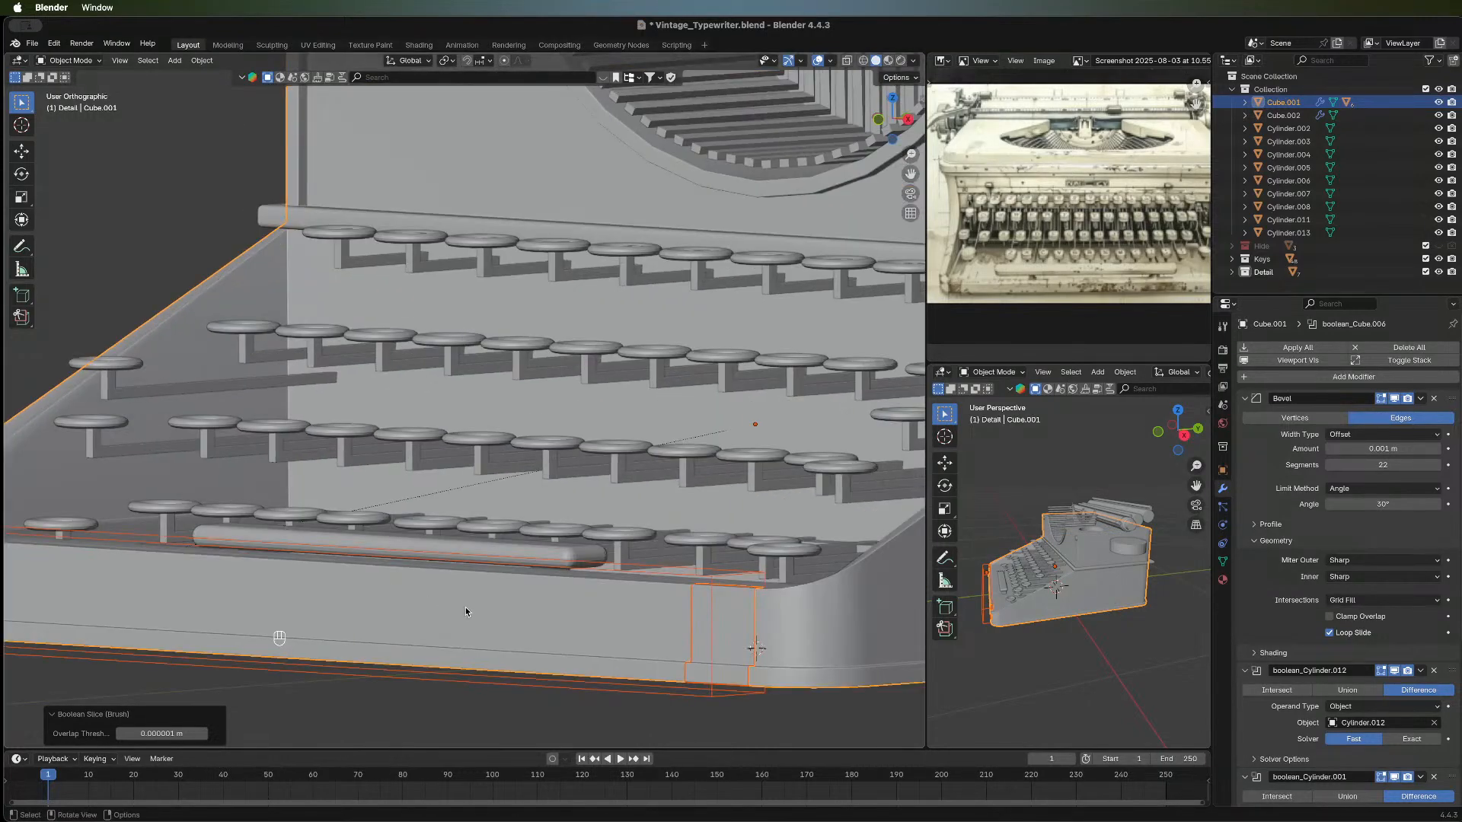
middle_click_drag(659, 554, 530, 523)
middle_click_drag(637, 584, 637, 584)
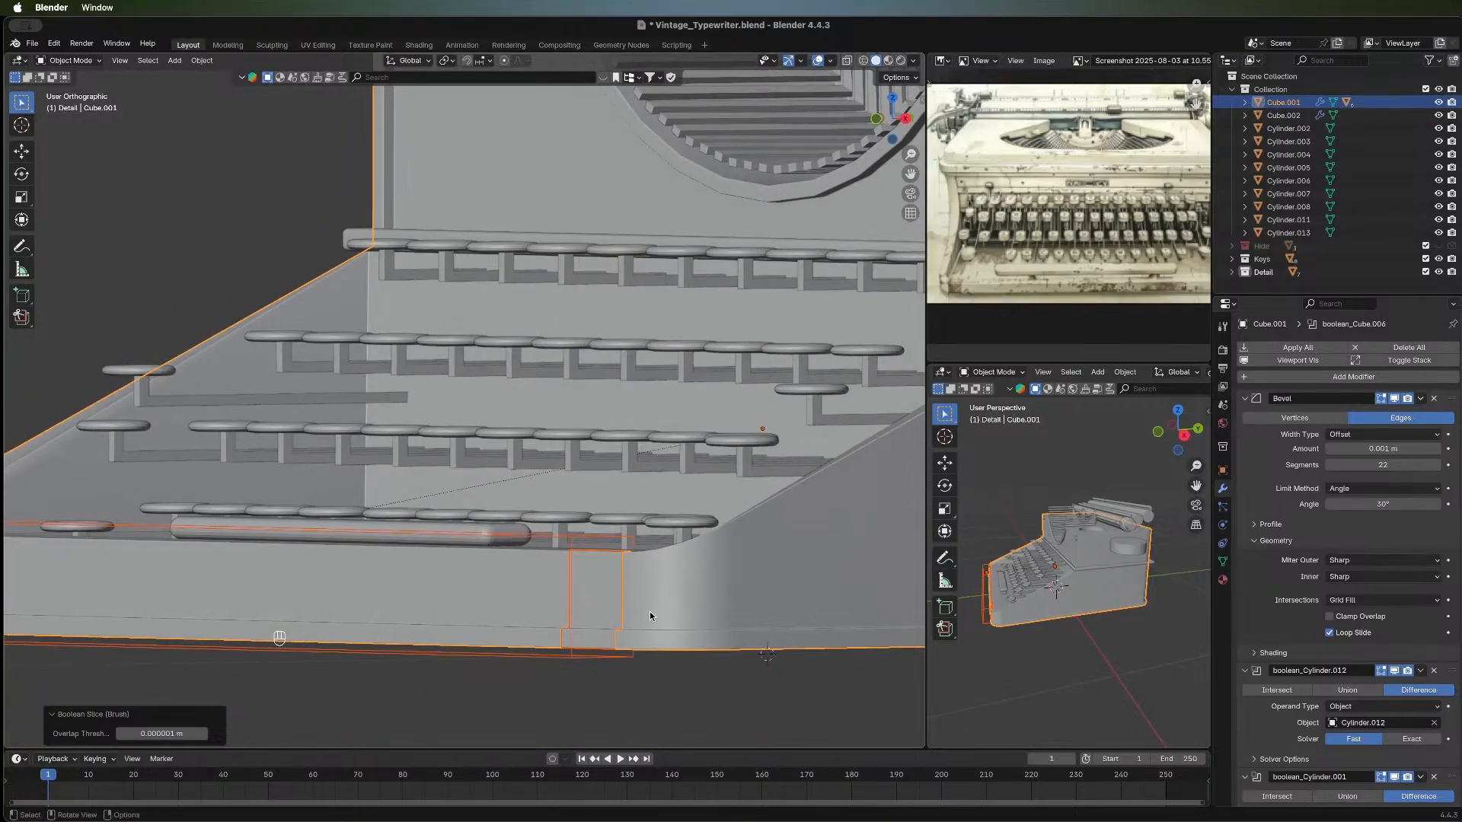
Undo the brush Boolean Slice on the typewriter body and the selection made for it.
key("super+z")
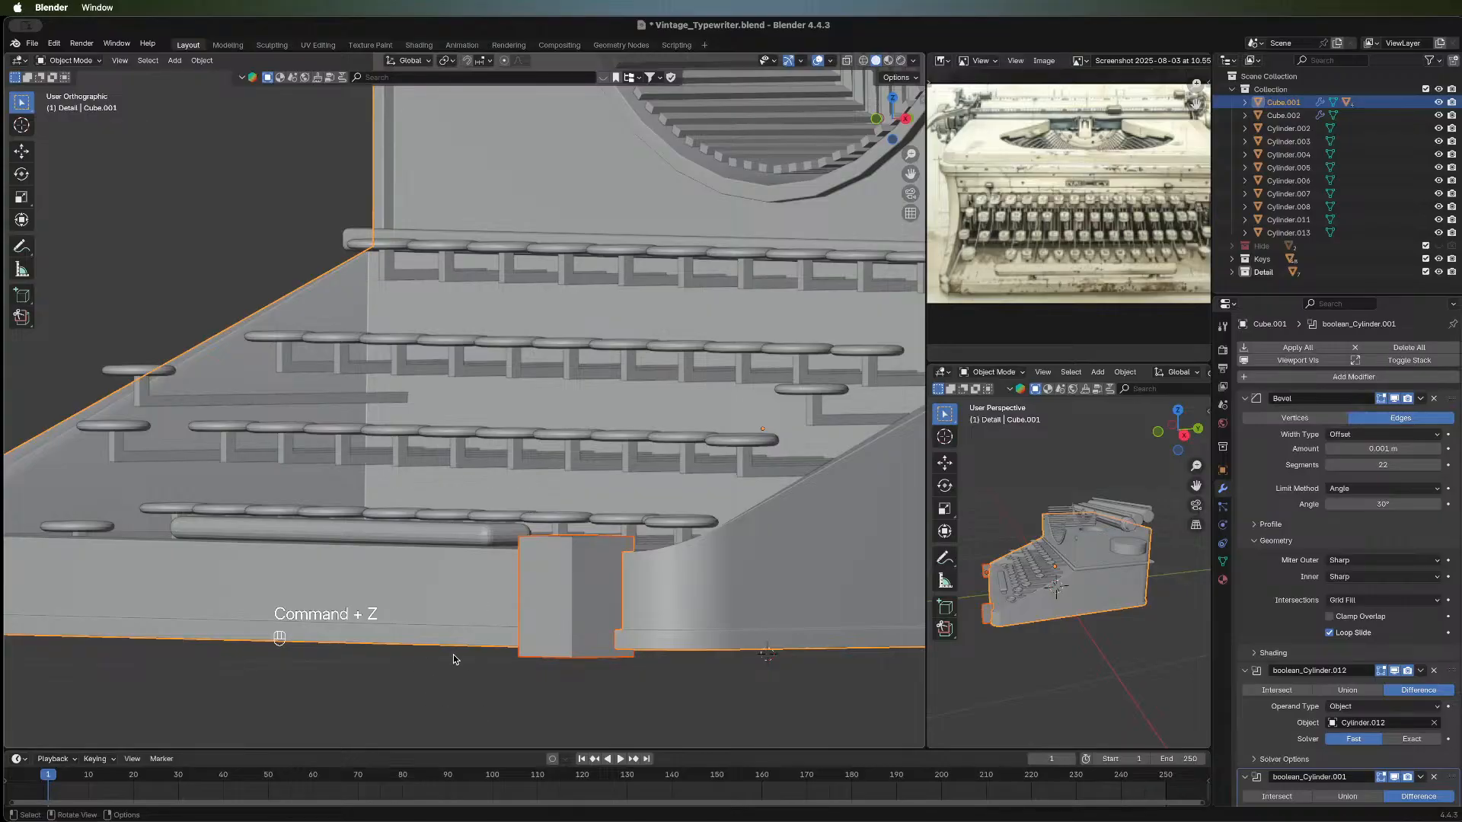
key("super")
key("super+z")
key("super+z")
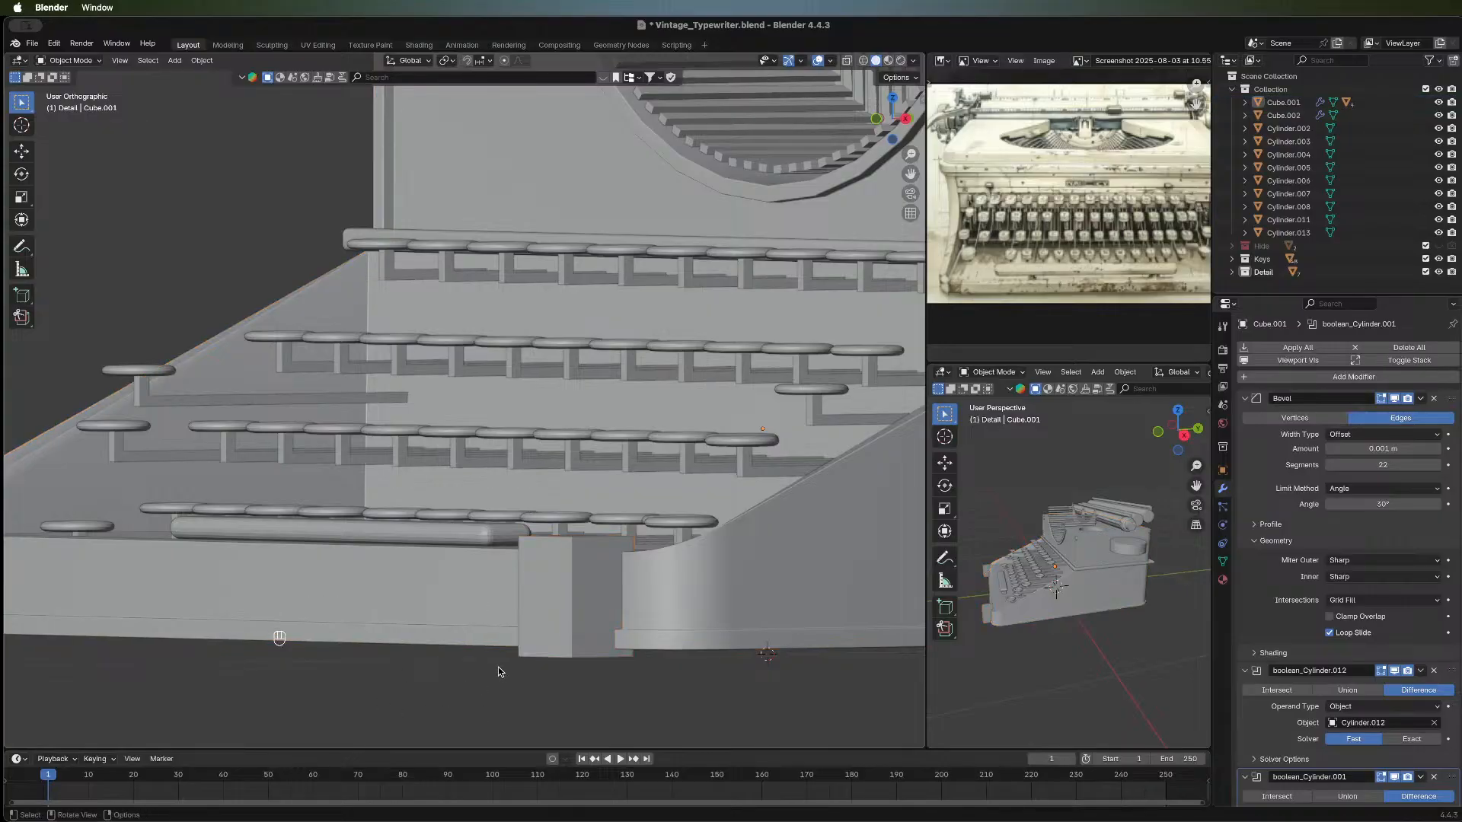
Try a brush Boolean Intersect on the corner blocks with the typewriter body Cube.001 as cutter, and undo it.
left_click(580, 583)
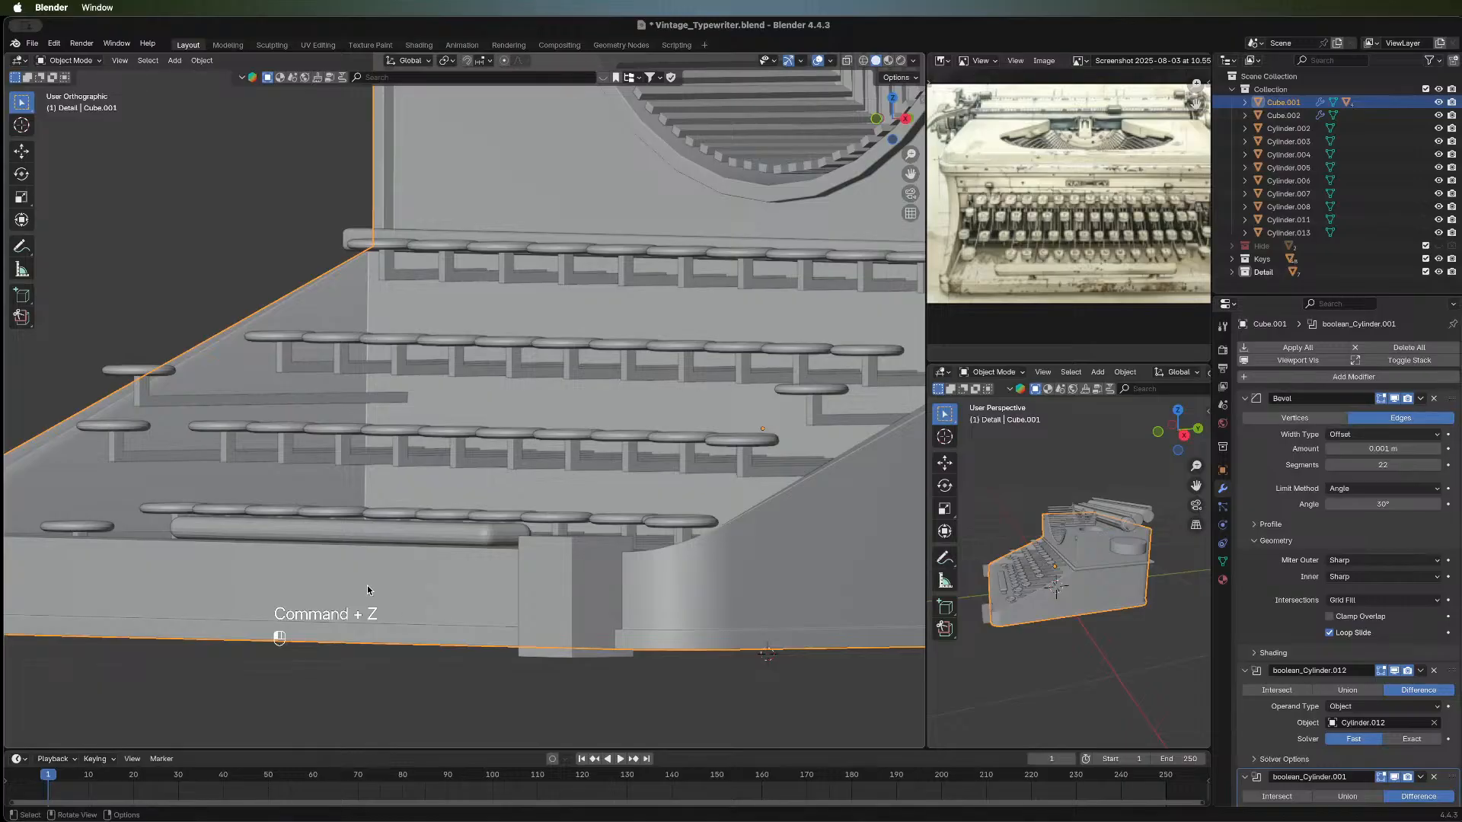
key("shift")
left_click(431, 577, "shift")
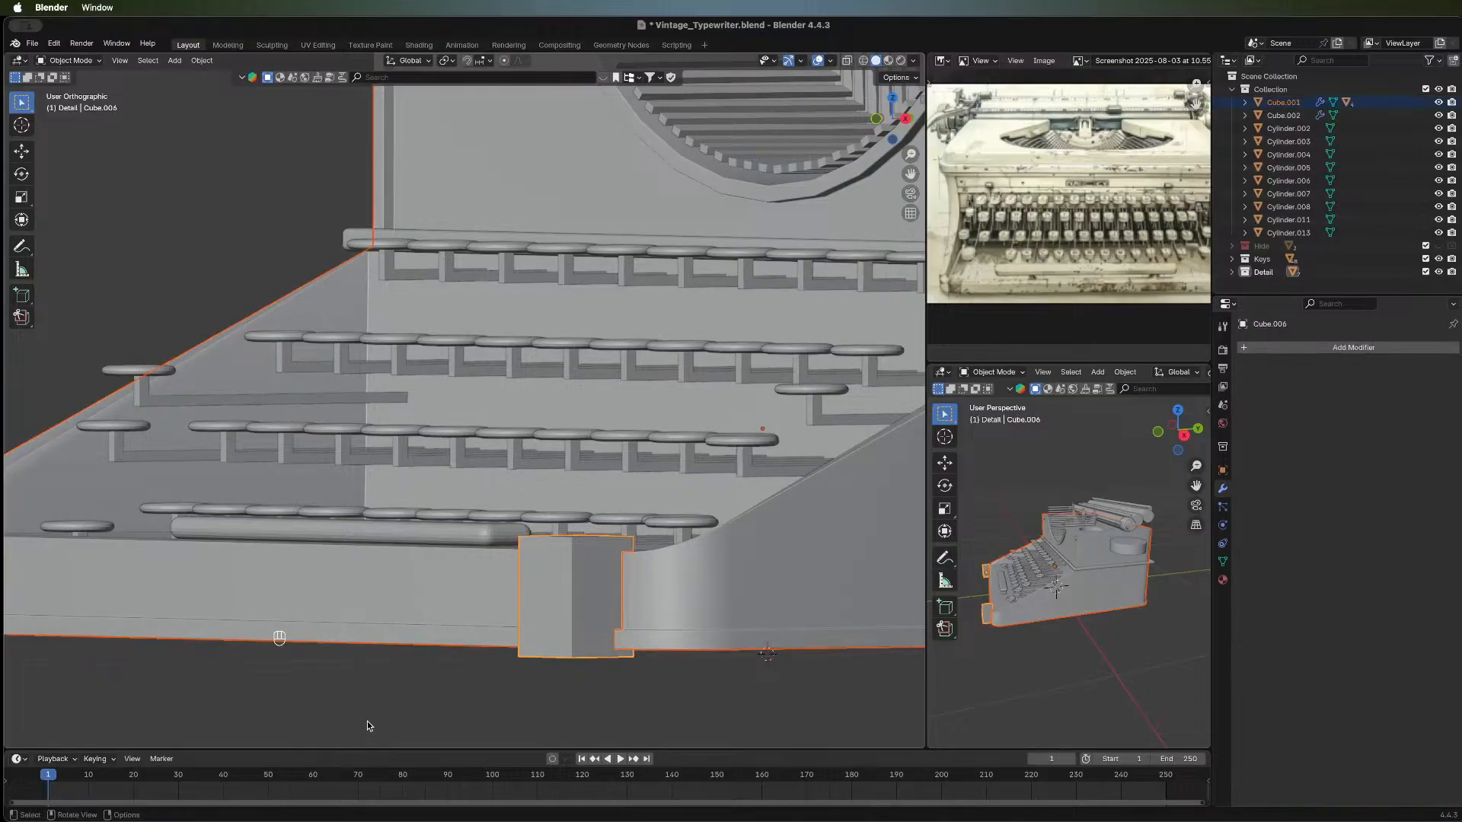
key("shift+ctrl+b")
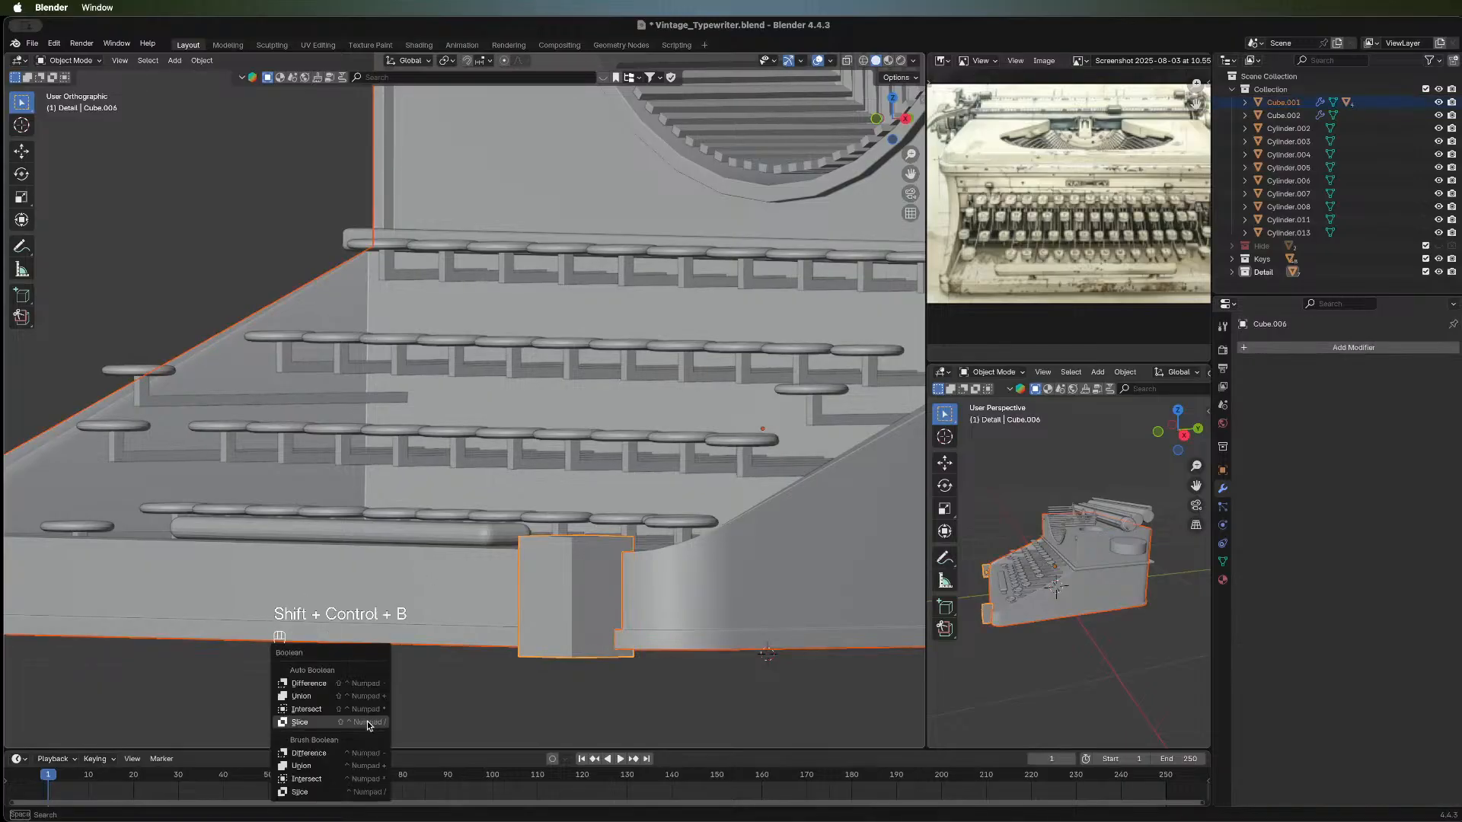
left_click(368, 723)
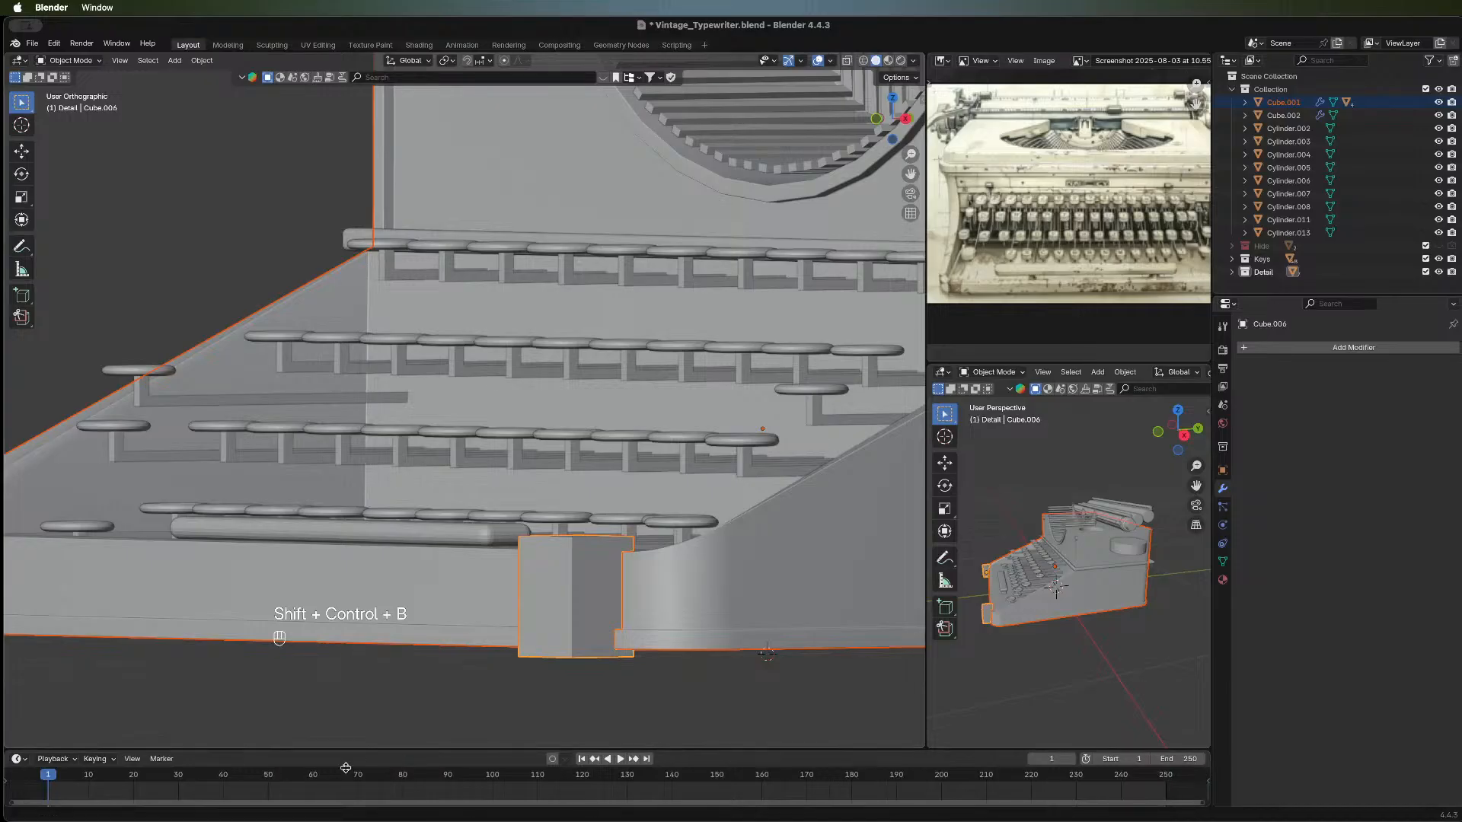
key("shift+ctrl+b")
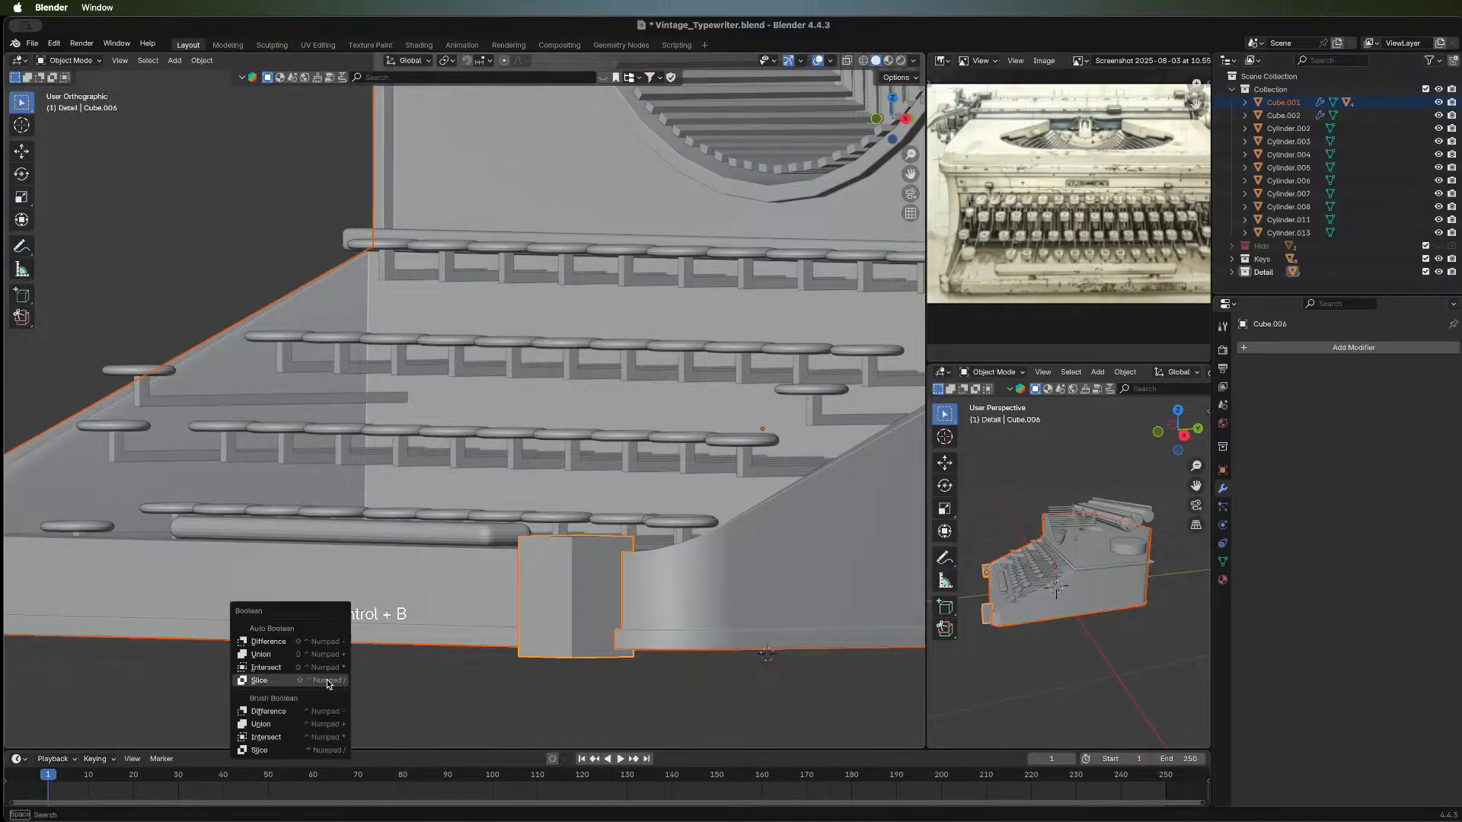
left_click(324, 737)
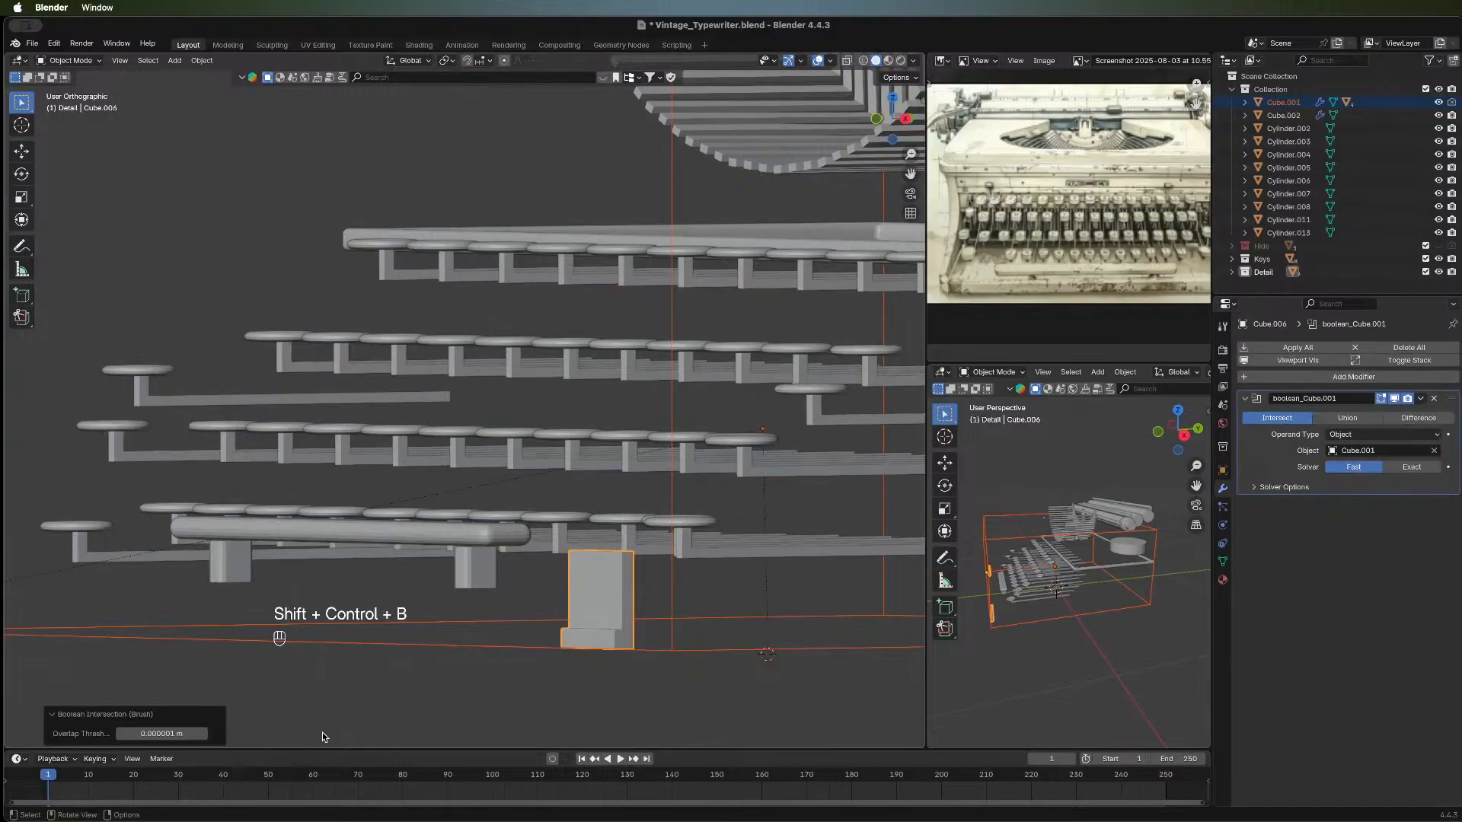
key("super+z")
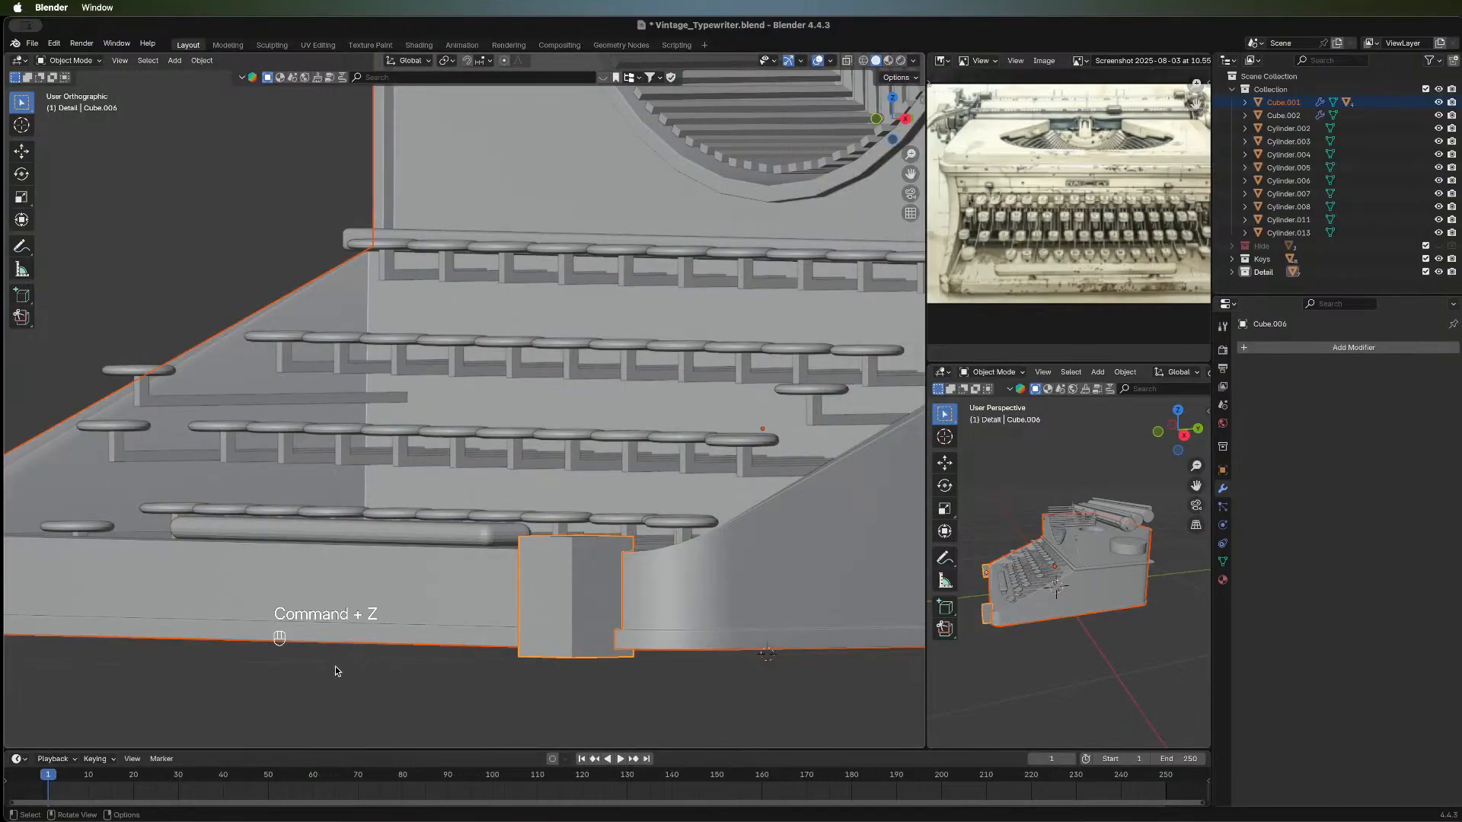
Try a brush Boolean Difference on the corner blocks with Cube.001 as cutter and the Exact solver, and undo it.
key("shift+ctrl+b")
left_click(323, 715)
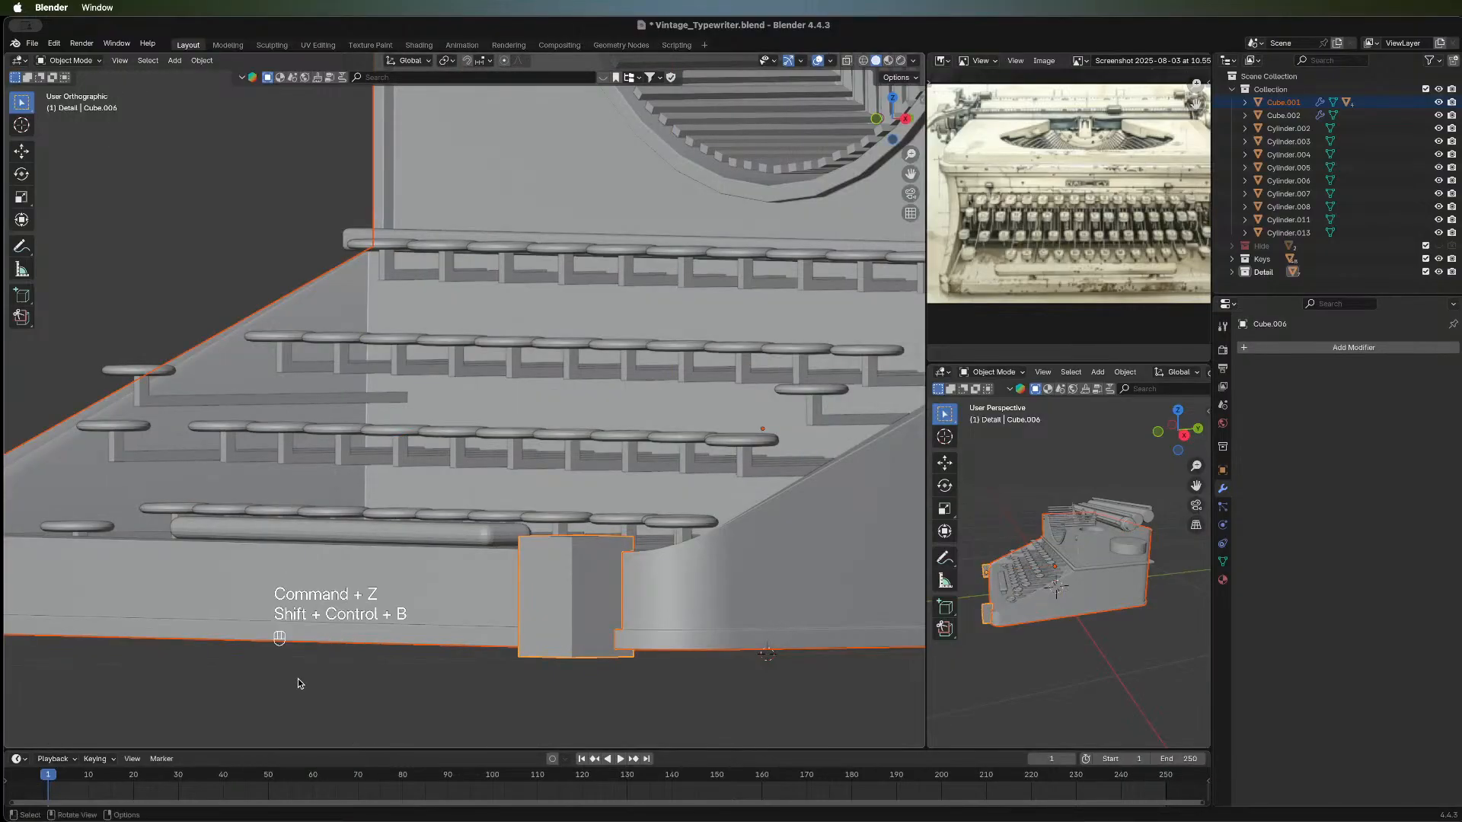
key("shift+ctrl+b")
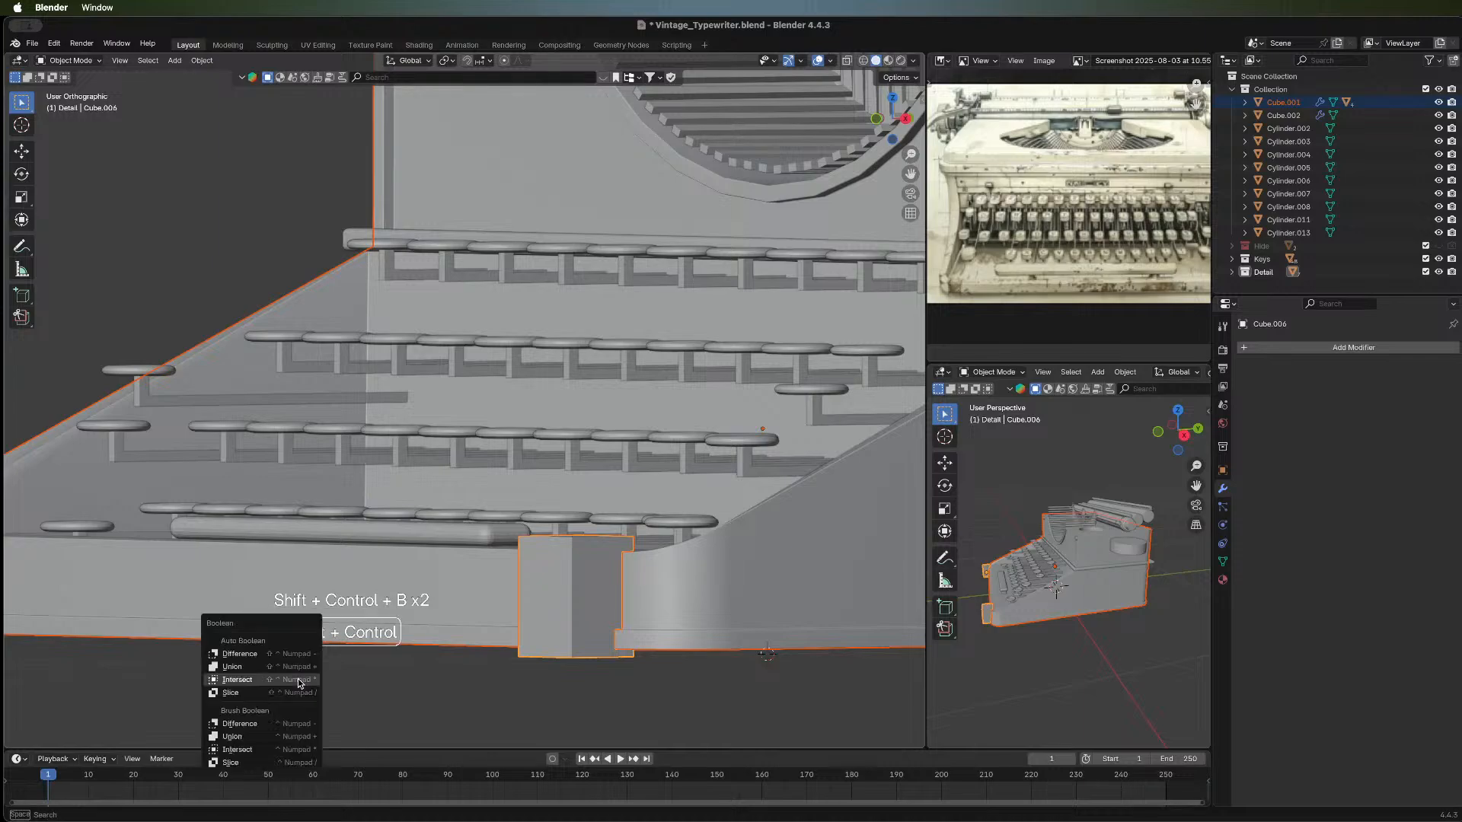
left_click(278, 724)
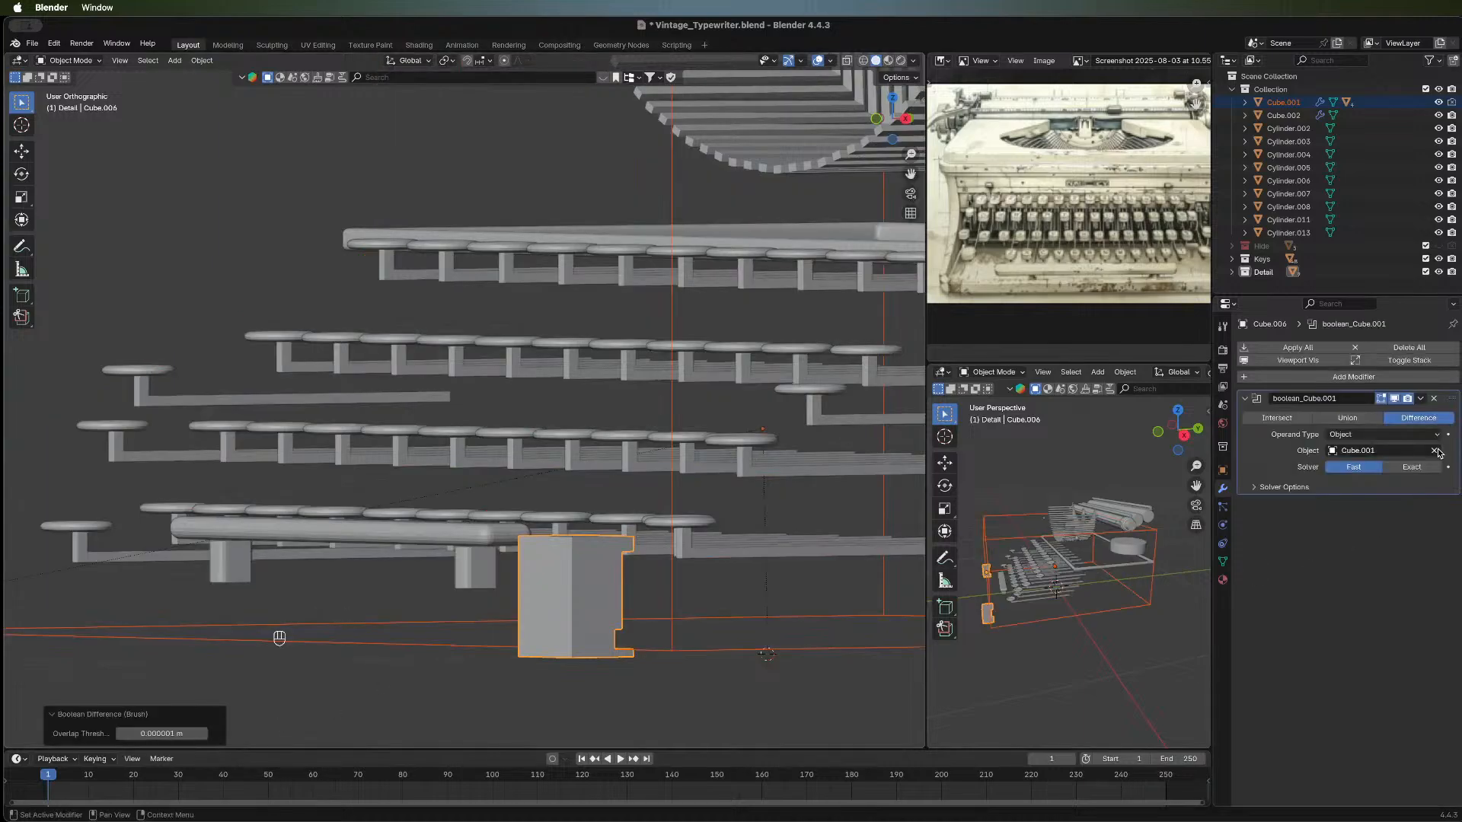
left_click(1411, 467)
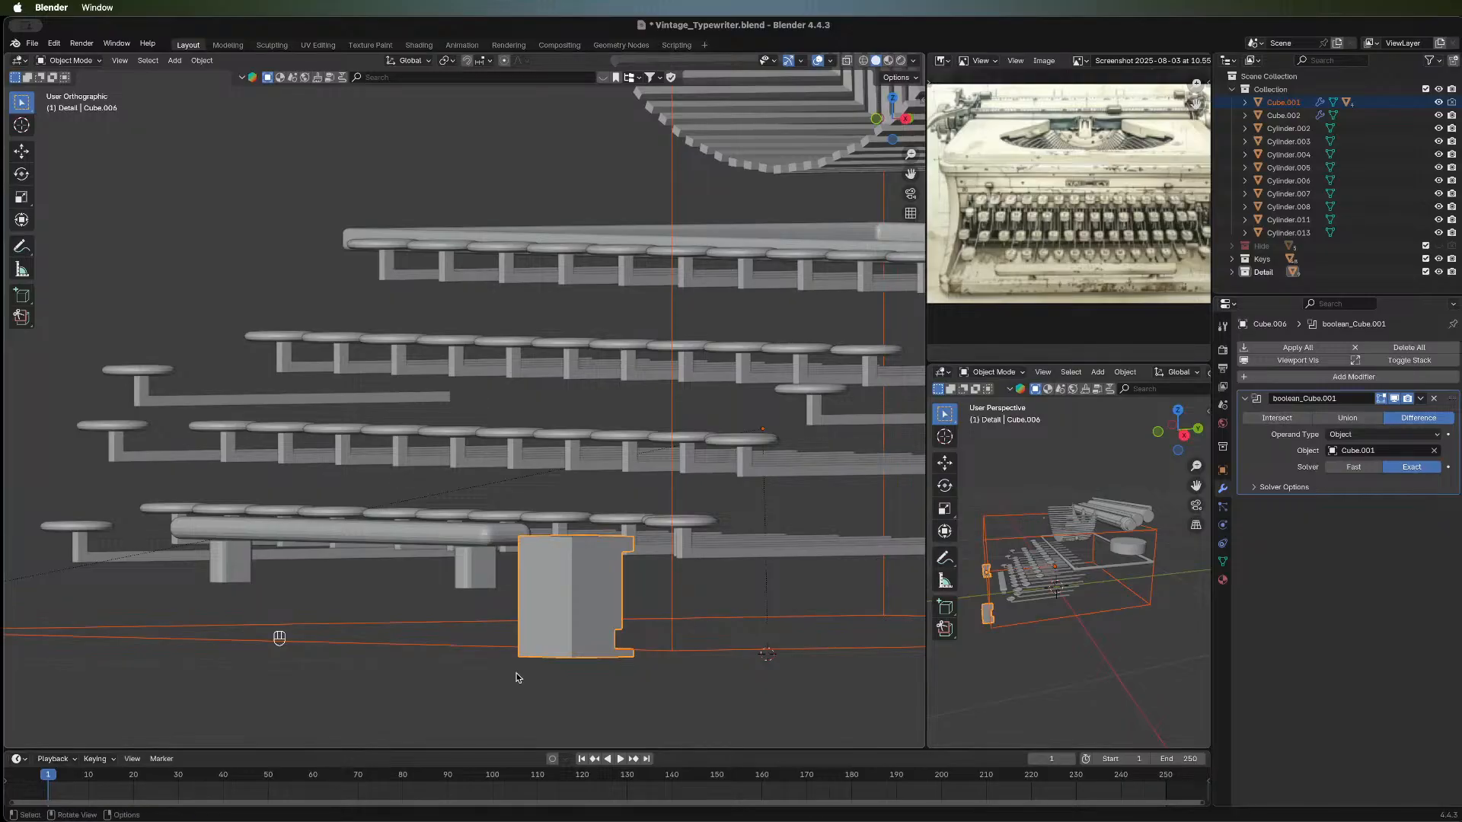
key("super+z")
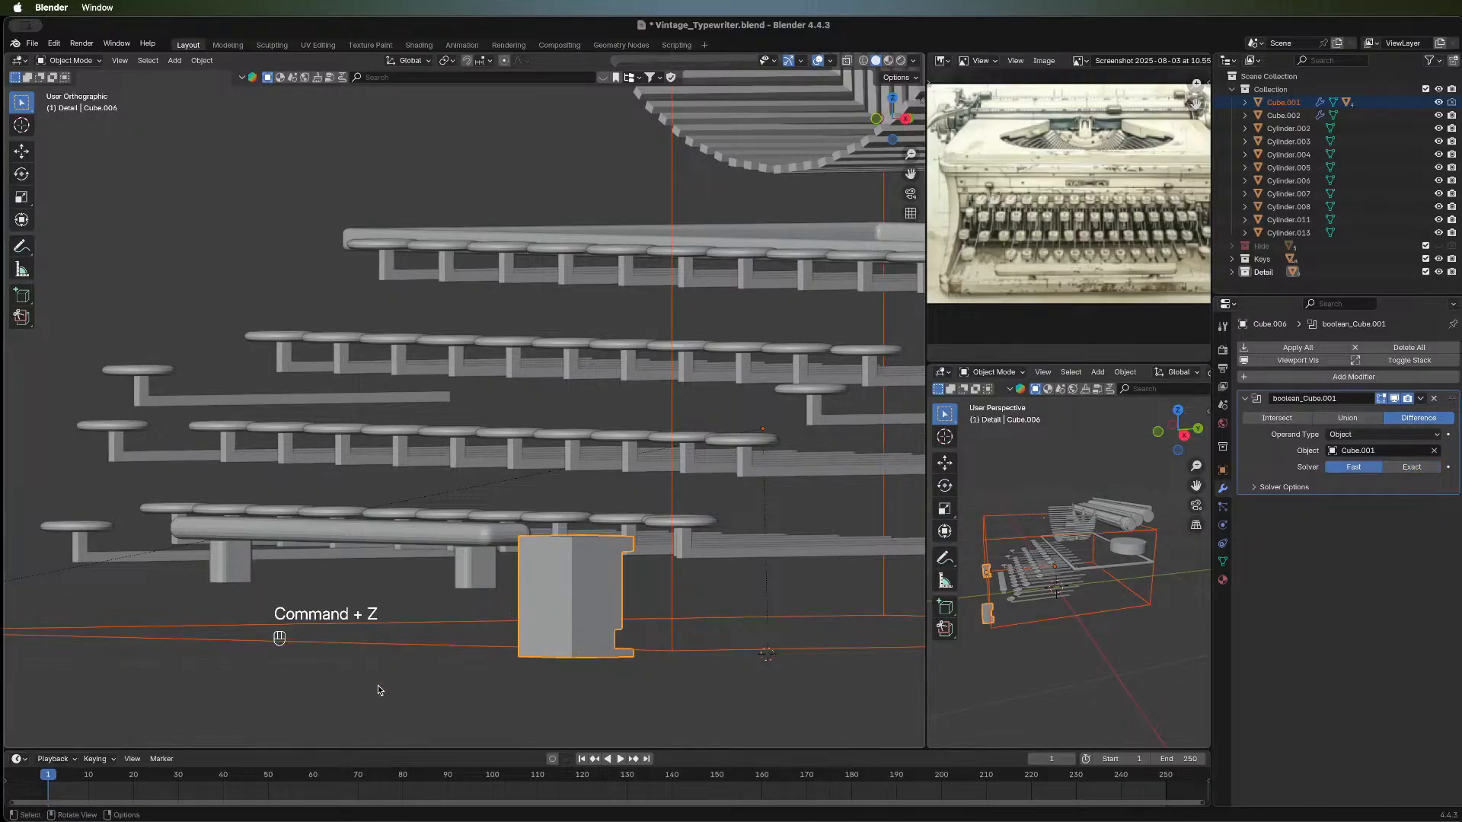
key("super+z")
key("super+z")
key("super+z")
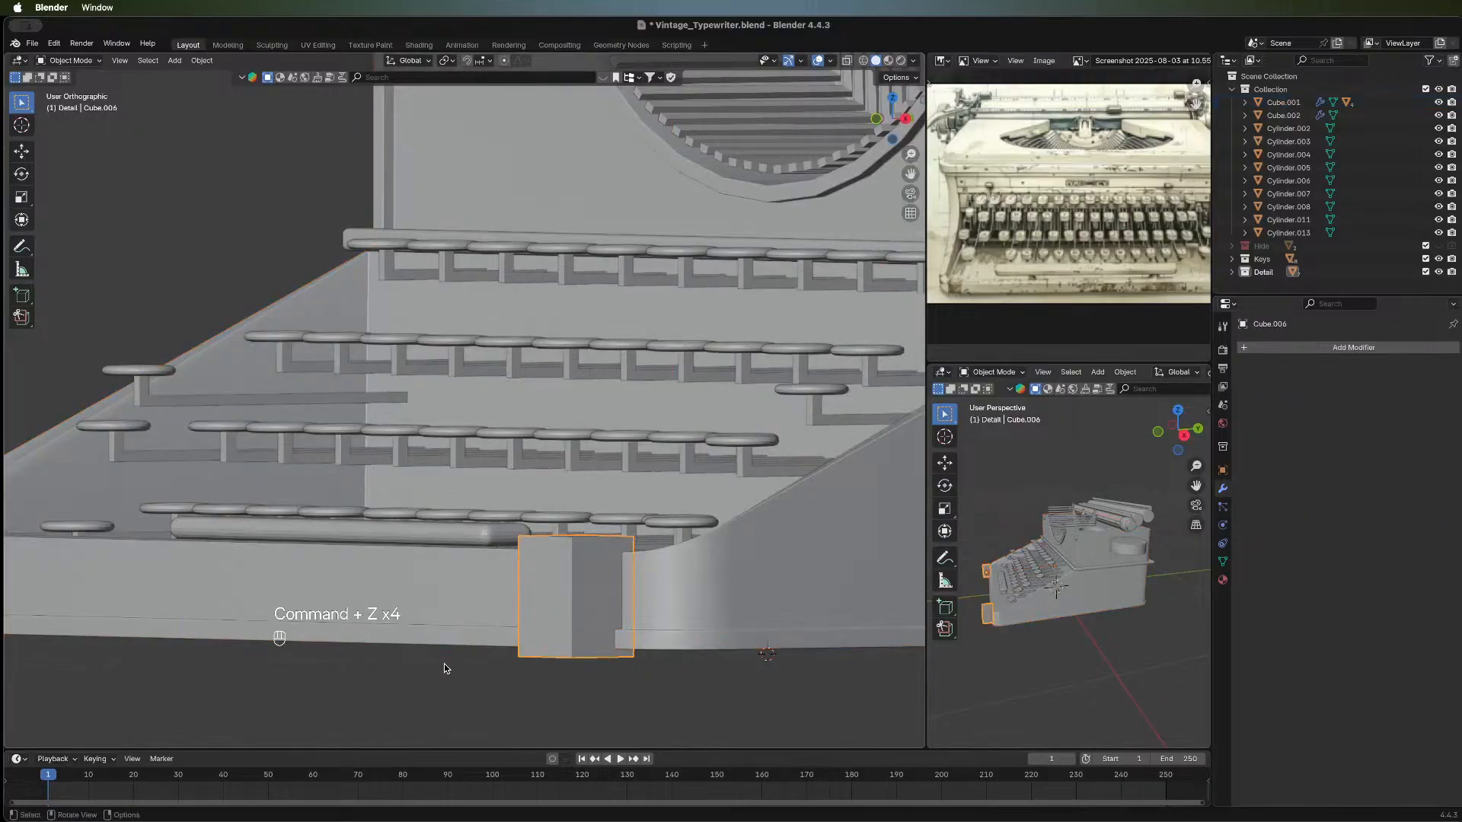
Apply the location, rotation and scale of the corner blocks object Cube.006.
left_click(537, 598)
key("ctrl+a")
left_click(533, 595)
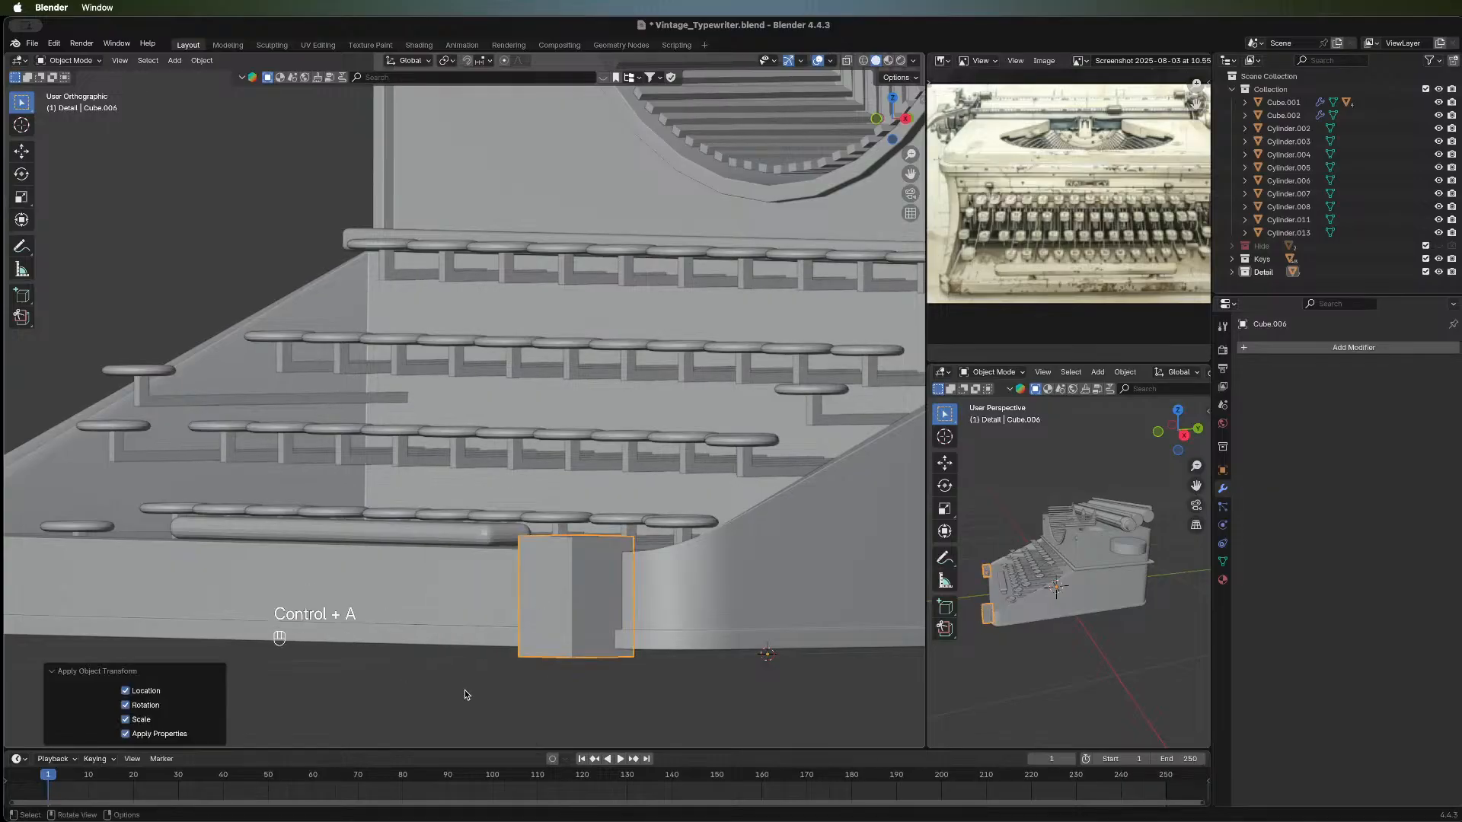
Cut both corner blocks out of the typewriter body Cube.001 with a brush Boolean Difference, keeping the body as the active object, then deselect.
middle_click_drag(449, 682, 353, 658)
left_click(470, 596)
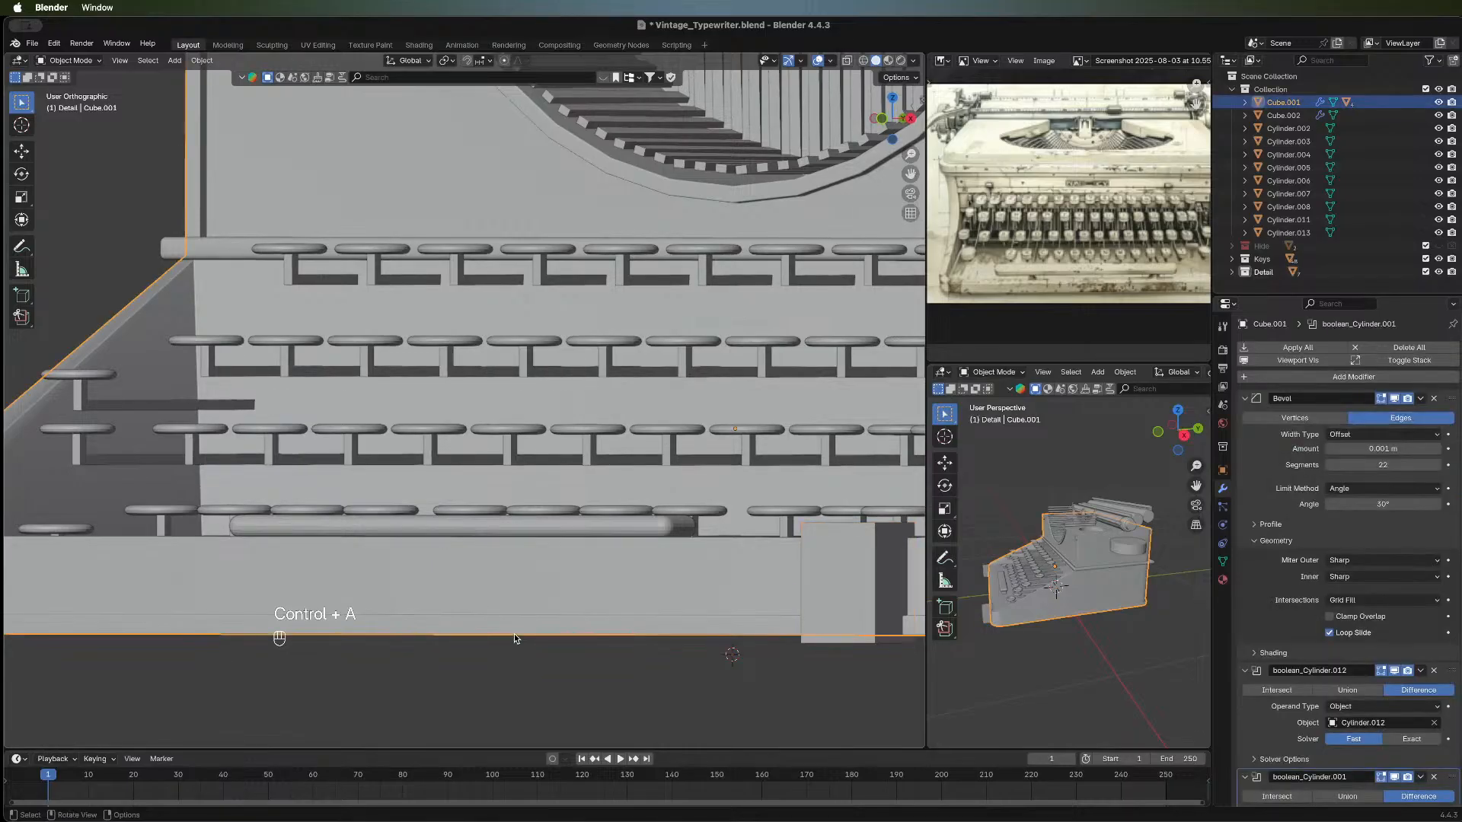
scroll(514, 634, "down", 2)
scroll(1303, 495, "down", 5)
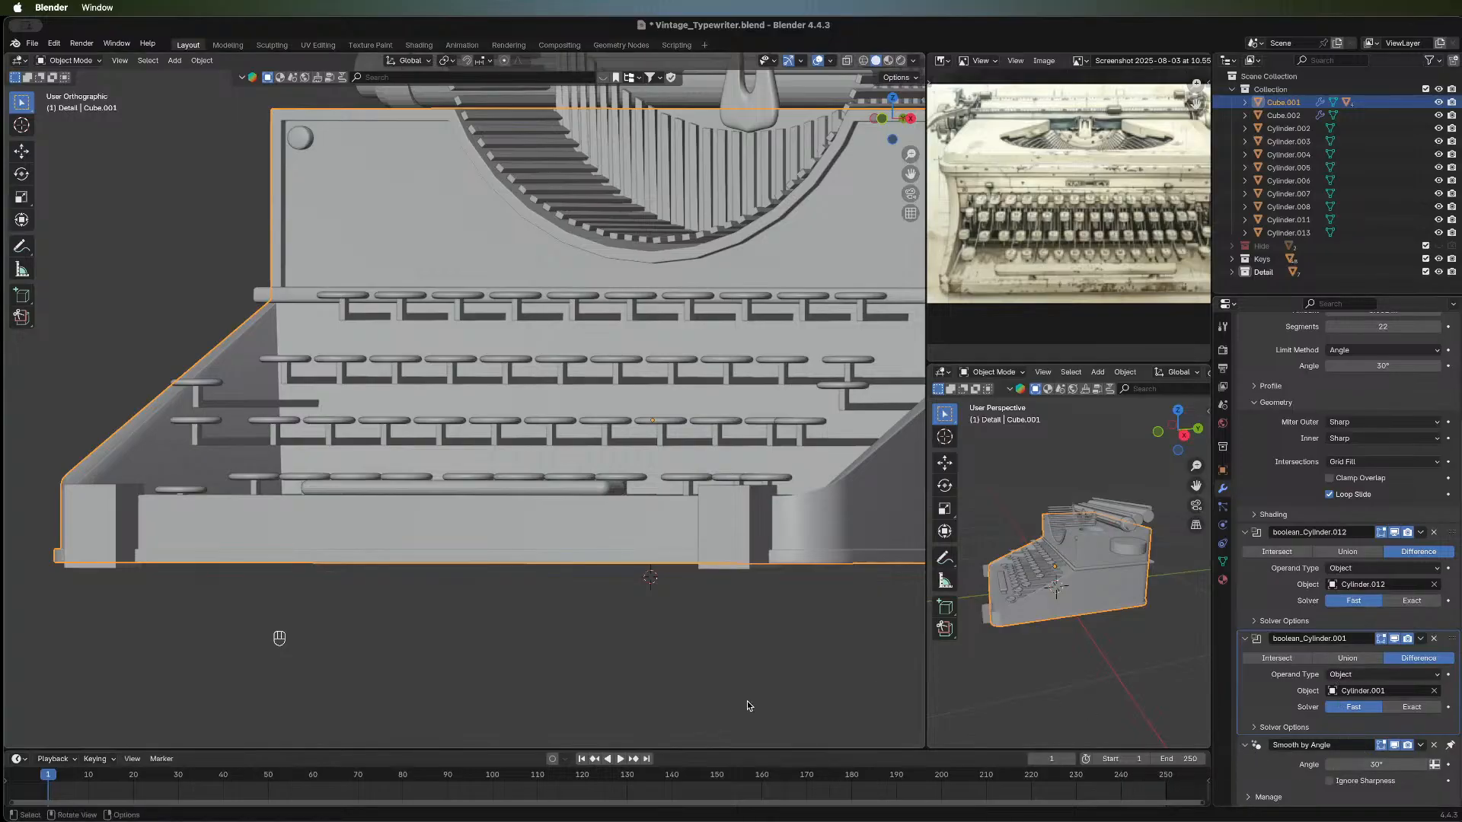
left_click(756, 568)
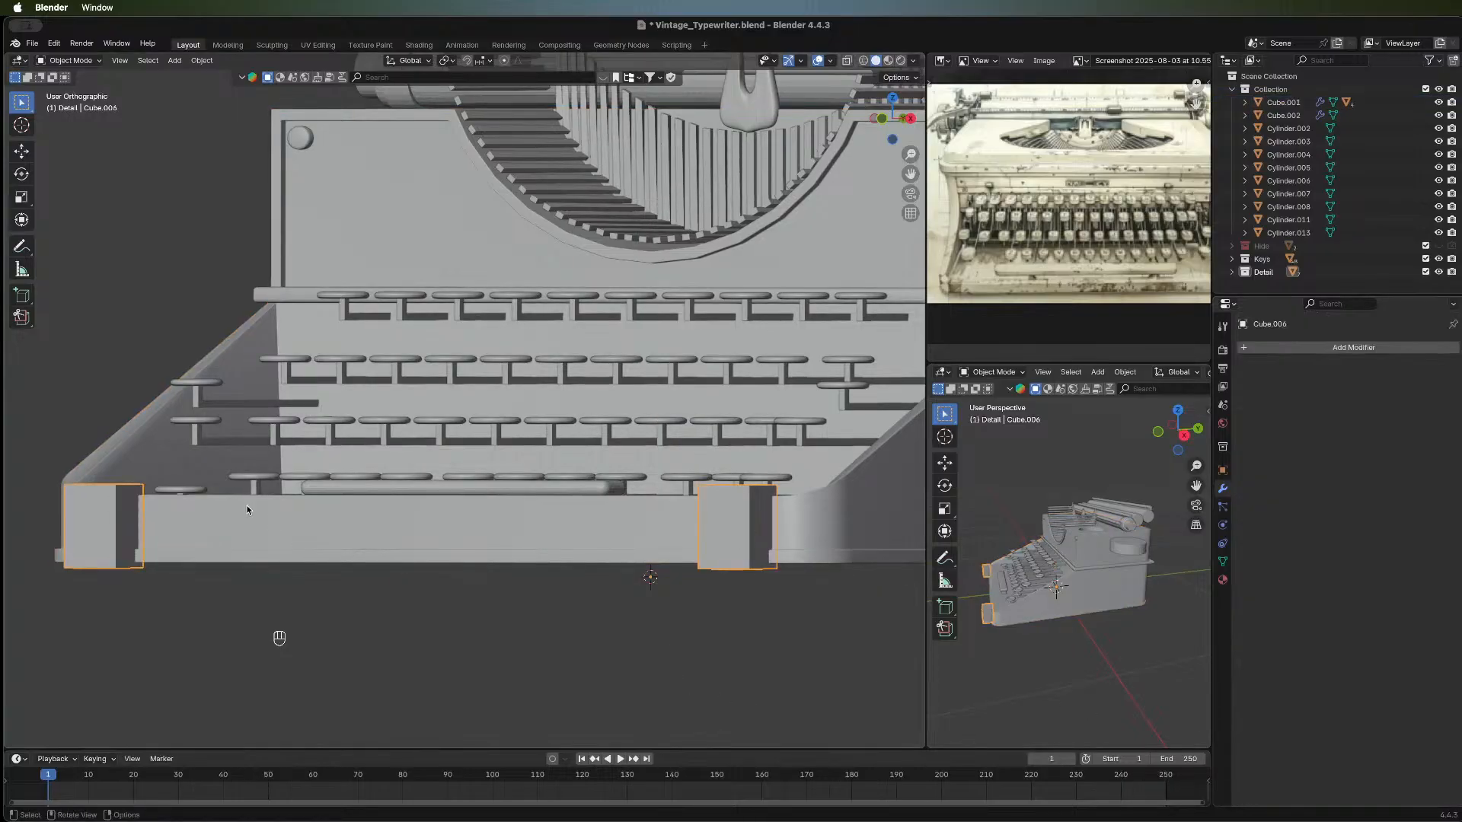
left_click(465, 532, "shift")
key("ctrl+shift+b")
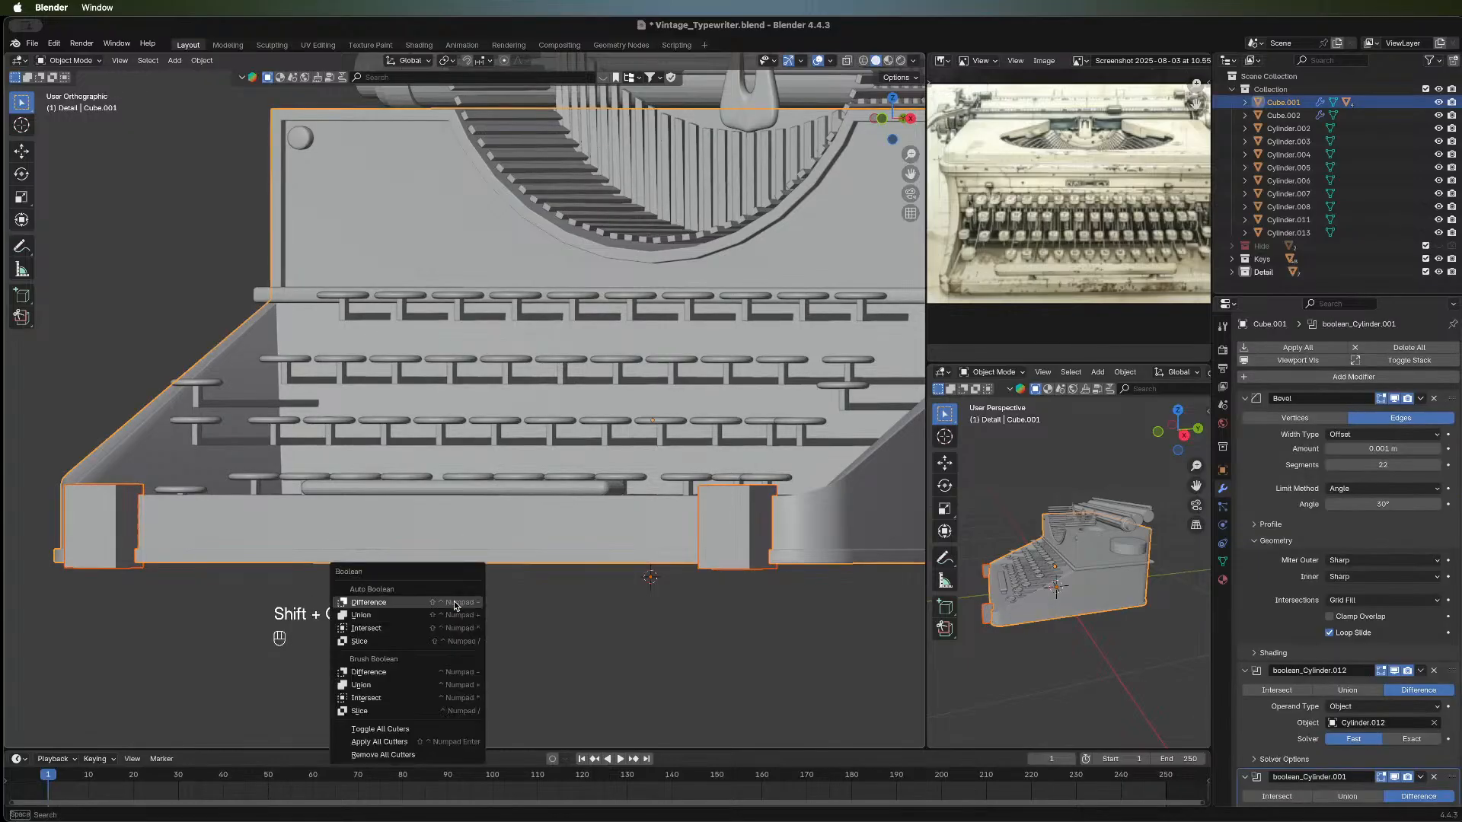
left_click(404, 676)
middle_click_drag(303, 594, 247, 526)
left_click(523, 628)
Move the corner block cutter Cube.006 into the Hide collection.
left_click(231, 529)
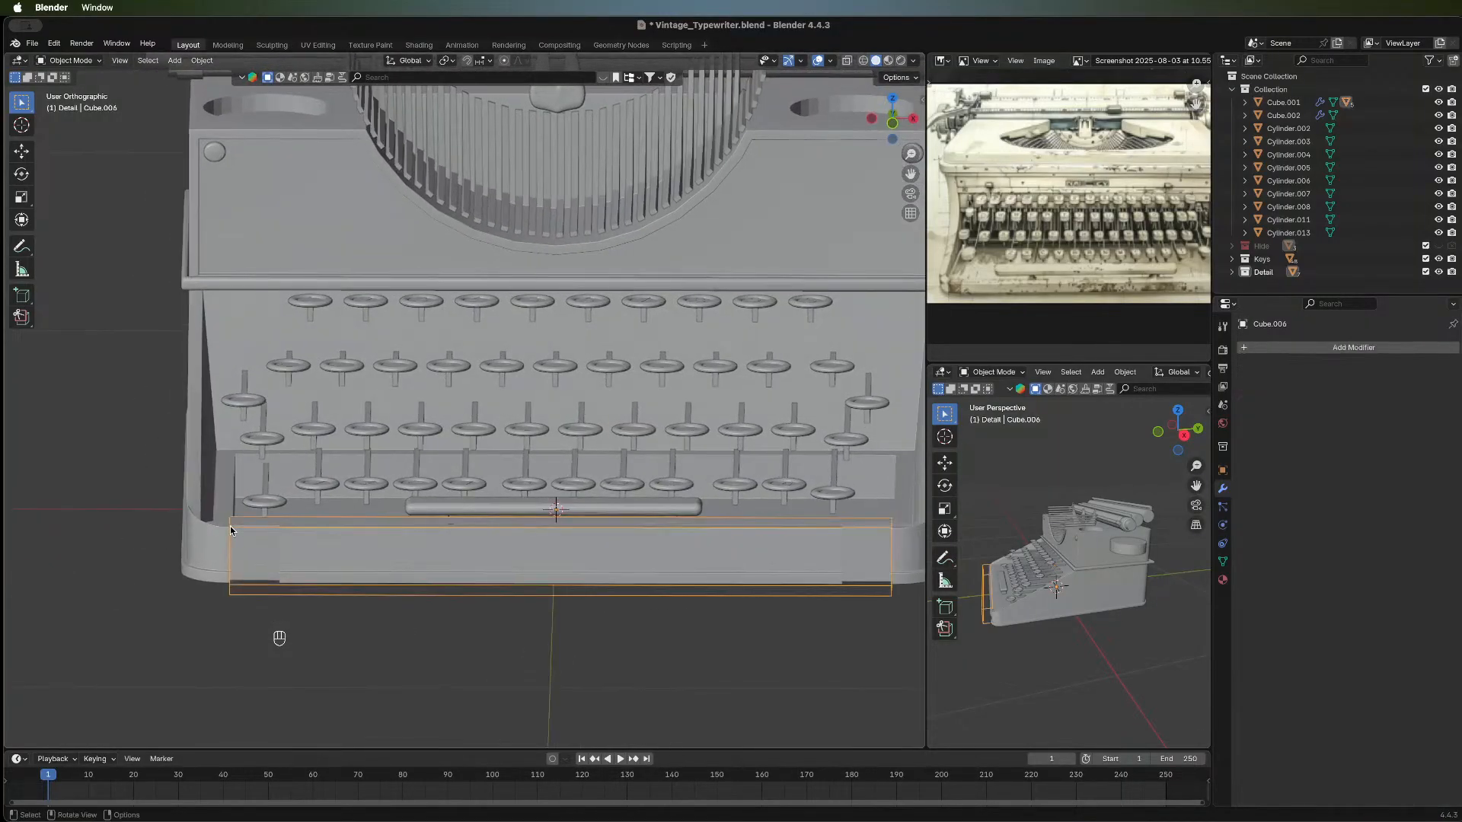
key("m")
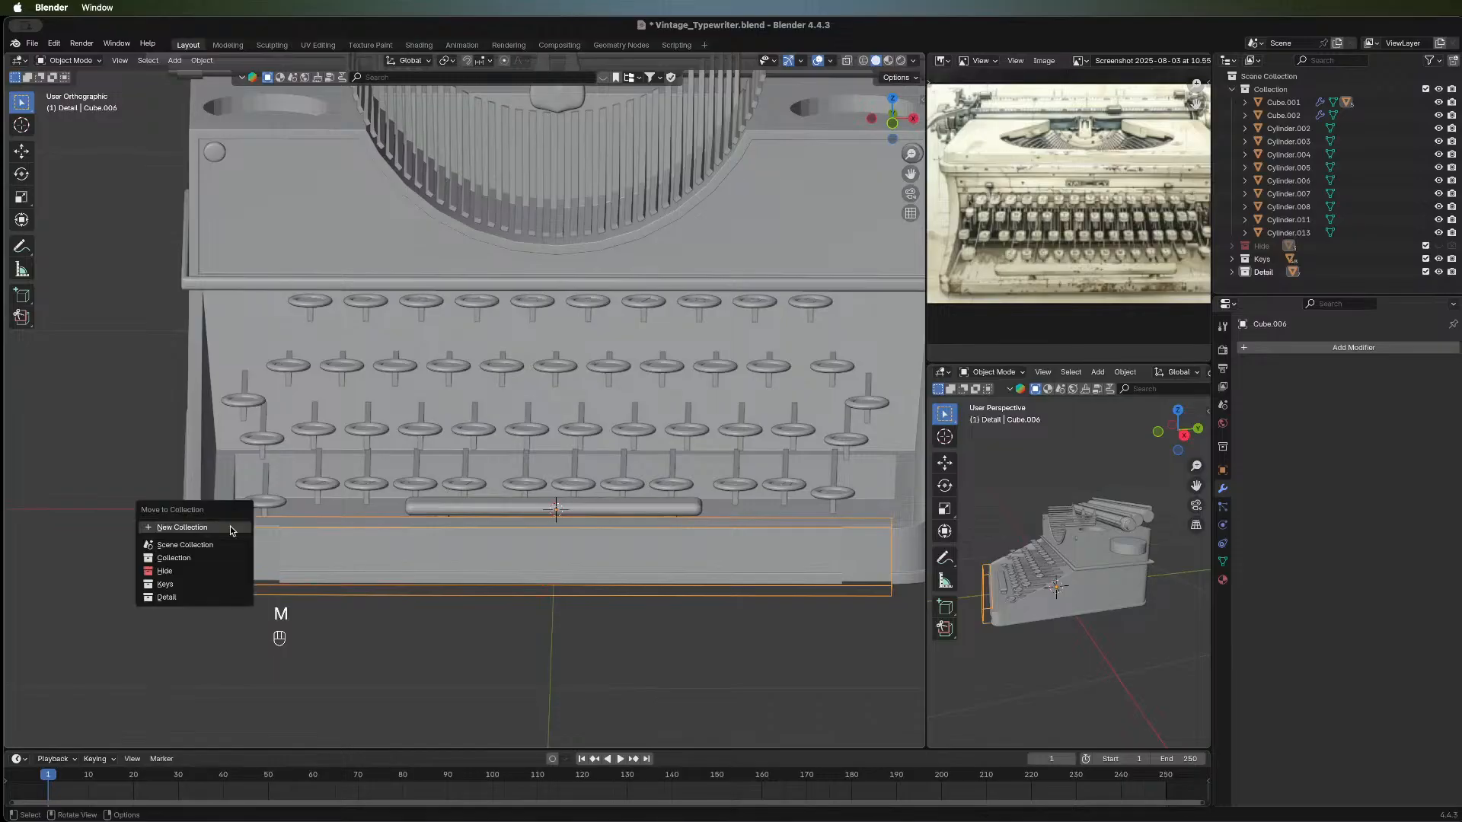
left_click(185, 571)
Examine the base's front corners from angled views and the front orthographic view, comparing the whole typewriter with the reference photo.
middle_click_drag(586, 654, 570, 491)
scroll(514, 490, "down", 4)
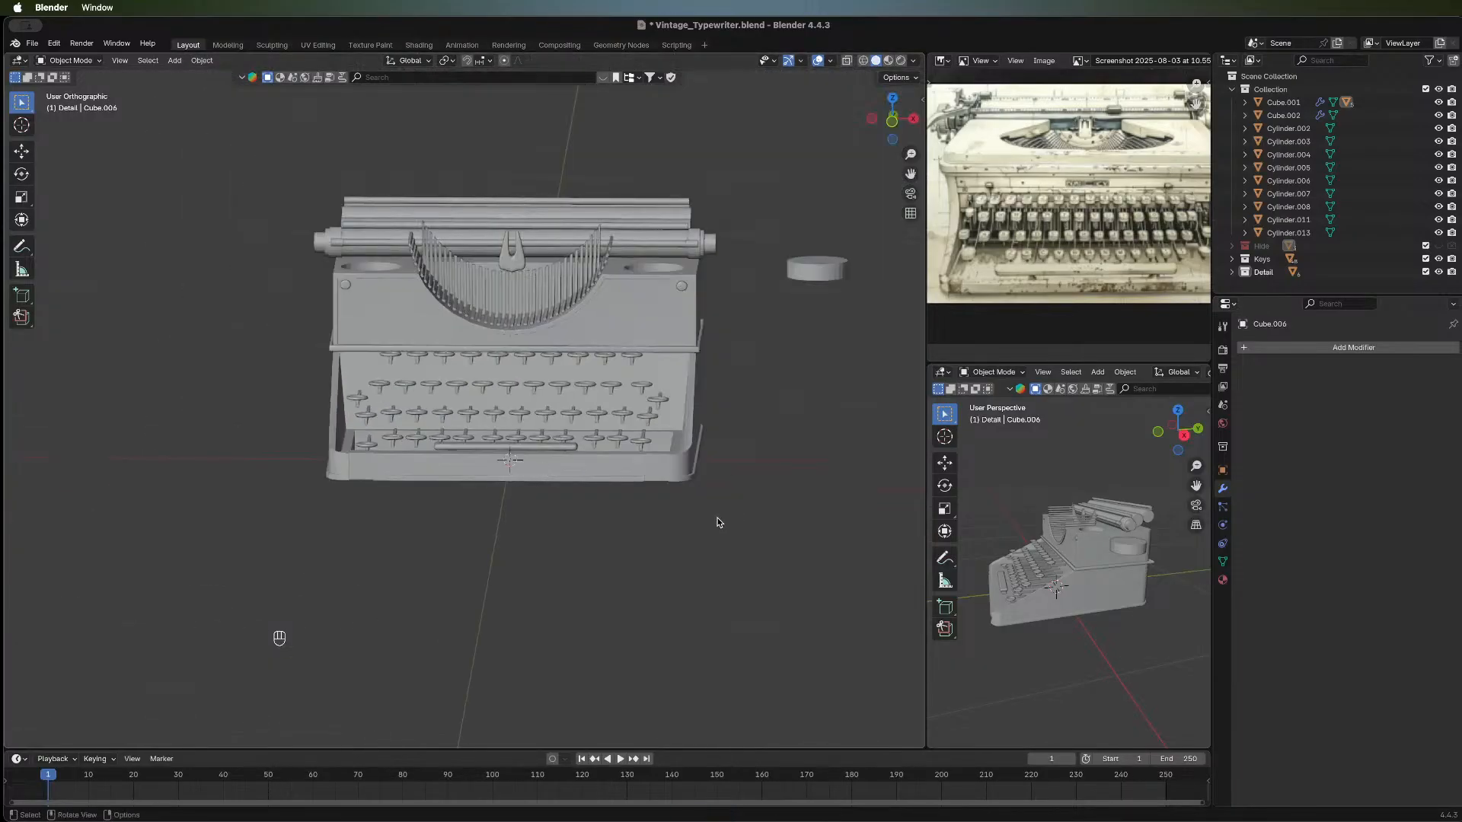
middle_click_drag(721, 523, 480, 532)
scroll(480, 532, "up", 3)
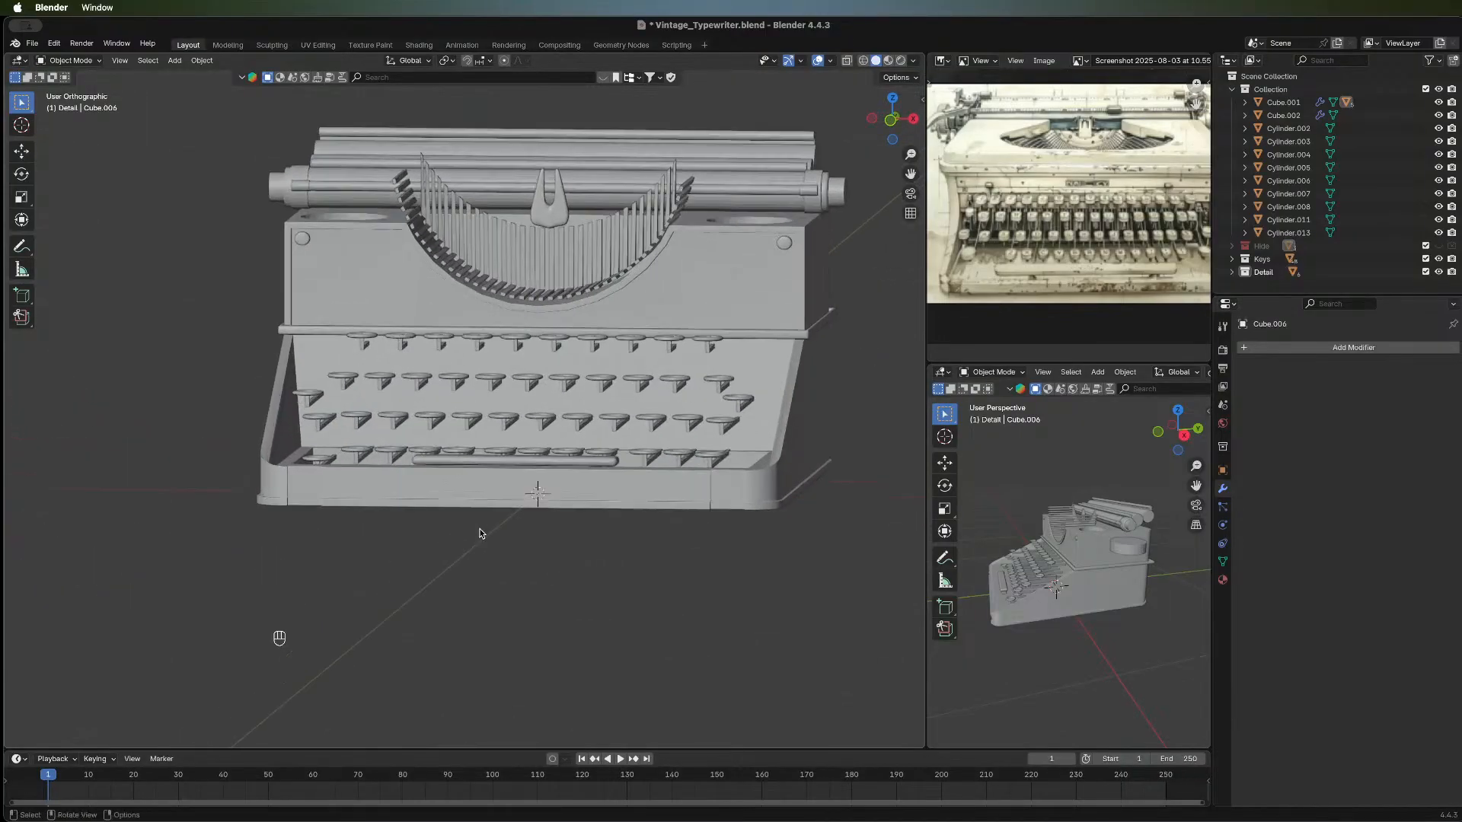
middle_click_drag(370, 506, 408, 537)
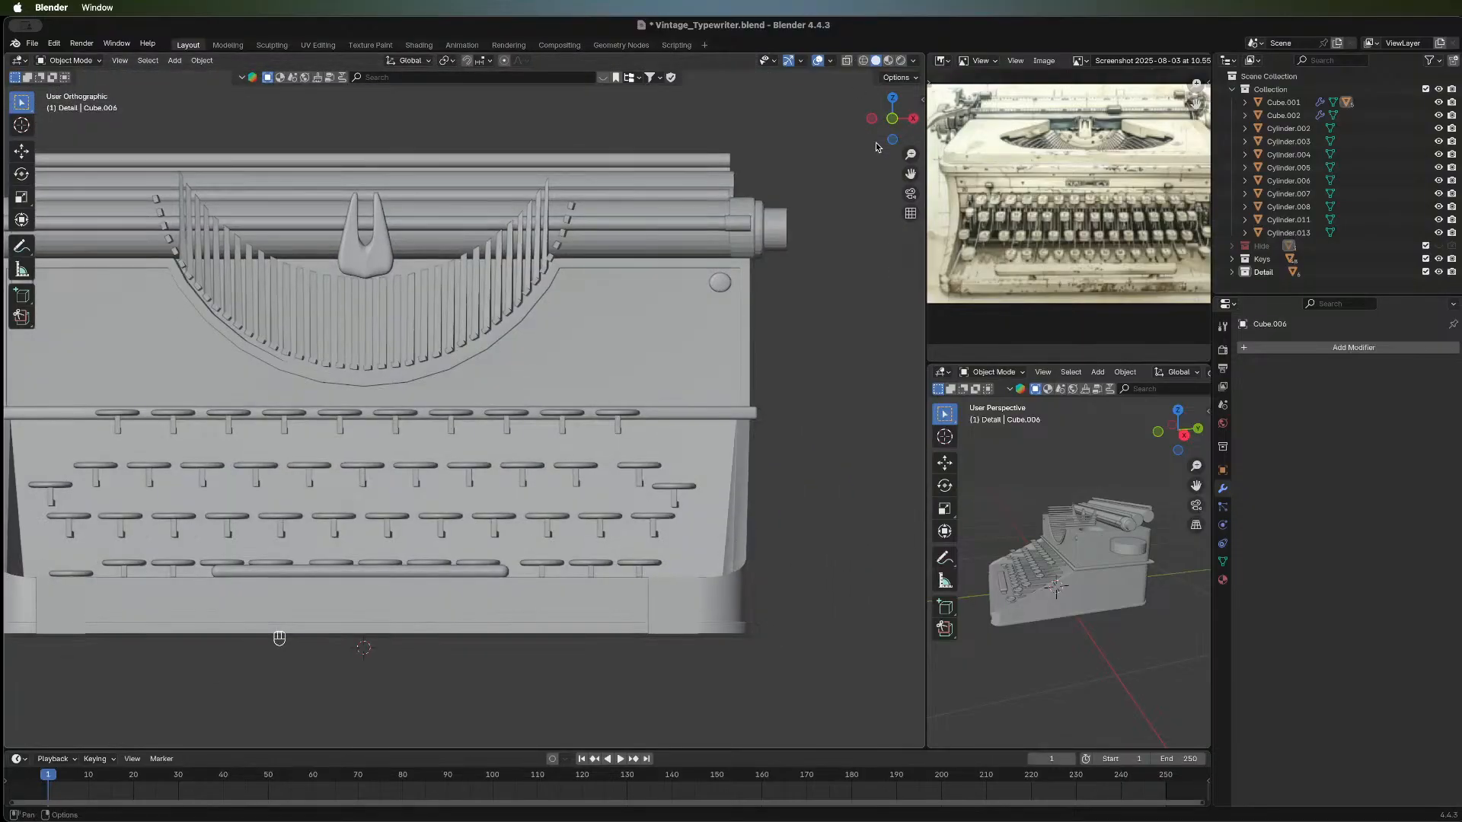
left_click(893, 120)
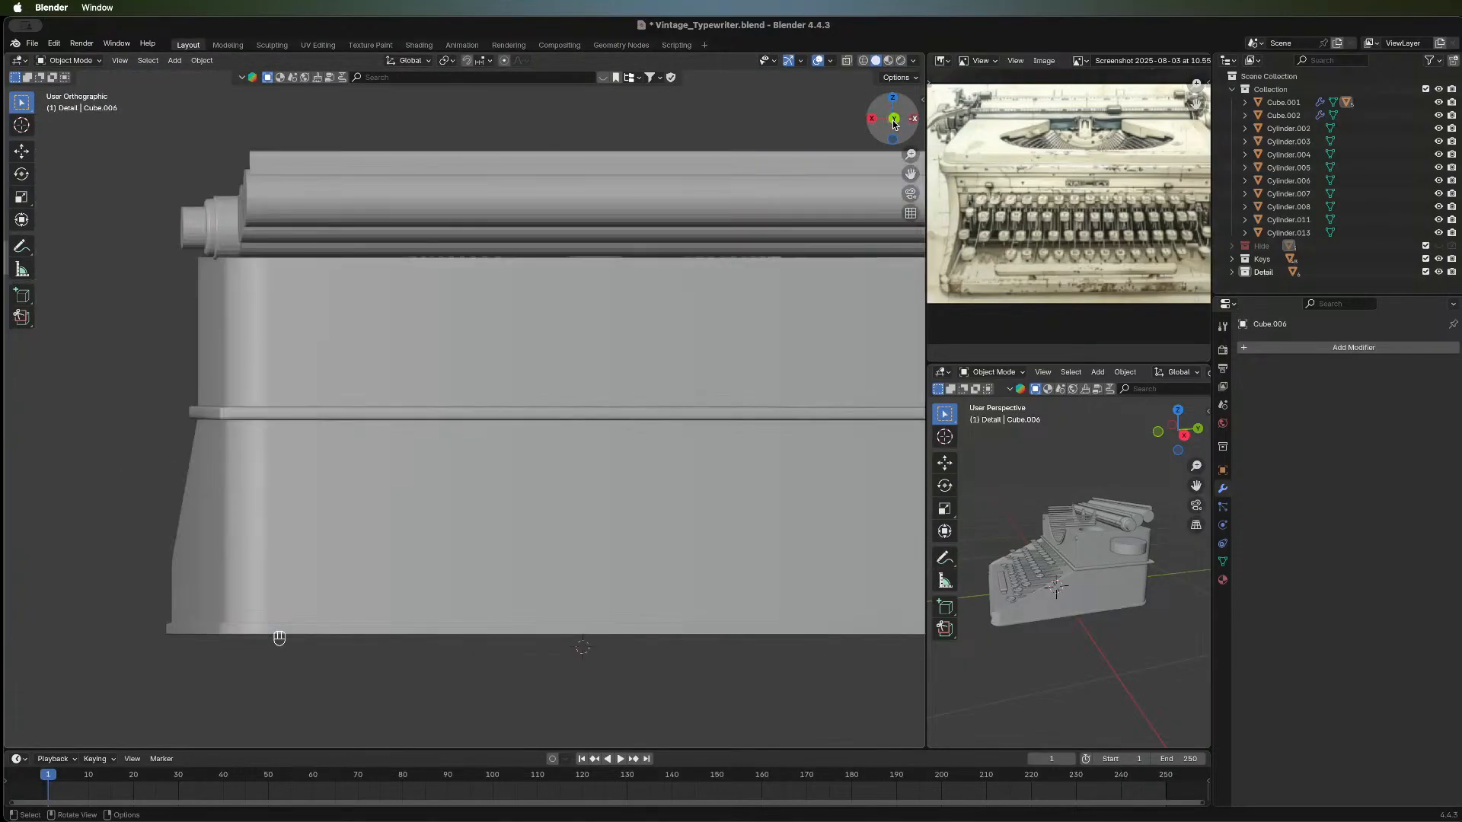
left_click(893, 119)
scroll(403, 479, "down", 3)
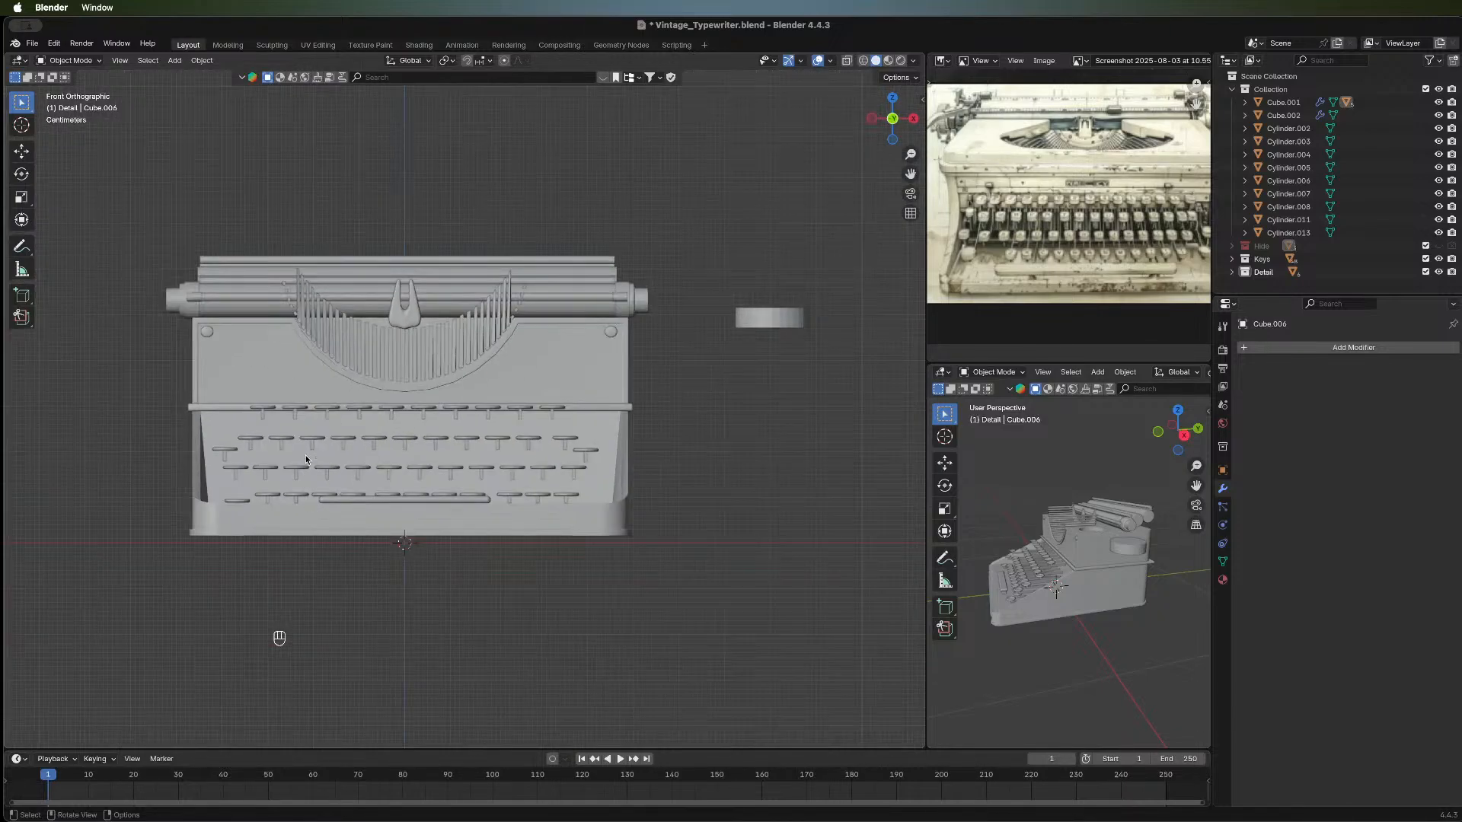
middle_click_drag(315, 453, 384, 497, "shift")
scroll(1074, 281, "down", 2)
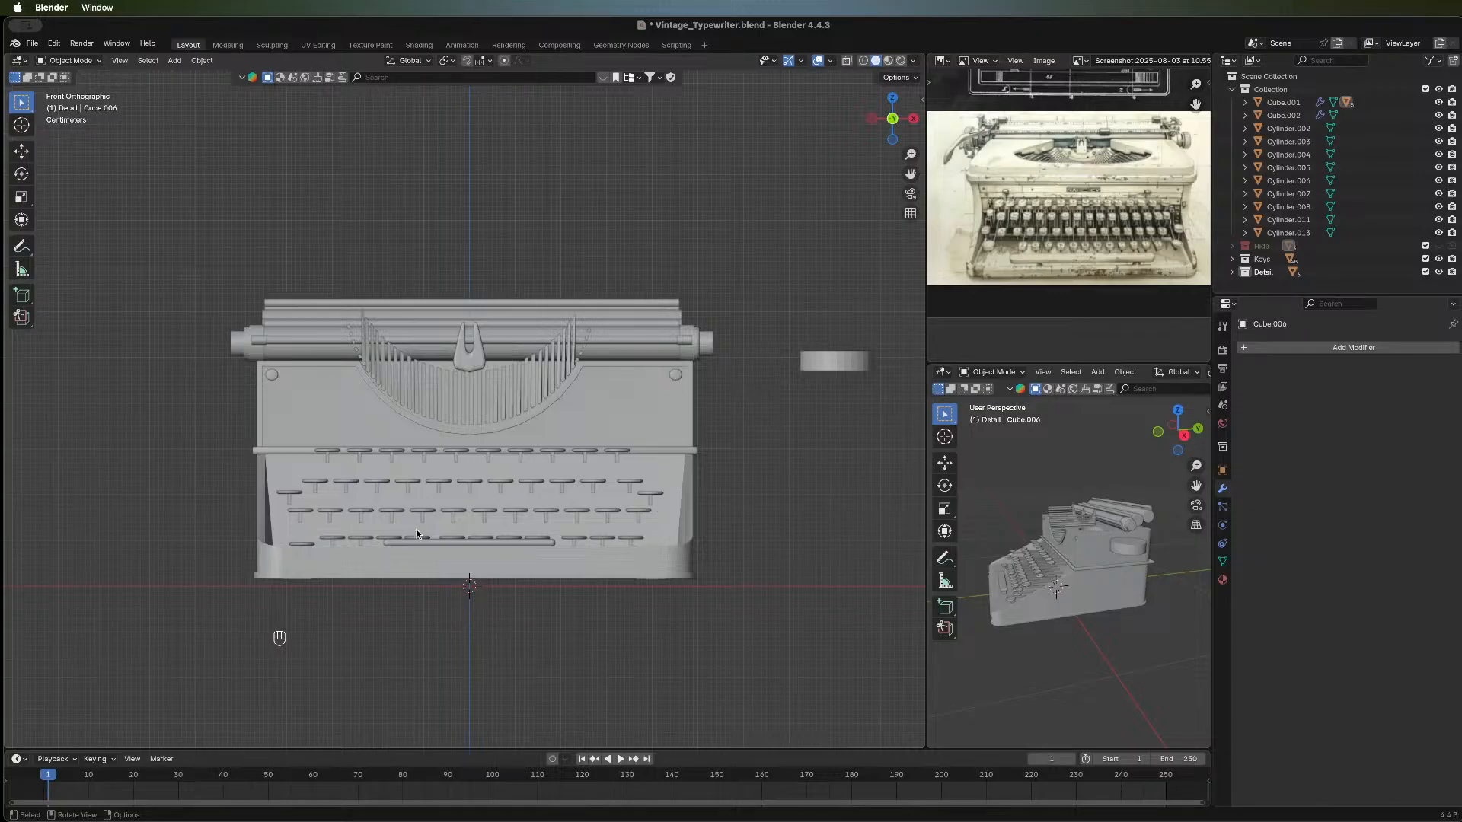
Compare the keyboard area with the reference photo and open the typewriter body Cube.001 for mesh editing.
middle_click_drag(416, 529, 364, 651)
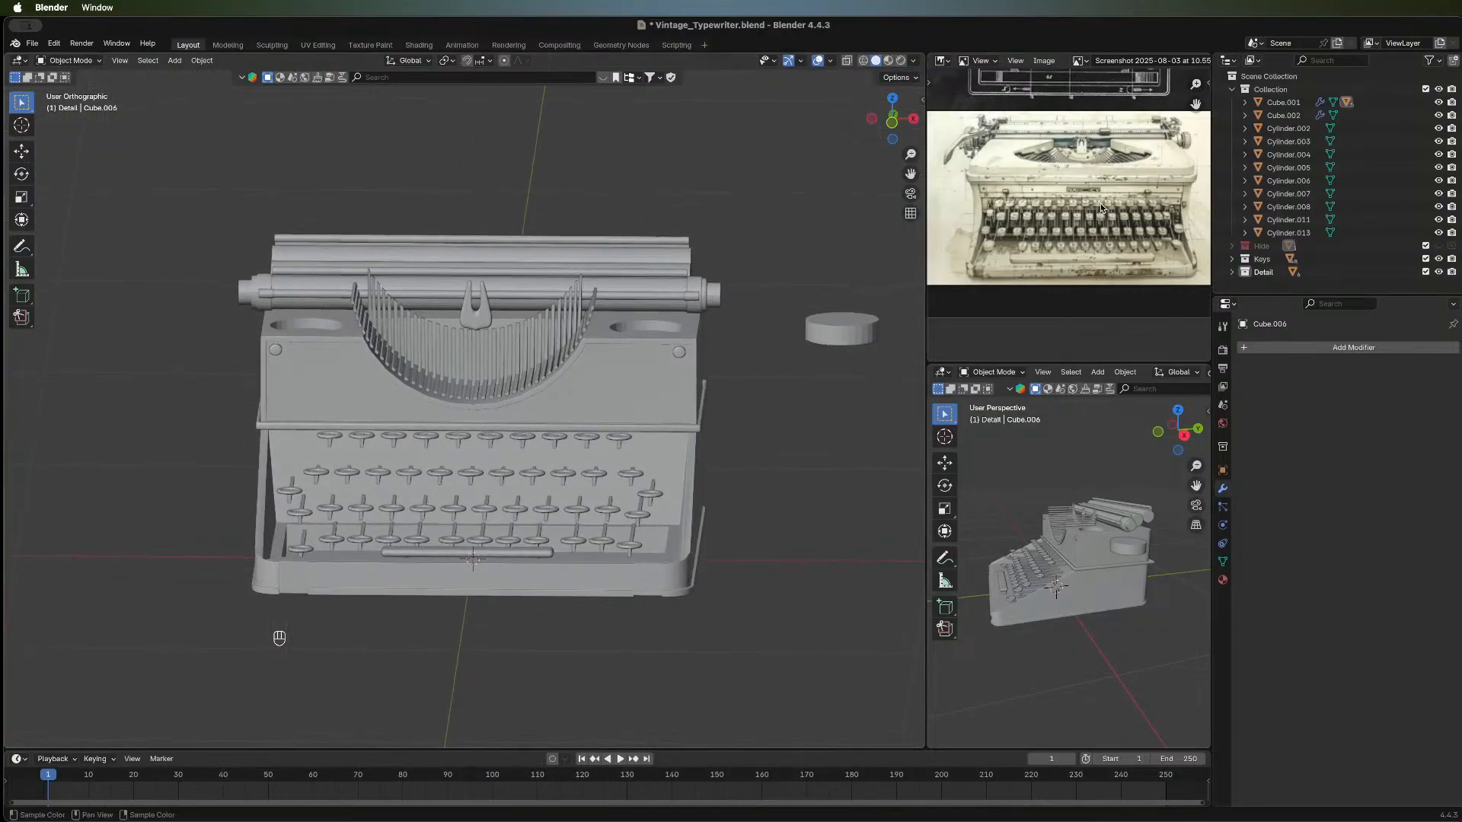
scroll(1100, 203, "up", 3)
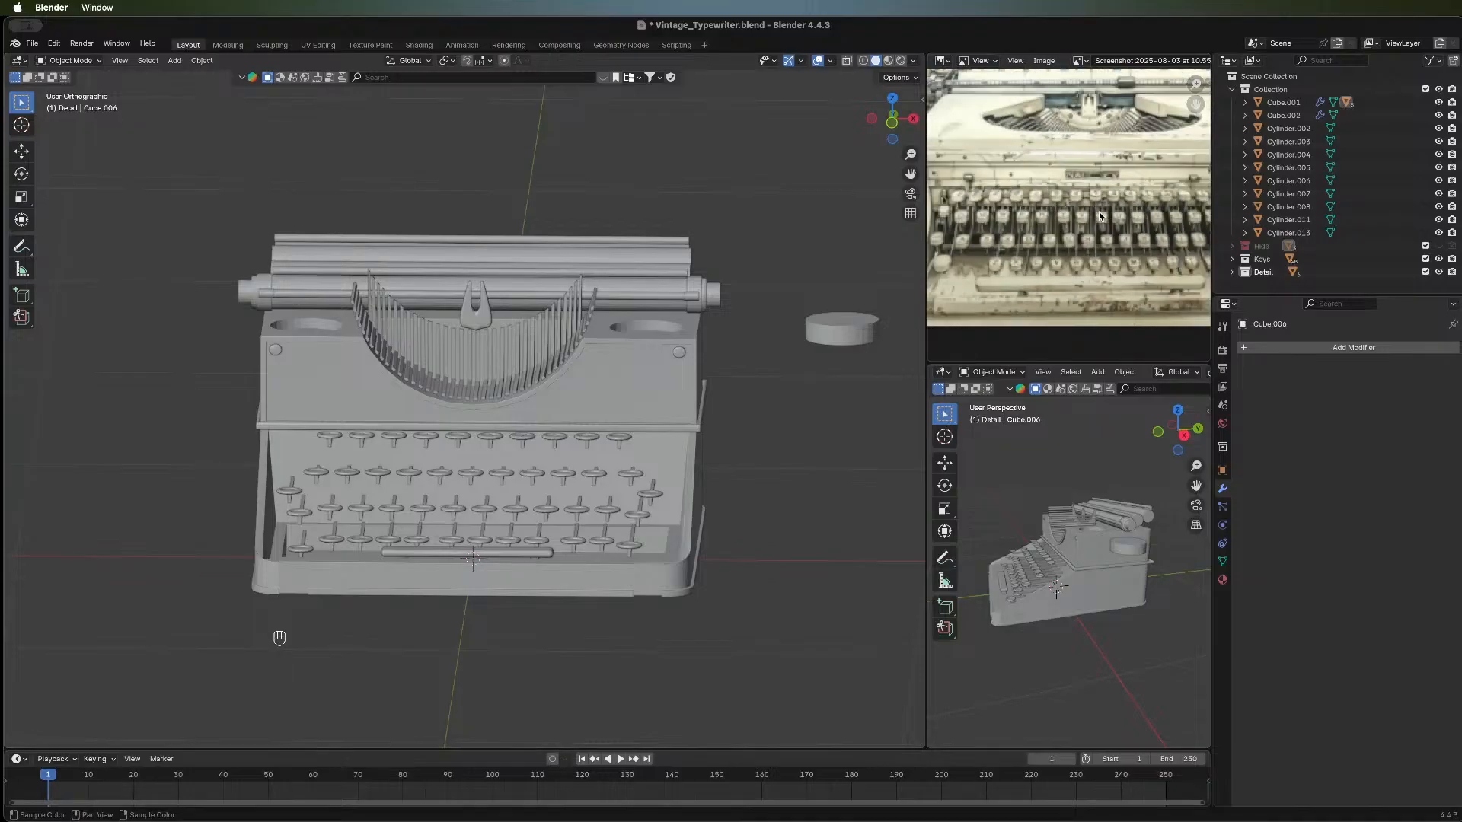
middle_click_drag(1155, 226, 1120, 194)
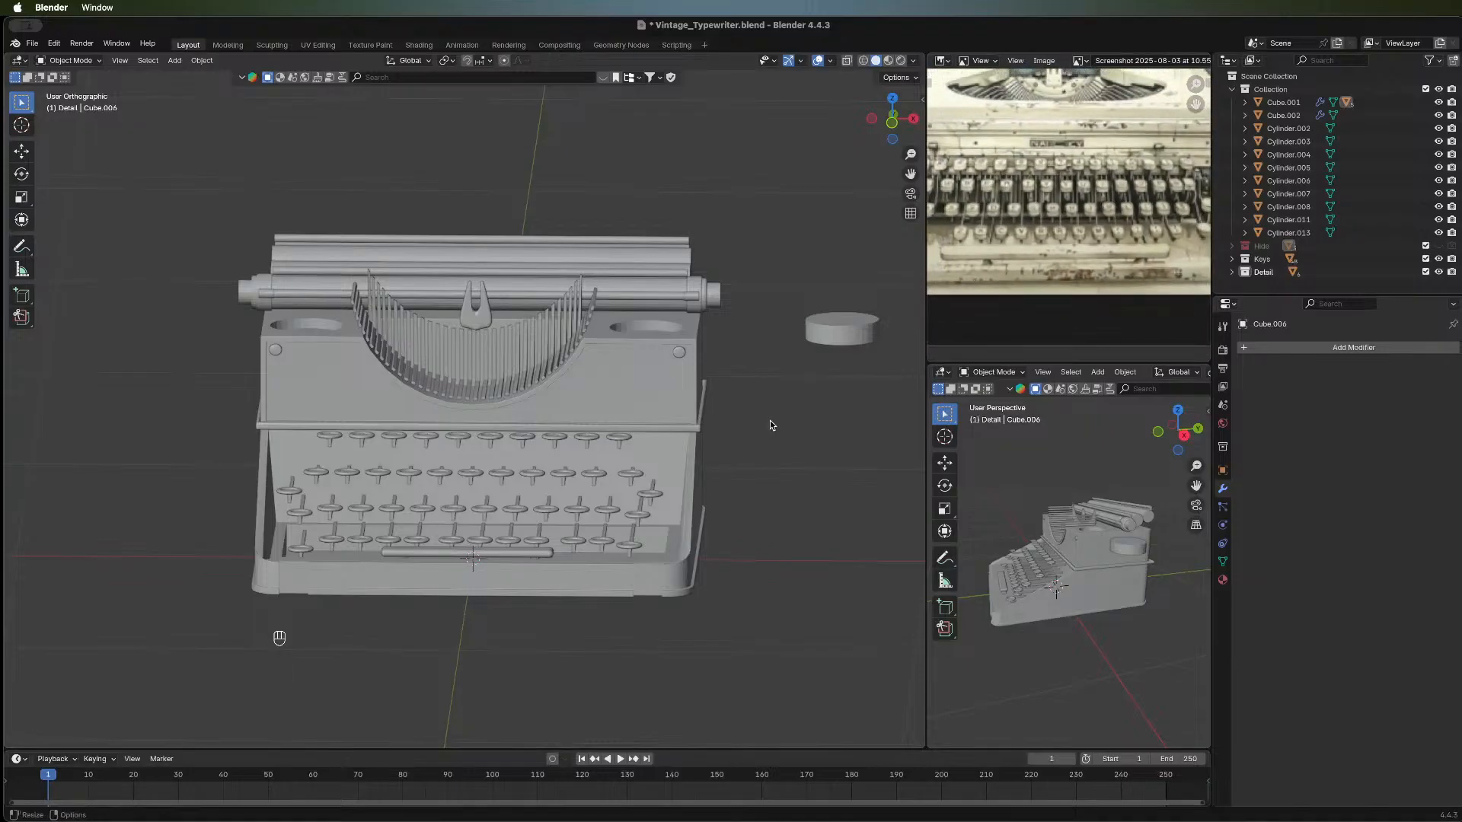
left_click(663, 451)
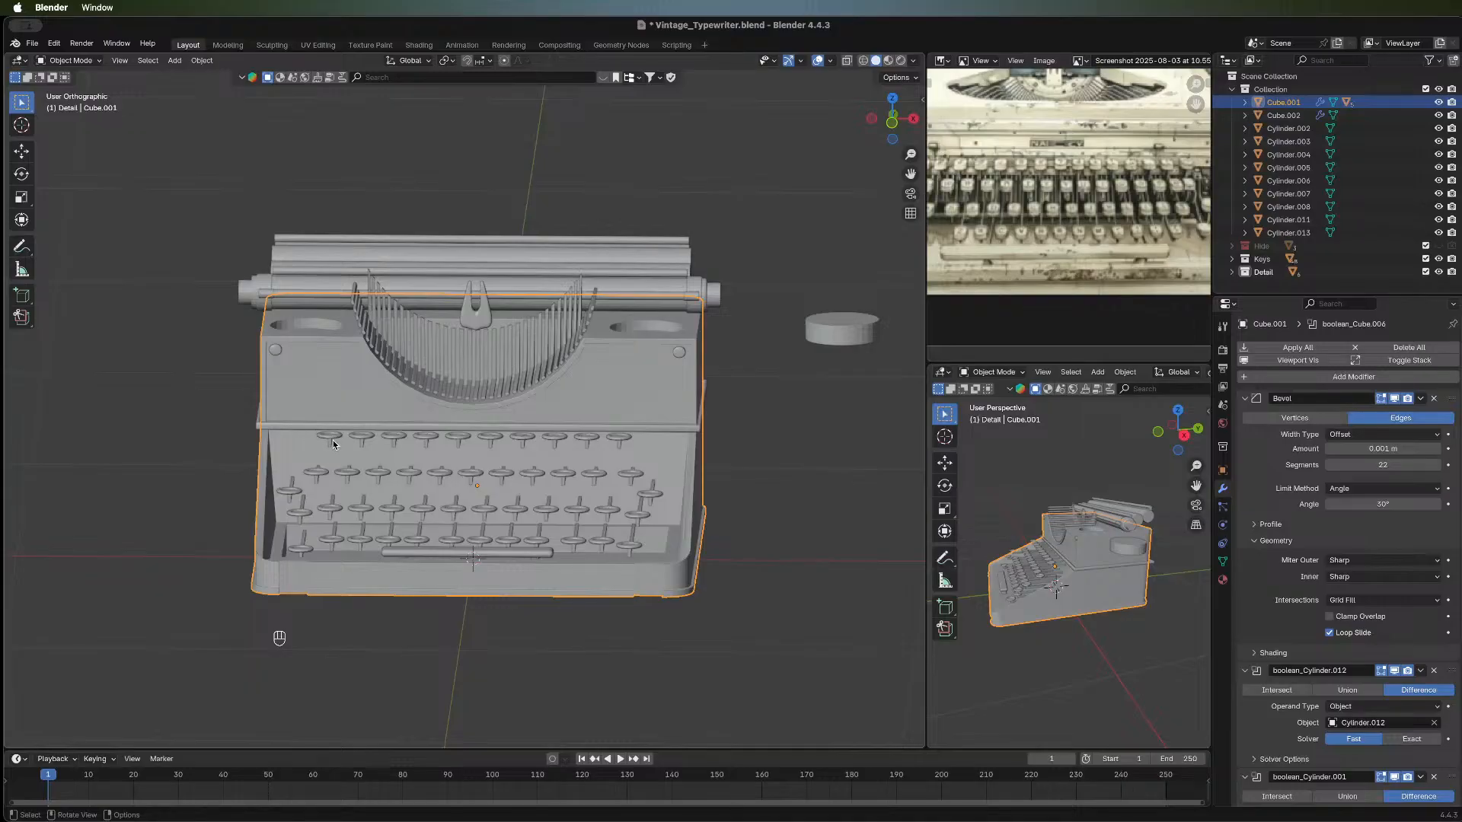
key("Tab")
left_click(290, 445)
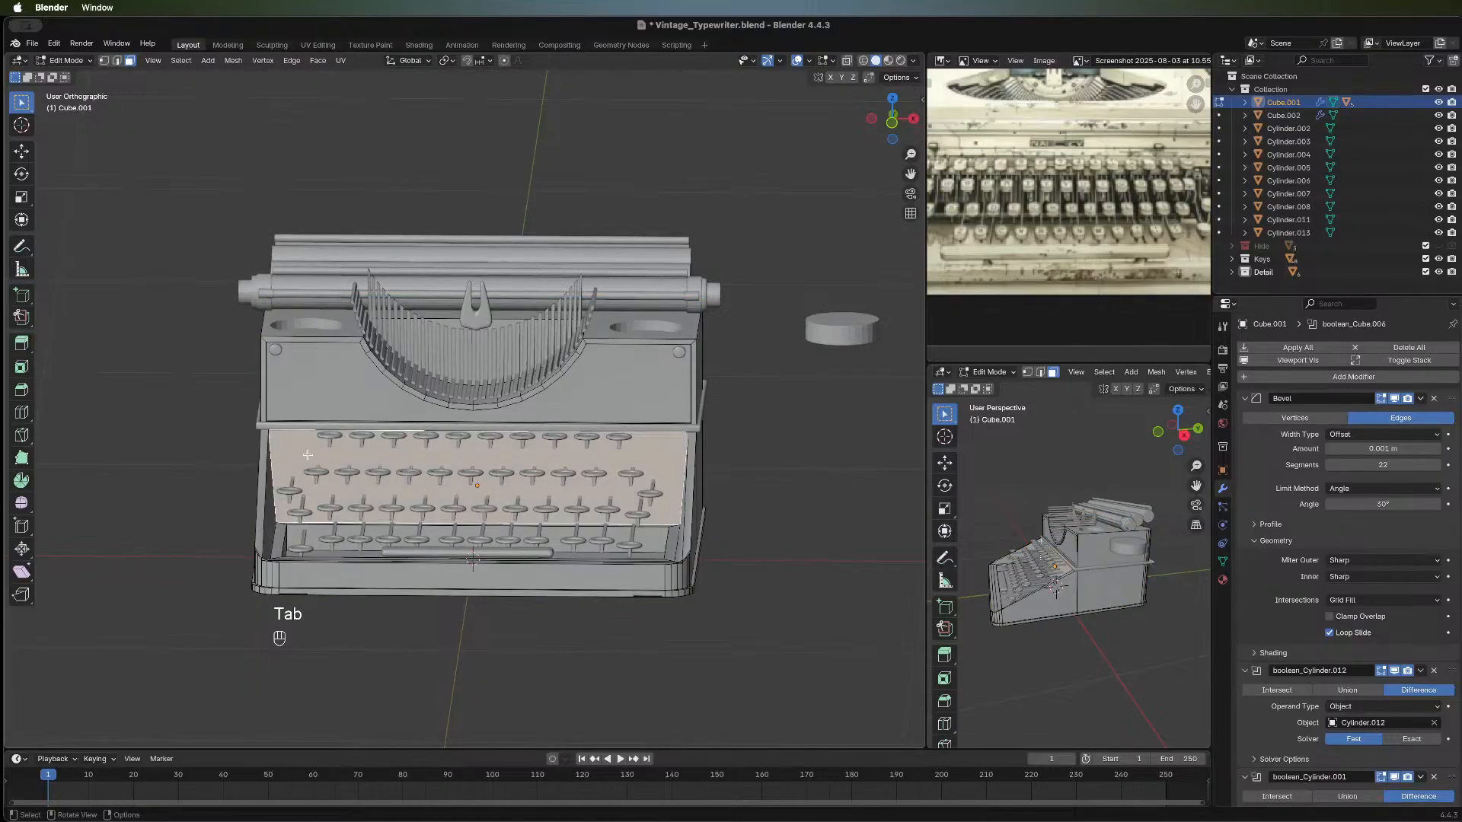
middle_click_drag(718, 448, 735, 413)
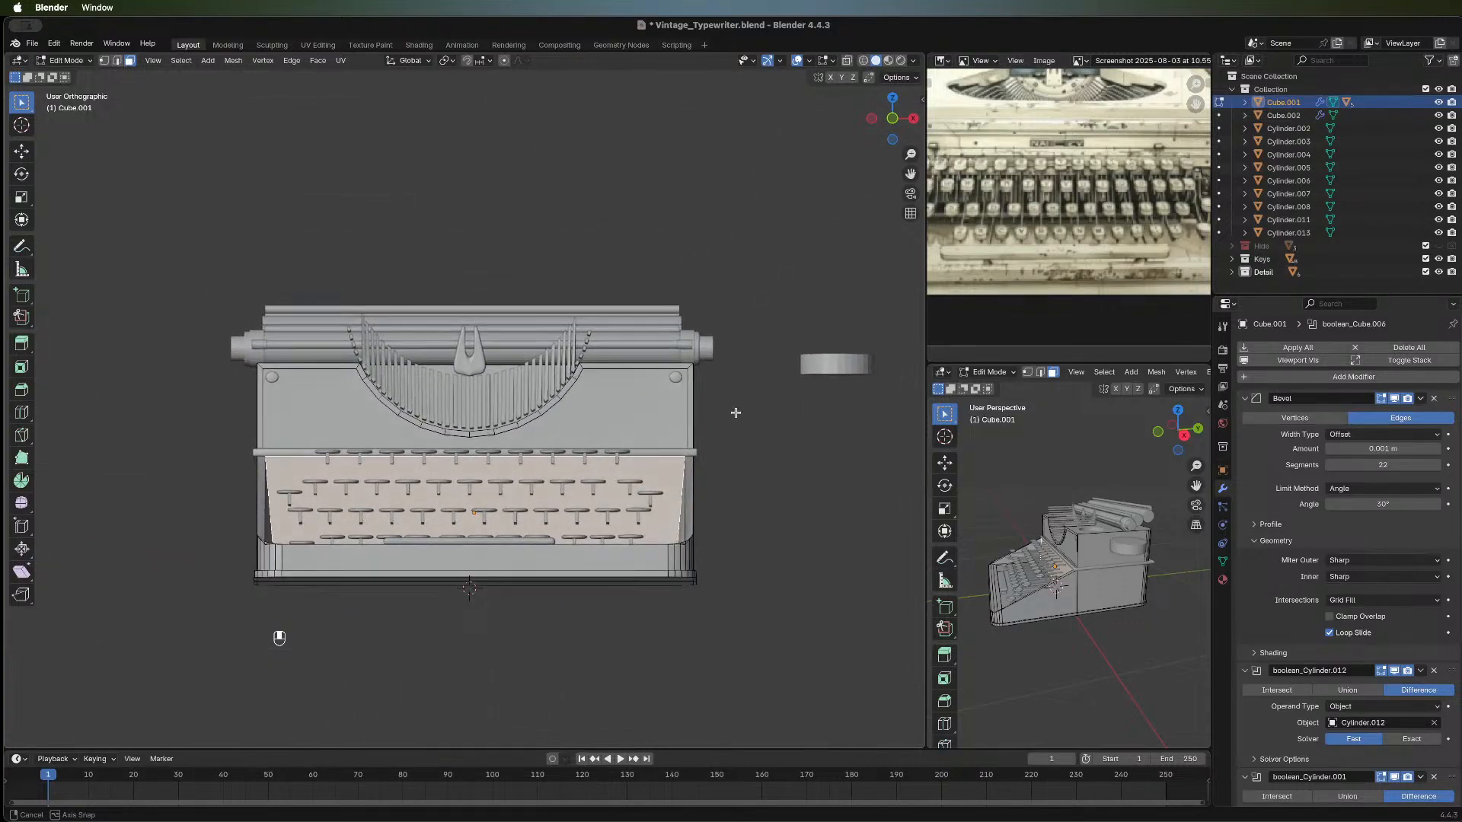
middle_click_drag(498, 520, 498, 520)
key("2")
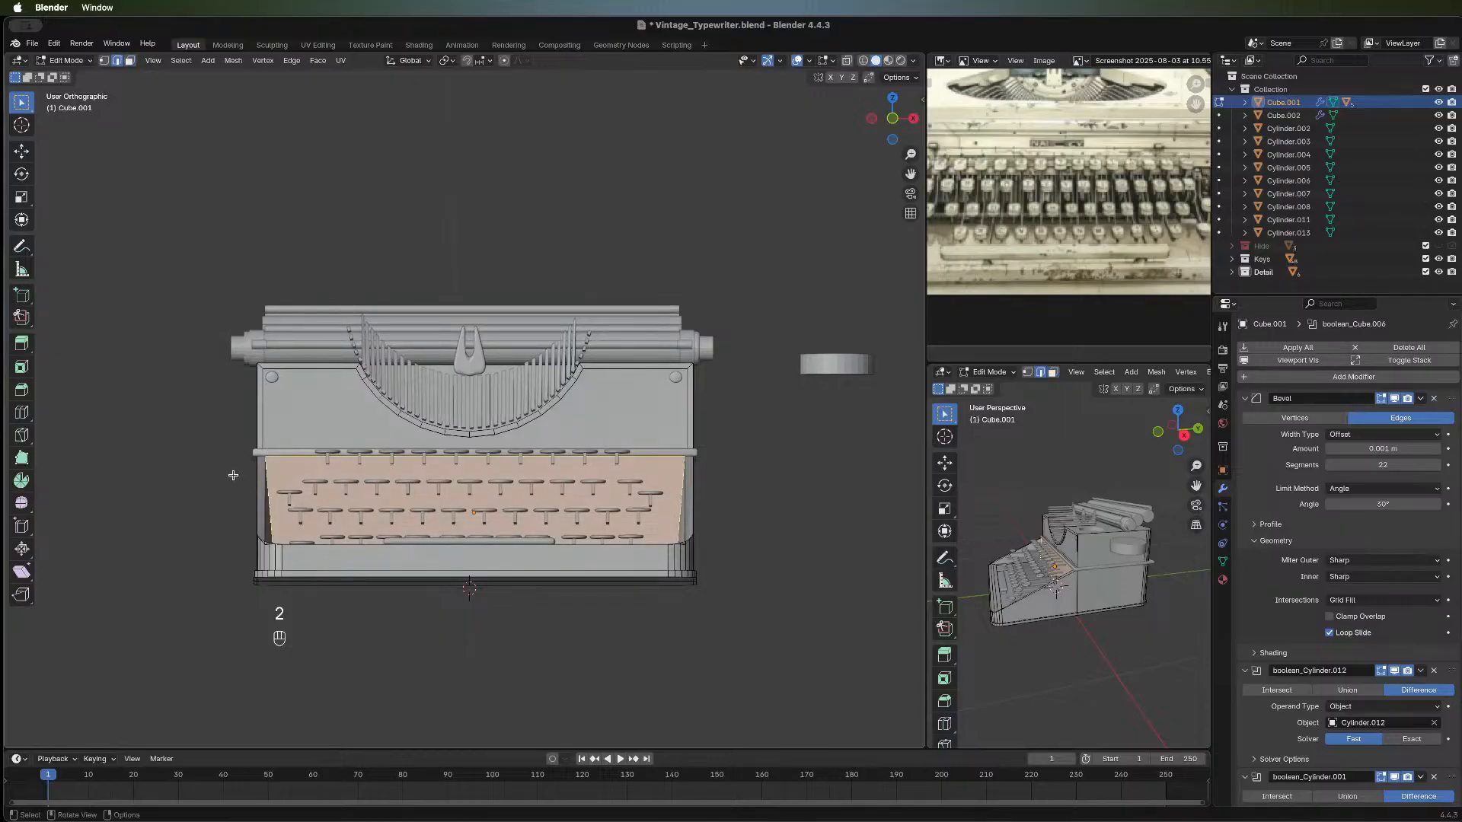
left_click(284, 456)
key("g")
key("z")
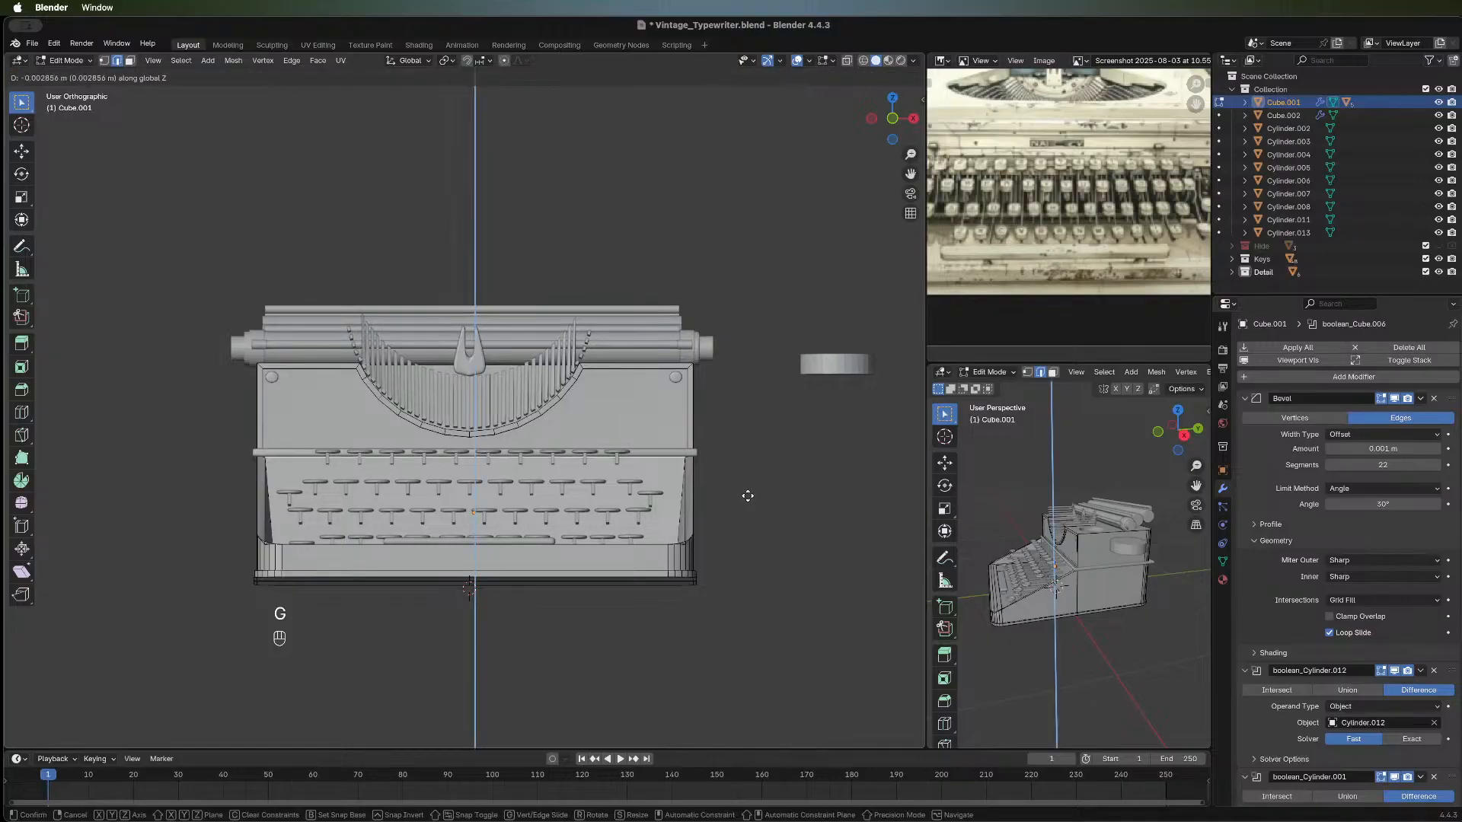
right_click(770, 489)
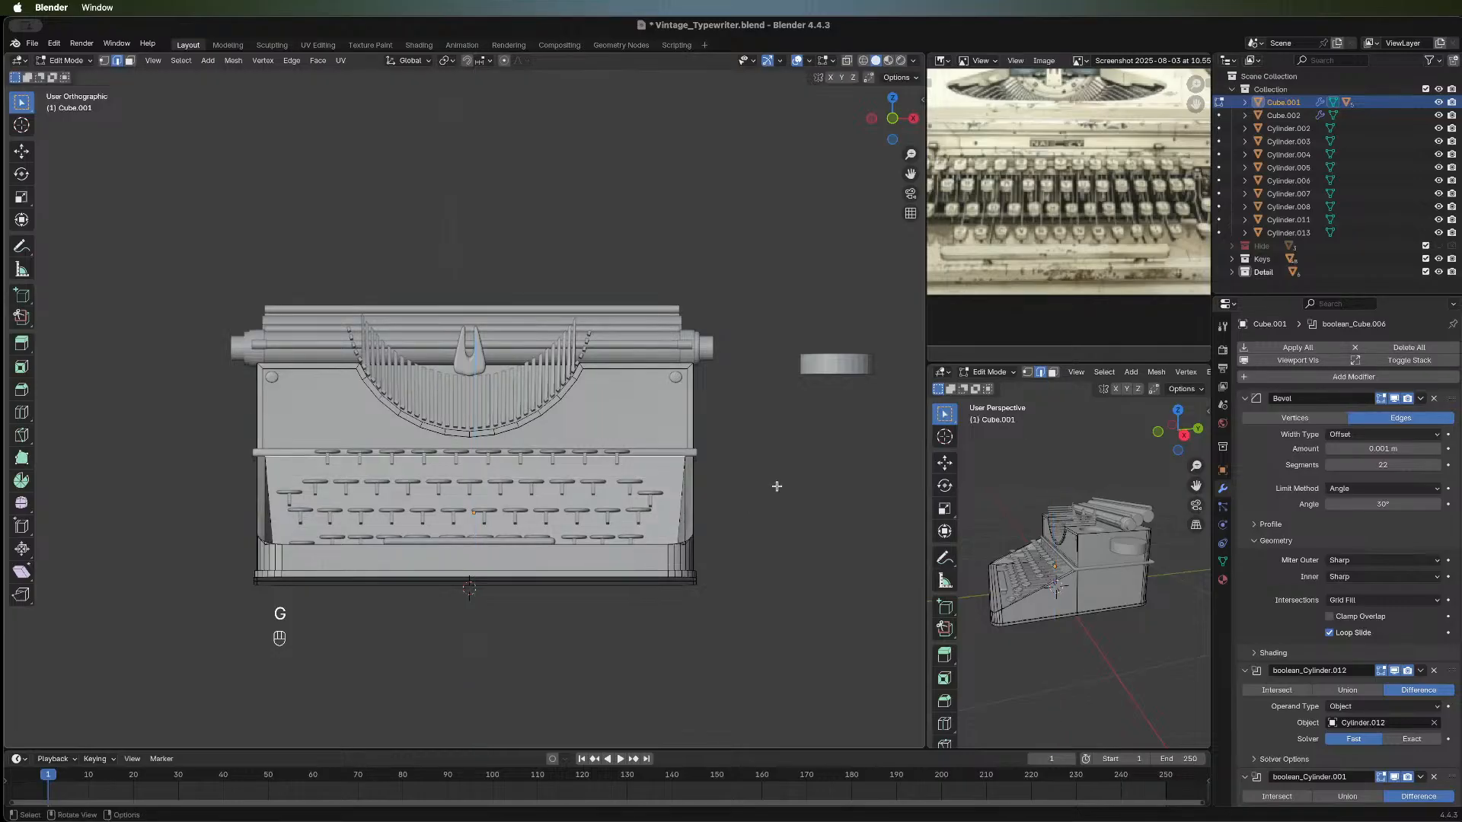
middle_click_drag(373, 472, 301, 502)
mouse_move(602, 559)
middle_mouse_down()
mouse_move(531, 585)
mouse_move(655, 532)
mouse_move(747, 532)
mouse_move(605, 547)
middle_mouse_up()
left_click(23, 412)
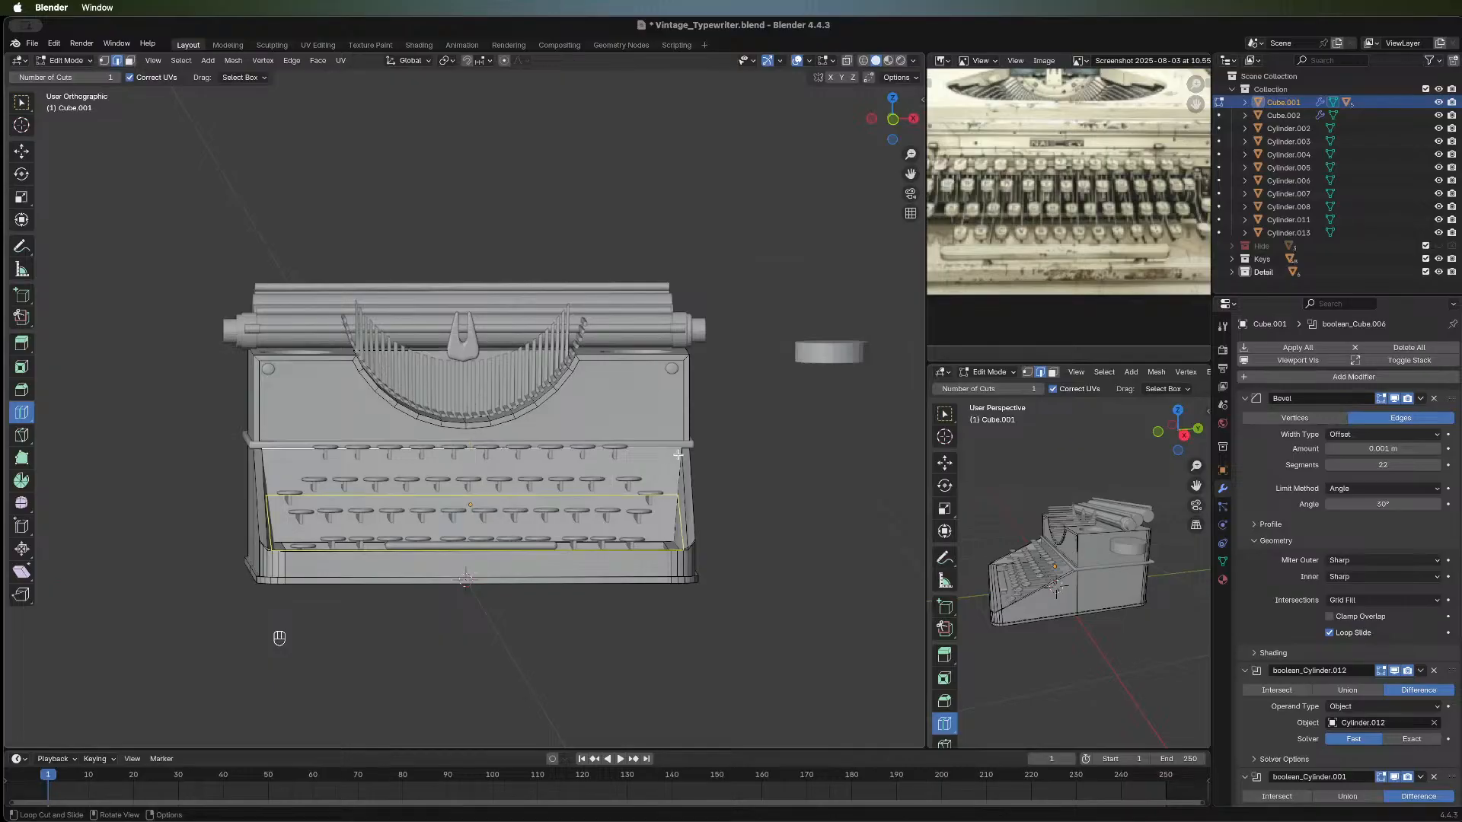
middle_click_drag(688, 457, 688, 460)
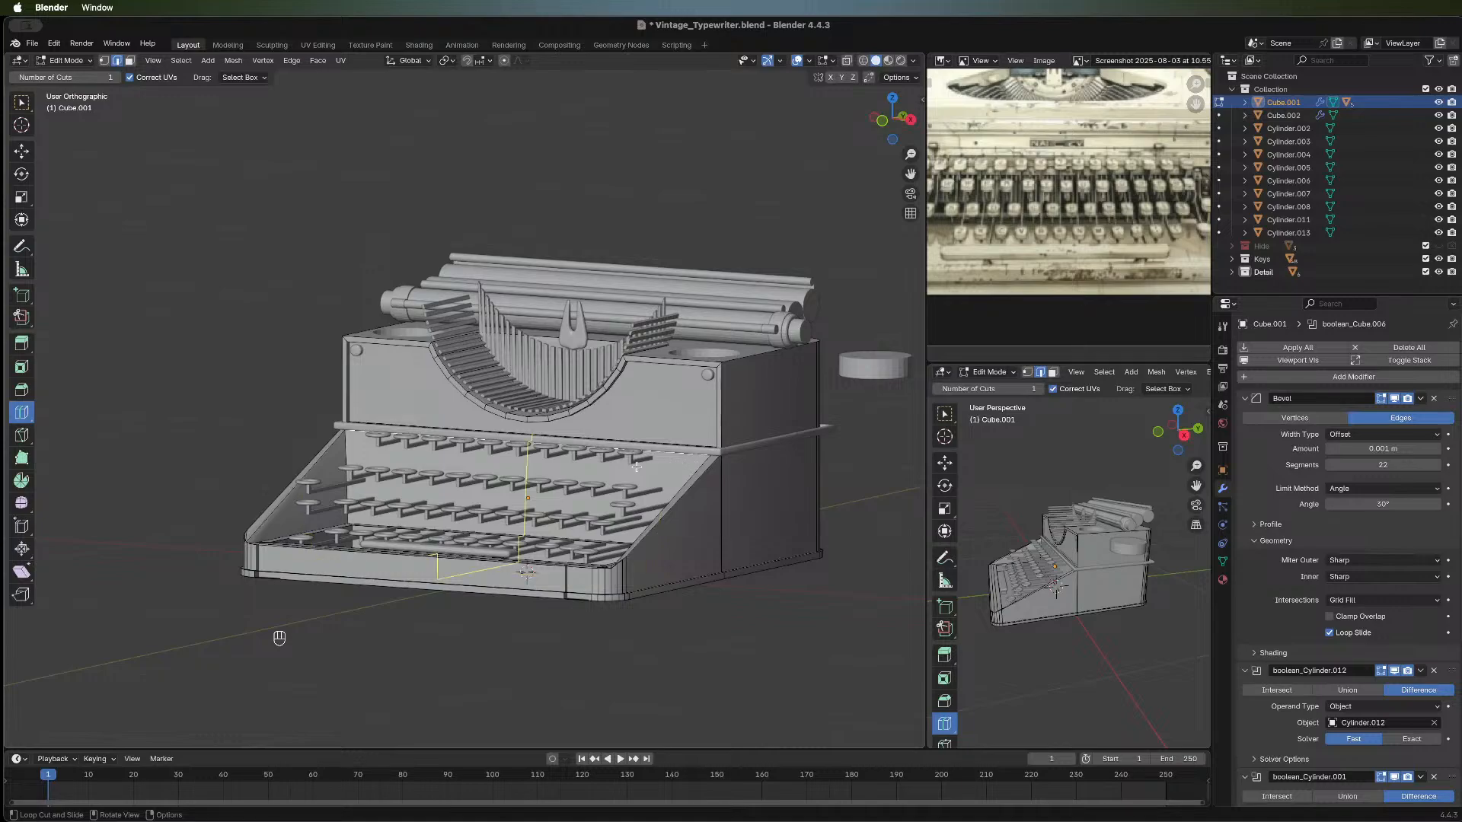
middle_click_drag(472, 462, 710, 459)
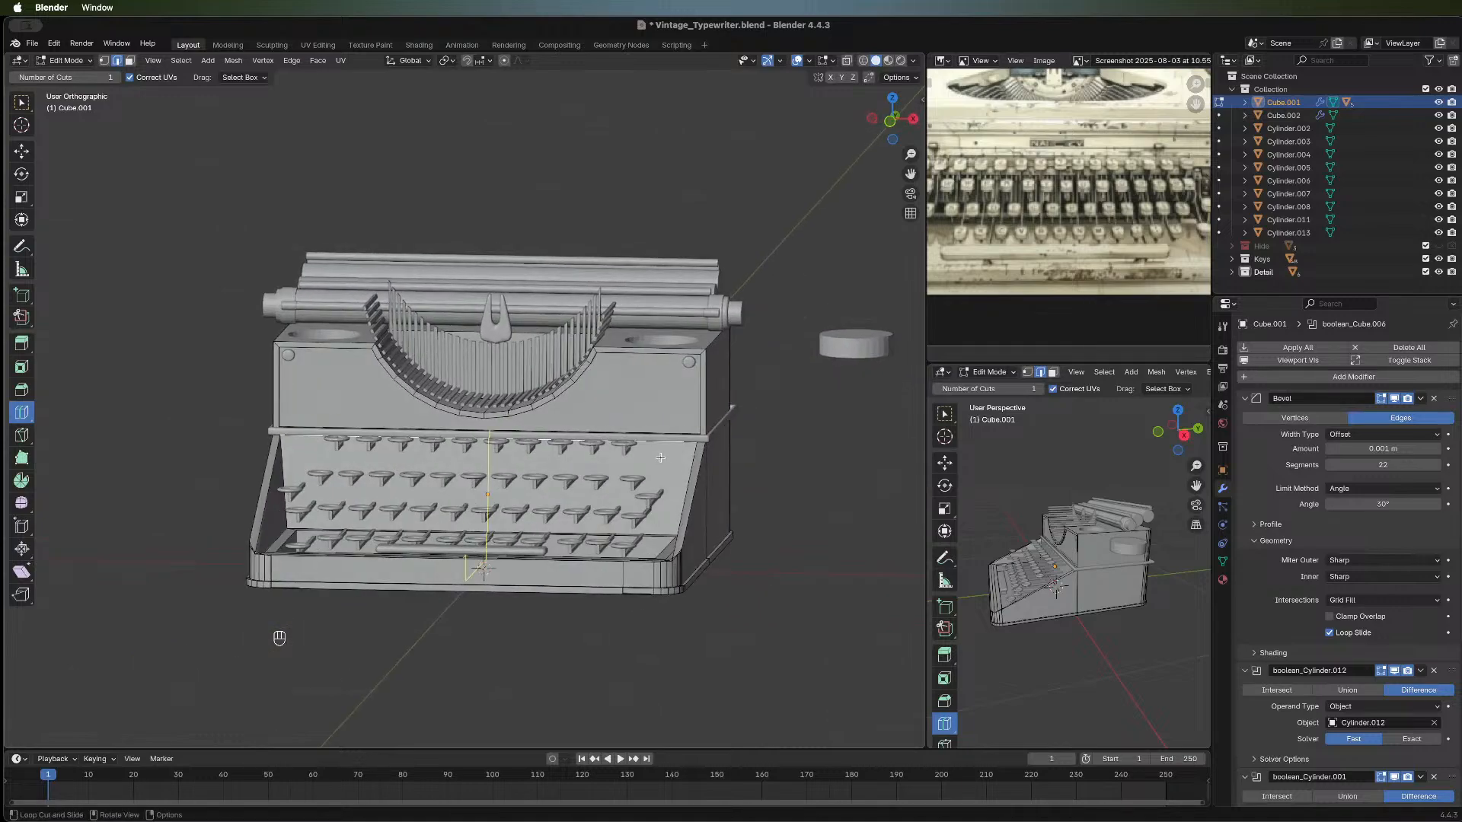
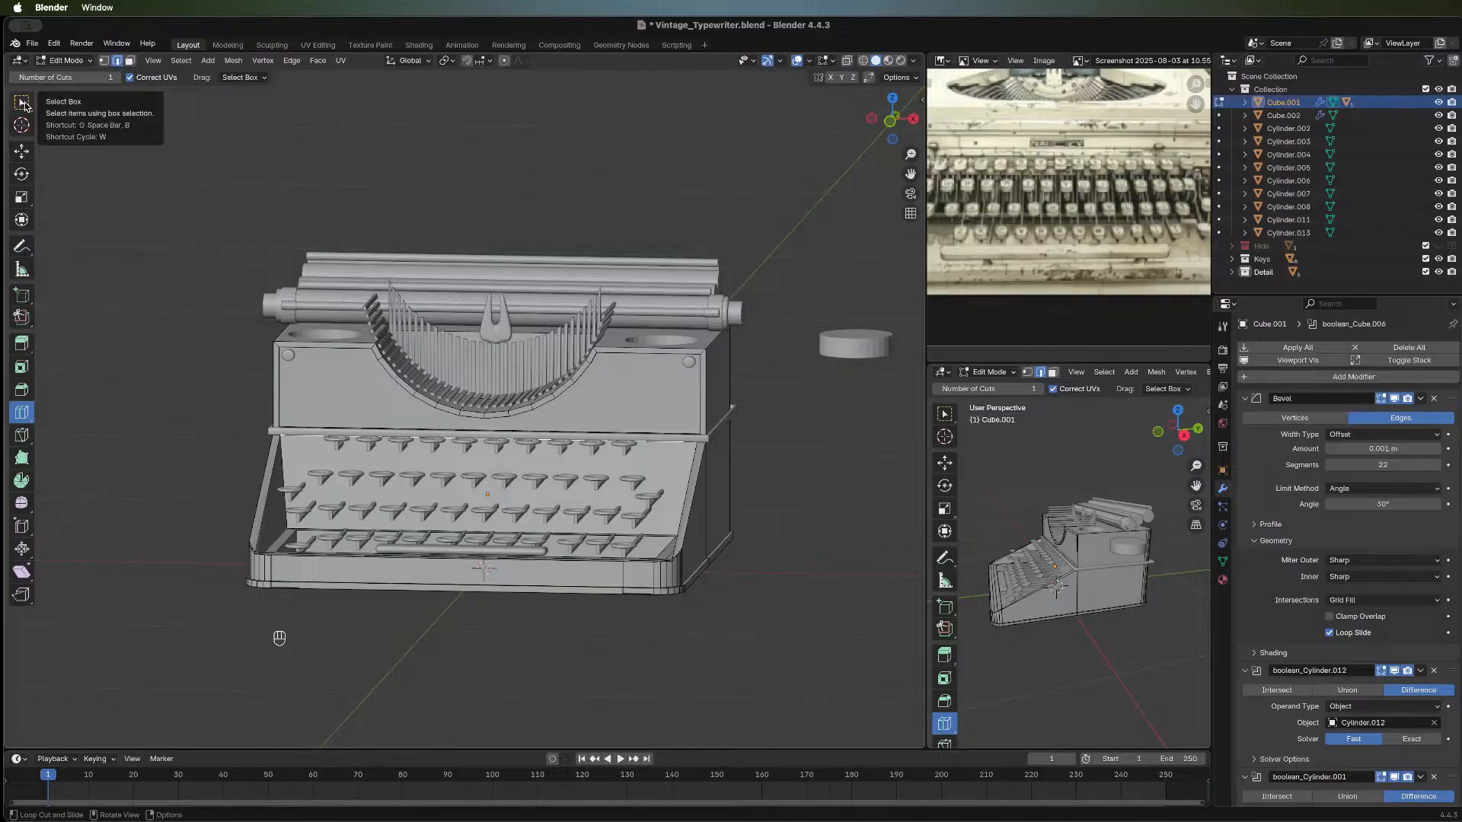
middle_click_drag(209, 444, 556, 446)
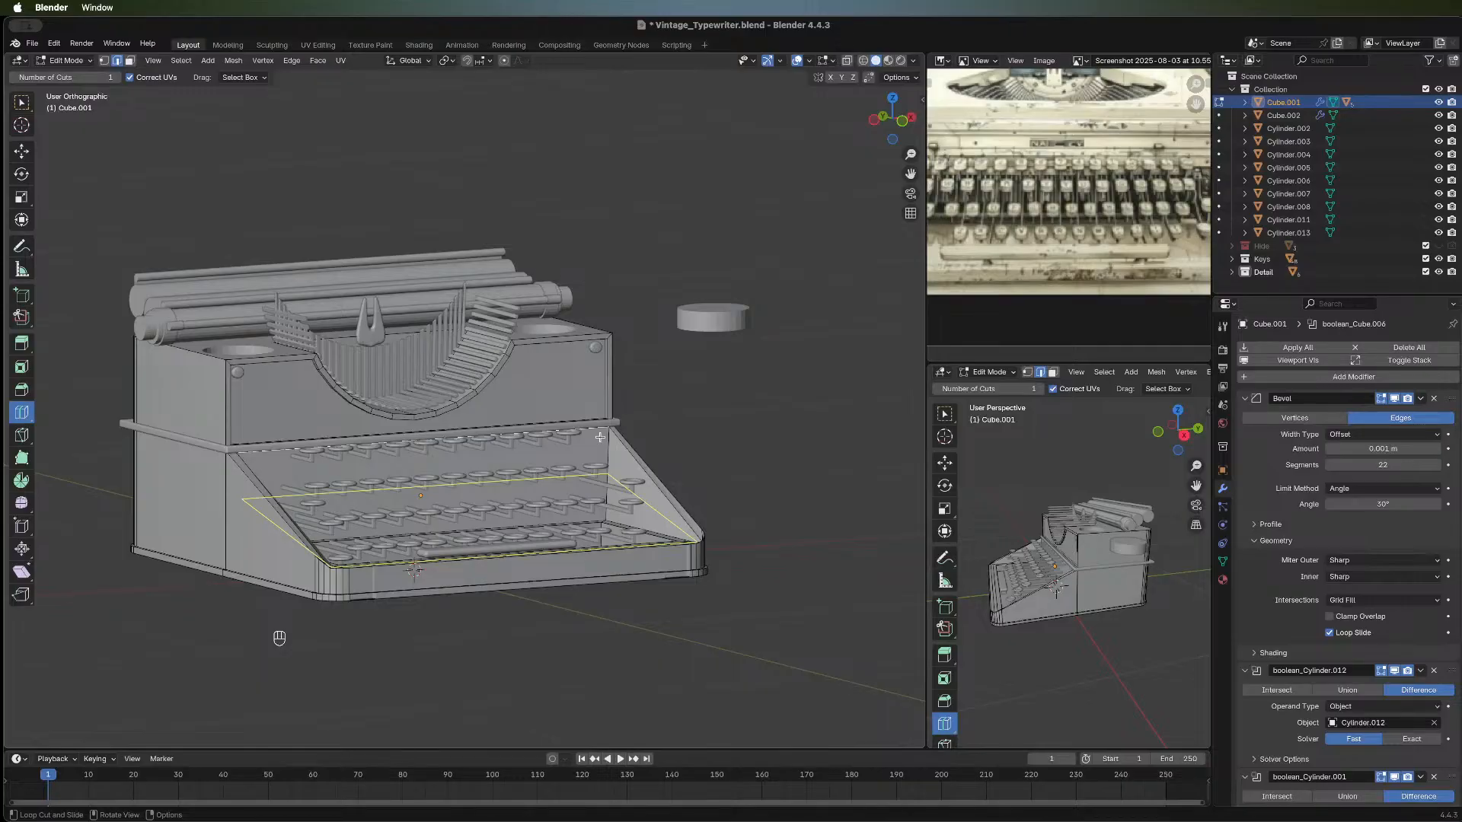
left_click(22, 102)
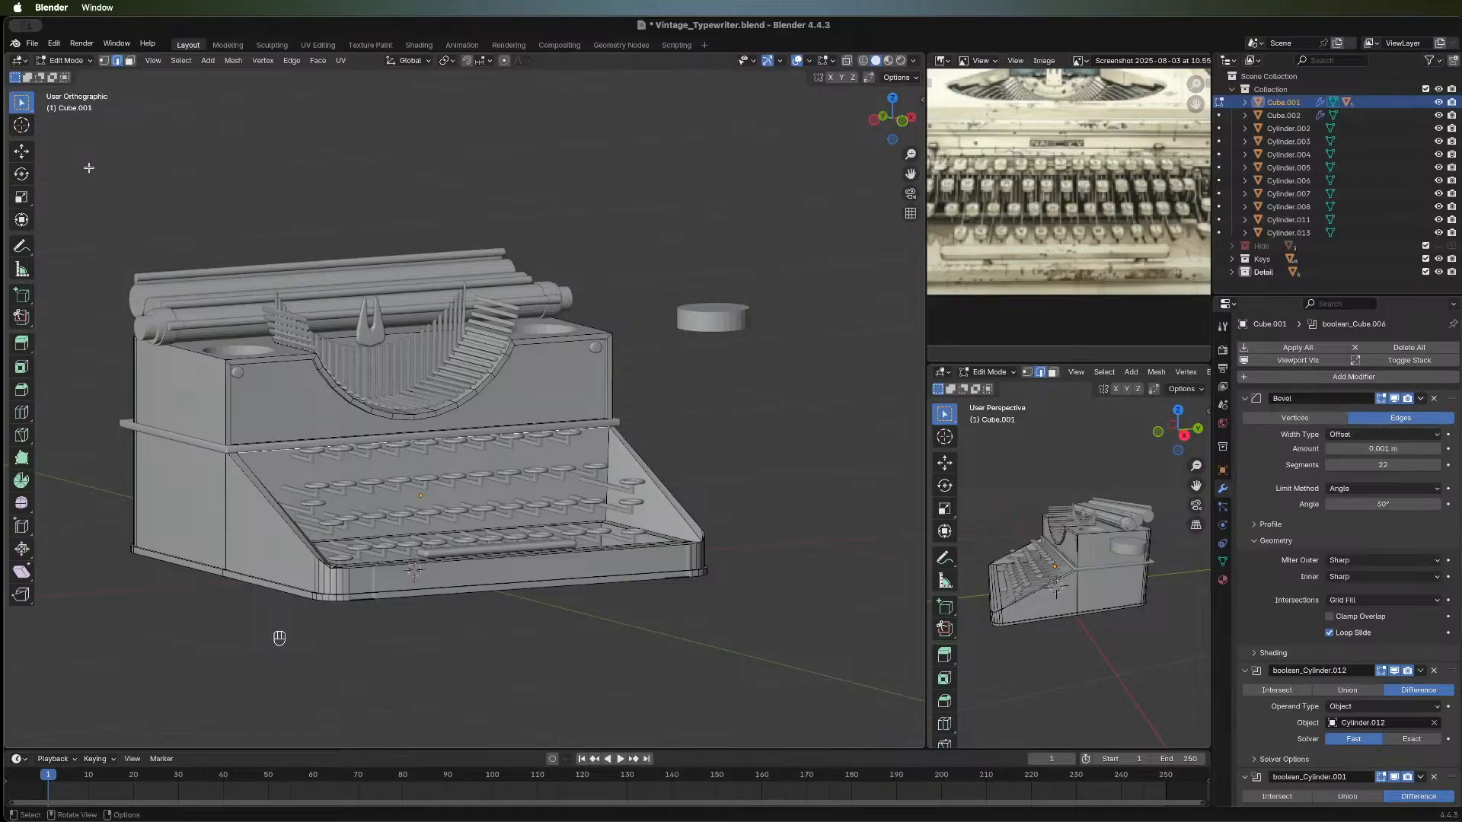
Delete the large sloped panel face behind the keys from the body mesh.
key("3")
left_click(285, 468)
middle_click_drag(355, 472, 649, 493)
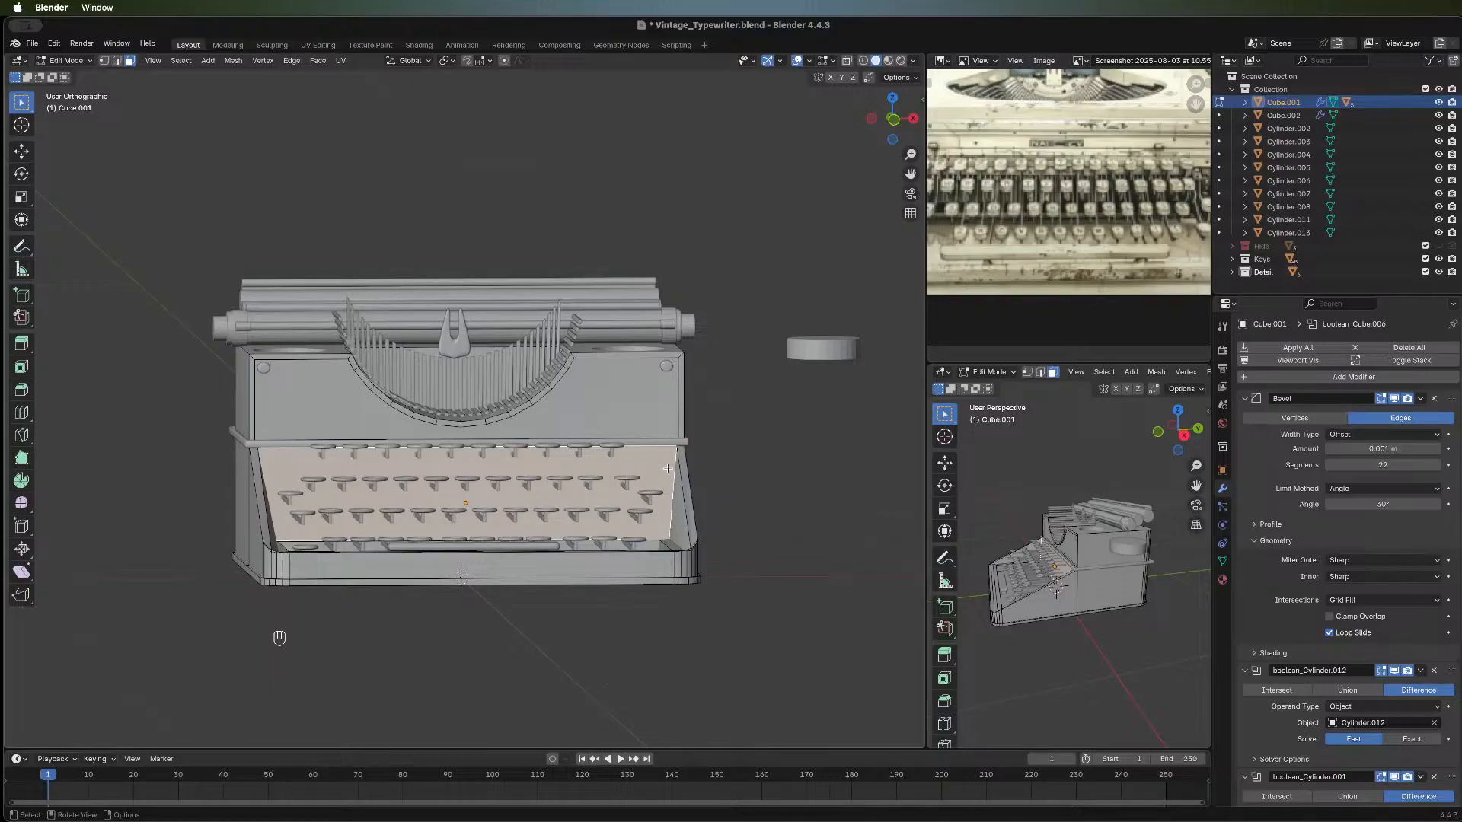
key("x")
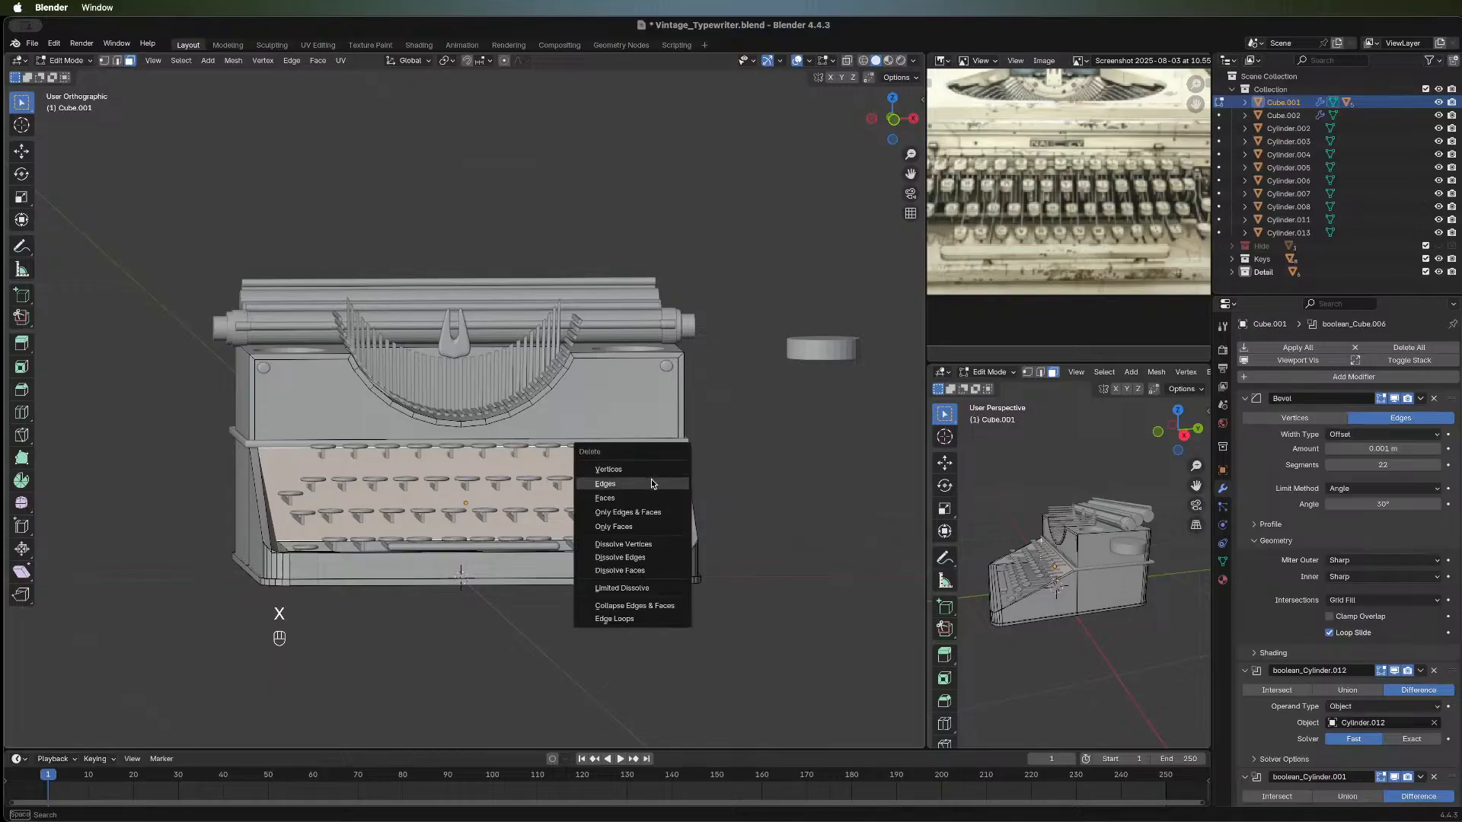
key("Return")
With X-ray on, extrude the upper front edge of the keyboard opening about 0.038 m straight down along Z.
middle_click_drag(807, 449, 768, 428)
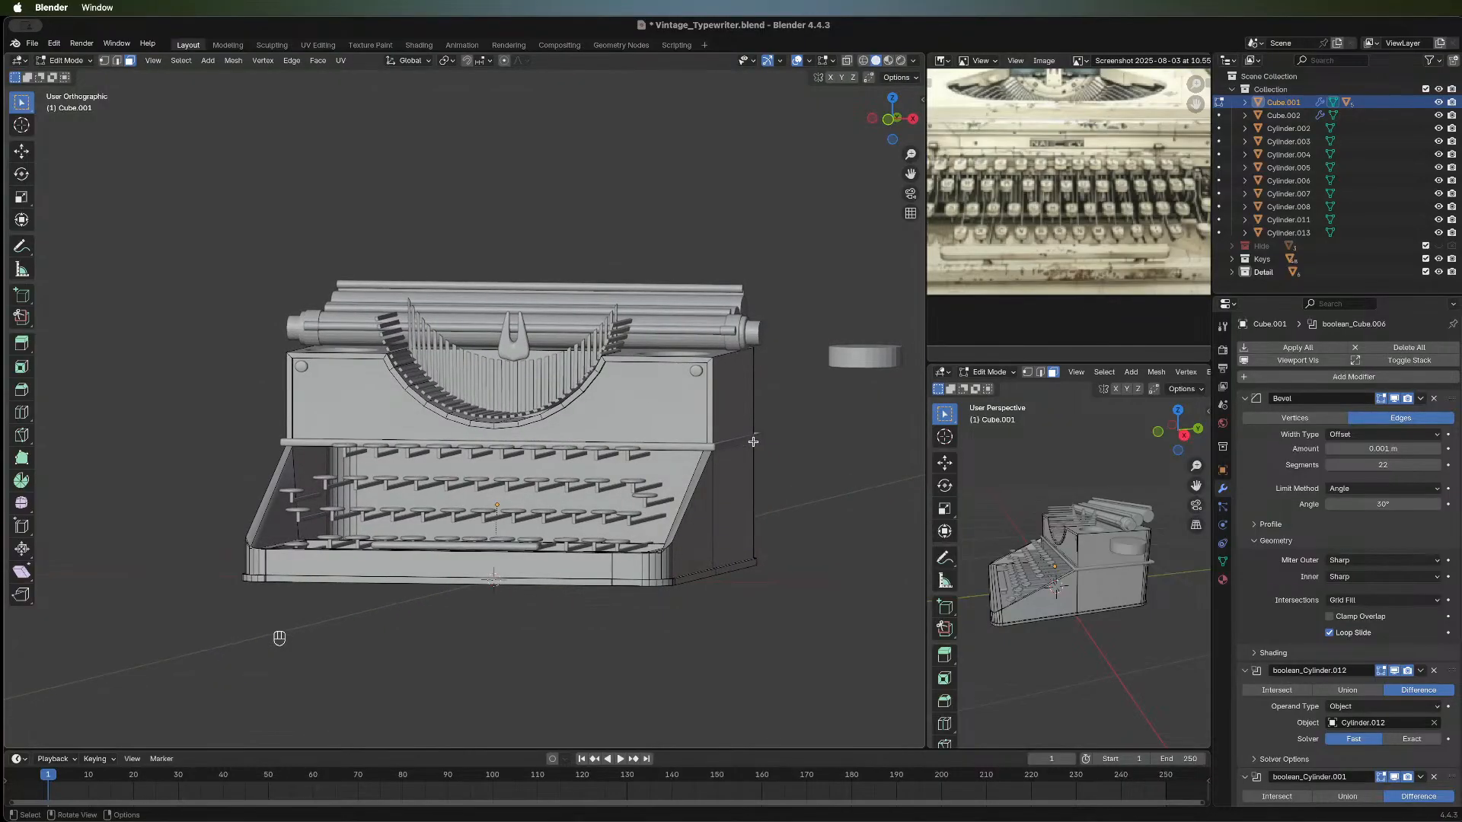
scroll(487, 399, "up", 4)
scroll(487, 399, "down", 2)
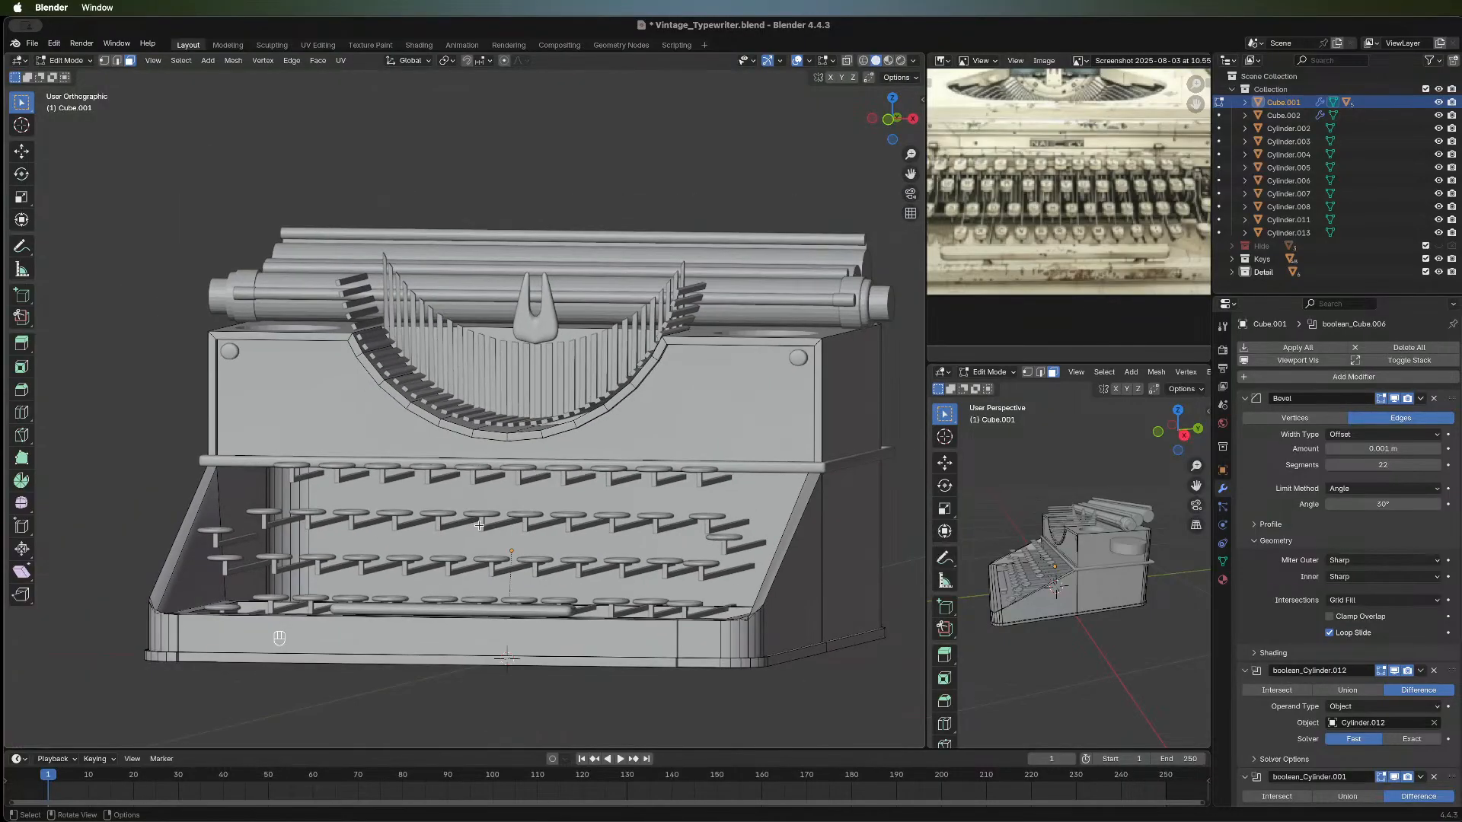
middle_click_drag(487, 399, 503, 549)
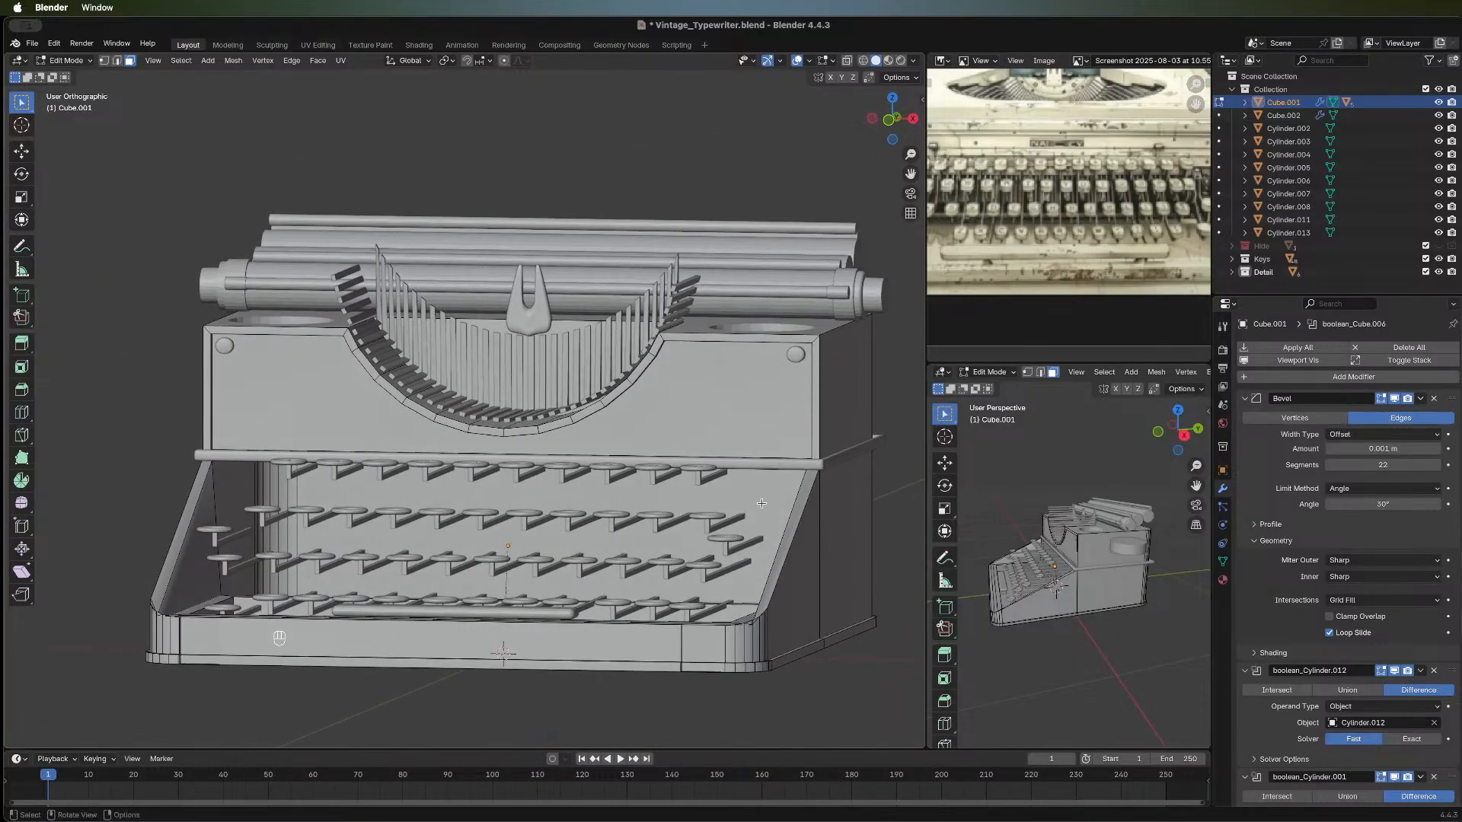
middle_click_drag(761, 503, 783, 512)
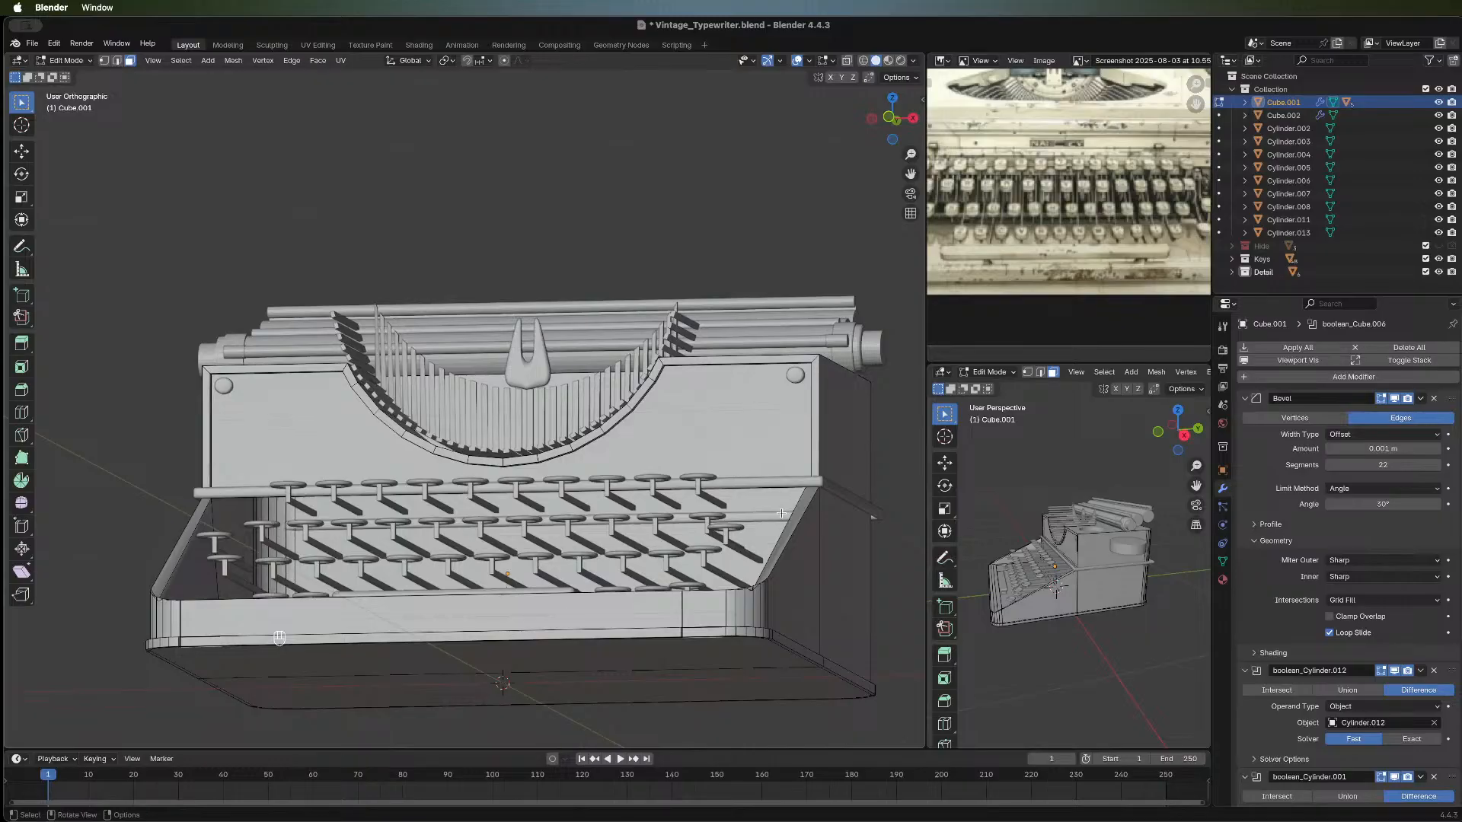
left_click(847, 61)
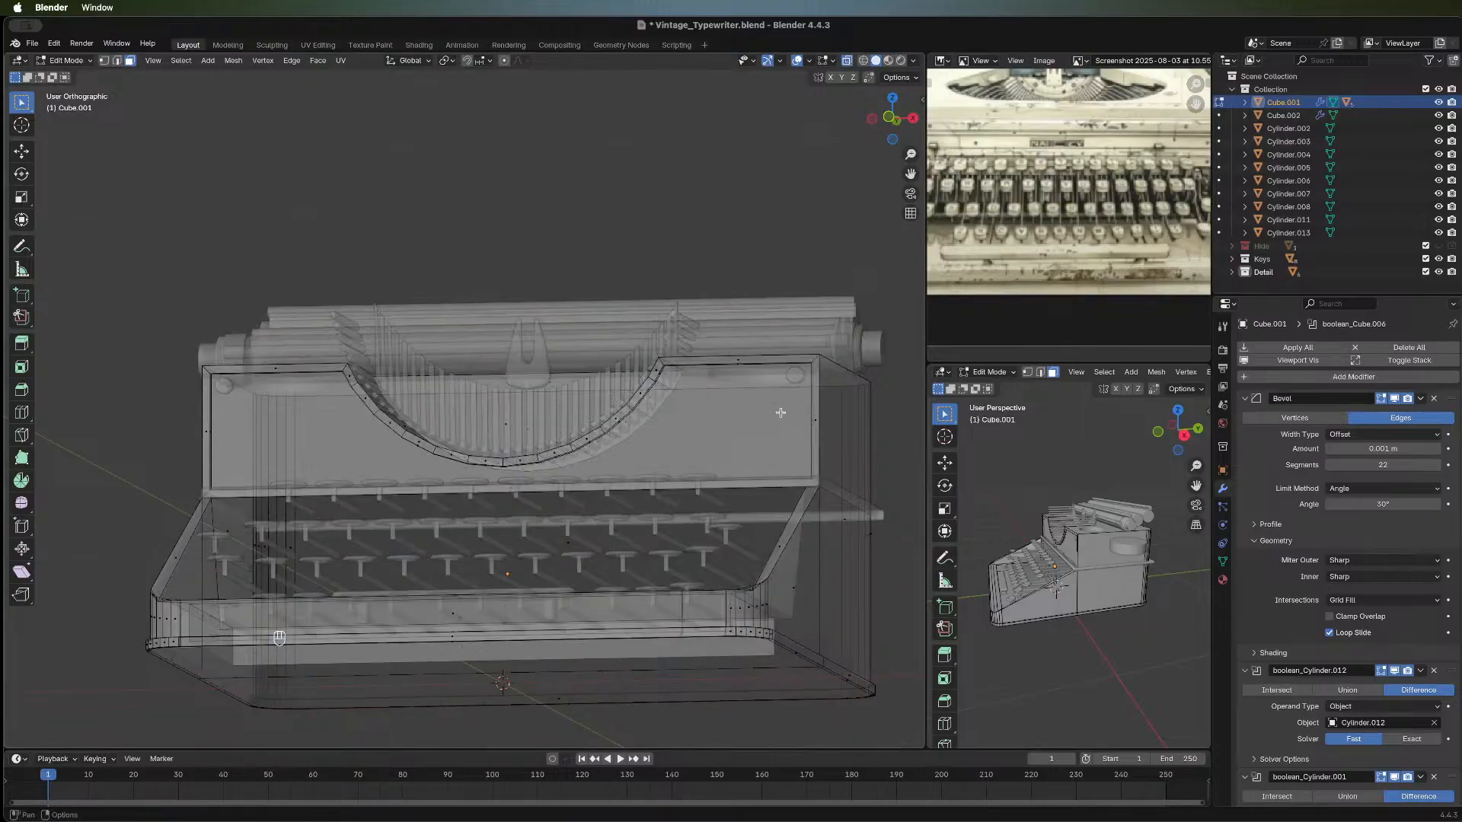
left_click(784, 488)
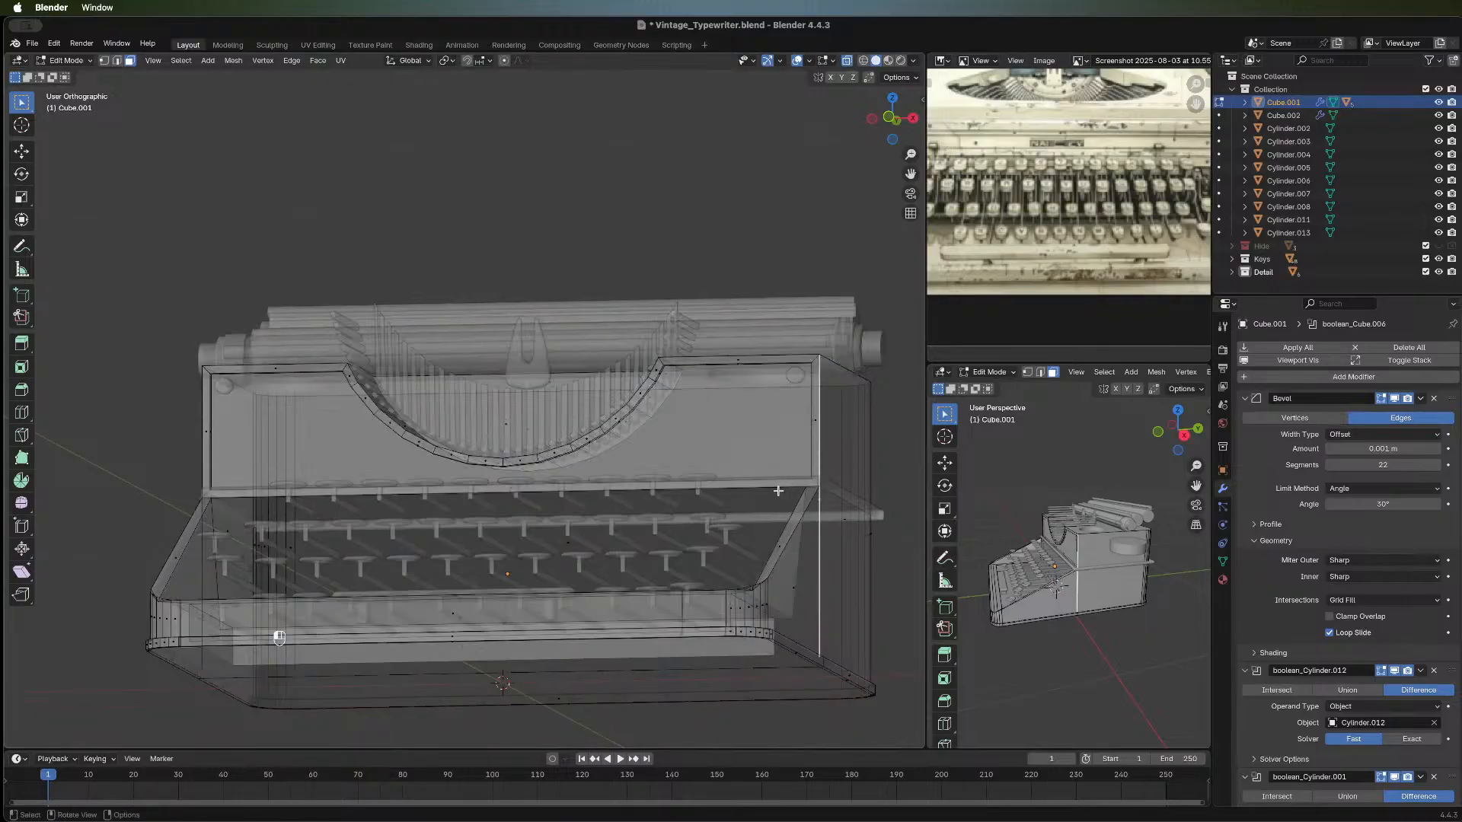
left_click(778, 491)
key("2")
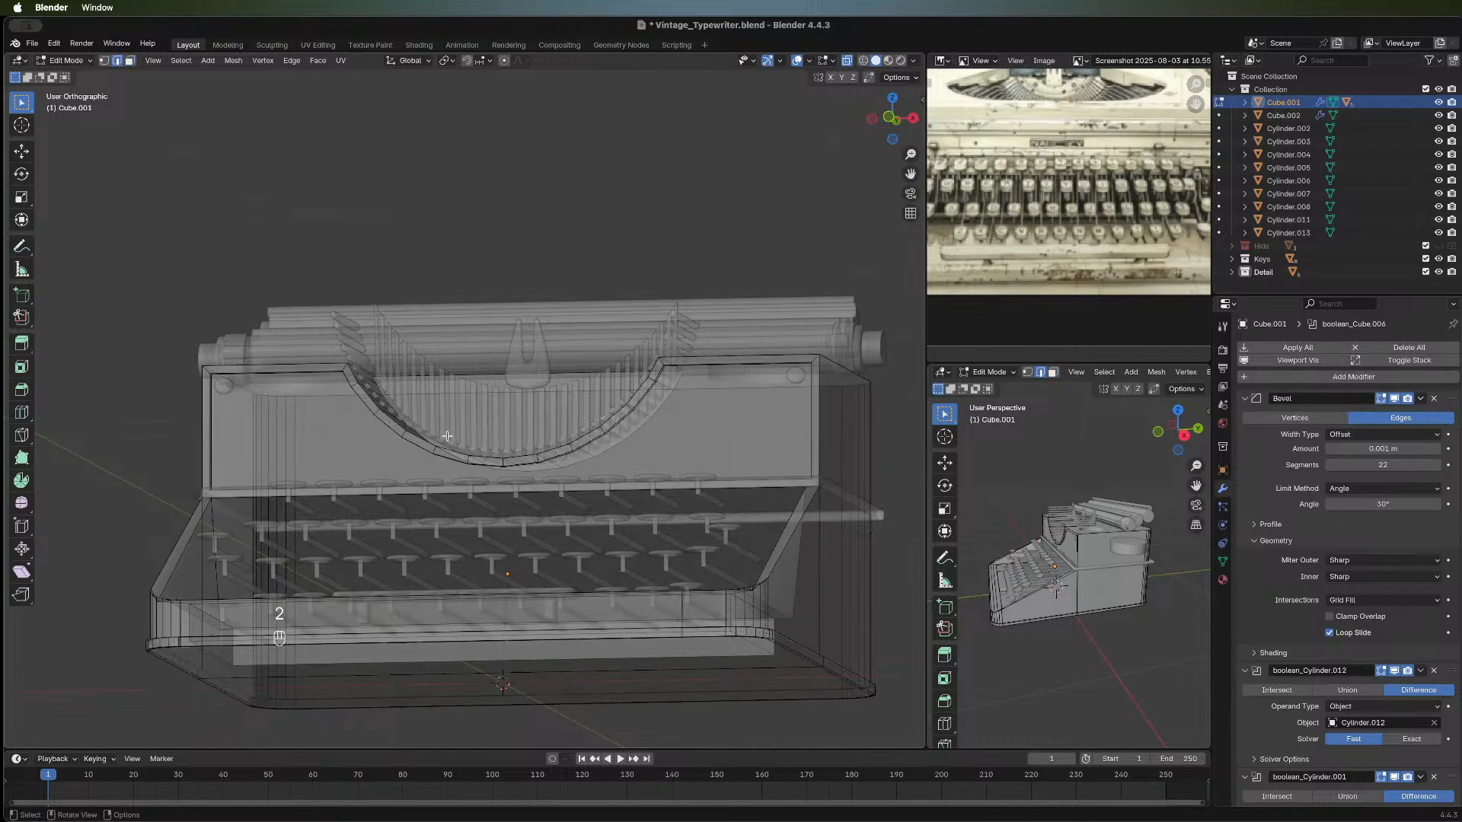
left_click(756, 488)
key("e")
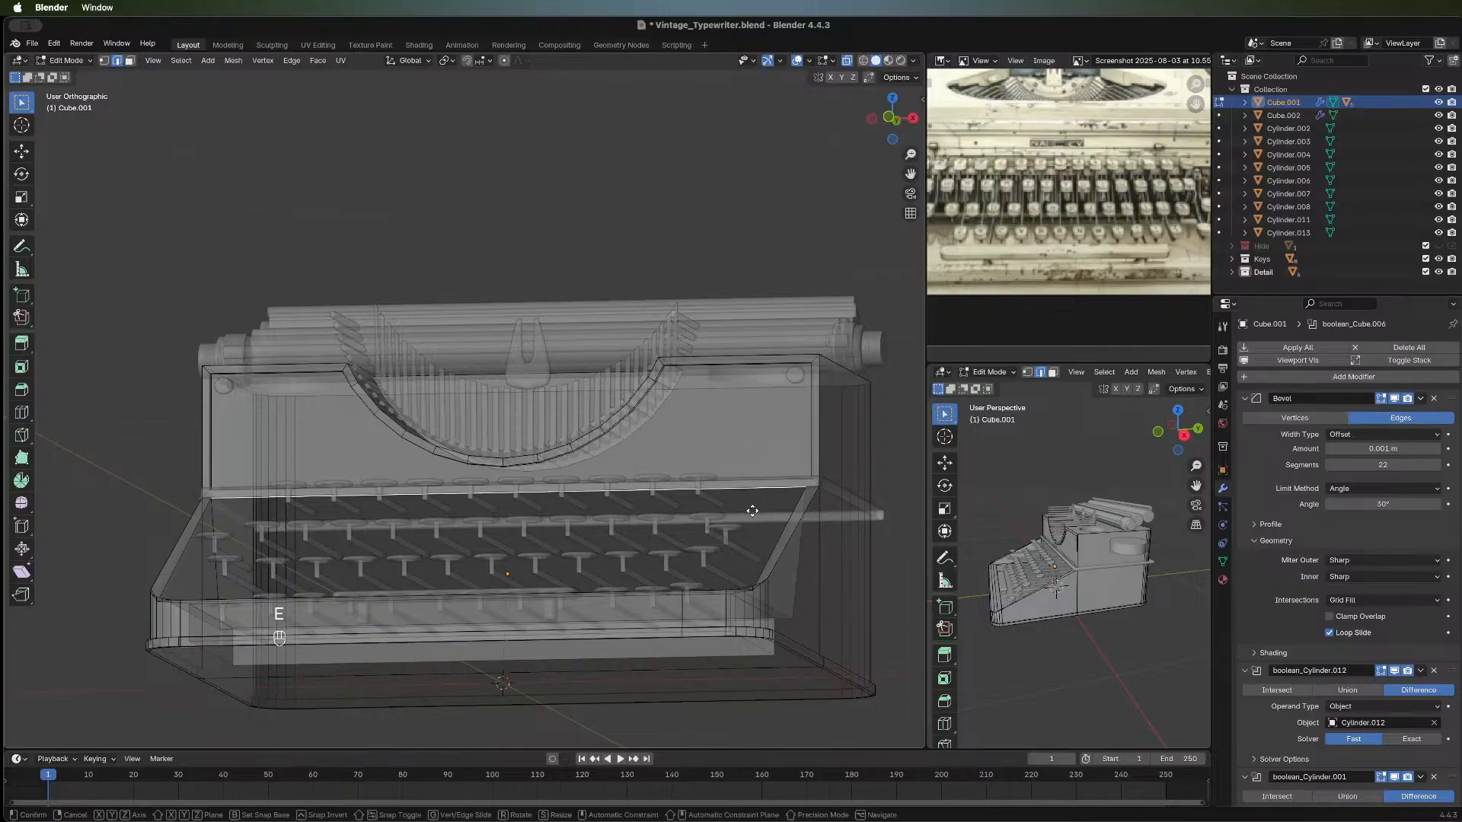
key("z")
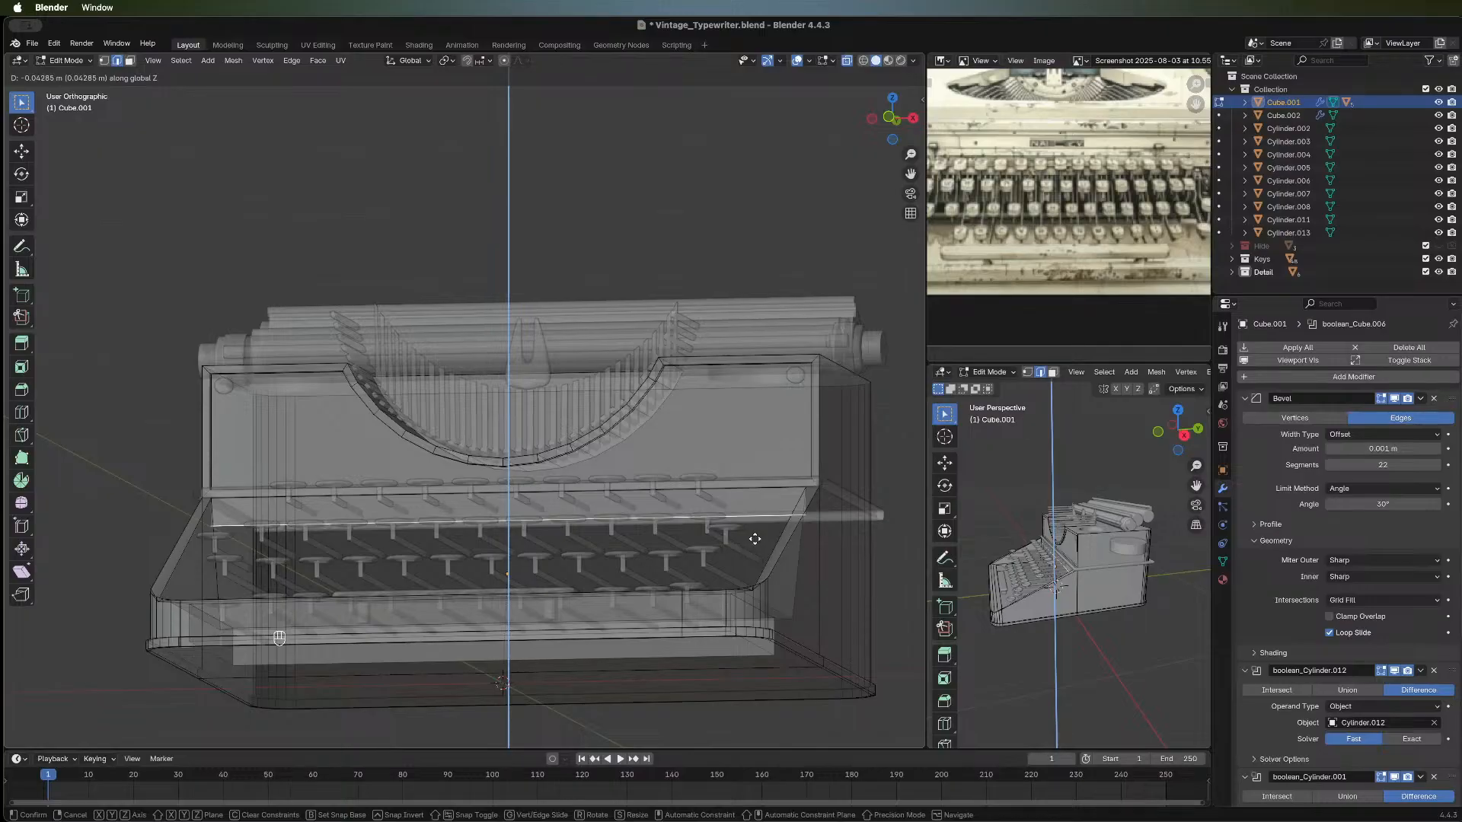
left_click(755, 536)
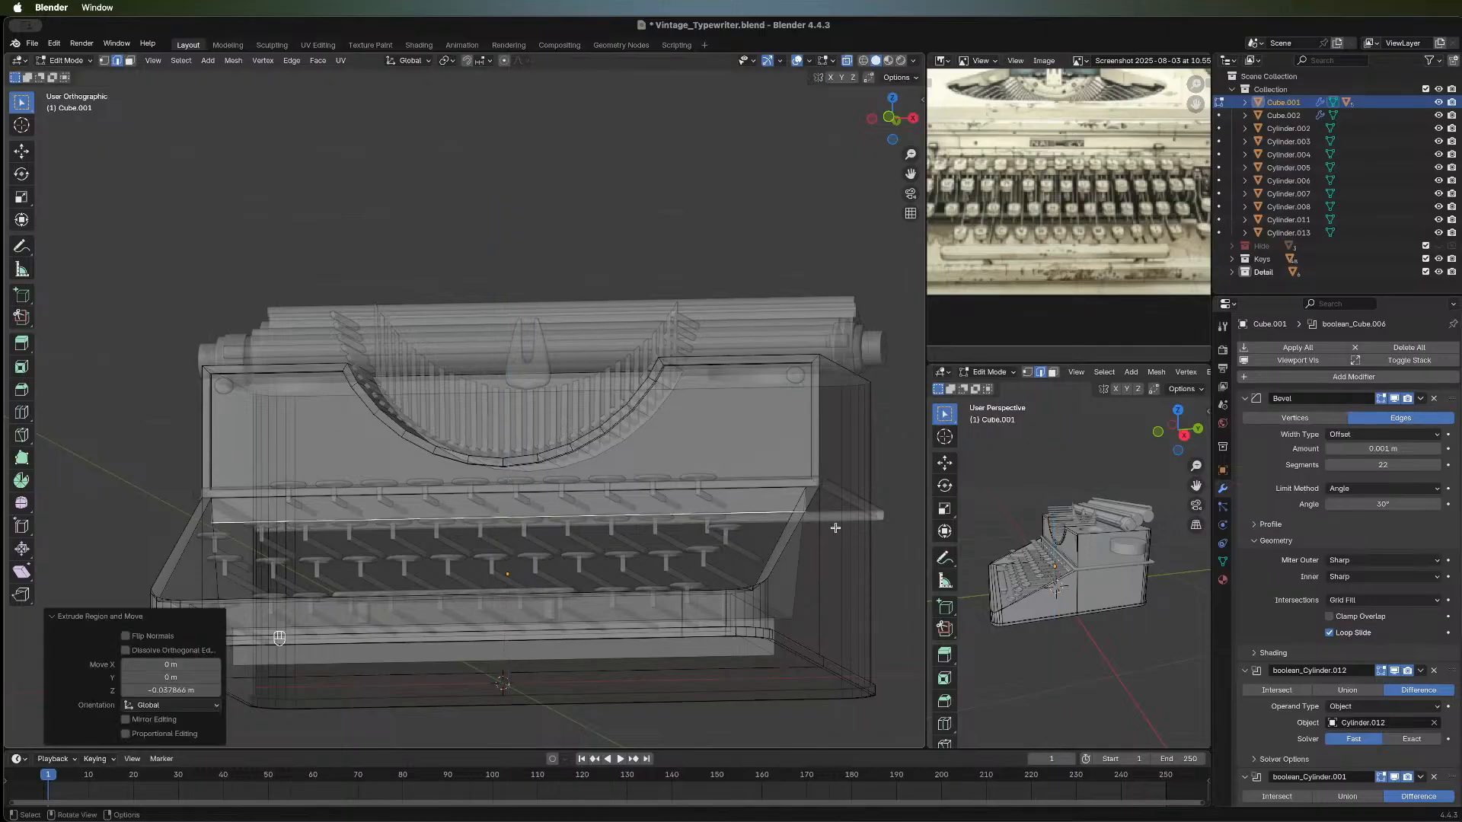
Extrude the lowered edge about 0.369 m backward along Y, and move it about 0.121 m farther to the body's rear.
middle_click_drag(835, 527, 733, 647)
middle_click_drag(565, 555, 660, 545)
key("e")
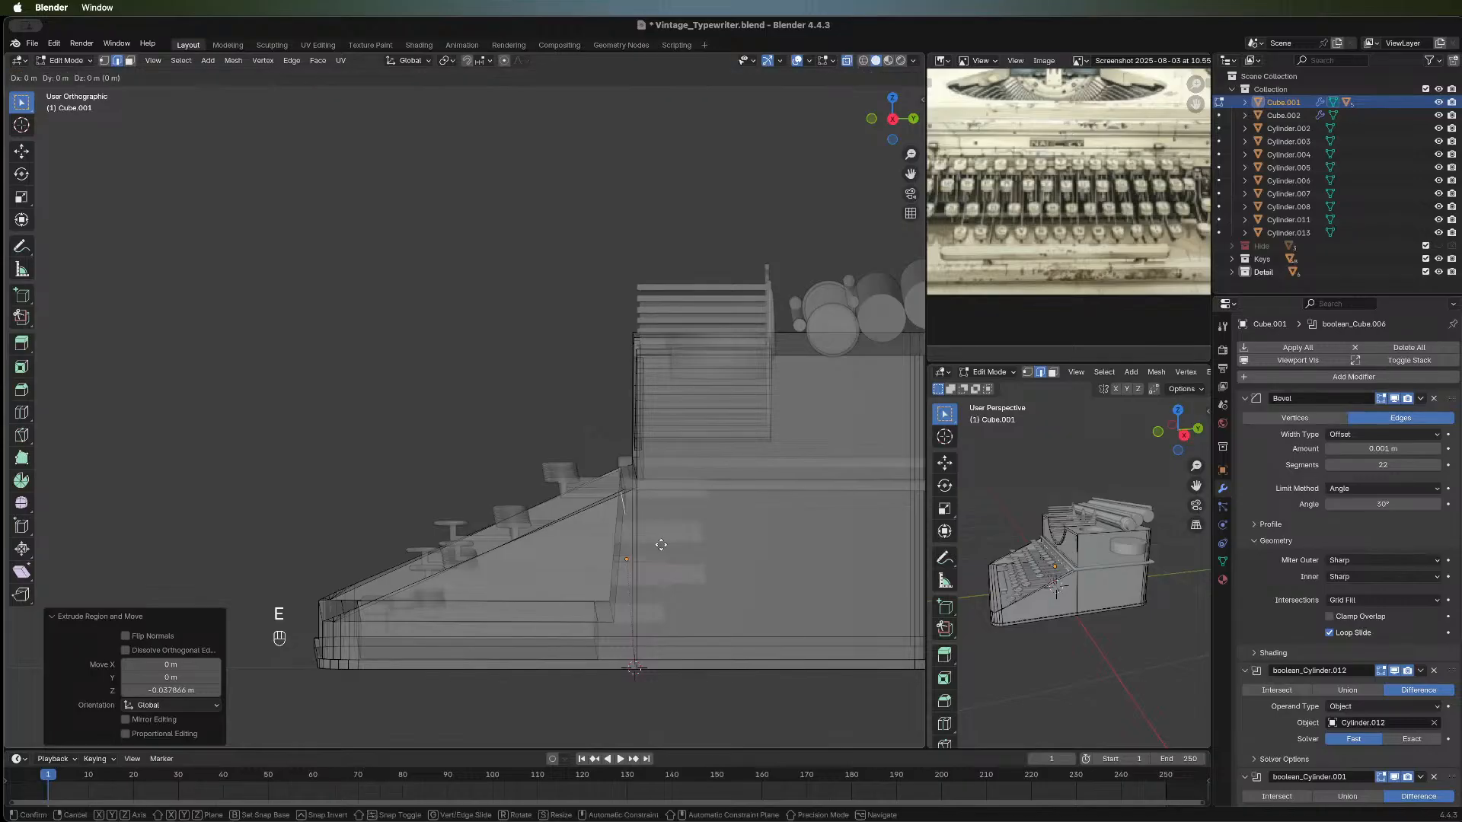
key("y")
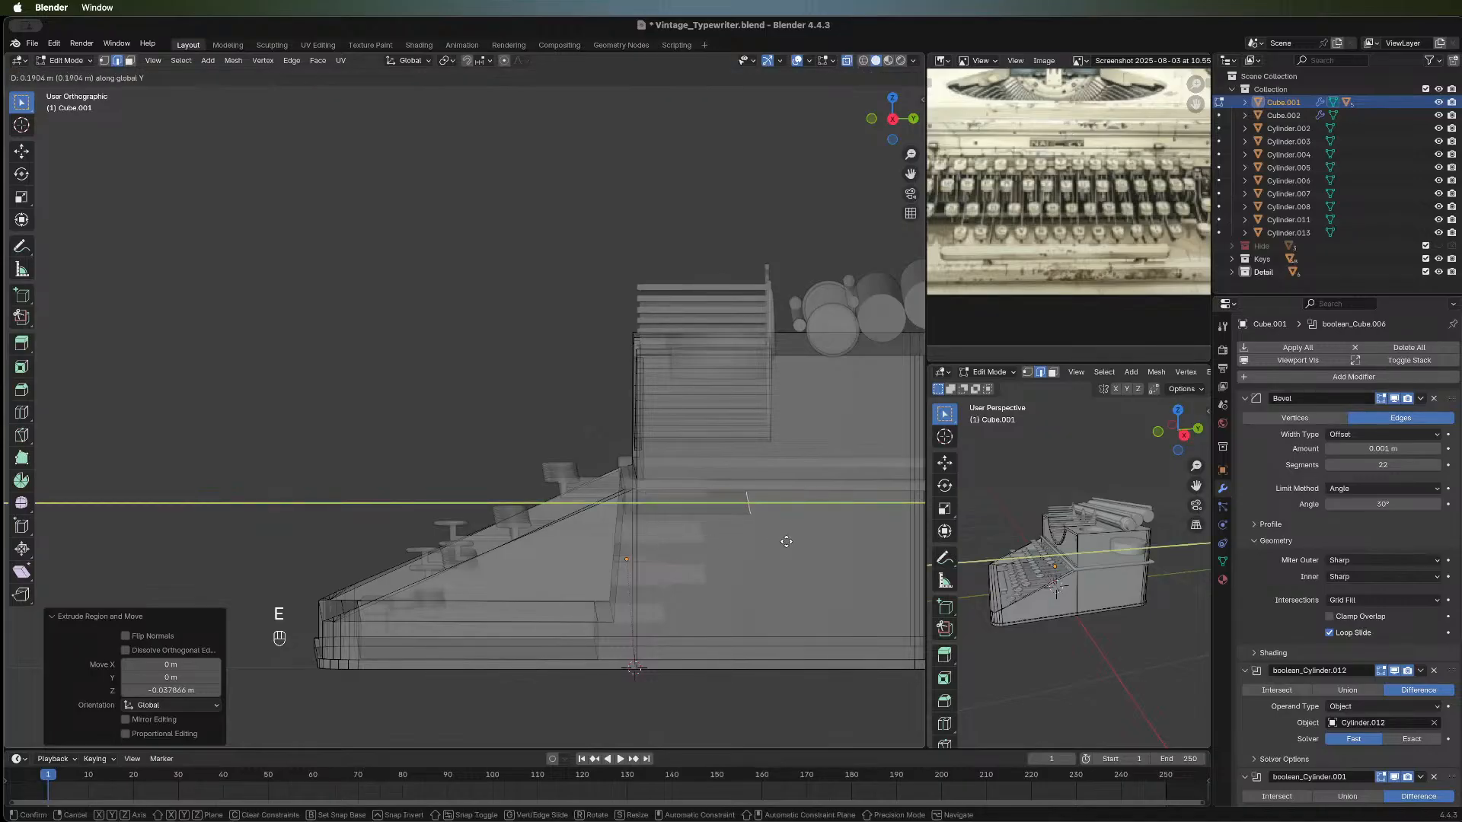
left_click(903, 537)
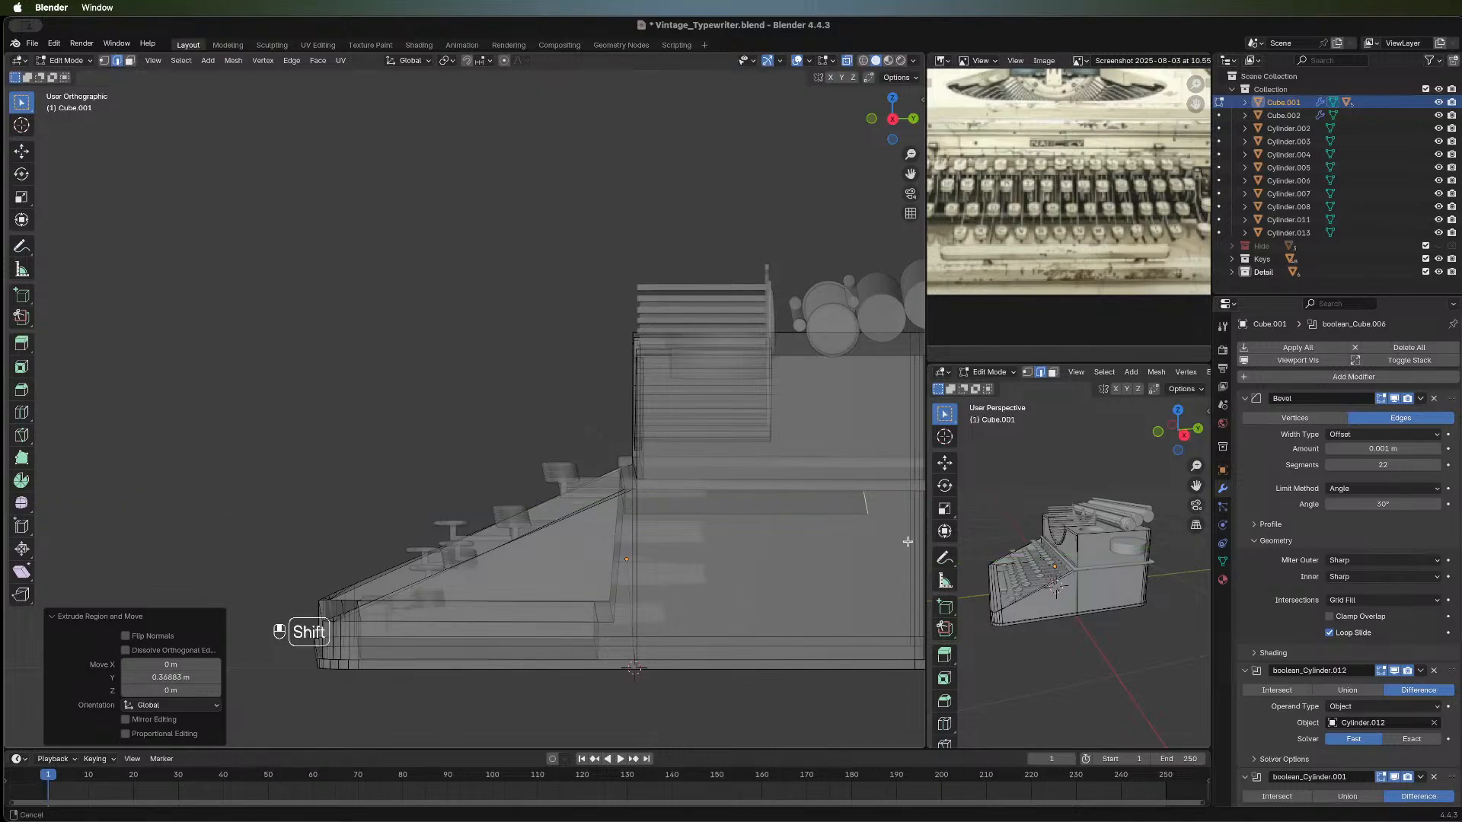
middle_click_drag(903, 536, 725, 540, "shift")
key("g")
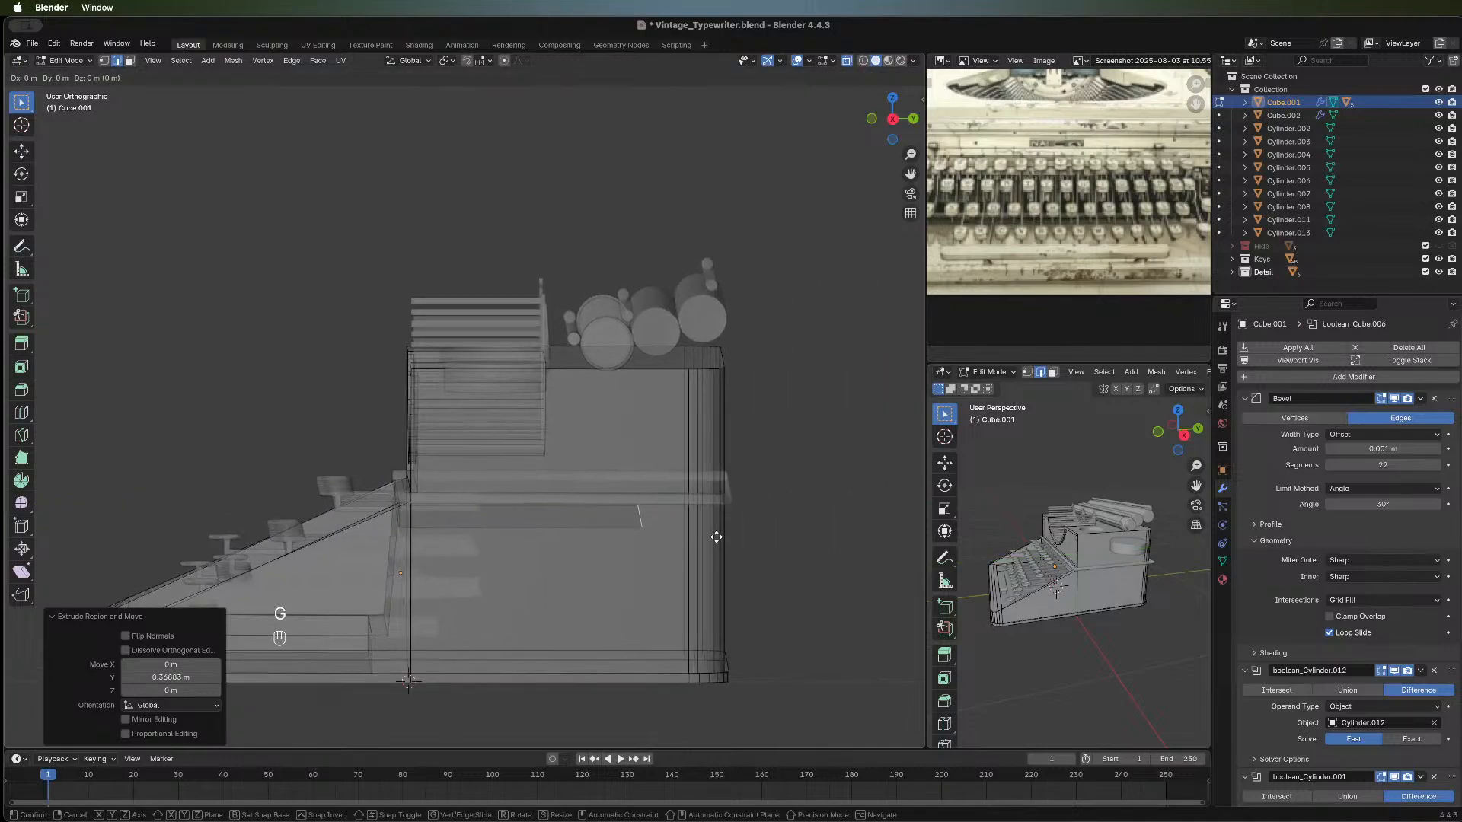
key("y")
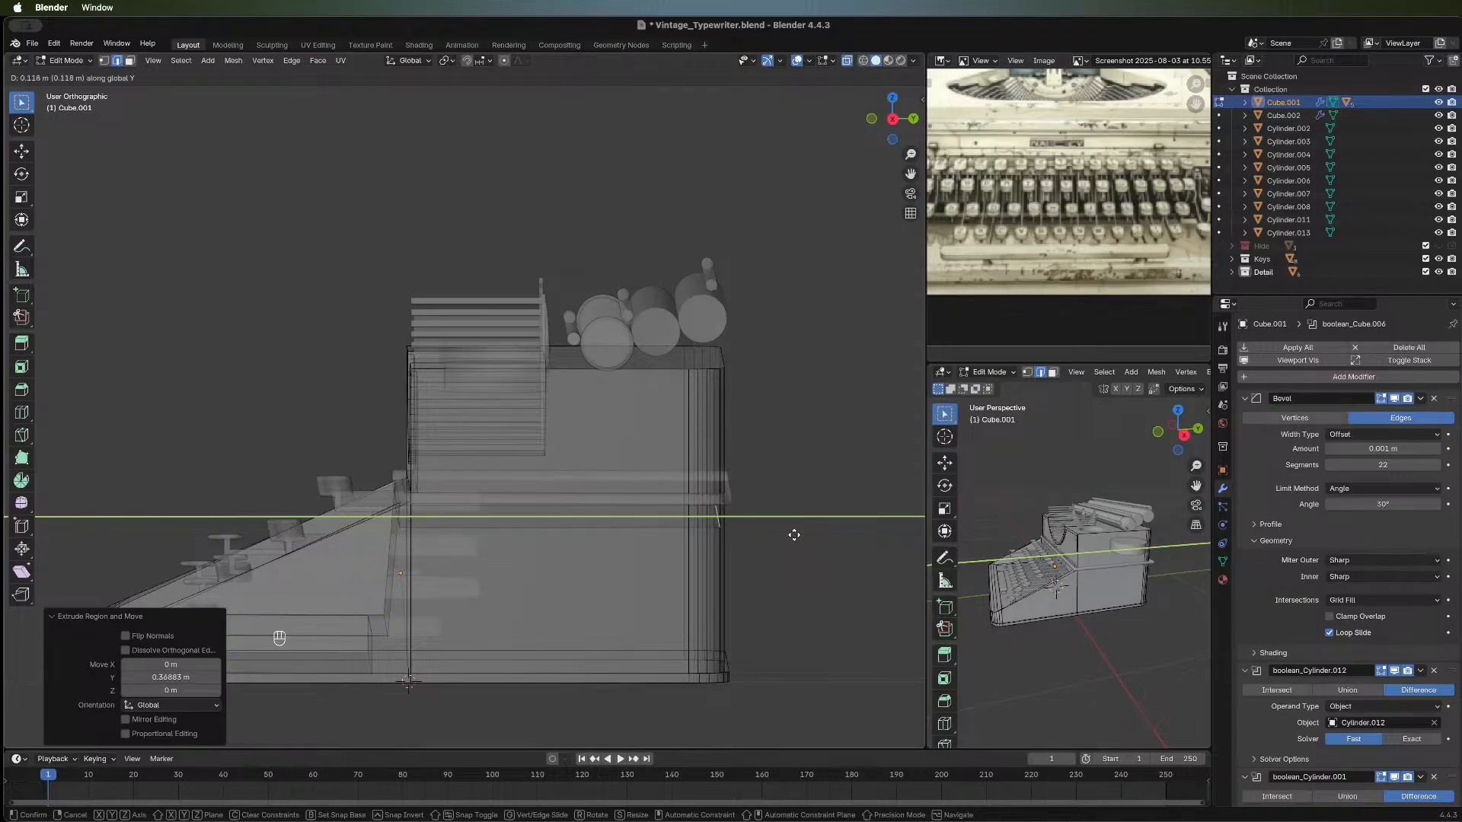
left_click(796, 535)
Turn off X-ray, check the keyboard opening from the front, and return to Object Mode.
middle_click_drag(169, 468, 262, 549)
middle_click_drag(540, 499, 536, 503)
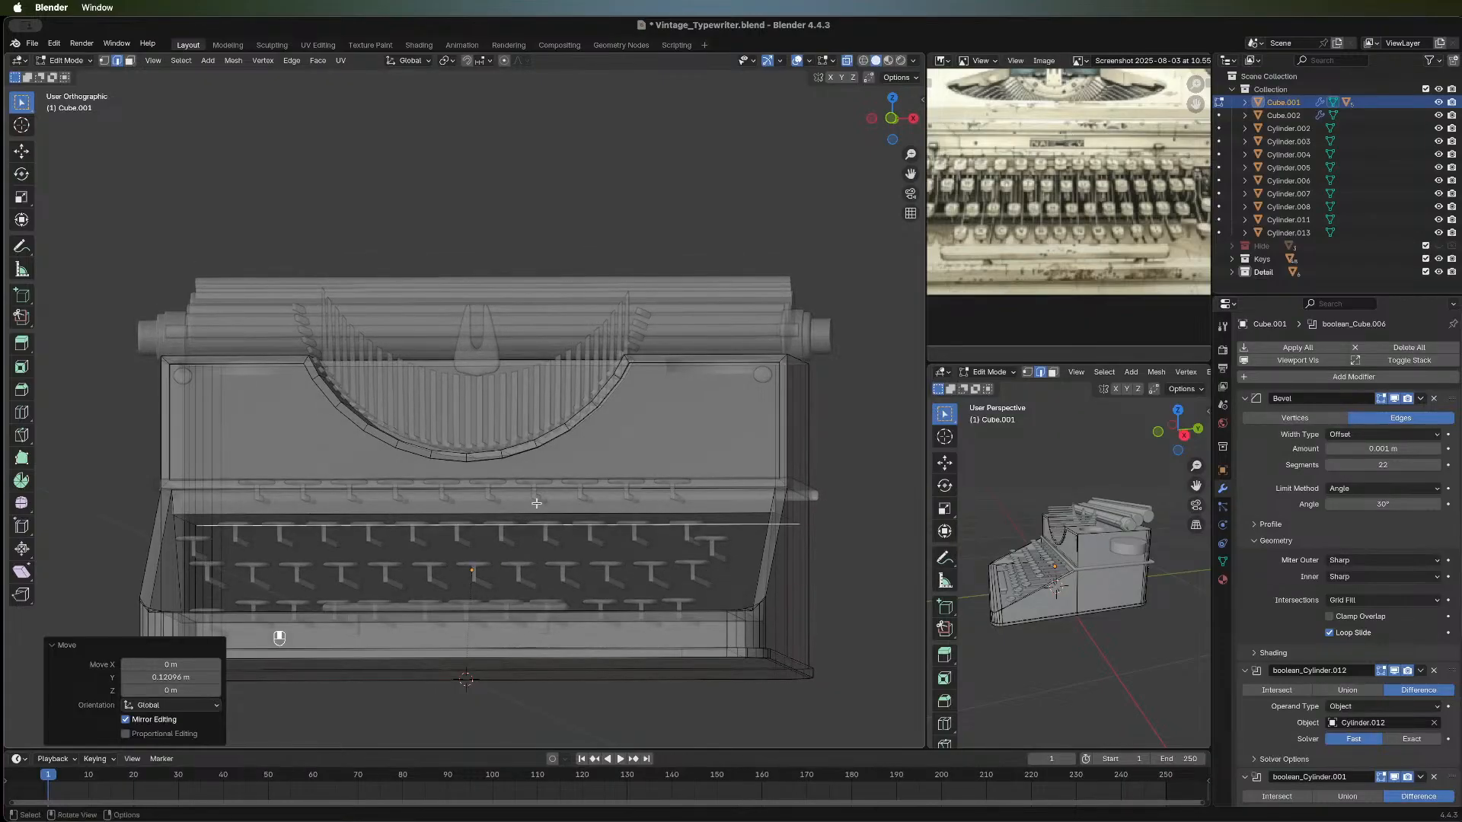
key("alt+z")
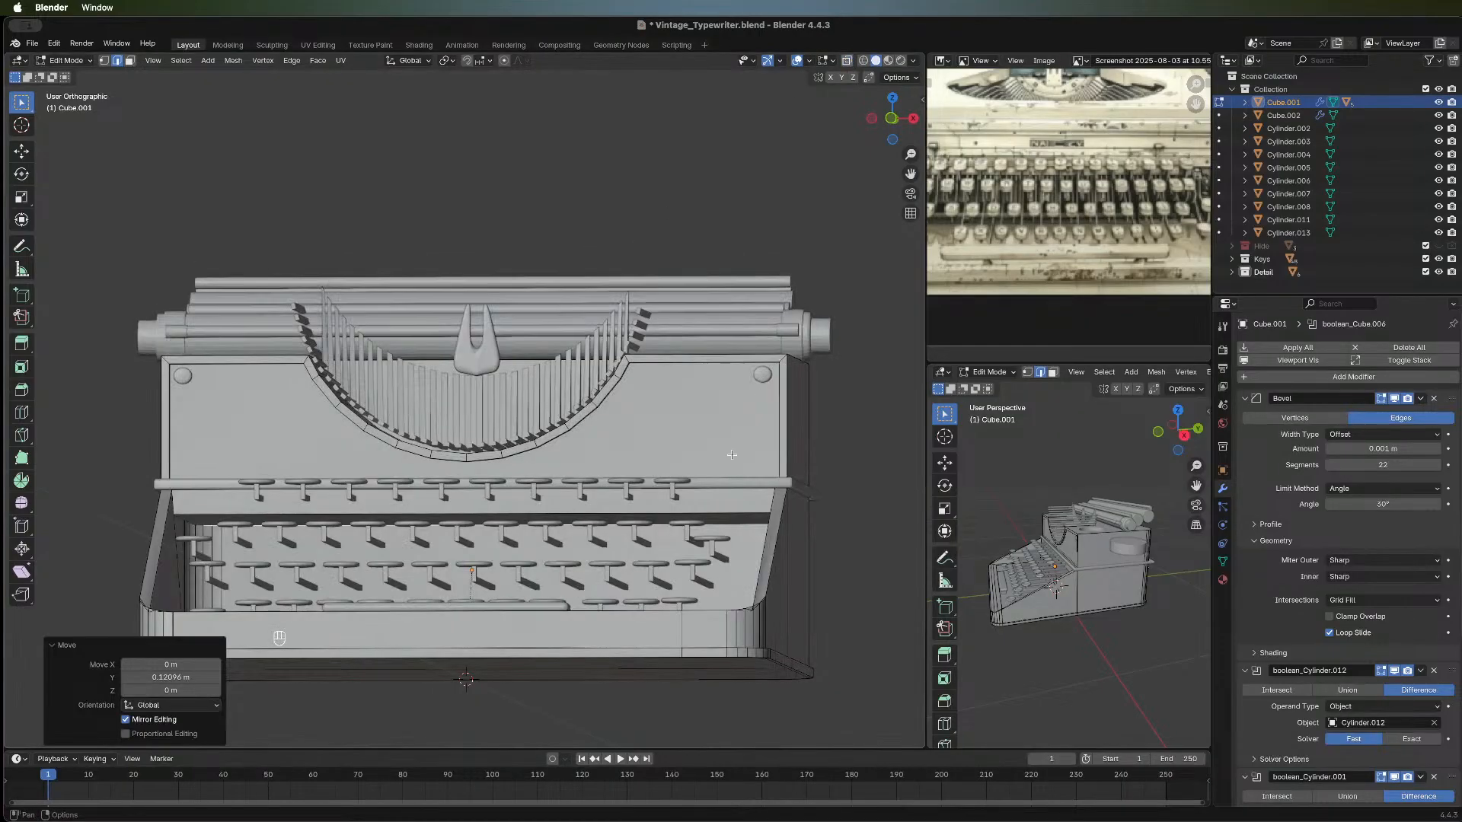
middle_click_drag(683, 545, 606, 591)
middle_click_drag(451, 586, 431, 557)
key("Tab")
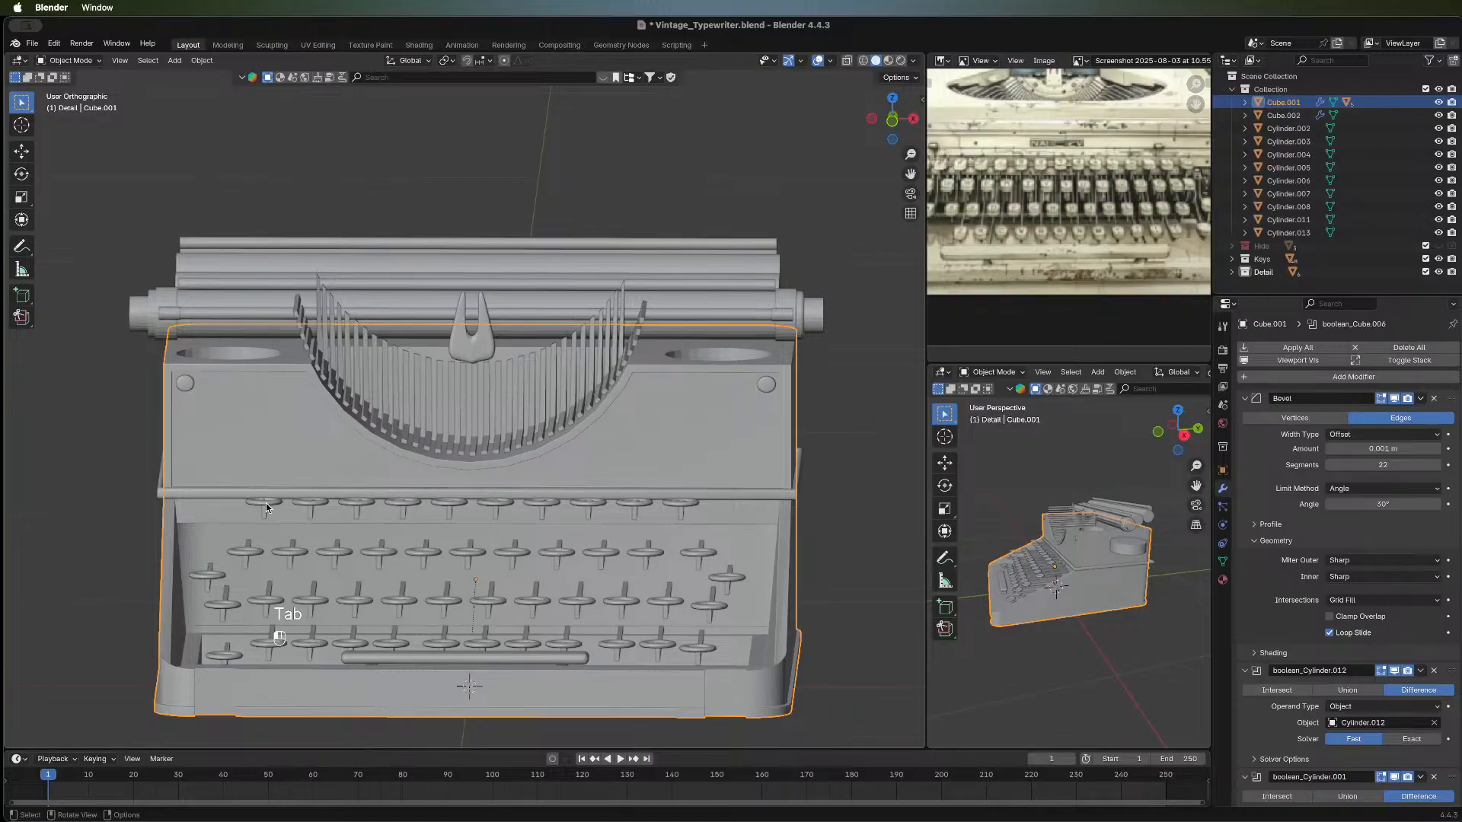
Select the ten keys of the uppermost row and move them about 0.024 m down along Z.
left_click(264, 504)
left_click(311, 504, "shift")
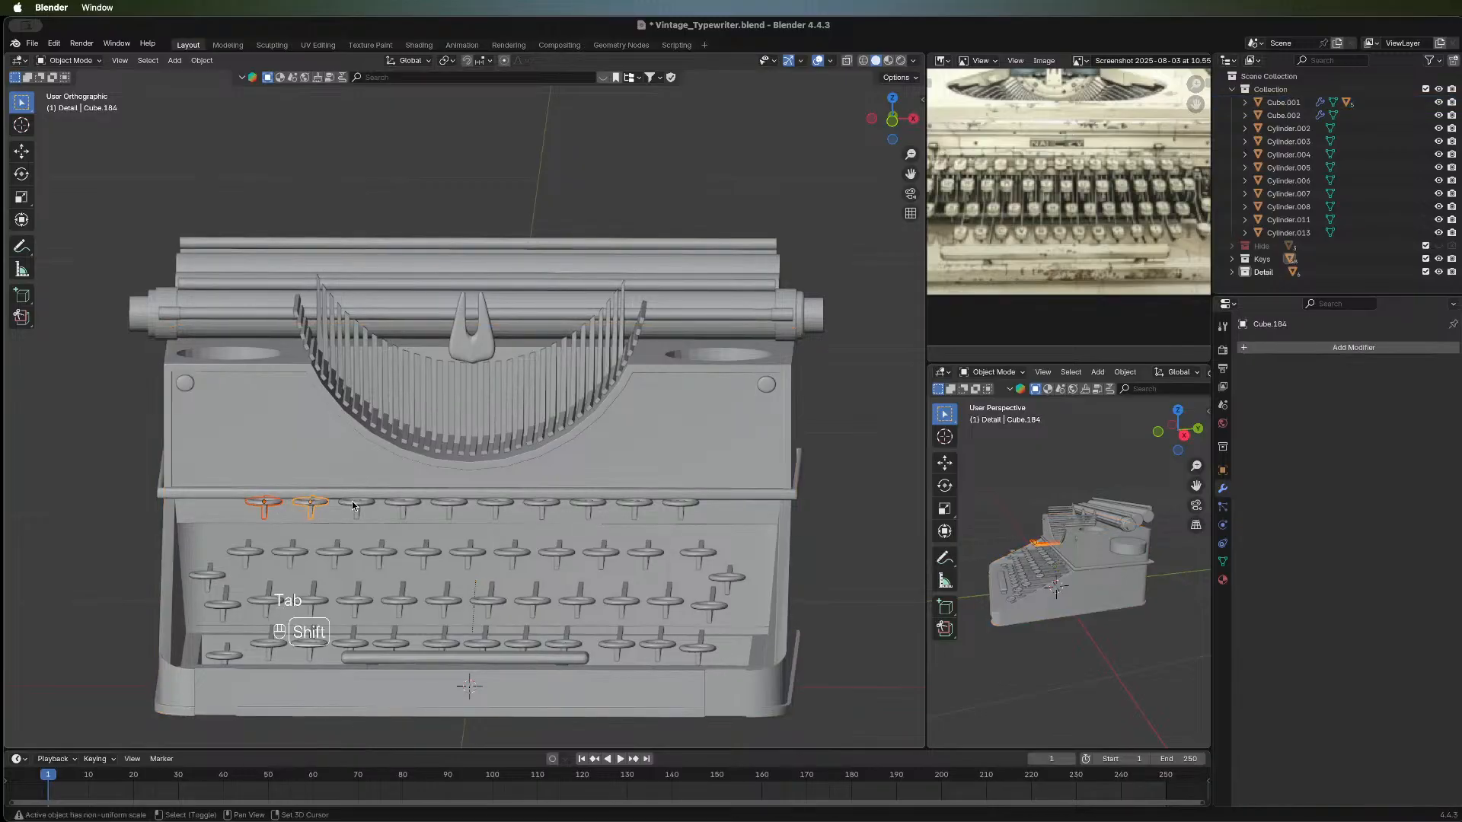
left_click(357, 504, "shift")
left_click(403, 504, "shift")
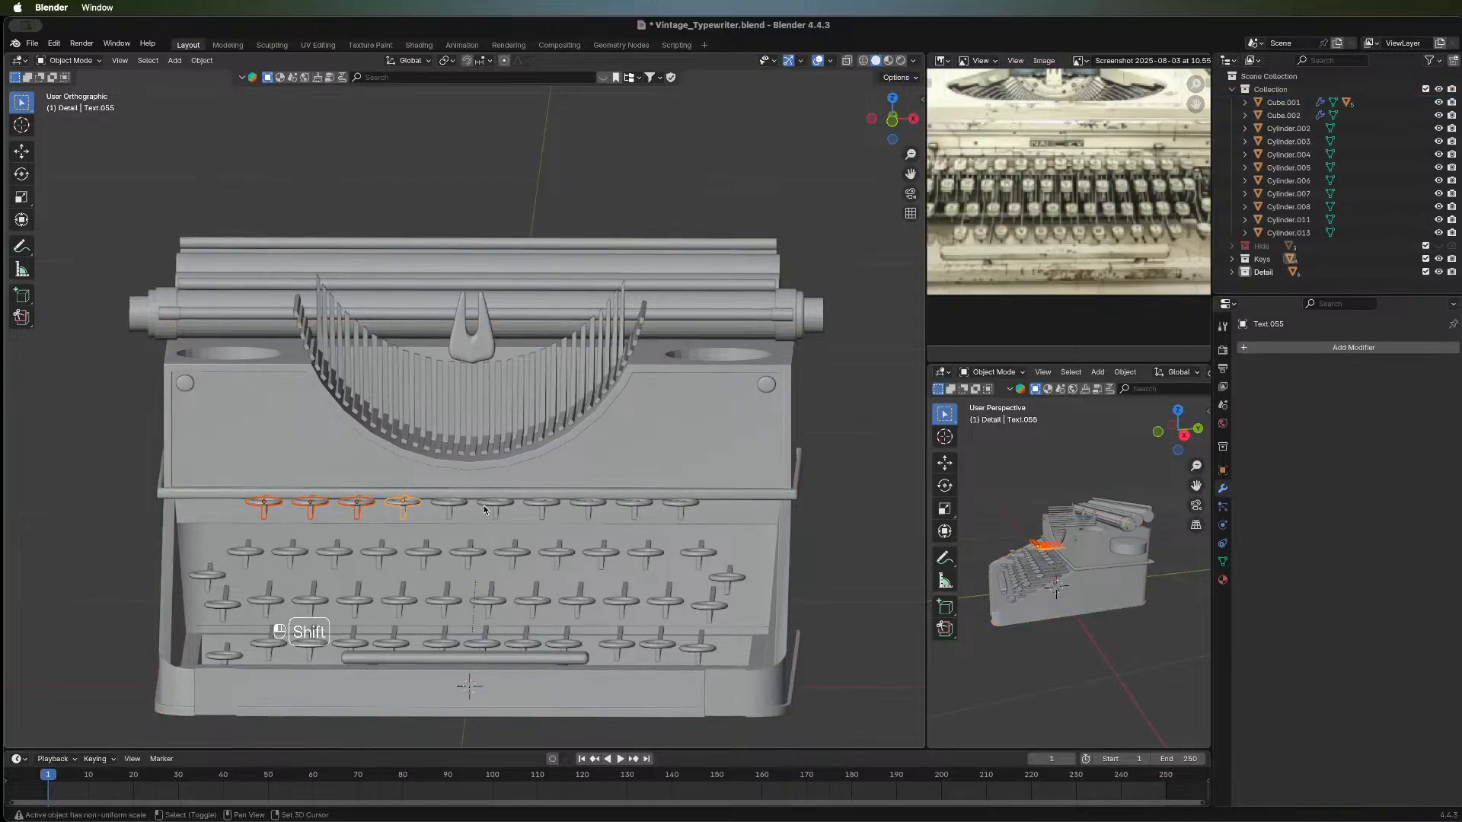
left_click(450, 504, "shift")
left_click(496, 504, "shift")
left_click(542, 504, "shift")
left_click(588, 504, "shift")
left_click(635, 504, "shift")
left_click(679, 504, "shift")
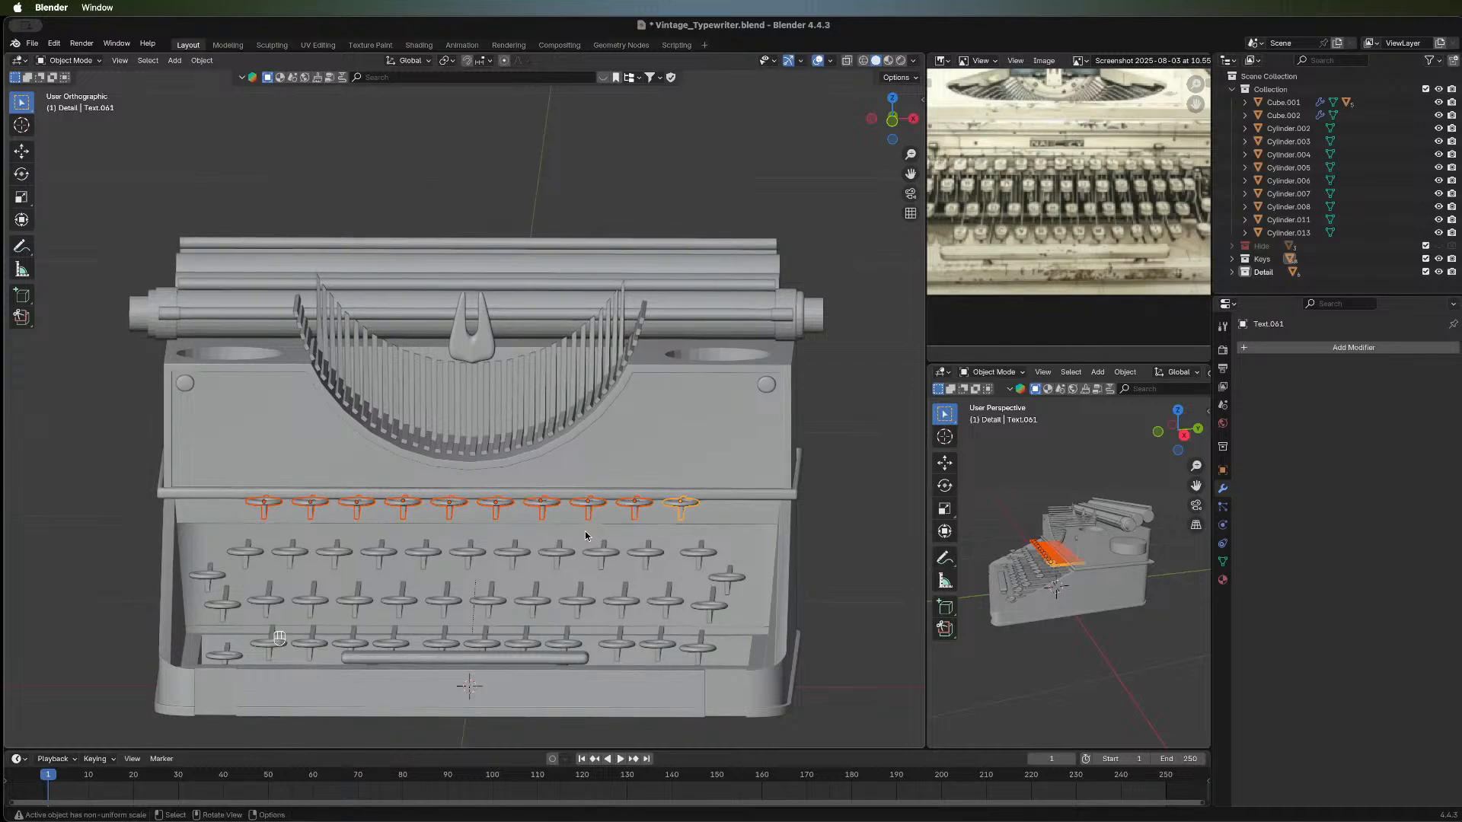
key("g")
key("z")
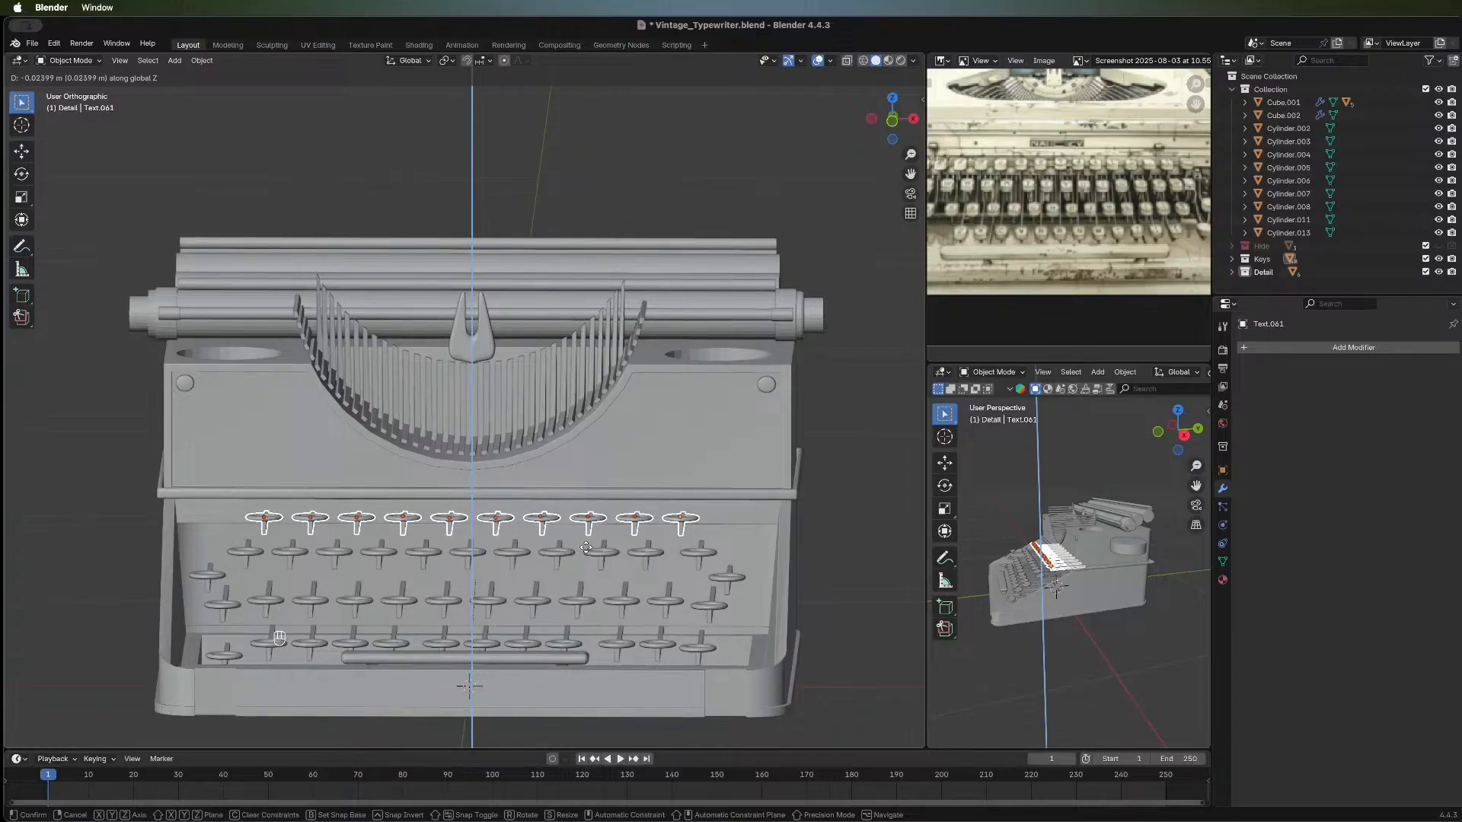
left_click(586, 546)
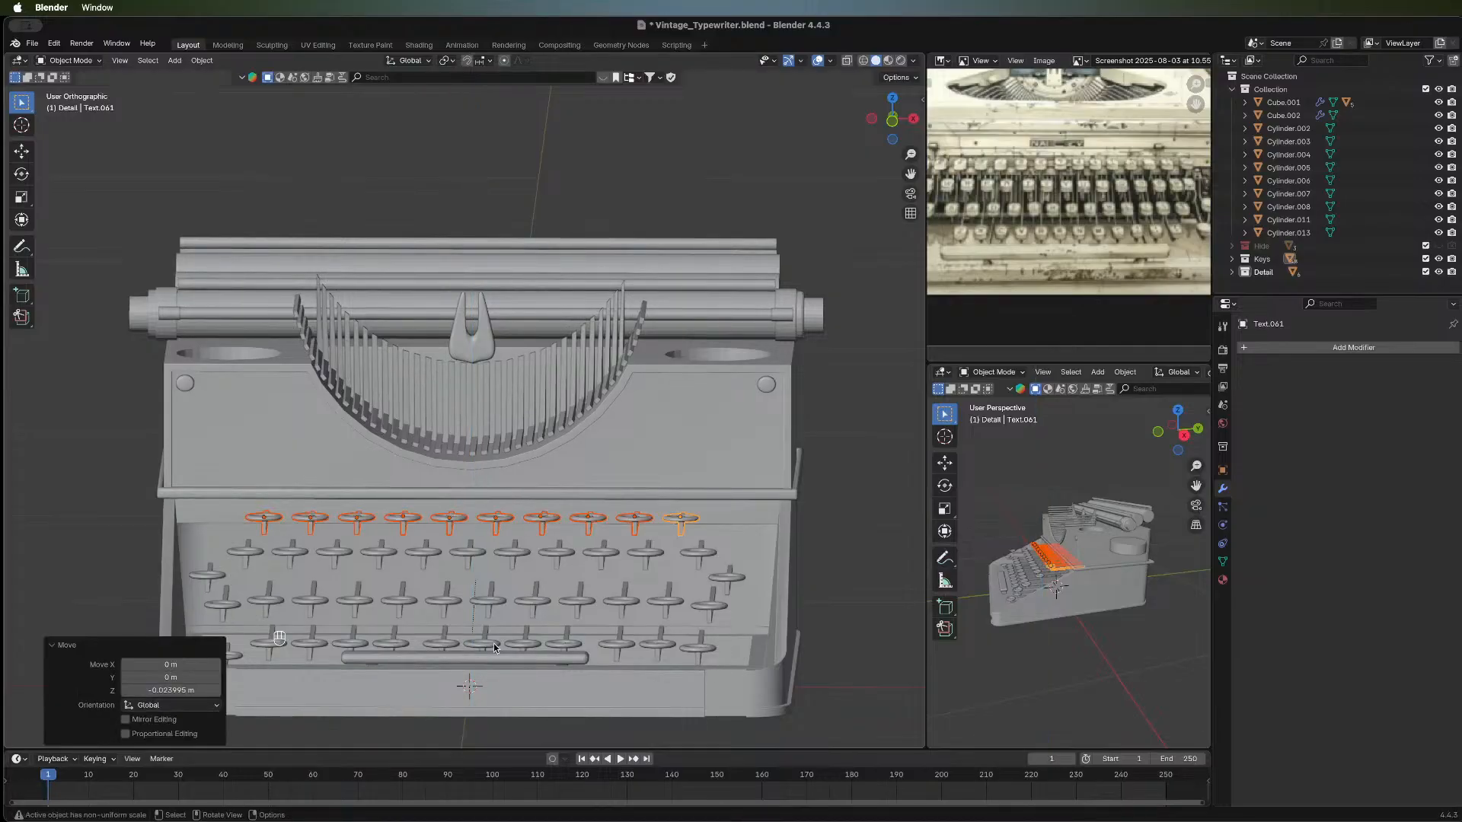
Add the ten keys of the second row to the selection and move both rows about 0.007 m down along Z.
middle_click_drag(494, 648, 480, 525)
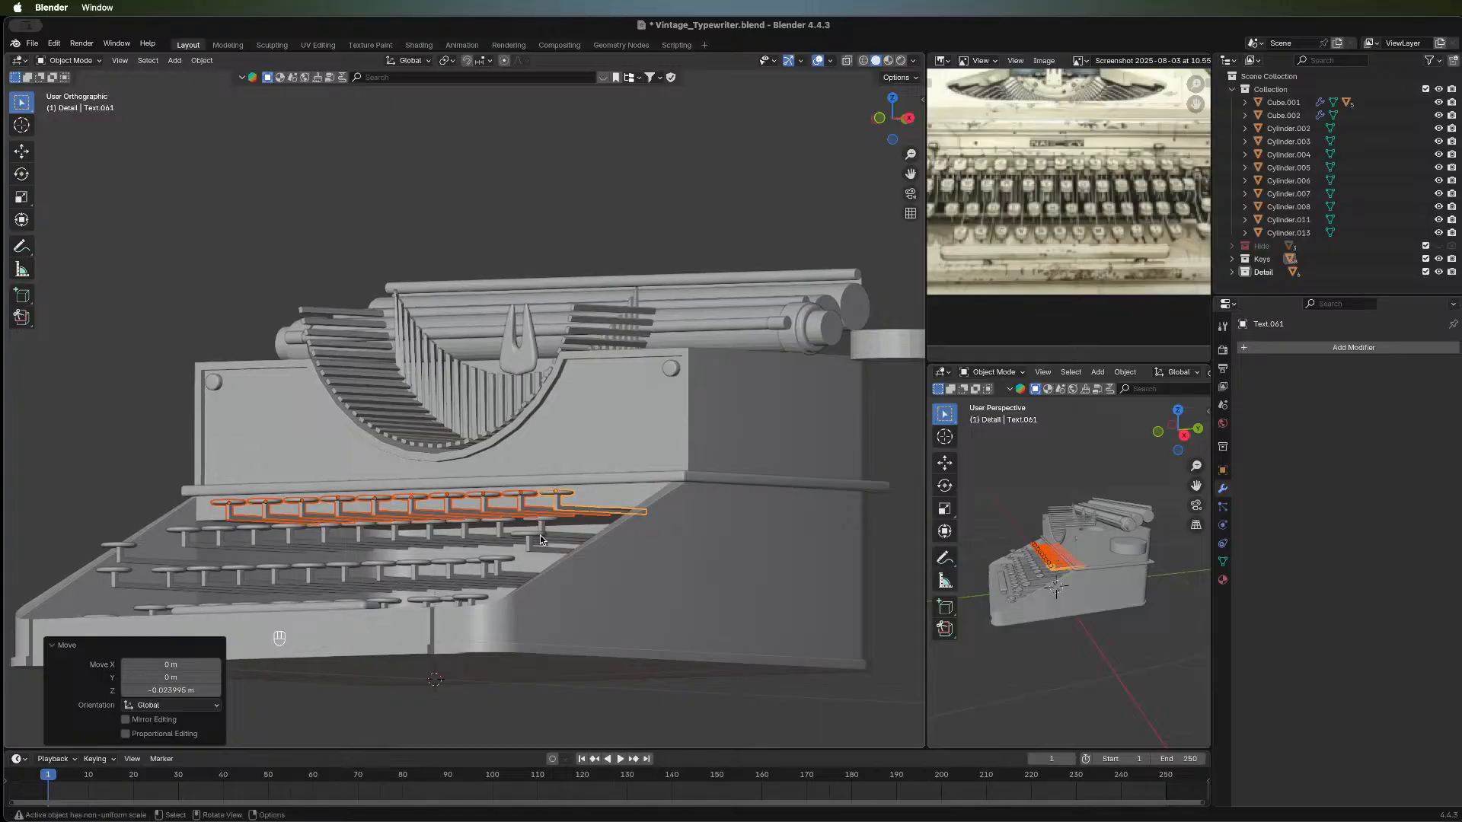
middle_click_drag(267, 537, 532, 573)
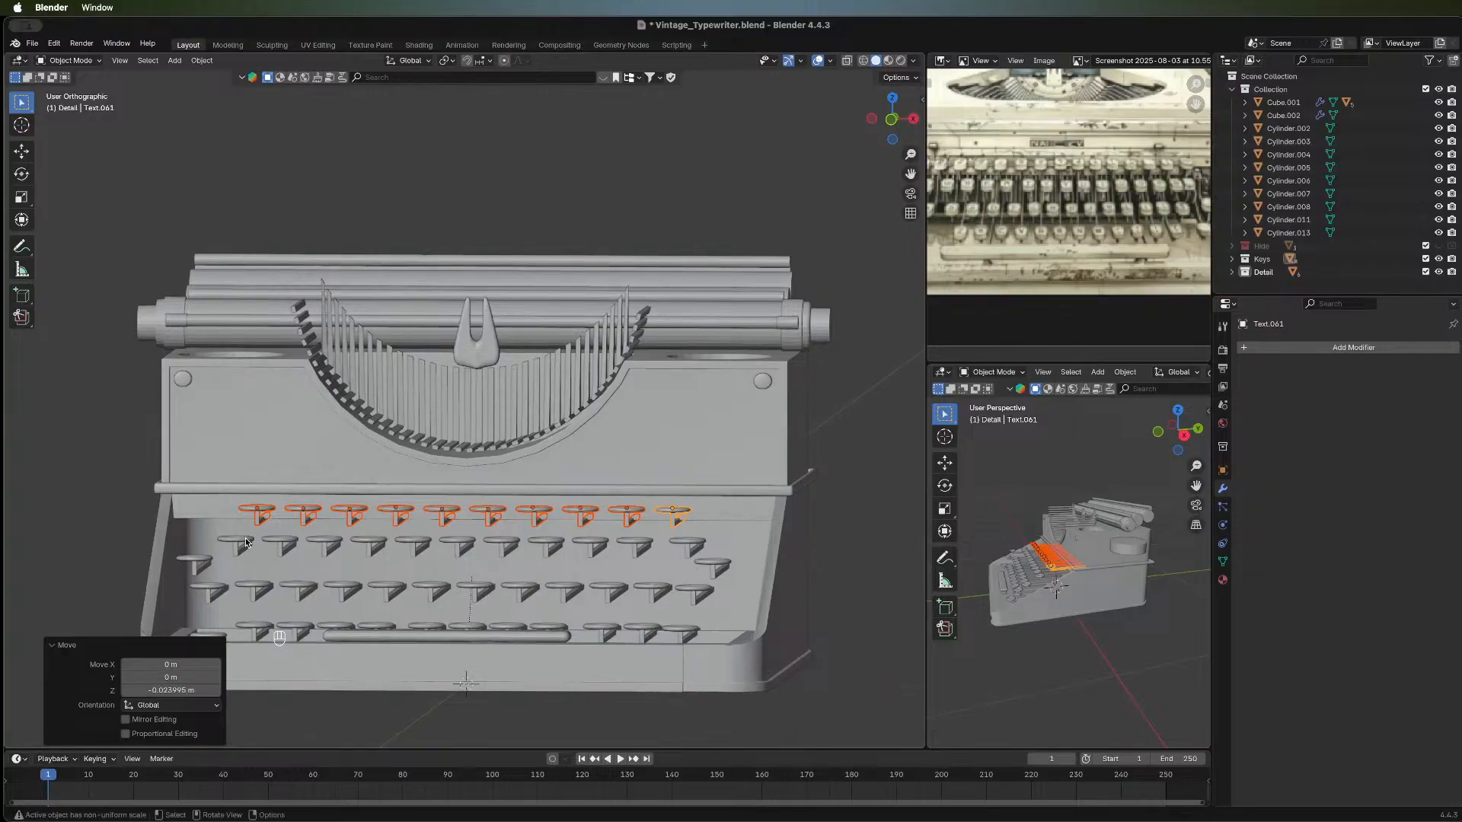
left_click(246, 541, "shift")
left_click(282, 544, "shift")
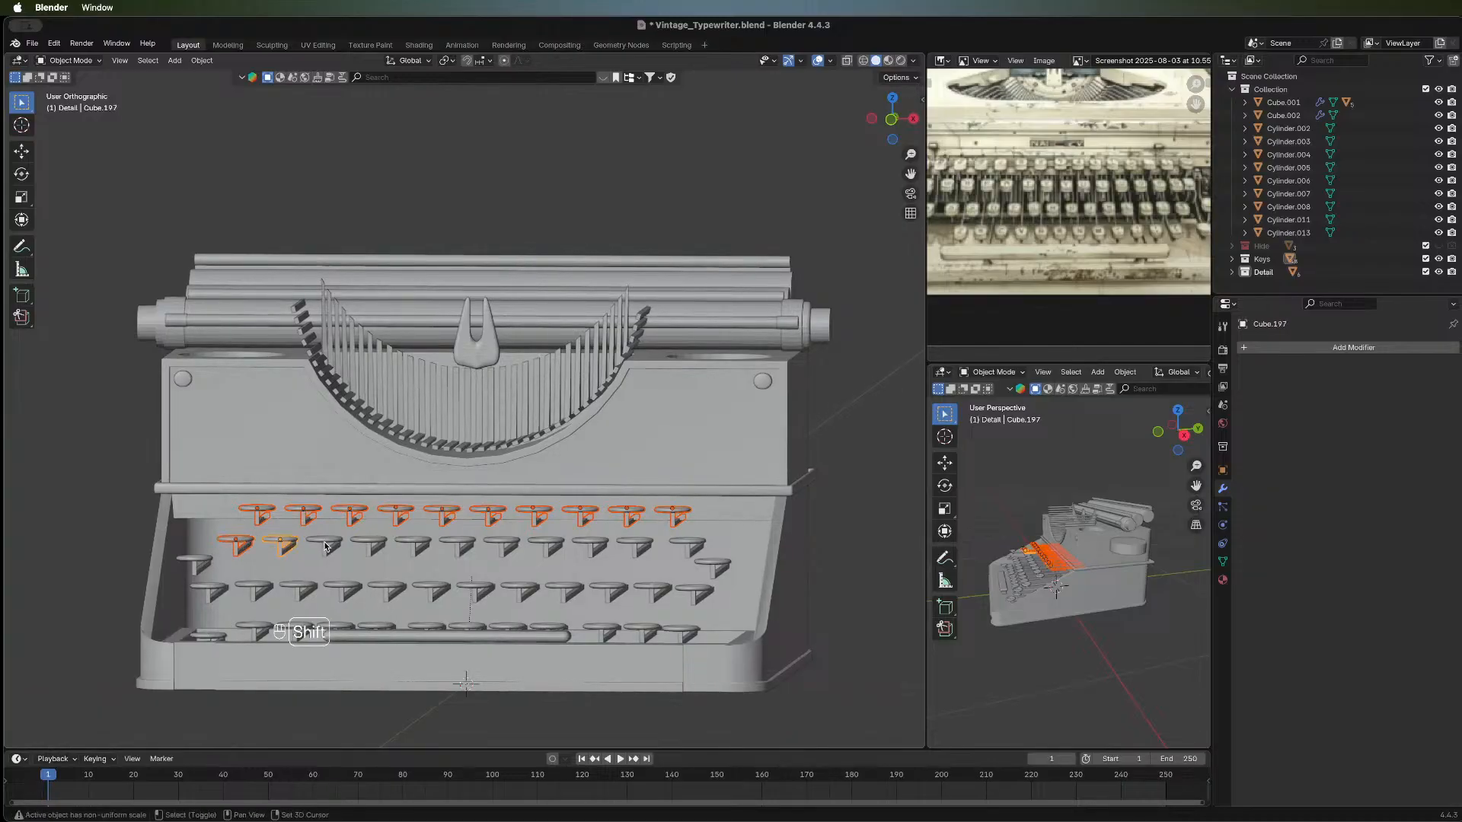
left_click(326, 543, "shift")
left_click(372, 544, "shift")
left_click(415, 545, "shift")
left_click(466, 545, "shift")
left_click(503, 545, "shift")
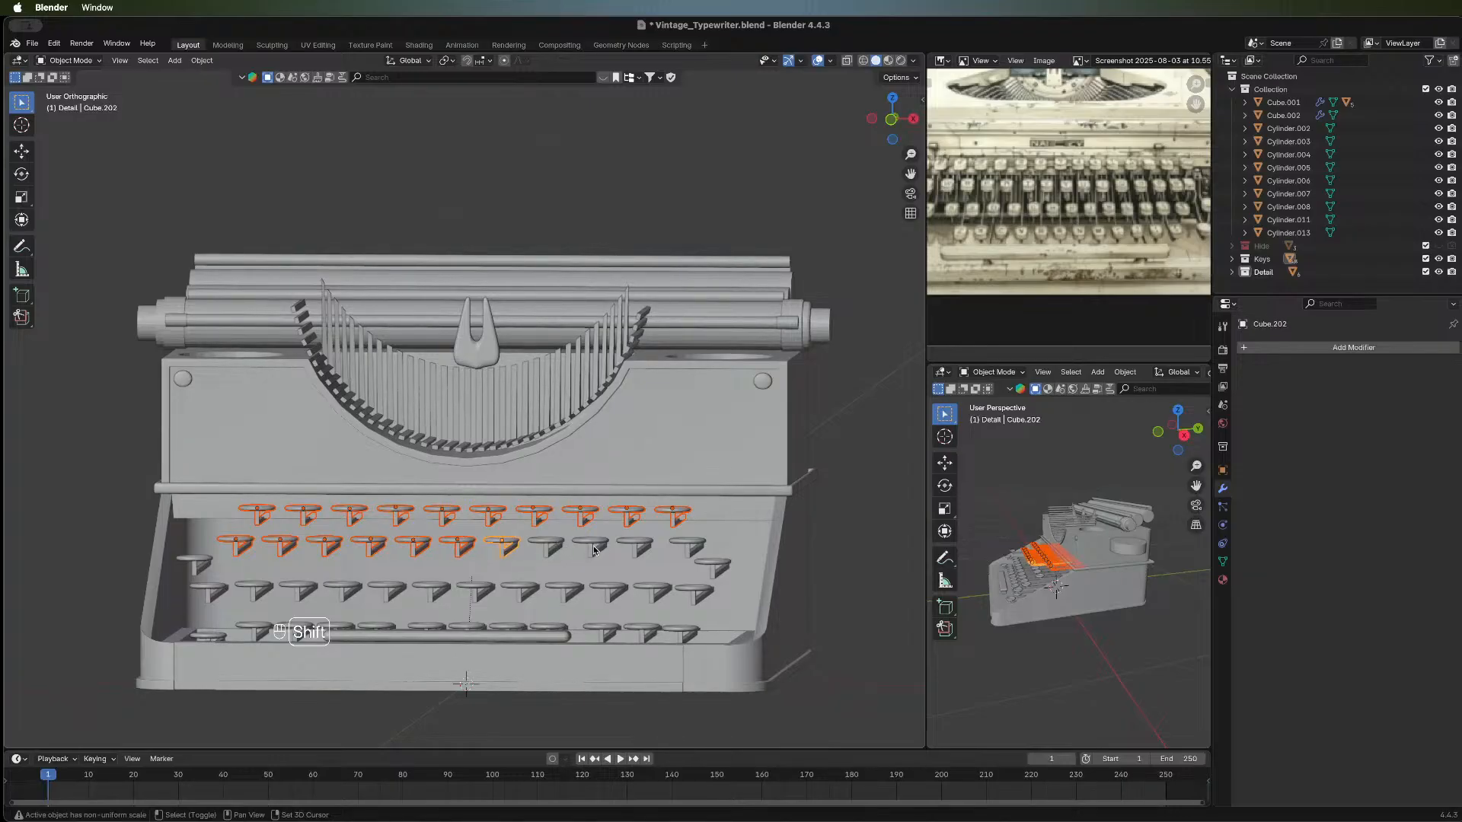
left_click(547, 545, "shift")
left_click(590, 546, "shift")
left_click(636, 545, "shift")
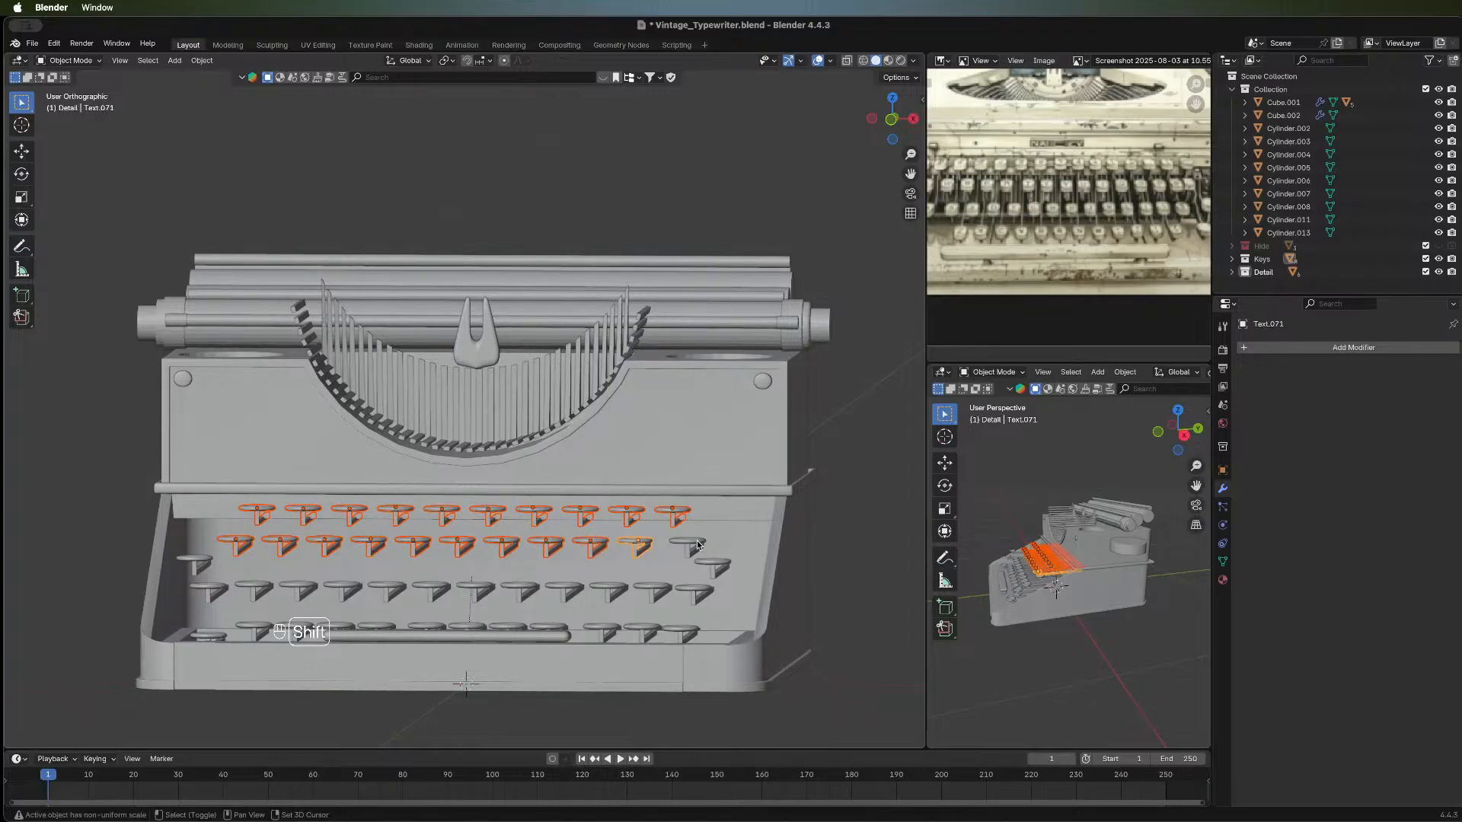
left_click(697, 545, "shift")
key("g")
key("z")
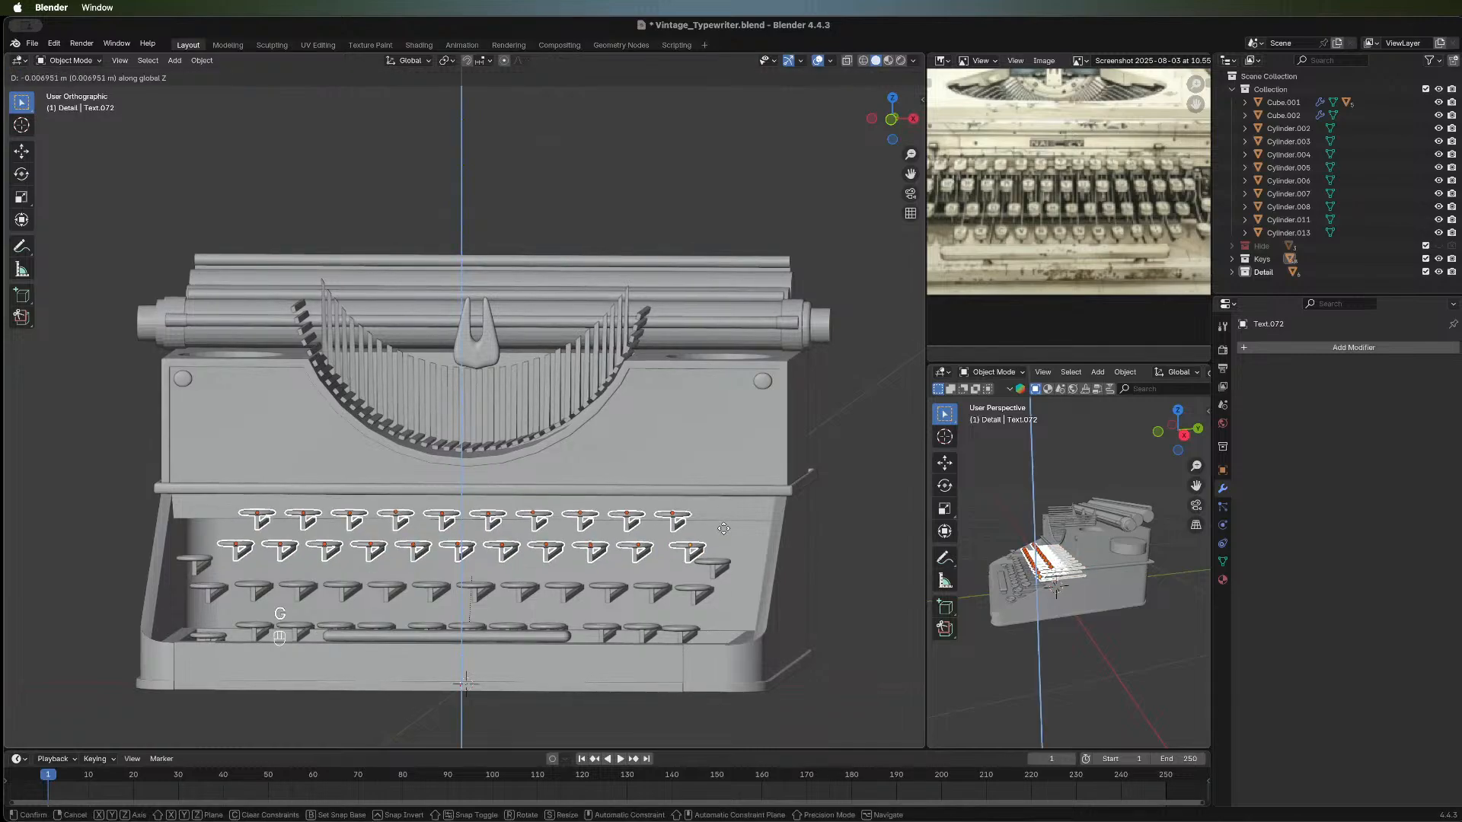
left_click(723, 529)
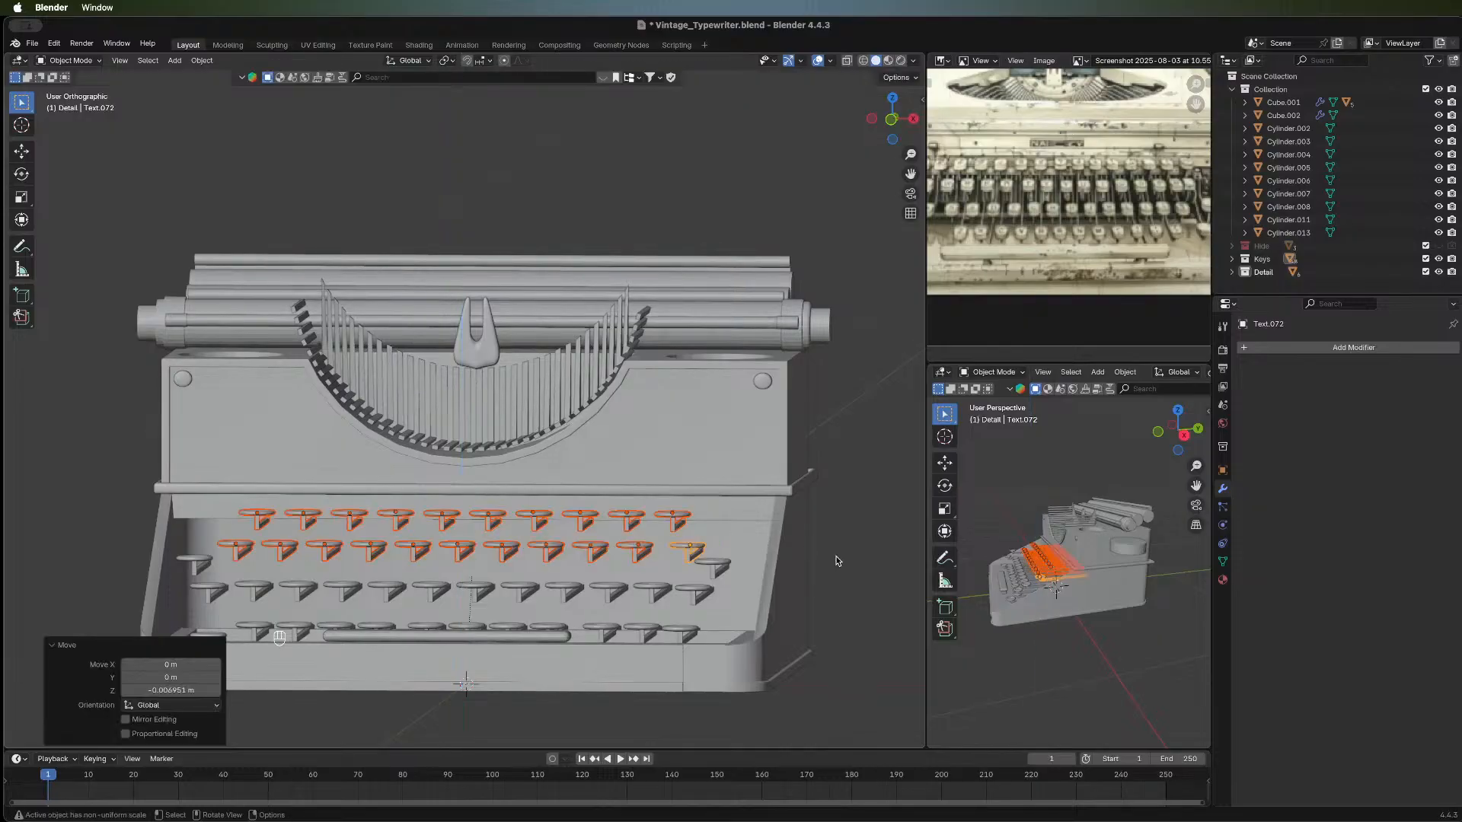
Deselect the moved keys and compare the keyboard from the front and side with the reference photo.
left_click(839, 560)
middle_click_drag(856, 555, 521, 545)
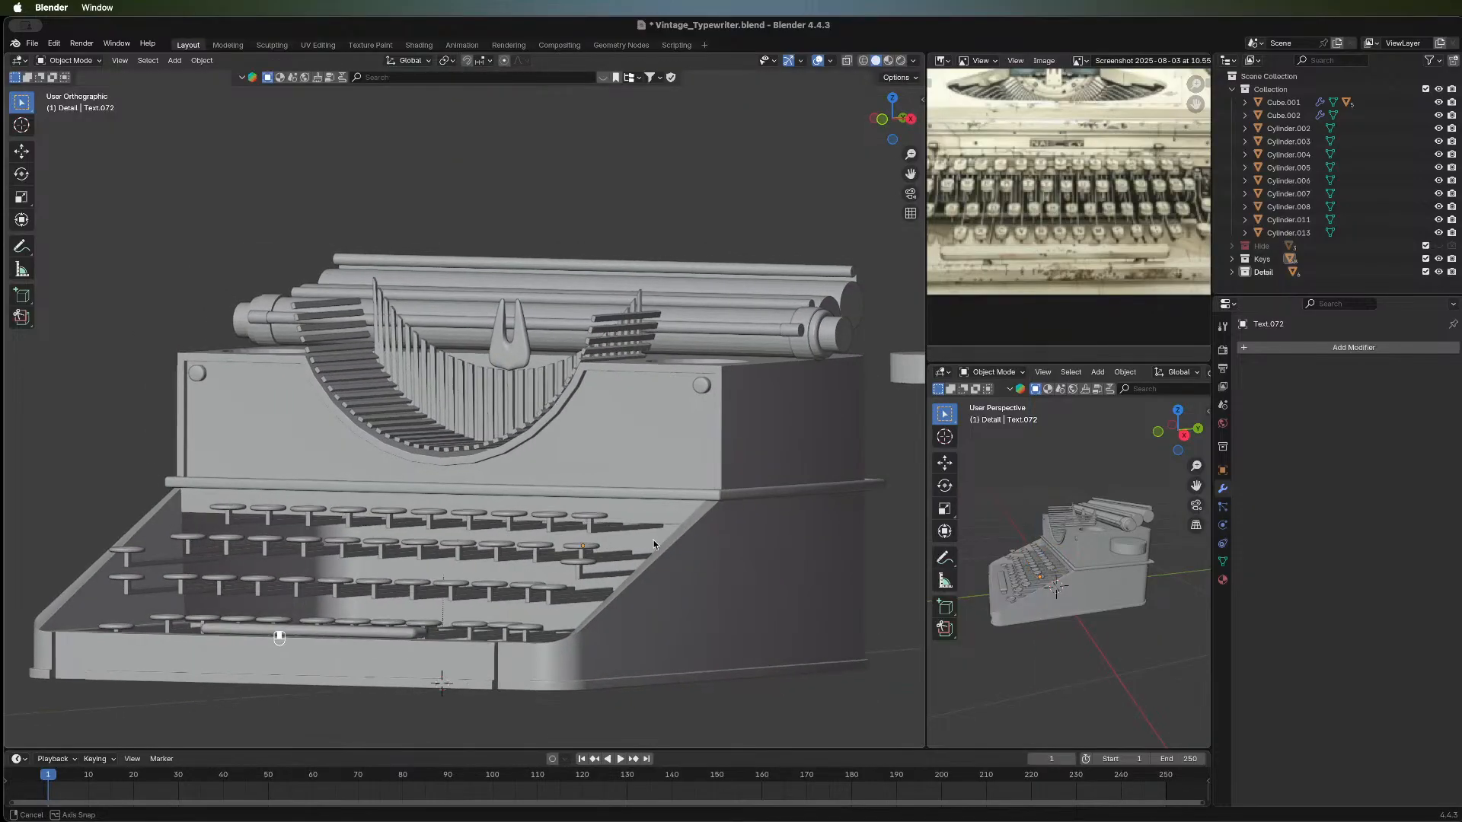
middle_click_drag(654, 543, 706, 554)
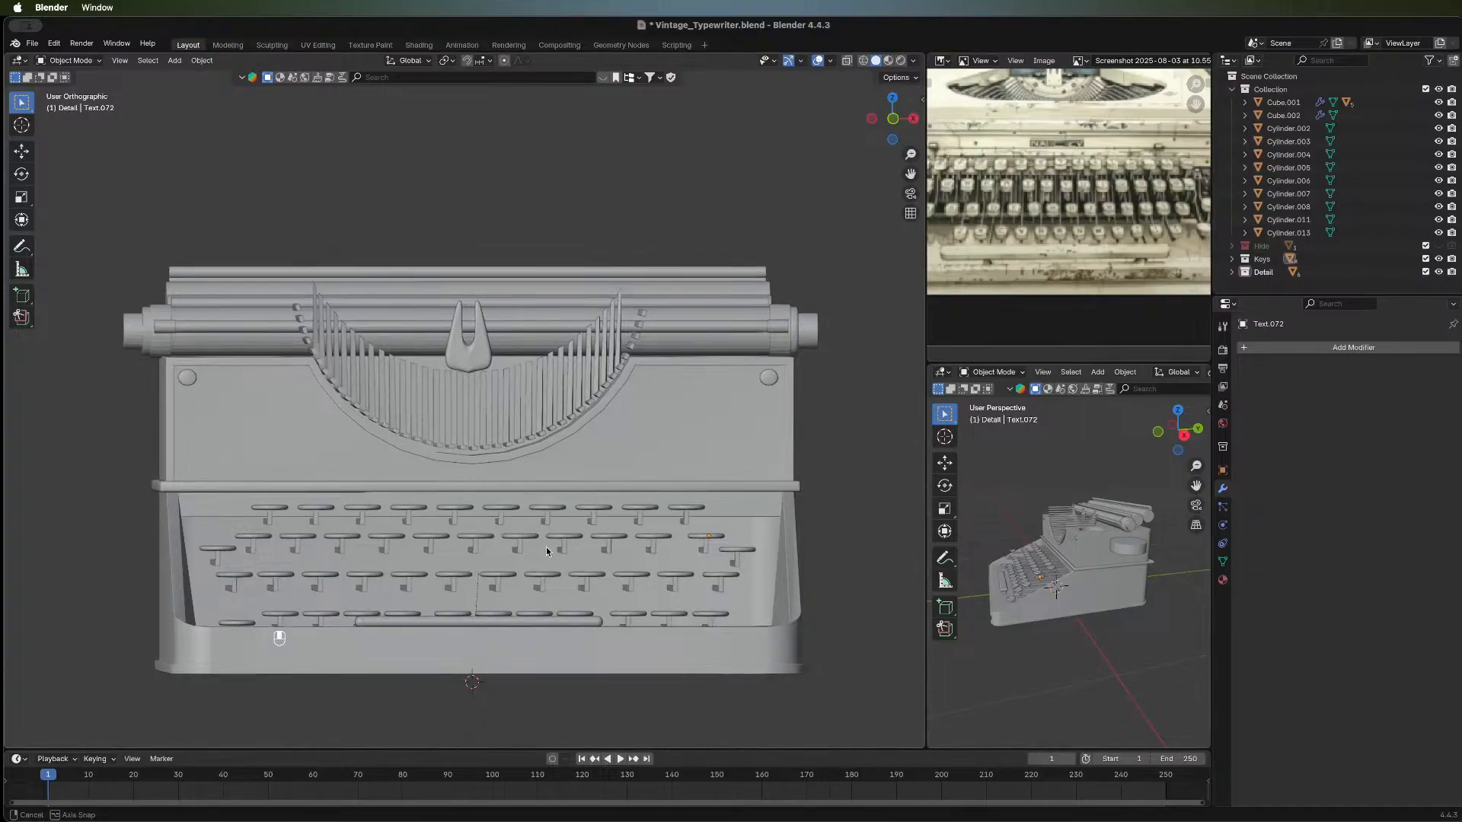
middle_click_drag(546, 547, 607, 547)
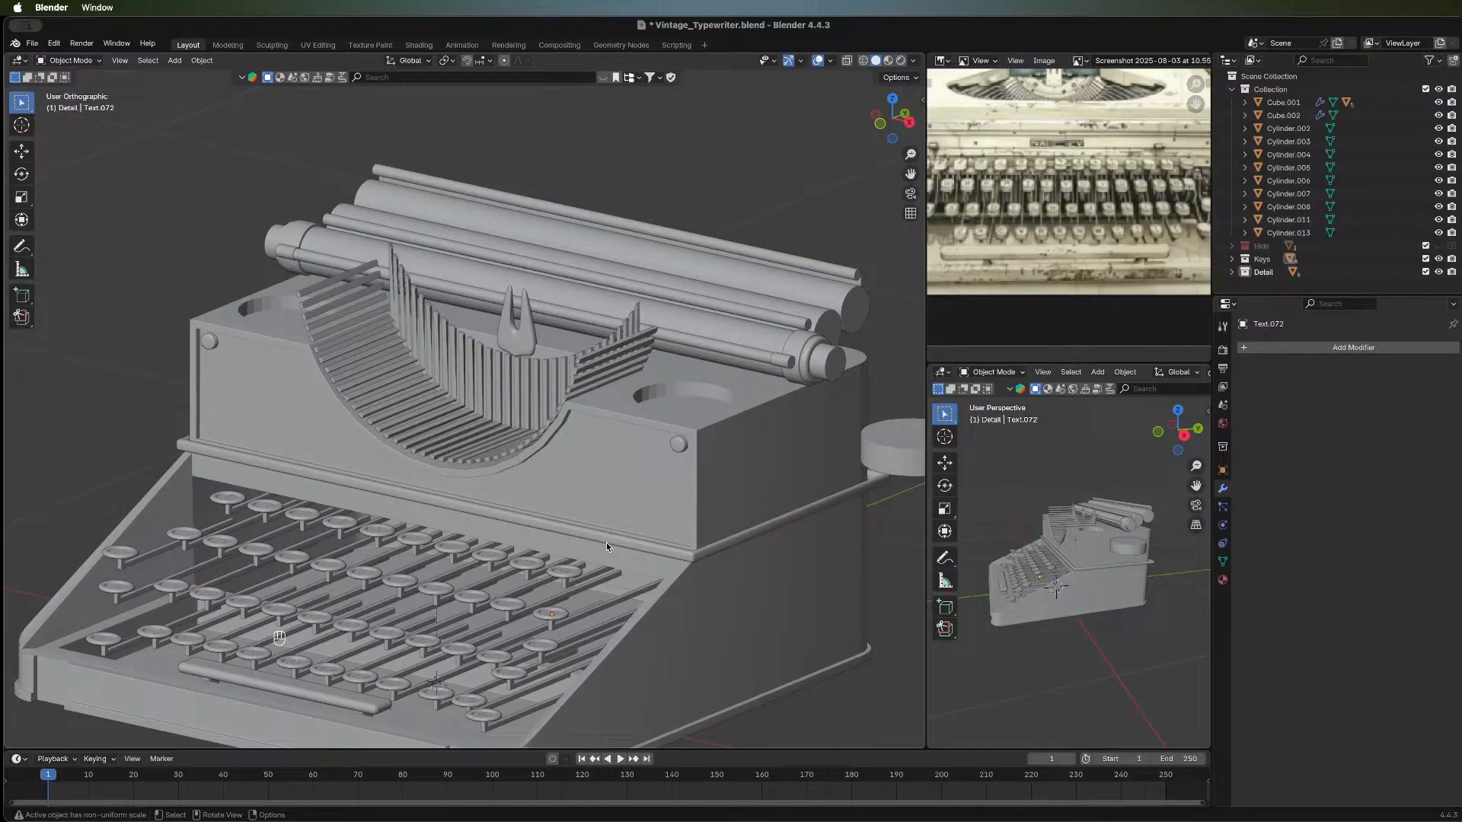
left_click(610, 603)
middle_click_drag(261, 657, 467, 549)
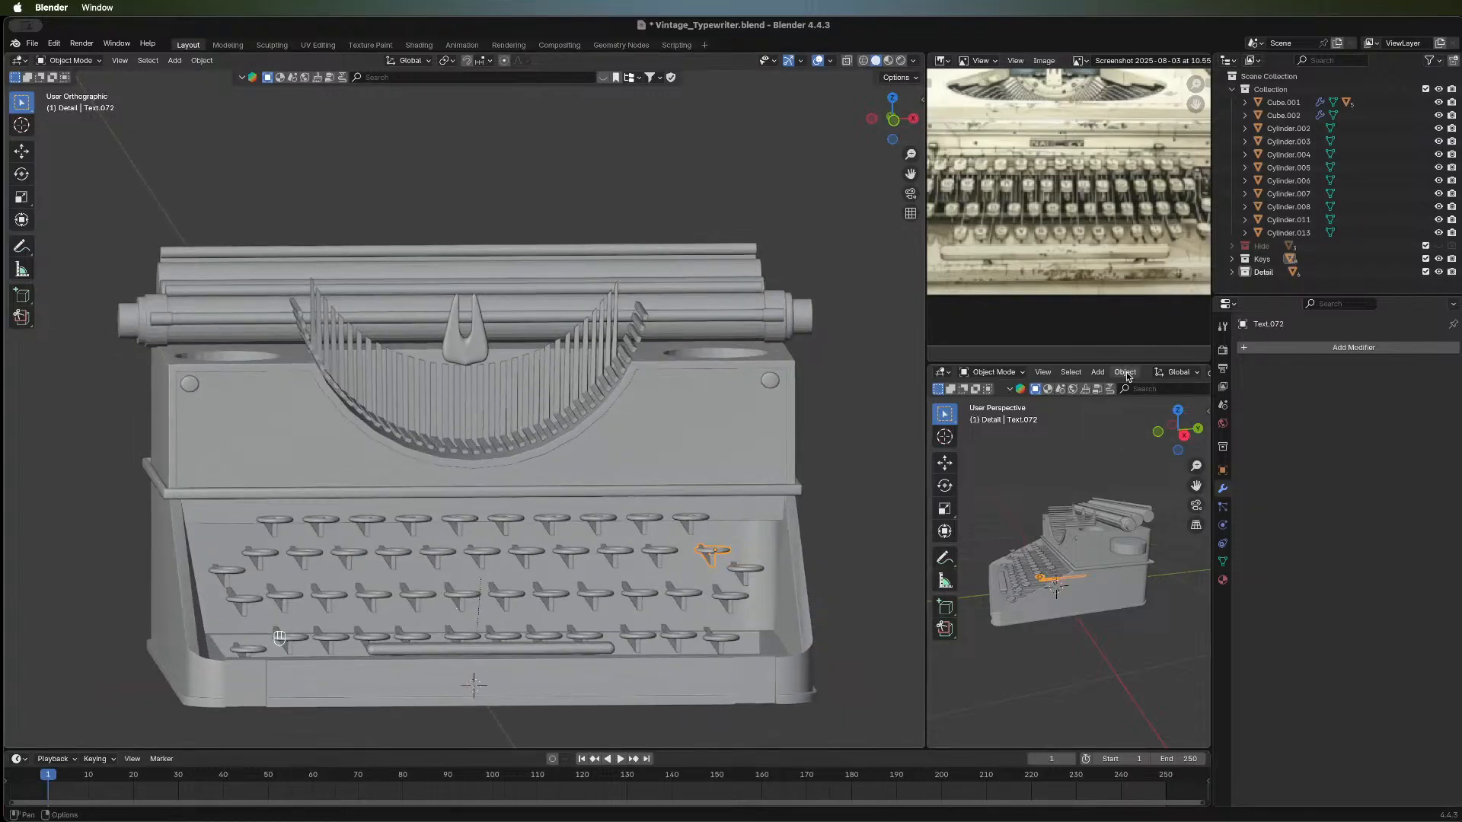
middle_click_drag(1094, 189, 1081, 233)
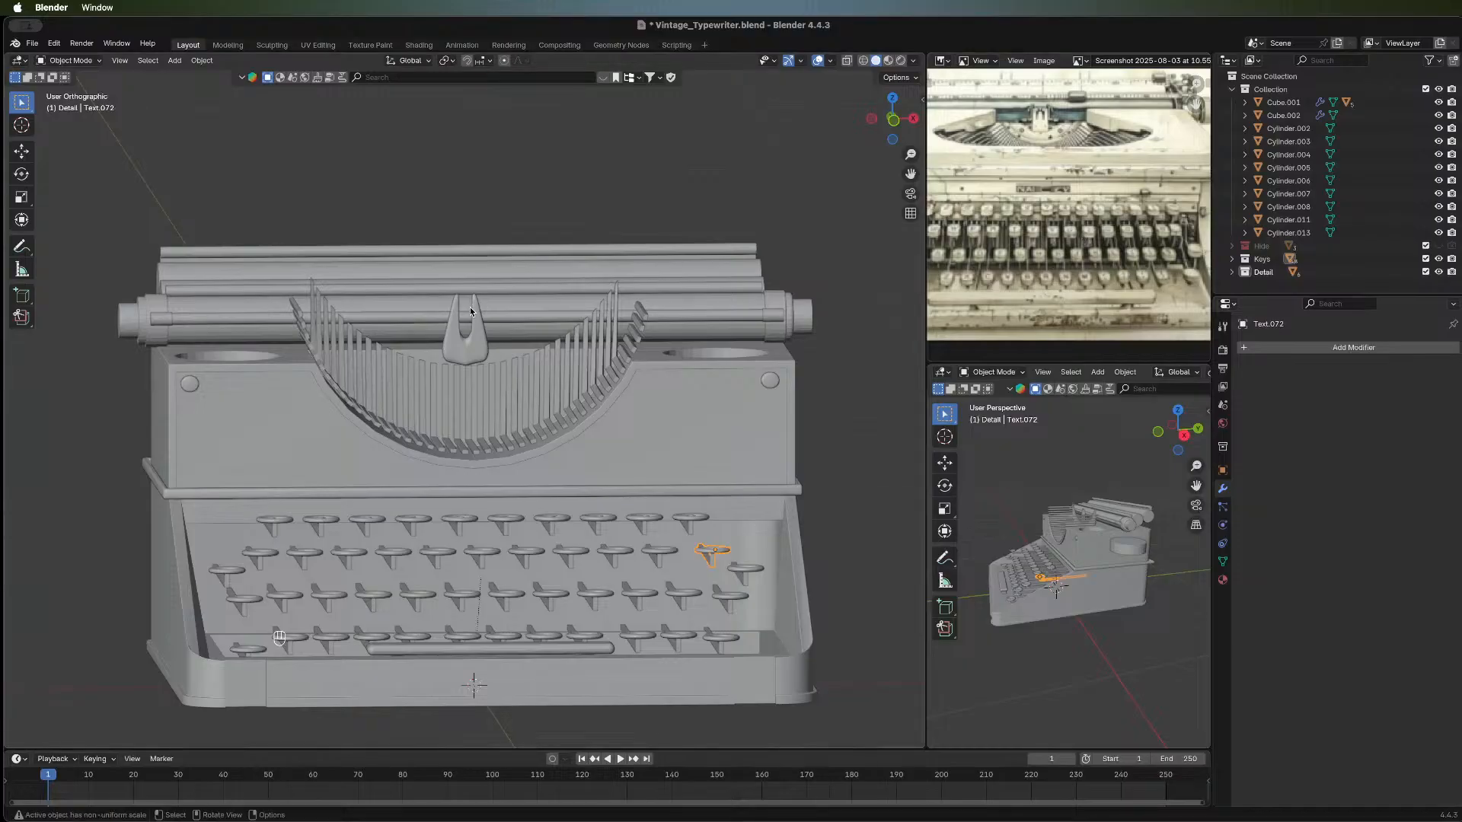
In Edit Mode on the typewriter body, select the narrow face strip above the upper key row using face selection.
left_click(224, 517)
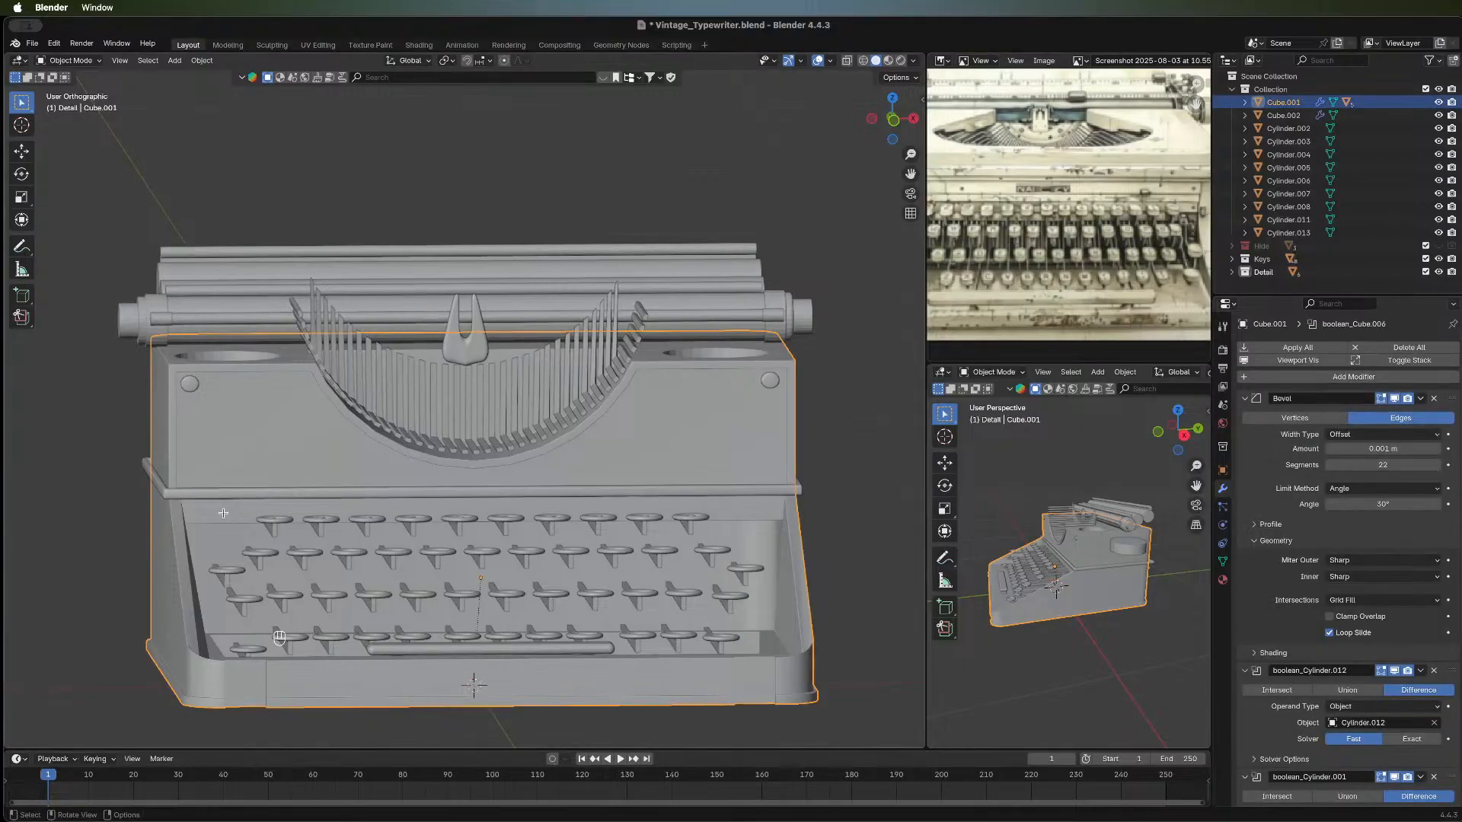
key("Tab")
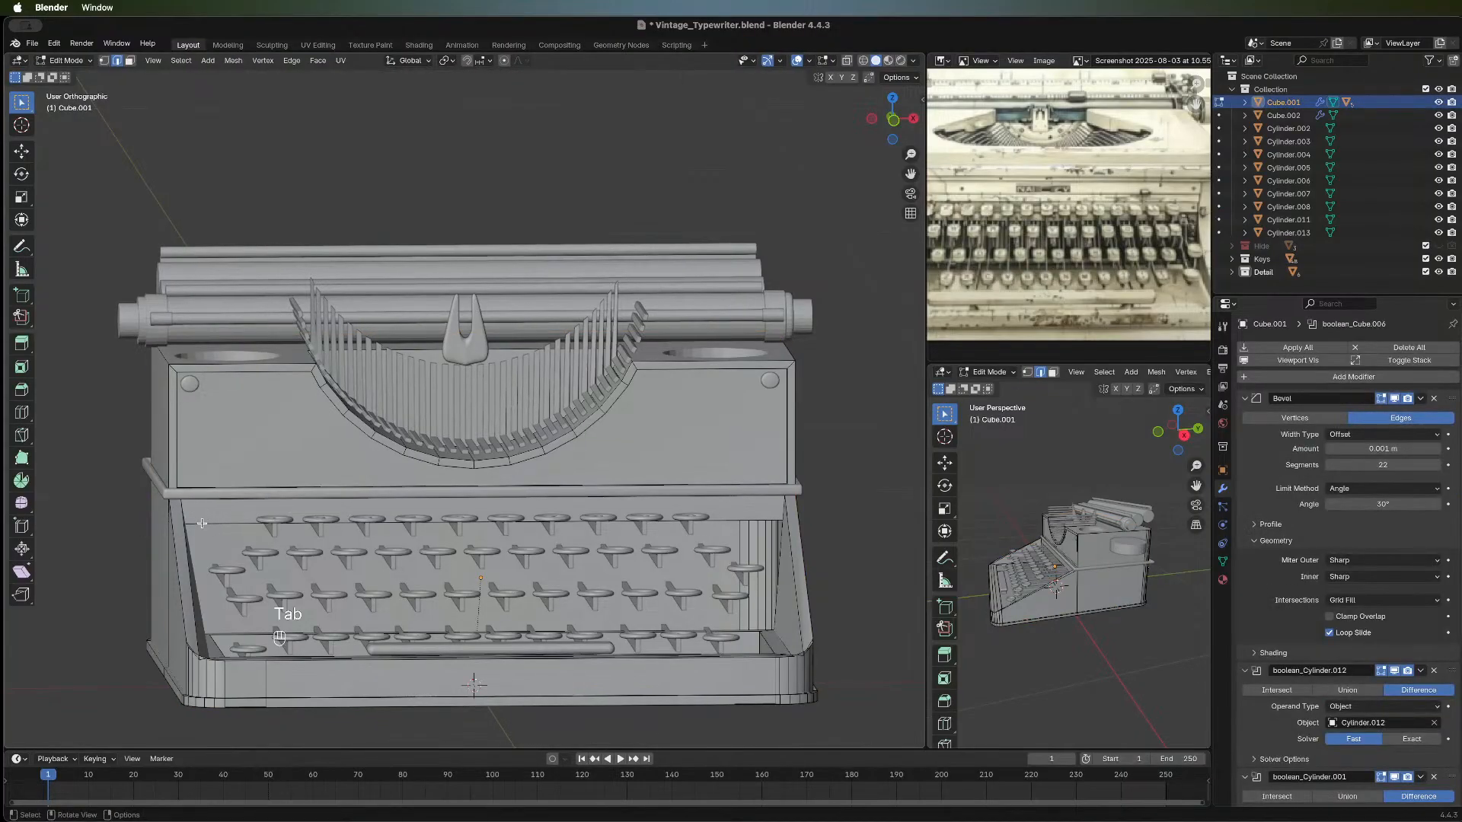
left_click(202, 523)
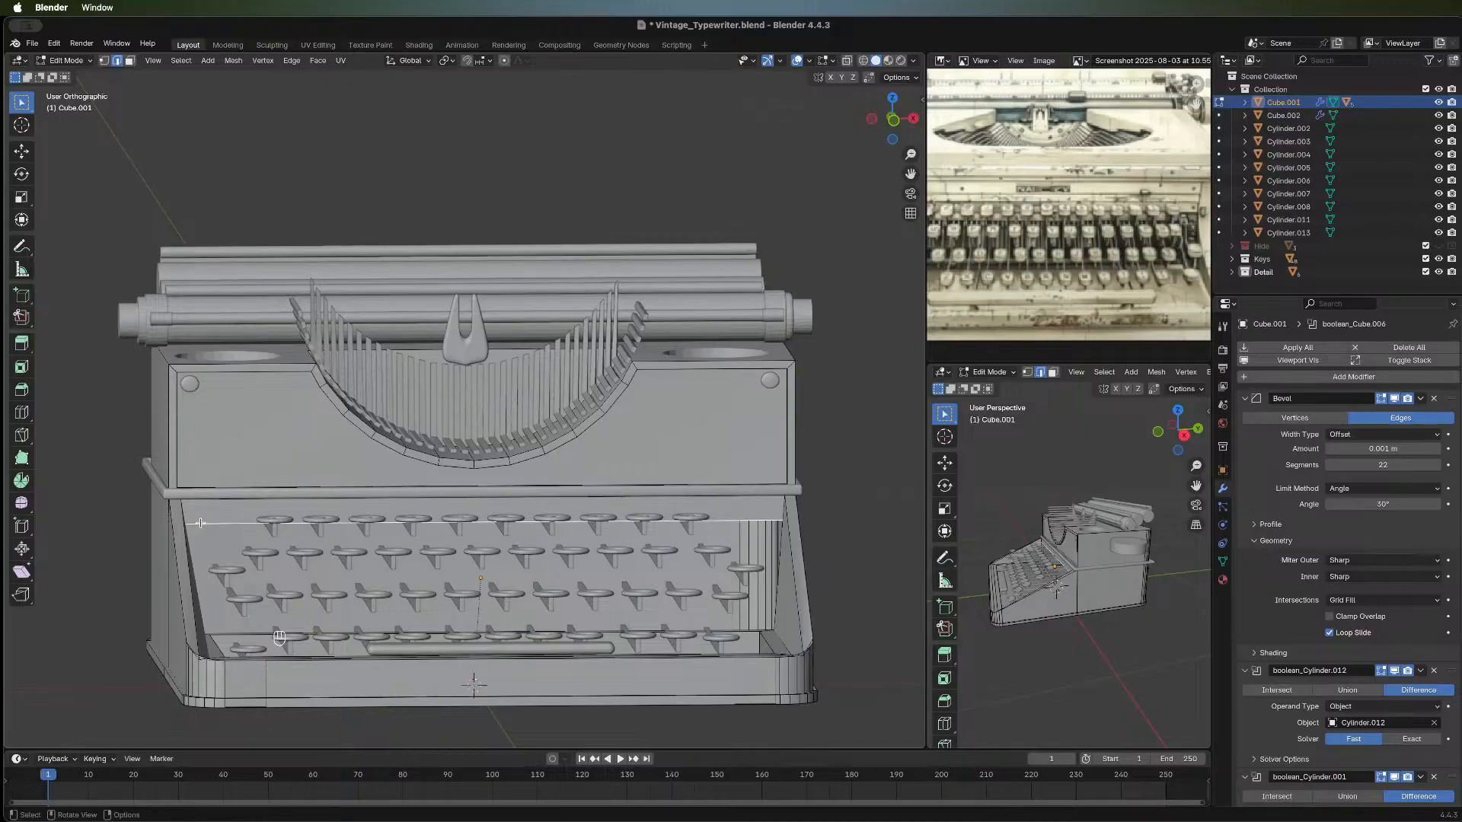
left_click(21, 412)
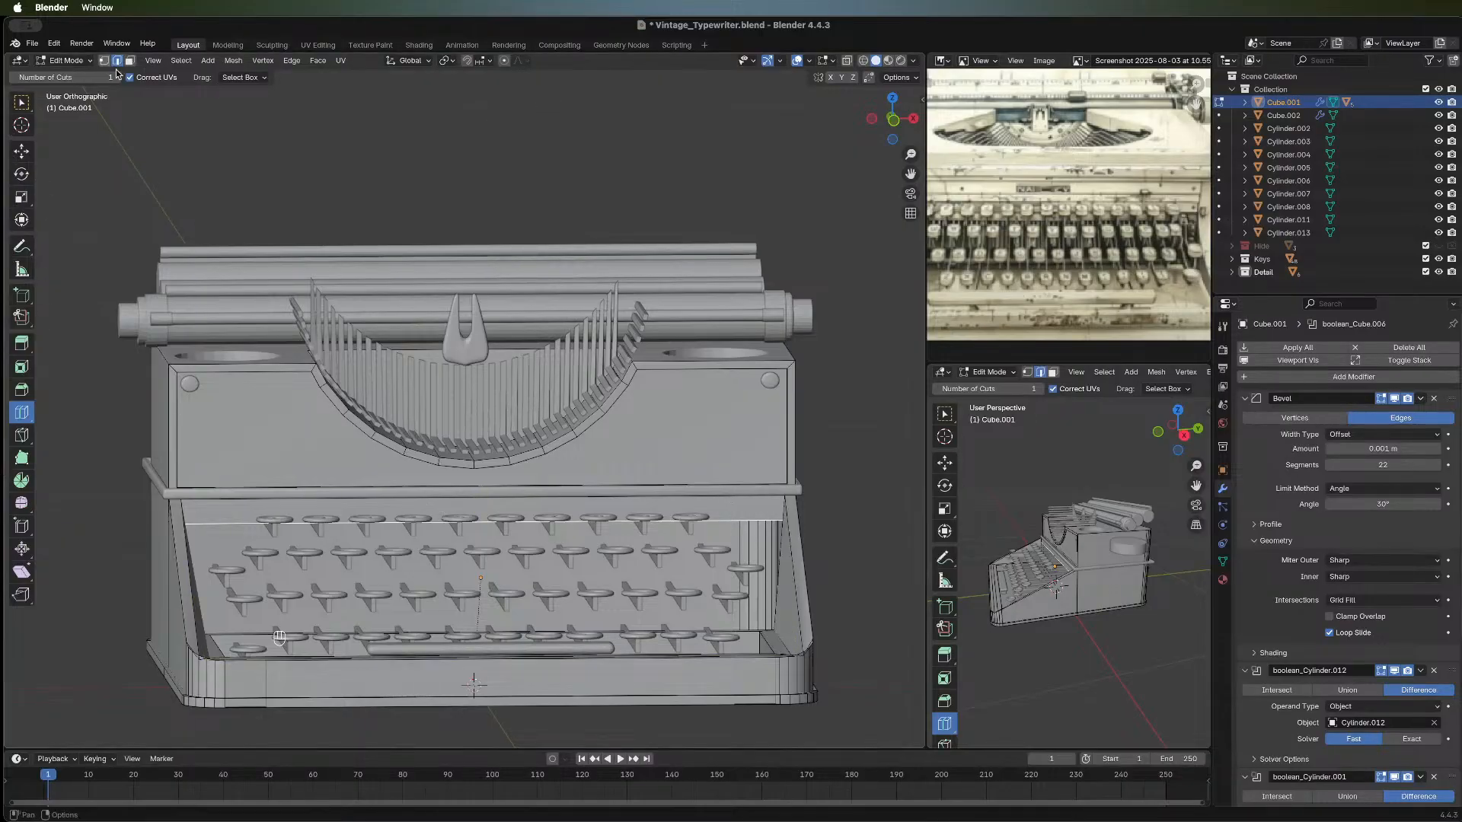
key("3")
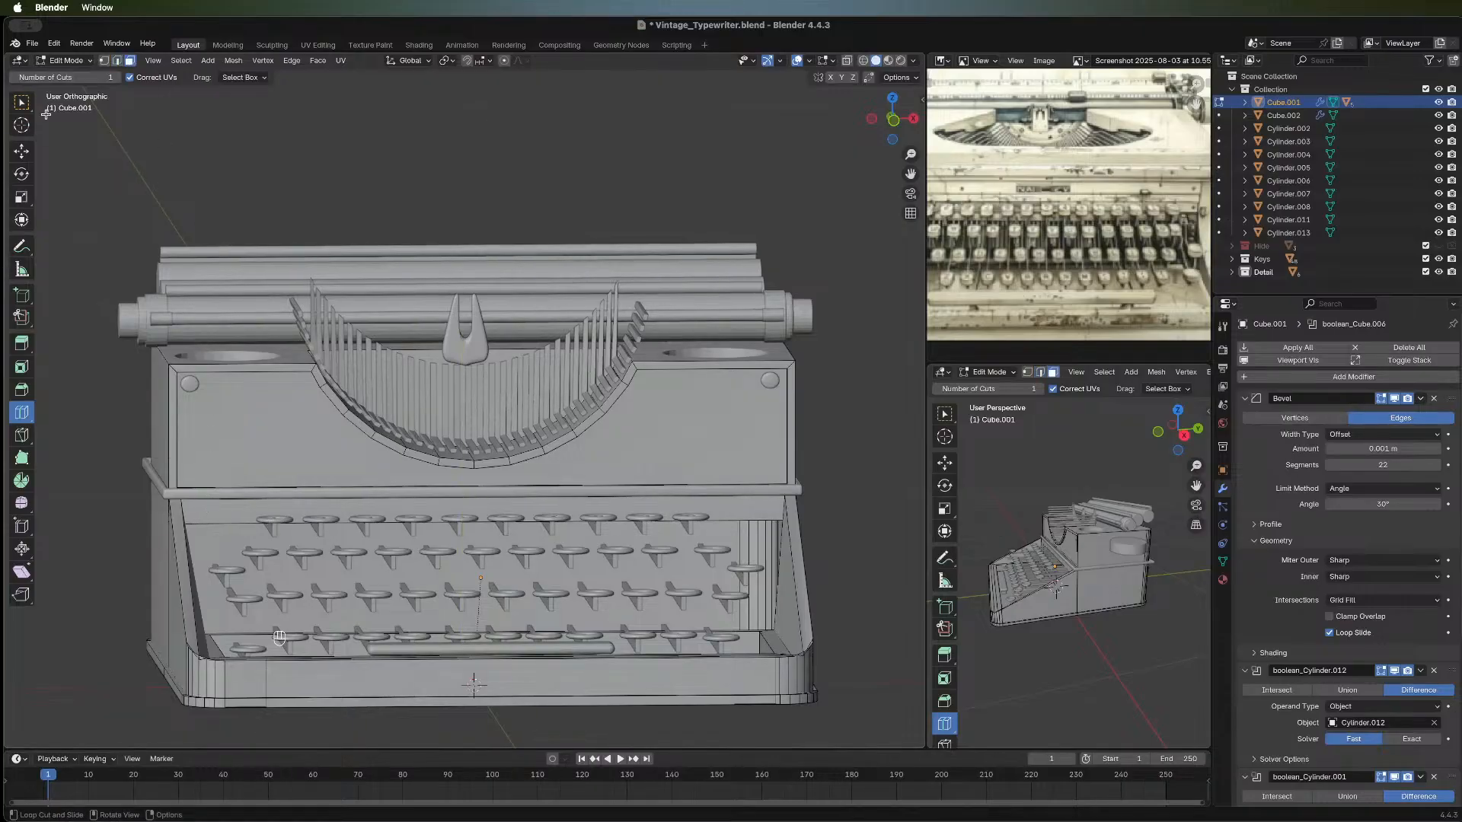
left_click(28, 104)
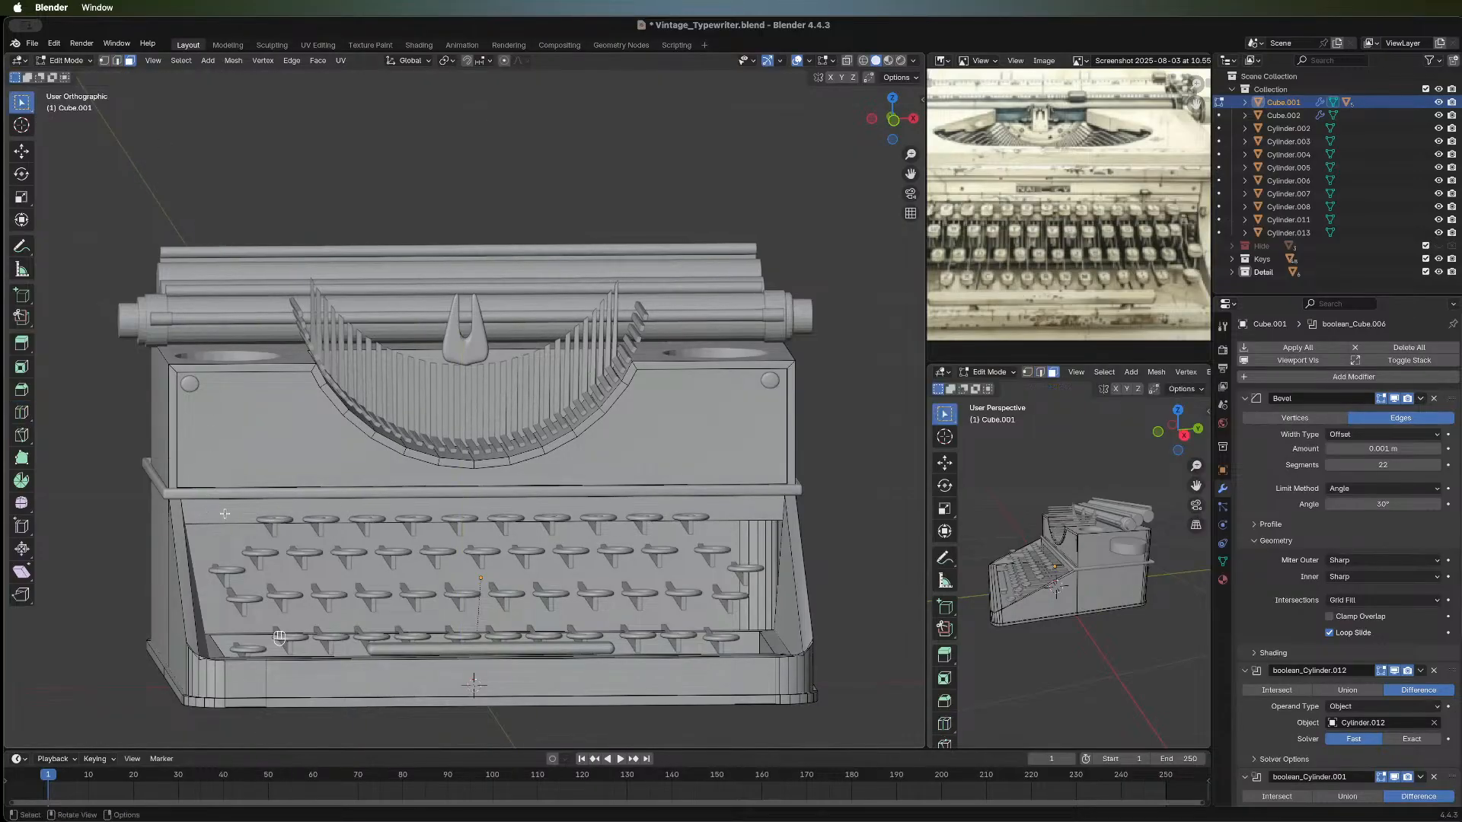
left_click_drag(224, 514, 781, 515)
middle_click_drag(825, 515, 319, 476)
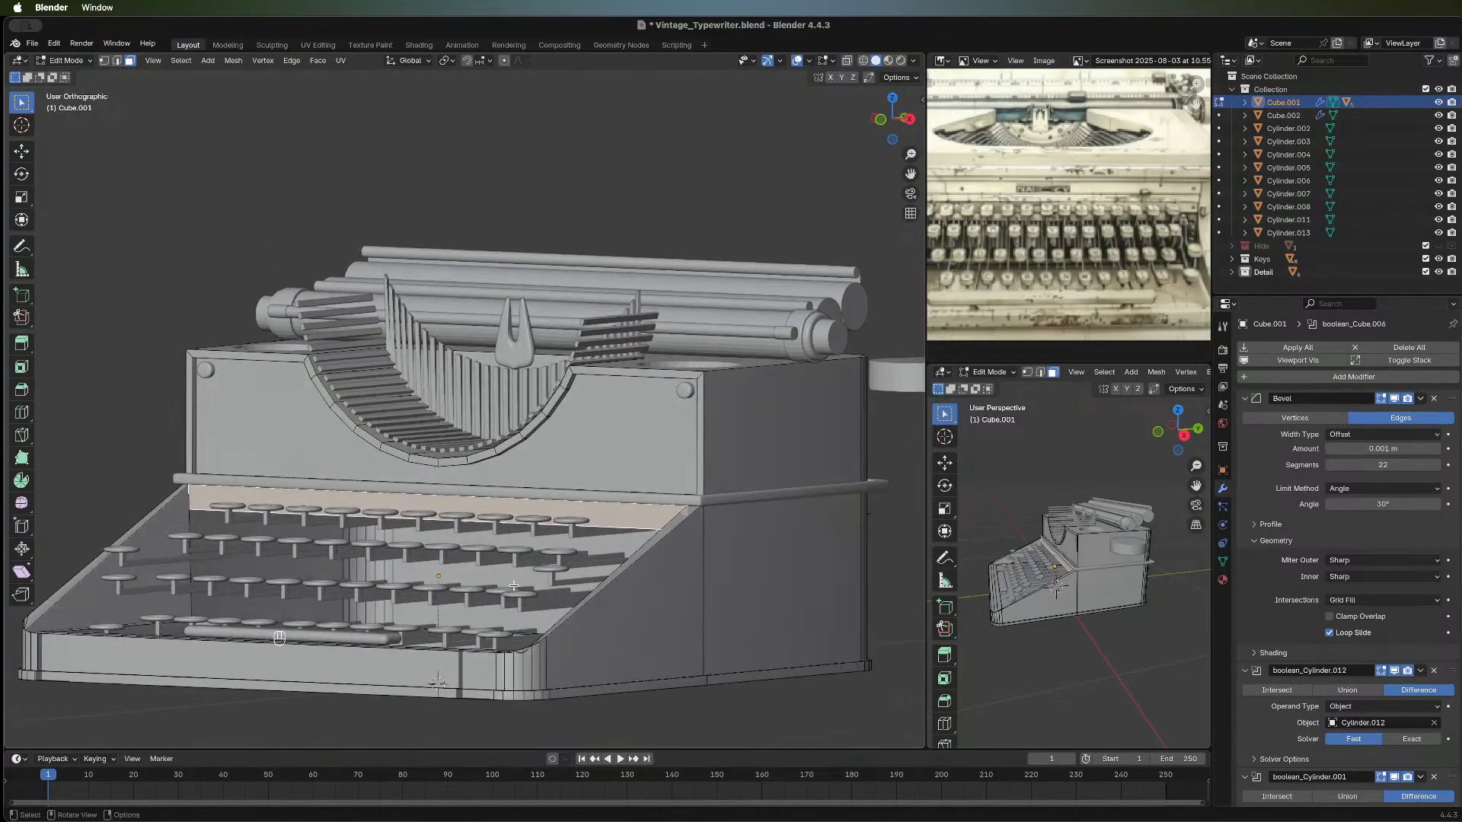
Duplicate the selected face strip in place and move the copy about 0.008 m forward along Y.
key("shift+d")
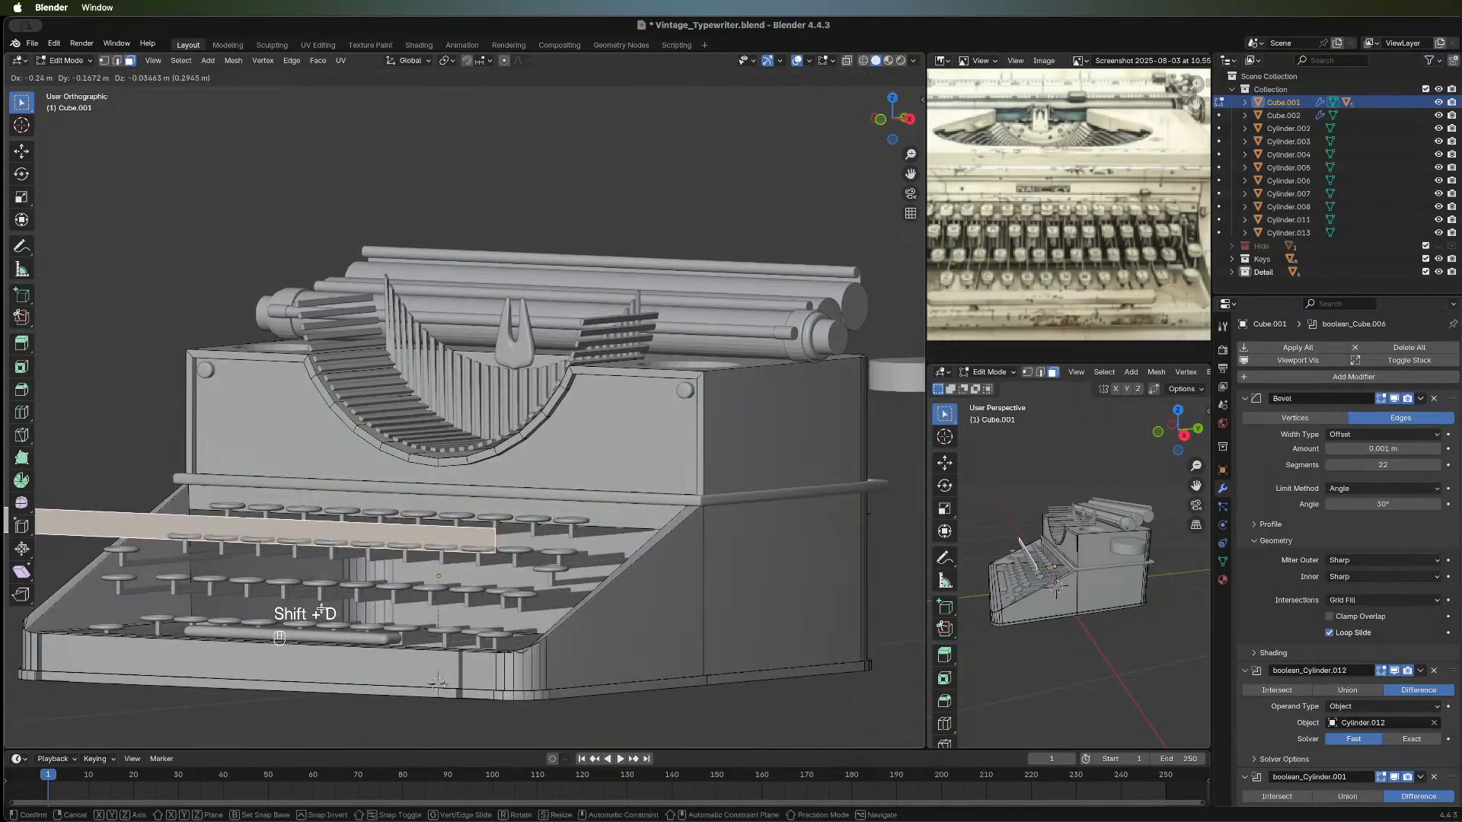
right_click(540, 588)
middle_click_drag(623, 548, 549, 578)
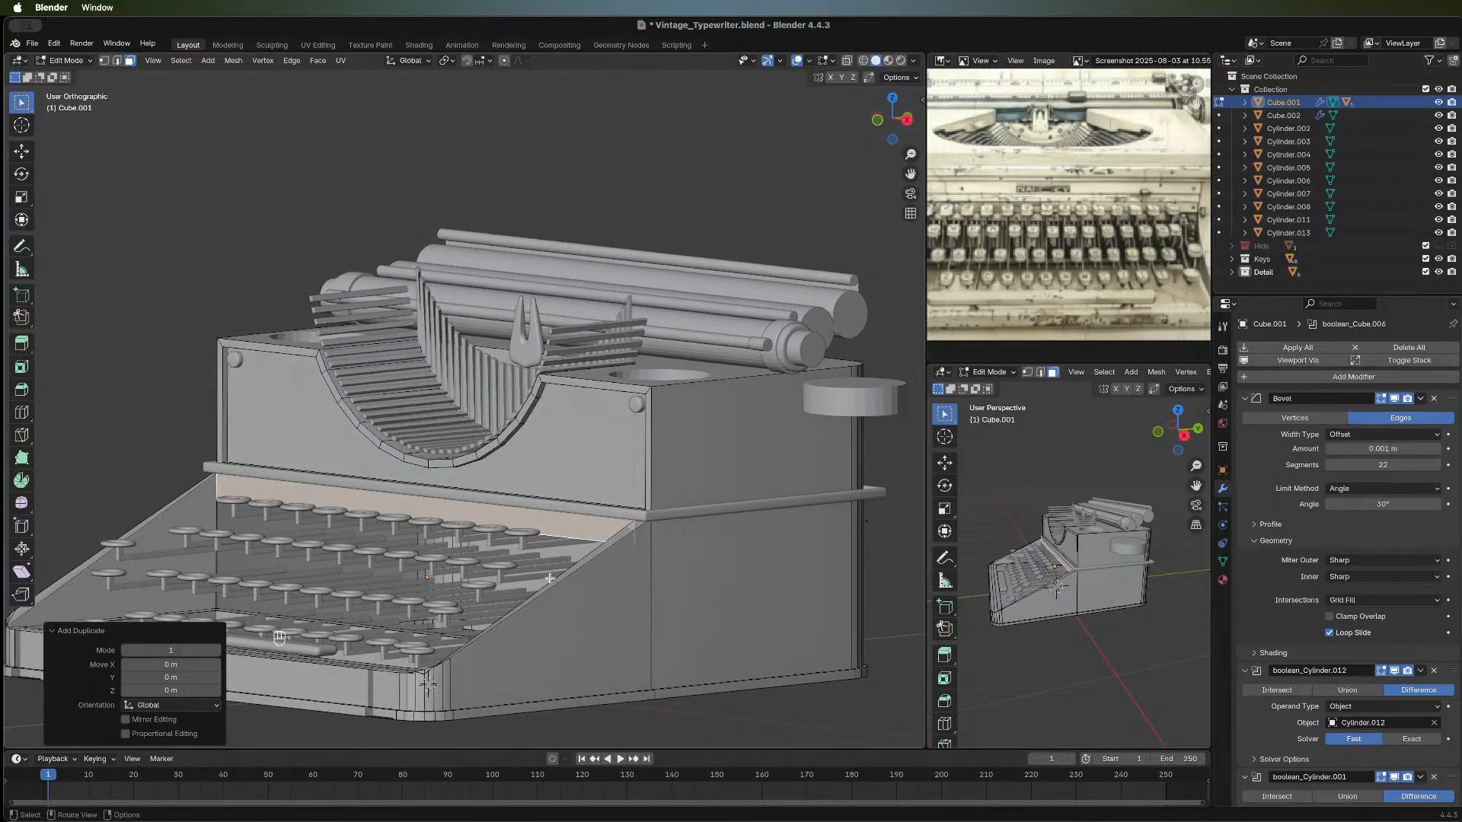
key("g")
key("y")
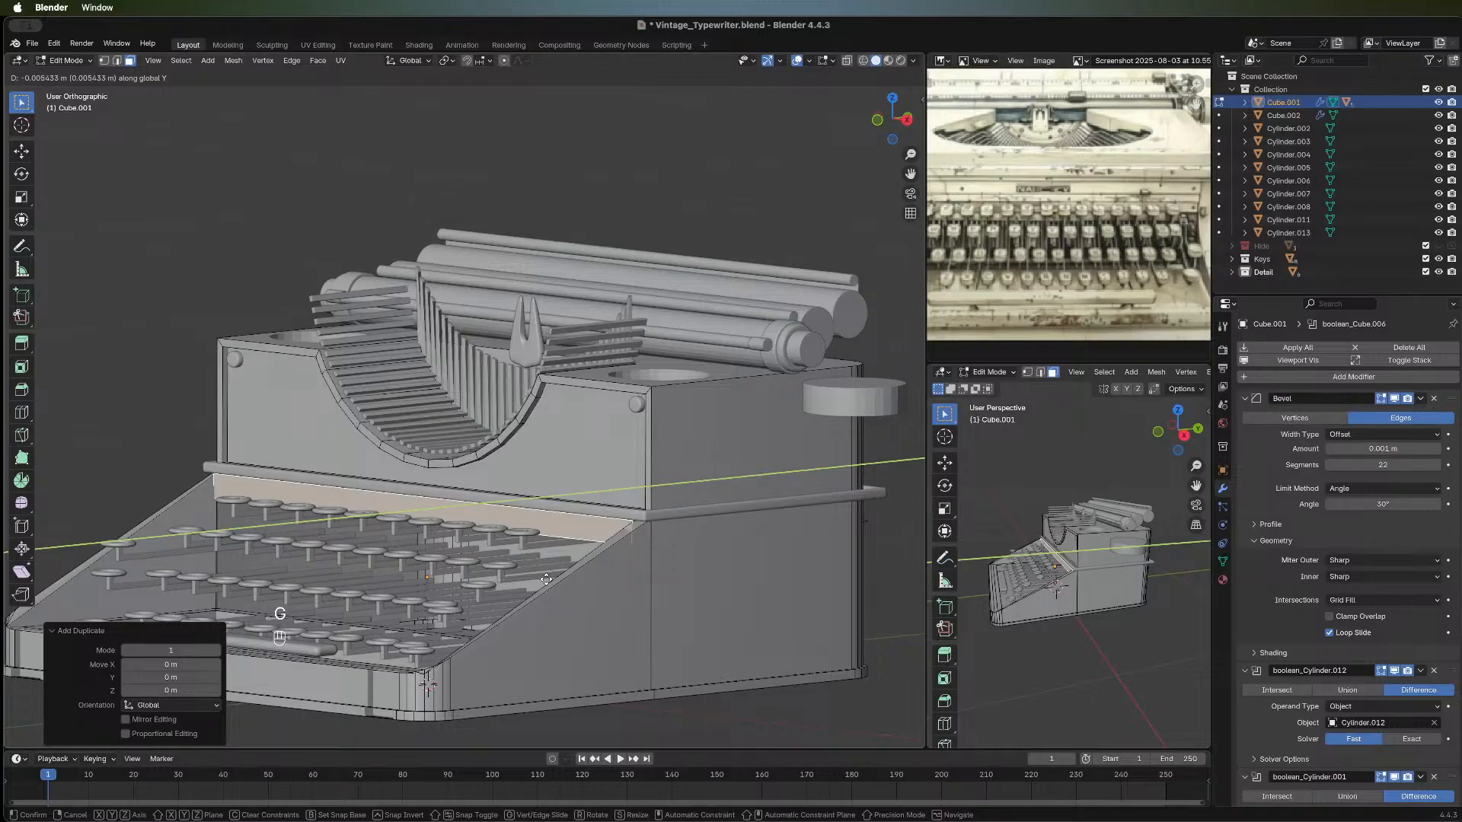
left_click(546, 580)
Scale the duplicated strip to about 0.507 along Z and raise it about 0.01 m.
key("s")
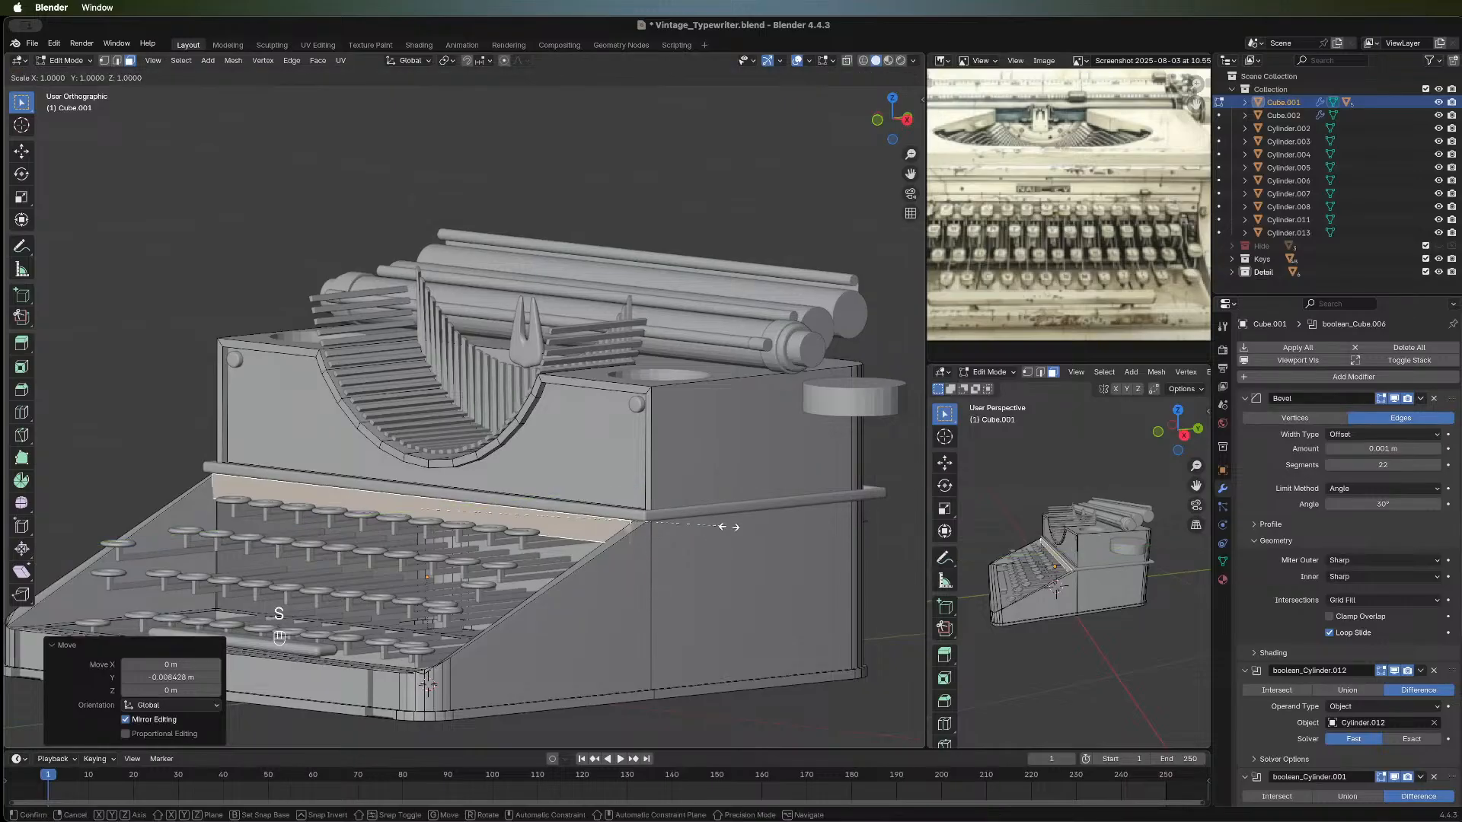
key("z")
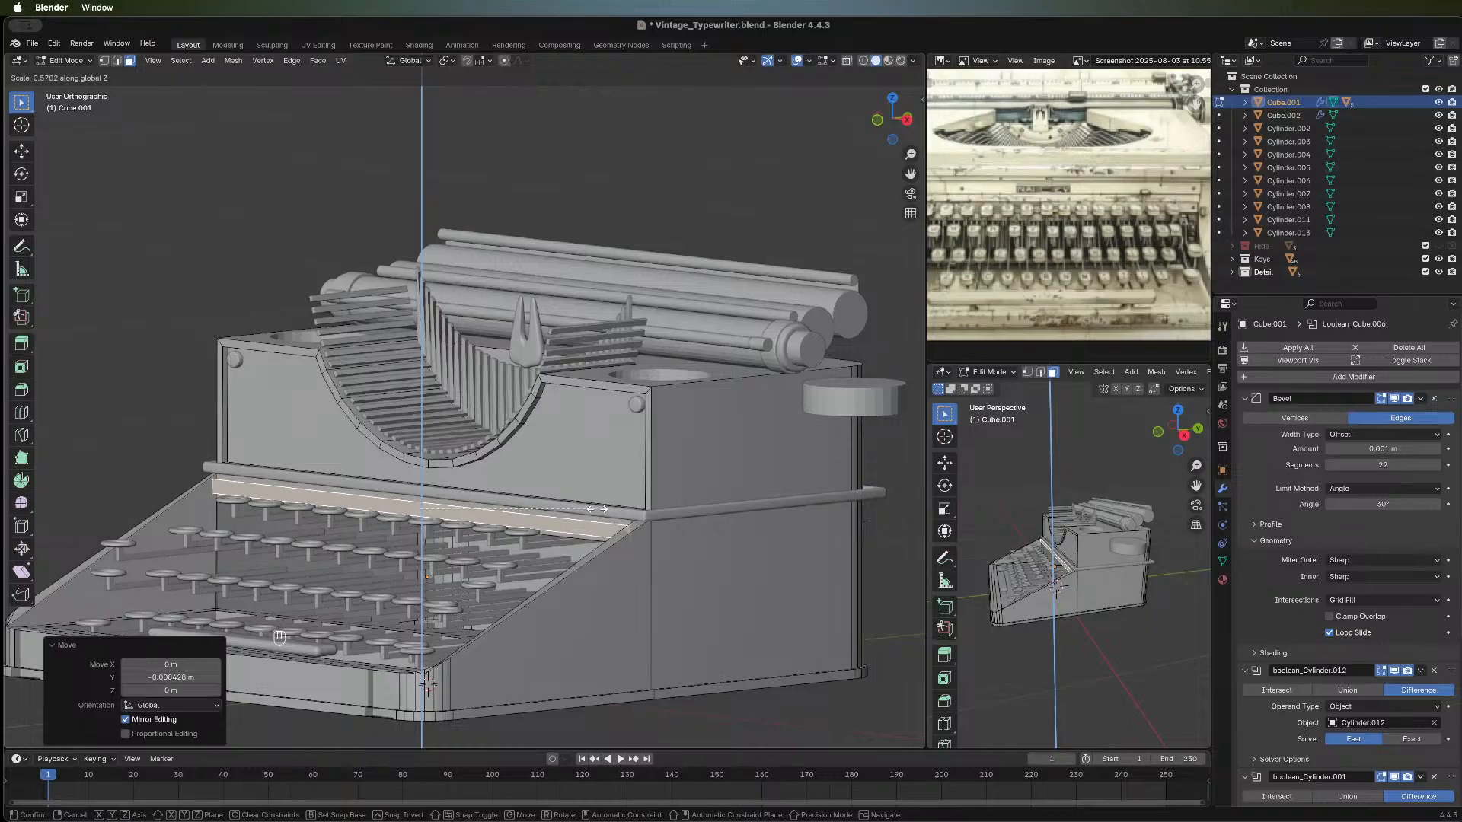
left_click(577, 508)
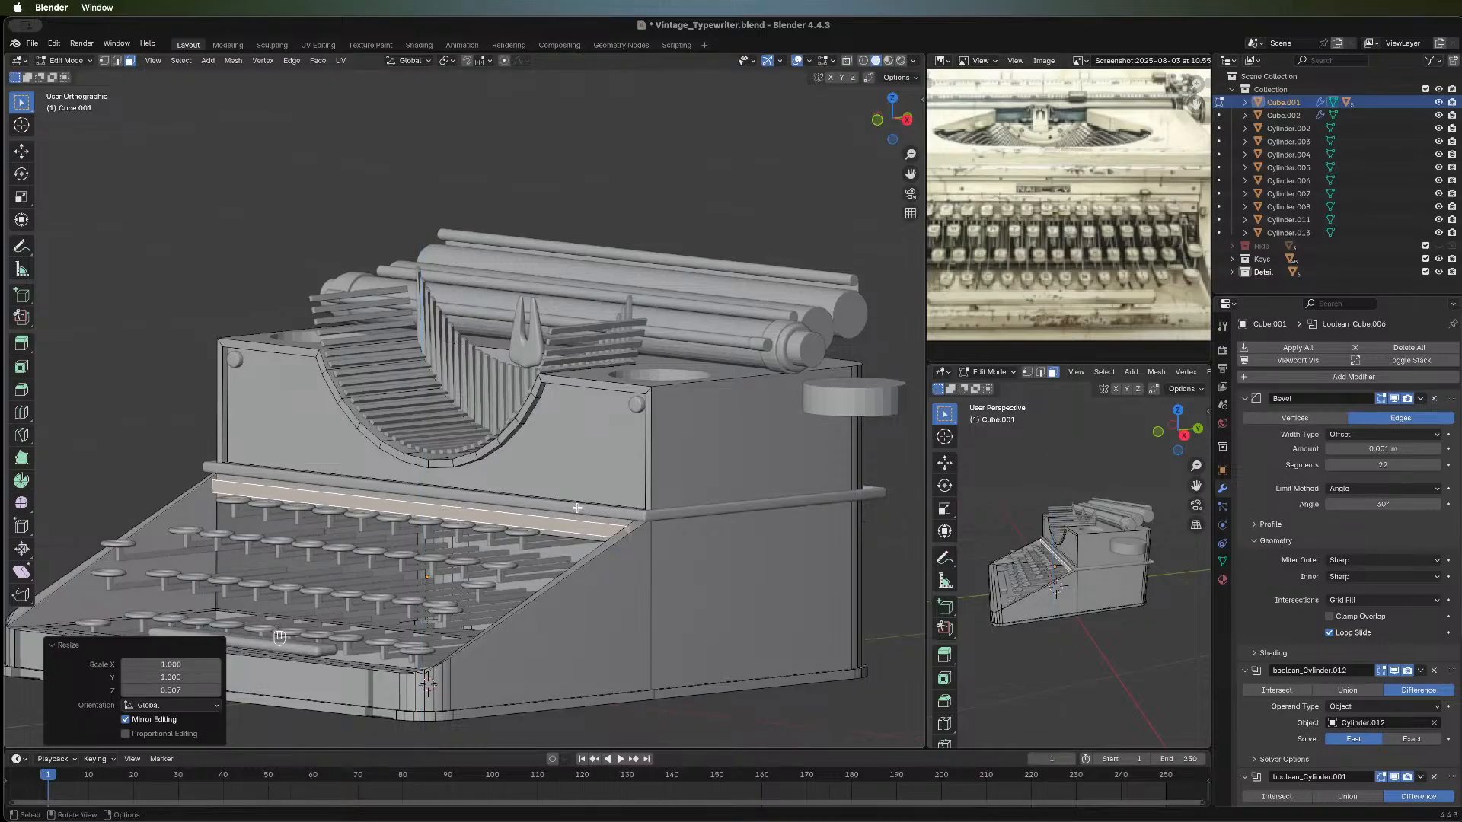
key("g")
key("z")
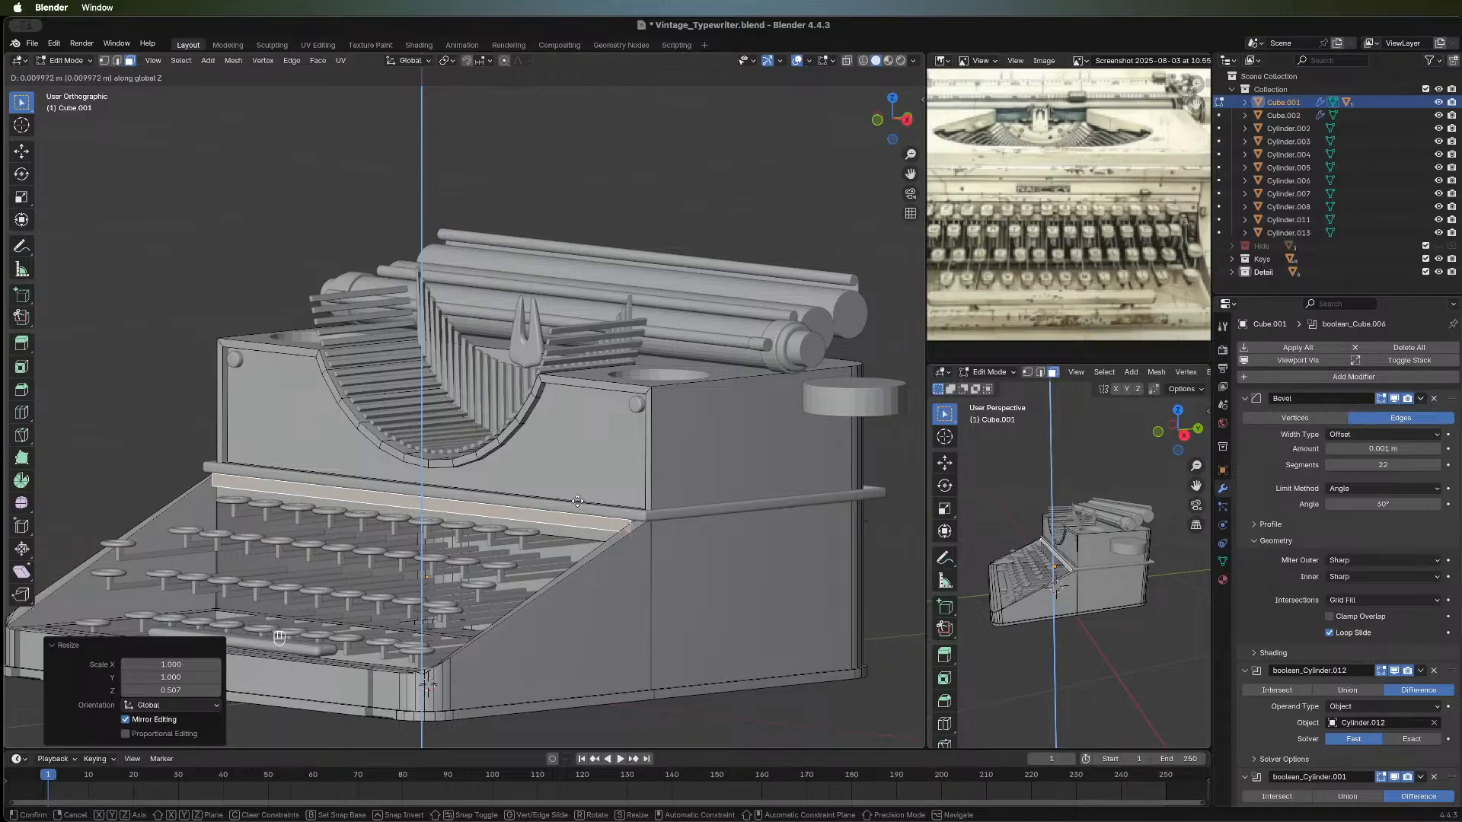
left_click(577, 501)
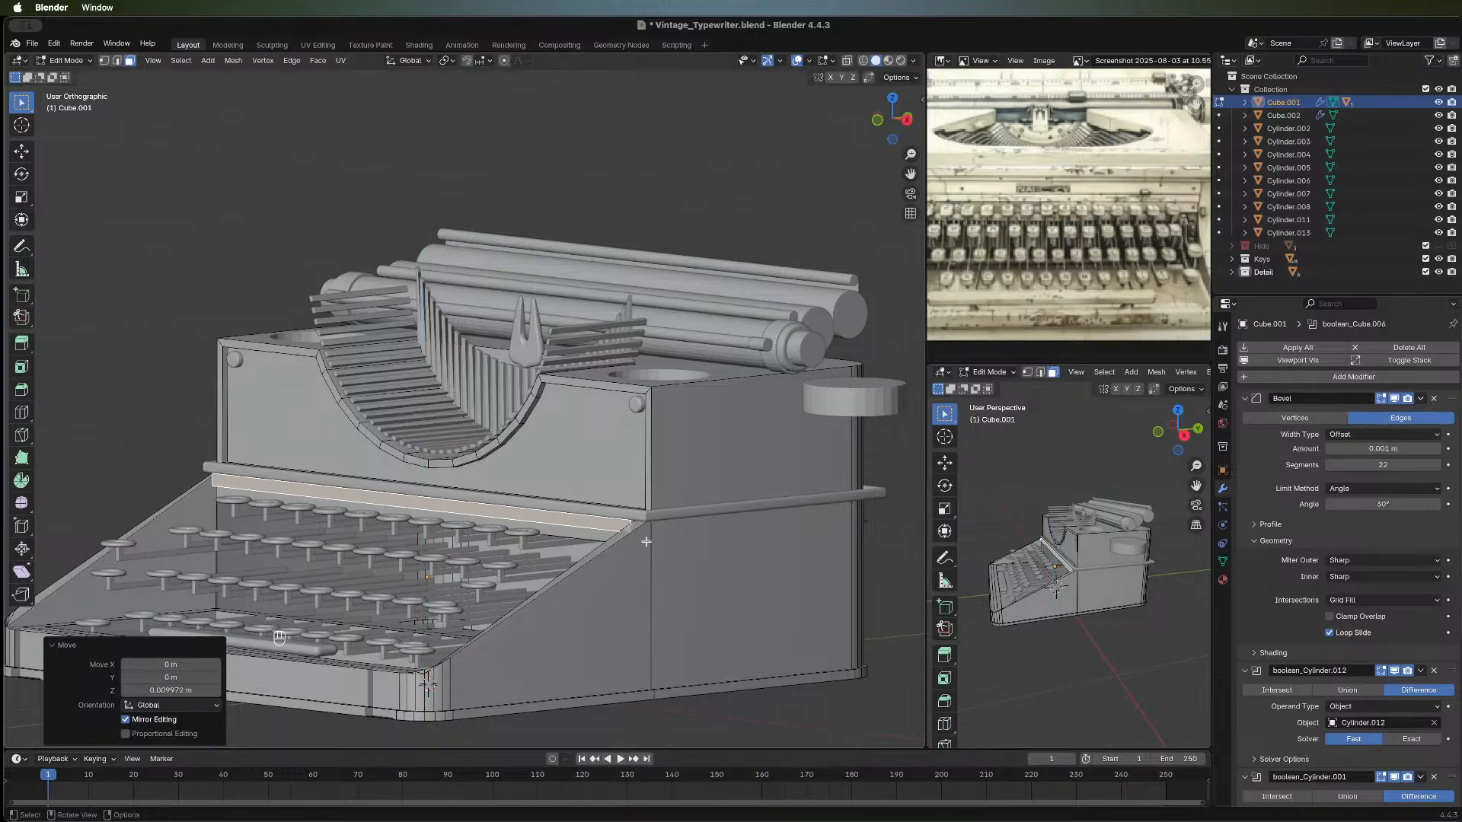
Extrude the duplicated strip about 0.007 m backward along Y to give it thickness, and return to Object Mode.
middle_click_drag(646, 541, 481, 575)
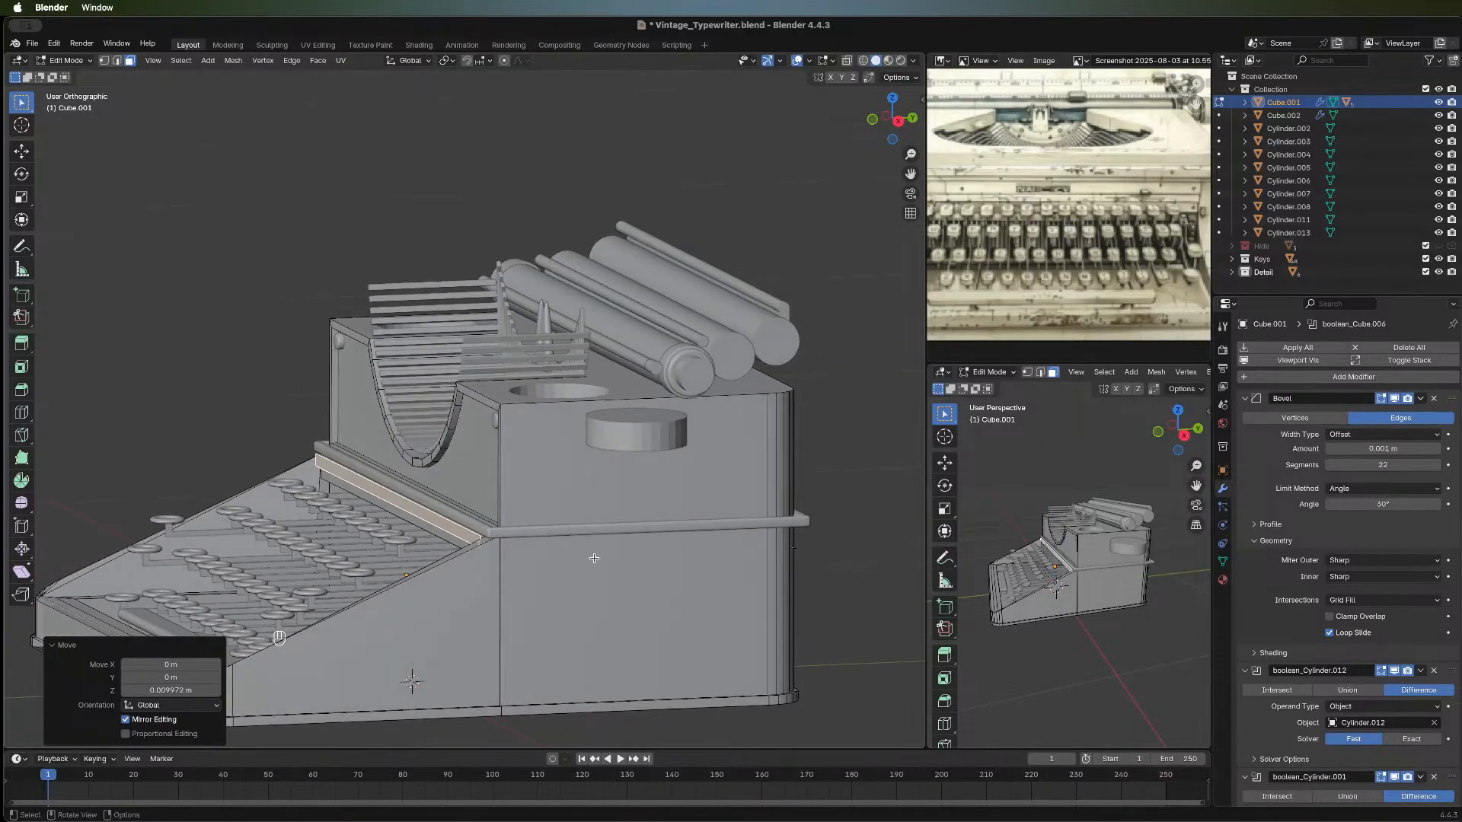
key("e")
key("y")
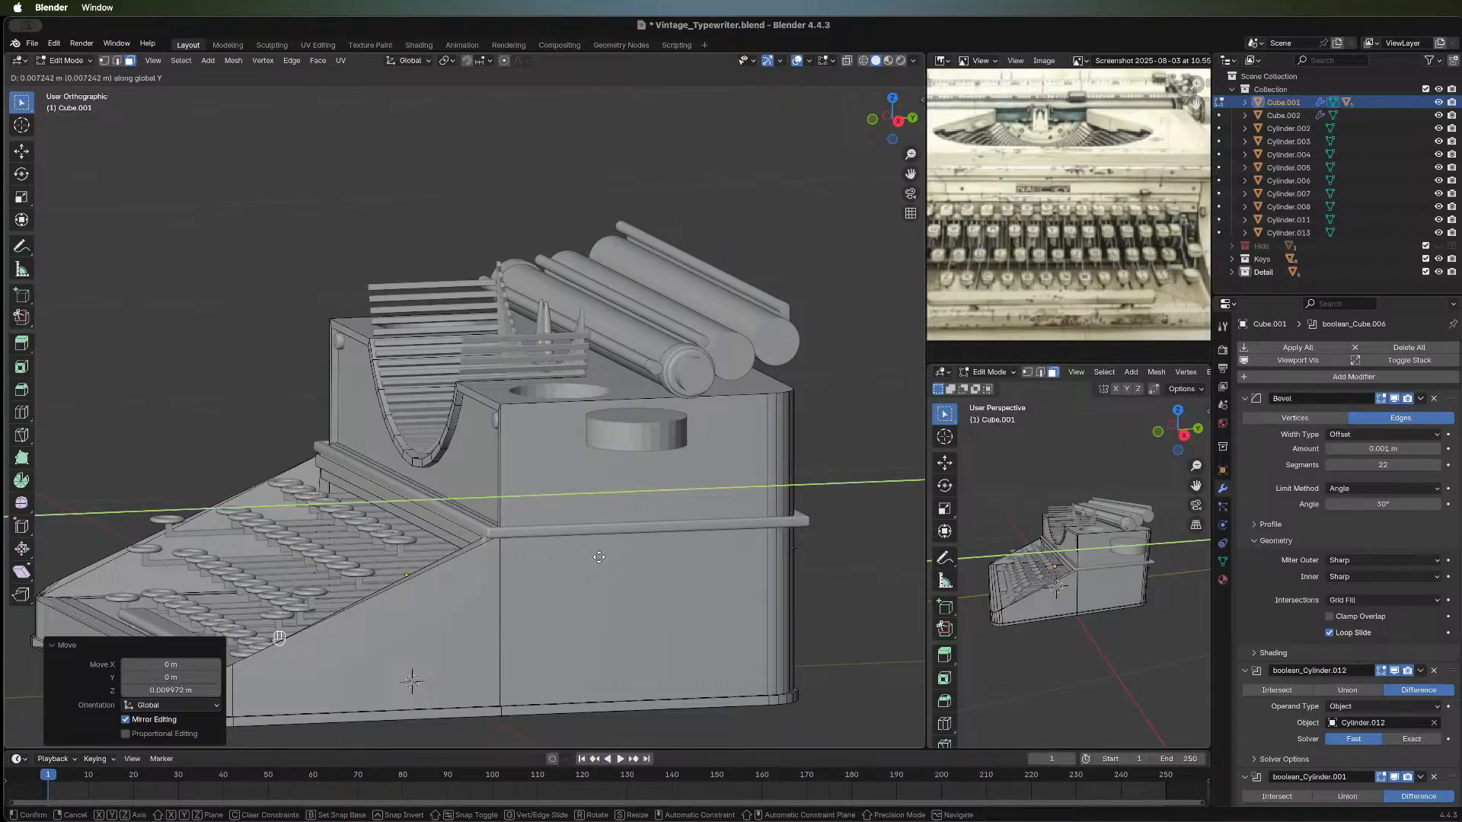
left_click(599, 558)
middle_click_drag(363, 540, 681, 526)
middle_click_drag(840, 526, 789, 682)
key("Tab")
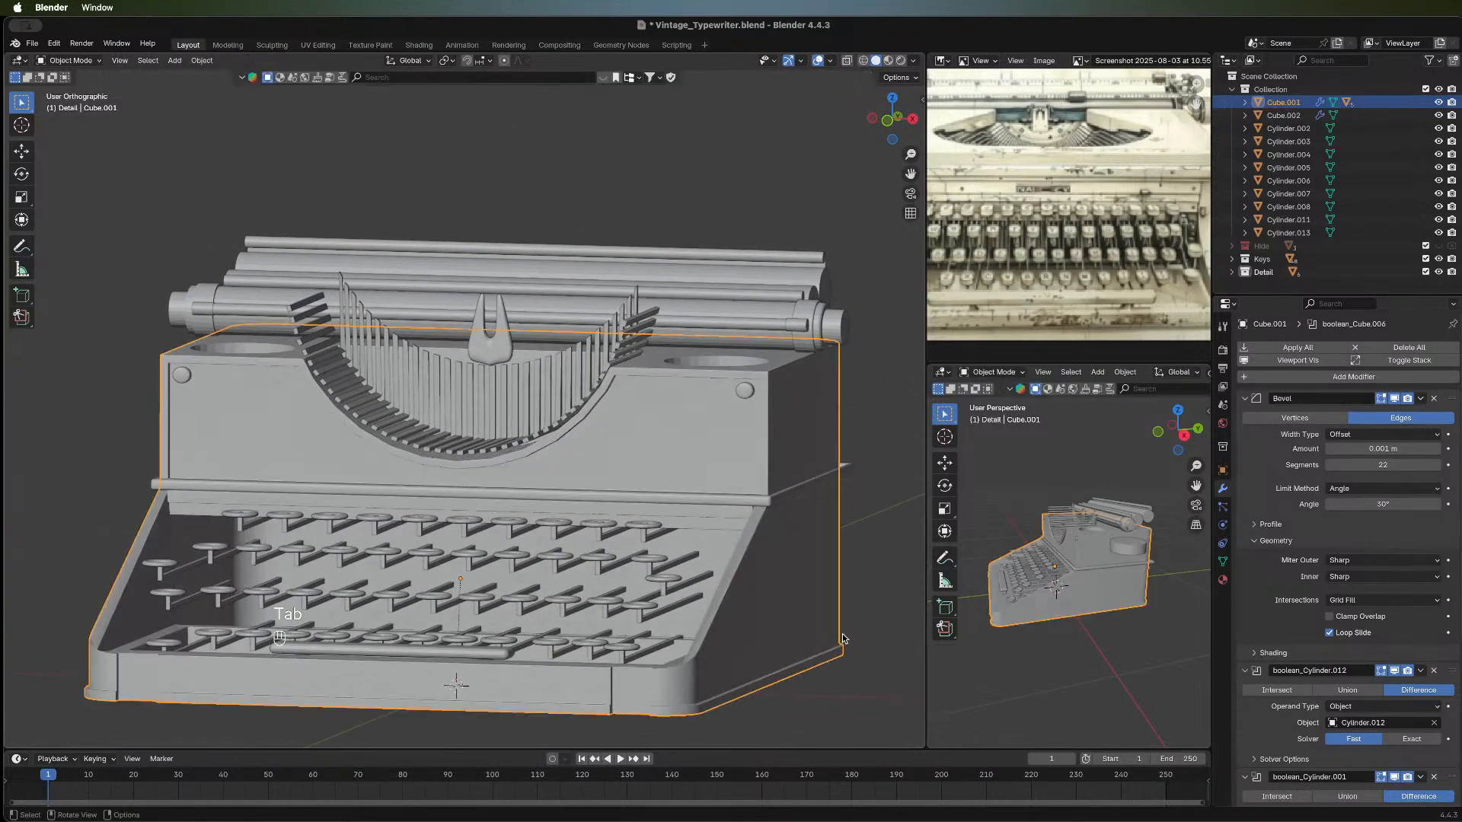
Deselect the typewriter body and examine the new trim strip above the keyboard opening from several angles.
middle_click_drag(623, 671, 767, 481)
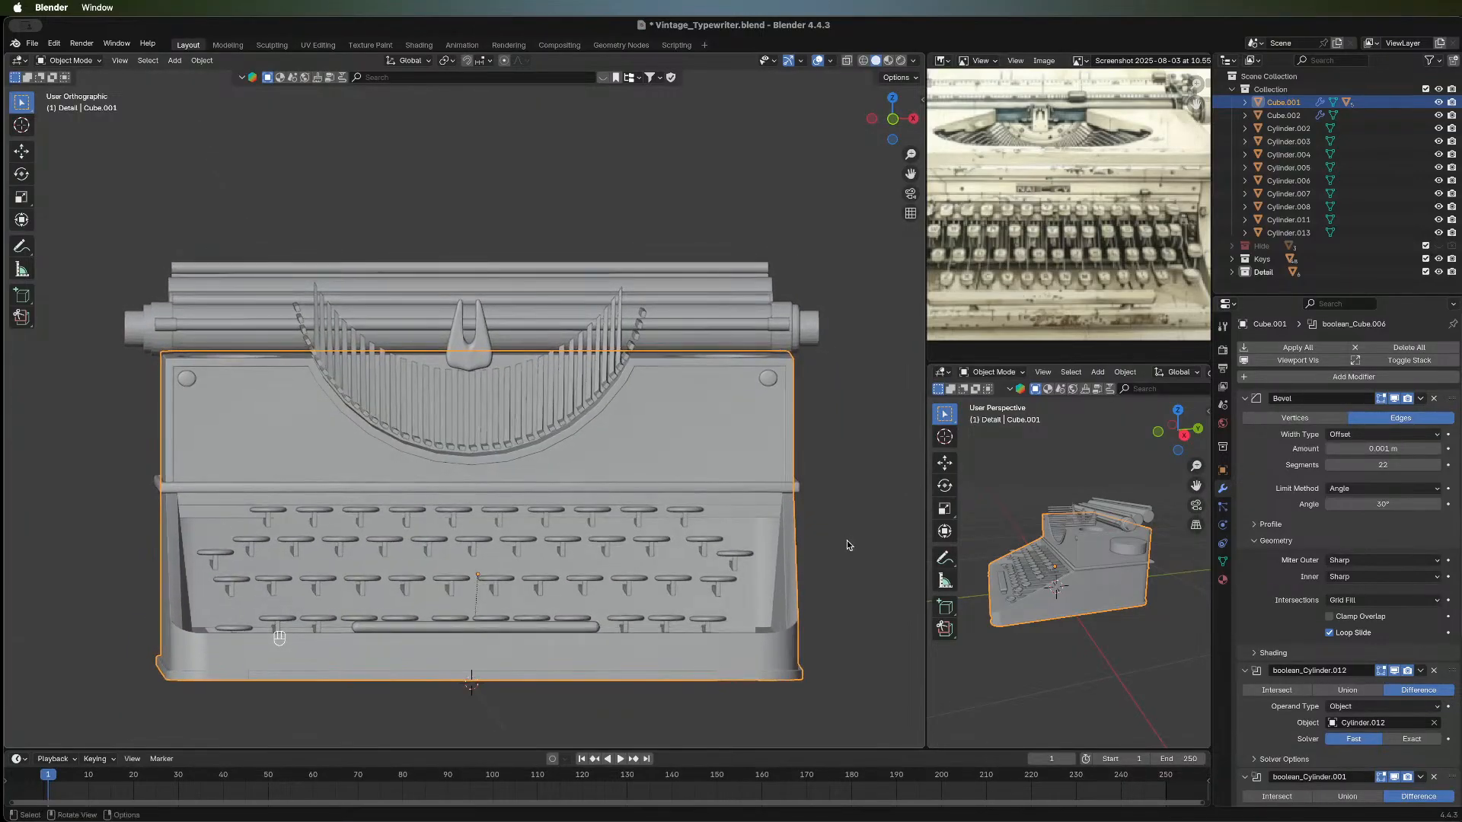
key("alt+a")
middle_click_drag(661, 566, 647, 609)
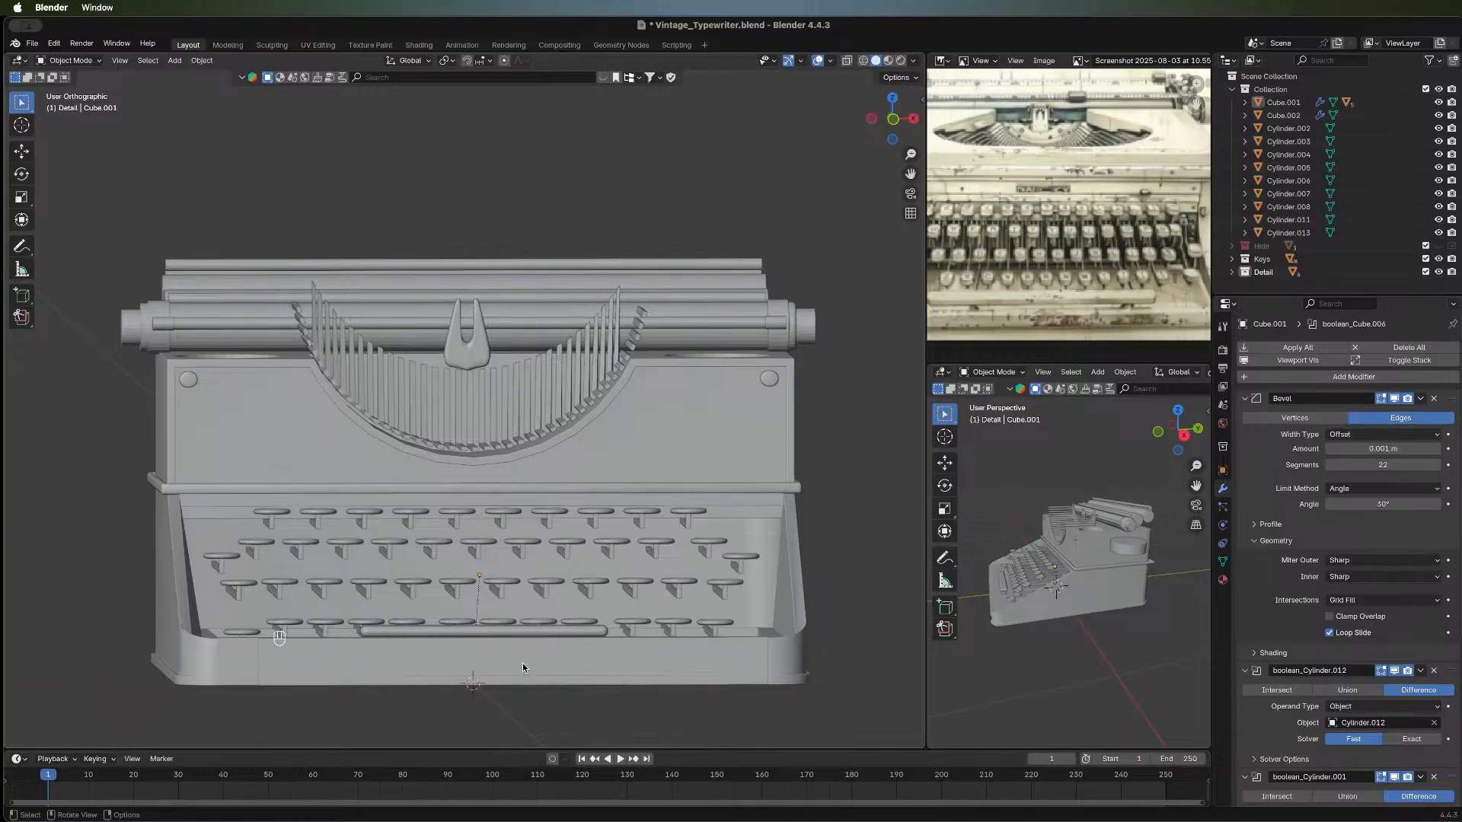
middle_click_drag(625, 477, 378, 563)
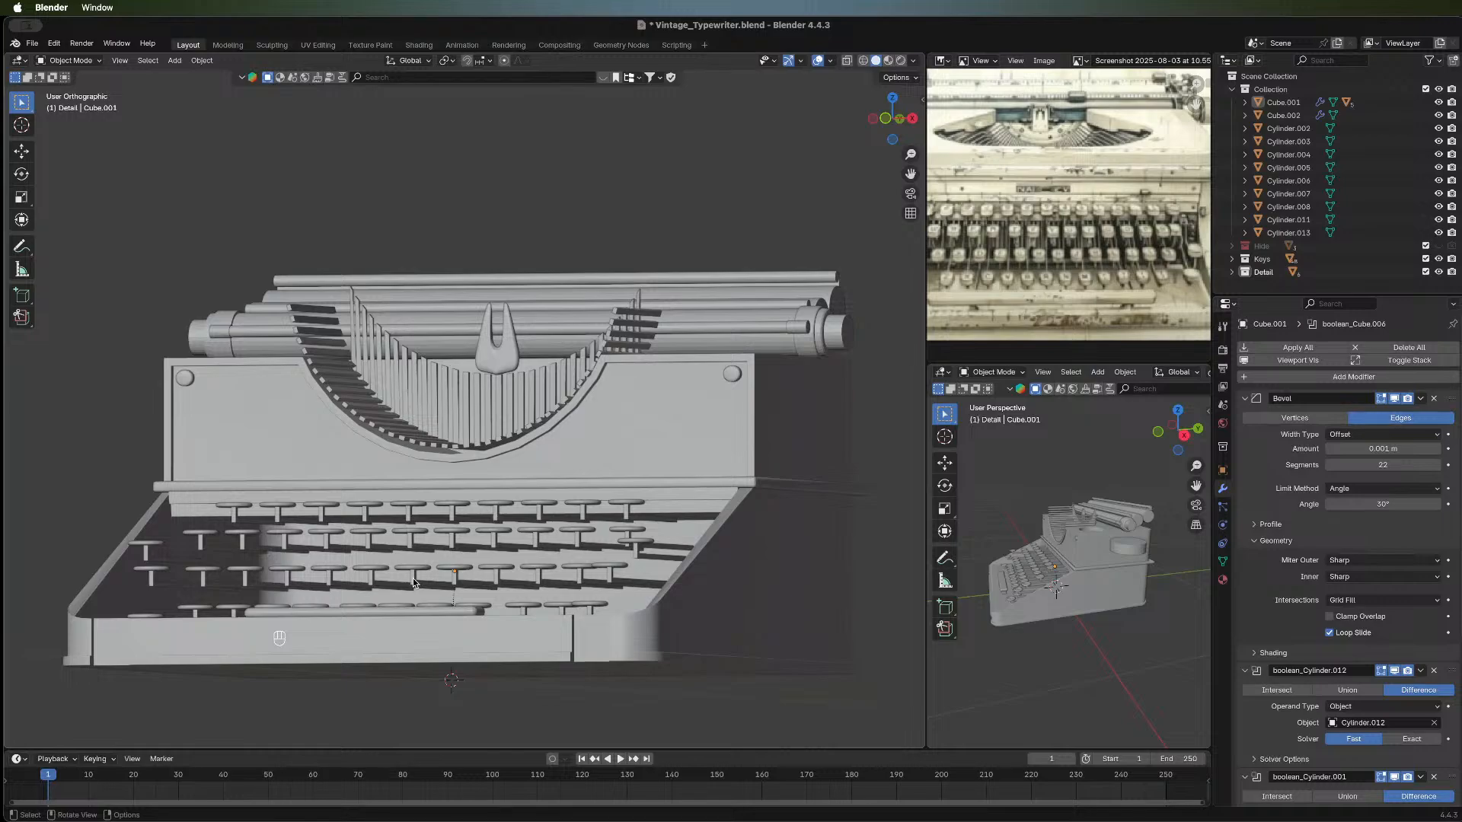
middle_click_drag(161, 479, 227, 516)
Add a small 32-vertex cylinder as a screw head on the narrow face strip's left end, just below the trim, and return to box selection.
key("shift+a")
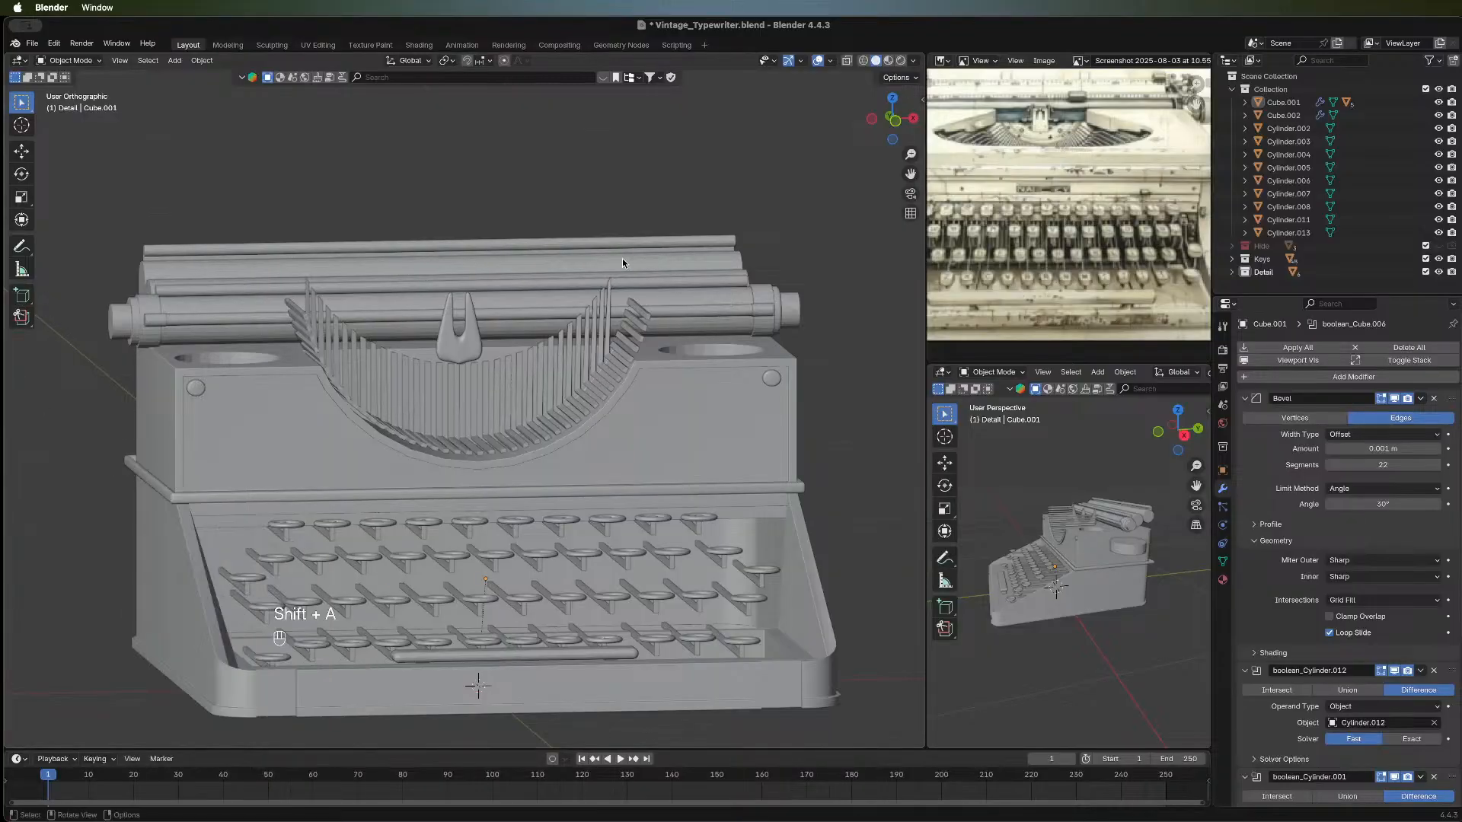
left_click(894, 121)
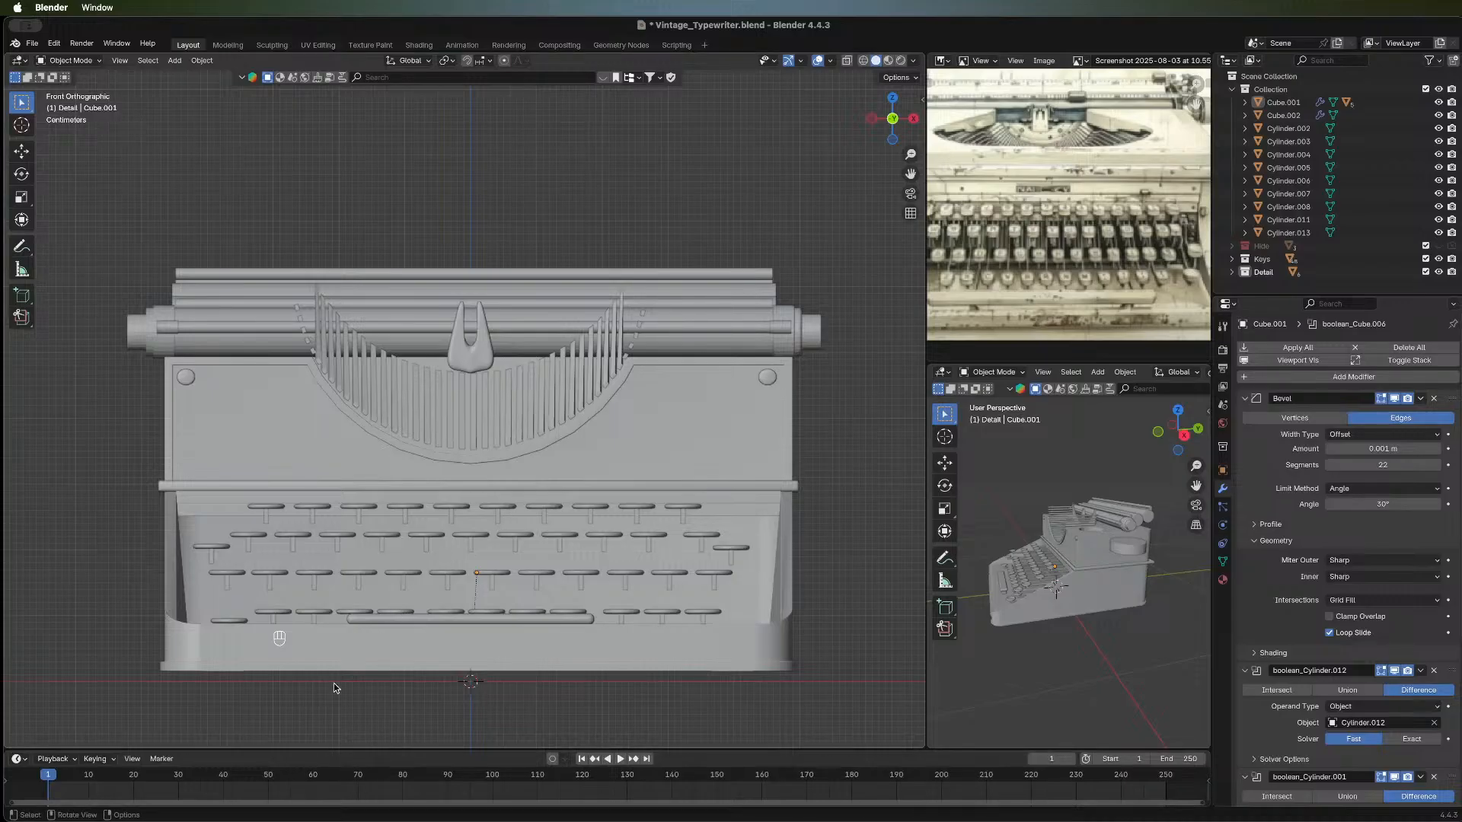
scroll(248, 502, "up", 3)
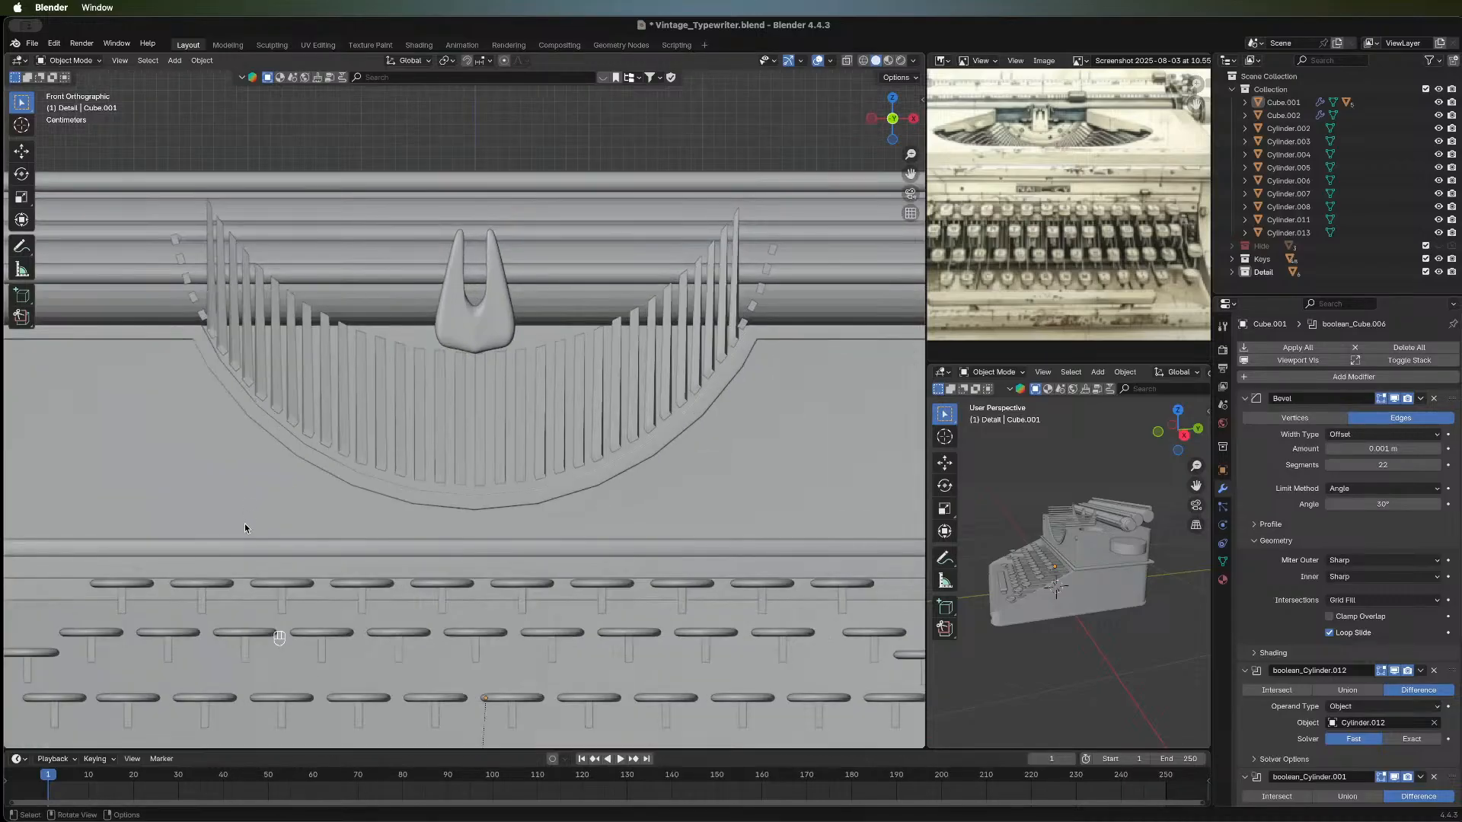
middle_click_drag(245, 524, 590, 594, "shift")
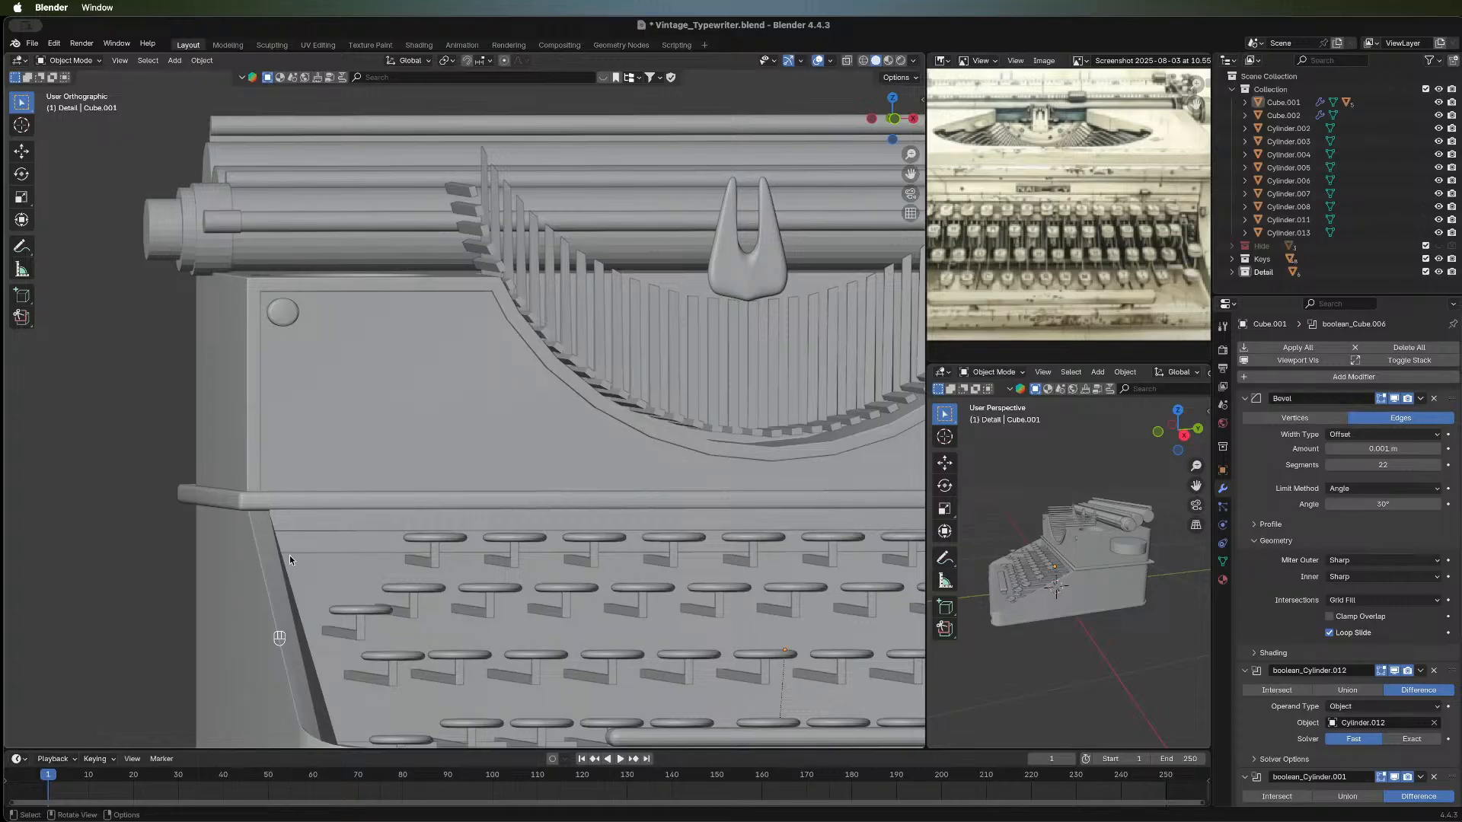
left_click(20, 296)
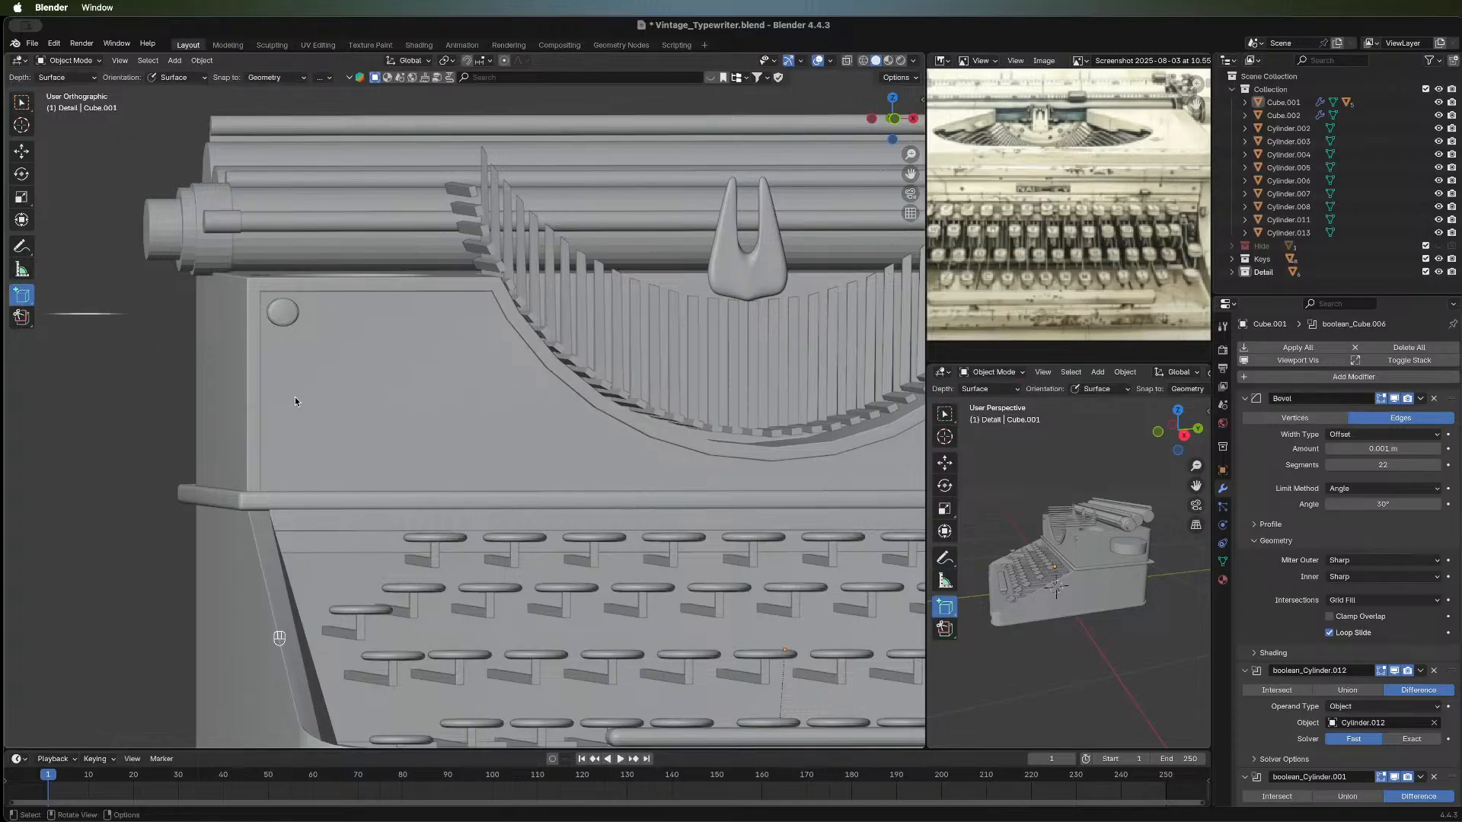
left_click(22, 298)
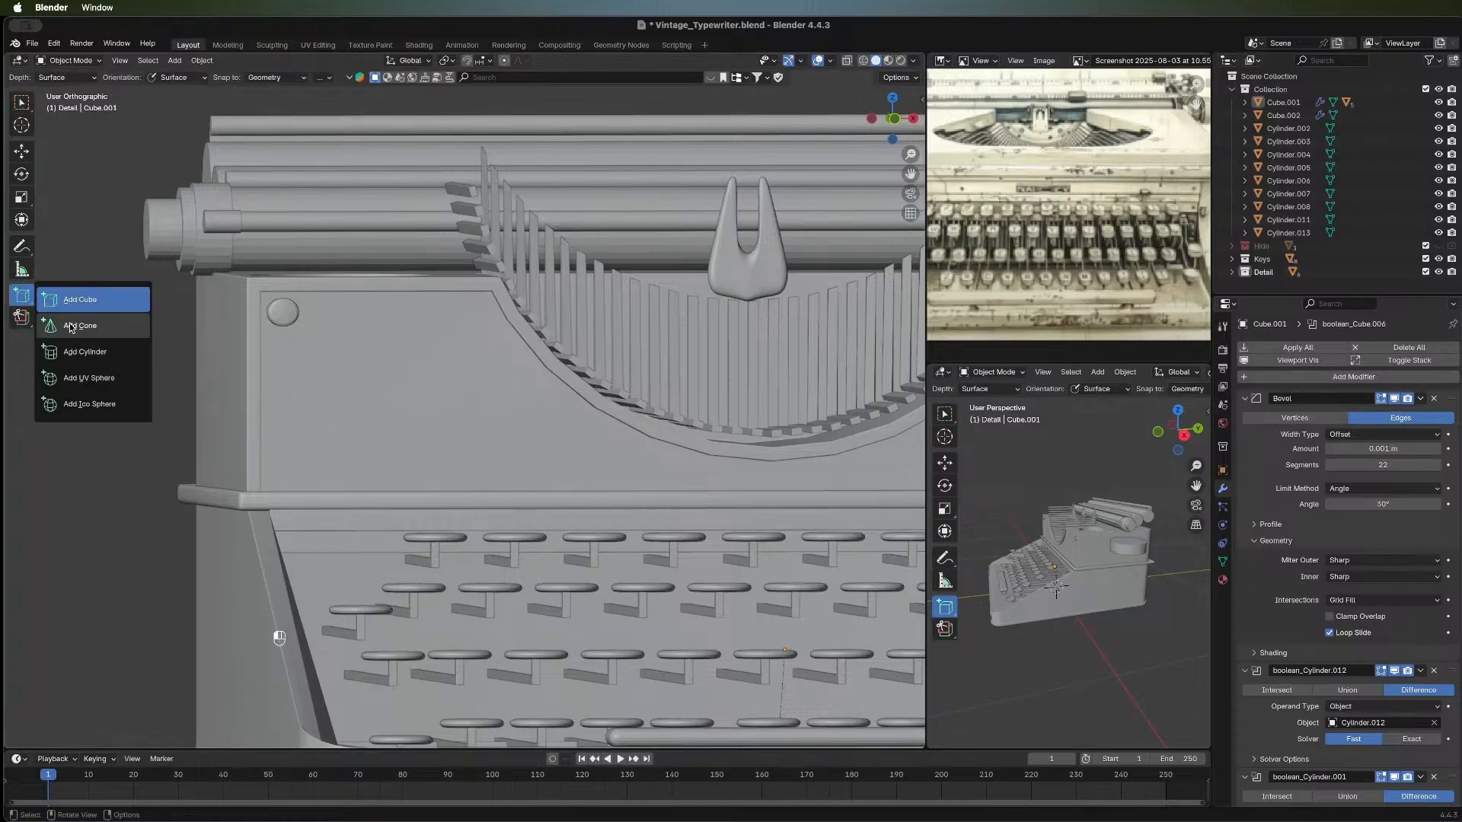
left_click(76, 352)
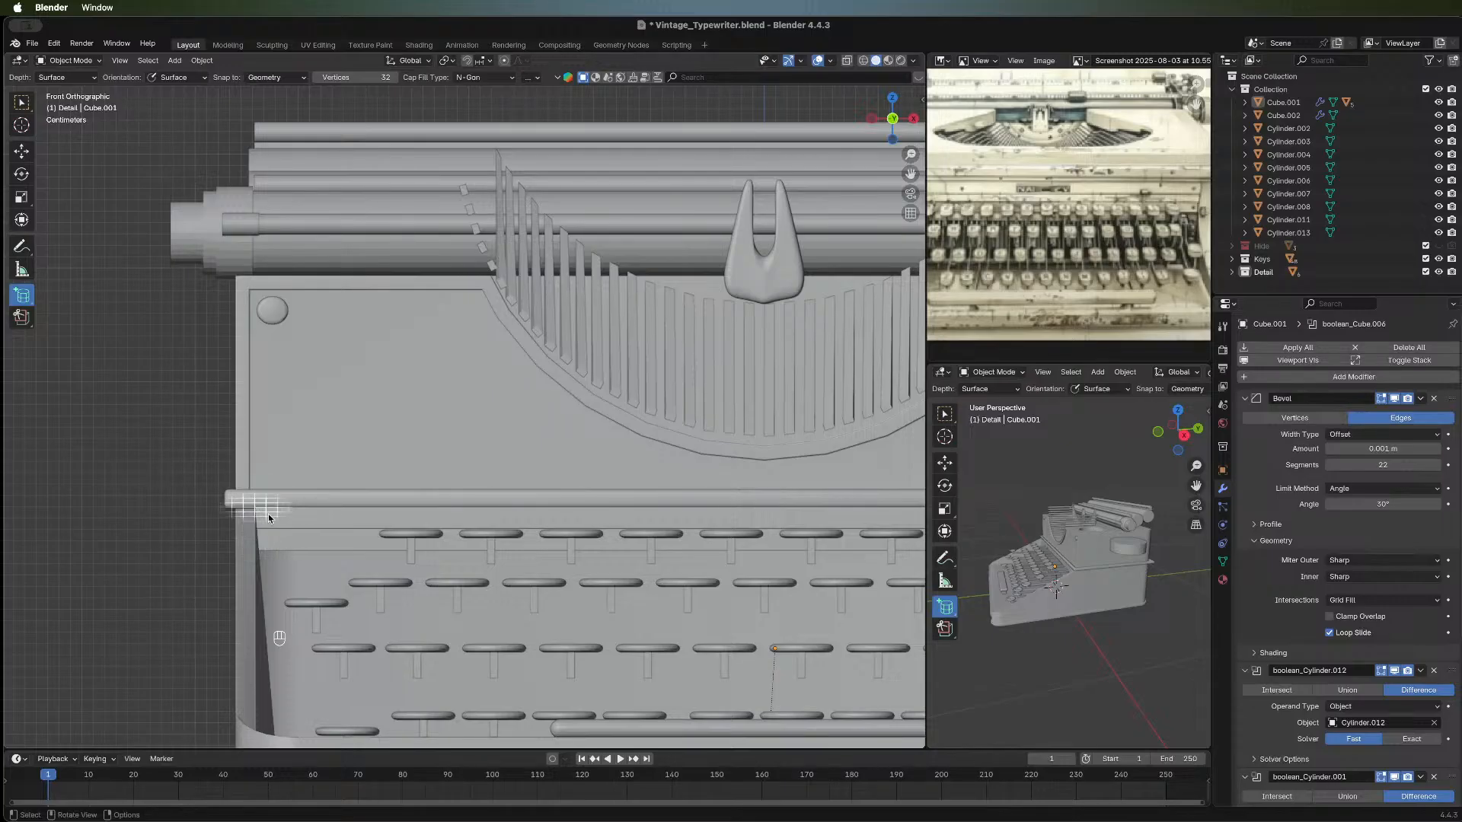
left_click_drag(262, 510, 283, 522)
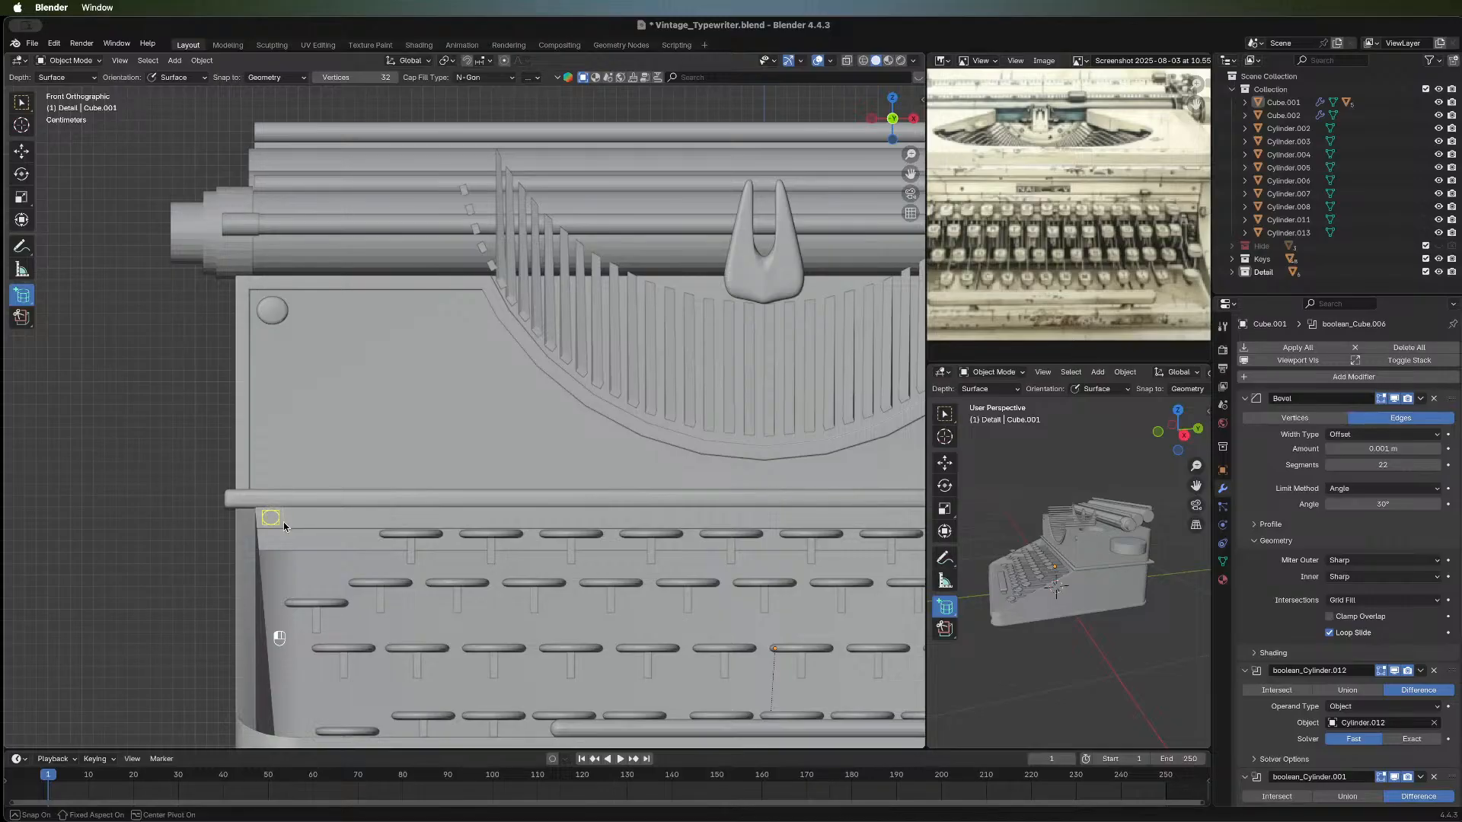
left_click_drag(283, 523, 283, 523)
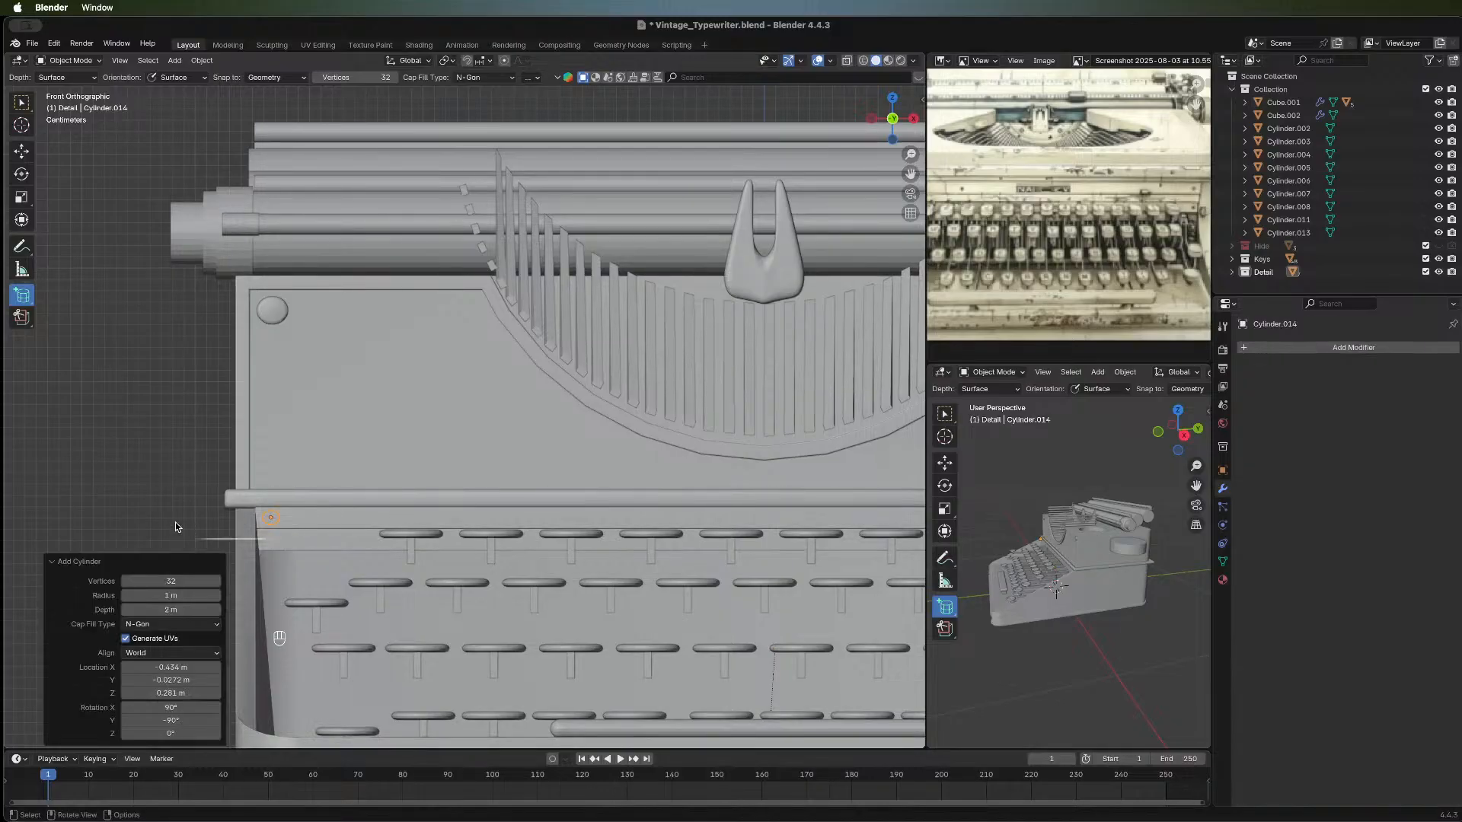
middle_click_drag(175, 522, 423, 560)
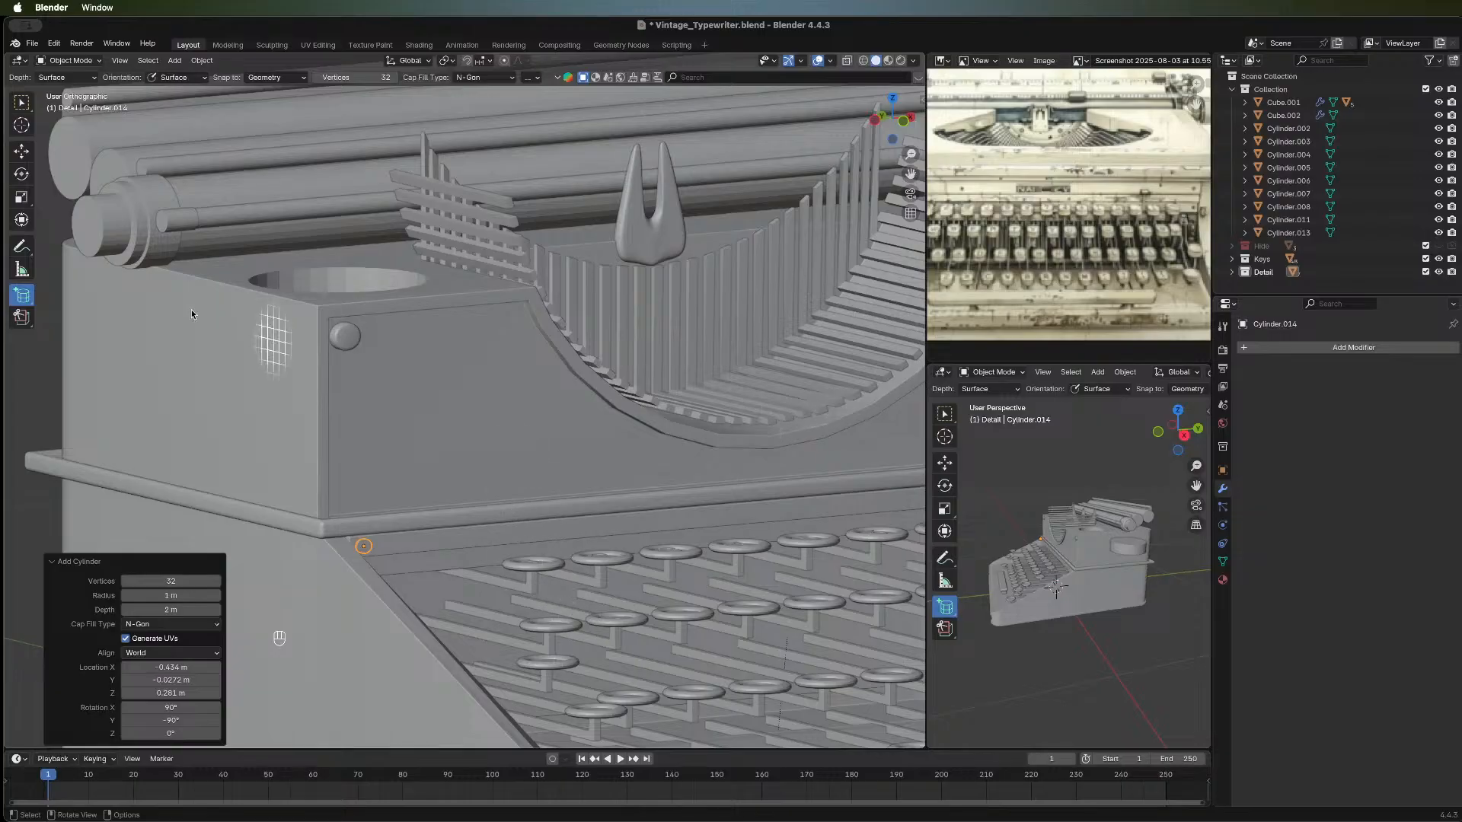
left_click(21, 102)
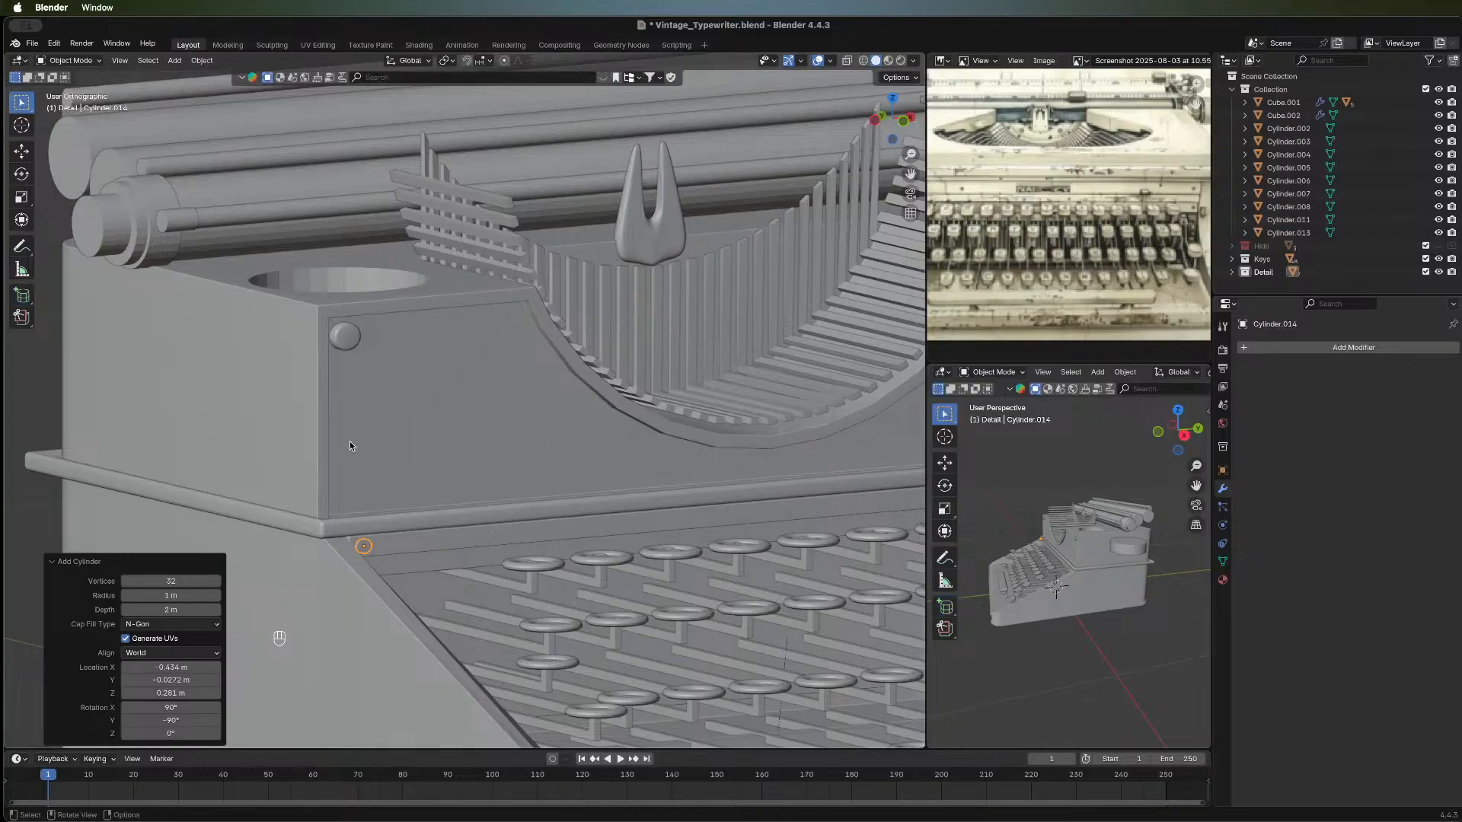
In Edit Mode, select the screw head's front face, bevel its rim by 0.00123 m with 2 segments, and return to Object Mode.
middle_click_drag(434, 554, 263, 437)
scroll(284, 623, "up", 3)
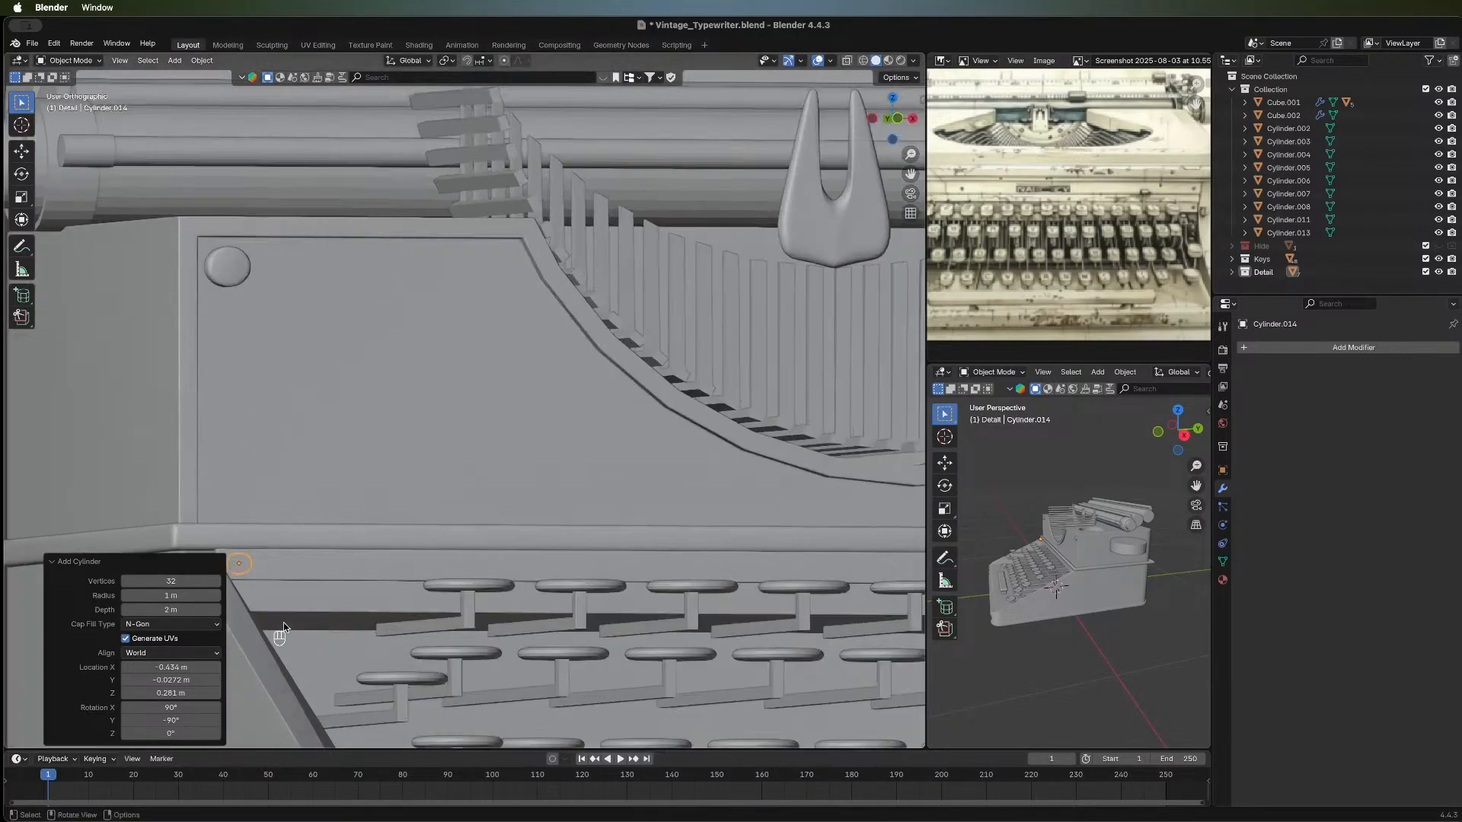
middle_click_drag(288, 637, 452, 605, "shift")
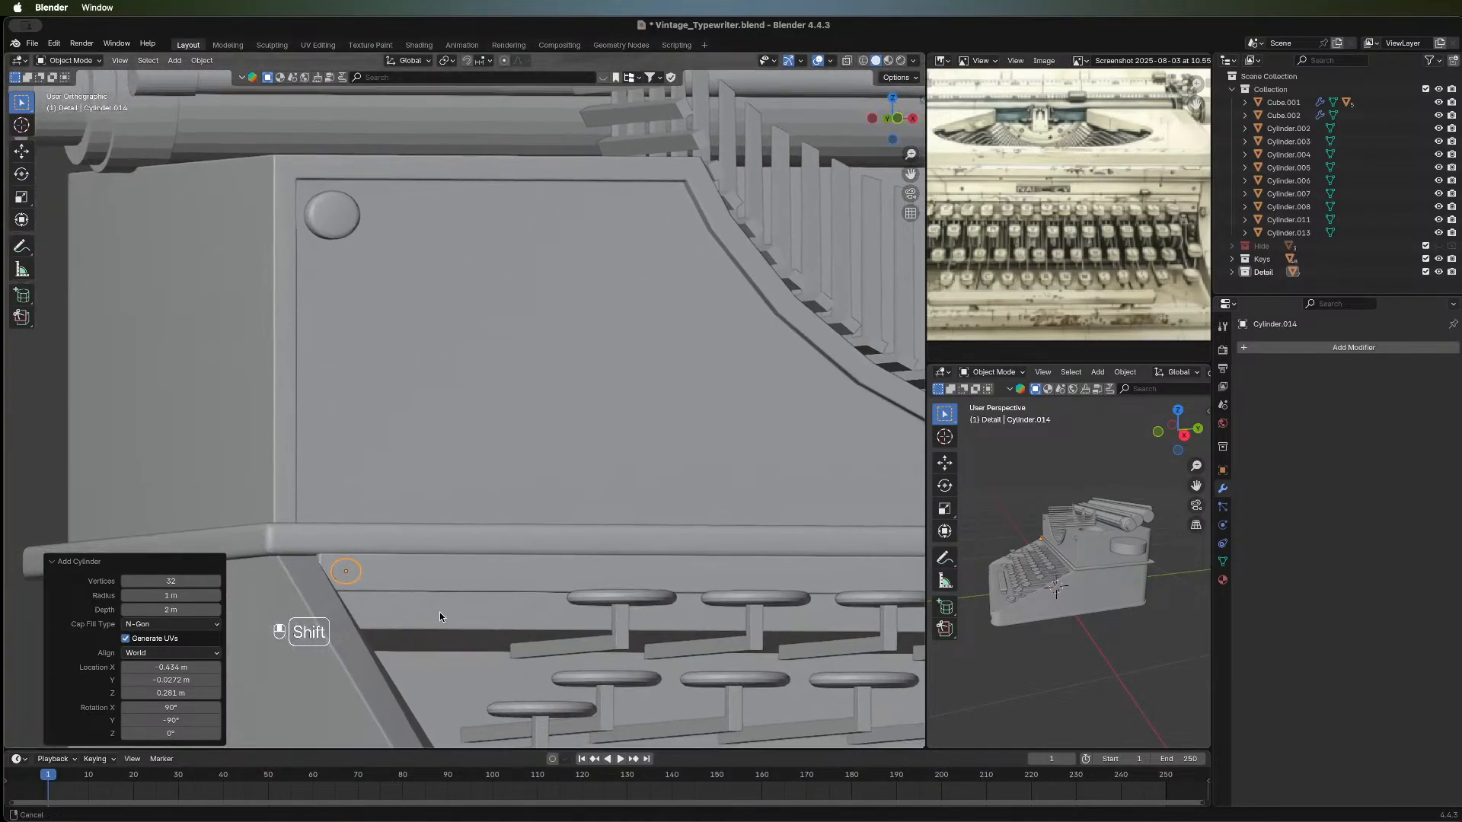
key("Tab")
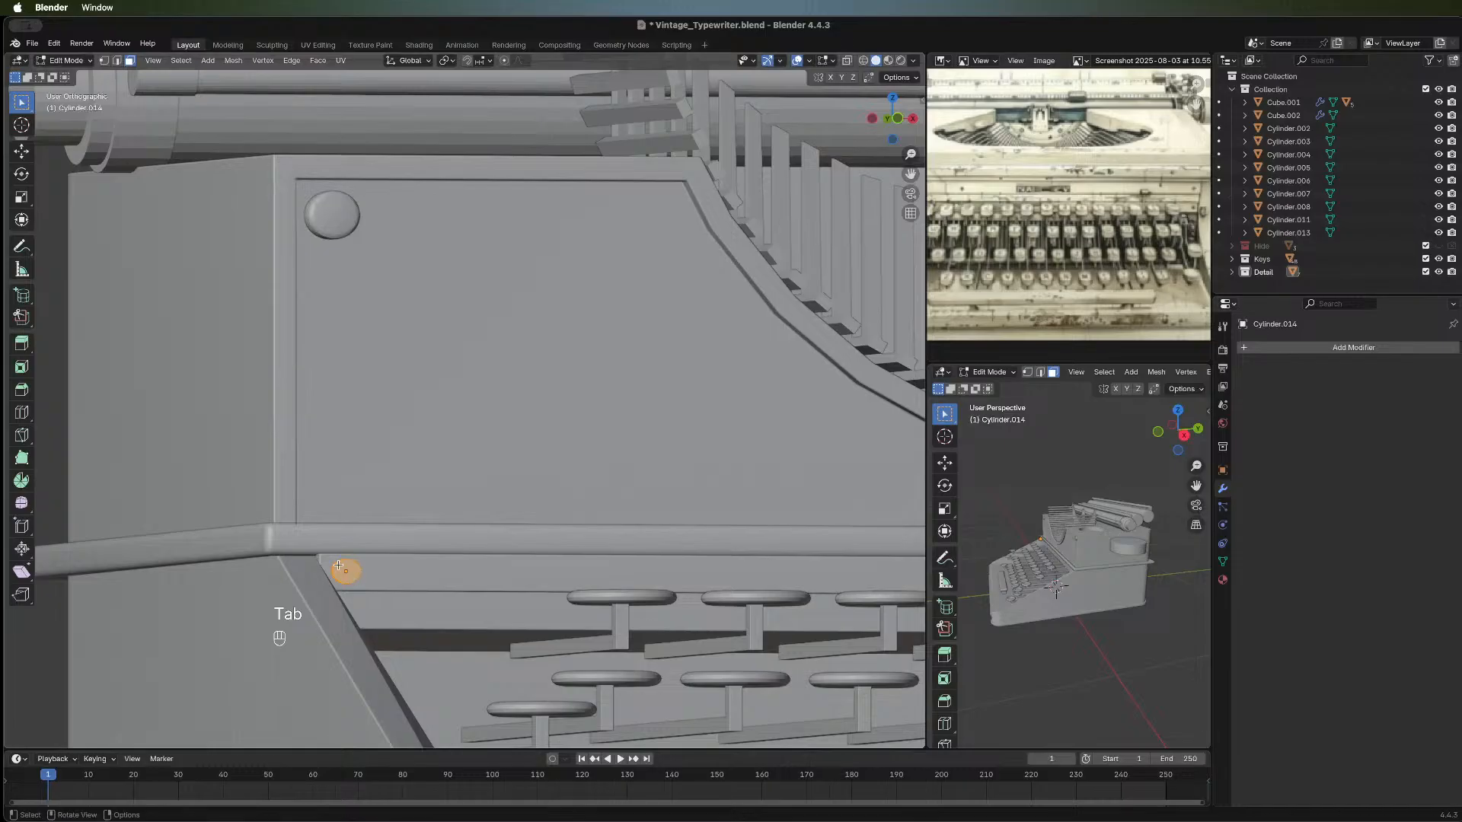
middle_click_drag(486, 585, 607, 602)
left_click(463, 586)
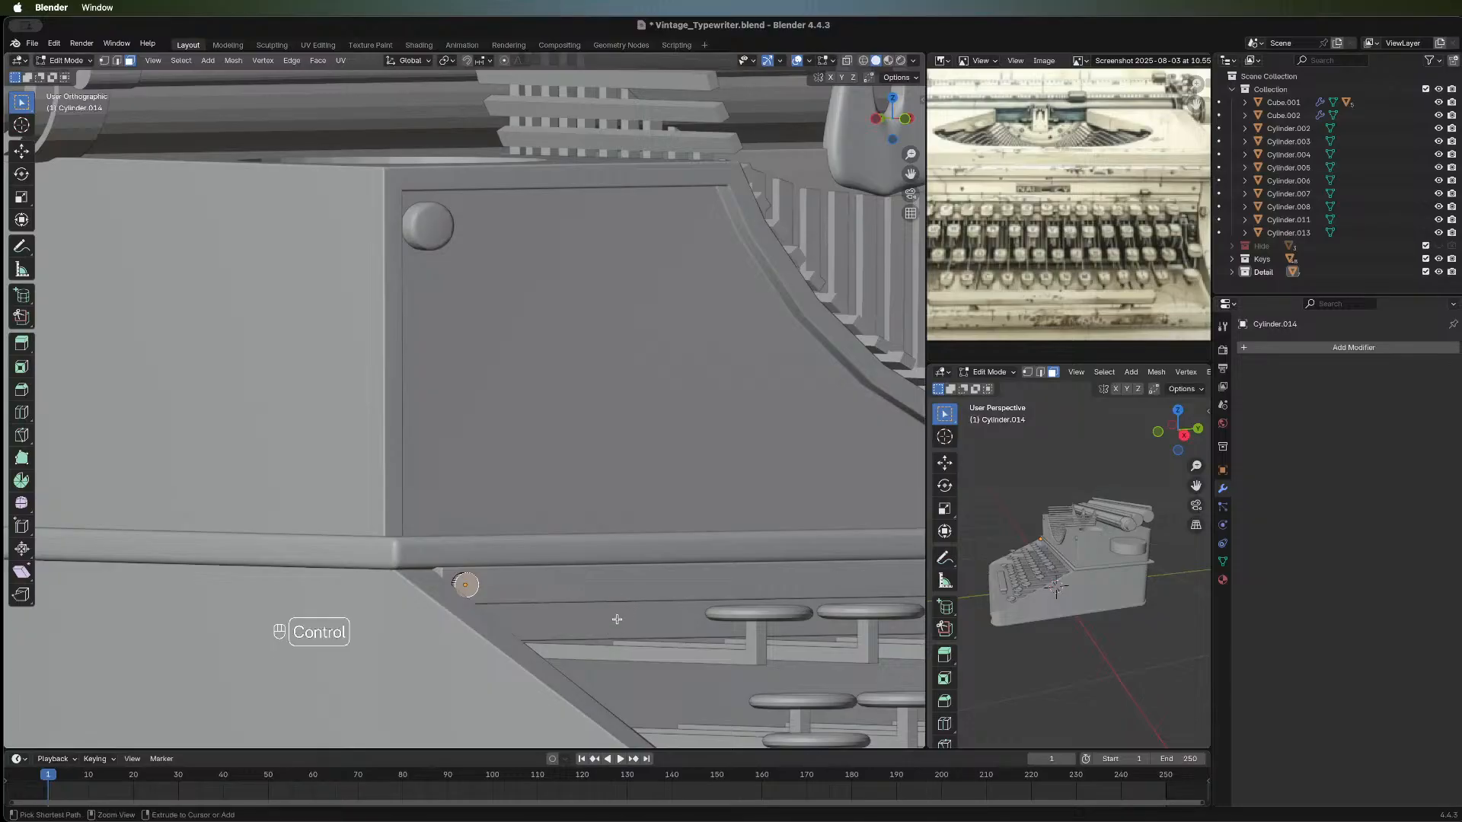
key("ctrl+b")
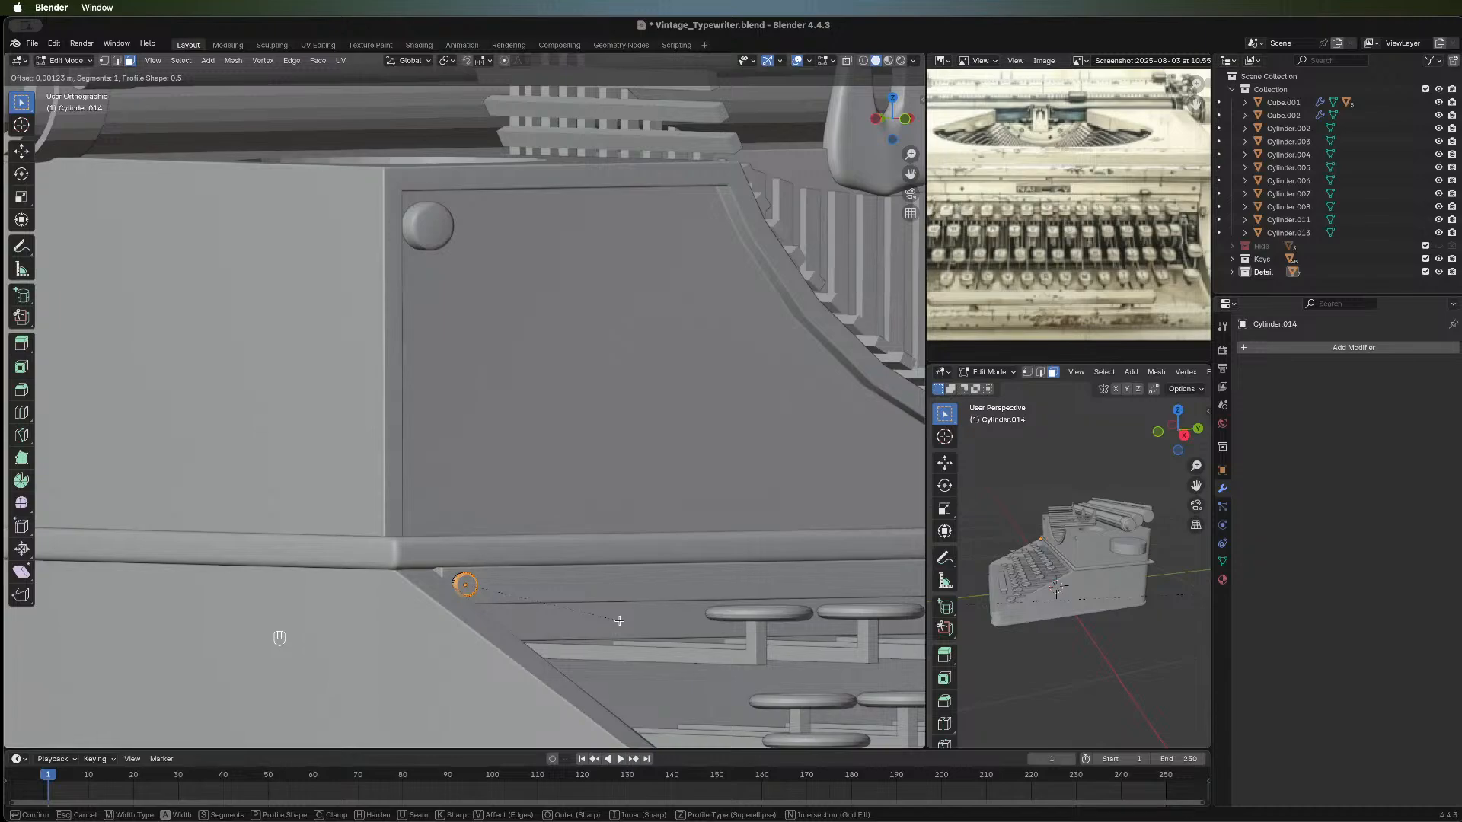
left_click(619, 621)
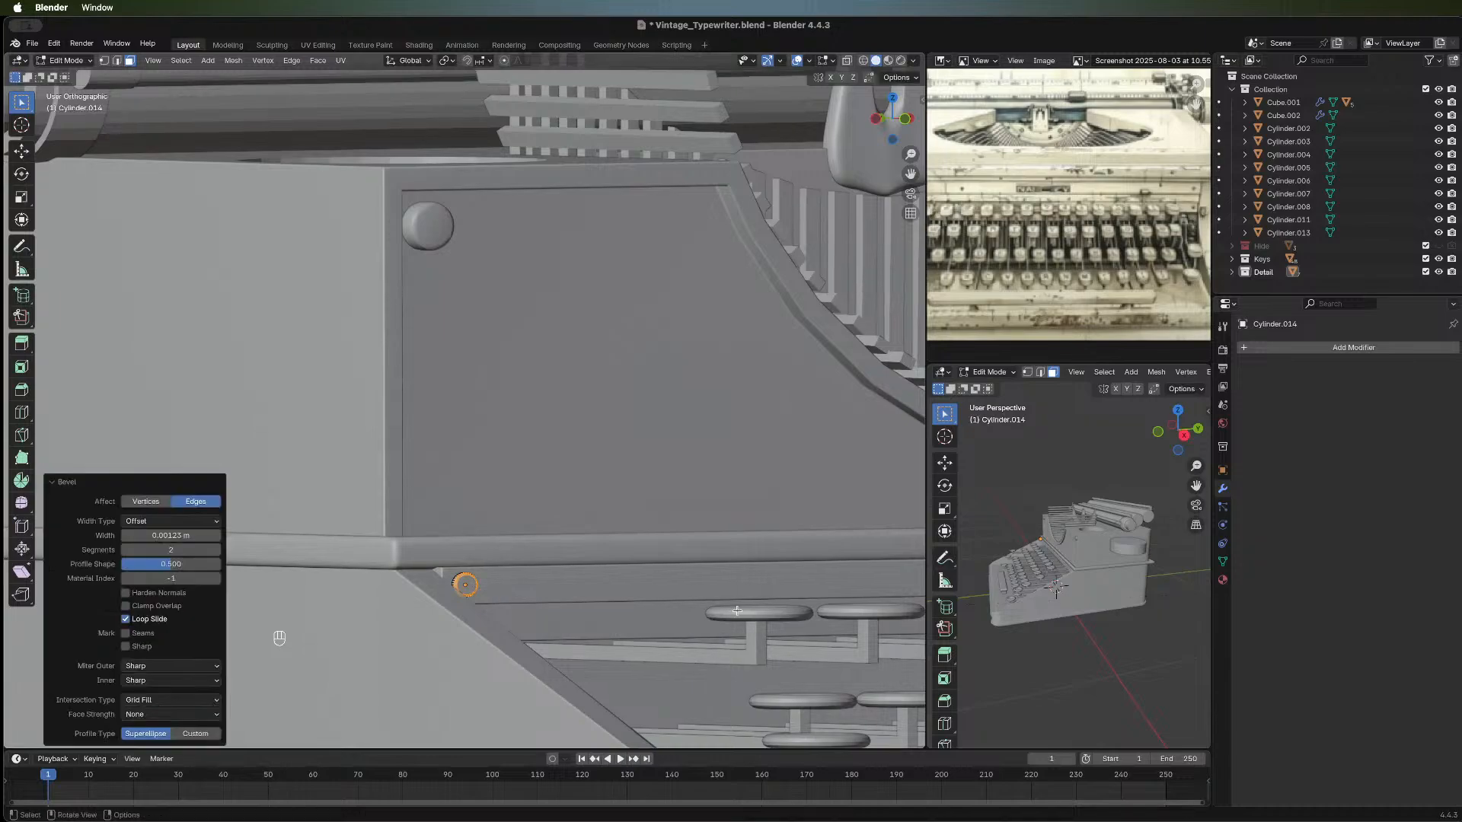
middle_click_drag(678, 622, 415, 581)
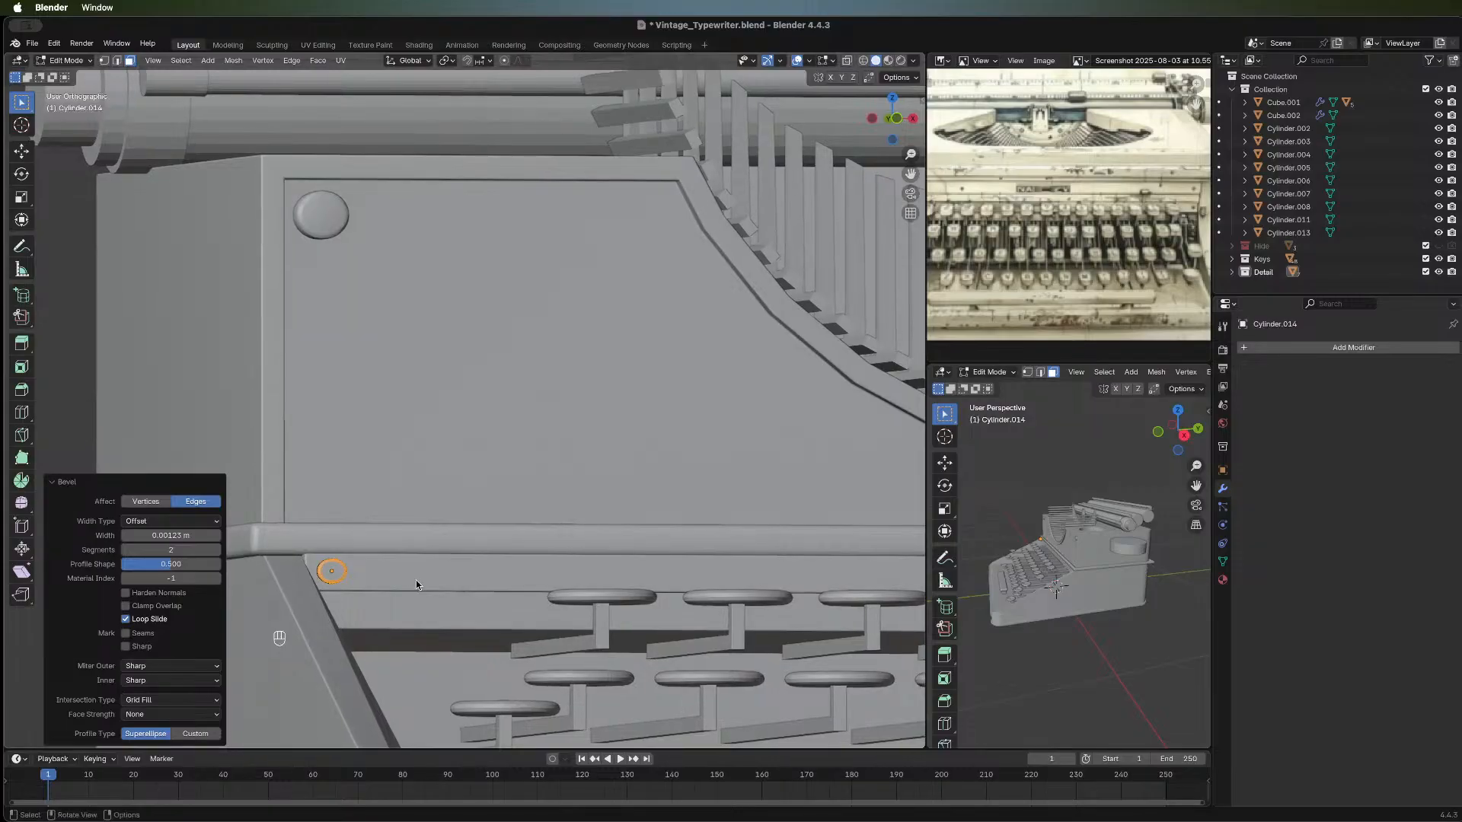
key("Tab")
Add a Mirror modifier on the X axis to the screw head, using the typewriter body Cube.001 as the mirror object.
mouse_move(277, 615)
middle_mouse_down()
mouse_move(266, 596)
mouse_move(293, 624)
middle_mouse_up()
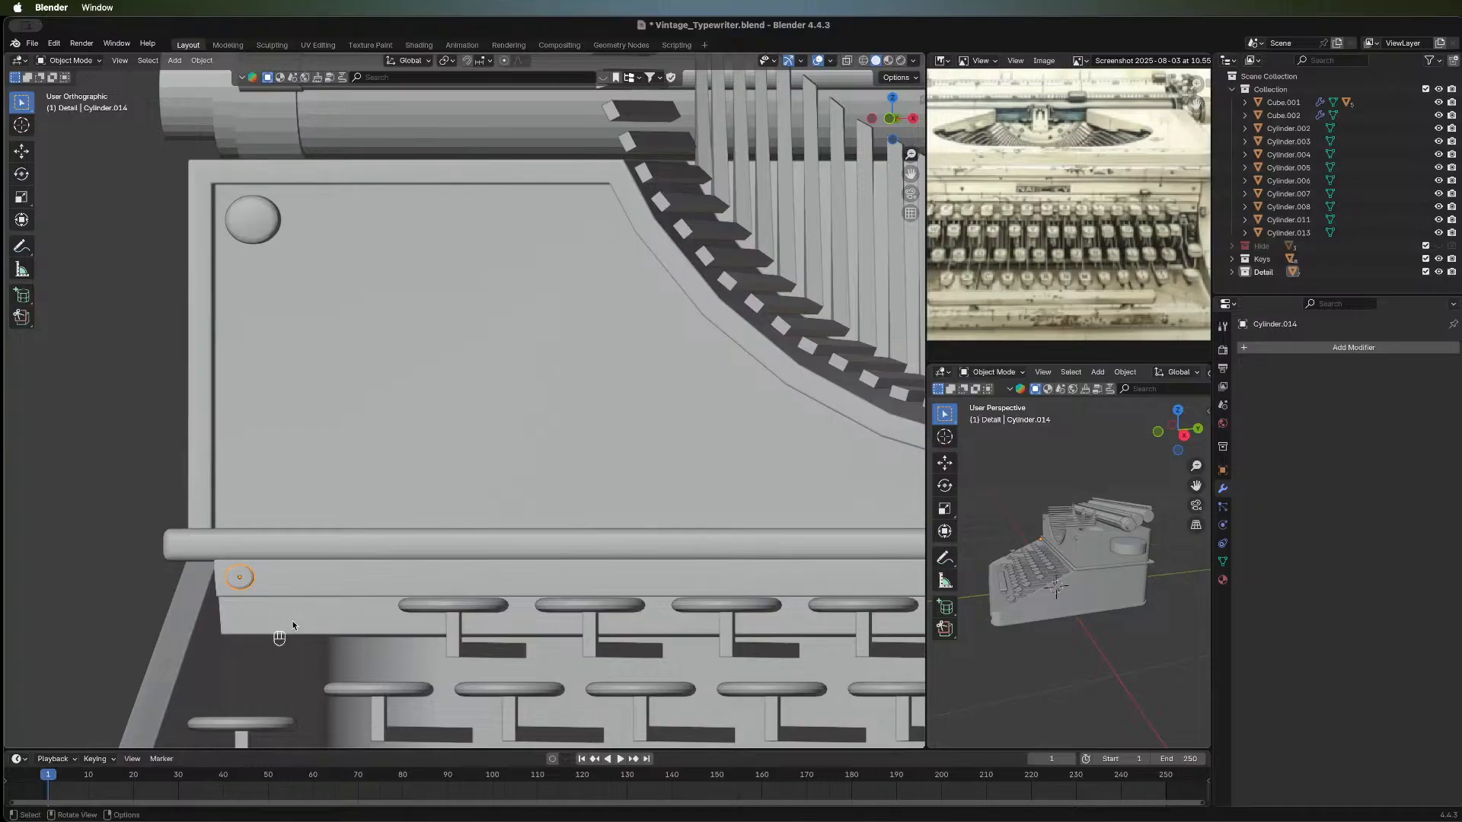
middle_click_drag(293, 624, 415, 570)
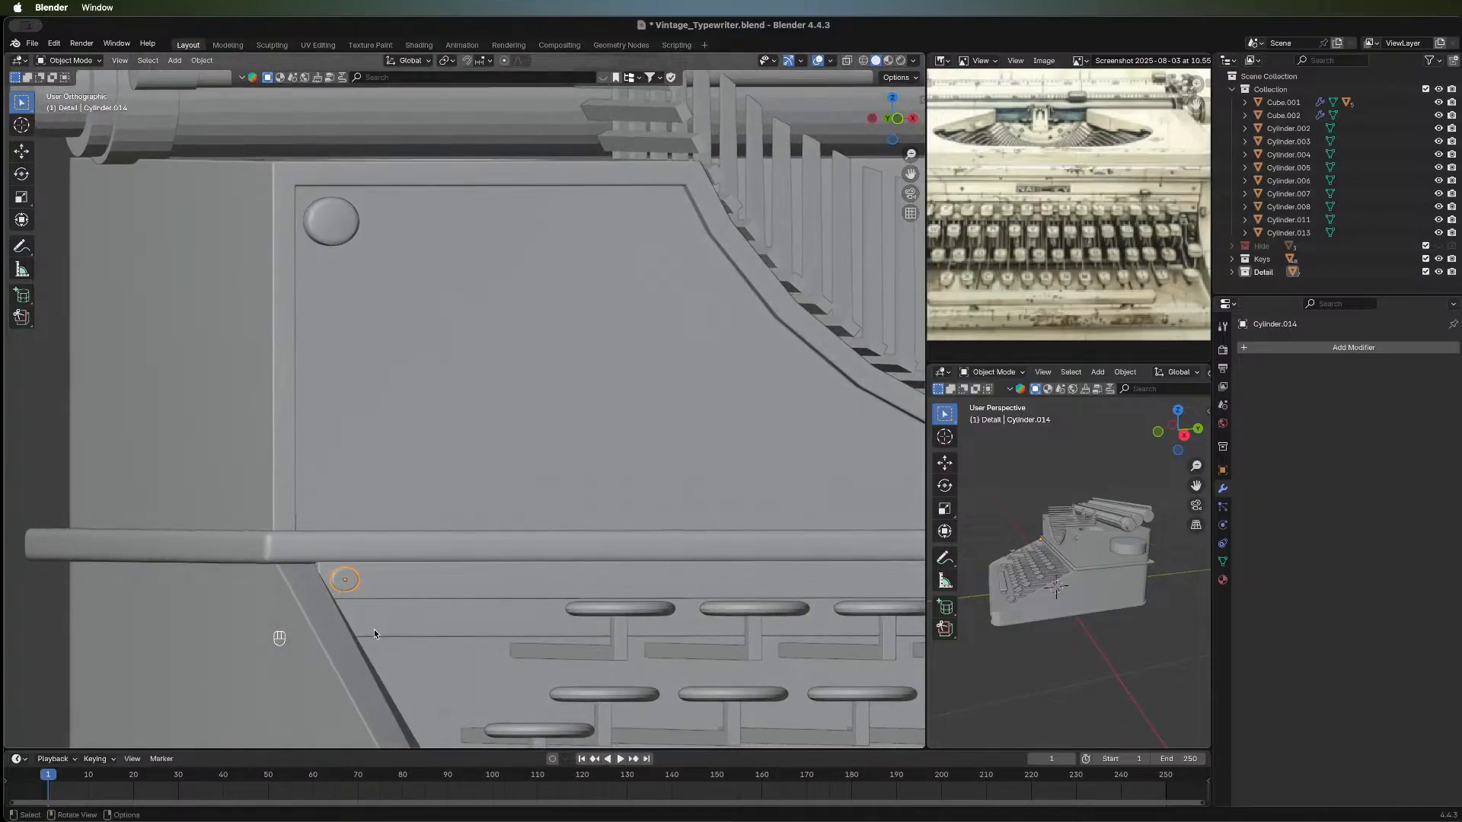
middle_click_drag(373, 633, 416, 551)
scroll(415, 550, "down", 2)
scroll(580, 445, "up", 2)
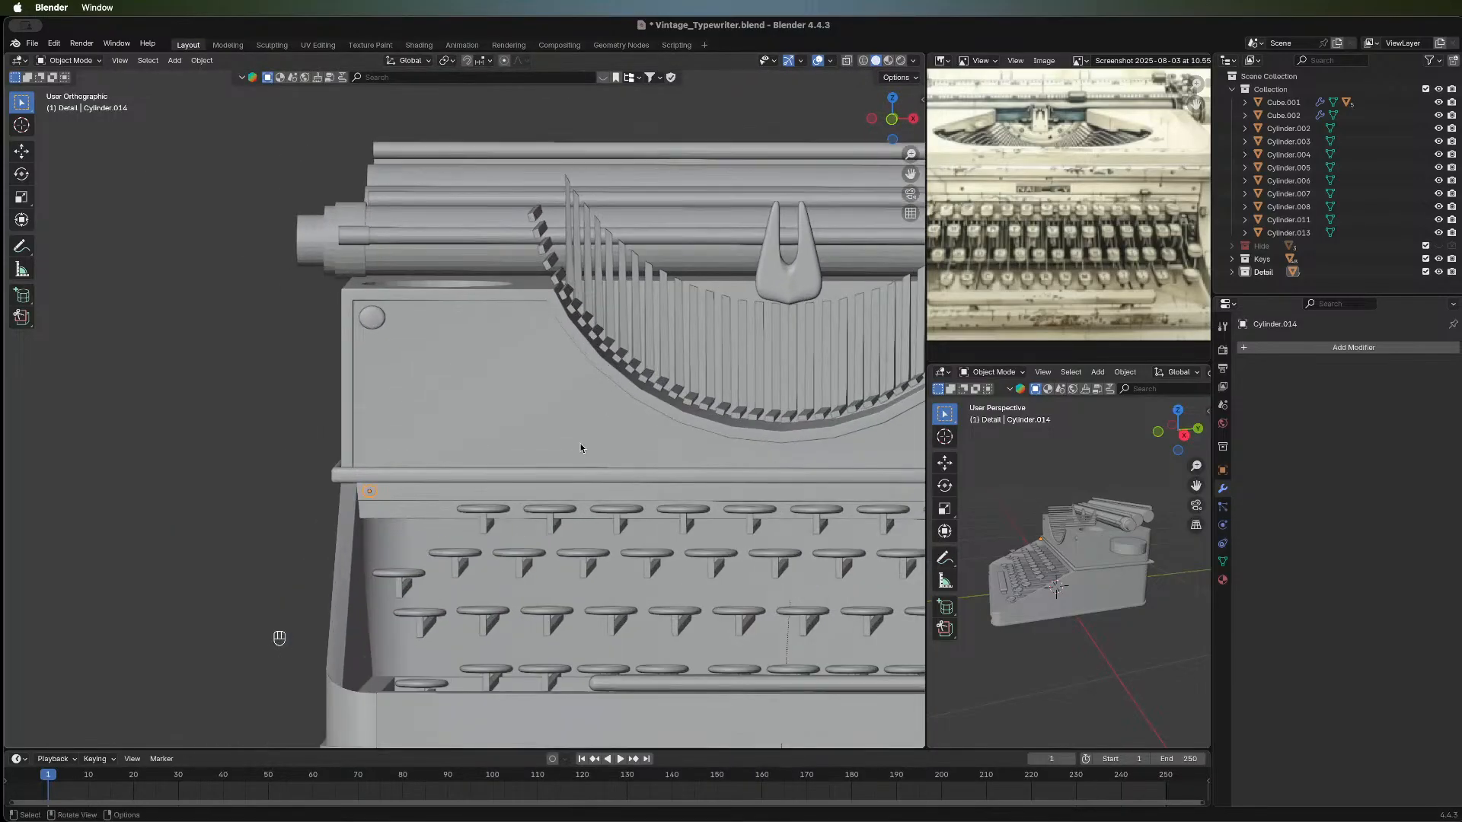
middle_click_drag(580, 448, 322, 436)
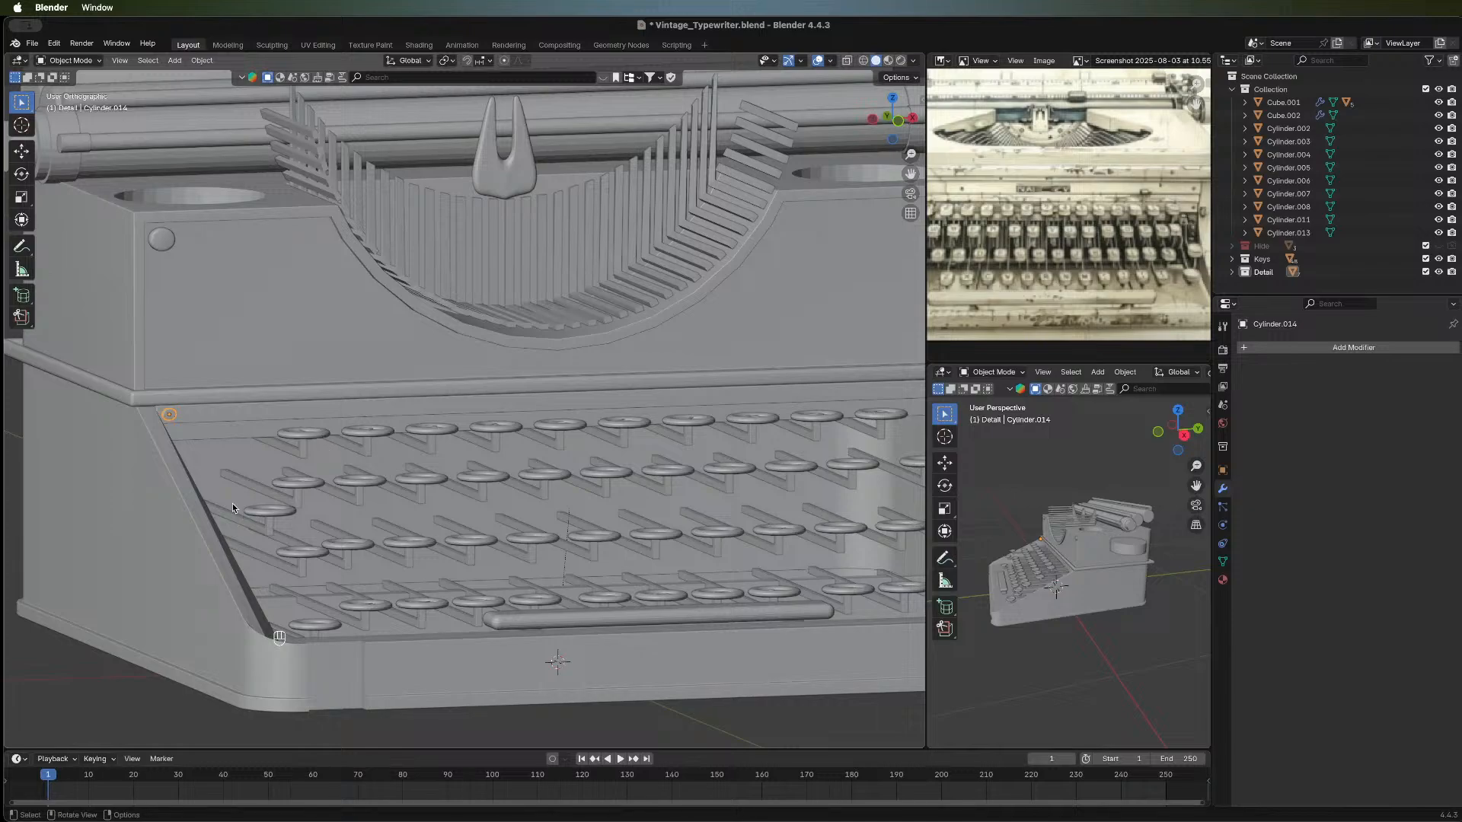
left_click(898, 121)
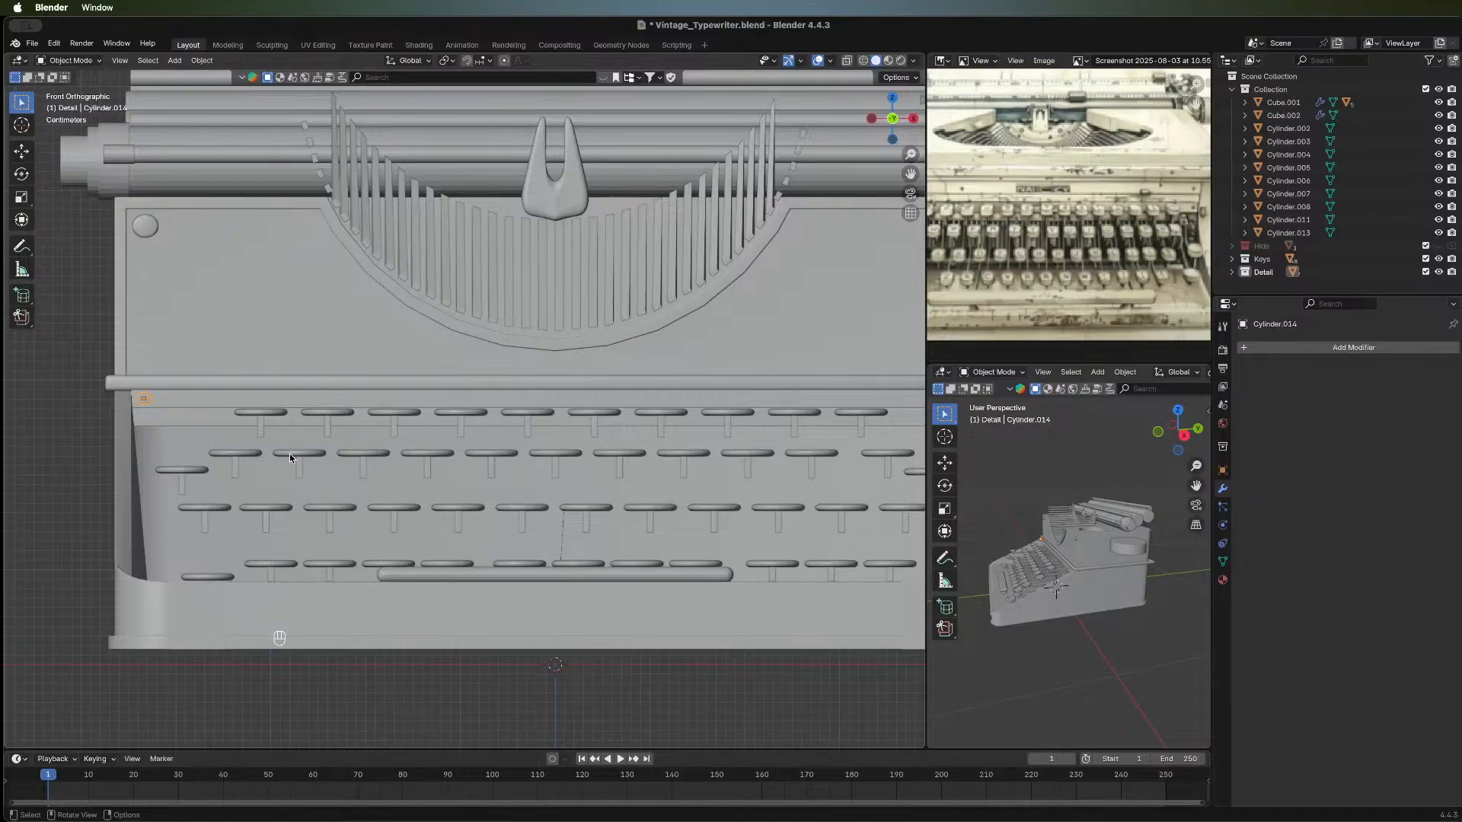
scroll(484, 422, "down", 1)
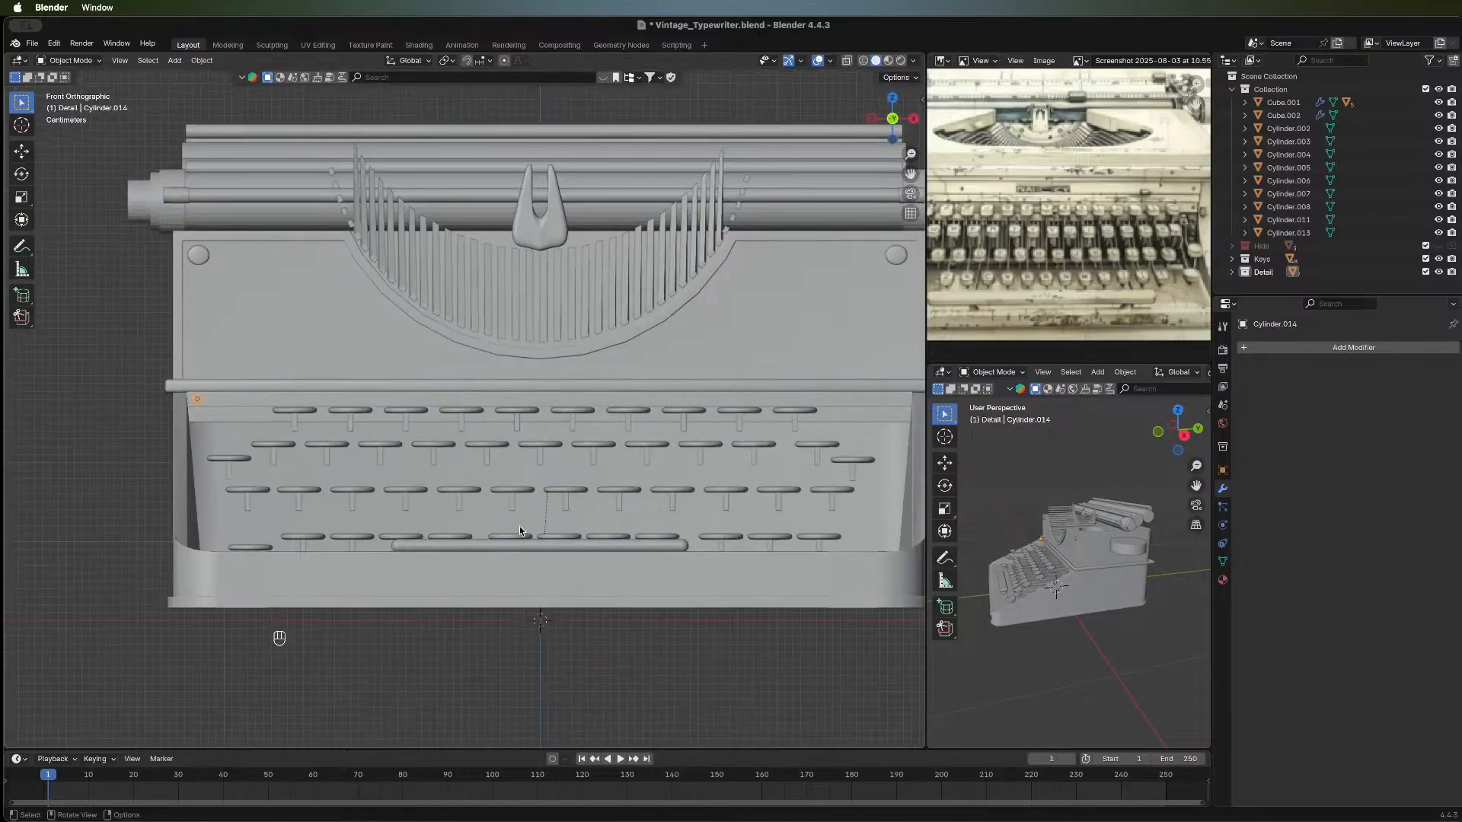
middle_click_drag(415, 545, 359, 578, "shift")
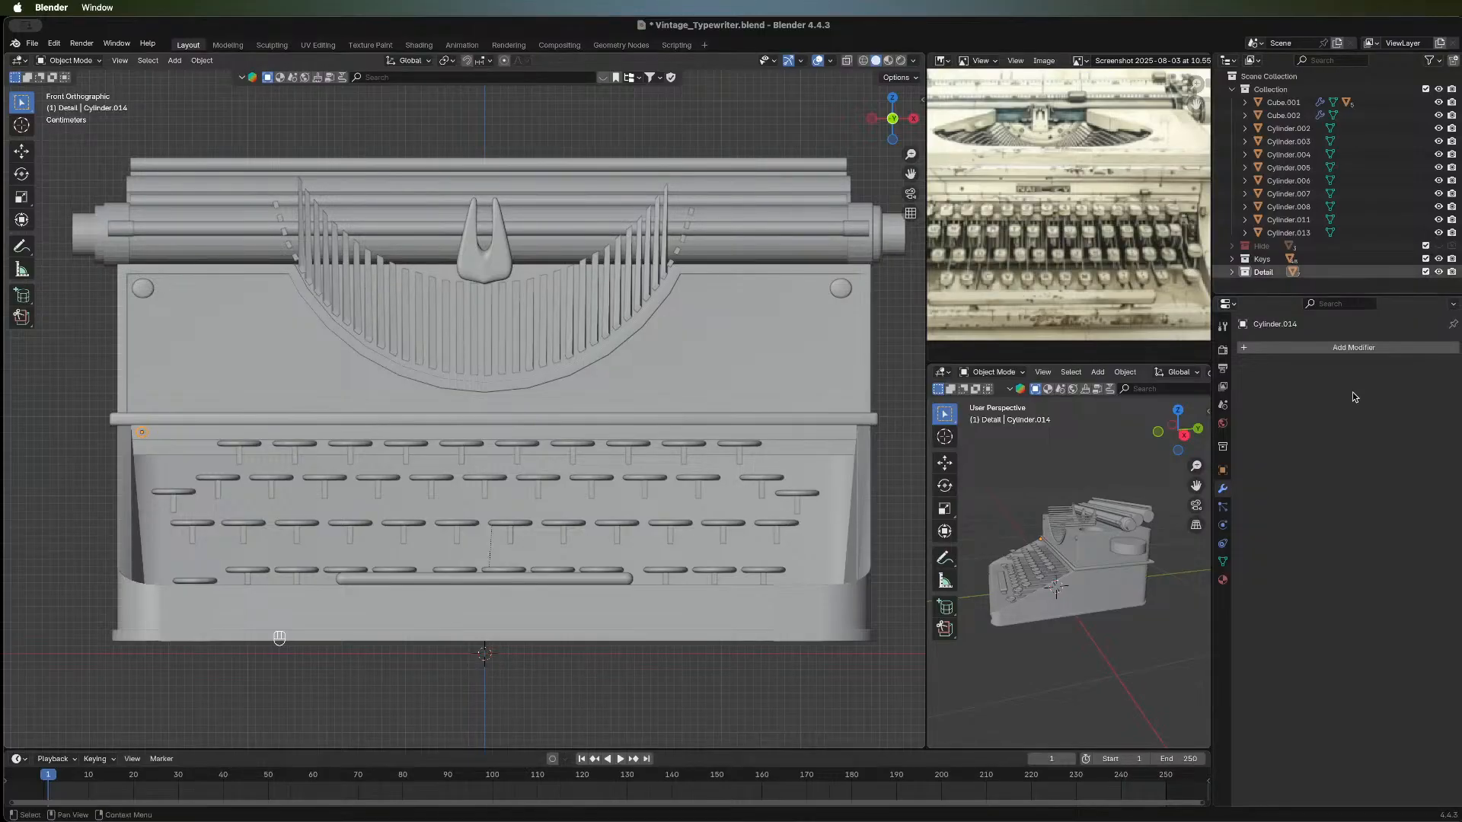
left_click(1260, 353)
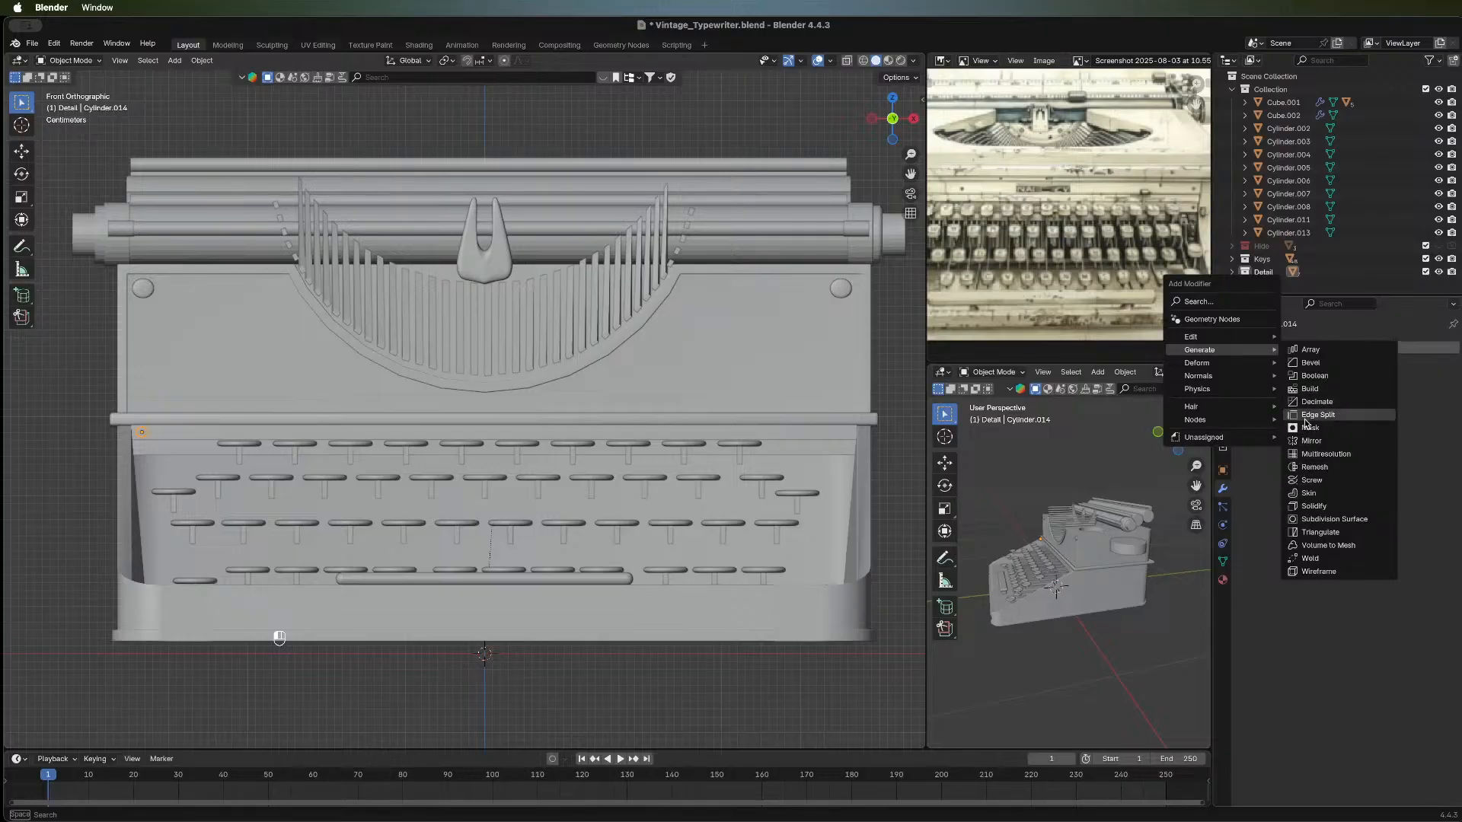
left_click(1306, 441)
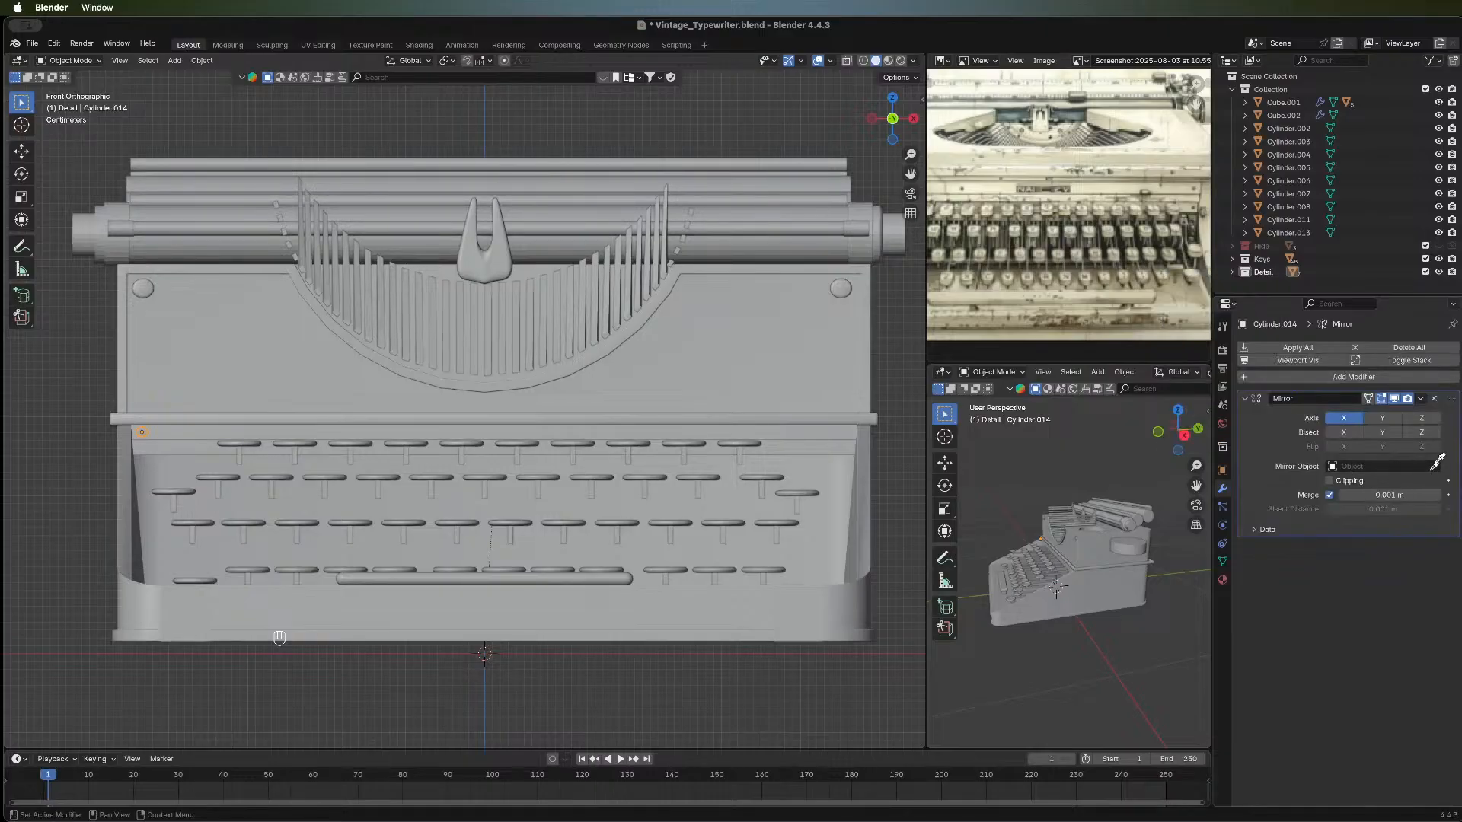
left_click(1435, 466)
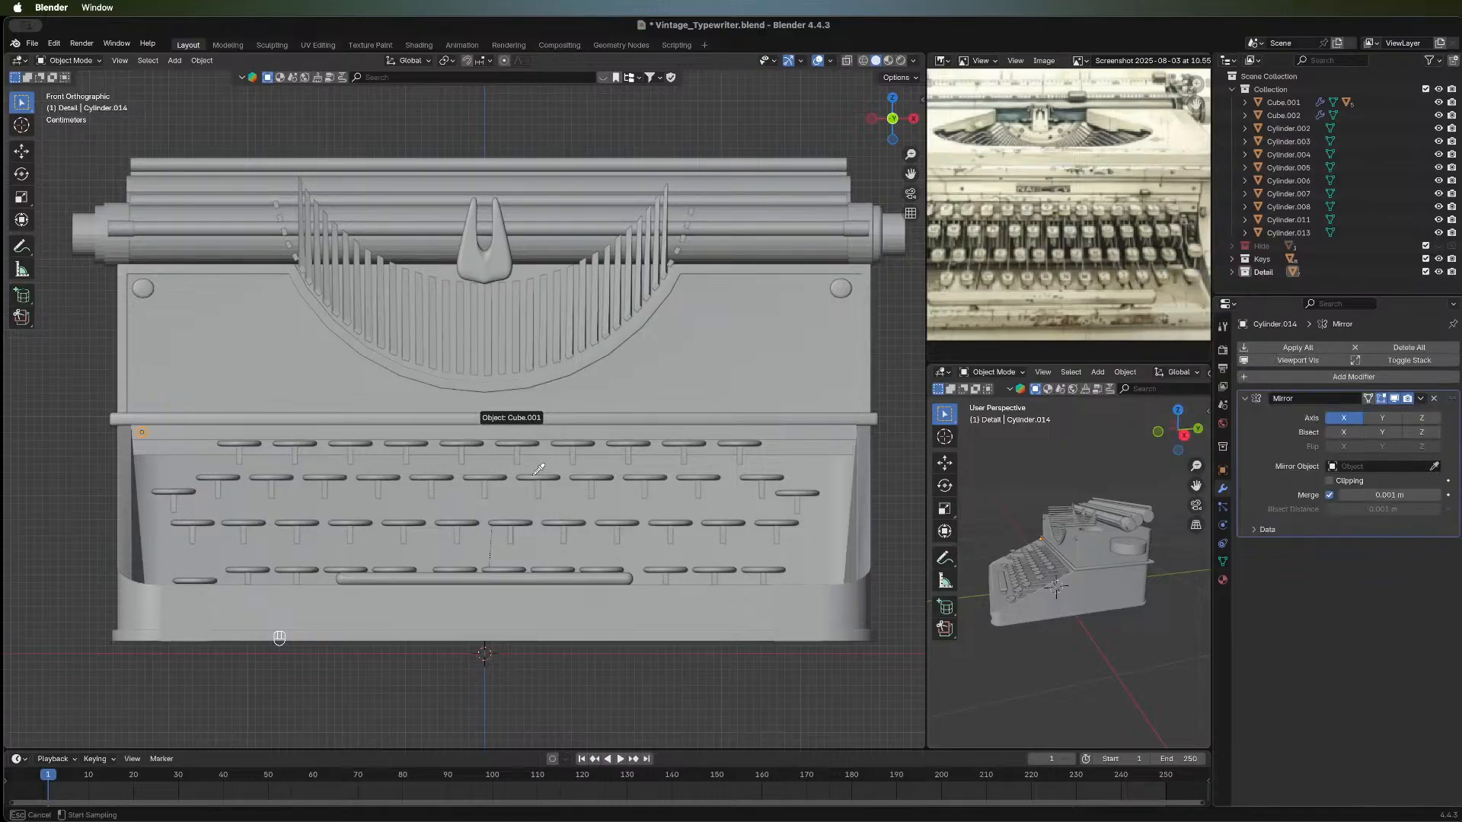
left_click(522, 612)
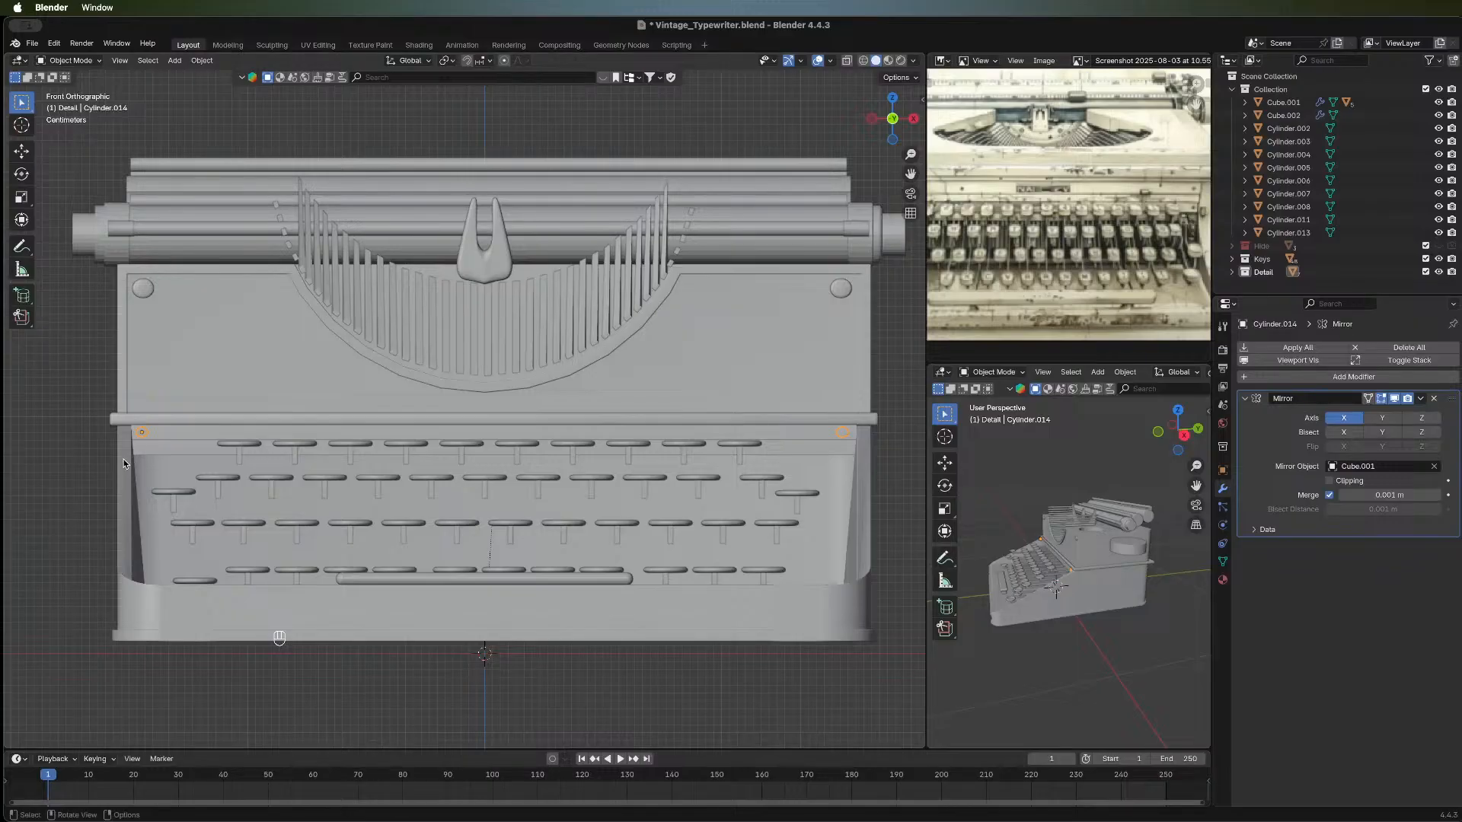
Reselect the screw head and examine the mirrored pair on the strip above the keys from several angles.
left_click(68, 464)
left_click(141, 431)
middle_click_drag(30, 482, 142, 518)
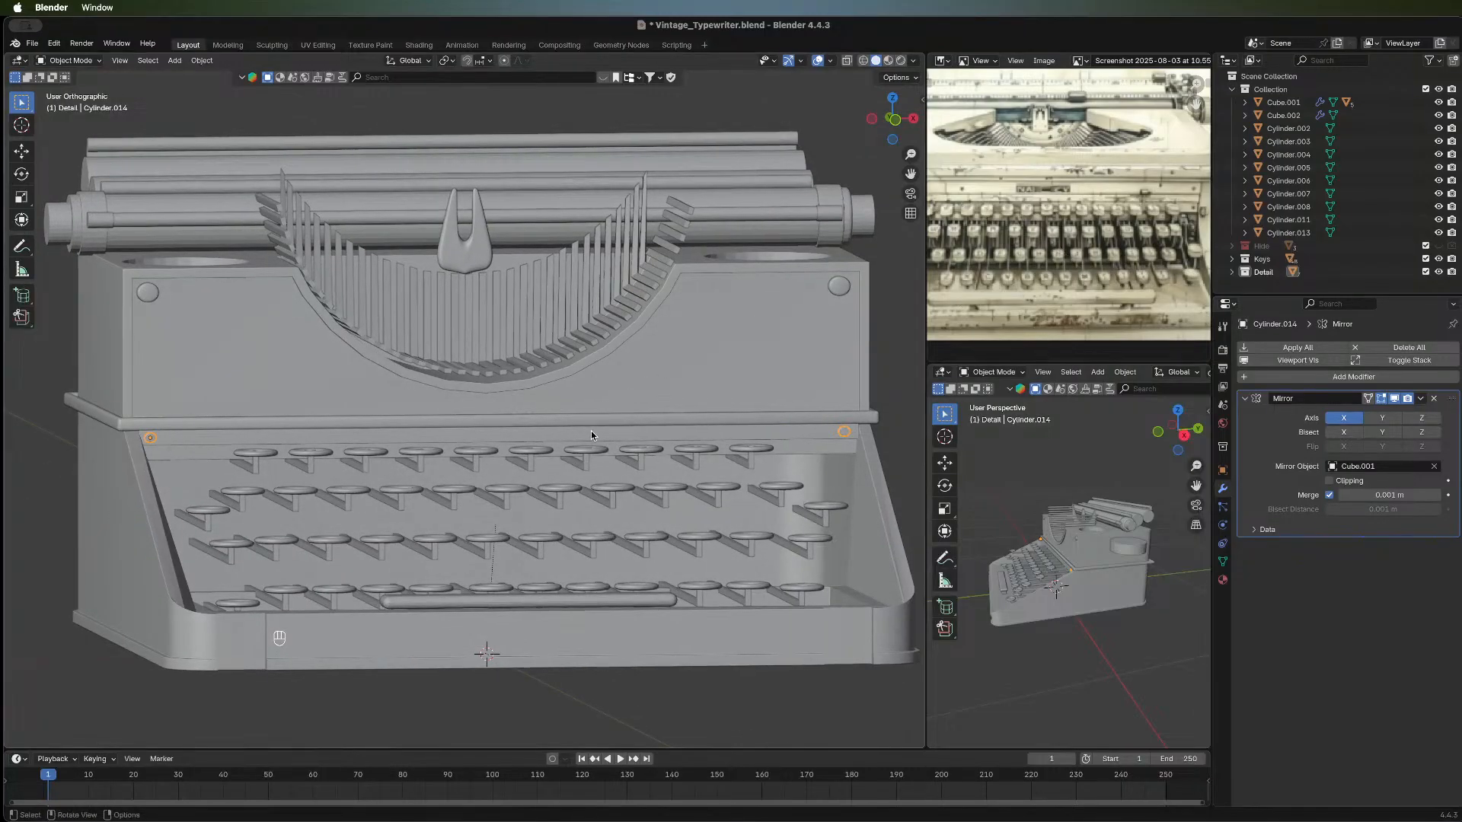
middle_click_drag(591, 431, 445, 426)
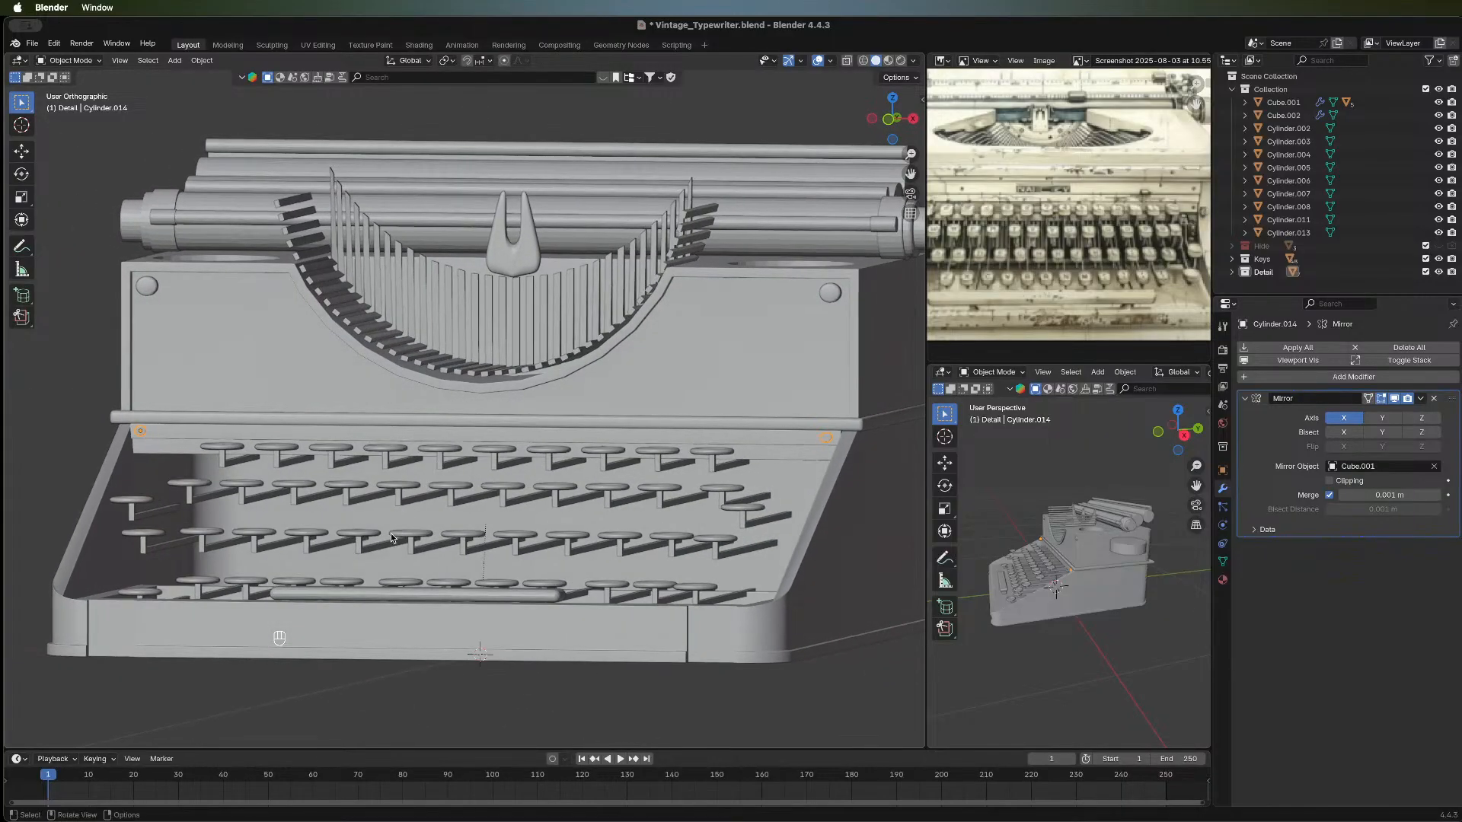
middle_click_drag(208, 554, 213, 451)
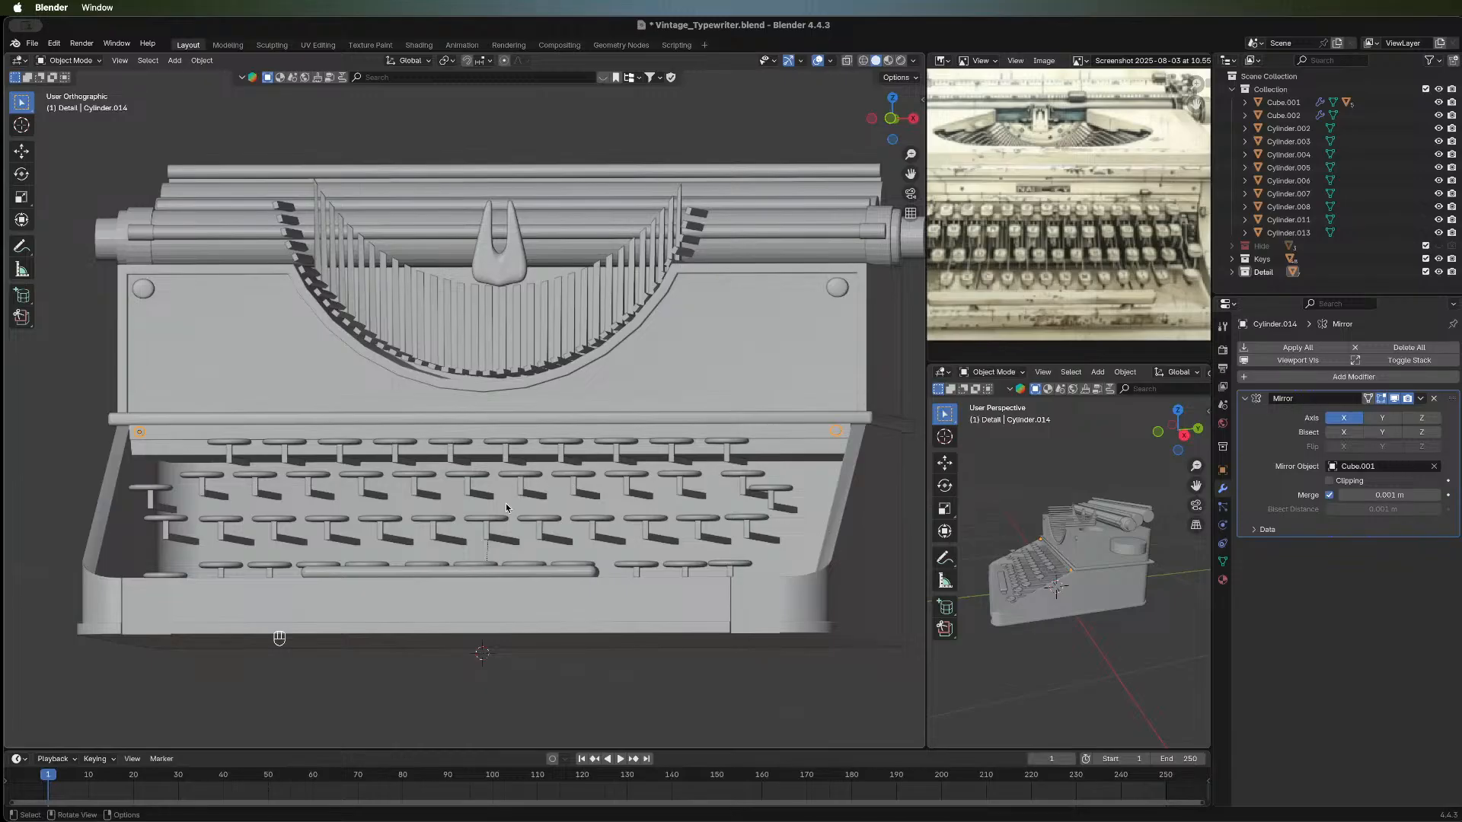
Duplicate the mirrored screw-head pair on the strip above the keys and move the copy straight down by about 0.018 m.
middle_click_drag(117, 517, 344, 463)
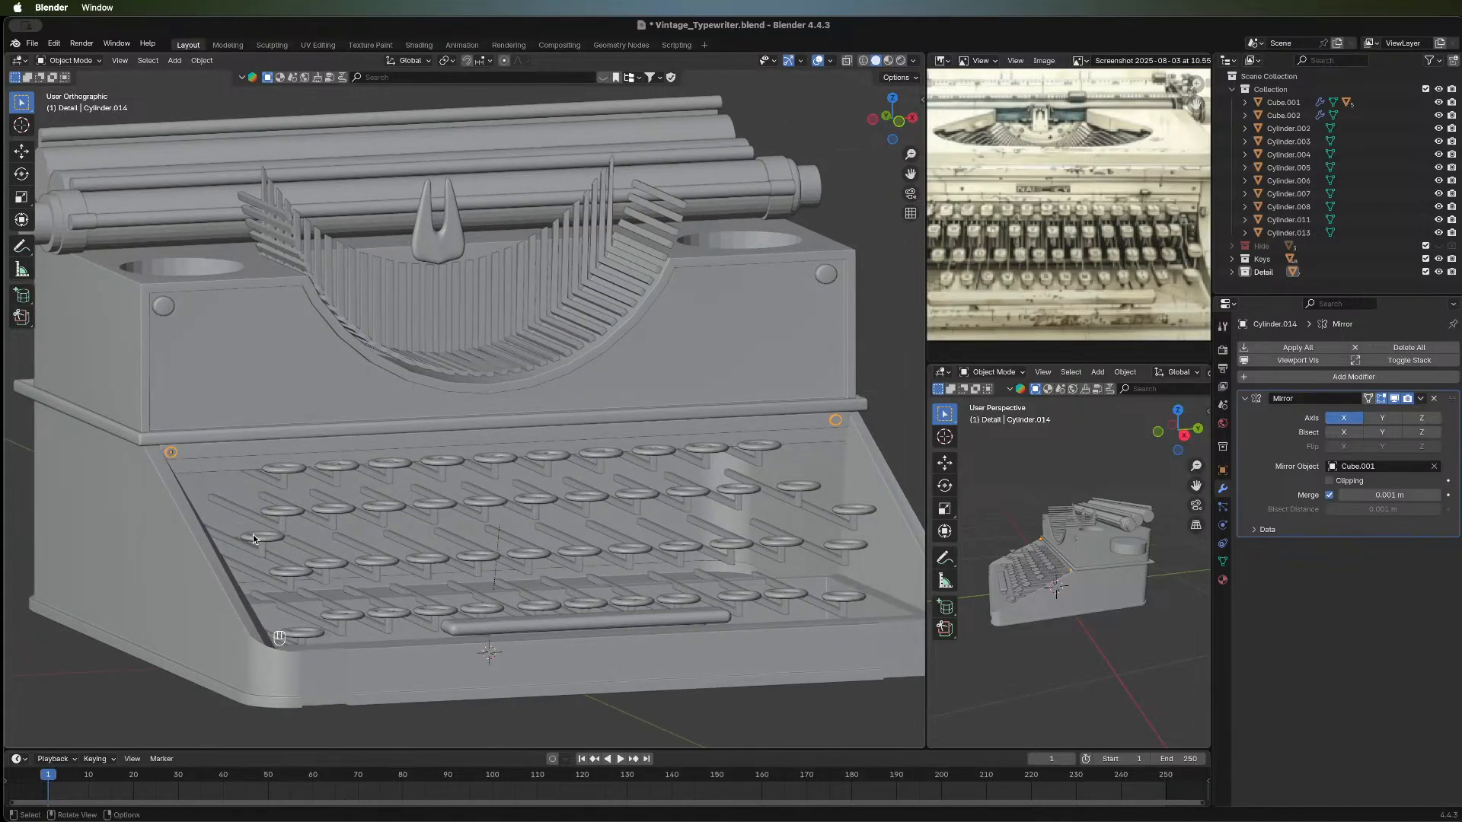
key("shift+d")
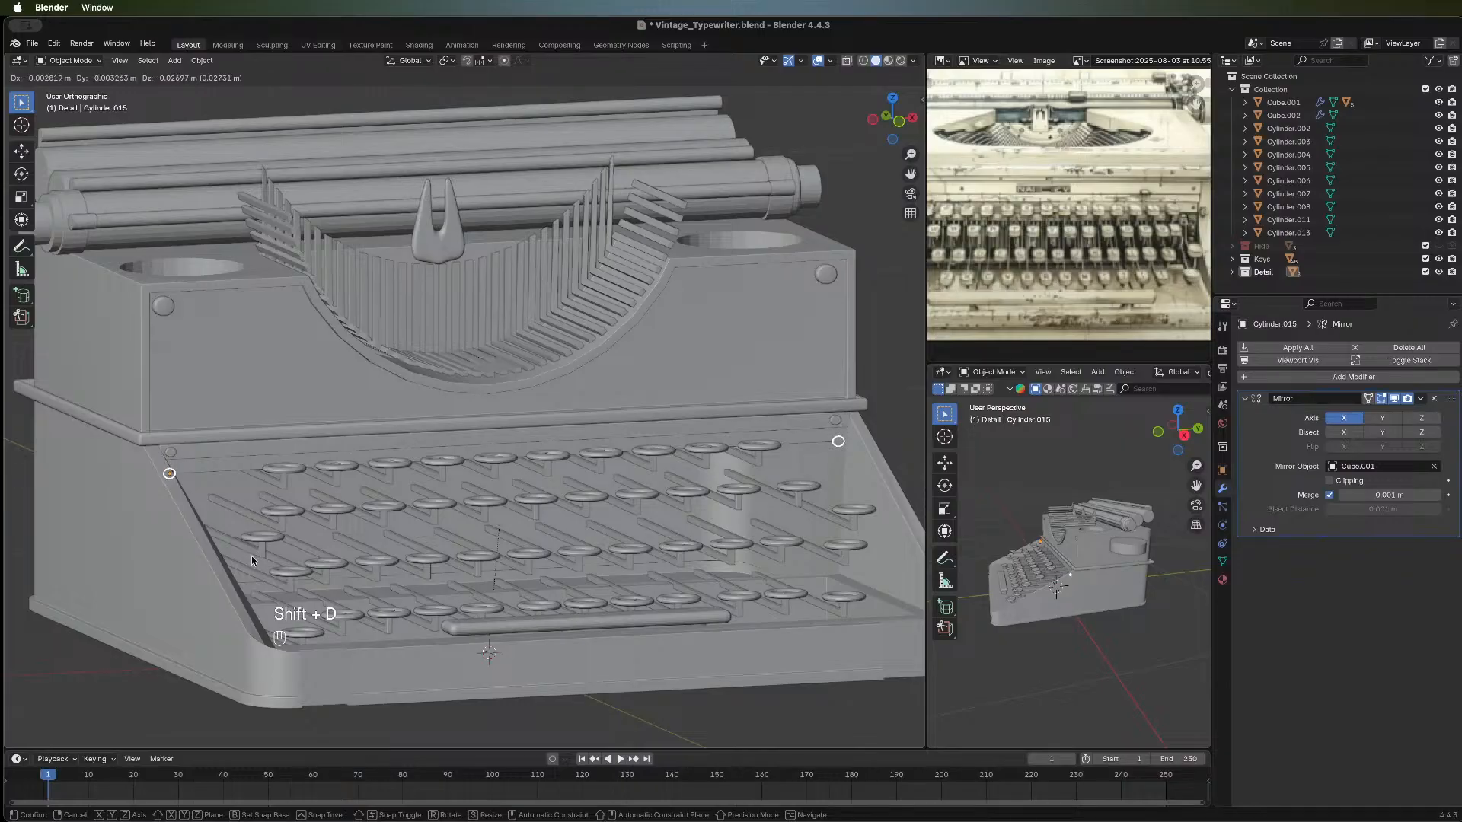
right_click(252, 561)
middle_click_drag(483, 504, 314, 373)
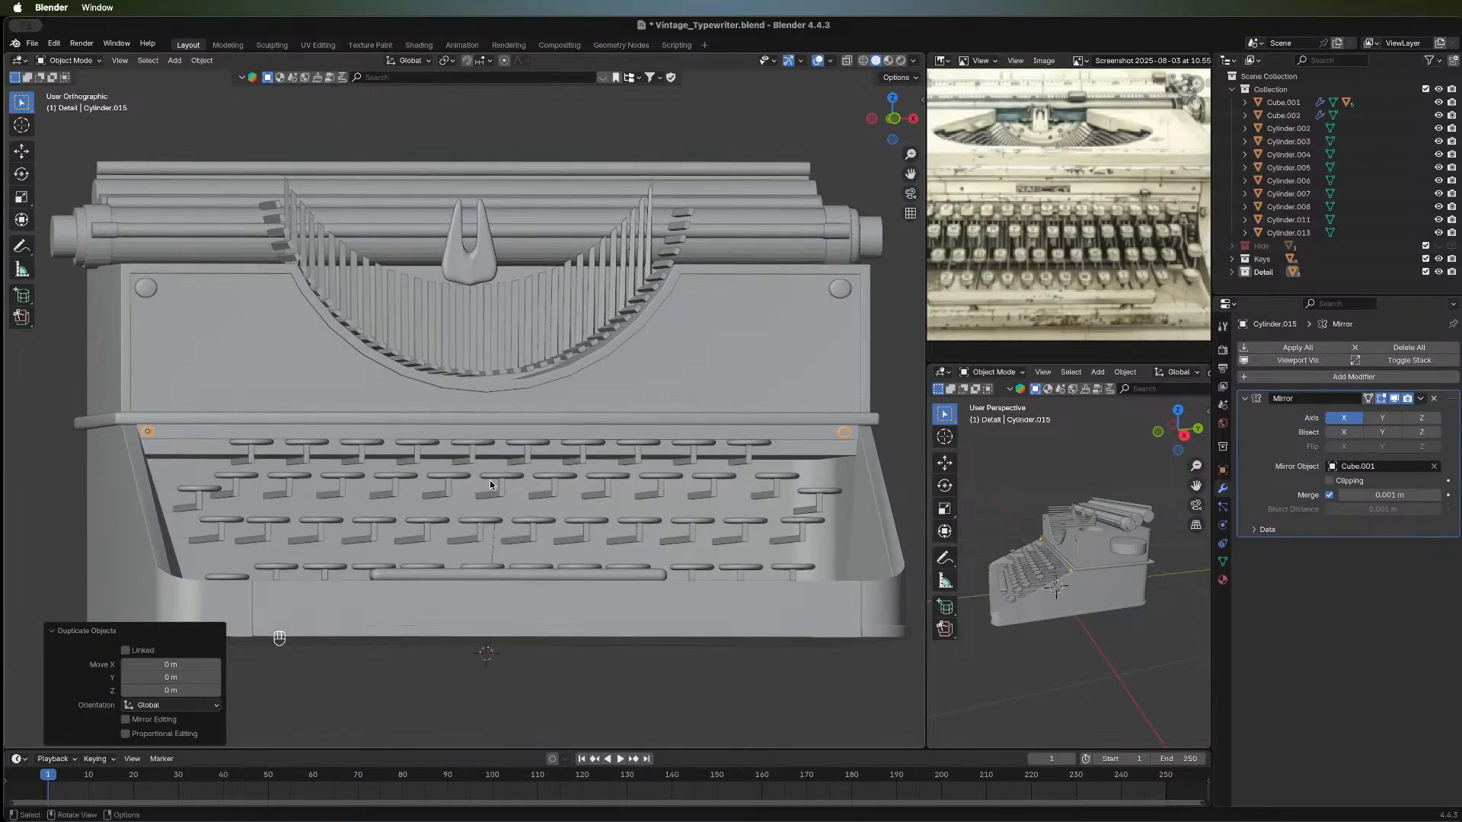
key("g")
key("z")
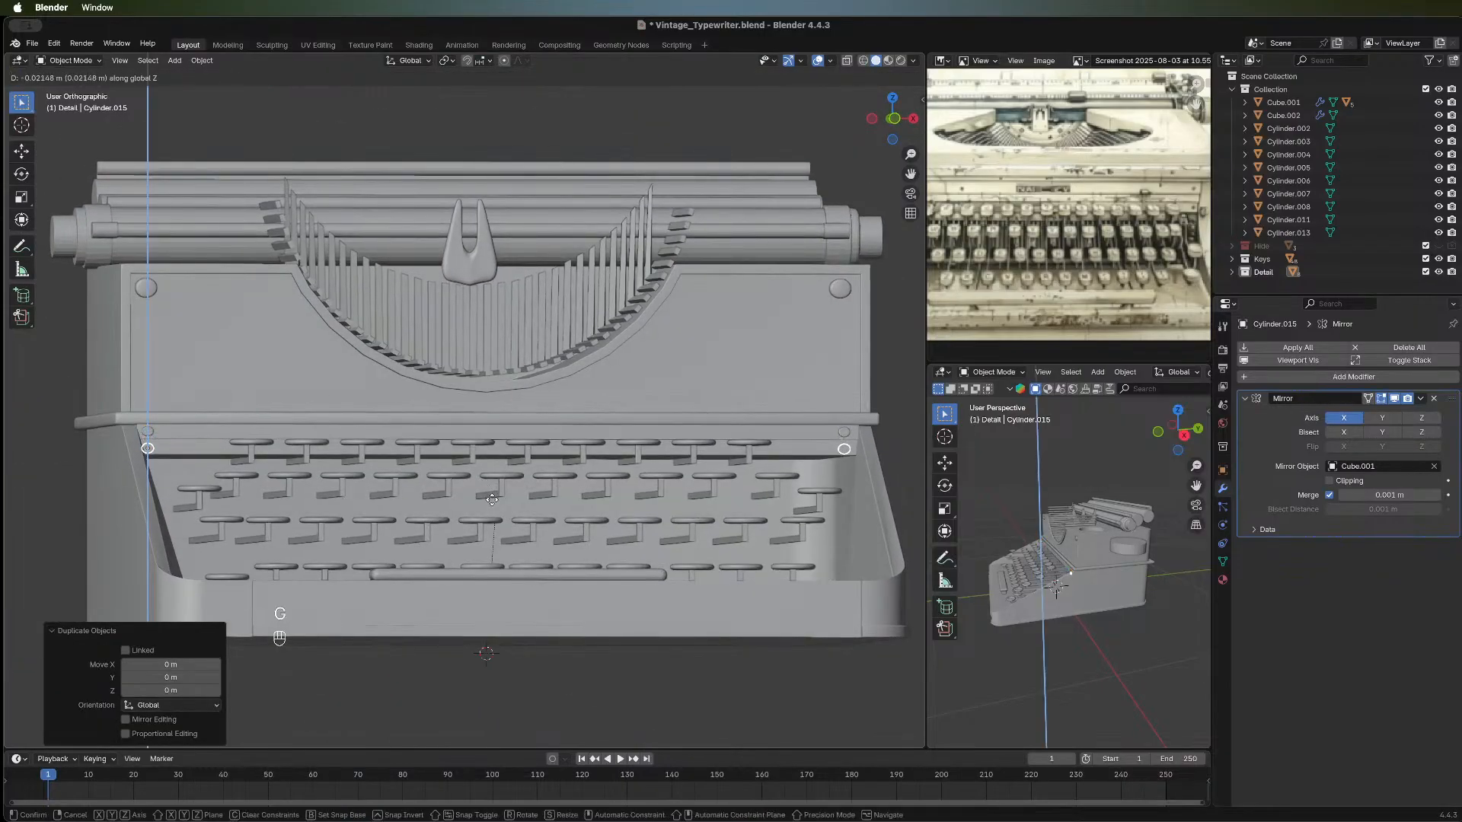
left_click(491, 497)
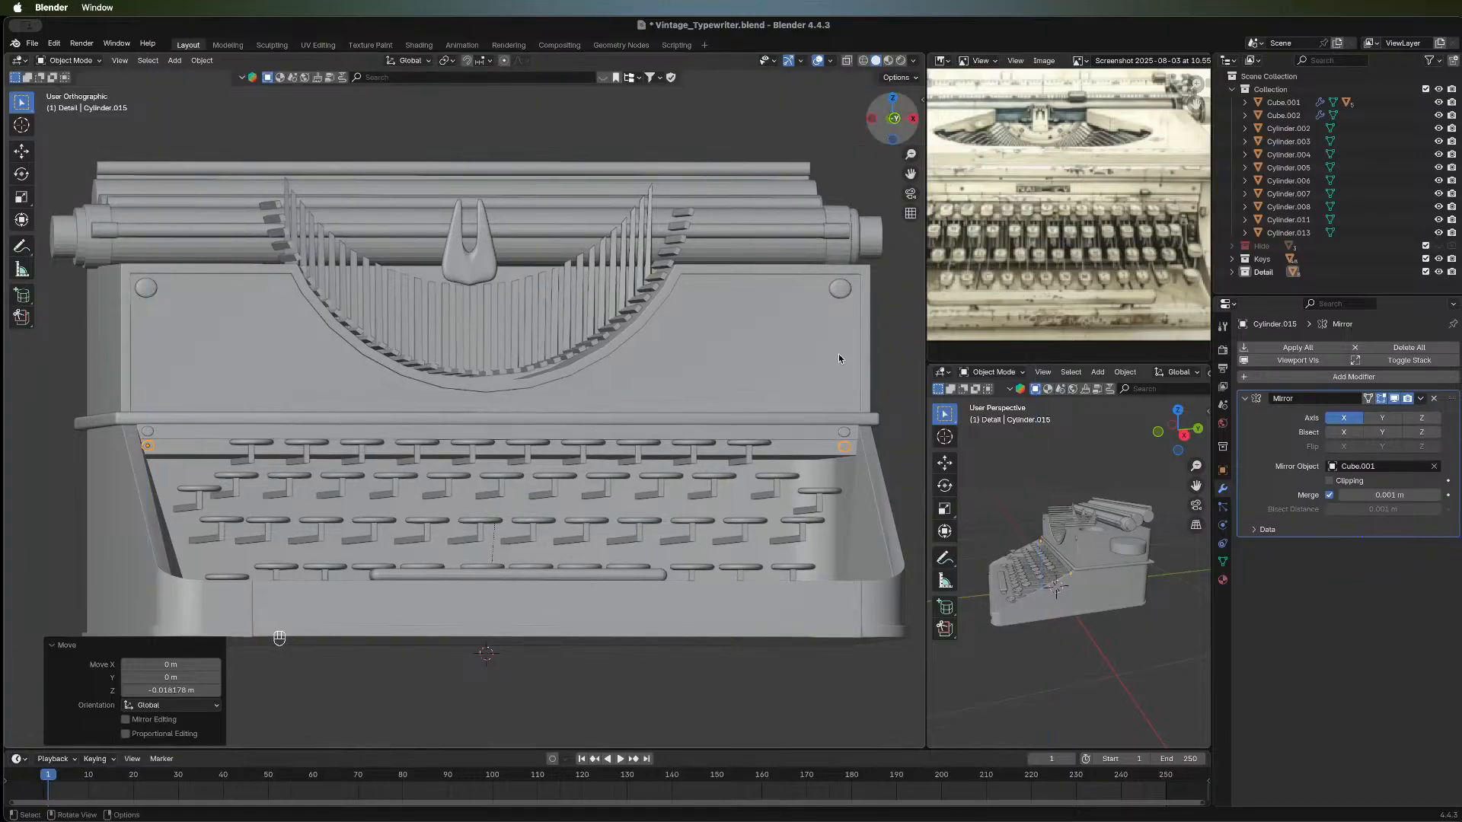
In Edit Mode, scale the lower screw head's mesh down to 0.738 on all axes and return to Object Mode.
key("KP_1")
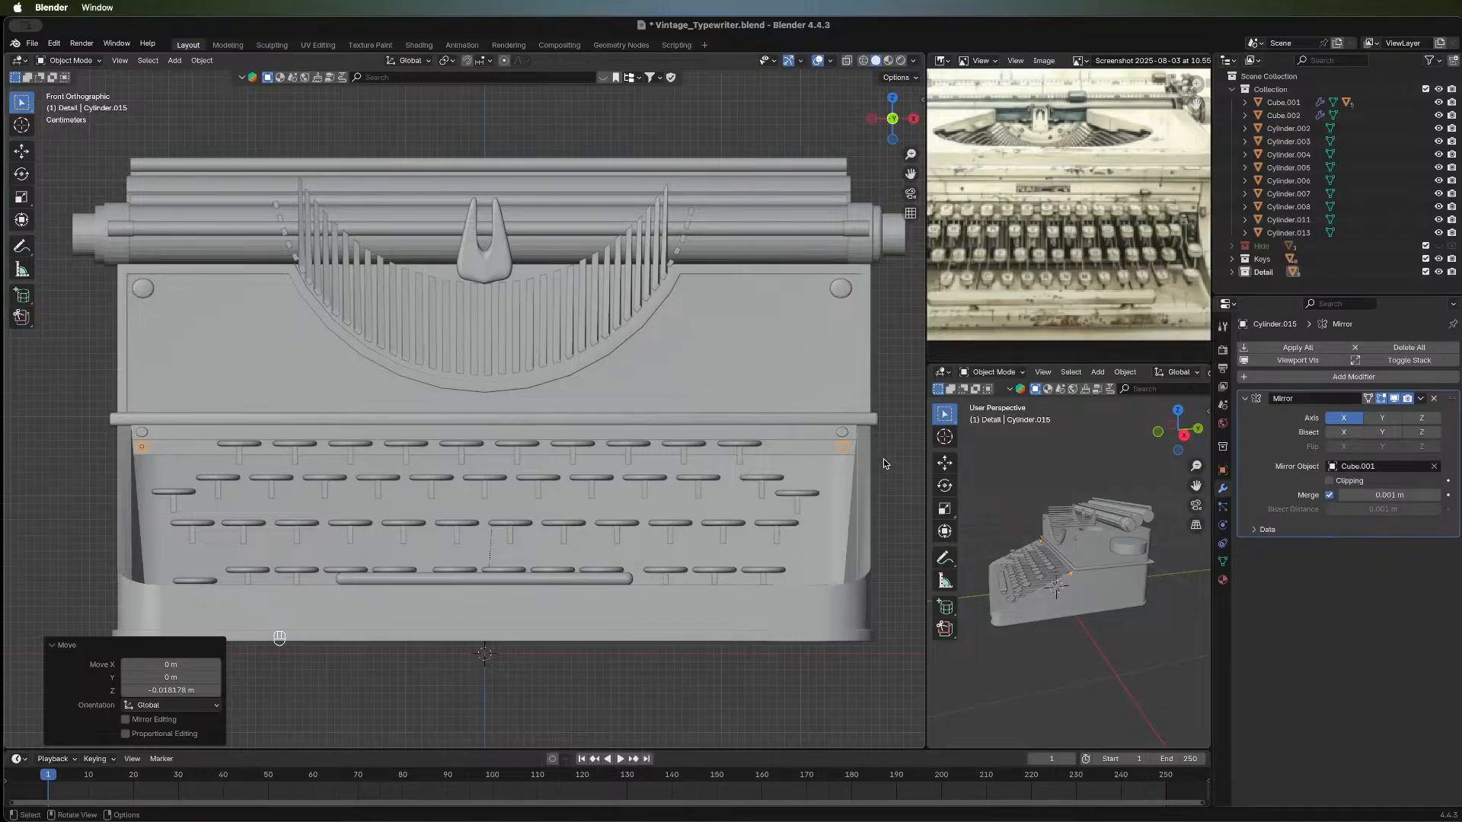
key("s")
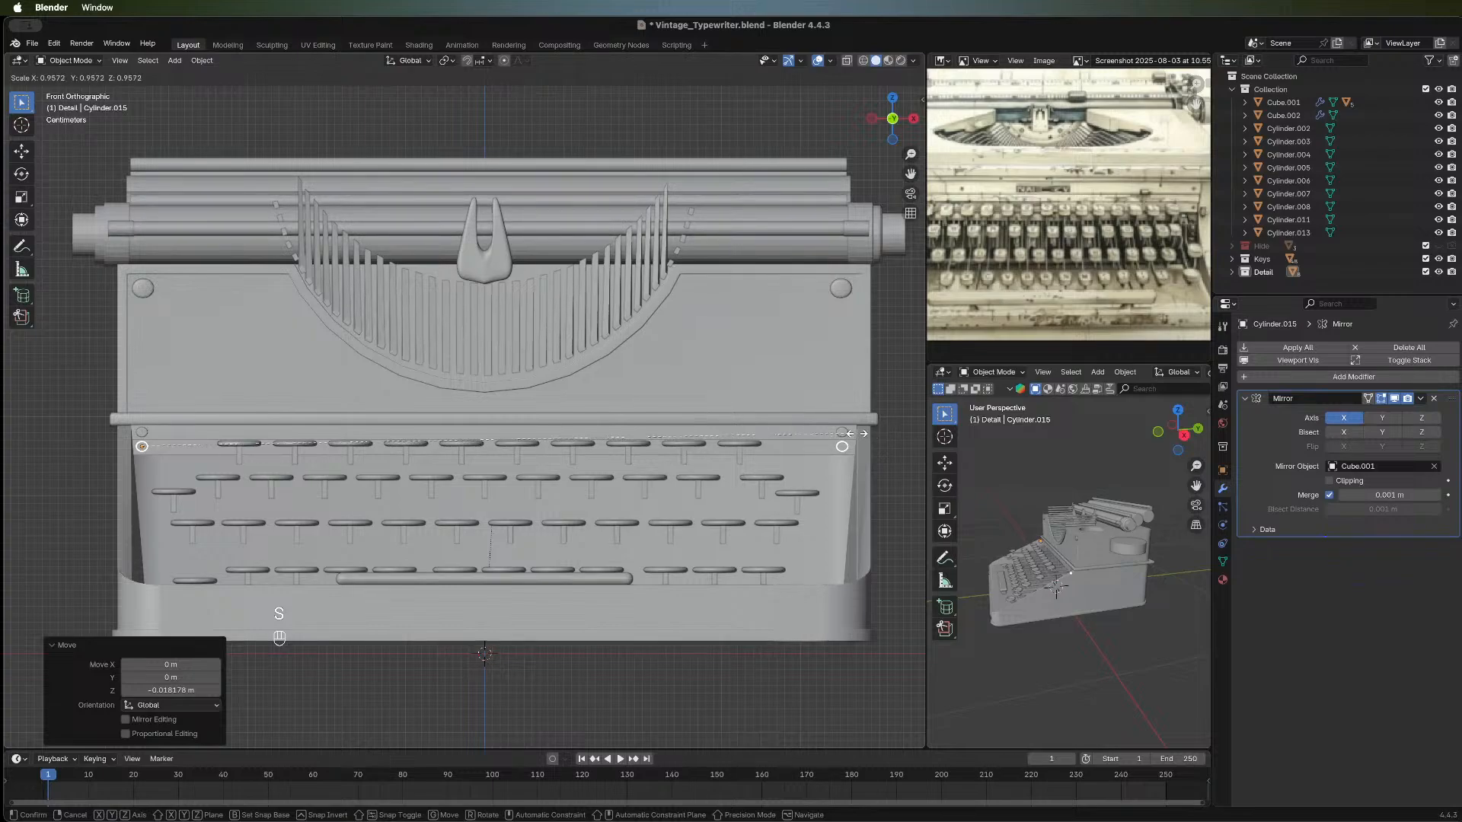
right_click(879, 448)
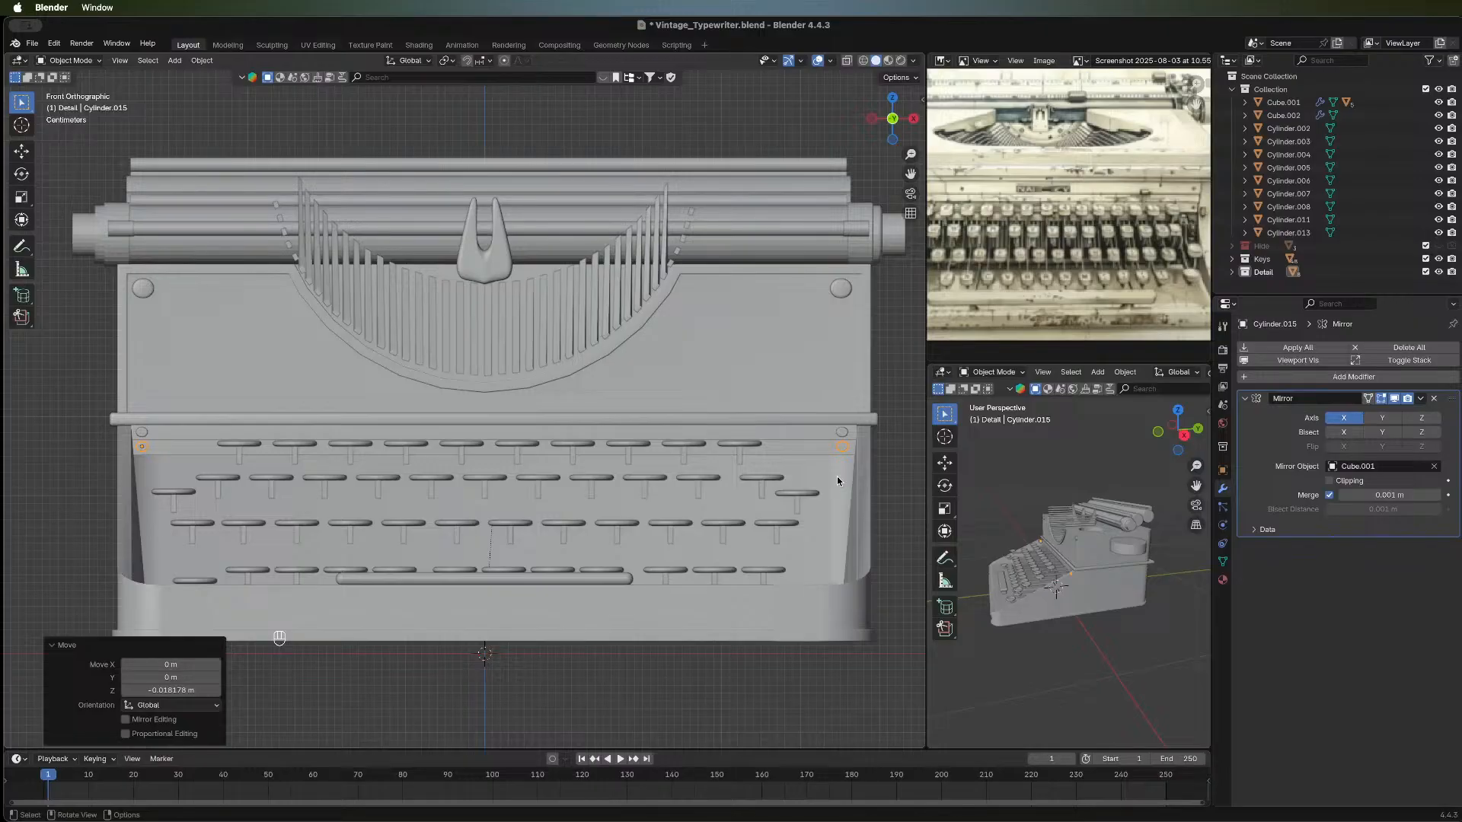
key("Tab")
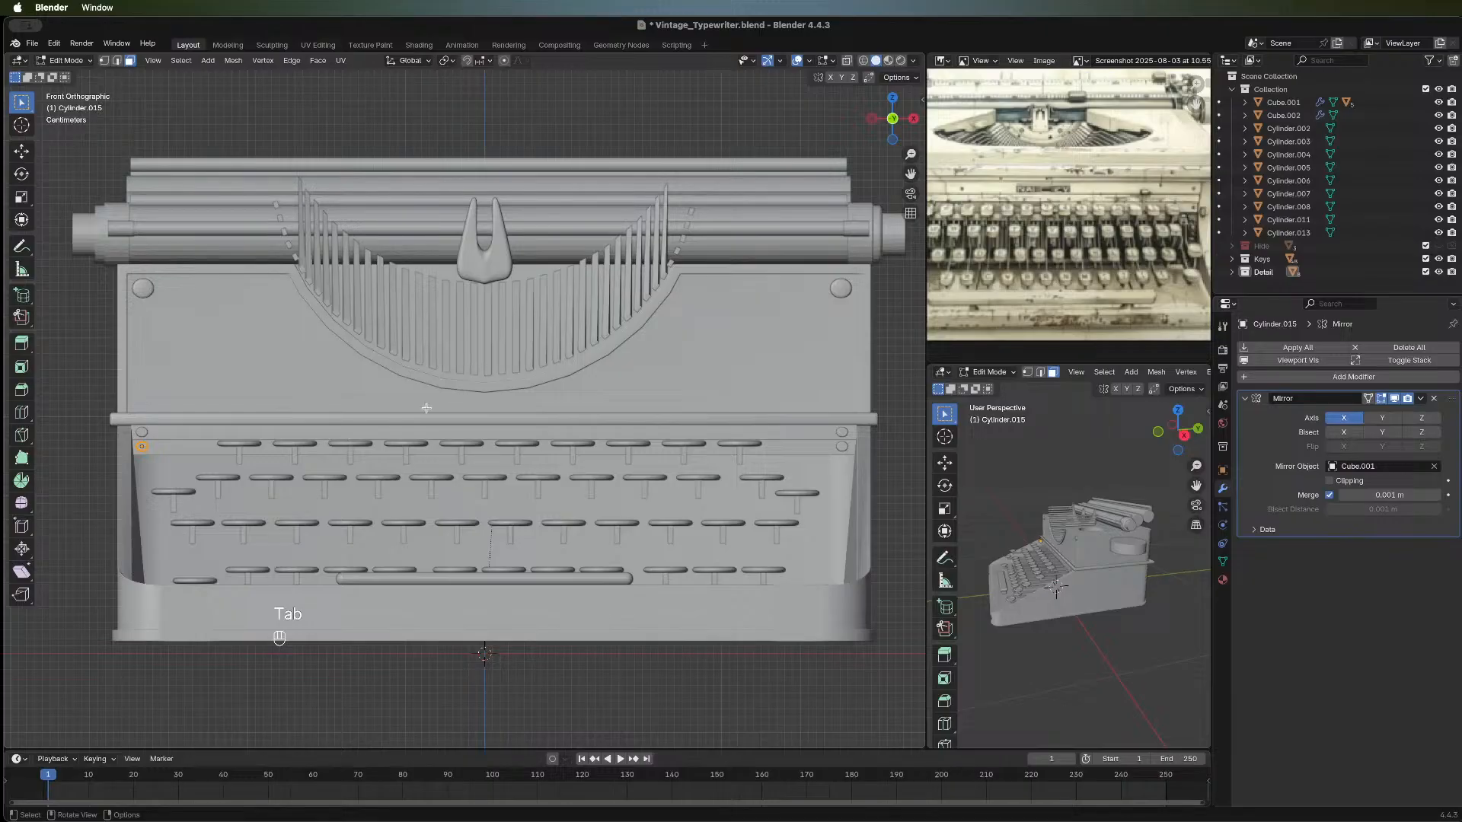
key("s")
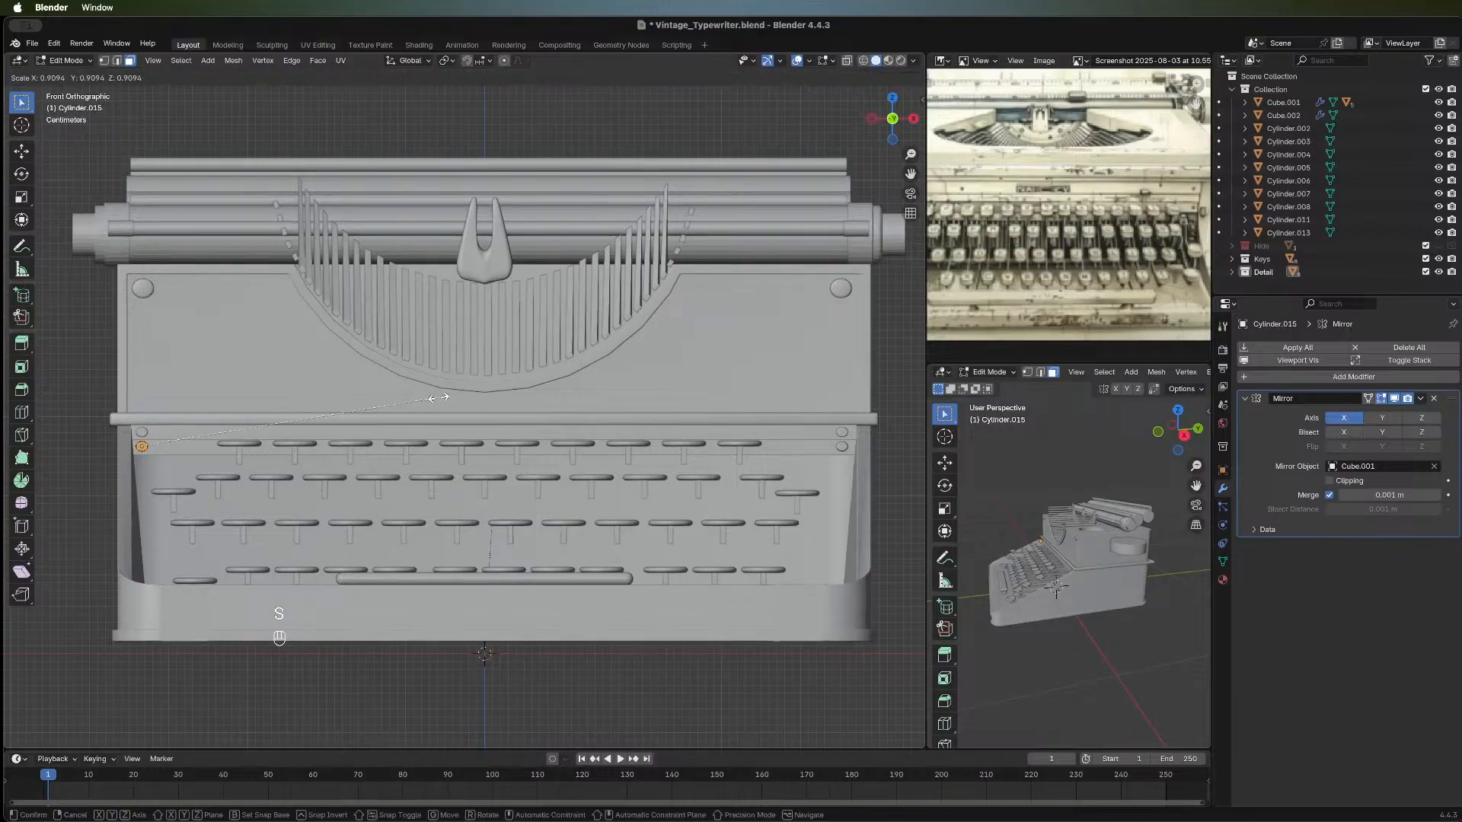
left_click(438, 397)
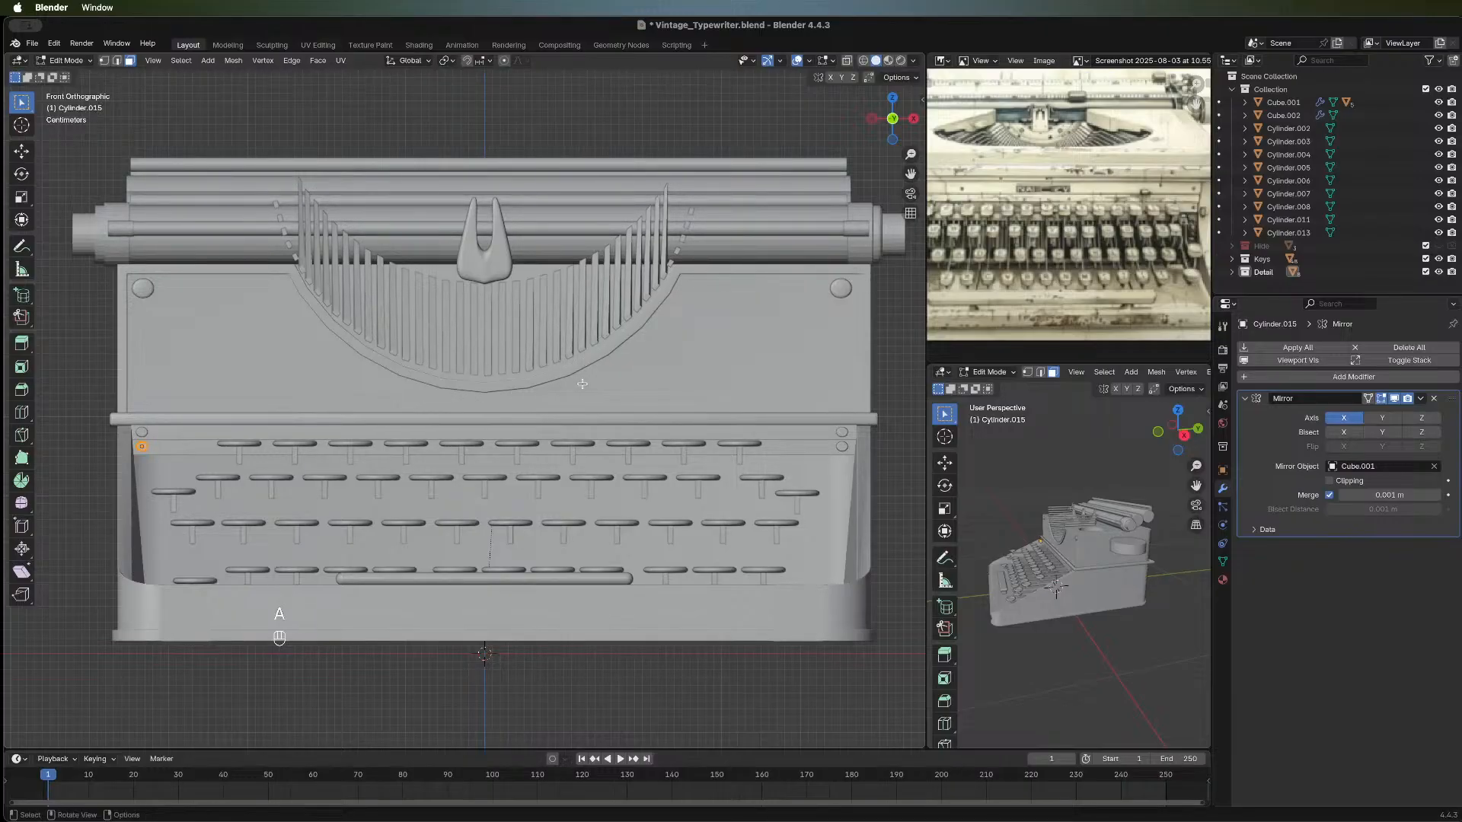
key("s")
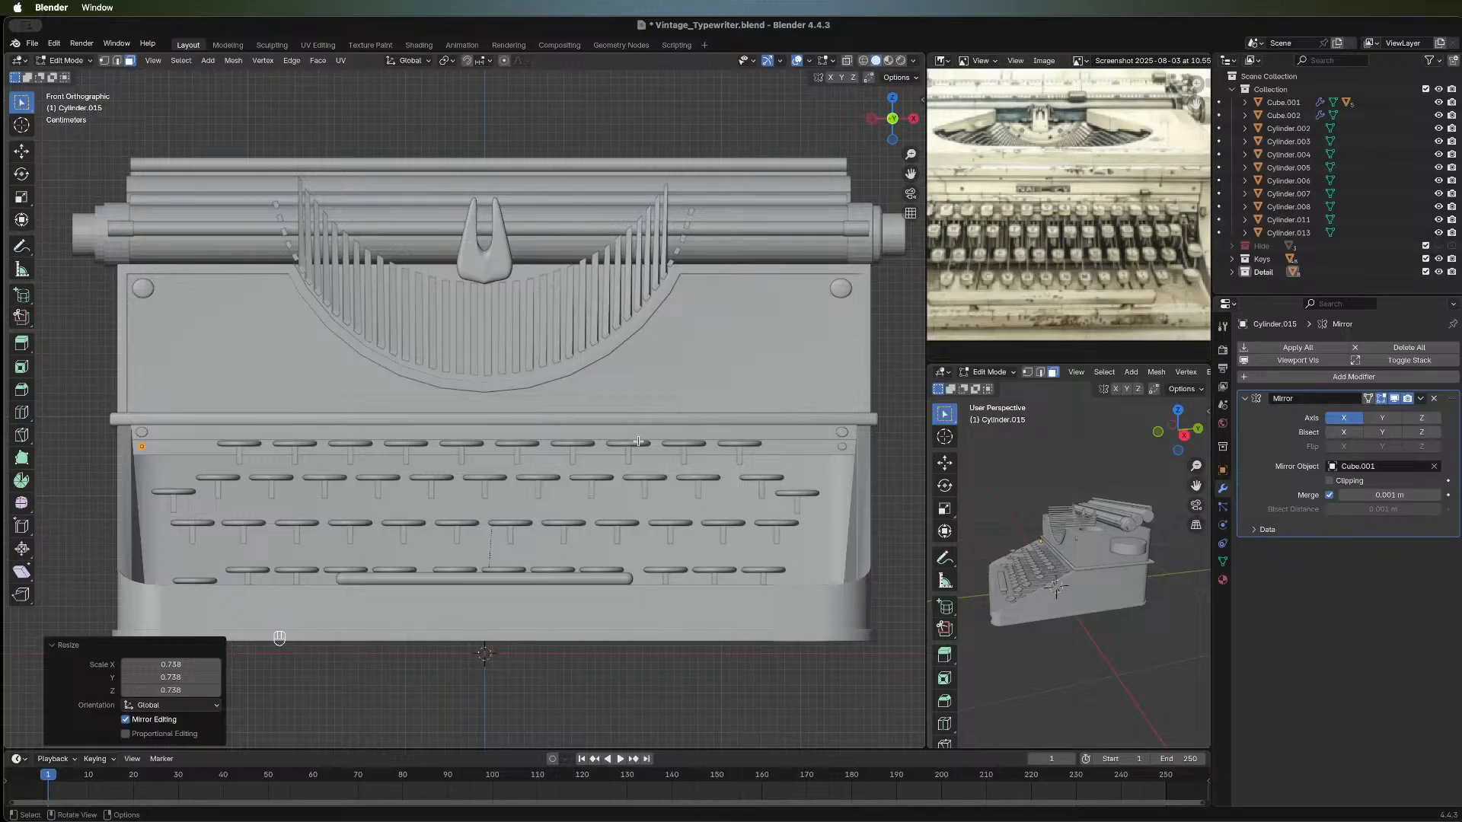
key("Tab")
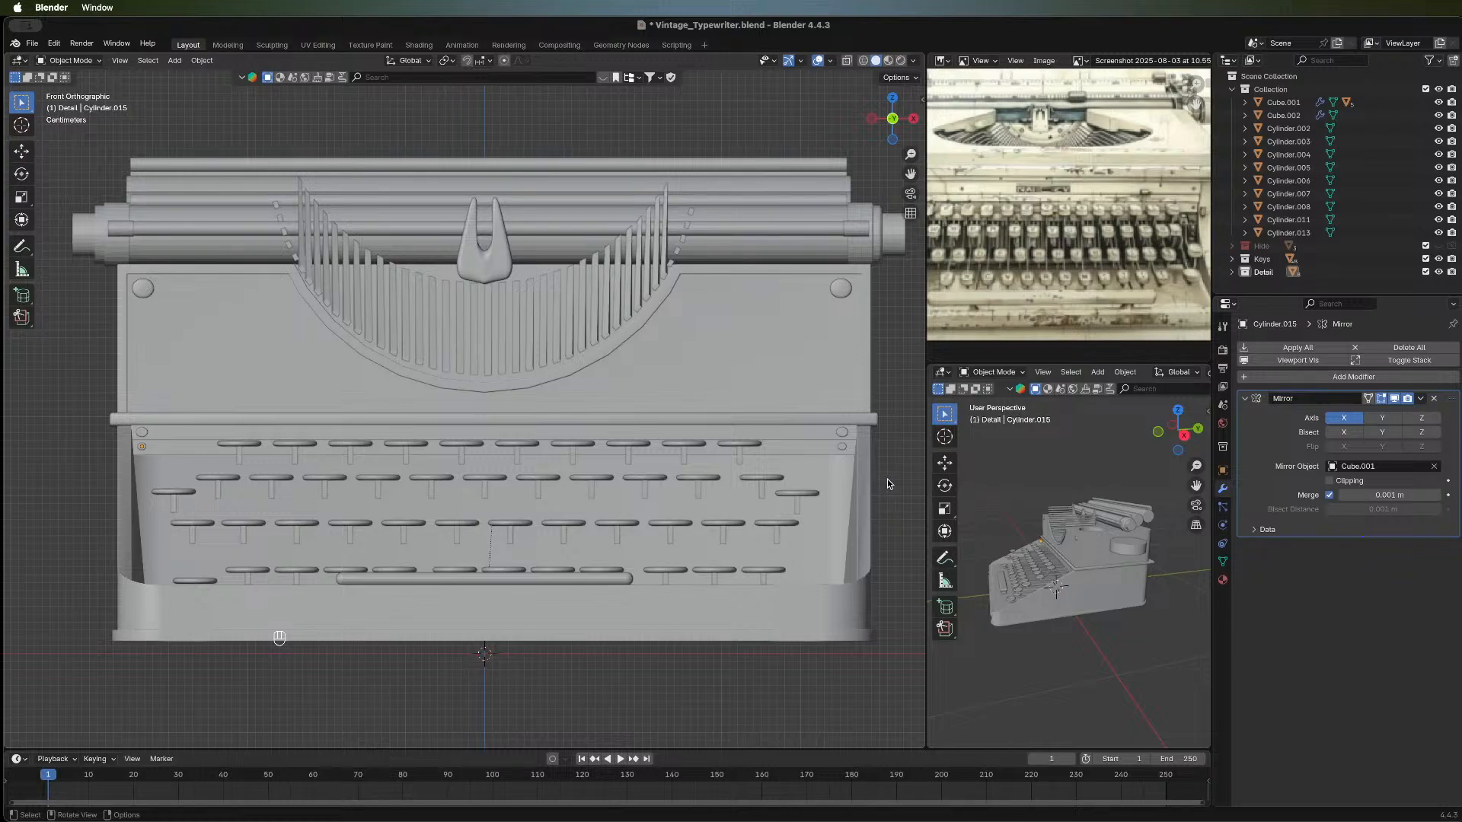
Compare the screw details and the front of the body with the white typewriter reference photo, and select the trim plate Cube.002.
middle_click_drag(888, 484, 580, 427)
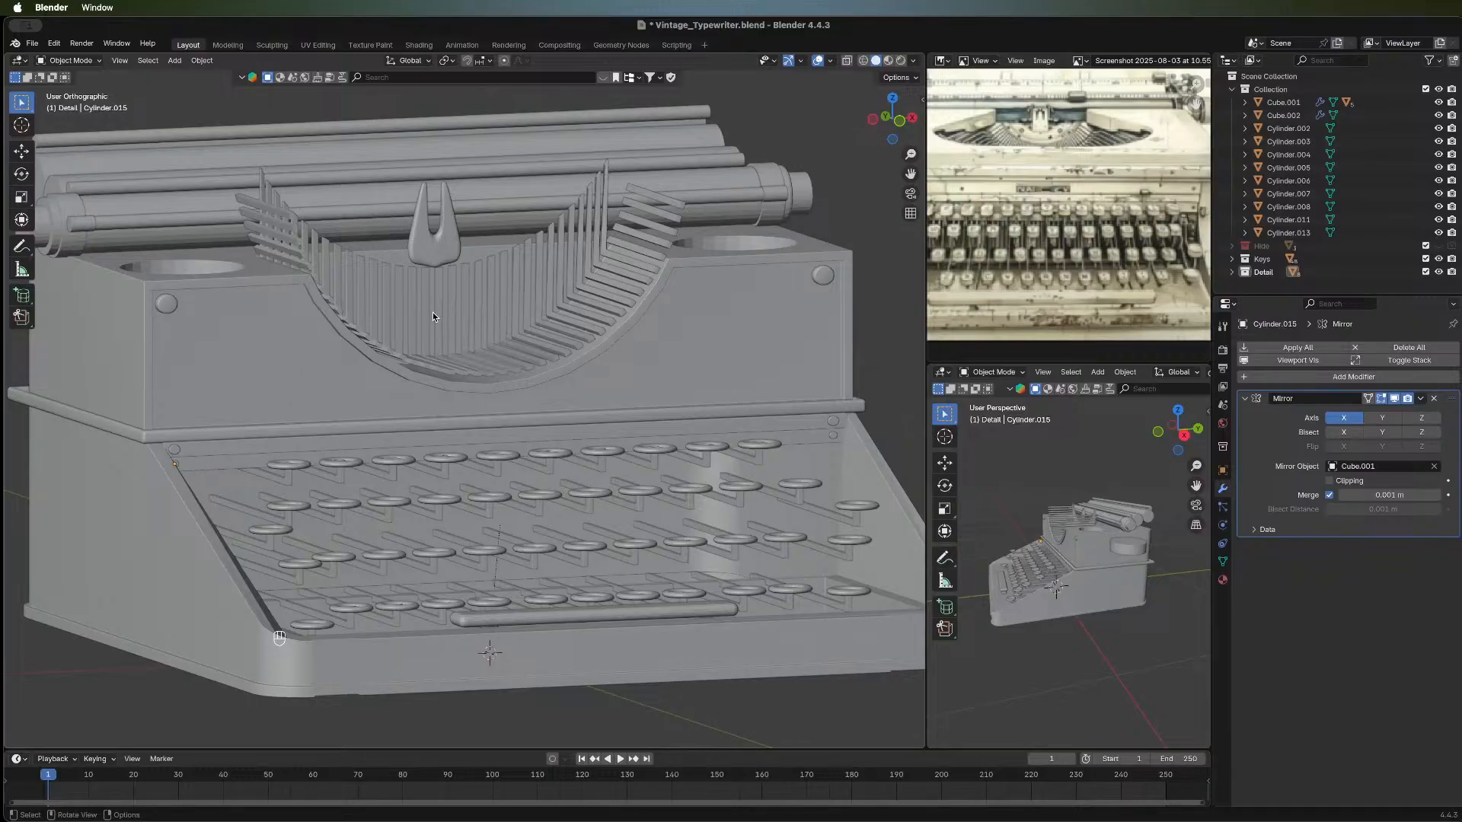
middle_click_drag(433, 317, 613, 479)
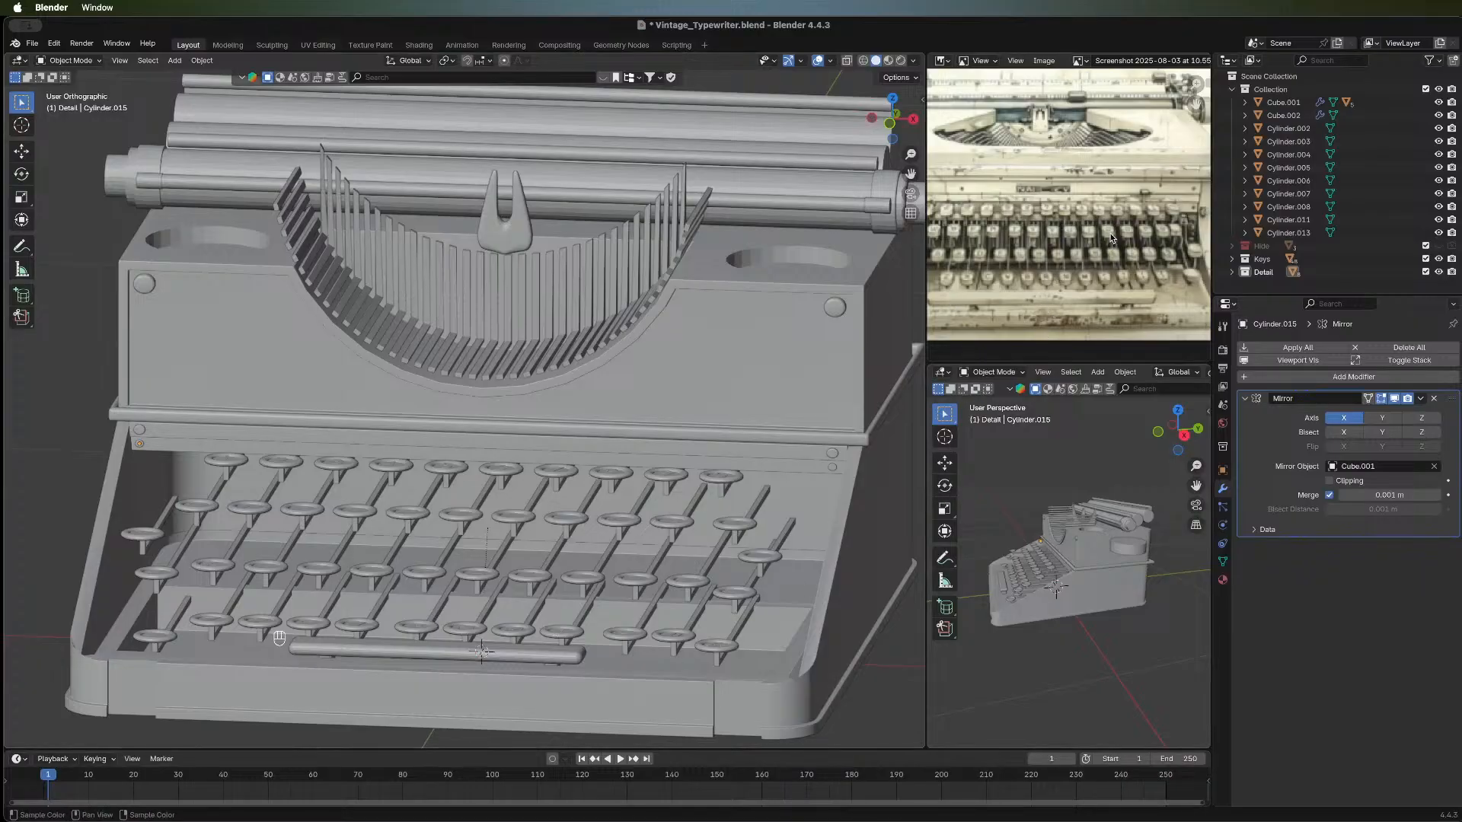
middle_click_drag(443, 418, 509, 309)
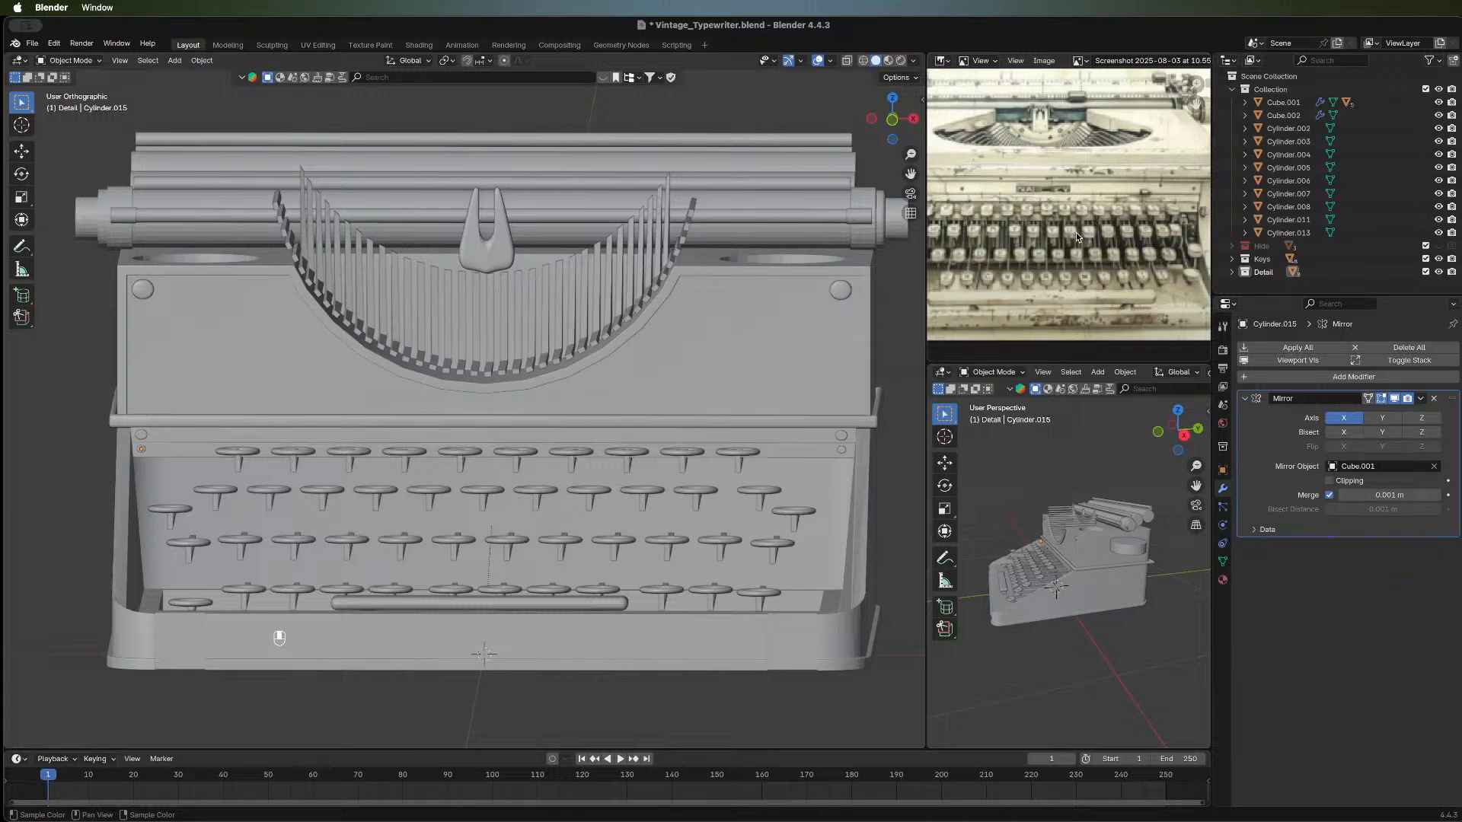
scroll(1007, 233, "down", 3)
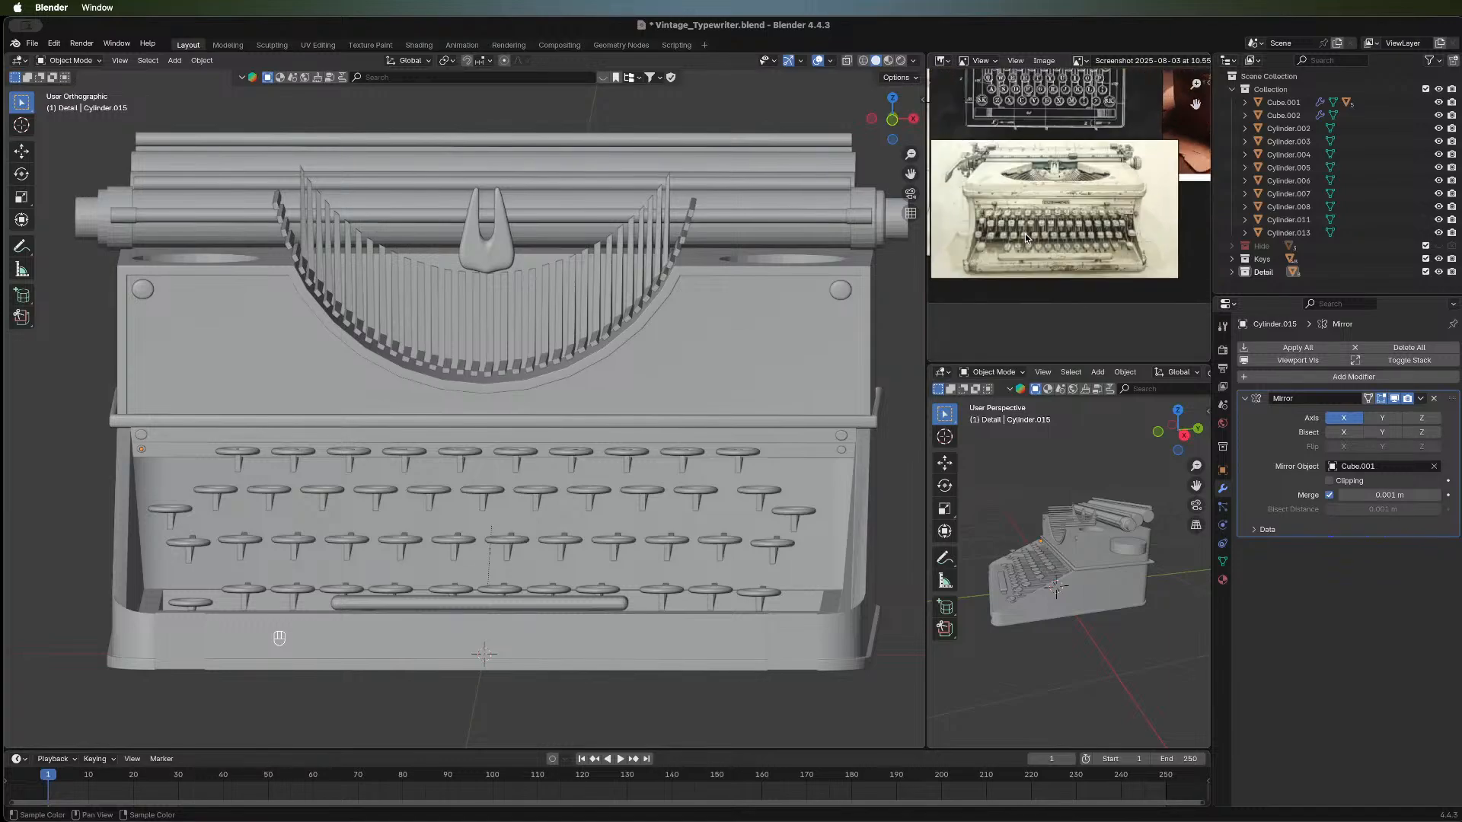
middle_click_drag(1026, 205, 1111, 219)
scroll(1020, 231, "up", 3)
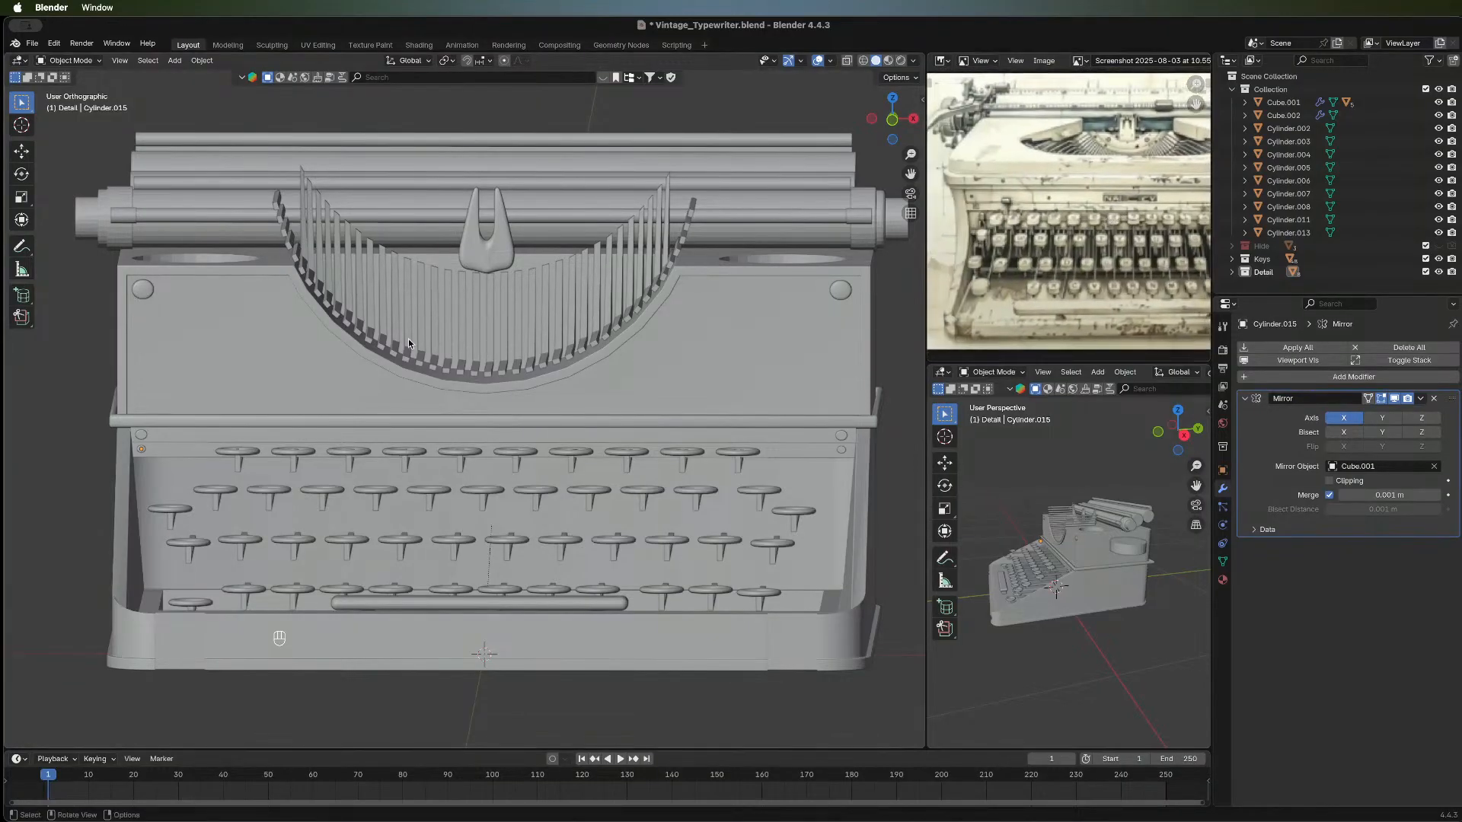
middle_click_drag(479, 400, 769, 463)
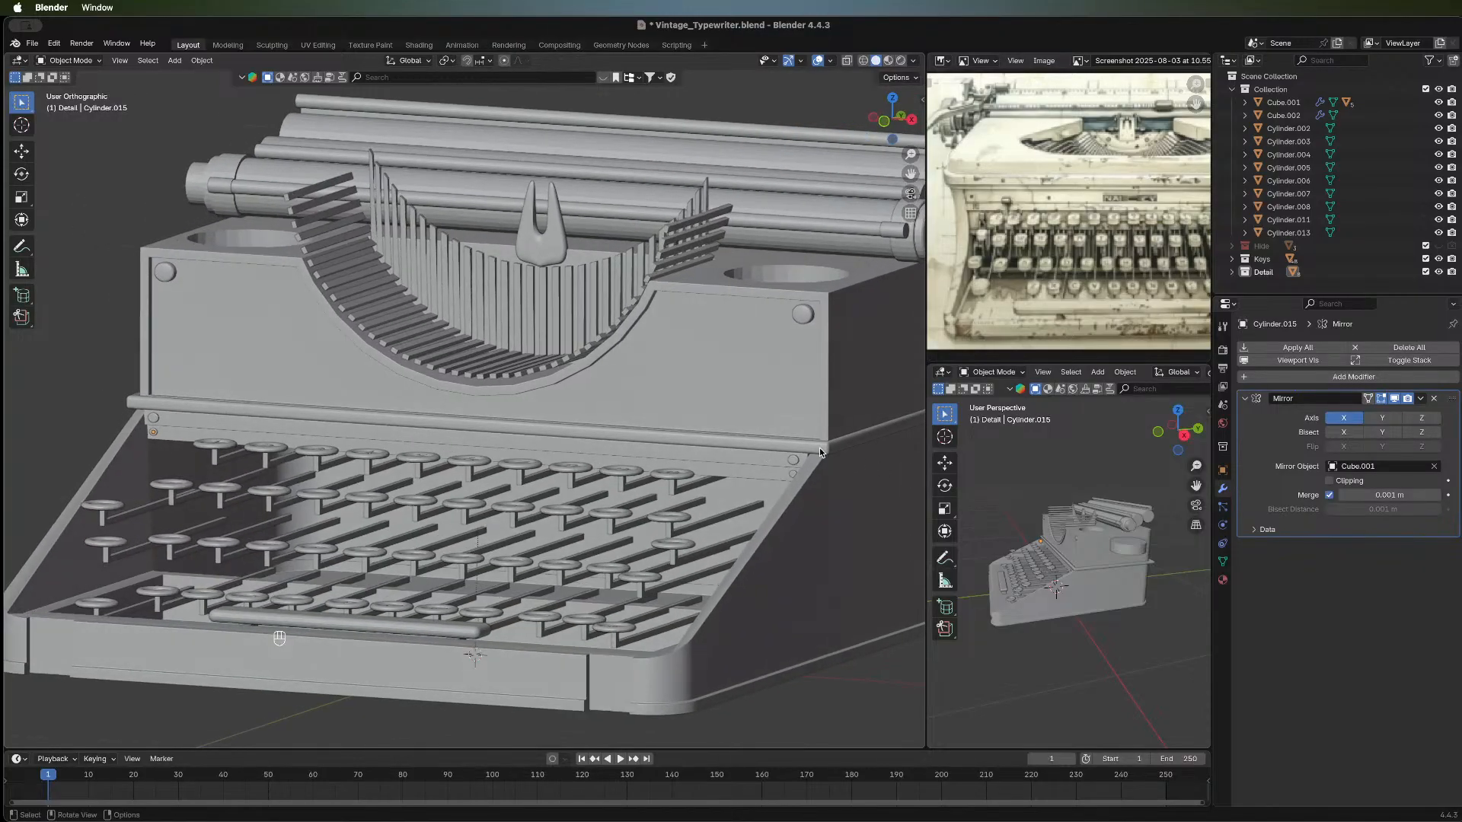
left_click(804, 449)
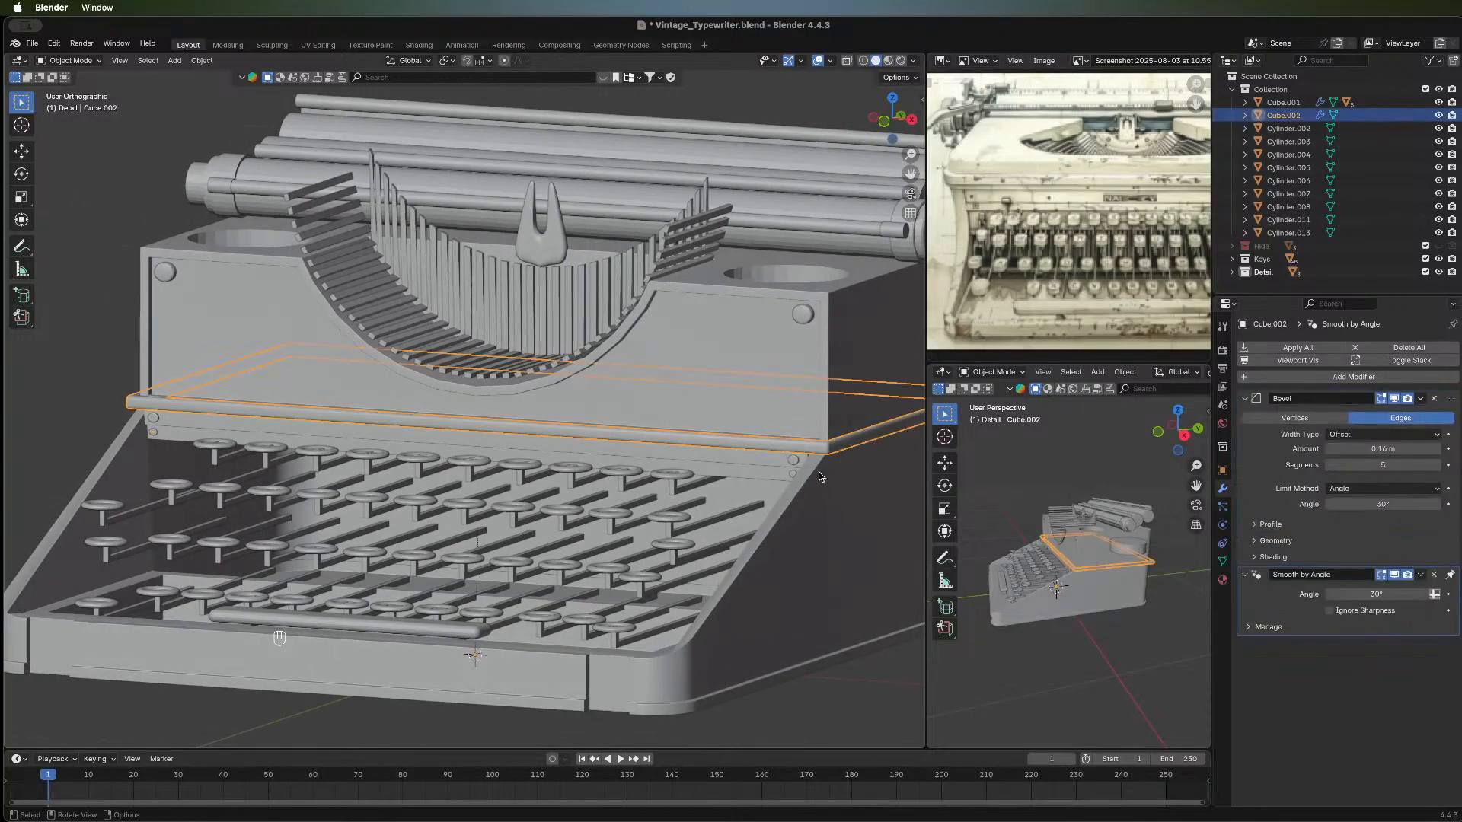
Bevel the two front vertical corner edges of the flat ledge plate by about 0.0117 m with 4 segments.
key("Tab")
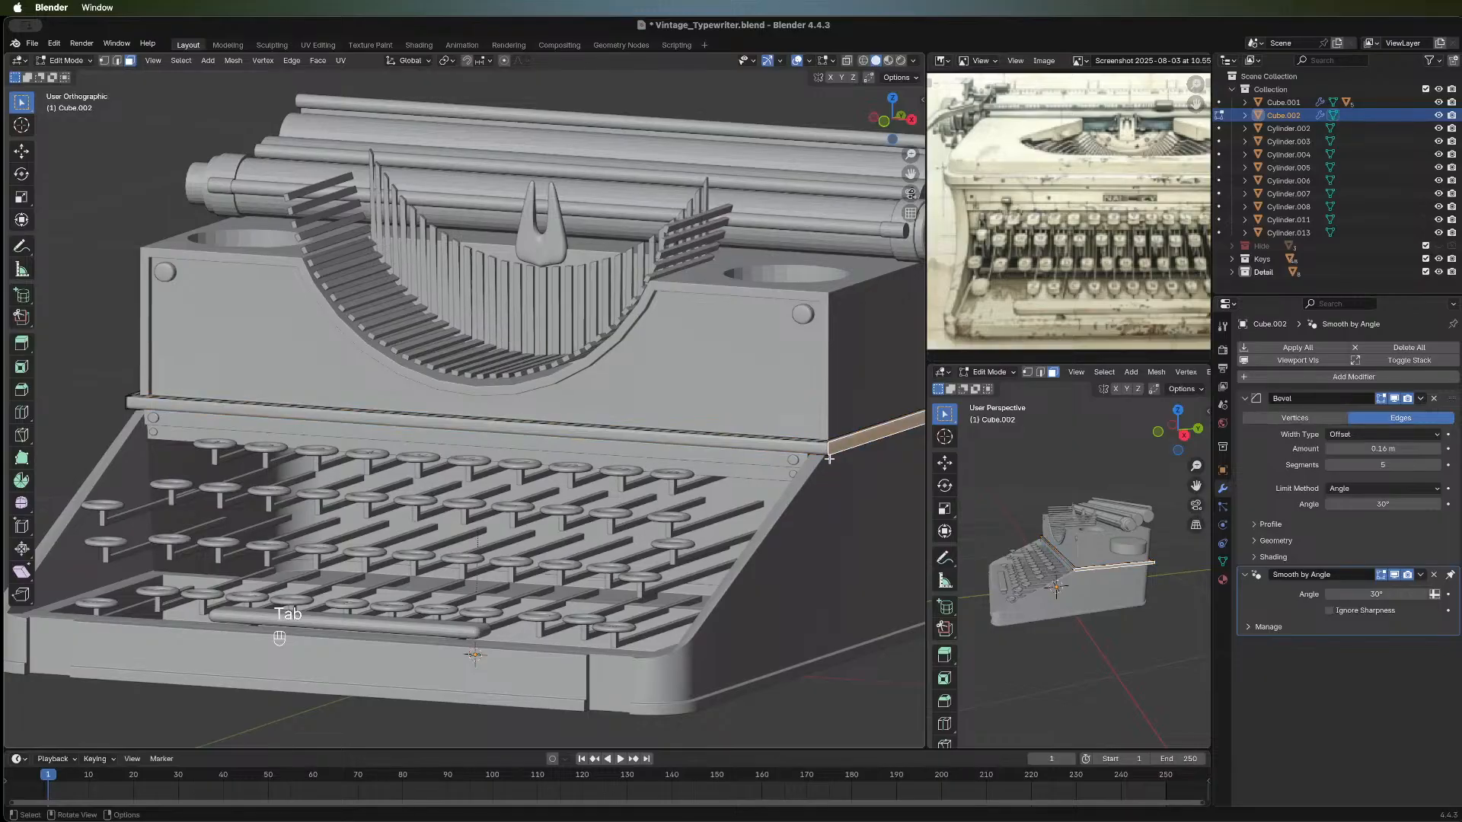
left_click(820, 455)
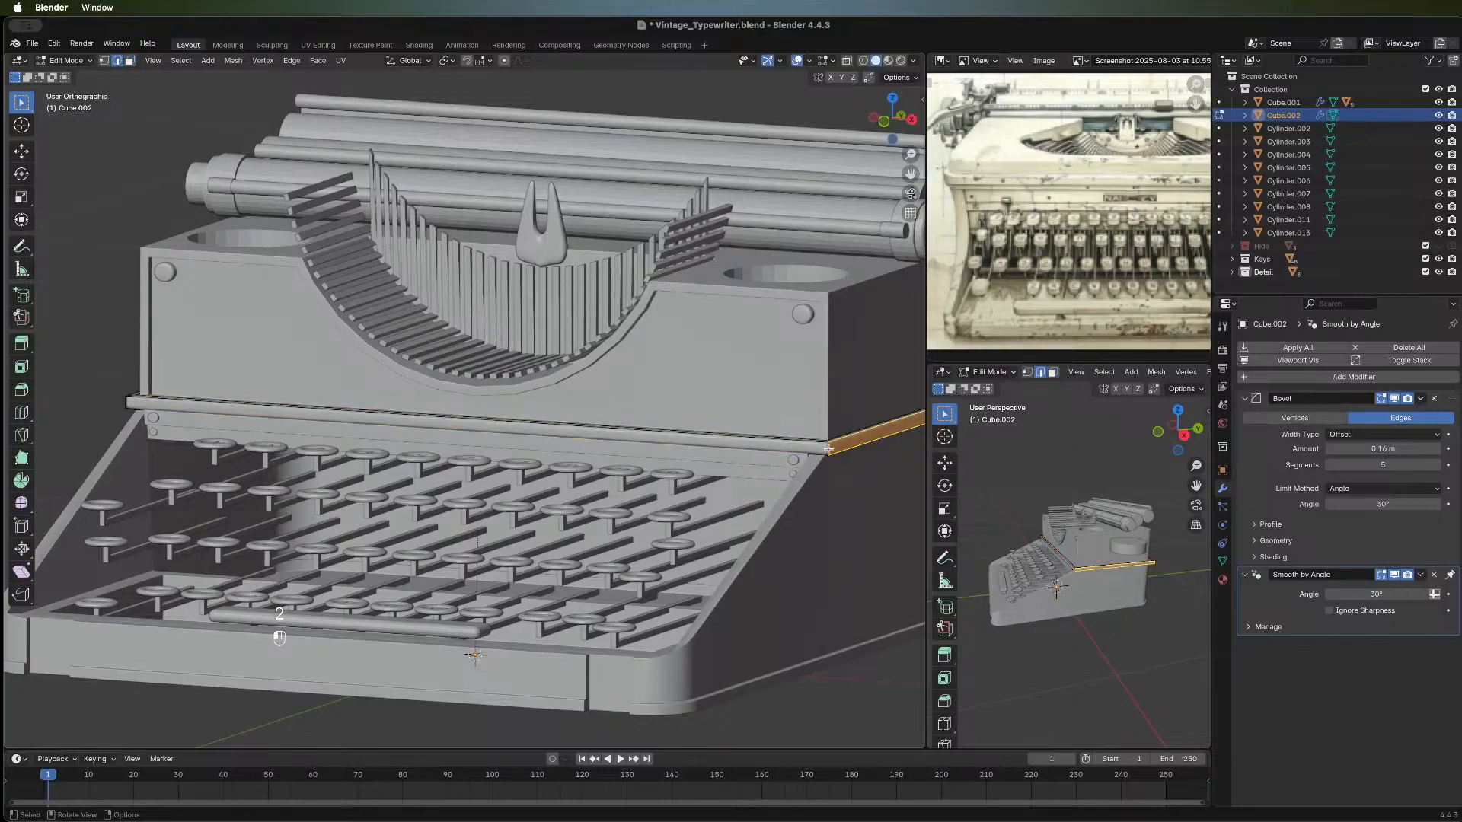
key("2")
middle_click_drag(386, 433, 251, 455)
key("shift")
key("shift")
key("shift")
scroll(367, 458, "up", 3)
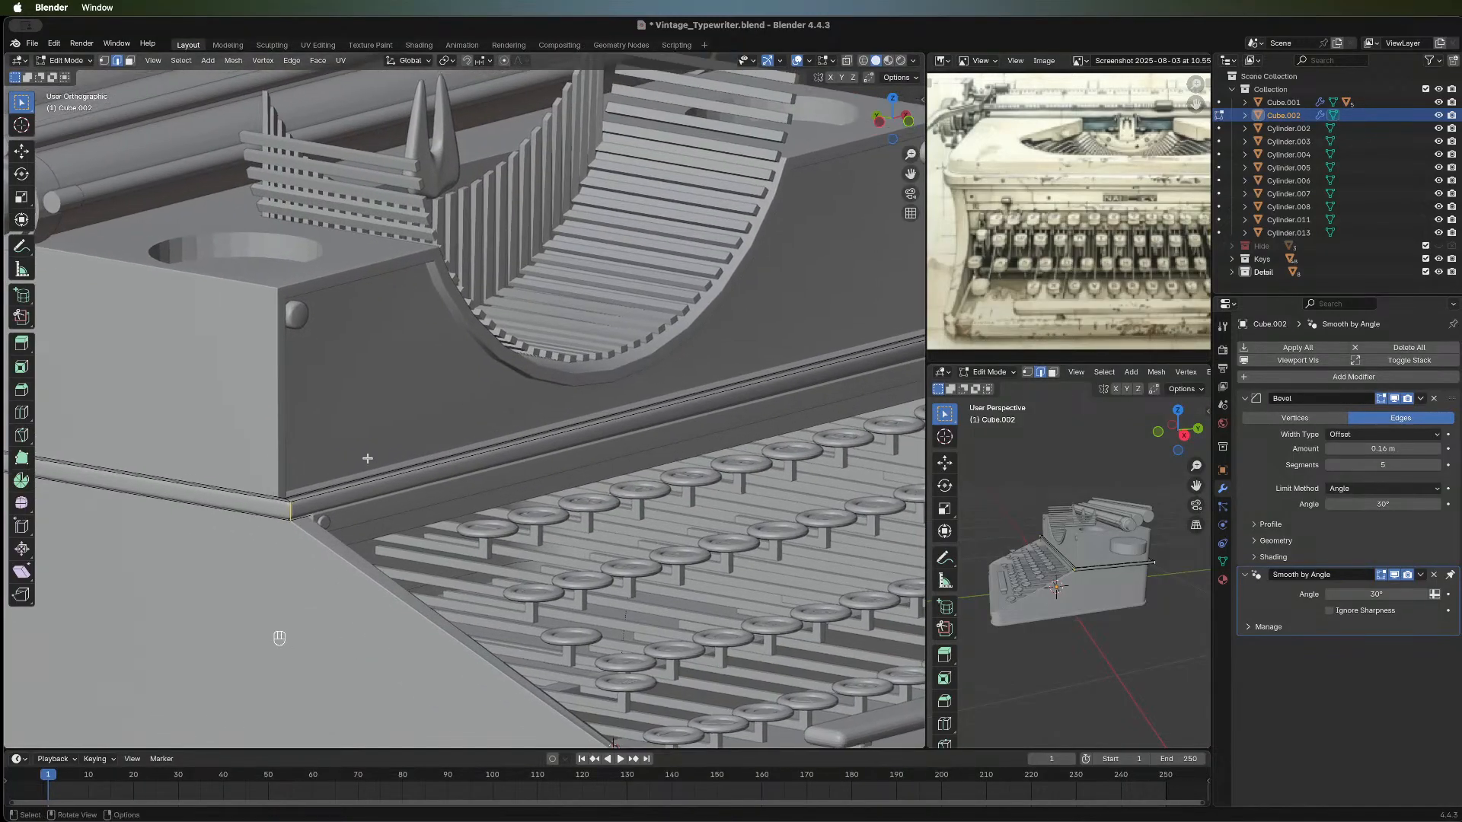
key("ctrl+b")
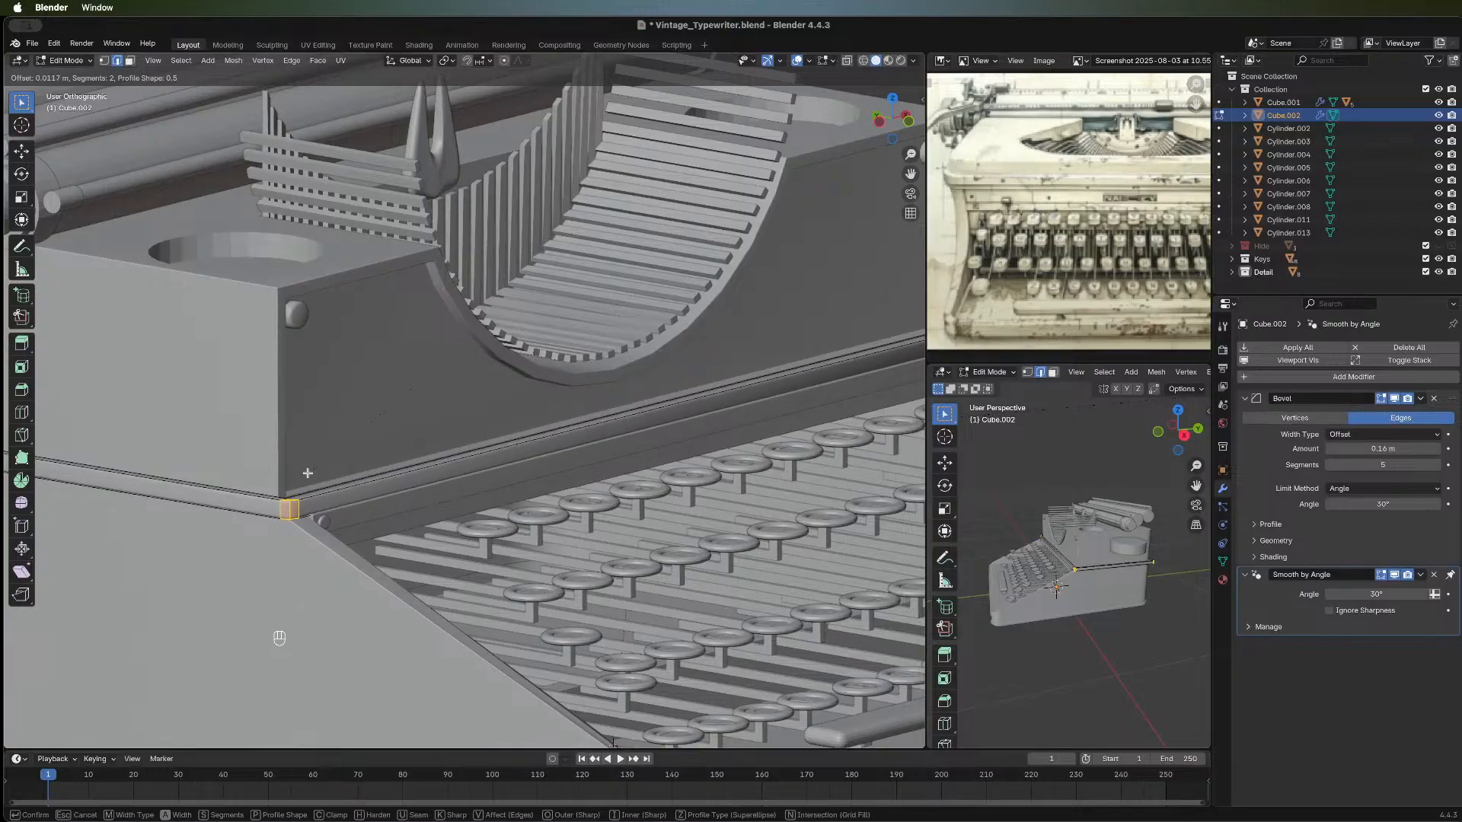
scroll(308, 473, "up", 2)
scroll(307, 473, "down", 1)
scroll(307, 473, "up", 1)
left_click(307, 473)
middle_click_drag(308, 473, 283, 404)
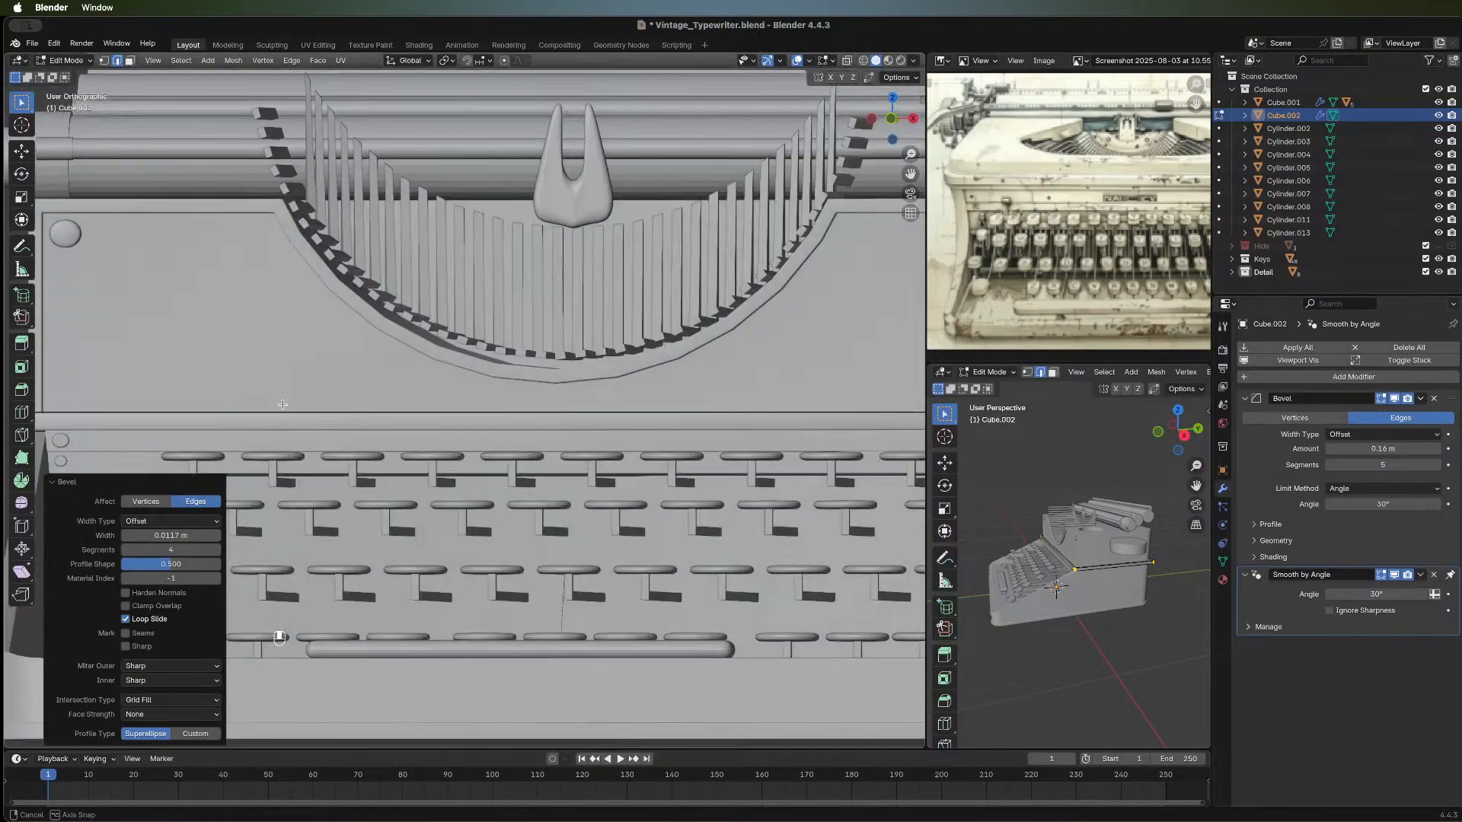
scroll(282, 405, "down", 6)
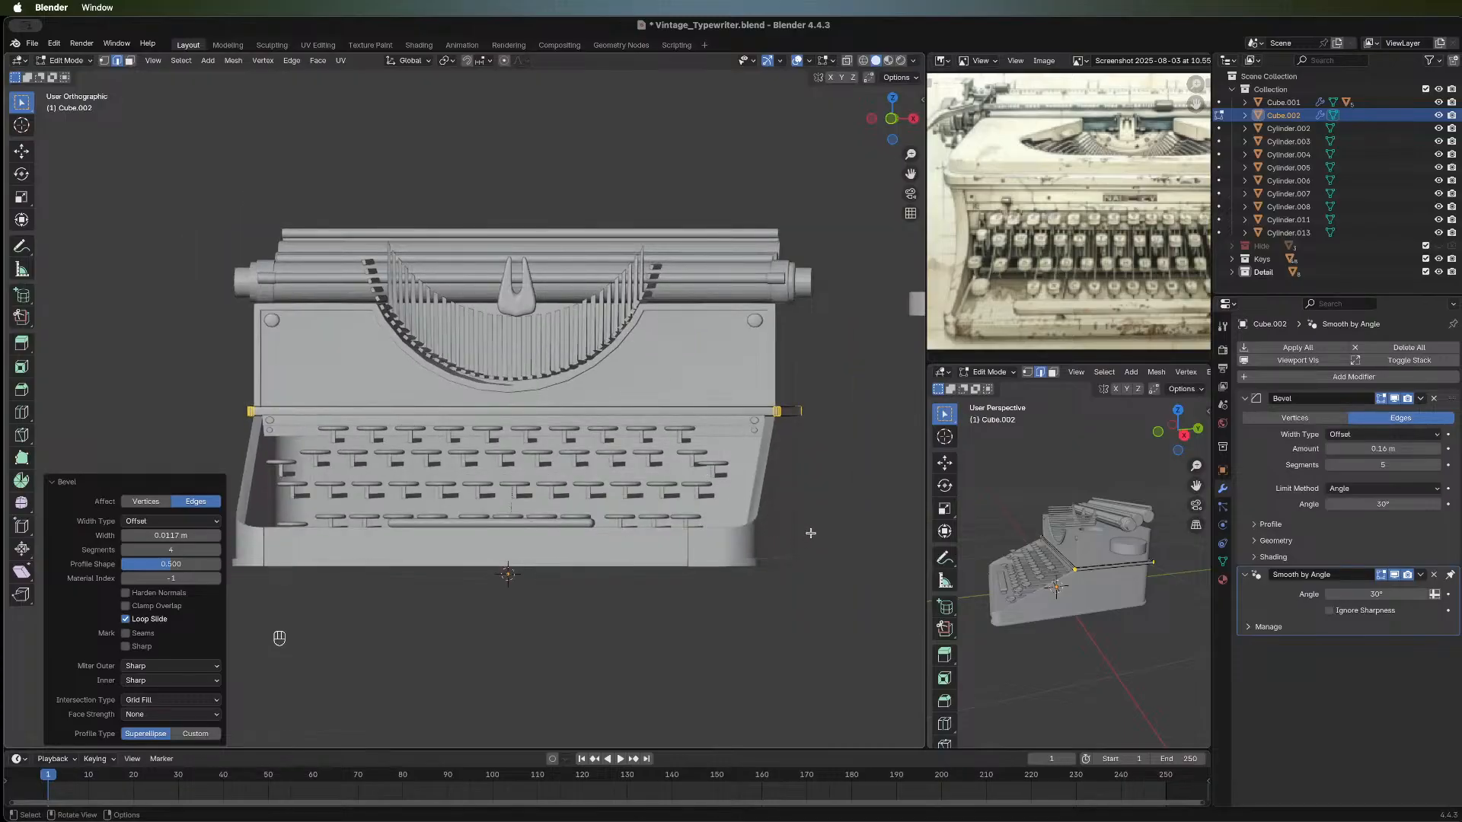
left_click(810, 533)
middle_click_drag(810, 533, 828, 592)
key("Tab")
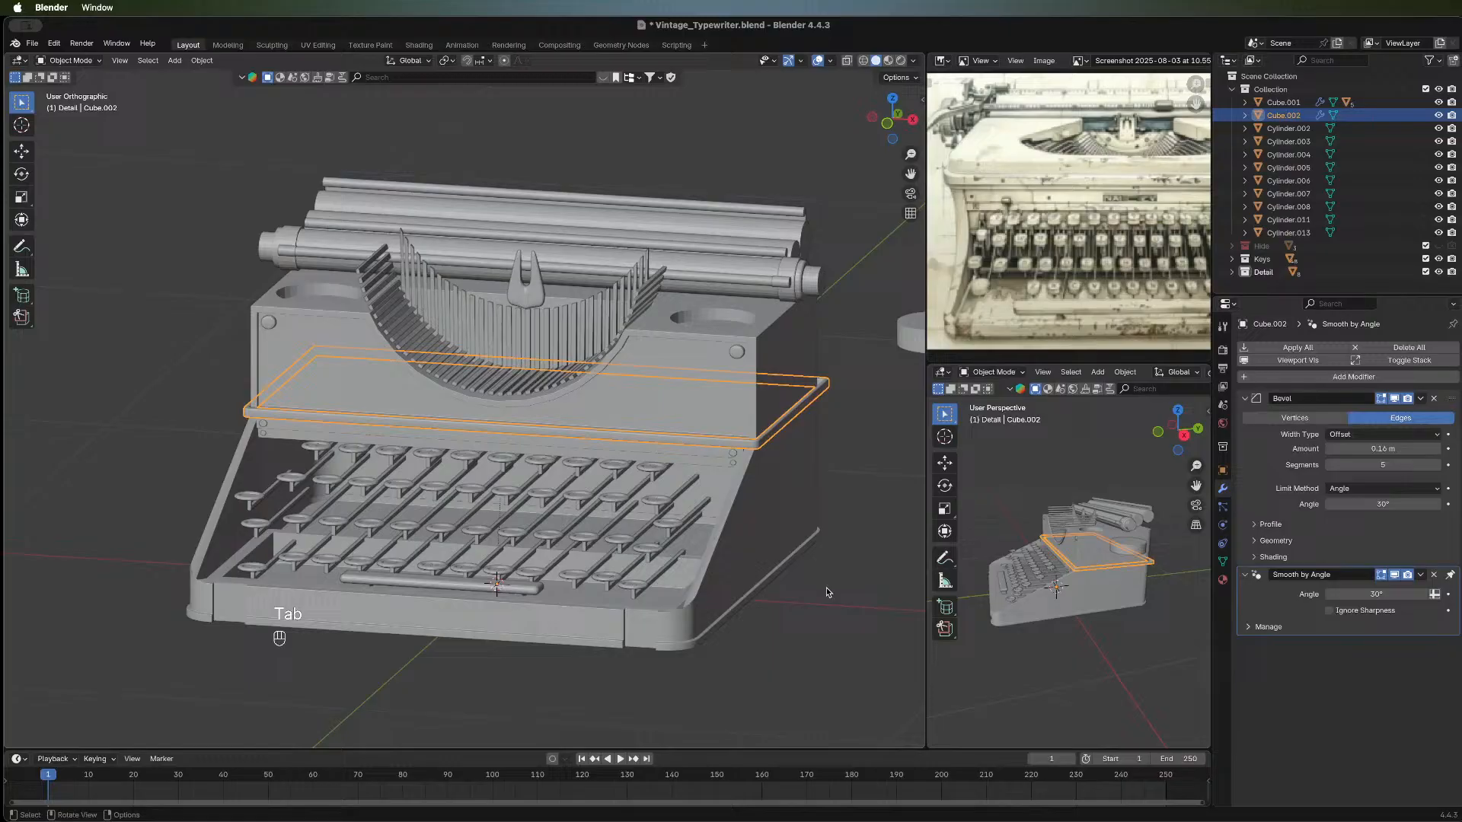
left_click(824, 468)
Draw a small box on the strip above the top key row, near its left end, at about X -0.336 m, Z 0.279 m.
middle_click_drag(604, 545, 523, 574)
middle_click_drag(682, 582, 635, 362)
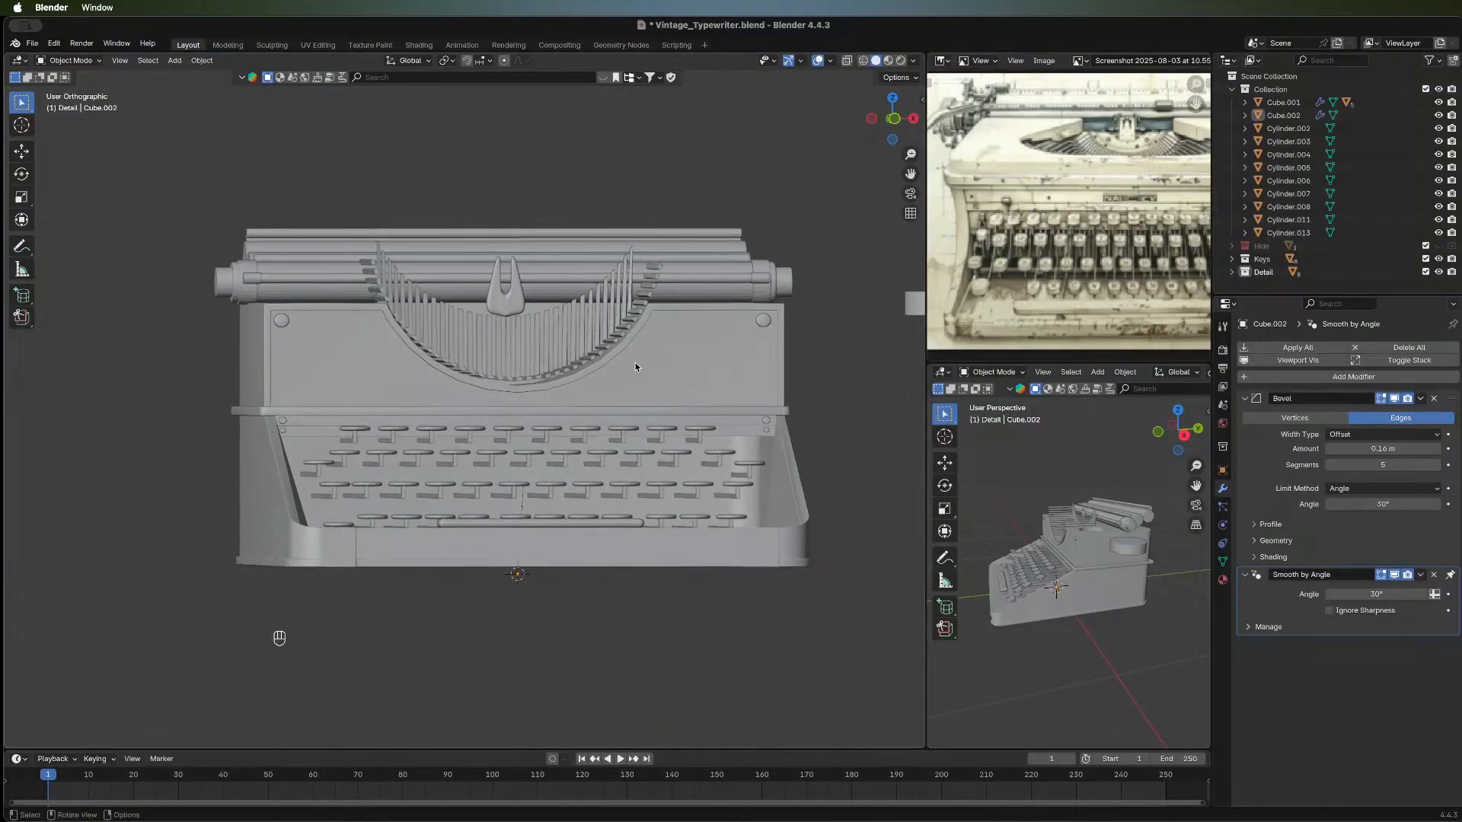
left_click(894, 120)
scroll(326, 484, "up", 4)
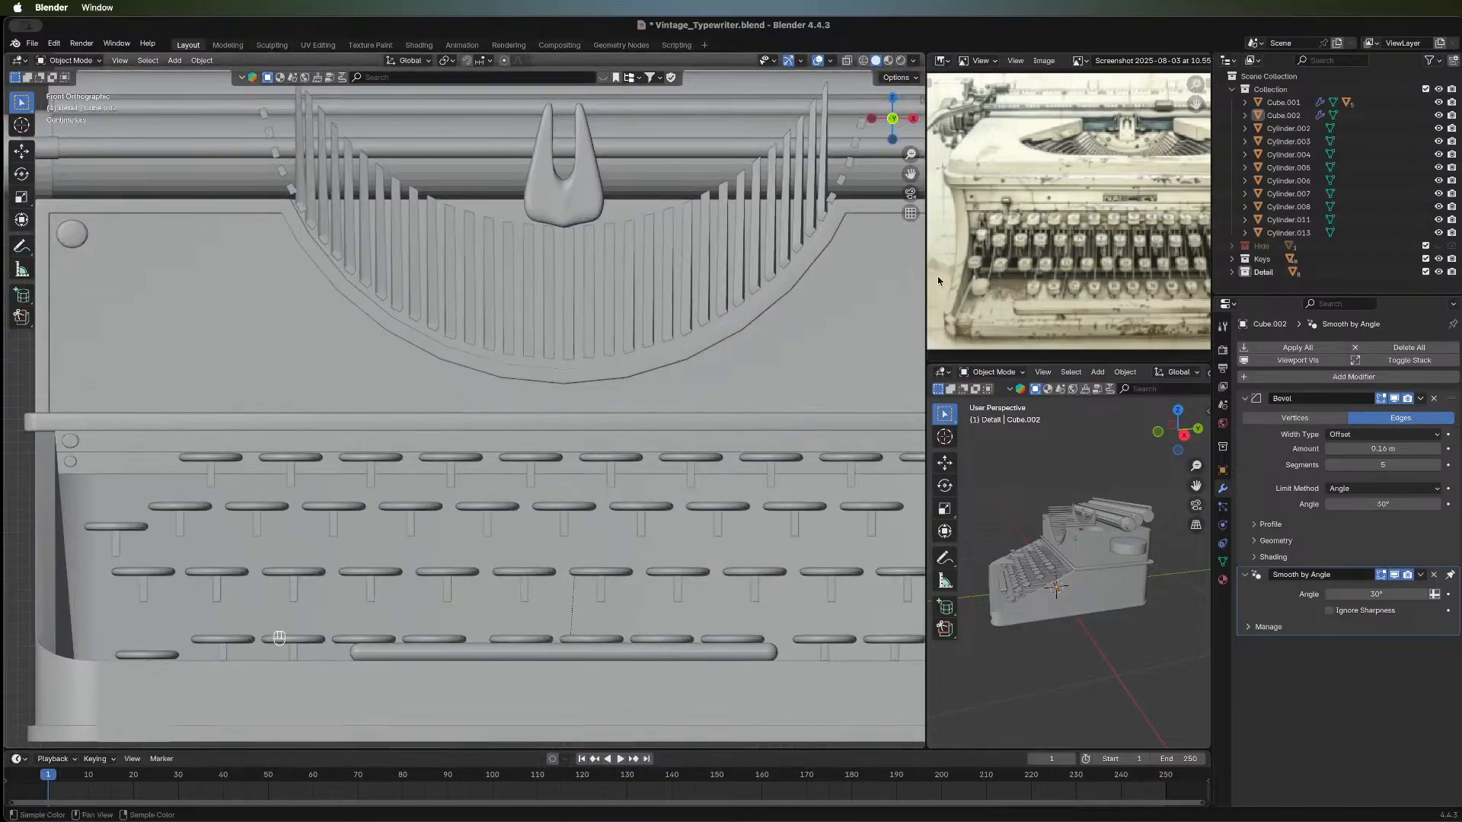
scroll(308, 520, "down", 2)
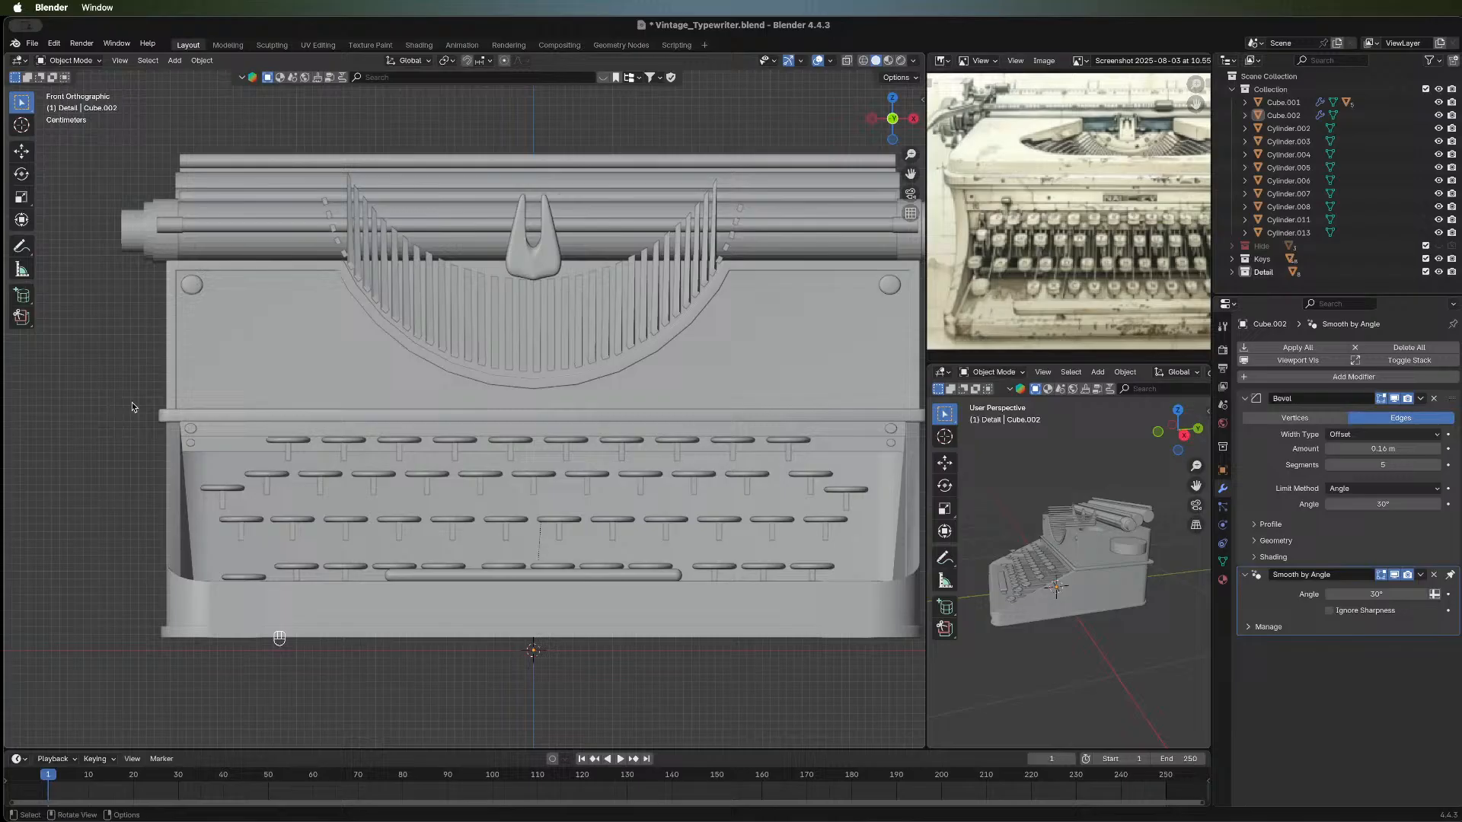
left_click(21, 295)
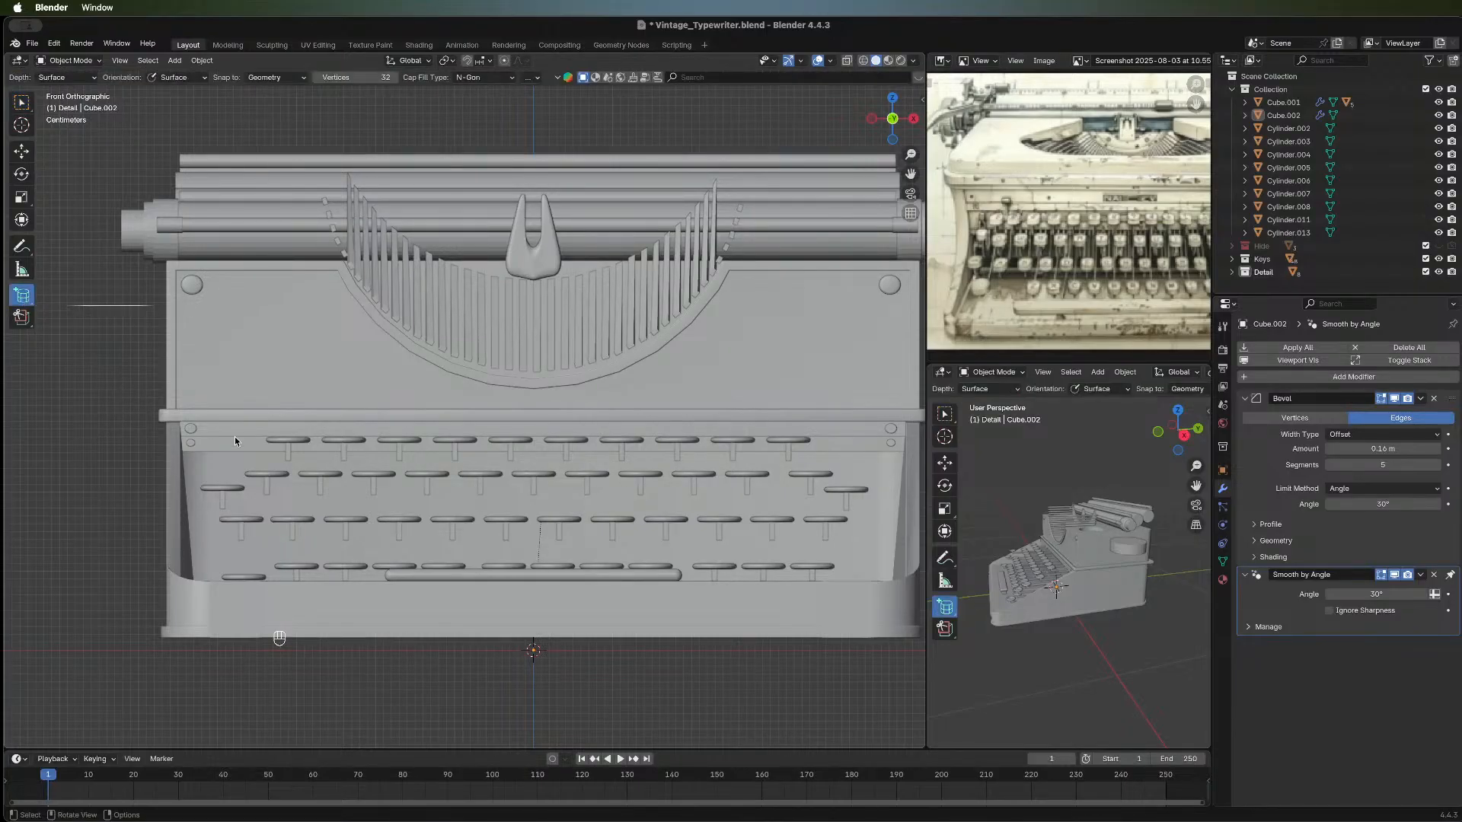
left_click(22, 295)
left_click(69, 303)
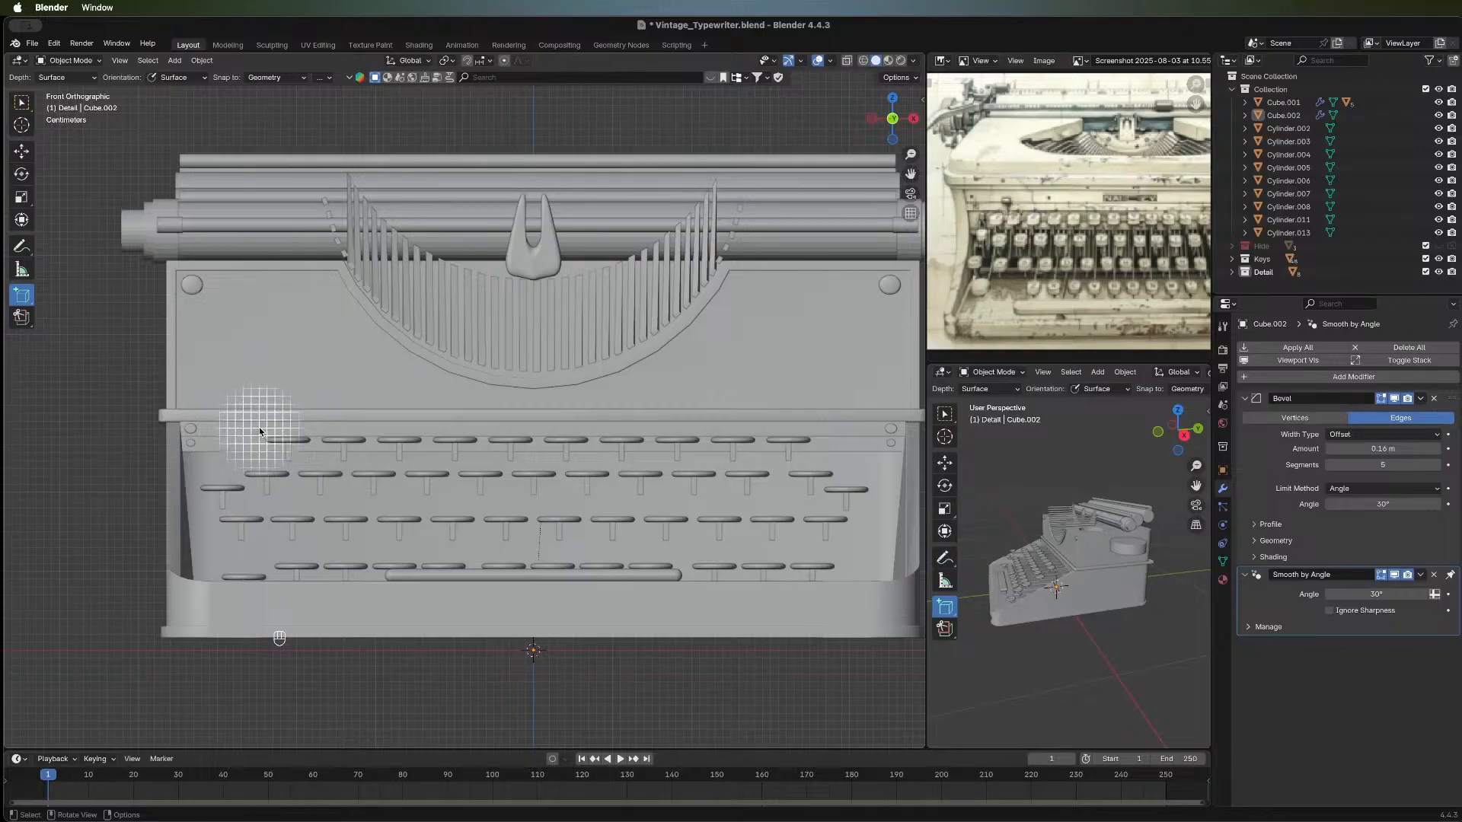
left_click_drag(260, 428, 278, 428)
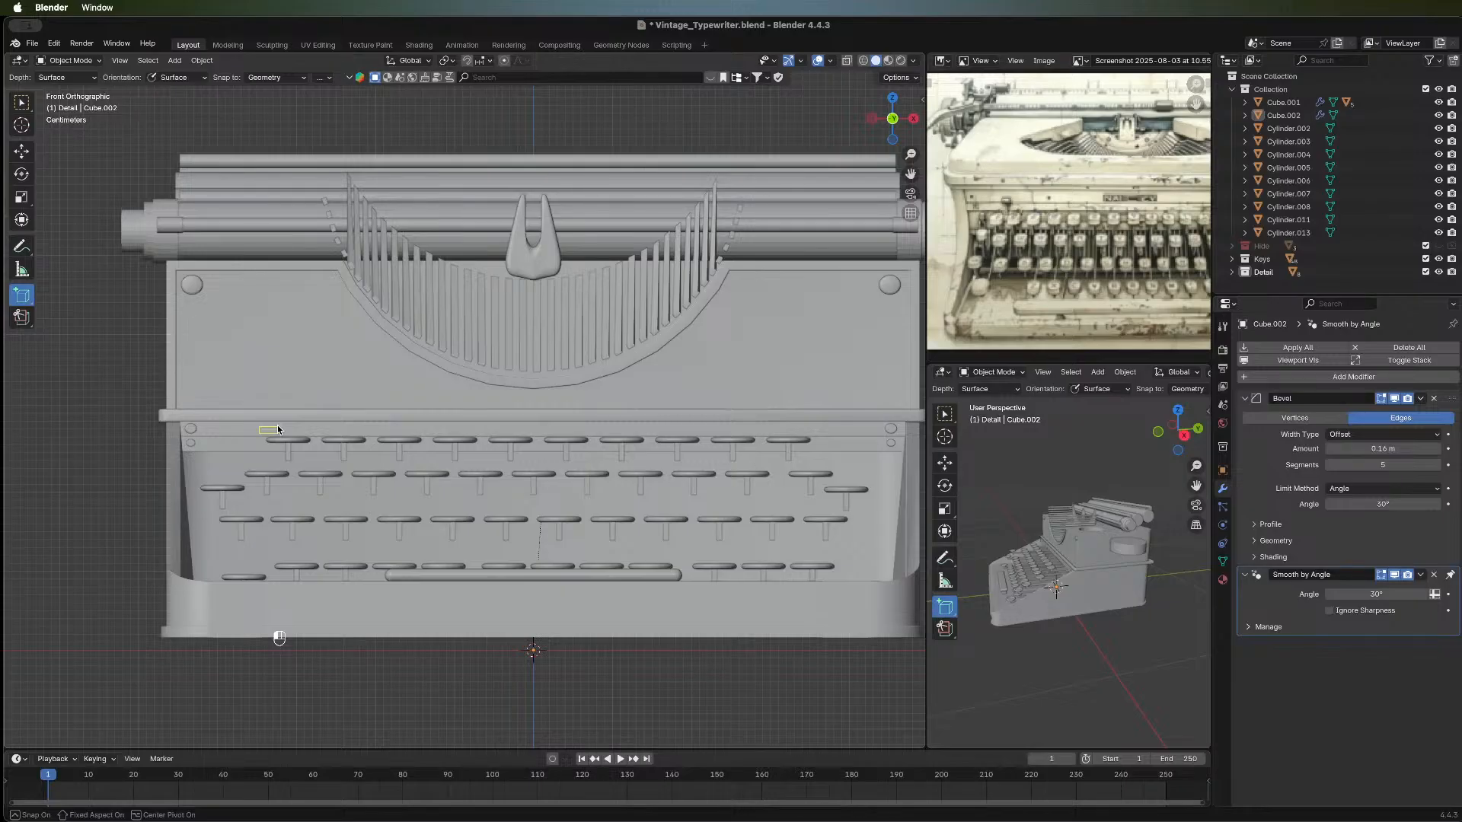
left_click_drag(278, 431, 280, 435)
left_click(280, 434)
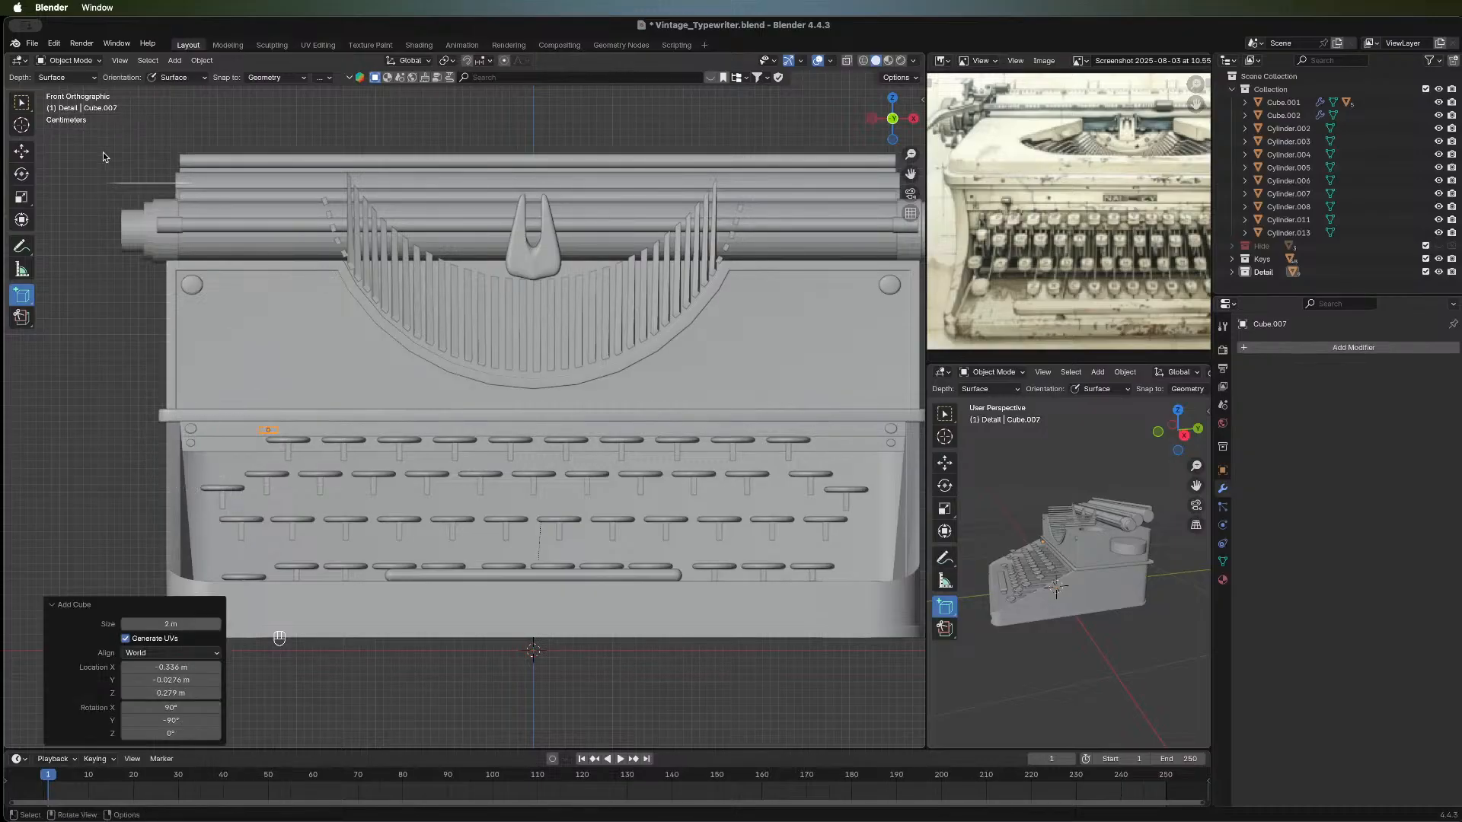
key("w")
Move the small box's front face outward about 0.0049 m along the Y axis so it projects from the strip.
middle_click_drag(273, 513, 417, 478)
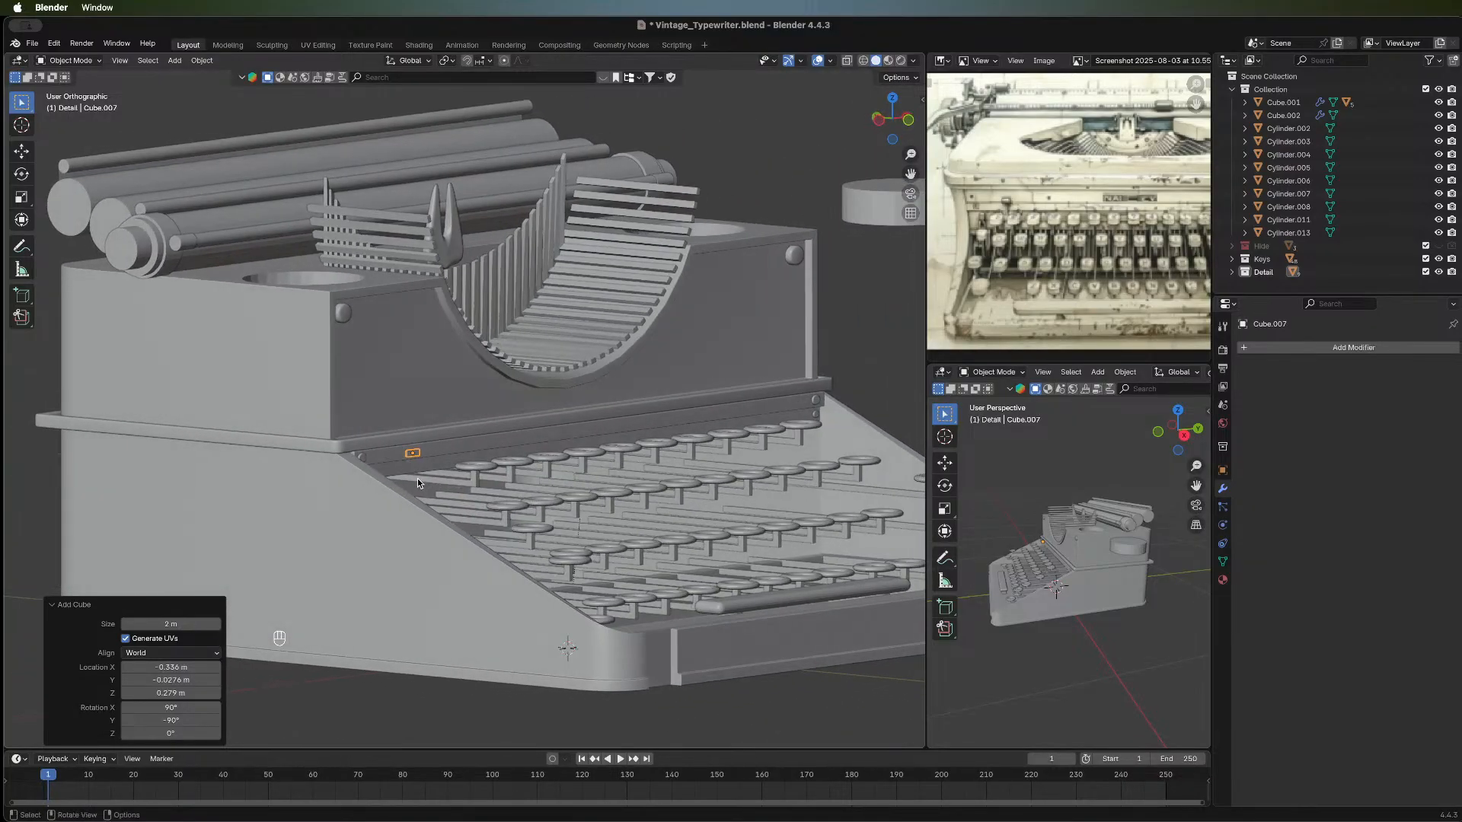
scroll(417, 478, "up", 5)
key("Tab")
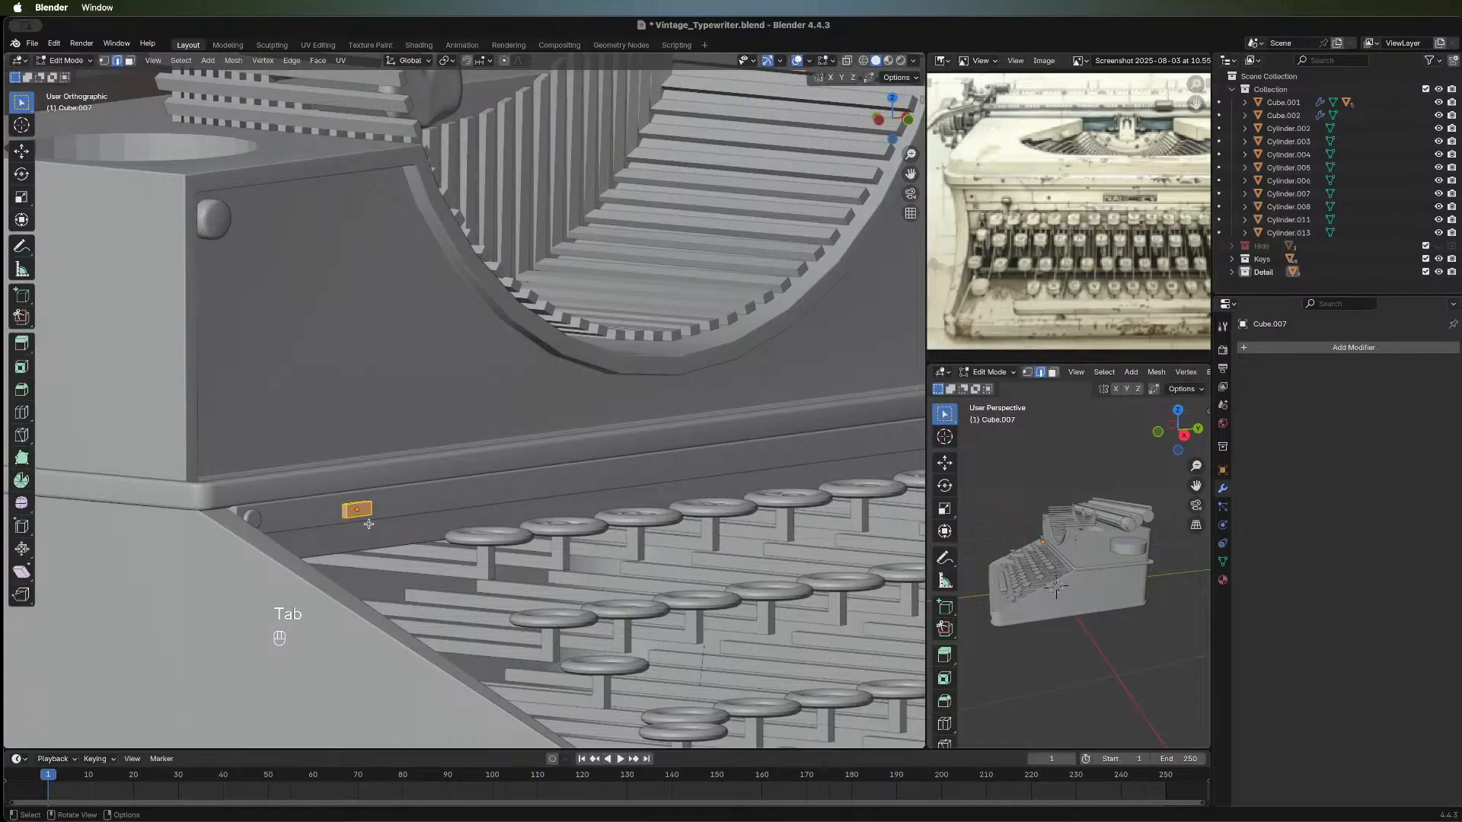
key("3")
left_click(358, 507)
key("g")
key("y")
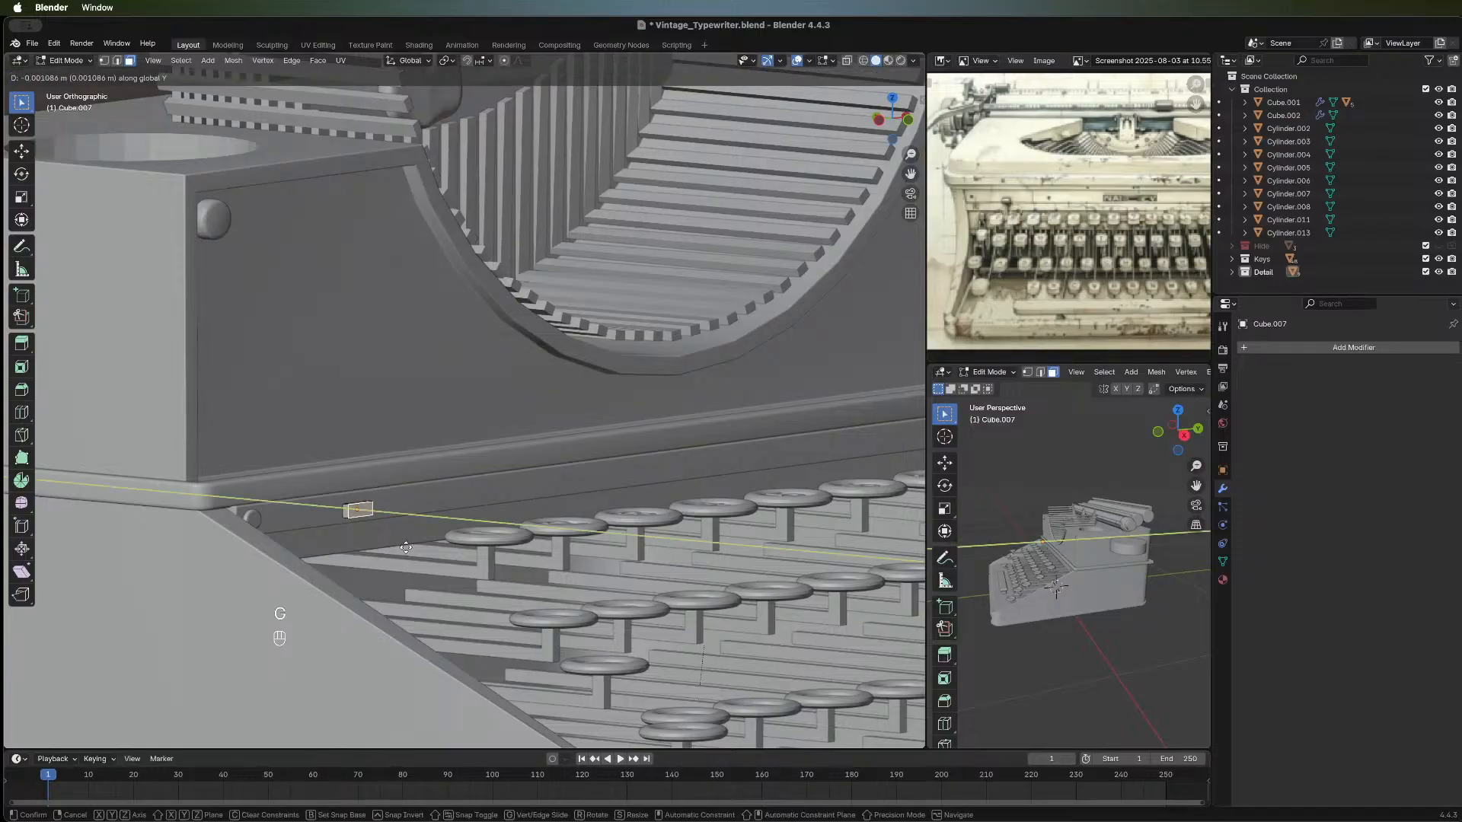
left_click(408, 548)
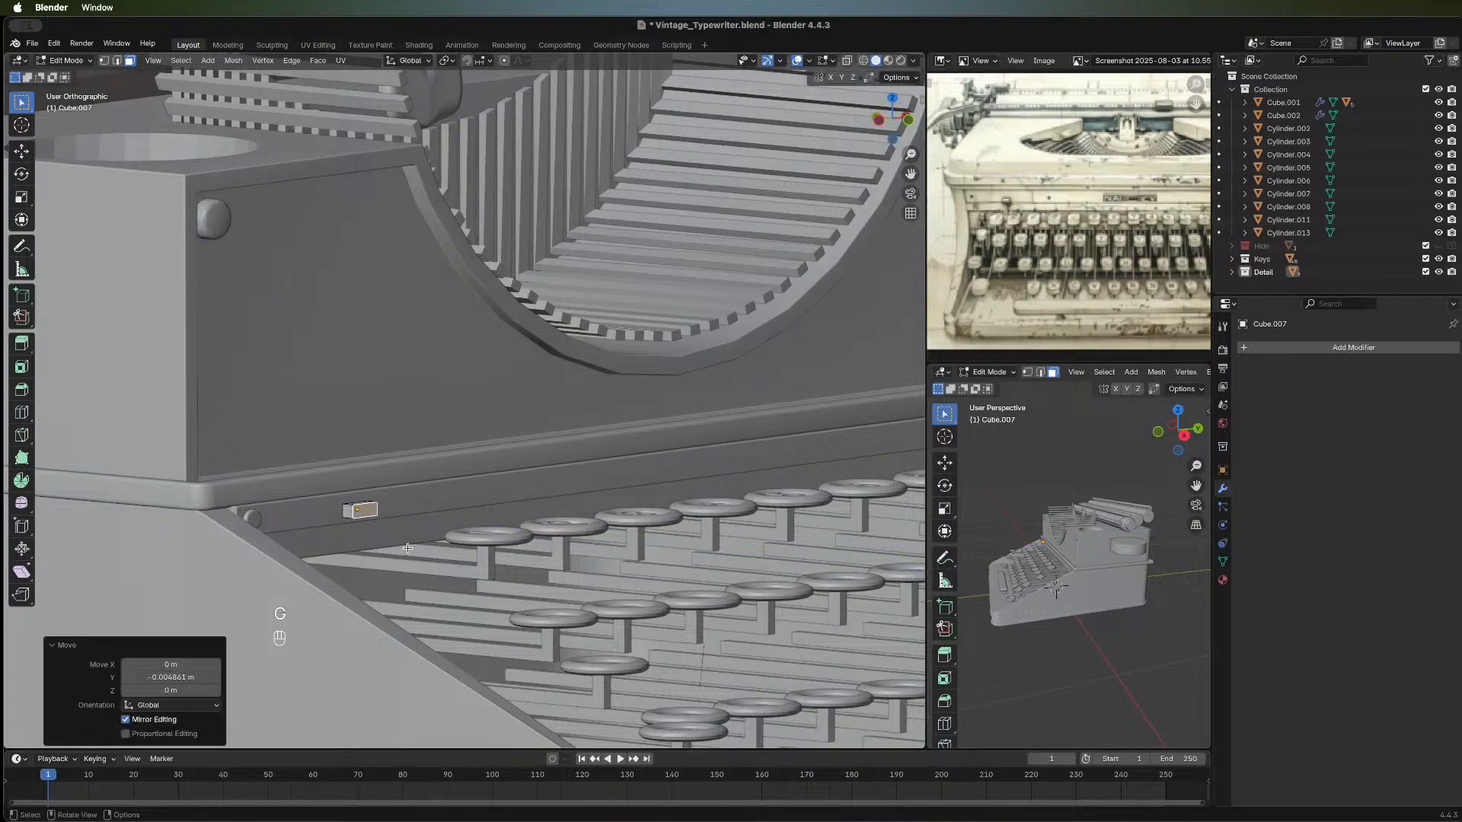
key("Tab")
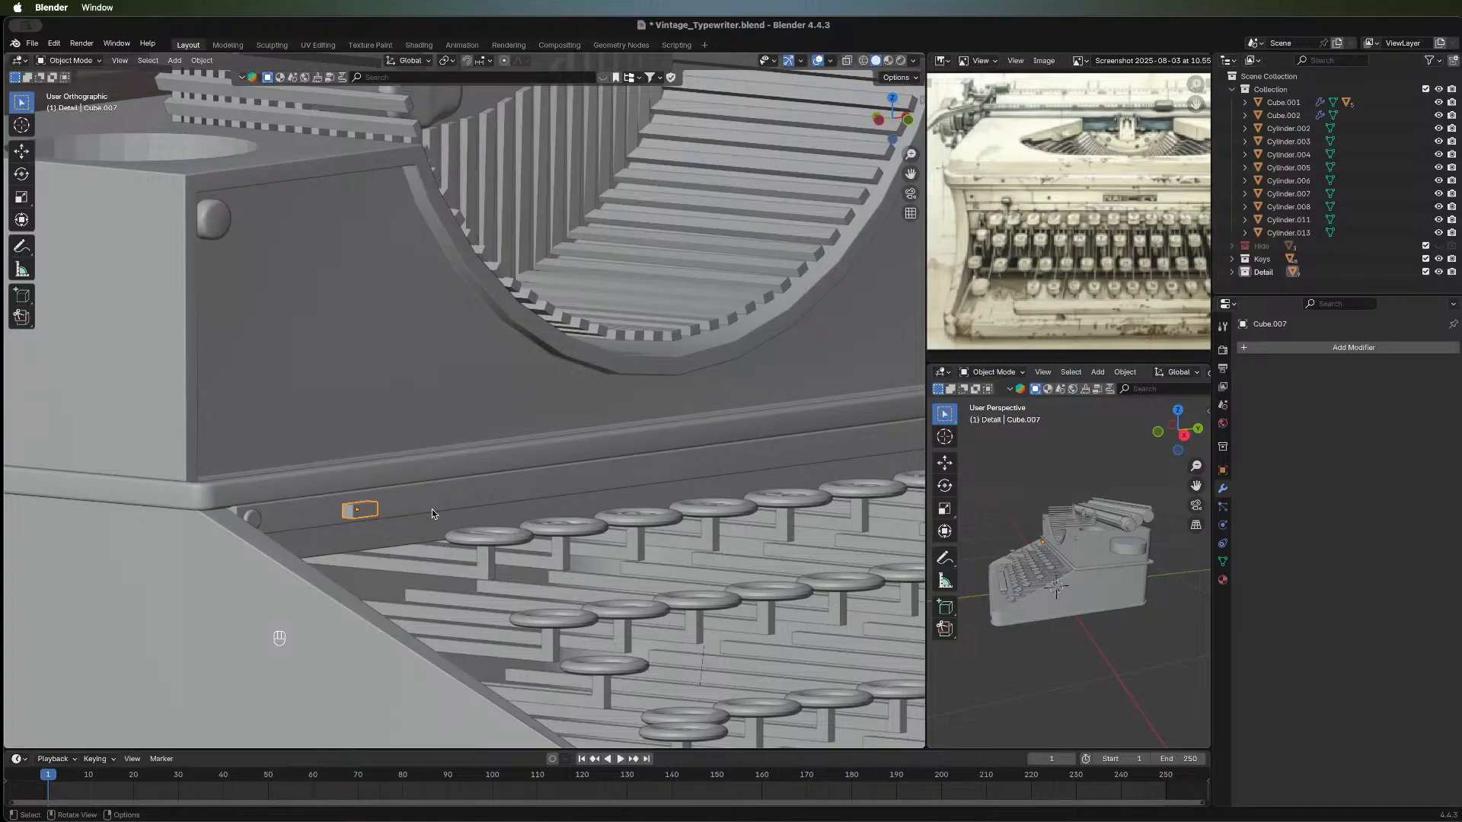
Reposition the small box on the strip, about 0.0016 m down in Z and 0.014 m along positive X.
key("g")
key("z")
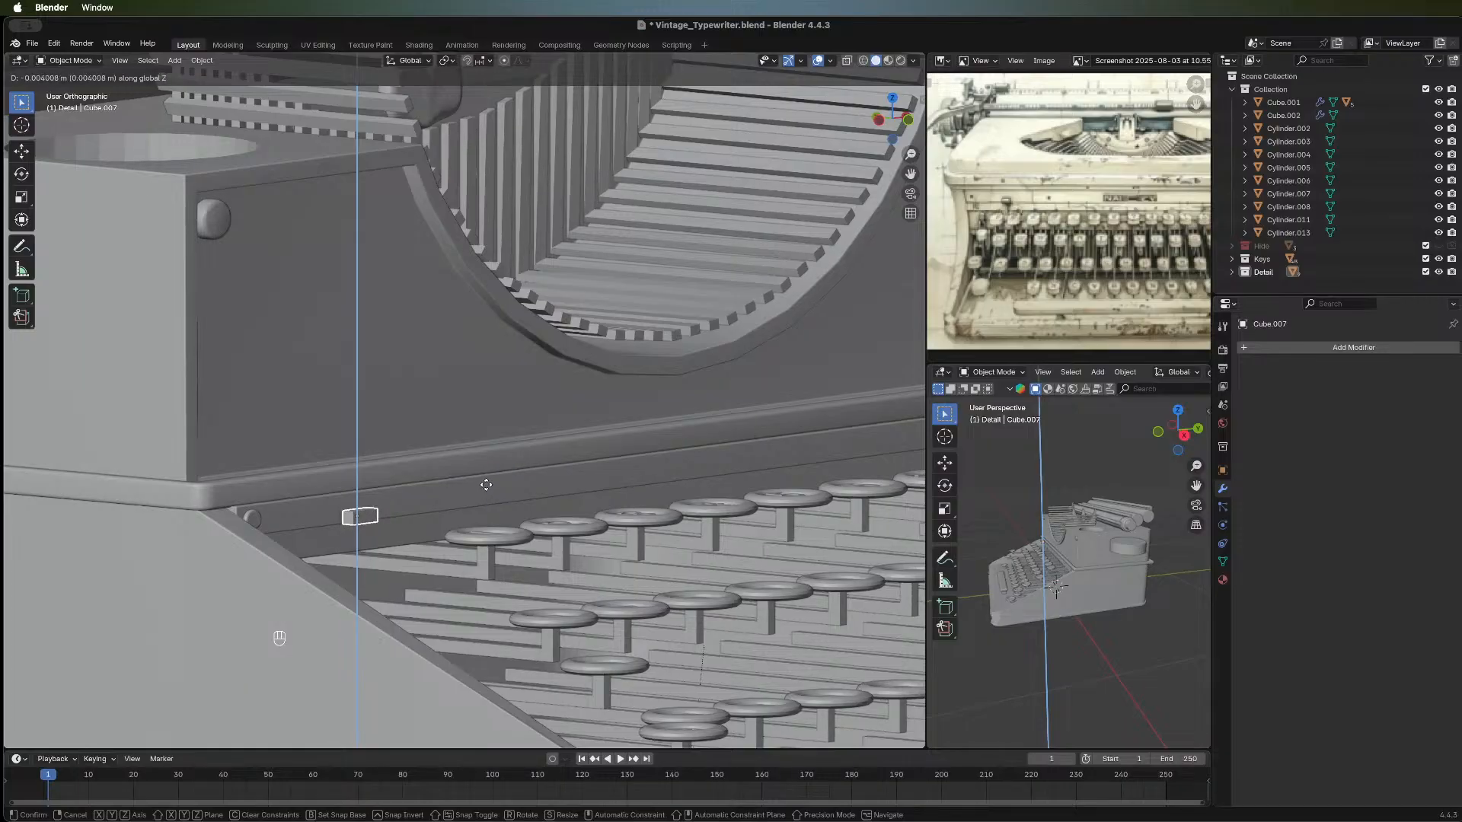
left_click(485, 485)
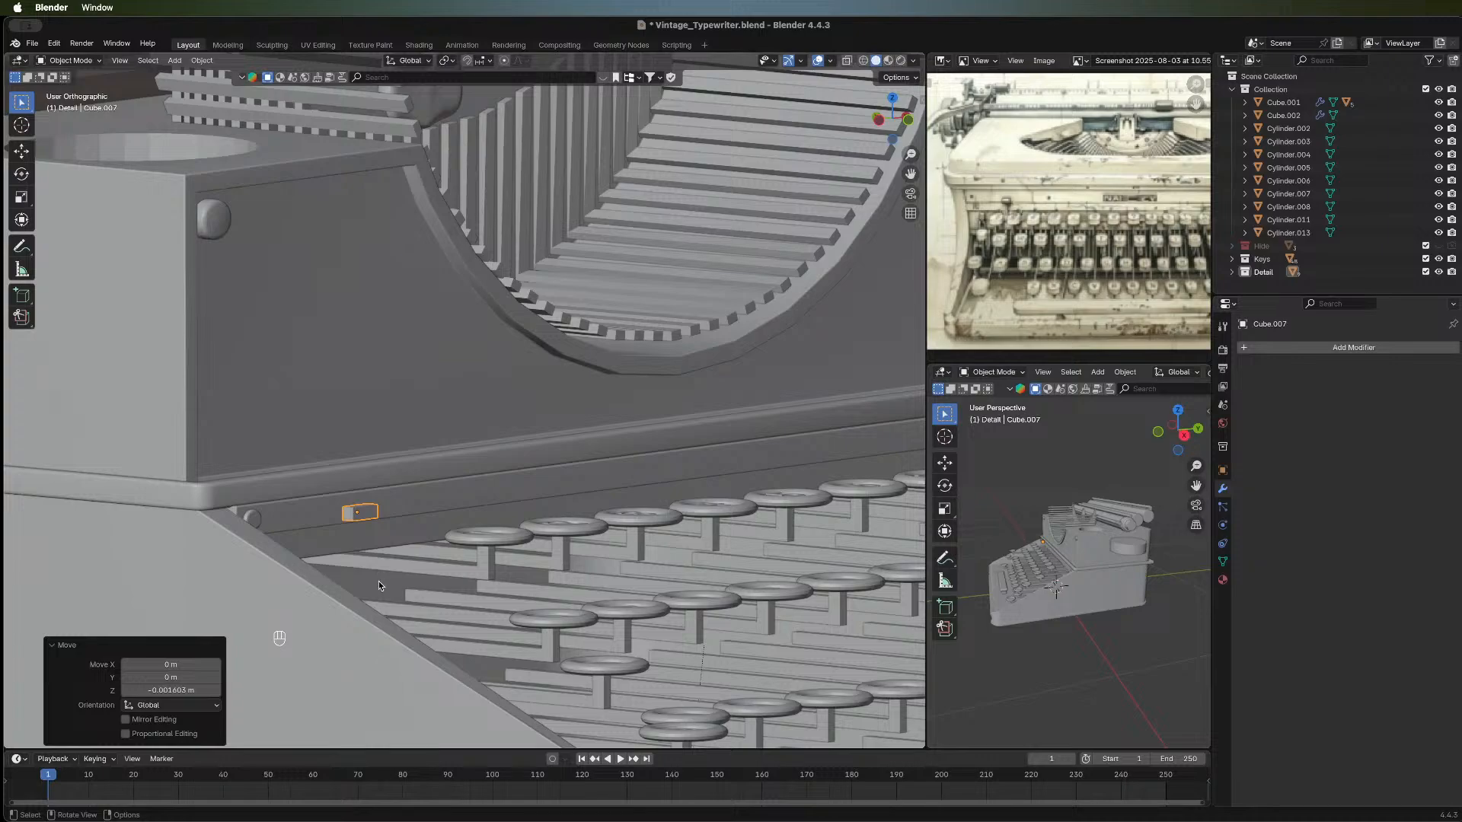
key("g")
key("x")
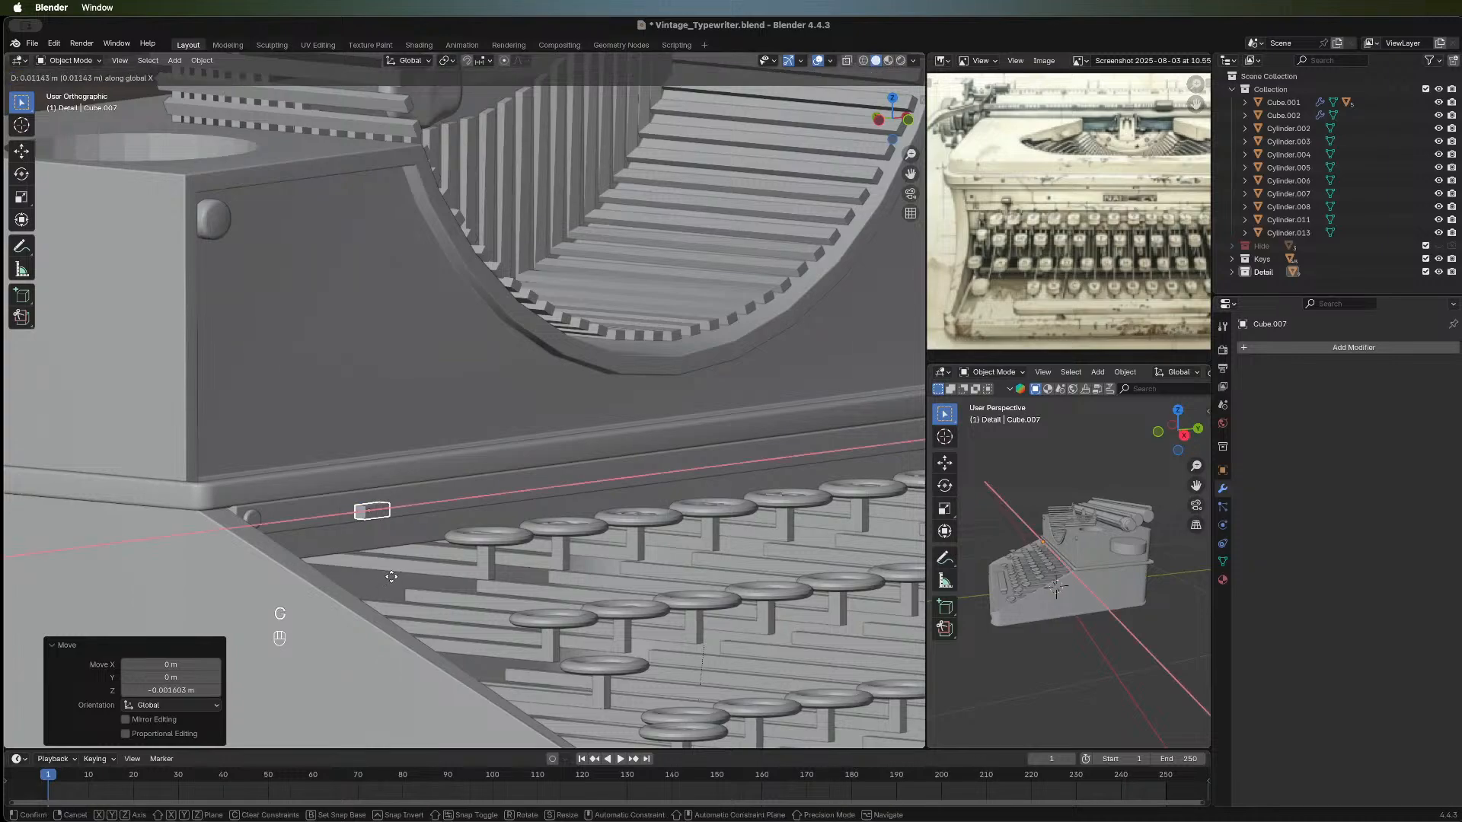
left_click(397, 576)
middle_click_drag(246, 522, 463, 535)
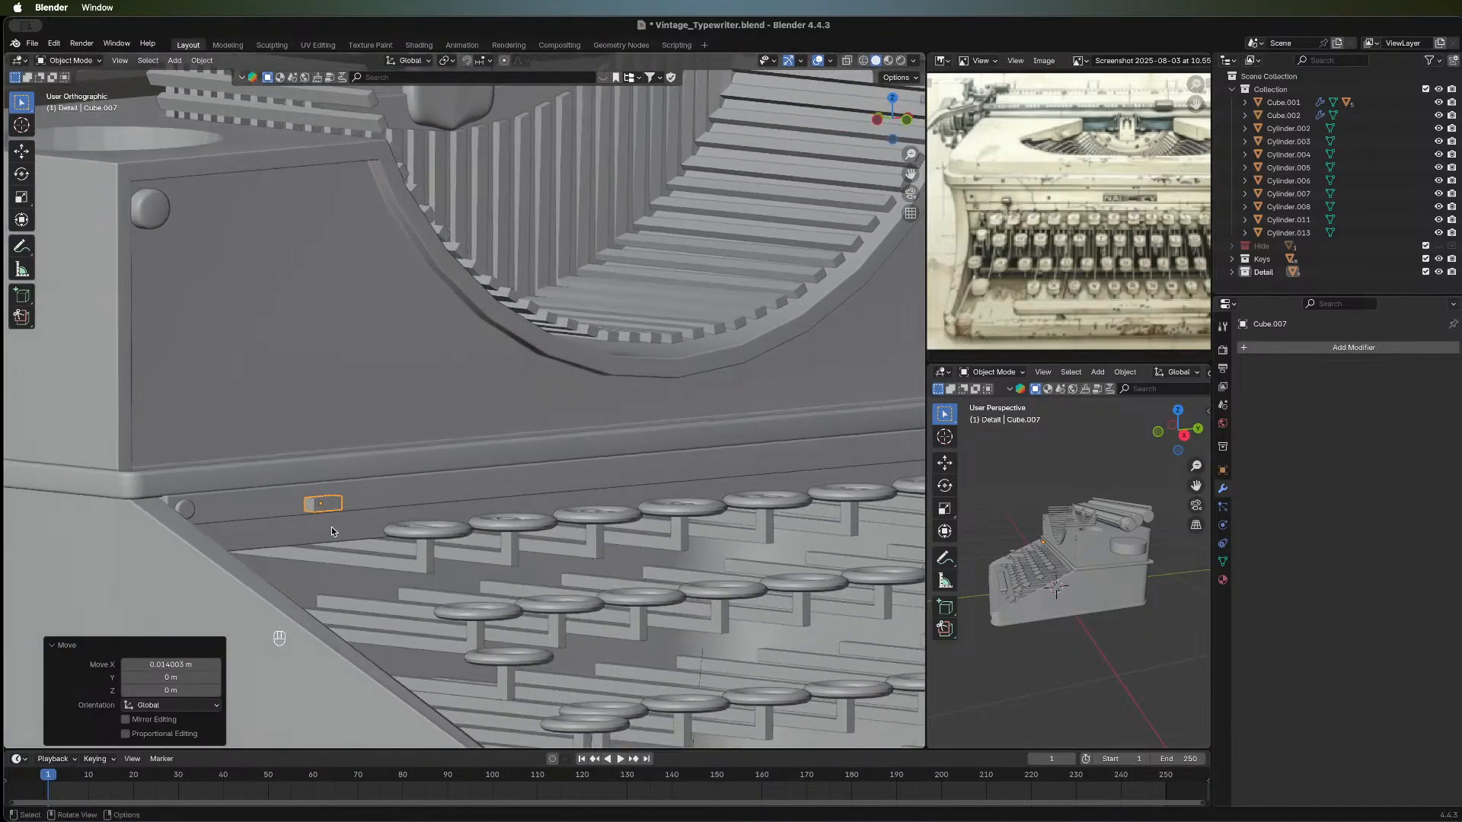
Bevel the small box's two front vertical edges by about 0.0026 m with 4 segments.
key("Tab")
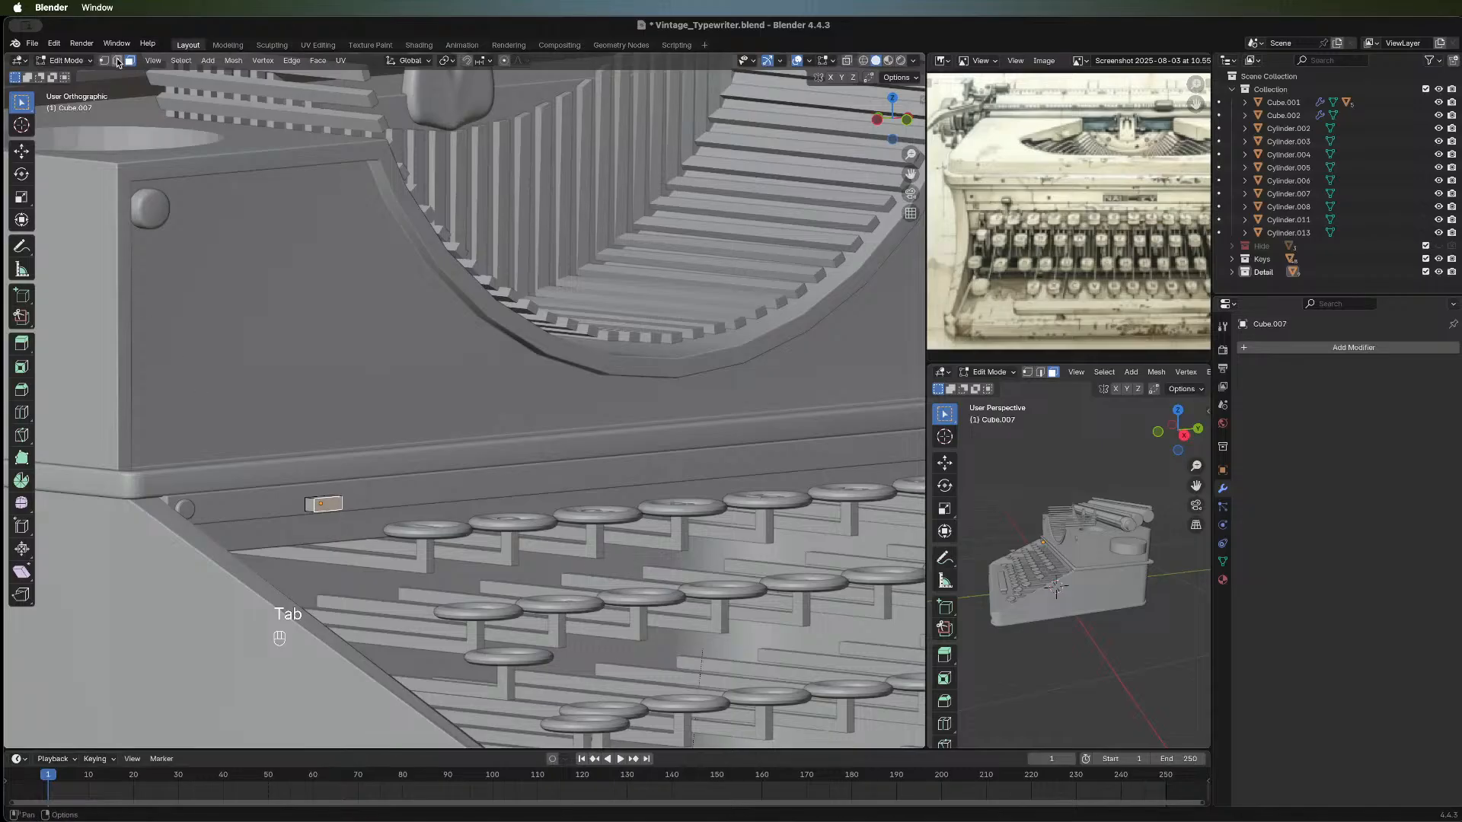
key("2")
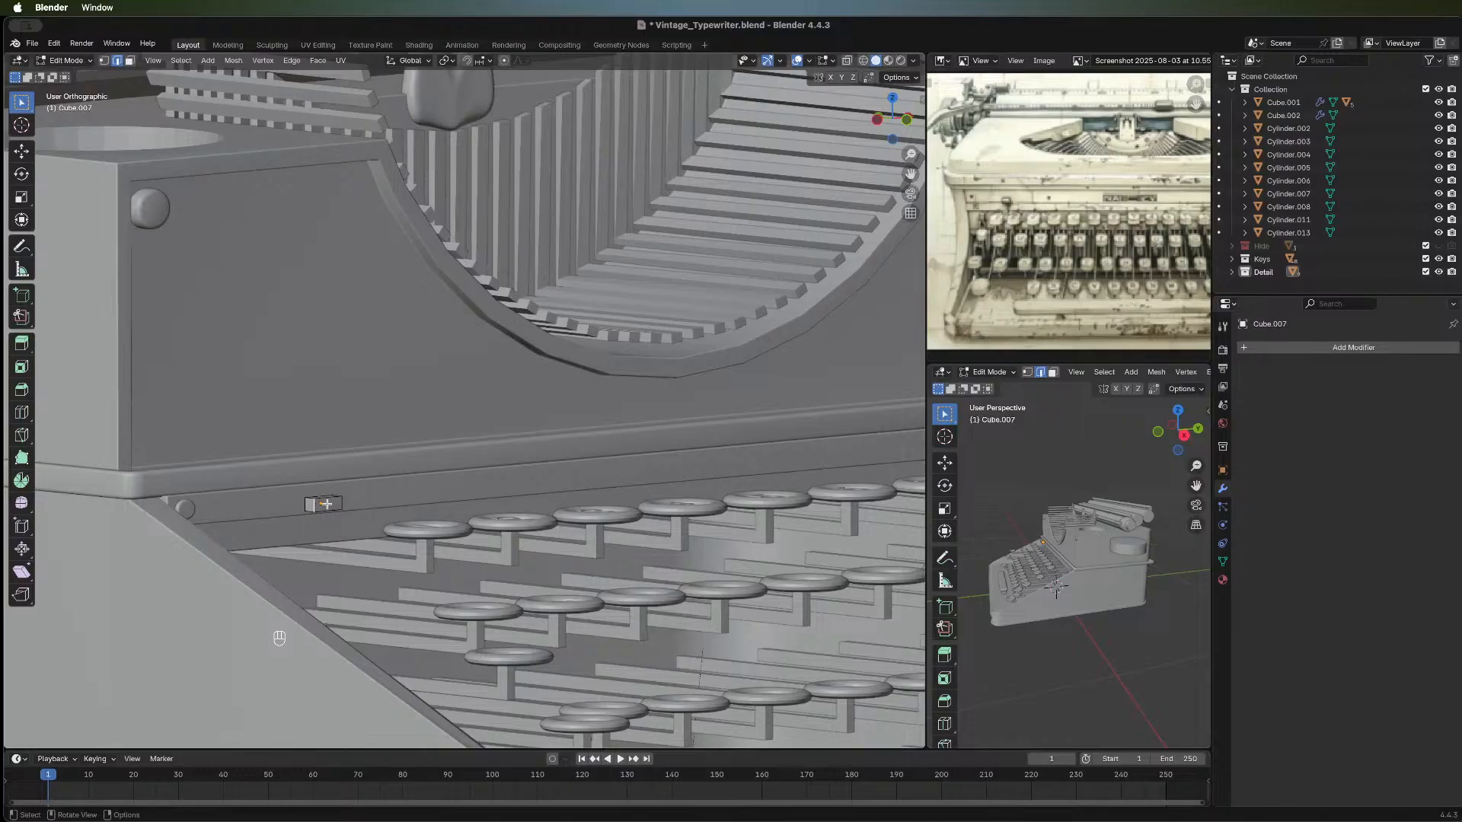
middle_click_drag(398, 501, 269, 517)
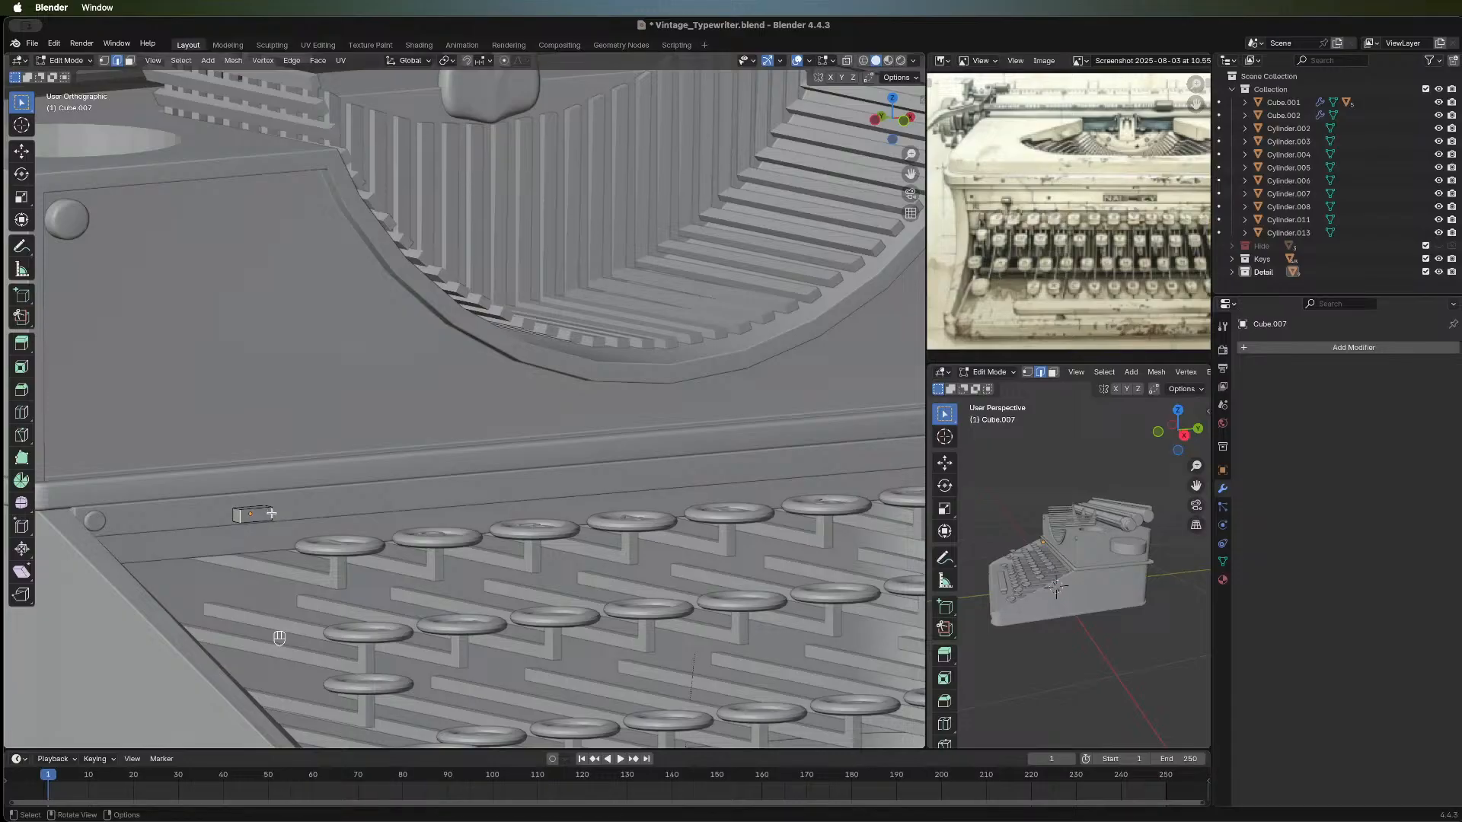
left_click(272, 514, "shift")
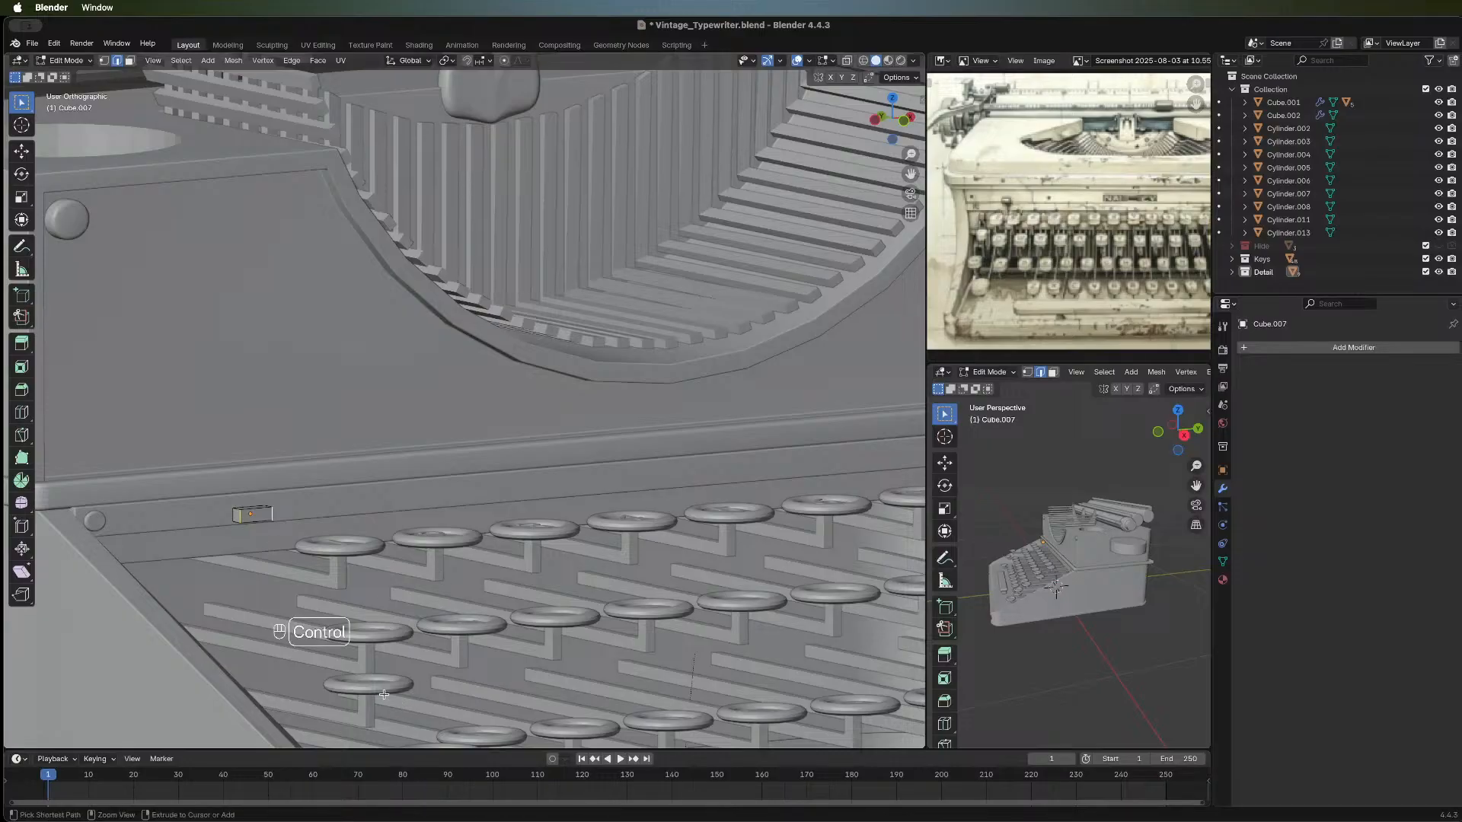
key("ctrl+b")
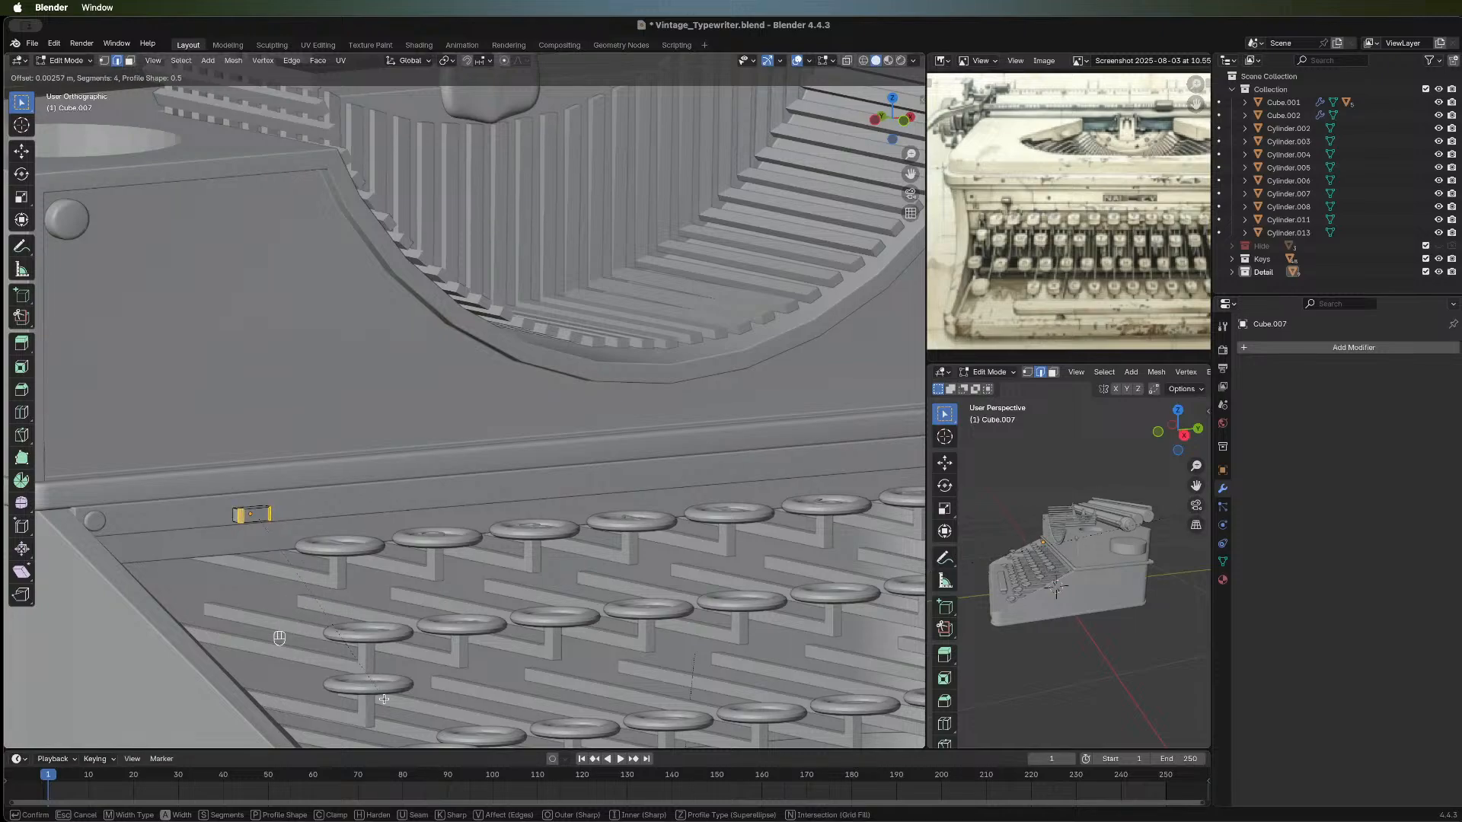
left_click(384, 699)
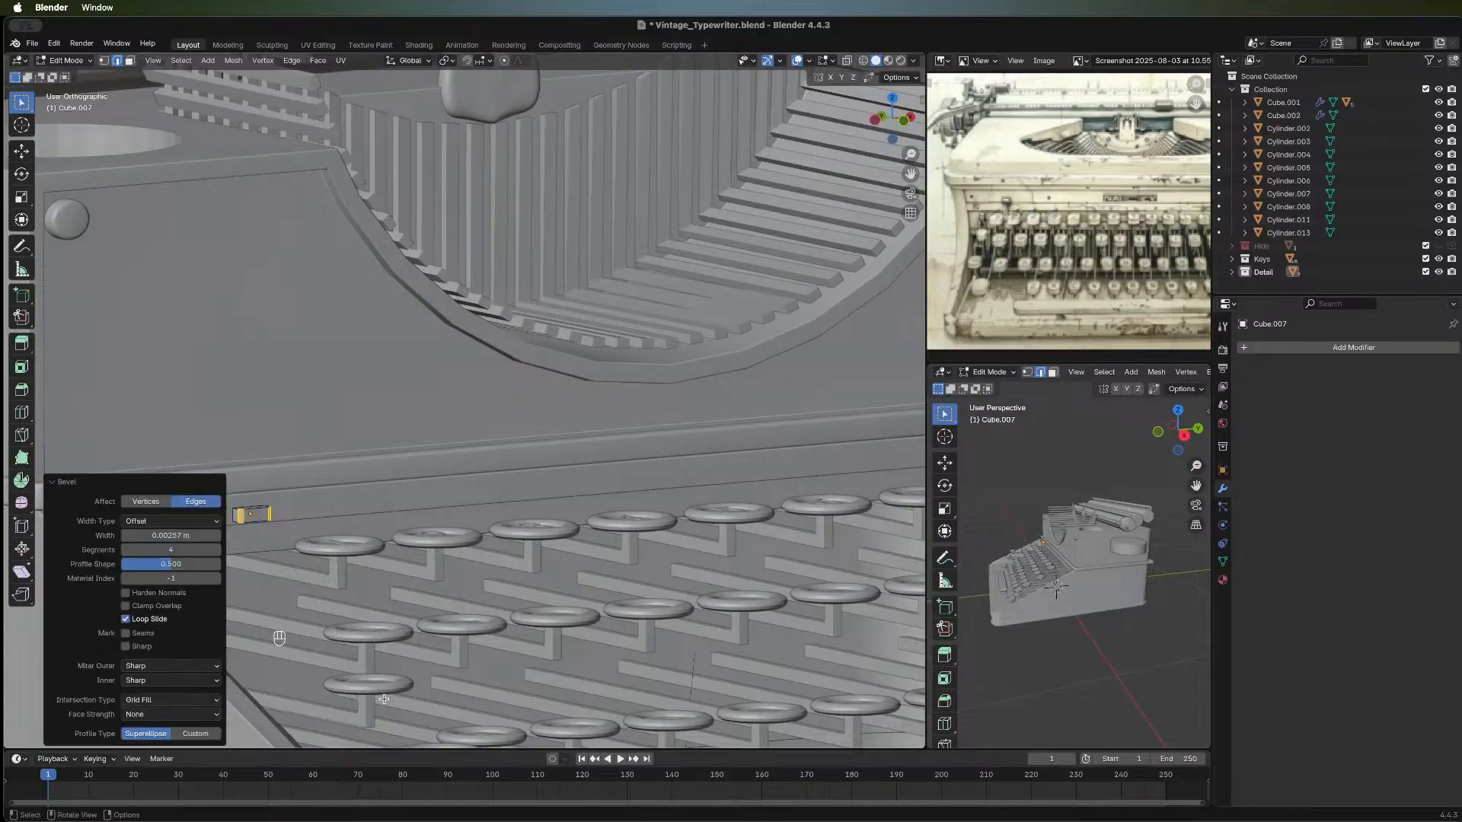
key("Tab")
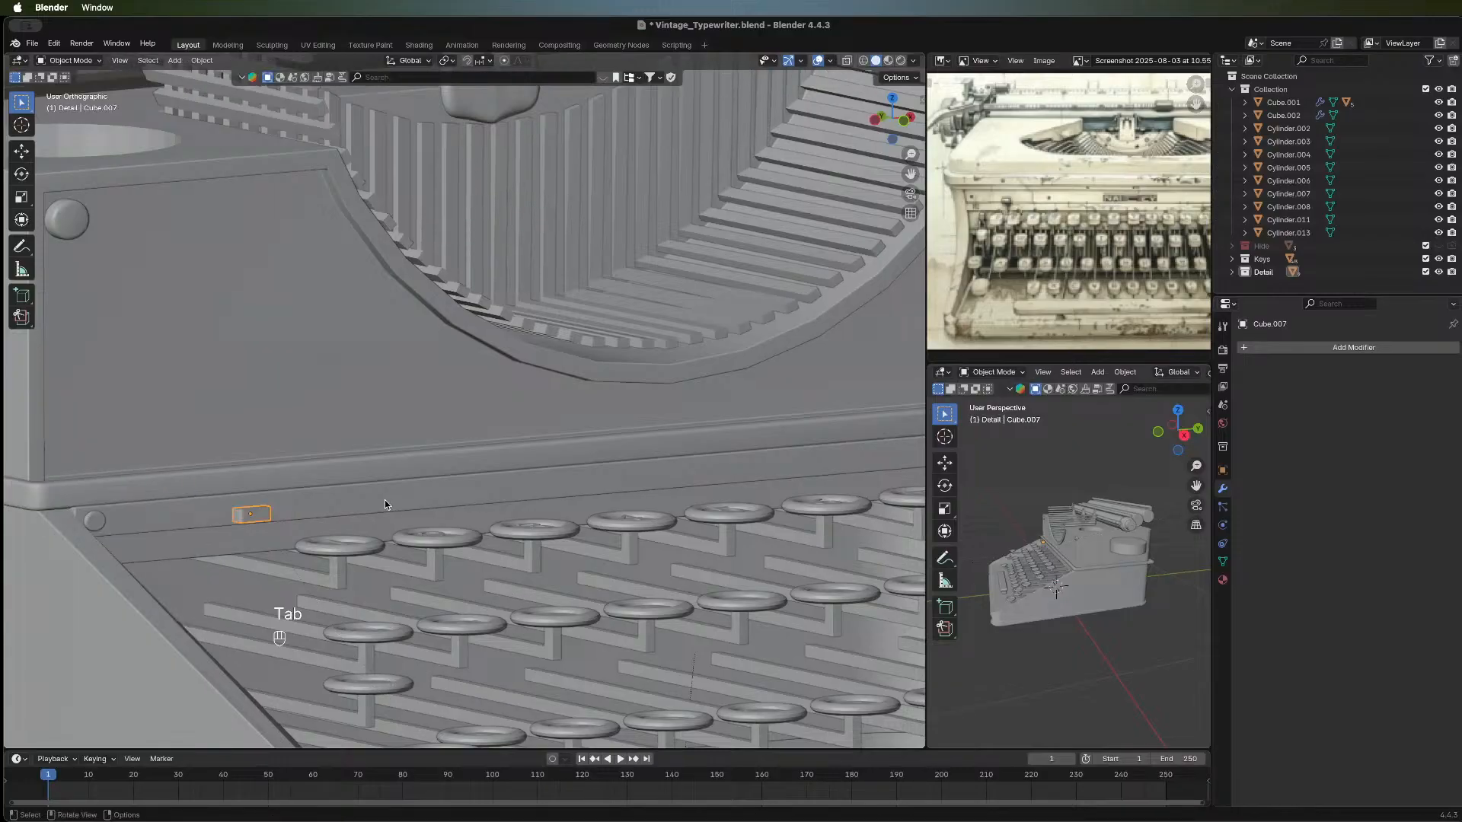
Scale the small box's whole mesh along Z by about 1.18 to make it taller.
middle_click_drag(320, 506, 212, 518)
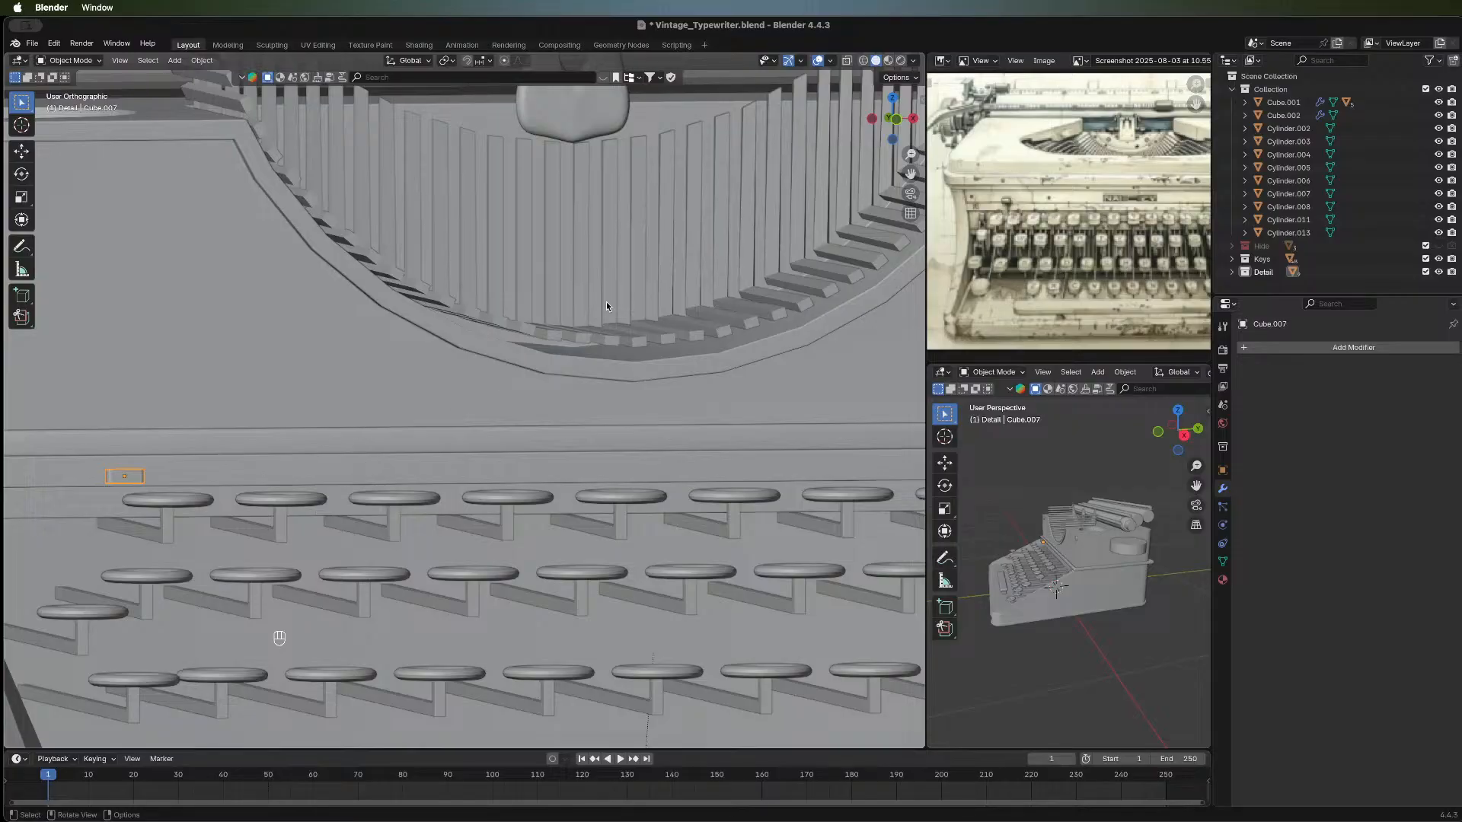
left_click(895, 122)
scroll(255, 539, "down", 3)
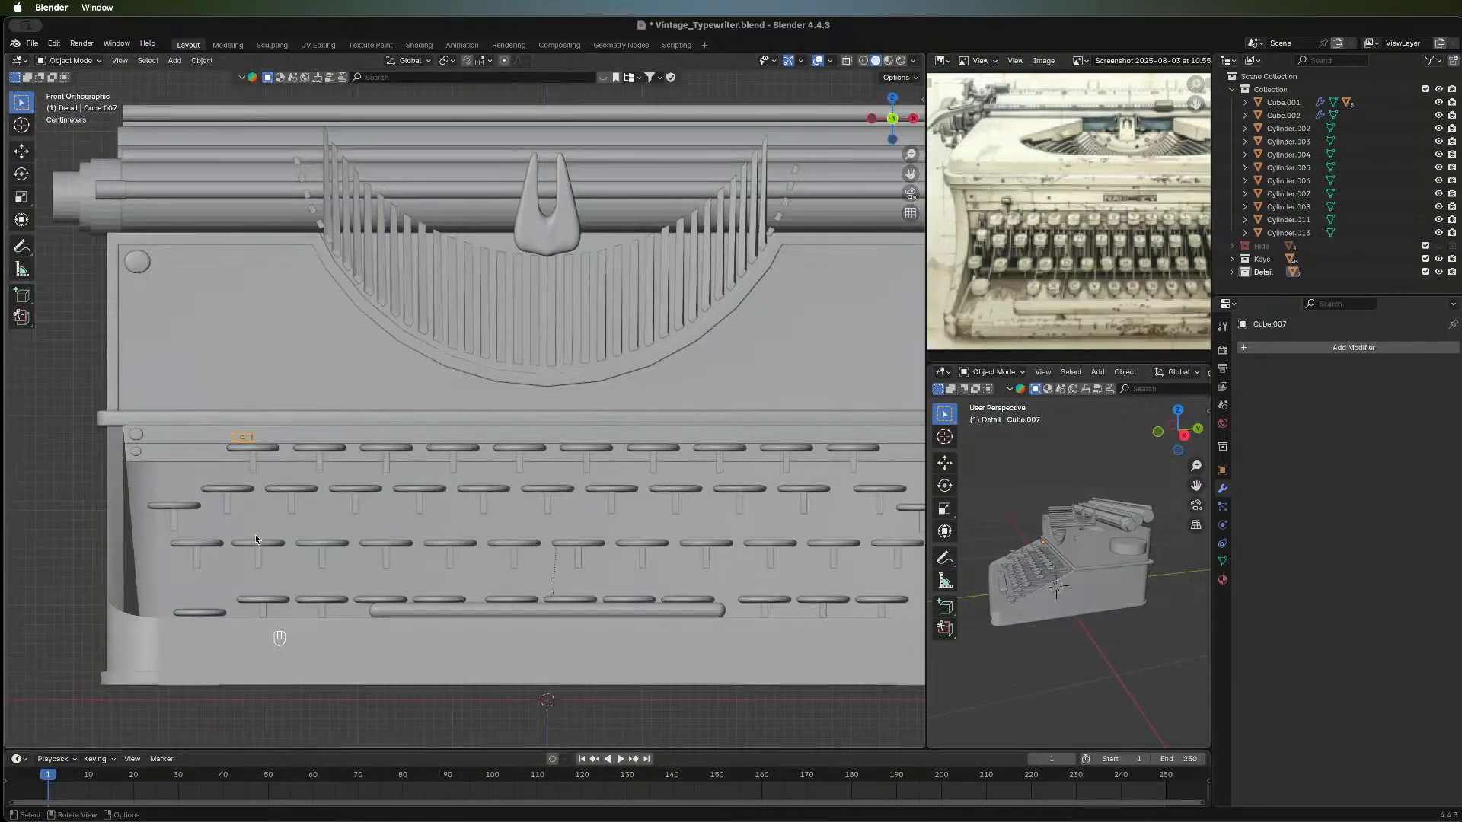
middle_click_drag(259, 552, 317, 529, "shift")
scroll(322, 567, "up", 3)
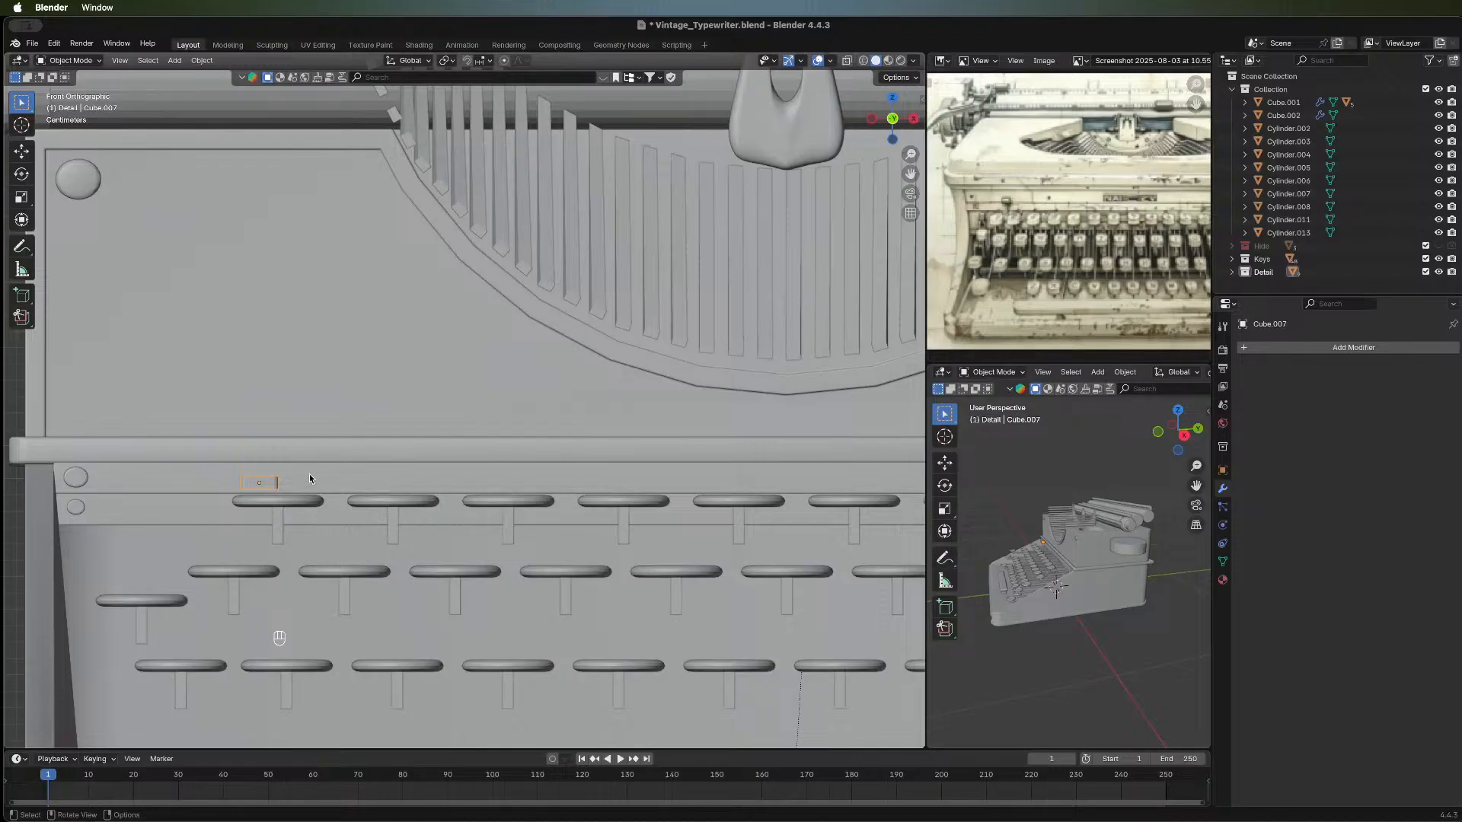
key("Tab")
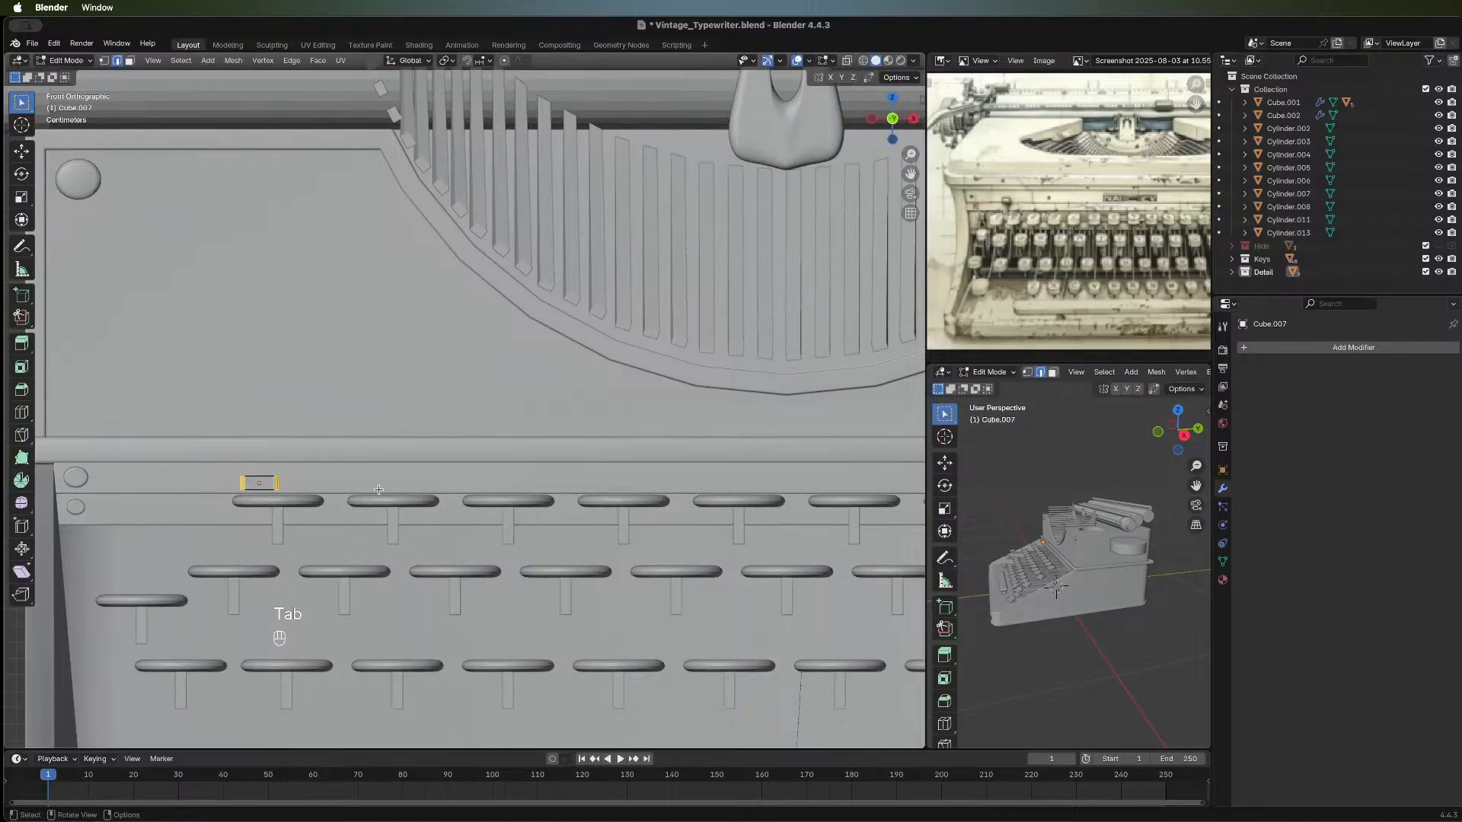
key("a")
key("s")
key("z")
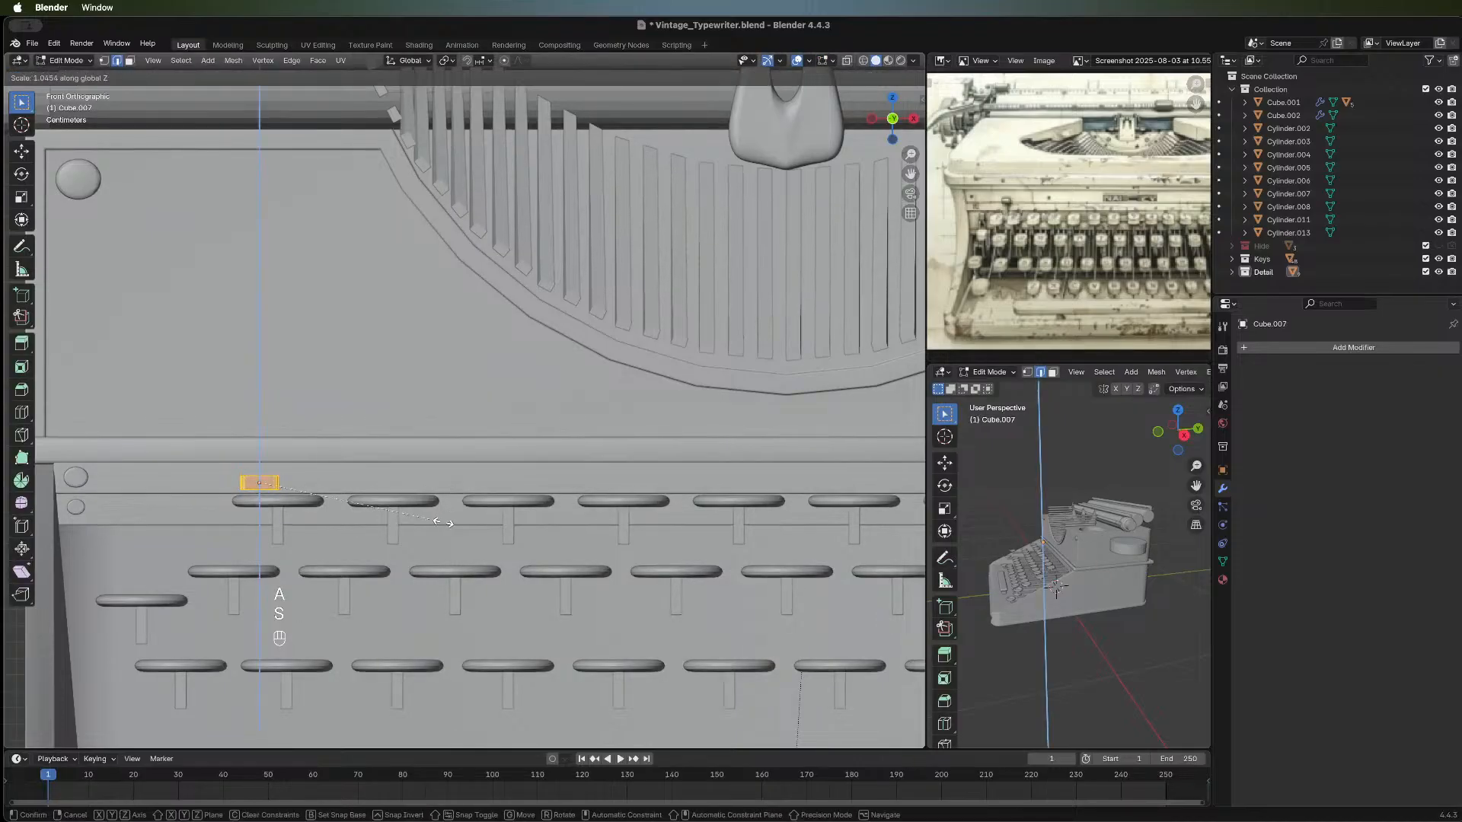
left_click(466, 521)
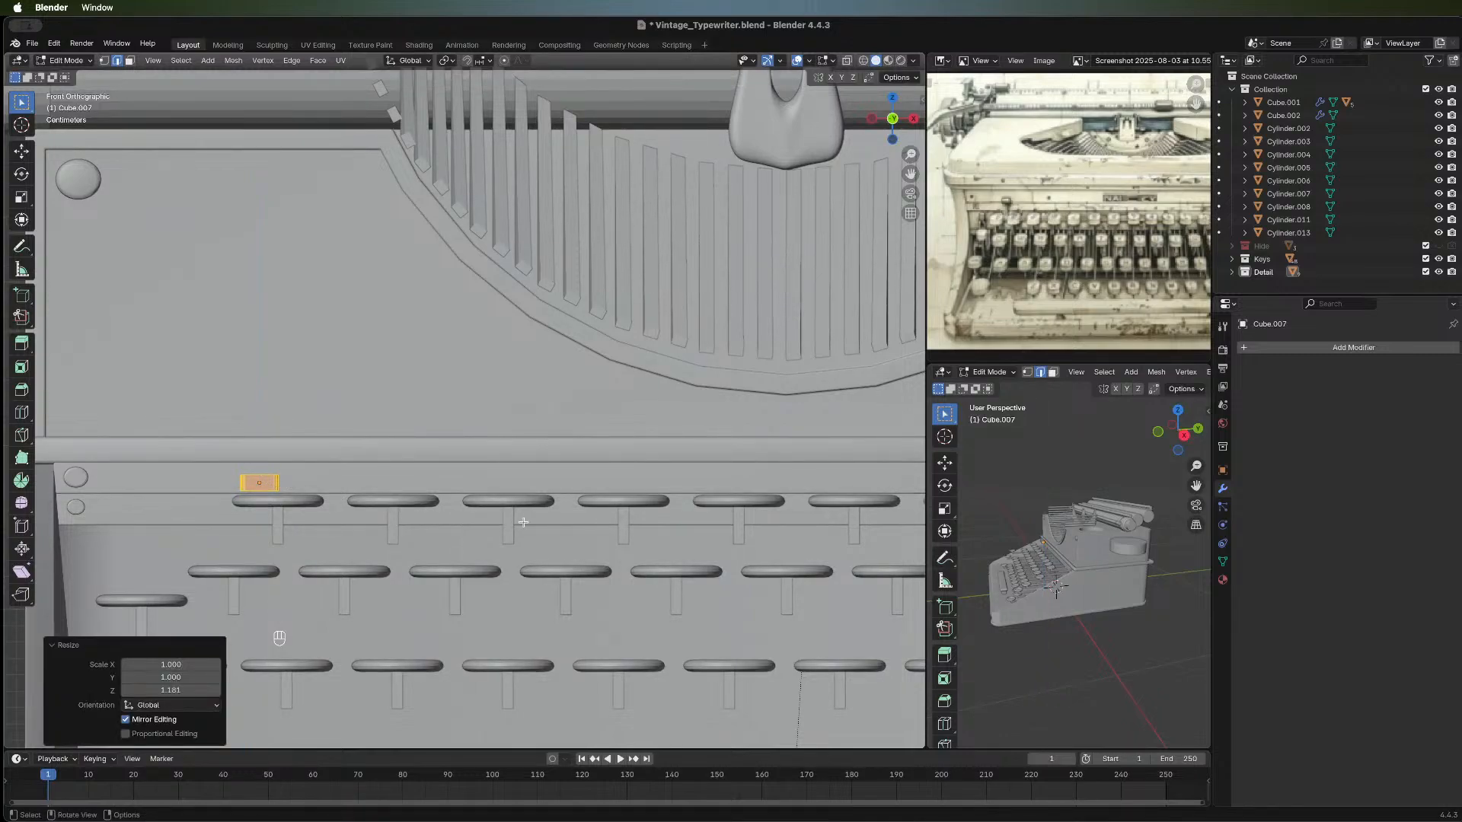
Shift the small box about 0.021 m along negative X and raise it about 0.0004 m in Z.
key("Tab")
key("g")
key("x")
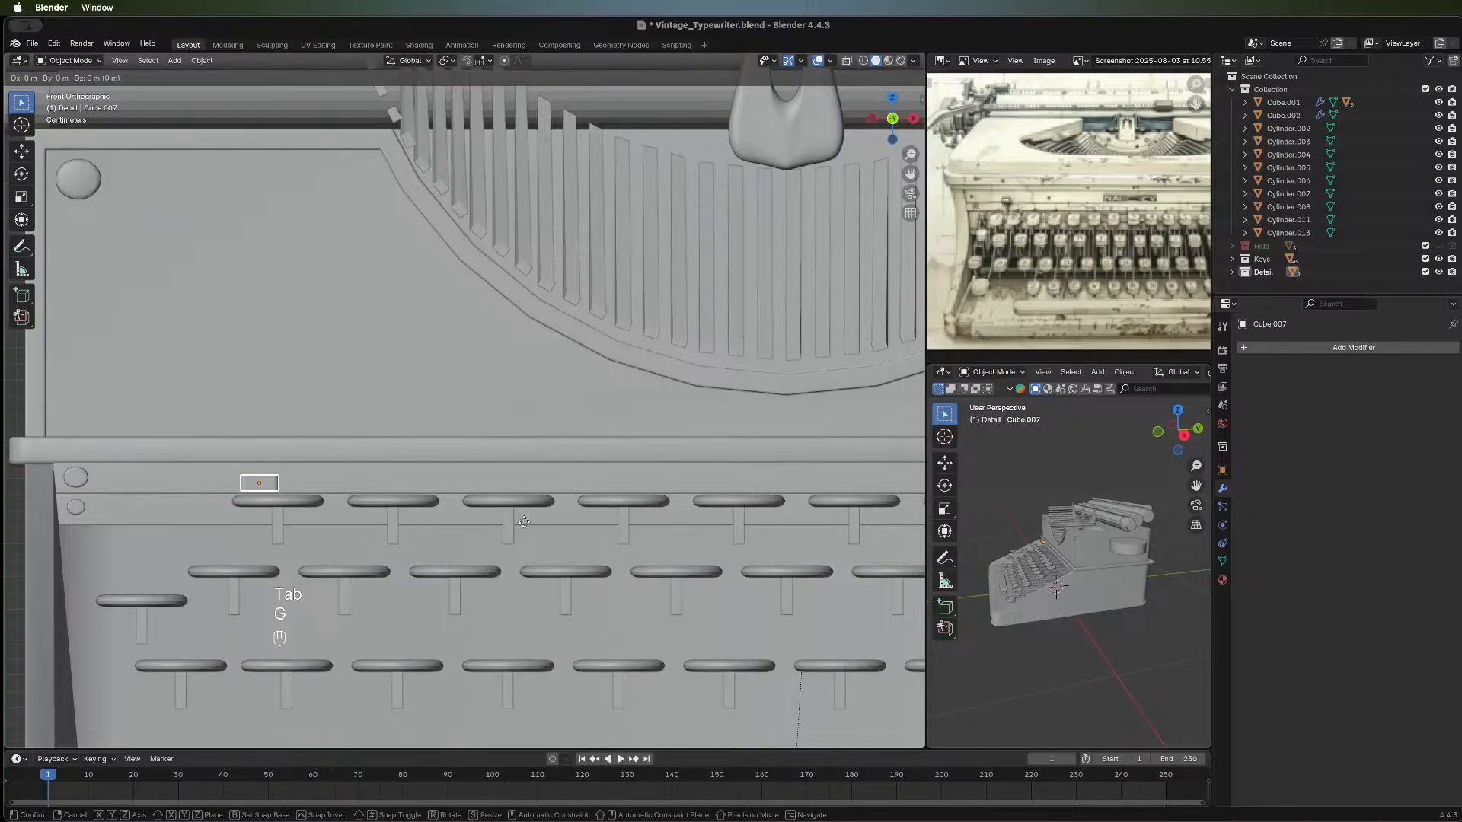
left_click(488, 520)
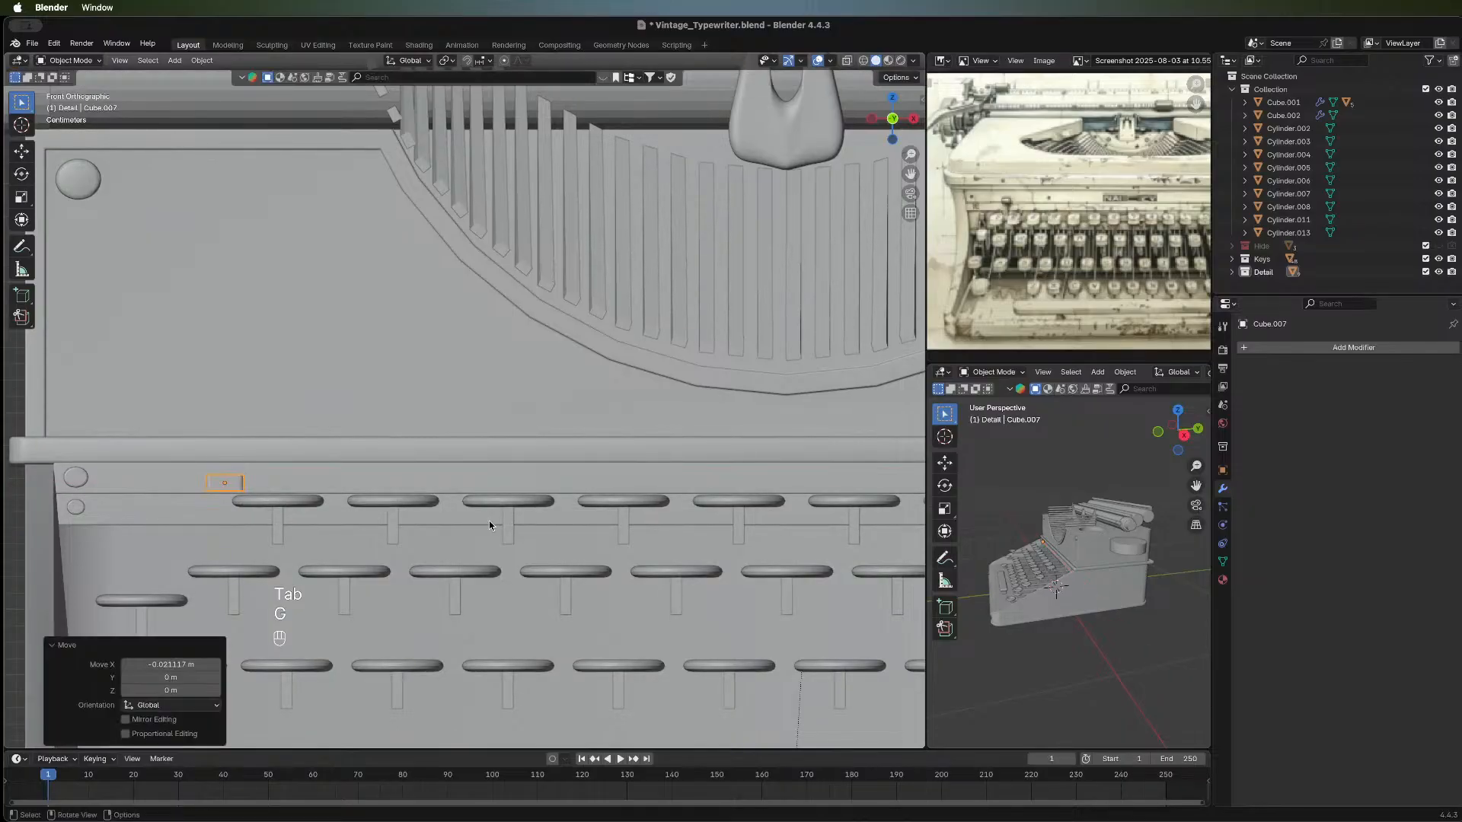
key("g")
key("z")
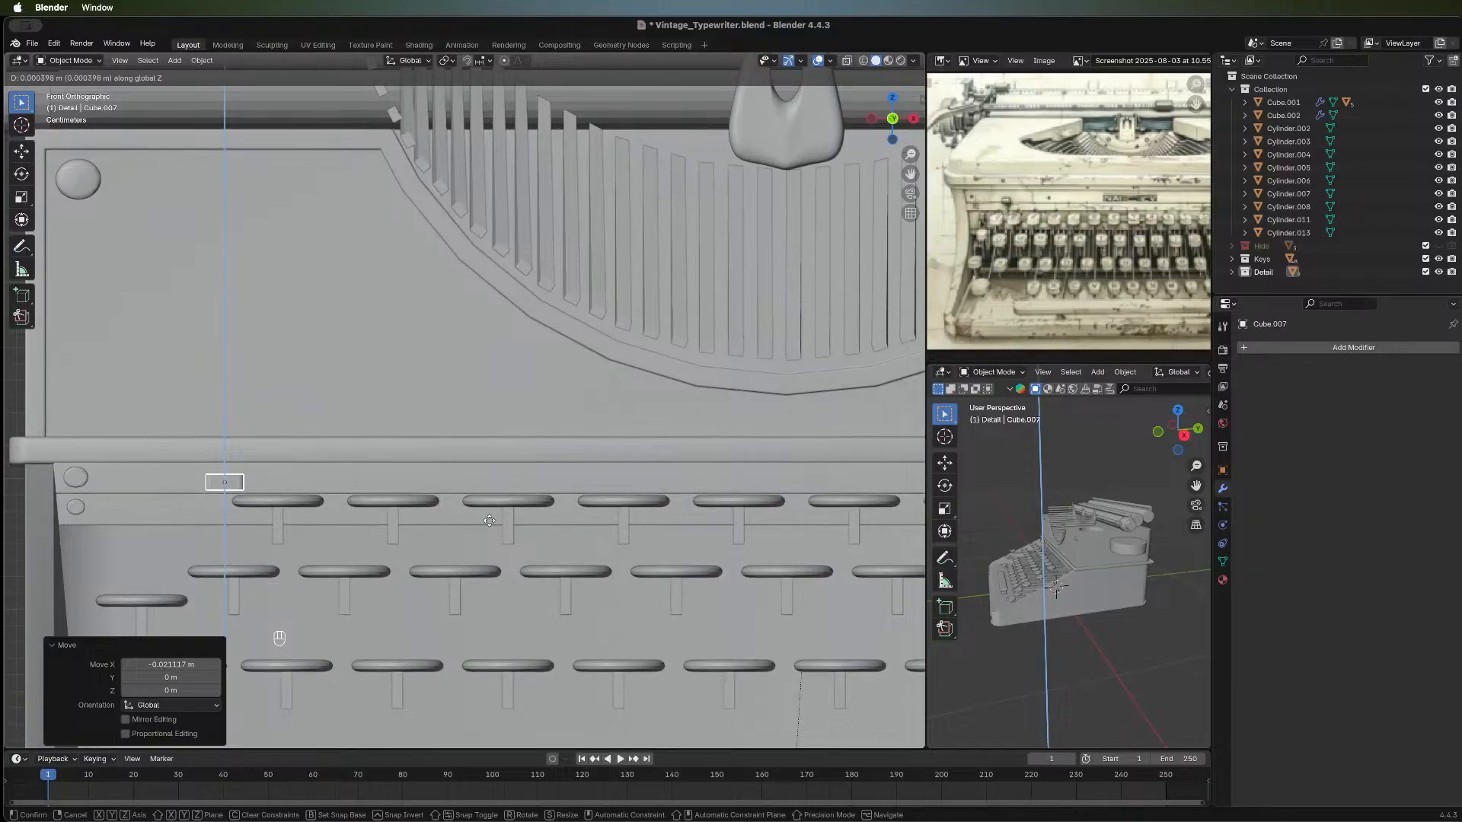
left_click(489, 520)
scroll(565, 556, "down", 3)
scroll(594, 555, "up", 2)
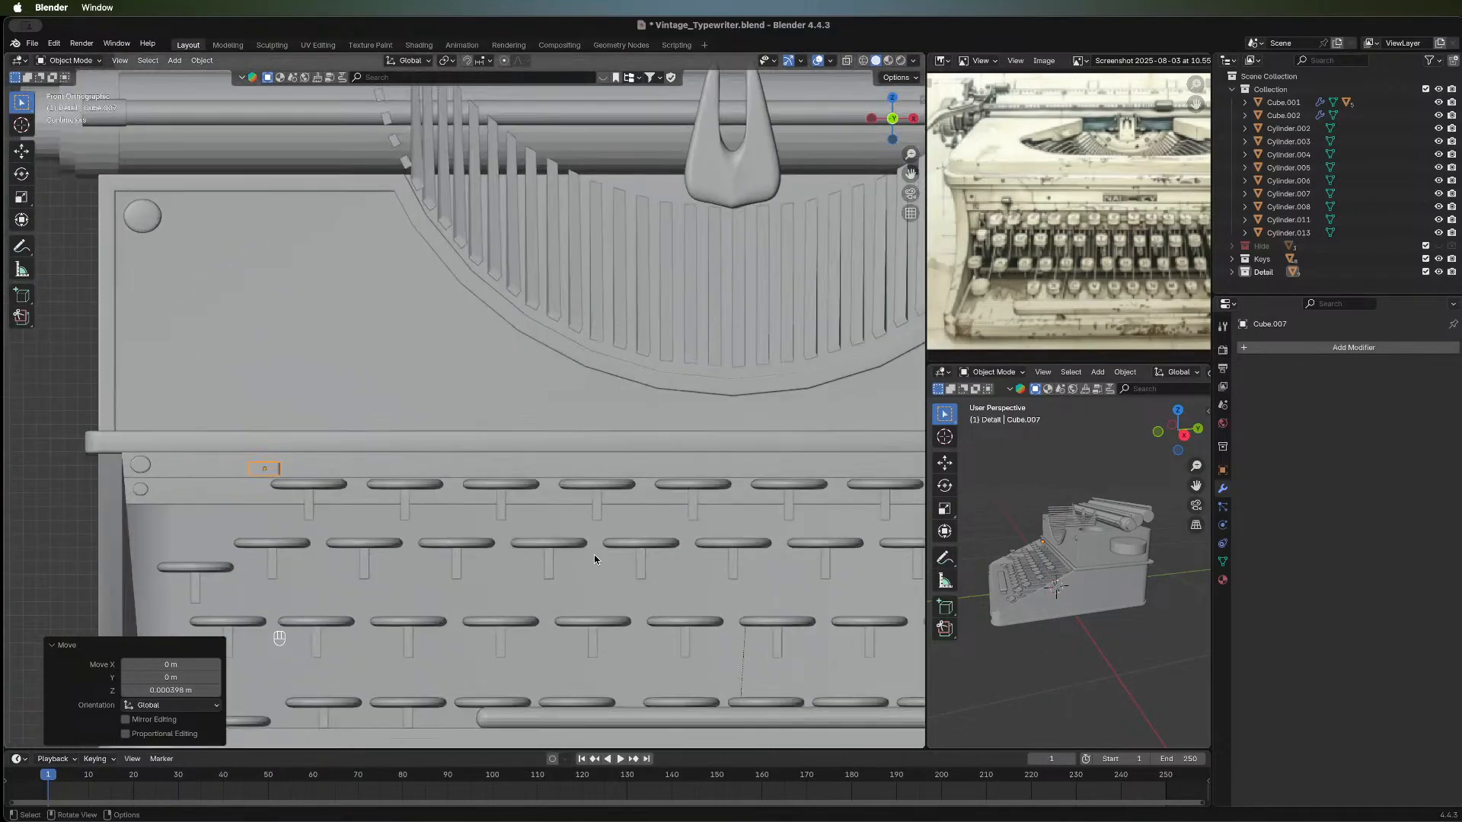
Deselect the small box and compare the strip above the keys with the typewriter reference photo.
middle_click_drag(570, 547, 472, 515)
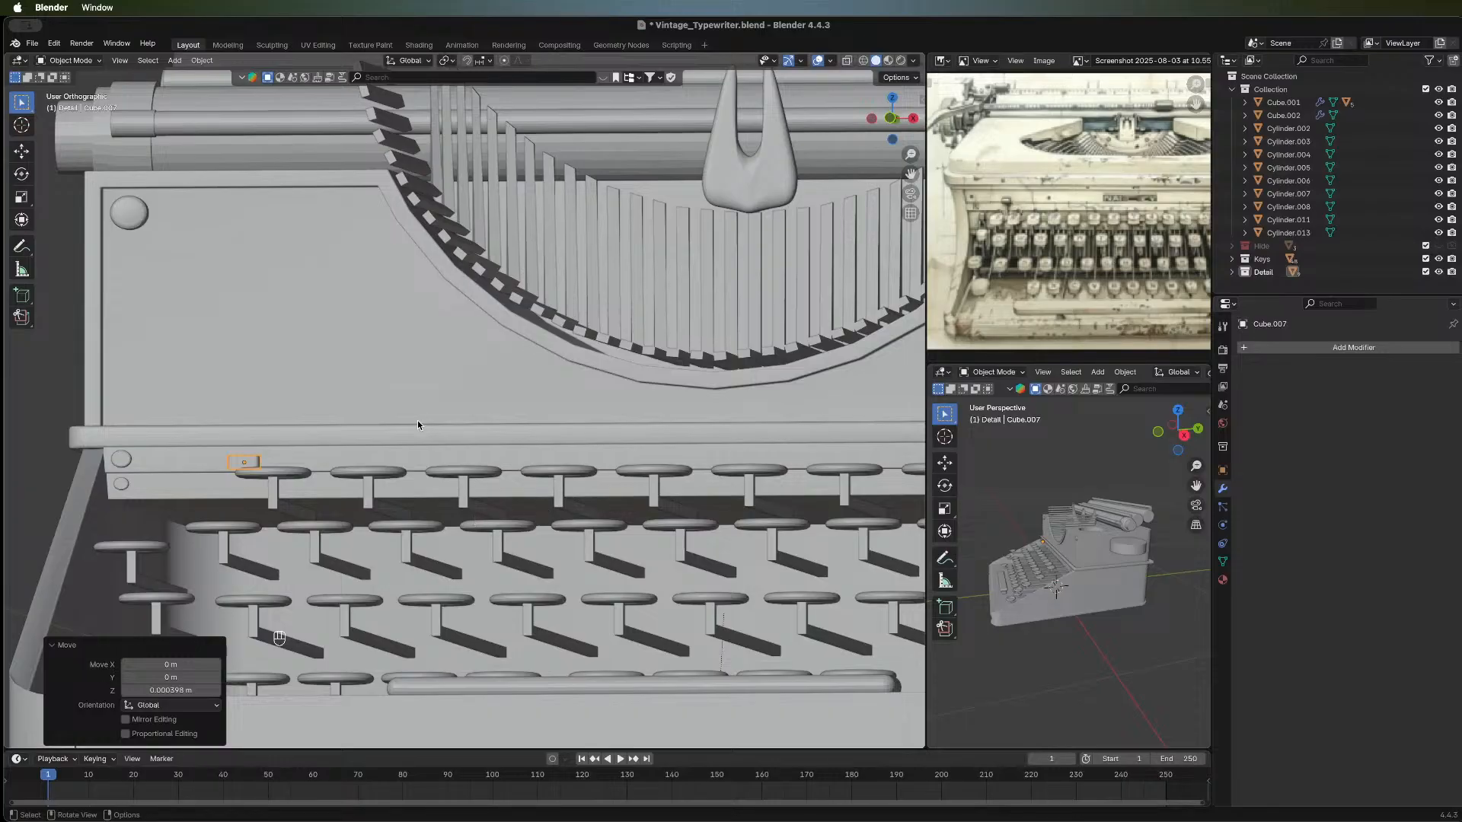
middle_click_drag(391, 460, 458, 500)
left_click(48, 496)
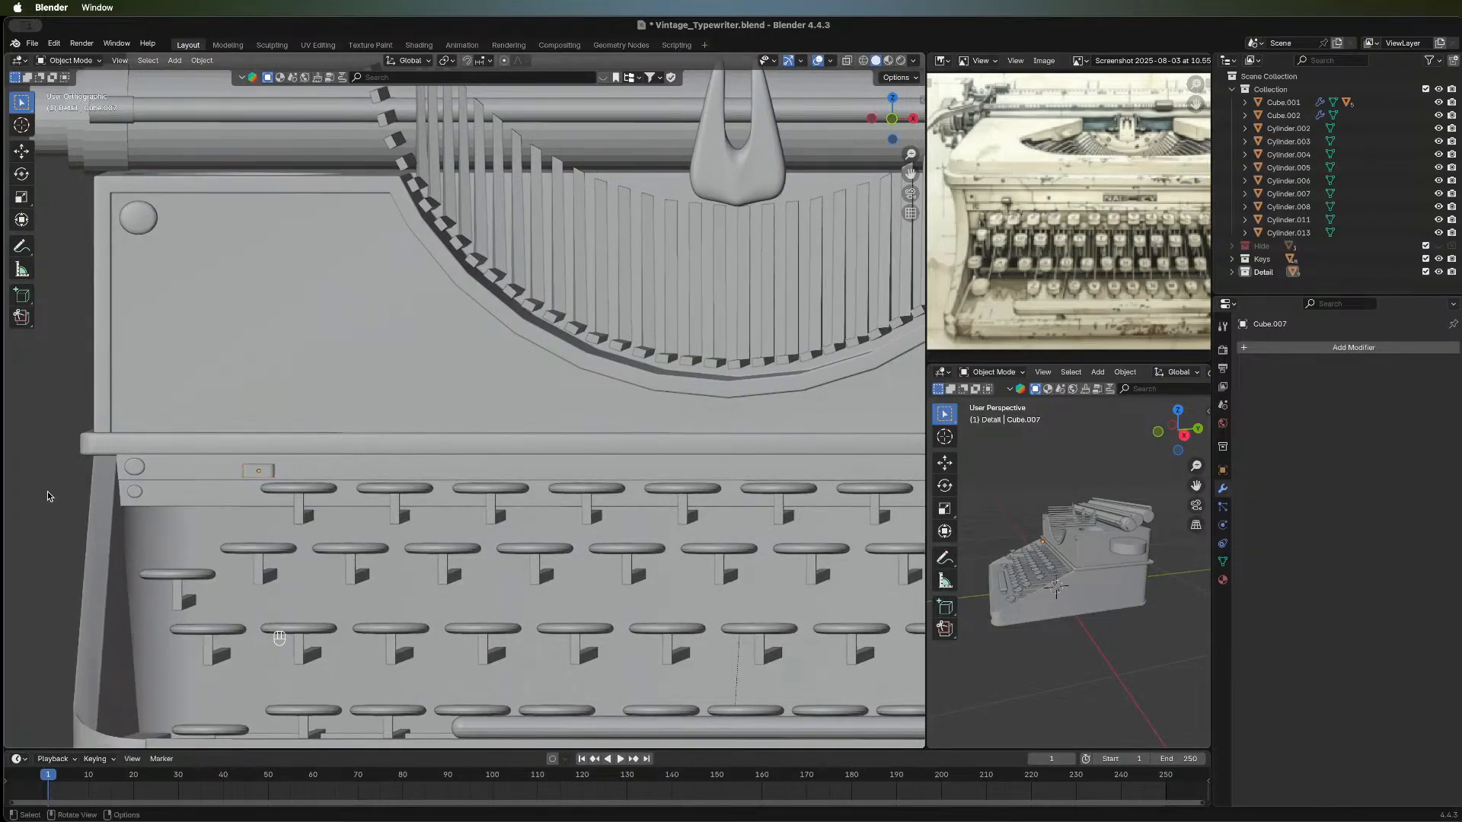
scroll(626, 509, "down", 3)
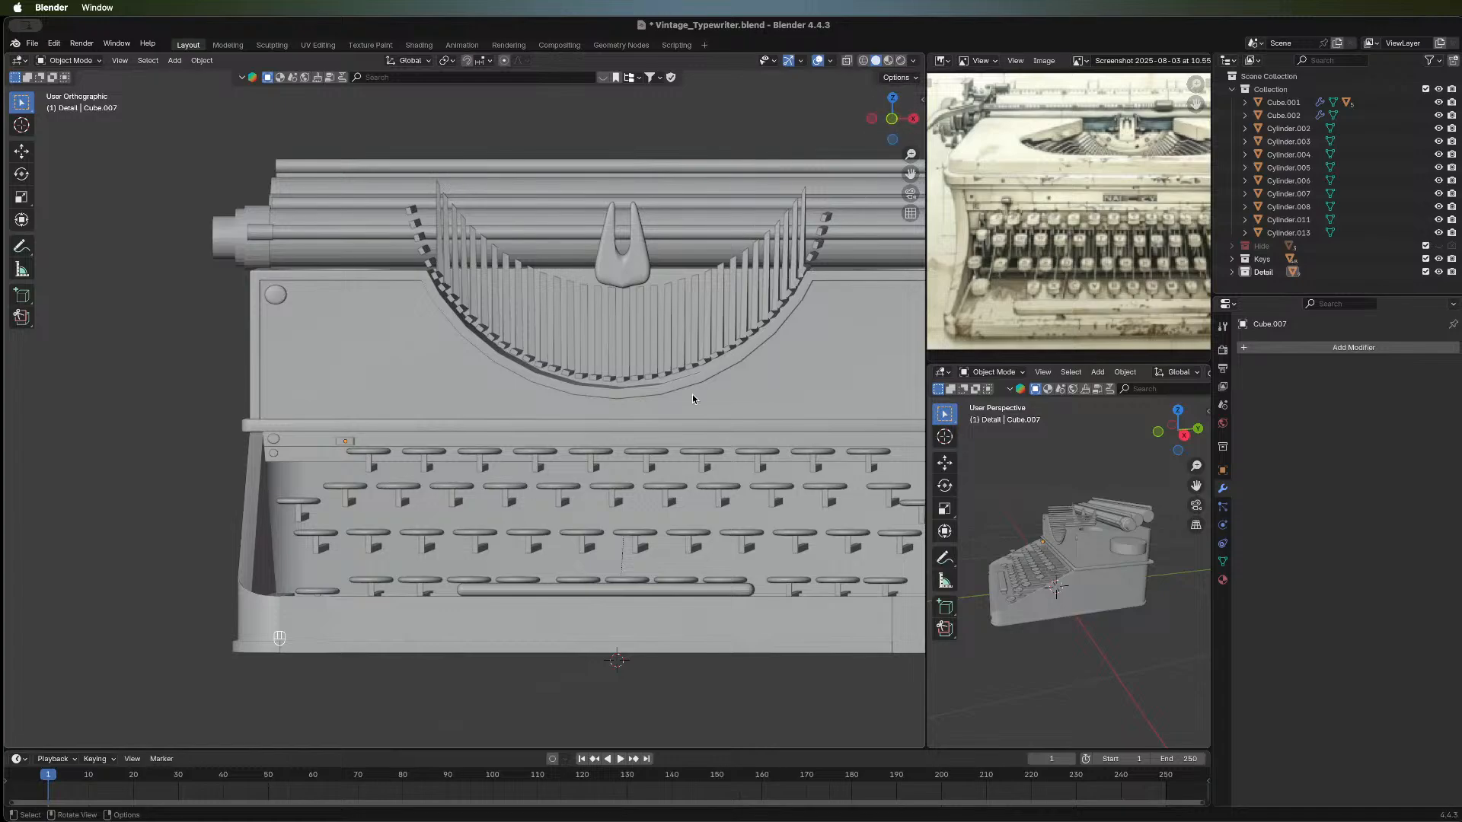
middle_click_drag(692, 394, 580, 450, "shift")
mouse_move(326, 464)
middle_mouse_down()
mouse_move(427, 478)
mouse_move(318, 473)
middle_mouse_up()
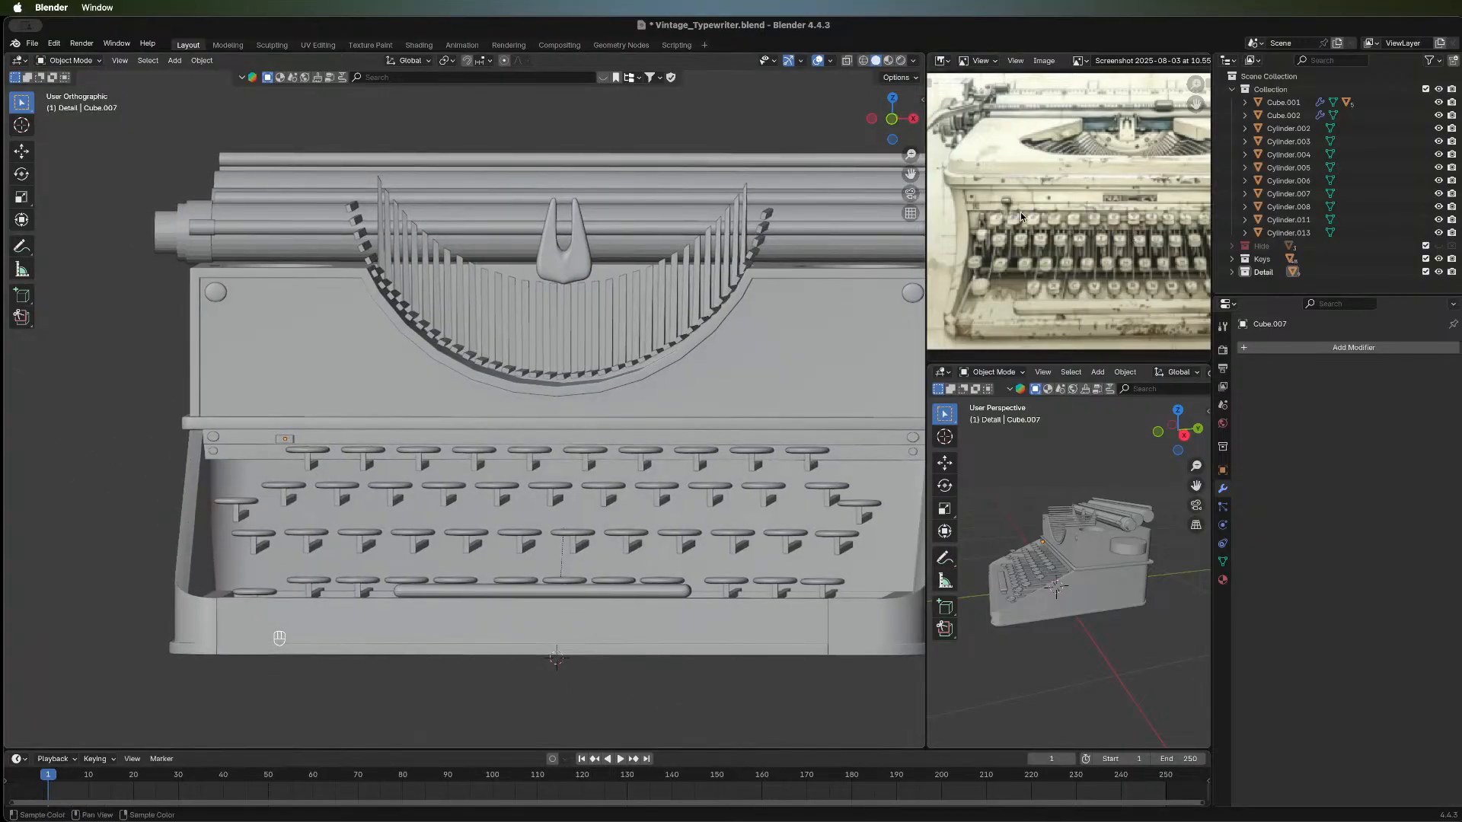
scroll(1078, 197, "down", 3)
middle_click_drag(1078, 196, 1045, 210)
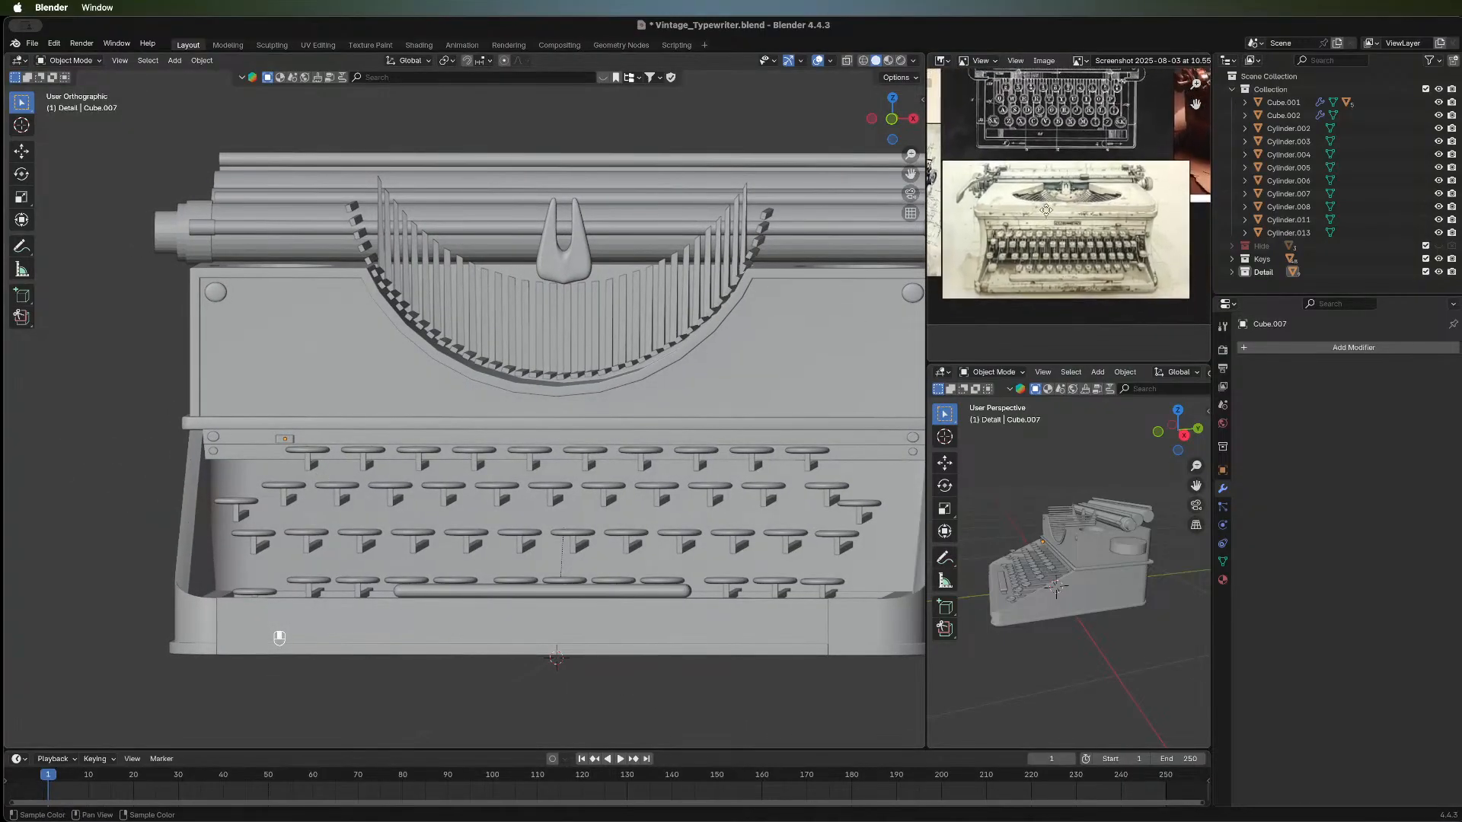
scroll(1047, 209, "up", 3)
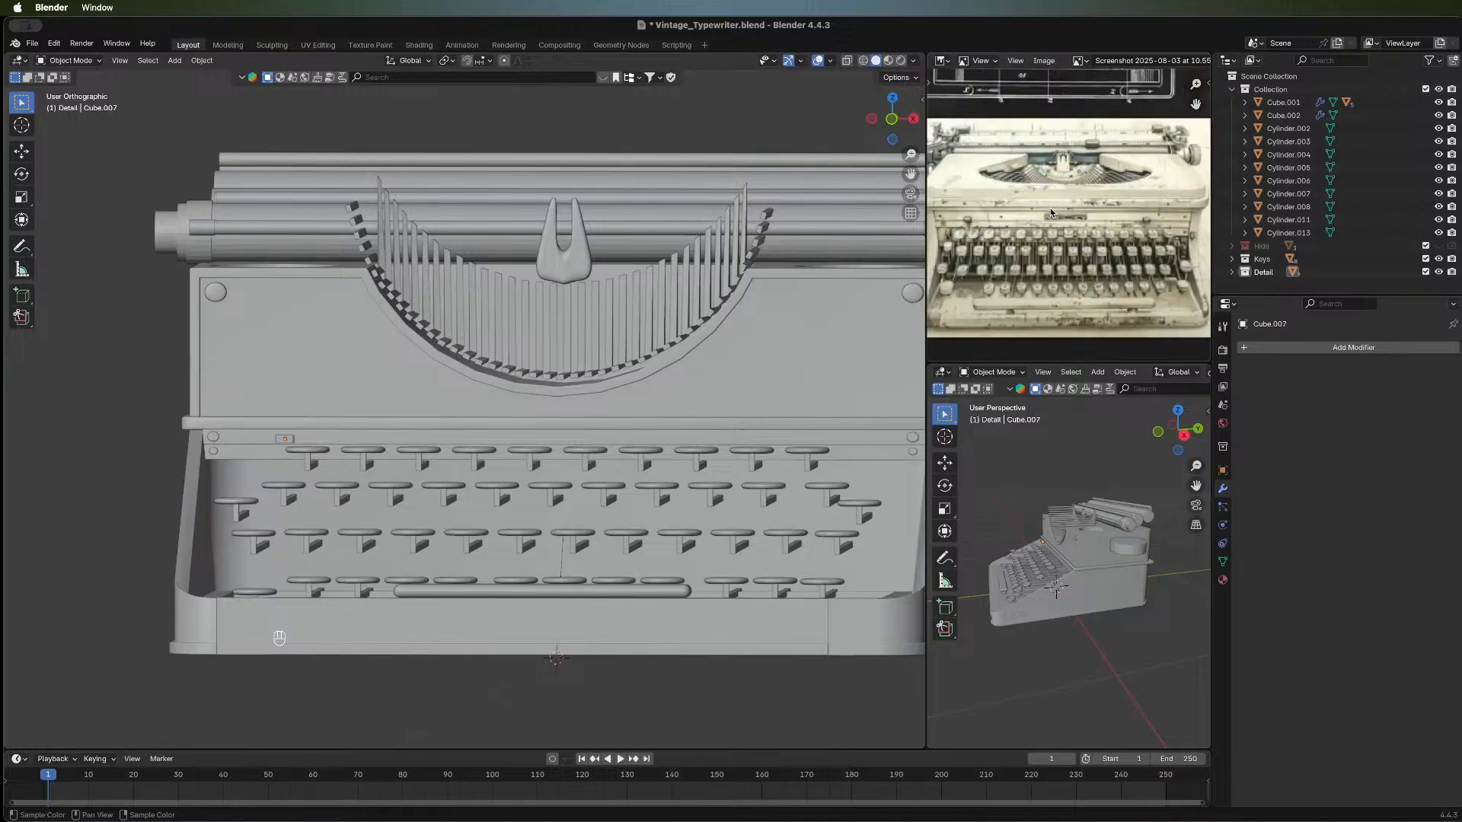
scroll(1050, 208, "up", 1)
middle_click_drag(324, 418, 329, 451)
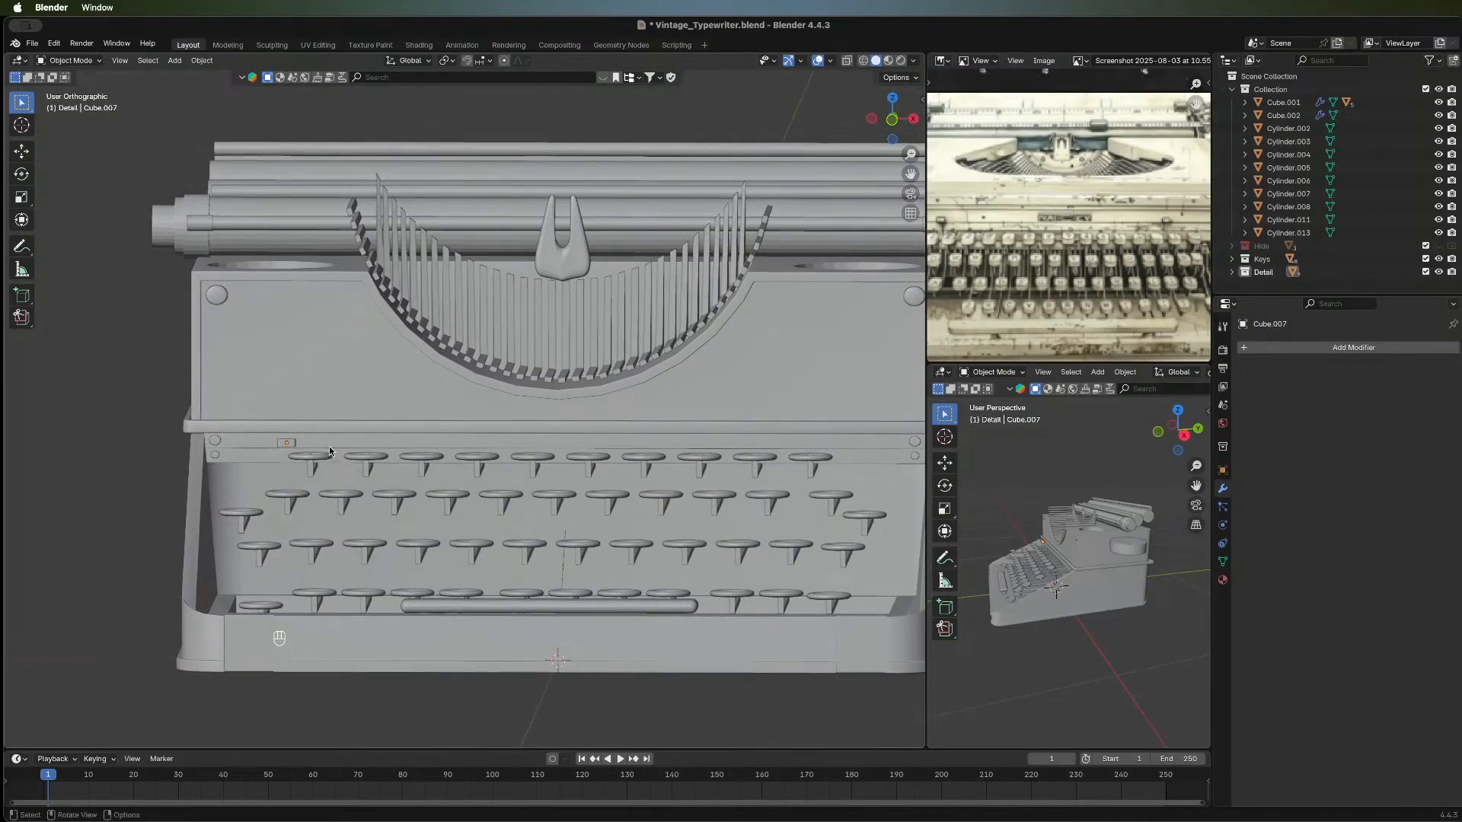
Duplicate the small box and move the copy about 0.716 m along X to the opposite end of the strip.
left_click(893, 124)
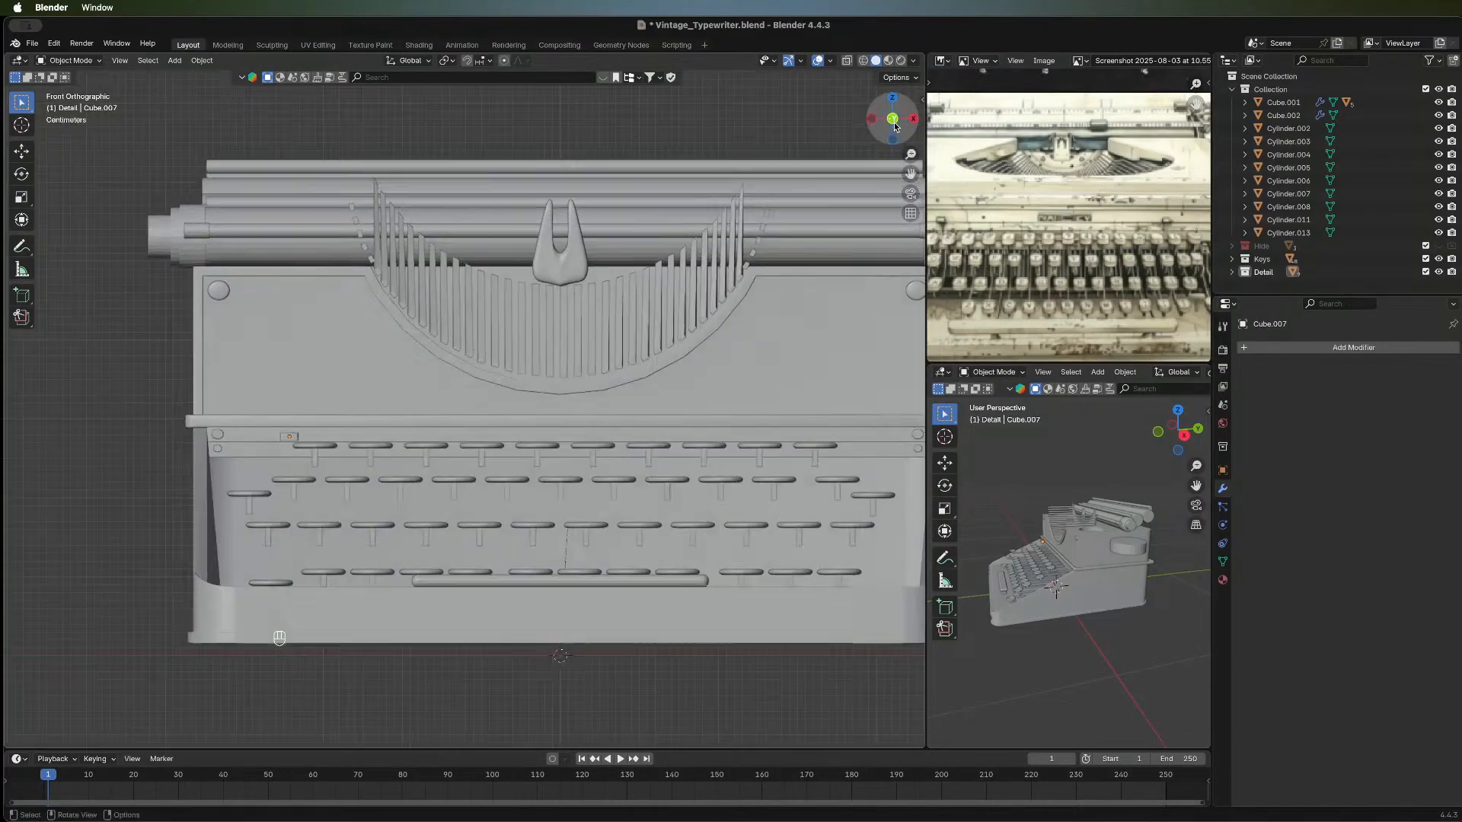
left_click(290, 437)
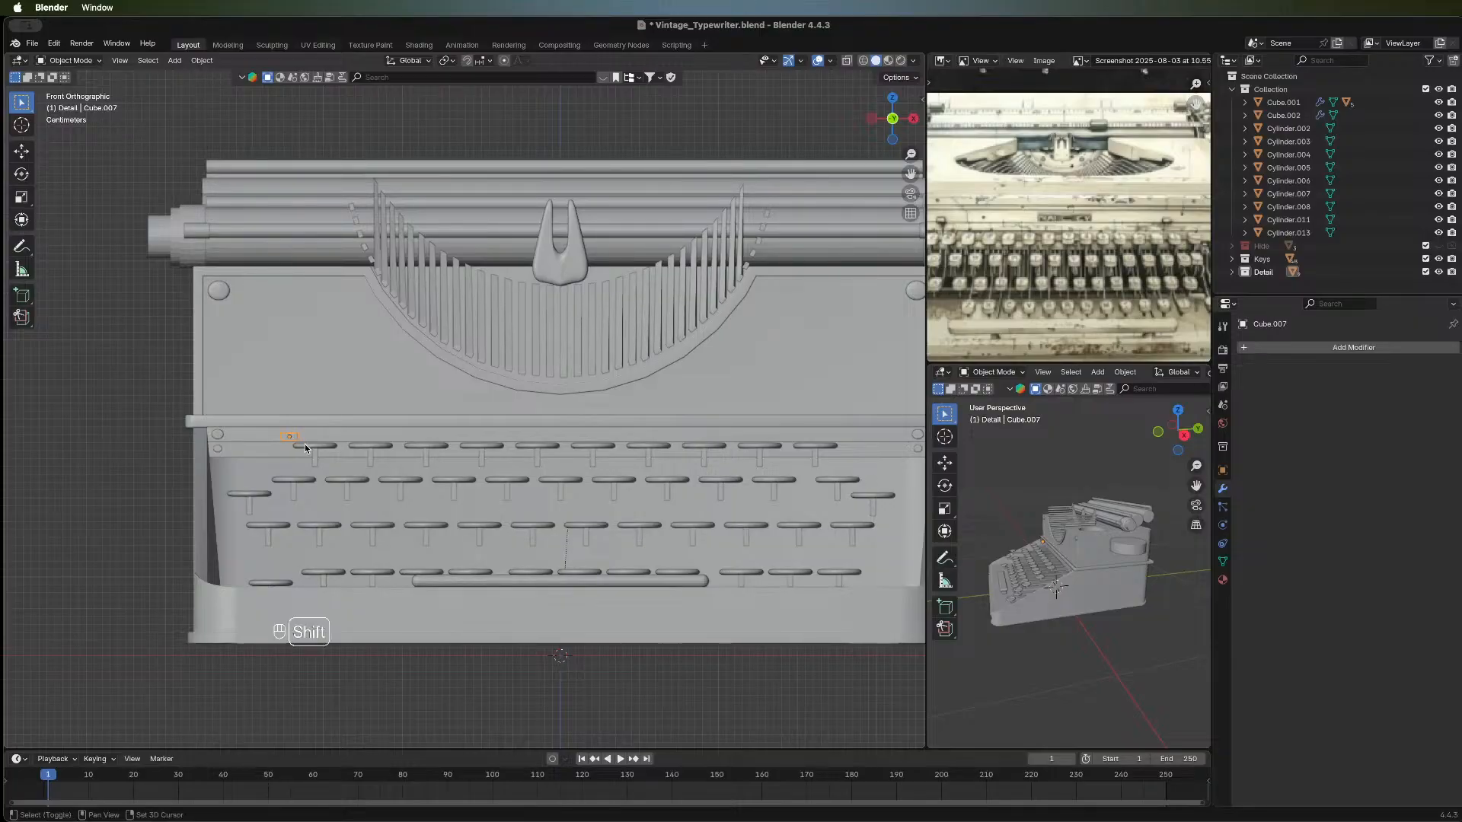
key("shift+d")
right_click(428, 455)
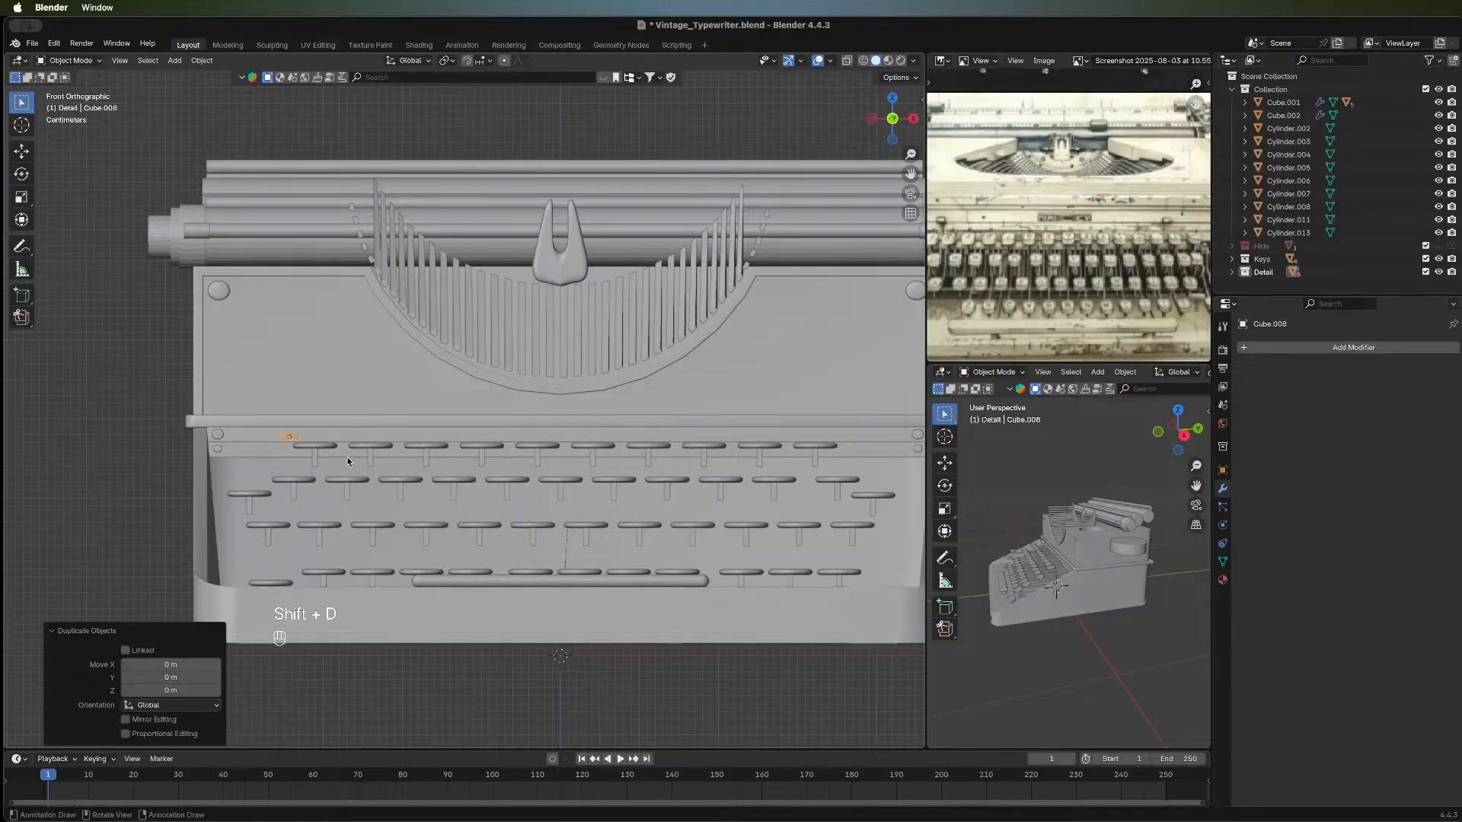
key("g")
key("x")
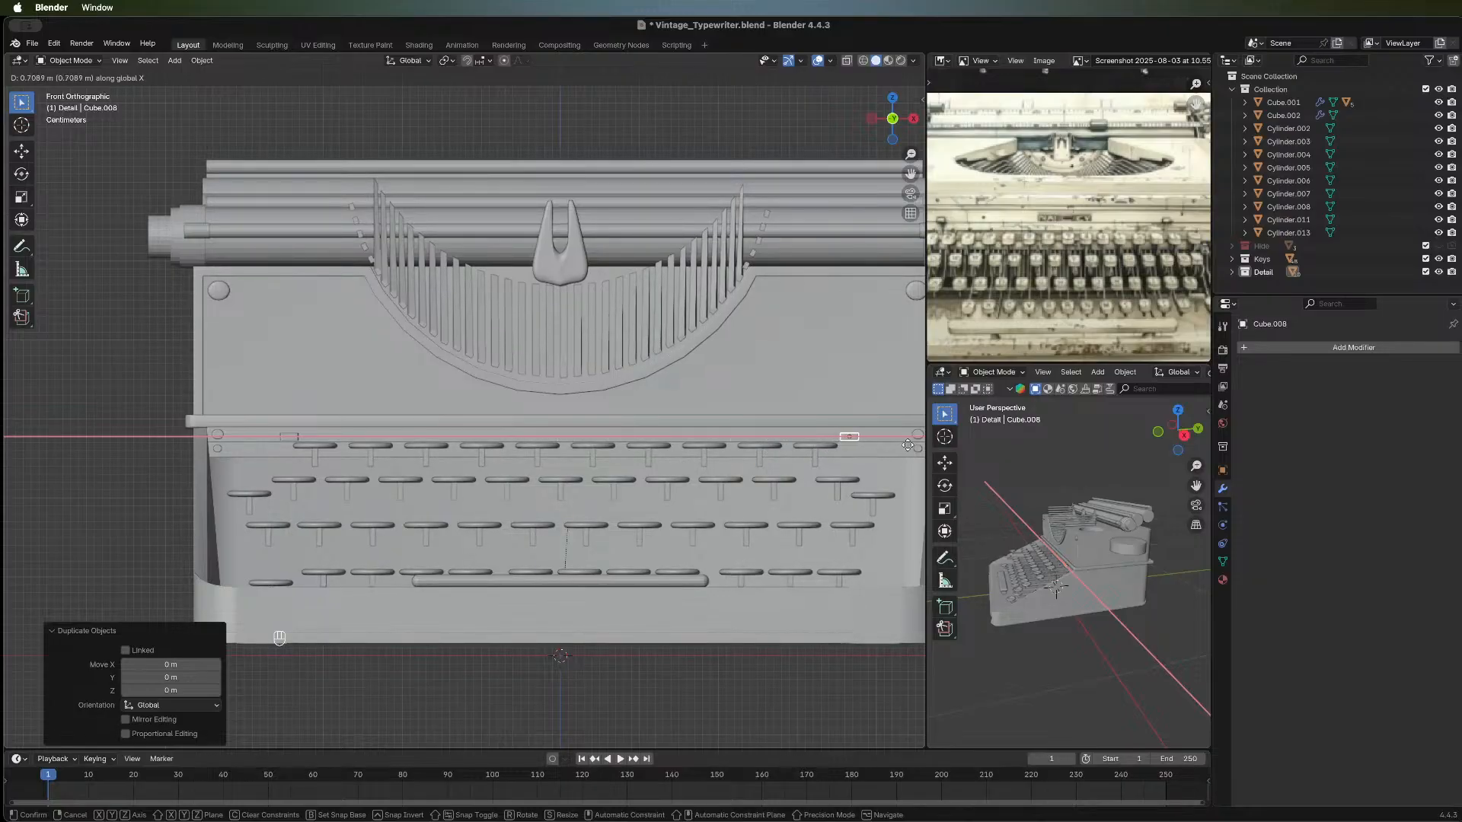
left_click(913, 449)
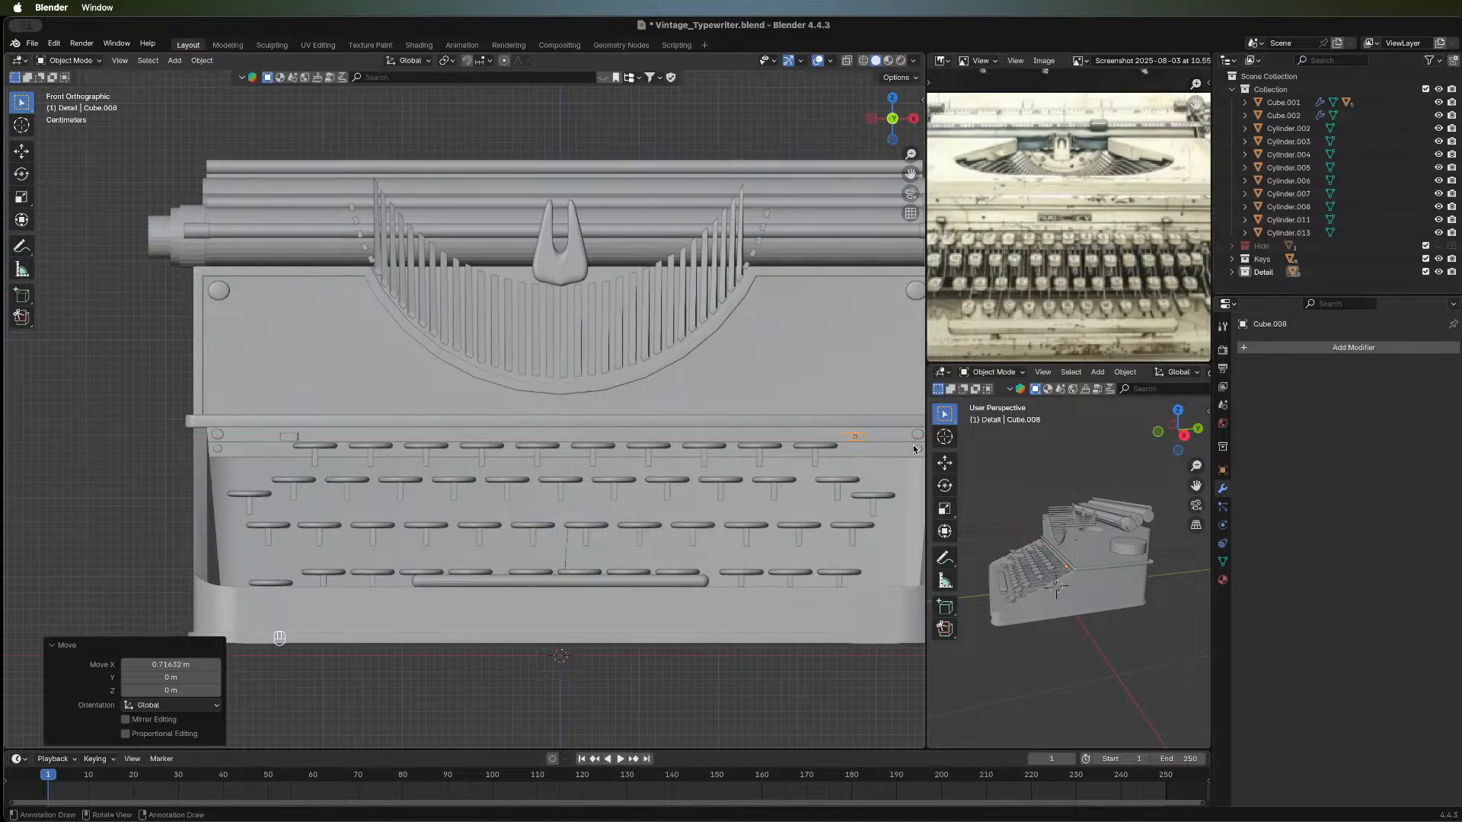
Try lowering the duplicated box about 0.0165 m along Z, and undo that move.
middle_click_drag(747, 491, 694, 497, "shift")
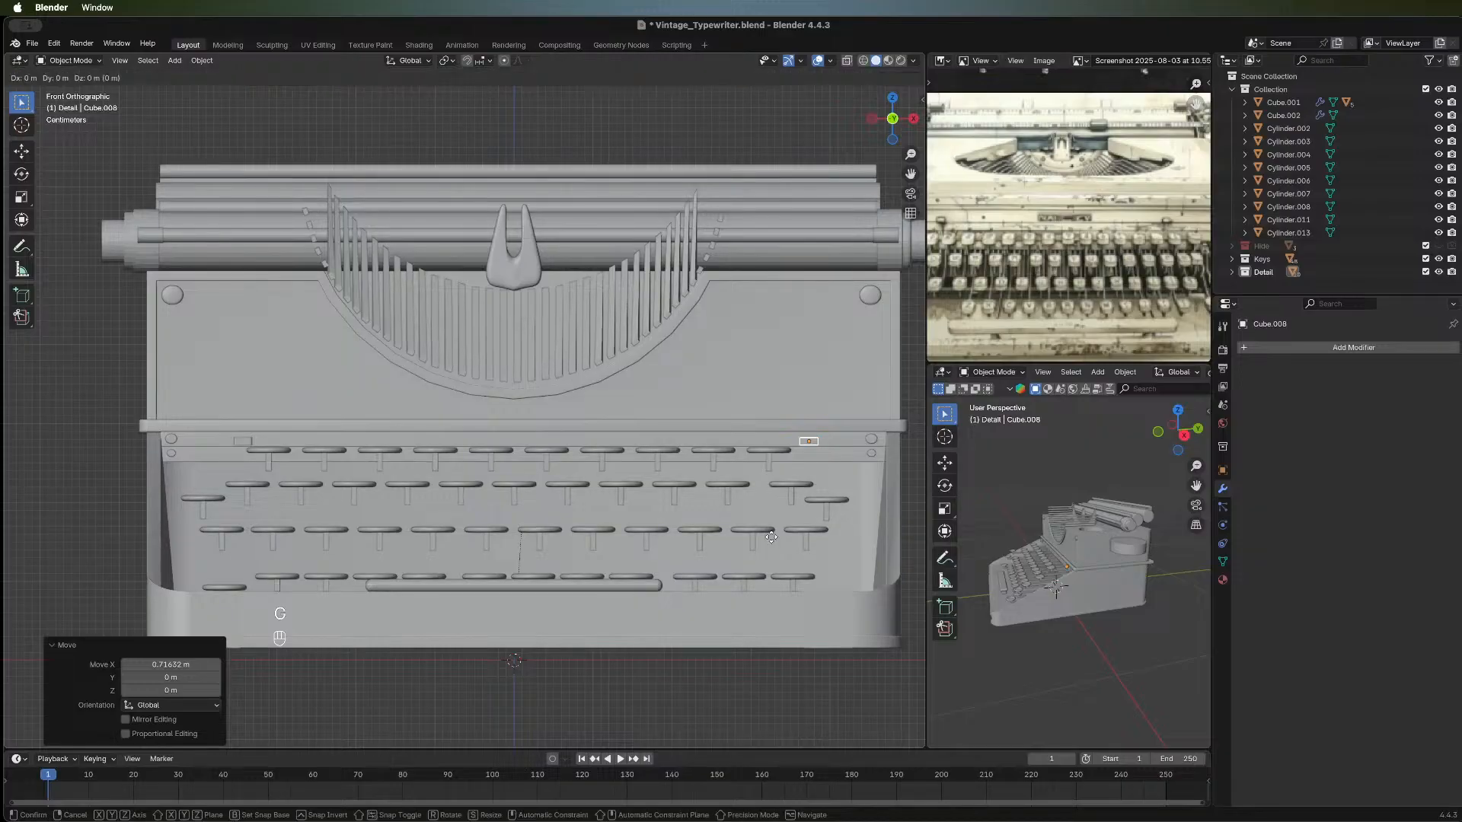
key("g")
key("z")
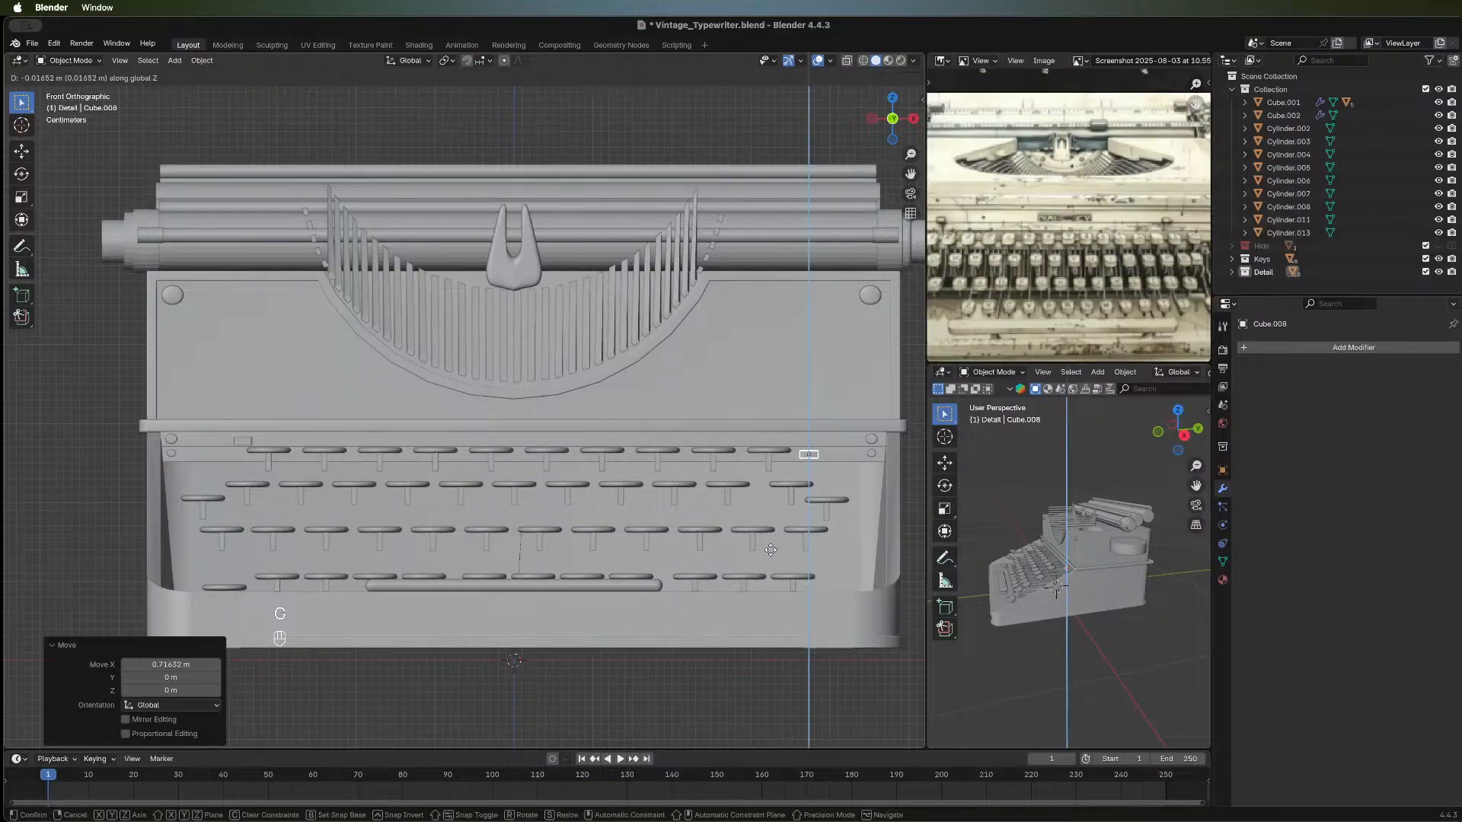
left_click(769, 548)
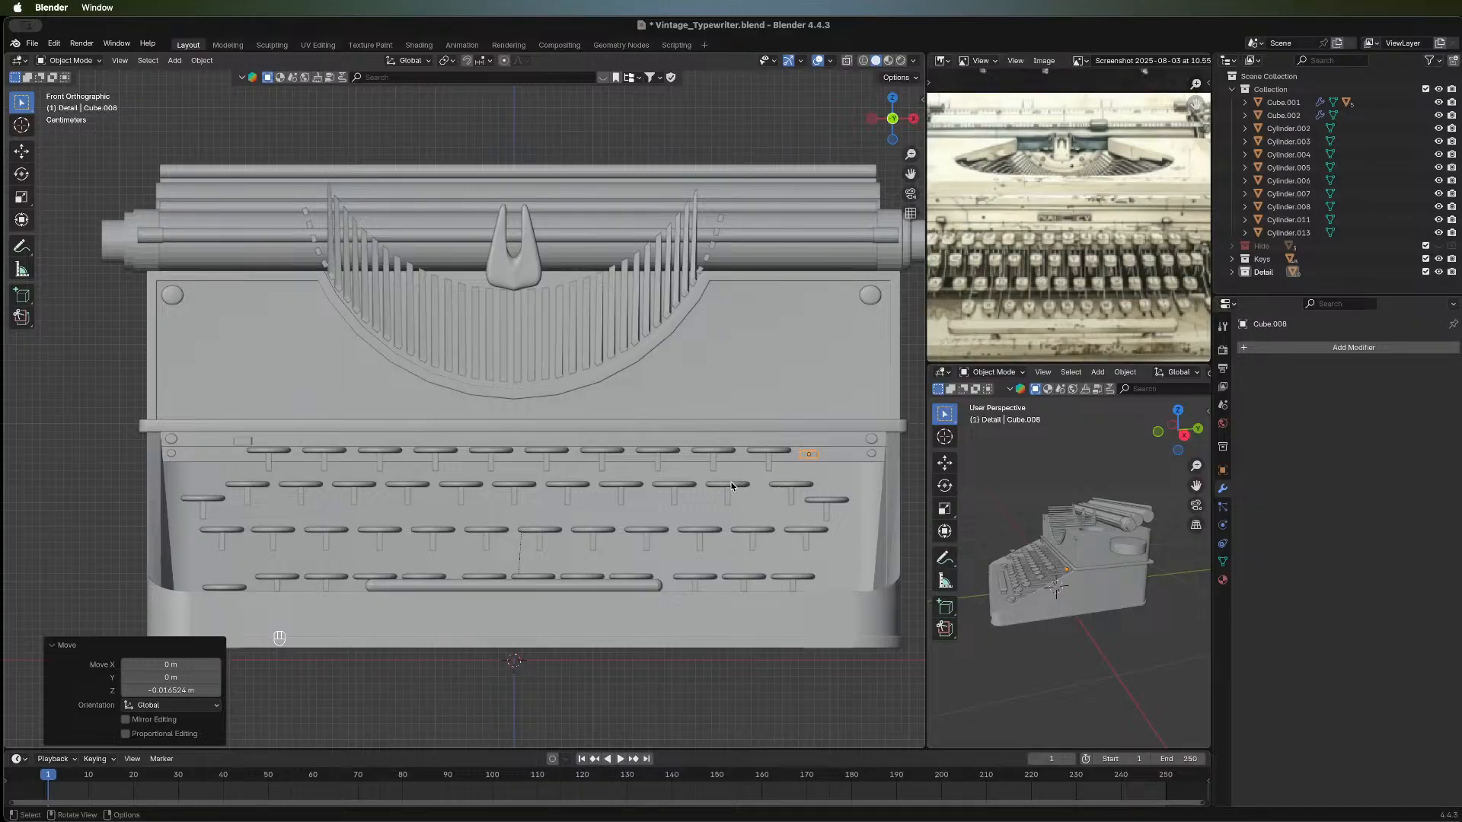
key("super+z")
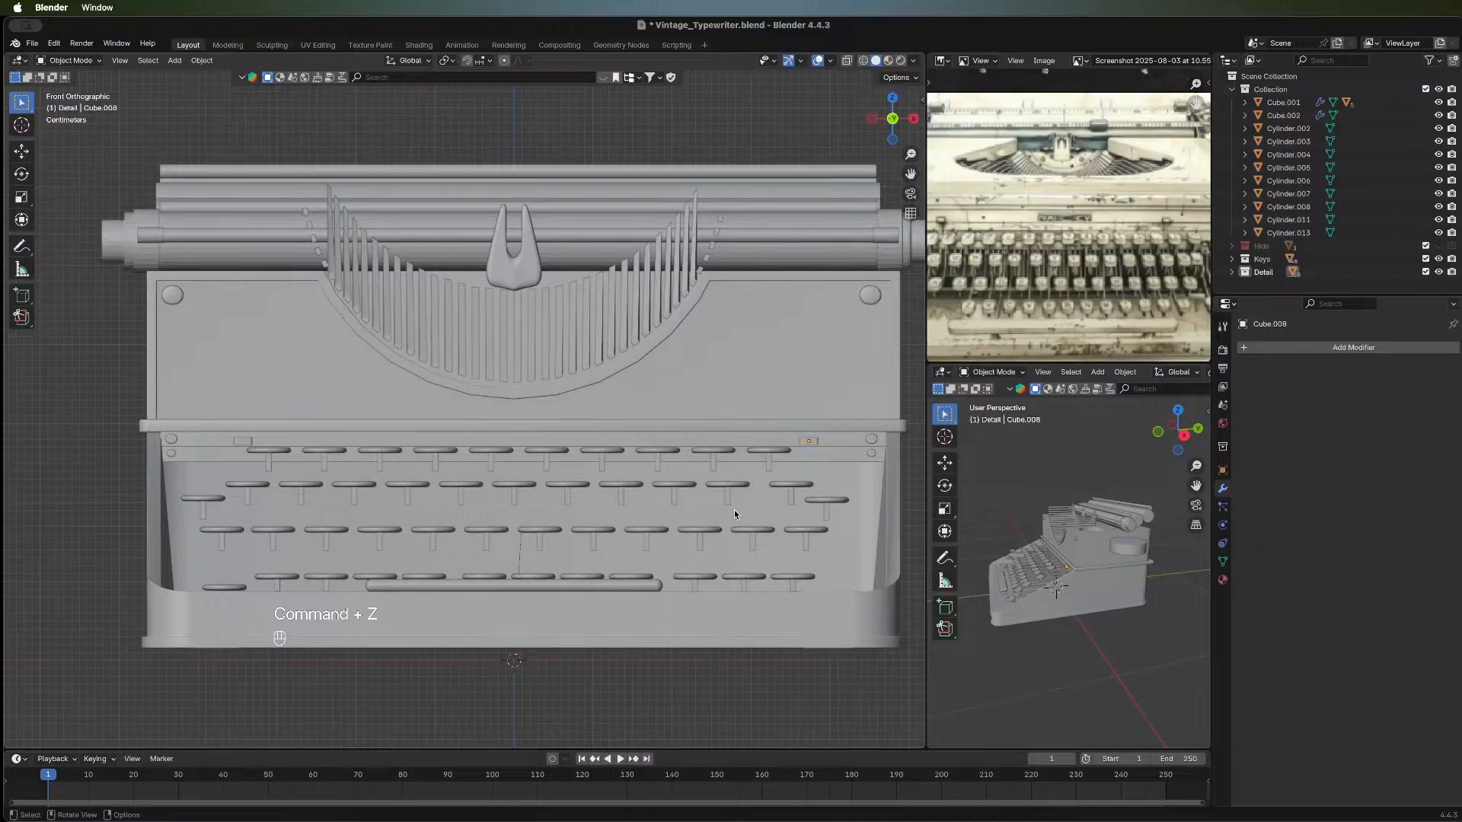
Draw a long, thin box along the middle of the strip, at about X 0.023 m, Z 0.281 m, and deselect it.
middle_click_drag(734, 510, 700, 576)
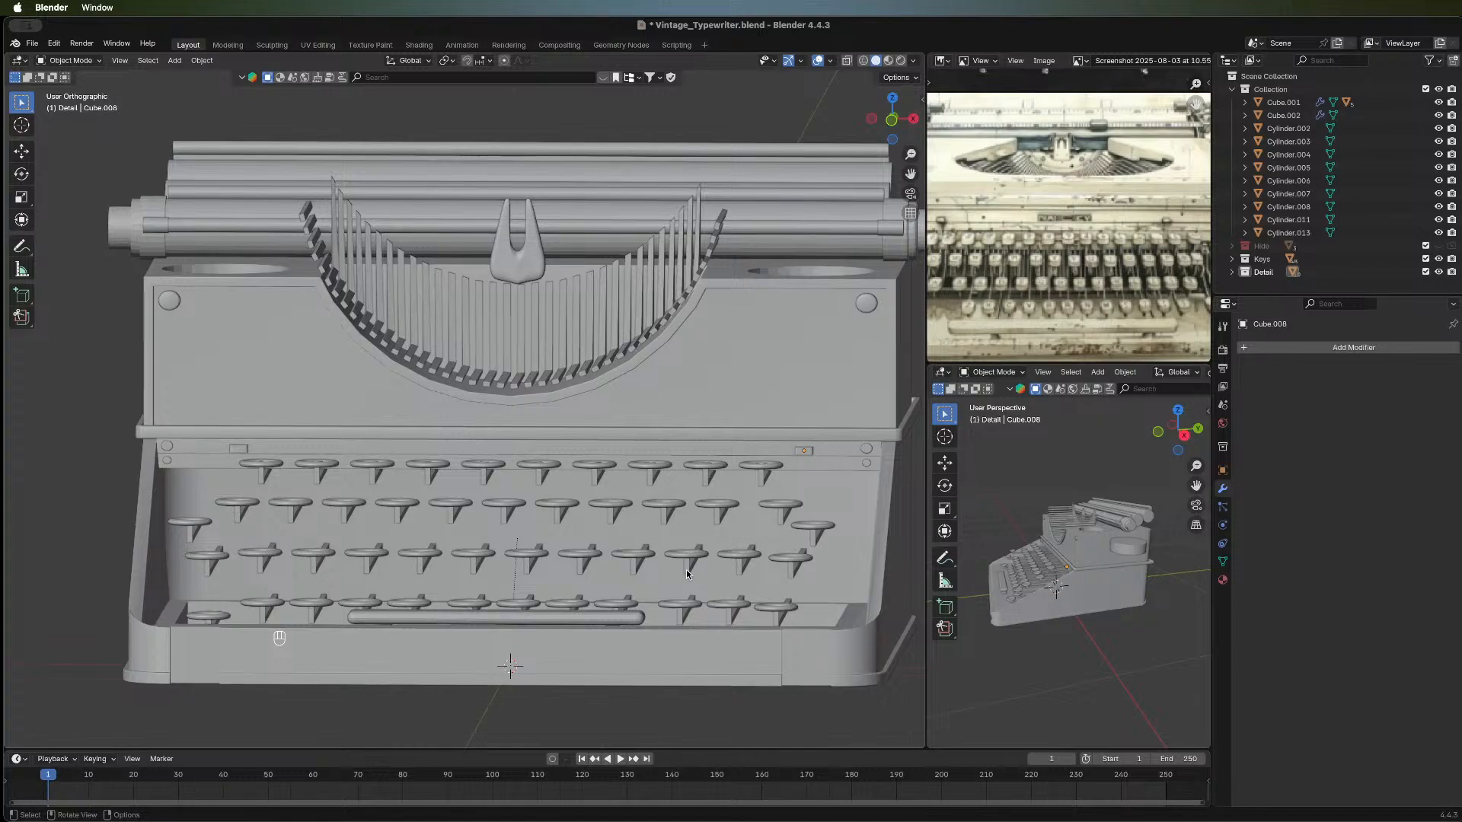
middle_click_drag(399, 486, 483, 471)
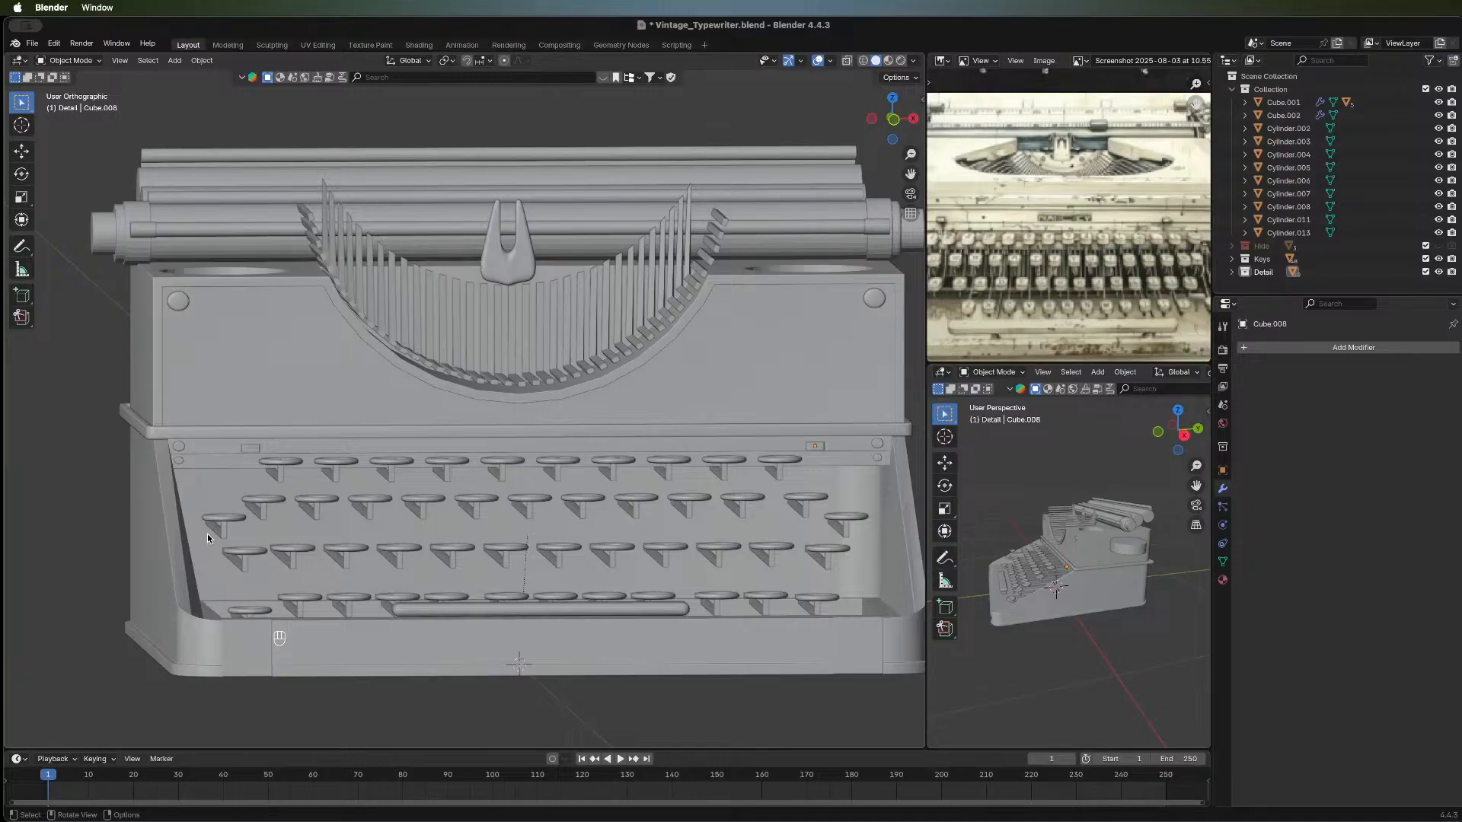
left_click(894, 120)
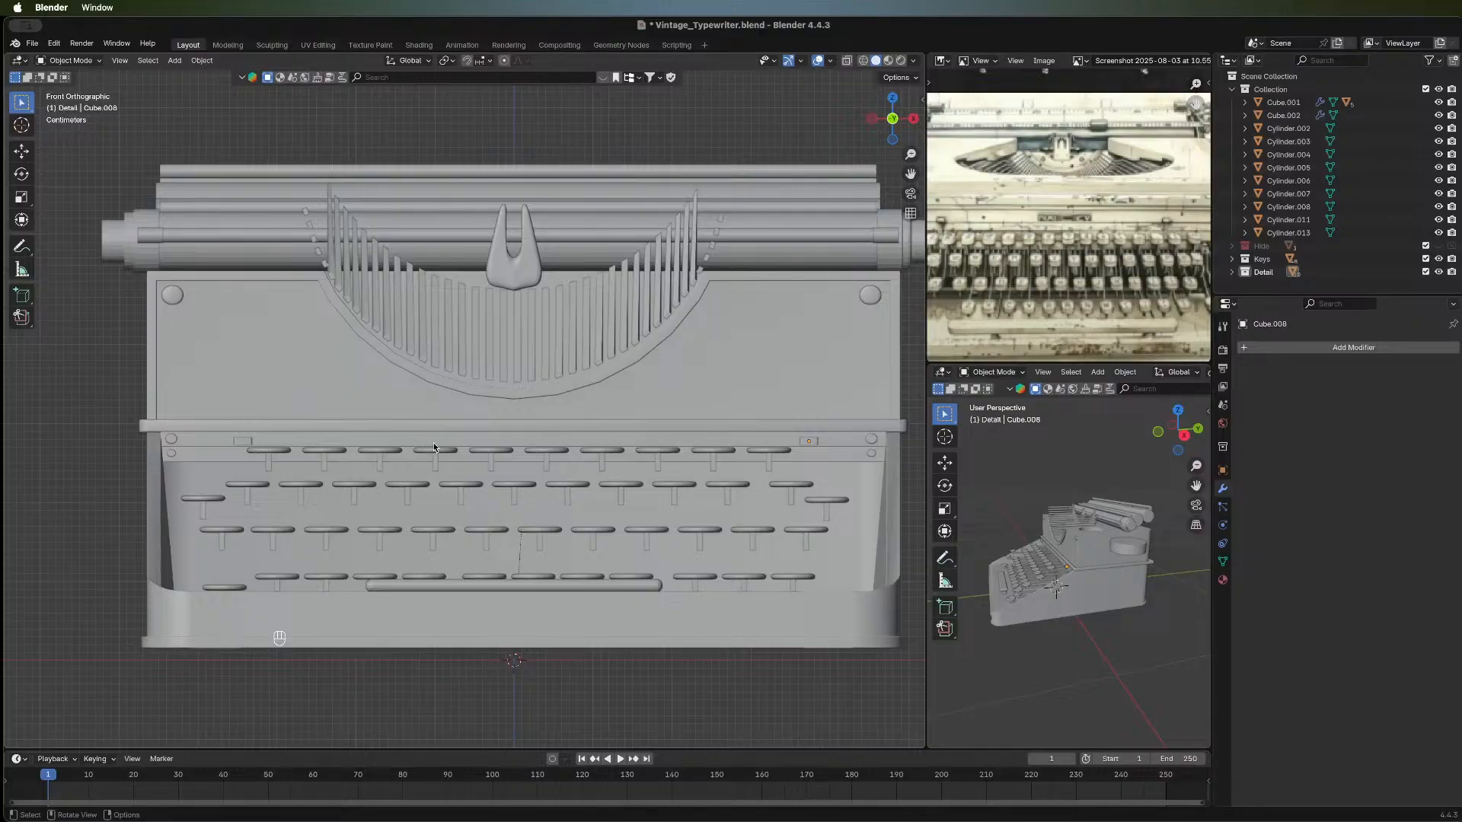
key("shift+a")
left_click(21, 295)
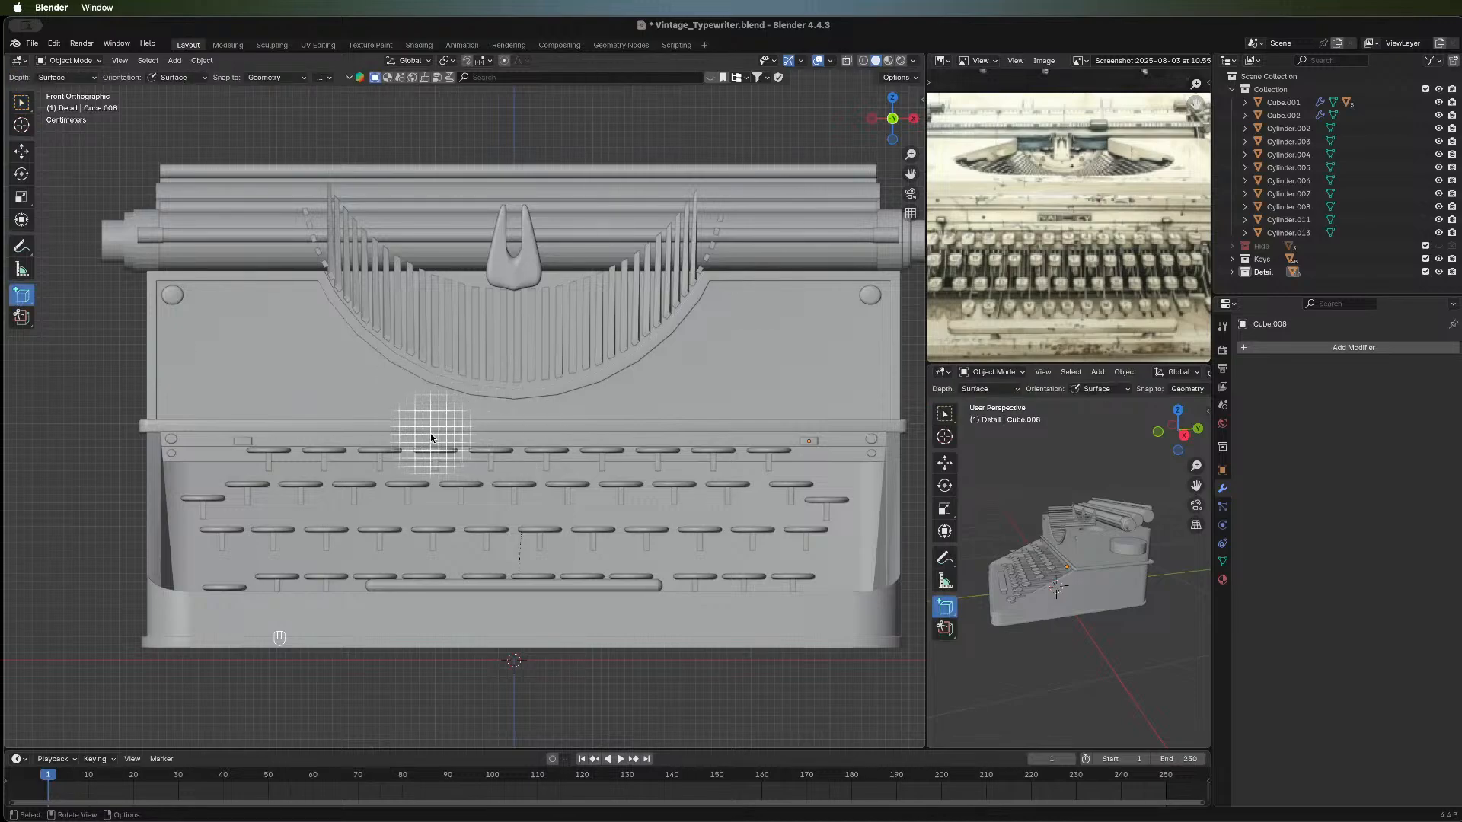
left_click_drag(431, 438, 582, 441)
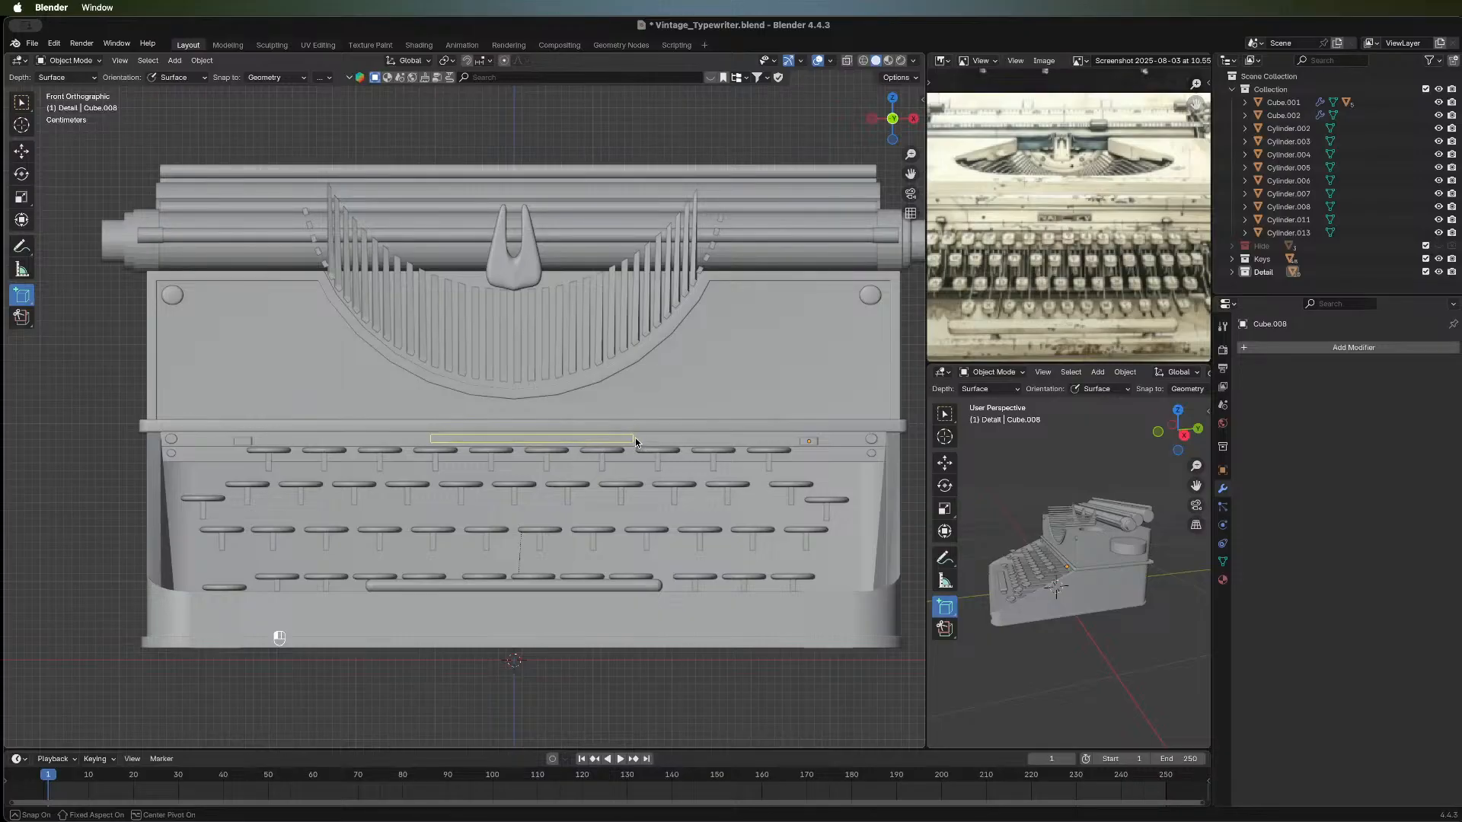
left_click_drag(635, 442, 637, 443)
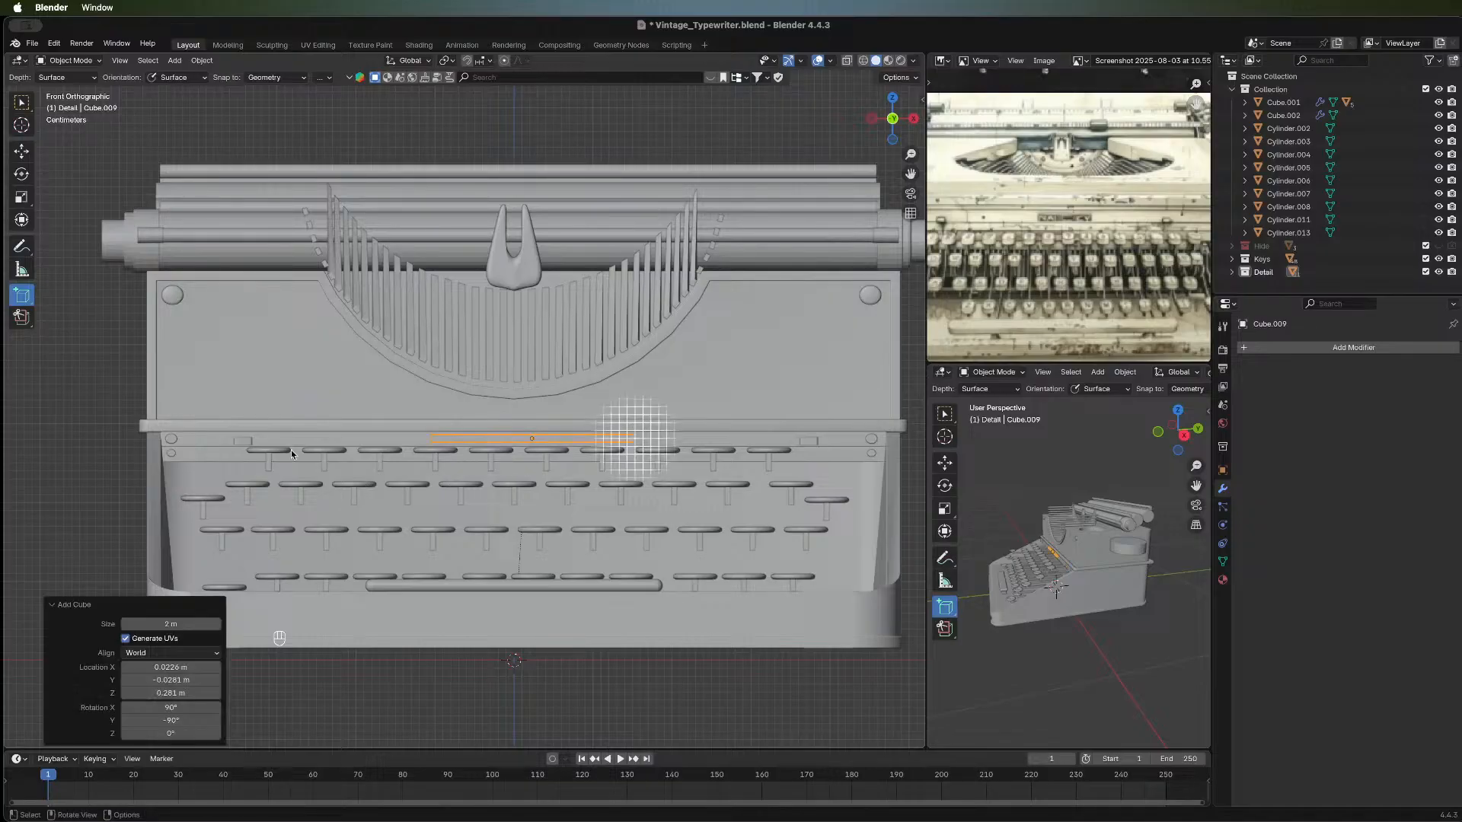
middle_click_drag(637, 443, 673, 566)
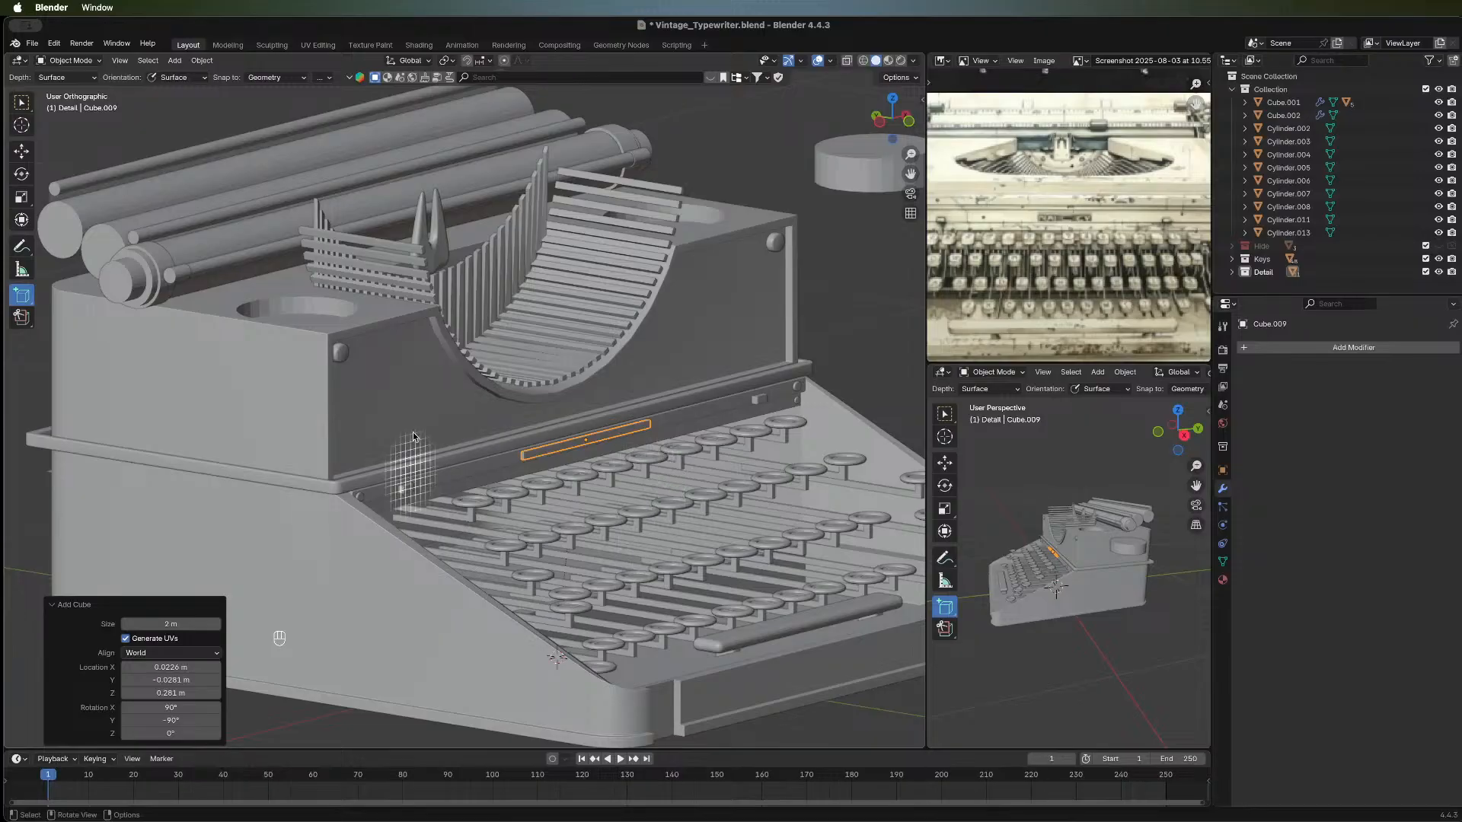
left_click(22, 103)
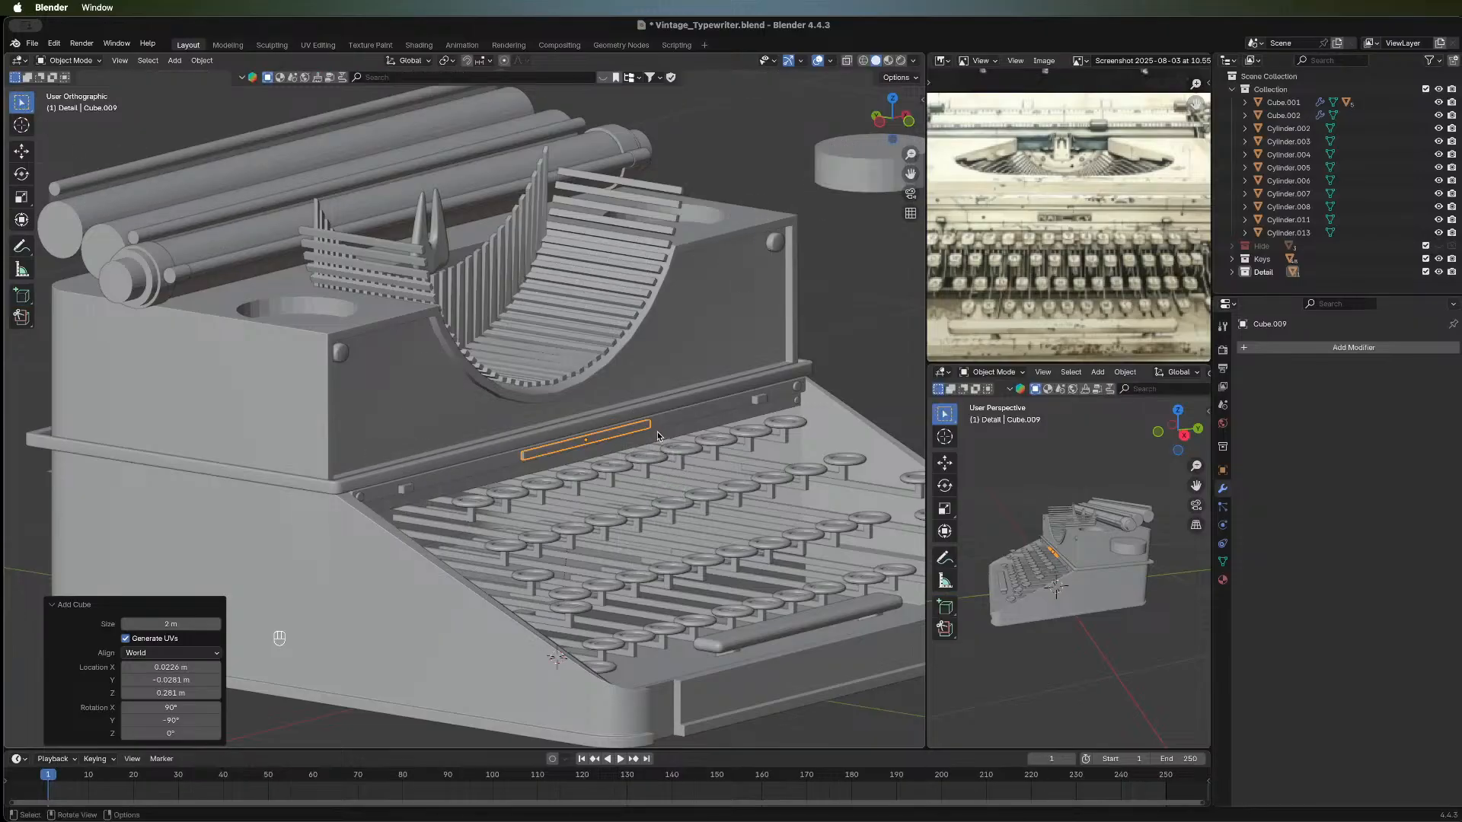
left_click(852, 381)
middle_click_drag(852, 400, 498, 424)
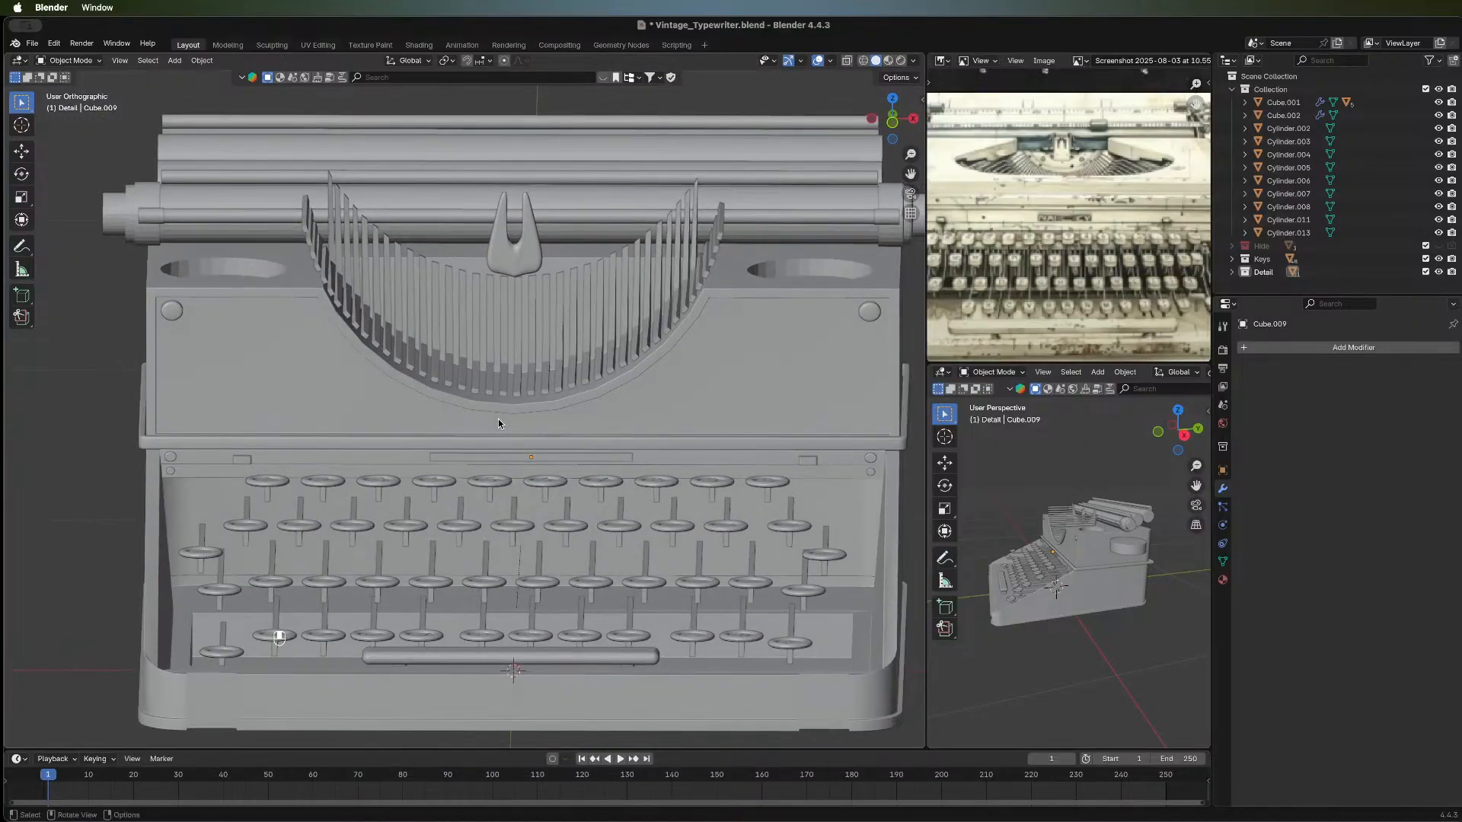
Duplicate the thin trim frame around the body above the keys and raise the copy about 0.018 m along Z.
middle_click_drag(608, 521, 590, 405)
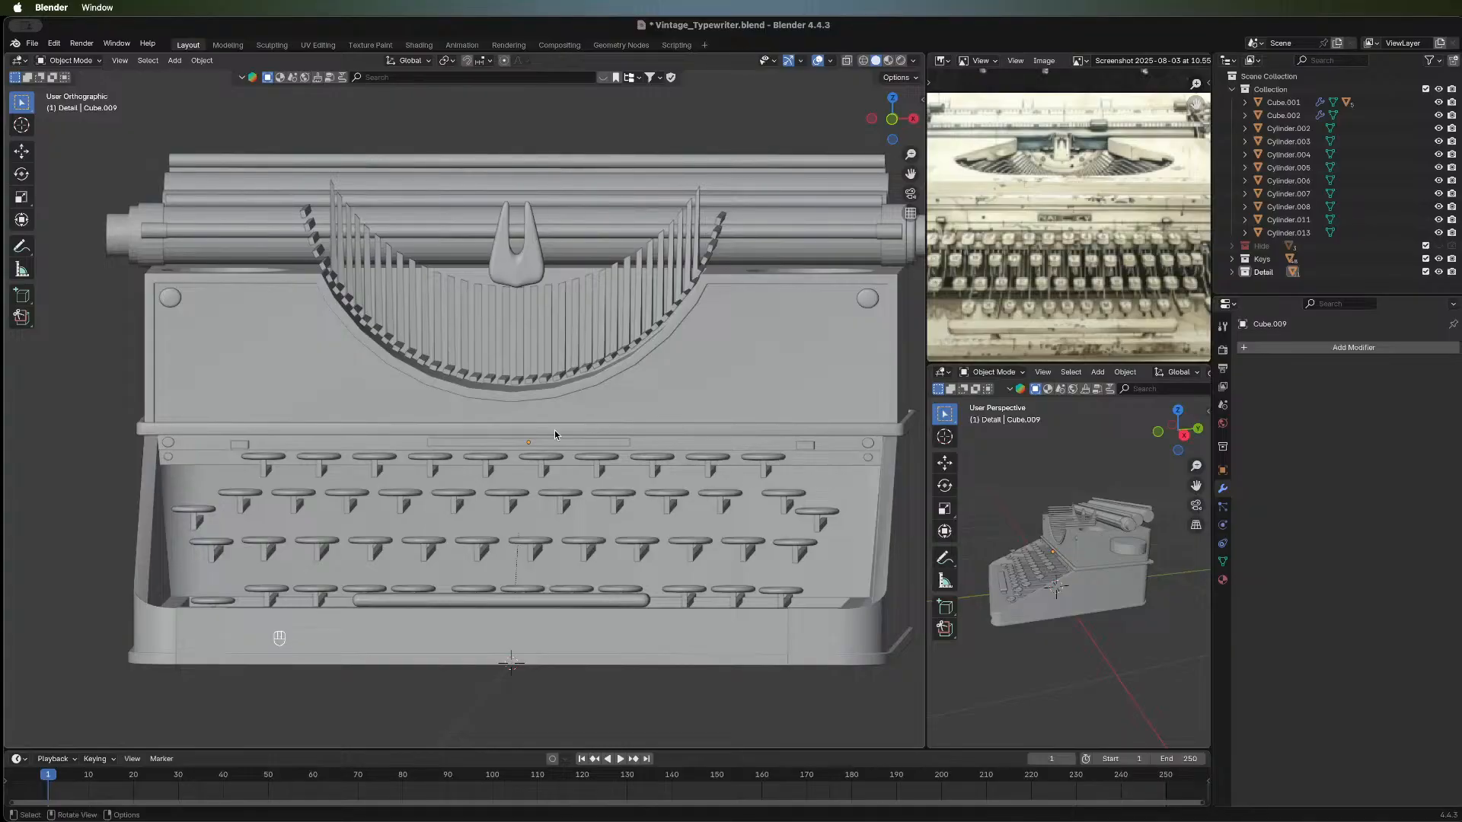
middle_click_drag(554, 431, 548, 492)
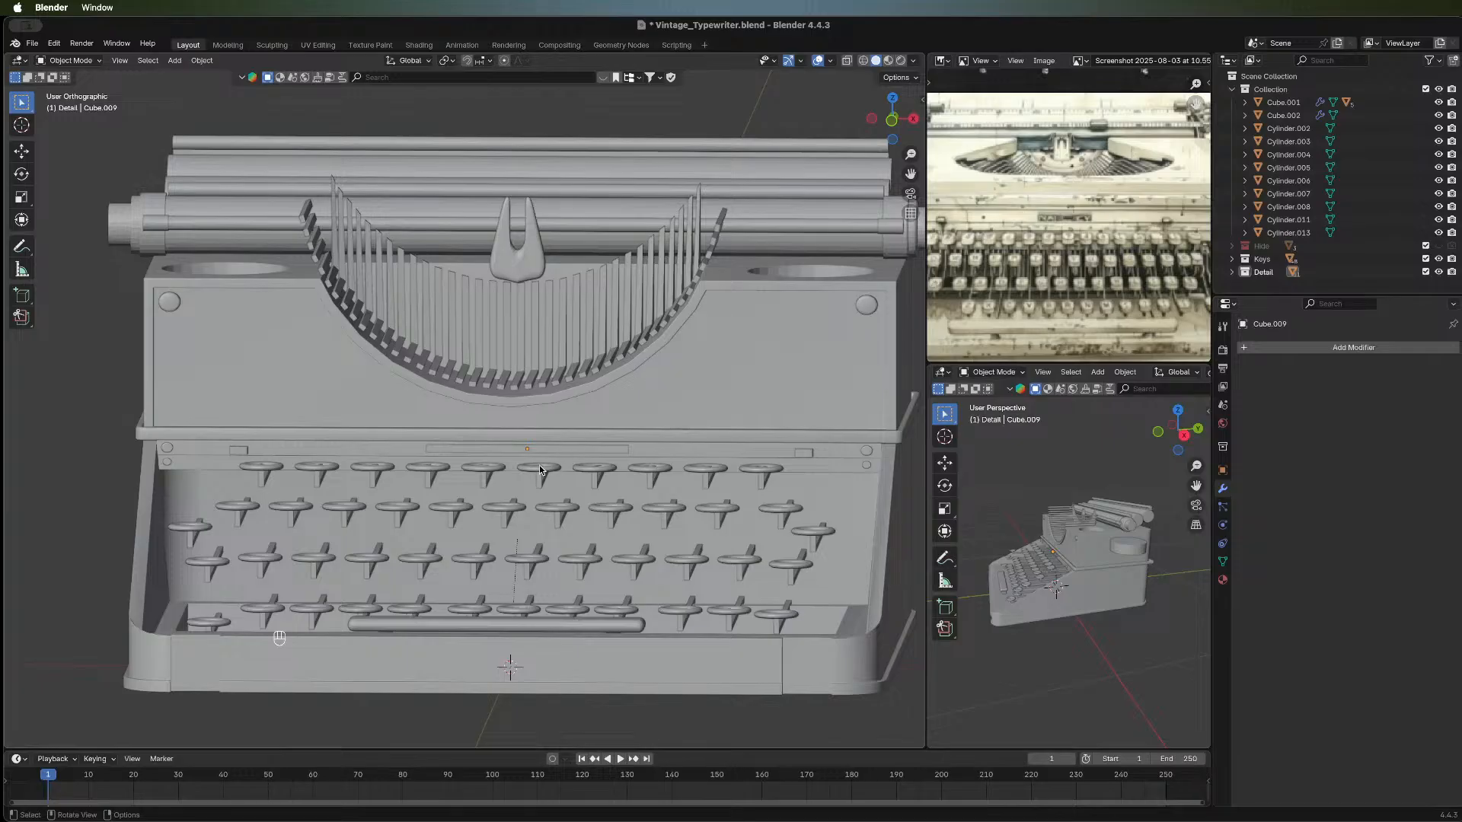
middle_click_drag(539, 464, 571, 402)
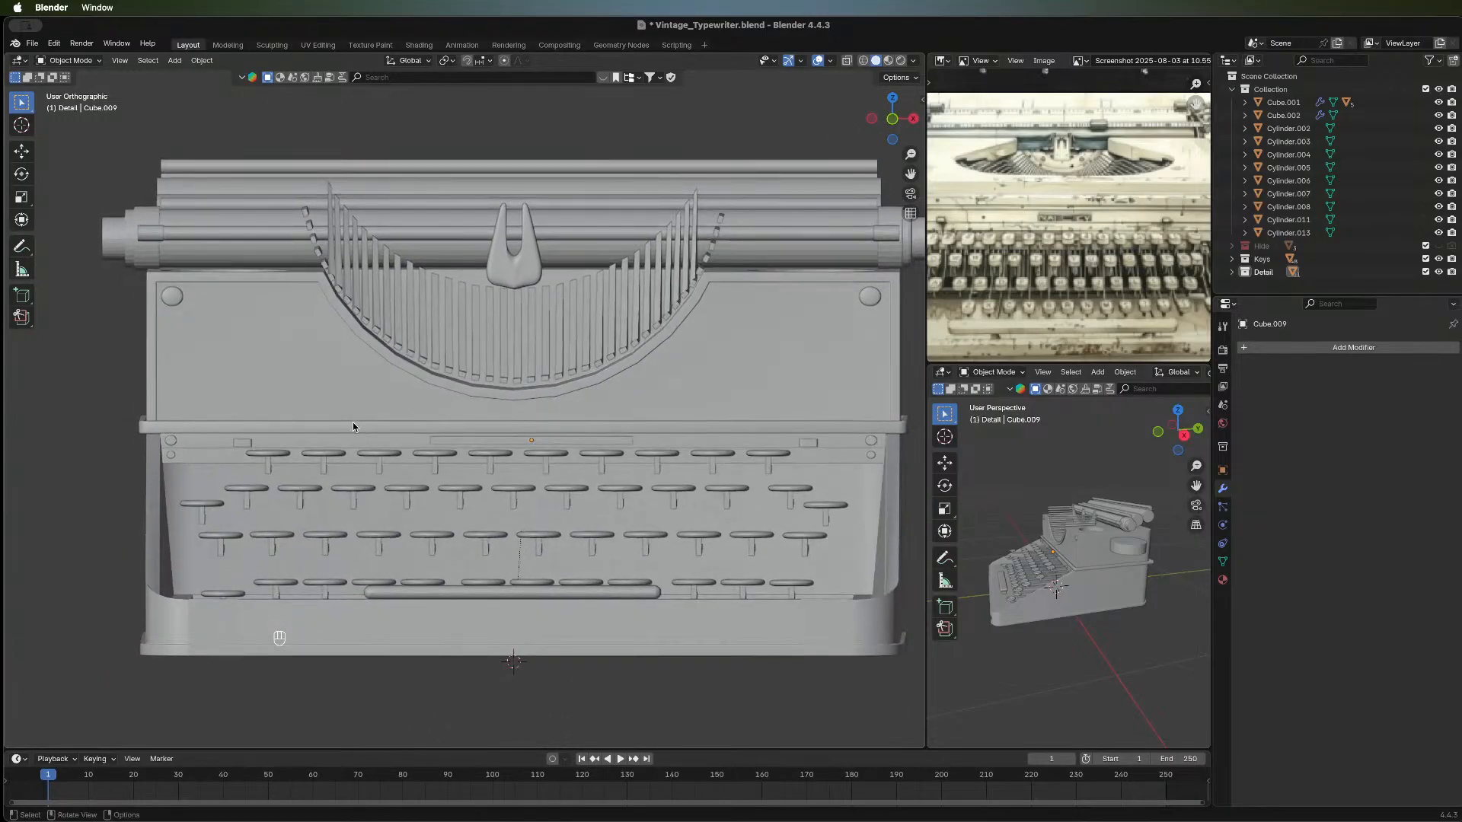
left_click(354, 423)
key("shift+d")
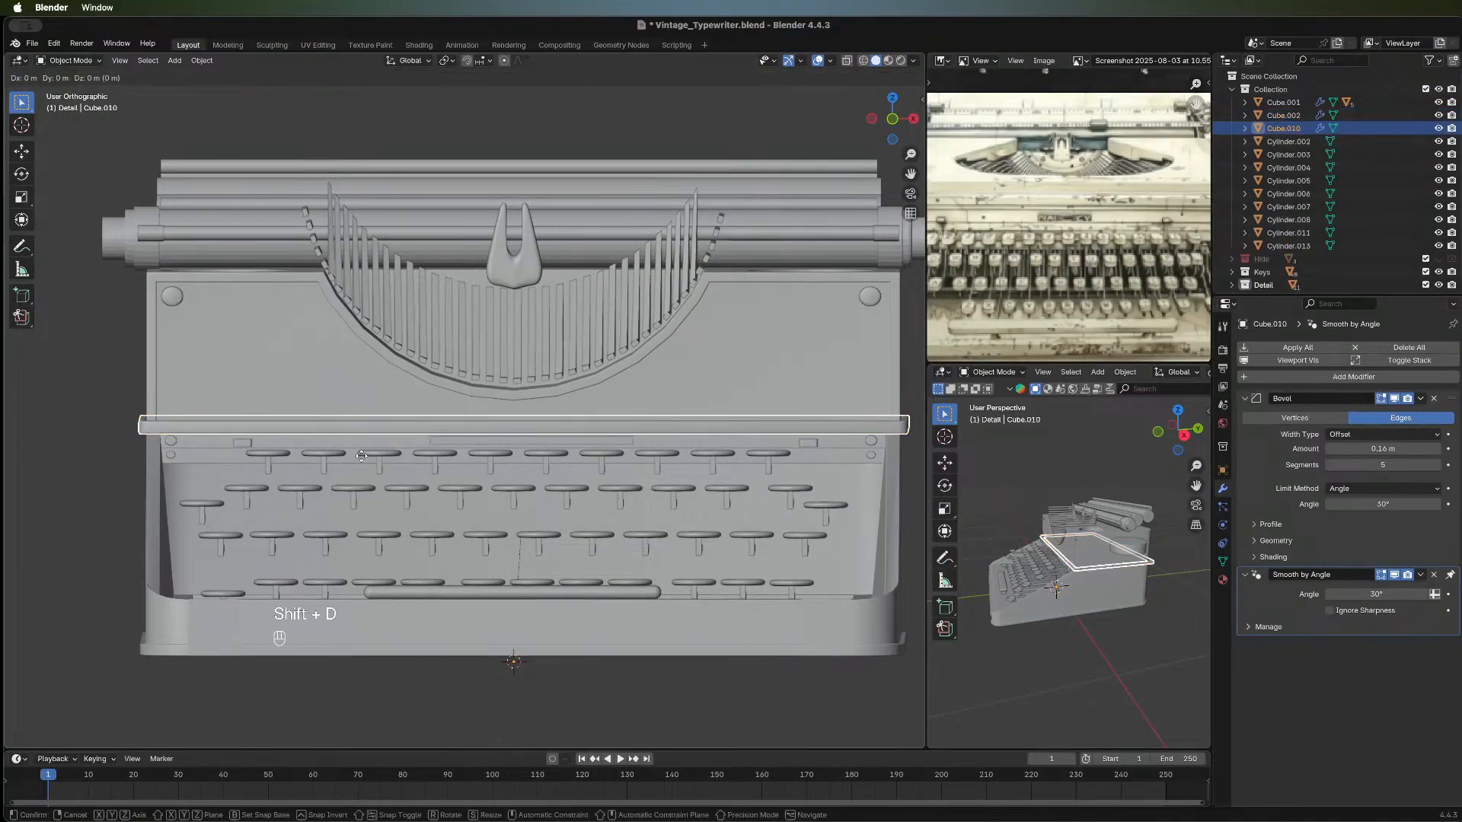
right_click(361, 455)
key("g")
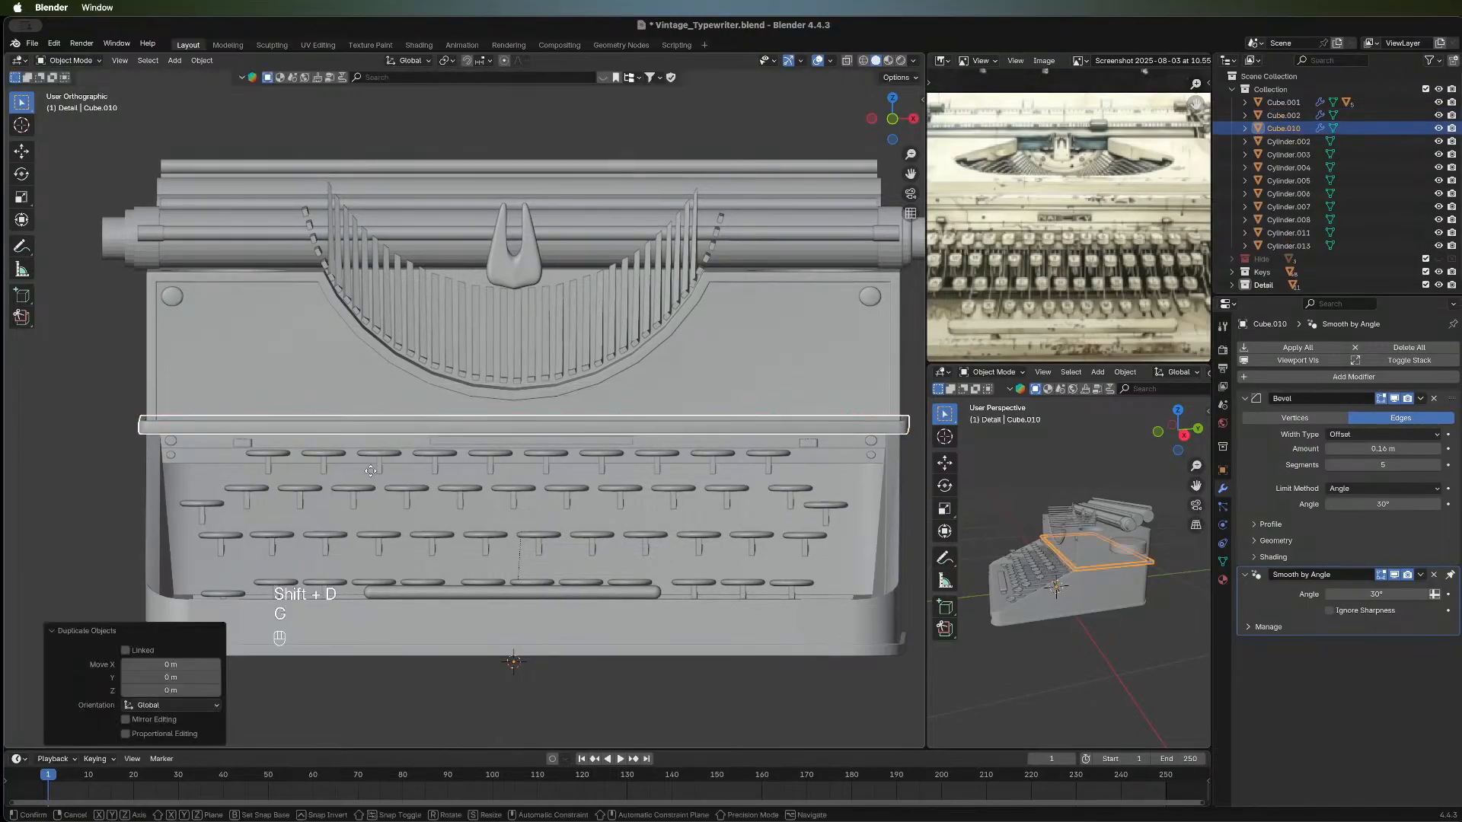
key("z")
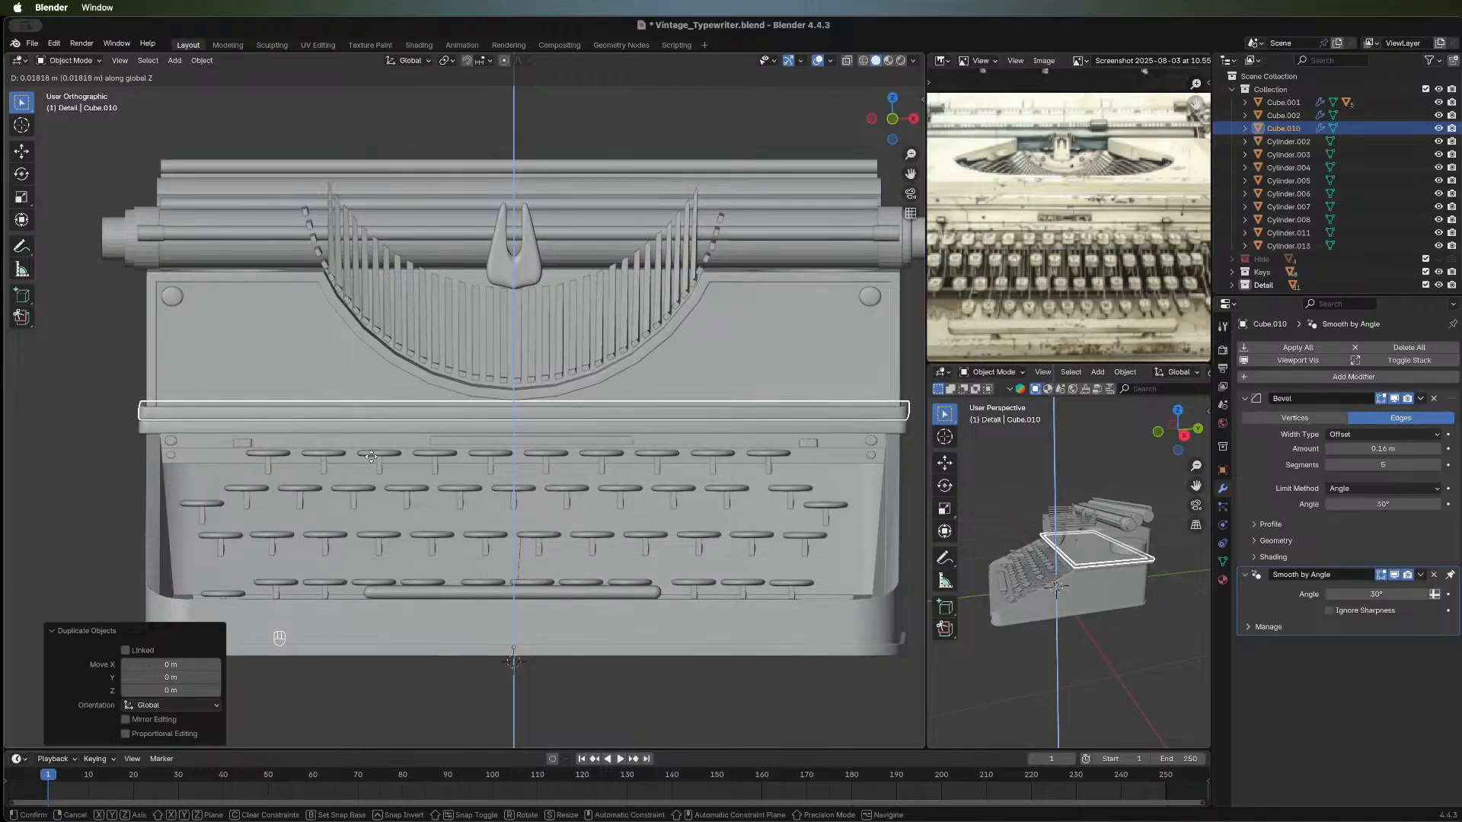
left_click(371, 455)
Scale the duplicated trim frame's whole mesh to about 0.62 along Z in Edit Mode.
key("Tab")
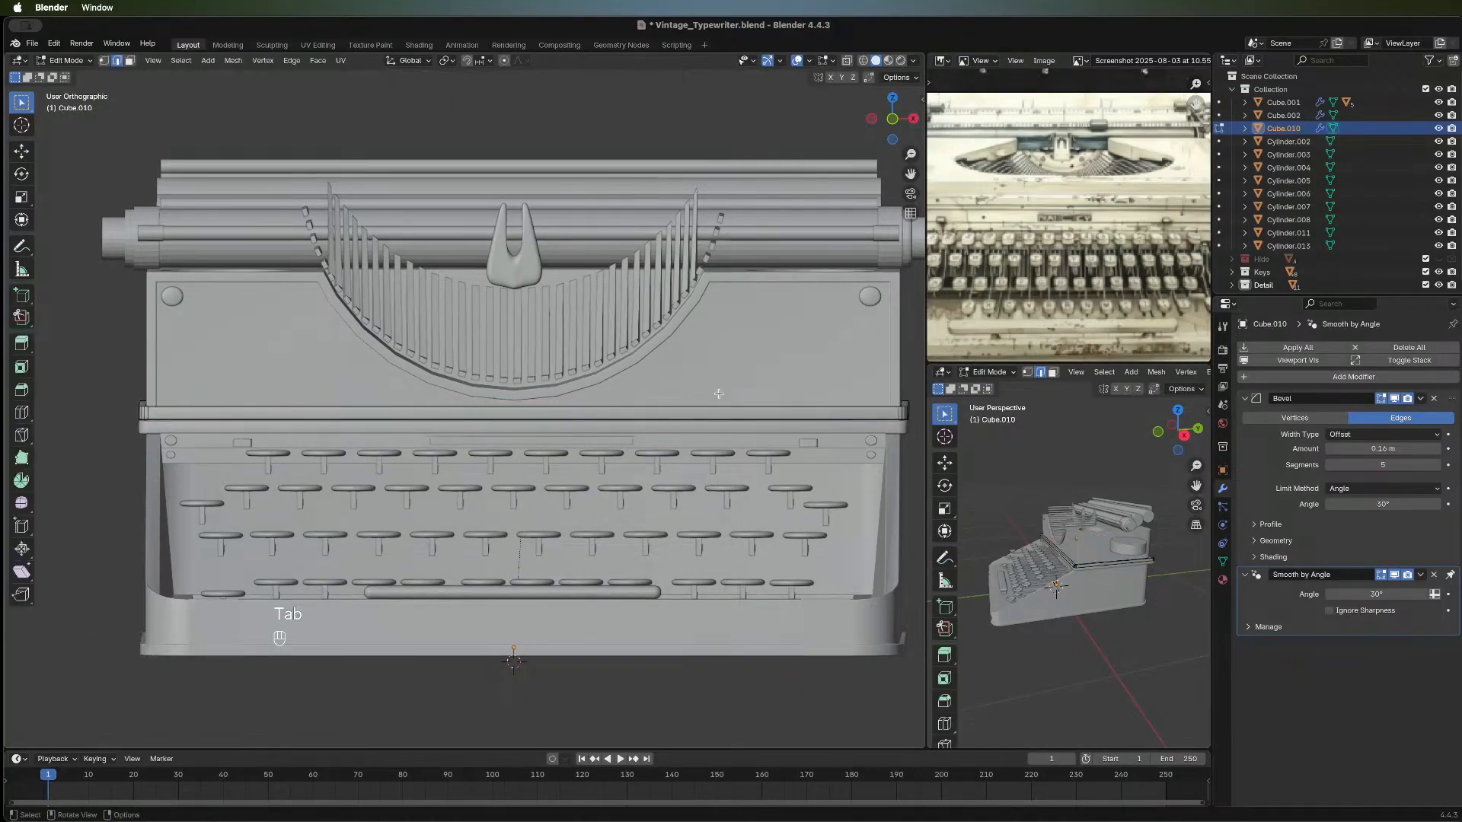
key("a")
key("s")
key("z")
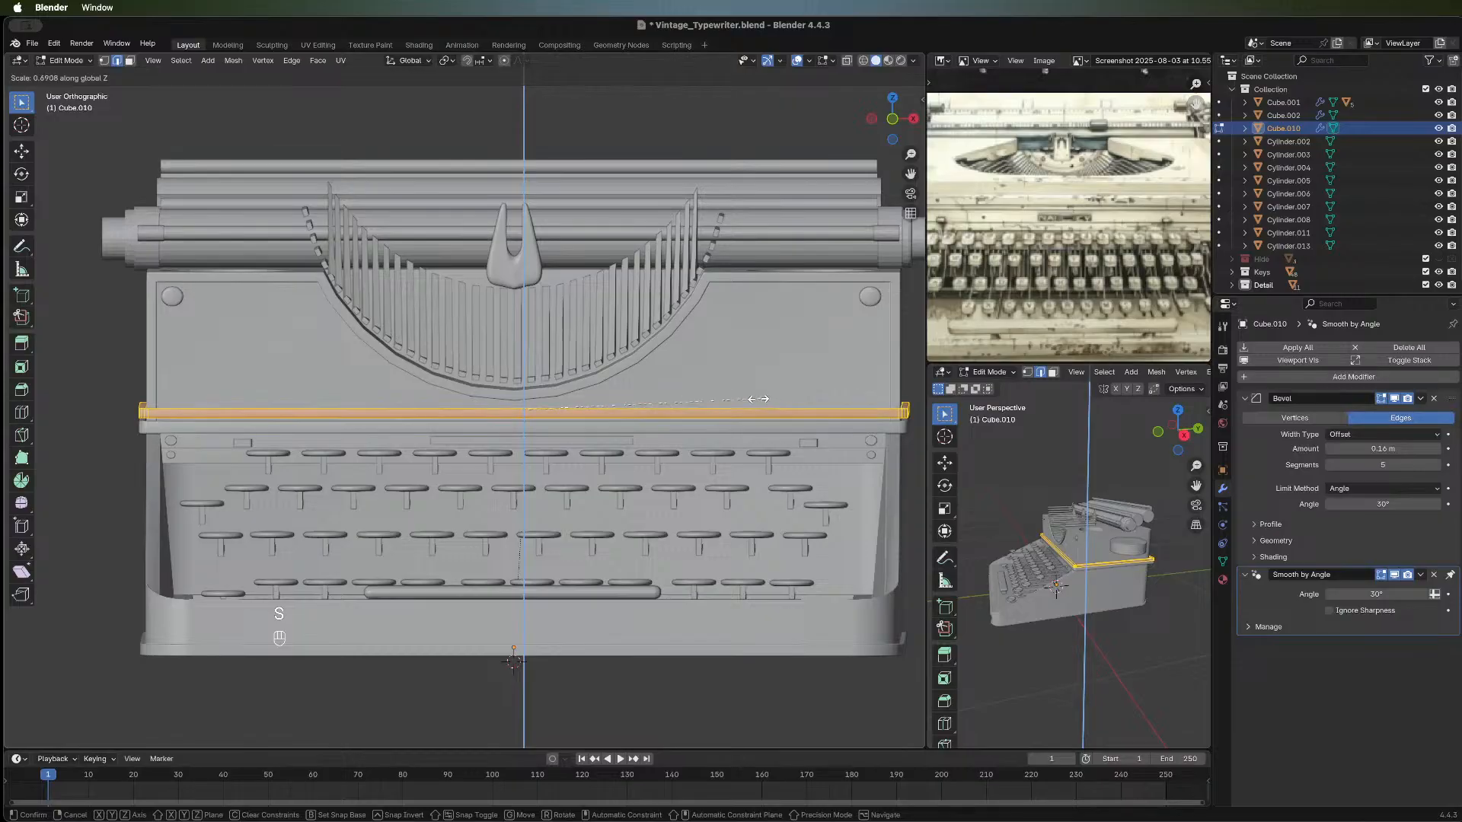
left_click(731, 398)
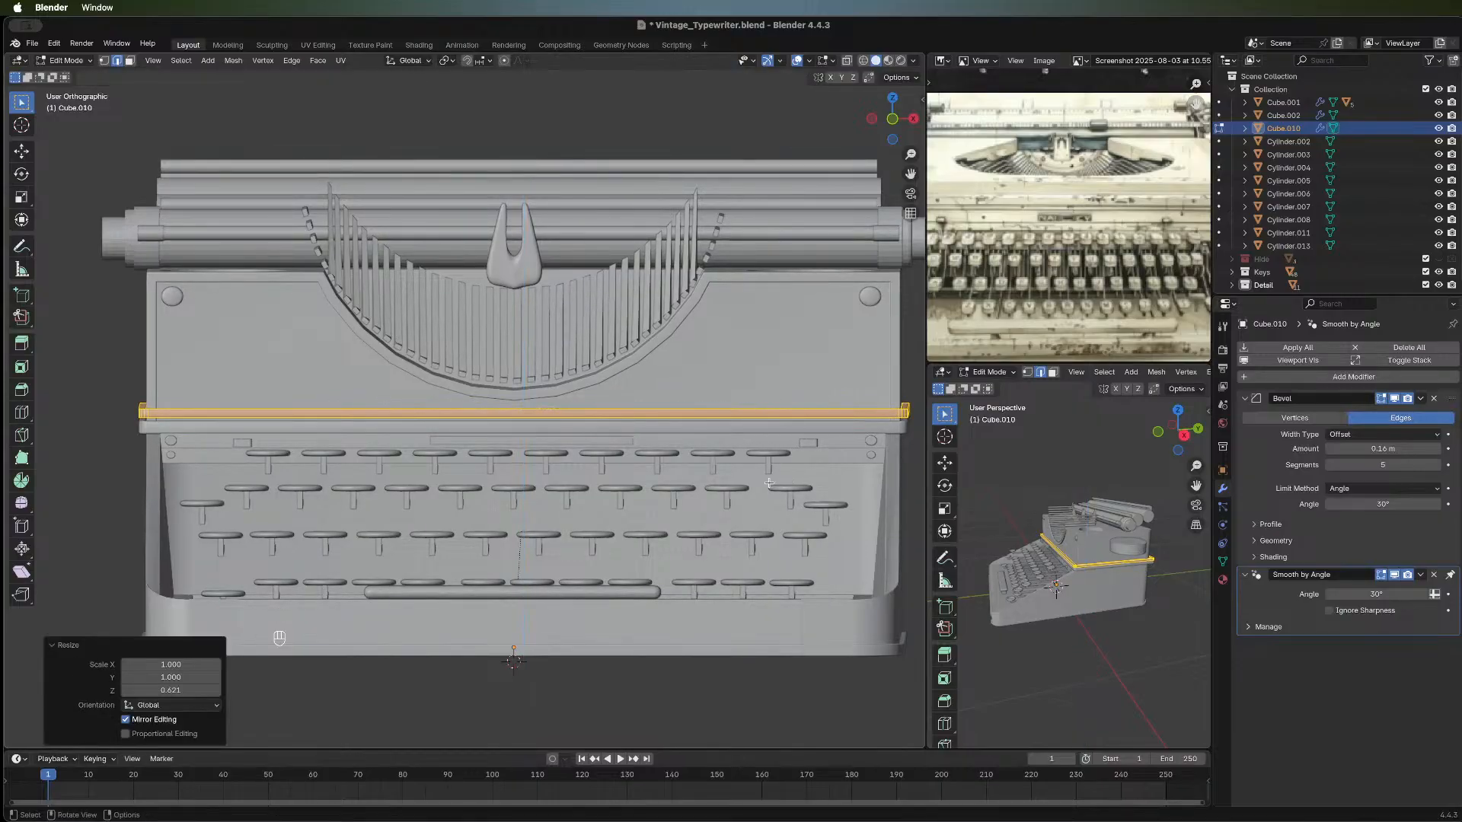
Scale the duplicated frame's mesh to about 0.983 along Y and shift it about 0.0041 m along Y.
middle_click_drag(578, 449, 793, 468)
key("s")
key("y")
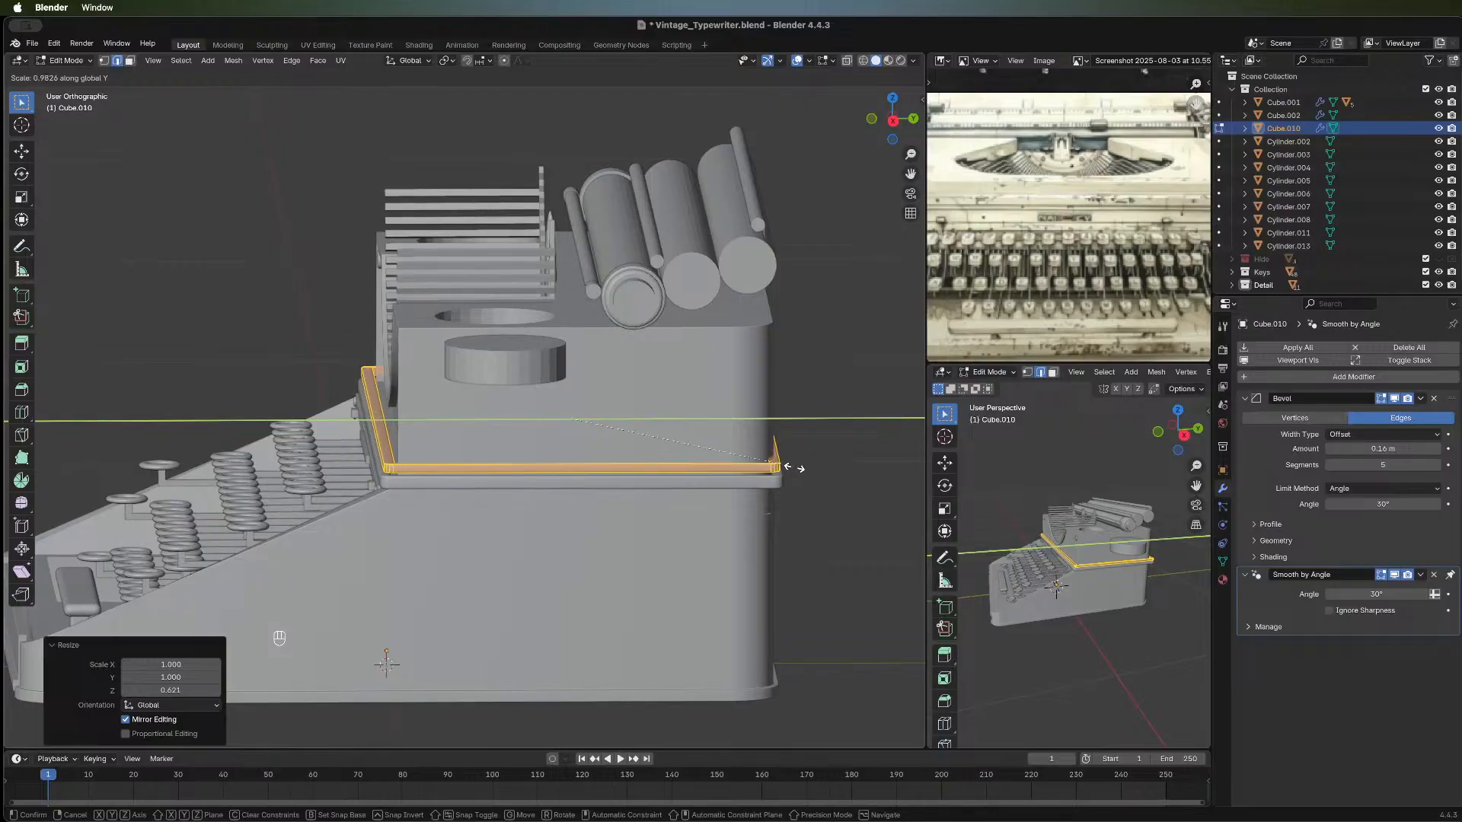
left_click(794, 467)
key("g")
key("y")
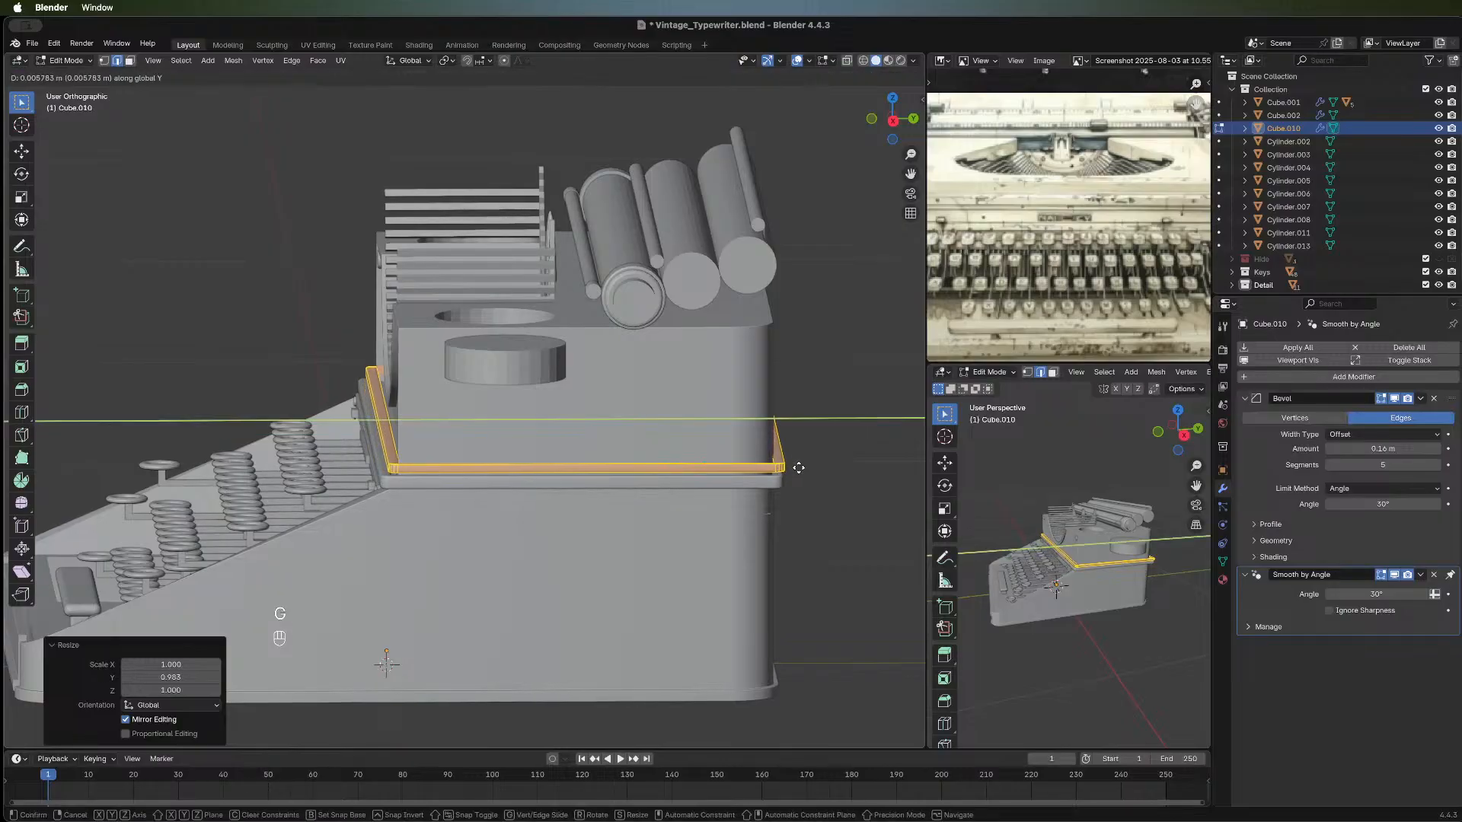
left_click(797, 467)
Lower the duplicated frame's mesh about 0.0042 m along Z, then return to Object Mode and deselect it.
key("g")
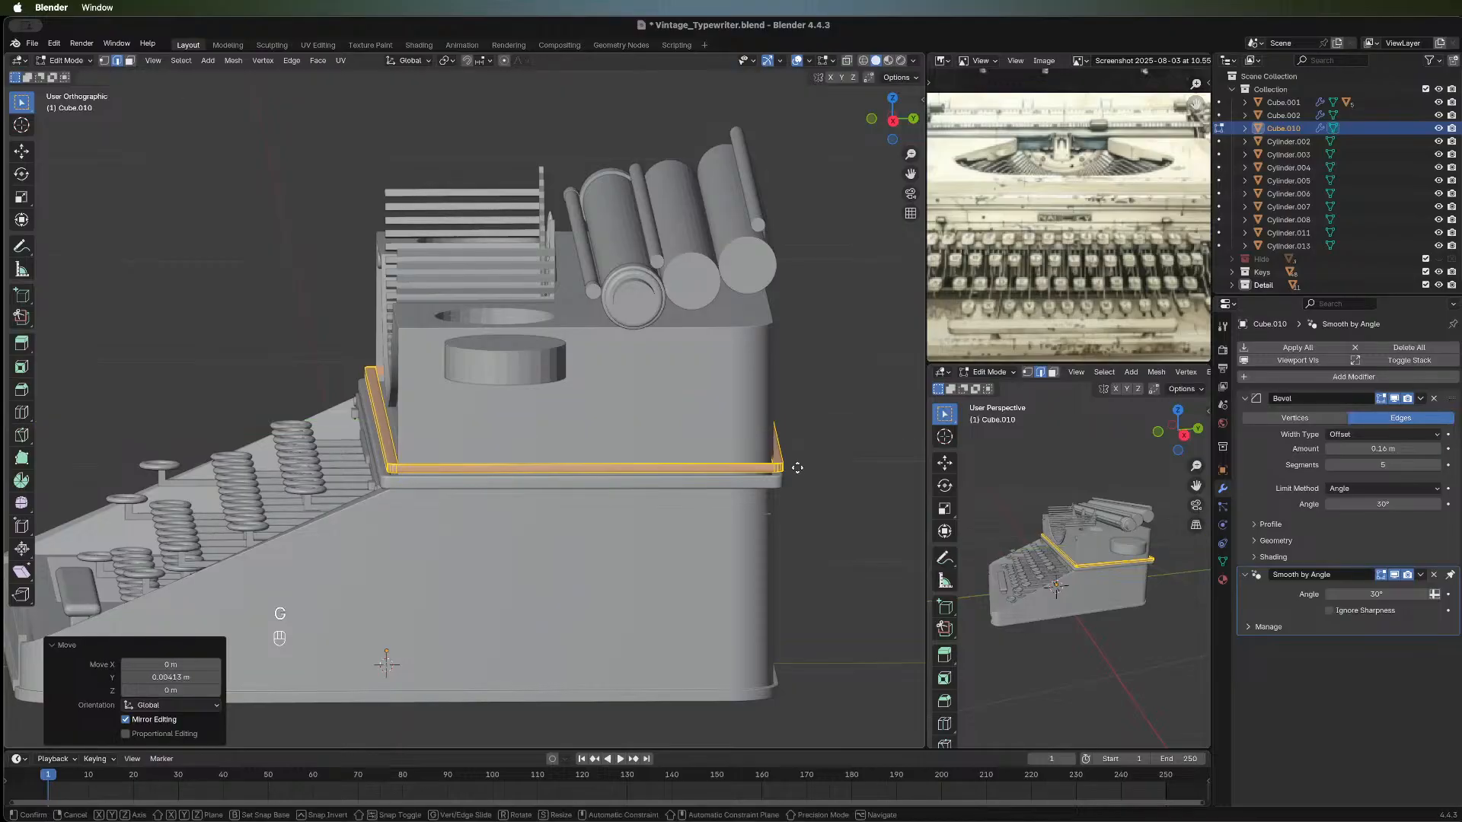
key("z")
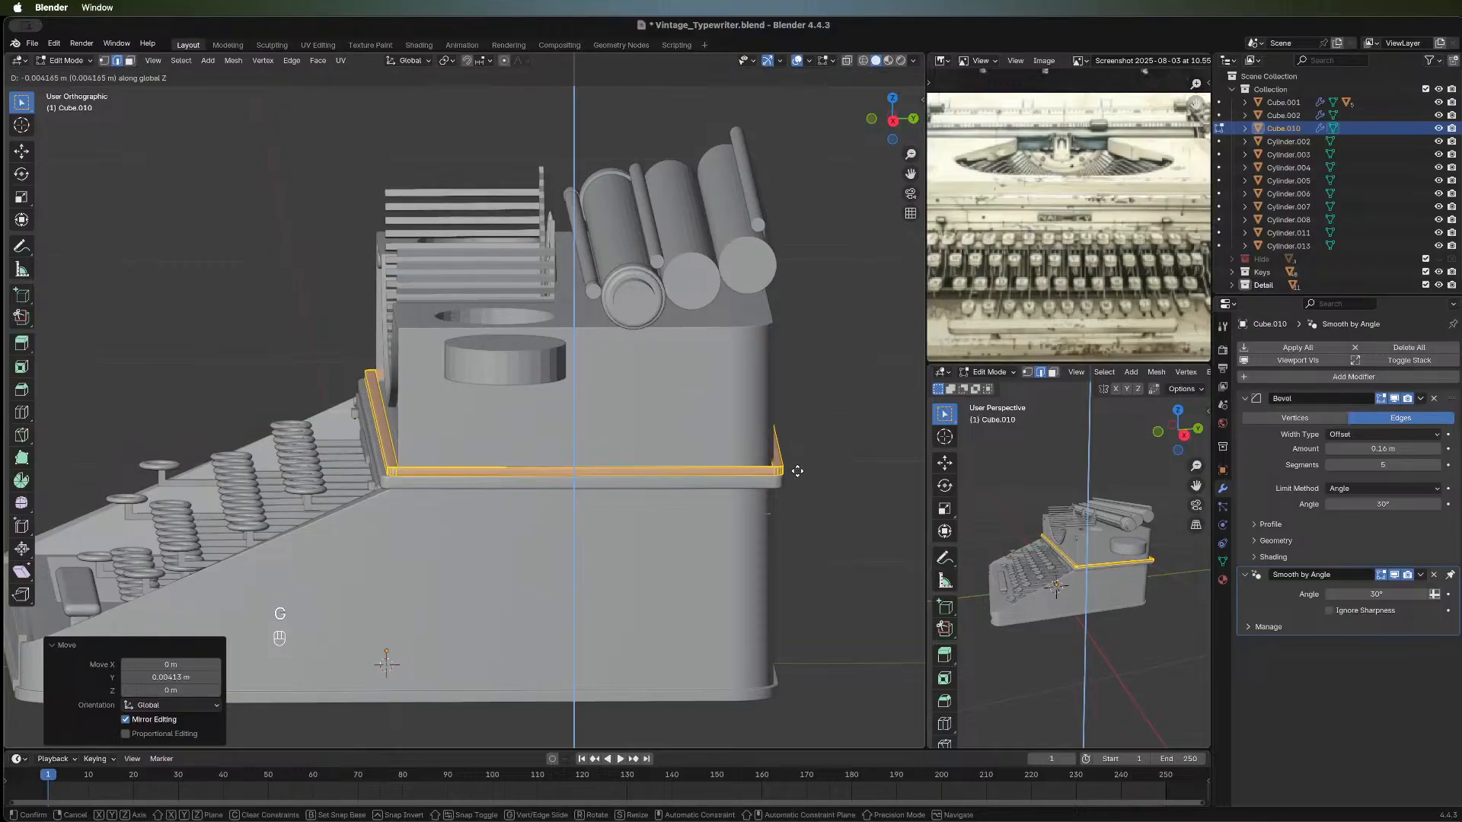
left_click(798, 472)
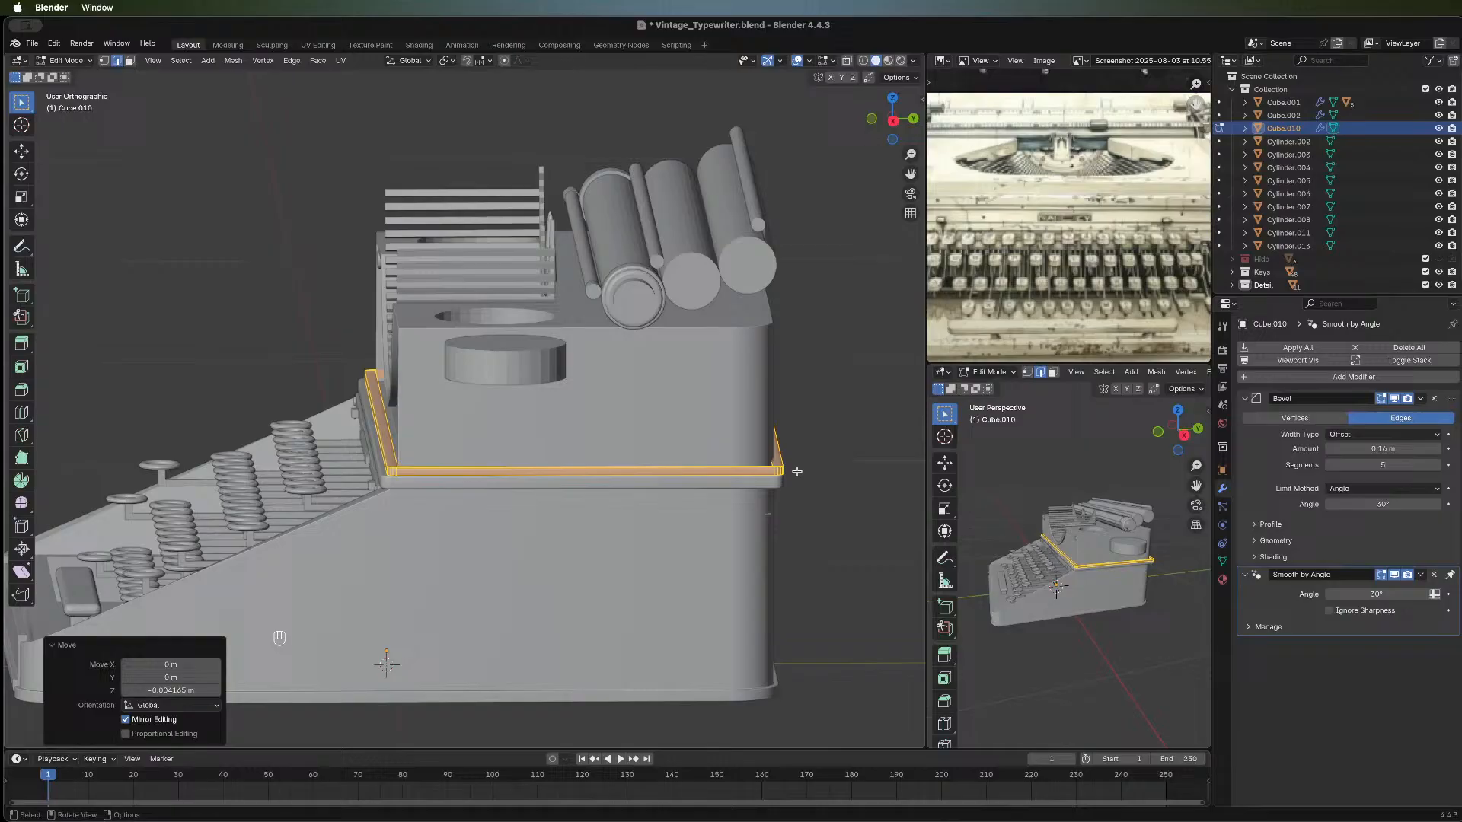
left_click(858, 561)
middle_click_drag(691, 540, 699, 549)
key("Tab")
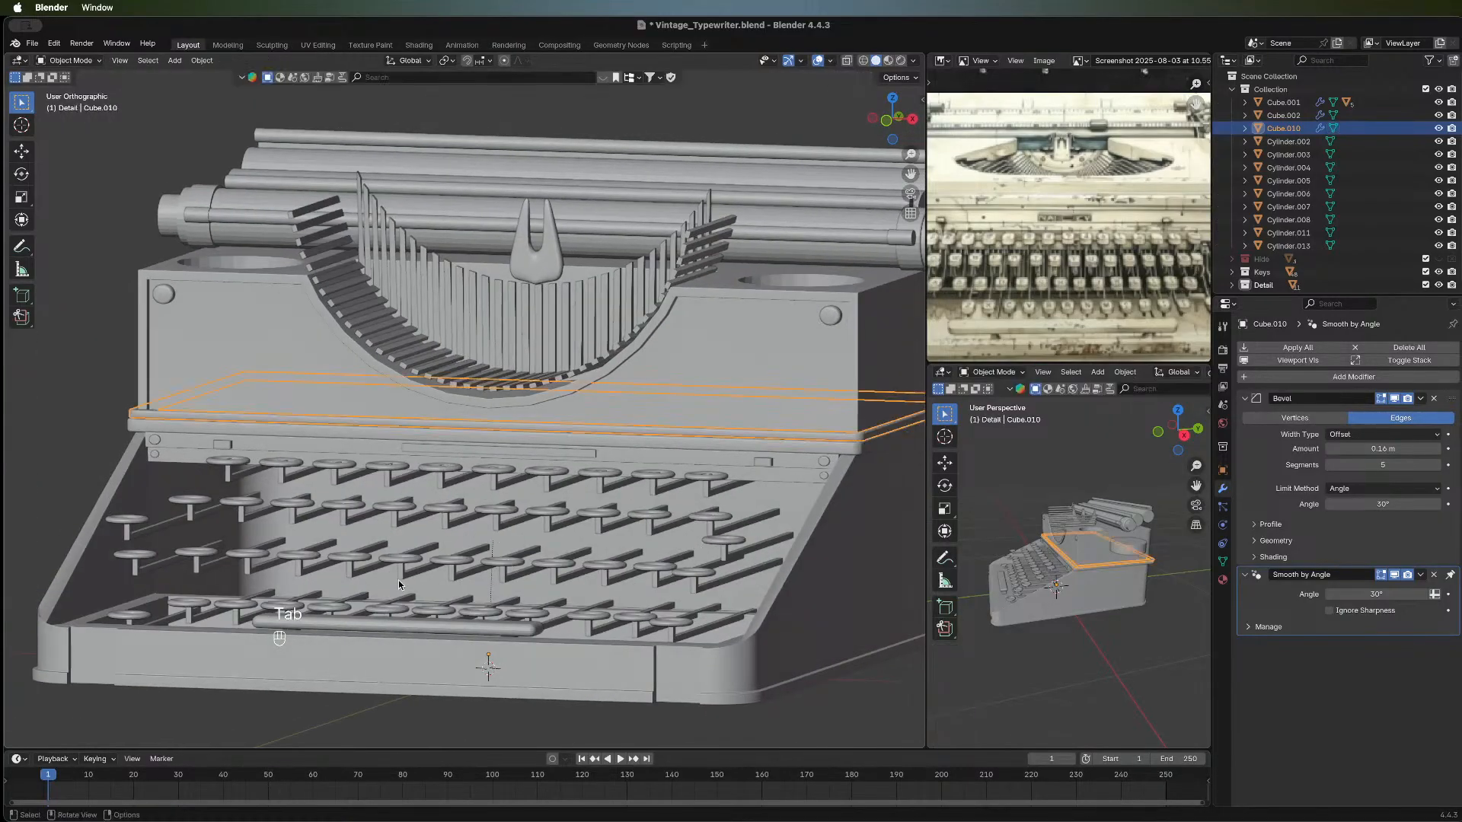
left_click(875, 724)
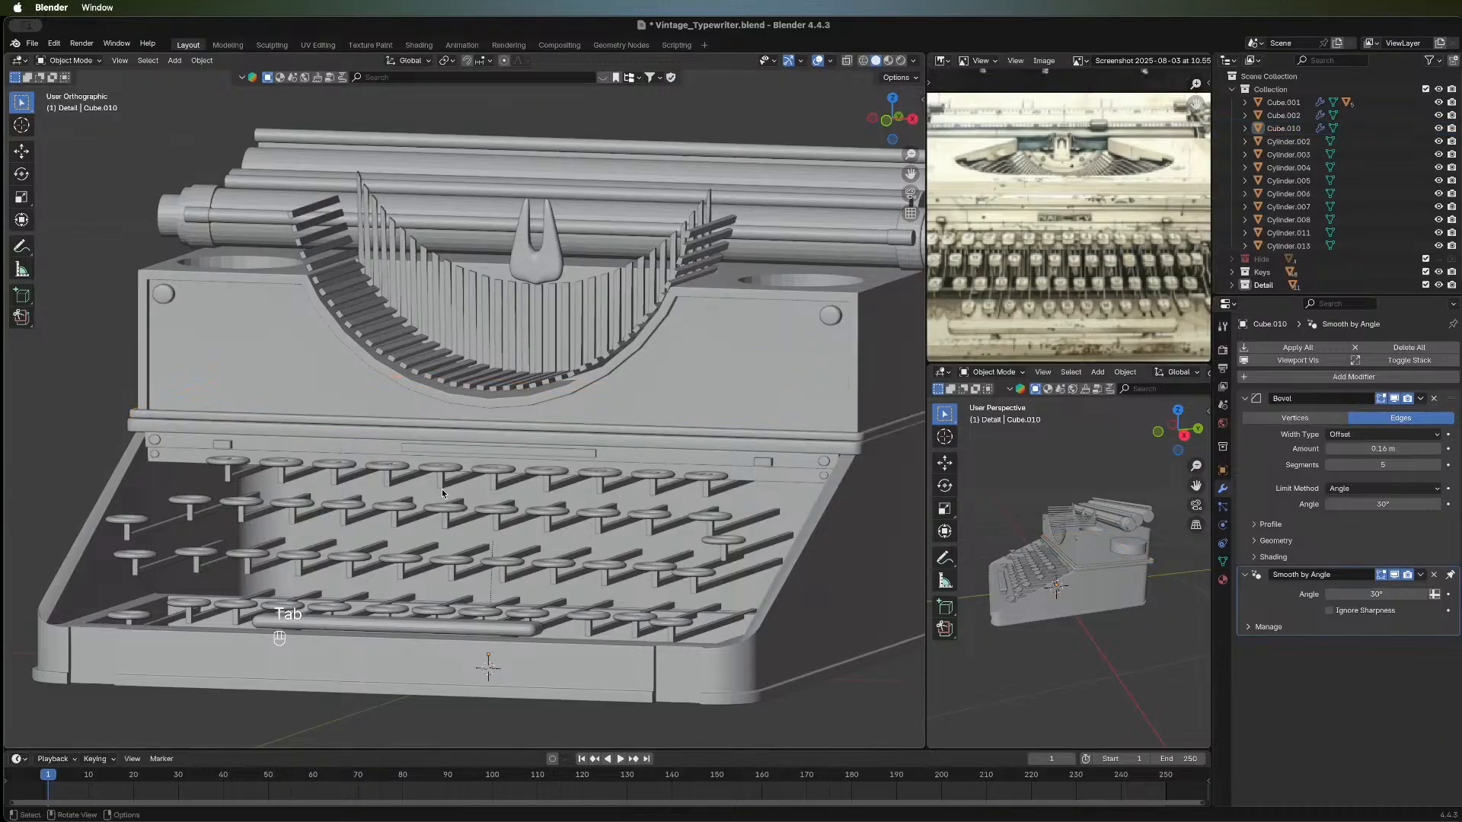
Lower the duplicated trim frame object about 0.0008 m more along Z and save the file.
middle_click_drag(582, 456, 633, 454)
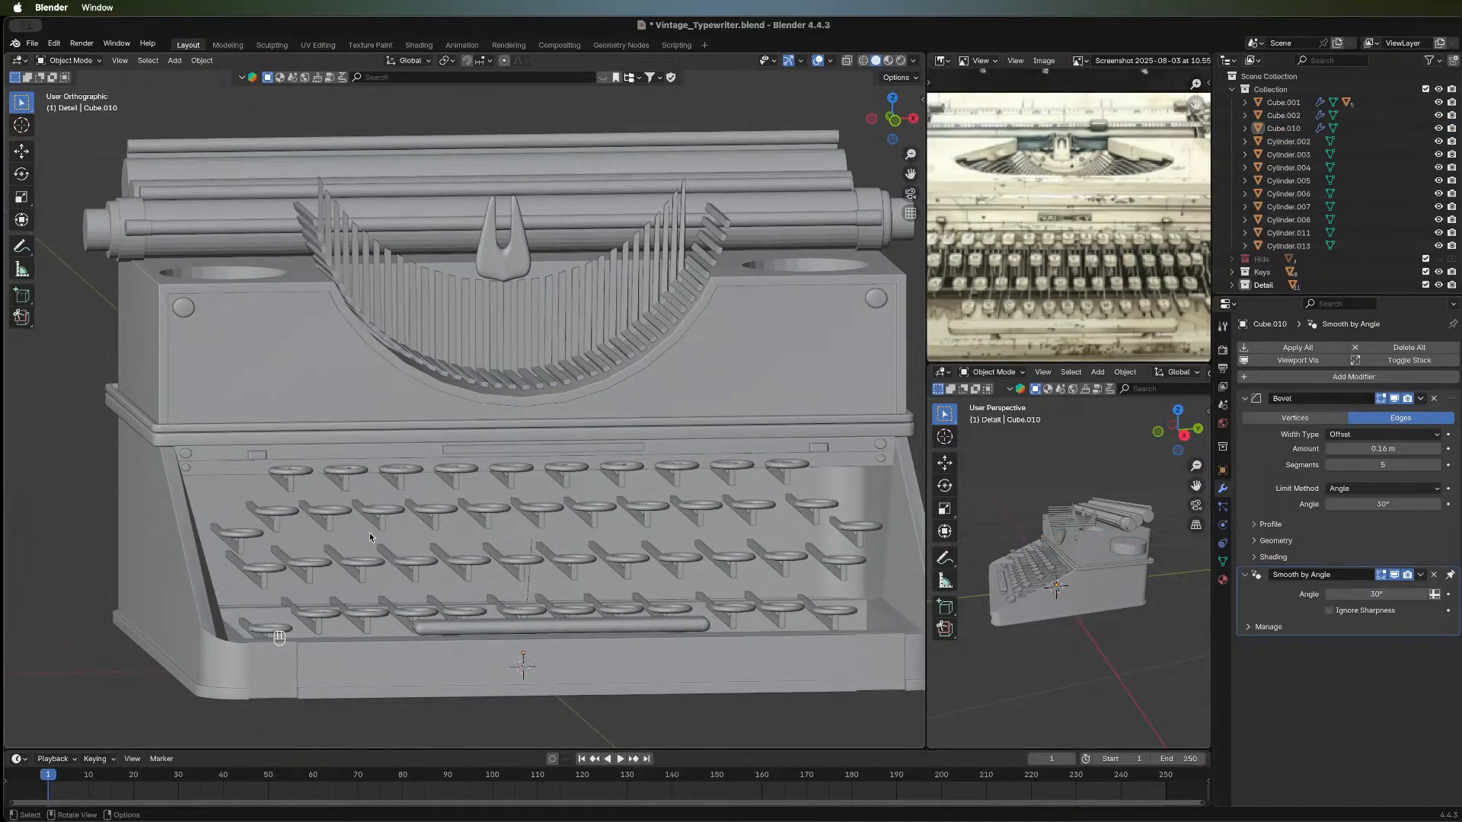
middle_click_drag(486, 495, 345, 414)
left_click(345, 414)
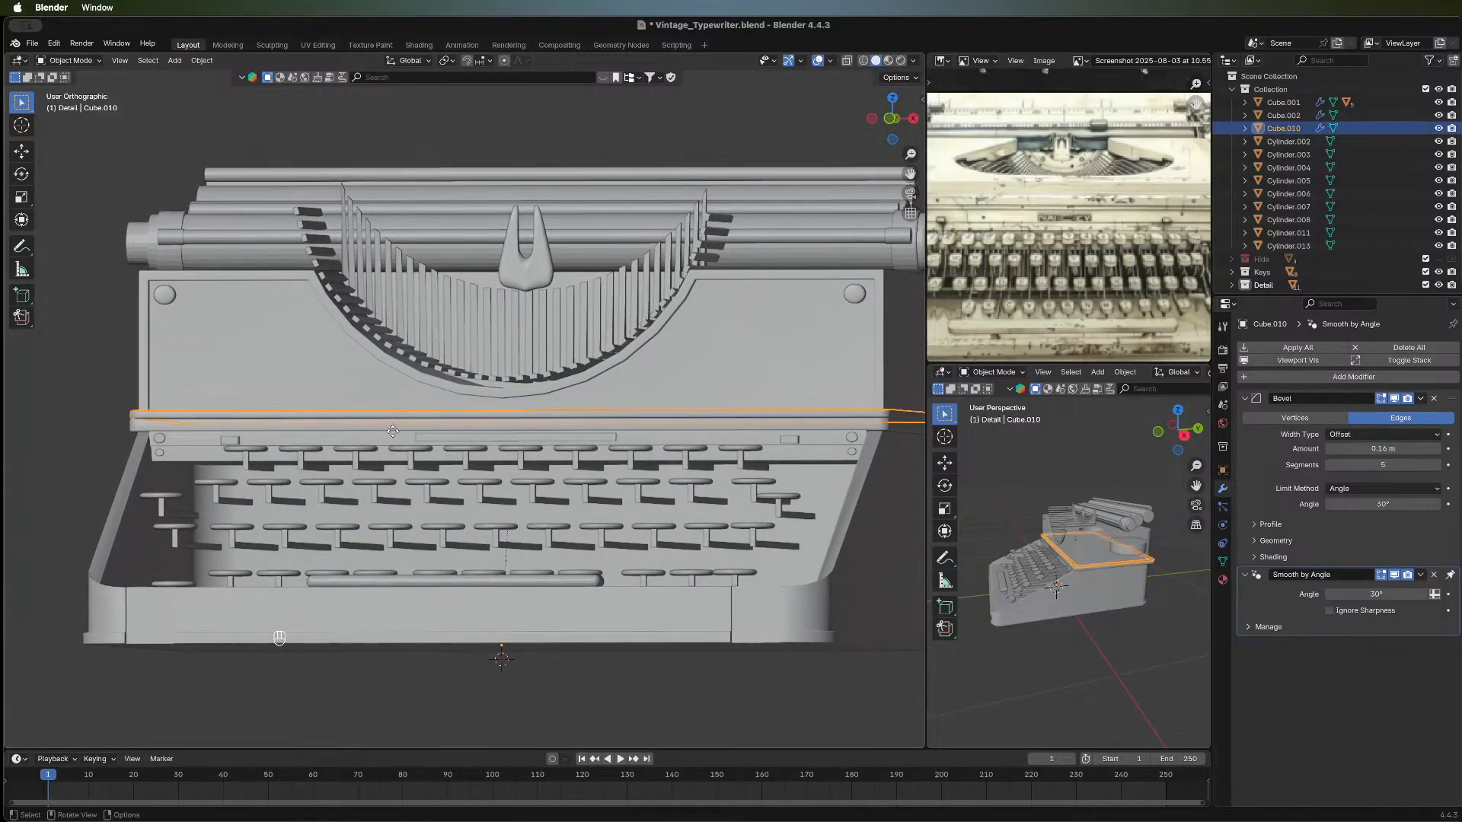
key("g")
key("z")
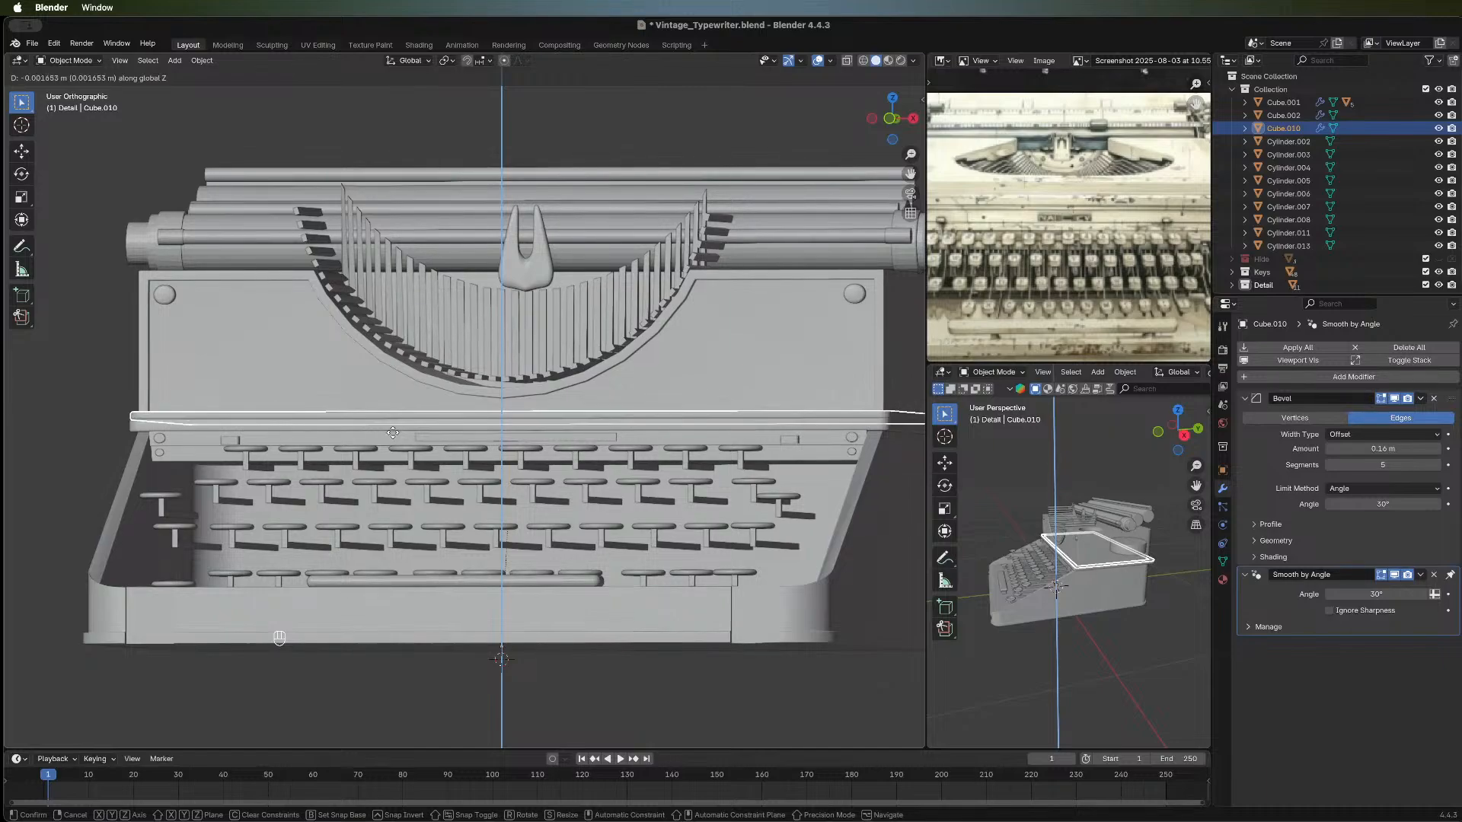
left_click(394, 436)
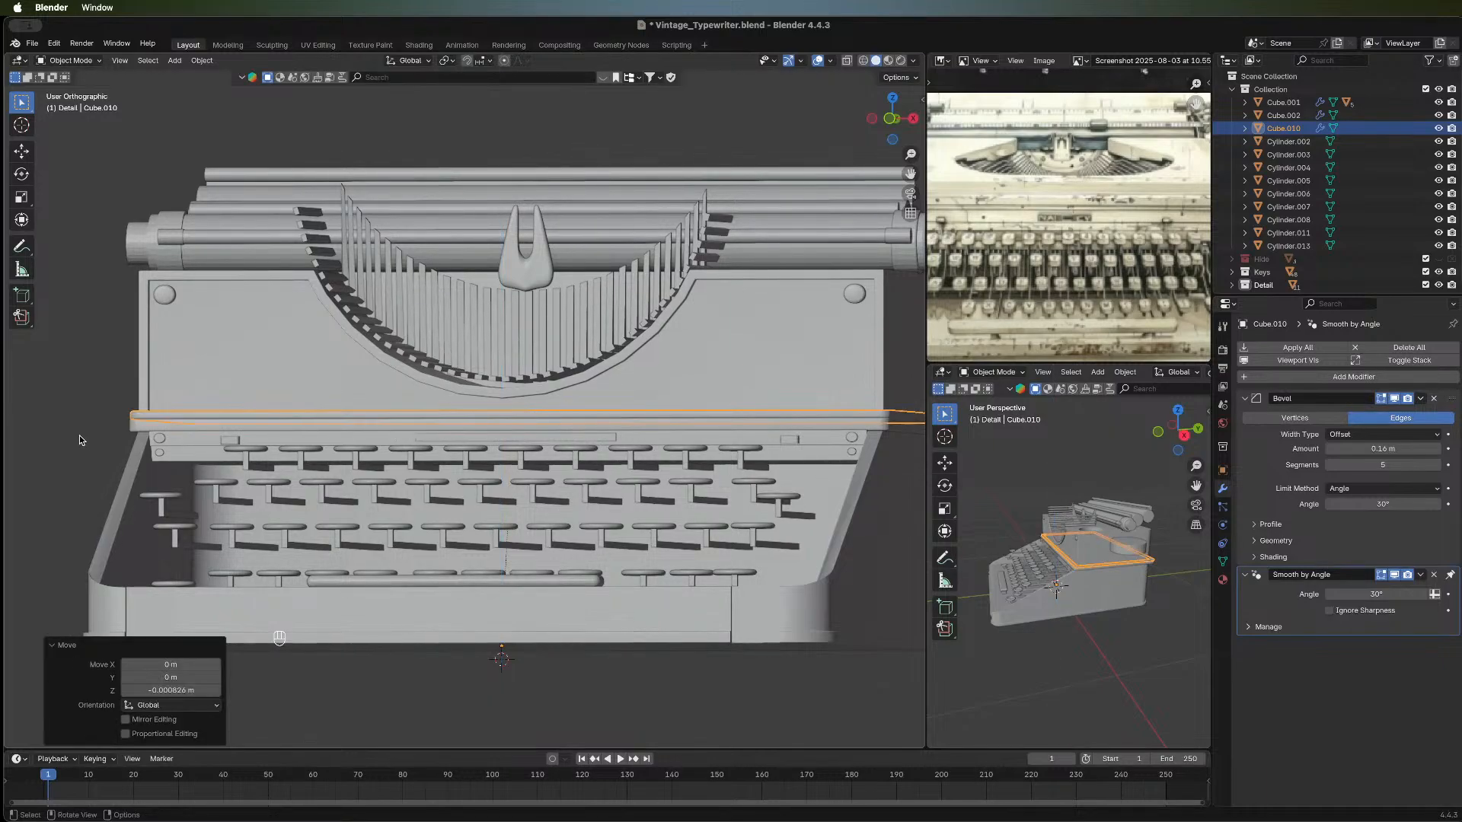
left_click(84, 439)
middle_click_drag(454, 531, 635, 473)
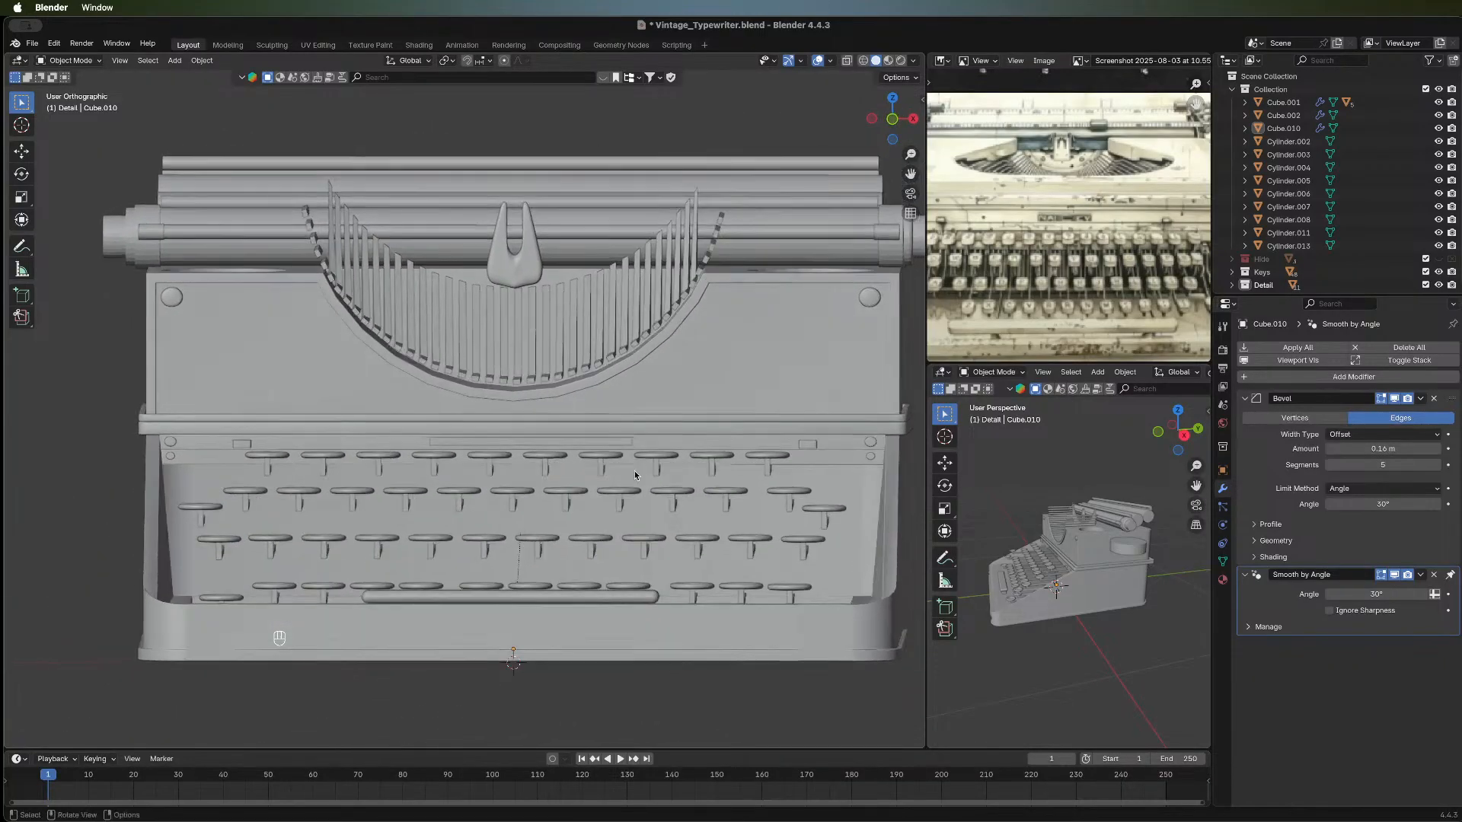
key("super")
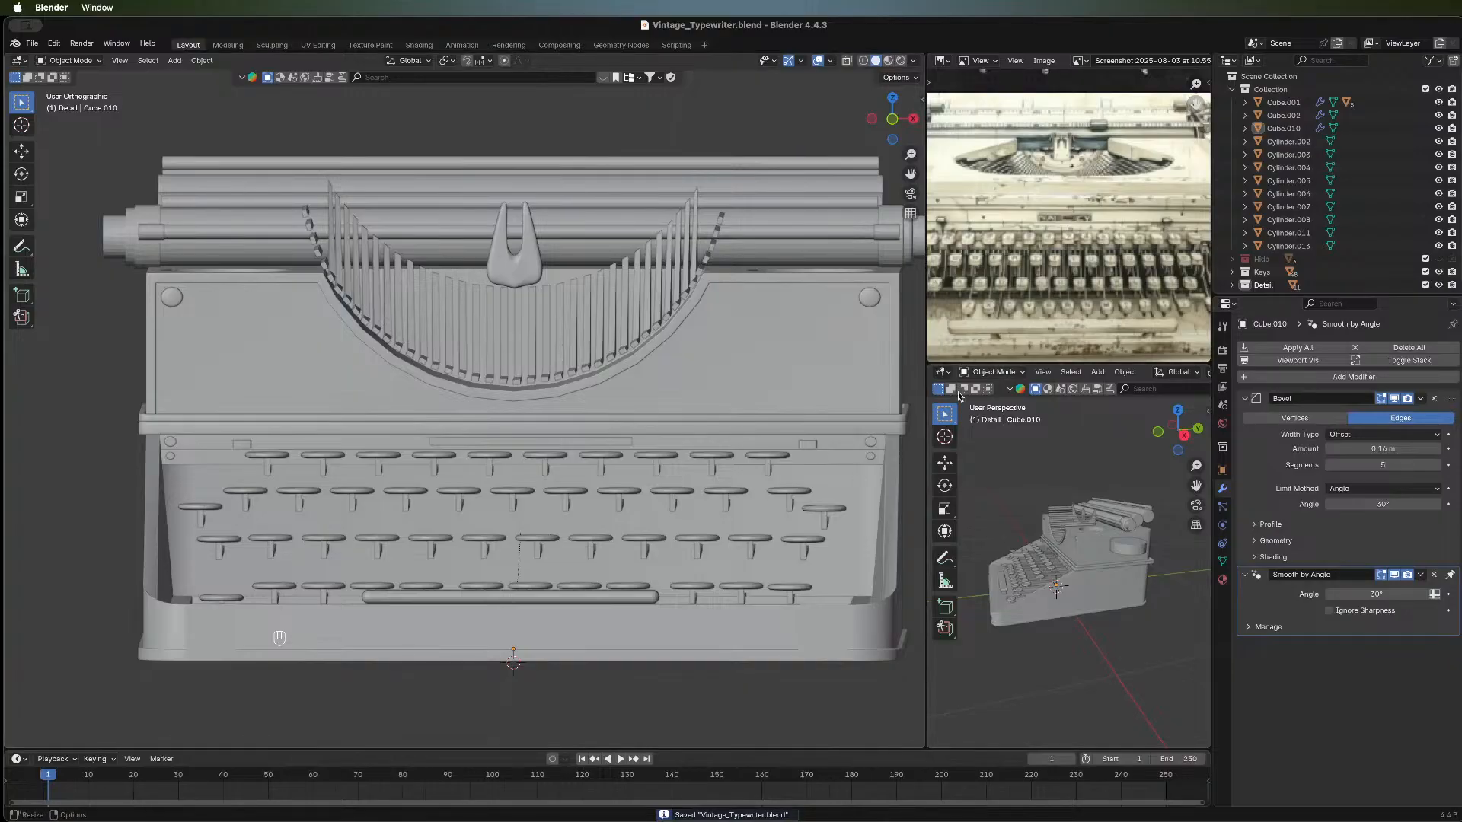
Compare the model's trim and strip above the keys with the white typewriter reference photo.
scroll(1072, 217, "down", 4)
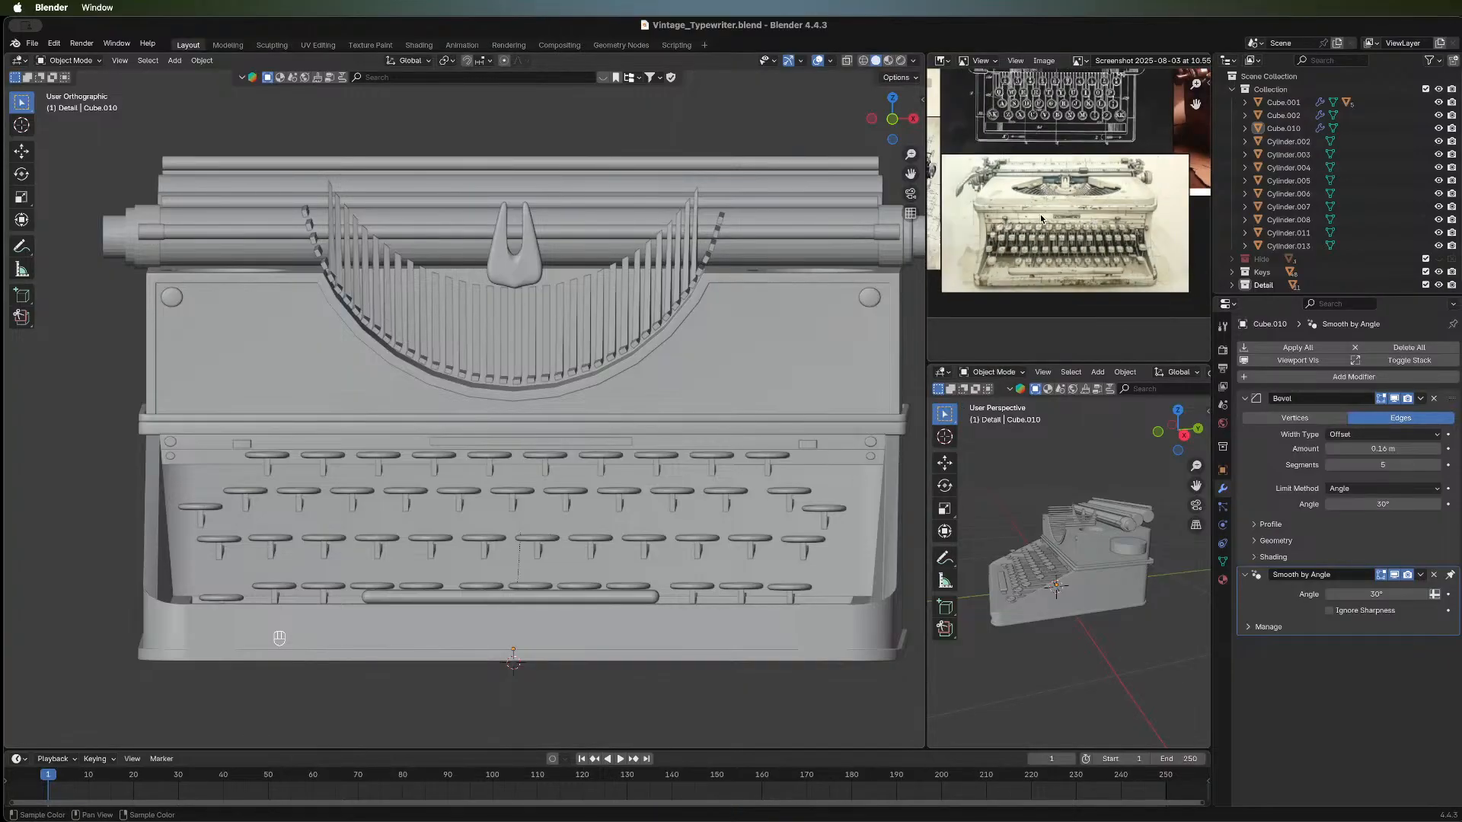
scroll(1040, 217, "up", 5)
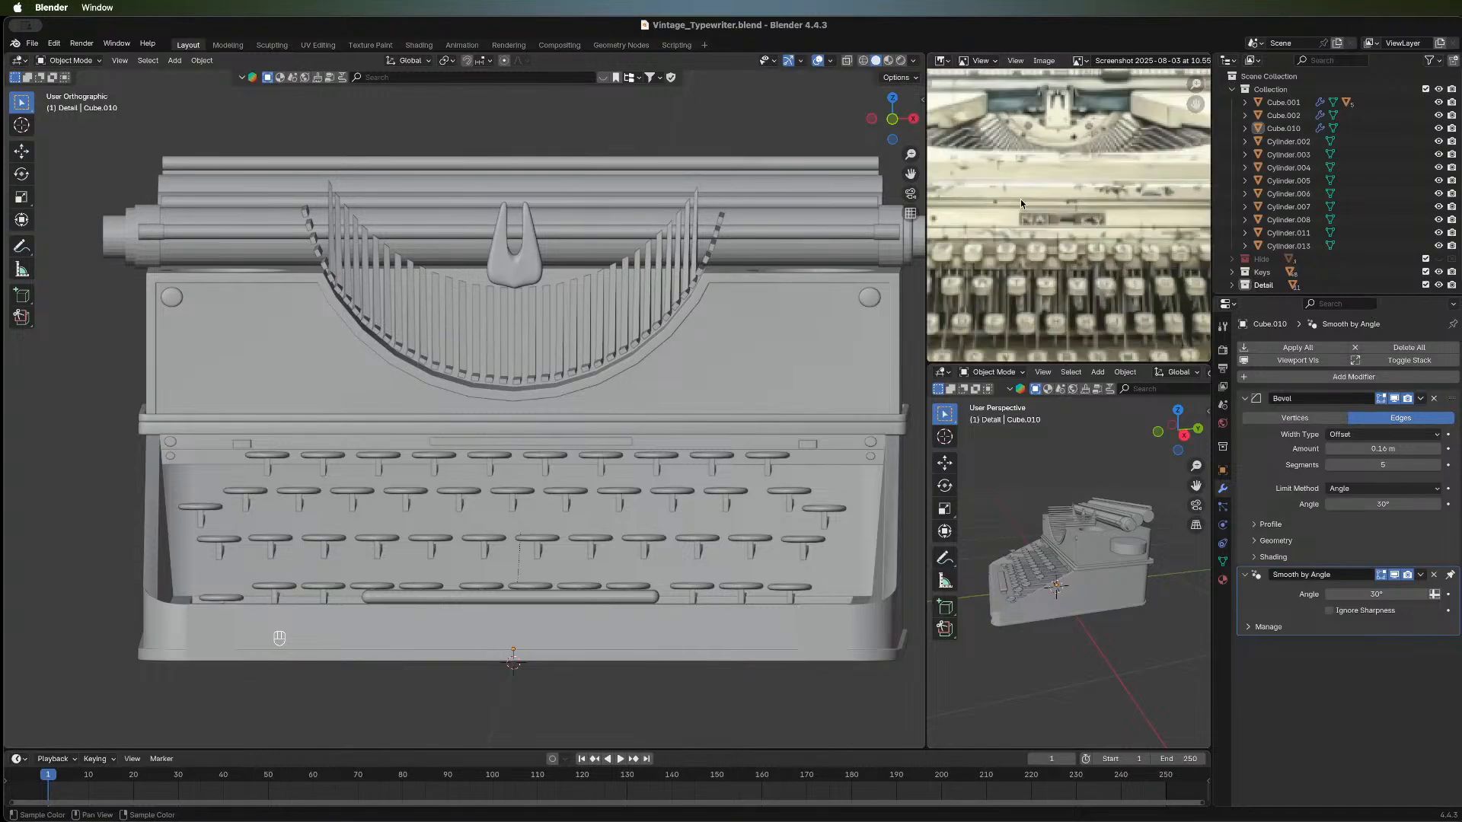
scroll(1020, 199, "down", 4)
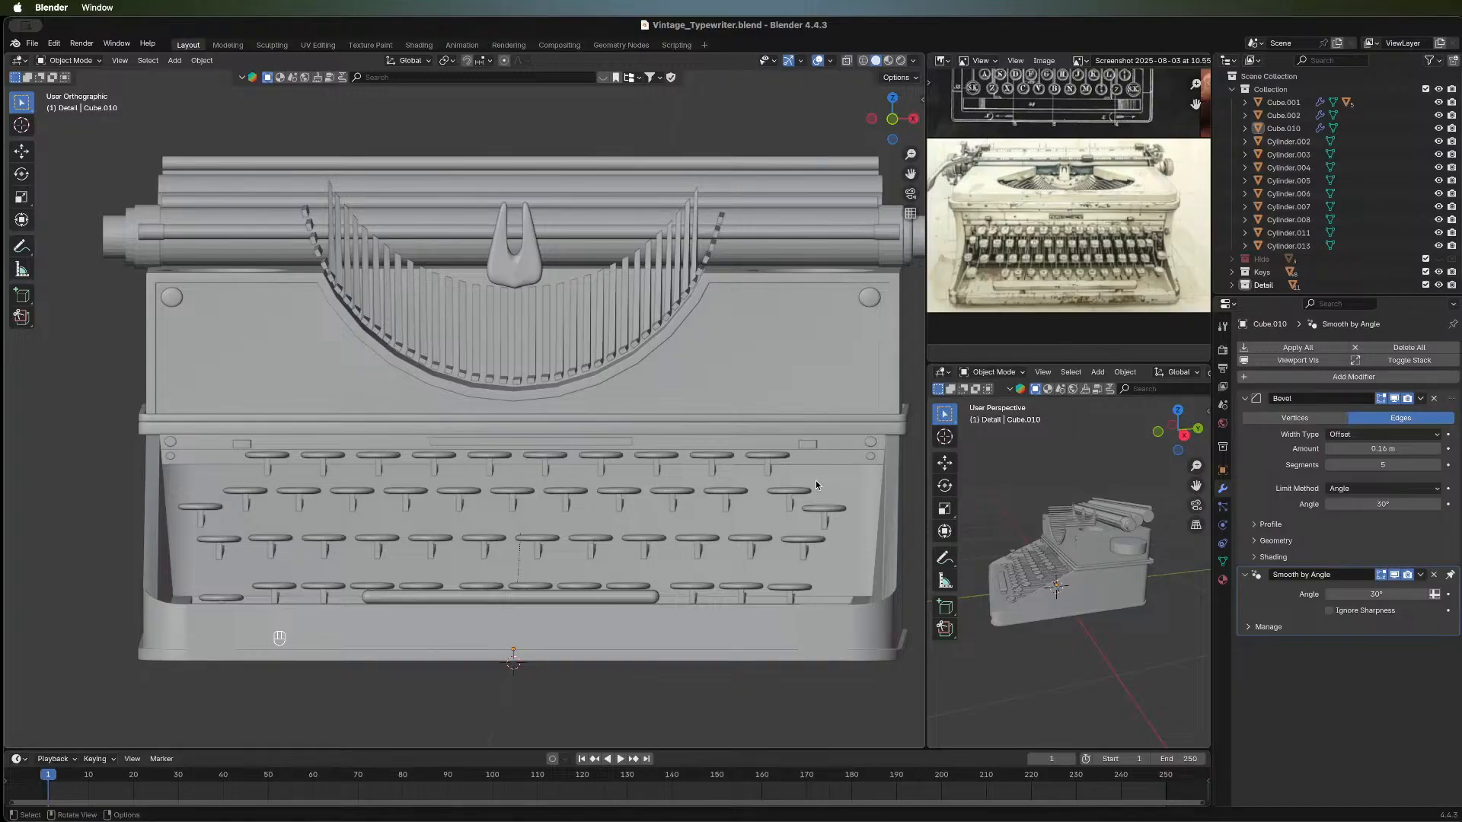
middle_click_drag(701, 447, 848, 428)
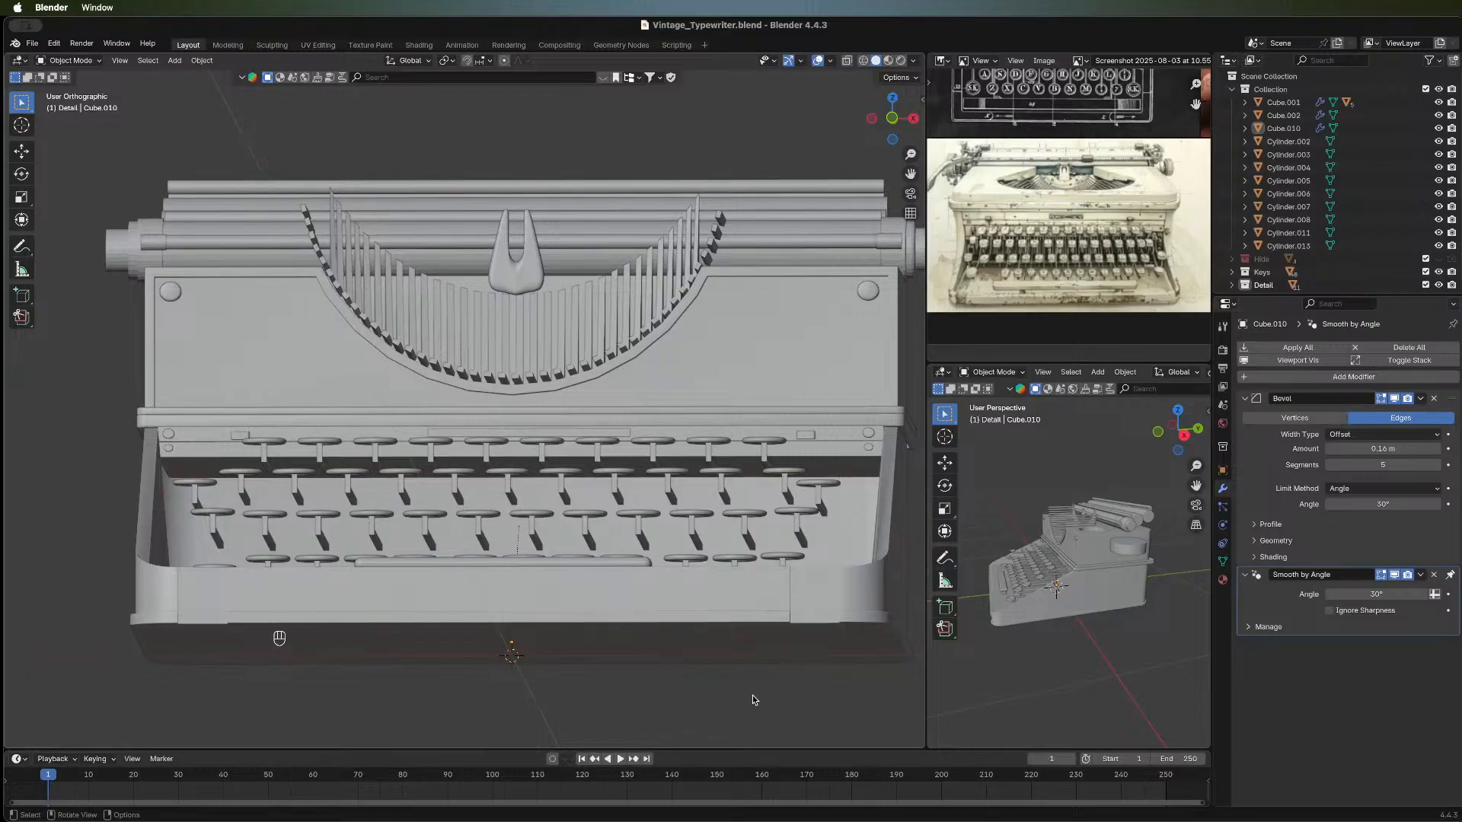
middle_click_drag(759, 594, 544, 593)
middle_click_drag(367, 516, 466, 500)
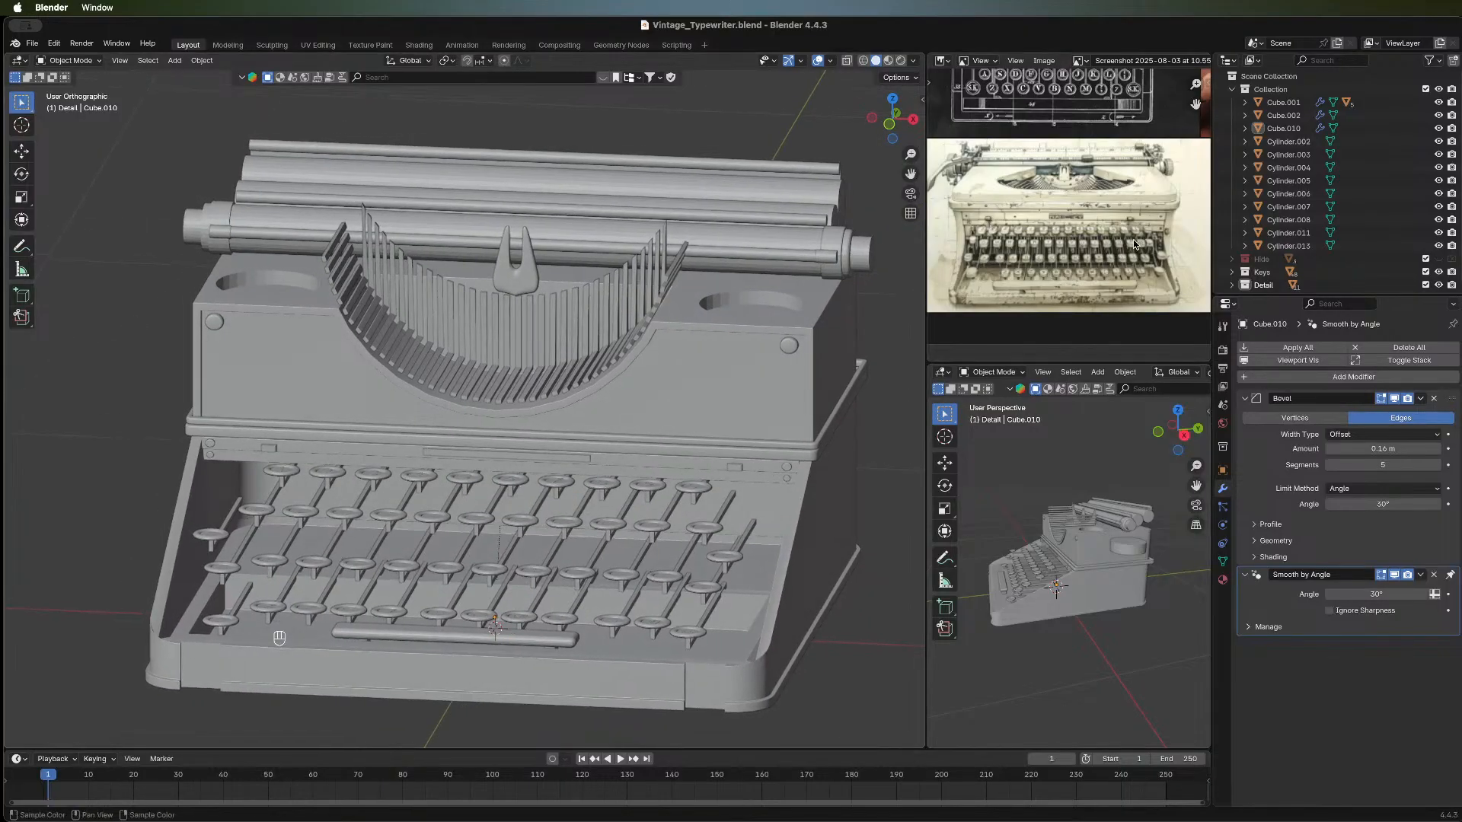
scroll(1081, 242, "up", 3)
scroll(1058, 234, "down", 4)
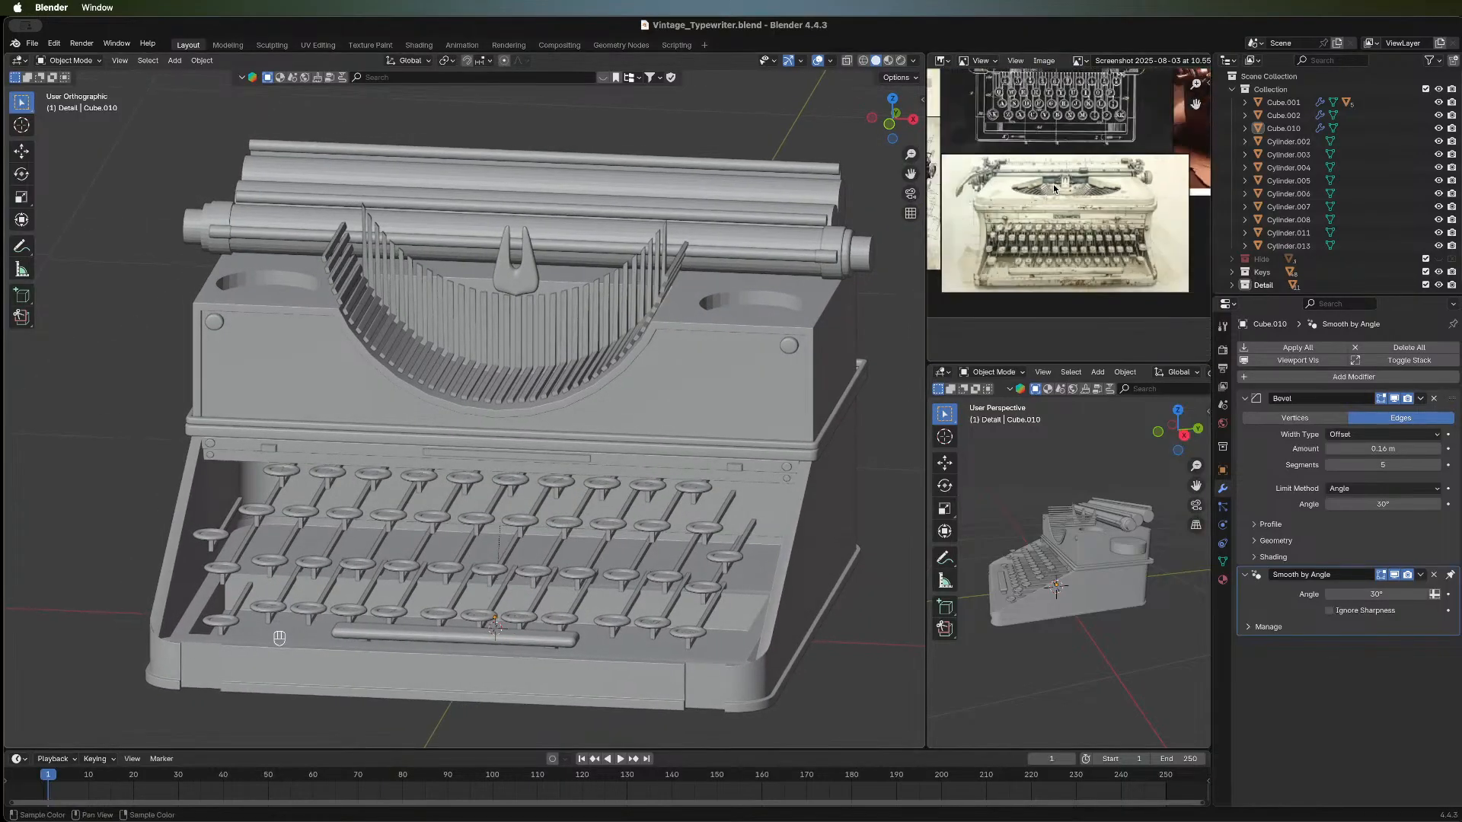
Examine the front panel and type basket in the orange typewriter reference image.
mouse_move(1053, 188)
middle_mouse_down()
mouse_move(1019, 240)
mouse_move(1066, 201)
mouse_move(1067, 248)
middle_mouse_up()
mouse_move(982, 227)
middle_mouse_down()
mouse_move(1072, 234)
mouse_move(1060, 258)
mouse_move(1091, 225)
mouse_move(1054, 276)
mouse_move(1092, 225)
mouse_move(910, 211)
mouse_move(708, 248)
middle_mouse_up()
scroll(1081, 241, "up", 5)
scroll(1092, 226, "down", 4)
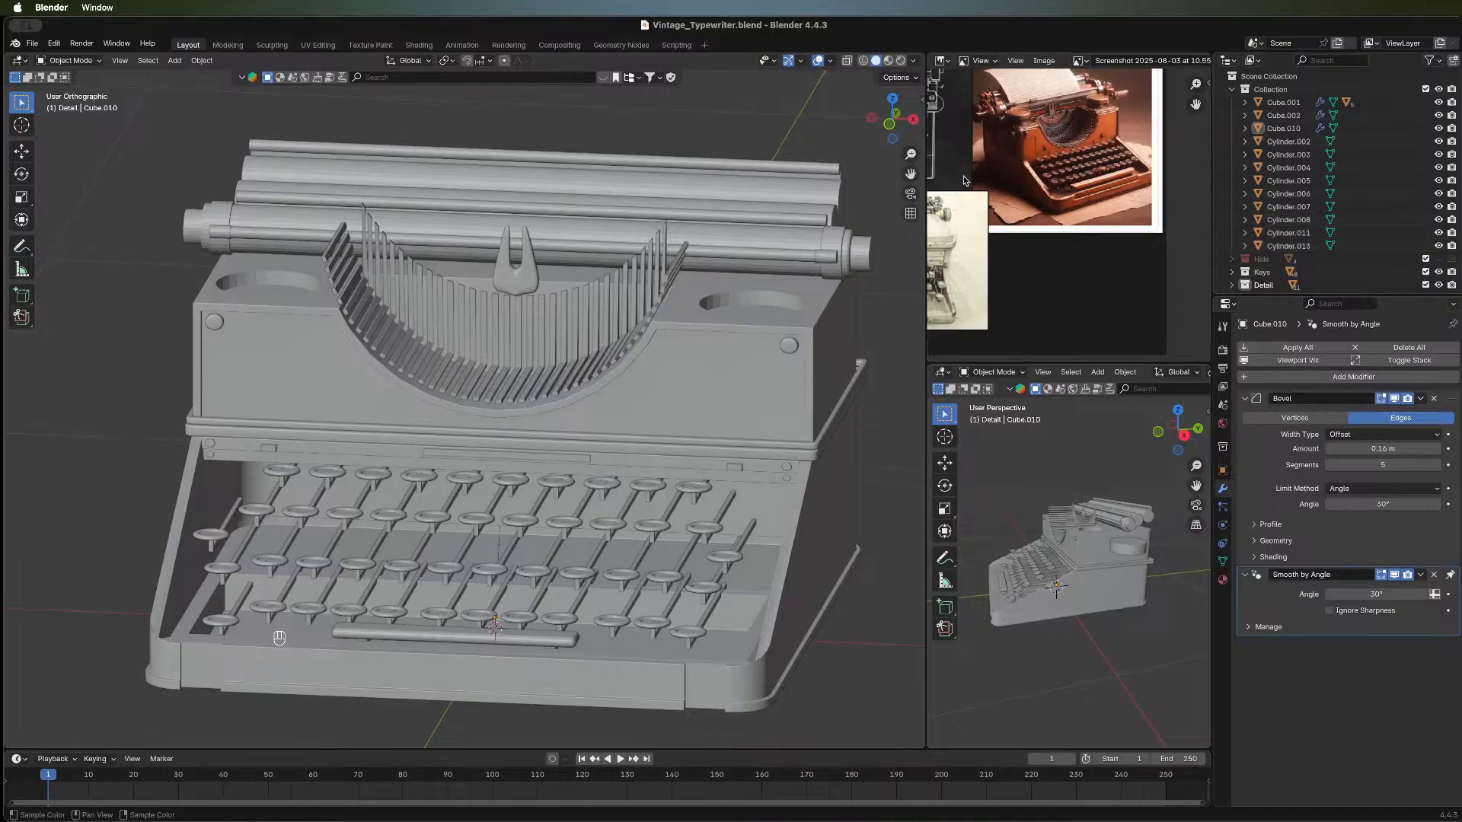
middle_click_drag(964, 181, 1032, 172)
middle_click_drag(1126, 148, 1040, 185)
scroll(1040, 200, "up", 4)
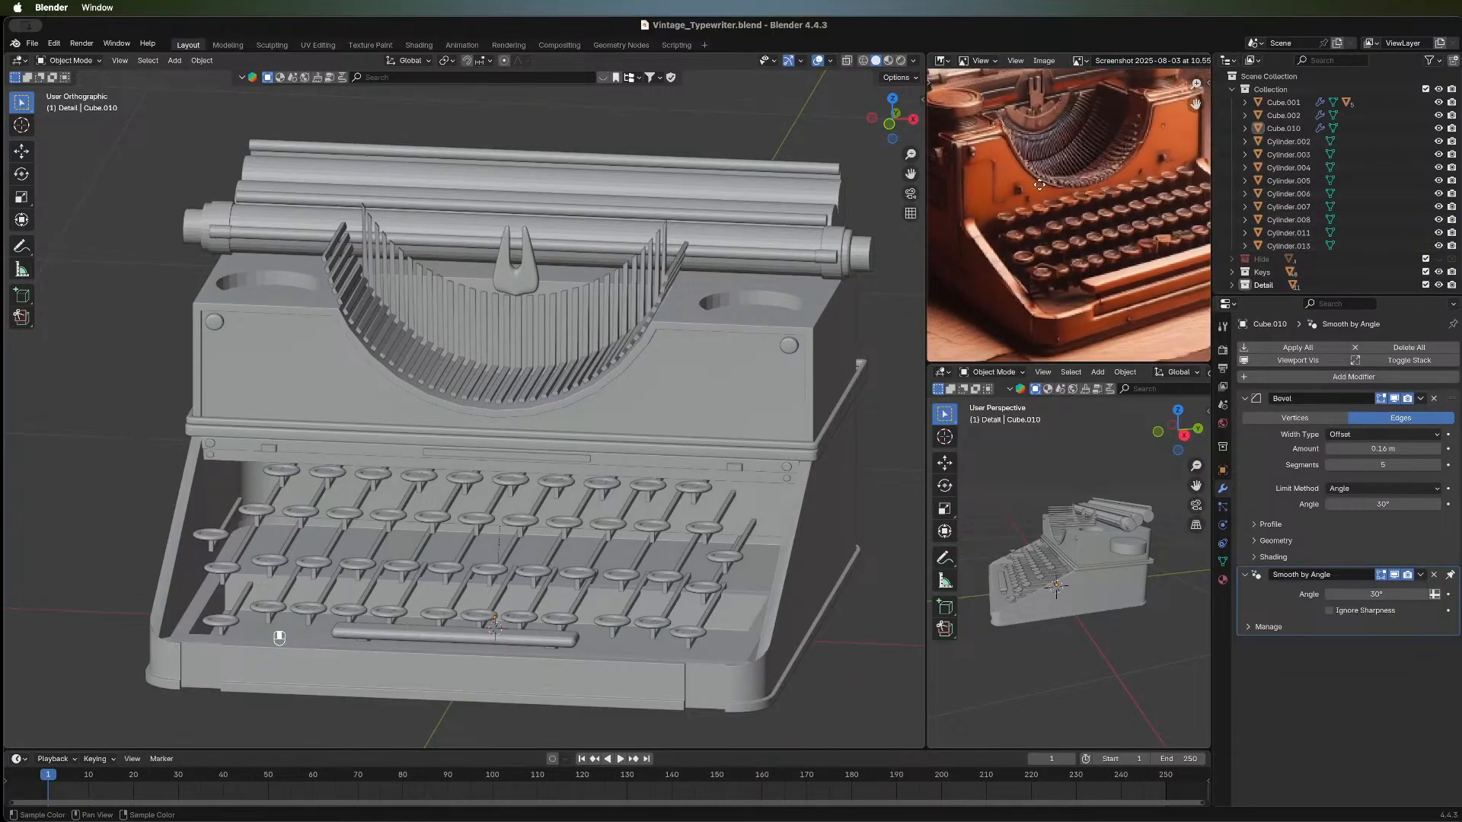
Add a thin box in the front panel's lower-left corner from the front view, centred at about X -0.41 m, Z 0.37 m.
middle_click_drag(414, 378, 440, 354)
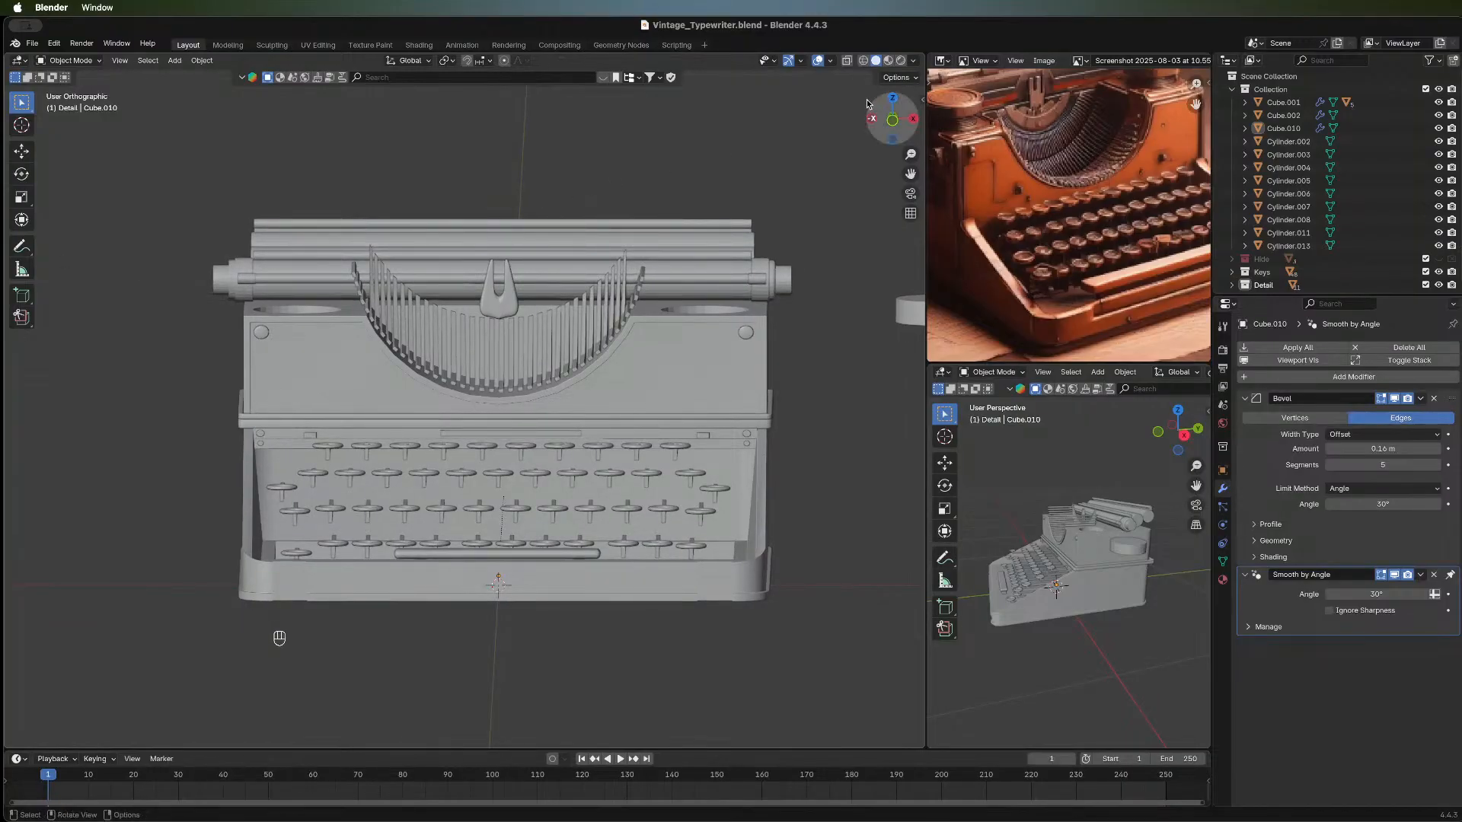
left_click(894, 122)
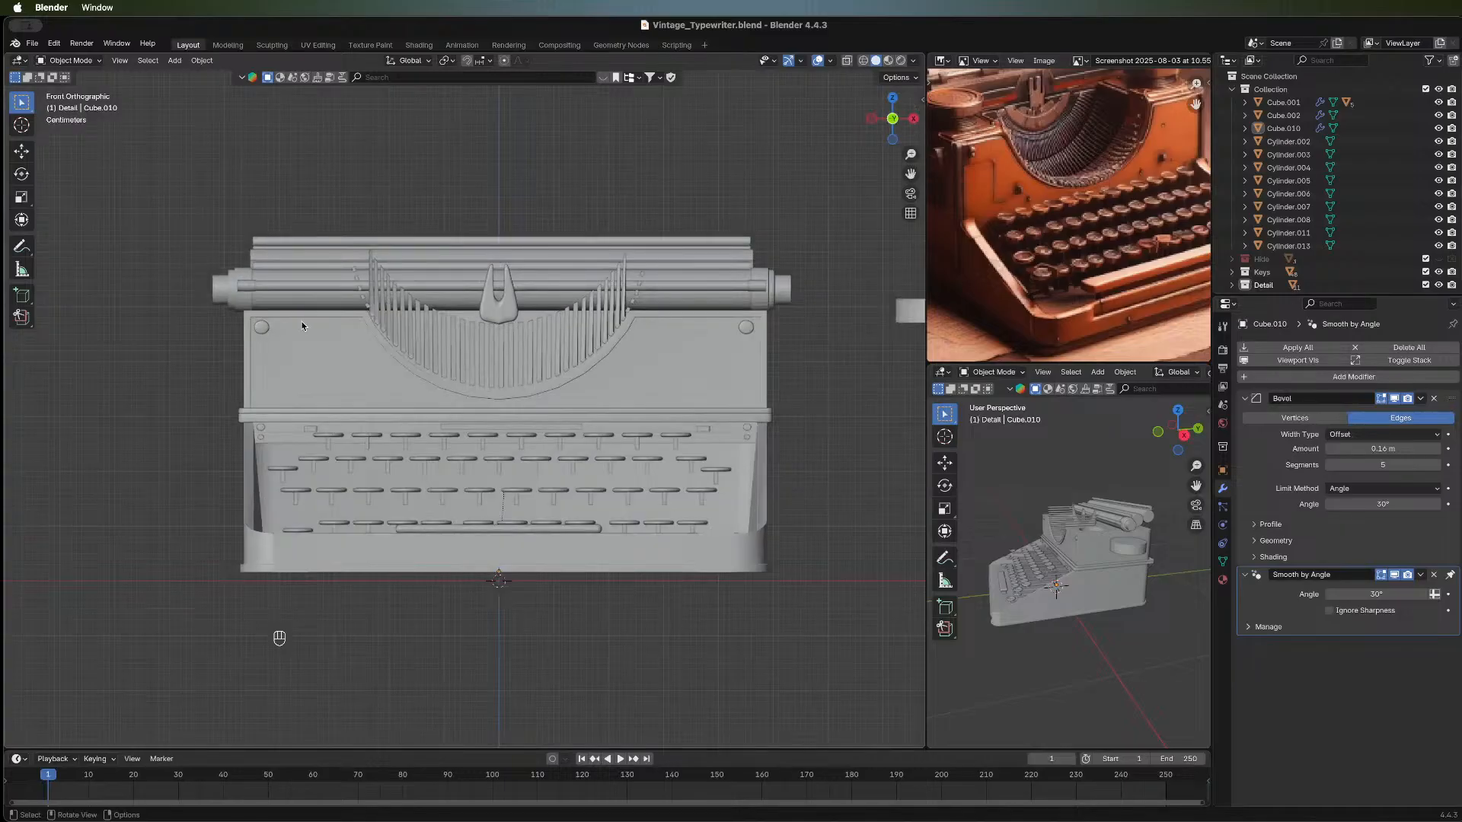
left_click(22, 296)
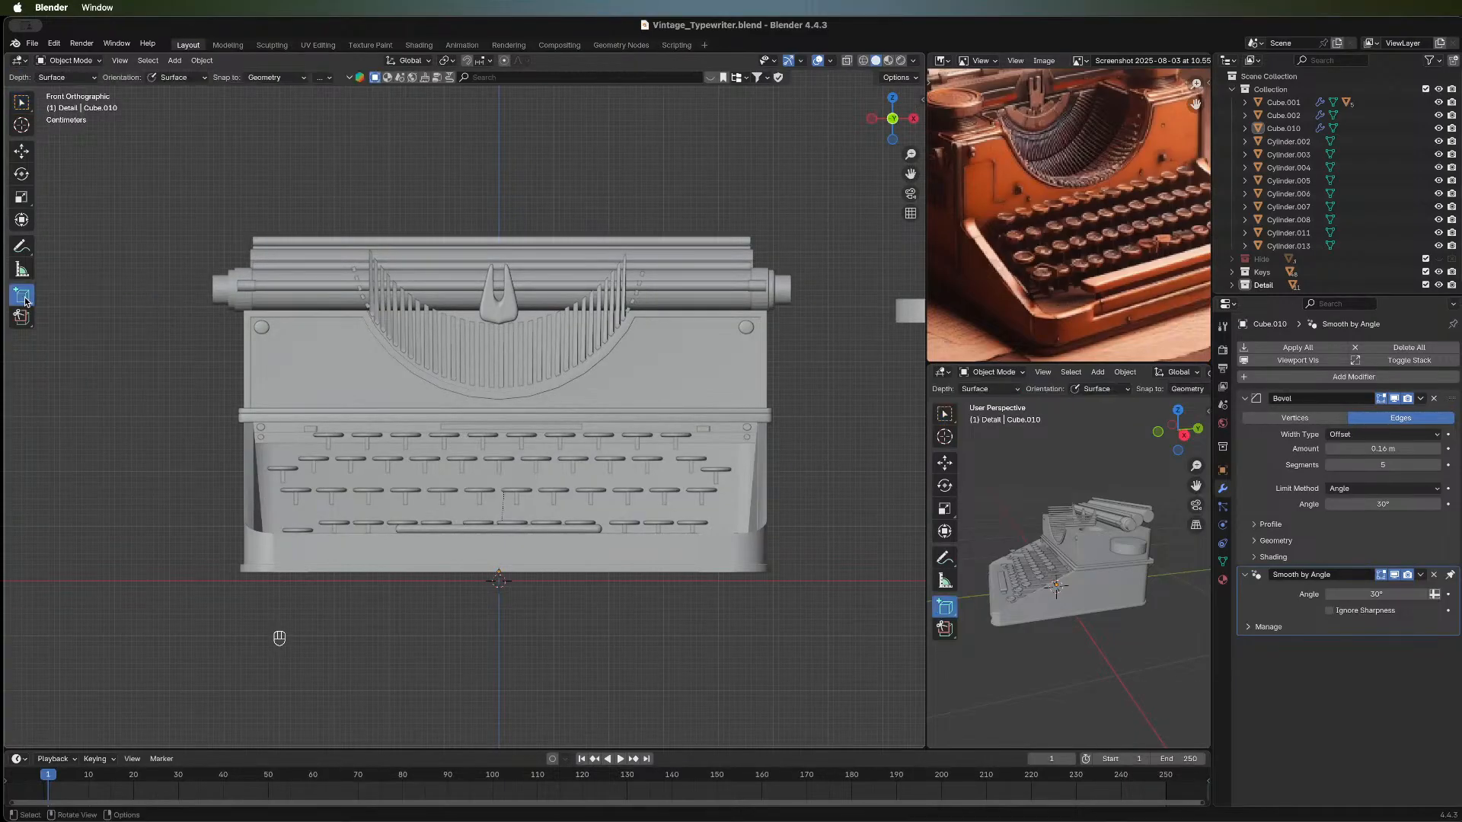
left_click_drag(25, 301, 50, 296)
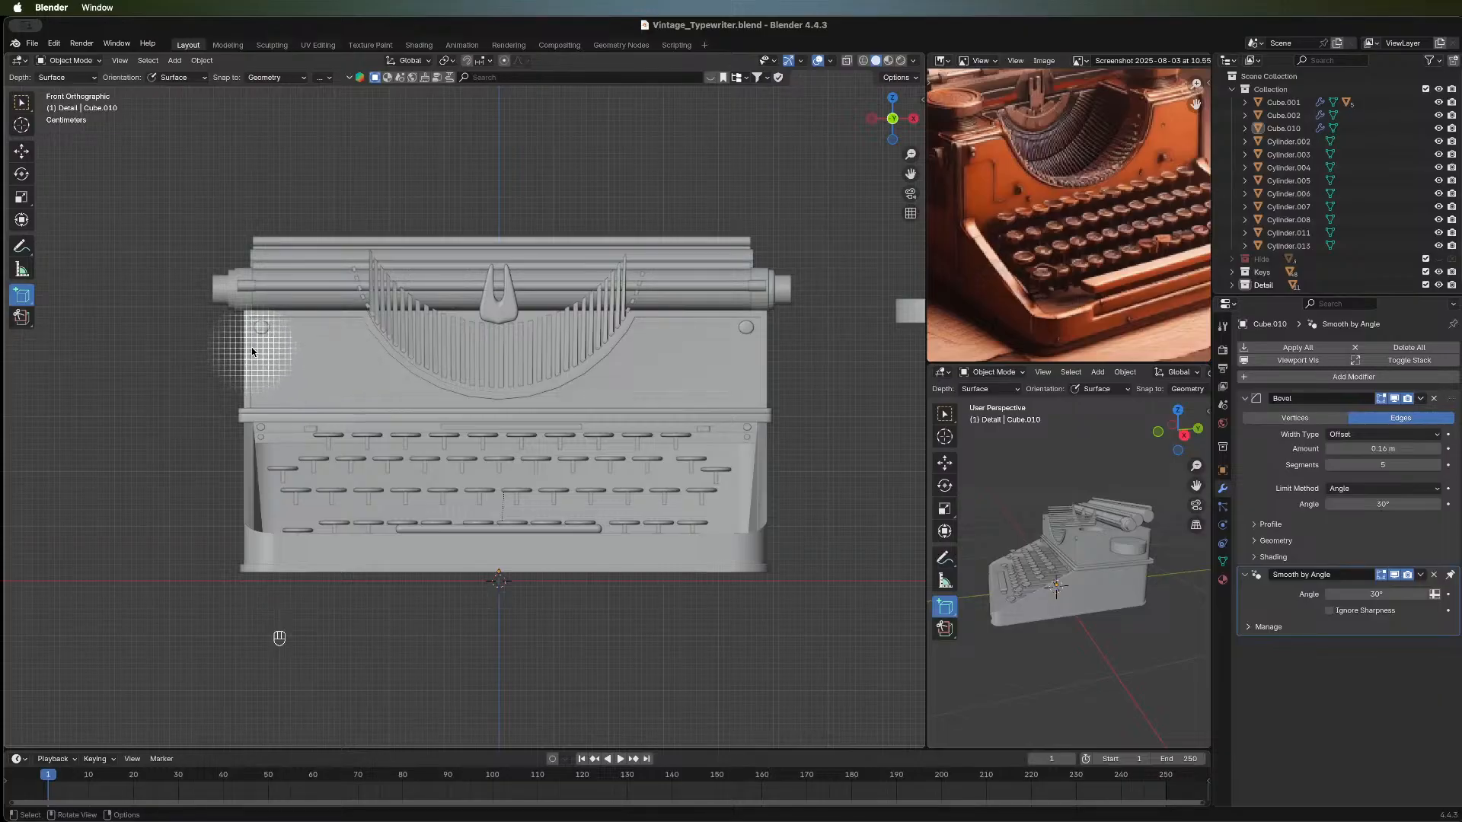
left_click_drag(257, 353, 301, 390)
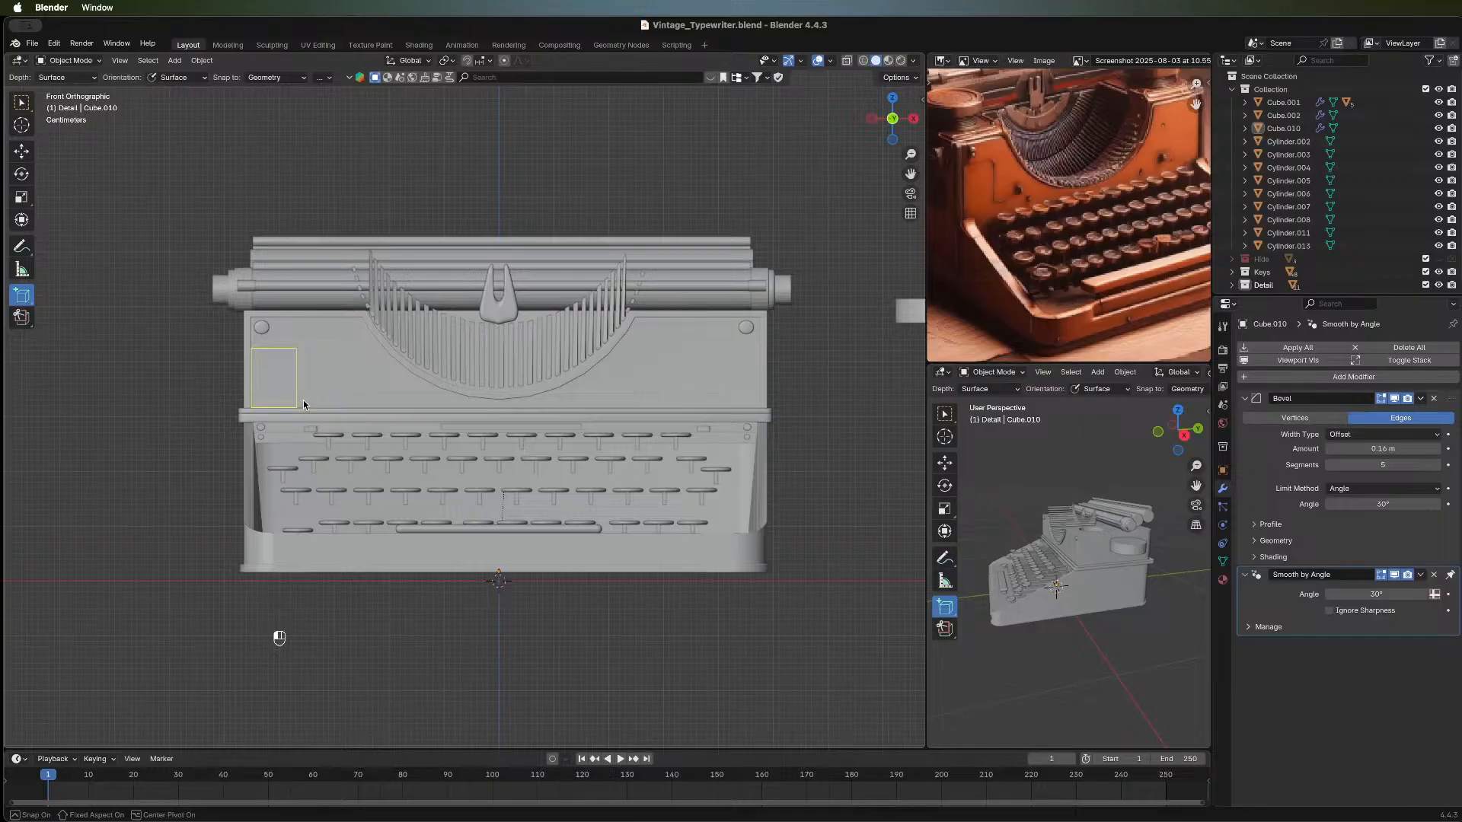
left_click(304, 404)
left_click(16, 111)
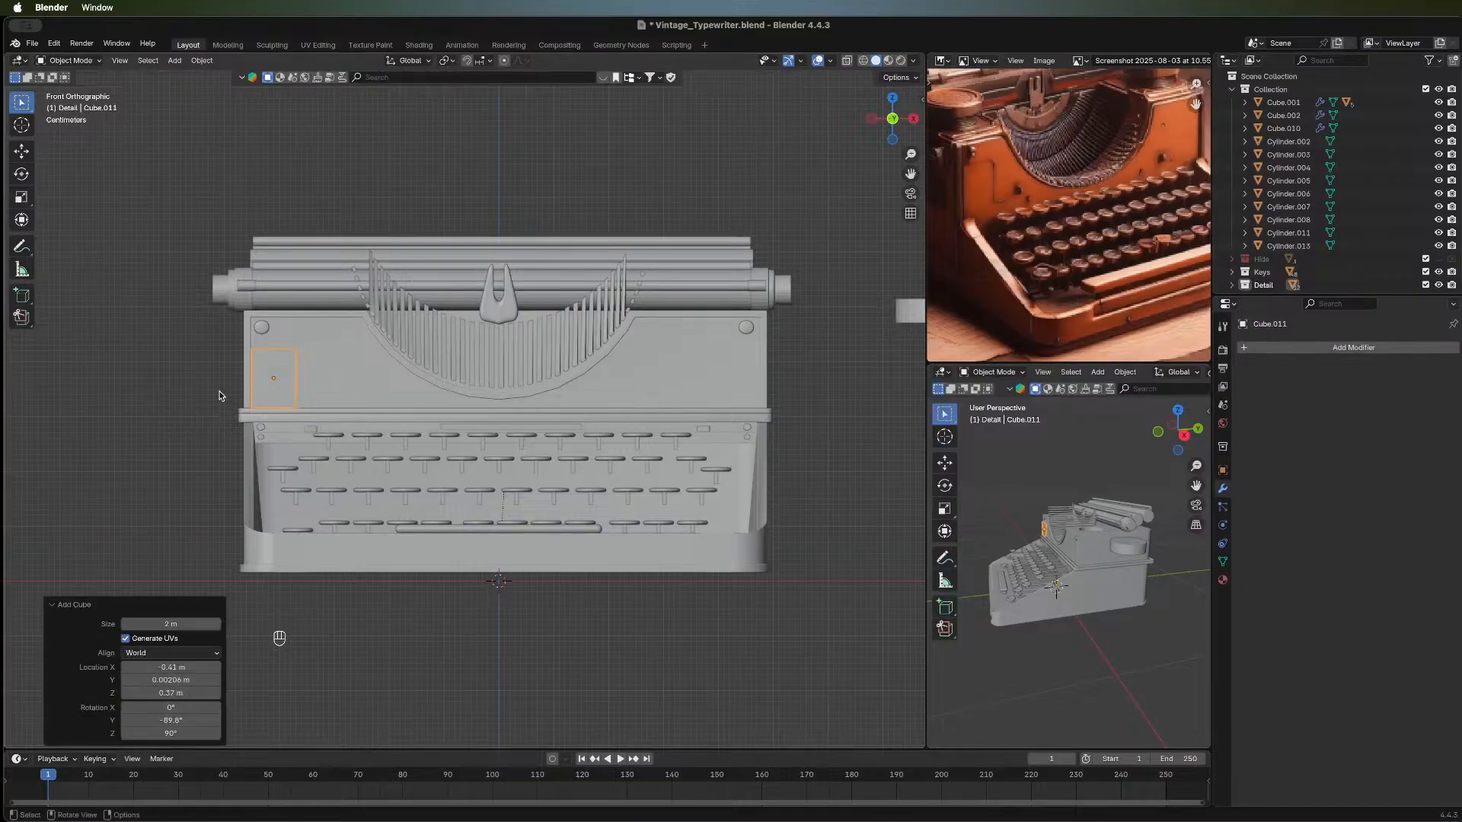
Add one horizontal loop cut around the new box at mid-height in Edit Mode.
middle_click_drag(664, 541, 673, 463)
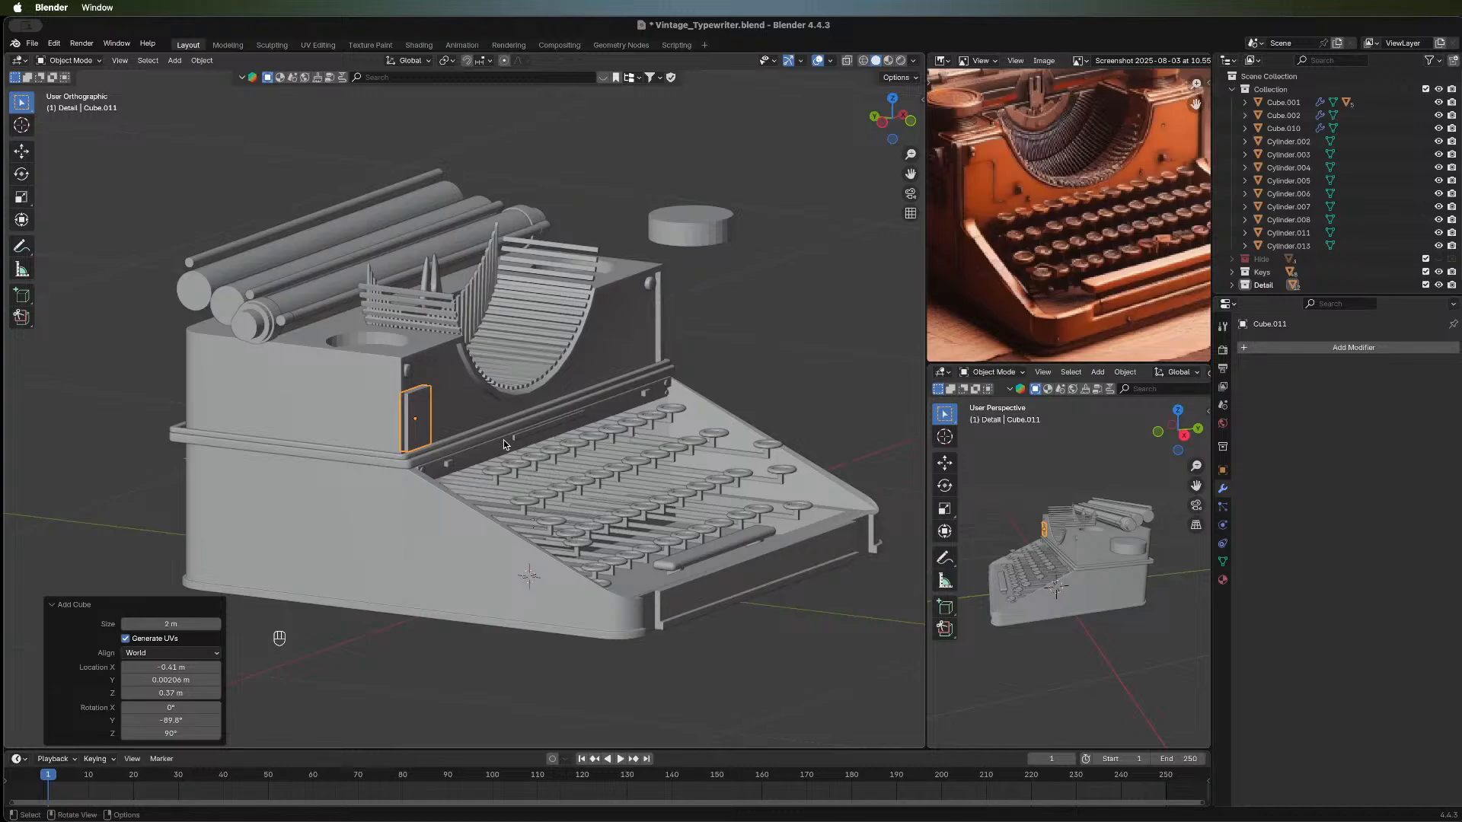
scroll(504, 442, "up", 3)
key("Tab")
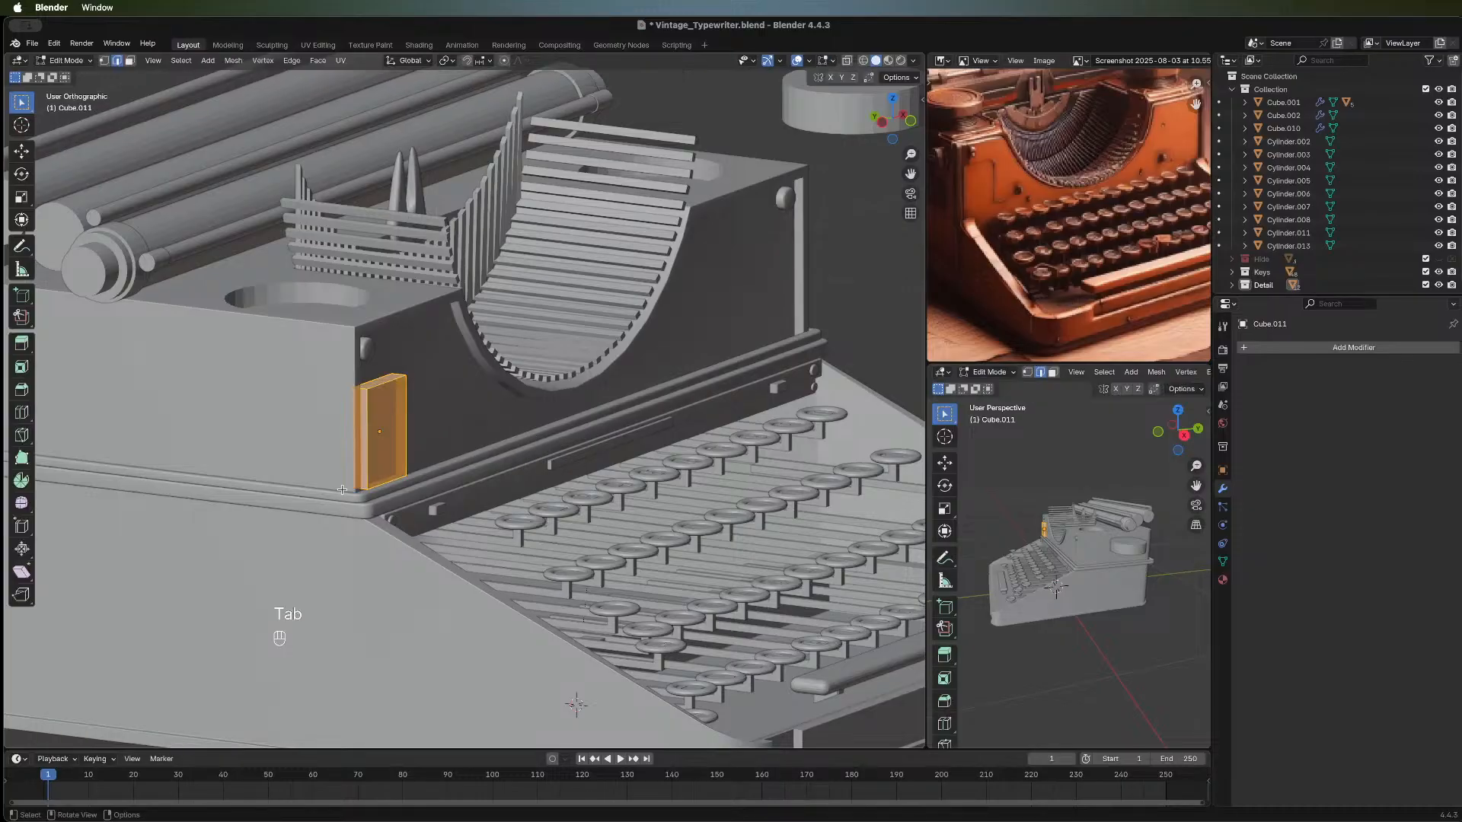
middle_click_drag(422, 472, 369, 467)
left_click(21, 412)
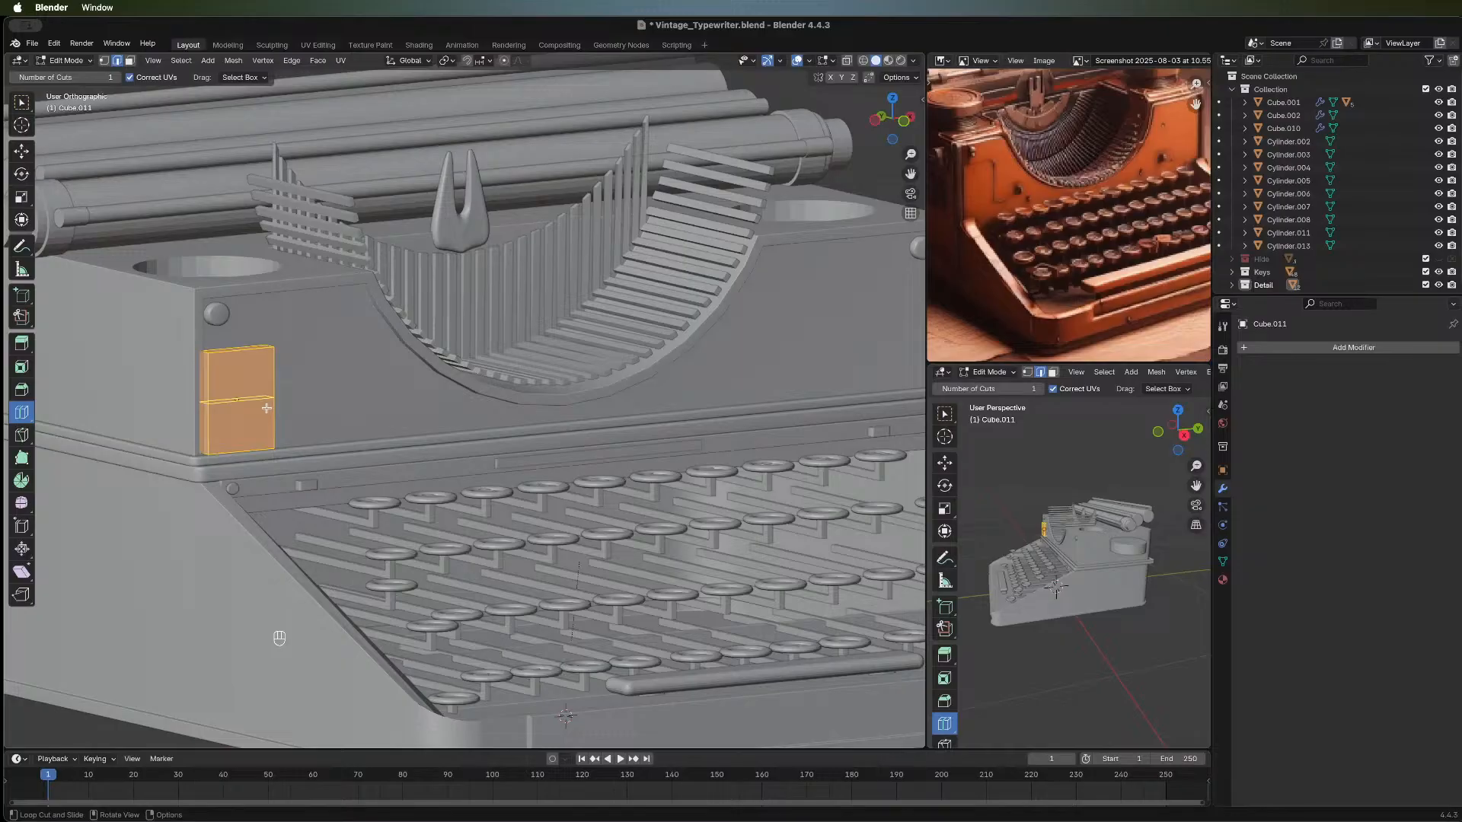
left_click(221, 411)
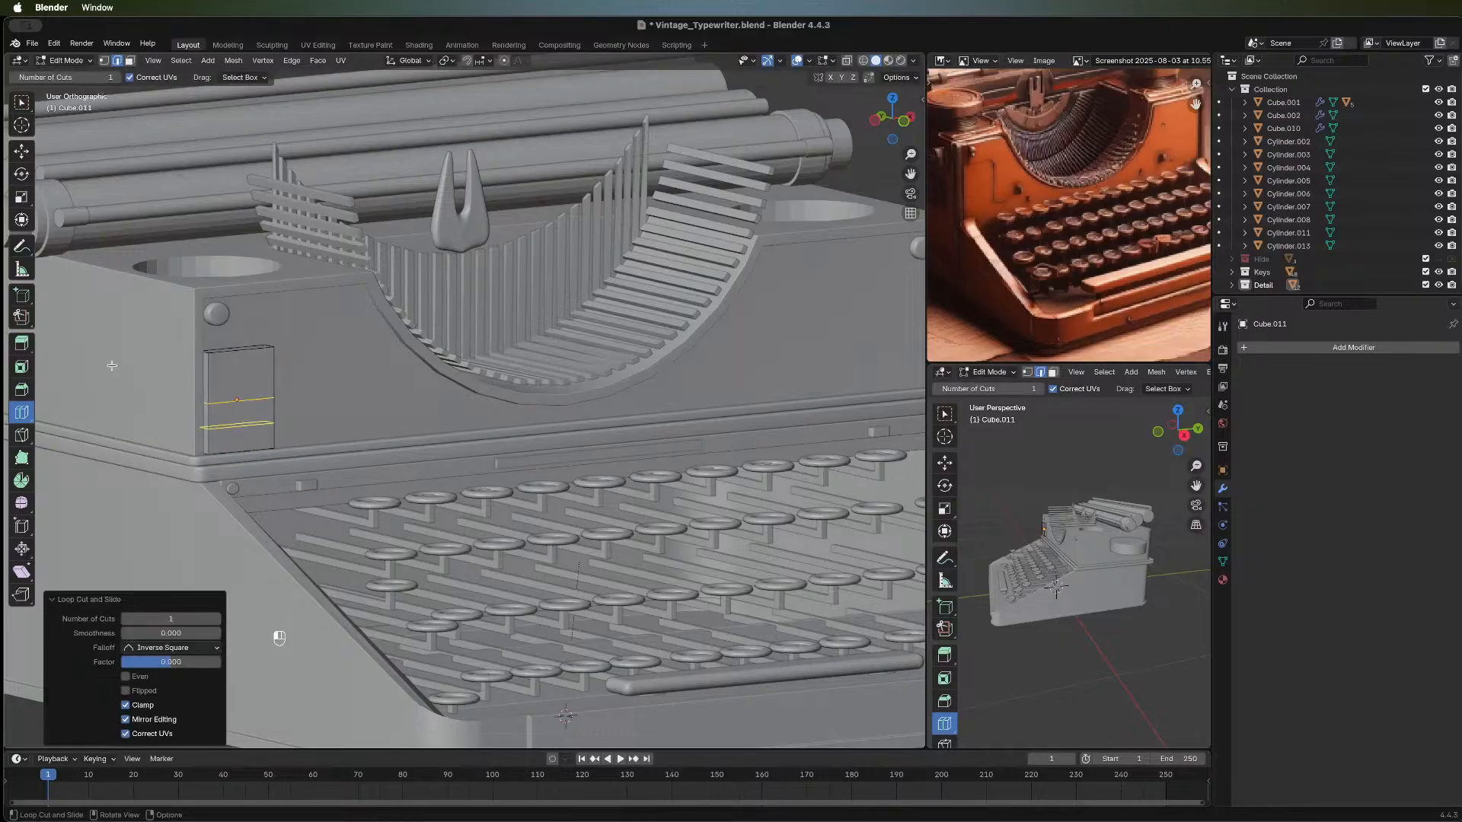
left_click(21, 104)
Select the narrow inner side face on the lower half of the box, using face selection.
middle_click_drag(426, 548, 159, 393)
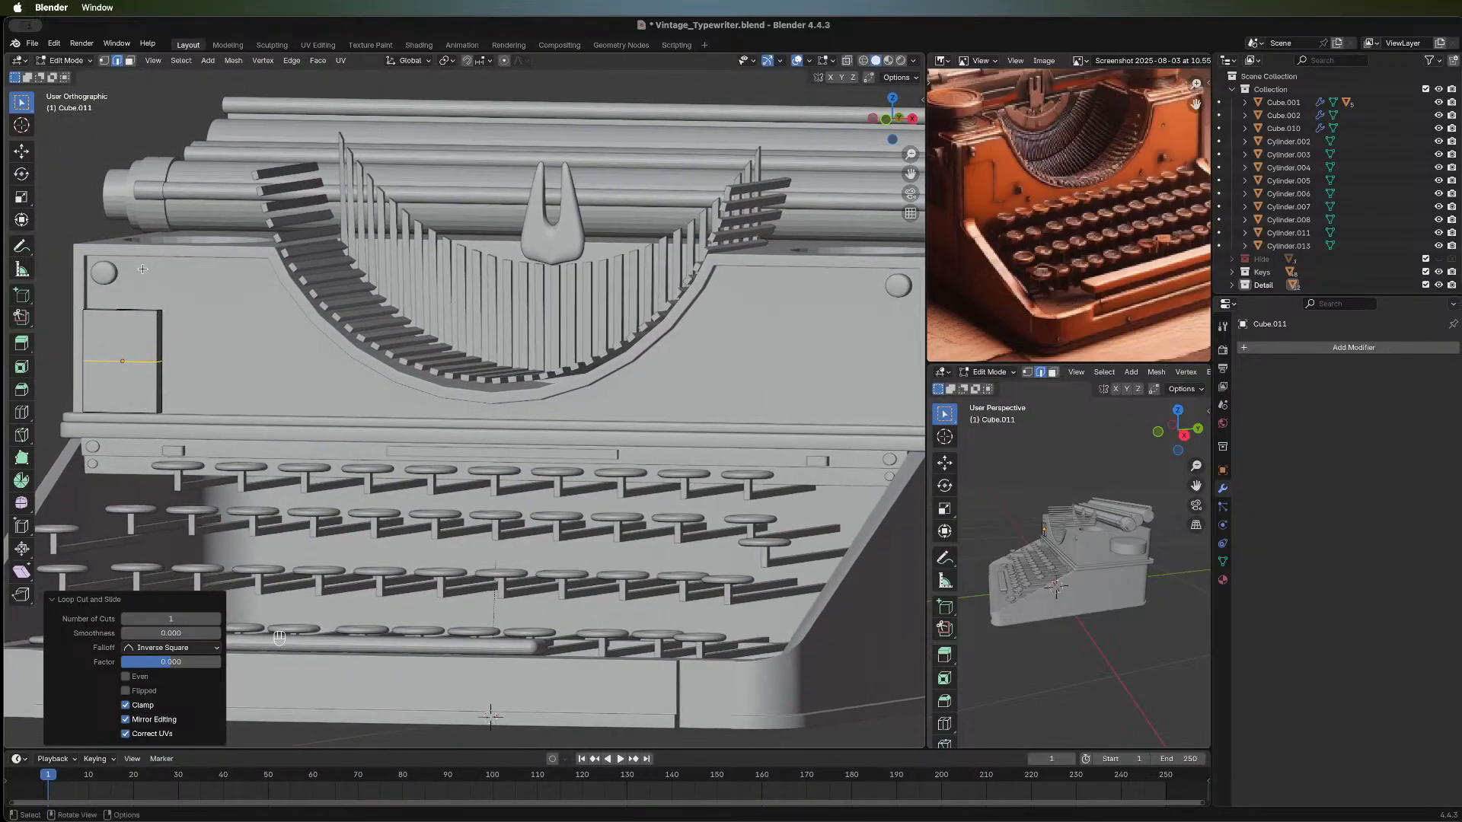
key("3")
left_click(159, 384)
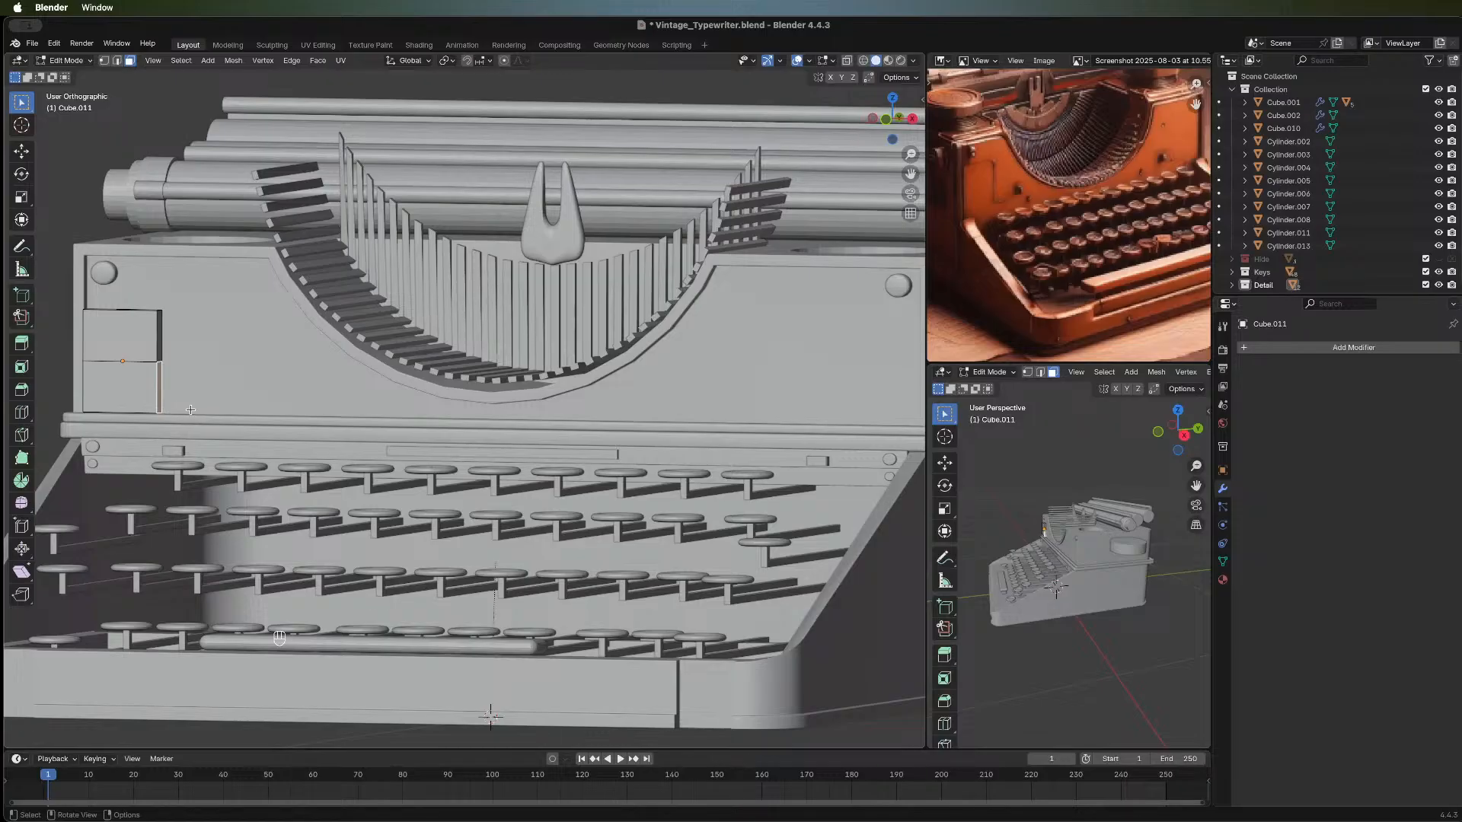
key("g")
key("x")
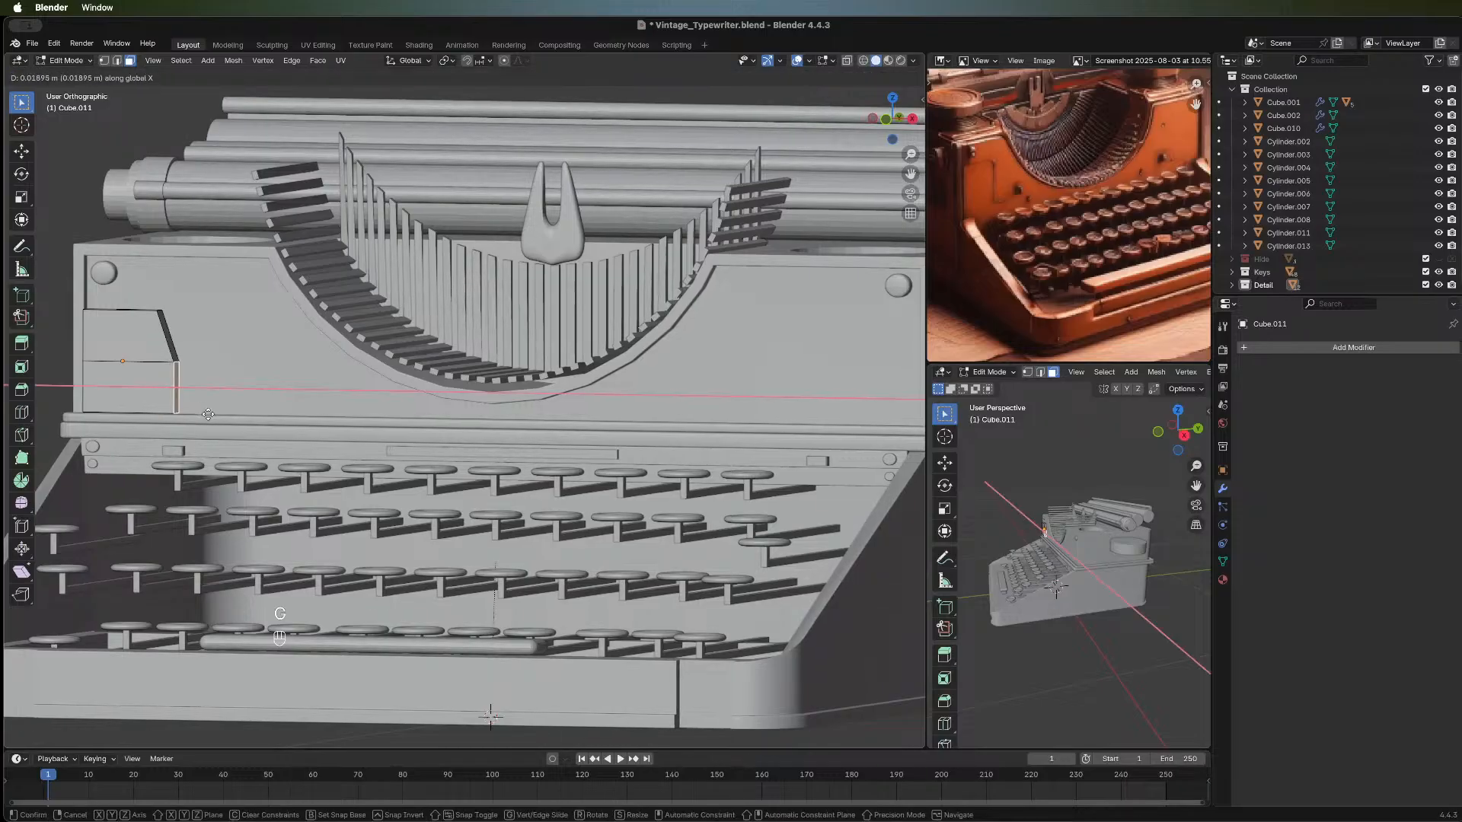
right_click(208, 414)
Extrude the selected lower side face about 0.03 m along X to give the box a stepped outline.
key("e")
key("x")
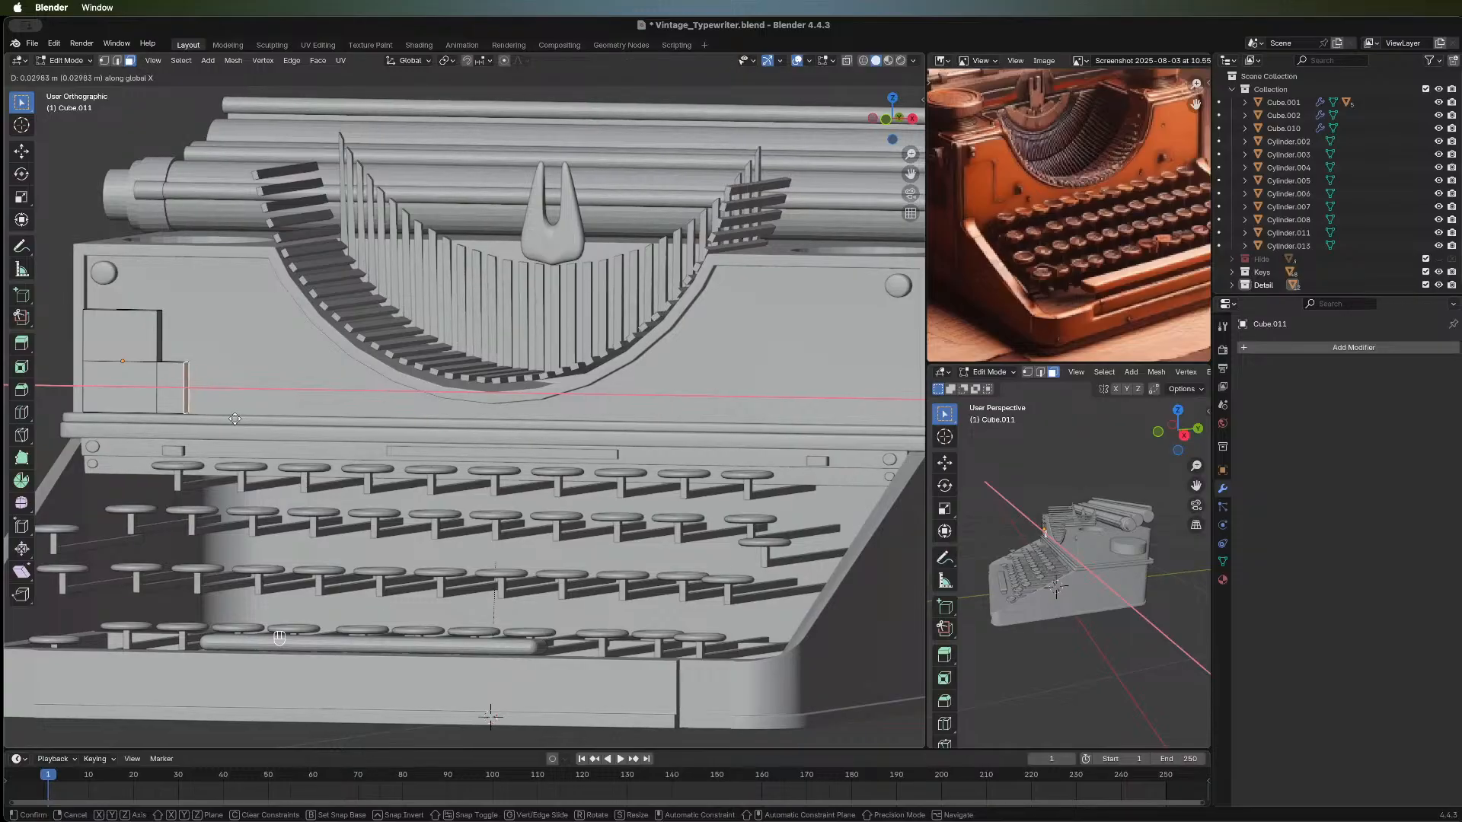
left_click(233, 421)
middle_click_drag(89, 390, 224, 420)
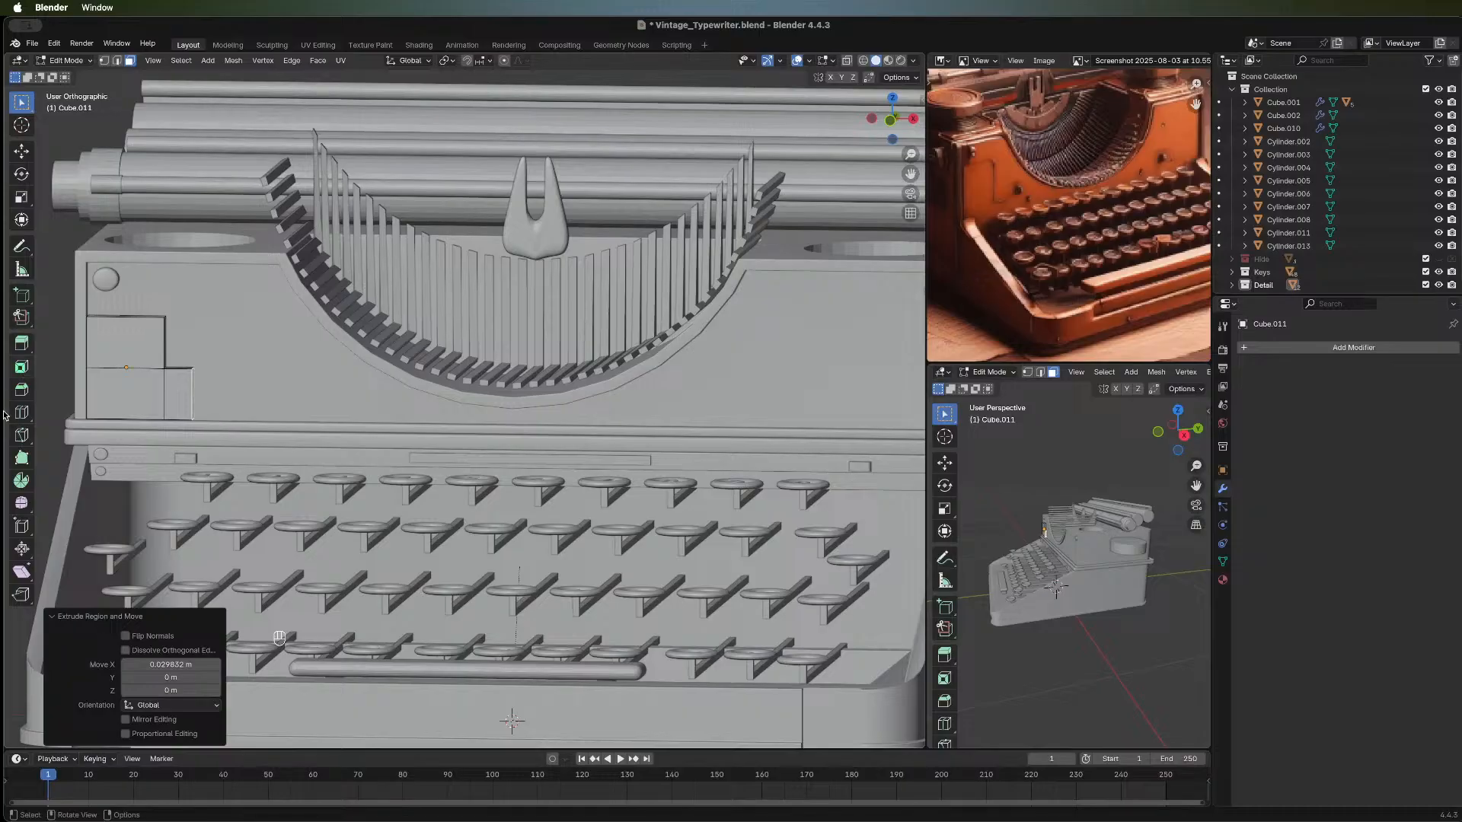
middle_click_drag(276, 428, 237, 409)
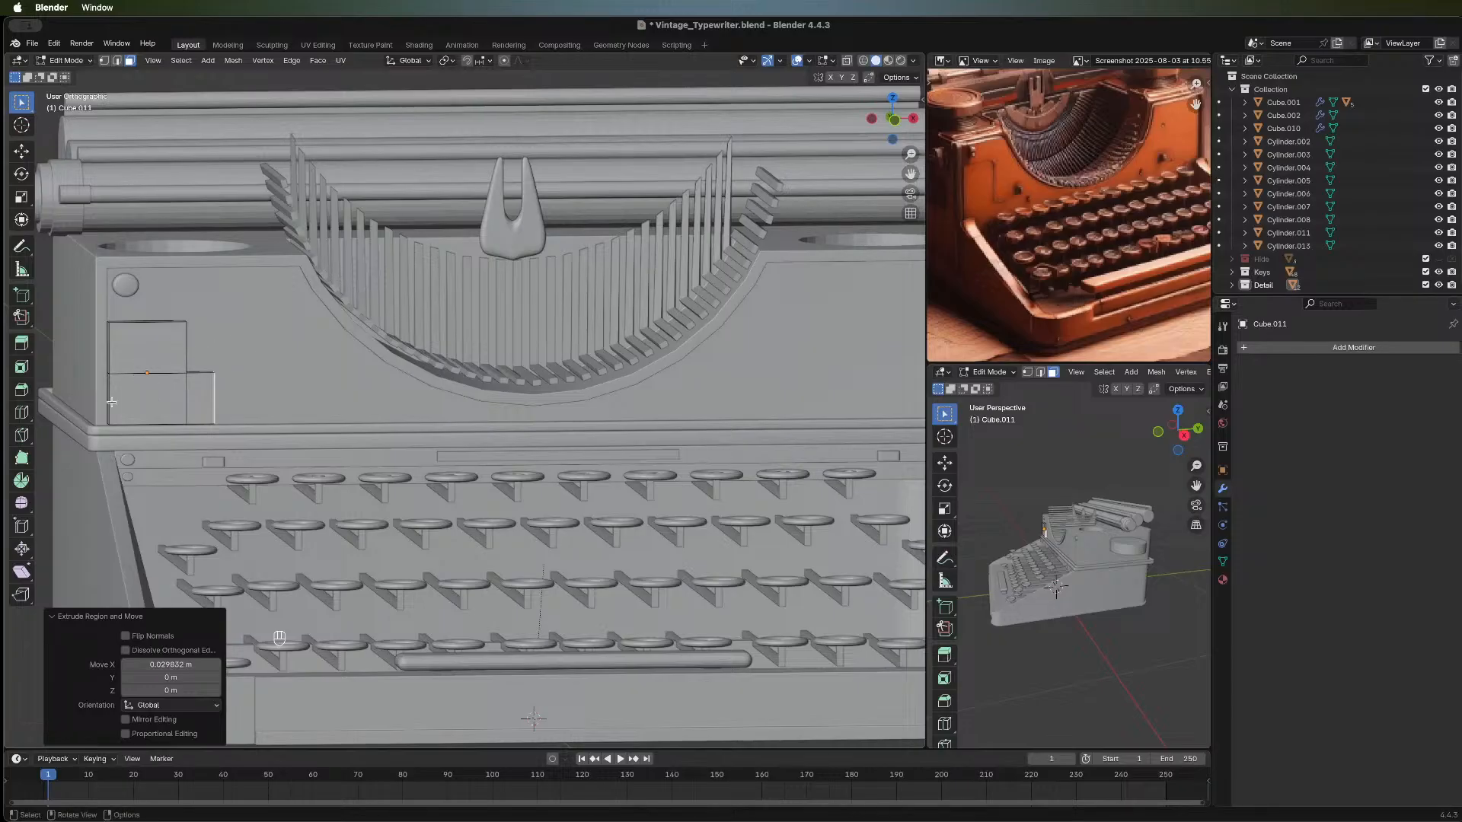
Check the stepped box in Object Mode from several angles, then resume editing its mesh in edge selection mode.
key("Tab")
middle_click_drag(94, 412, 365, 483)
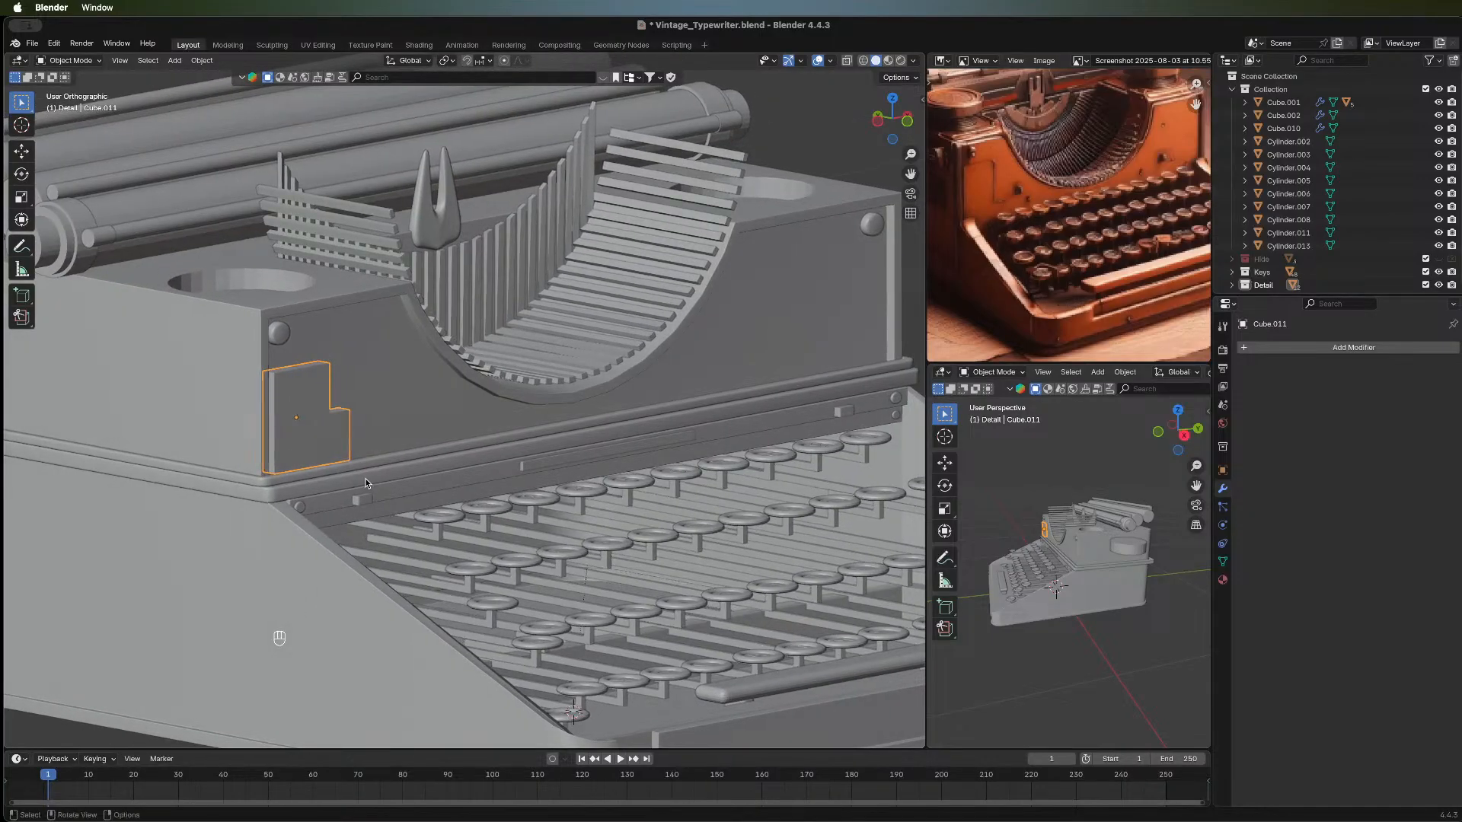
middle_click_drag(449, 476, 304, 418)
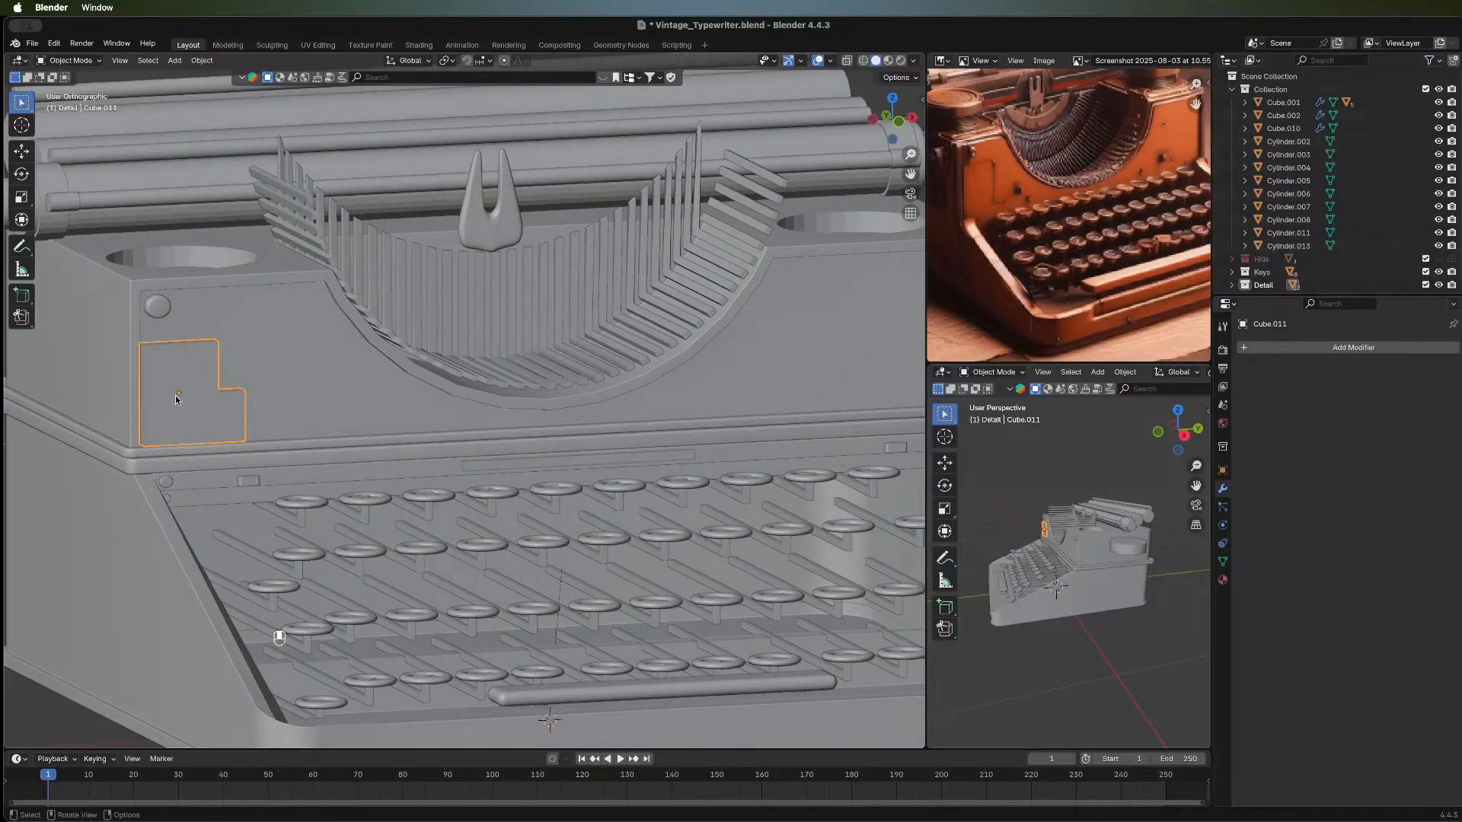
key("Tab")
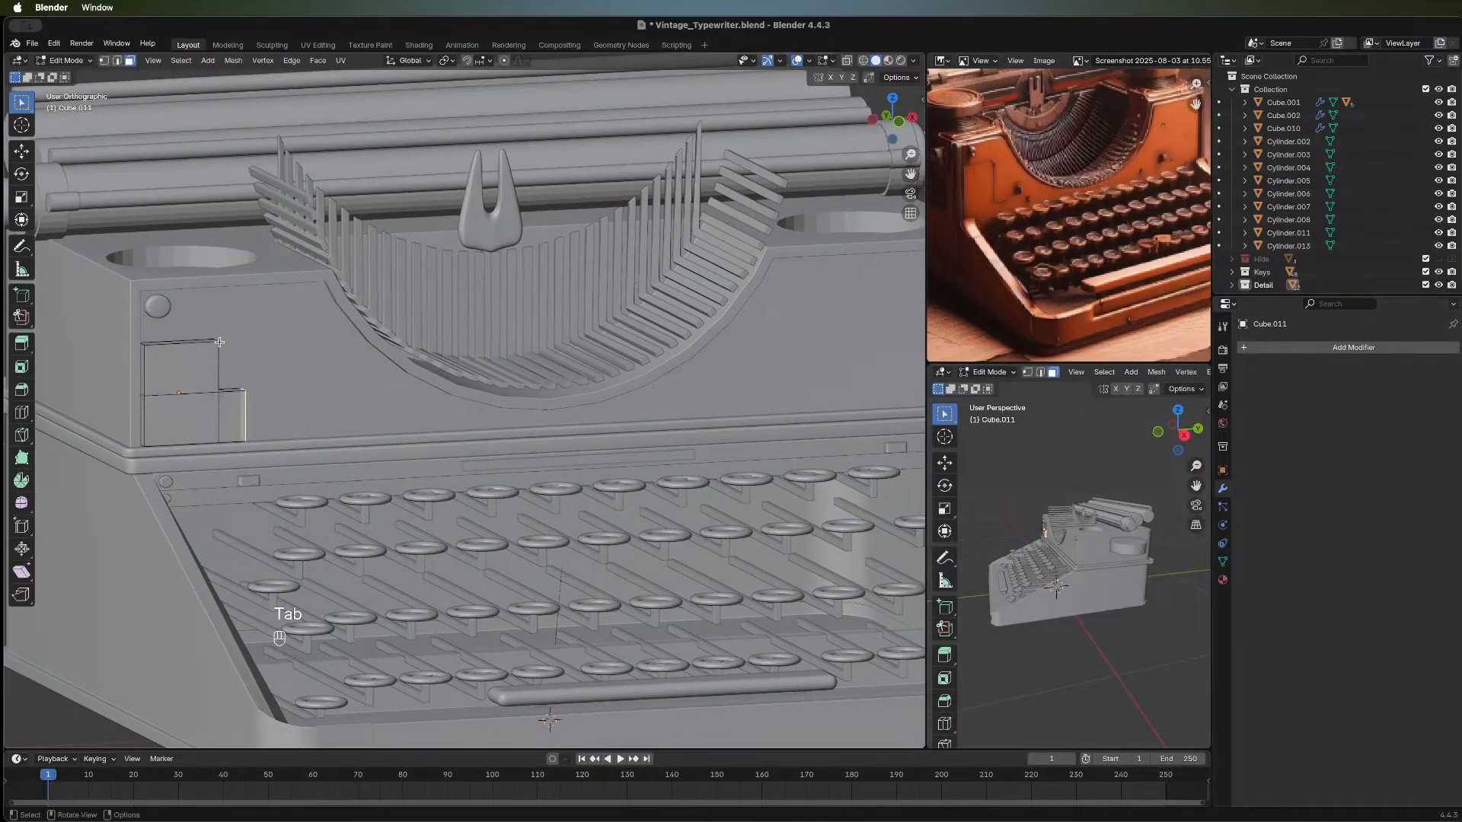
middle_click_drag(221, 360, 410, 414)
scroll(330, 354, "up", 4)
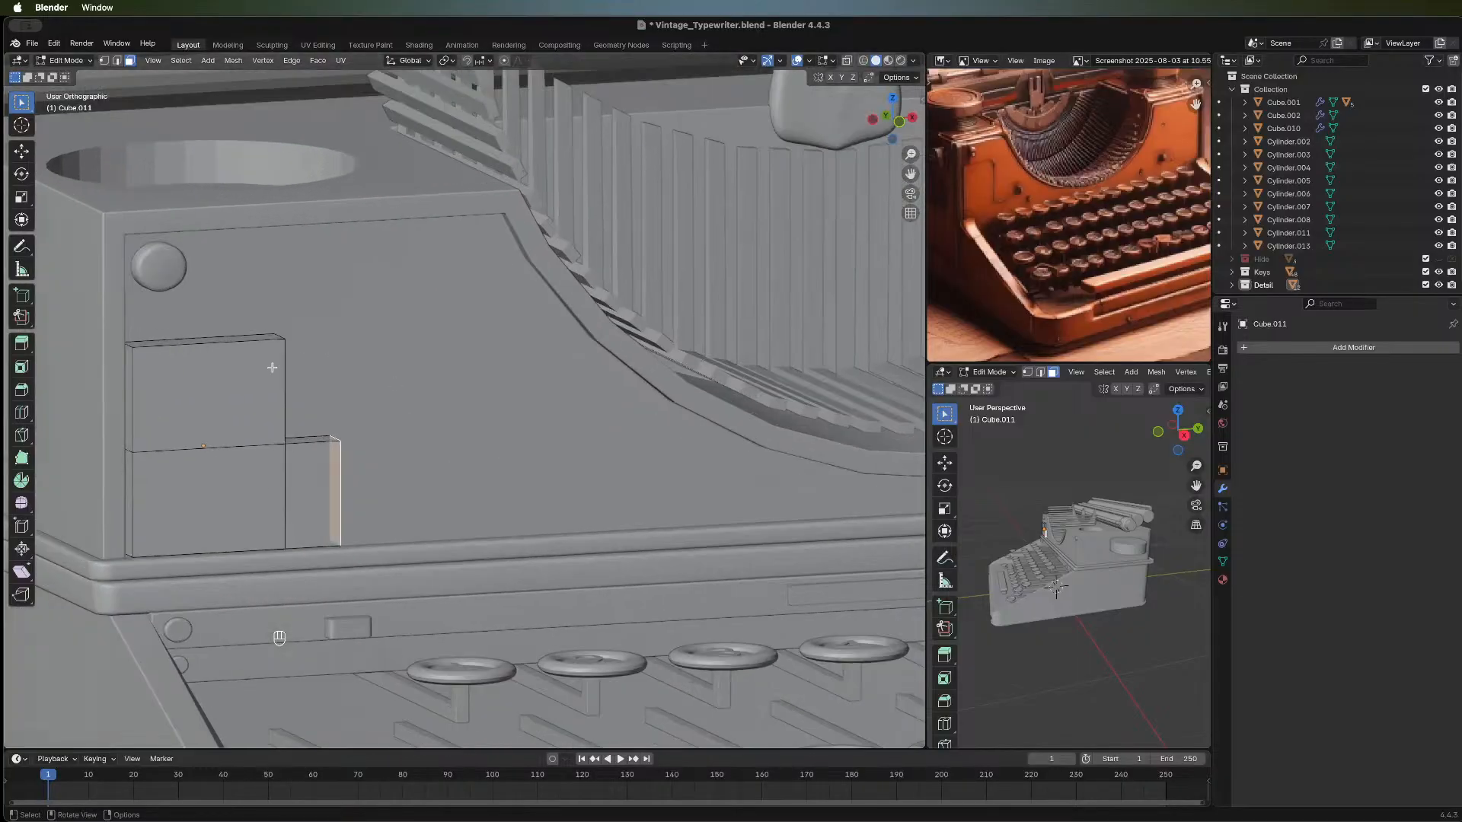
middle_click_drag(331, 364, 440, 408)
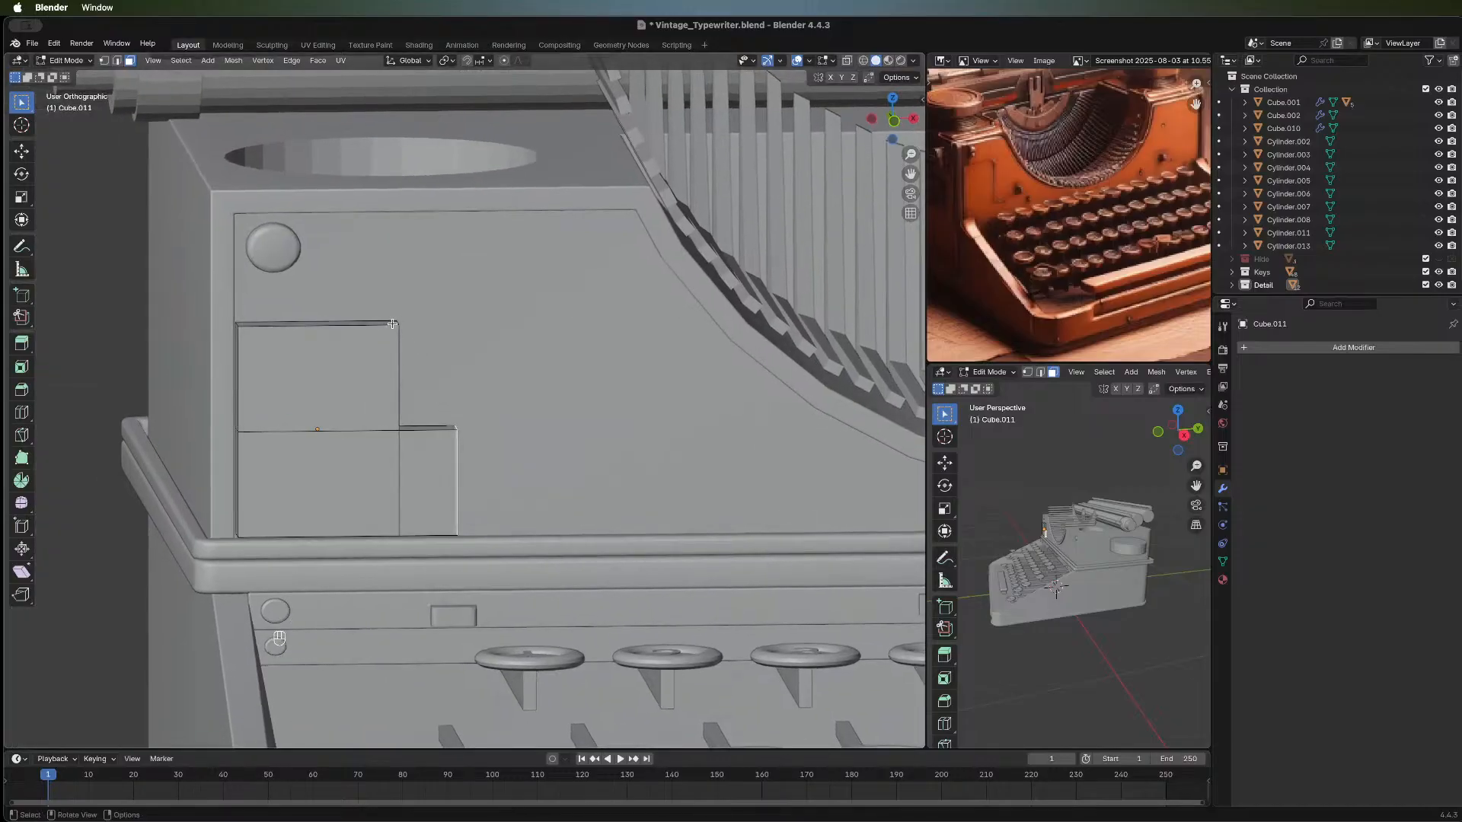
middle_click_drag(367, 410, 307, 321)
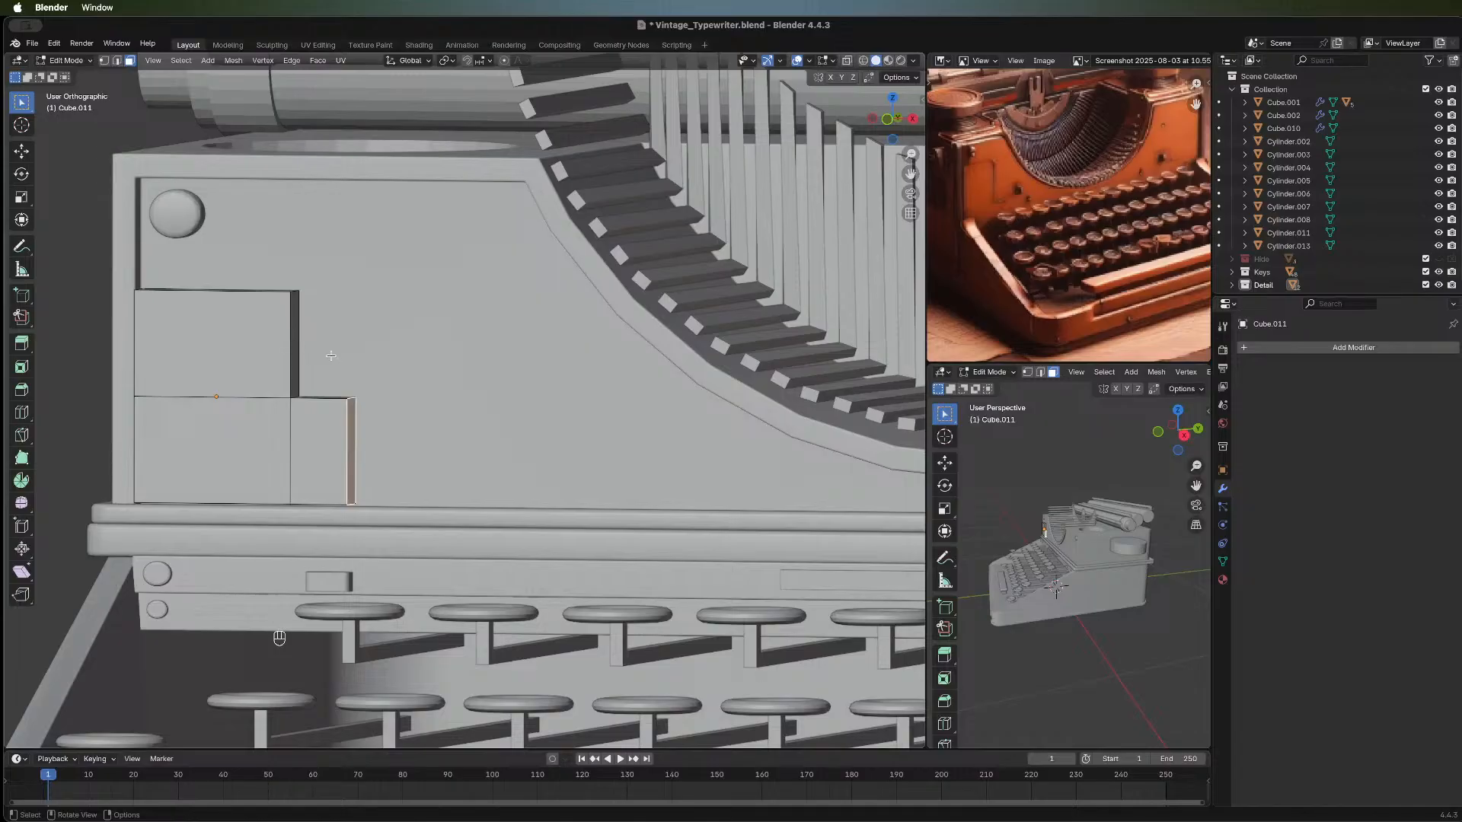
middle_click_drag(400, 338, 321, 379)
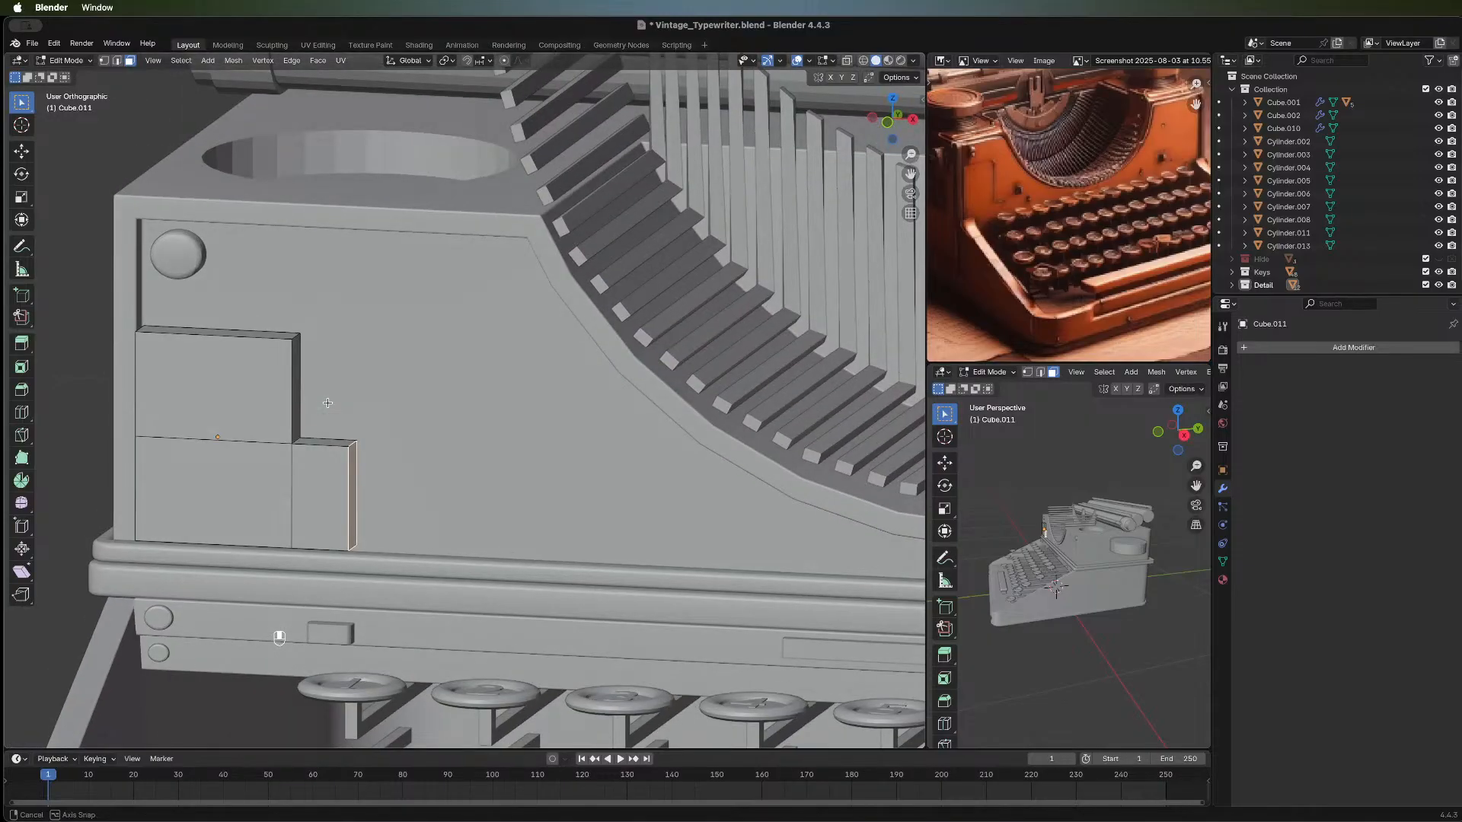
left_click(296, 338)
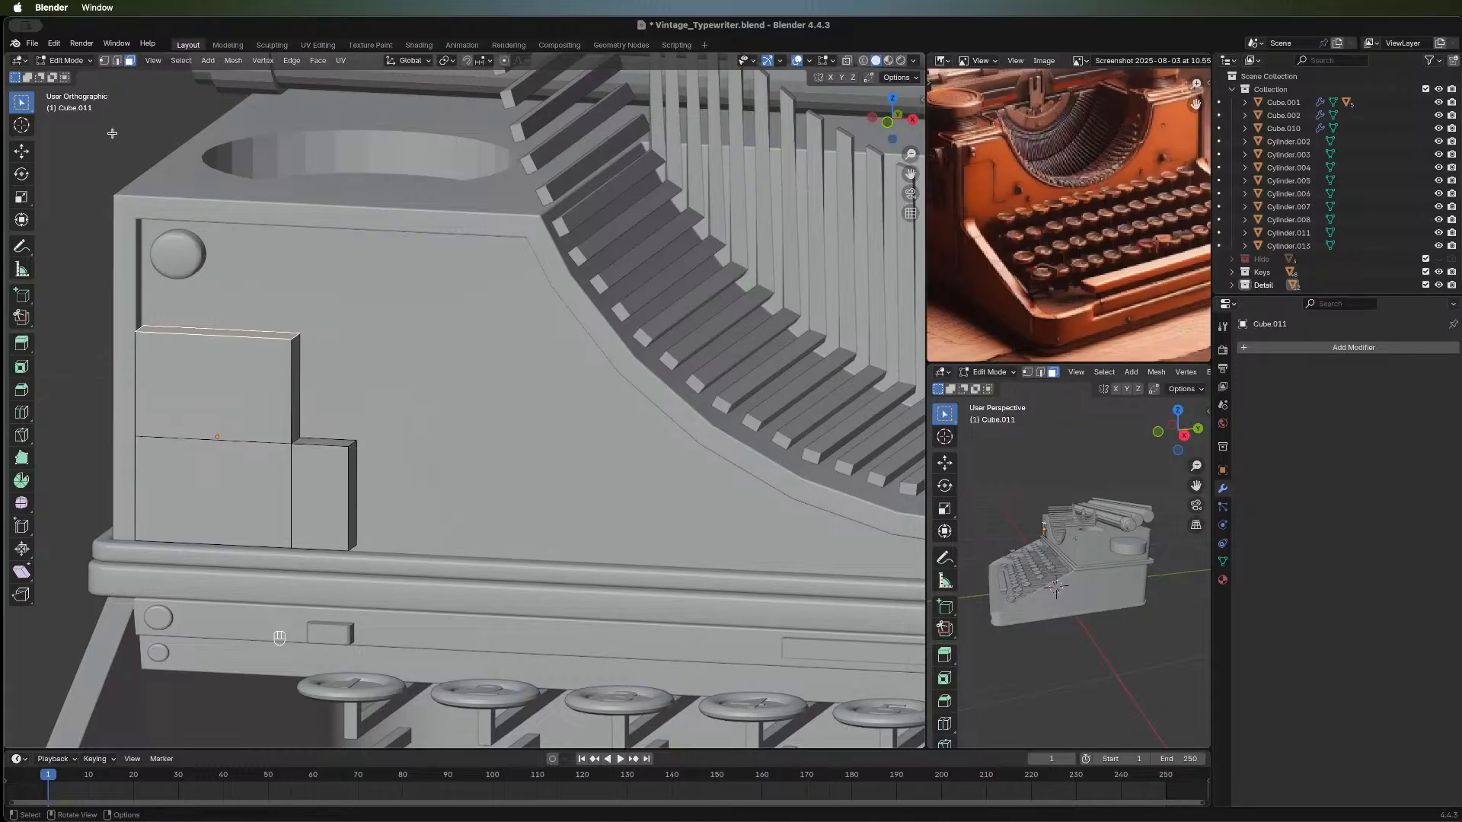
left_click(117, 61)
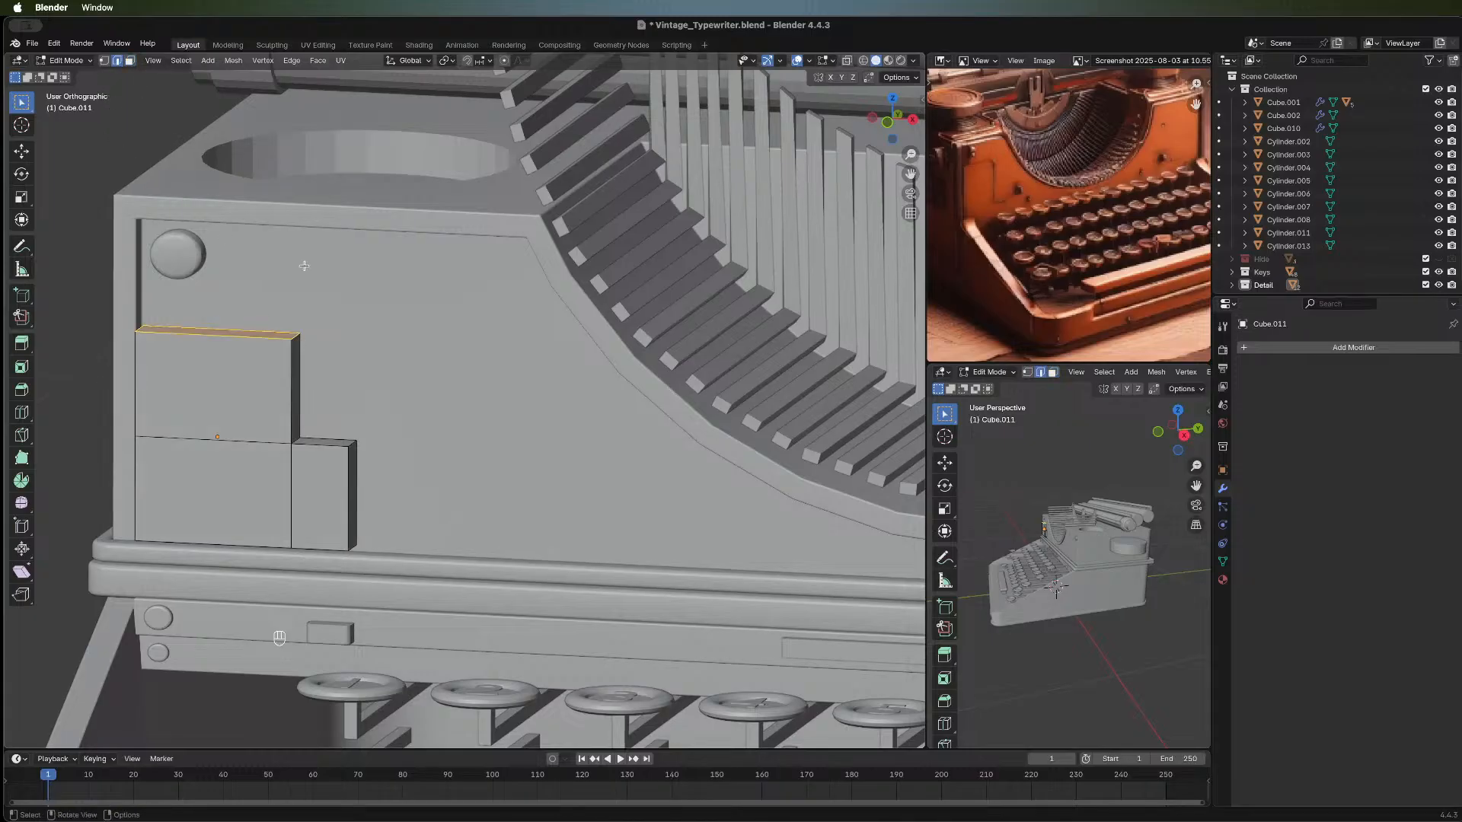
left_click(295, 340)
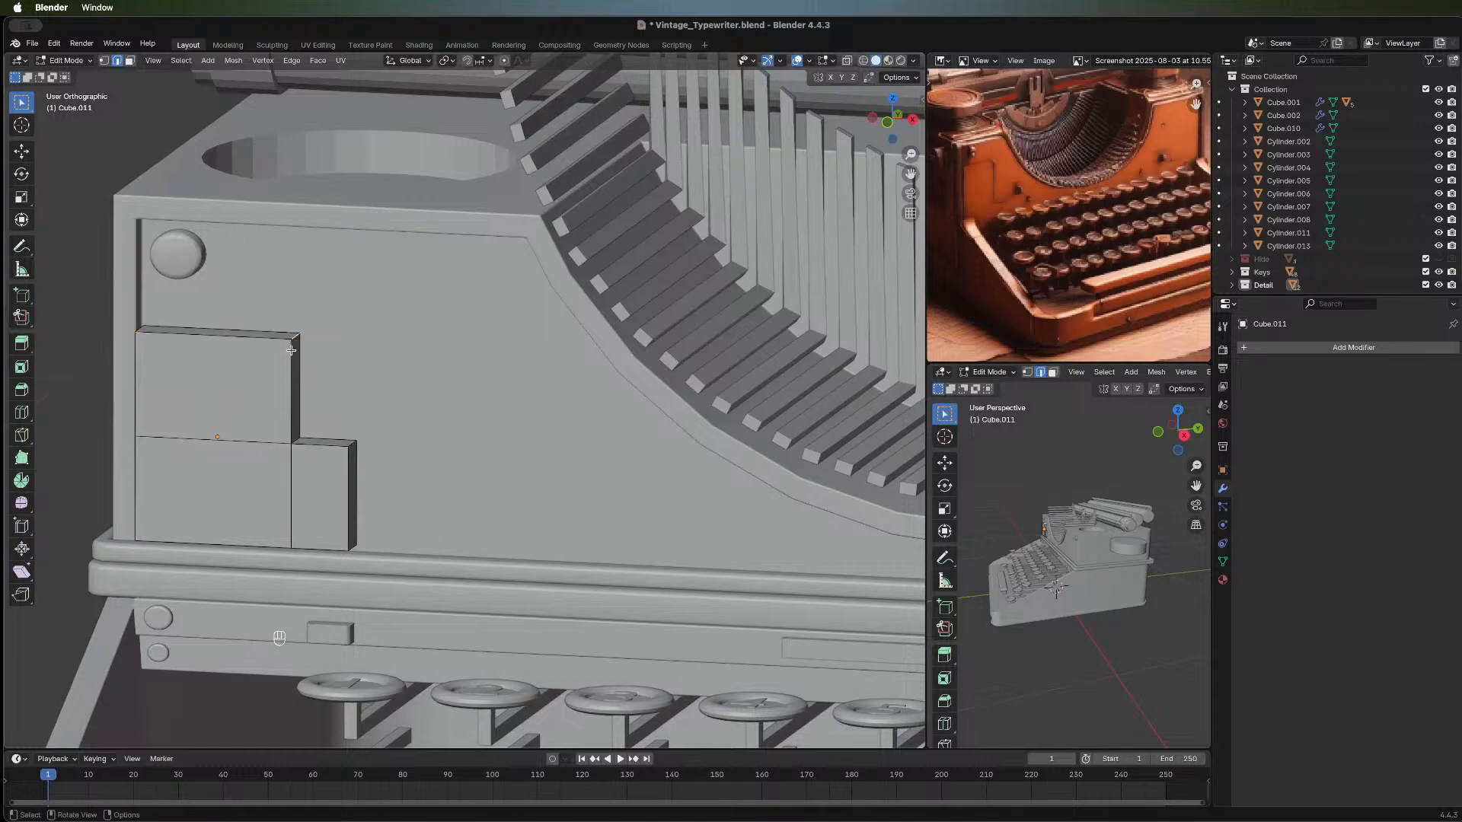
left_click(293, 342)
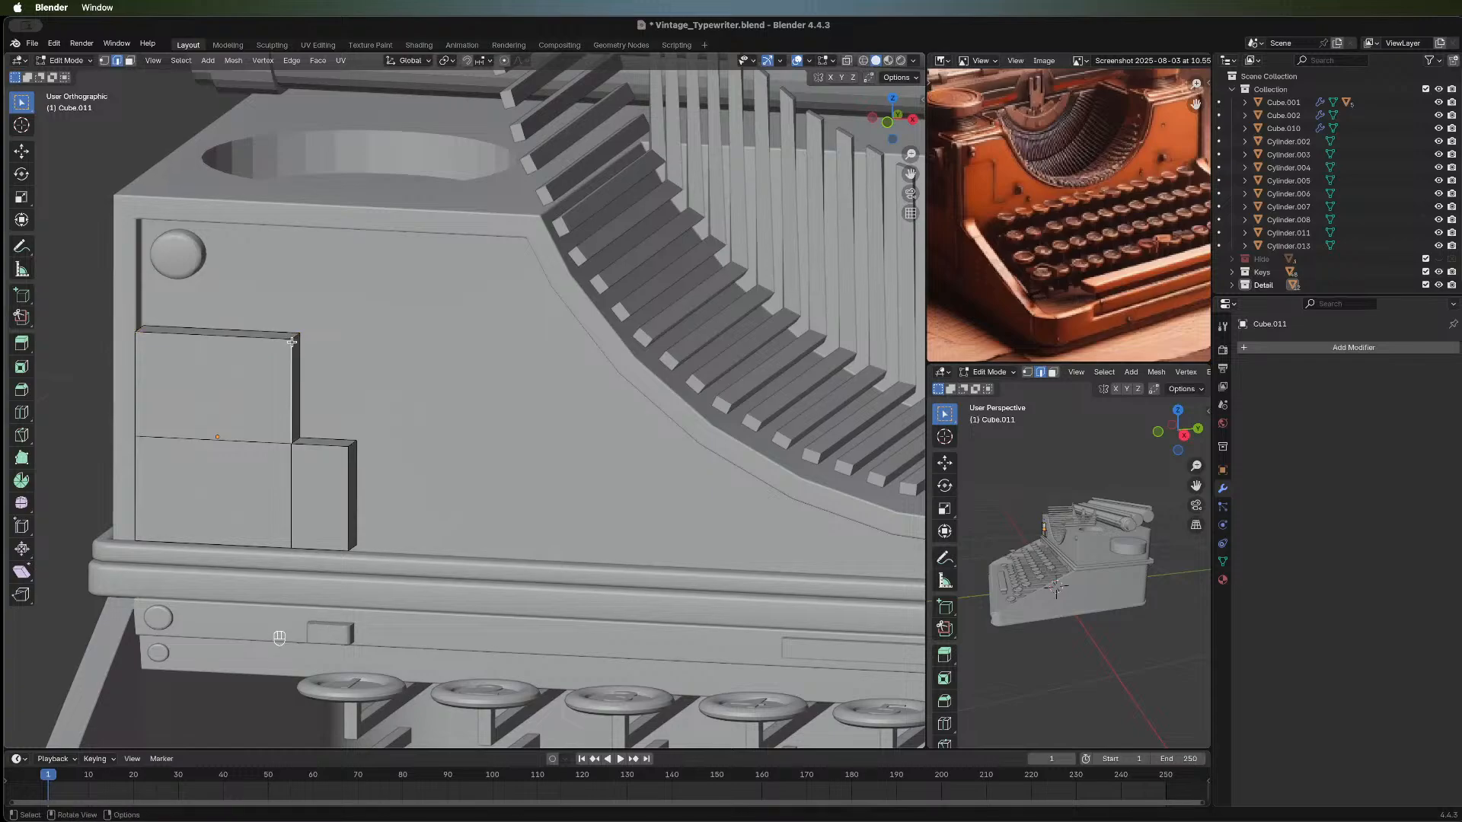
left_click(348, 464, "shift")
left_click(323, 446, "shift")
left_click(288, 343, "shift")
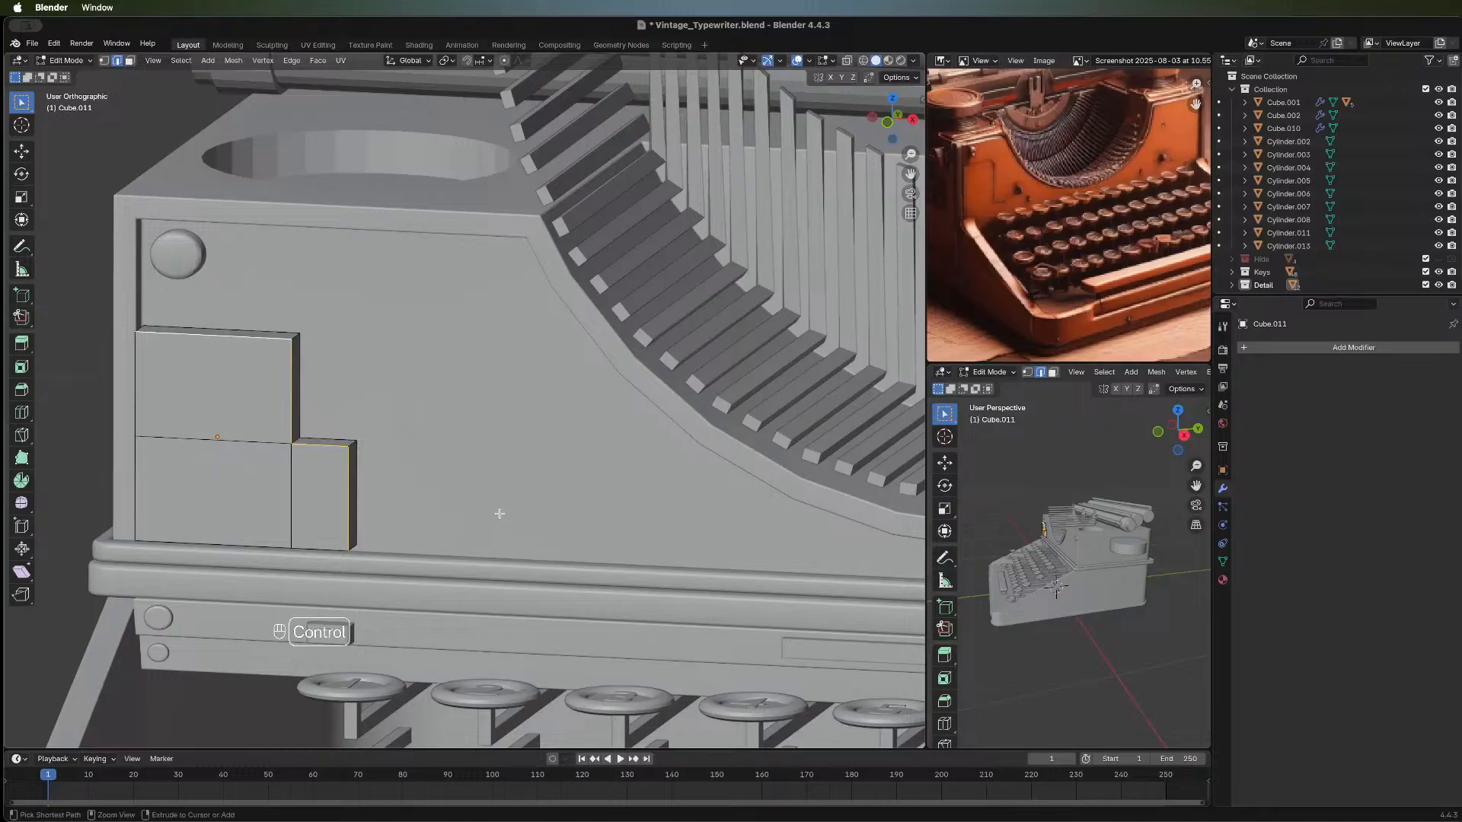
key("ctrl+b")
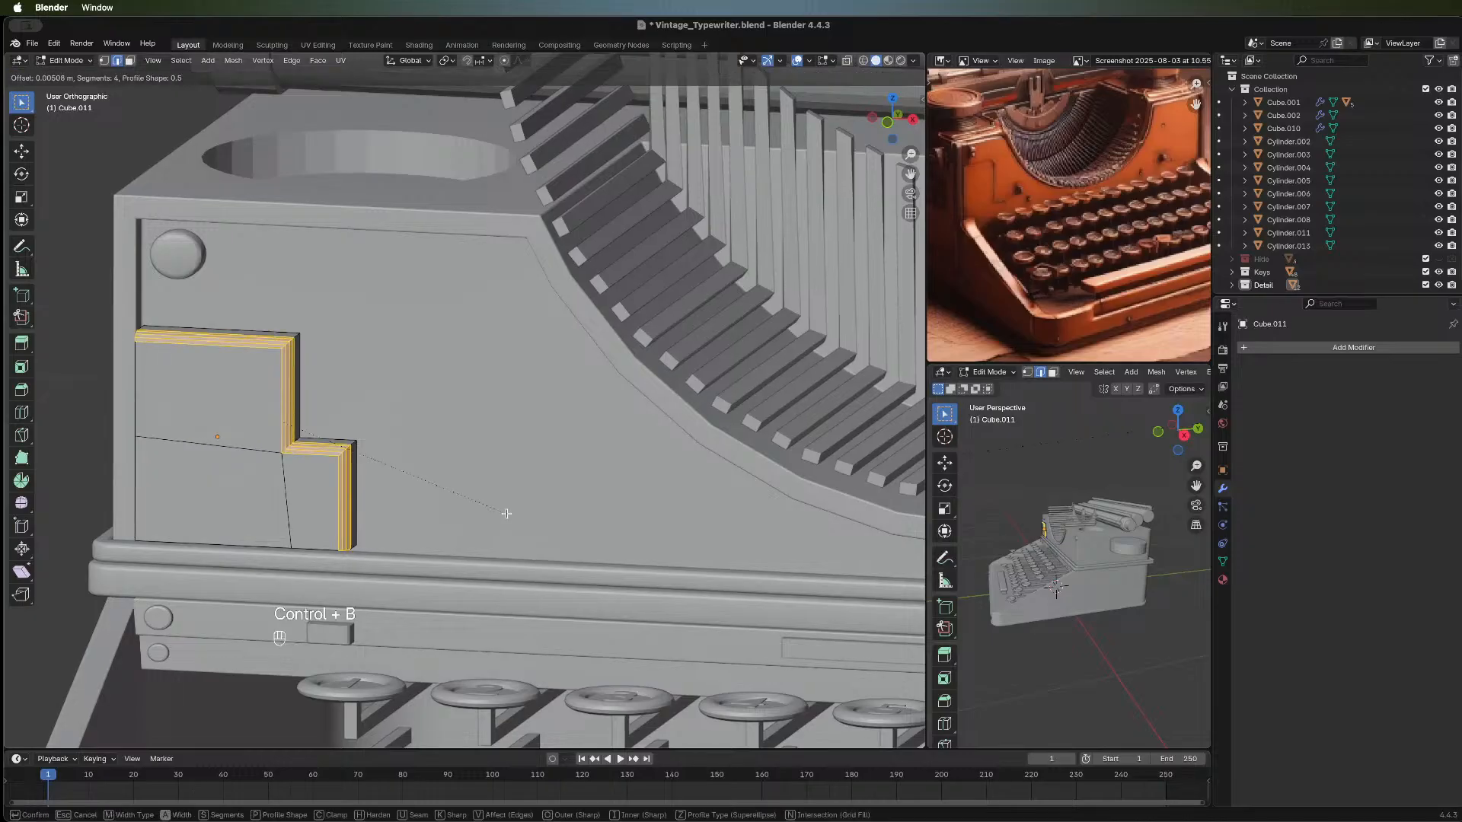
right_click(506, 514)
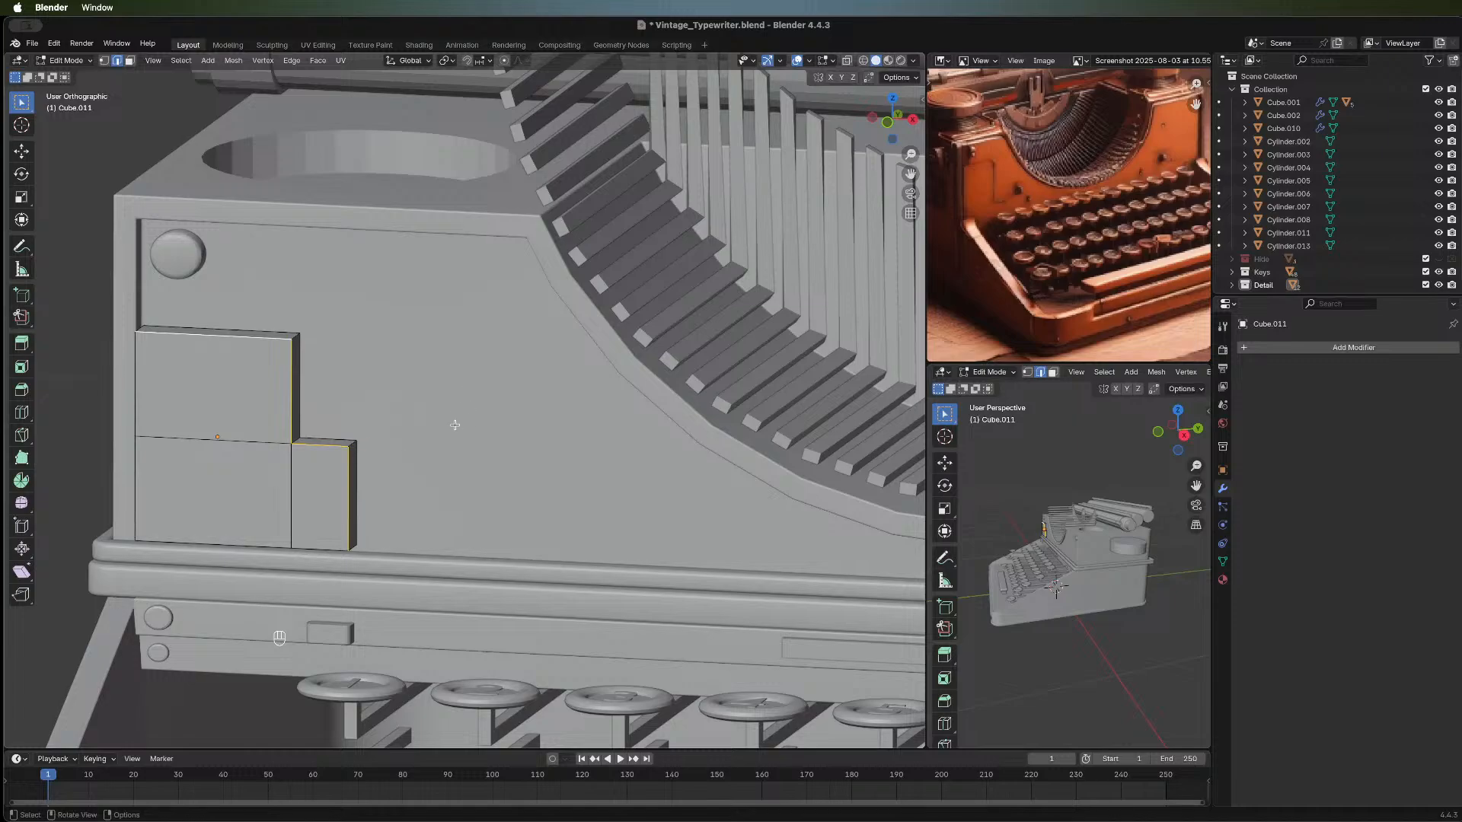
Bevel the short outer corner edges of both steps 0.0216 m wide with 7 segments, then return to Object Mode.
middle_click_drag(310, 347, 263, 286)
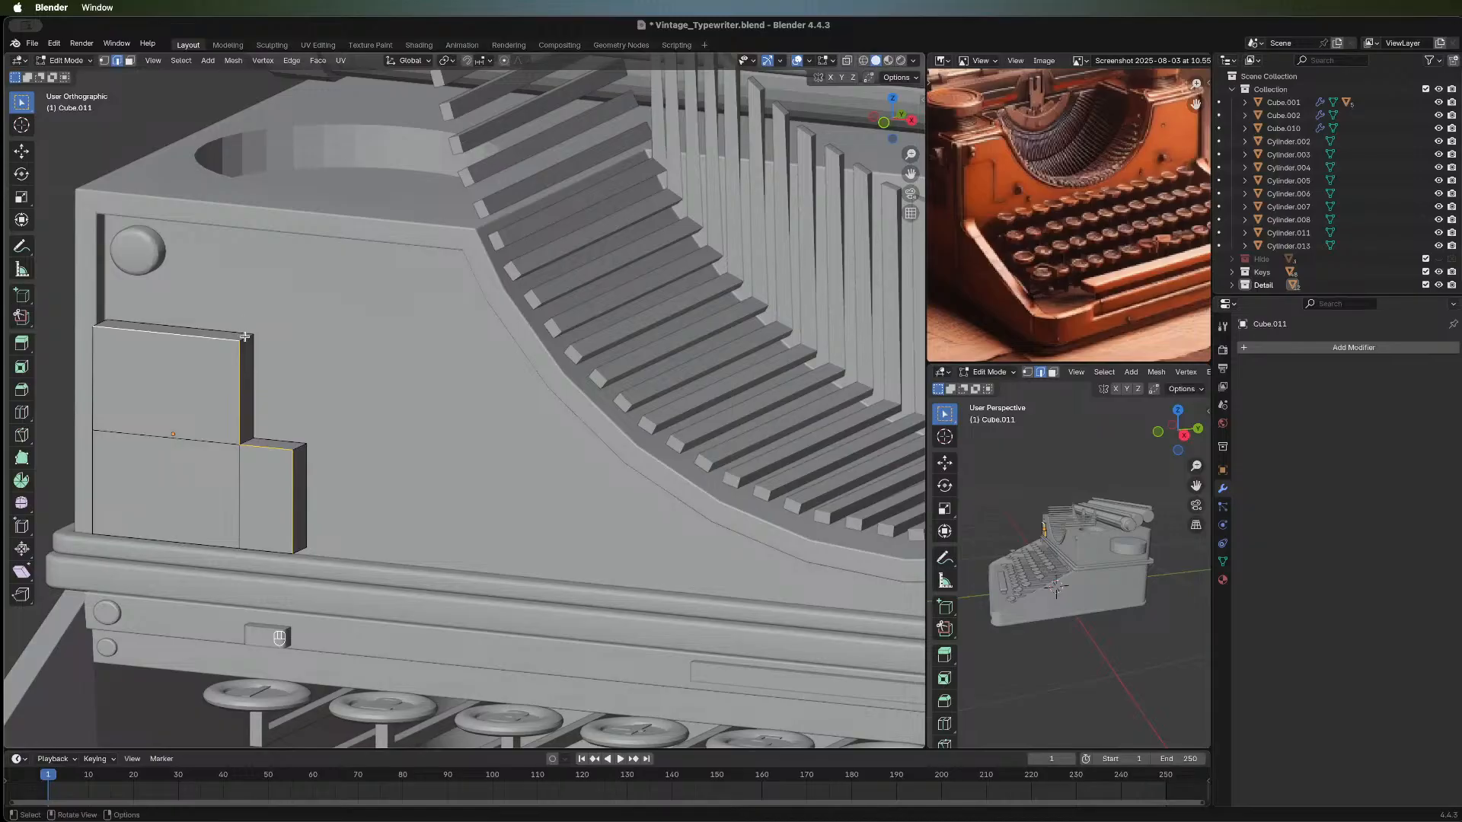
key("alt+a")
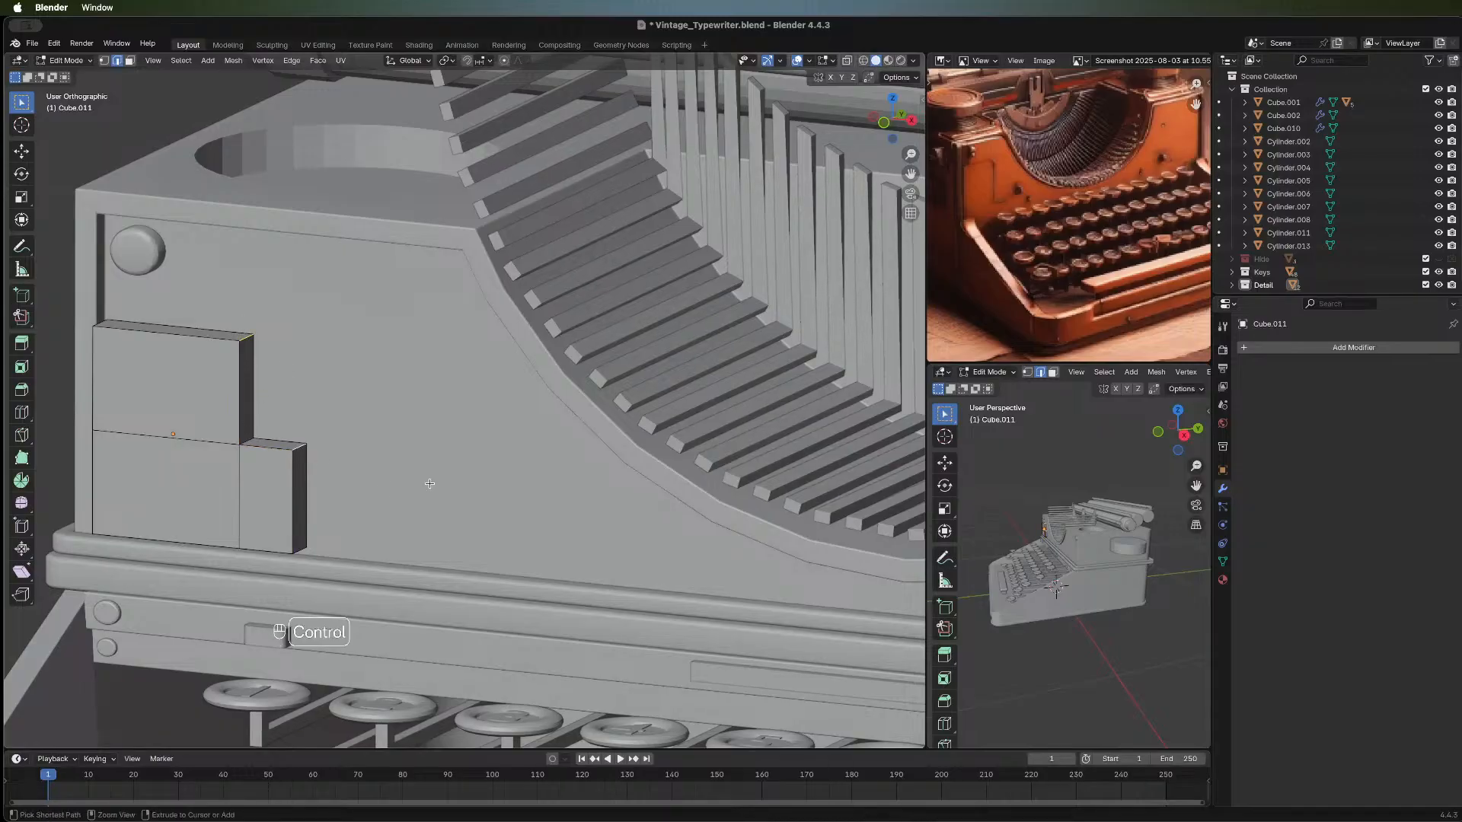
key("ctrl+b")
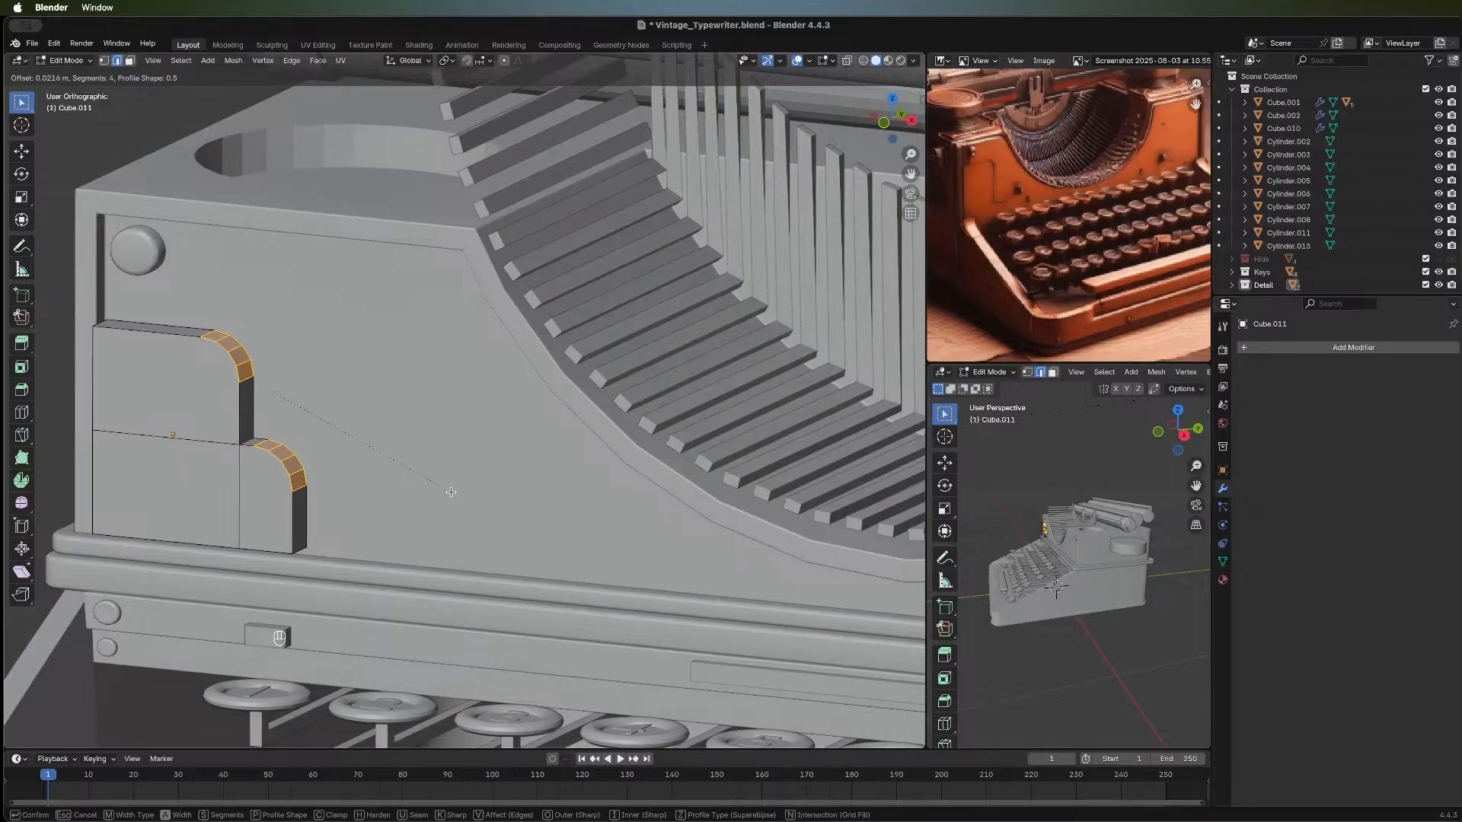
scroll(450, 492, "up", 3)
left_click(450, 492)
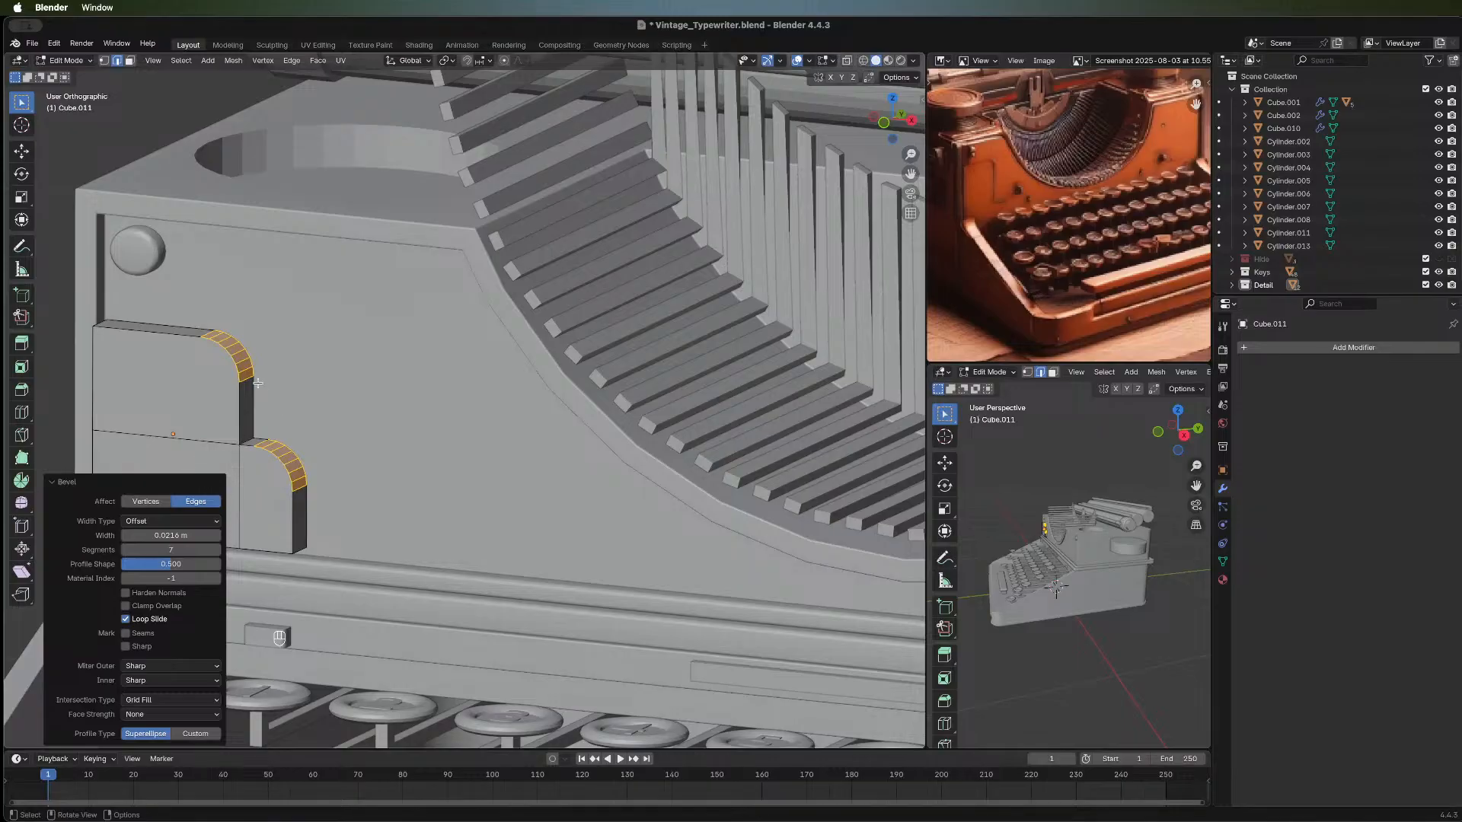
key("Tab")
middle_click_drag(247, 391, 512, 414)
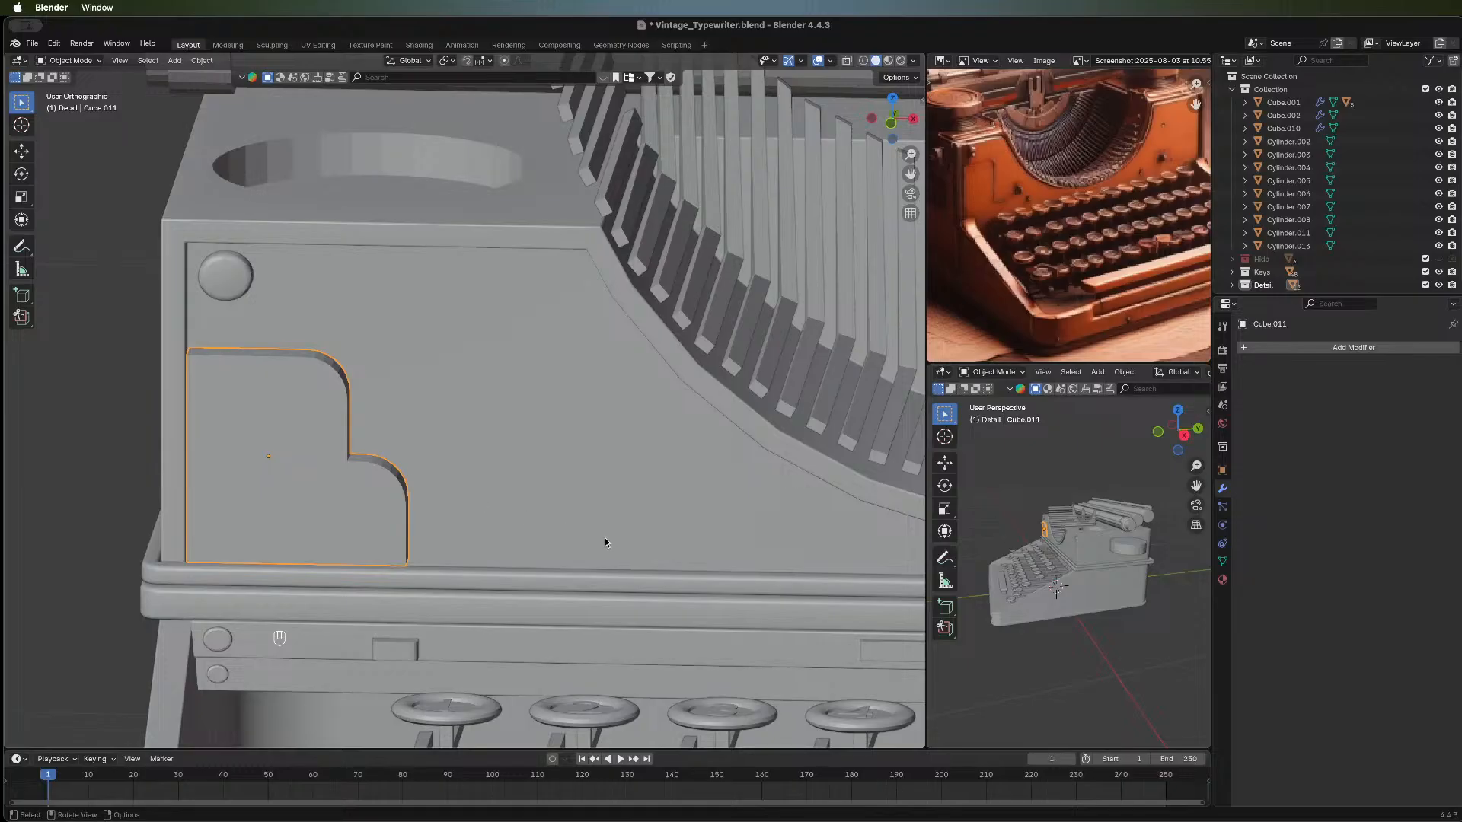
Select the whole stepped block mesh in Edit Mode and scale it to about 0.803 along X.
middle_click_drag(464, 472, 363, 423)
key("Tab")
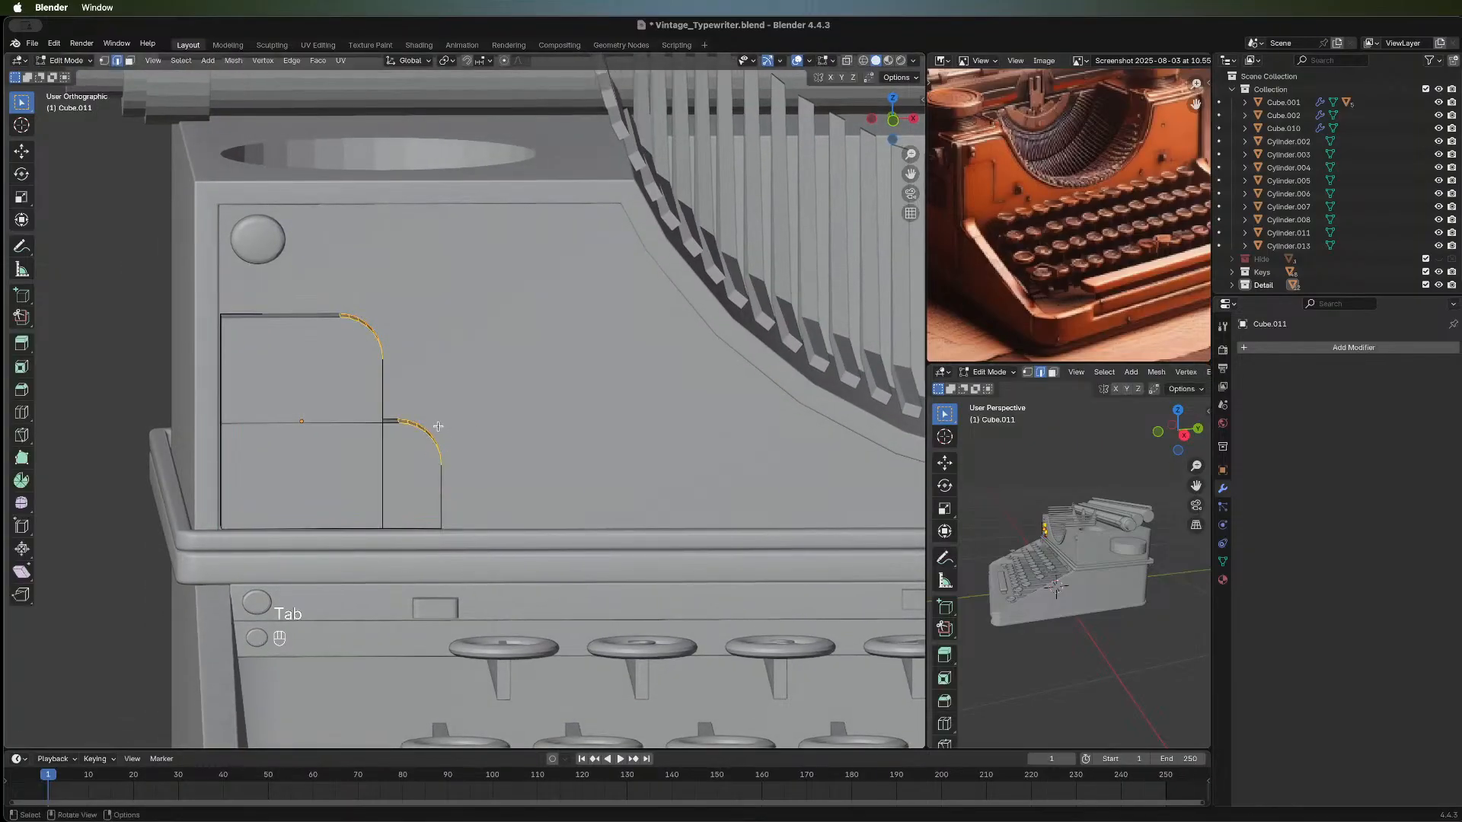
key("a")
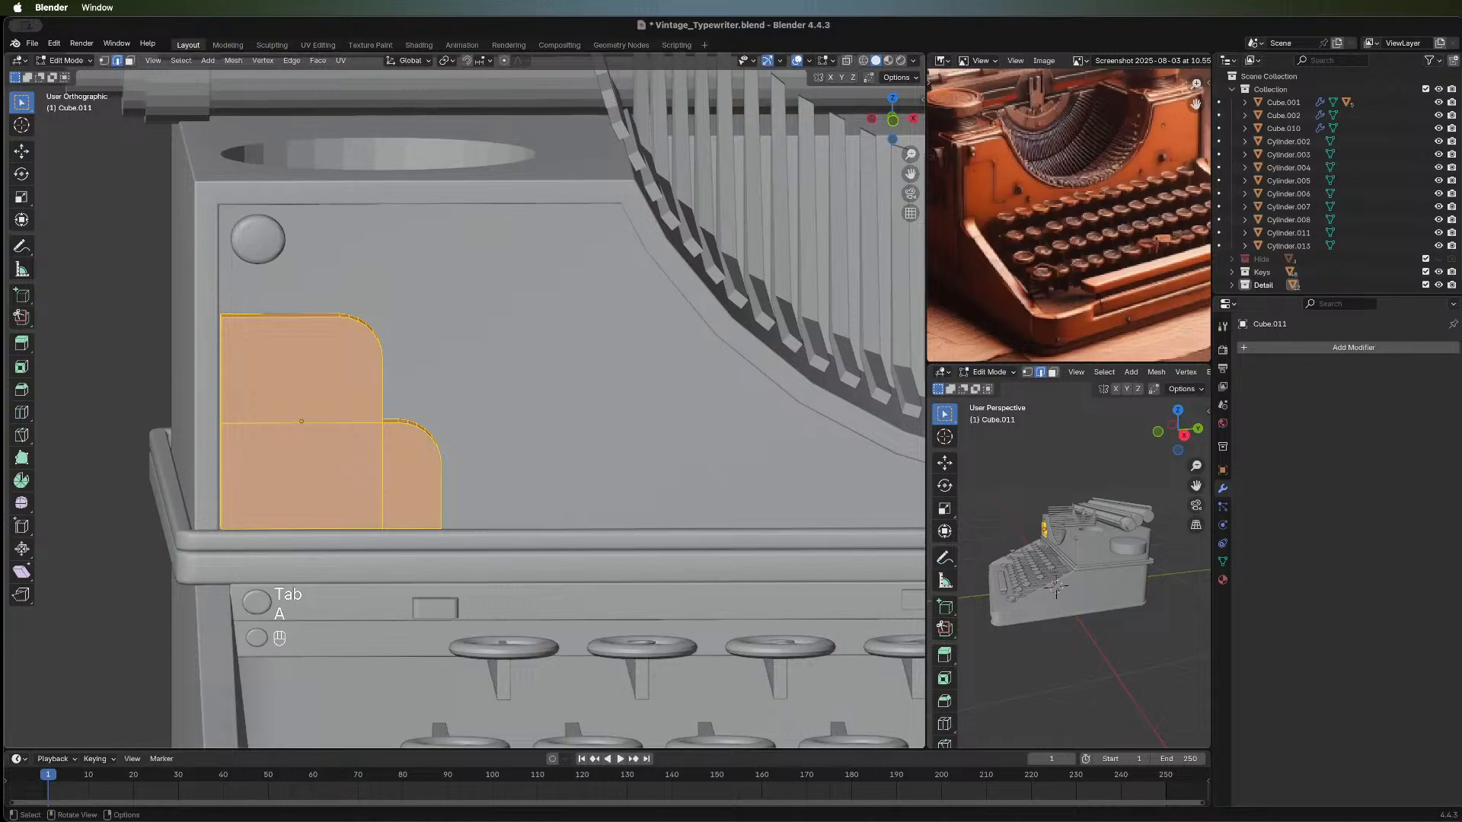
key("s")
key("x")
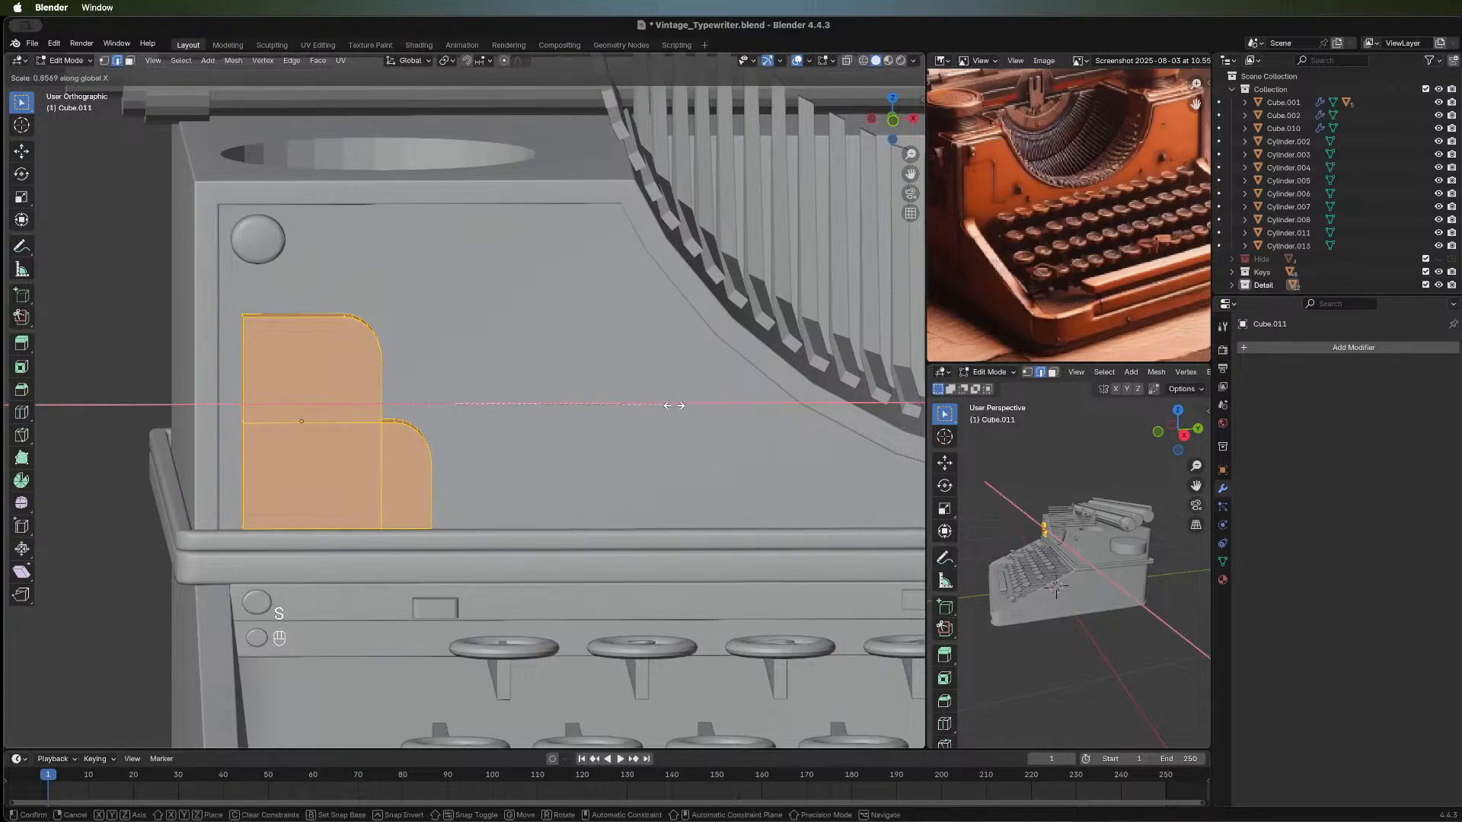
left_click(653, 400)
Move the narrowed block about -0.0156 m along X to align it with the front panel's outer inset edge.
key("g")
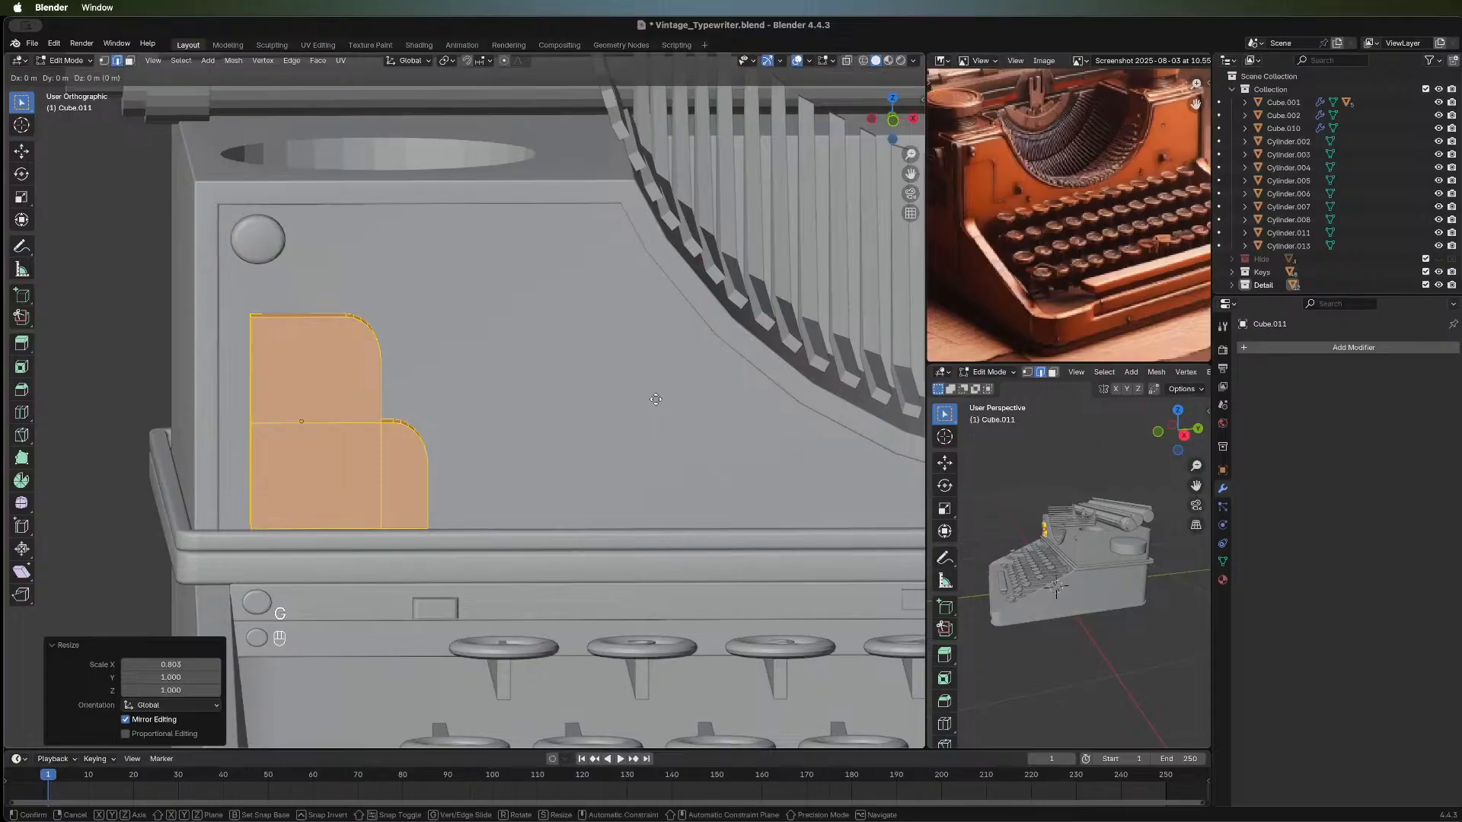
key("x")
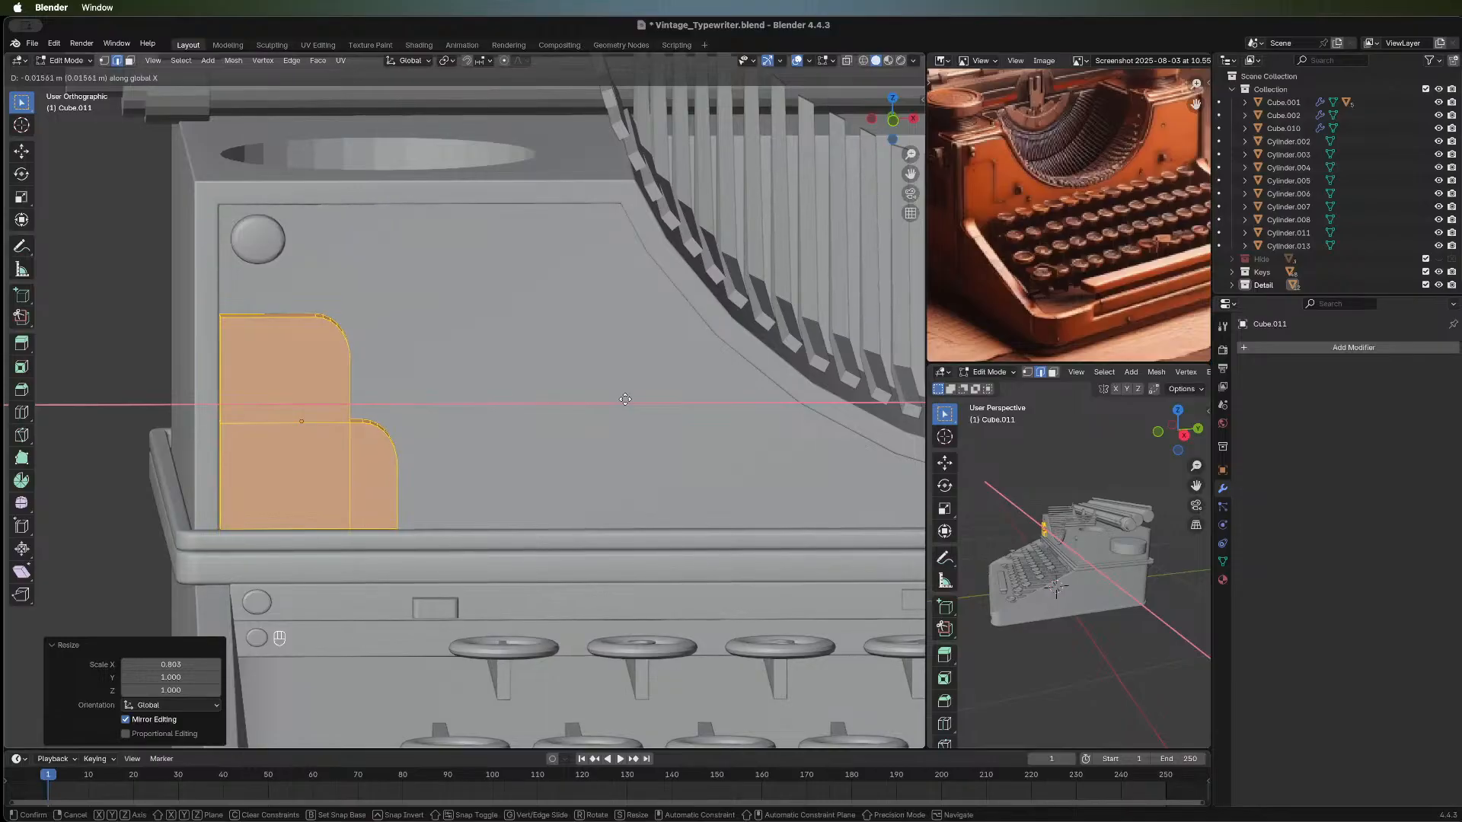
left_click(624, 399)
Push the block mesh about 0.0074 m along Y into the front panel, then return to Object Mode.
middle_click_drag(464, 446, 610, 488)
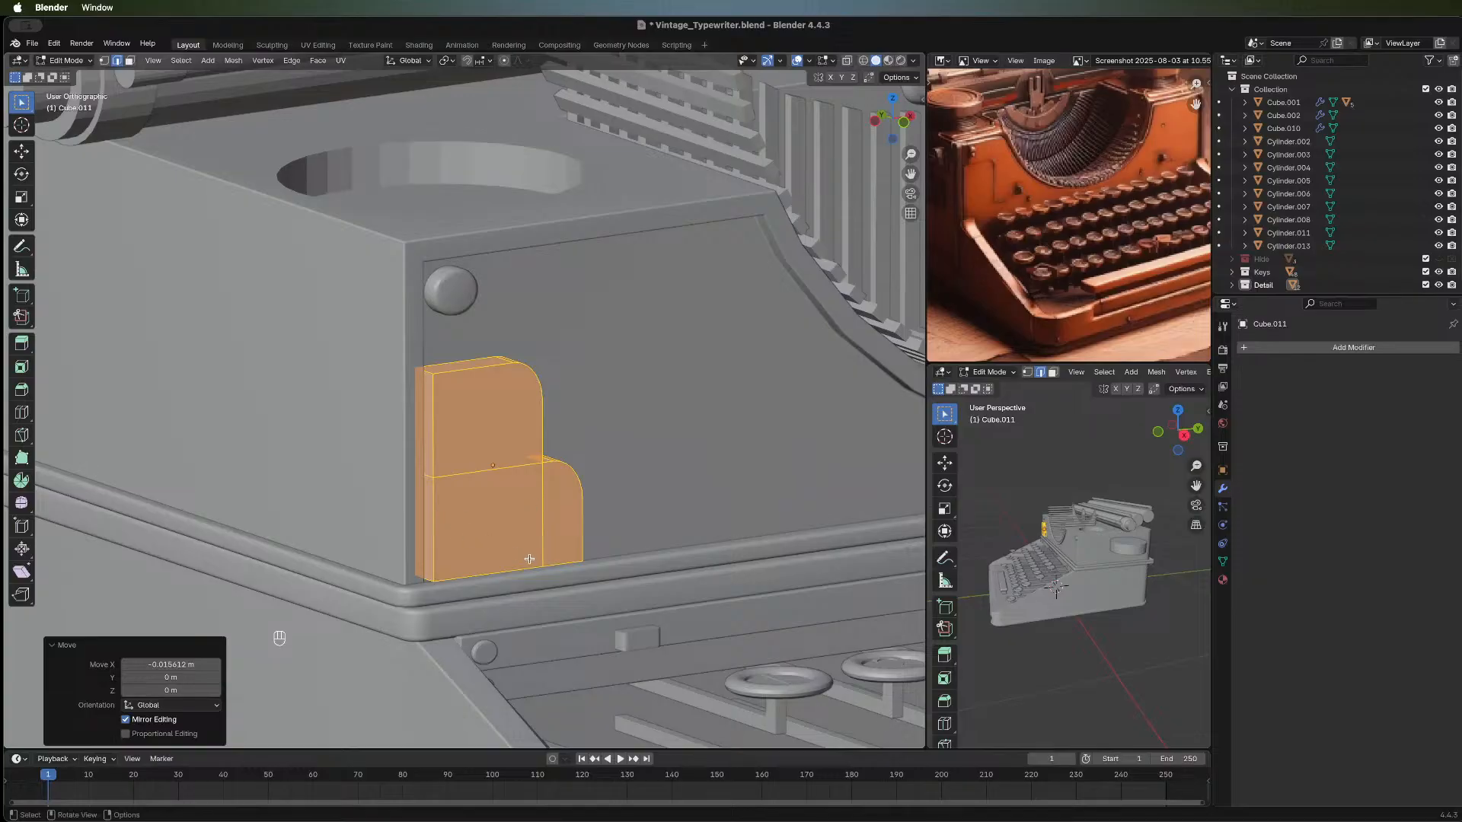
key("g")
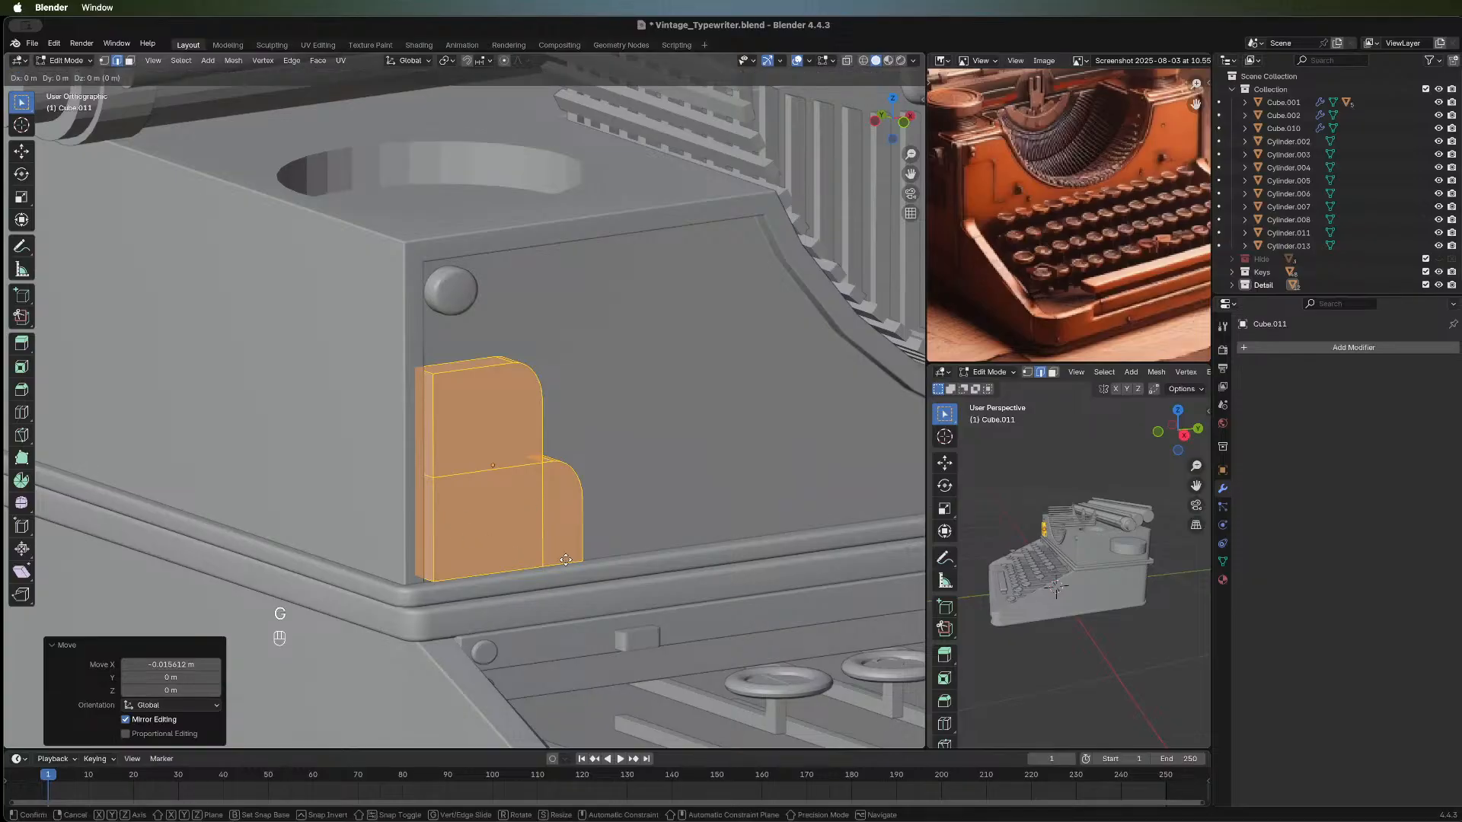
key("y")
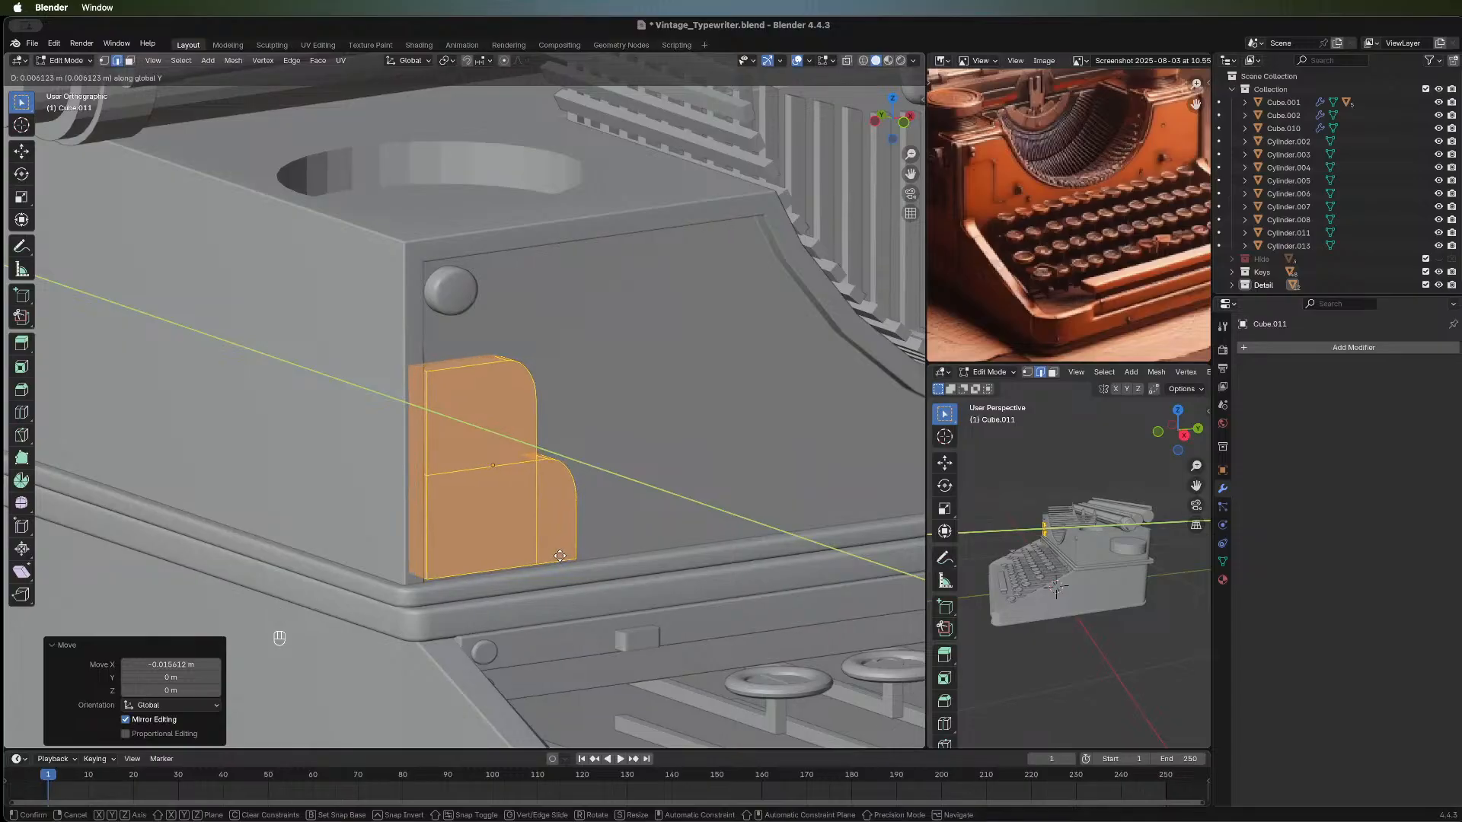
left_click(560, 556)
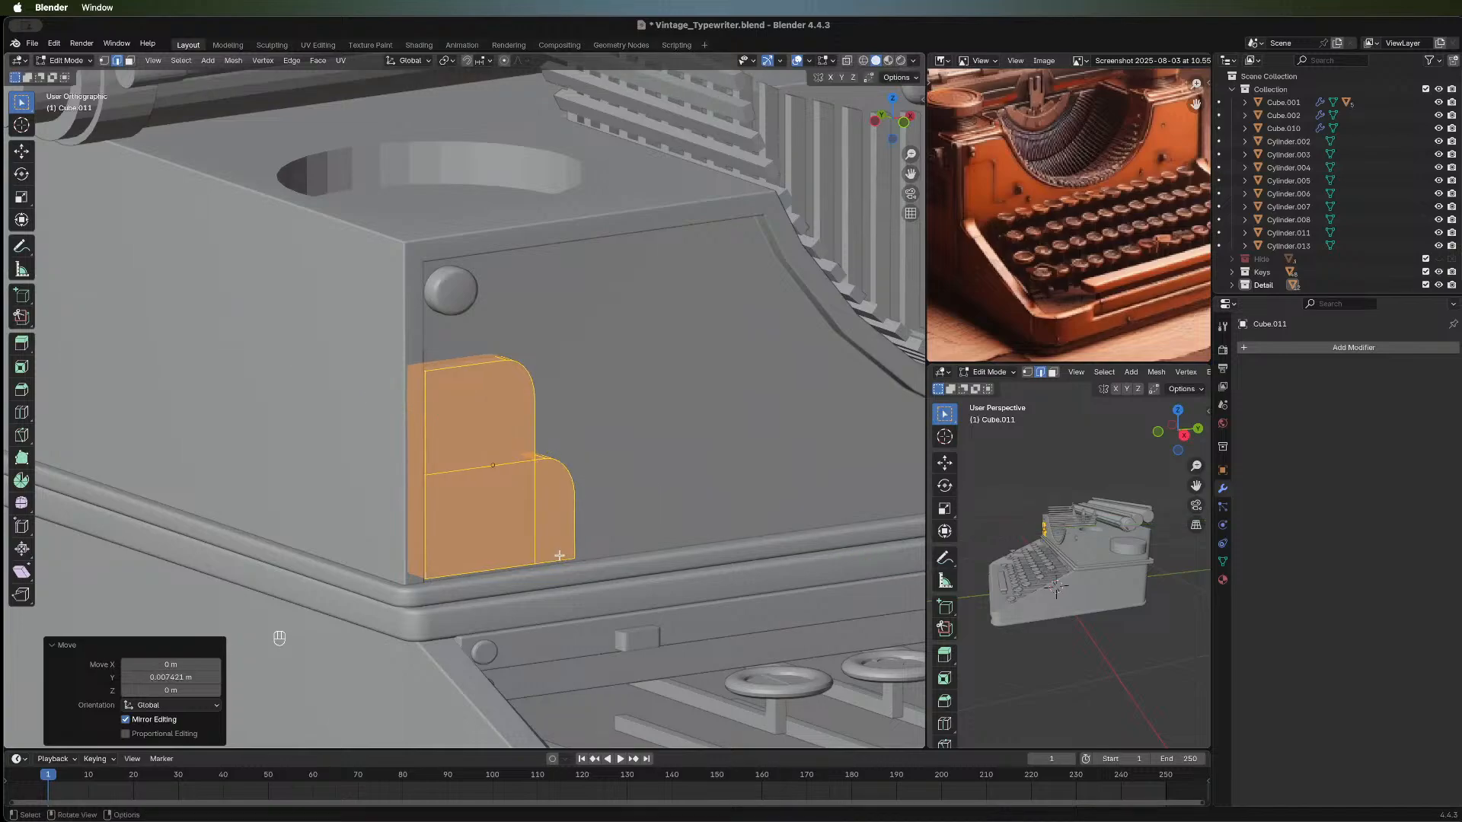
middle_click_drag(383, 424, 335, 408)
middle_click_drag(514, 443, 316, 450)
key("Tab")
Lower the stepped block about 0.0031 m along Z onto the trim below the front panel.
scroll(181, 400, "up", 1)
left_click(377, 456)
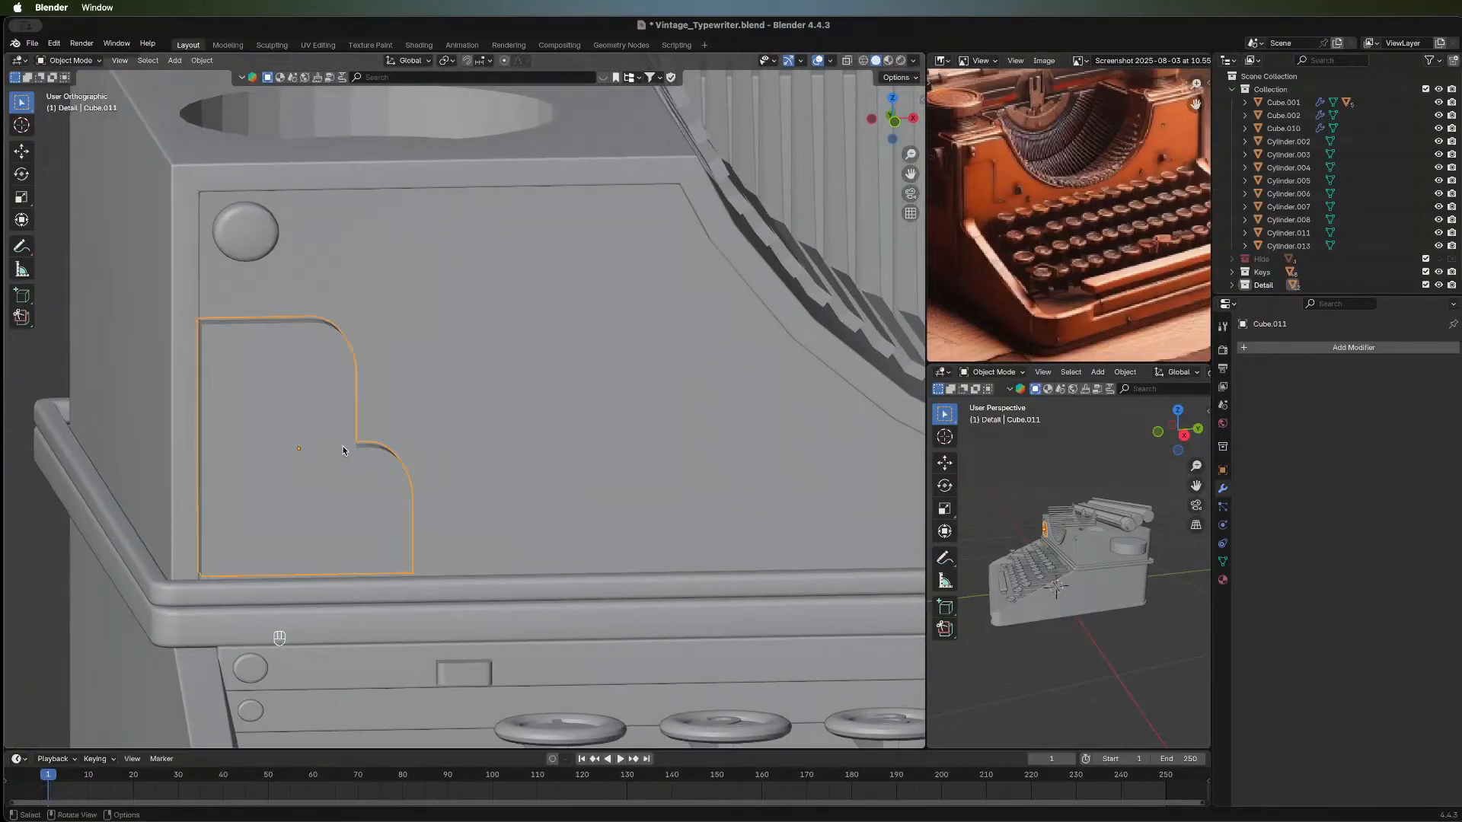
key("g")
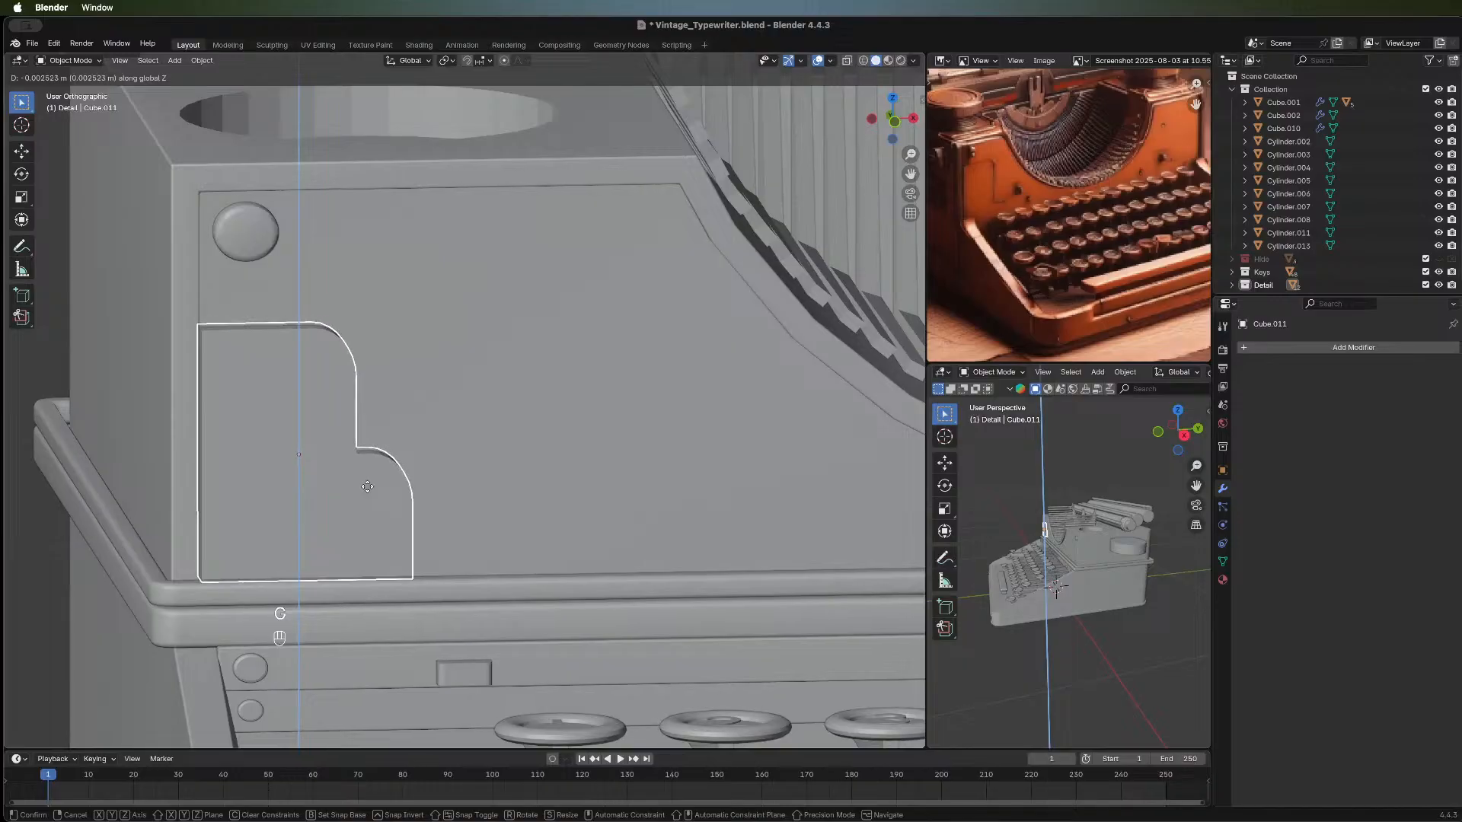
left_click(368, 492)
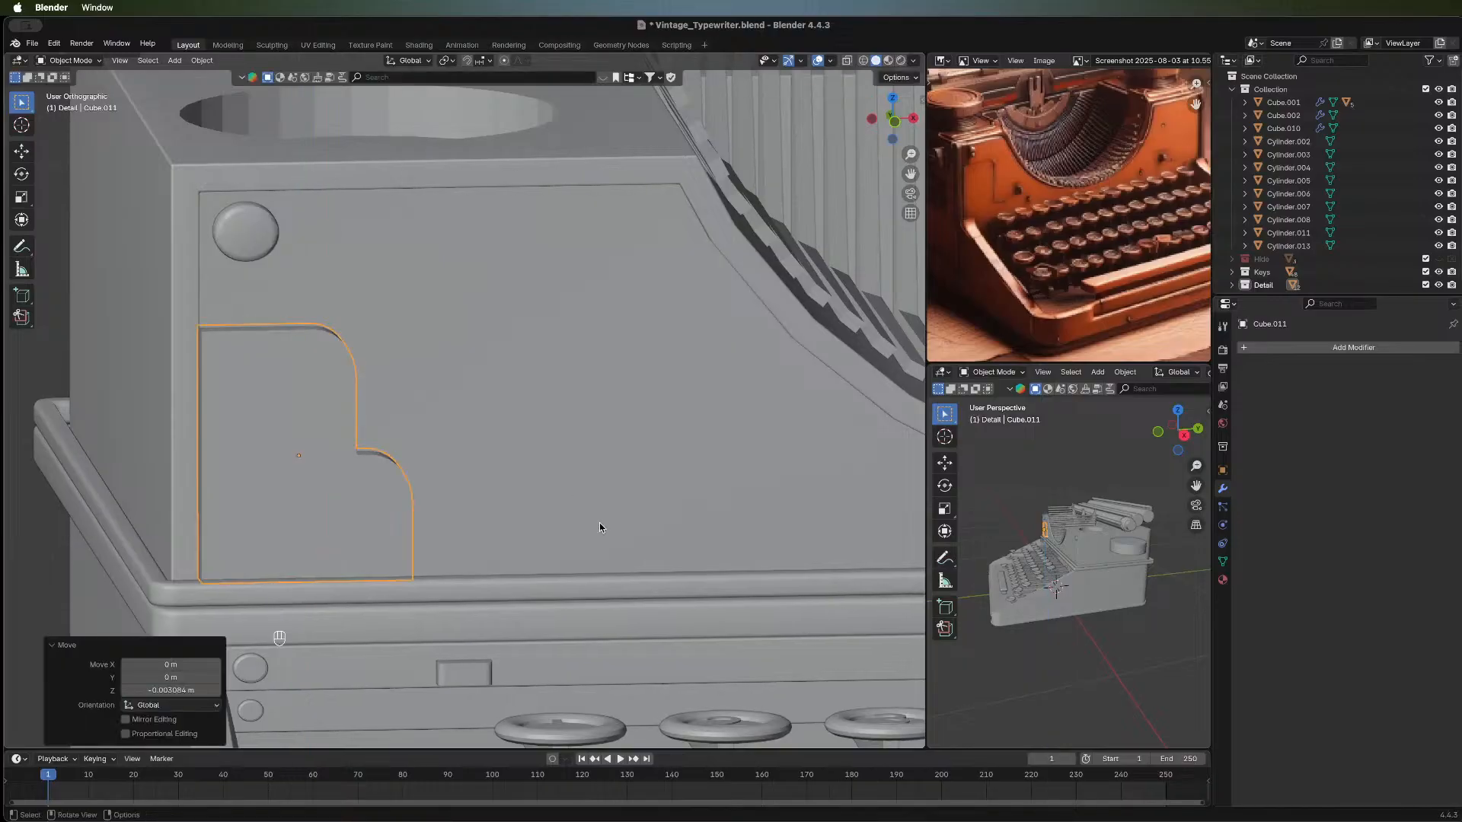
Compare the stepped block and the typewriter's whole front with the orange typewriter reference photo, leaving the block deselected.
middle_click_drag(600, 527, 358, 411)
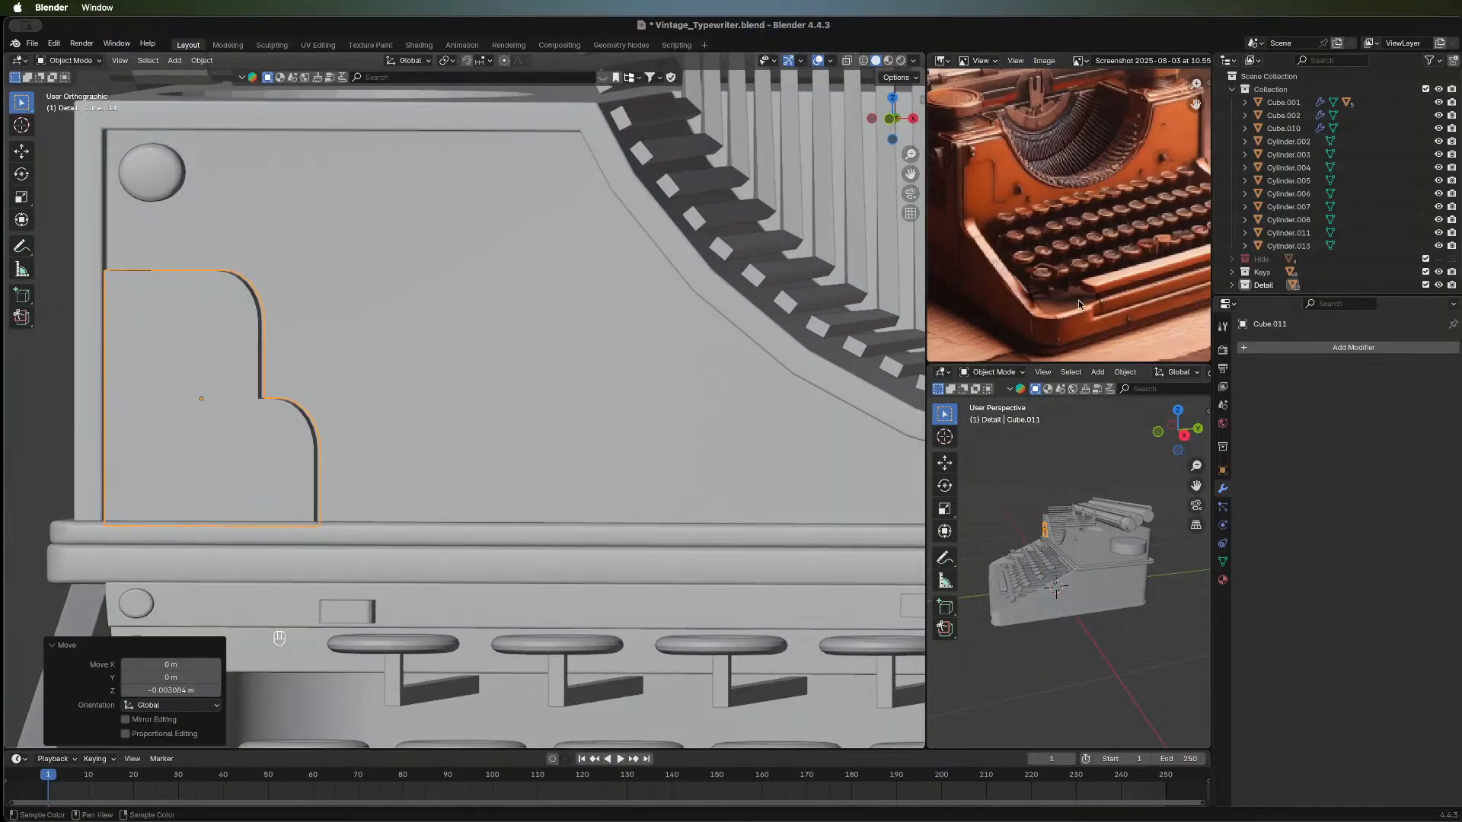
scroll(1078, 303, "down", 5)
middle_click_drag(994, 197, 1135, 240)
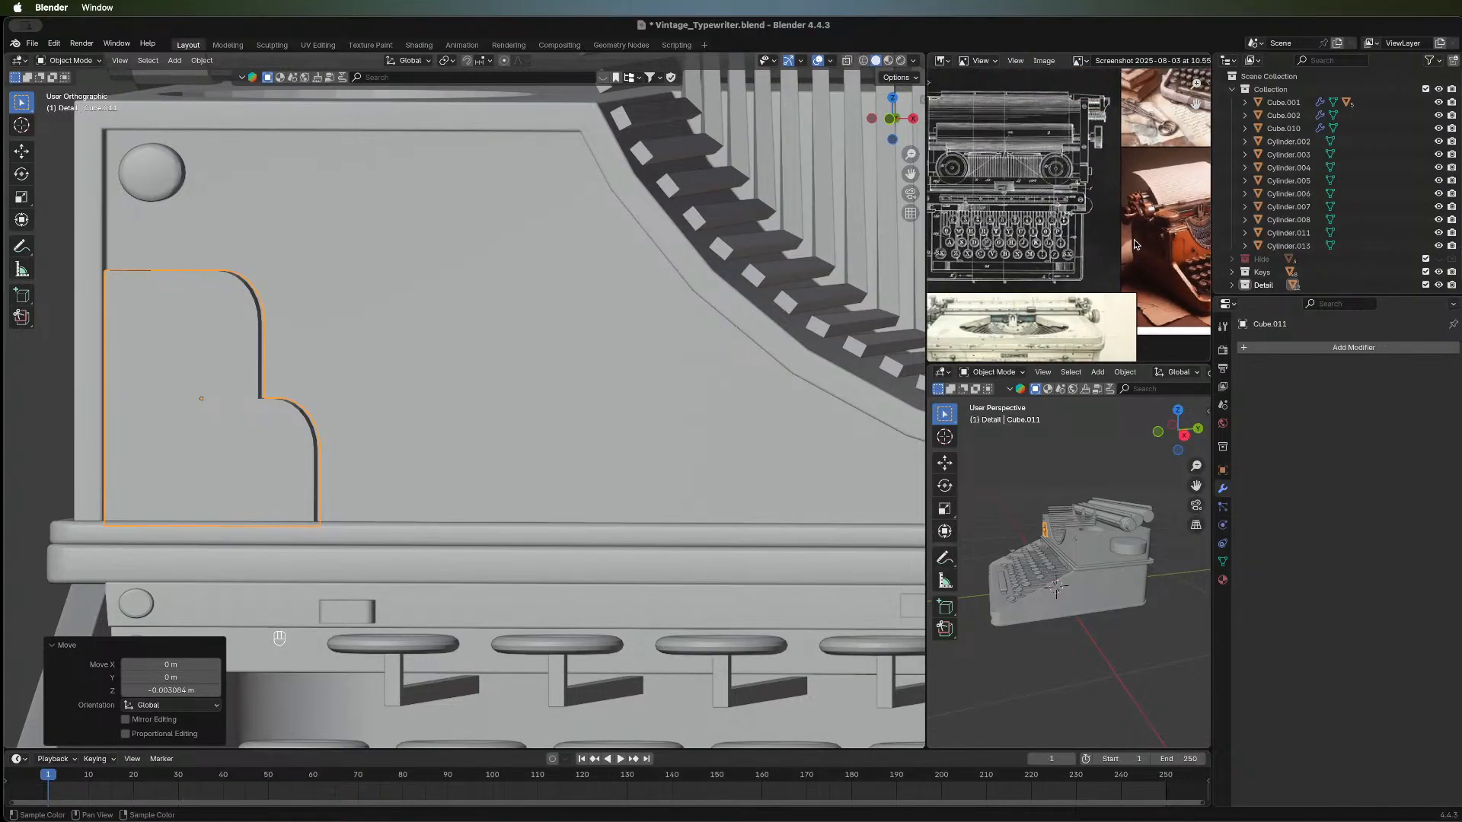
scroll(1134, 244, "up", 4)
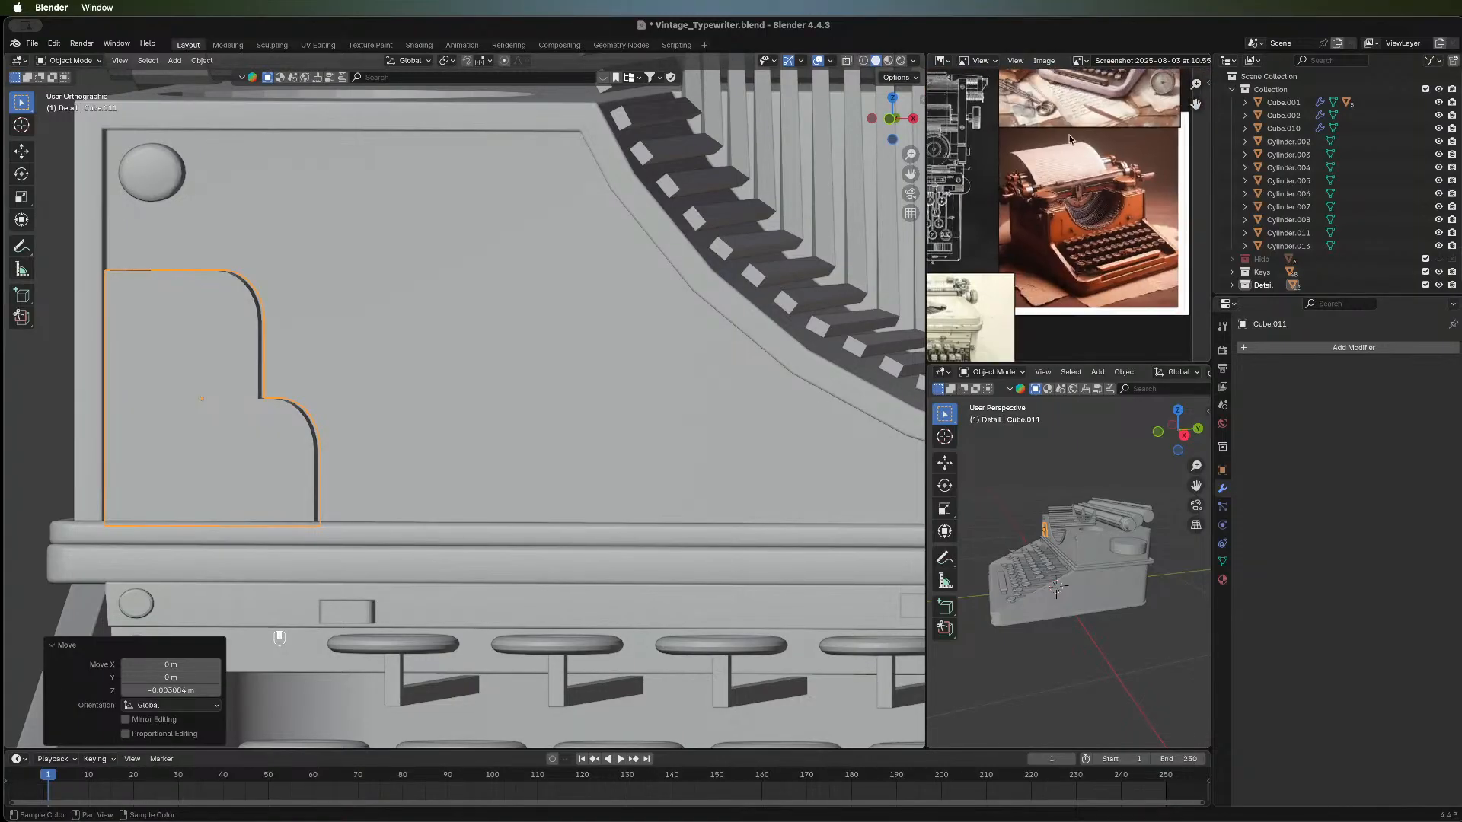
scroll(1068, 139, "up", 5)
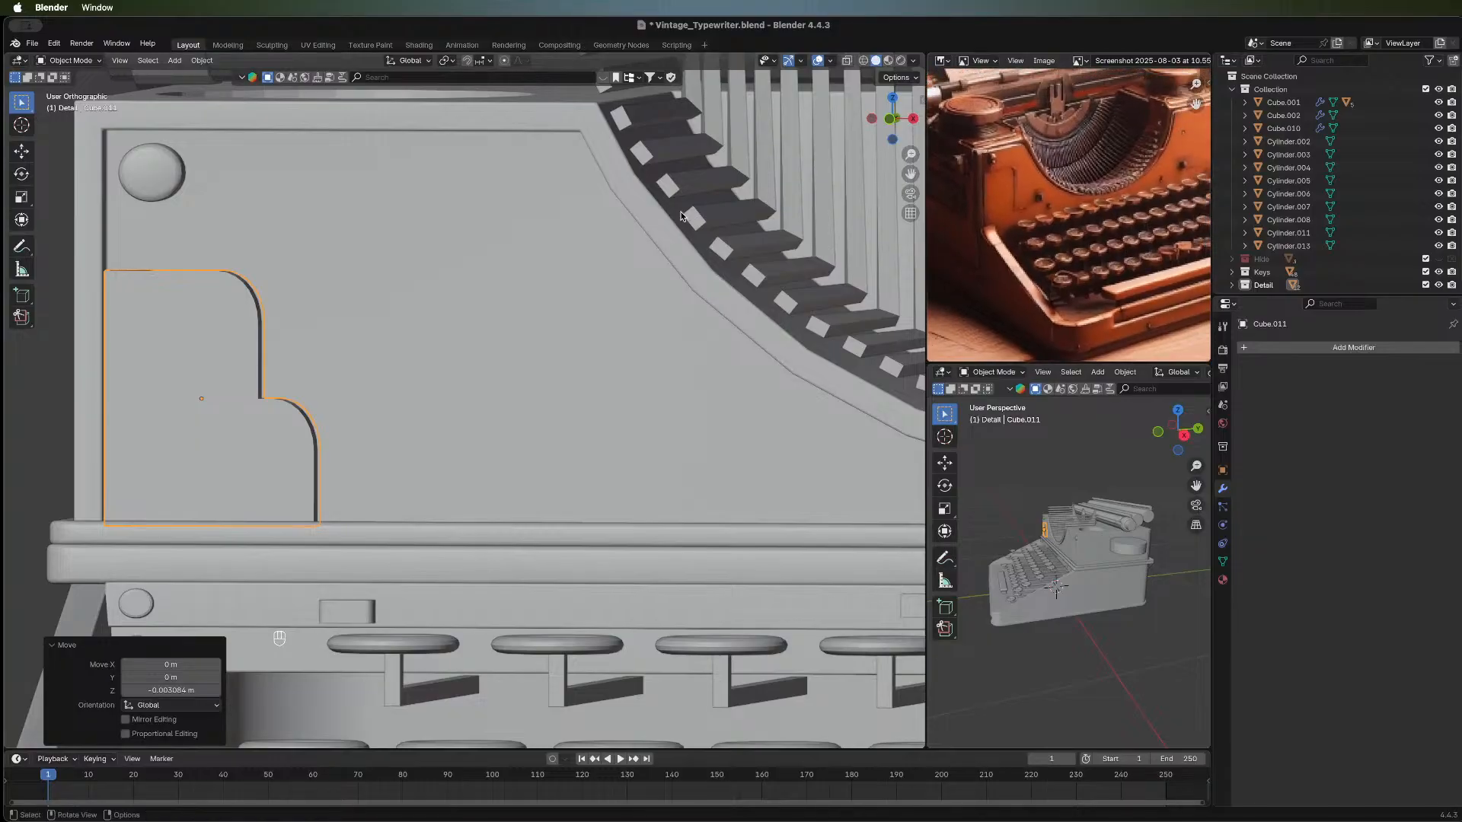
middle_click_drag(483, 356, 356, 342)
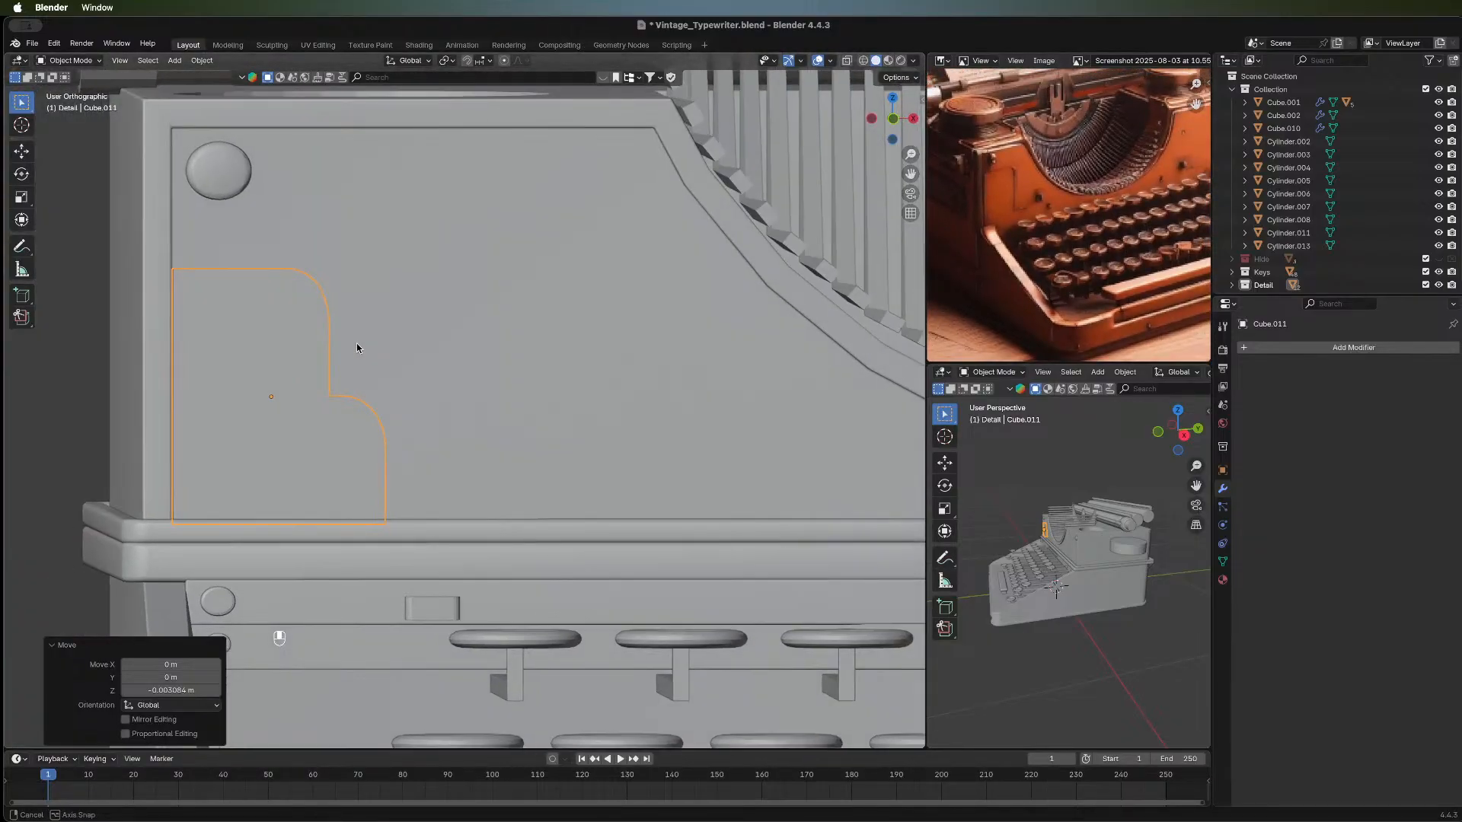
scroll(456, 359, "down", 2)
middle_click_drag(457, 359, 362, 401)
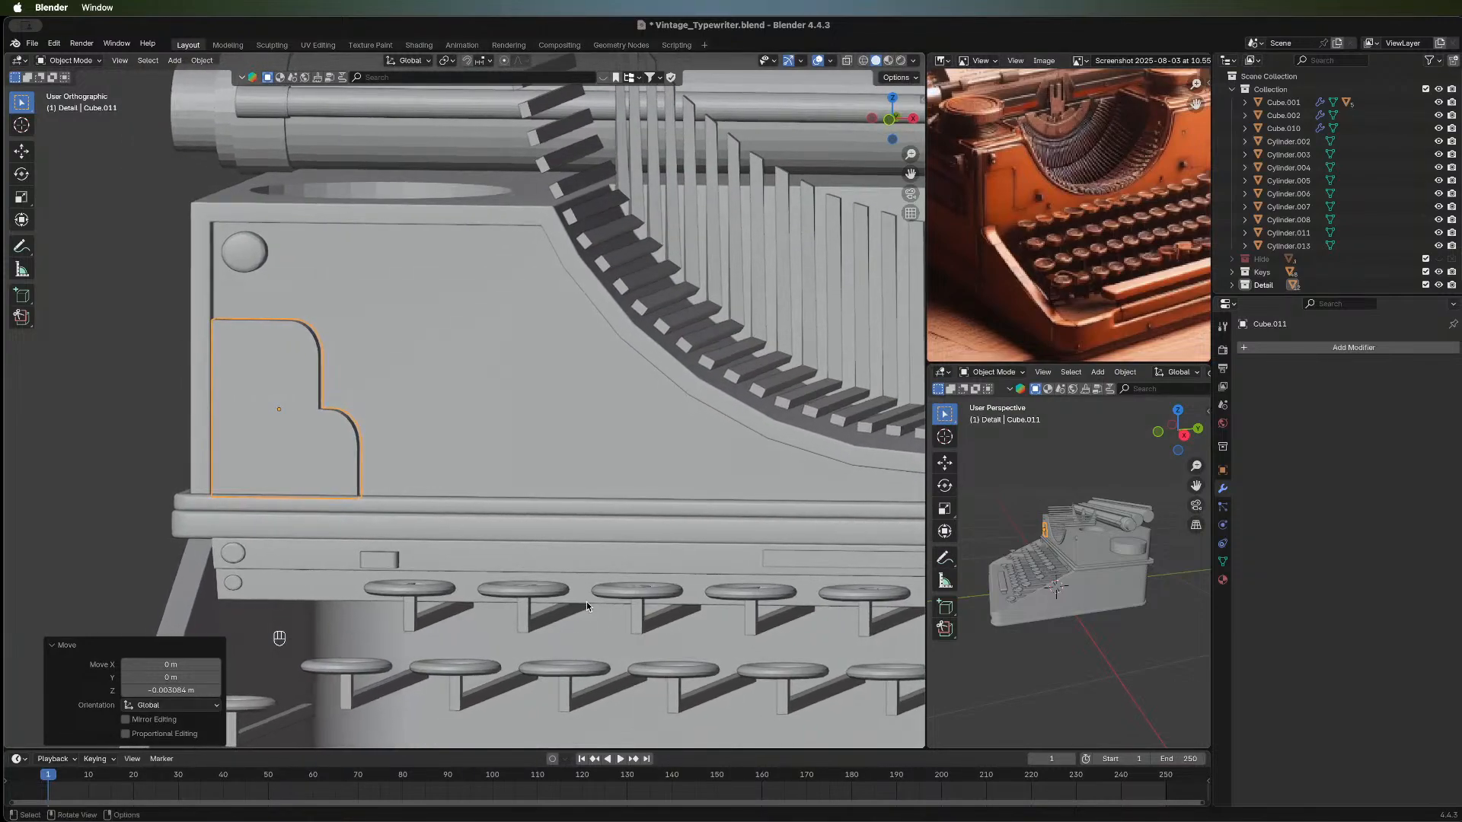
scroll(453, 475, "down", 2)
middle_click_drag(452, 475, 508, 439)
scroll(509, 435, "down", 3)
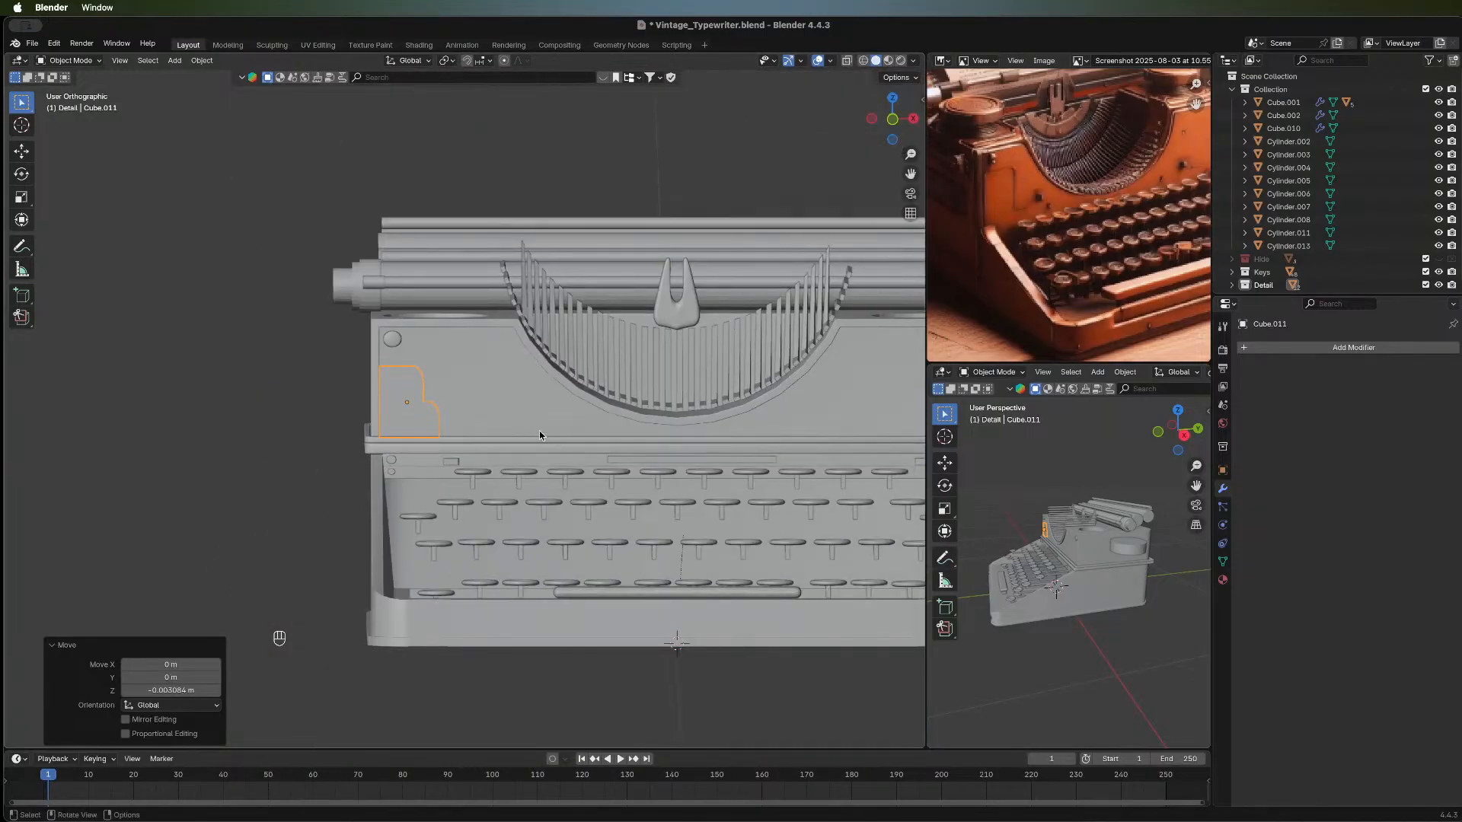
scroll(540, 431, "up", 2)
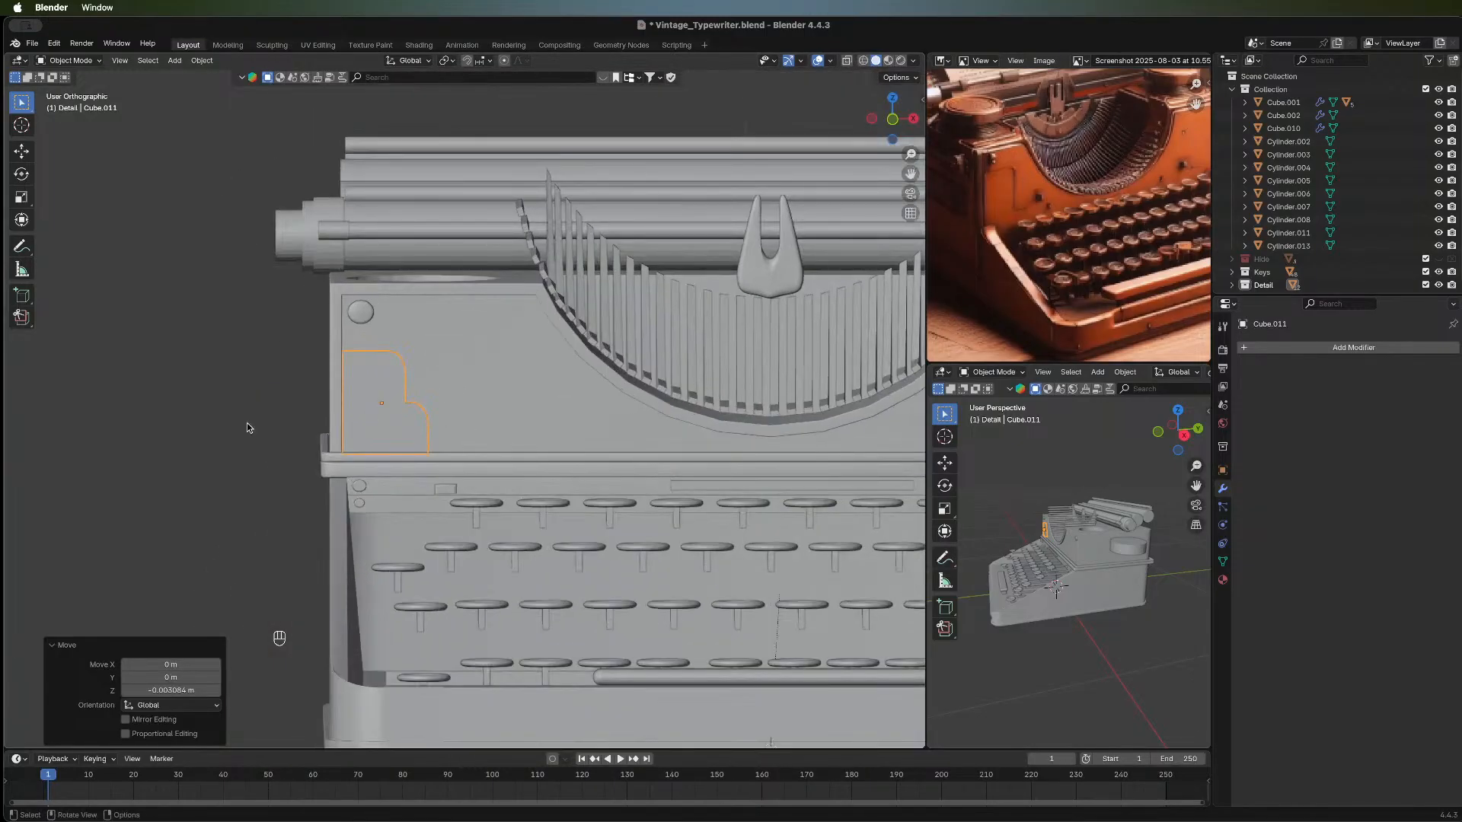
left_click(234, 381)
scroll(745, 439, "down", 2)
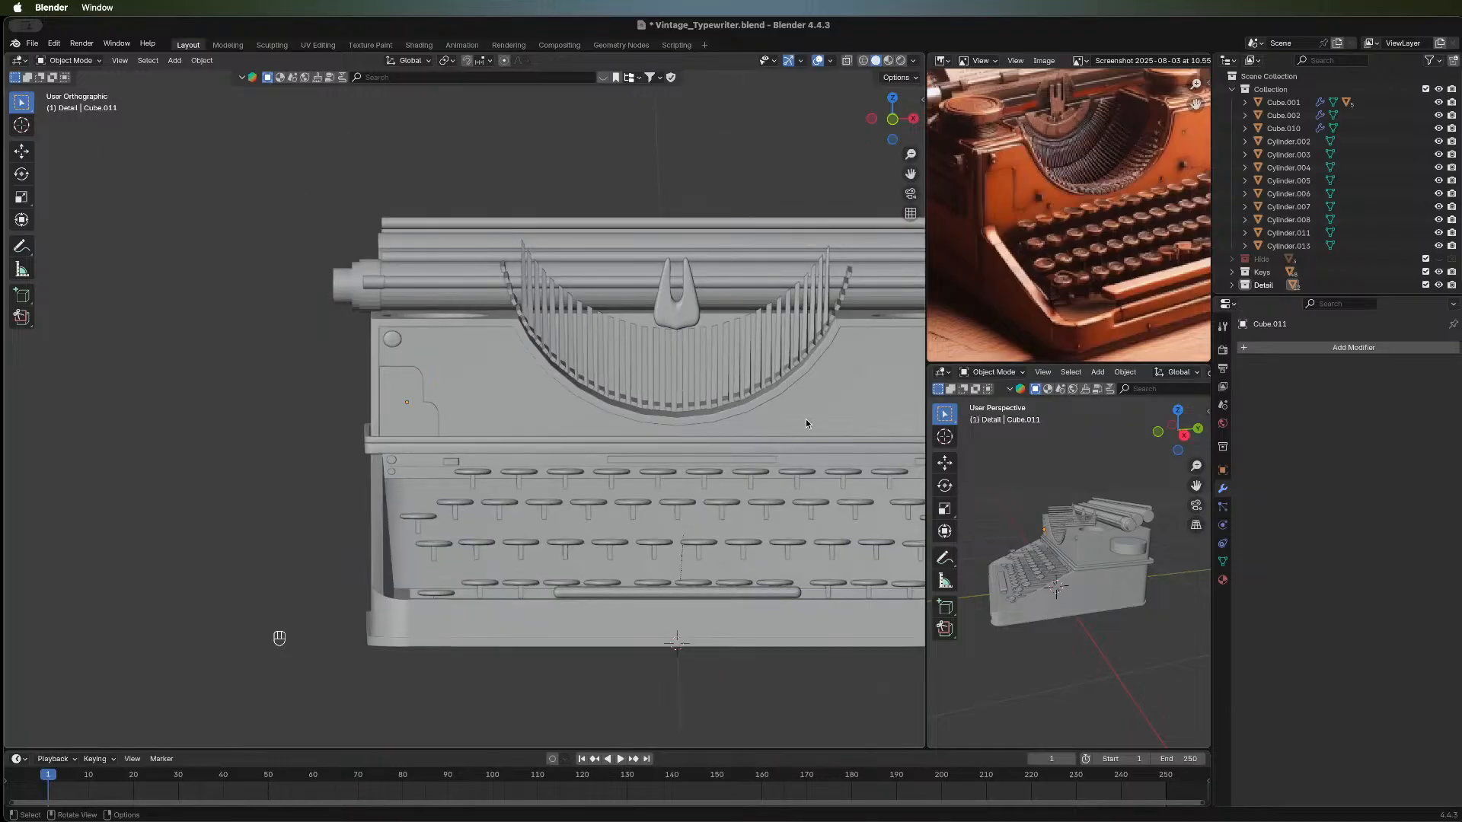
middle_click_drag(653, 449, 491, 437, "shift")
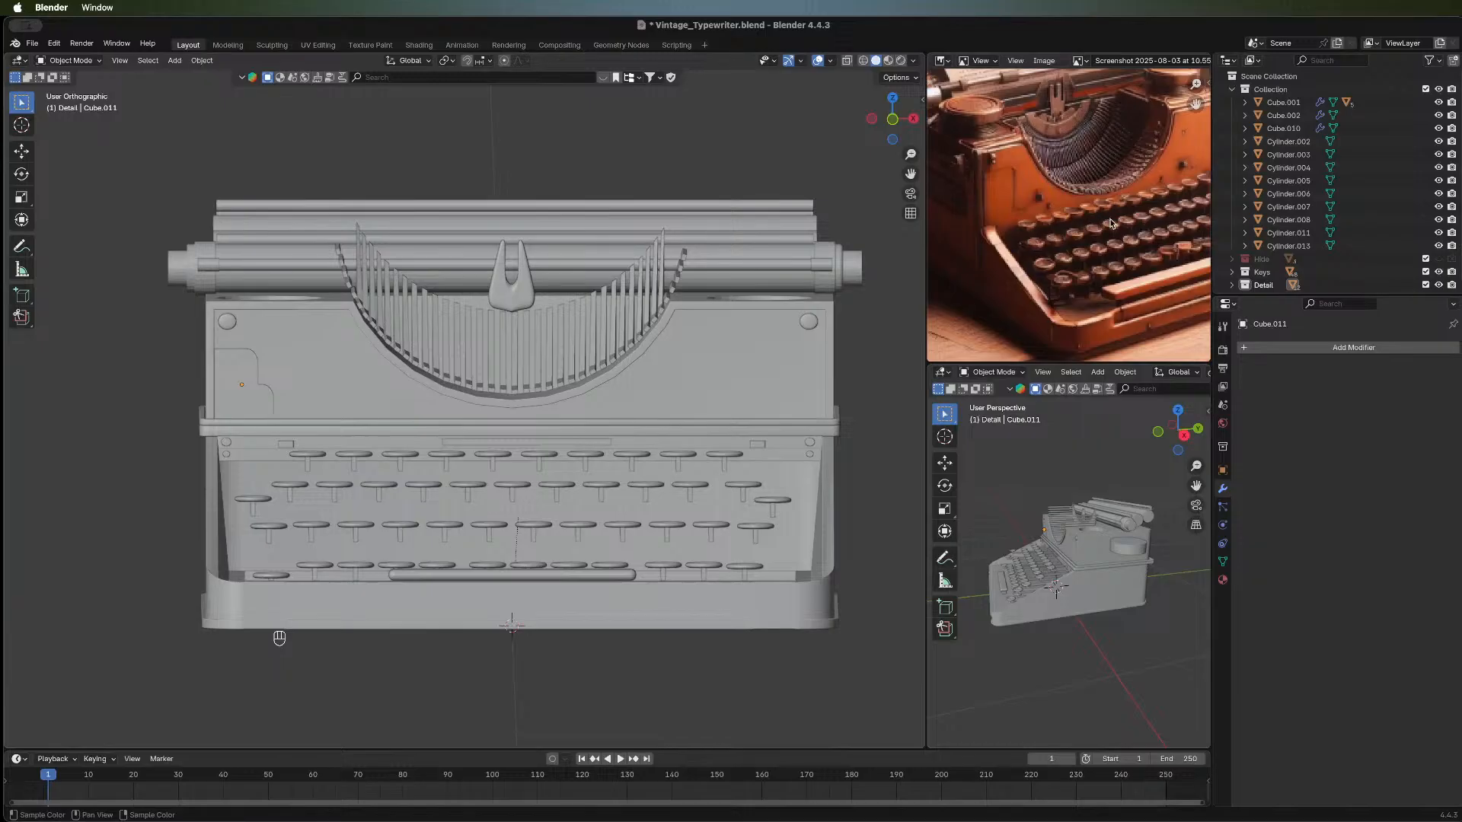
mouse_move(1111, 223)
middle_mouse_down()
mouse_move(1106, 244)
mouse_move(1110, 206)
middle_mouse_up()
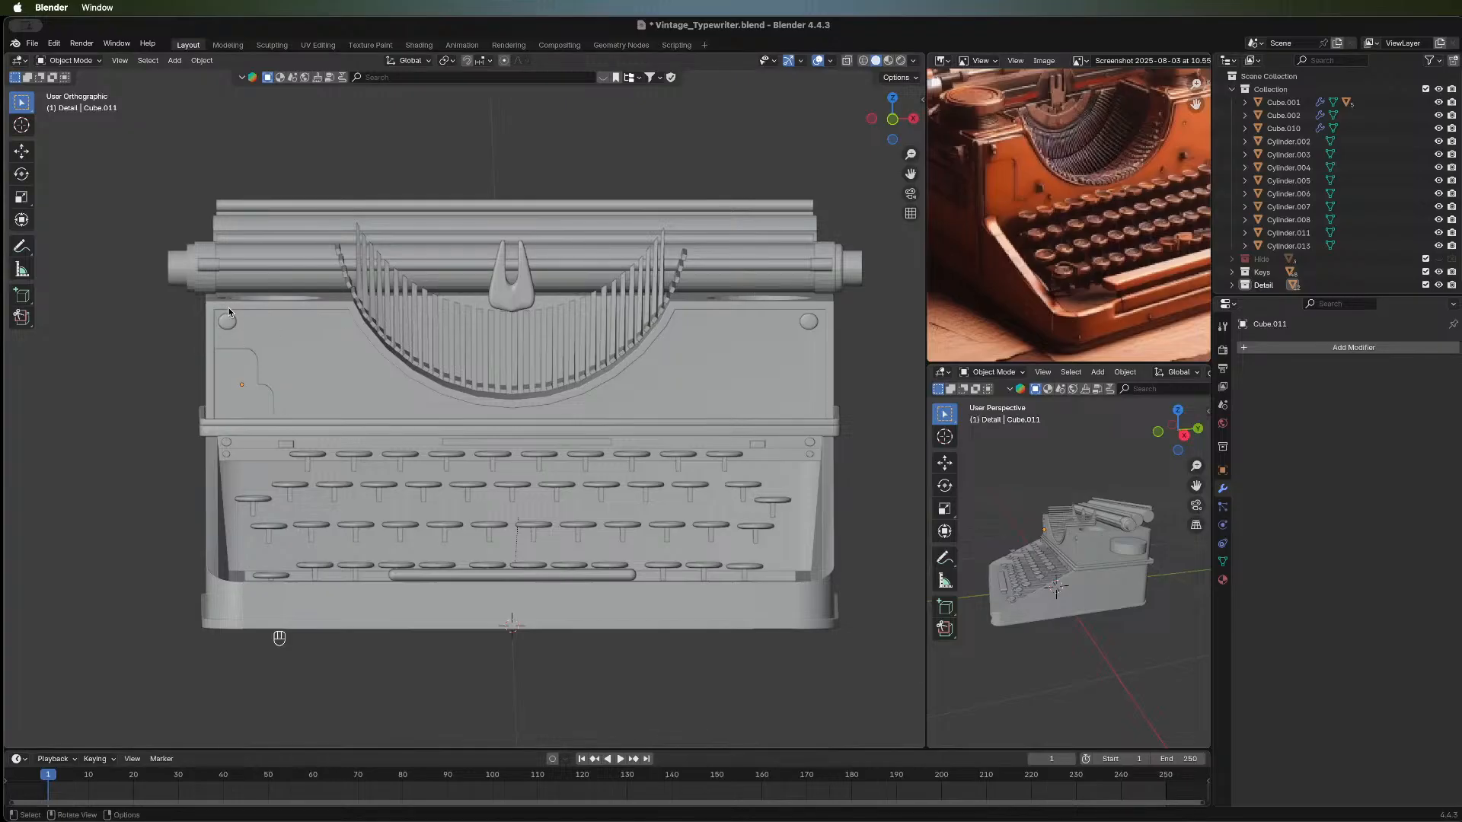
Add a small, shallow 32-vertex cylinder on the front panel surface just beside the stepped block.
left_click(23, 295)
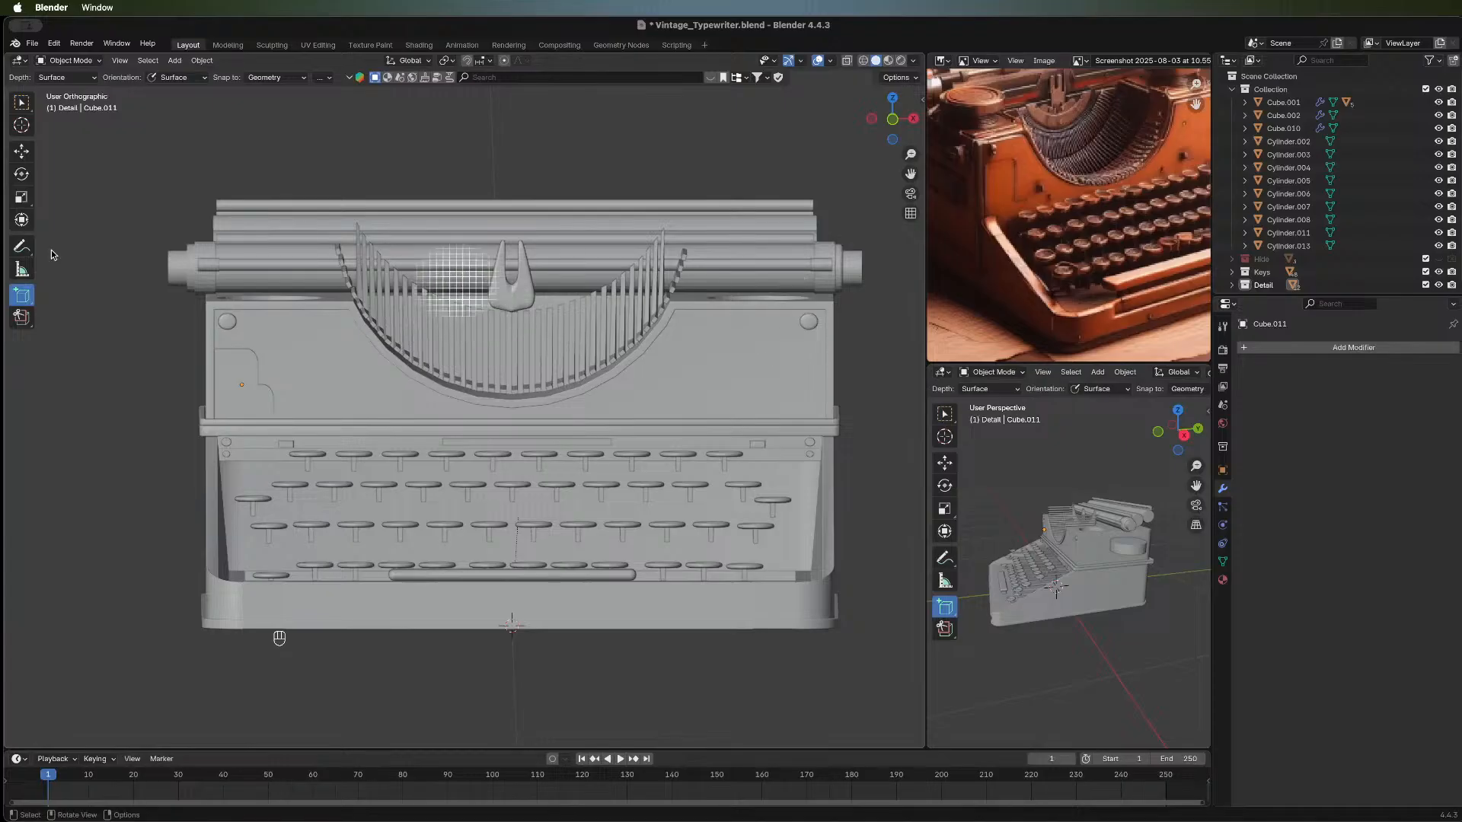
left_click(22, 295)
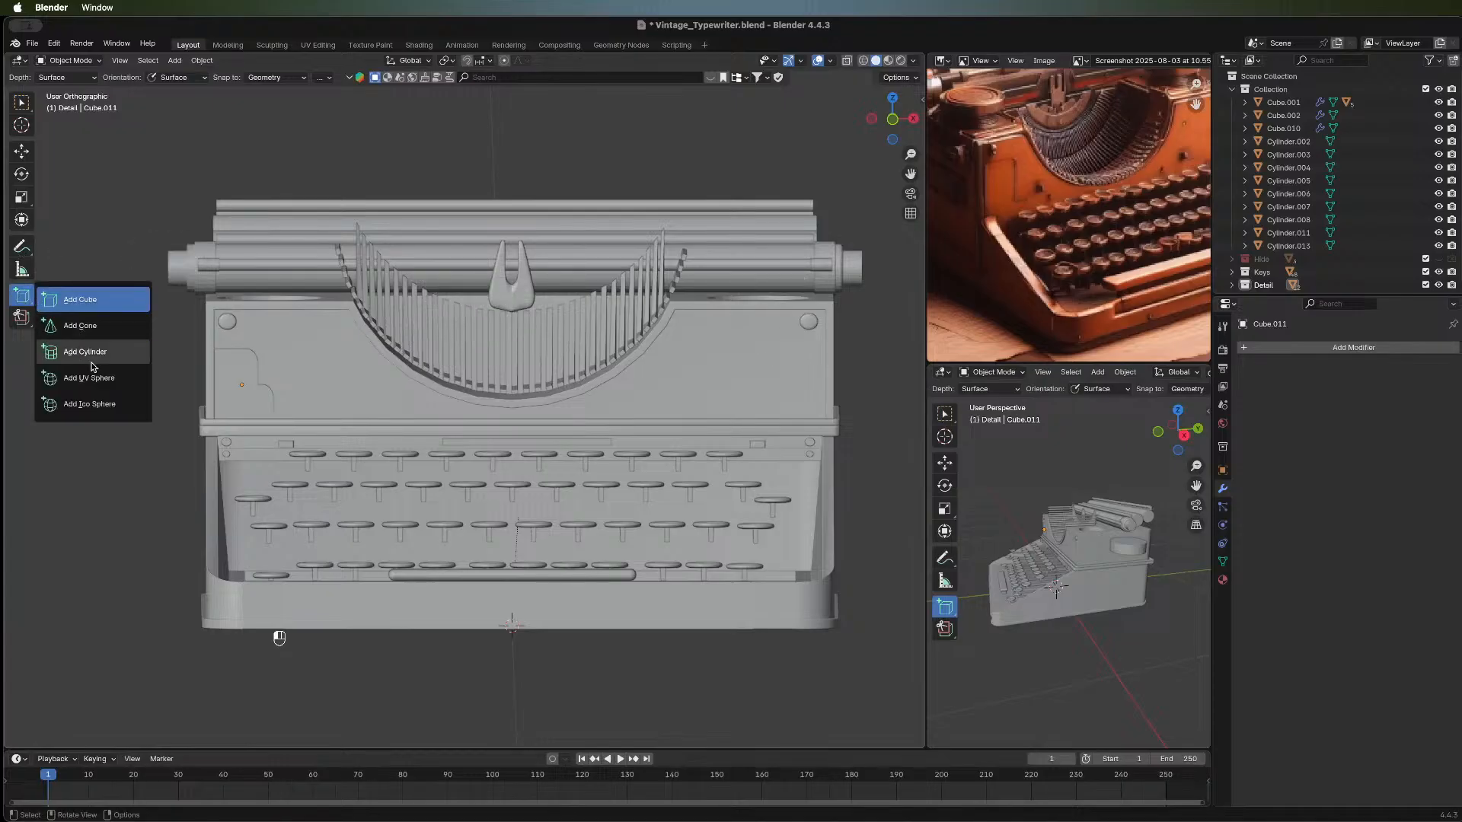
left_click(85, 352)
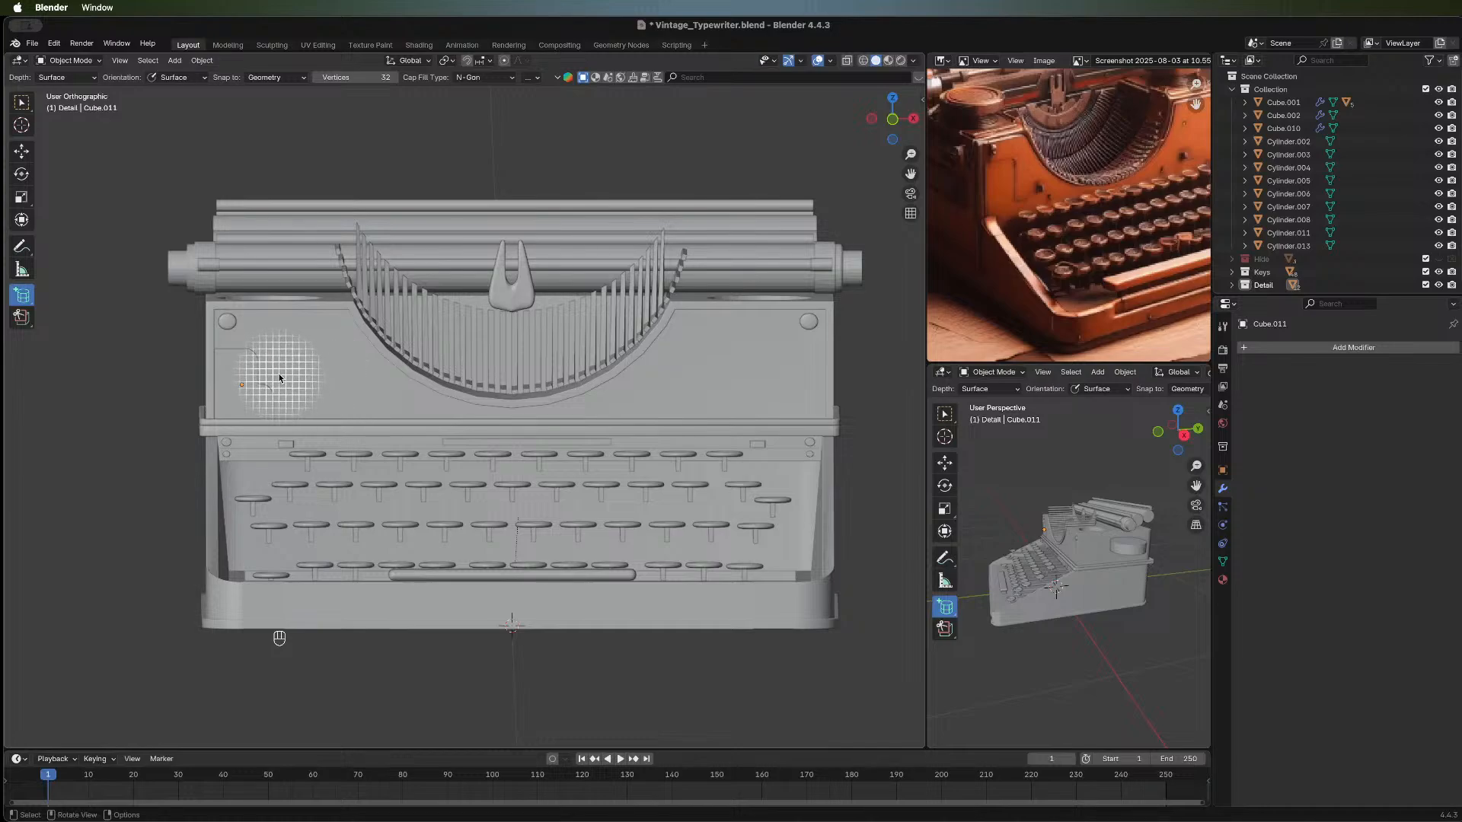
left_click_drag(280, 377, 287, 379)
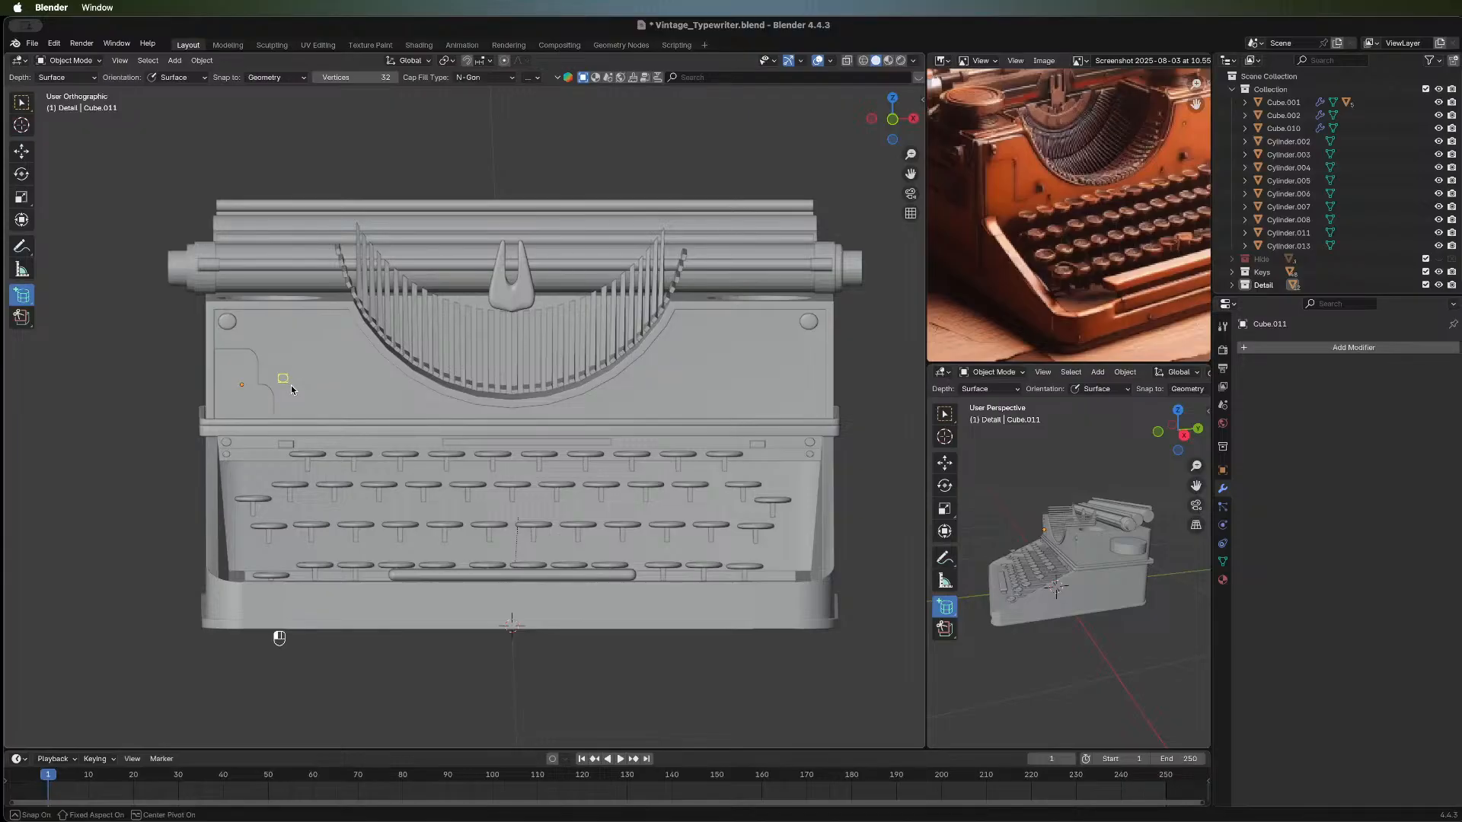
left_click(291, 386)
Move the small cylinder's front face about -0.0017 m along Y in Edit Mode, using face selection.
middle_click_drag(426, 472, 530, 536)
scroll(456, 396, "down", 1)
middle_click_drag(504, 321, 528, 302)
scroll(455, 444, "up", 5)
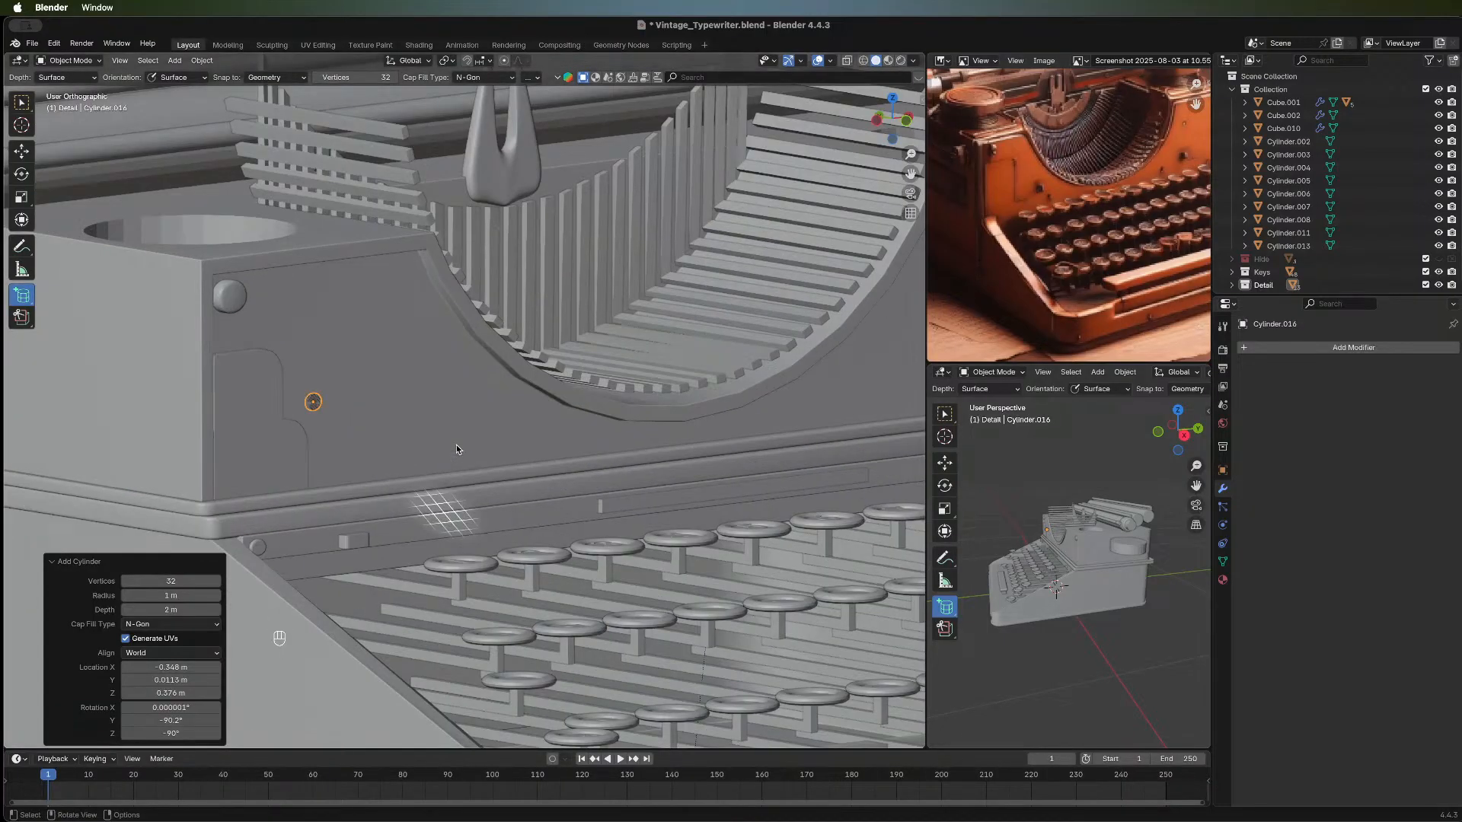
key("w")
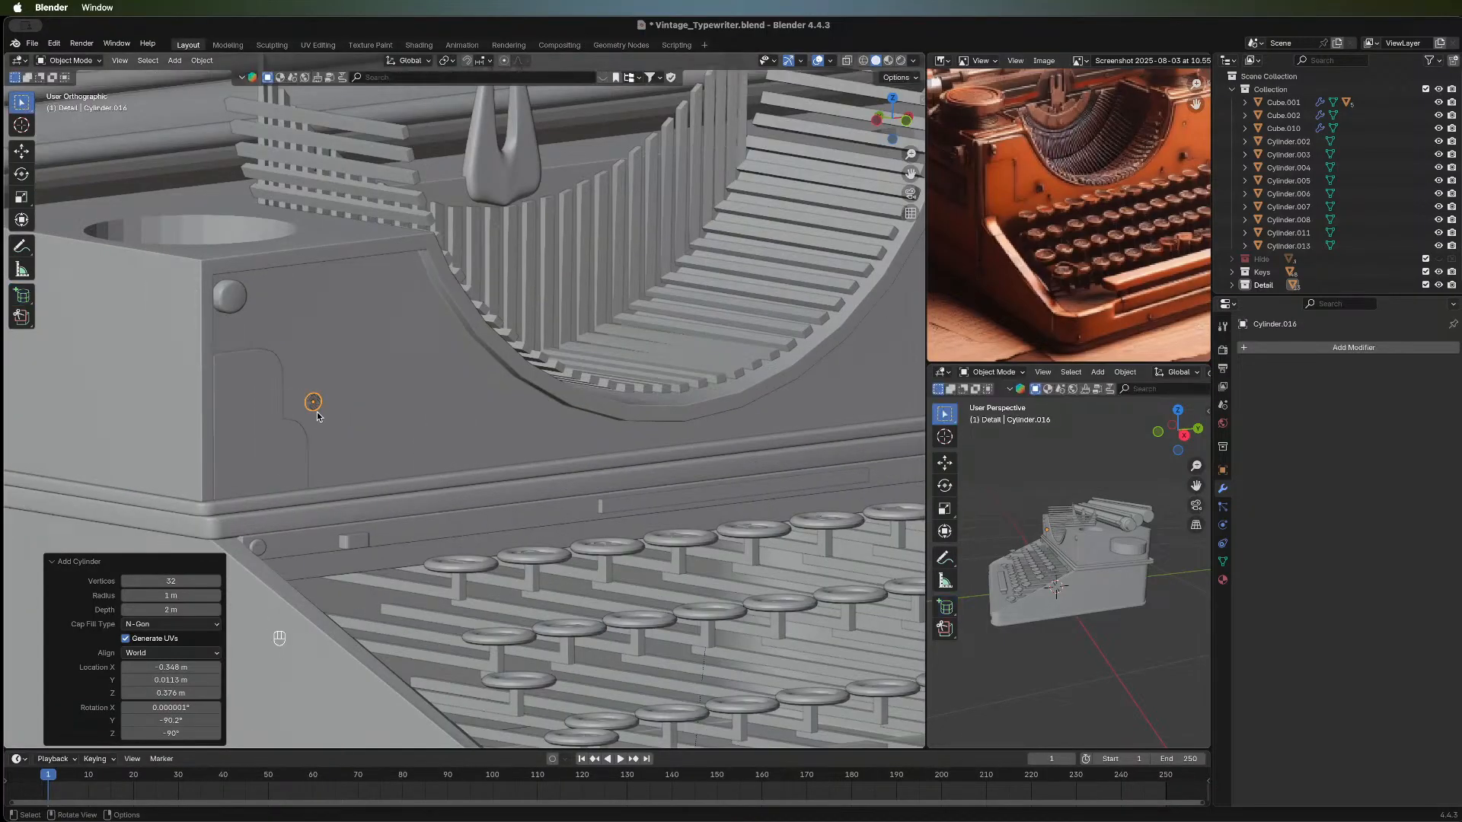
key("Tab")
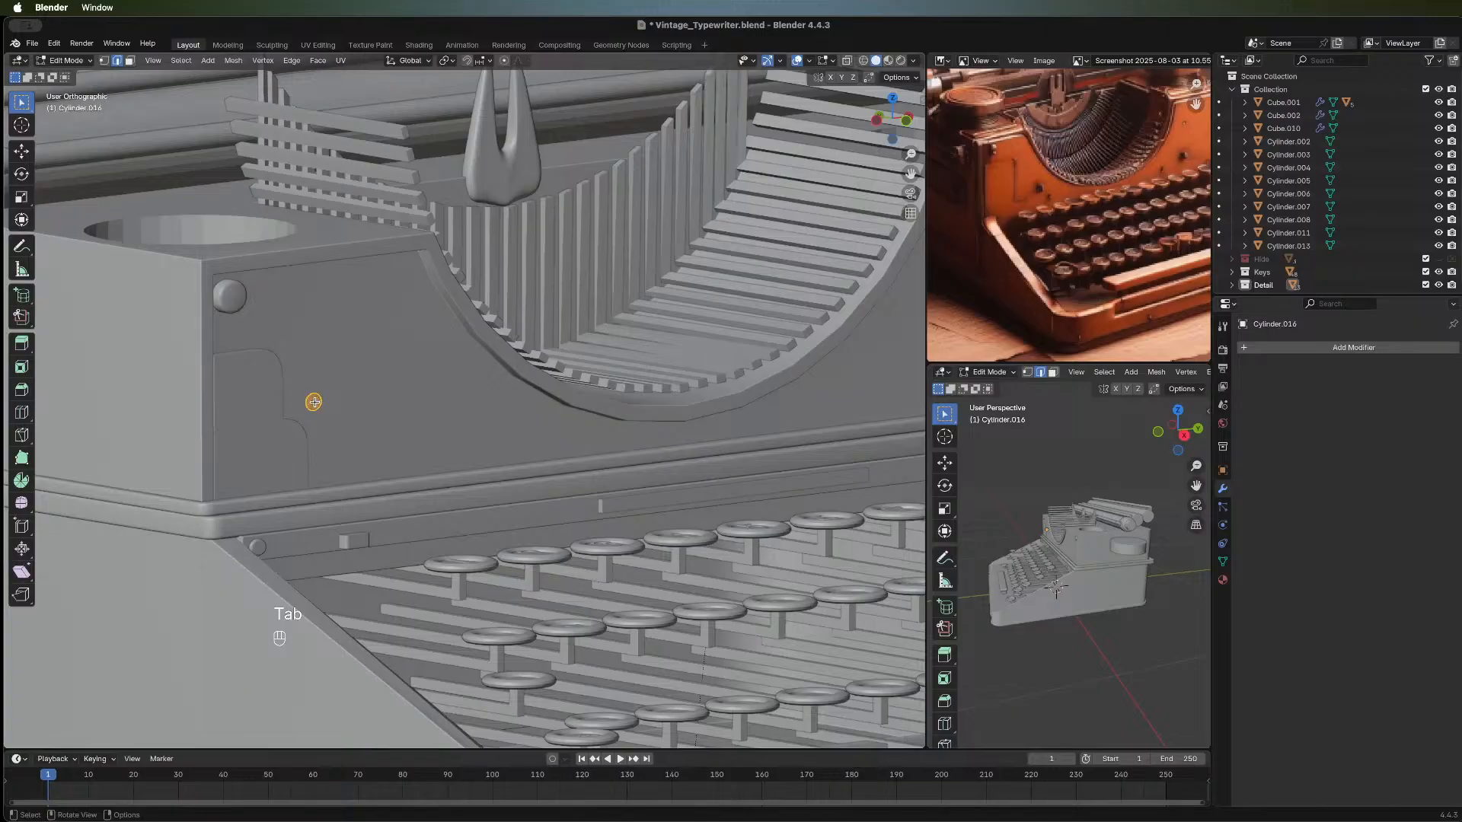
key("3")
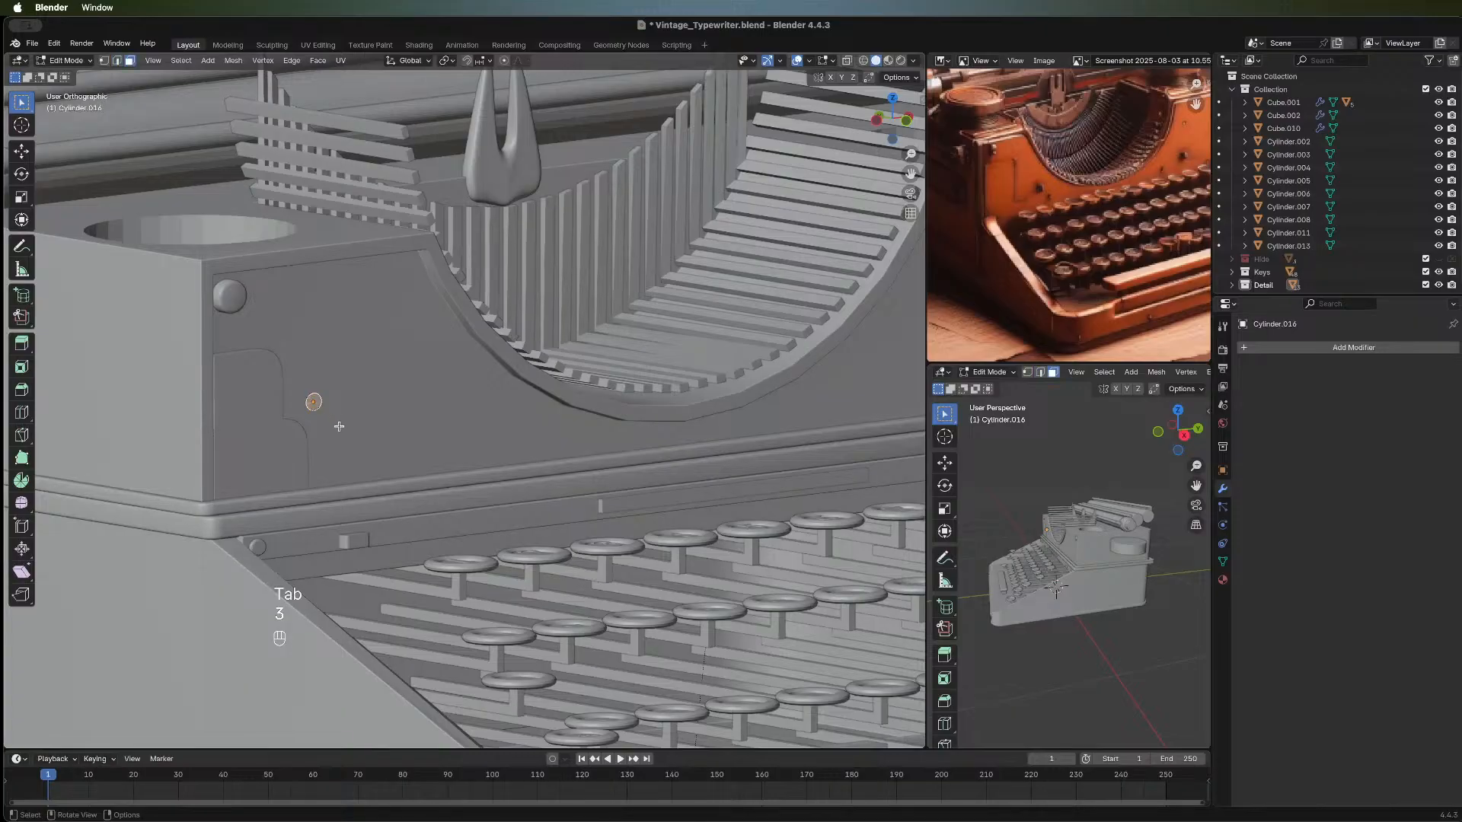
key("g")
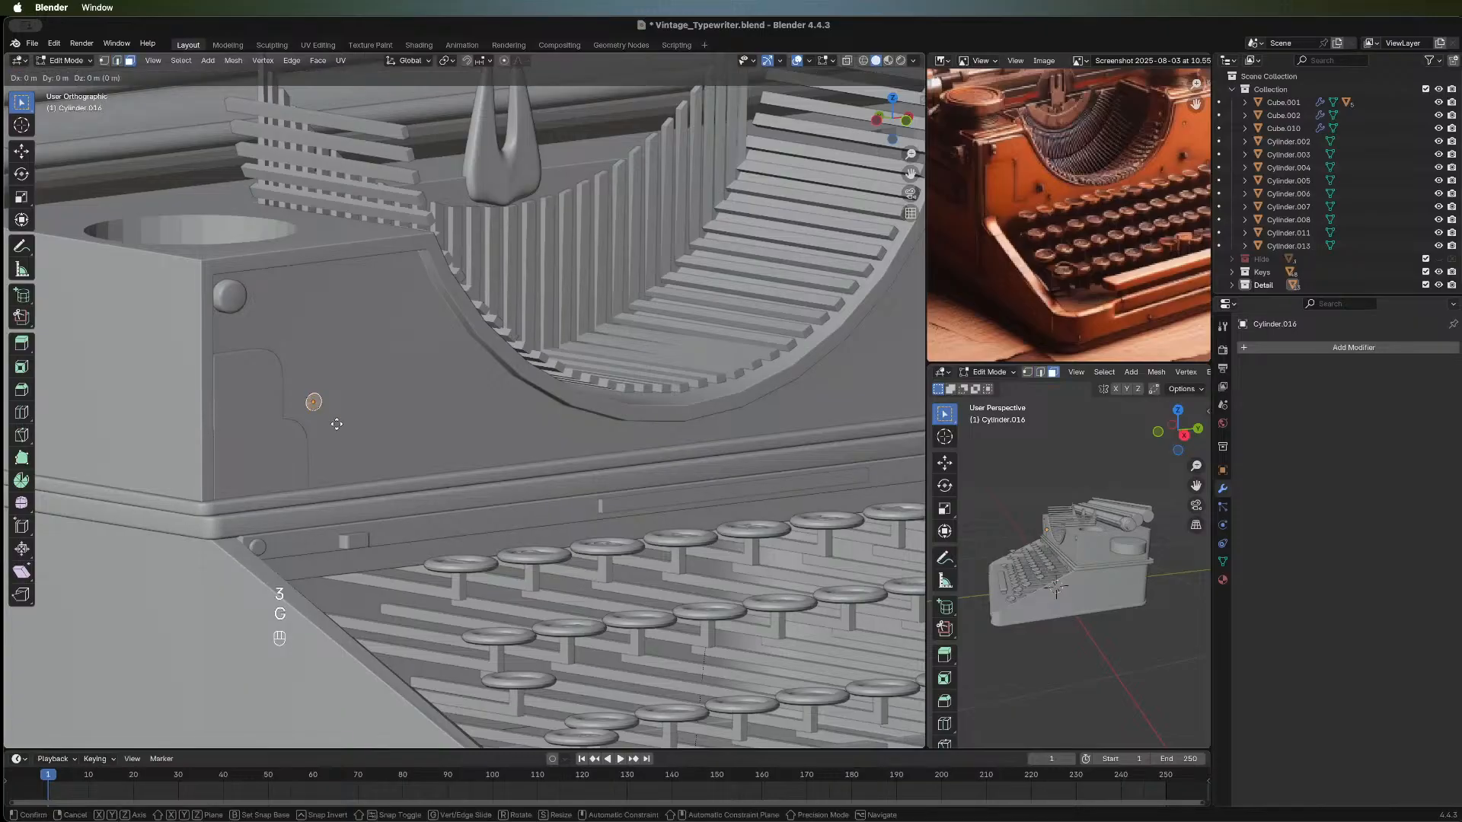
key("y")
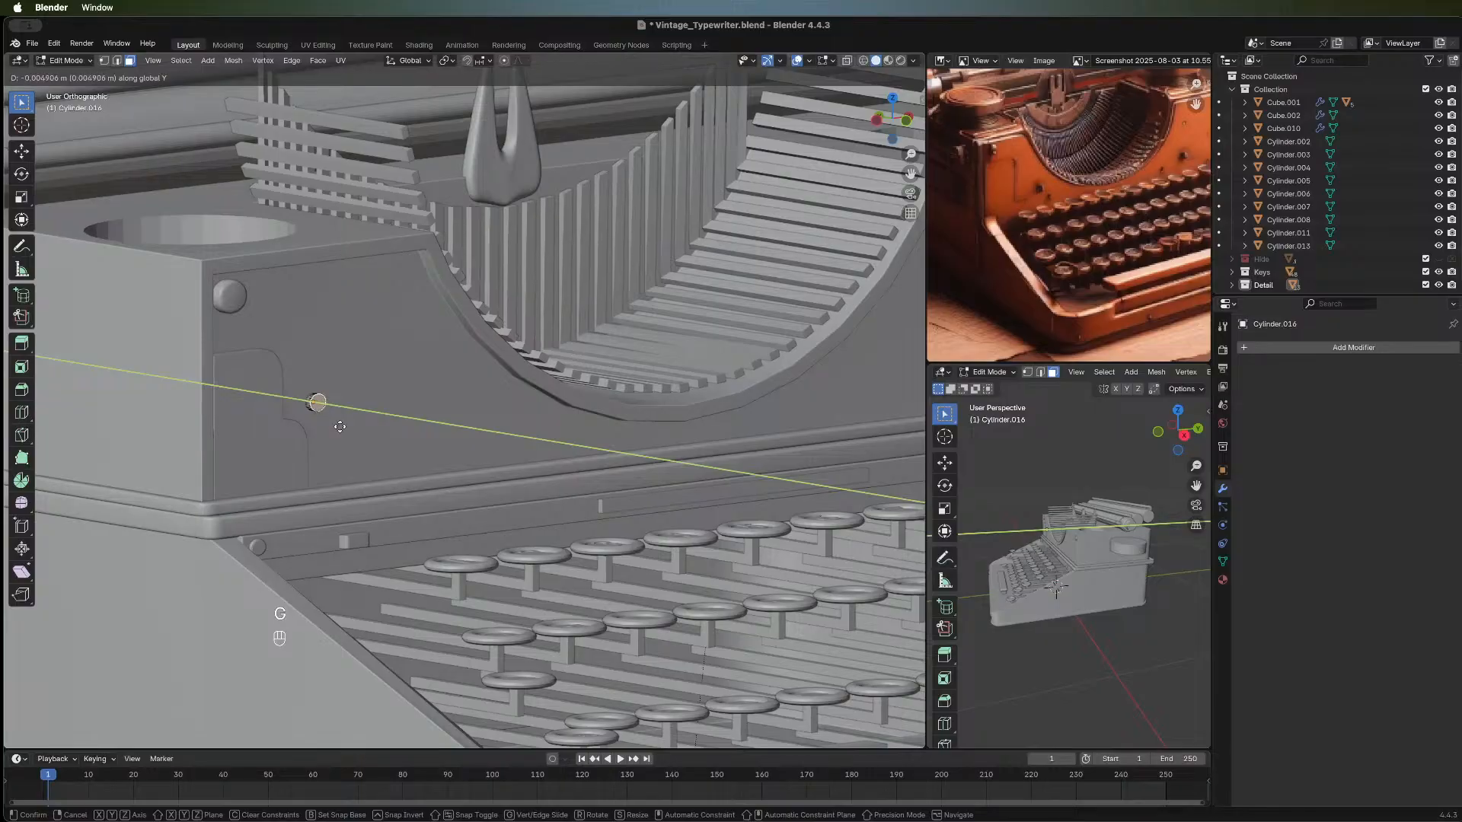
left_click(338, 424)
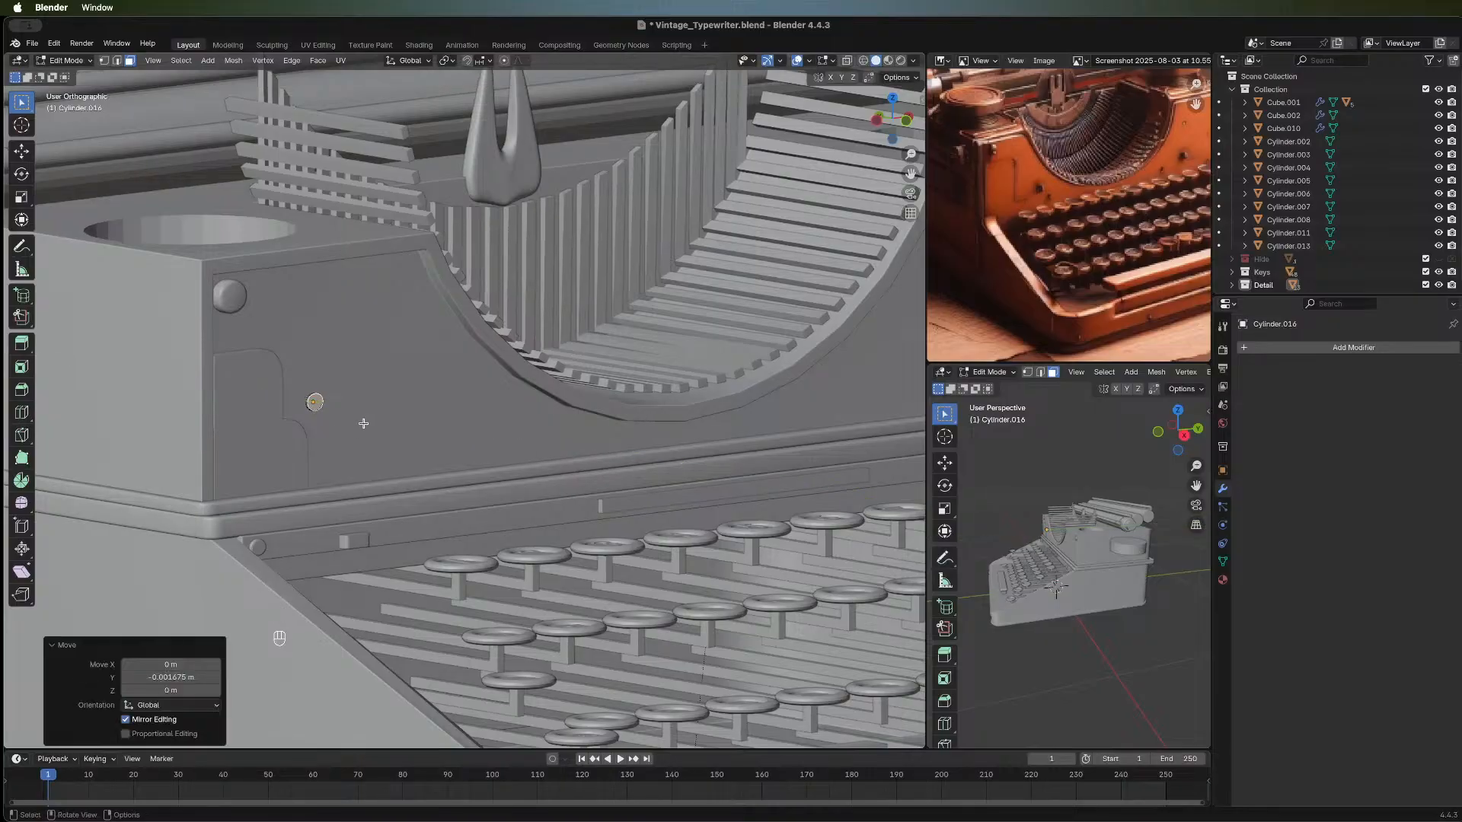
Bevel the edges of the small cylinder's front face about 0.0011 m wide with one segment, and return to Object Mode.
key("ctrl+b")
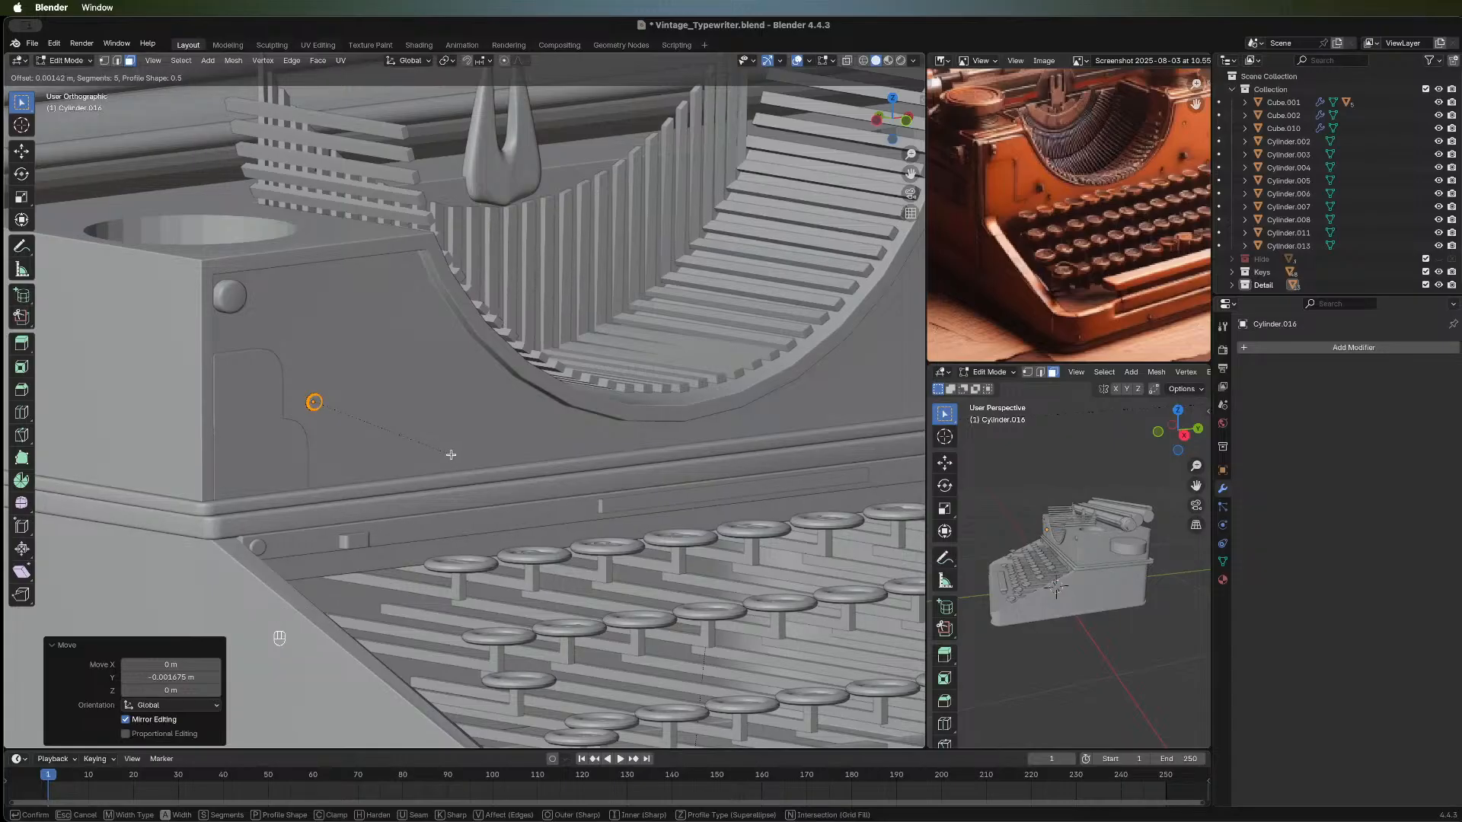
scroll(450, 455, "up", 1)
left_click(450, 454)
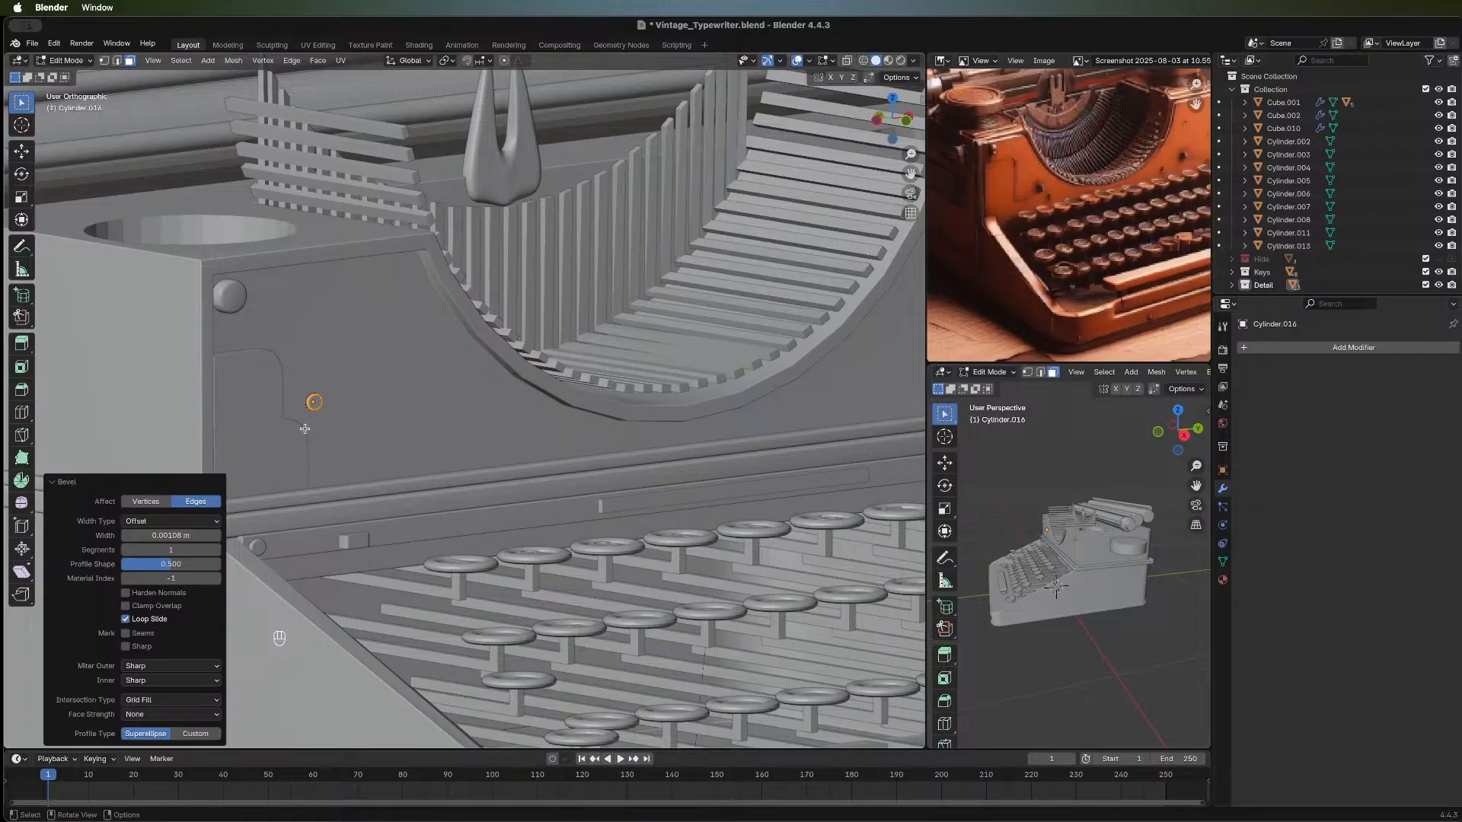
key("Tab")
Duplicate the small cylinder and offset the copy about 0.0207 m along X and -0.0165 m along Z, working in front view.
middle_click_drag(401, 443, 134, 383)
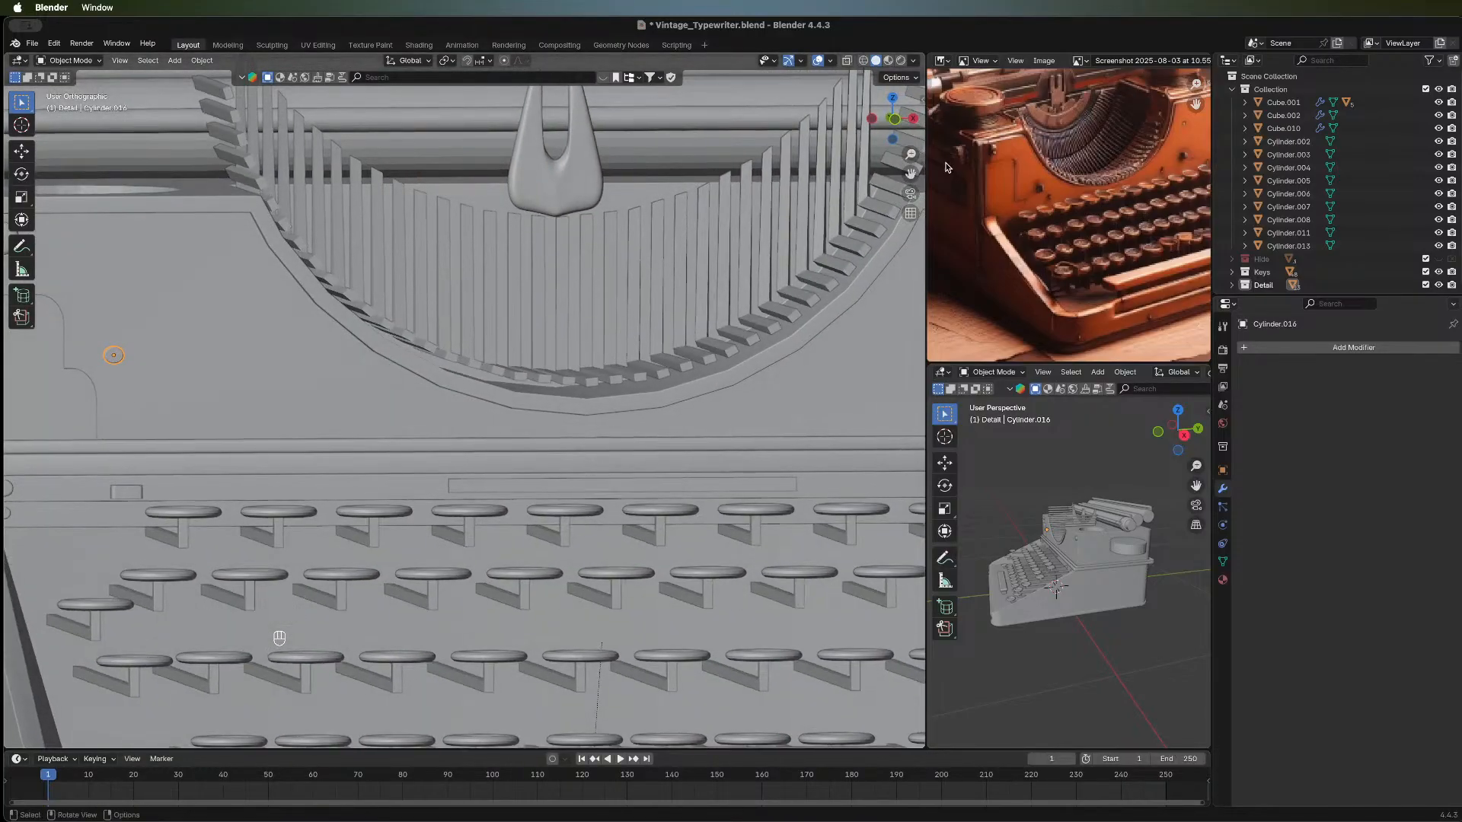
left_click(894, 120)
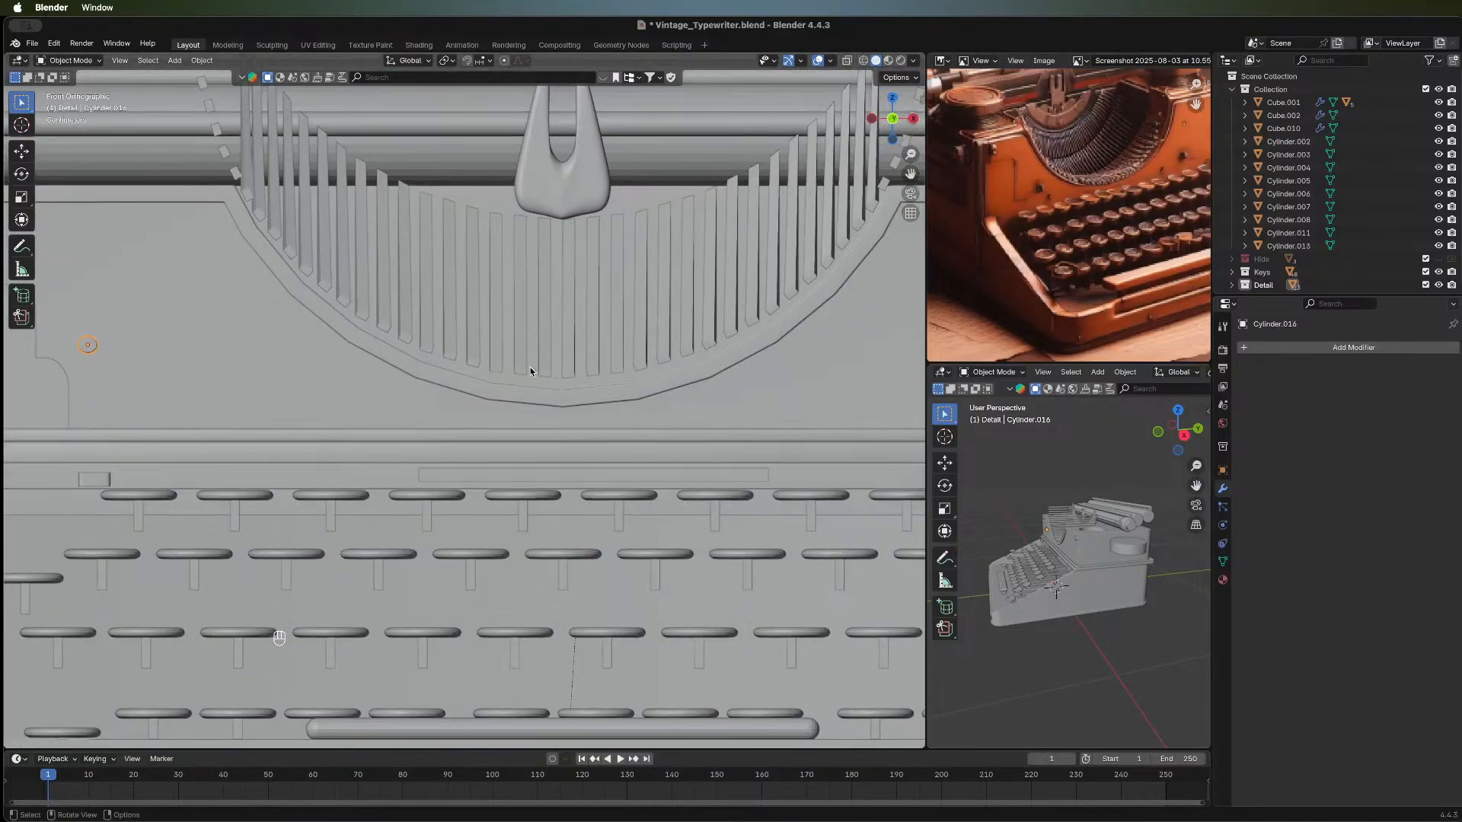
scroll(530, 368, "down", 6)
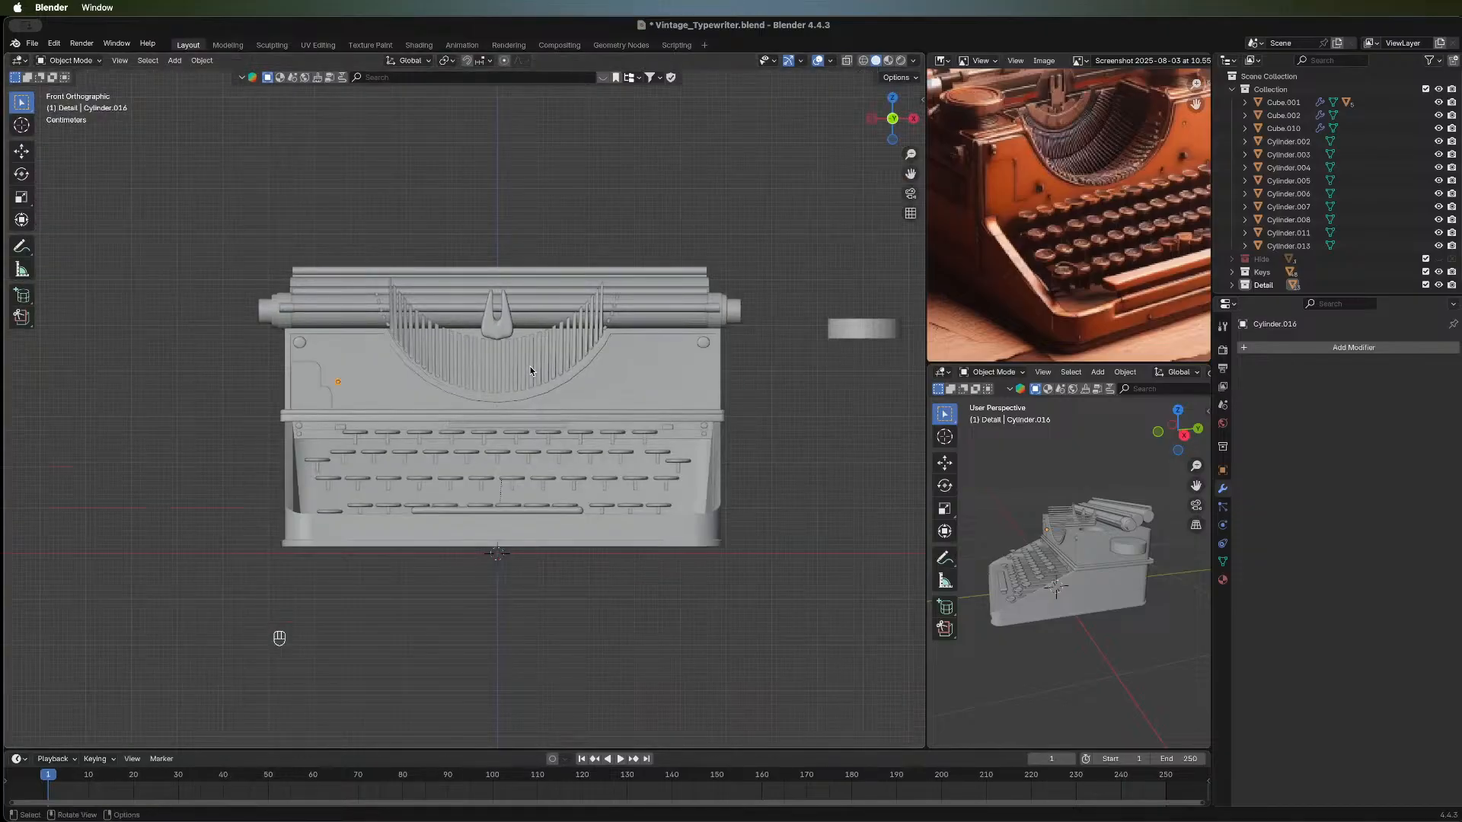
scroll(530, 368, "up", 4)
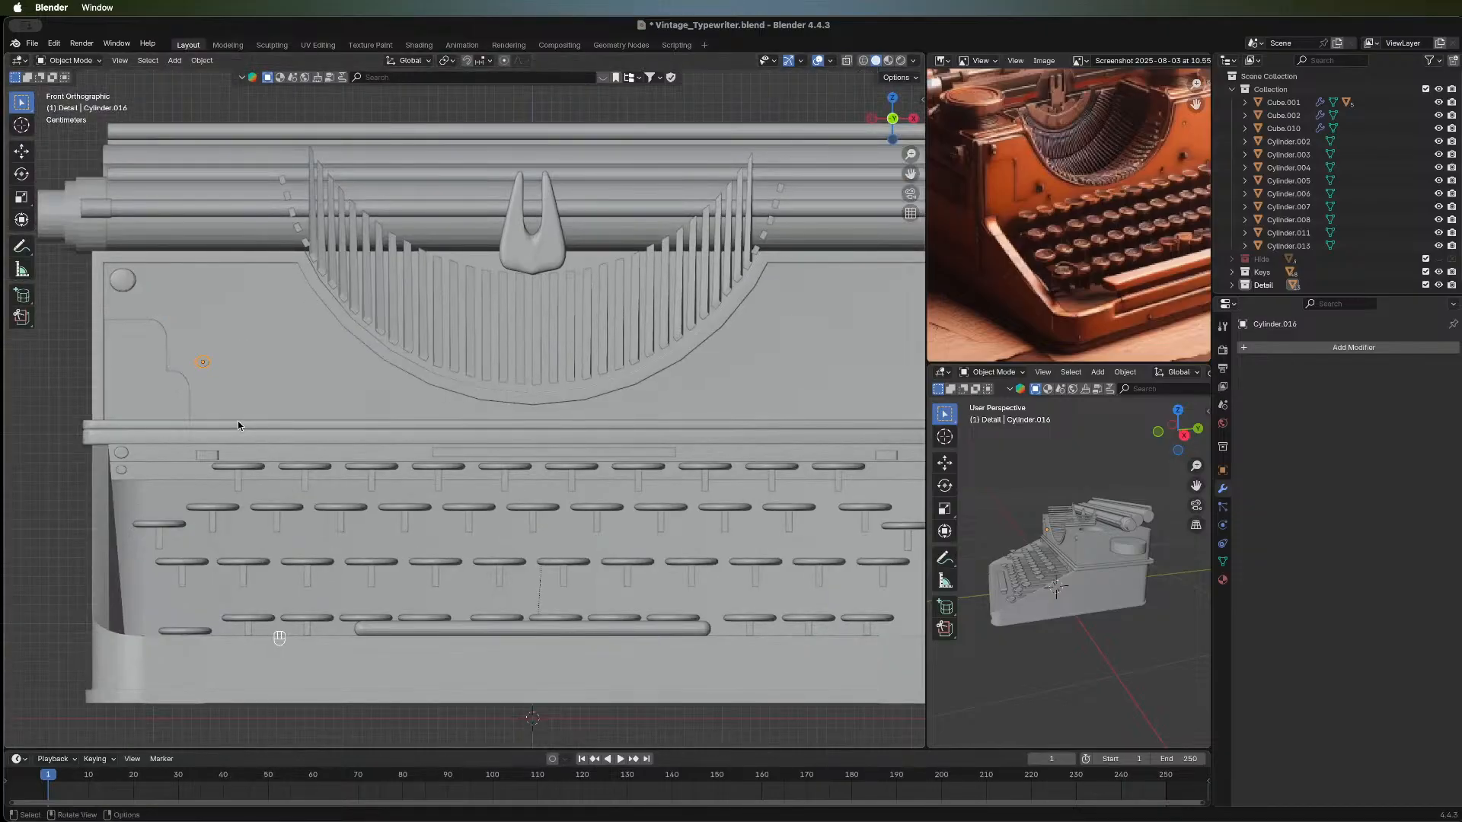
key("shift+d")
right_click(268, 413)
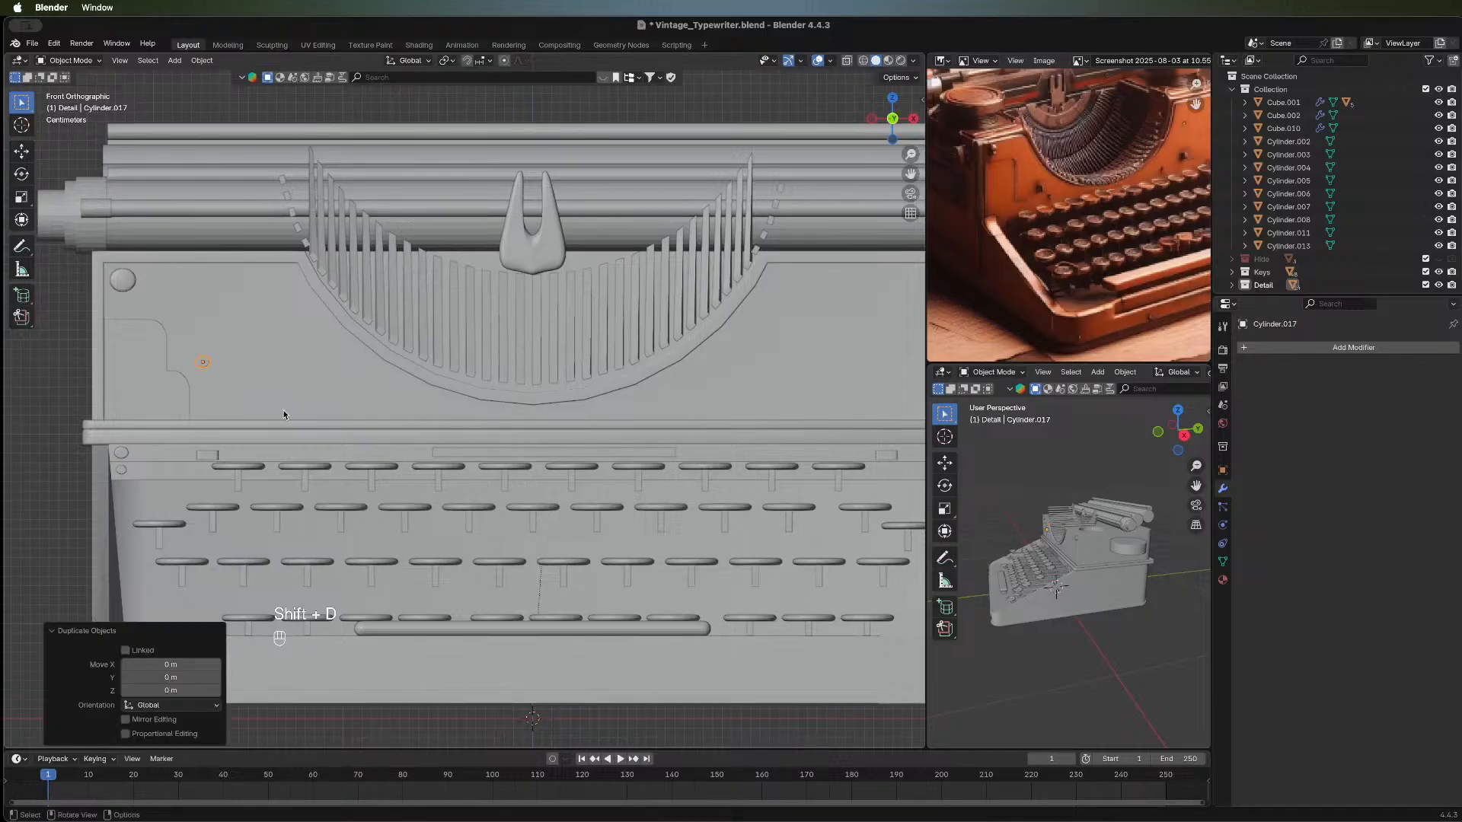
key("g")
key("x")
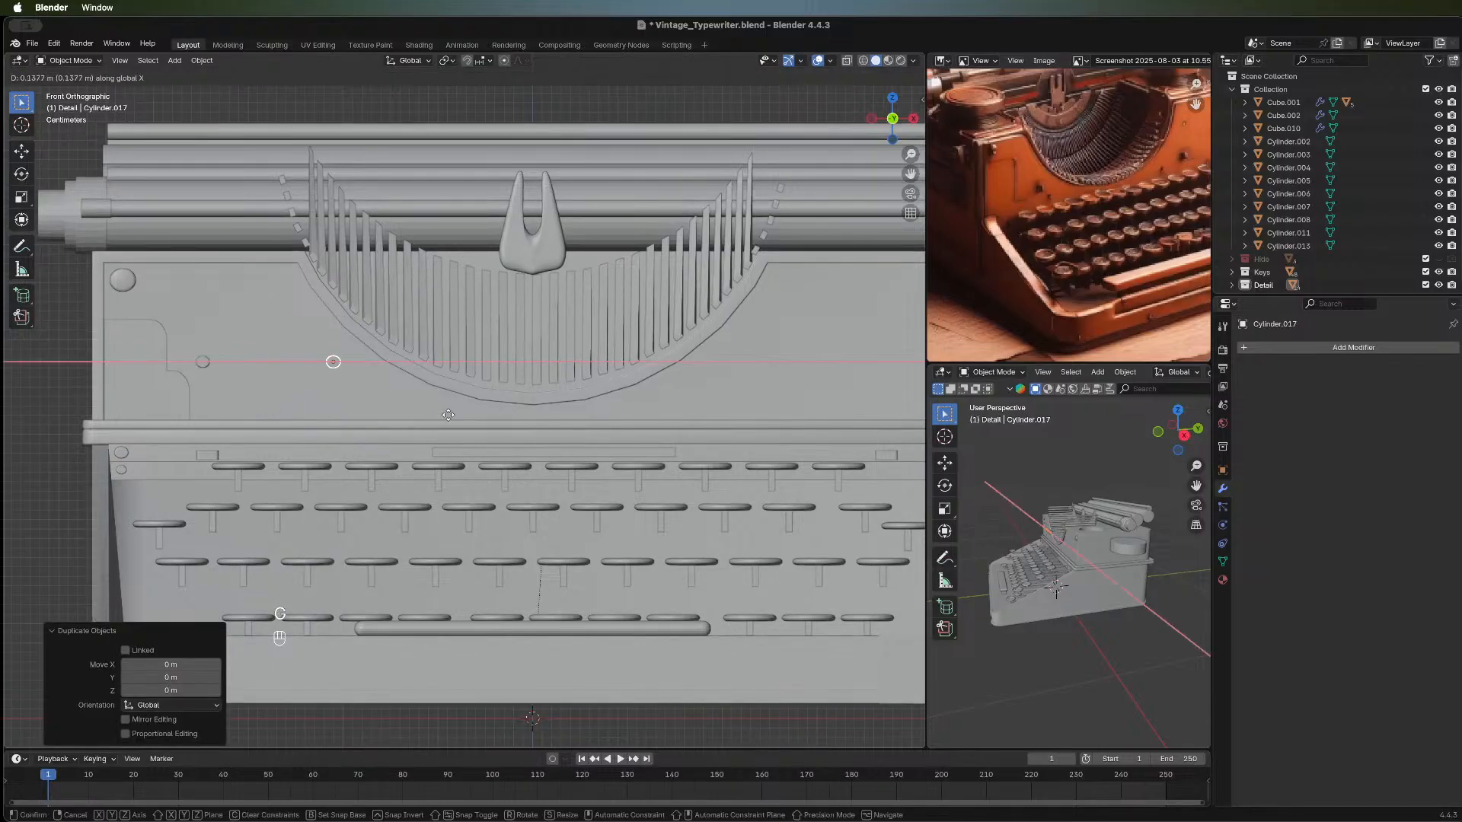
left_click(288, 409)
key("g")
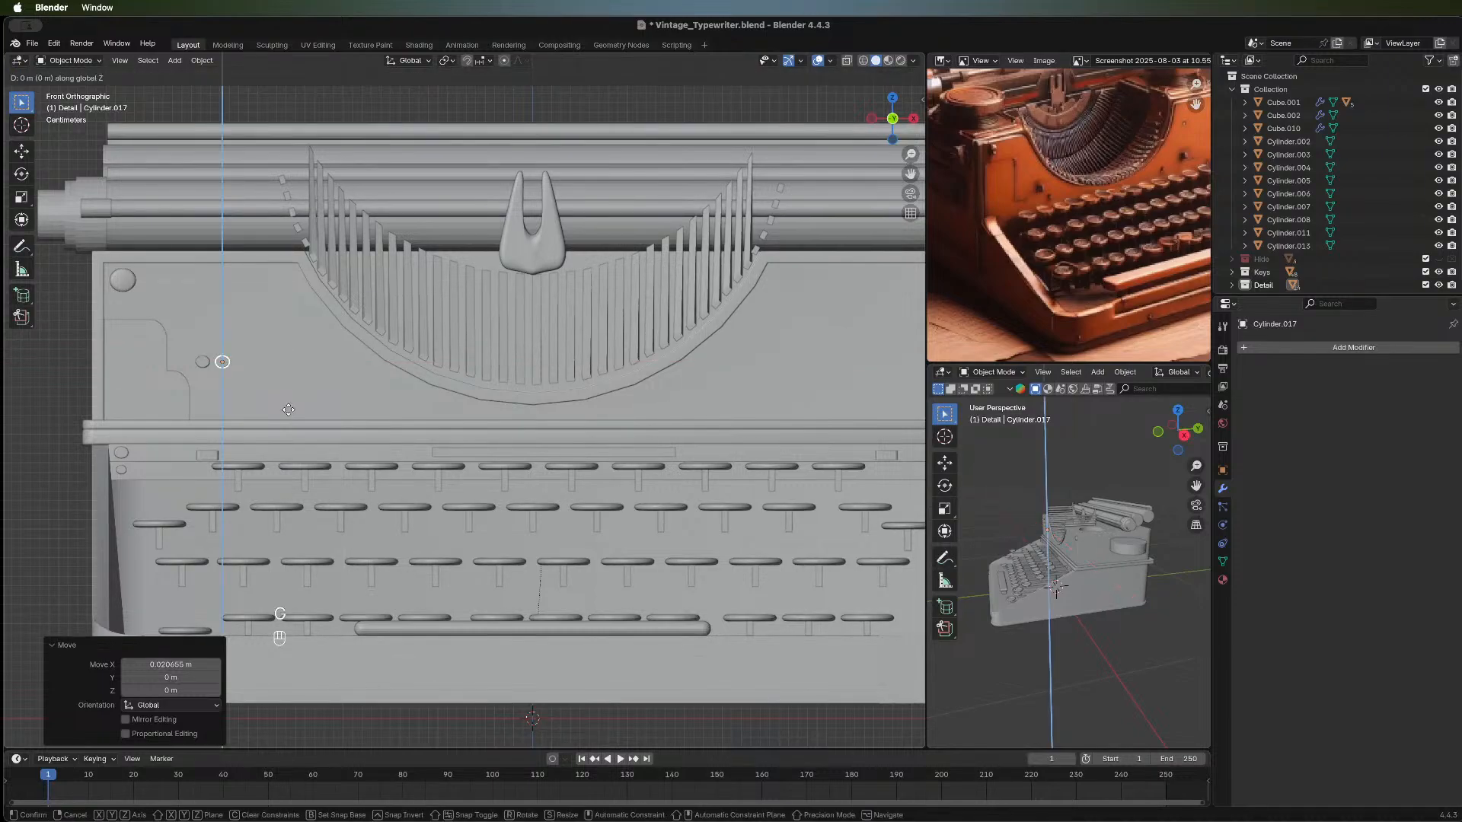
key("z")
left_click(287, 425)
Add a Mirror modifier on X to the first small cylinder, using the typewriter body Cube.001 as mirror object.
scroll(541, 494, "down", 2)
middle_click_drag(541, 491, 506, 498)
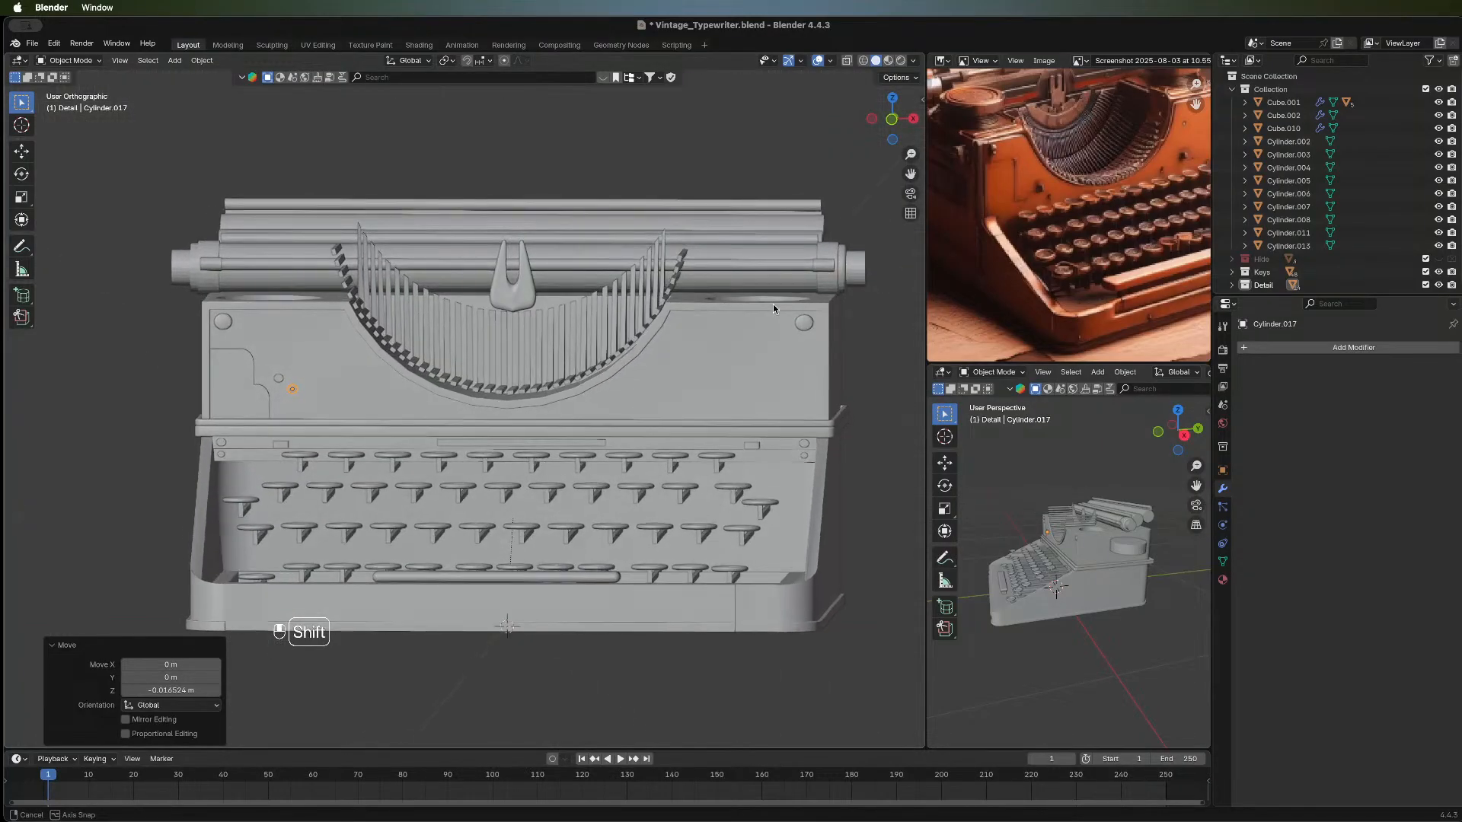
left_click(893, 119)
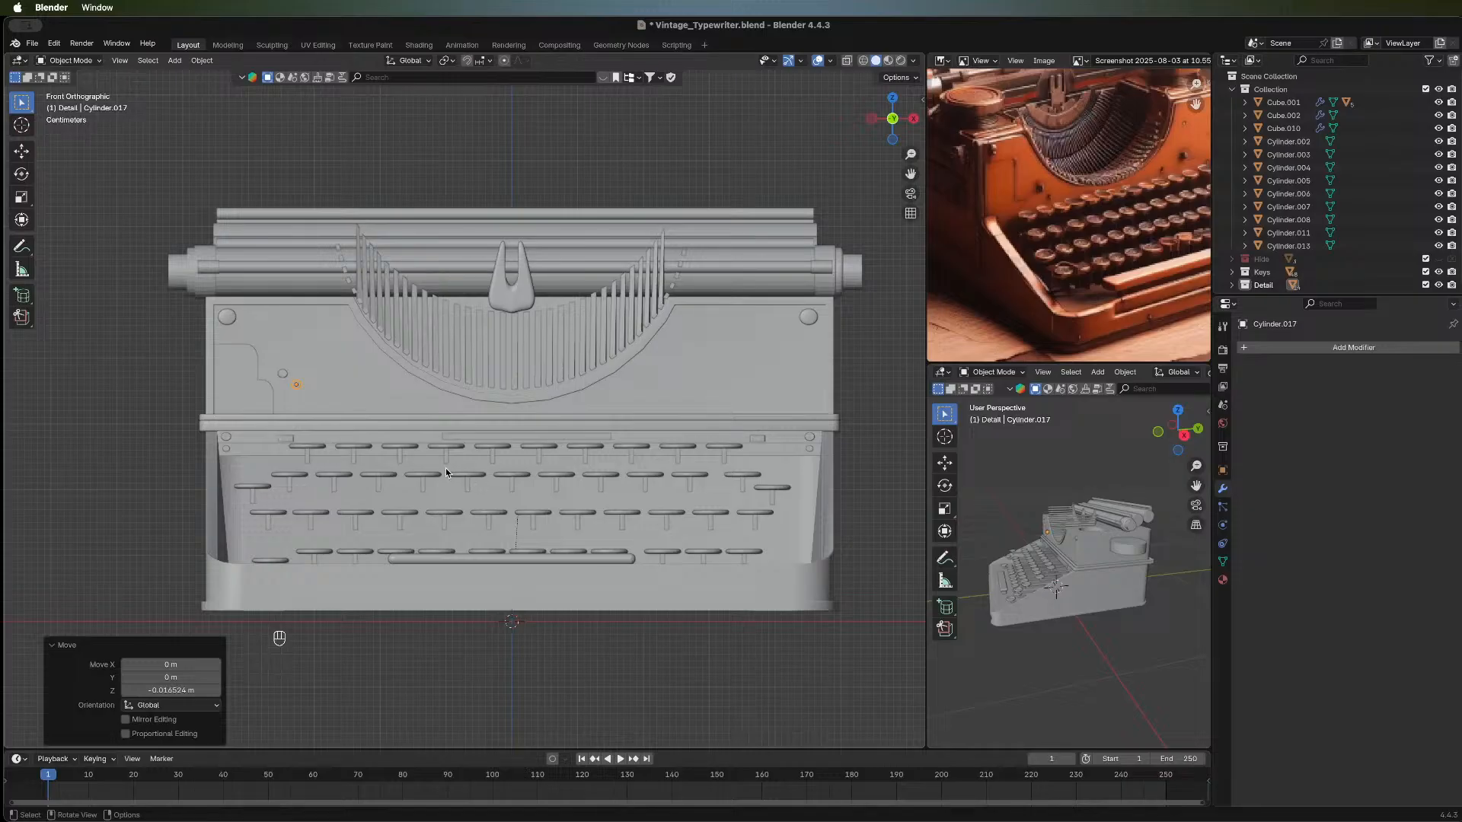
left_click(281, 377)
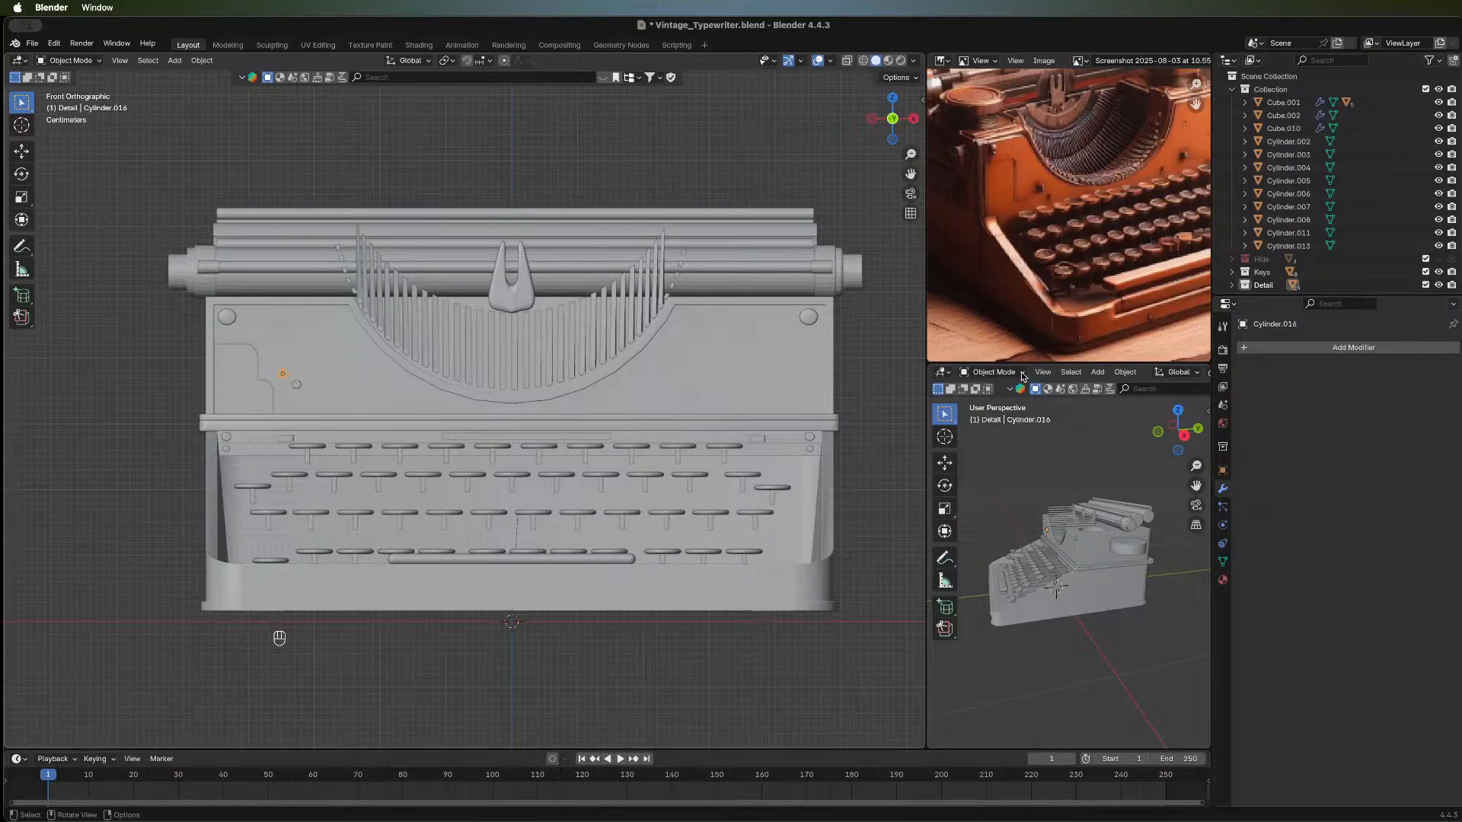
left_click(1256, 352)
mouse_move(1243, 361)
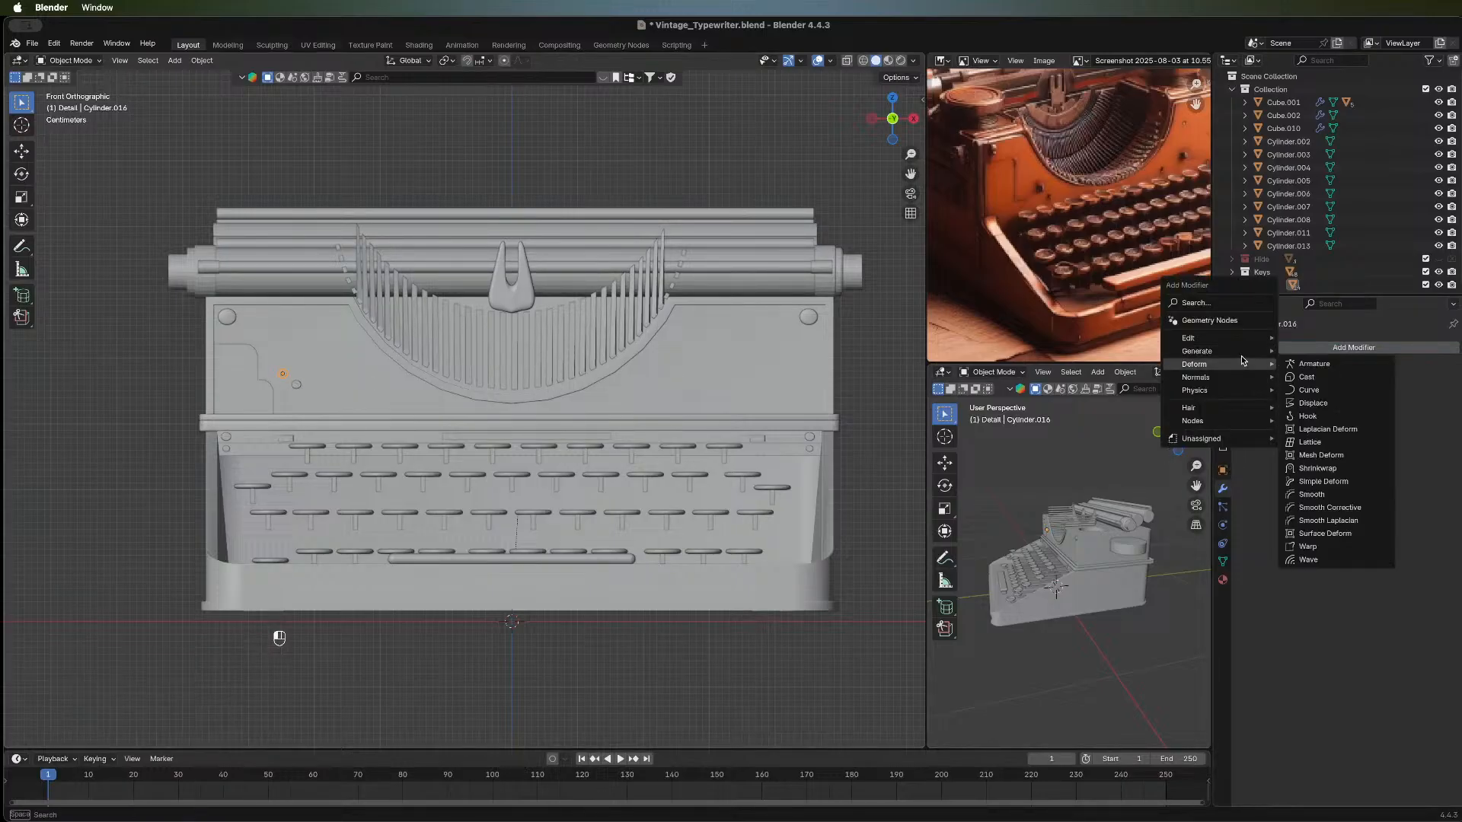
left_click(1314, 447)
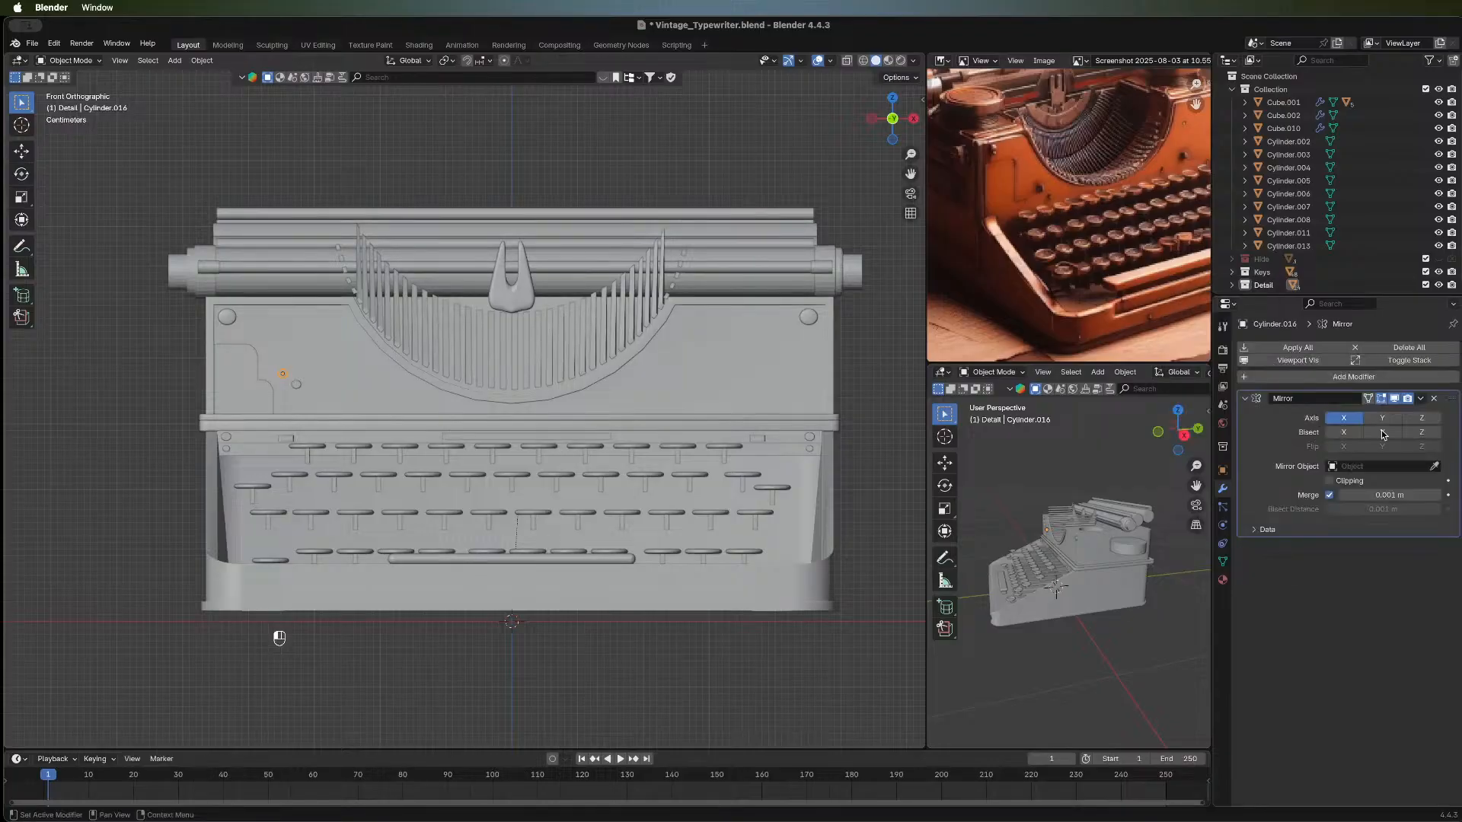
left_click(1434, 466)
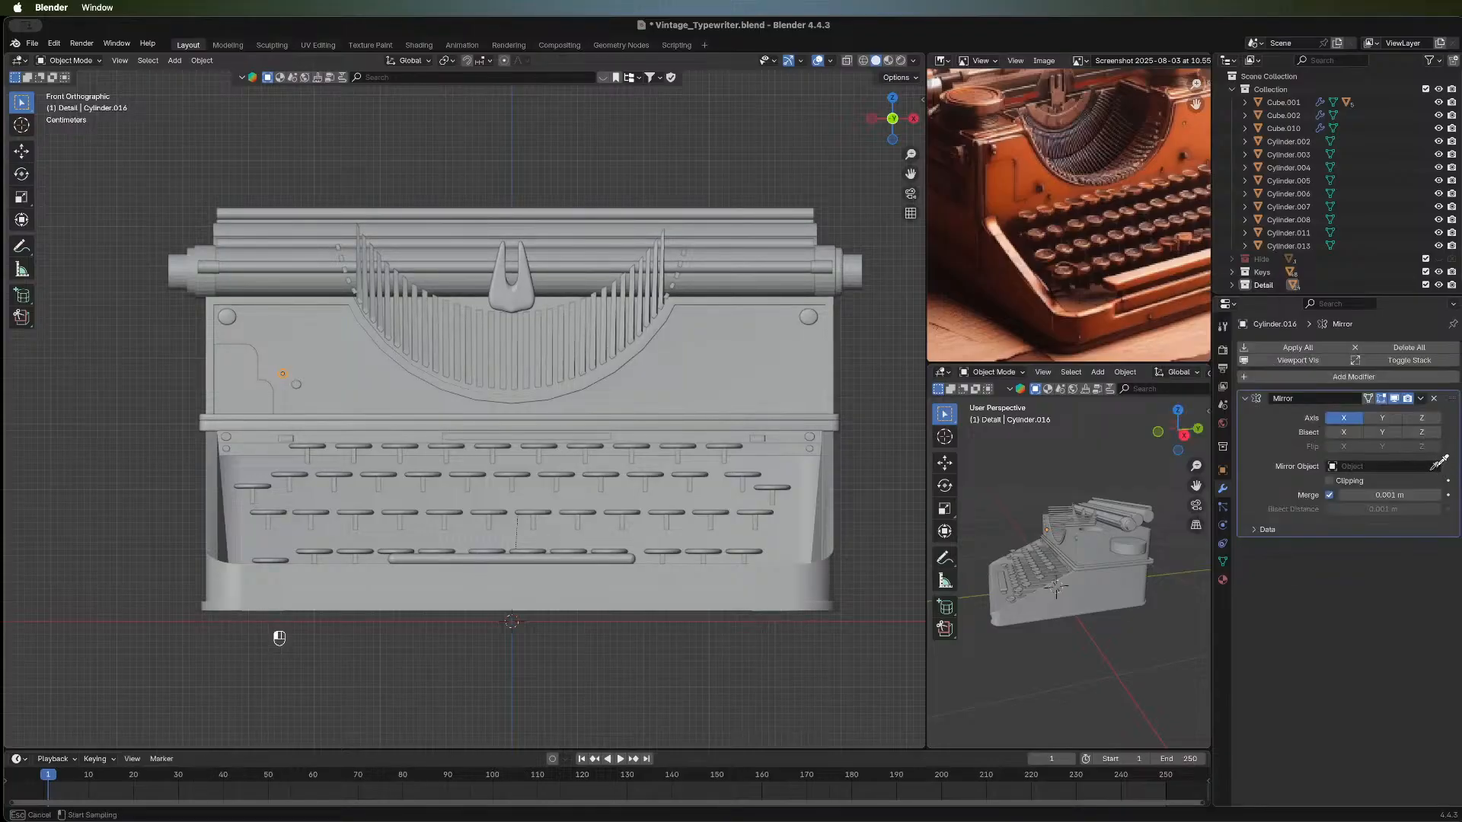
left_click(727, 366)
Add a Mirror modifier on X to the stepped block, using the typewriter body Cube.001 as mirror object.
left_click(293, 384)
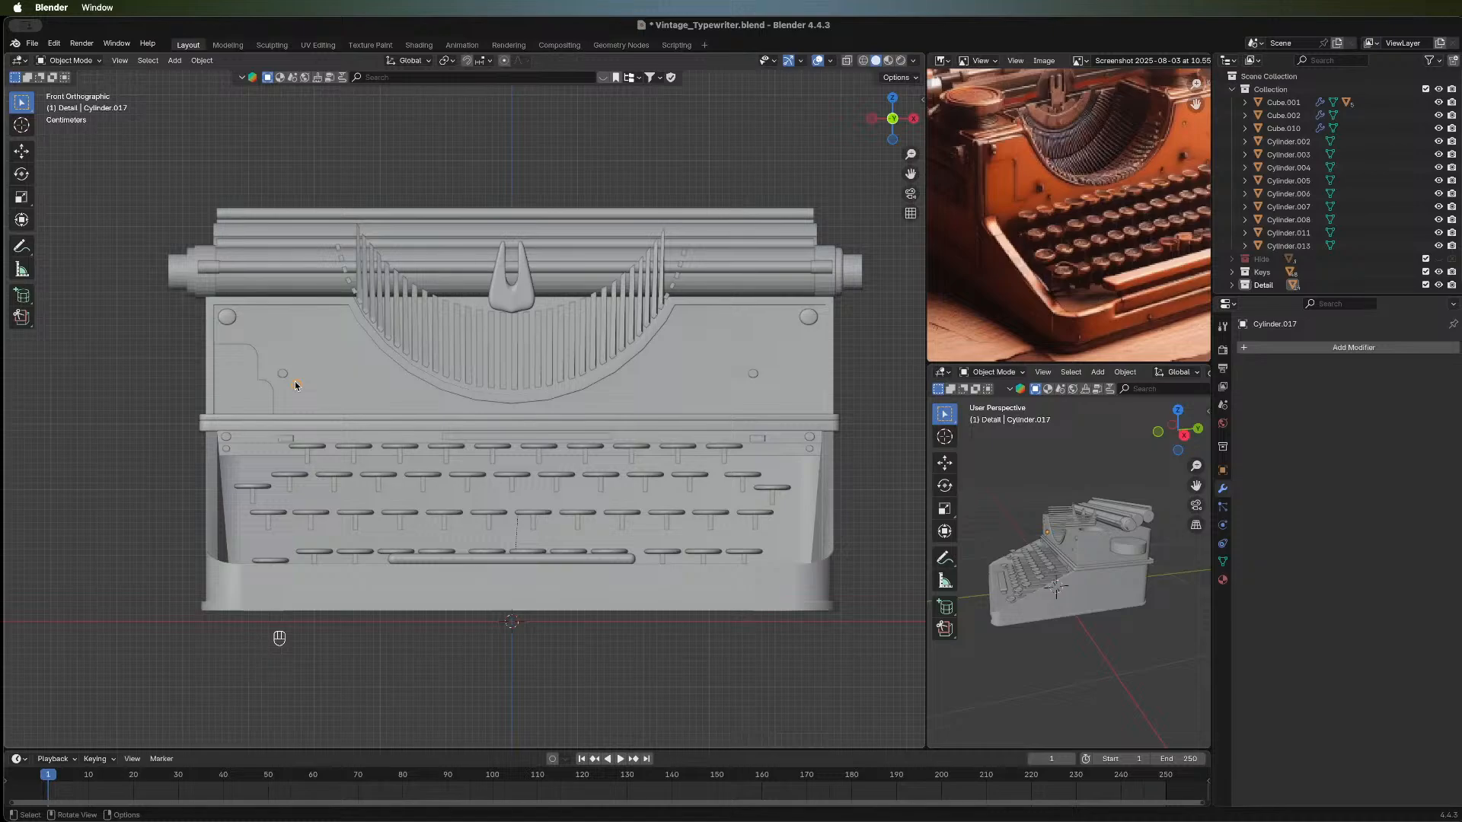
left_click(253, 404)
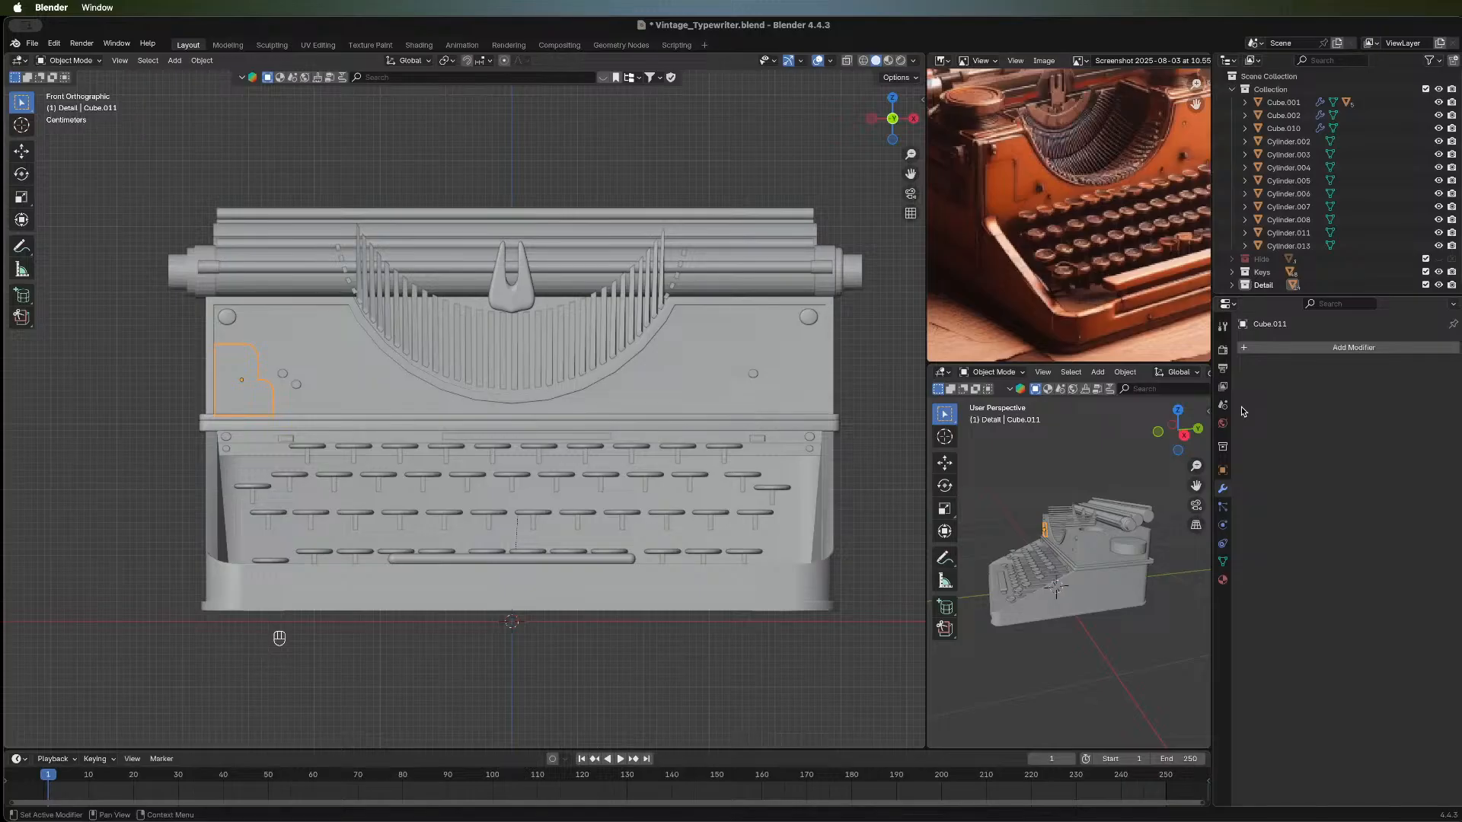
left_click(1257, 350)
mouse_move(1255, 354)
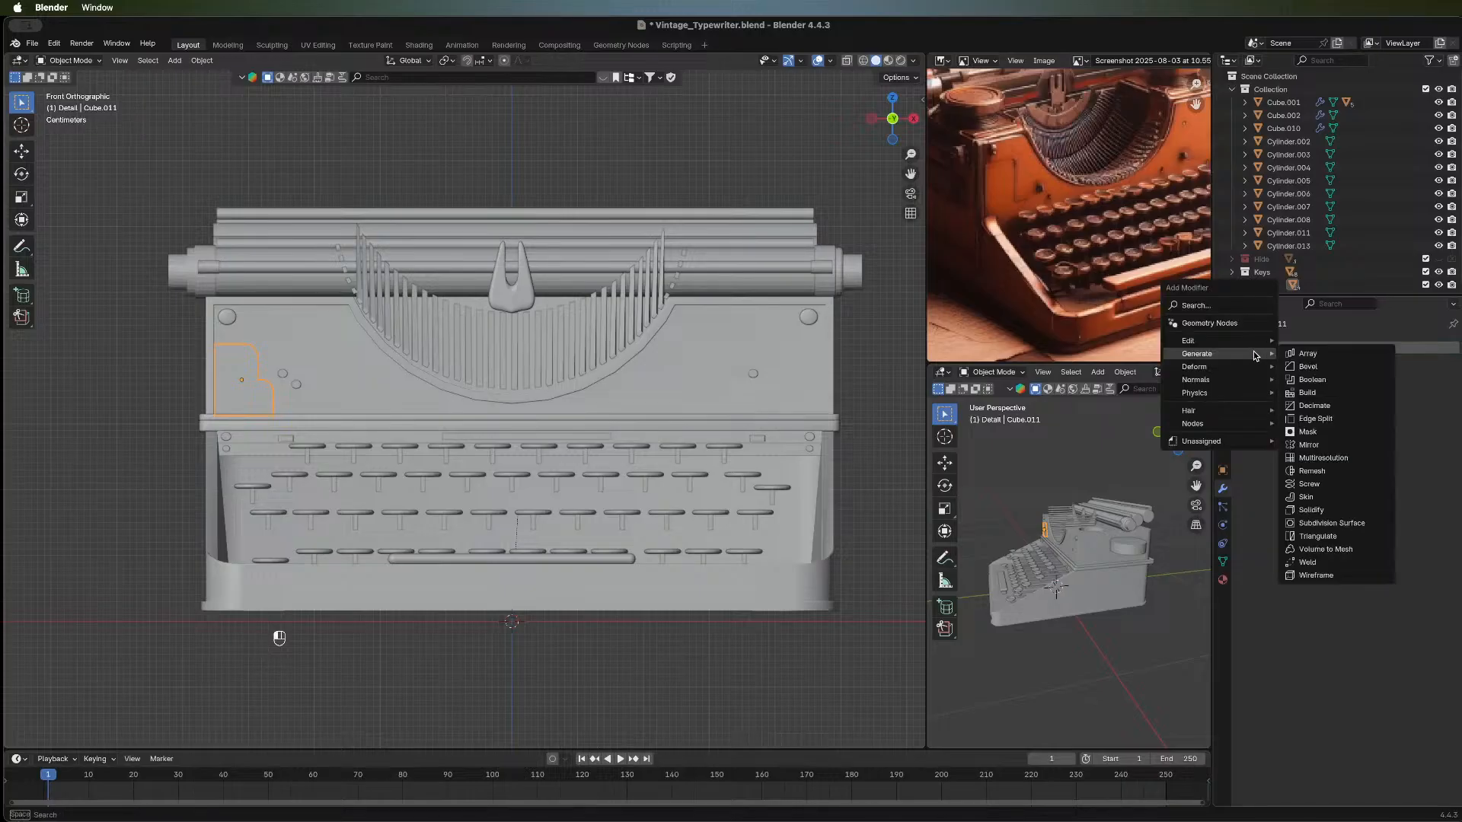
left_click(1313, 428)
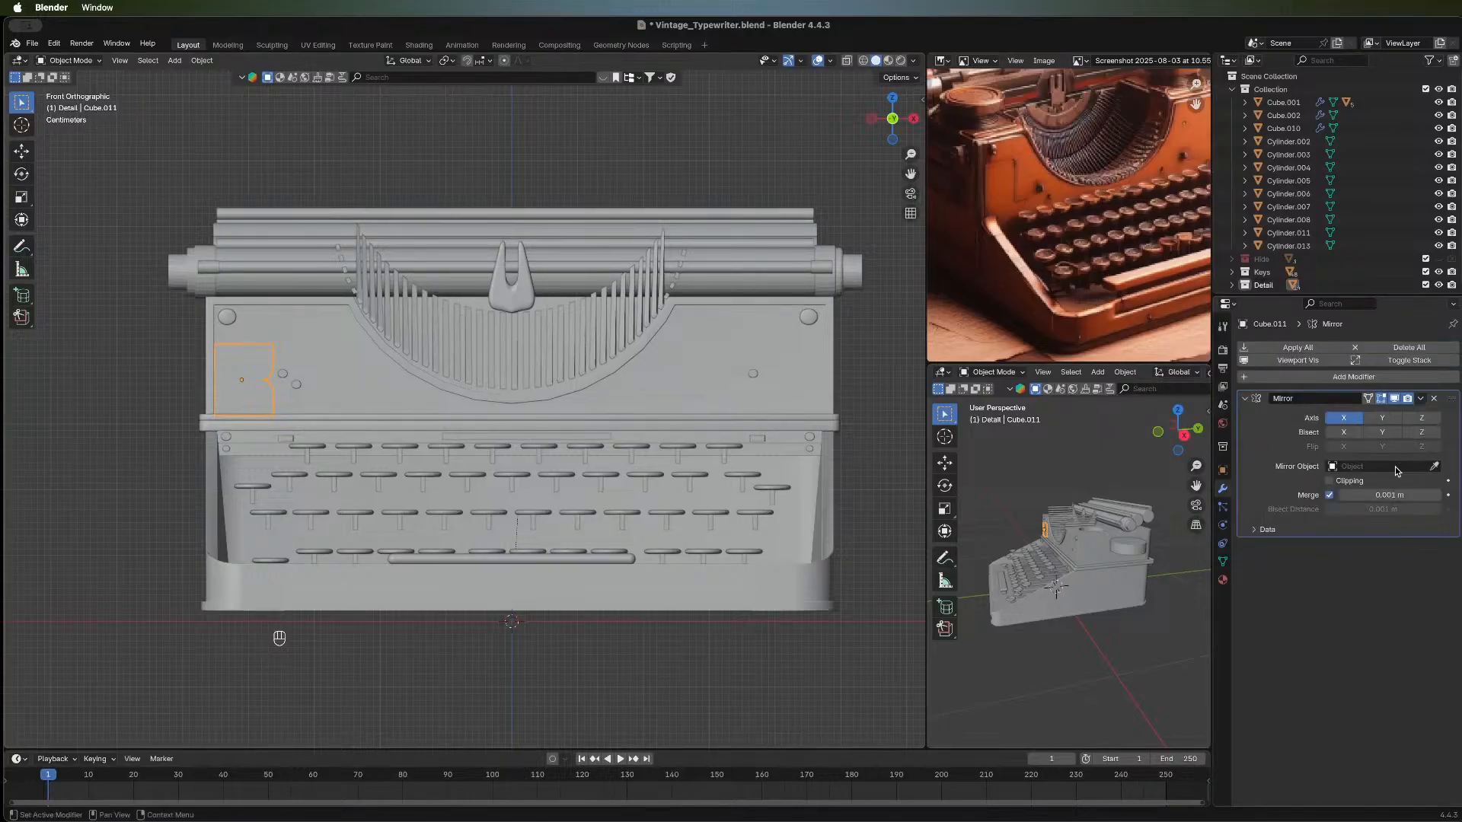
left_click(1435, 465)
left_click(680, 379)
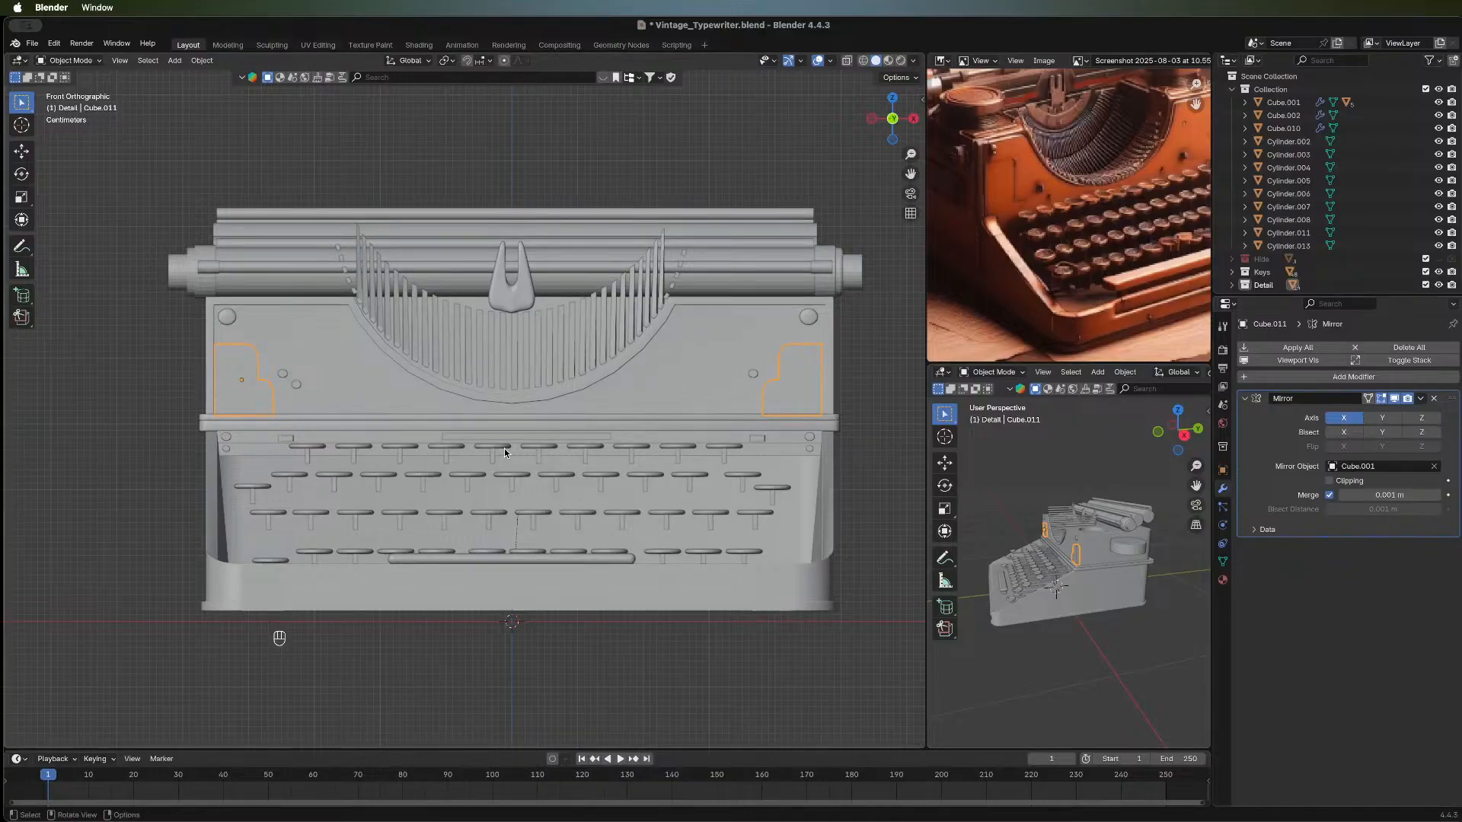
left_click(876, 458)
left_click(799, 396)
key("g")
key("x")
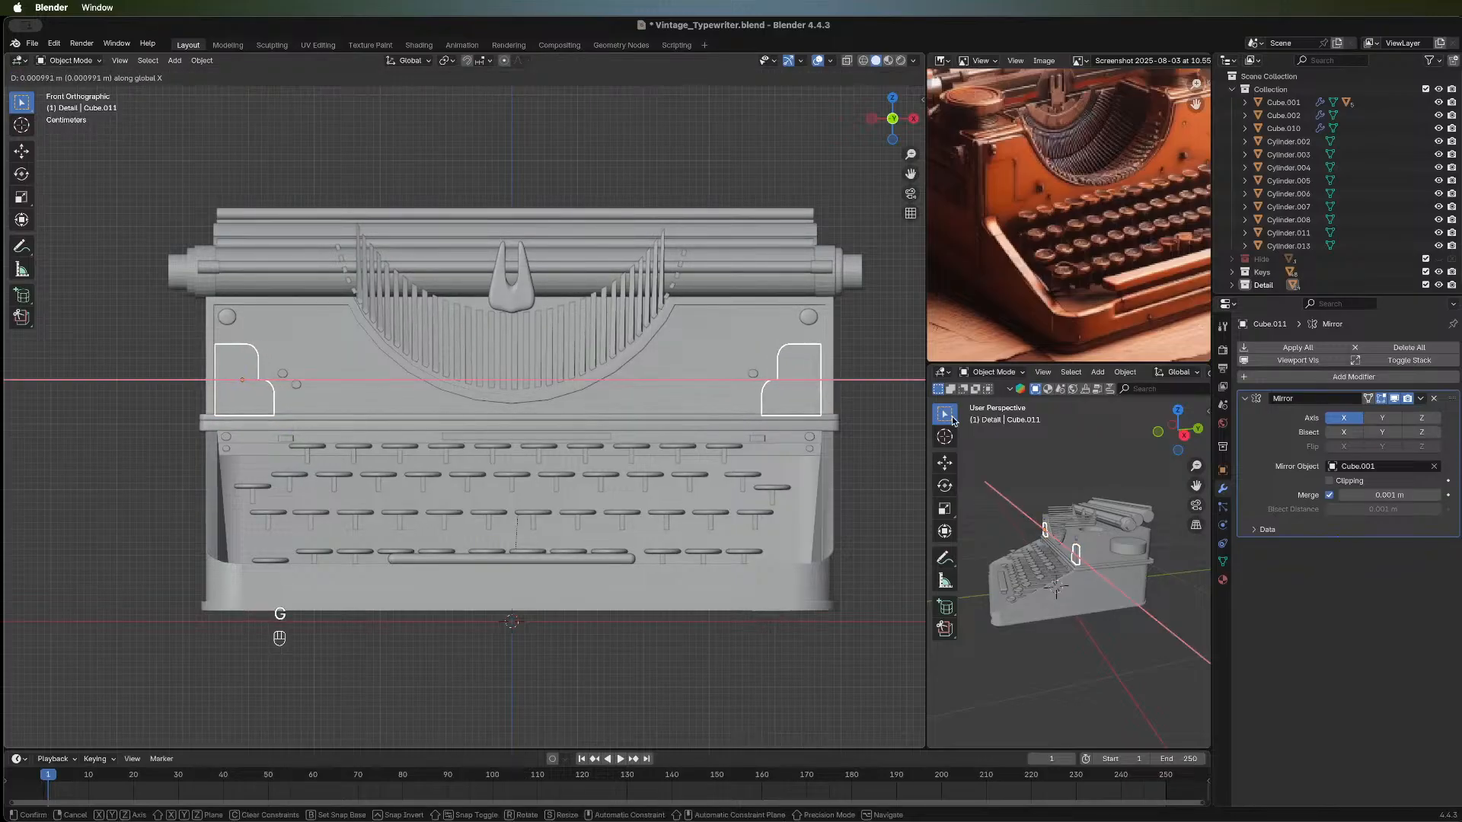
left_click(810, 392)
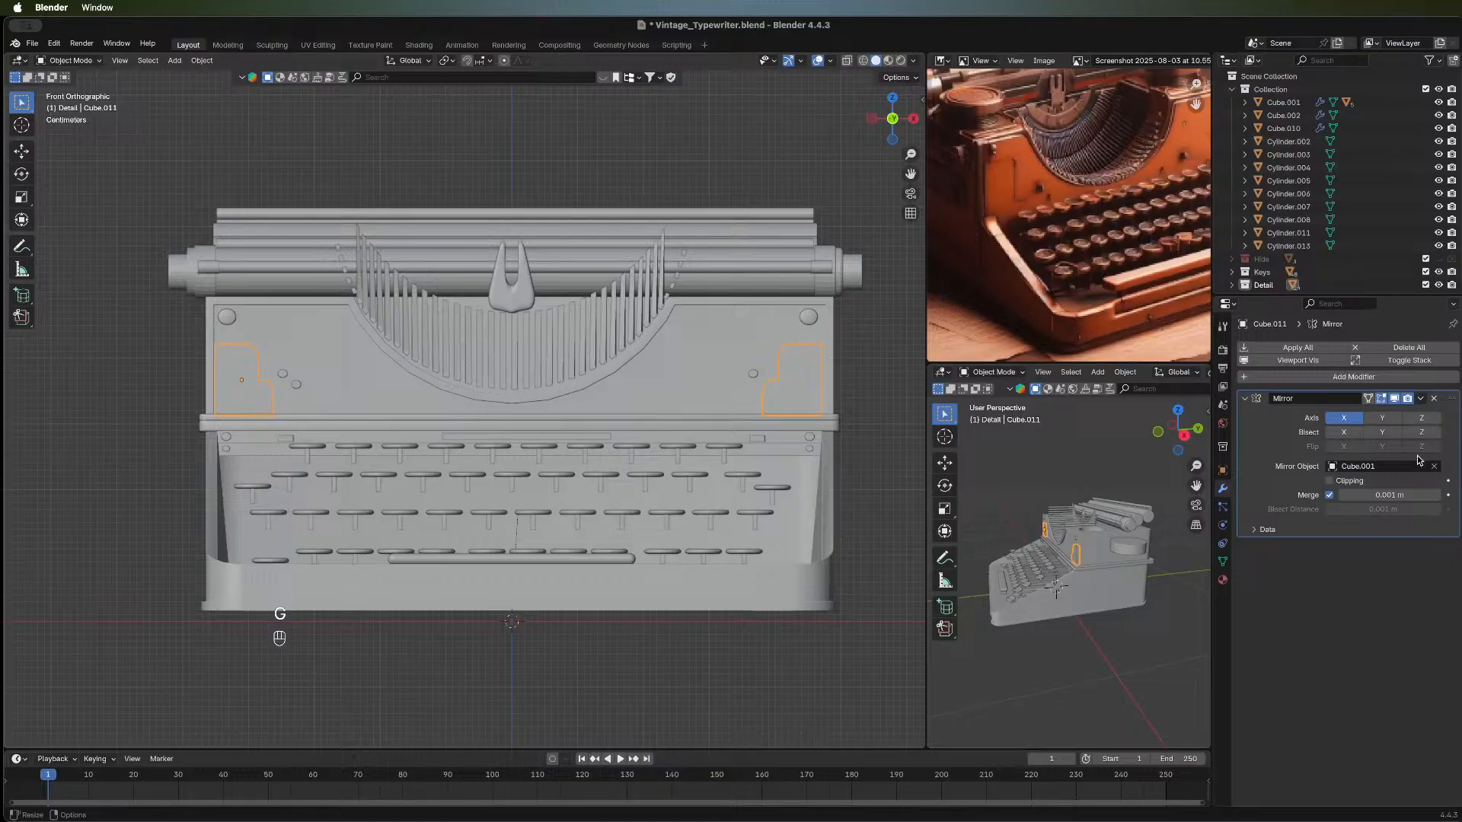
Try the Y axis in the stepped block's Mirror modifier, and switch it back to X only.
left_click(1404, 417)
left_click(1408, 418)
left_click(1394, 418)
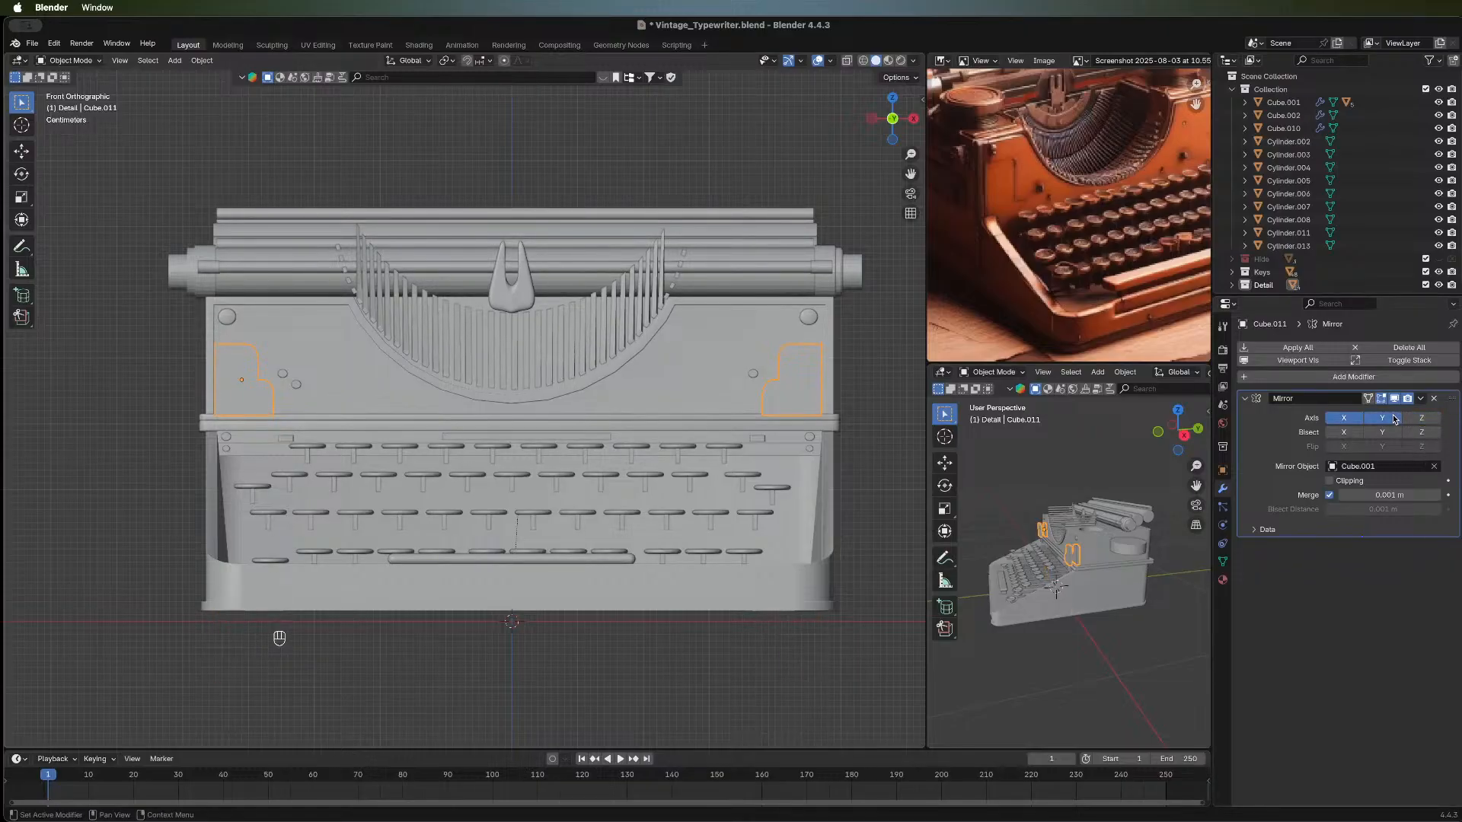
left_click(1394, 418)
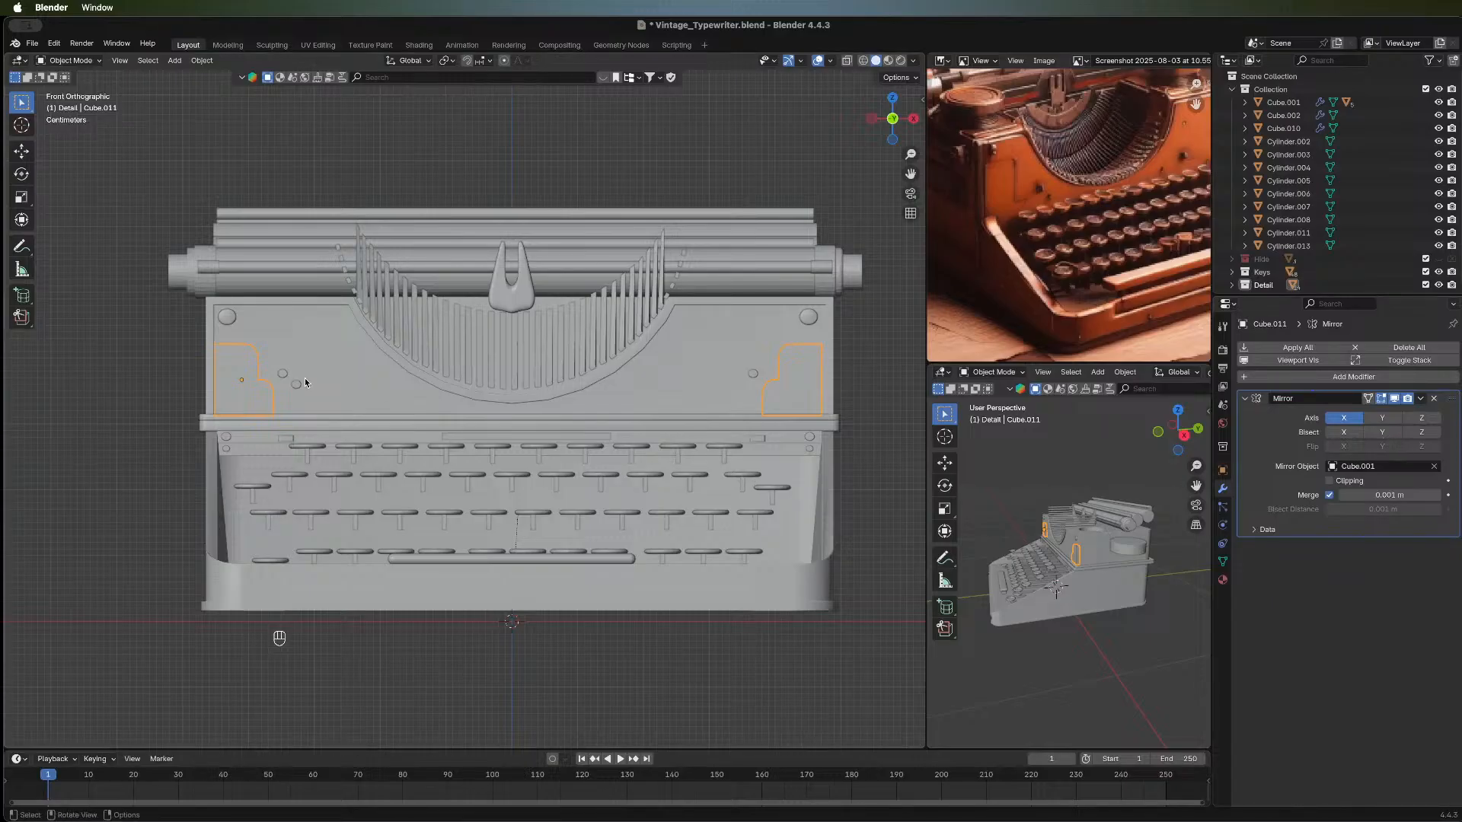
Apply the stepped block's location, rotation and scale, and remove its Mirror modifier.
key("ctrl+a")
left_click(235, 417)
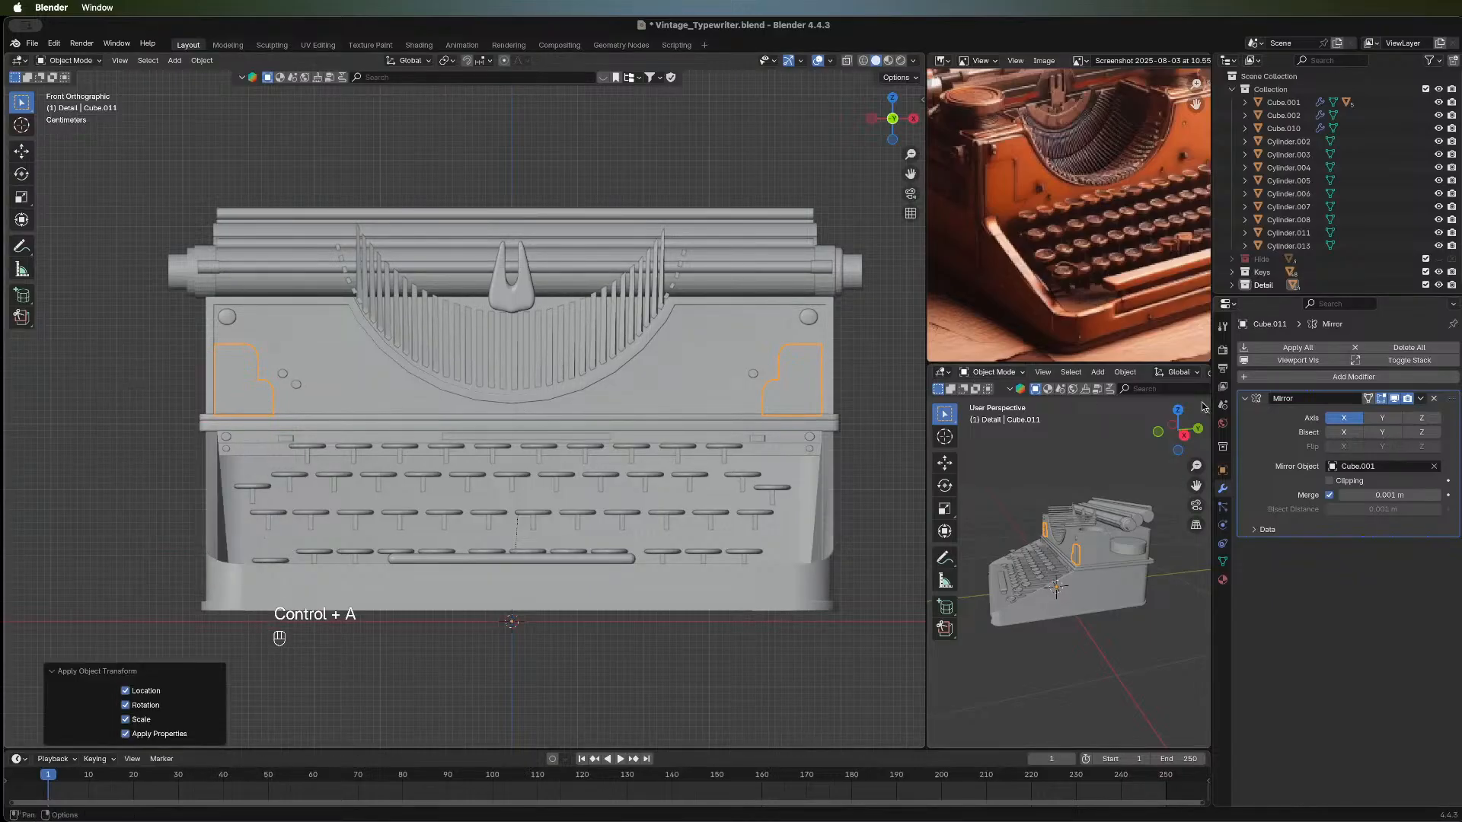
left_click(1433, 398)
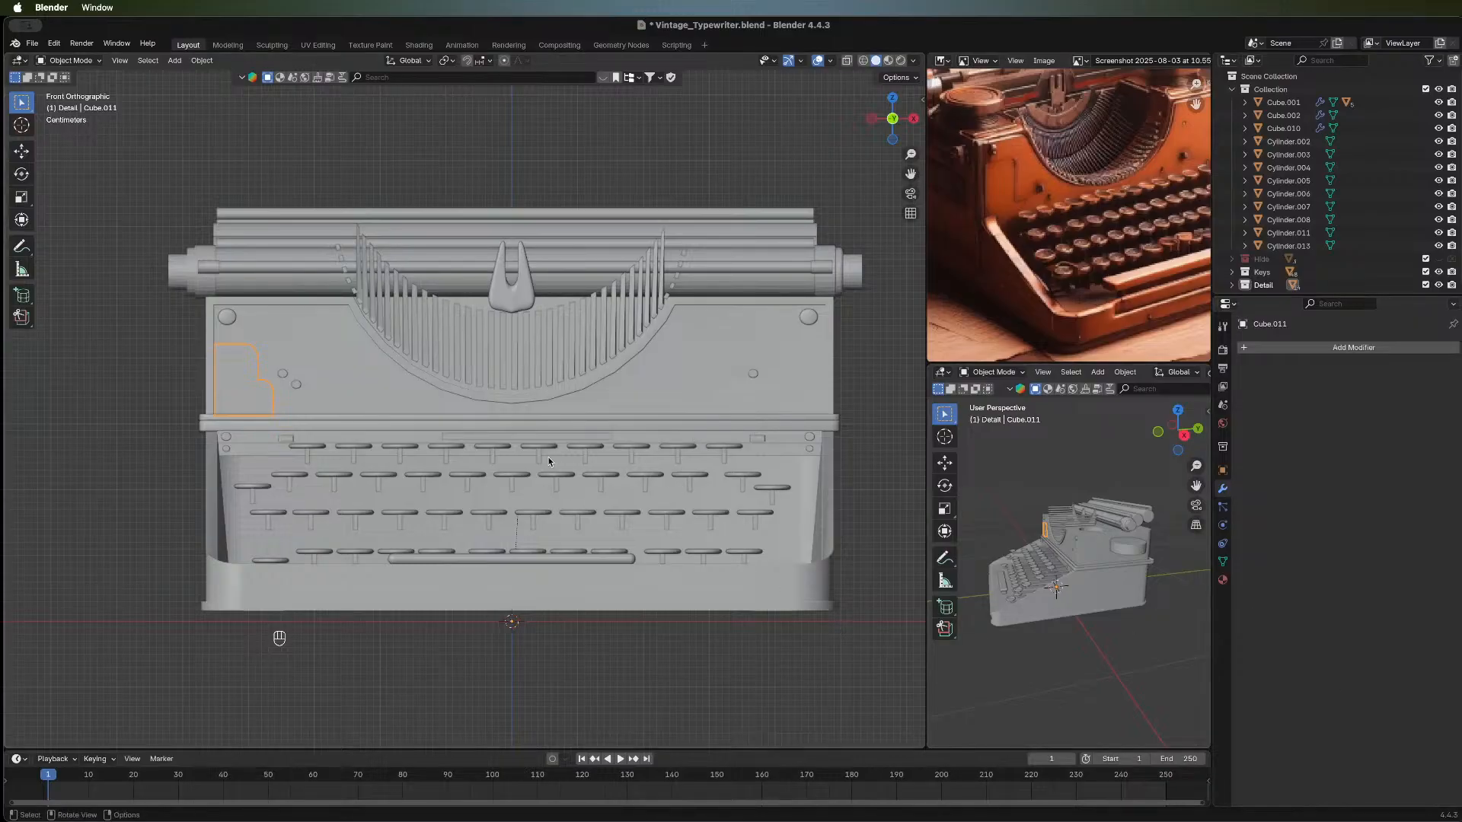
Try mirroring the stepped block on X about Cube.001 with a new Mirror modifier, and remove that modifier.
left_click(1273, 348)
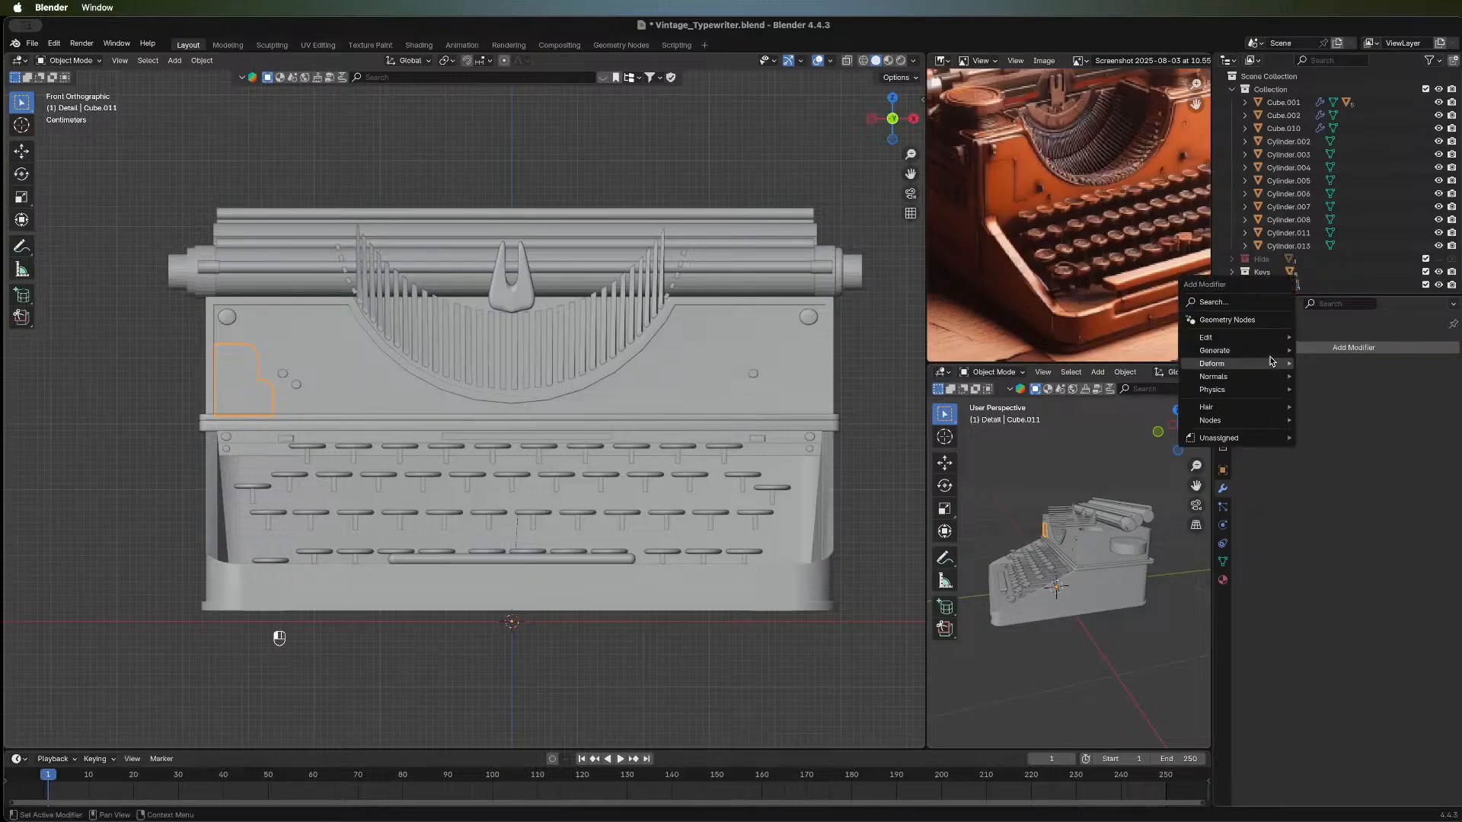
mouse_move(1267, 350)
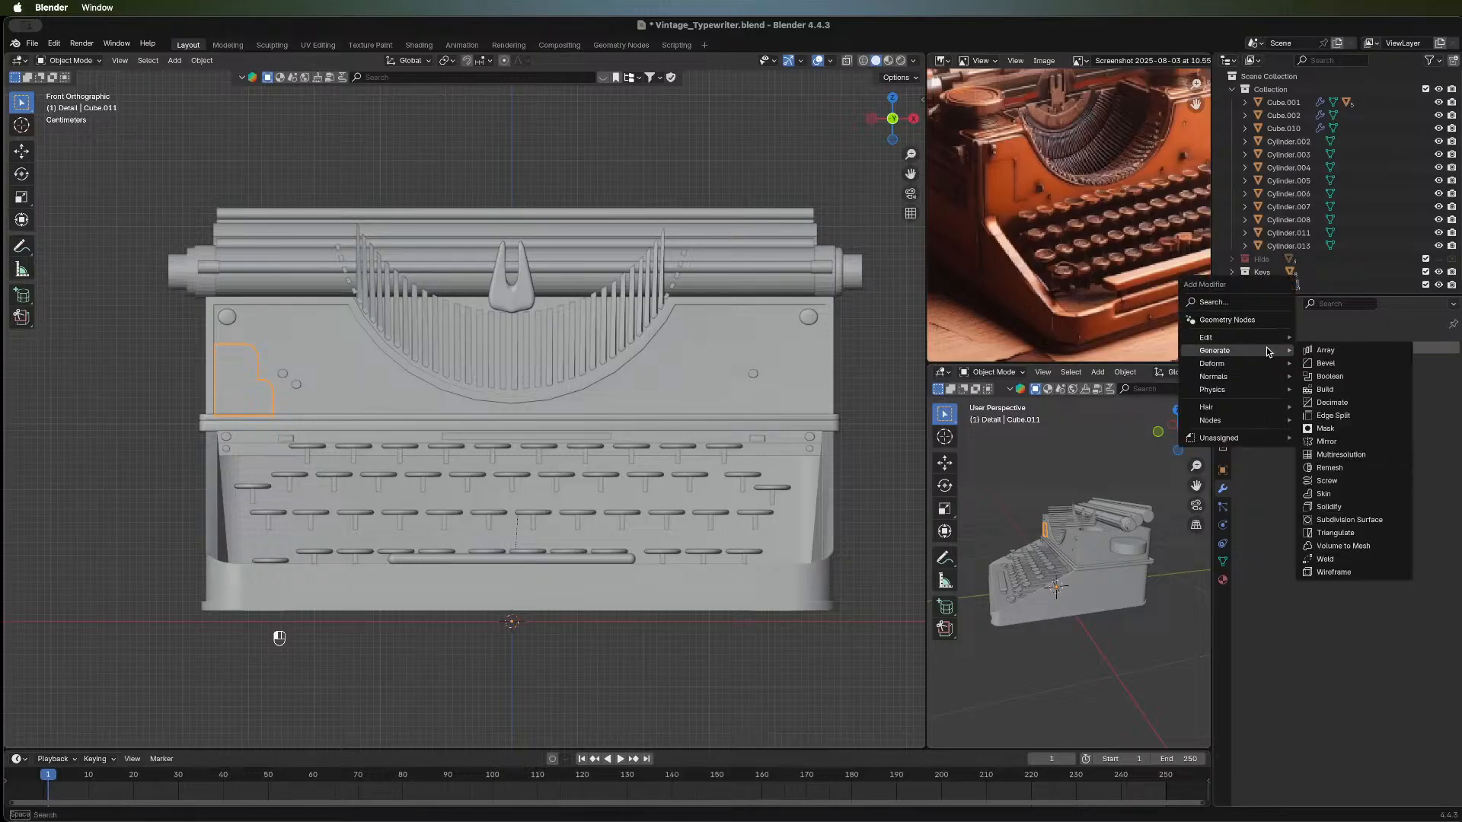
left_click(1326, 441)
left_click(1434, 466)
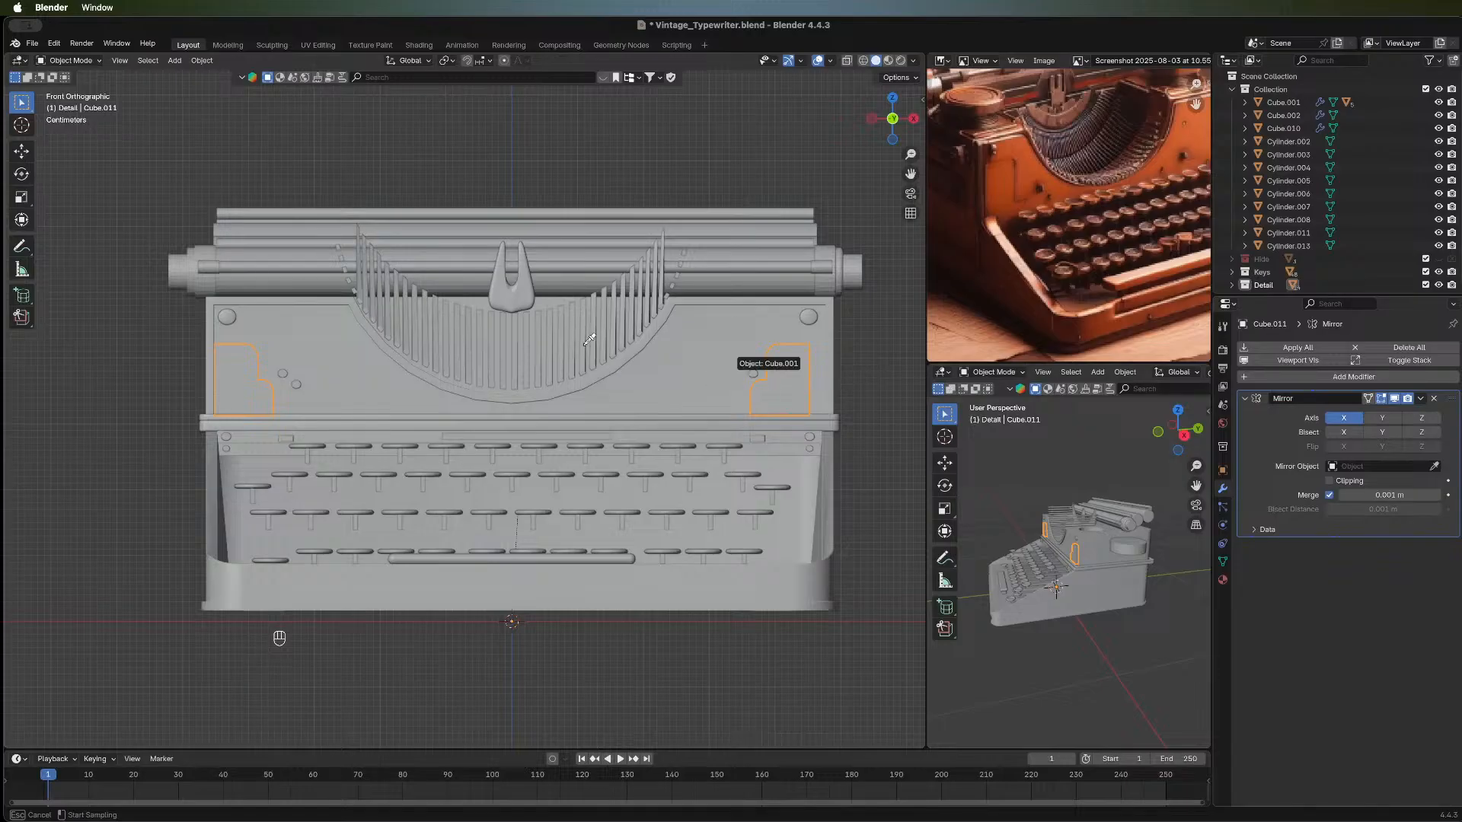
left_click(626, 399)
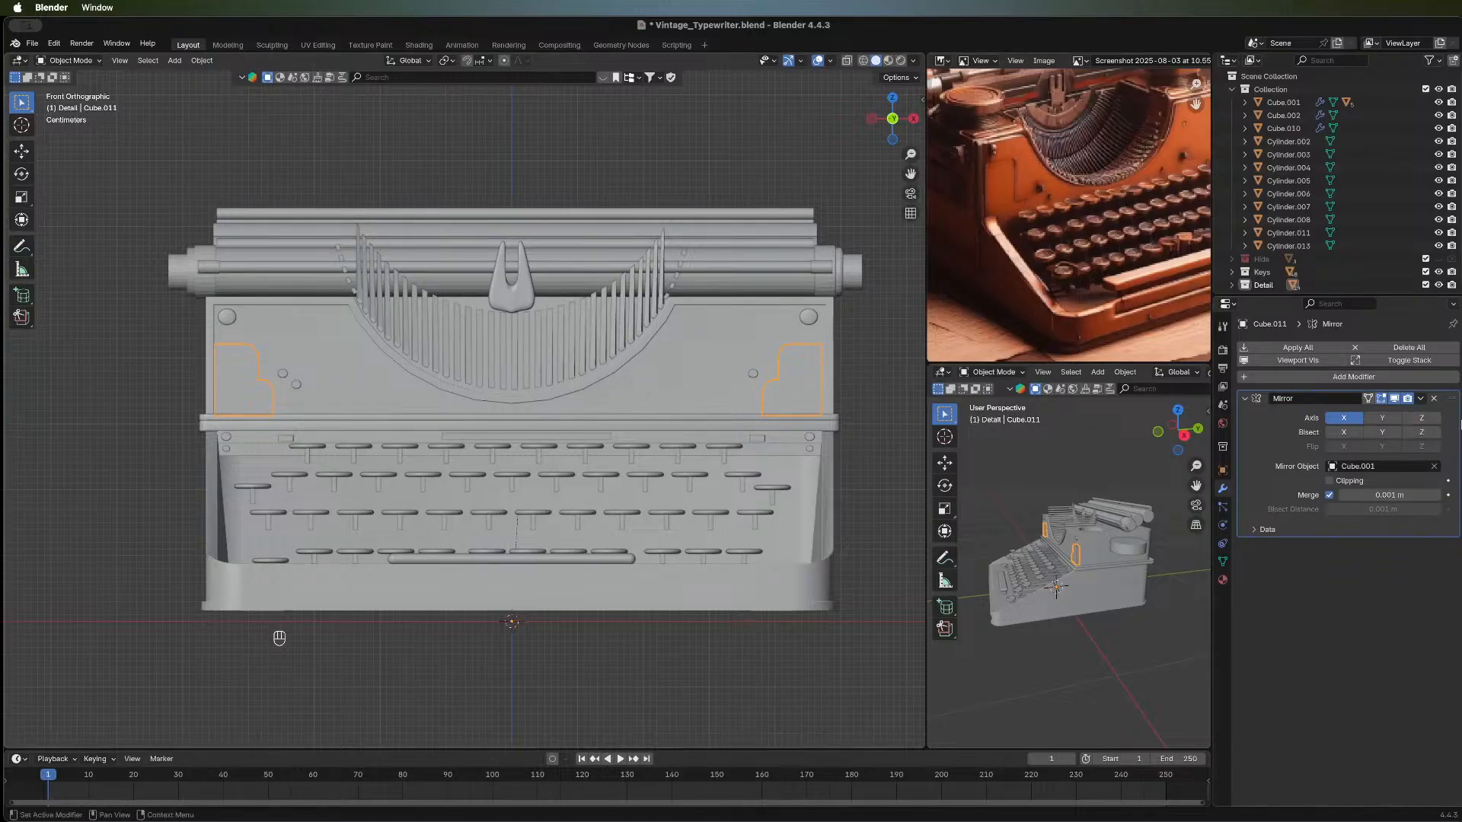
left_click(1433, 398)
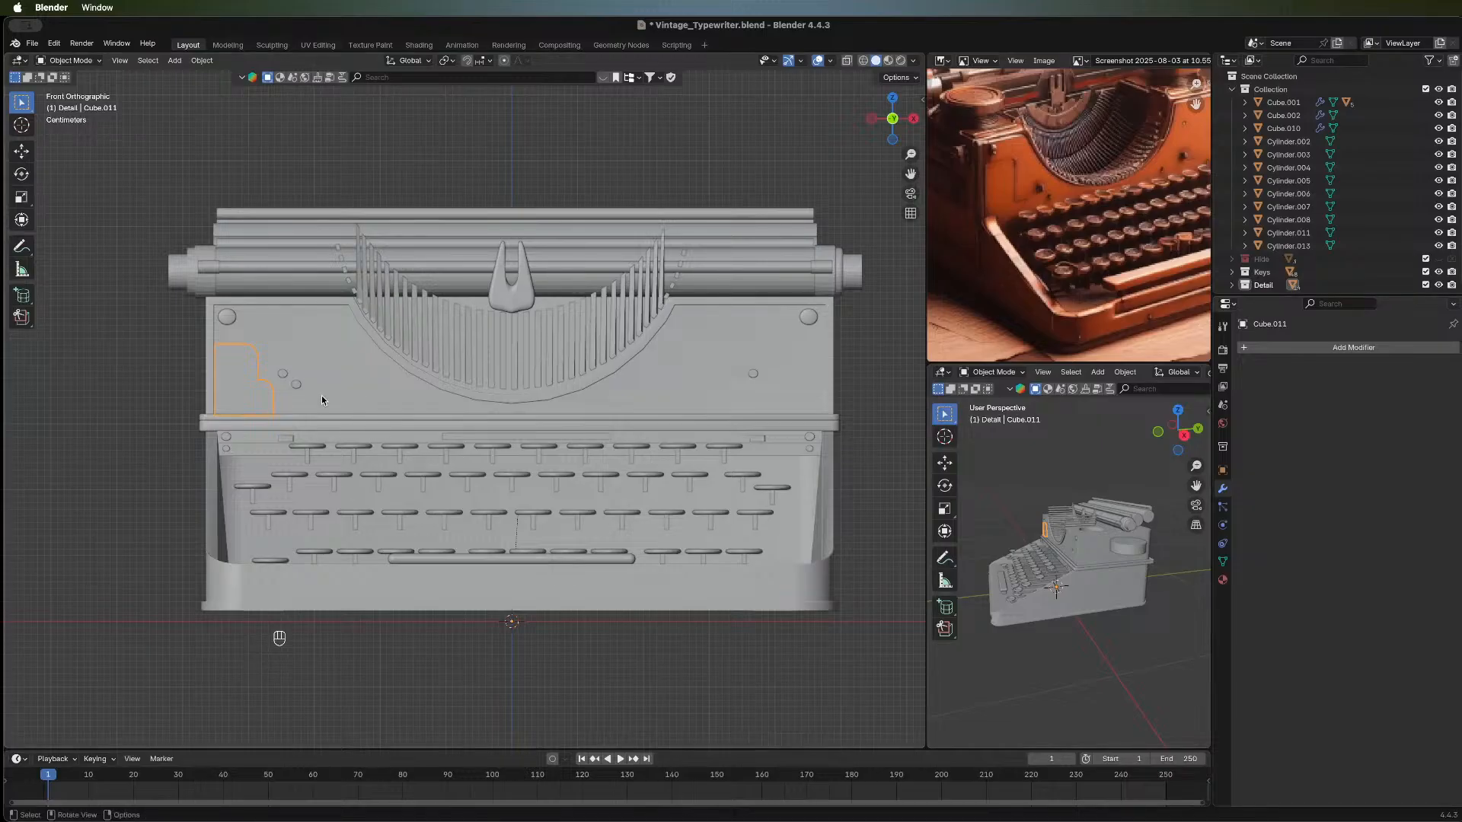
Duplicate the stepped block and move the copy about 0.838 m along X to the opposite end of the front panel.
left_click(195, 390)
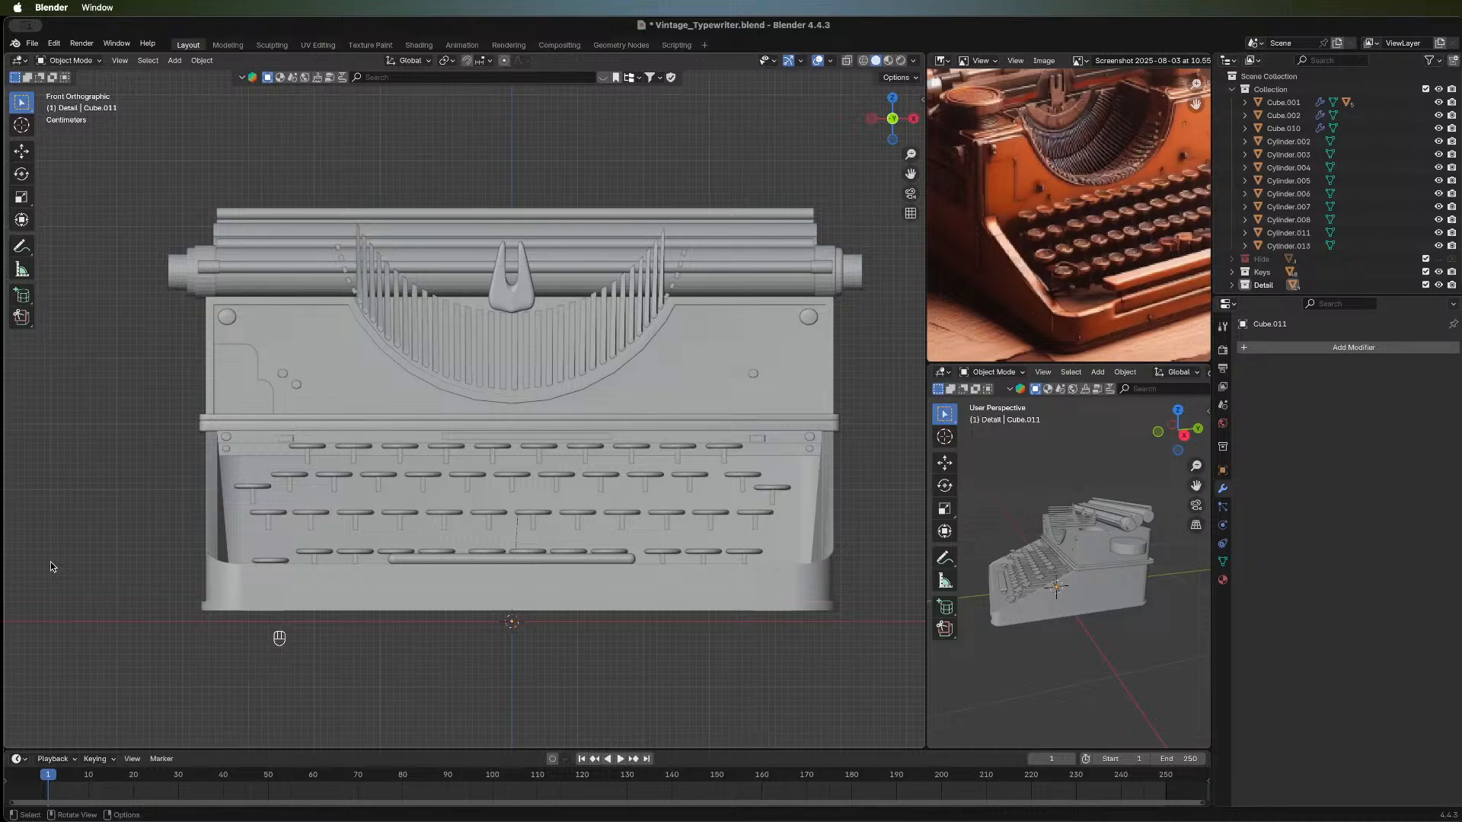
left_click(242, 349)
key("shift+d")
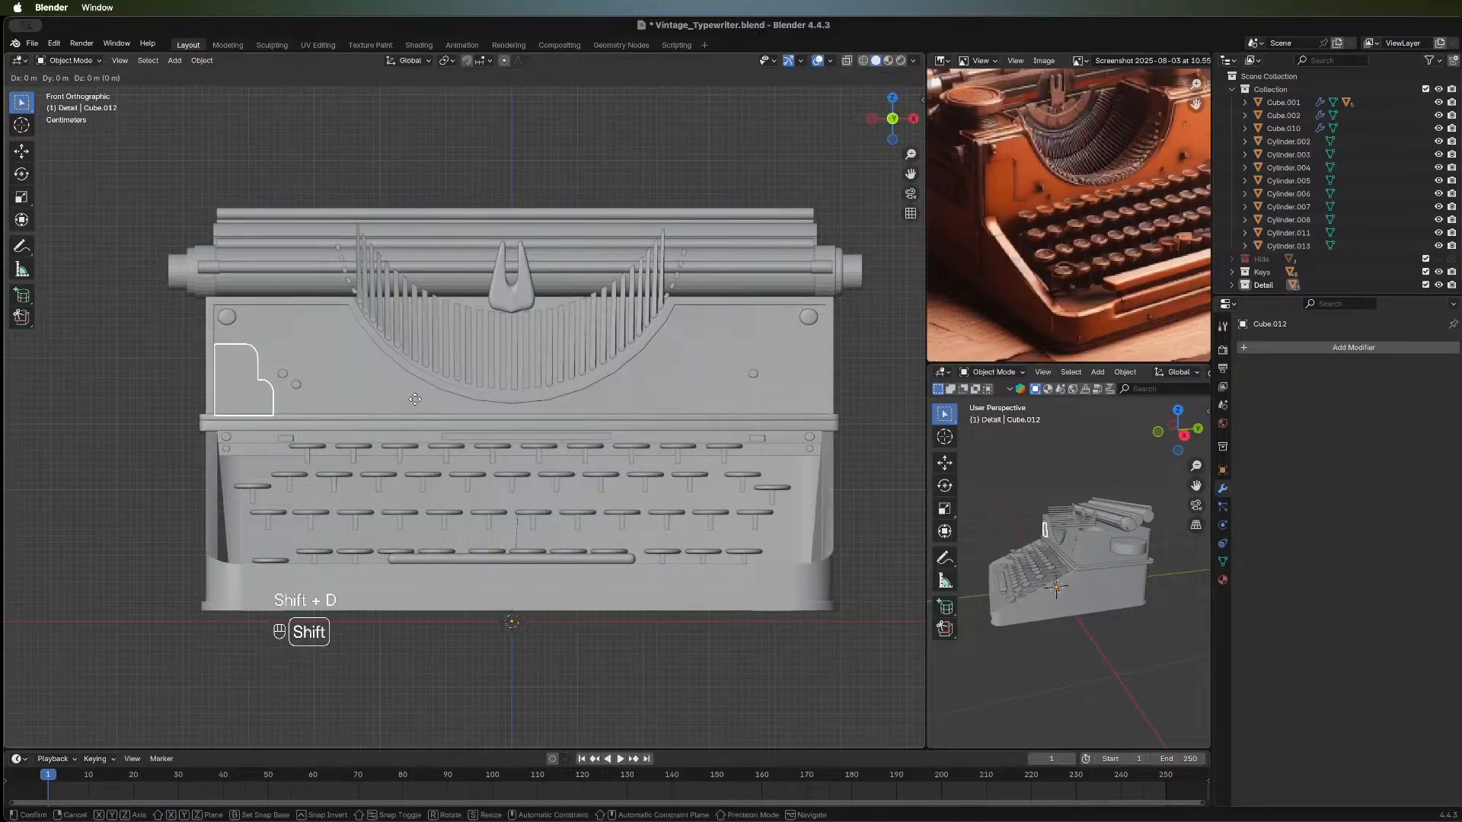
right_click(415, 402)
key("g")
key("x")
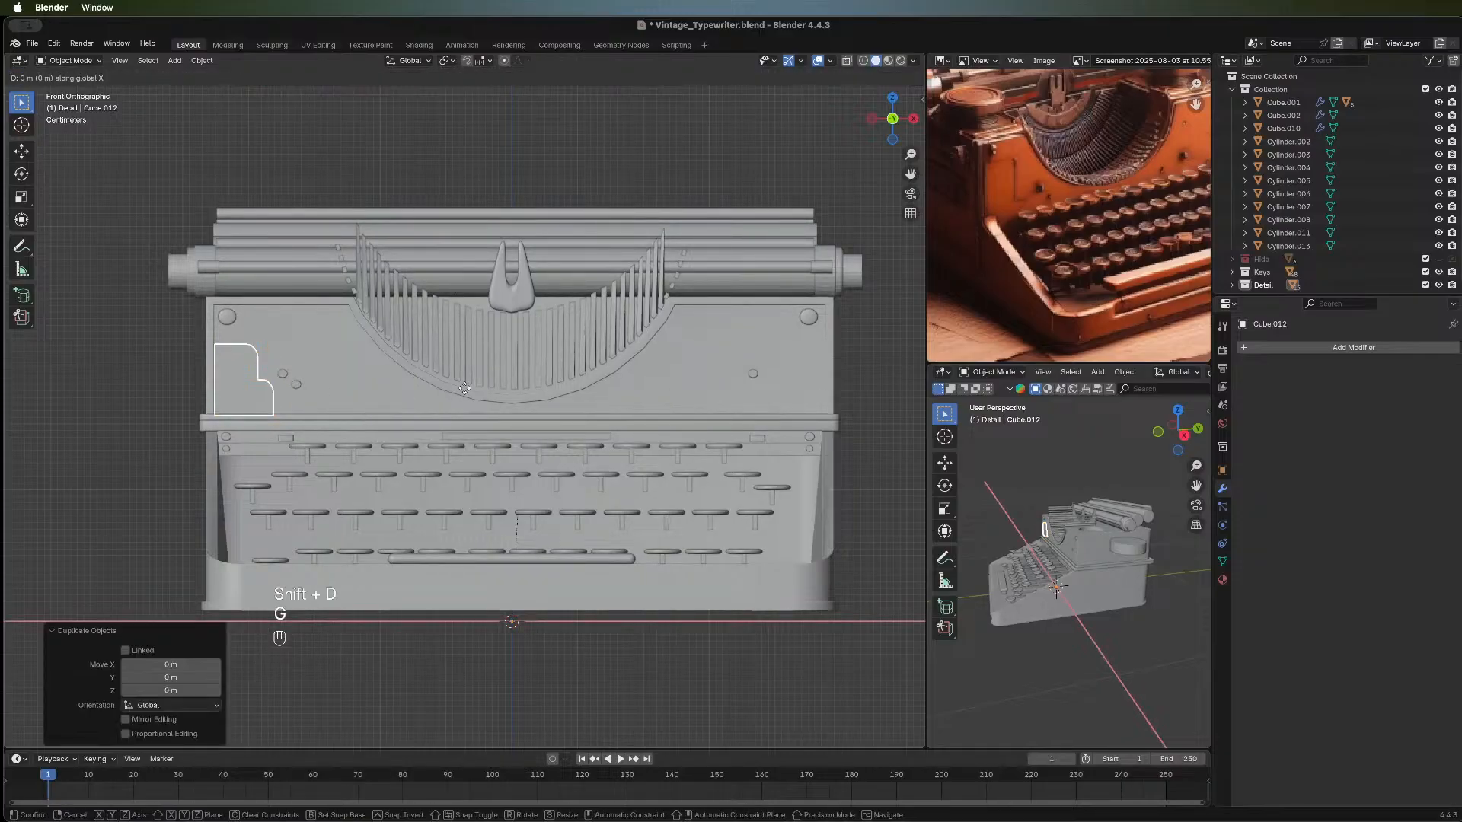
left_click(917, 392)
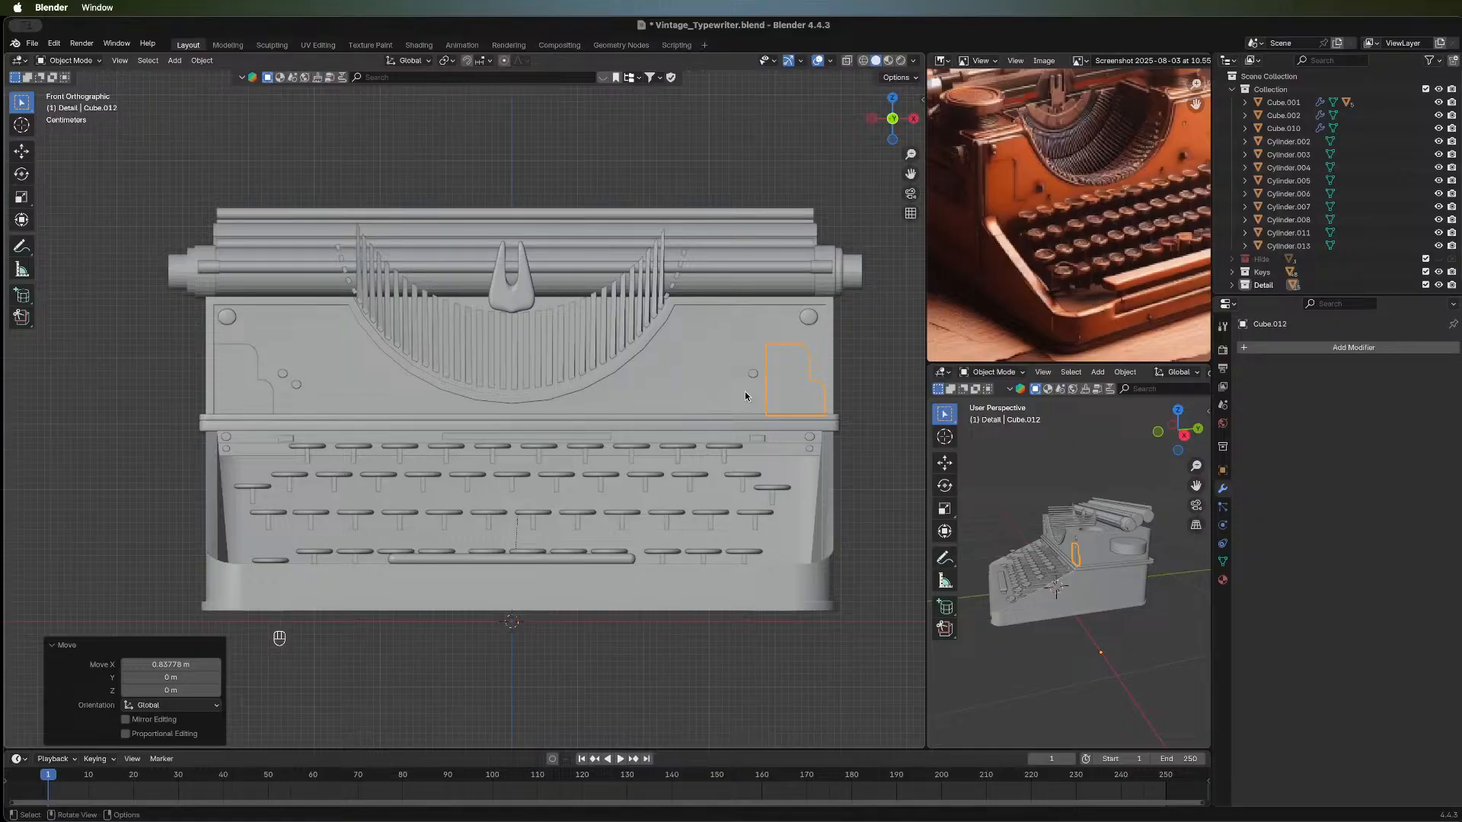
Set the copied stepped block's origin to its geometry and rotate the block 180° about the Z axis.
type("rz180")
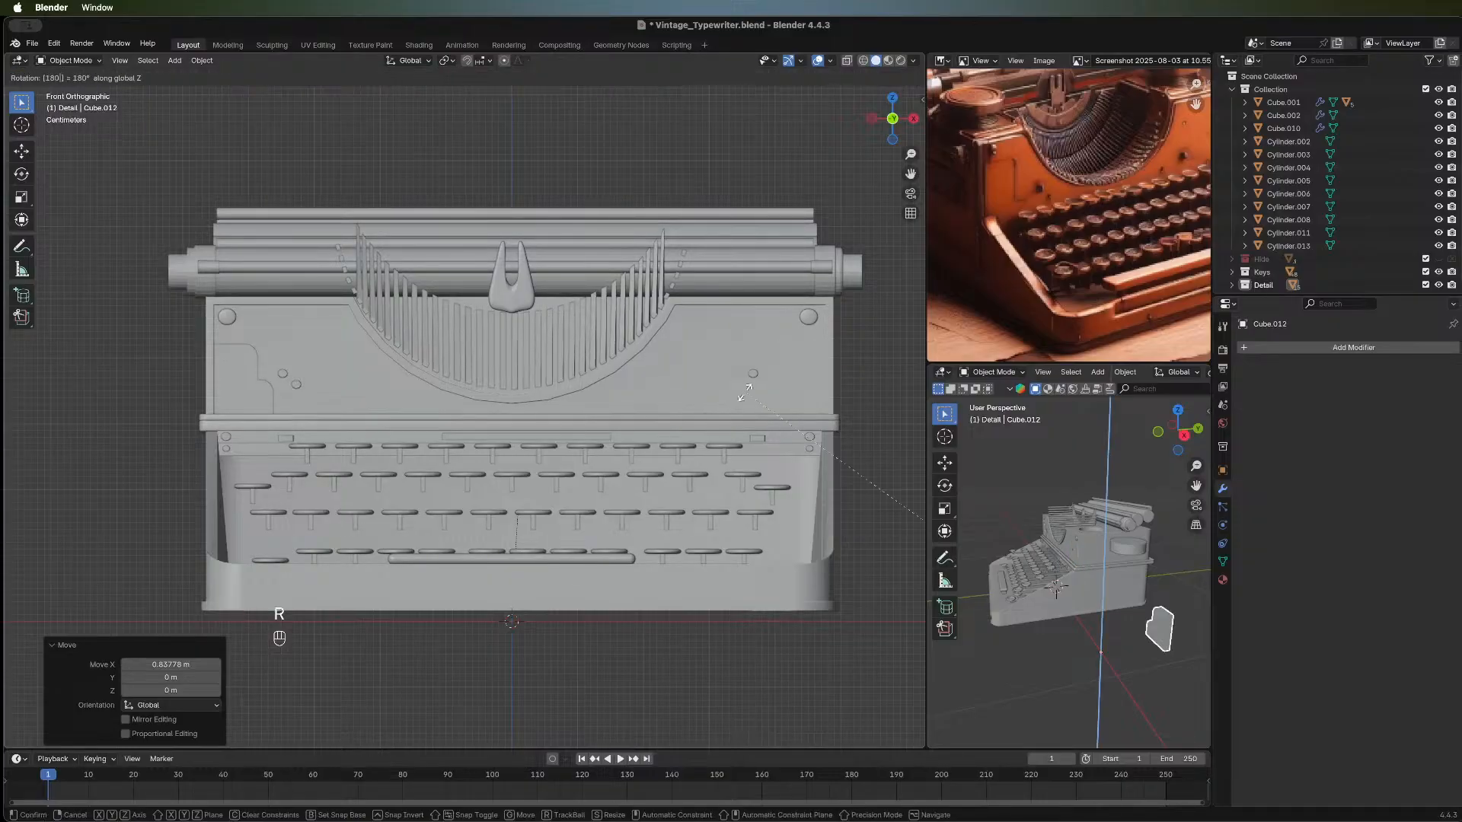
left_click(744, 391)
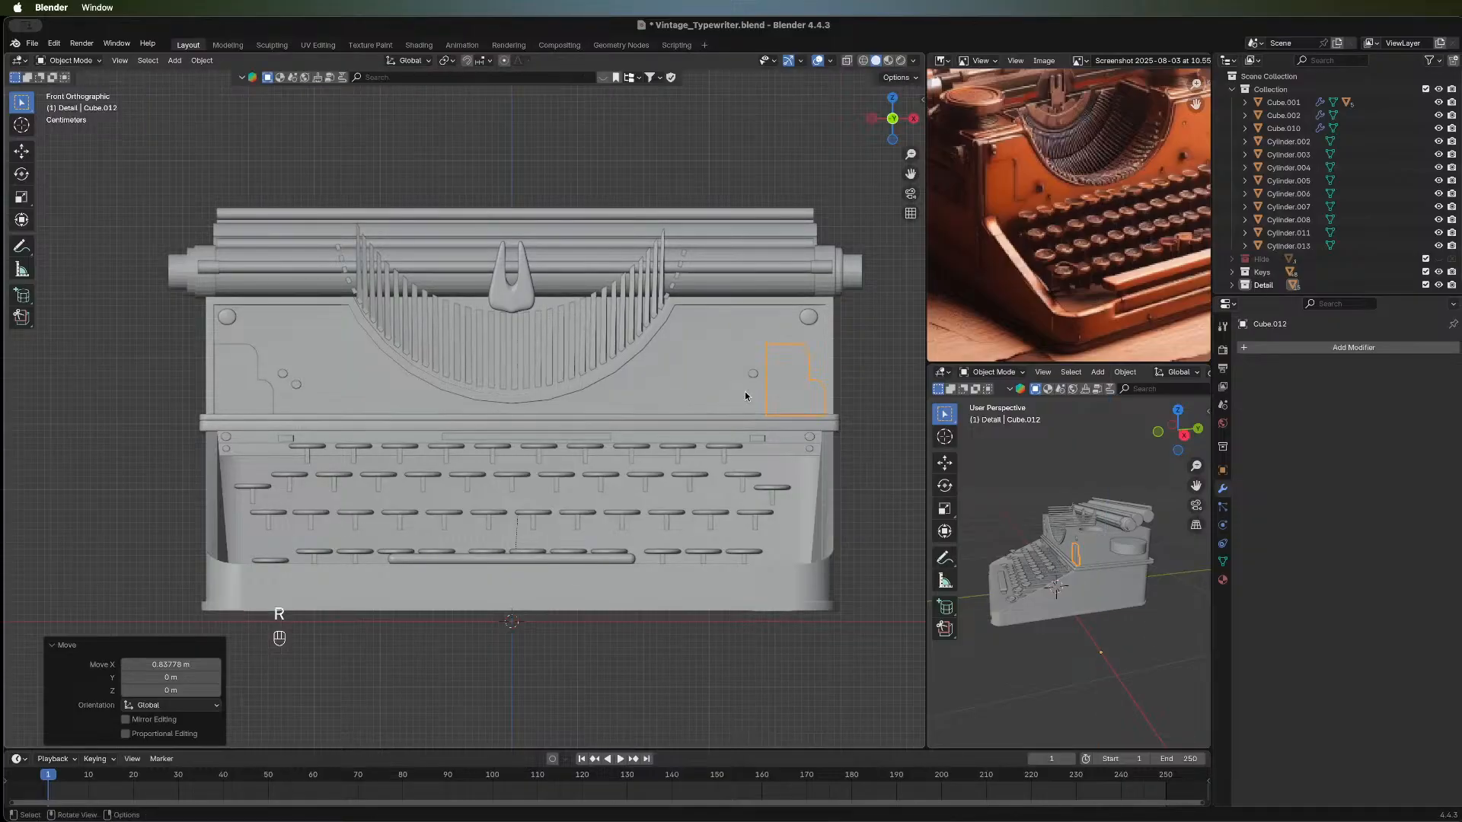
right_click(787, 384)
mouse_move(776, 427)
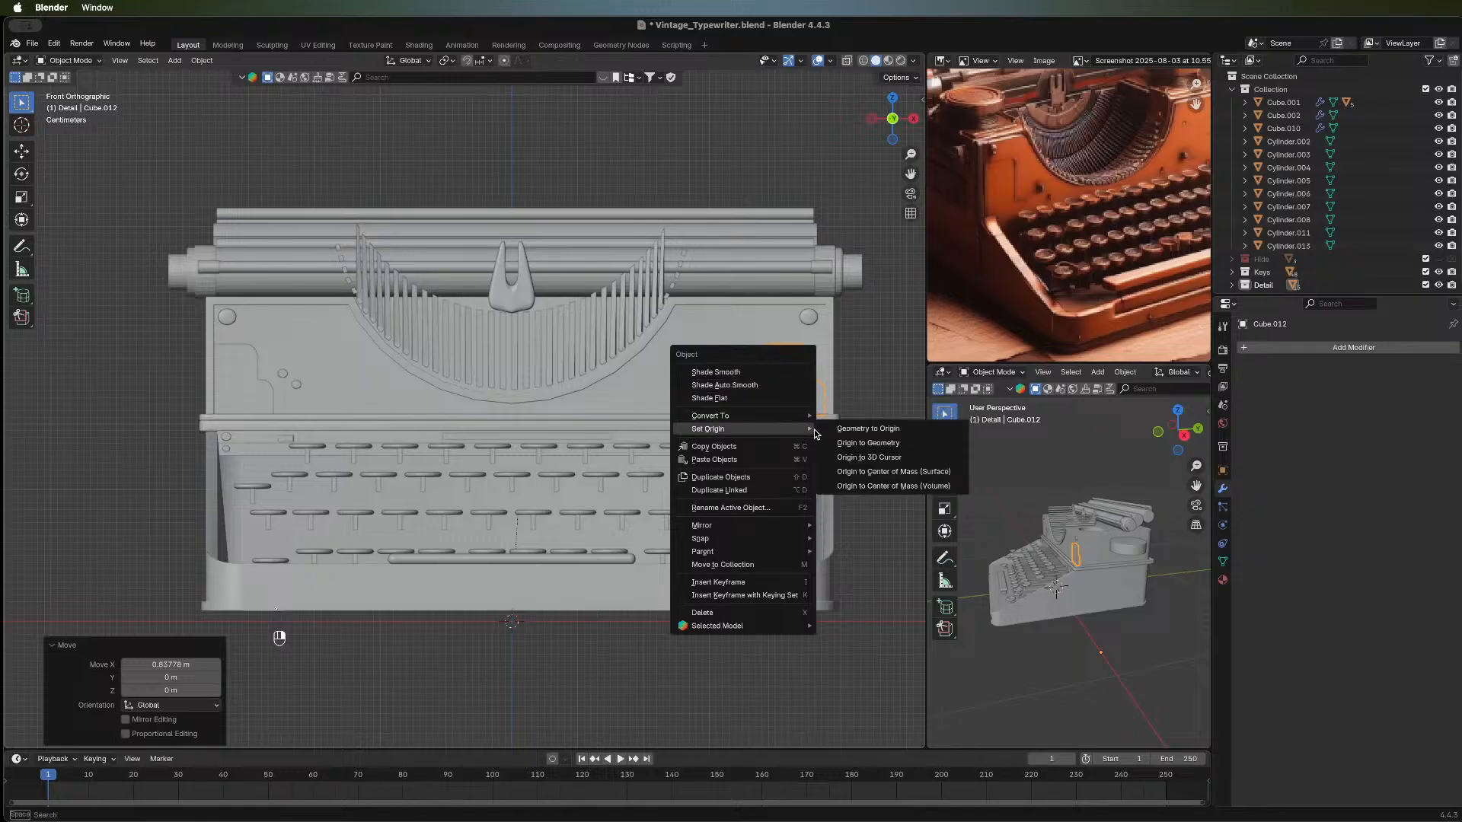
left_click(861, 443)
type("r")
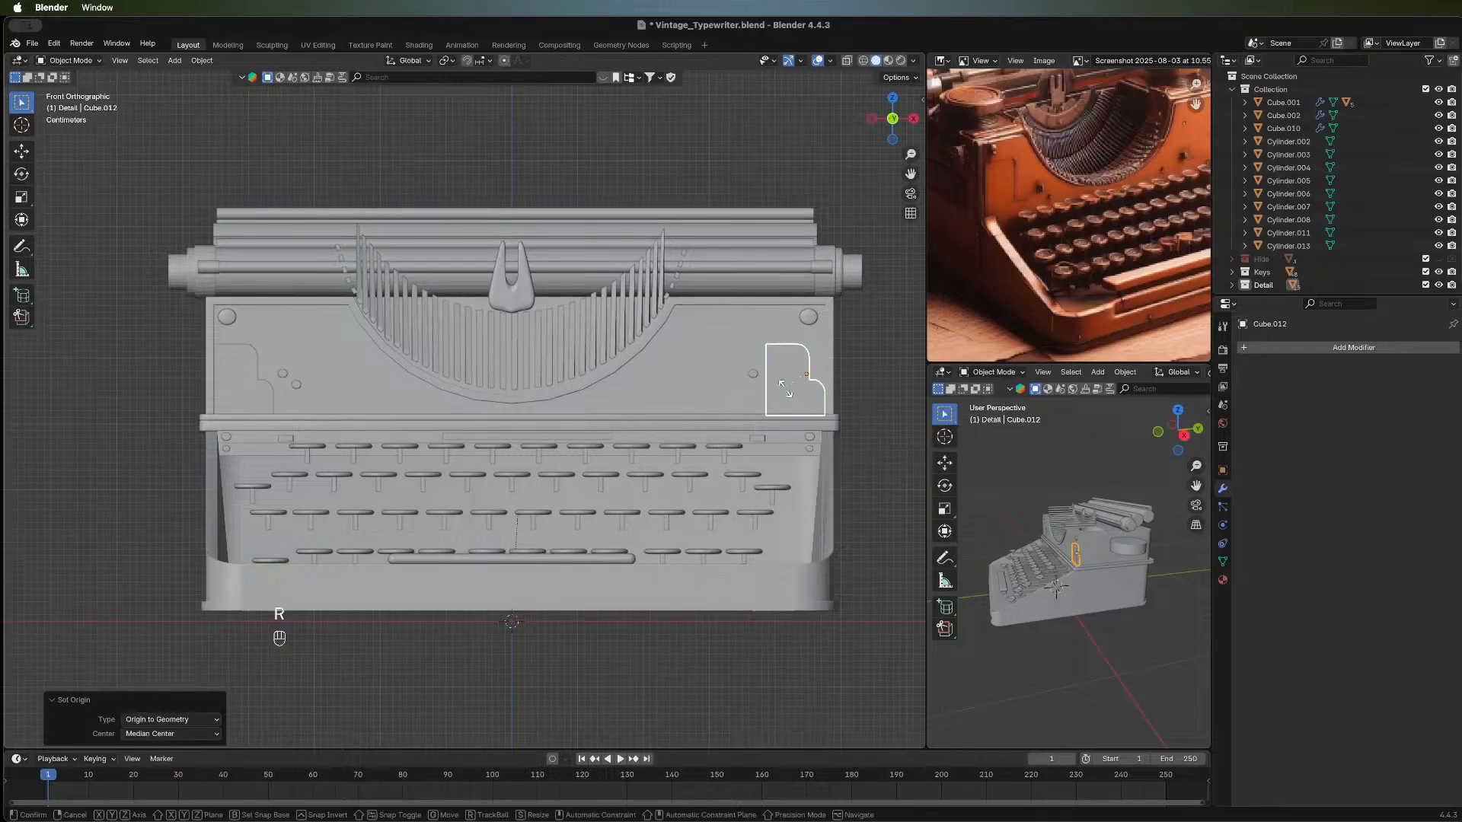
type("z180")
key("Return")
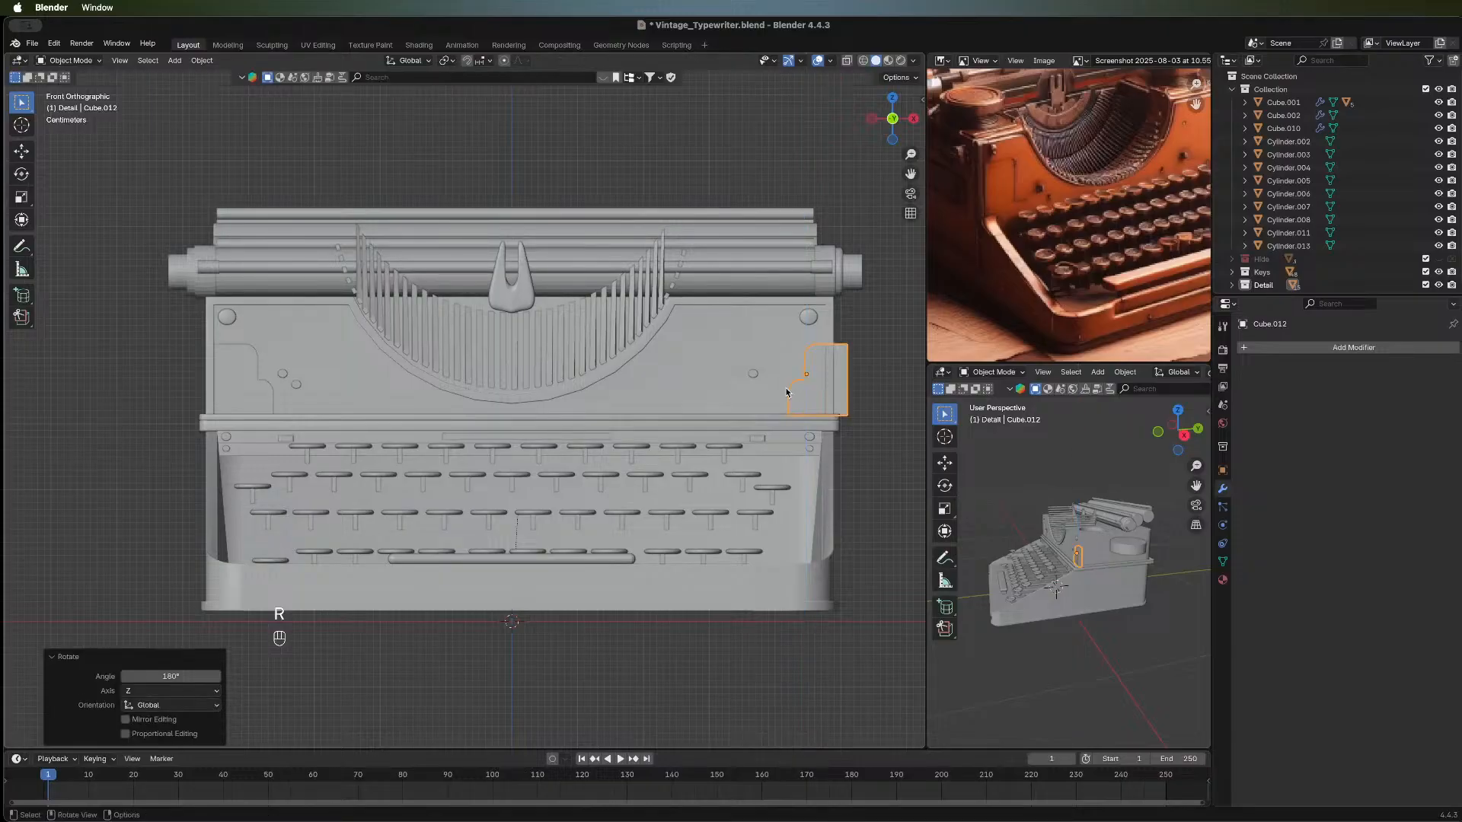
Move the rotated stepped block about -0.034 m along X to fit within the end of the front panel.
key("g")
key("x")
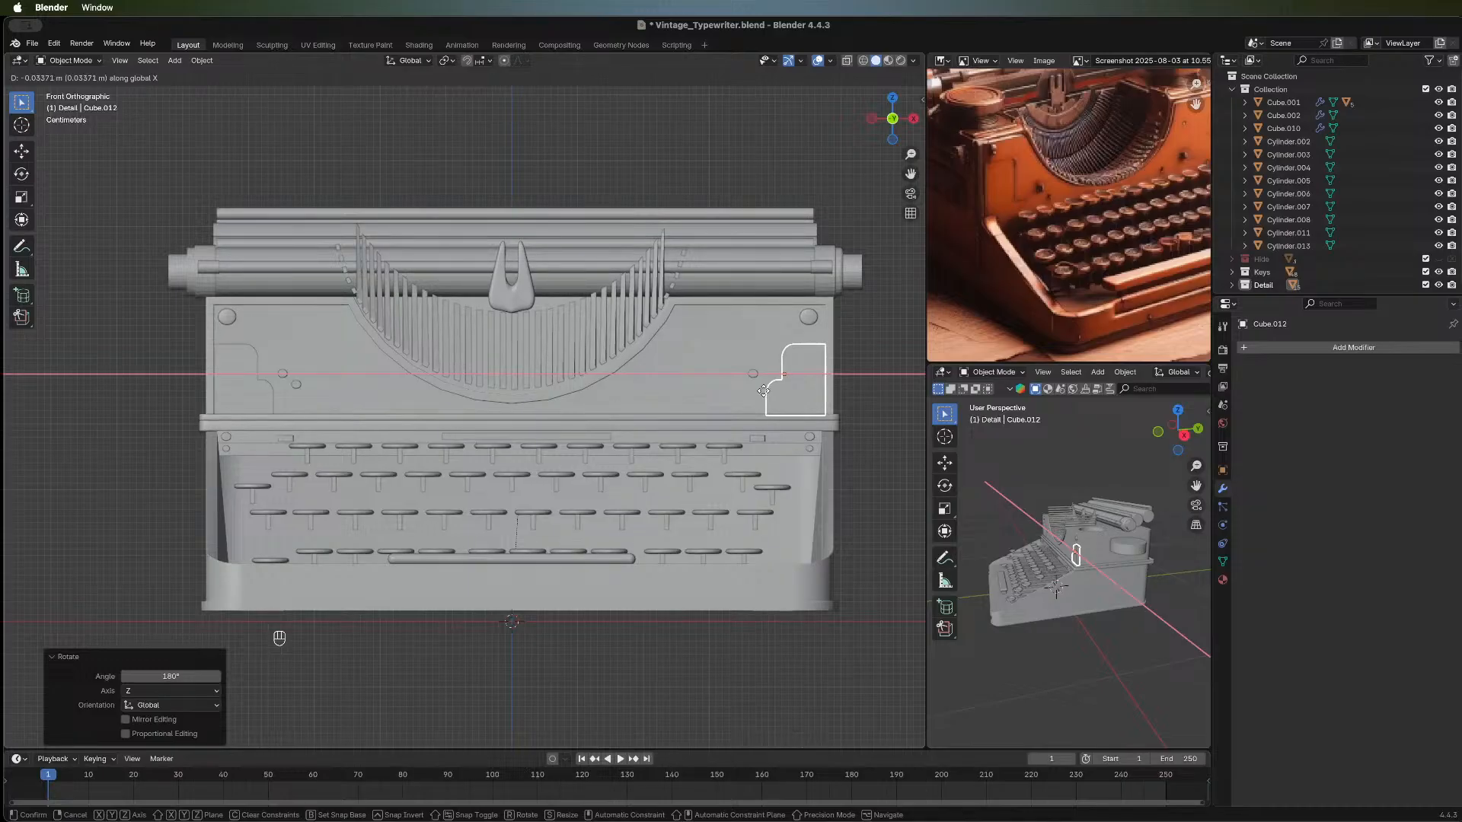
left_click(763, 391)
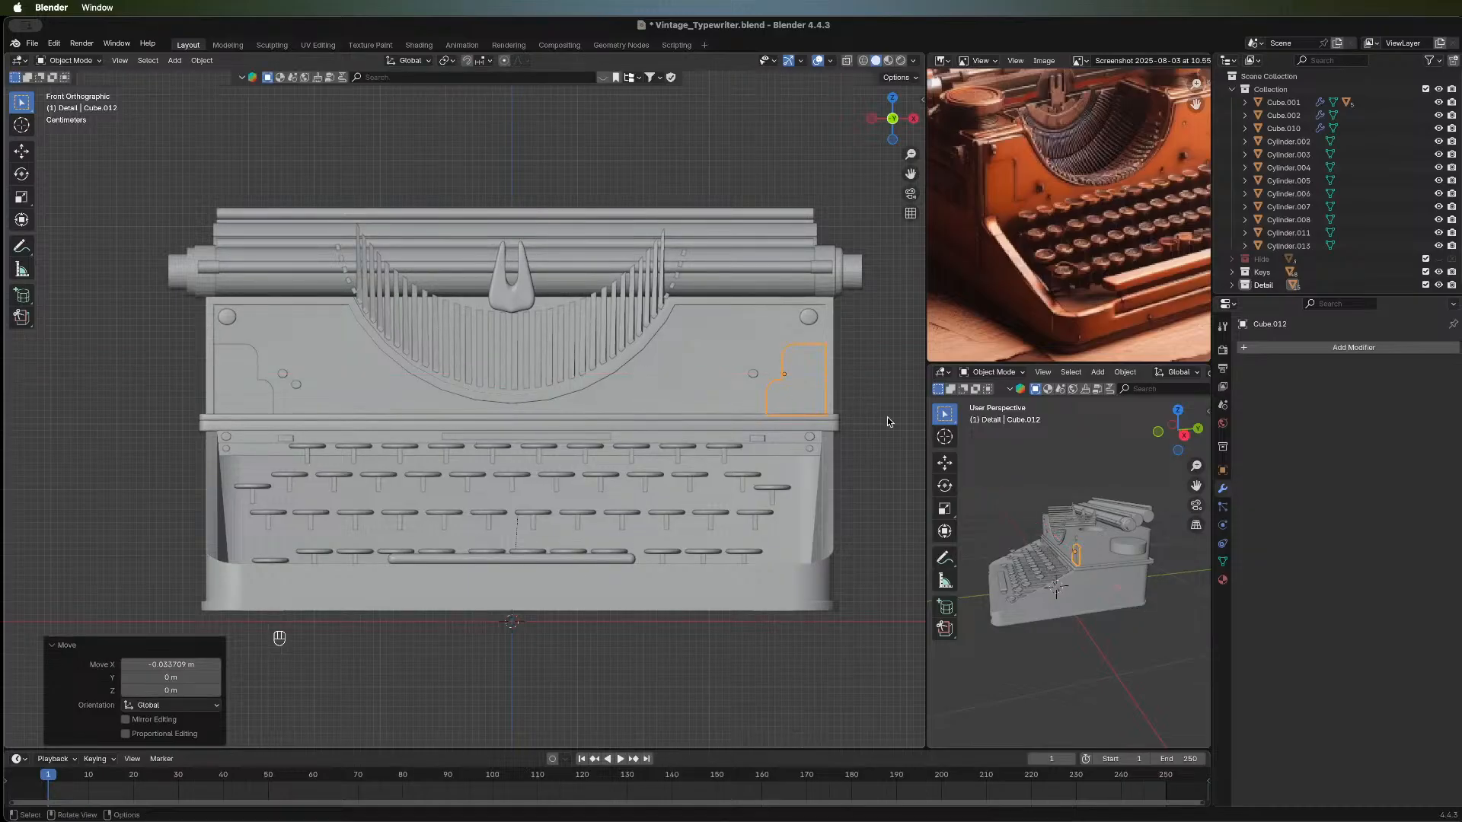
Mirror the lower small rivet beside the original stepped block on X with a Mirror modifier, using Cube.001 as mirror object.
middle_click_drag(880, 399, 637, 405)
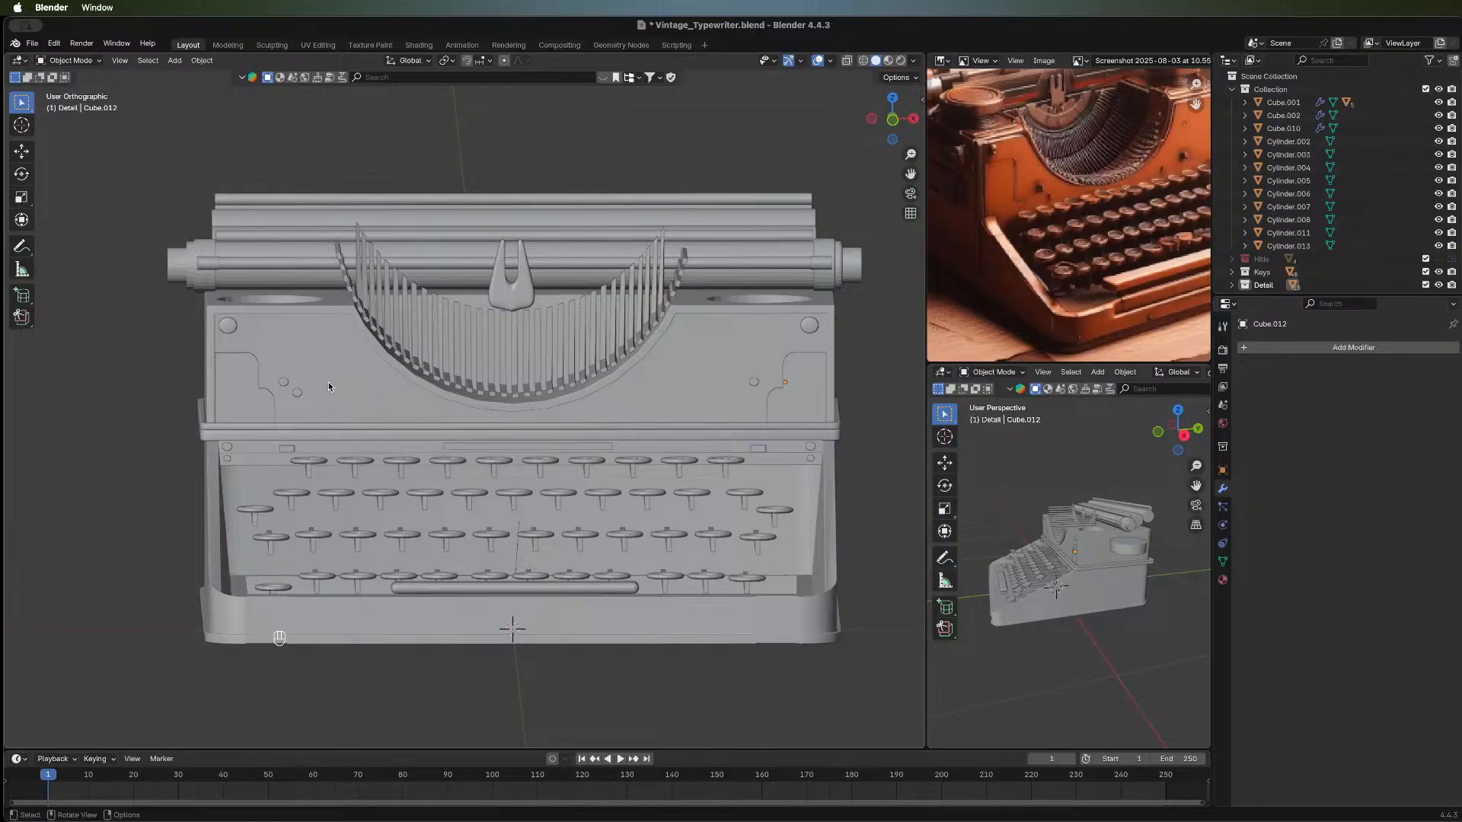
left_click(299, 393)
left_click(1254, 349)
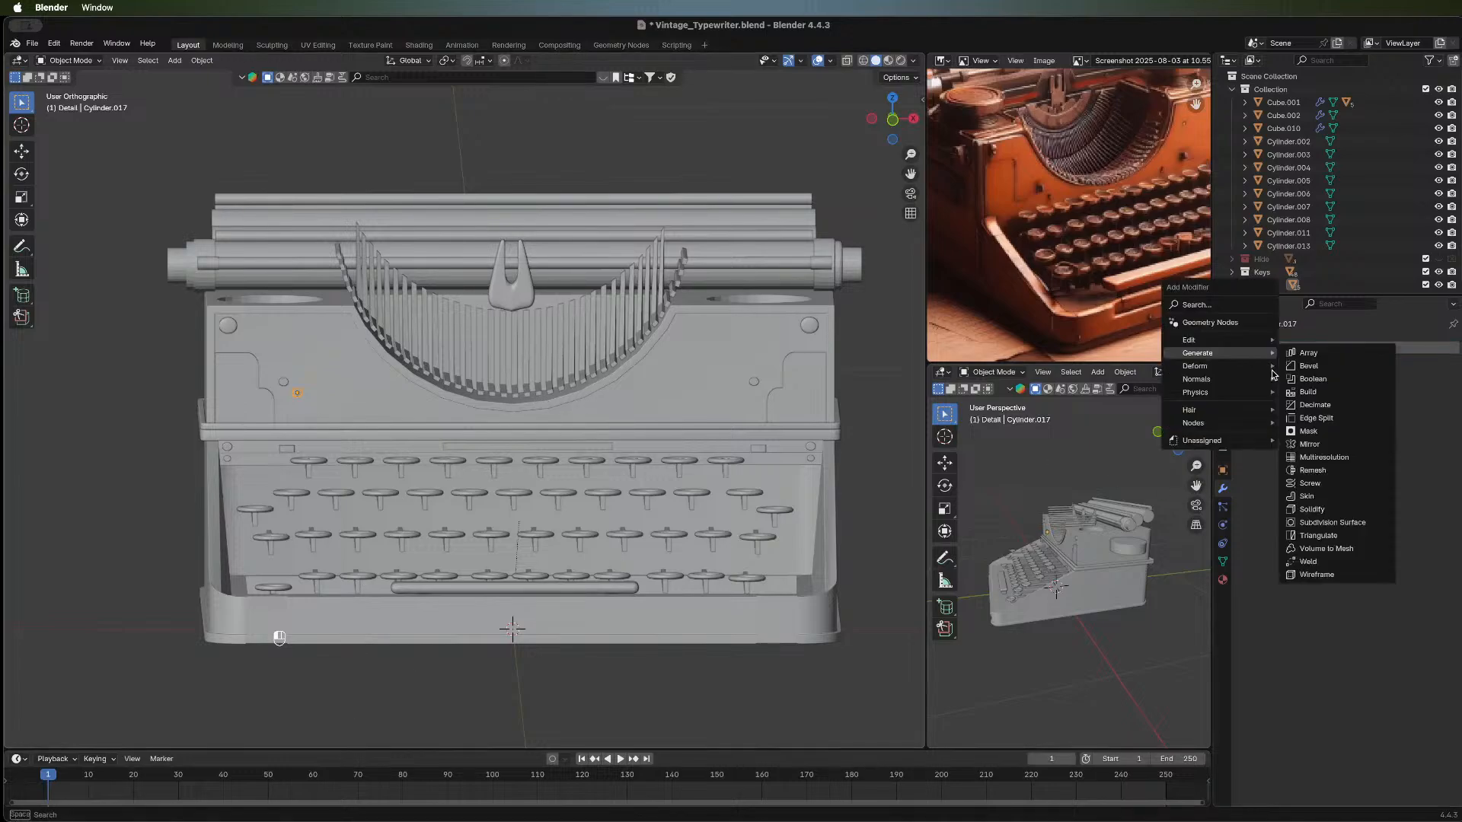
left_click(1316, 444)
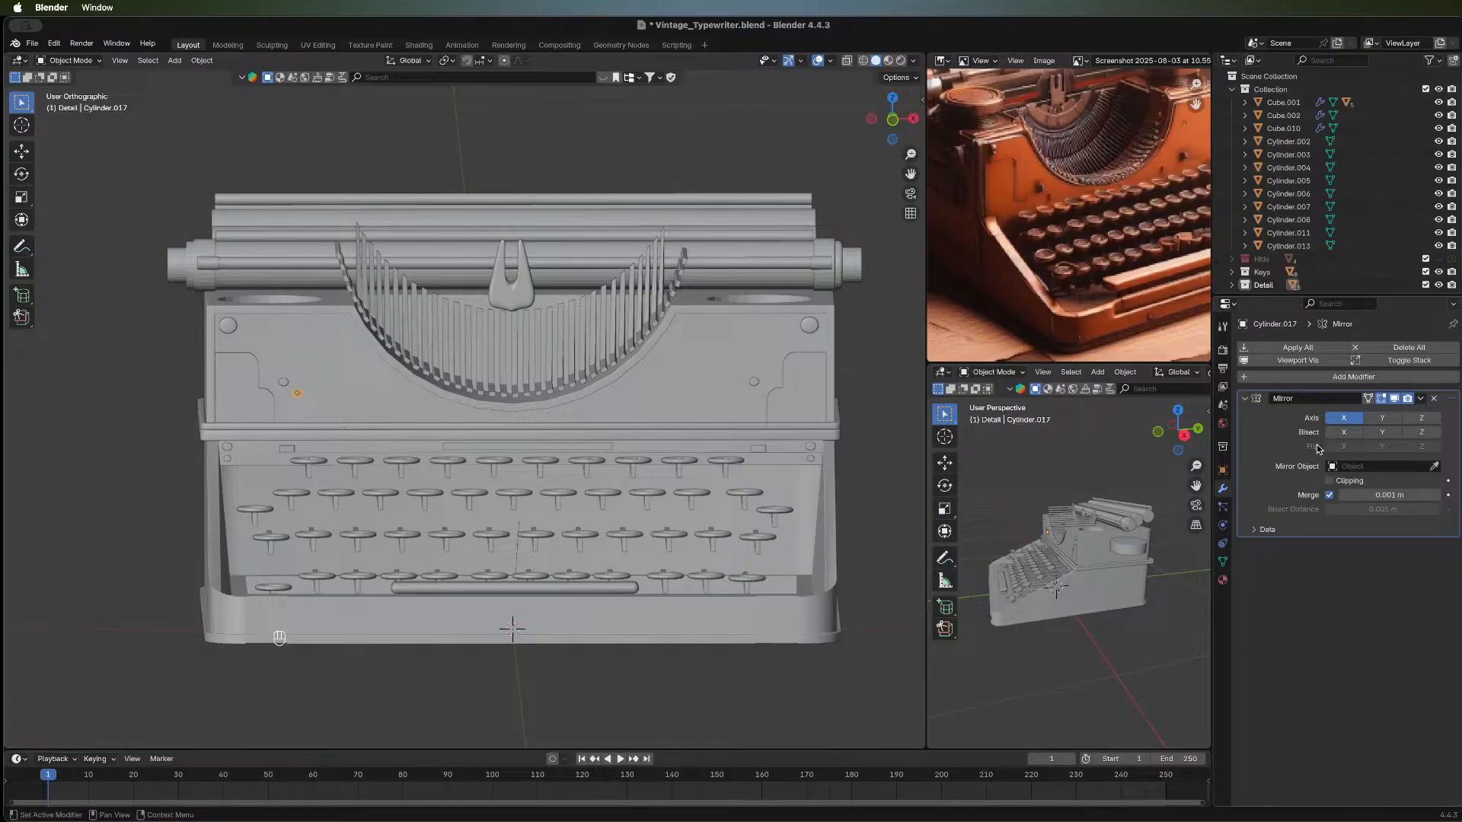
left_click(1434, 466)
left_click(647, 354)
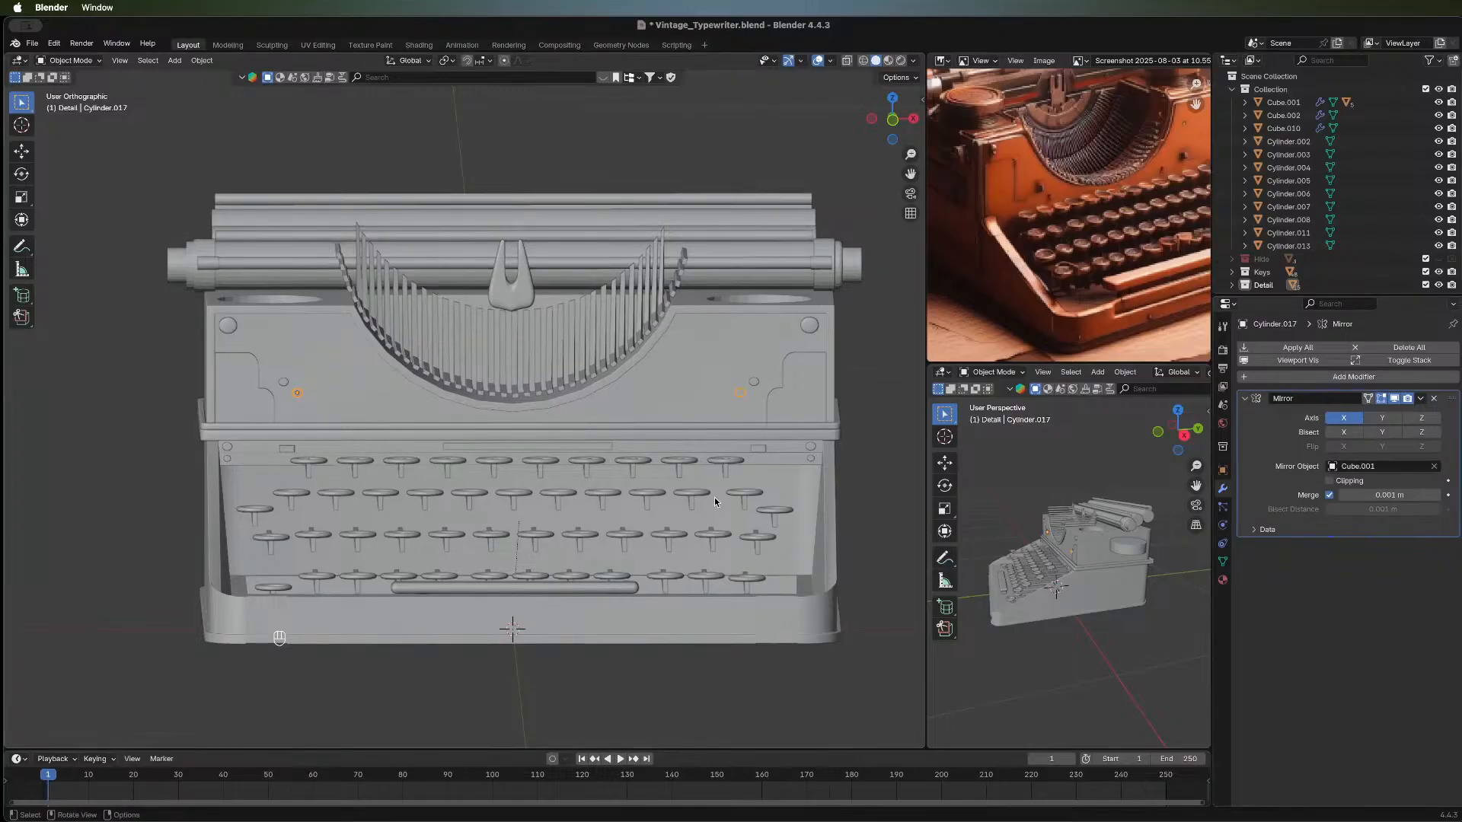
left_click(663, 696)
middle_click_drag(873, 493, 837, 472)
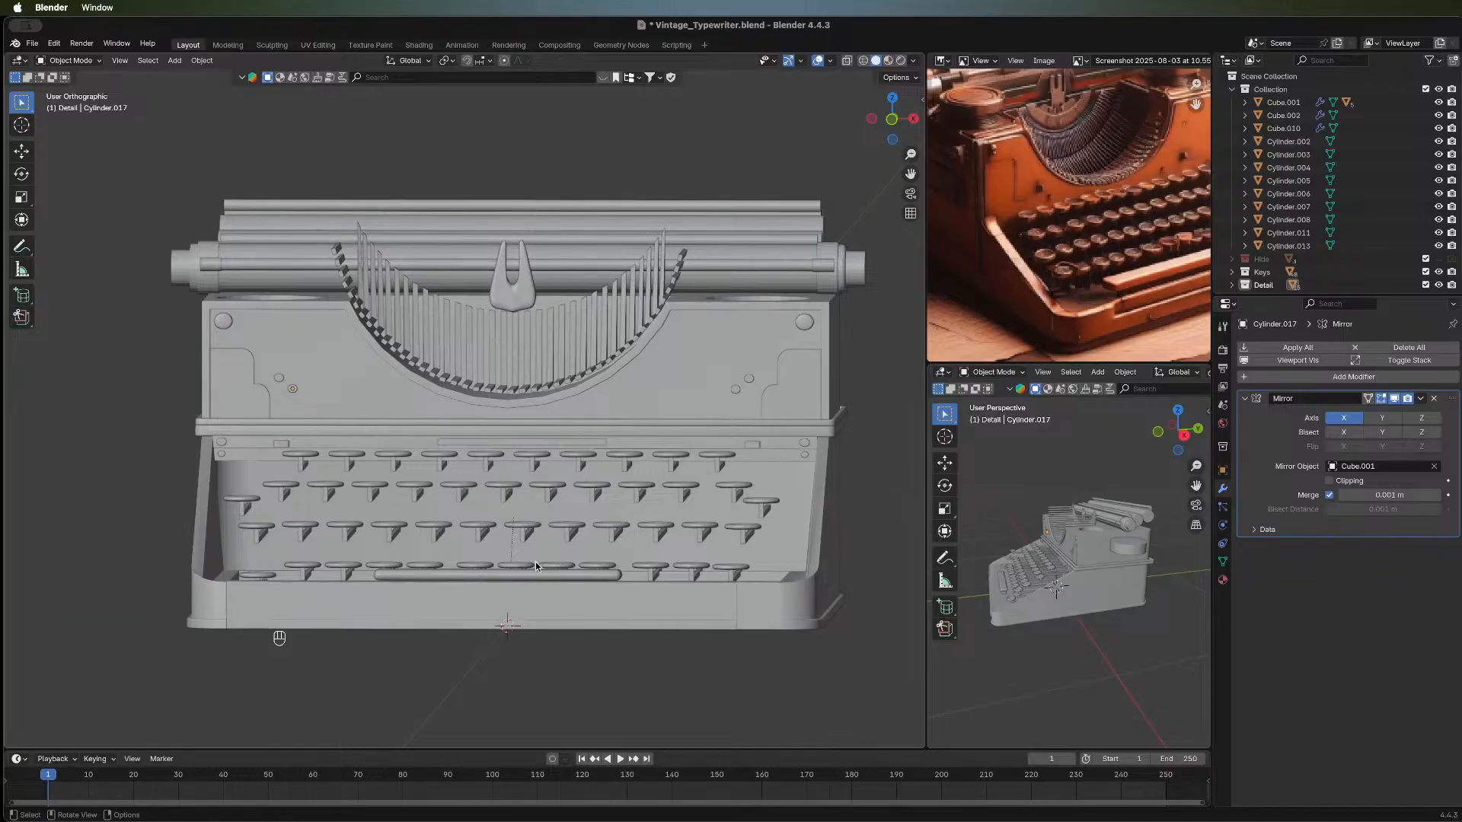
middle_click_drag(536, 562, 457, 472)
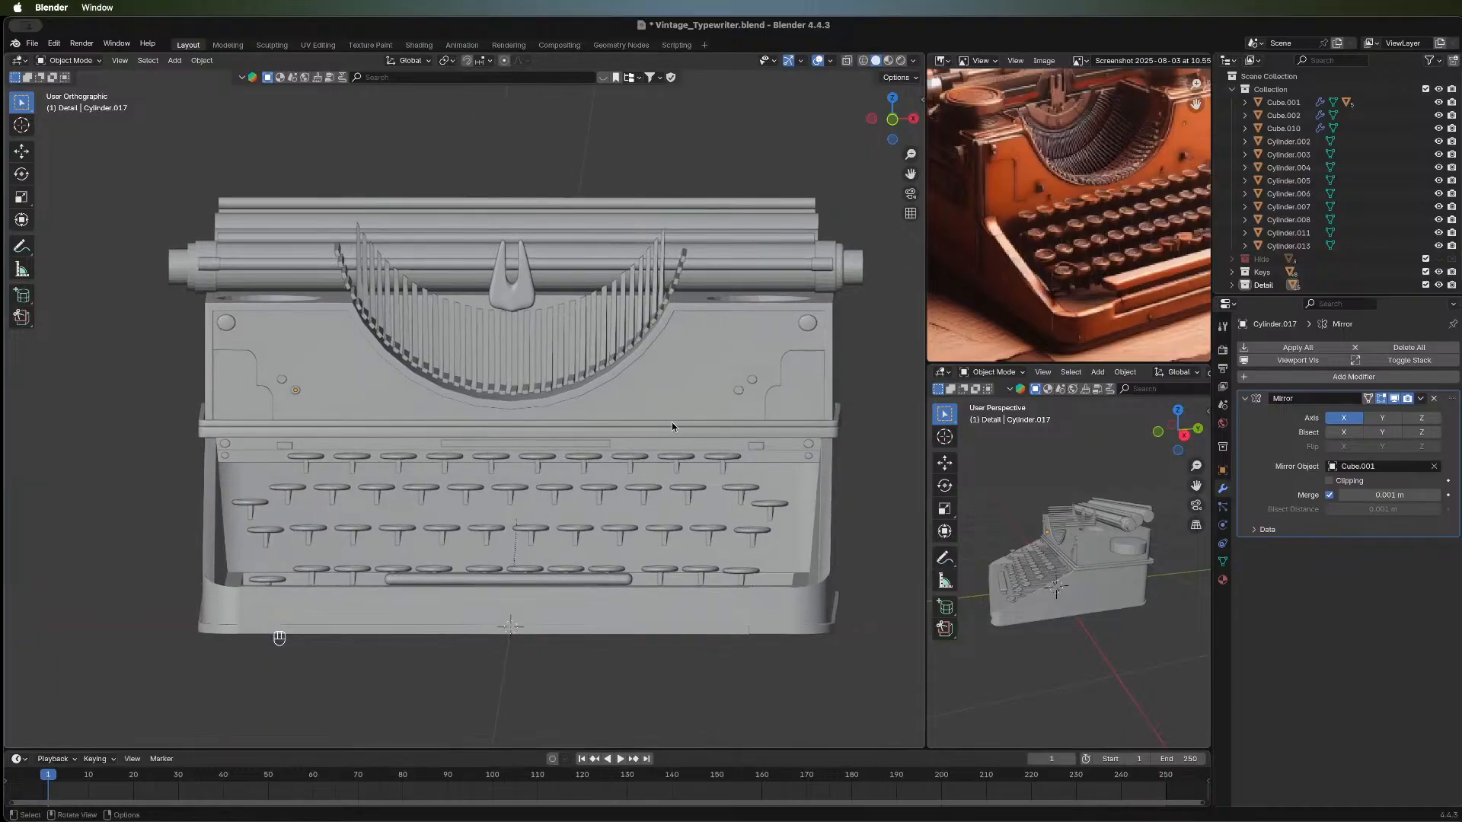
Add a text object, isolate it in local view and view it from the top.
key("shift+a")
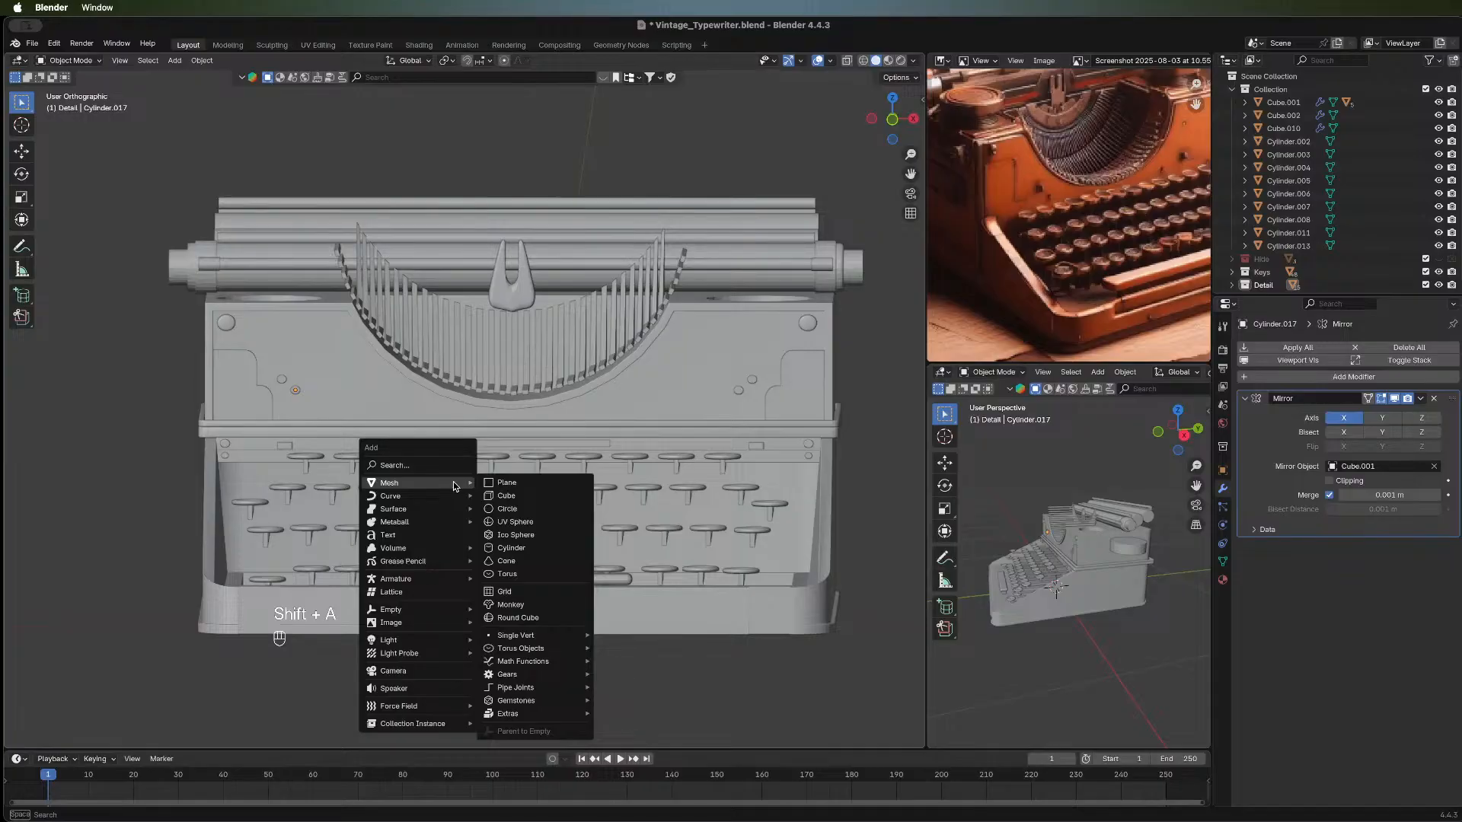
left_click(444, 535)
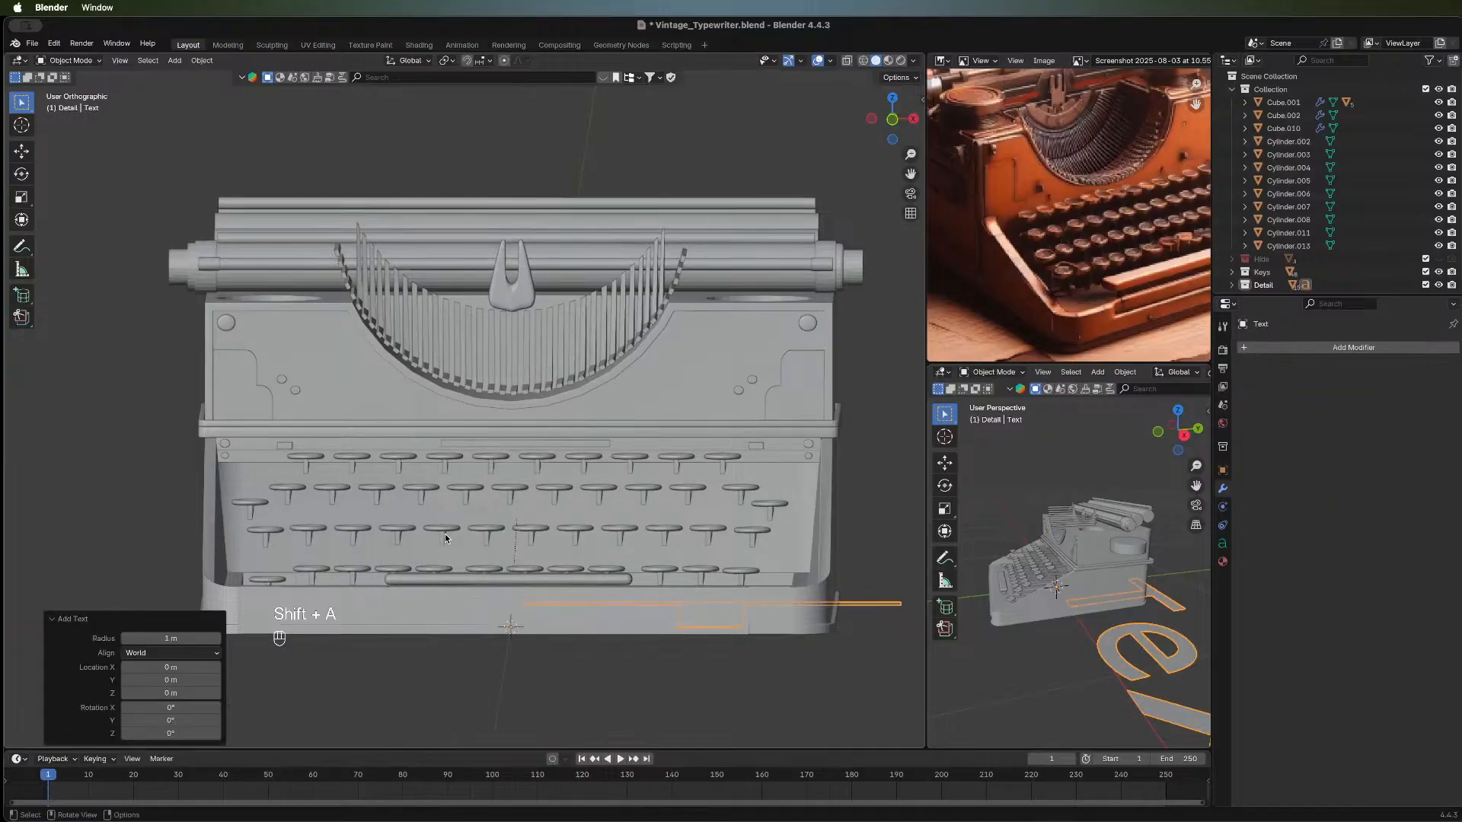
key("slash")
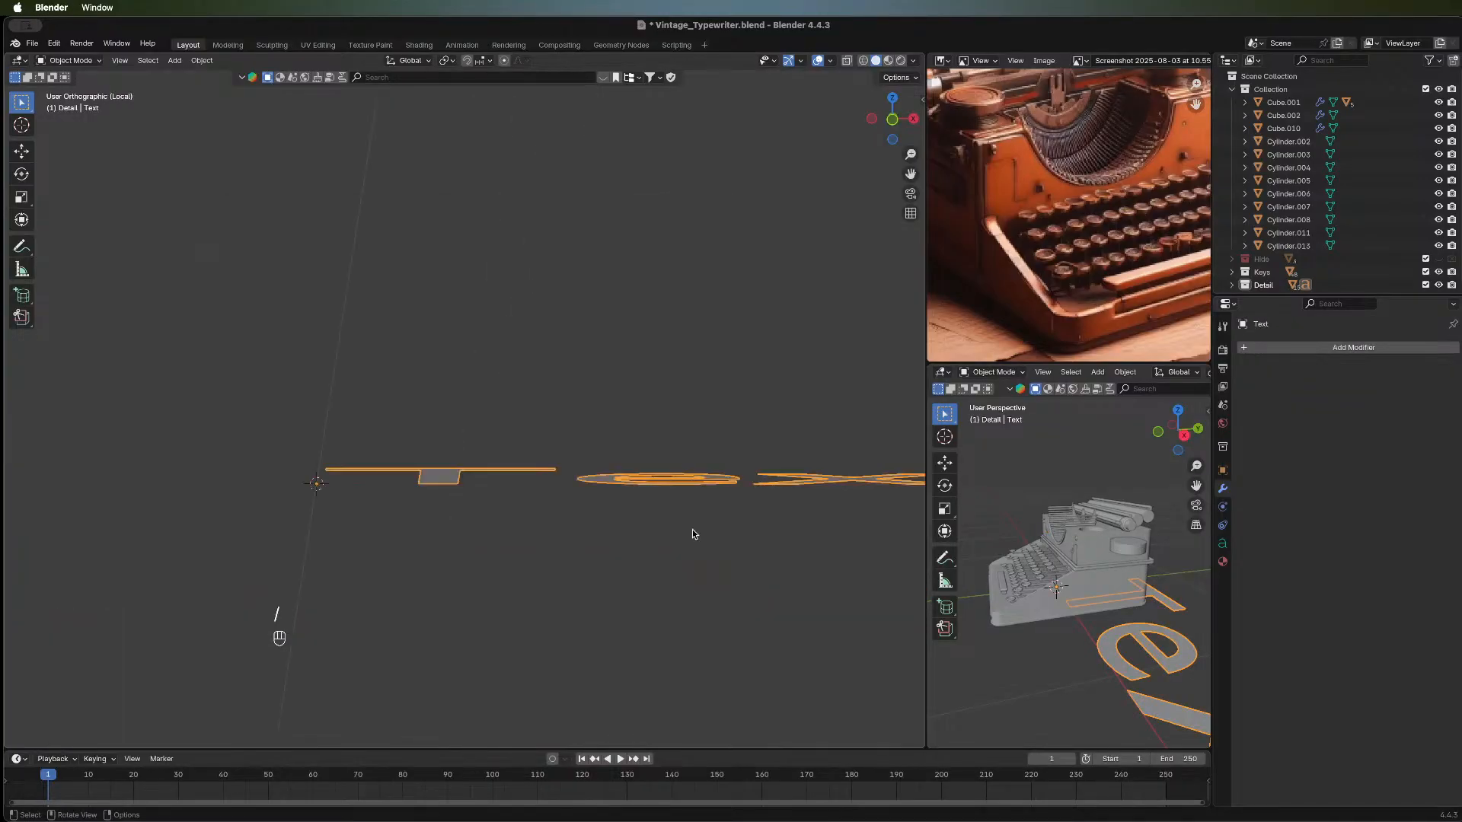
middle_click_drag(473, 277, 473, 708)
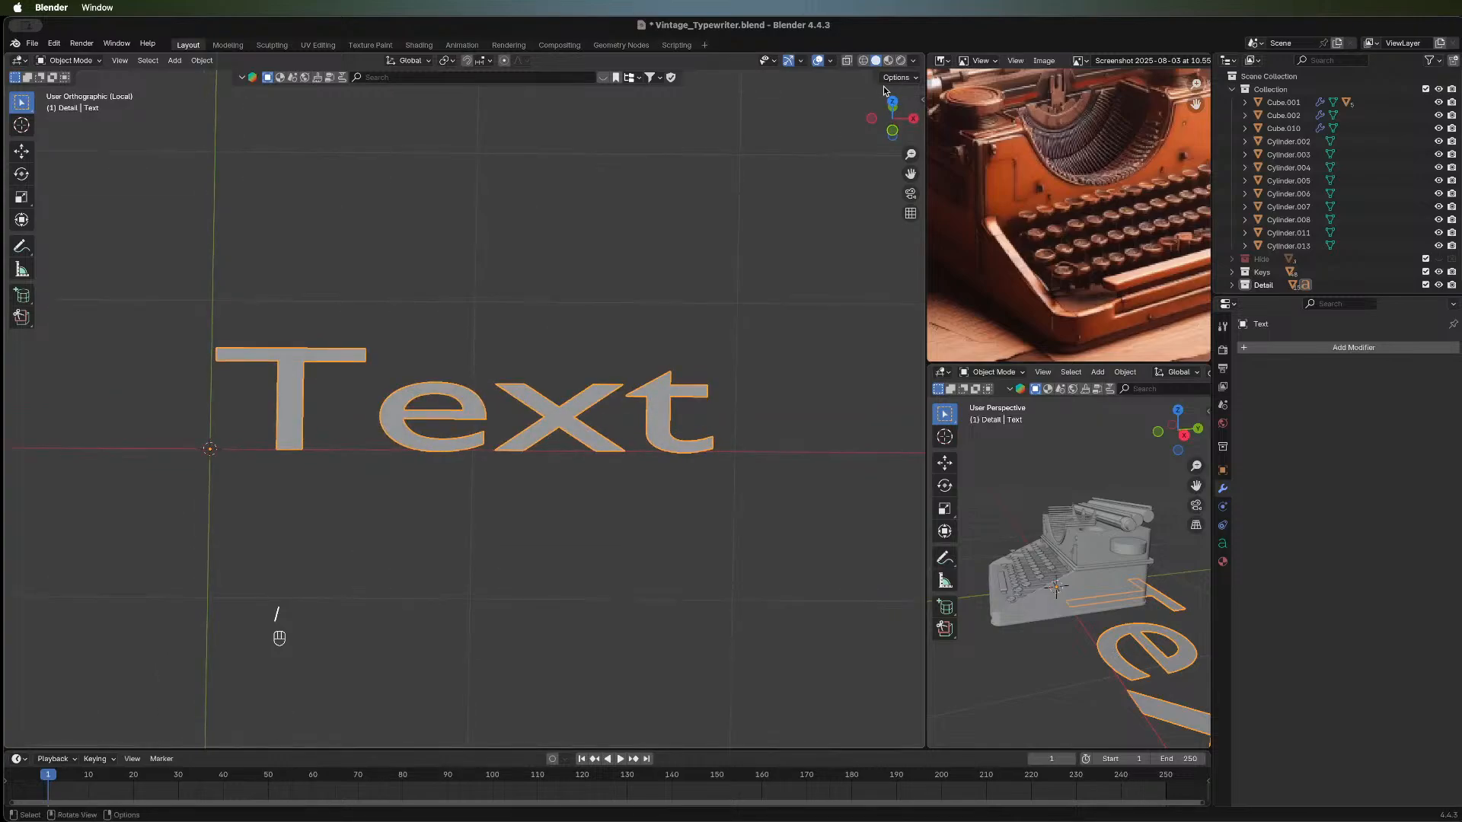
left_click(893, 100)
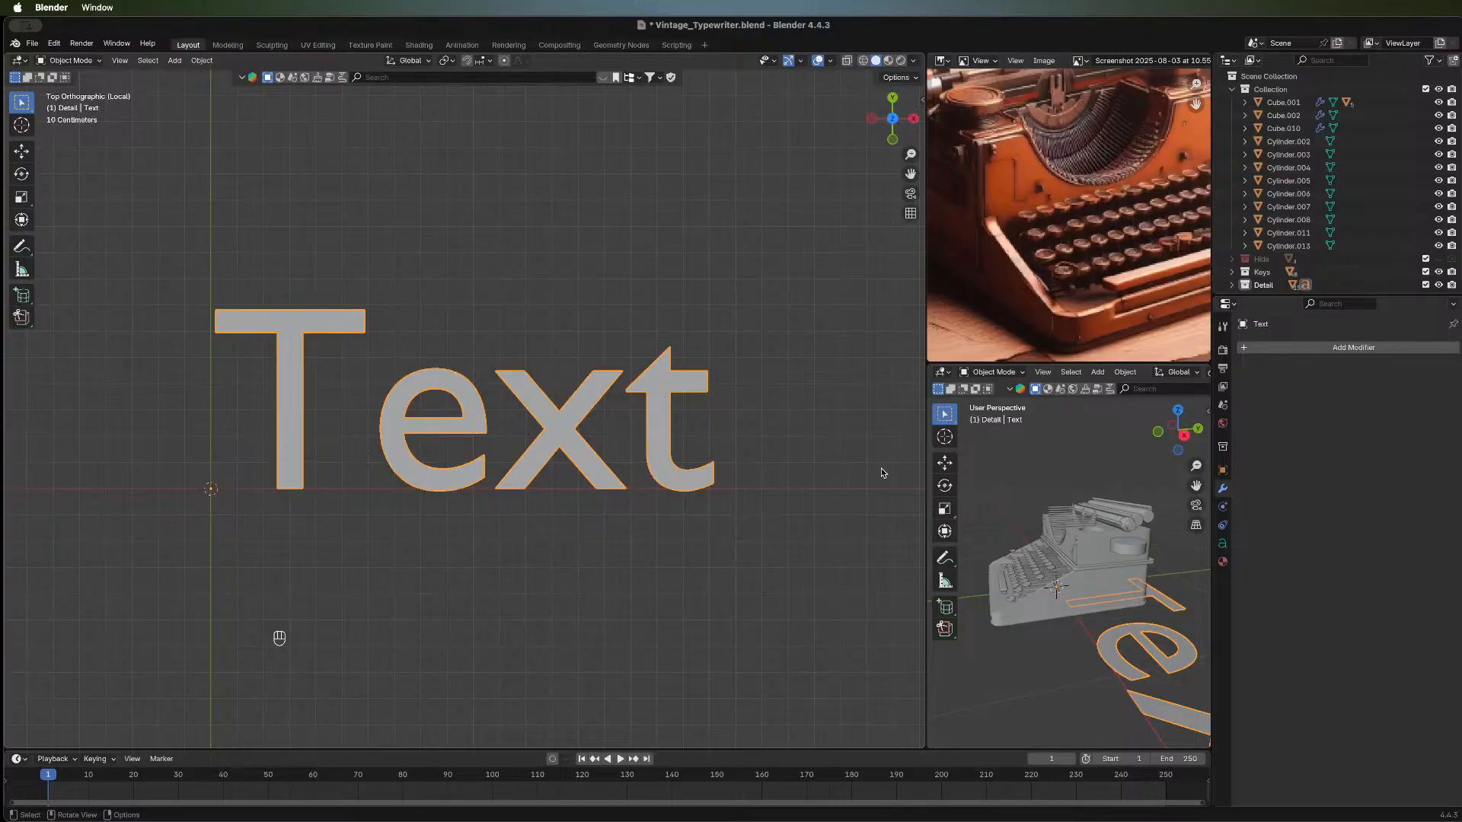
Edit the text object and delete its last three letters, leaving only the T.
key("Tab")
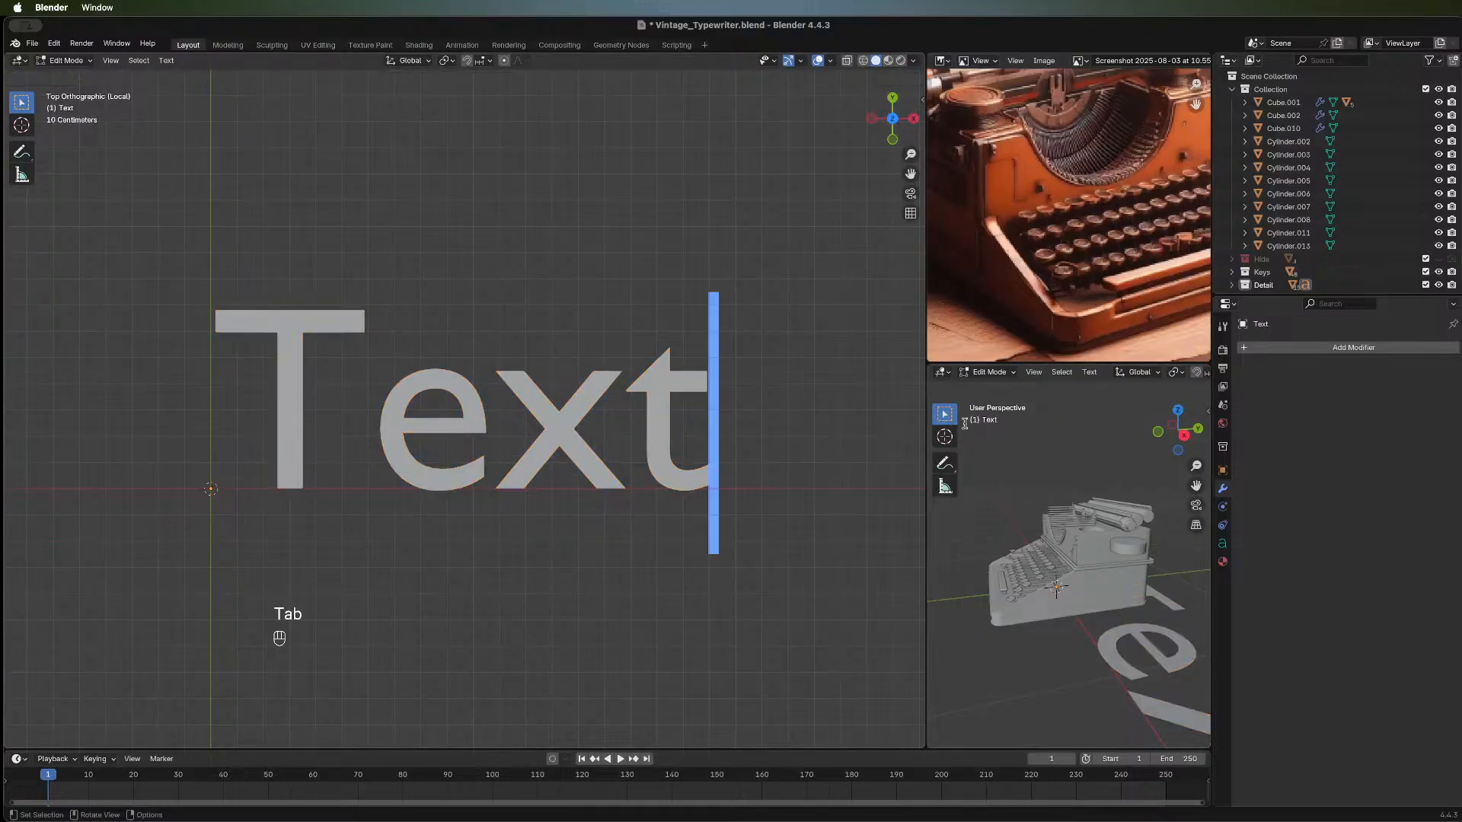
key("BackSpace")
key("BackSpace")
key("BackSpace")
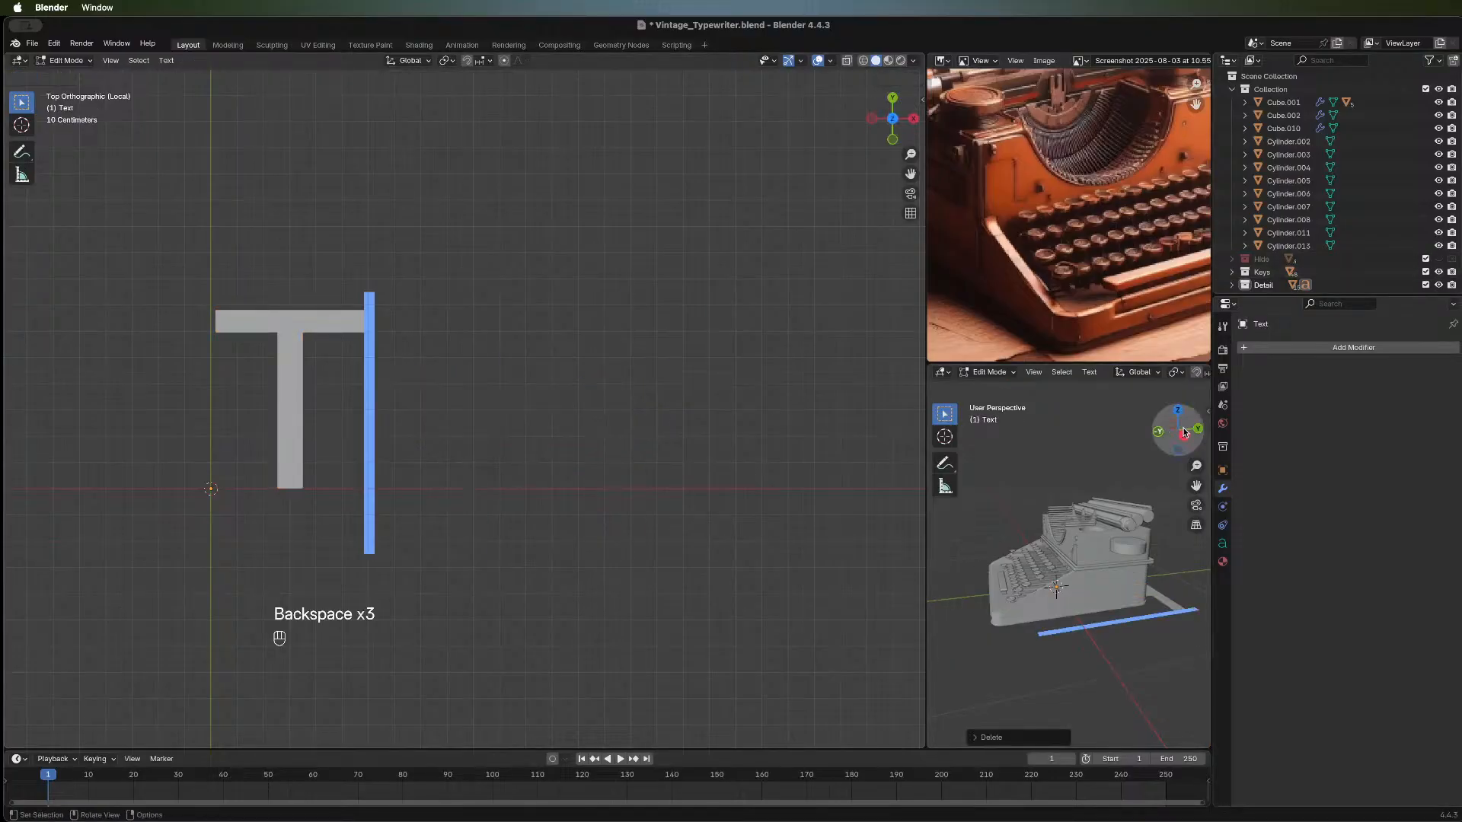
Load the Dingleberries font from the dingleberries folder as the text's Regular font.
left_click(1223, 543)
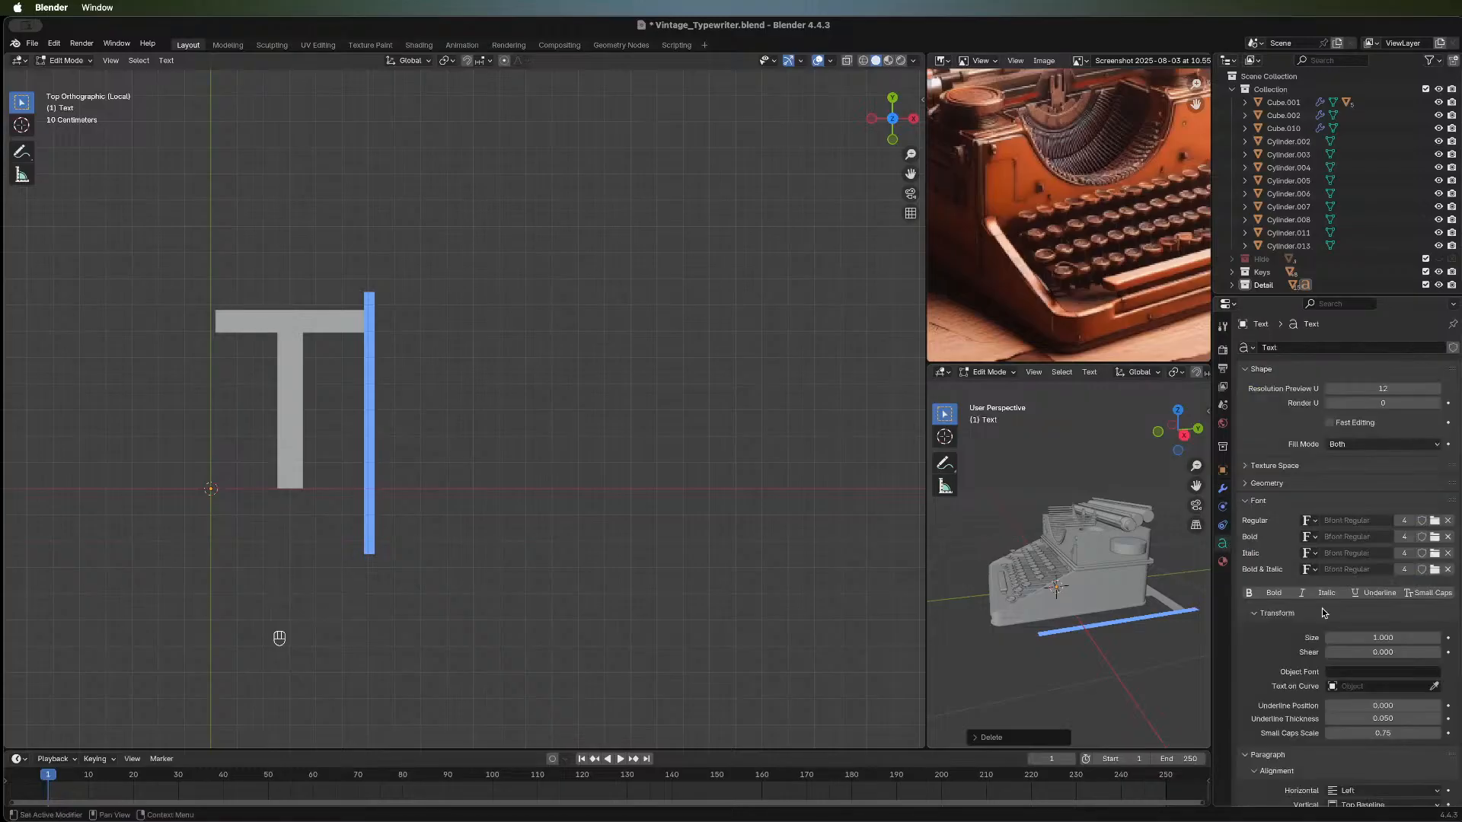
left_click(1435, 522)
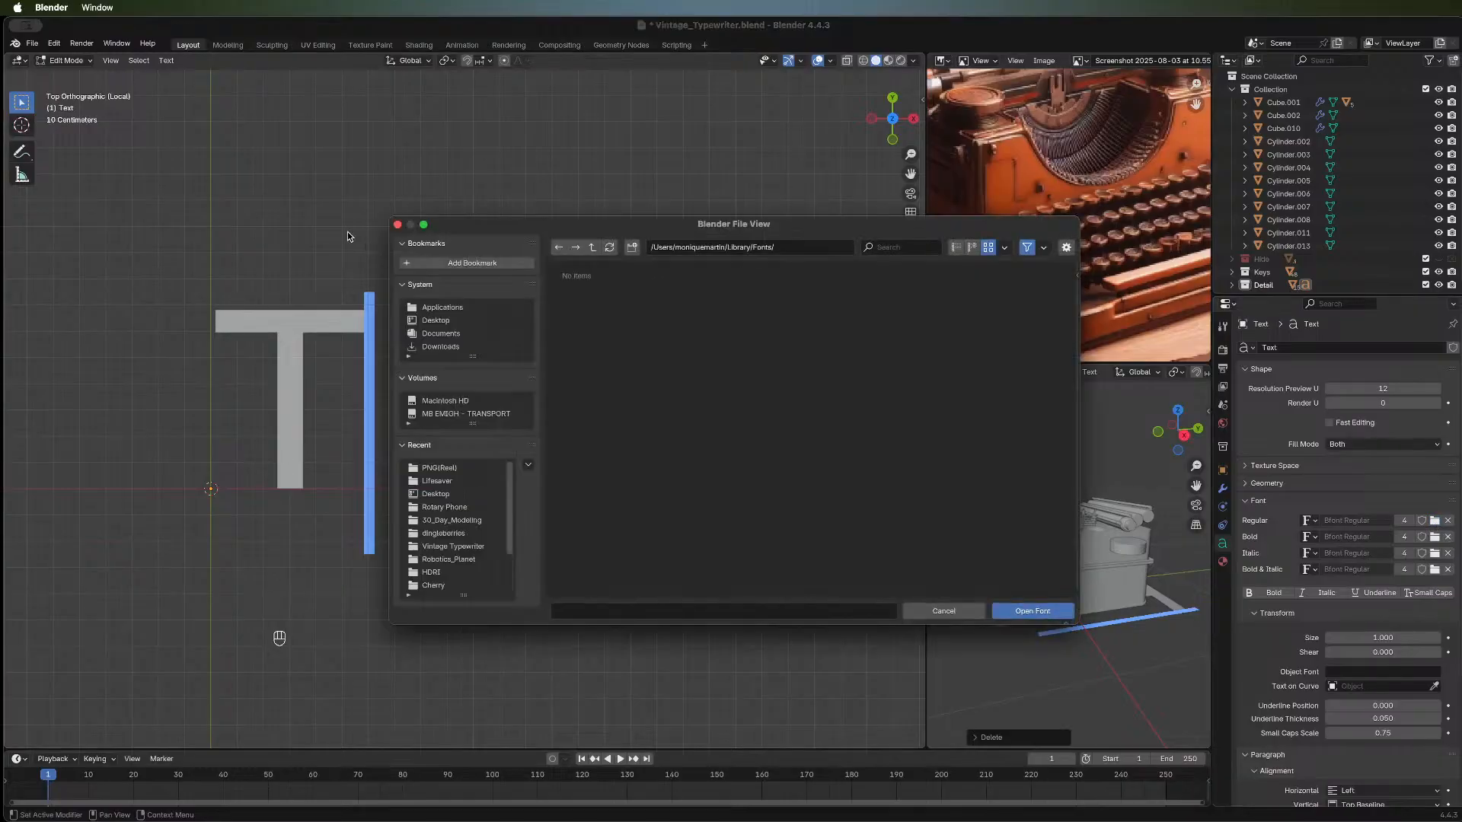
left_click(450, 545)
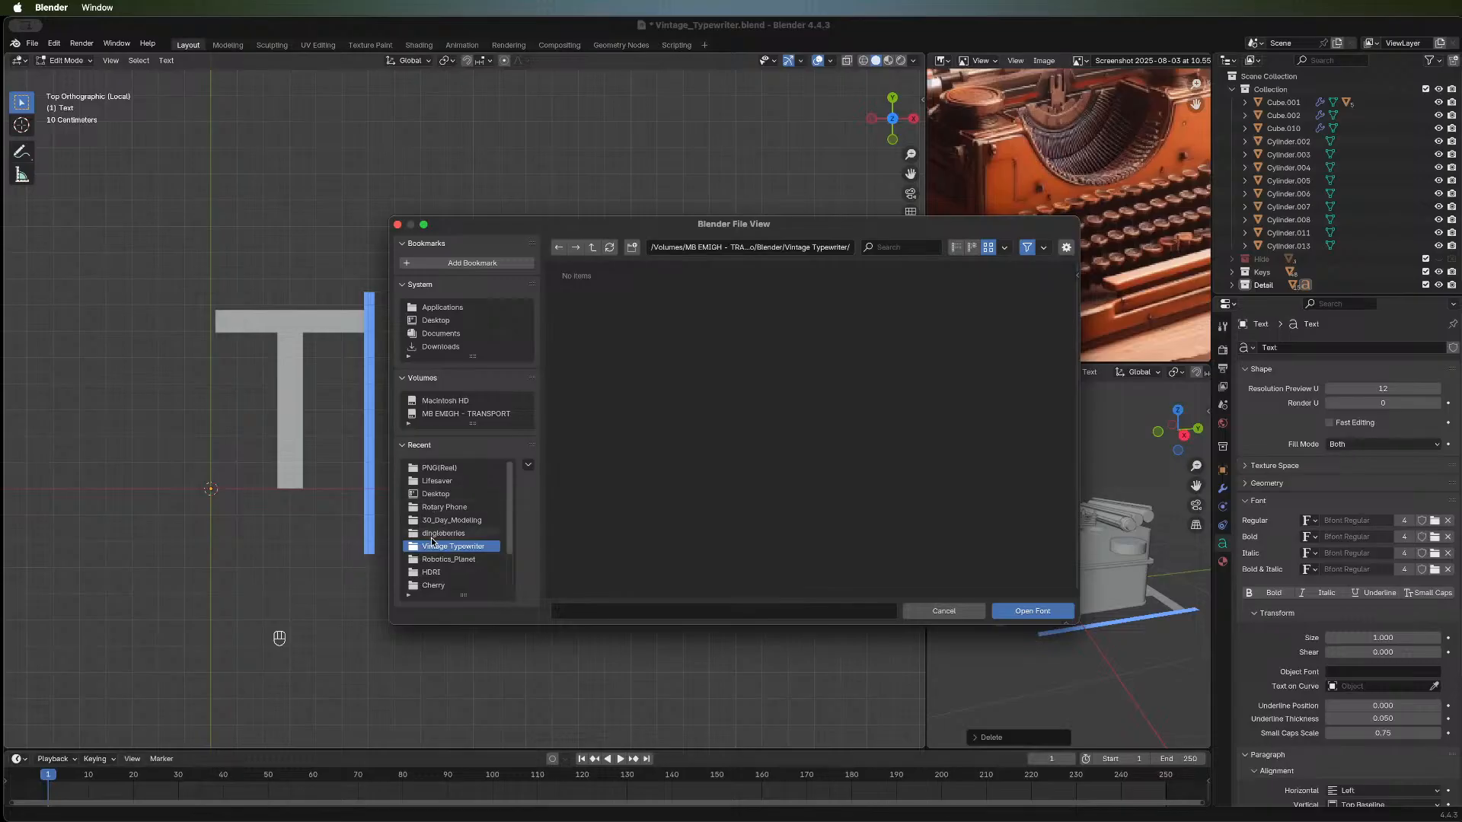
left_click(434, 534)
double_click(602, 310)
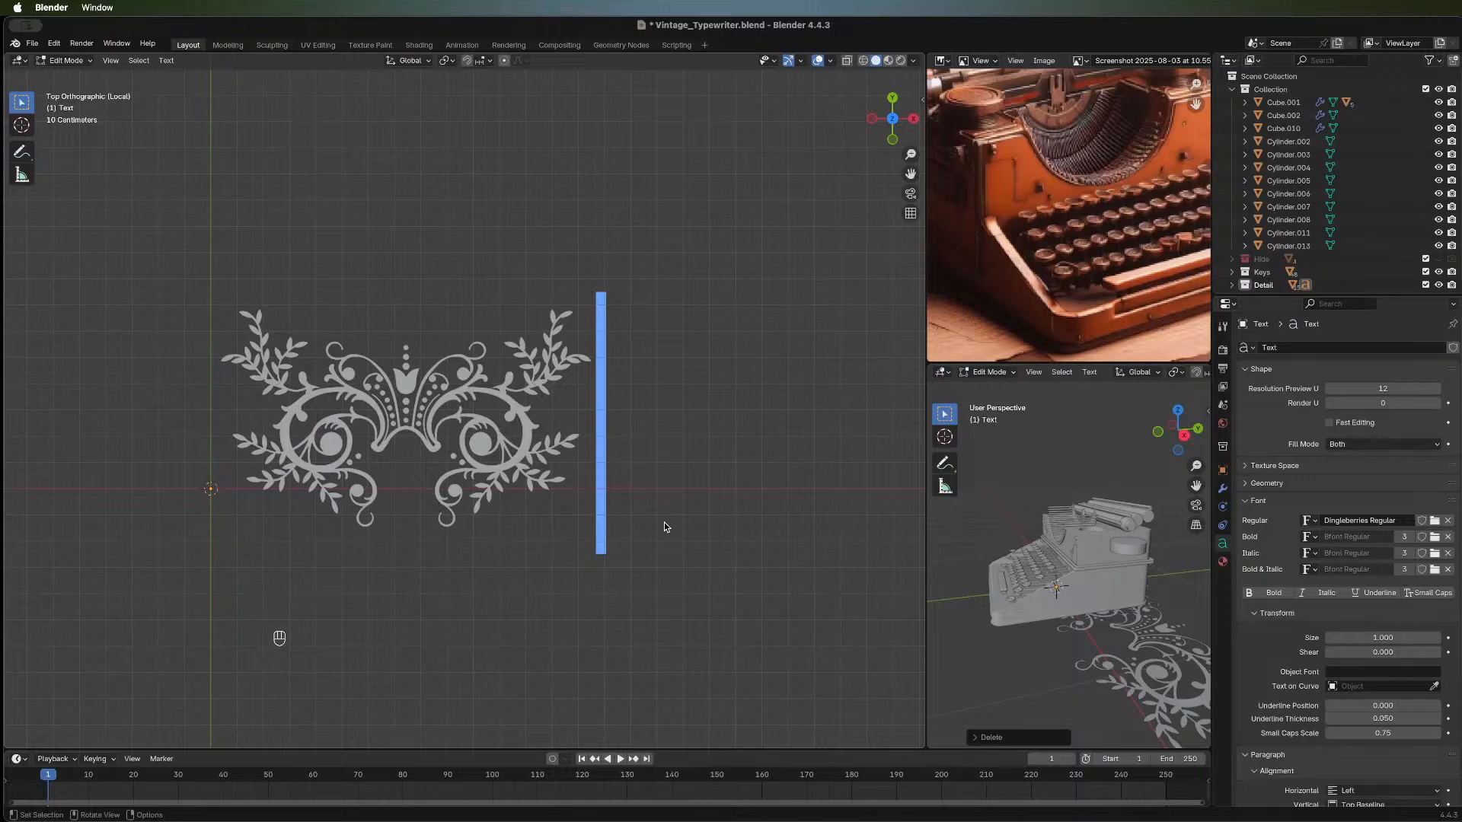
Replace the T ornament in the text with the ornaments for the letters q, w, e and r.
key("BackSpace")
scroll(555, 468, "down", 5)
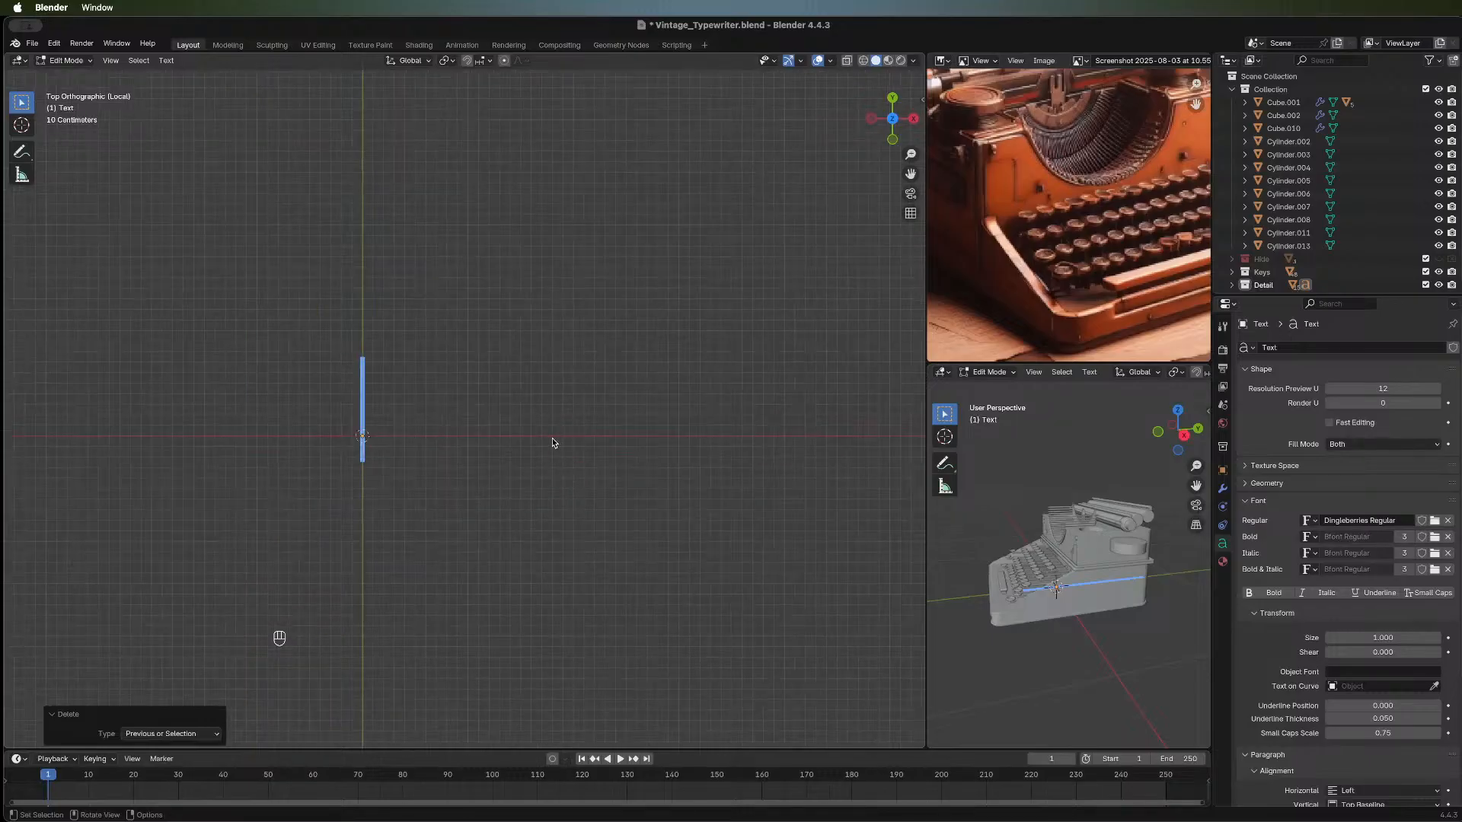
type("Q")
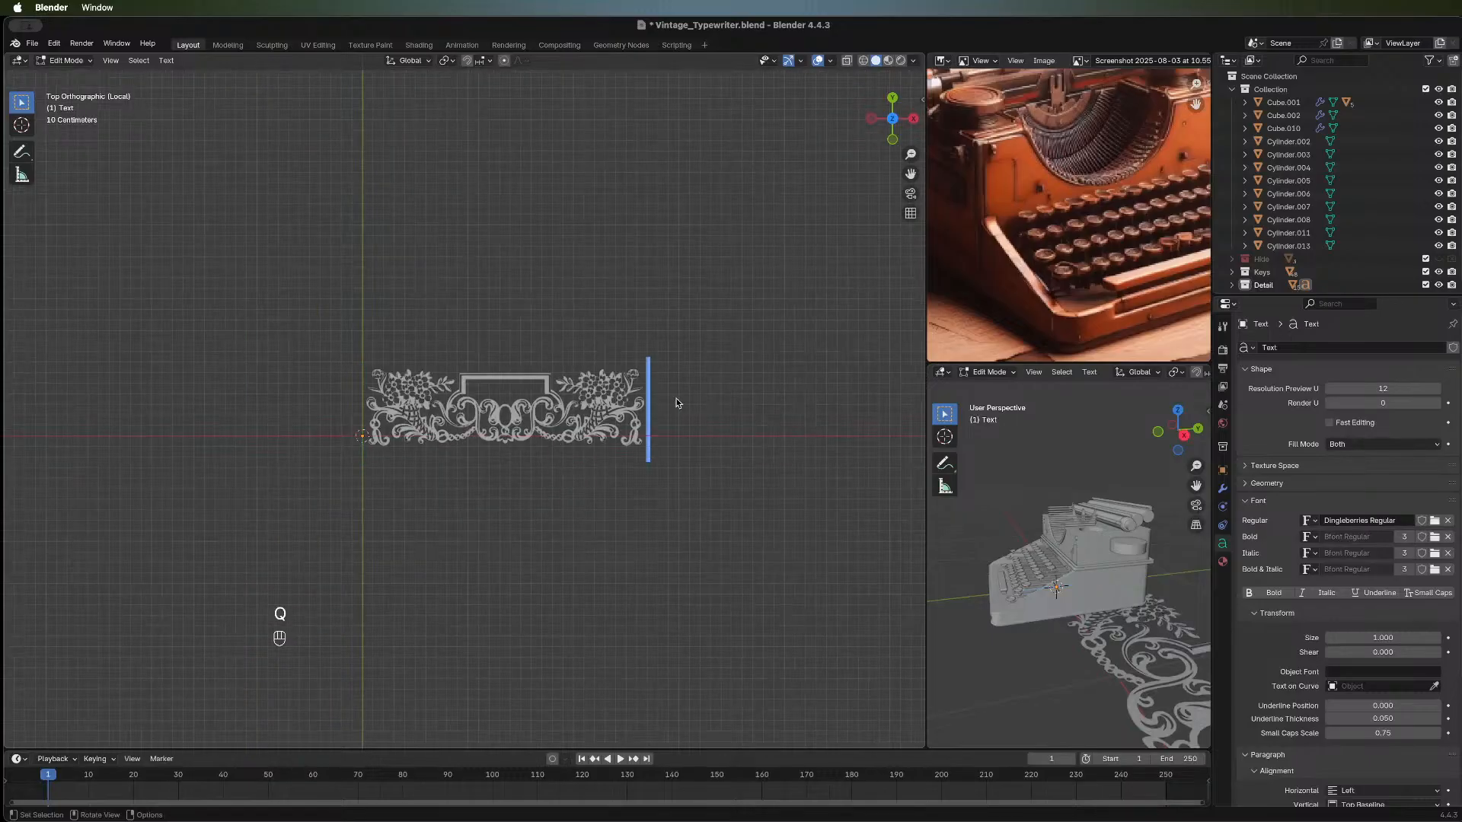
scroll(653, 425, "down", 1)
type("W")
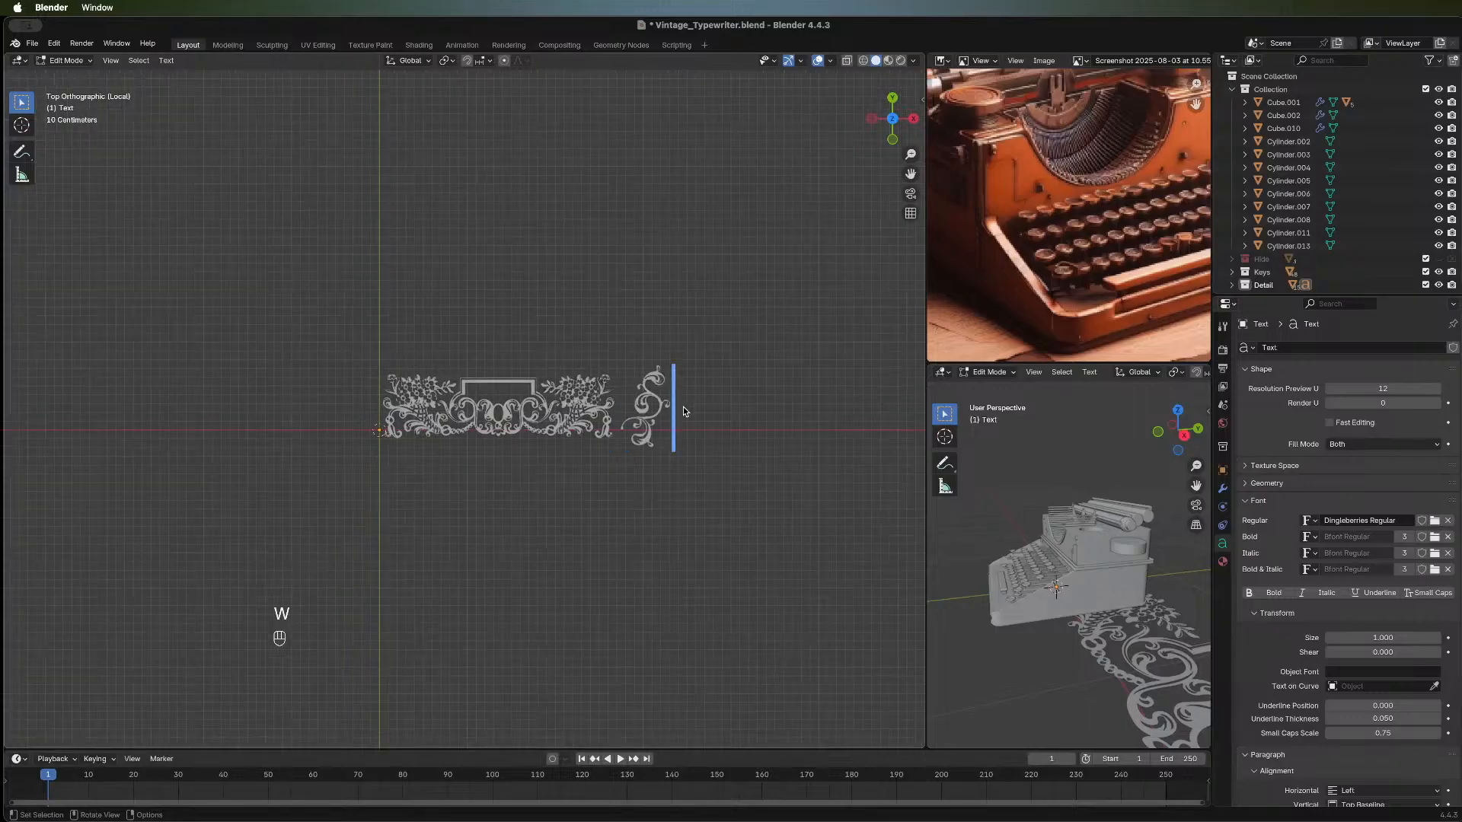
type("ER")
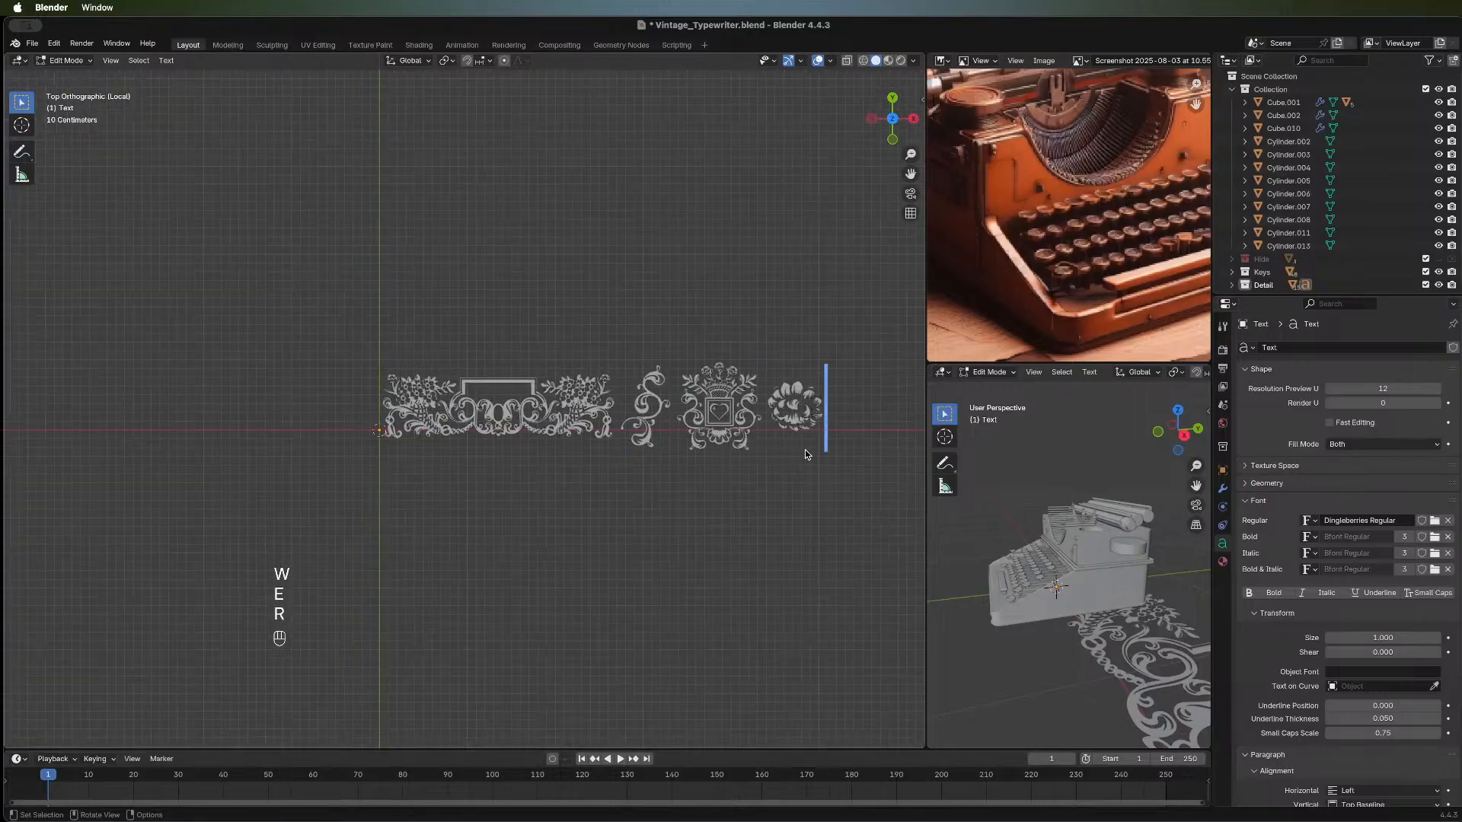
Append the ornaments for the letters t, y, u, i and p to the text, and start a new line.
middle_click_drag(805, 454, 635, 484, "shift")
type("R")
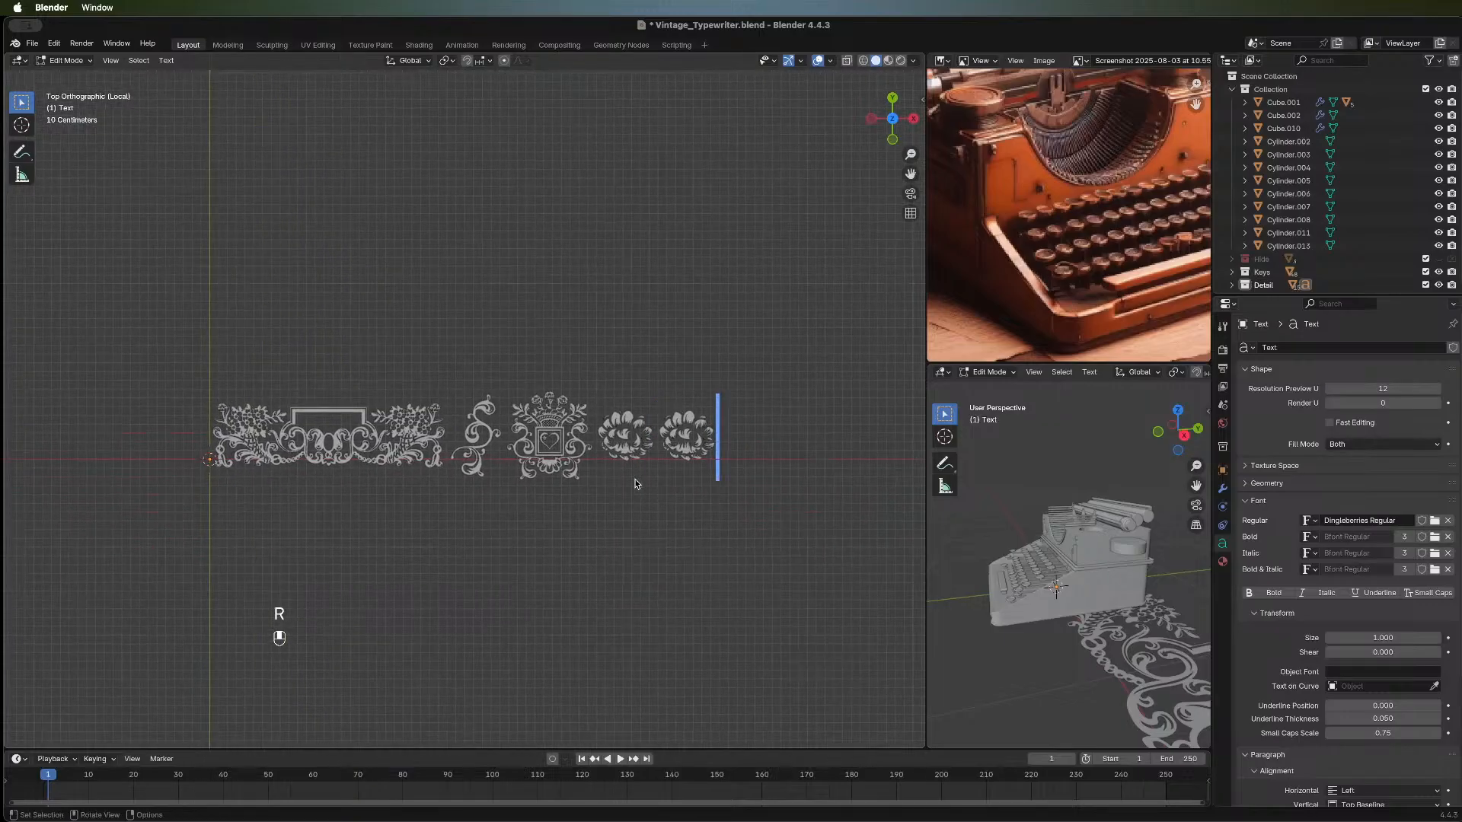
key("BackSpace")
type("TY")
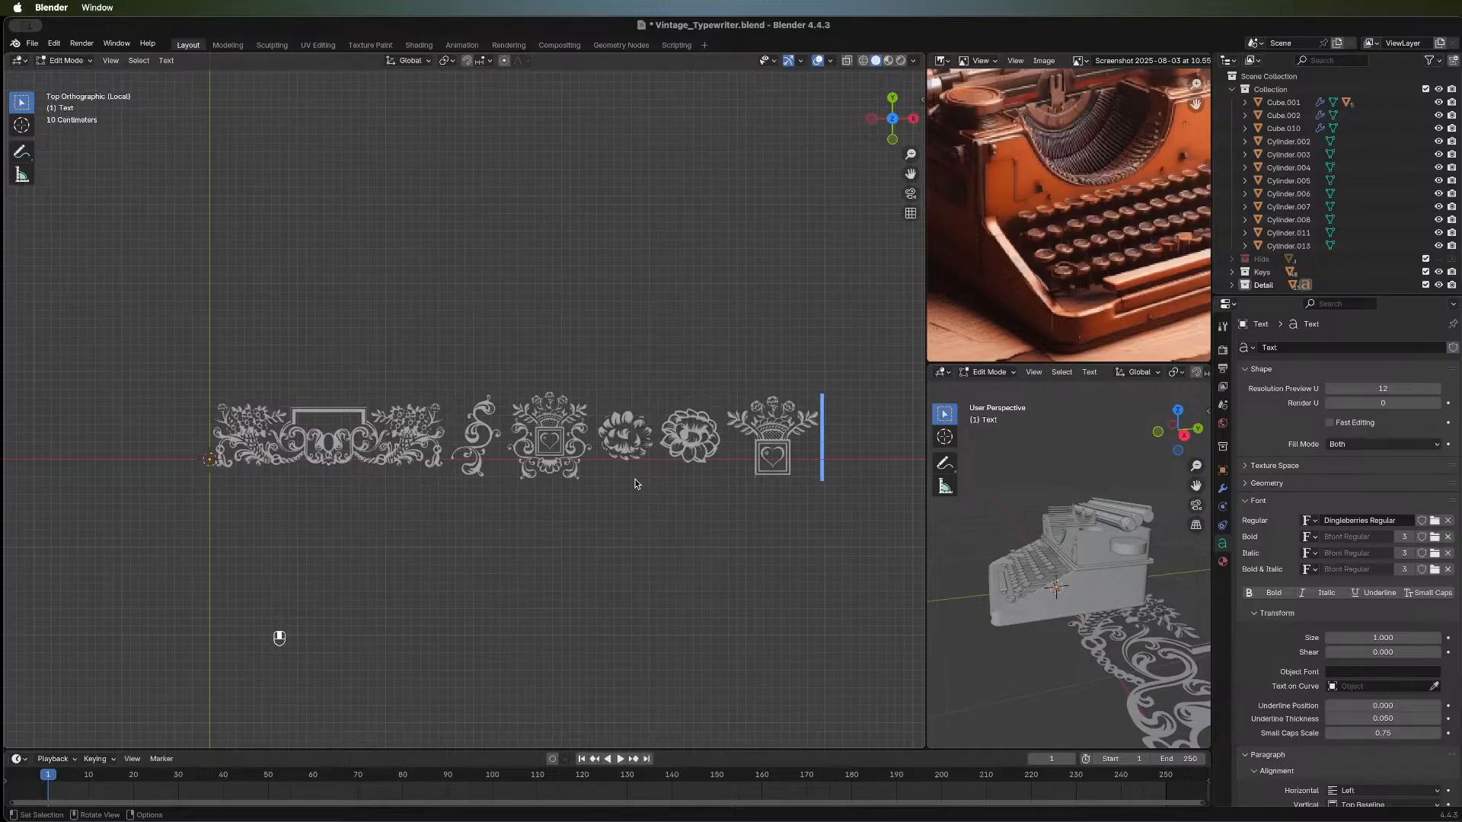
type("u")
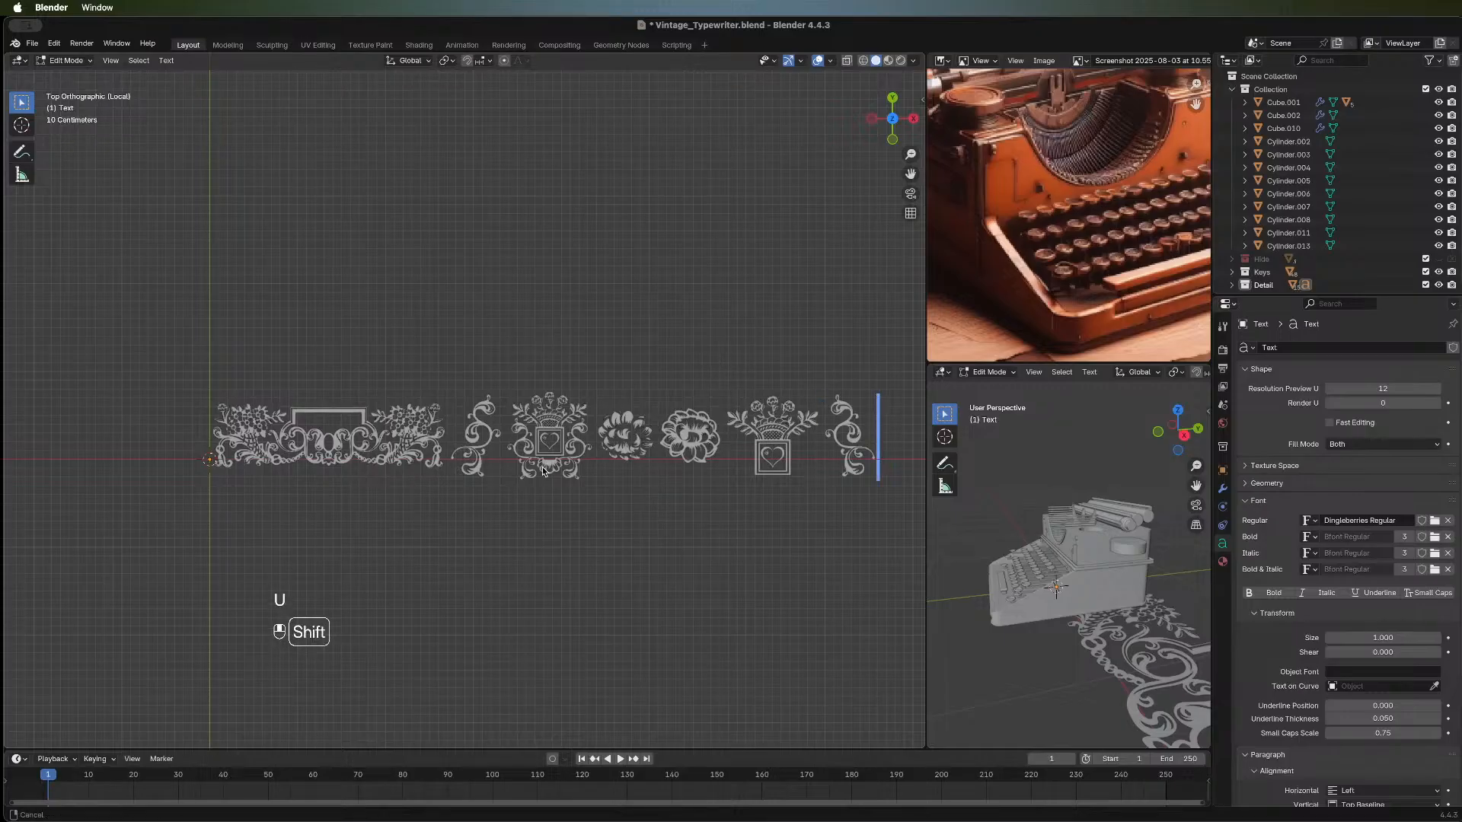
middle_click_drag(543, 472, 424, 471, "shift")
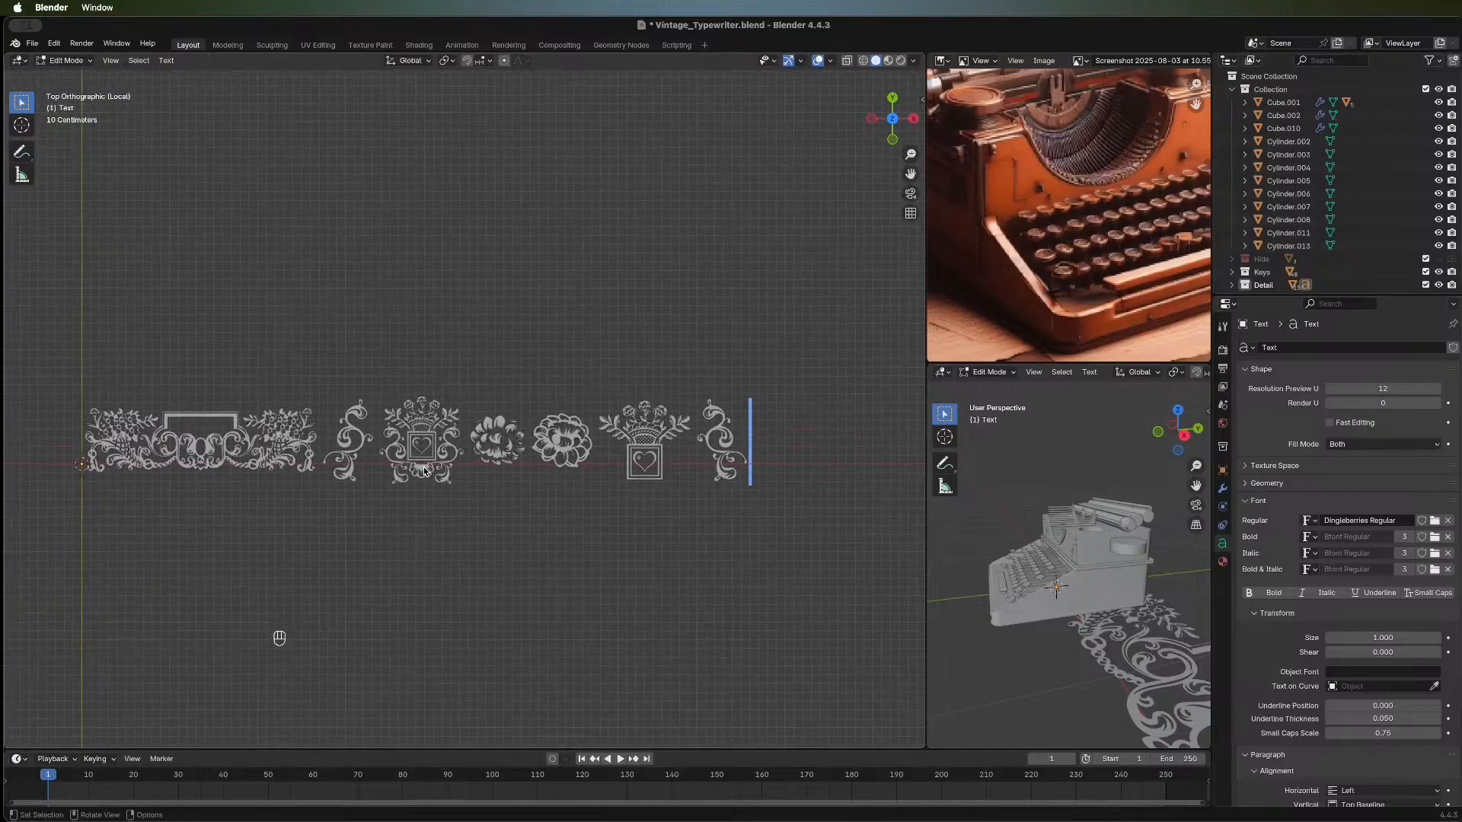
type("i")
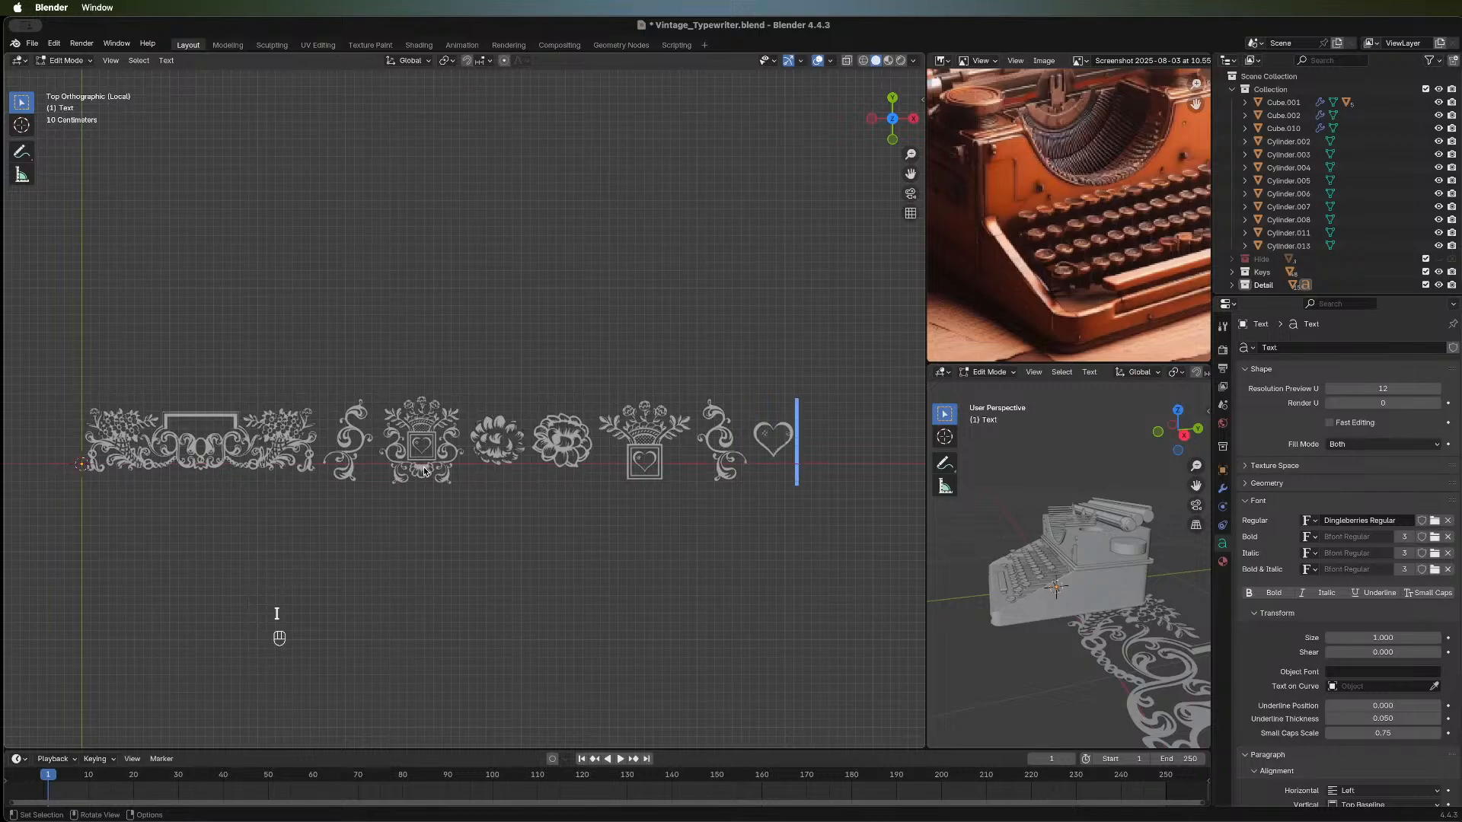
type("p")
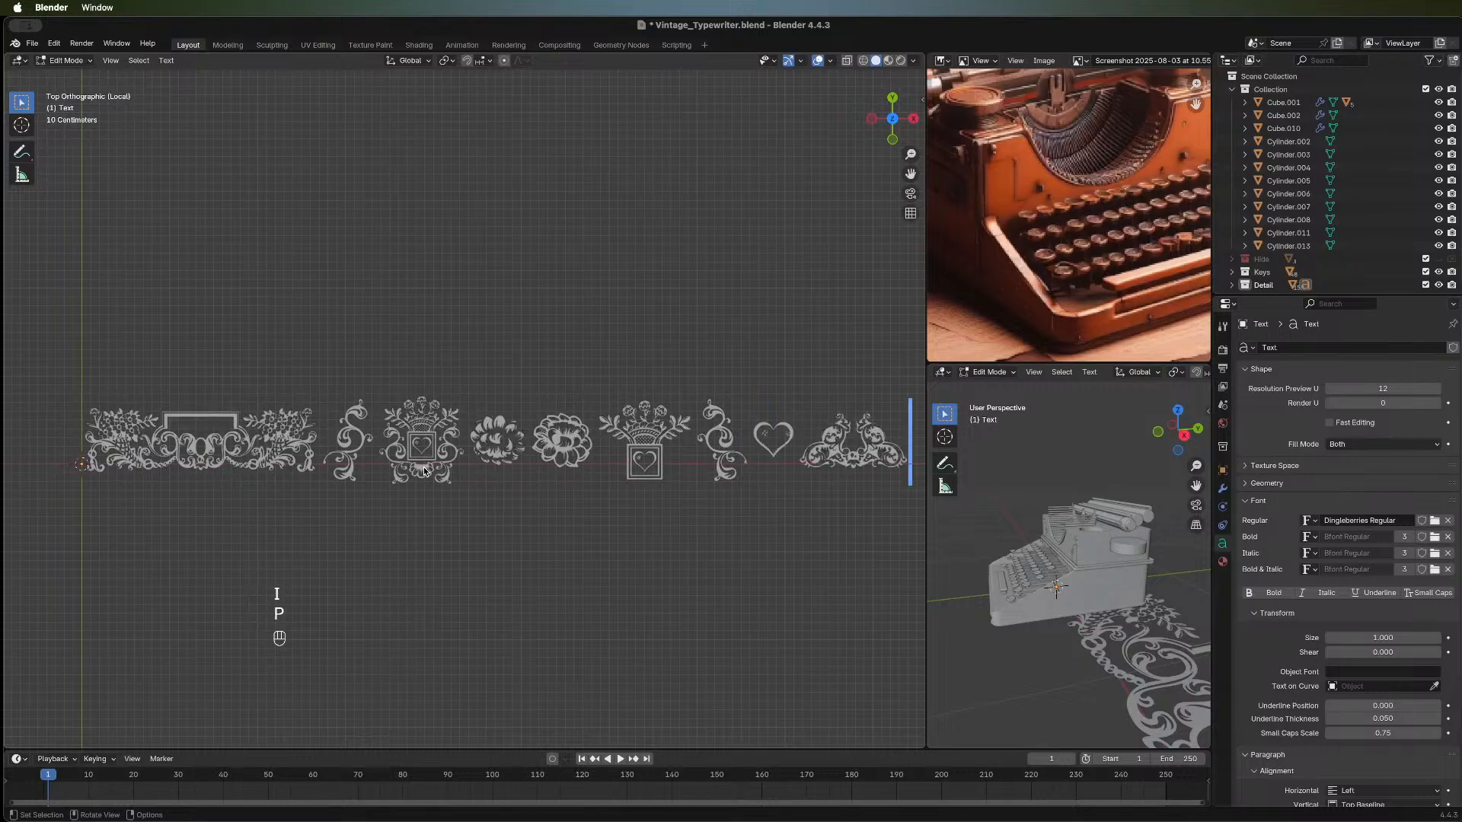
key("Return")
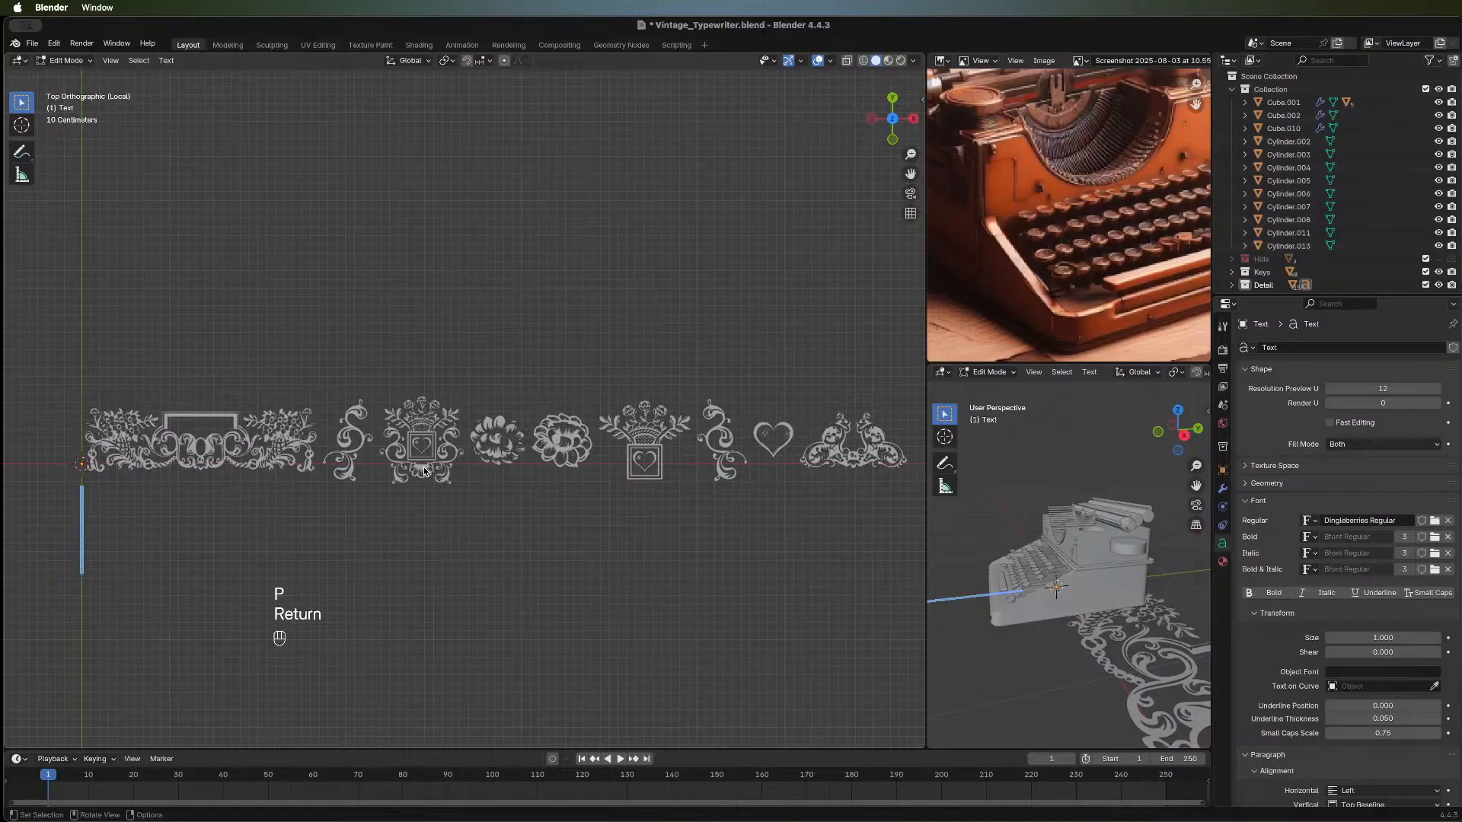
Fill the text's second line with the ornaments for the letters a, s, d, f, g, h, j, k and l, and start a new line.
type("as")
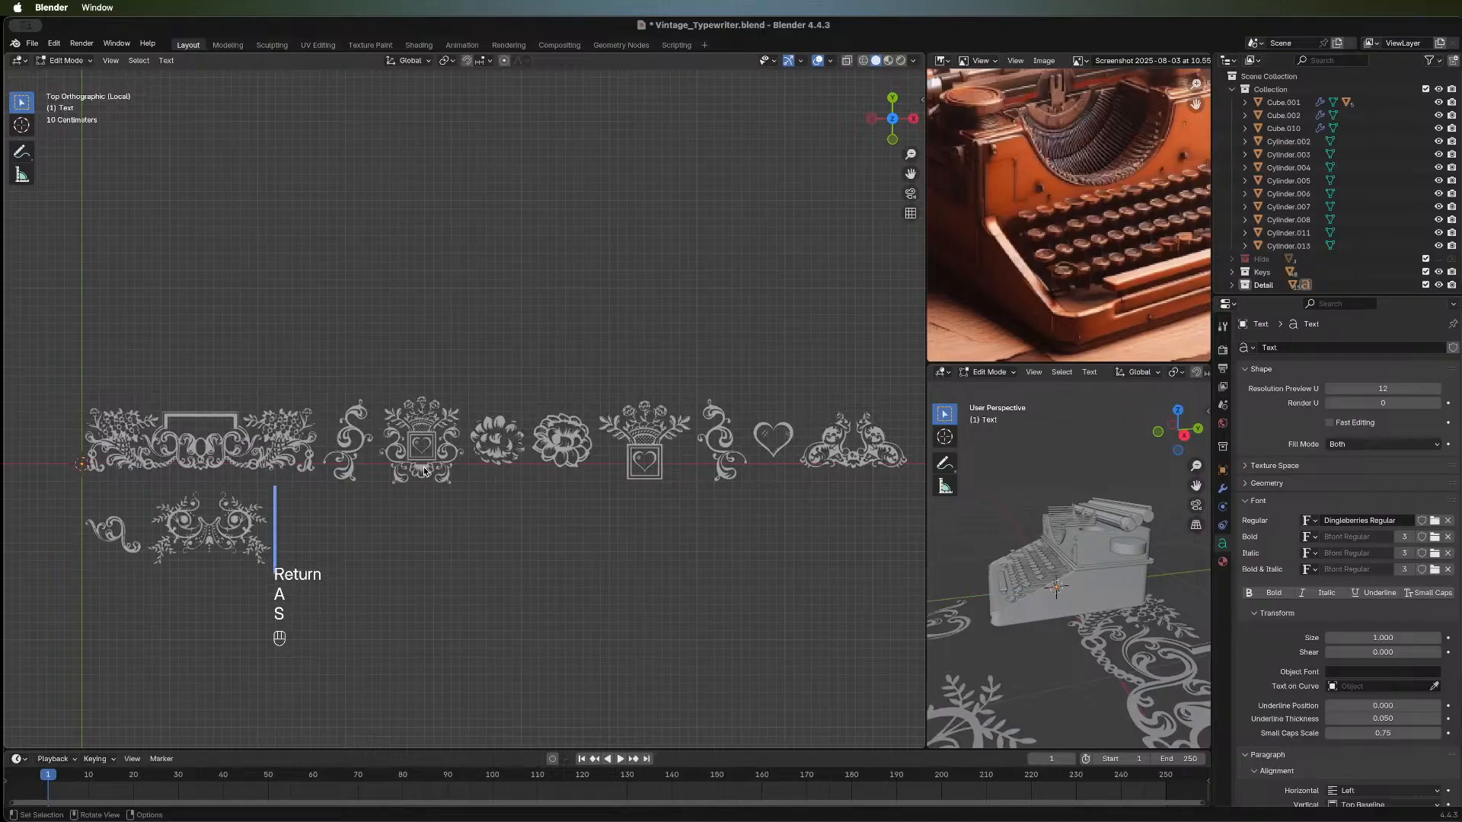
type("dfg")
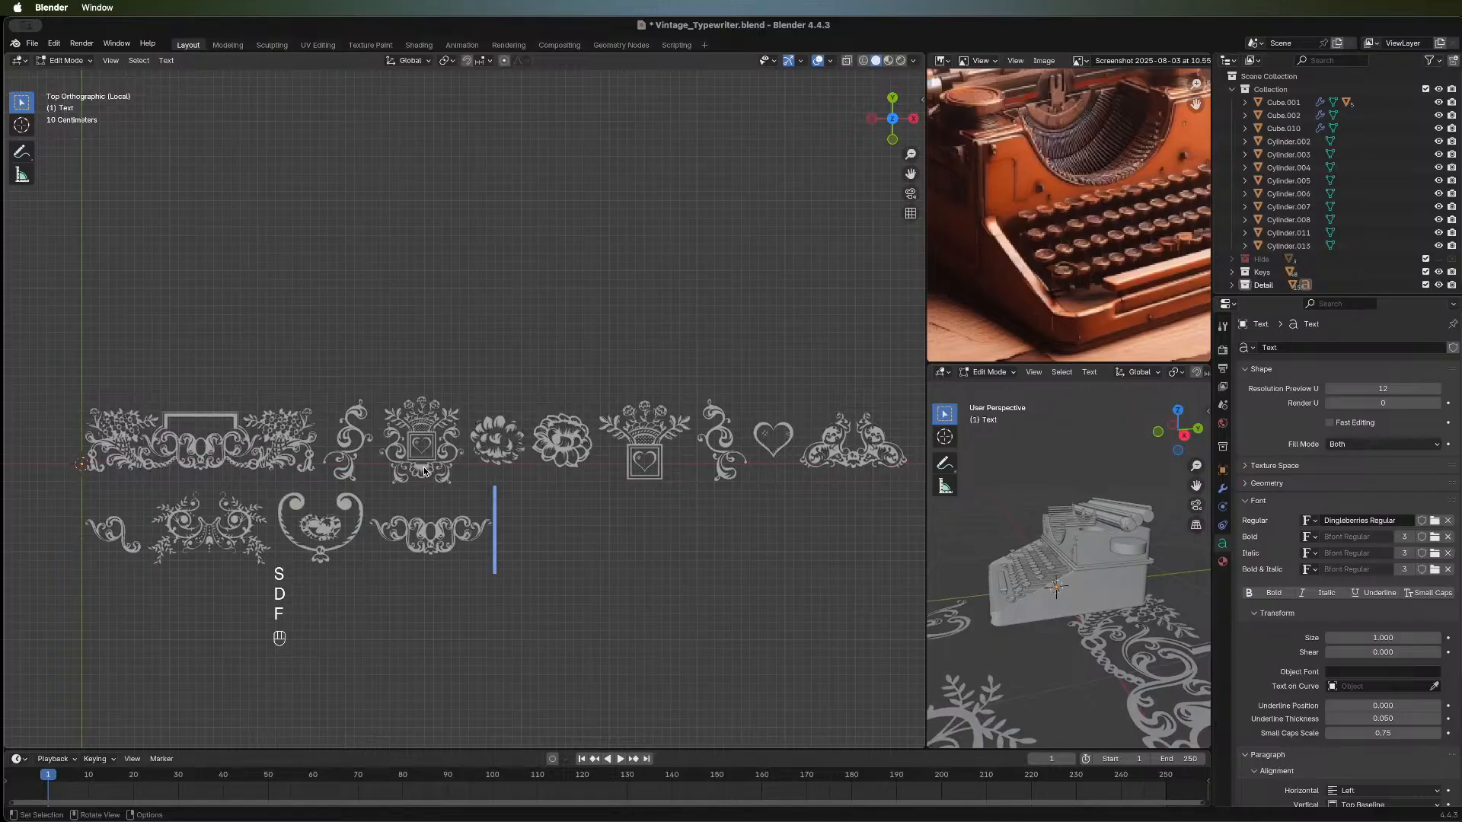
type("hj")
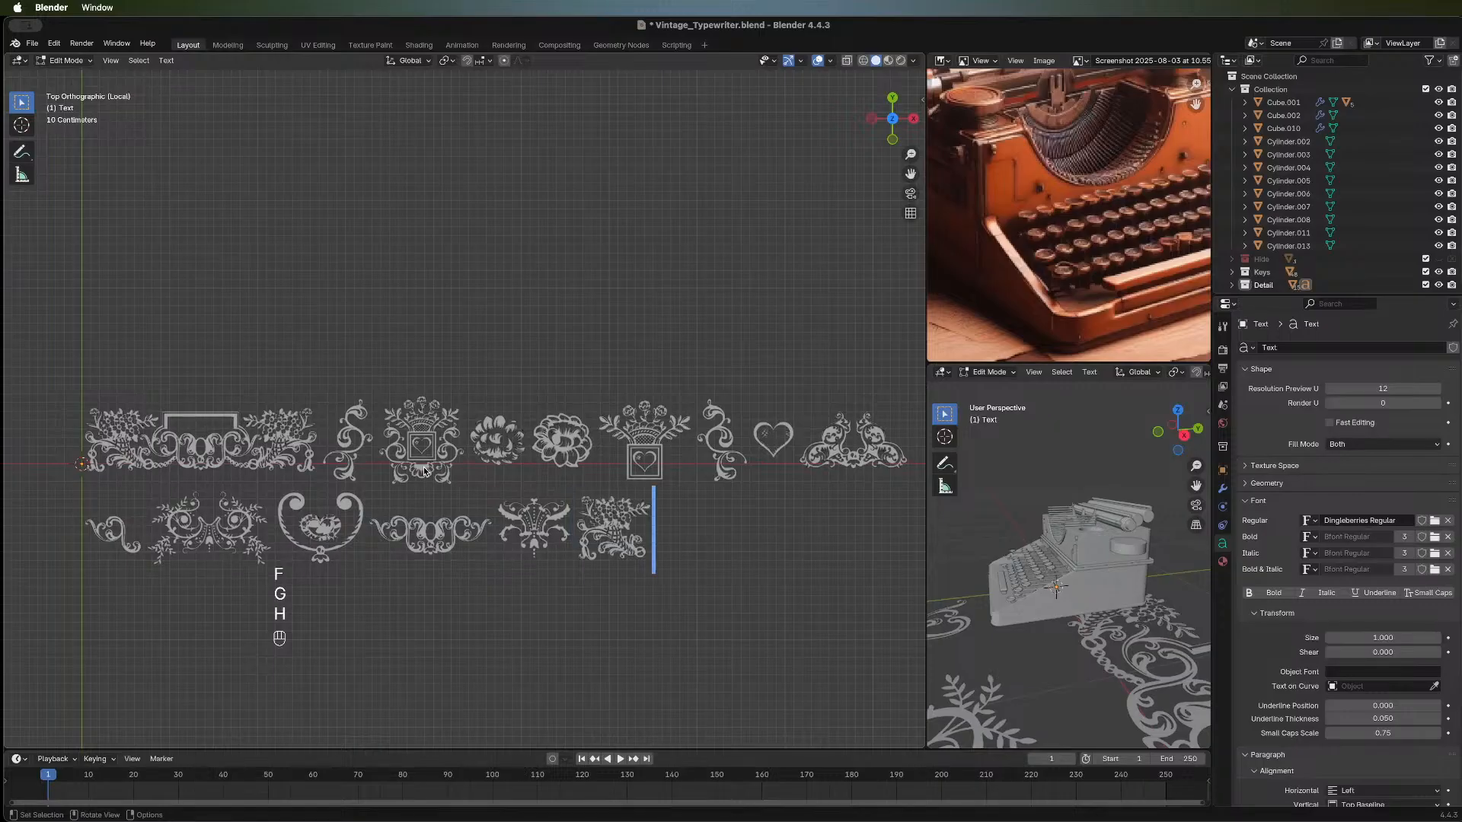
type("k")
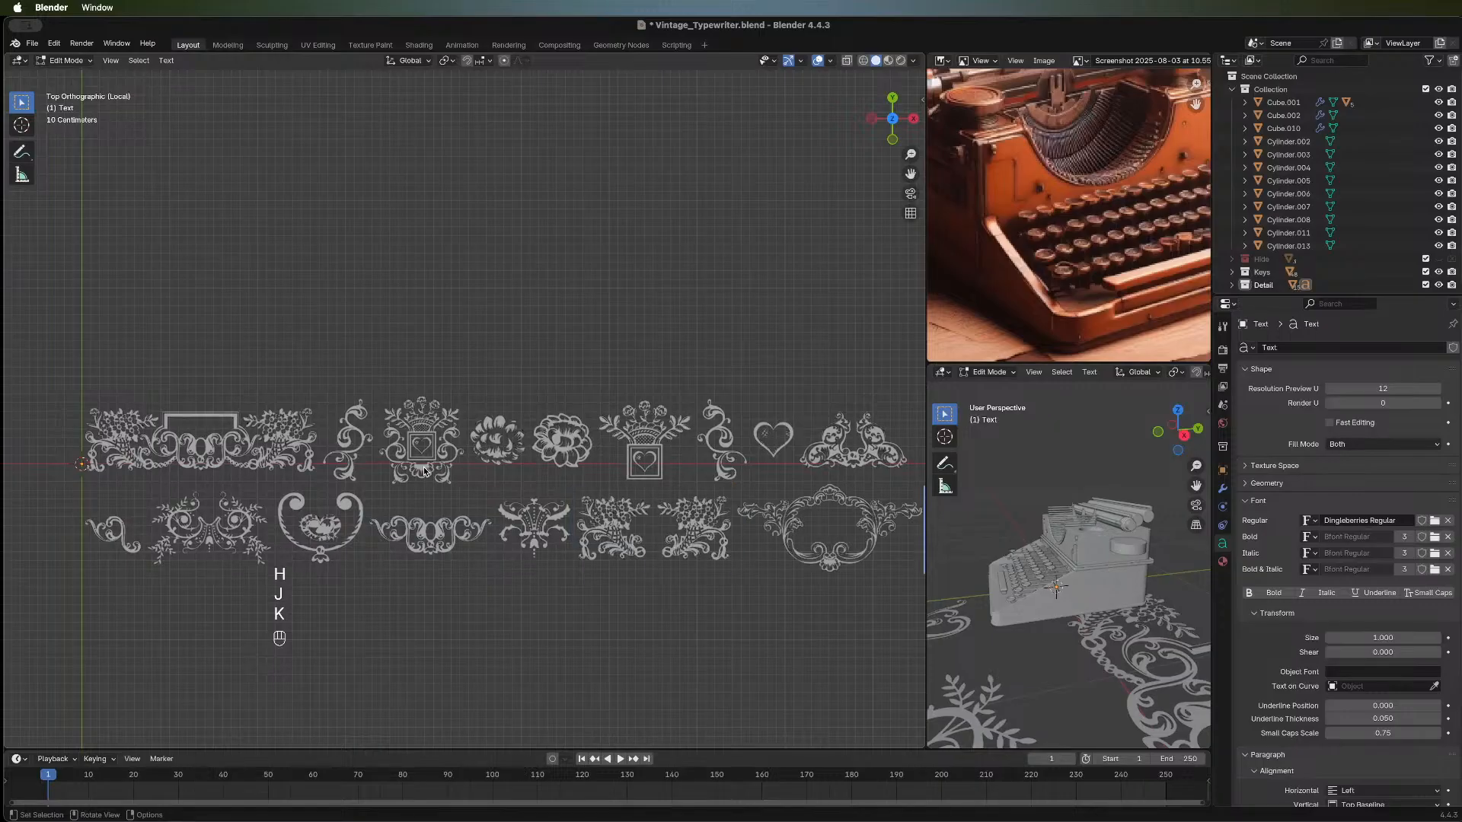
scroll(512, 546, "down", 1)
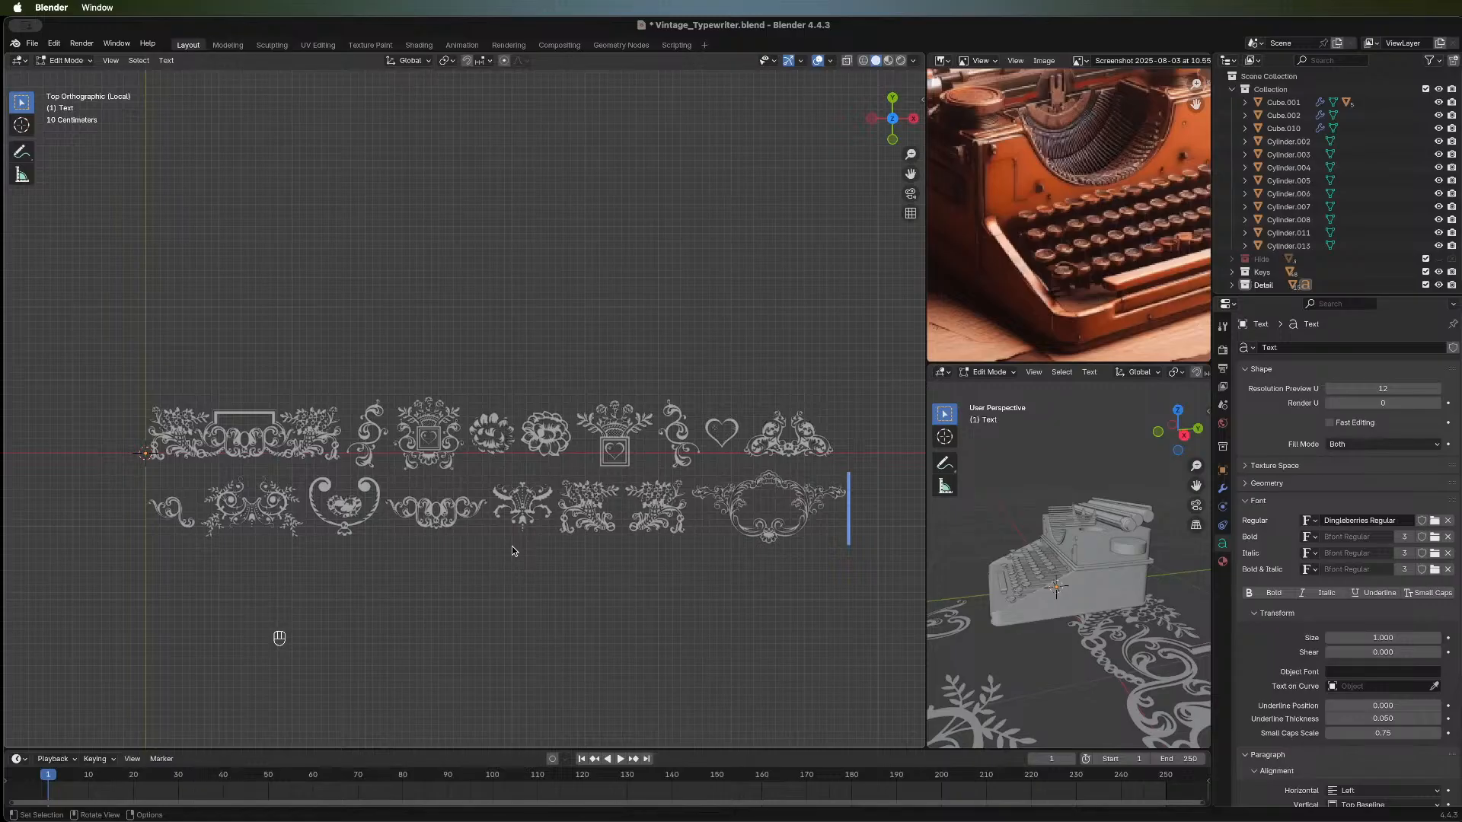
type("l")
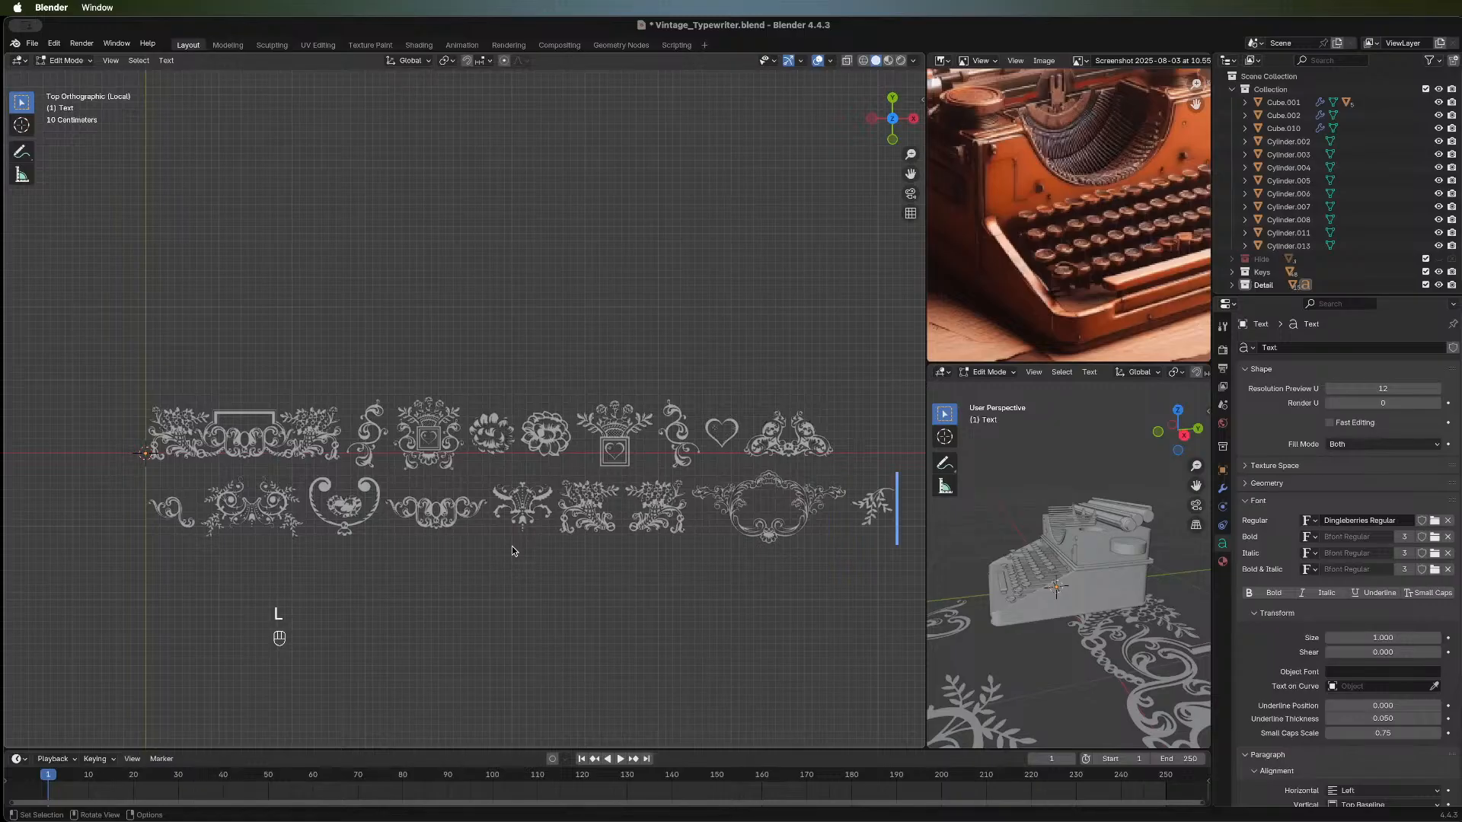
key("Return")
Fill the start of the text's third line with the ornaments for the letters z, x, c, z and x.
type("zx")
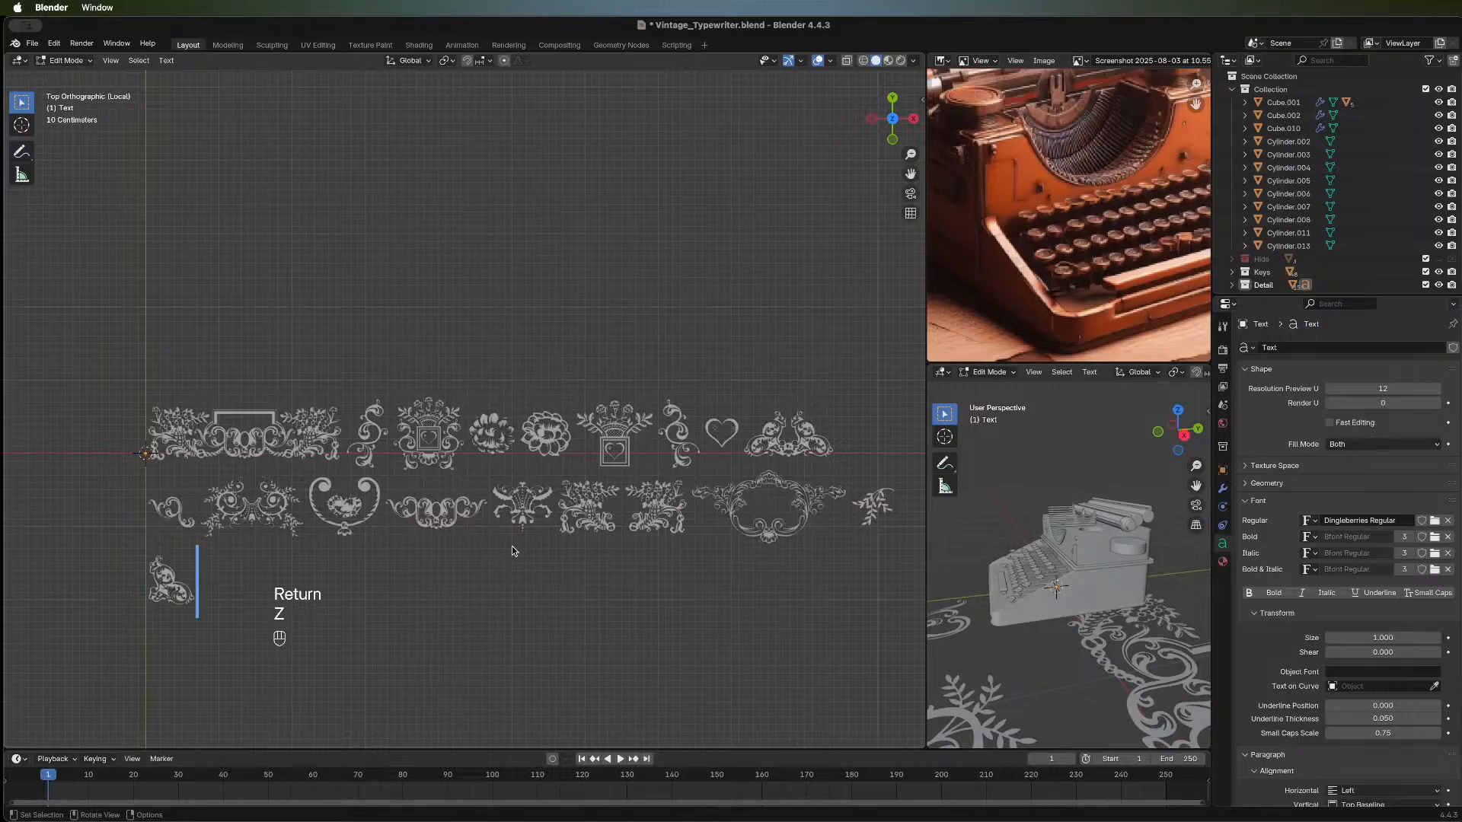
type("c")
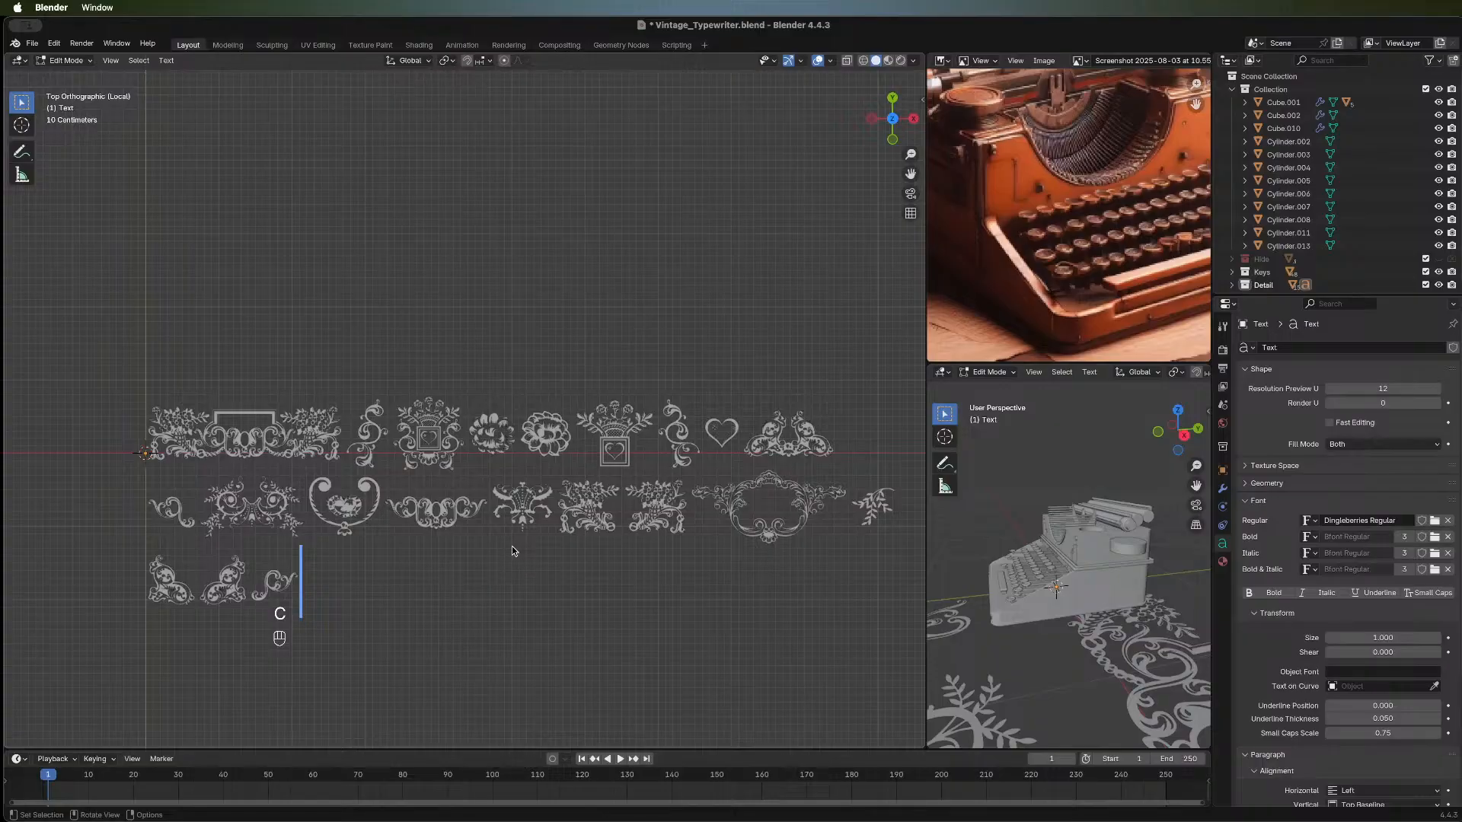
type("zx")
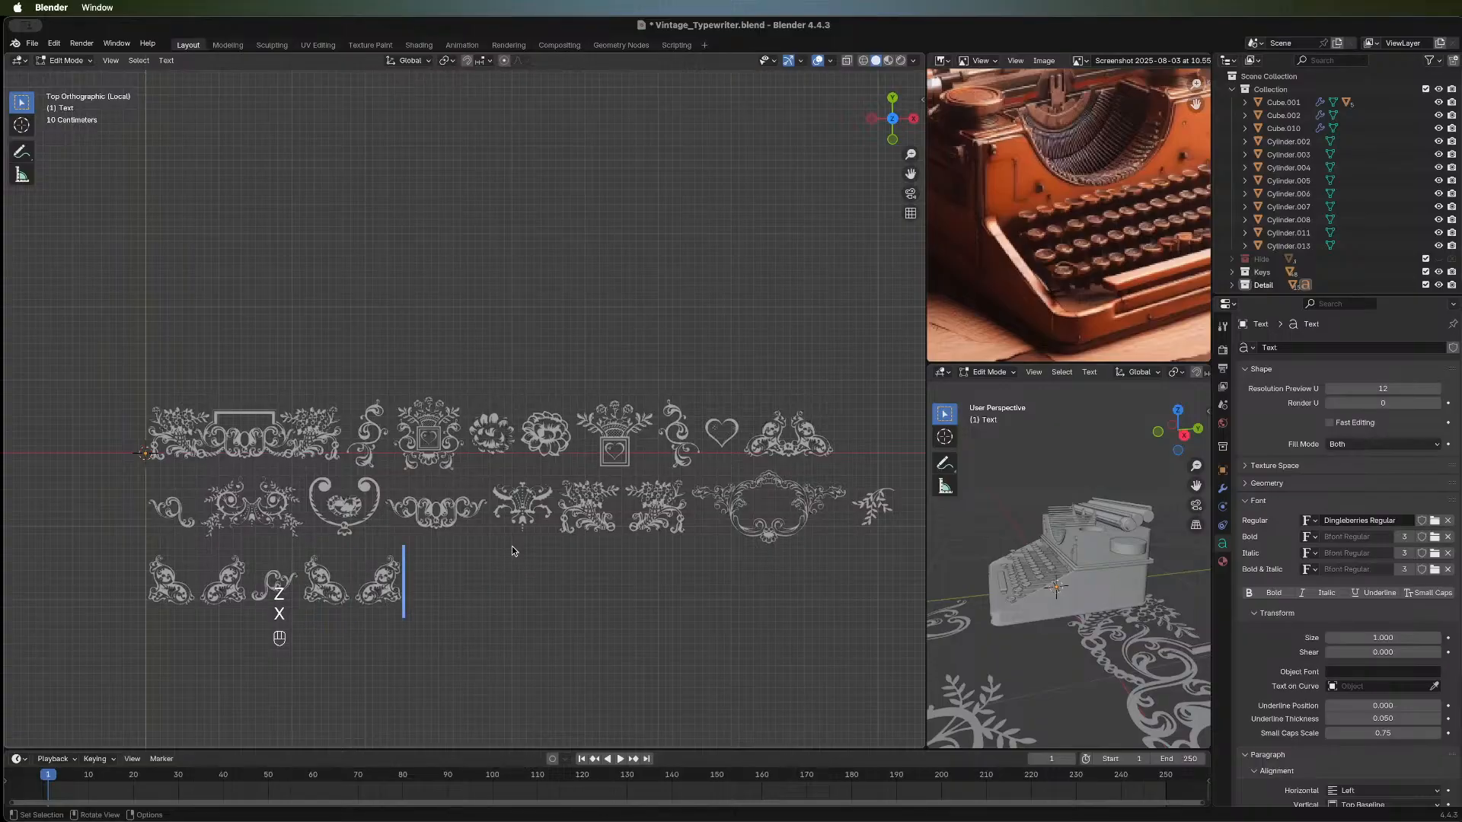
key("Left")
key("Left")
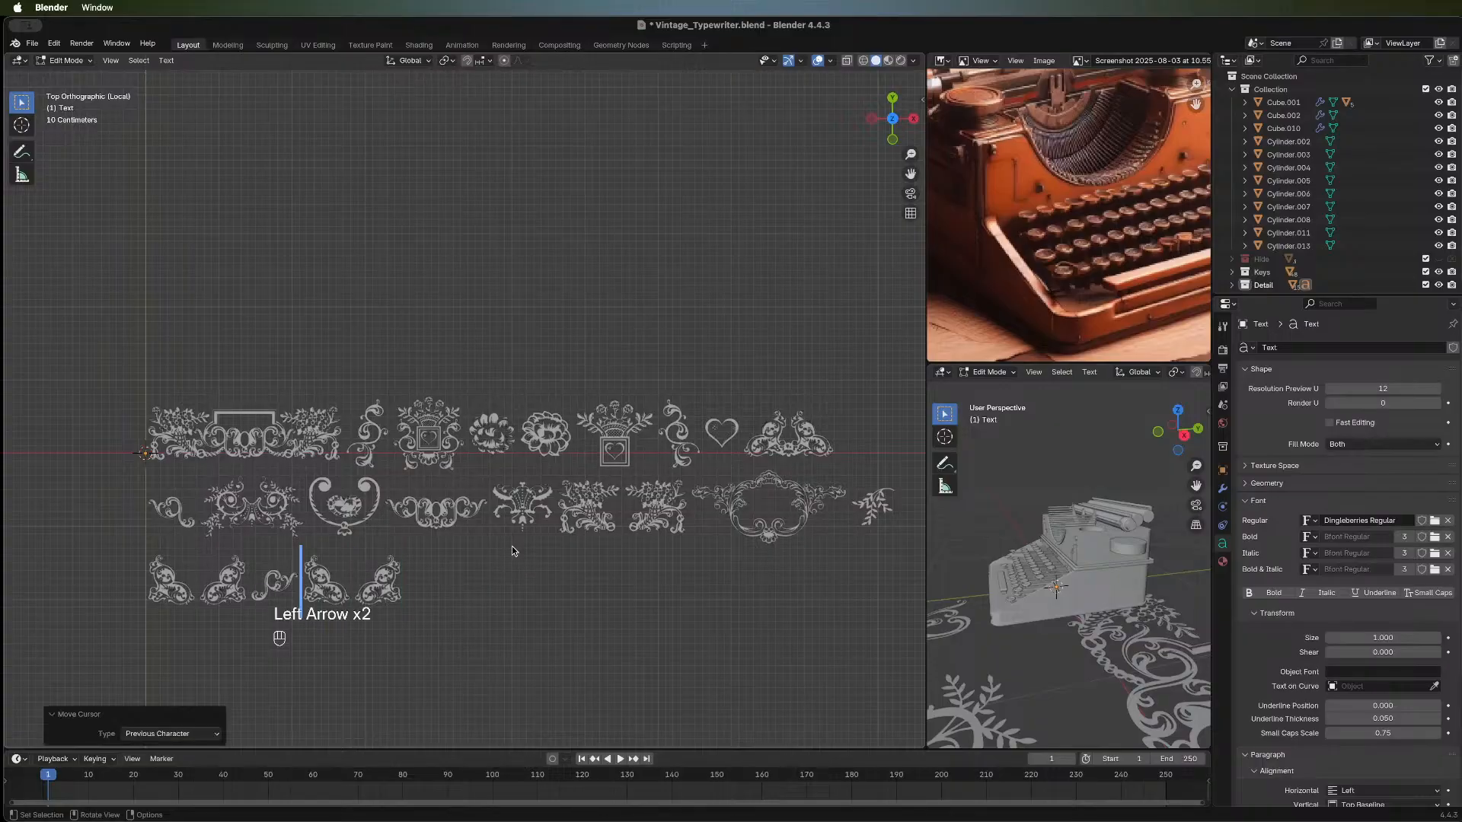
key("Left")
key("Right")
key("Right")
key("Right")
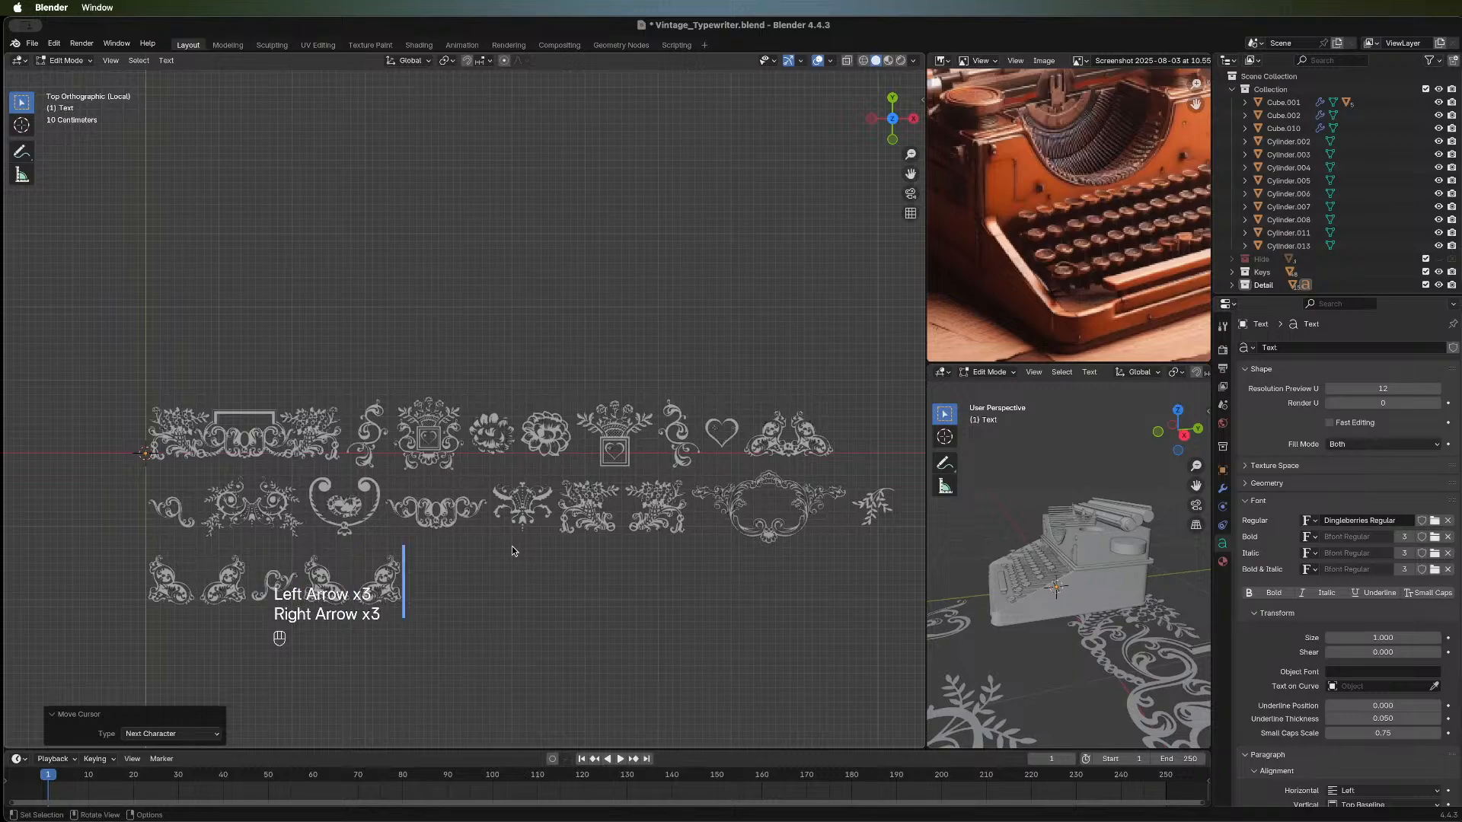
Append the ornaments for v, b, n and m, the digits 1, 2 and 3, and two zeros to the third line.
type("c")
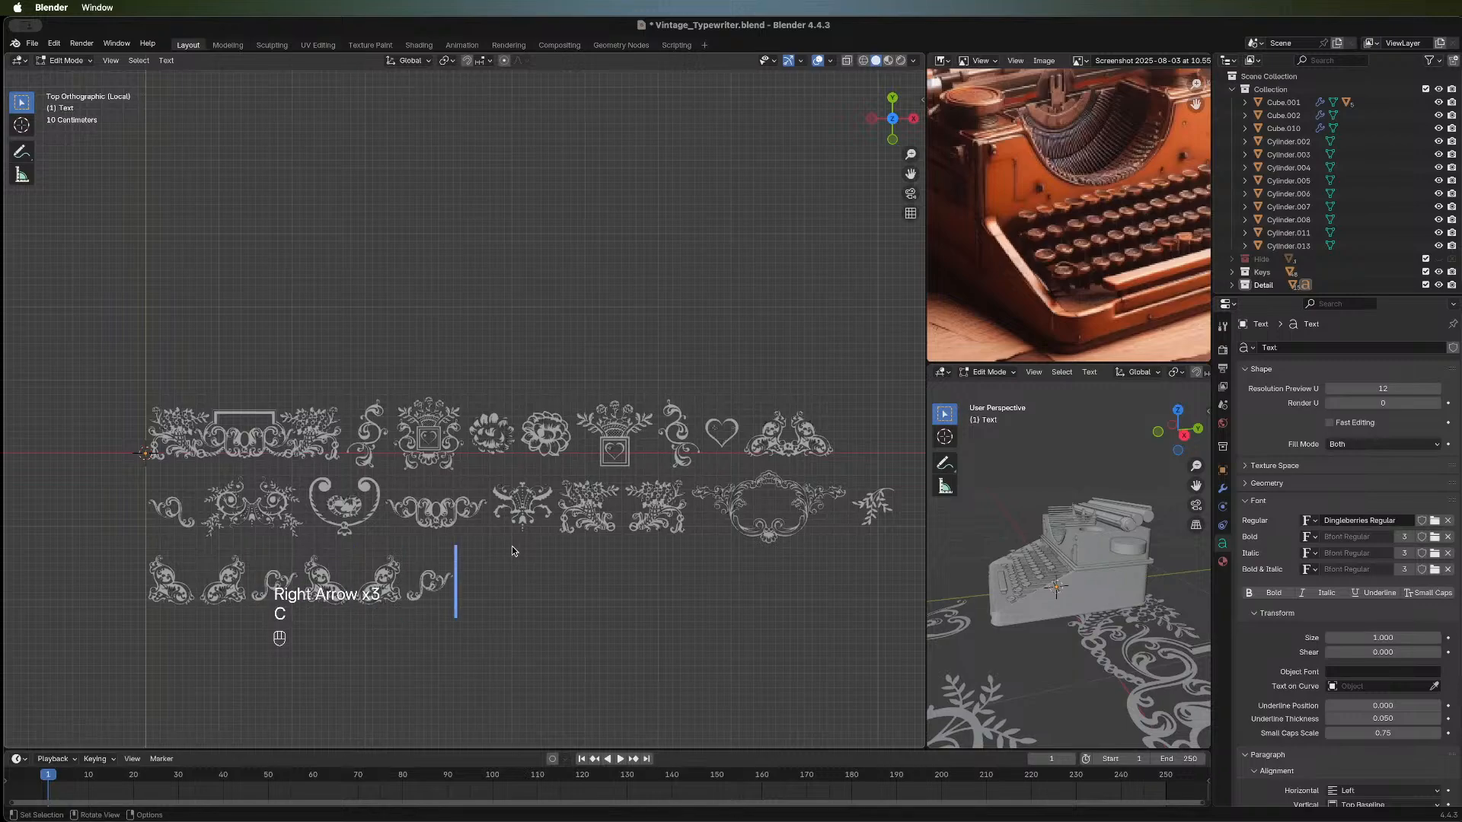
key("BackSpace")
type("v")
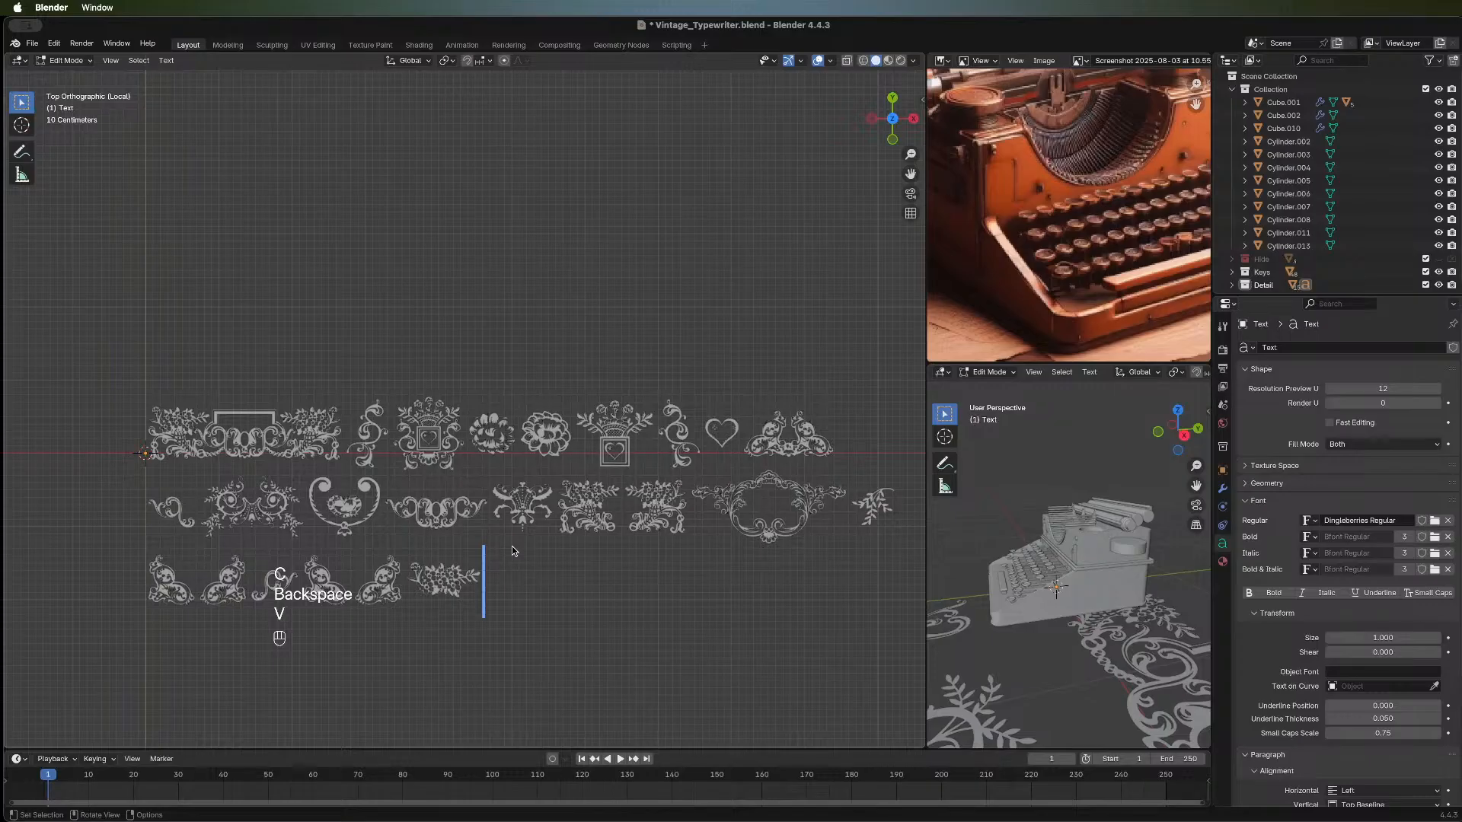
type("b")
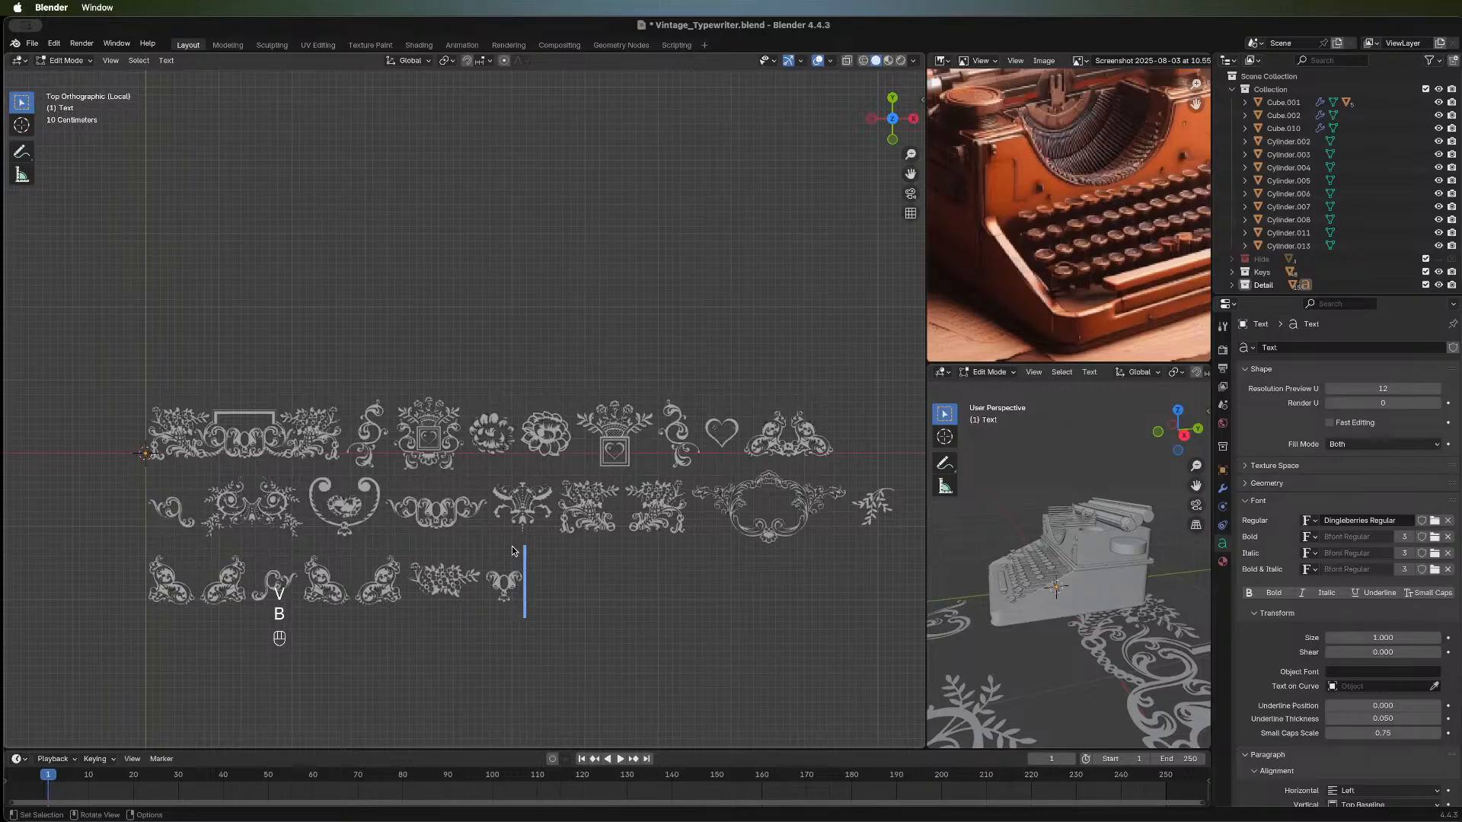
type("nm")
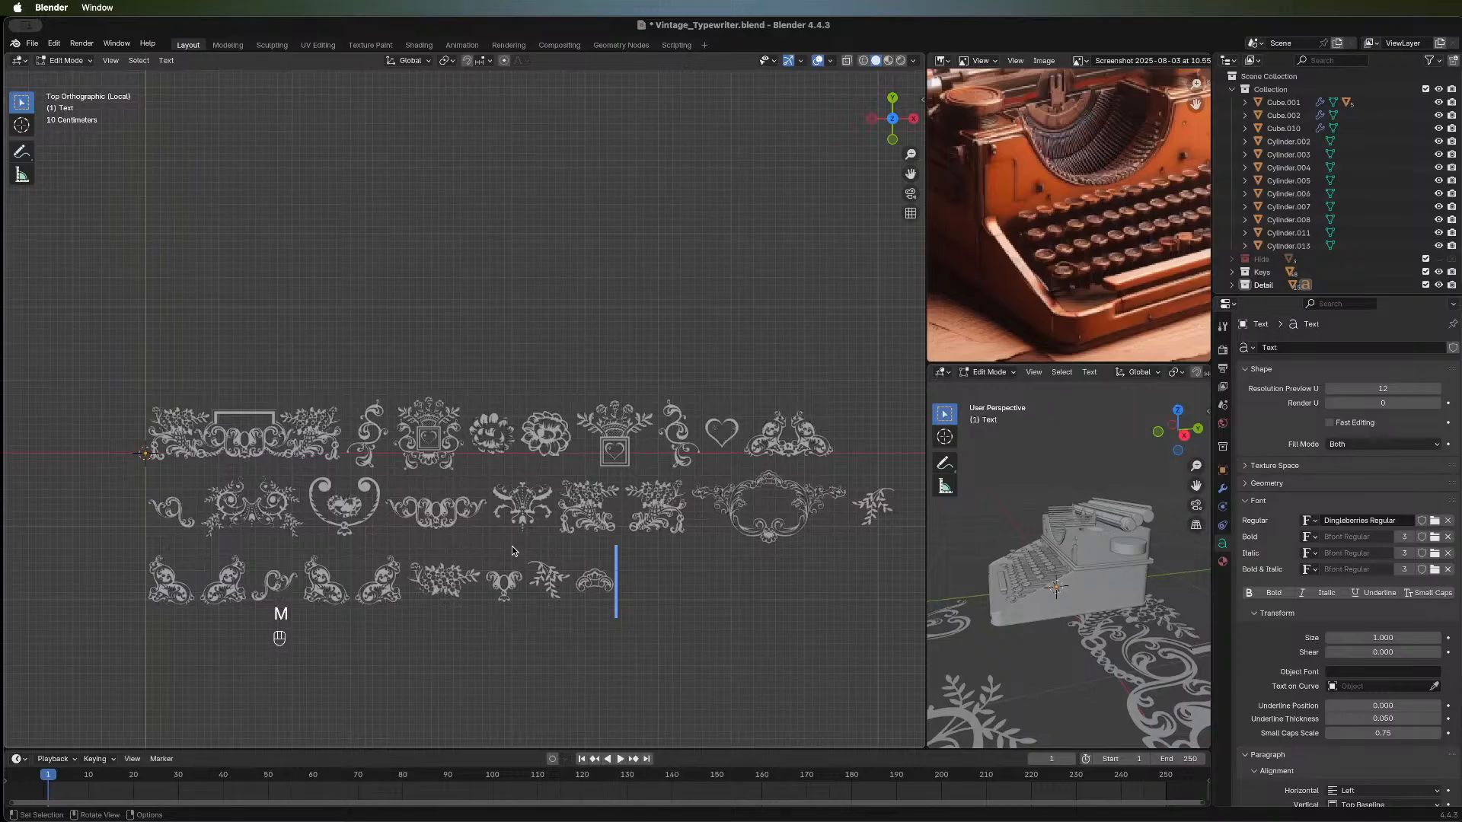
type("123")
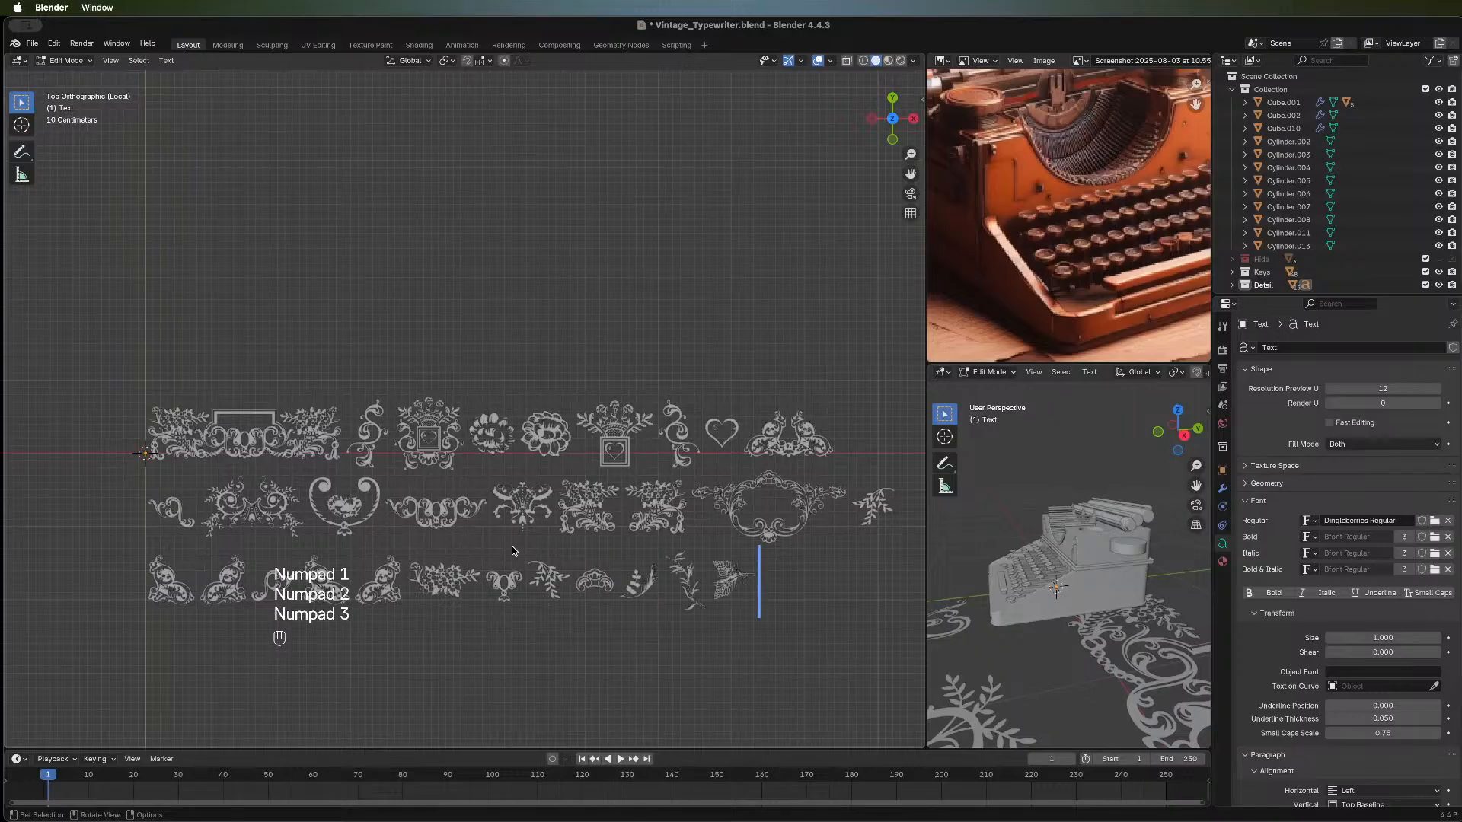
type("0")
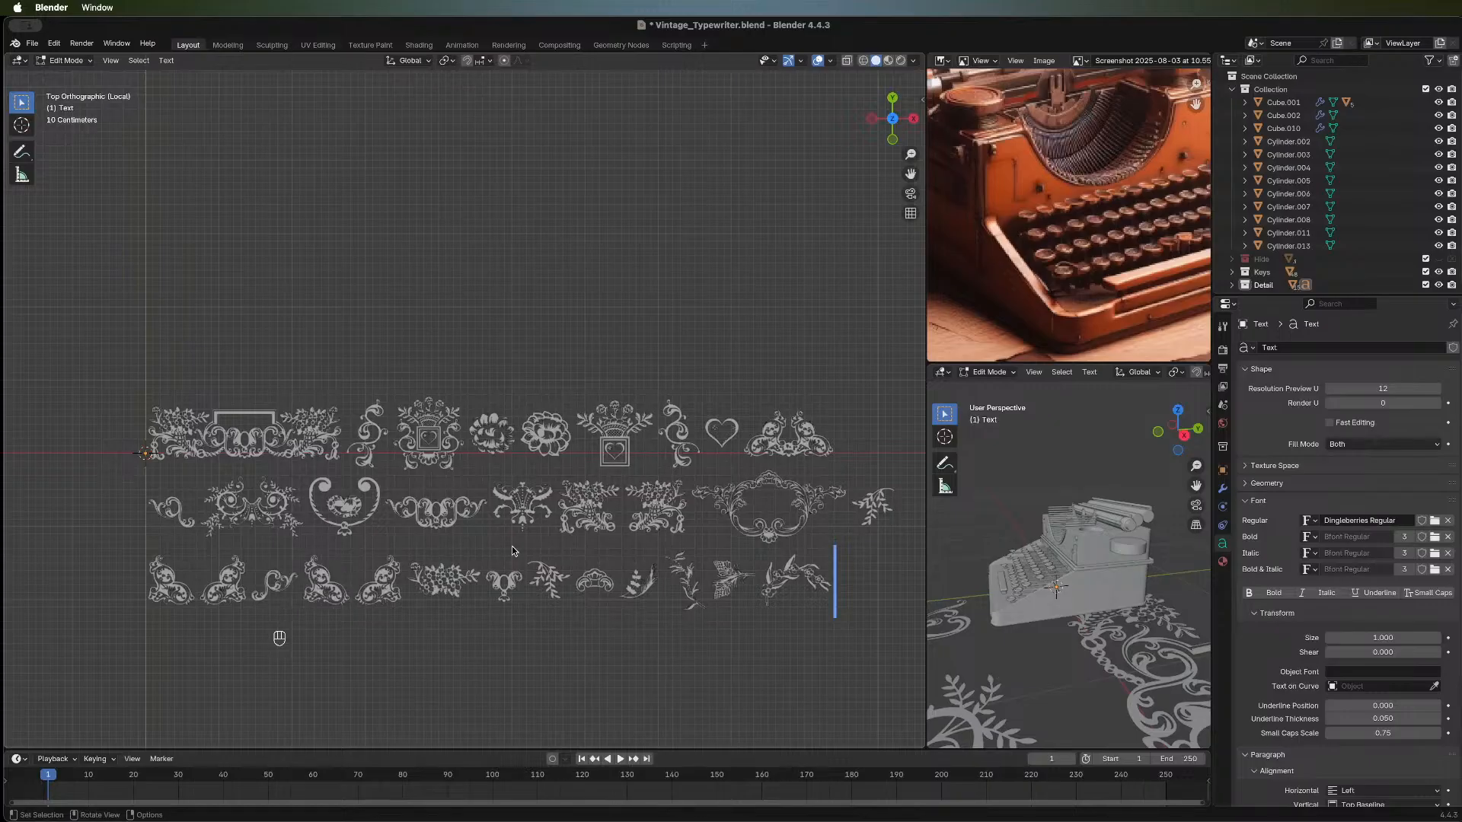
type("0")
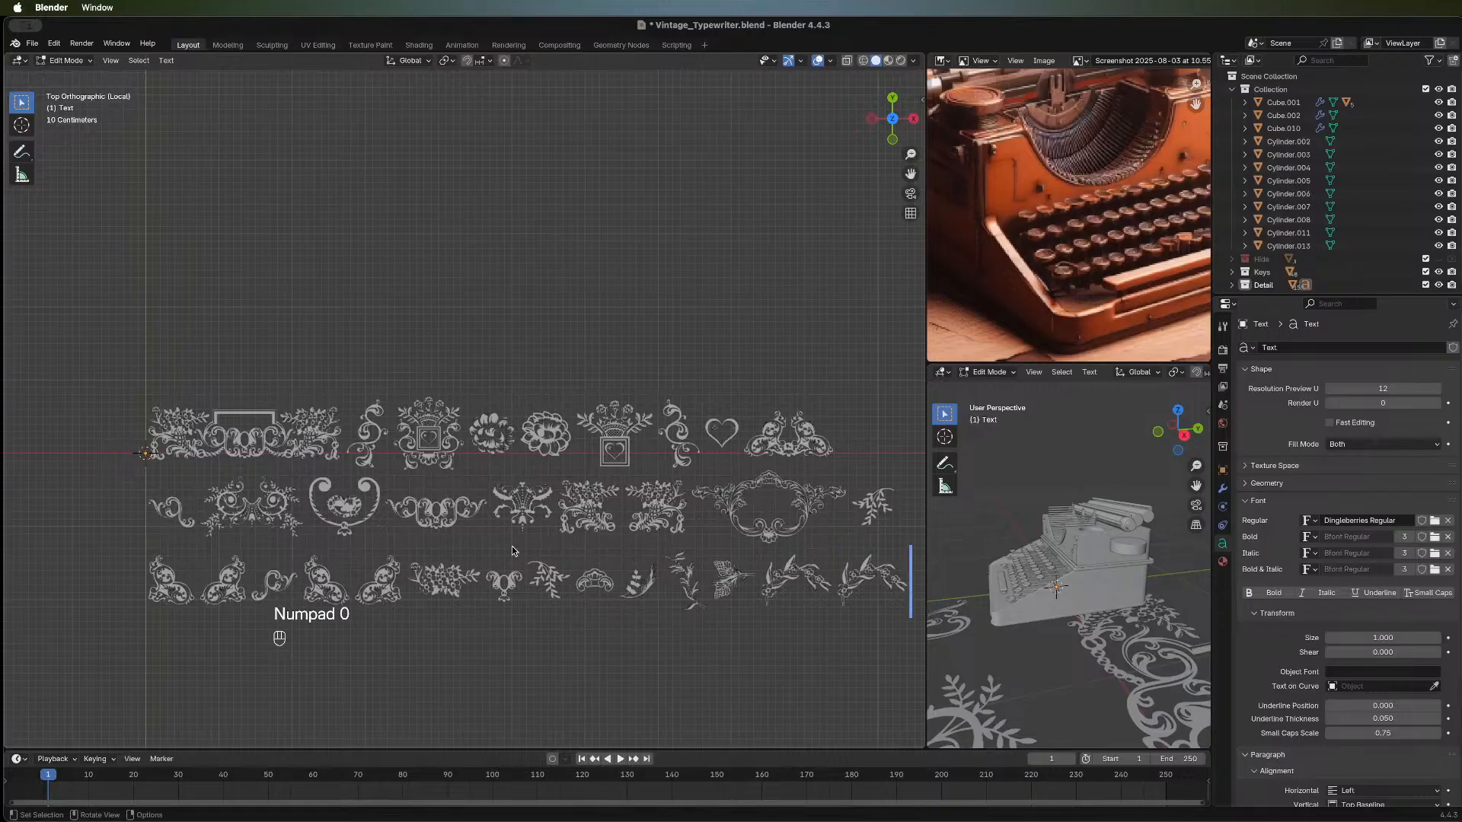
type("78")
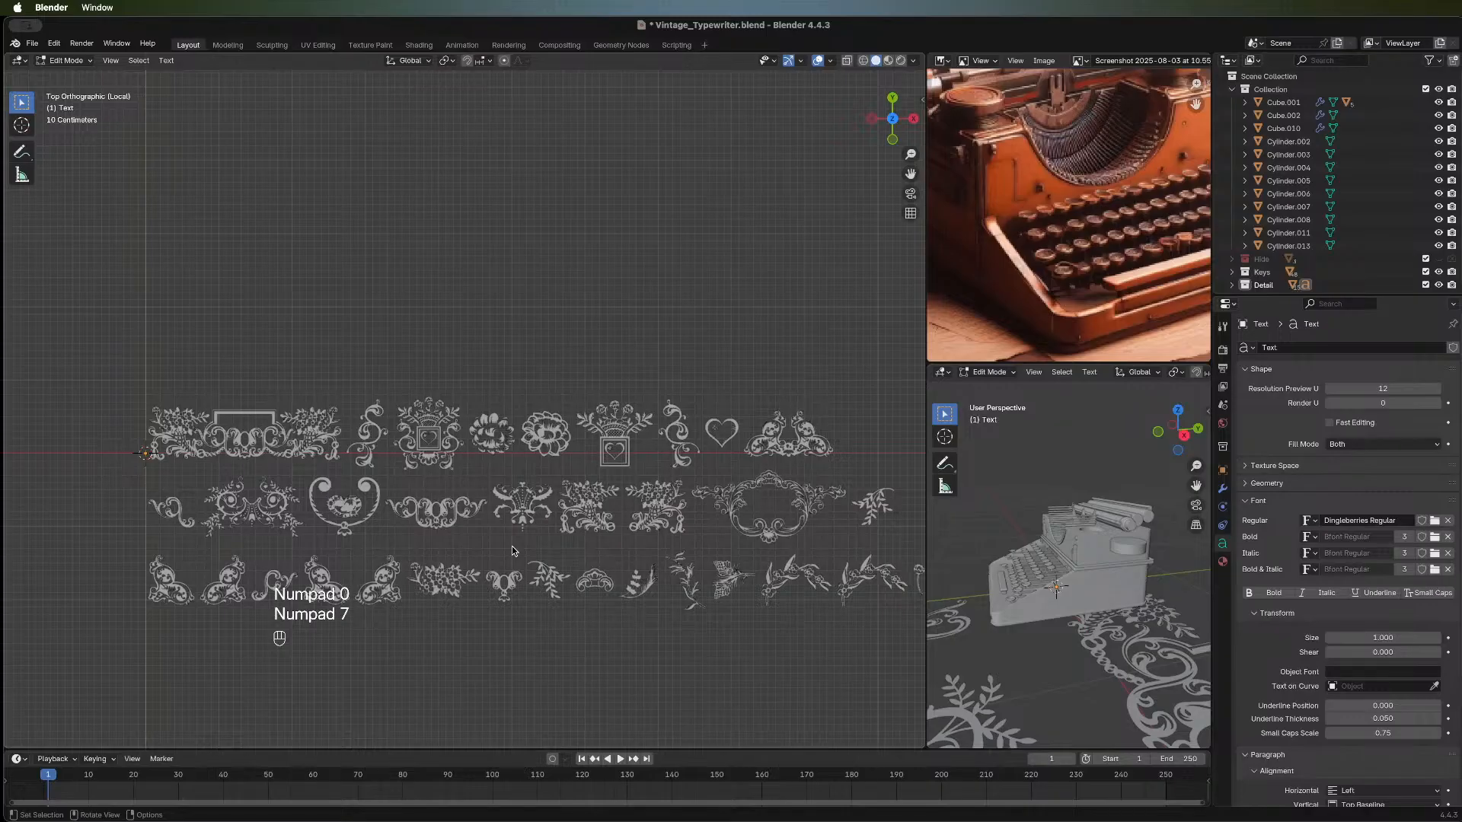
key("BackSpace")
key("BackSpace")
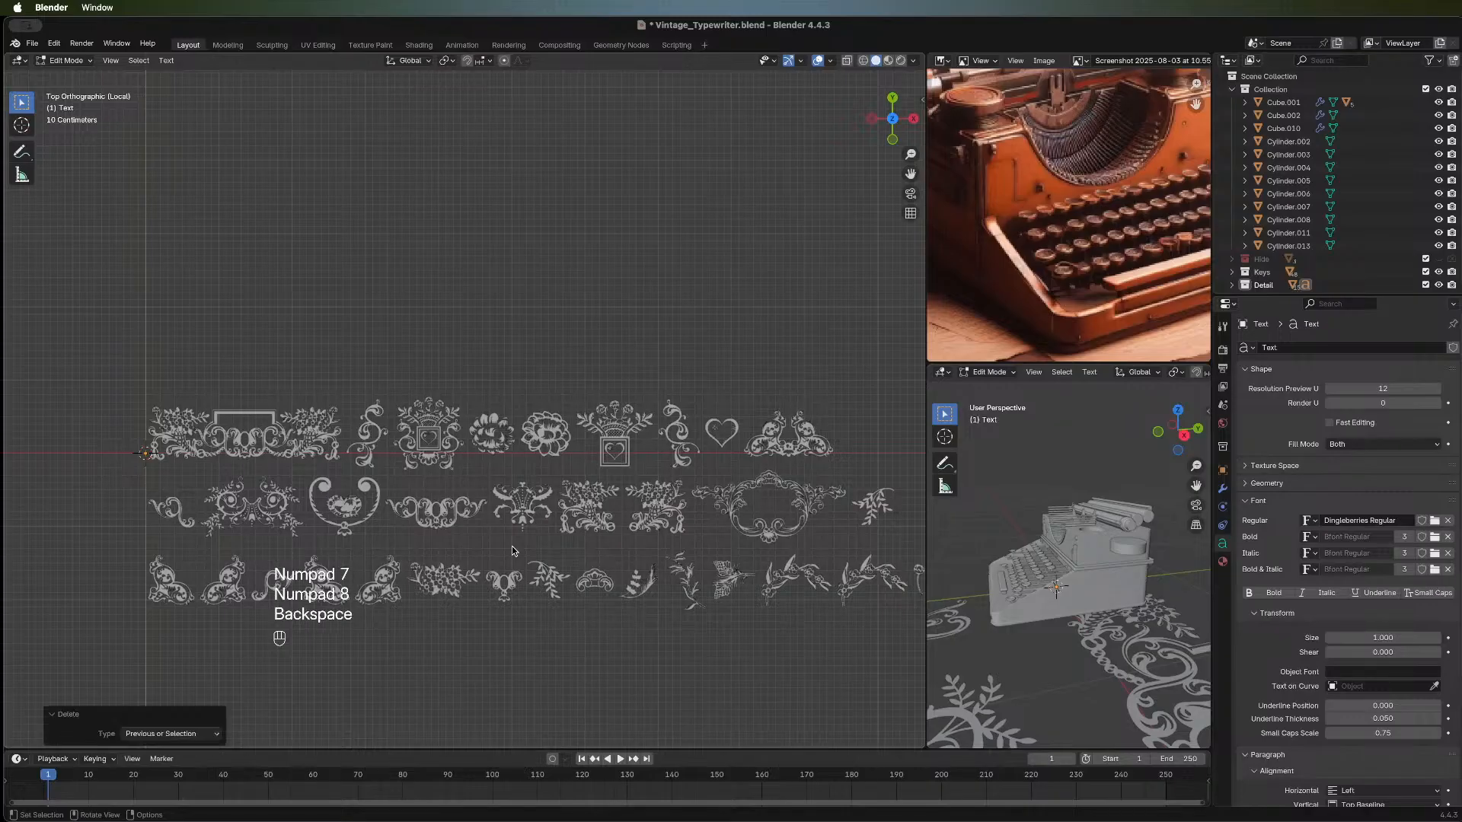
Start a fourth line in the text with the ornaments for the digits 7, 8 and 9.
key("Return")
type("78")
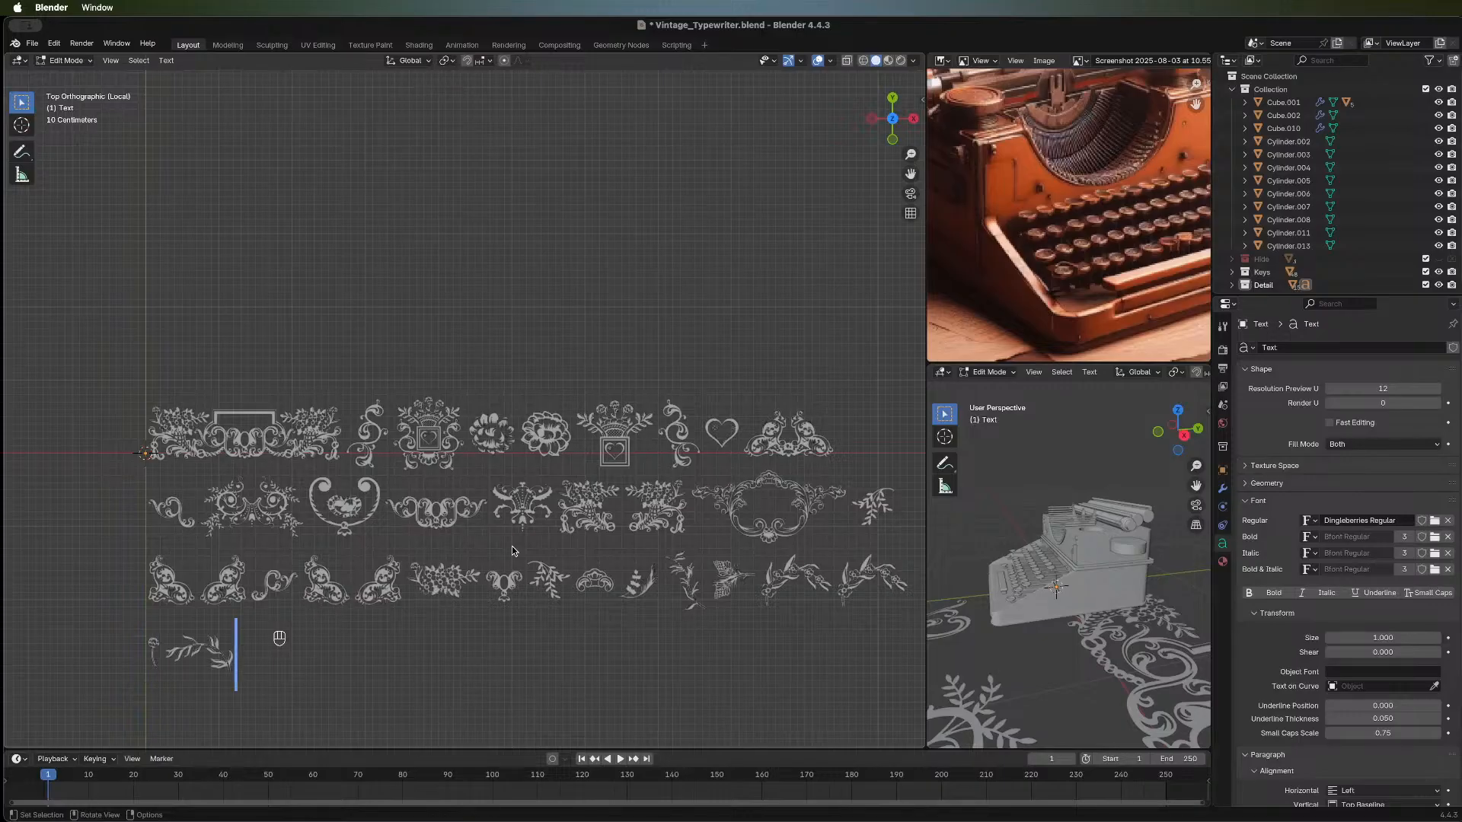
type("8")
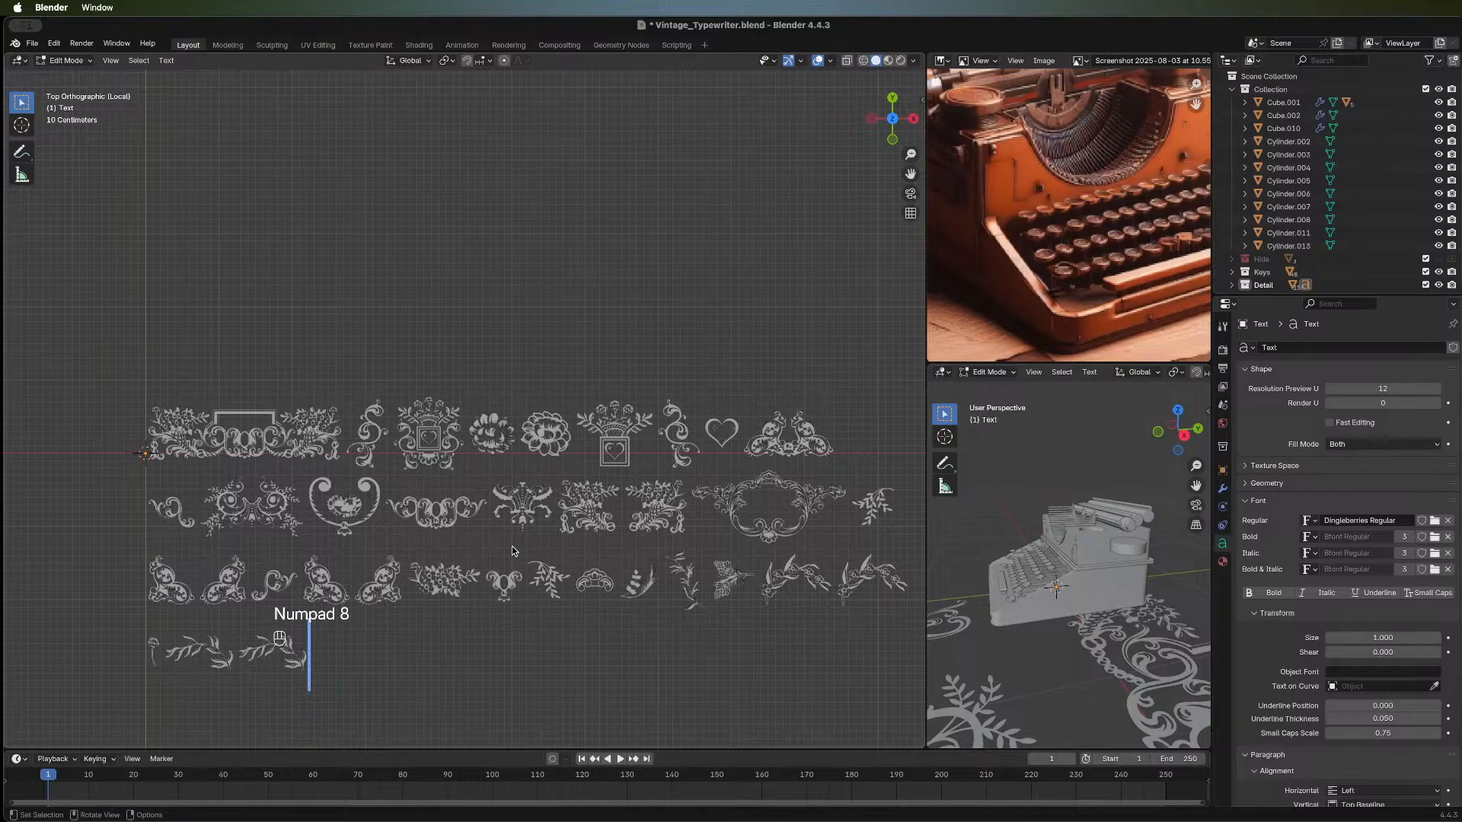
key("BackSpace")
type("9")
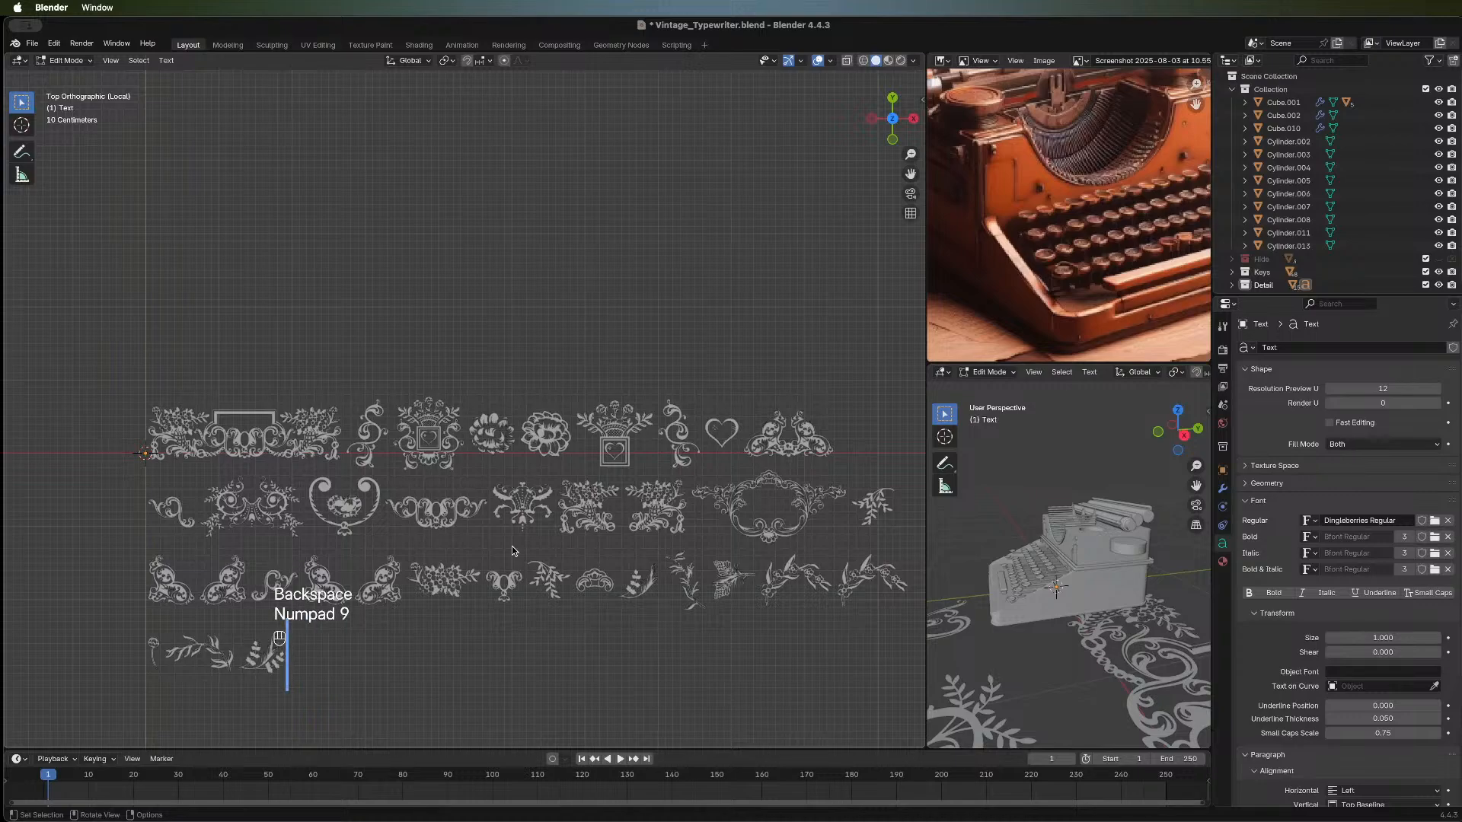
Append one ornament each for the symbols -, +, *, / and = to the fourth line.
type("-")
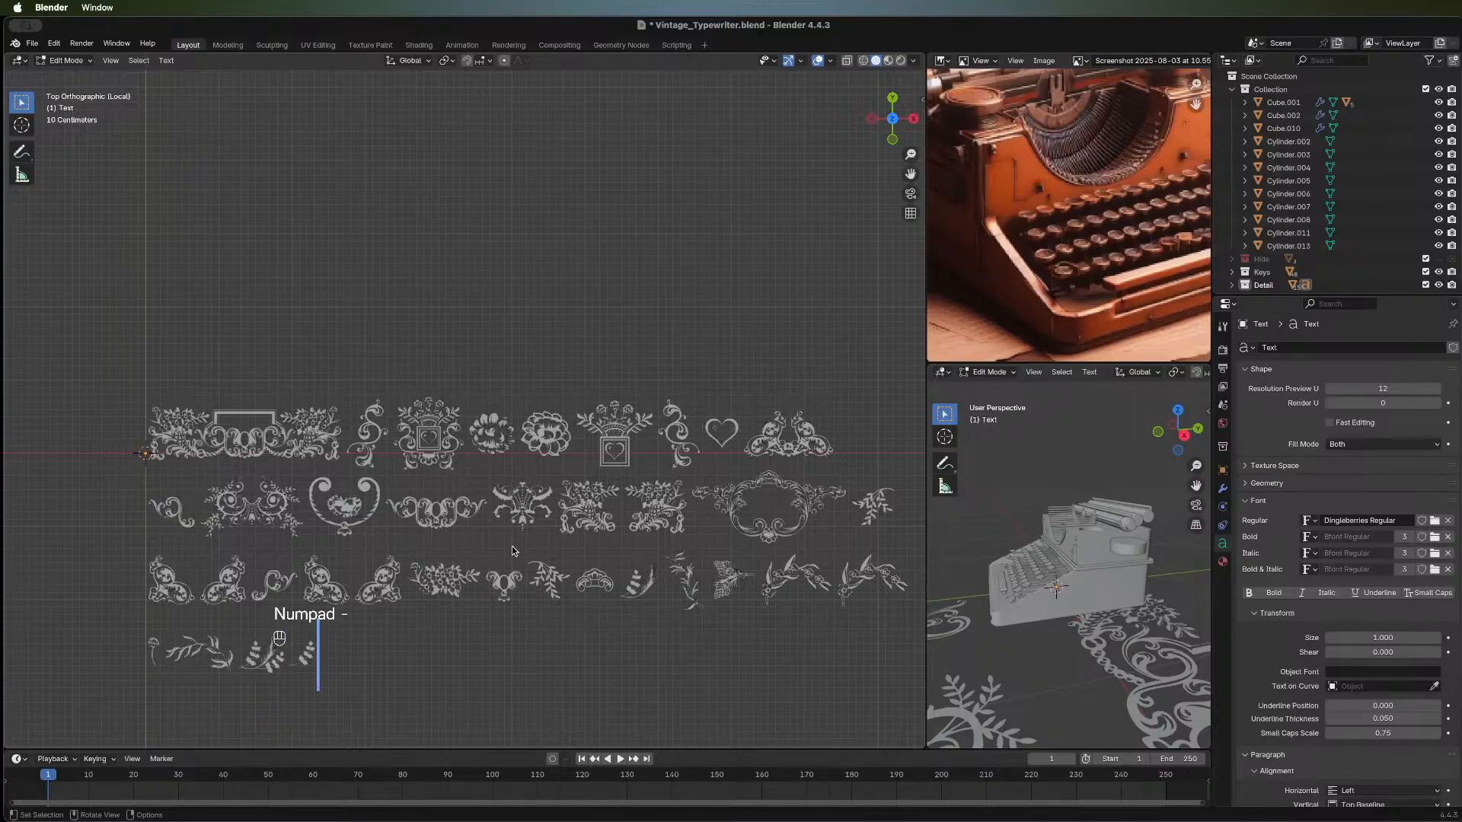
type("+")
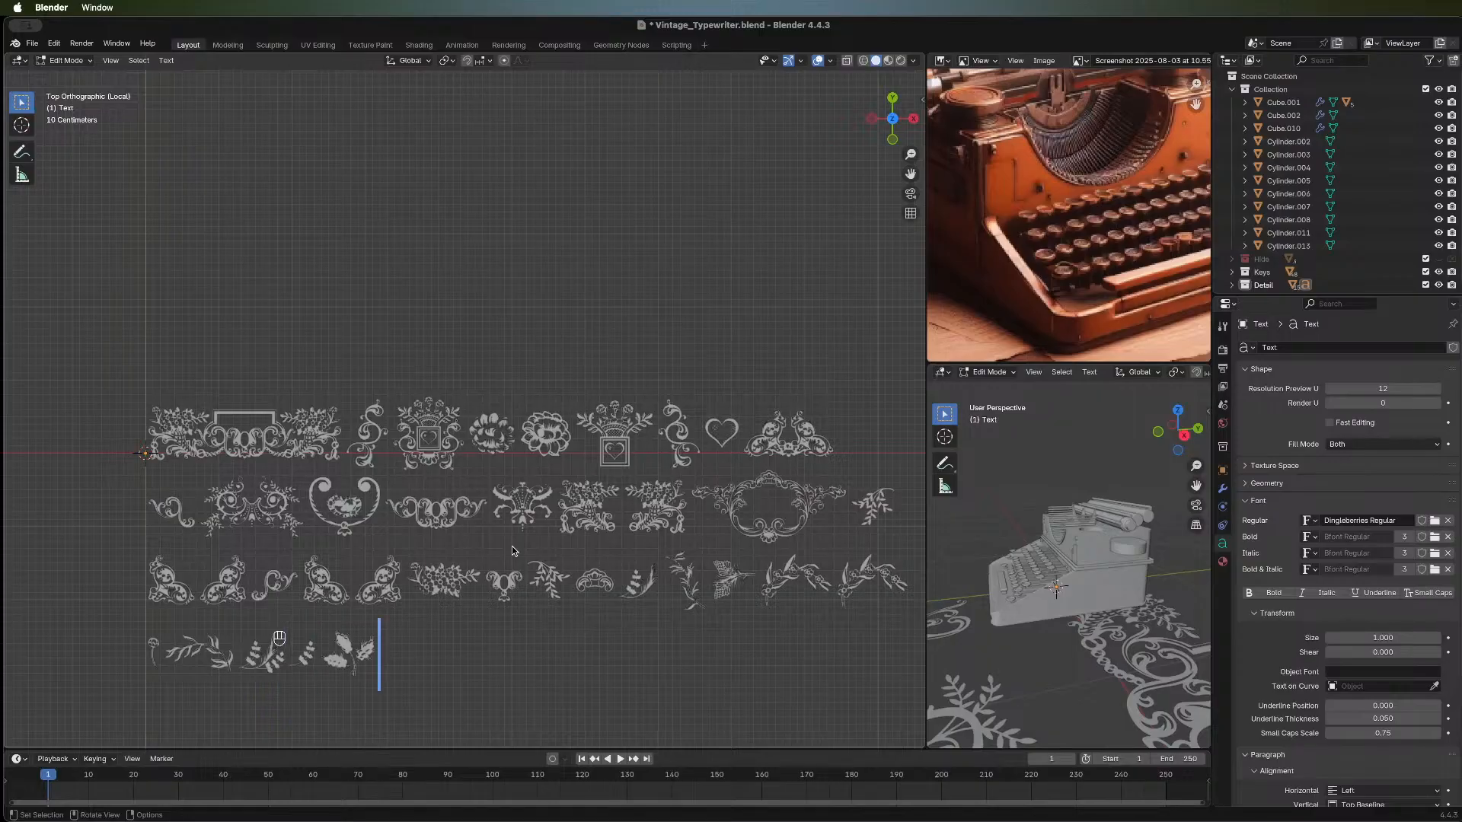
type("*")
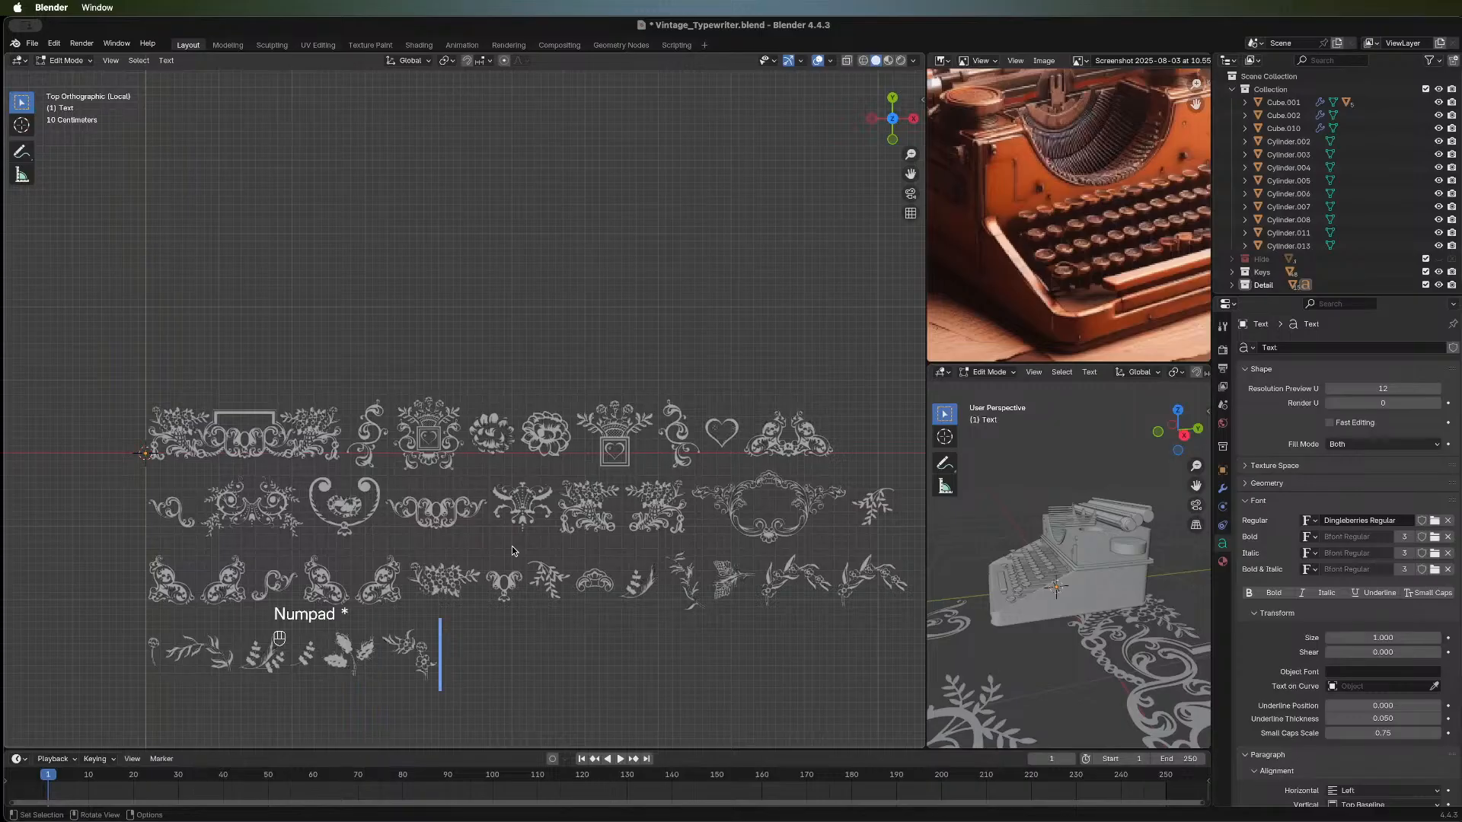
type("/")
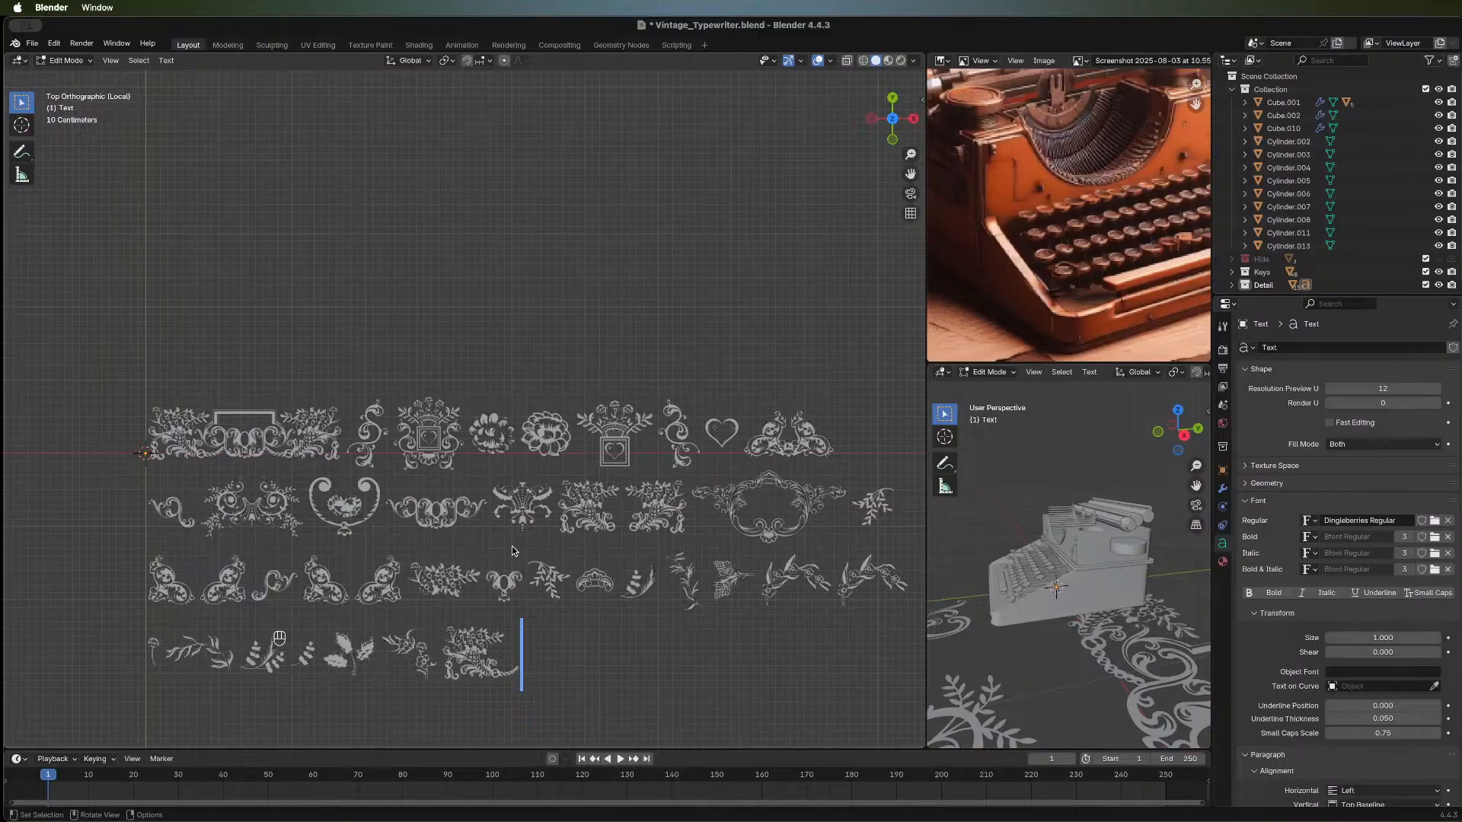
type("/=")
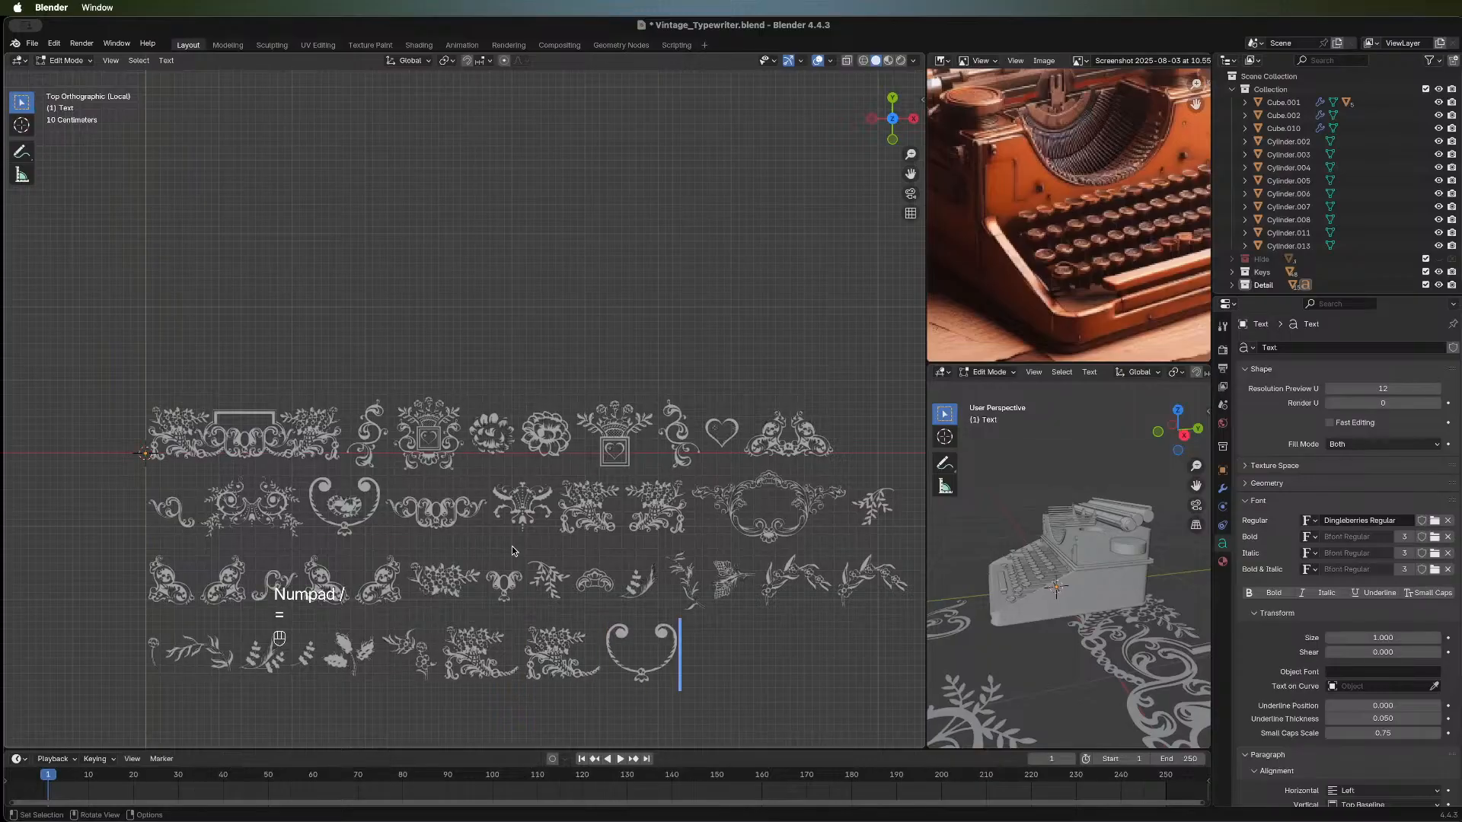
key("BackSpace")
key("BackSpace")
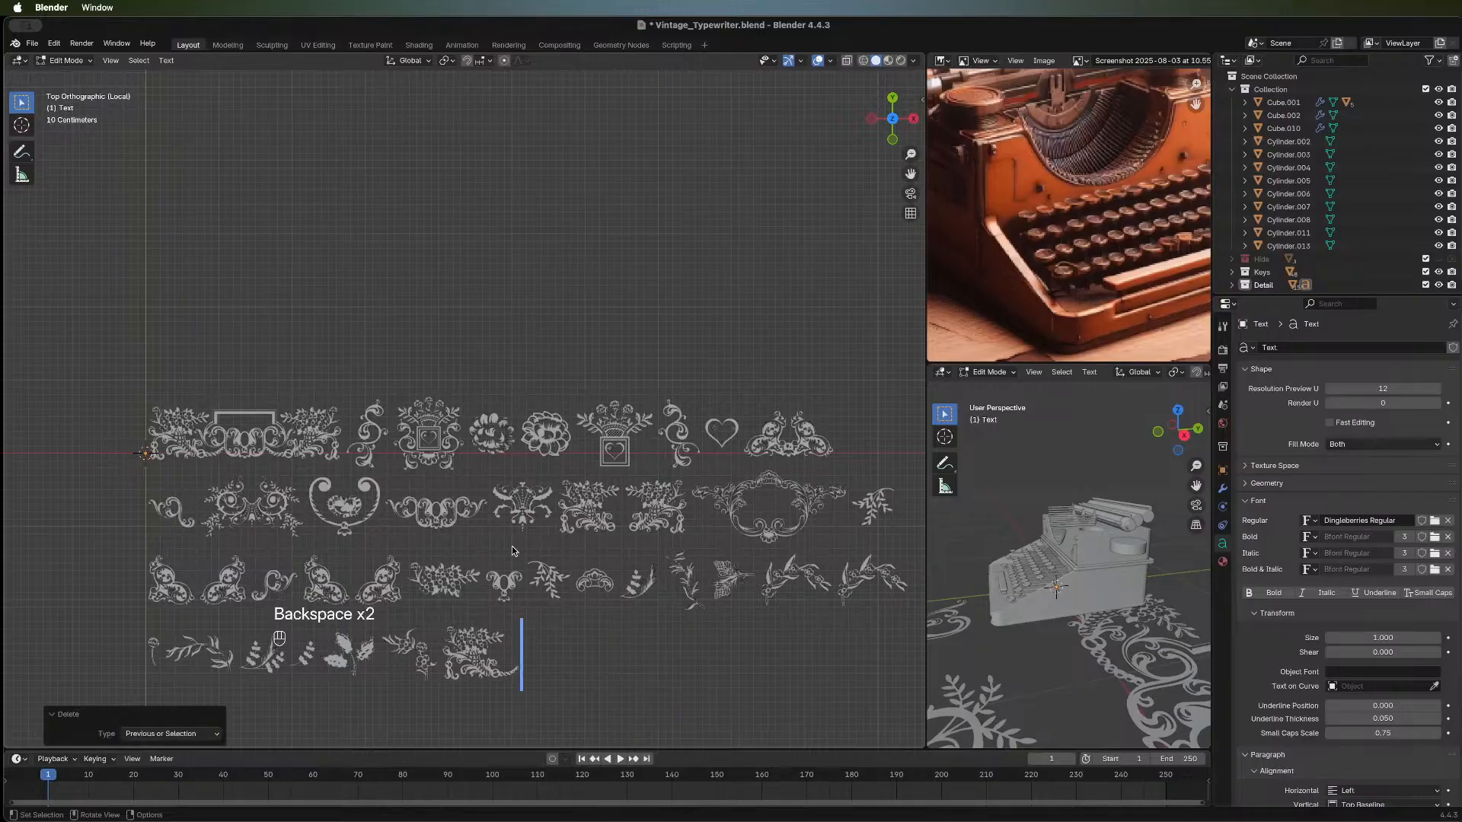
type("=")
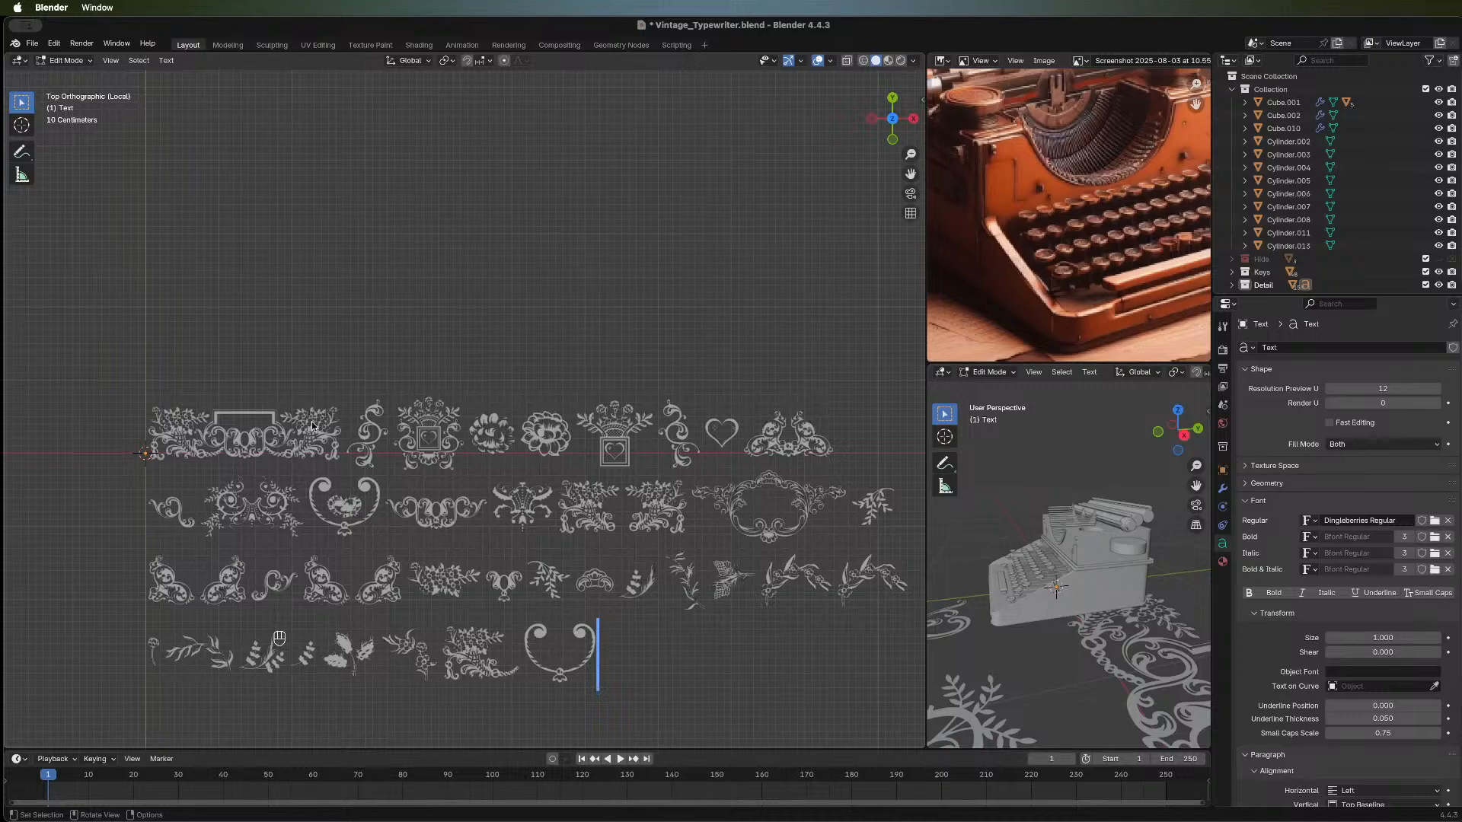
Delete the ornaments for v, b, n, m, 1, 2 and 3 from the third line of the text.
left_click(267, 441)
left_click(753, 588)
key("shift+Left")
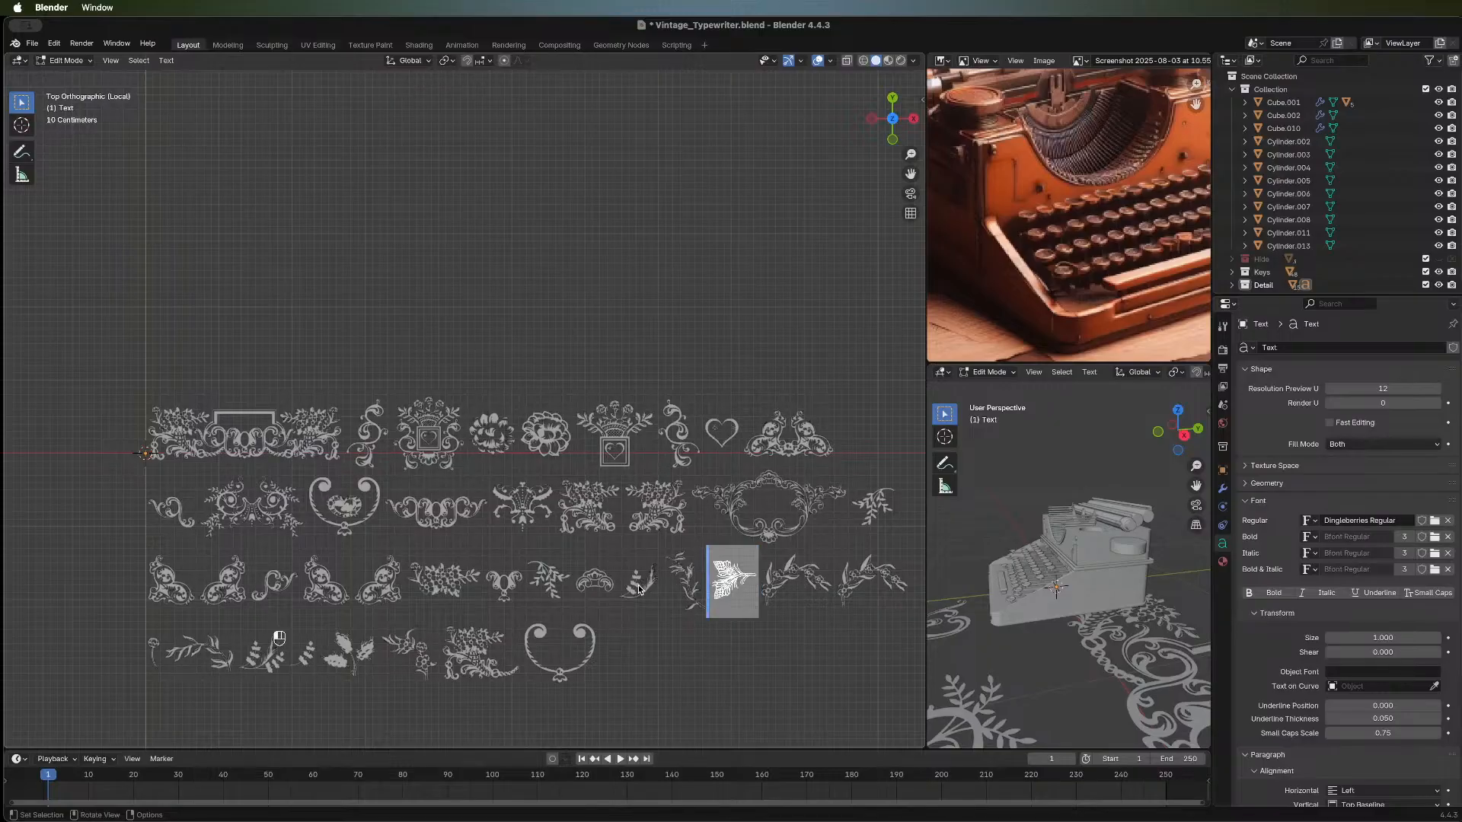
key("shift+Left")
key("shift+Left")
key("shift+Left")
key("shift+Left")
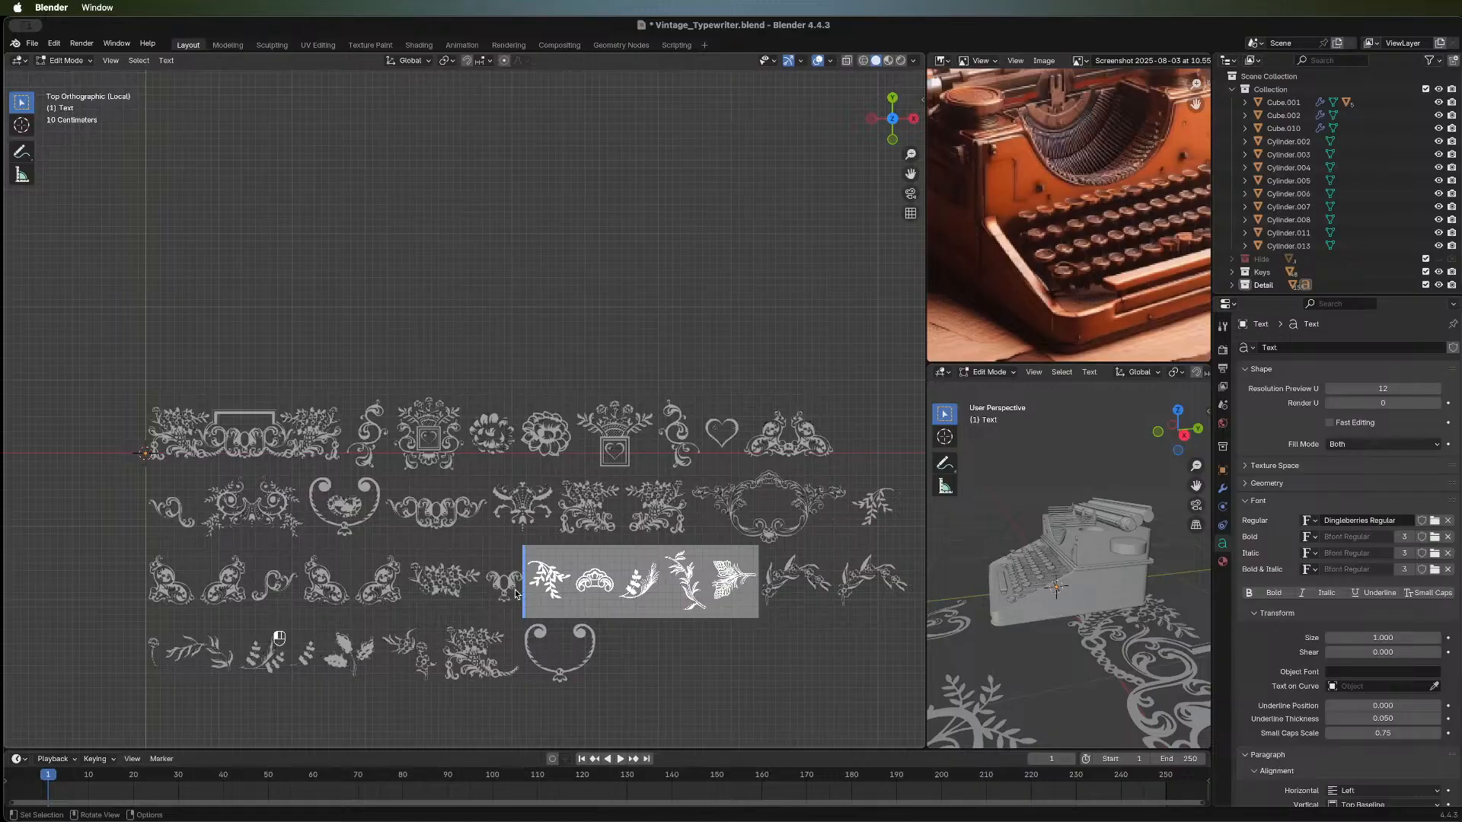
key("shift+Left")
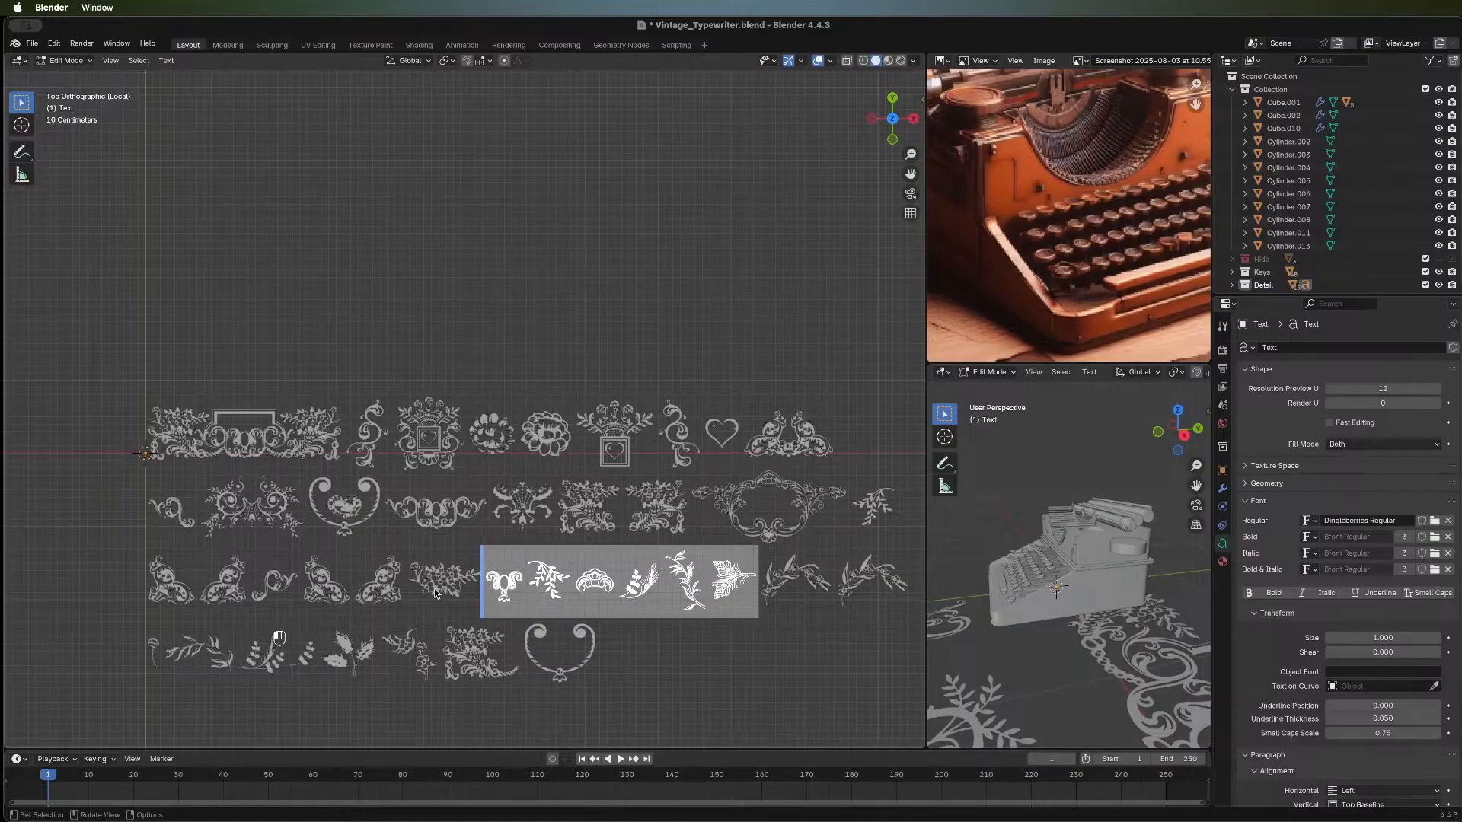
key("shift+Left")
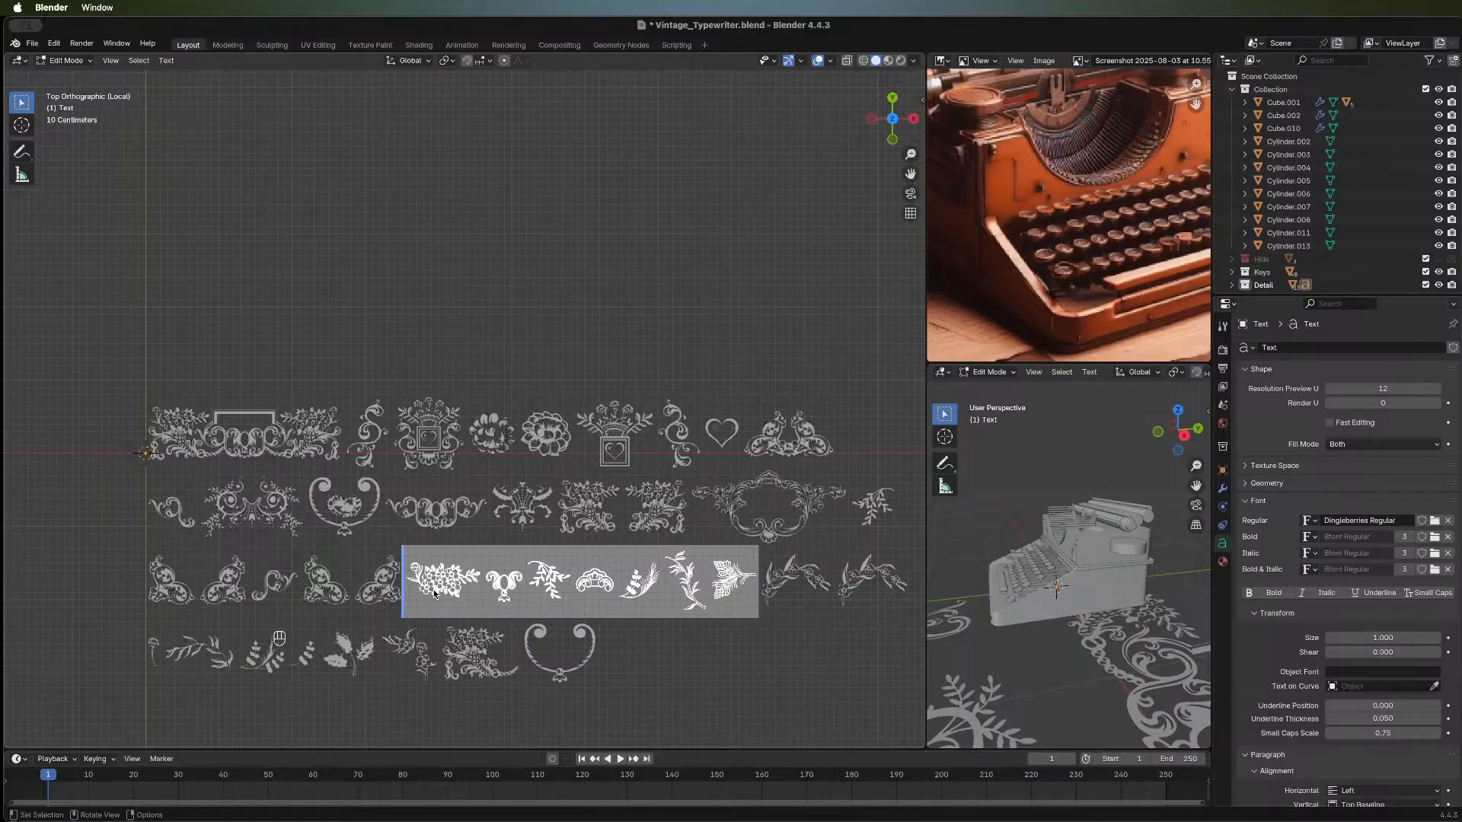
key("BackSpace")
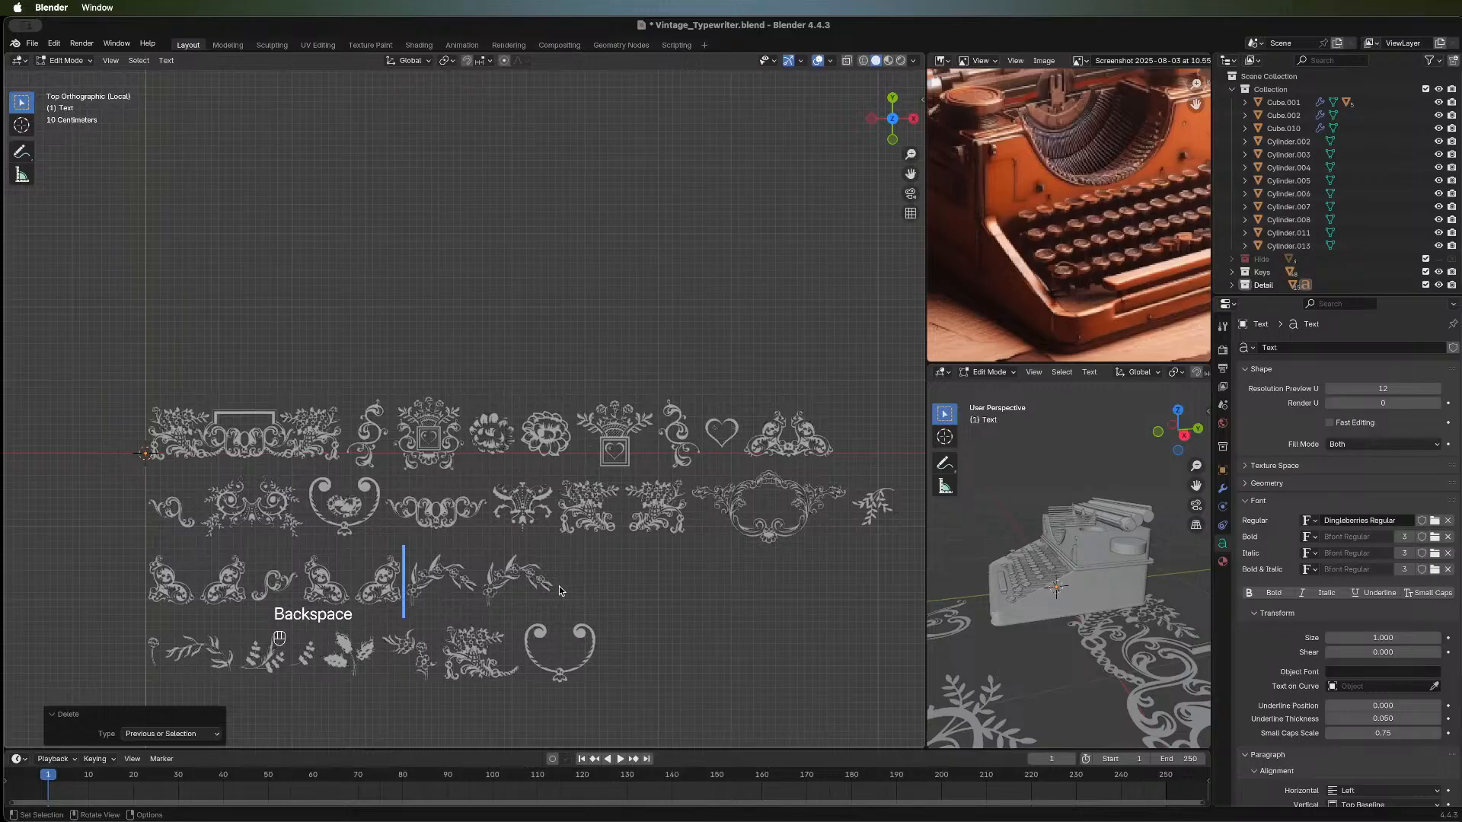
Delete the two trailing leafy-branch ornaments and the small swirl between the corner pairs from the text's third line.
left_click_drag(558, 590, 428, 582)
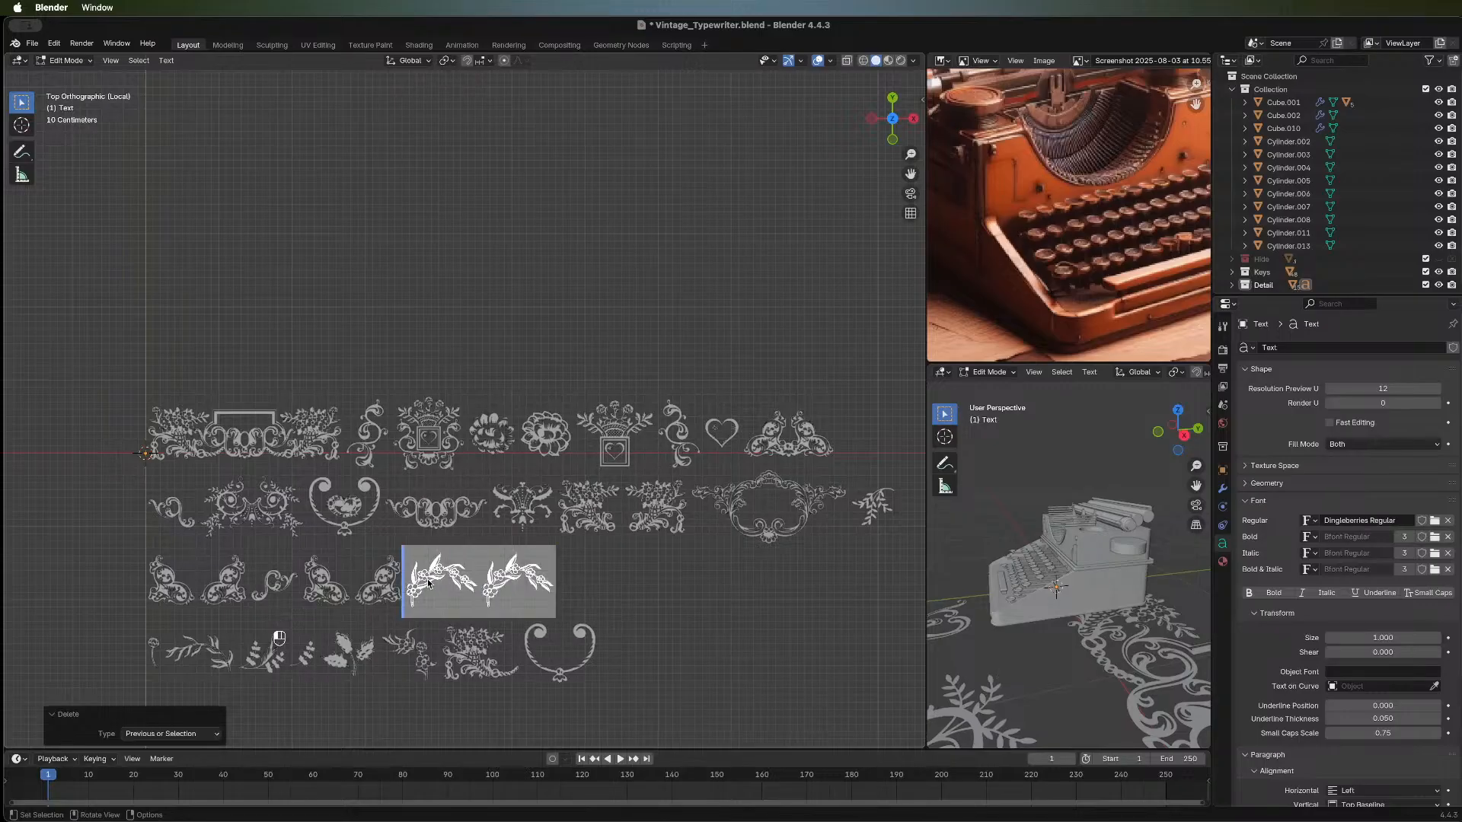
key("BackSpace")
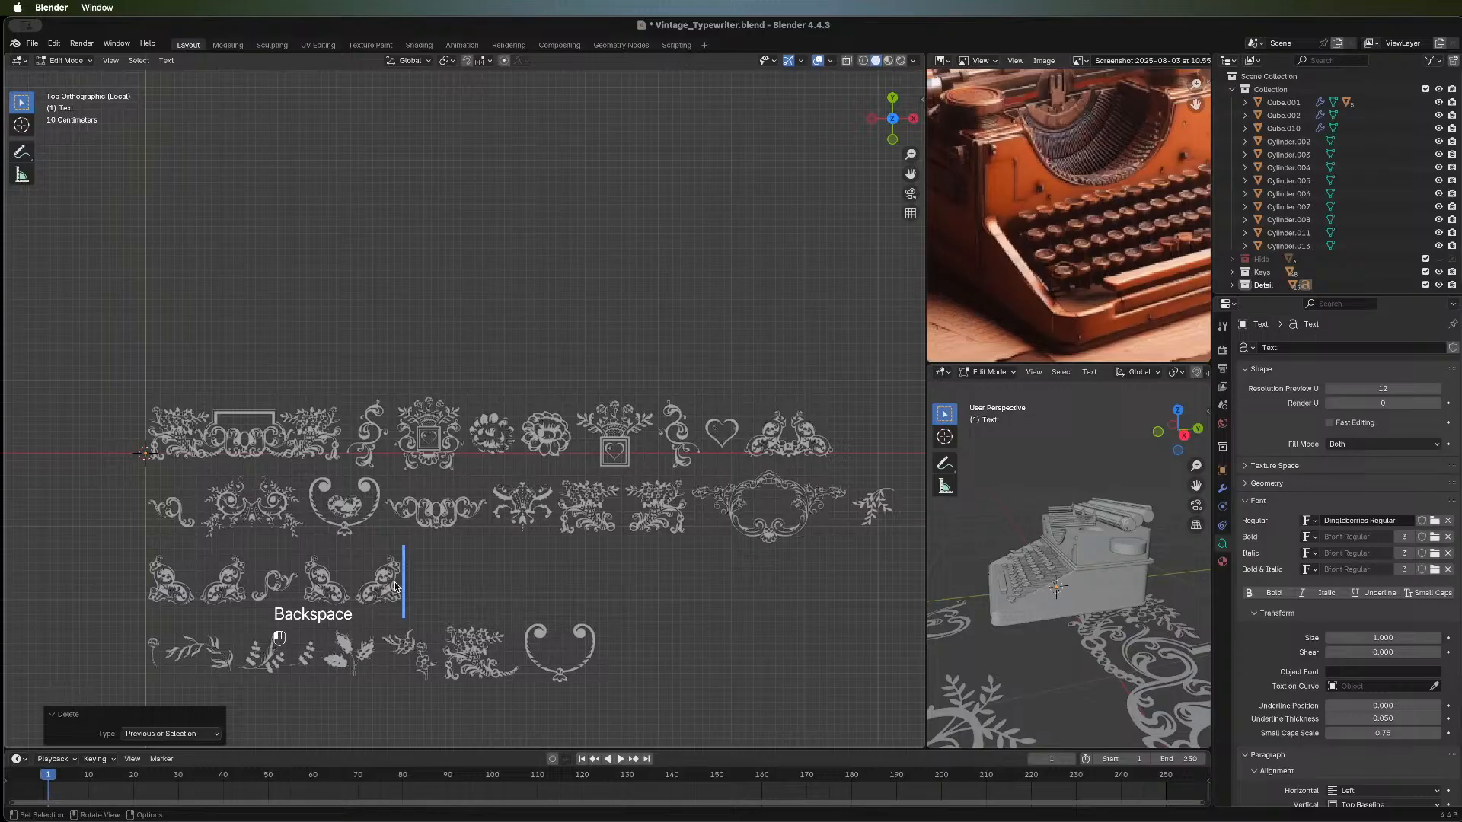
left_click(290, 585)
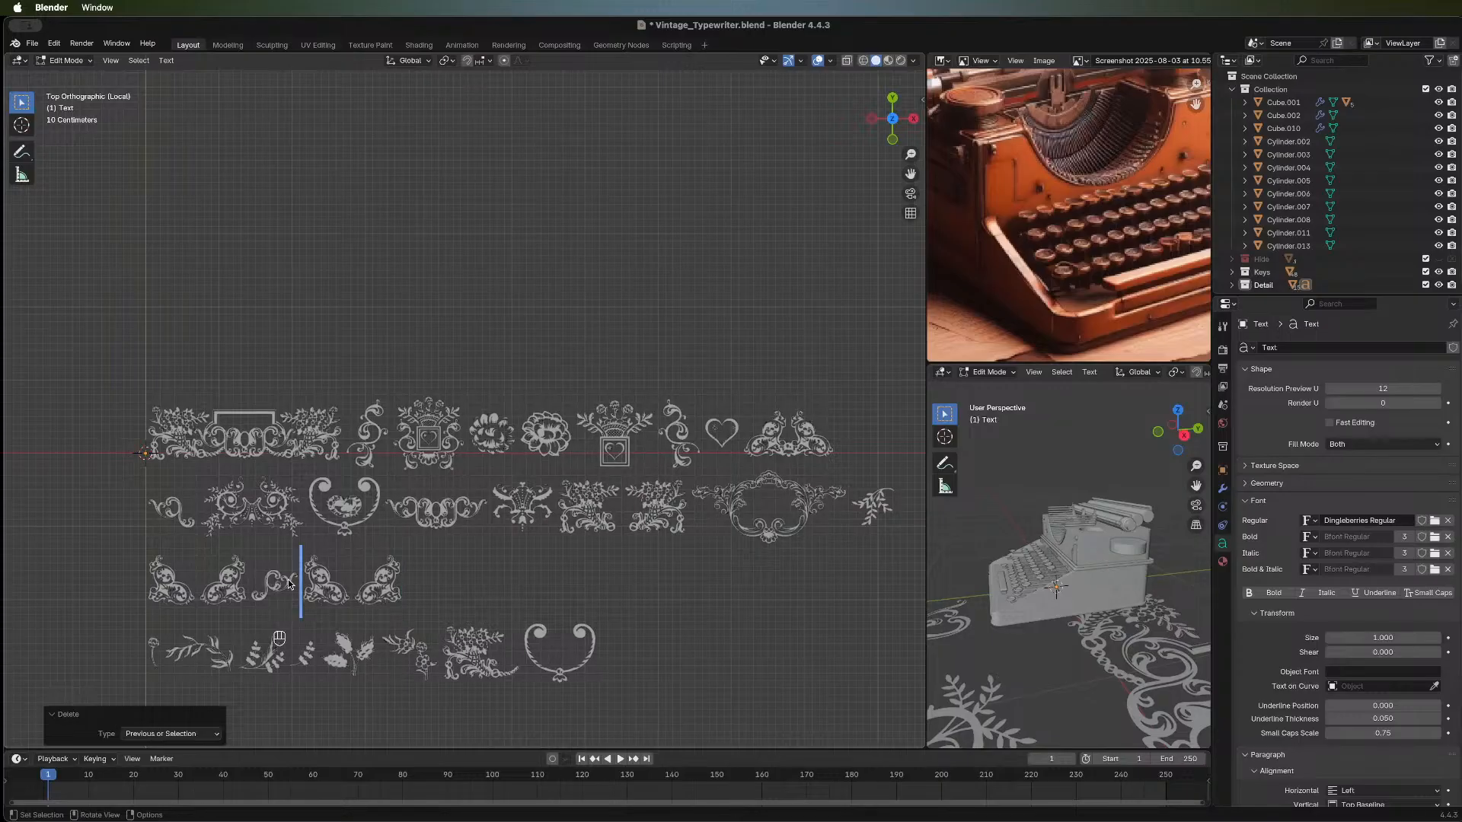
key("BackSpace")
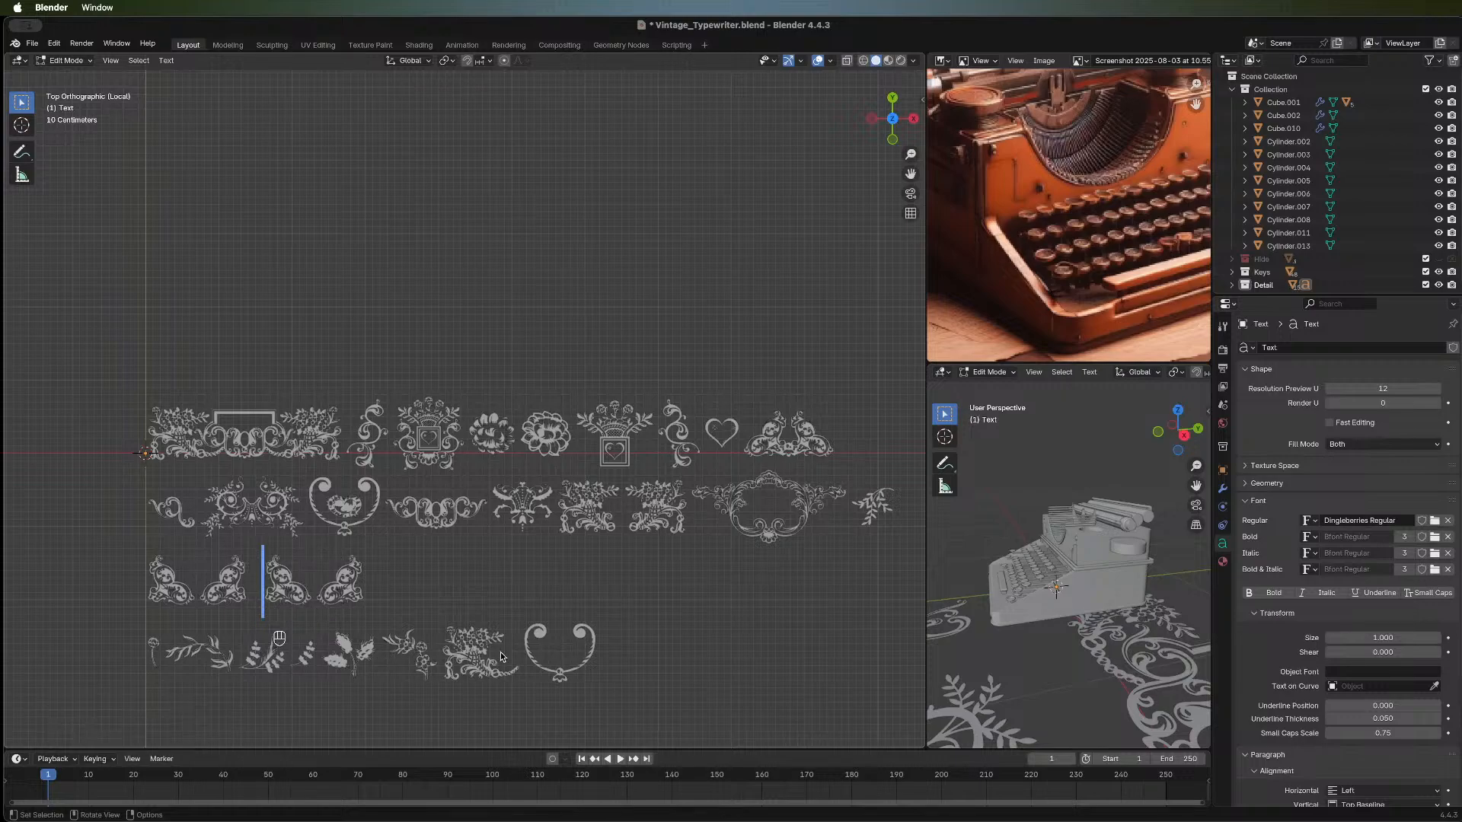
Delete all ornaments in the fourth line that precede the open heart-shaped scroll frame.
left_click(570, 667)
left_click(512, 661)
left_click_drag(512, 661, 153, 660)
key("BackSpace")
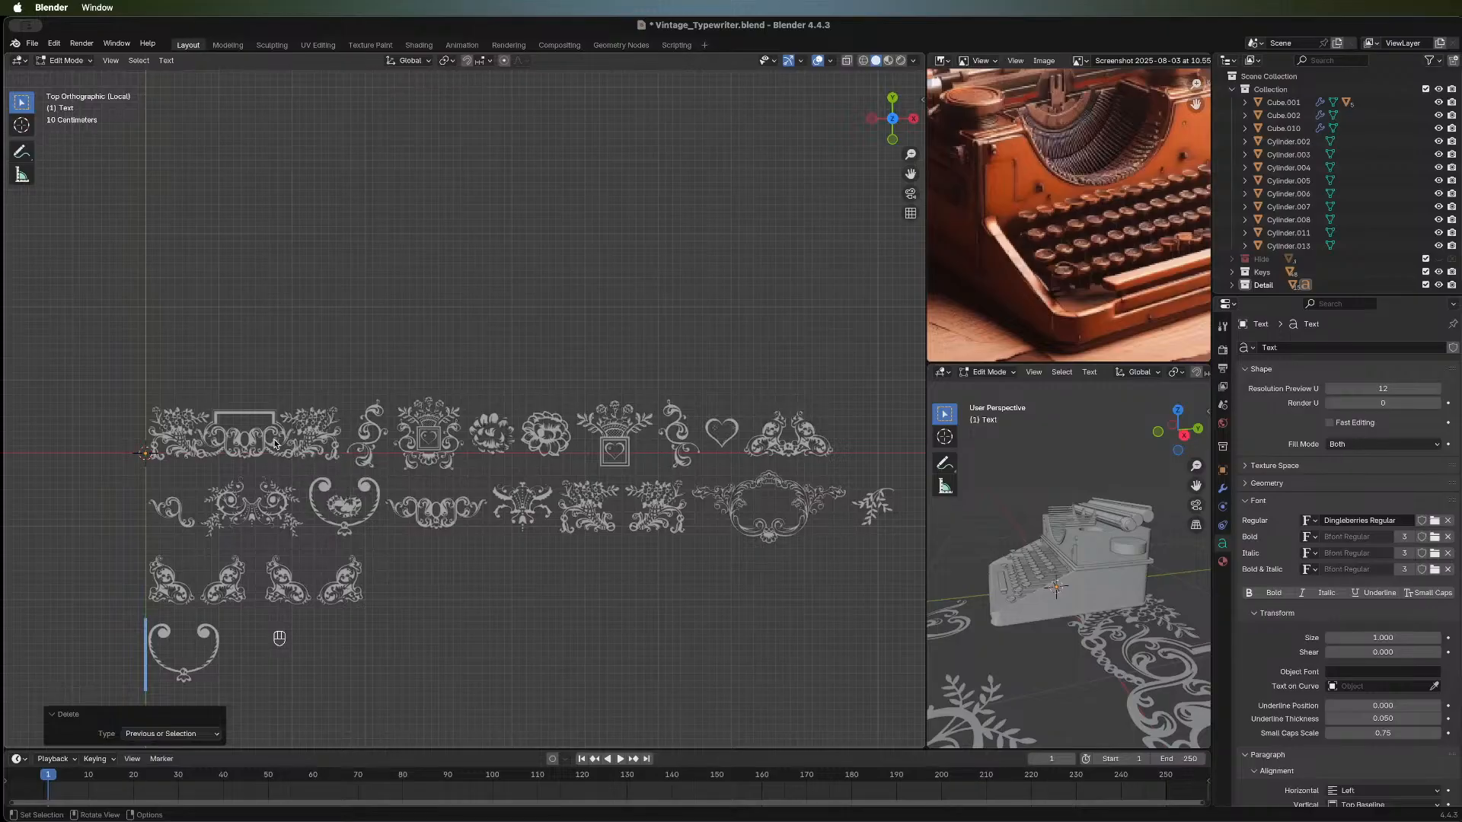
Delete the first-line ornaments between the first S-shaped scroll and the heart, plus the paired scroll ornament after the heart.
left_click(395, 451)
left_click_drag(452, 456, 692, 460)
key("BackSpace")
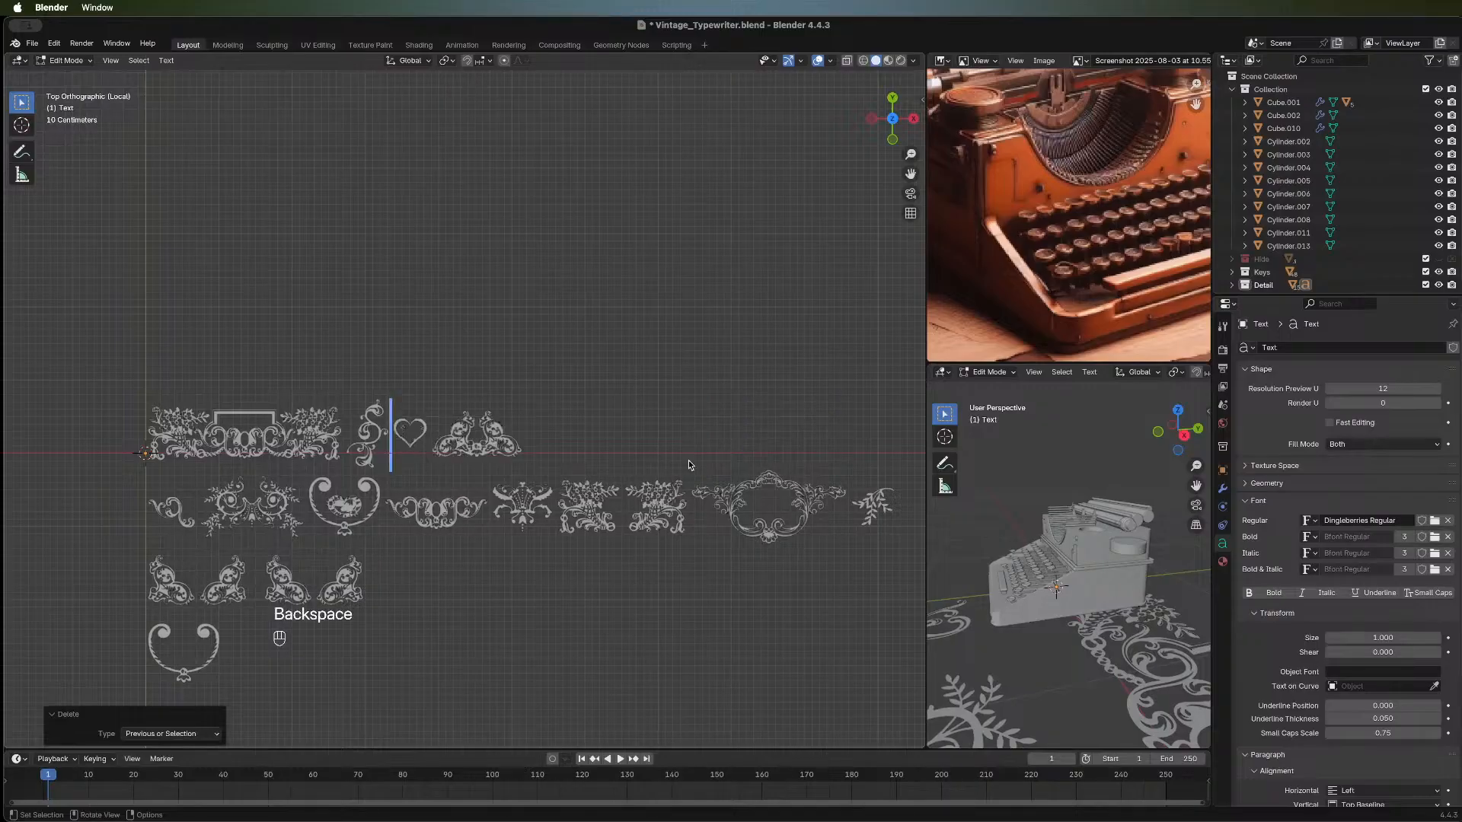
left_click(442, 446)
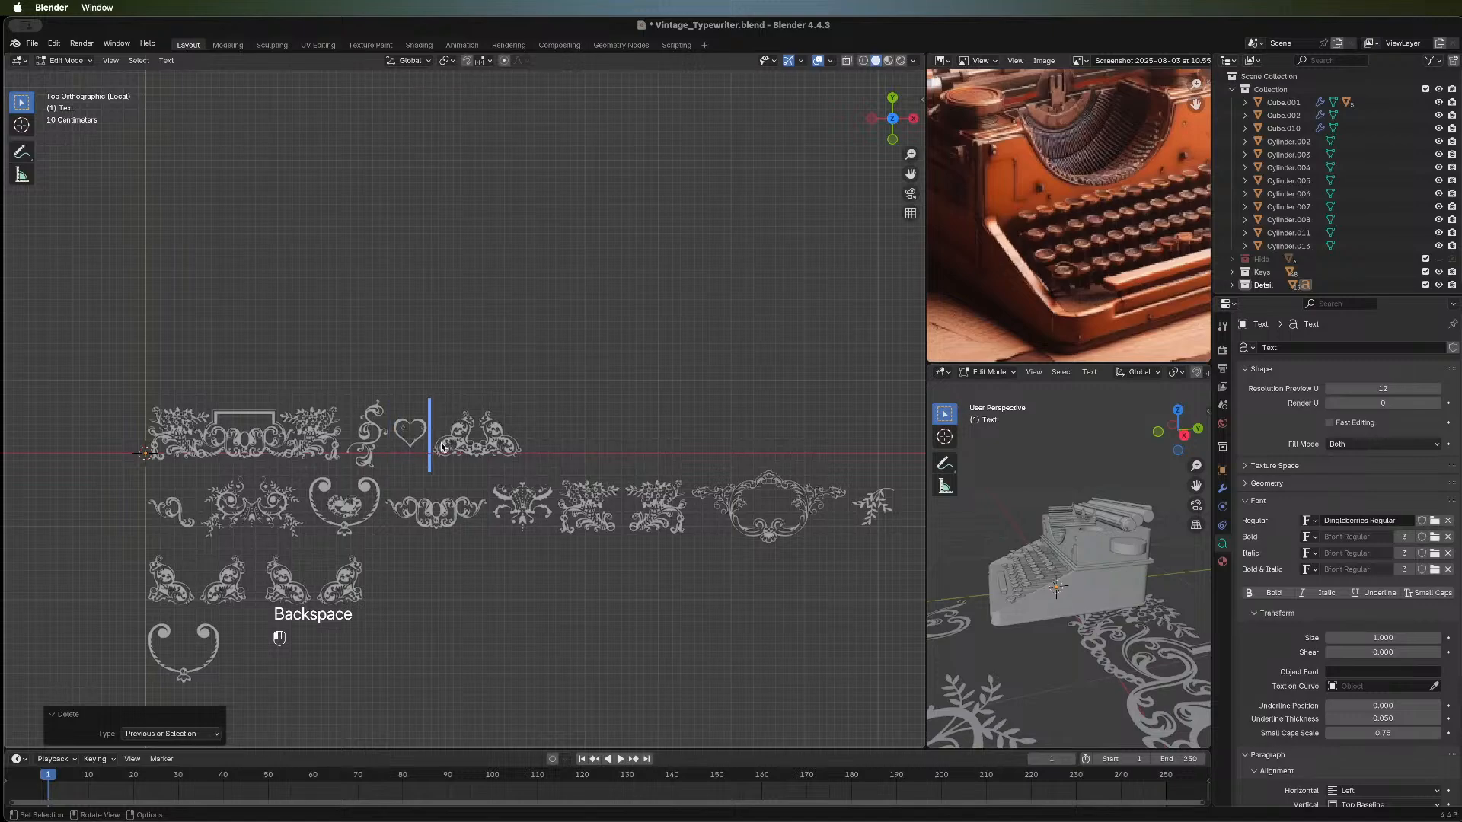
left_click(515, 450, "shift")
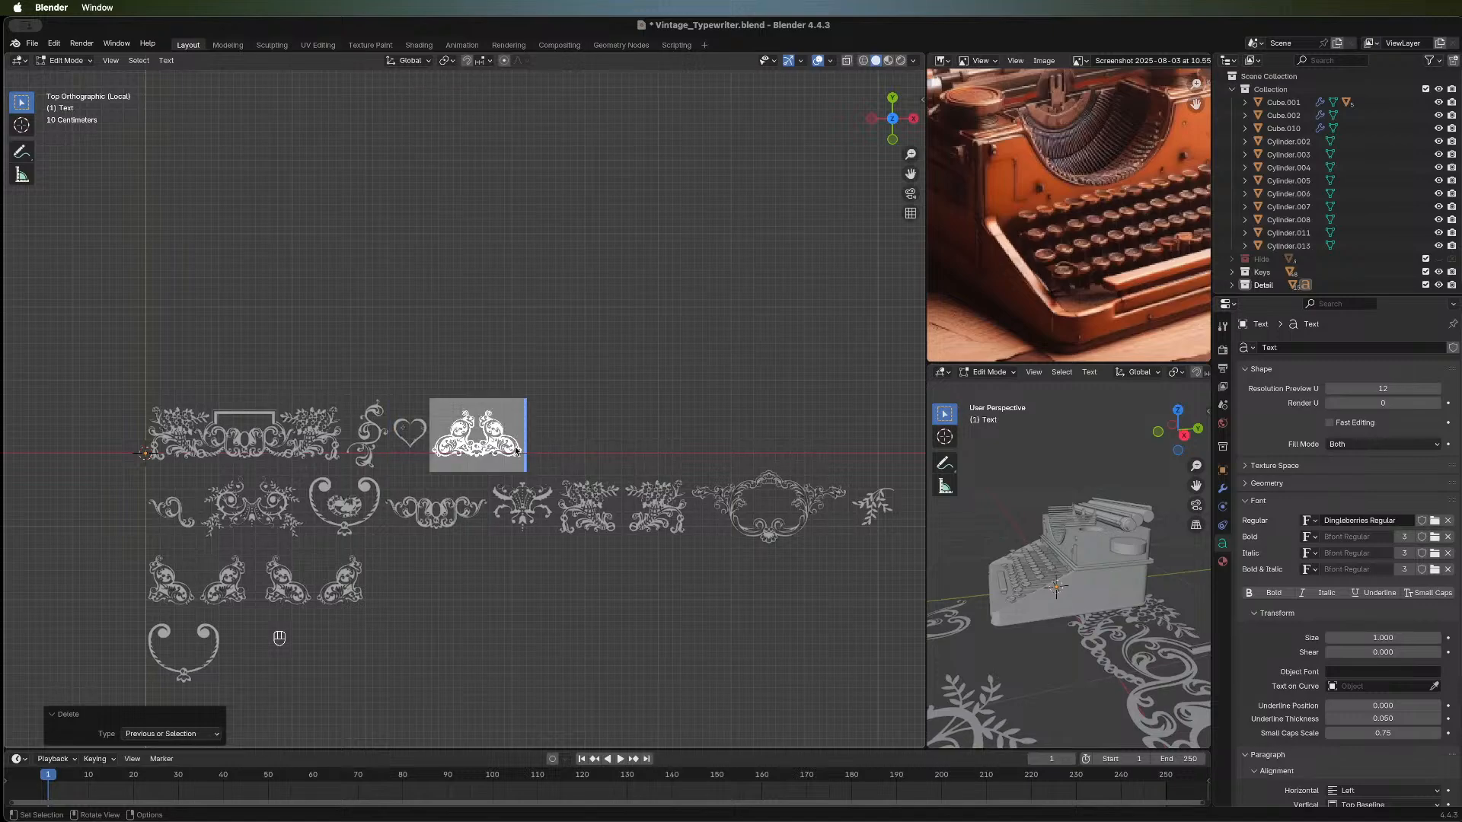
key("BackSpace")
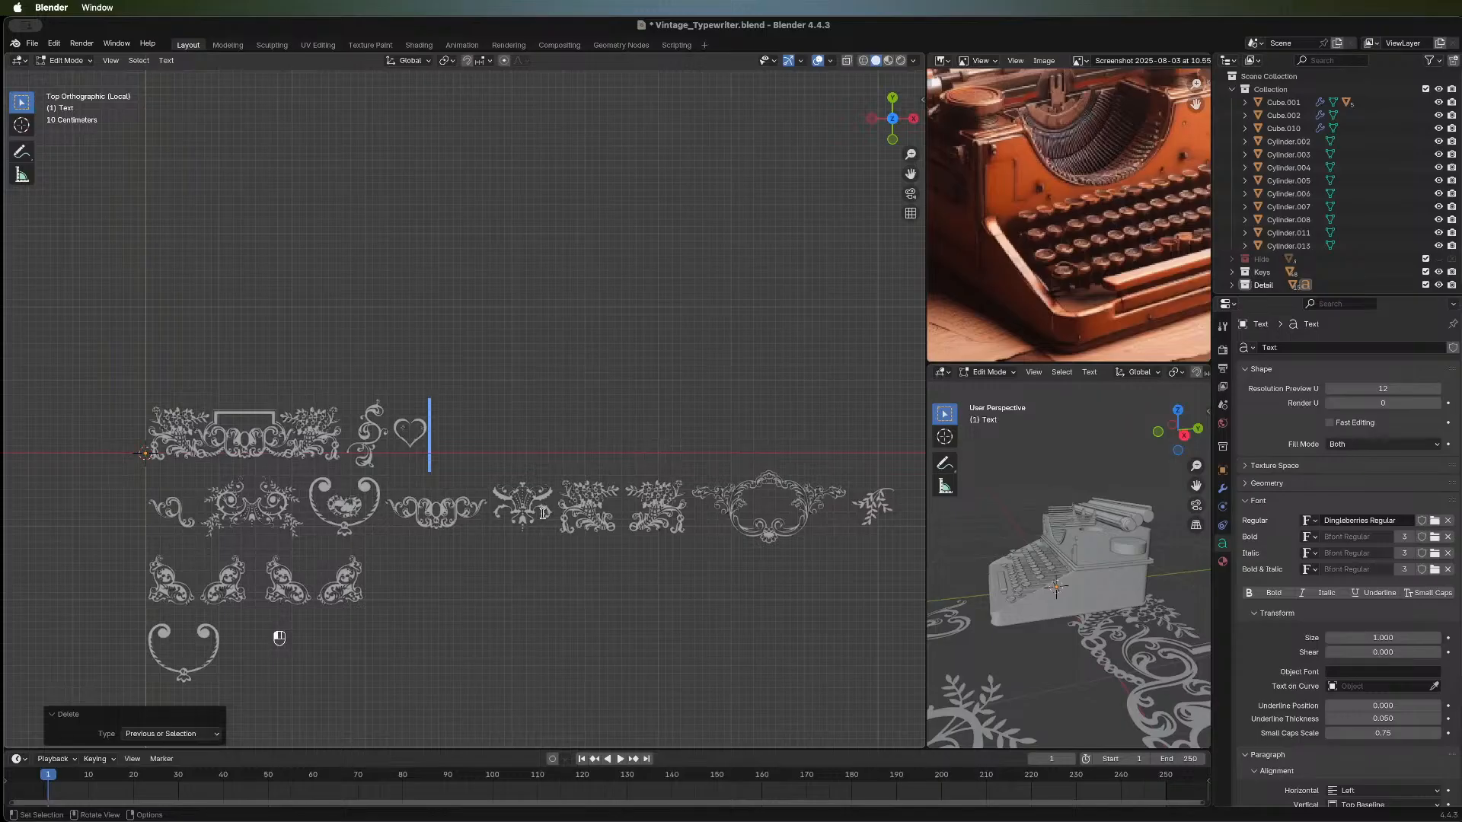
Reduce the second line to its two mirrored leafy corner ornaments by deleting the five before them and the two after.
left_click_drag(543, 512, 166, 502)
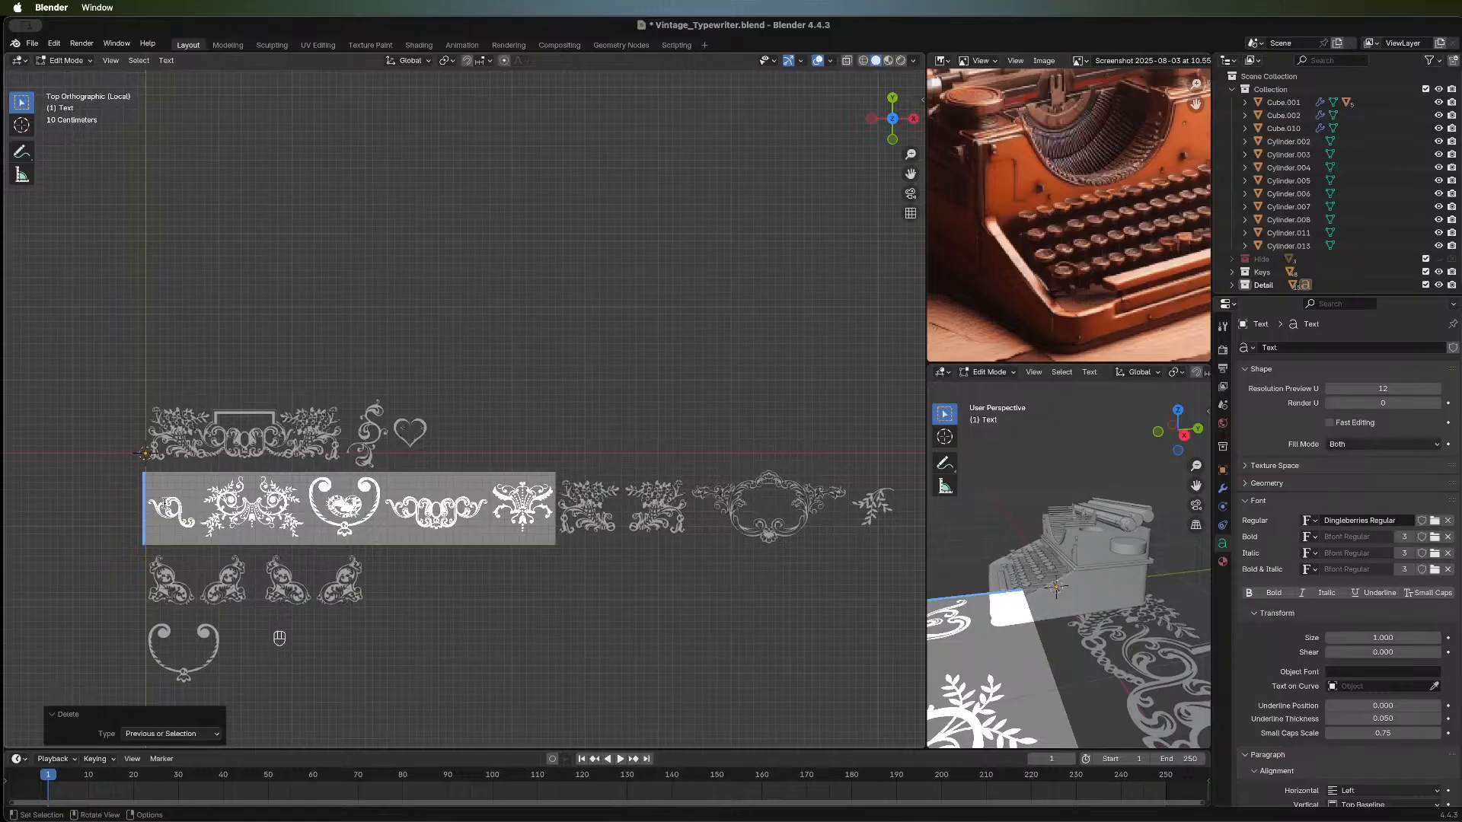
key("BackSpace")
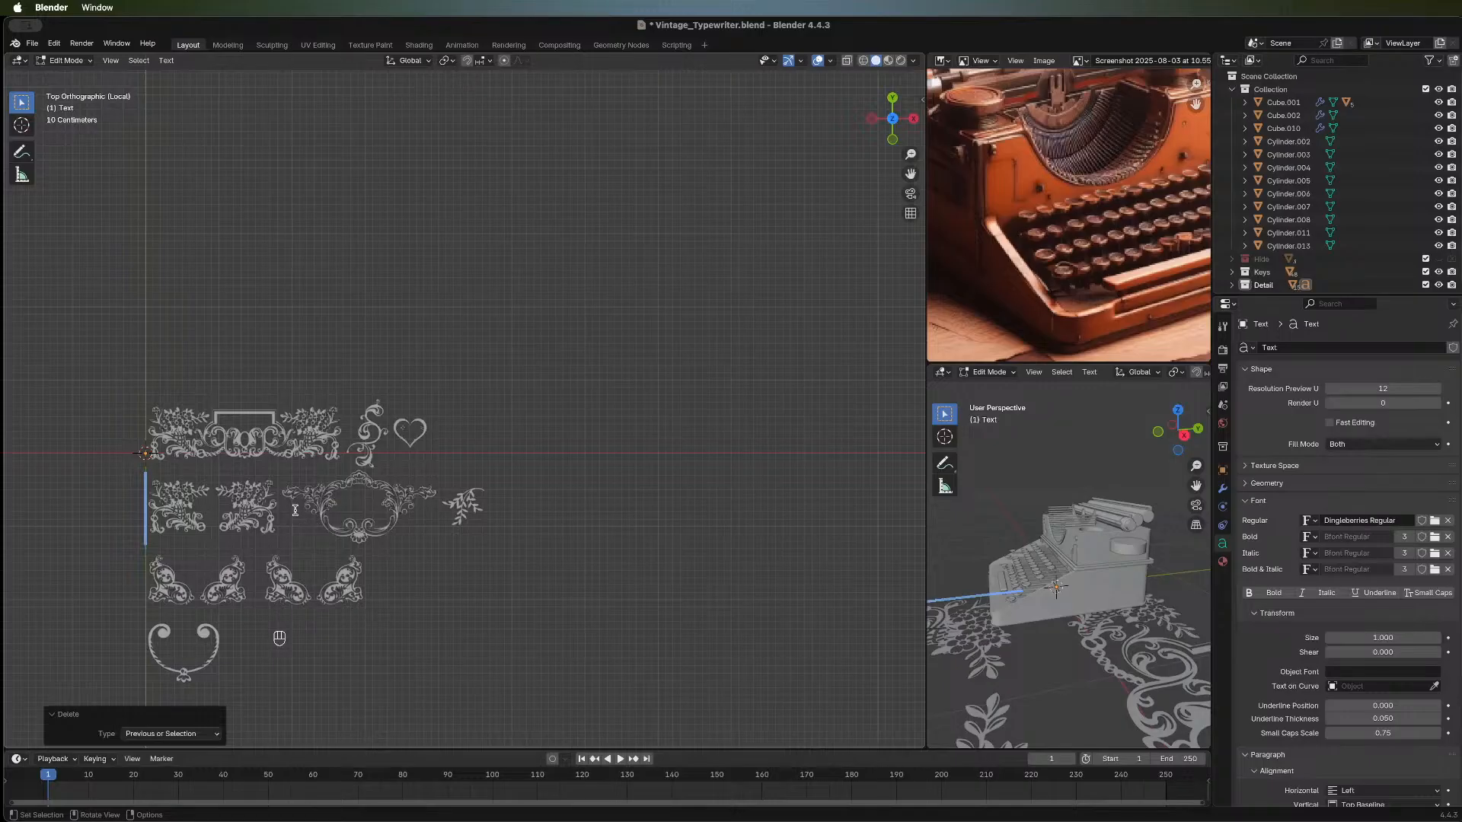
left_click_drag(295, 509, 480, 520)
key("BackSpace")
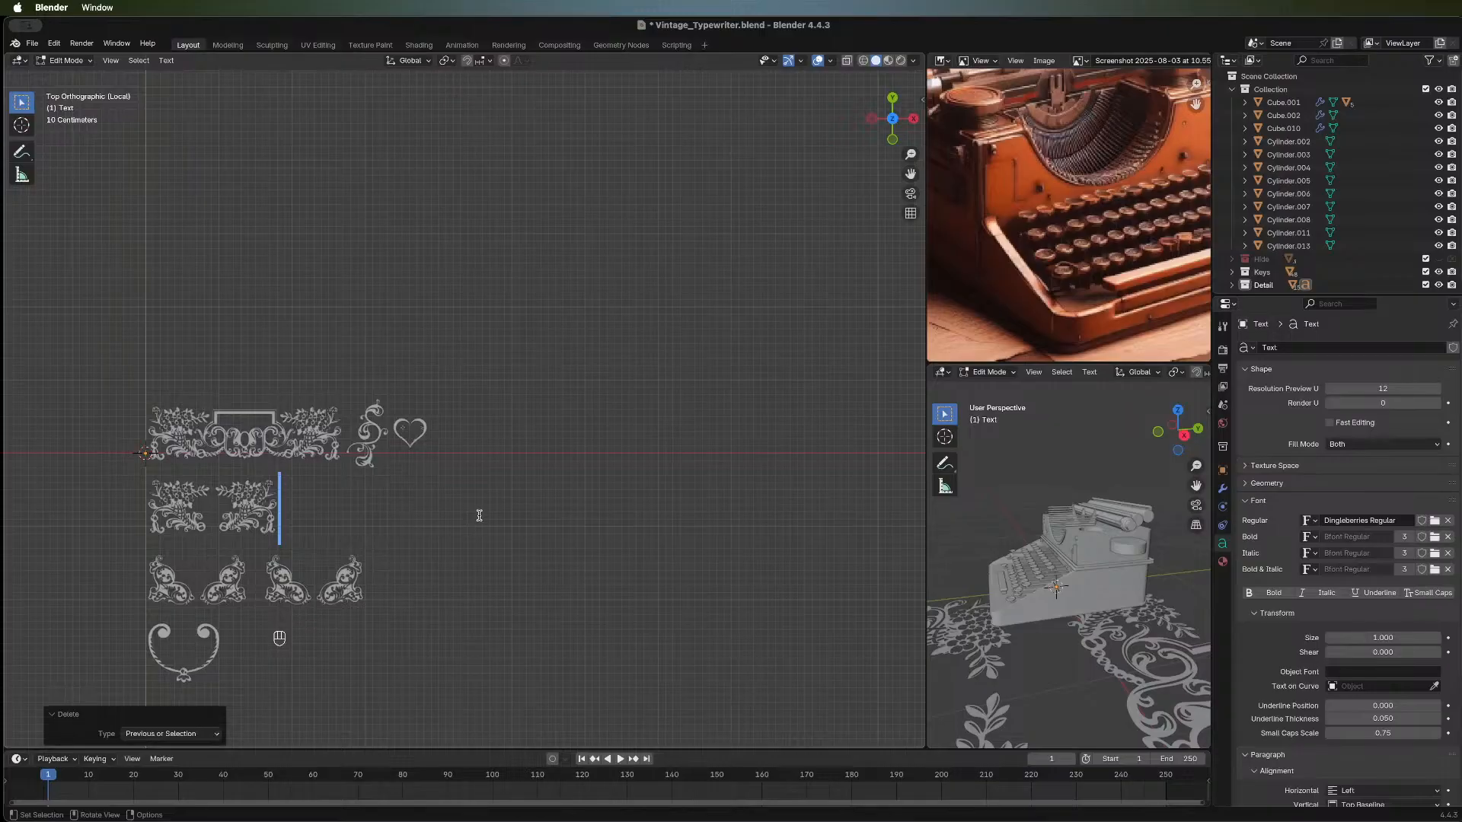
Finish editing the text and exit local view to bring back the whole typewriter.
left_click(387, 439)
key("Tab")
left_click(429, 536)
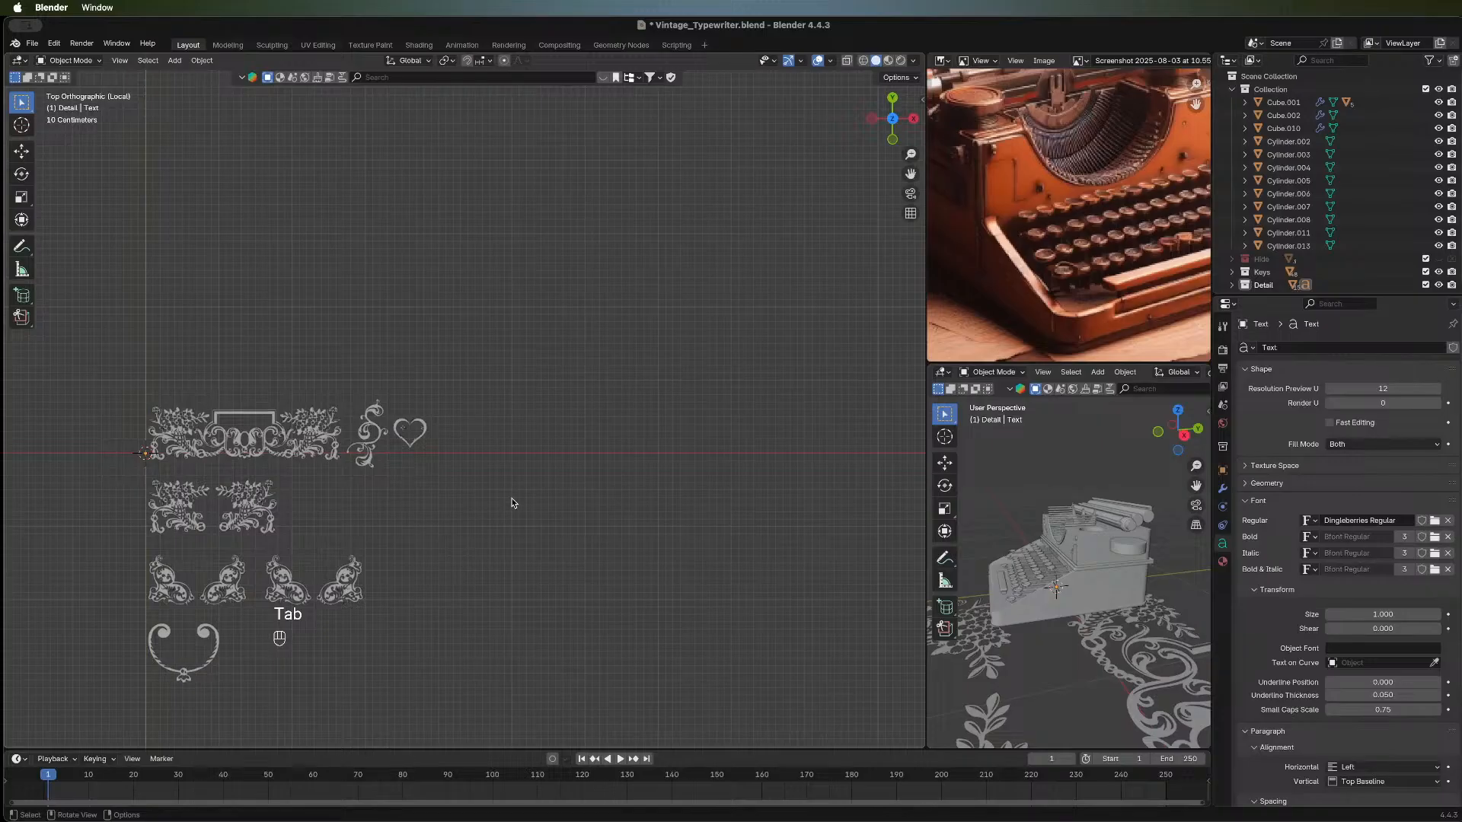
middle_click_drag(512, 499, 412, 485)
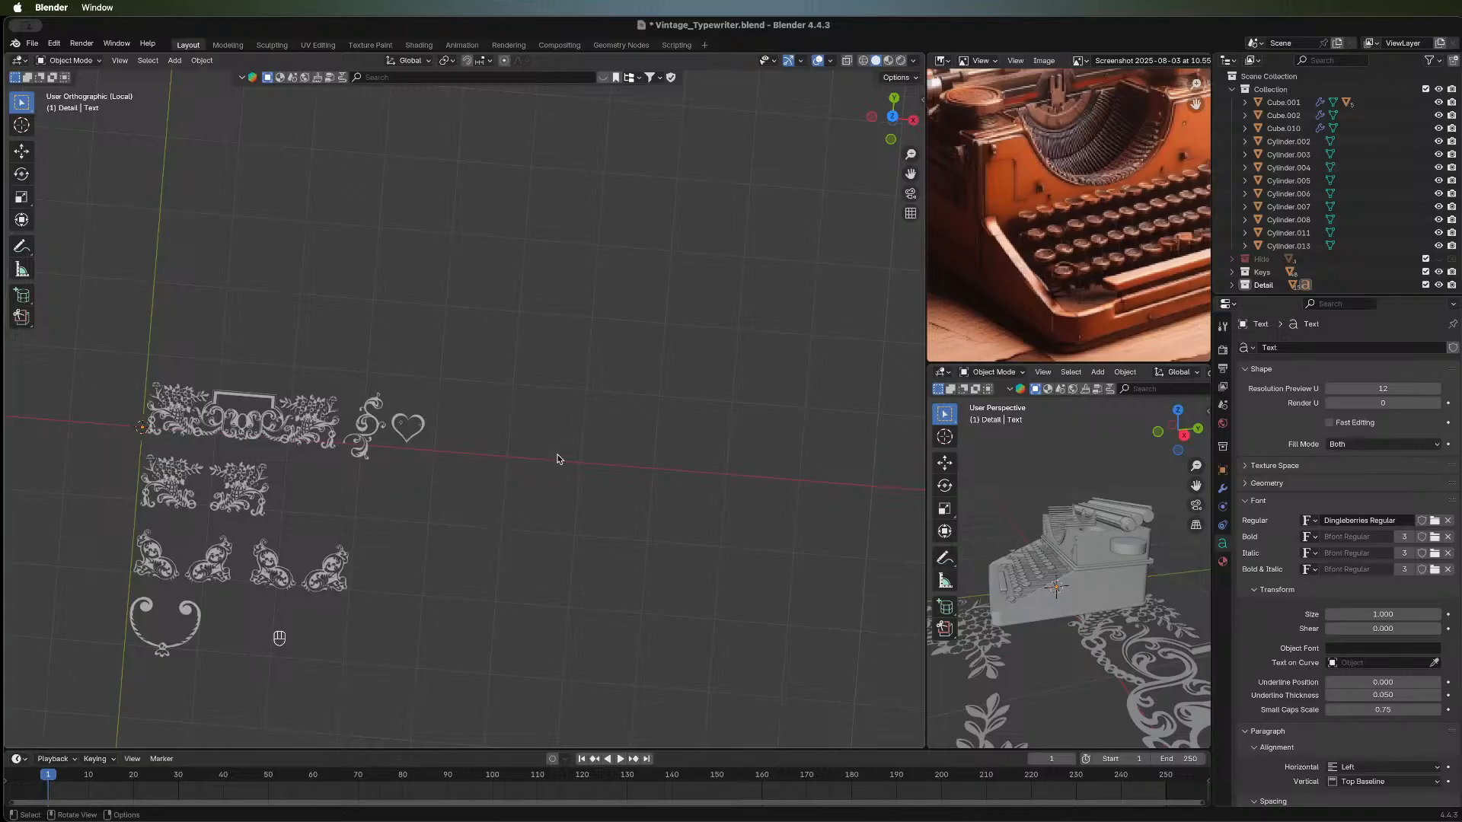
left_click(893, 118)
middle_click_drag(540, 536, 678, 435, "shift")
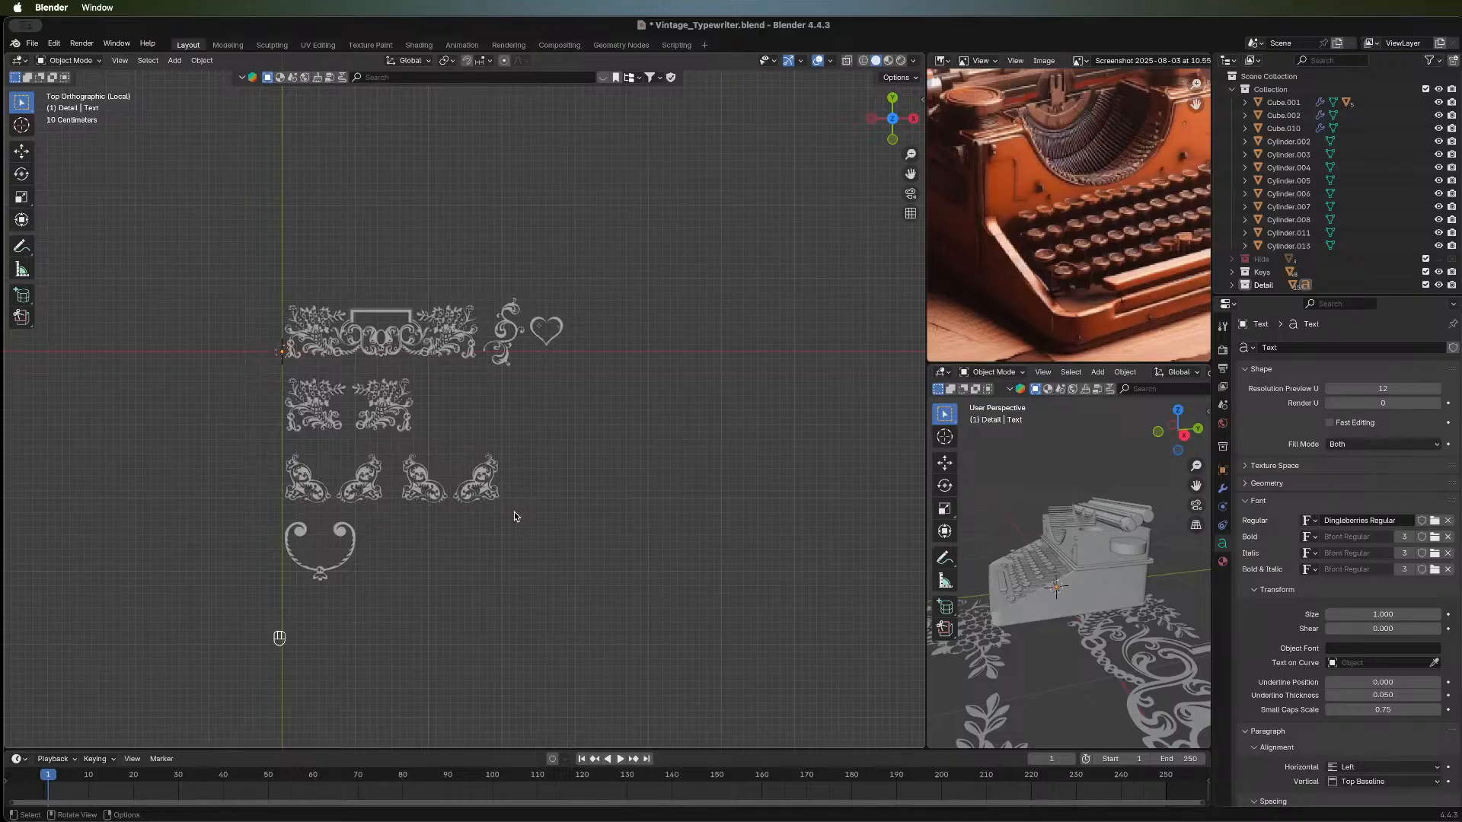
key("Tab")
key("Tab")
key("slash")
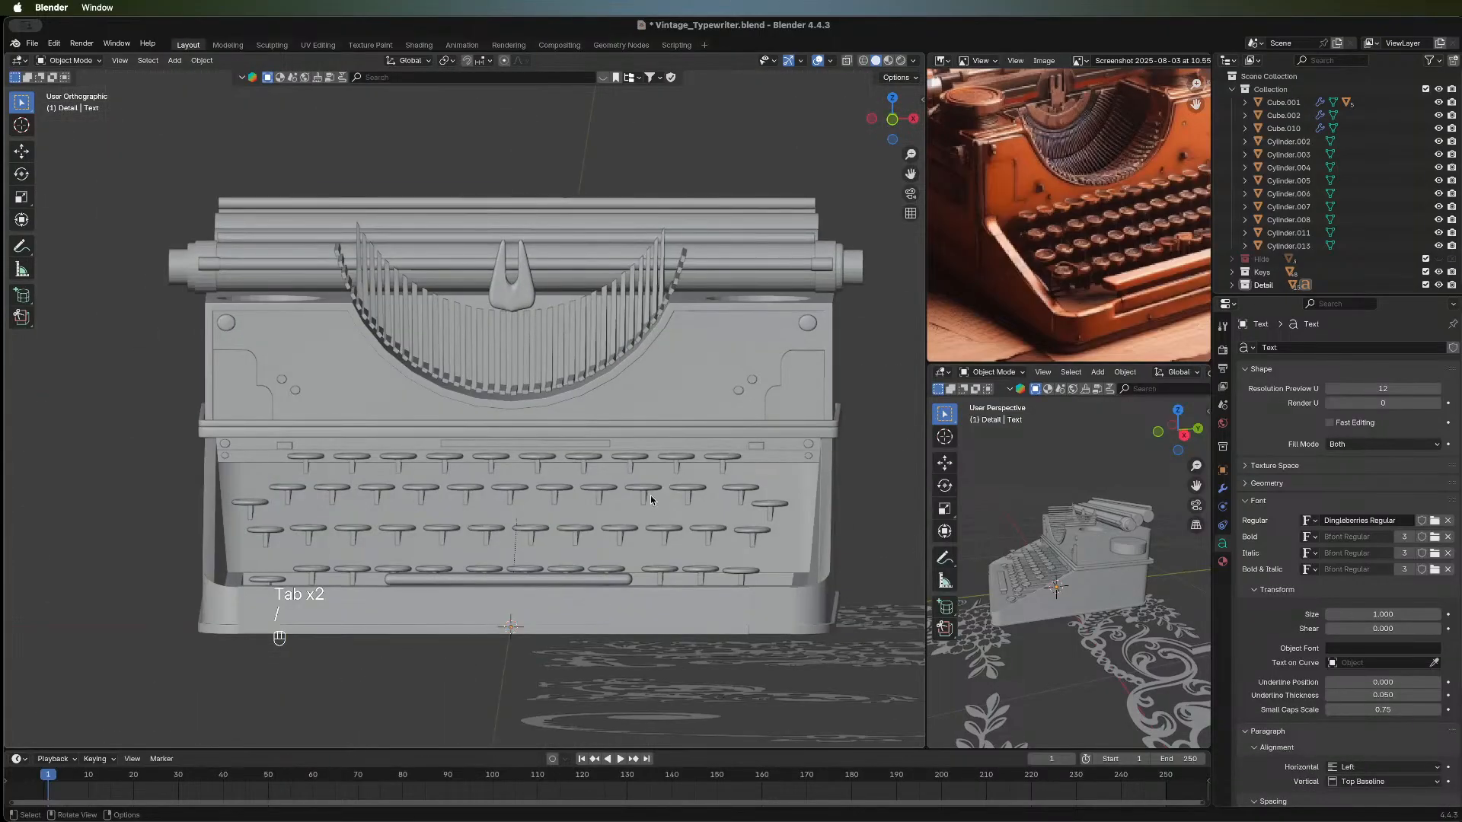
Raise the ornament text about 0.98 m along Z above the typewriter and shift it about -1.41 m along X.
left_click(672, 504)
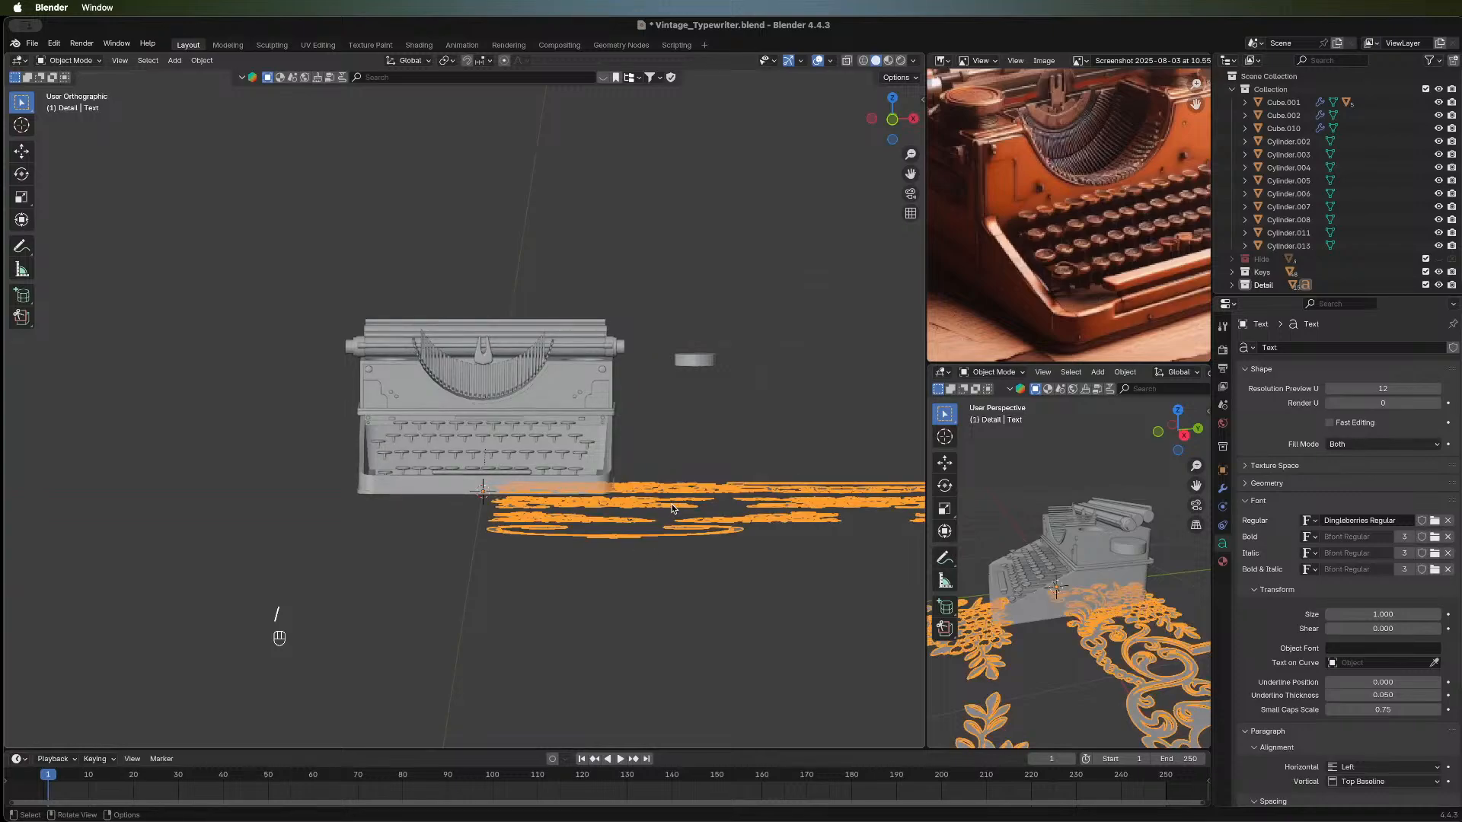
key("g")
key("z")
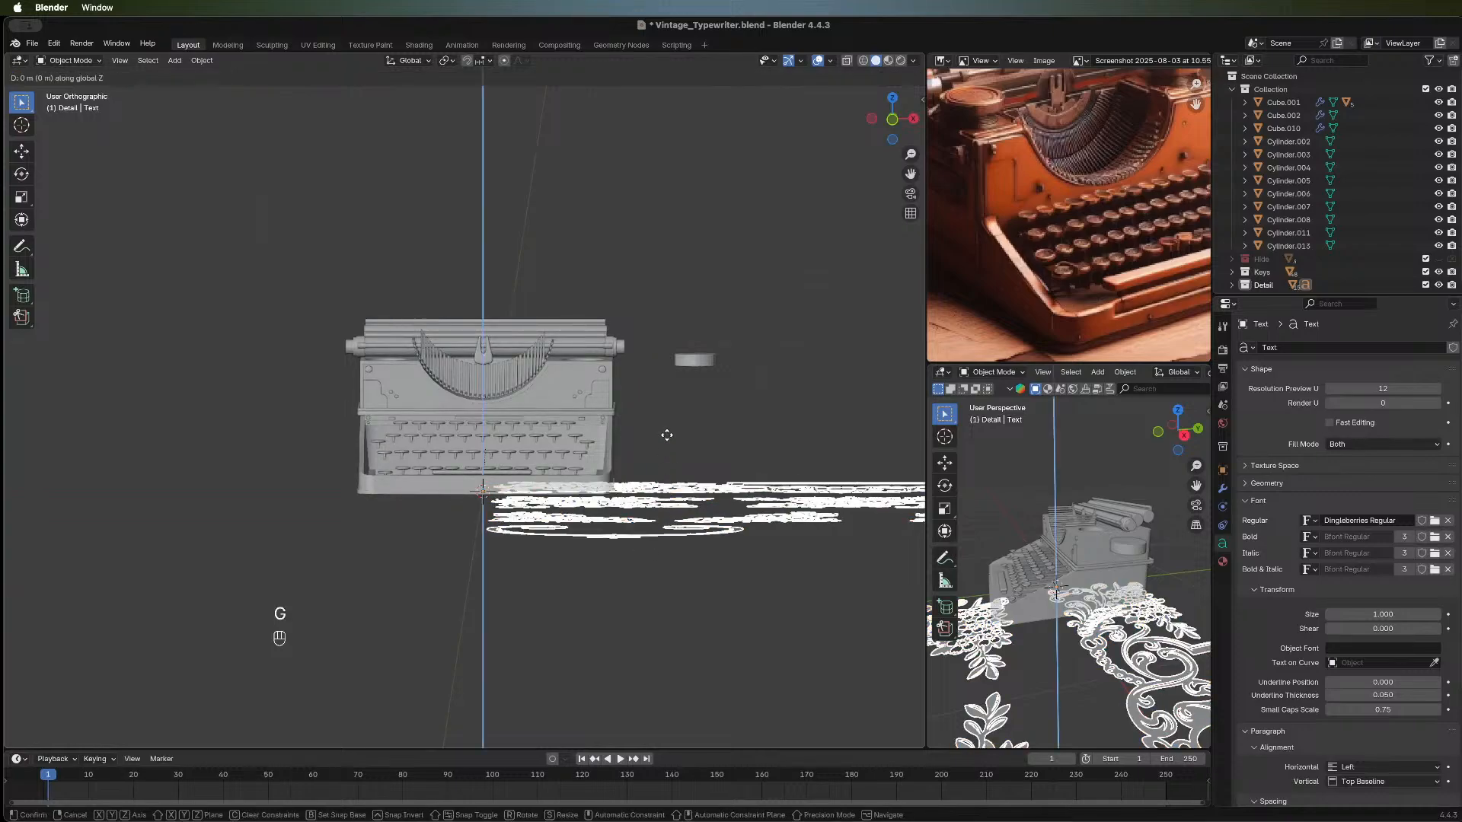
left_click(674, 249)
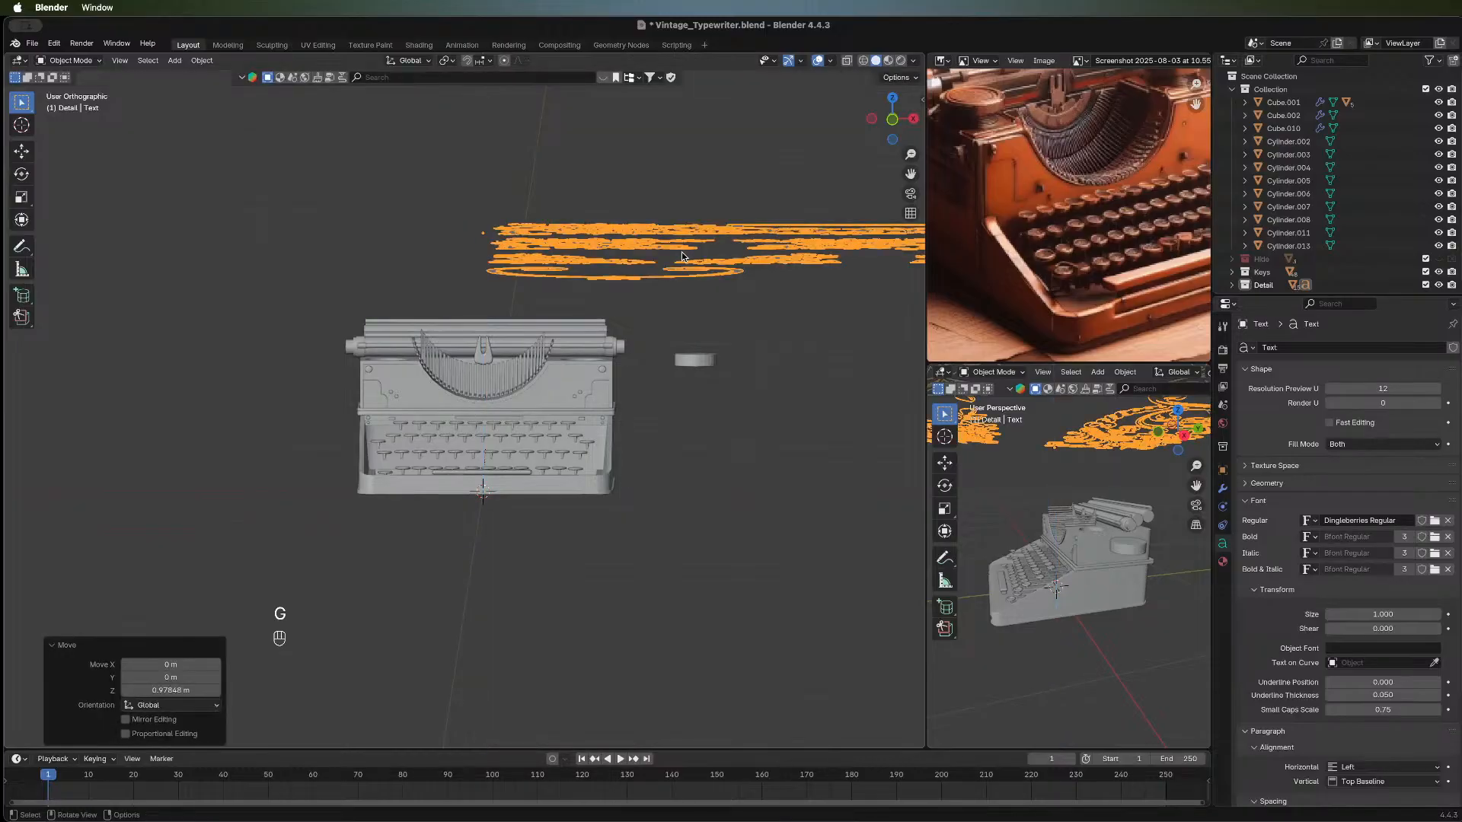
key("g")
key("x")
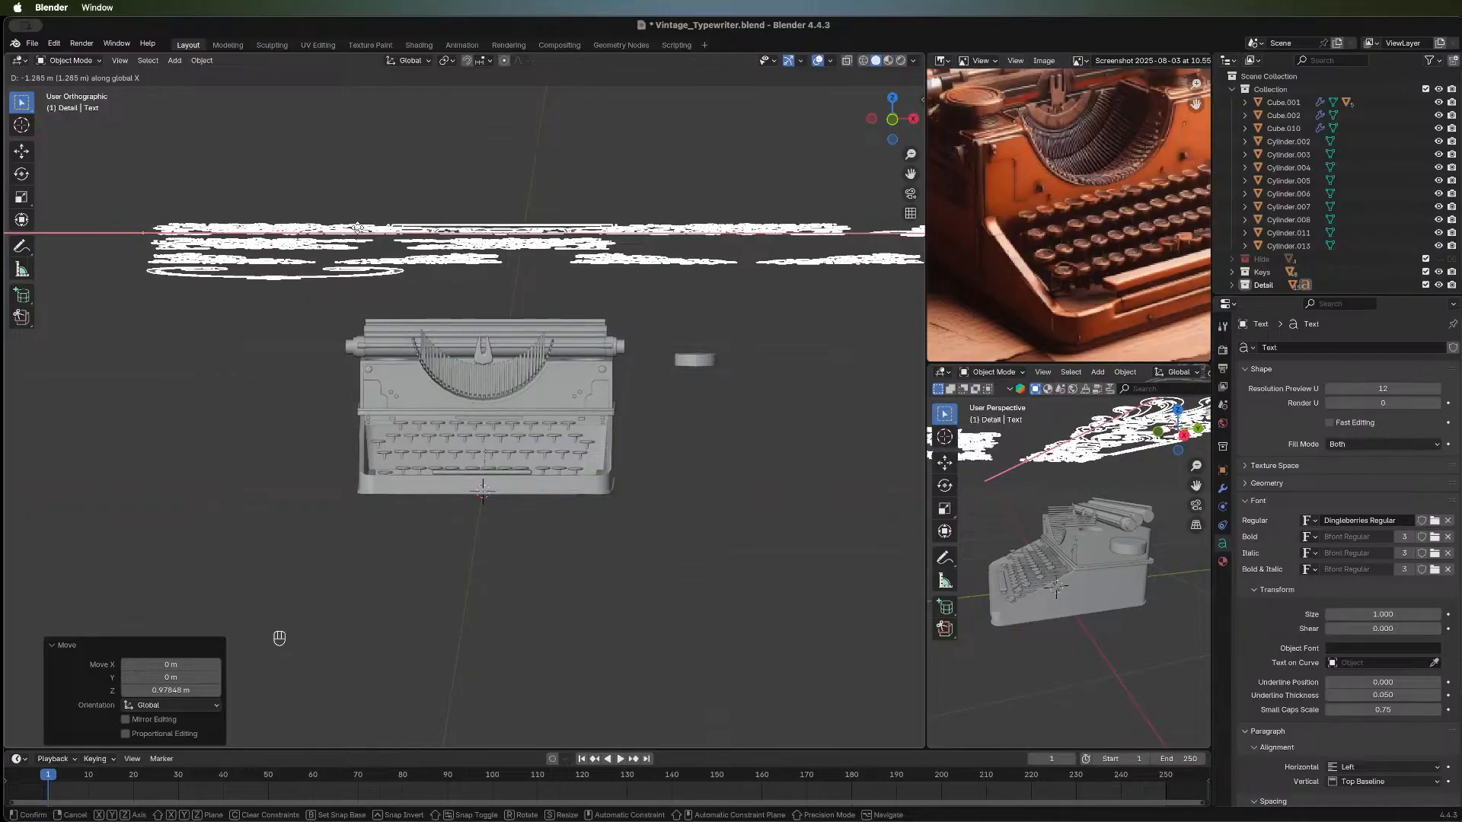
left_click(309, 228)
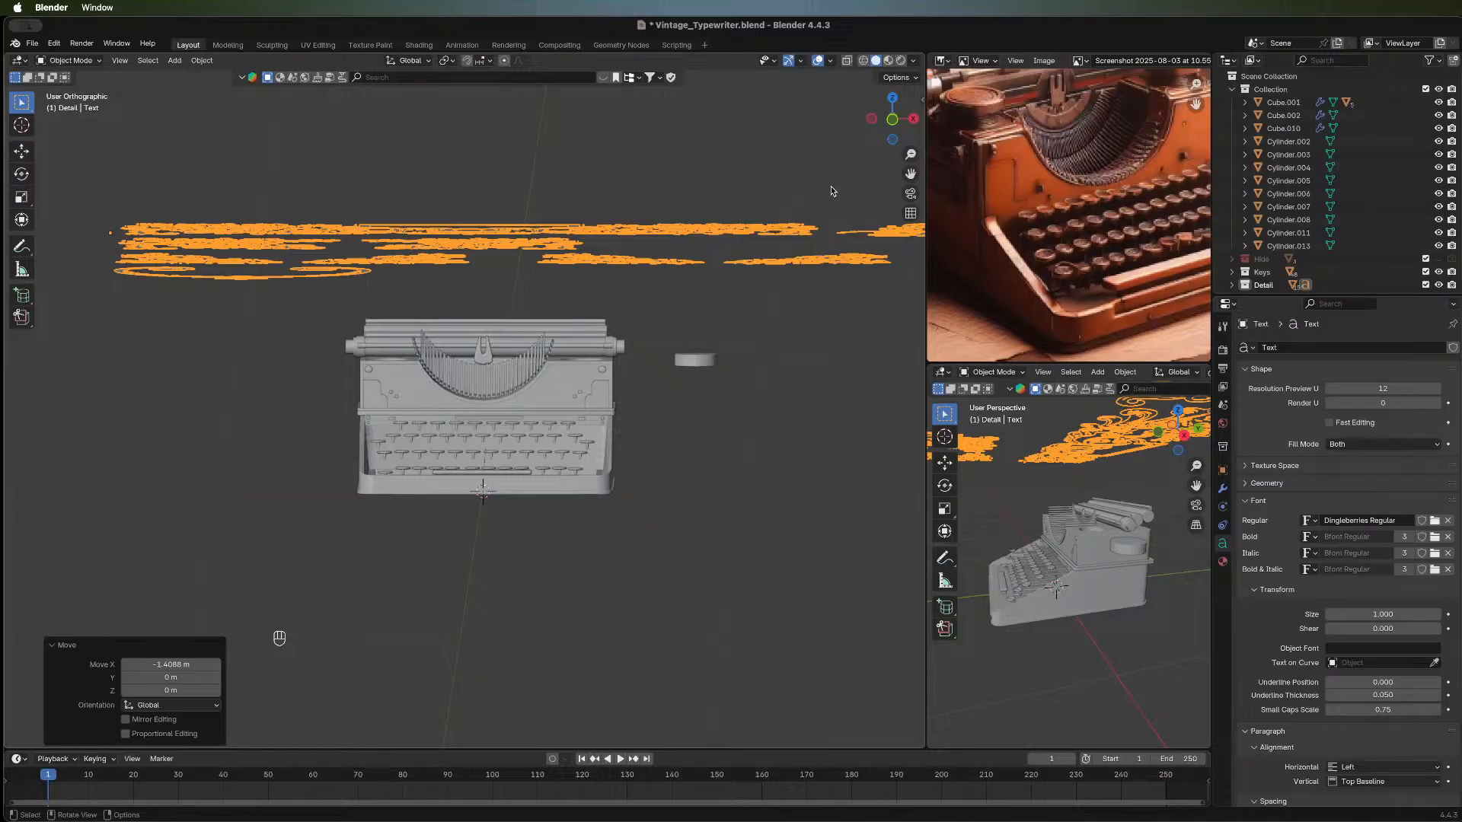
Scale the ornament text to about 0.41 and move it about 0.69 m along X over the typewriter.
key("s")
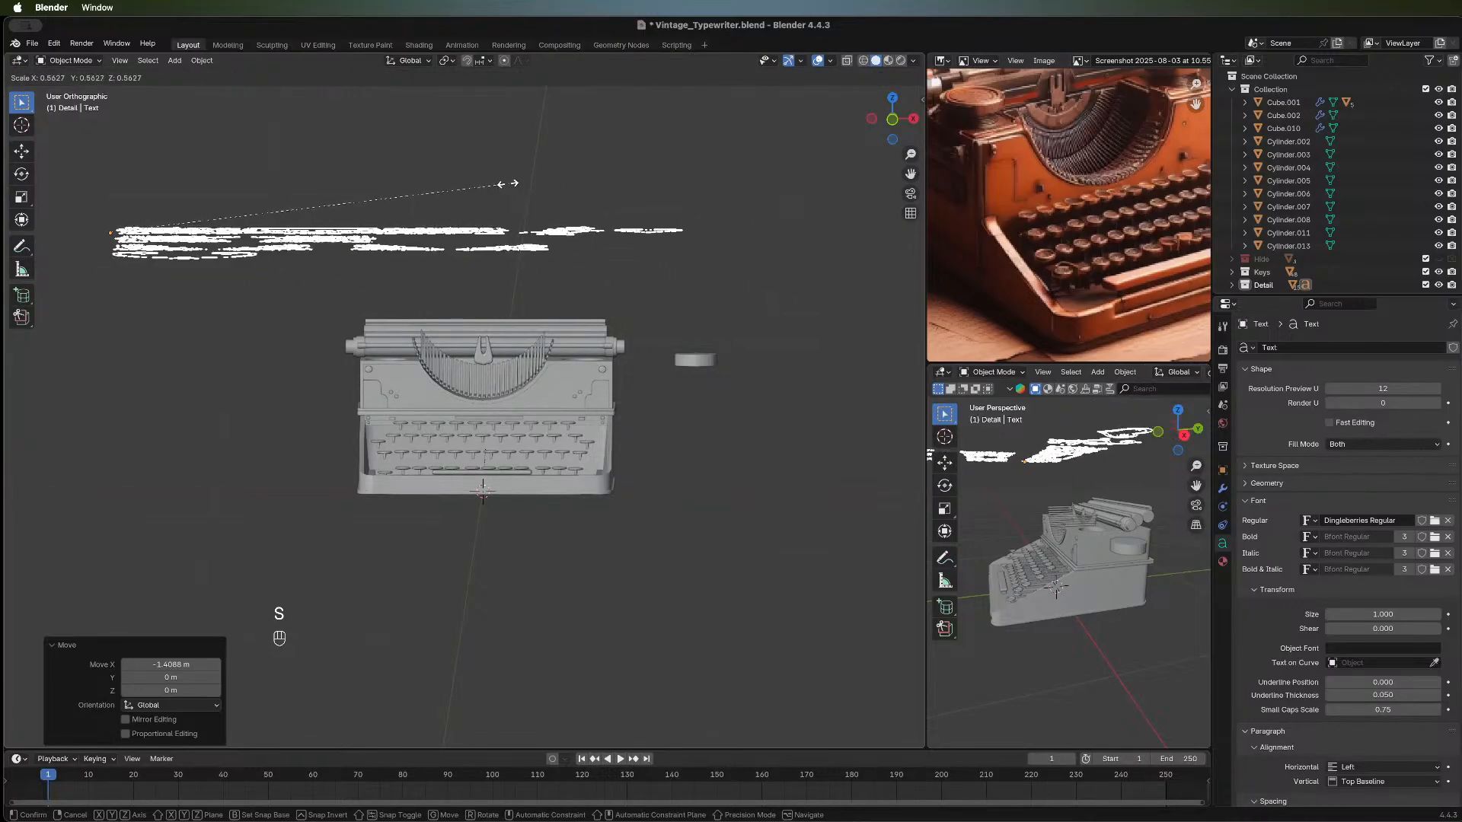
left_click(400, 182)
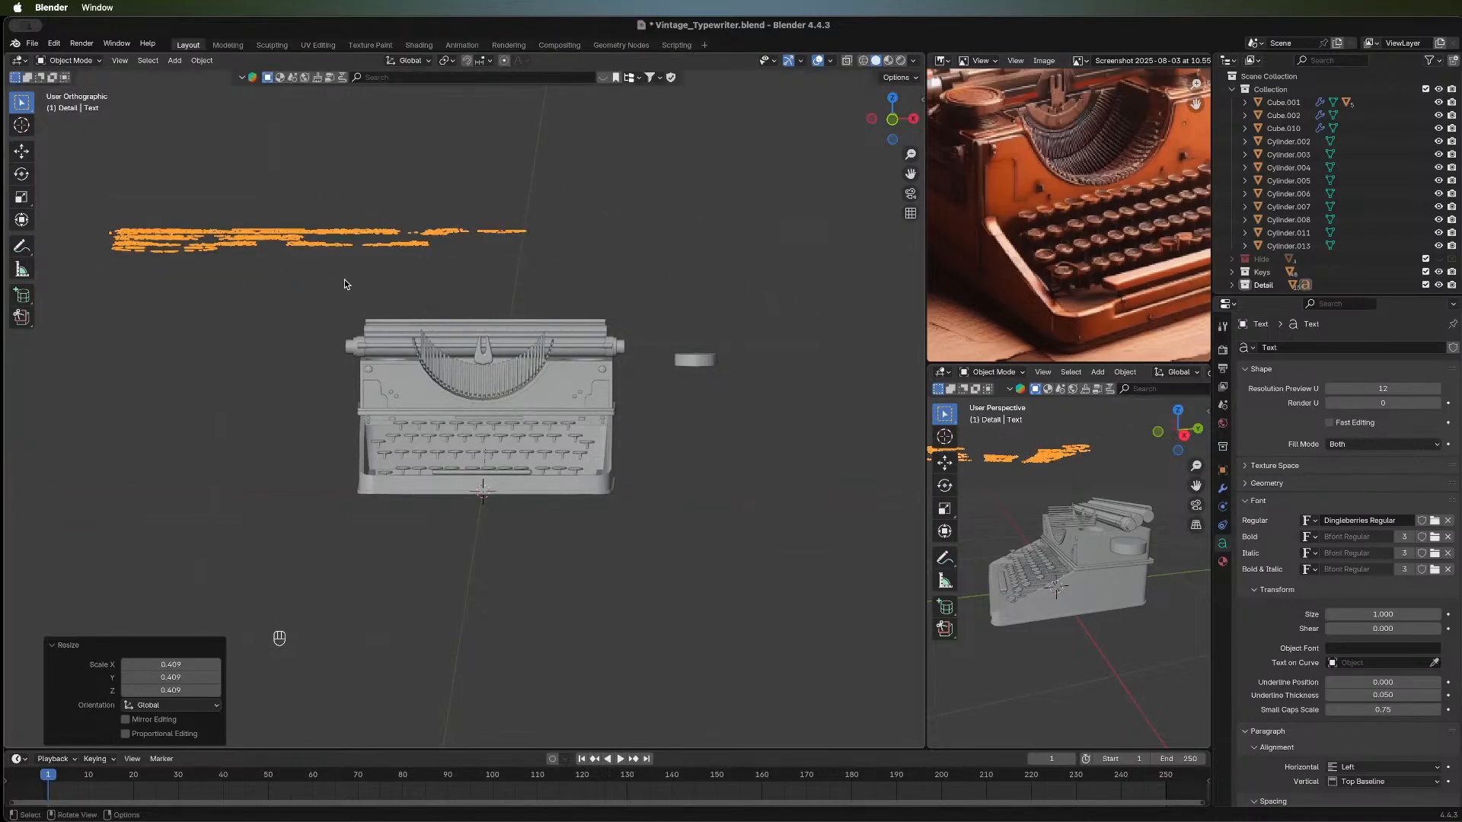
key("g")
key("x")
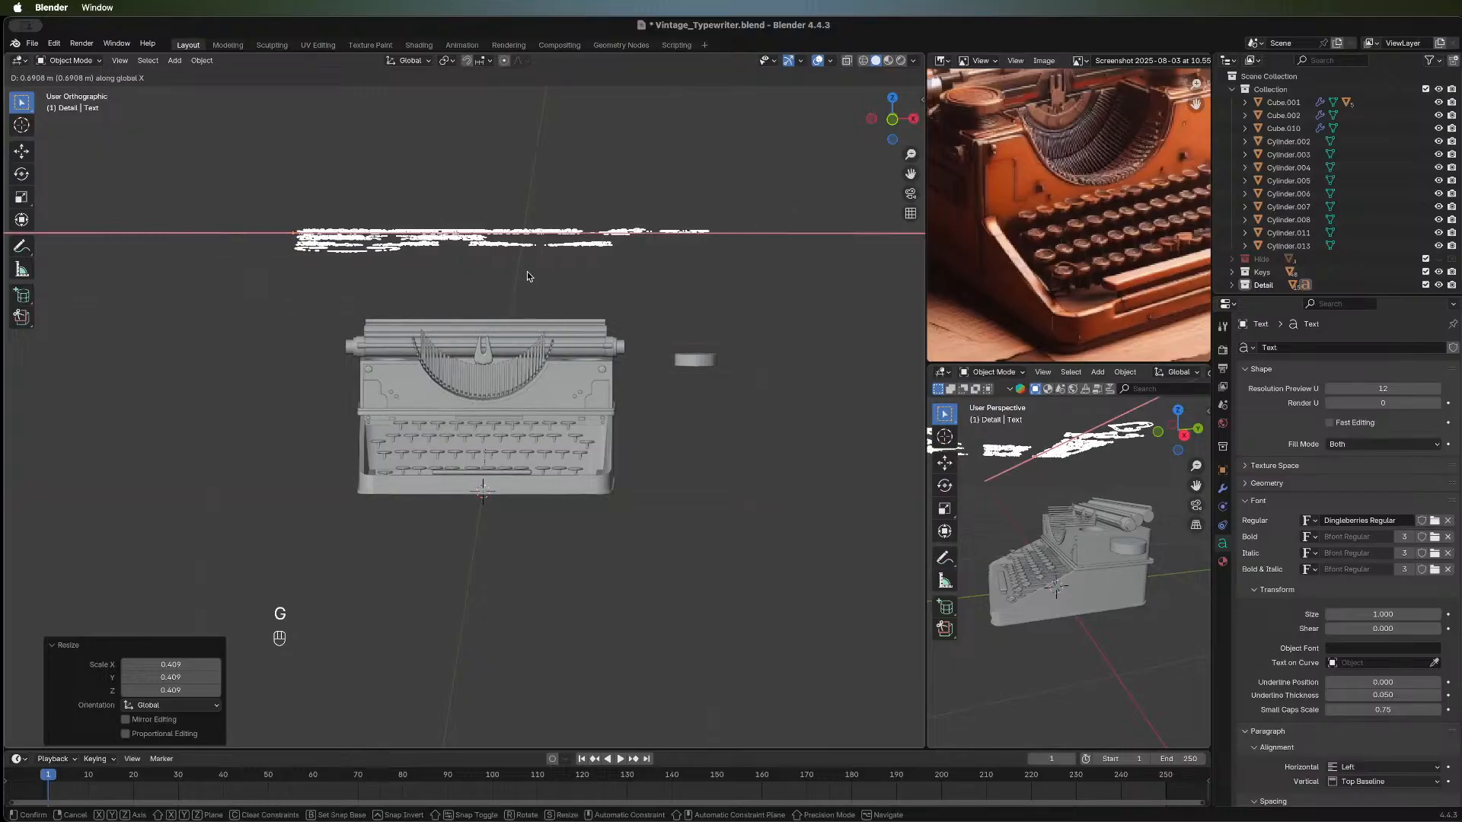
left_click(524, 272)
left_click_drag(892, 98, 892, 118)
left_click(892, 118)
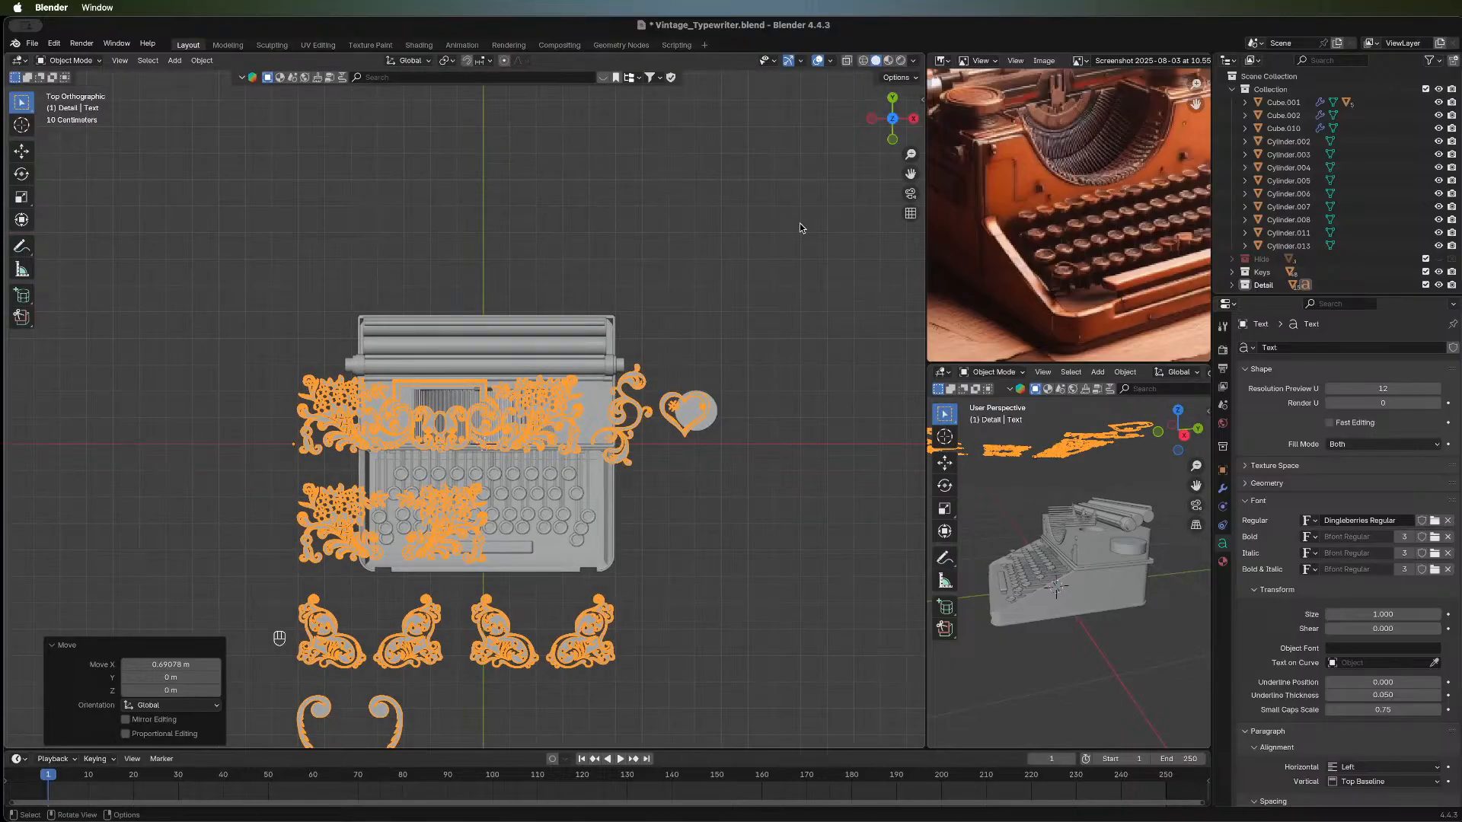
middle_click_drag(693, 567, 691, 392, "shift")
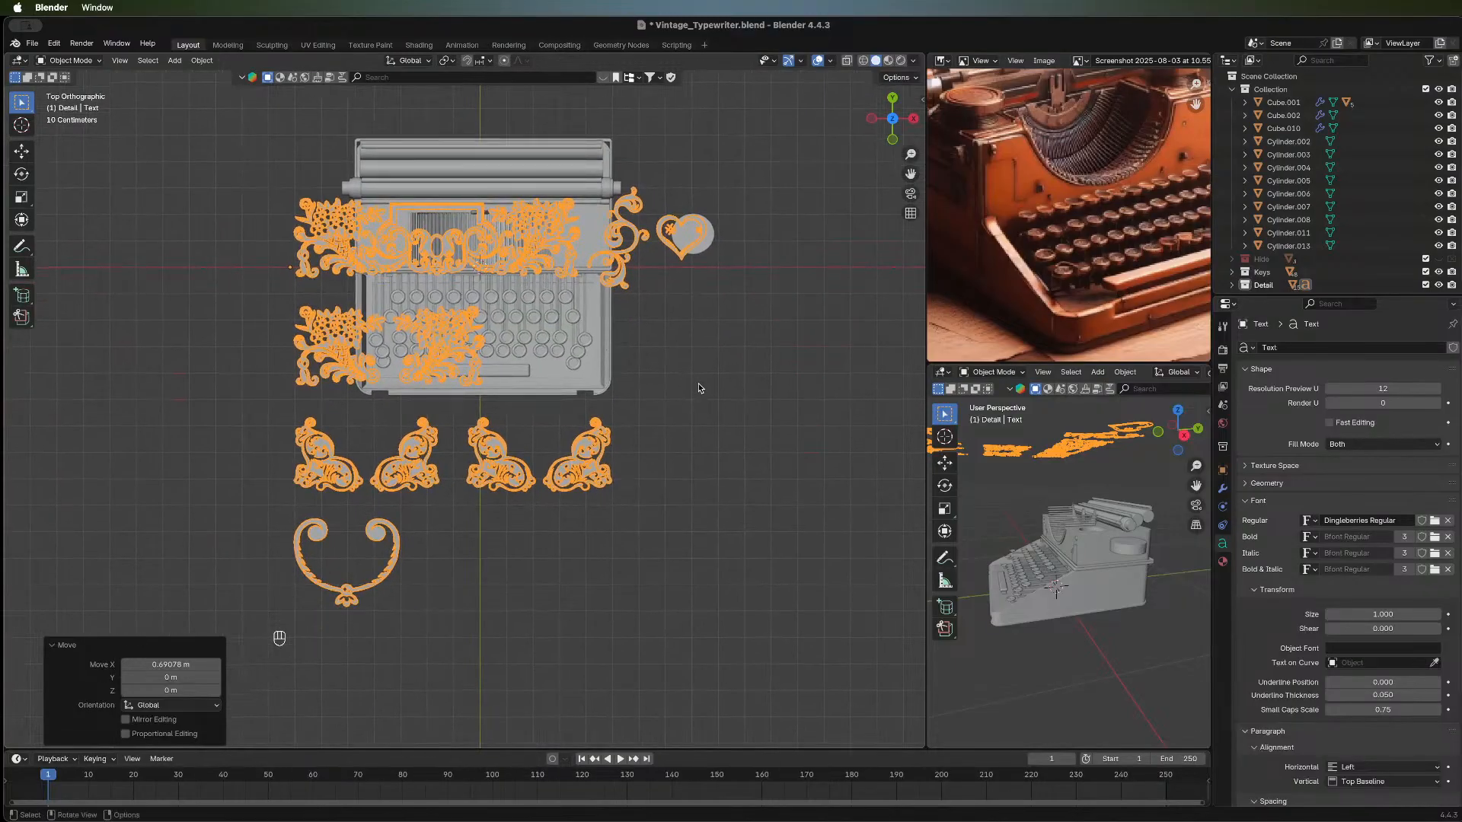
key("g")
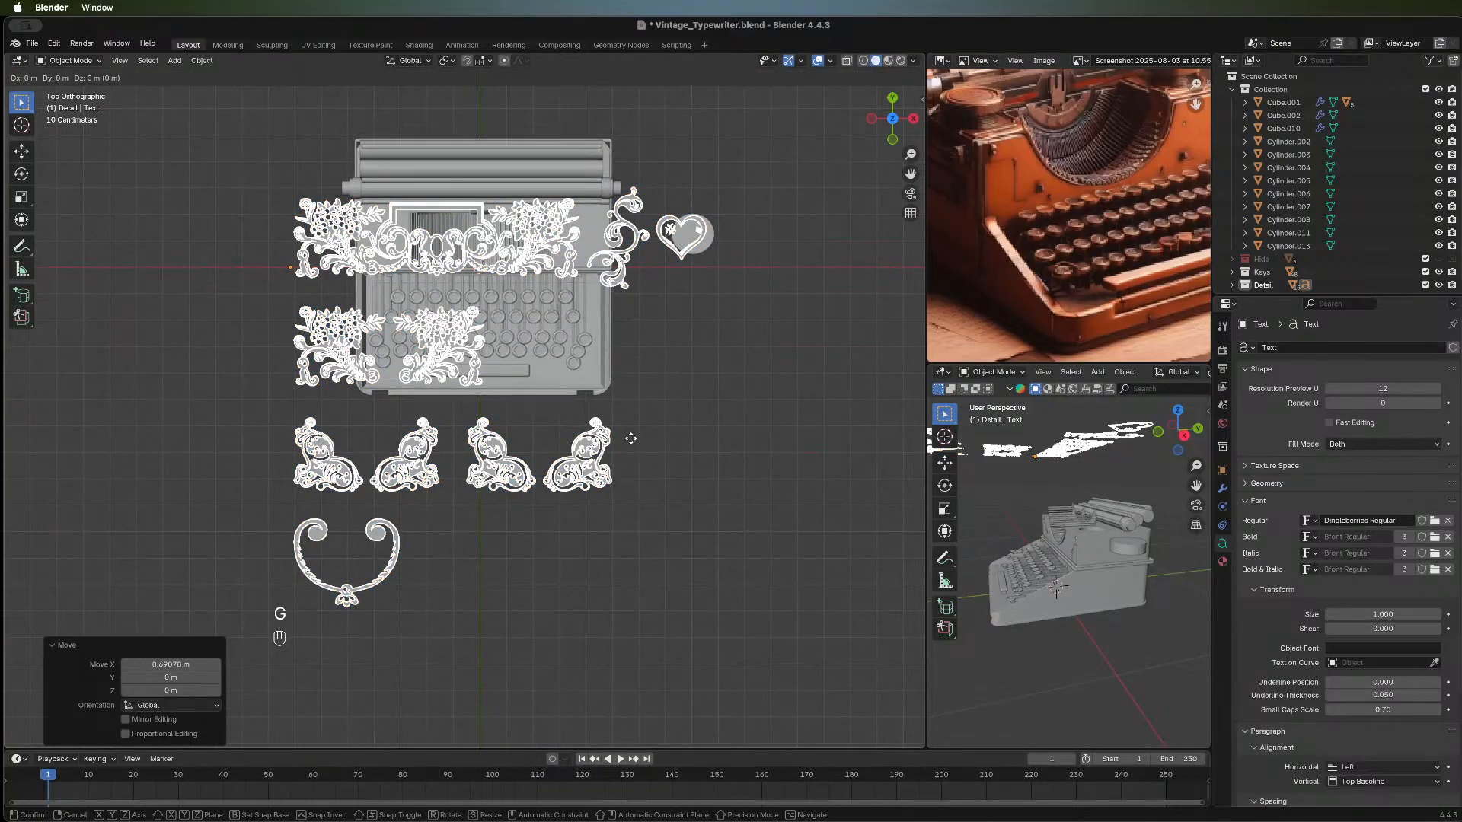
key("z")
key("Escape")
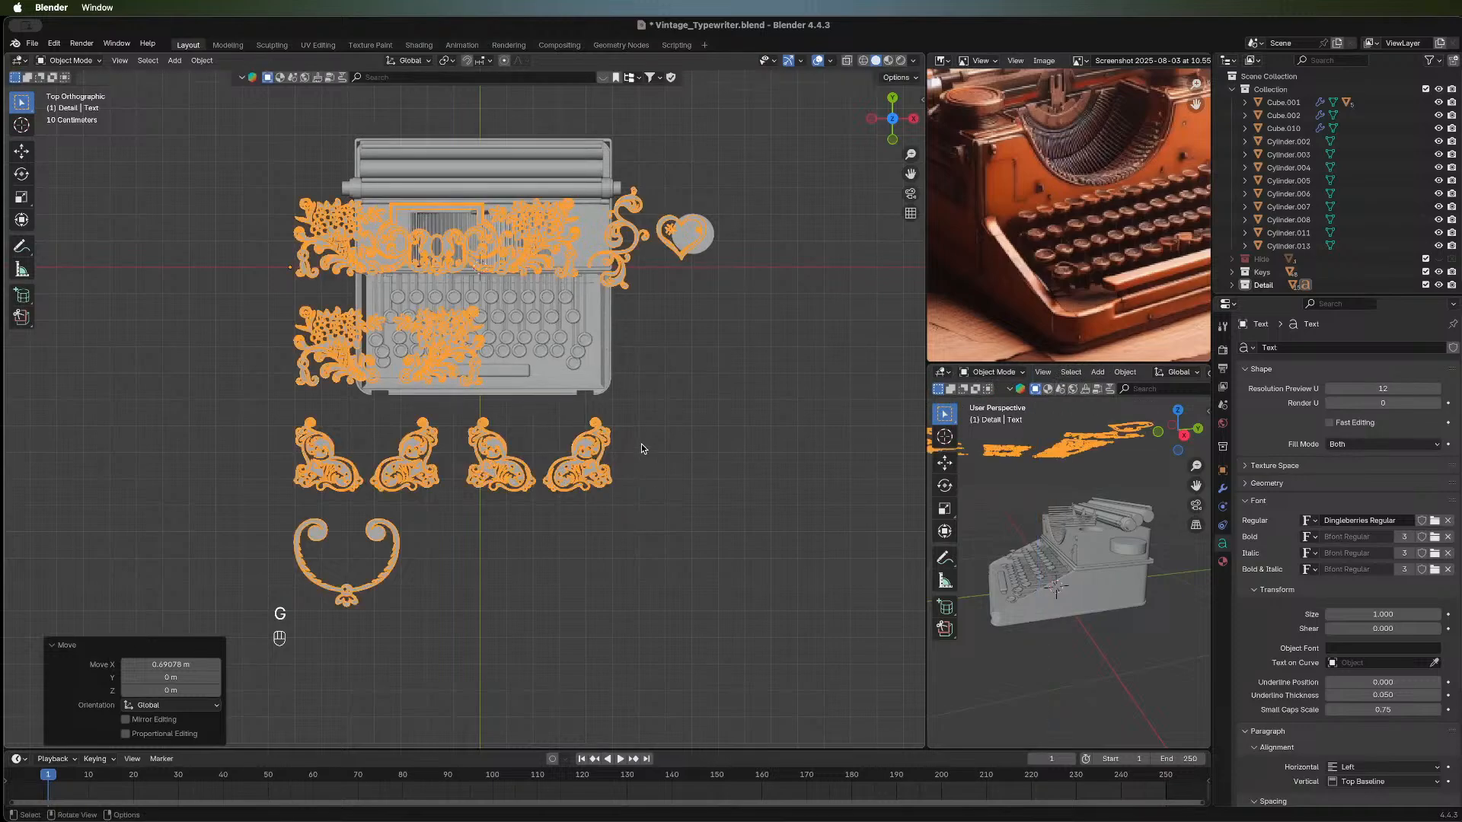
key("g")
key("x")
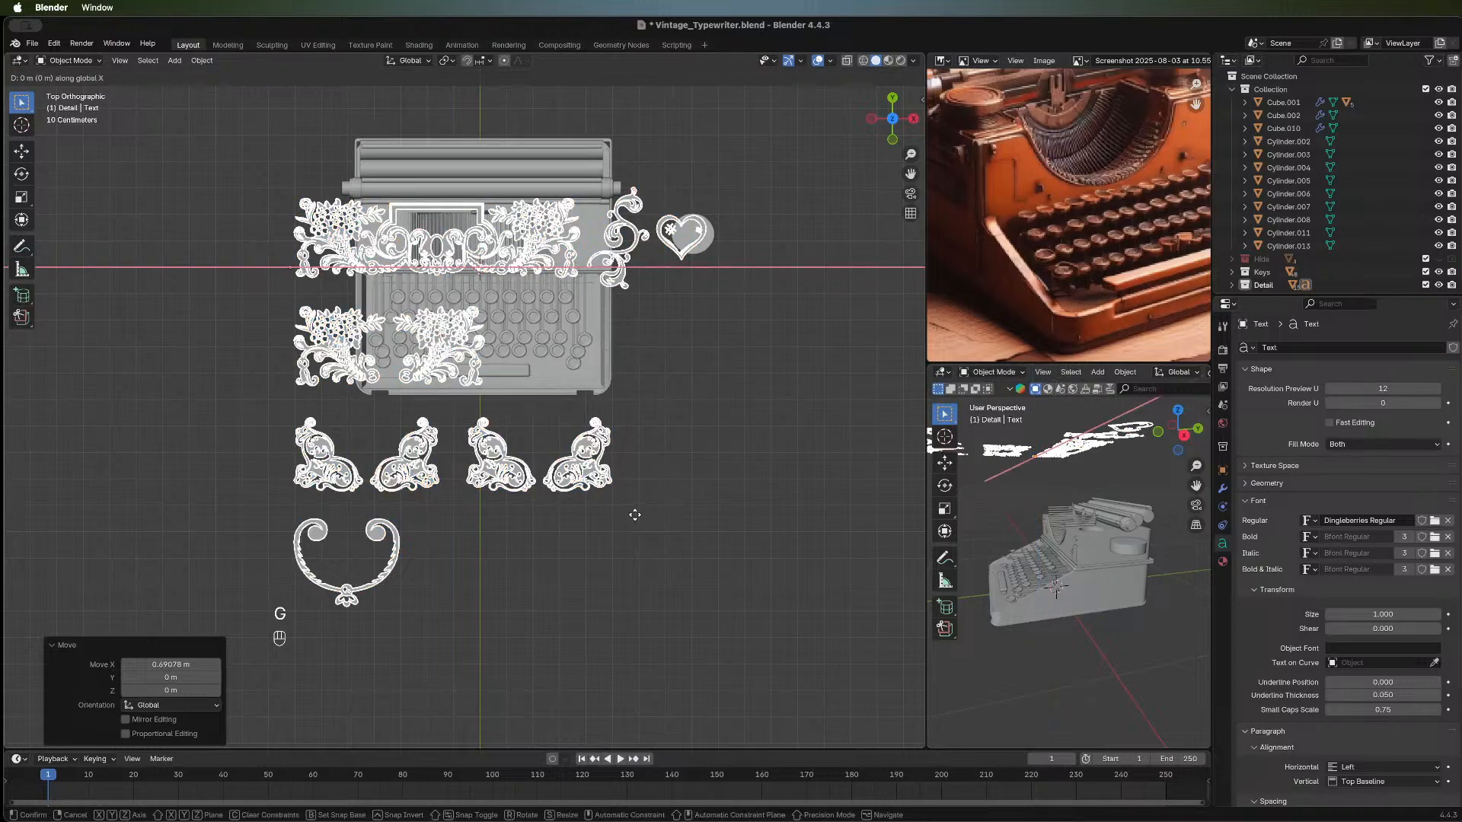
key("Escape")
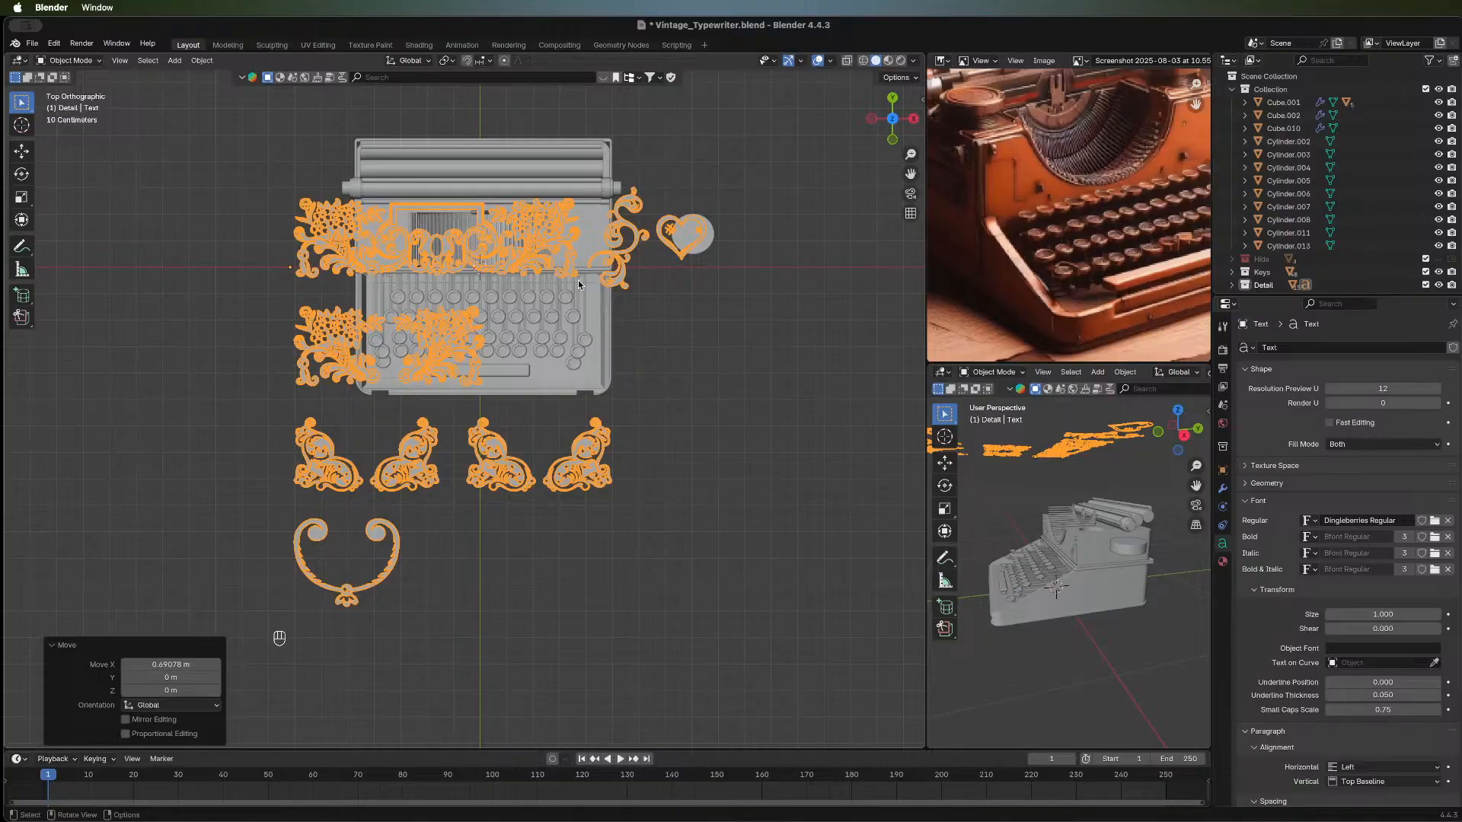
key("Tab")
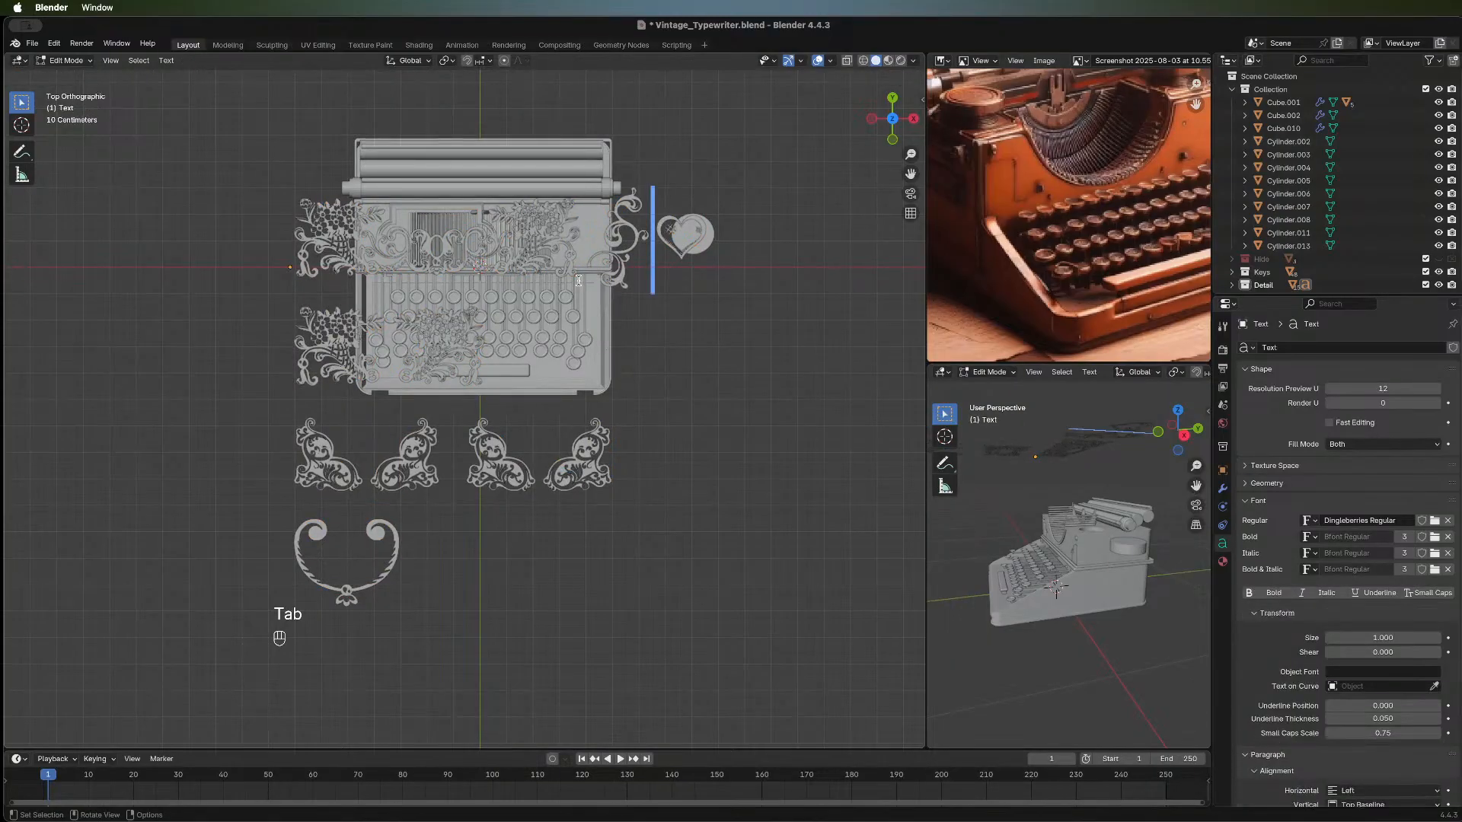
key("Tab")
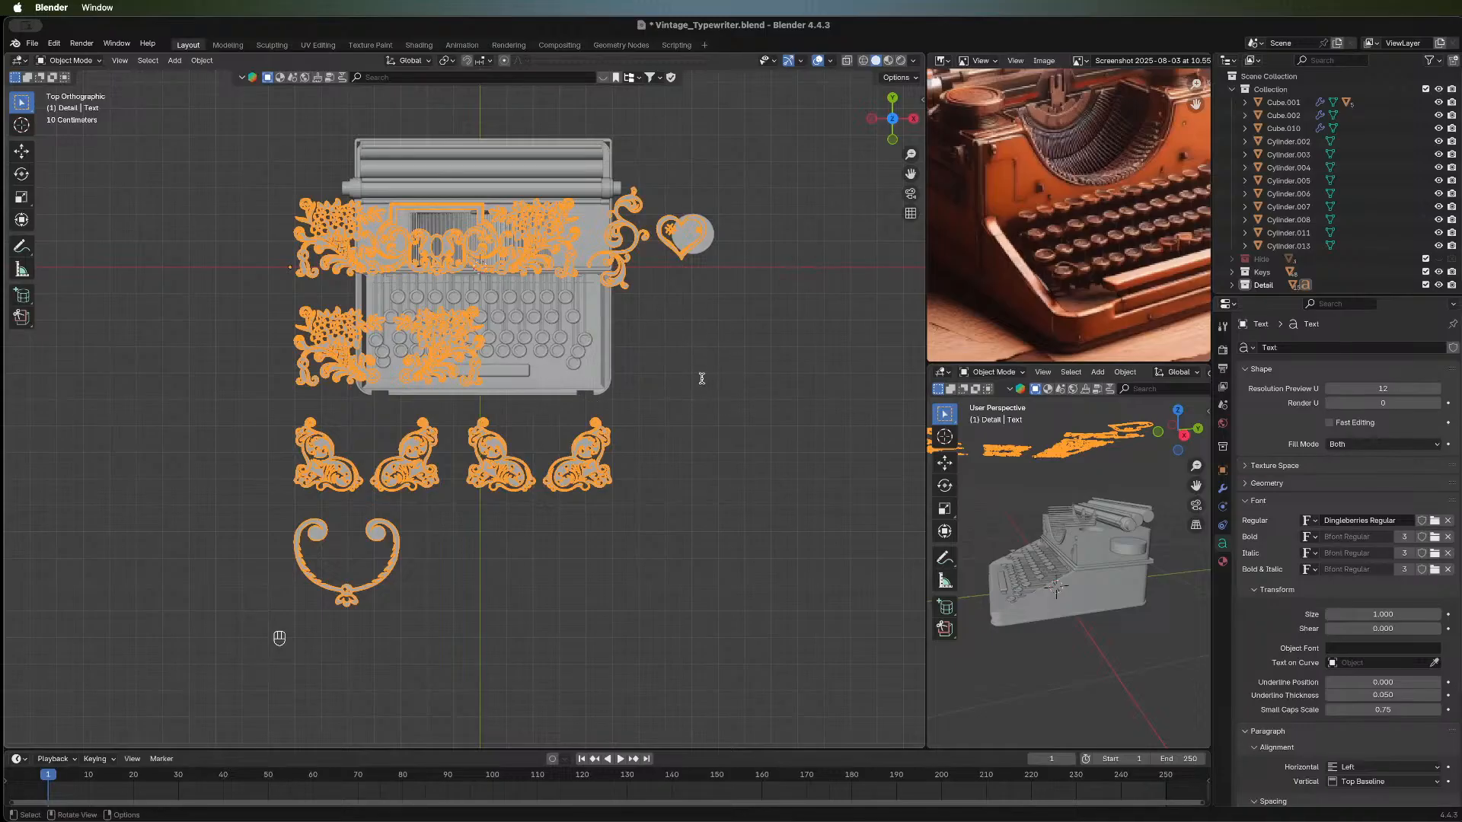
key("Tab")
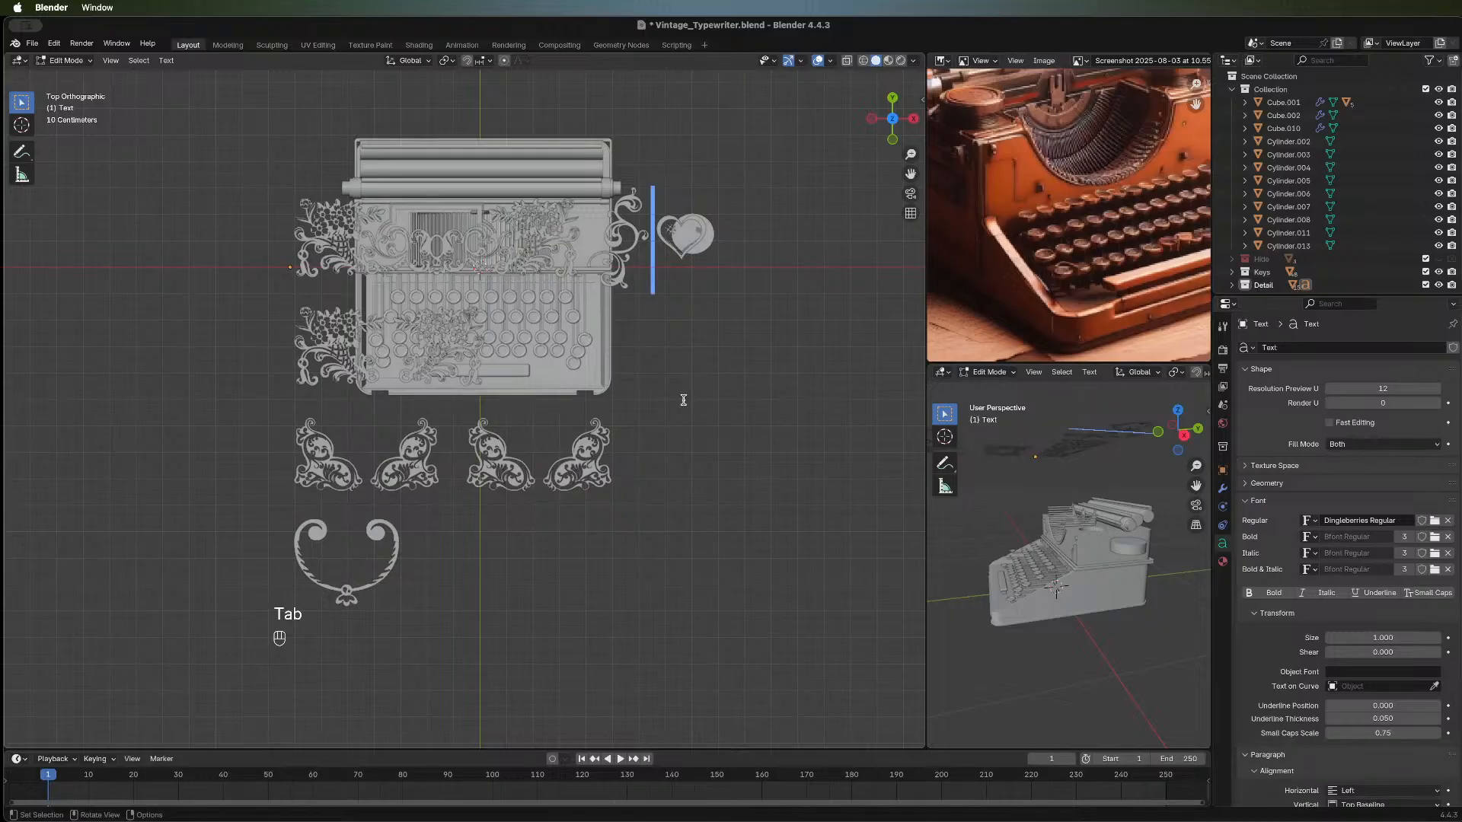
key("Tab")
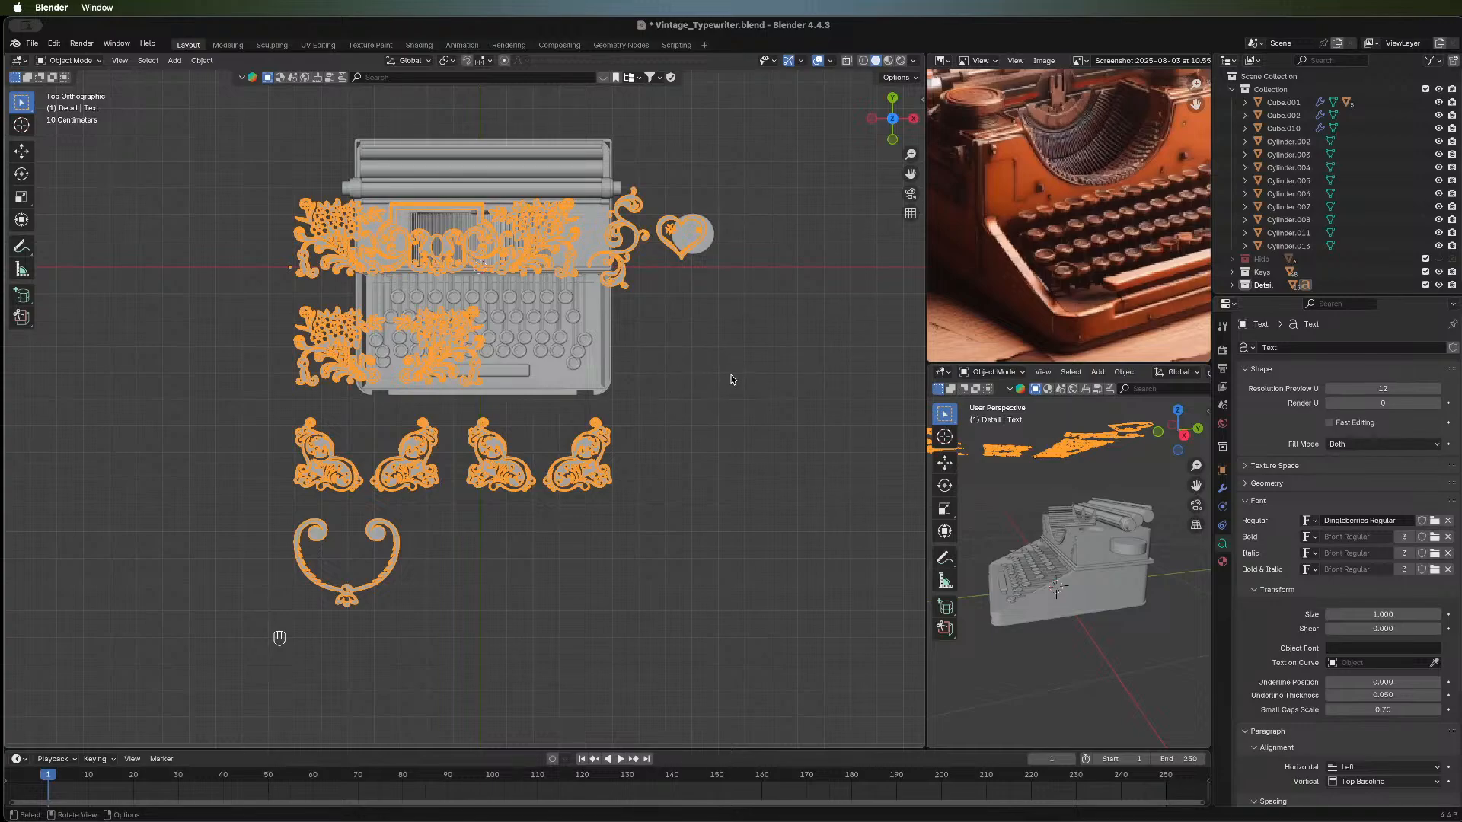
key("Tab")
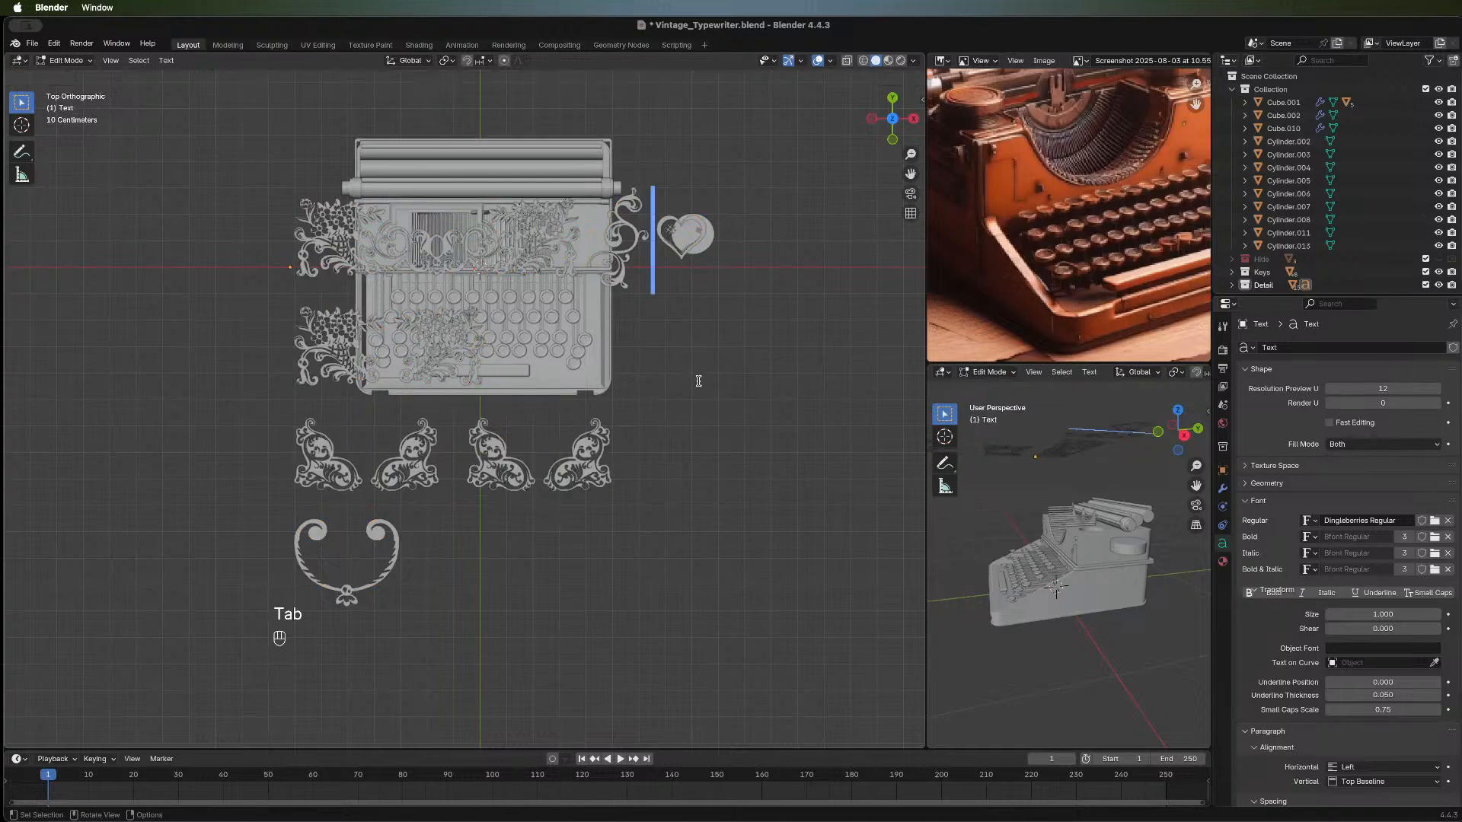
Exit text editing and, from the top view, move the ornament text about -0.95 m along X to sit beside the typewriter.
middle_click_drag(681, 311, 530, 364)
key("Tab")
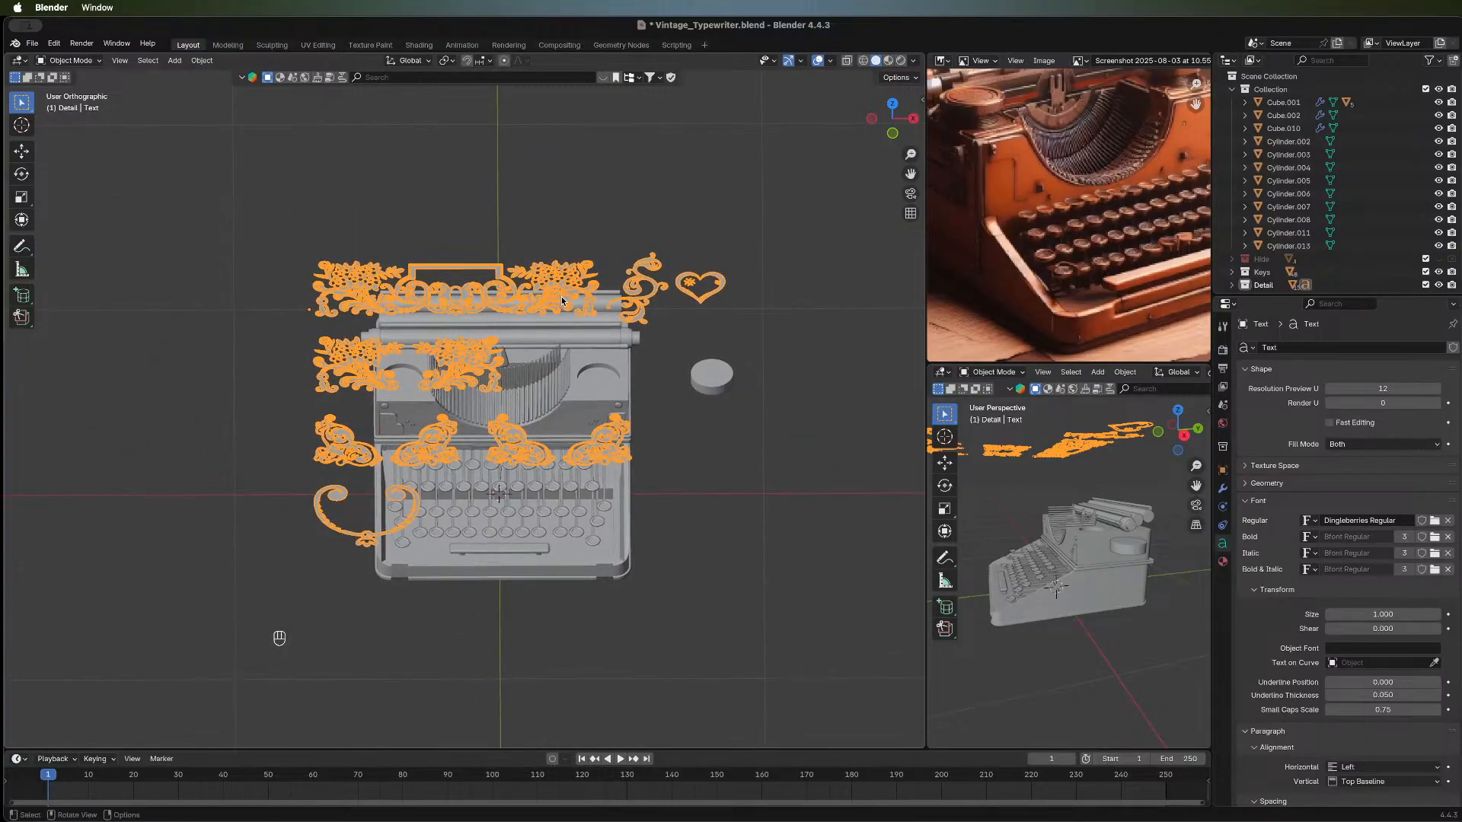
left_click_drag(891, 107, 894, 105)
left_click(895, 105)
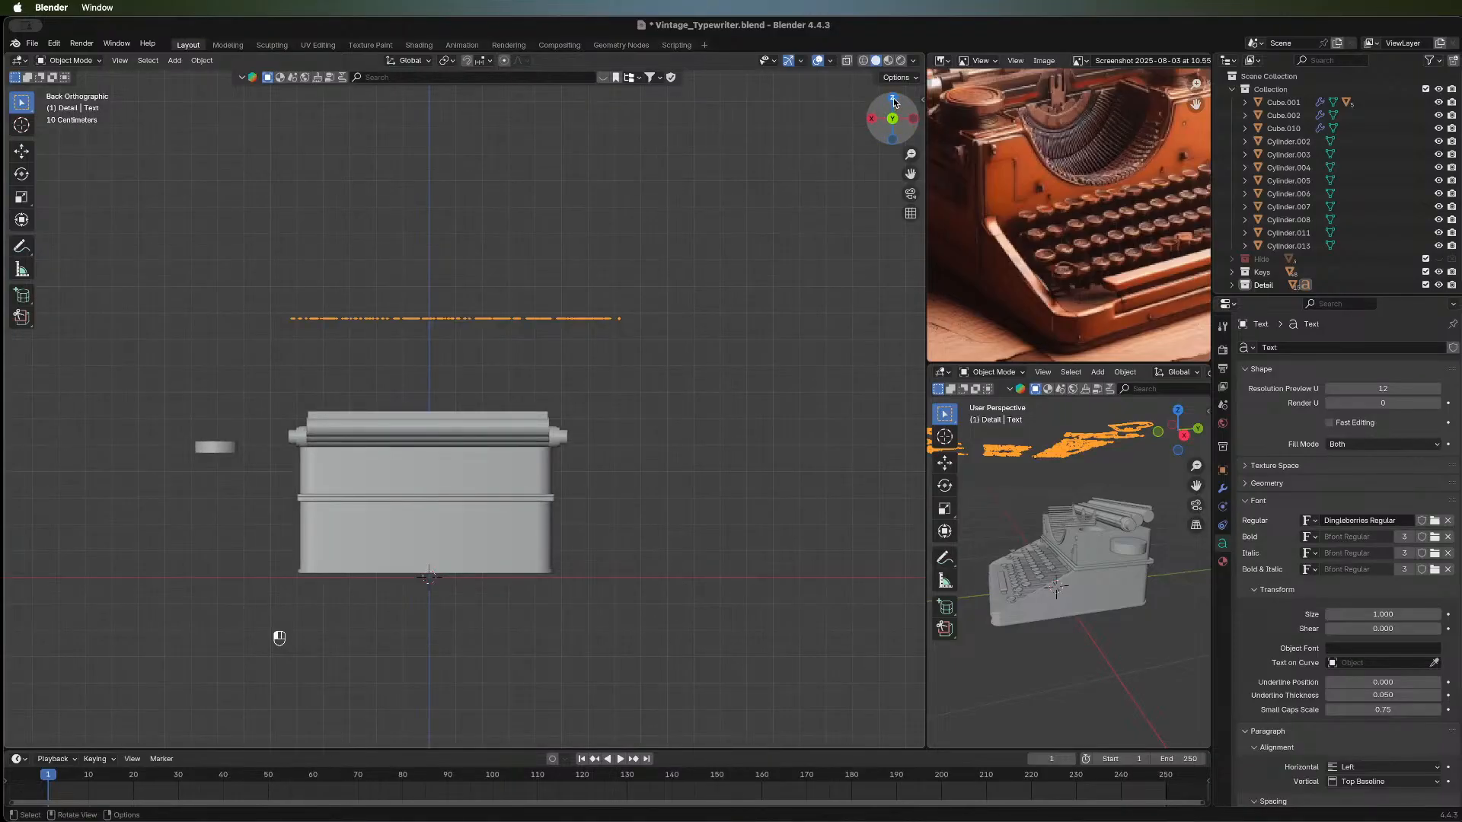
left_click(894, 98)
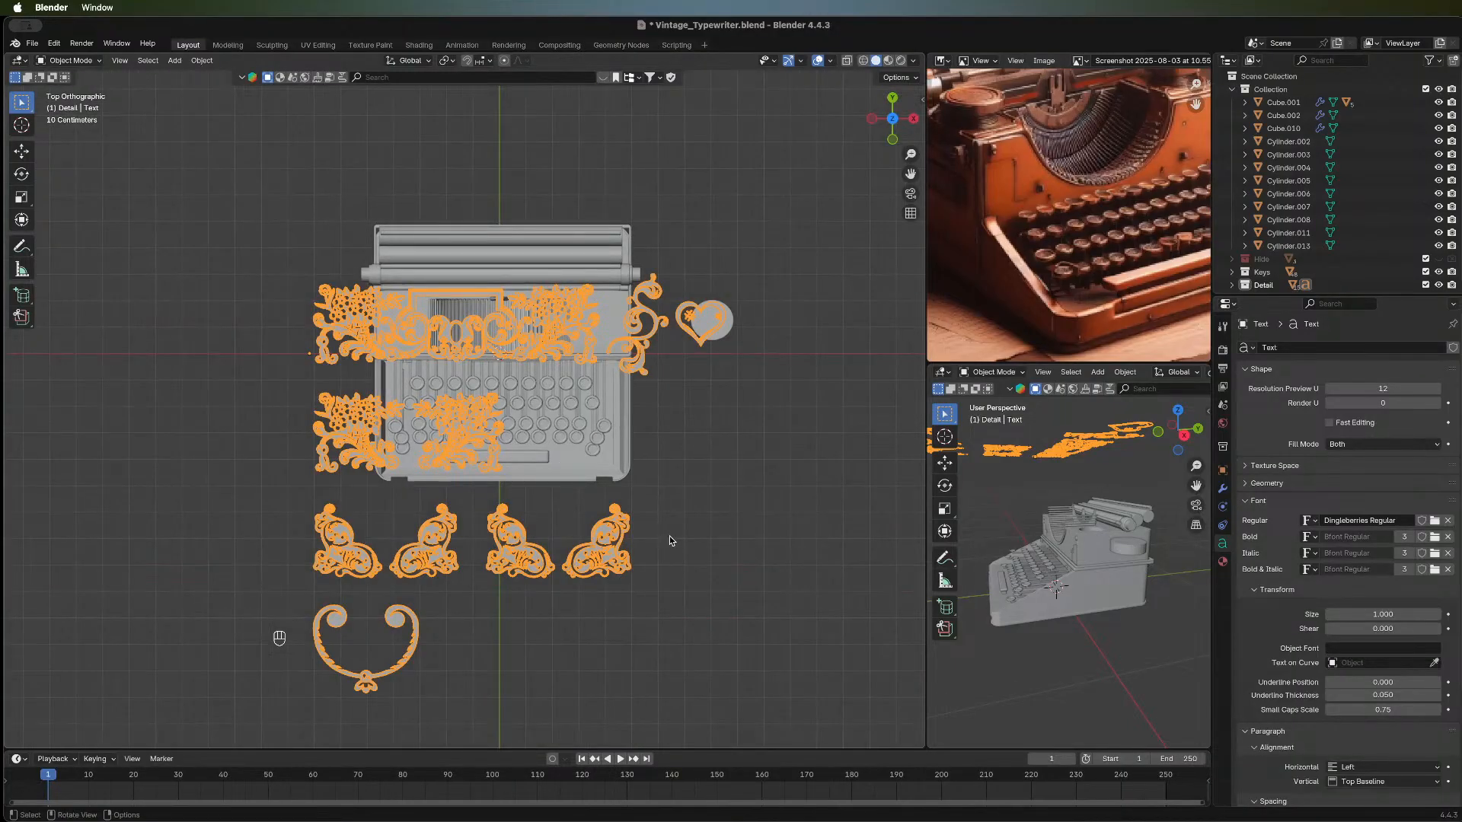
key("Tab")
key("Tab")
key("g")
key("x")
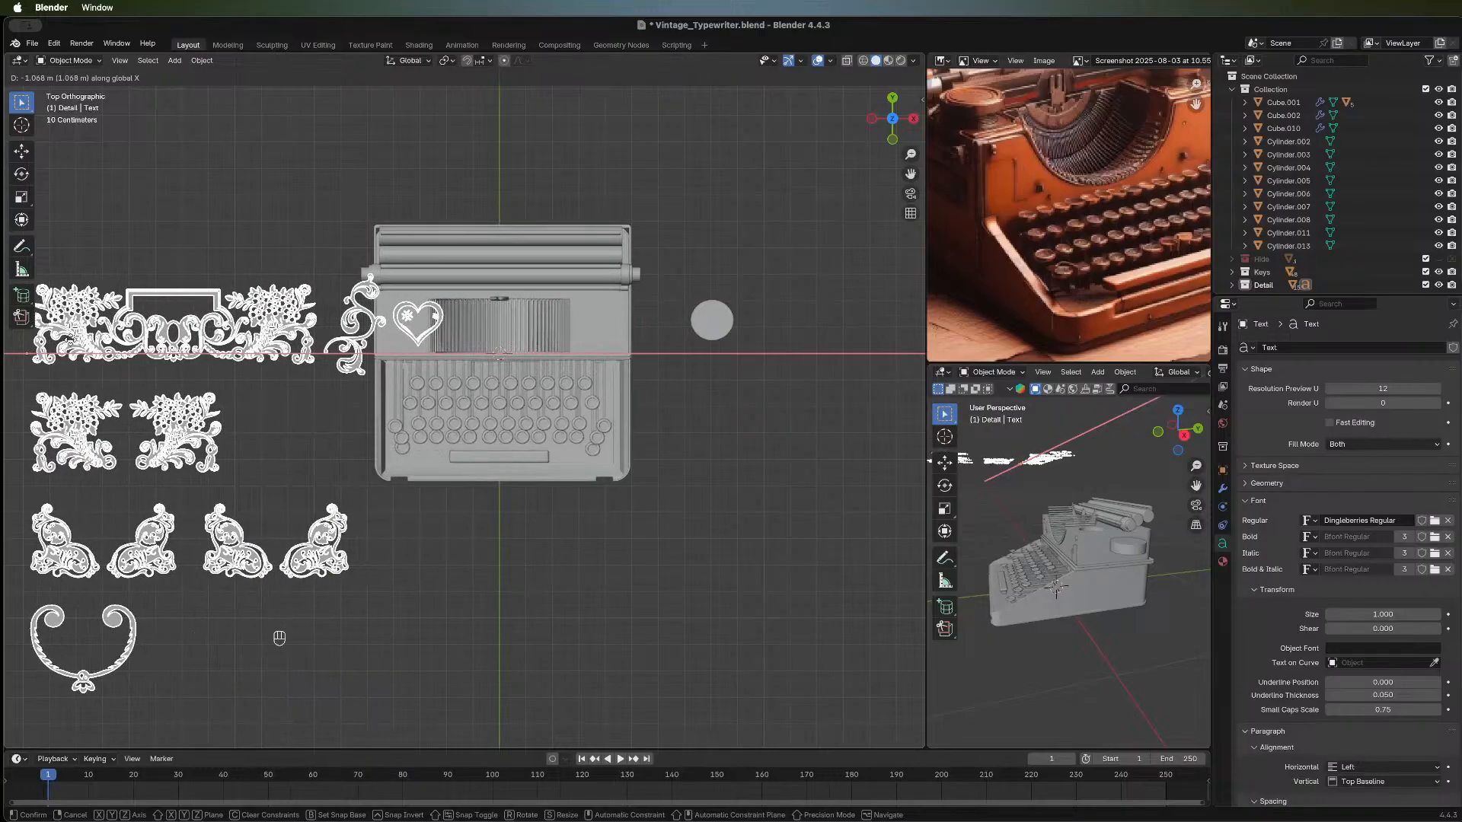
left_click(297, 535)
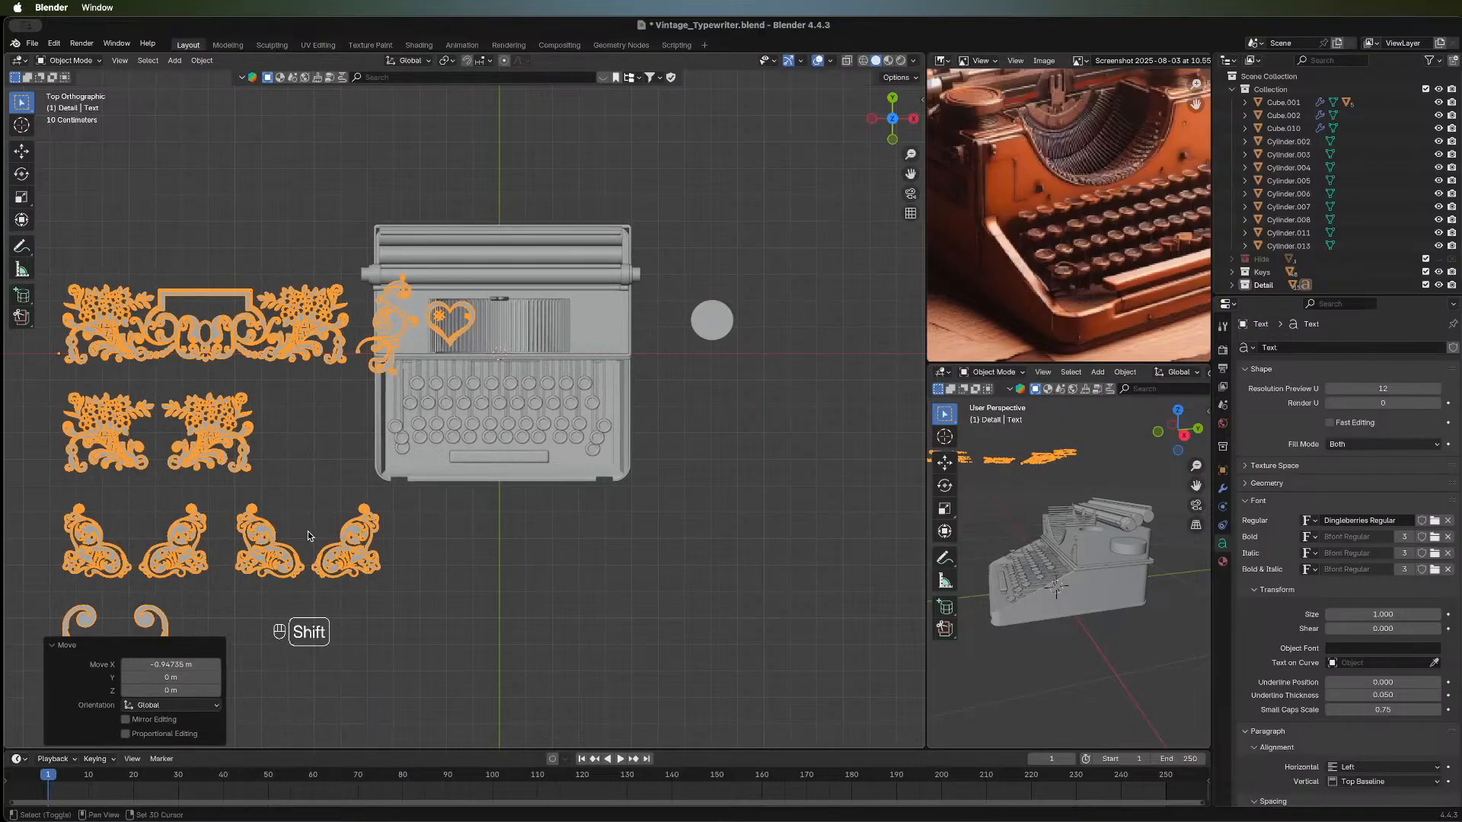
middle_click_drag(307, 531, 425, 511, "shift")
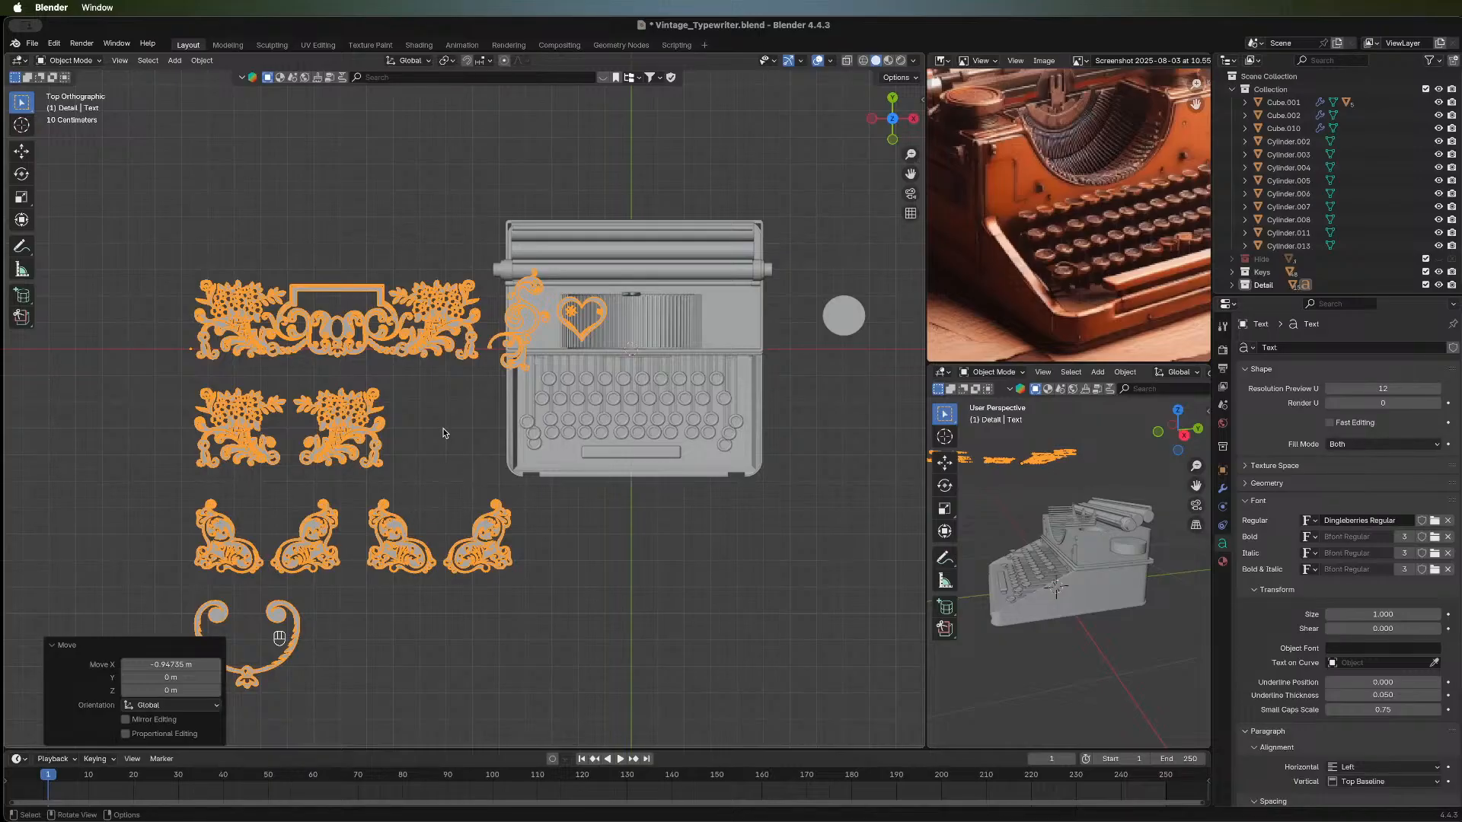
Convert the ornament text object to a mesh in Object Mode.
key("Tab")
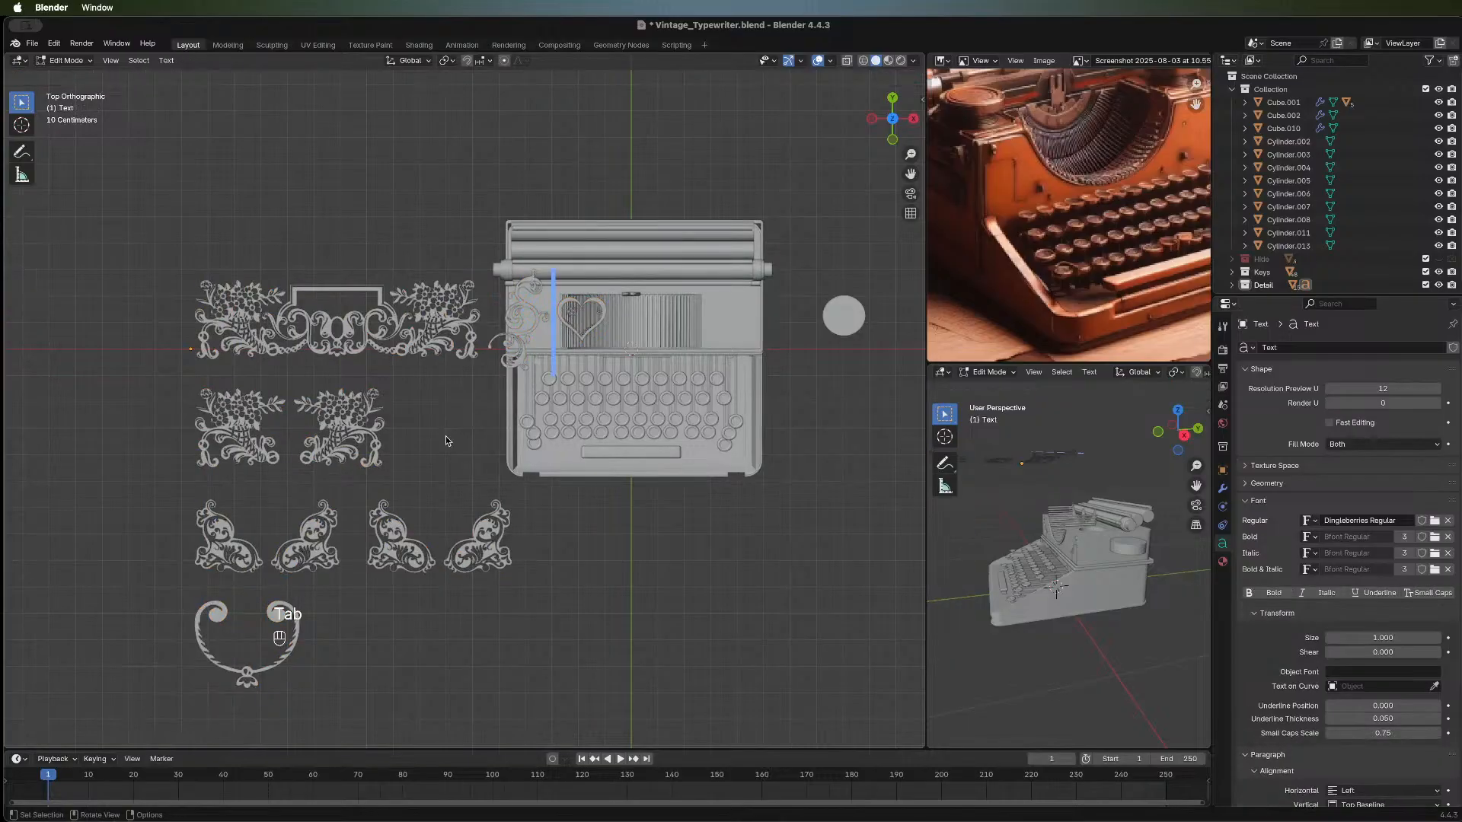
key("Tab")
middle_click_drag(446, 549, 436, 340)
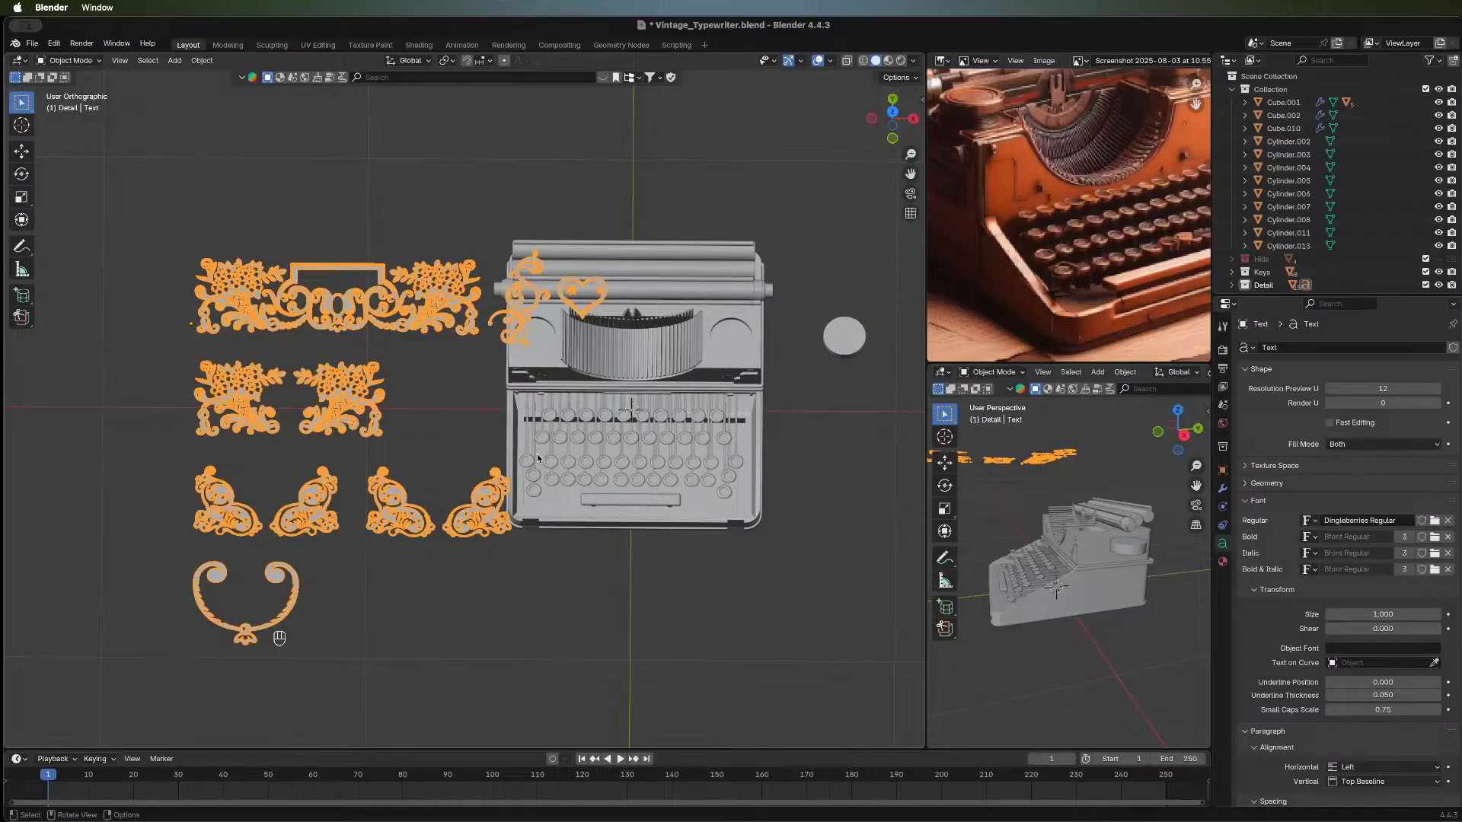
middle_click_drag(459, 428, 421, 399)
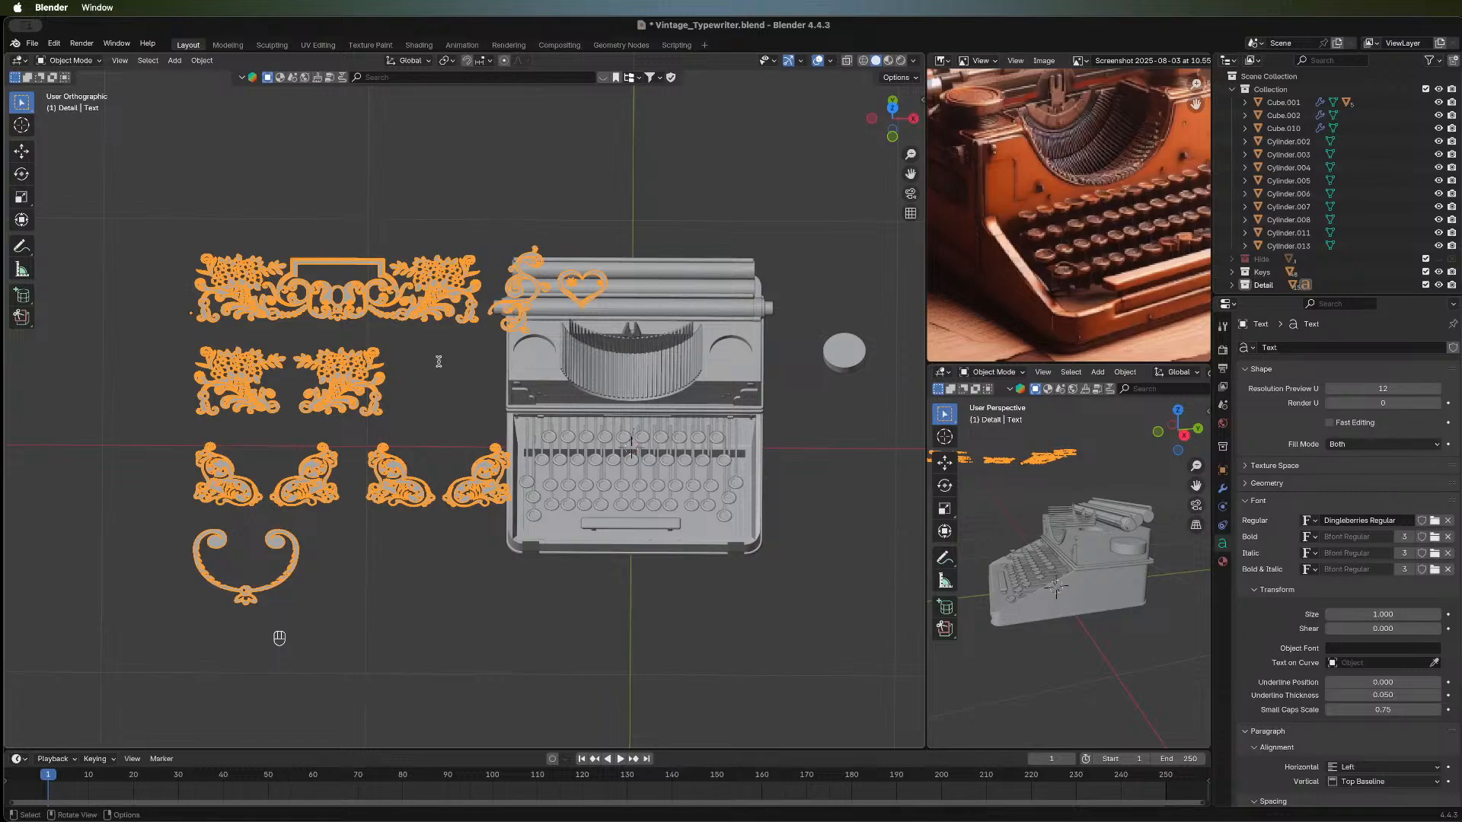
key("Tab")
key("Tab")
right_click(391, 302)
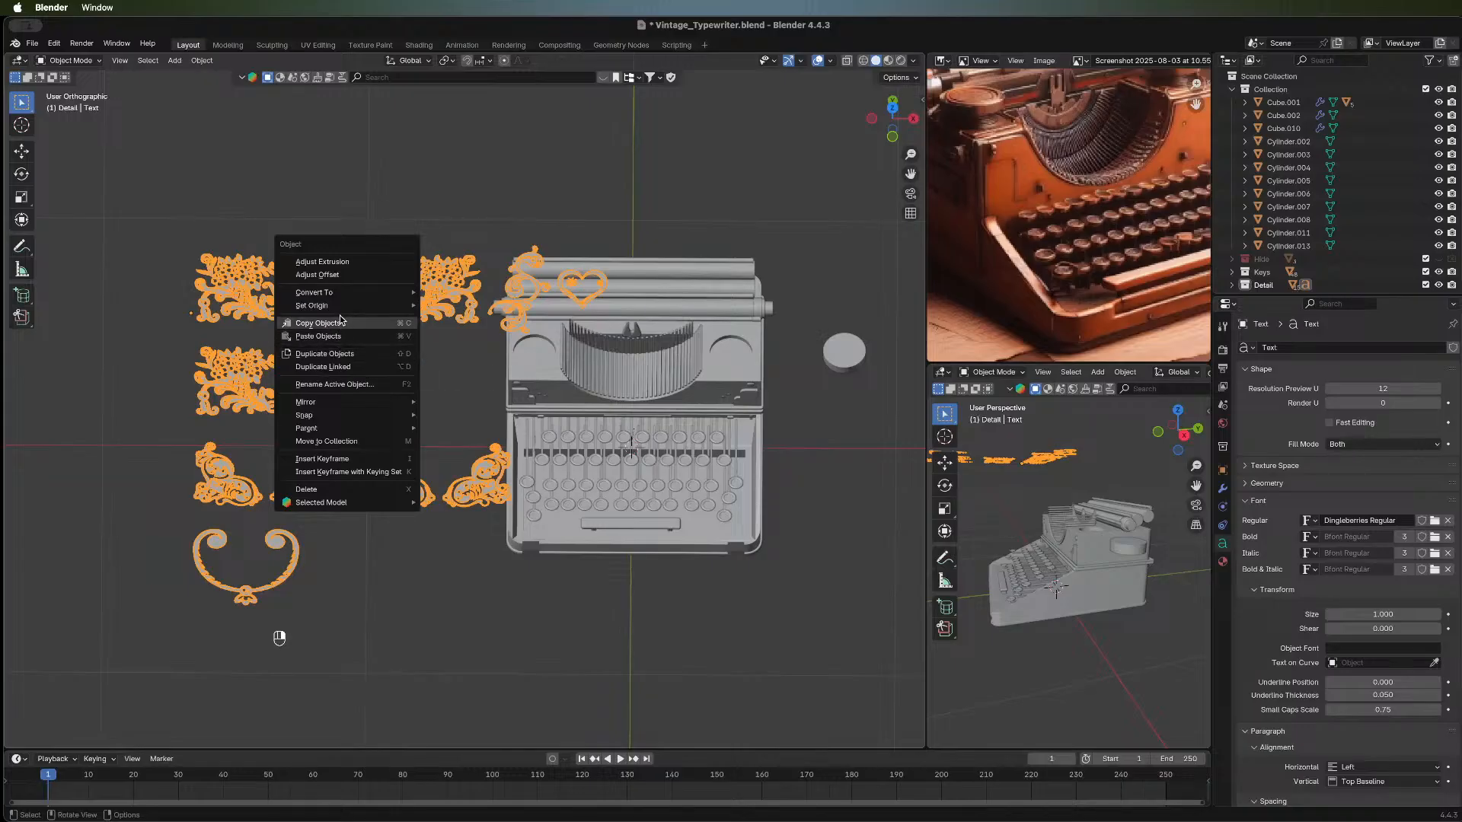
mouse_move(345, 402)
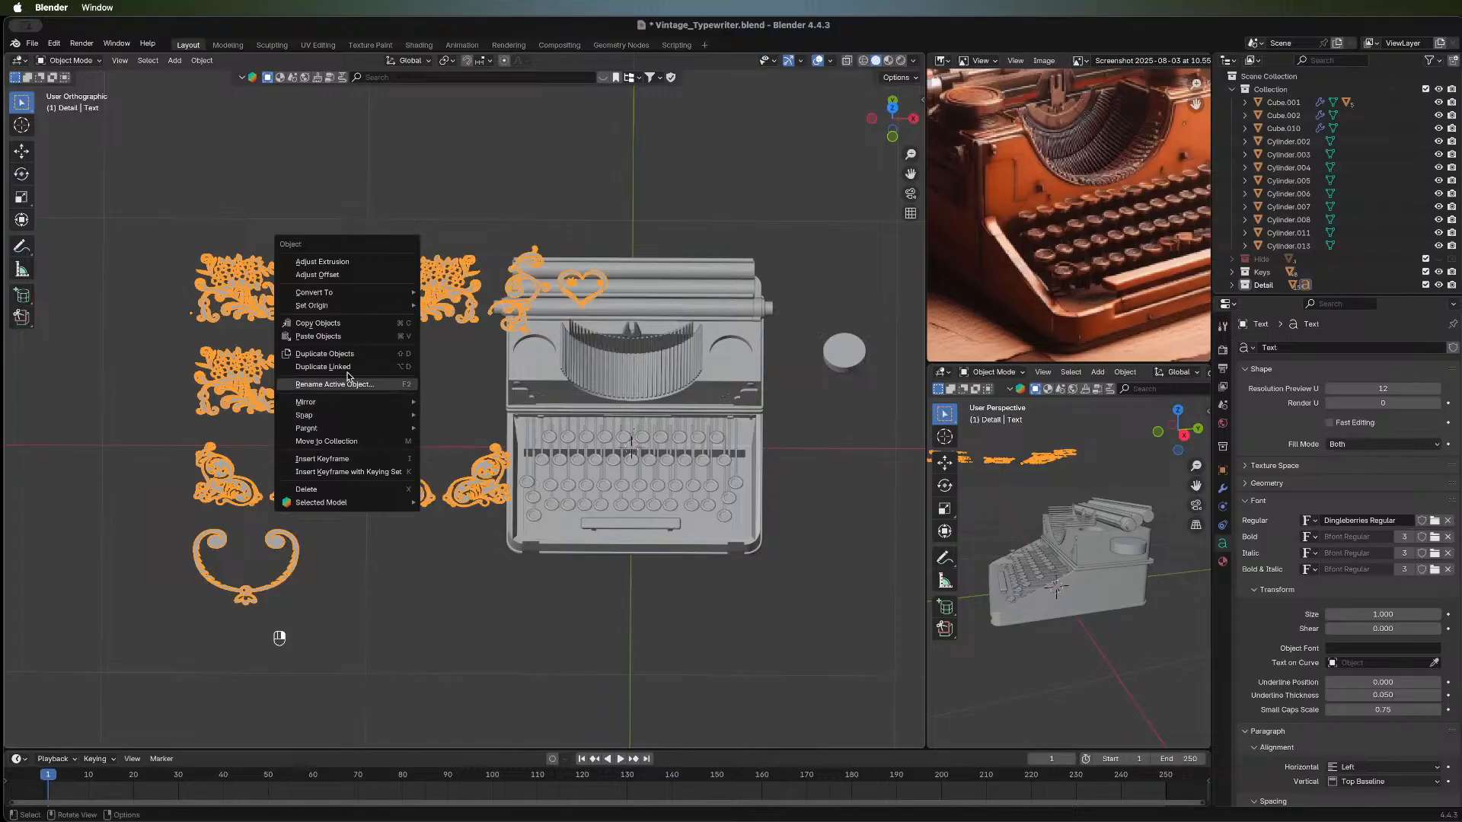
mouse_move(361, 295)
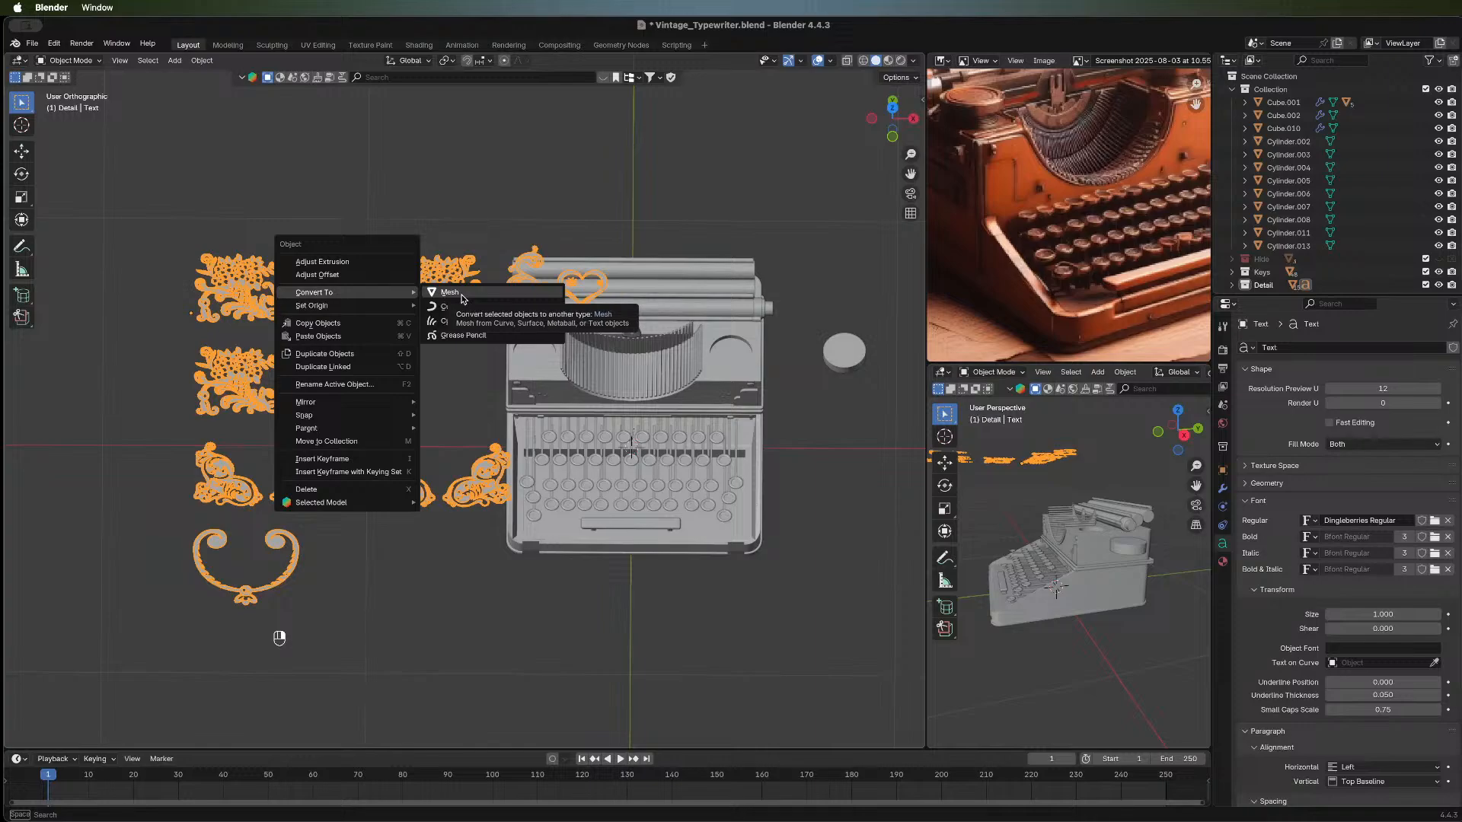
left_click(462, 296)
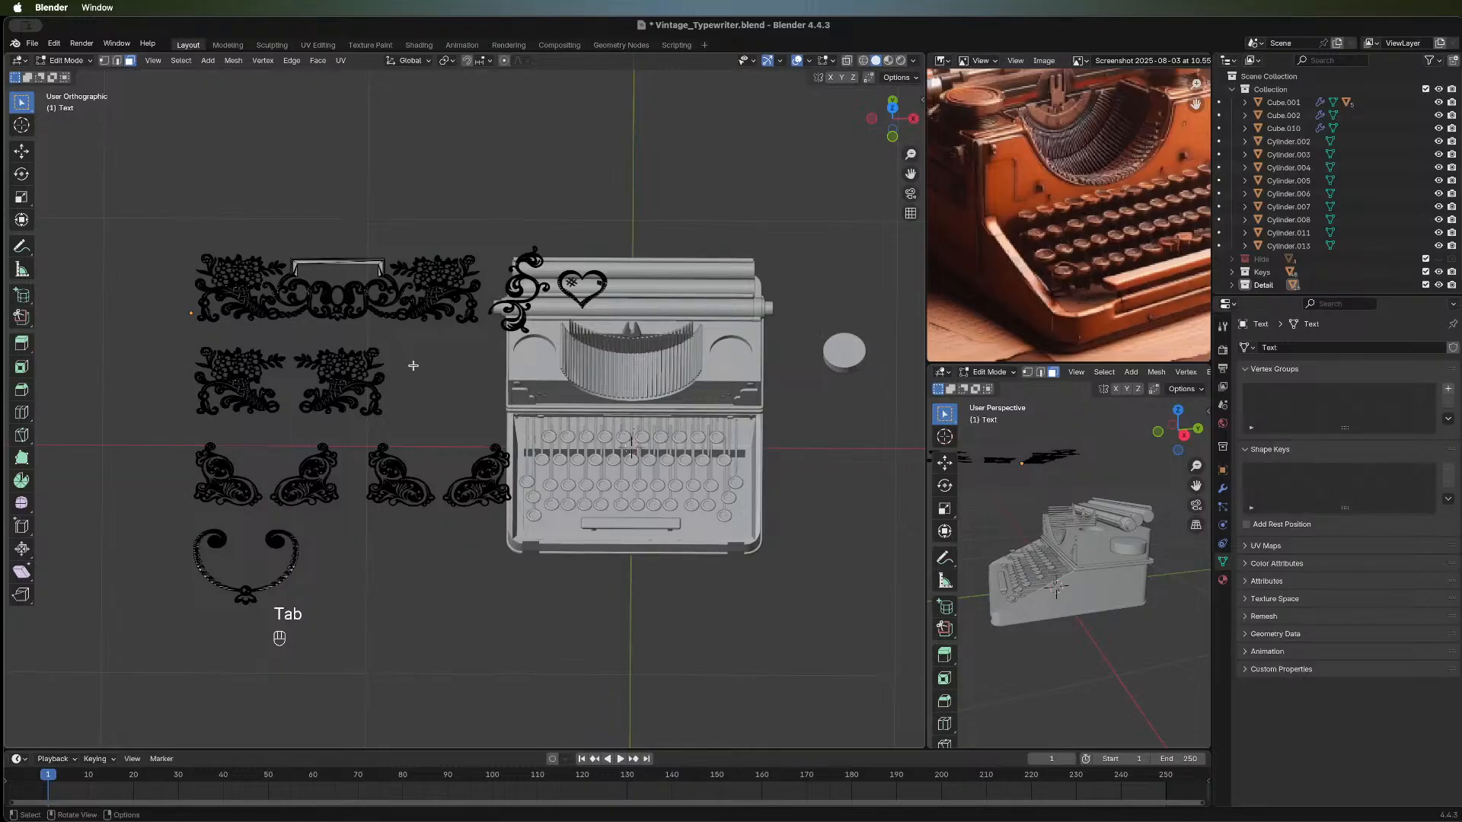
Separate the whole ornament mesh by loose parts into individual objects and select only the wide framed ornament.
middle_click_drag(408, 353, 406, 296)
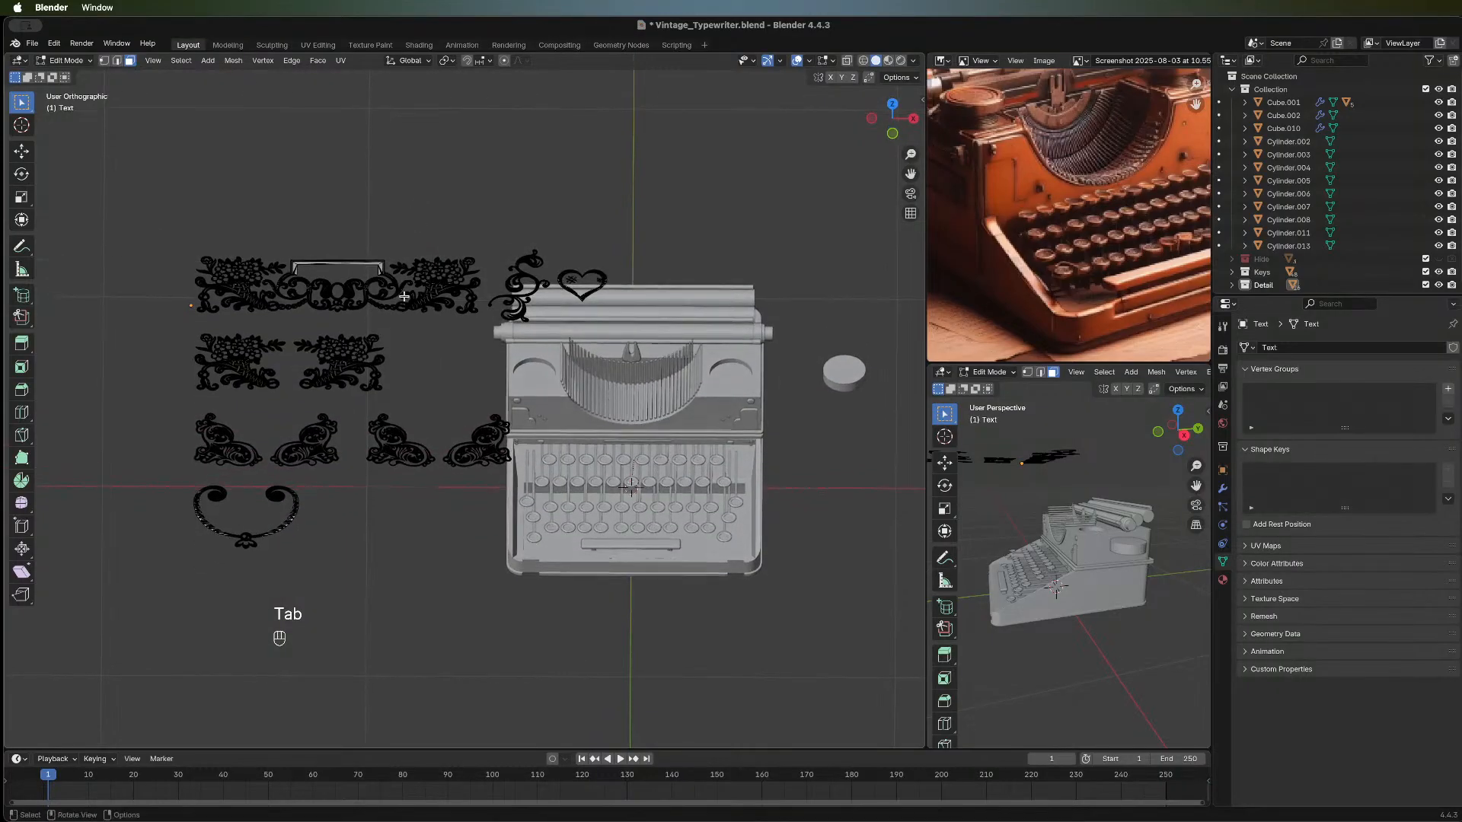
key("l")
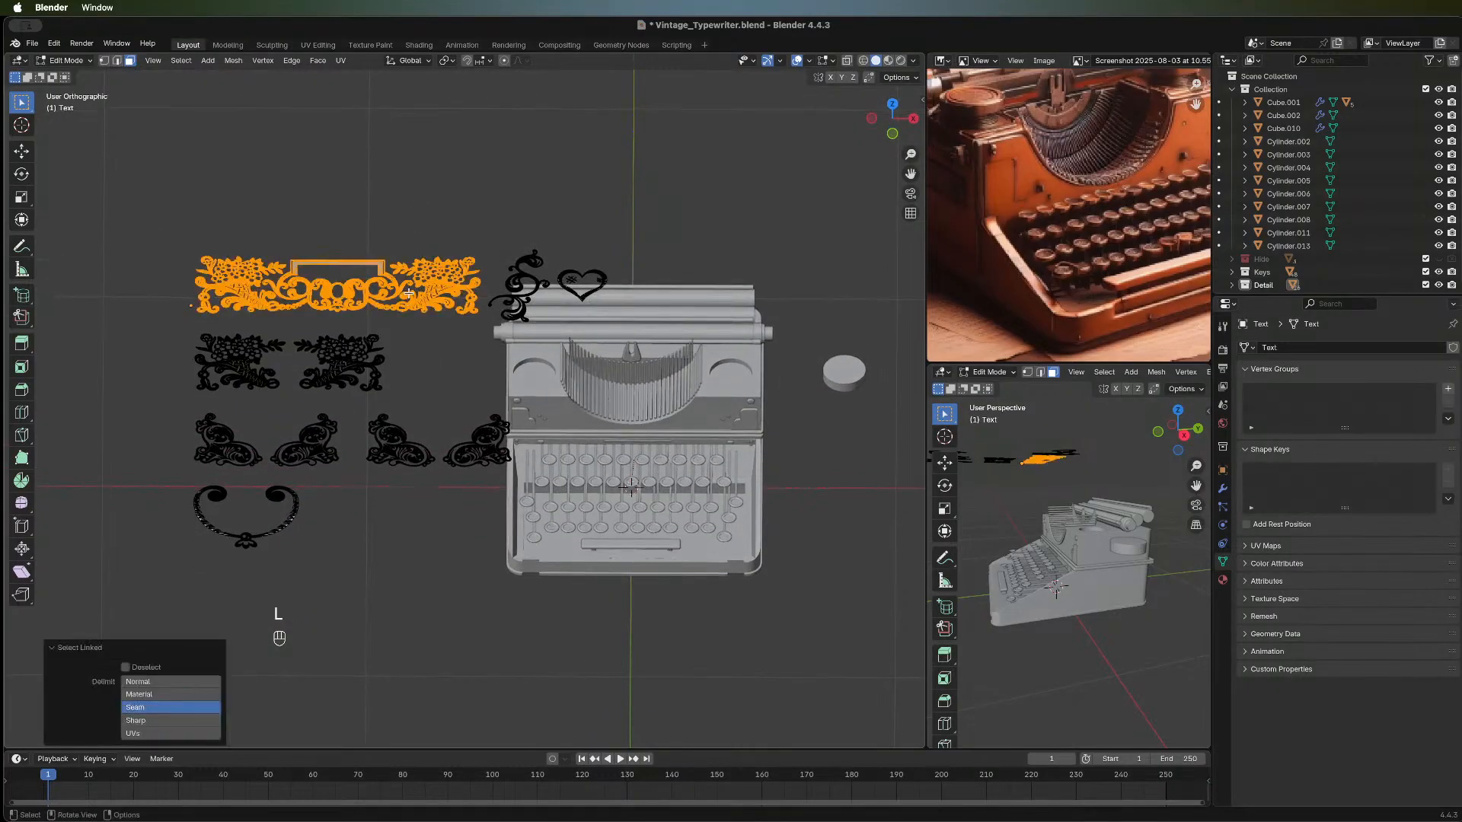
key("a")
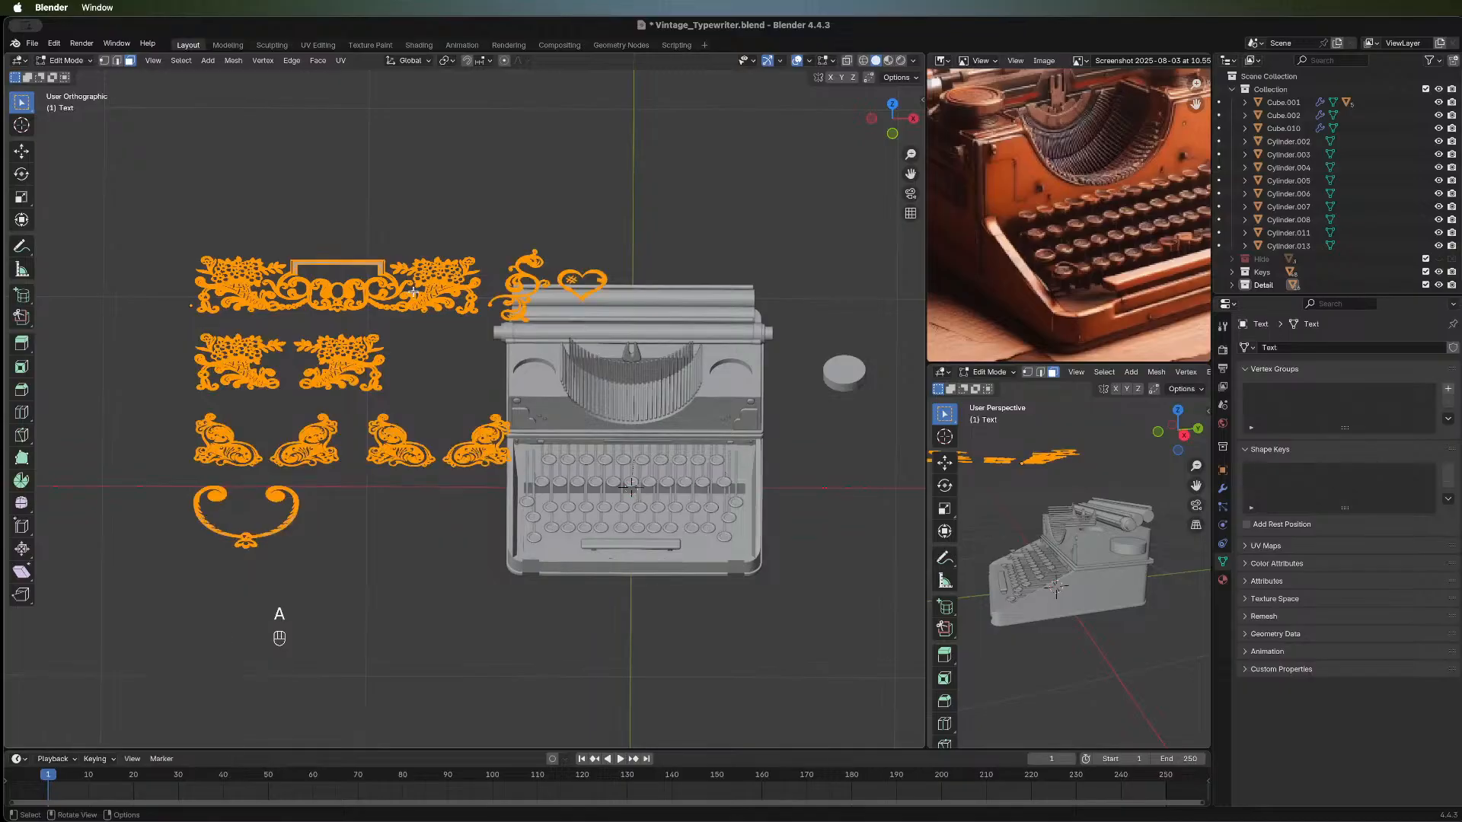
right_click(406, 293)
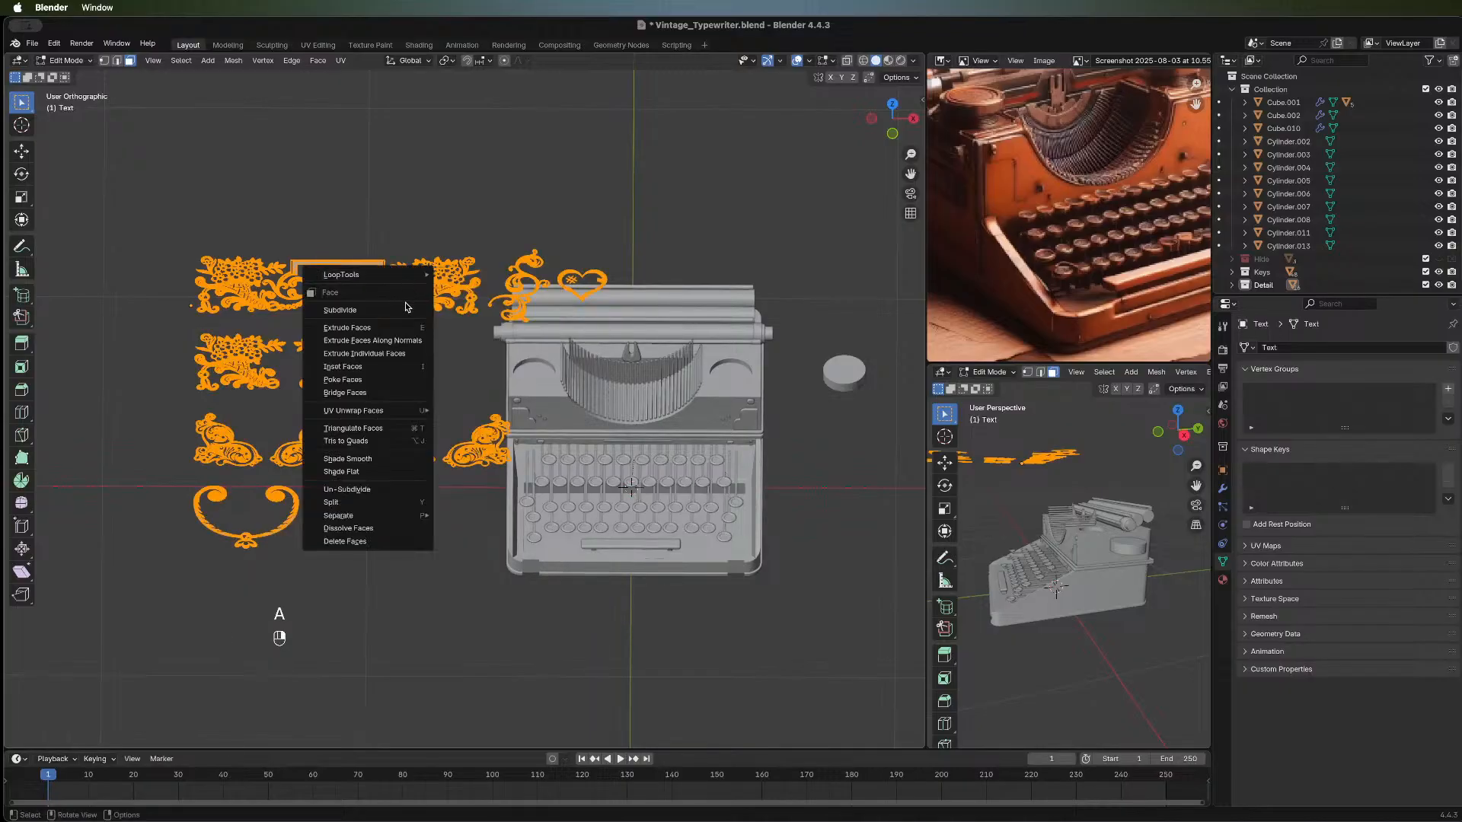
mouse_move(396, 279)
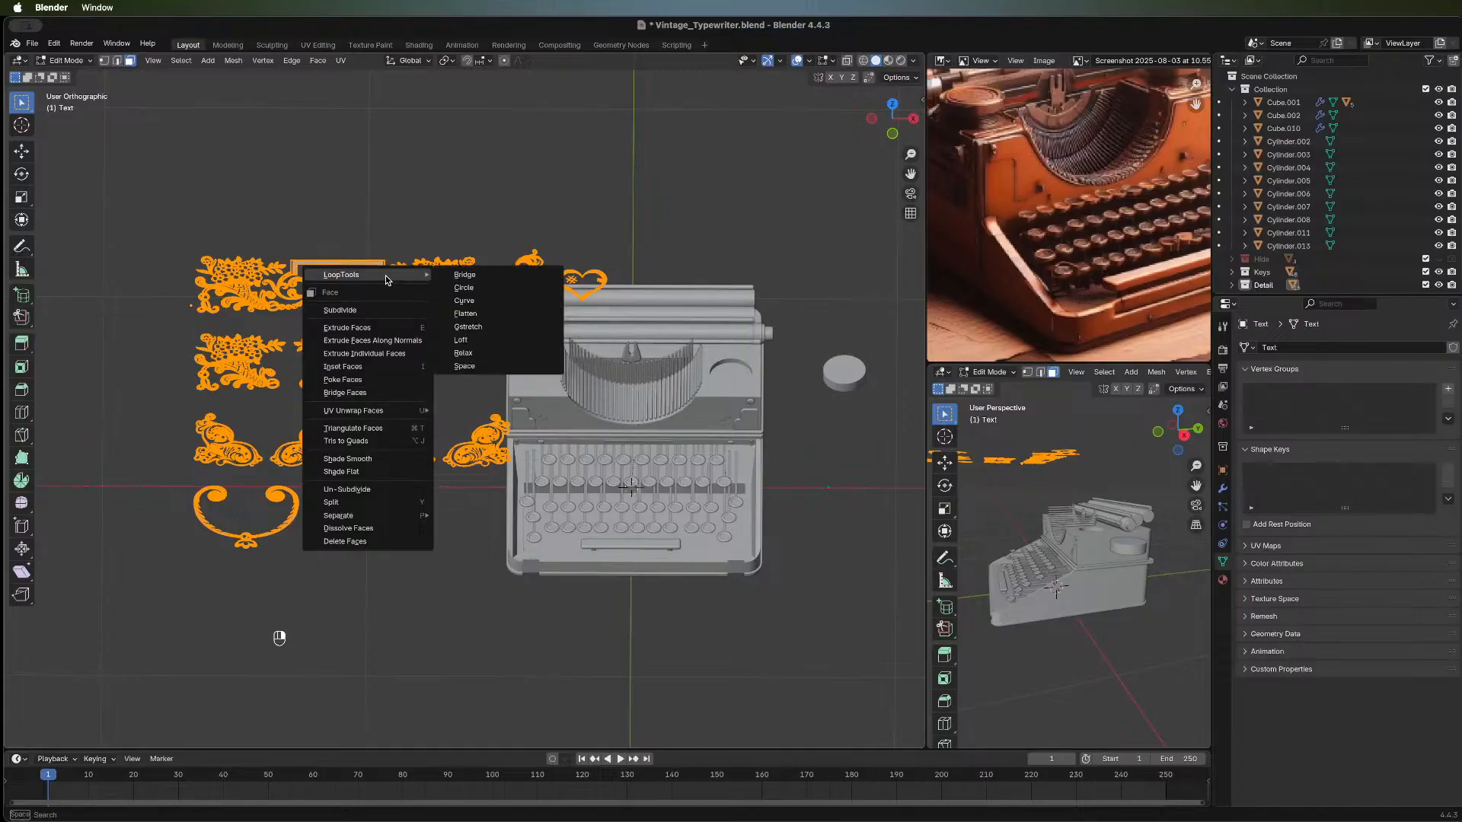
key("Escape")
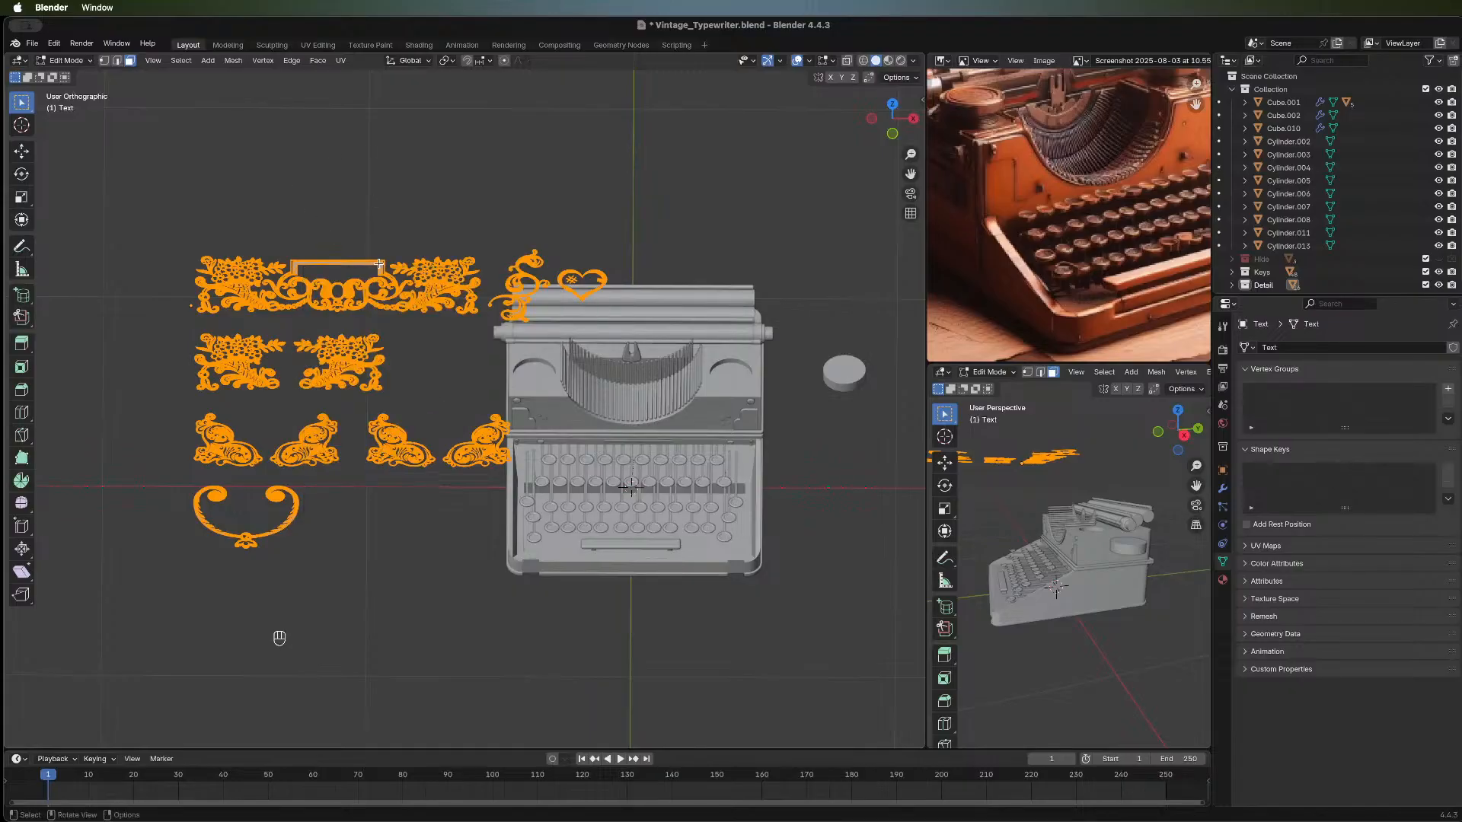
key("p")
left_click(379, 294)
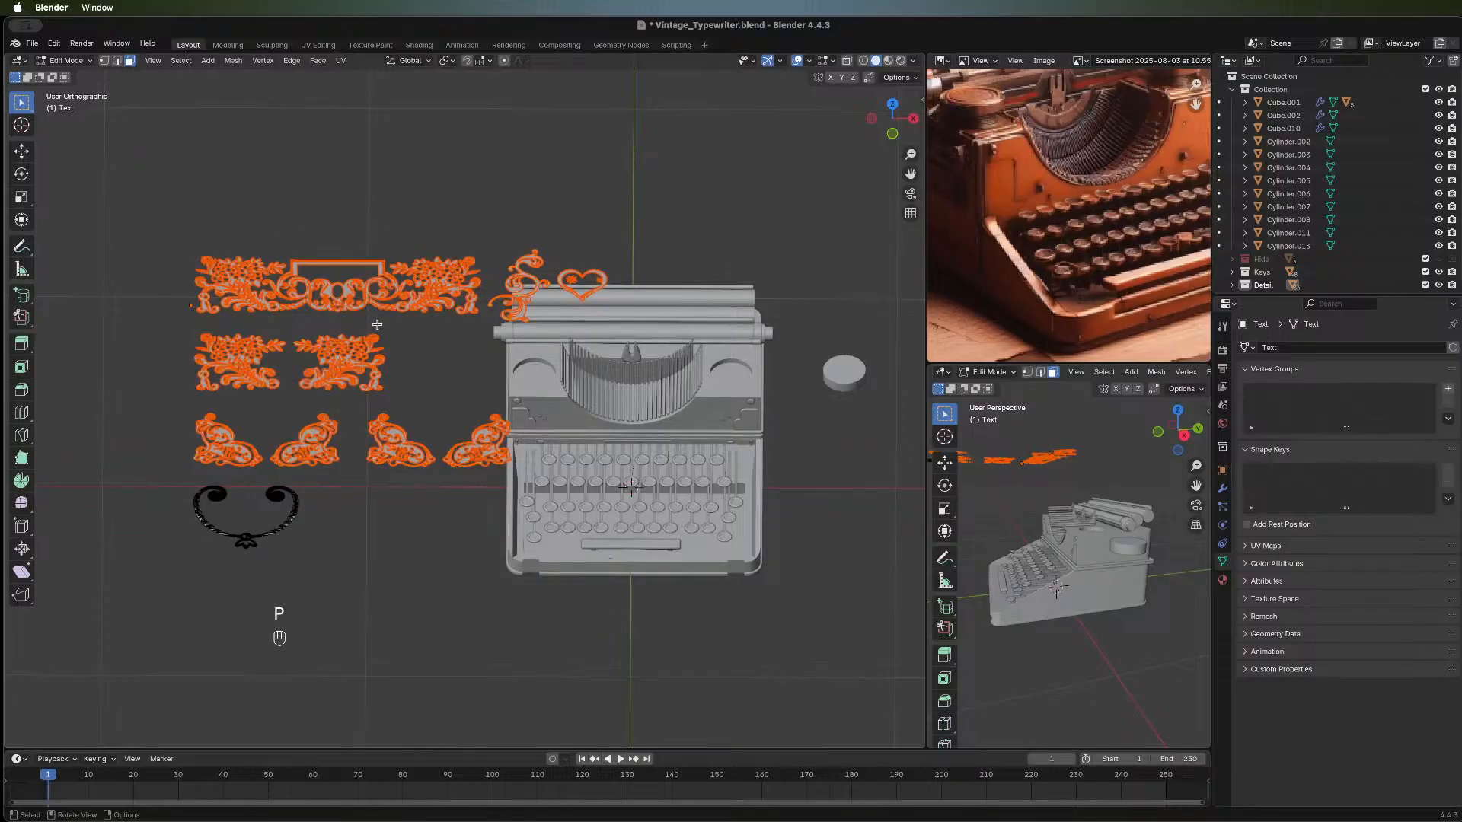
key("Tab")
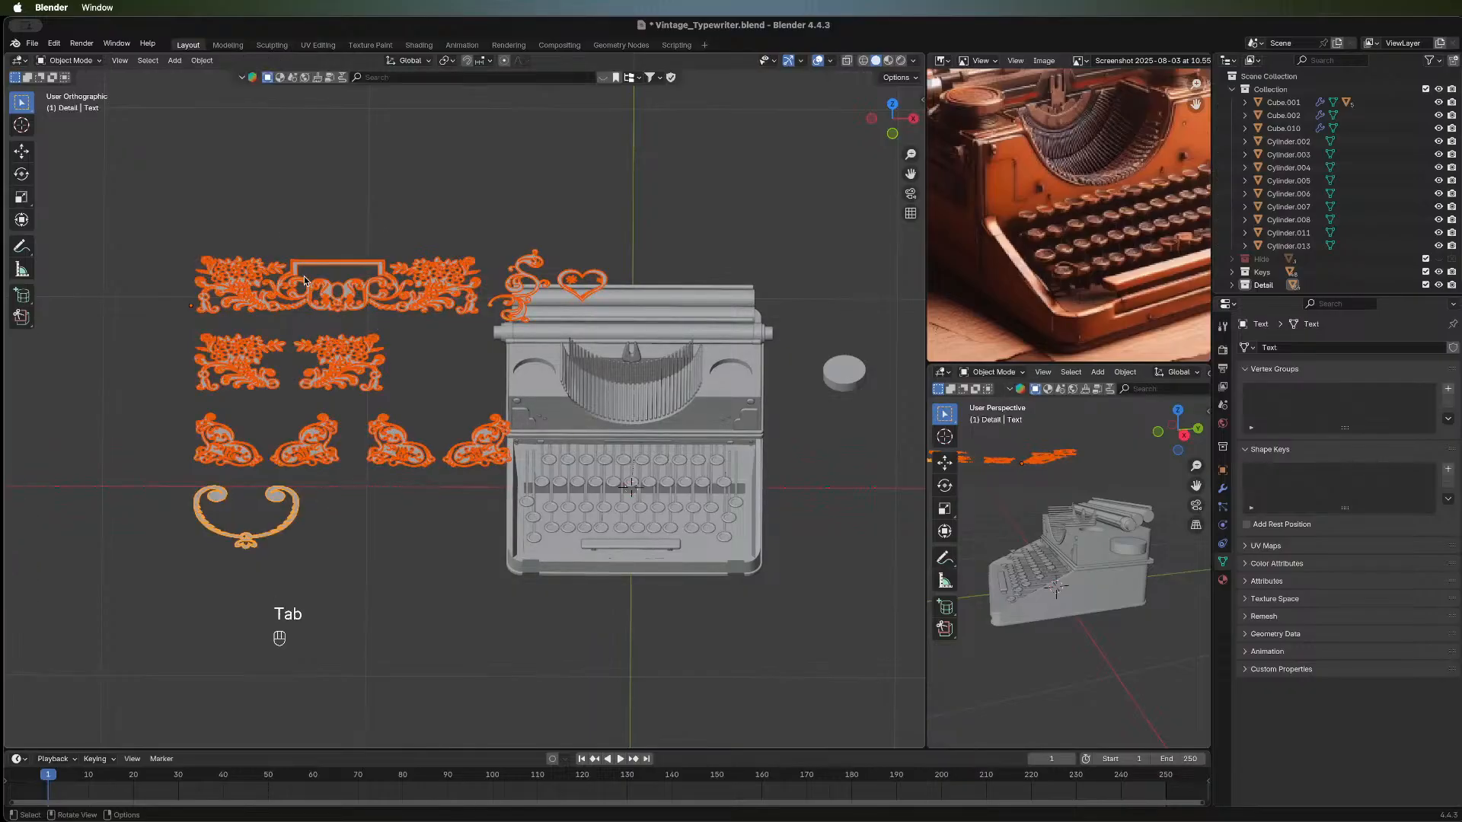
left_click(294, 312)
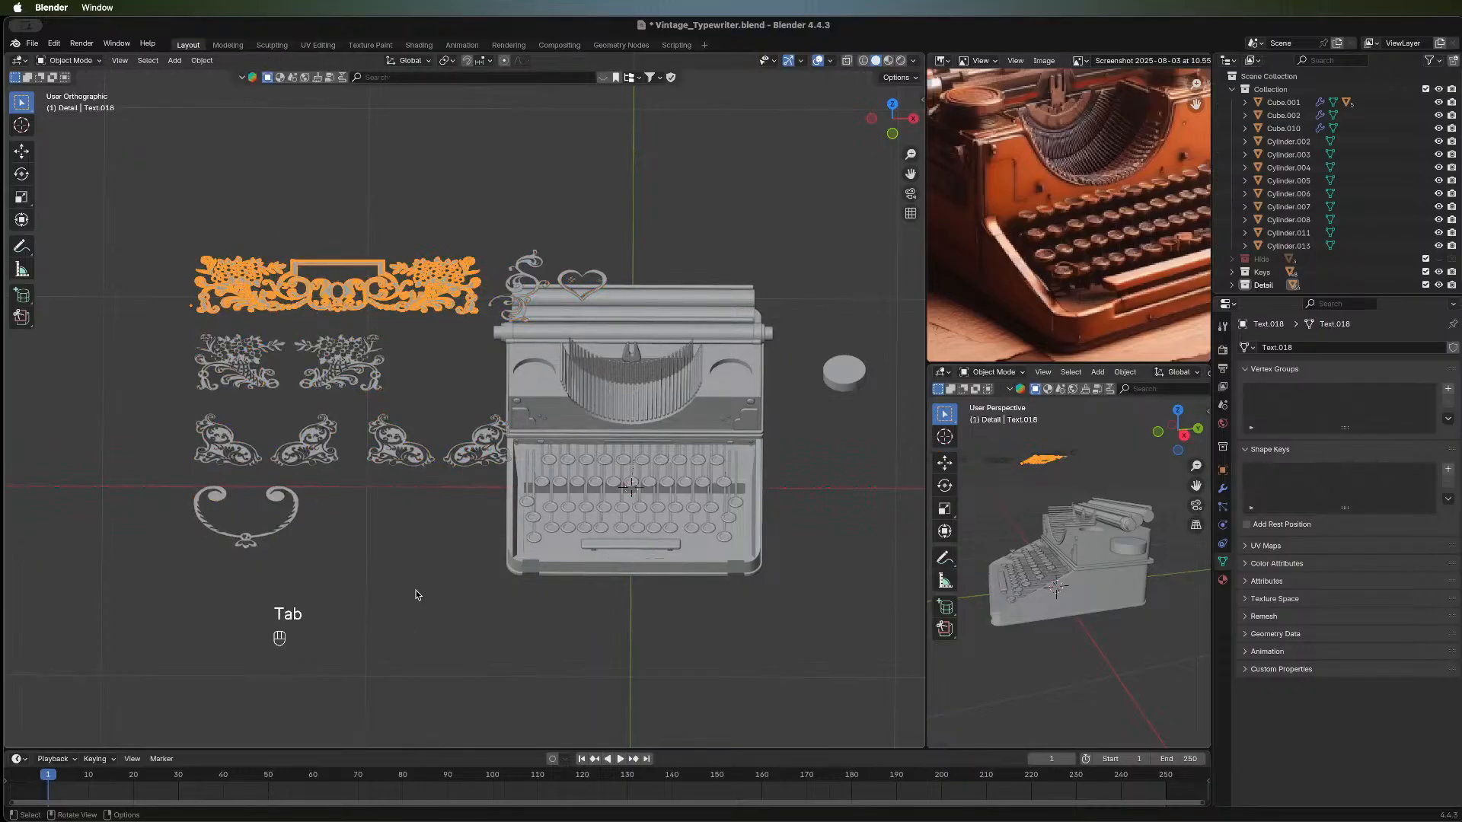
middle_click_drag(421, 418, 422, 398)
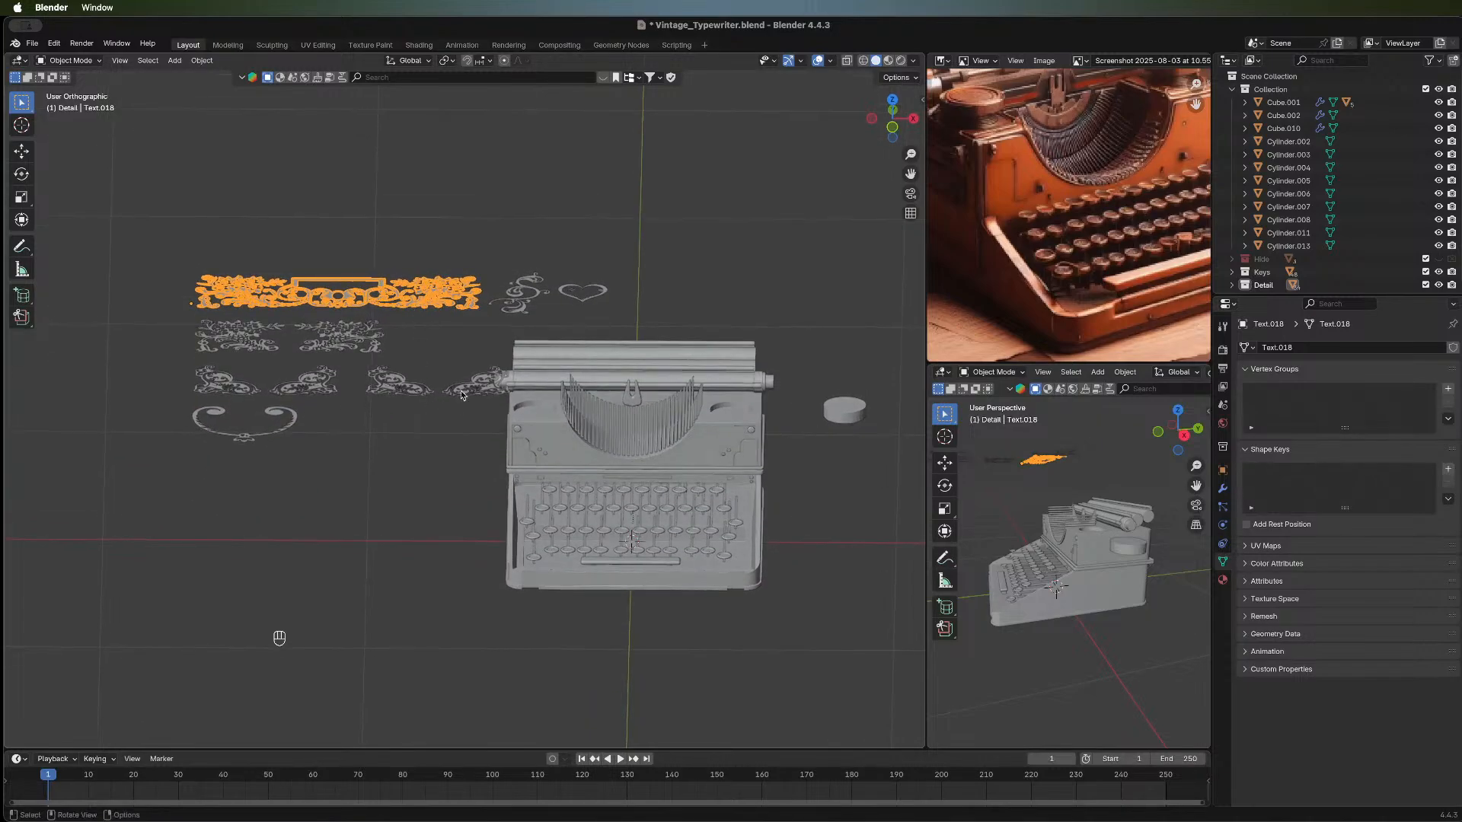
key("Tab")
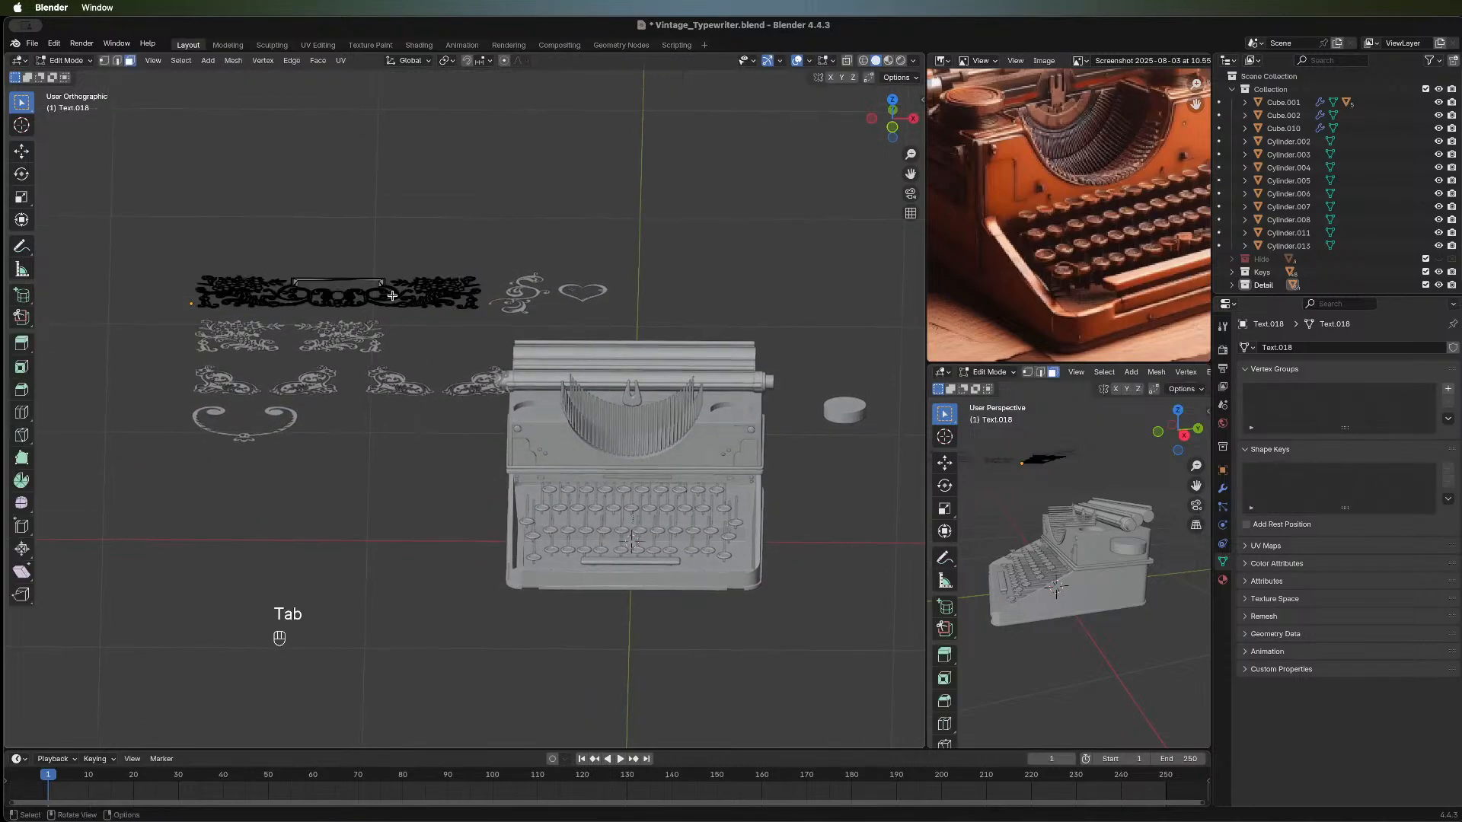
key("a")
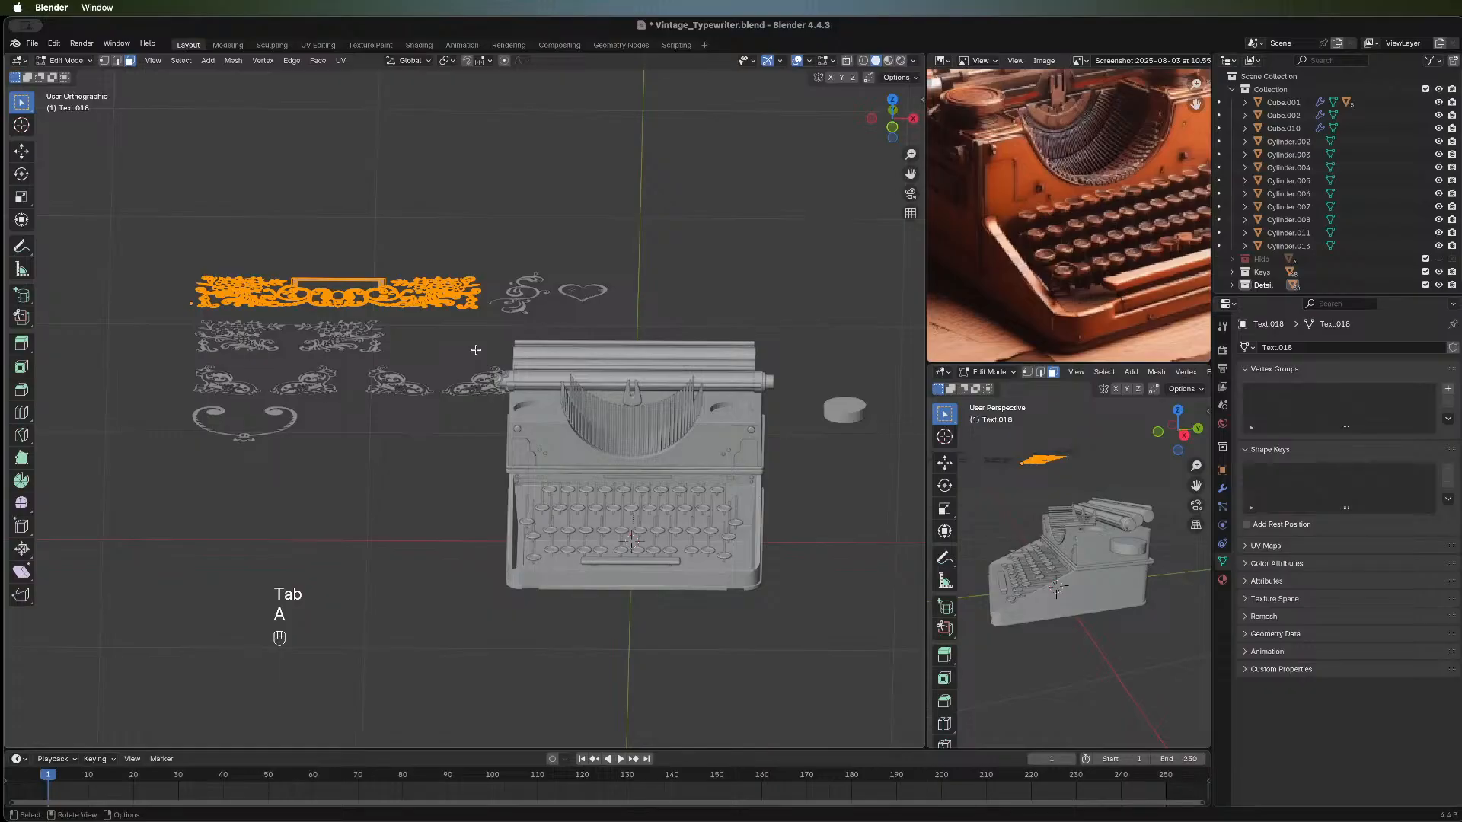
key("e")
key("z")
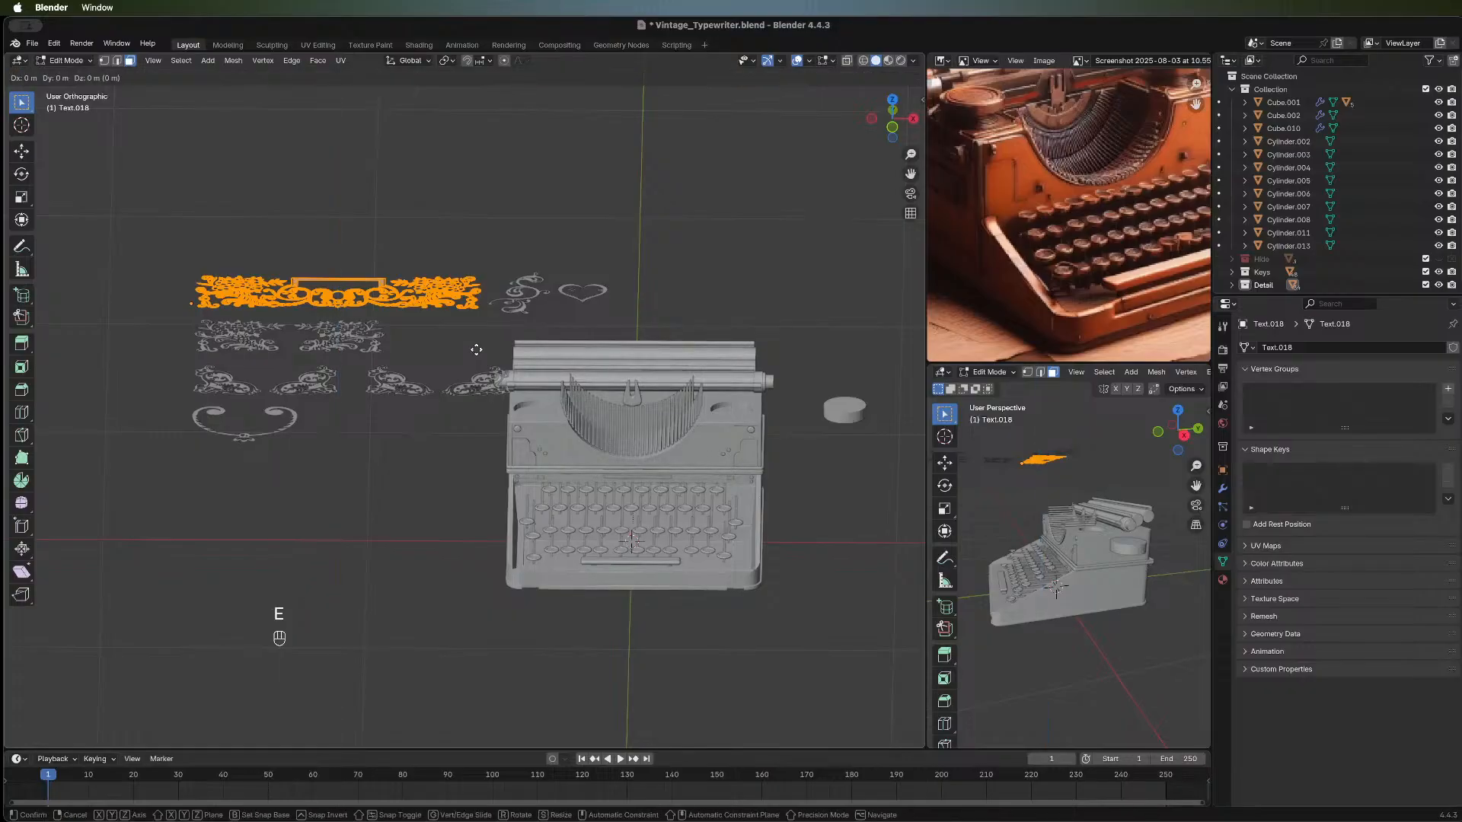
right_click(476, 350)
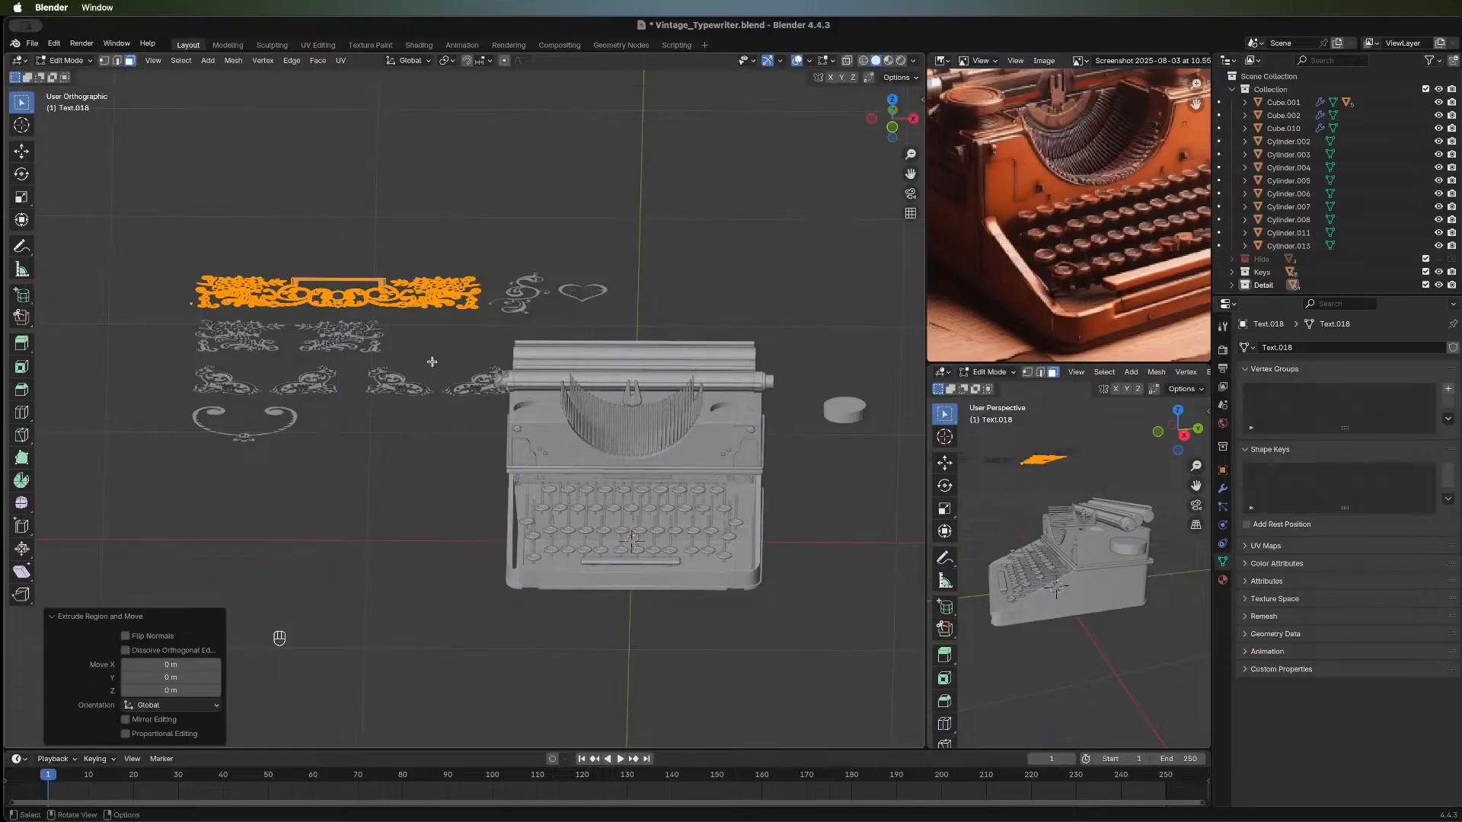
key("Tab")
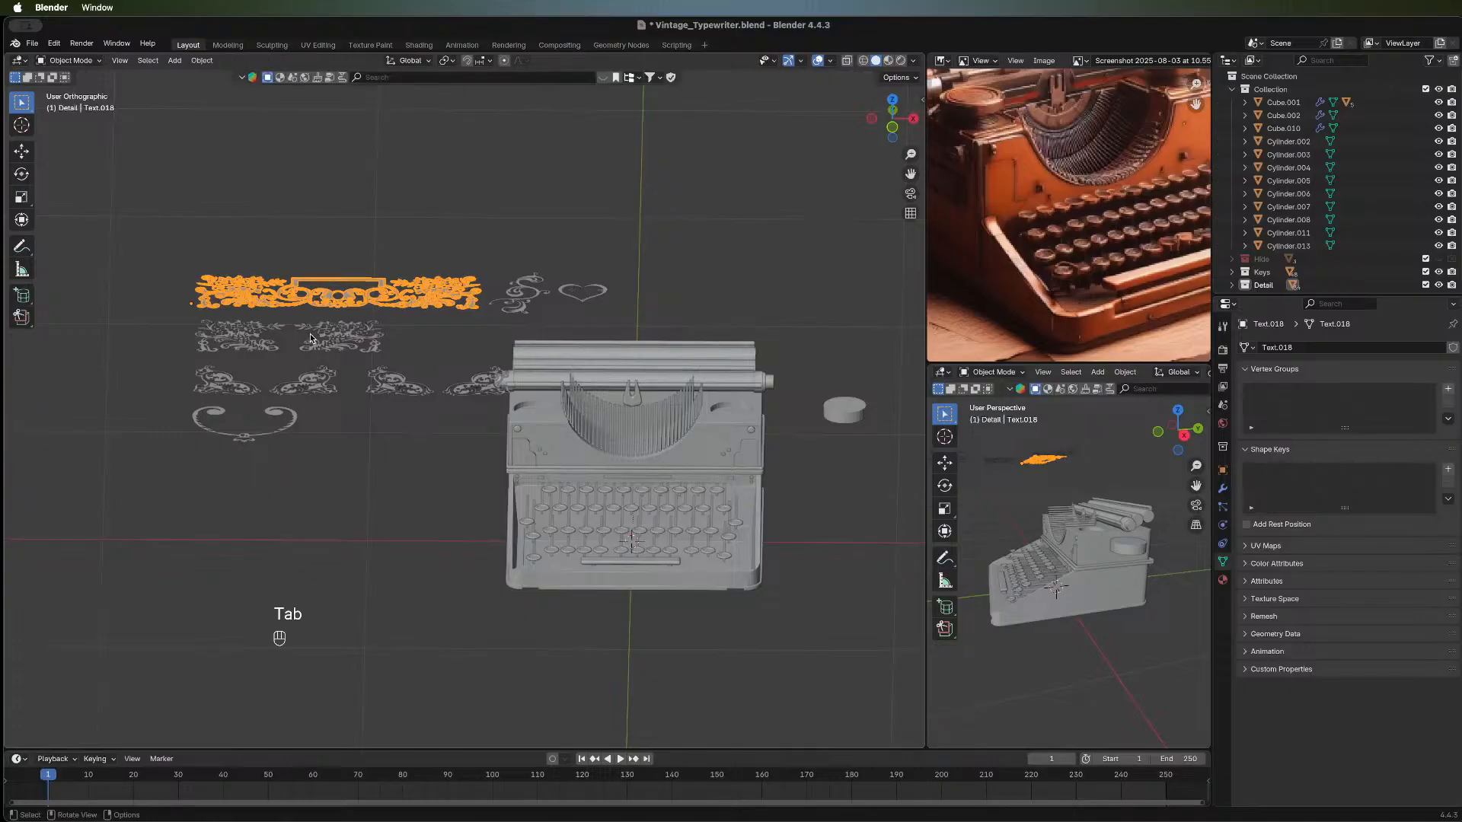
Add the floral, corner, curved scroll, S-shaped and heart ornaments to the selection alongside the wide framed one.
left_click(251, 339, "shift")
left_click(352, 349, "shift")
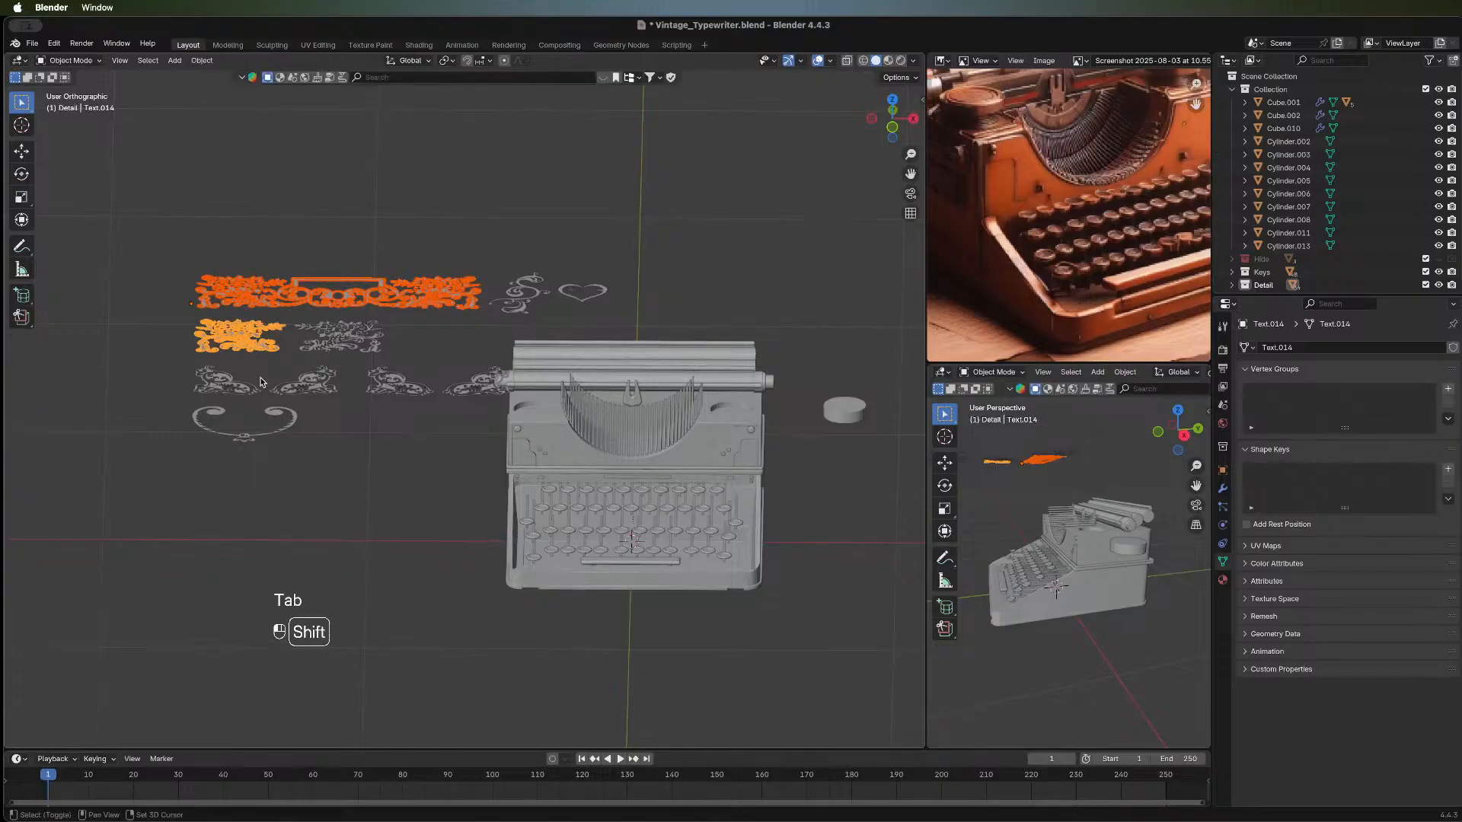
left_click(240, 389, "shift")
left_click(322, 390, "shift")
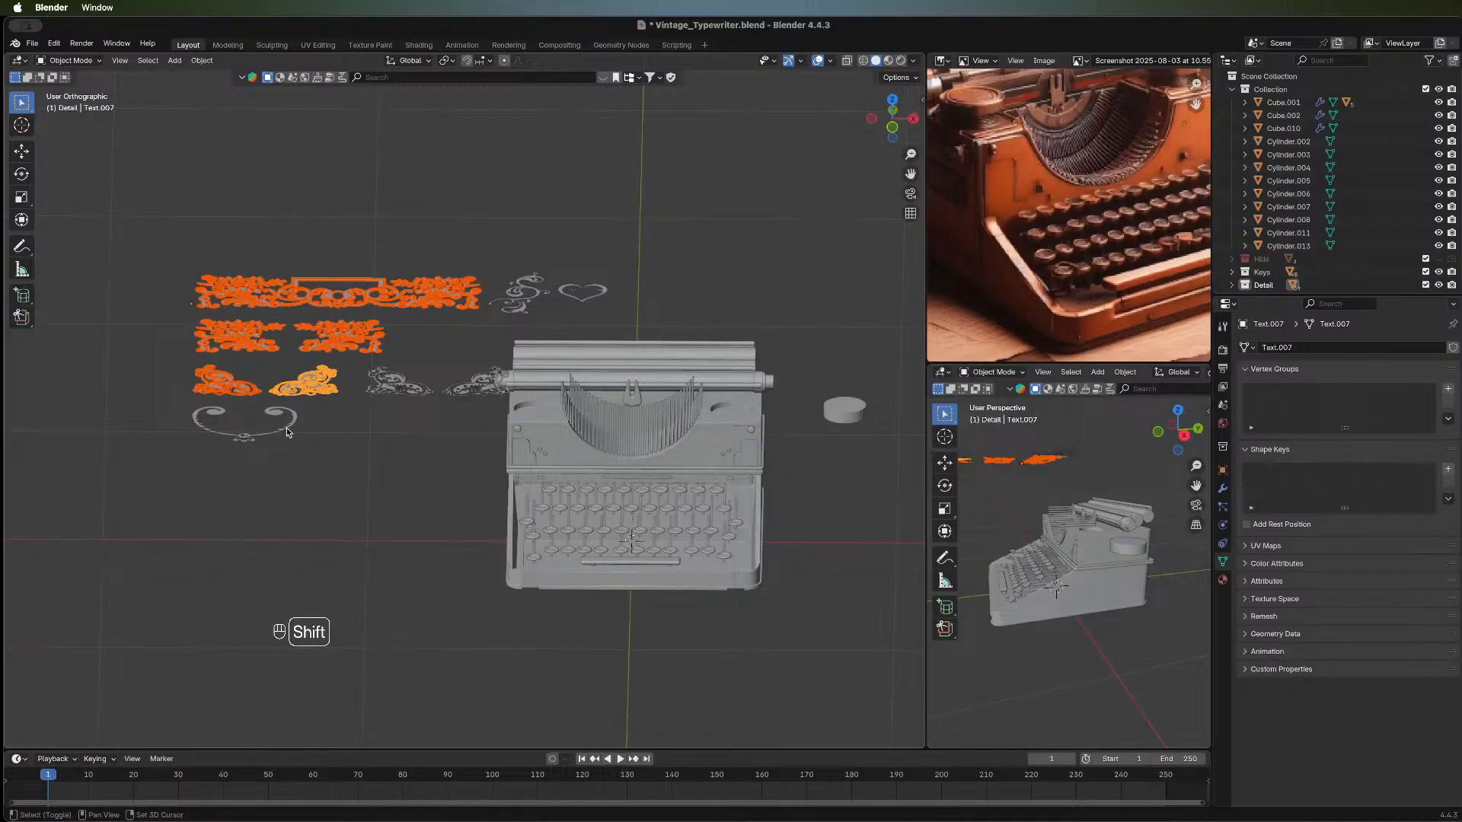
left_click(217, 419, "shift")
left_click(398, 384, "shift")
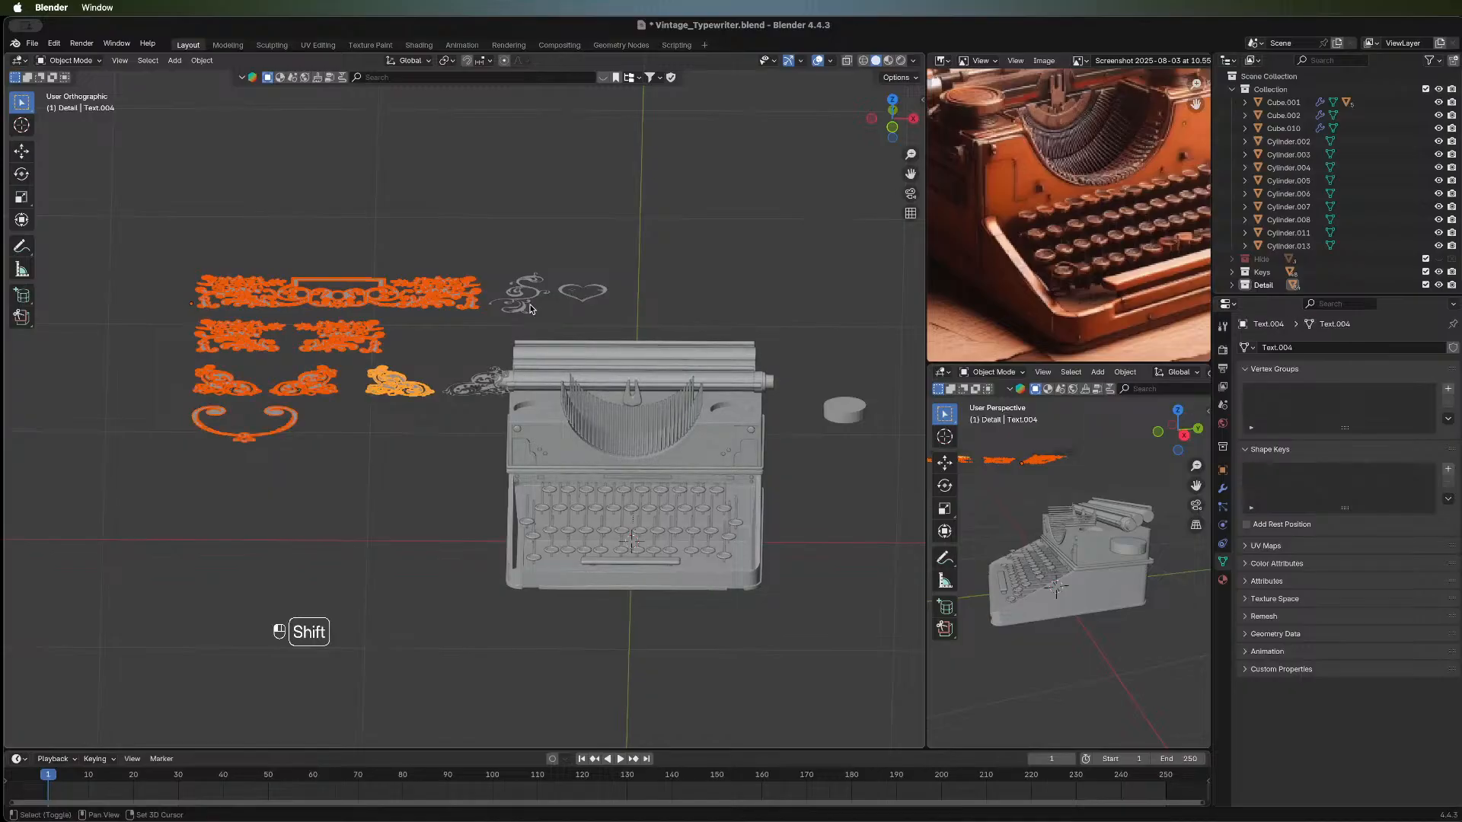
left_click(476, 383, "shift")
left_click(520, 308, "shift")
left_click(586, 296, "shift")
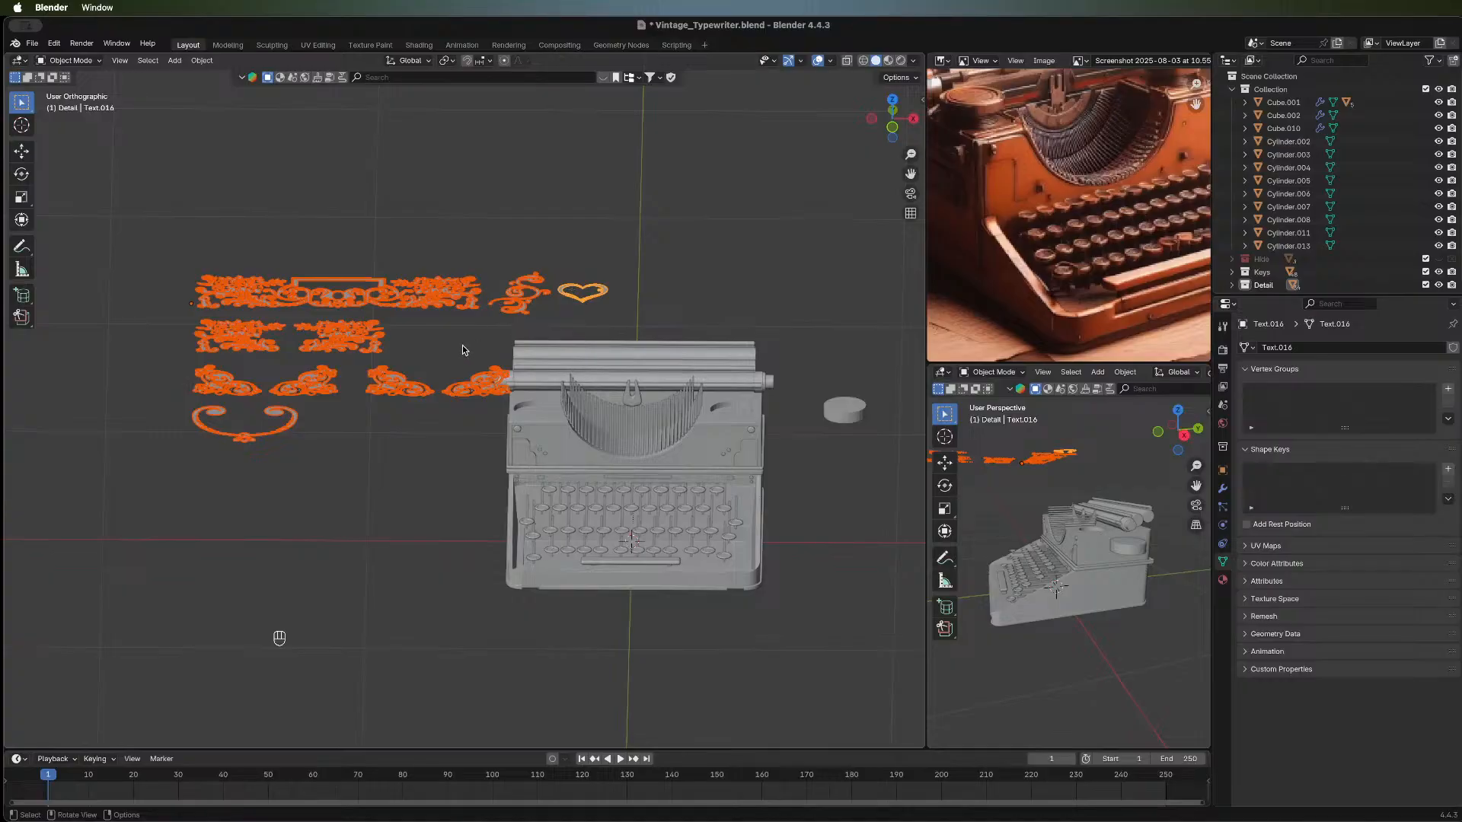
Extrude all faces of the selected ornaments about -0.027 m along Z and return to Object Mode.
key("Tab")
key("a")
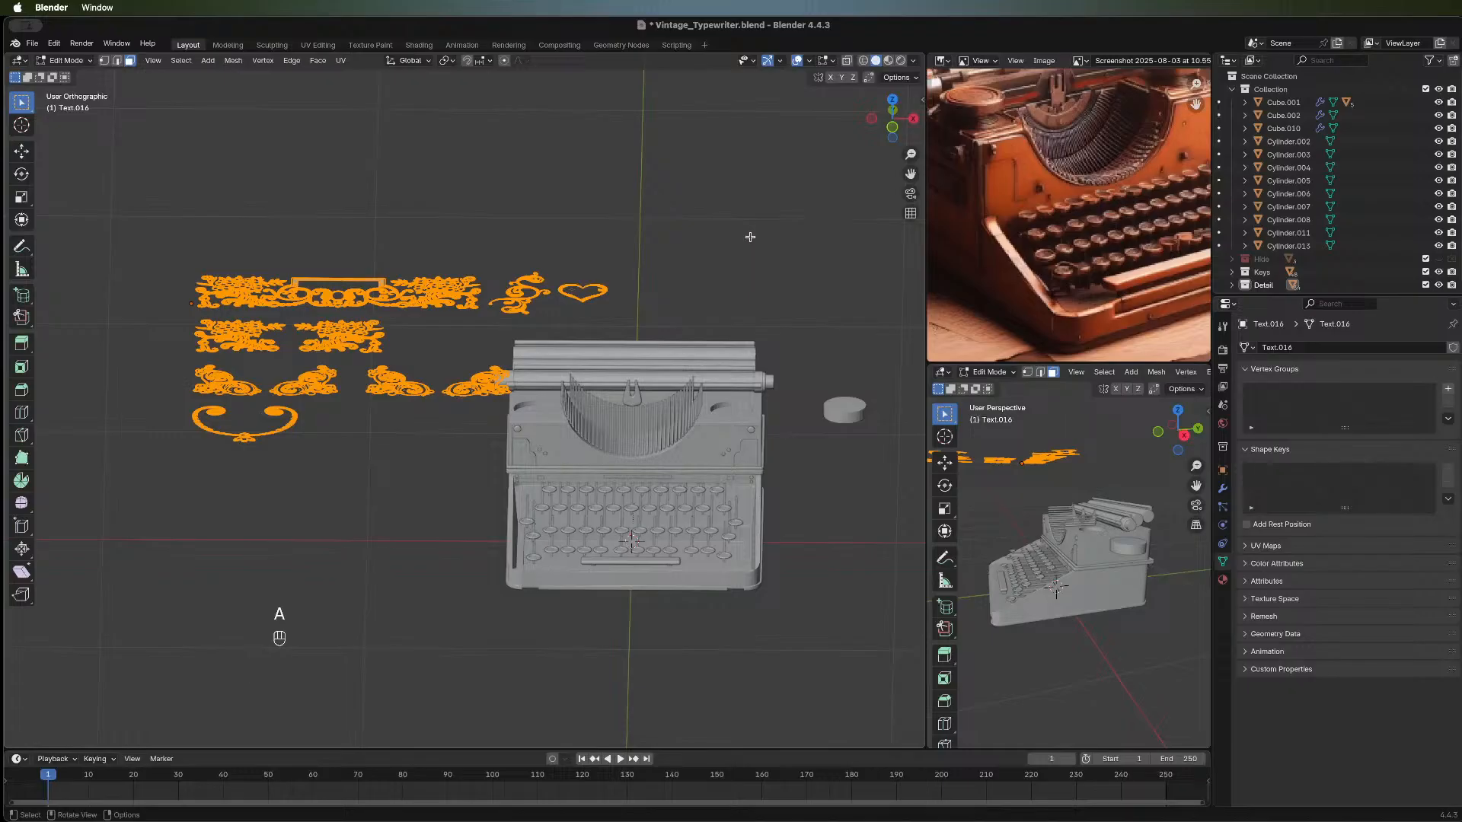
key("e")
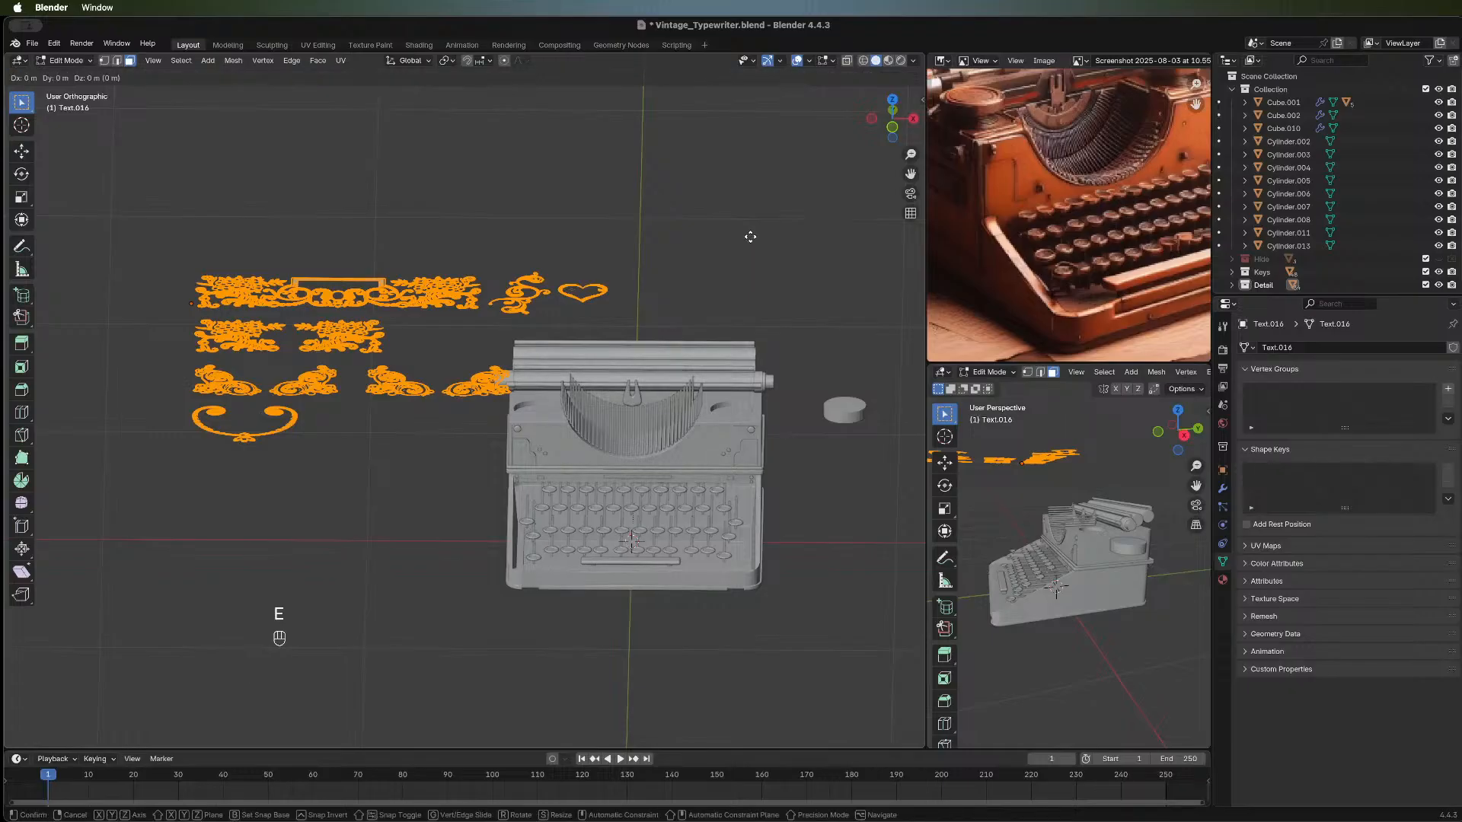
key("z")
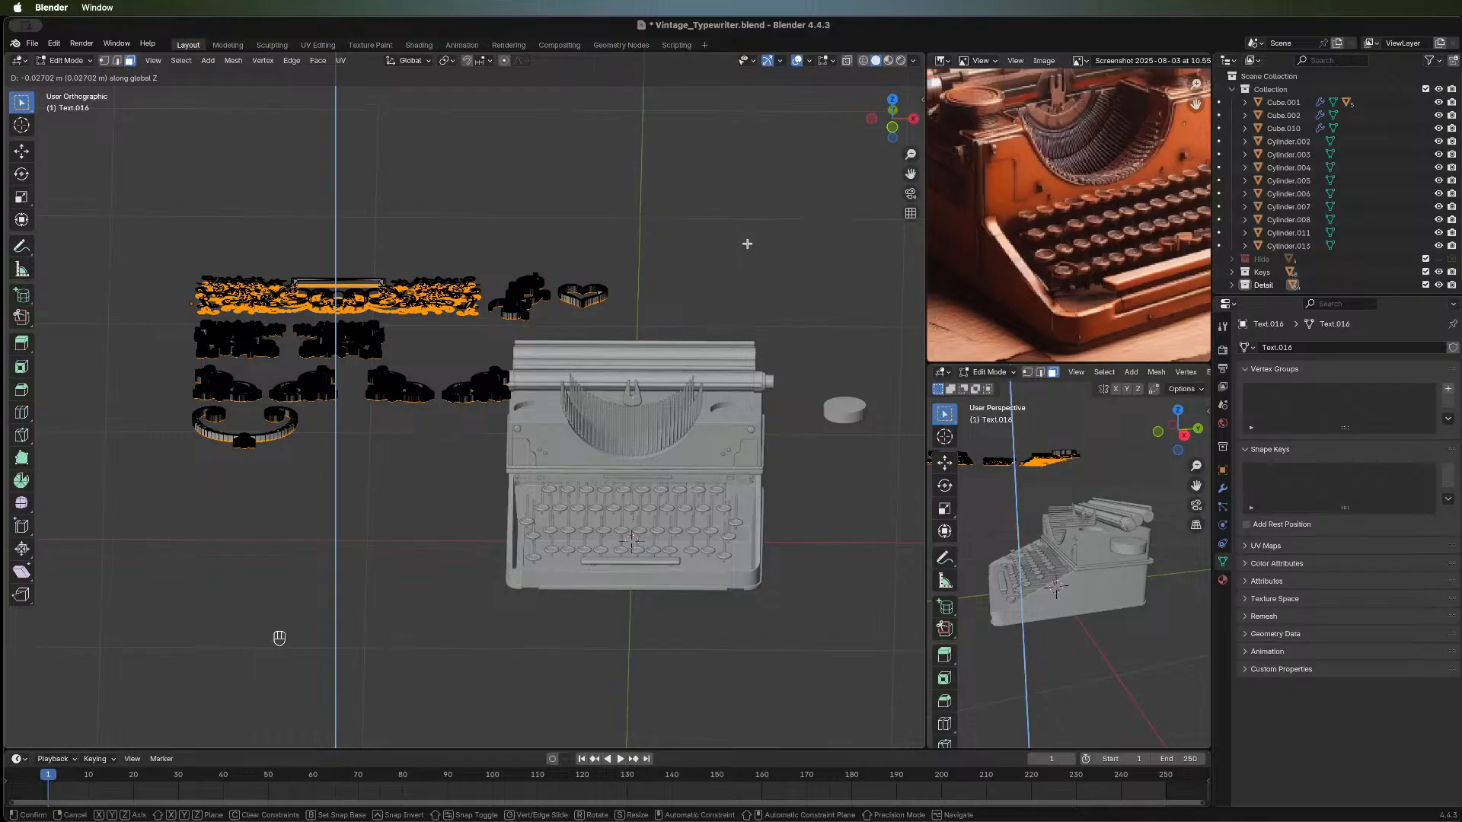
left_click(747, 244)
key("Tab")
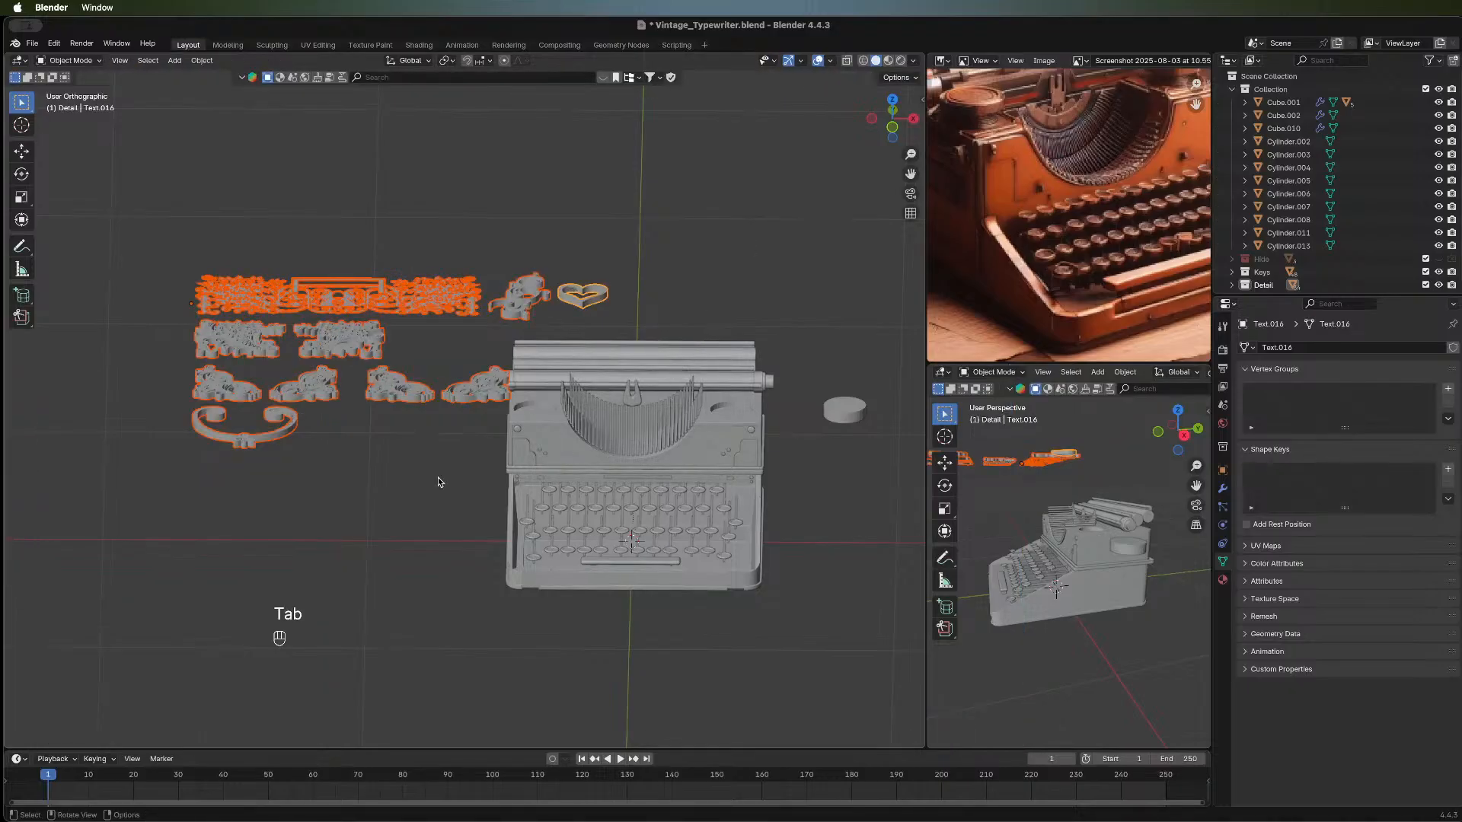
Examine the thickness and shape of the extruded ornaments up close beside the typewriter.
left_click(368, 519)
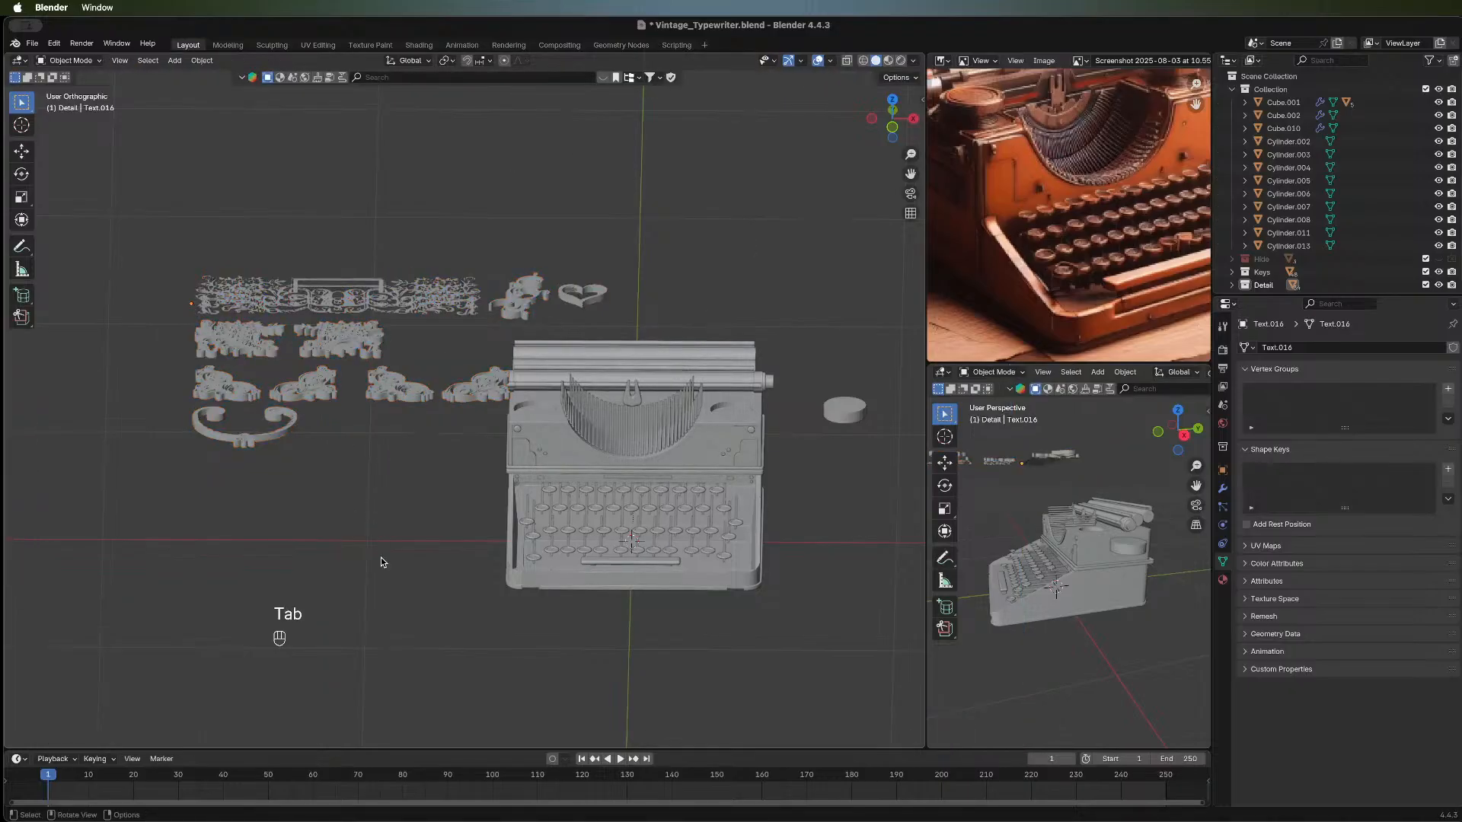
middle_click_drag(381, 525, 393, 607)
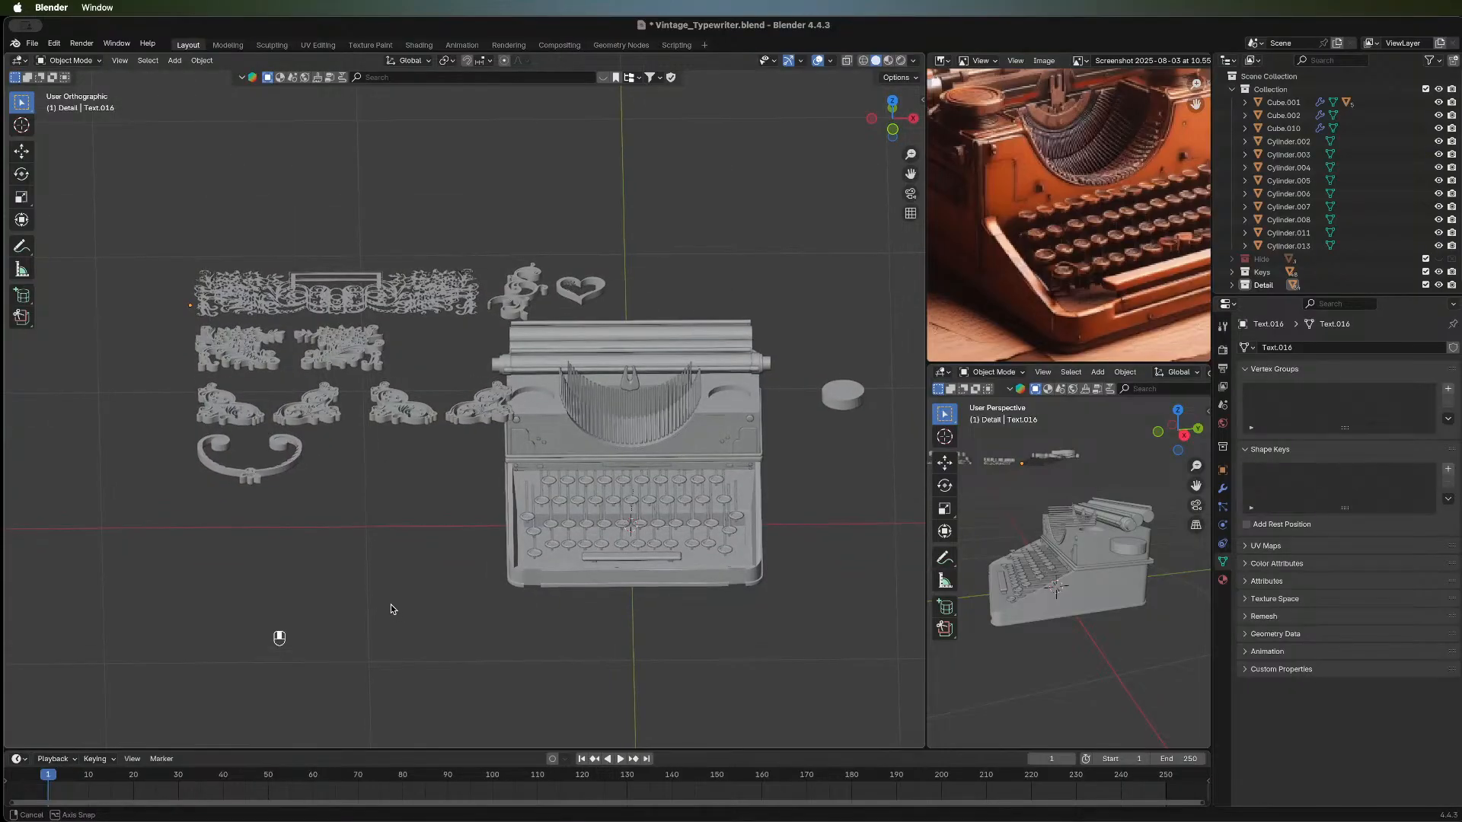
middle_click_drag(440, 541, 442, 629)
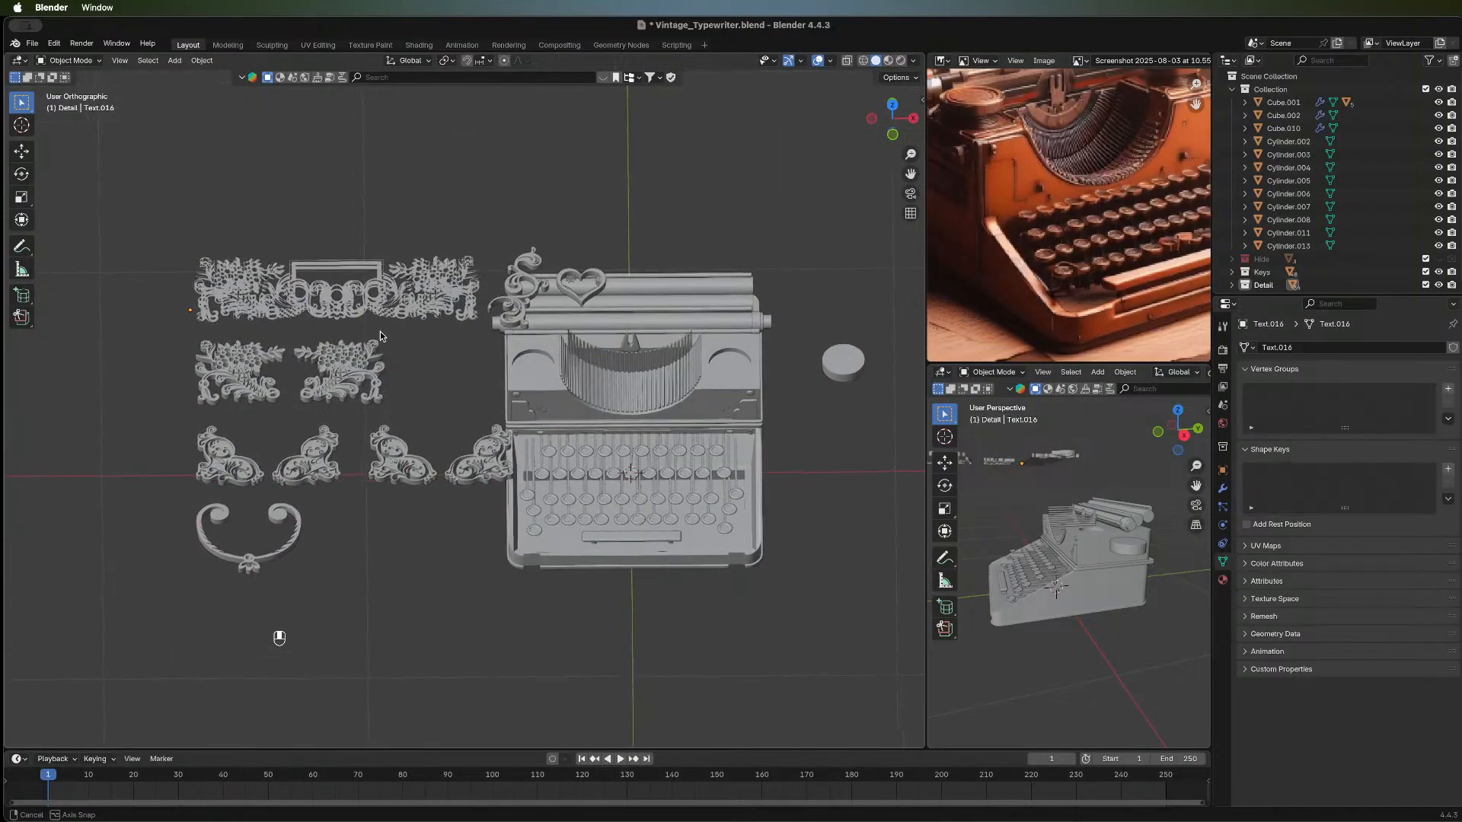
left_click(382, 293)
middle_click_drag(477, 352, 426, 327)
scroll(433, 369, "up", 6)
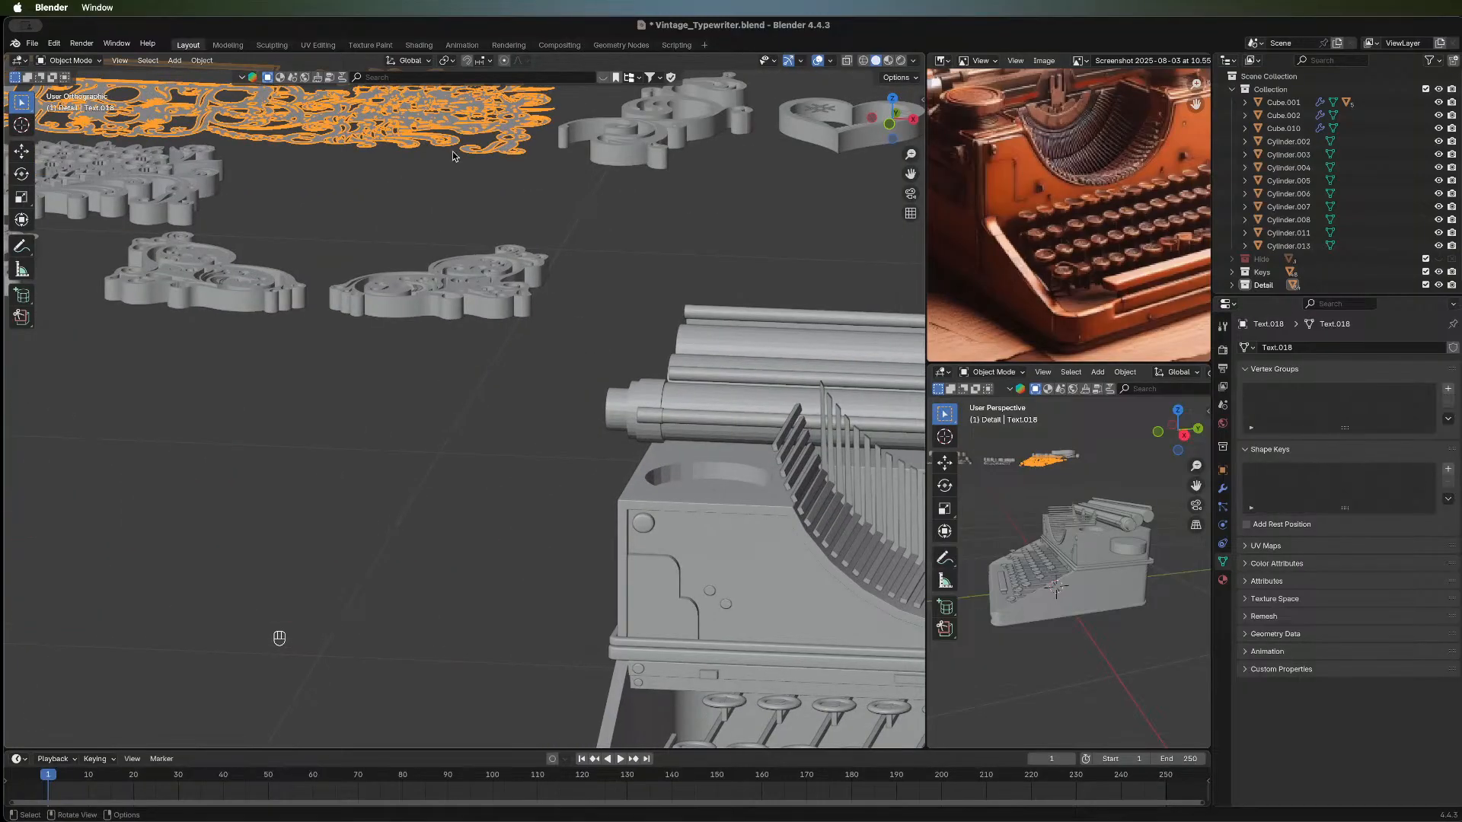
left_click(383, 192)
middle_click_drag(404, 174, 395, 222)
Undo the recent selection changes and the ornaments' extrusion along Z.
key("super+z")
key("super+z")
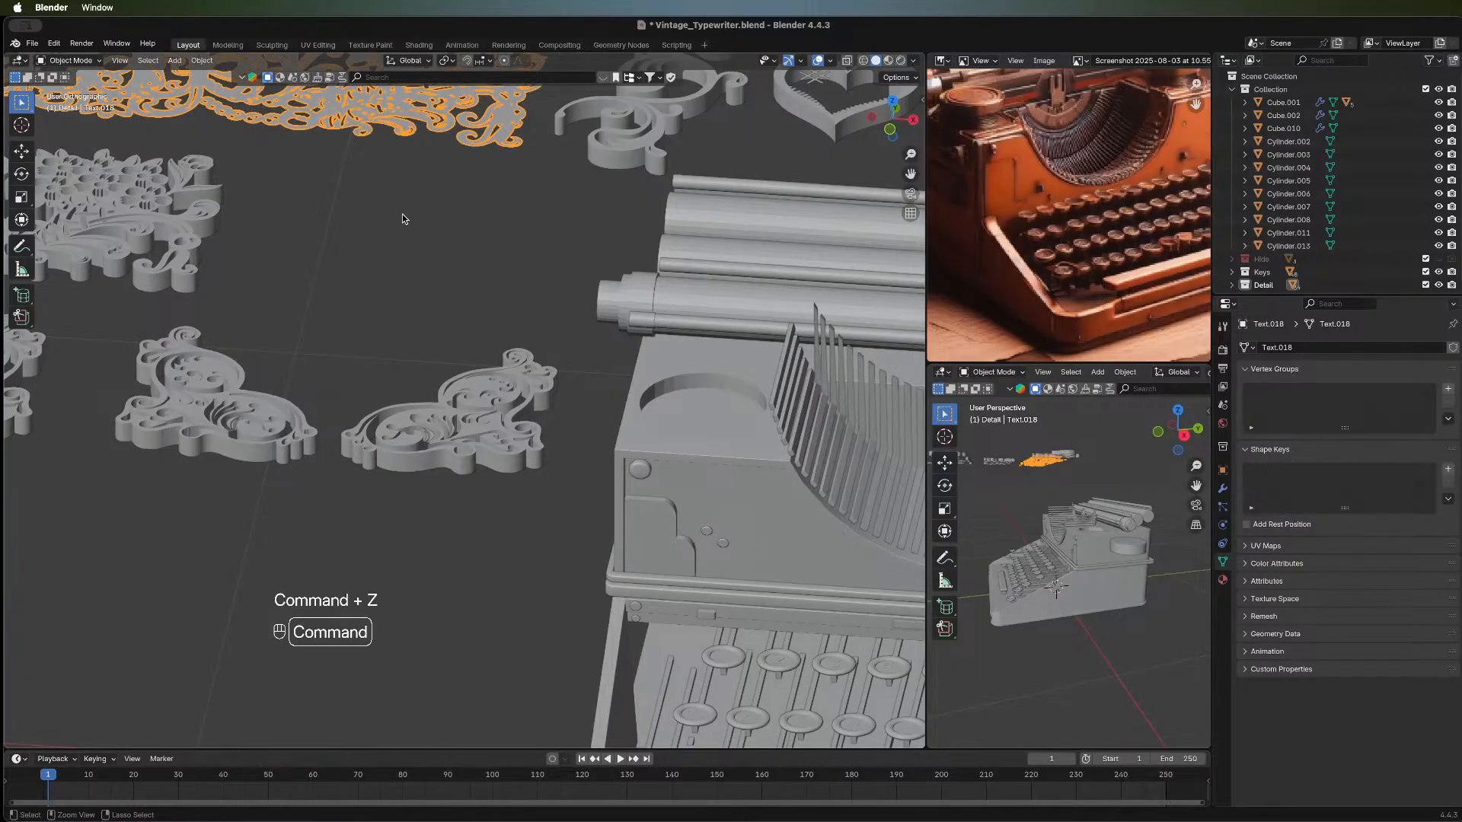
key("super+z")
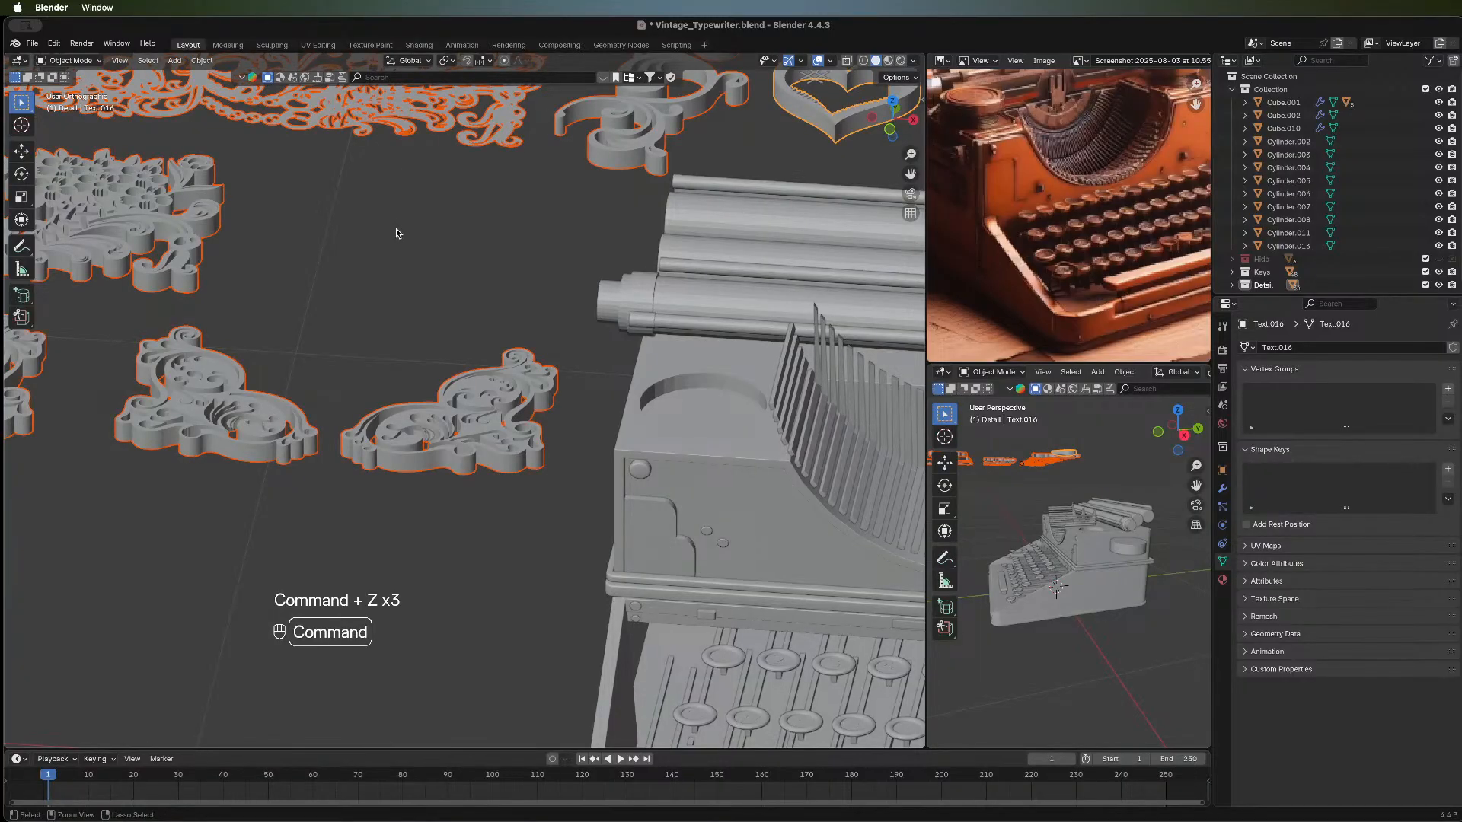
key("super+z")
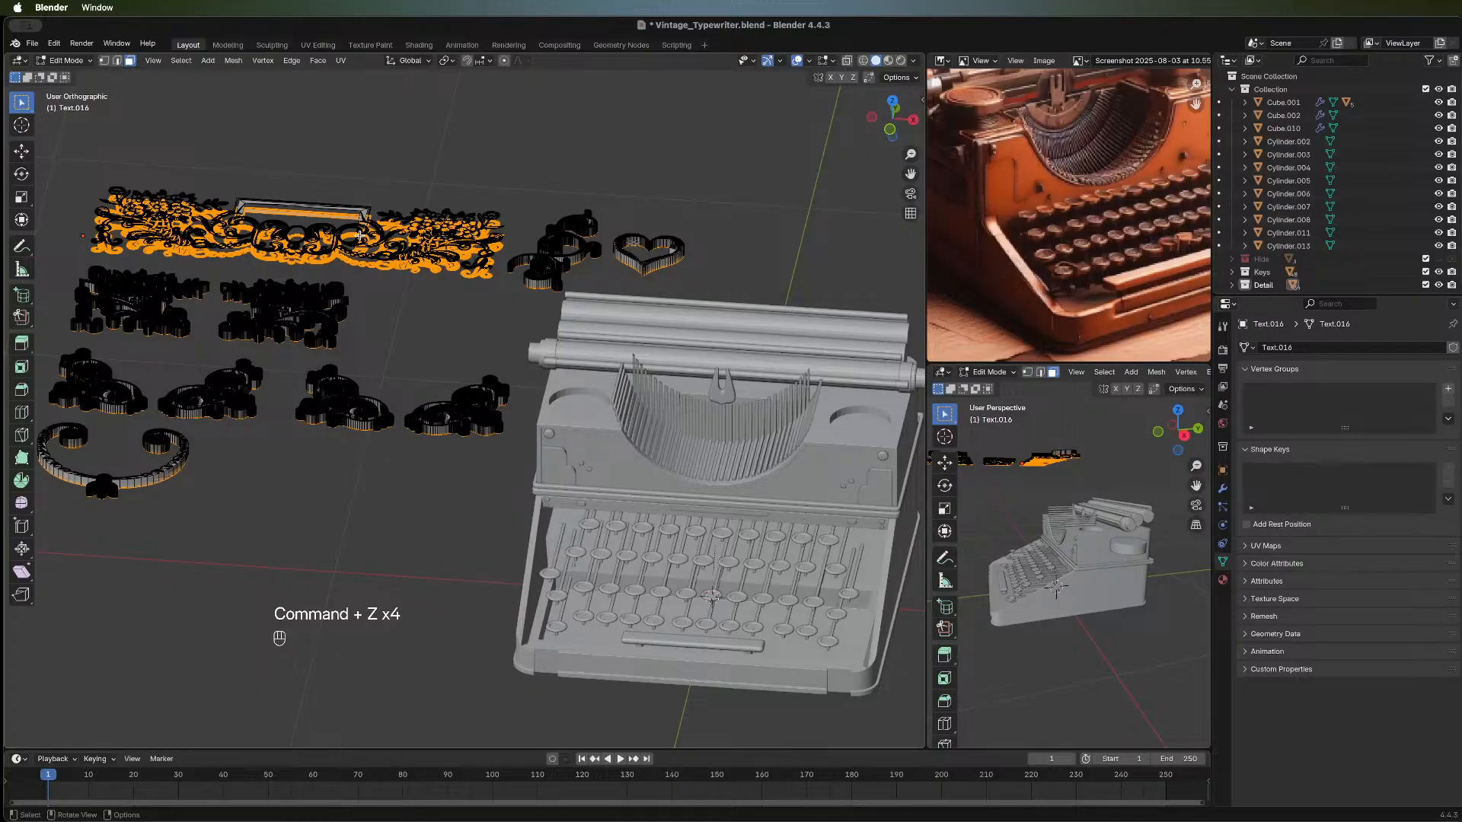
key("super+z")
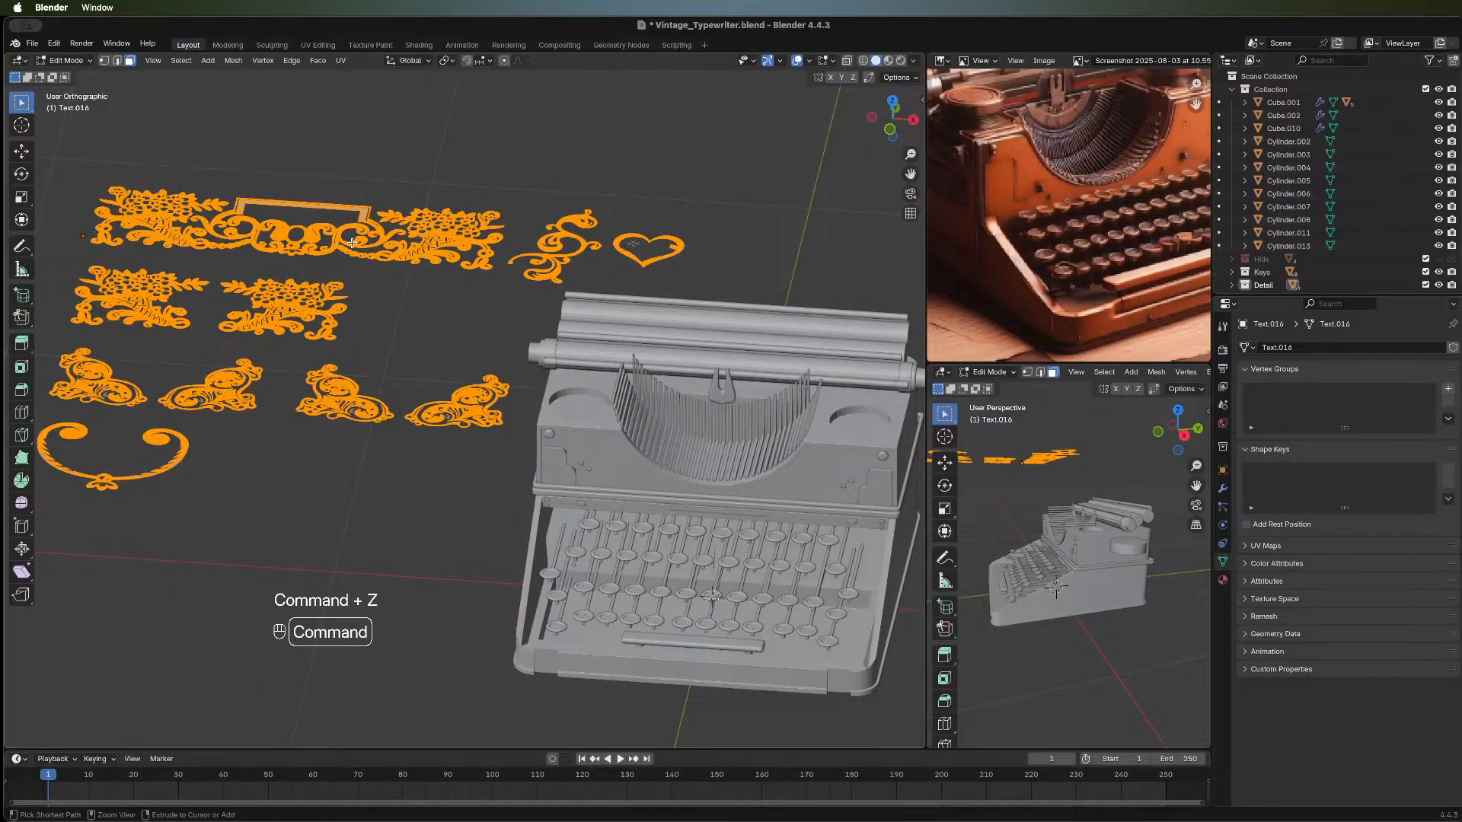
key("a")
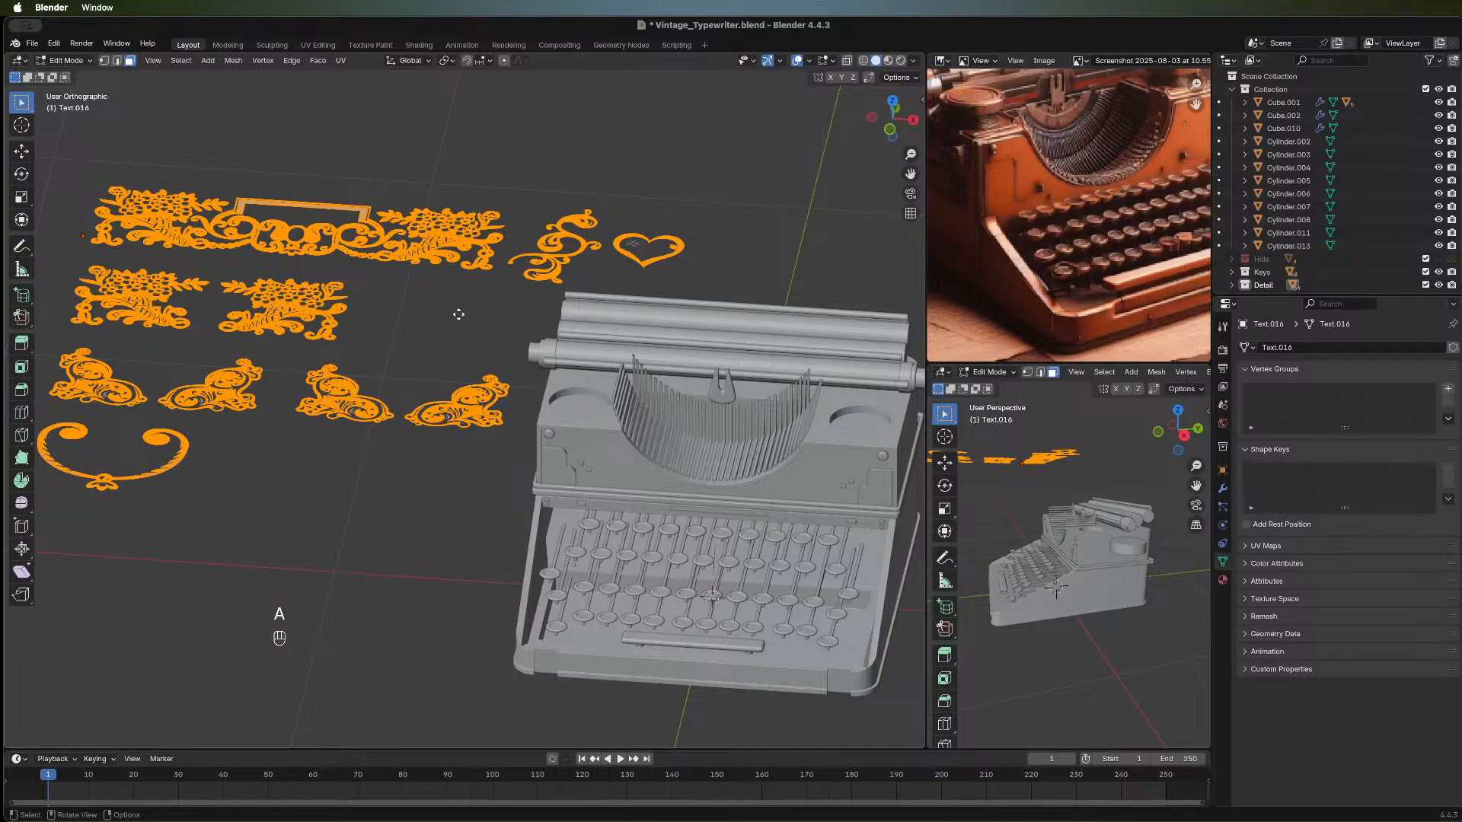
key("e")
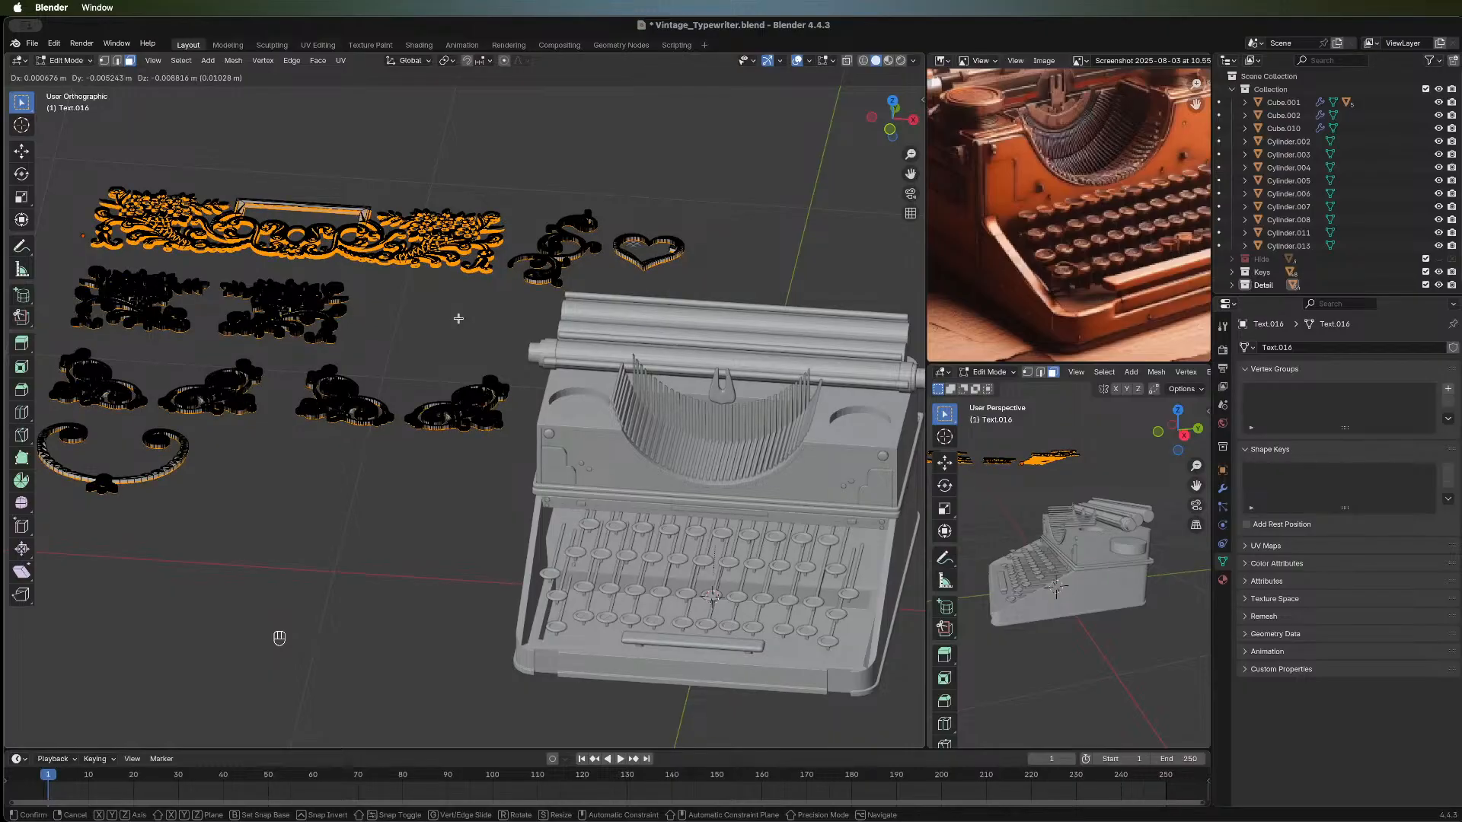
key("Escape")
Undo the edits and individual selections back to the state where all separated ornament parts are selected in Object Mode.
key("super+z")
key("super+z")
key("super+z")
key("super+z")
key("super+z")
key("super+z")
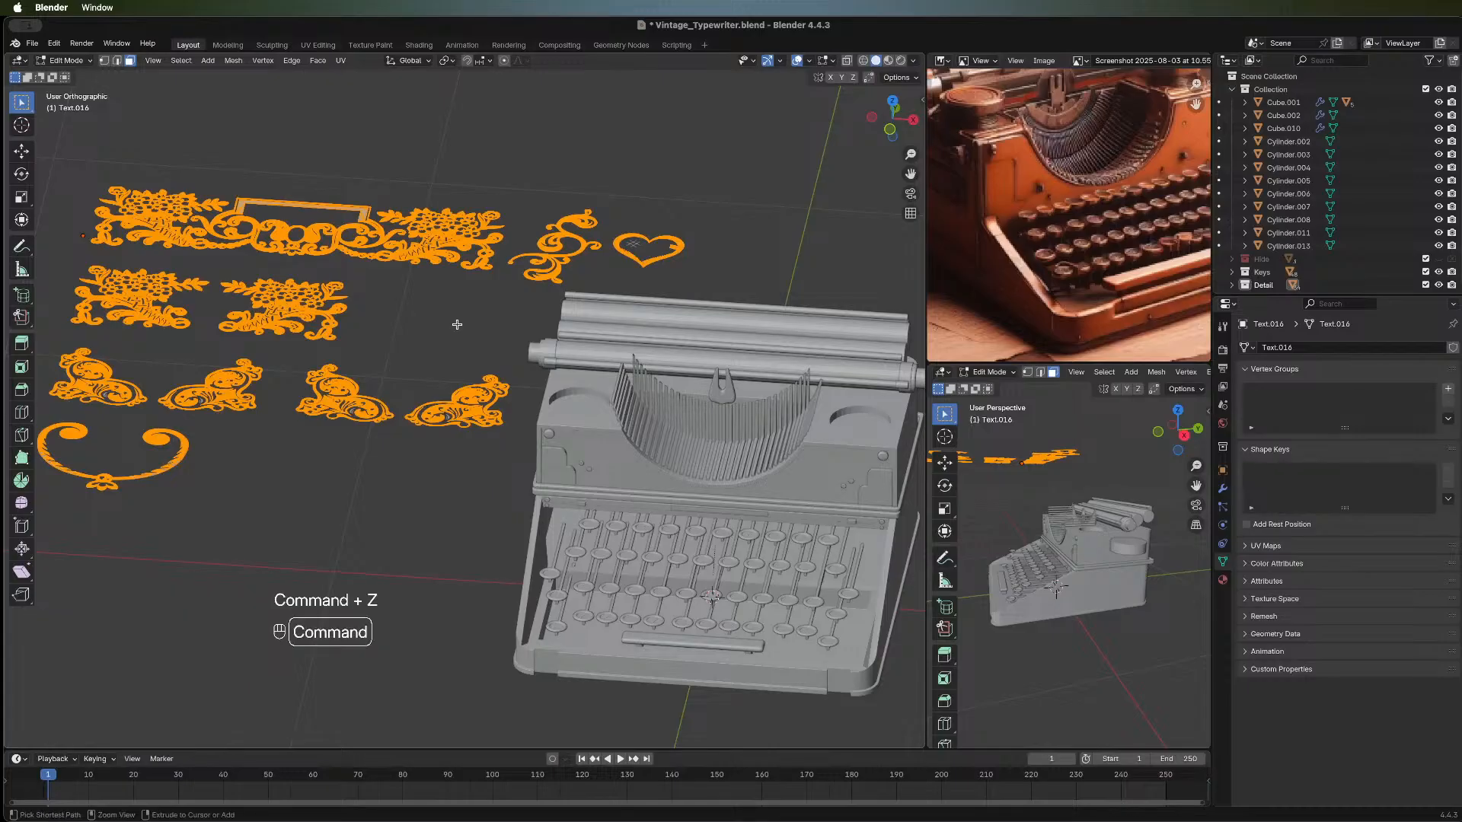
key("super+z")
key("super+z")
key("super+z")
key("super+z")
key("super+z")
key("super+z")
key("super+z")
key("super+z")
key("super+z")
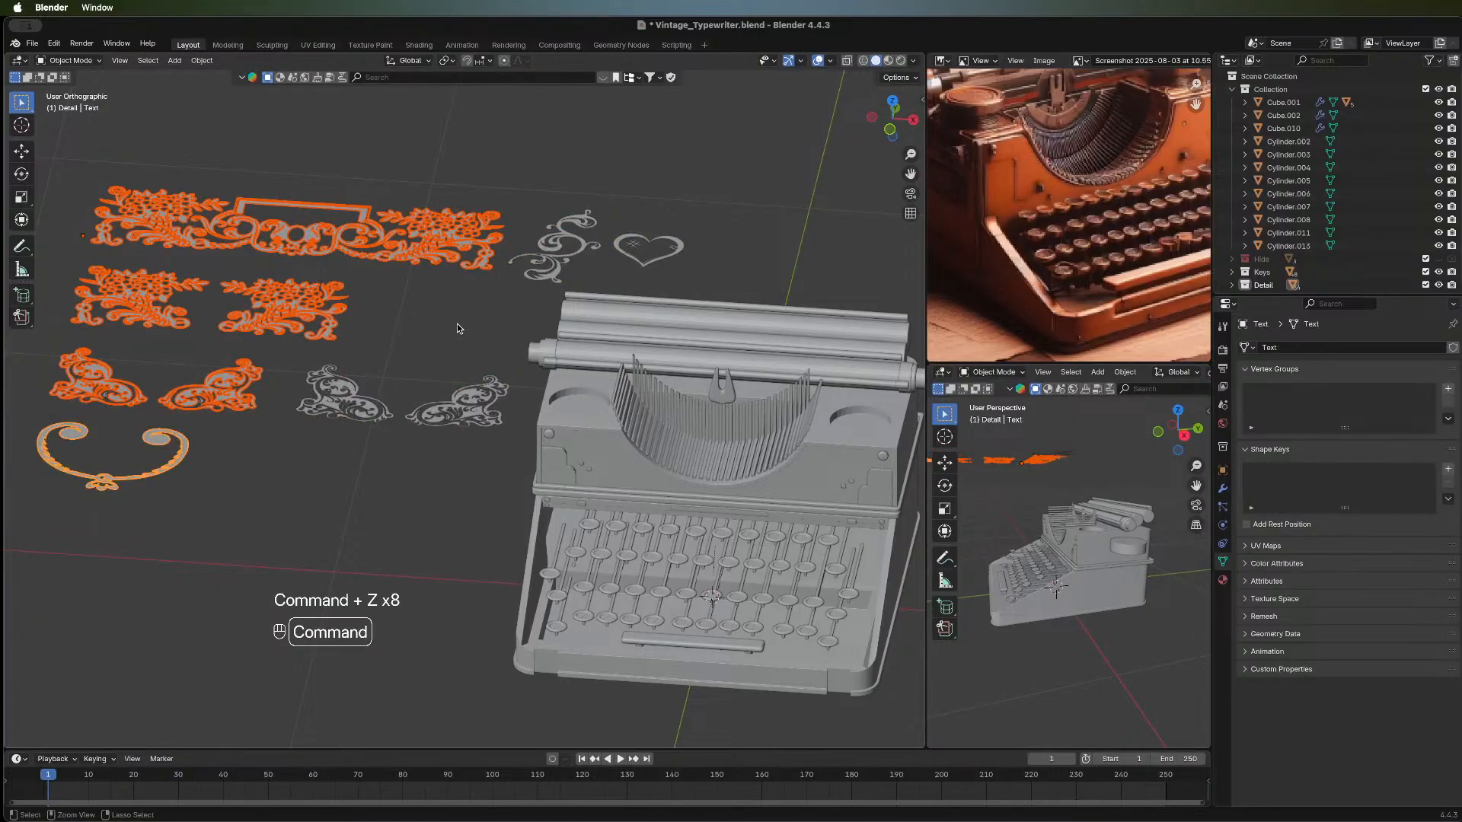
key("super+z")
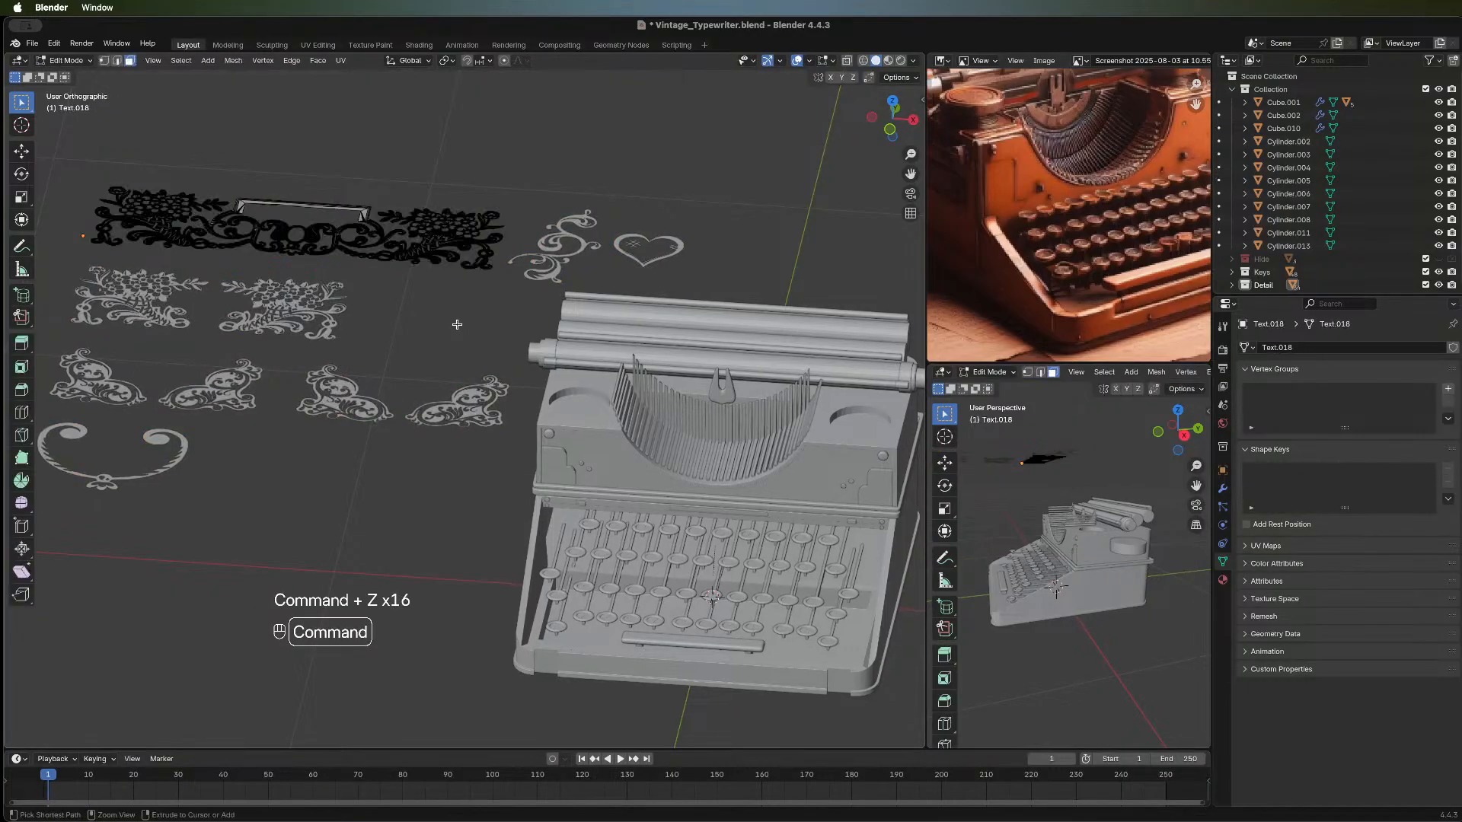
key("super+z")
key("super+z")
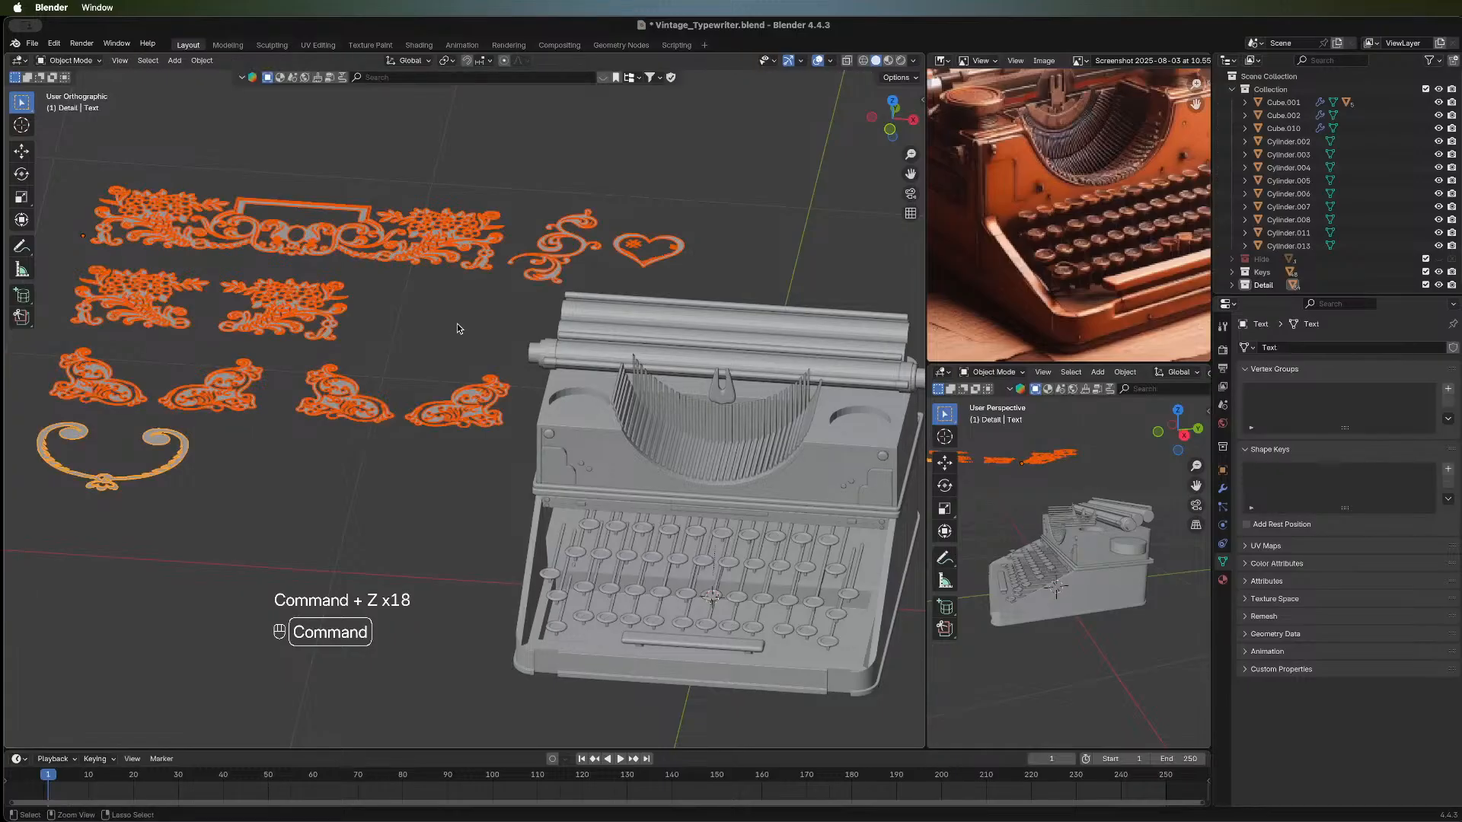
Extrude all faces of every ornament part about -0.022 m along Z in Edit Mode.
key("Tab")
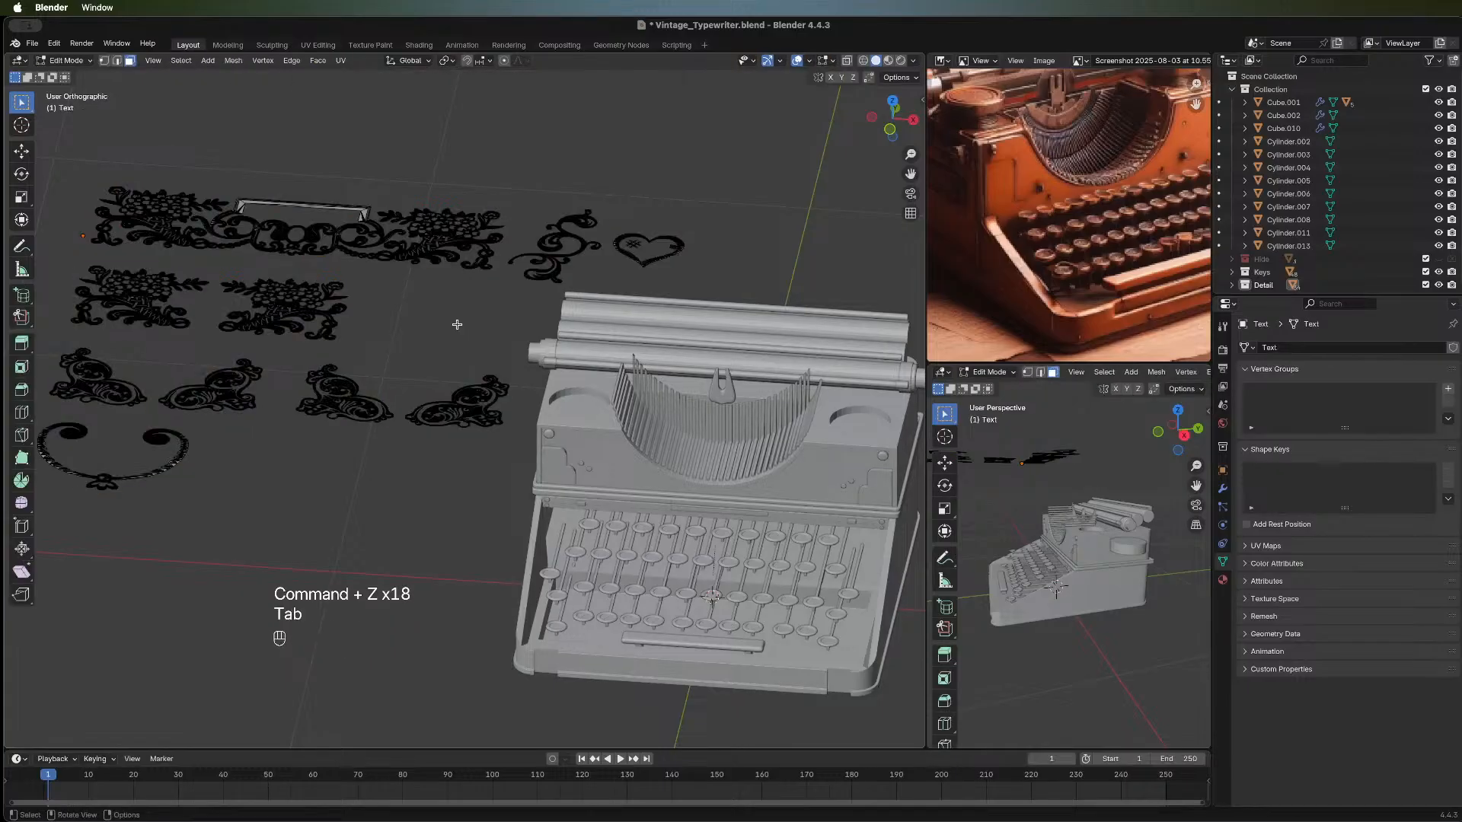
key("a")
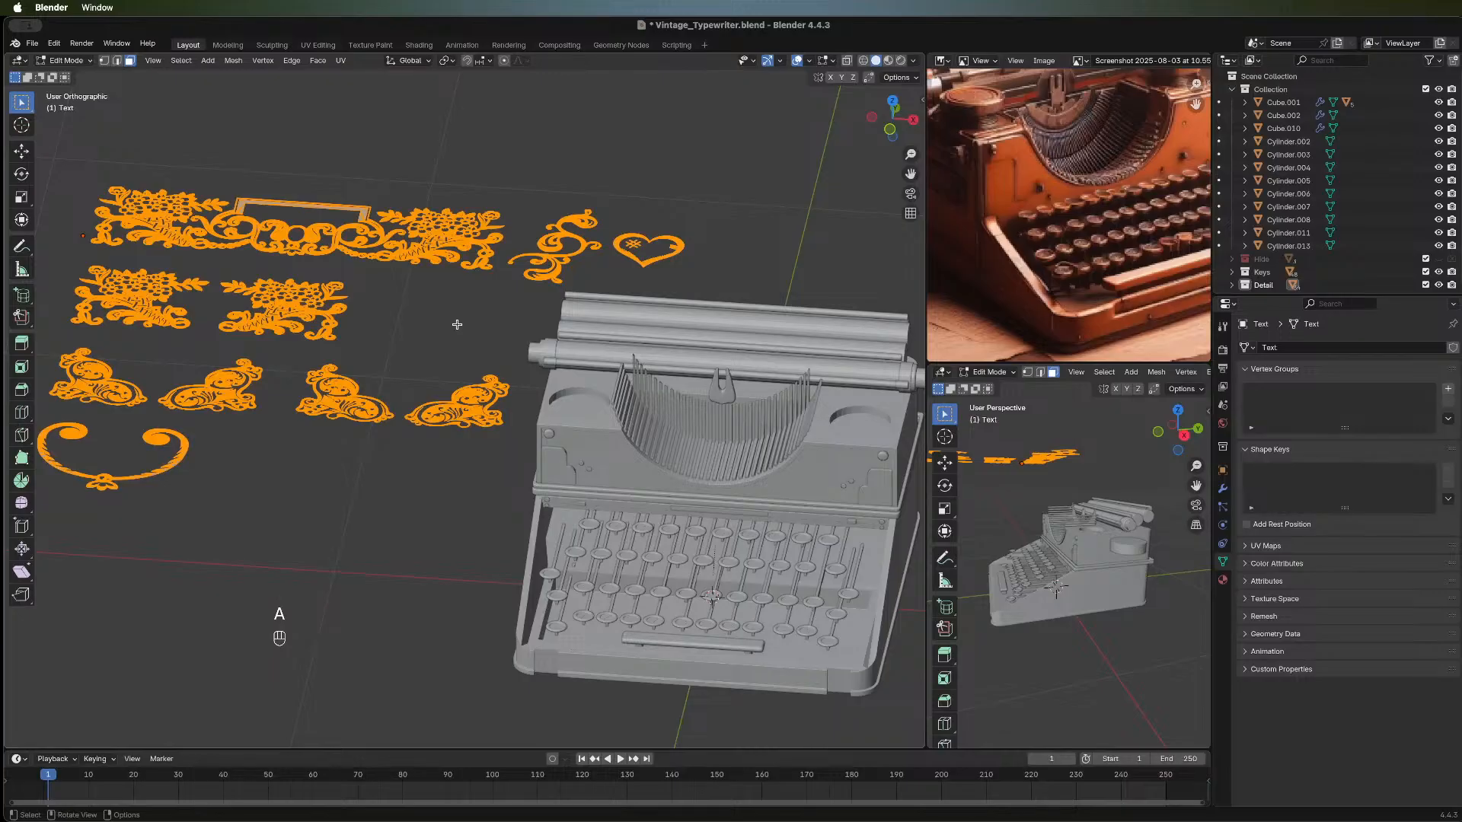
key("e")
key("z")
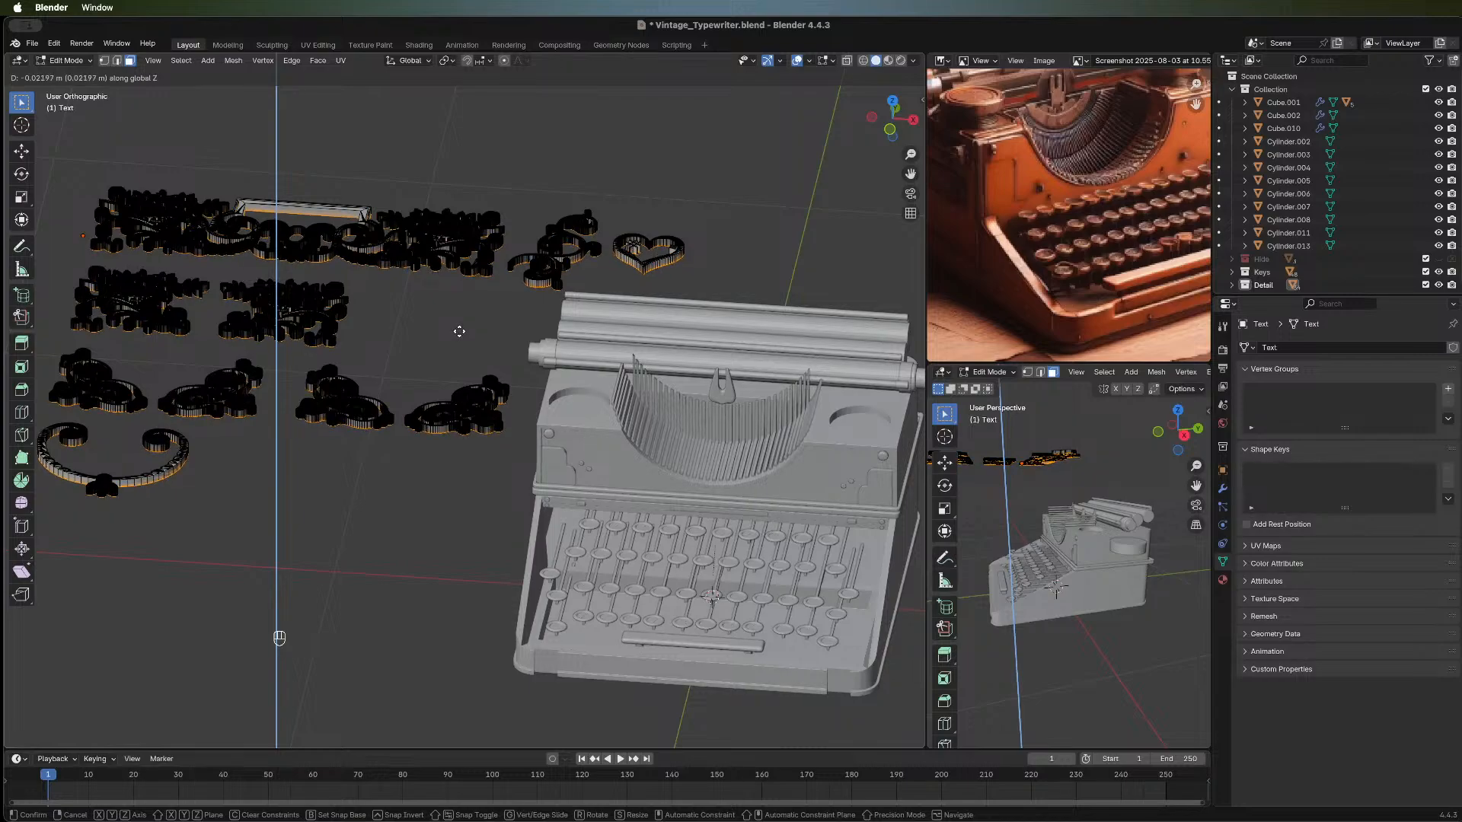
left_click(459, 331)
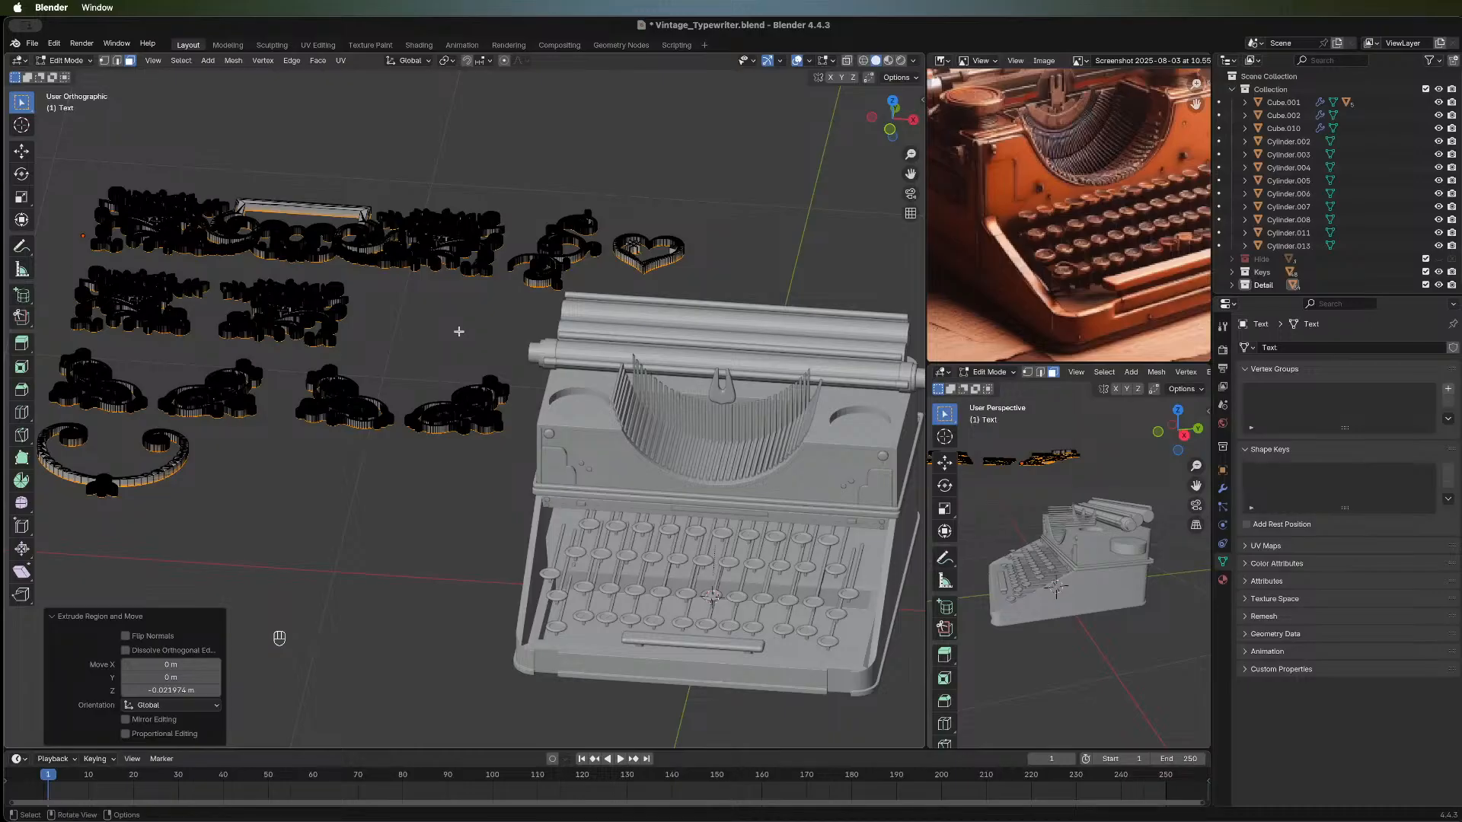
Separate the extruded ornament meshes by loose parts, and open only the curved scroll ornament in Edit Mode.
key("a")
key("p")
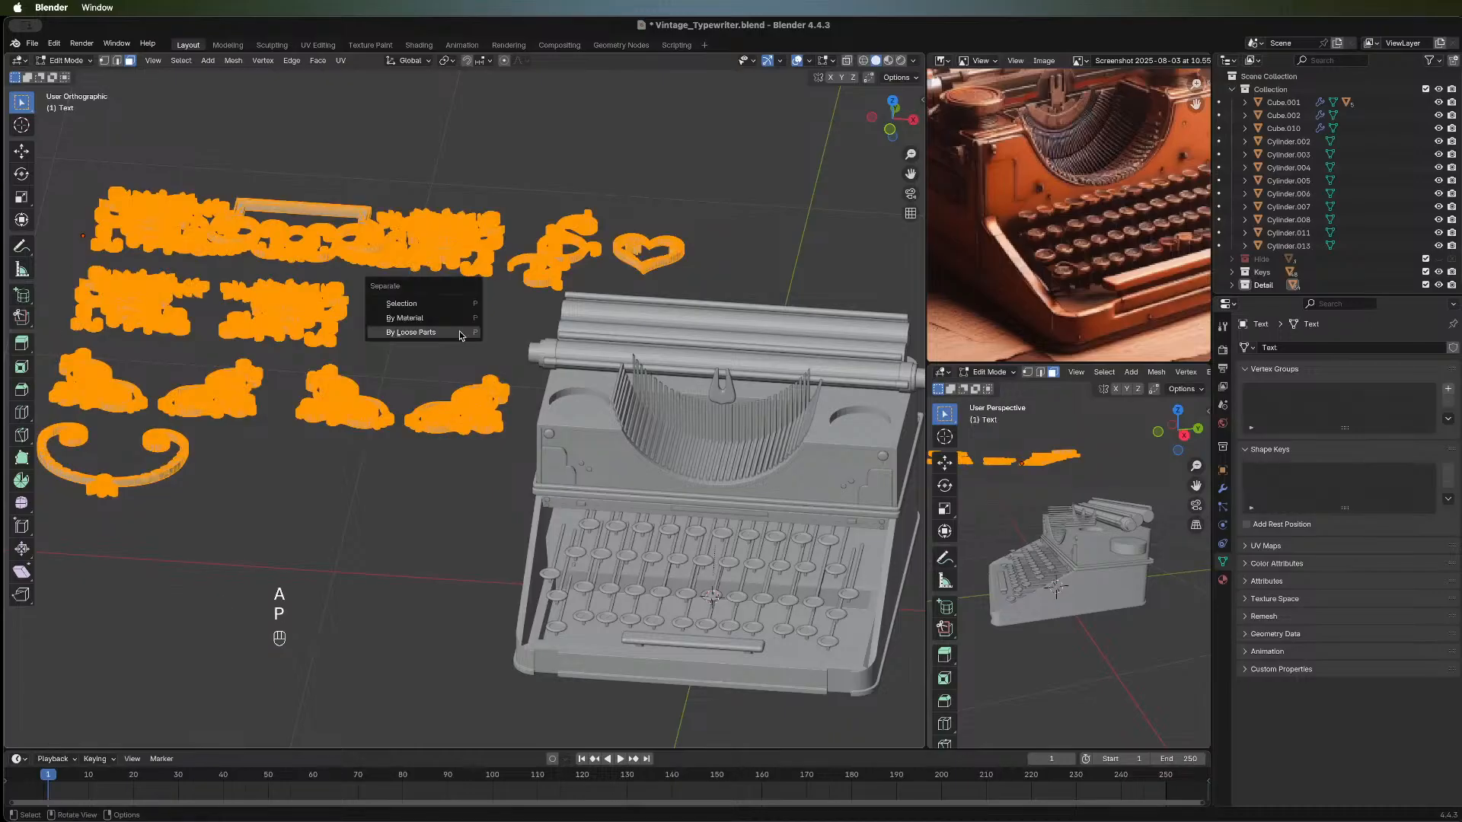
left_click(411, 332)
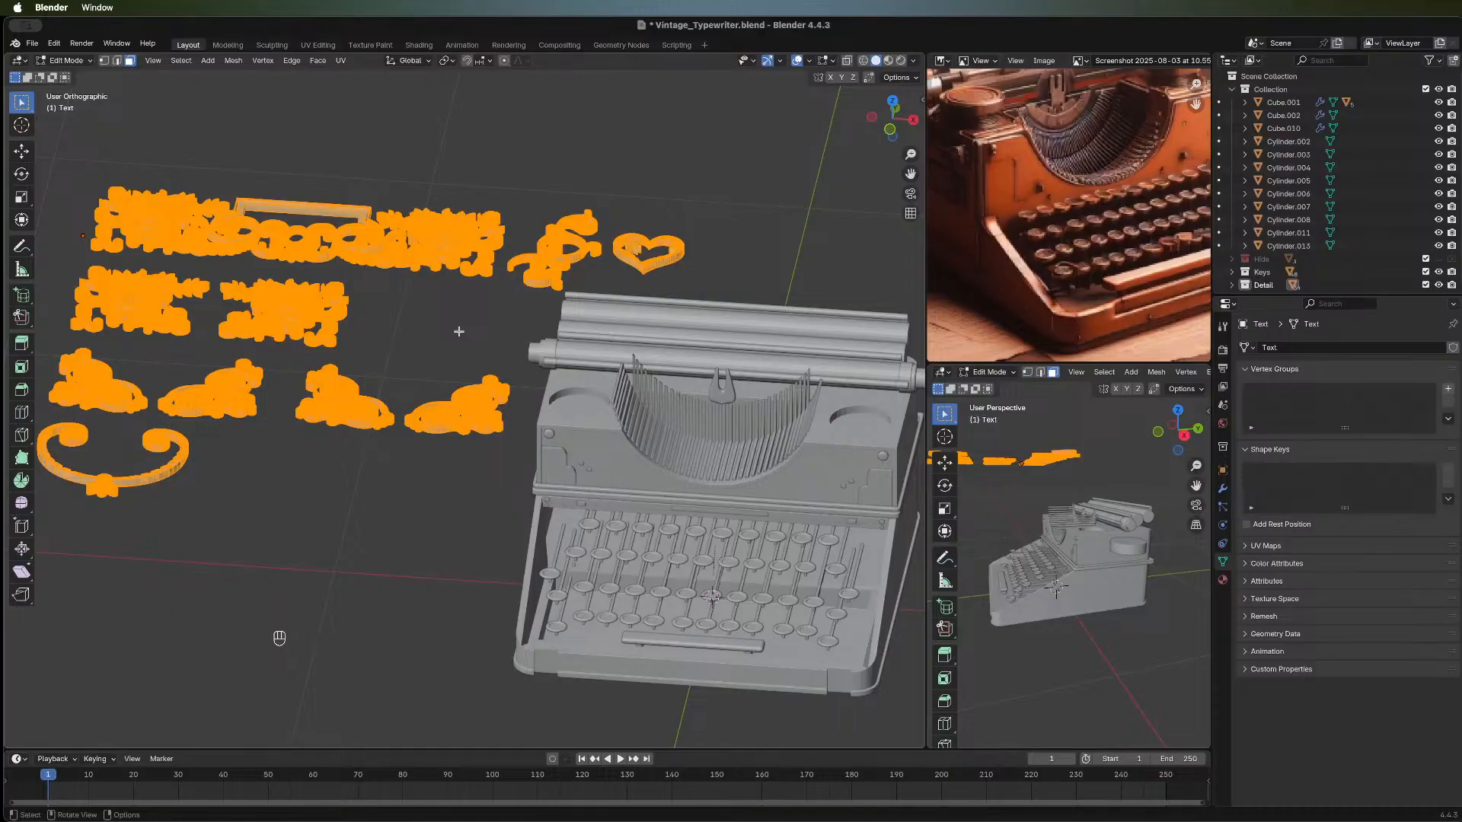
key("Tab")
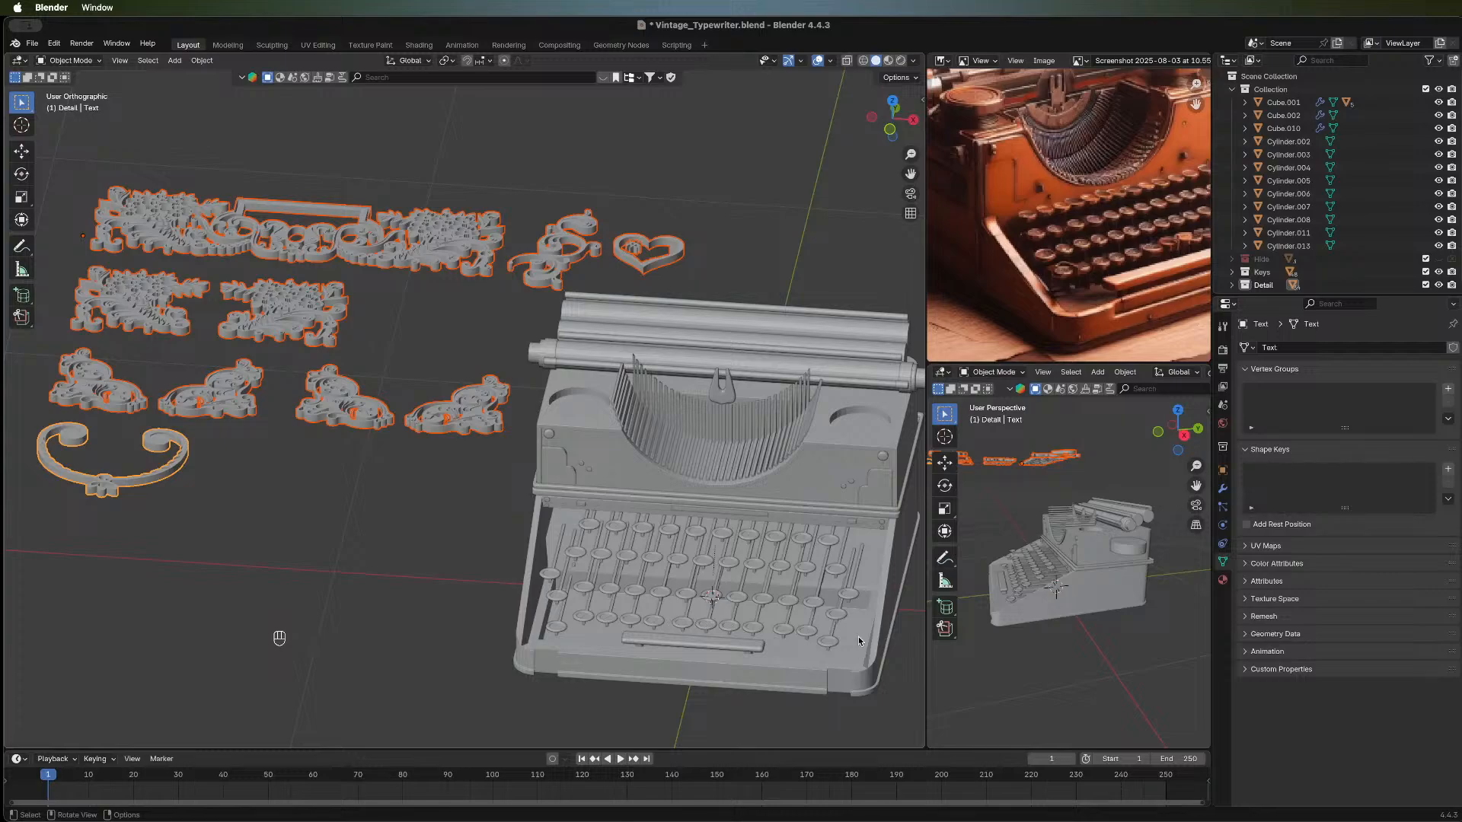
left_click(361, 504)
key("Tab")
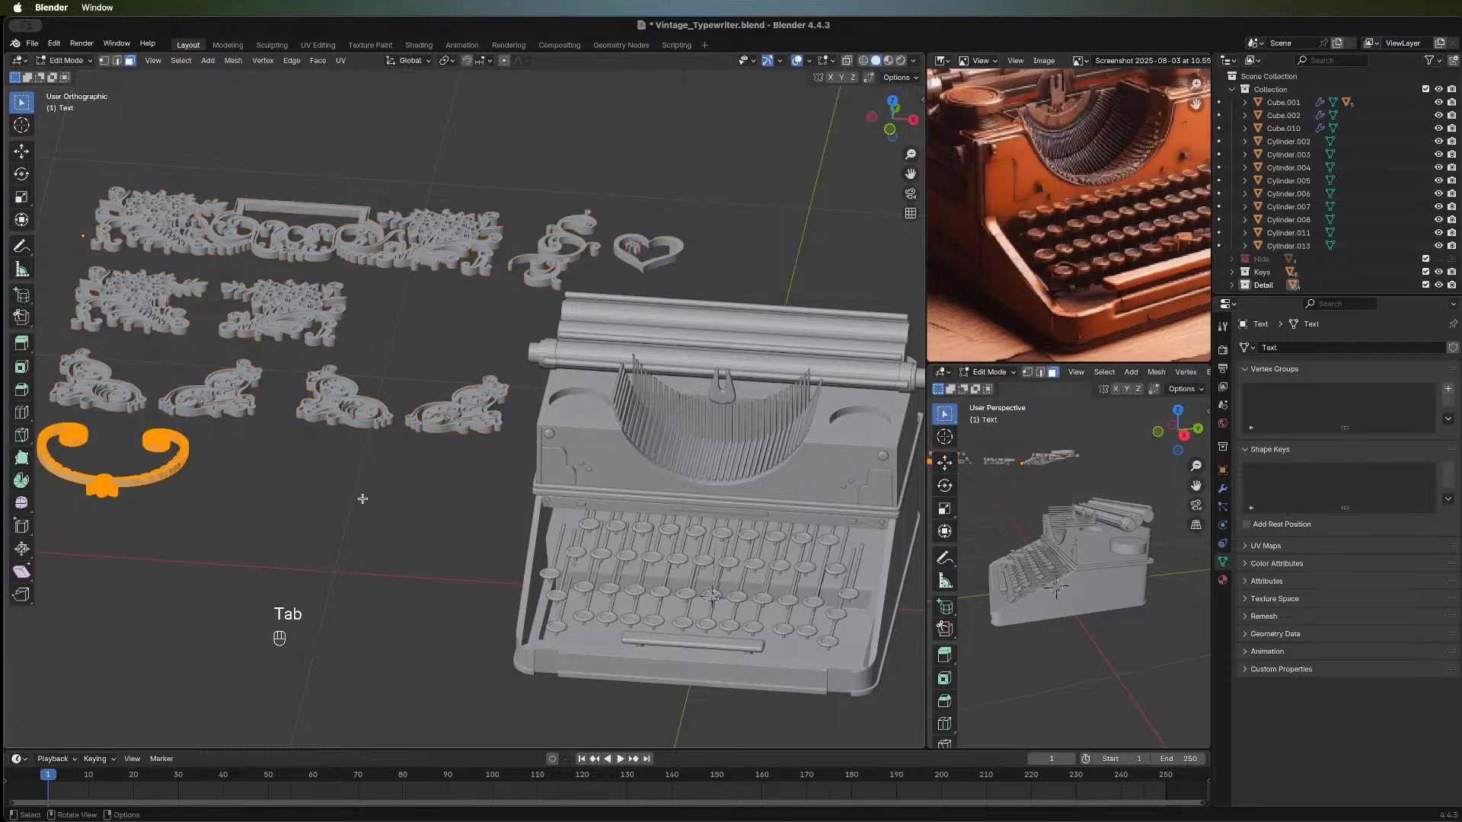
Leave Edit Mode and select the wide floral banner ornament.
key("Tab")
middle_click_drag(287, 495, 332, 261)
left_click(335, 261)
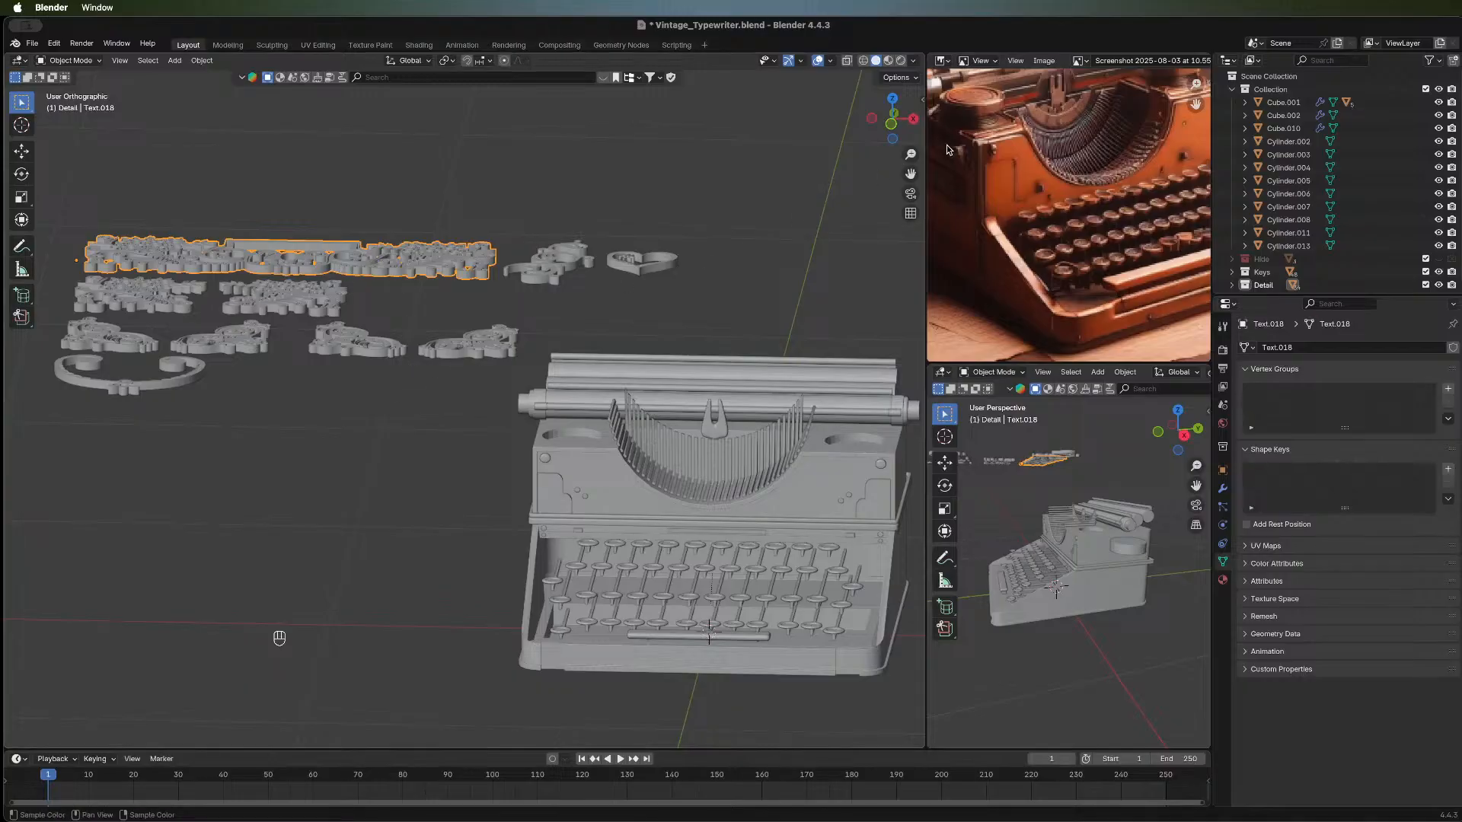
Examine how the flat ornaments are oriented relative to the typewriter from the front, from above and at an angle.
left_click(891, 123)
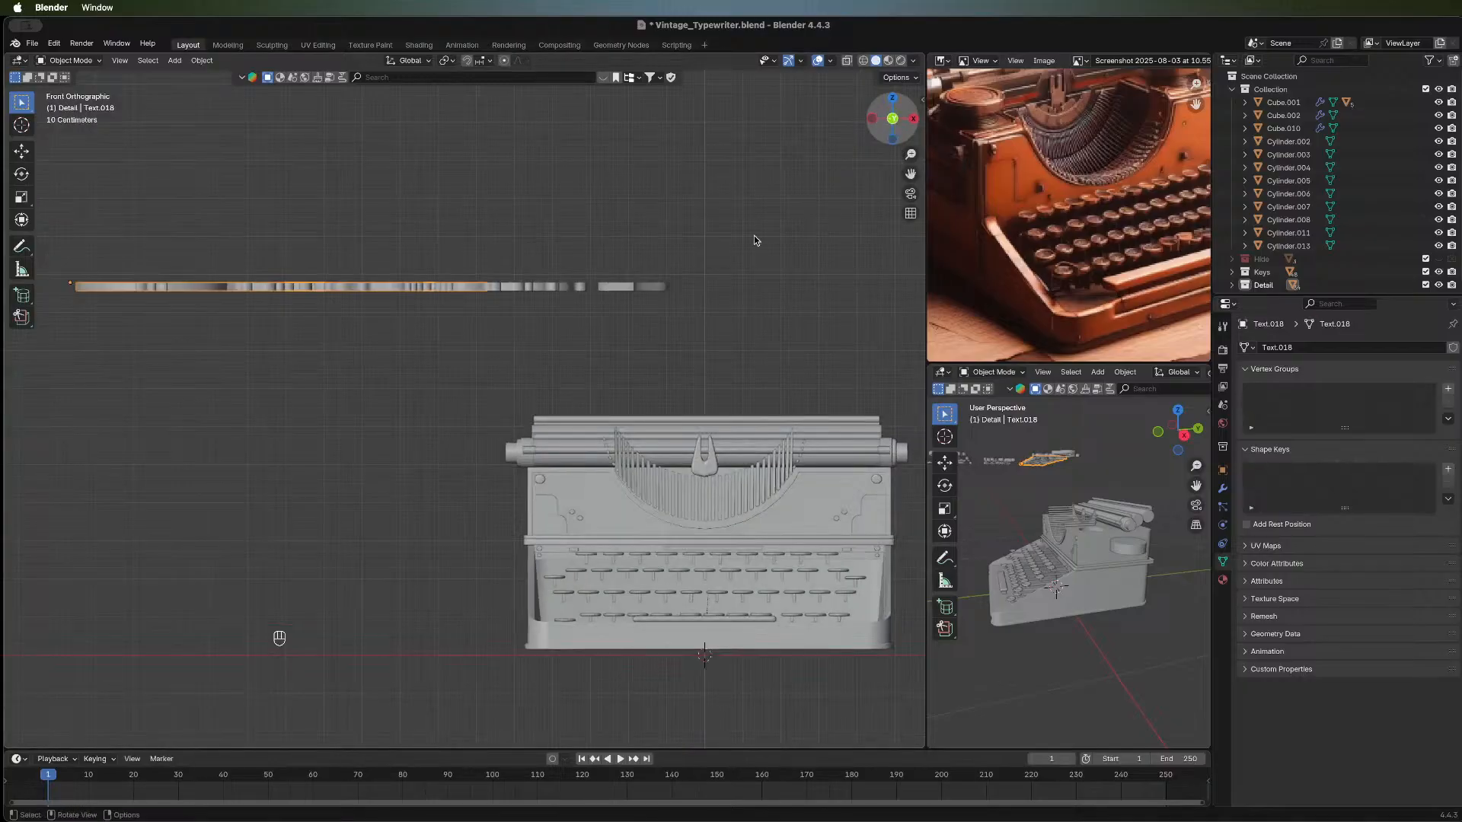
middle_click_drag(541, 236, 483, 347)
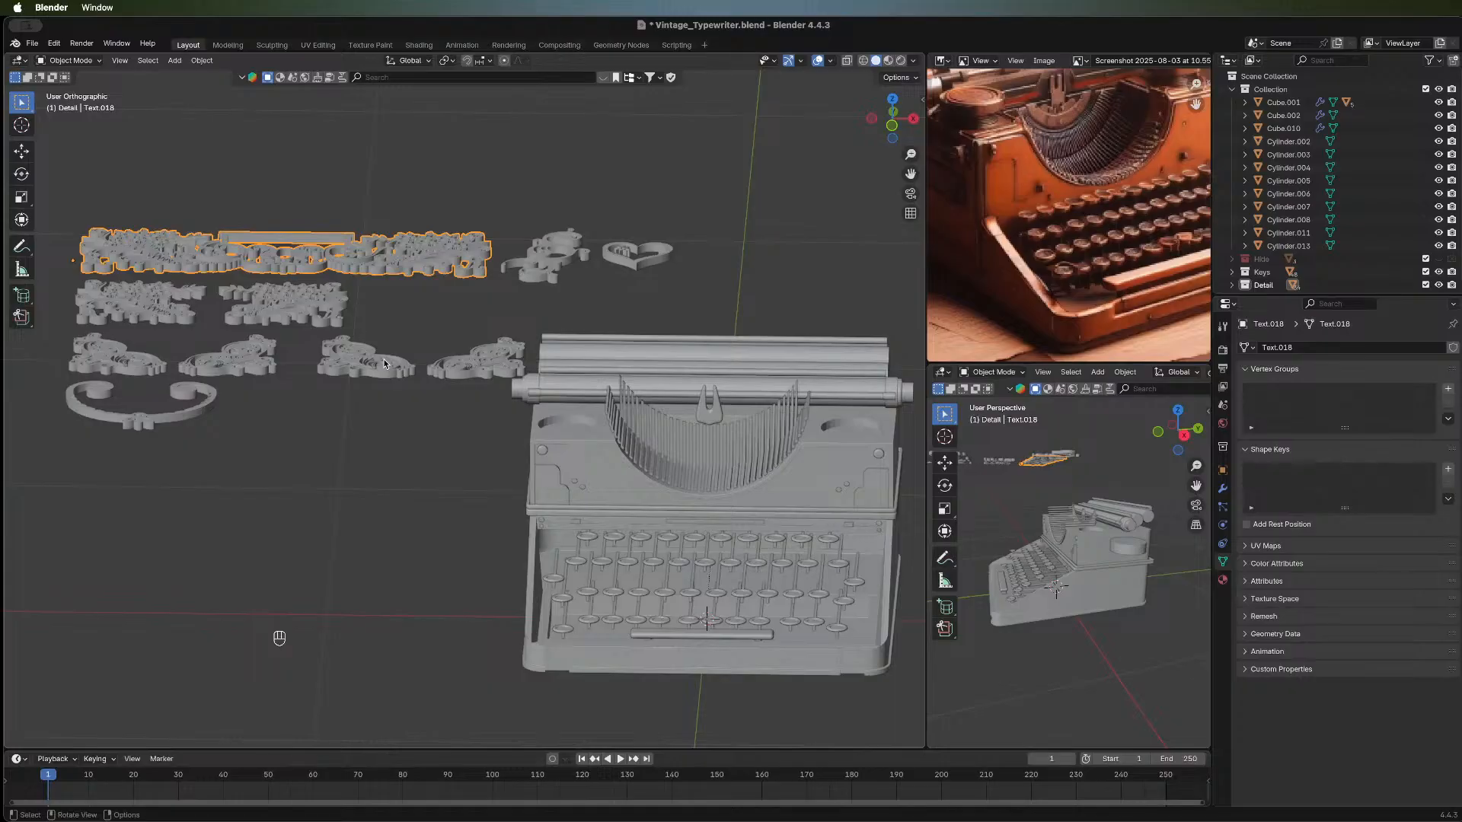
middle_click_drag(323, 408, 299, 555)
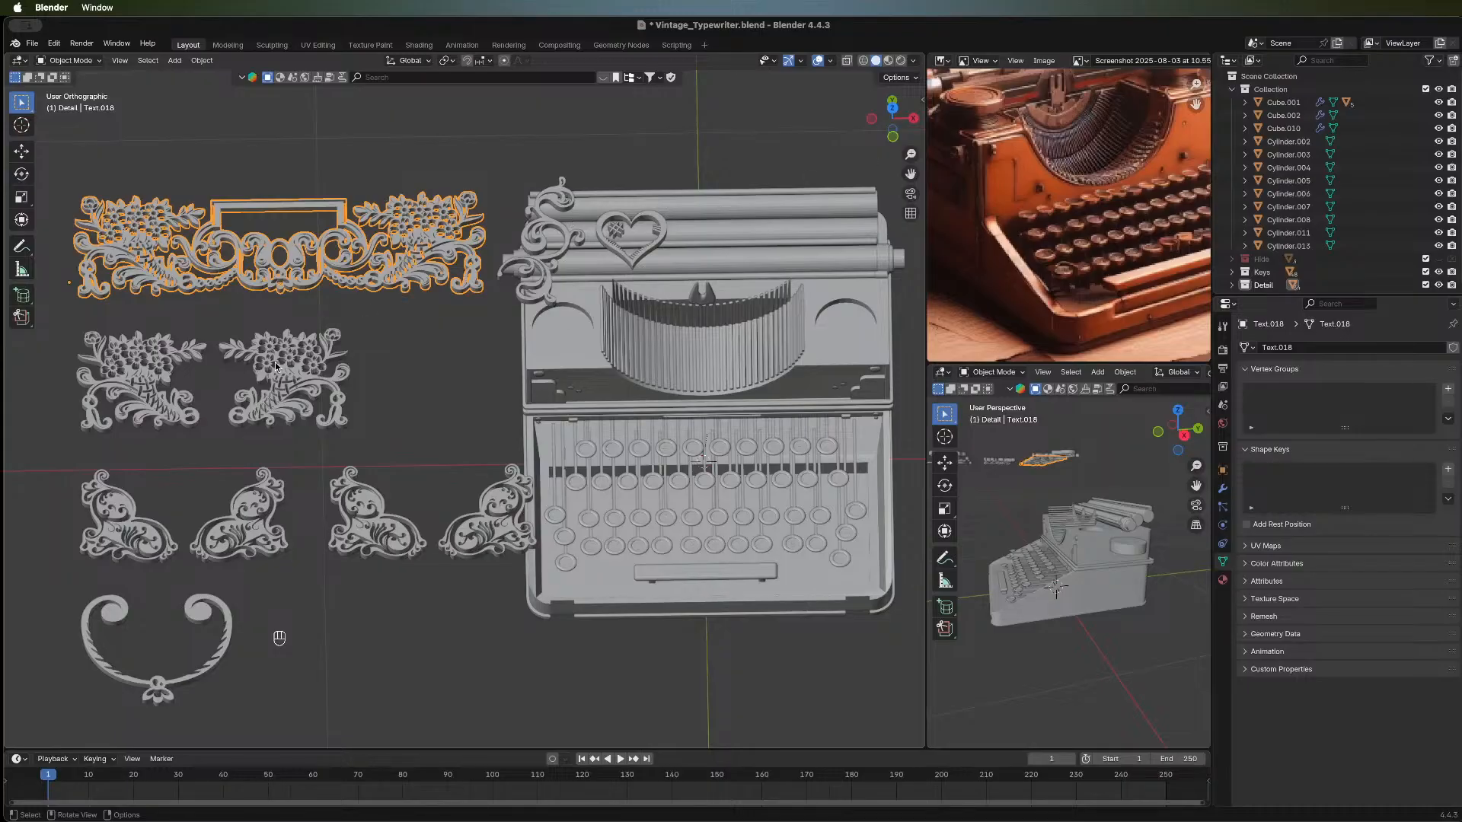
left_click(138, 392)
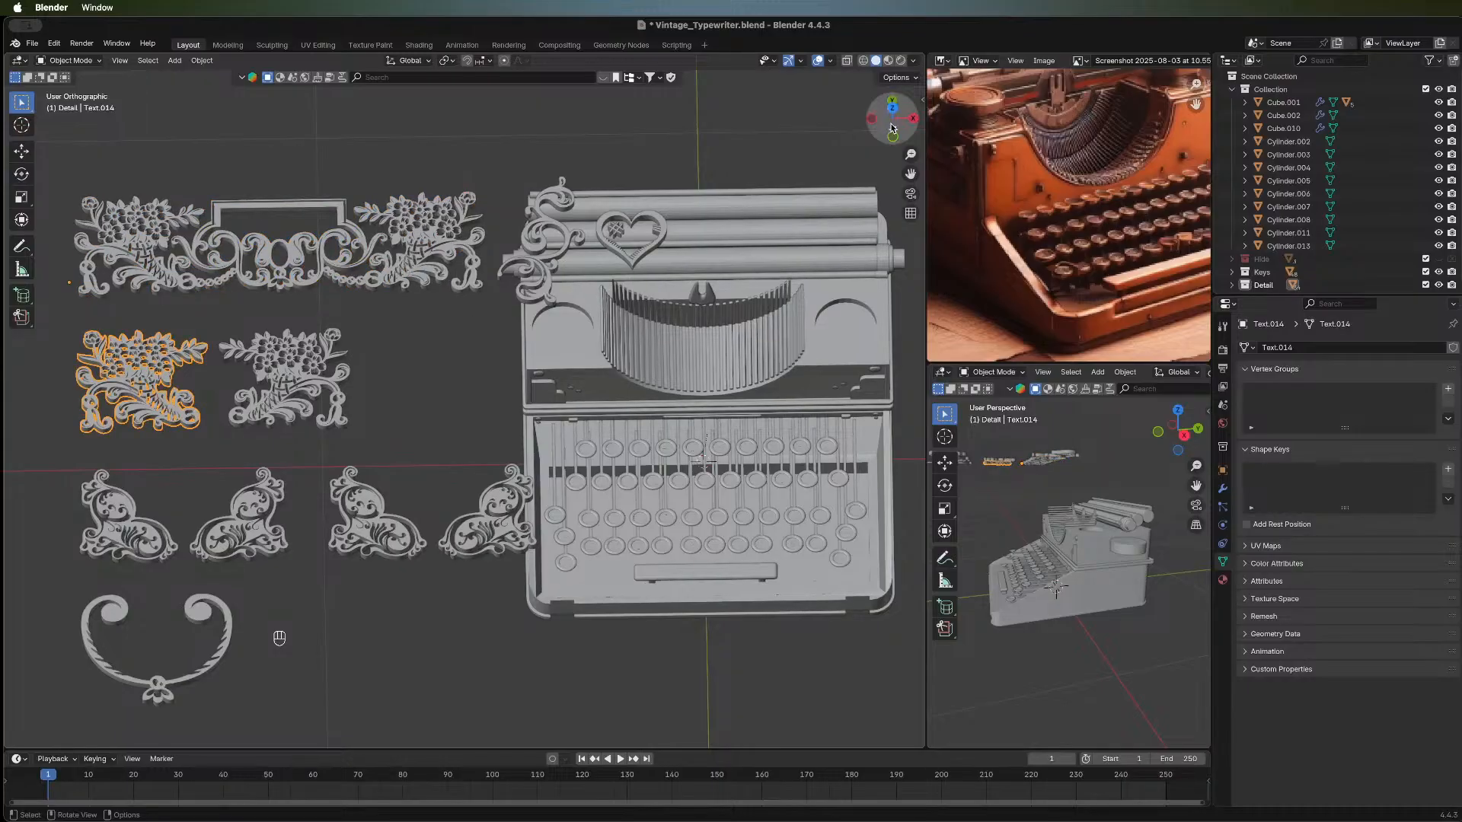
mouse_move(529, 137)
middle_mouse_down()
mouse_move(416, 432)
mouse_move(399, 254)
mouse_move(405, 436)
middle_mouse_up()
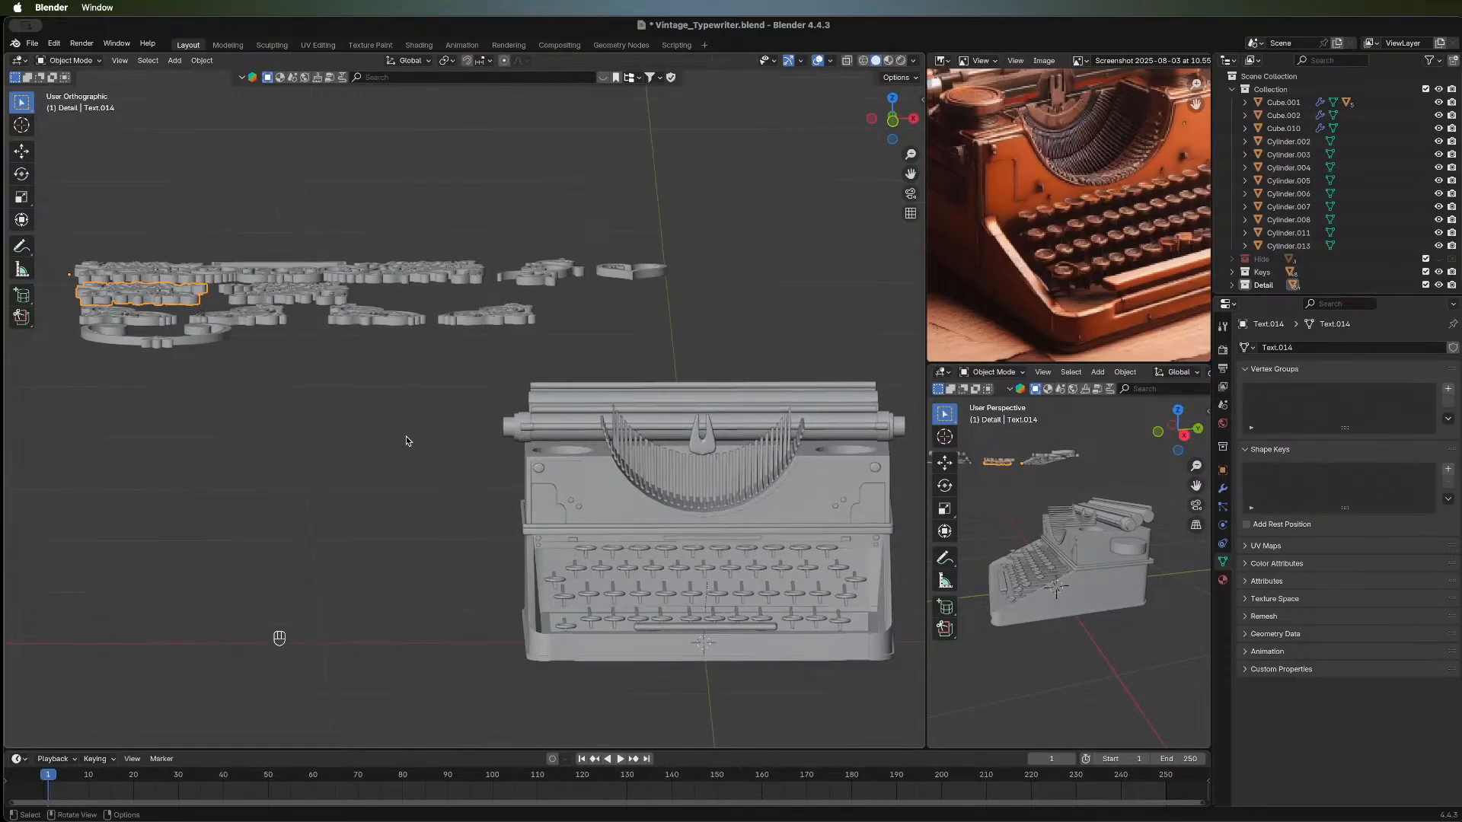
left_click(892, 120)
middle_click_drag(693, 533, 464, 416, "shift")
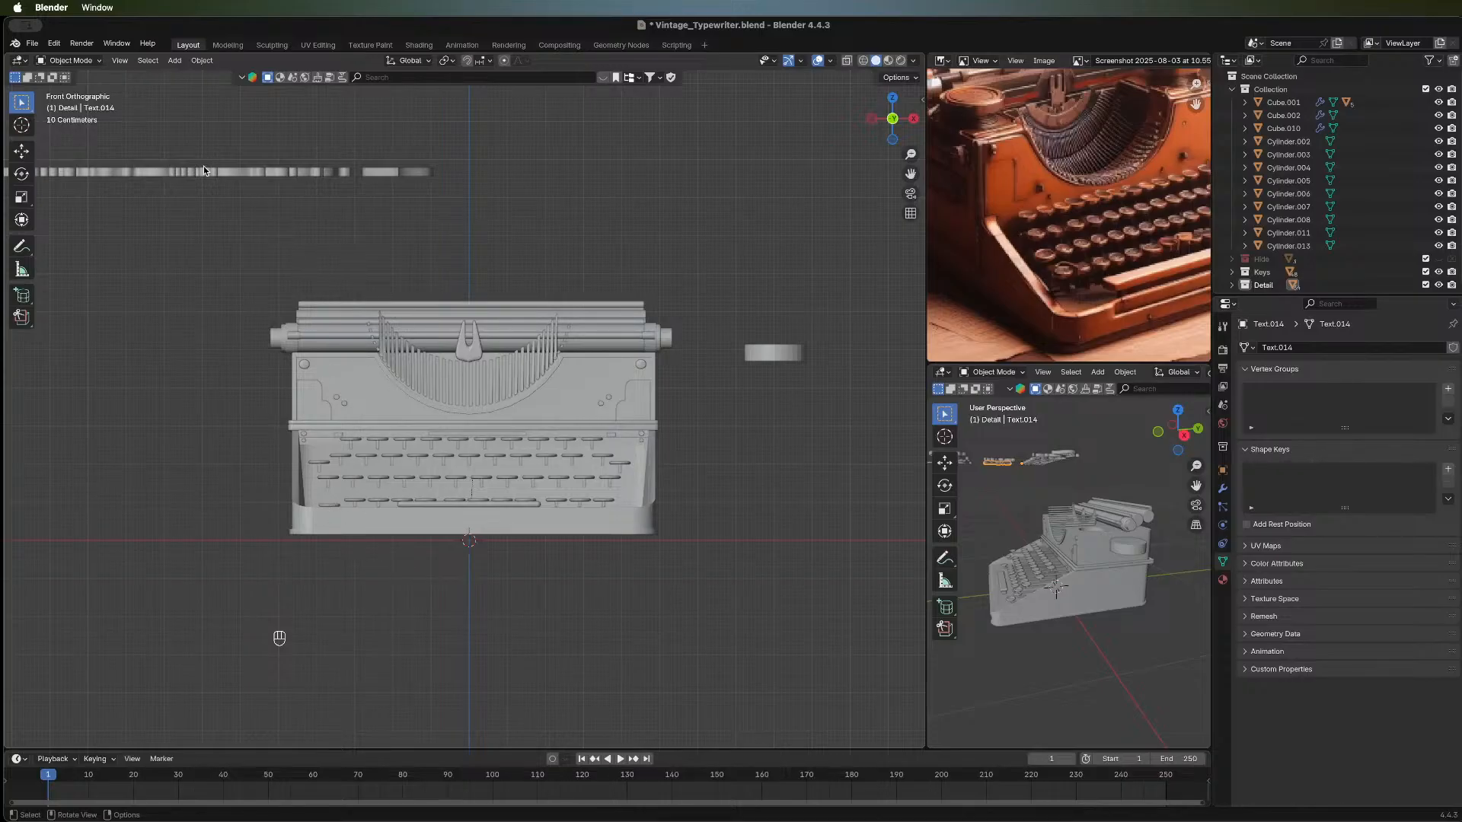
middle_click_drag(103, 323, 151, 368)
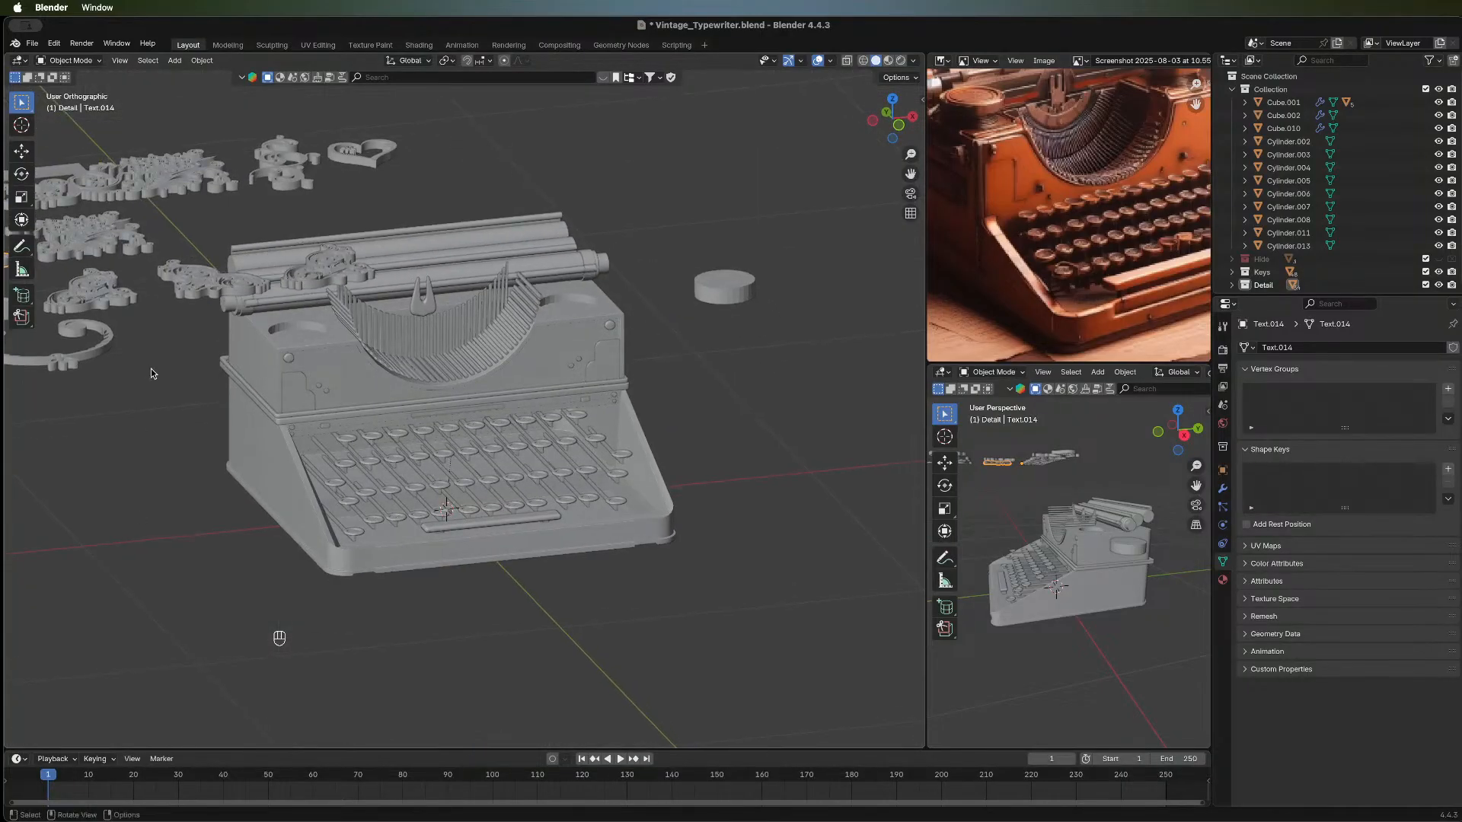
middle_click_drag(380, 320, 180, 385, "shift")
middle_click_drag(477, 601, 390, 581)
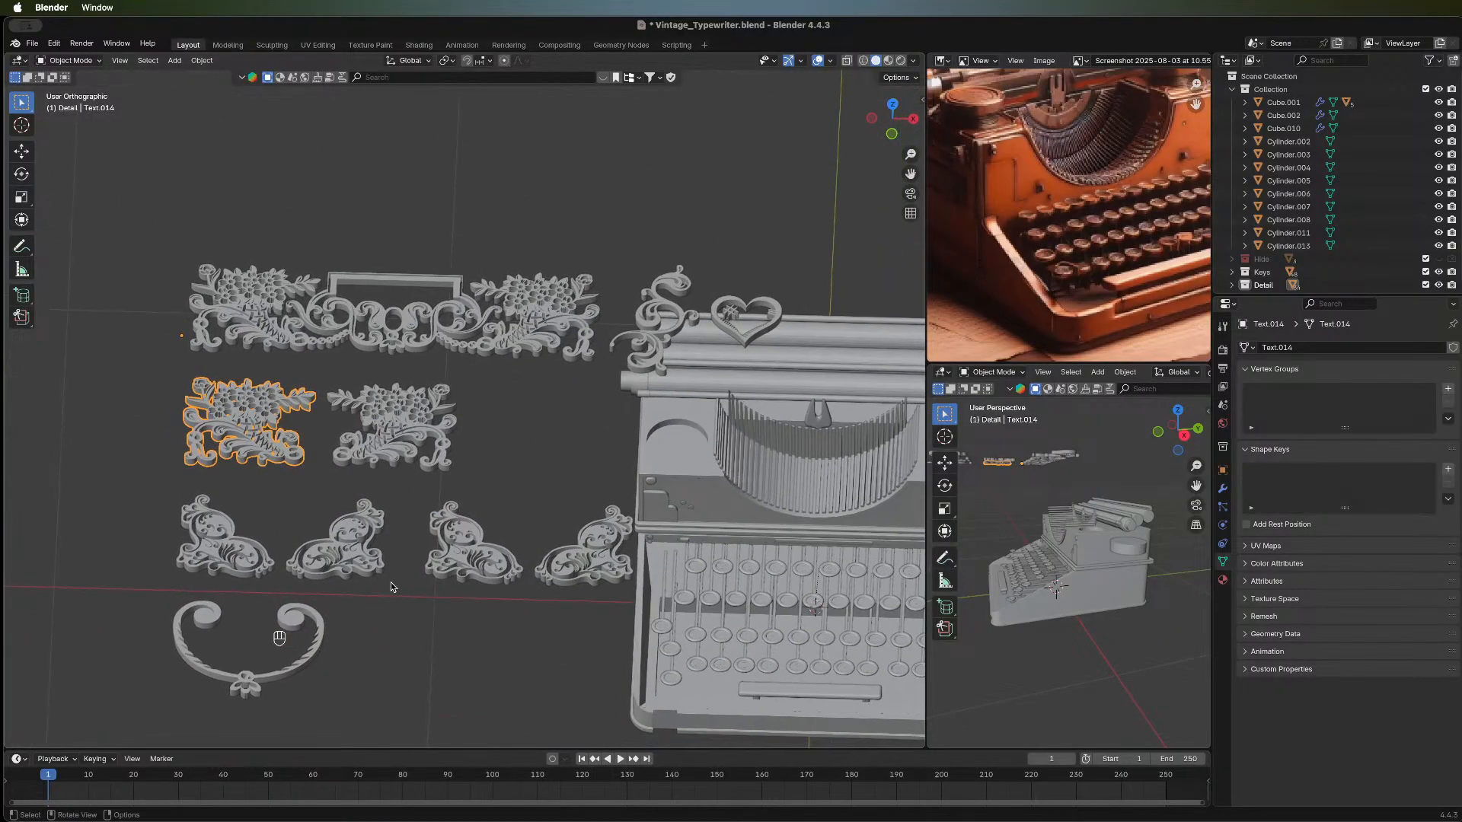
left_click(344, 321)
left_click(661, 336, "shift")
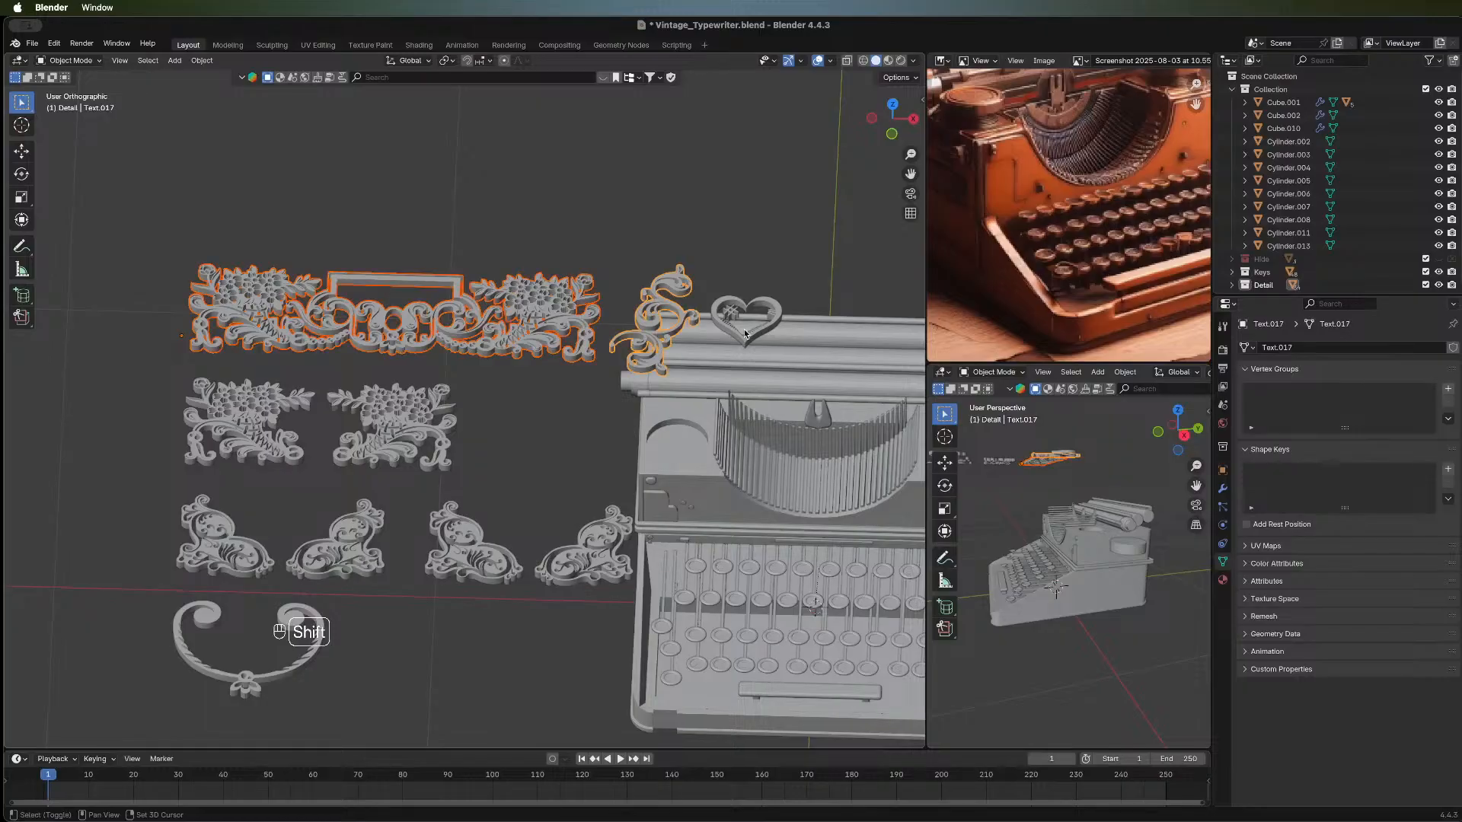
left_click(745, 336, "shift")
left_click(759, 296)
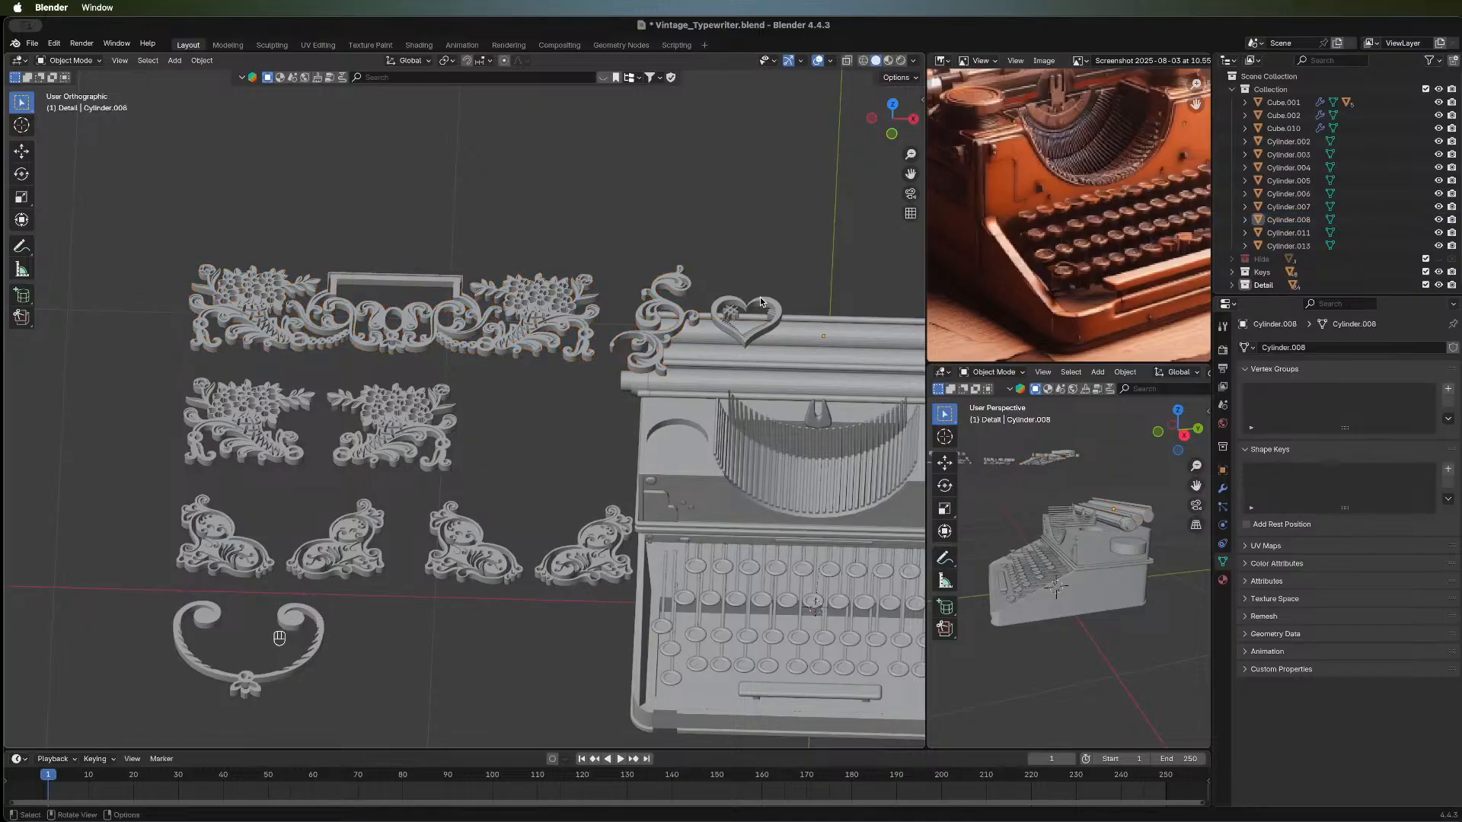
Rotate all the ornaments together, from the heart and floral banner to the curled garland, by 90° about the X axis.
left_click(759, 306)
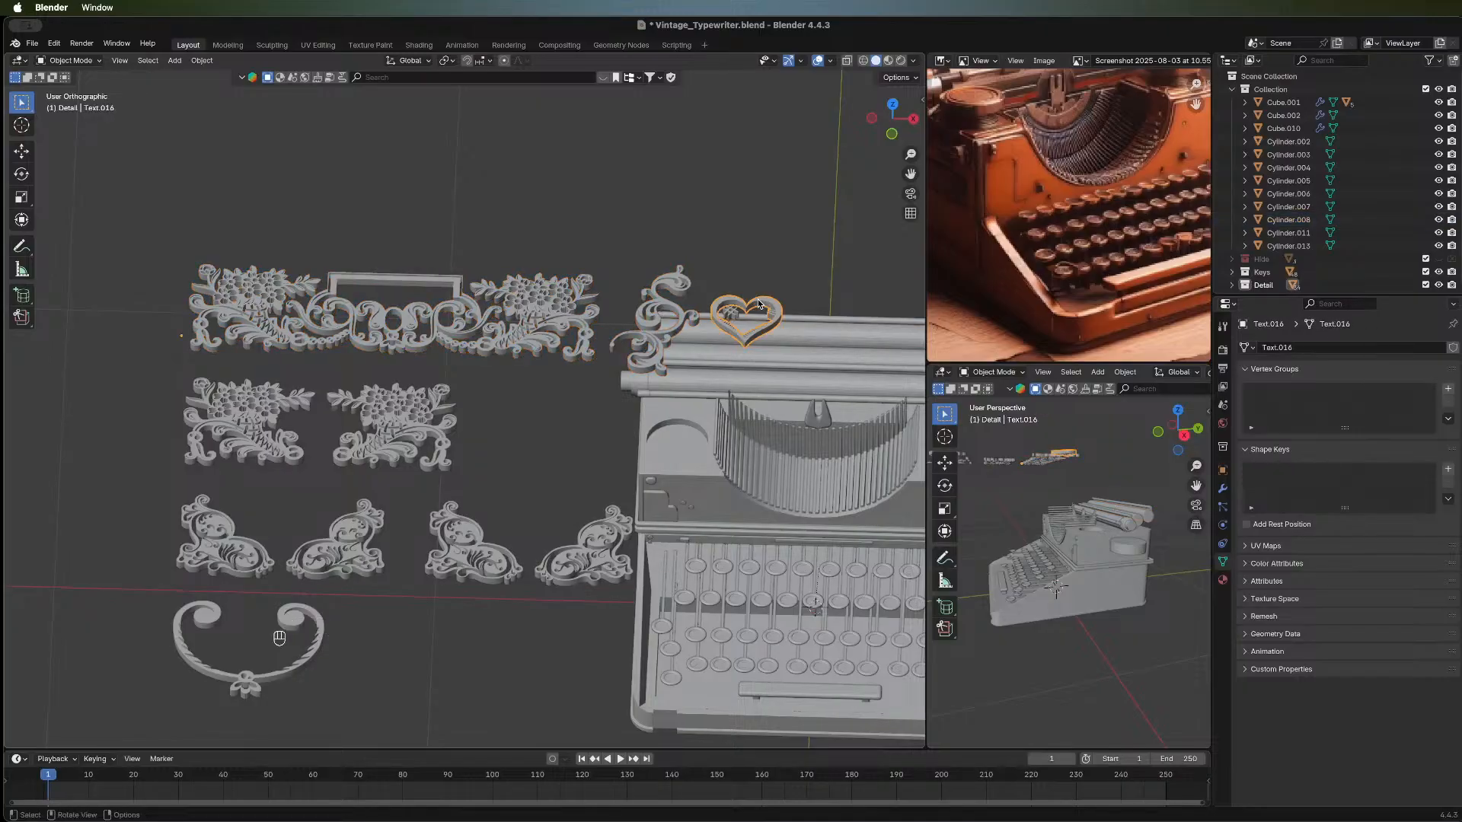
left_click(656, 303, "shift")
left_click(324, 338, "shift")
left_click(384, 425, "shift")
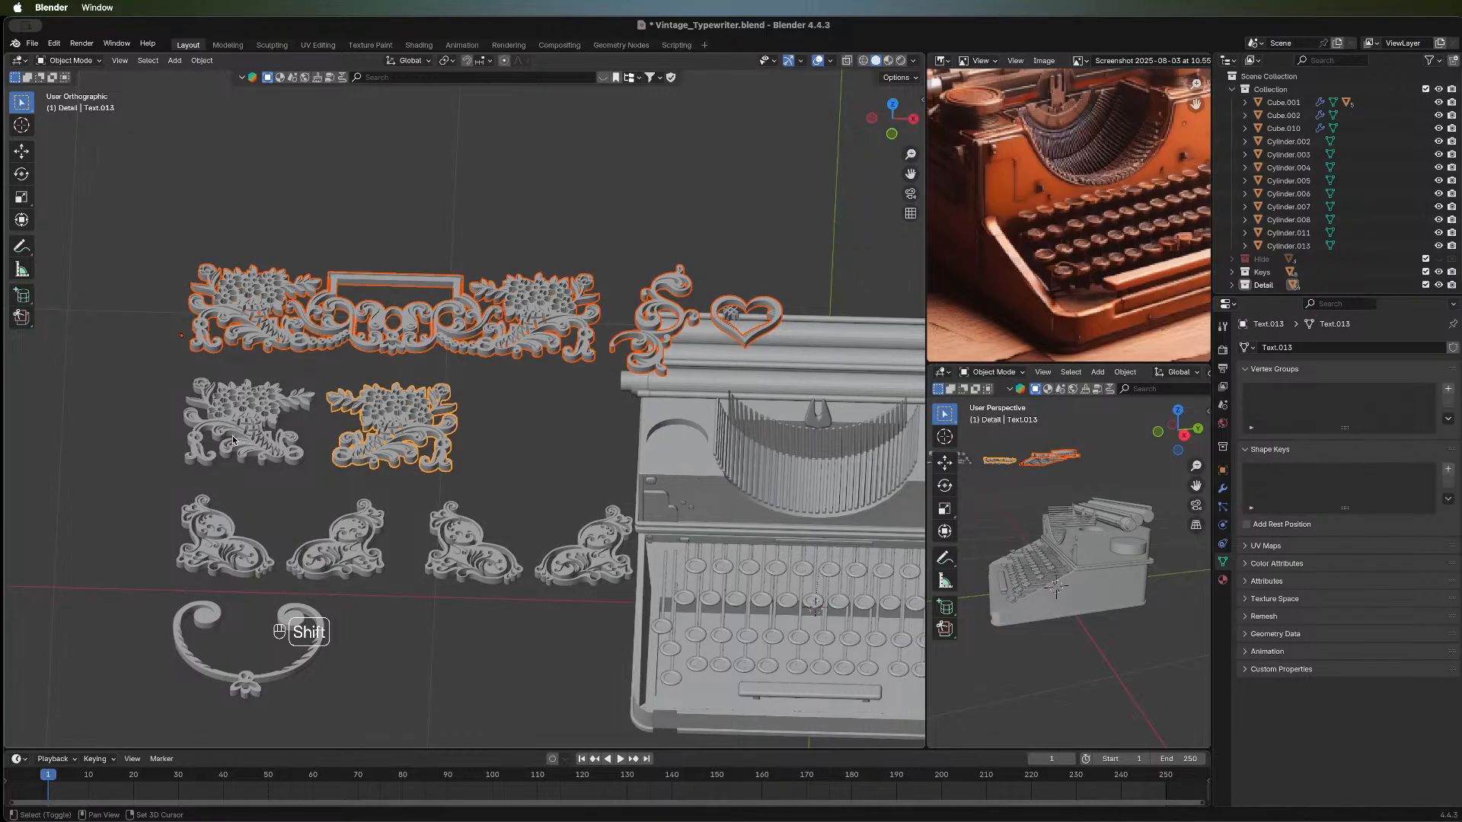
left_click(235, 442, "shift")
left_click(226, 541, "shift")
left_click(353, 562, "shift")
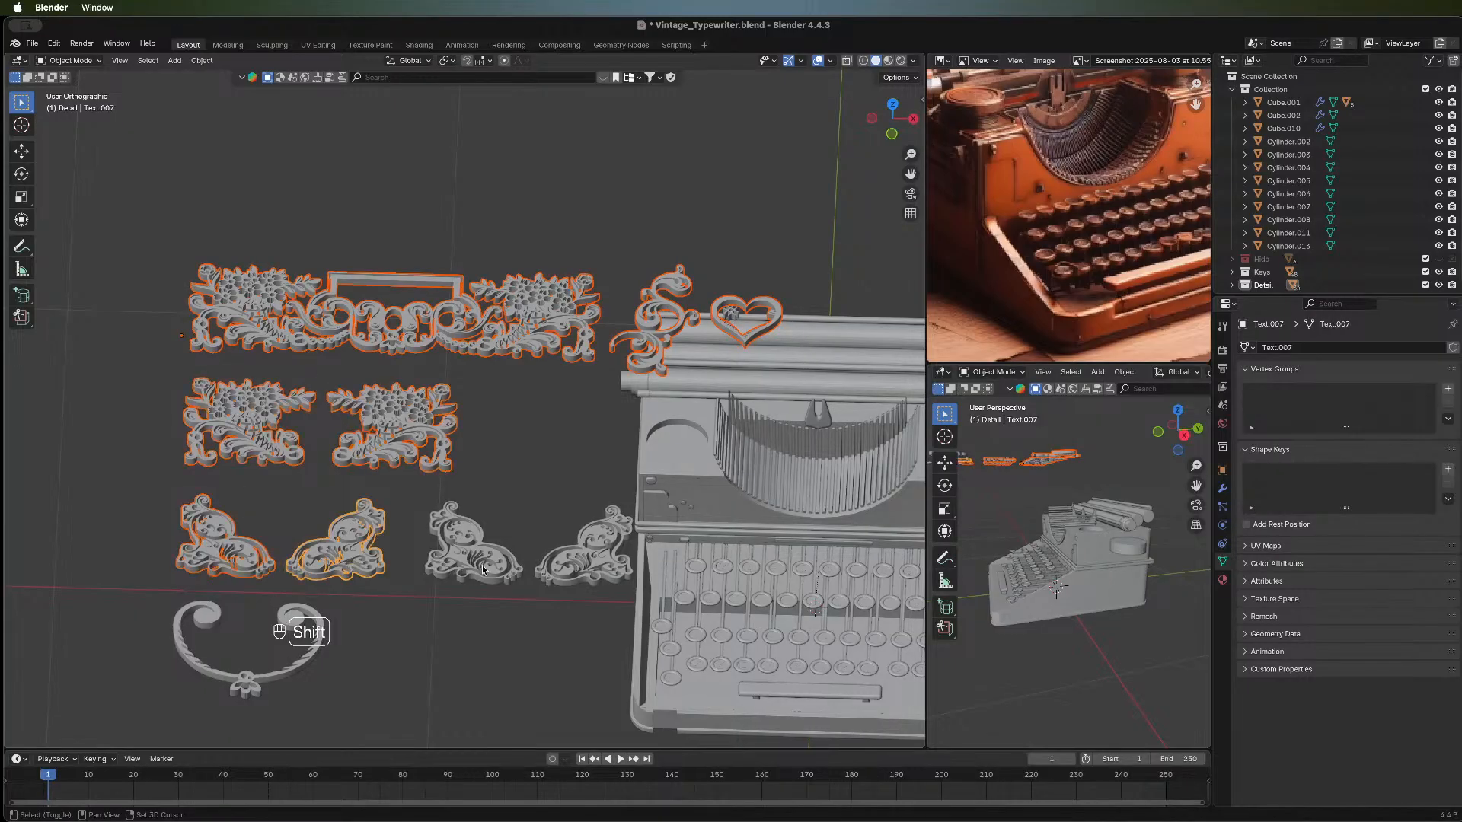
left_click(603, 560, "shift")
left_click(499, 547, "shift")
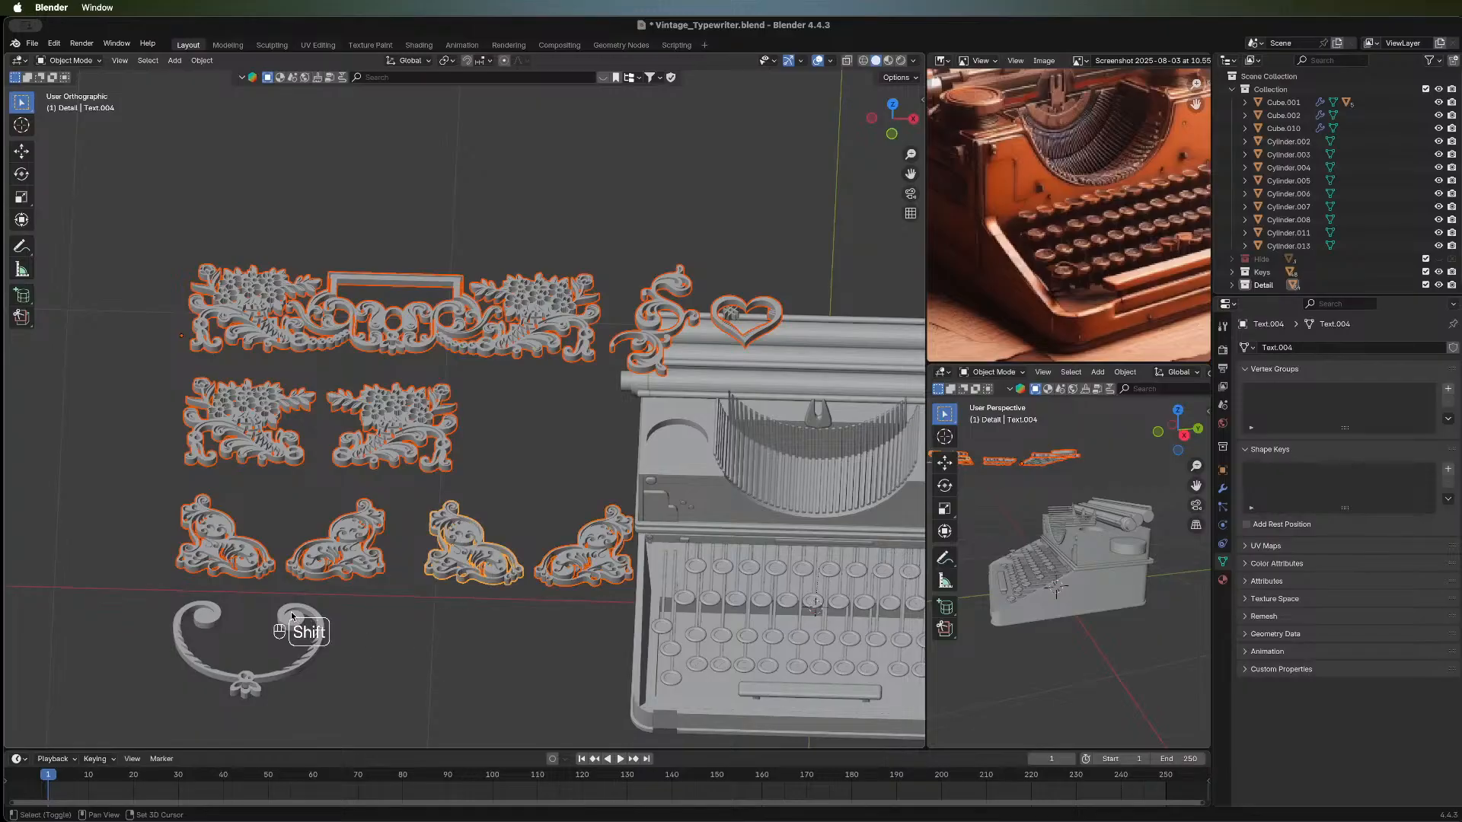
left_click(314, 606, "shift")
middle_click_drag(477, 660, 481, 528)
type("r")
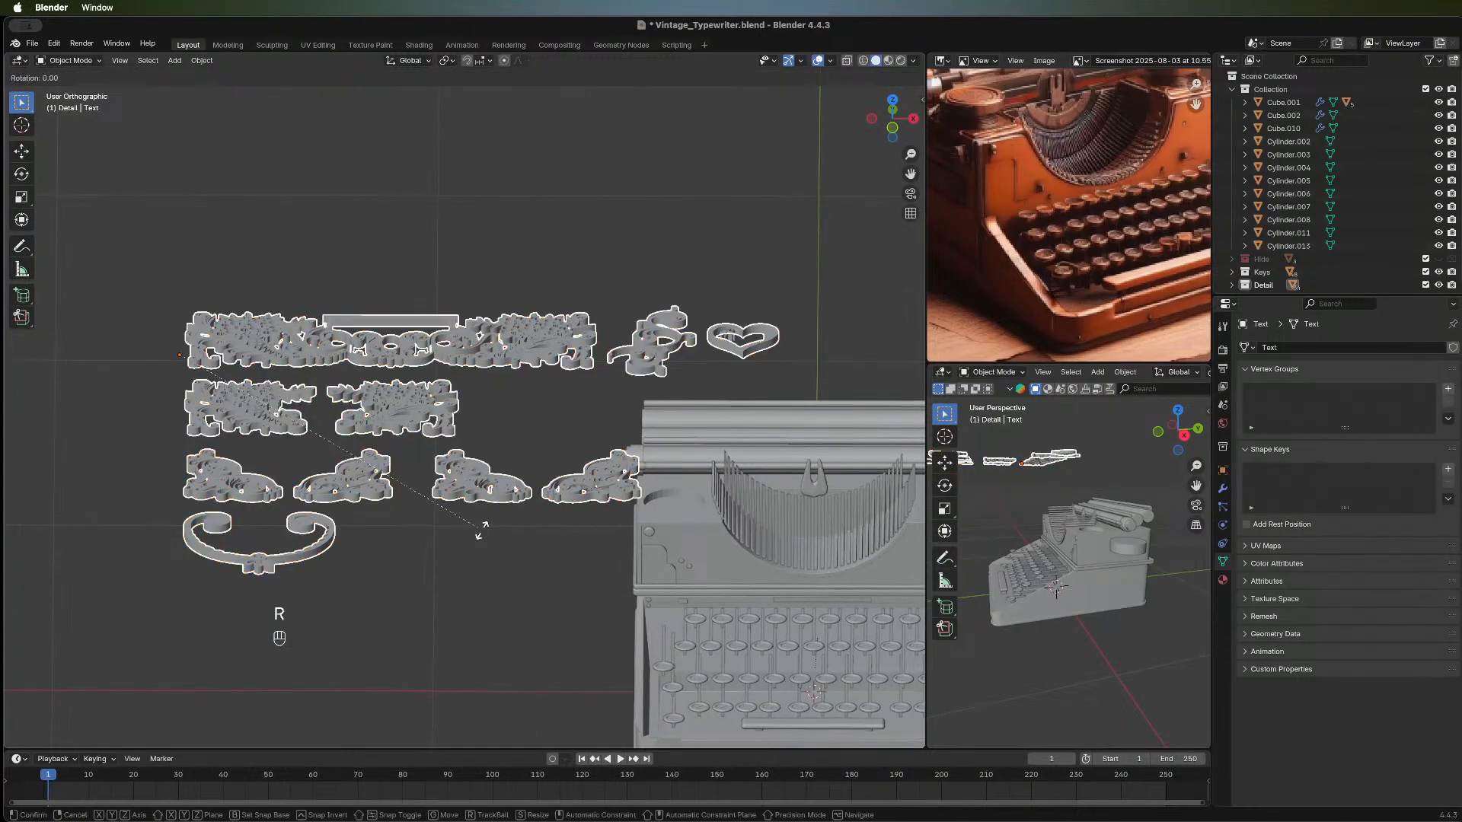
type("x90")
key("Return")
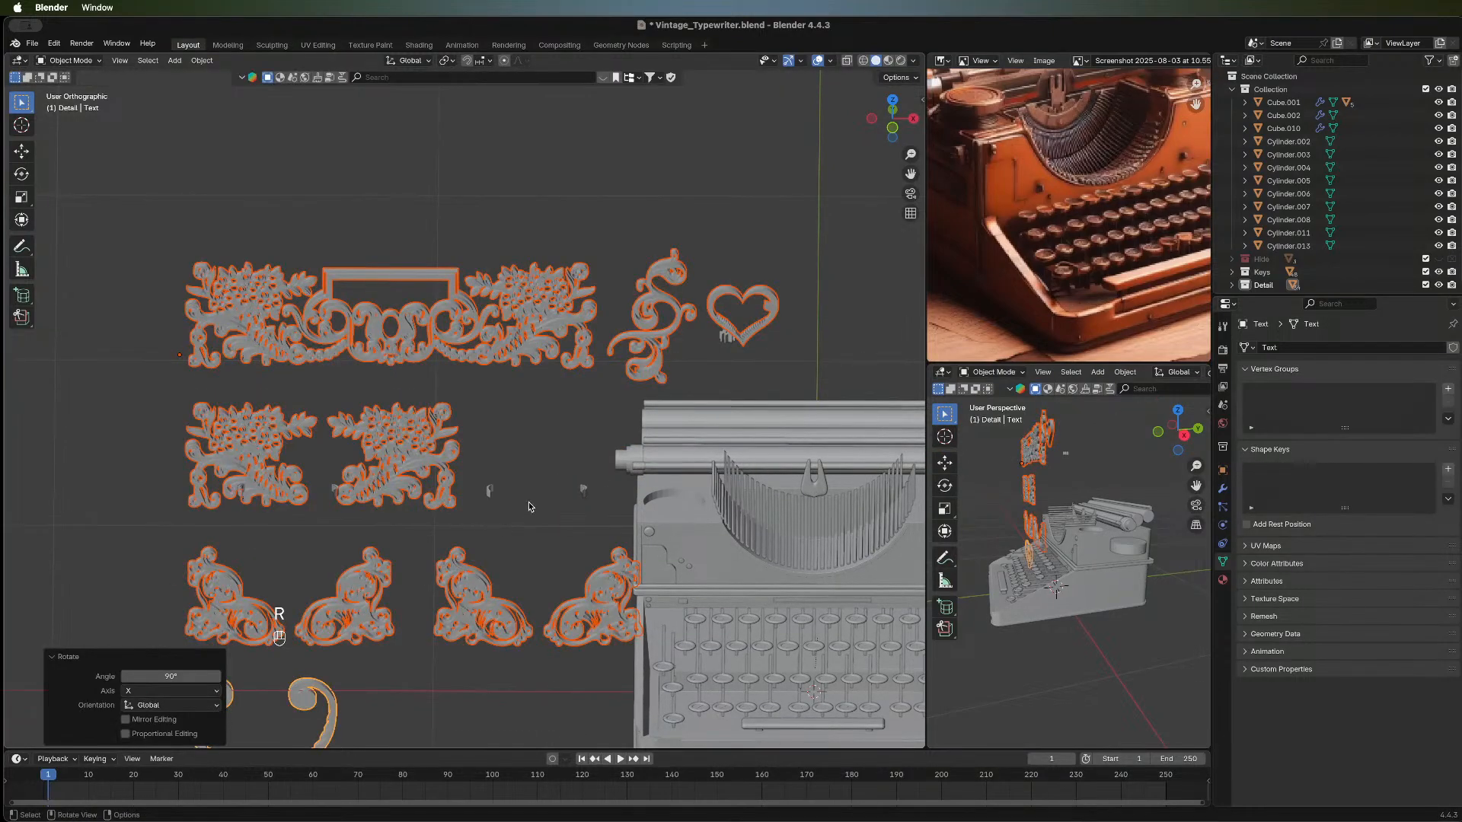
Move only the upright wide floral banner about 1.065 m along X so it sits above the typewriter.
left_click(893, 126)
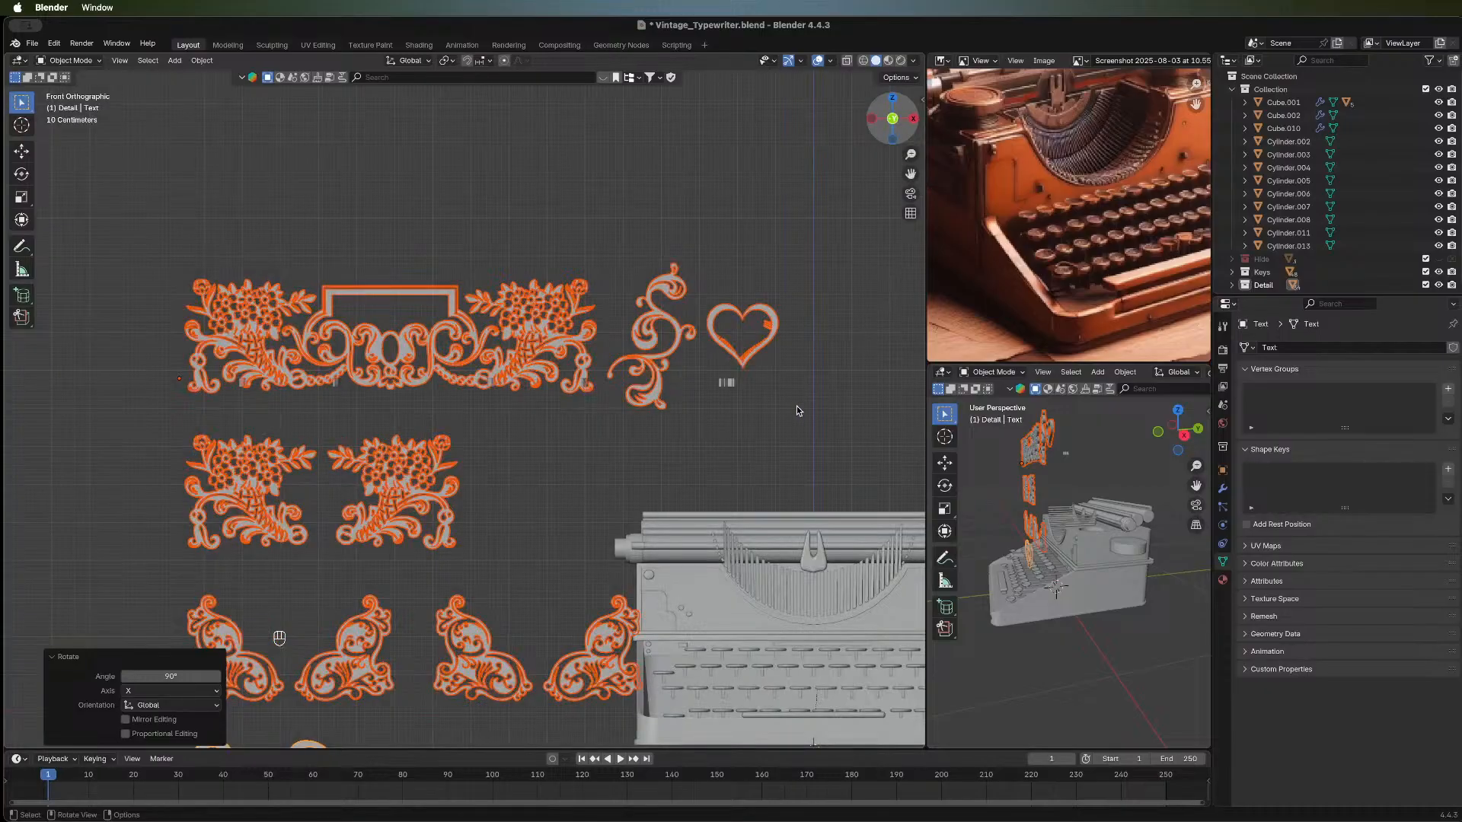
scroll(705, 501, "down", 4)
middle_click_drag(669, 554, 613, 430, "shift")
scroll(614, 430, "up", 3)
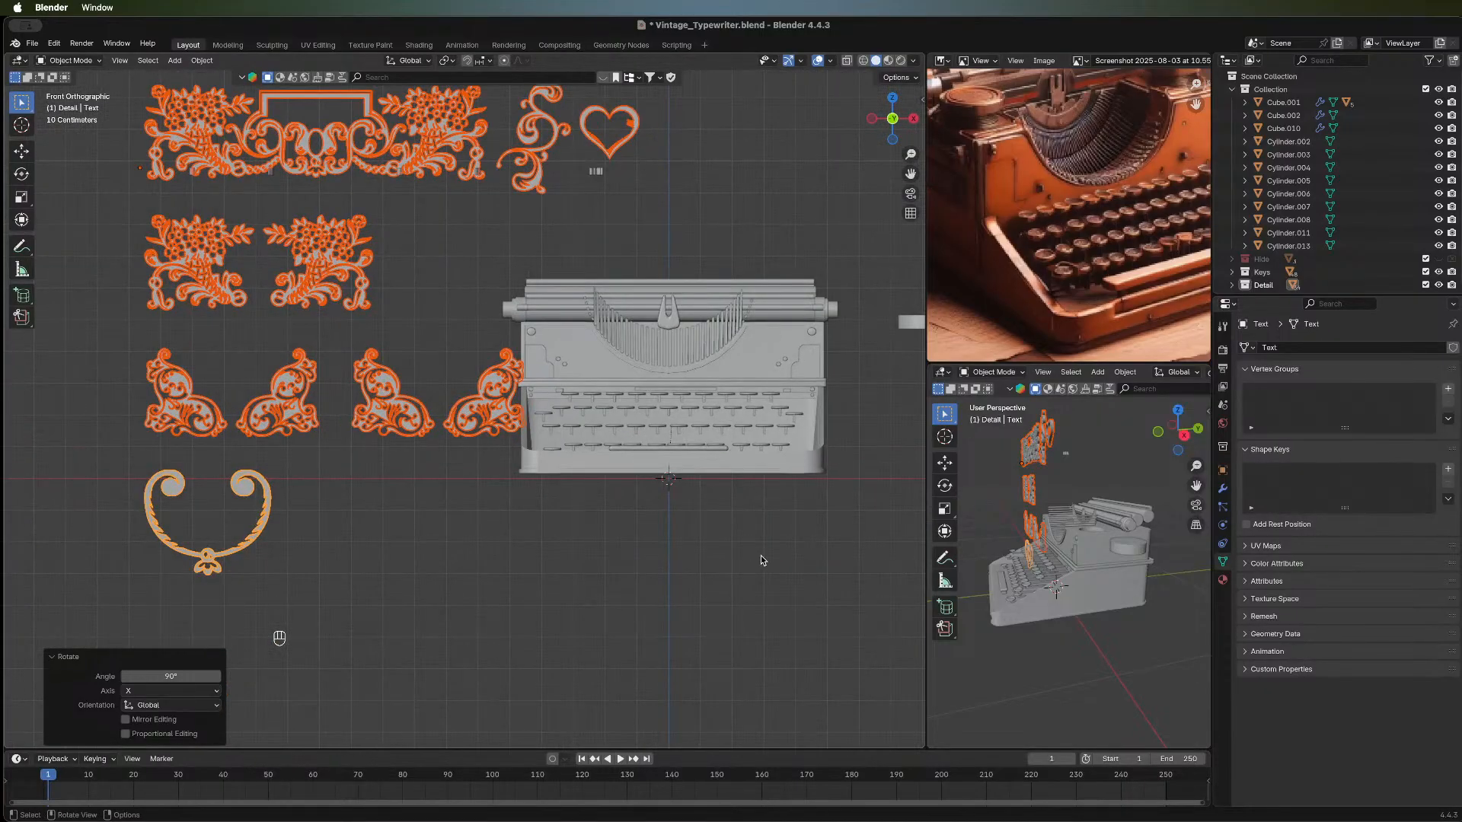
middle_click_drag(761, 560, 660, 558, "shift")
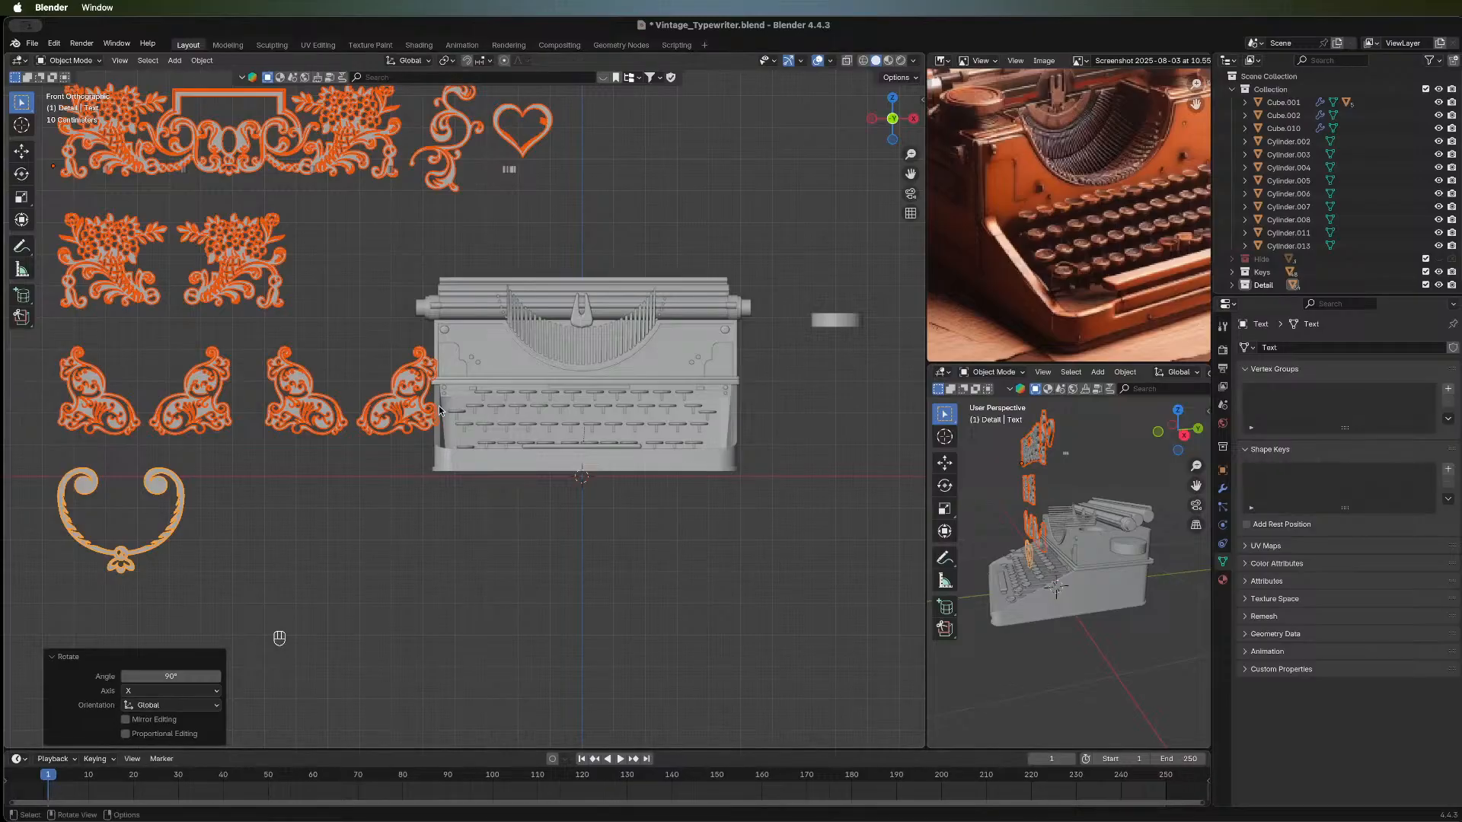
left_click(343, 565)
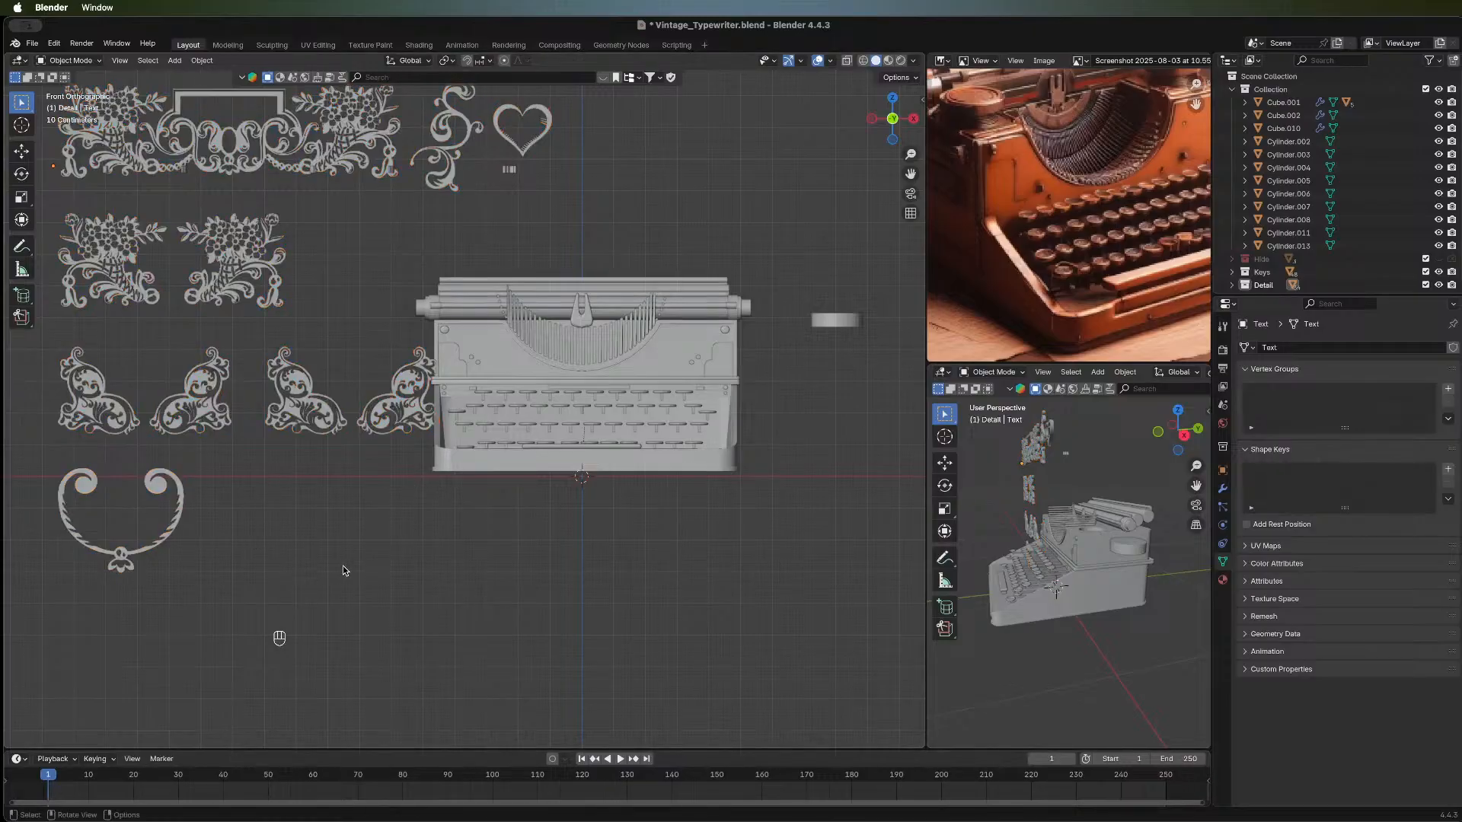
middle_click_drag(373, 597, 370, 642, "shift")
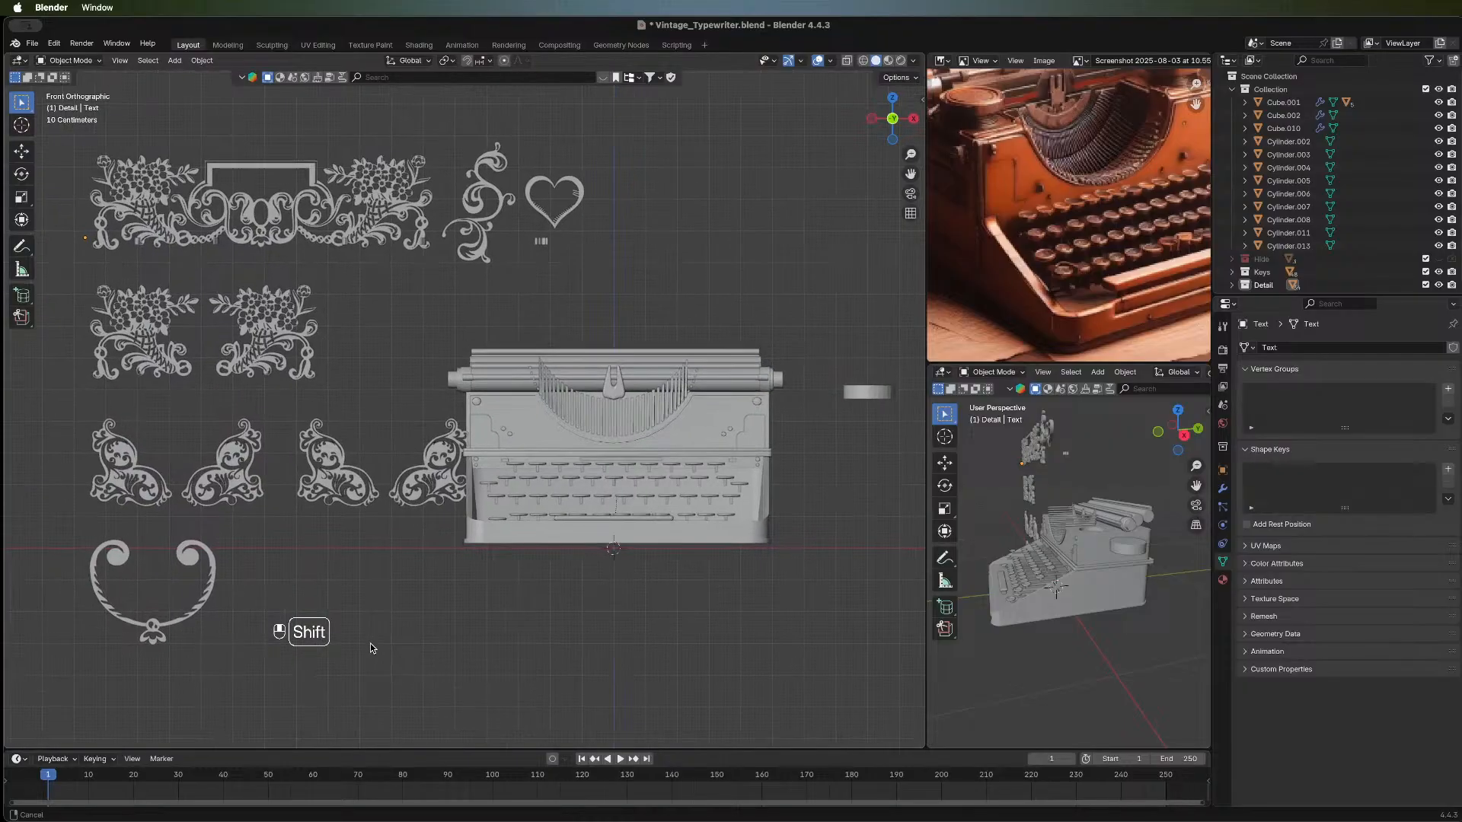
left_click(258, 224)
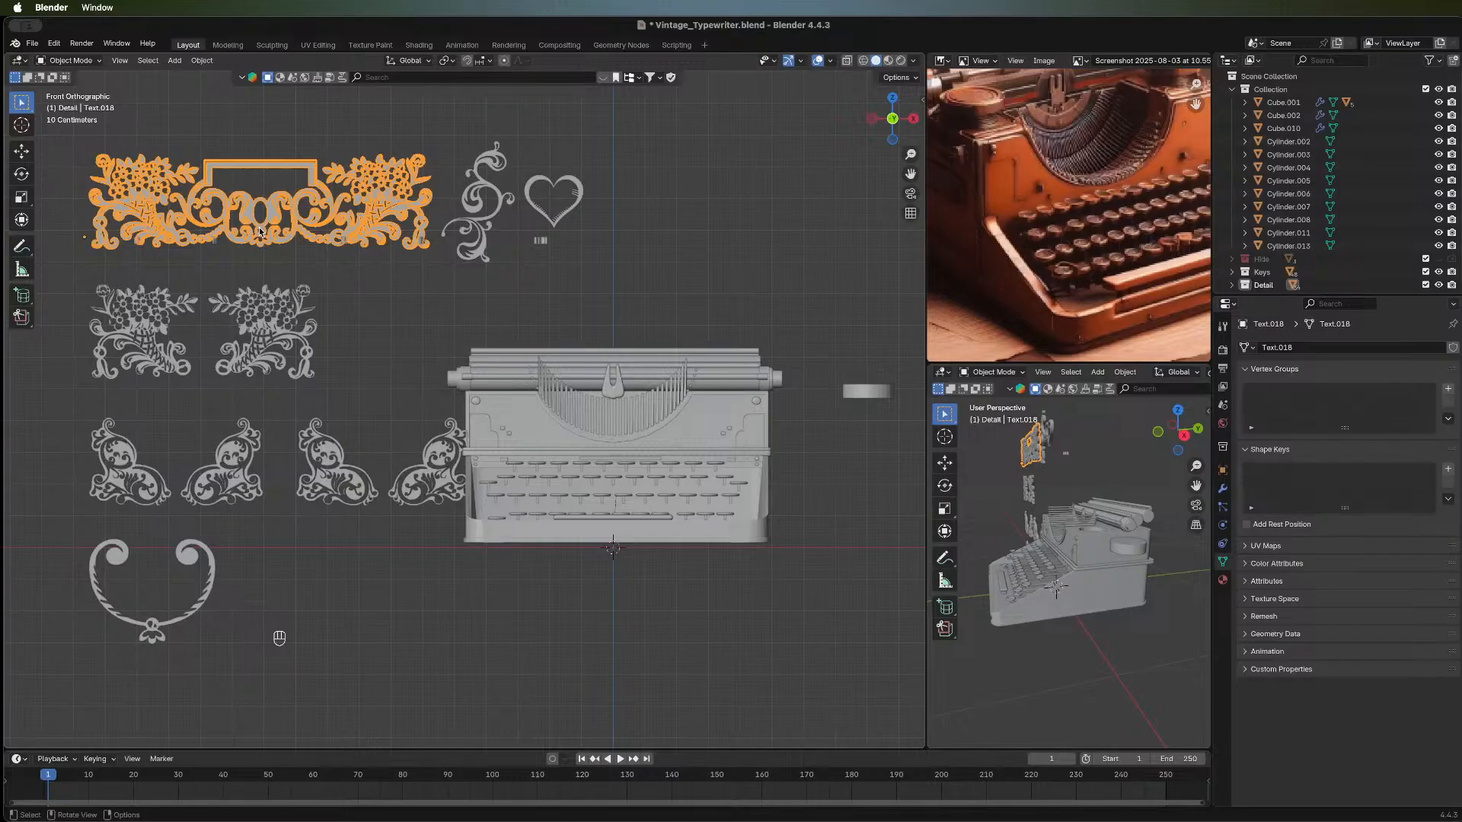
key("g")
key("x")
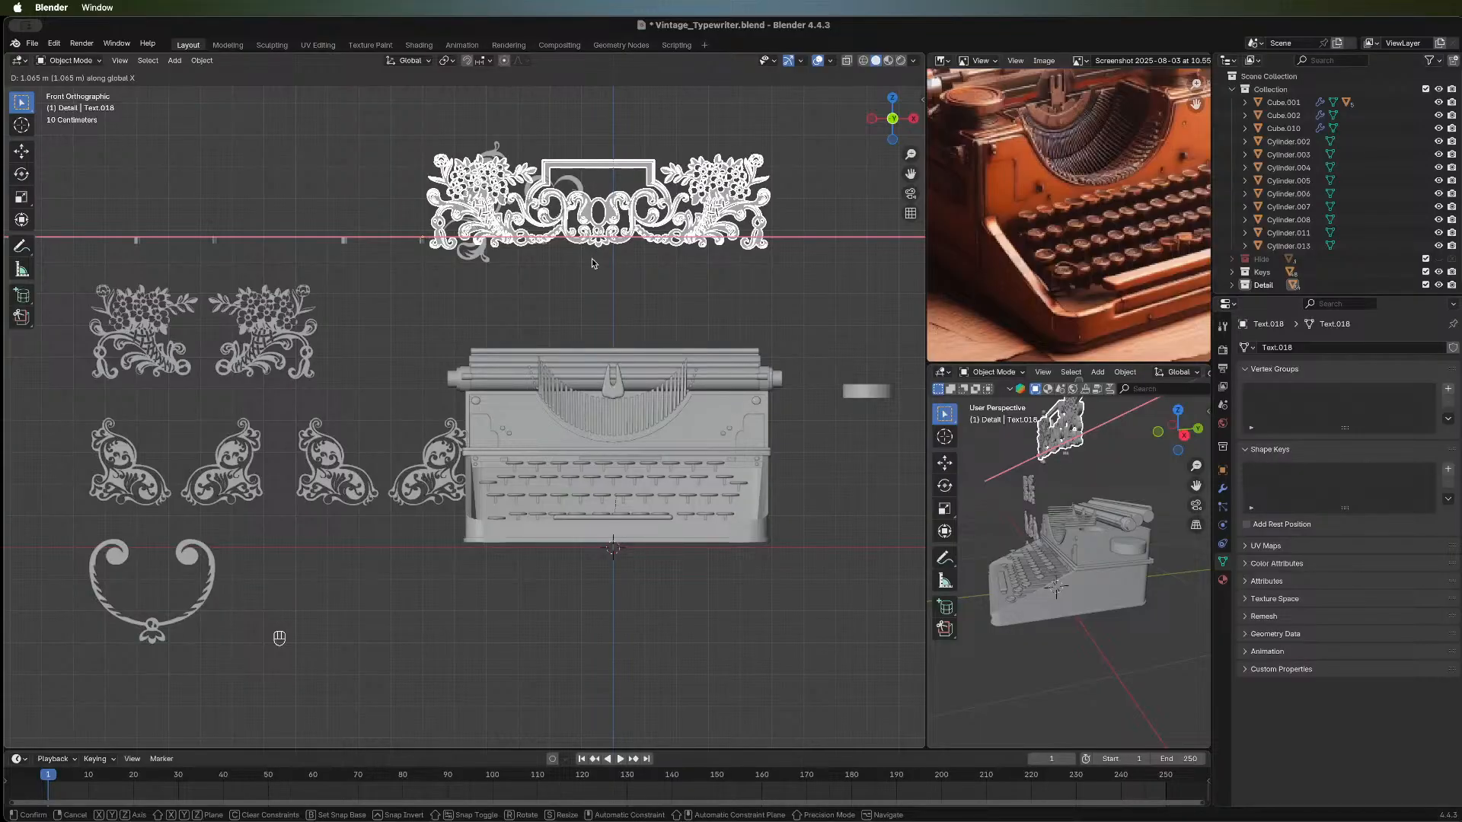
left_click(591, 258)
mouse_move(424, 466)
middle_mouse_down()
mouse_move(425, 504)
mouse_move(425, 492)
middle_mouse_up()
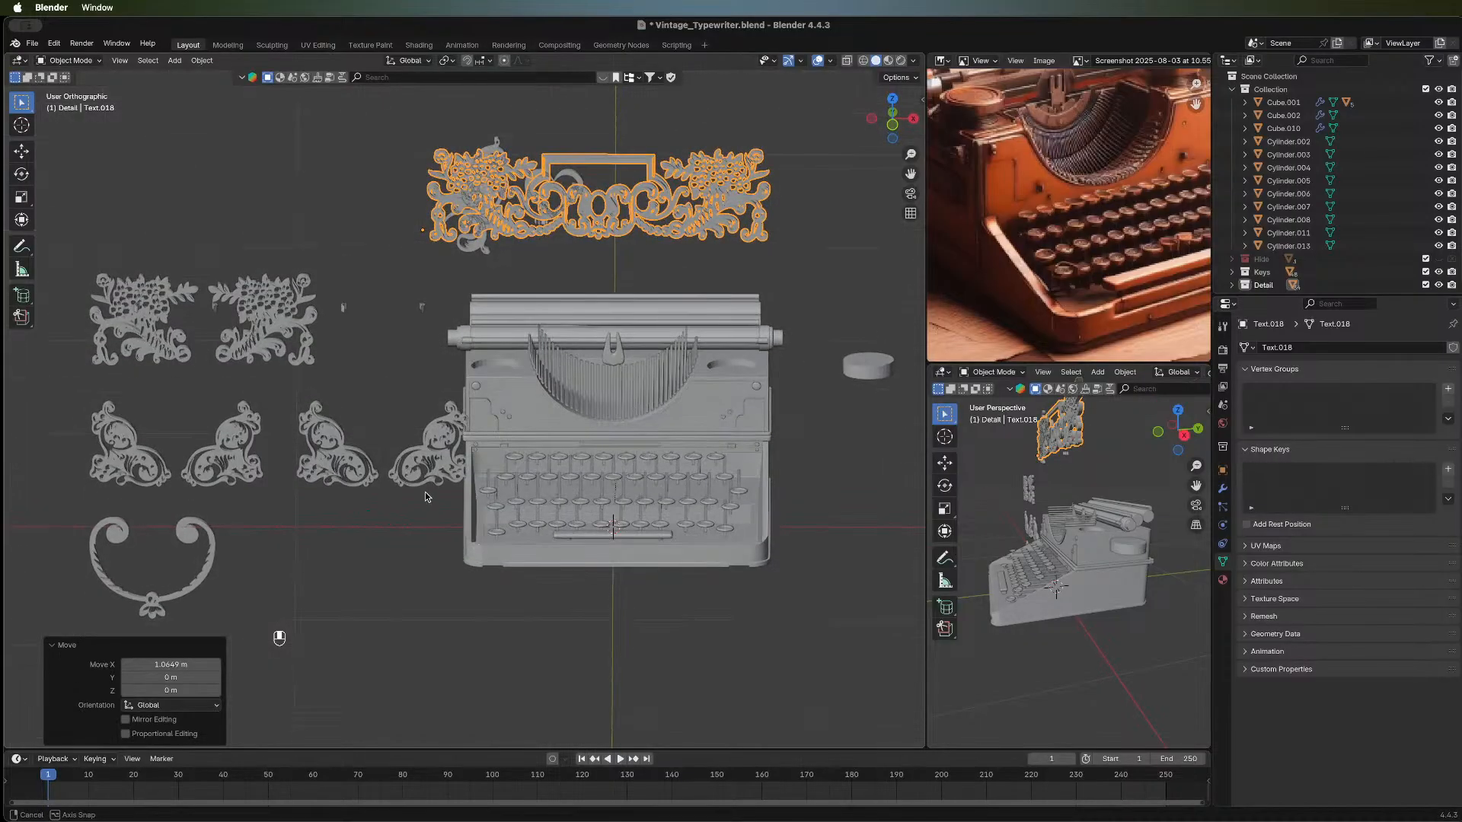
Undo the banner's move and the rotation of all the ornaments.
key("super+z")
key("super+z")
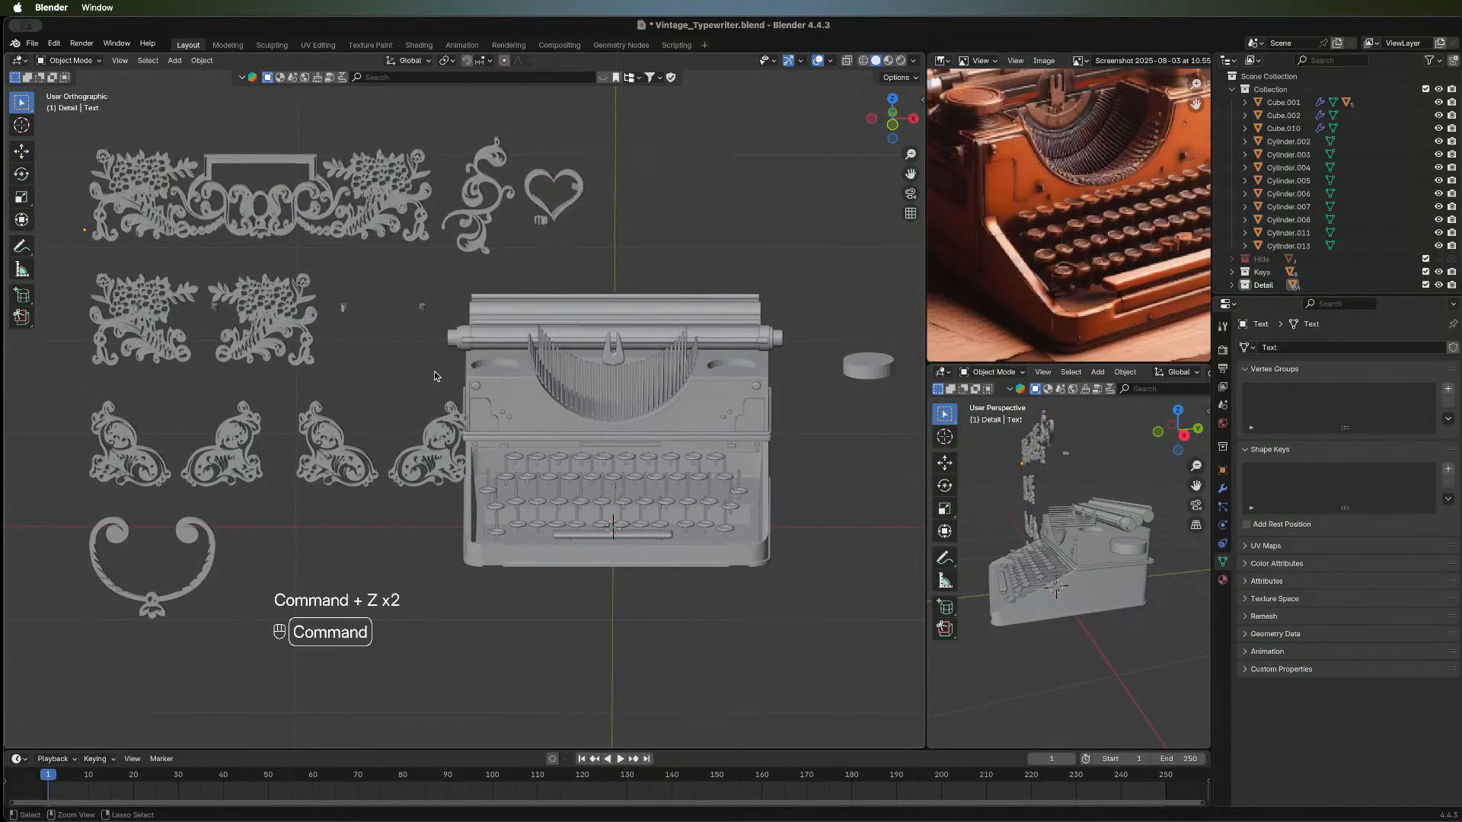
key("super+z")
key("super+z")
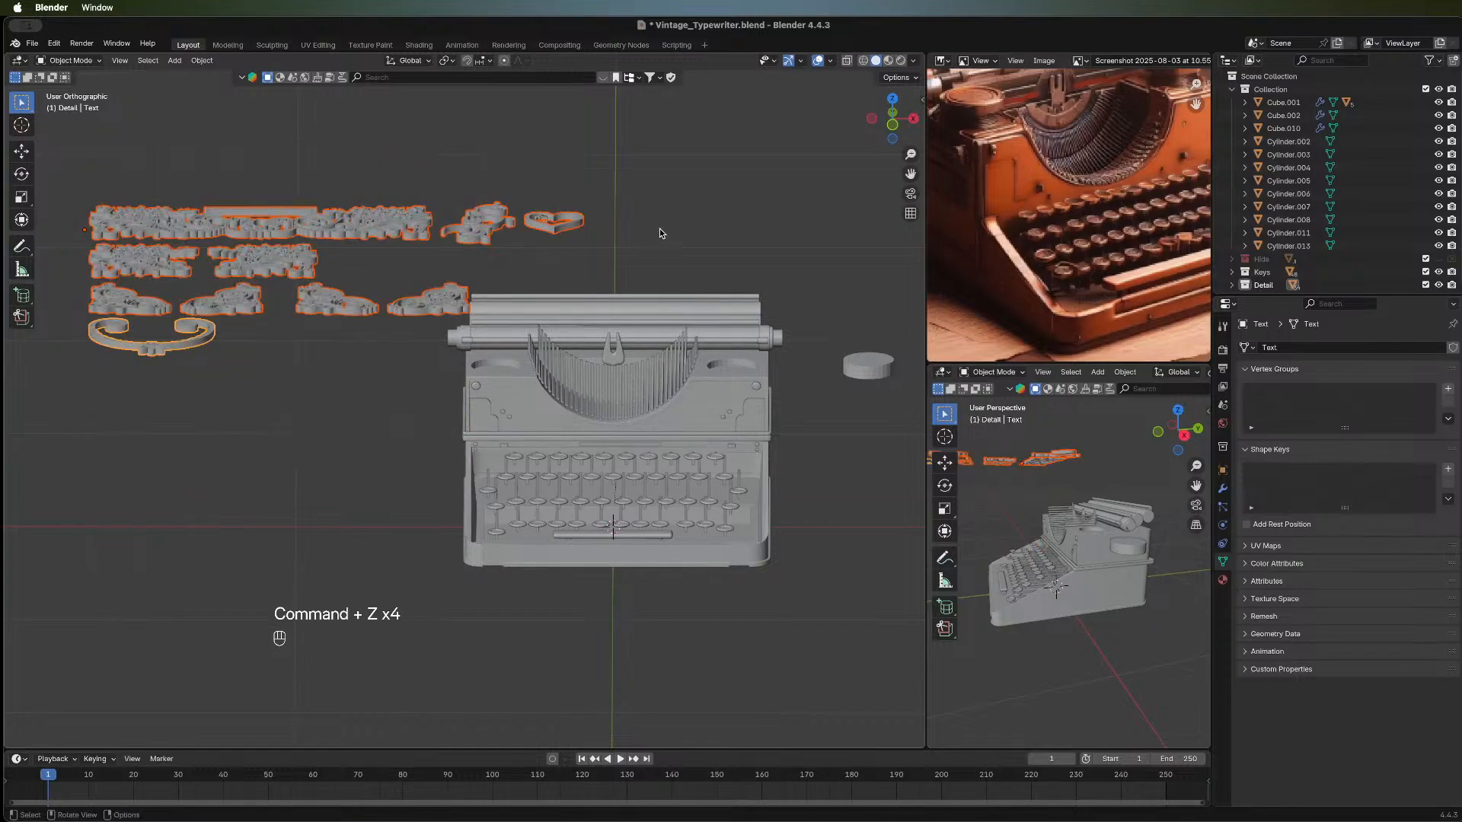
Select only the wide floral banner and rotate it 90° about the X axis.
left_click(660, 228)
middle_click_drag(632, 215, 281, 223)
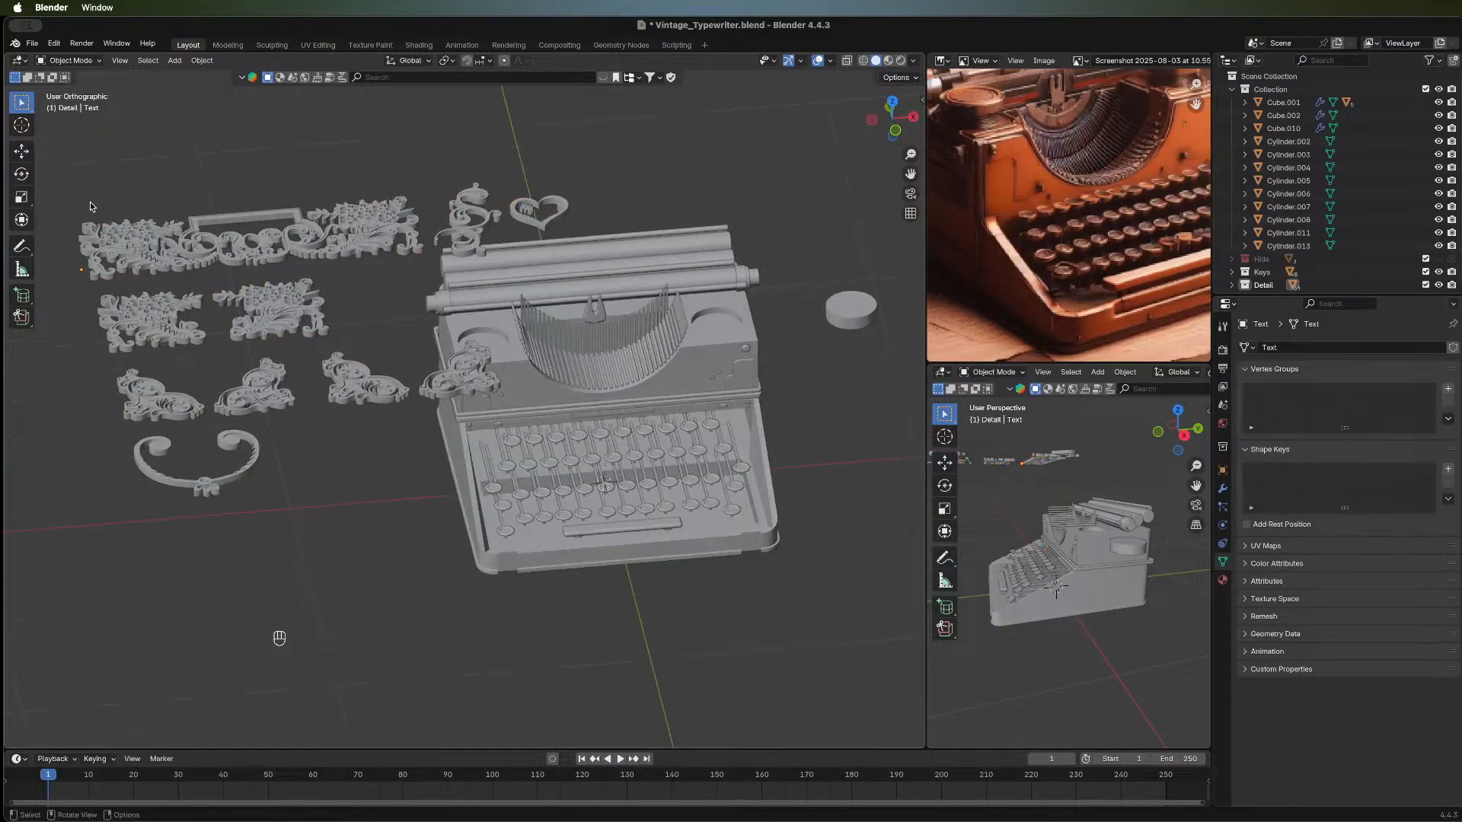
left_click_drag(75, 203, 417, 264)
middle_click_drag(400, 453, 469, 329)
type("r")
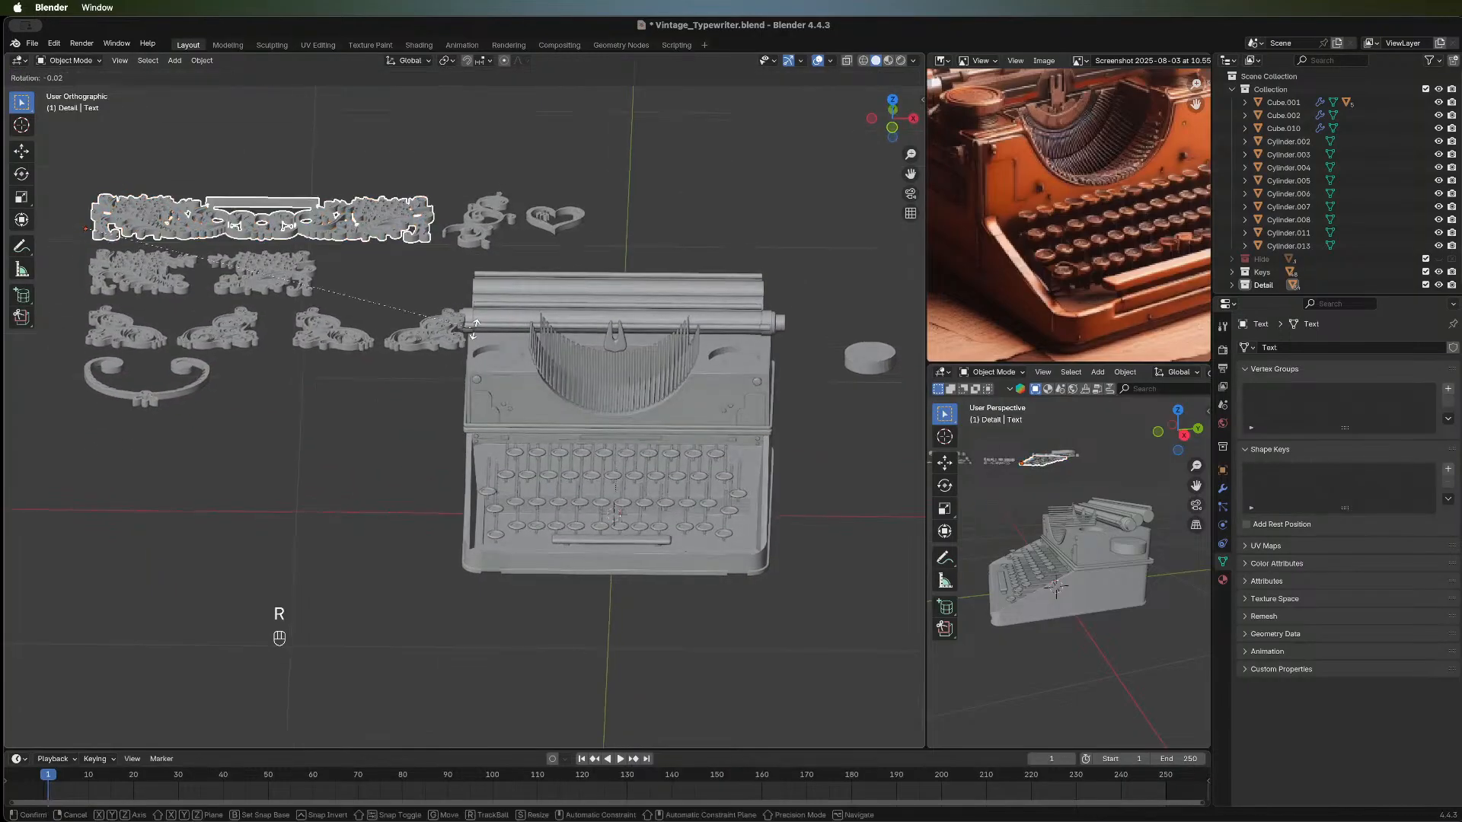
type("x90")
key("Return")
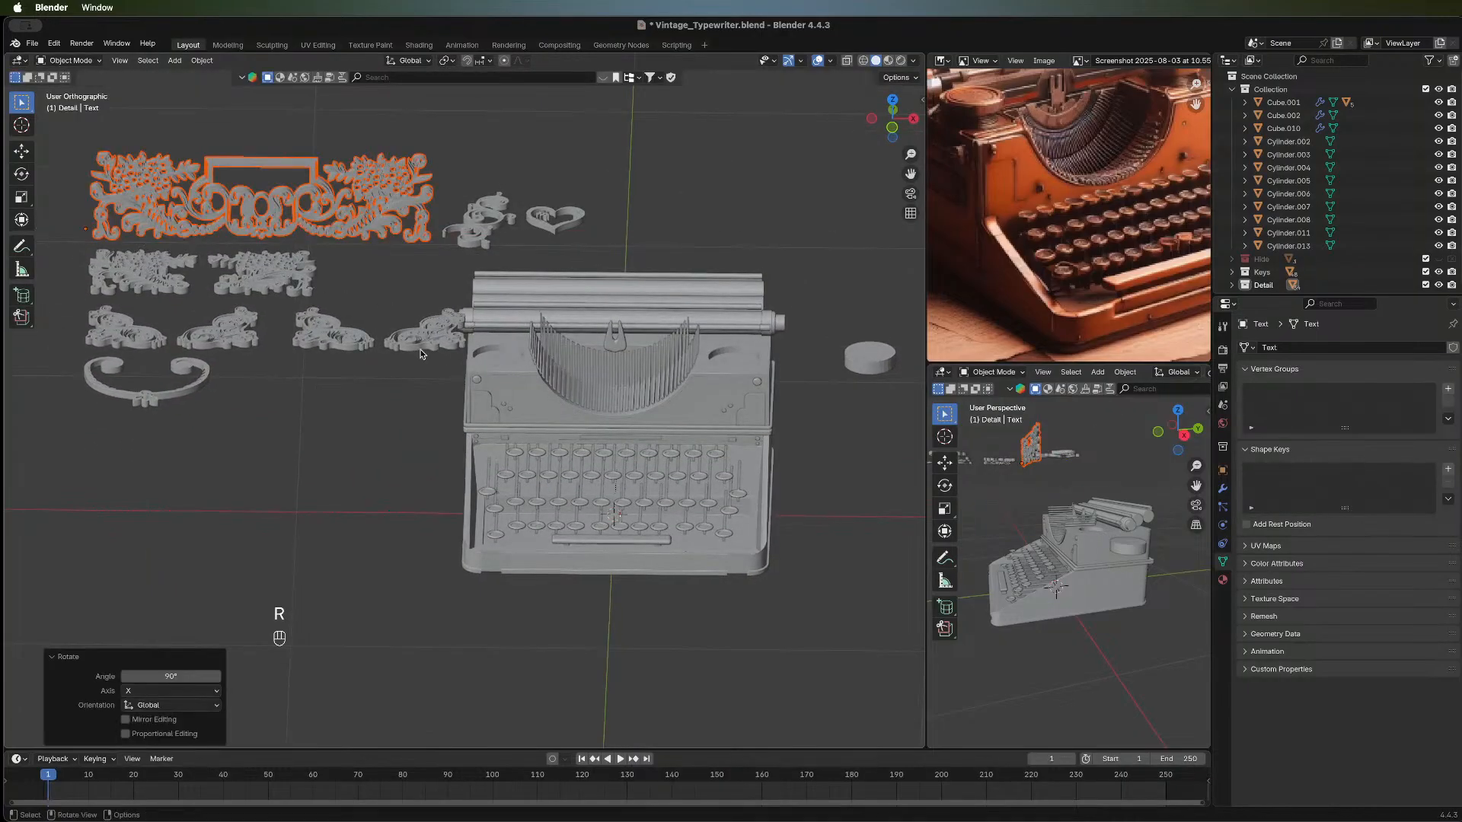
Move the upright floral banner about 1.209 m along X, above the typewriter.
middle_click_drag(347, 423, 312, 242)
key("g")
key("x")
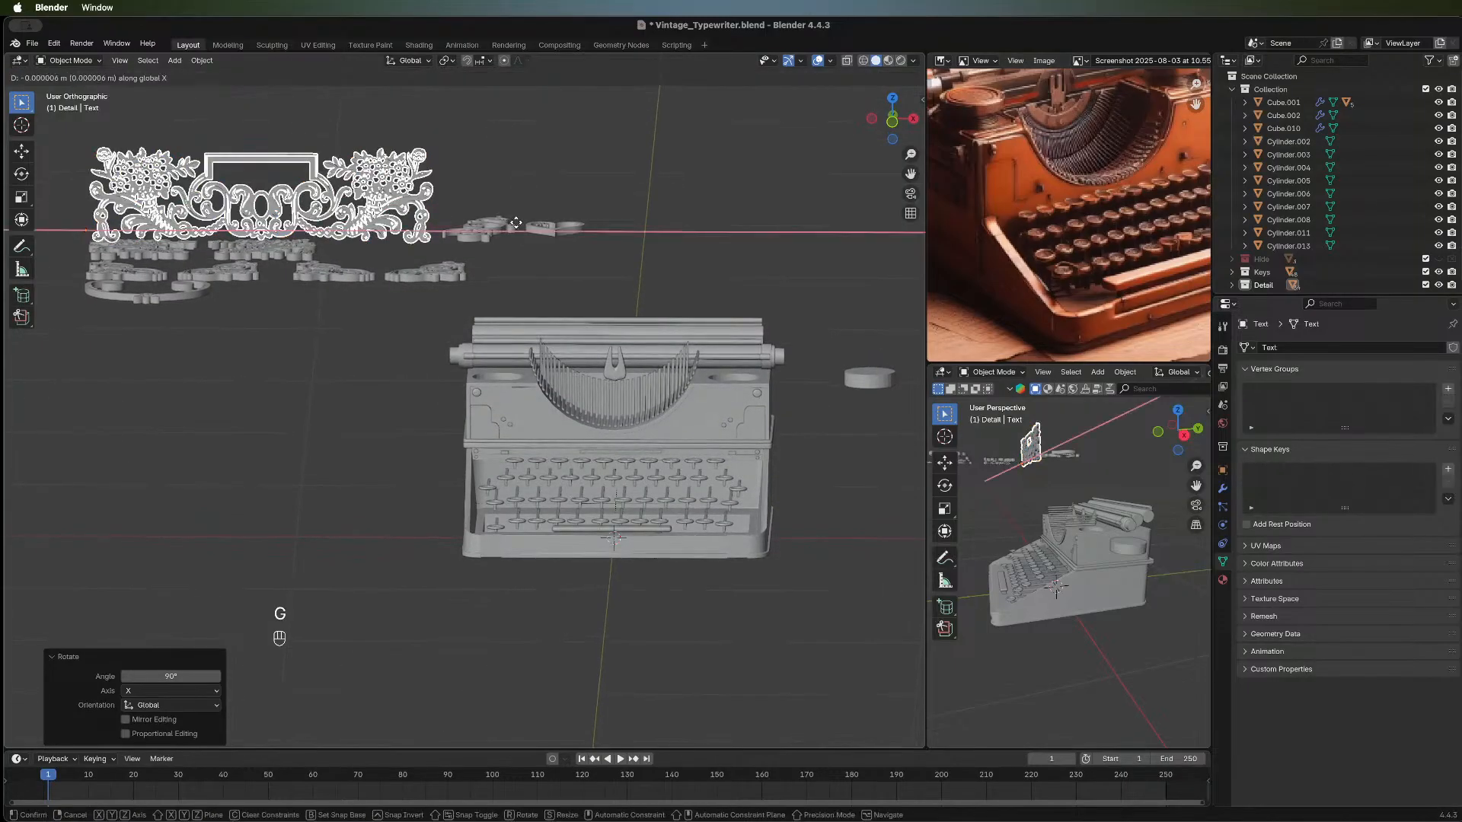
left_click(696, 240)
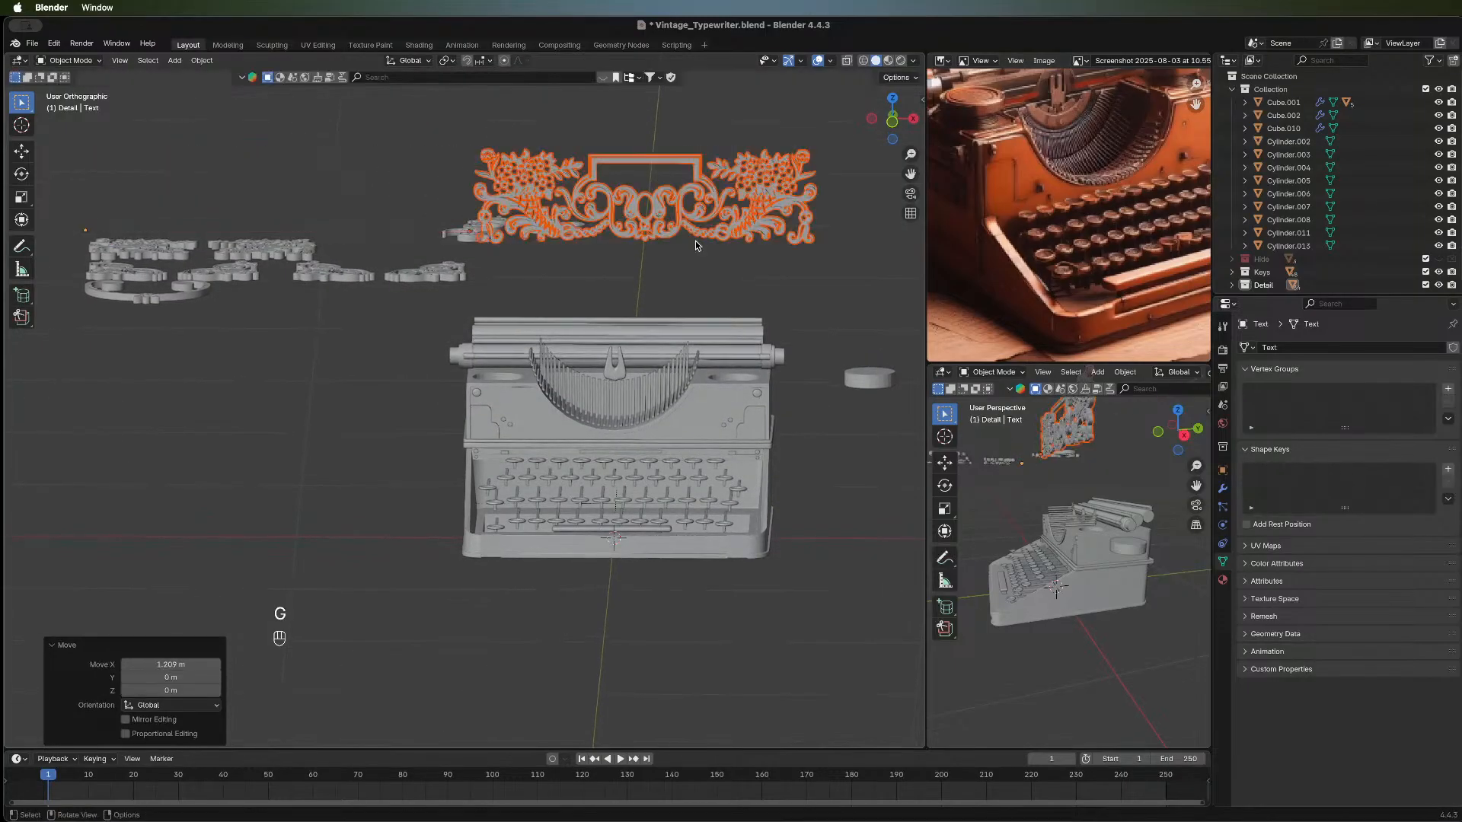
Lower the floral banner about 0.727 m along Z to the level of the typewriter's front body.
key("h")
key("super+z")
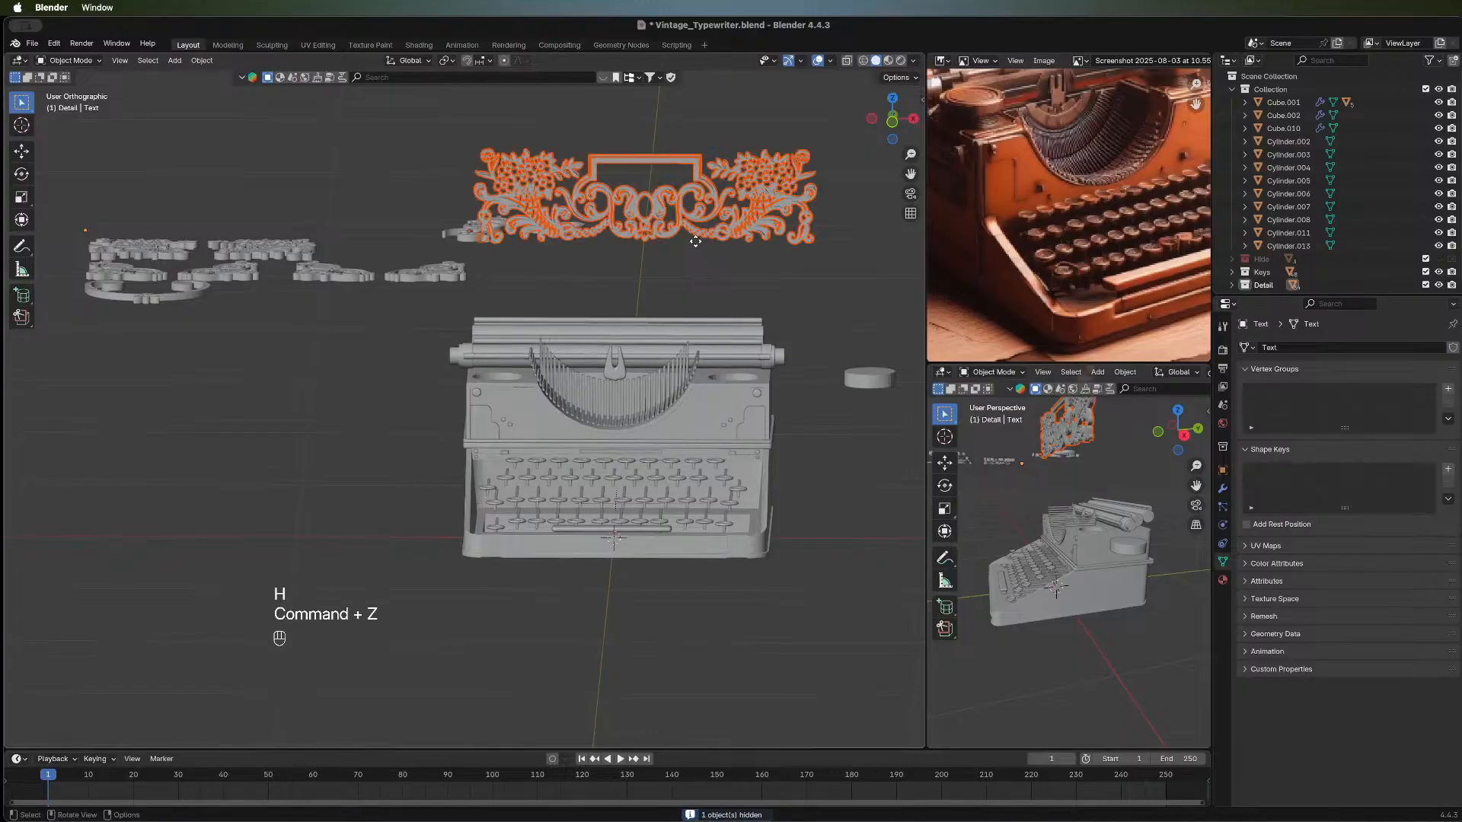
key("g")
key("z")
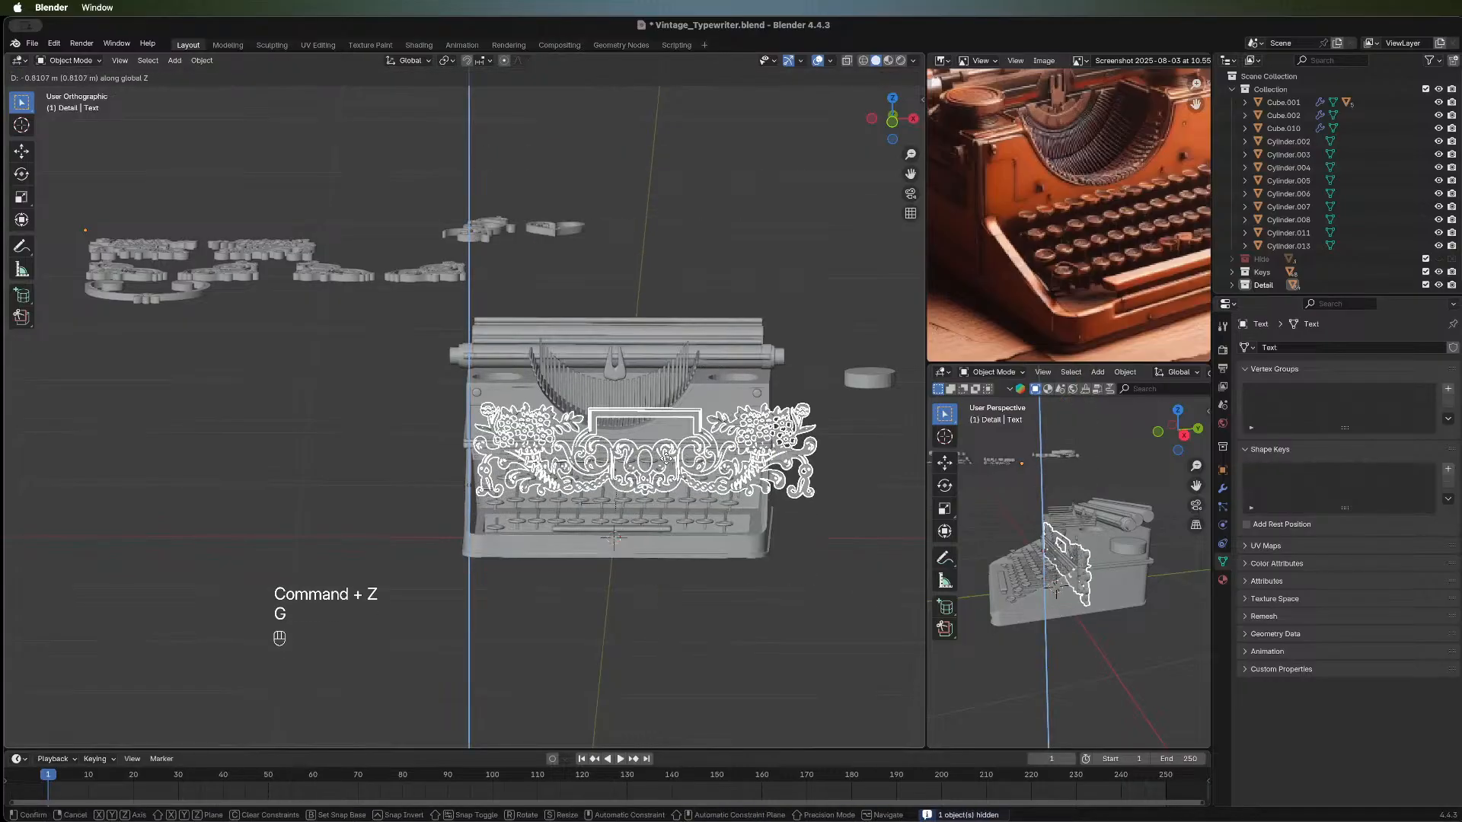
left_click(663, 470)
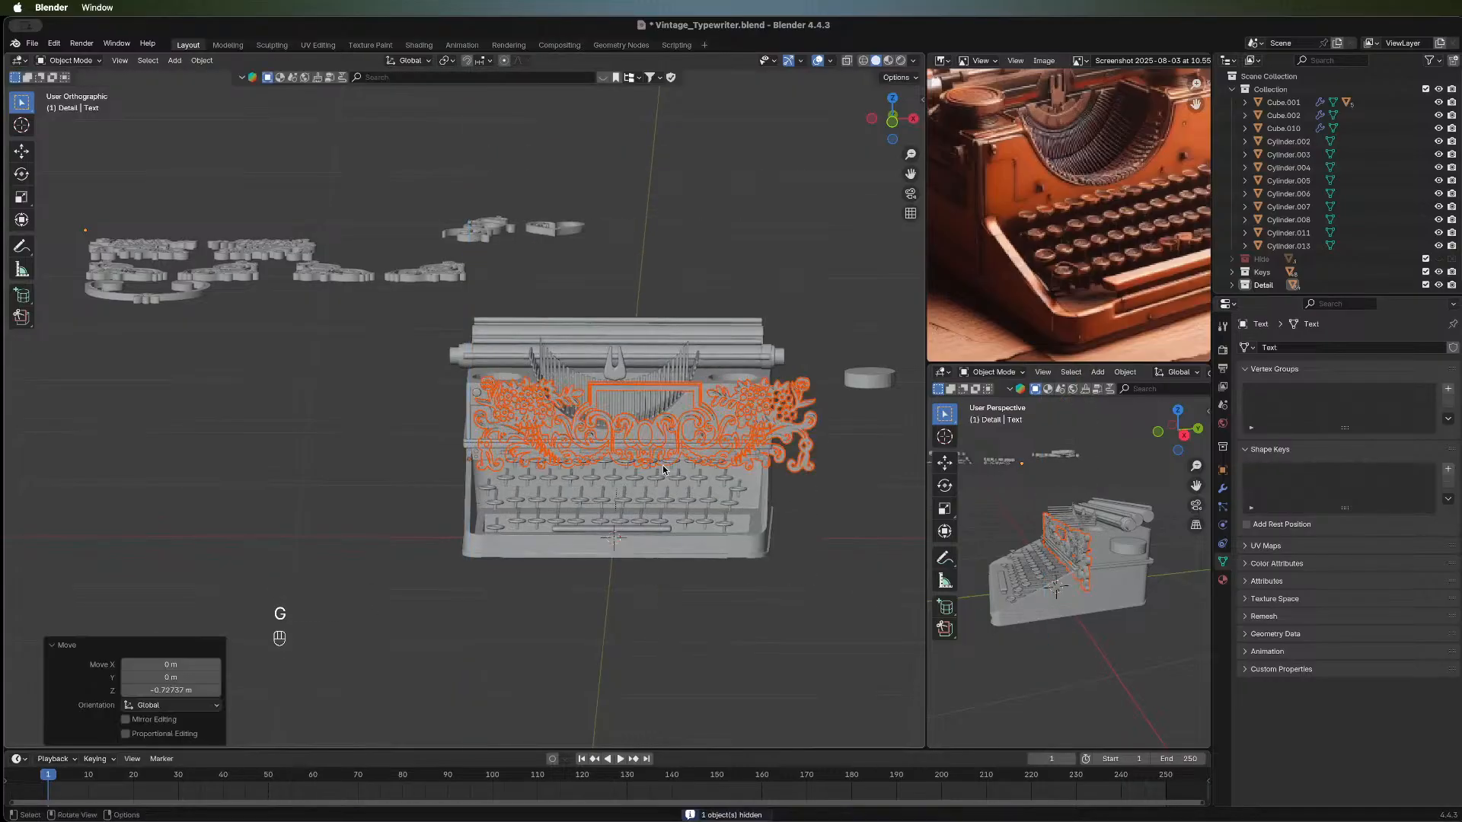
Scale the floral banner down uniformly to about 0.467 of its size against the typewriter's front.
left_click(894, 124)
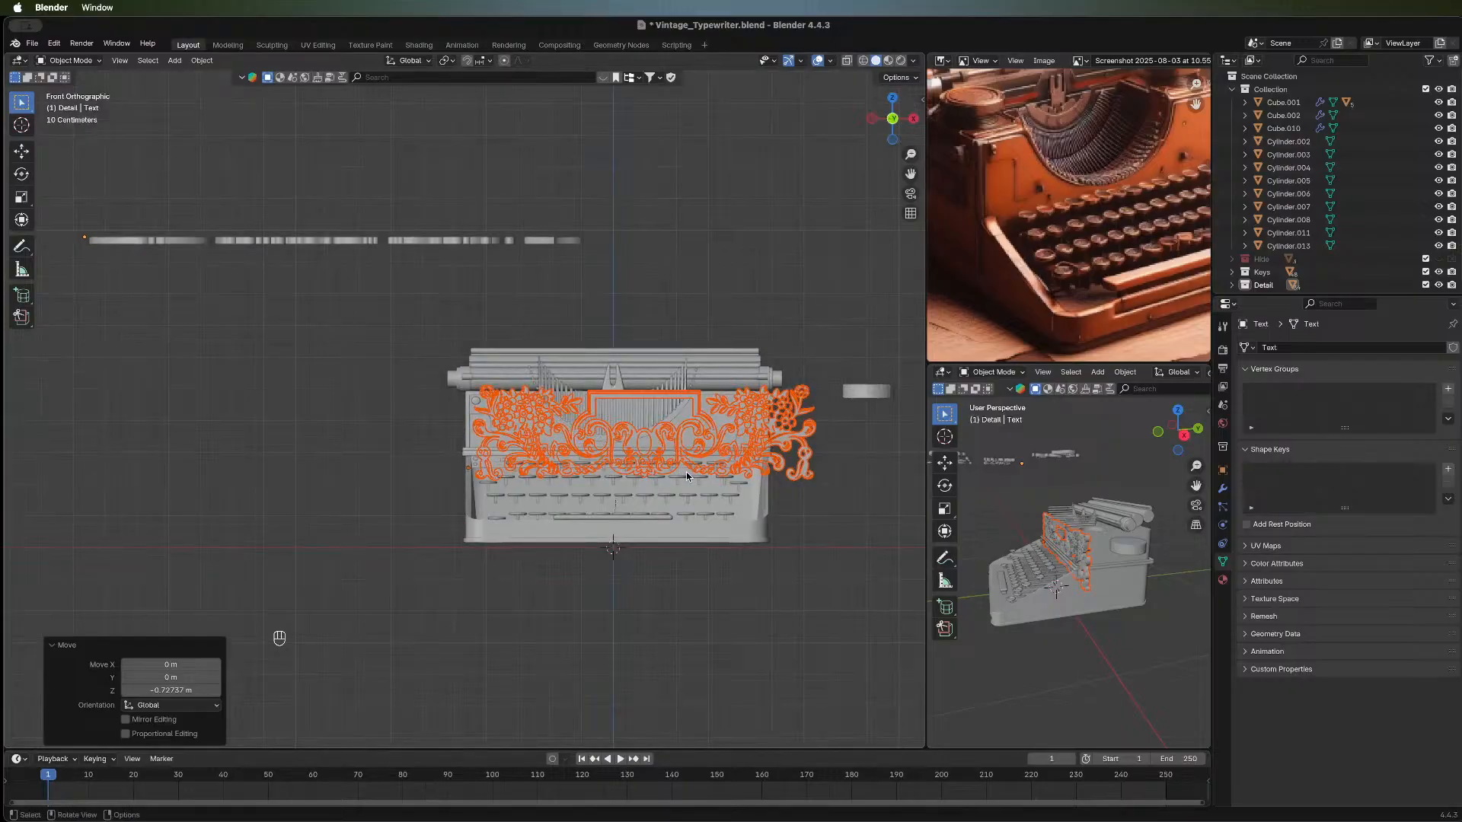
middle_click_drag(653, 471, 468, 430, "shift")
scroll(468, 429, "up", 4)
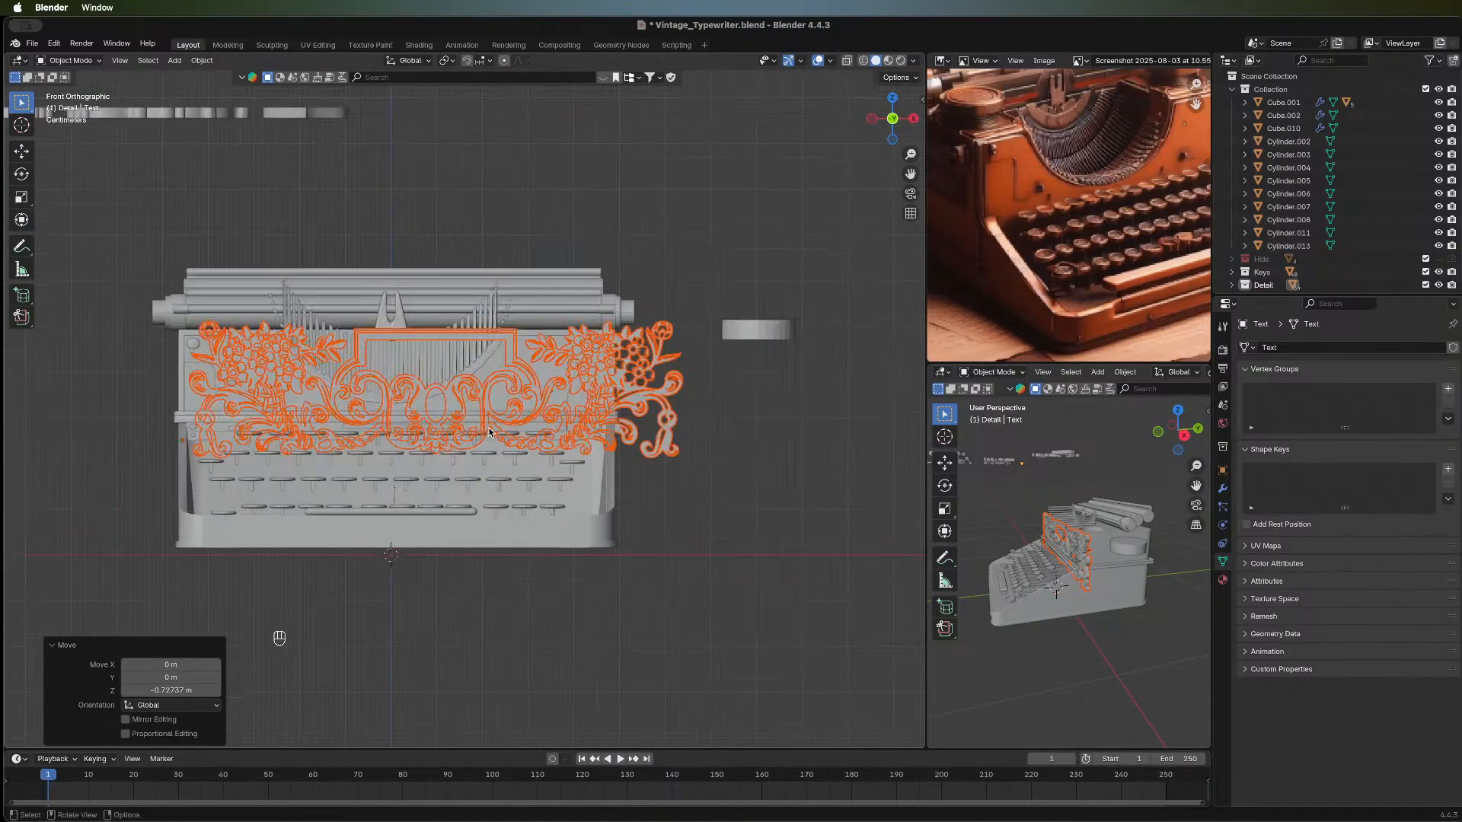
middle_click_drag(338, 444, 397, 445)
key("s")
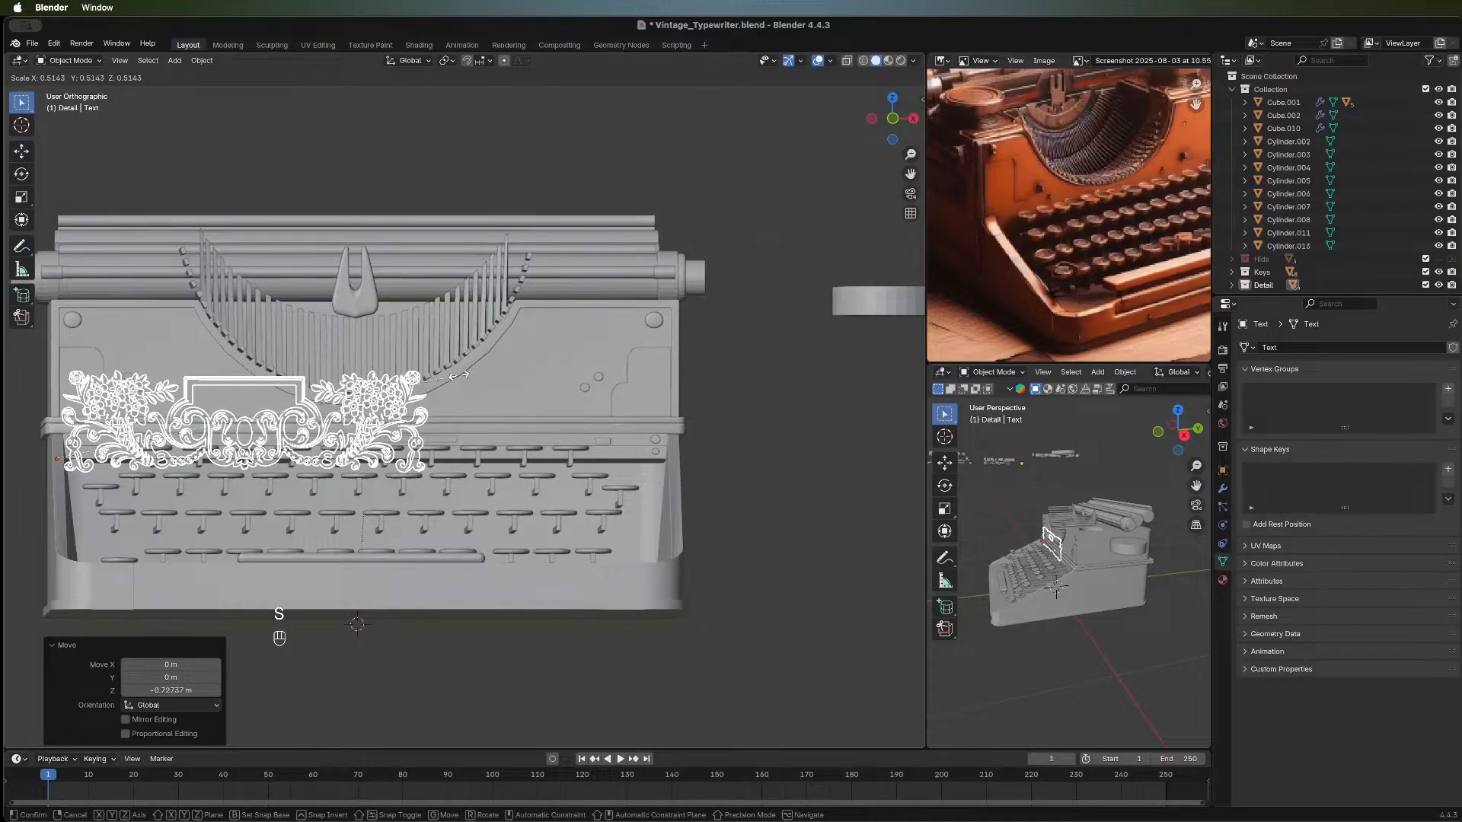
left_click(348, 397)
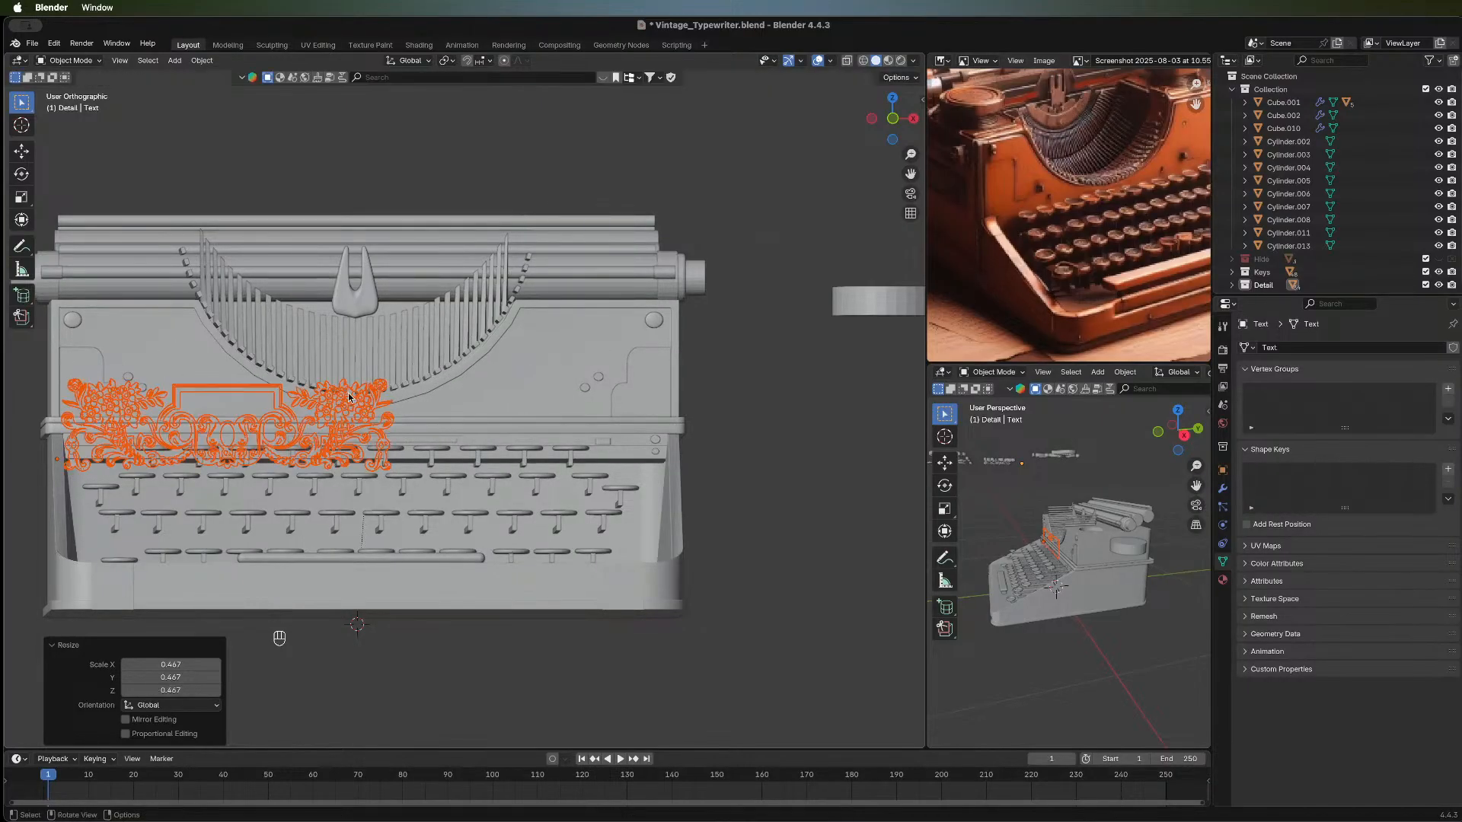
Move the scaled floral banner about 0.215 m along X to centre it below the type basket.
key("g")
key("x")
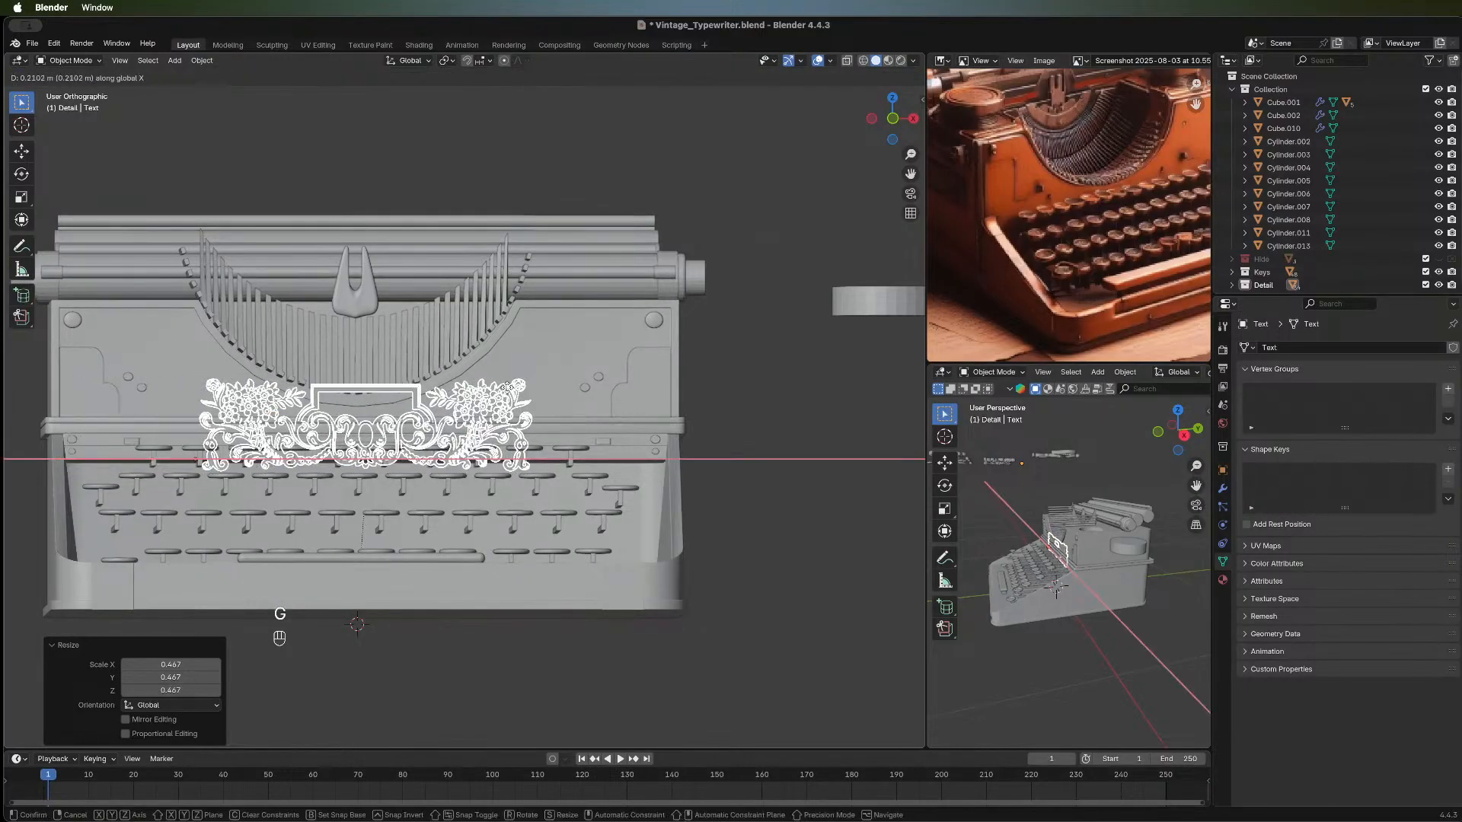
left_click(455, 447)
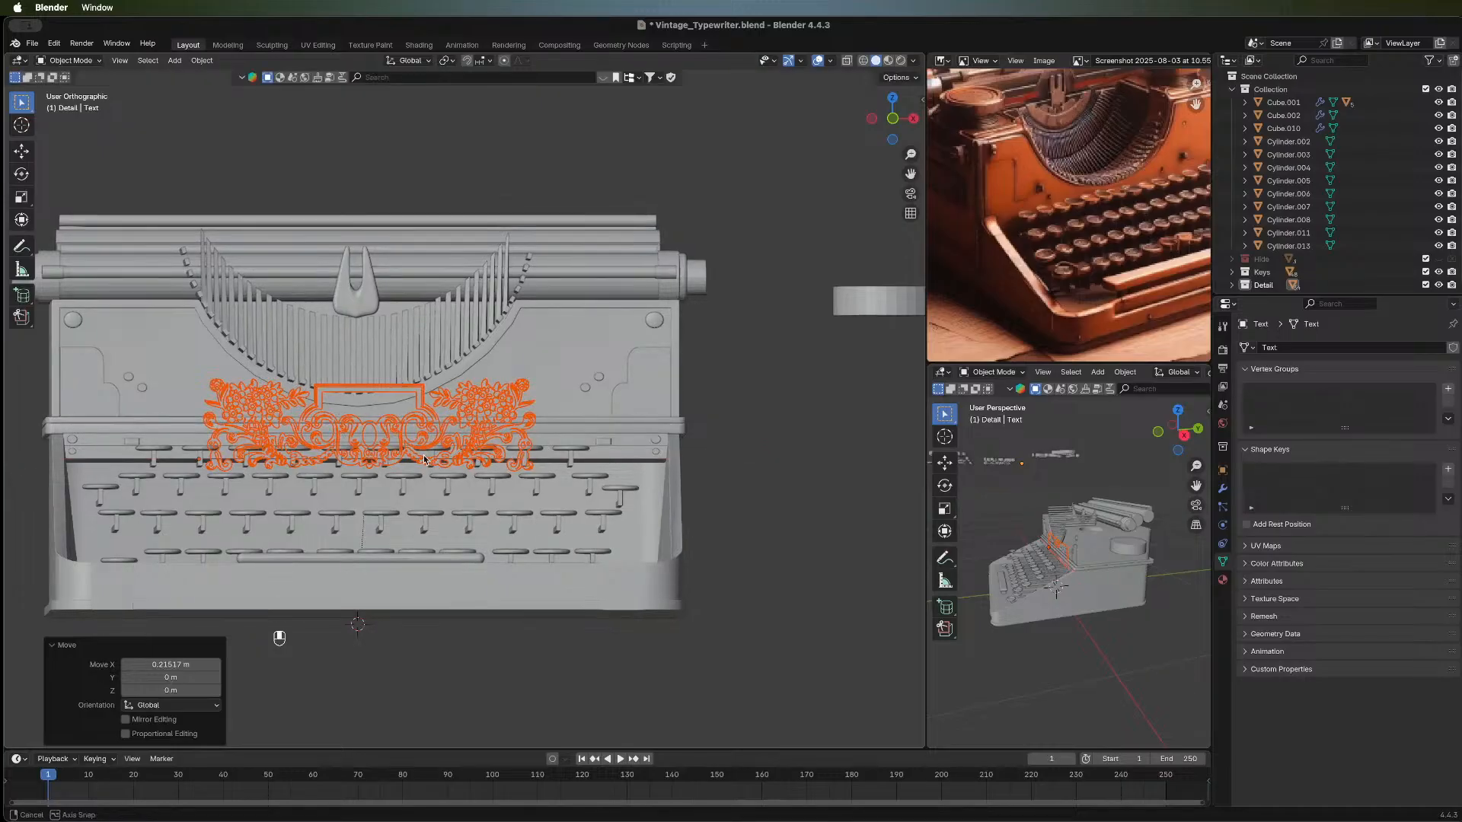
middle_click_drag(424, 459, 425, 450)
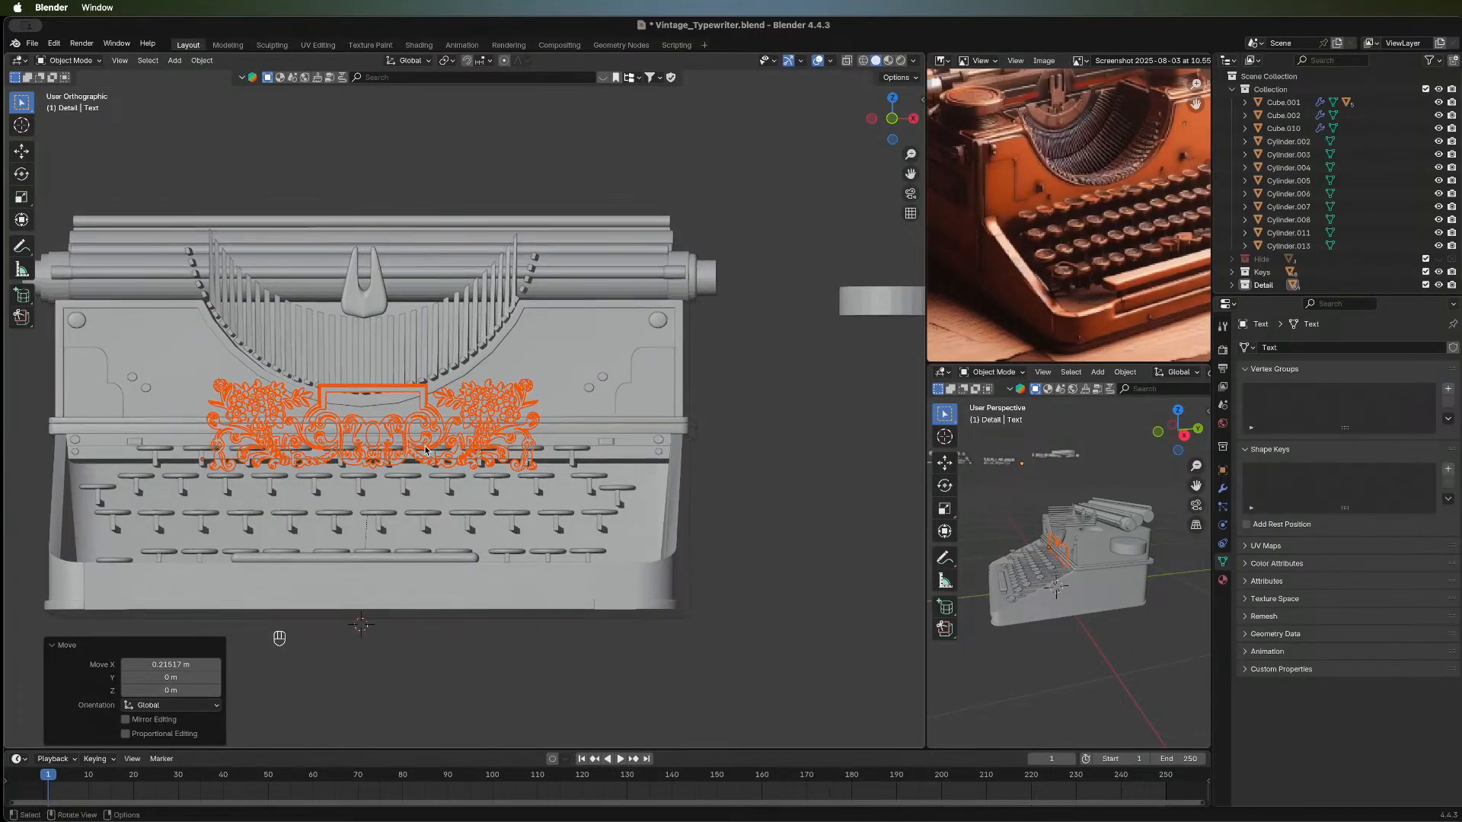
Move the floral banner about -0.037 m along Y so it sits in front of the typewriter's front panel.
middle_click_drag(183, 414, 389, 426)
key("g")
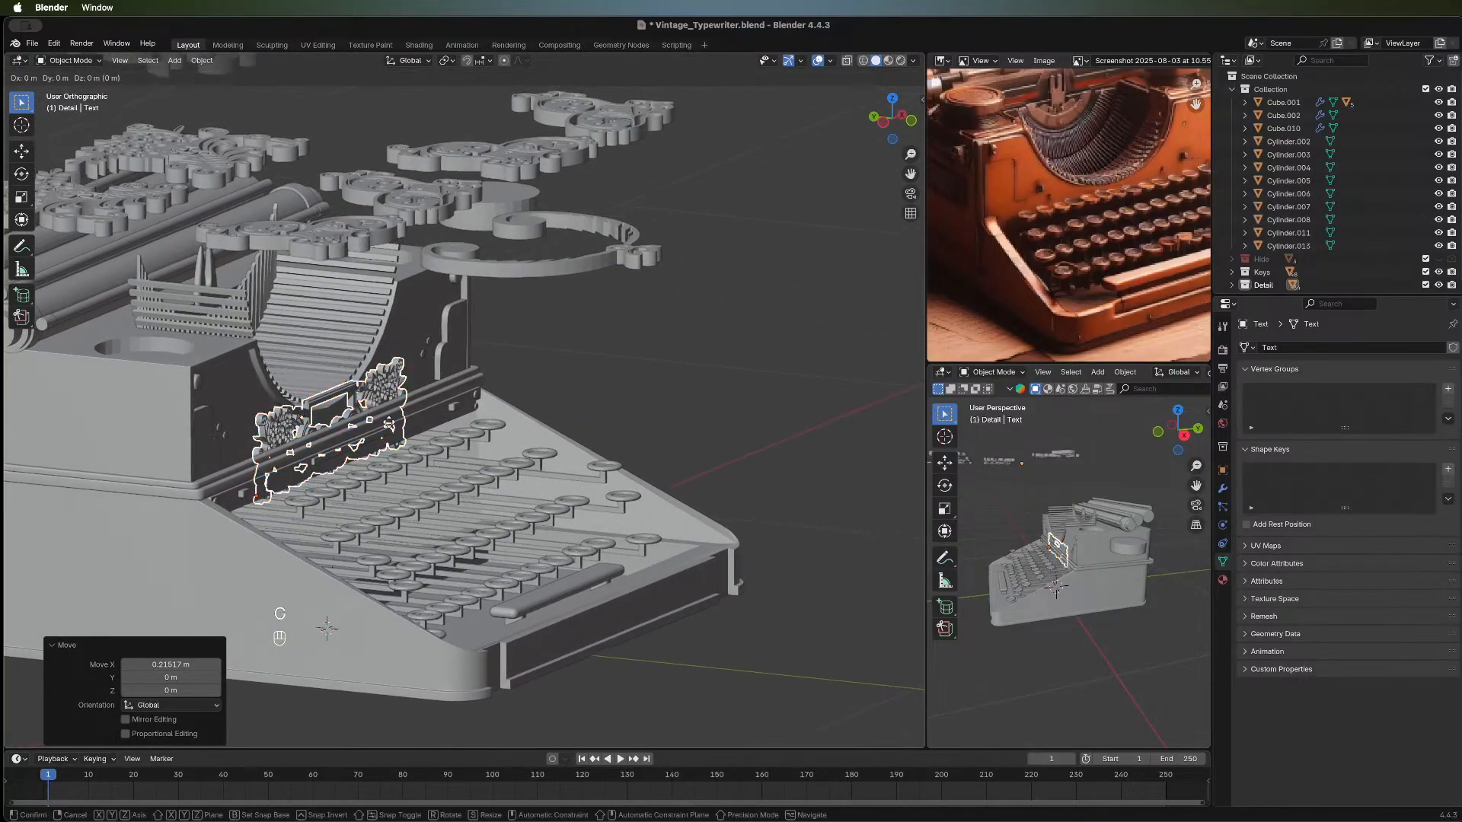
key("y")
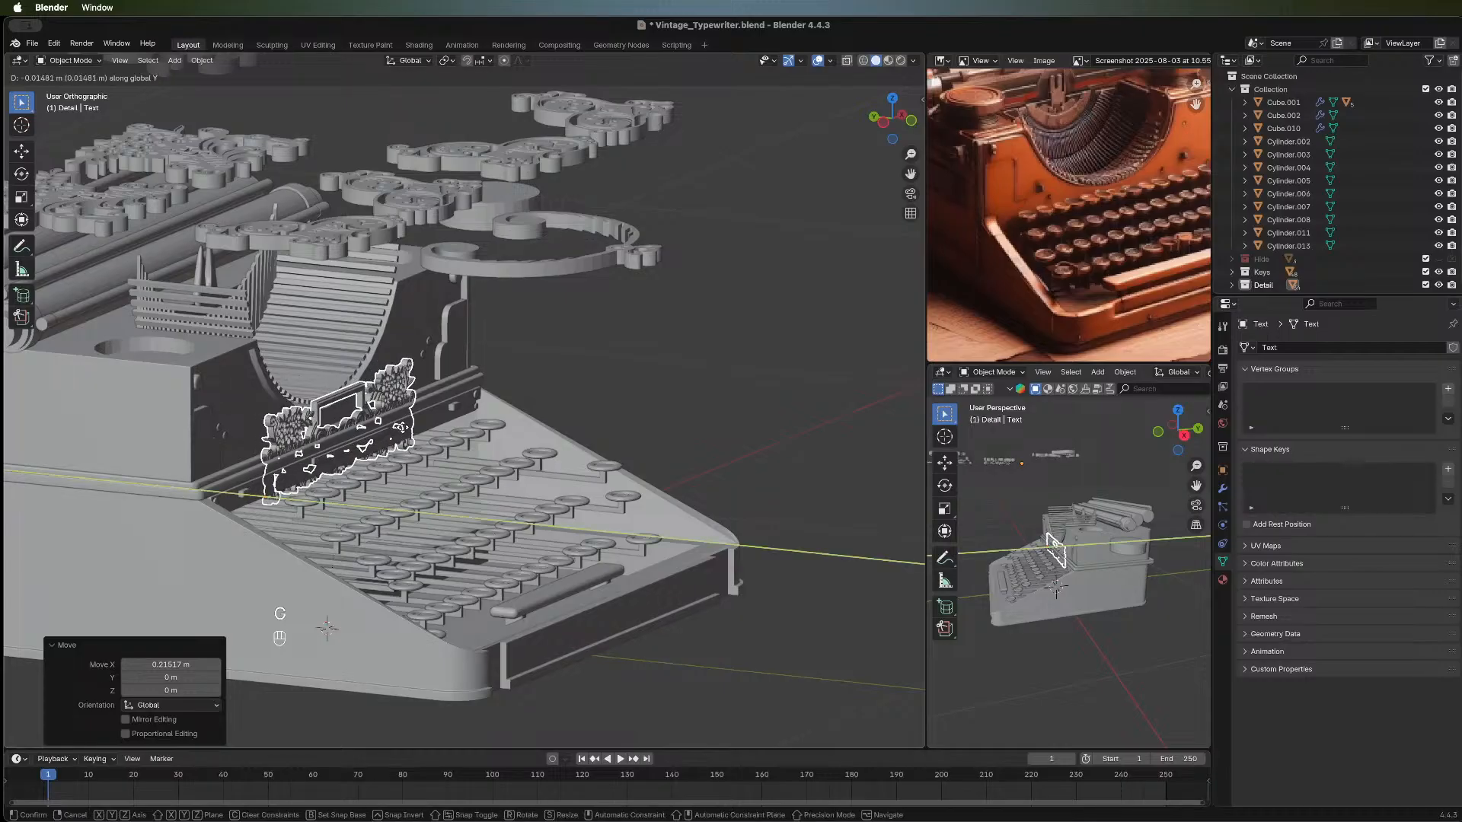
left_click(411, 431)
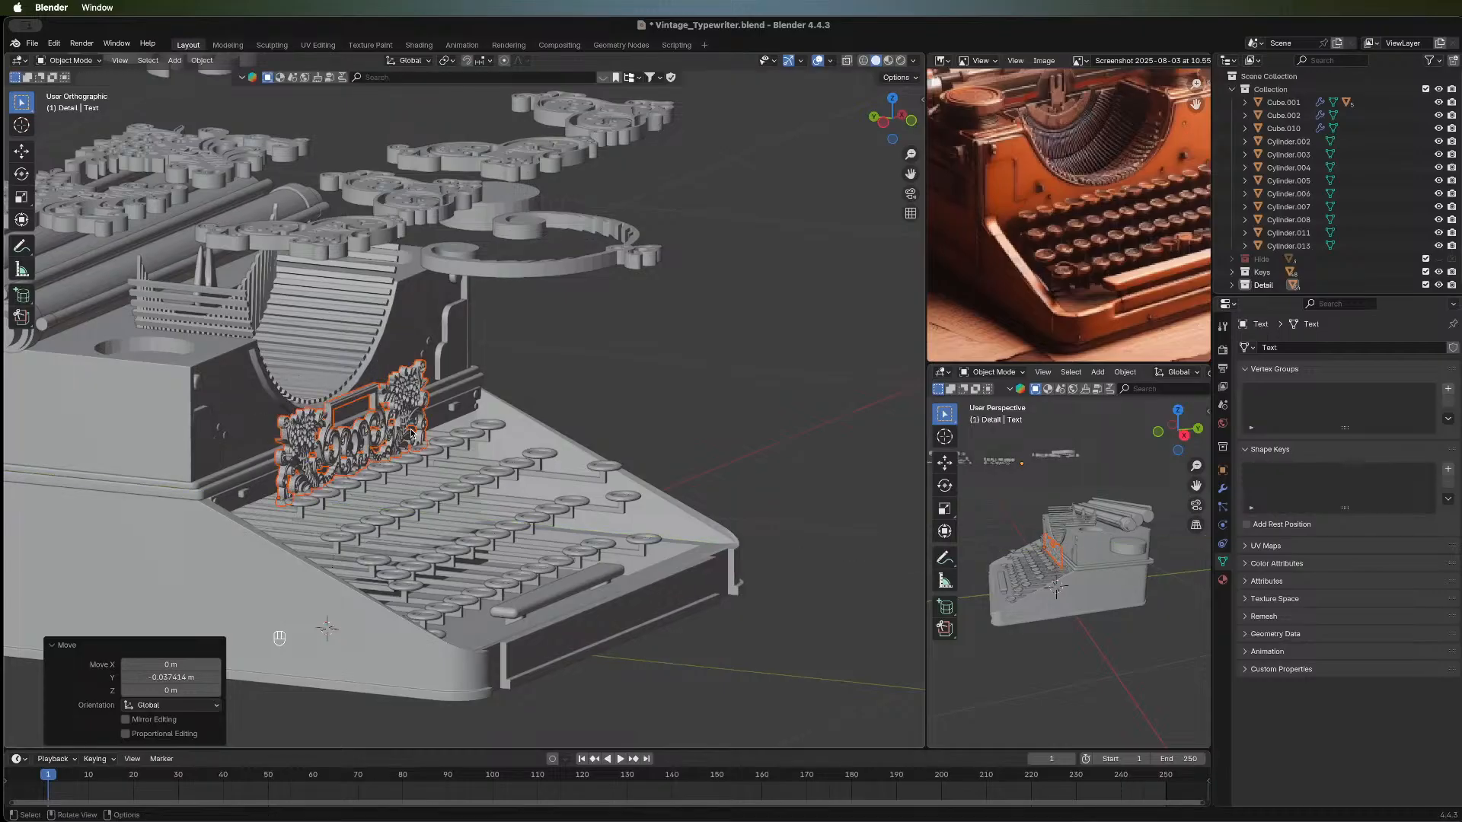
middle_click_drag(411, 431, 343, 320)
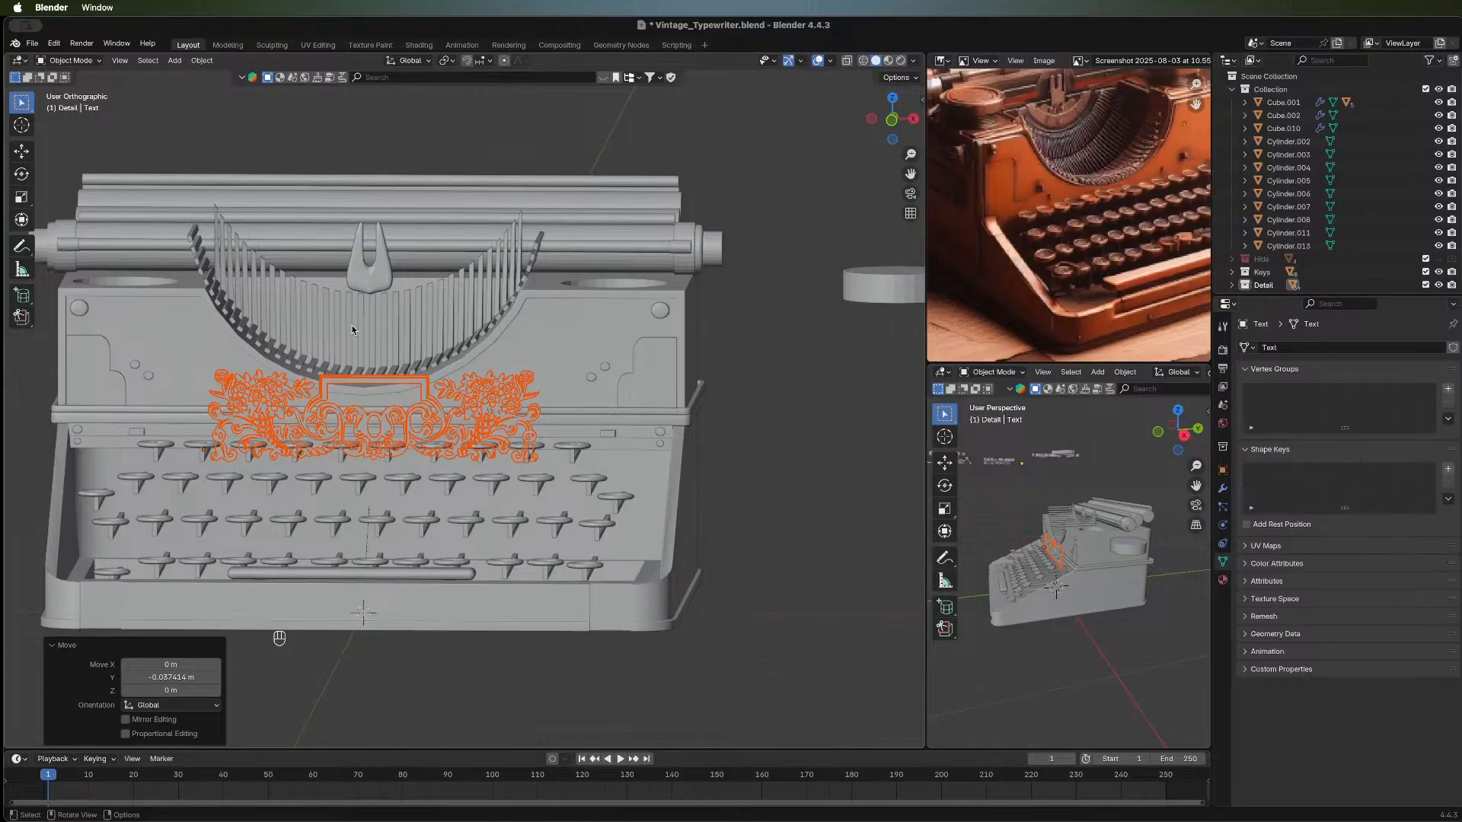
Scale the floral banner down uniformly again by a factor of about 0.606.
key("shift")
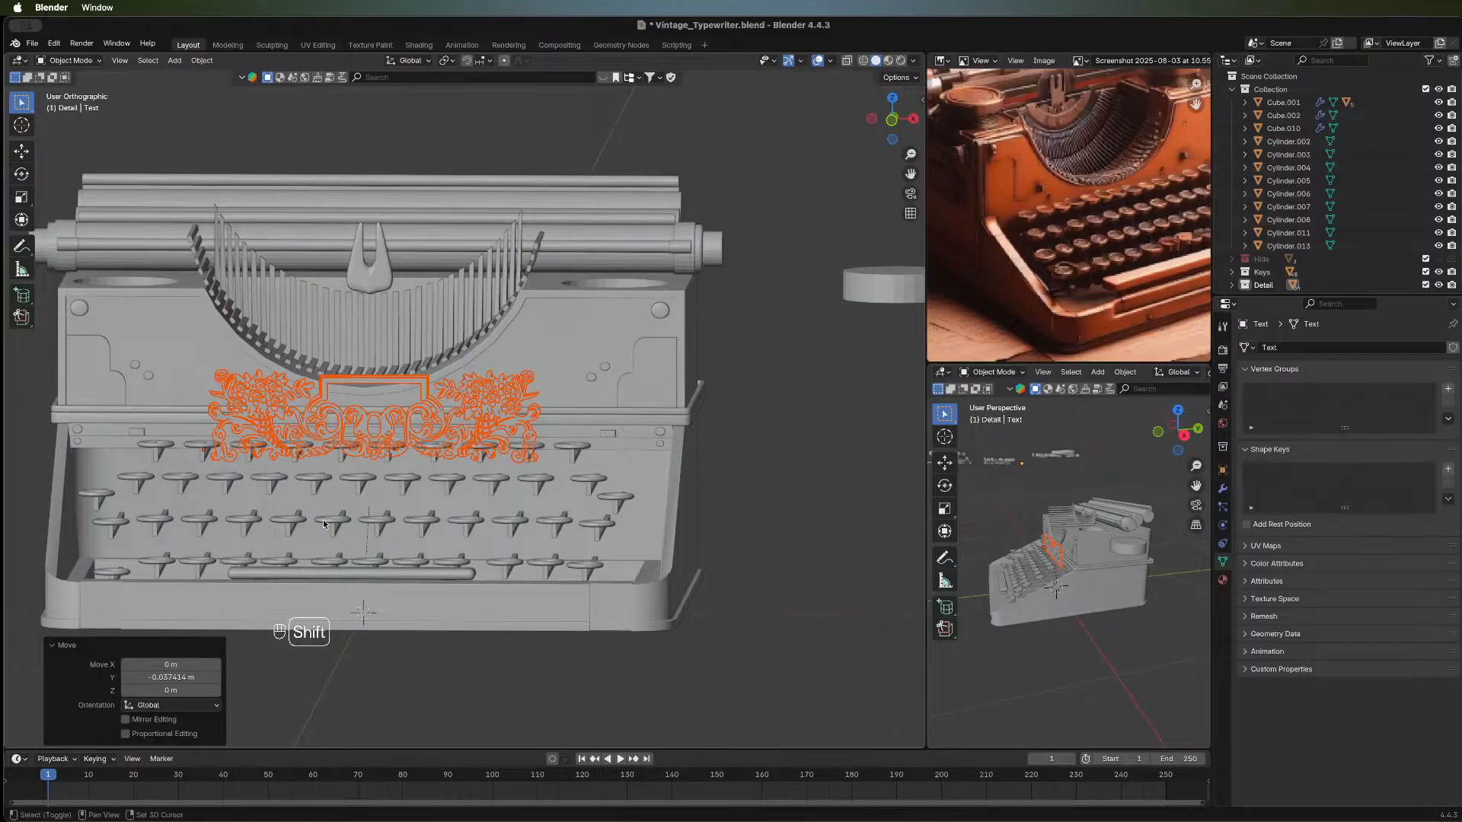
middle_click_drag(370, 365, 712, 233, "shift")
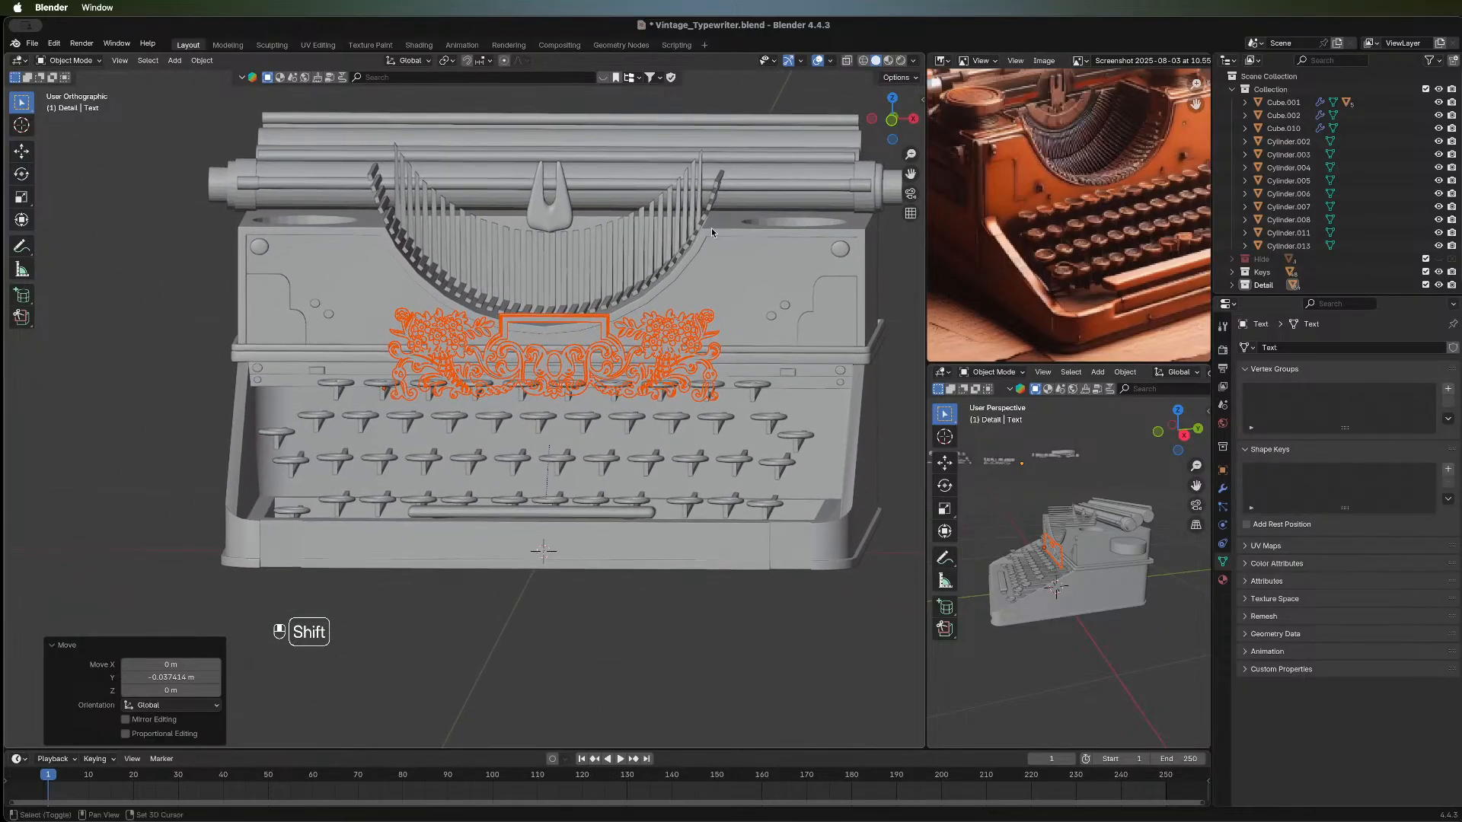
left_click(893, 127)
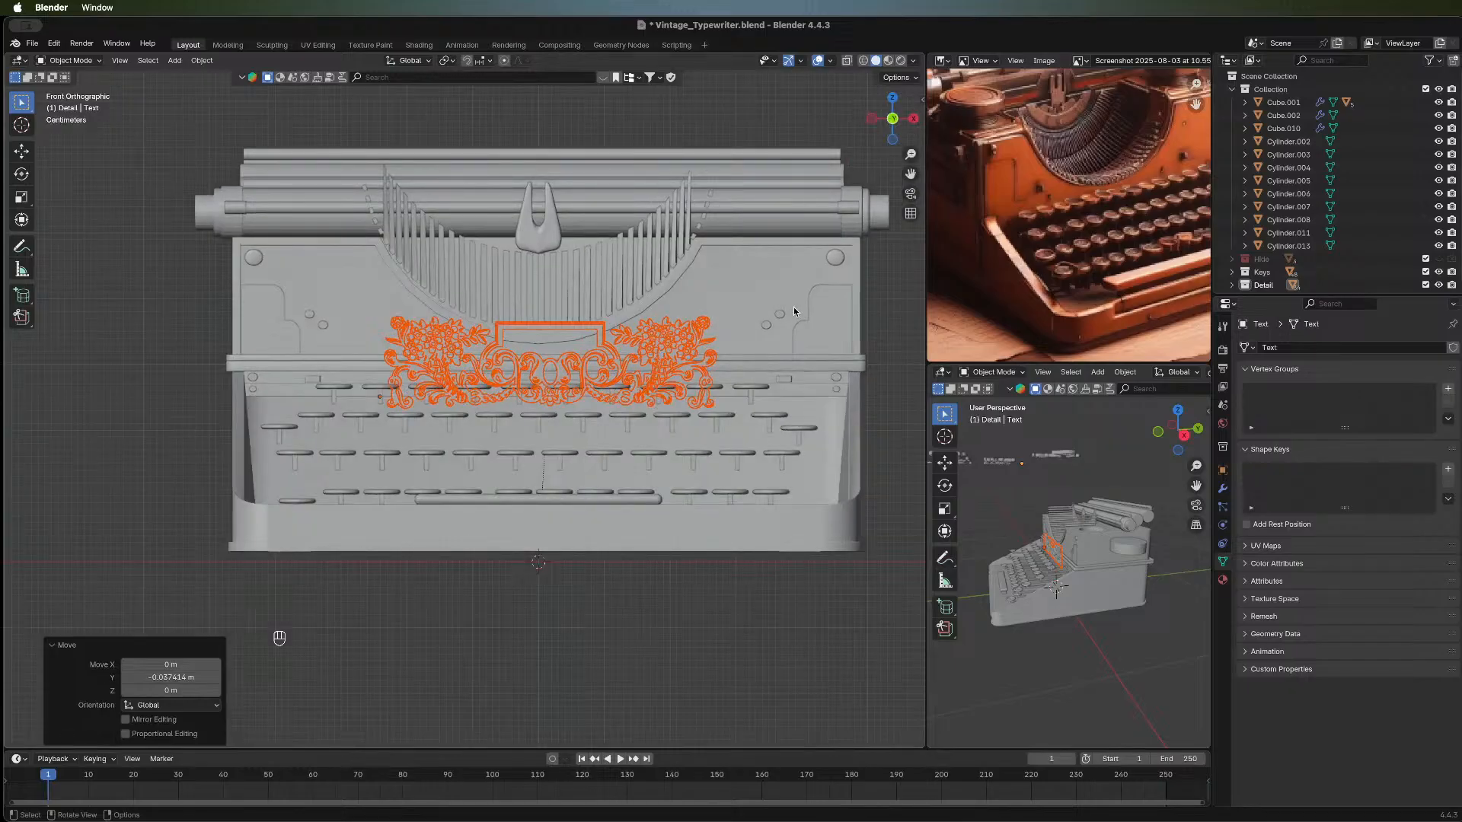
key("s")
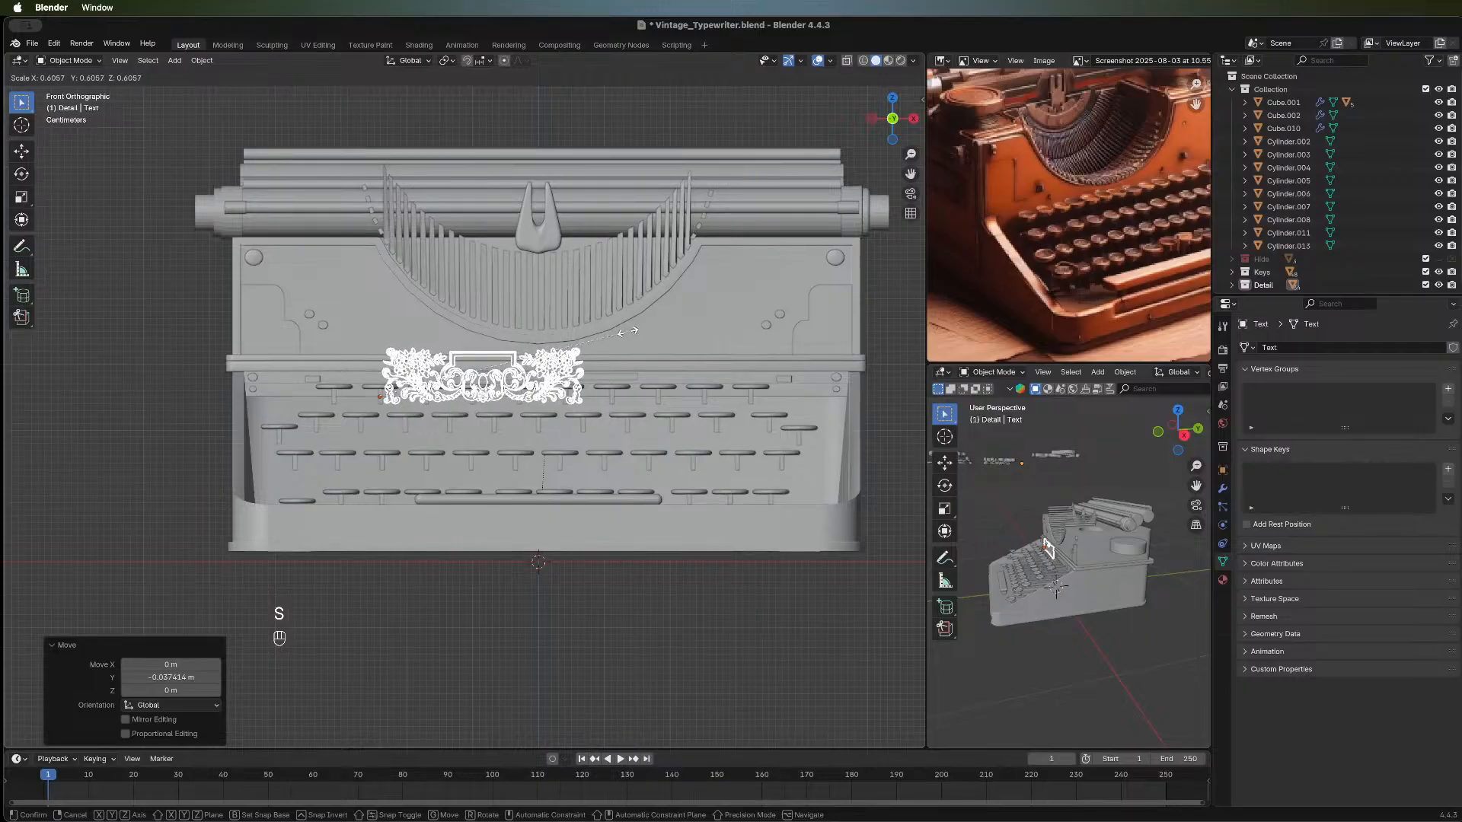
left_click(628, 332)
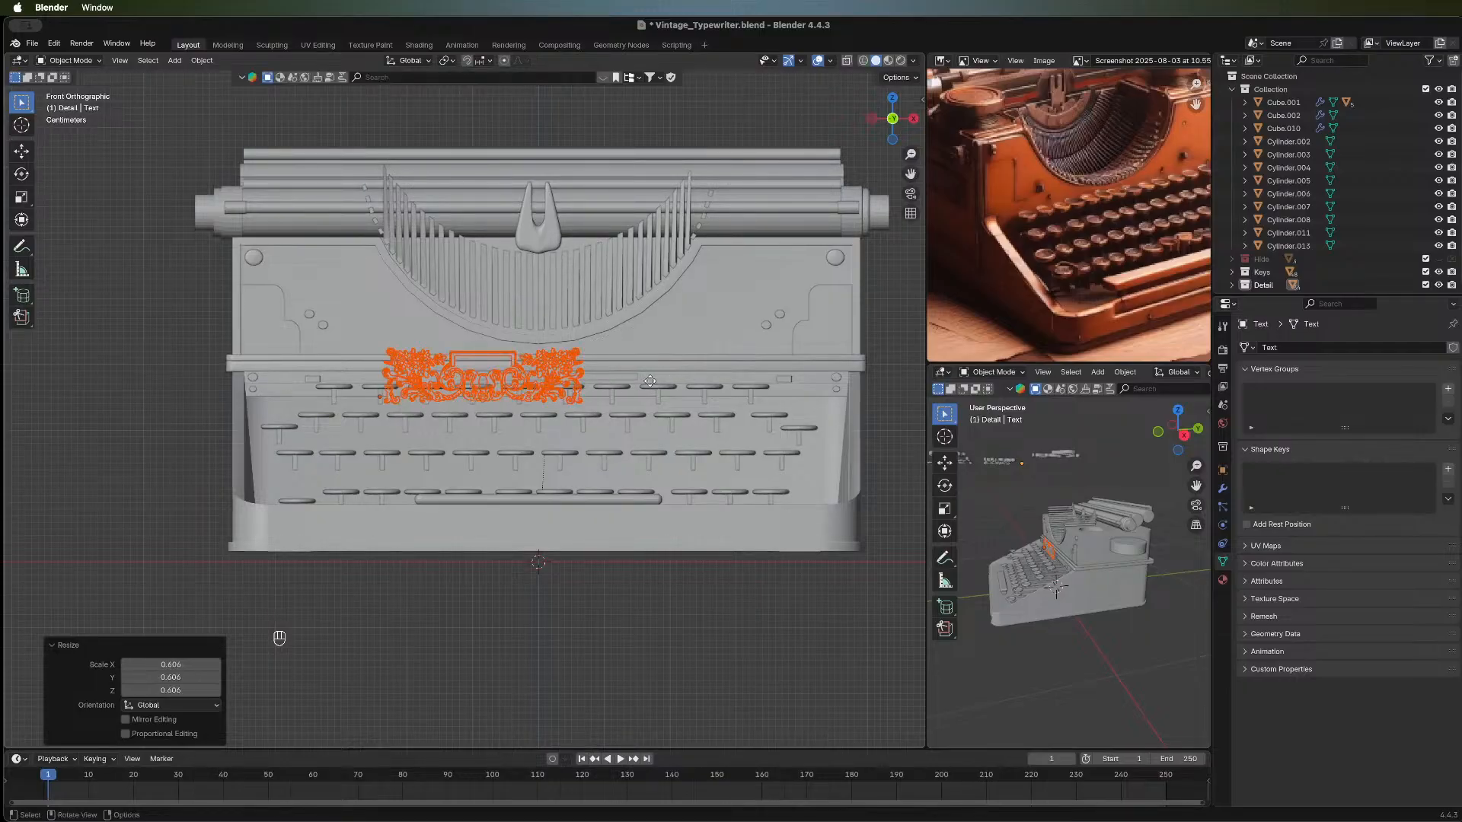
Re-centre the floral banner about 0.080 m along X and lower it about 0.228 m along Z to the base's front edge.
key("g")
key("x")
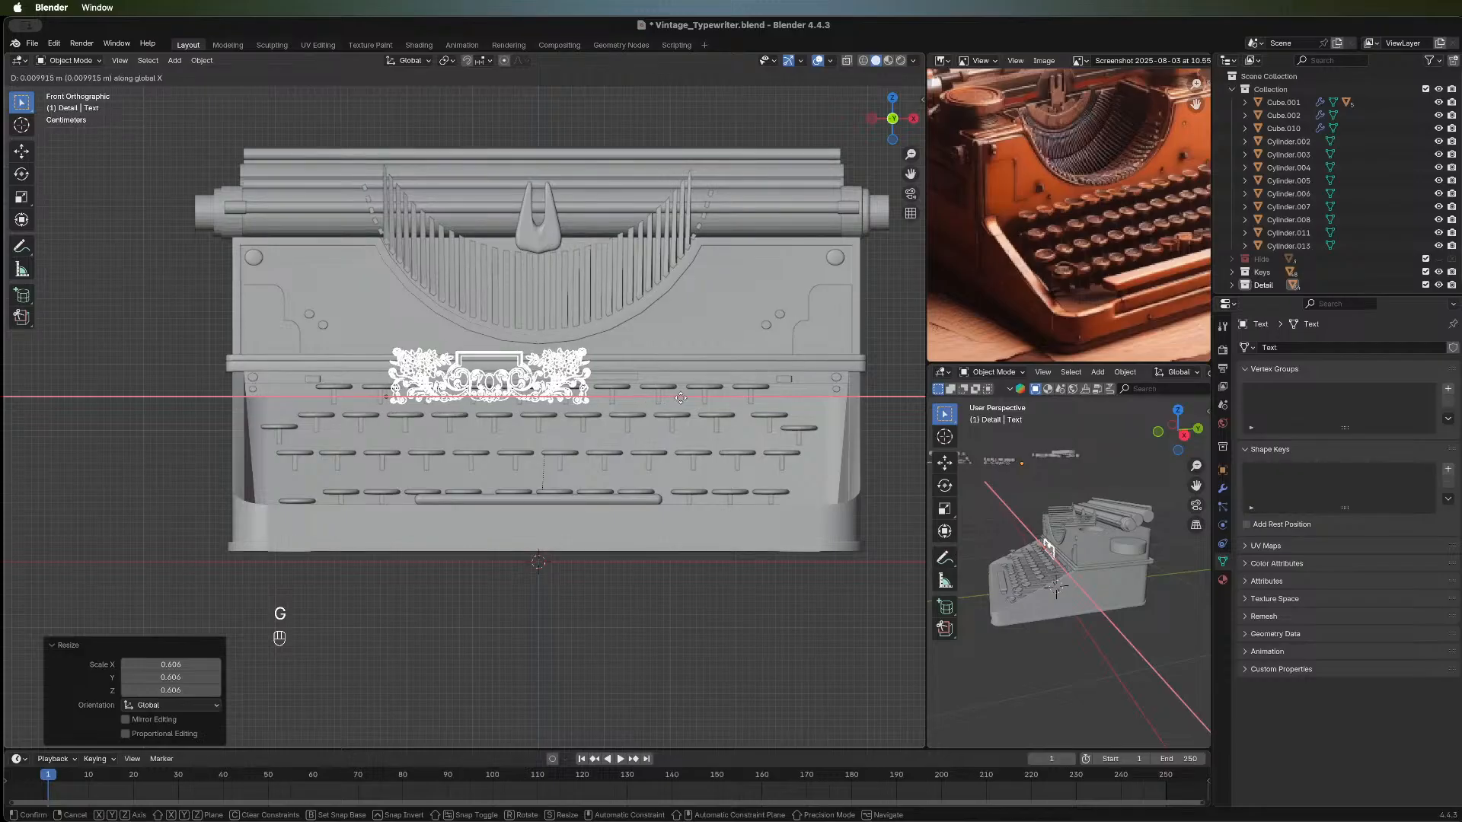
left_click(701, 397)
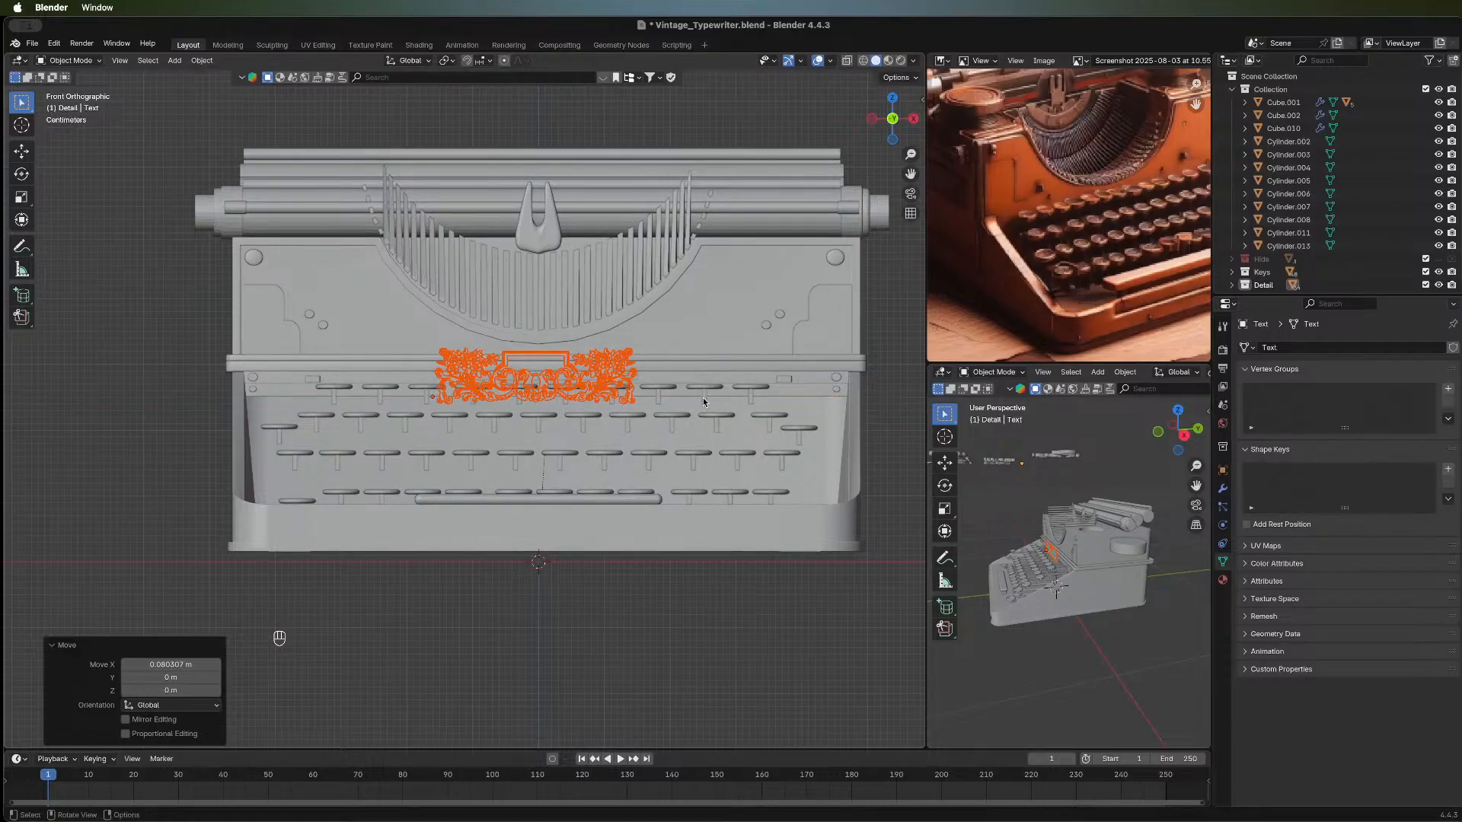
key("g")
key("z")
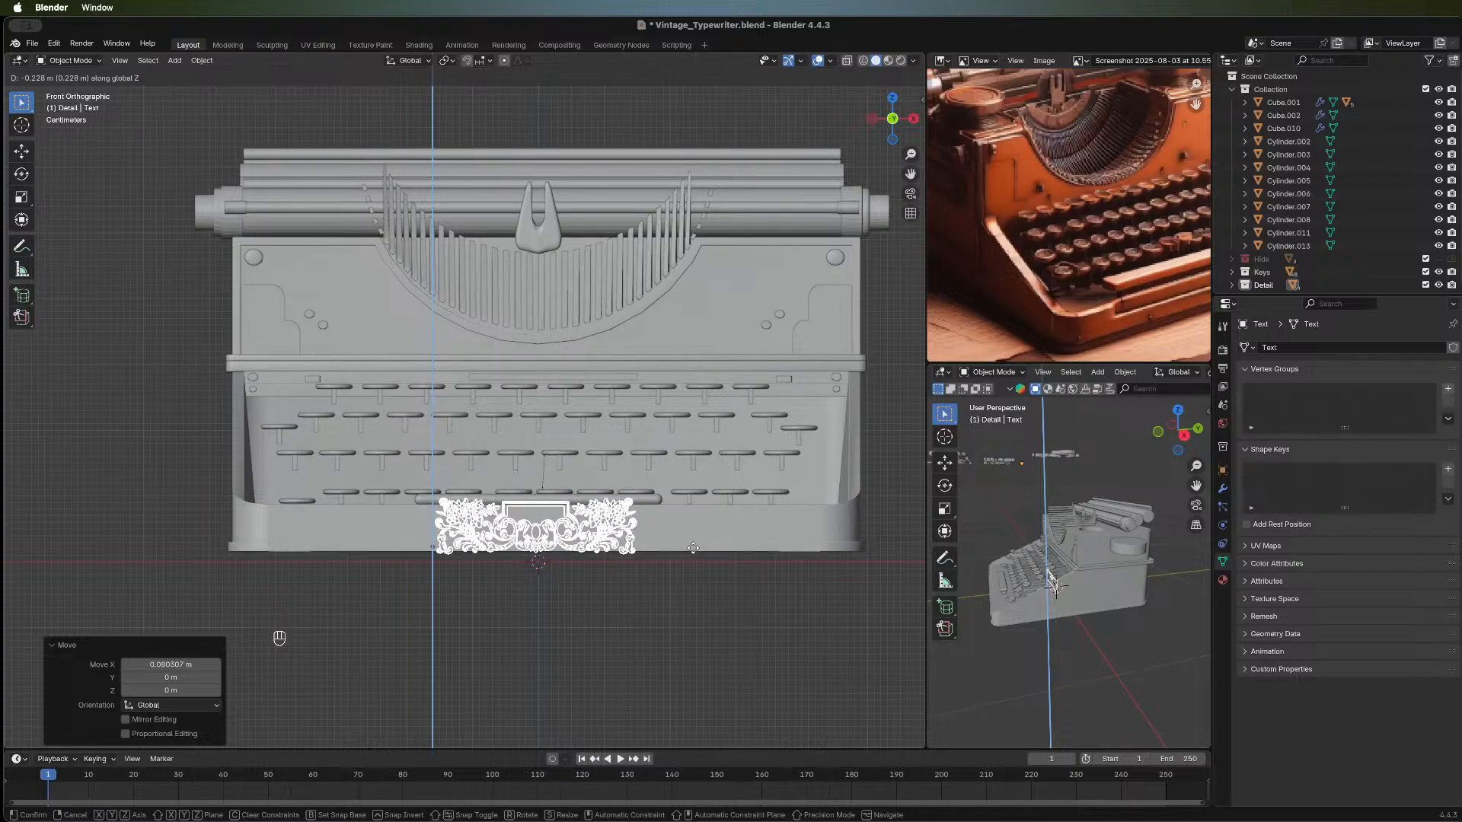
left_click(693, 548)
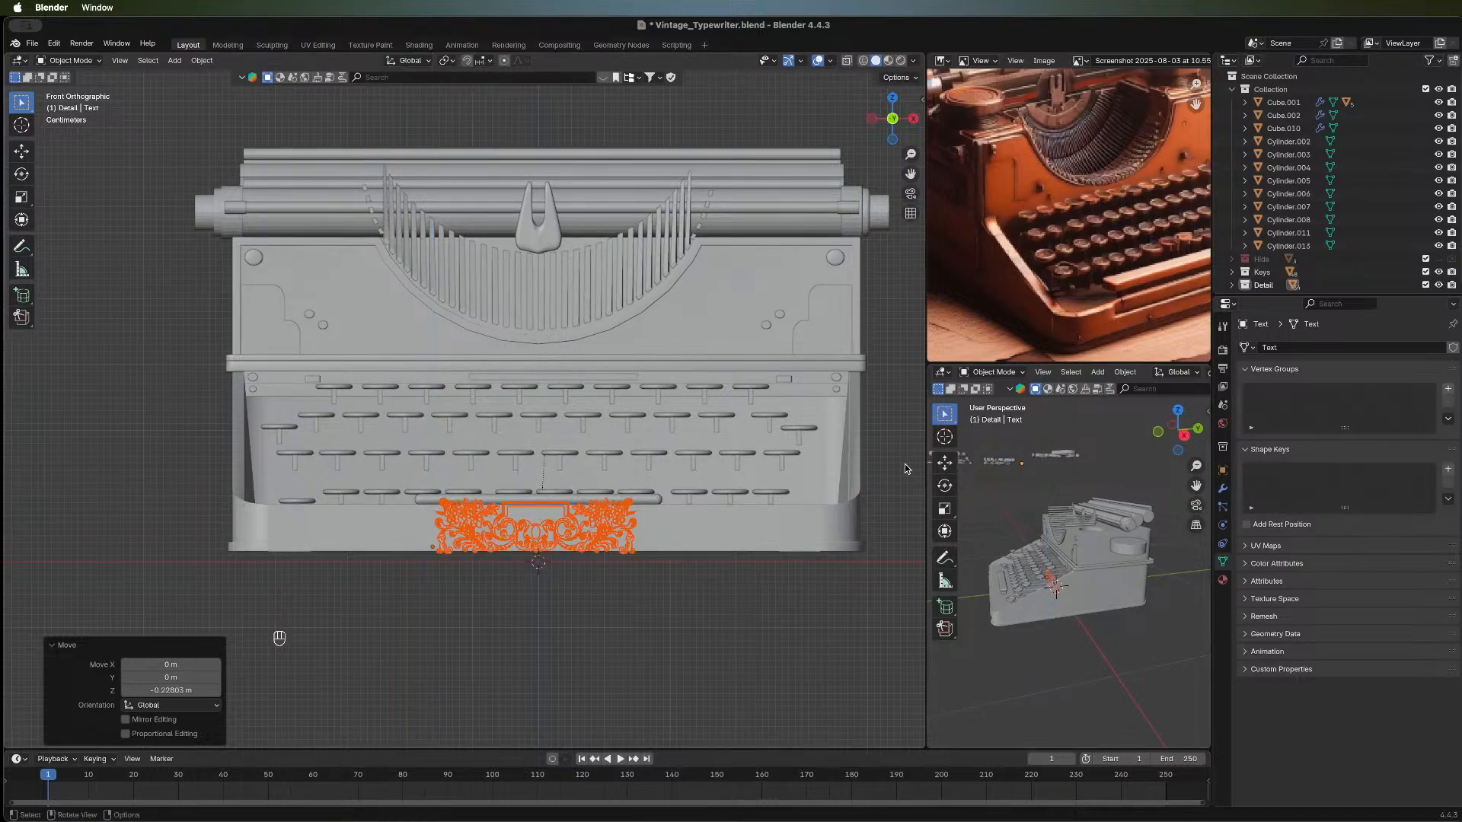
Scale the floral banner by 0.85 to fit the base's height and shift it about 0.034 m along X to the centre.
key("s")
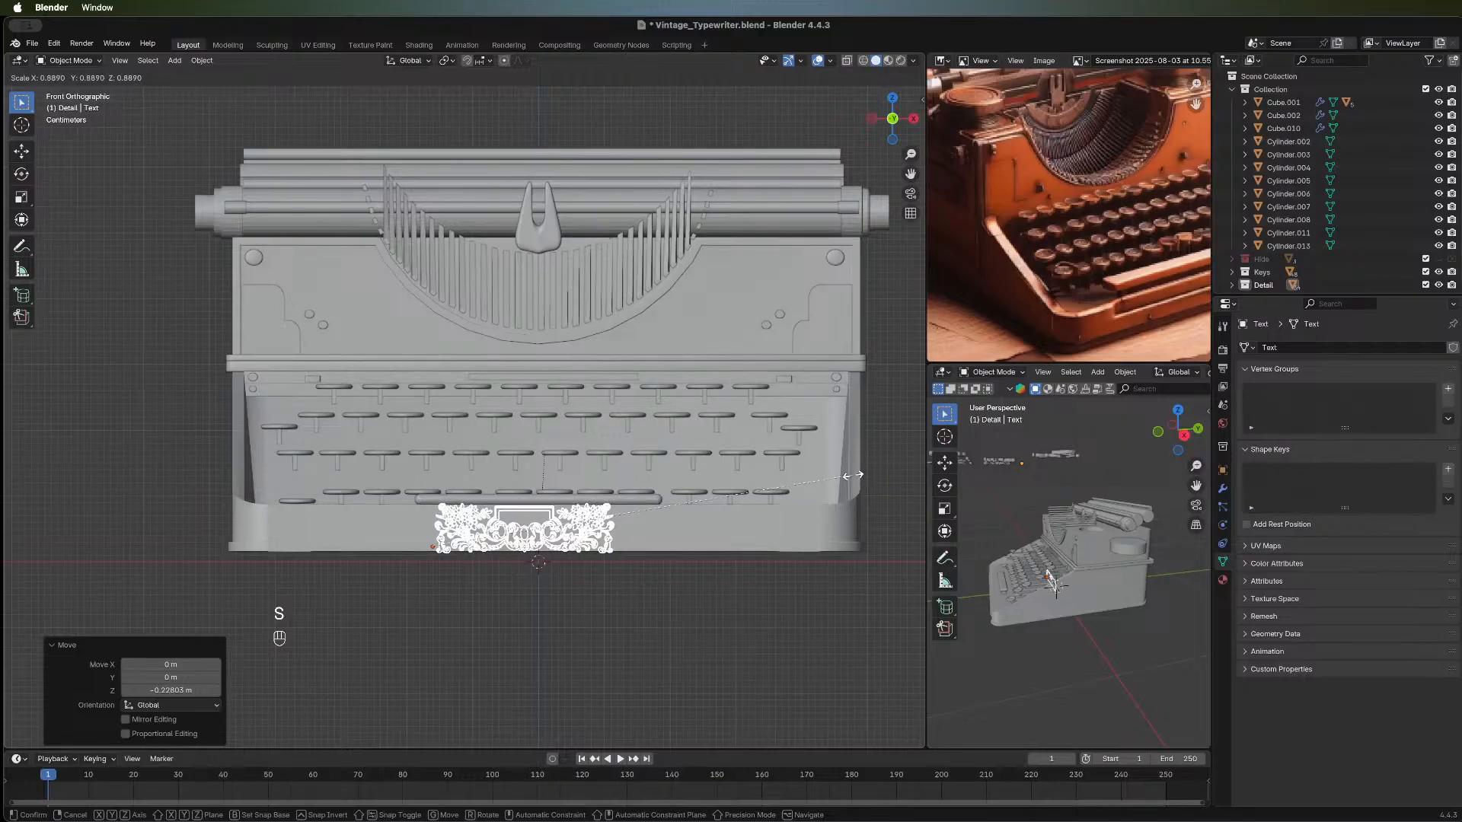
left_click(838, 483)
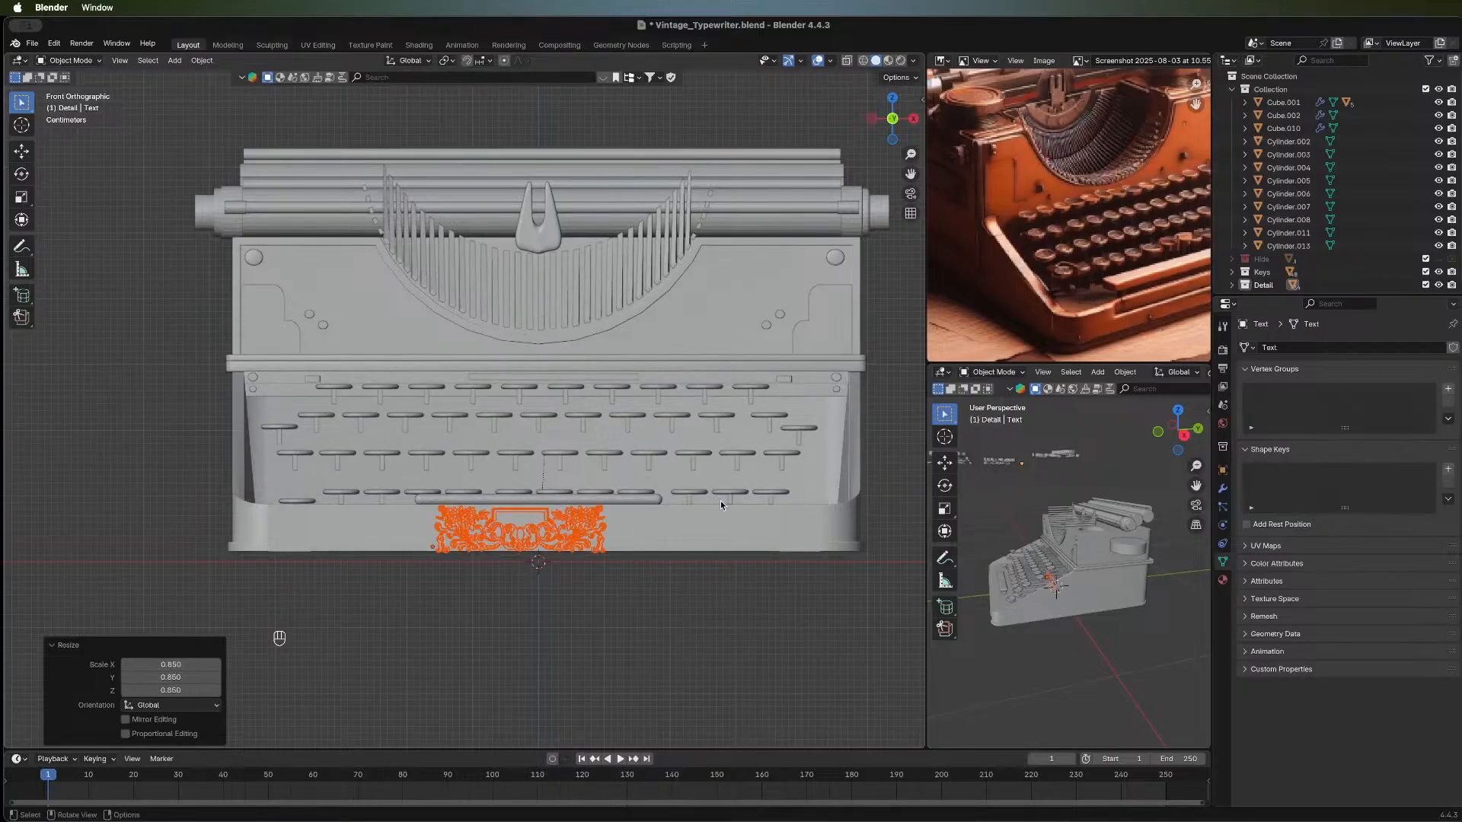
key("g")
key("x")
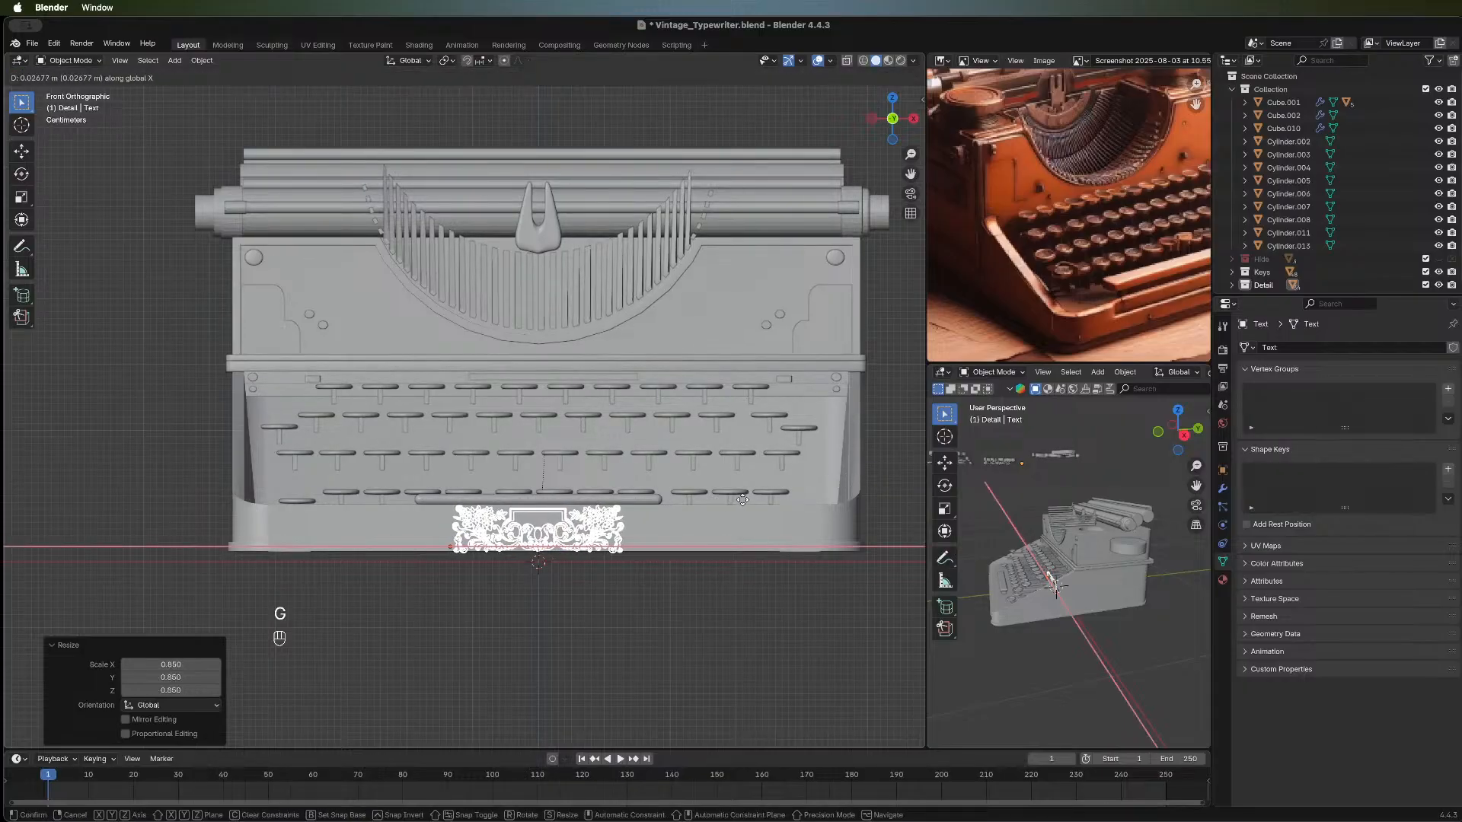
left_click(742, 499)
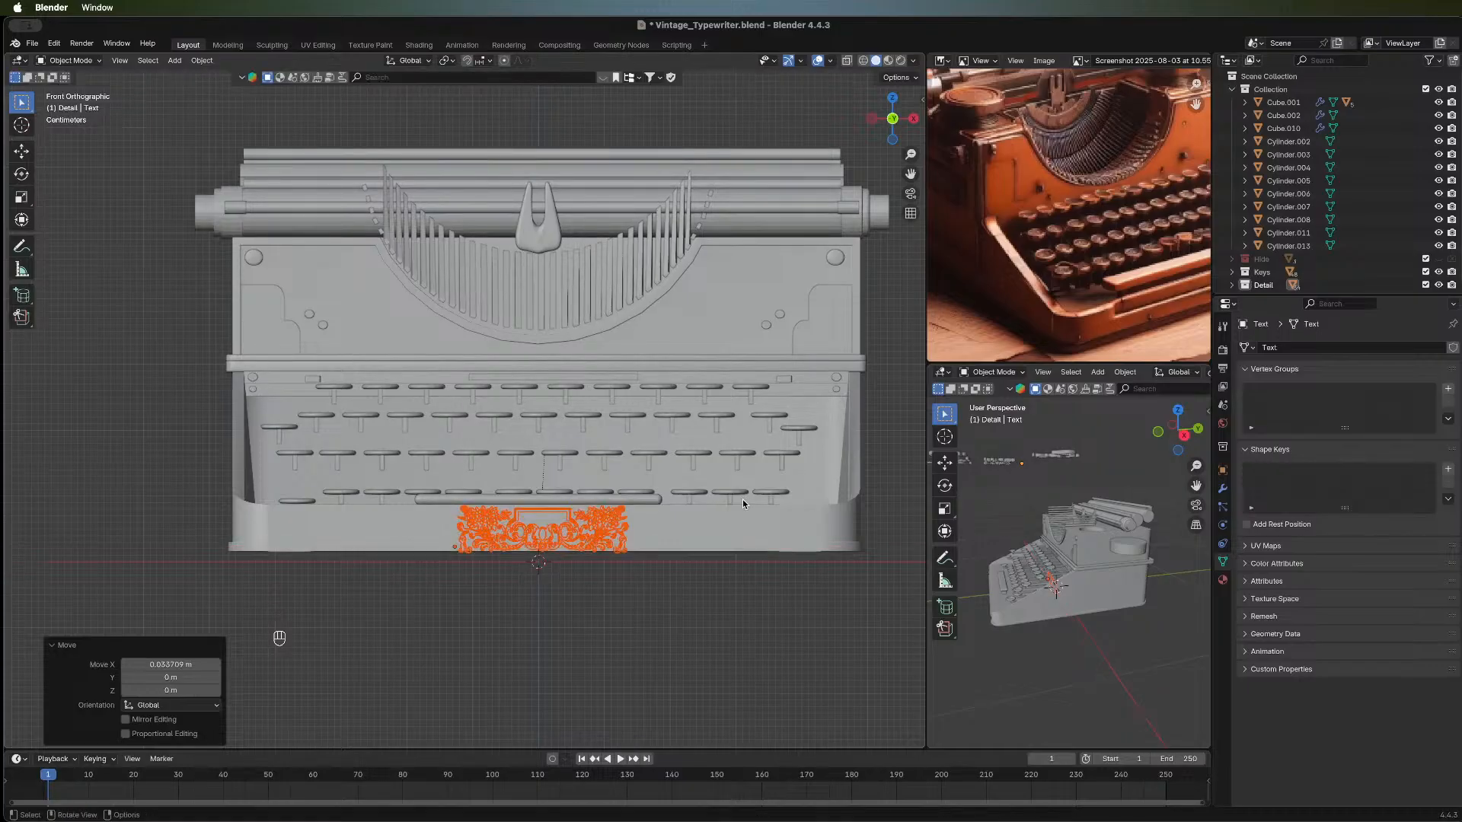
Move the floral banner about -0.442 m along Y to the front face of the typewriter's base.
left_click(696, 640)
middle_click_drag(803, 628, 492, 633)
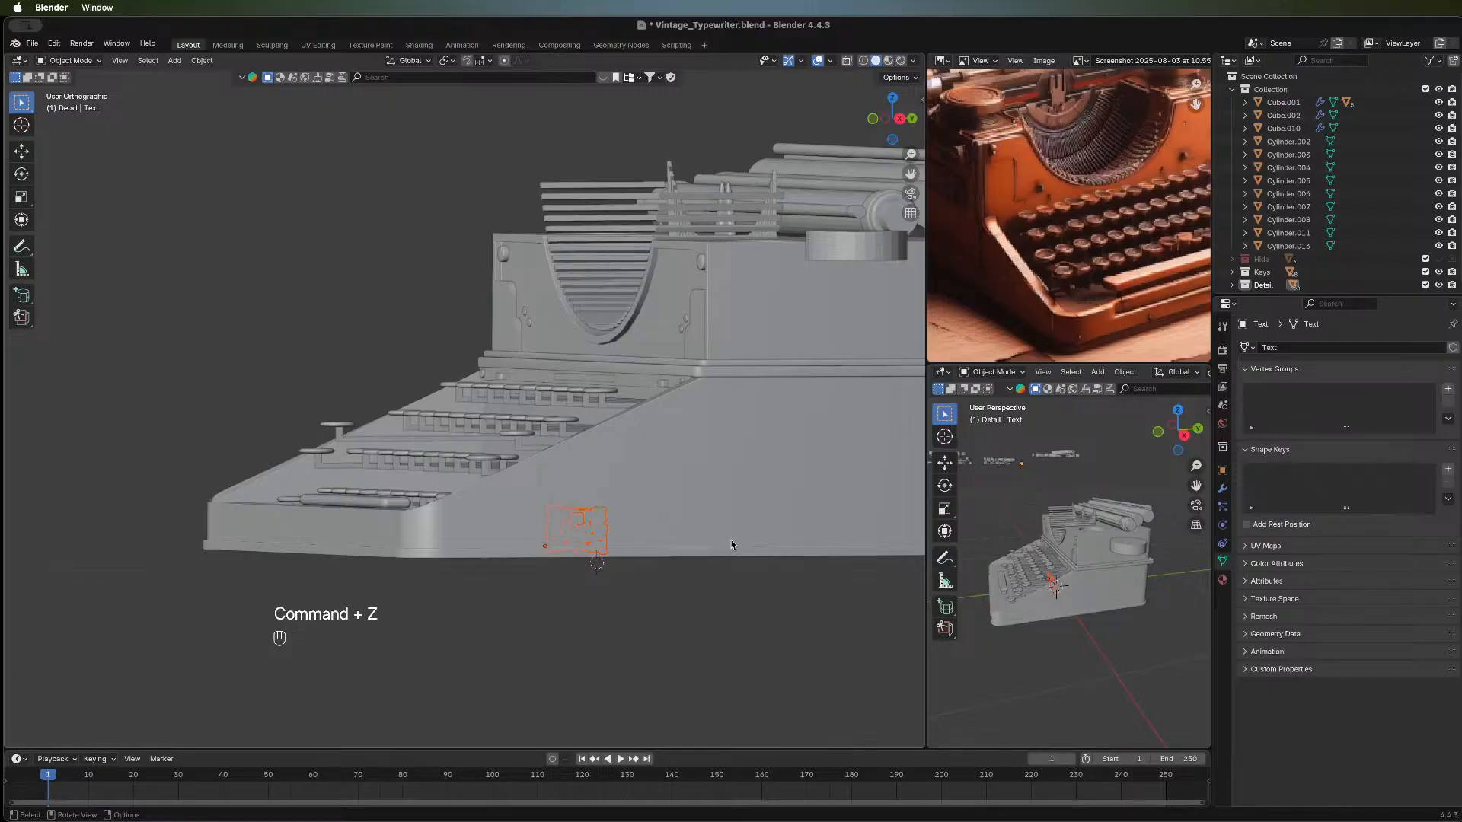
key("g")
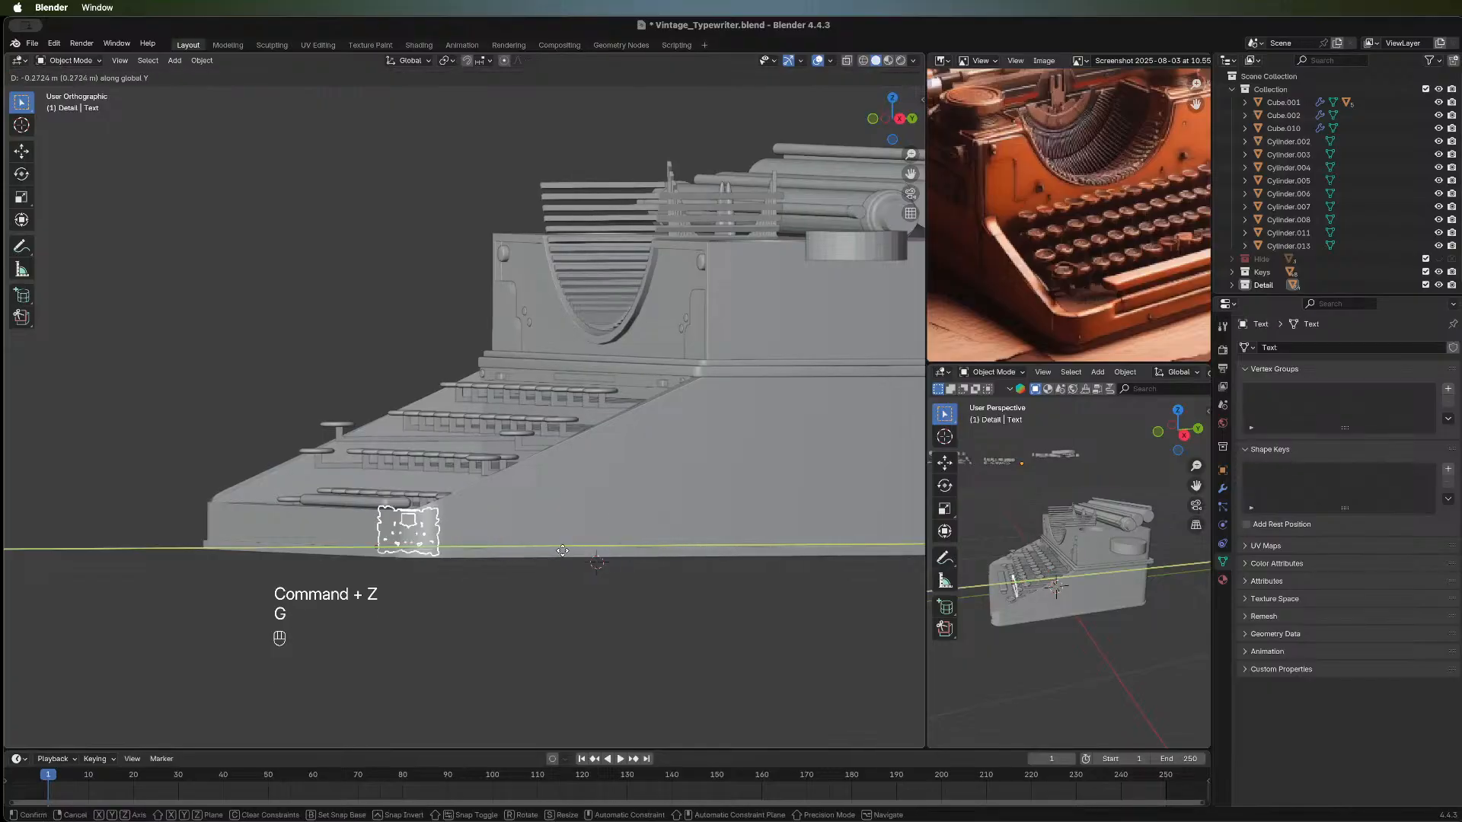
left_click(457, 557)
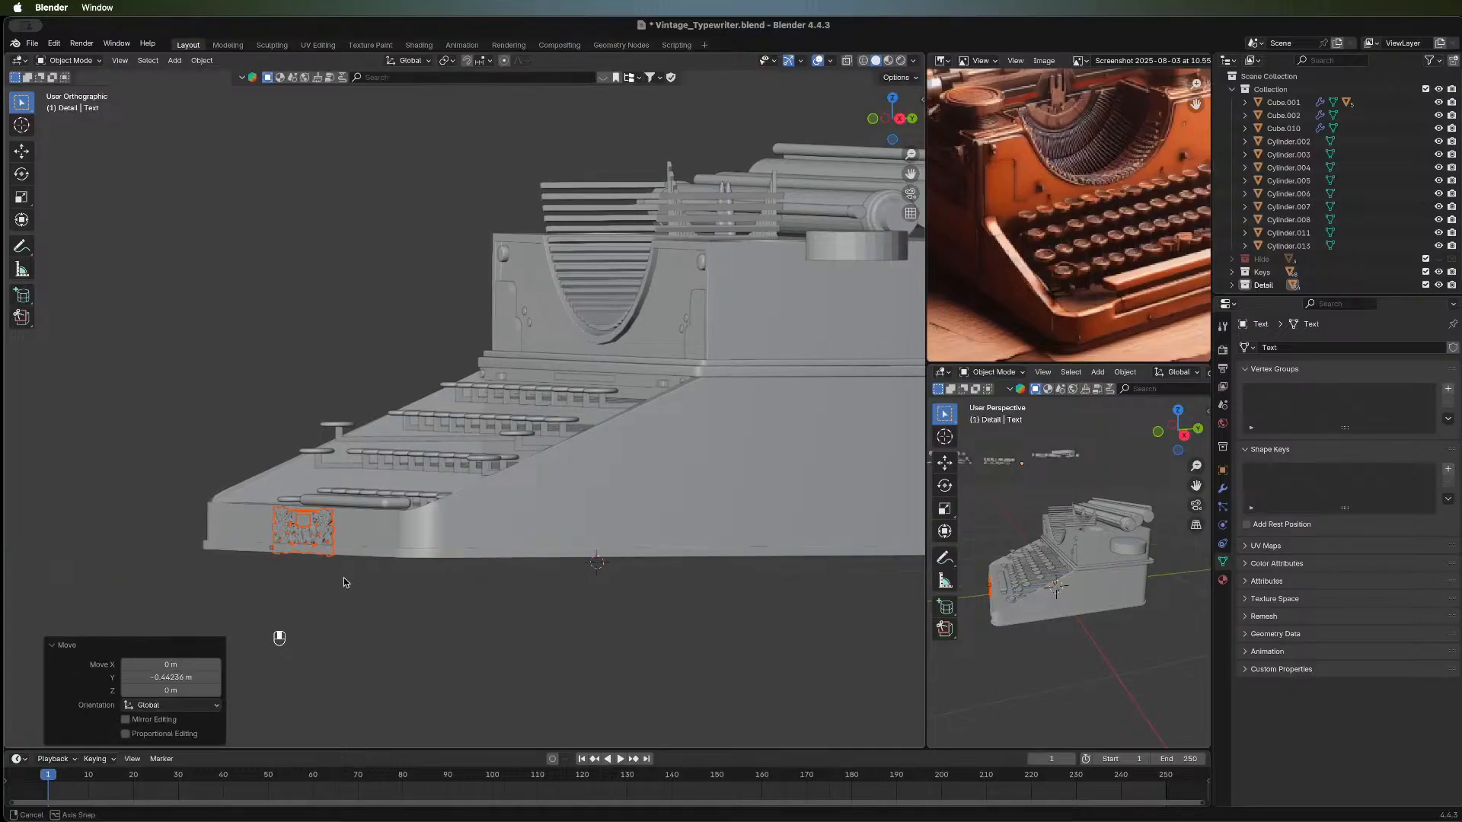
middle_click_drag(345, 578, 705, 537)
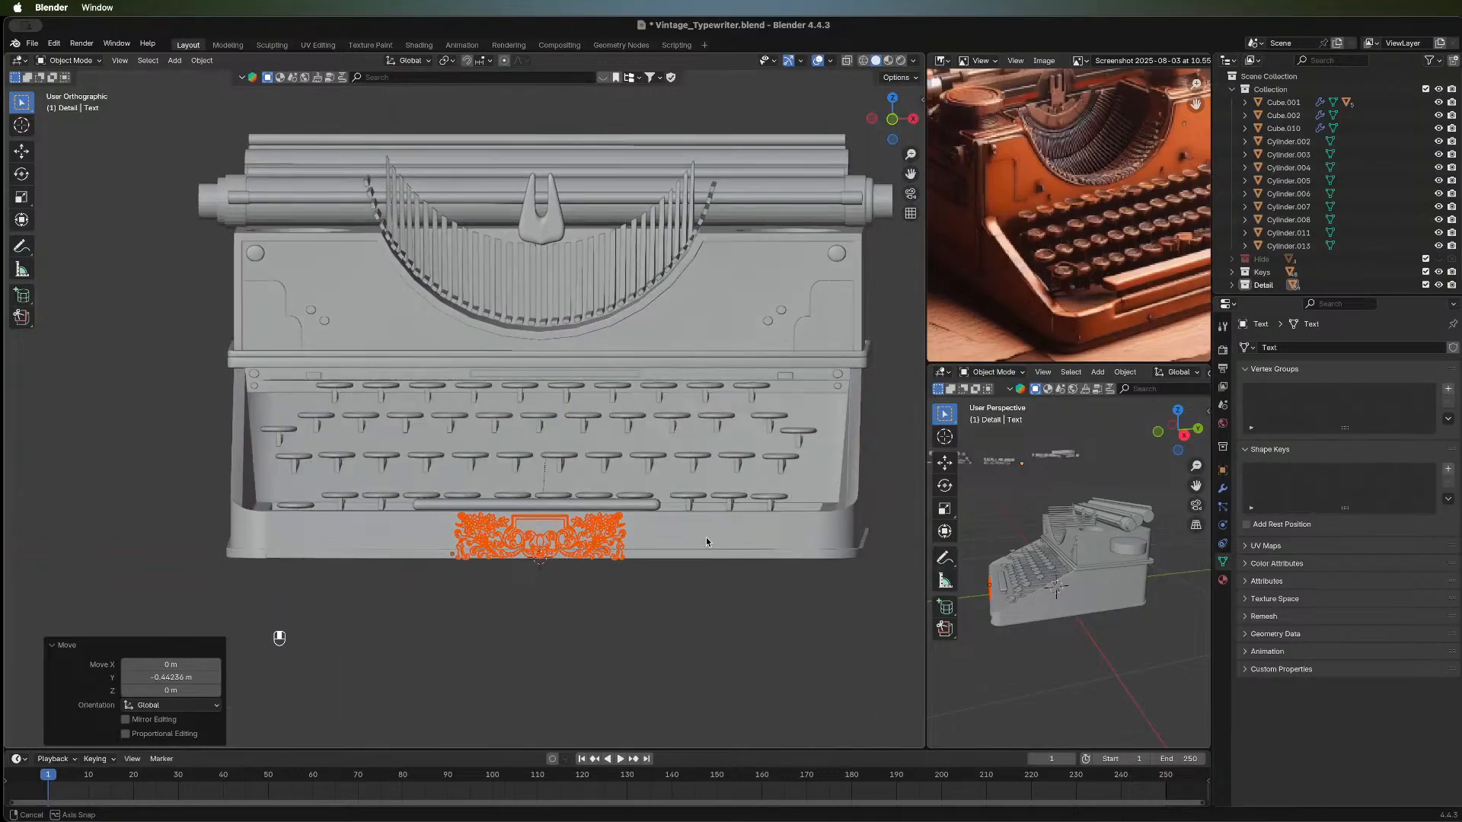
Nudge the floral banner about -0.007 m along Y so its relief stands out from the base's front face, and deselect it.
scroll(706, 537, "up", 3)
middle_click_drag(738, 661, 463, 622)
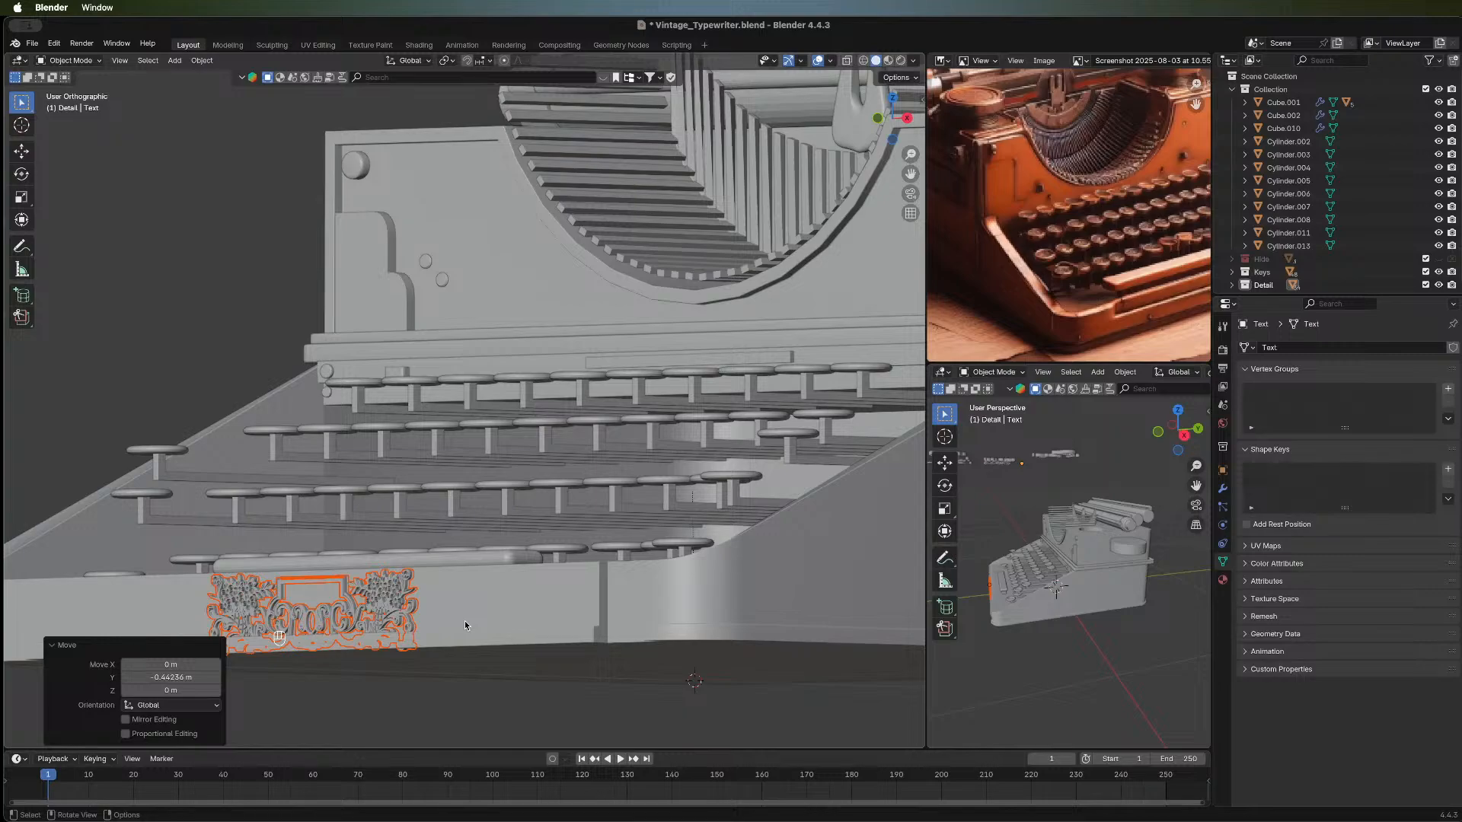
key("g")
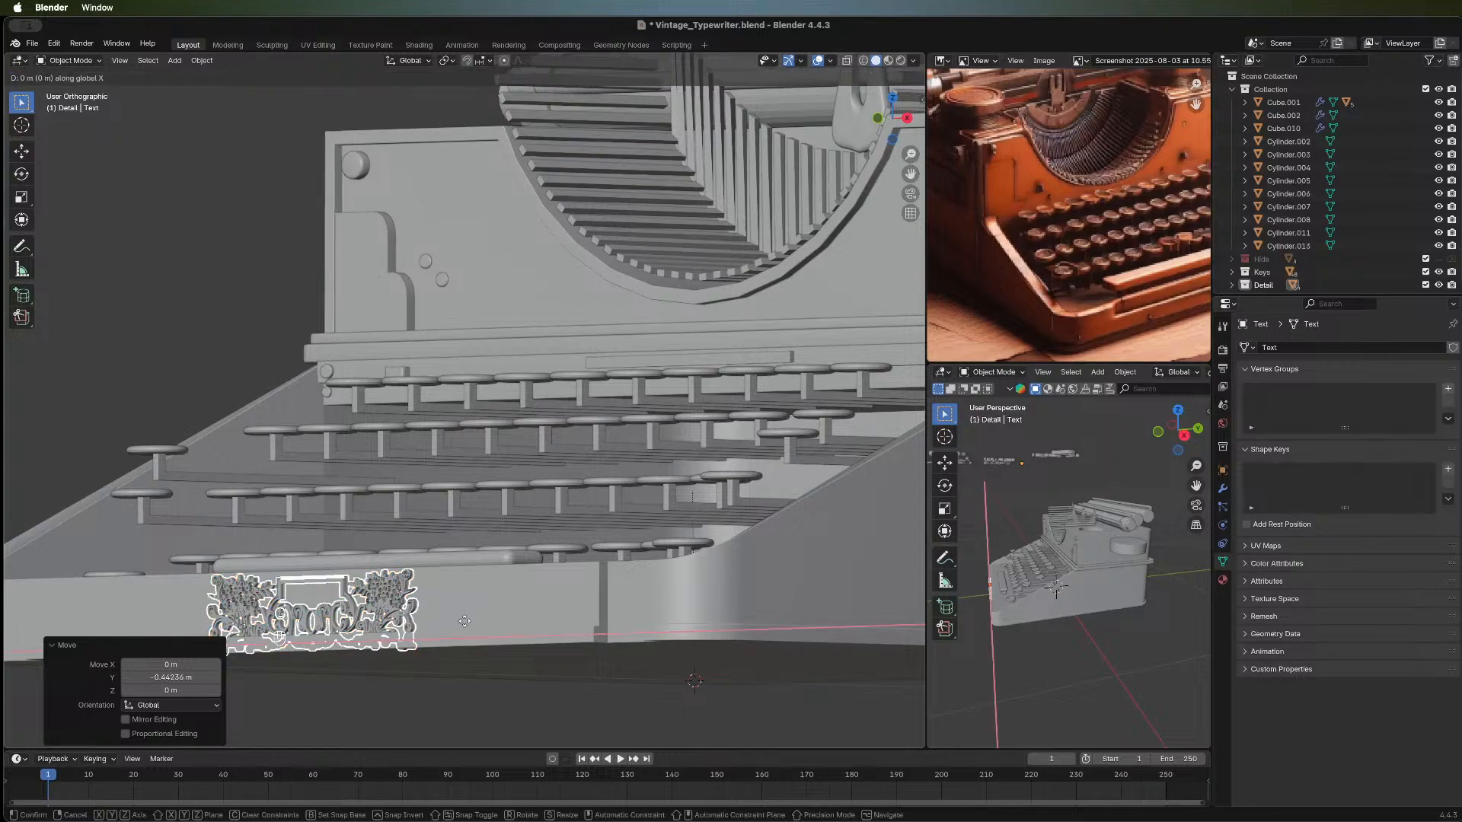
key("x")
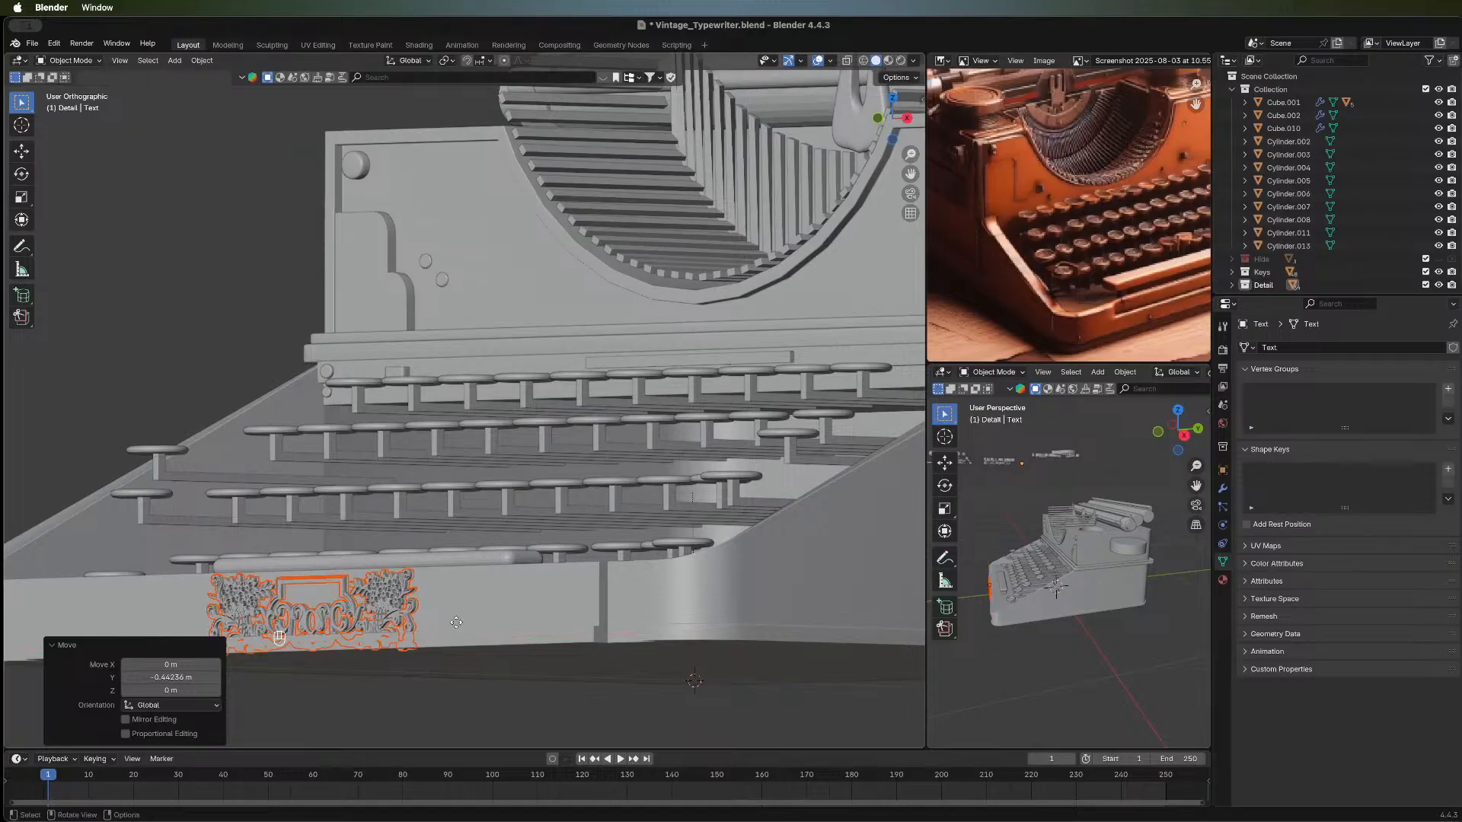
key("y")
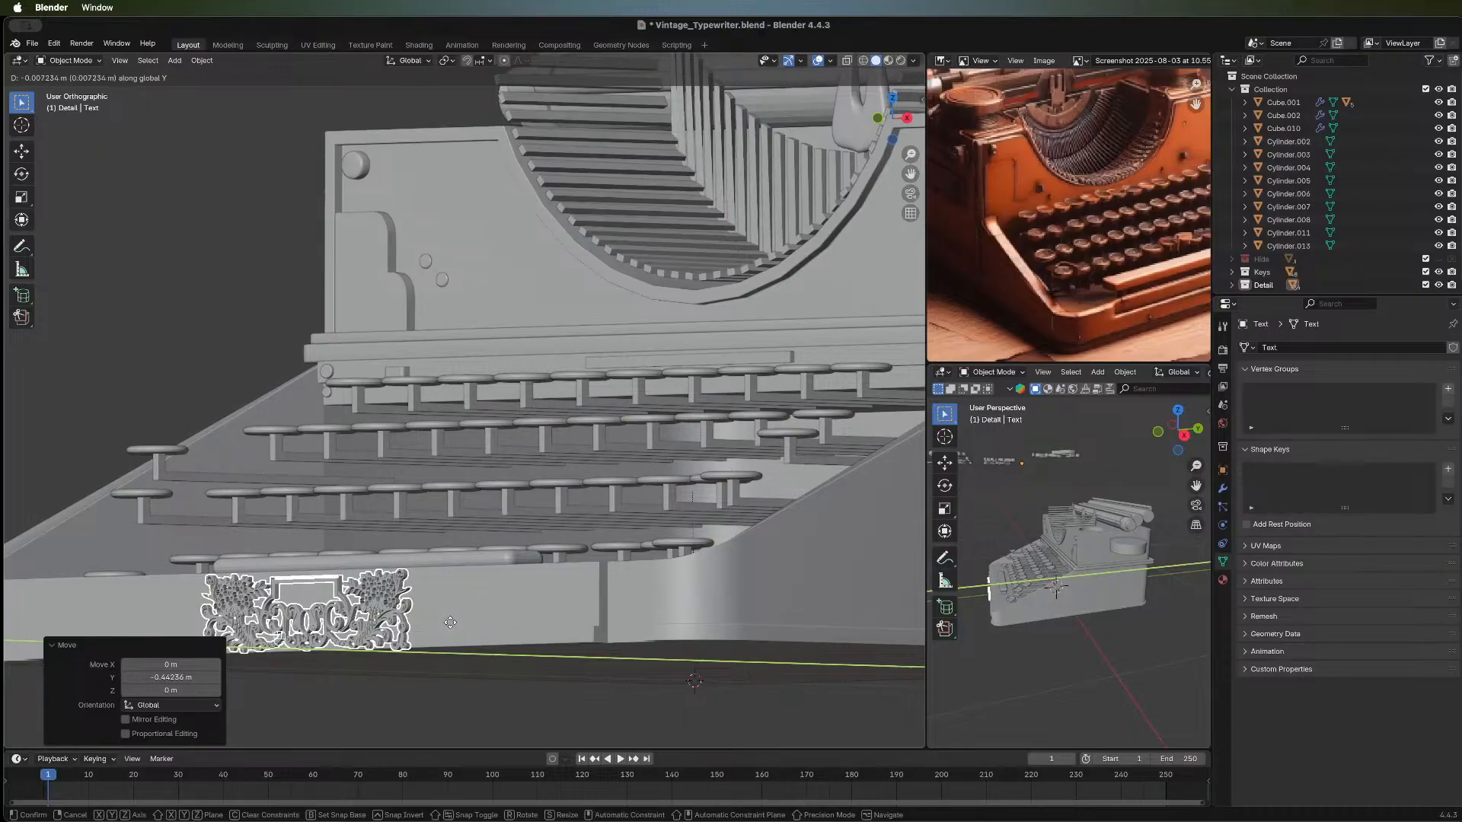
left_click(450, 623)
left_click(308, 683)
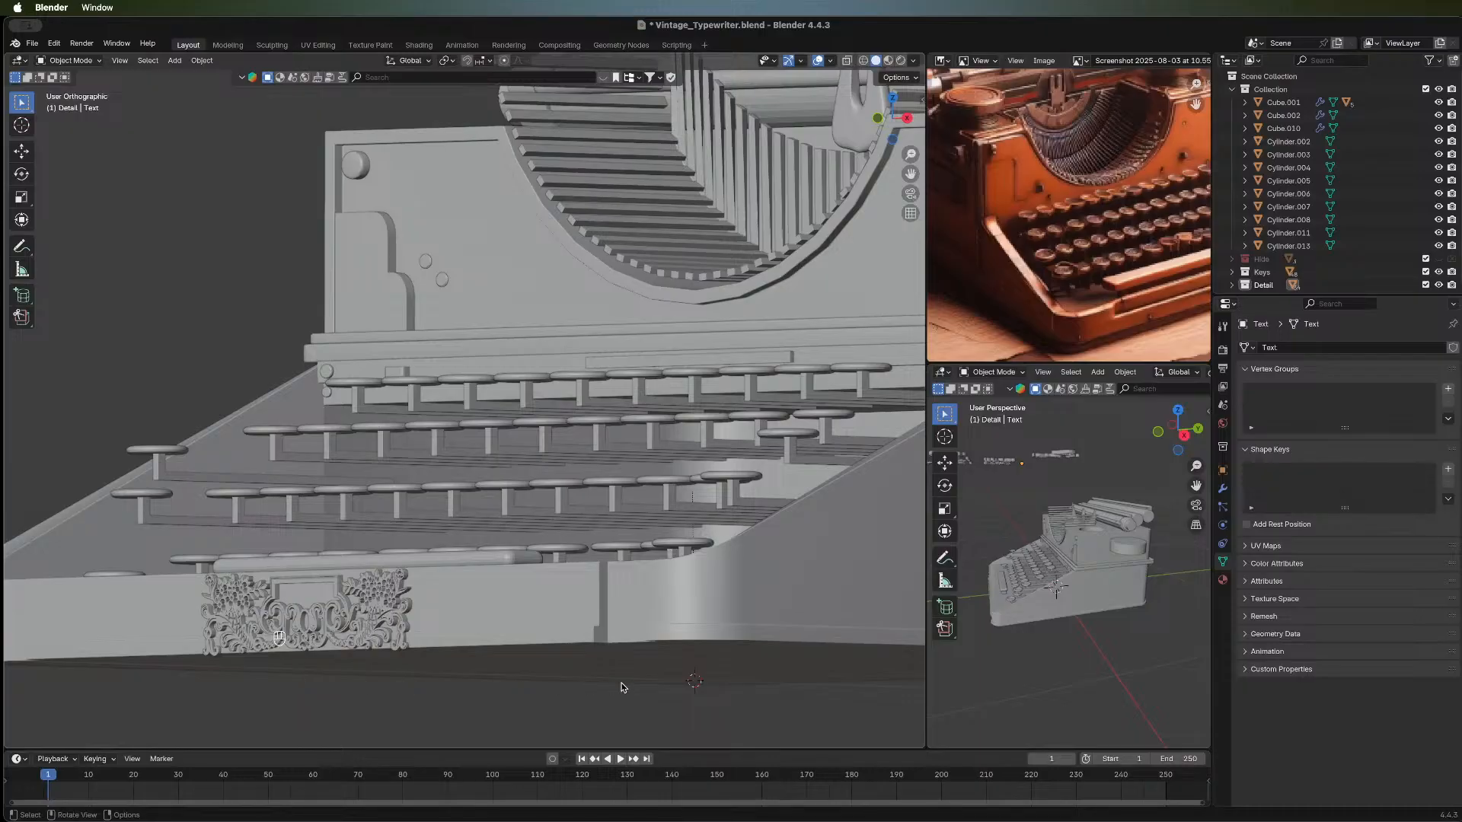
Scale the floral banner by 0.963, raise it about 0.002 m along Z within the base's front face, and deselect it.
middle_click_drag(392, 690, 586, 691)
left_click(689, 618)
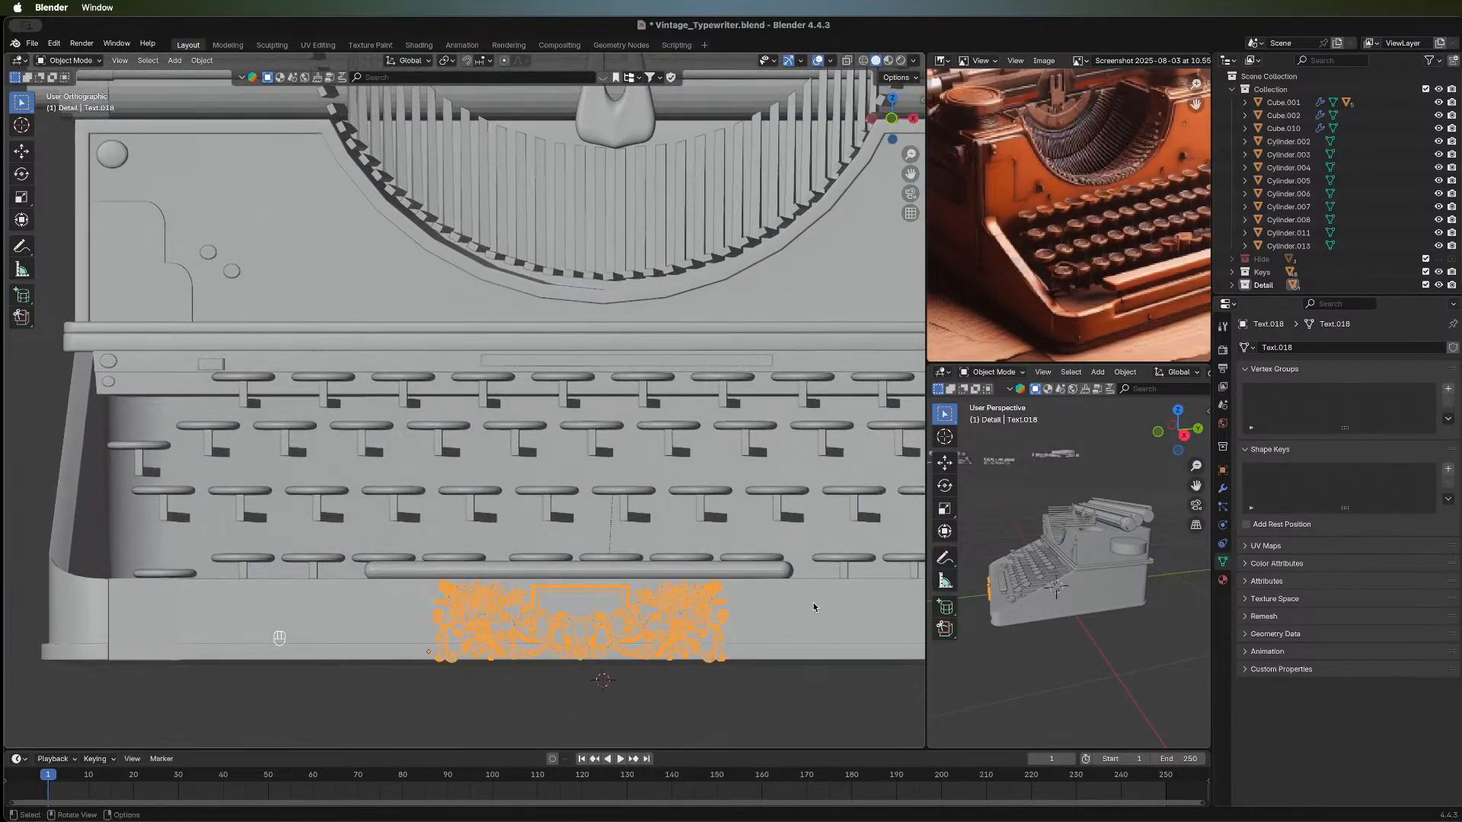
key("s")
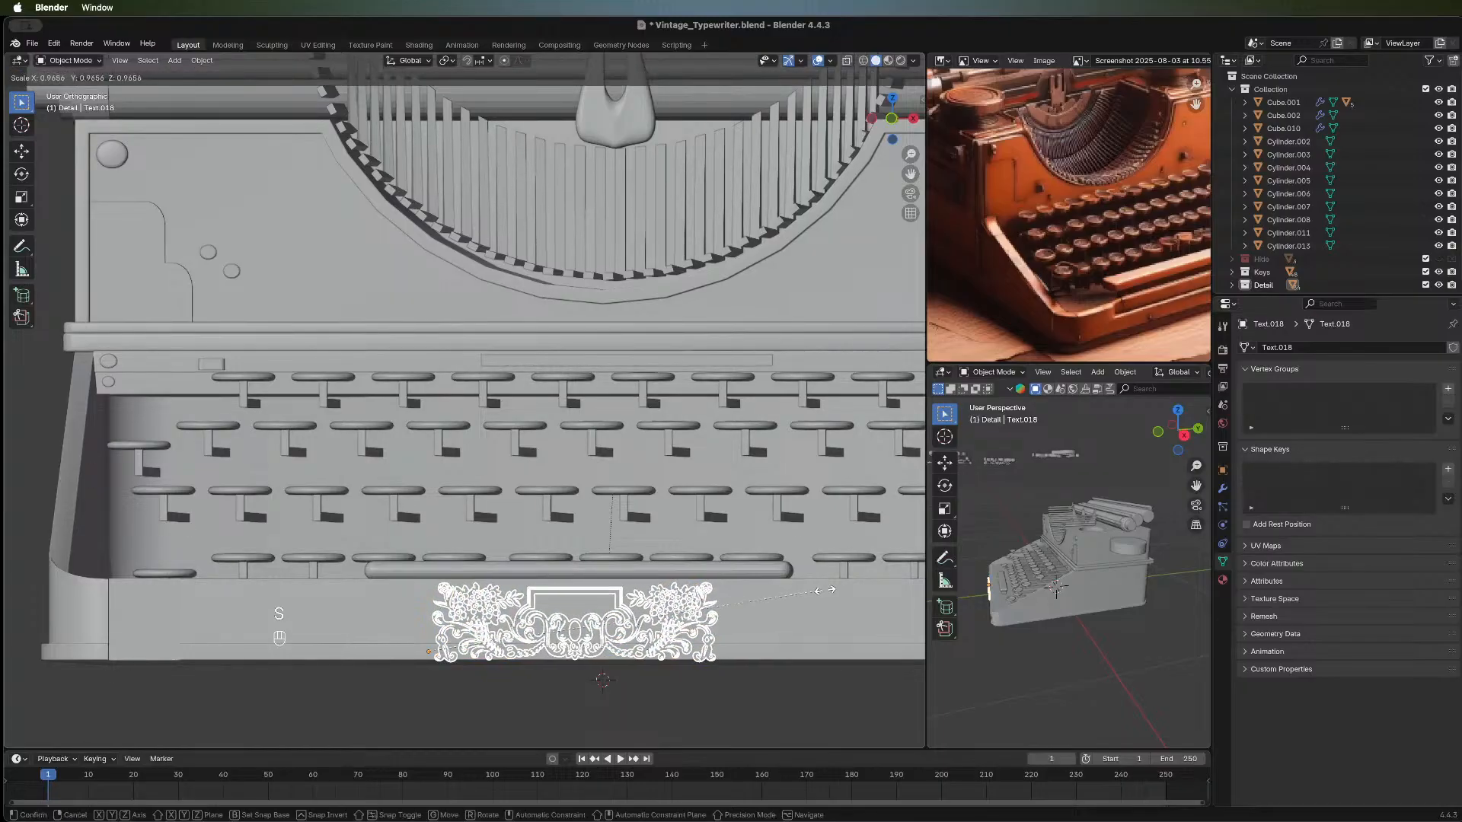
left_click(823, 591)
key("g")
key("z")
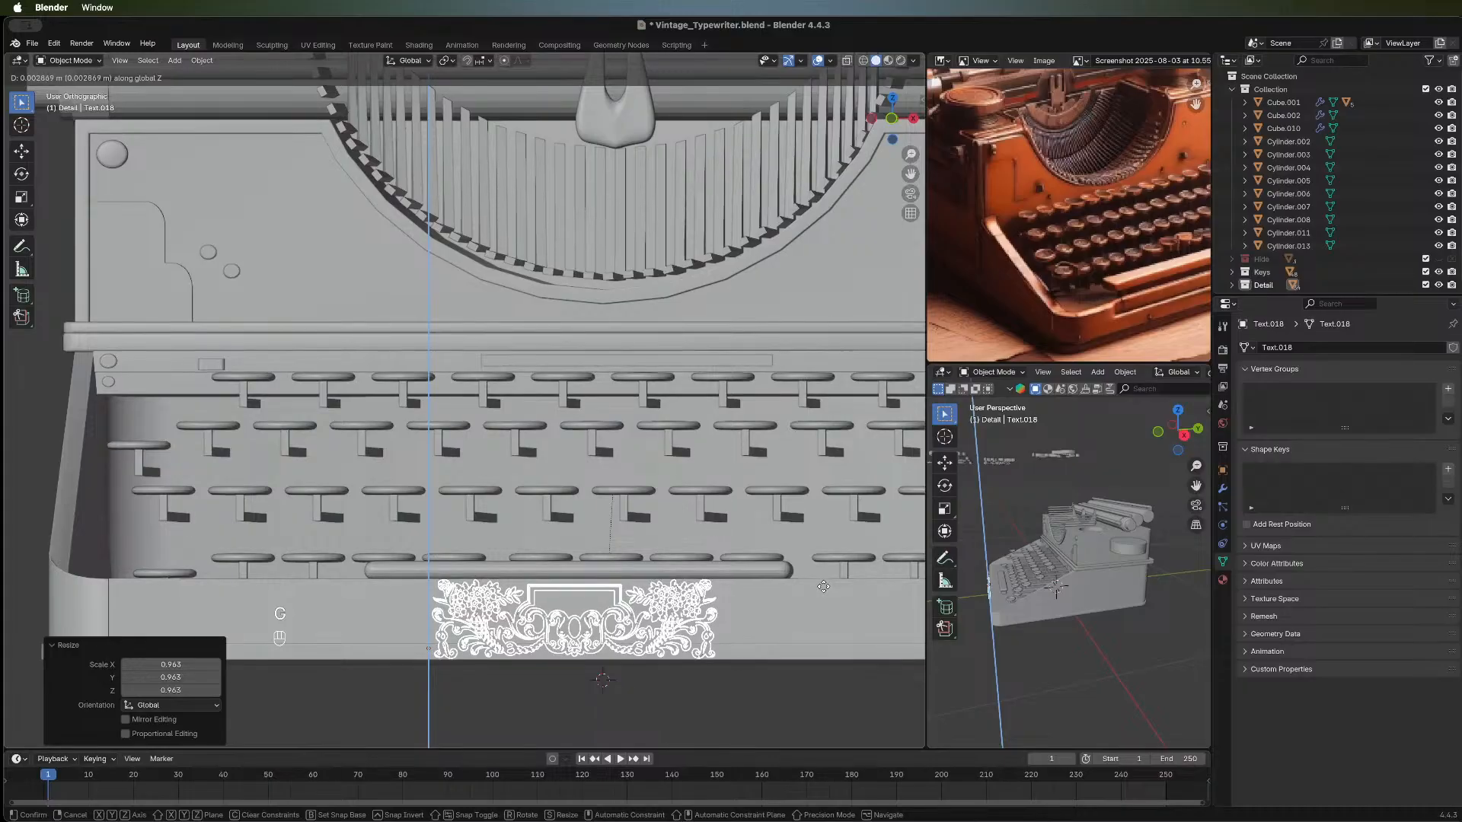
left_click(823, 585)
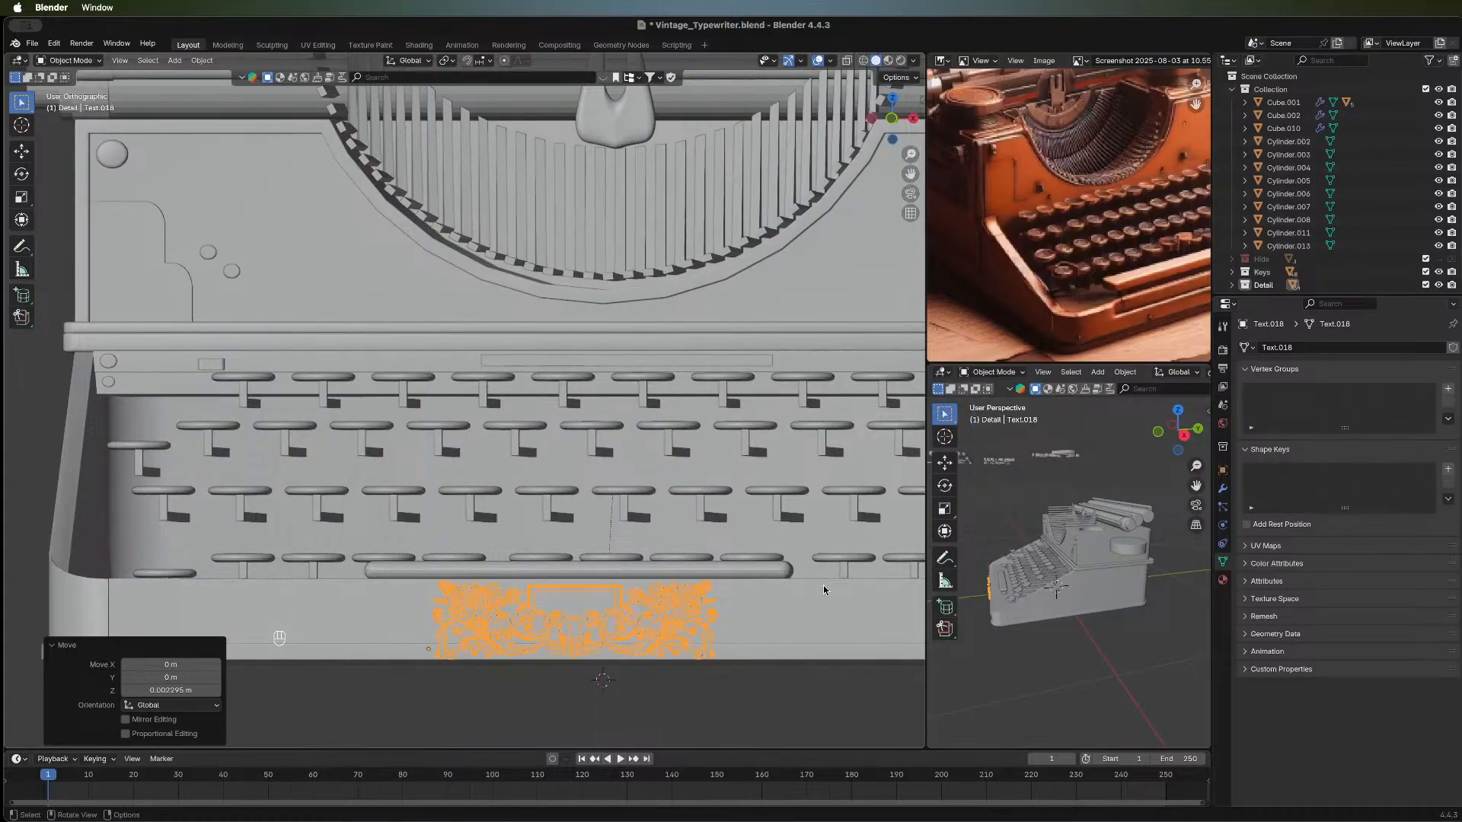
left_click(772, 693)
Examine the floral banner's fit on the typewriter's base from the front and from angled views.
middle_click_drag(578, 682, 472, 686)
middle_click_drag(300, 660, 632, 673)
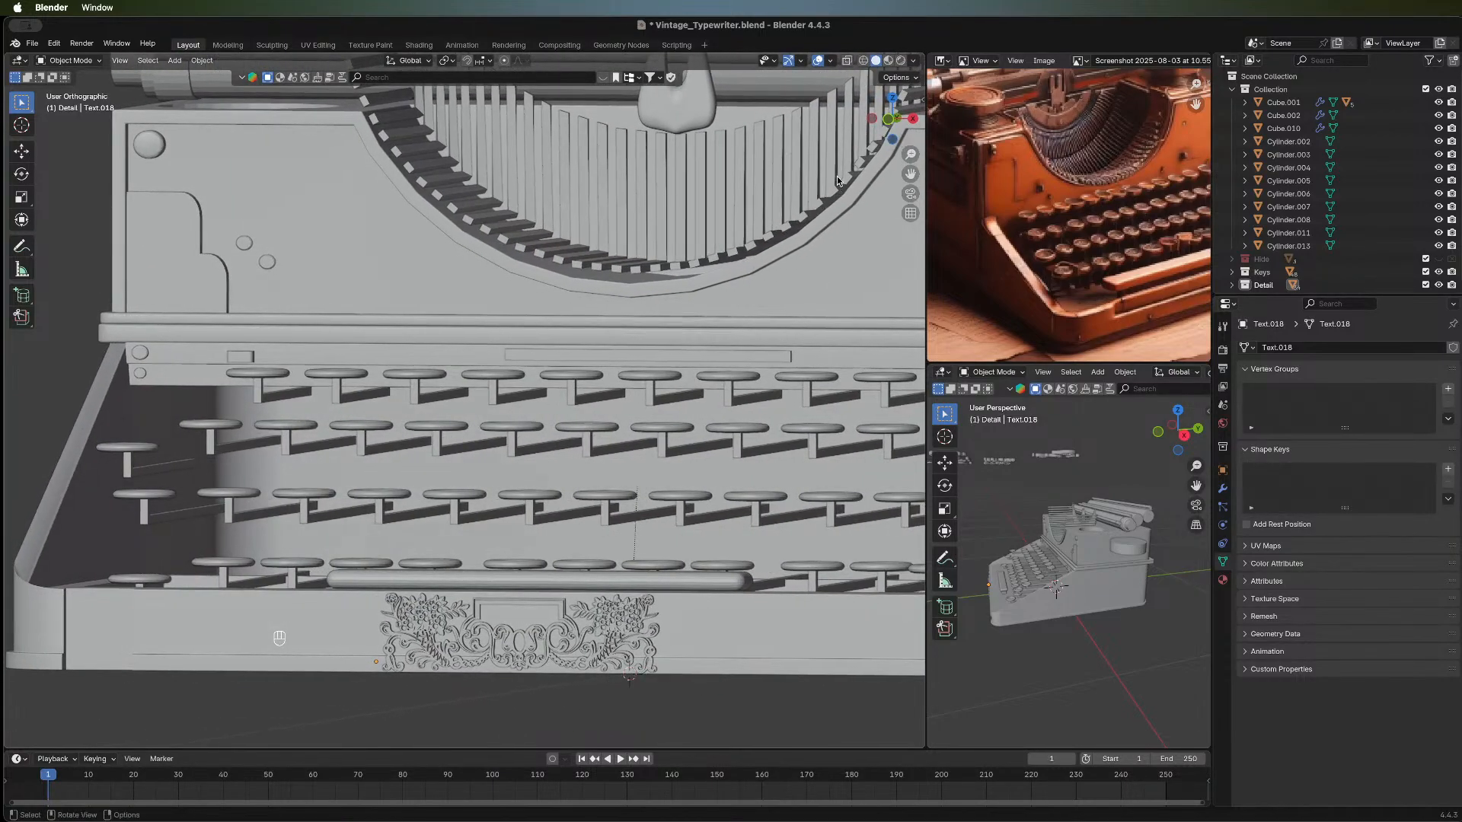
left_click(889, 120)
scroll(731, 576, "down", 3)
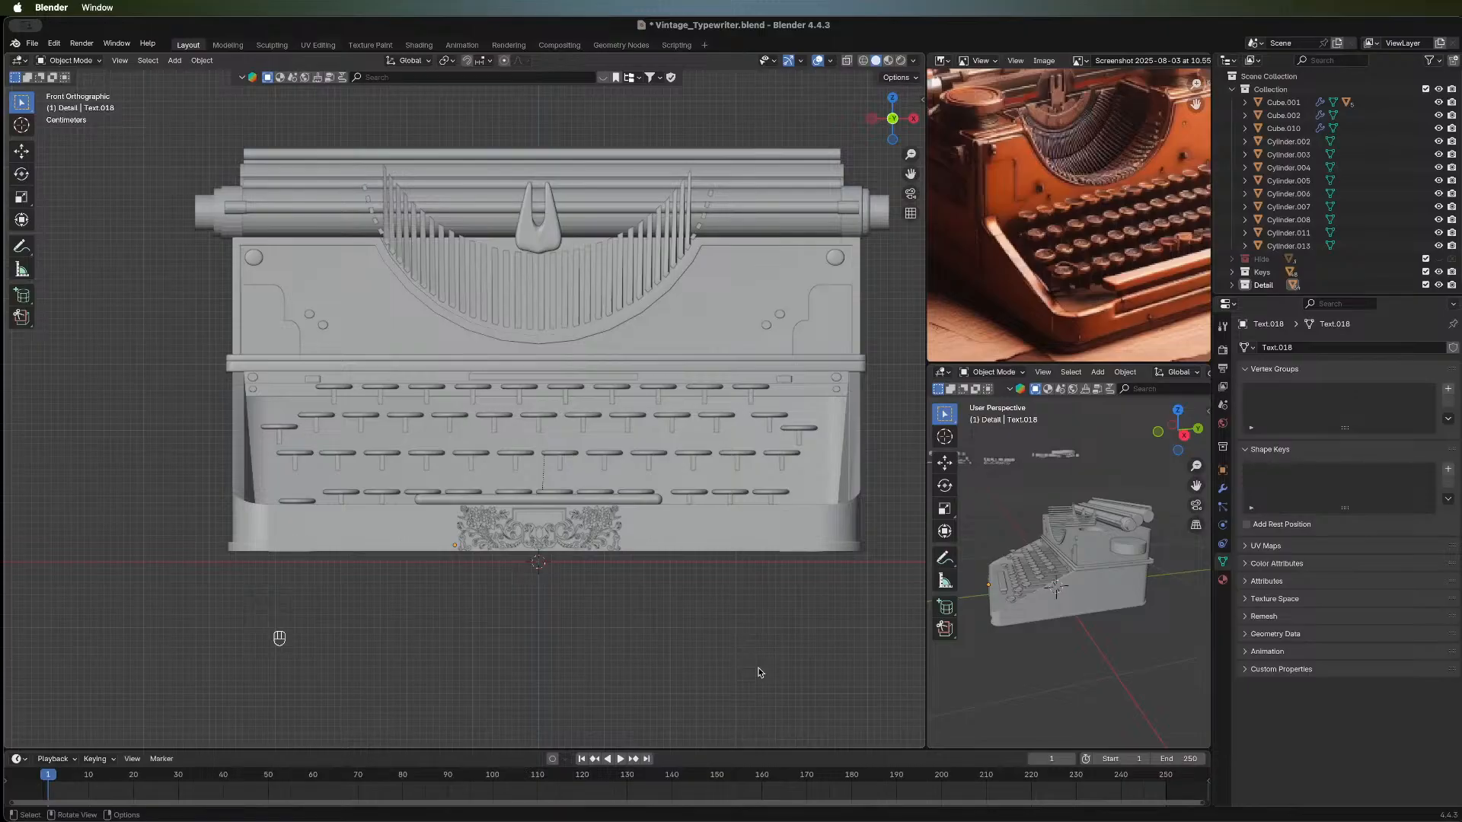
scroll(415, 459, "down", 4)
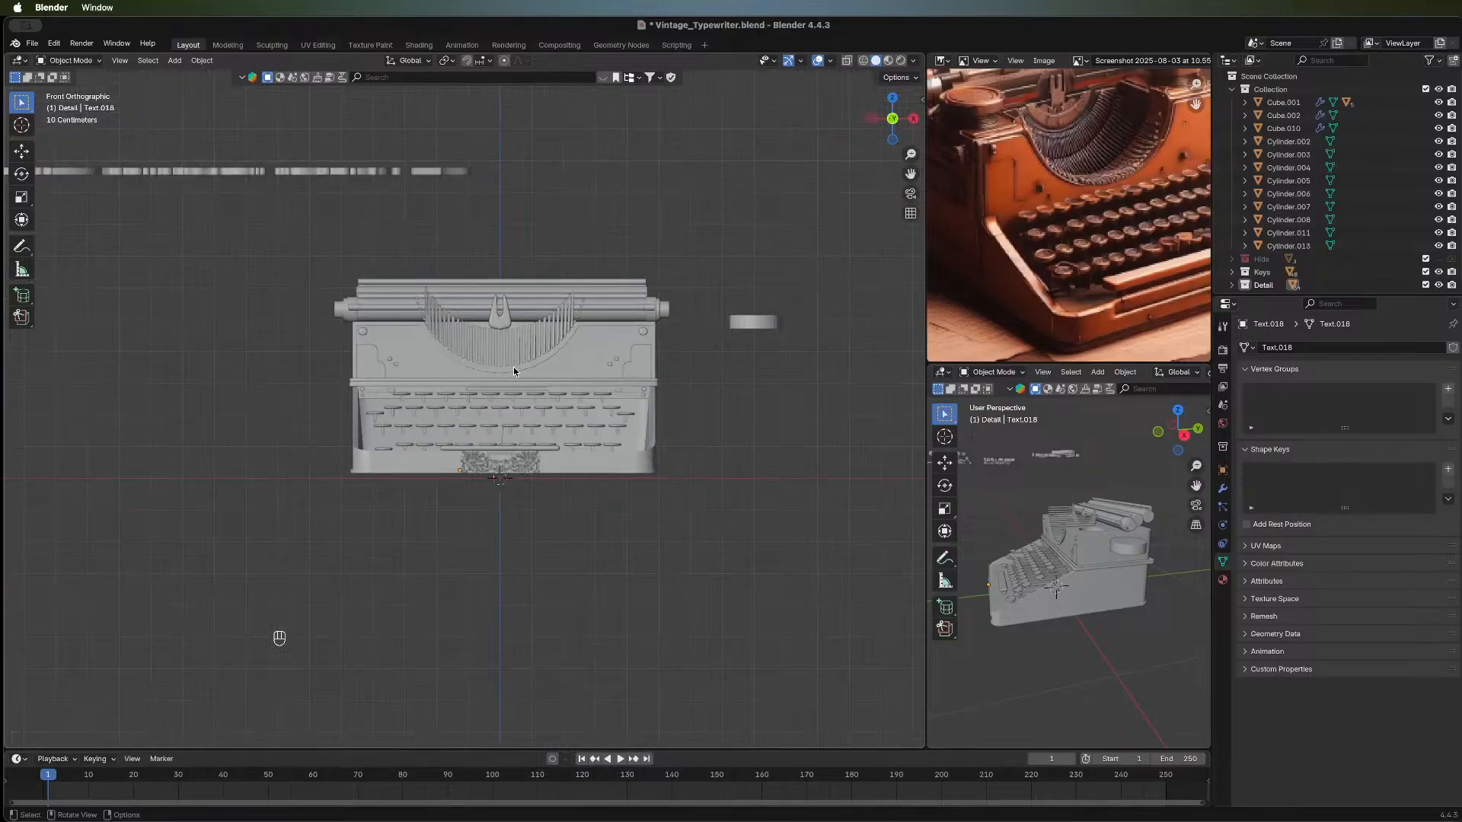
middle_click_drag(549, 200, 560, 106)
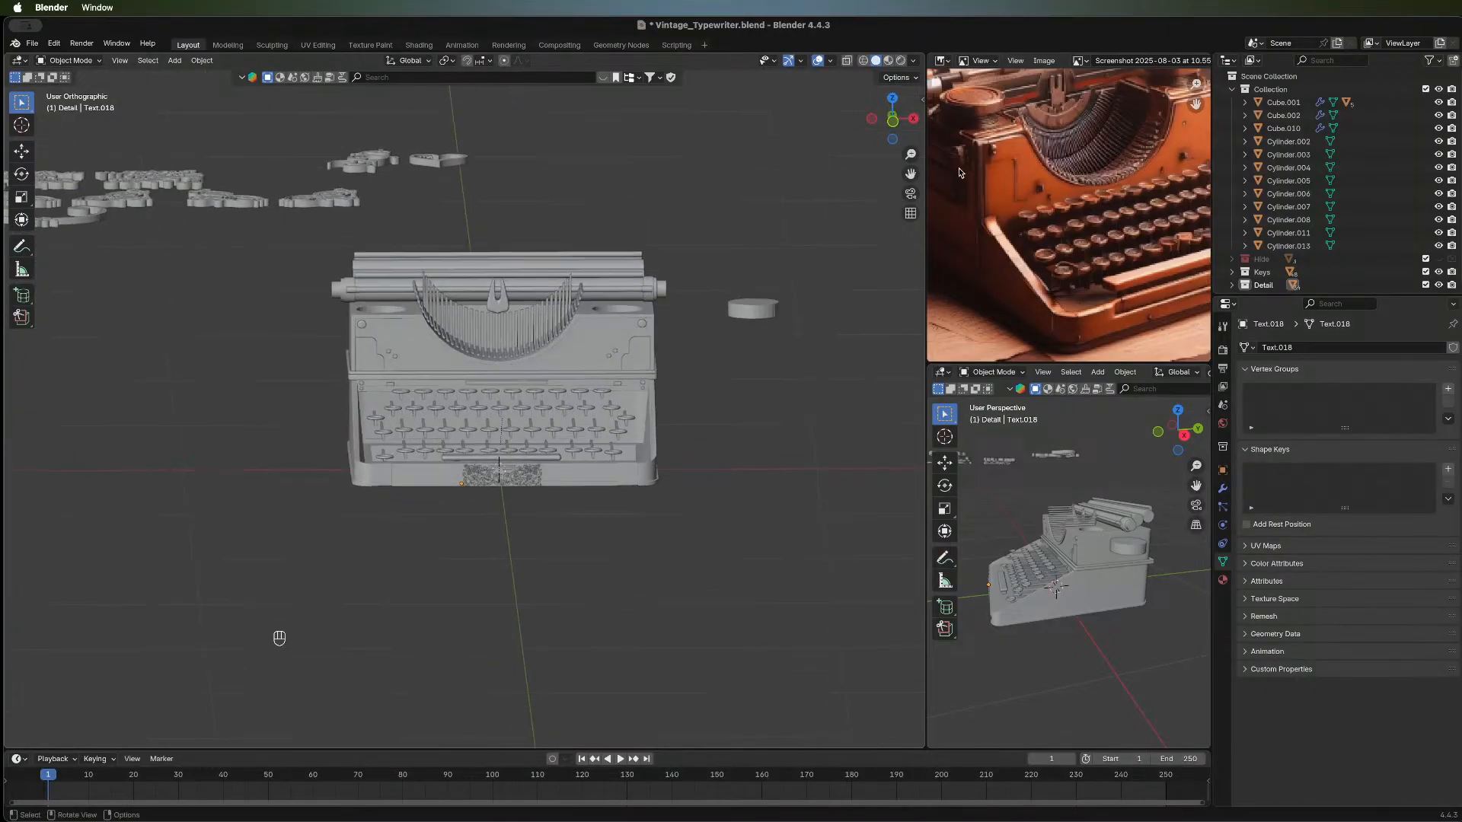
left_click(893, 124)
scroll(600, 472, "up", 5)
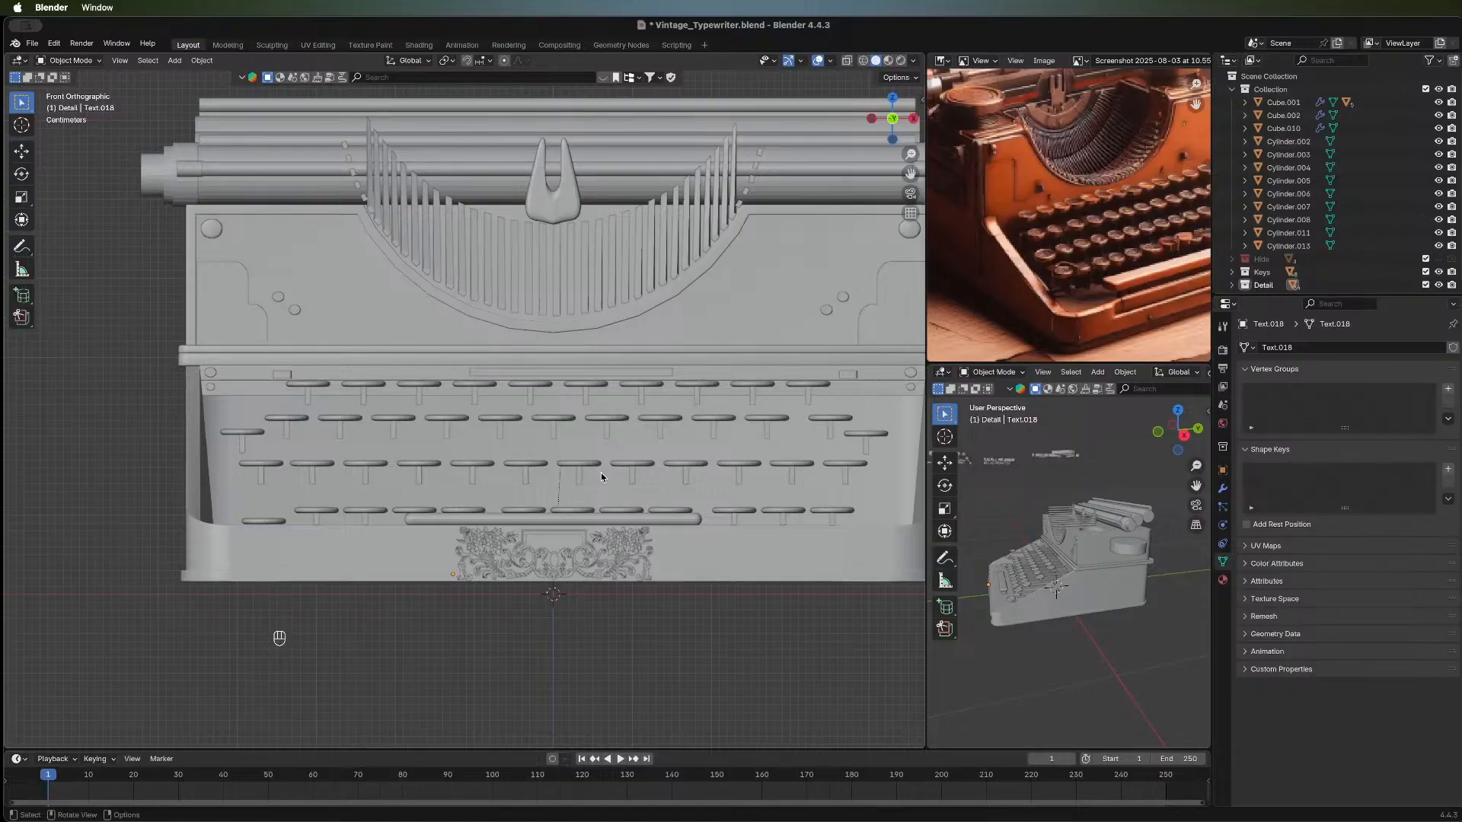
middle_click_drag(602, 478, 523, 437, "shift")
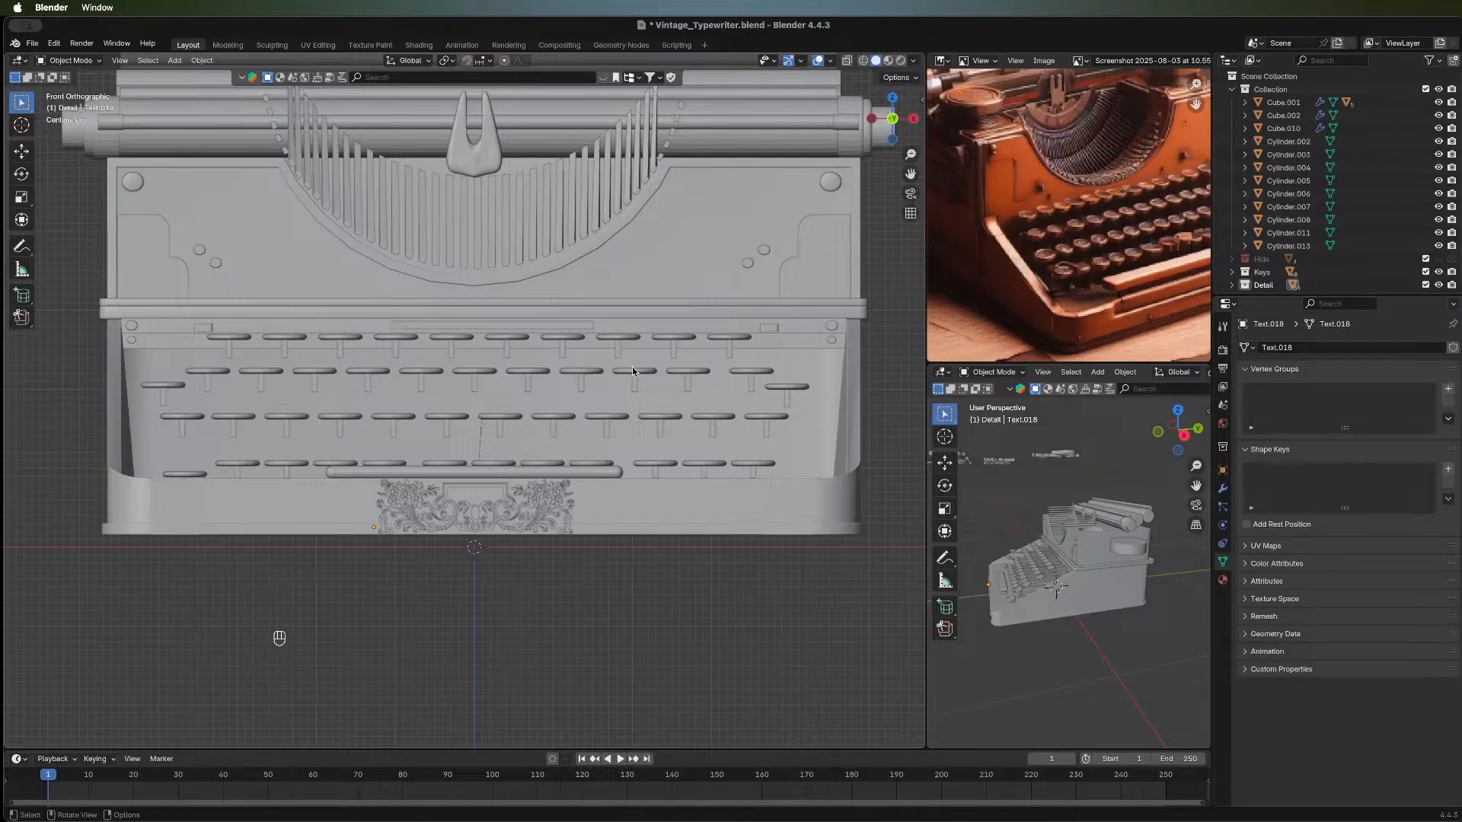
scroll(500, 514, "down", 3)
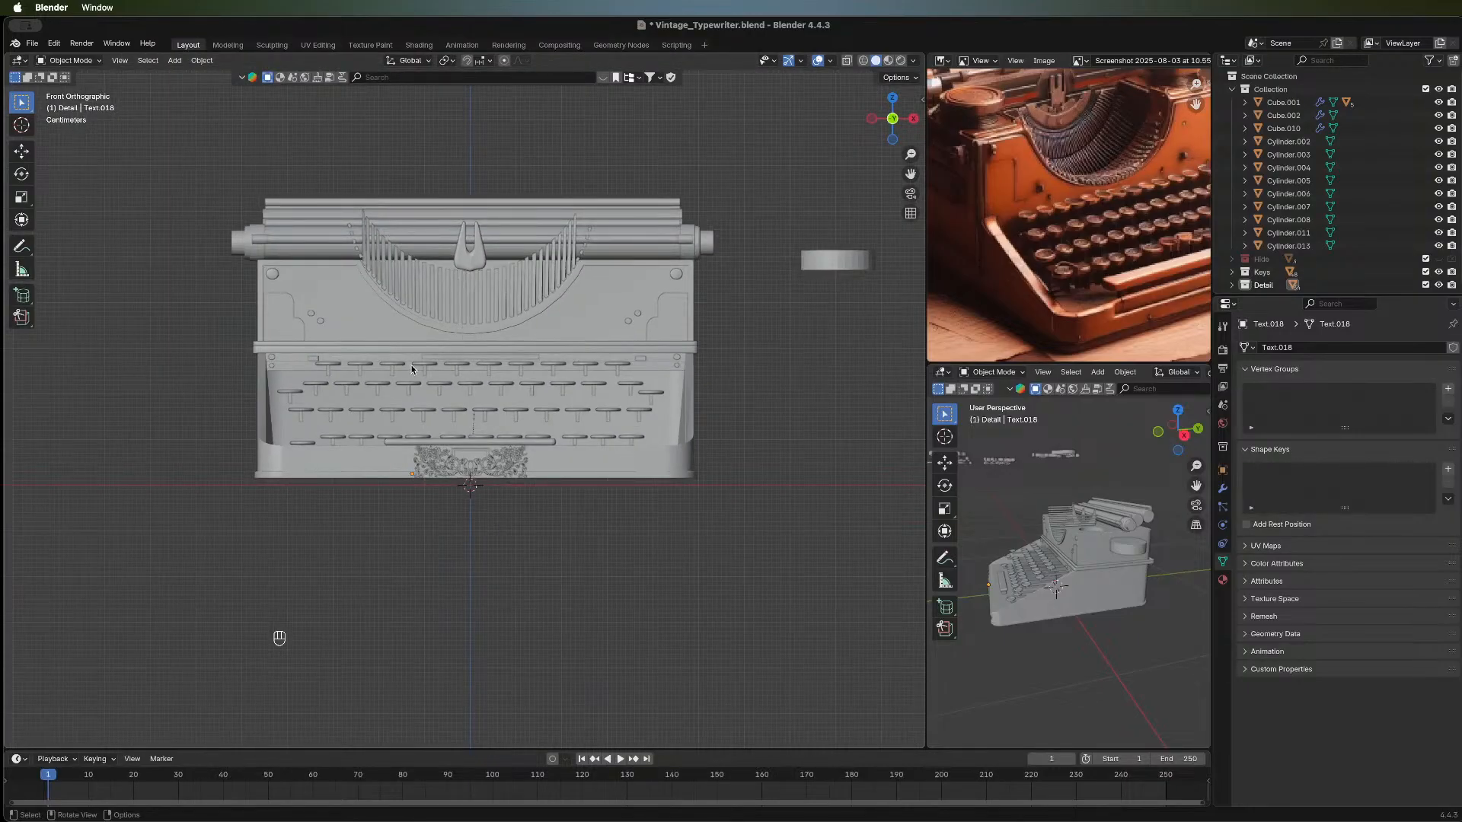
Select the mirrored pair of scroll ornaments nearest the typewriter and rotate them 90° about X to stand upright.
middle_click_drag(408, 504, 348, 464, "shift")
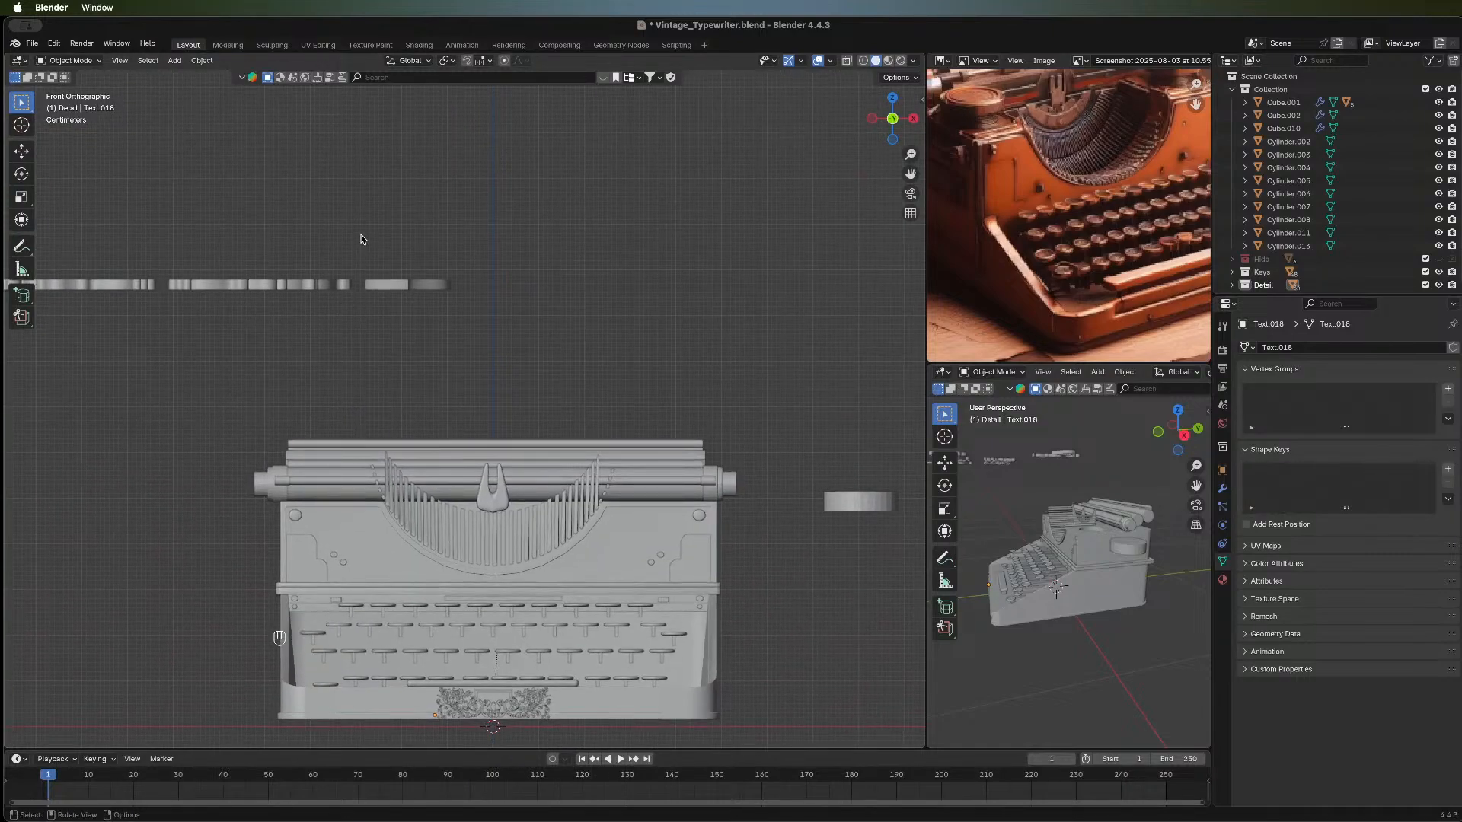
middle_click_drag(361, 239, 291, 371)
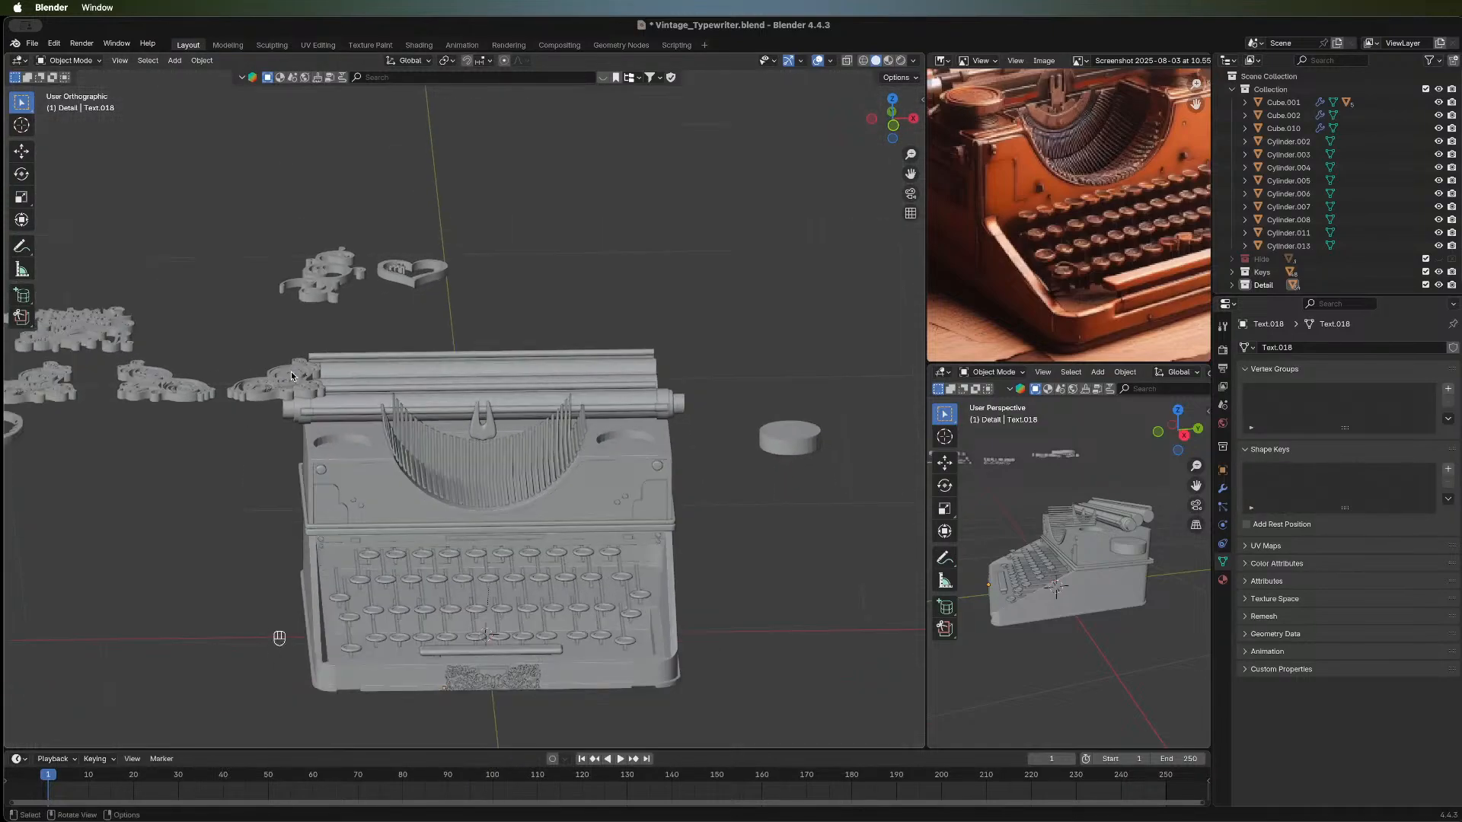
scroll(290, 372, "down", 4)
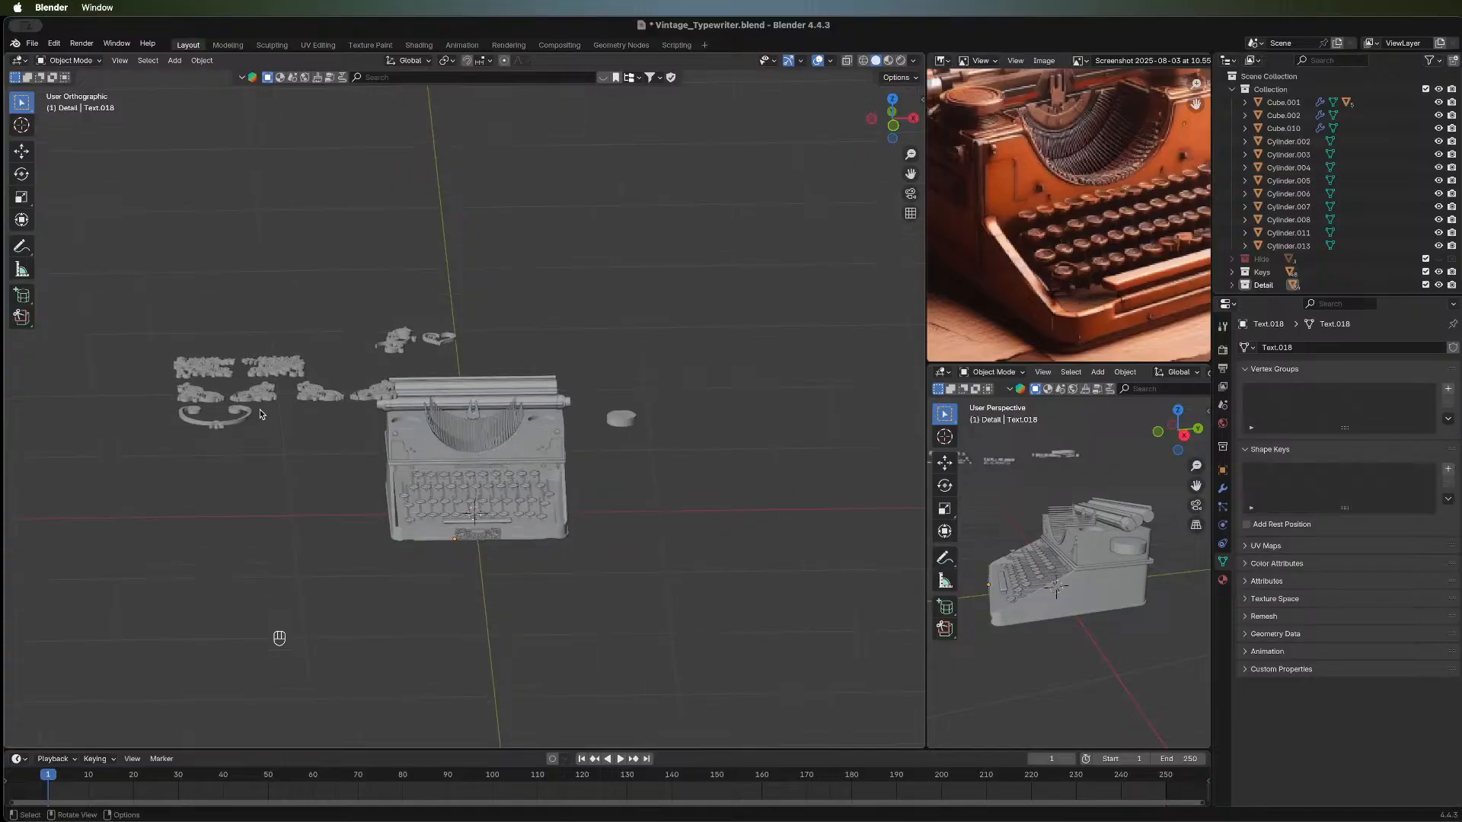
scroll(259, 413, "up", 4)
middle_click_drag(142, 508, 495, 624, "shift")
middle_click_drag(338, 597, 434, 610)
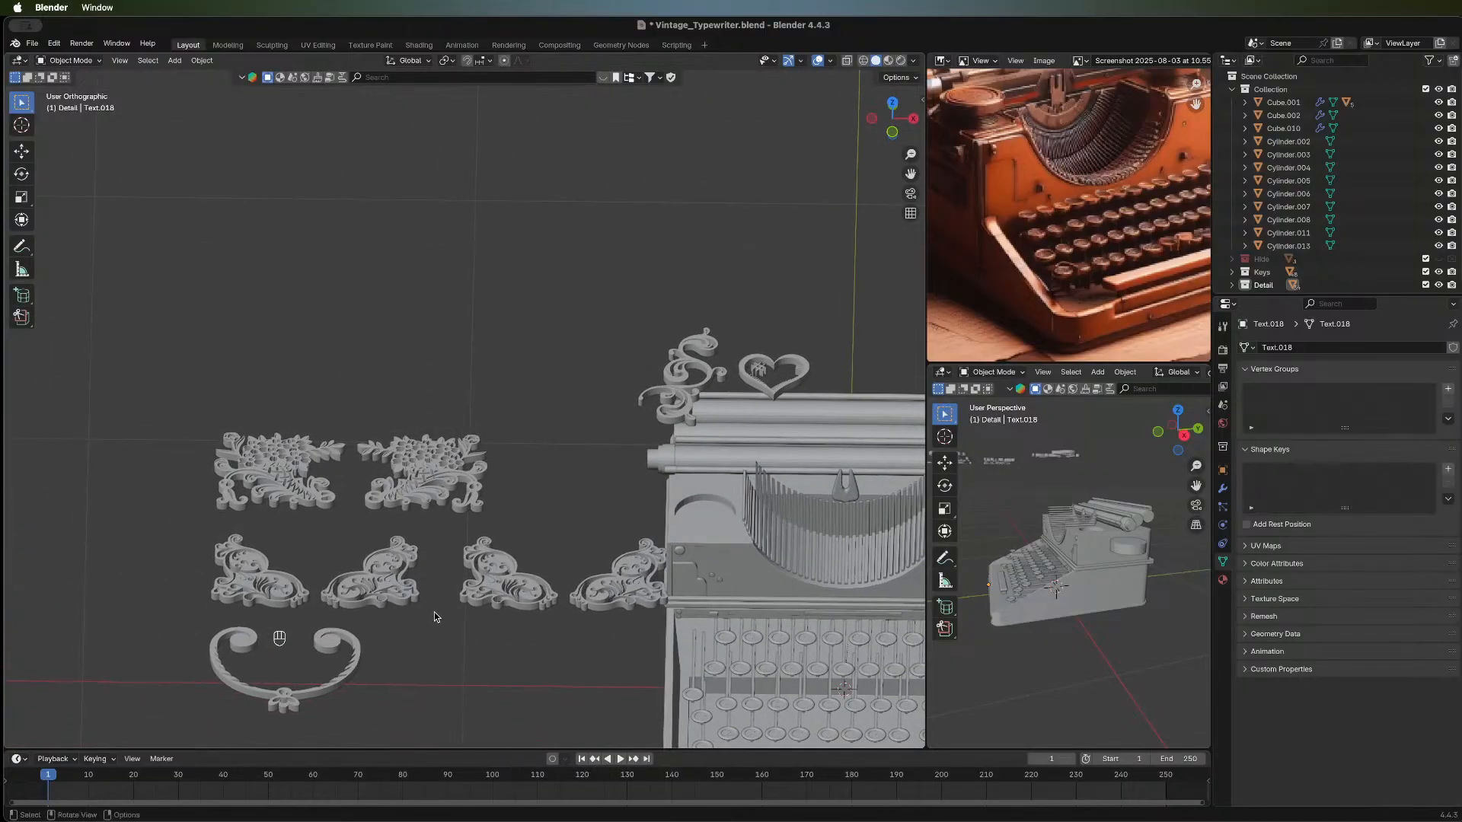
left_click(510, 600)
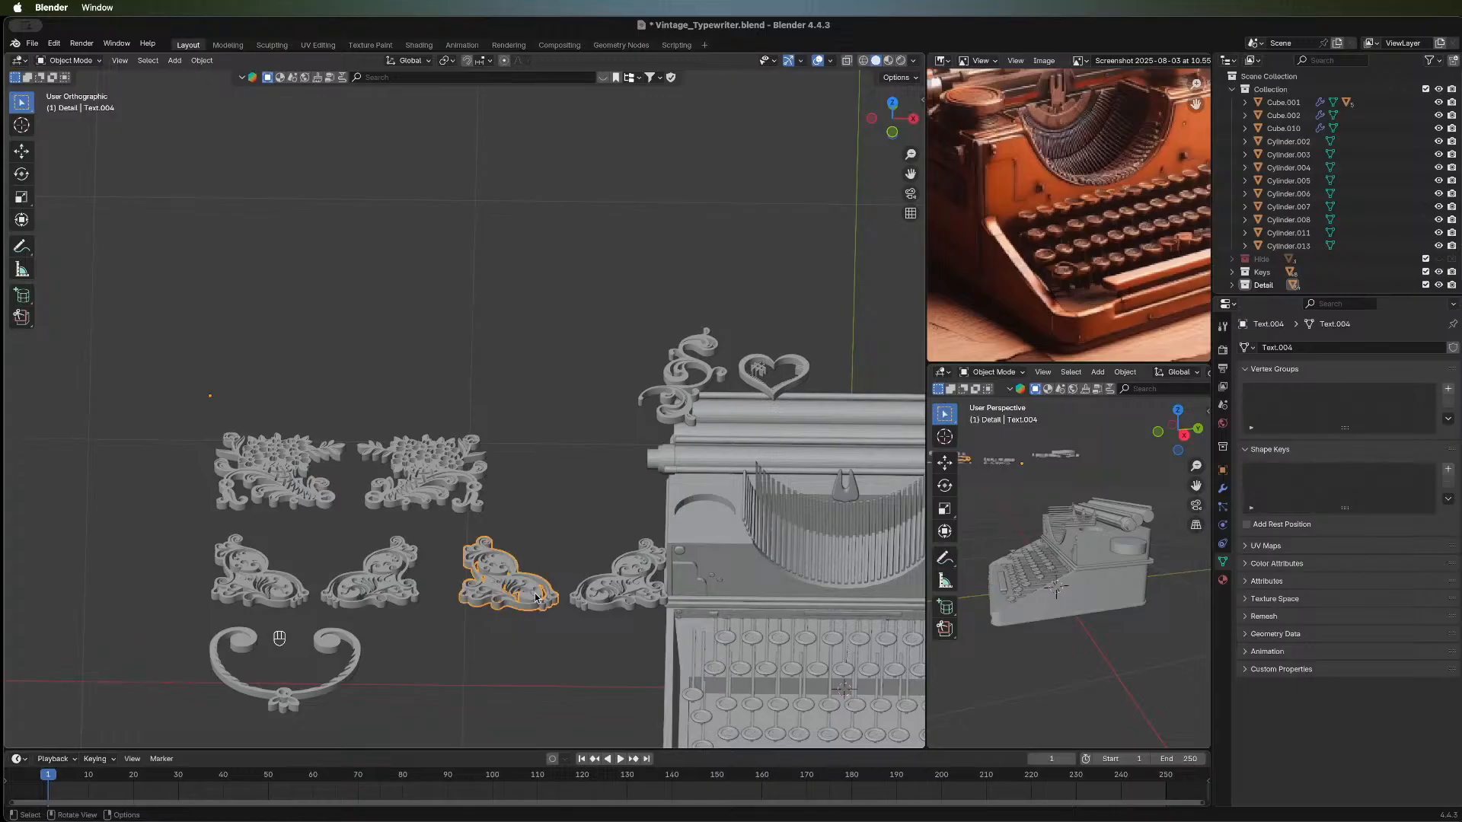
left_click(619, 581, "shift")
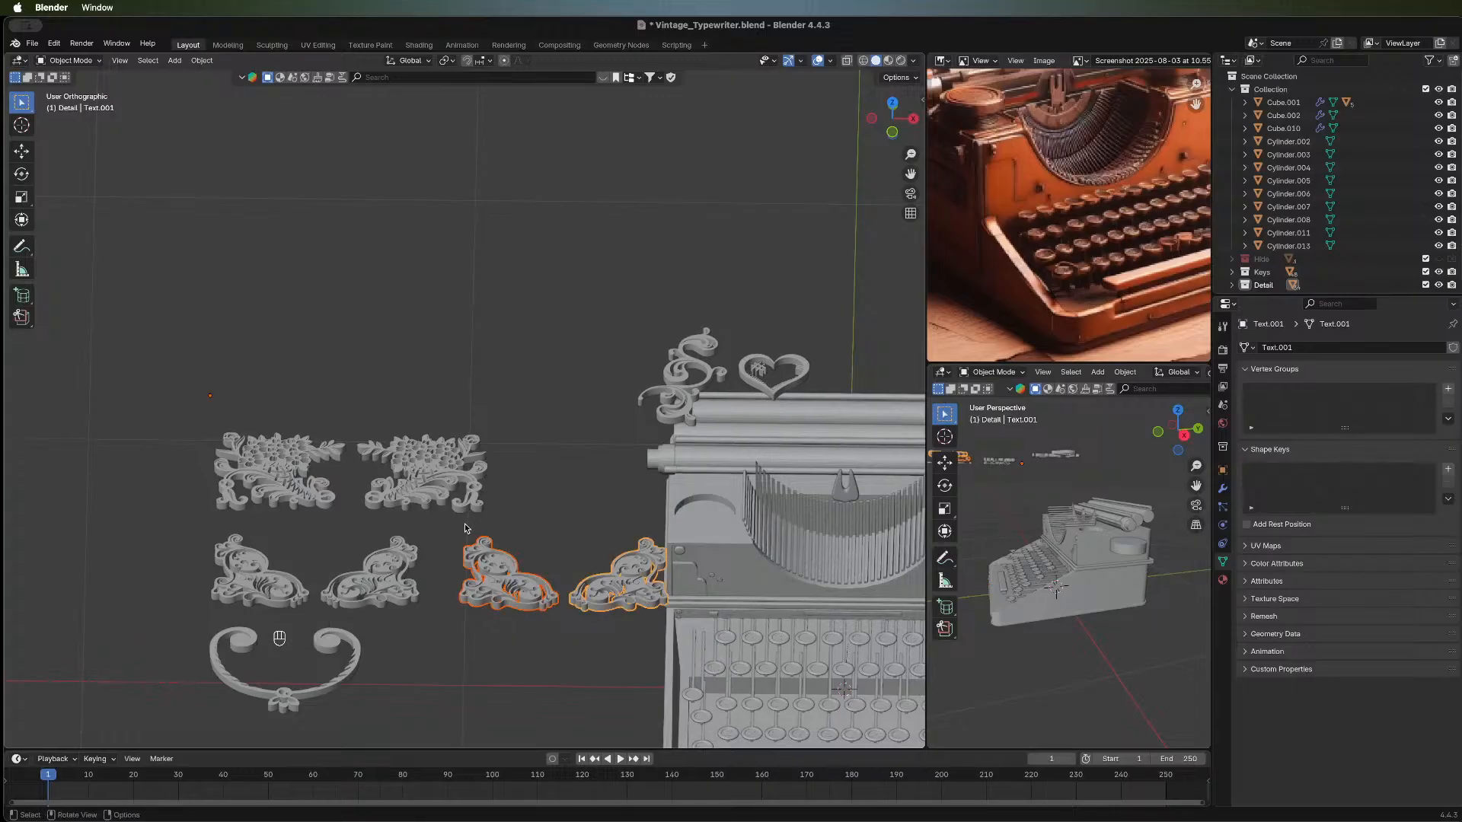
left_click_drag(459, 527, 651, 642)
key("r")
key("x")
key("9")
key("0")
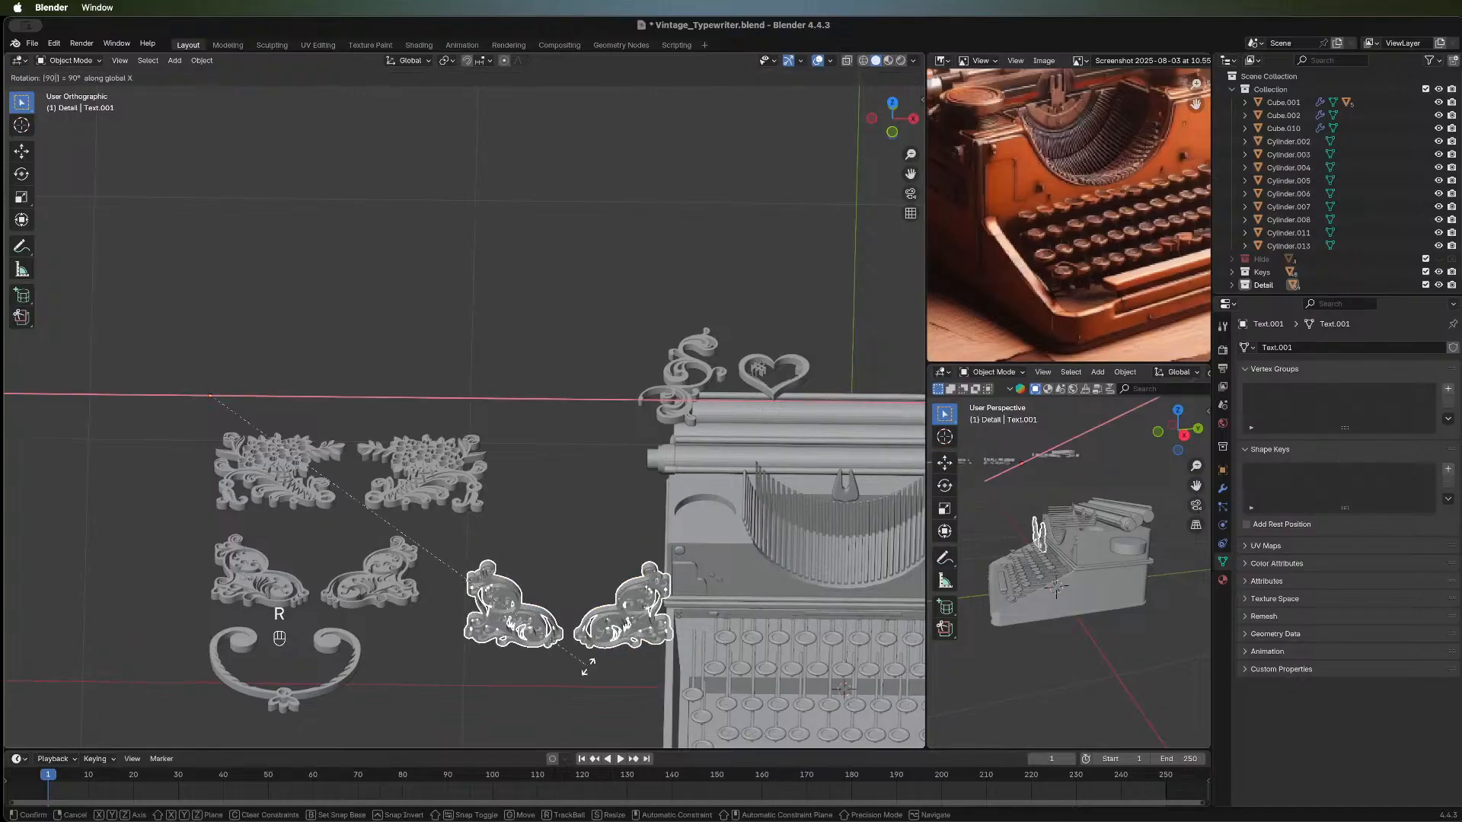
key("Return")
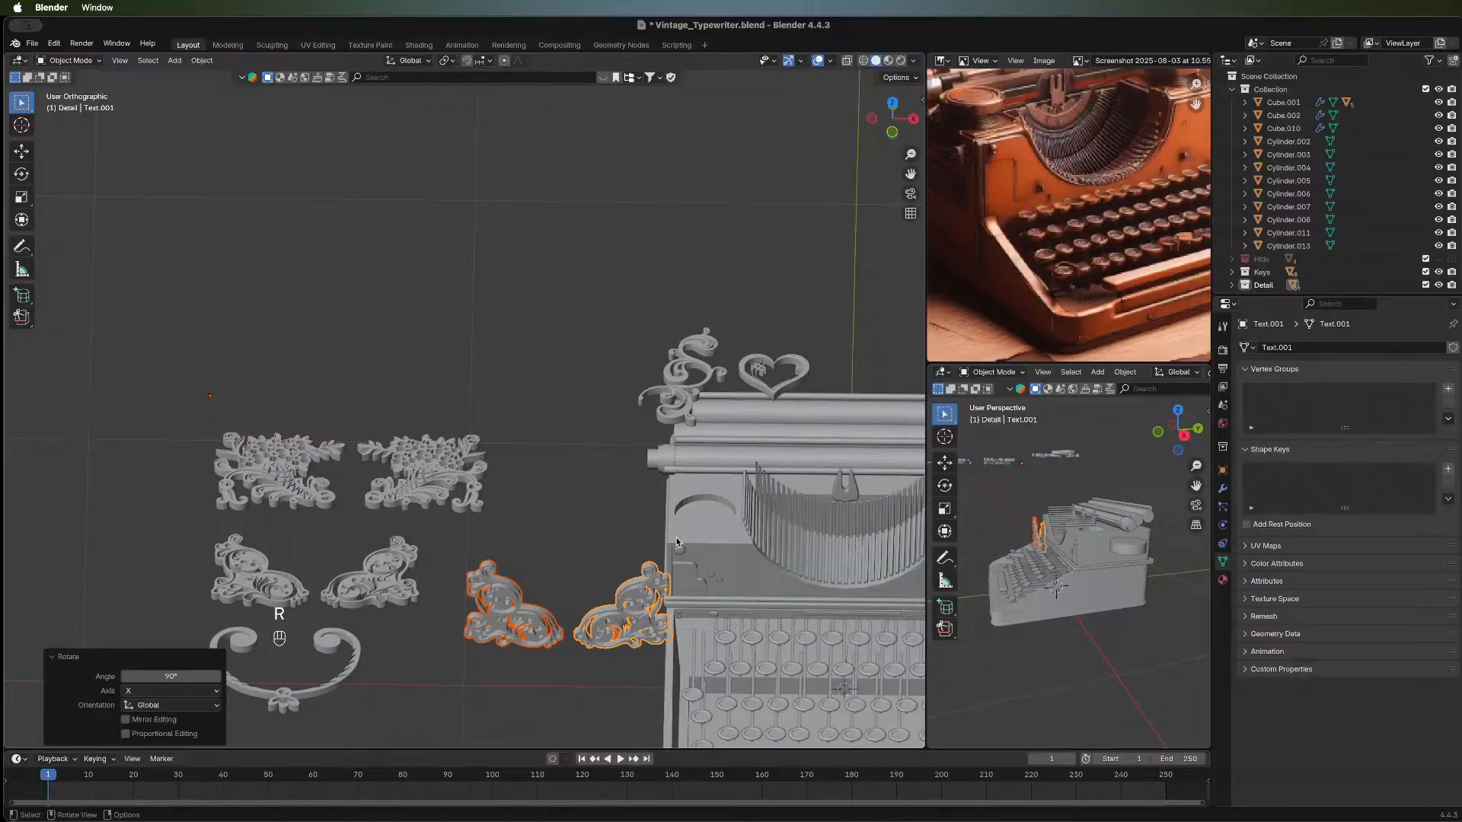
Move the pair of scroll ornaments about -0.542 m along Y, clear of the typewriter's front.
middle_click_drag(632, 404, 568, 580)
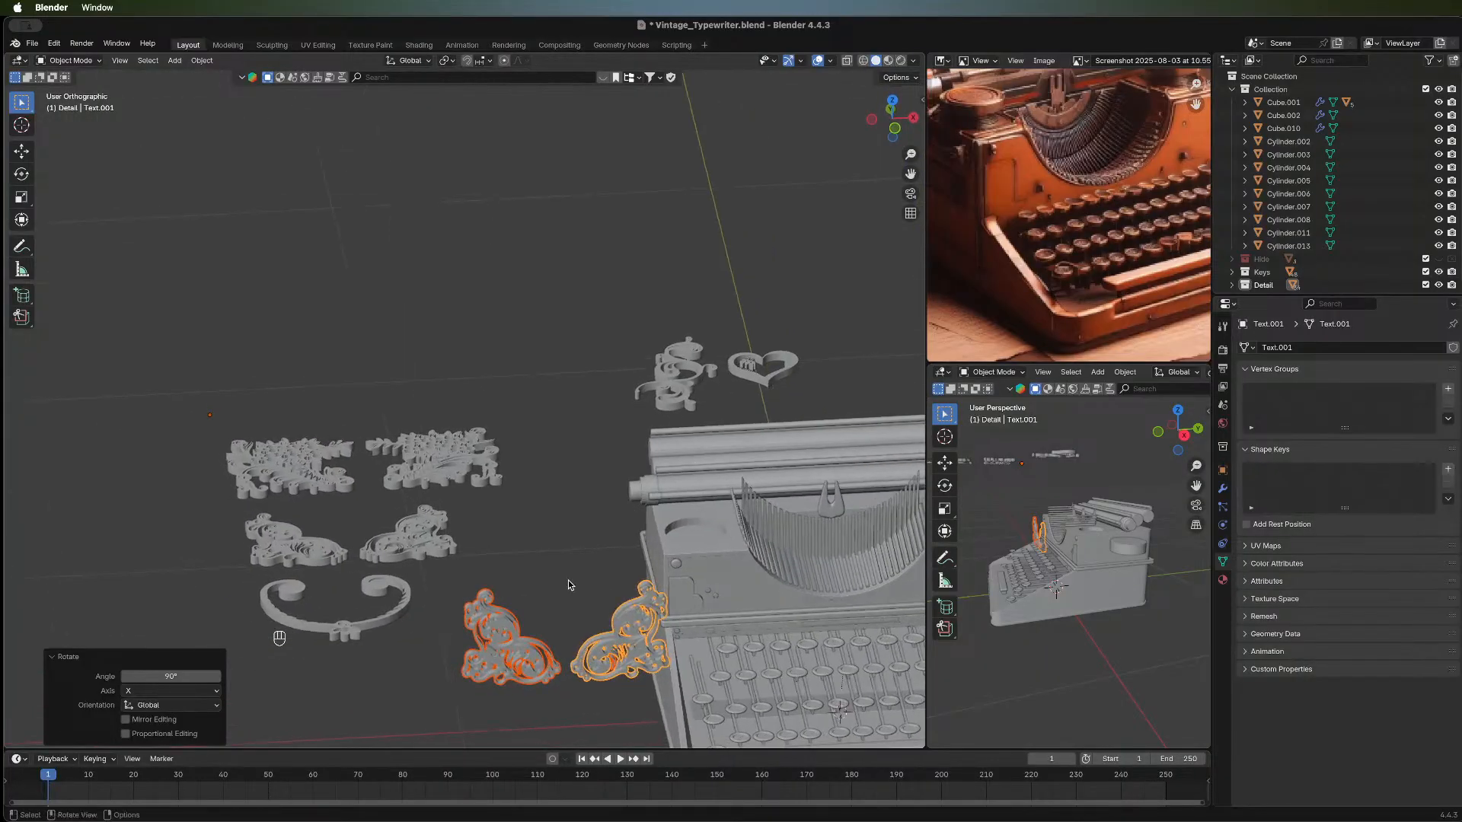
scroll(568, 580, "down", 2)
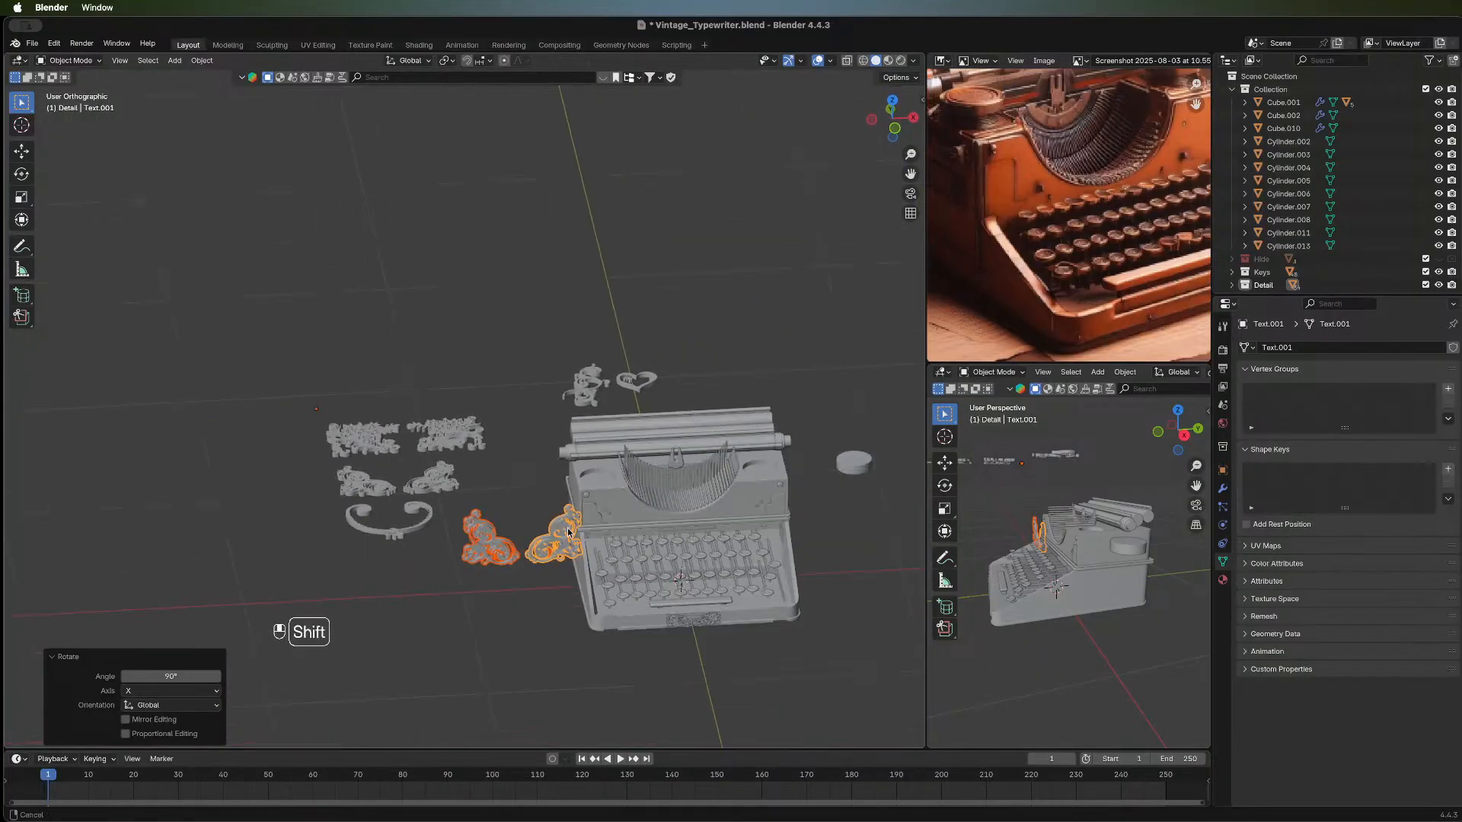
middle_click_drag(762, 533, 506, 305, "shift")
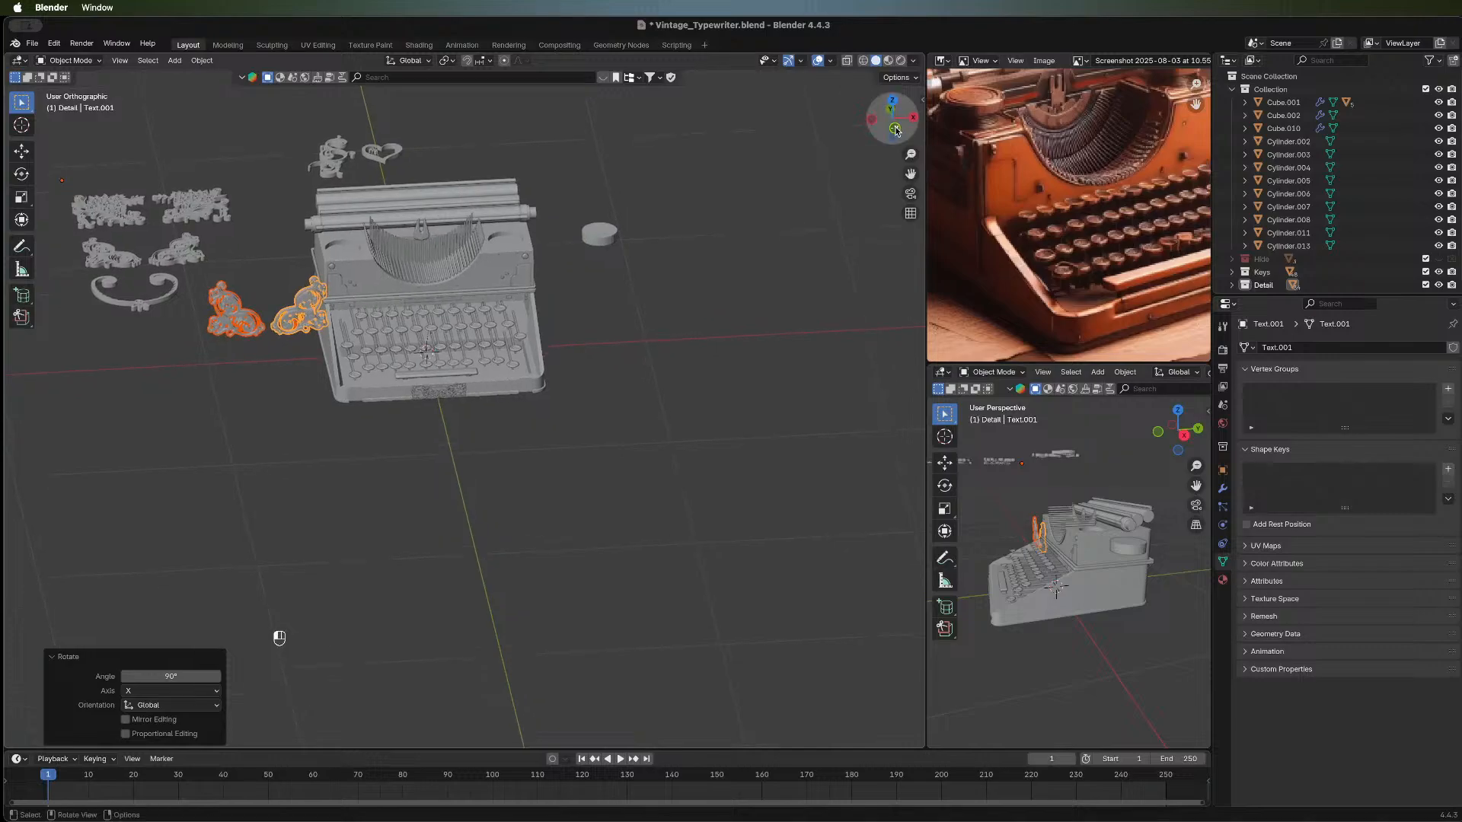
left_click(893, 128)
scroll(451, 301, "up", 2)
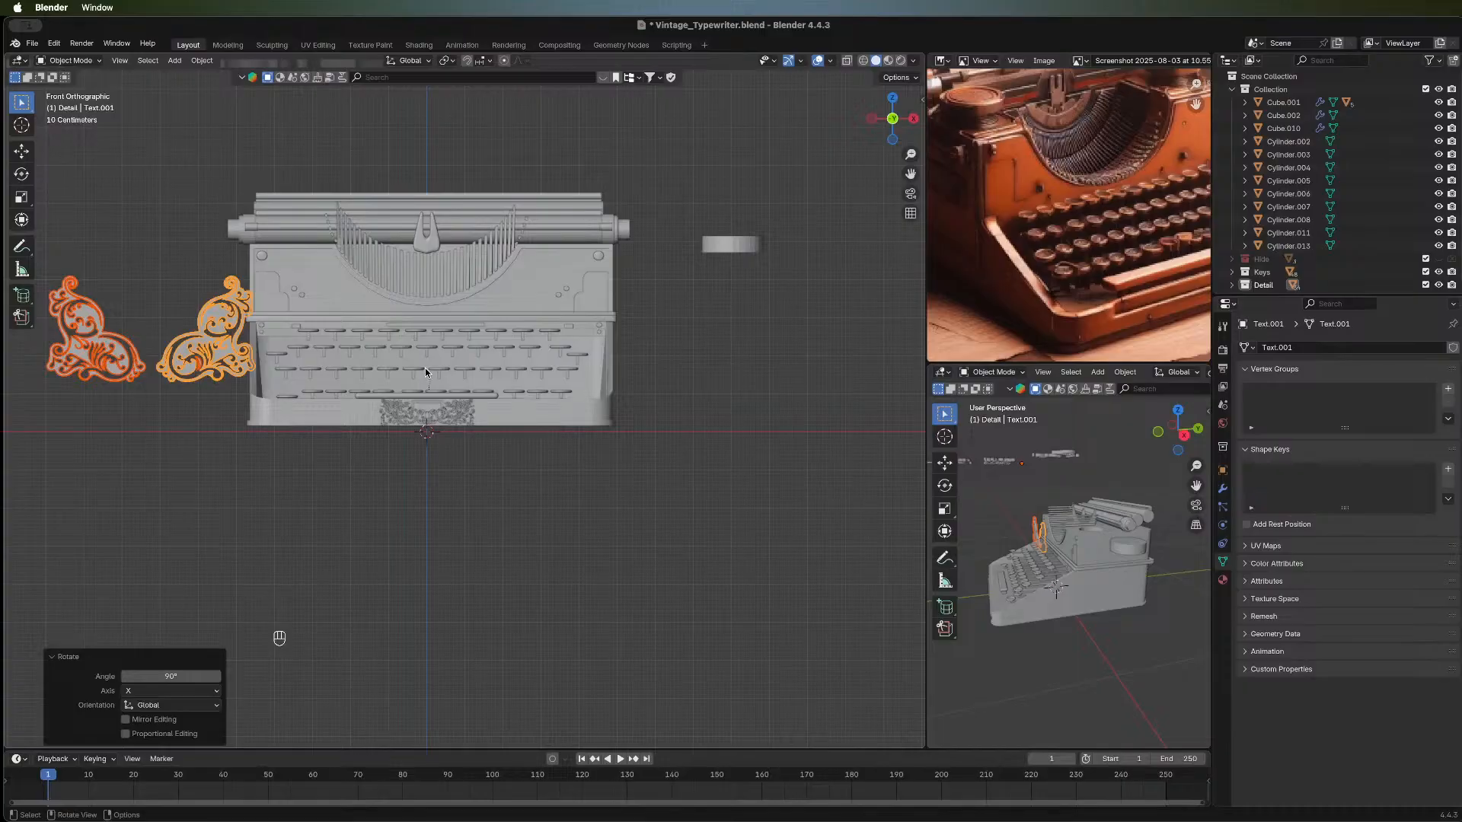
middle_click_drag(696, 372, 555, 377)
key("g")
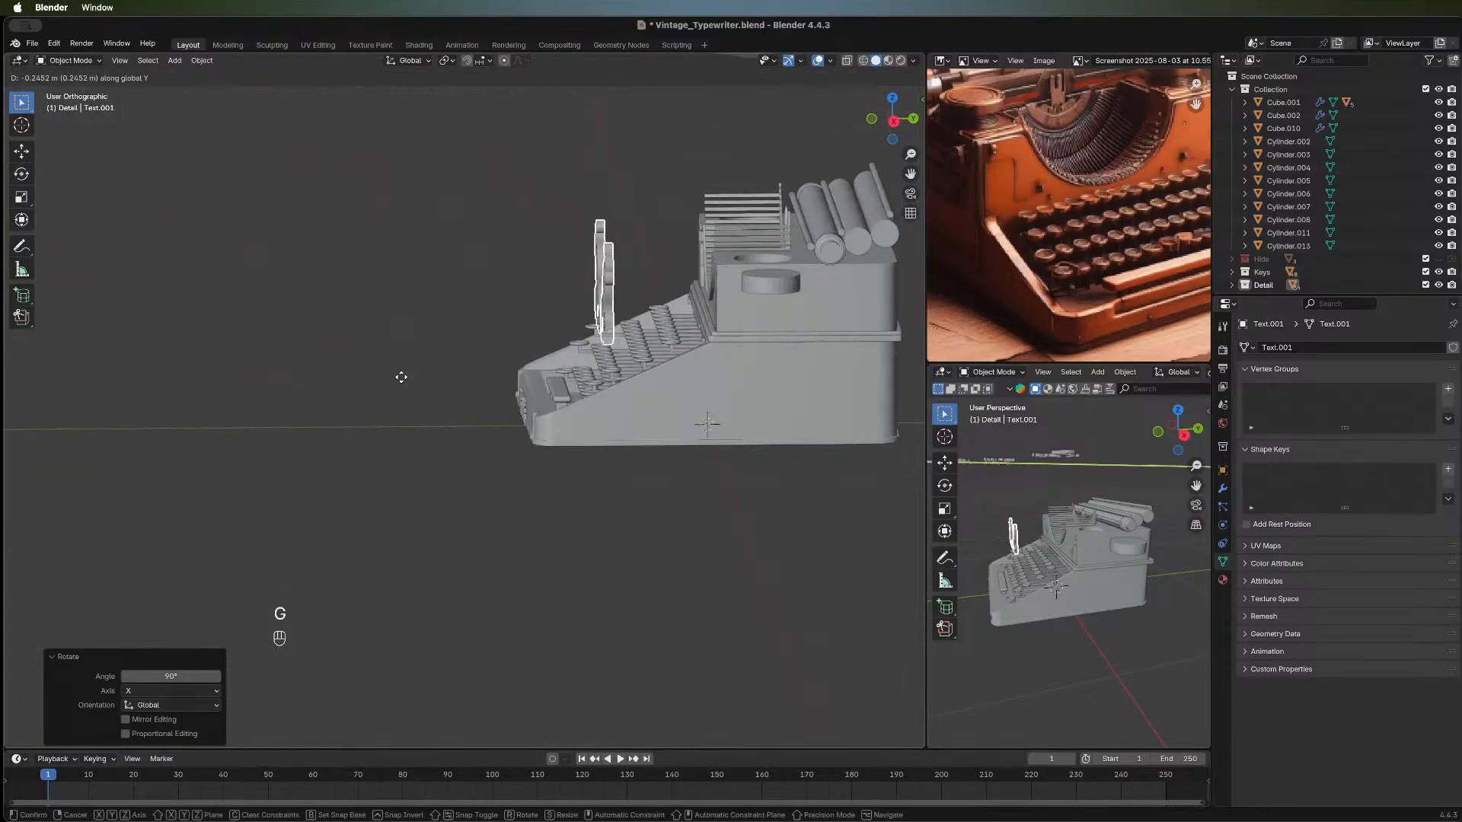
left_click(348, 375)
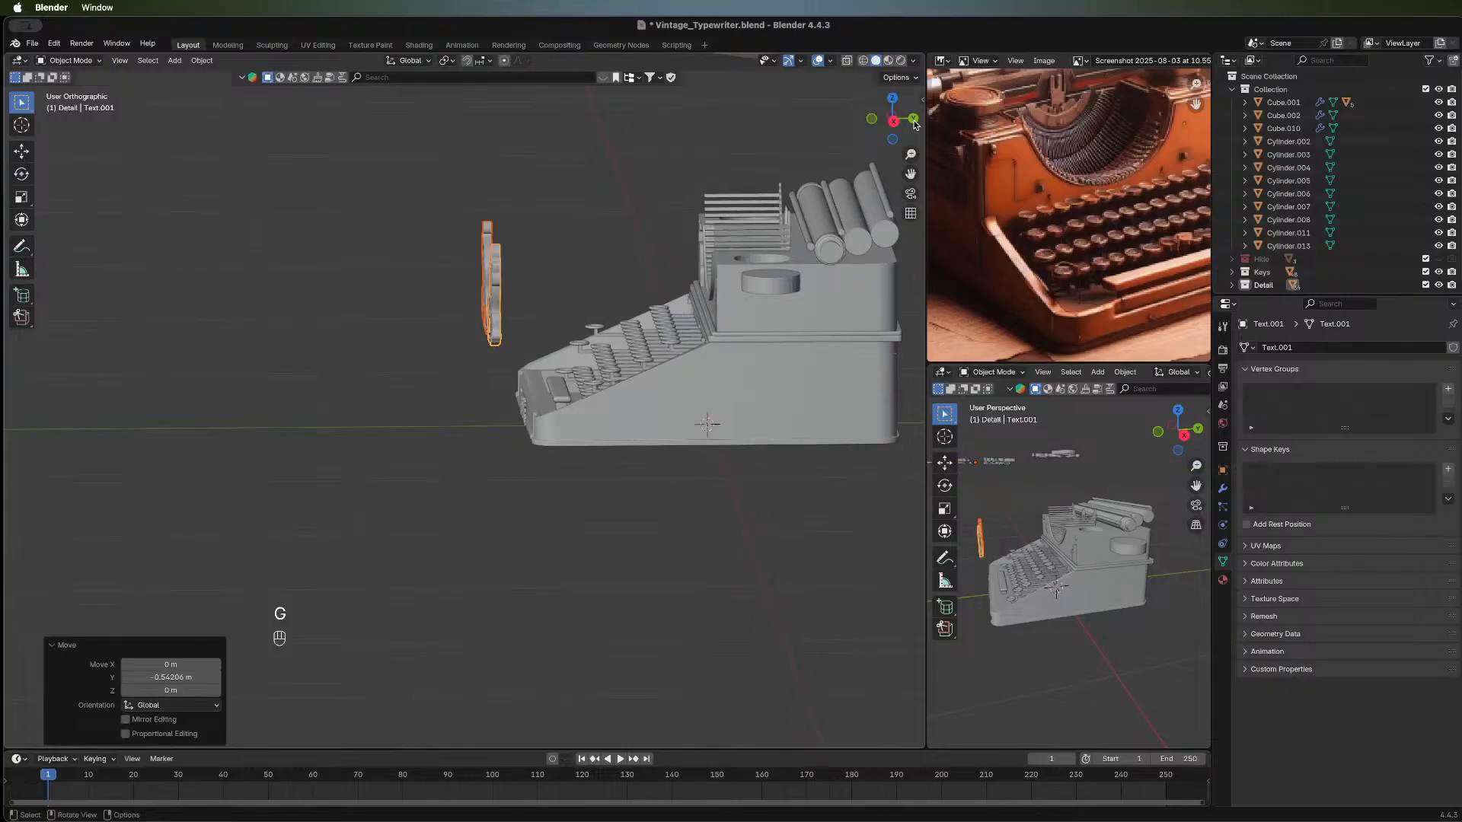
Shift the pair of scroll ornaments about 0.714 m along X to centre them in front of the typewriter.
left_click(870, 118)
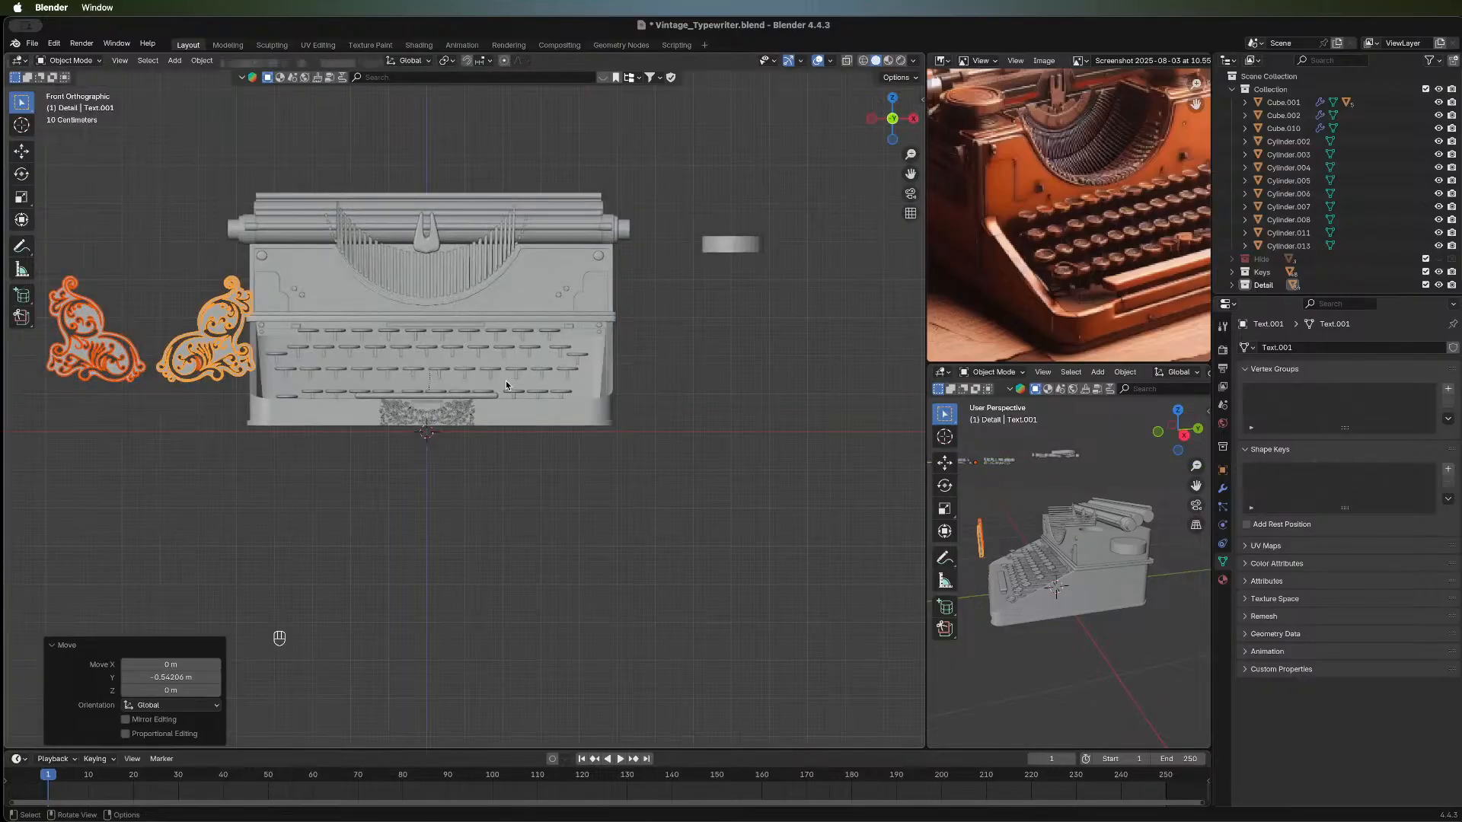
key("g")
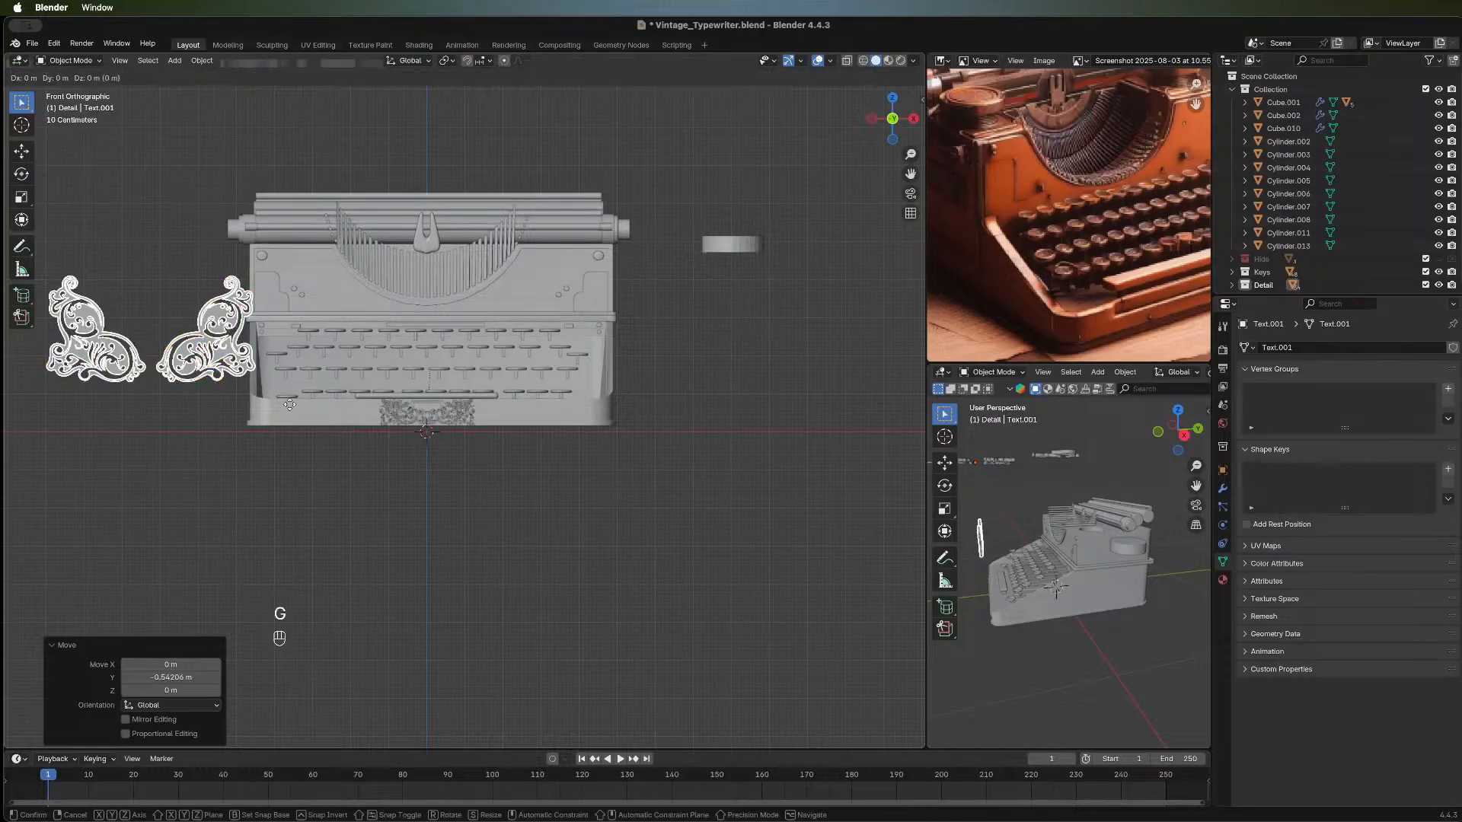
left_click(577, 402)
Examine the size and position of the scroll ornaments against the typewriter from the front and from angled views.
middle_click_drag(205, 457, 674, 428)
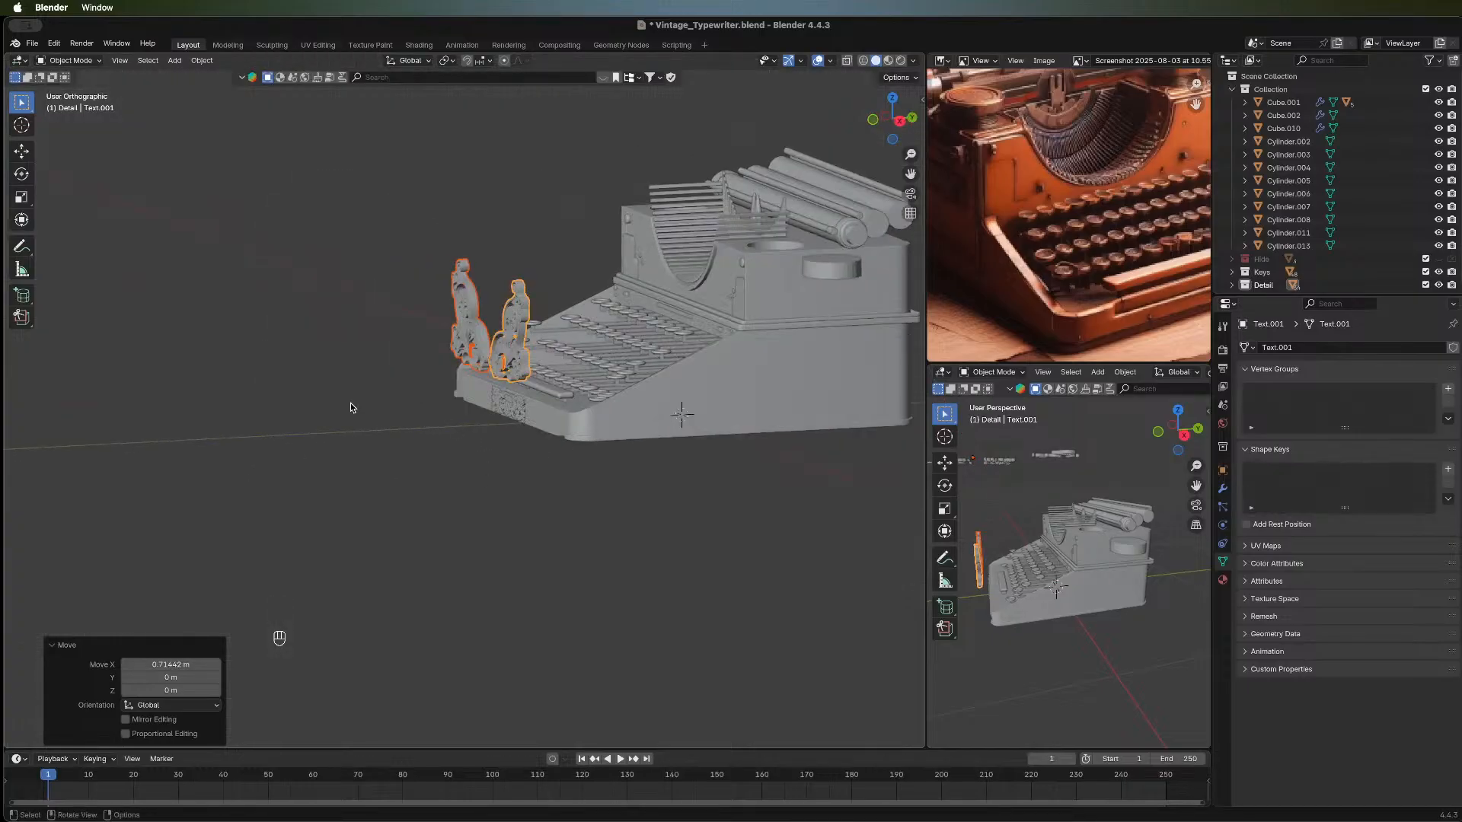
middle_click_drag(350, 407, 674, 313)
scroll(495, 397, "up", 3)
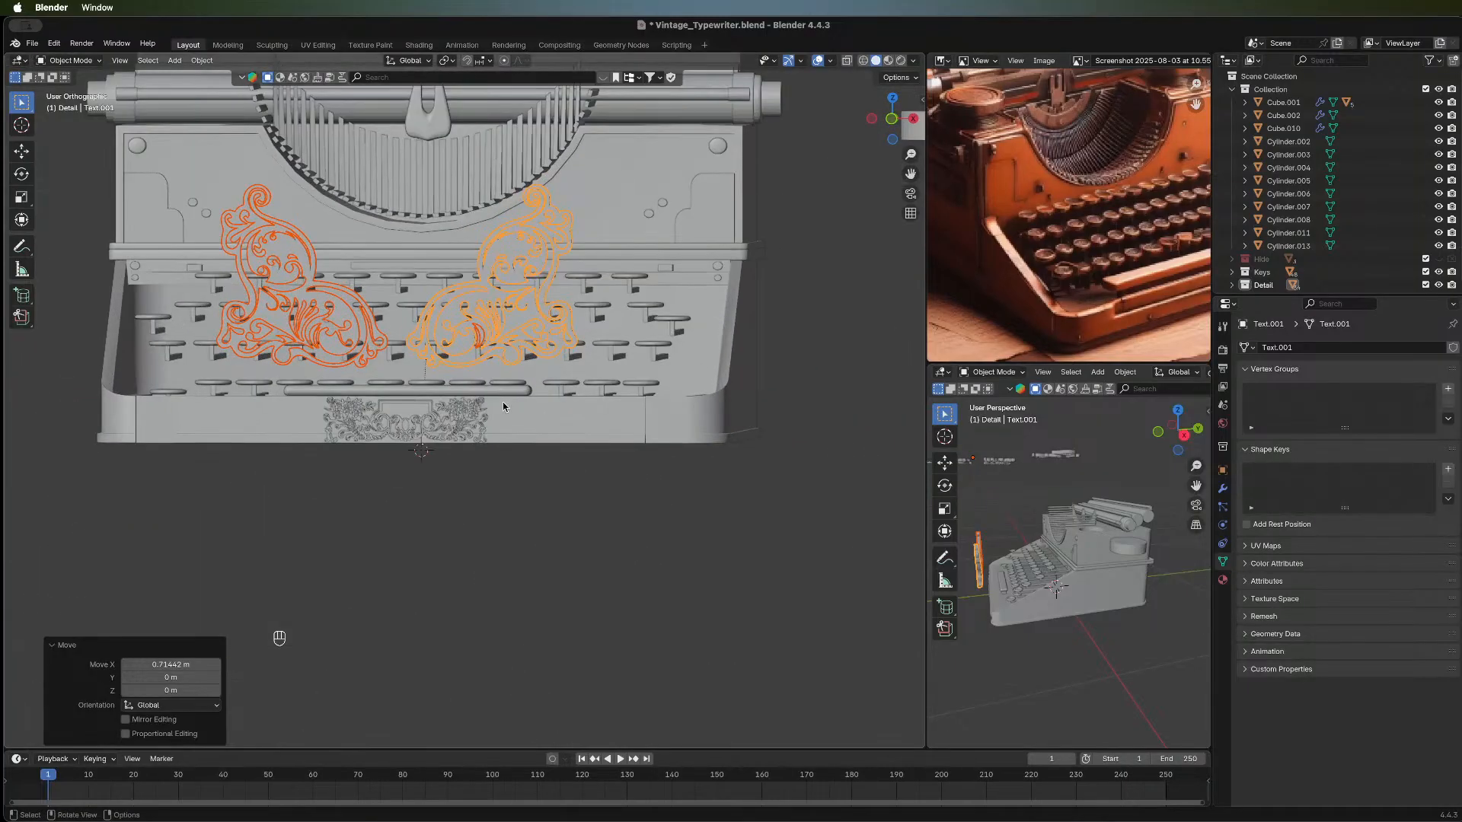
middle_click_drag(386, 405, 468, 417)
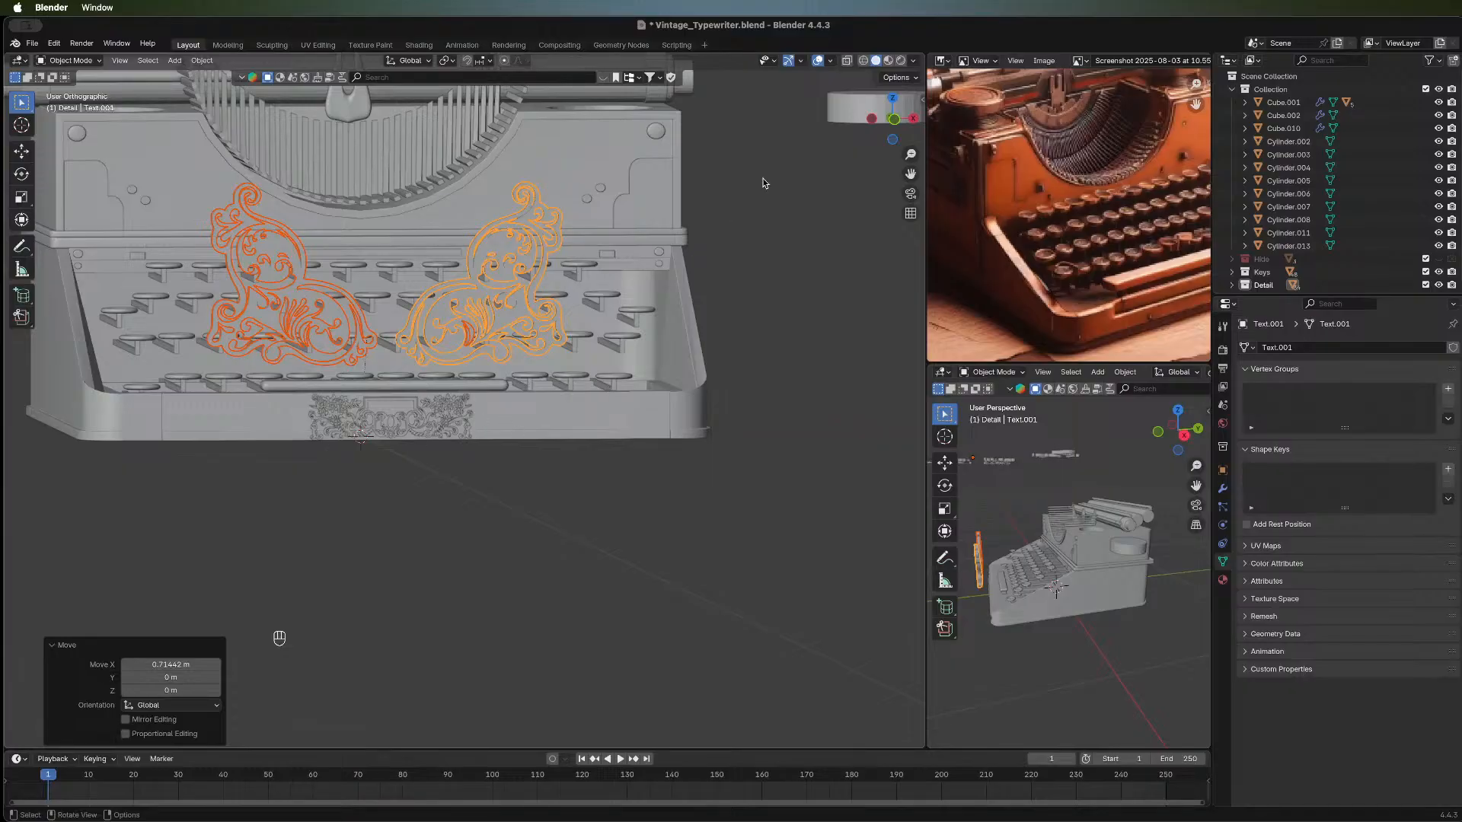
left_click(897, 124)
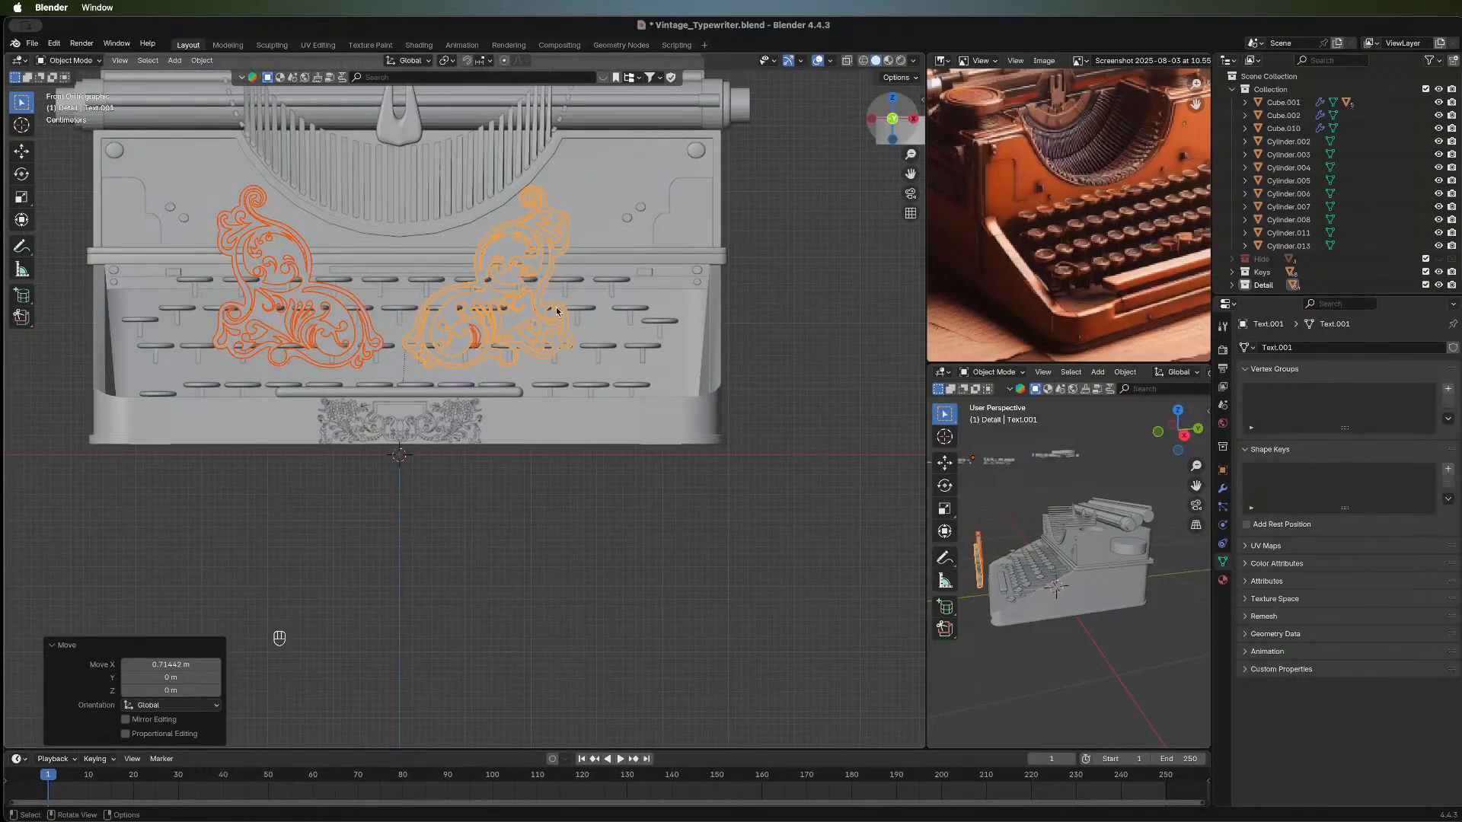
scroll(399, 369, "down", 4)
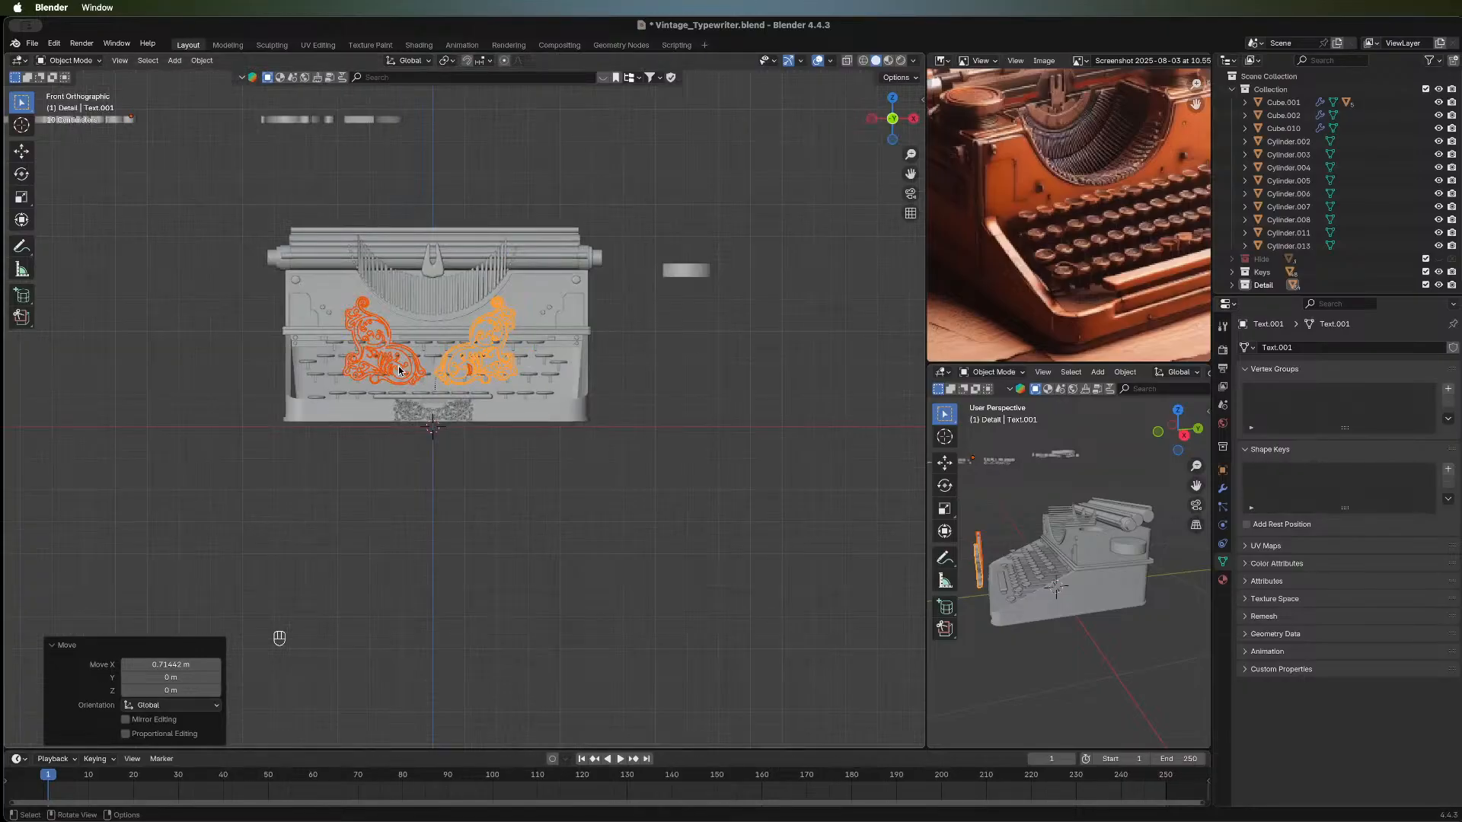
middle_click_drag(399, 368, 426, 489, "shift")
scroll(426, 489, "up", 4)
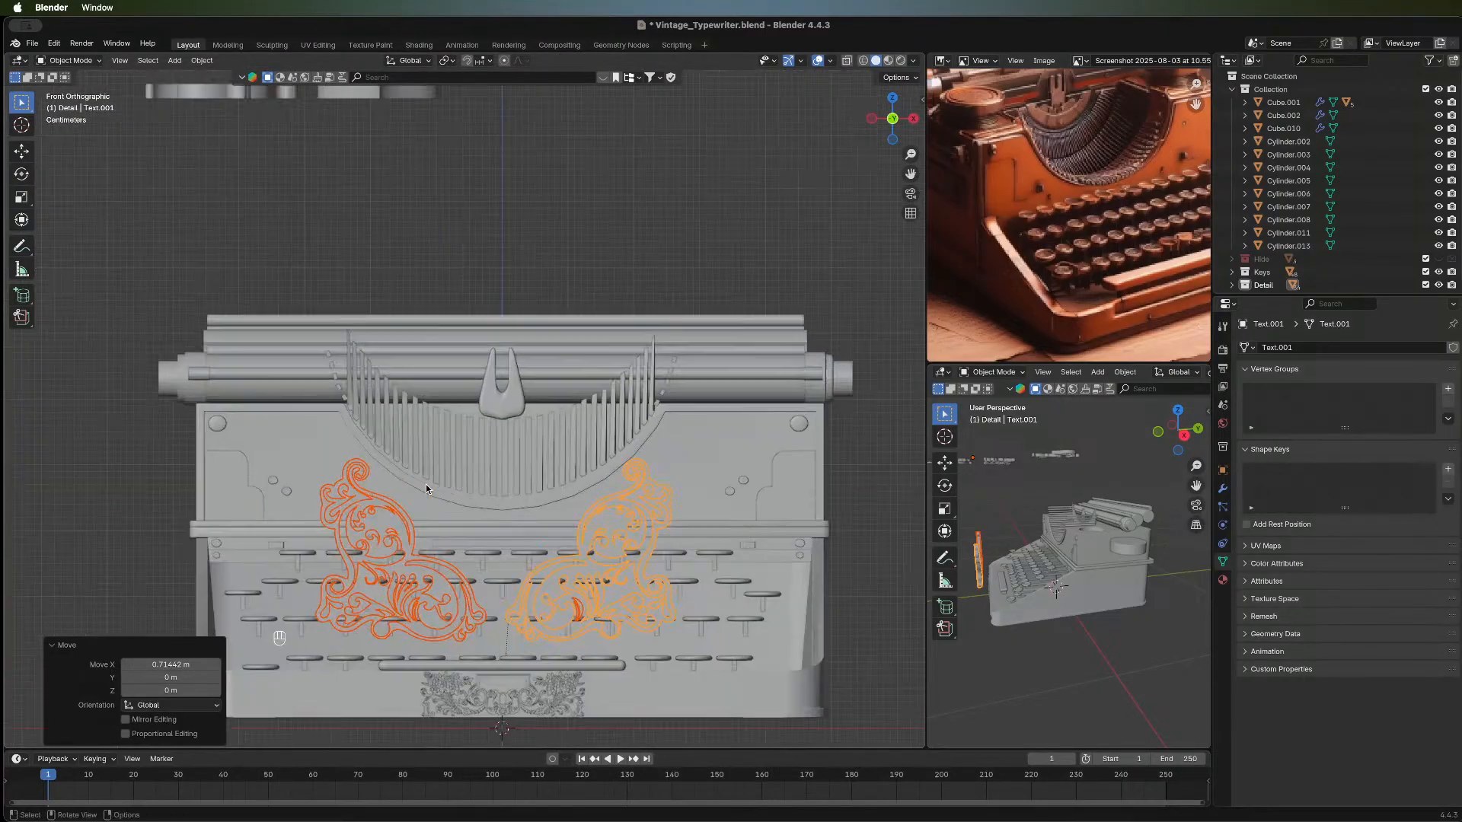
middle_click_drag(470, 614, 477, 449, "shift")
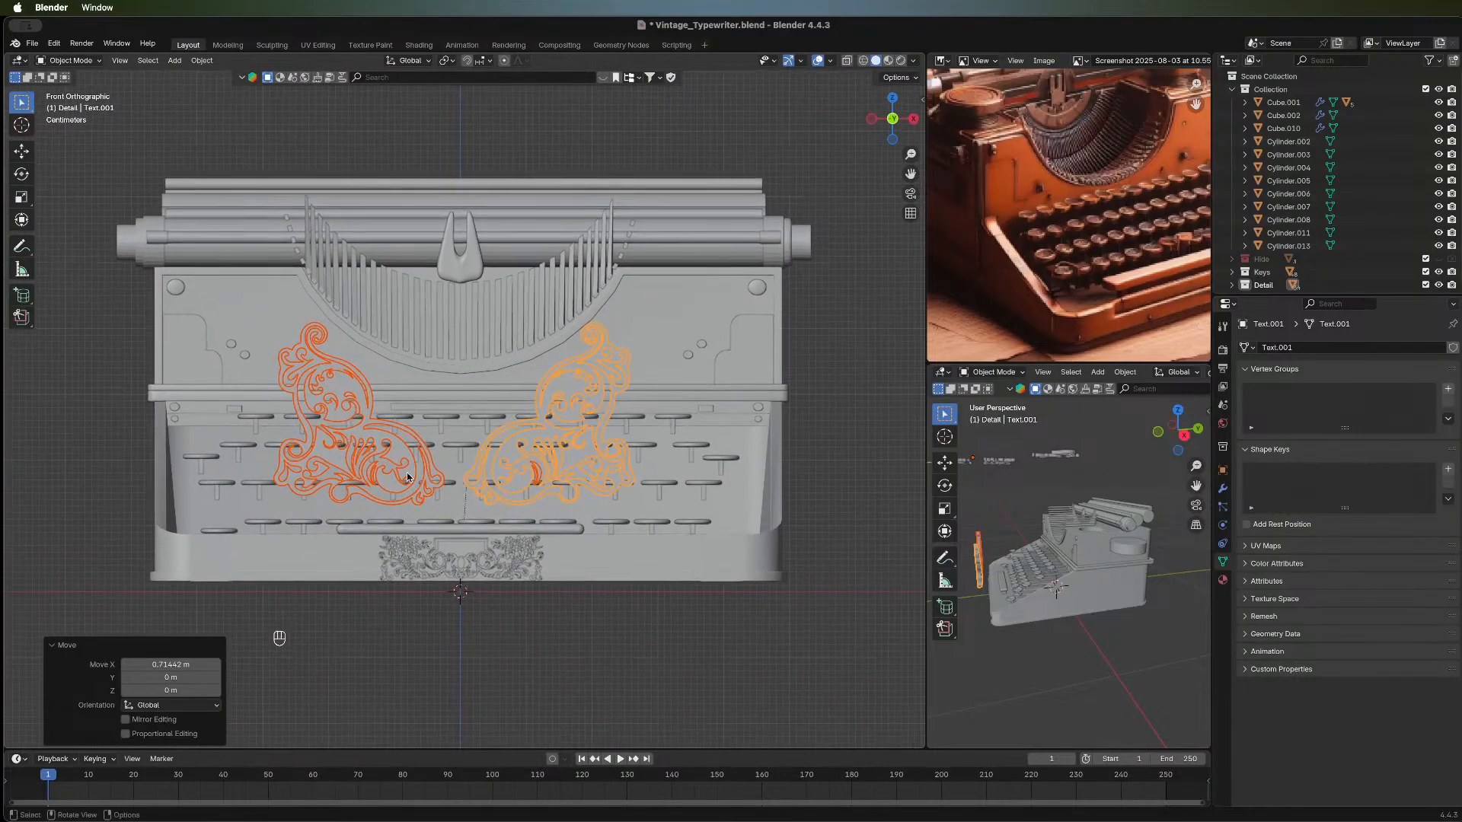
scroll(407, 477, "down", 1)
scroll(406, 474, "down", 1)
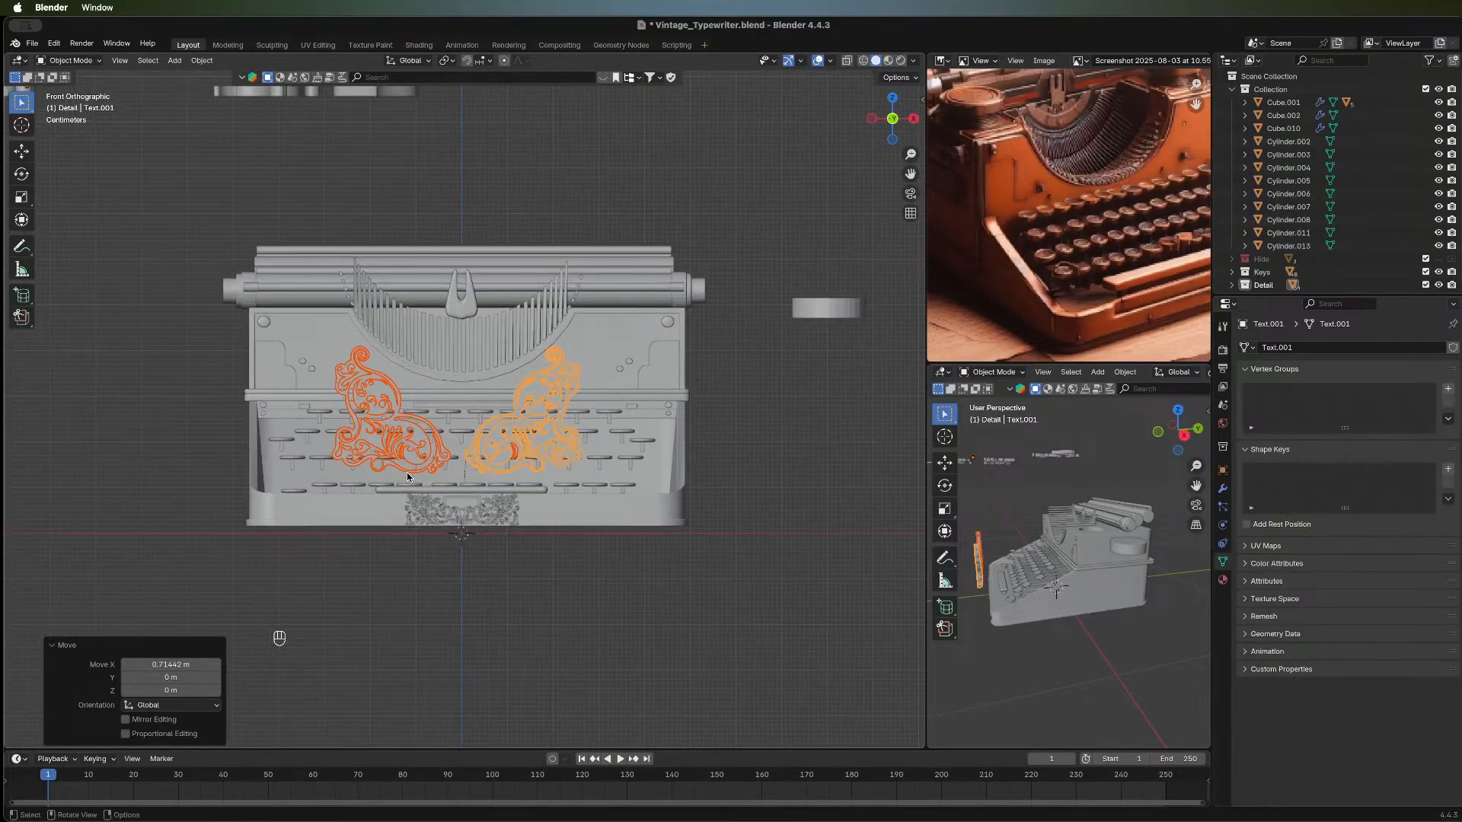
Move the pair of scroll ornaments about -0.78 m along X, clear of the typewriter's left side.
key("g")
key("x")
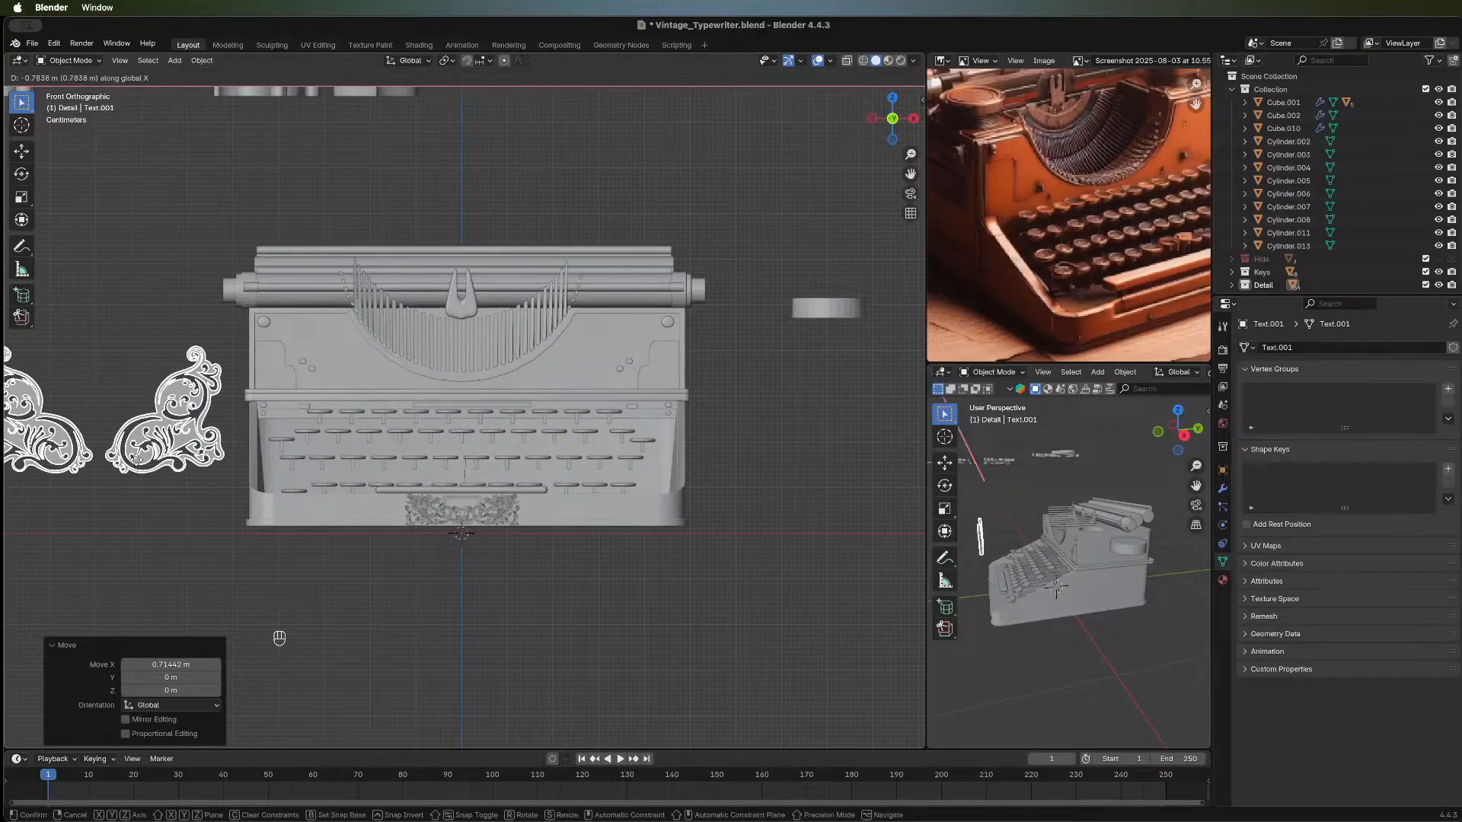
left_click(140, 465)
middle_click_drag(139, 465, 321, 452, "shift")
Select all parts of both scroll ornaments and scale their meshes by about 0.402 in Edit Mode.
left_click_drag(263, 269, 142, 516)
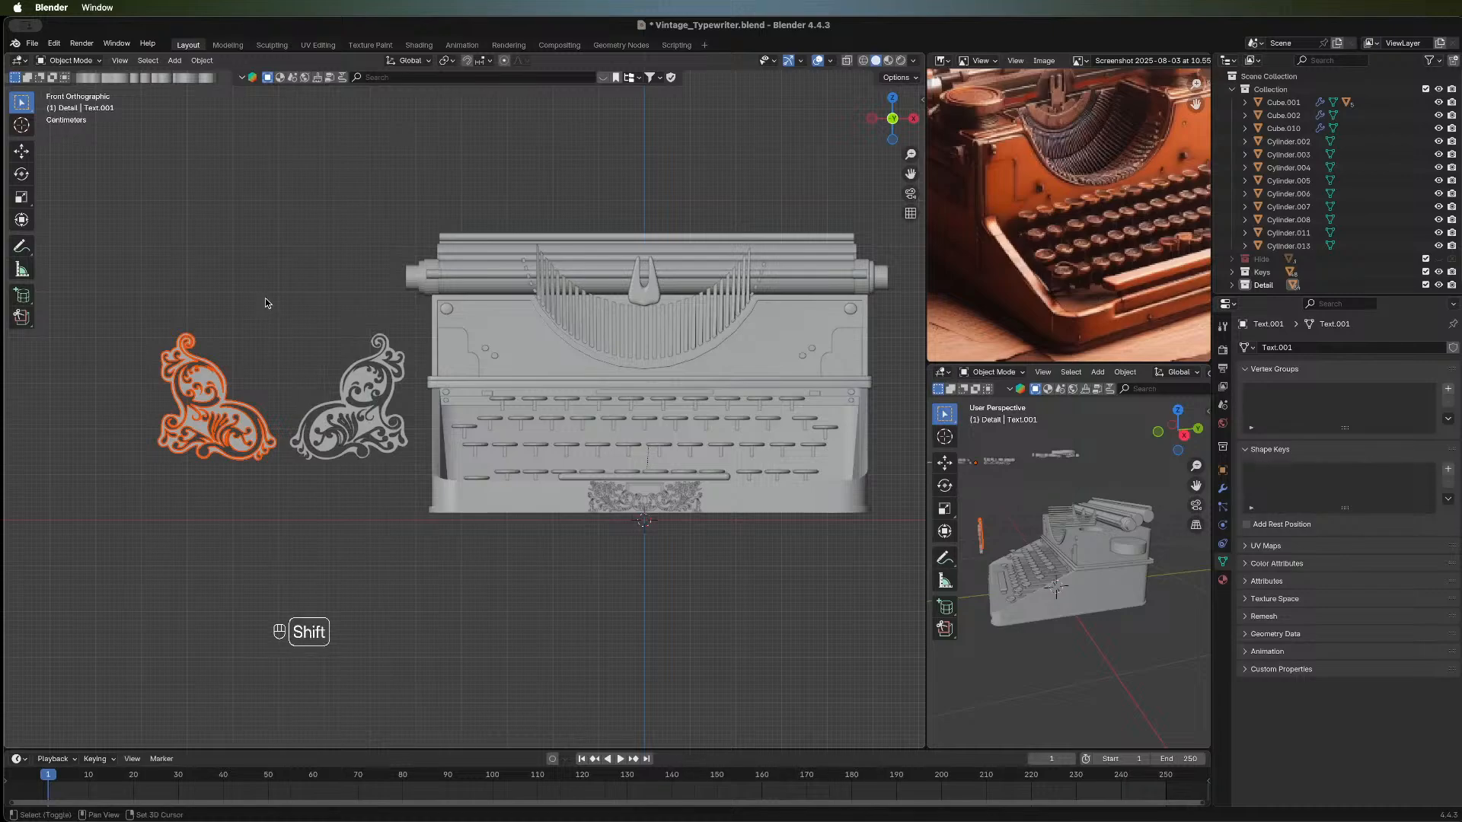
left_click_drag(277, 277, 415, 539, "shift")
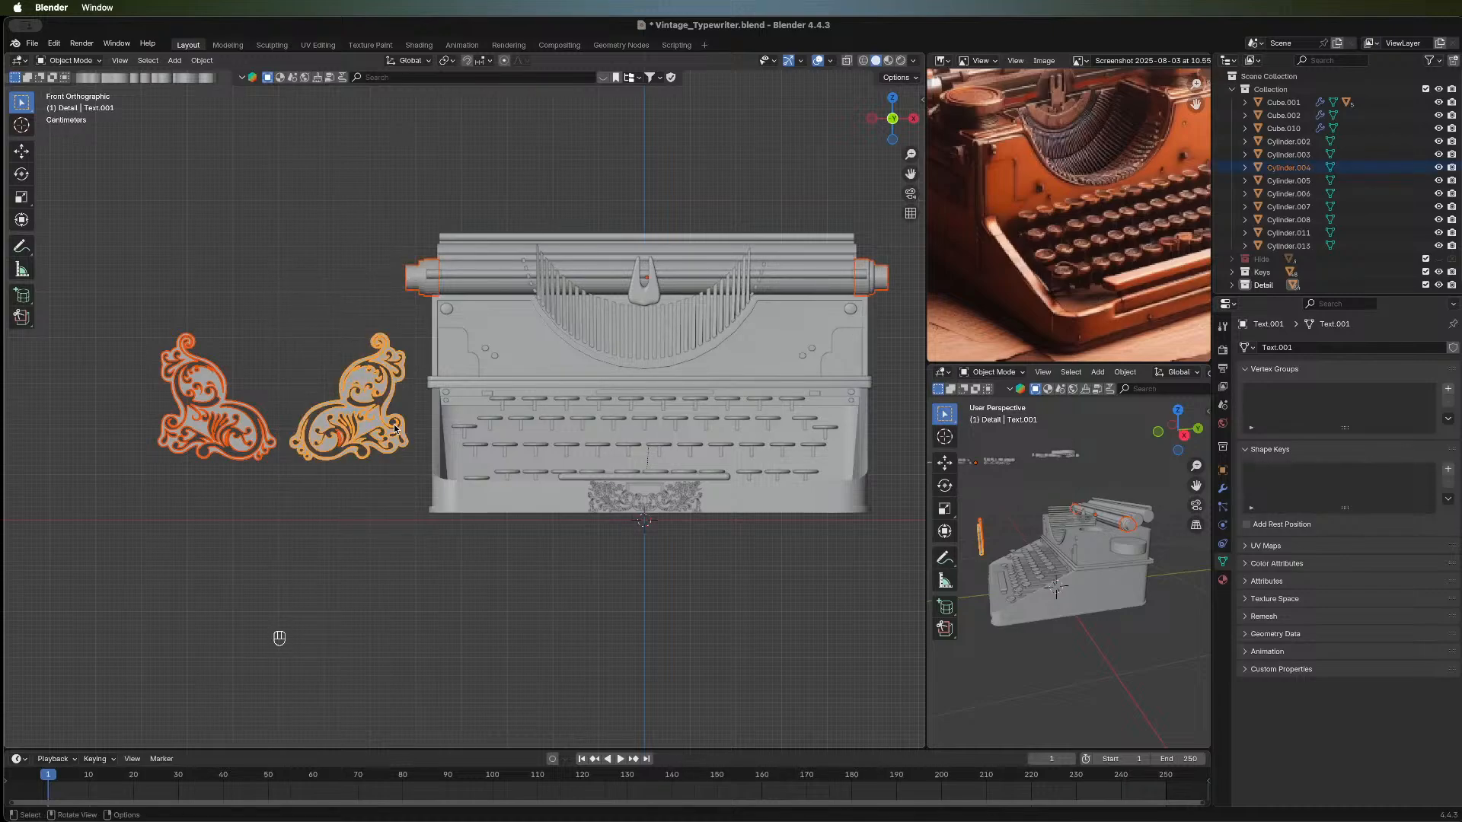
left_click_drag(416, 320, 270, 485)
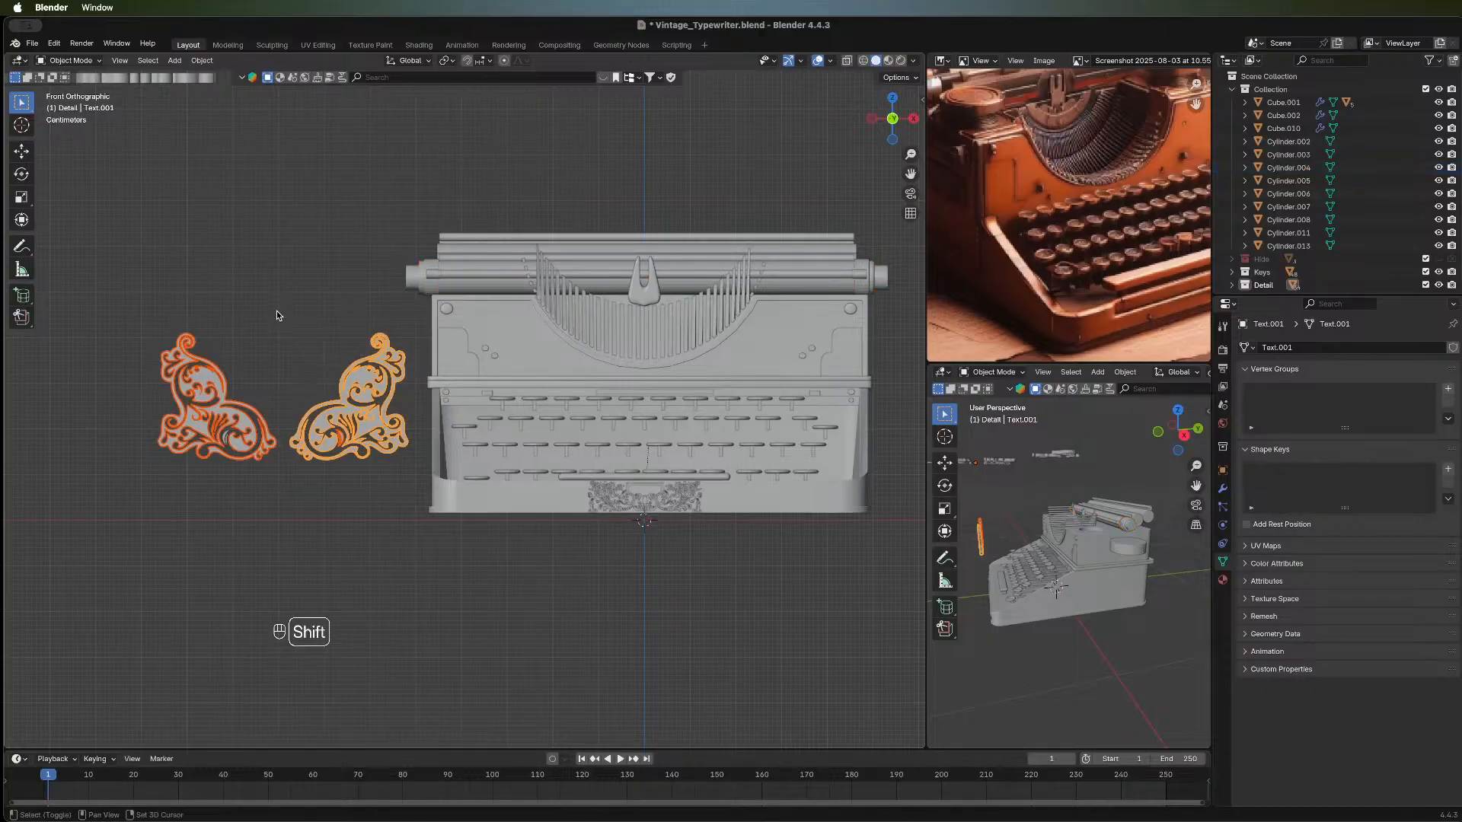
key("Tab")
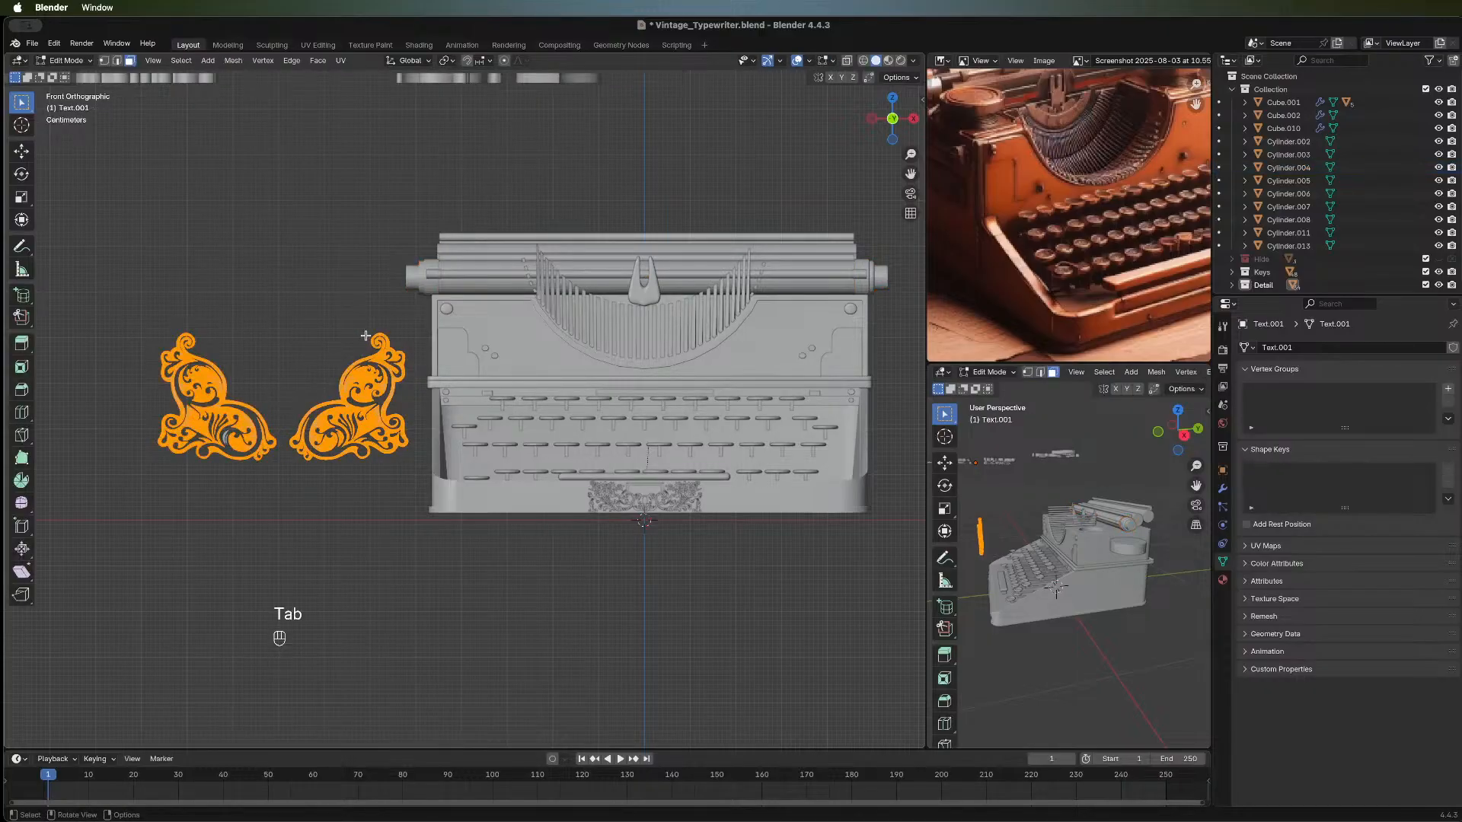
key("a")
key("Tab")
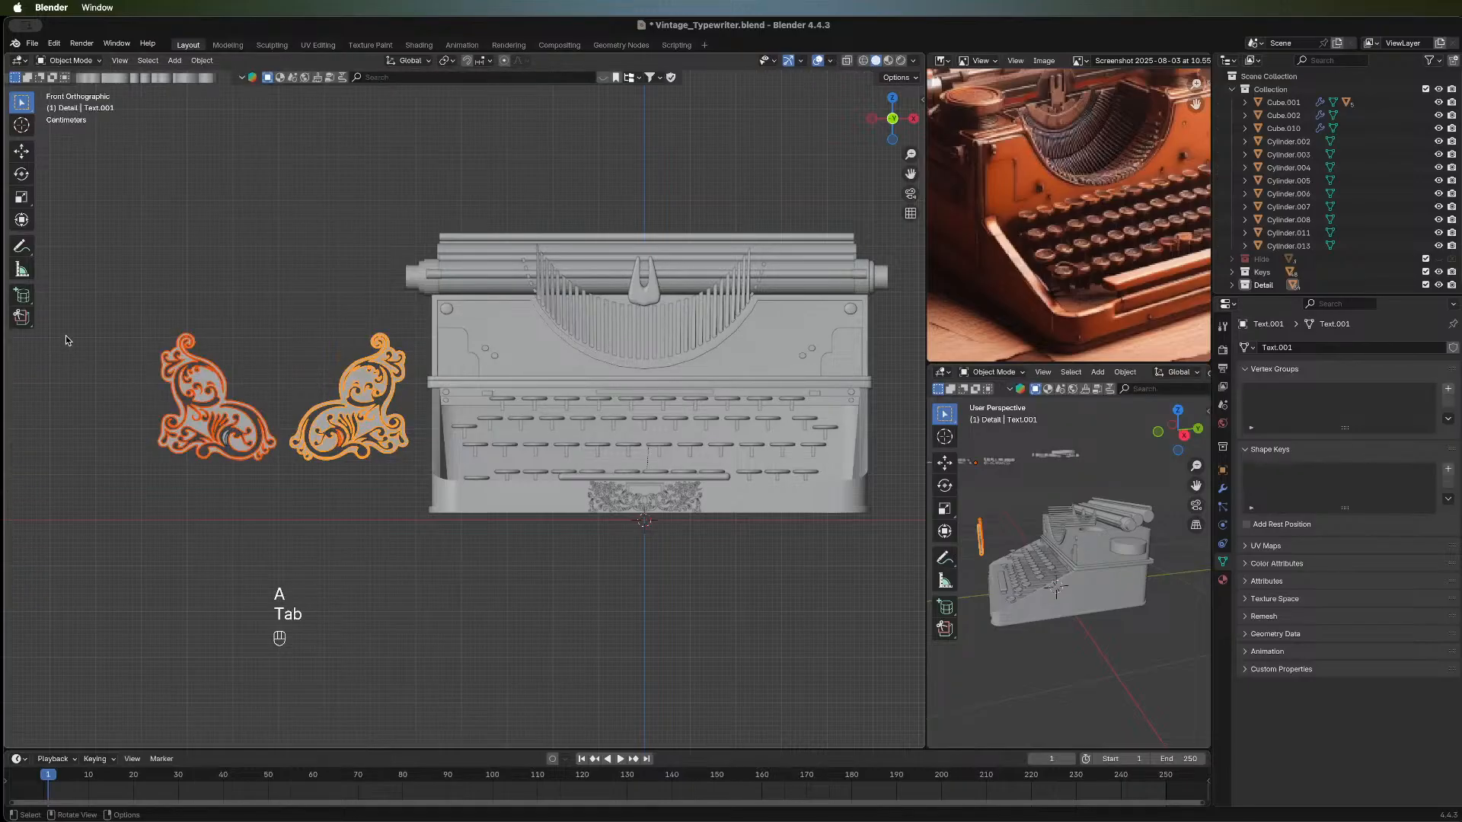
left_click_drag(66, 292, 274, 501, "shift")
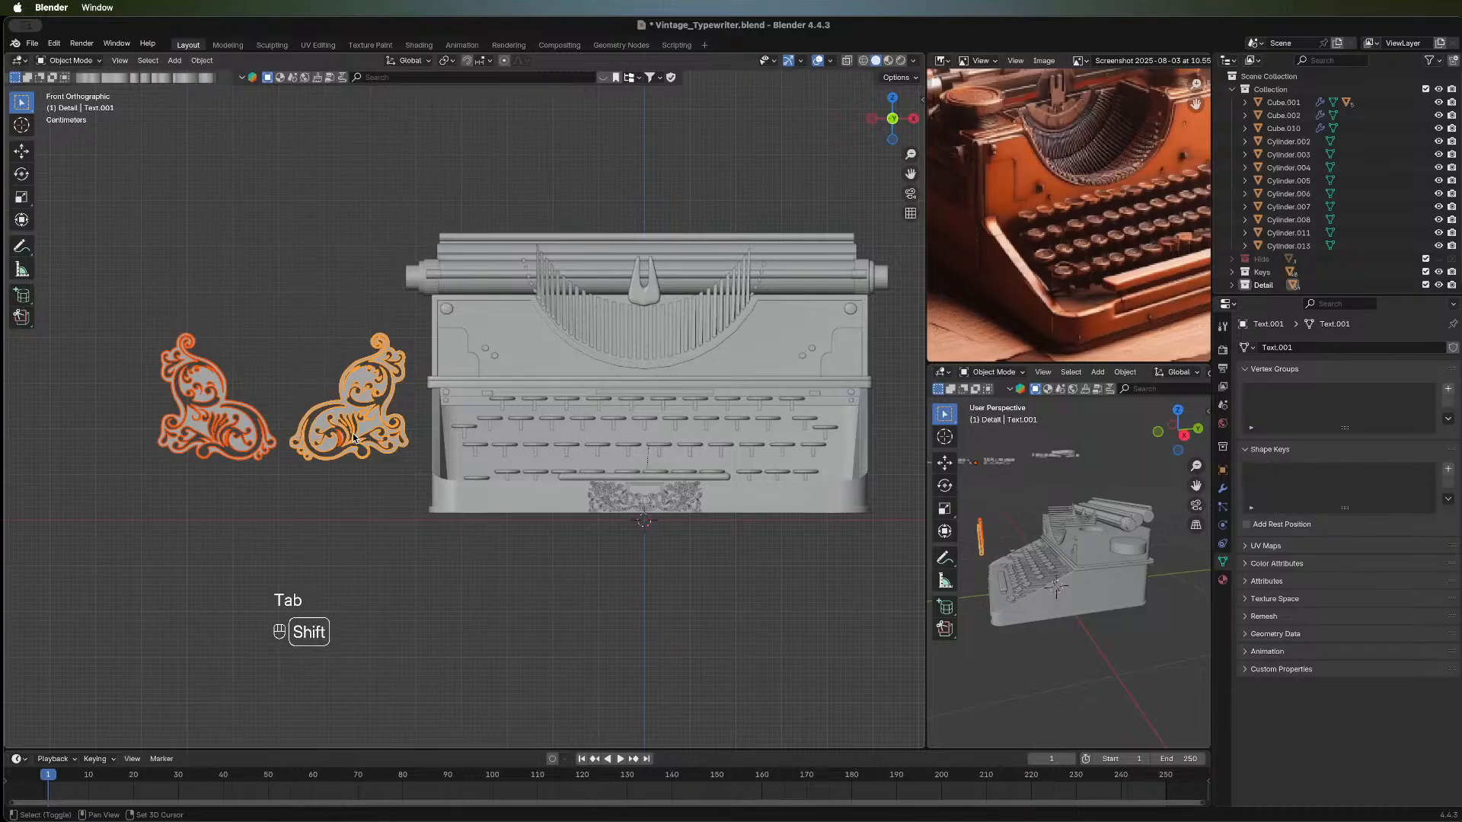
key("Tab")
key("s")
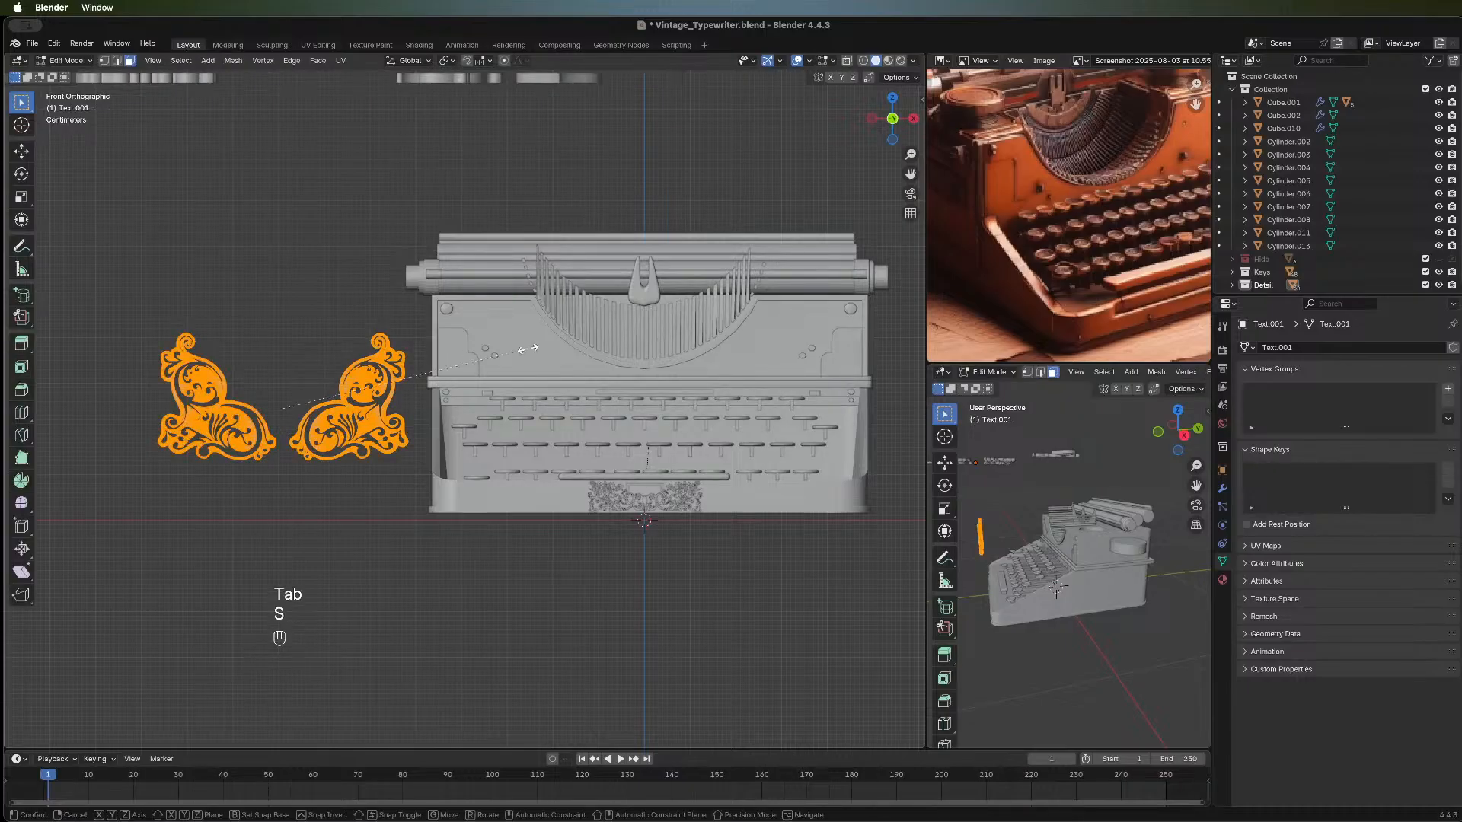
left_click(378, 374)
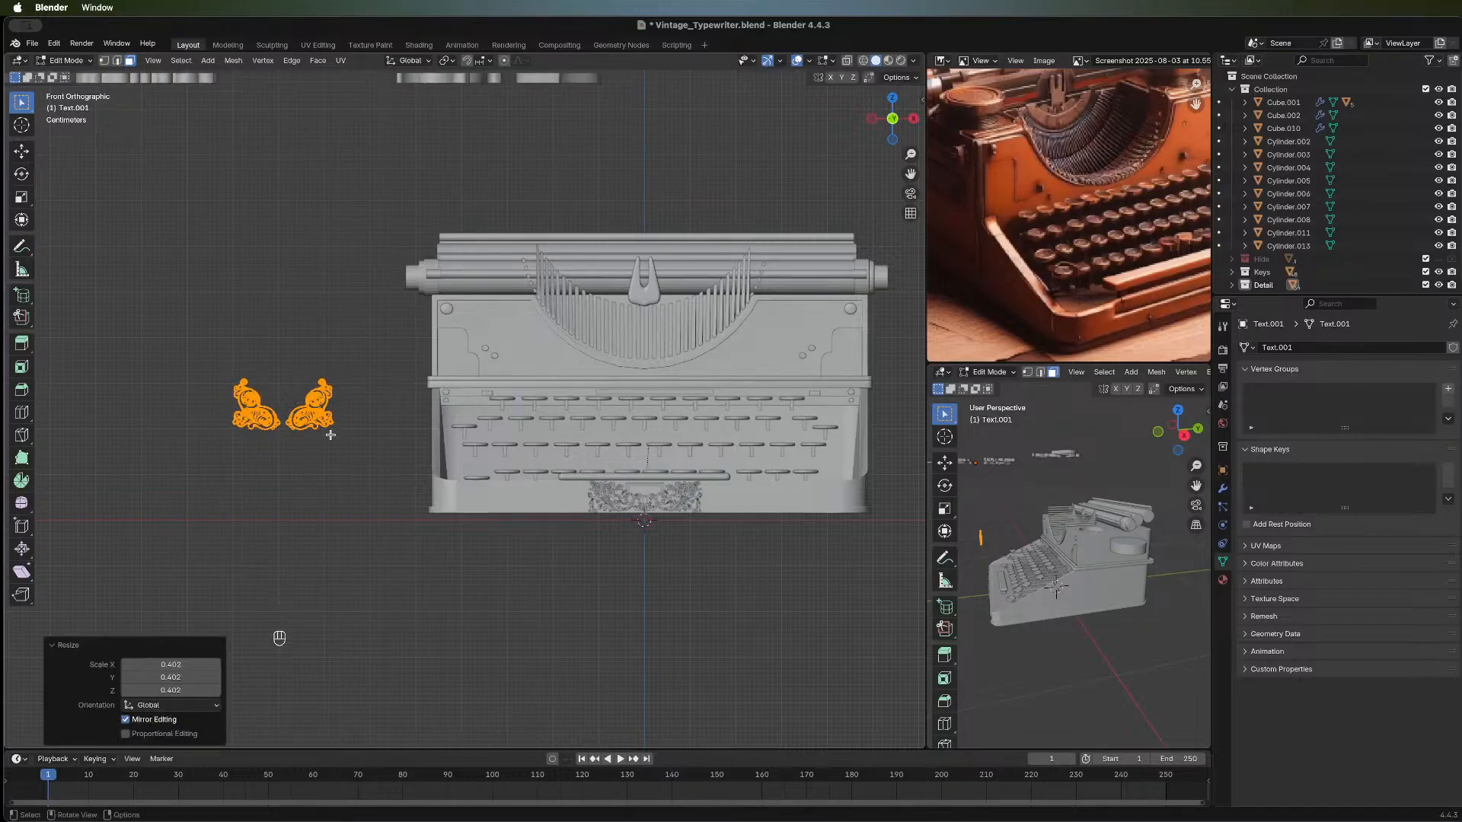
middle_click_drag(355, 443, 235, 356, "shift")
left_click_drag(157, 342, 262, 469)
key("Tab")
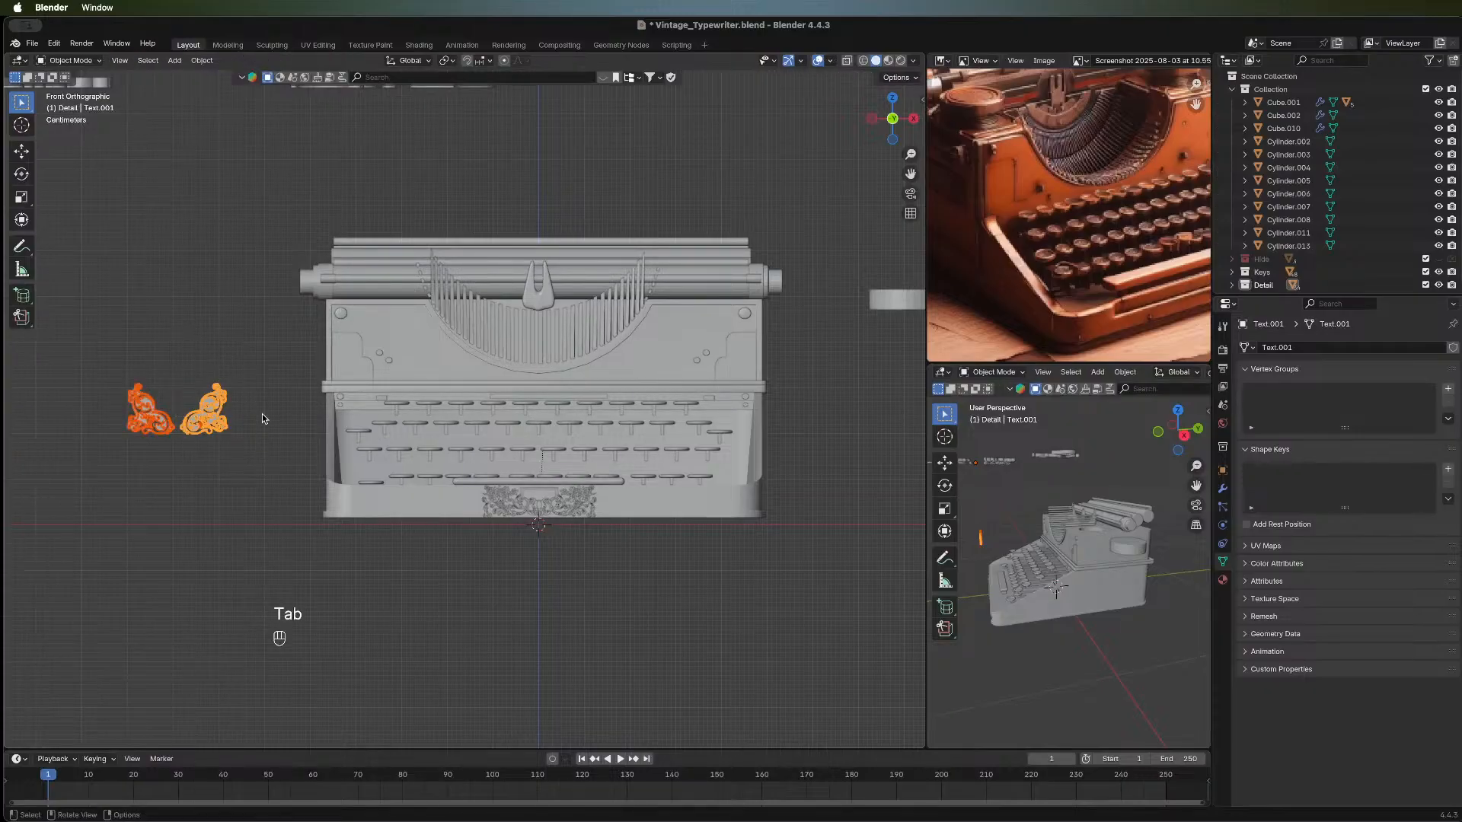
Select all parts of the scroll ornament nearer the typewriter and join them into one object.
left_click_drag(181, 358, 239, 449)
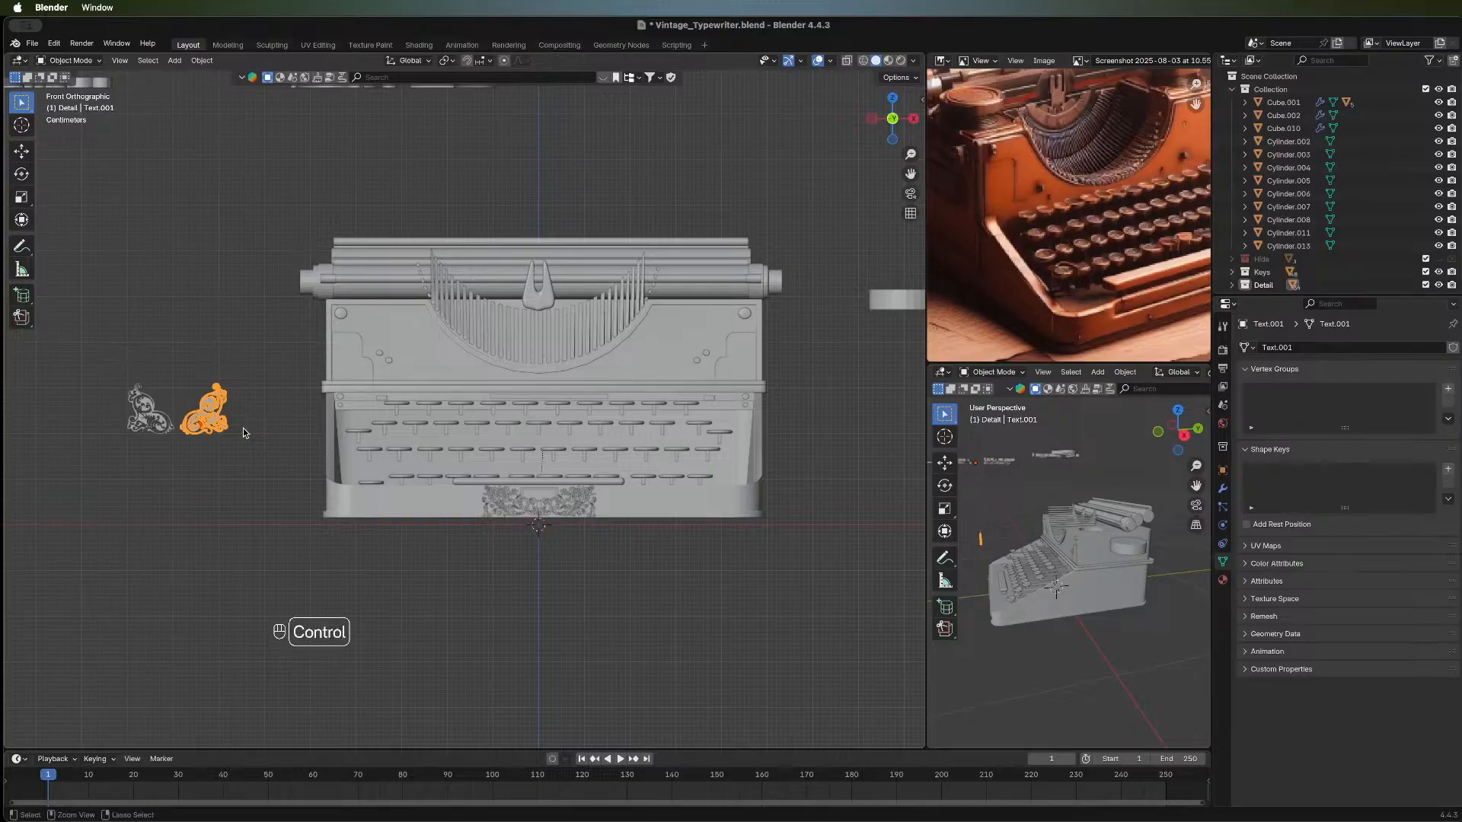
key("ctrl+j")
left_click(259, 478)
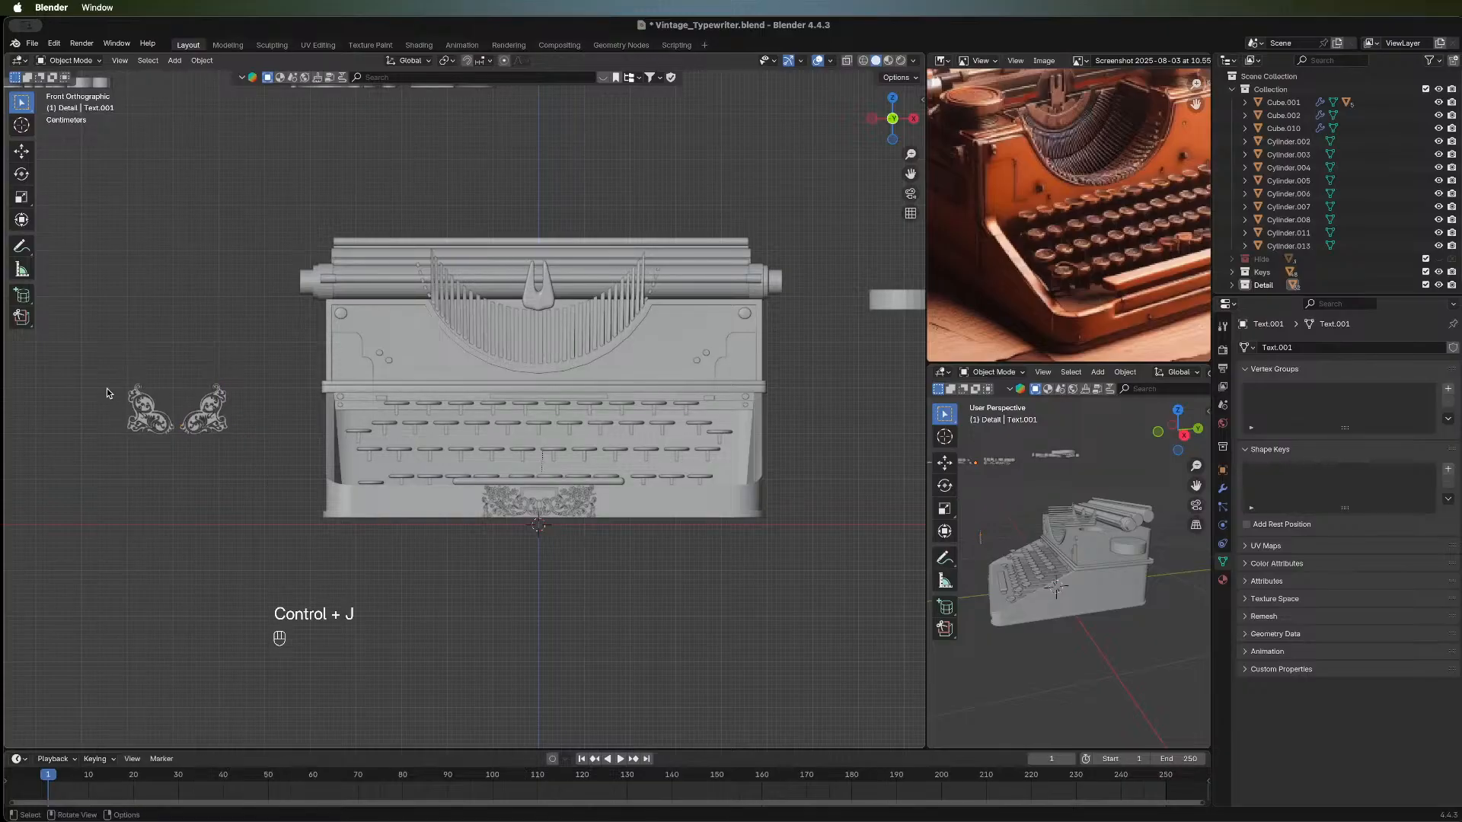
Try to join the parts of the scroll ornament farther from the typewriter into one object.
left_click_drag(95, 355, 175, 469)
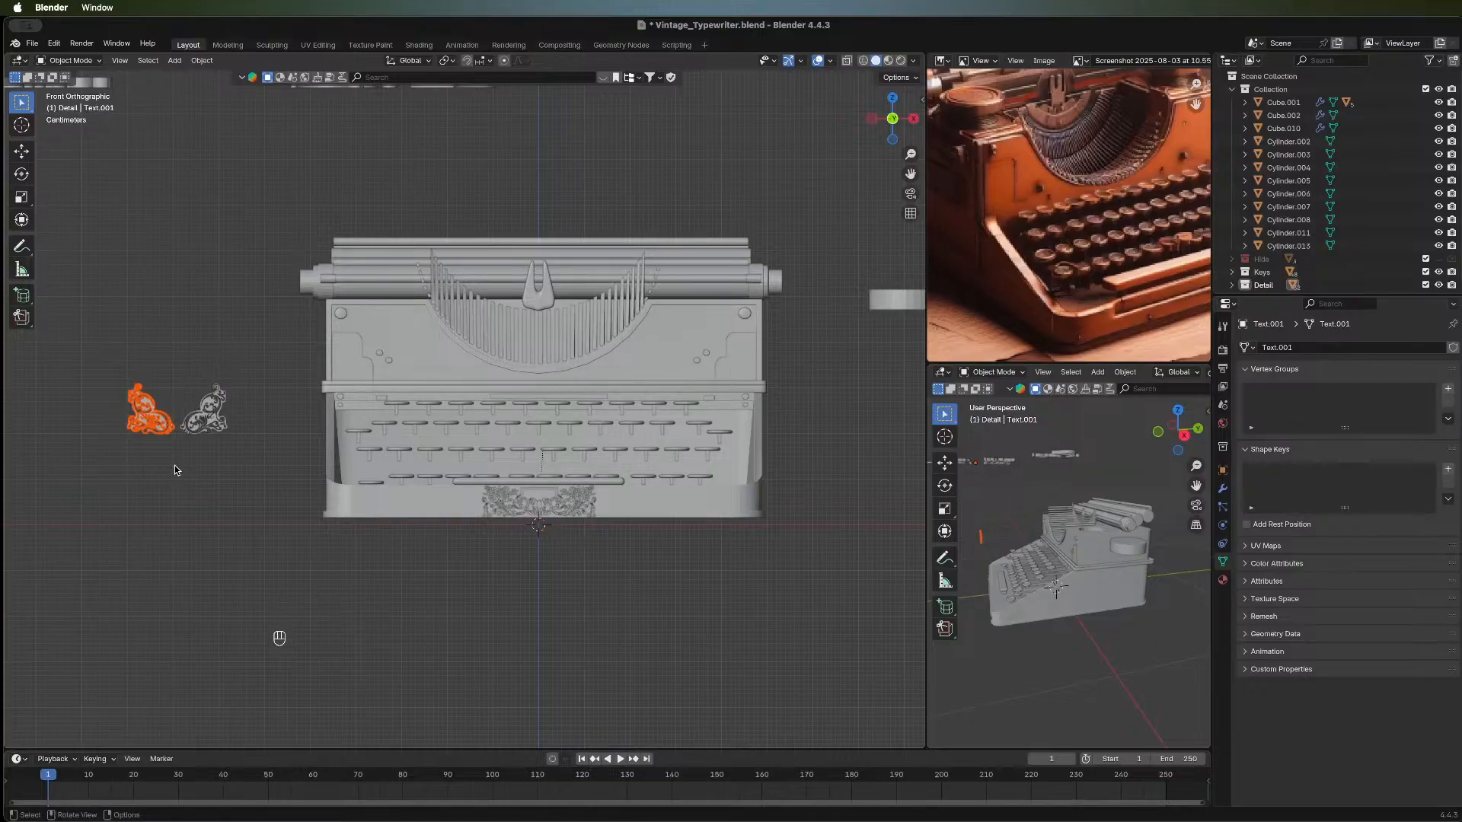
key("Tab")
key("ctrl+j")
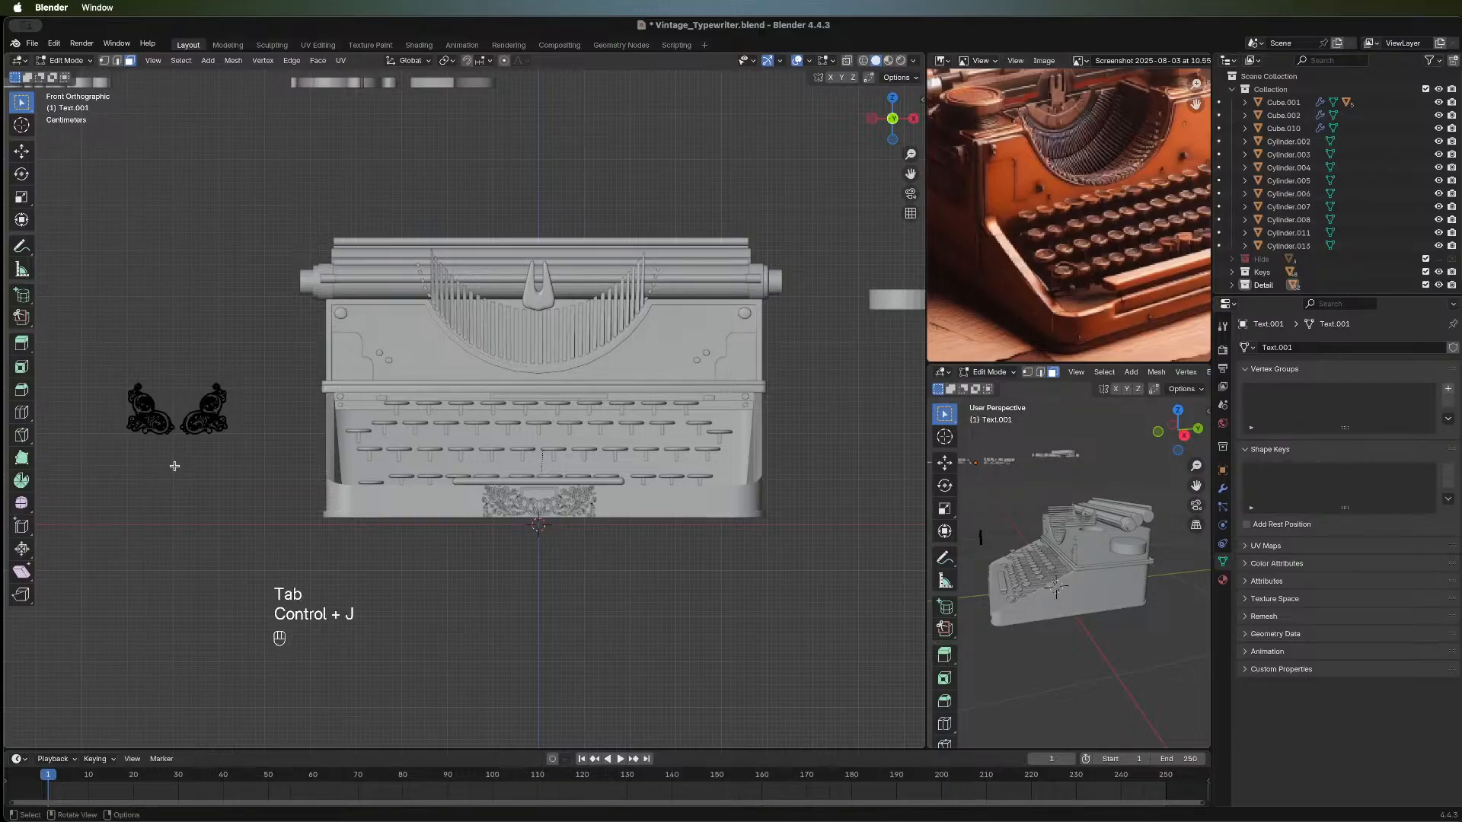
key("Tab")
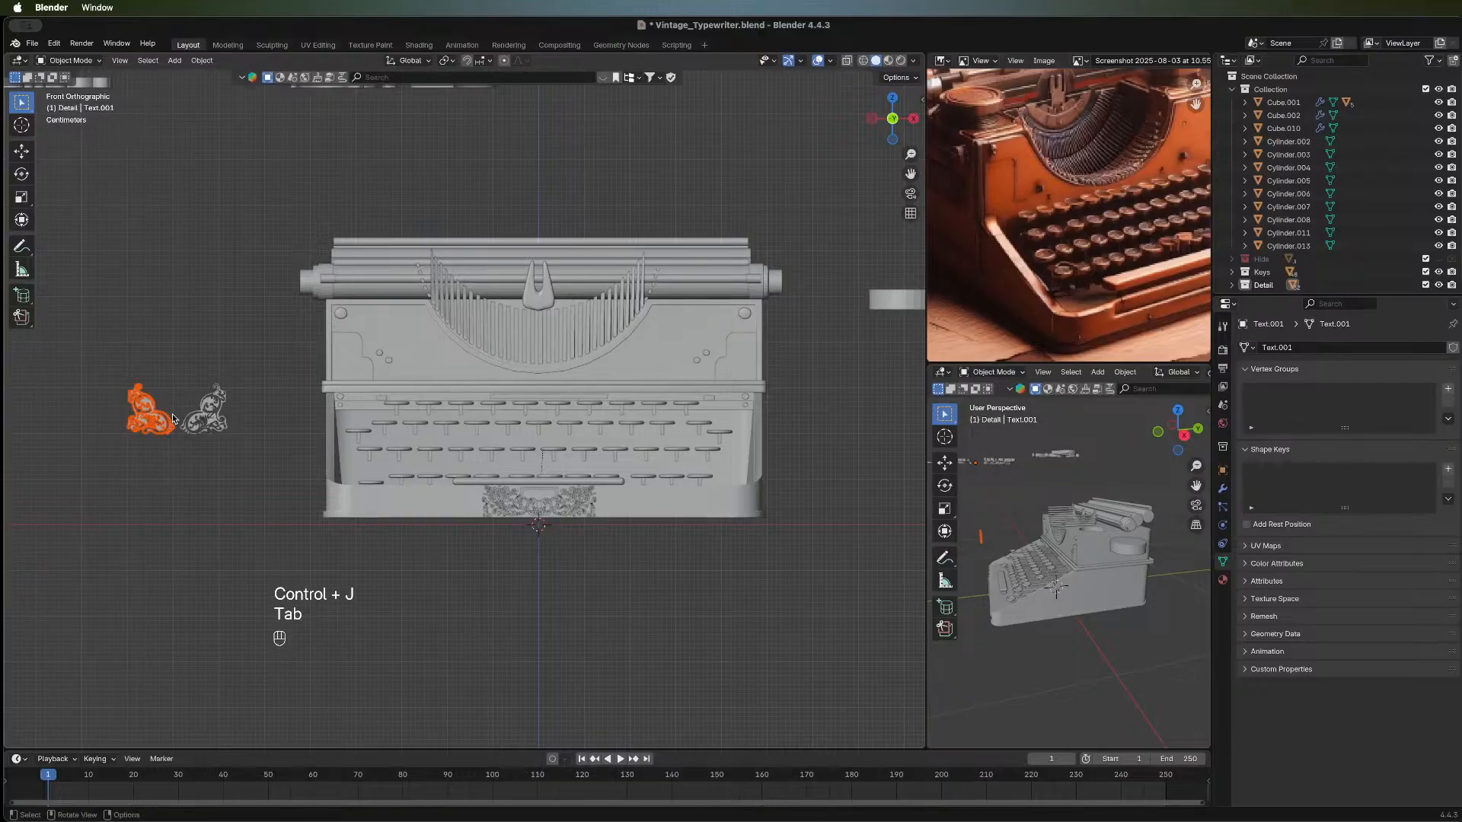
key("ctrl+j")
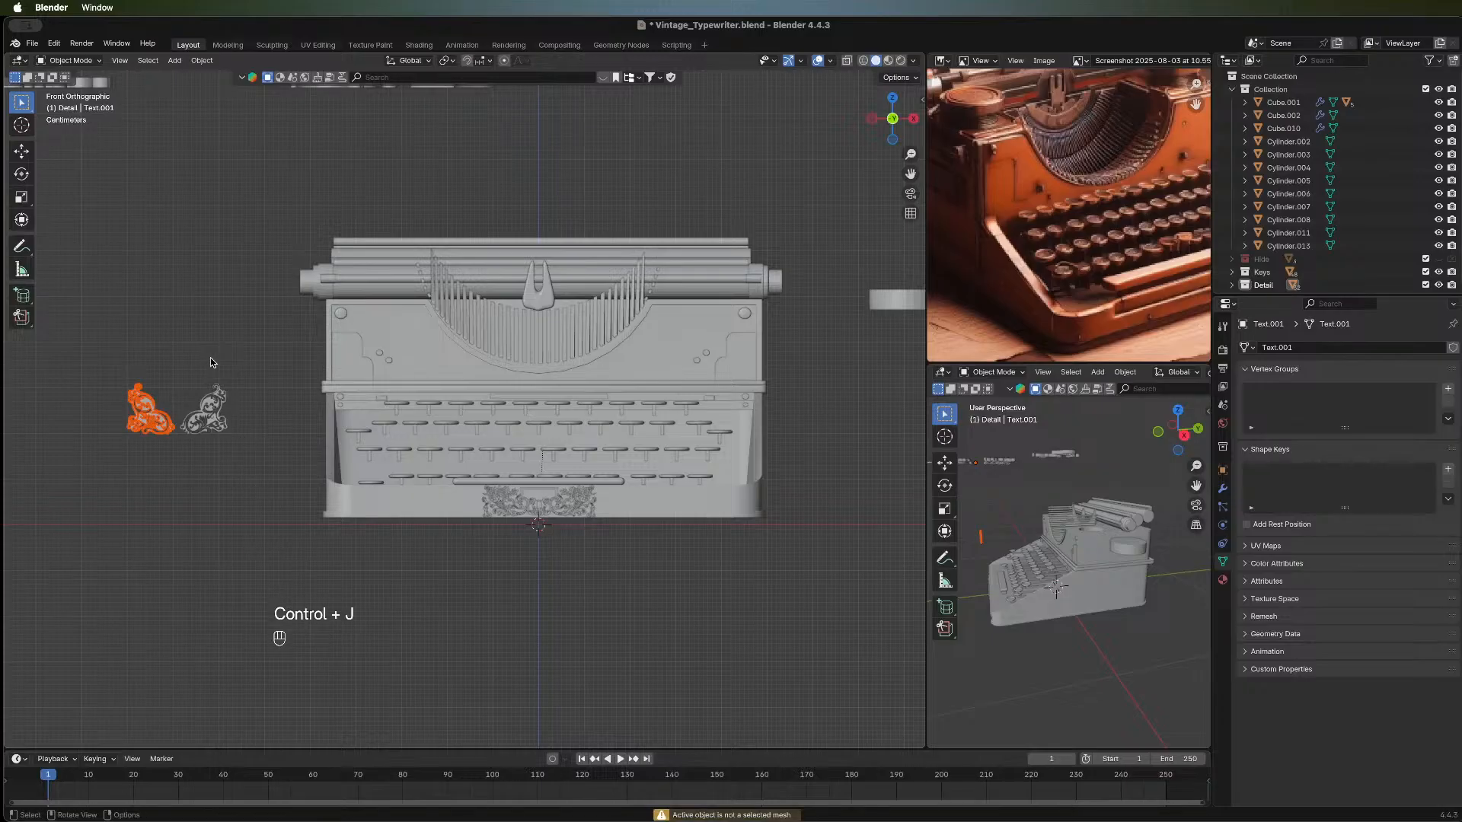
Move the nearer scroll ornament about 1.033 m along X and 0.117 m along Z onto the right of the typewriter's front panel.
left_click(230, 455)
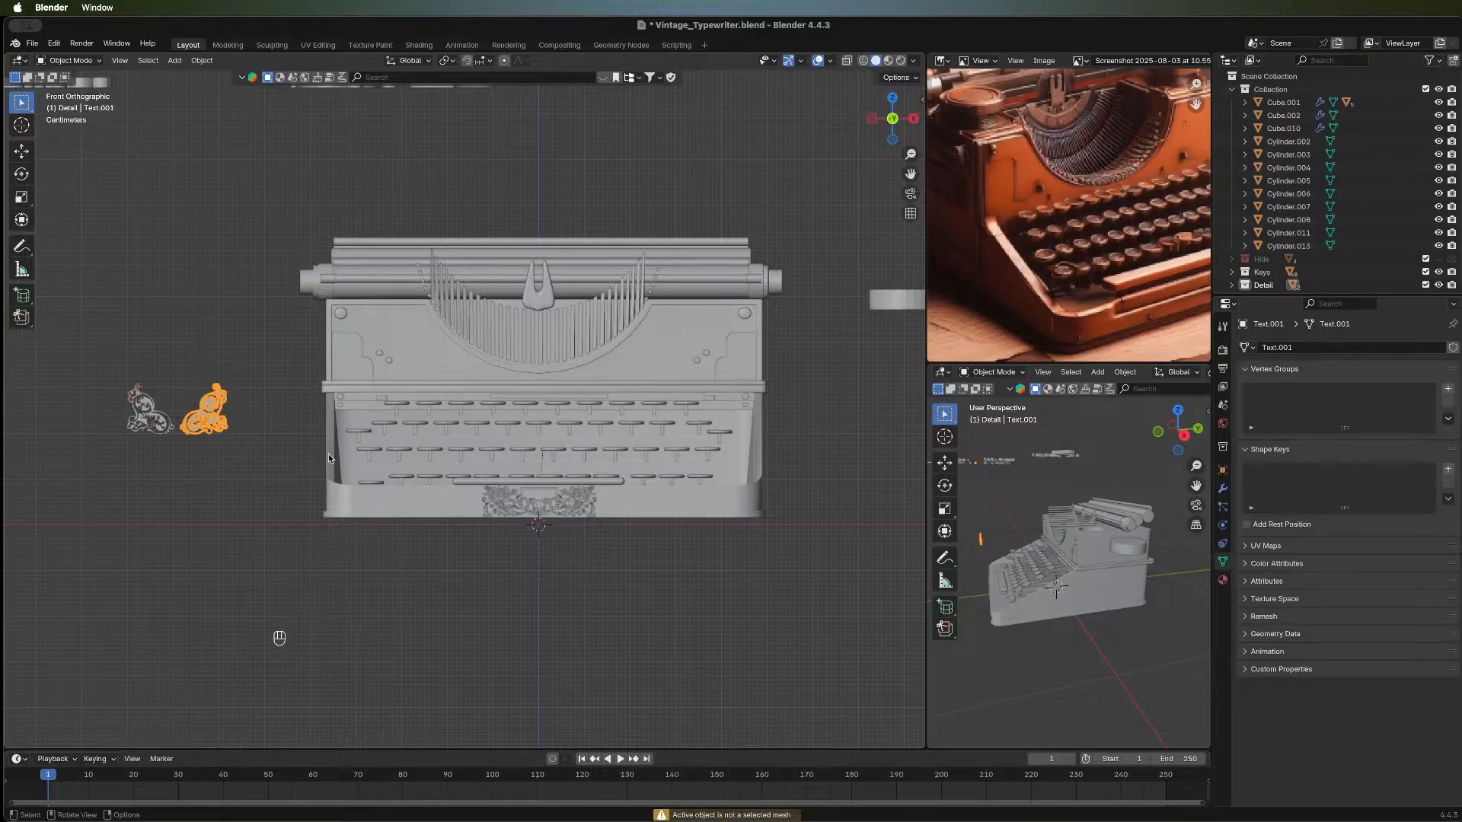
scroll(711, 299, "up", 2)
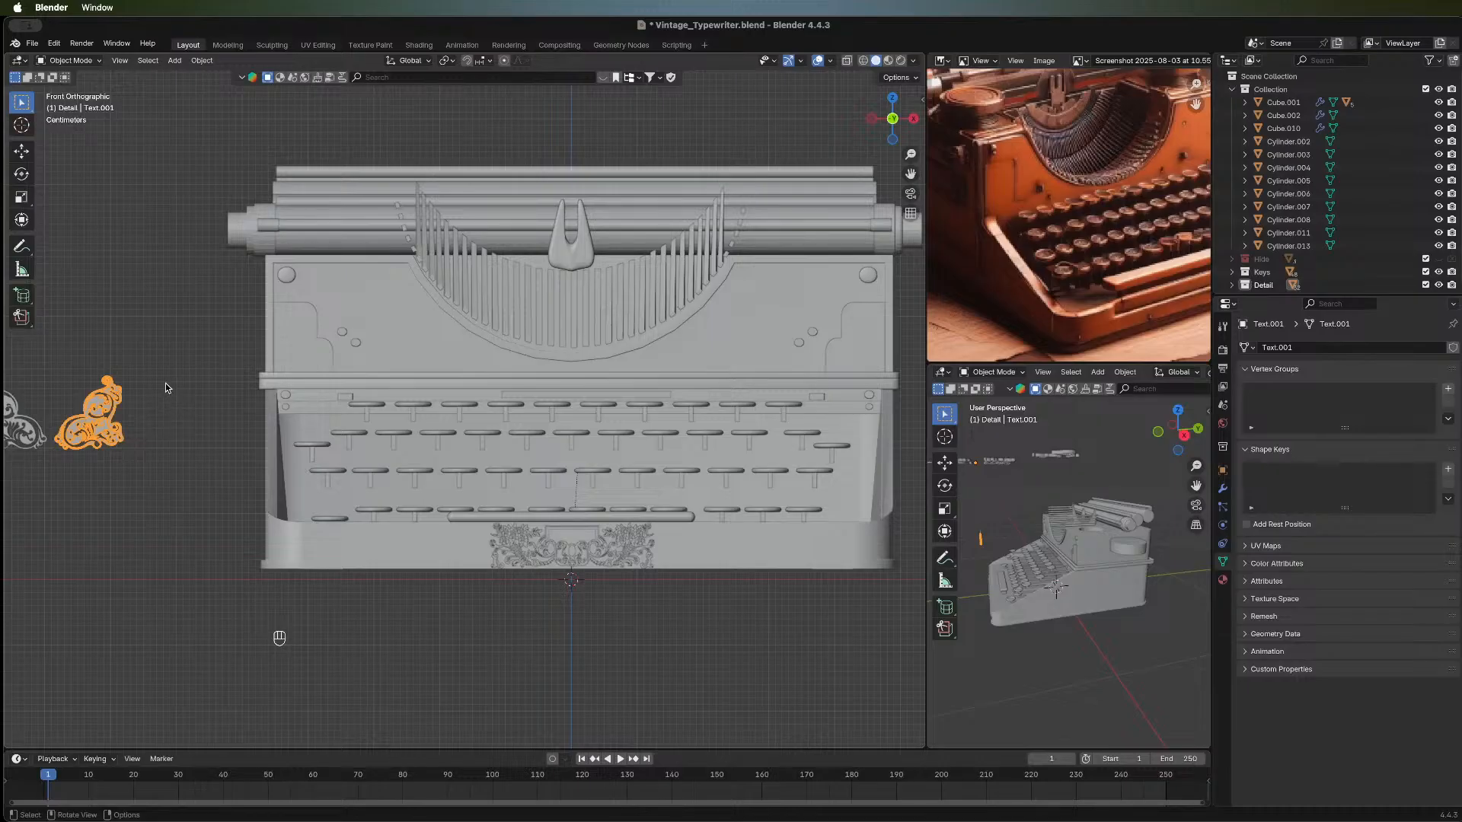
key("g")
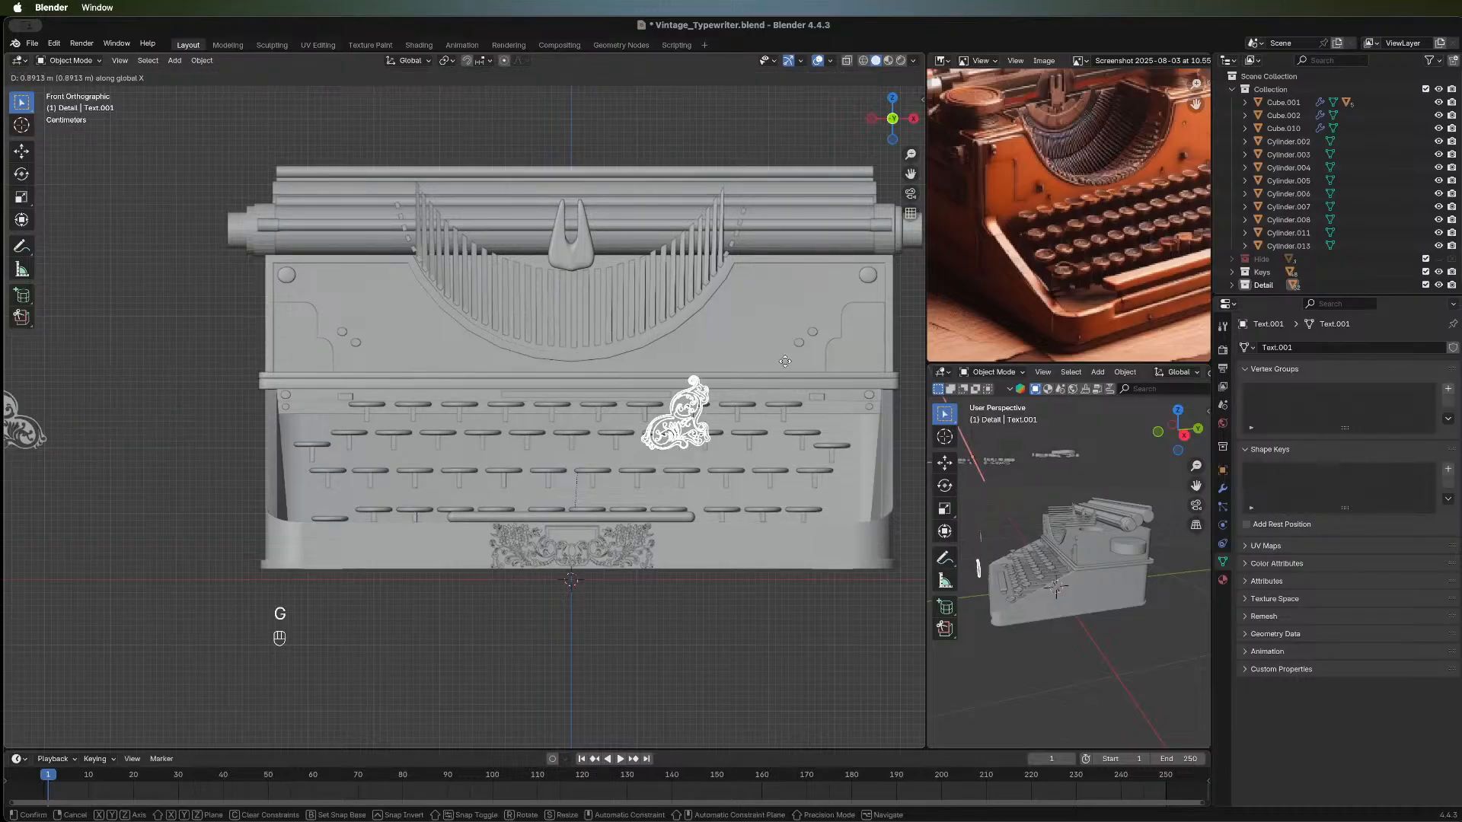
left_click(846, 353)
key("g")
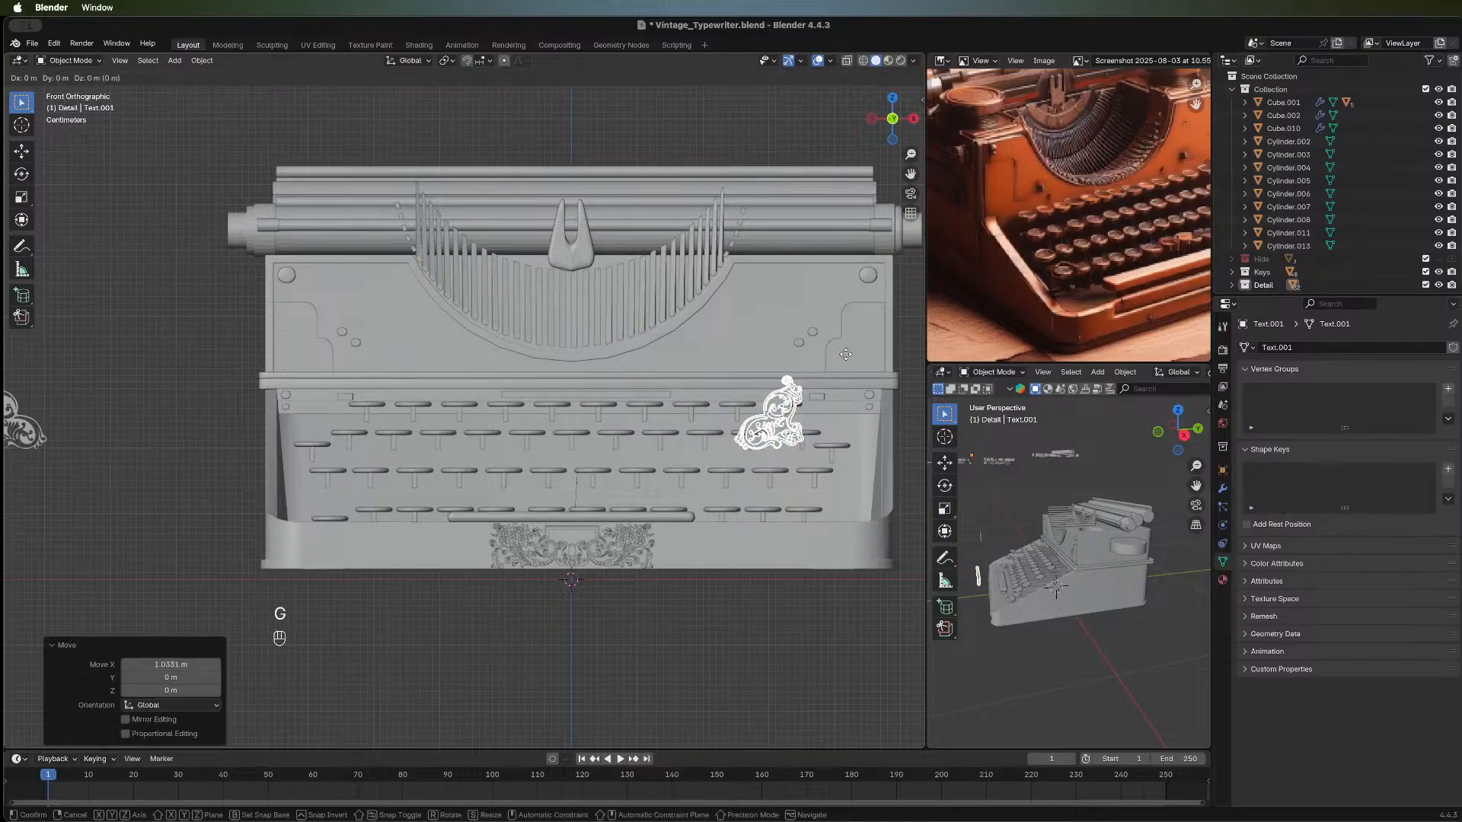
key("z")
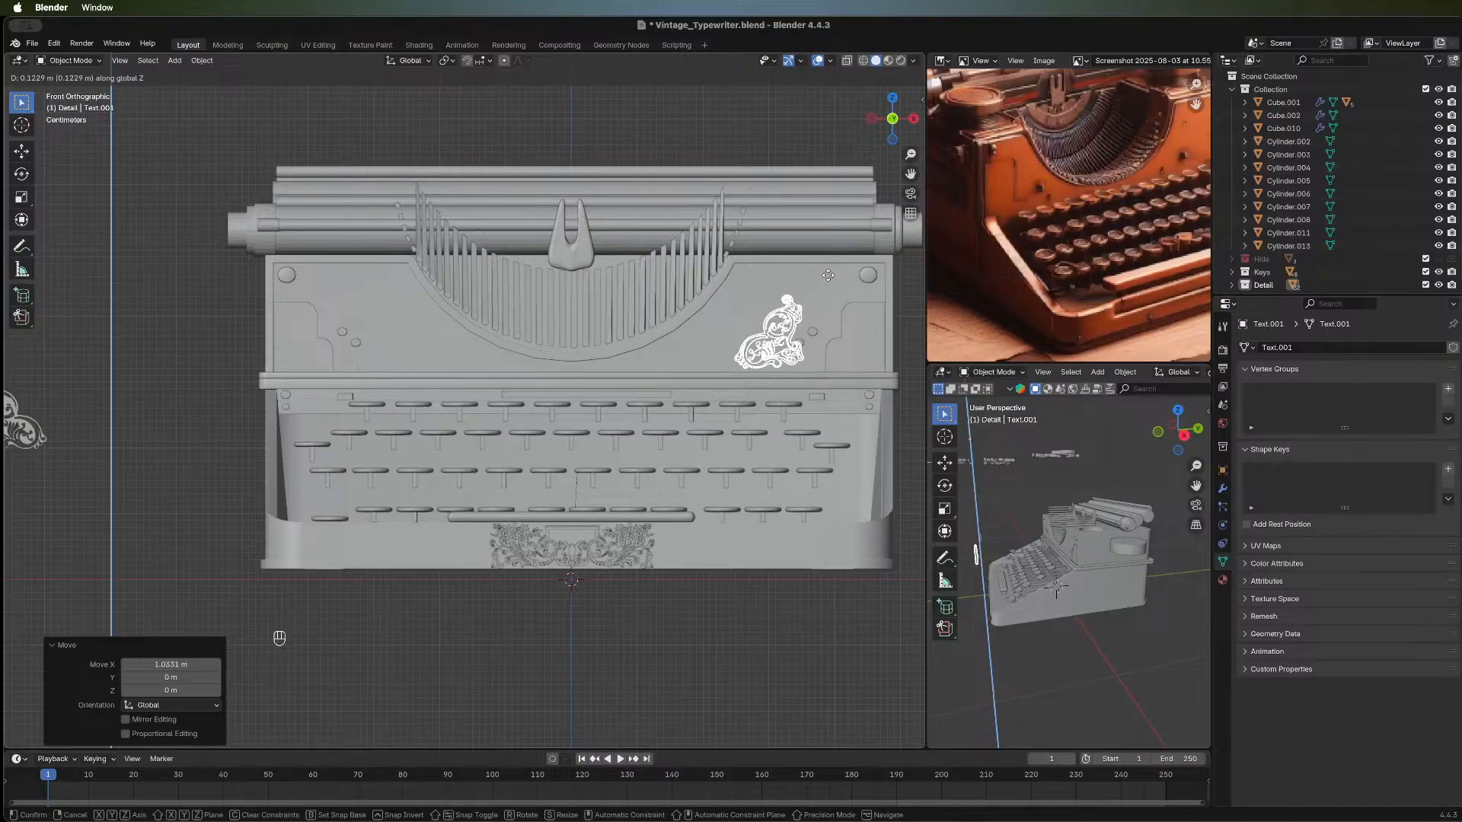
left_click(829, 278)
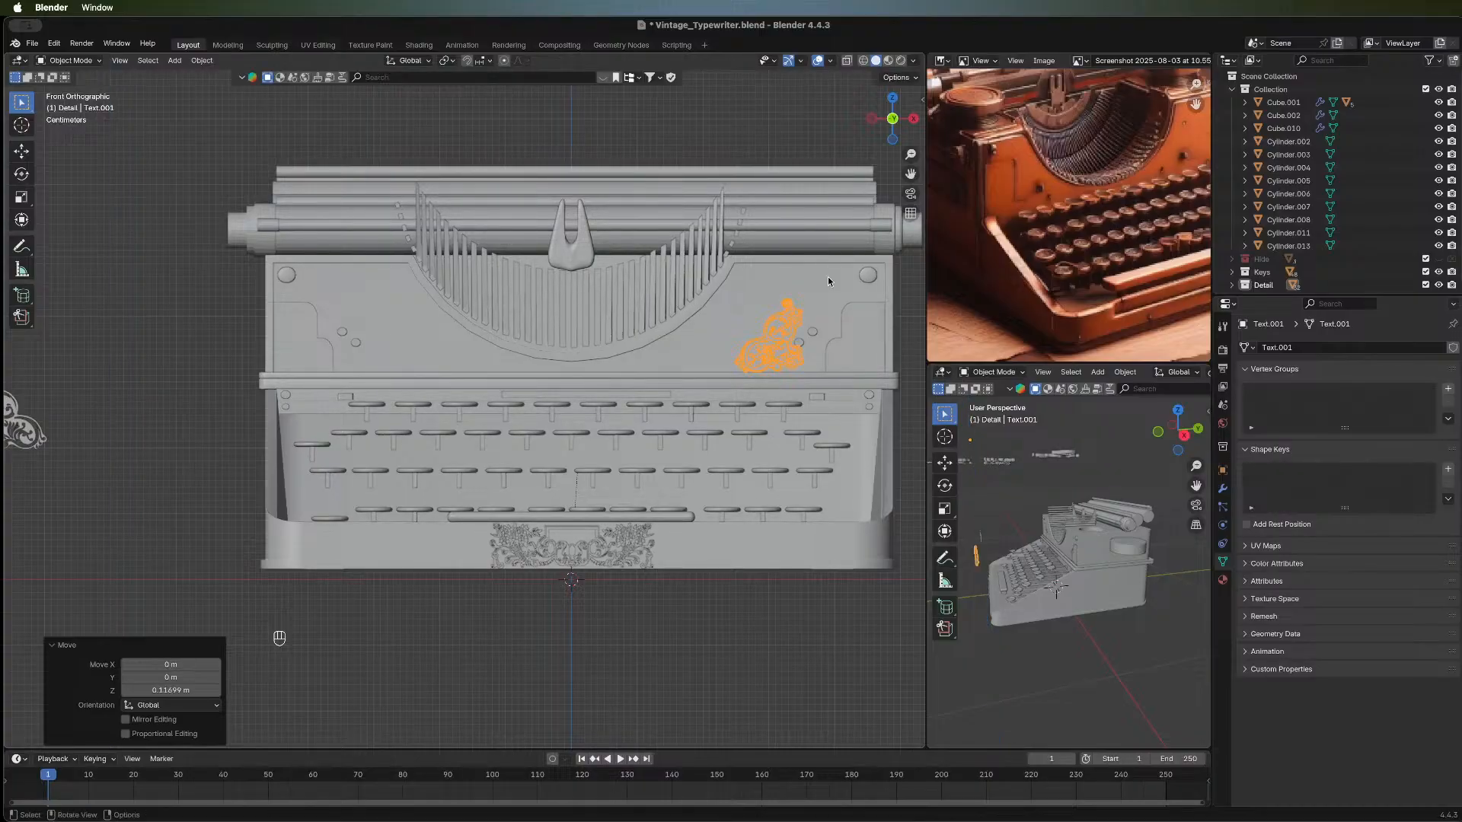
Fine-tune the right scroll ornament's position by about -0.017 m along X and slightly upward along Z.
key("g")
key("x")
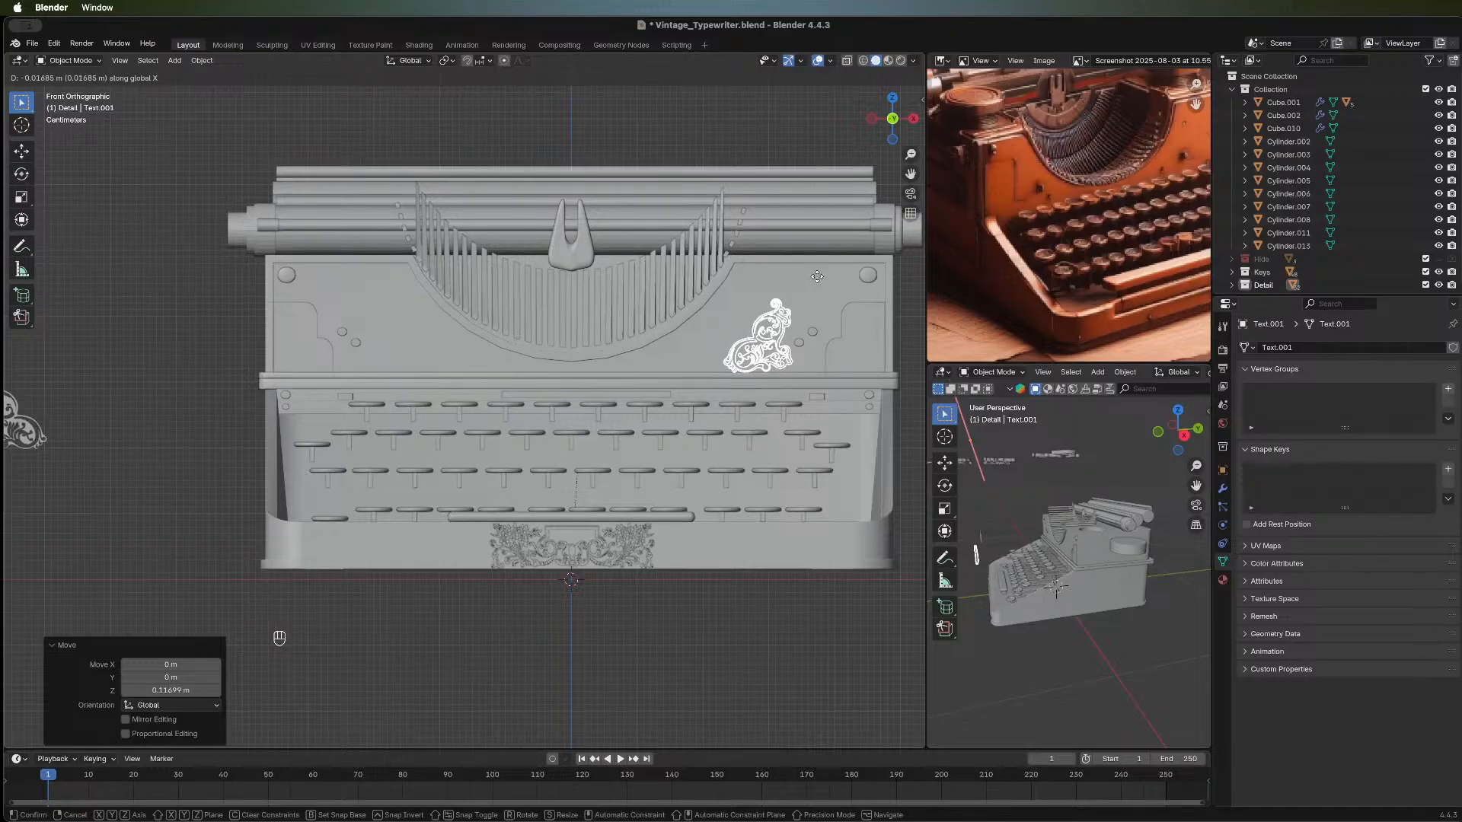
left_click(816, 276)
key("g")
key("z")
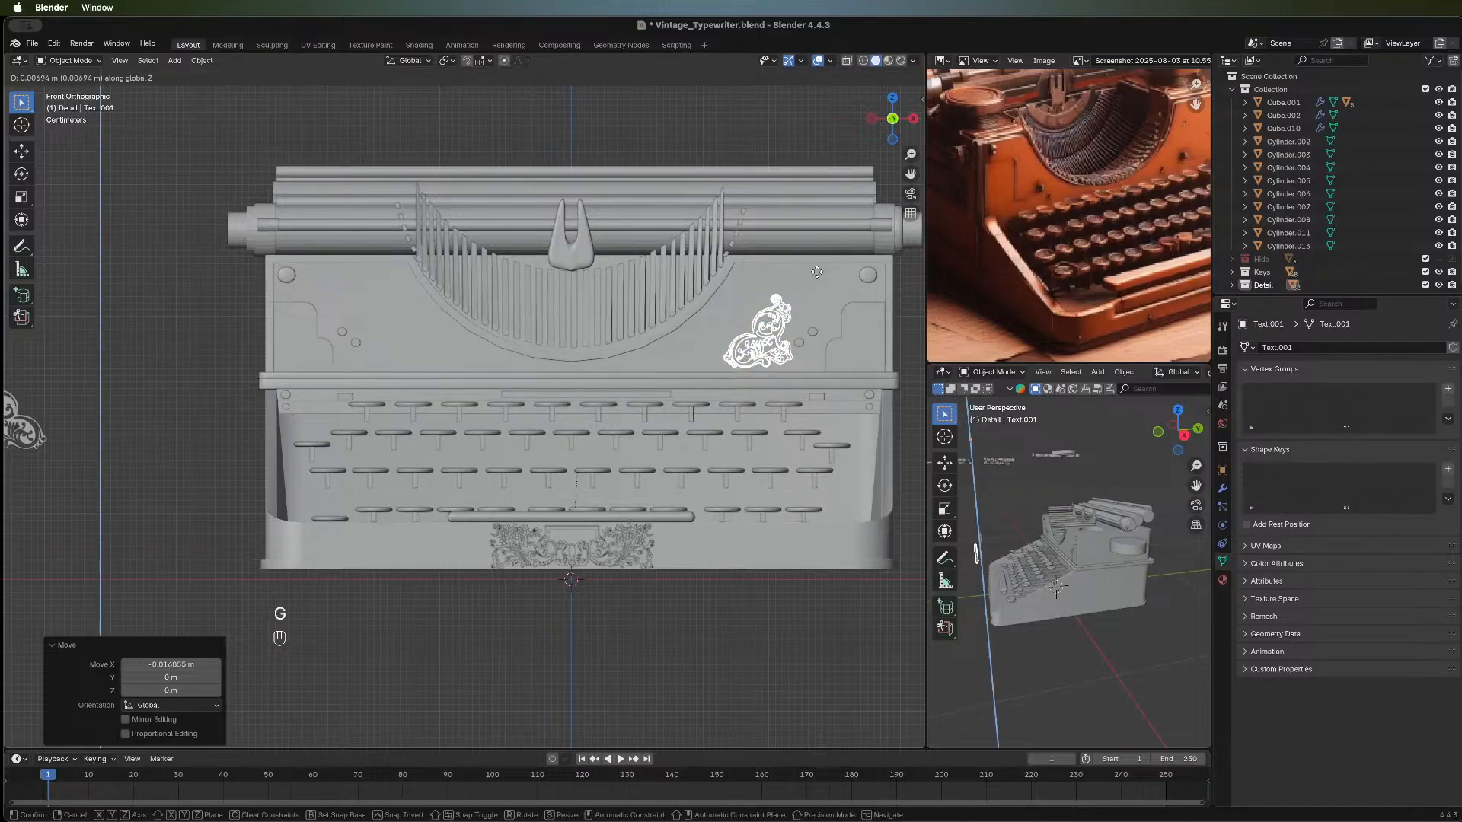
left_click(816, 274)
Move the remaining scroll ornament about 0.587 m along X and 0.122 m along Z onto the left of the front panel.
left_click(32, 433)
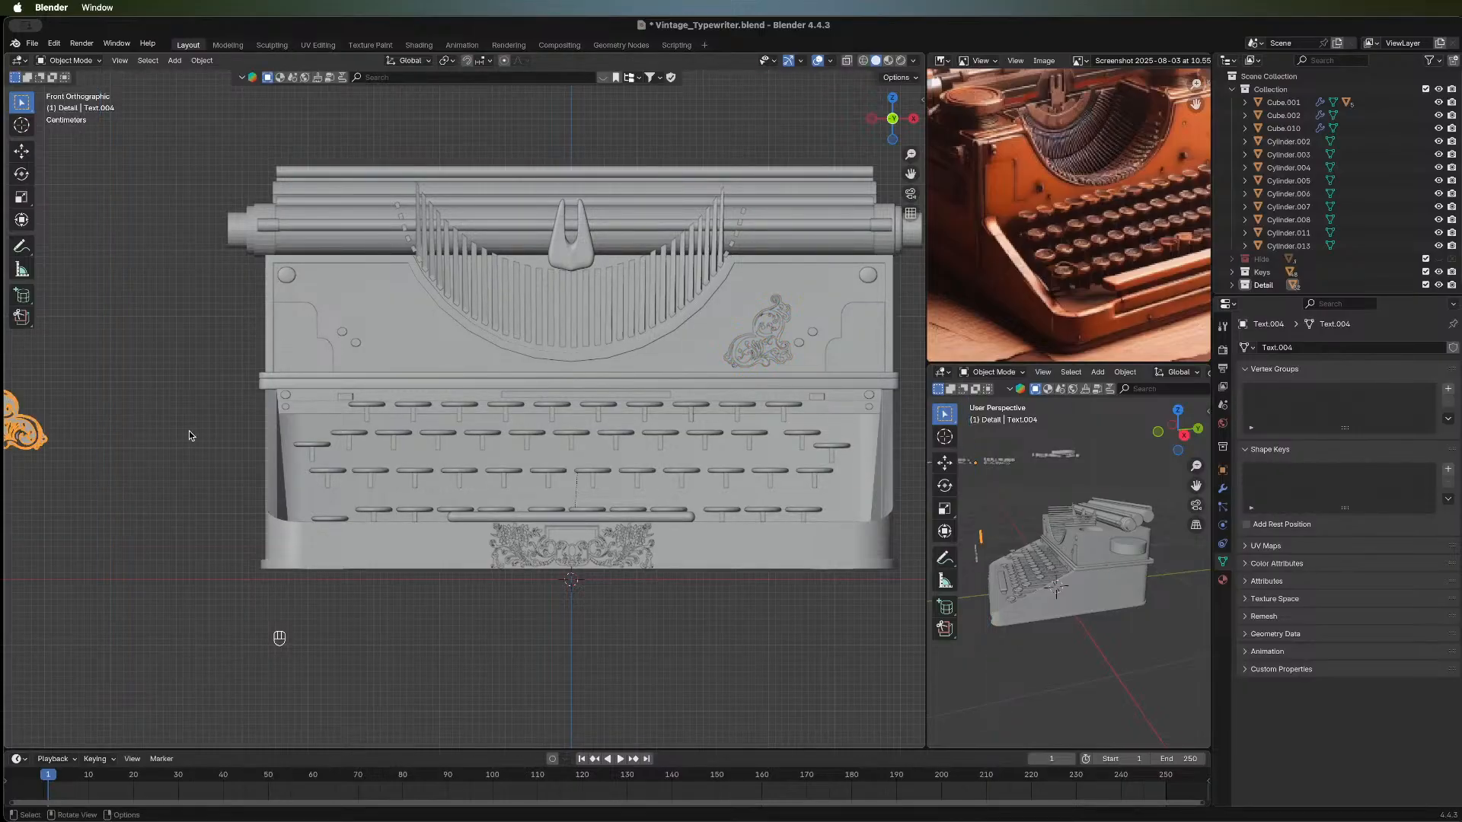
key("g")
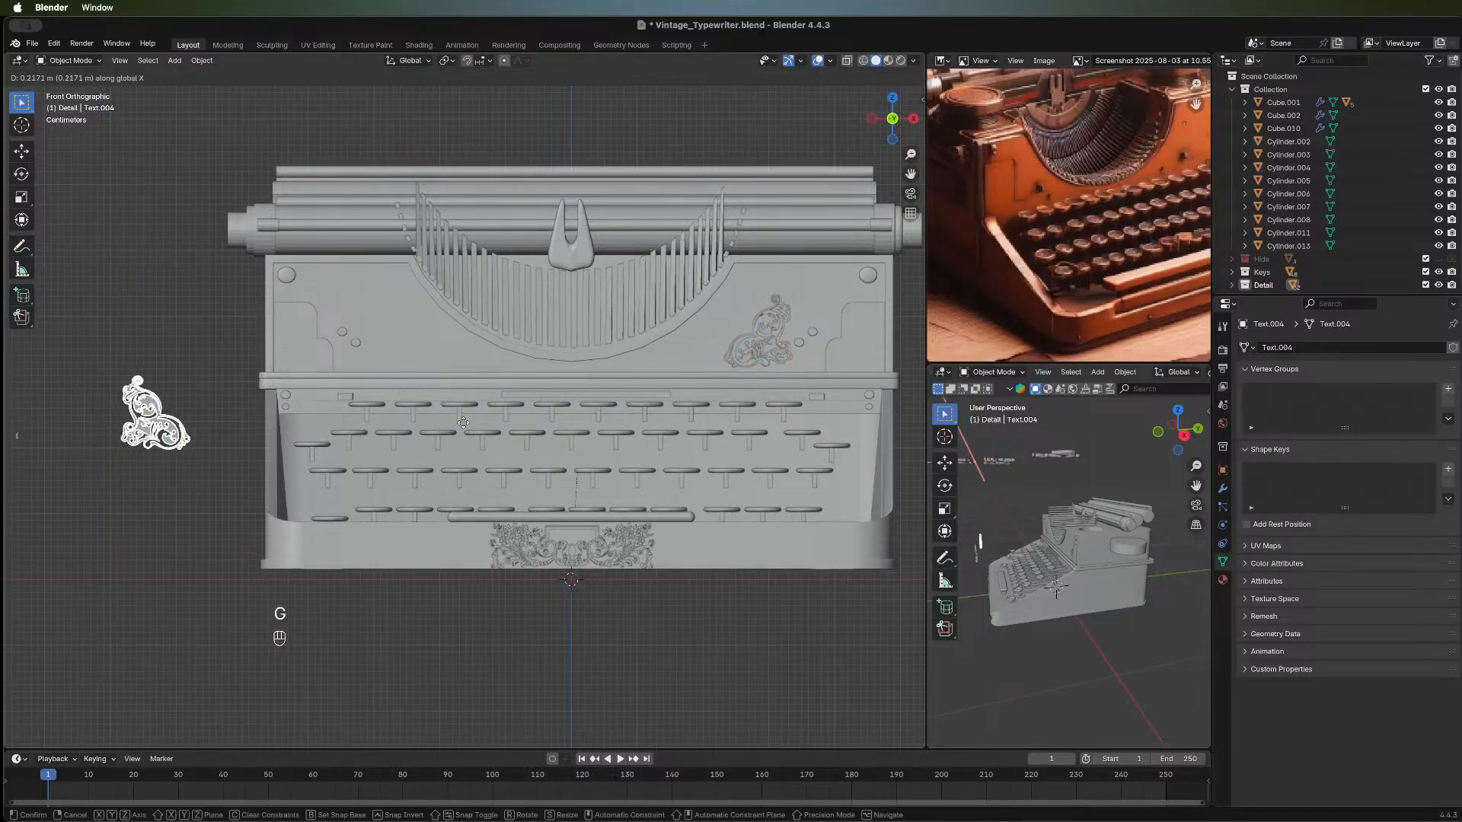
left_click(576, 414)
key("g")
key("z")
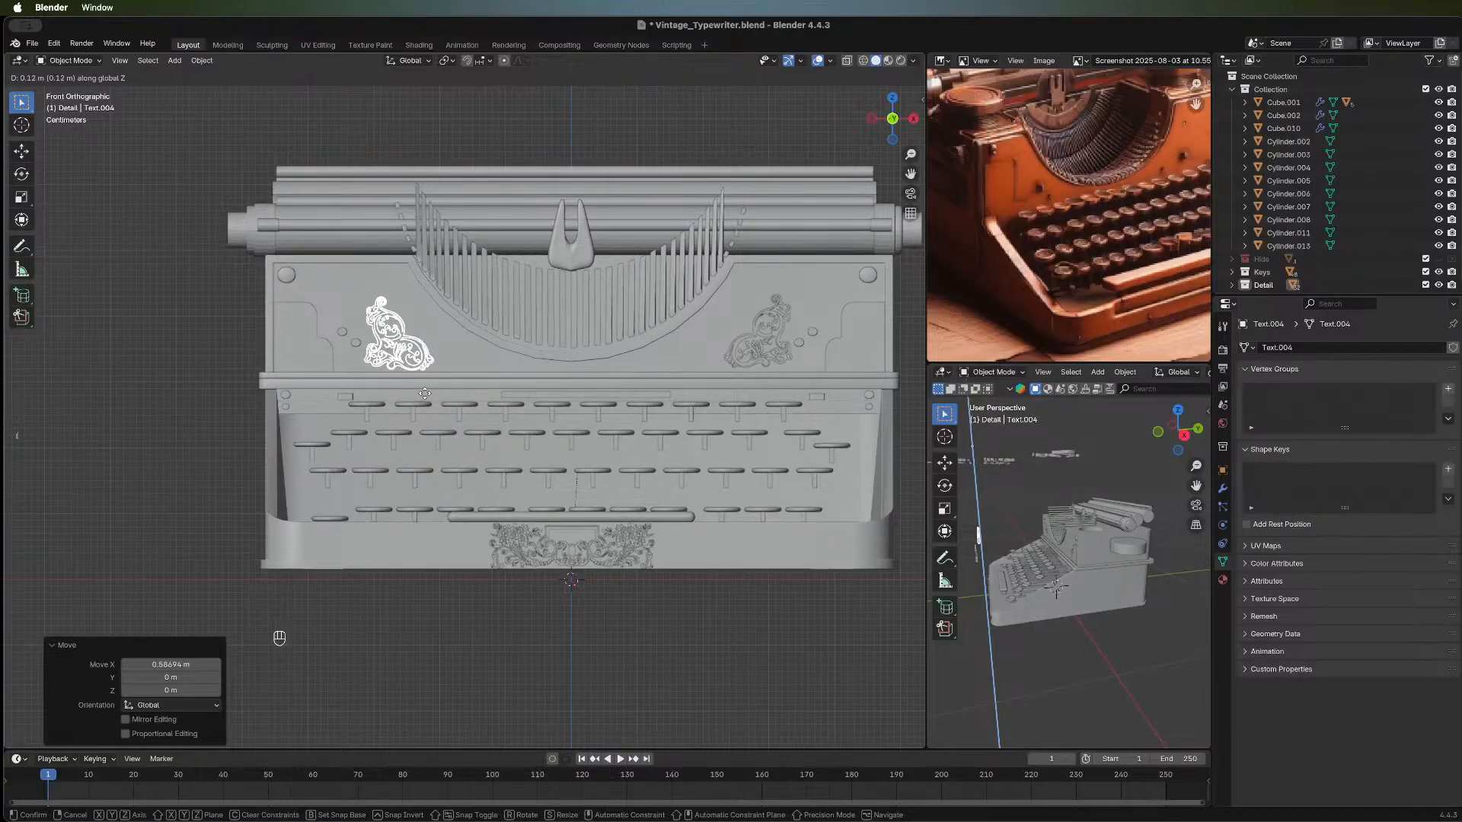
left_click(424, 393)
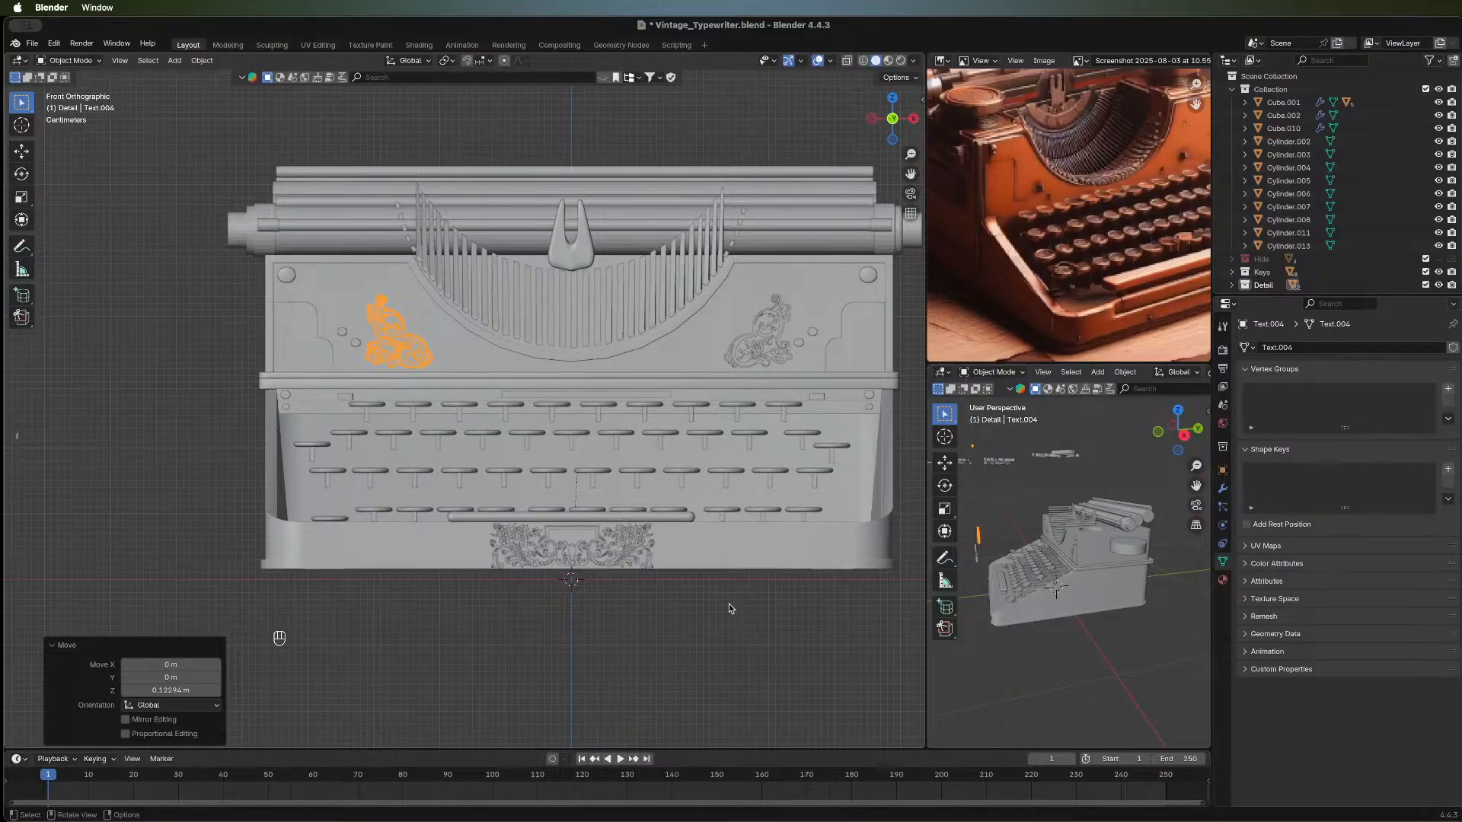
Check both scroll ornaments from an angled view and undo the left ornament's moves.
left_click(630, 658)
middle_click_drag(670, 647, 772, 382)
left_click(737, 352)
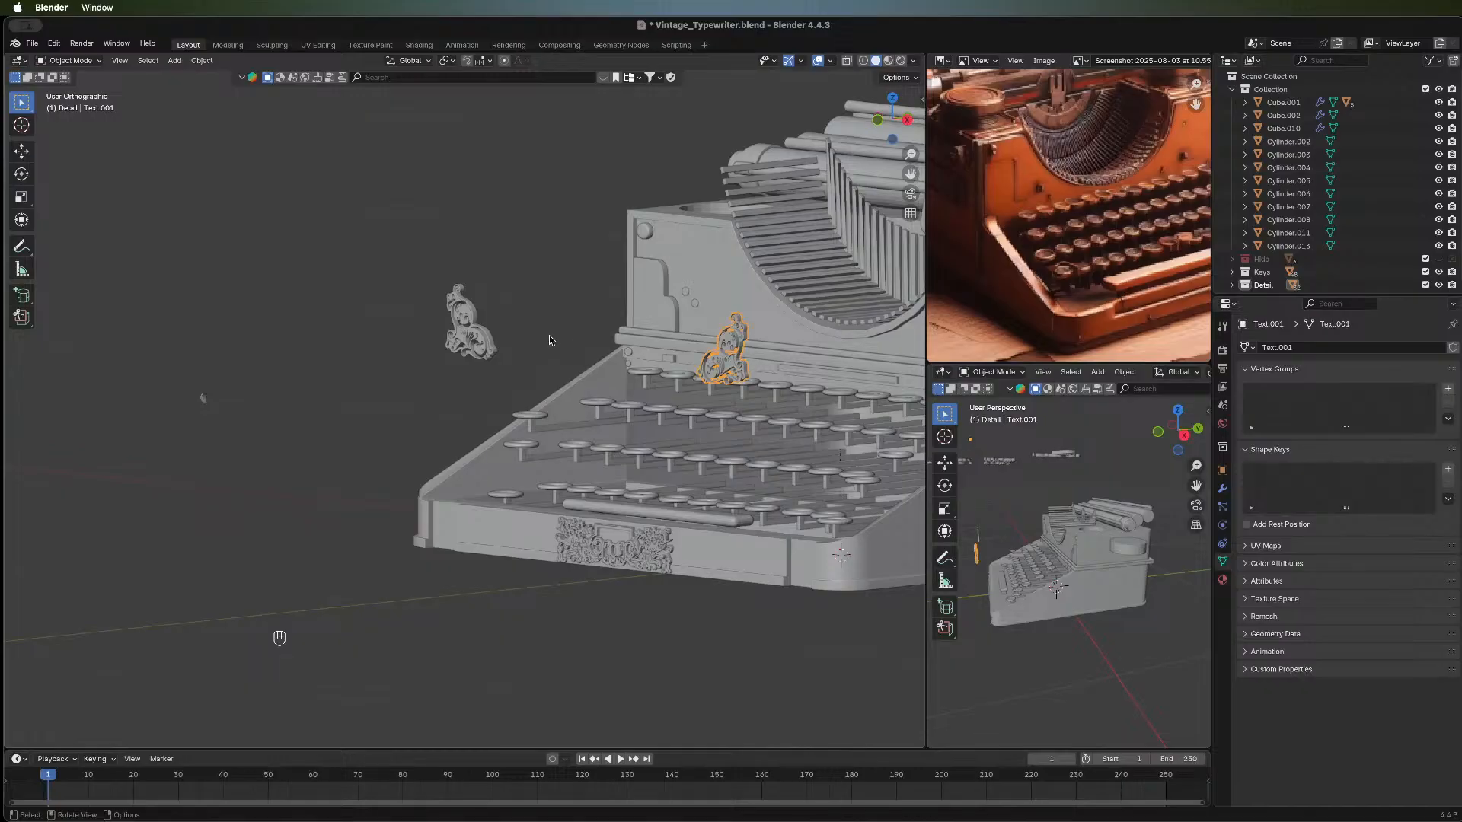
left_click(471, 333, "shift")
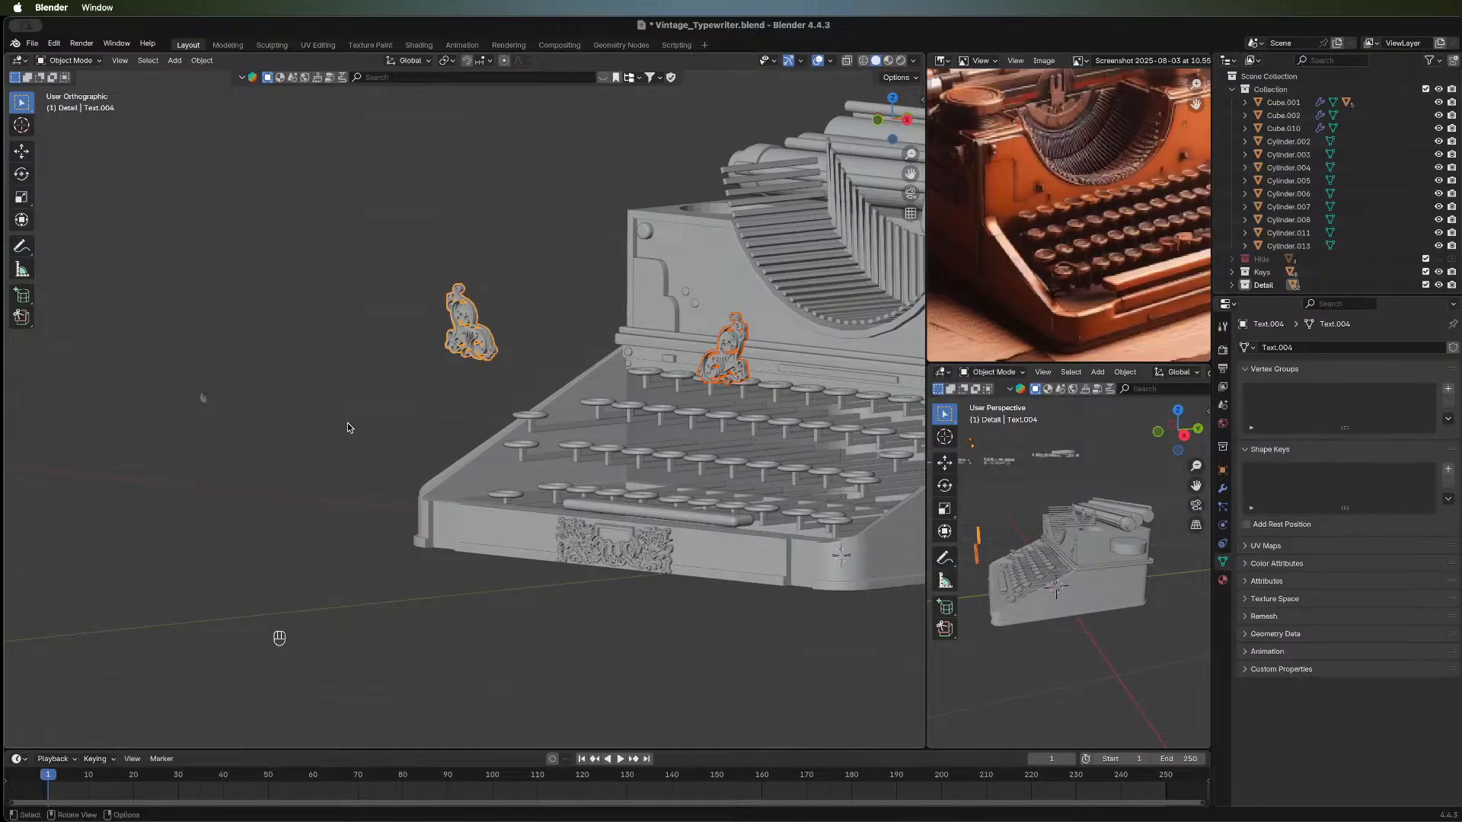
key("super+z")
key("super+z")
key("super+z")
key("super+z")
key("super+z")
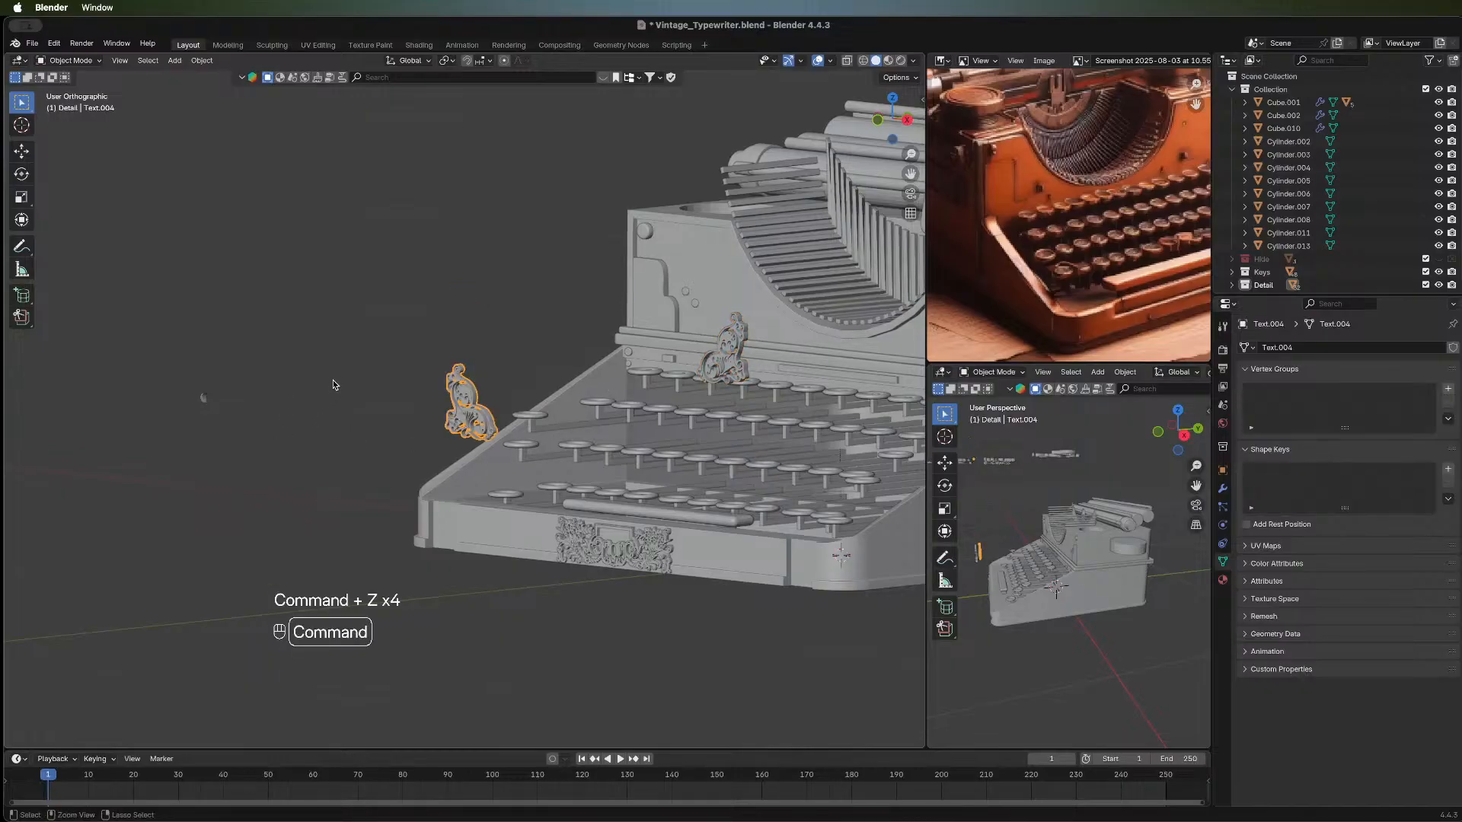
Join all parts of the left scroll ornament and move it about 0.640 m along X, in front of the keyboard's left half.
left_click_drag(158, 309, 255, 457)
key("ctrl+j")
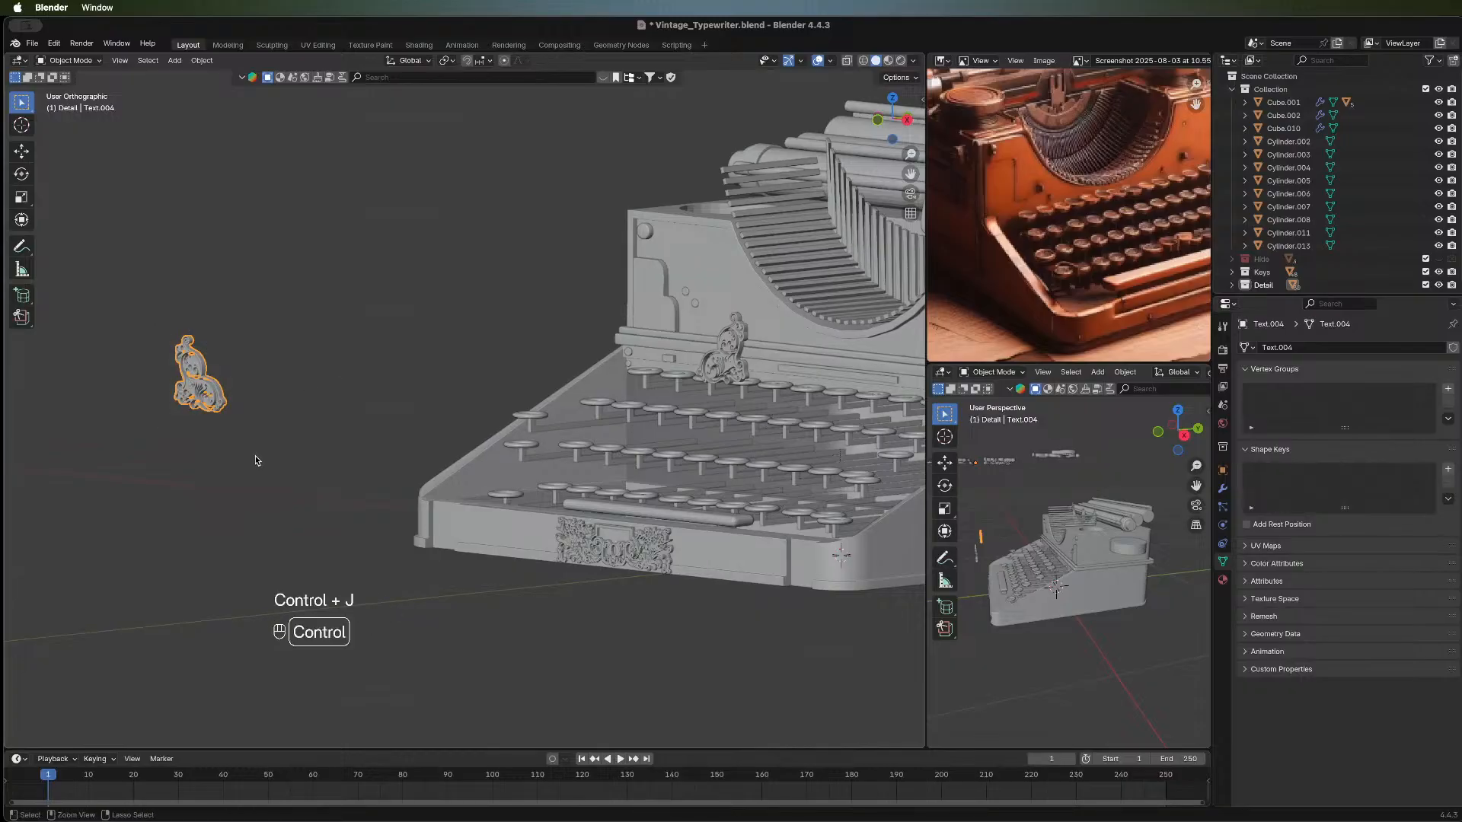
key("g")
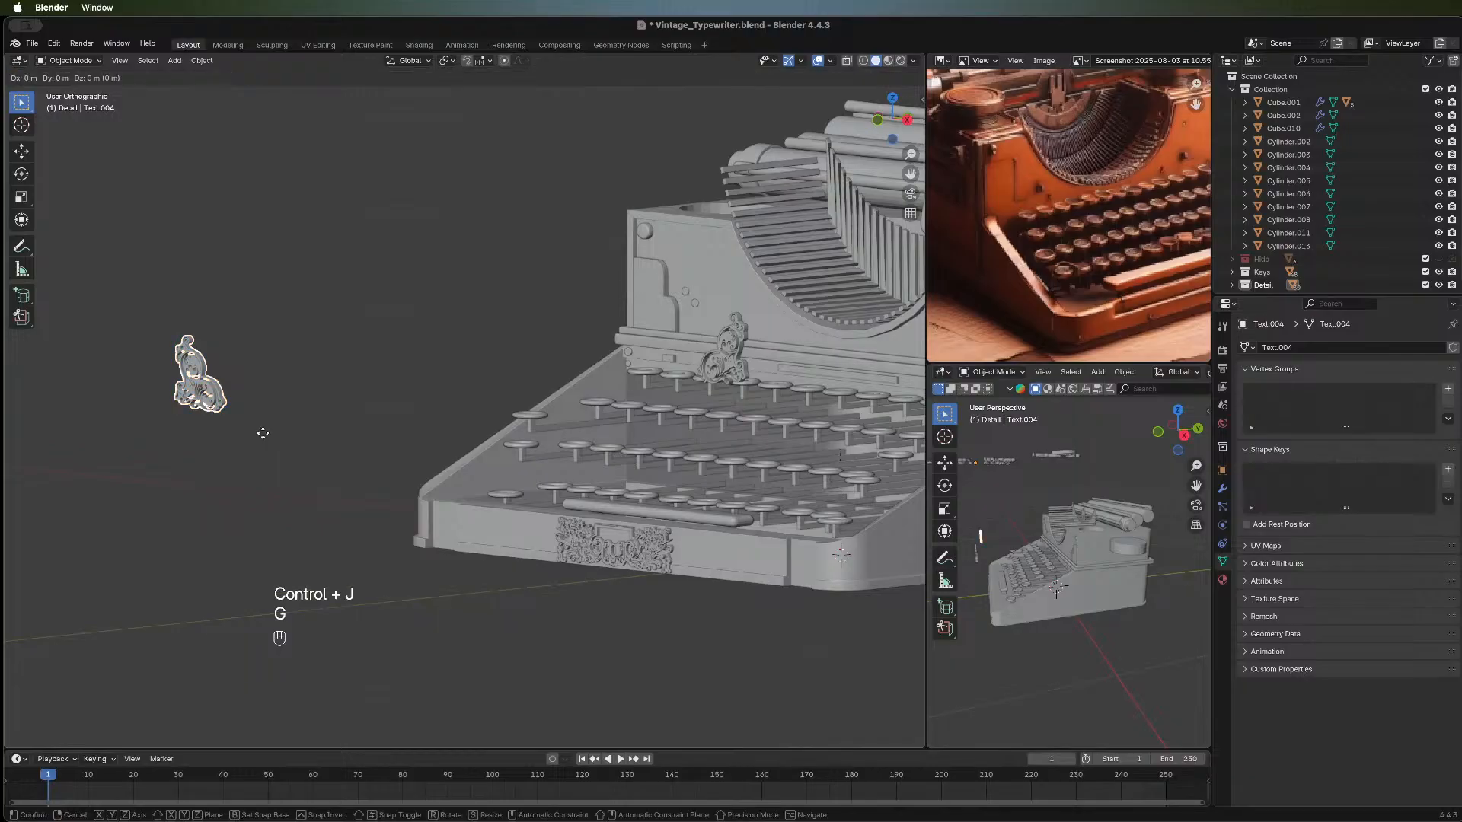
left_click(554, 521)
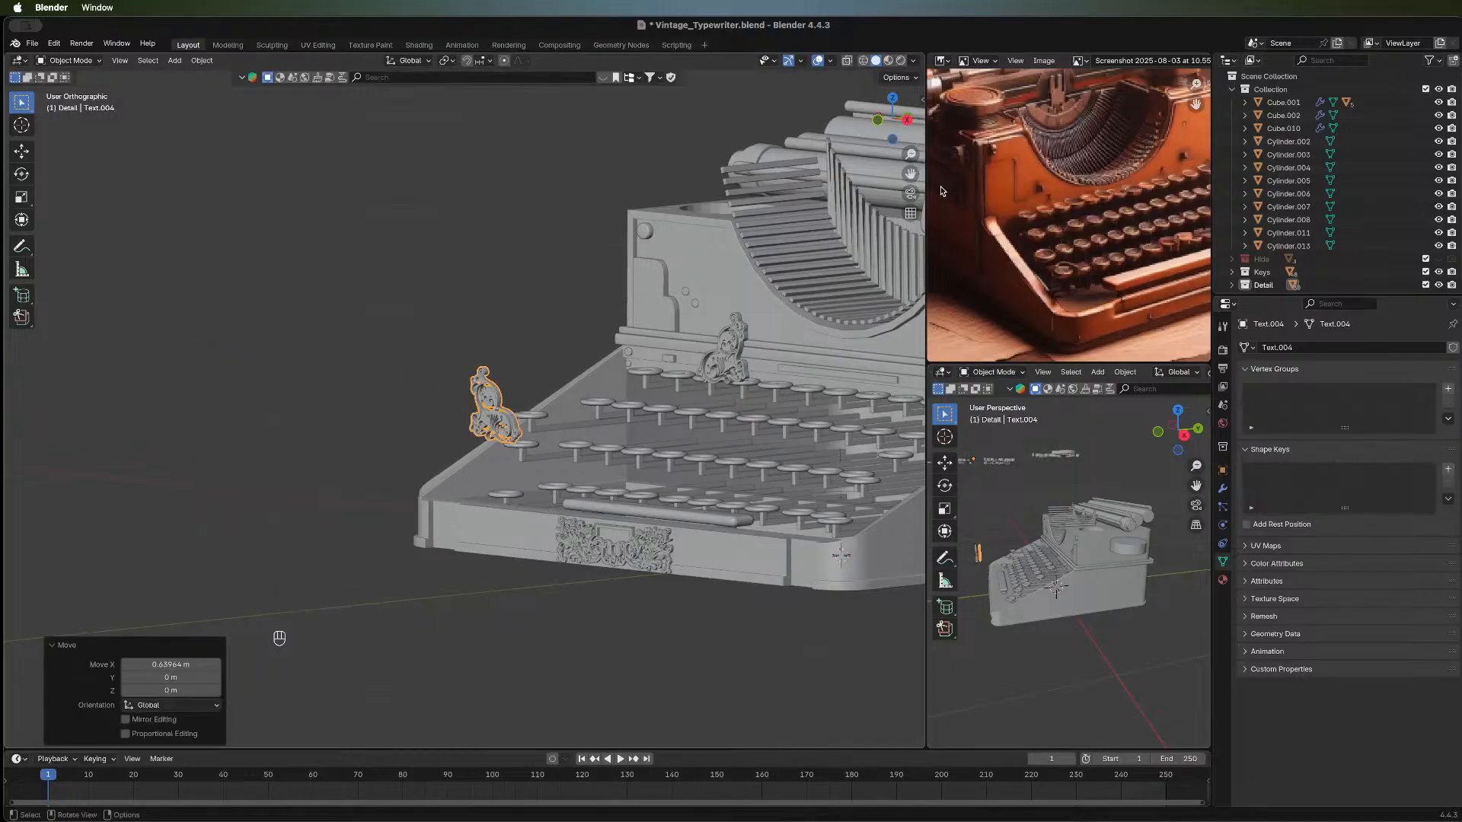
left_click(877, 120)
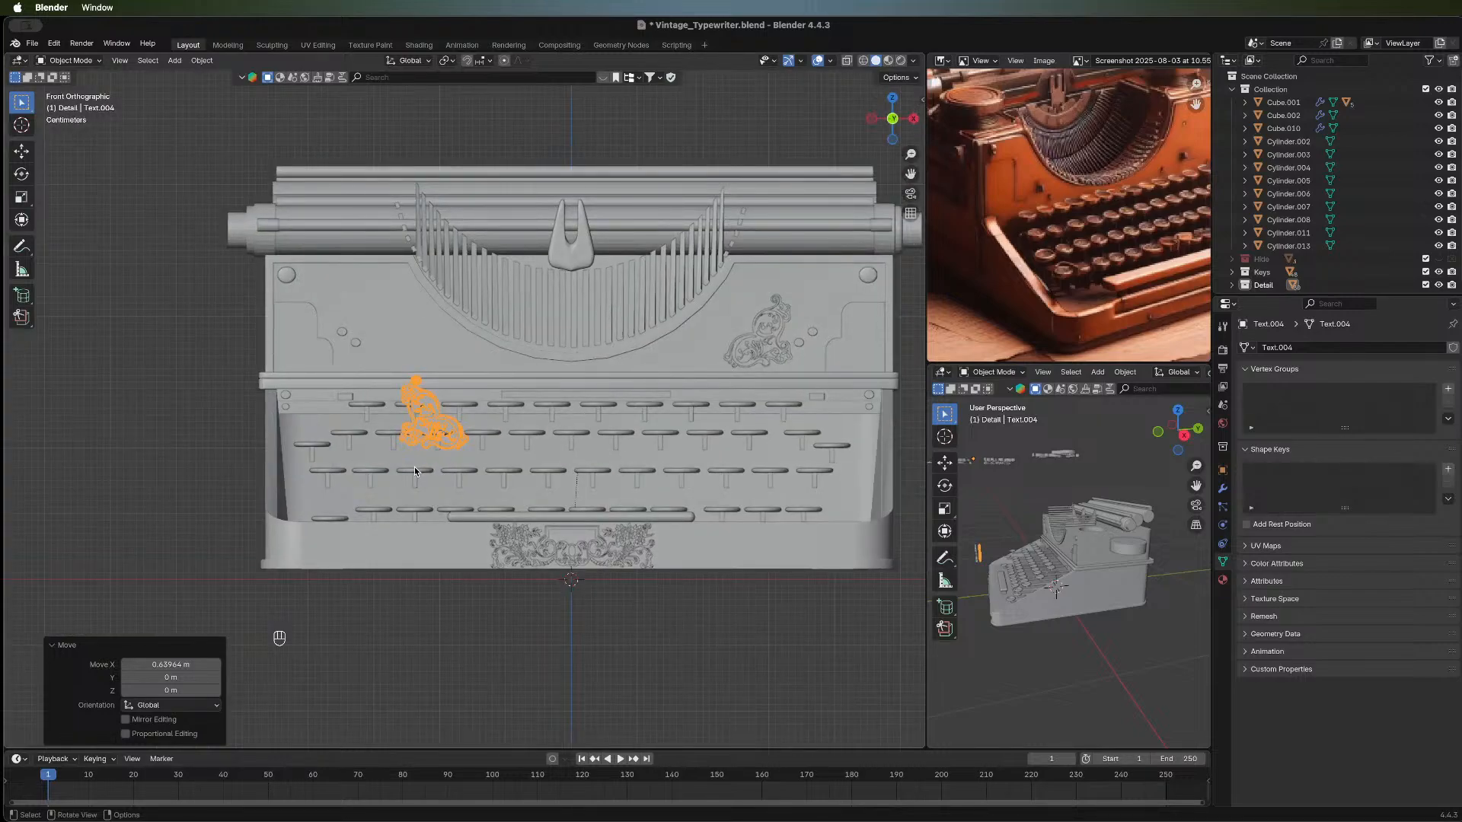
Nudge the left scroll ornament along X and raise it about 0.127 m along Z to the front panel's height.
key("g")
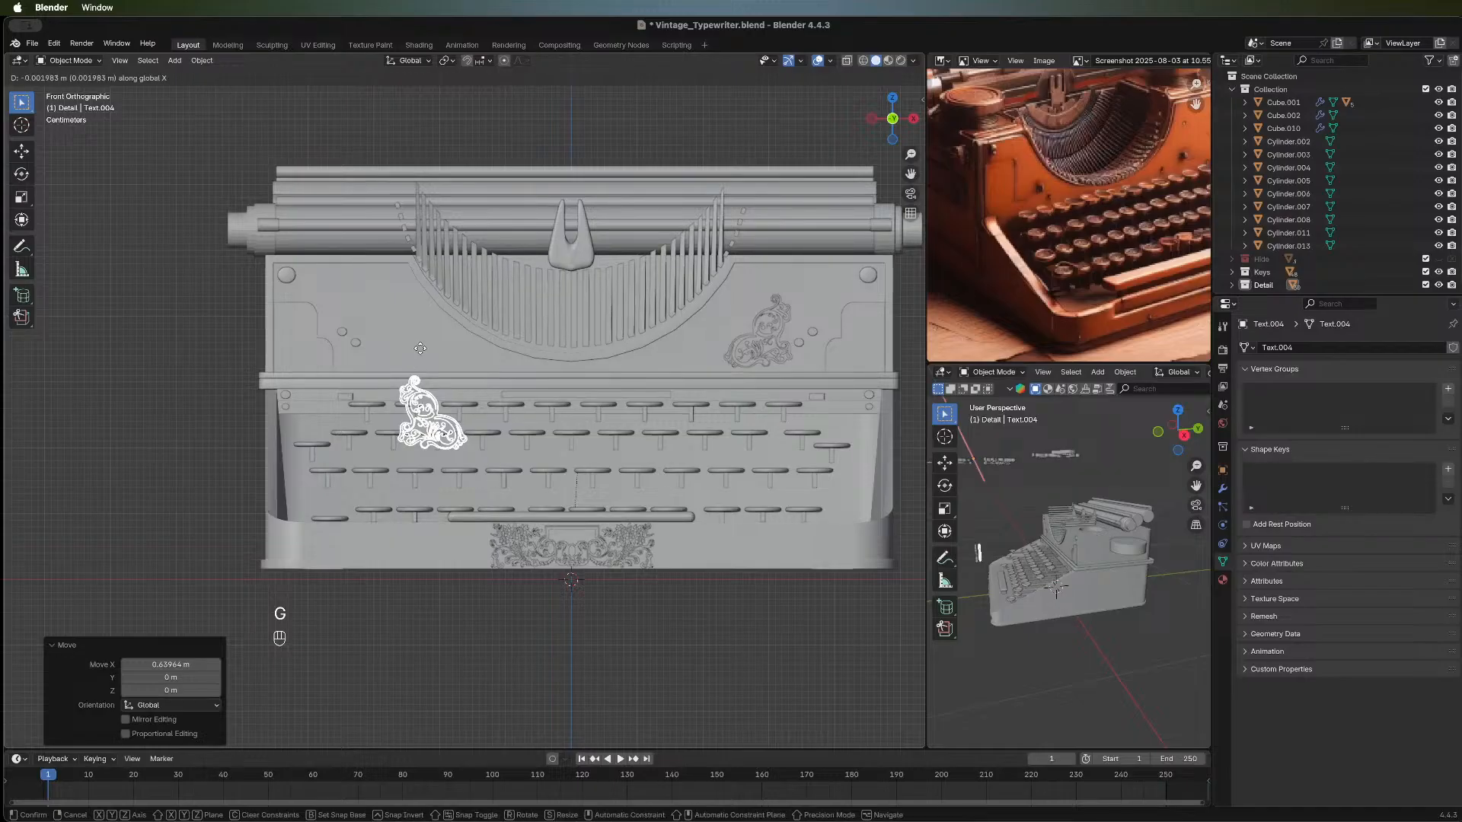
left_click(422, 332)
key("g")
key("z")
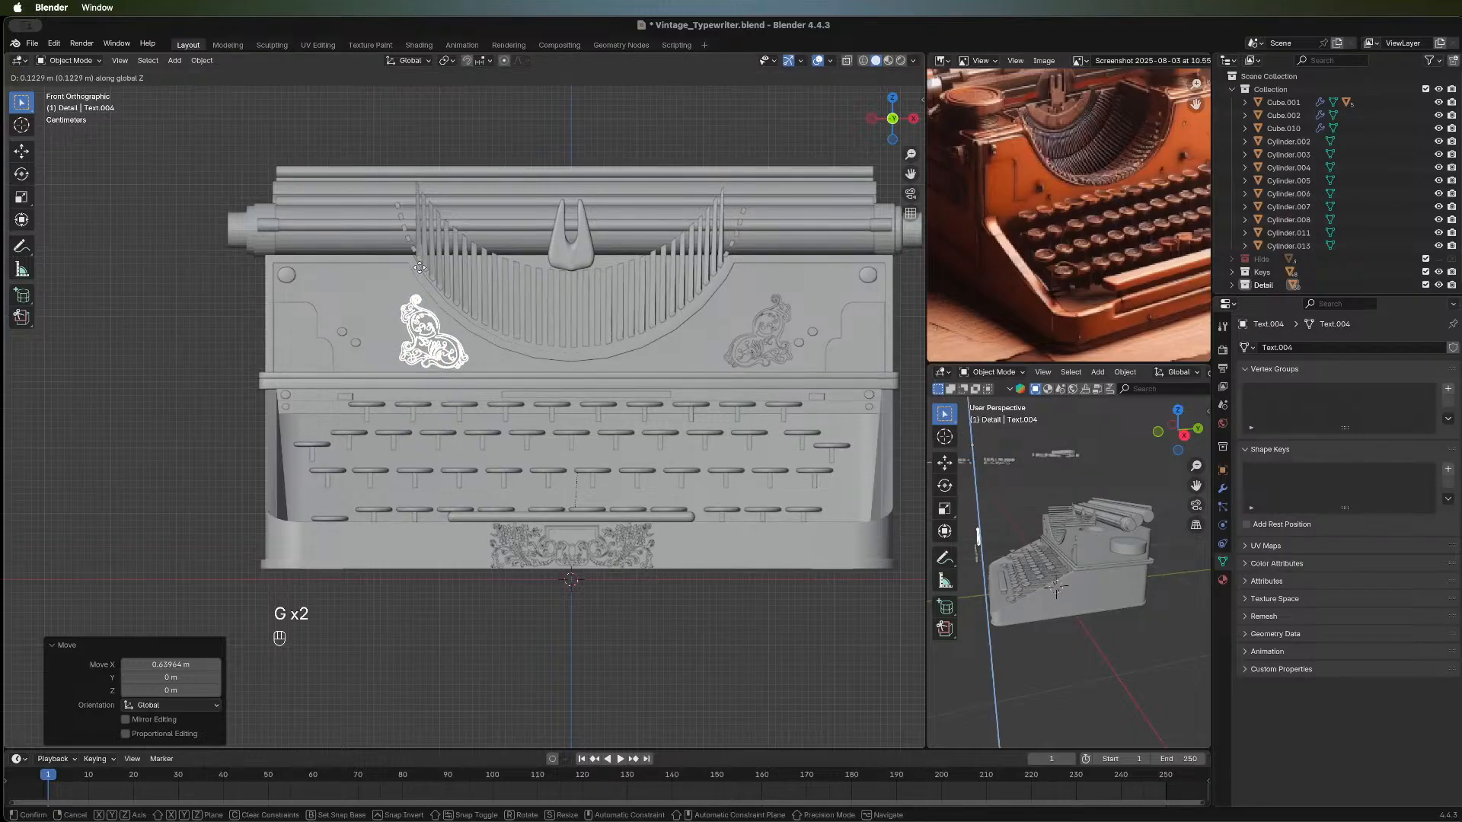
left_click(420, 266)
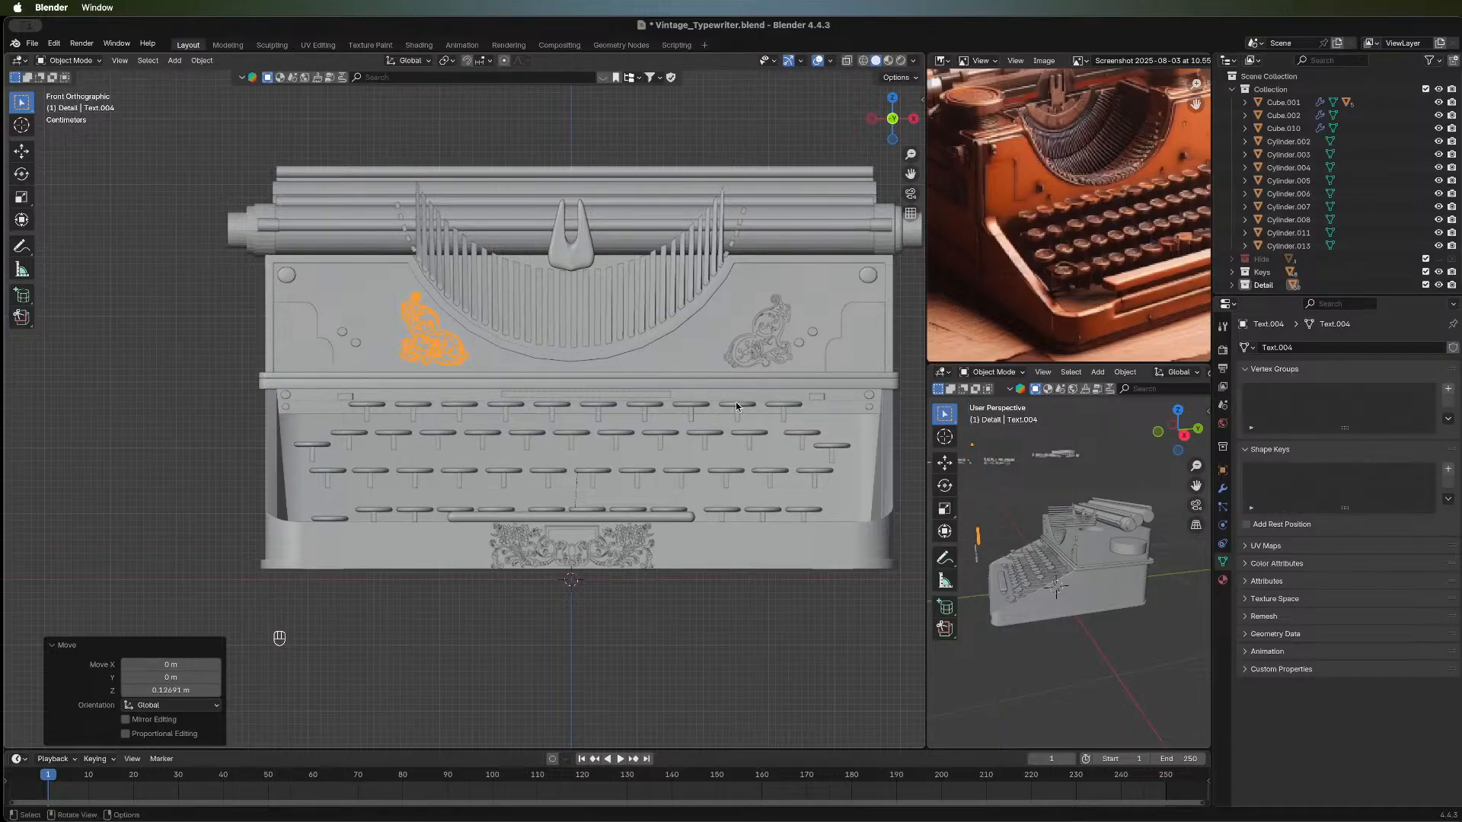
Move the right scroll ornament about -0.086 m along X, closer to the curved type-bar opening.
left_click(751, 355)
key("g")
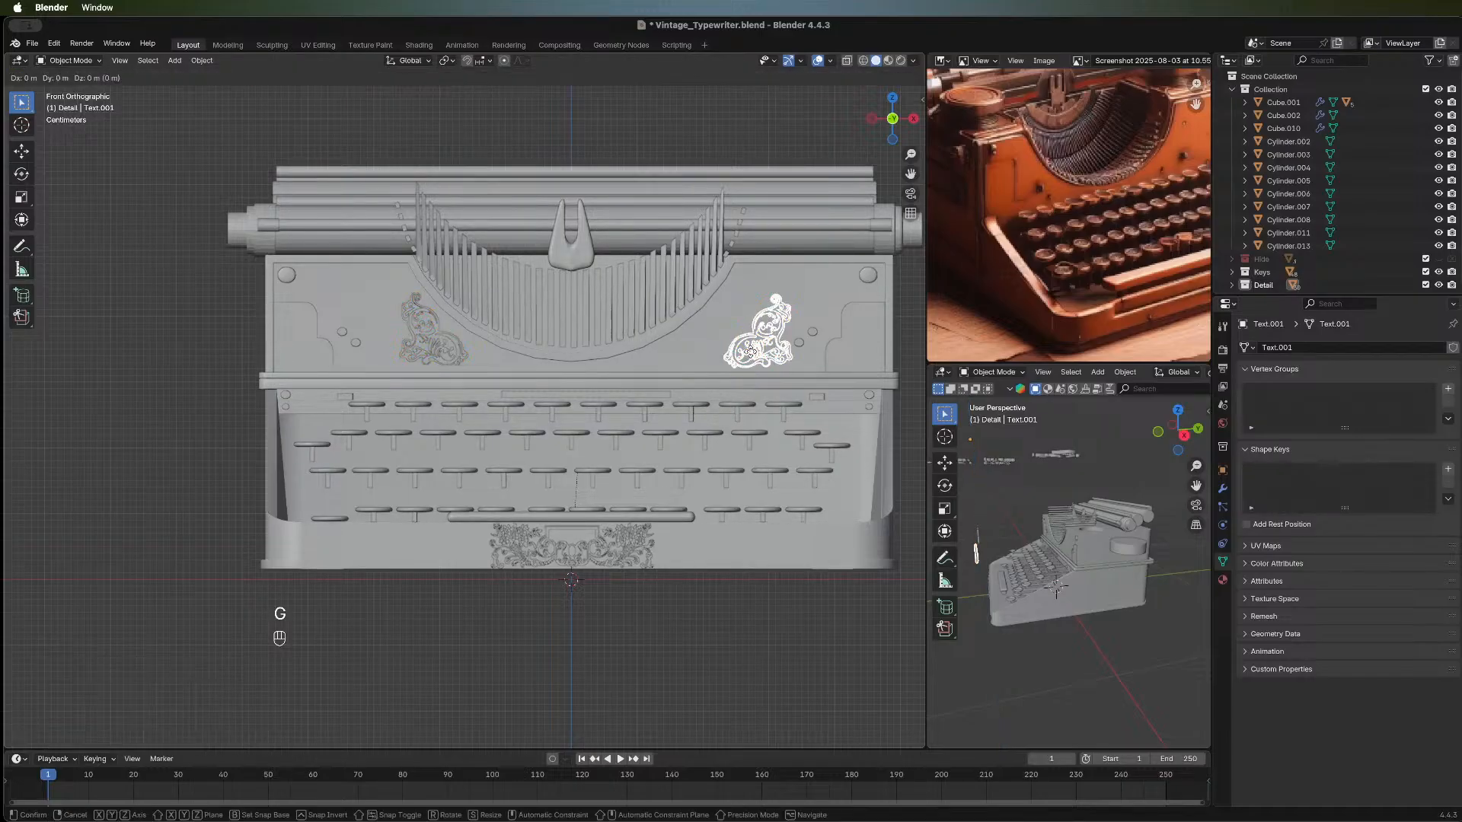
key("x")
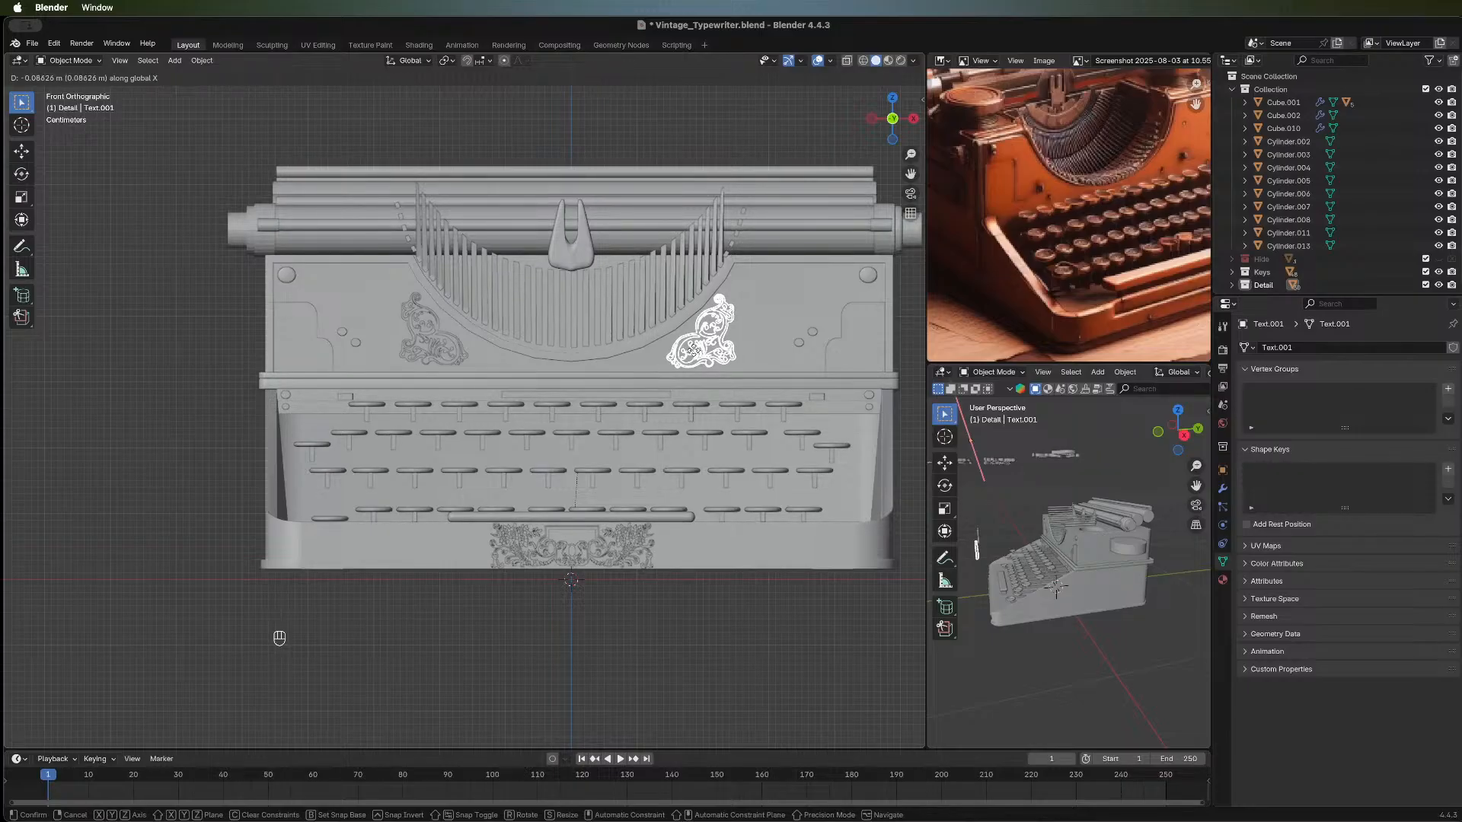
left_click(692, 349)
Shift the left scroll ornament about 0.006 m along X to match the right one, and clear the selection.
left_click(455, 354)
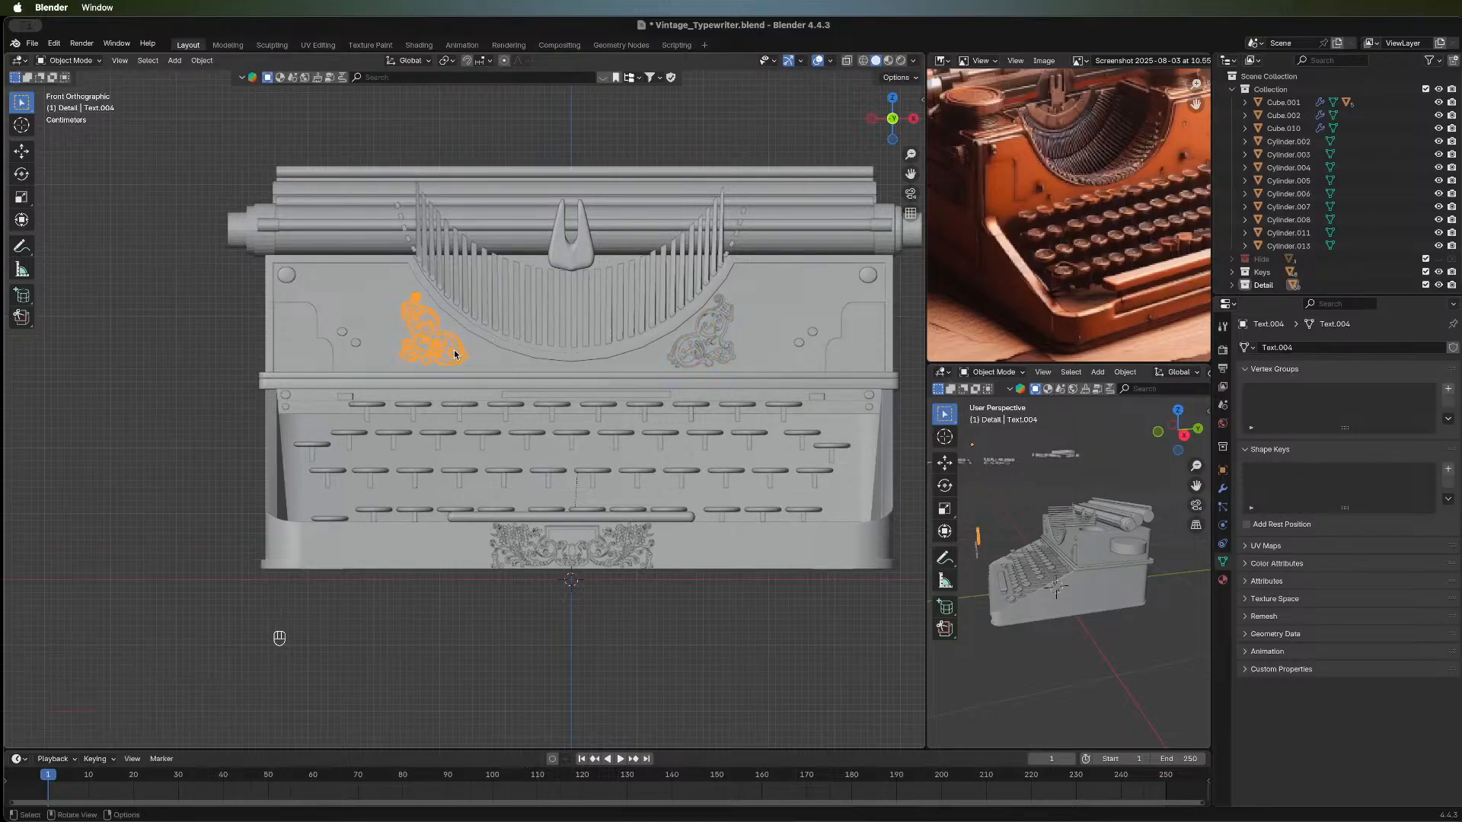
key("g")
key("x")
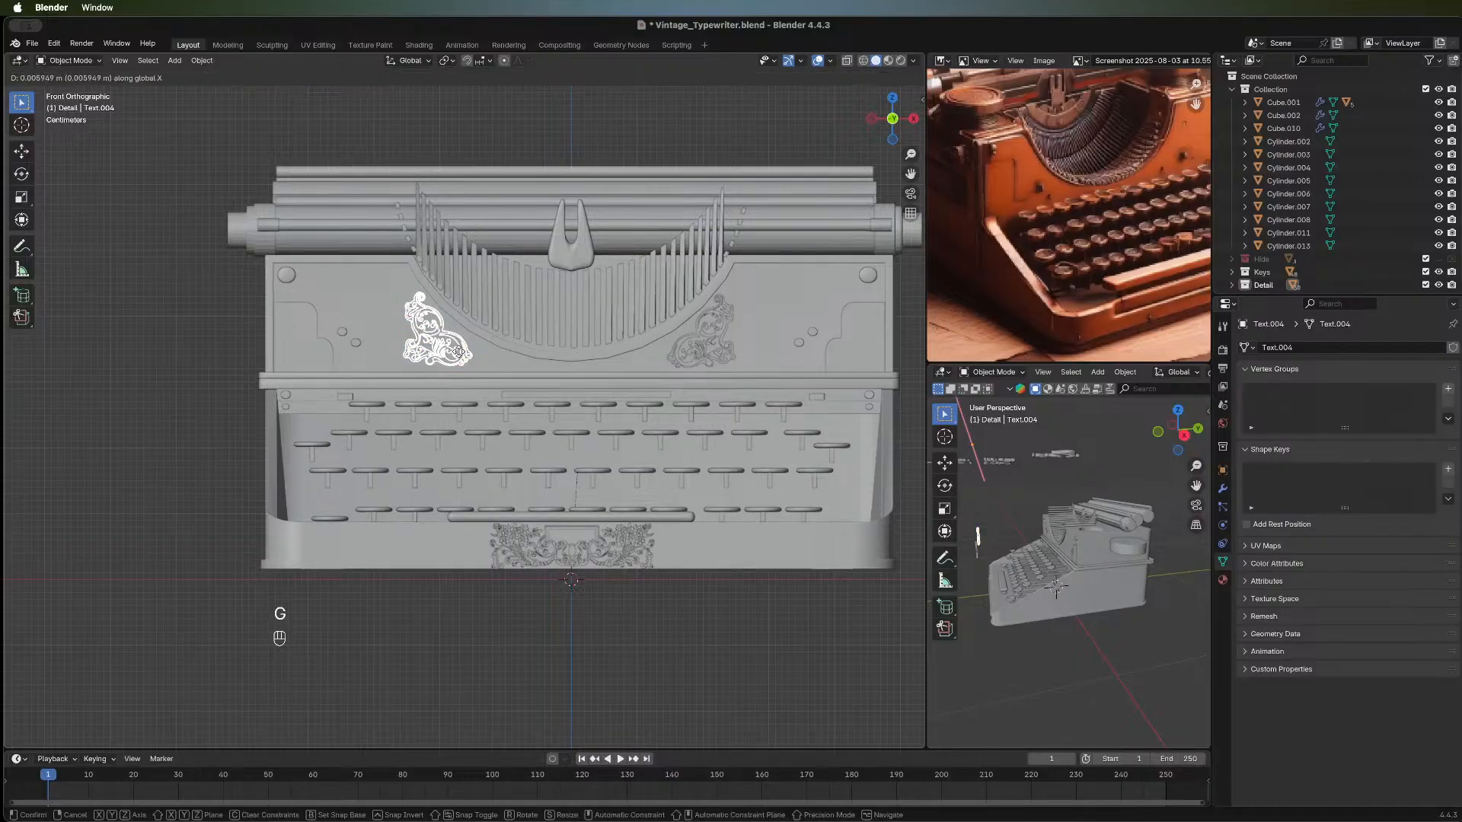
left_click(459, 353)
left_click(692, 630)
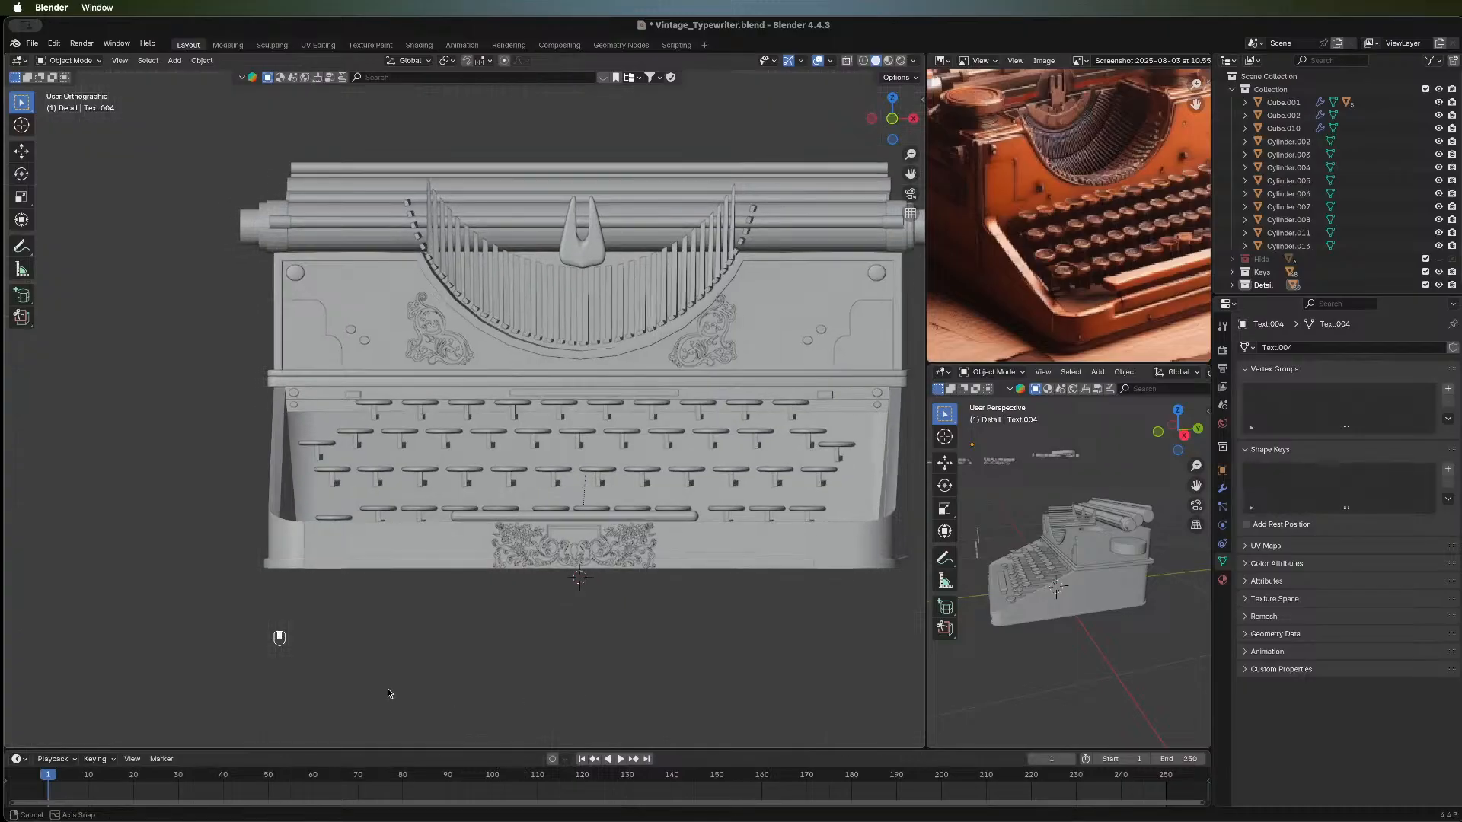
Select both scroll ornaments and move them about 0.543 m along Y onto the surface of the front panel.
middle_click_drag(386, 692, 692, 297)
left_click(661, 353)
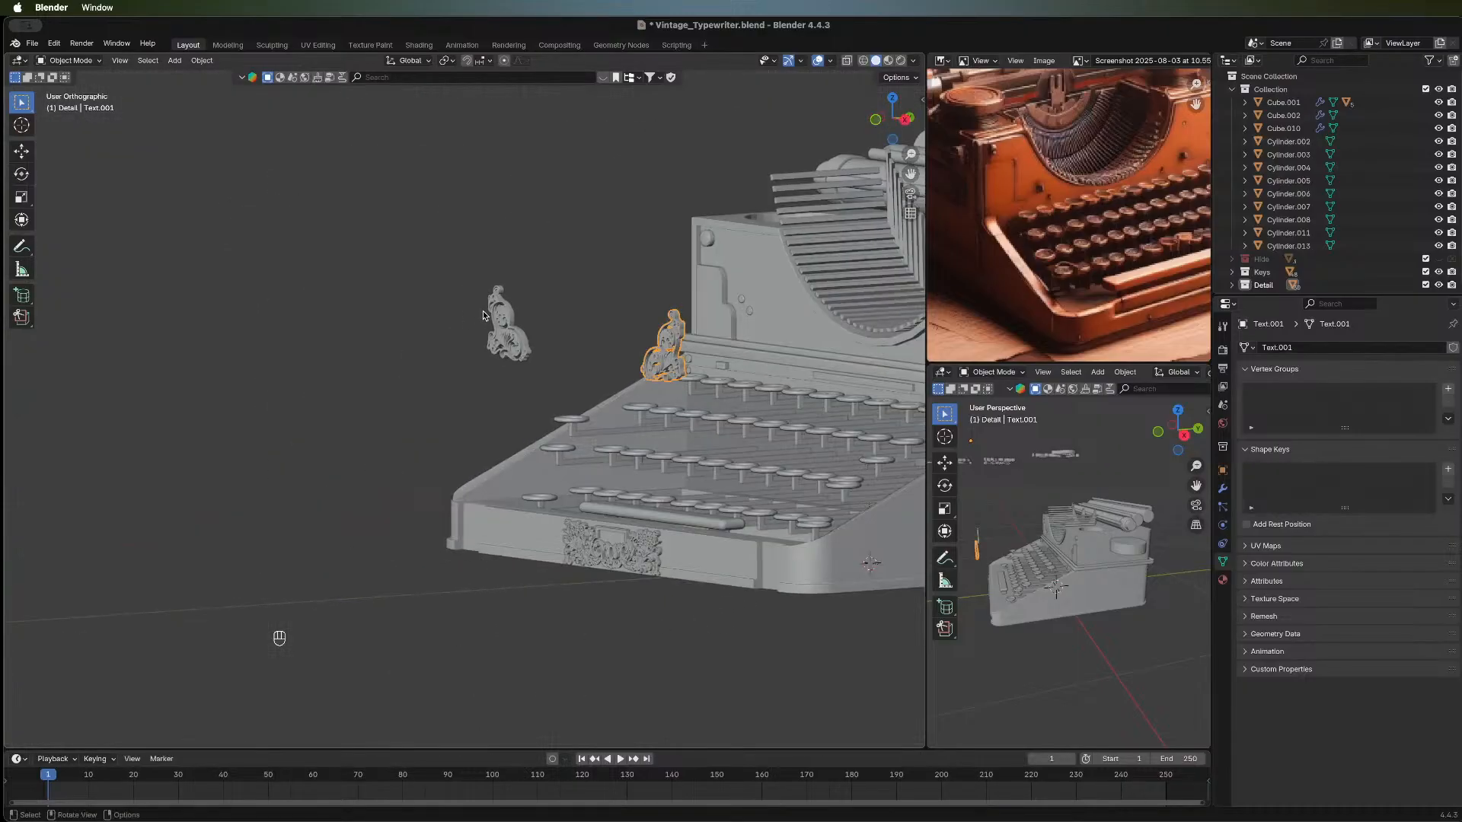
left_click(510, 323, "shift")
middle_click_drag(594, 594, 277, 636, "shift")
key("g")
middle_click(533, 457)
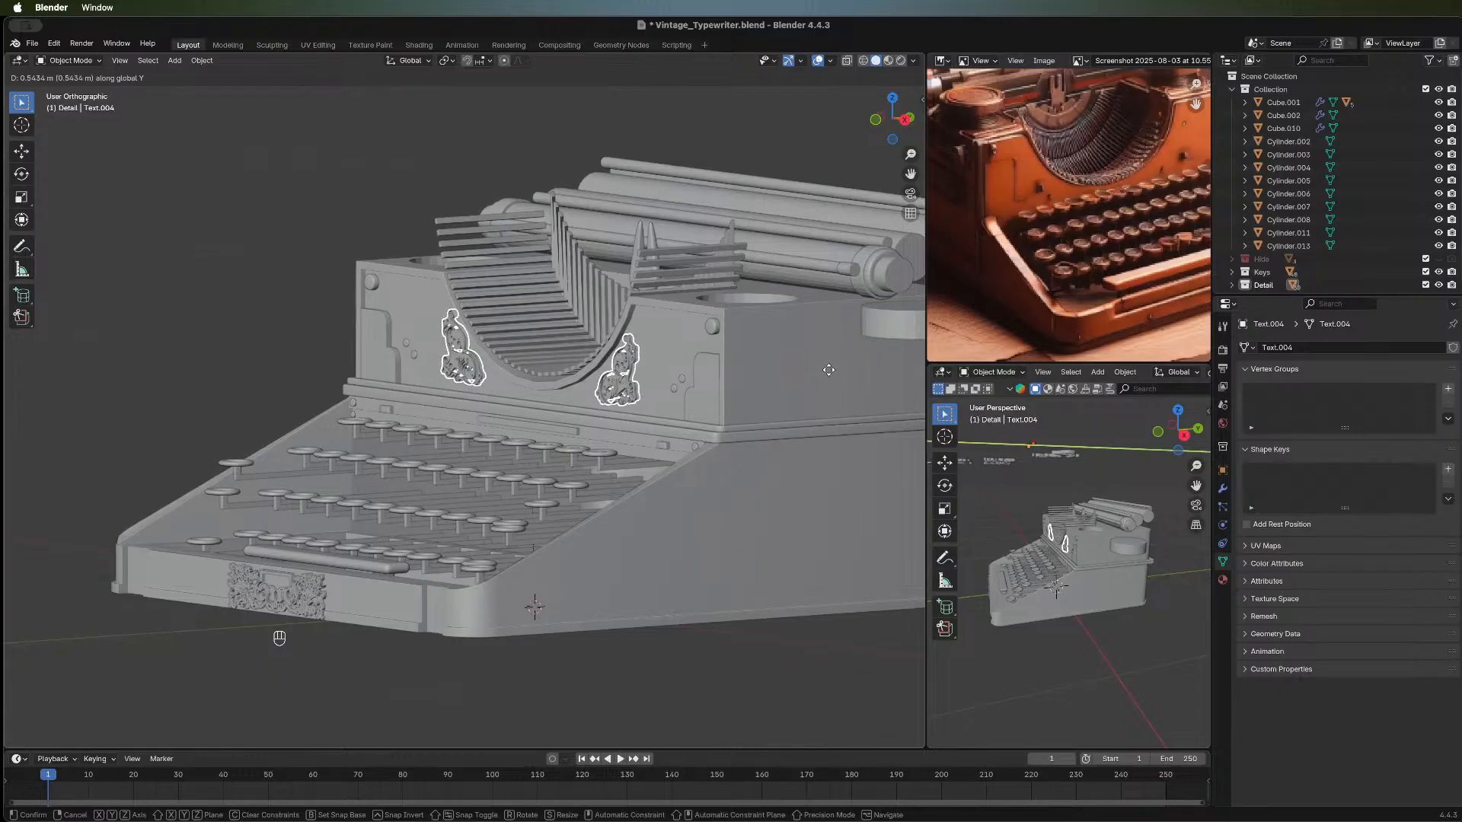
left_click(828, 369)
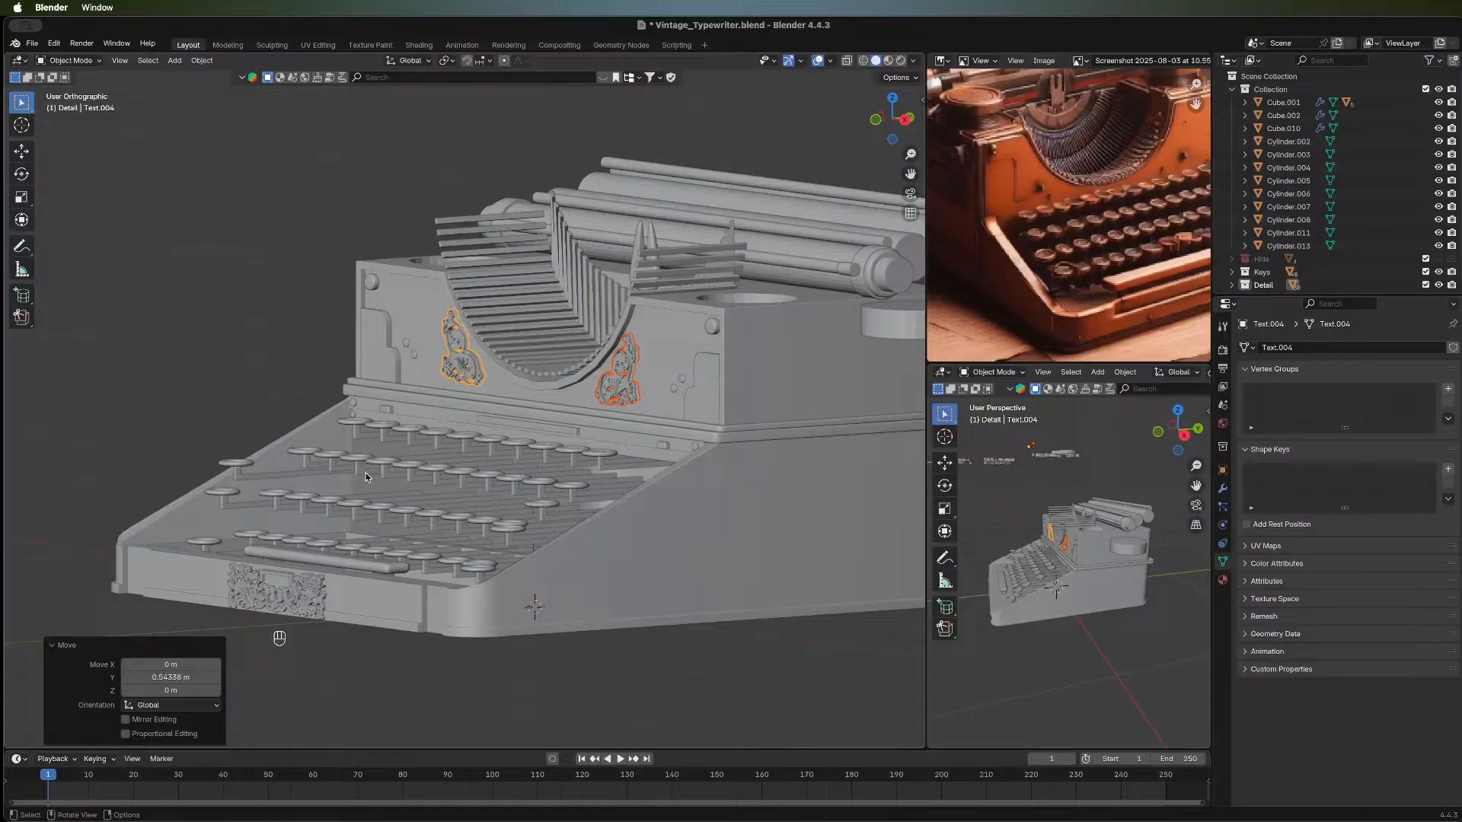
Examine the placement of both scroll ornaments on the front panel from the front and from angled views.
left_click(876, 121)
left_click(915, 119)
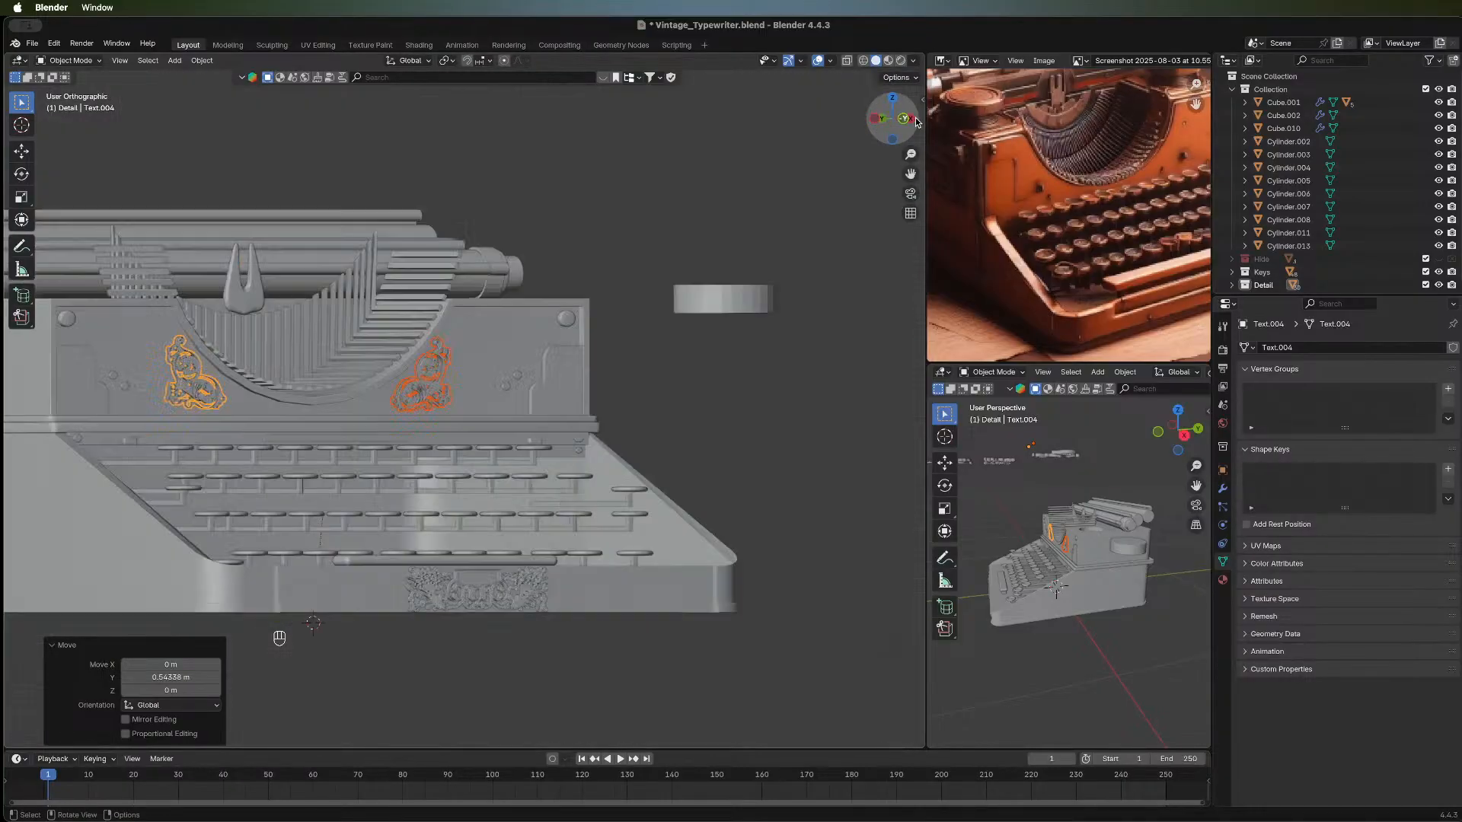
left_click(763, 525)
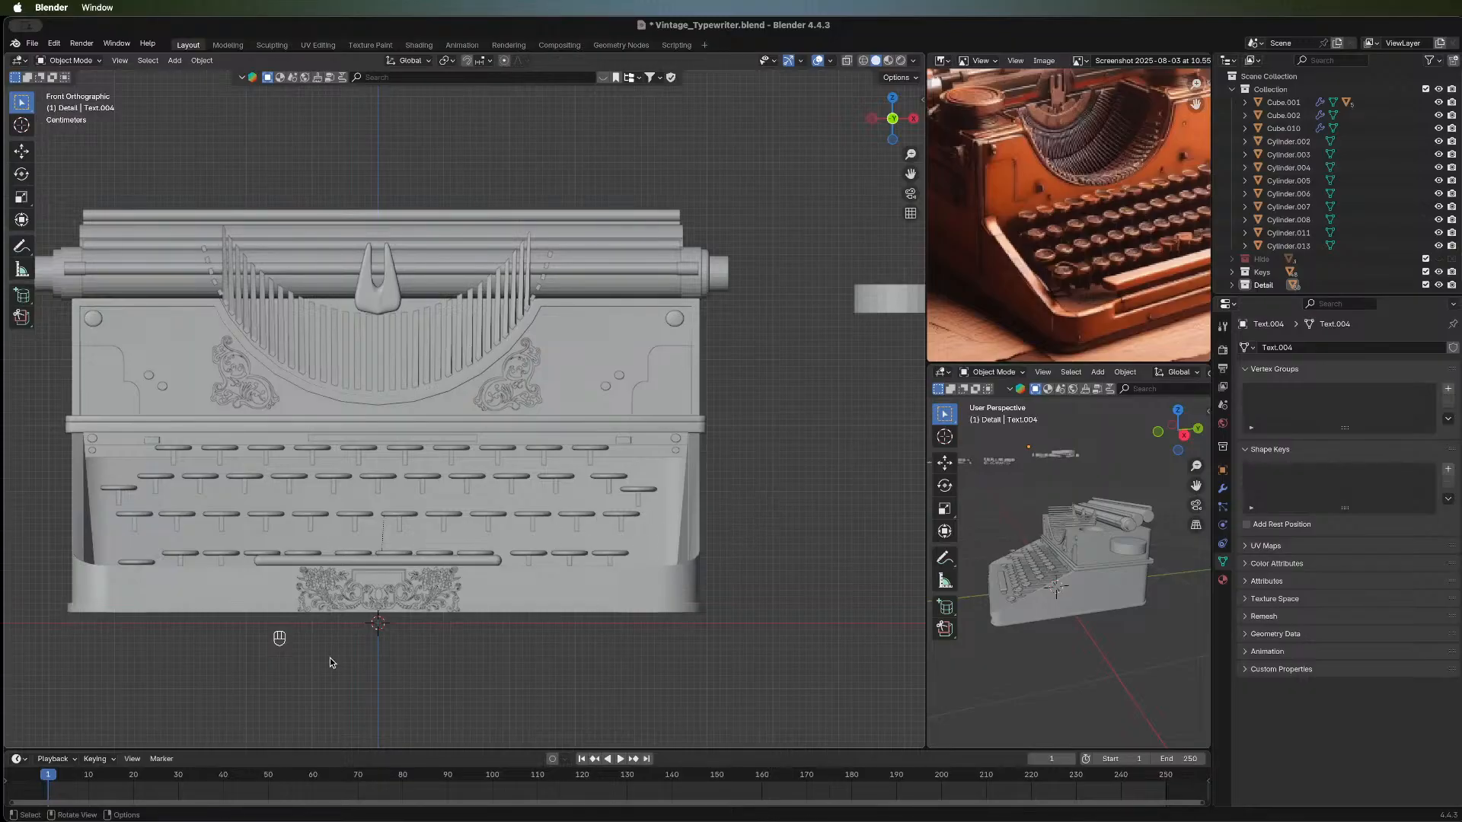
middle_click_drag(347, 666, 512, 662, "shift")
scroll(361, 548, "down", 2)
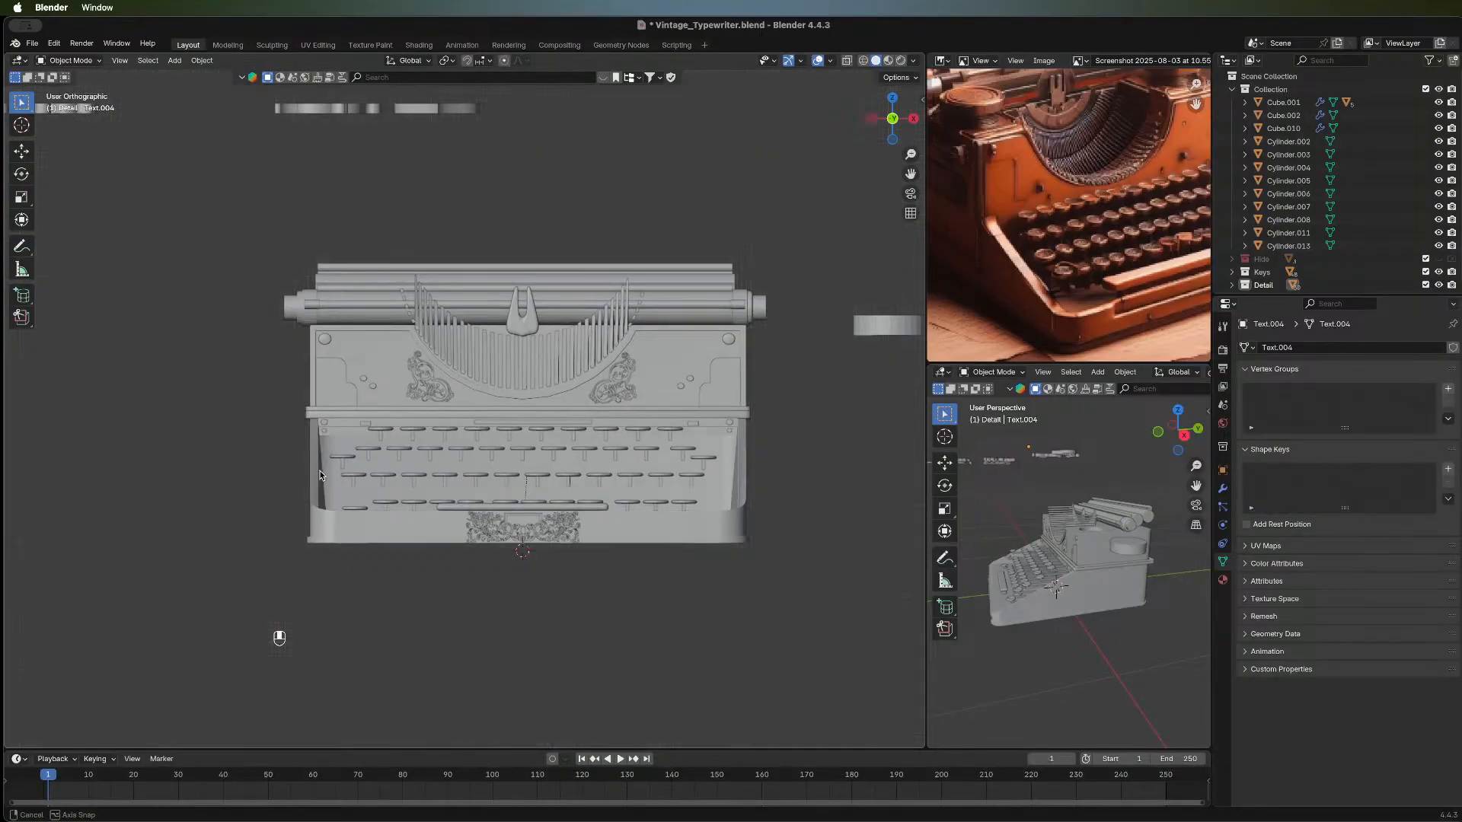
middle_click_drag(225, 389, 327, 509)
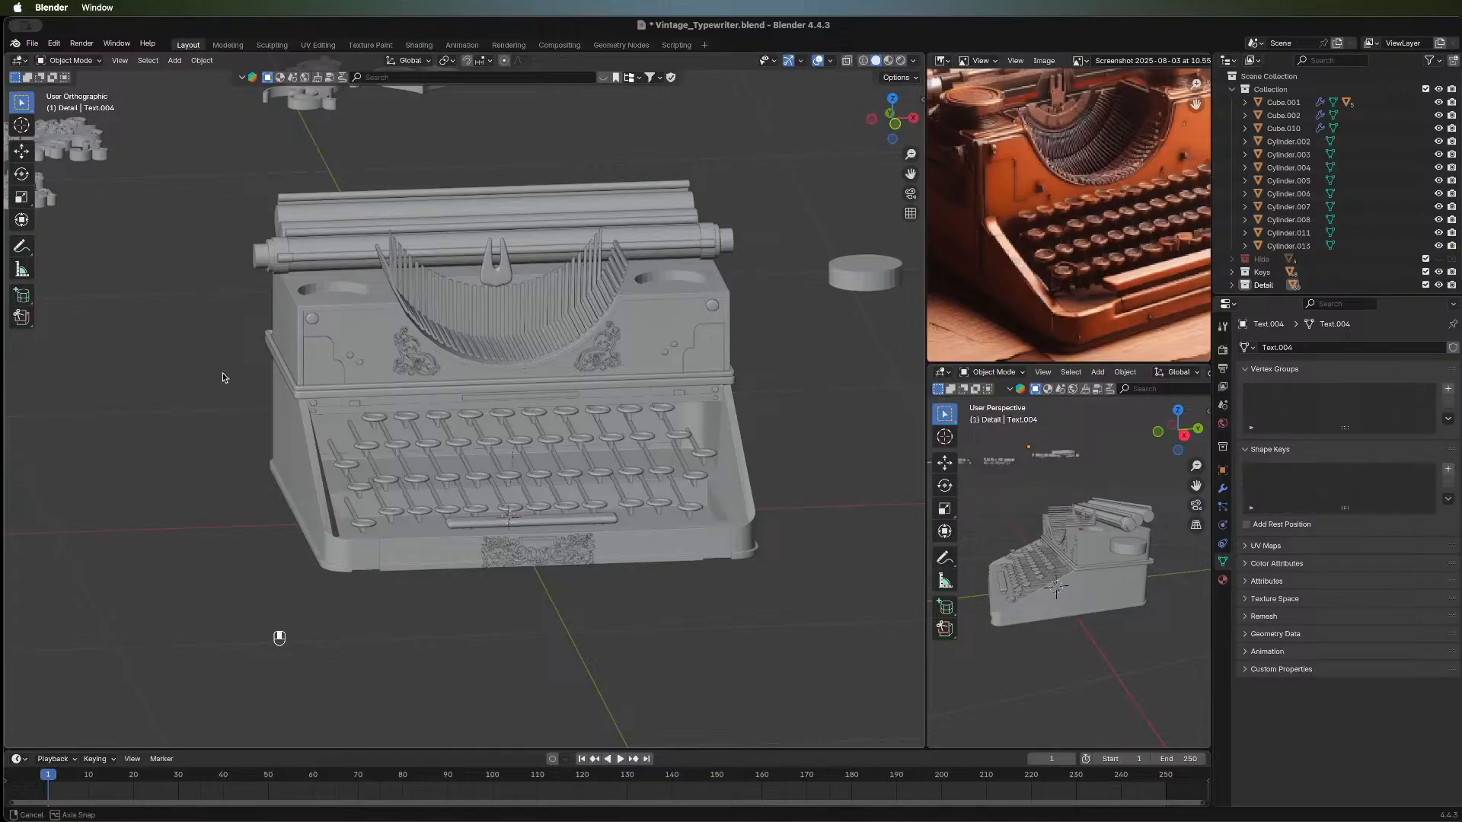
middle_click_drag(222, 372, 195, 402)
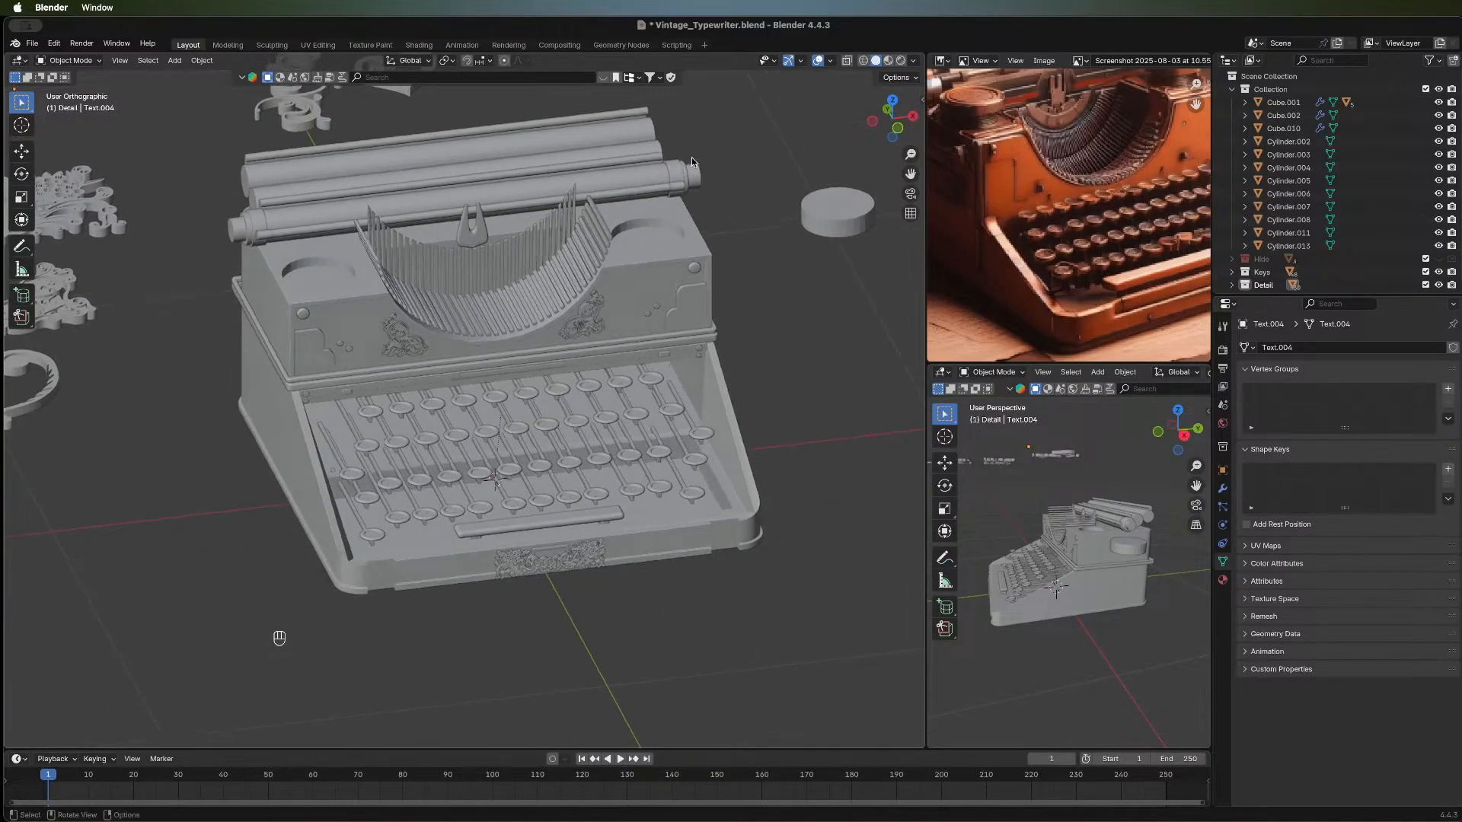
Select the large curling scroll ornament above the typewriter's left side and rotate it 90° about the X axis.
left_click(893, 101)
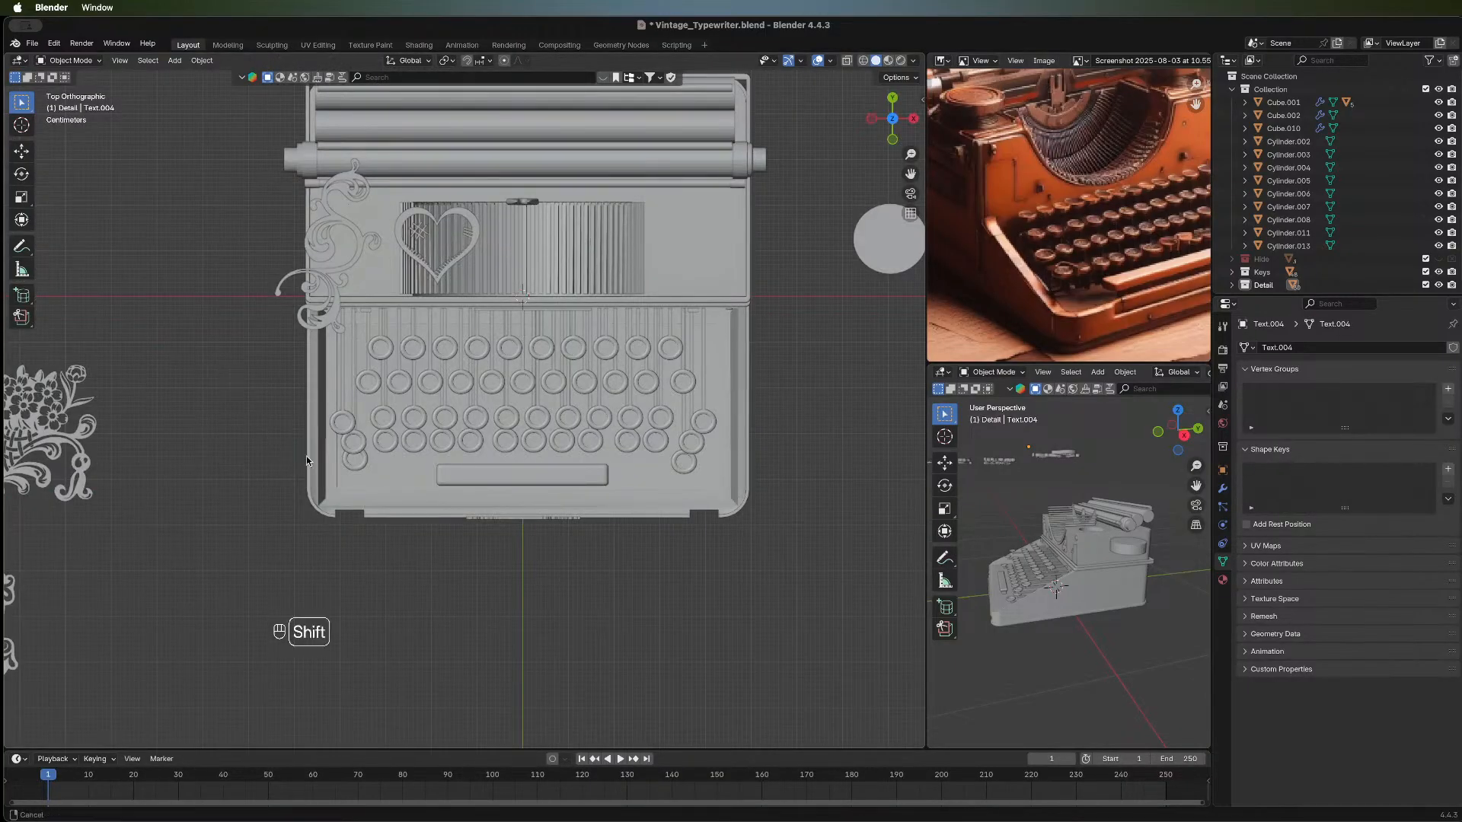
middle_click_drag(306, 455, 343, 353, "shift")
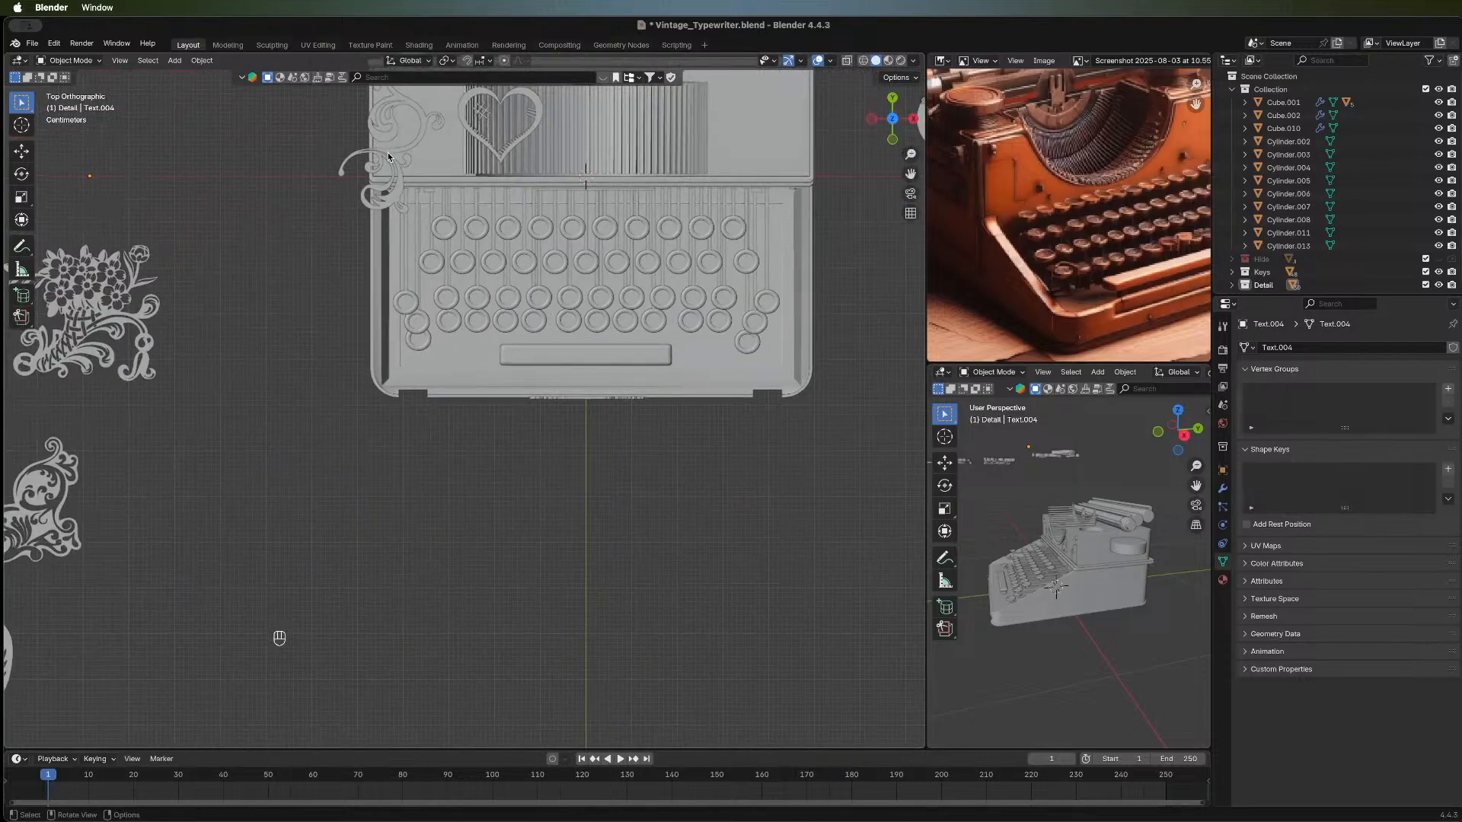
left_click(387, 152)
middle_click_drag(403, 169, 343, 270, "shift")
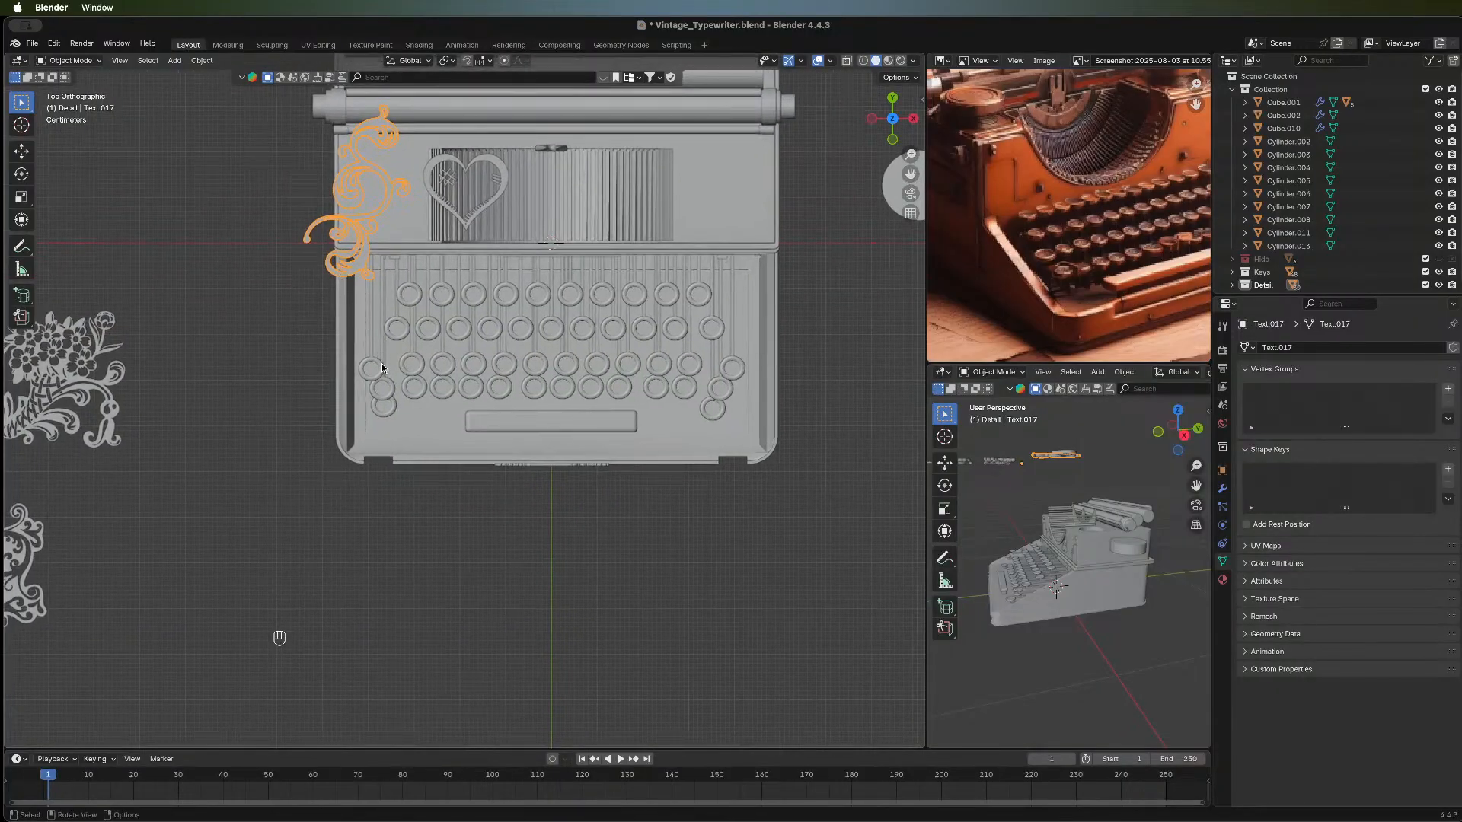
type("rx90")
key("Return")
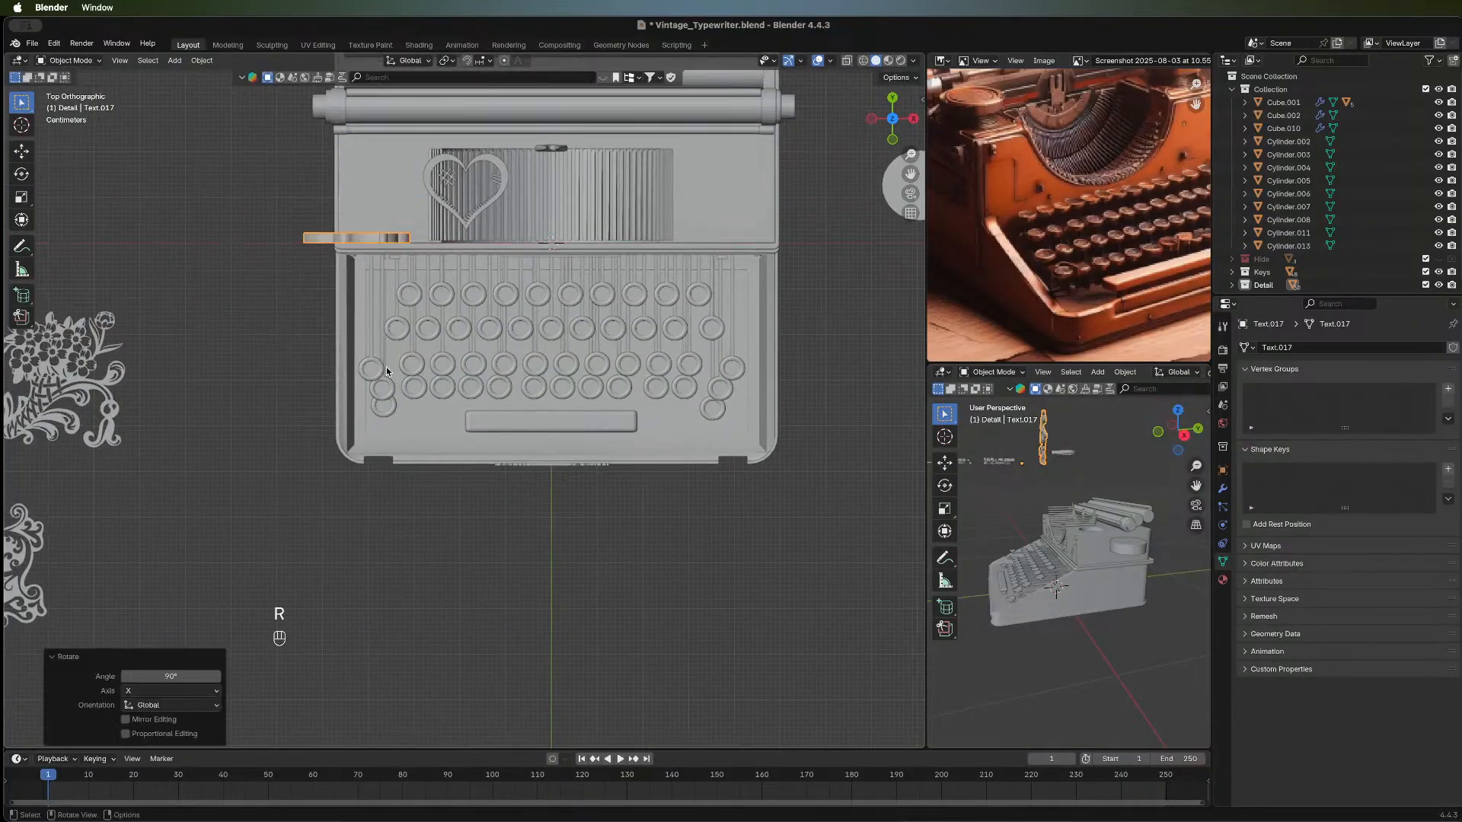
Lower the large scroll ornament by about 0.720 m and another 0.231 m along Z, to the keyboard's left side.
middle_click_drag(325, 571, 348, 152)
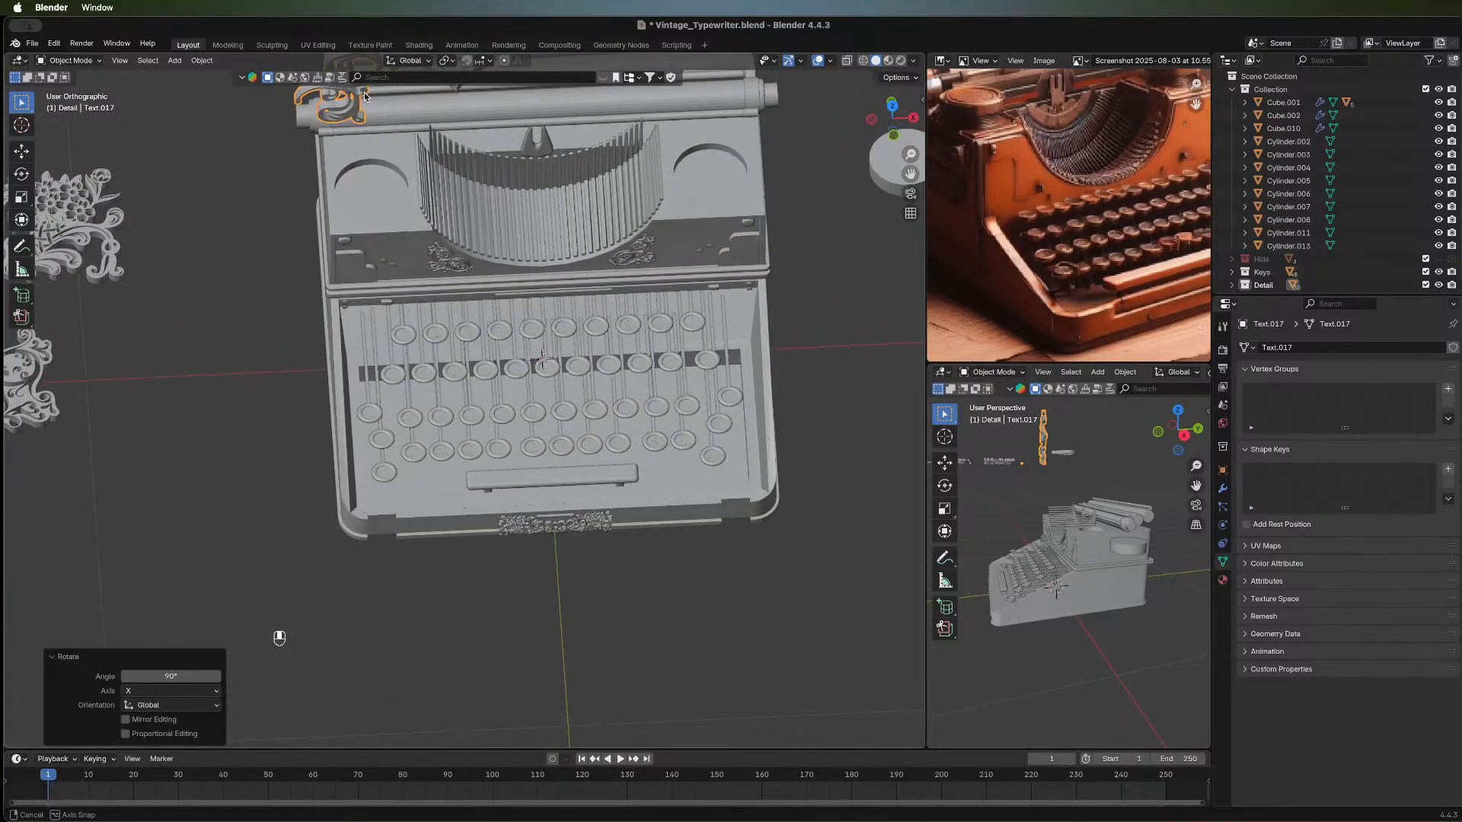
left_click(896, 136)
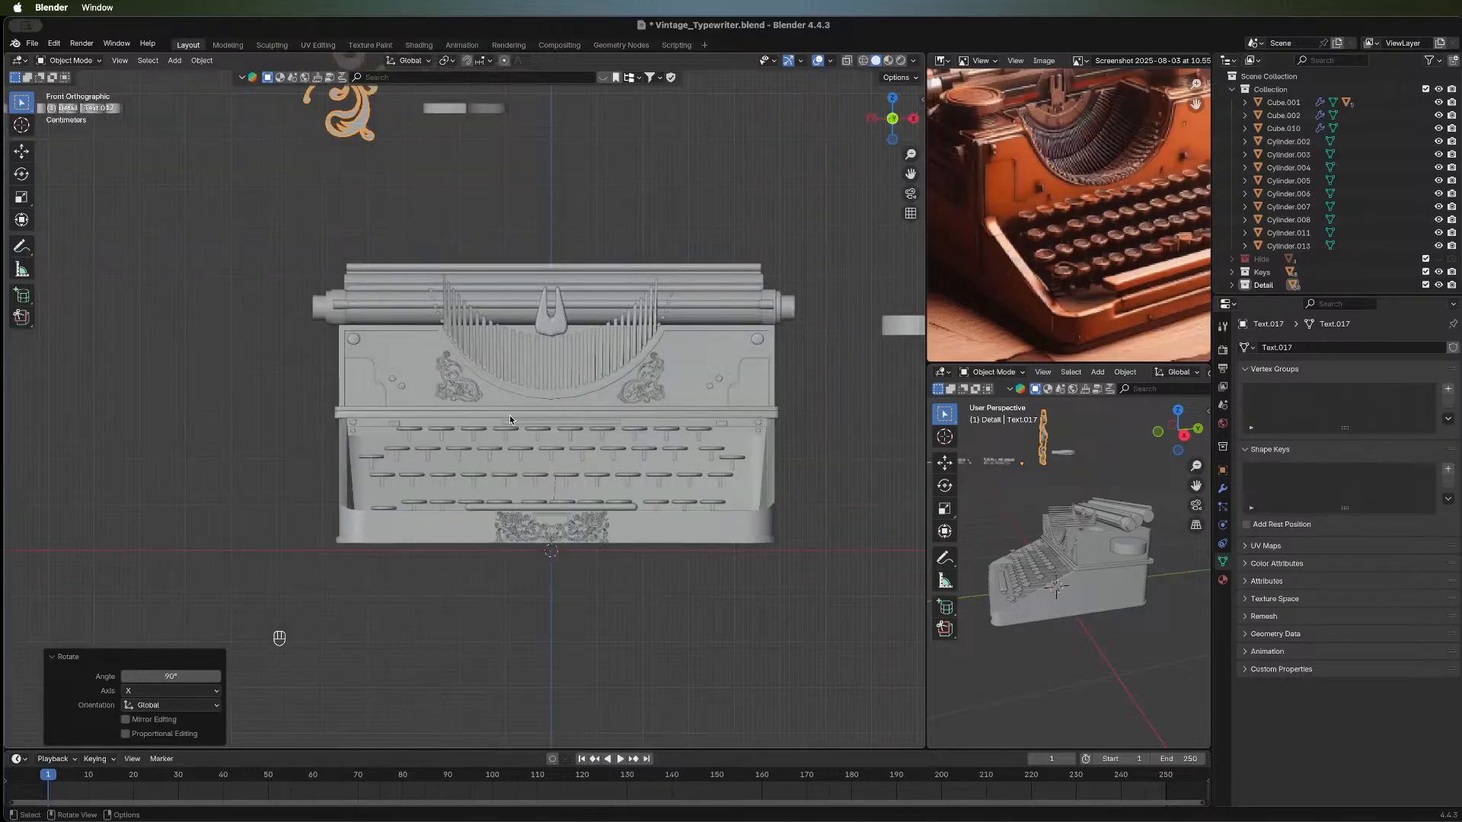
middle_click_drag(509, 414, 396, 463, "shift")
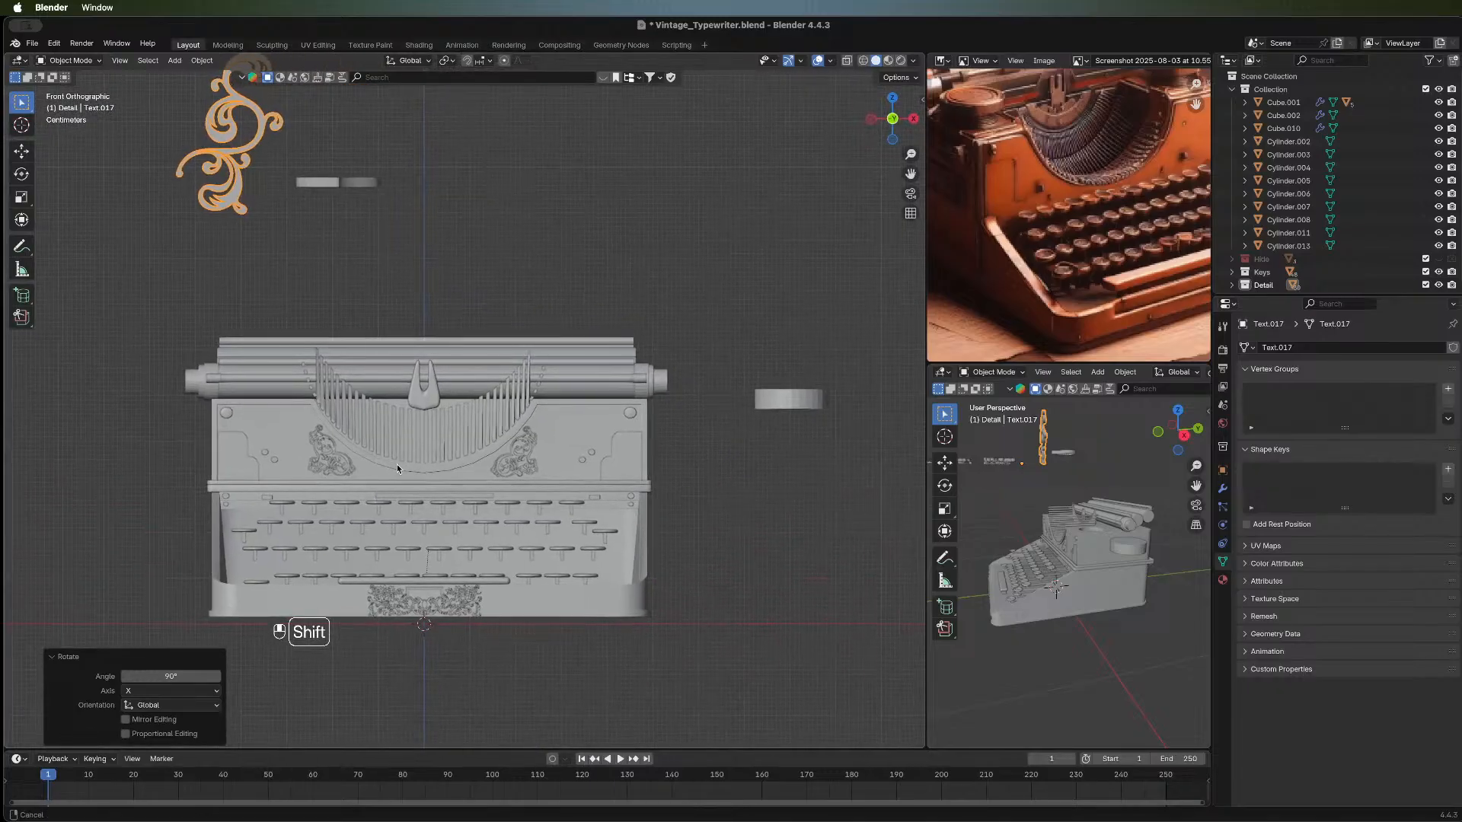
key("g")
key("z")
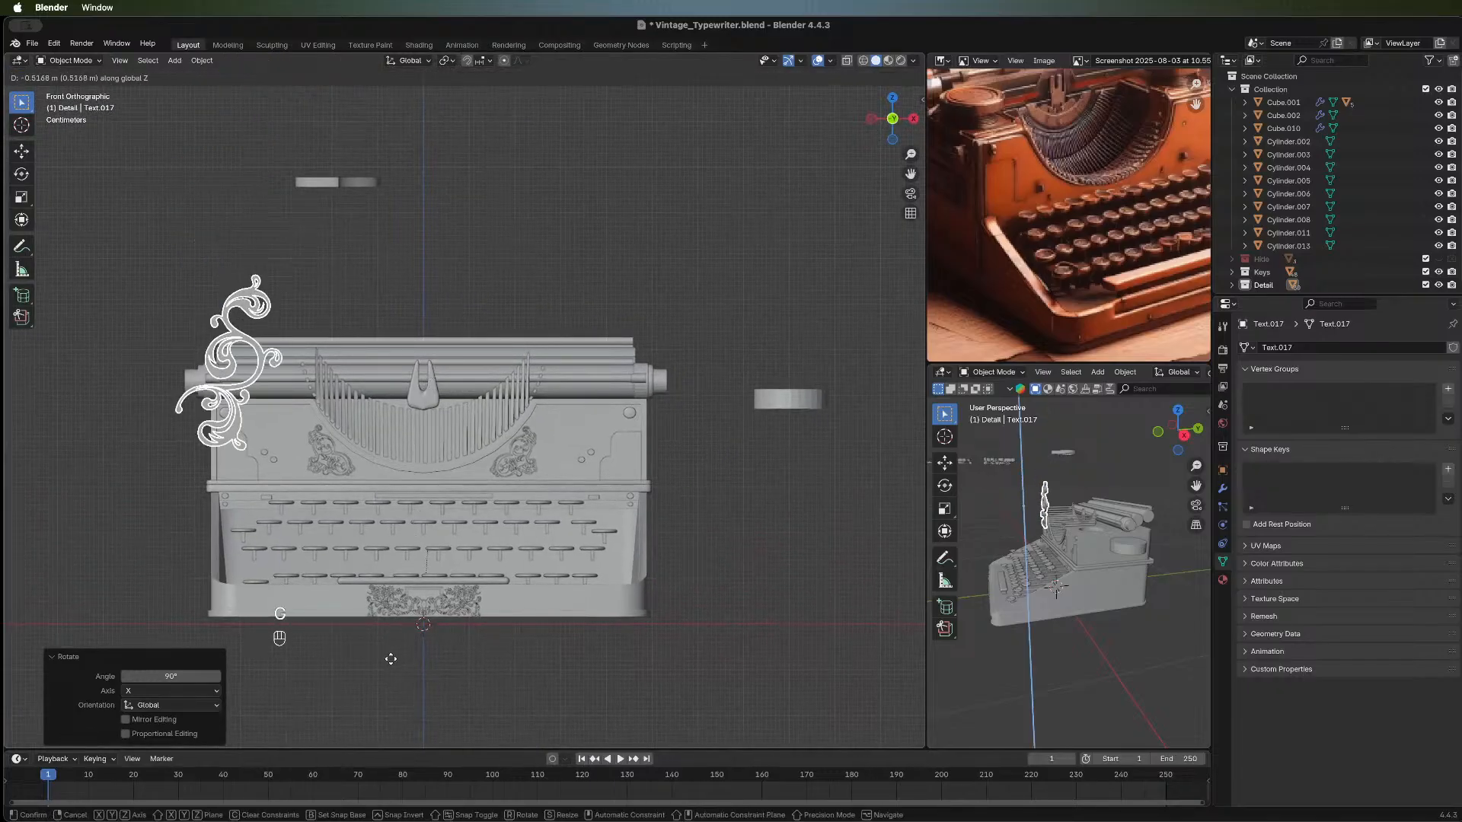
left_click(396, 670)
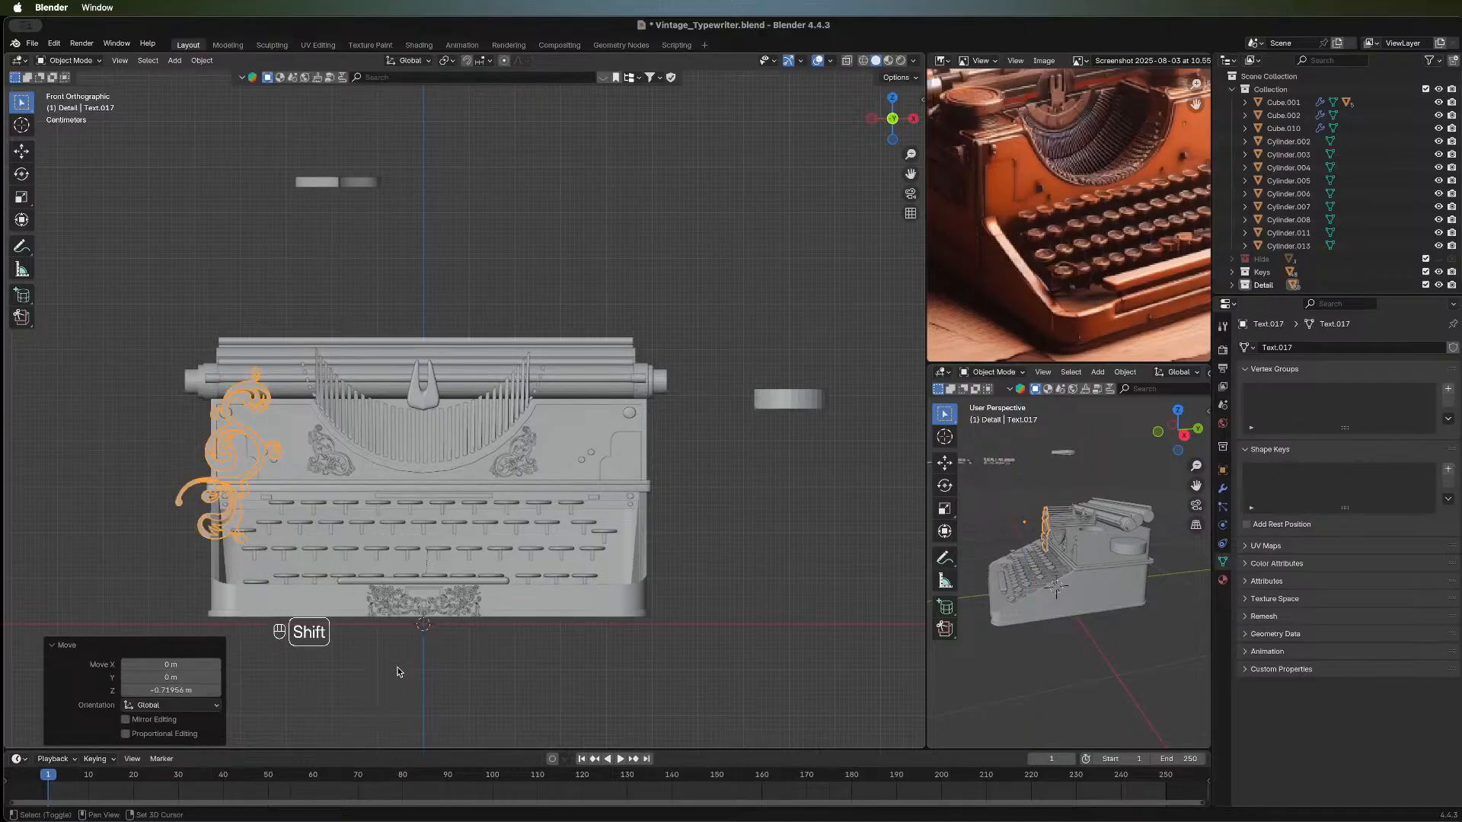
middle_click_drag(398, 672, 397, 552, "shift")
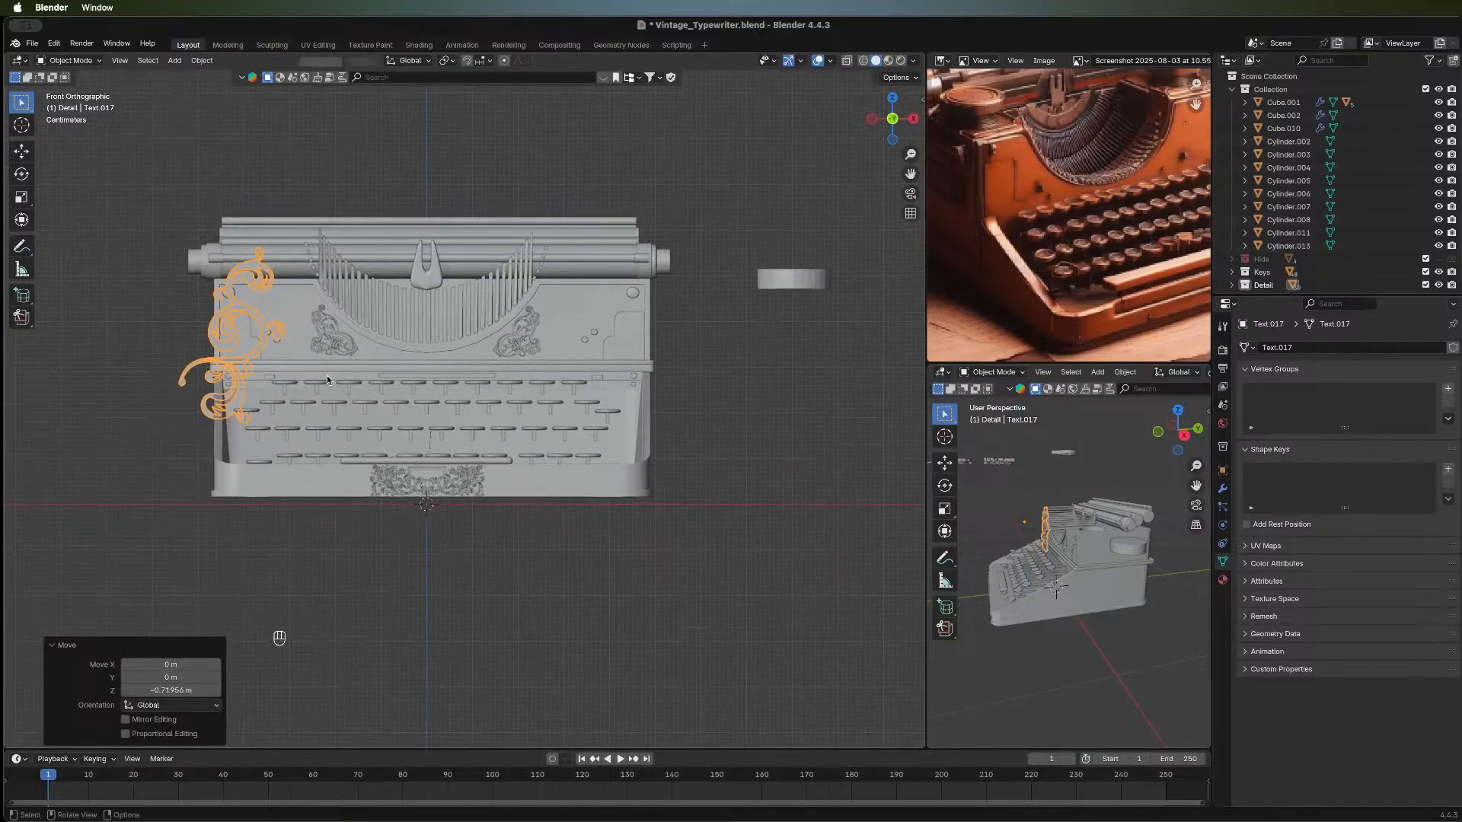
key("g")
key("z")
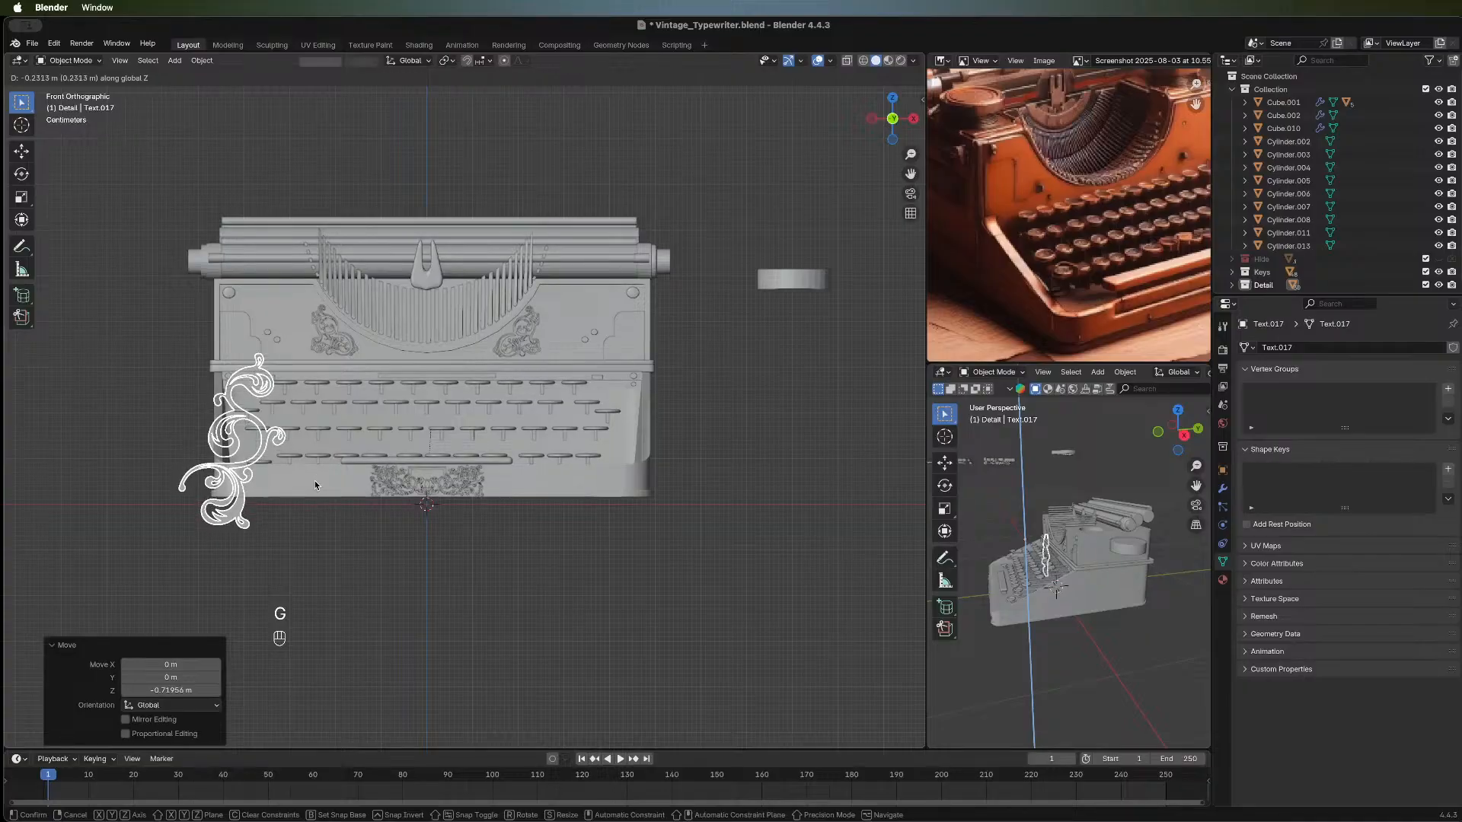
left_click(313, 481)
Set the large scroll ornament's origin to its geometry.
key("r")
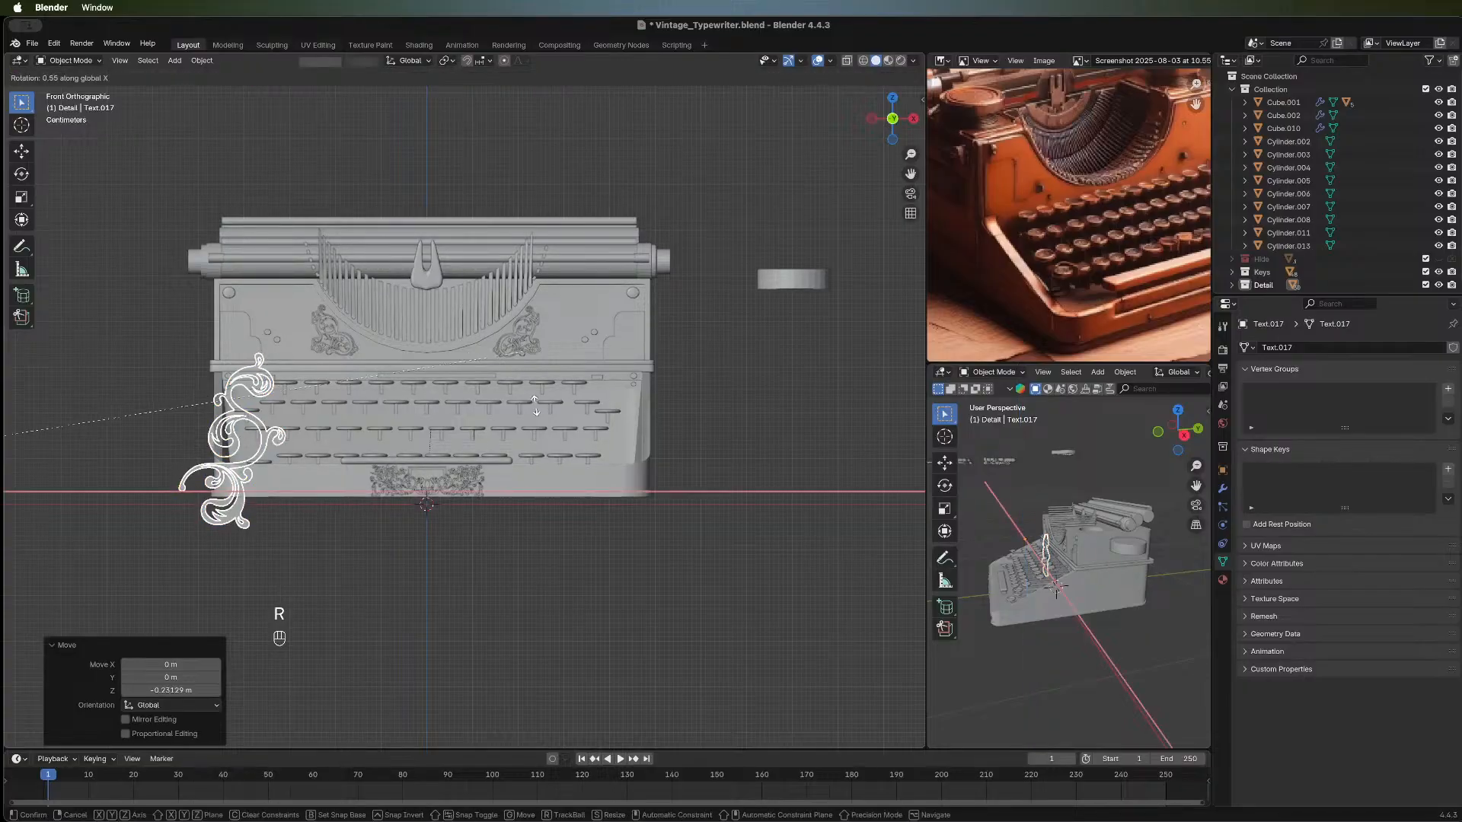
right_click(535, 419)
right_click(234, 516)
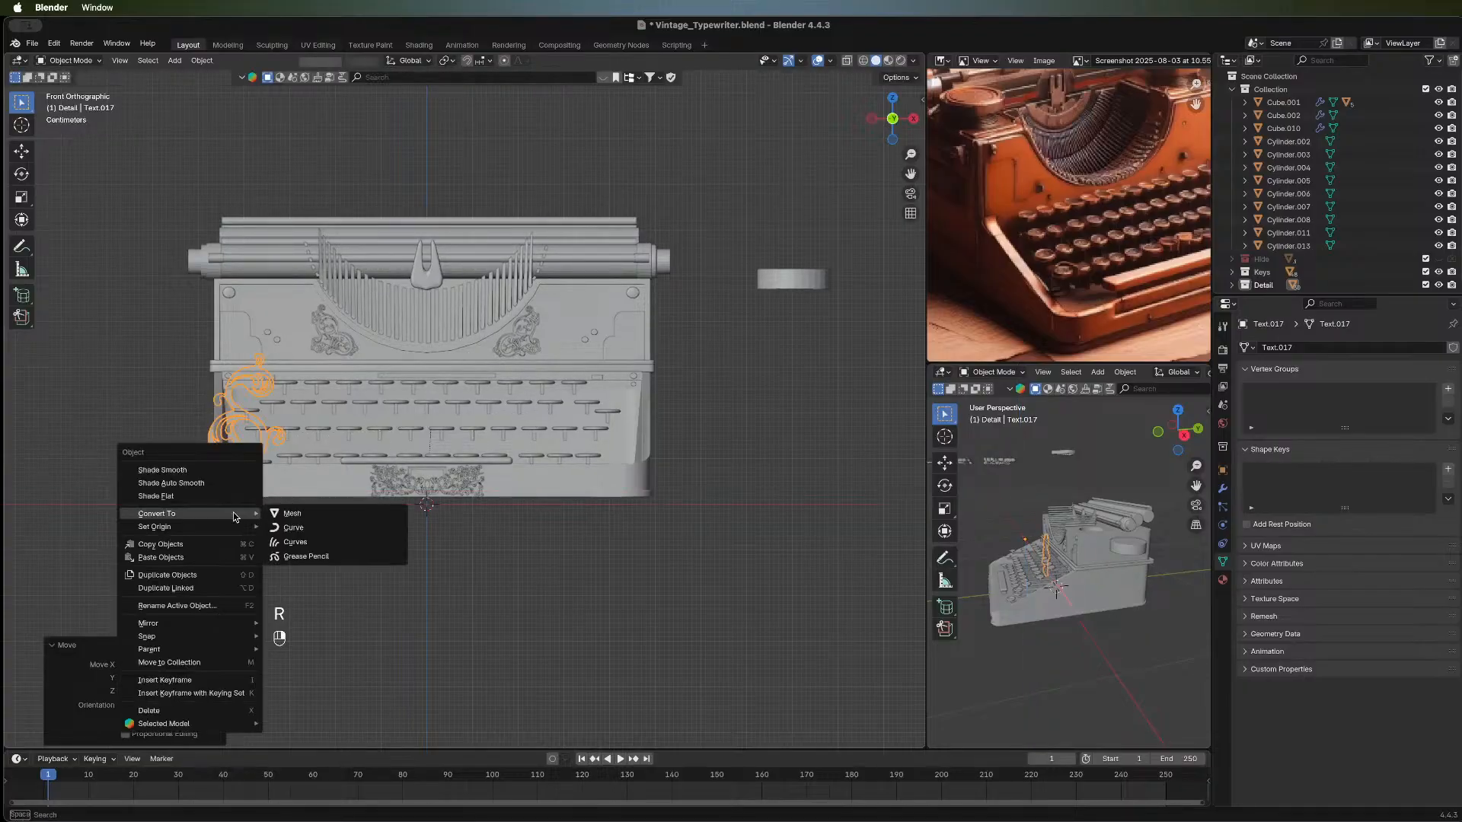
mouse_move(228, 526)
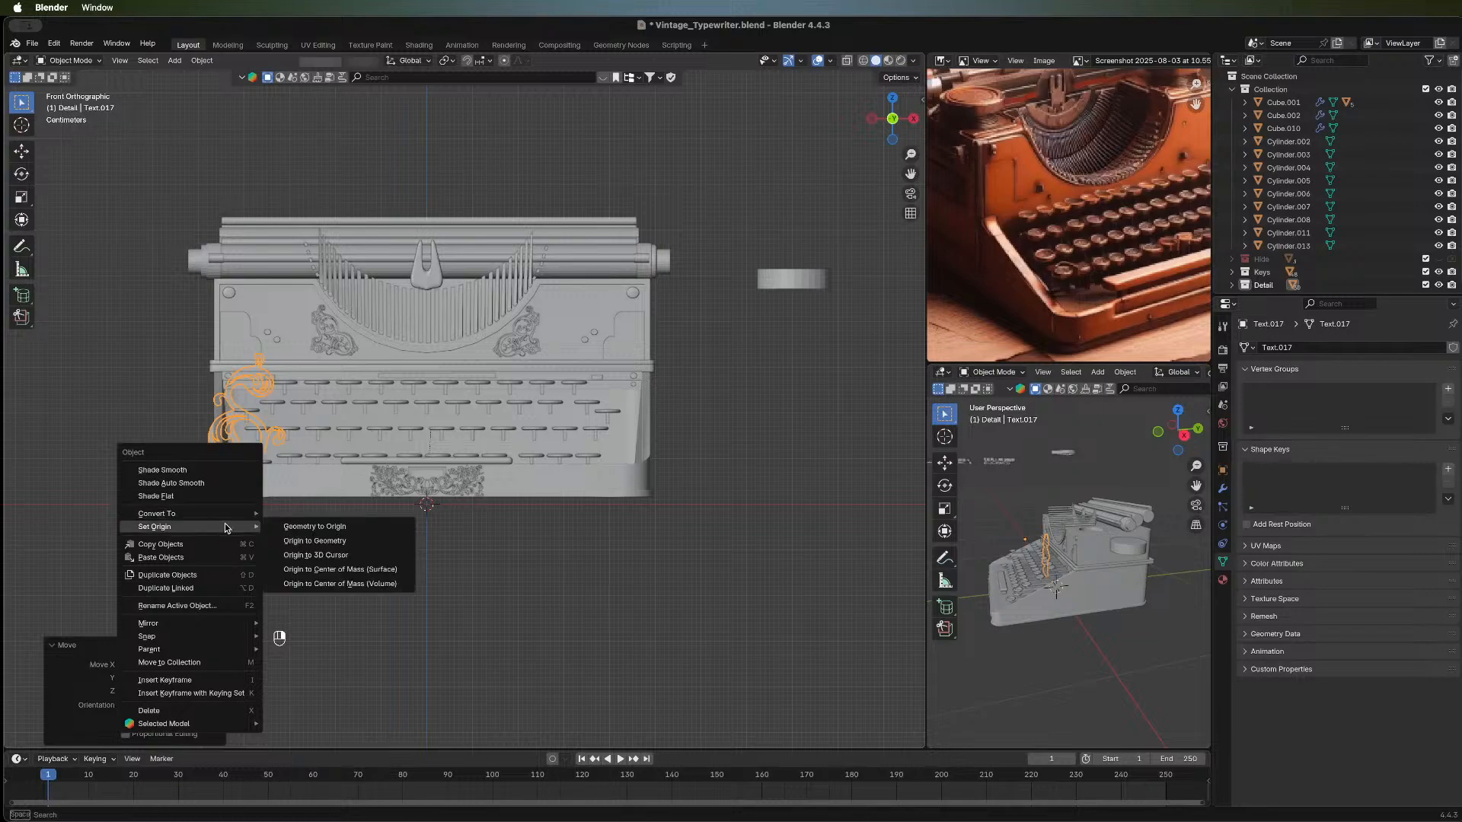
left_click(306, 540)
key("r")
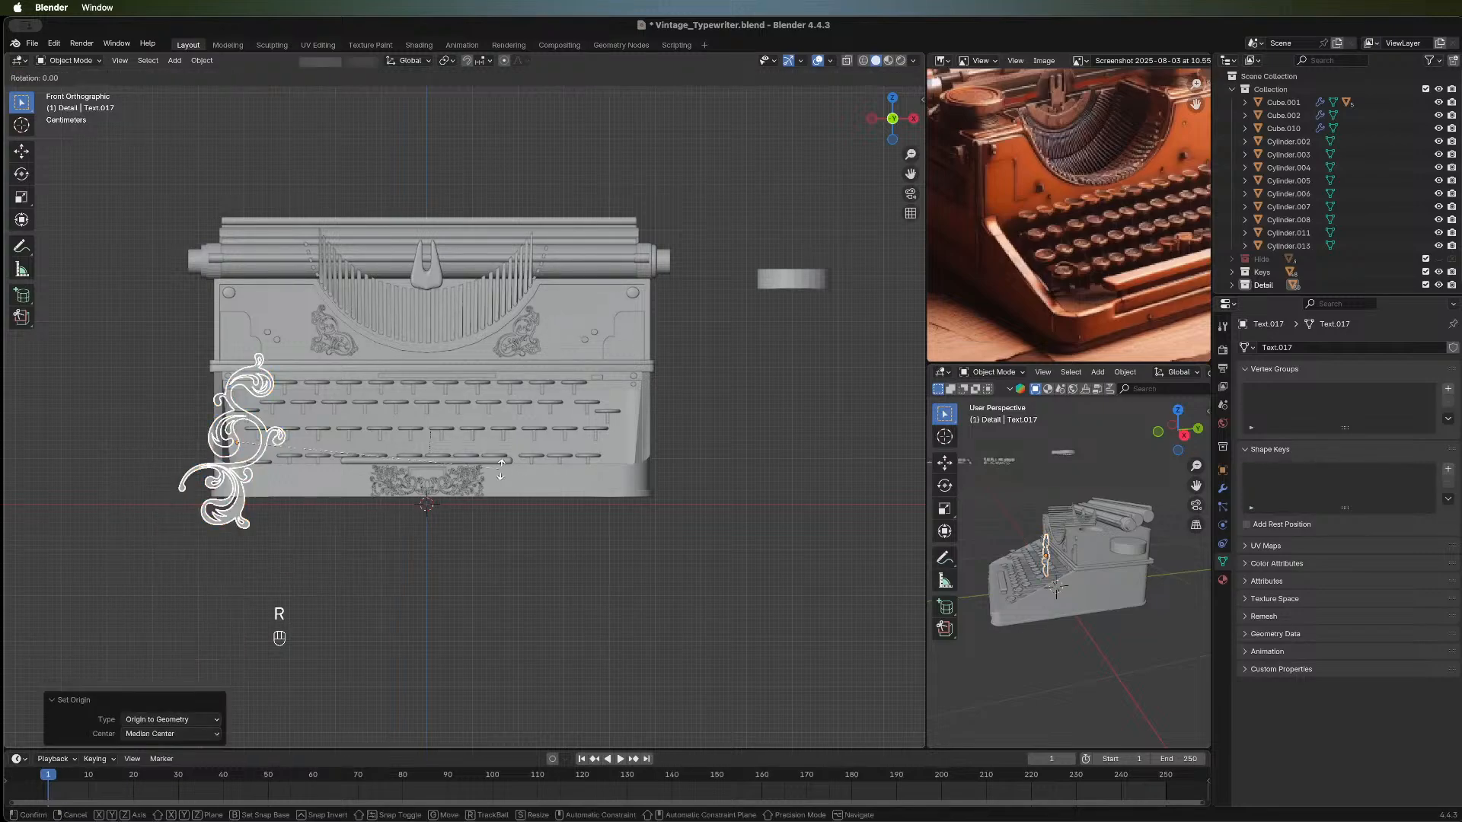
key("x")
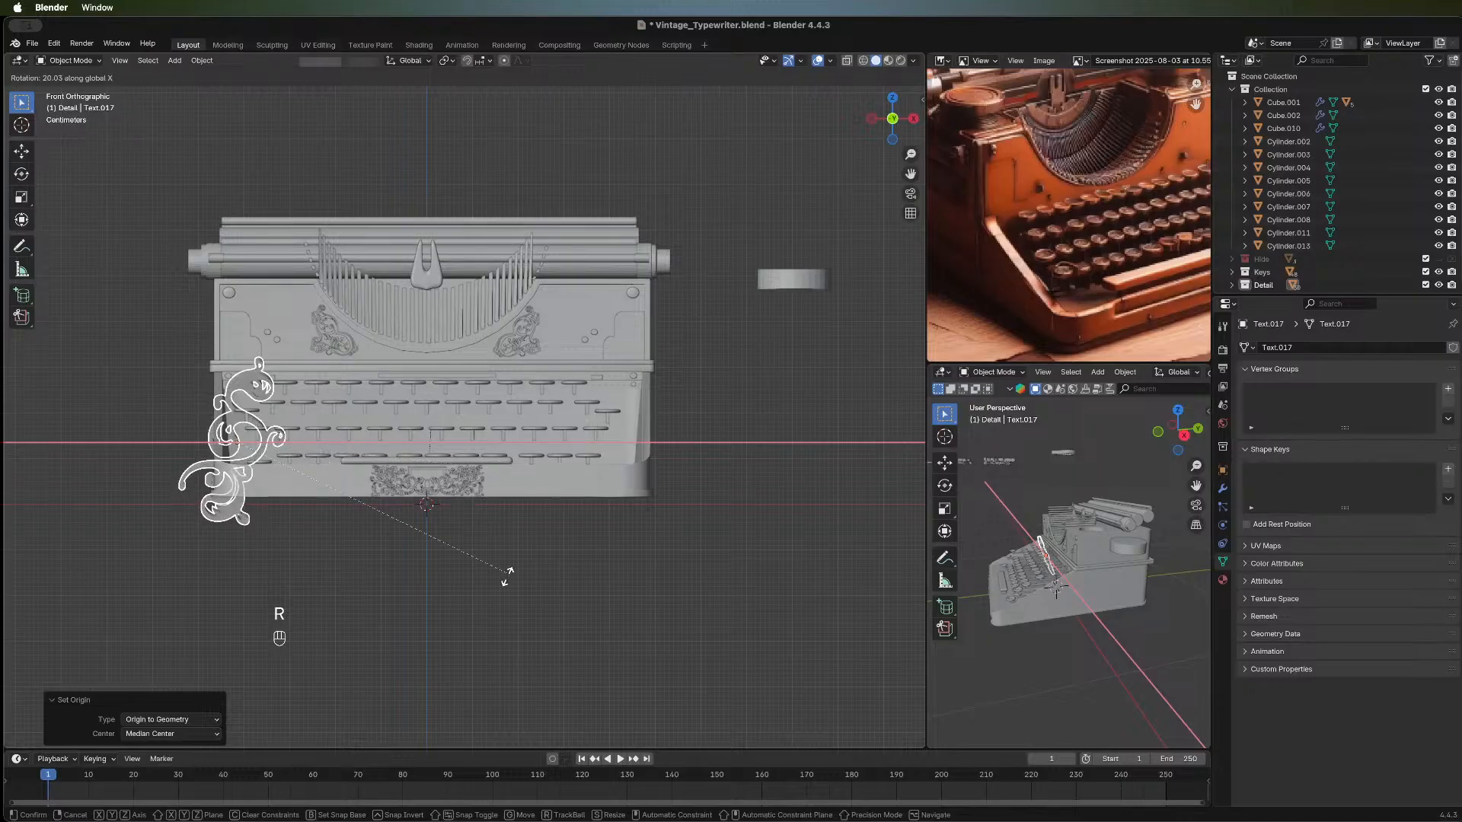
right_click(492, 601)
key("r")
key("y")
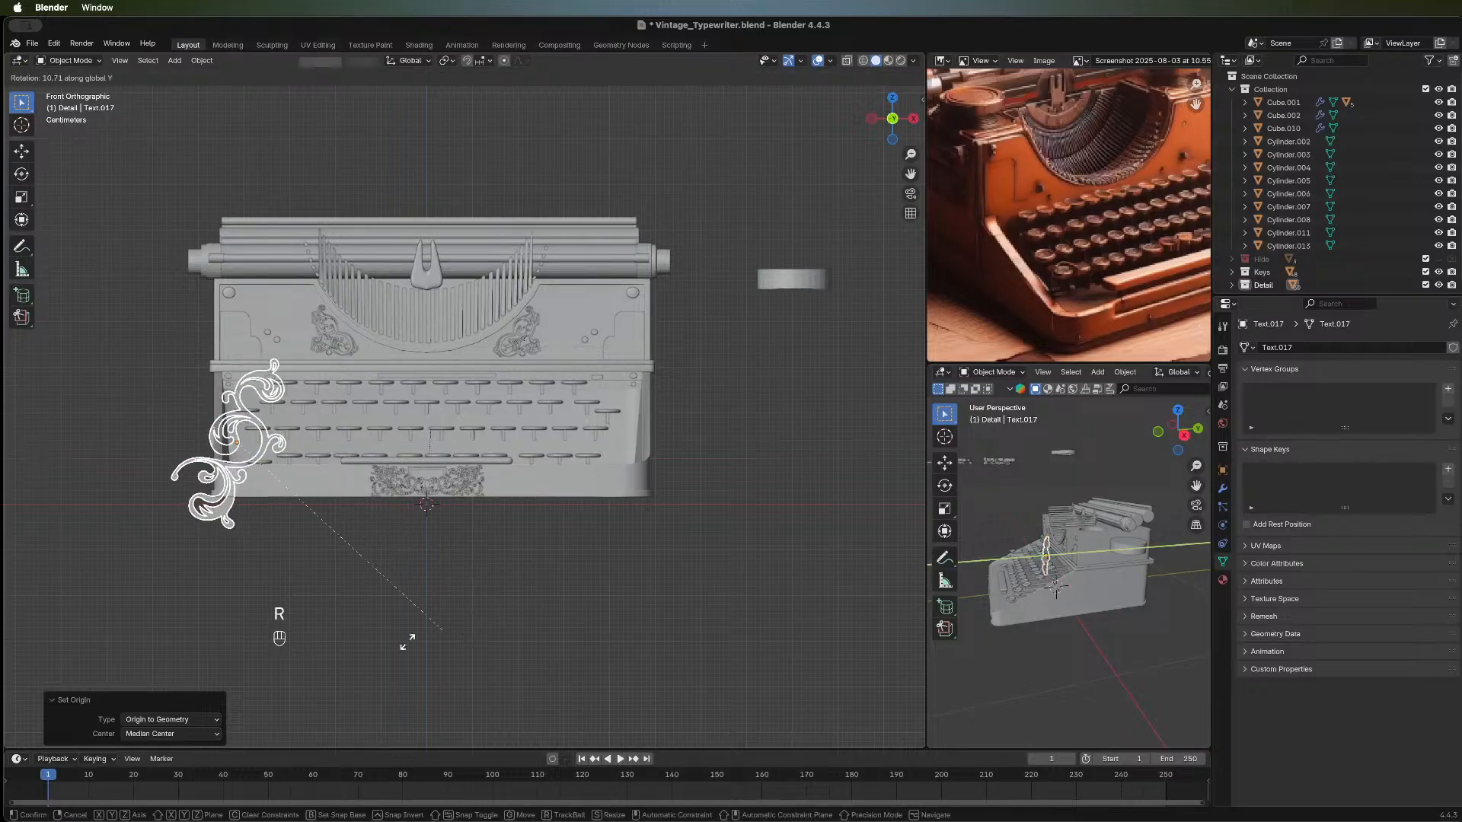
right_click(268, 623)
Rotate the large scroll ornament 90° about the Y axis.
type("ry")
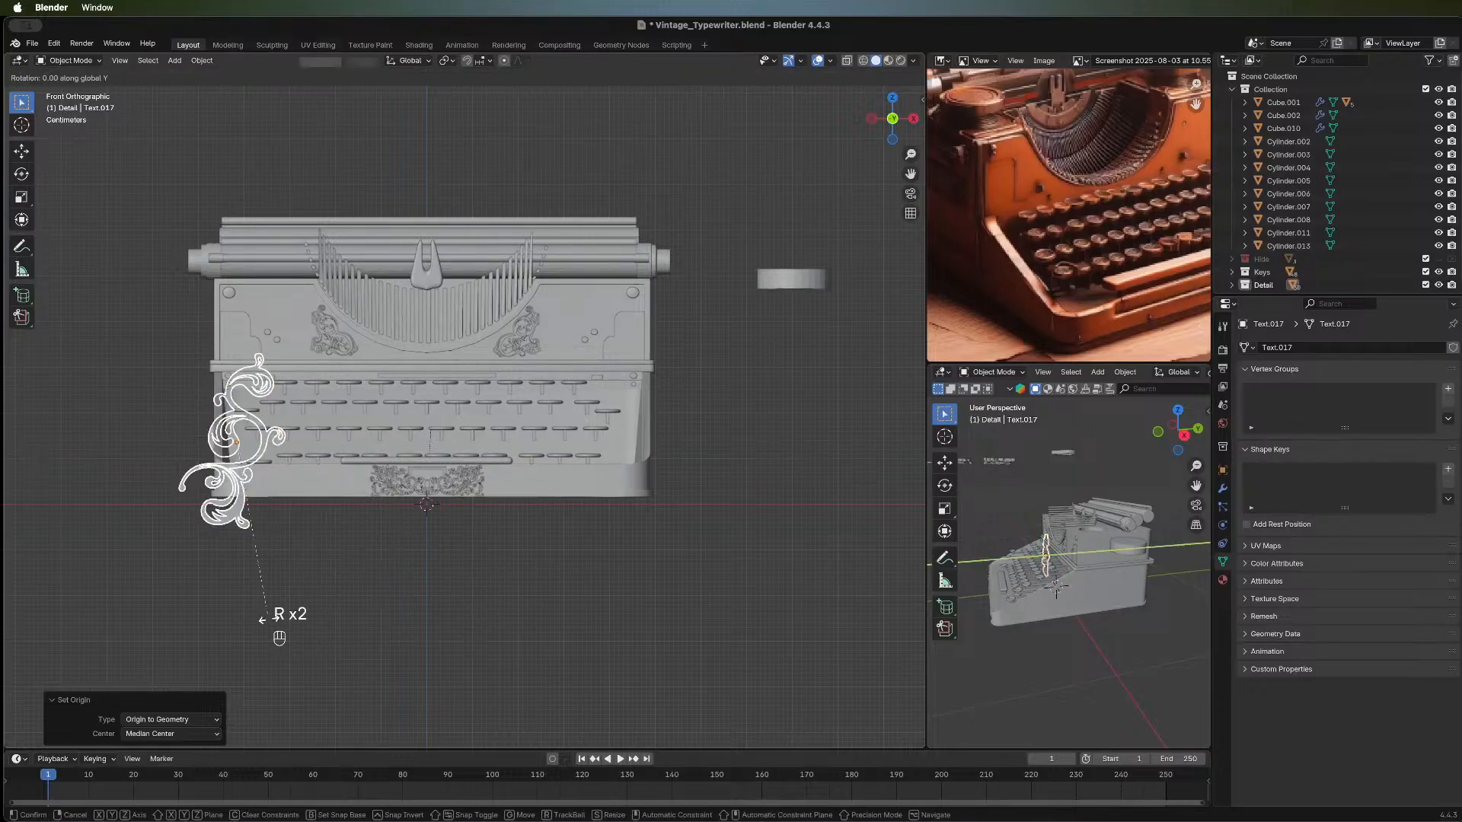
type("90")
key("Return")
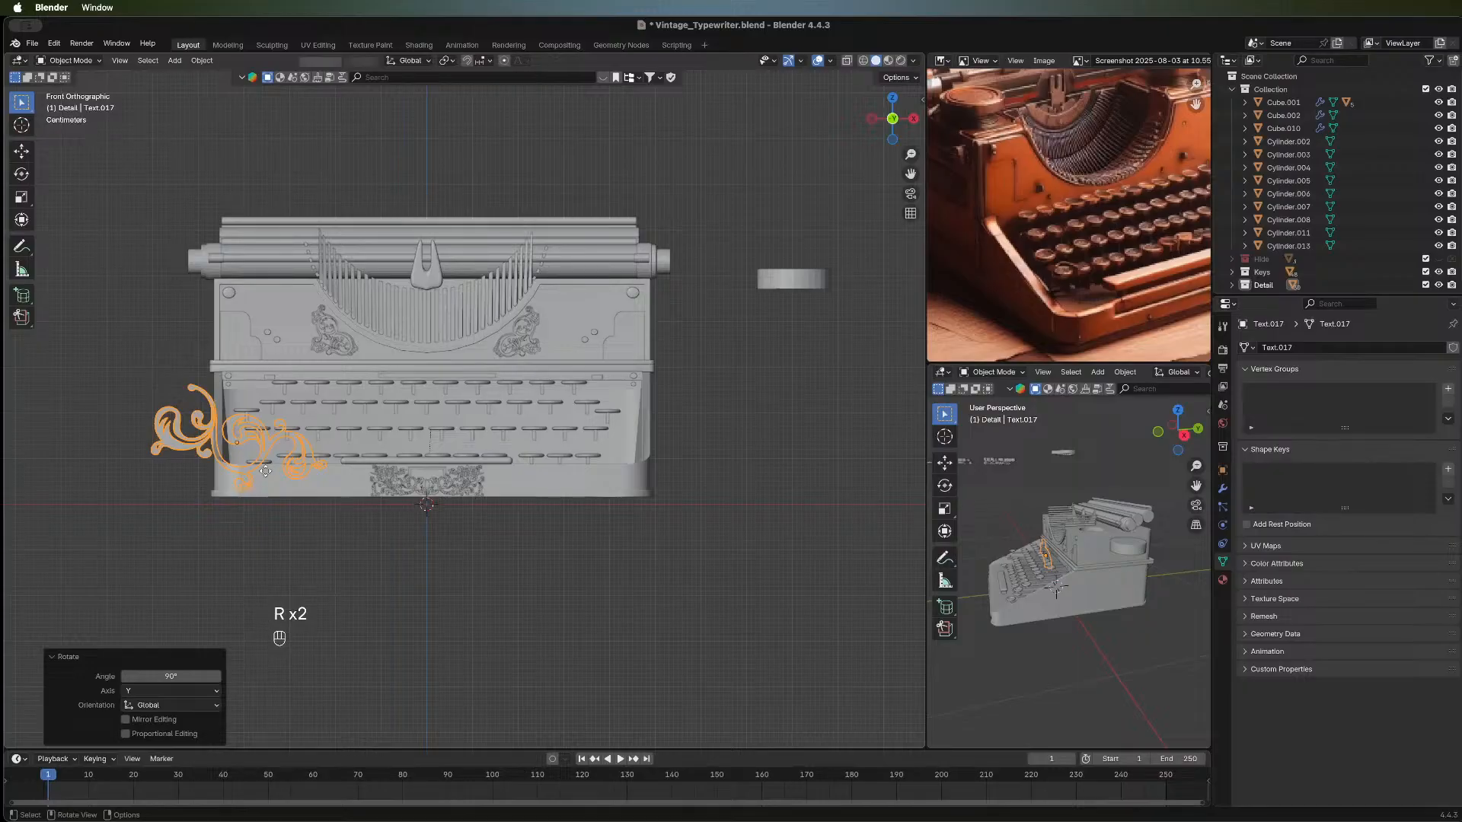
Lower the large scroll ornament about 0.063 m along Z and shift it about 0.721 m along X to the typewriter's right side.
key("g")
key("z")
left_click(263, 502)
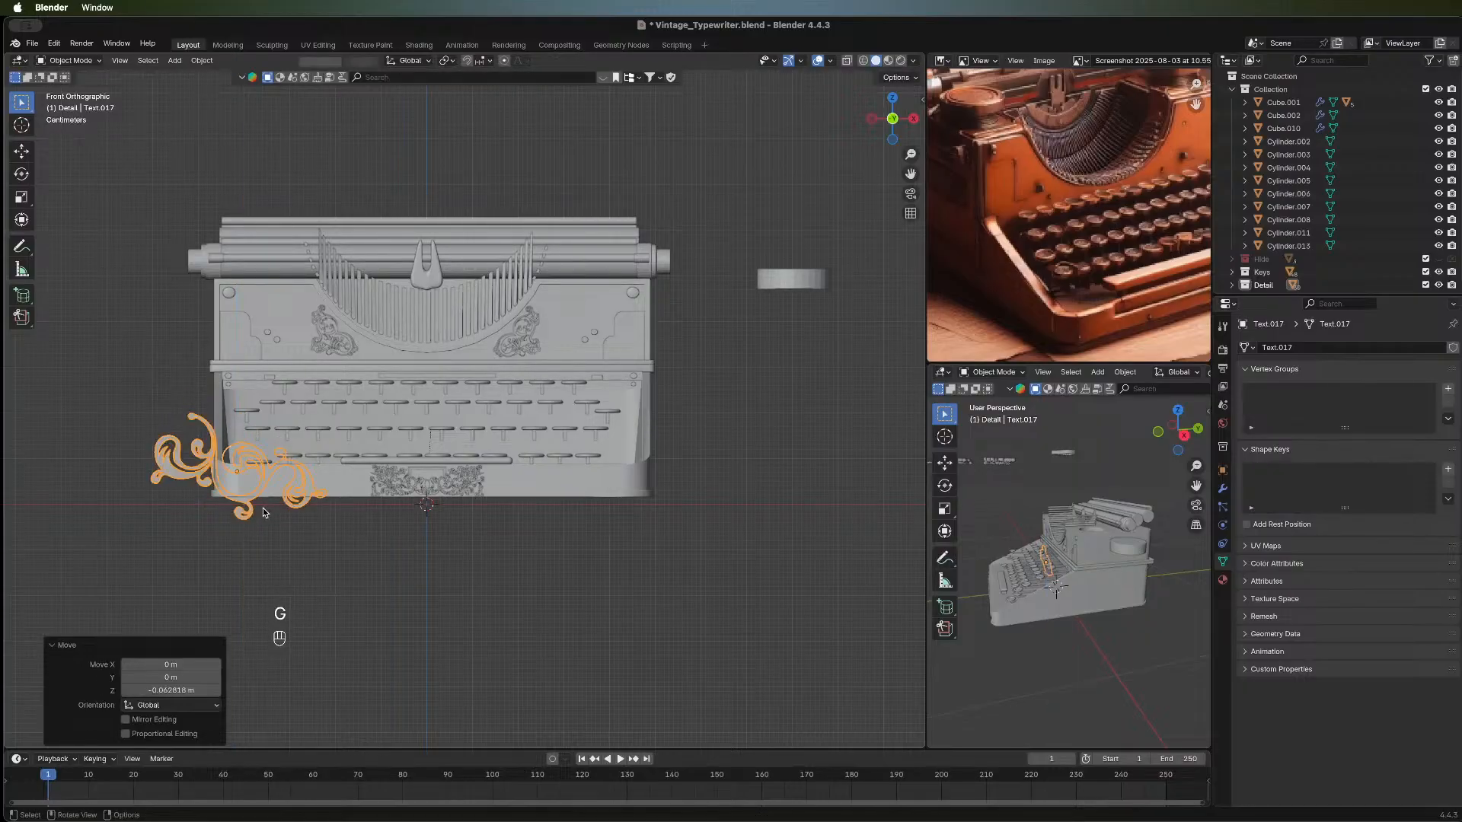
key("g")
key("x")
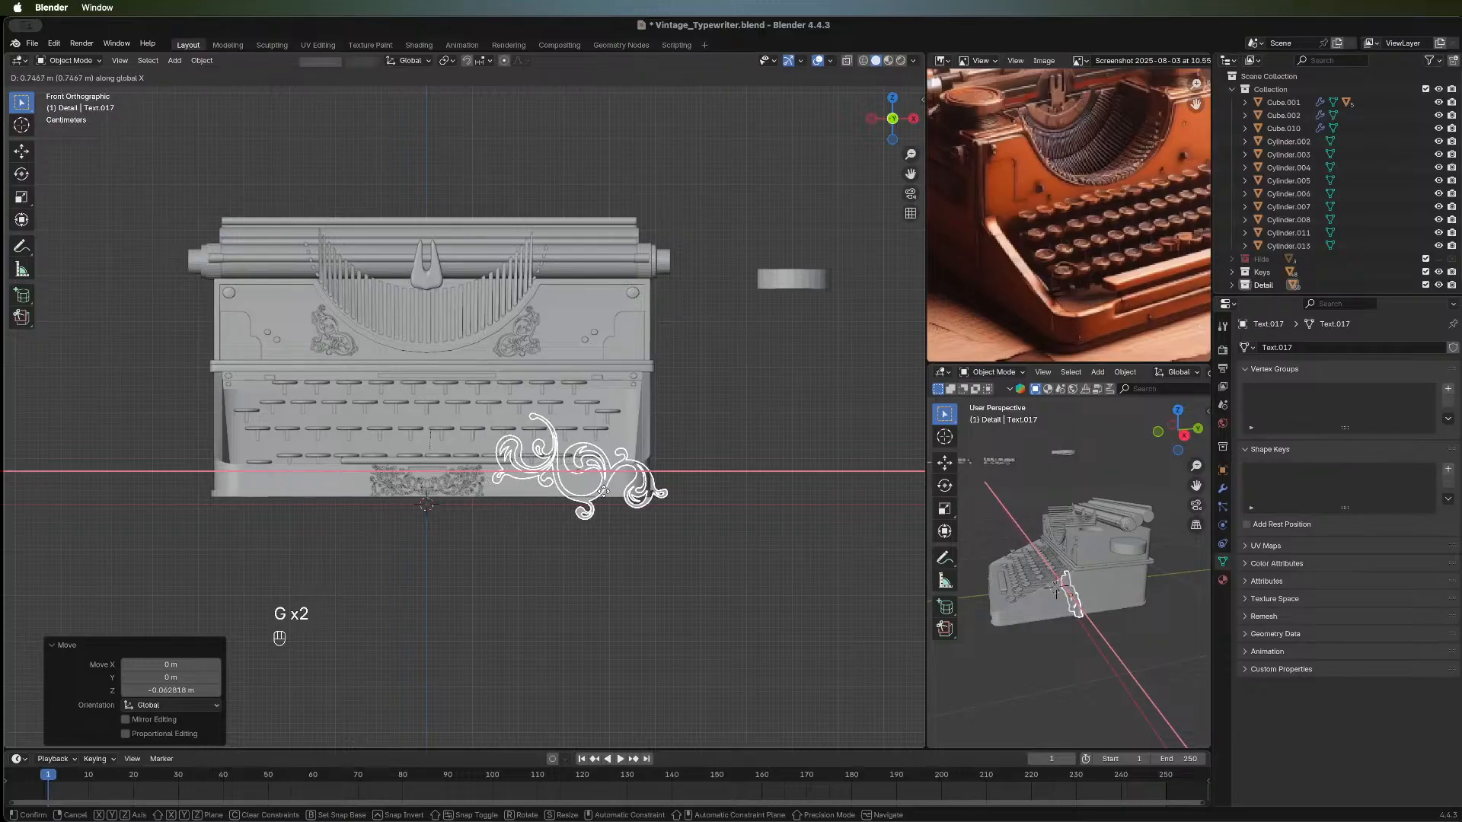
left_click(650, 377)
scroll(648, 374, "up", 3)
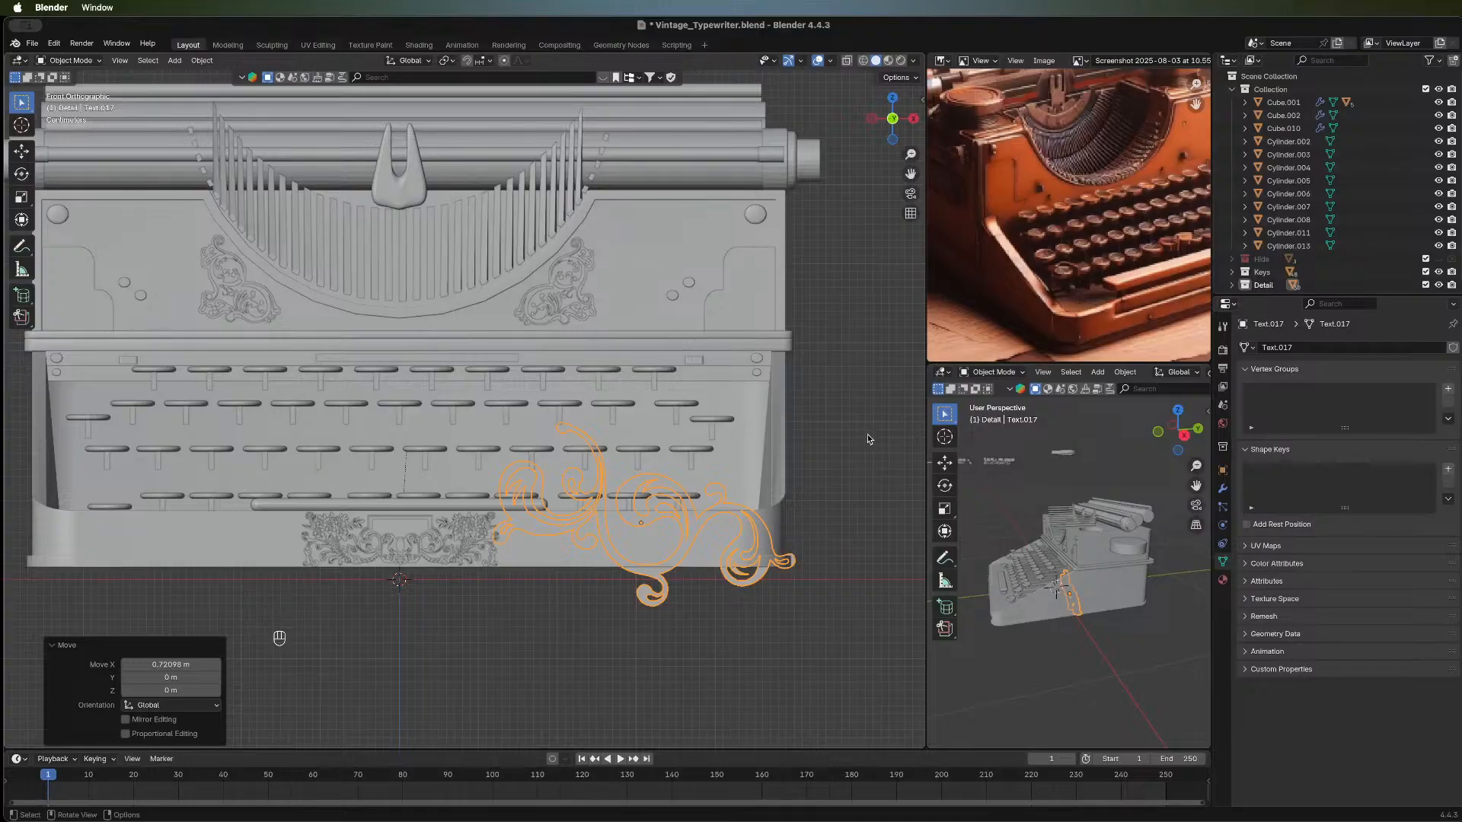
Move the large scroll ornament about -0.538 m along Y, in front of the typewriter's base.
middle_click_drag(868, 440, 350, 533)
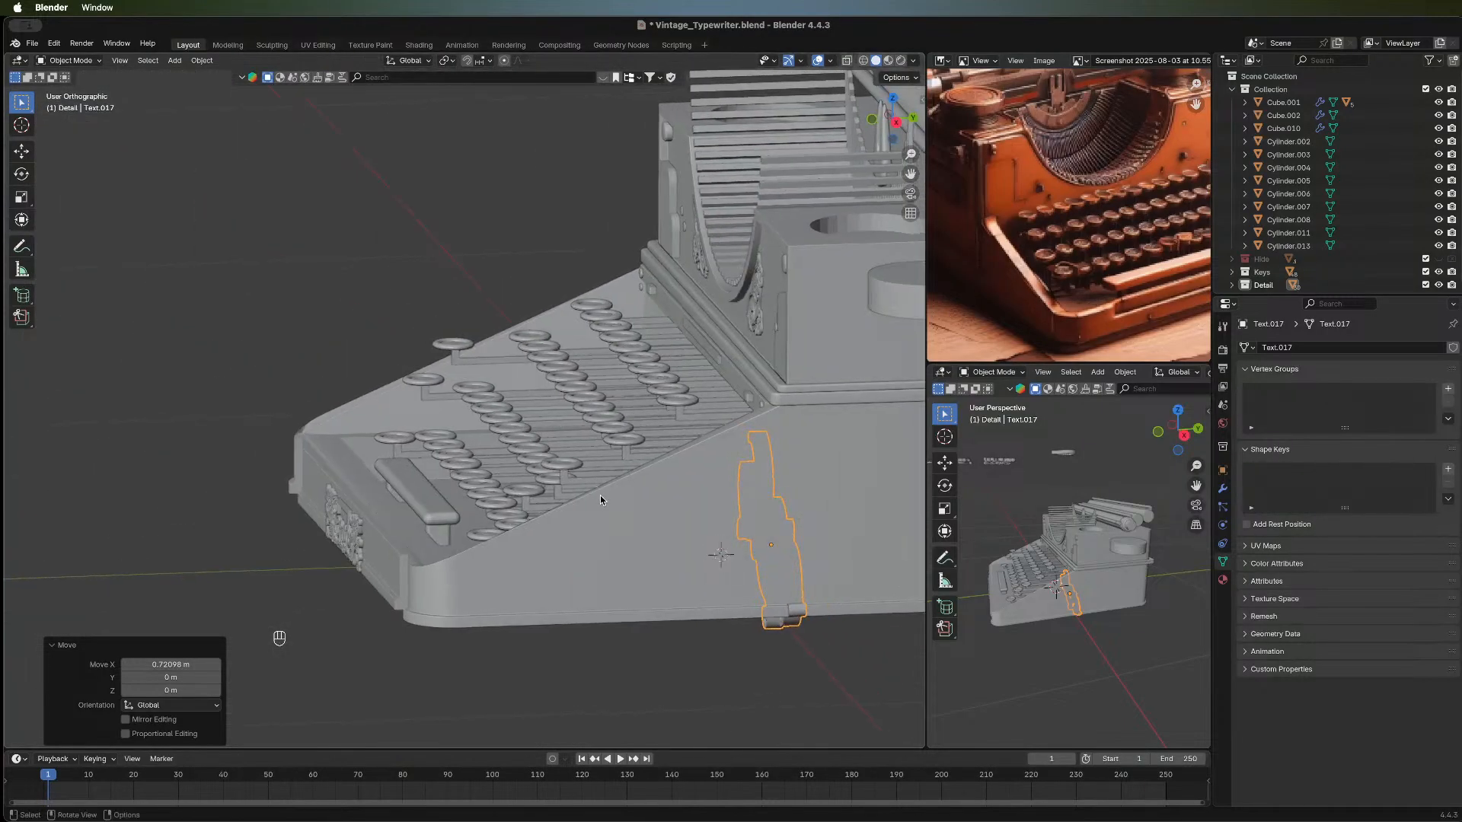
key("g")
key("y")
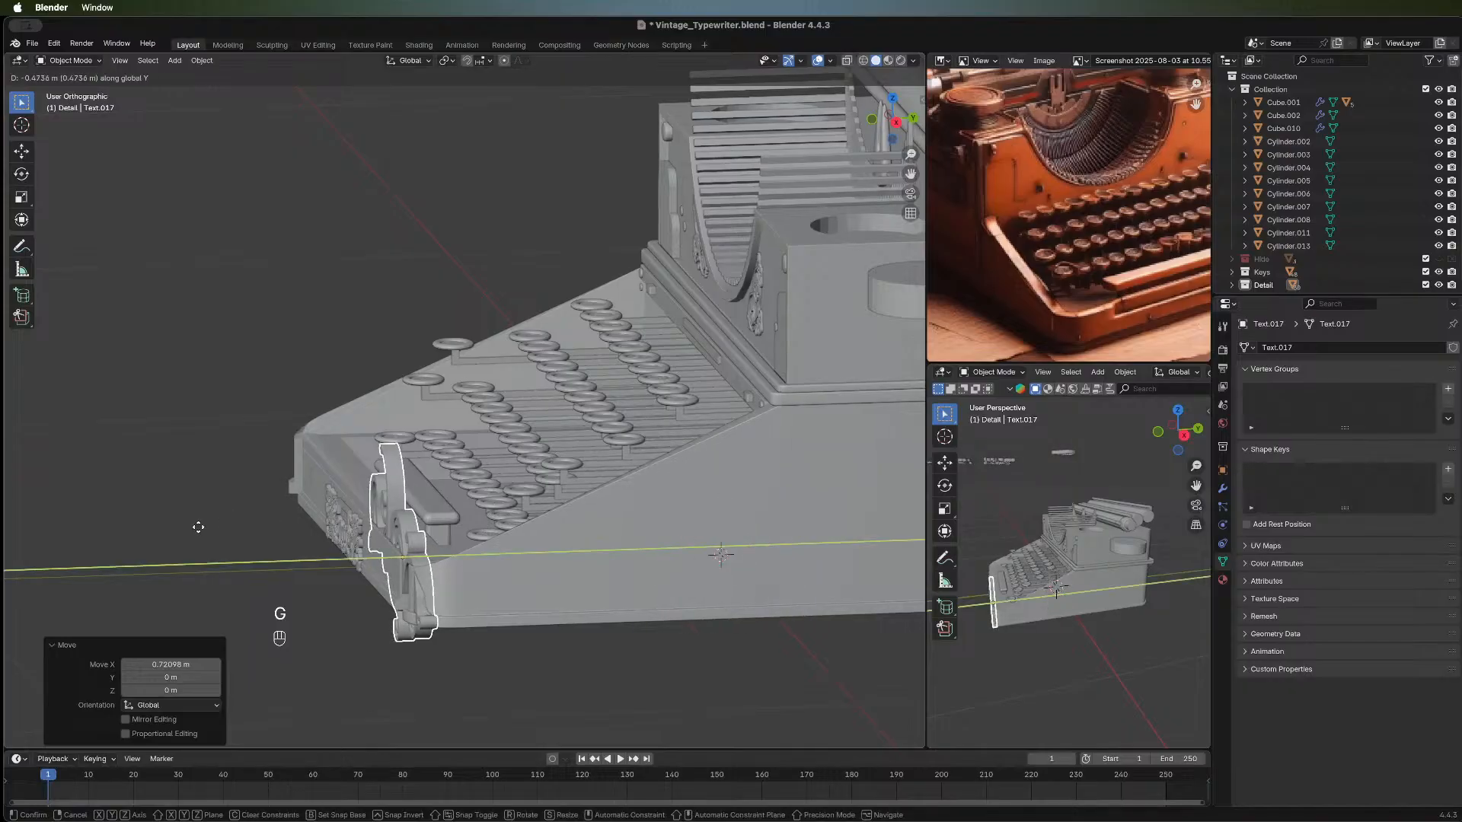
left_click(231, 535)
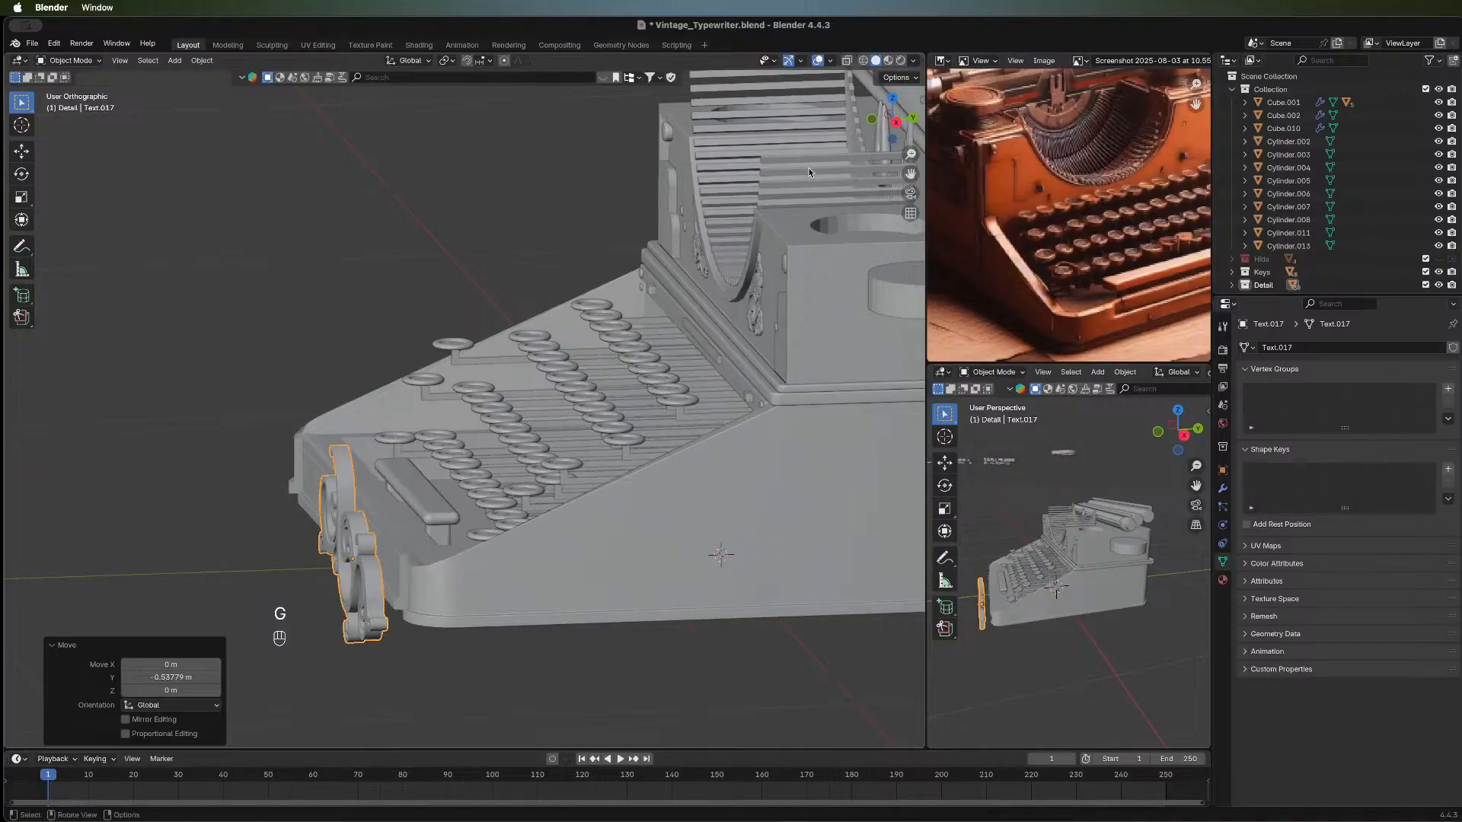
Scale the large scroll ornament uniformly to about 0.372 in the front view.
left_click(872, 119)
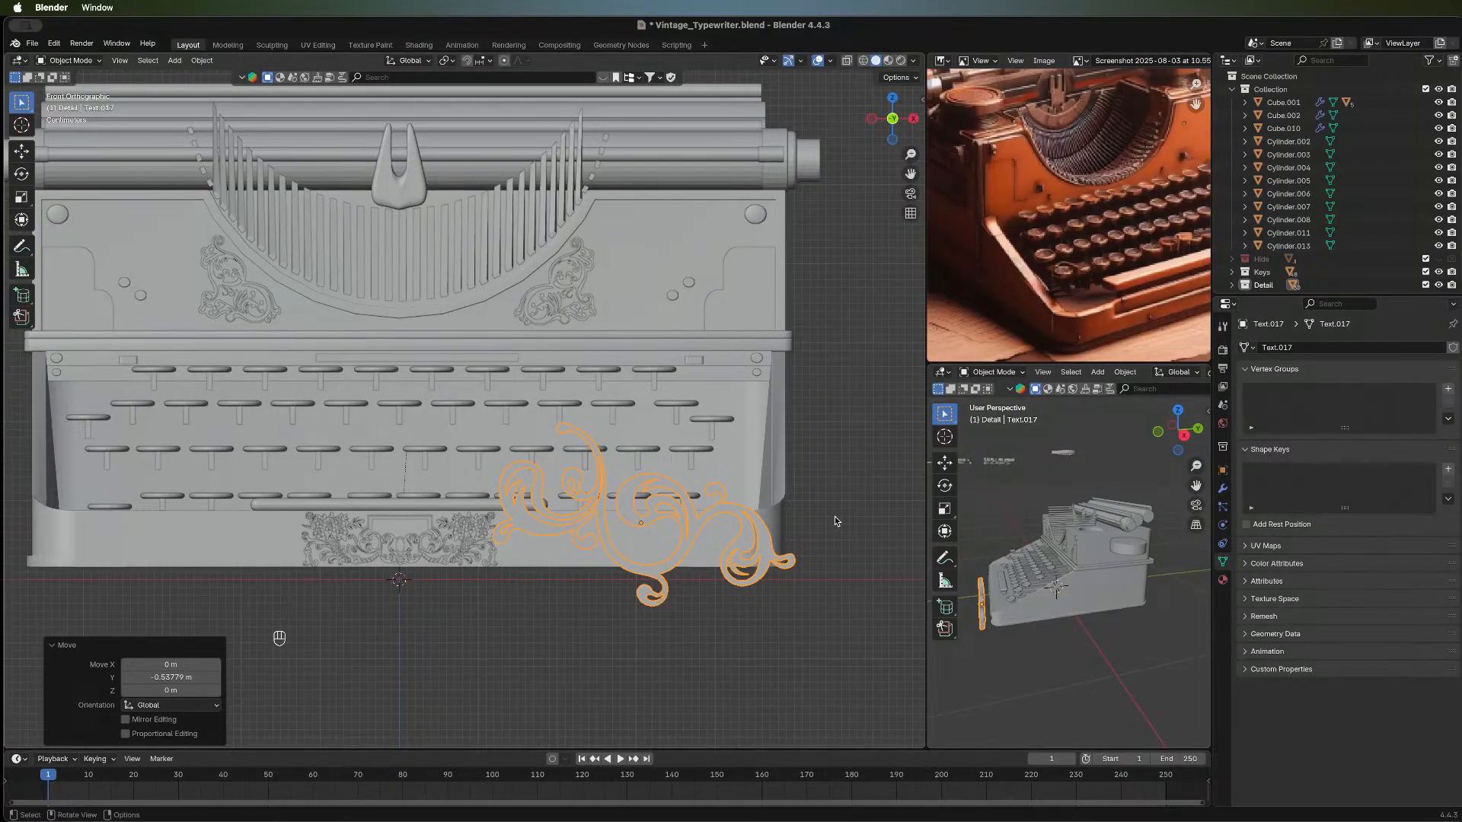
key("s")
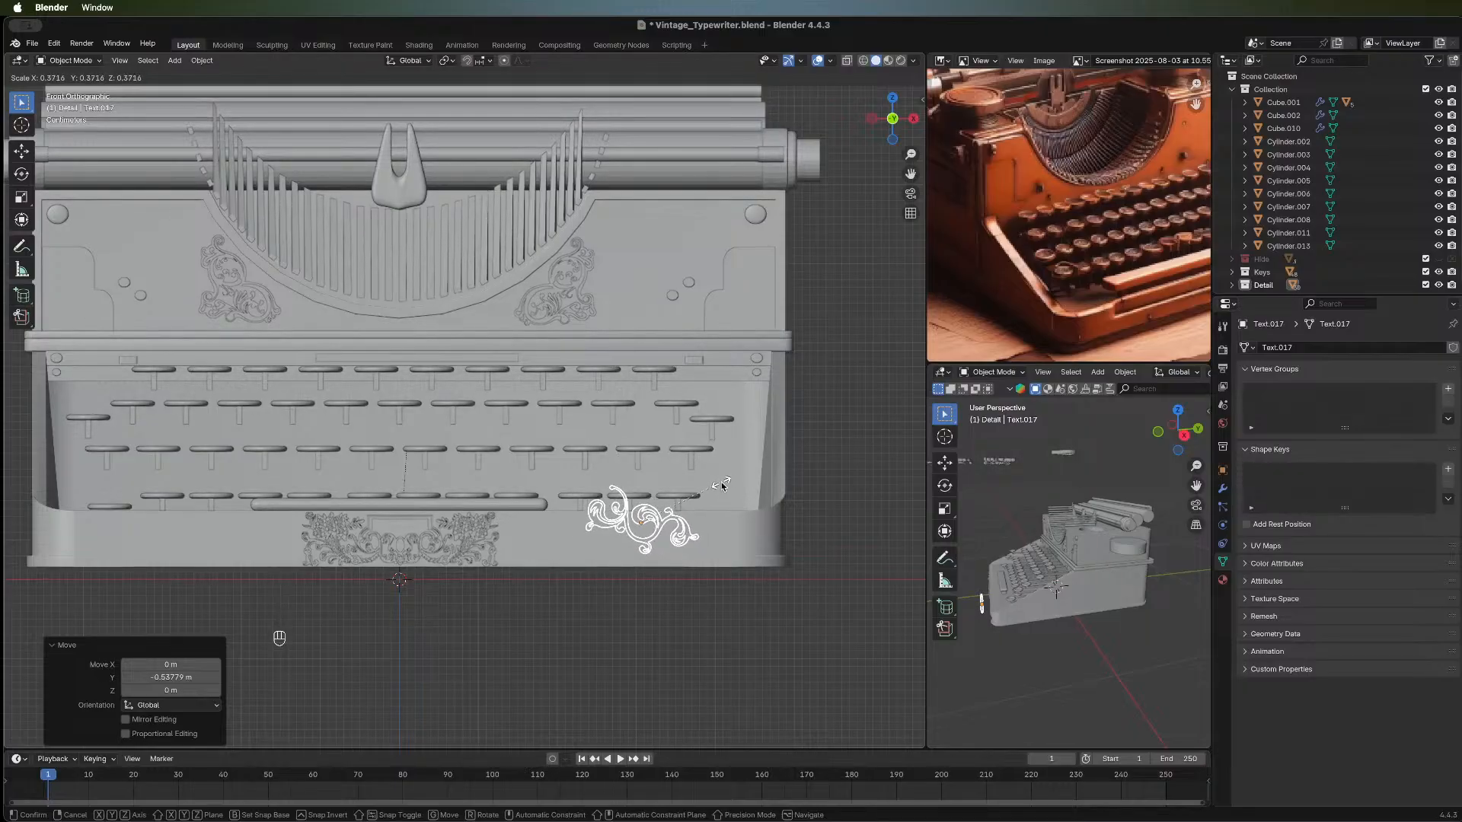
left_click(776, 477)
Position the scroll ornament over the right end of the front base, moving it about 0.084 m along X and -0.017 m along Z.
key("g")
key("x")
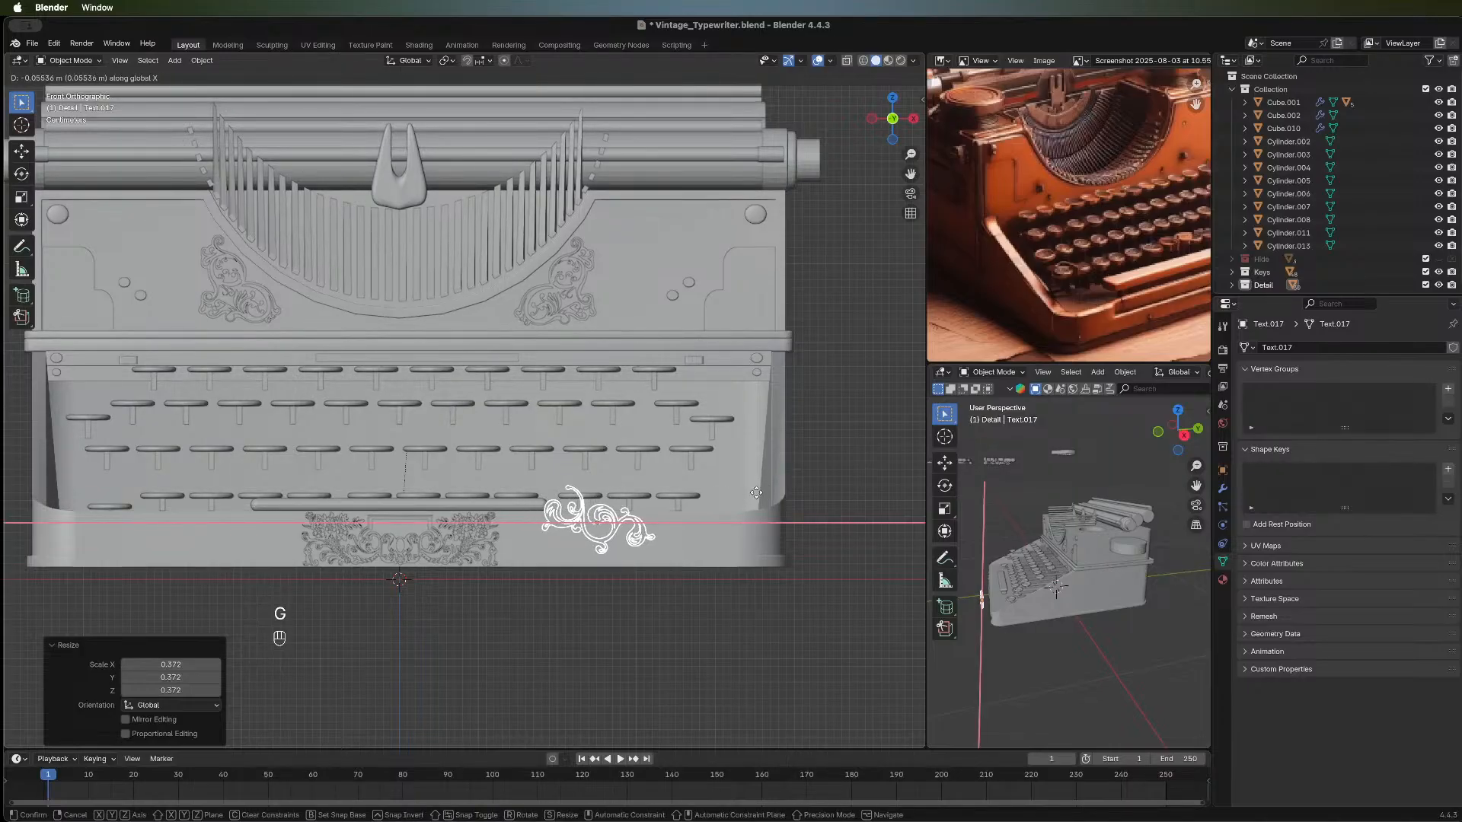
left_click(836, 489)
key("g")
key("z")
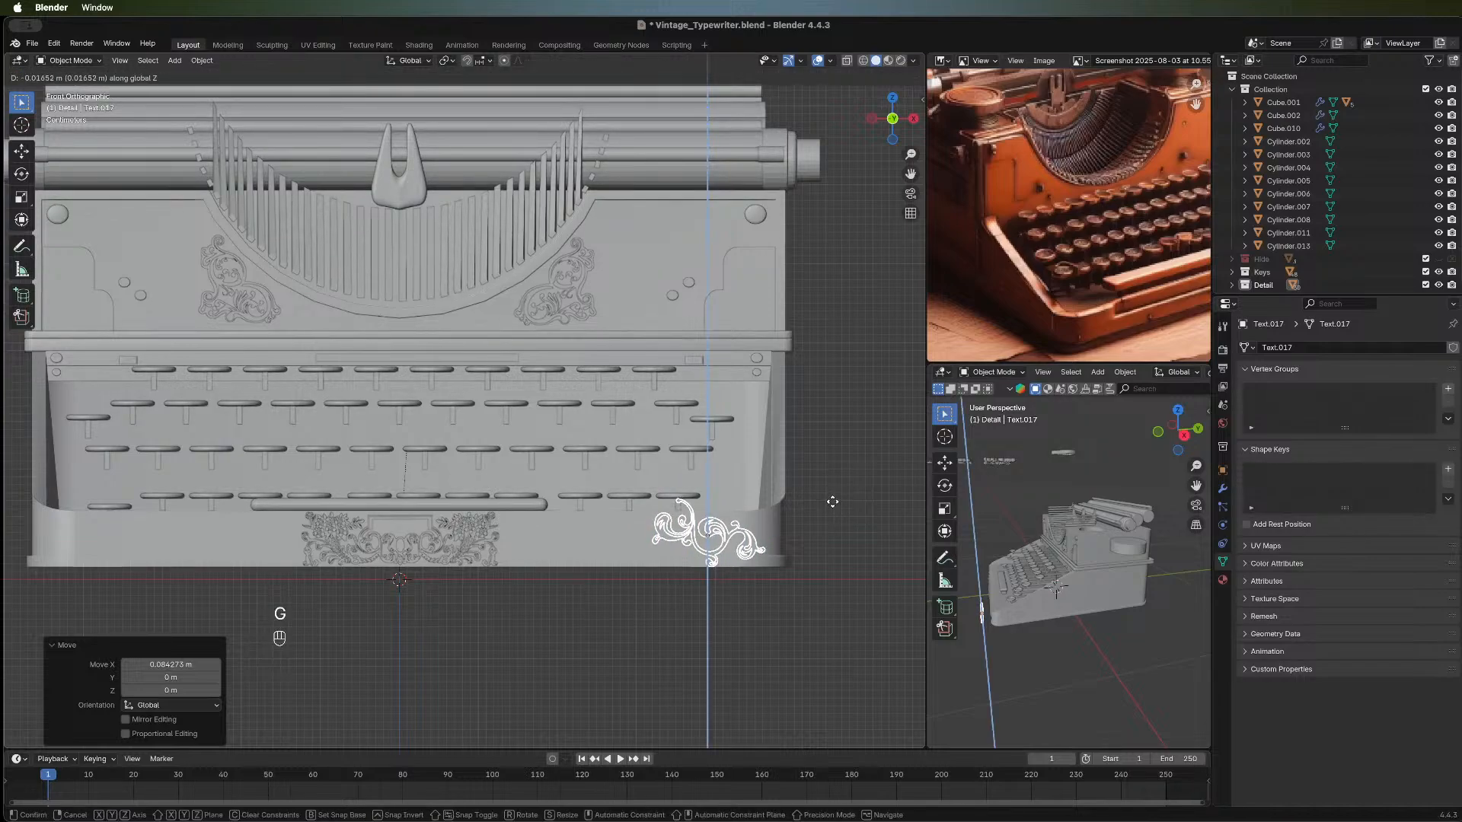
left_click(833, 501)
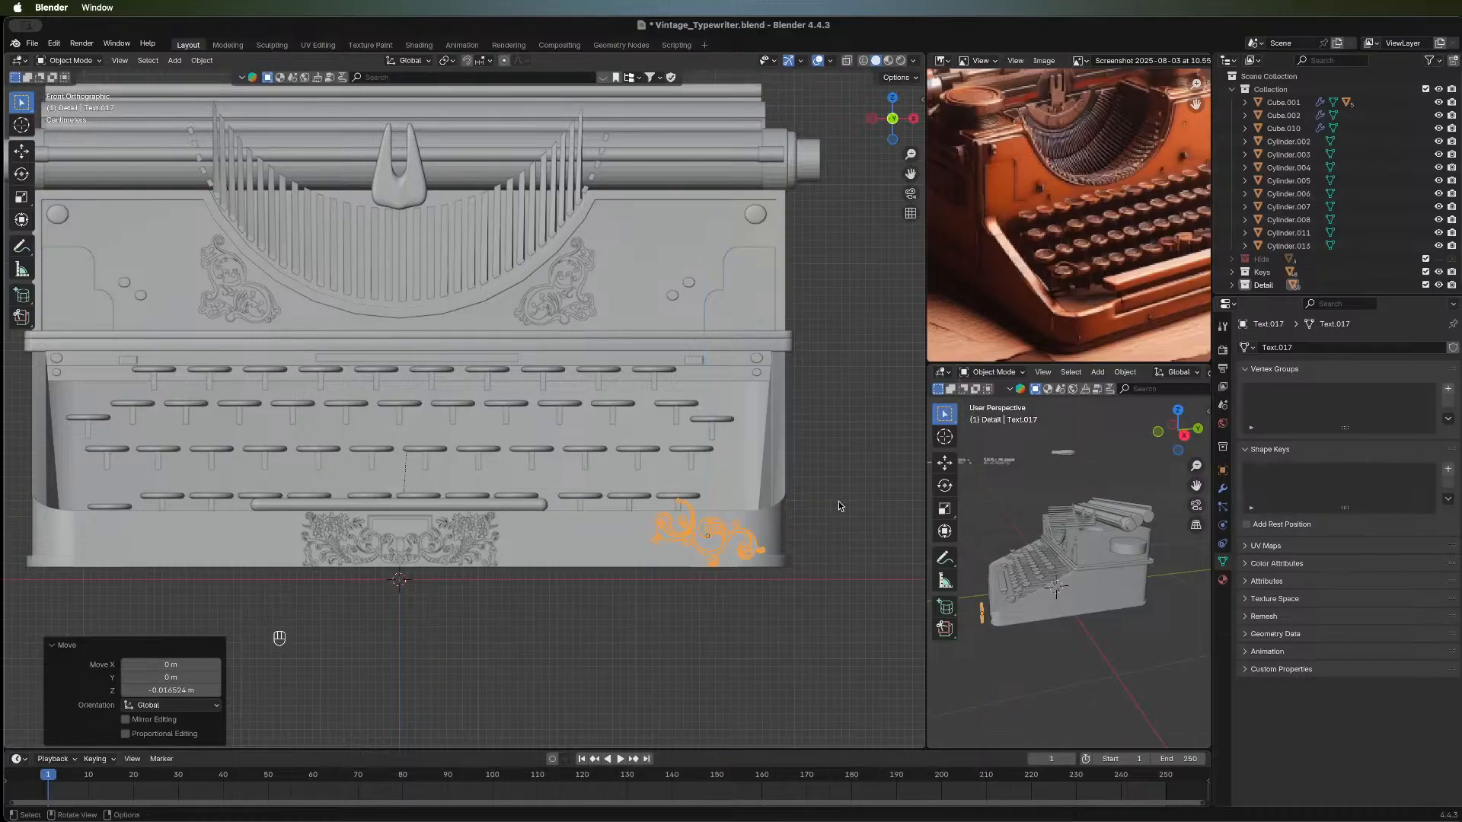
Rotate the scroll ornament by about -22° in the front view so it lies level along the base strip, and check its fit.
key("r")
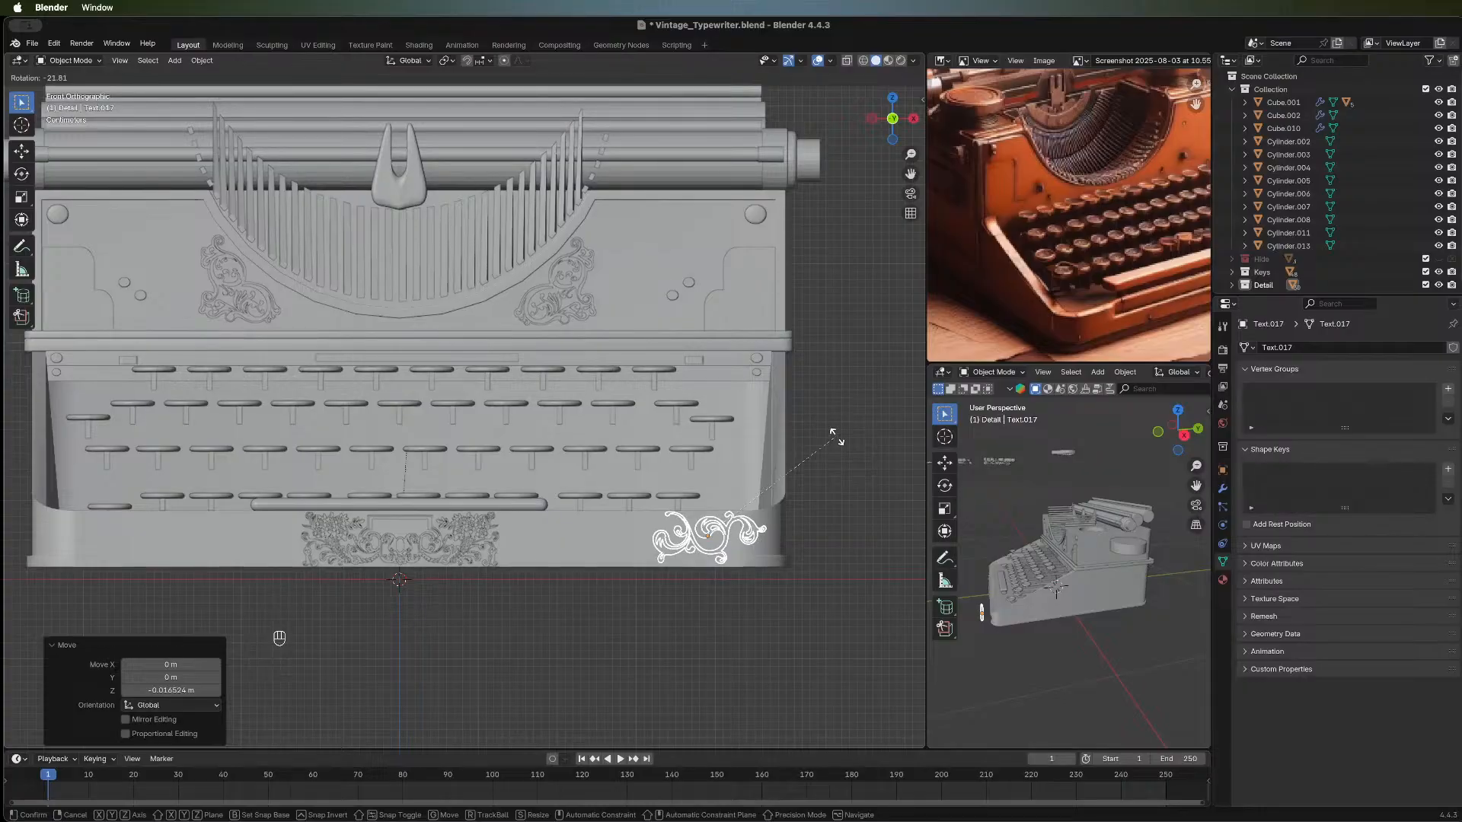
left_click(836, 437)
left_click(538, 624)
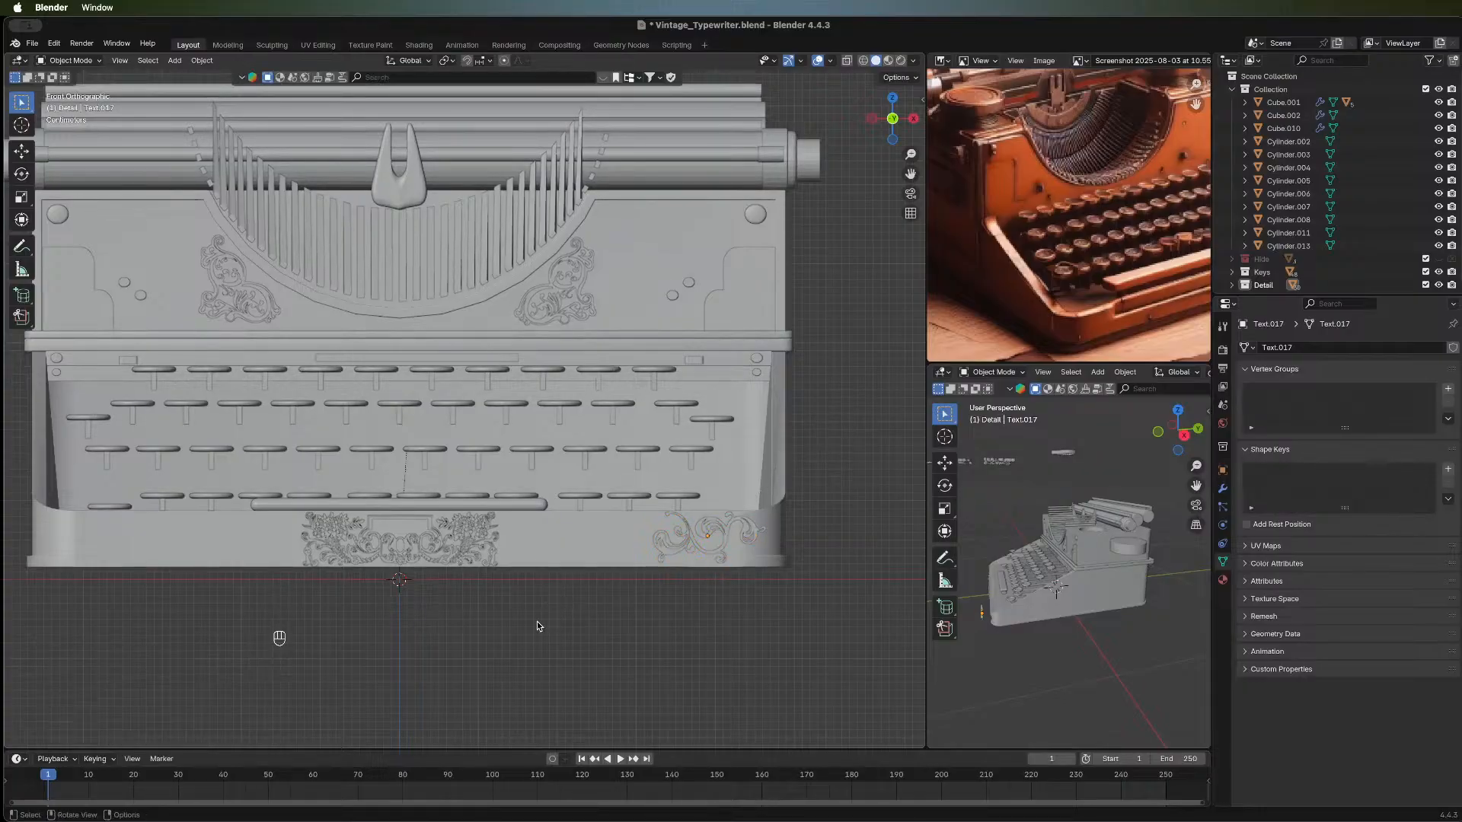
middle_click_drag(779, 582, 402, 642)
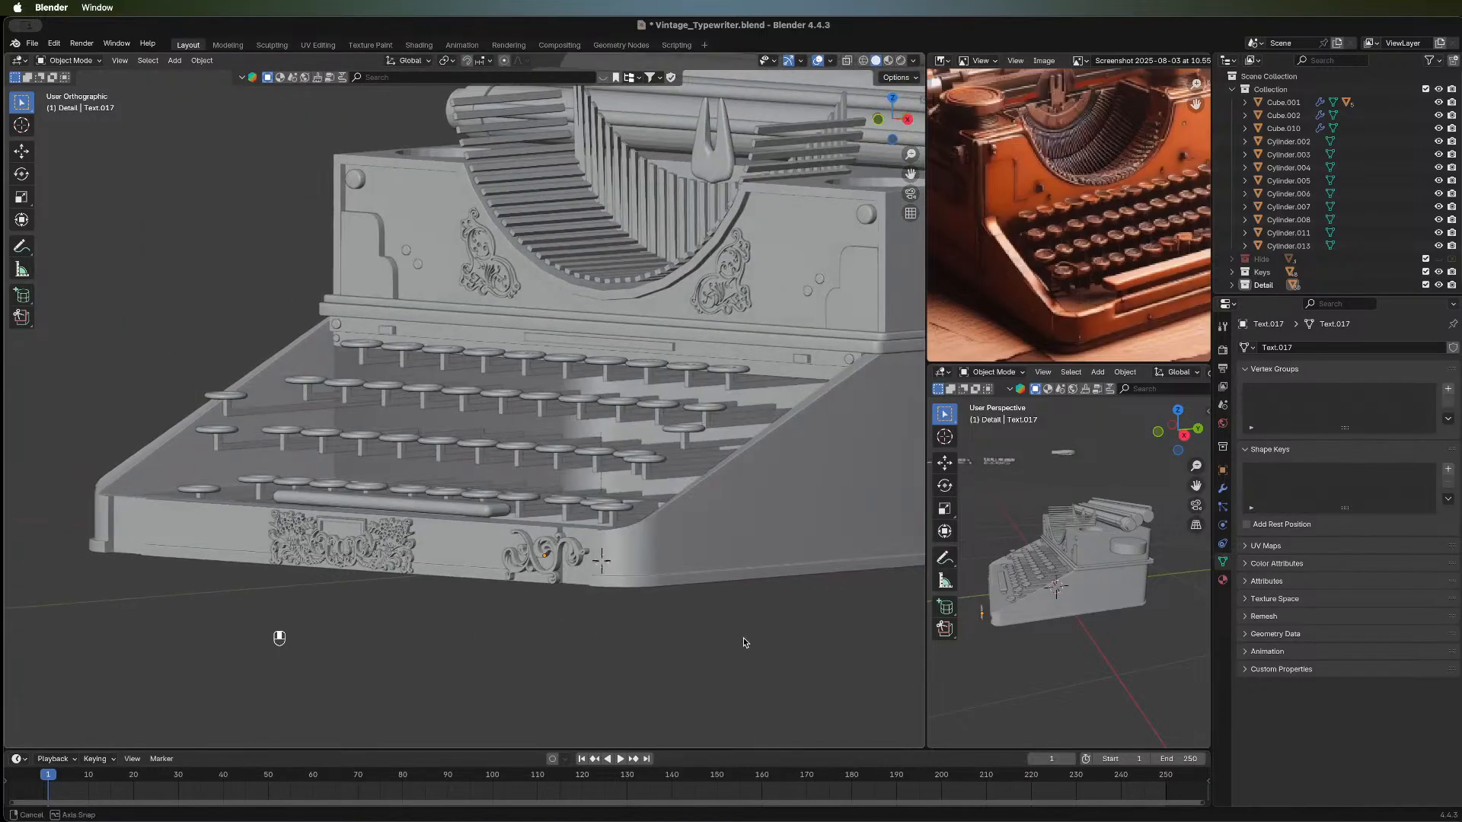
middle_click_drag(743, 637, 767, 630)
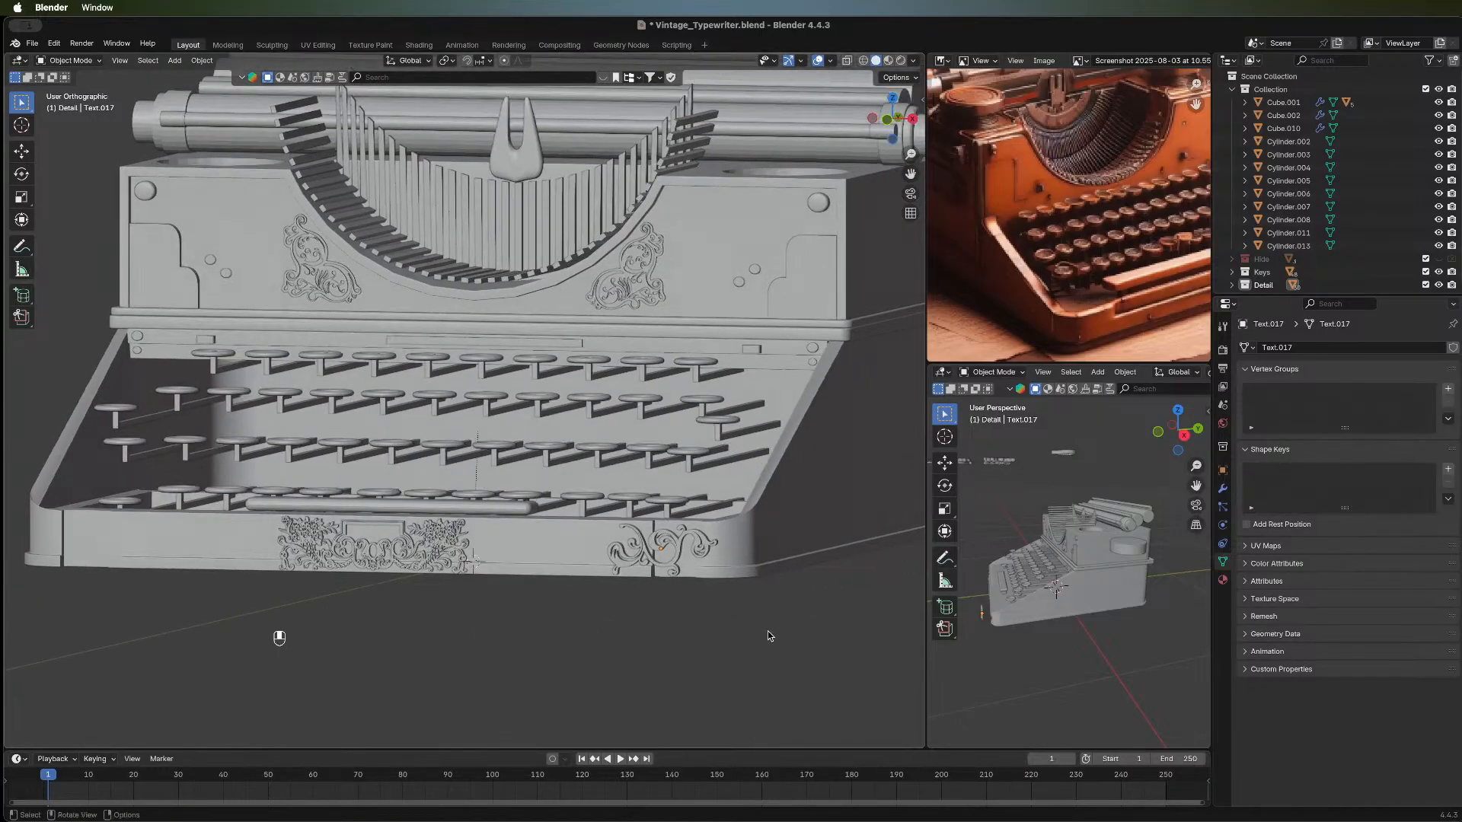
left_click(888, 120)
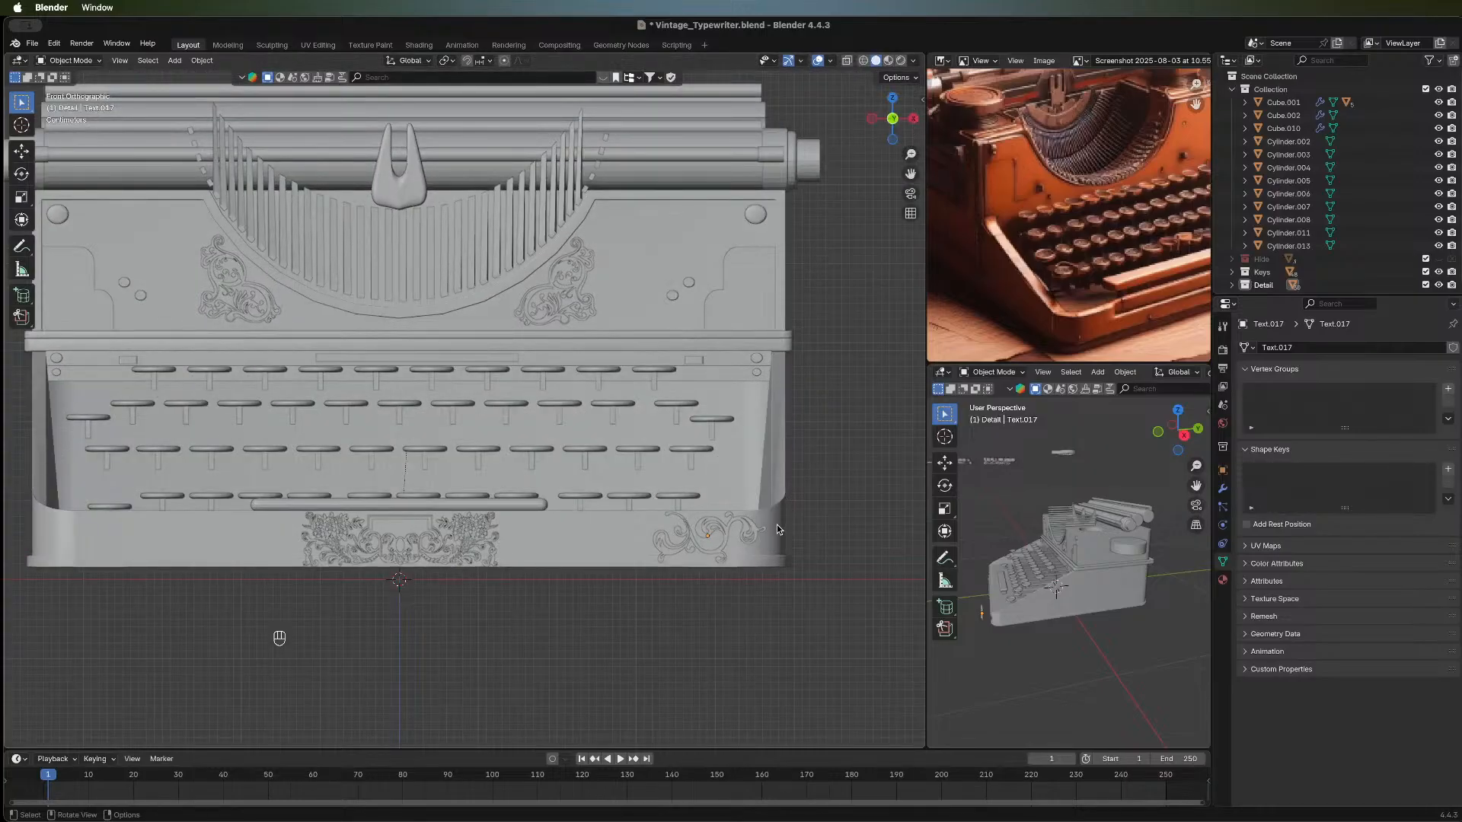
key("g")
key("x")
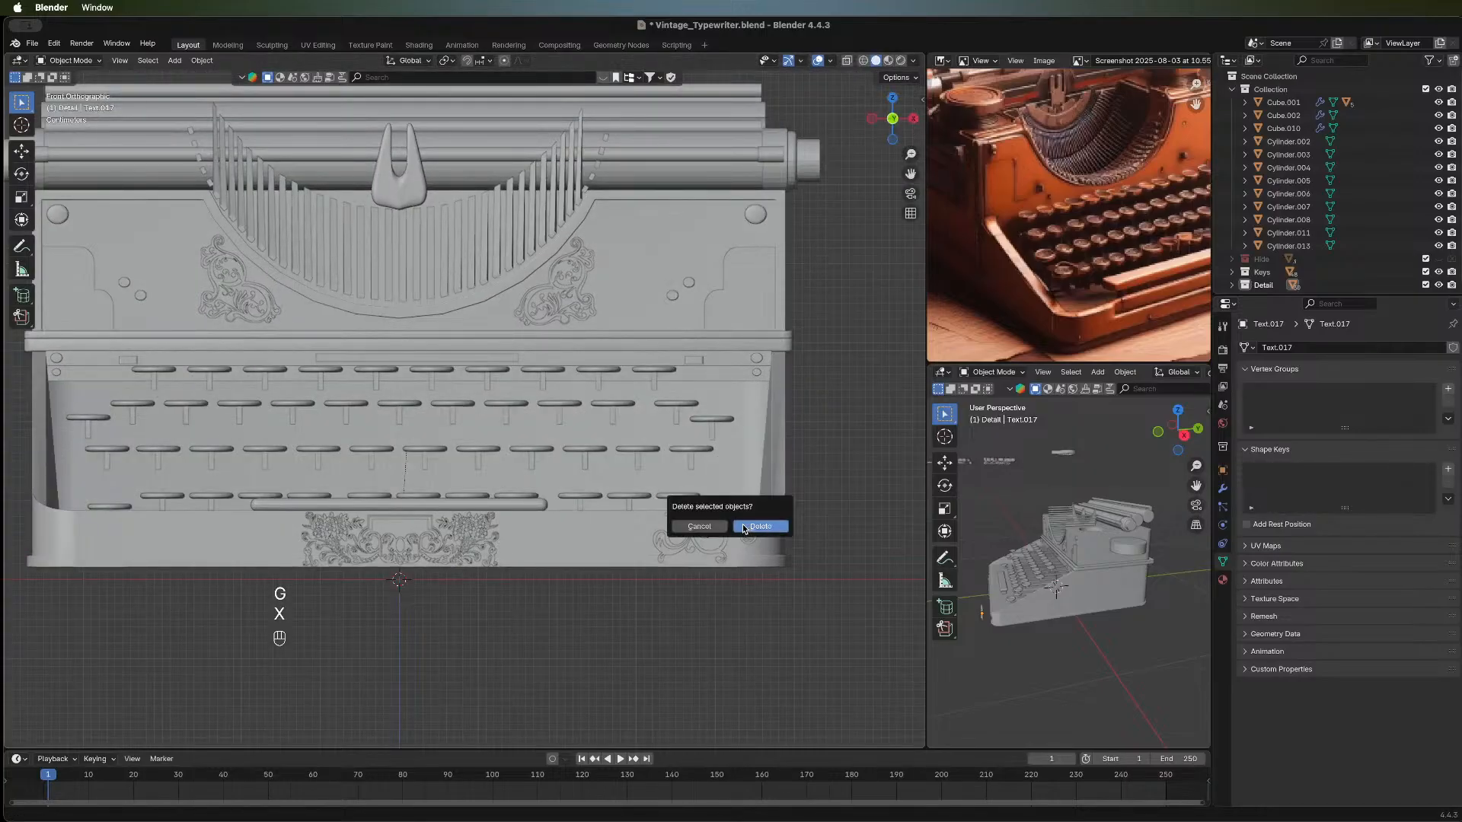
left_click(742, 524)
Move the scroll ornament to the upper front panel beside the right corner screw, about 0.390 m along Z and -0.029 m along X.
left_click(724, 527)
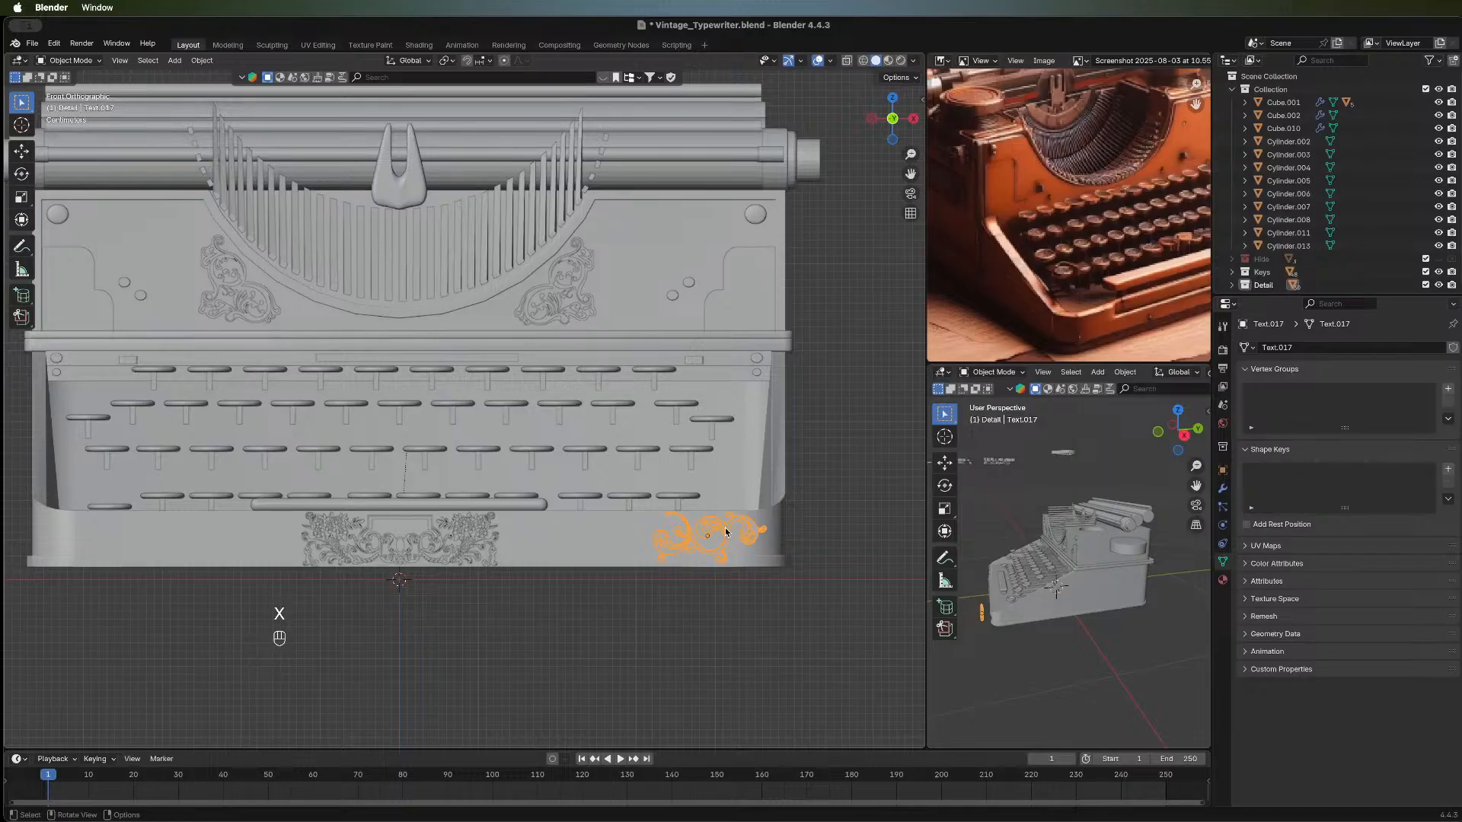
key("g")
key("x")
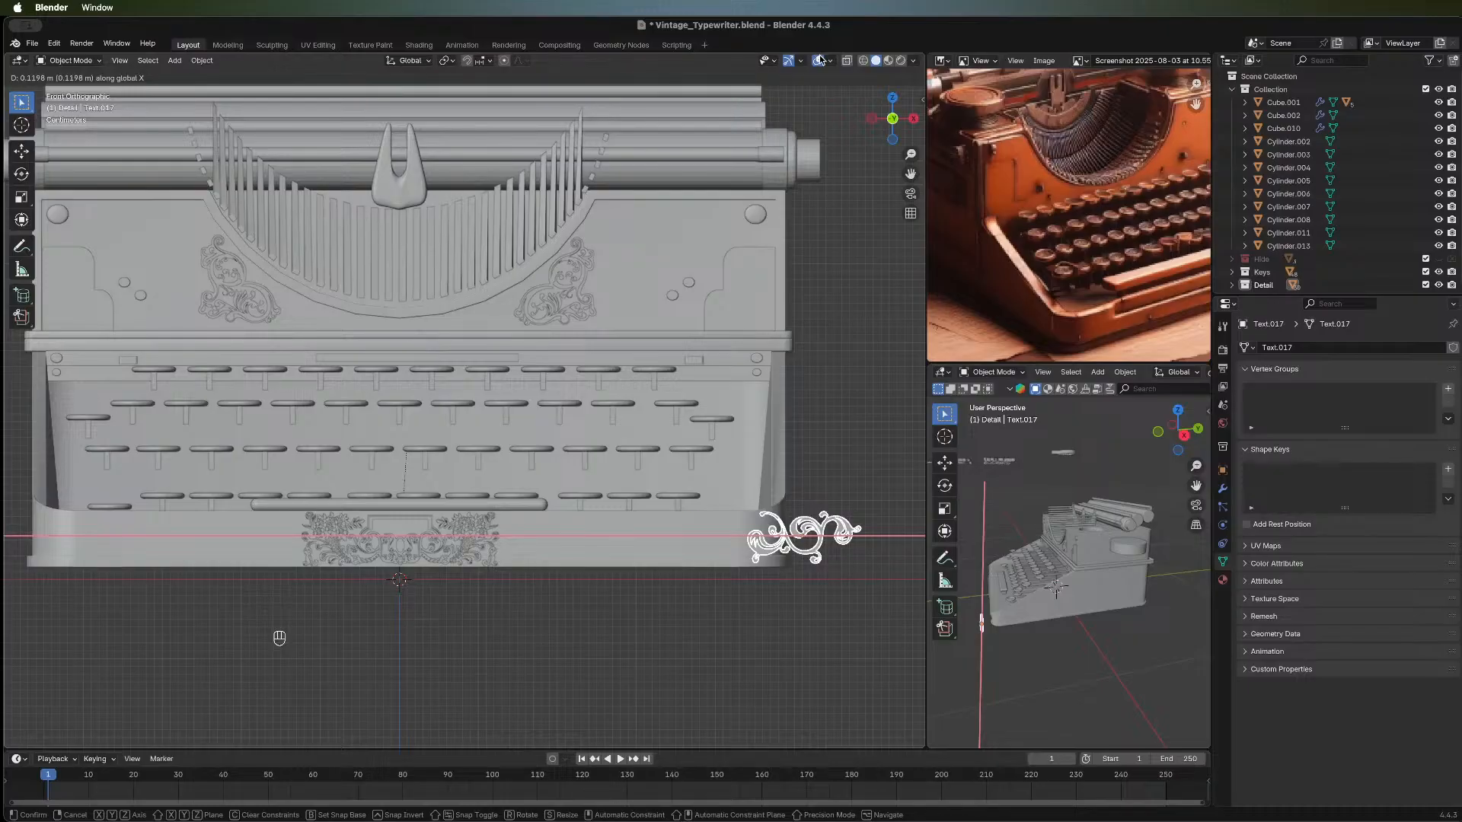
key("Escape")
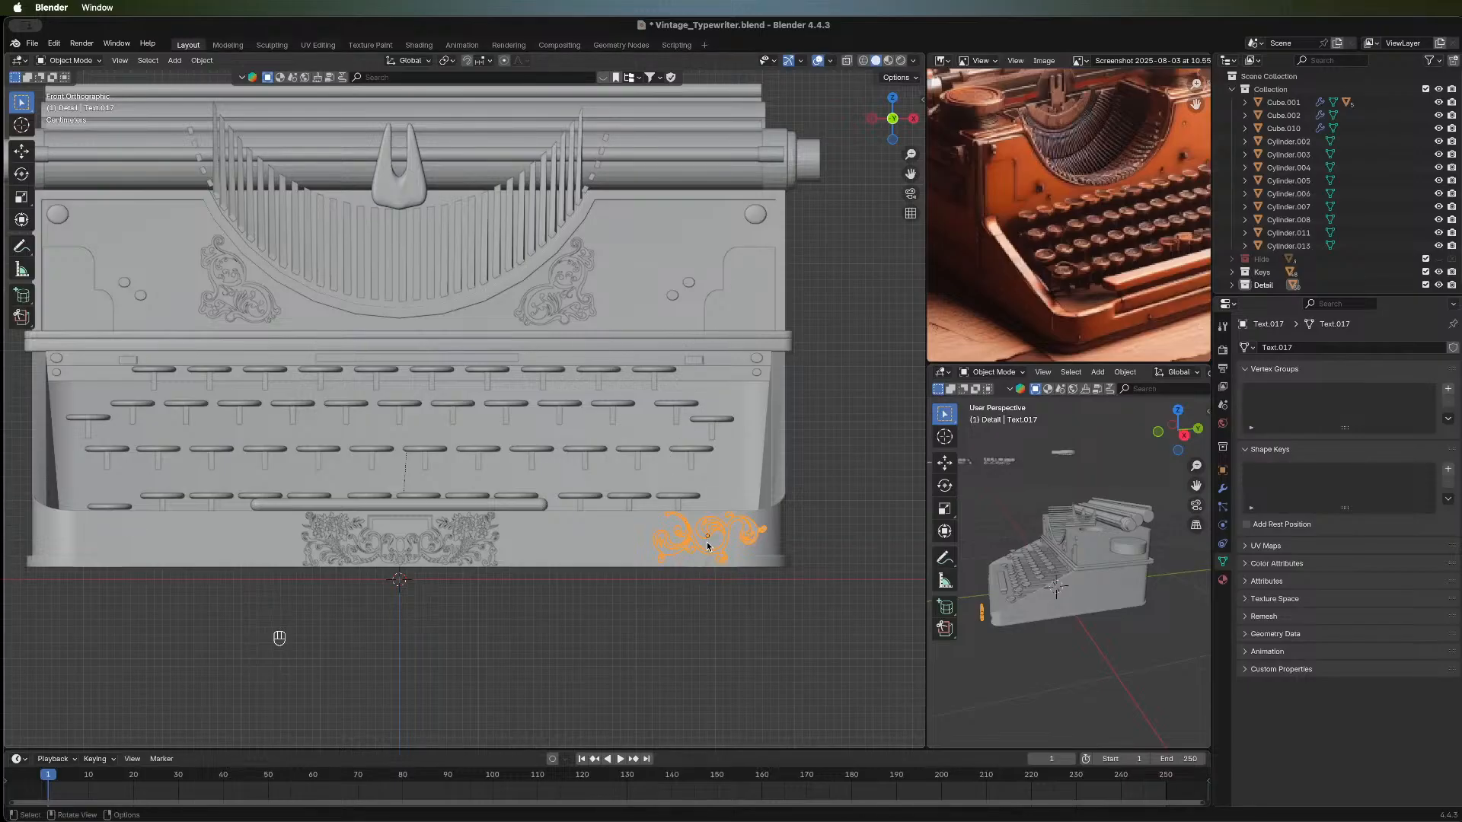
key("g")
key("z")
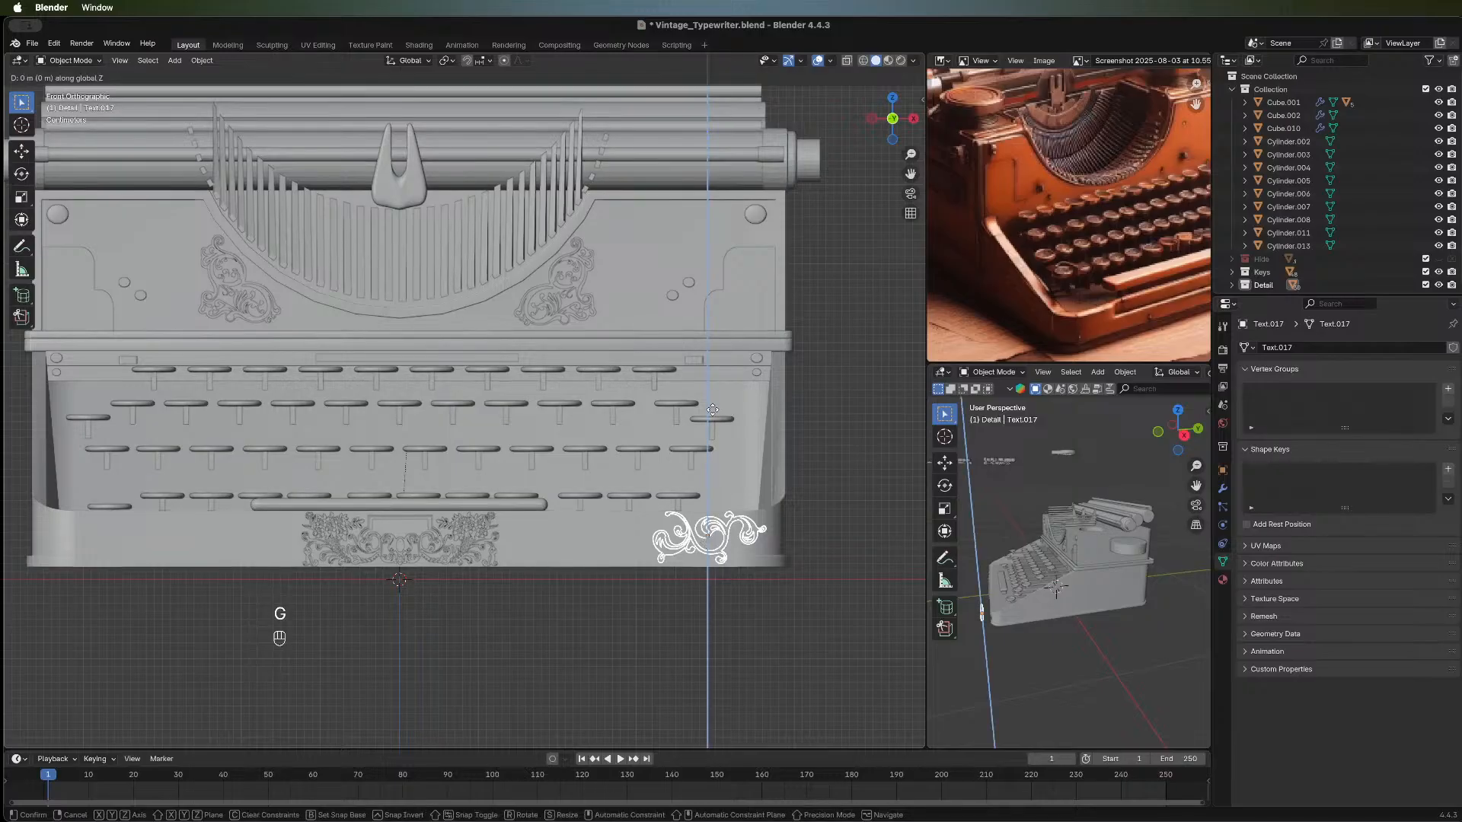
left_click(692, 233)
key("g")
key("x")
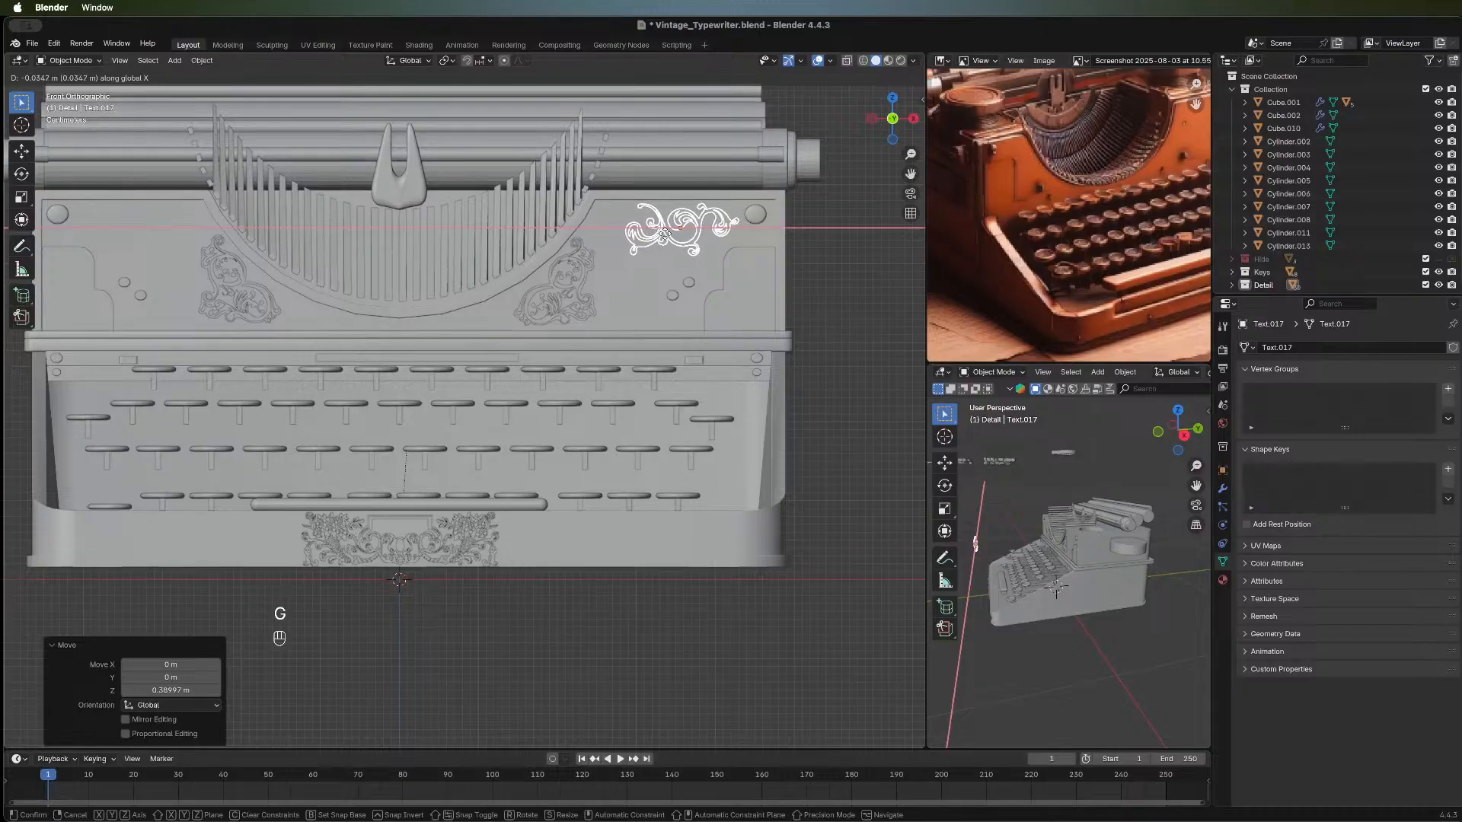
left_click(668, 234)
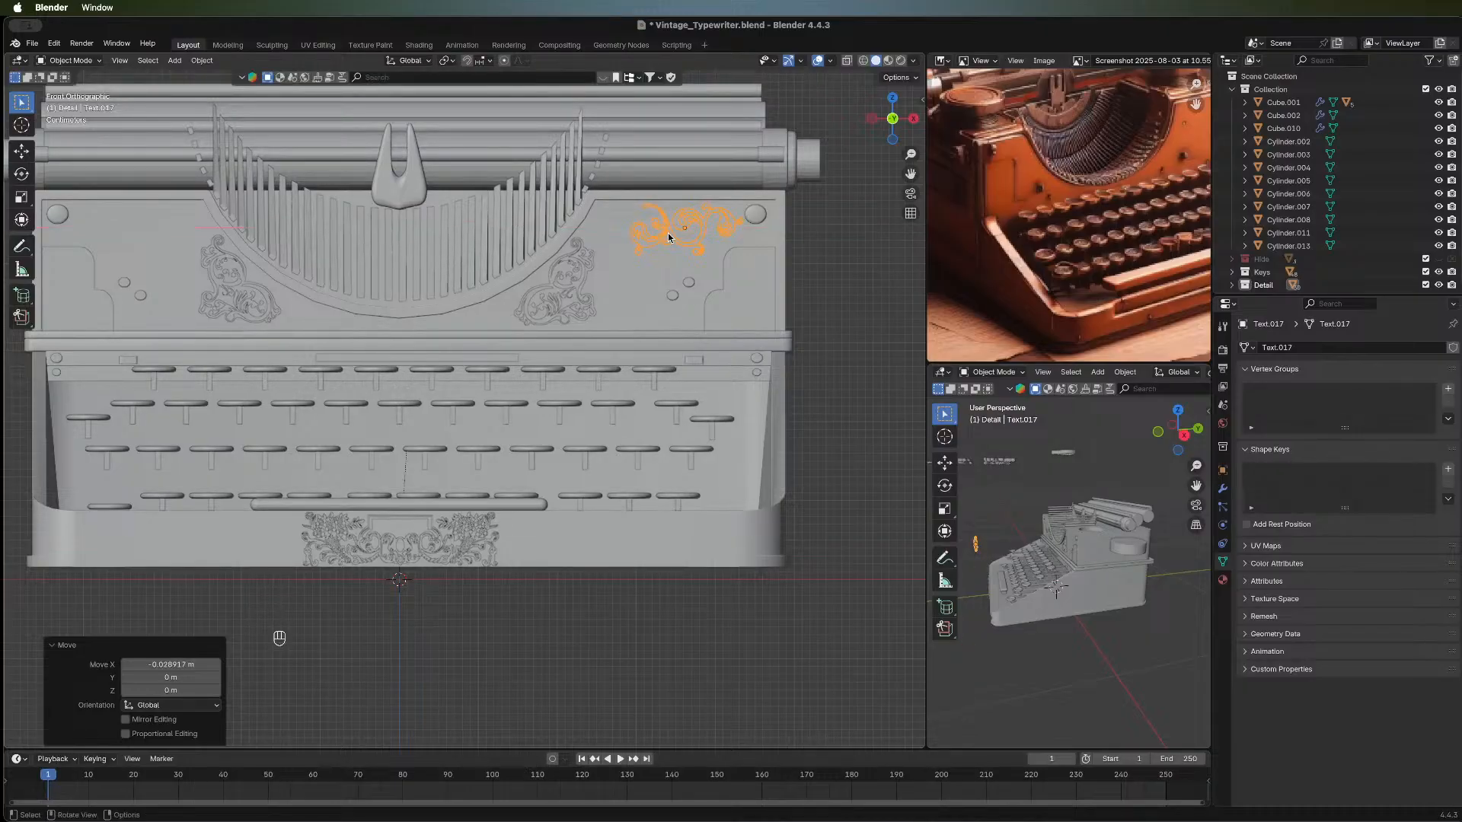
left_click(844, 261)
Examine the scroll ornament's placement on the upper panel and the depth of the centre ornament on the front base.
middle_click_drag(578, 331, 563, 344)
middle_click_drag(411, 373, 457, 317)
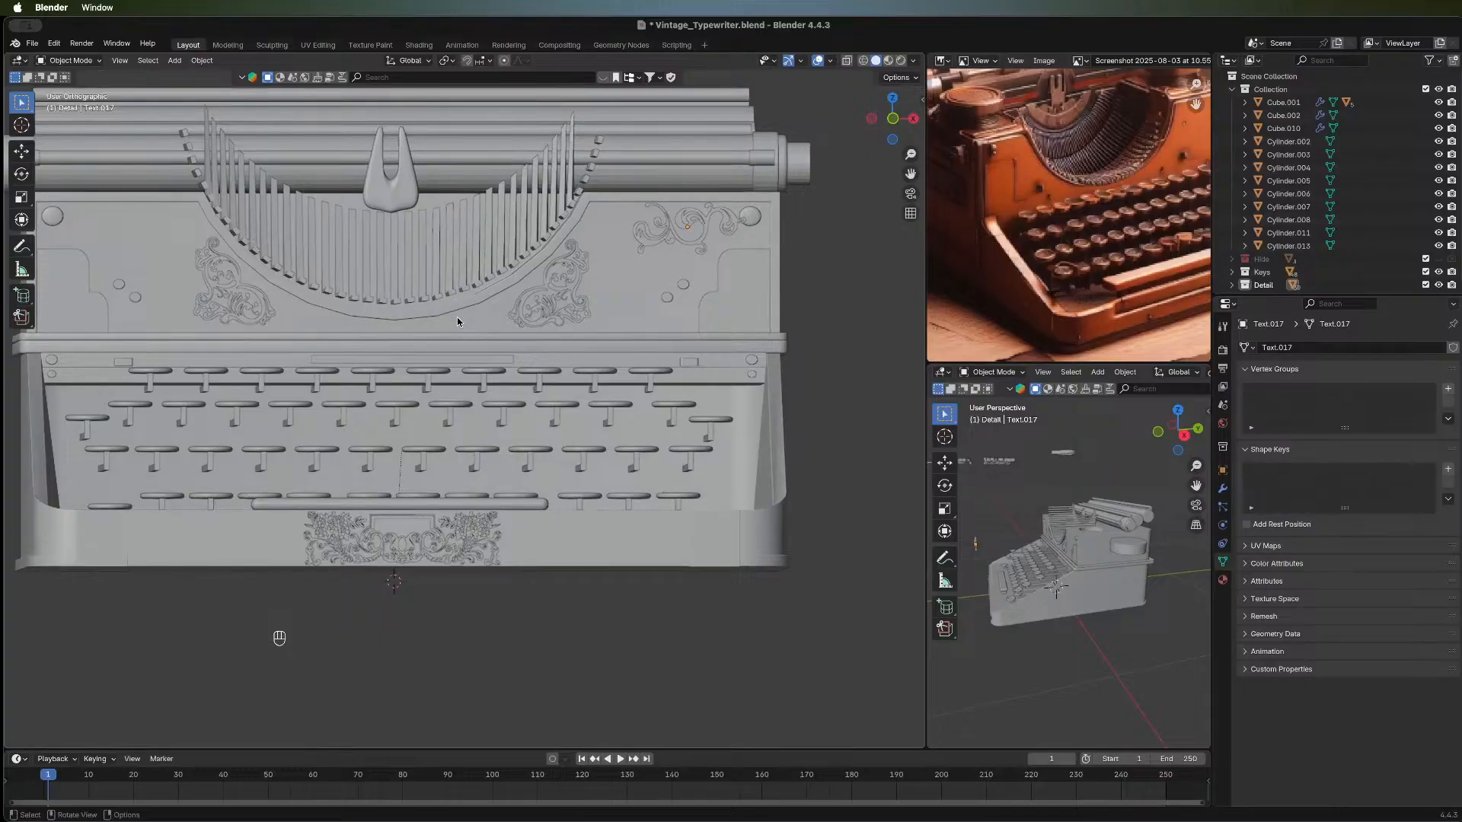
scroll(479, 347, "down", 3)
scroll(418, 319, "up", 1)
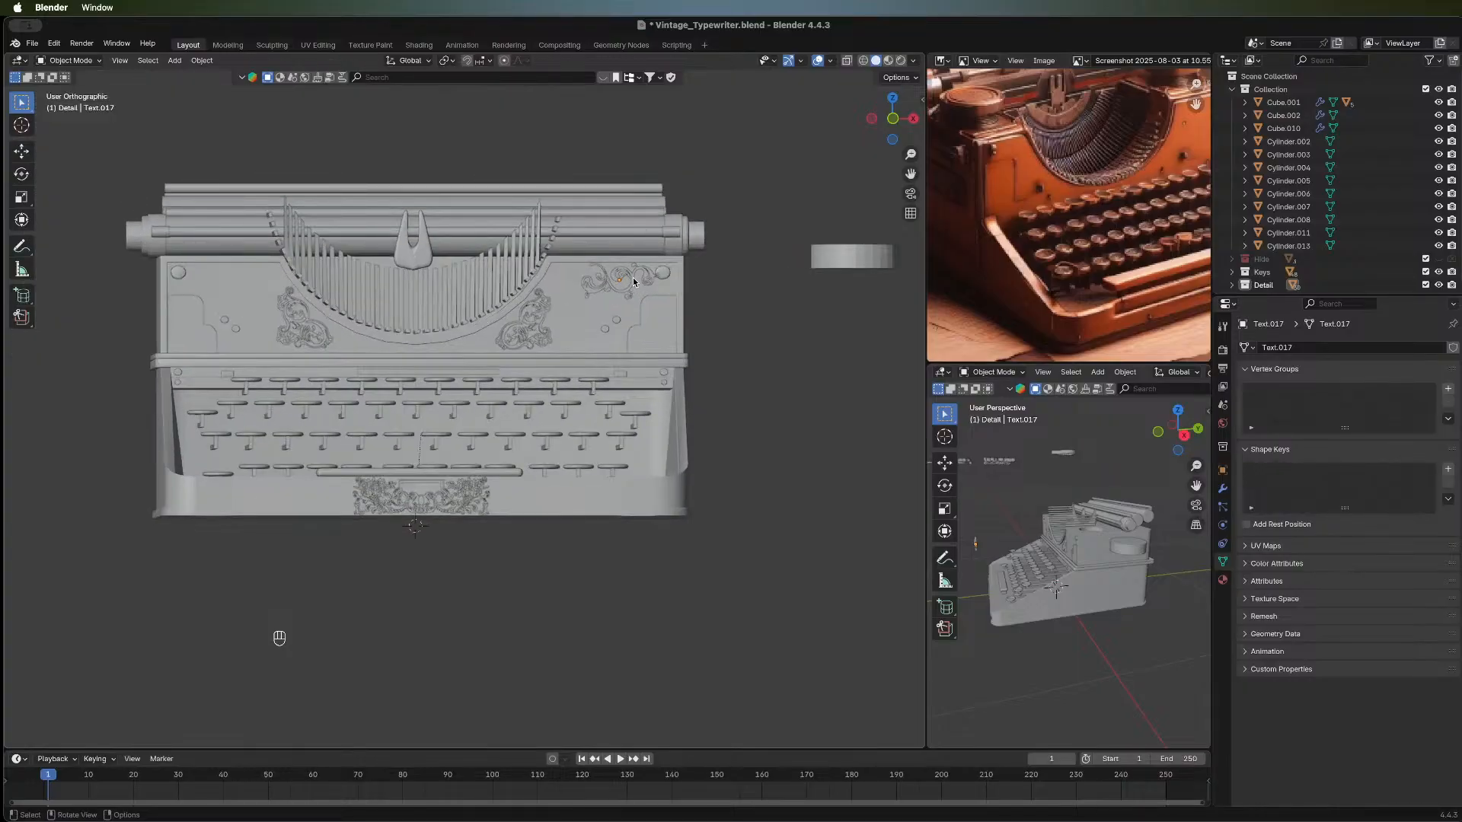
middle_click_drag(627, 294, 567, 380)
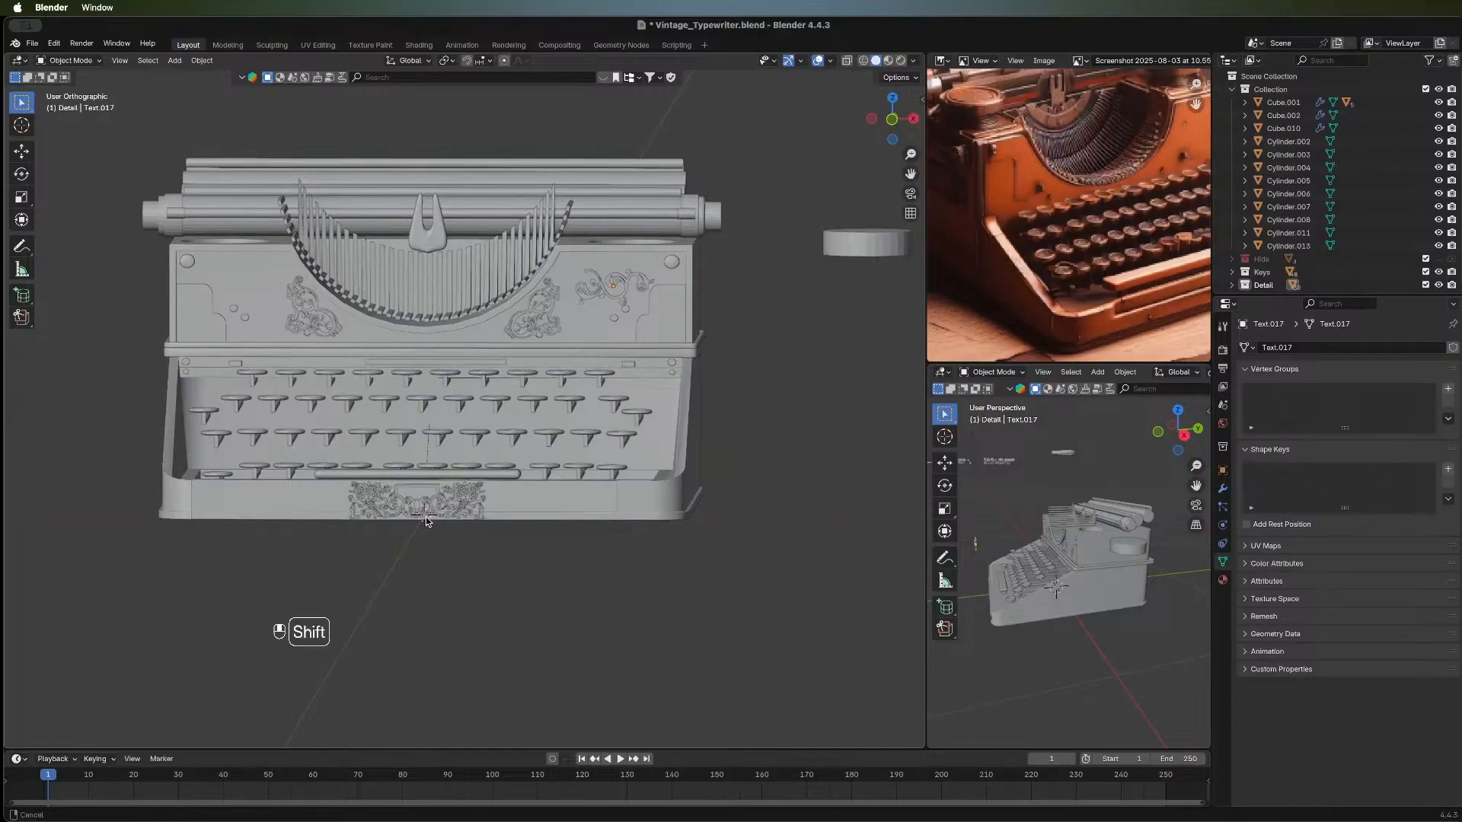
middle_click_drag(426, 568, 518, 465, "shift")
scroll(518, 465, "up", 5)
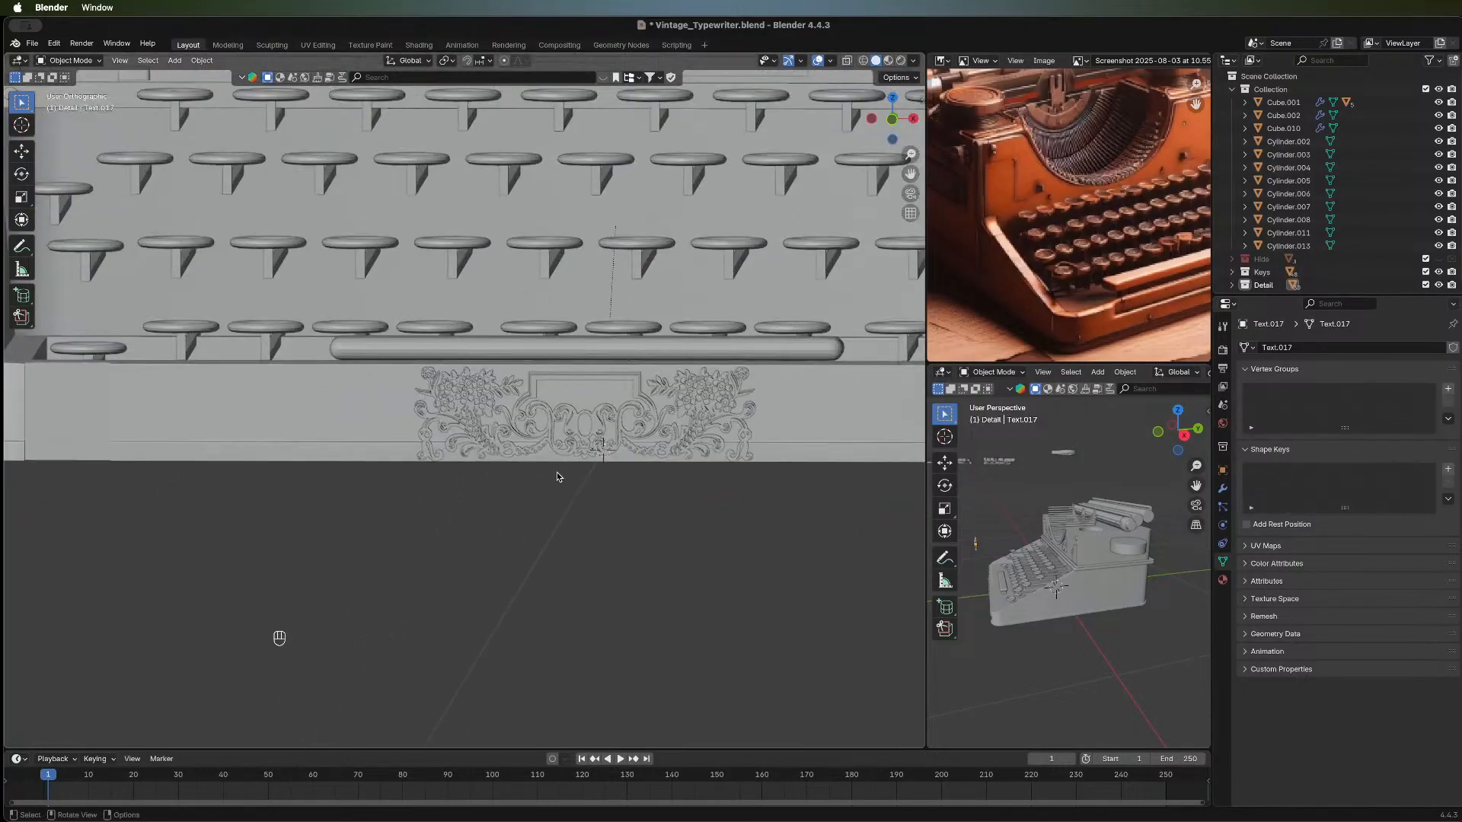
middle_click_drag(663, 489, 477, 491)
middle_click_drag(367, 499, 331, 495)
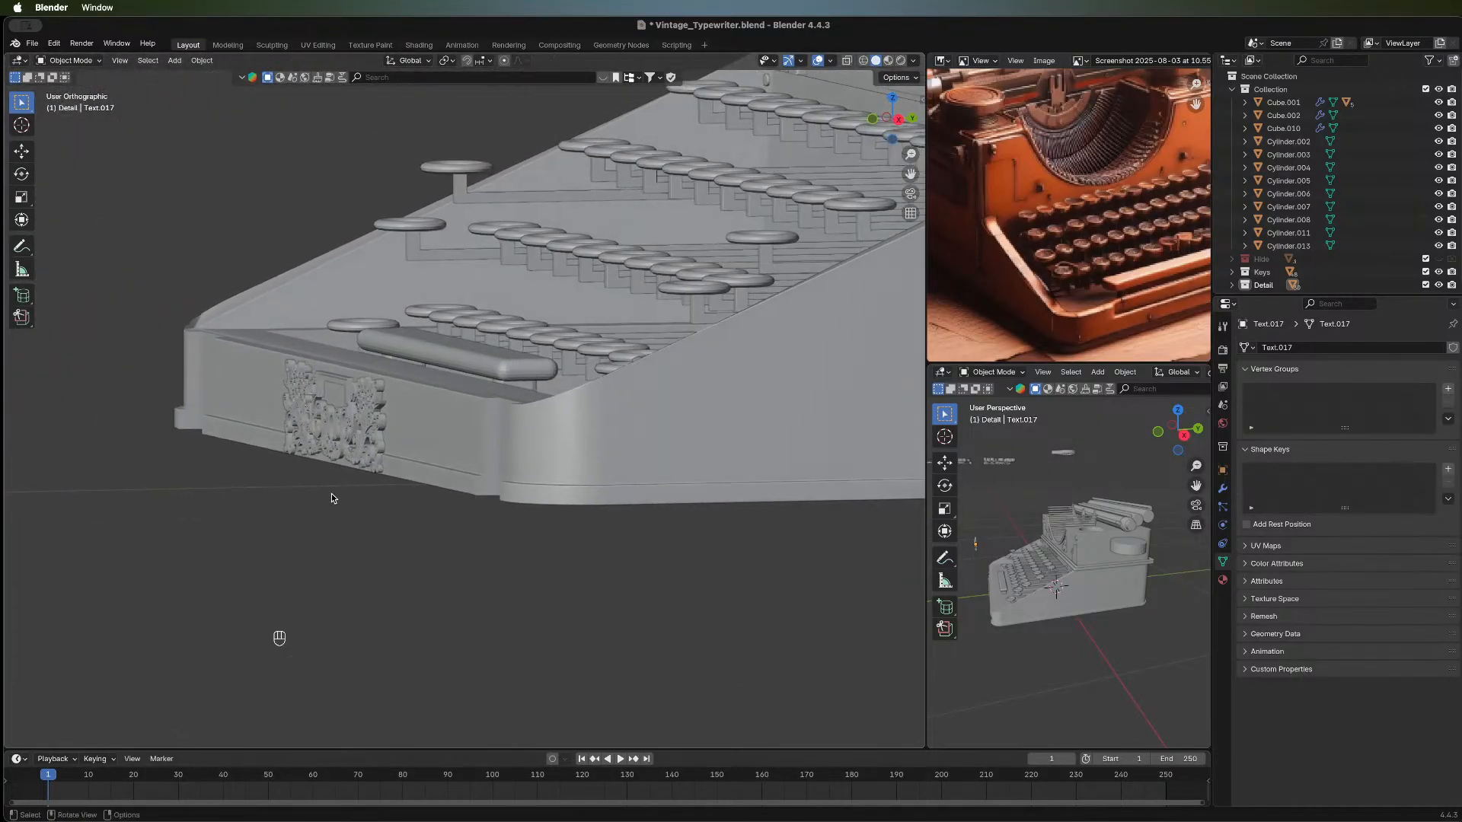
Select the centre ornament on the front base and move it about 0.002 m along Y toward the base.
left_click(354, 443)
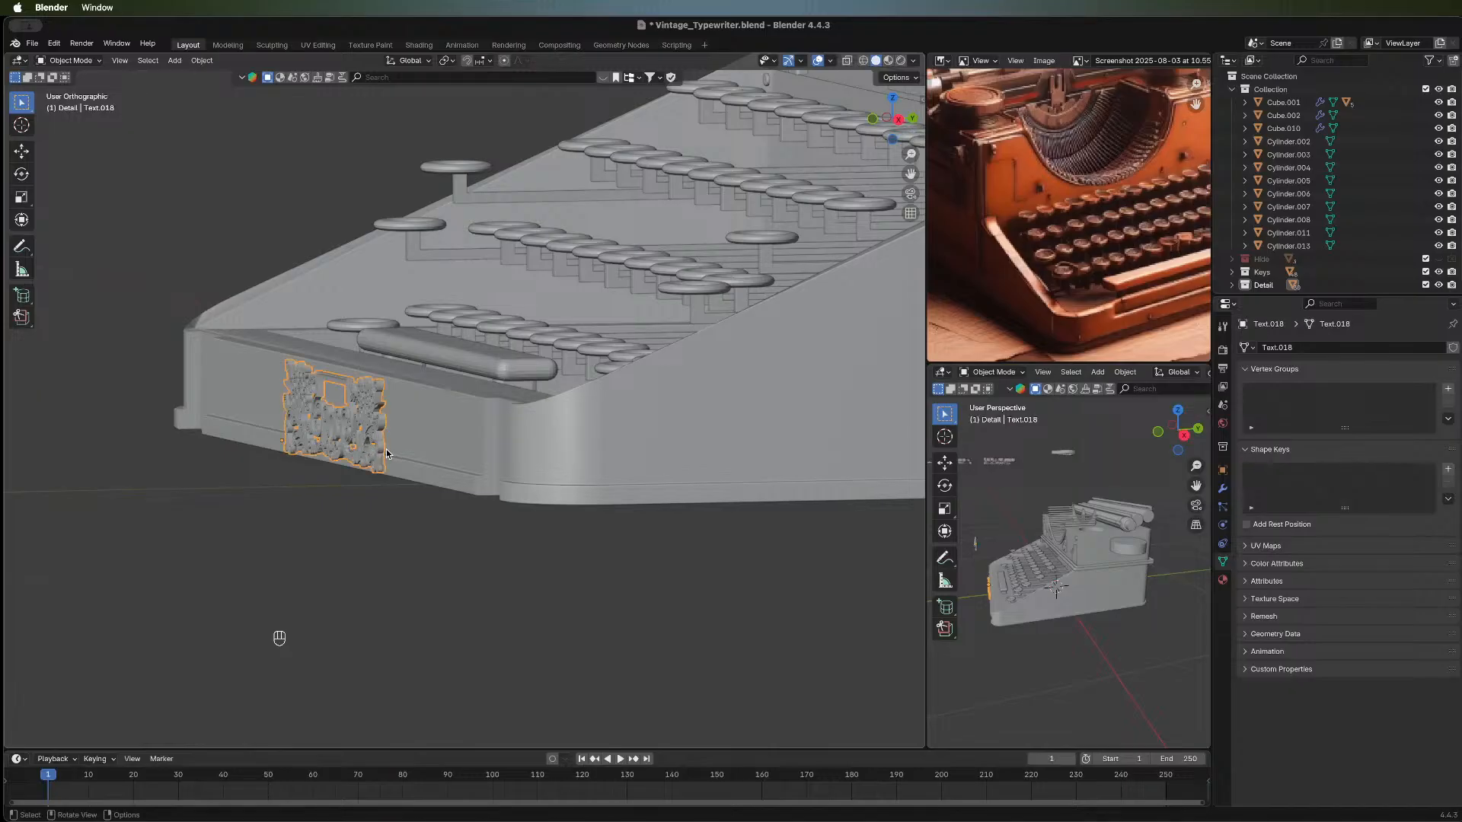
key("g")
key("y")
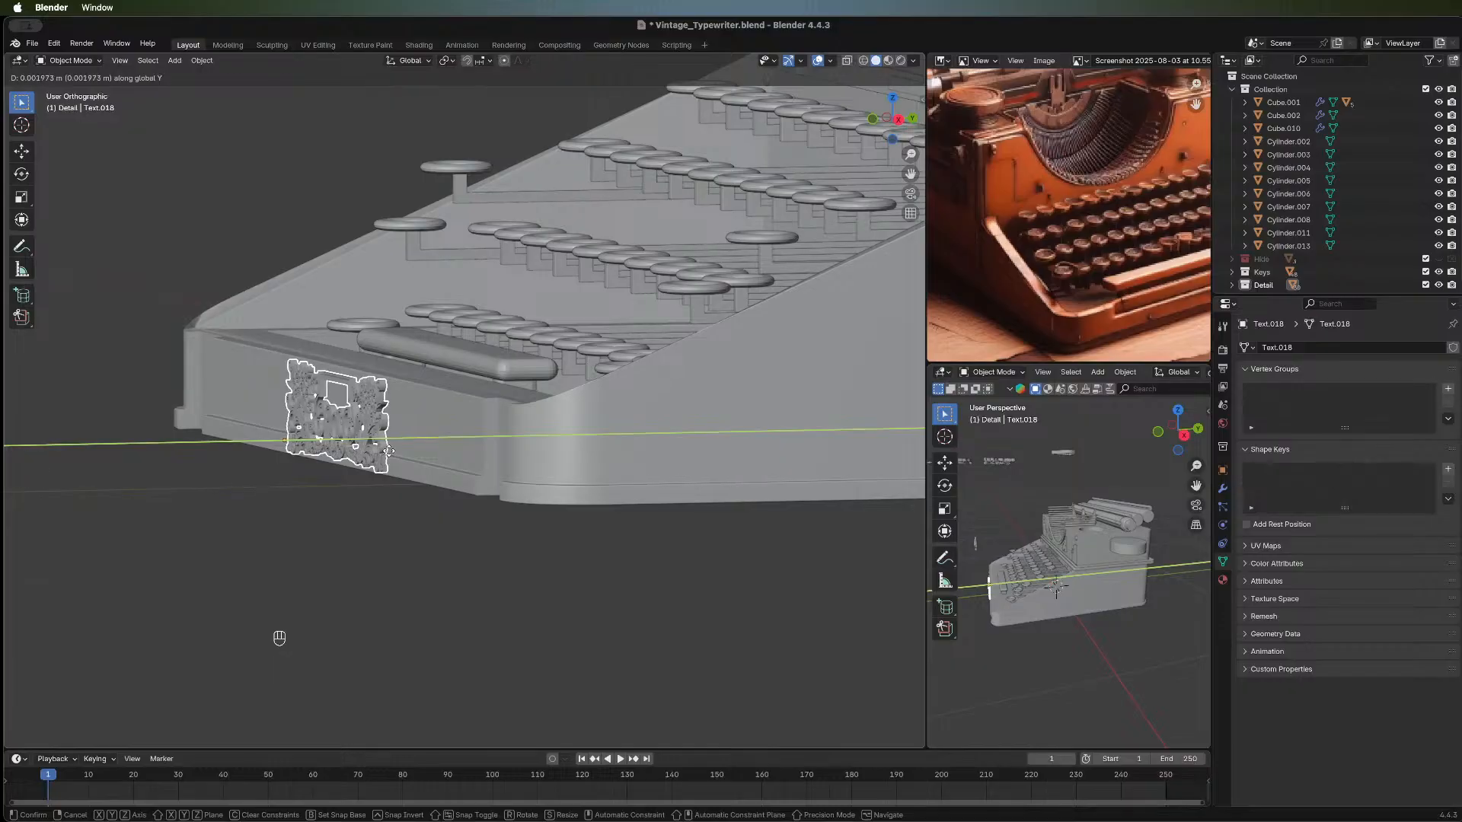
left_click(388, 451)
Extrude all faces of the centre ornament's mesh about 0.0067 m along Y into the front base.
key("Tab")
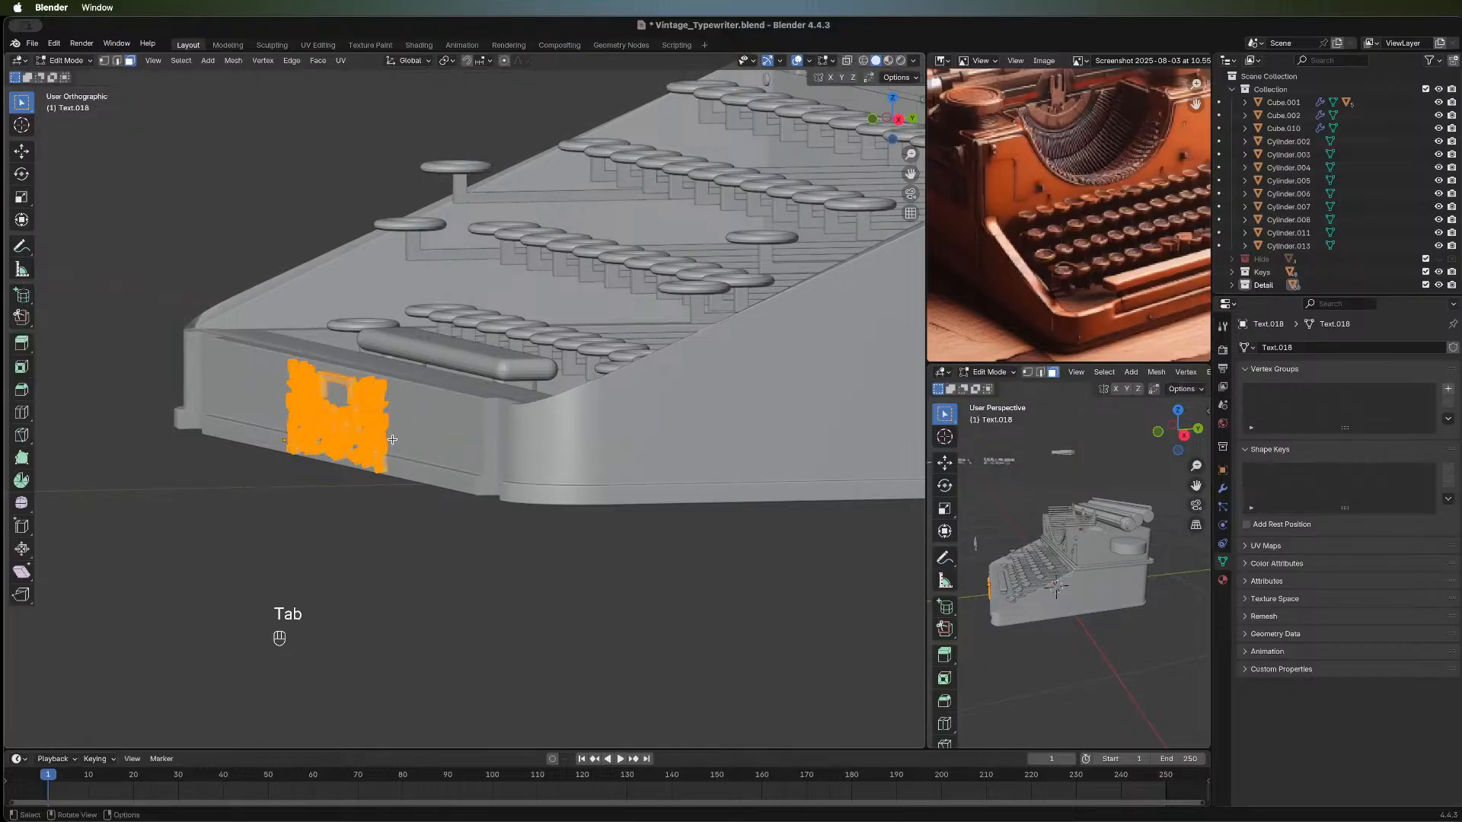
middle_click_drag(404, 427, 373, 442)
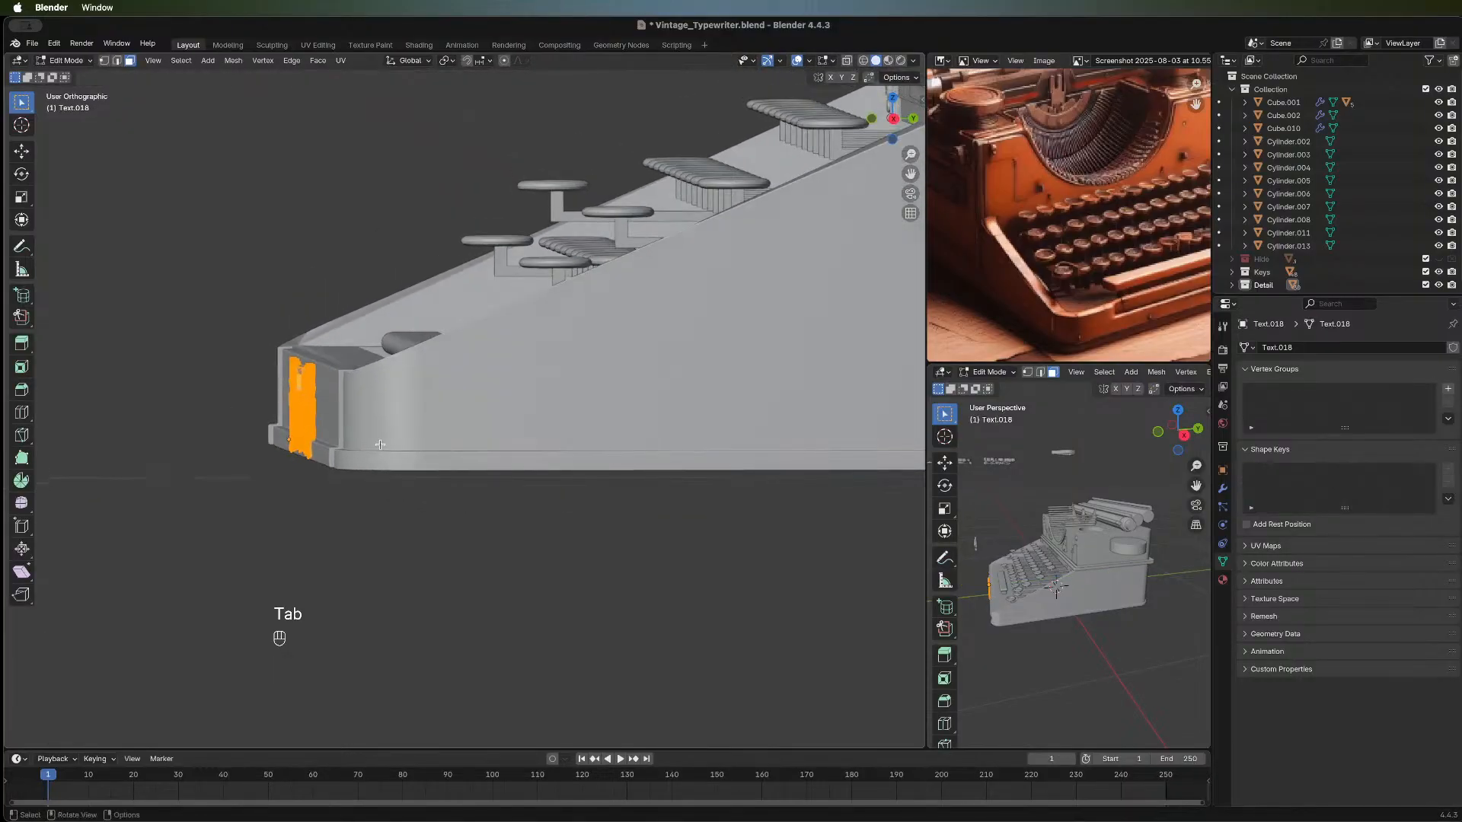
key("e")
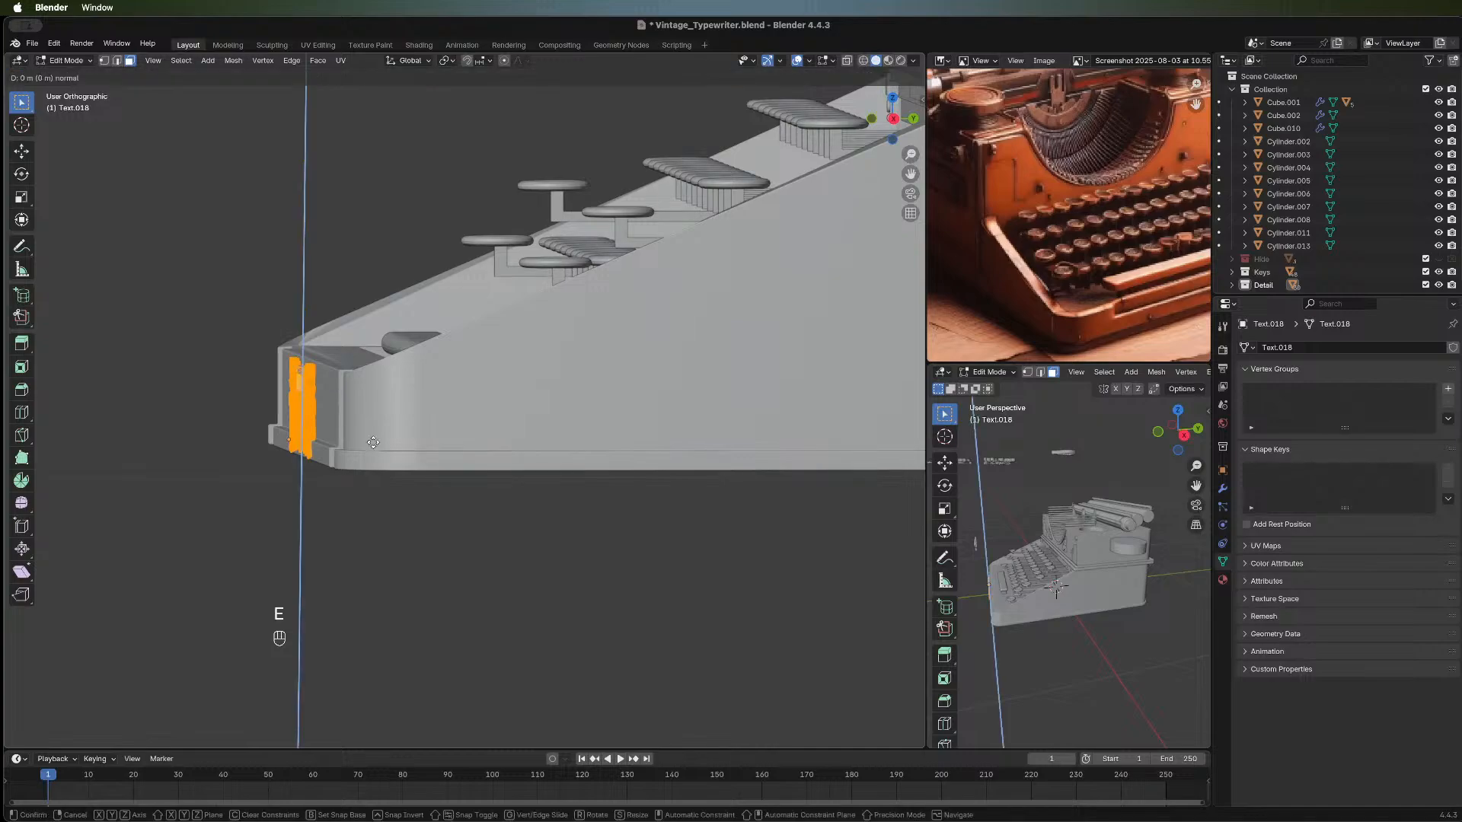
key("y")
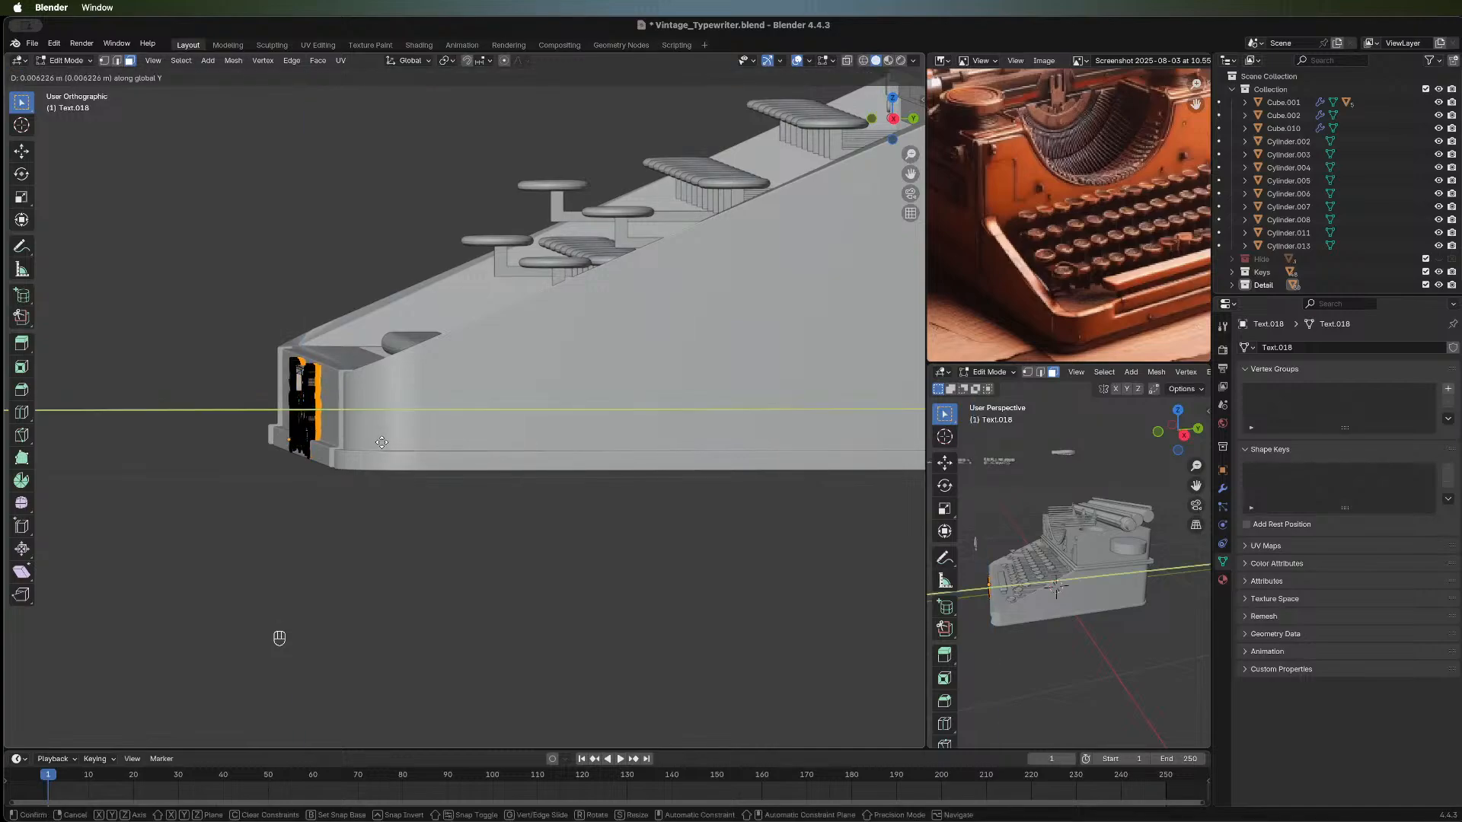
left_click(382, 442)
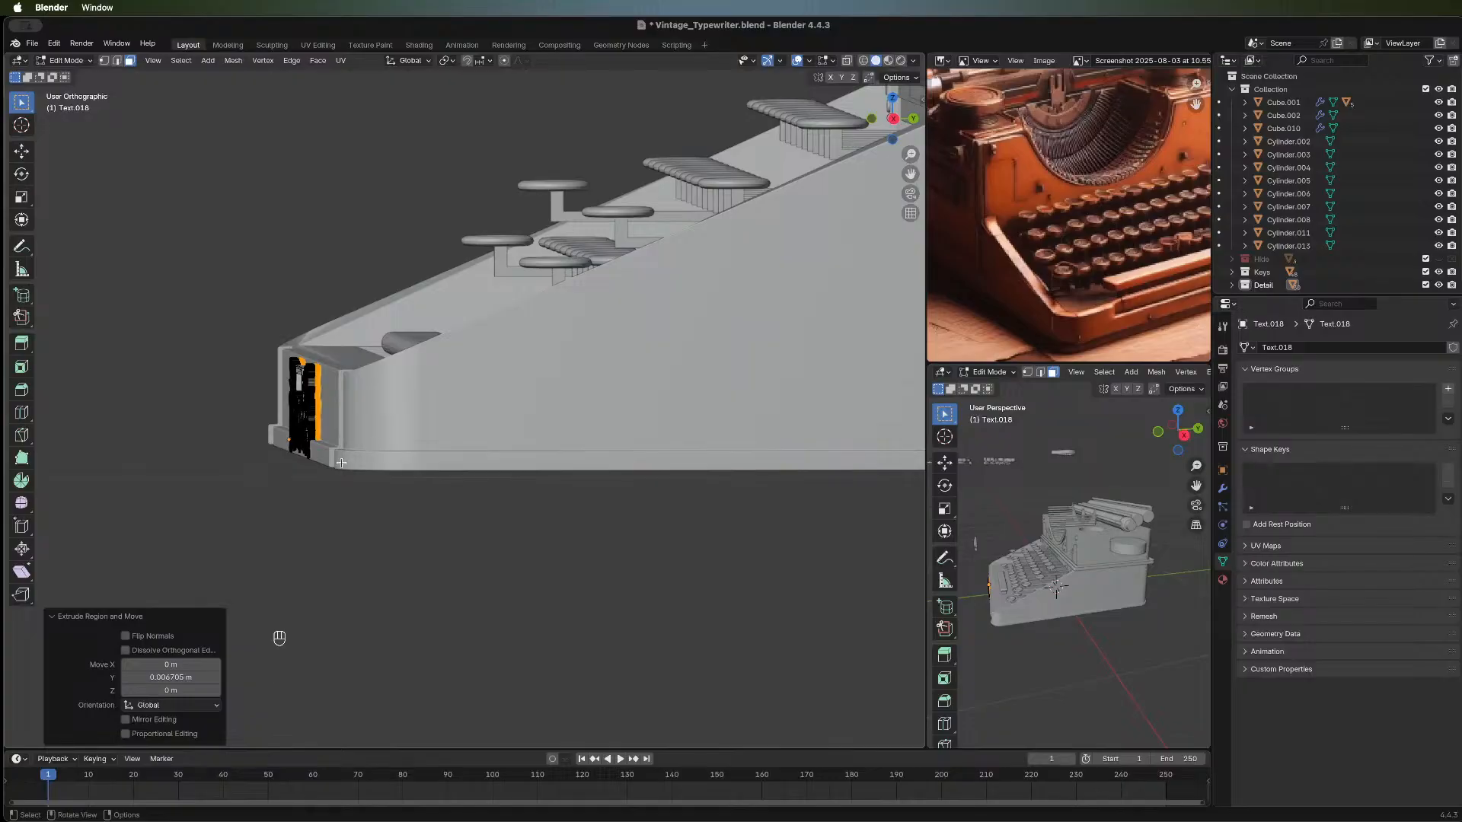
Inspect the centre ornament's depth in the front base and undo the last extrusion of its mesh.
key("Tab")
left_click(291, 533)
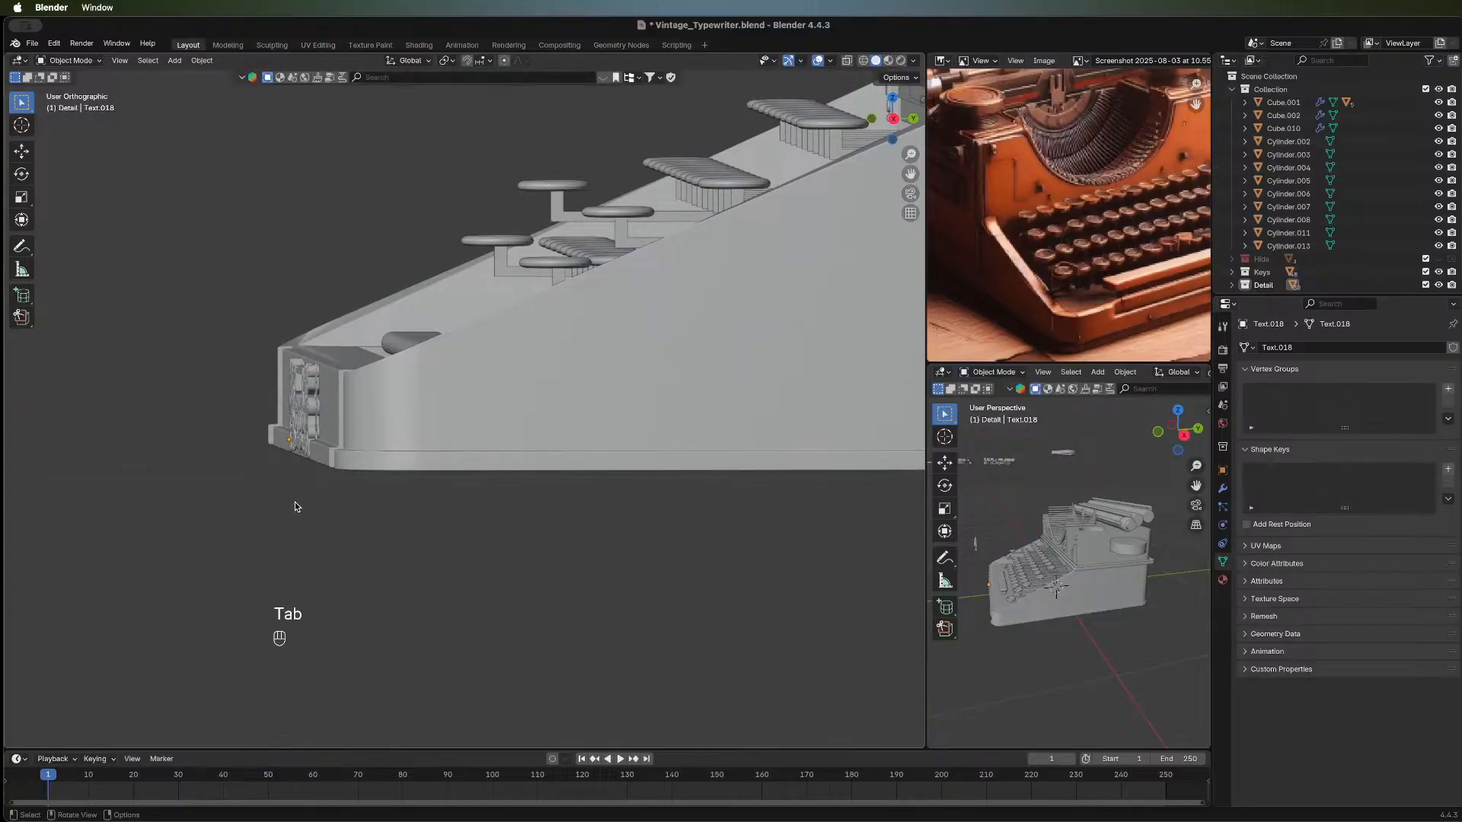
scroll(295, 501, "up", 4)
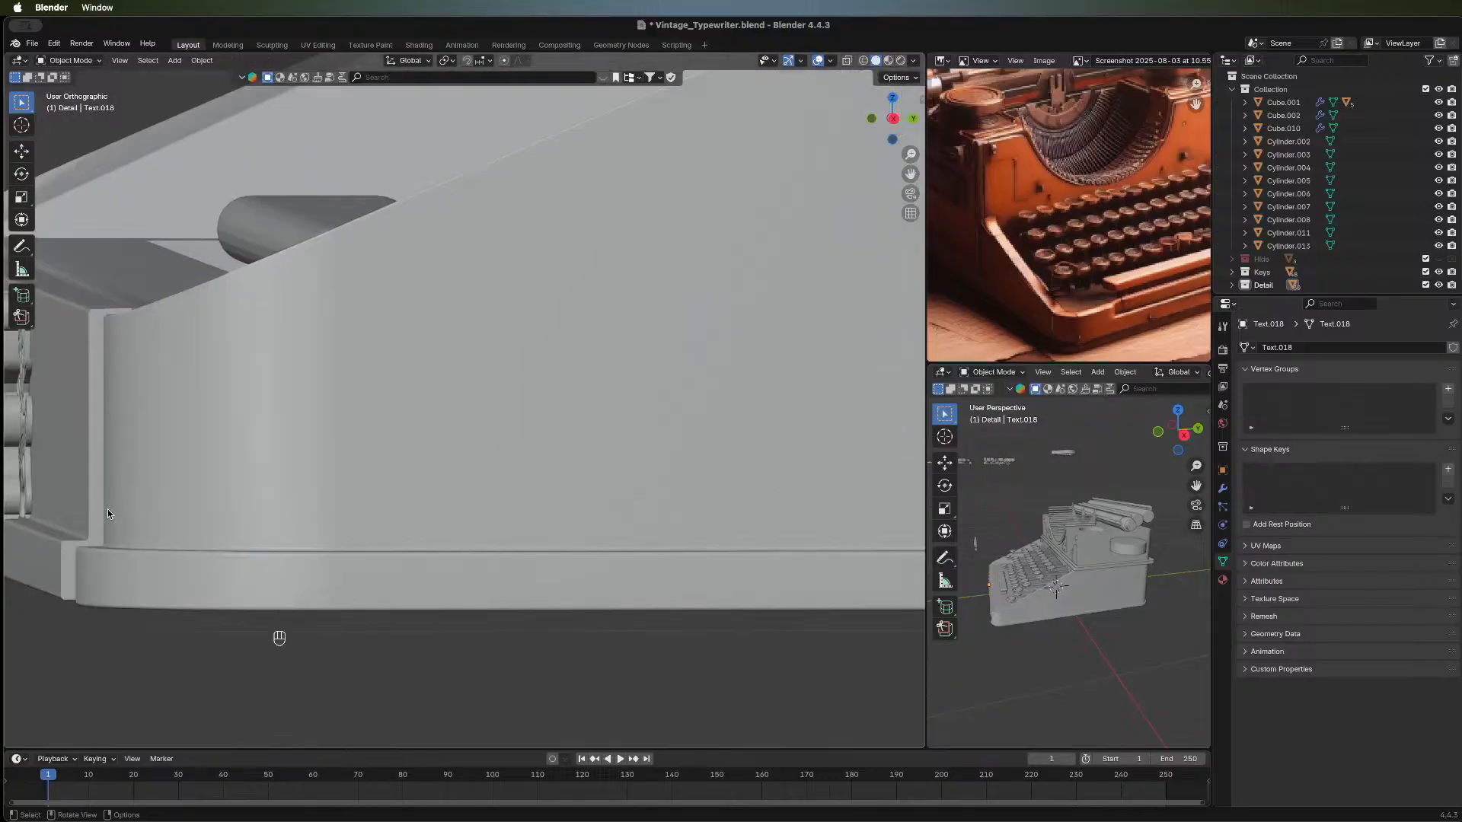
middle_click_drag(113, 513, 407, 555, "shift")
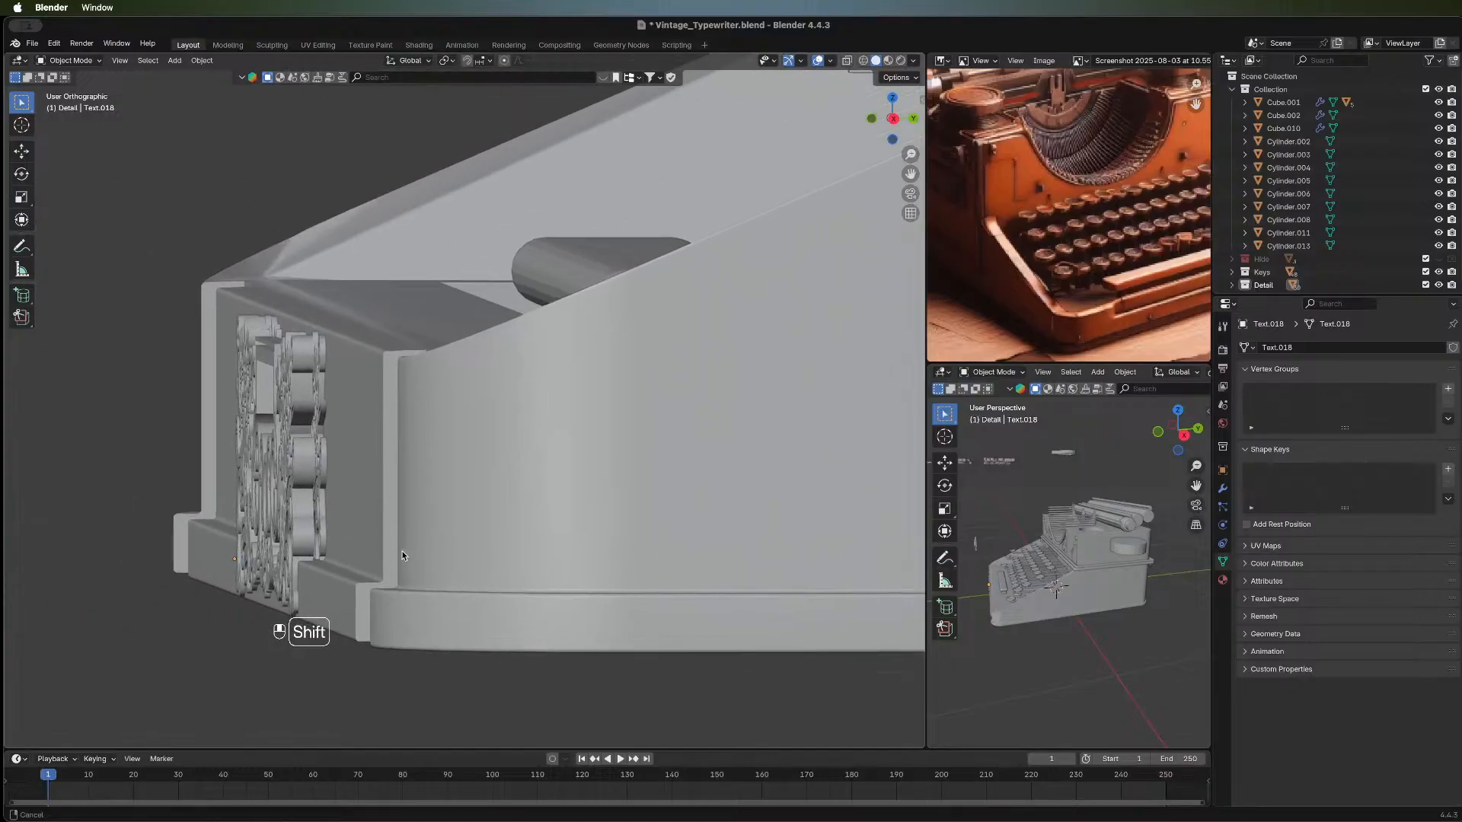
key("super+z")
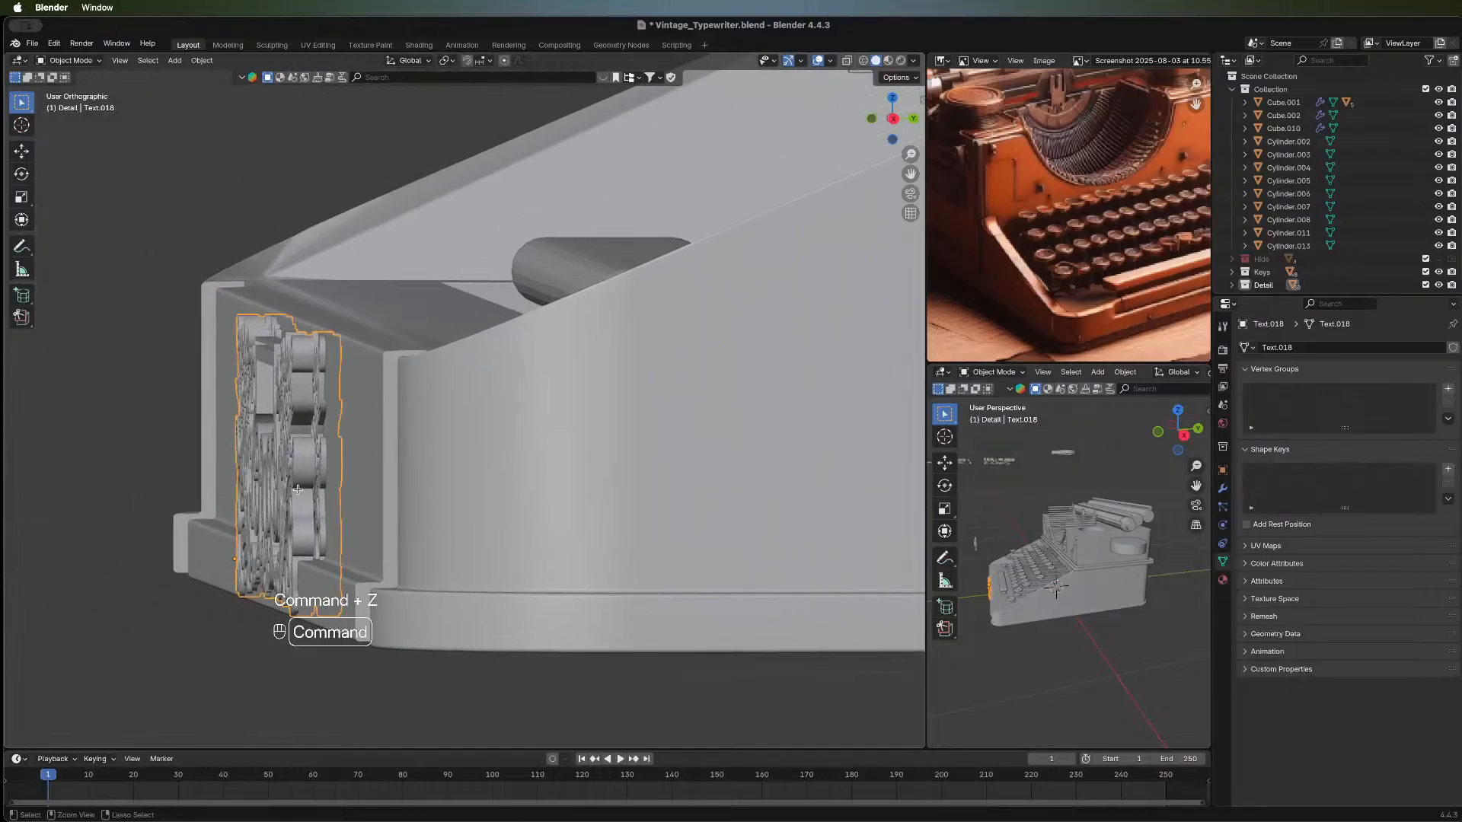
key("super+z")
key("super+z")
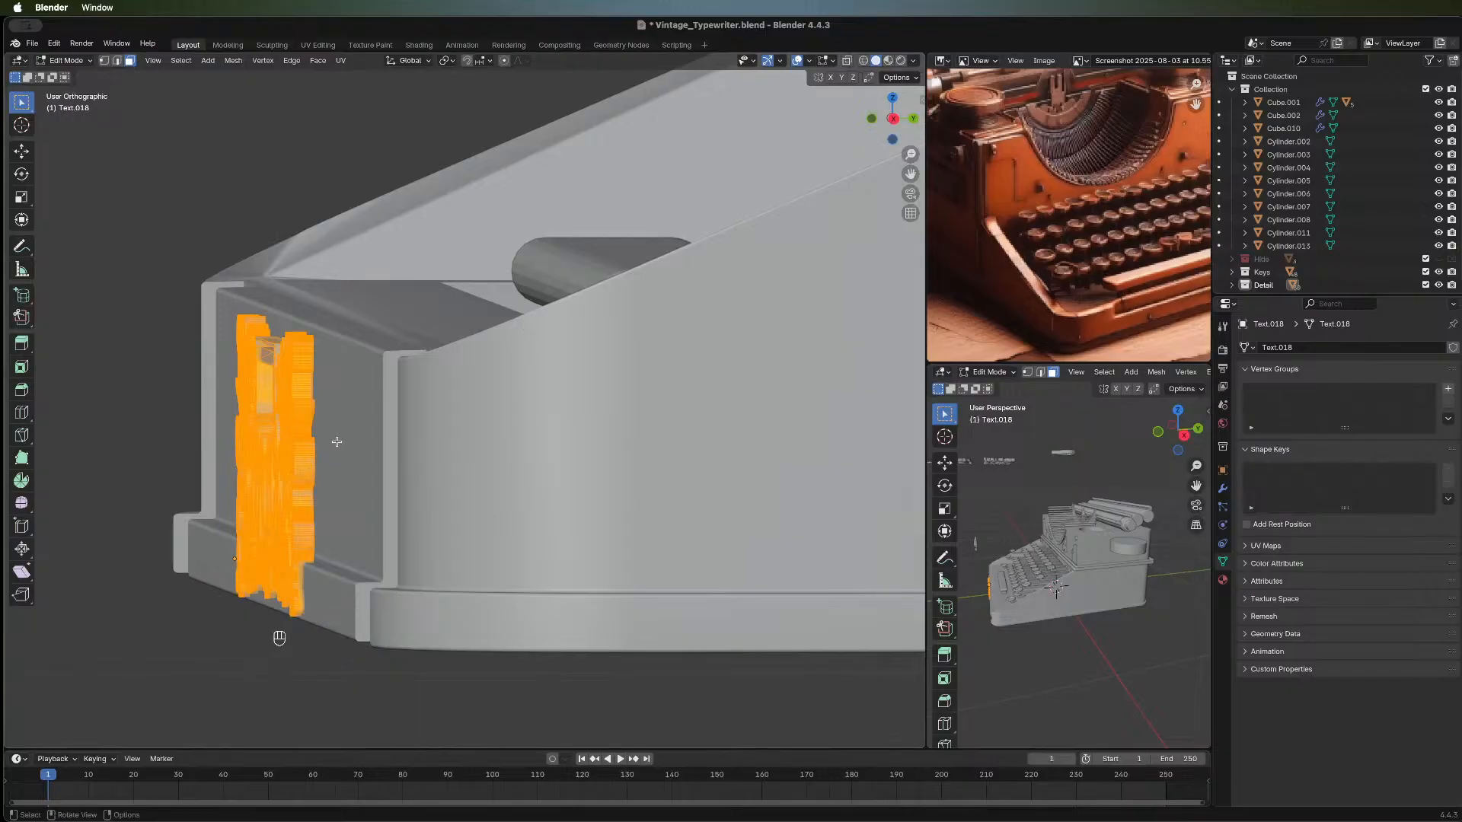
Select the centre ornament's front faces and move them about -0.010 m along Y to thicken the relief.
left_click(871, 120)
scroll(357, 368, "down", 3)
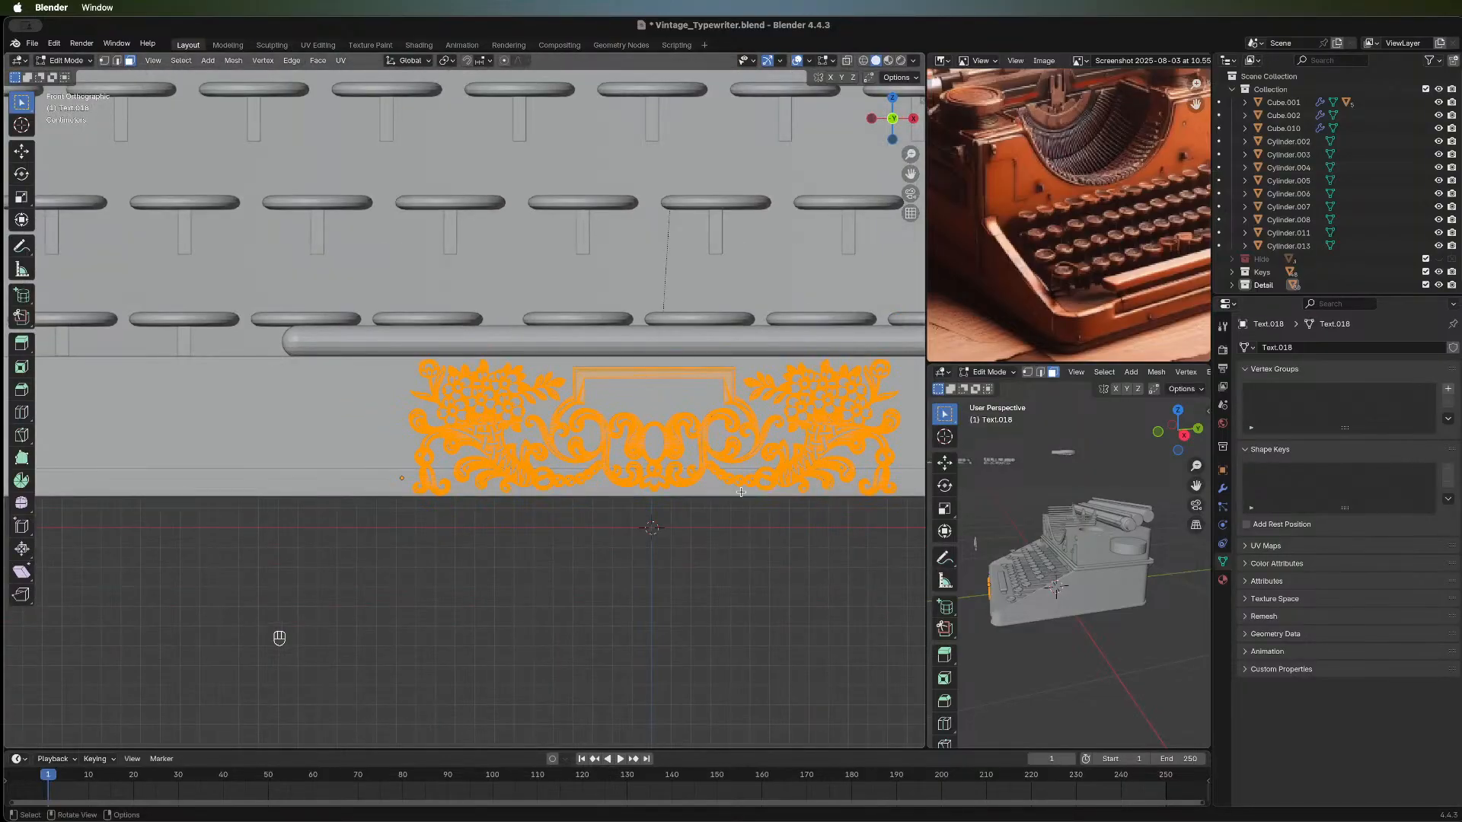
scroll(460, 568, "right", 5, "shift")
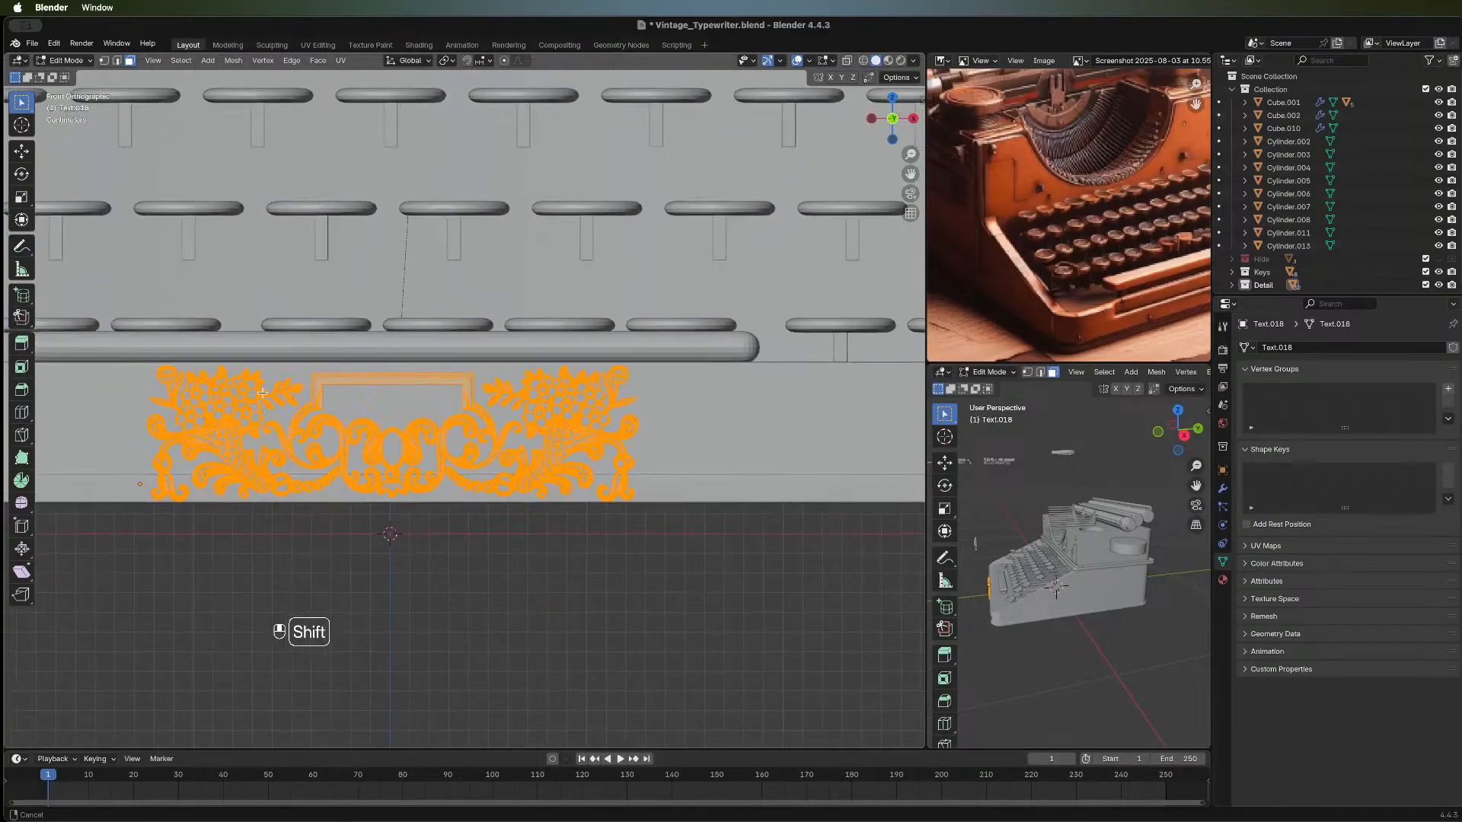
left_click_drag(110, 303, 761, 581)
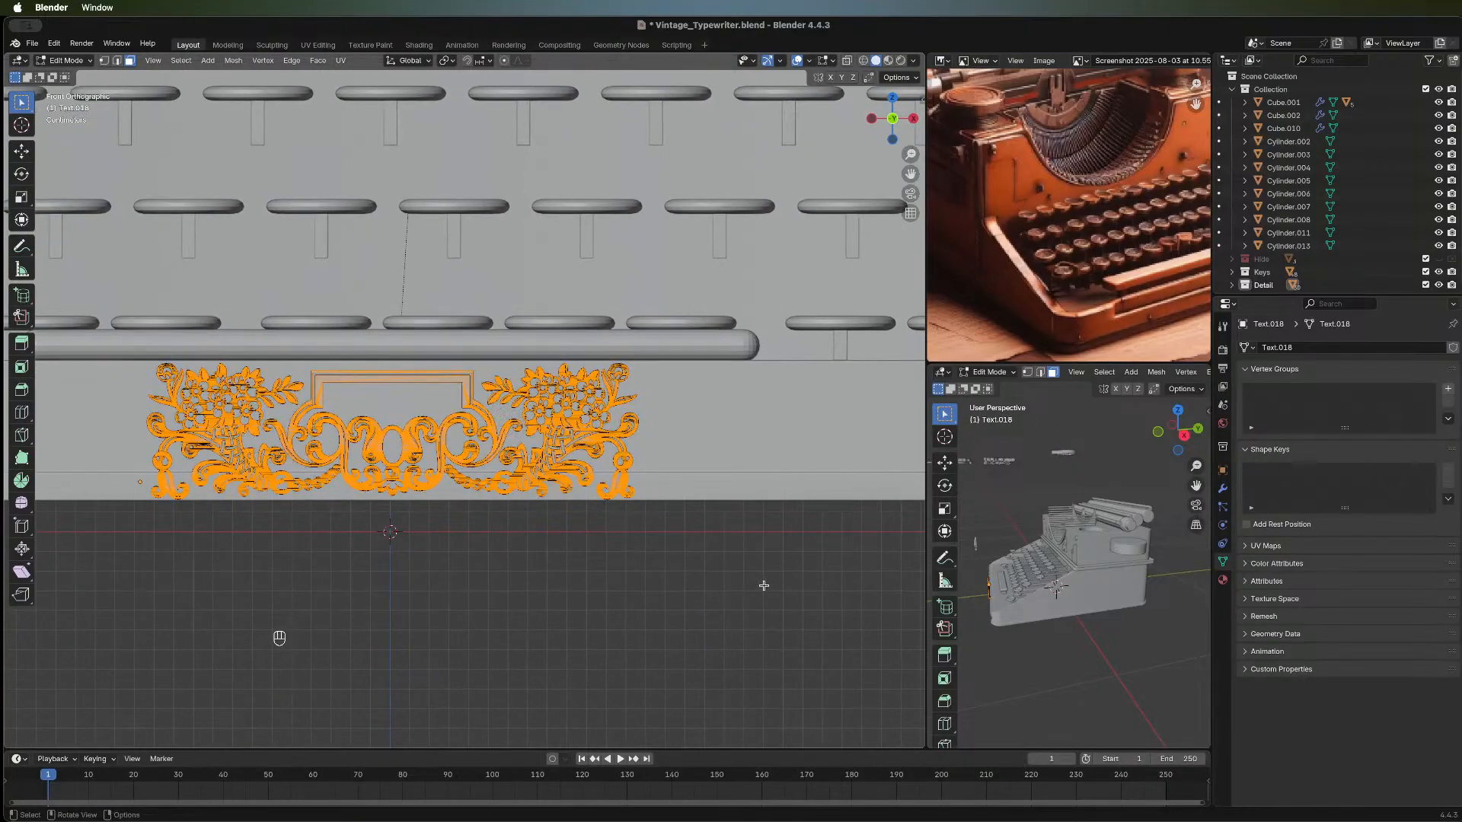
middle_click_drag(705, 558, 310, 519)
key("g")
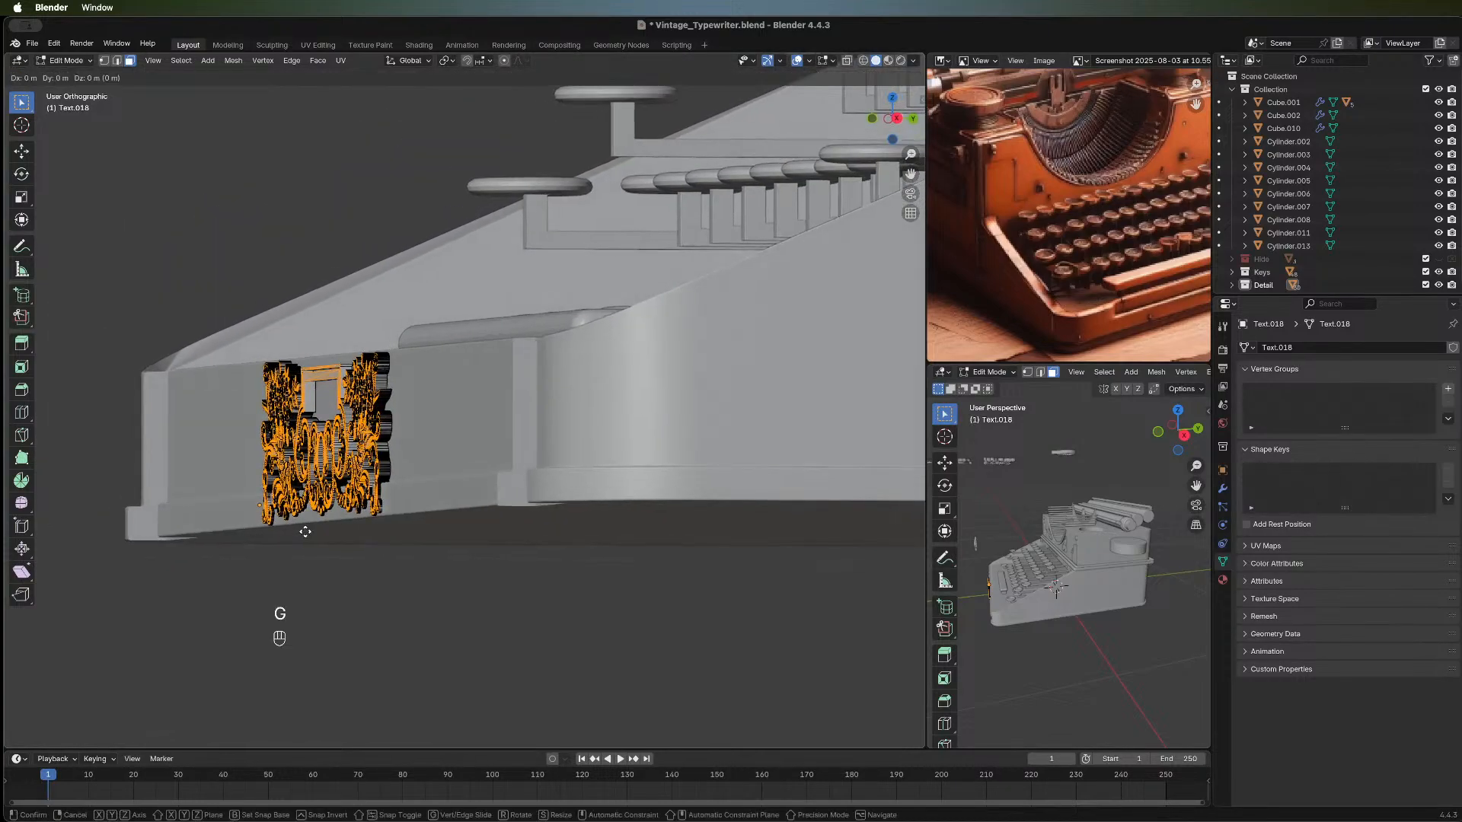
key("y")
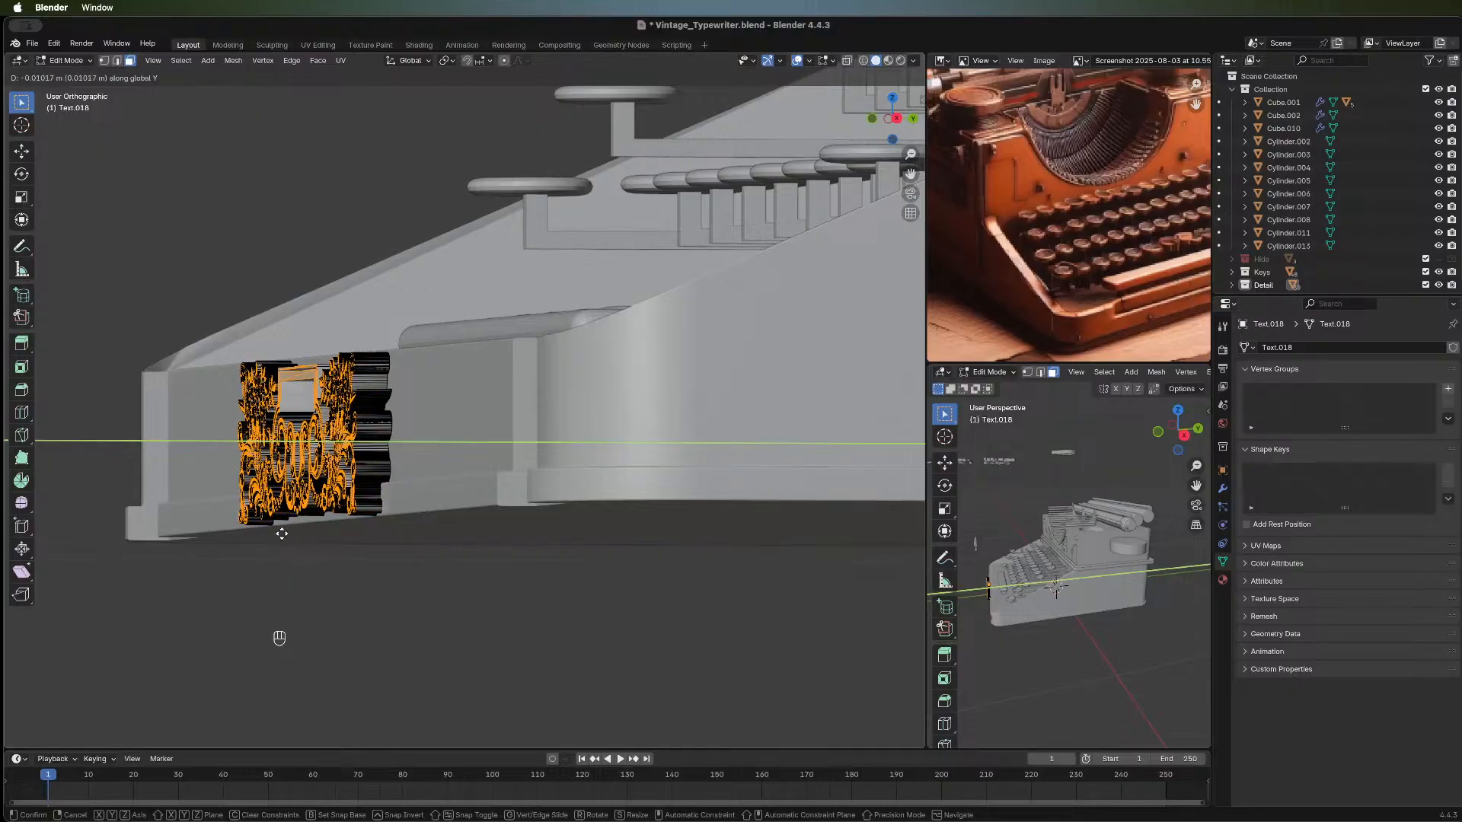
left_click(284, 534)
Move the centre ornament's entire mesh about 0.004 m along Y into the front base.
key("a")
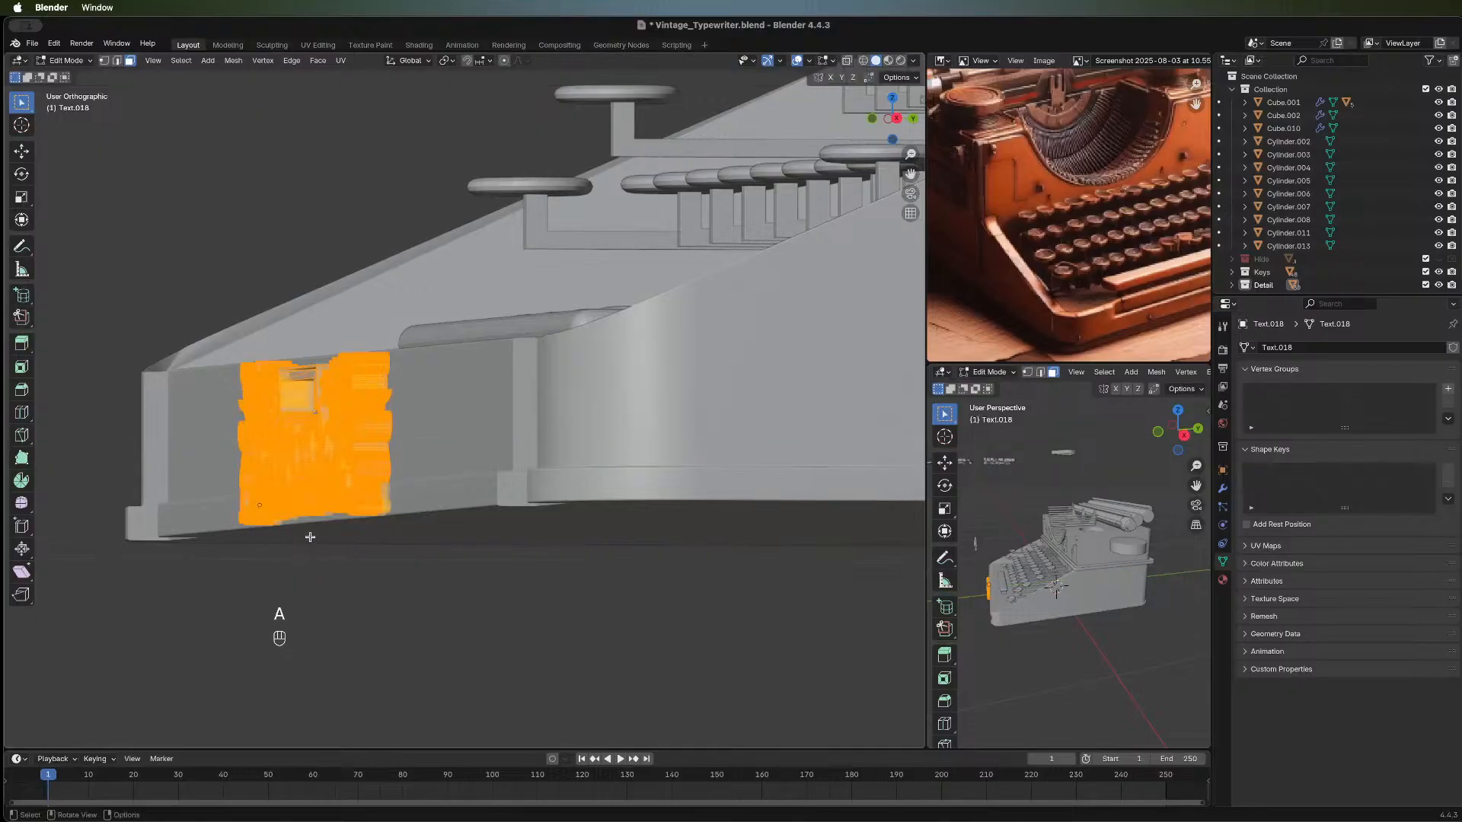
key("g")
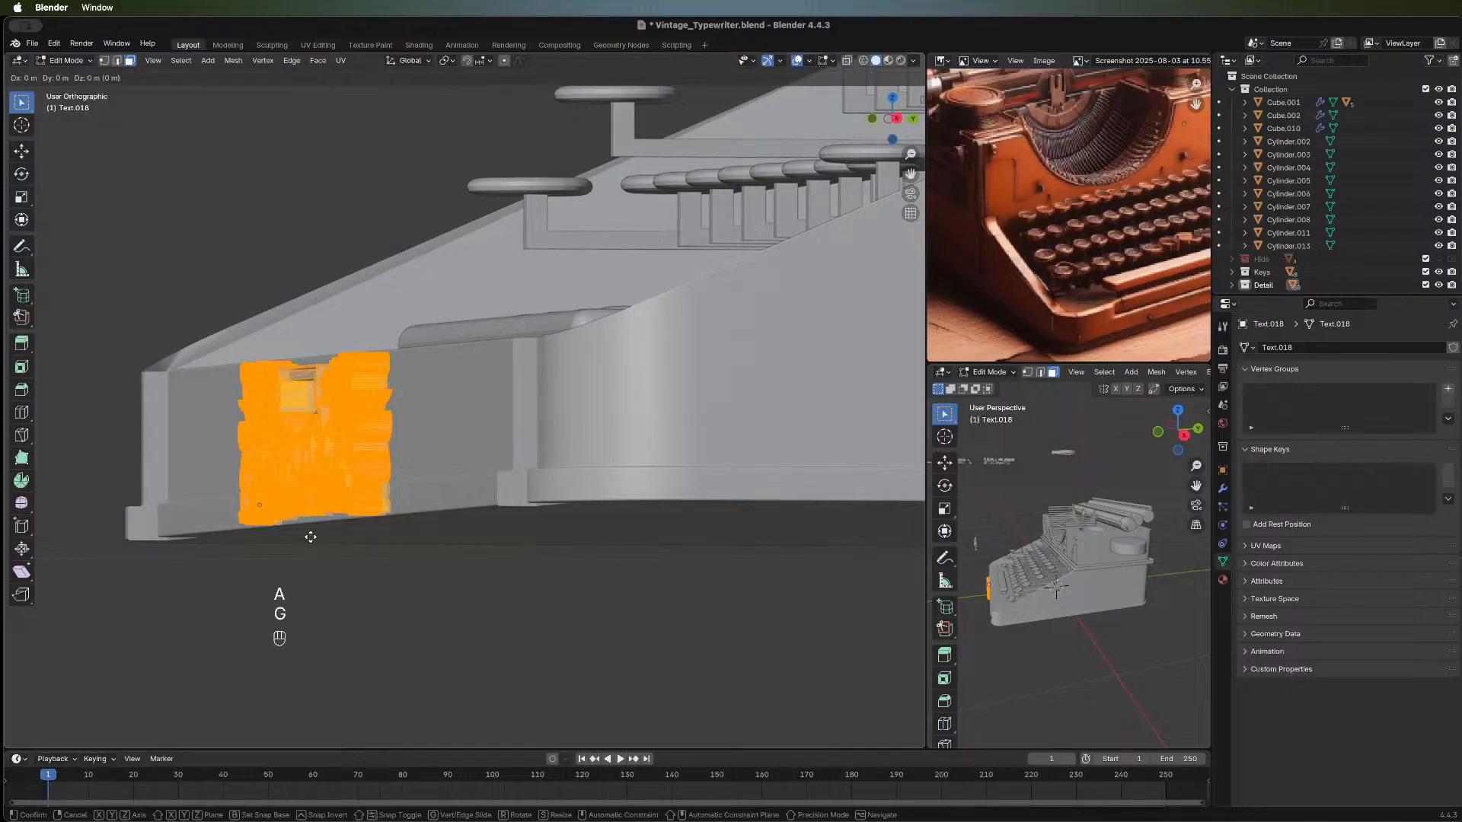
key("y")
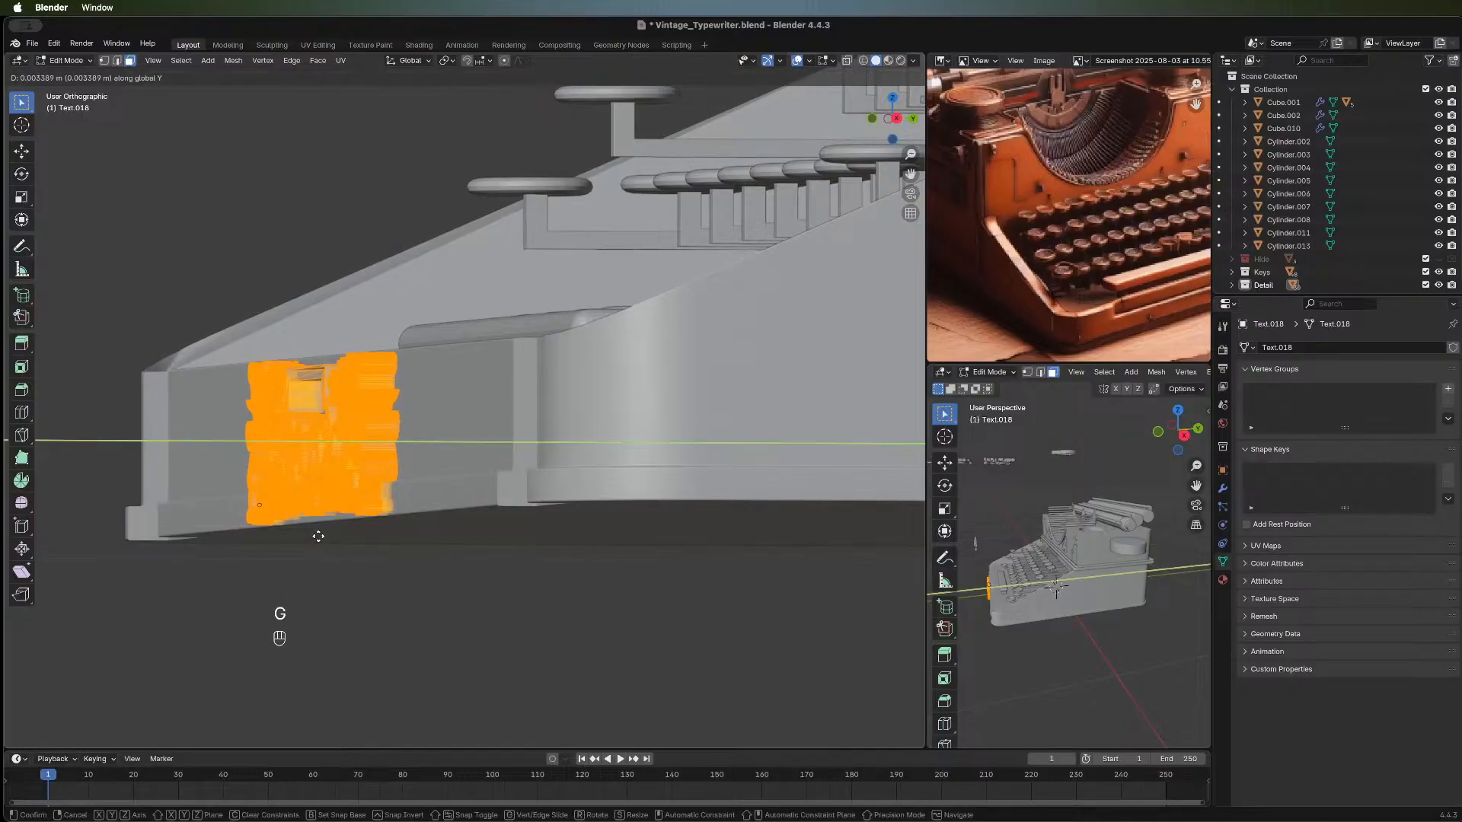
left_click(319, 536)
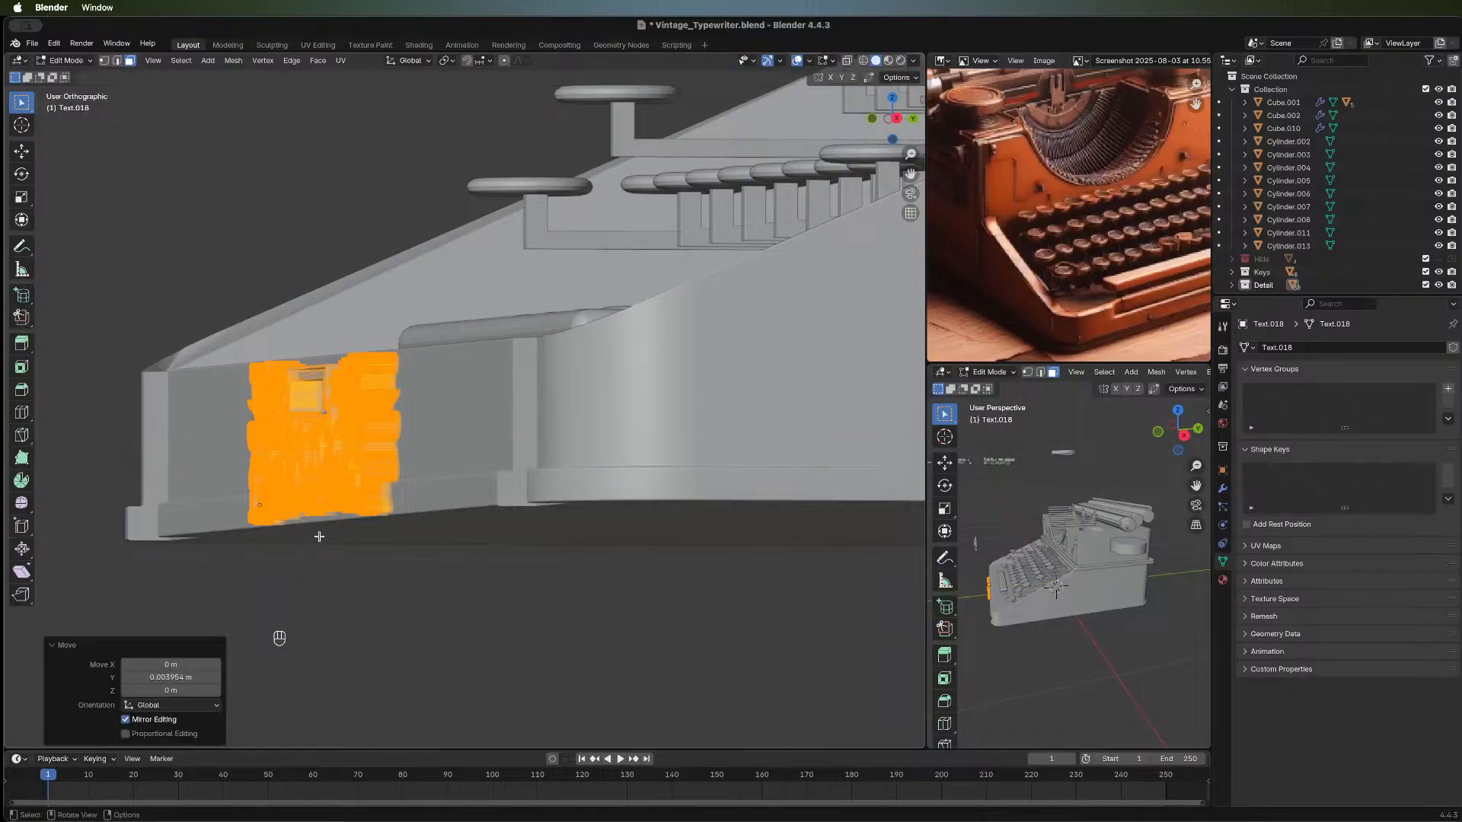
Check the thickened centre ornament at an angle and undo the last move of its entire mesh.
middle_click_drag(284, 557, 578, 542)
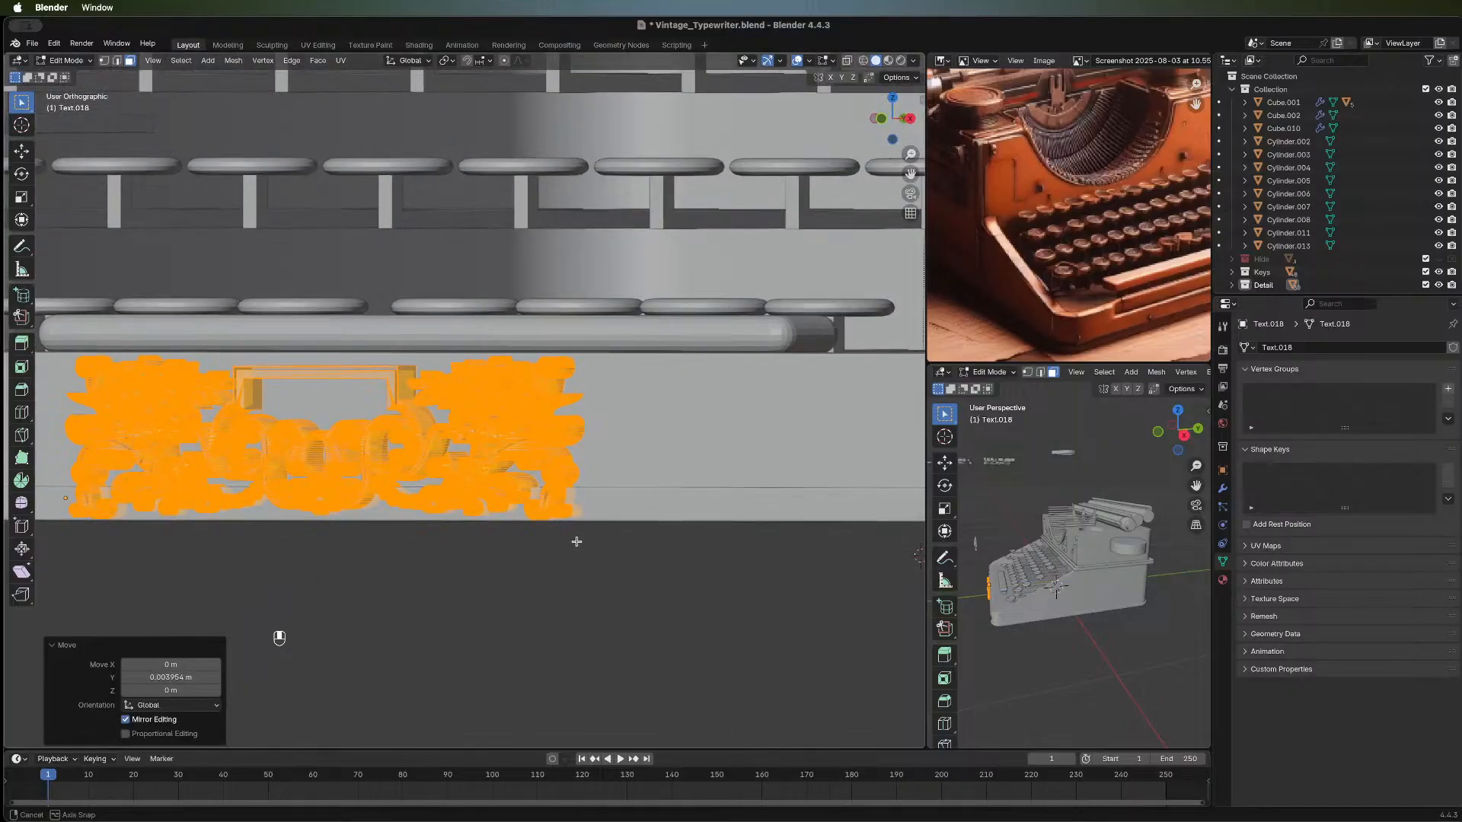
key("Tab")
middle_click_drag(423, 596, 601, 571)
scroll(425, 526, "up", 4)
middle_click_drag(686, 525, 363, 509)
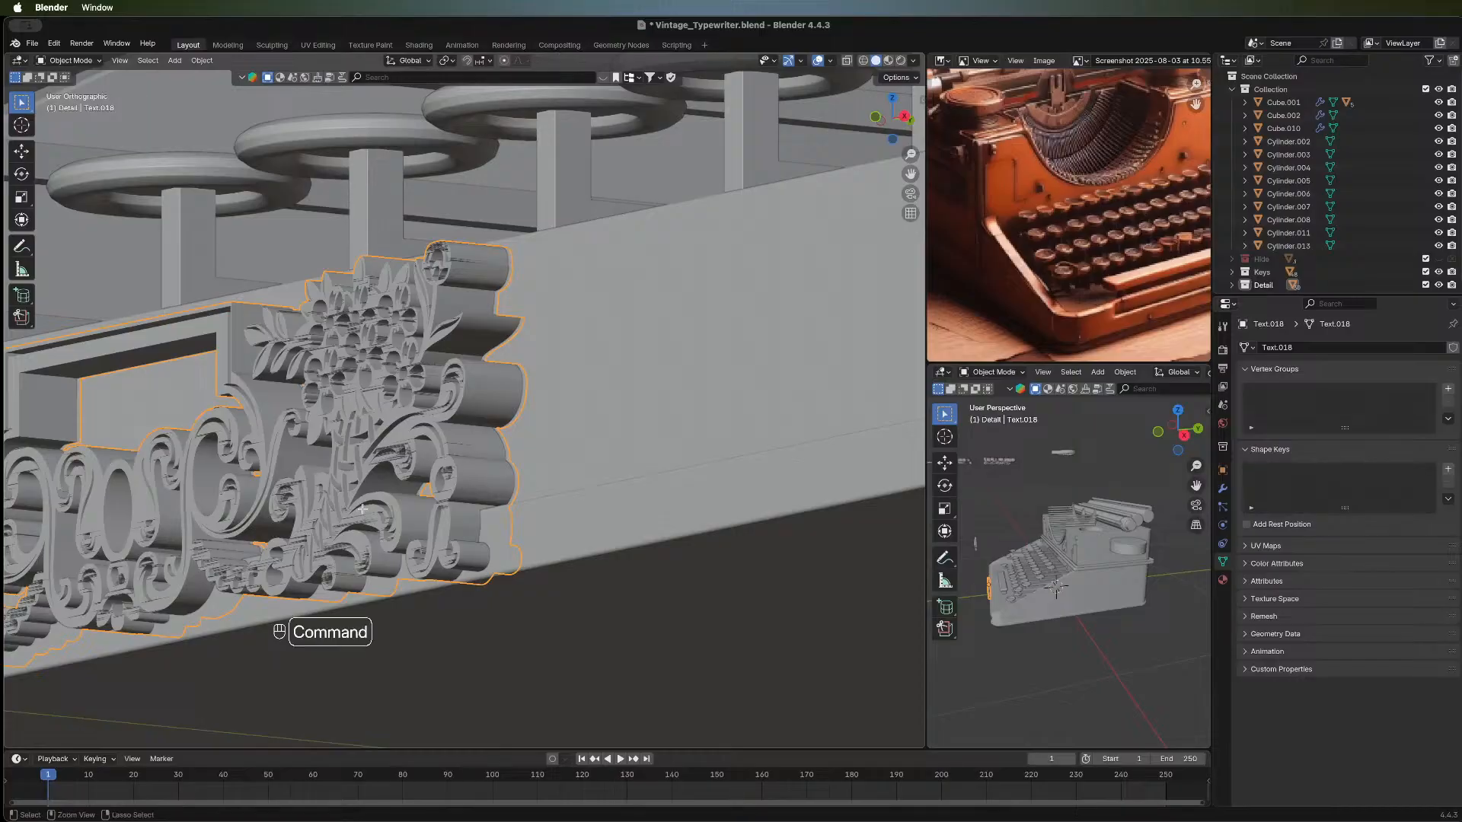
key("super+z")
key("super+z")
key("super+z")
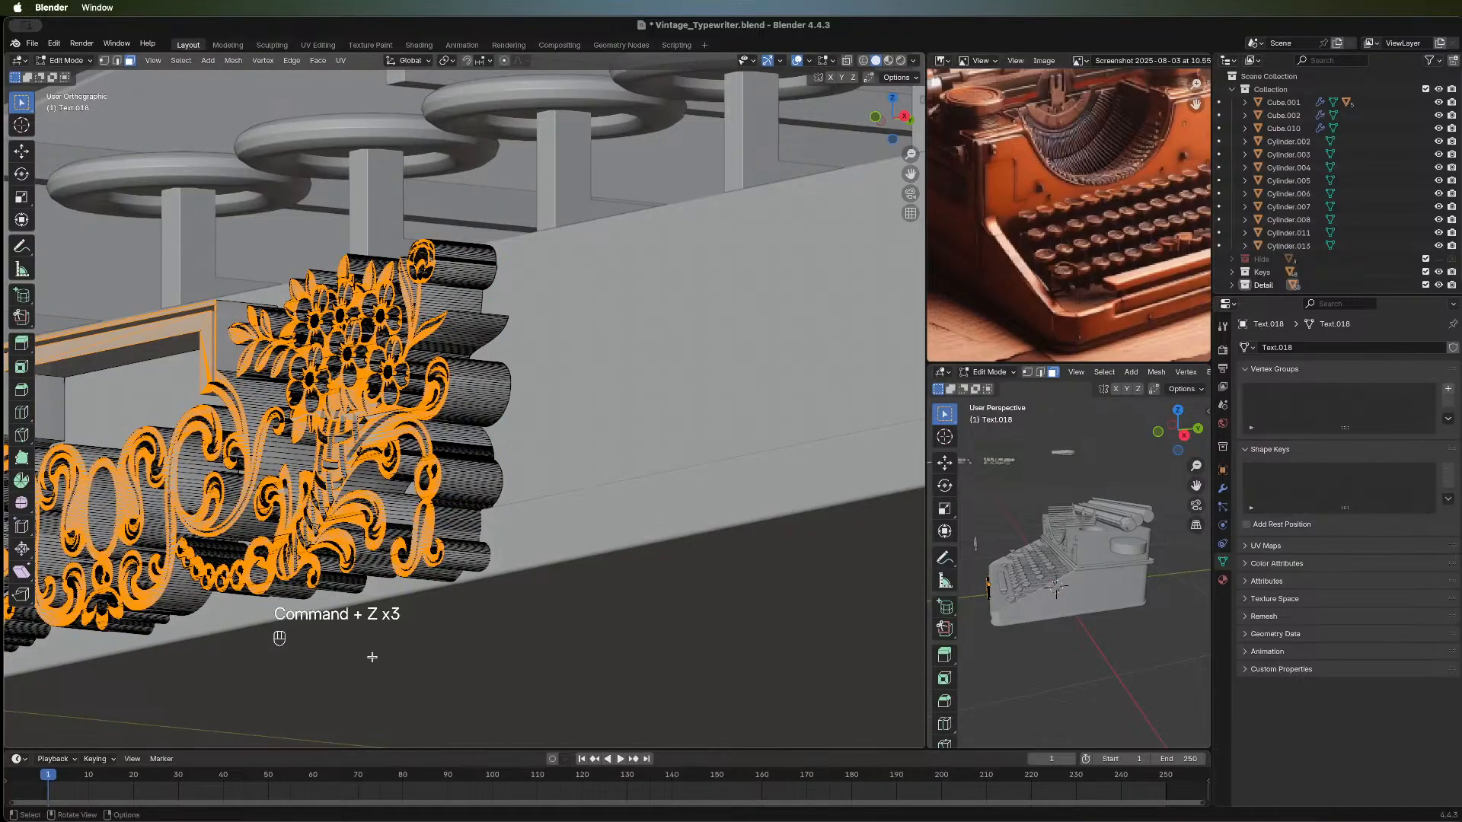
Check the centre ornament from the side, undo the move of its front faces, and return to Object Mode.
key("Tab")
middle_click_drag(400, 638, 469, 621)
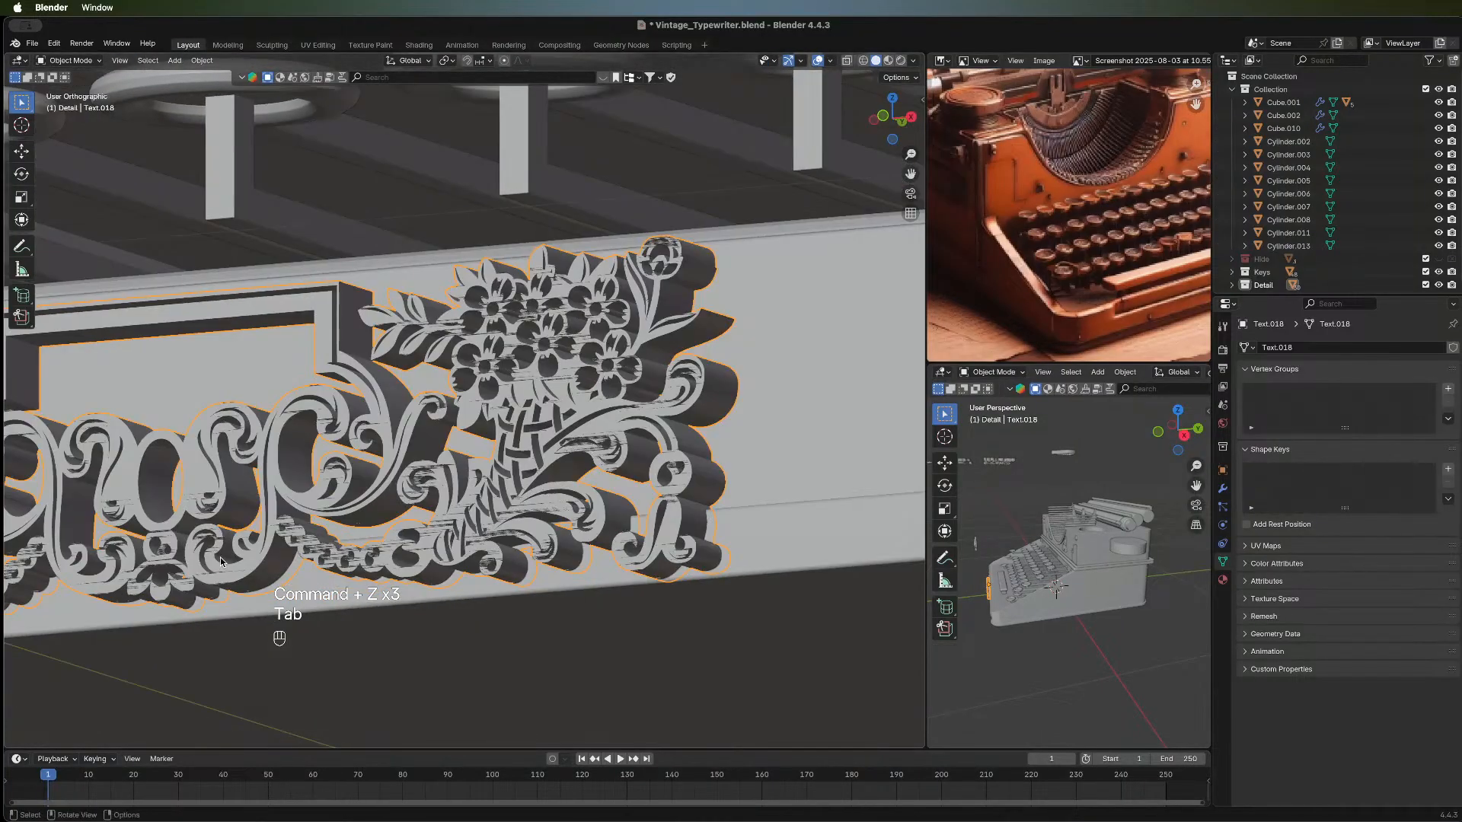
middle_click_drag(200, 560, 528, 523)
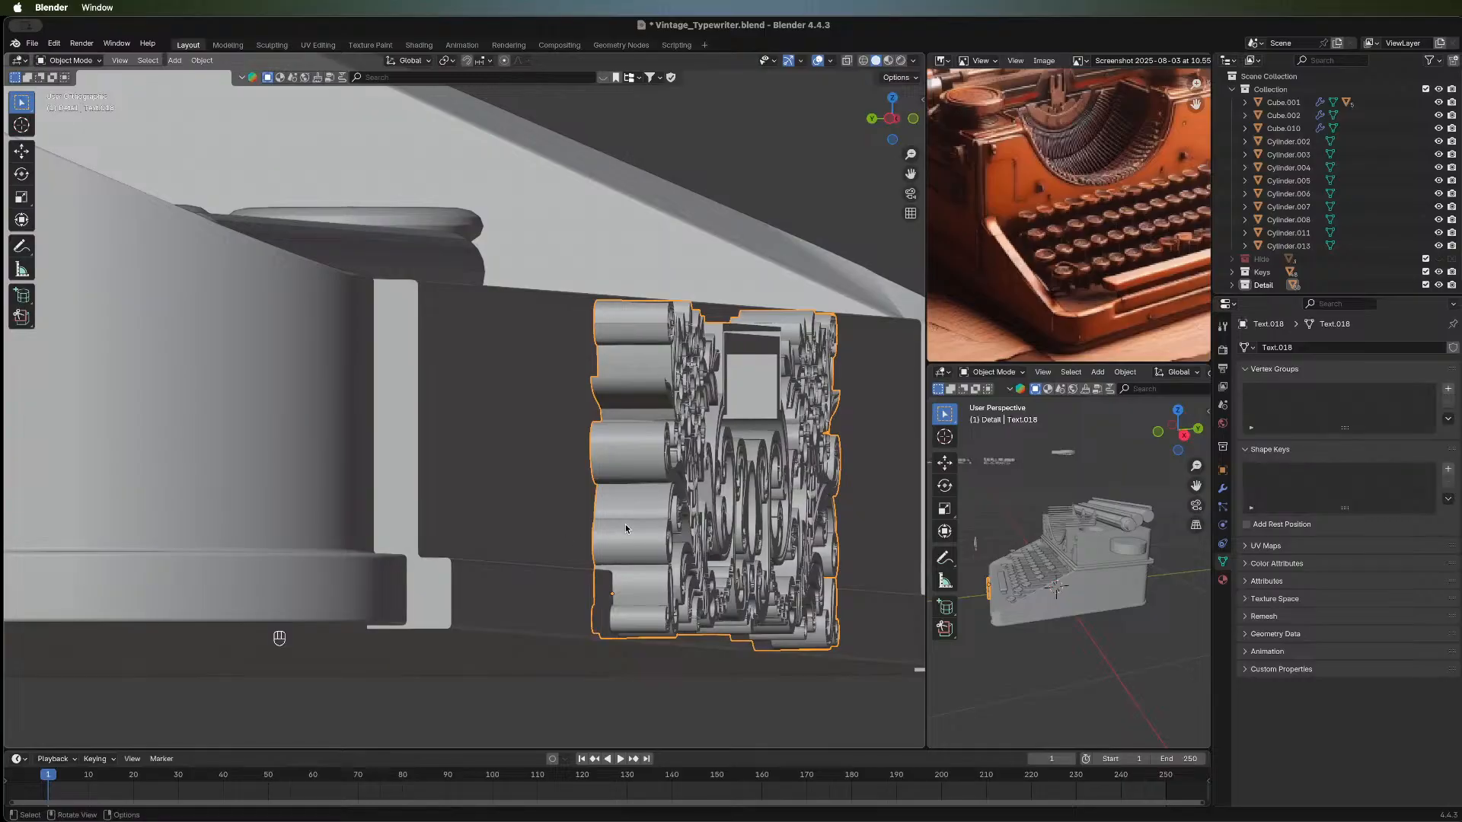
key("super+z")
key("super+z")
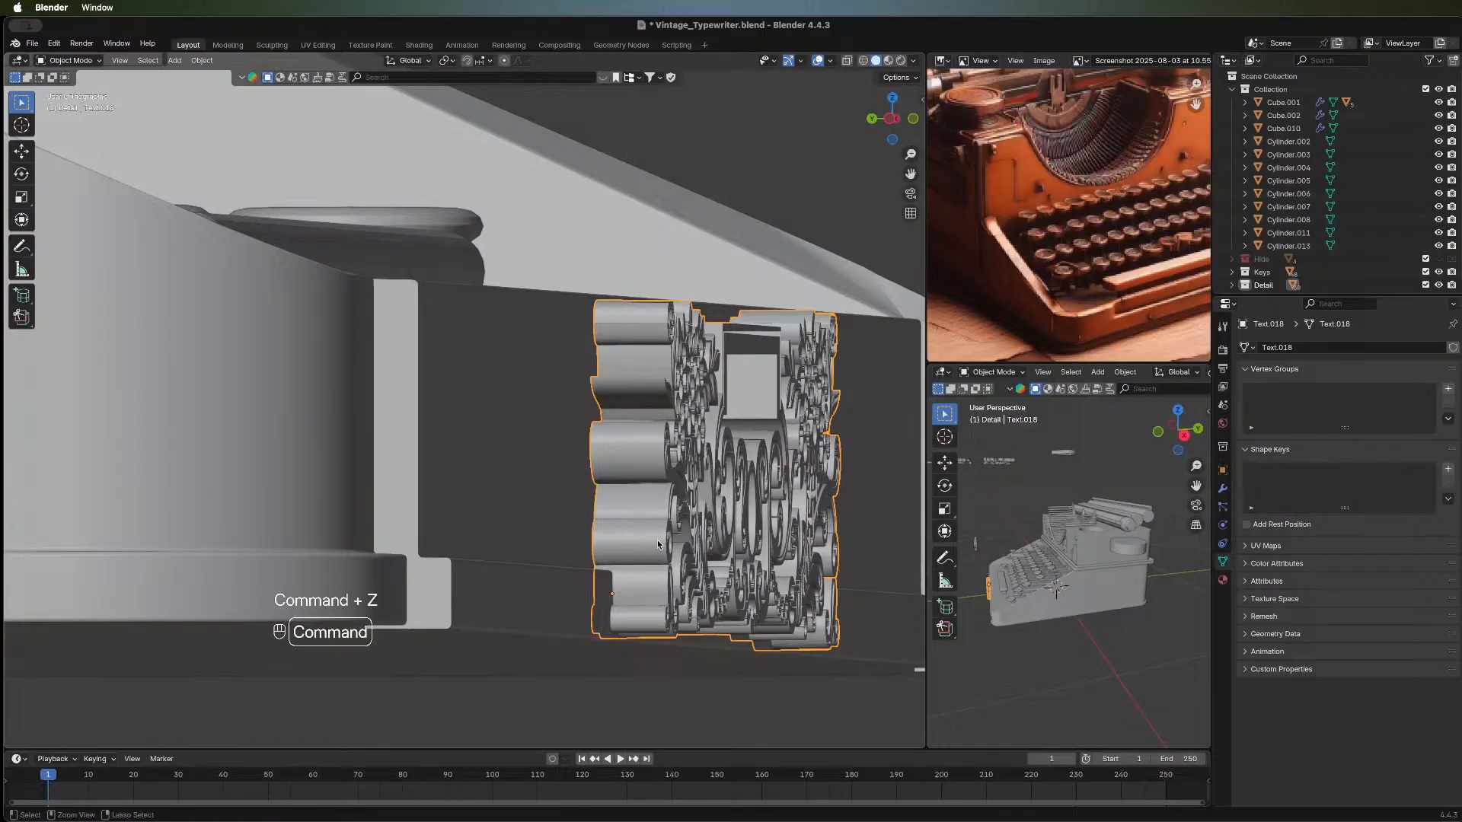
key("super+z")
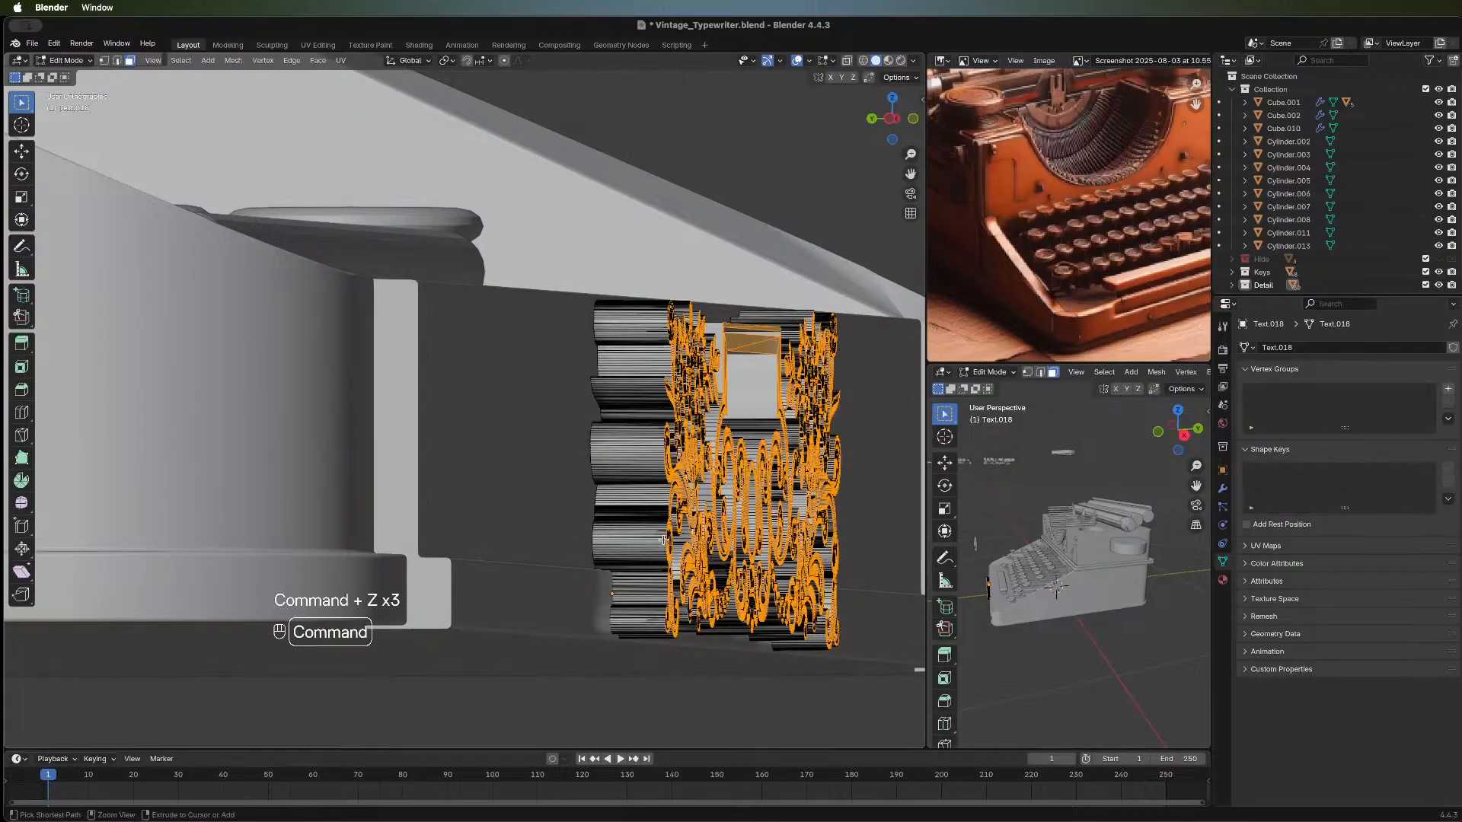
key("super+z")
key("Tab")
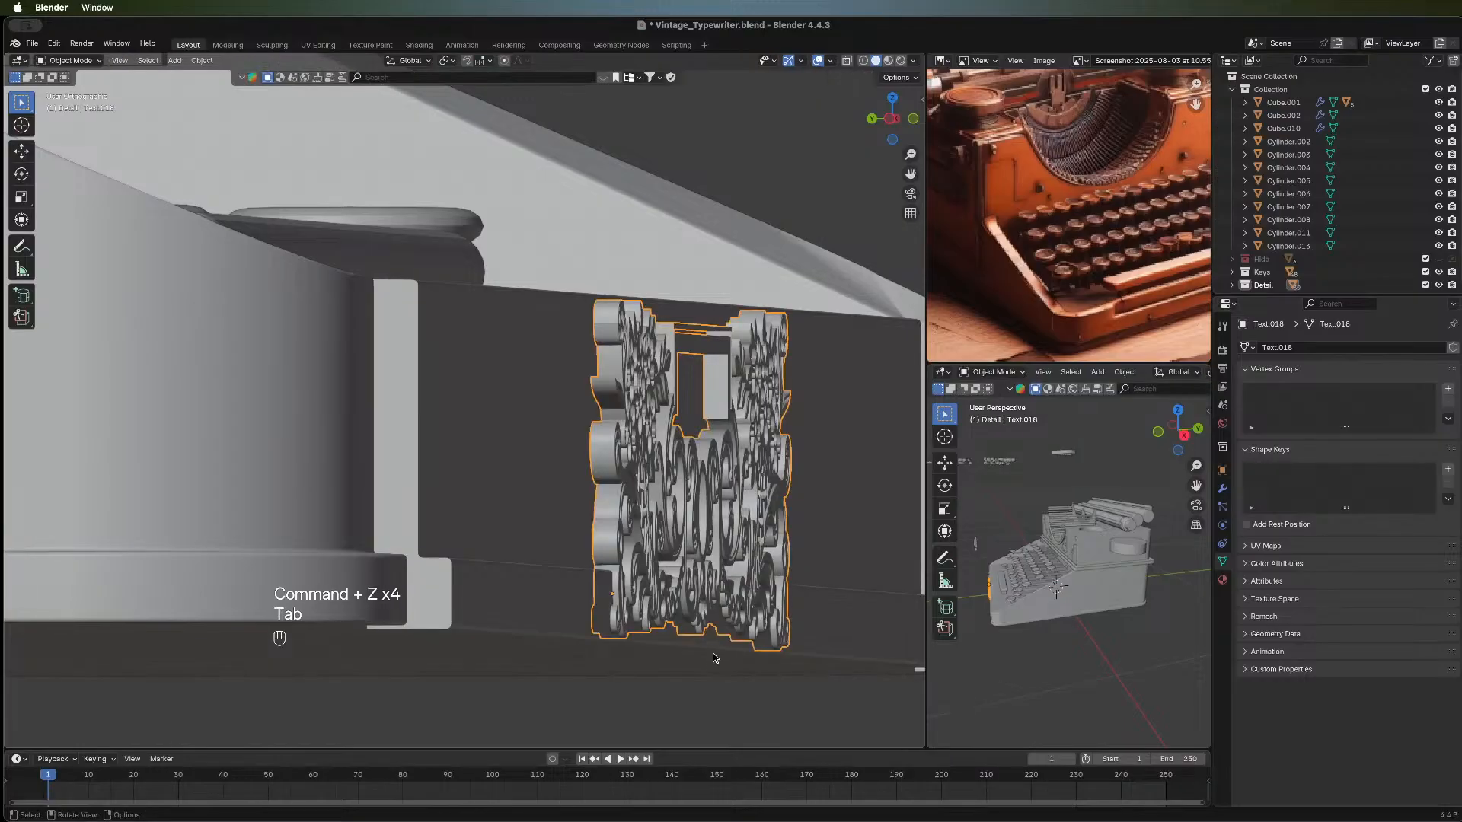
left_click(653, 695)
middle_click_drag(487, 582, 697, 505)
left_click(692, 512)
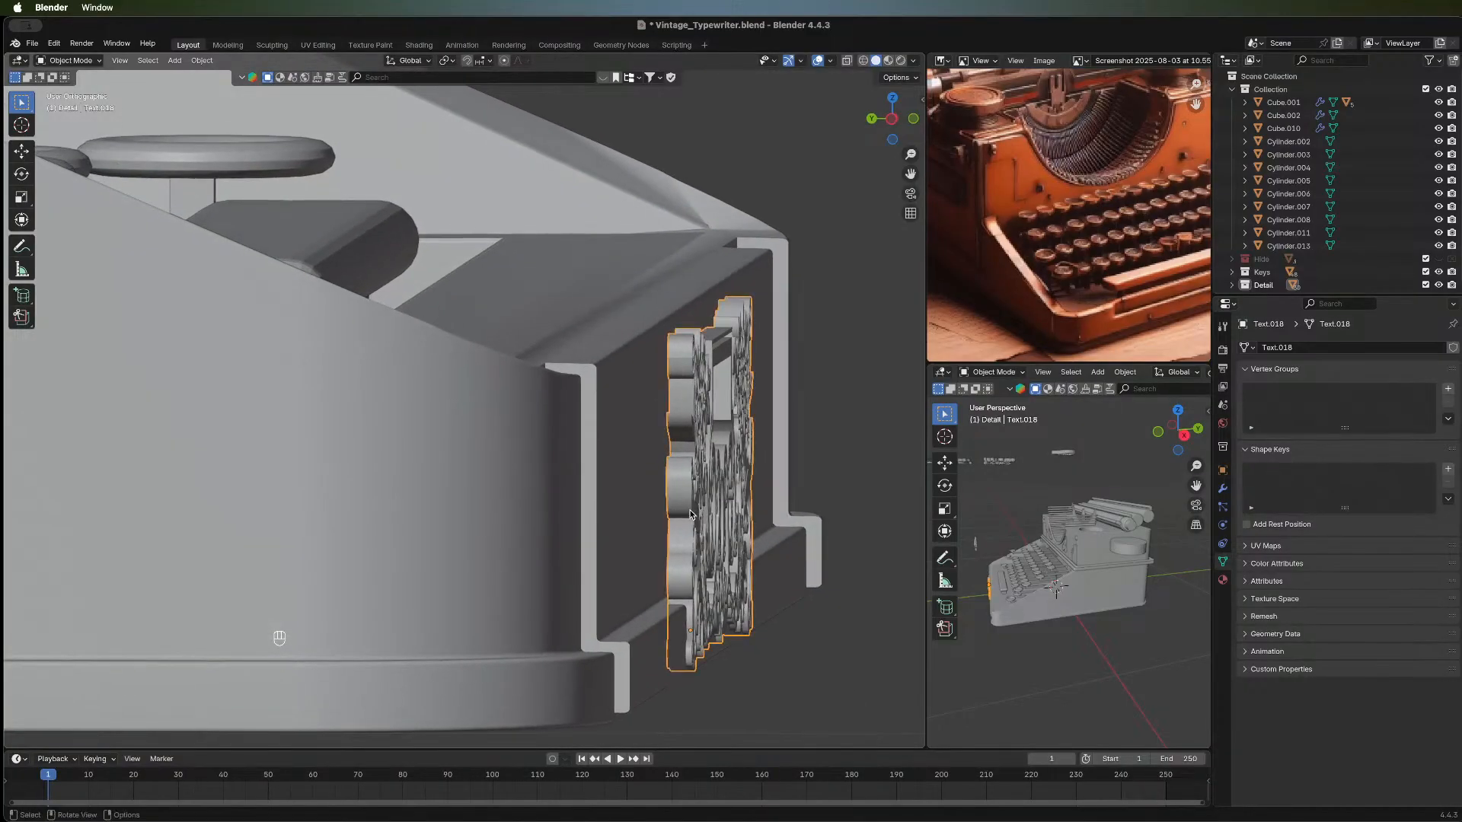
key("Tab")
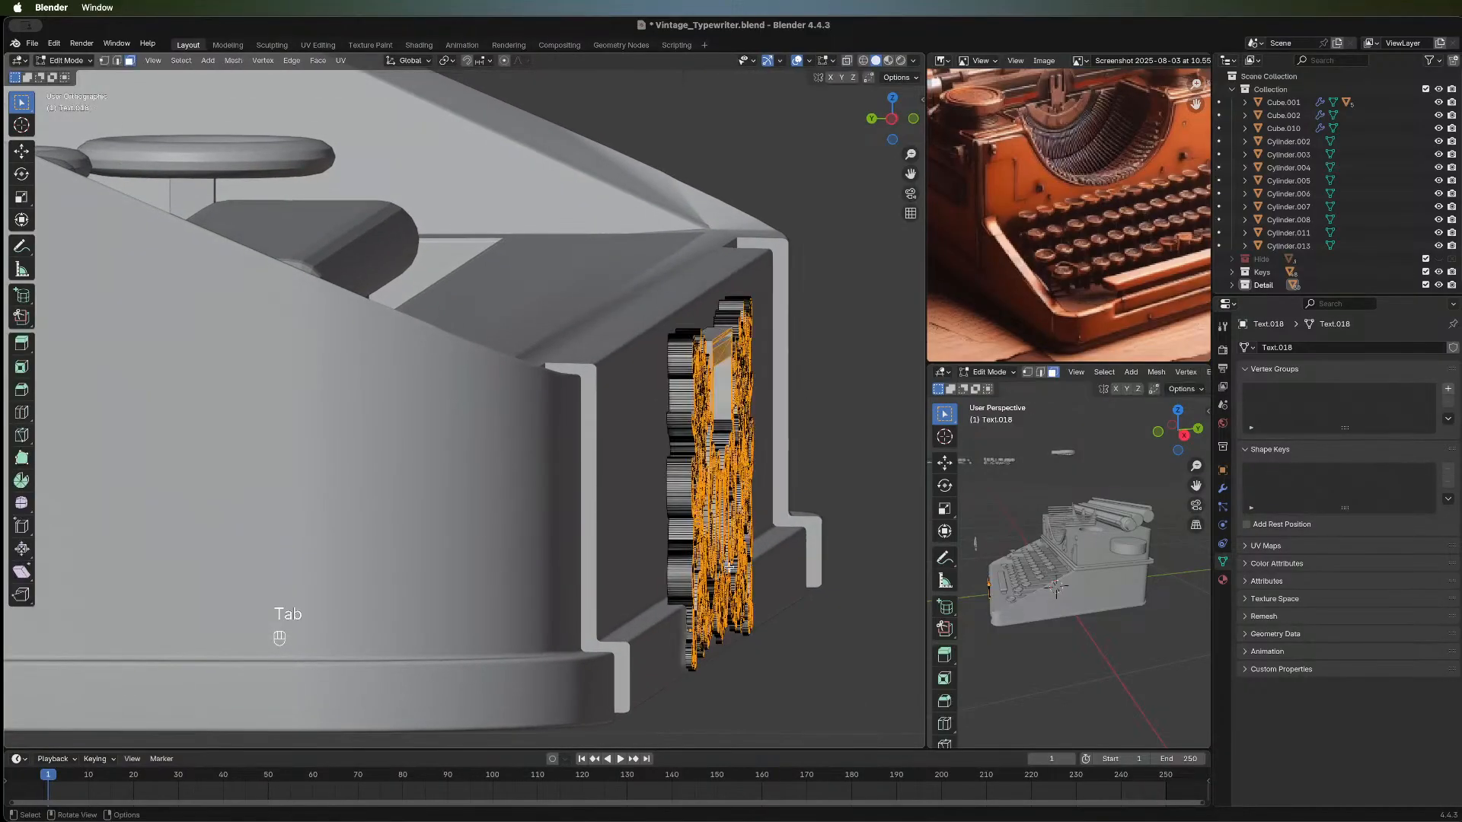
key("a")
key("g")
key("y")
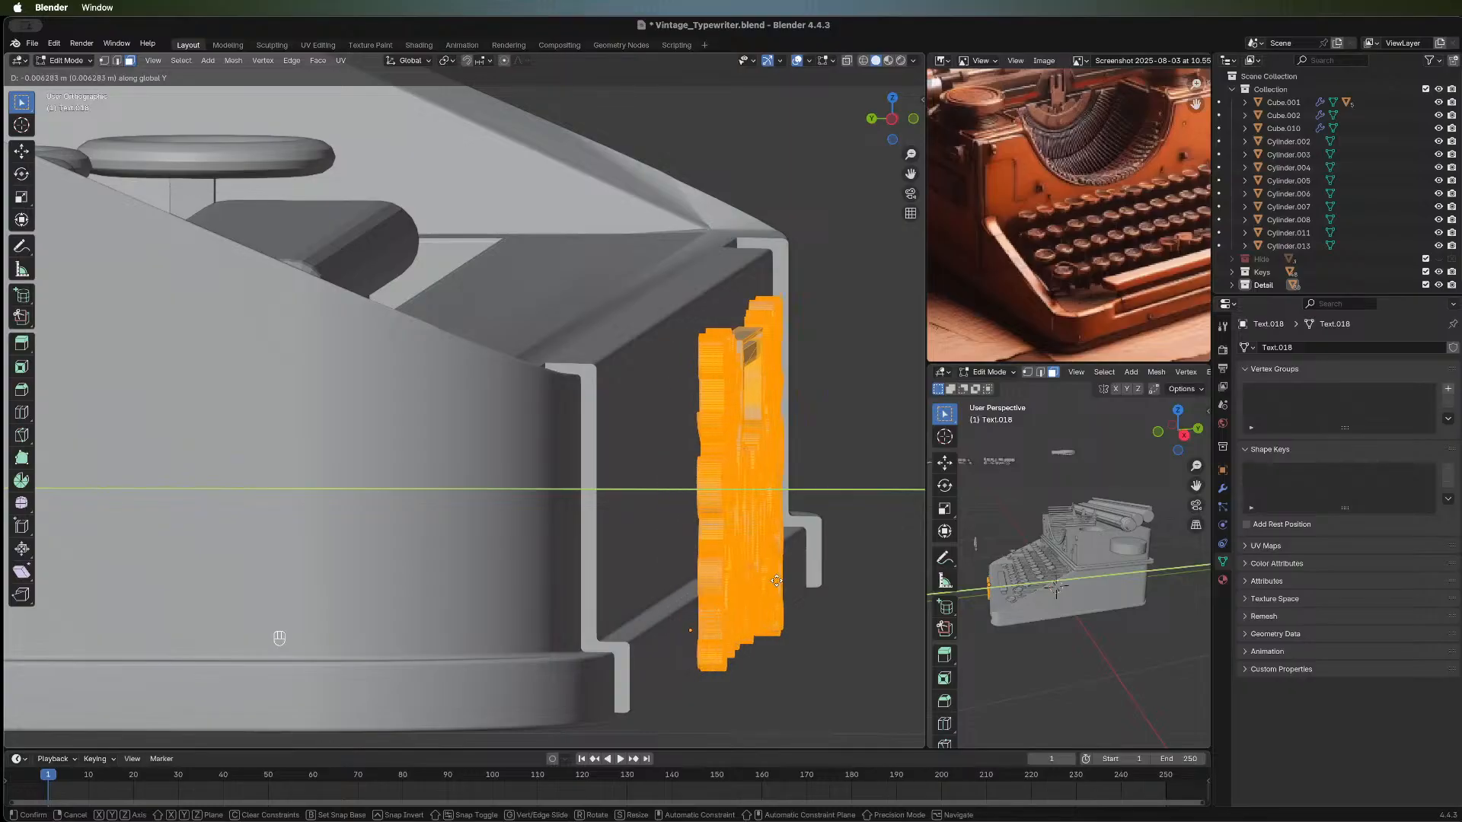
right_click(778, 582)
left_click(861, 654)
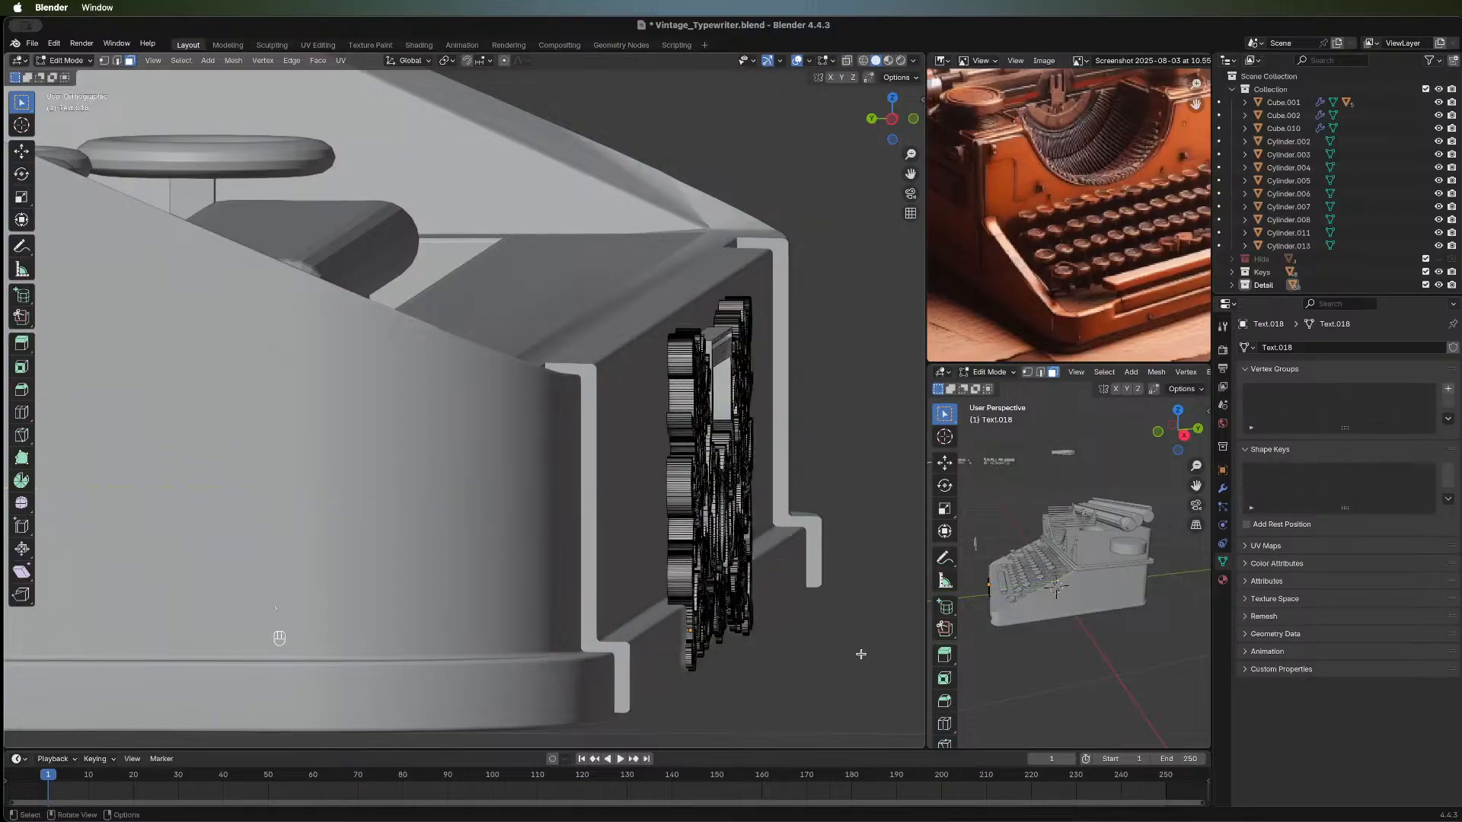
middle_click_drag(861, 654, 628, 605)
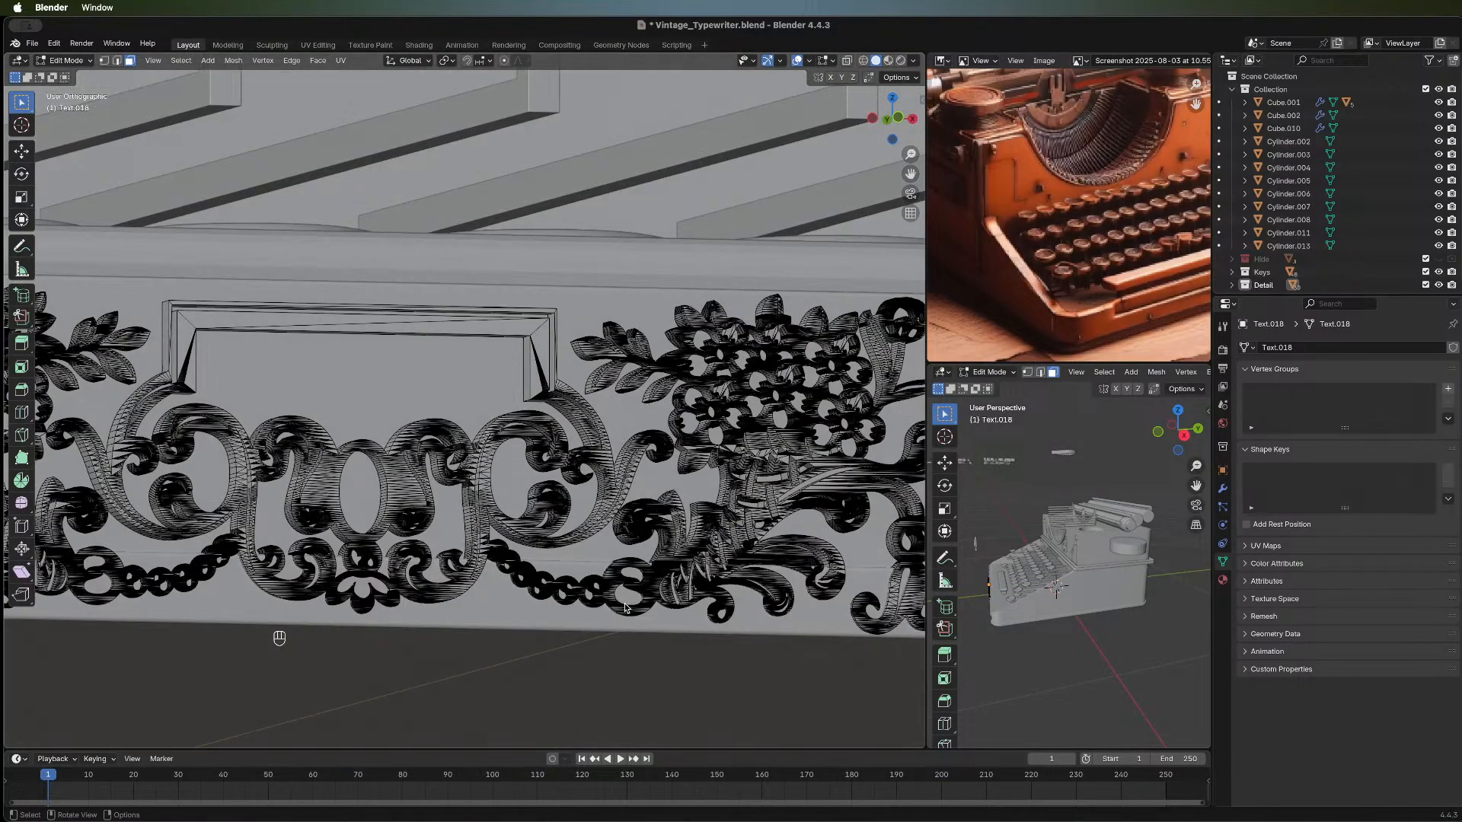
key("Tab")
Examine the centre ornament on the front base and the scroll ornament on the upper panel from the front and at an angle.
scroll(596, 666, "down", 5)
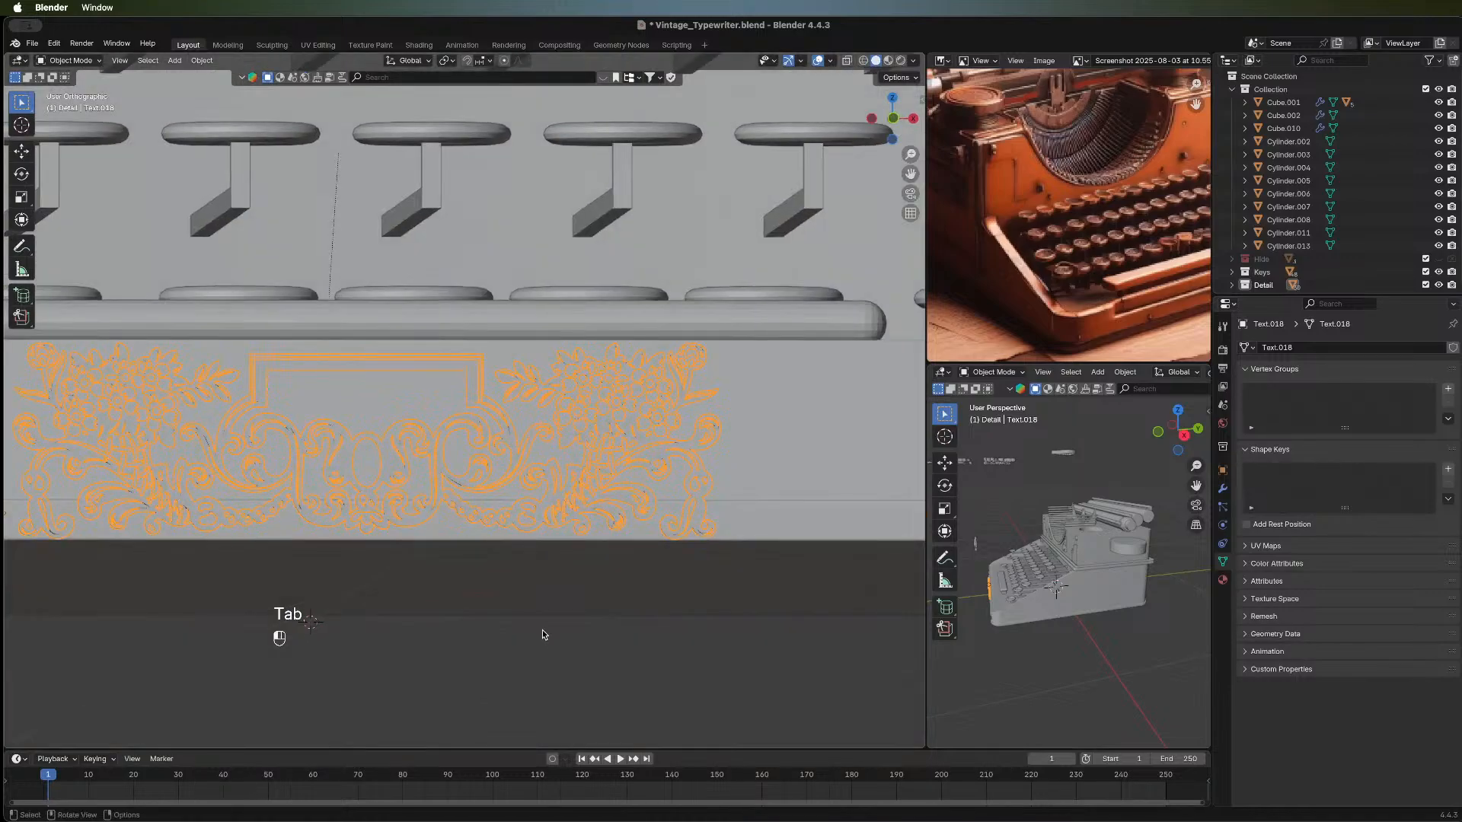
left_click(543, 631)
scroll(507, 586, "down", 3)
middle_click_drag(449, 606, 628, 429)
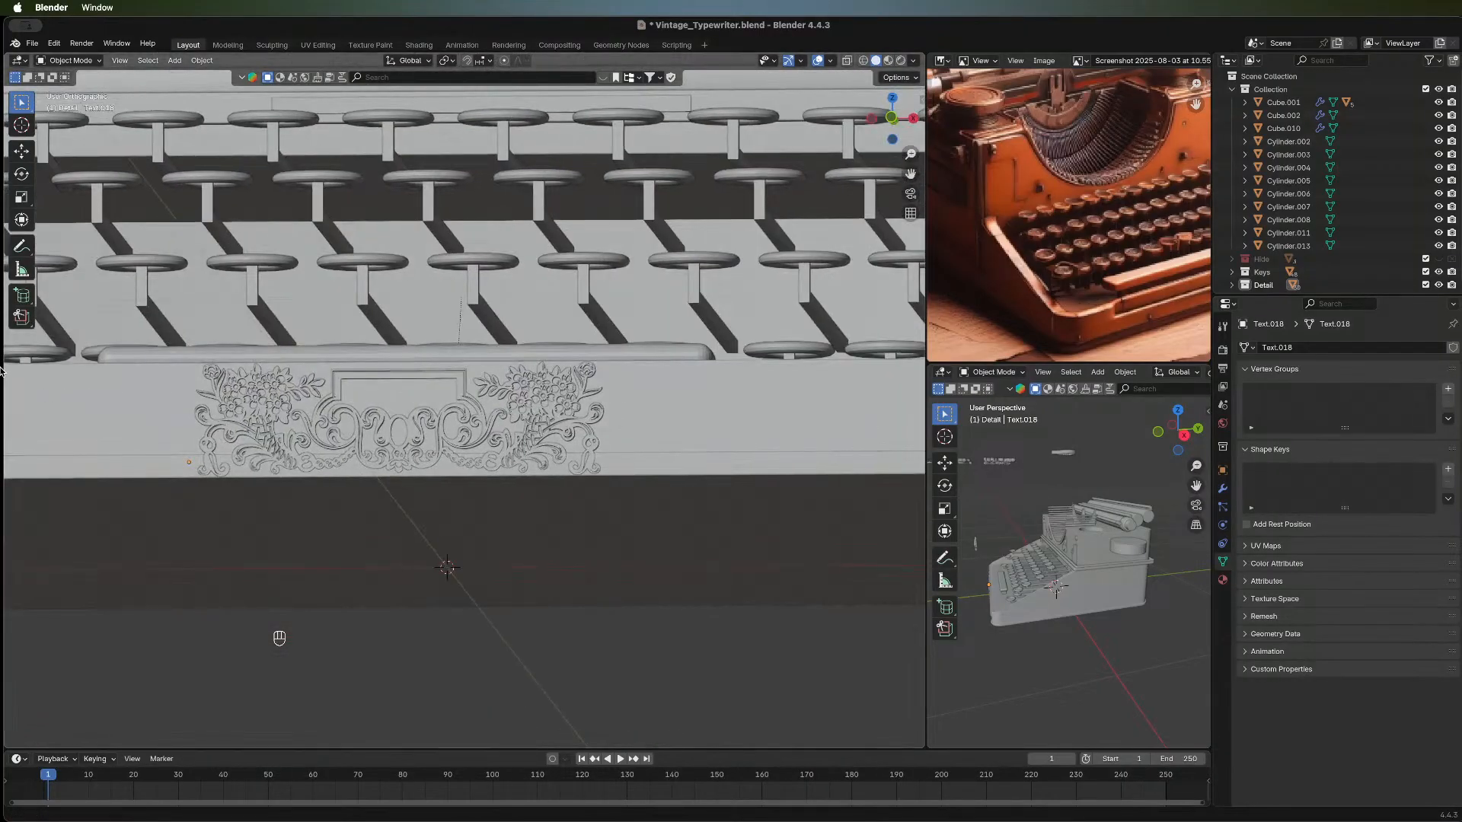
scroll(372, 444, "down", 4)
middle_click_drag(438, 451, 526, 620)
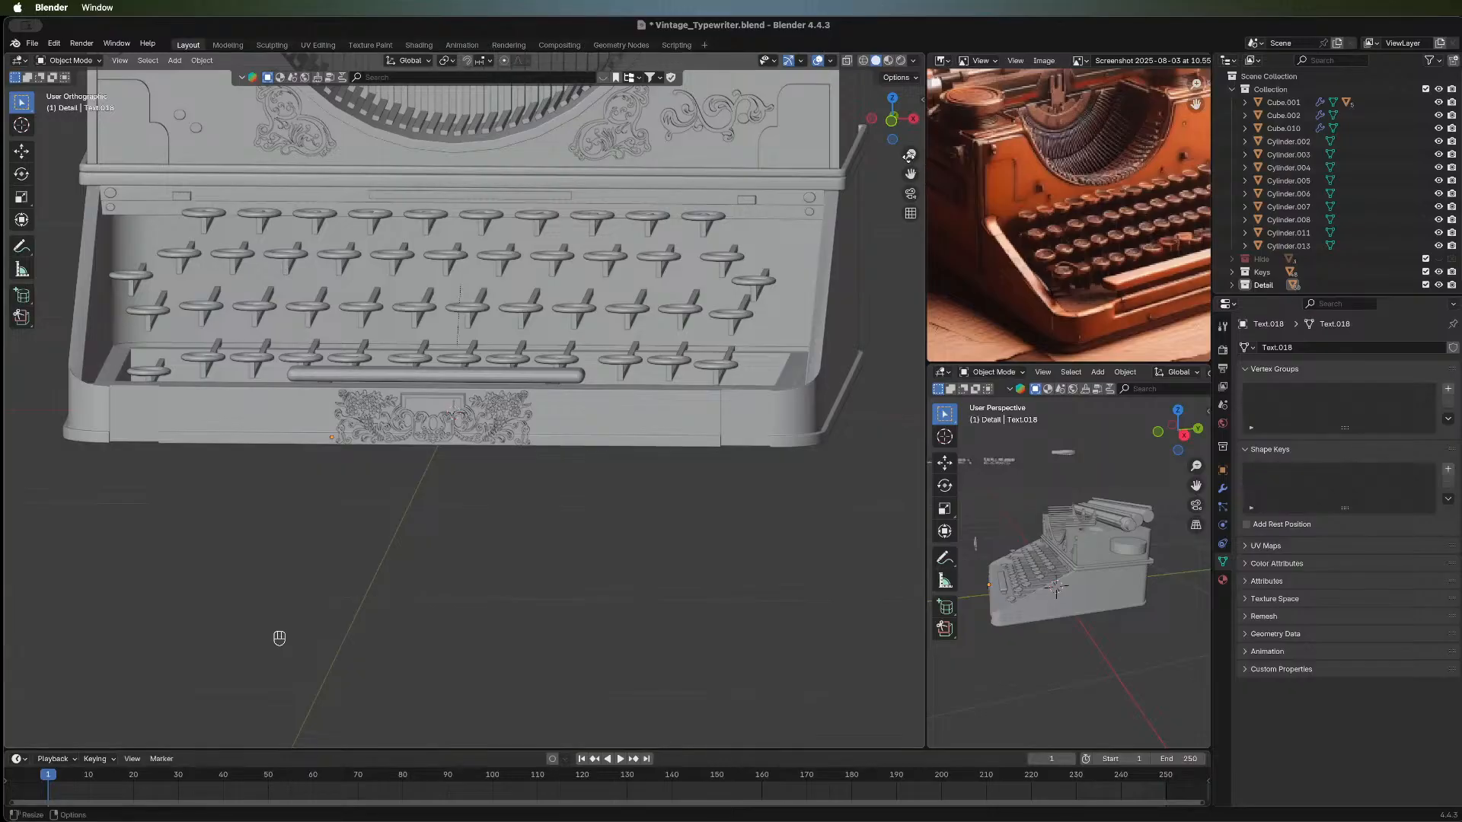
left_click(891, 121)
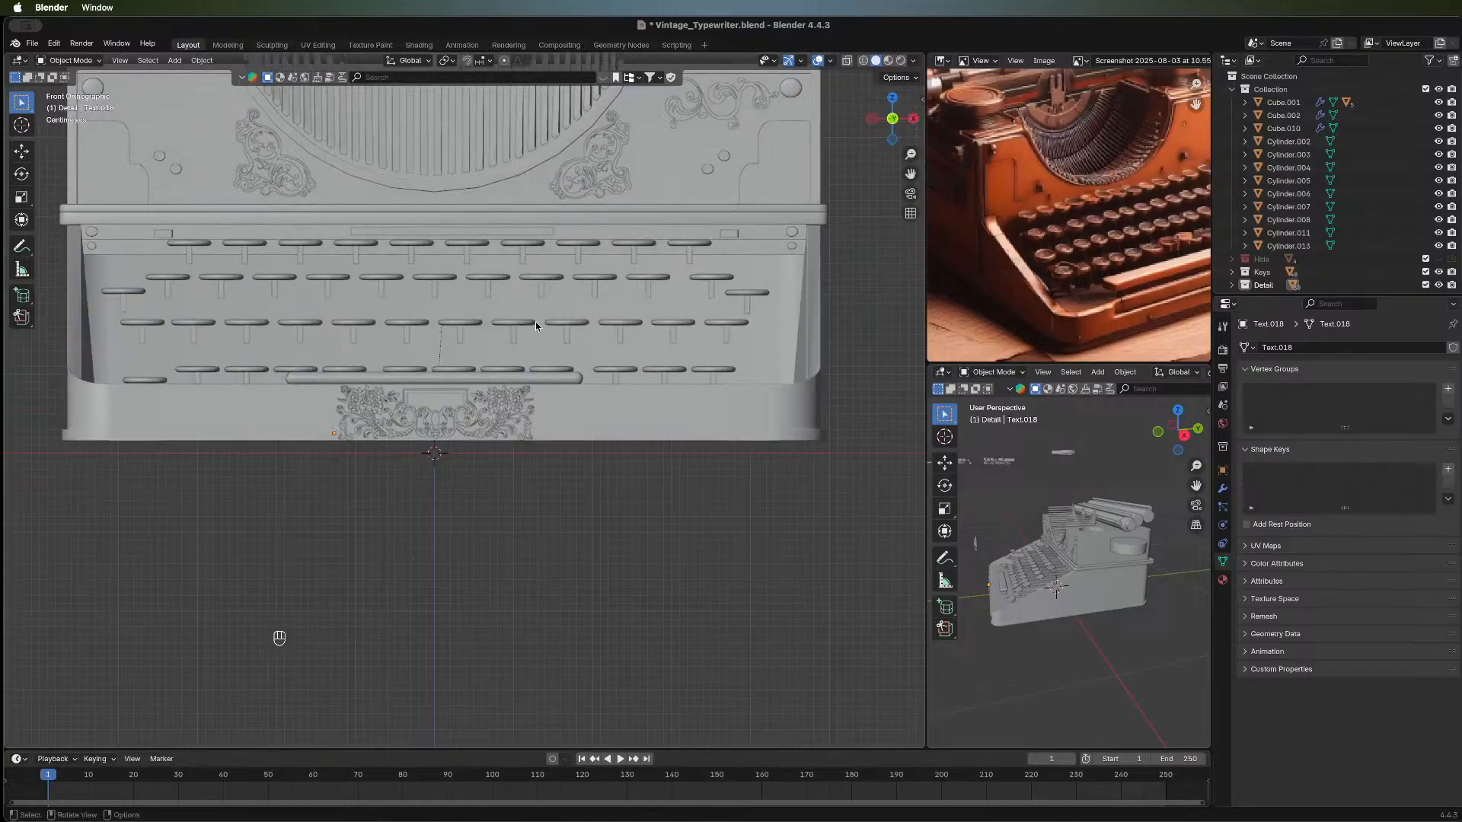
scroll(536, 323, "down", 1)
scroll(535, 320, "up", 1)
middle_click_drag(533, 320, 541, 415, "shift")
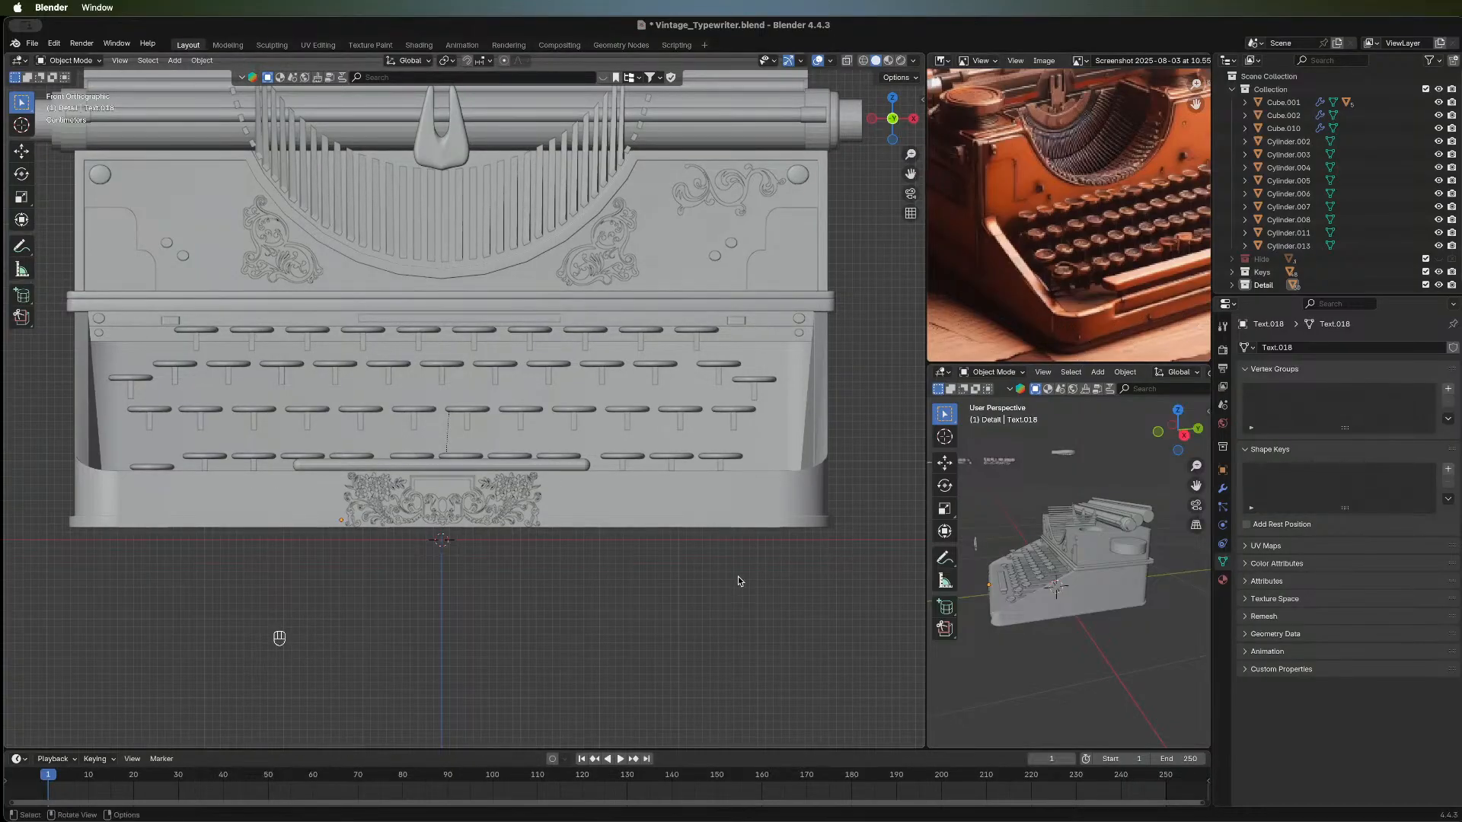
middle_click_drag(628, 488, 533, 457)
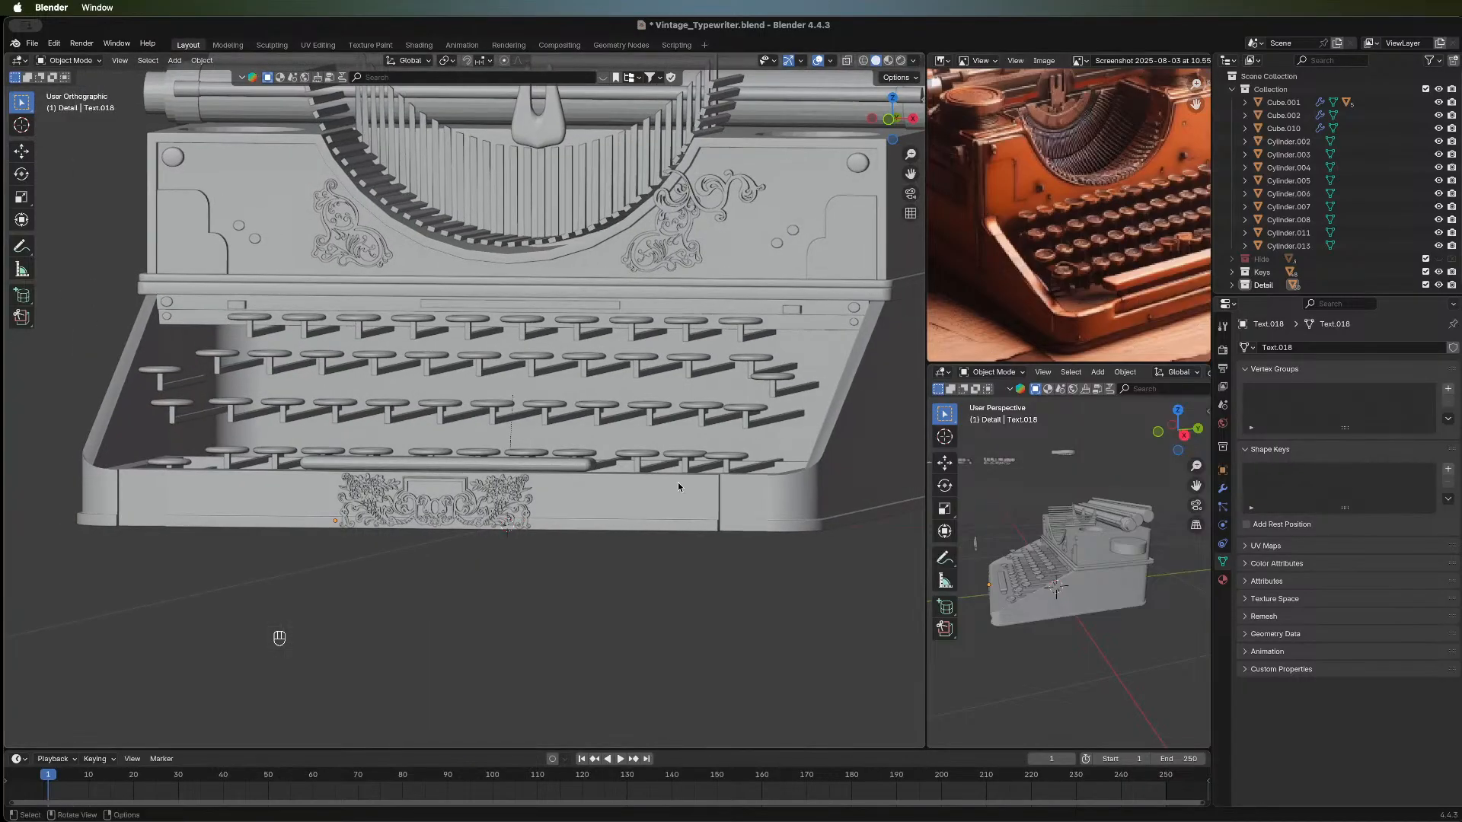
middle_click_drag(677, 482, 523, 477)
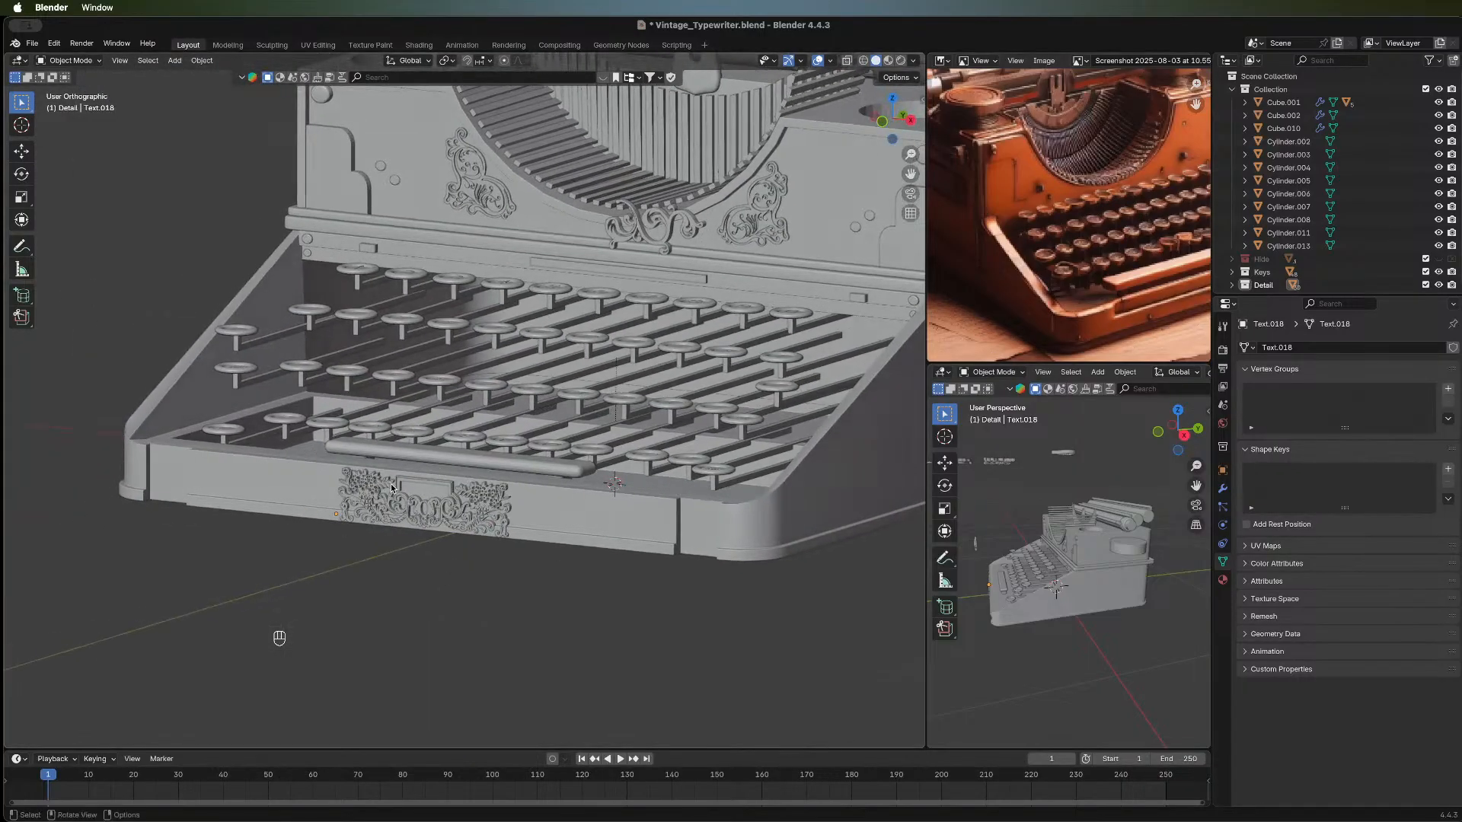
middle_click_drag(391, 488, 862, 253)
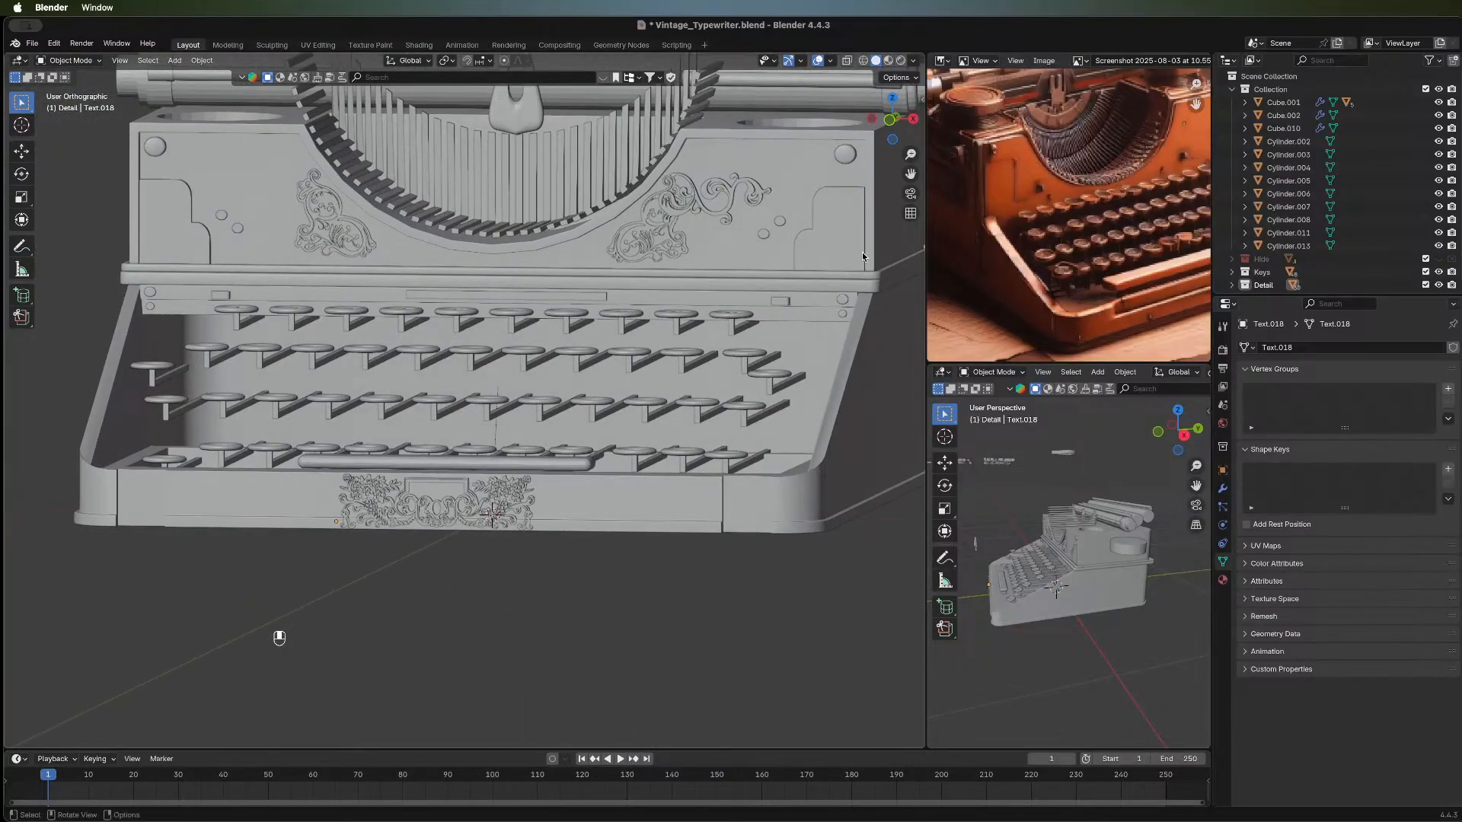
Add a small 32-vertex cylinder as a bolt head on the plain left part of the front base.
left_click(892, 128)
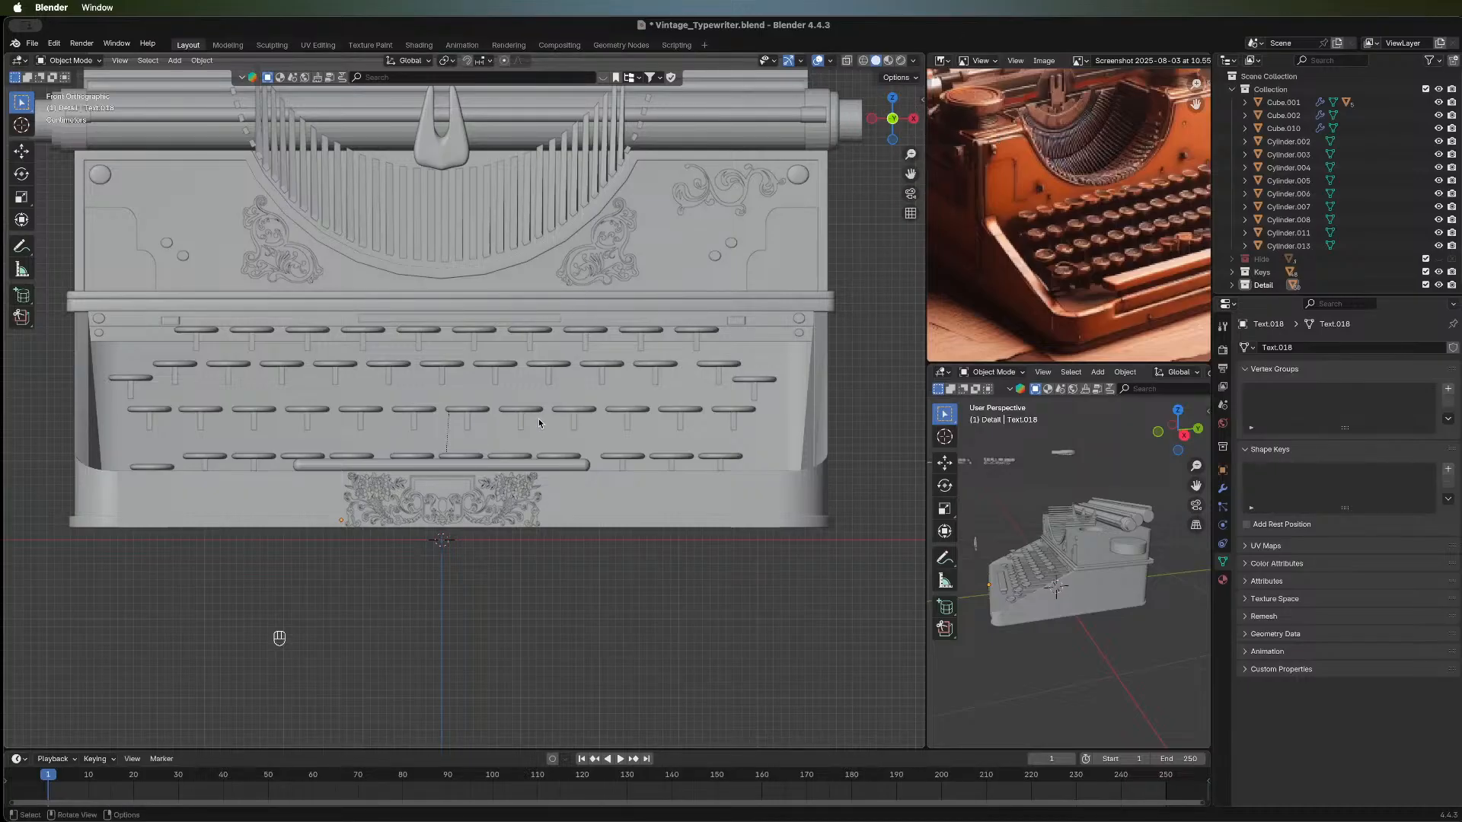
scroll(493, 450, "down", 2)
scroll(493, 450, "up", 4)
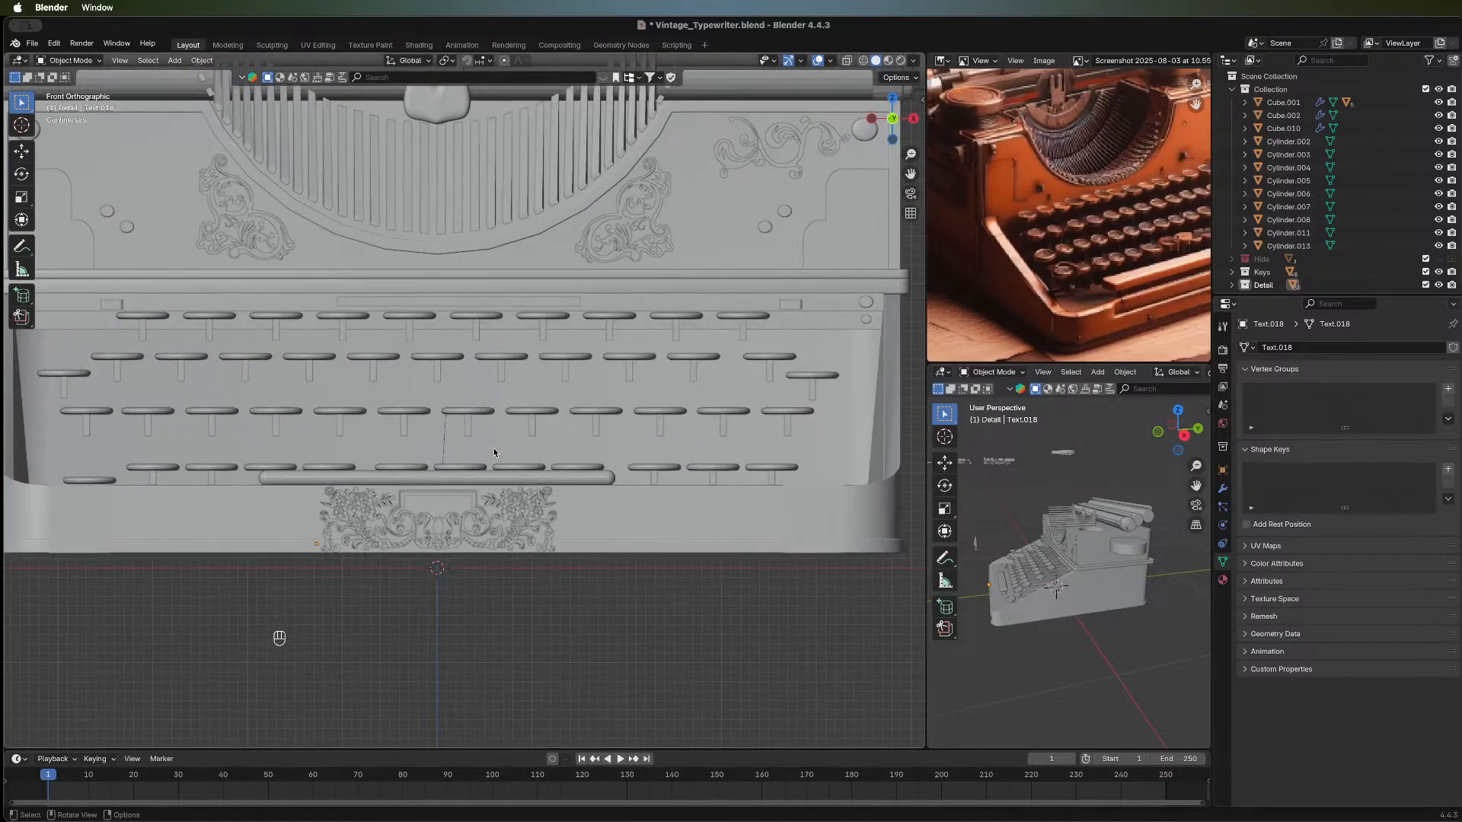
middle_click_drag(493, 452, 561, 481, "shift")
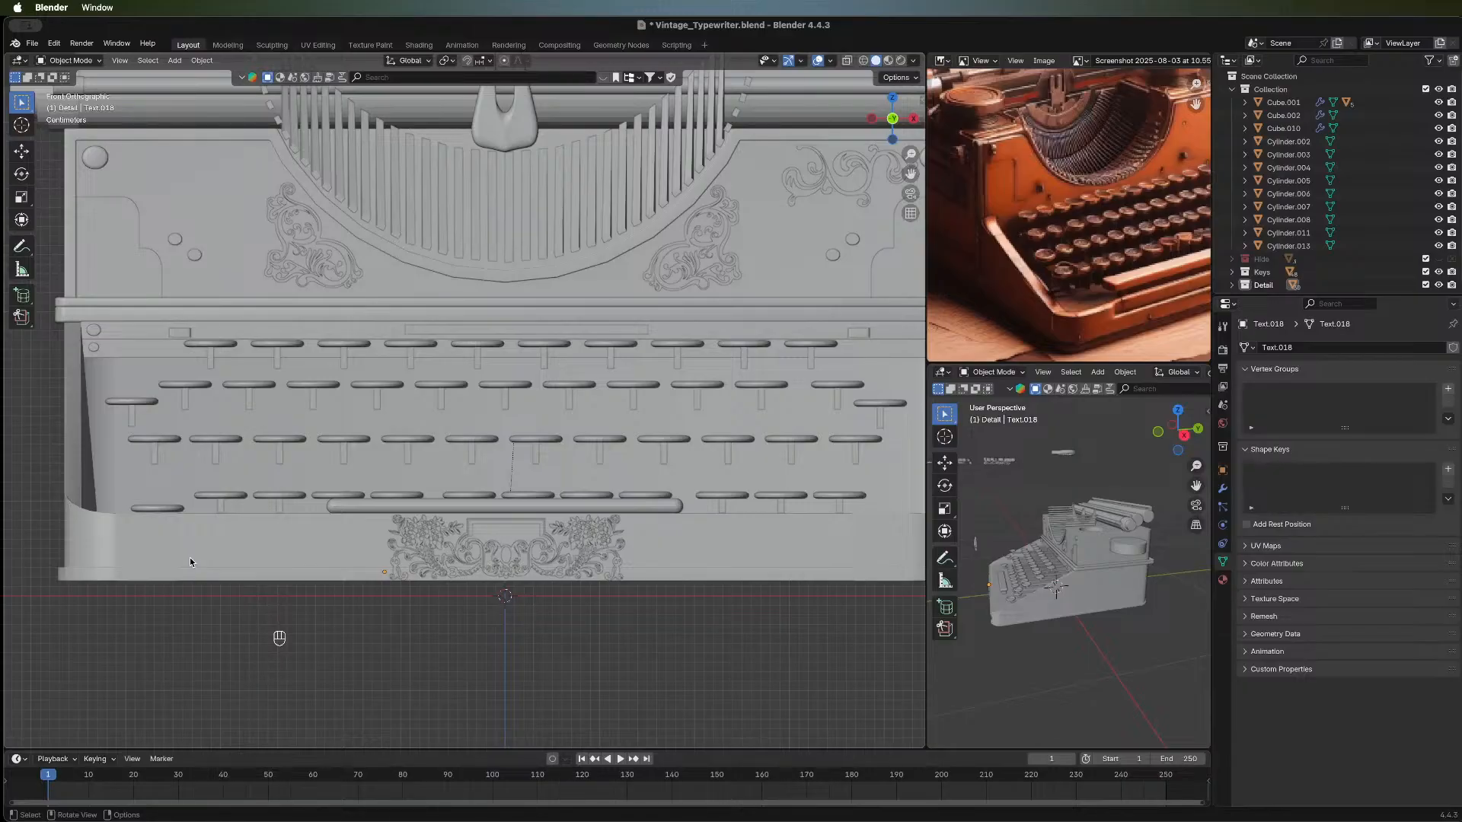
key("shift+a")
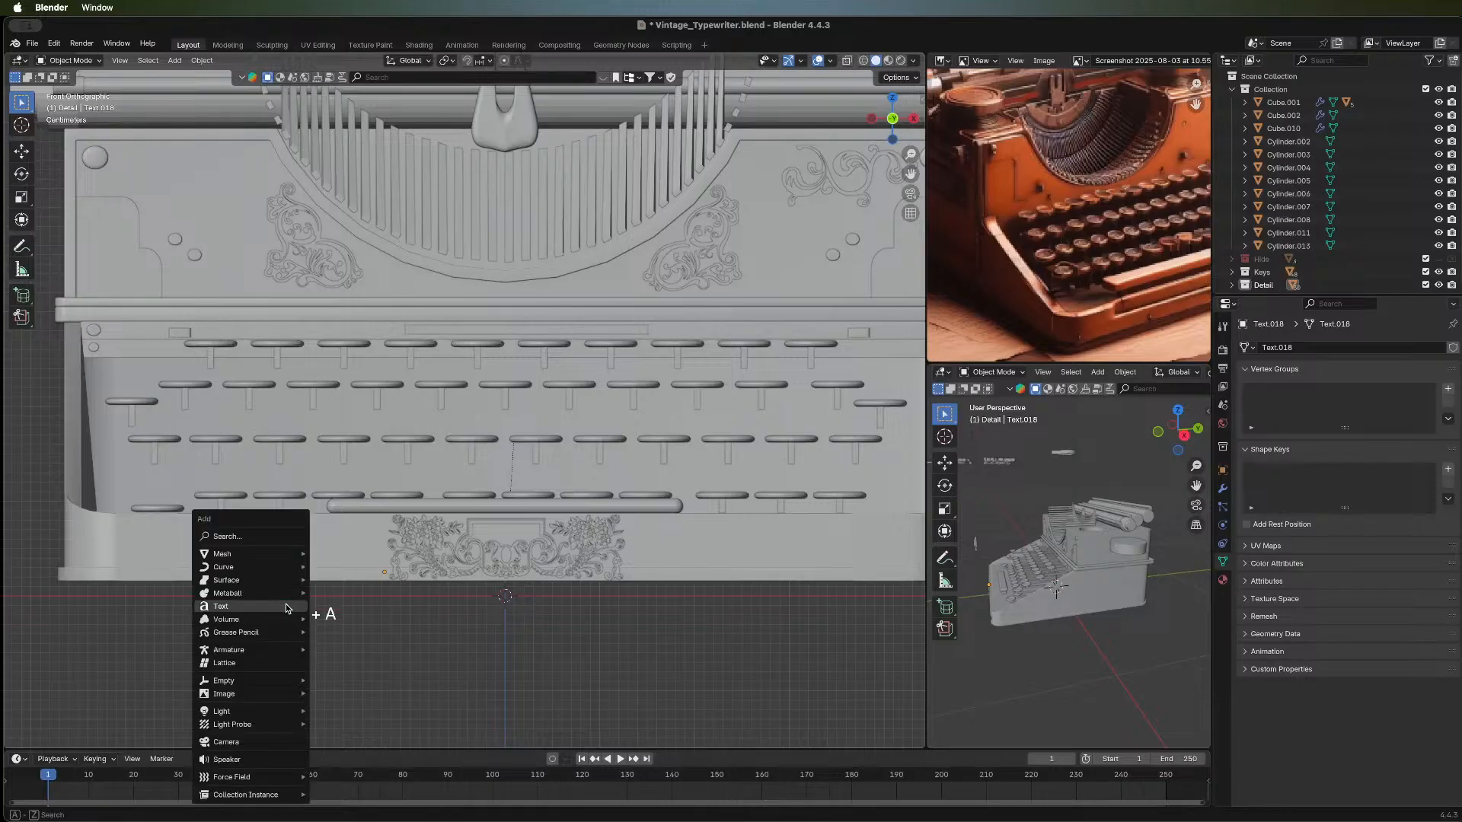
left_click(21, 296)
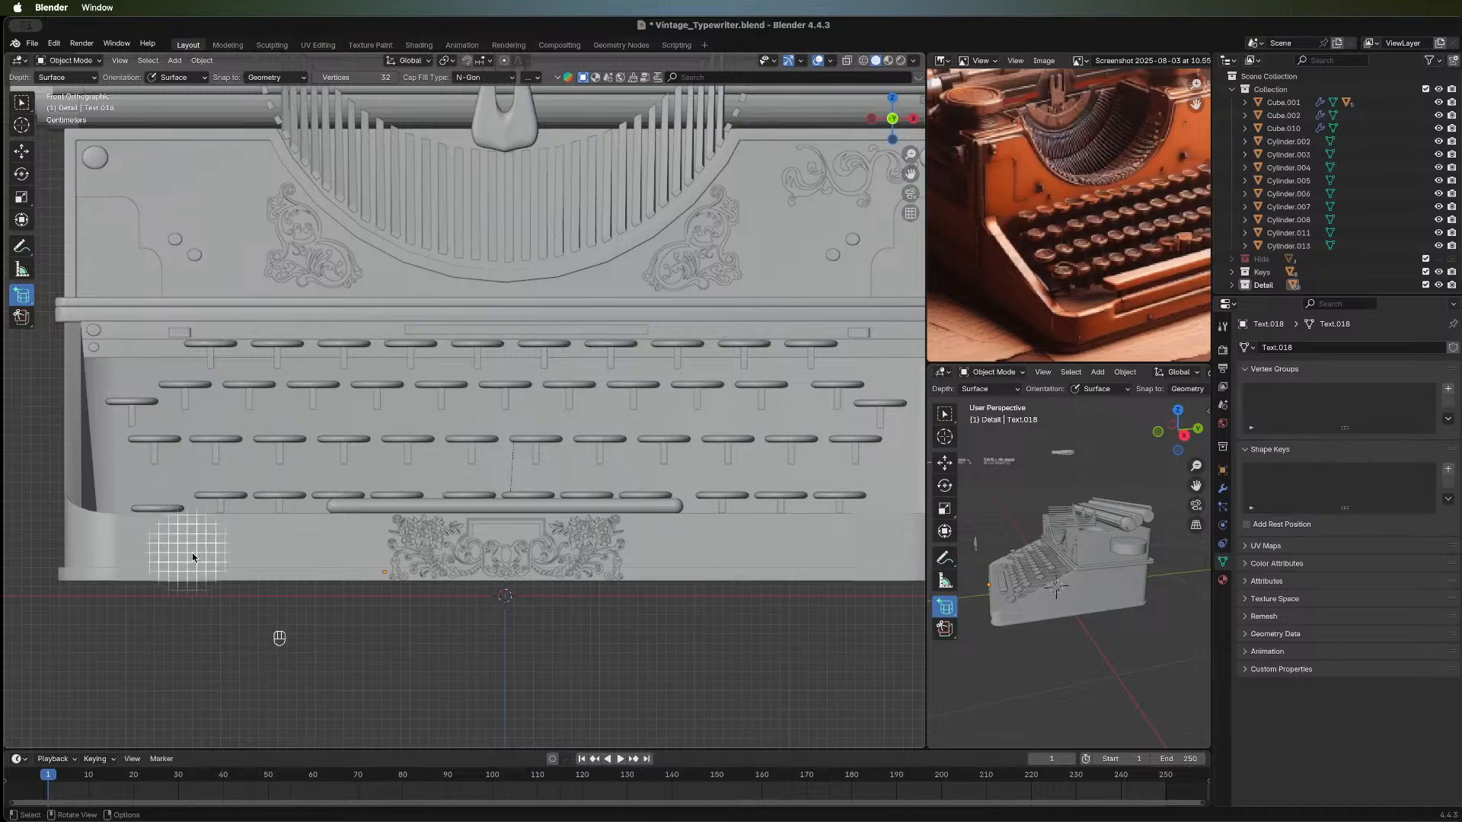
left_click_drag(188, 553, 201, 562)
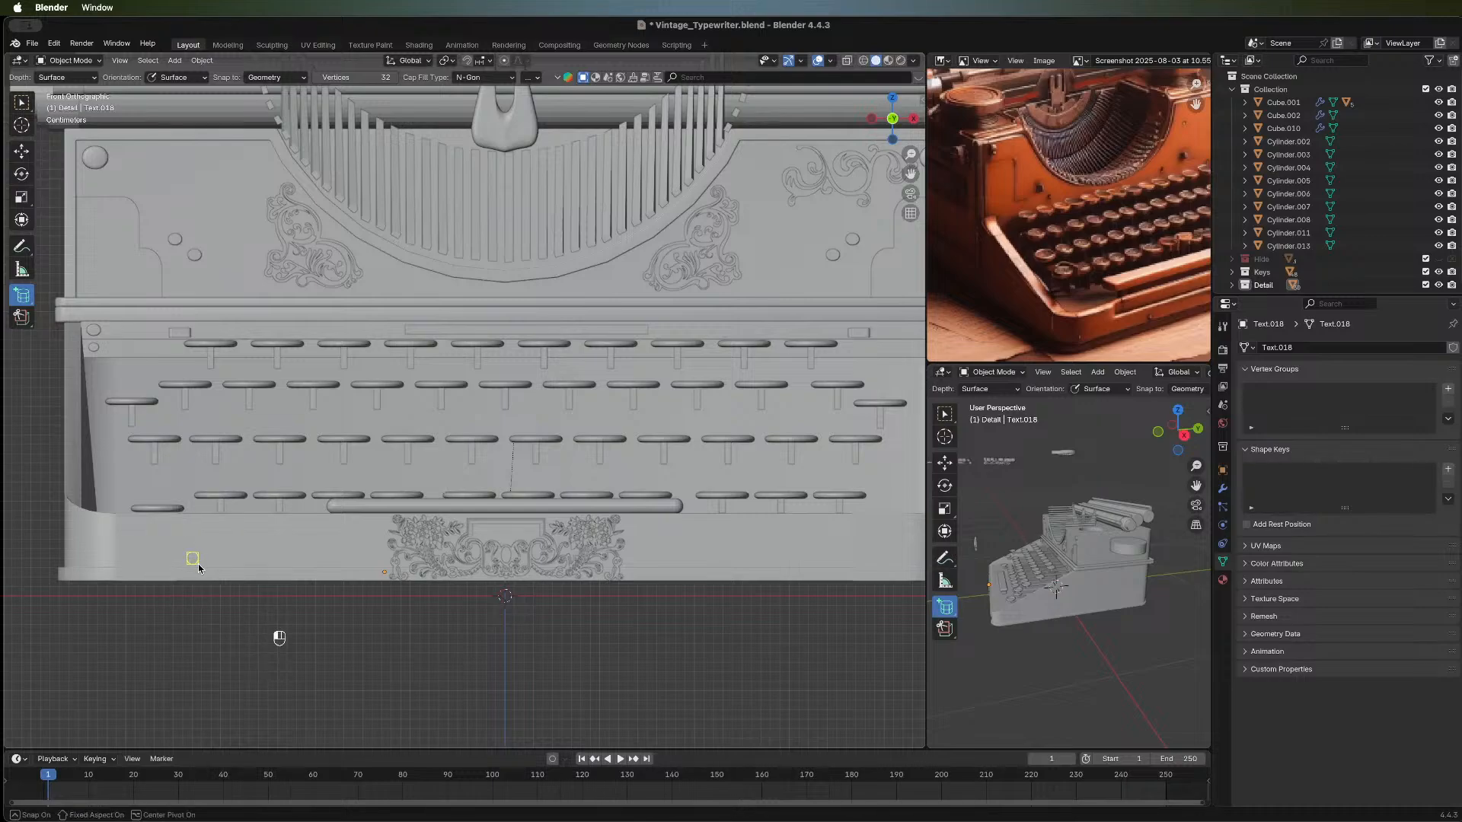
left_click_drag(200, 564, 201, 564)
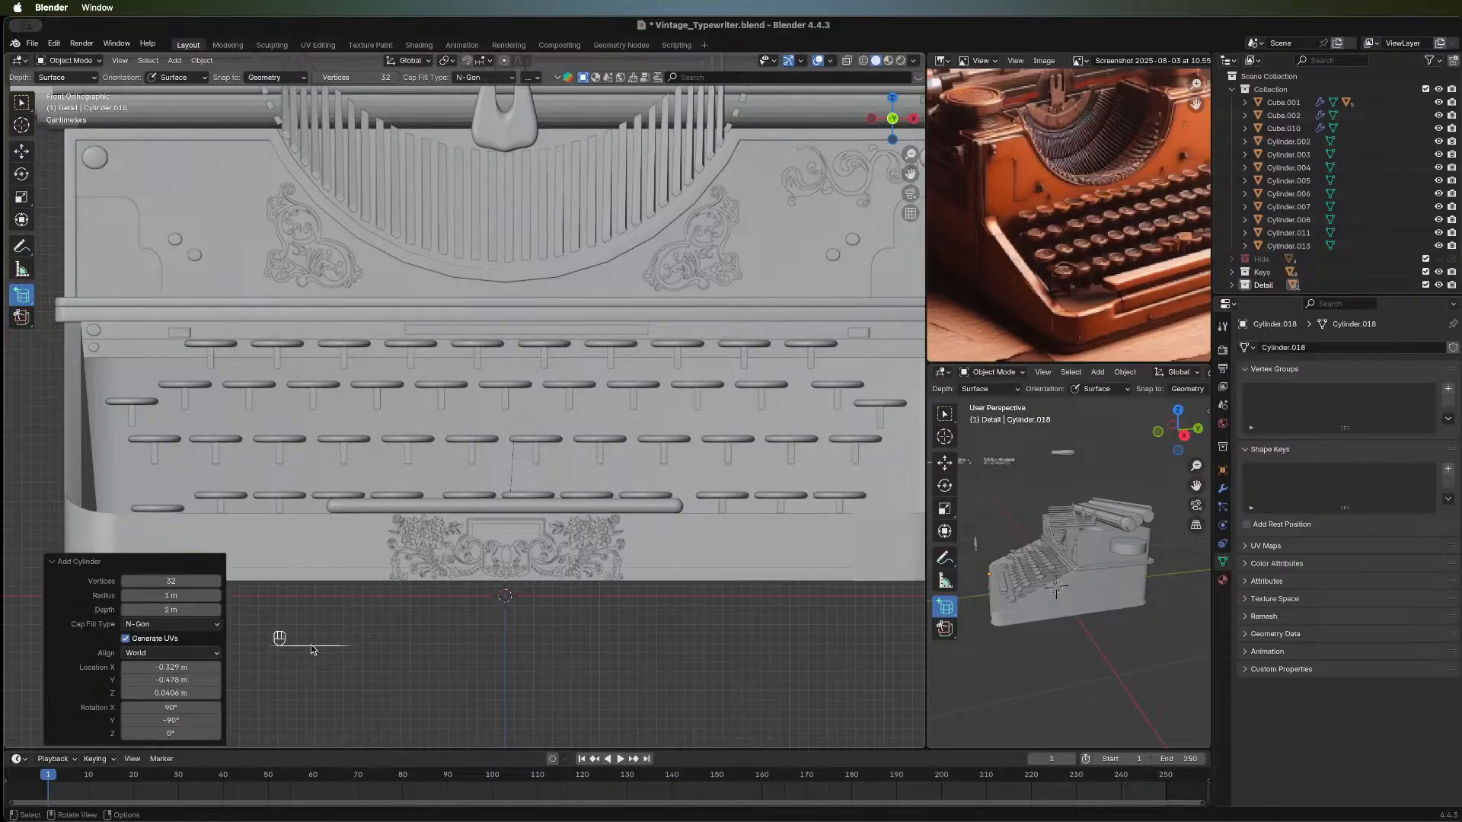
Bevel the front face of the new bolt cylinder about 0.0014 m with one segment and return to Object Mode.
key("Tab")
middle_click_drag(568, 653, 240, 629)
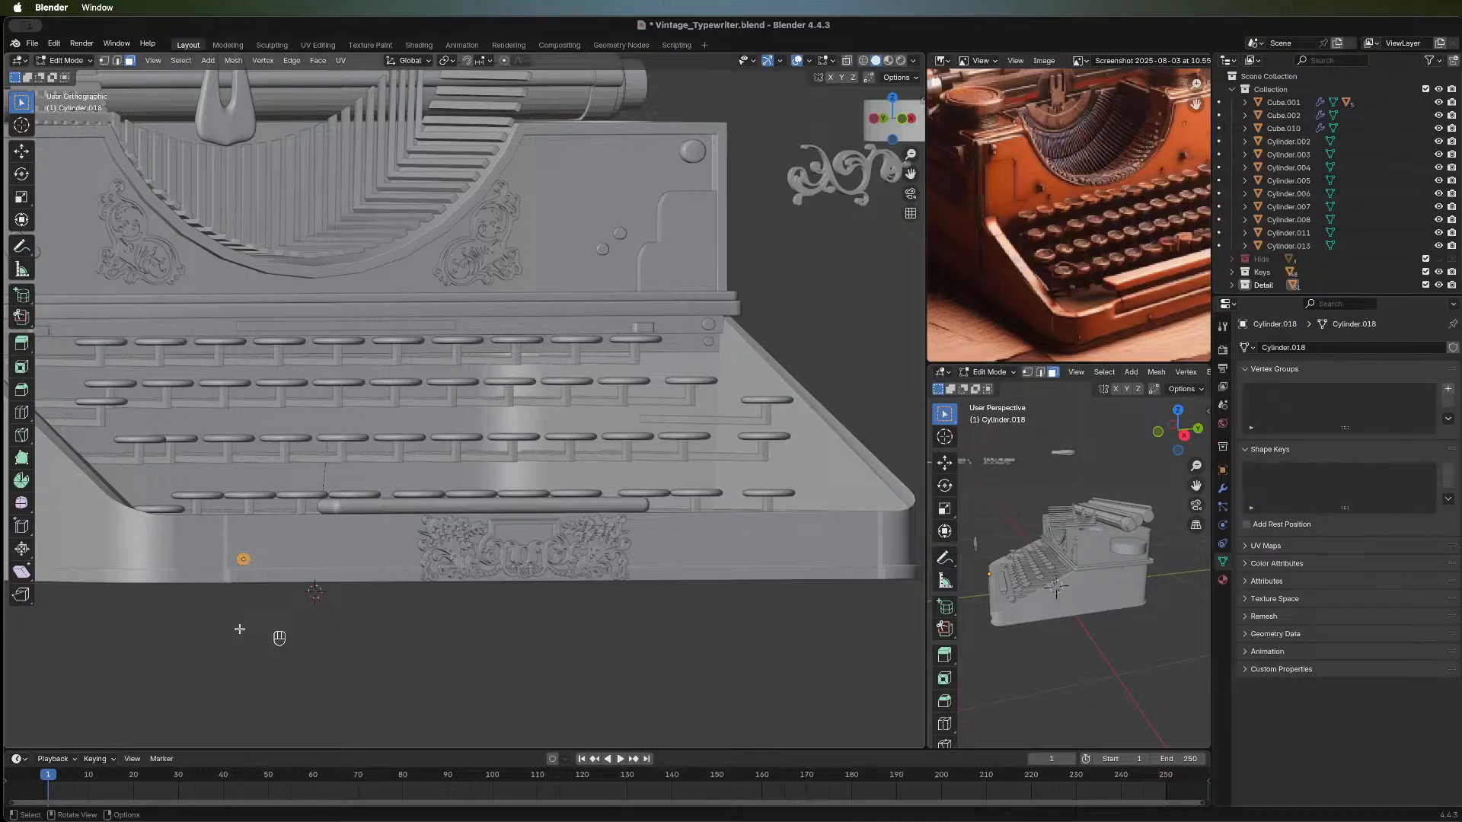
scroll(364, 603, "up", 3)
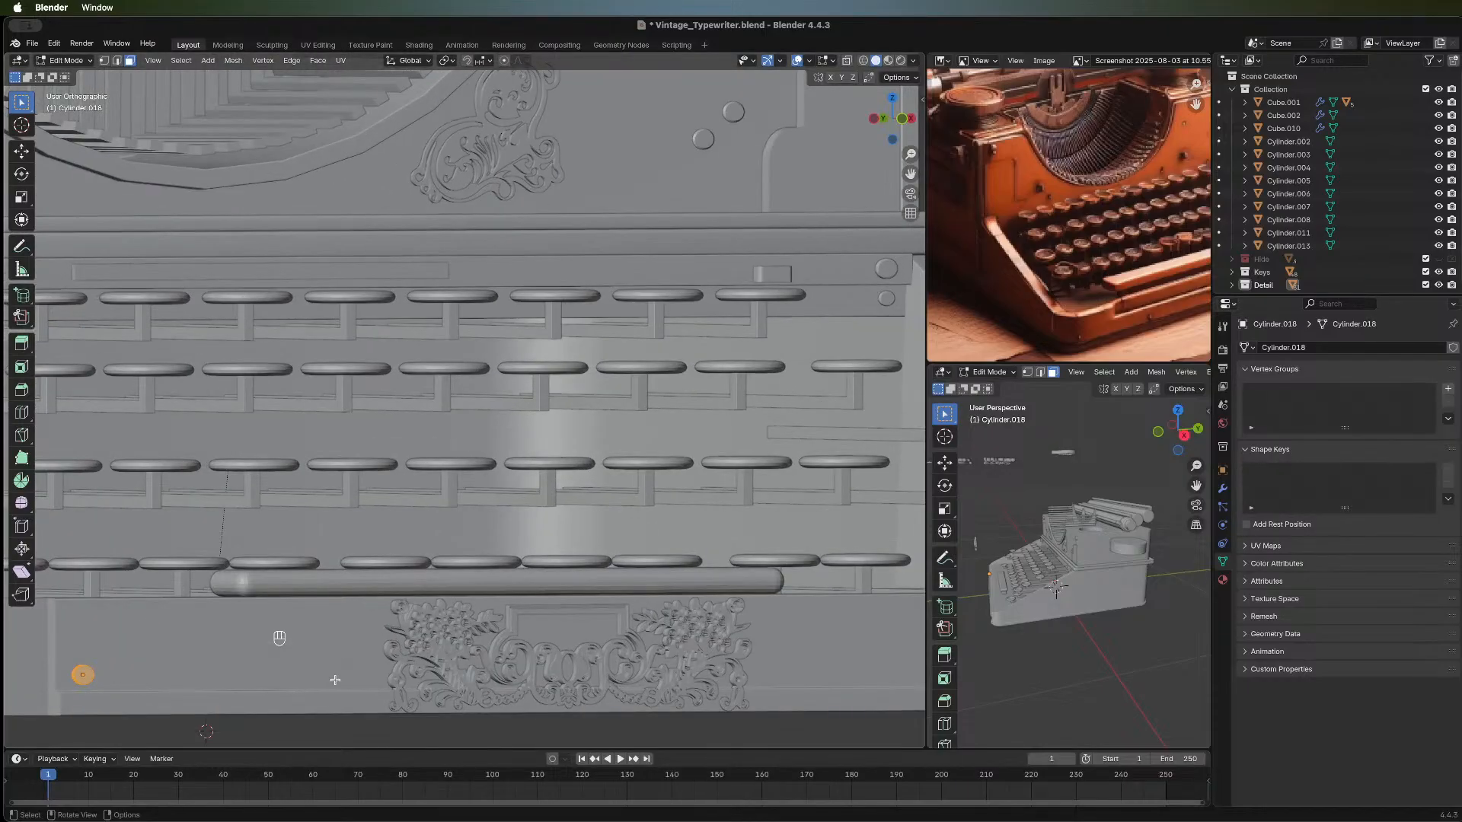
middle_click_drag(296, 677, 458, 566, "shift")
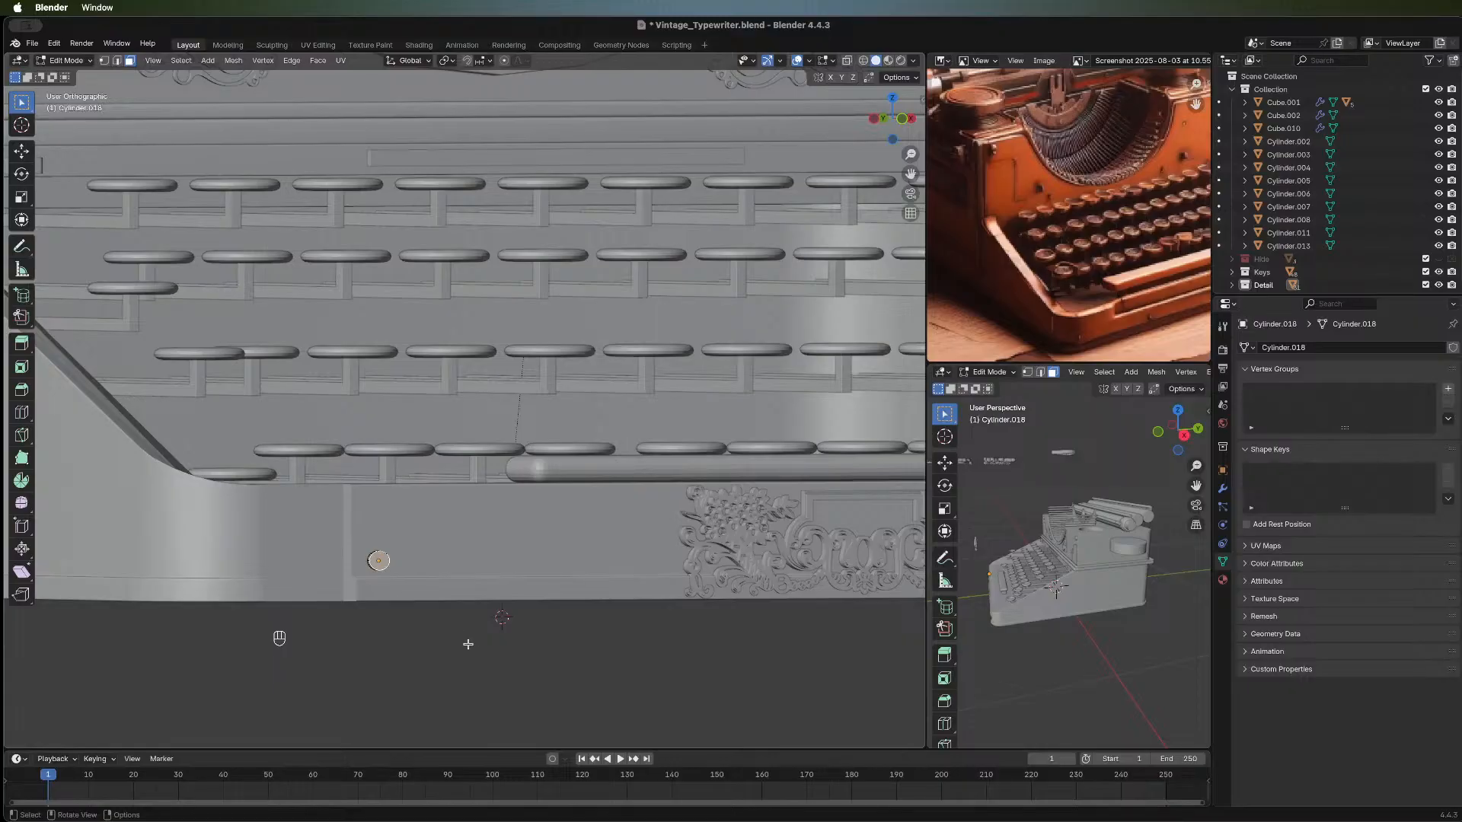
key("ctrl+b")
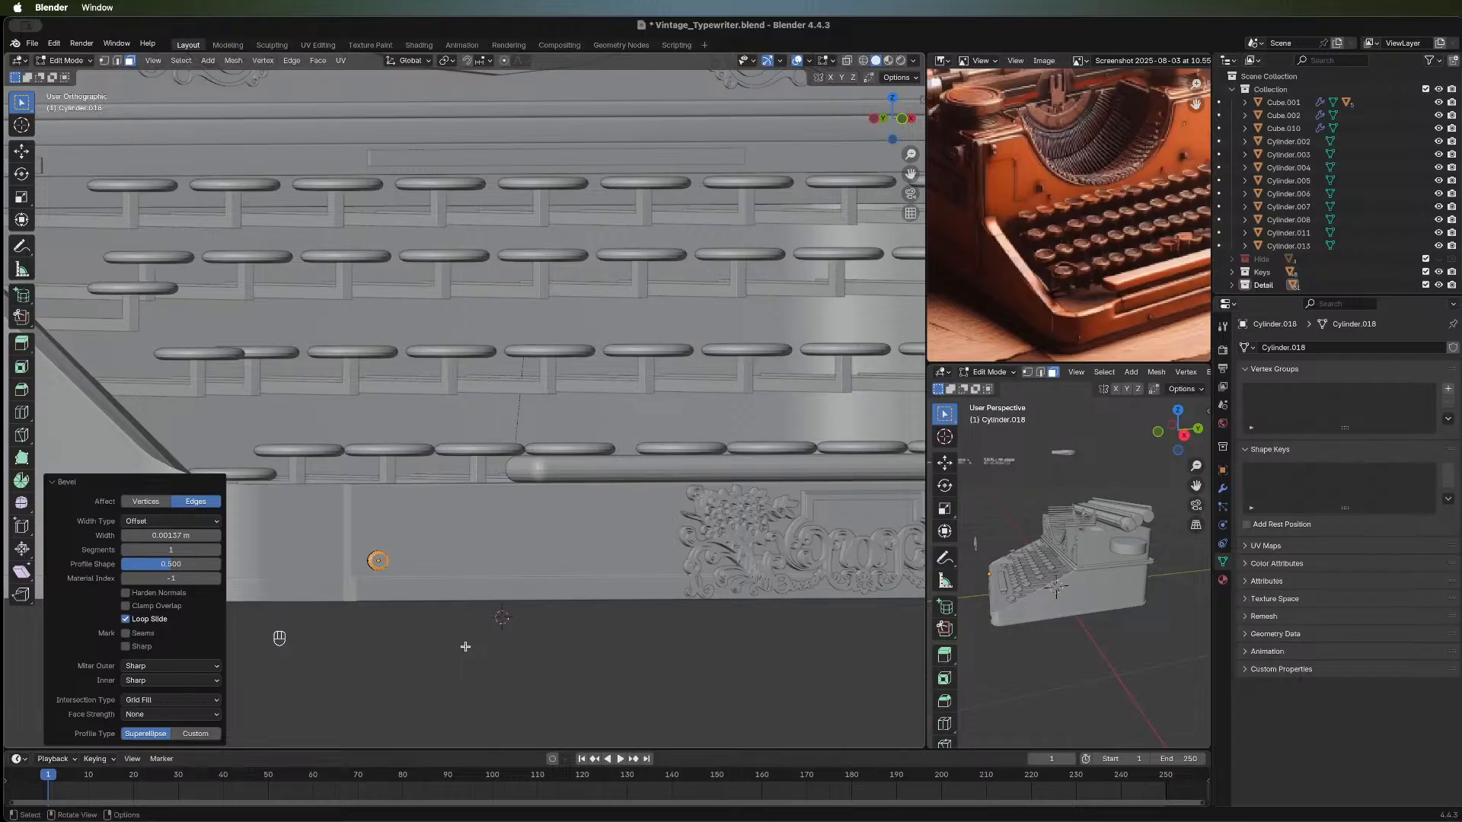
key("Tab")
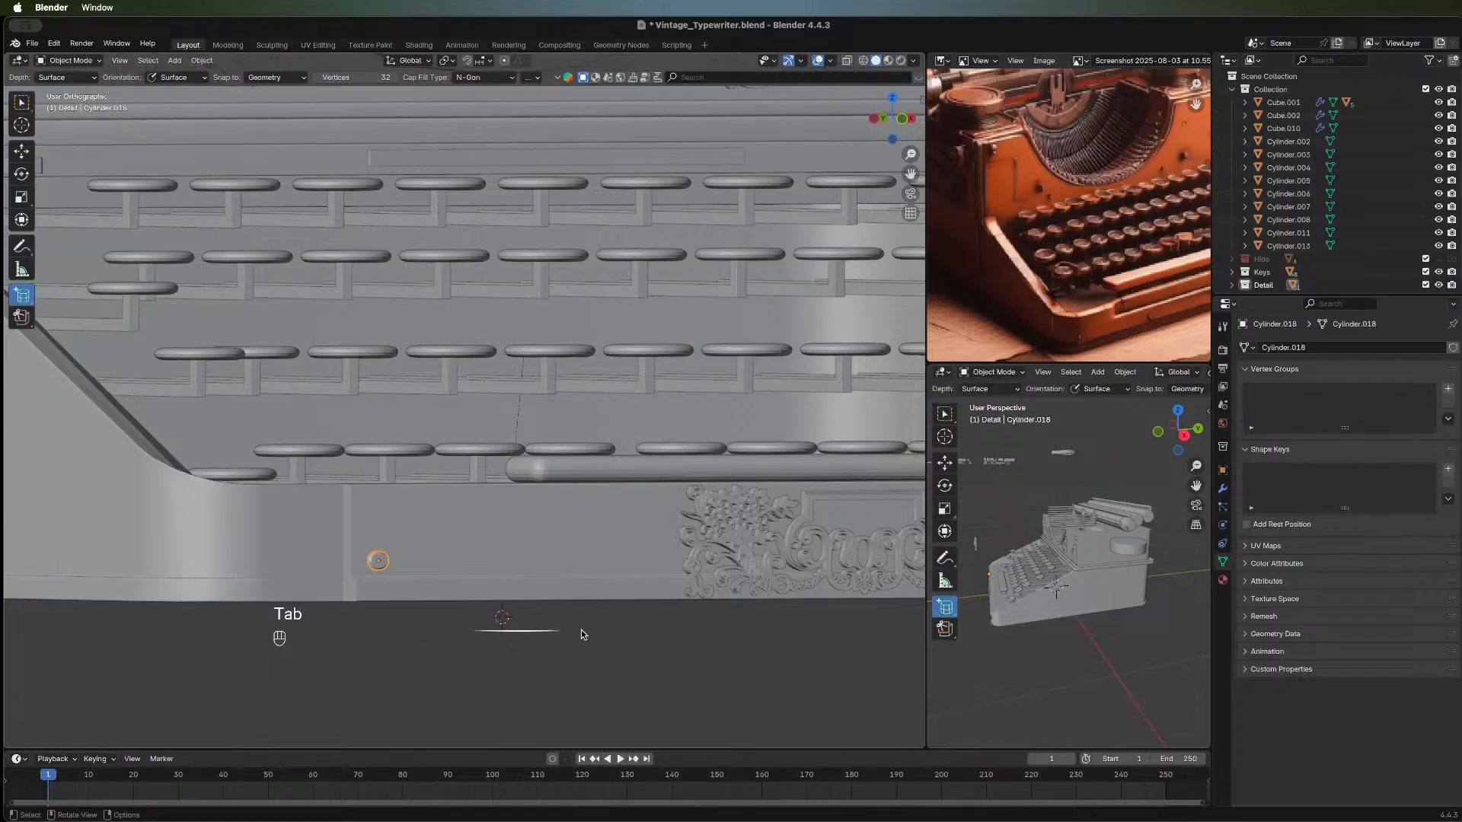
left_click(21, 102)
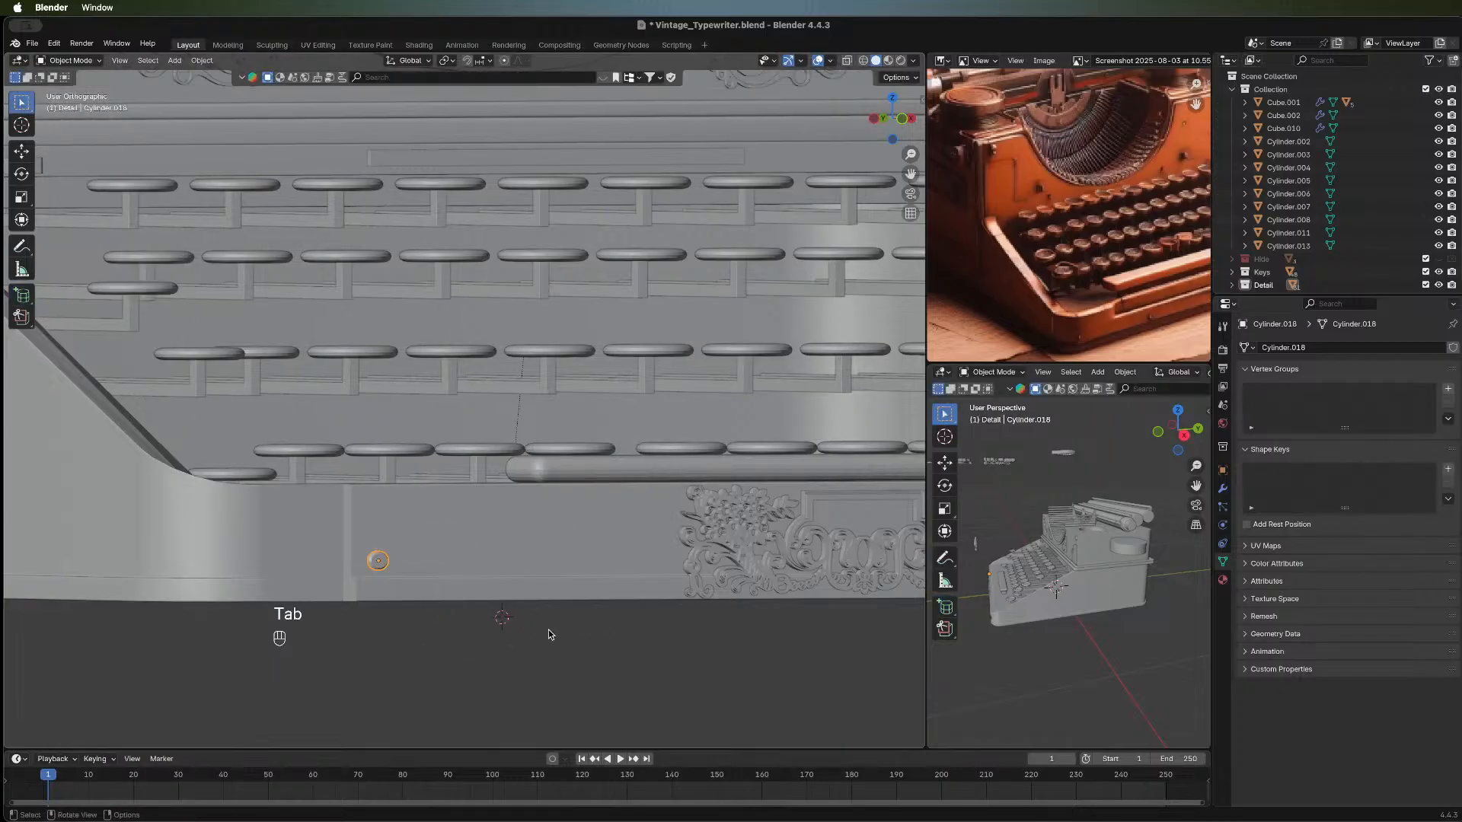
Duplicate the bolt cylinder and move the copy about 0.128 m along X, towards the centre ornament.
middle_click_drag(545, 637, 256, 653)
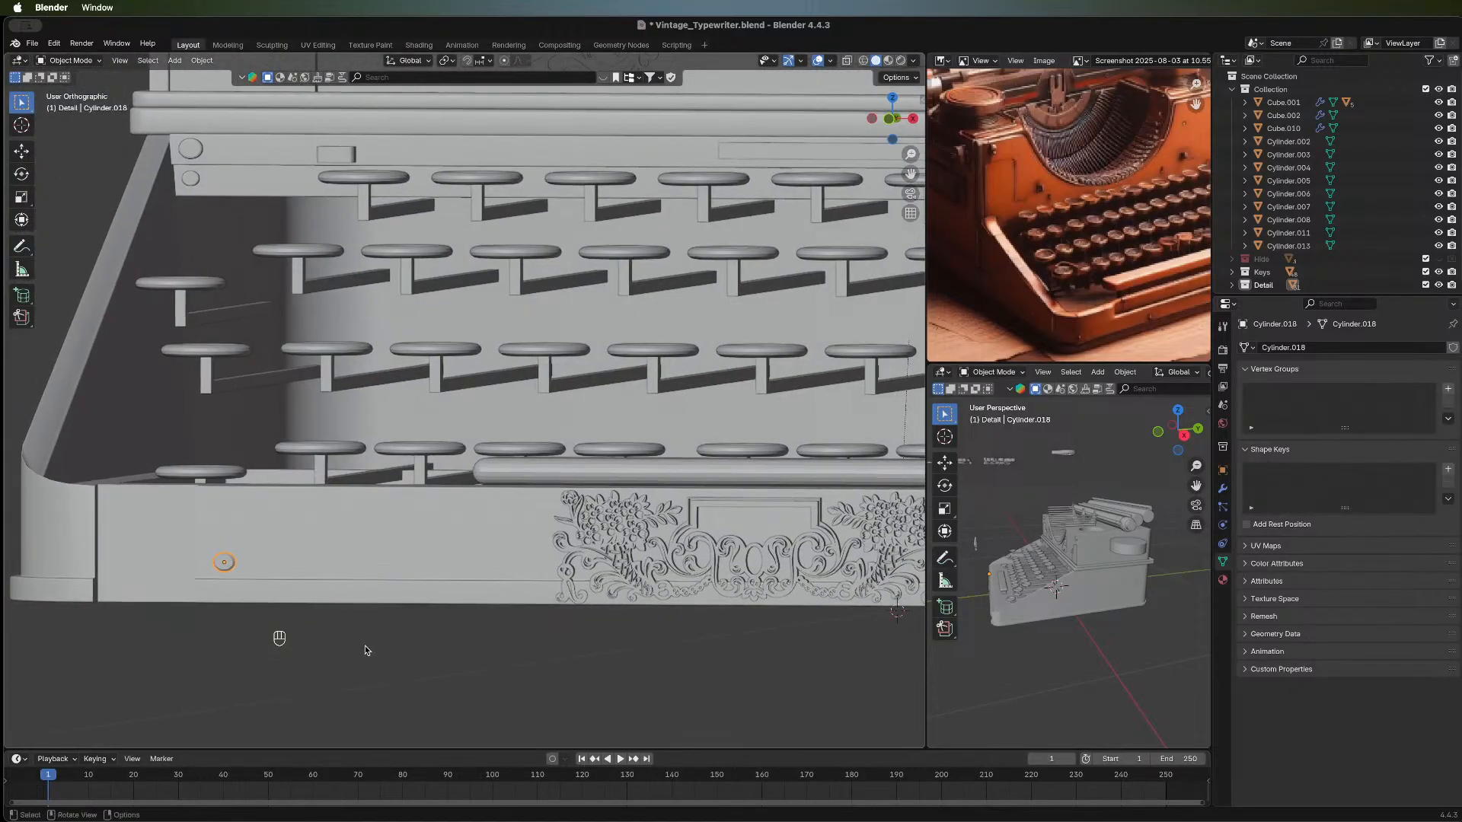
scroll(334, 658, "down", 3)
middle_click_drag(381, 607, 555, 581)
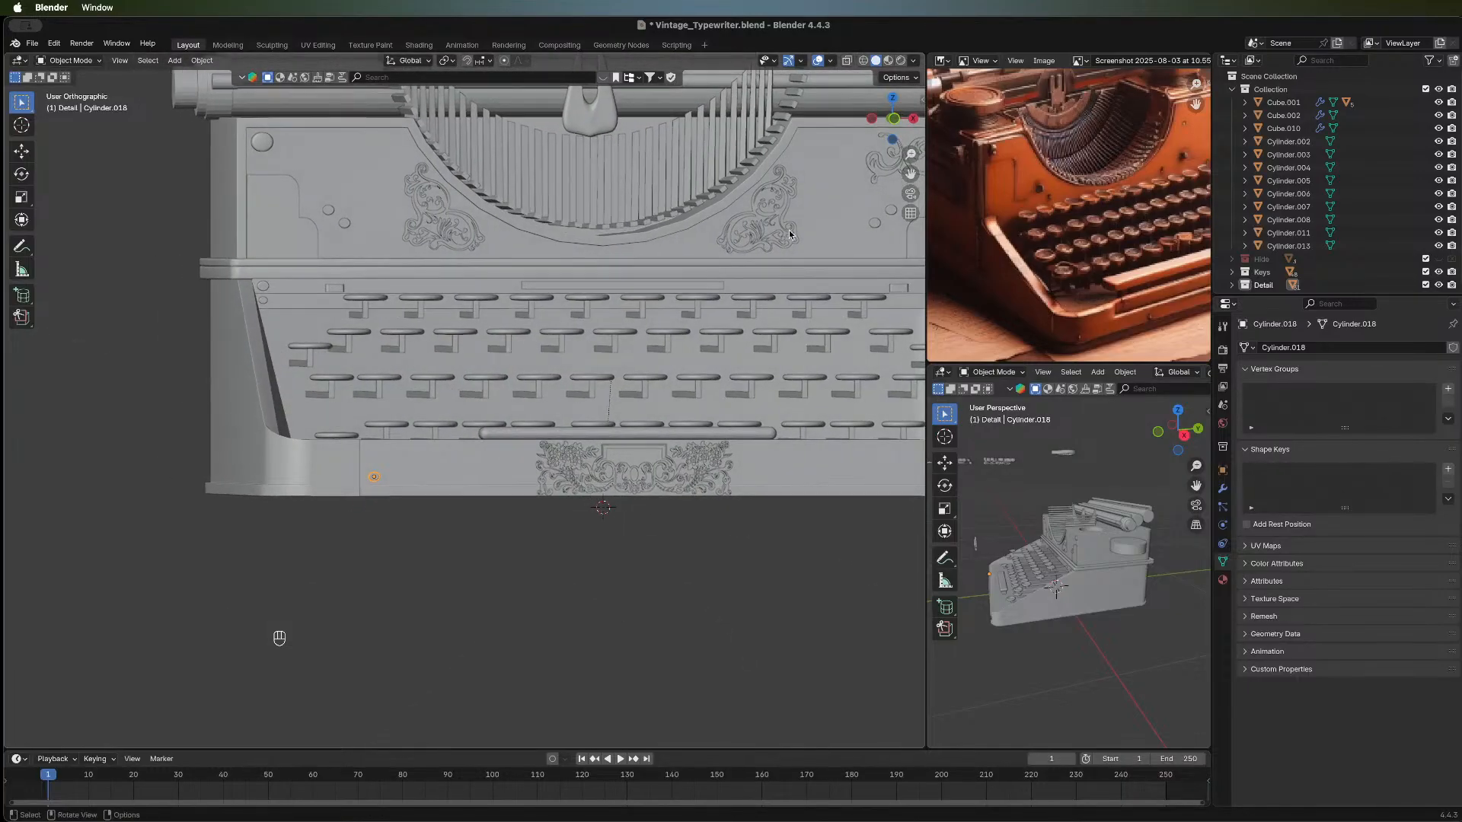
left_click(897, 123)
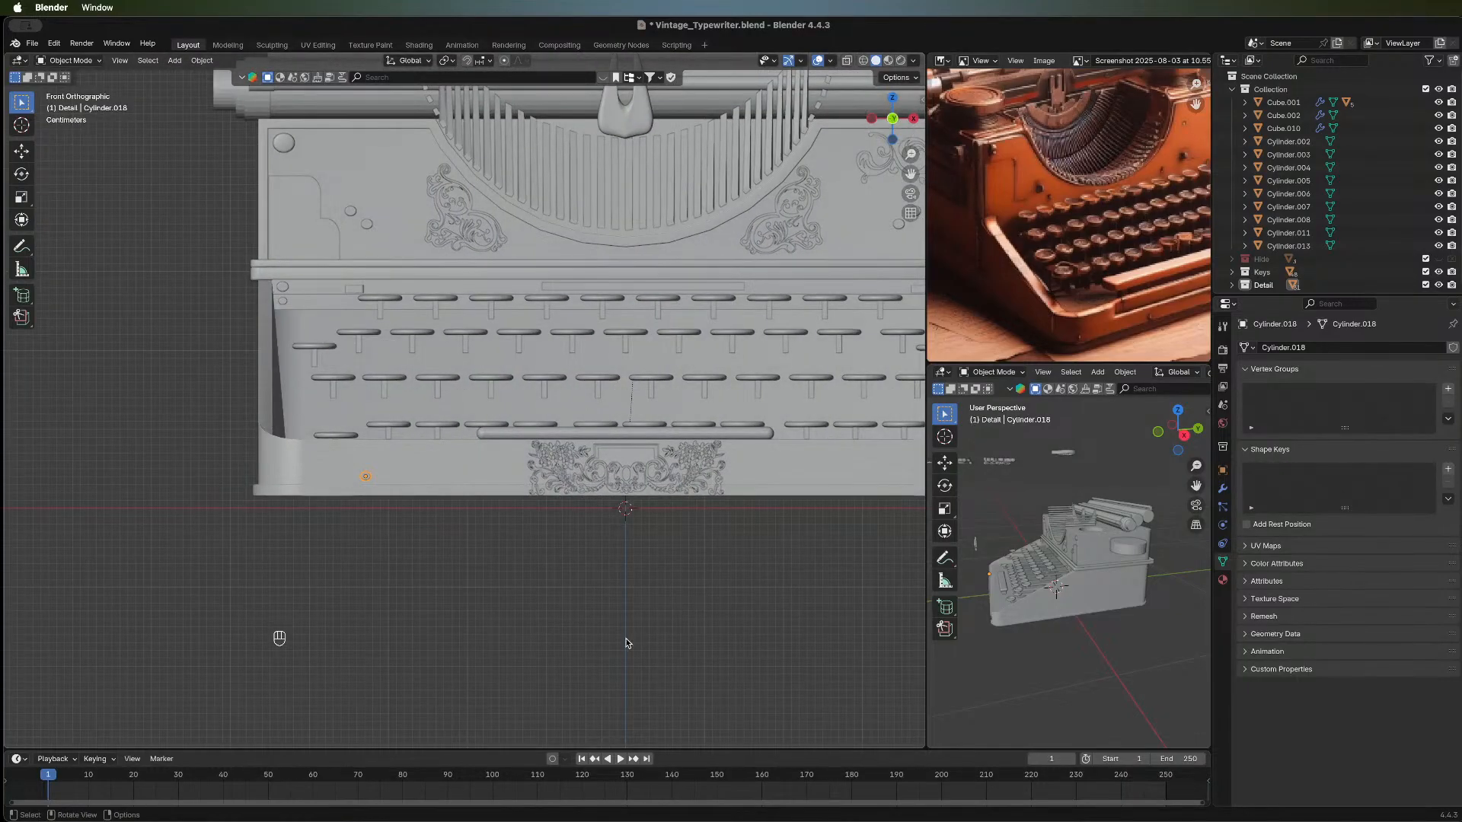
middle_click_drag(627, 640, 457, 668, "shift")
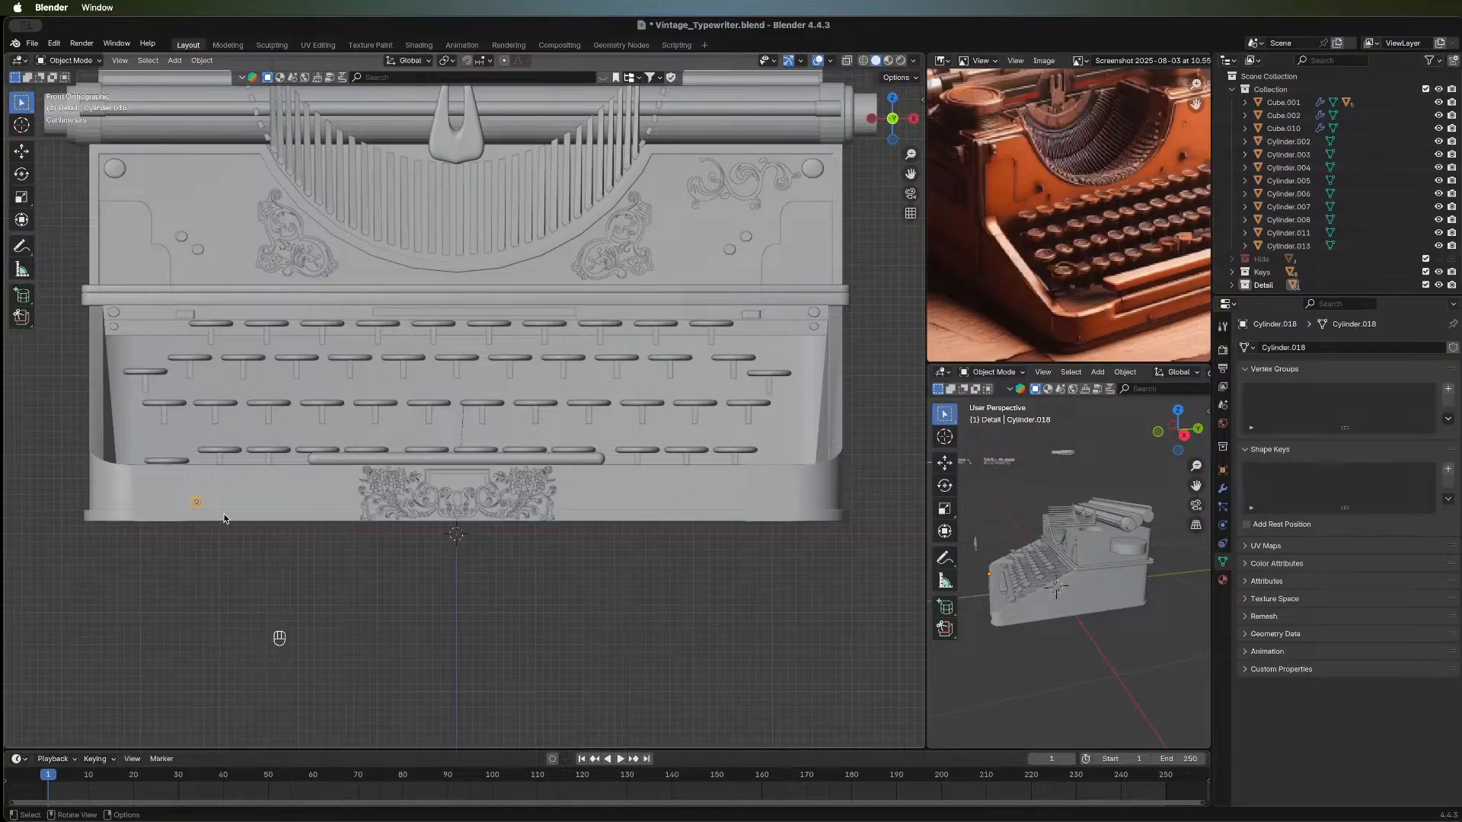
key("shift+d")
right_click(302, 518)
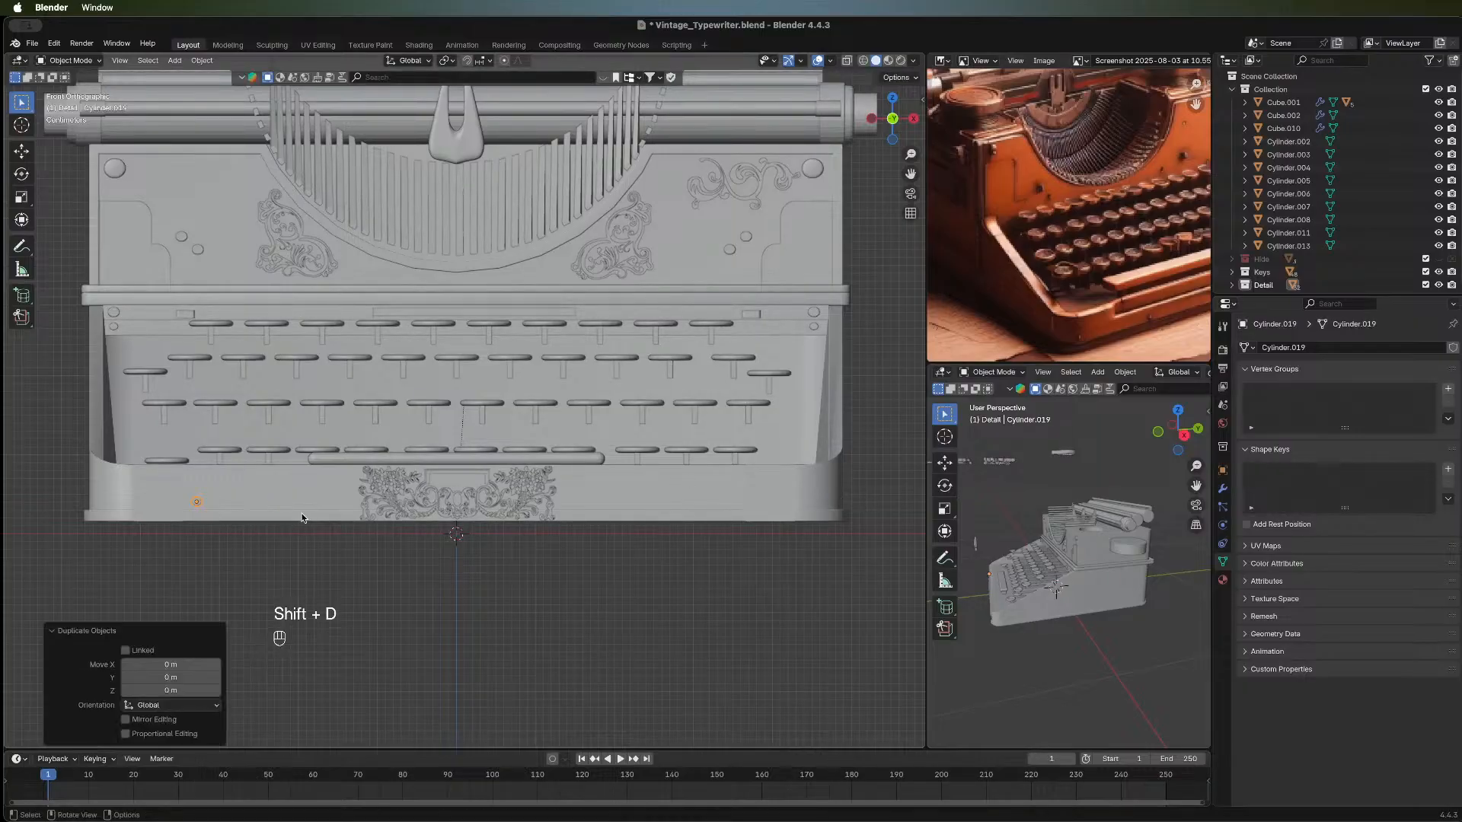
key("g")
key("x")
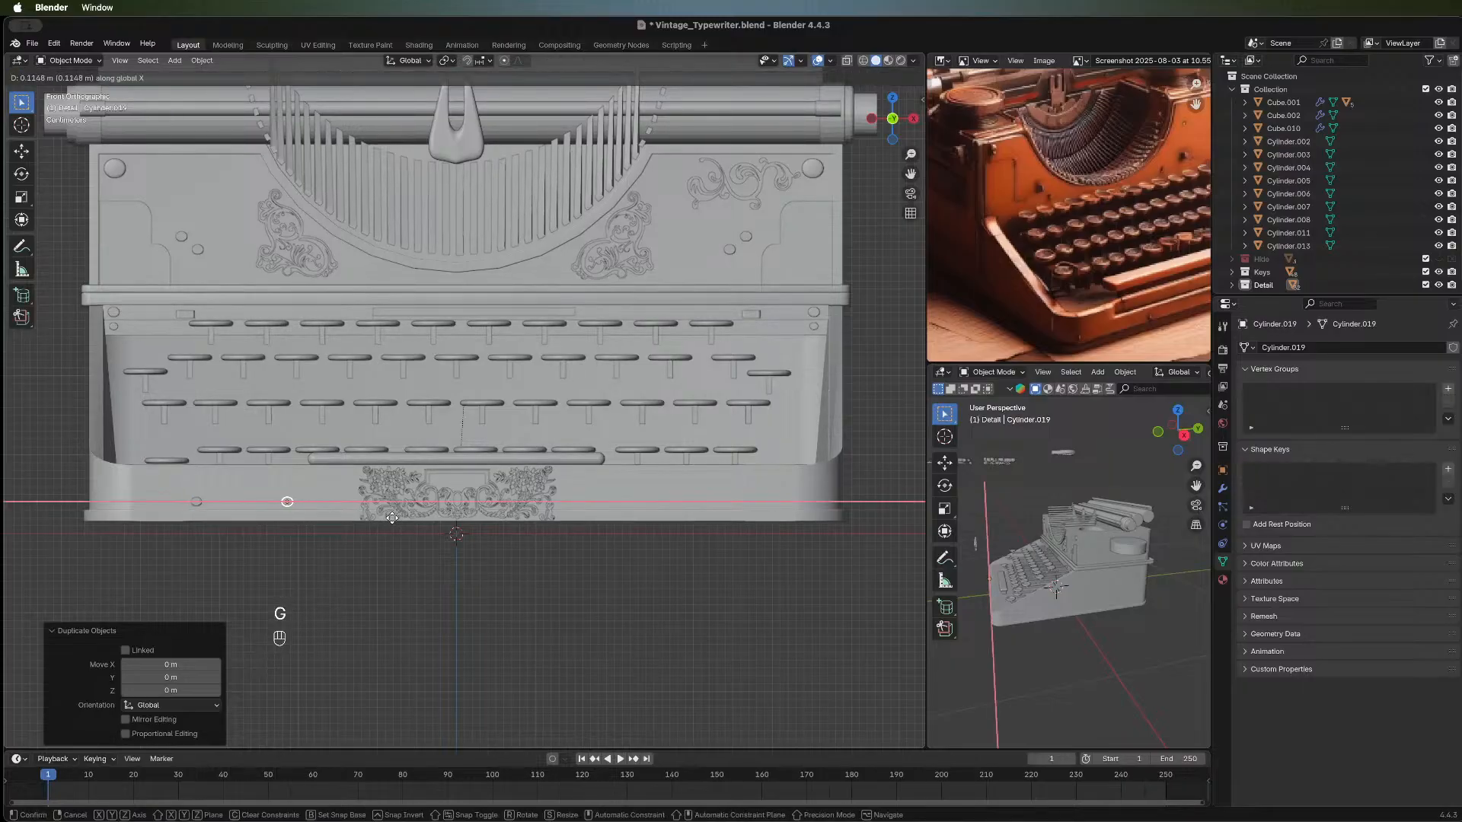
left_click(404, 523)
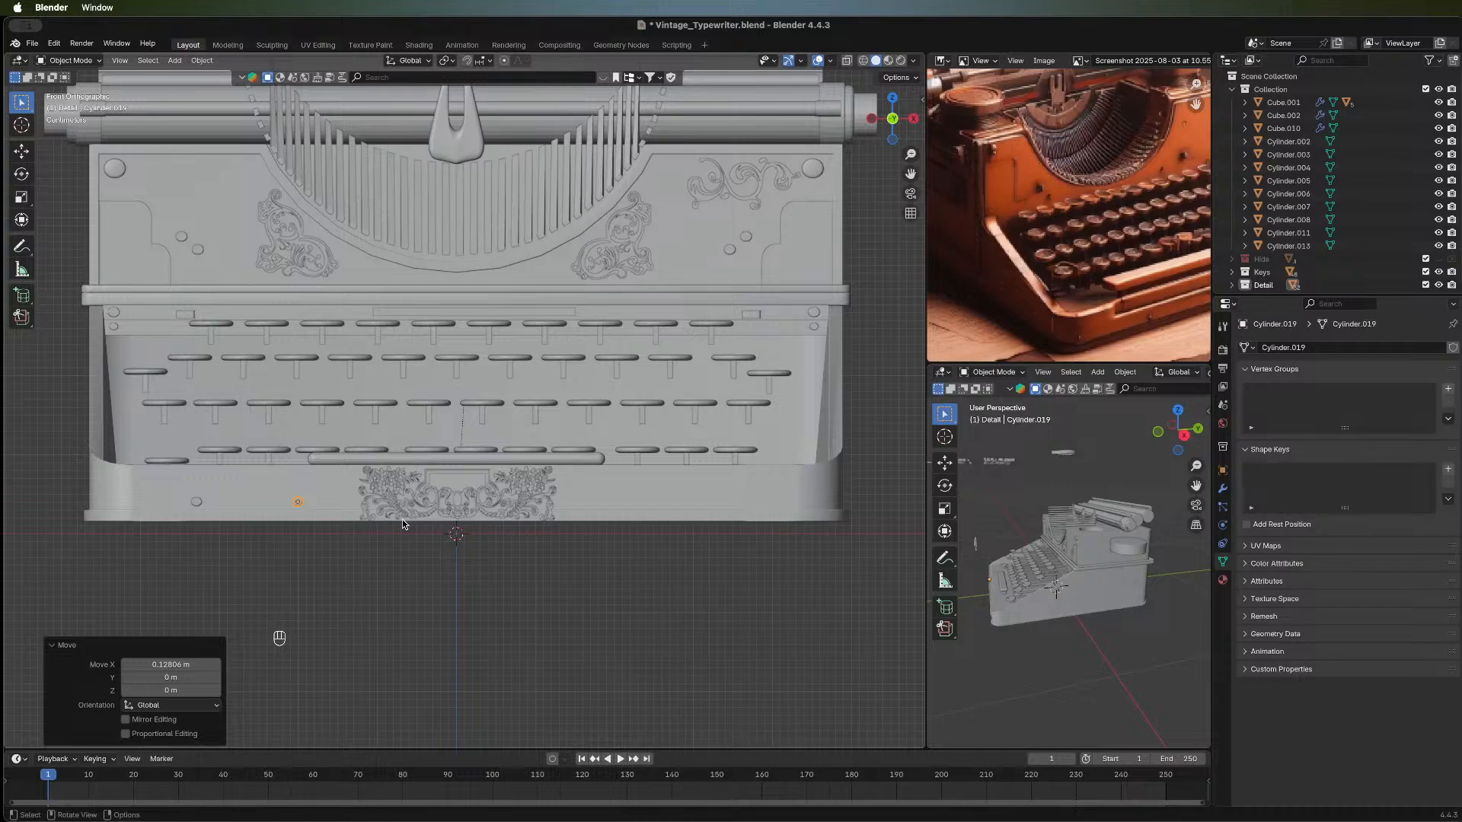
Duplicate both left bolts and move the copies about 0.609 m along X to the right part of the front base.
left_click(197, 503, "shift")
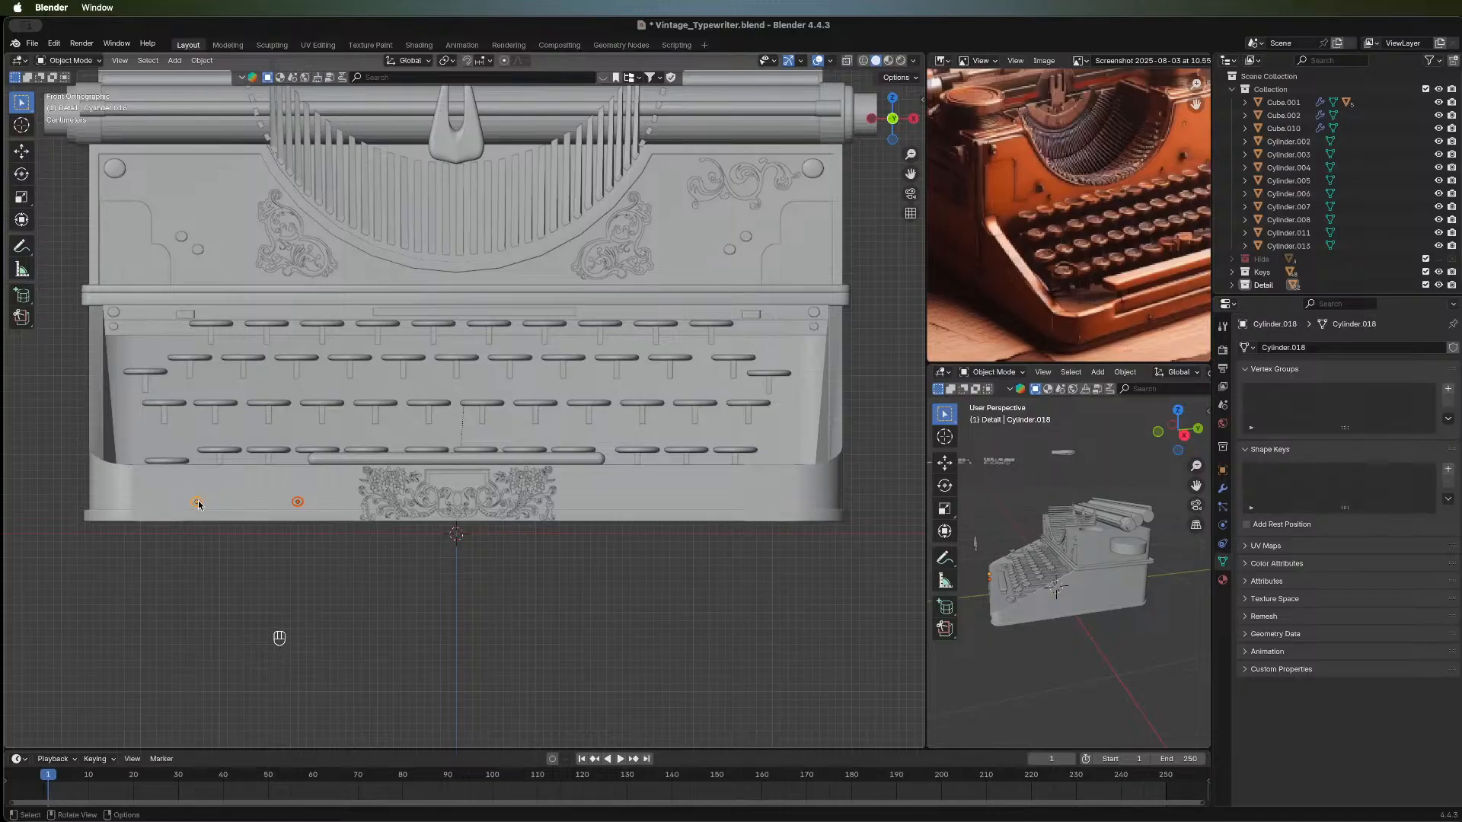
key("shift+d")
right_click(284, 504)
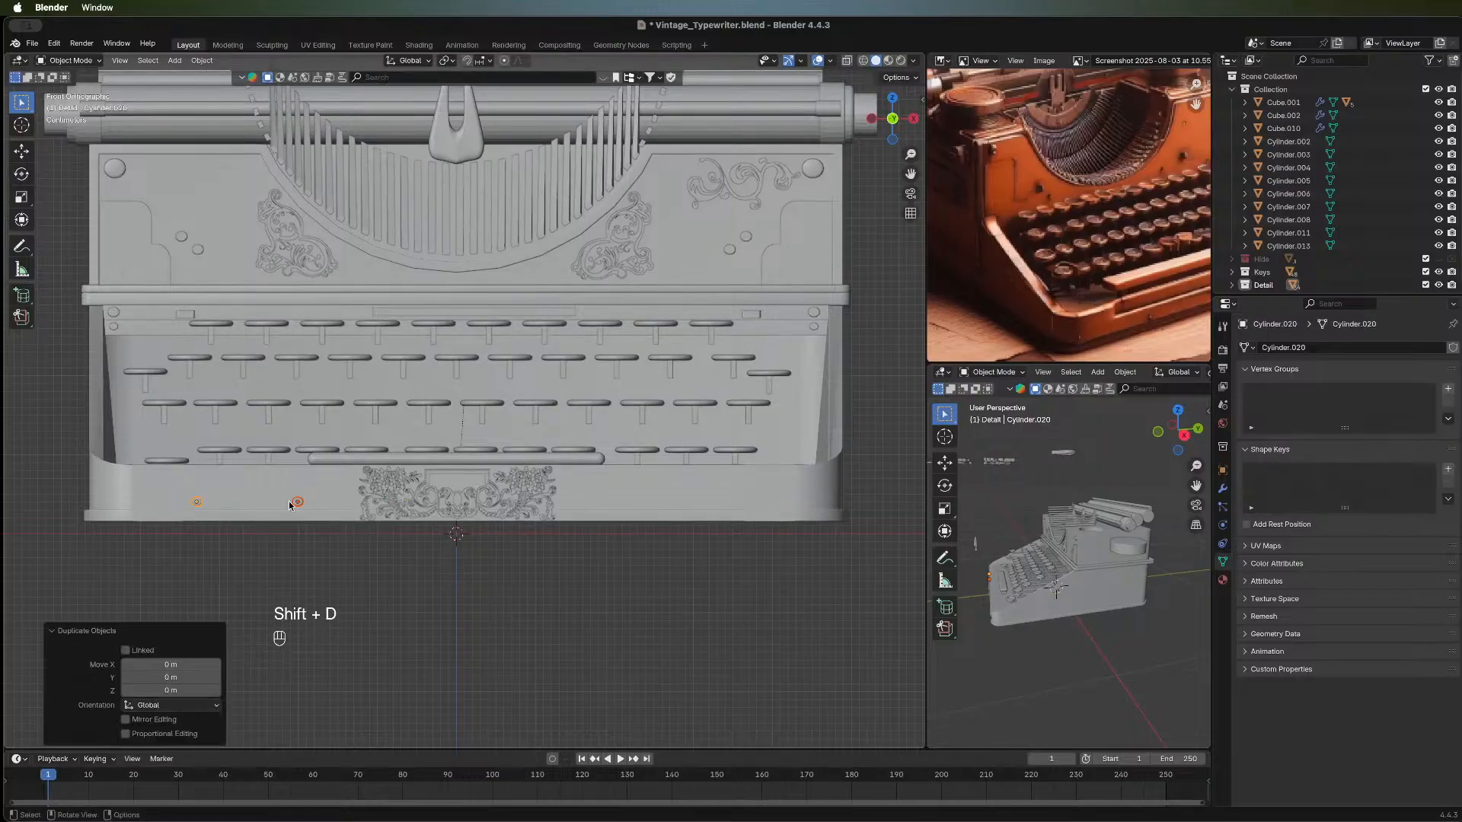
key("g")
key("x")
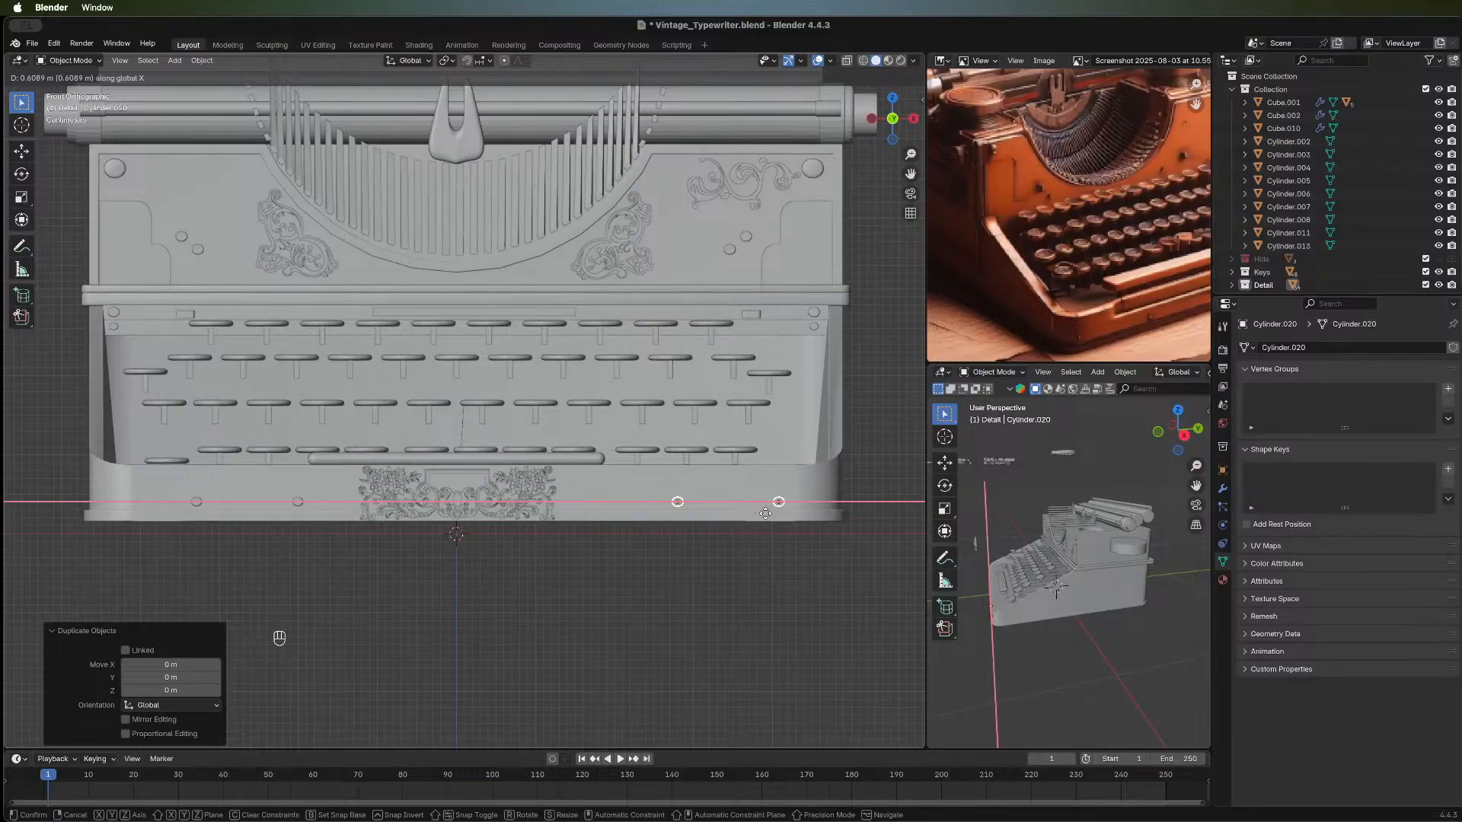
left_click(765, 513)
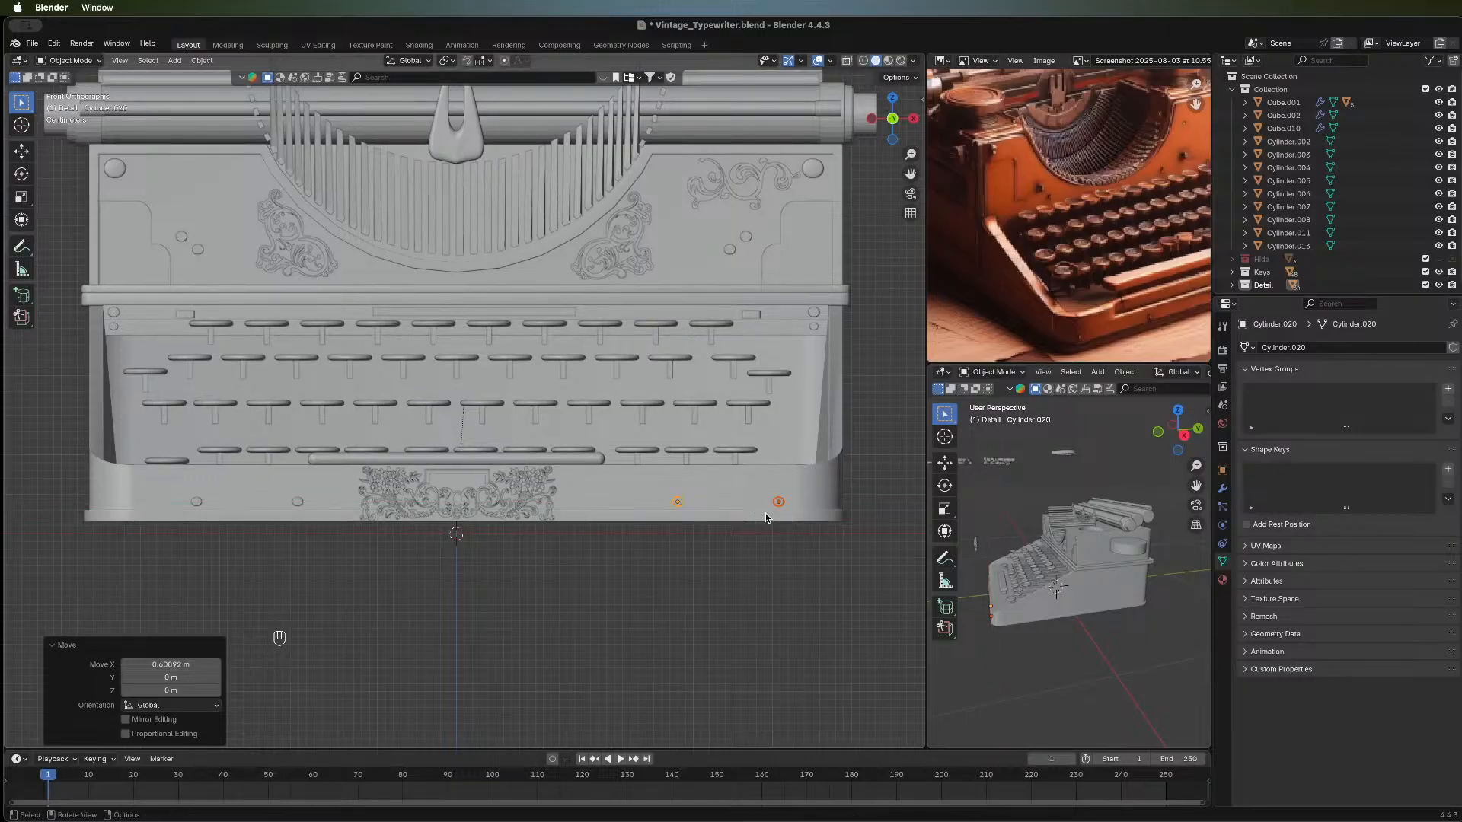
left_click(705, 621)
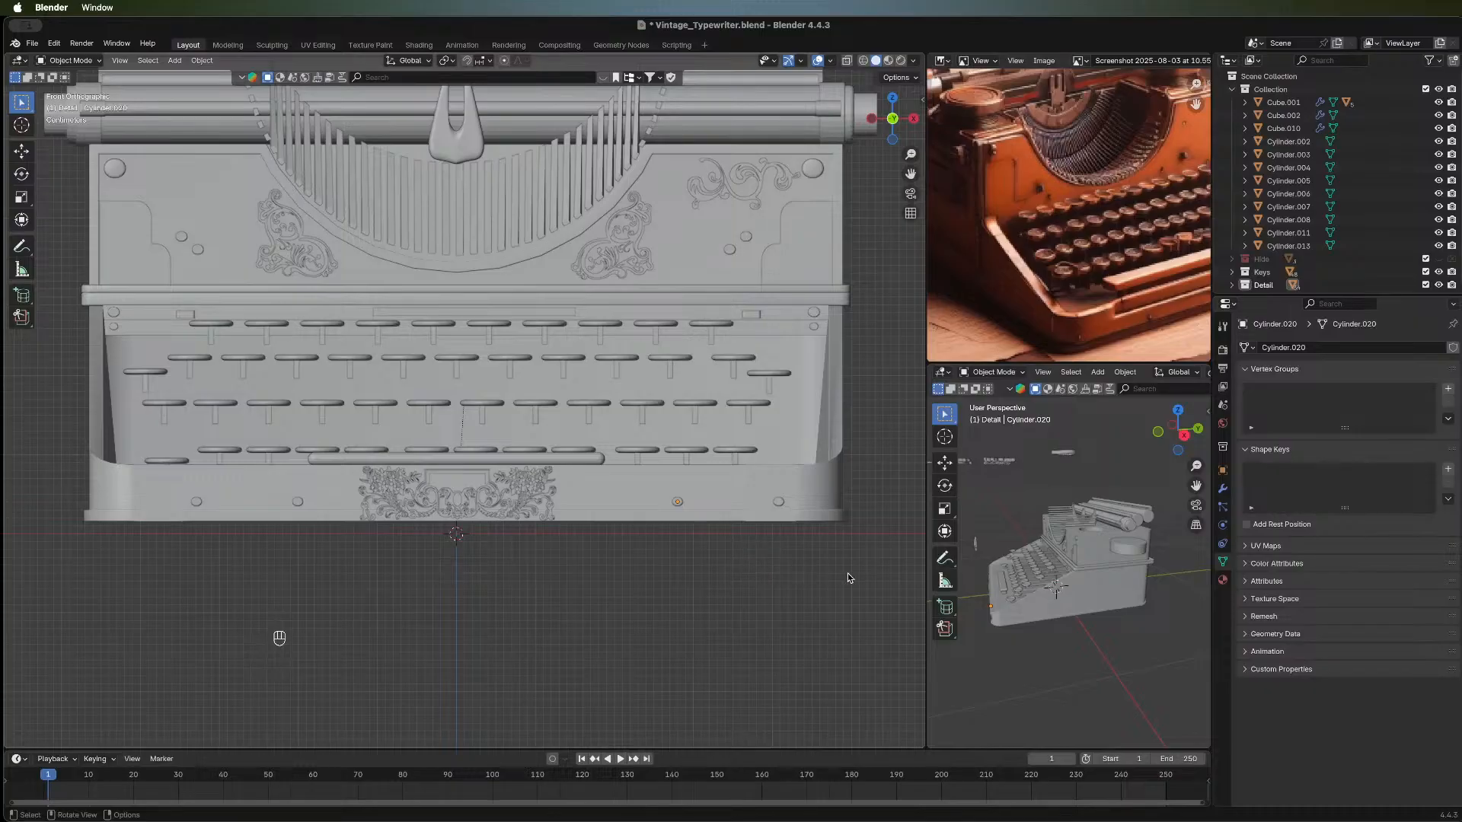
Select both right-hand bolts and move them about -0.057 m along X to match the left pair's spacing from the ornament.
middle_click_drag(841, 577, 506, 617)
middle_click_drag(636, 629, 876, 525)
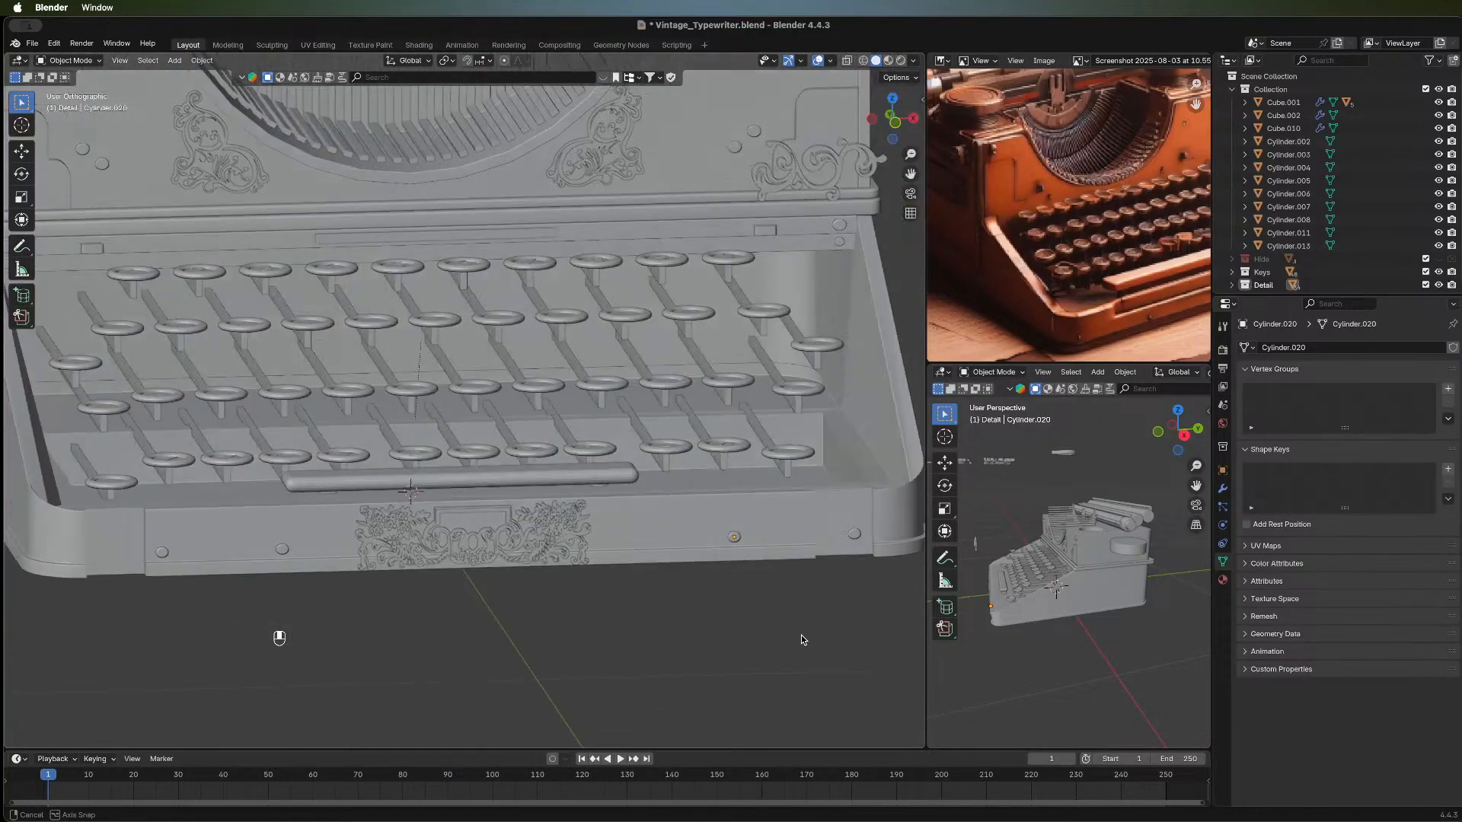
left_click(854, 535, "shift")
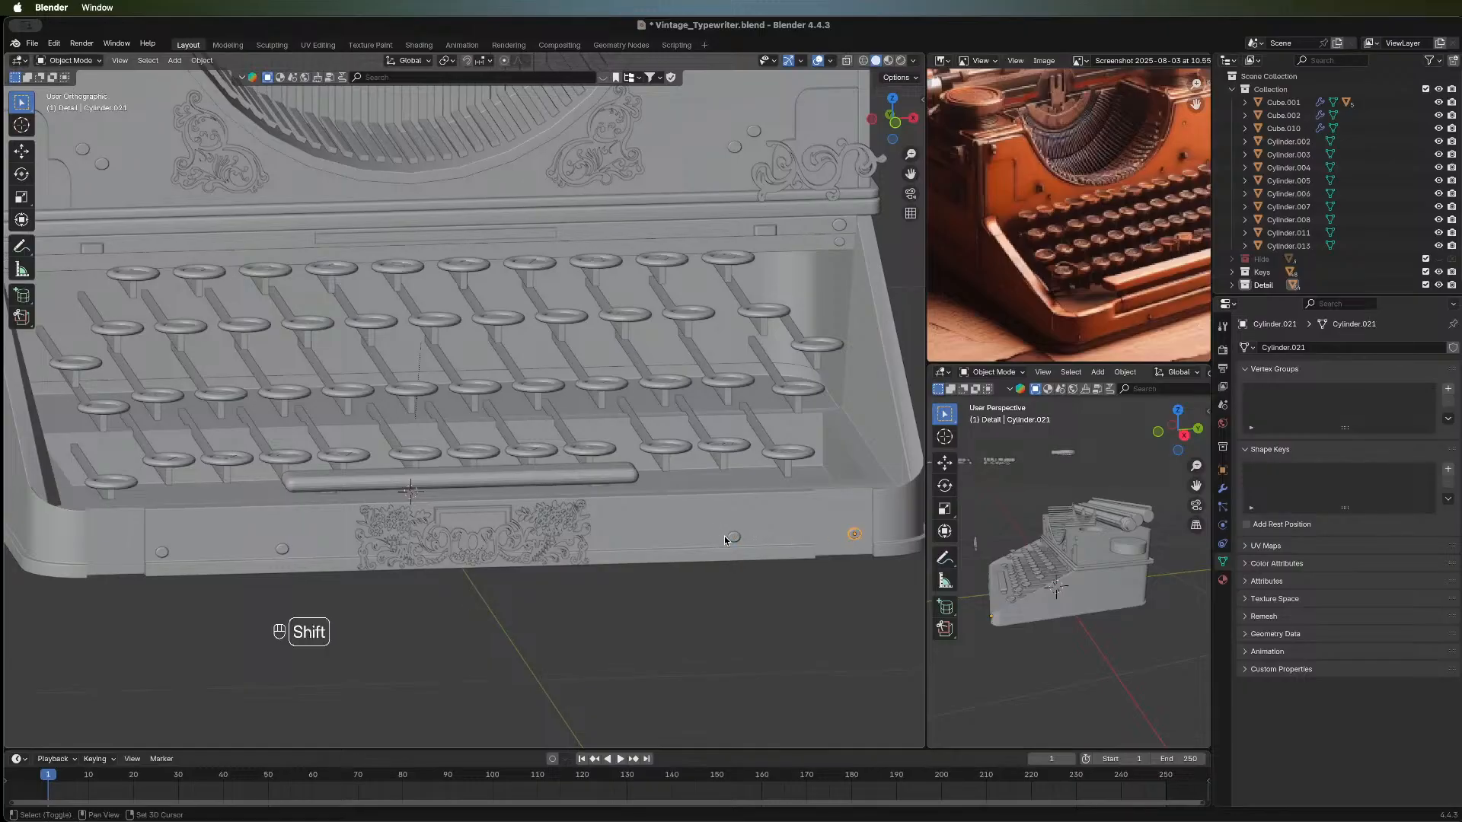
middle_click_drag(769, 595, 718, 545)
key("g")
key("x")
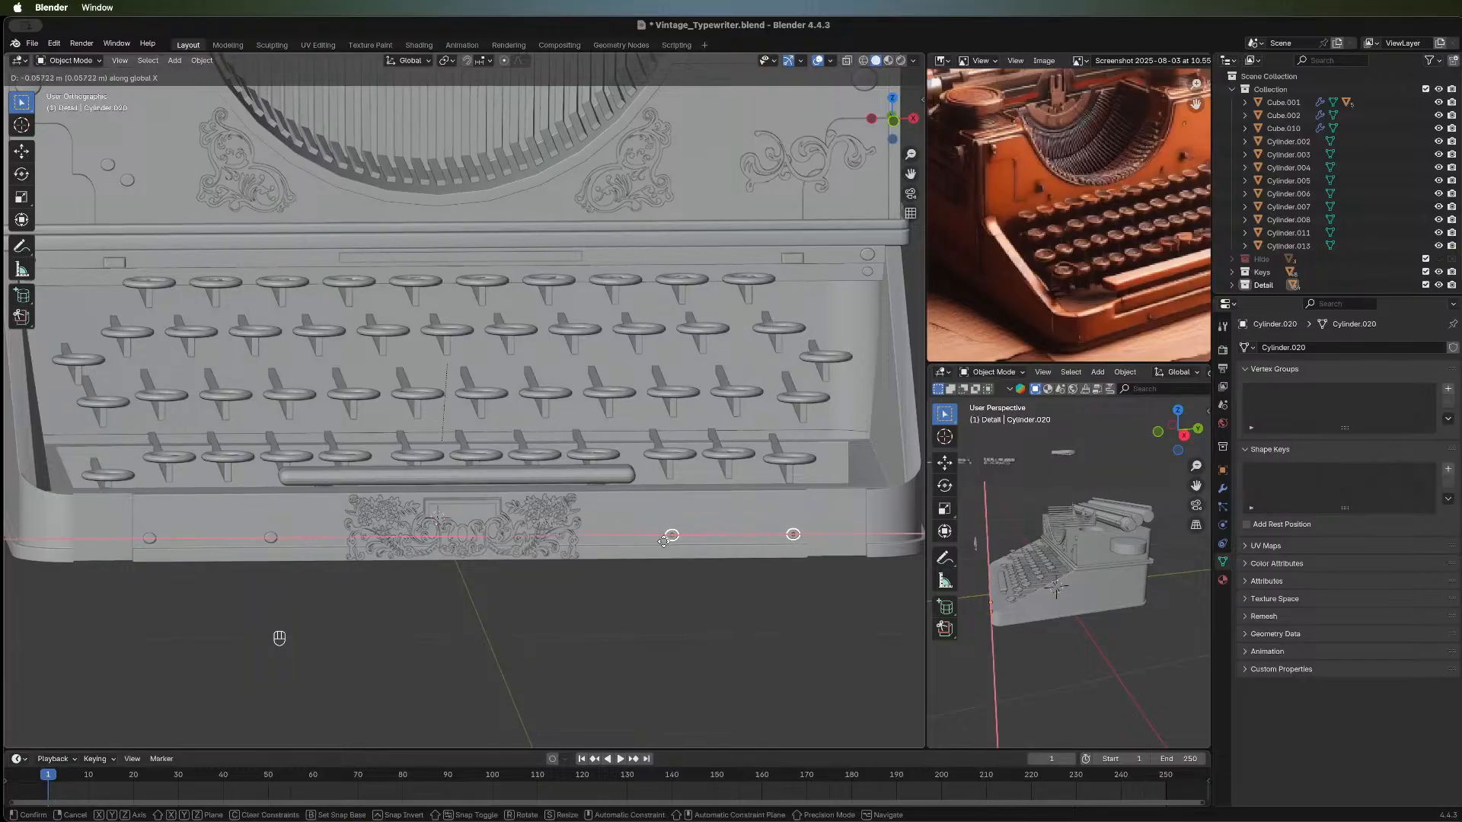
left_click(663, 541)
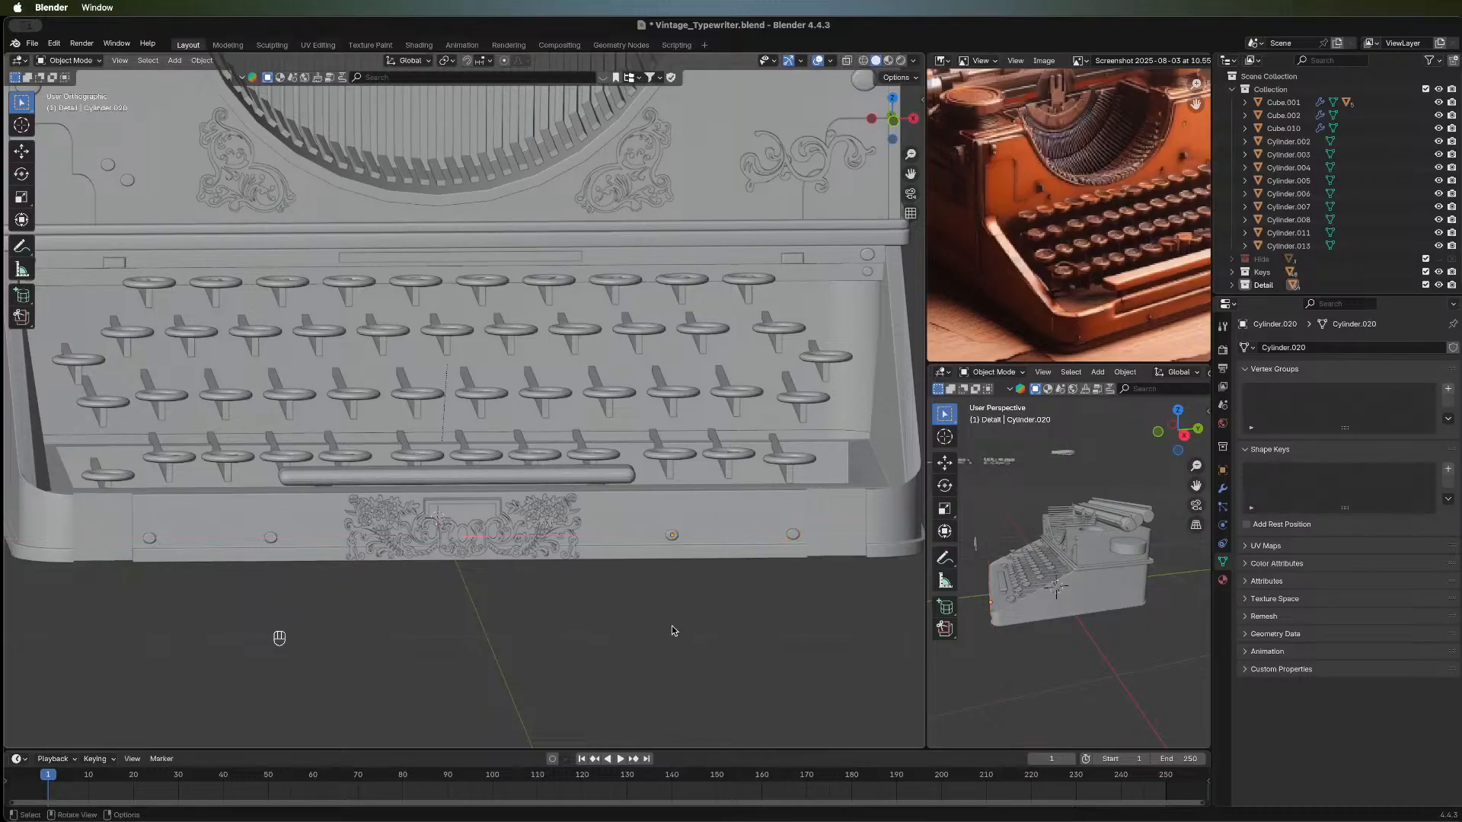
Add a tiny cube on the front base just above the leftmost bolt and enter Edit Mode on it.
middle_click_drag(674, 628, 427, 596)
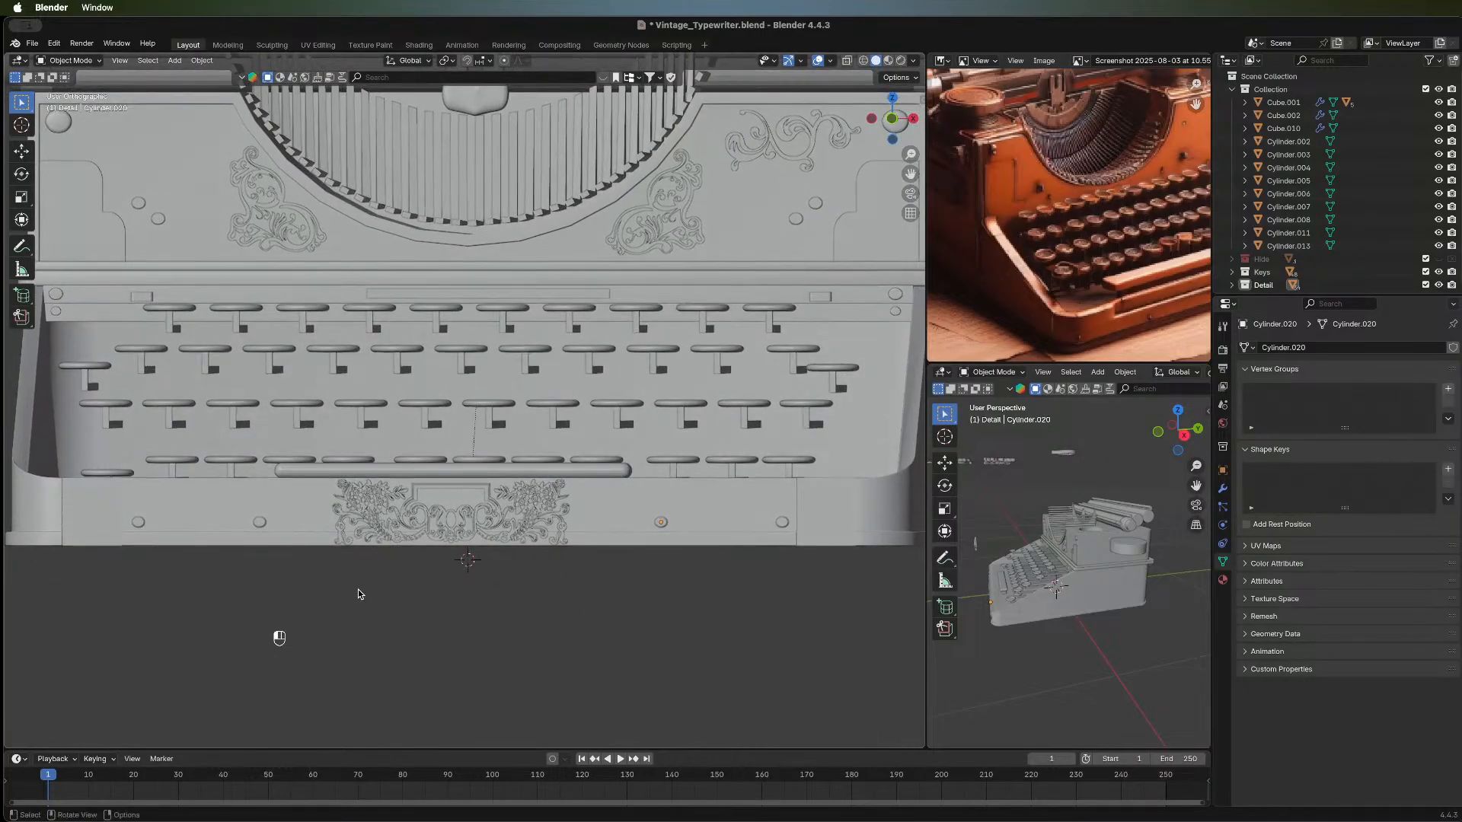
left_click(892, 120)
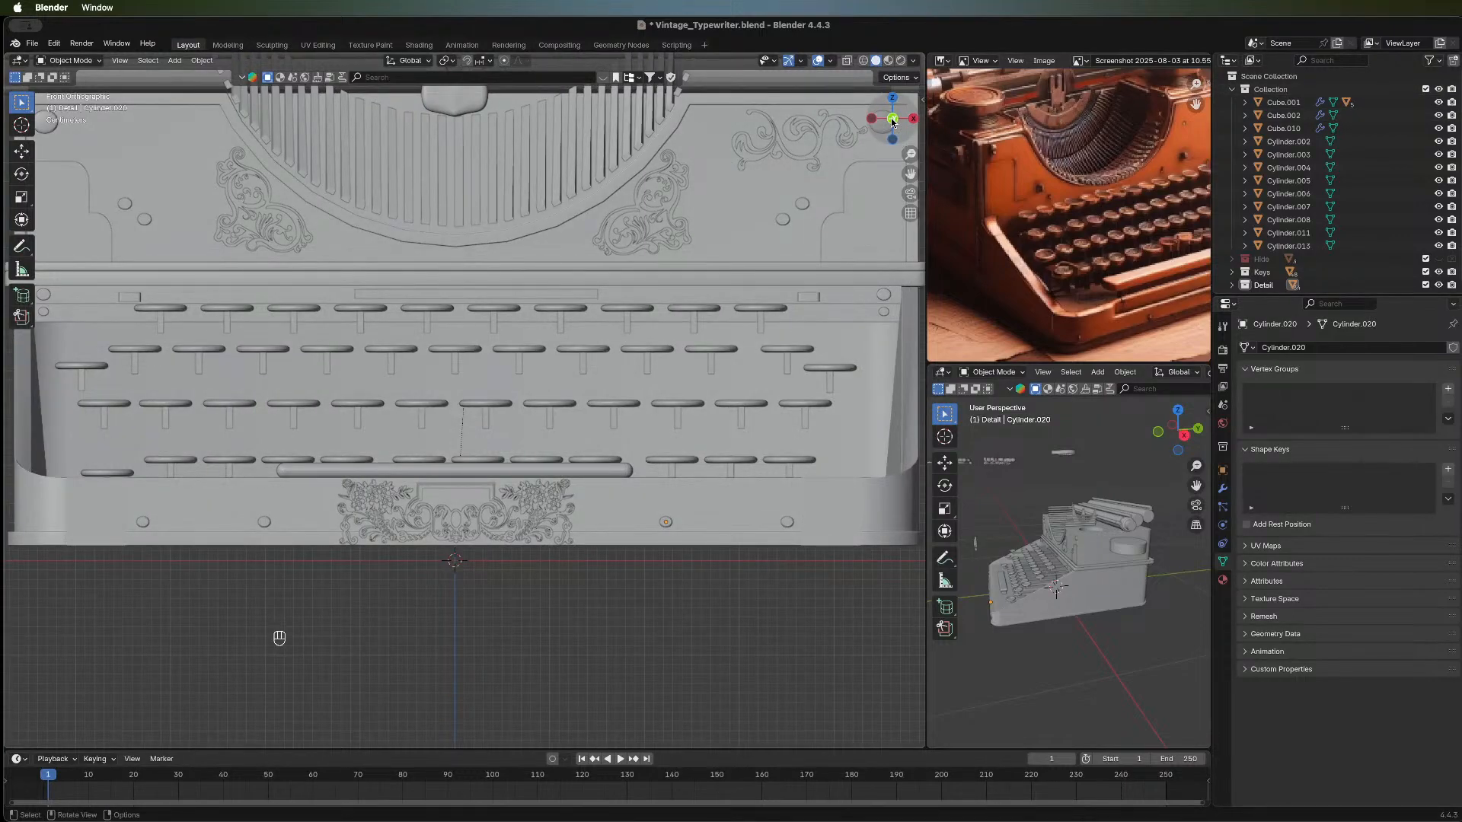
left_click(26, 303)
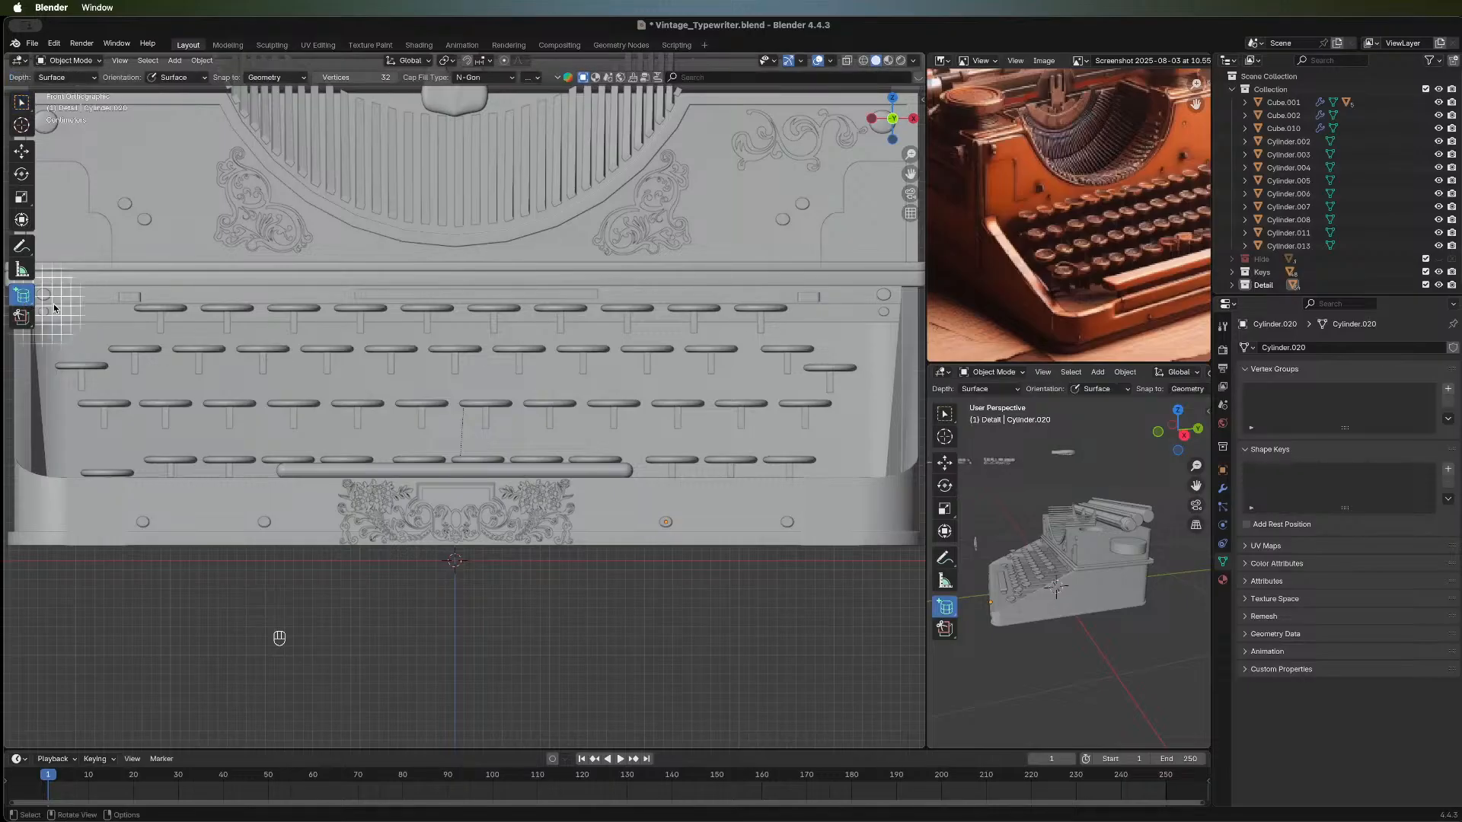
left_click(25, 303)
left_click(66, 303)
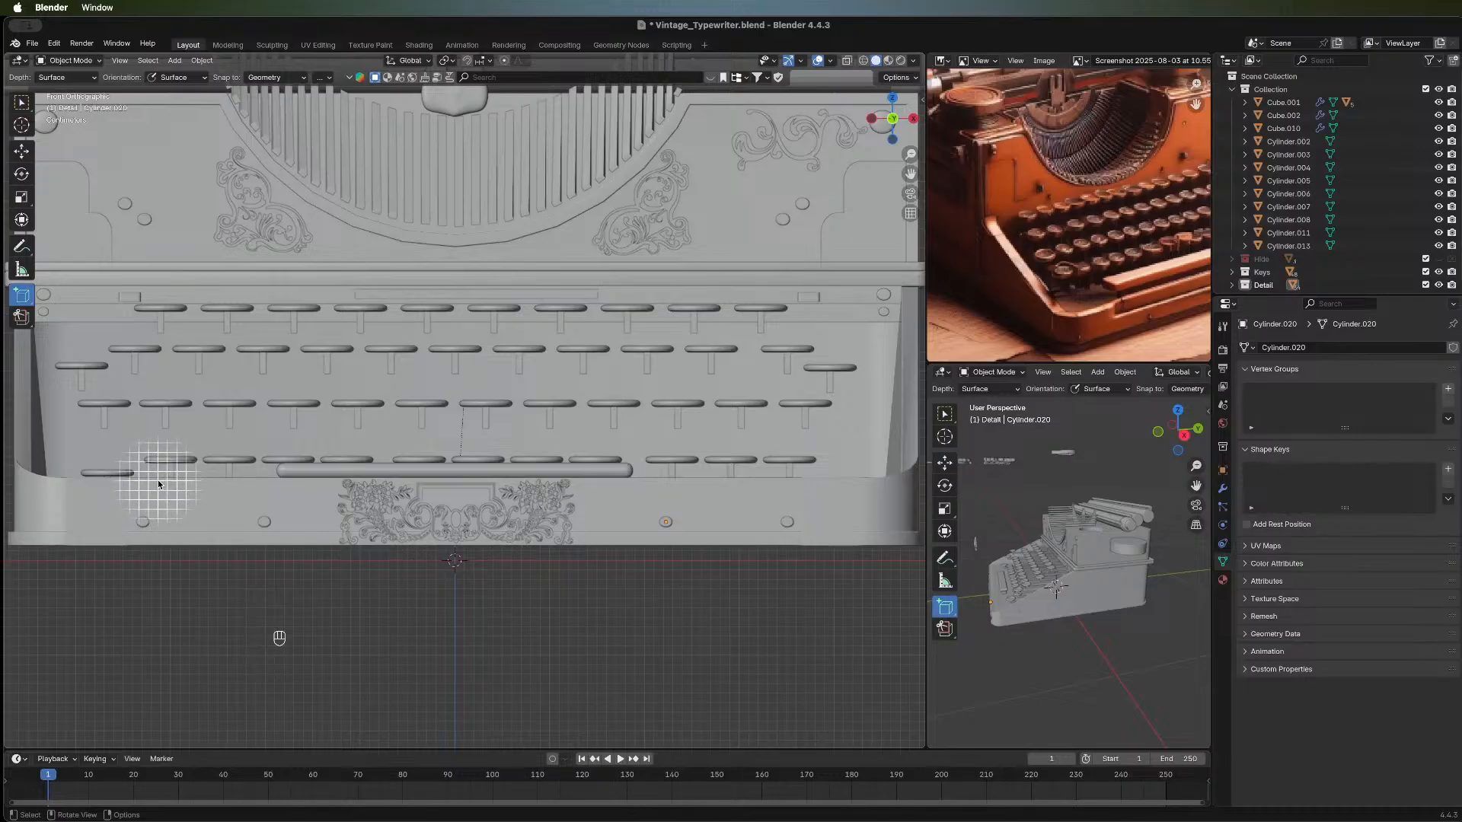
left_click_drag(159, 481, 159, 486)
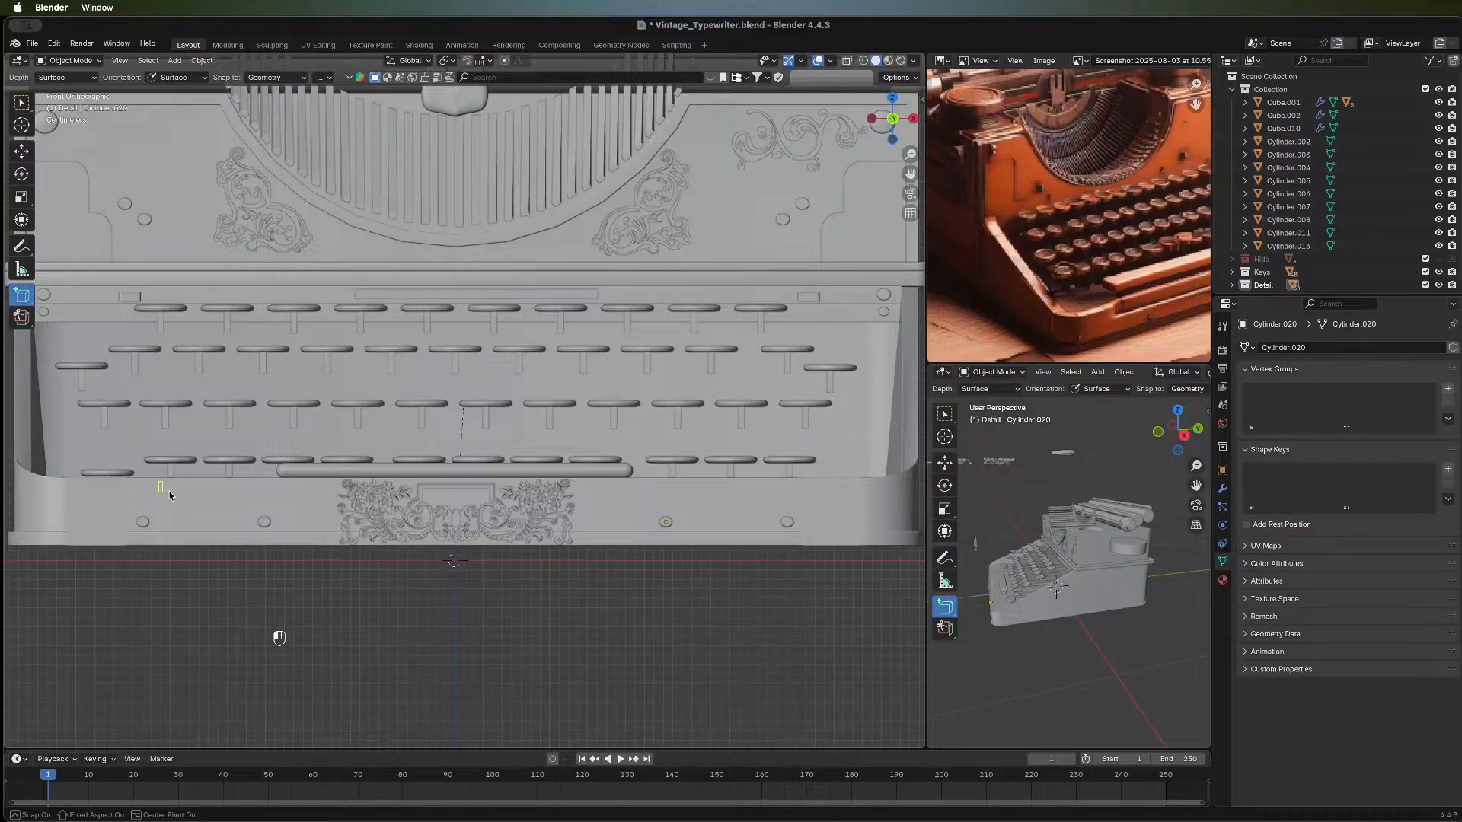
left_click_drag(169, 496, 169, 496)
key("Tab")
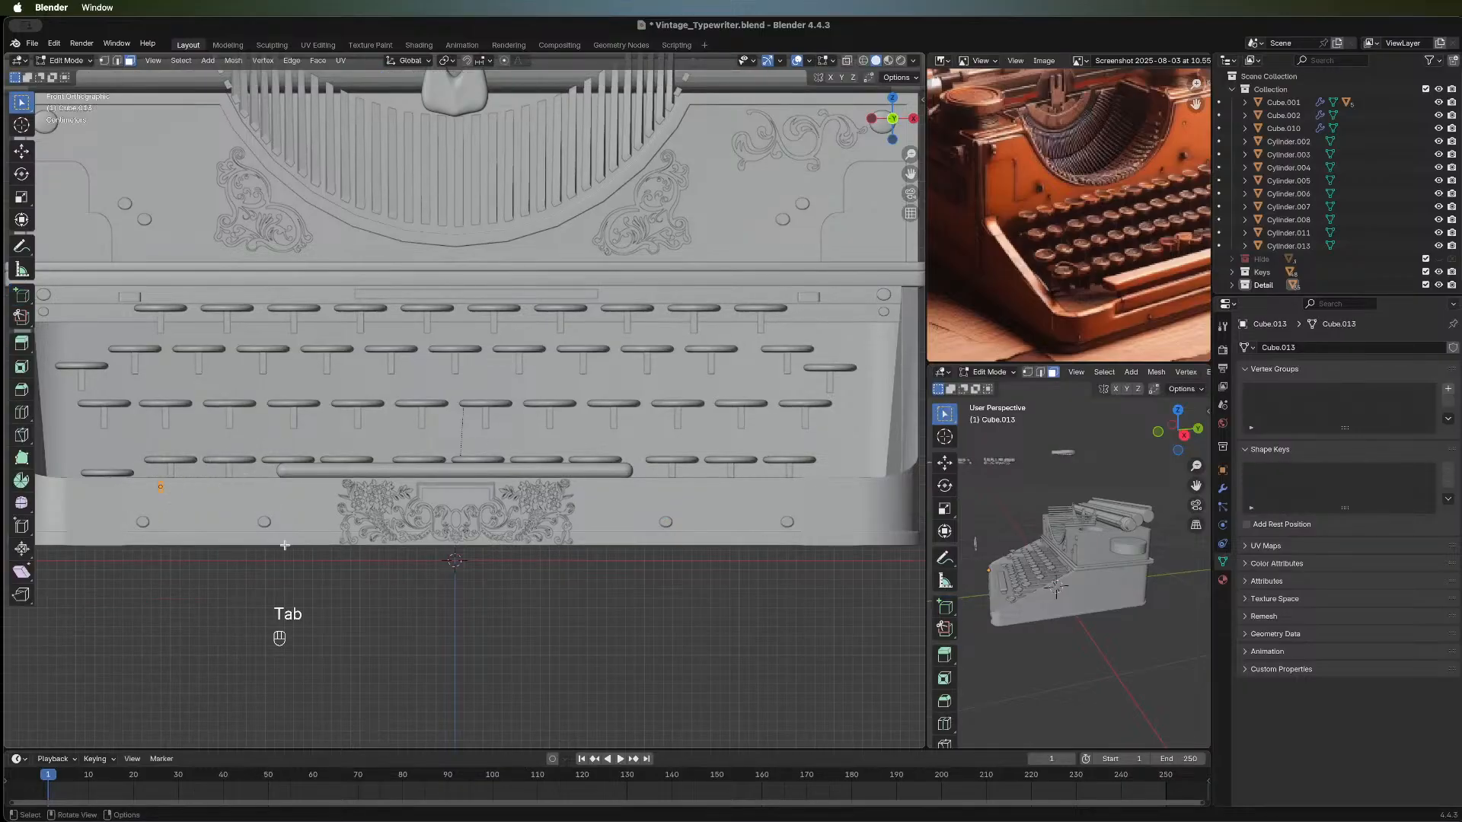
Return to Object Mode on the tiny front-base cube, activate the Select Box tool and show the cube's modifier settings.
middle_click_drag(285, 545, 815, 219)
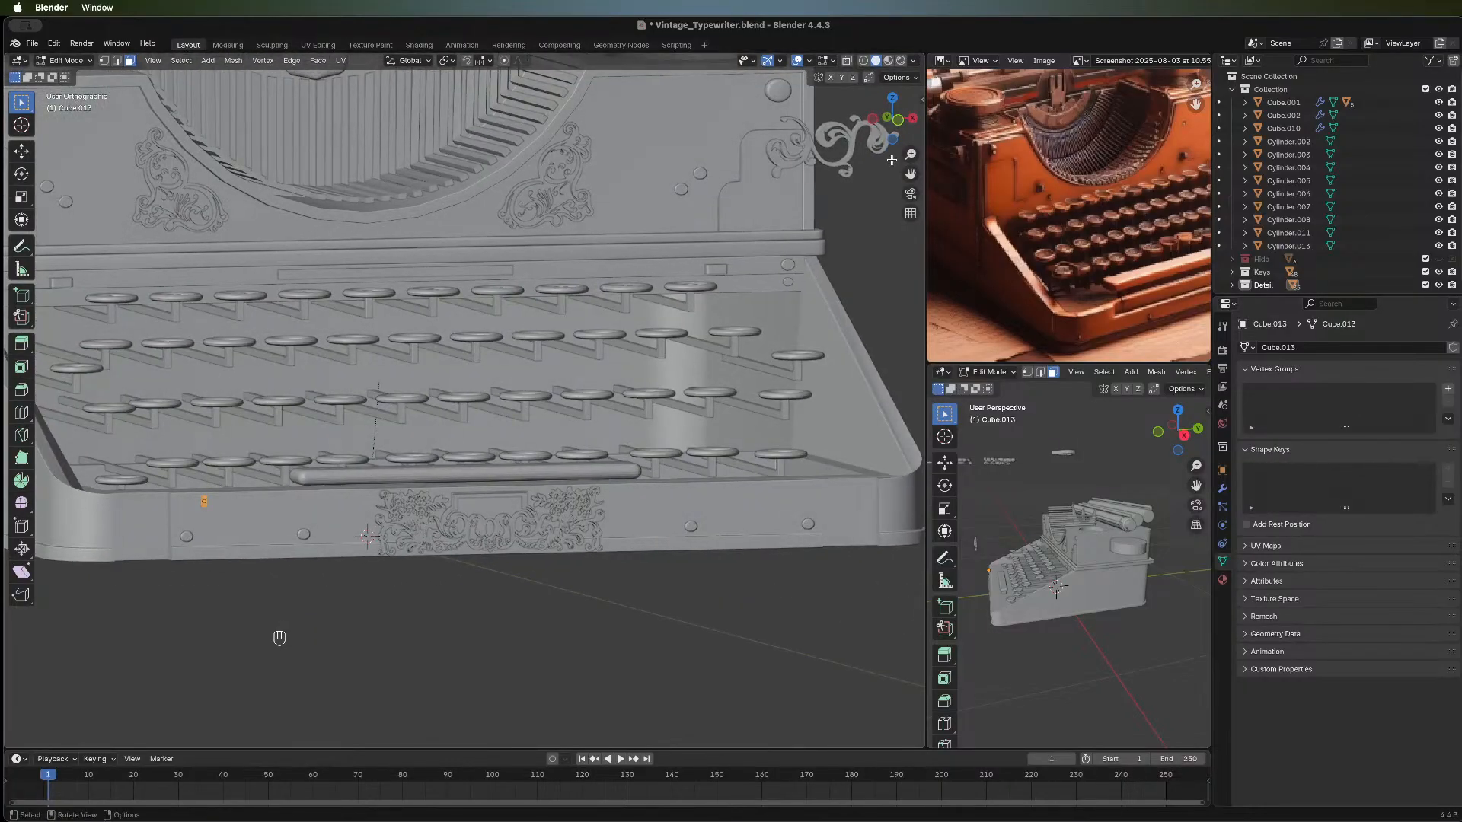
left_click(898, 123)
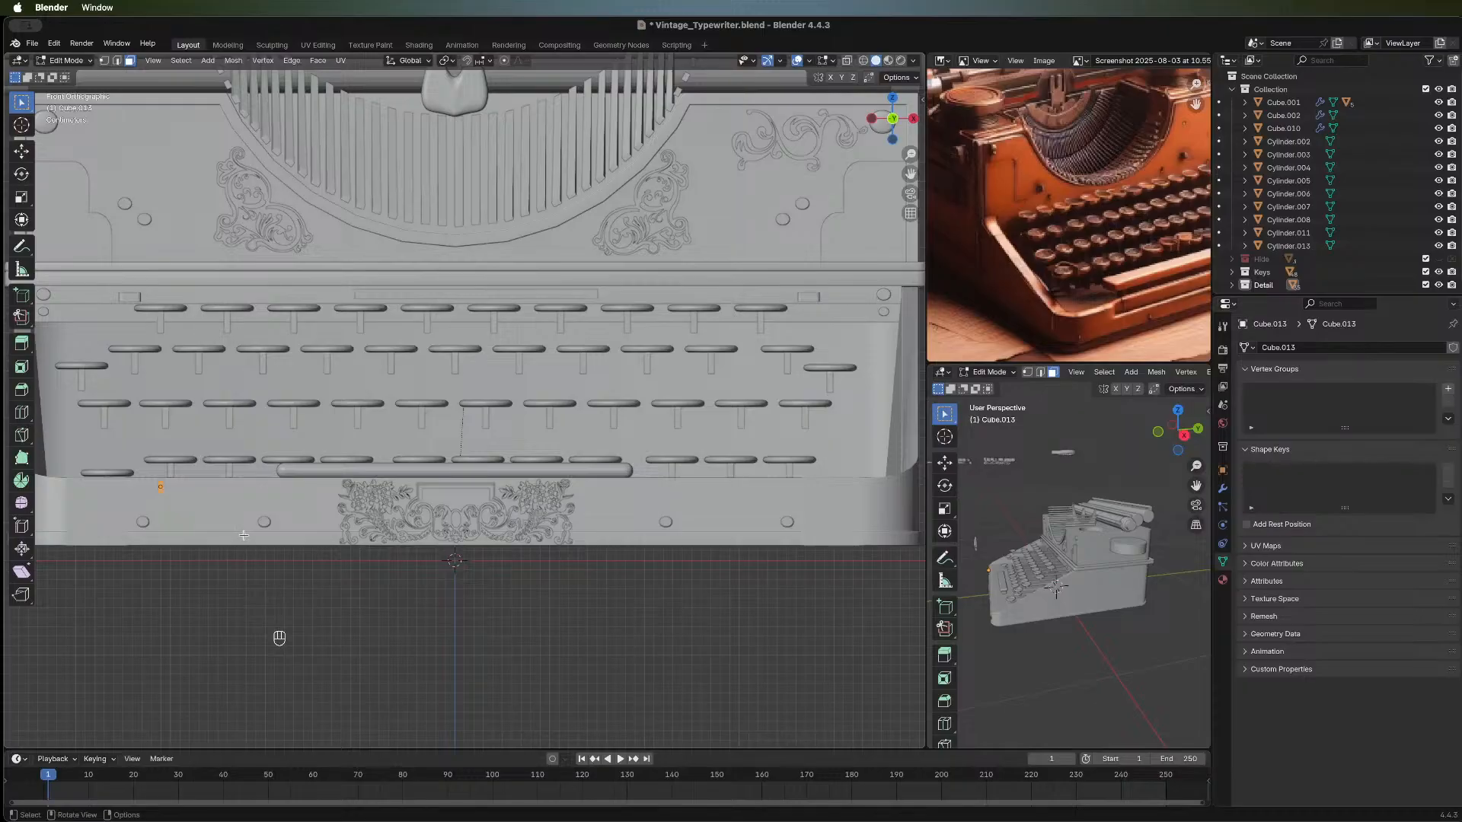
key("Tab")
key("Tab")
key("Tab")
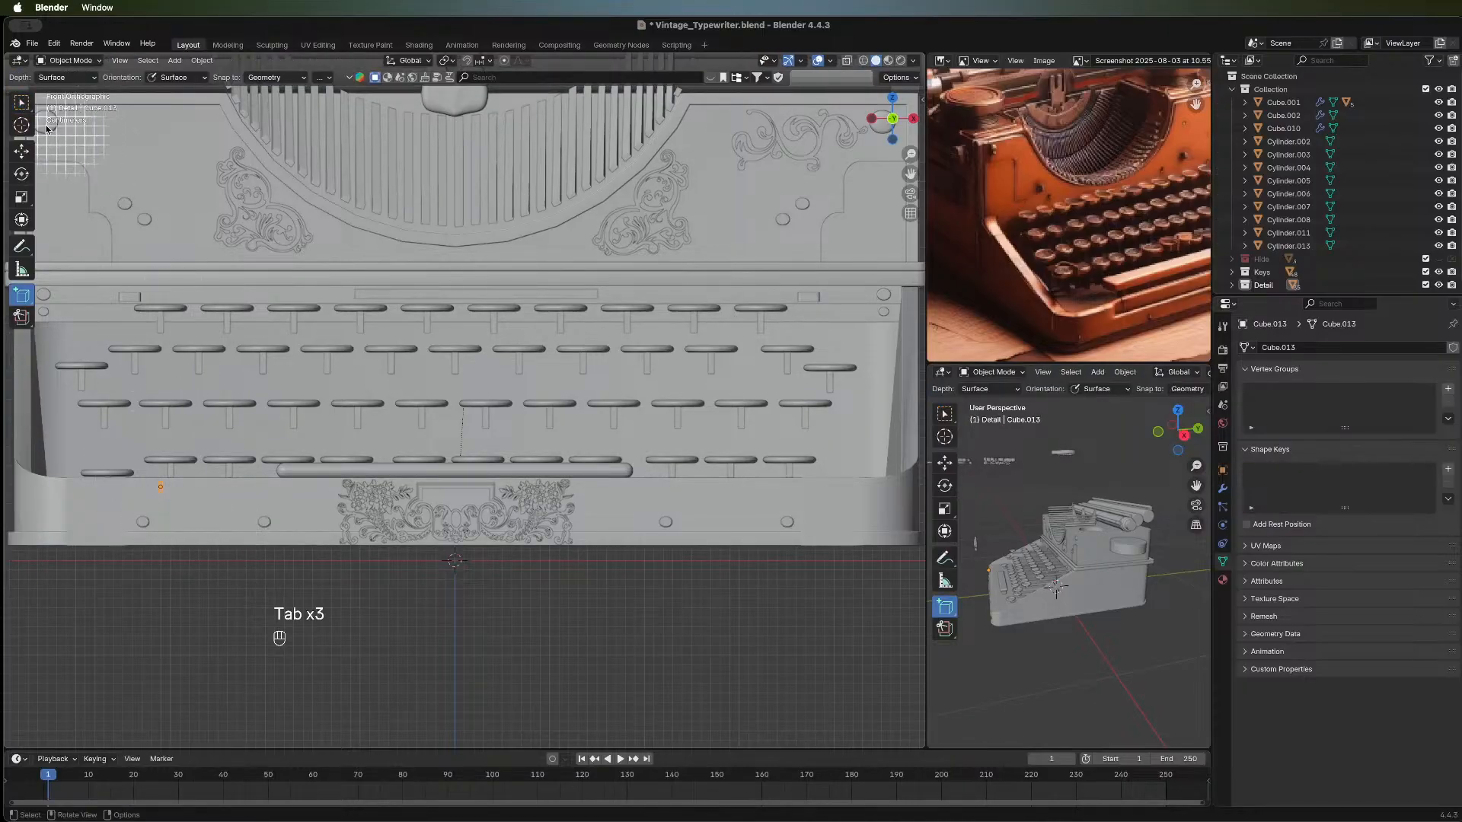
left_click(22, 102)
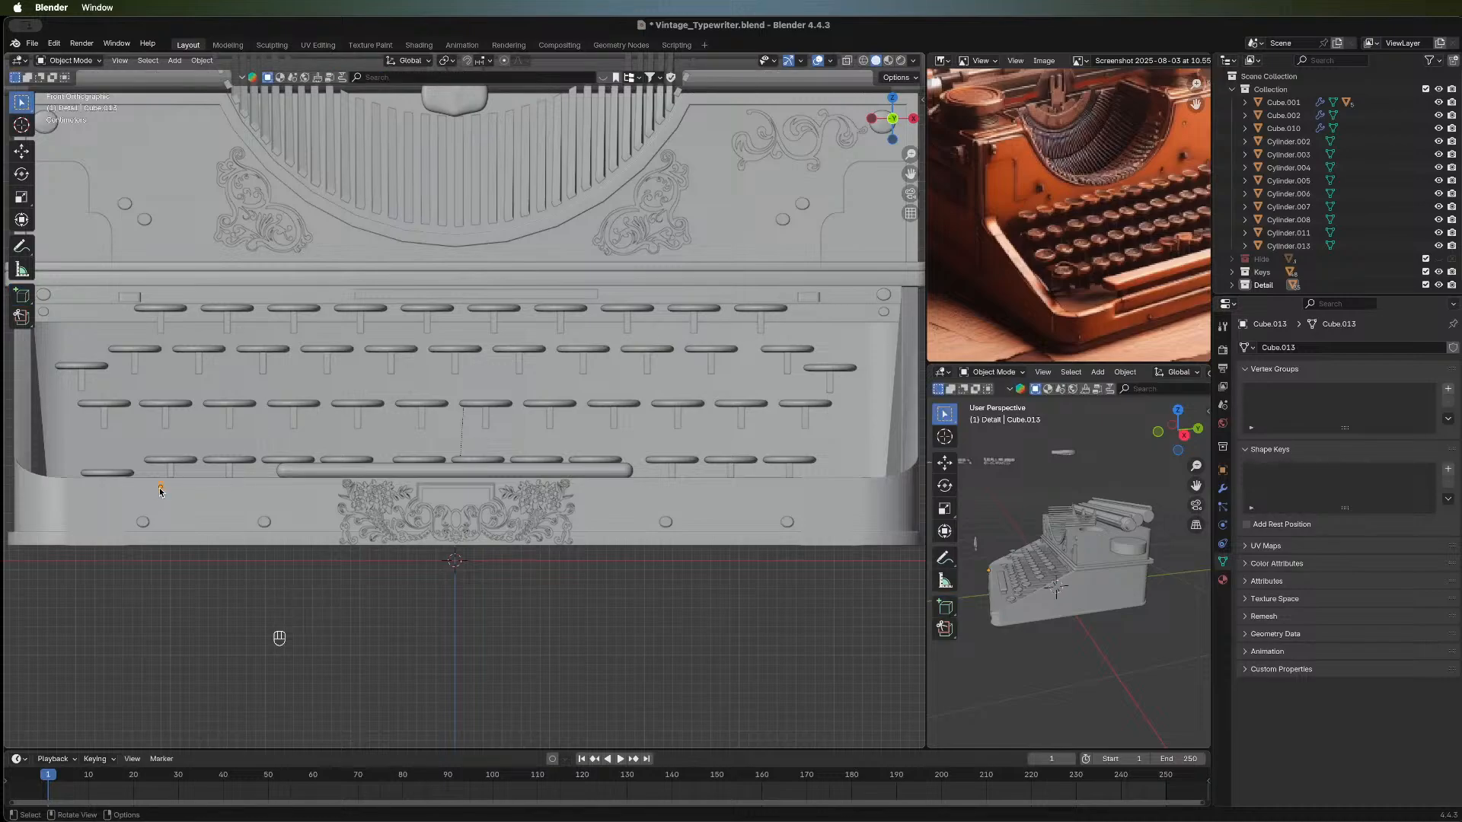
middle_click_drag(221, 620, 181, 621)
left_click(1222, 488)
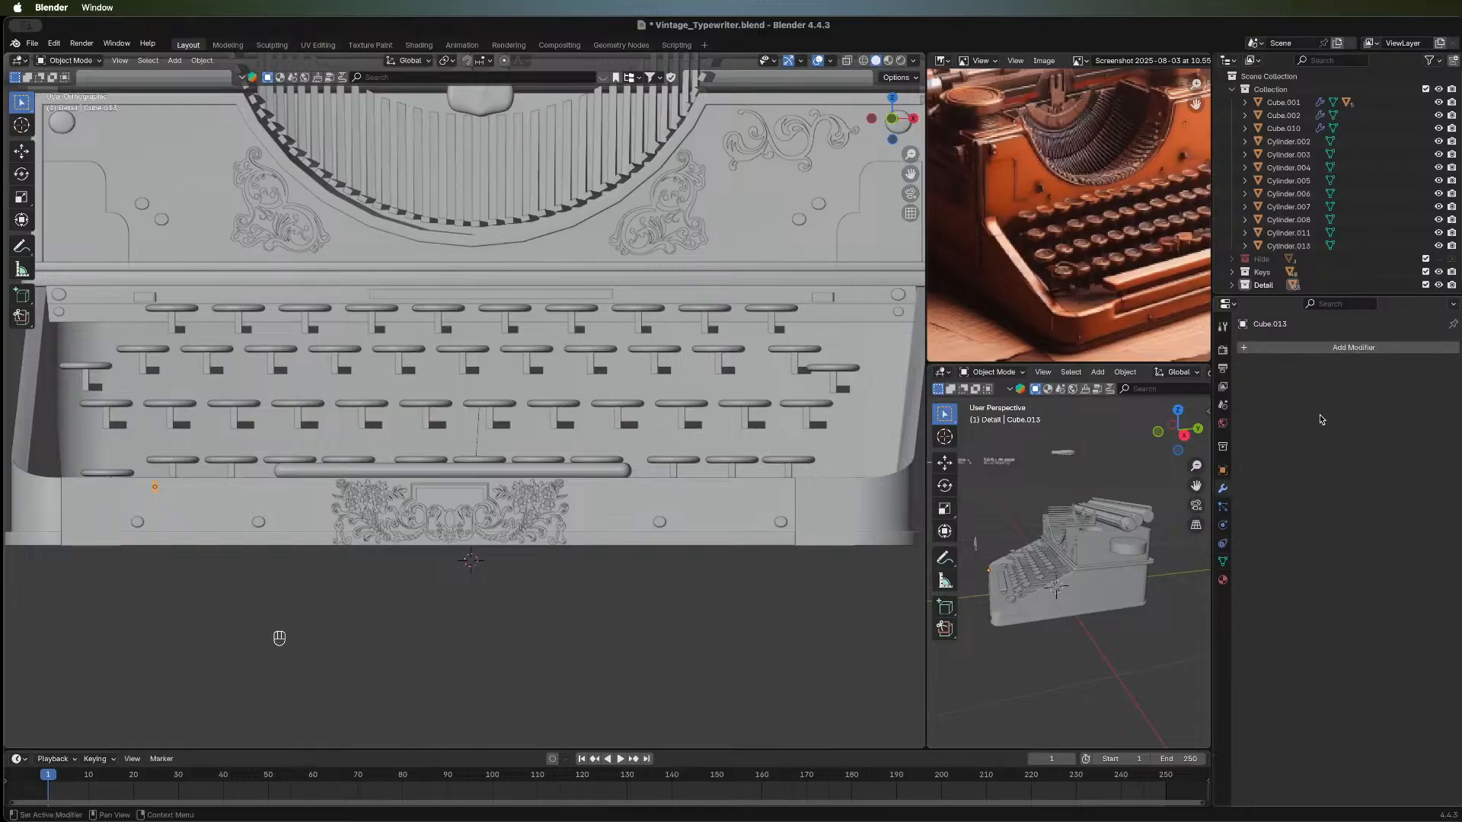
left_click(1317, 349)
Duplicate the tiny front-base cube and move the copy about 0.054 m along X and -0.019 m along Z.
key("shift+d")
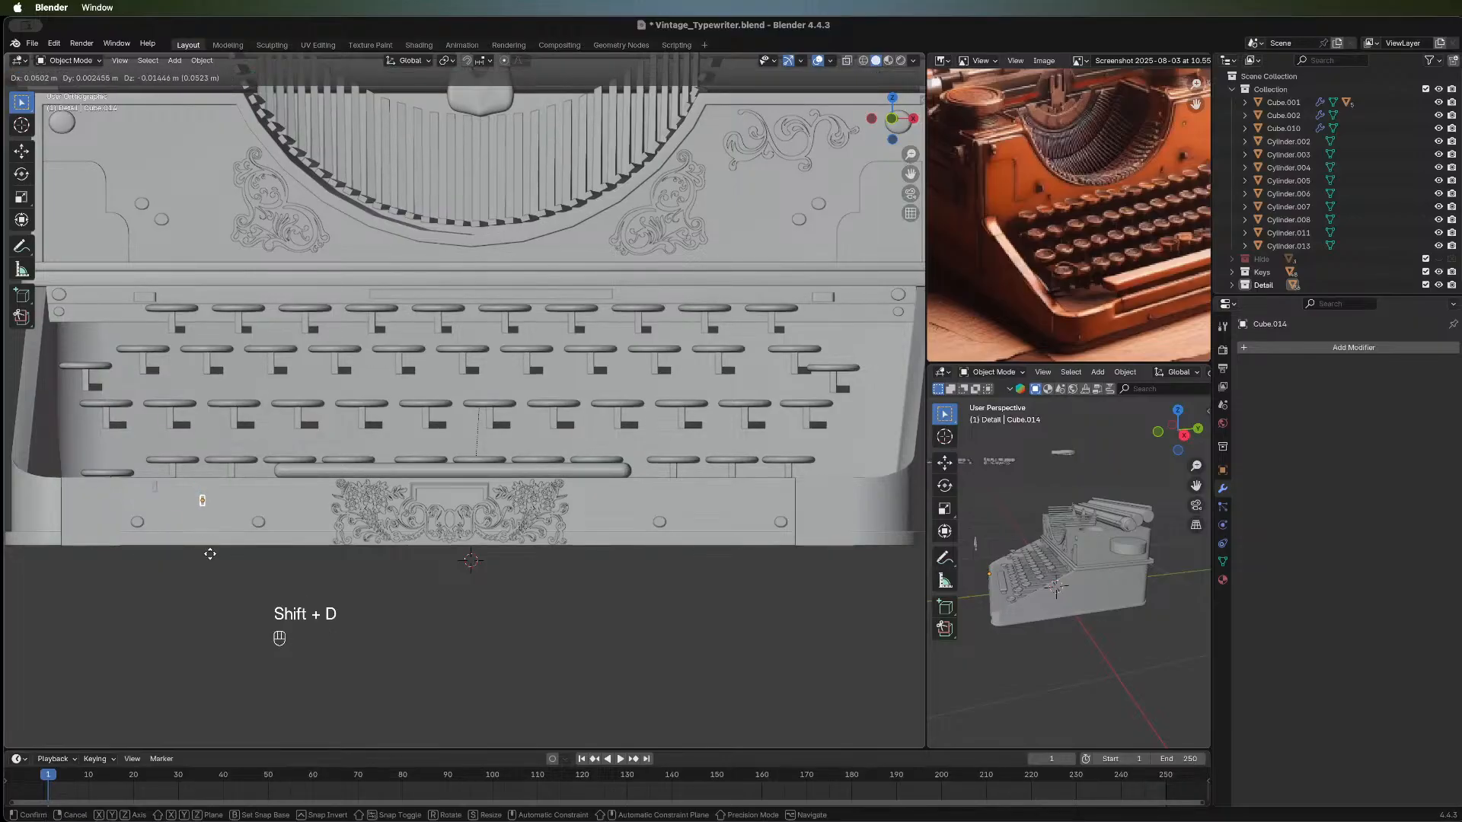
right_click(210, 554)
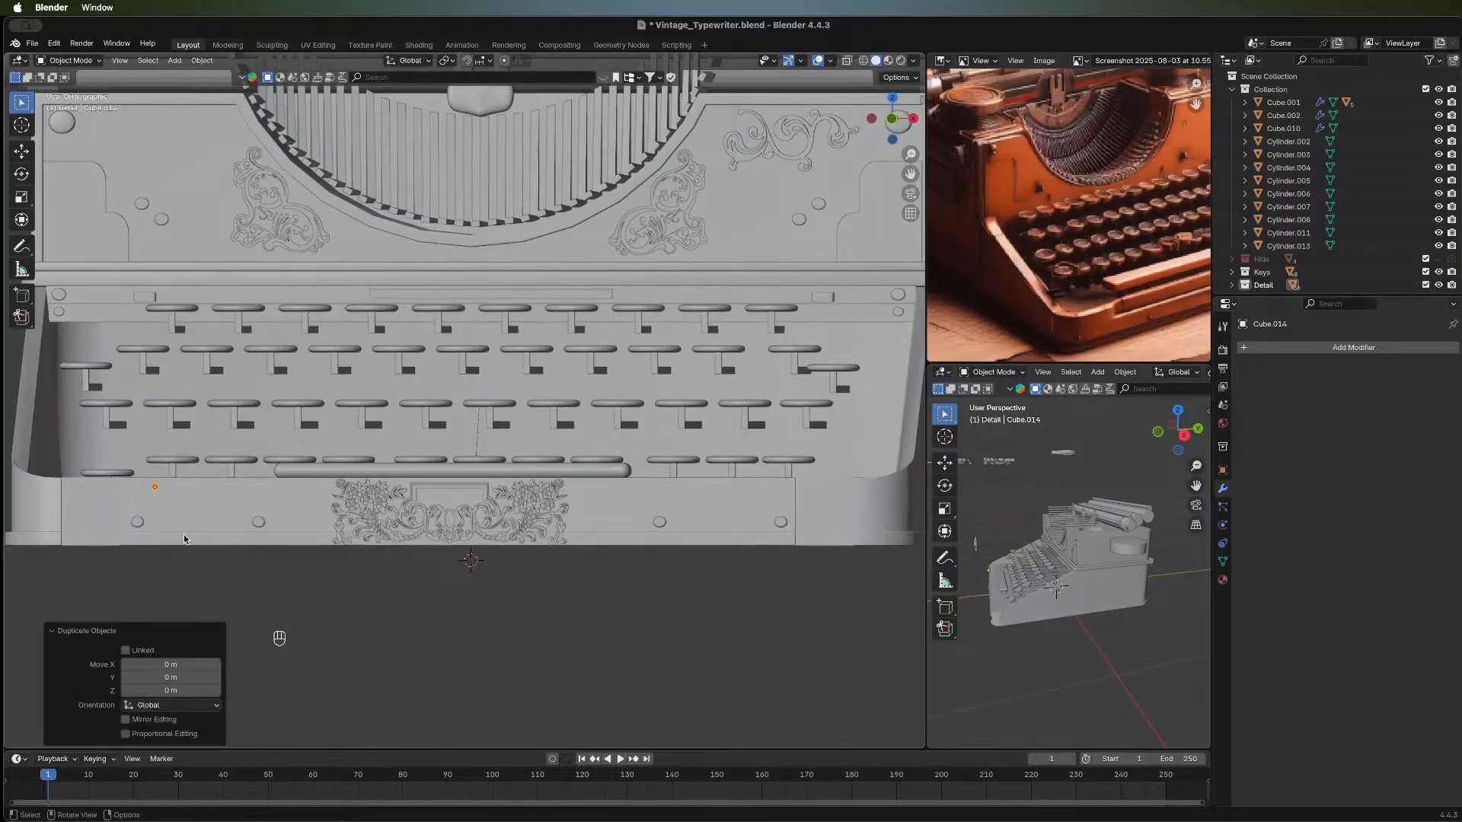
key("g")
key("x")
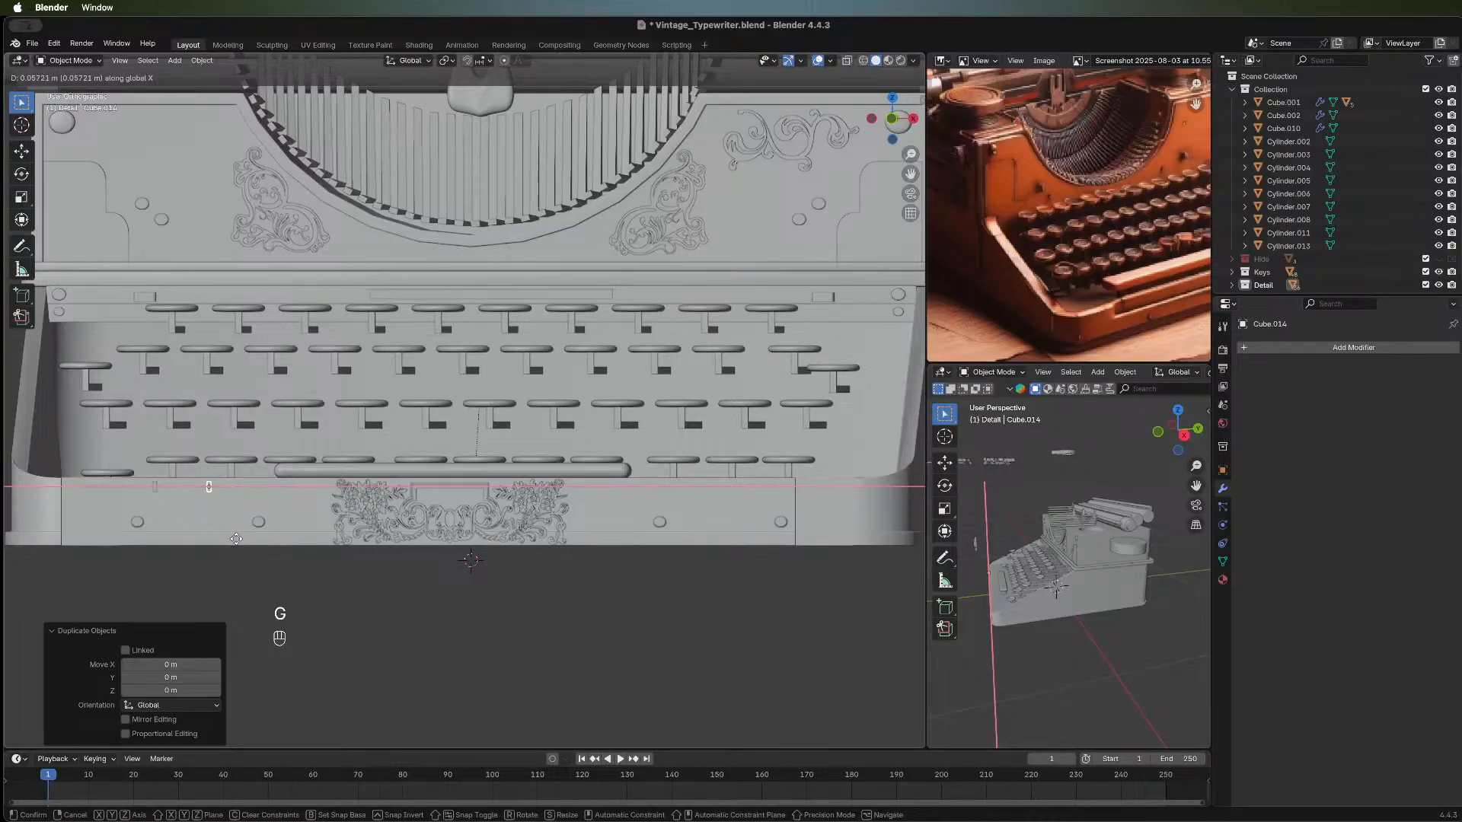
left_click(234, 538)
key("g")
key("z")
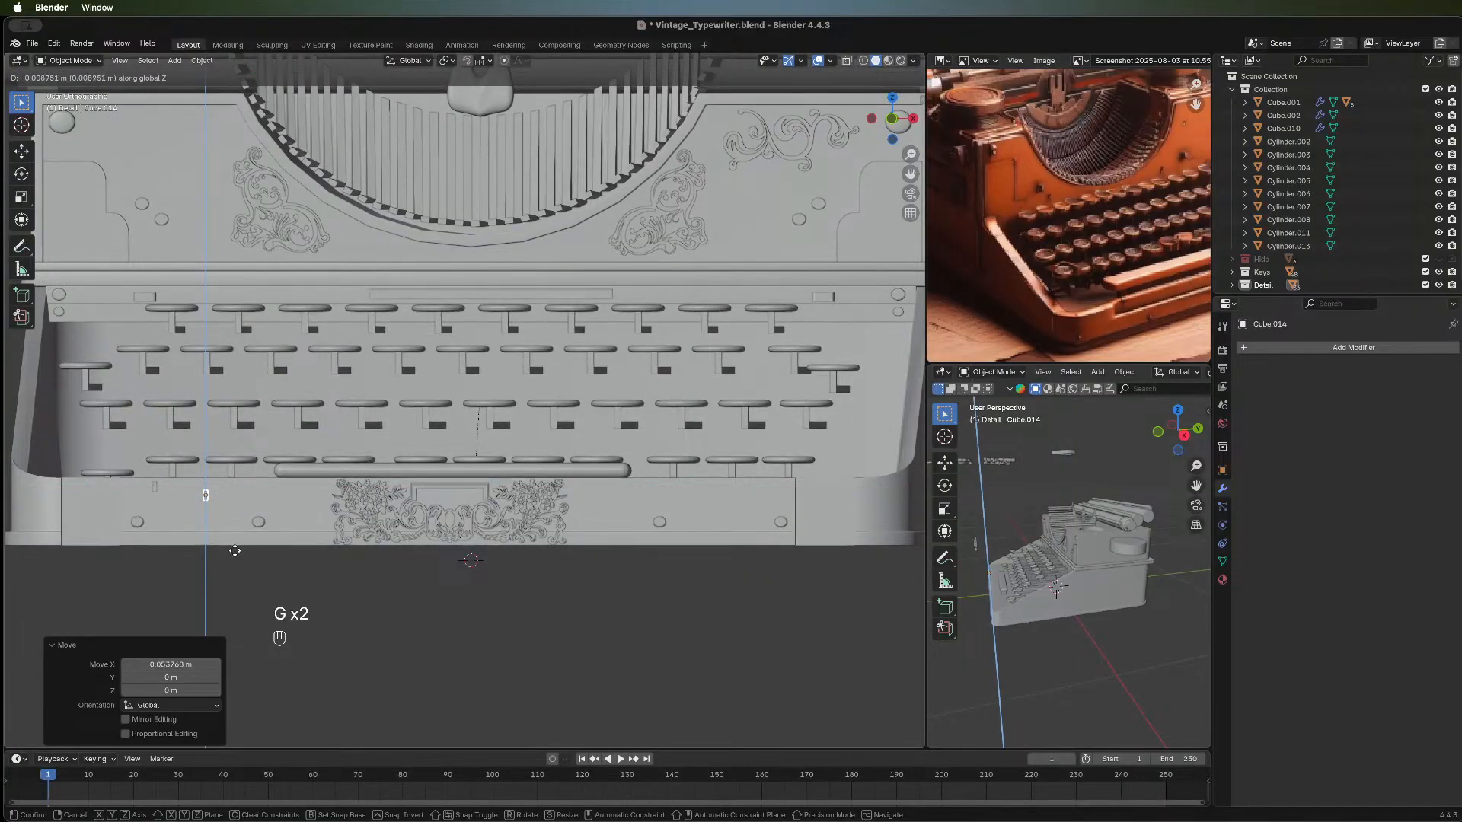
right_click(234, 560)
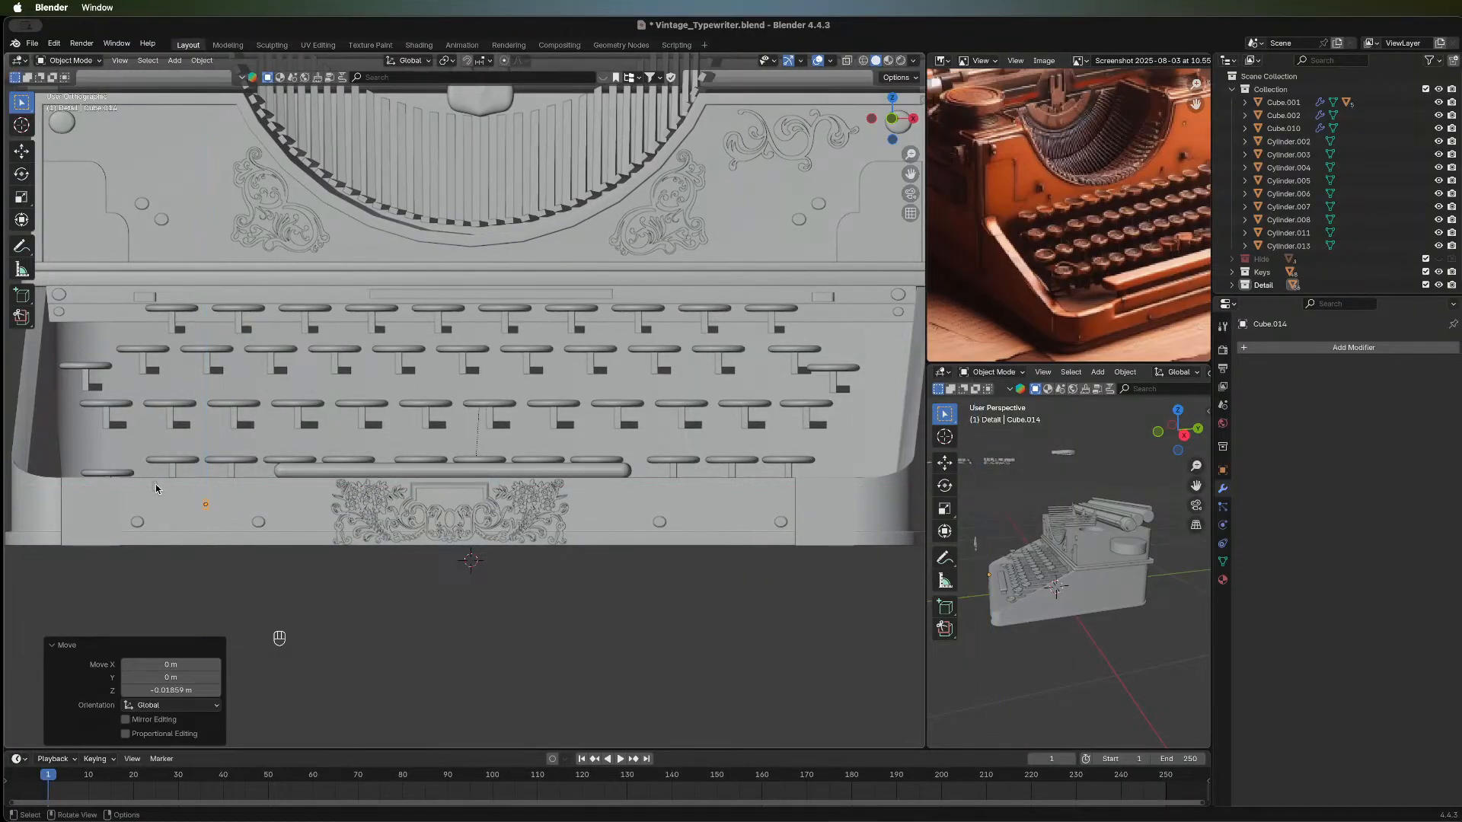
Add an X-axis Mirror modifier to the original tiny cube, using the typewriter body Cube.001 as mirror object.
left_click(155, 484)
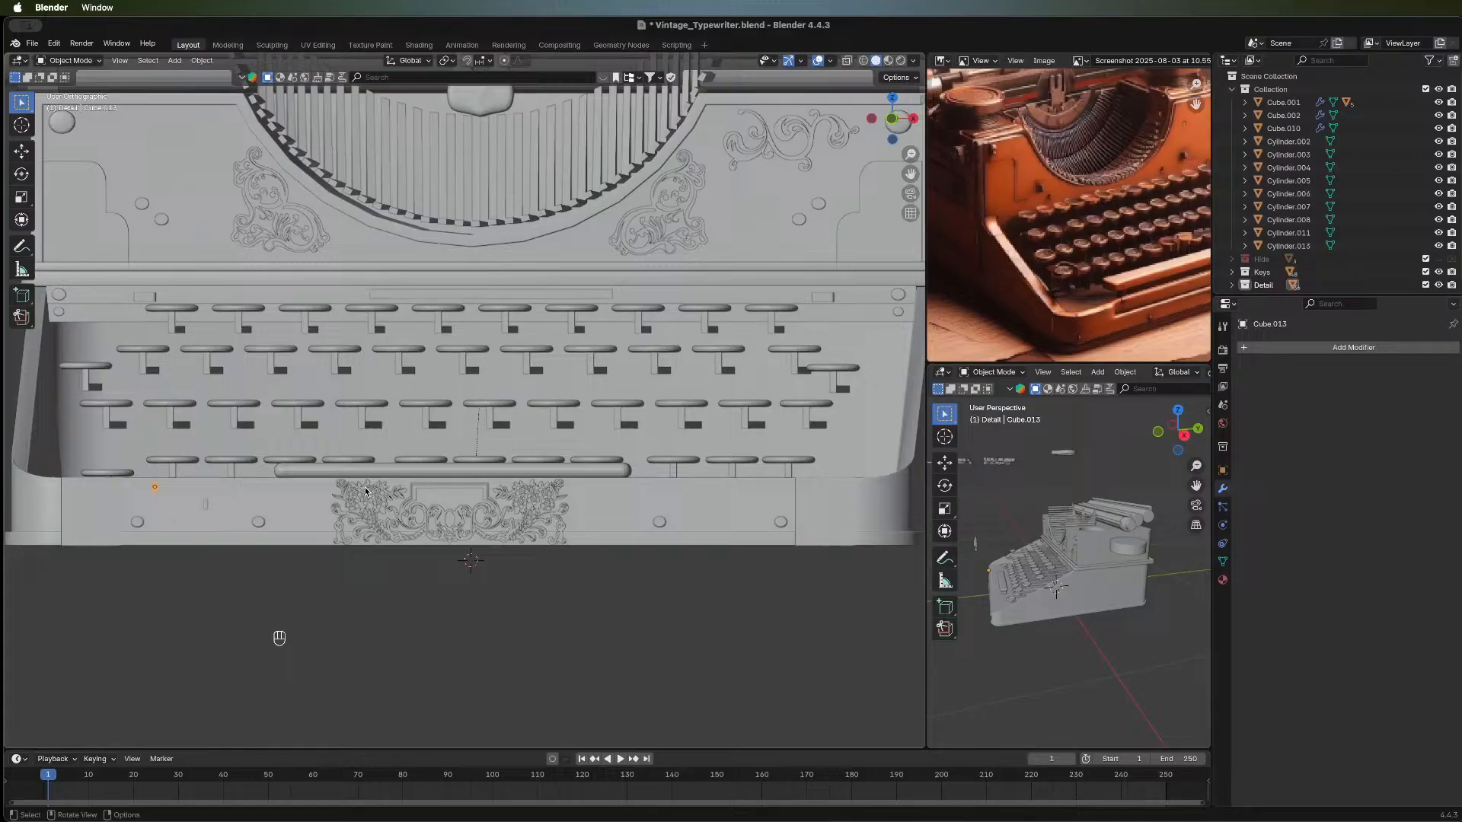
left_click(1286, 350)
mouse_move(1287, 351)
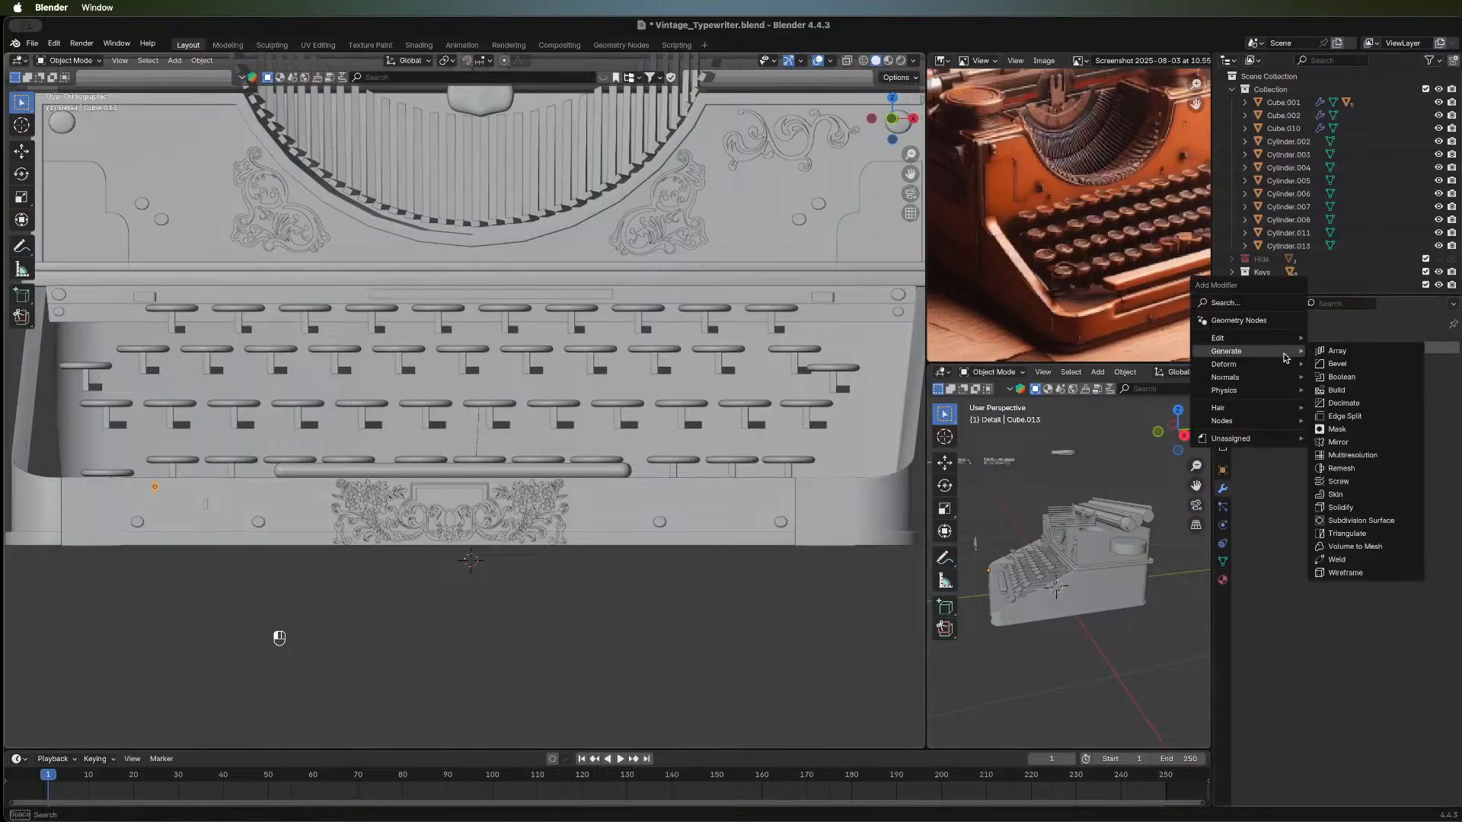
left_click(1341, 441)
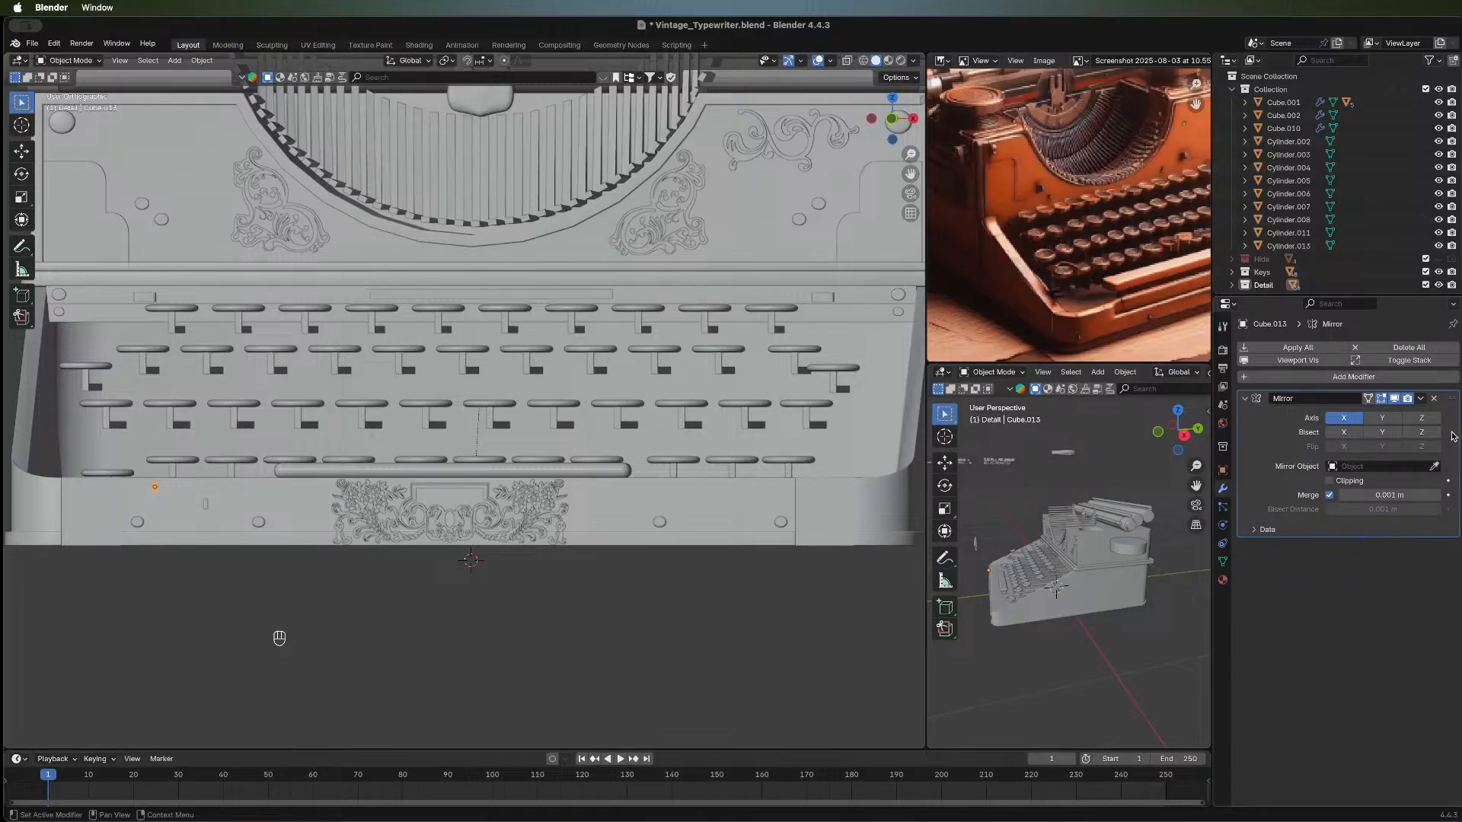
left_click(1435, 466)
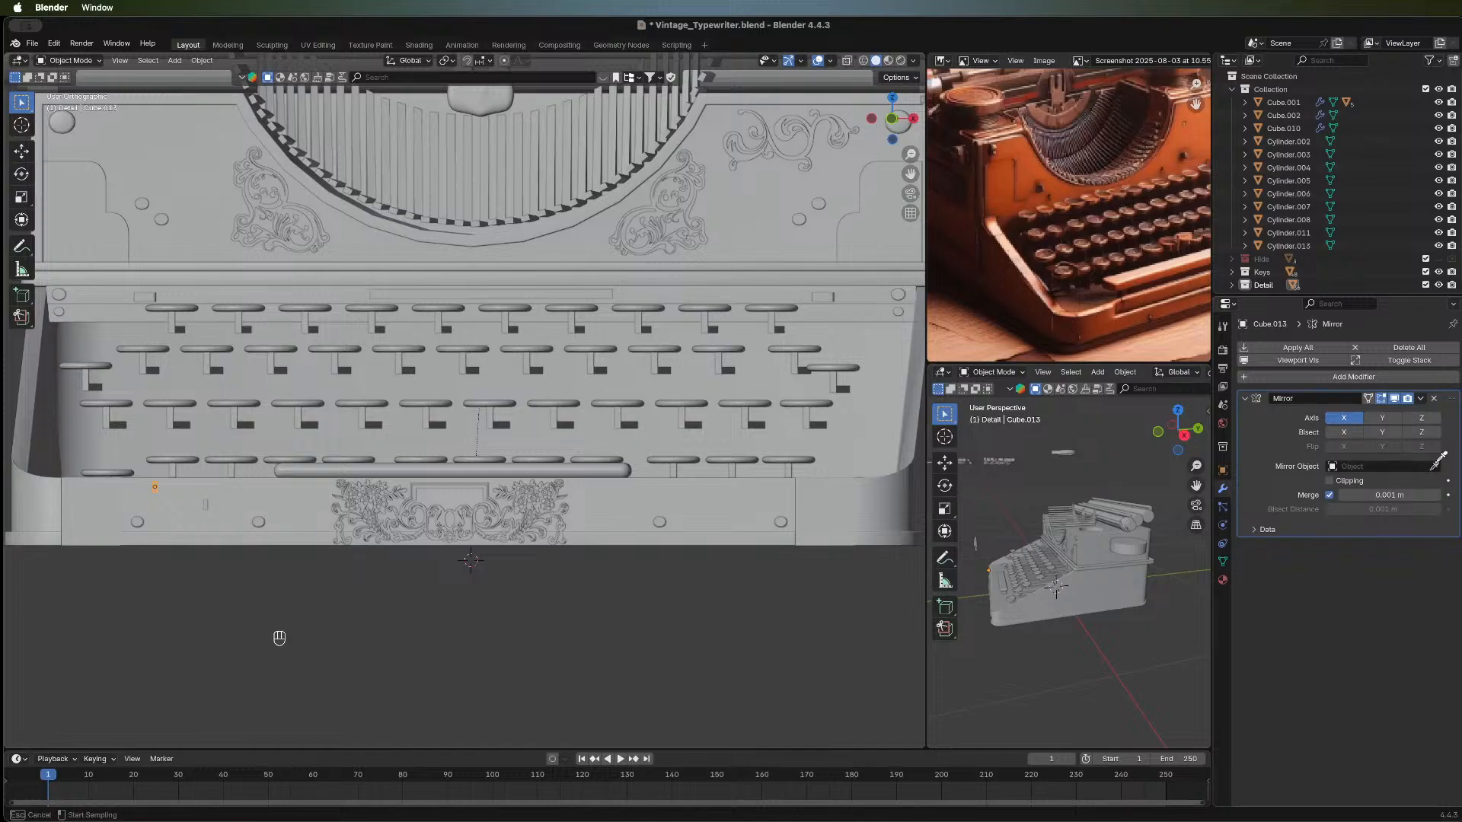
left_click(613, 511)
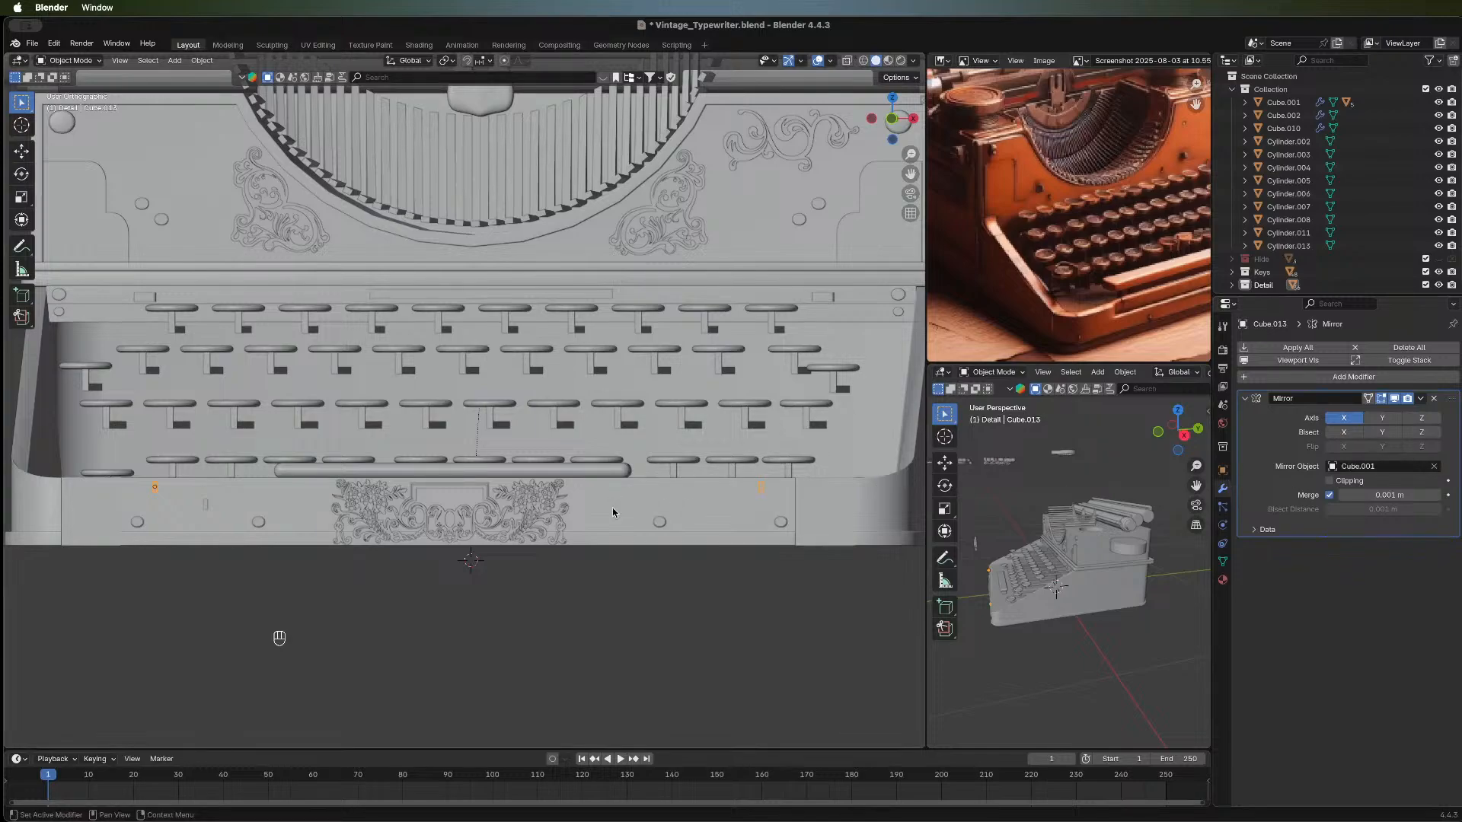
Give the duplicated, lower tiny cube an X-axis Mirror modifier with Cube.001 as its mirror object.
middle_click_drag(279, 594, 401, 621)
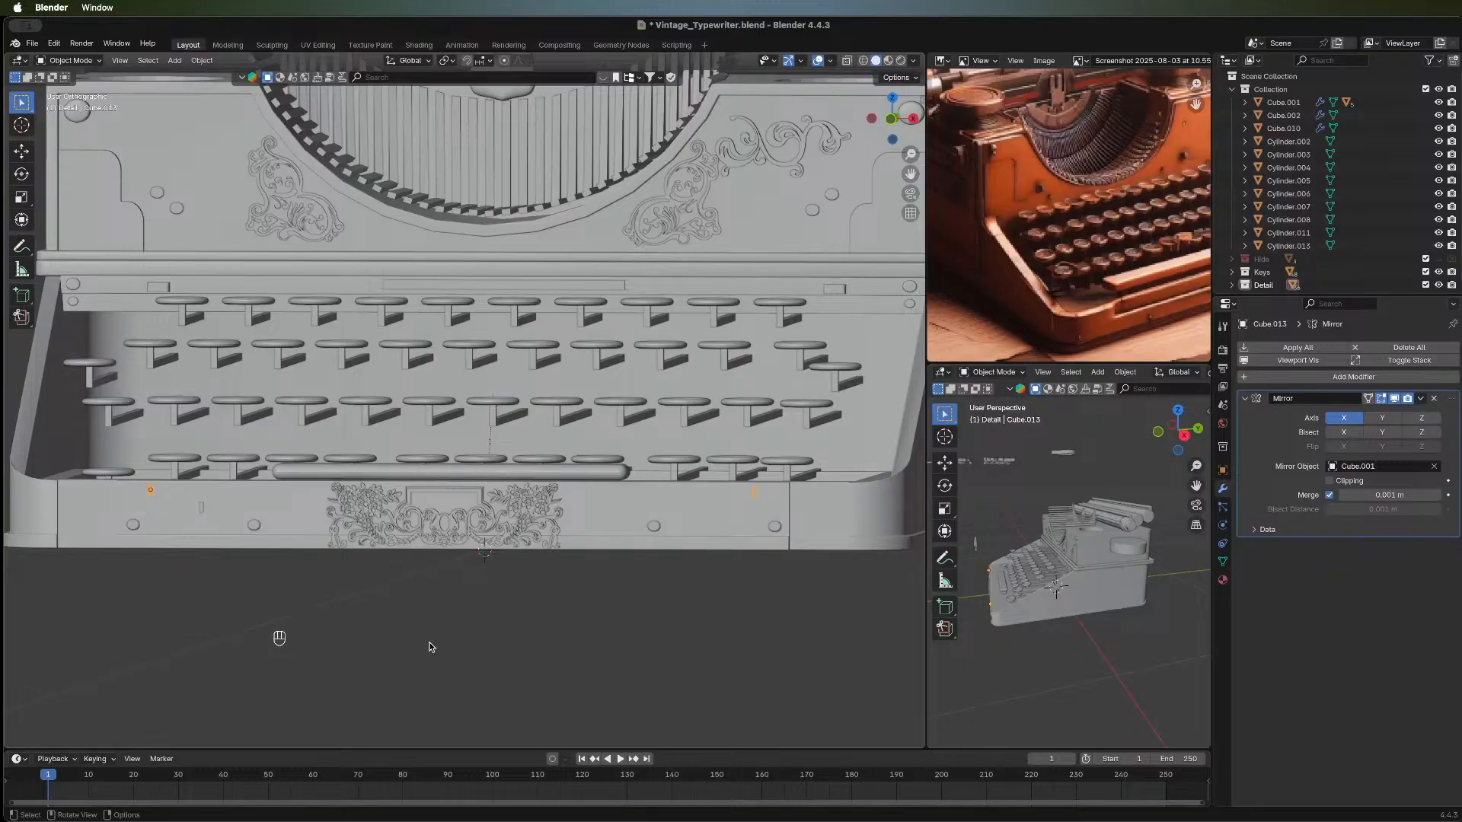
left_click(201, 507)
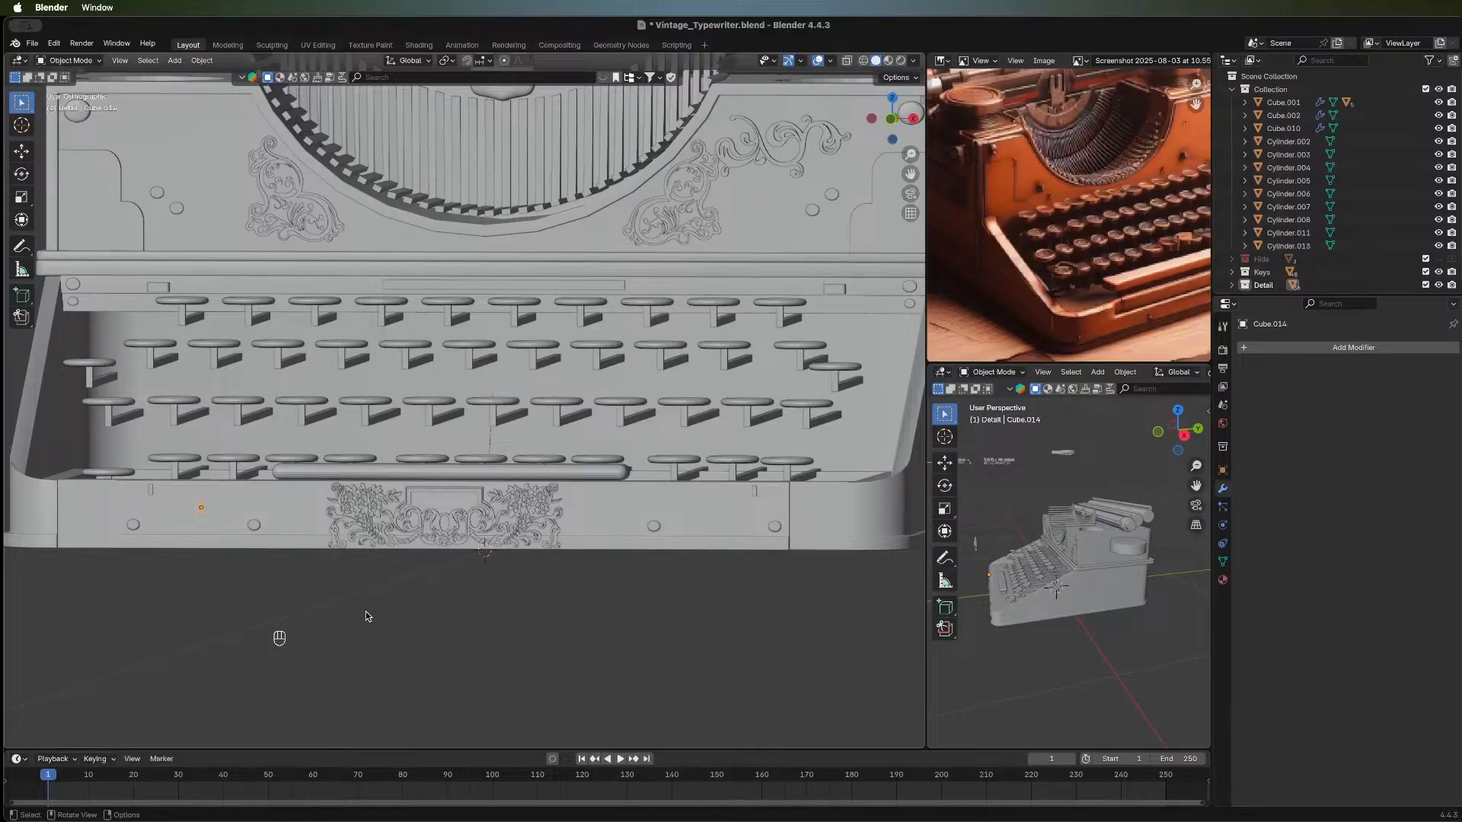
left_click(1314, 345)
mouse_move(1314, 344)
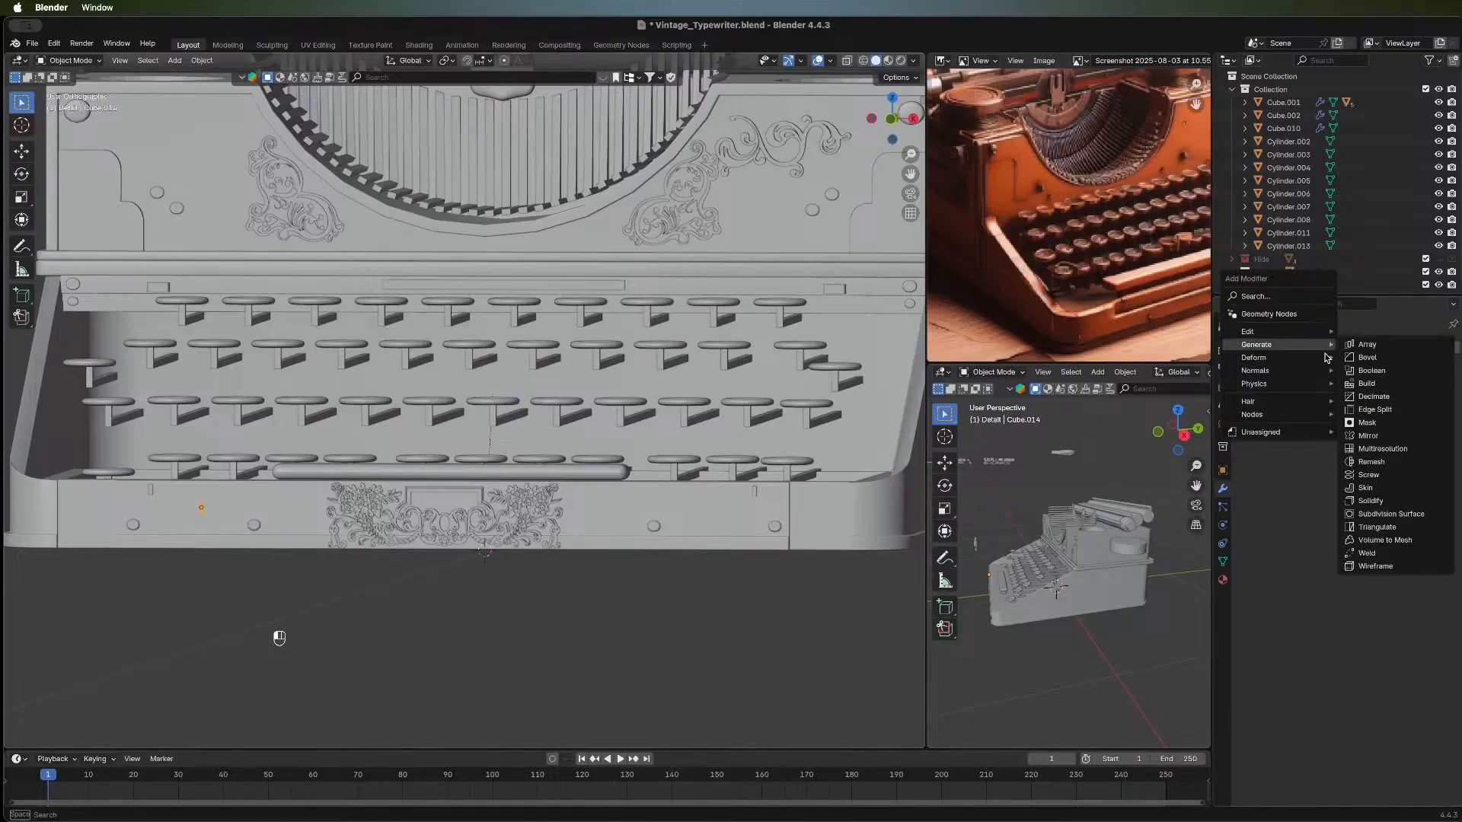
left_click(1389, 437)
left_click(1434, 466)
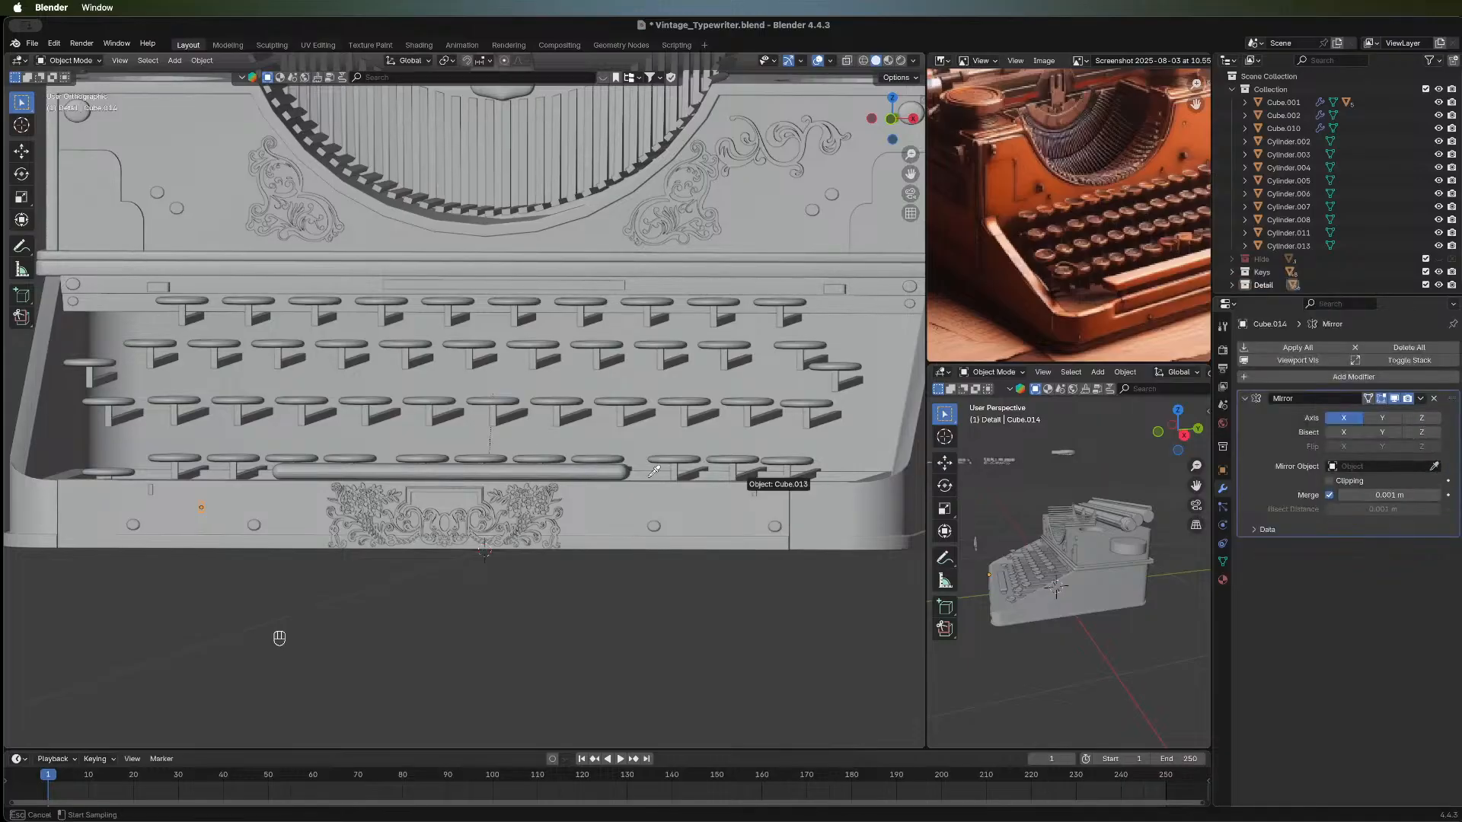
left_click(586, 516)
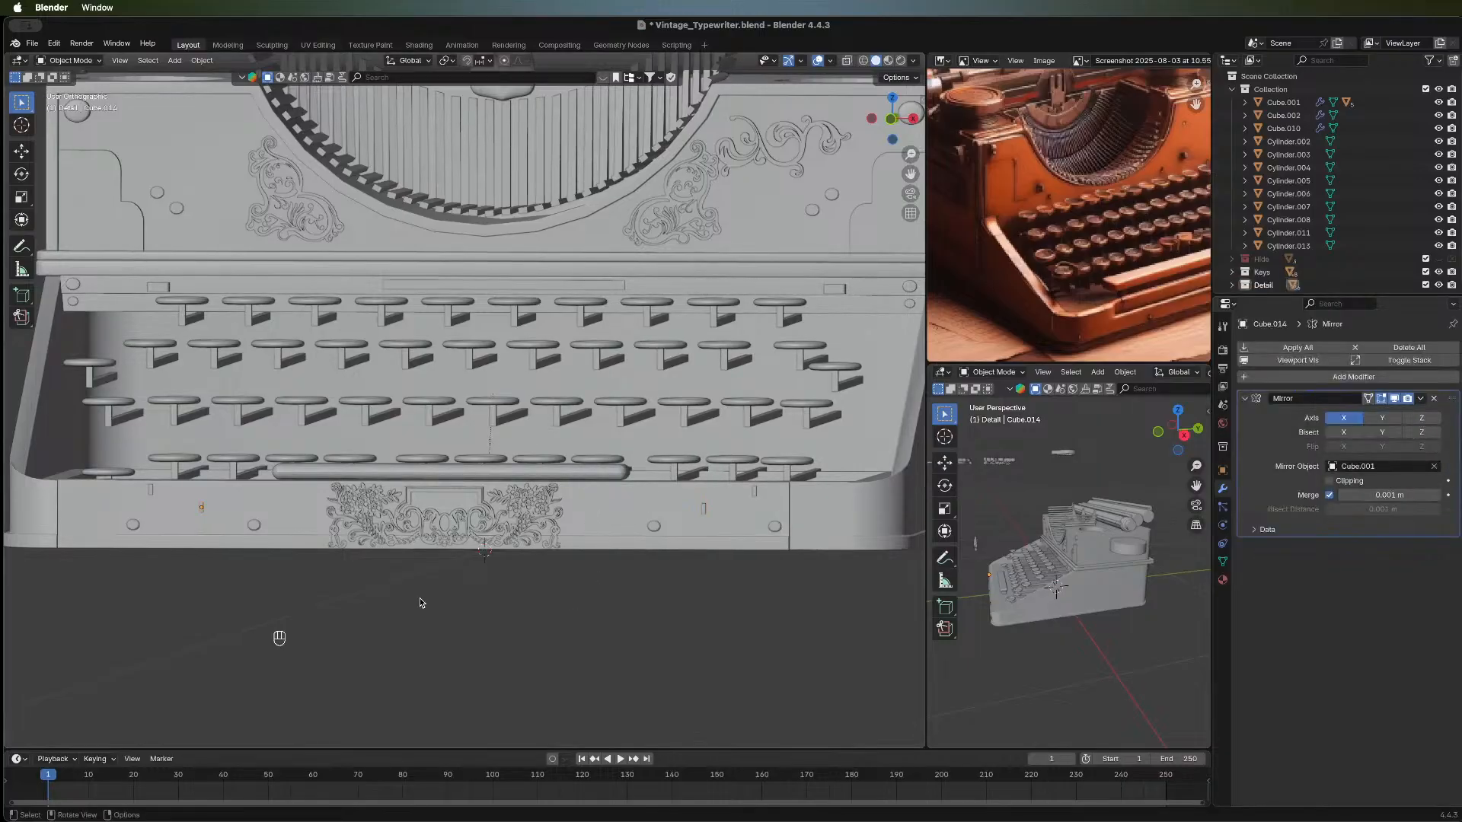
Move the spare scroll ornament along X away from the typewriter's upper right front, placing it beneath the loose cylinder.
middle_click_drag(420, 603, 692, 618)
middle_click_drag(502, 617, 527, 614)
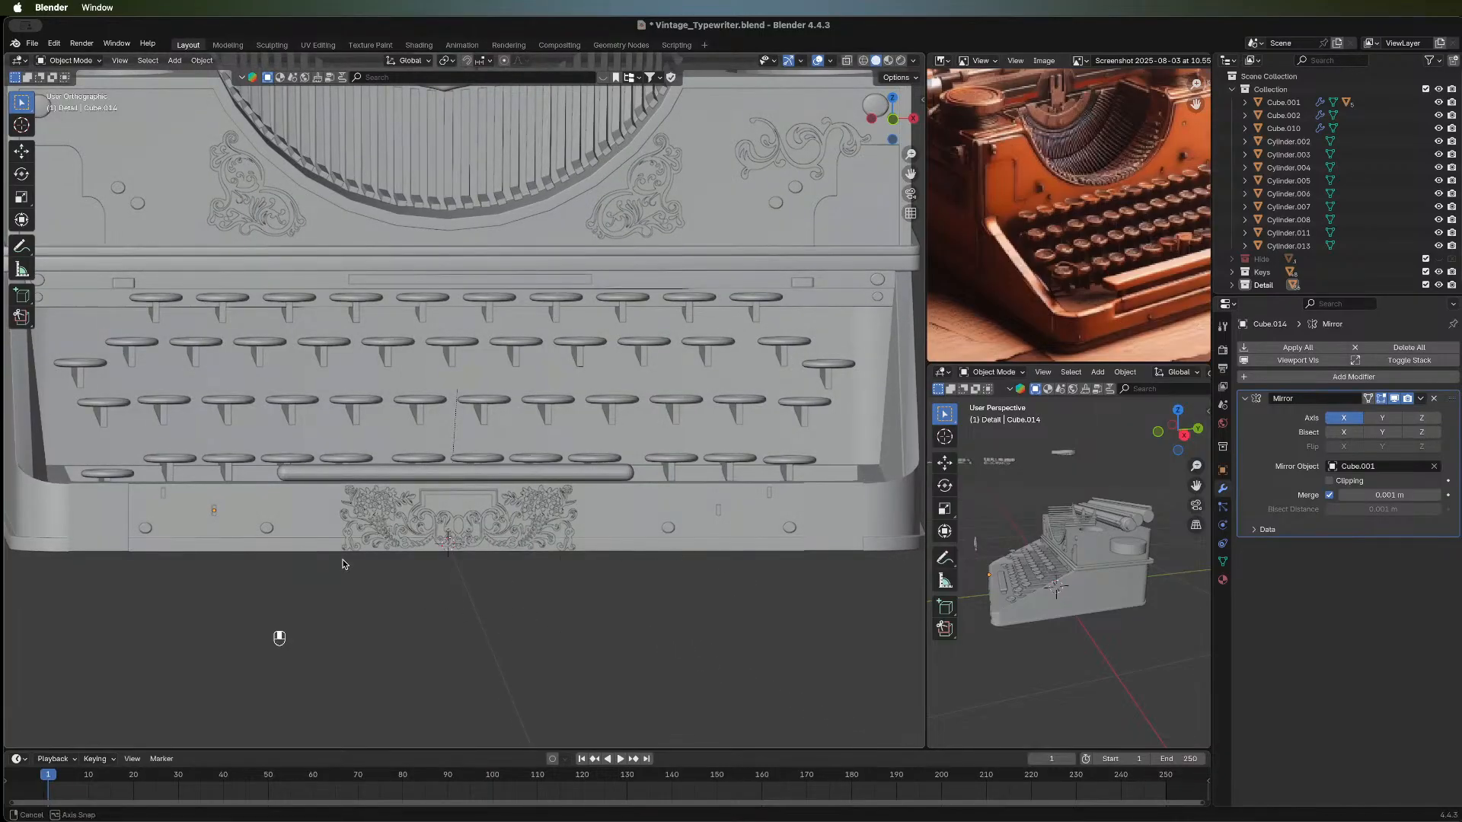
middle_click_drag(380, 592, 318, 569)
scroll(363, 561, "down", 4)
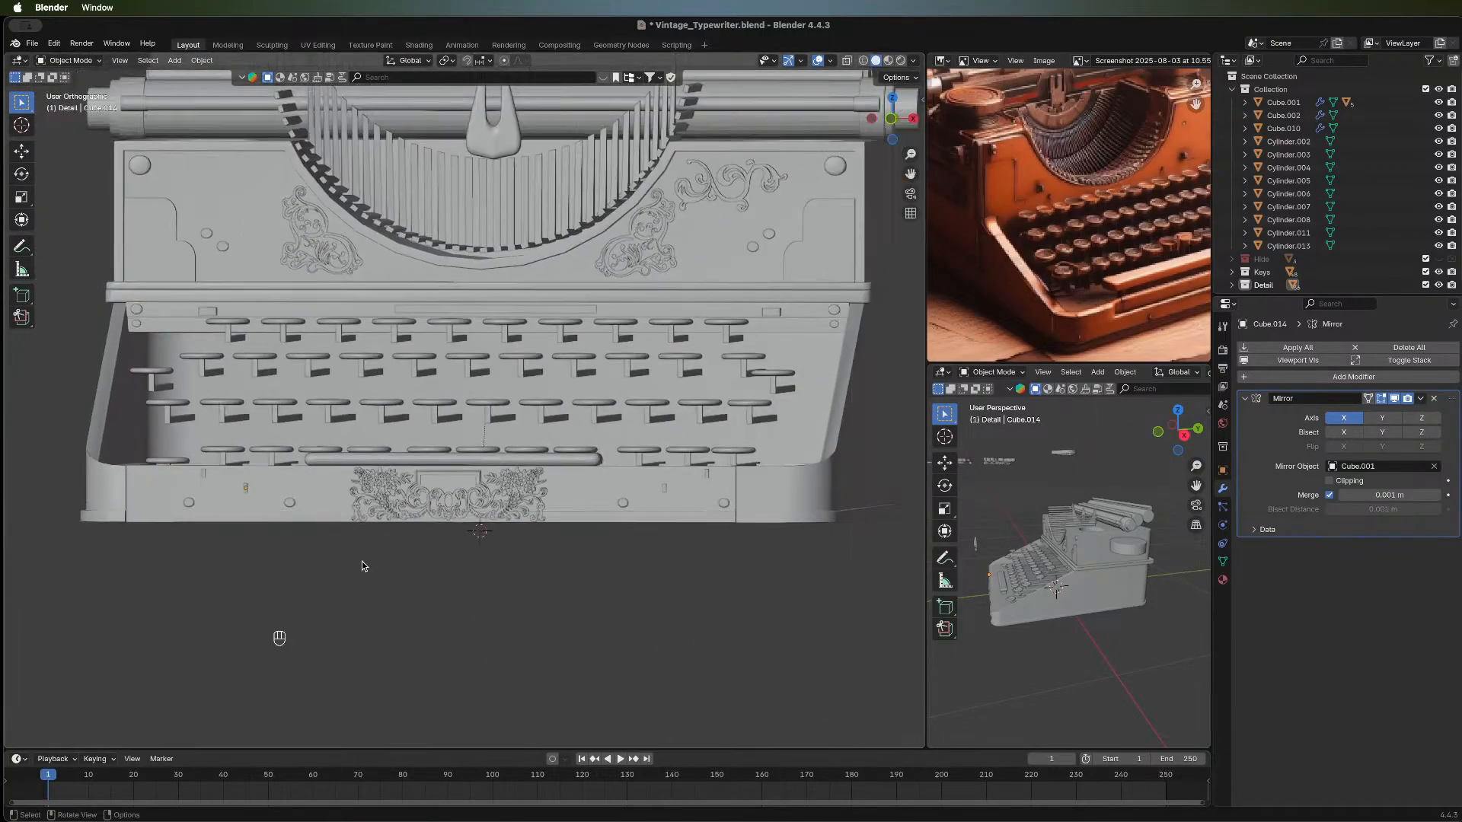
middle_click_drag(580, 569, 431, 578)
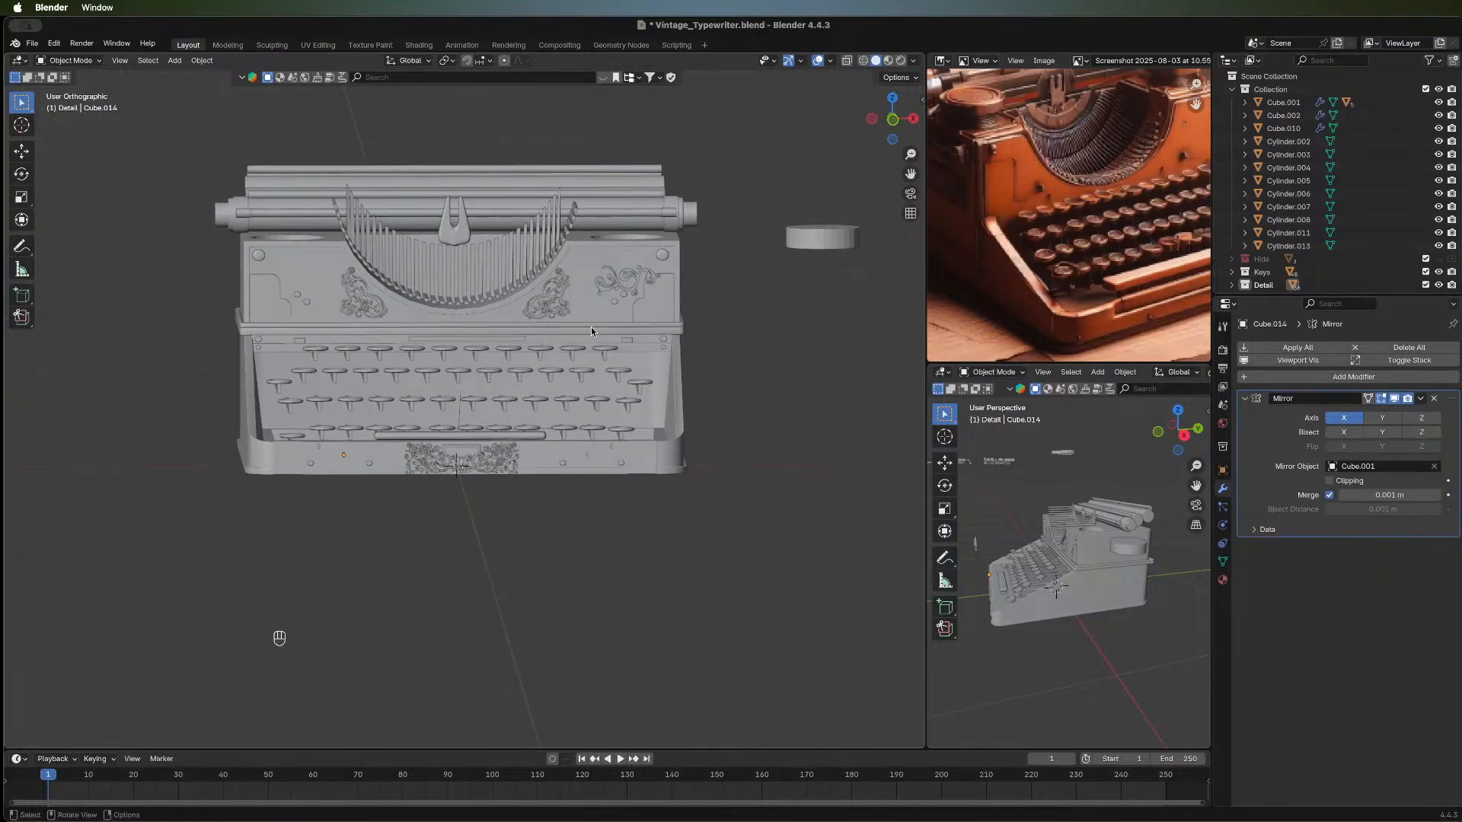
left_click(613, 286)
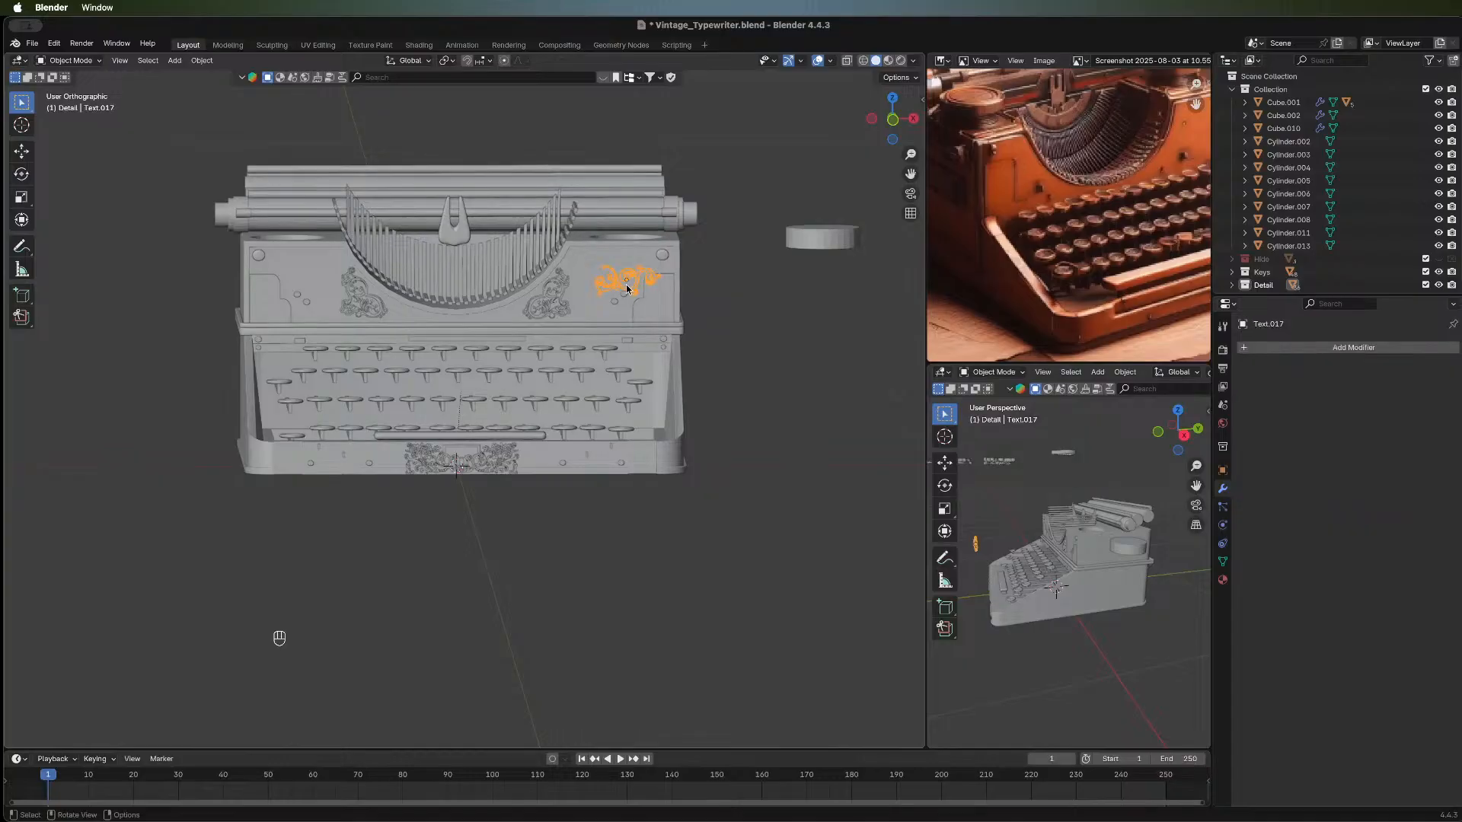
key("g")
key("x")
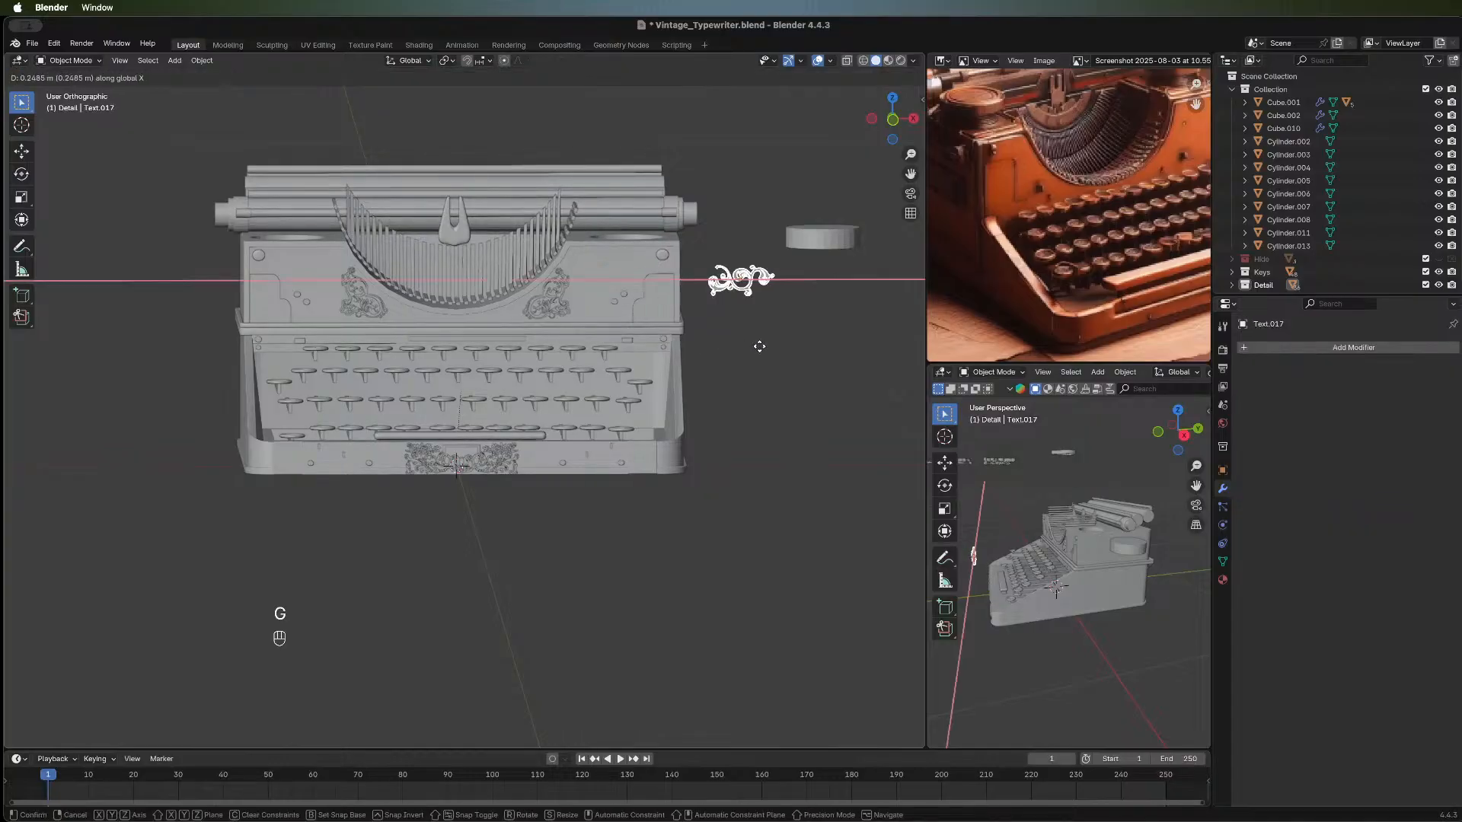
left_click(773, 352)
left_click(530, 521)
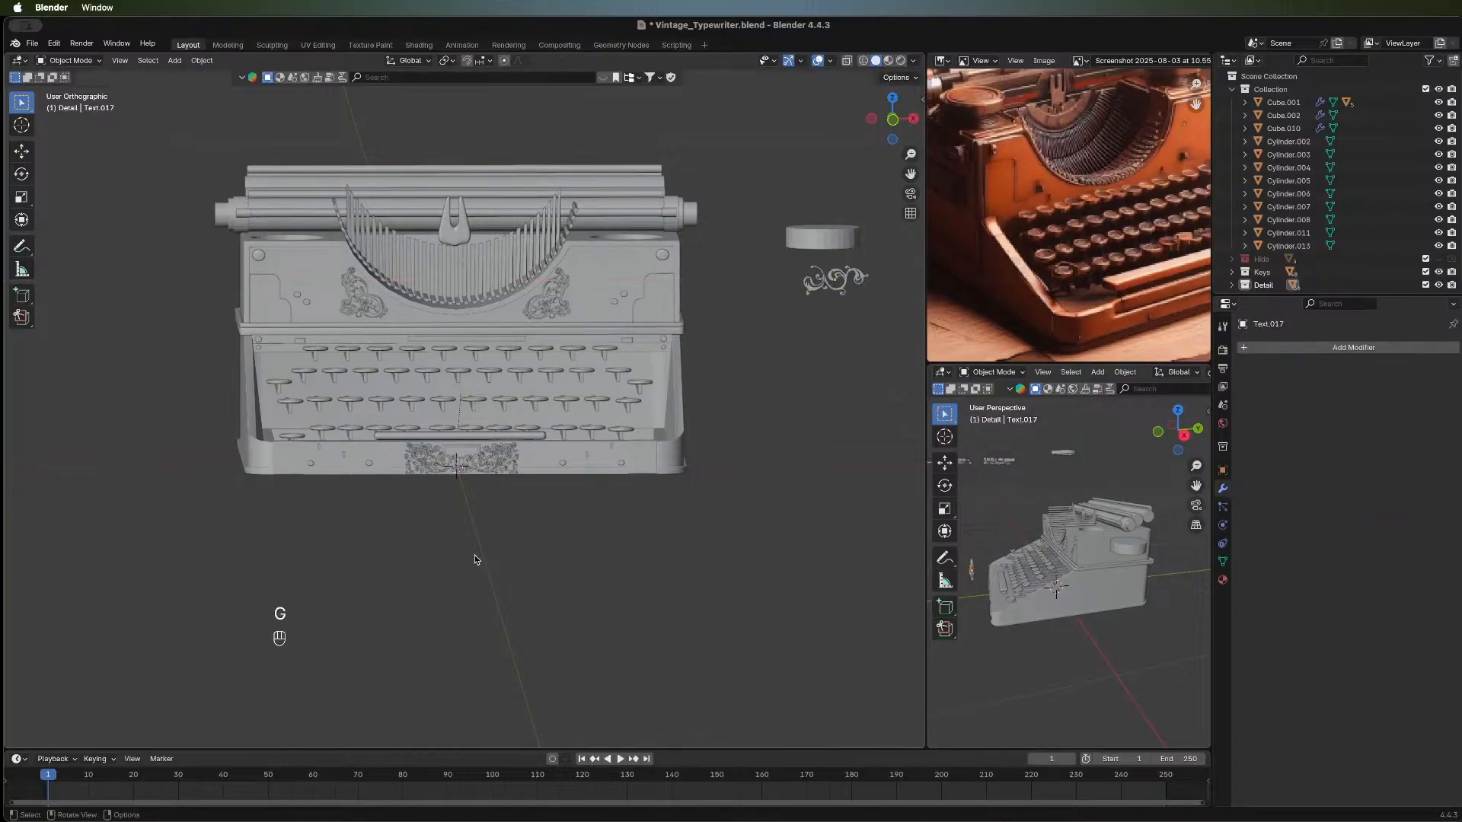
Move the centre ornament on the front base about -0.066 m along X.
mouse_move(410, 517)
middle_mouse_down()
mouse_move(404, 476)
mouse_move(408, 493)
middle_mouse_up()
scroll(426, 518, "up", 6)
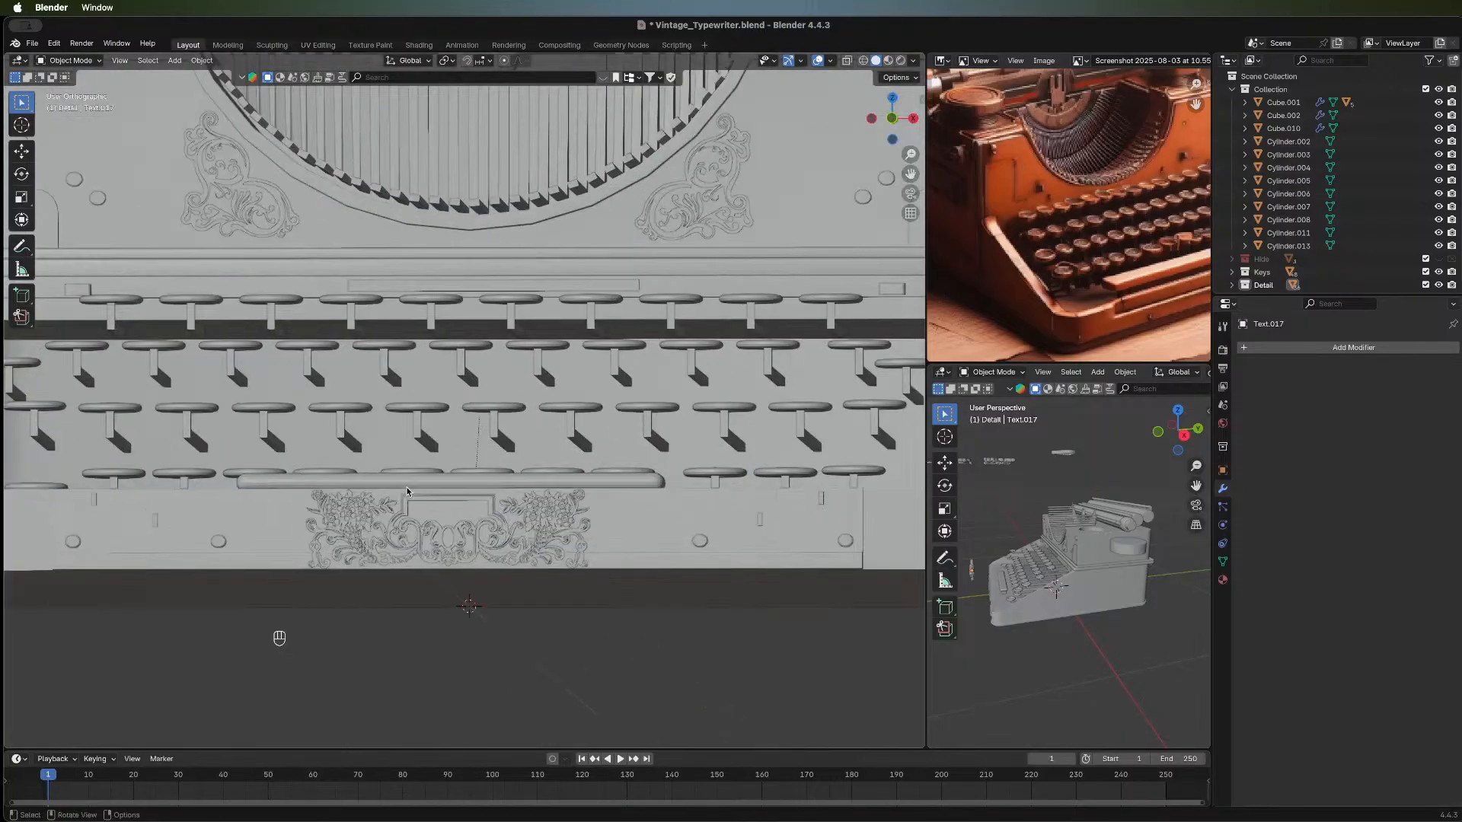
scroll(456, 563, "down", 2)
middle_click_drag(503, 569, 462, 521)
left_click(462, 537)
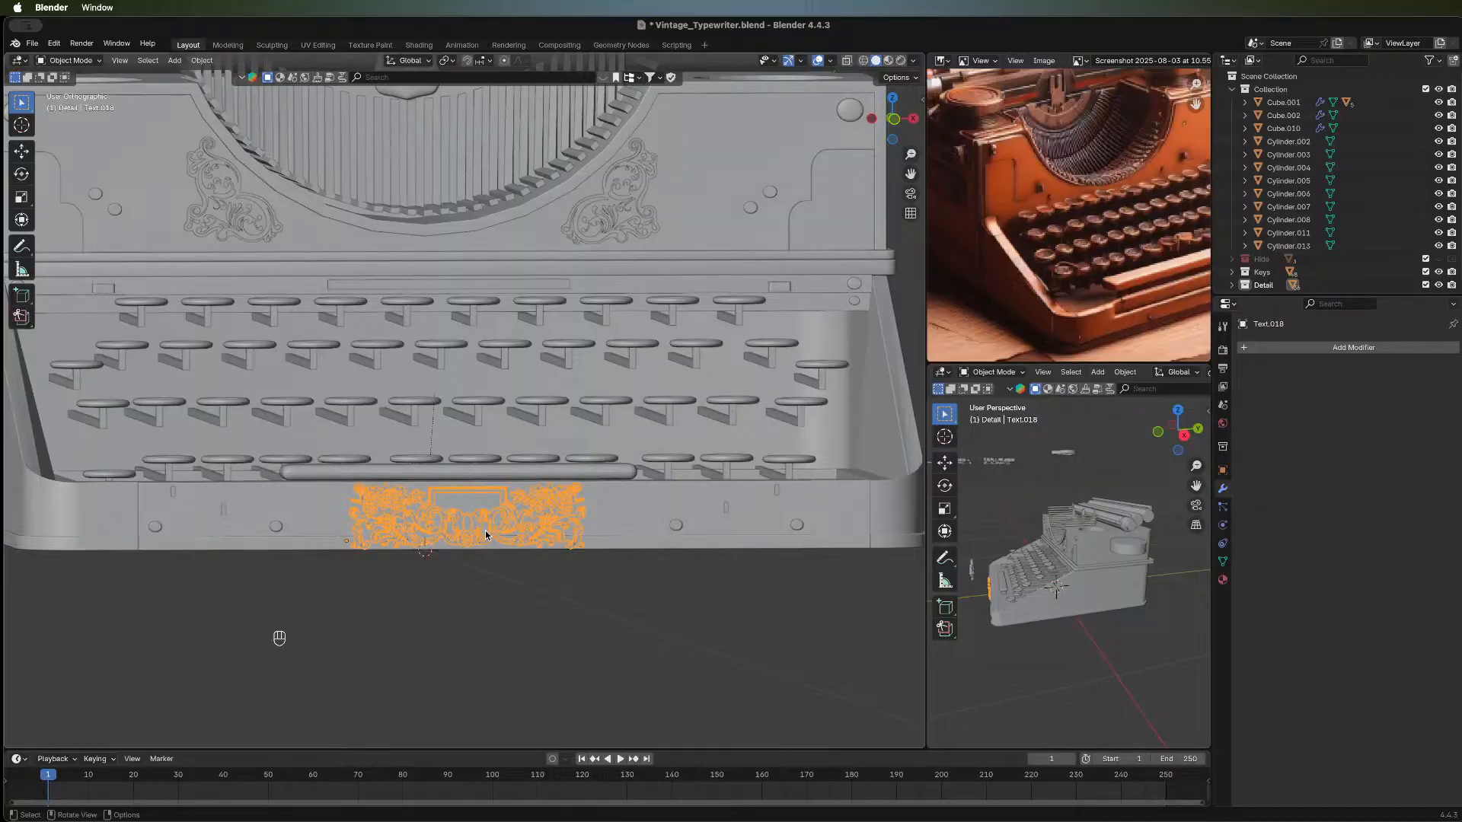
key("shift+d")
key("x")
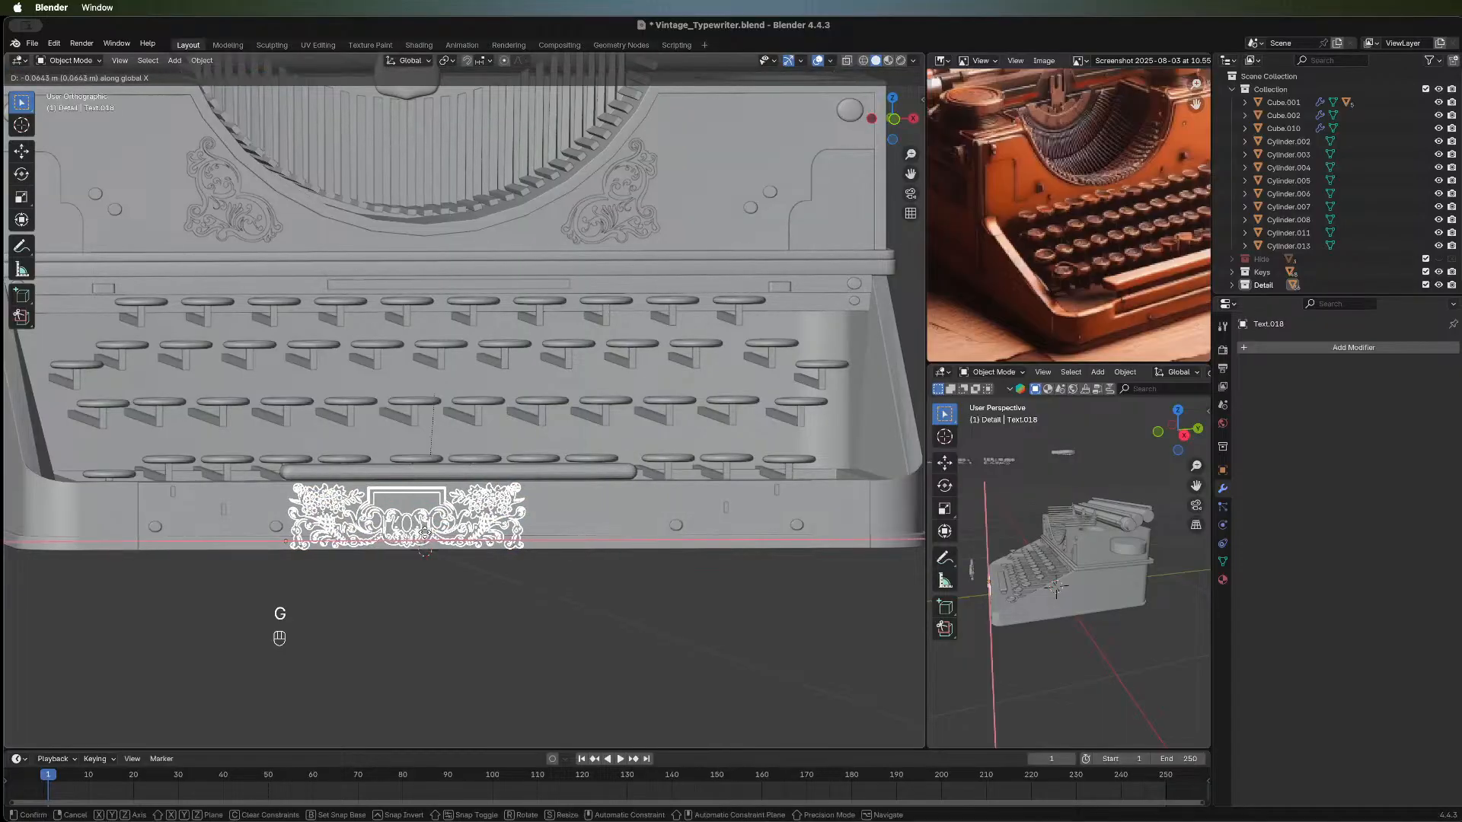
left_click(693, 437)
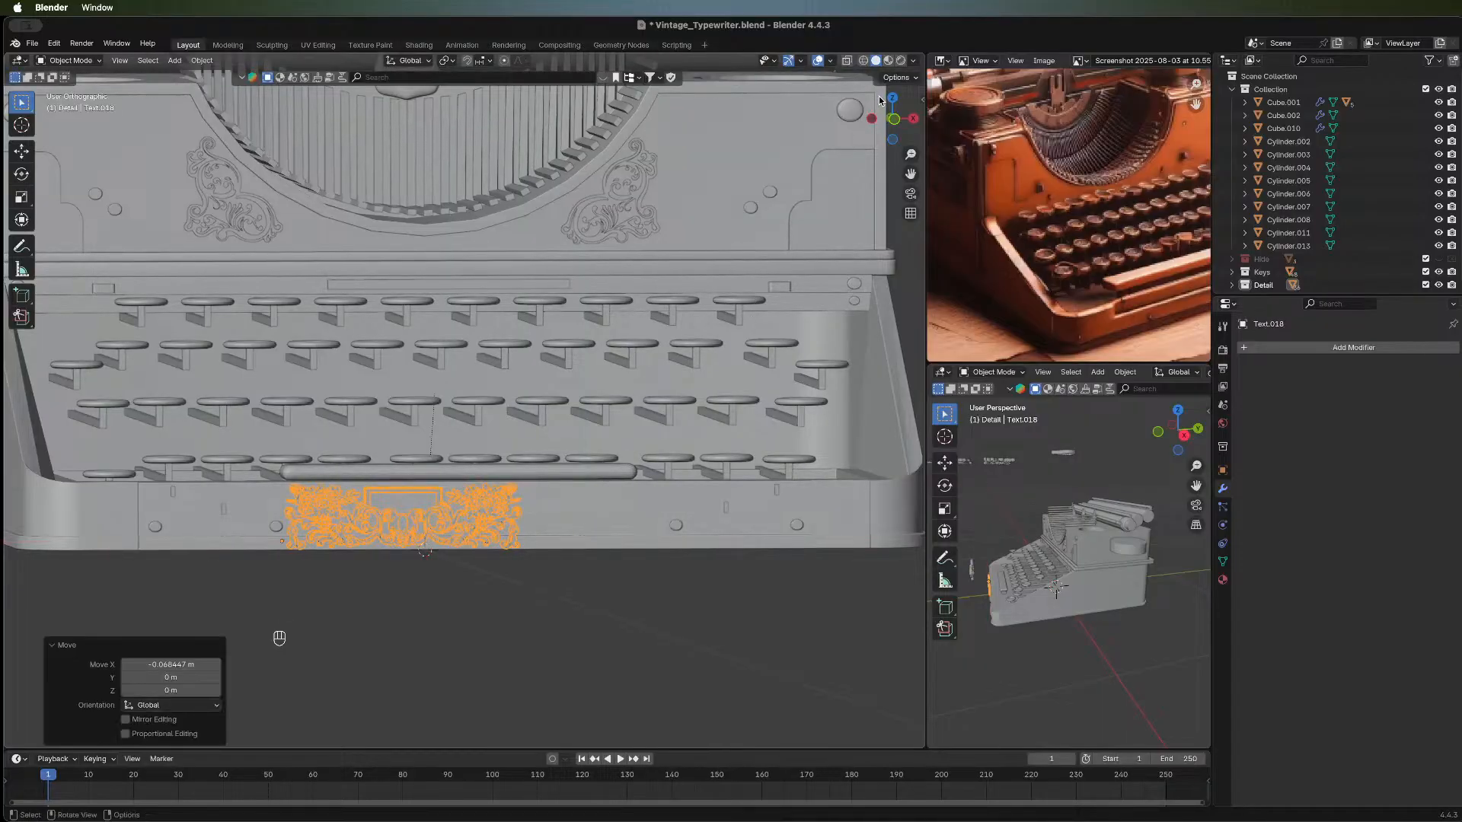
In front view, try duplicating the front-base ornament and shifting the copy to the right along X.
left_click(891, 118)
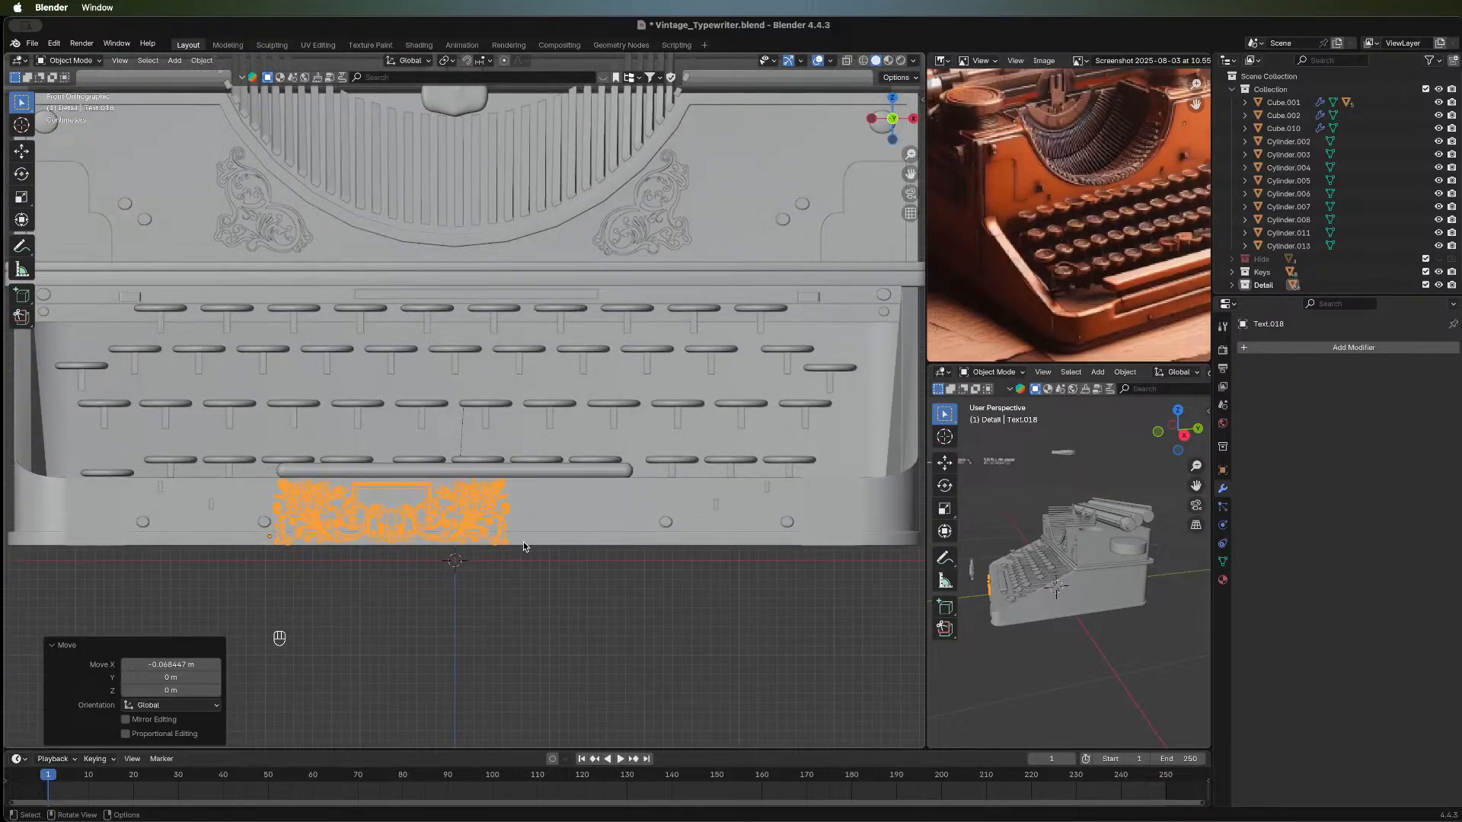
key("shift+d")
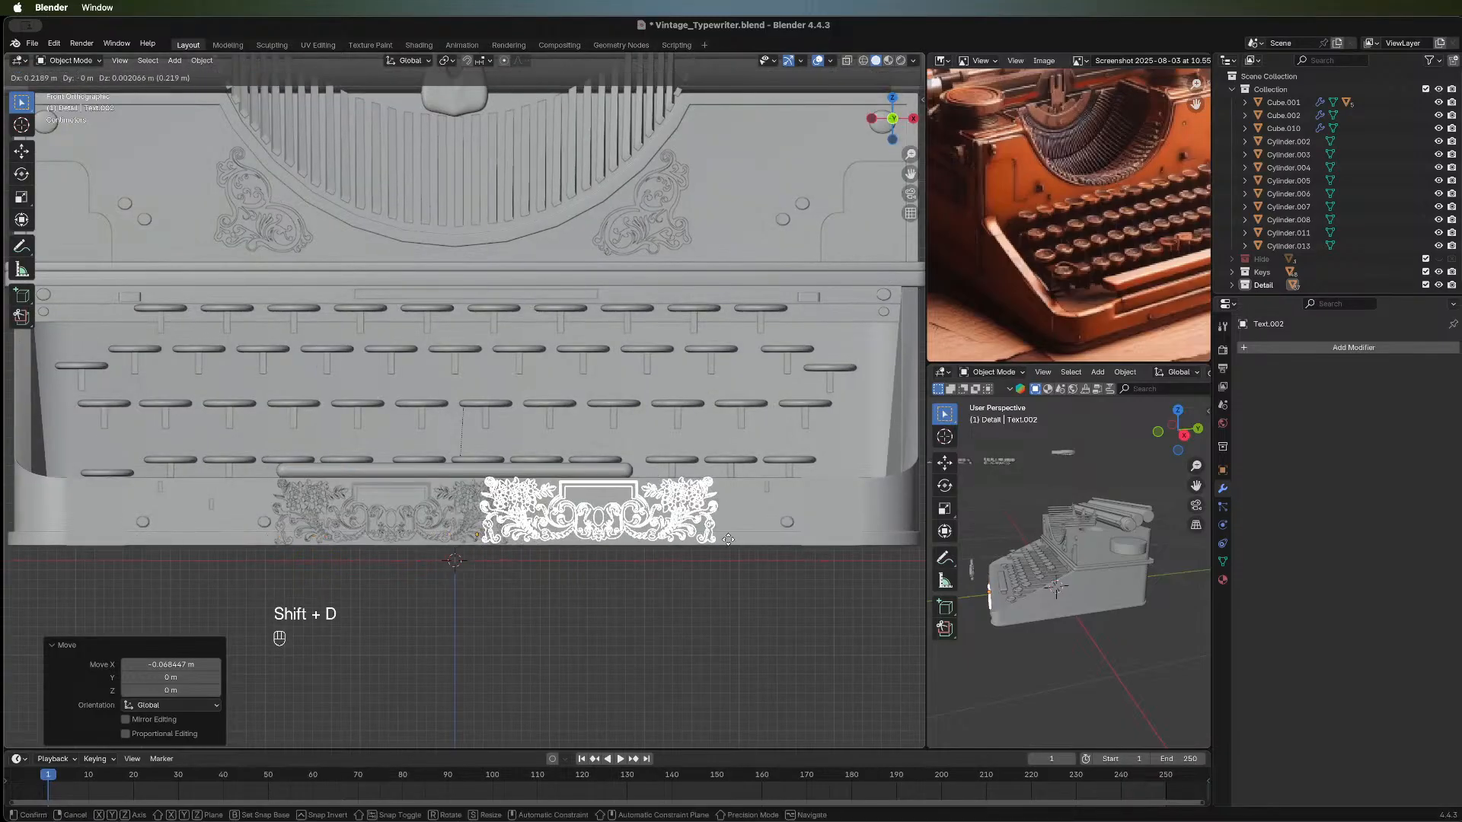
right_click(729, 545)
key("g")
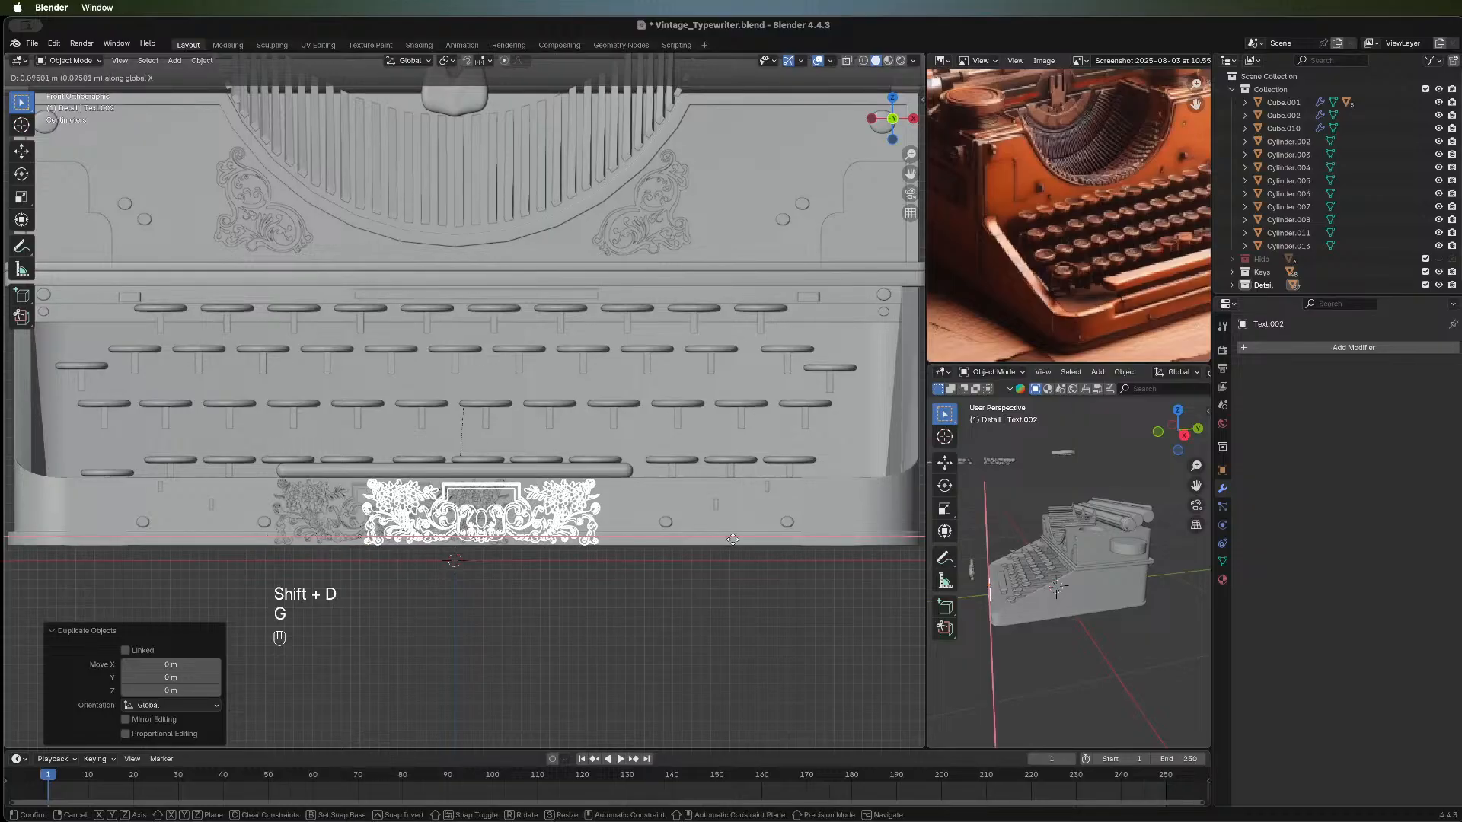
right_click(783, 536)
Undo the front-base ornament's duplication and its shifts along X.
key("super+z")
key("super+z")
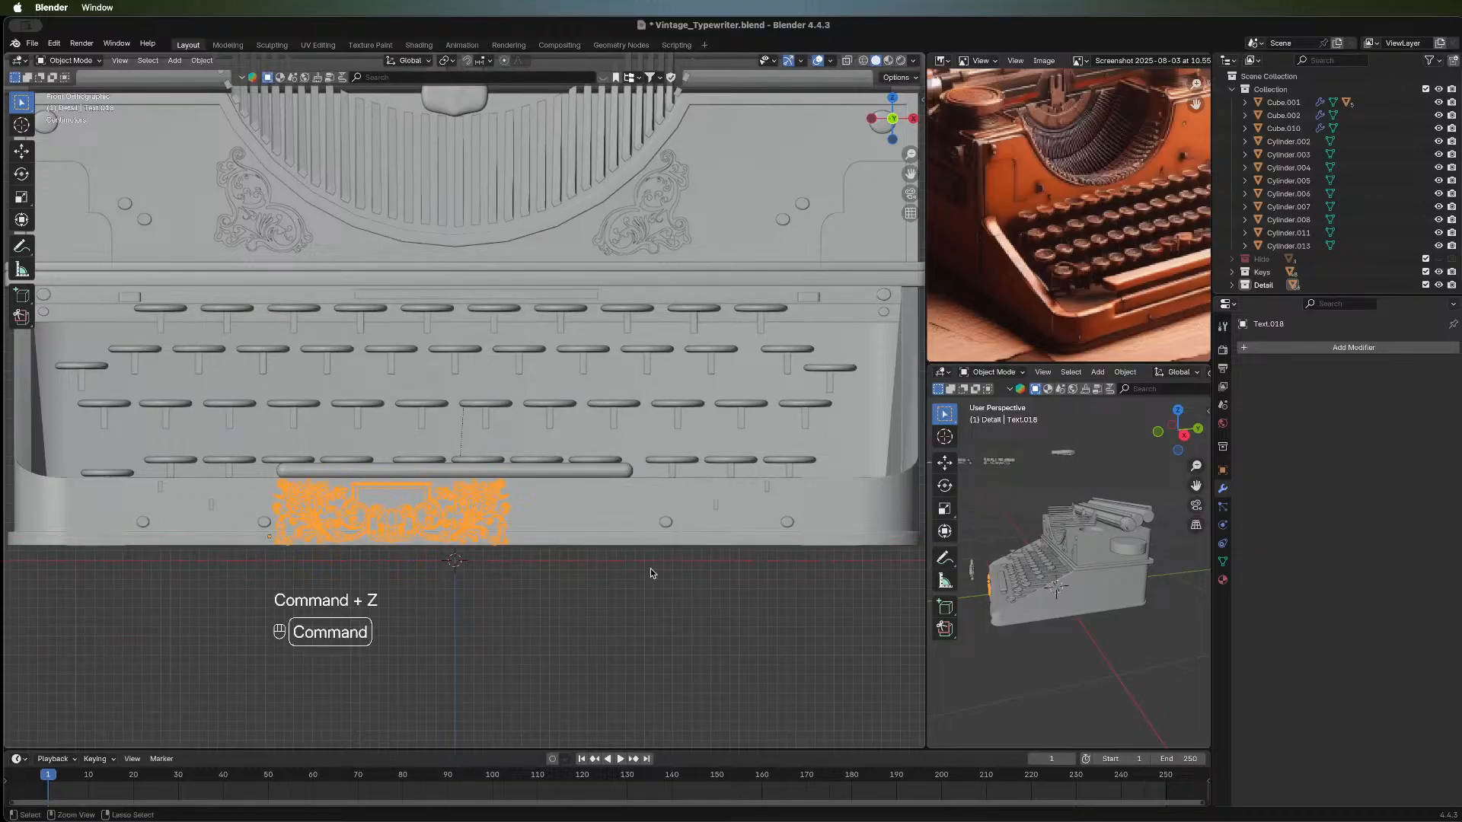
key("super+z")
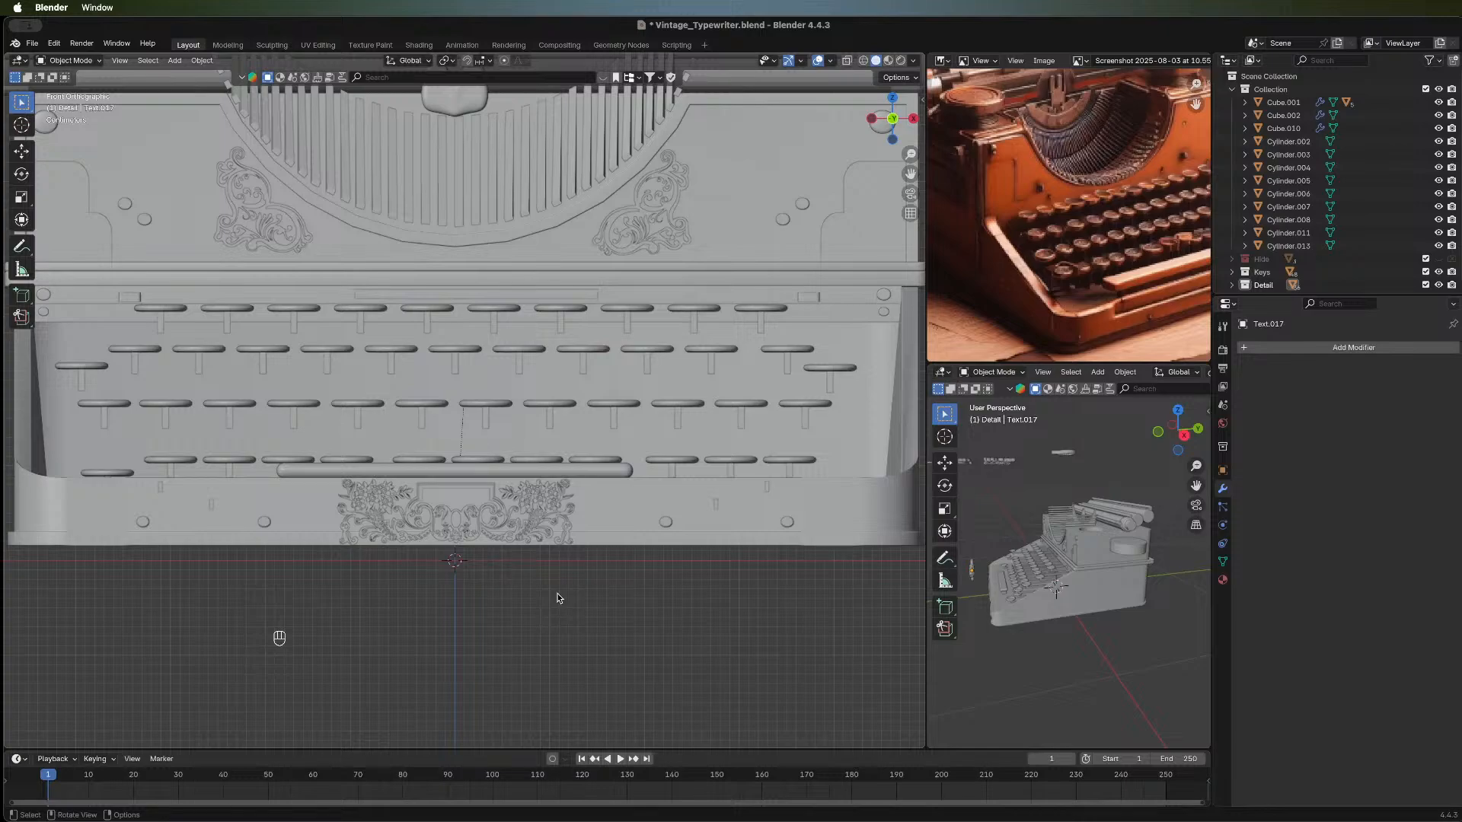
Set the heart ornament's origin to its geometry, using the Origin to Geometry option.
scroll(310, 223, "down", 8)
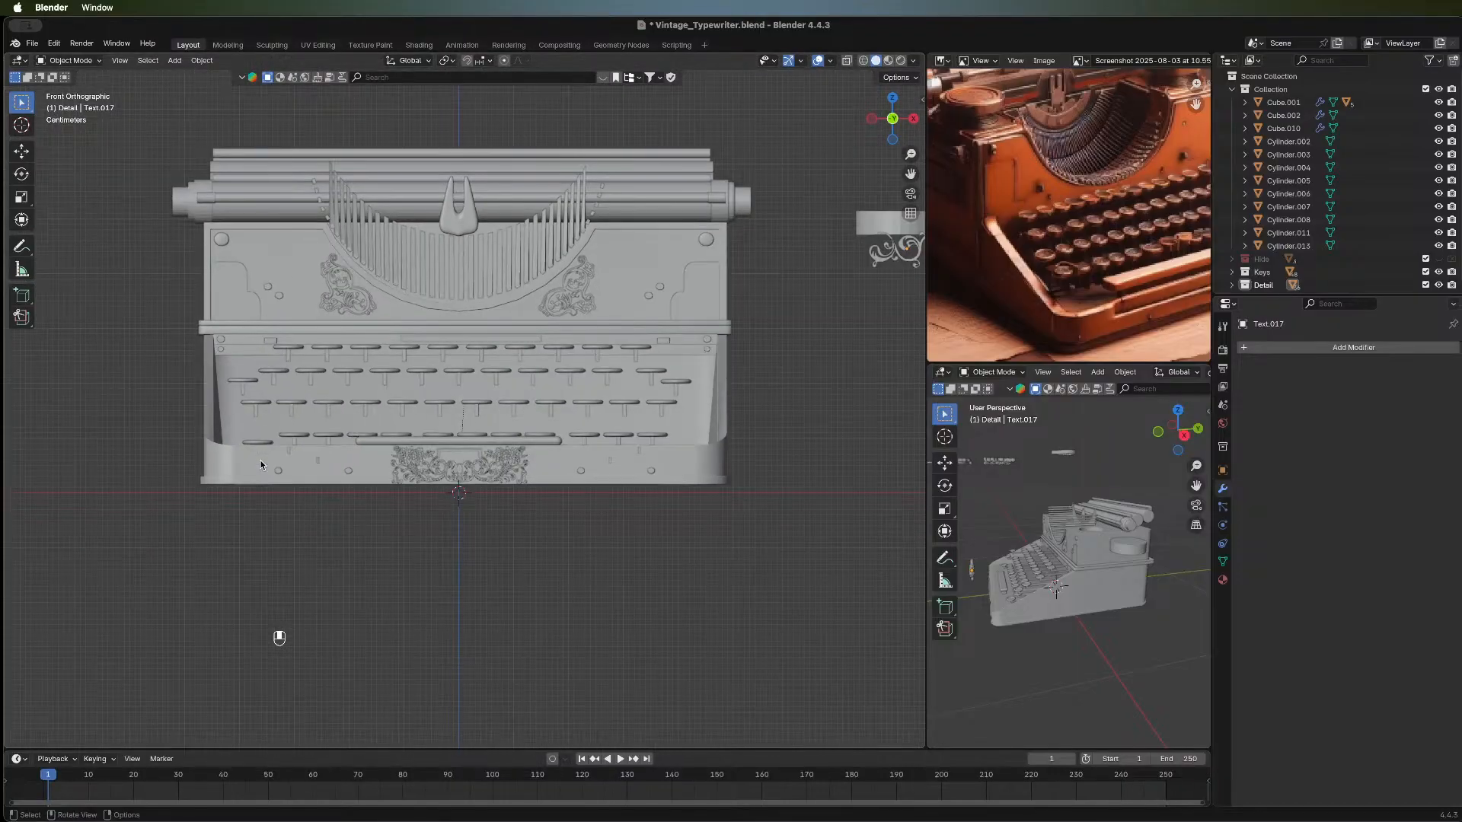
scroll(360, 249, "up", 4)
middle_click_drag(320, 477, 325, 516)
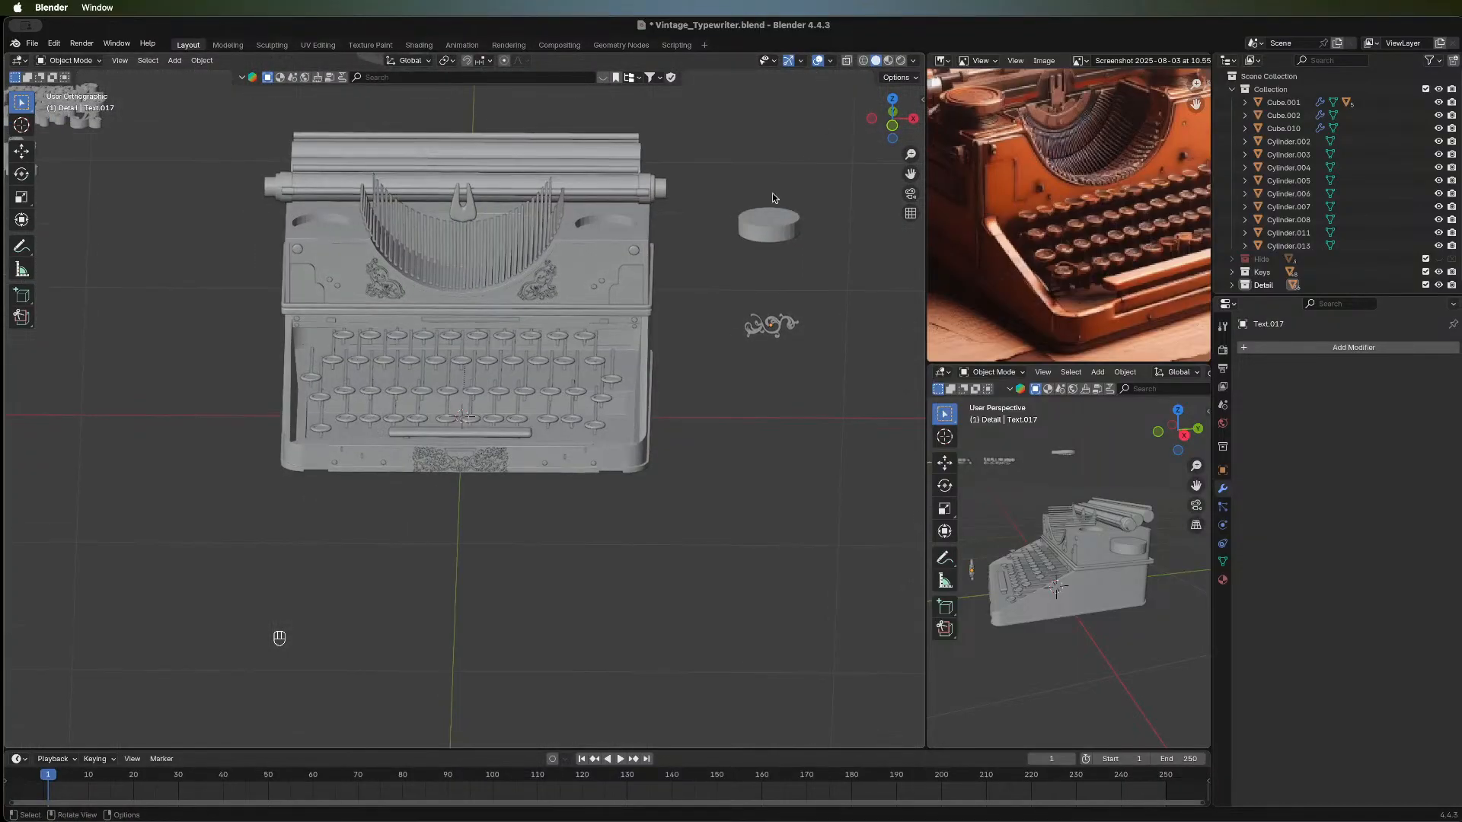
left_click(893, 99)
middle_click_drag(123, 513, 519, 489, "shift")
middle_click_drag(455, 383, 448, 315)
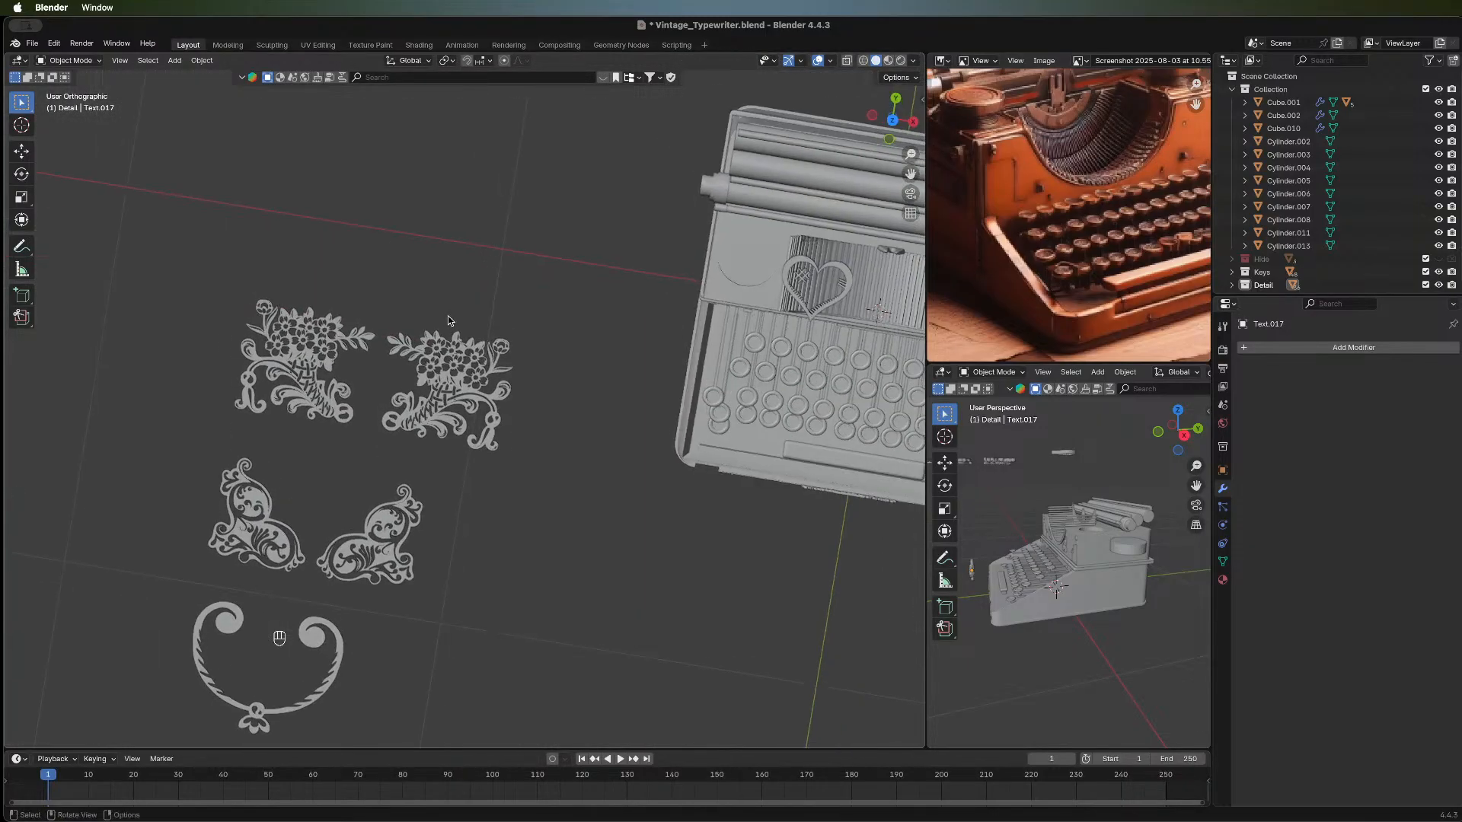
left_click(834, 293)
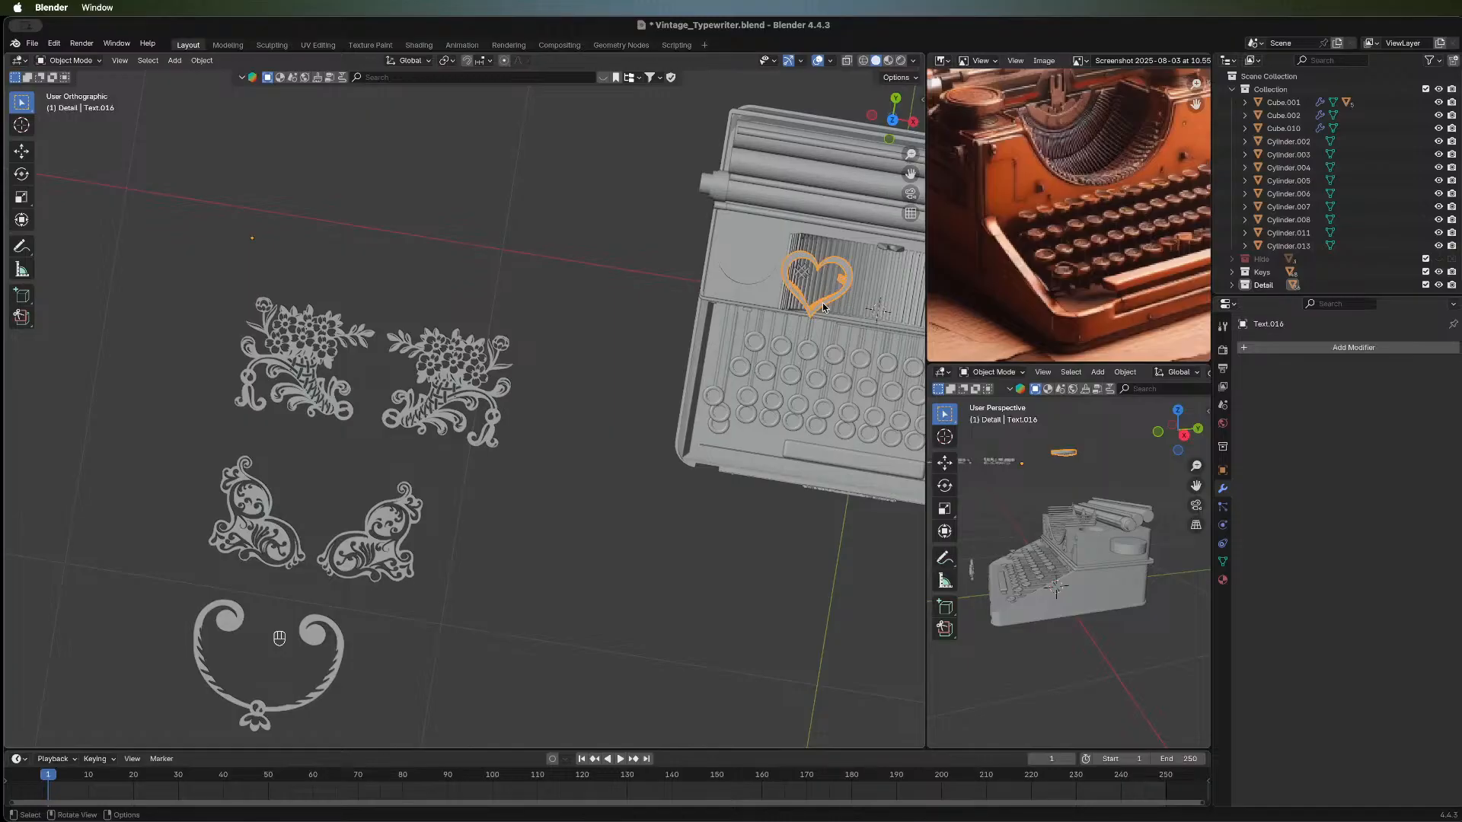
right_click(827, 303)
mouse_move(829, 304)
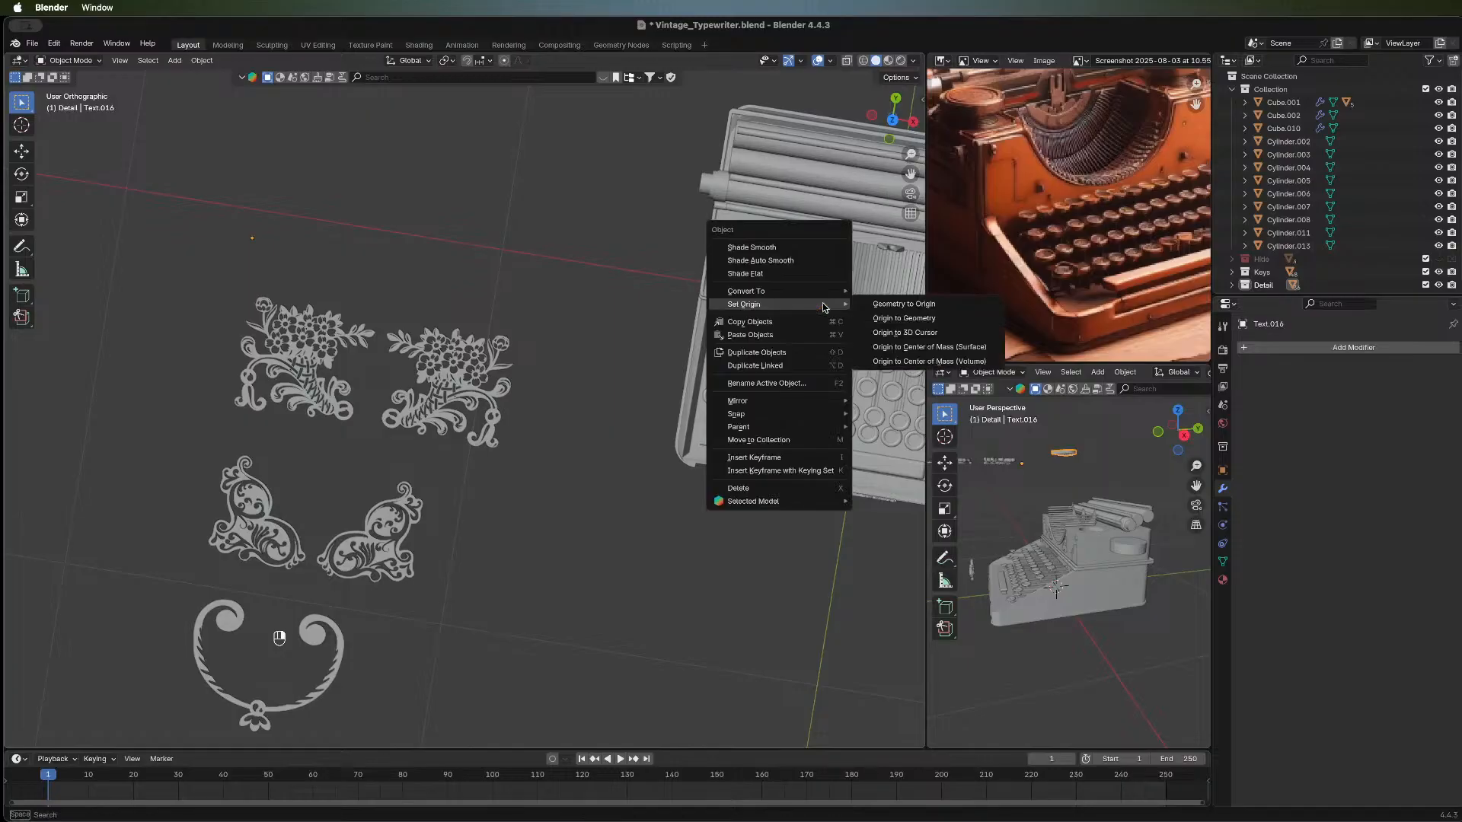
left_click(892, 318)
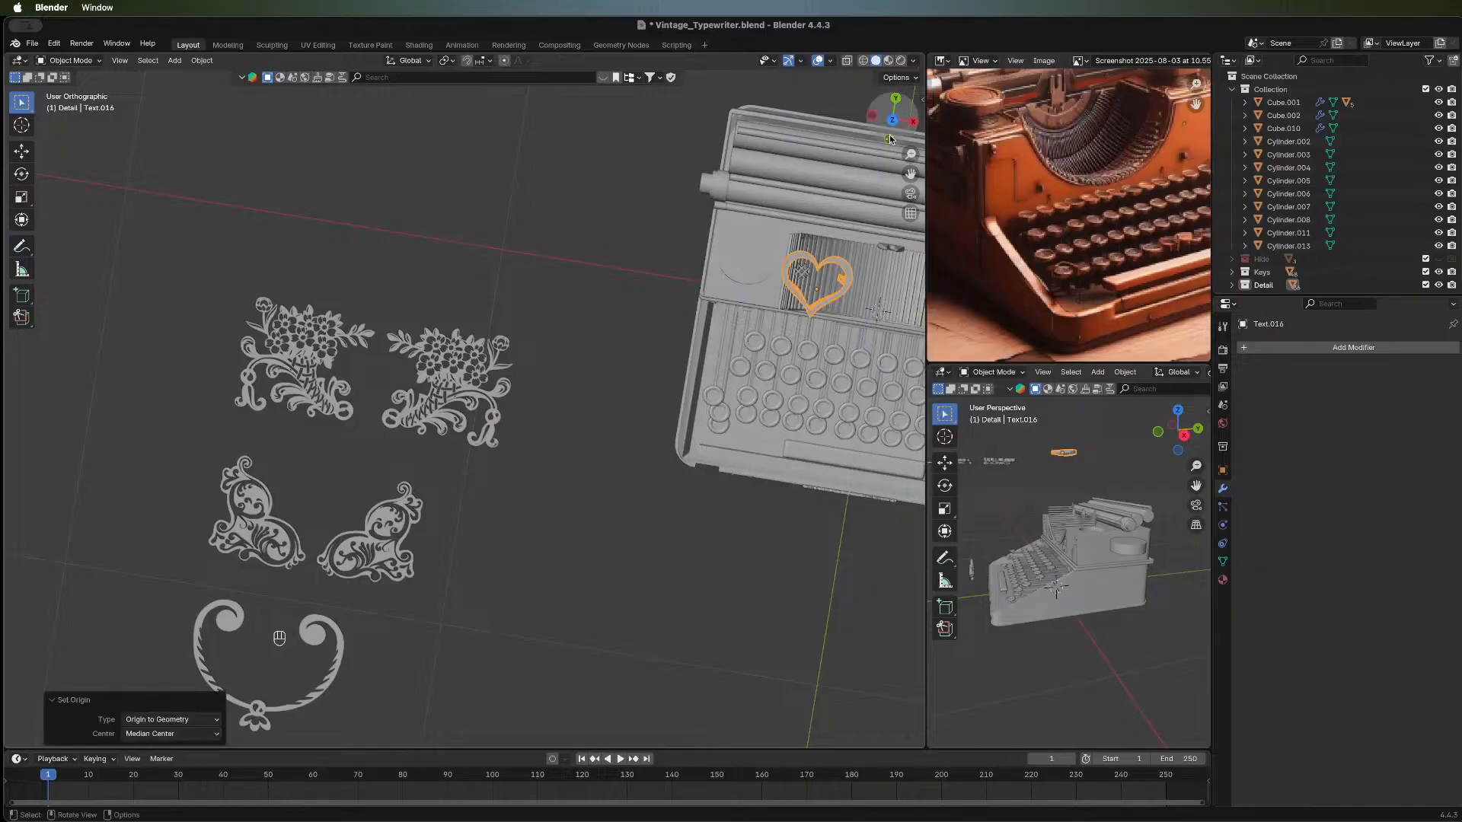
Try rotating the heart outline alone 90° about X, checking it in front view, and undo the rotation.
type("r")
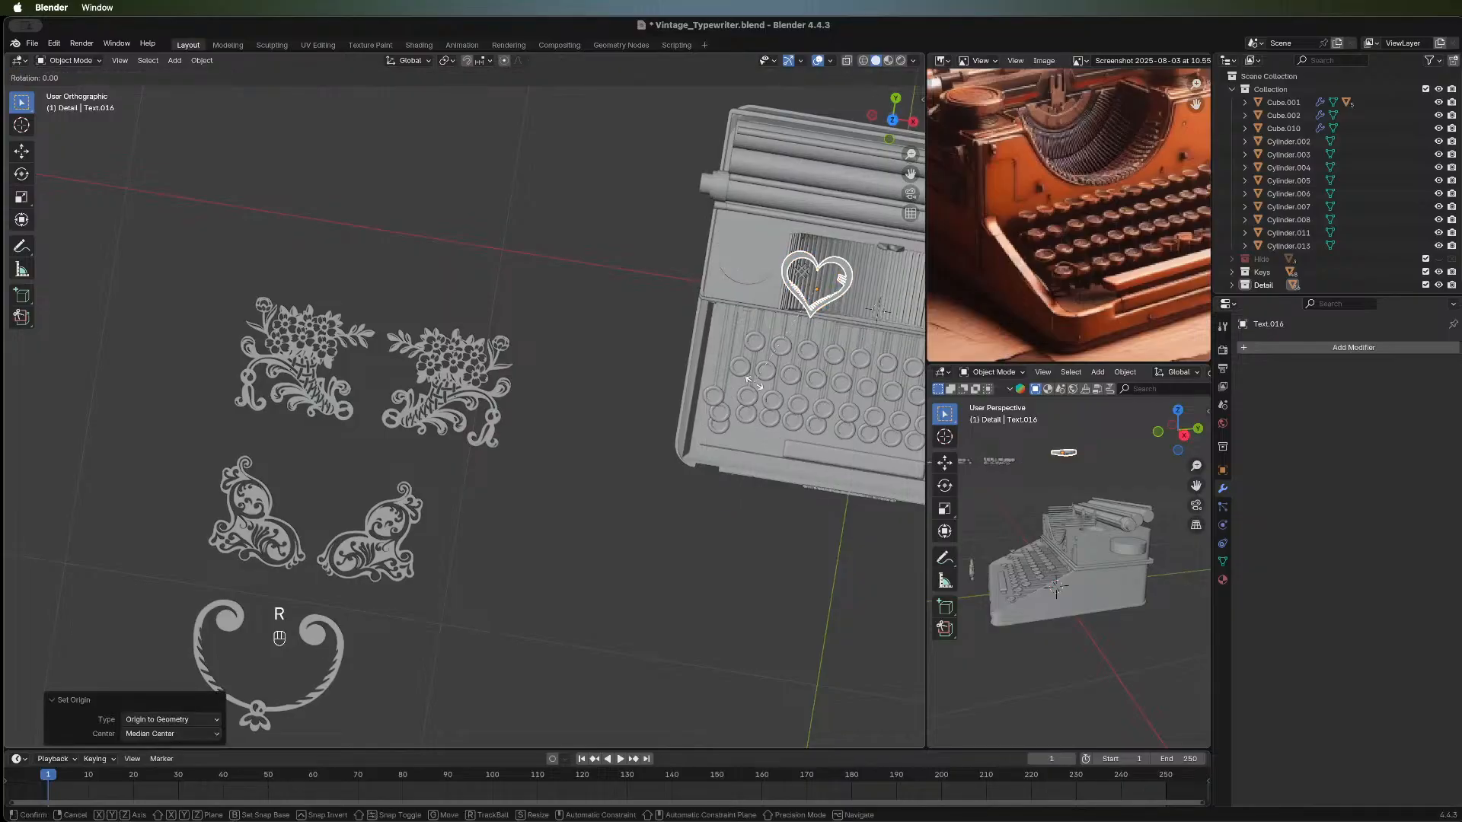
type("x90")
key("Return")
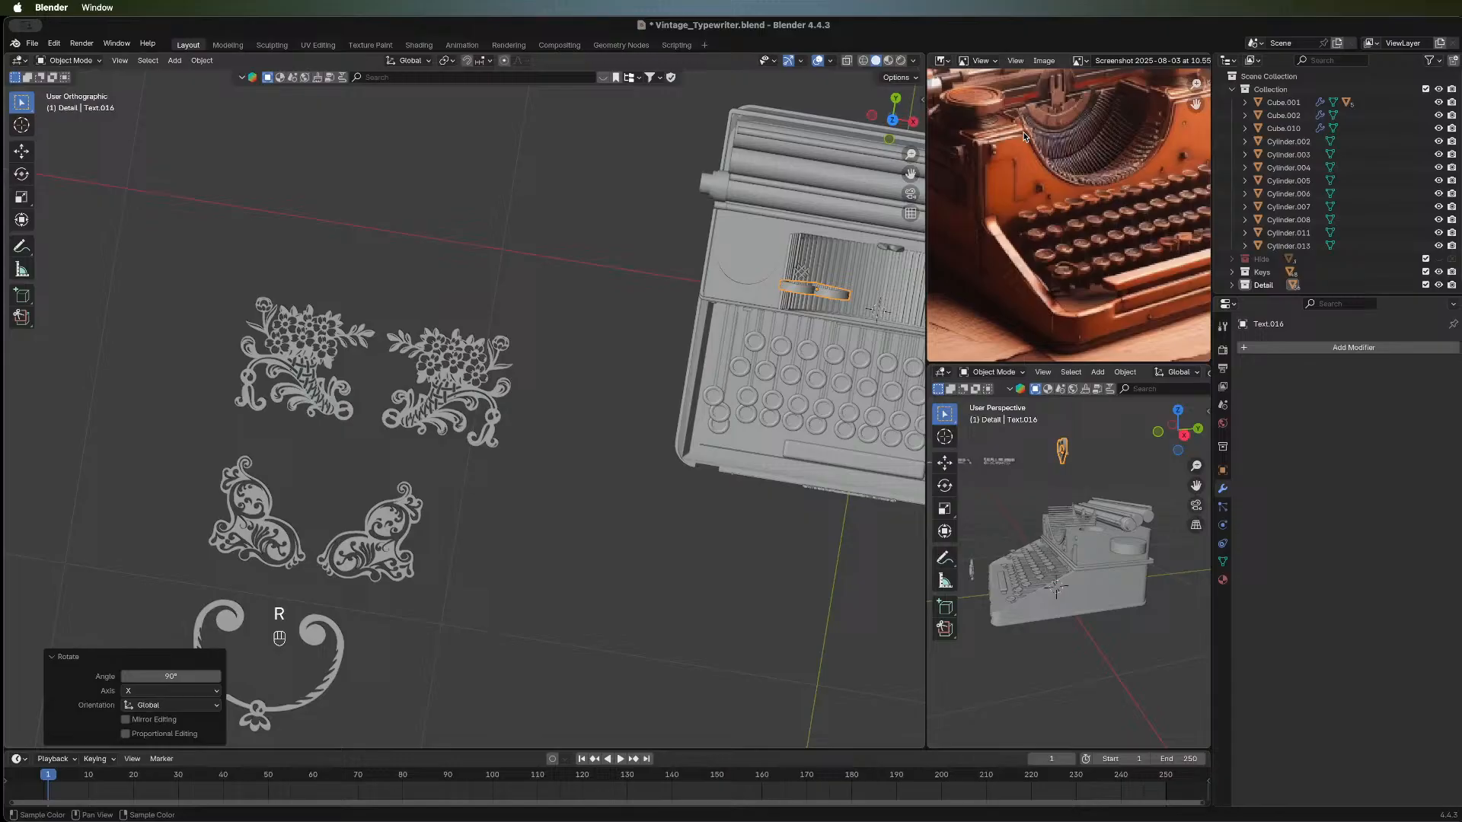
left_click(888, 139)
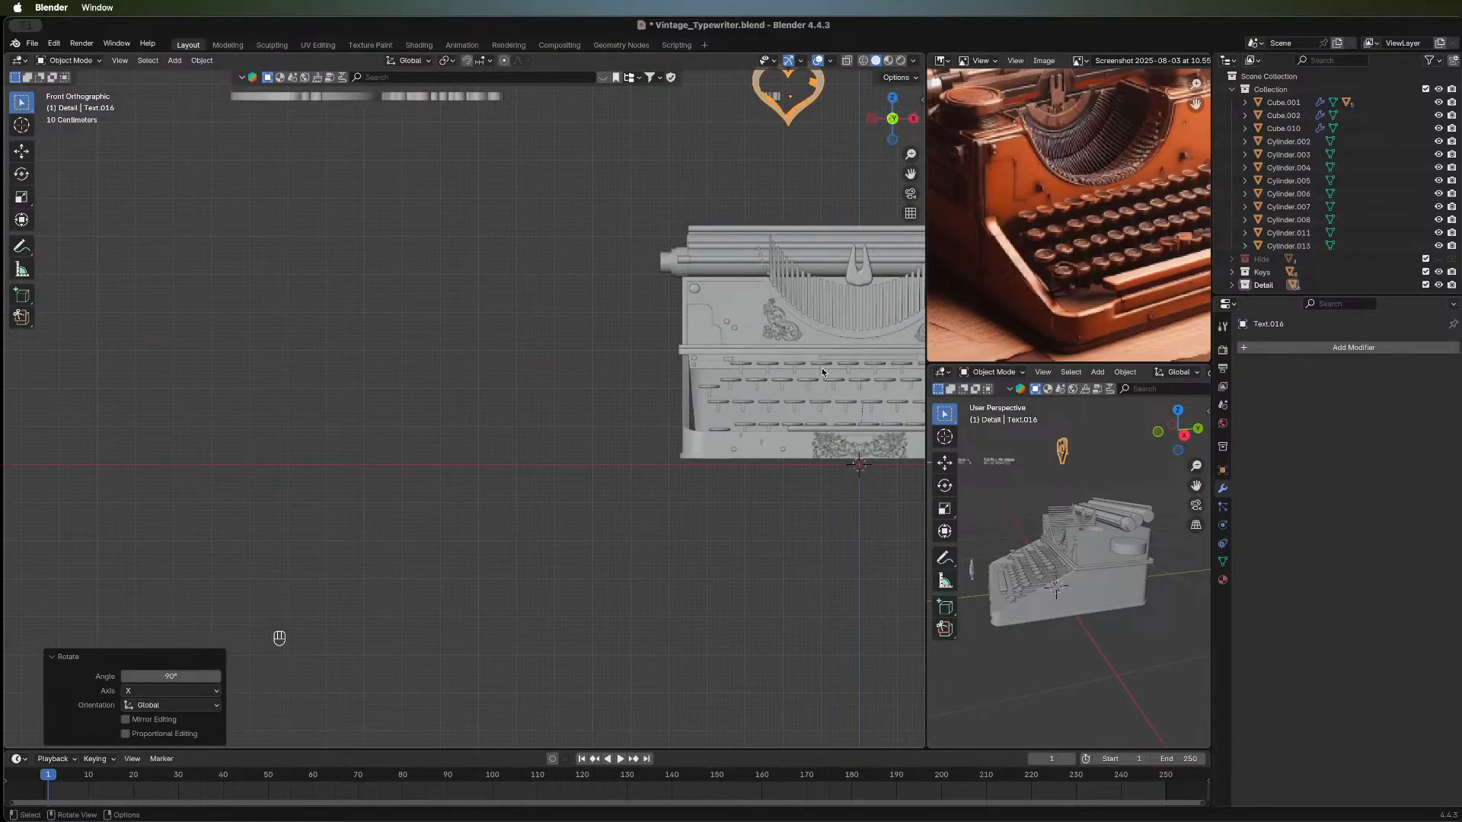
middle_click_drag(821, 368, 476, 554, "shift")
key("super+z")
Join the heart outline and its inner pieces into one object and rotate it 90° about X so it stands upright.
left_click_drag(375, 306, 482, 400)
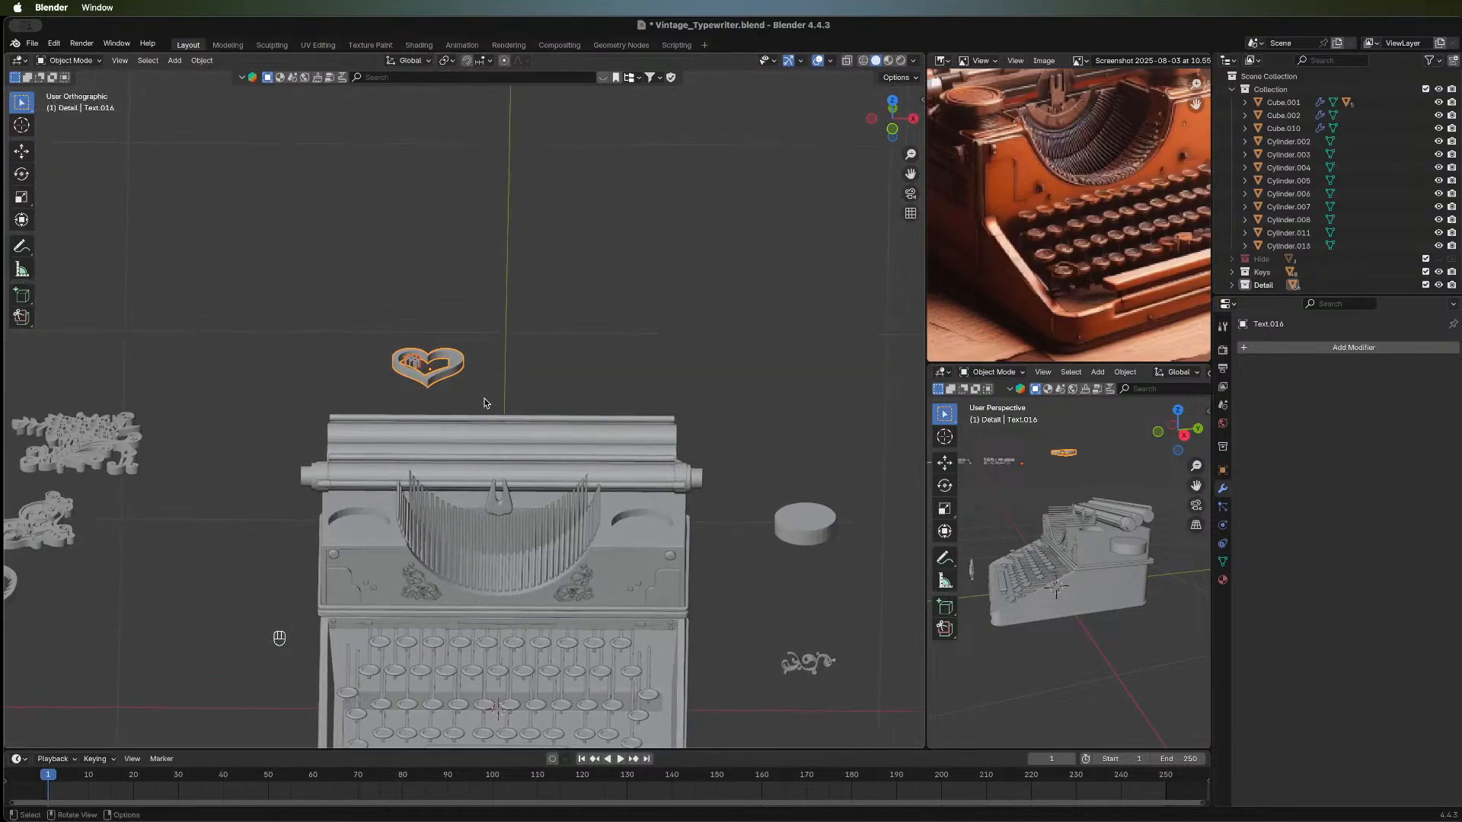
key("ctrl+j")
key("r")
key("x")
key("9")
key("0")
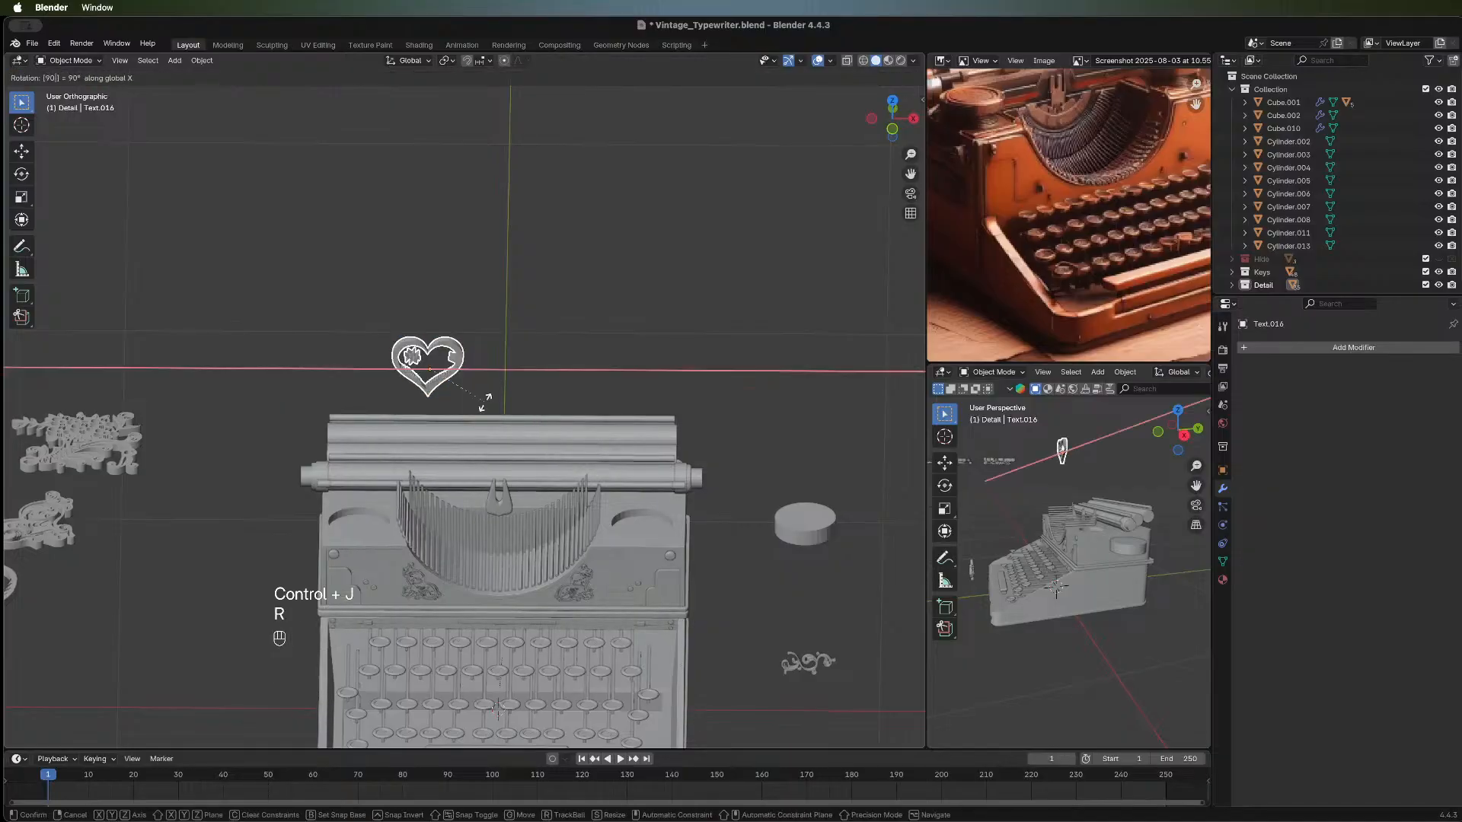
key("Return")
middle_click_drag(522, 432, 471, 335)
scroll(471, 335, "up", 6)
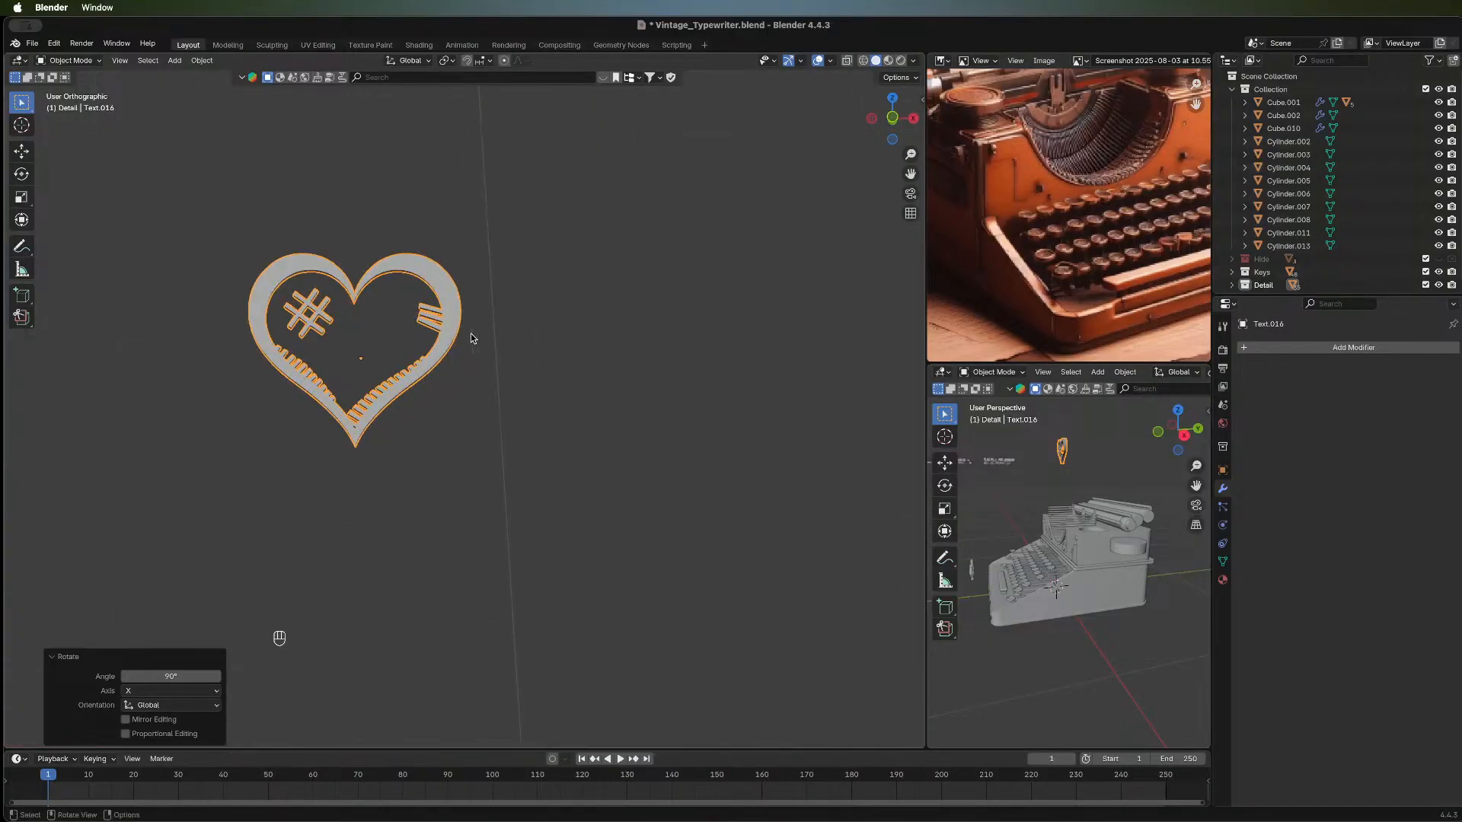
left_click(532, 400)
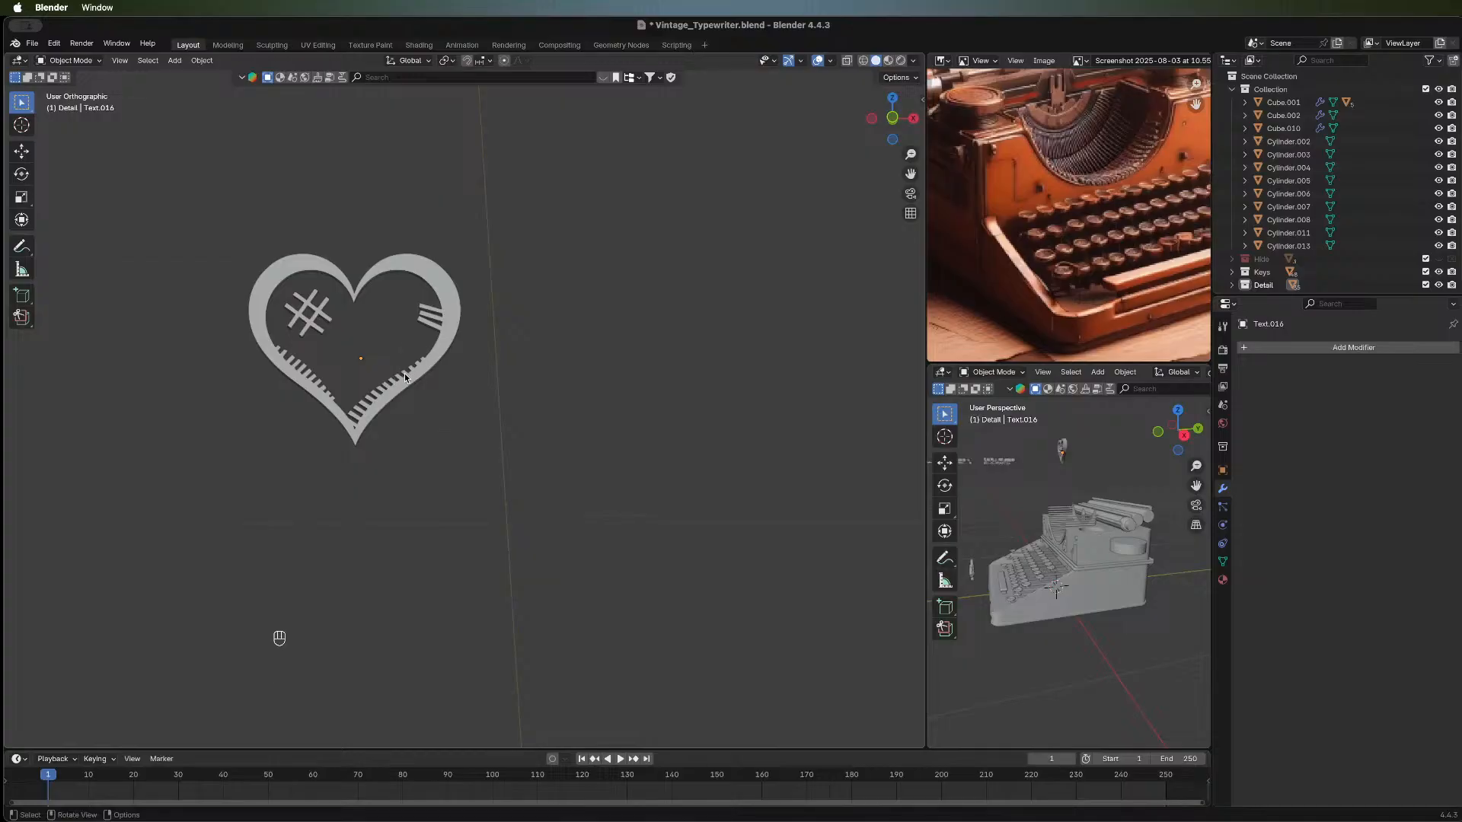
In front view, lower the heart ornament about 0.870 m along Z to the height of the typewriter's lower keys.
scroll(406, 376, "down", 7)
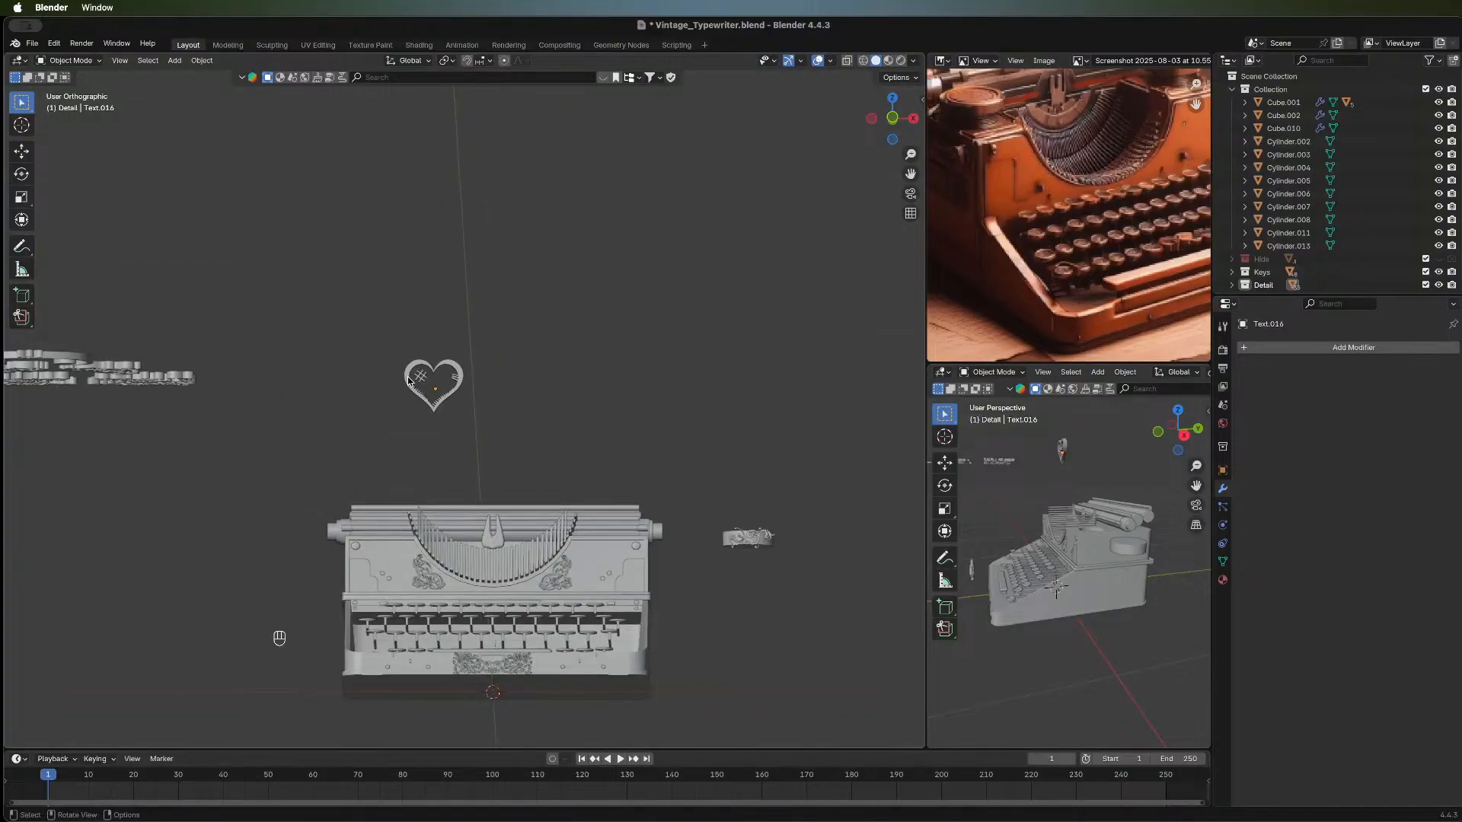
left_click(413, 379)
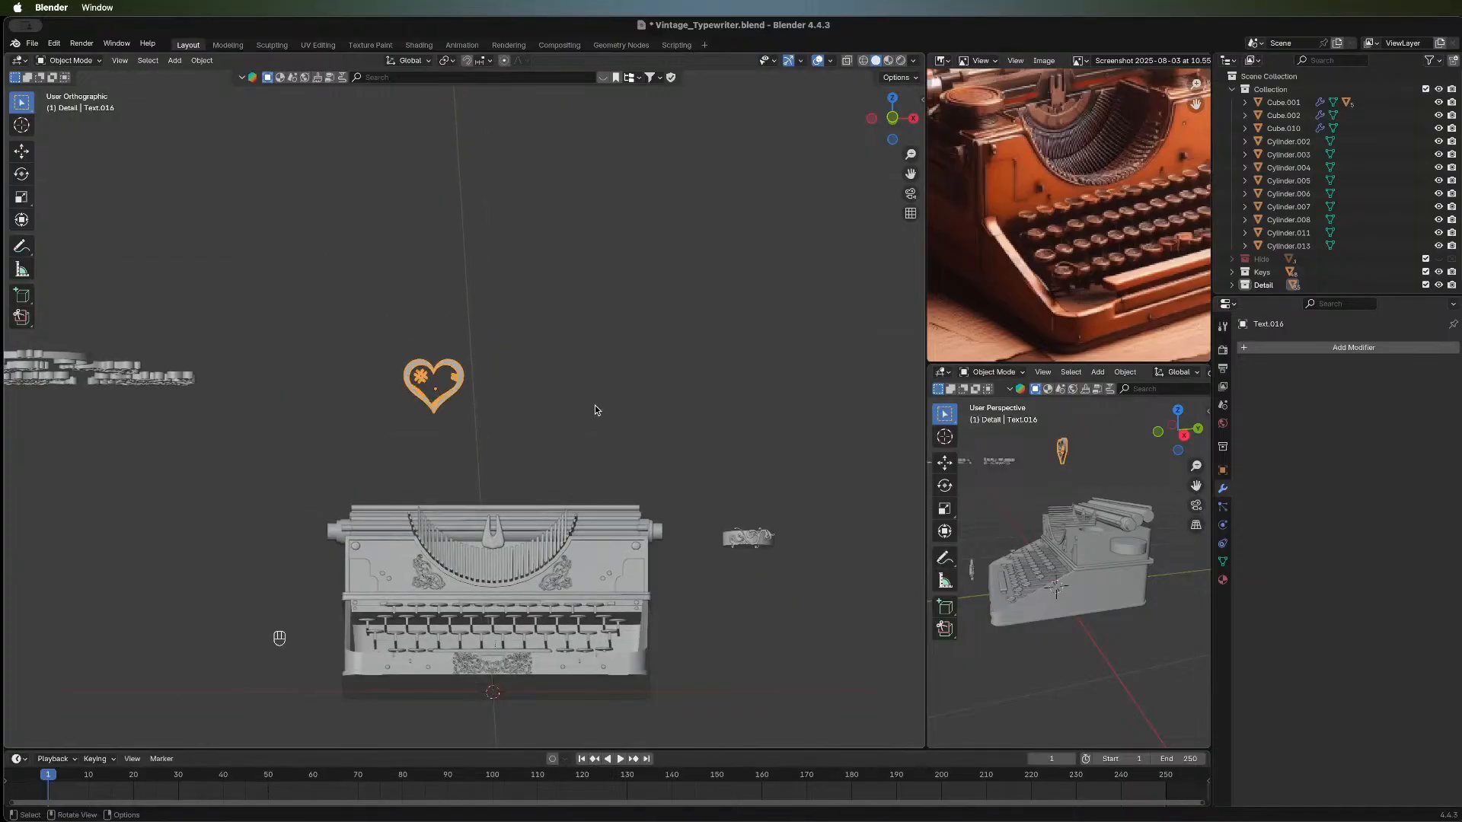
left_click(894, 120)
left_click(893, 119)
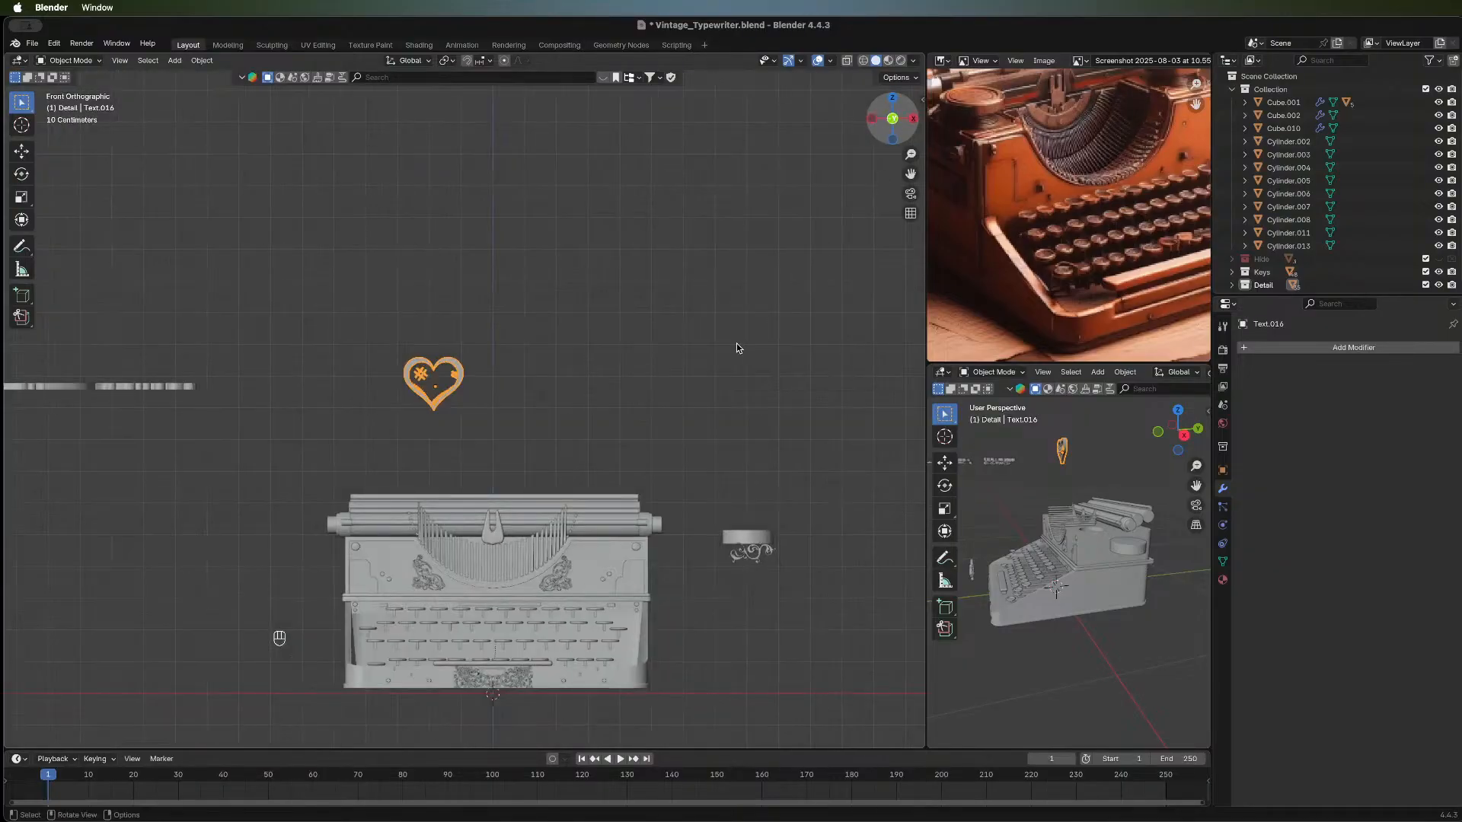
key("g")
key("z")
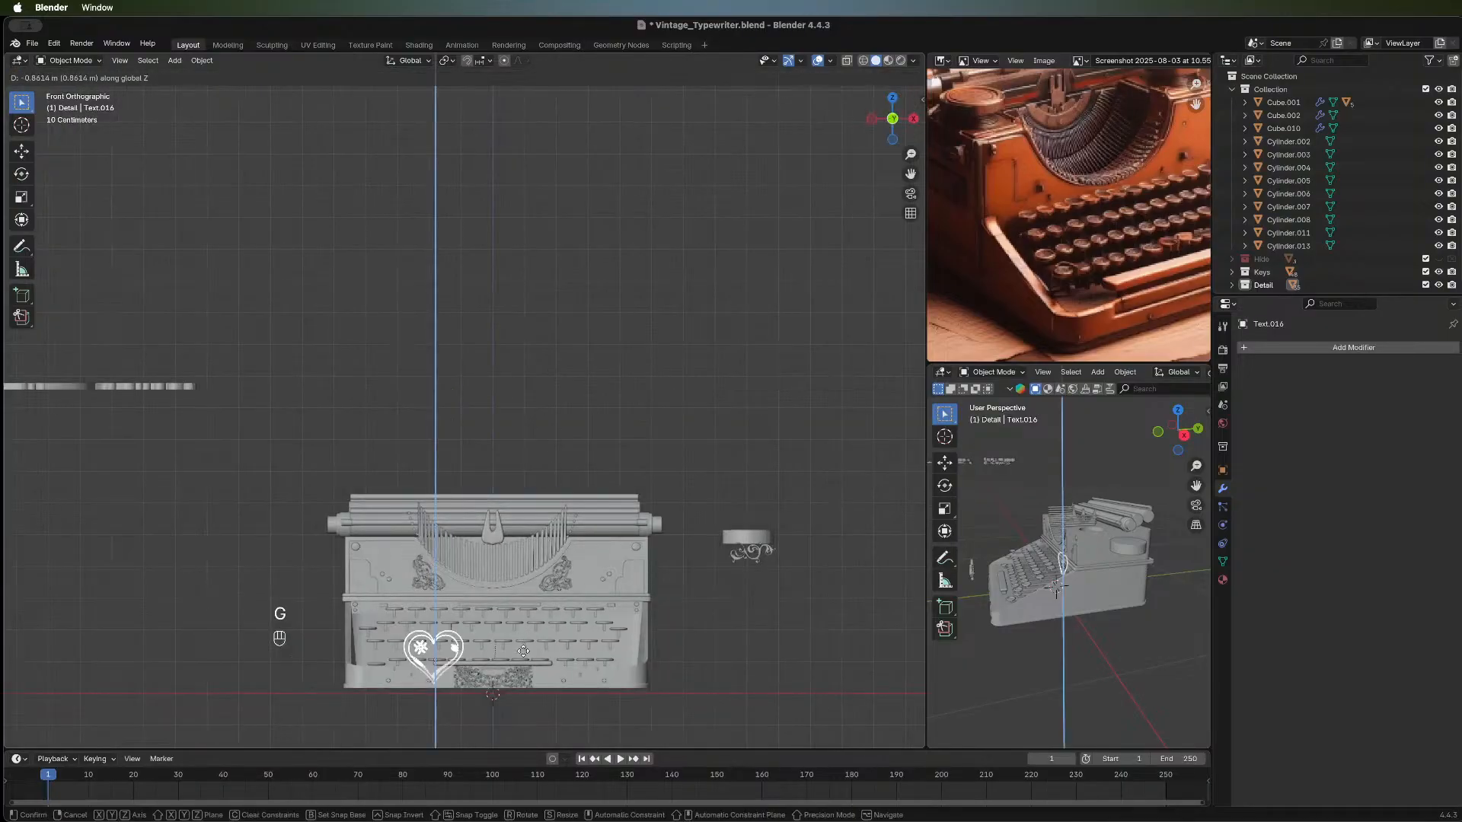
left_click(559, 645)
Move the heart ornament about -0.601 m along Y, out of the body to the typewriter's front edge.
scroll(643, 636, "down", 3)
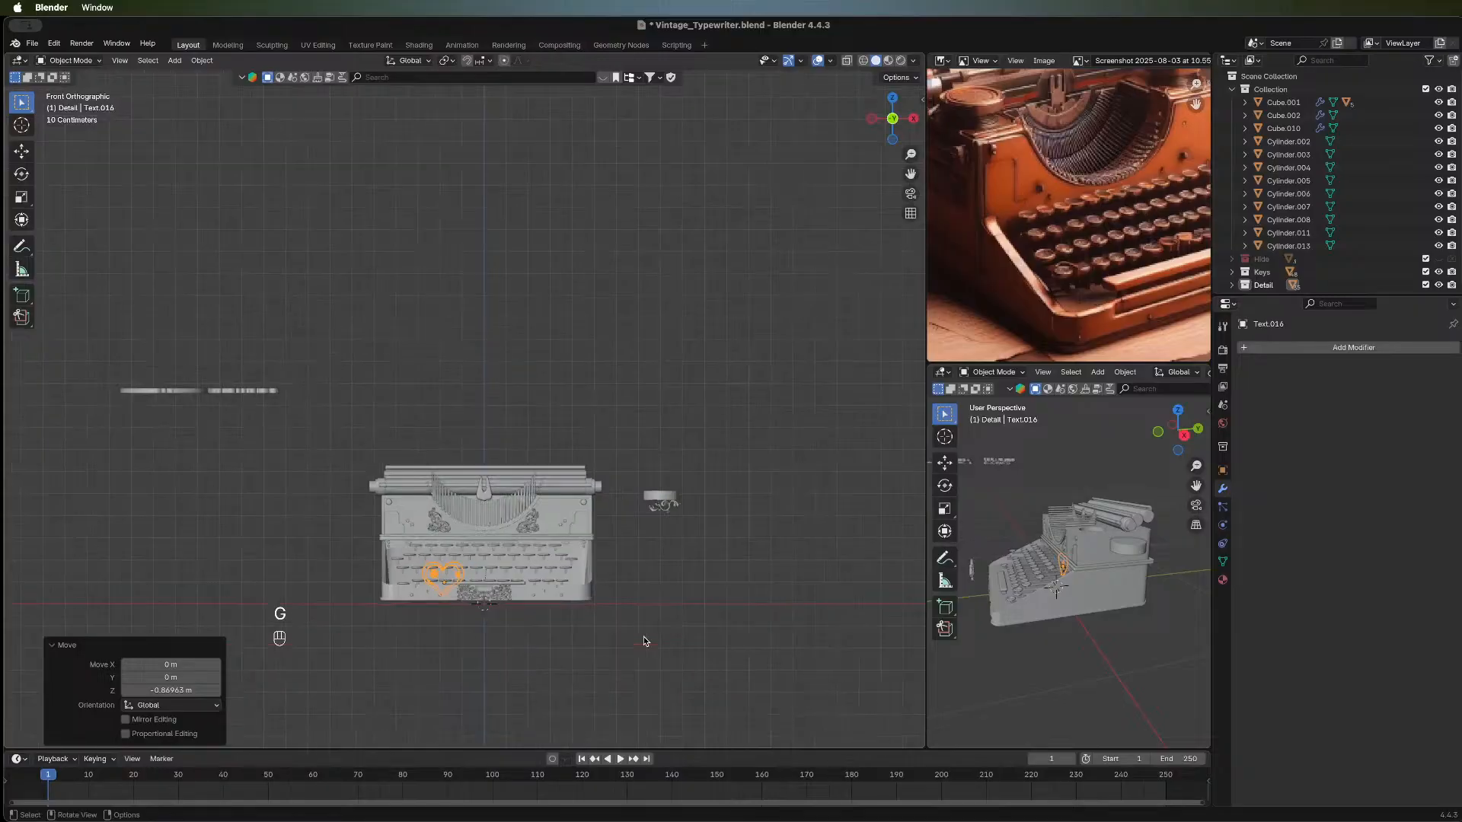
scroll(607, 586, "up", 2)
scroll(606, 586, "up", 5)
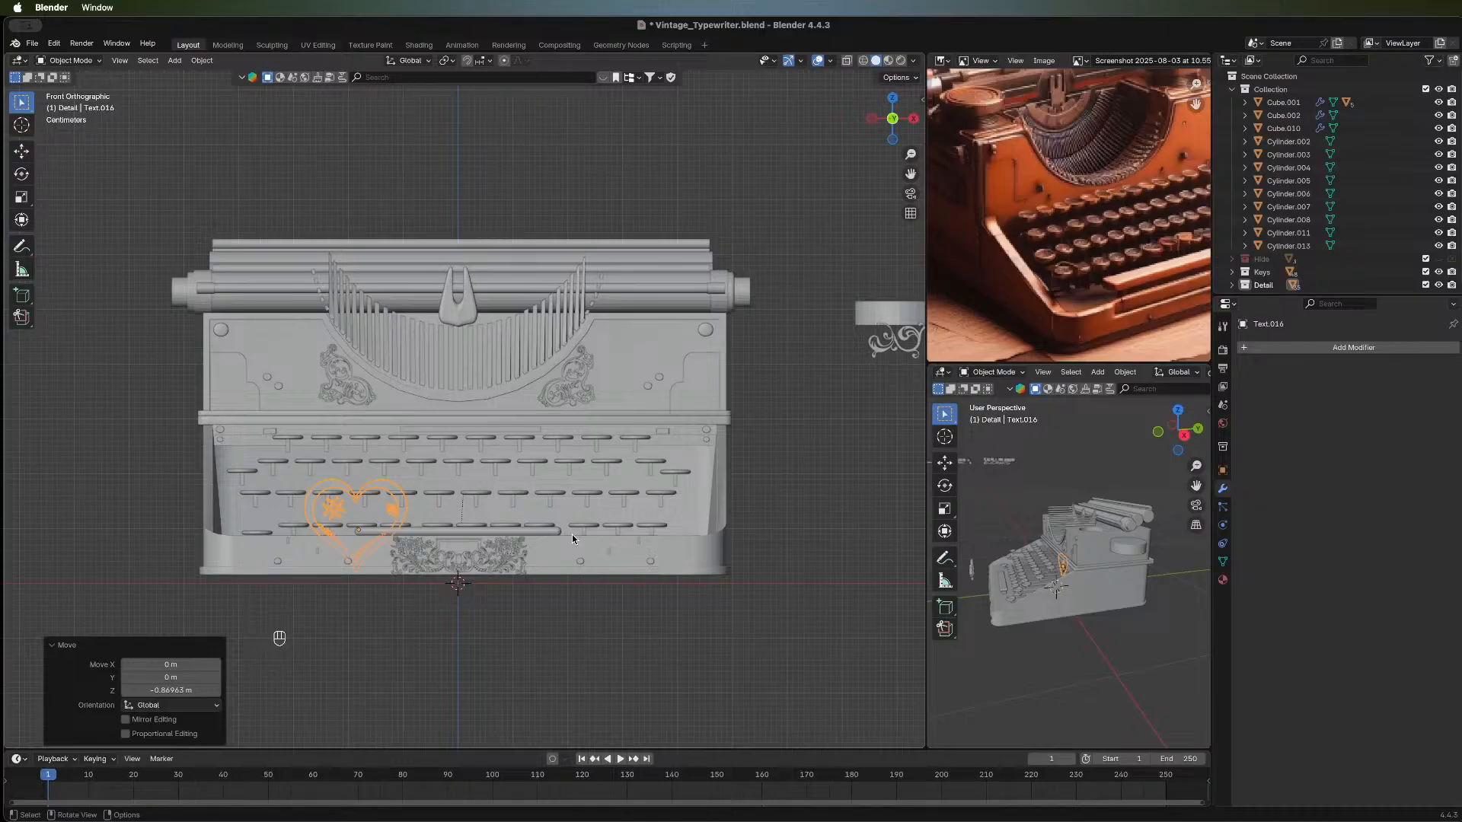
middle_click_drag(187, 535, 340, 513)
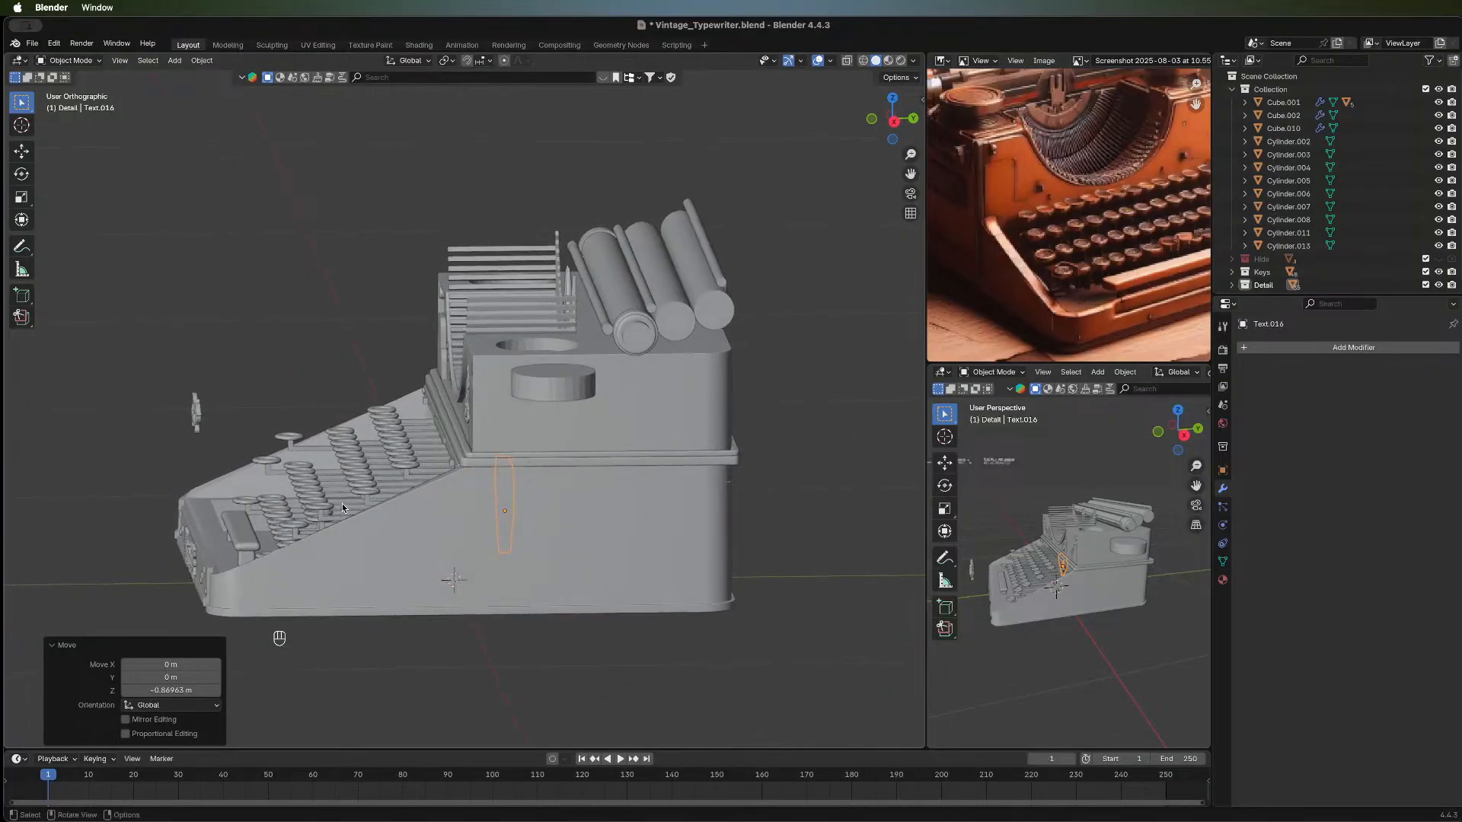
key("g")
key("y")
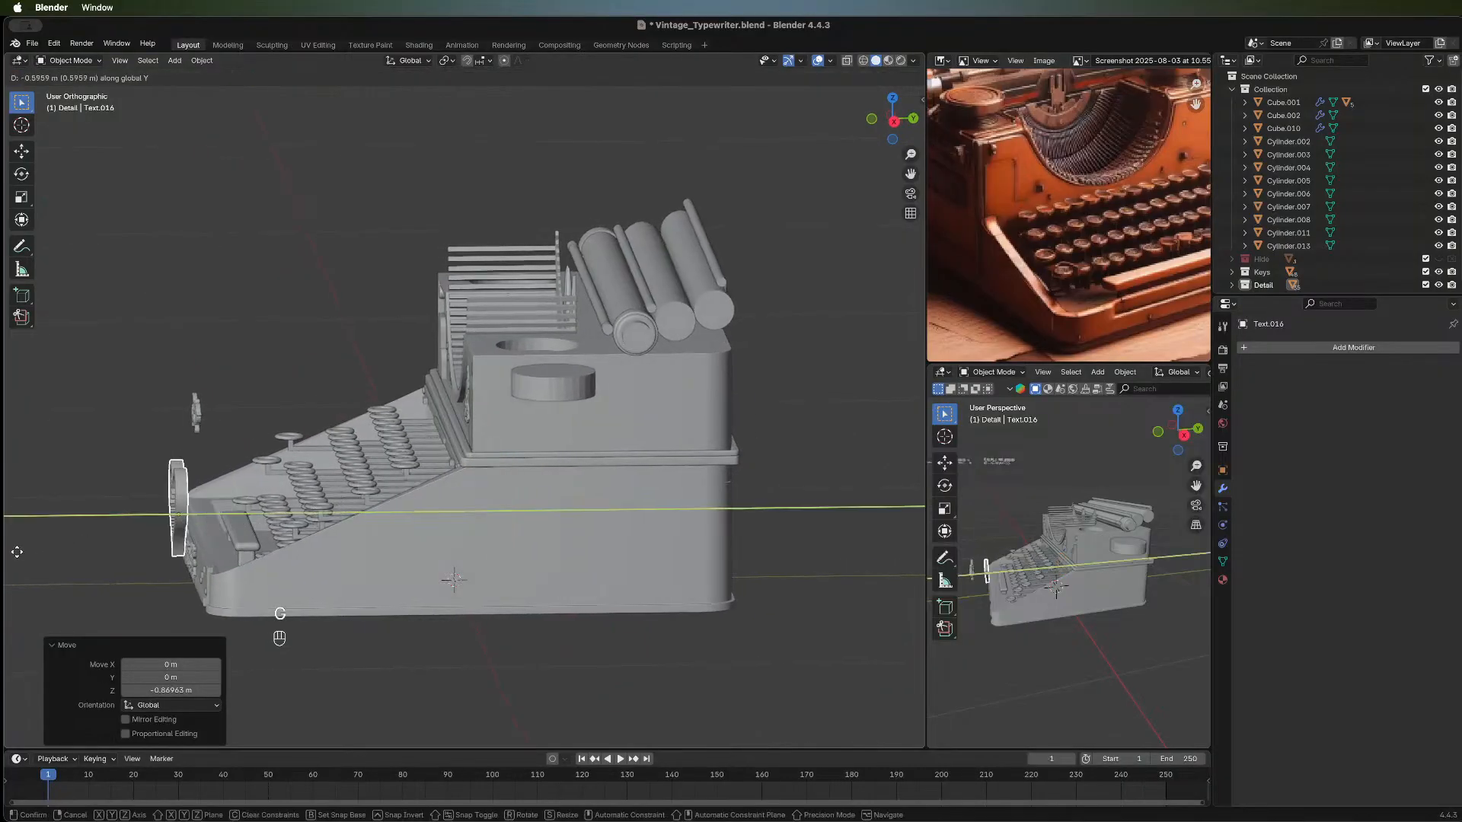
left_click(17, 552)
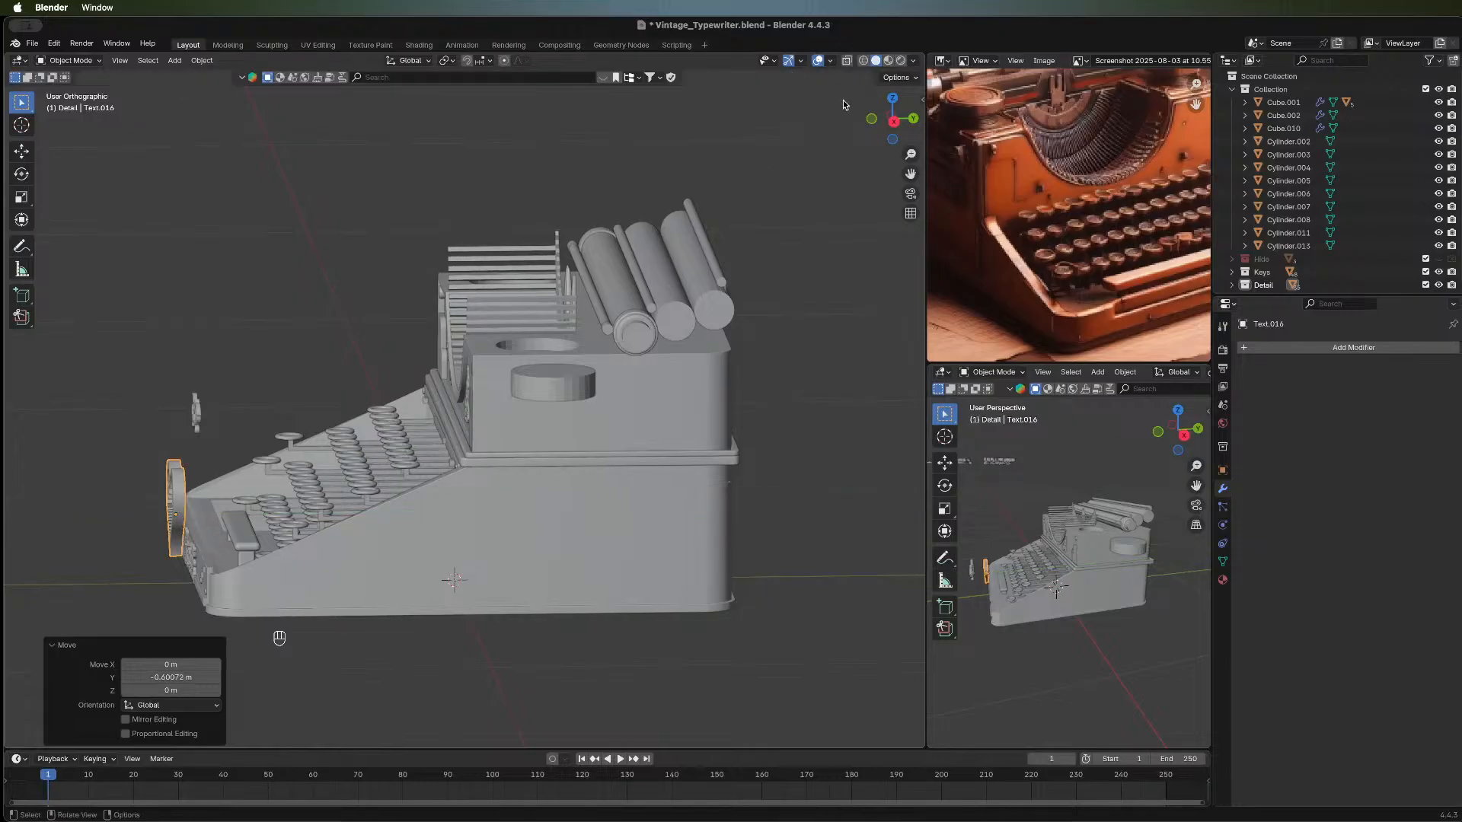
Scale the heart ornament to about 0.463 and lower it about 0.039 m along Z to the front base.
left_click(872, 121)
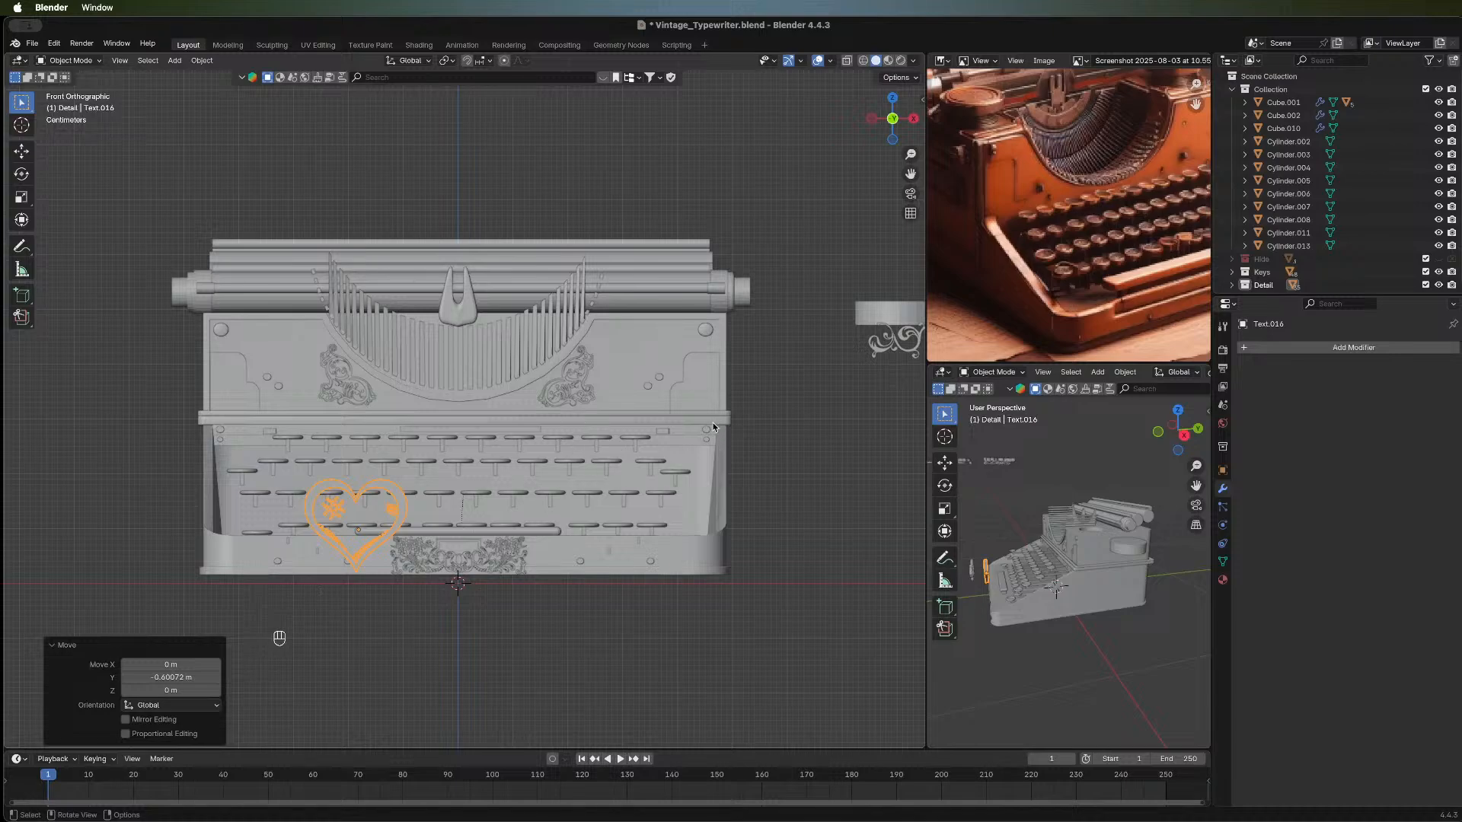
key("s")
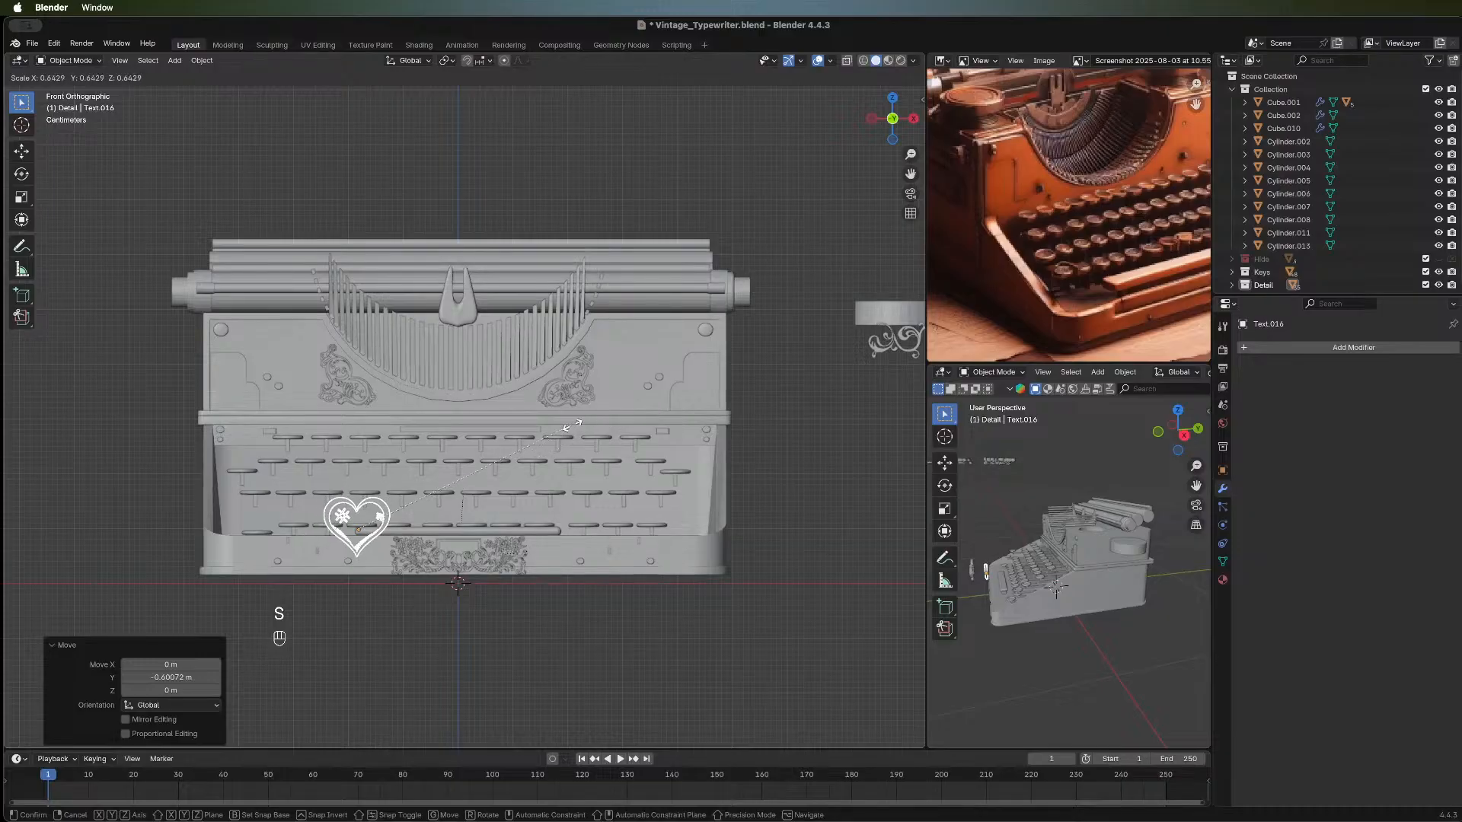
left_click(512, 448)
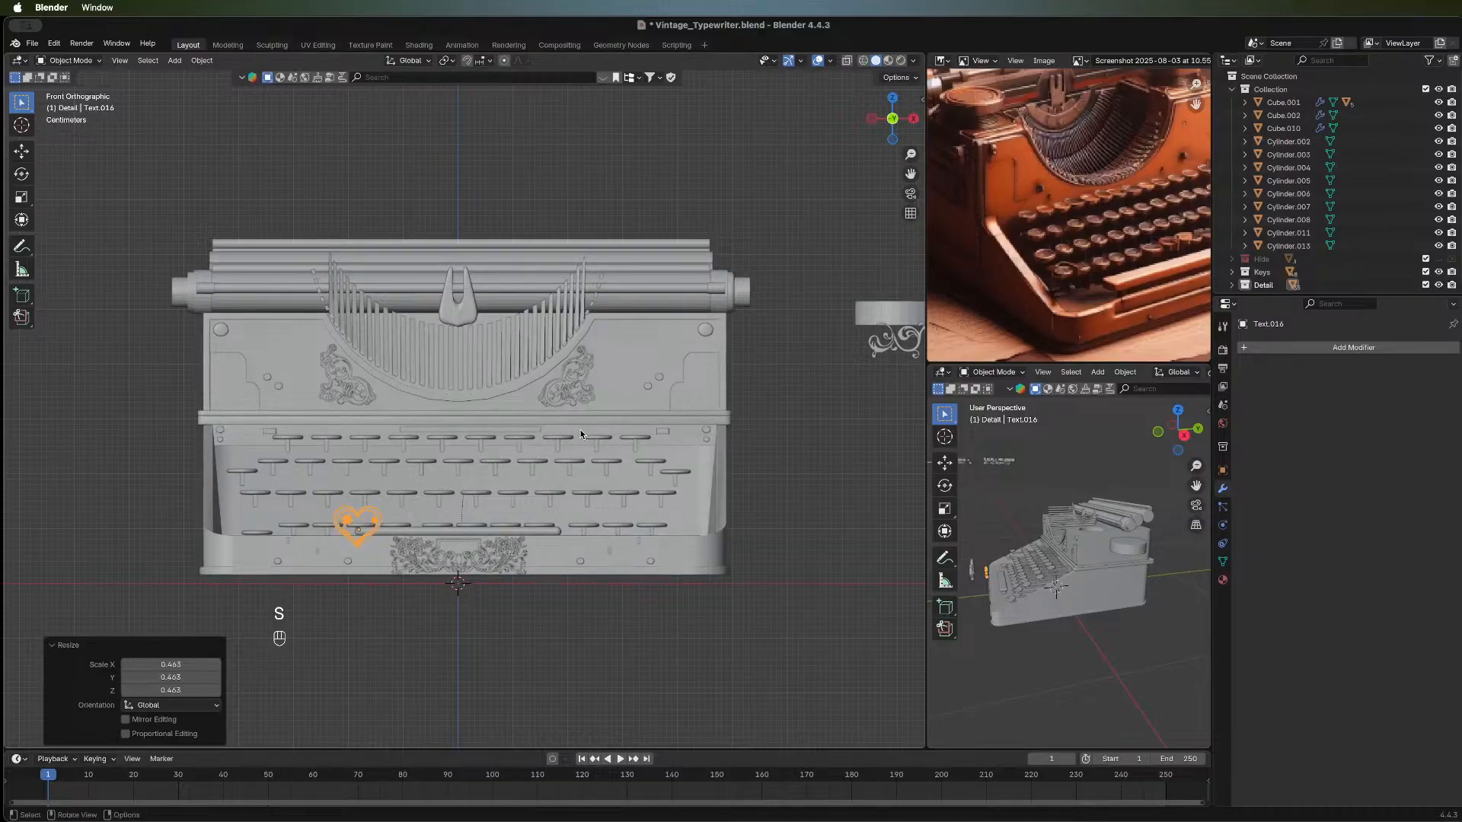
key("g")
key("z")
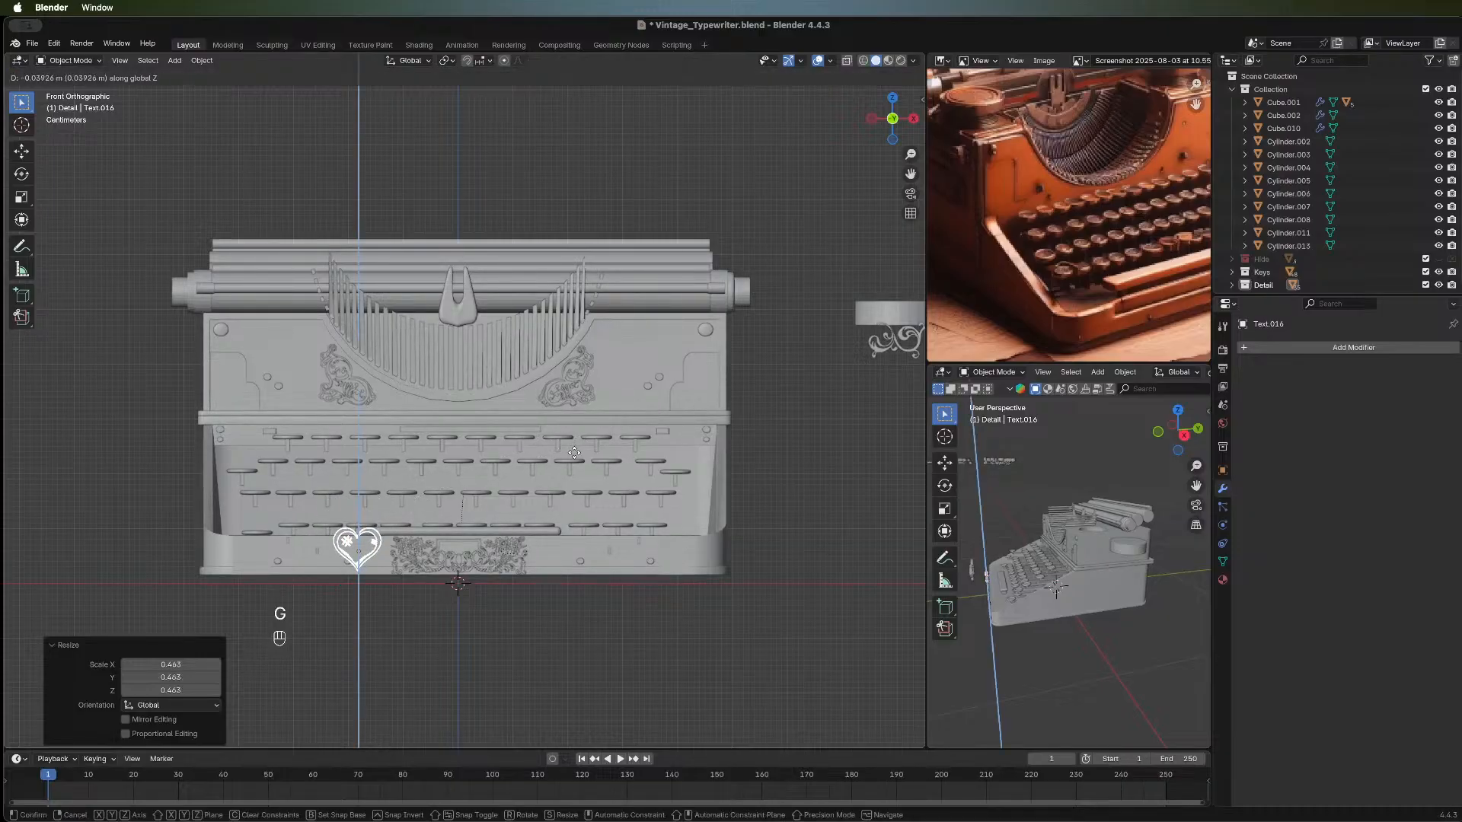
left_click(575, 457)
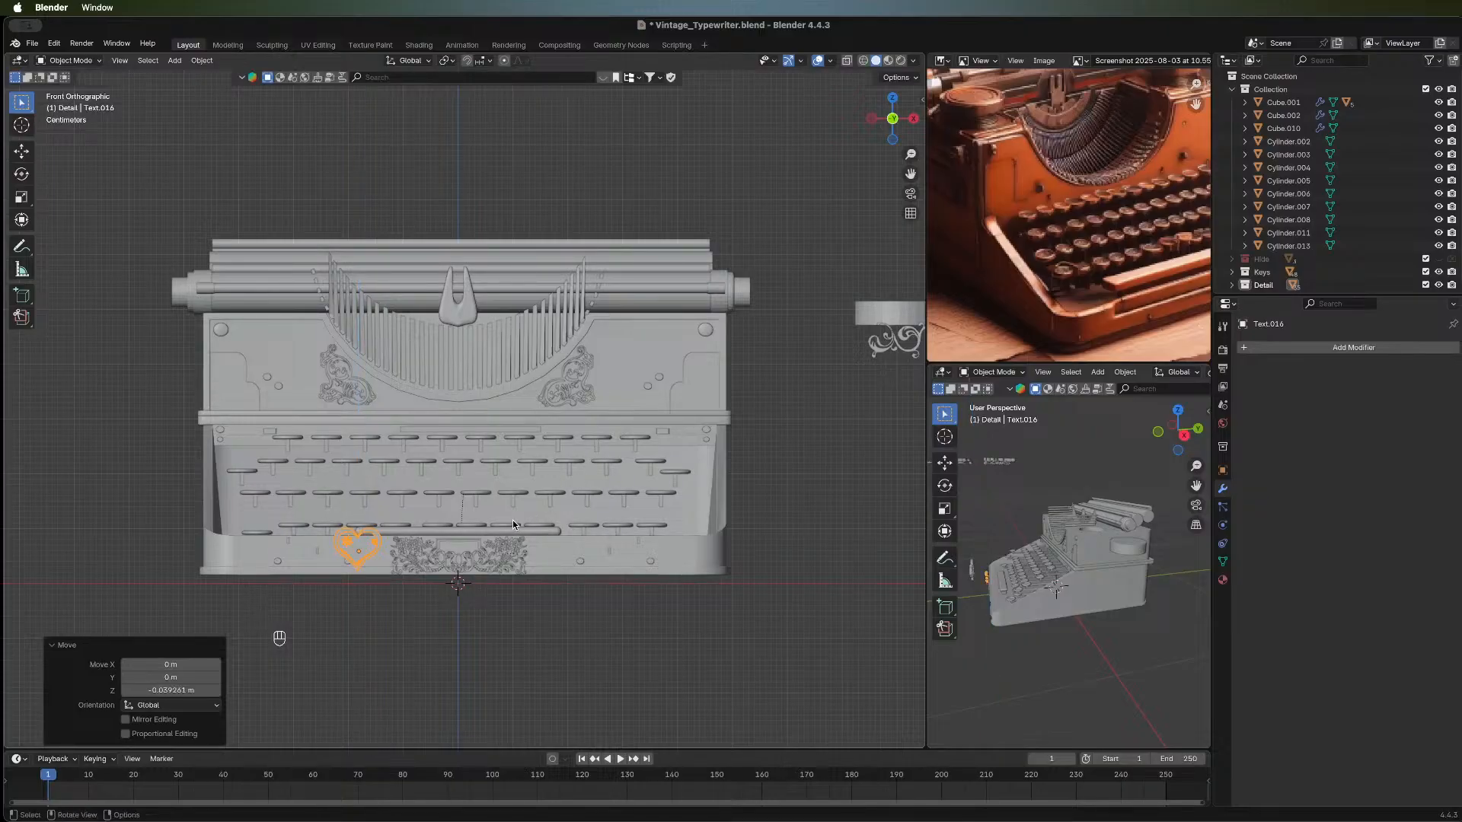
Move the heart about -0.206 m along X, 0.369 m along Z and 0.071 m along X, over the upper front panel's left side.
key("g")
key("x")
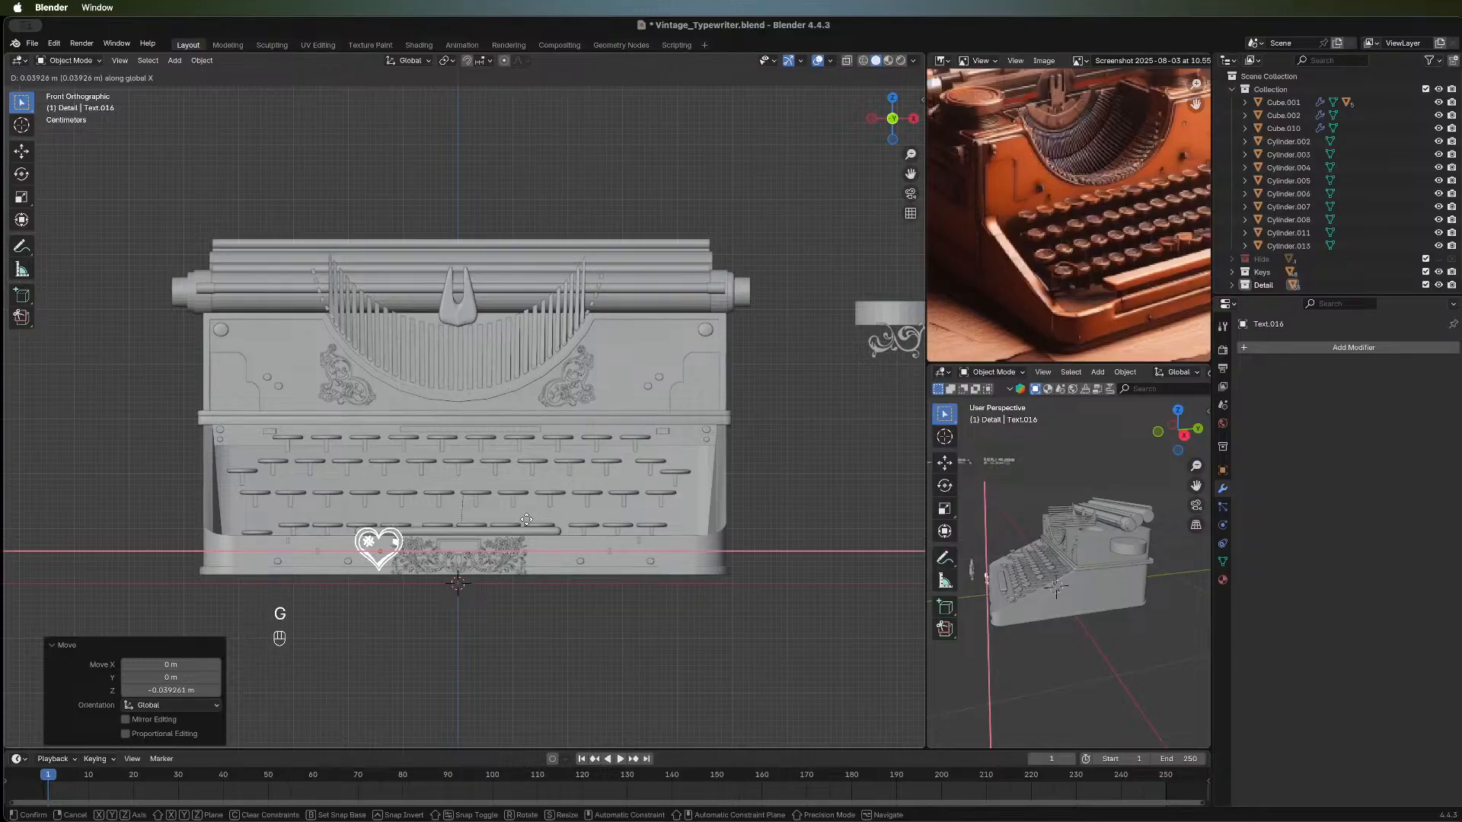
left_click(400, 529)
key("g")
key("z")
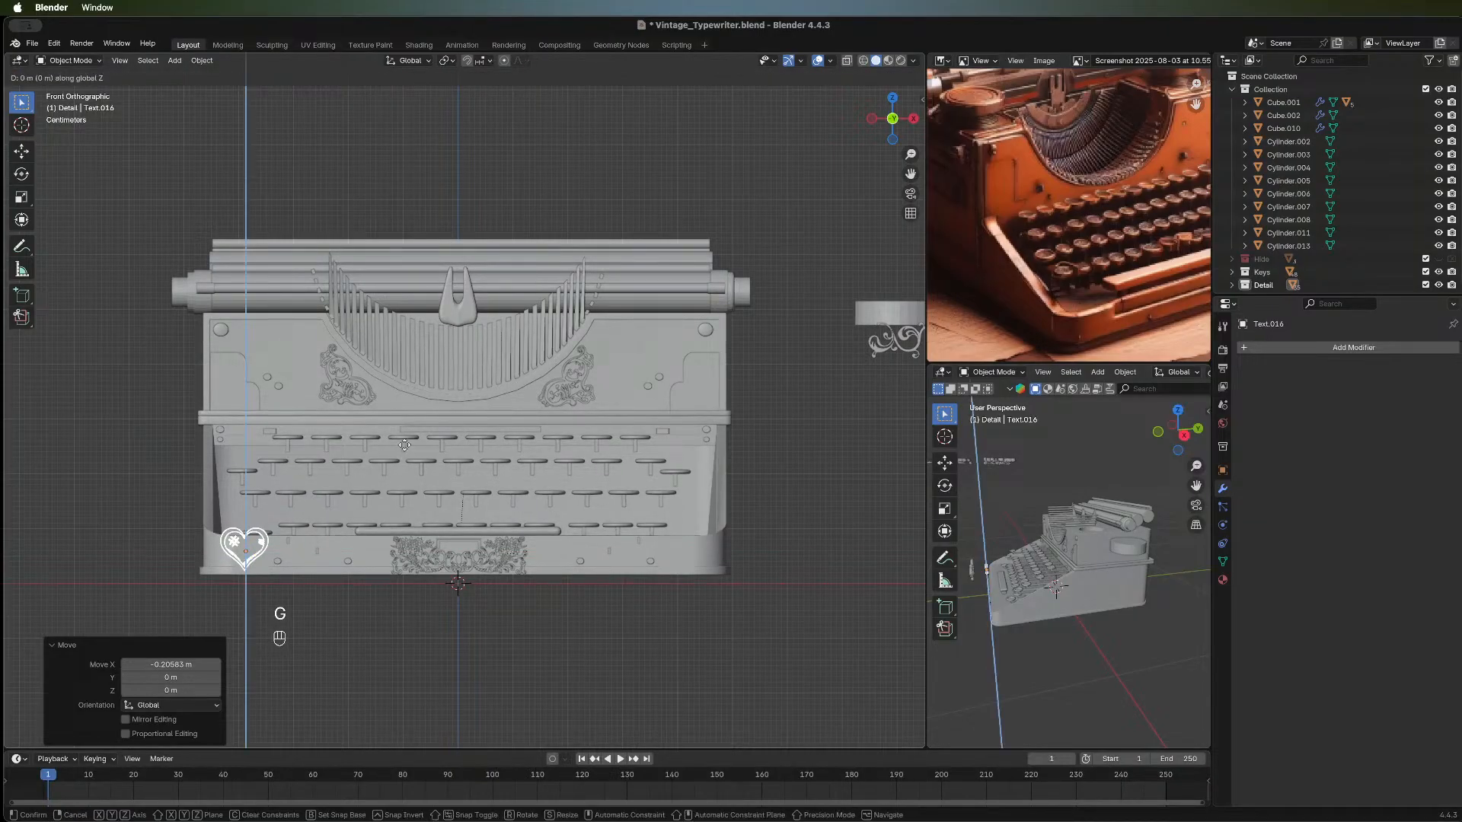
left_click(370, 327)
key("g")
key("x")
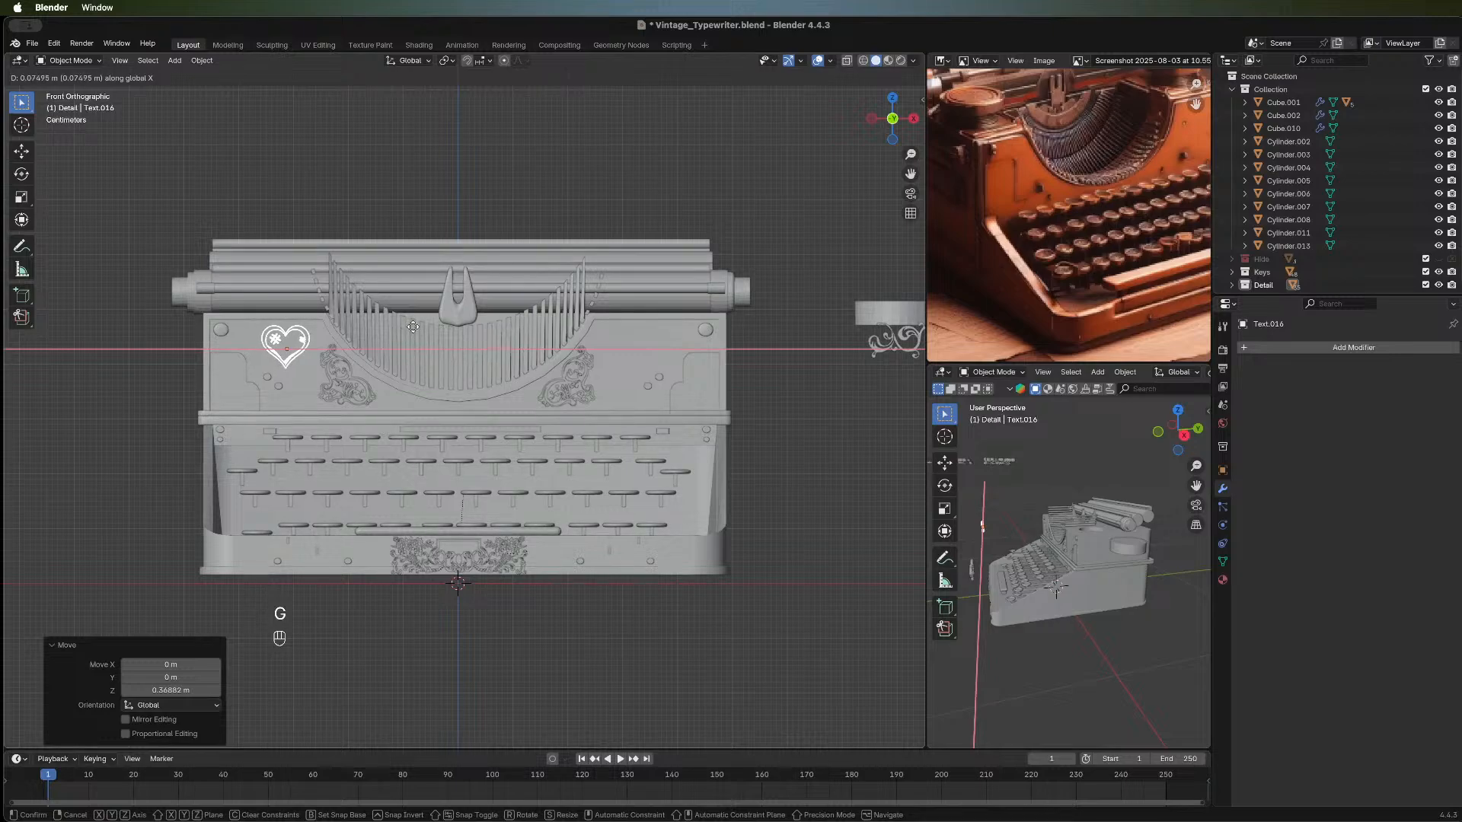
left_click(410, 327)
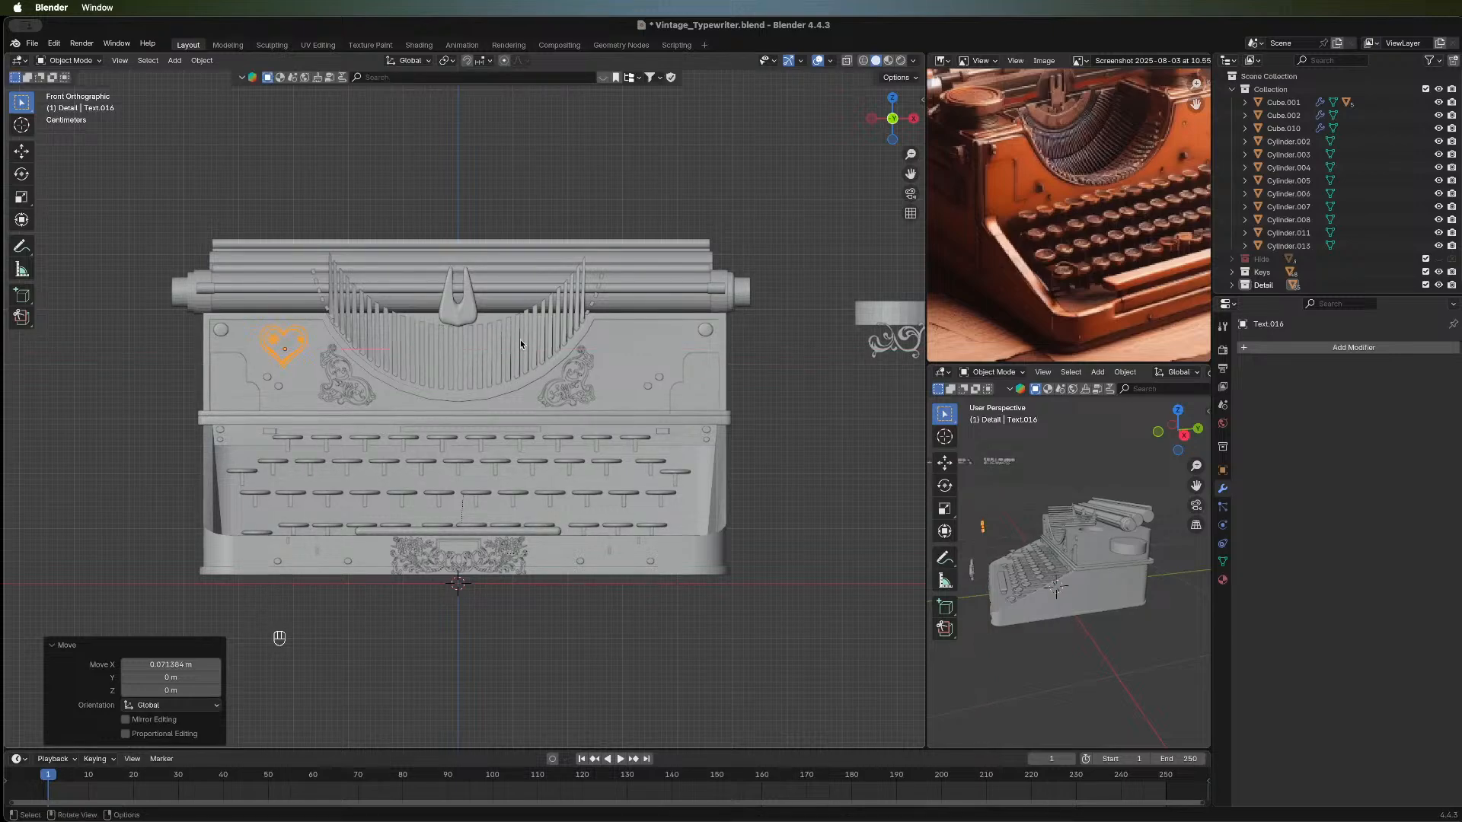
Enlarge the heart ornament by about 1.115 and lower it about 0.008 m along Z, above the left panel's bolt heads.
key("s")
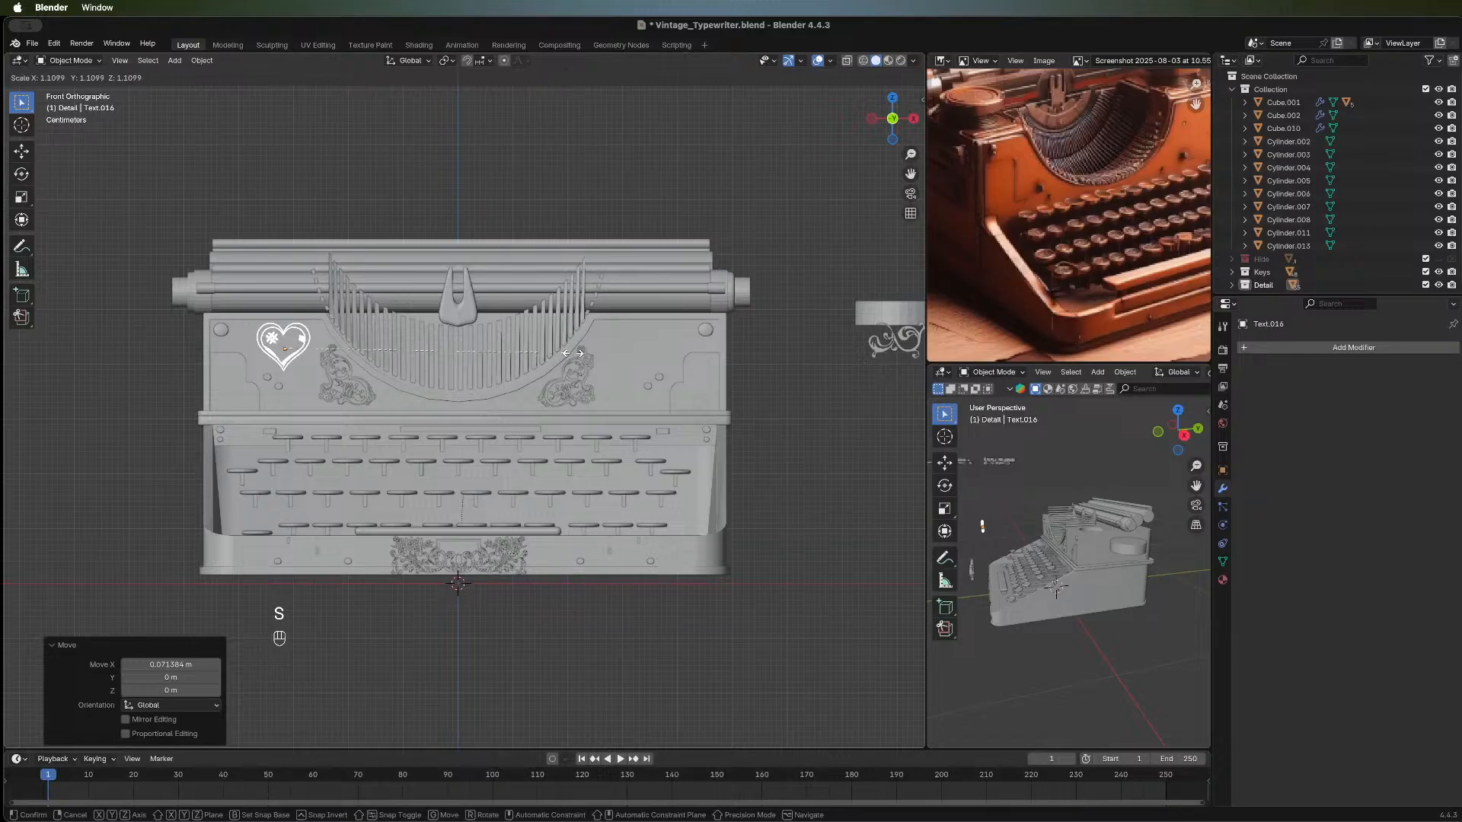
left_click(572, 354)
key("g")
key("z")
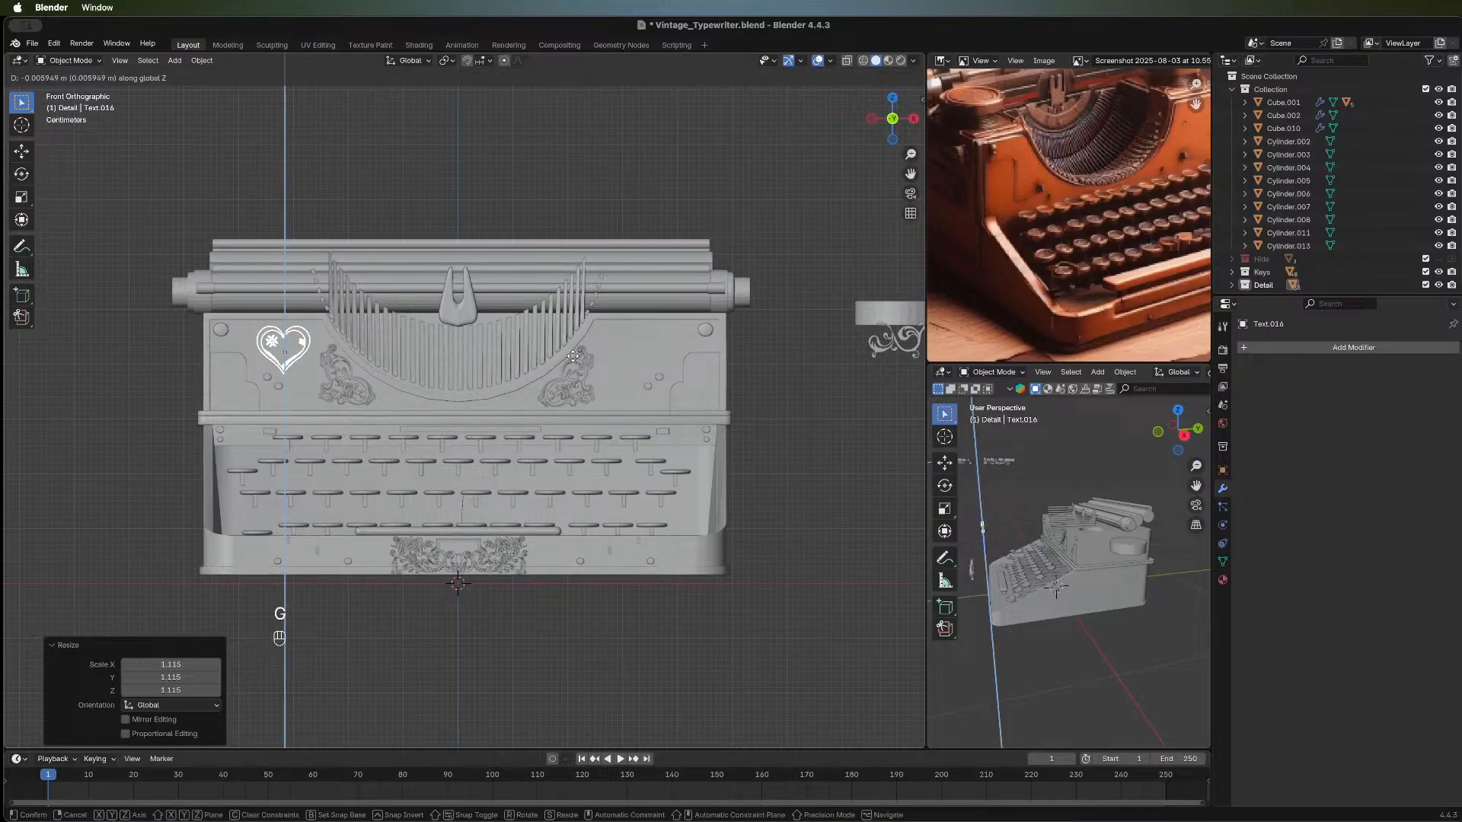
left_click(573, 360)
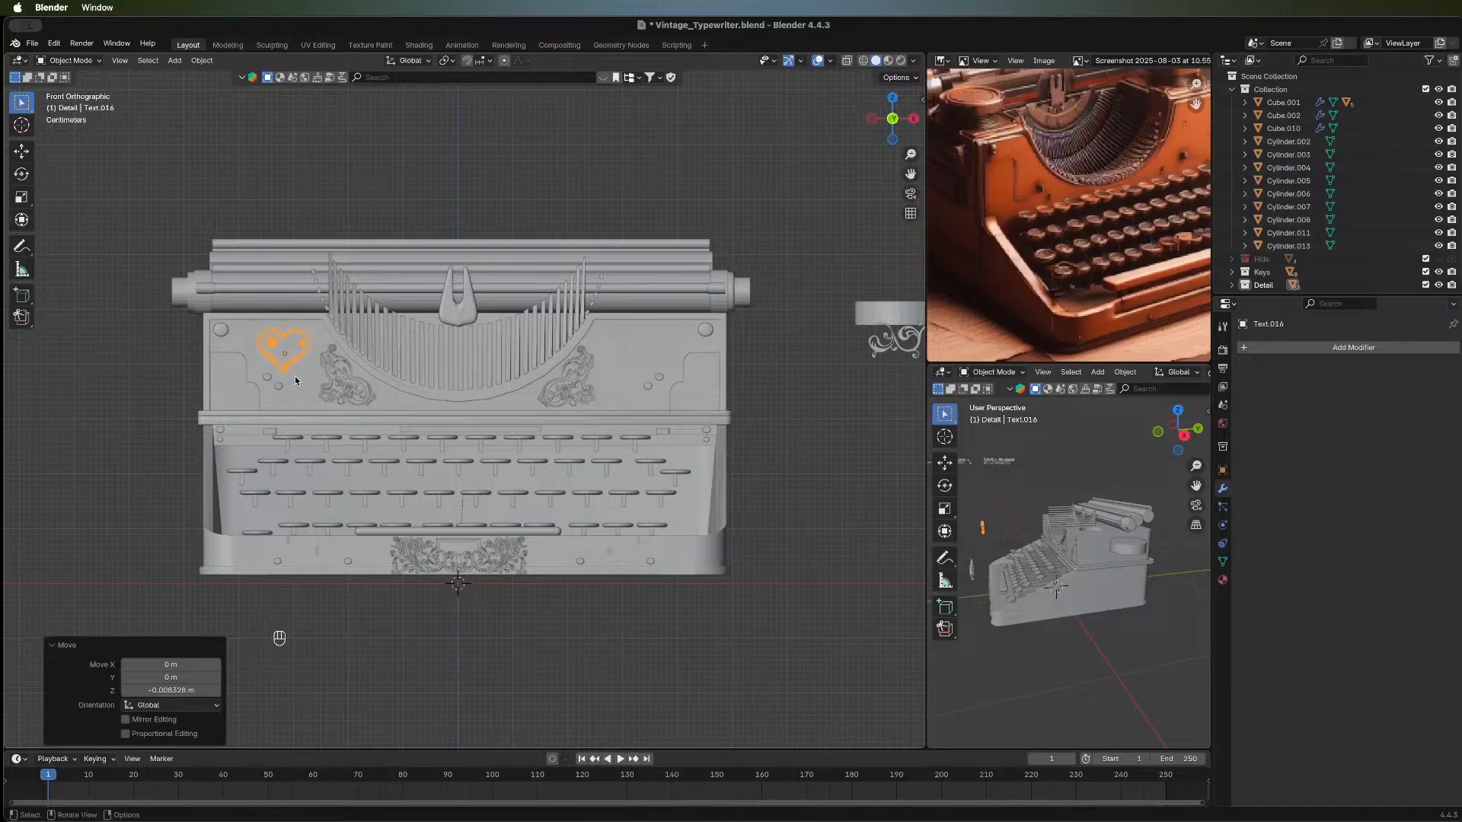
middle_click_drag(810, 295, 648, 466)
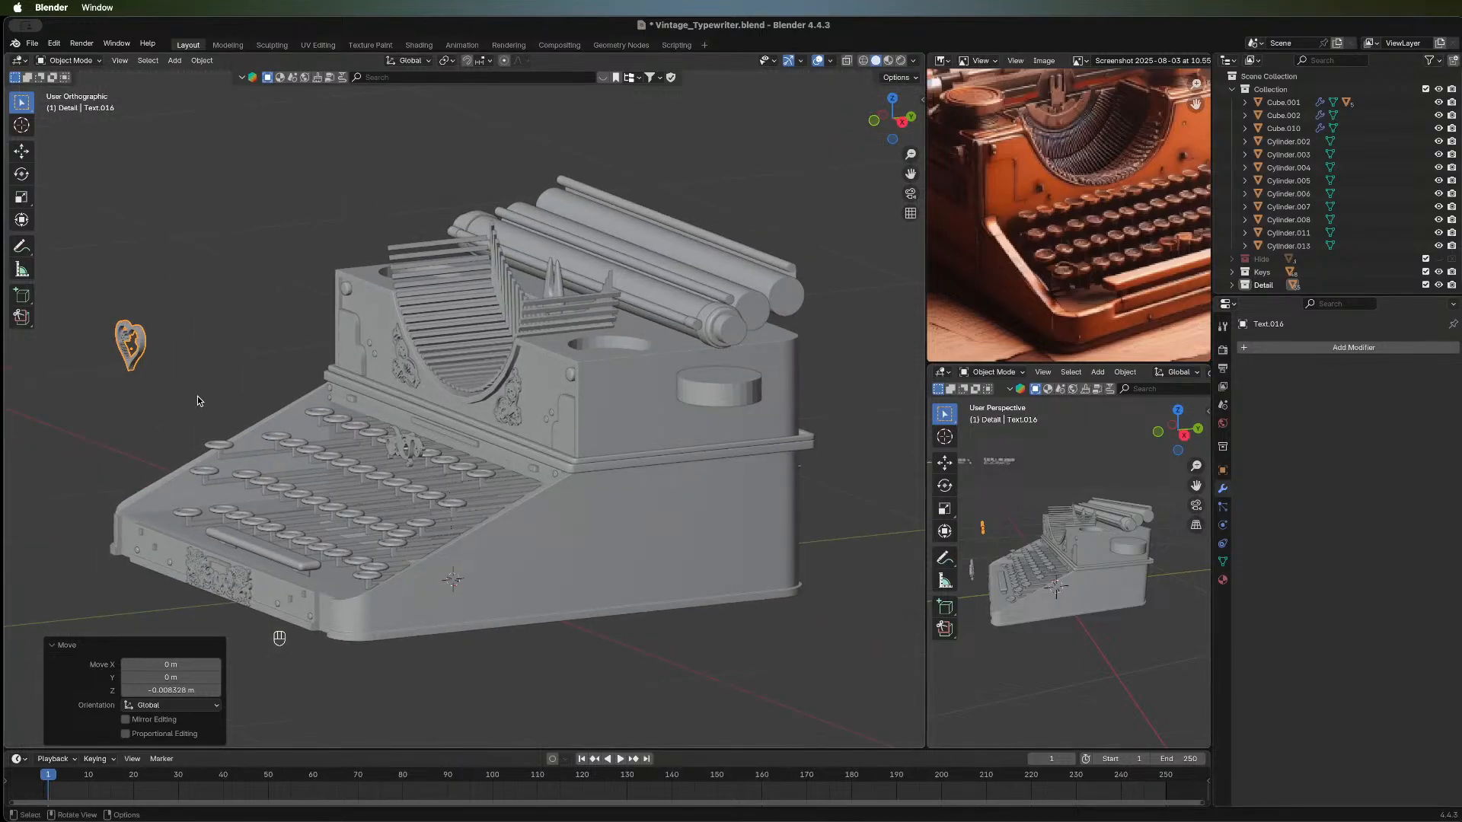
Move the heart ornament about 0.509 m along Y onto the left side of the typewriter's upper front panel.
key("g")
key("y")
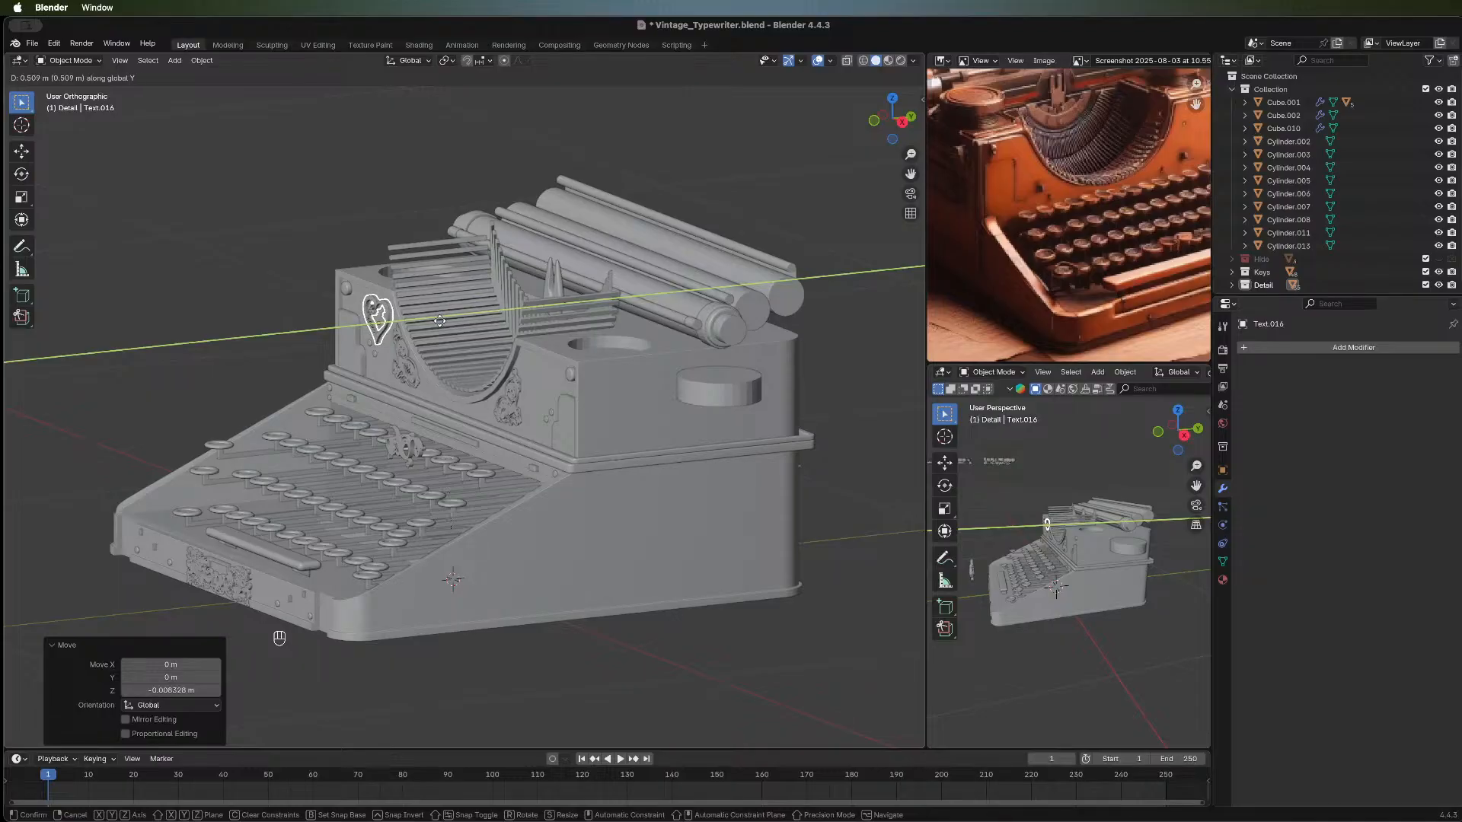
left_click(440, 321)
left_click(189, 317)
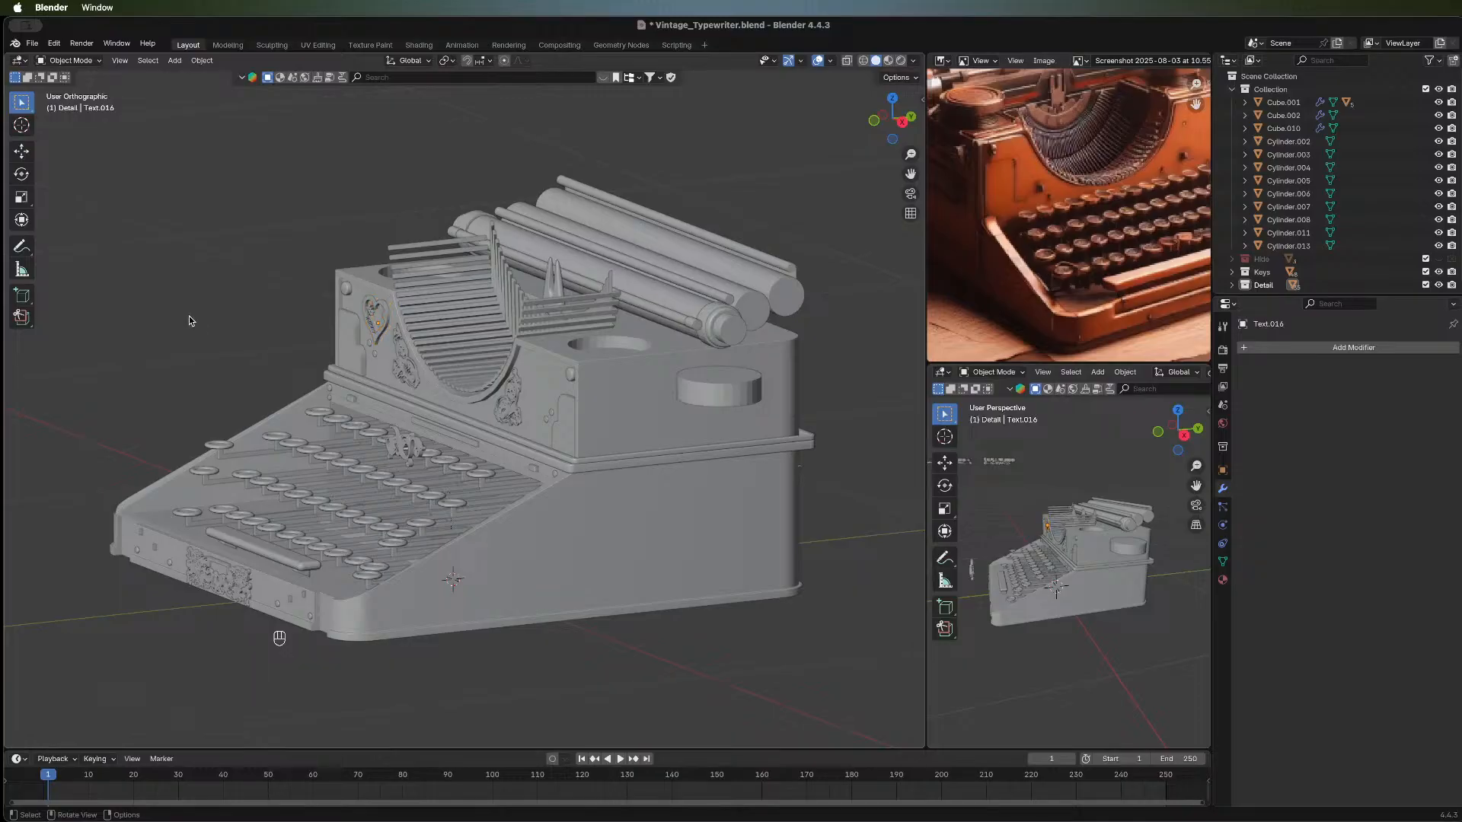
middle_click_drag(552, 349, 314, 300)
left_click(299, 360)
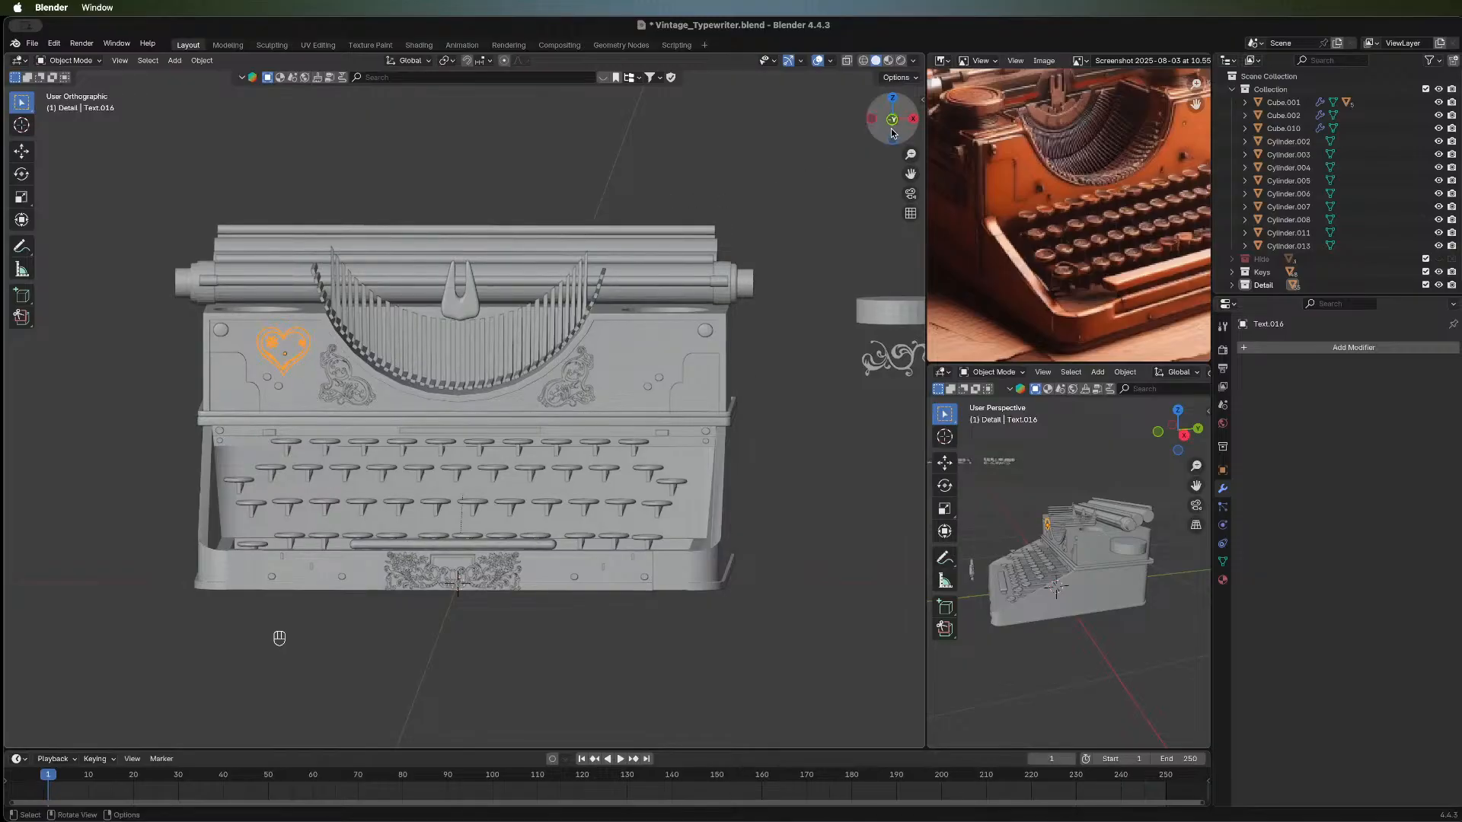
Duplicate the heart ornament in front view and move the copy about 0.627 m along X to the panel's right side.
key("KP_1")
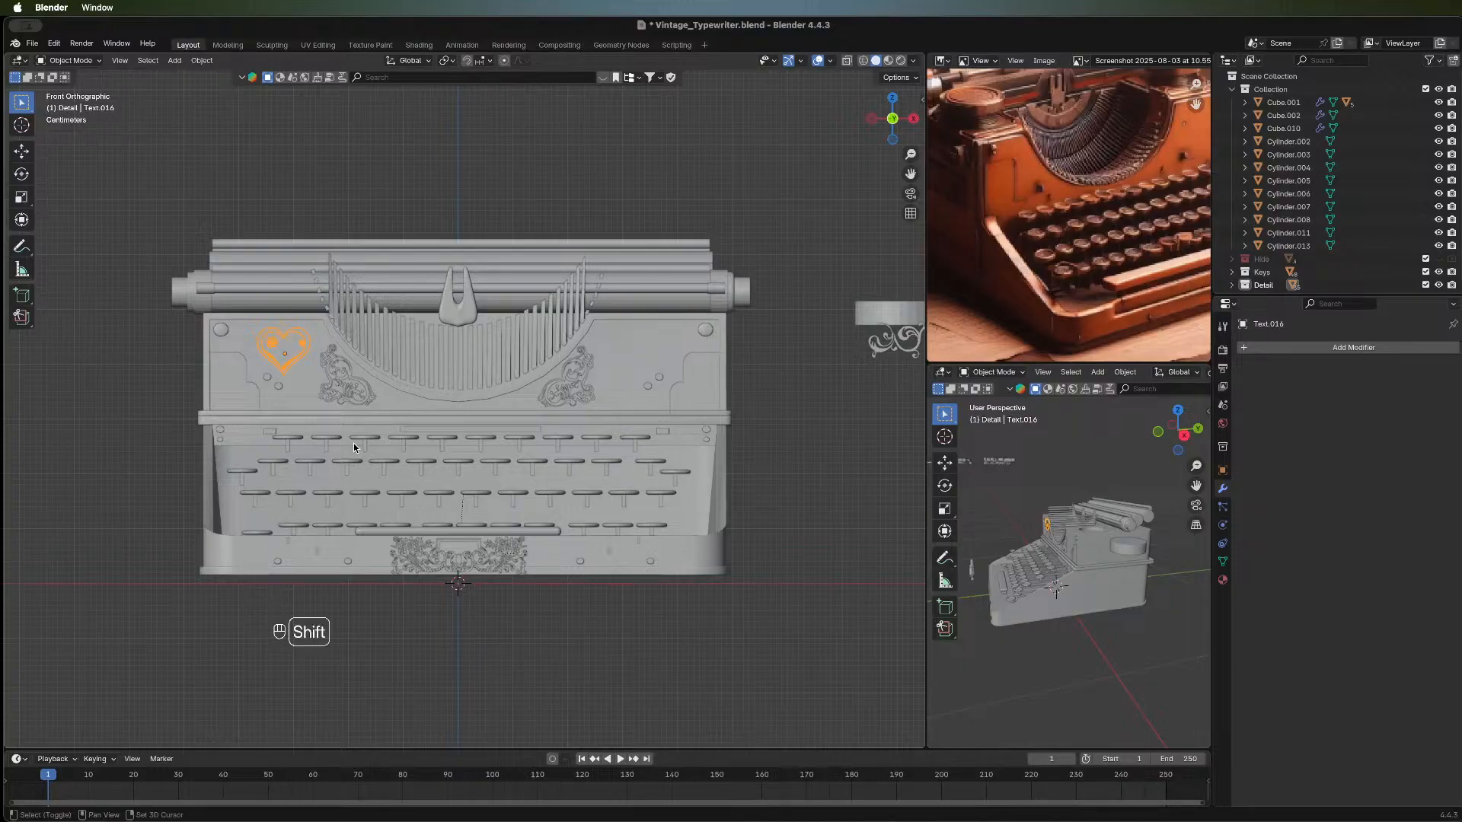
key("shift+d")
right_click(423, 445)
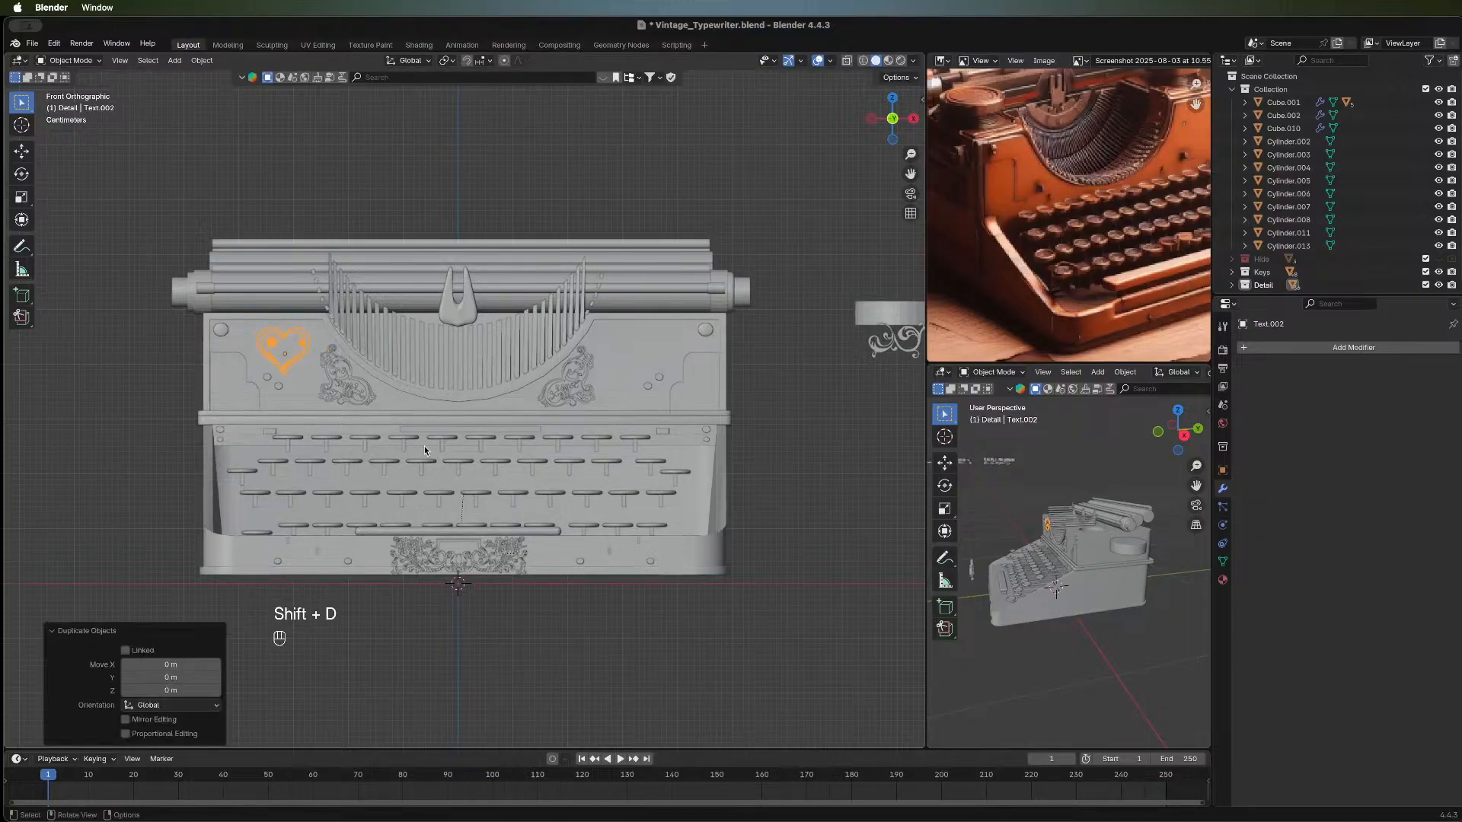
key("g")
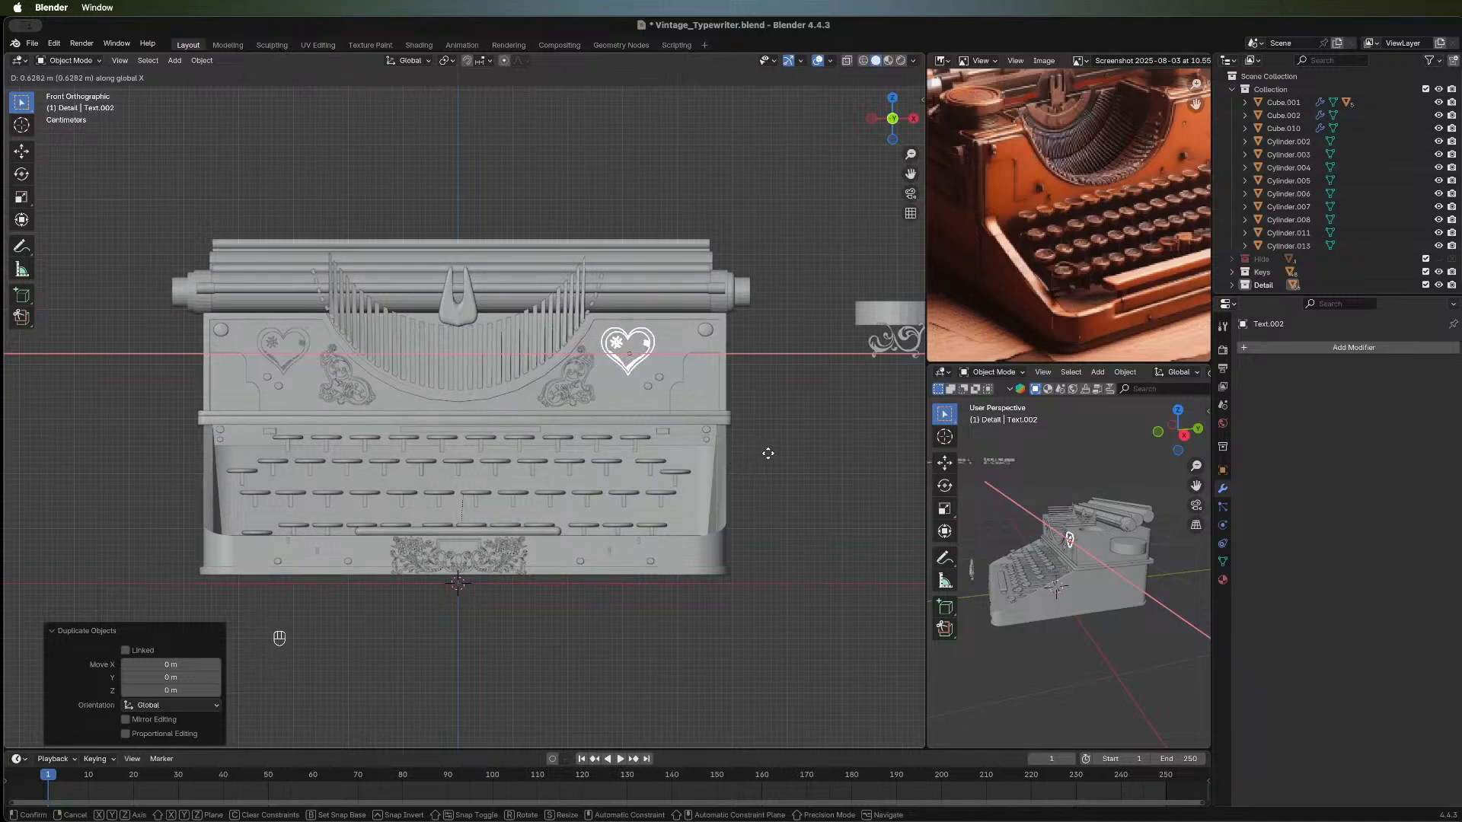
left_click(767, 453)
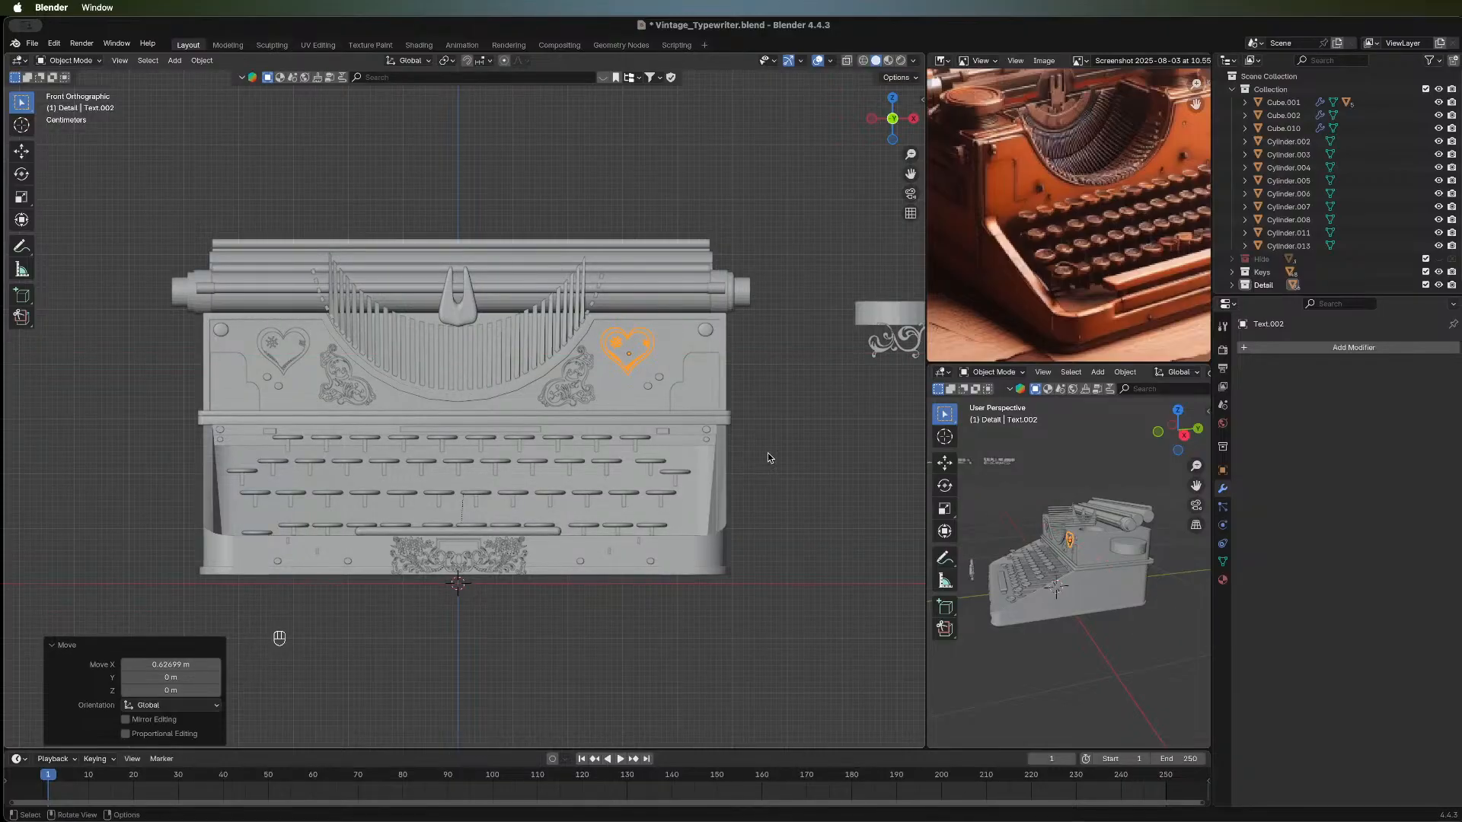
left_click(801, 439)
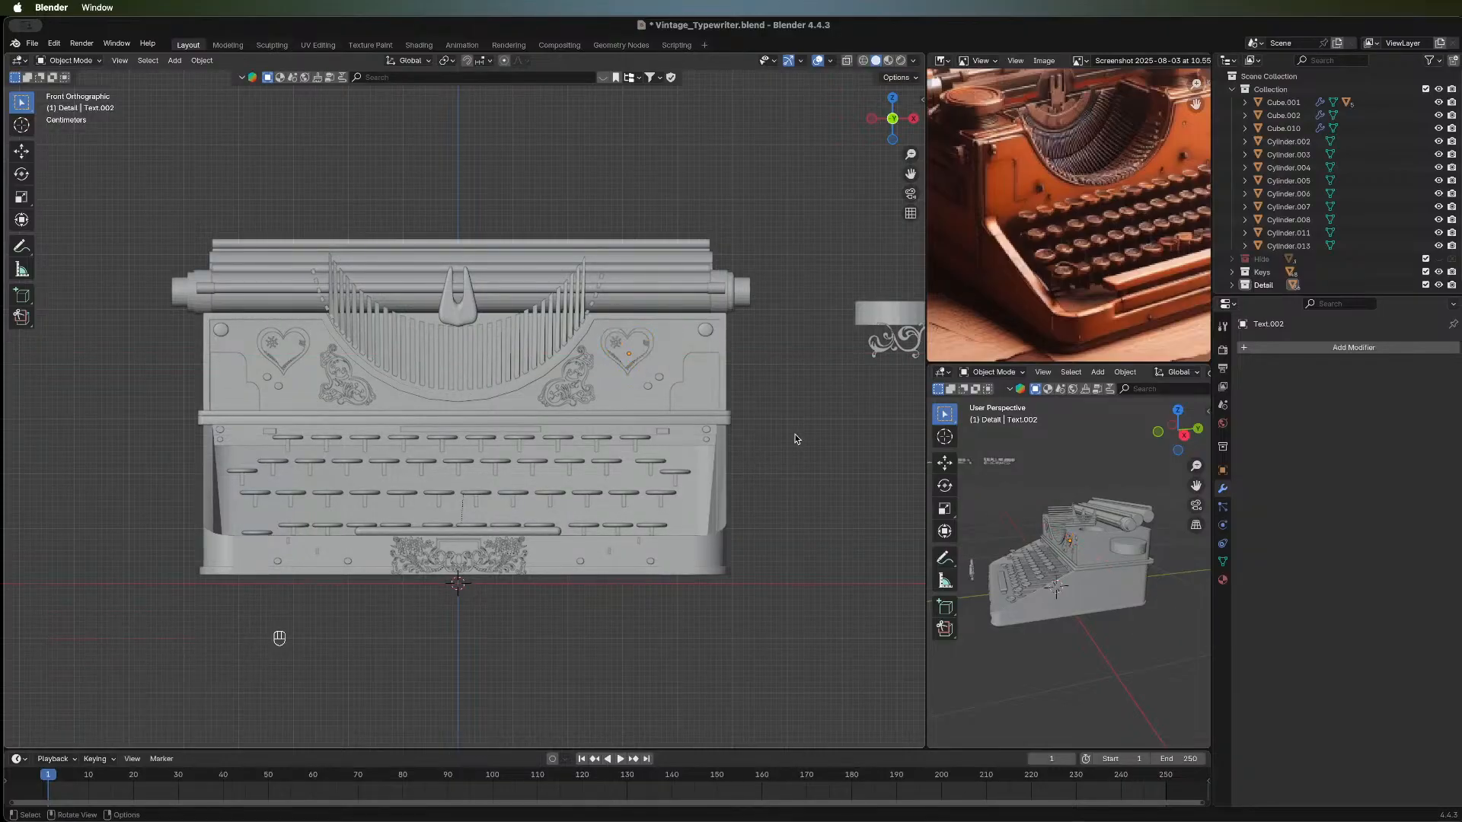
Examine both heart ornaments on the typewriter's front and compare the model with the reference photos.
middle_click_drag(798, 458, 787, 429)
middle_click_drag(594, 459, 745, 464)
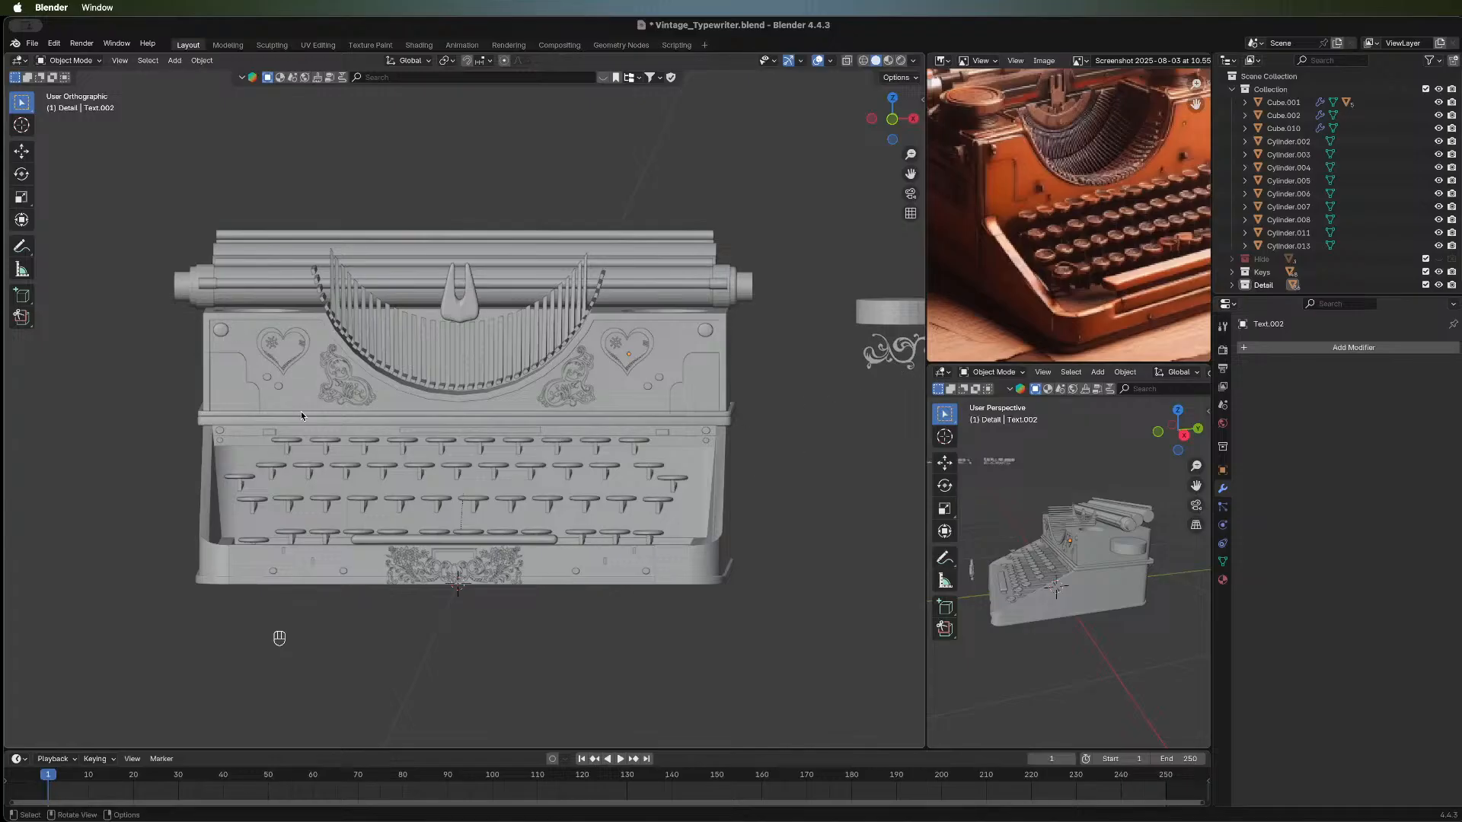
middle_click_drag(302, 416, 807, 426)
scroll(1122, 242, "down", 3)
middle_click_drag(1112, 189, 1207, 105)
scroll(1026, 189, "up", 3)
scroll(253, 458, "up", 3)
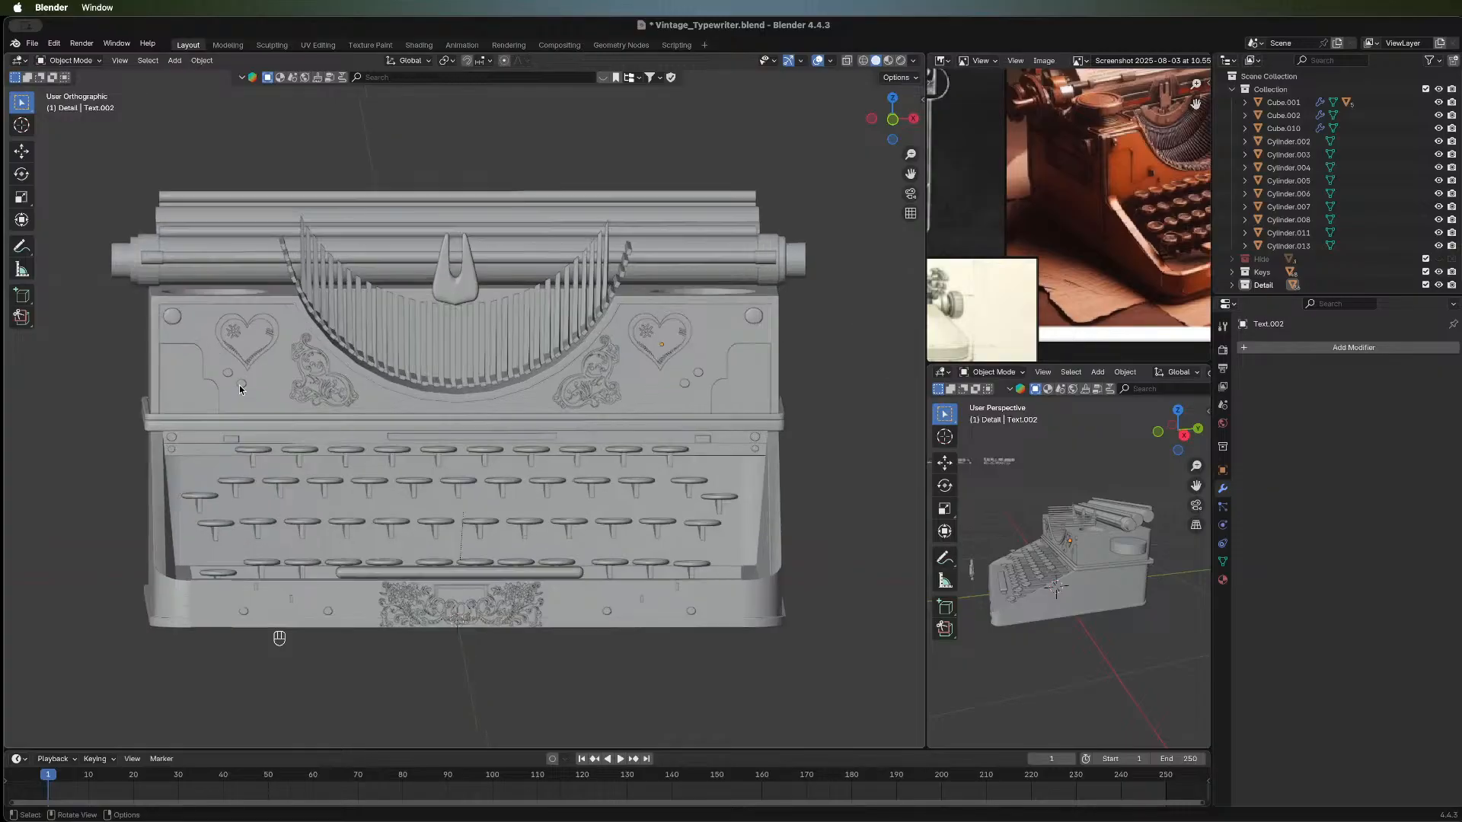
Try a brush Boolean Difference between the left corner plate and the typewriter body, and undo it.
middle_click_drag(252, 458, 205, 383, "shift")
left_click(223, 375)
left_click(231, 374, "shift")
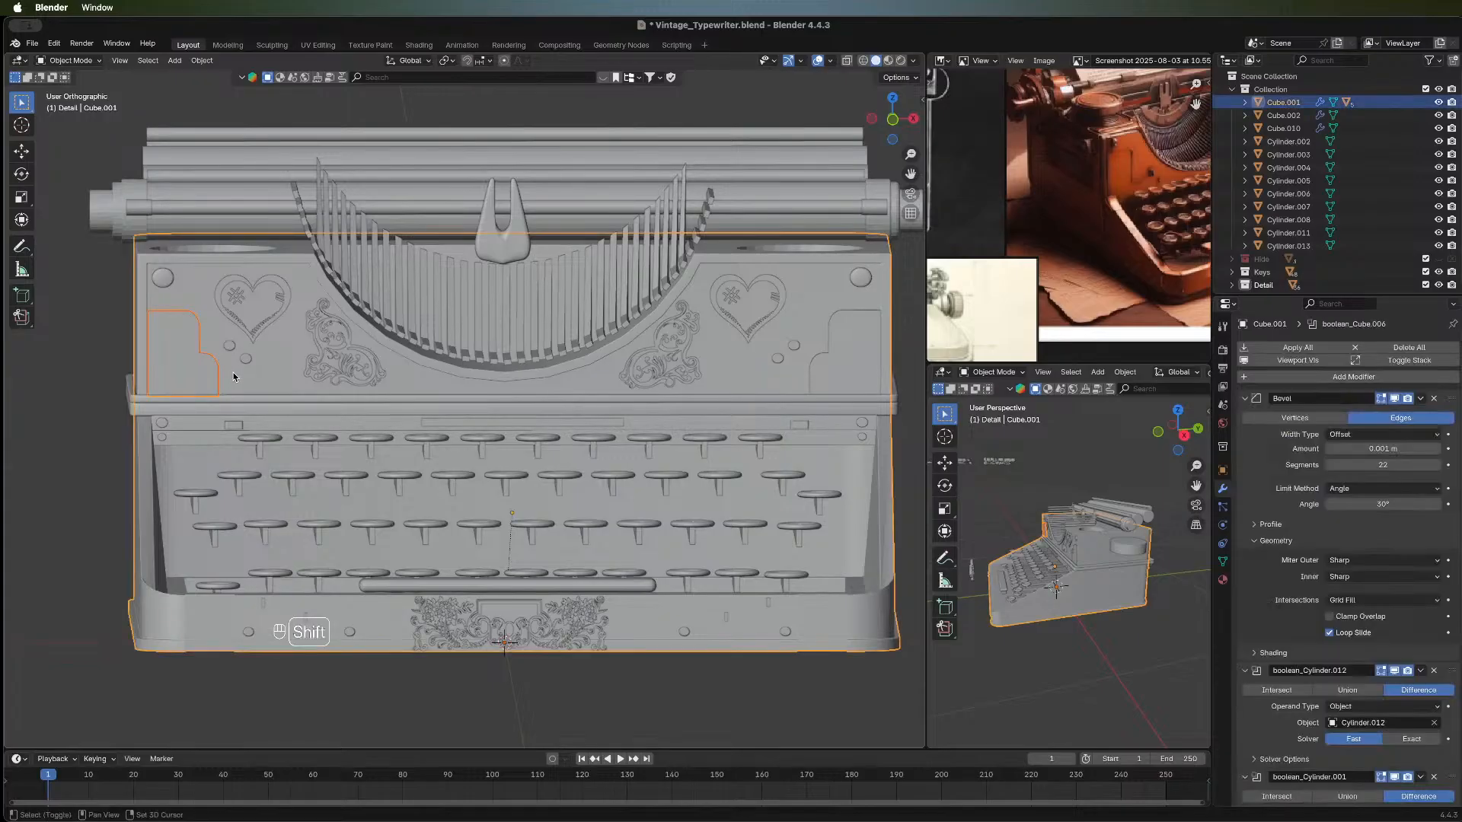
key("ctrl+shift+b")
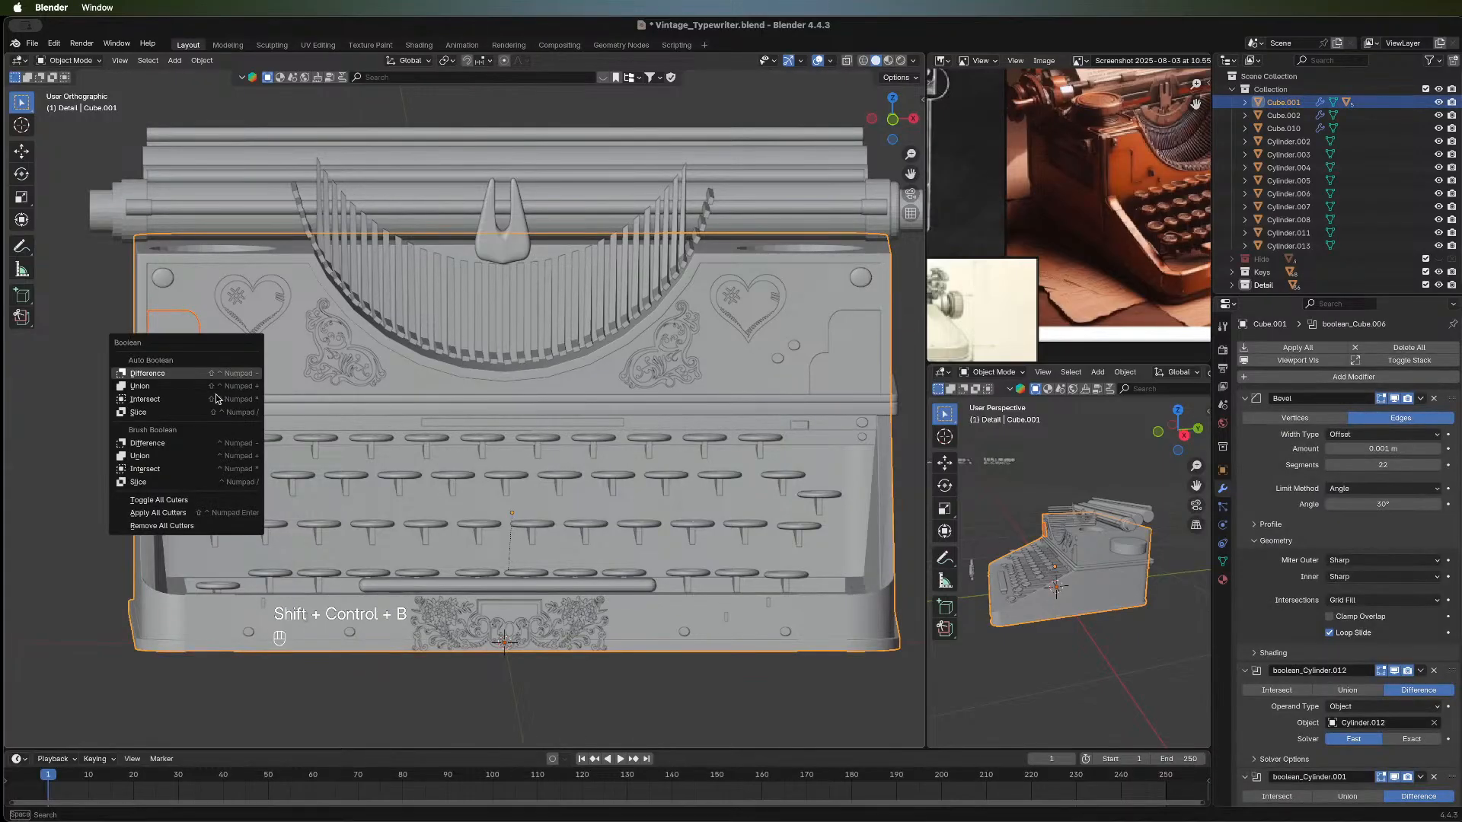
left_click(175, 445)
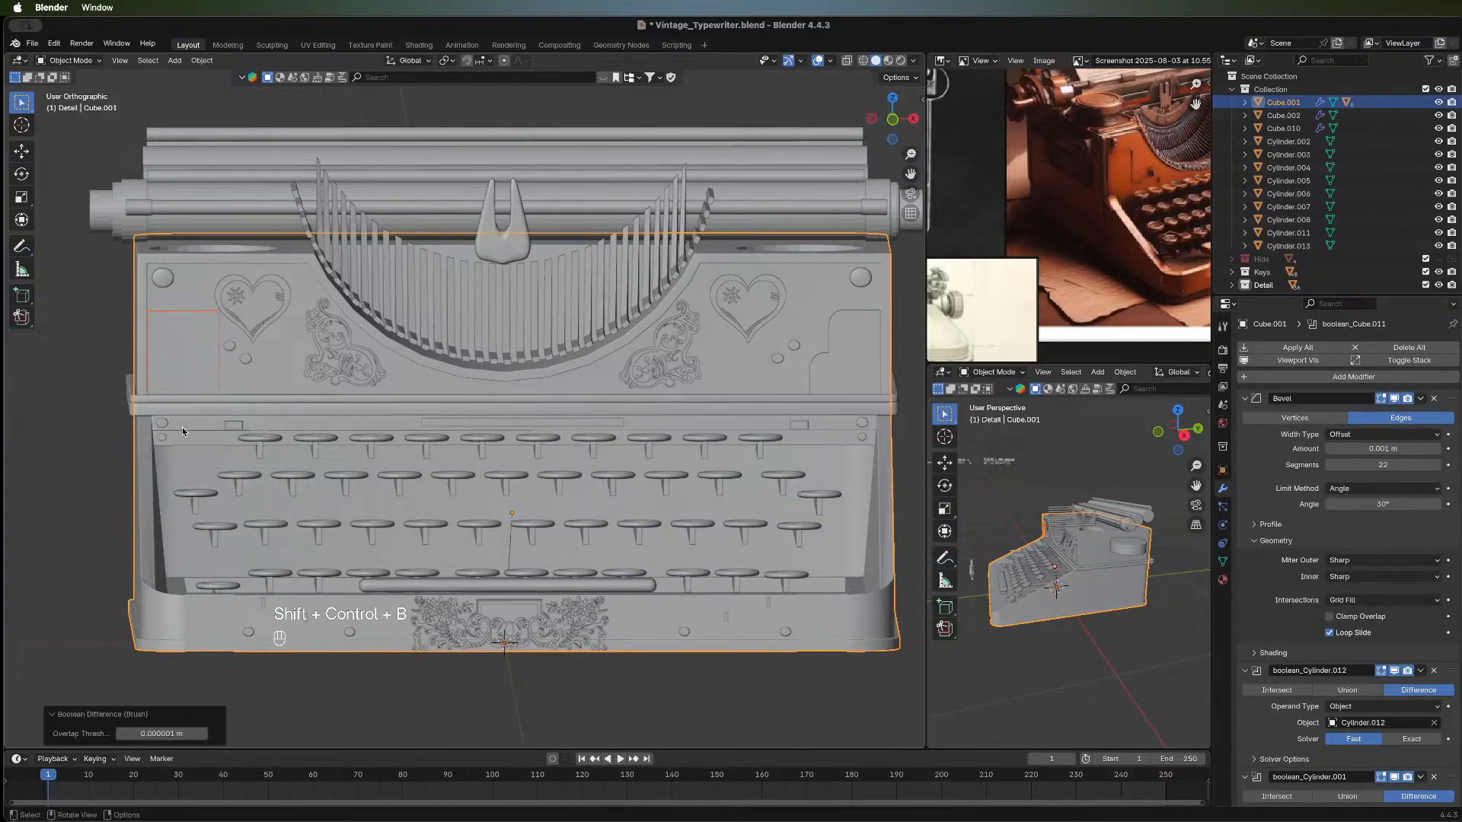
middle_click_drag(49, 369, 114, 396)
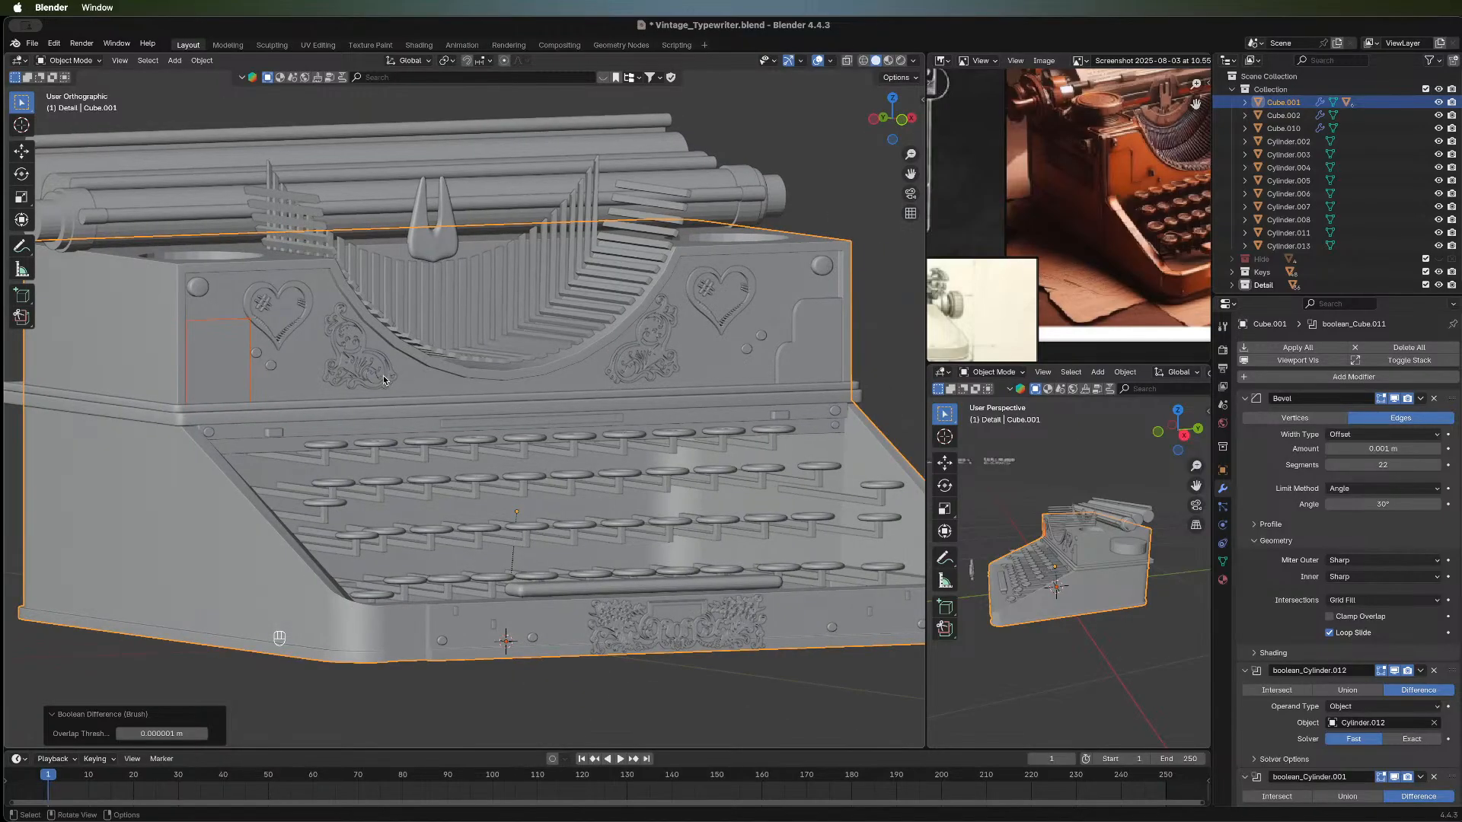
key("super+z")
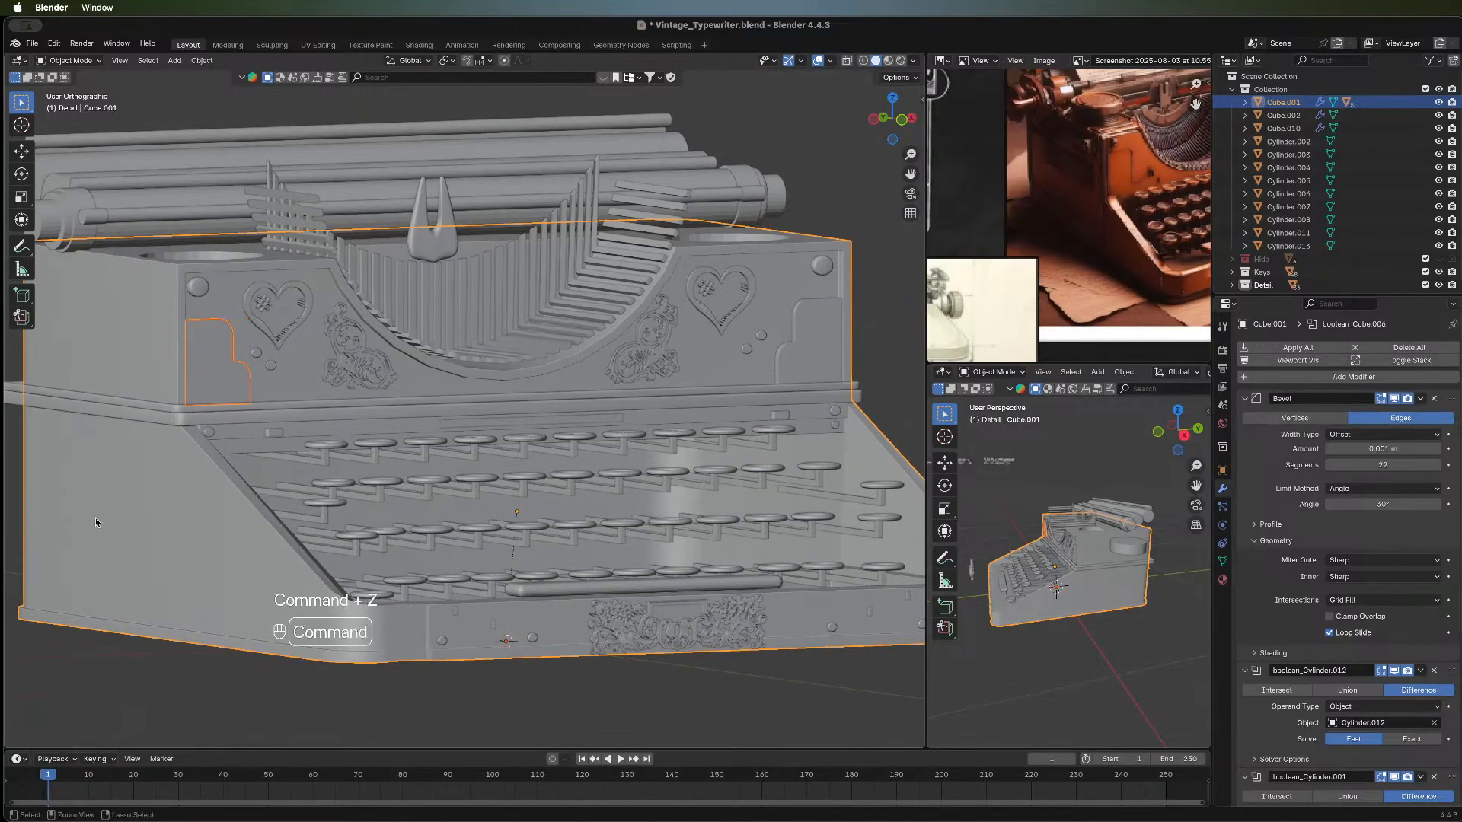
Undo the previous change and move the left stepped corner panel about -0.0066 m along the Y axis.
key("super+z")
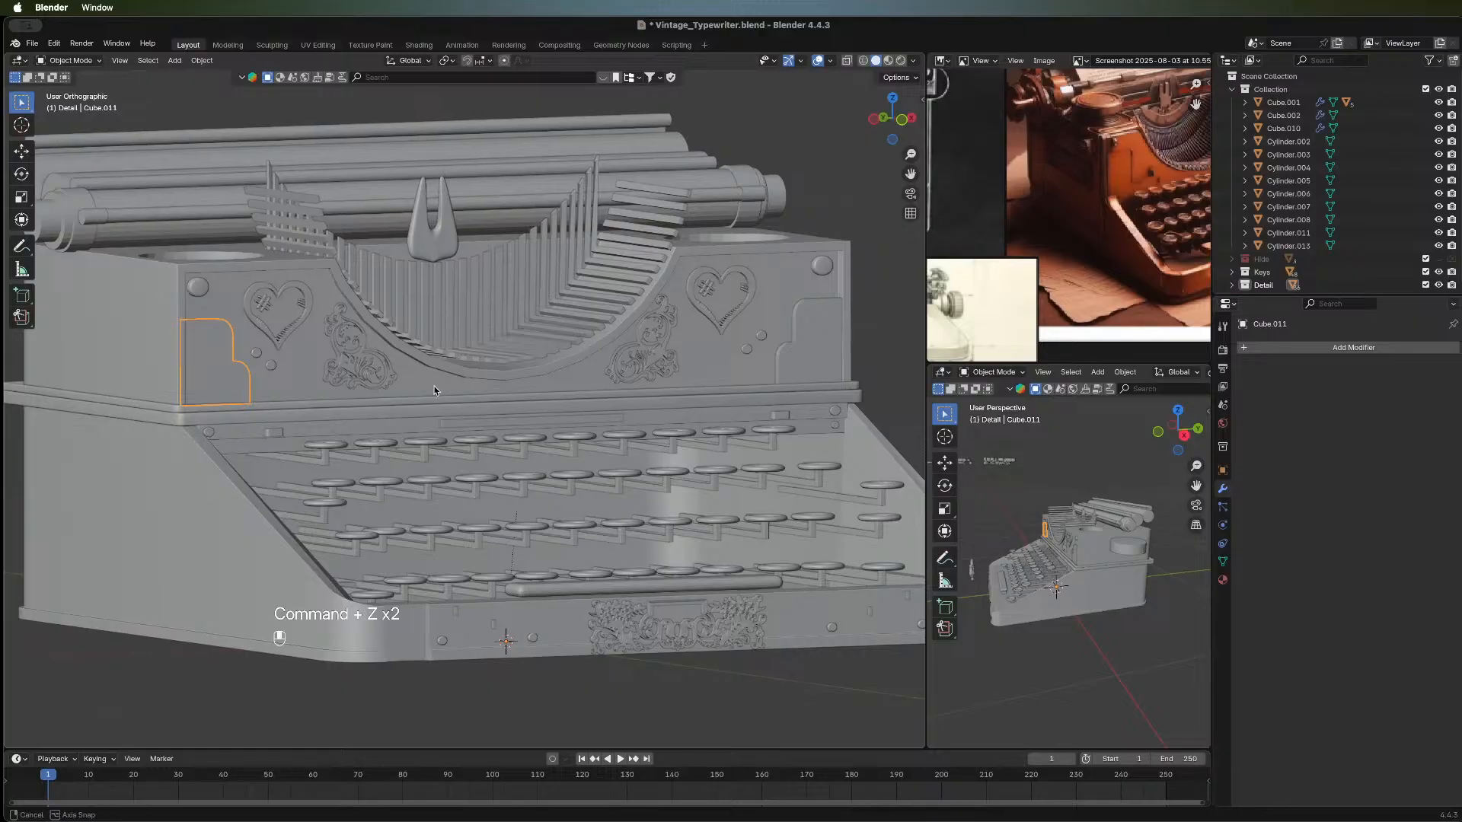
middle_click_drag(434, 386, 527, 394)
scroll(318, 392, "up", 3)
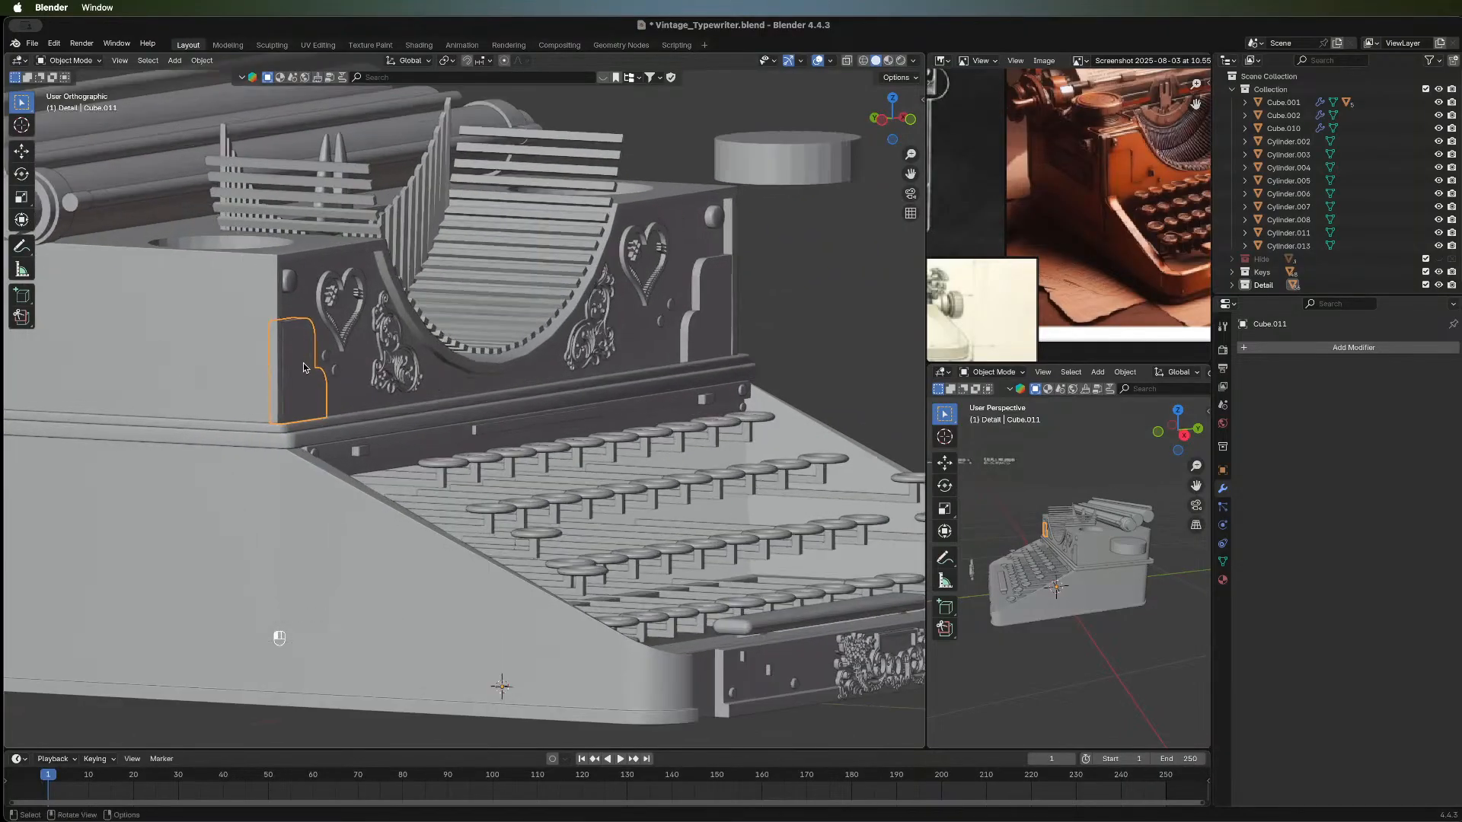
key("g")
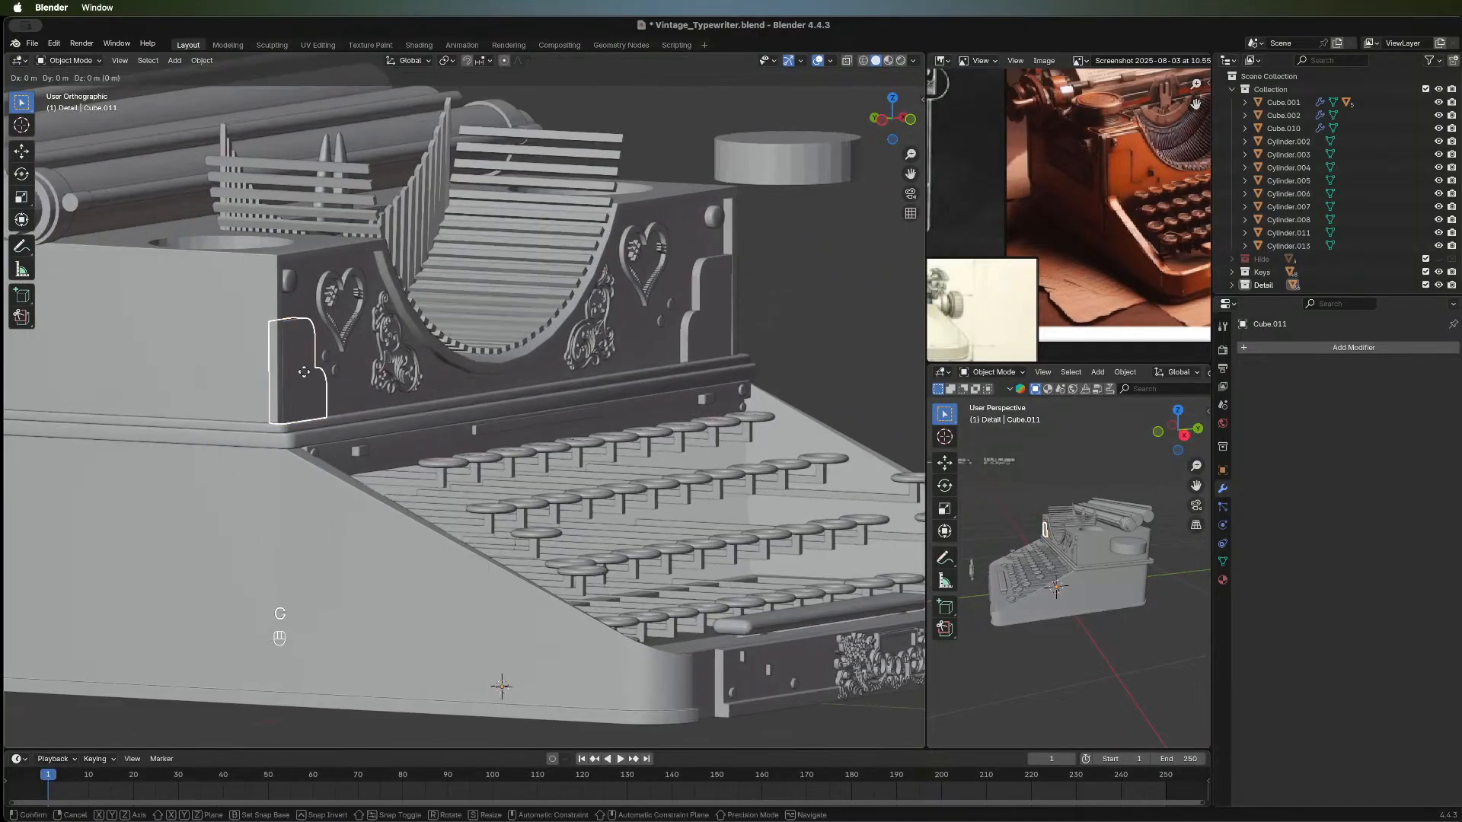
key("y")
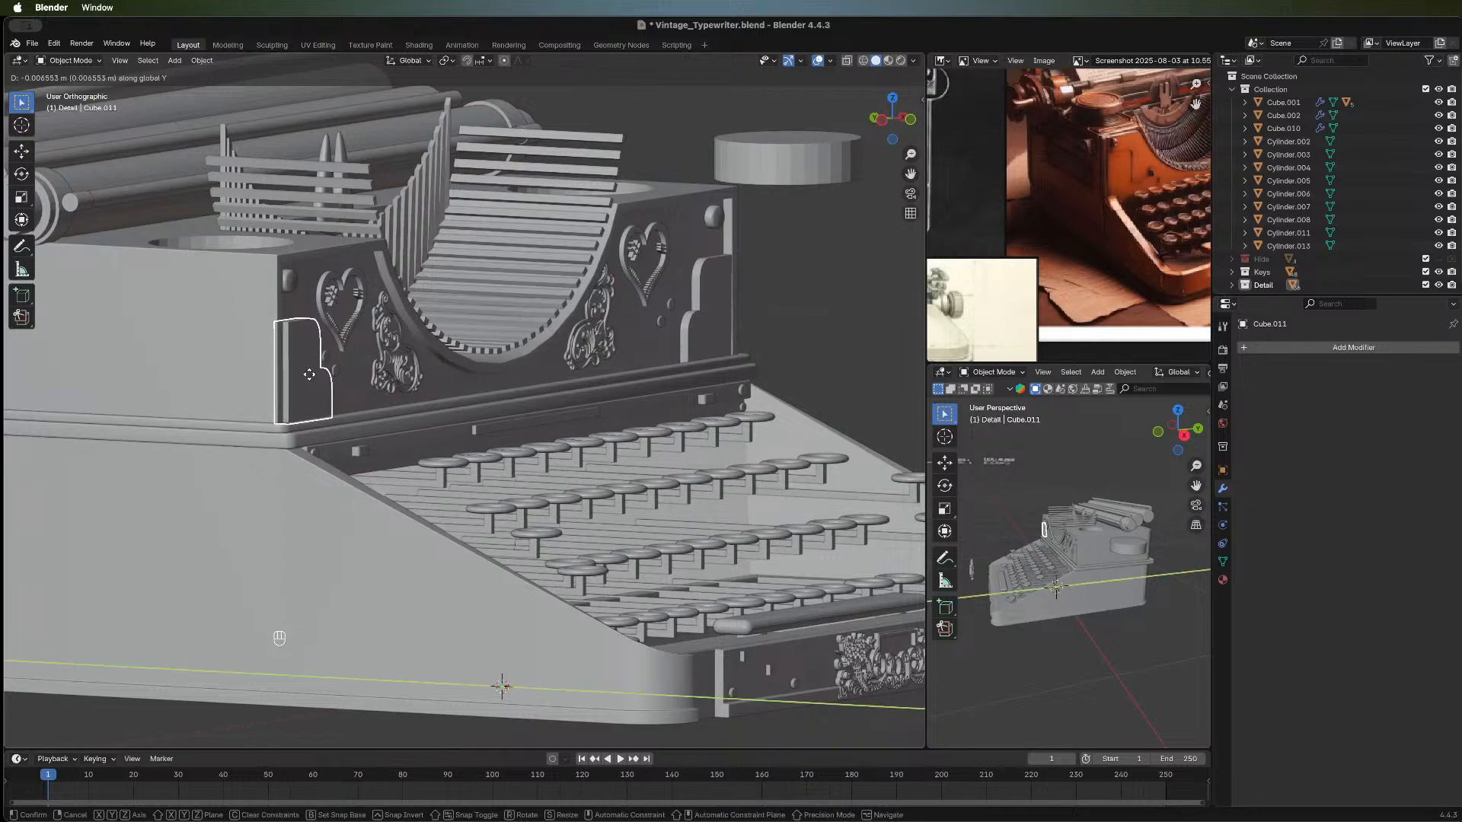
left_click(309, 375)
Move the right stepped corner panel 0.002967 m along the Y axis, slightly into the typewriter's front face.
middle_click_drag(714, 339, 218, 440)
middle_click_drag(504, 395, 669, 330)
left_click(652, 335)
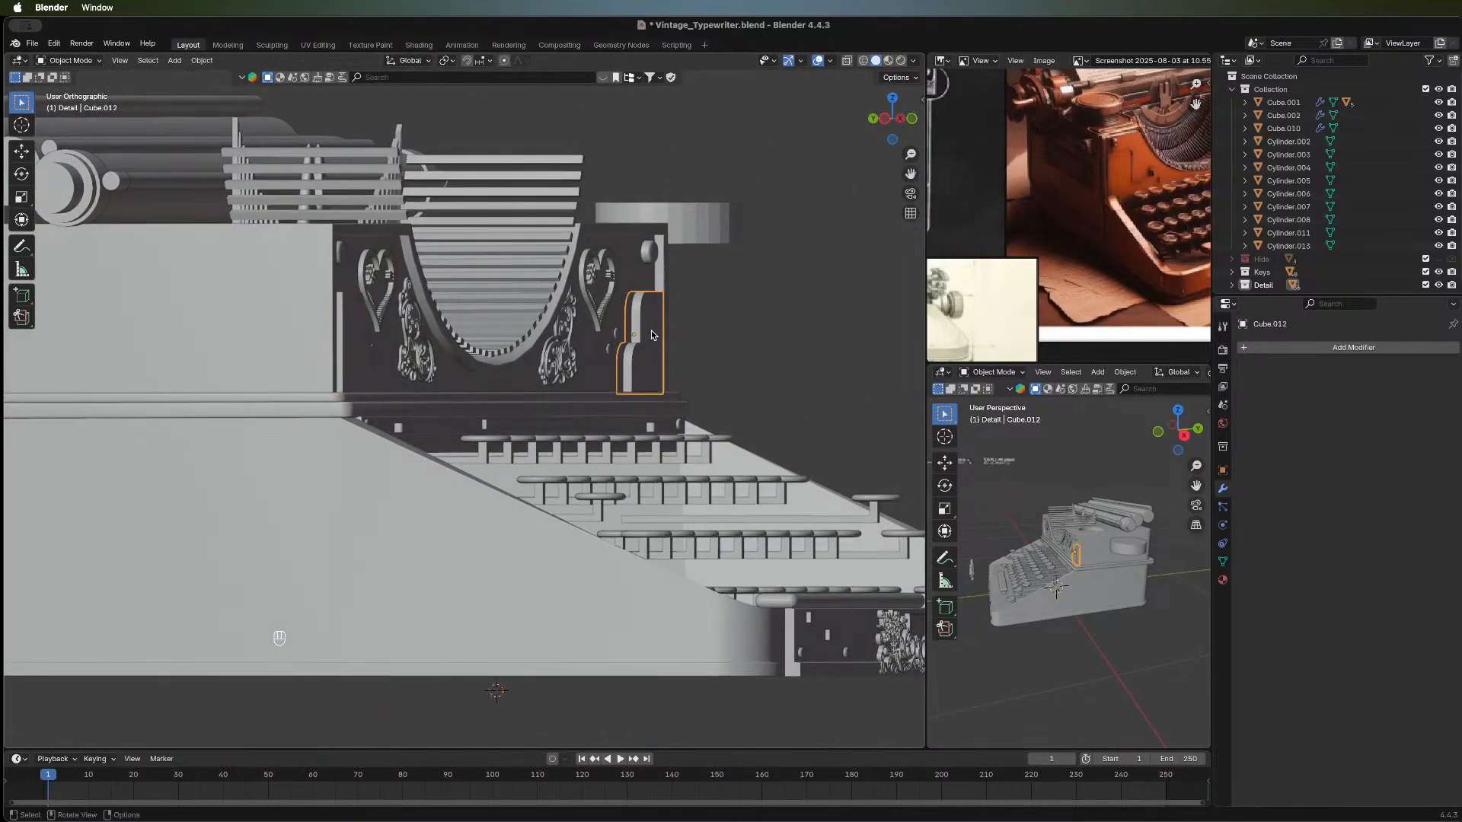
key("g")
key("y")
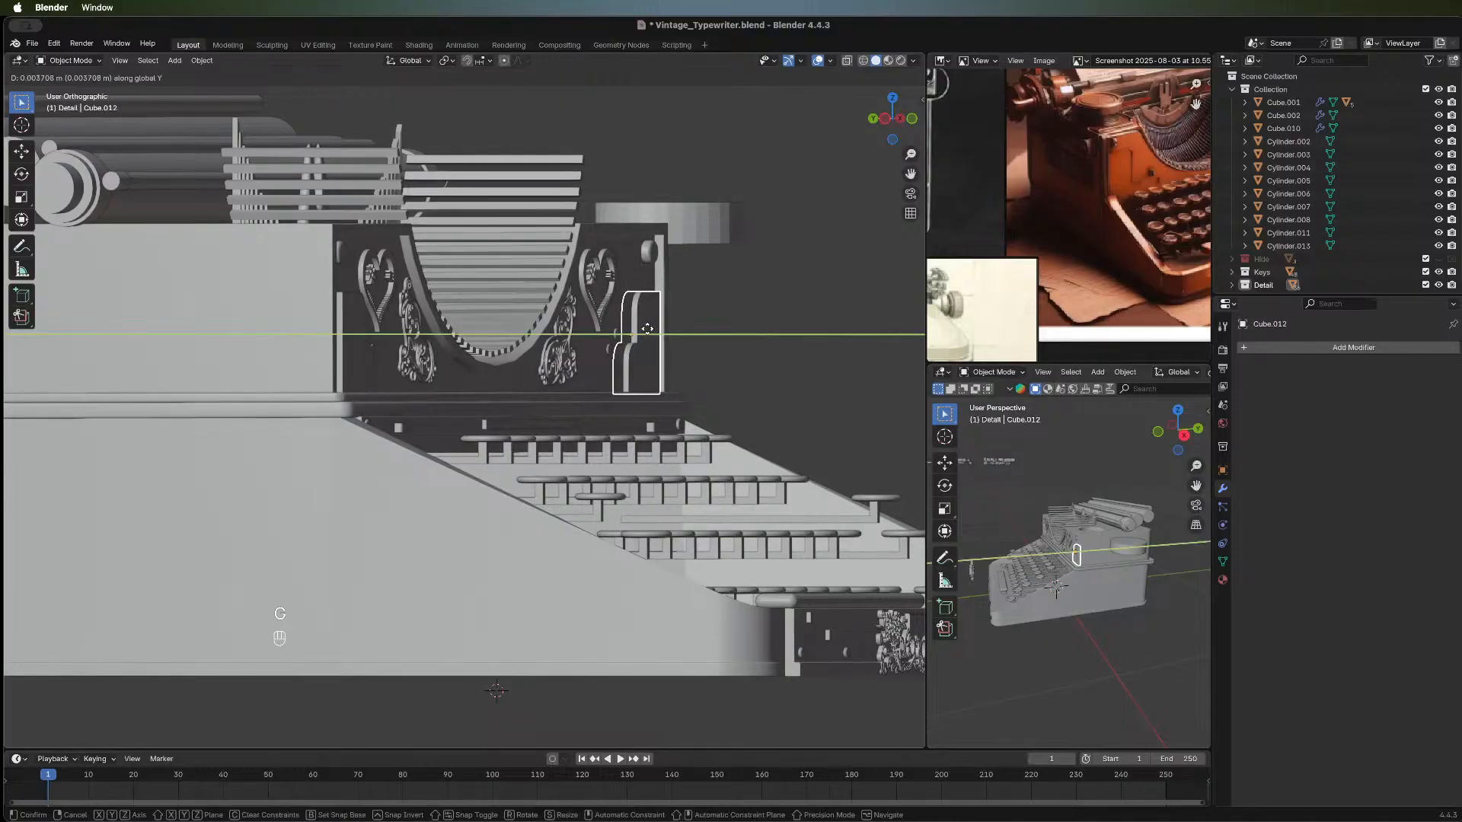
left_click(645, 330)
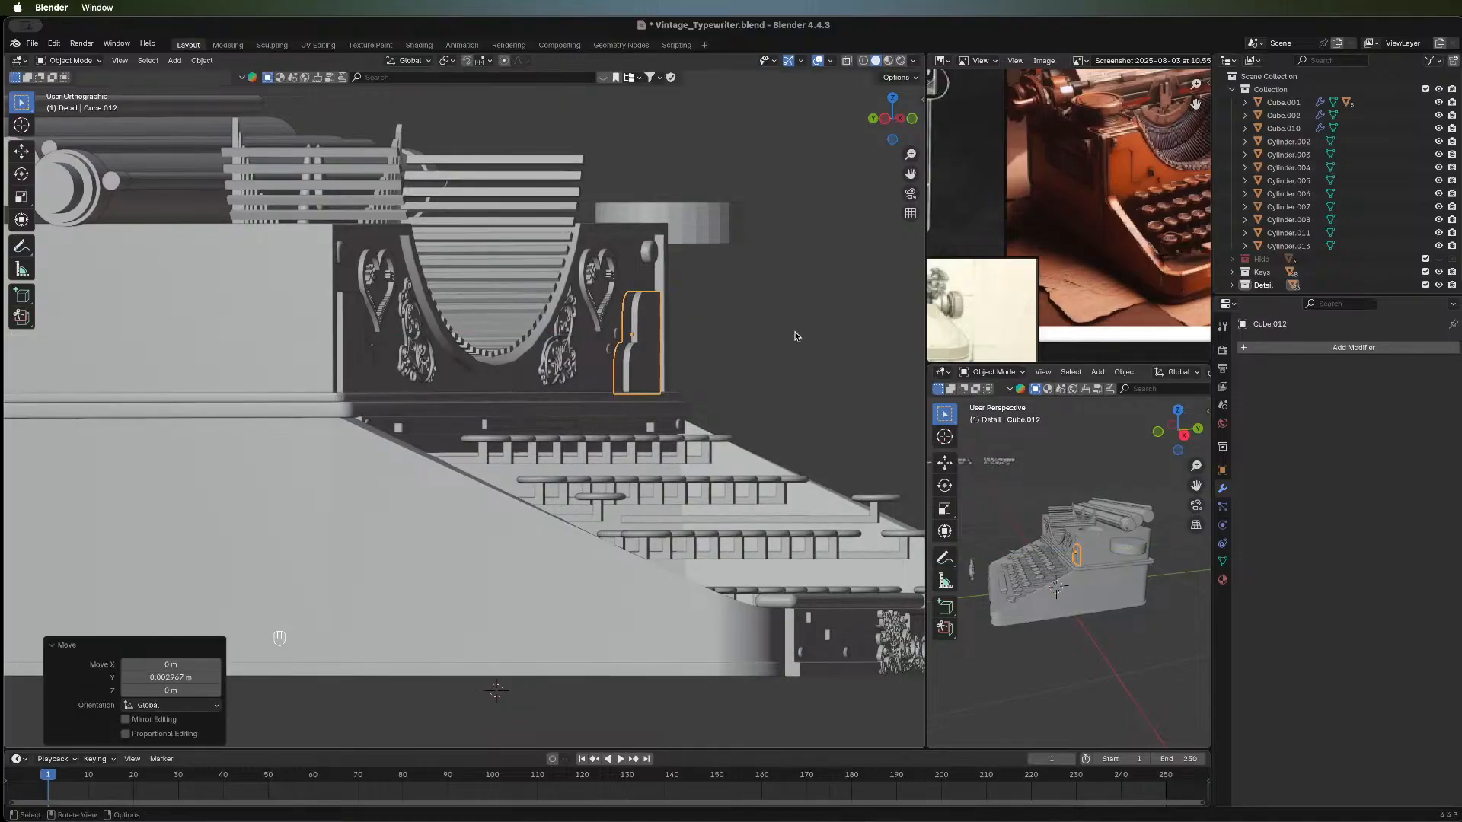
Try to cut the left stepped panel's shape out of the typewriter body with a brush Boolean Difference.
left_click(797, 334)
middle_click_drag(798, 332, 231, 365)
left_click(128, 368)
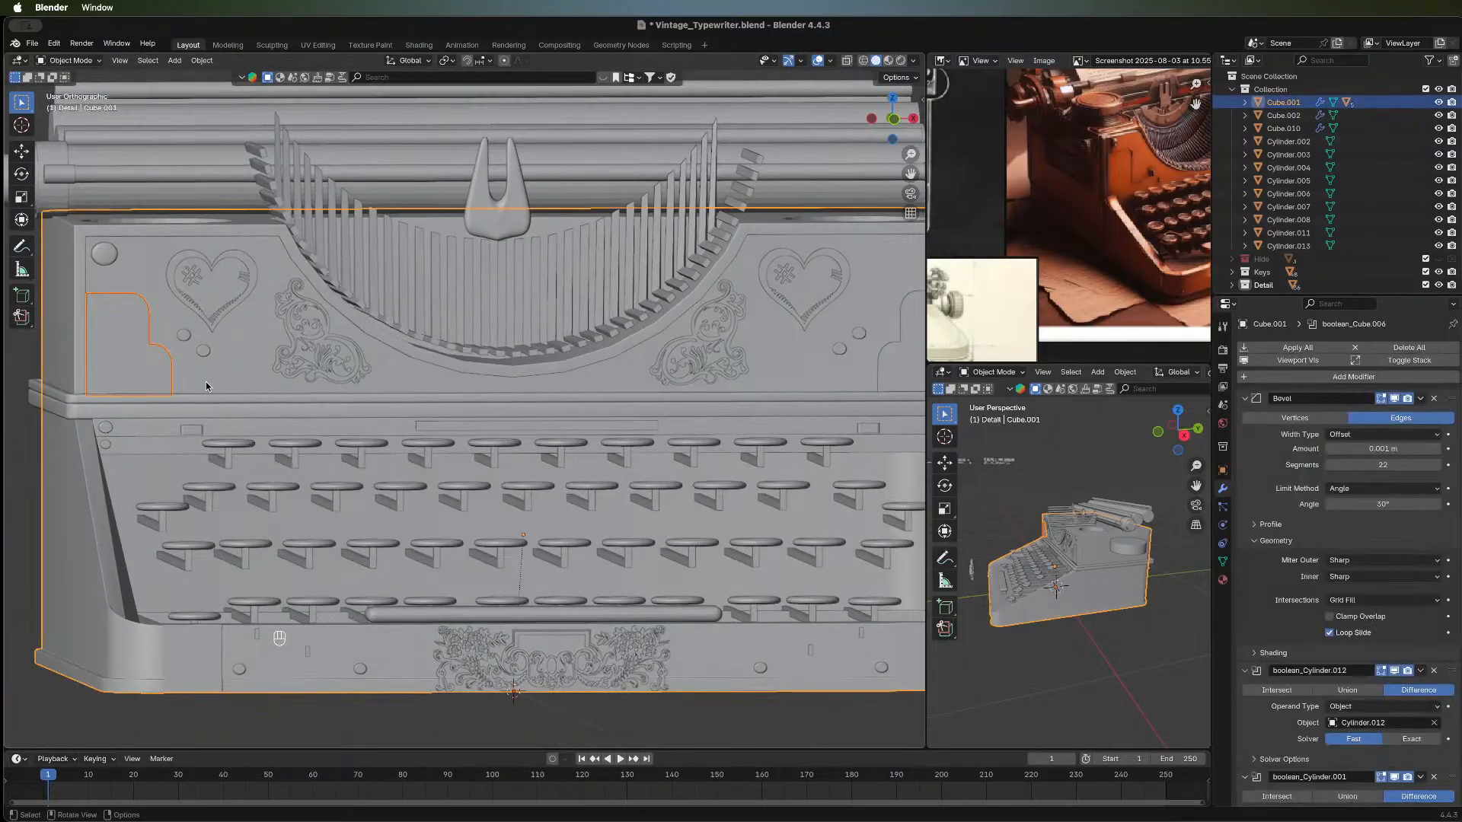
key("ctrl+shift+b")
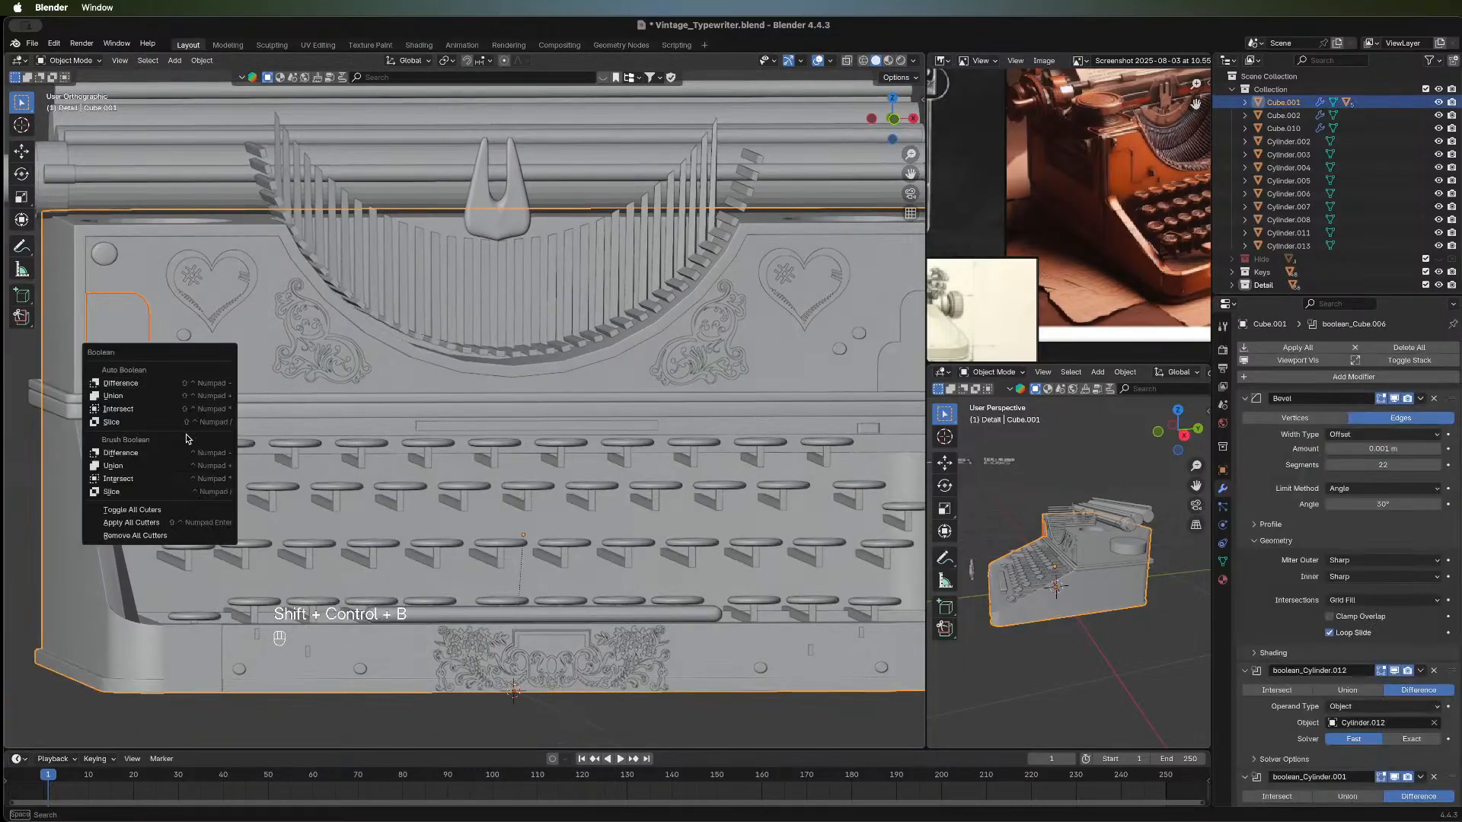
left_click(165, 454)
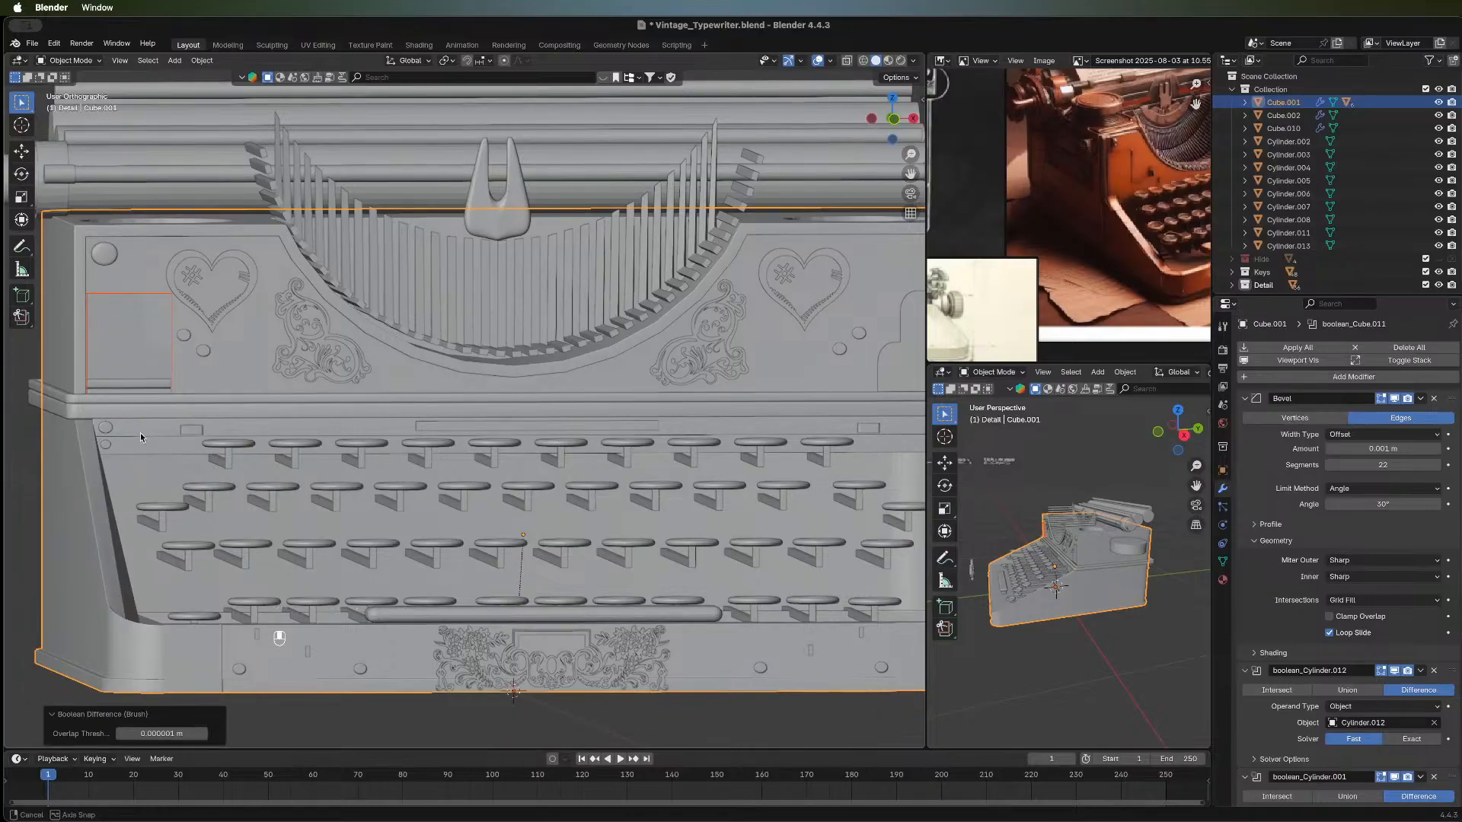
middle_click_drag(140, 433, 404, 458)
scroll(196, 442, "up", 5)
key("super+z")
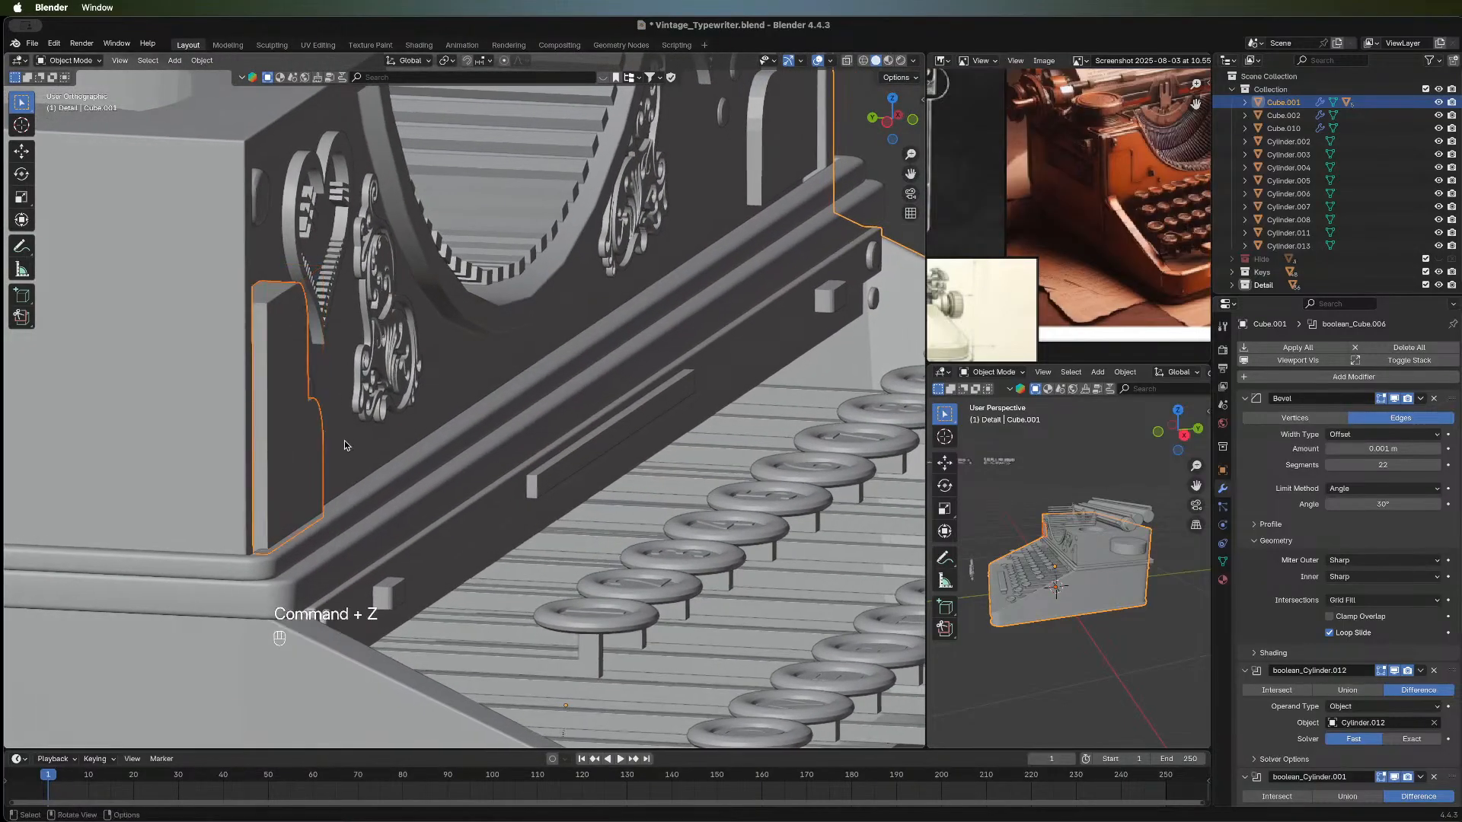
In a wireframe side view, move only the left stepped panel -0.006088 m along the Y axis, outward from the body's front face.
middle_click_drag(240, 395, 662, 297)
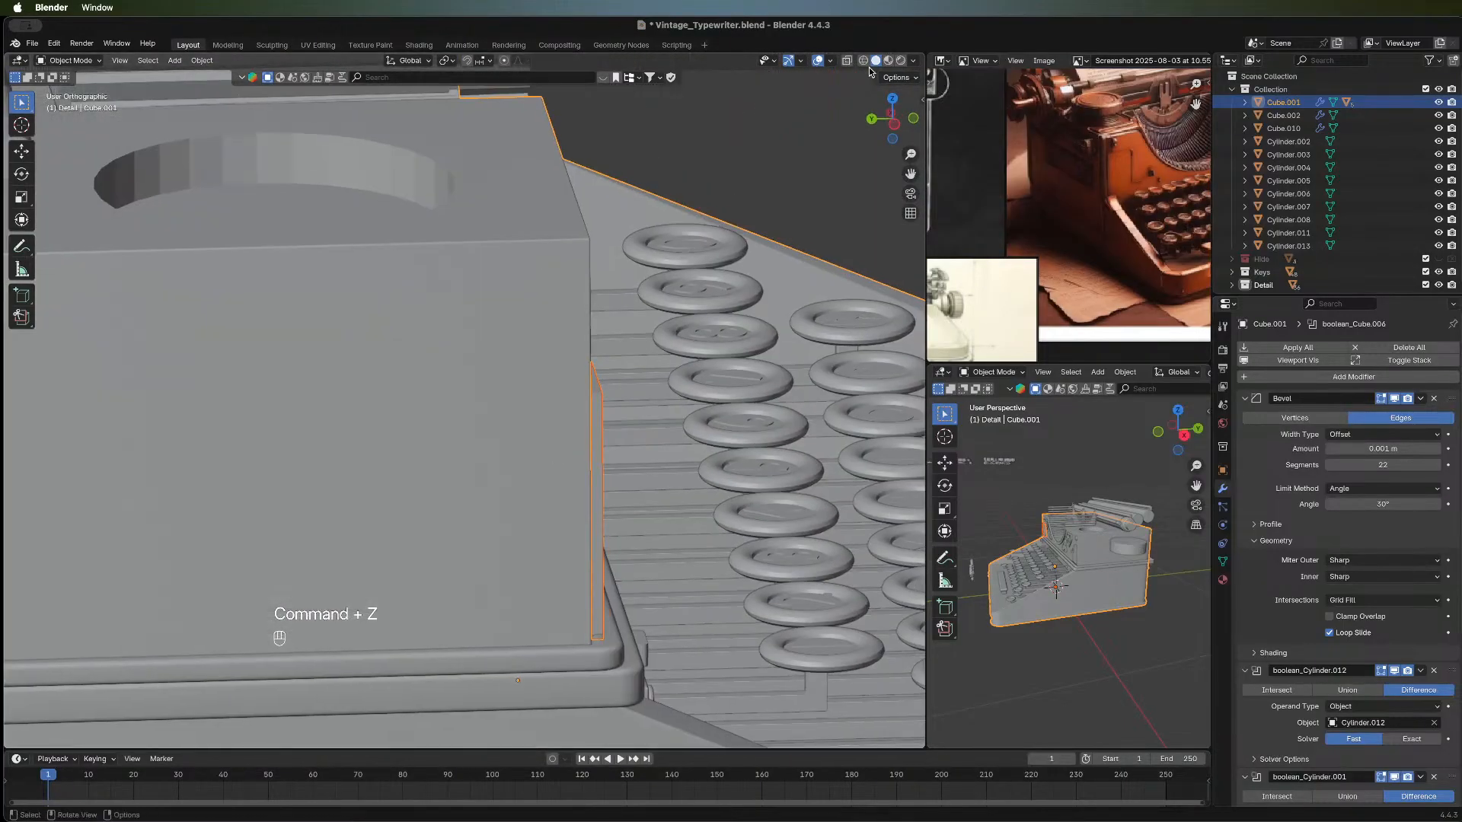
left_click(846, 60)
middle_click_drag(693, 403, 574, 262)
key("g")
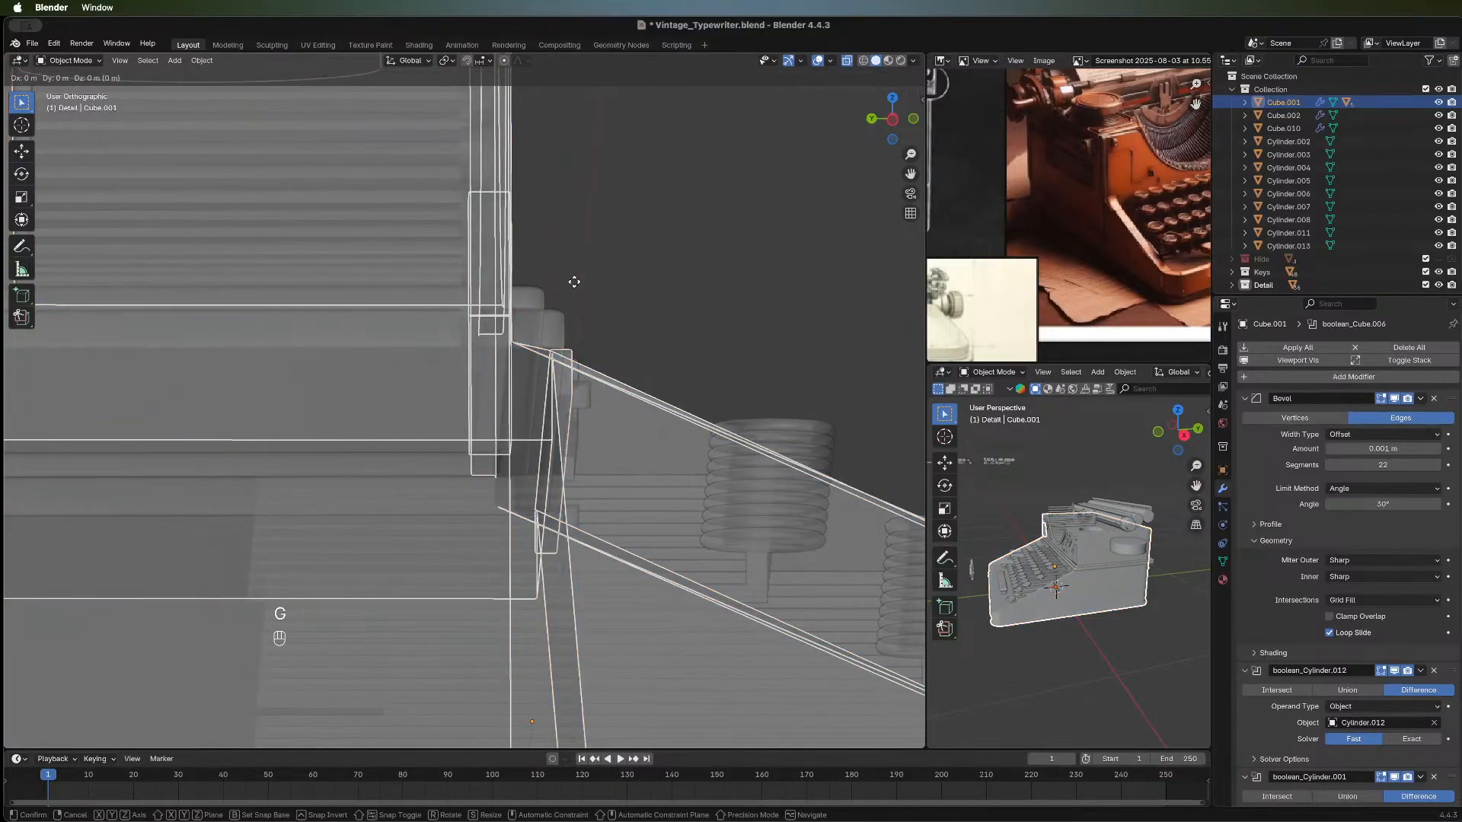
key("Escape")
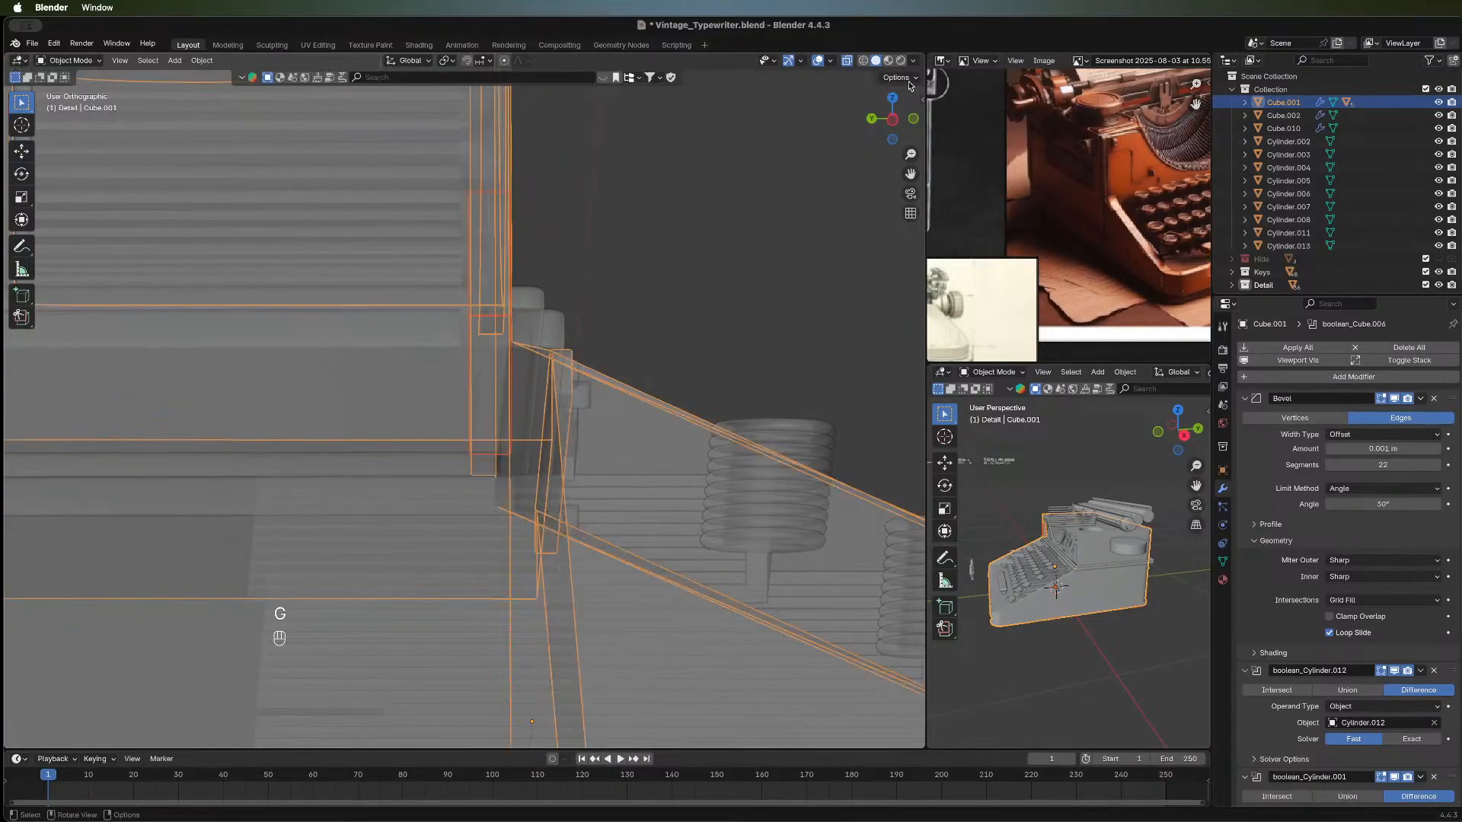
left_click(861, 61)
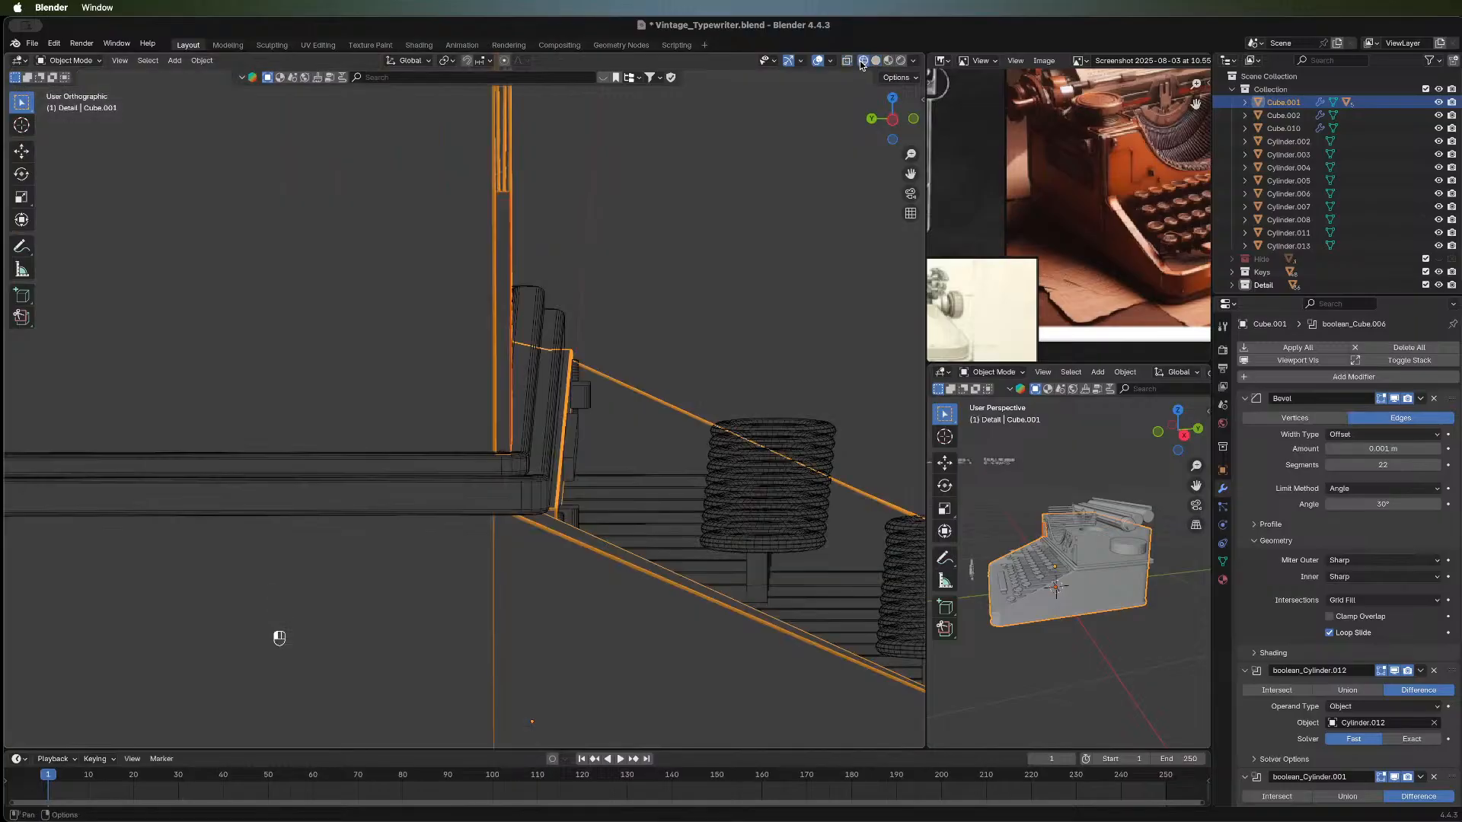
left_click(500, 235)
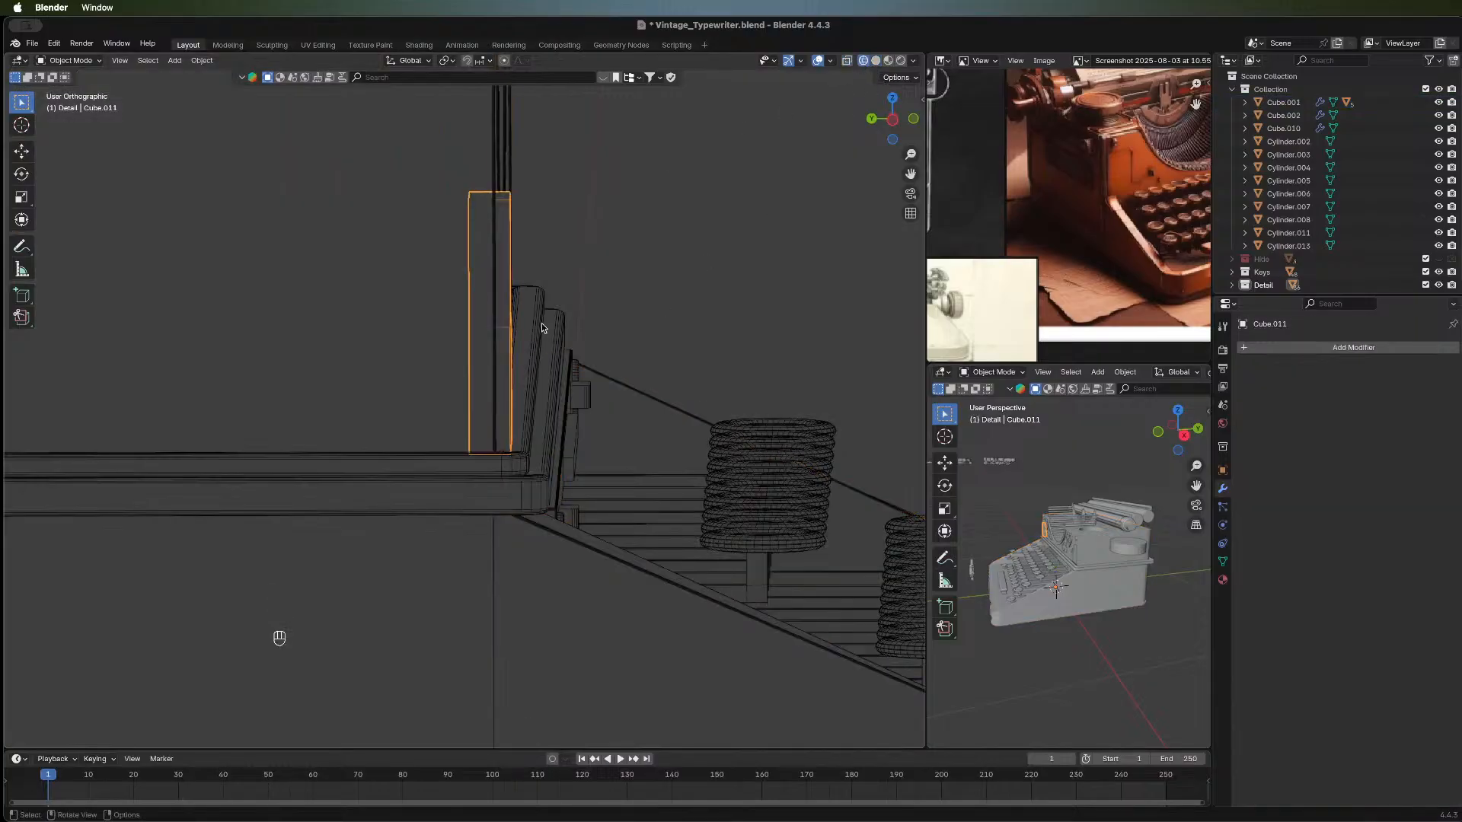
key("g")
key("y")
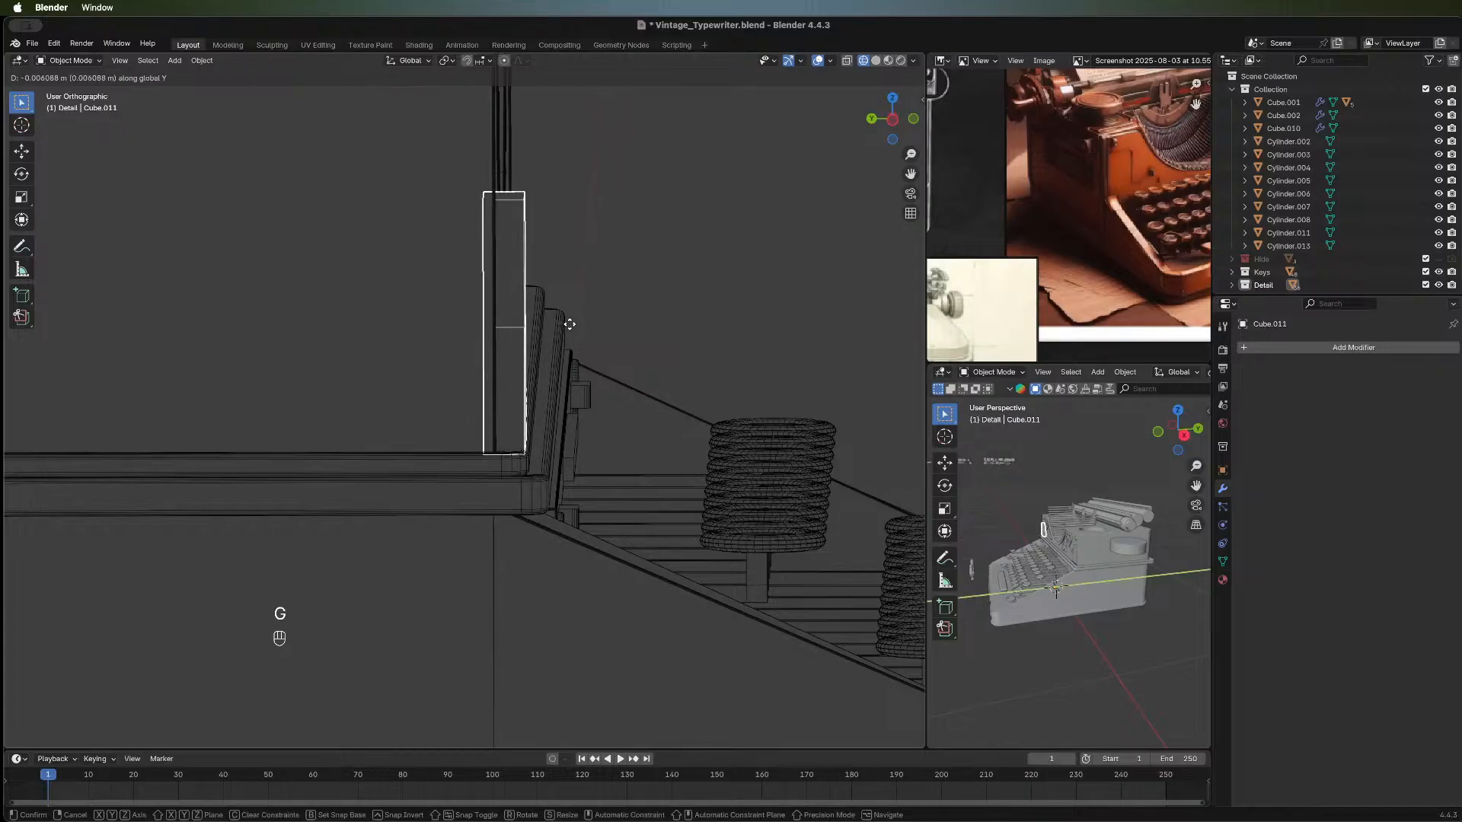
left_click(566, 325)
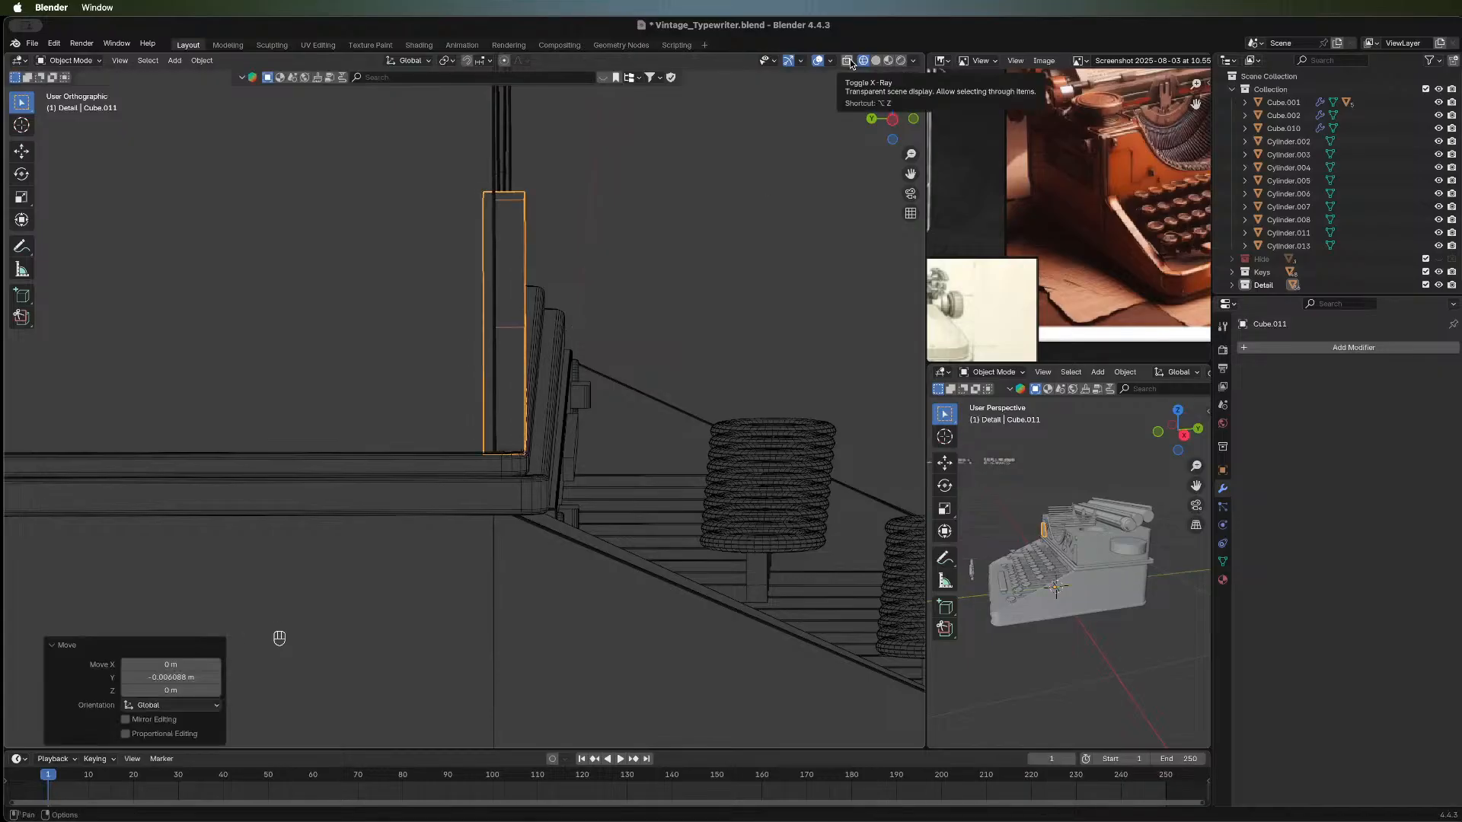
Check the panel's overlap with the body in X-ray wireframe and restore solid shading with X-ray off.
left_click(848, 61)
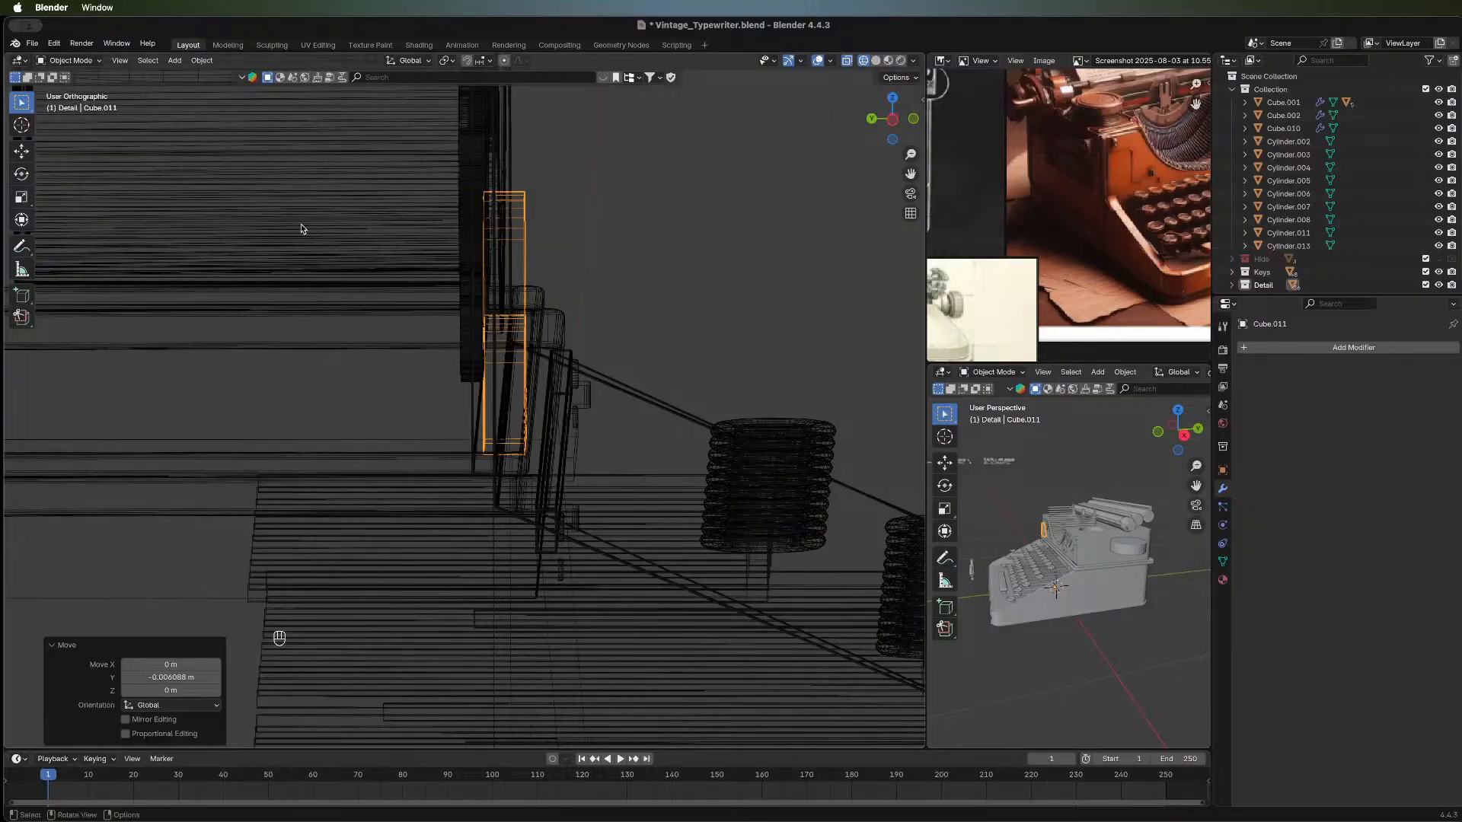
middle_click_drag(300, 226, 479, 233)
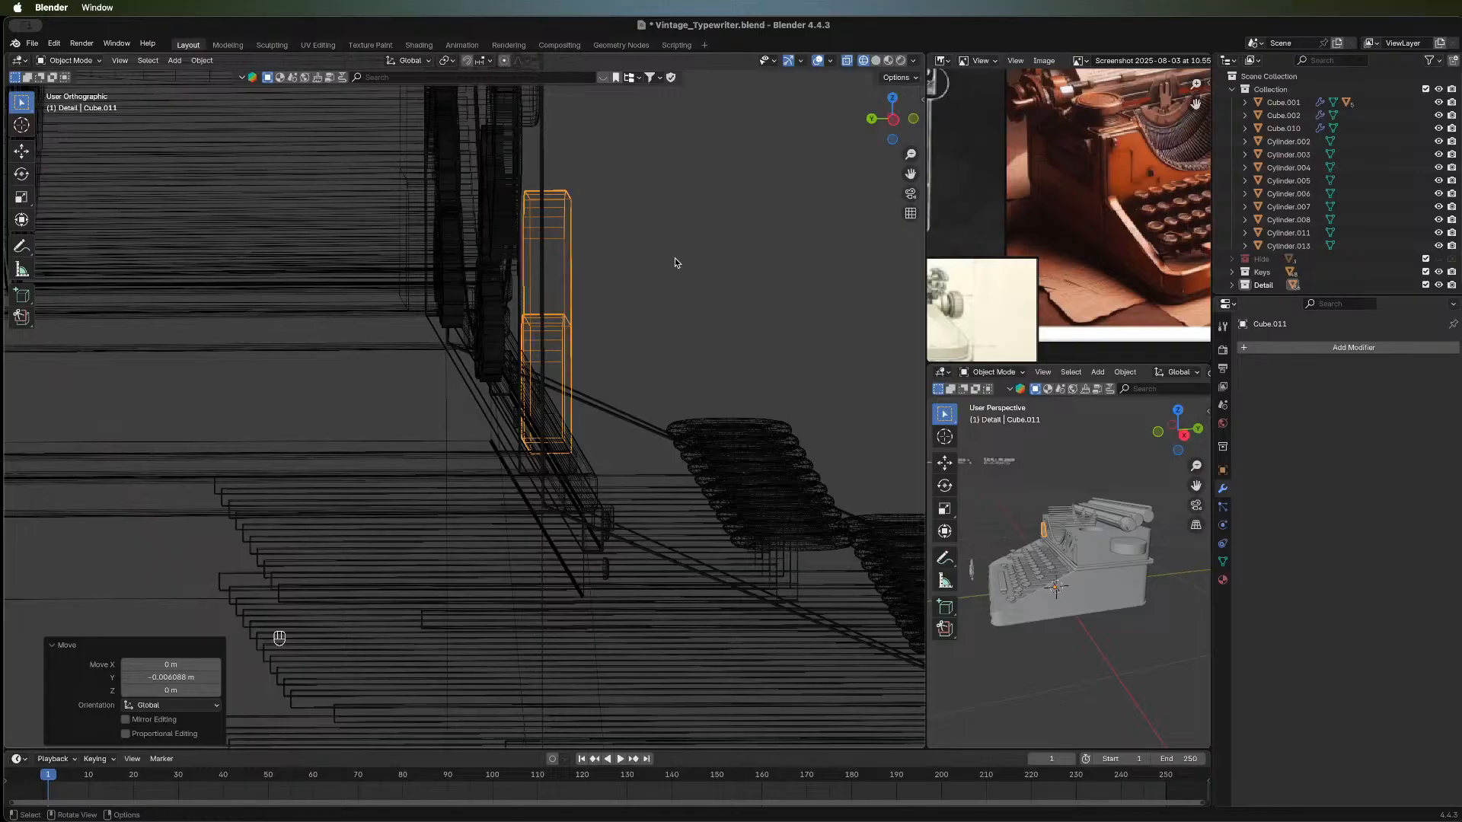
left_click(848, 61)
left_click(875, 60)
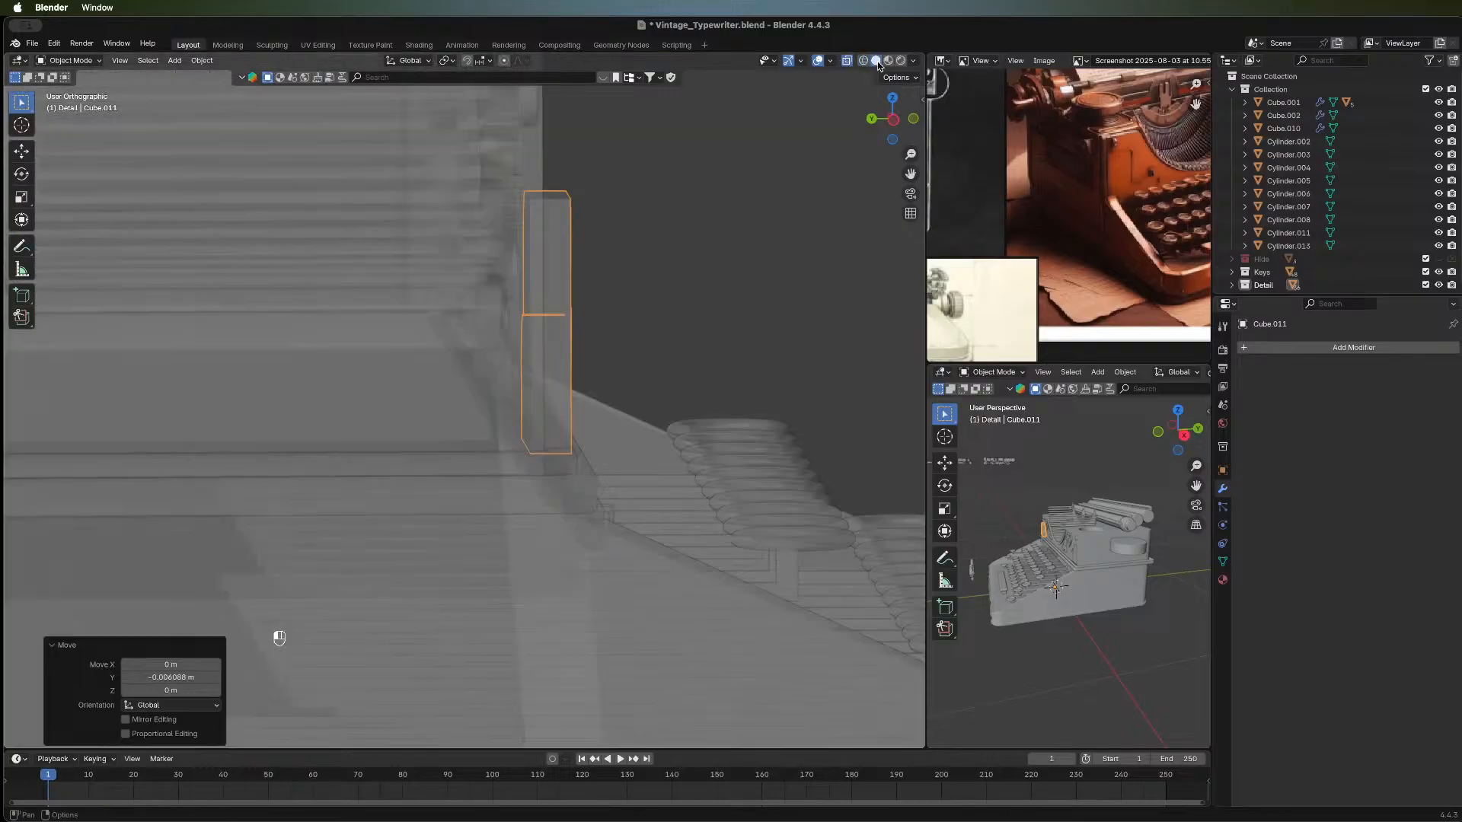
left_click(688, 236)
middle_click_drag(688, 234, 583, 263)
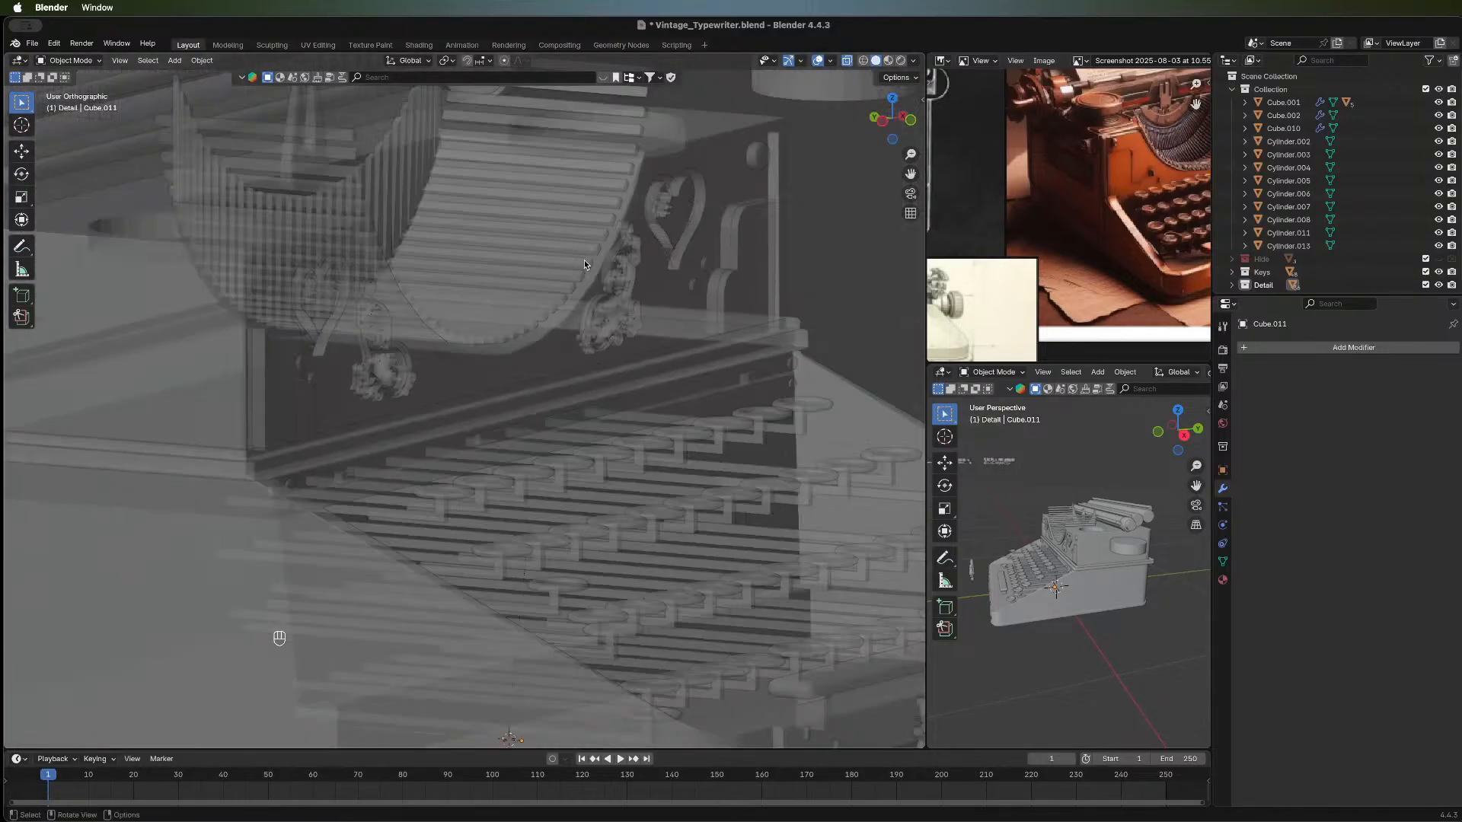
left_click(847, 61)
Raise the left stepped panel 0.002876 m along the Z axis, clear of the ledge below it.
left_click(275, 415)
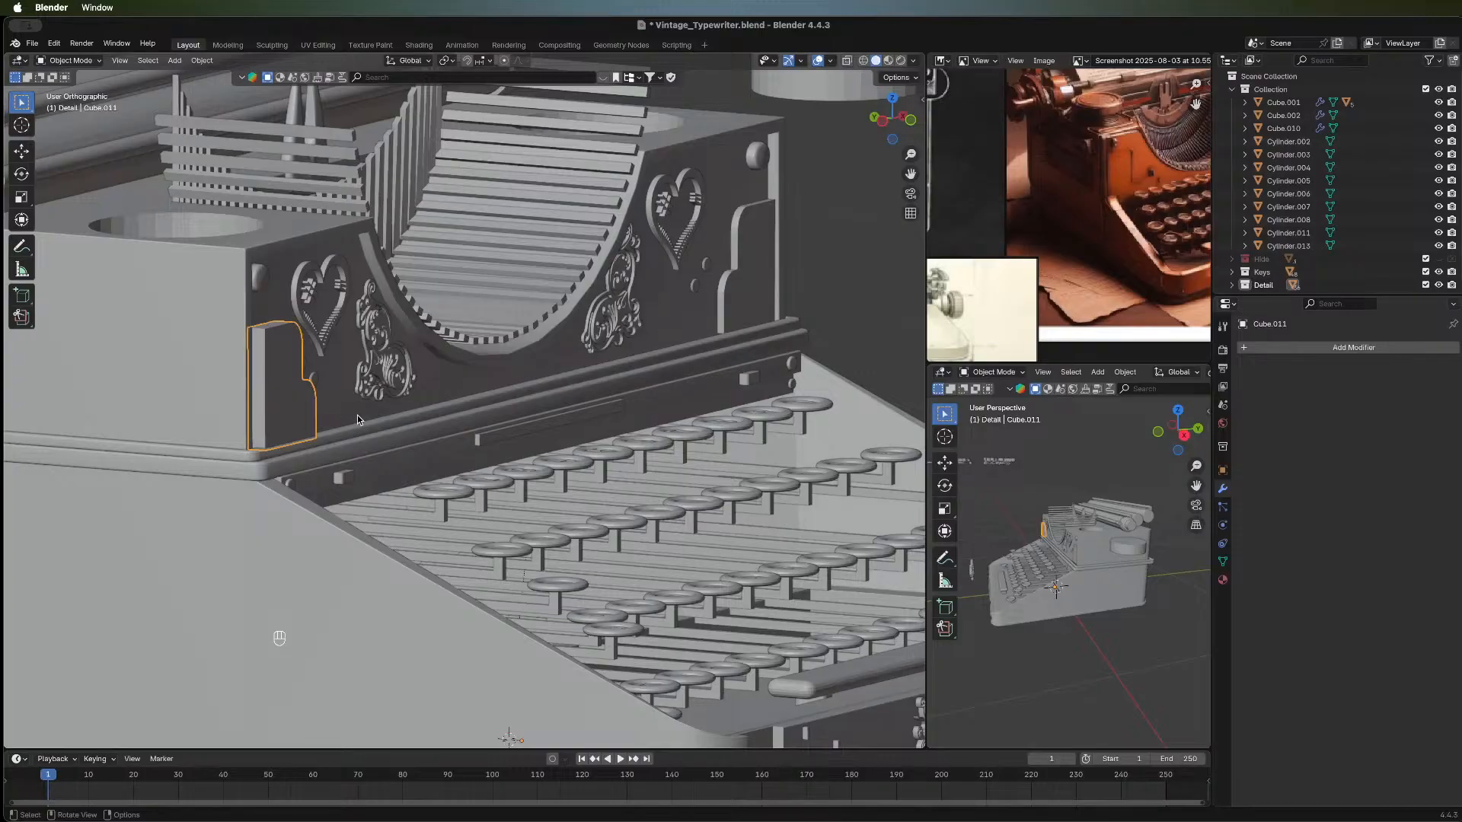
middle_click_drag(358, 414, 215, 388)
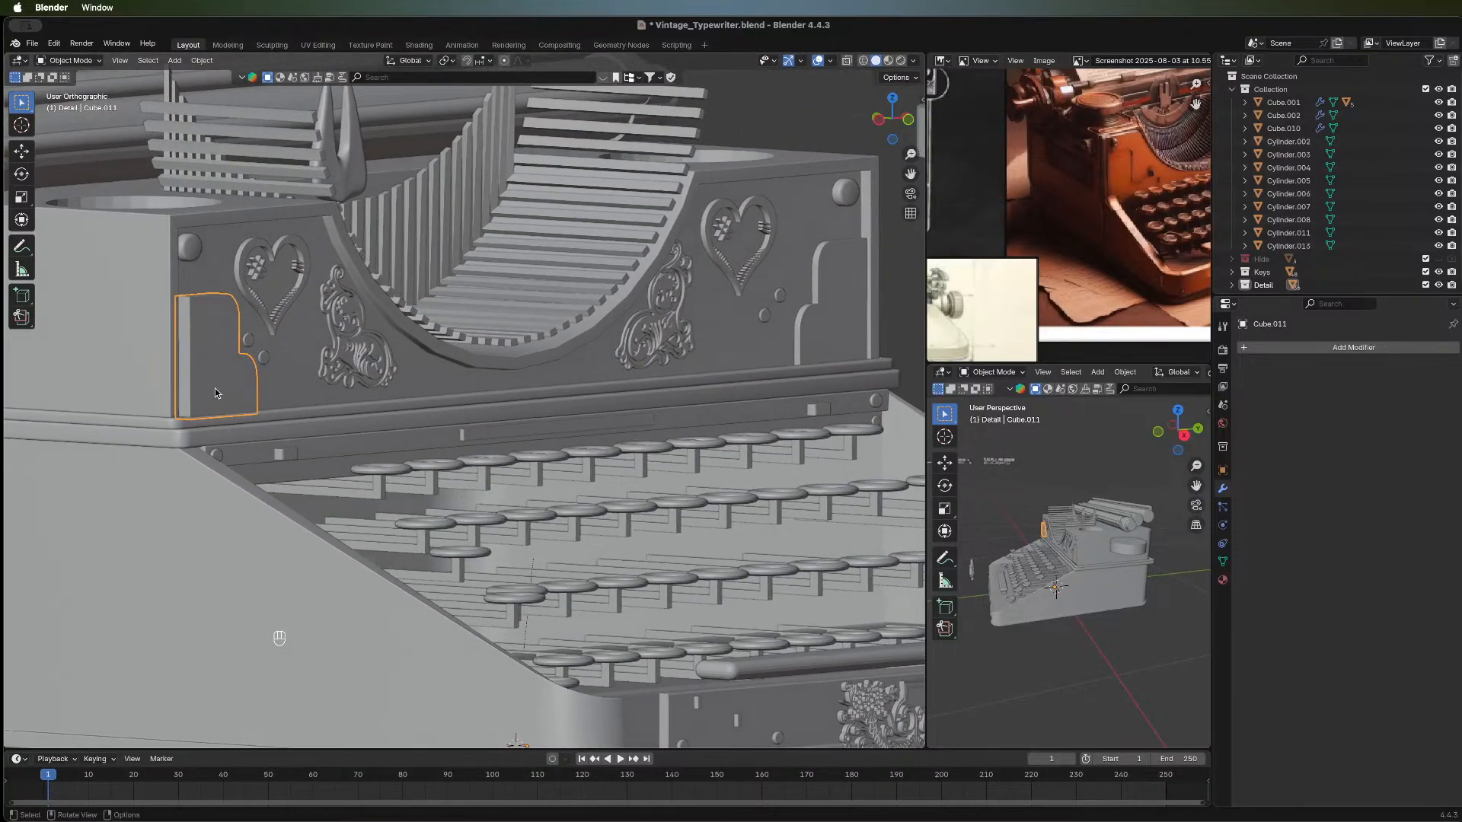
key("g")
key("z")
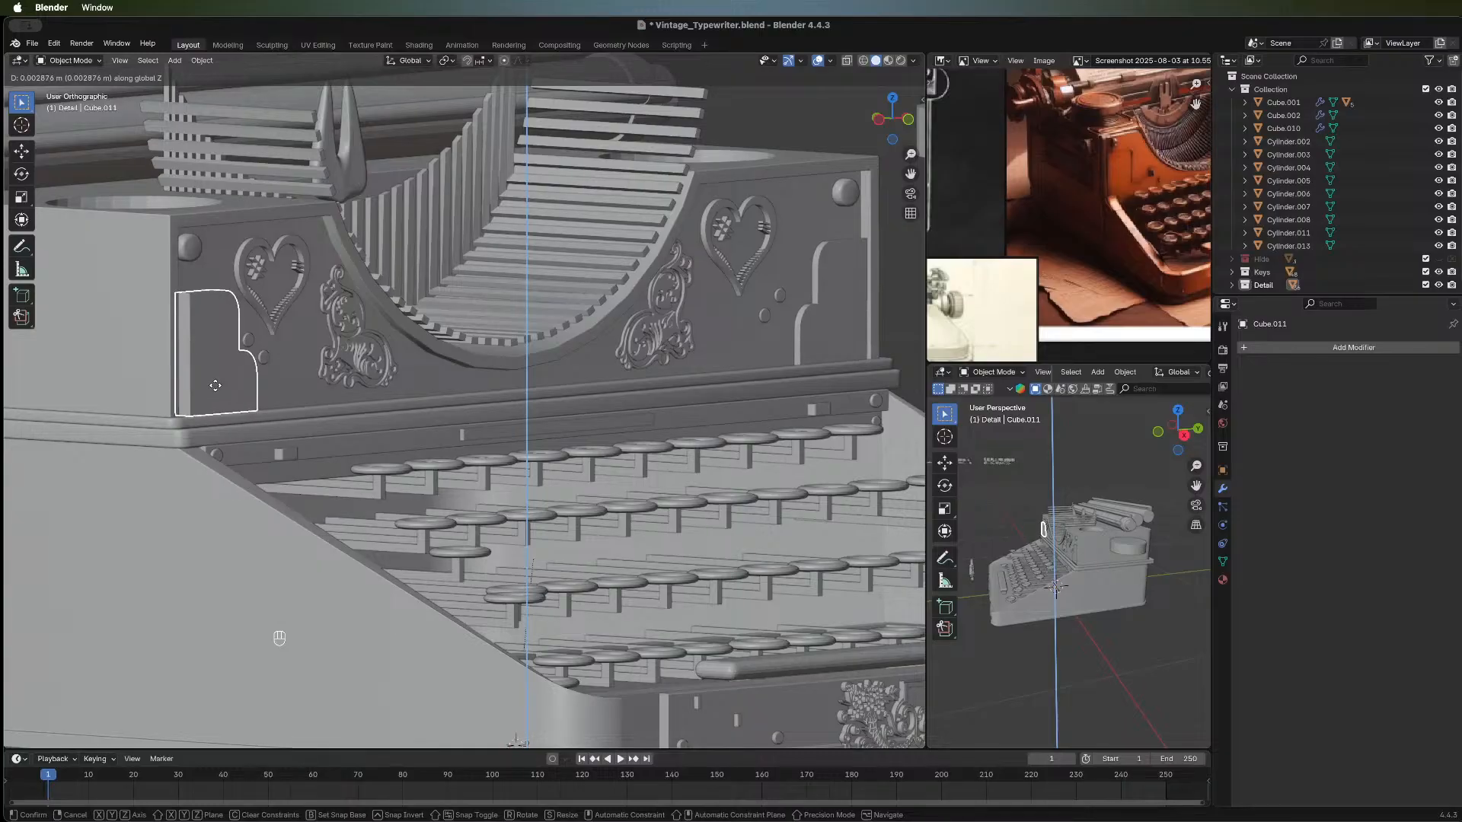
left_click(215, 386)
Try a brush Boolean Difference of the raised left panel on the typewriter body again, and undo it.
middle_click_drag(527, 411, 542, 395)
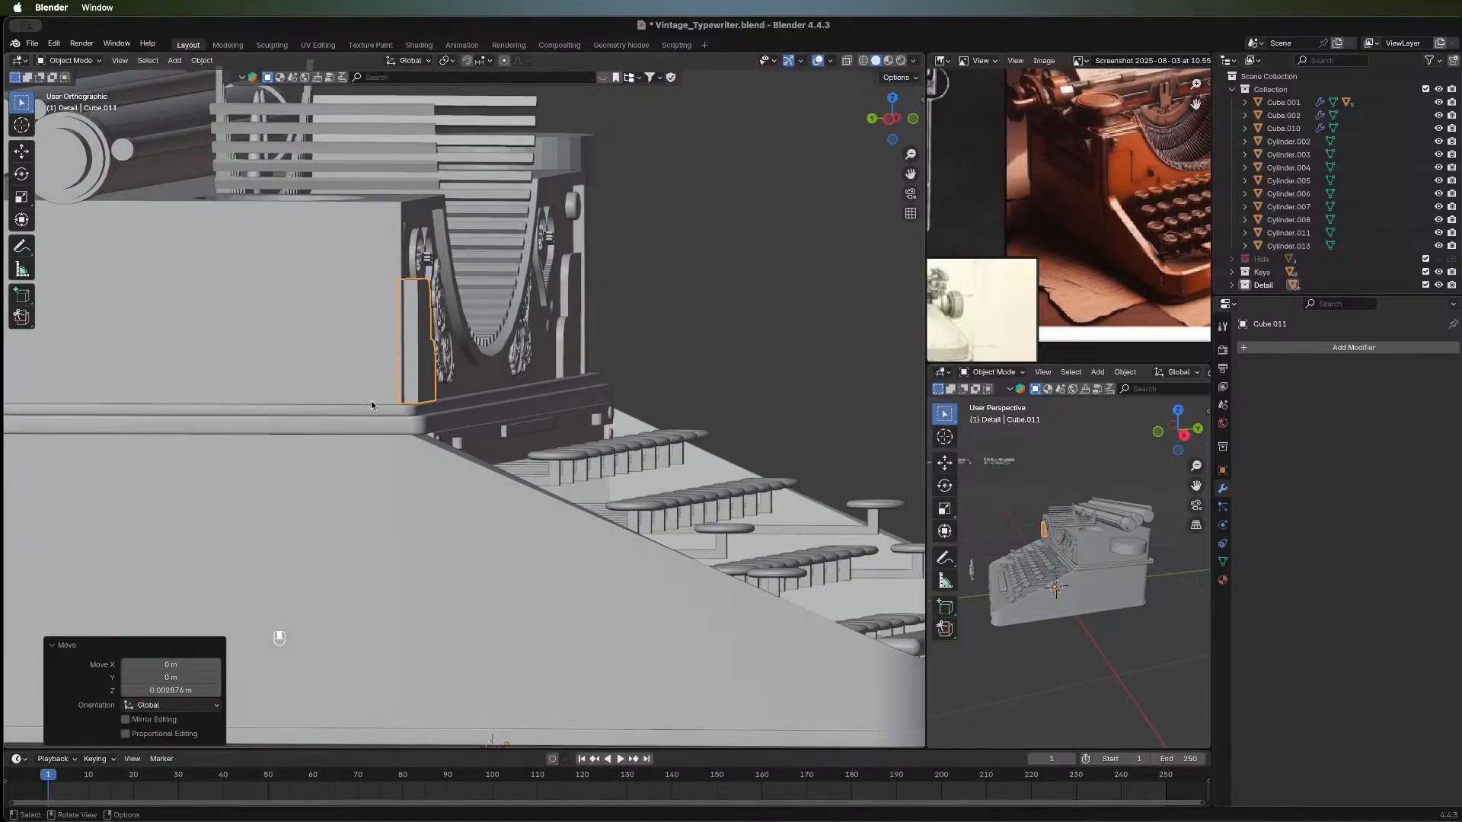
scroll(372, 400, "up", 2)
scroll(400, 395, "up", 4)
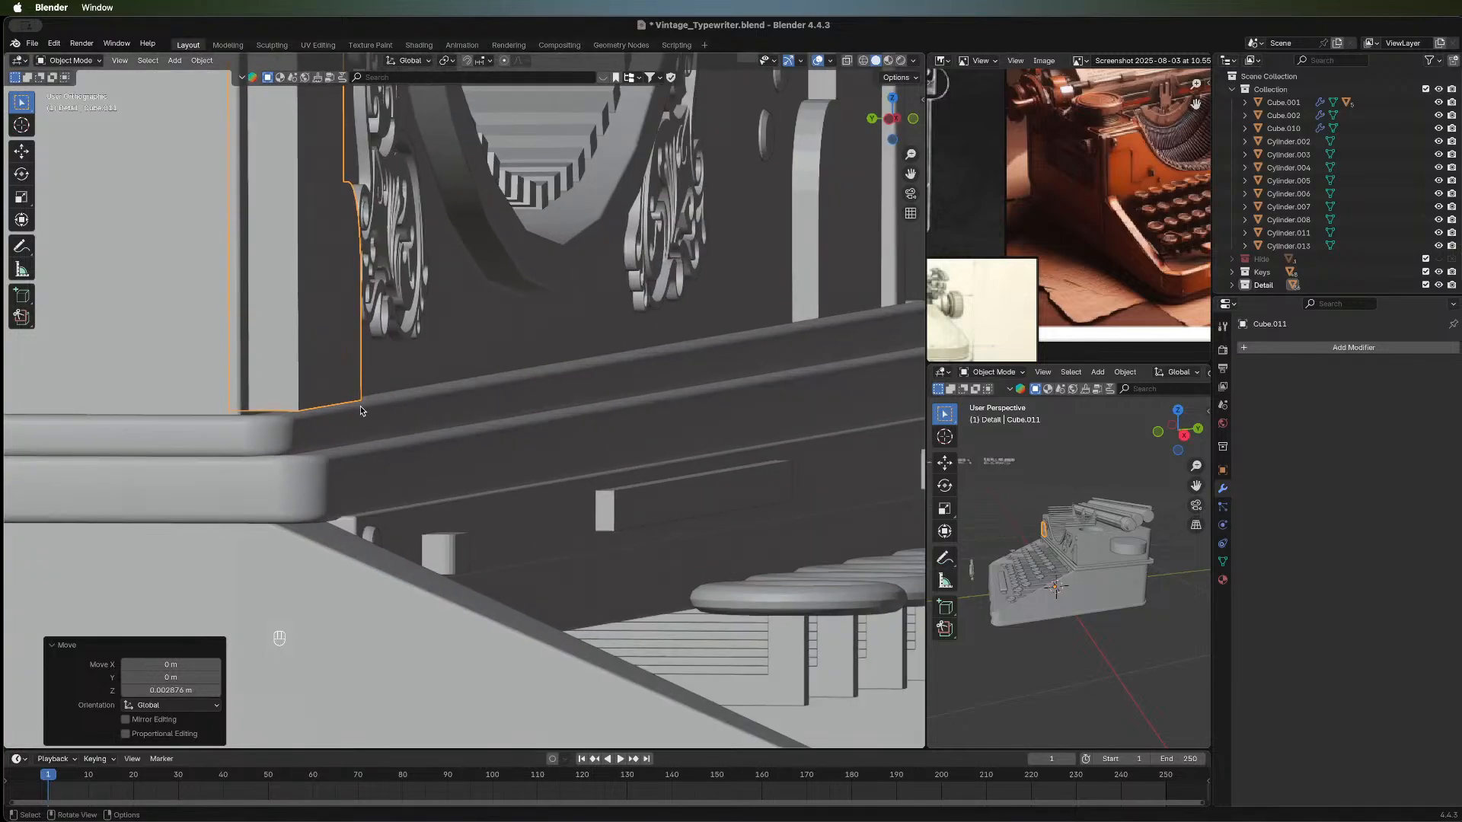
middle_click_drag(400, 417, 382, 382)
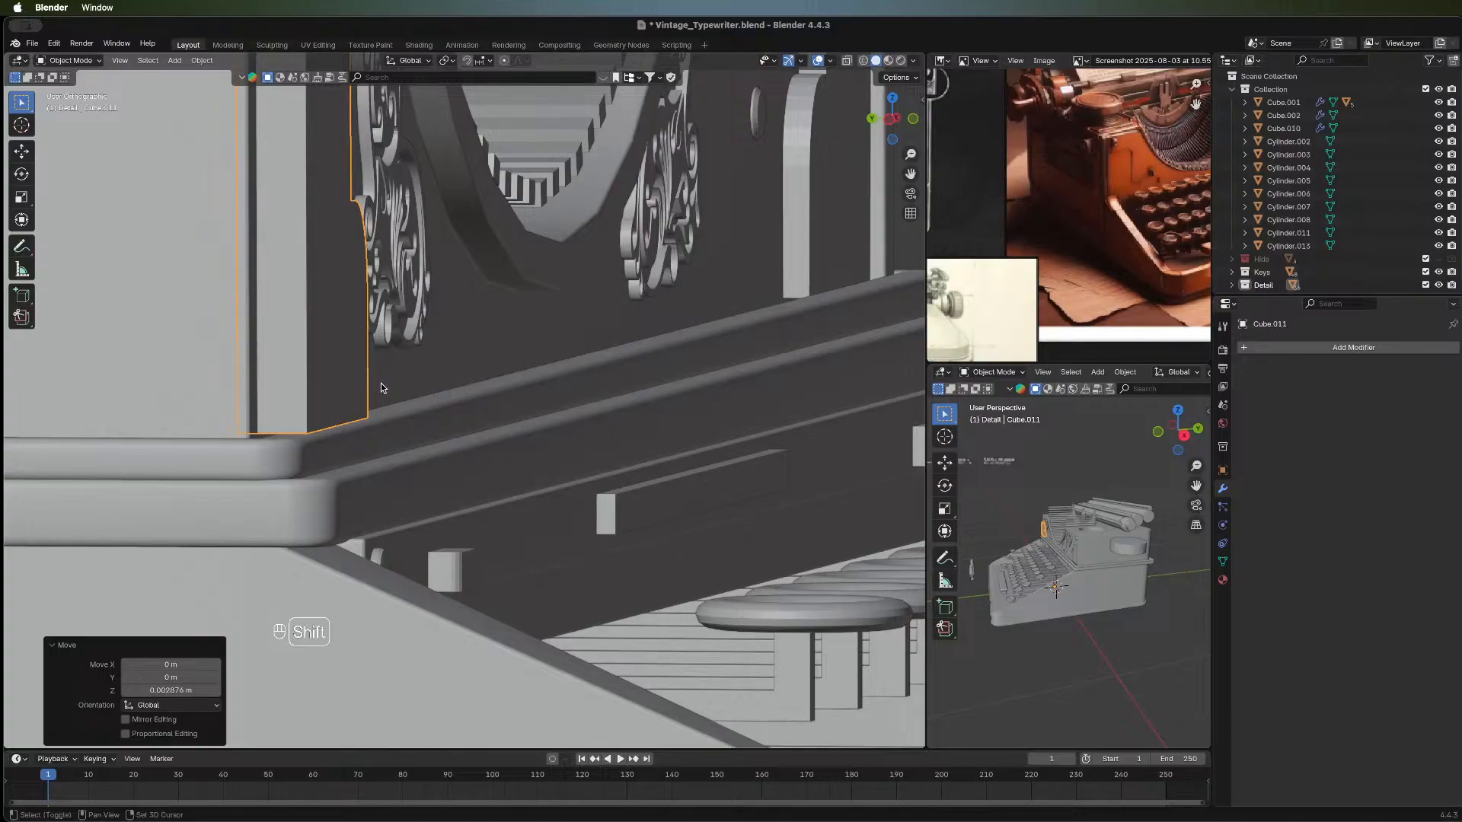
left_click(381, 387, "shift")
middle_click_drag(381, 387, 408, 386)
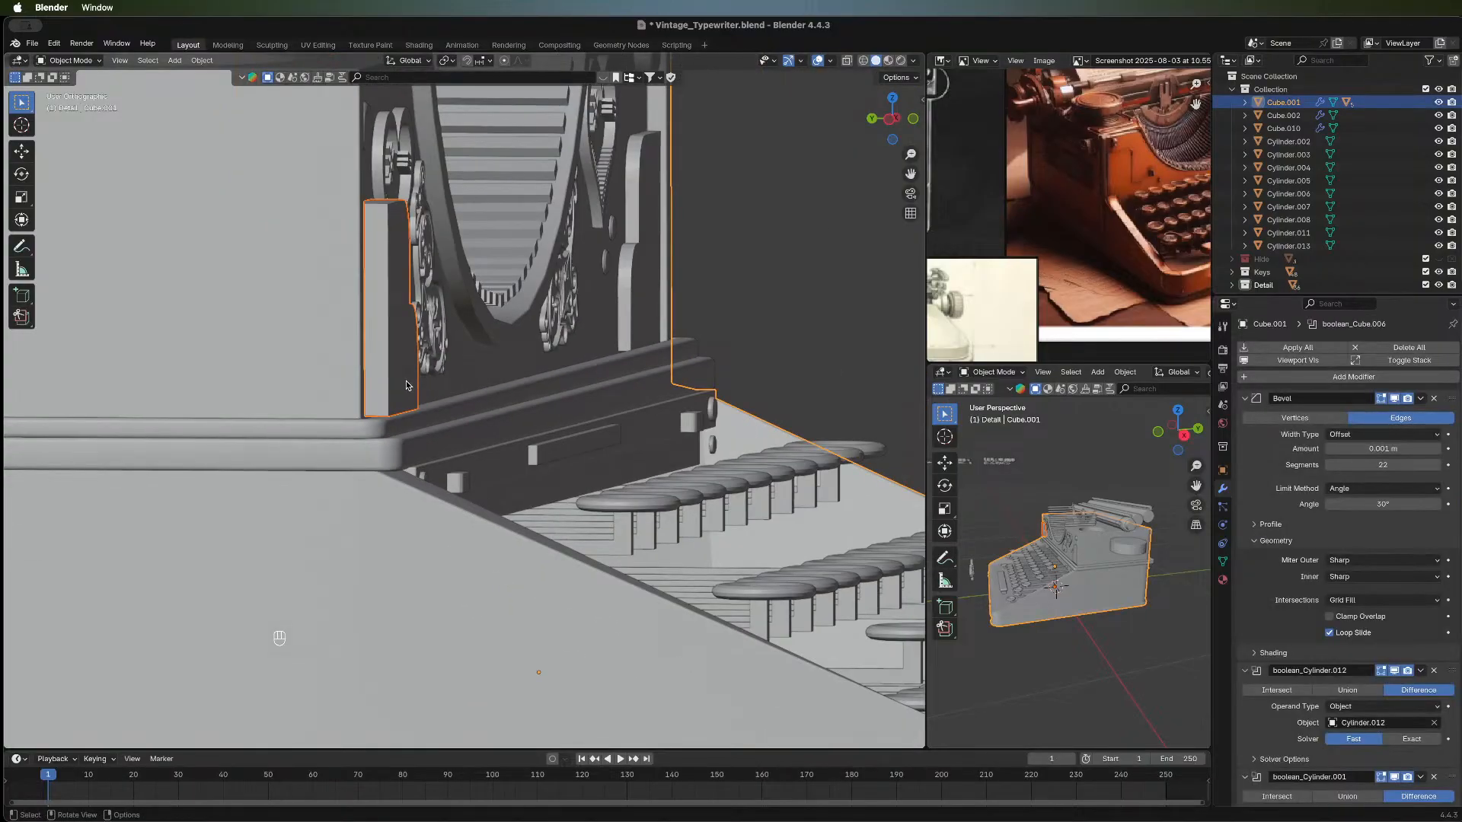
key("ctrl+shift+b")
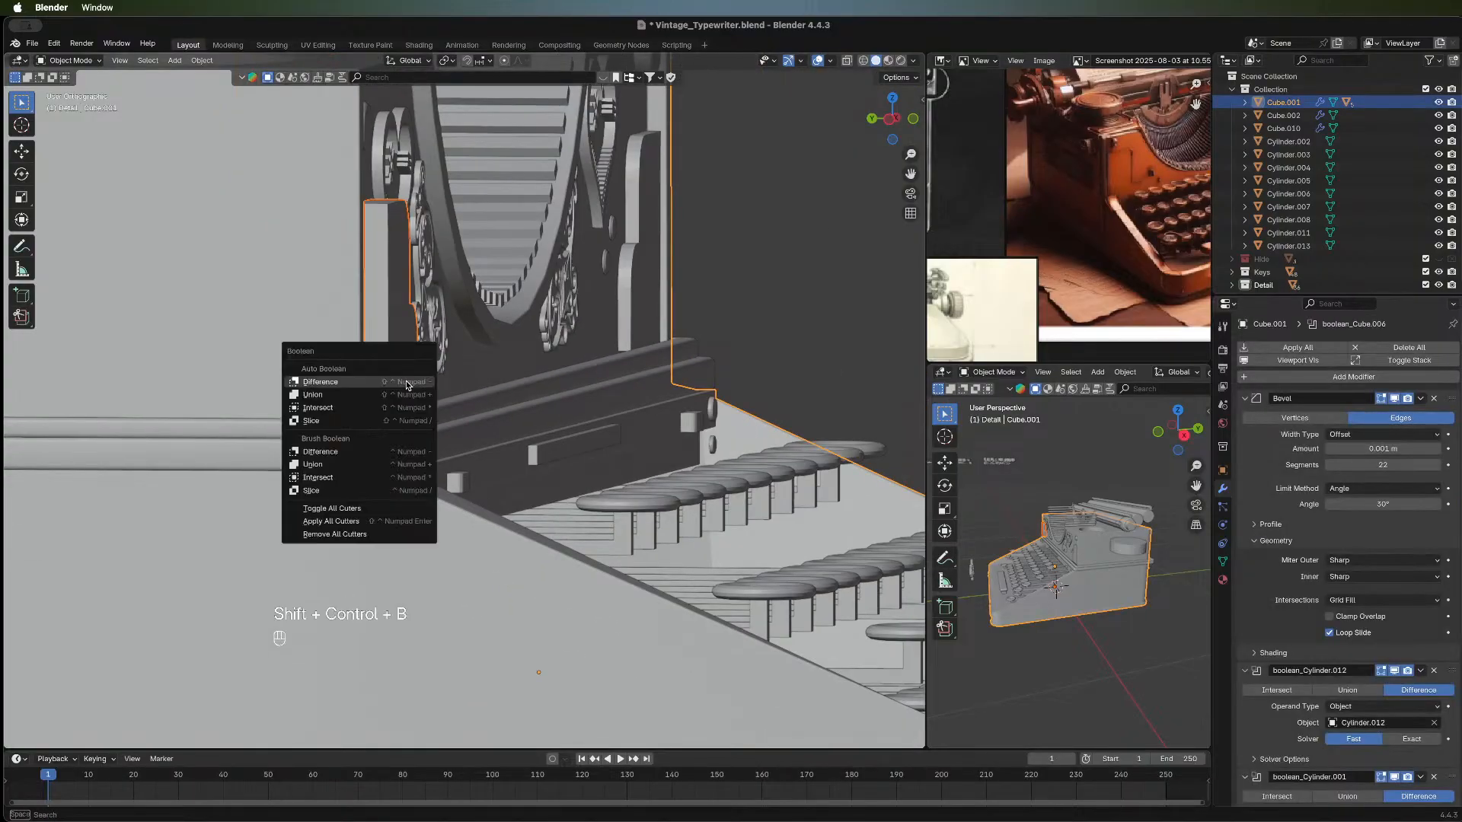
left_click(382, 449)
mouse_move(390, 440)
middle_mouse_down()
mouse_move(324, 406)
mouse_move(163, 390)
mouse_move(483, 373)
mouse_move(460, 410)
mouse_move(247, 385)
mouse_move(398, 412)
middle_mouse_up()
scroll(484, 380, "up", 6)
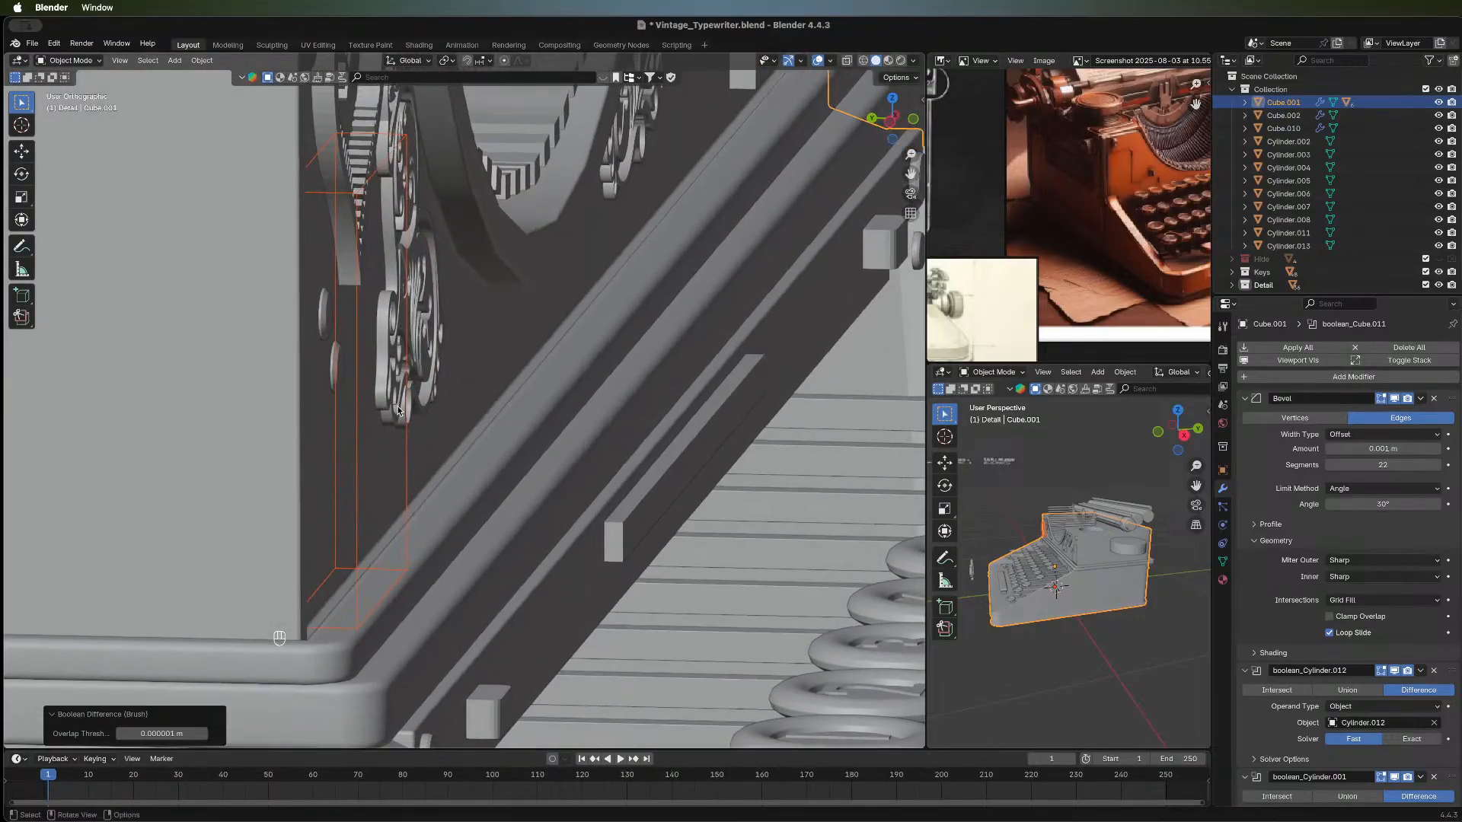
key("super+z")
key("super+z")
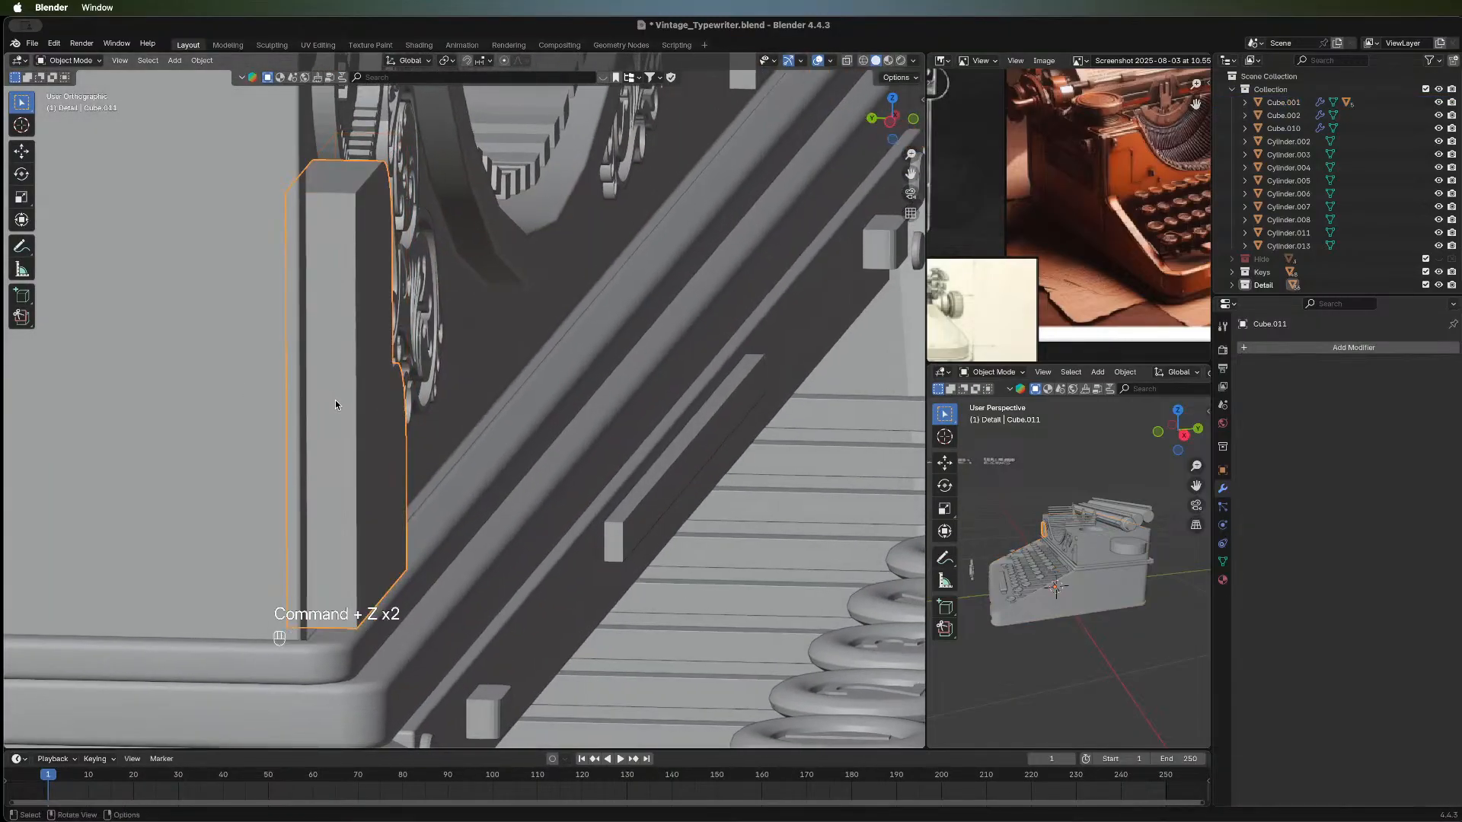
Shift the left stepped panel back 0.00065 m along the Y axis toward the typewriter body.
key("g")
key("y")
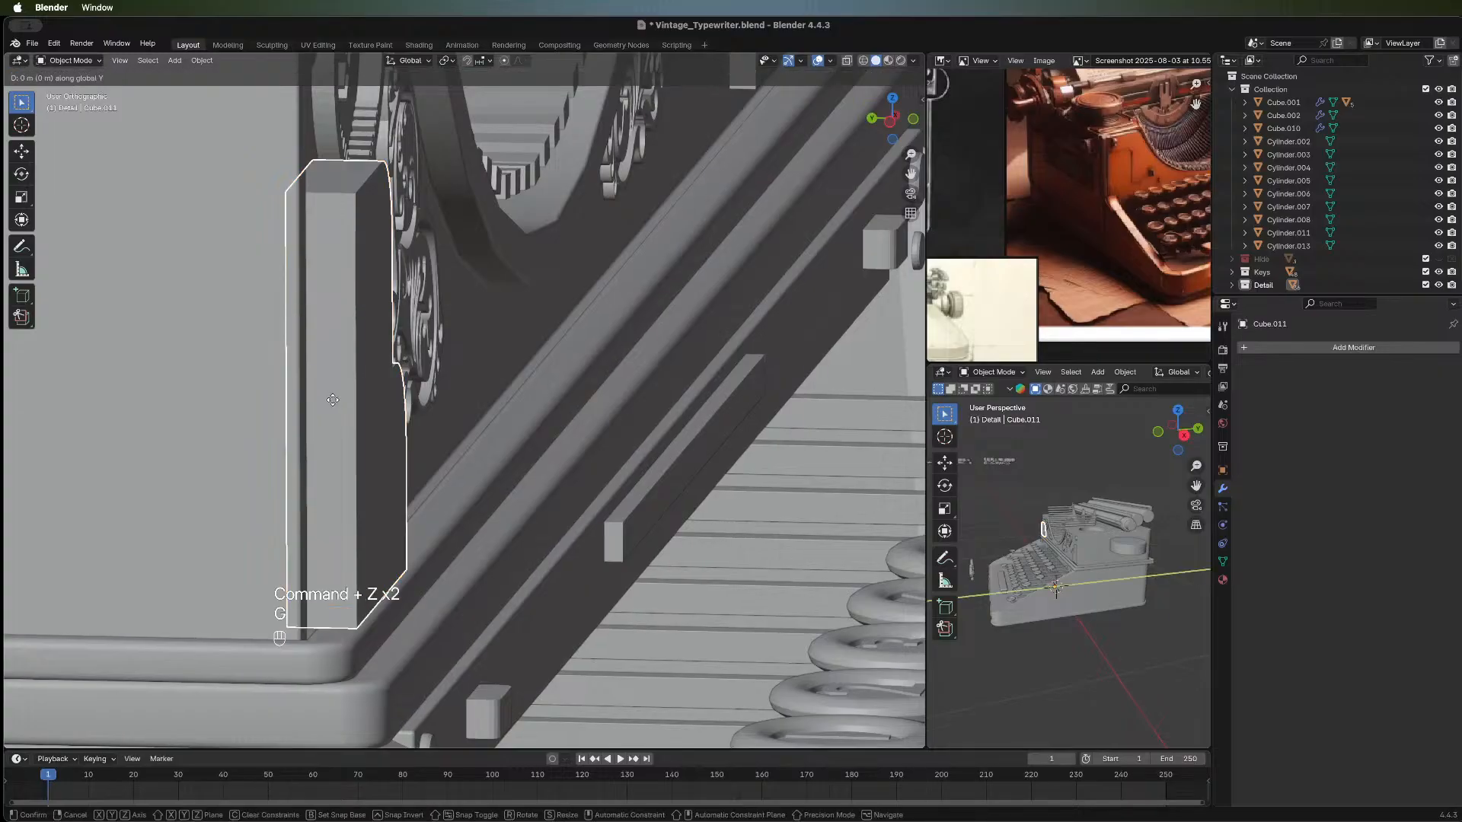
left_click(333, 400)
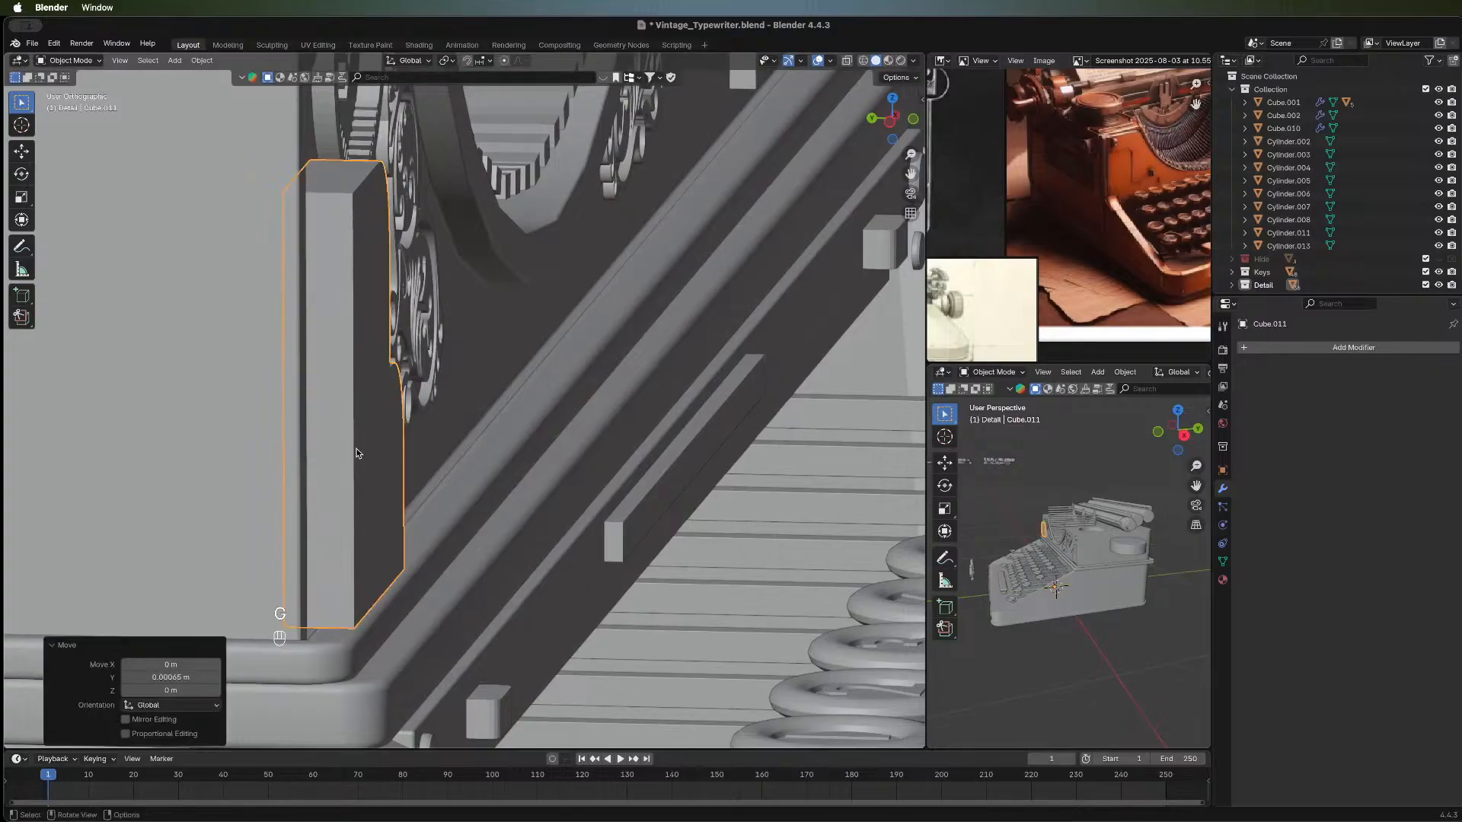
key("Tab")
key("Tab")
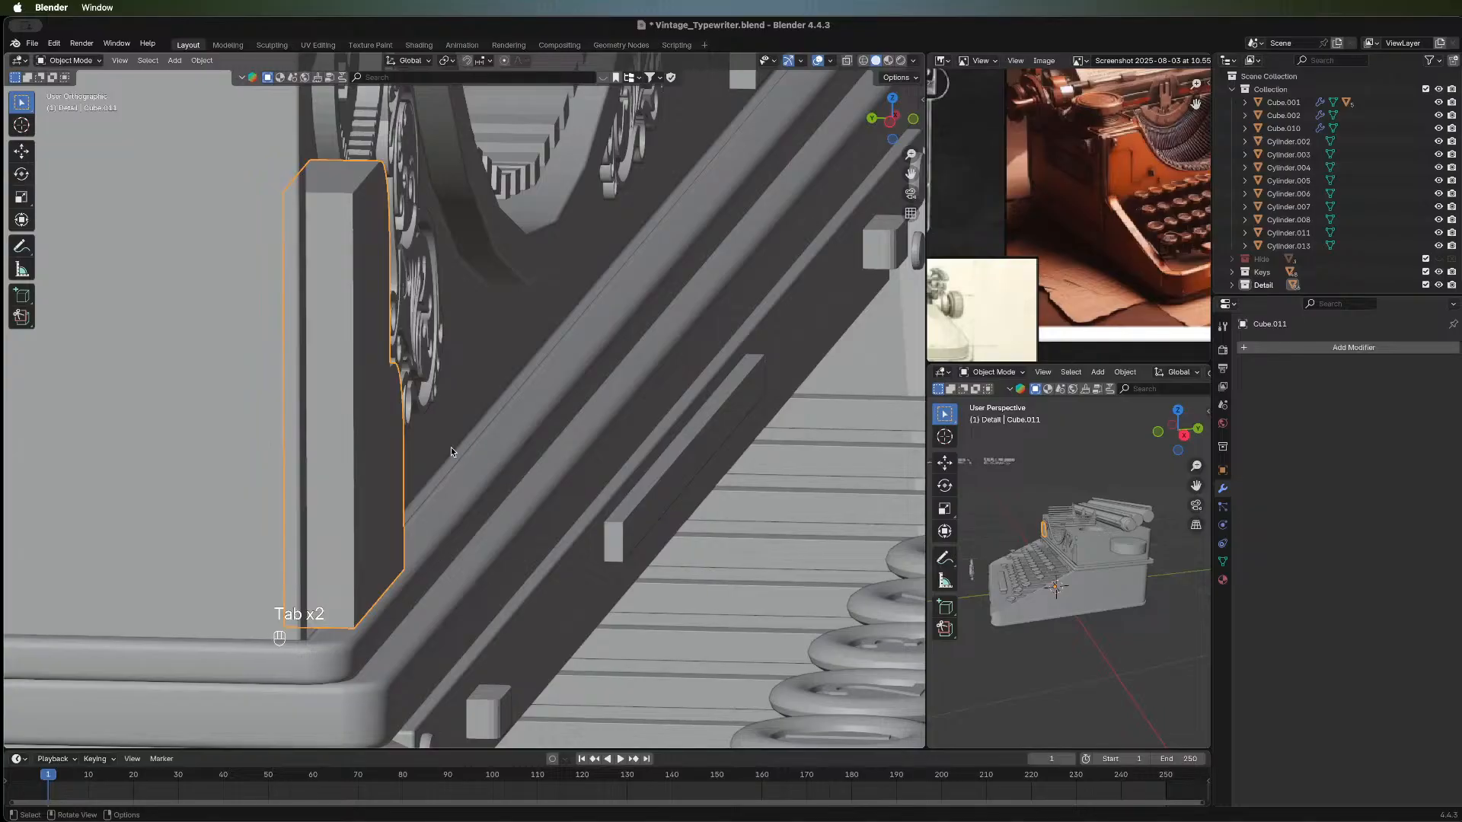
Try a brush Boolean Difference of the shifted left stepped panel on the typewriter body, and undo it.
left_click(451, 448)
left_click(377, 464)
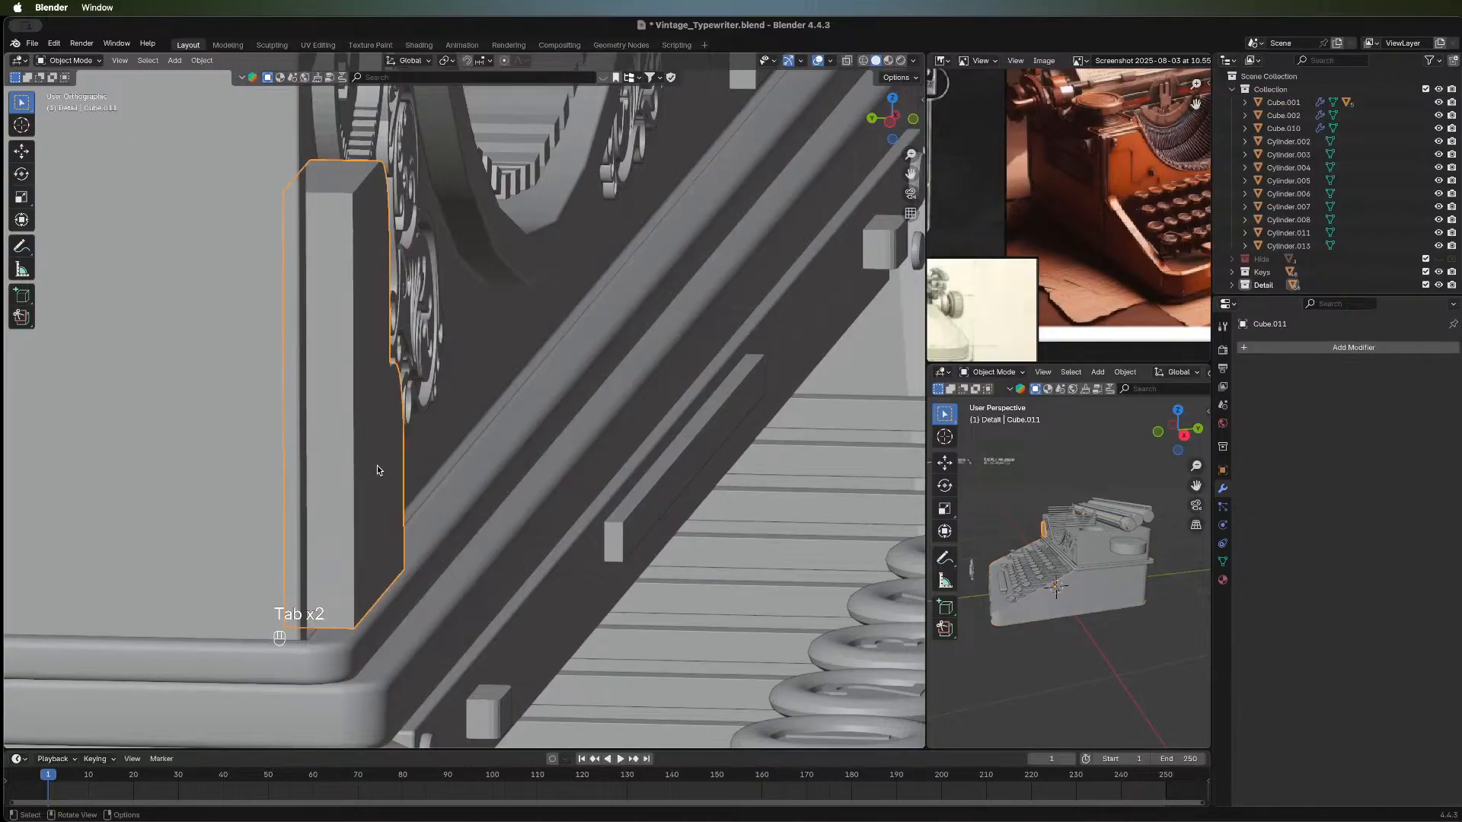
left_click(429, 457, "shift")
key("shift+ctrl+b")
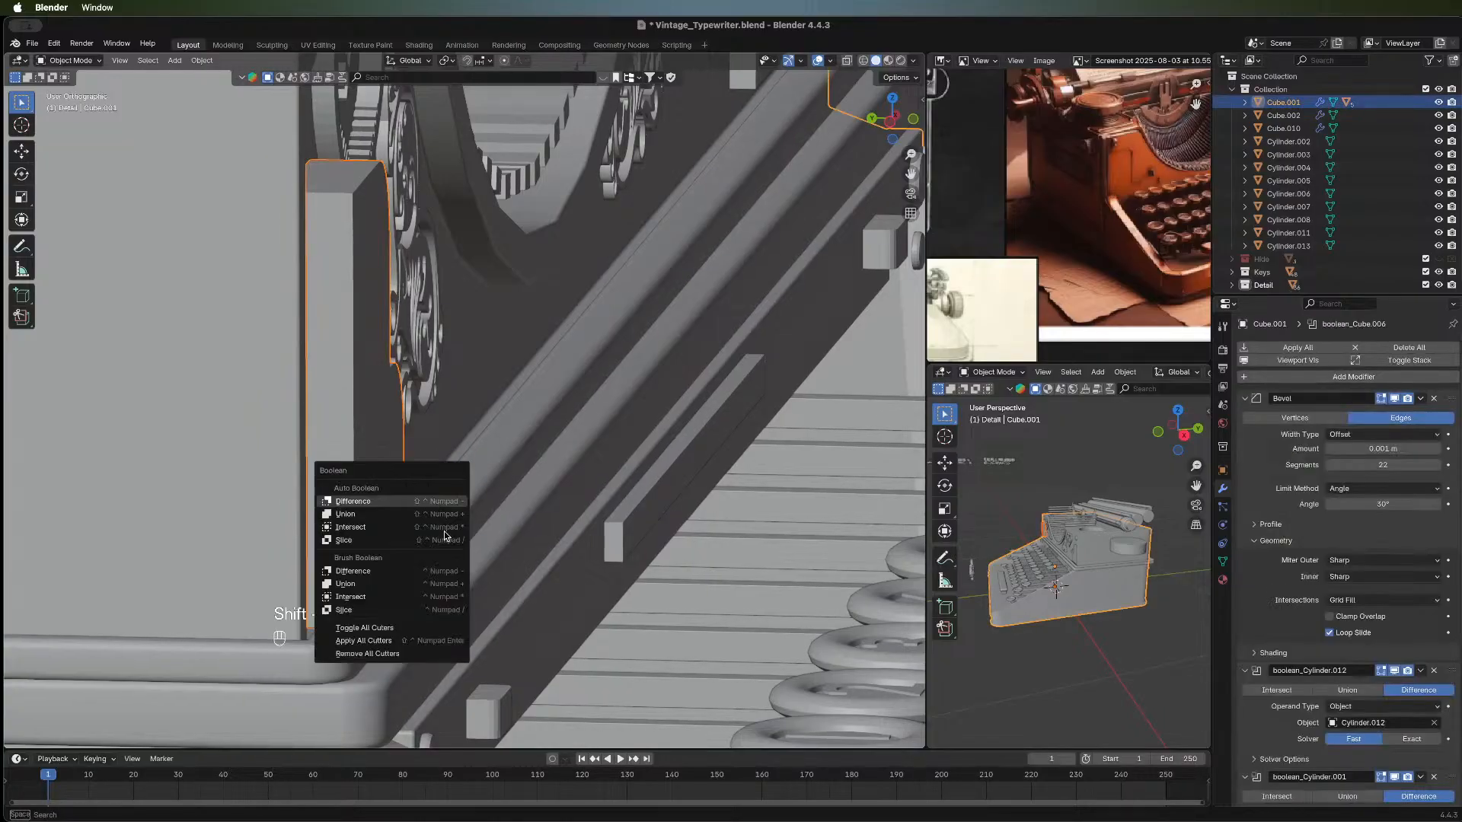
left_click(400, 564)
mouse_move(497, 464)
middle_mouse_down()
mouse_move(258, 404)
mouse_move(306, 381)
mouse_move(358, 435)
mouse_move(267, 434)
mouse_move(444, 493)
mouse_move(398, 496)
middle_mouse_up()
key("super+z")
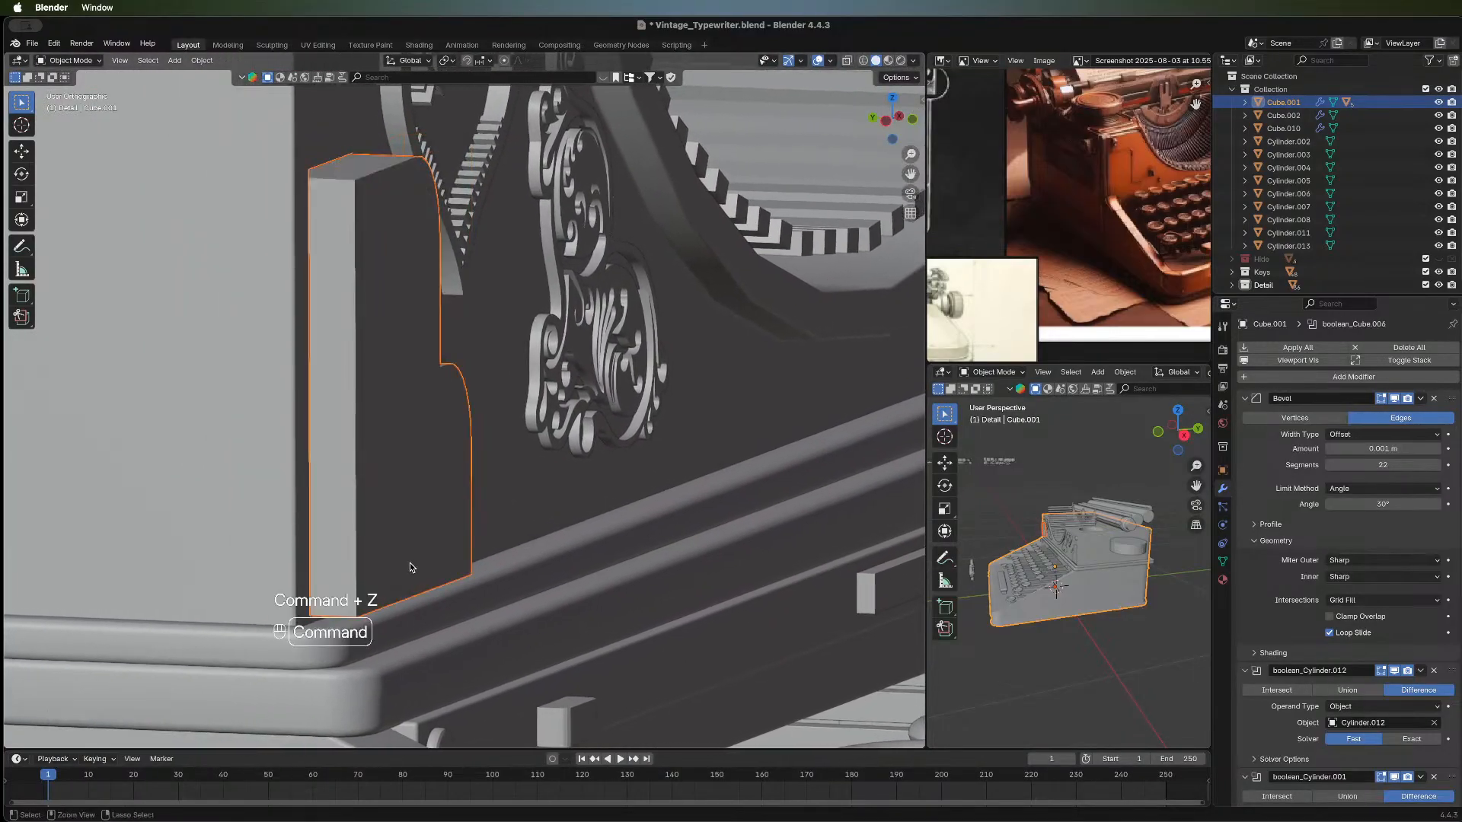
key("super+z")
Inspect the typewriter body's front wall thickness at the left corner with X-ray, and restore solid shading.
middle_click_drag(614, 501, 267, 372)
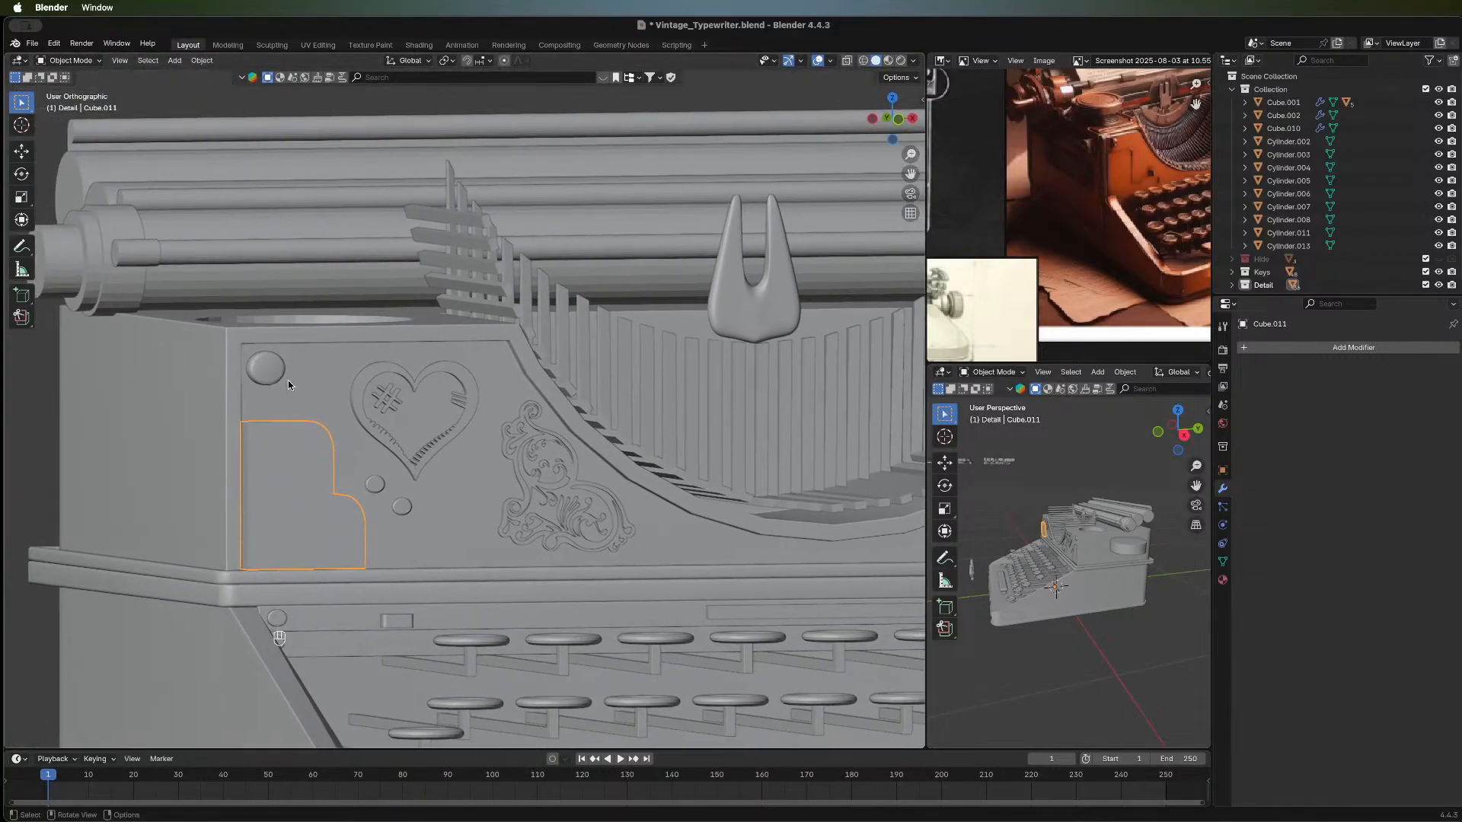
left_click(288, 381)
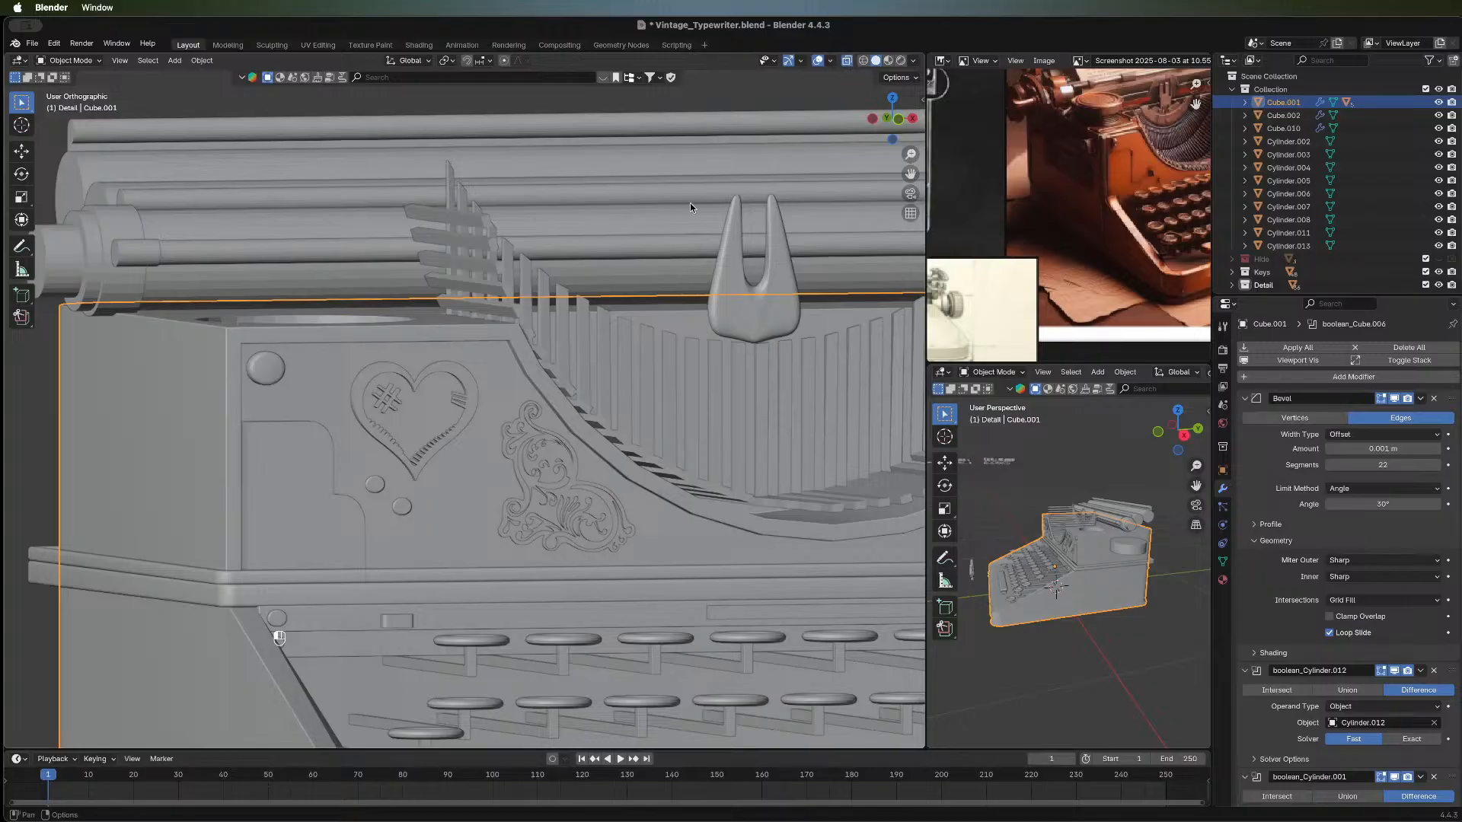
key("alt+z")
middle_click_drag(568, 367, 487, 632)
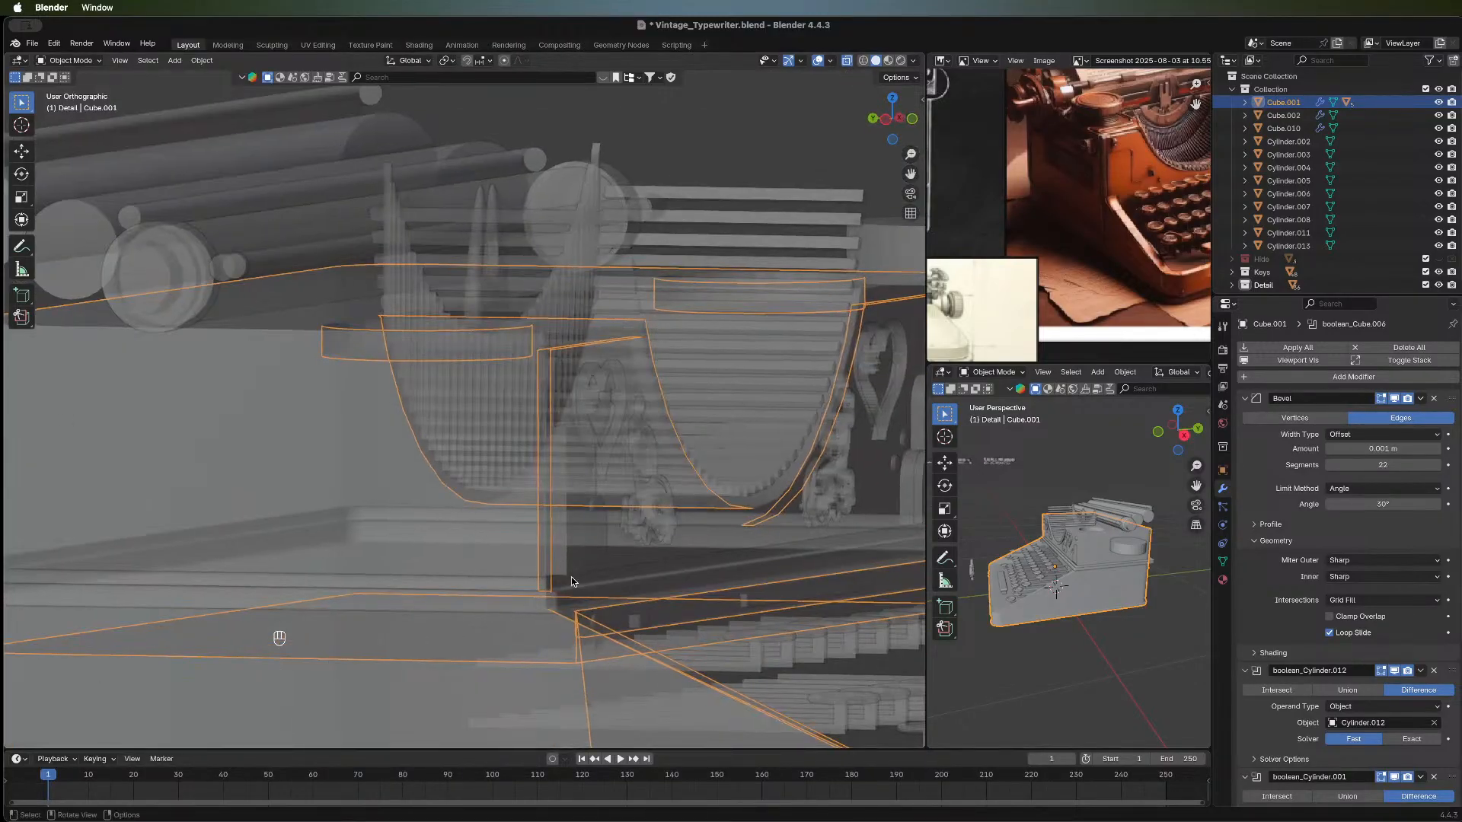
key("Tab")
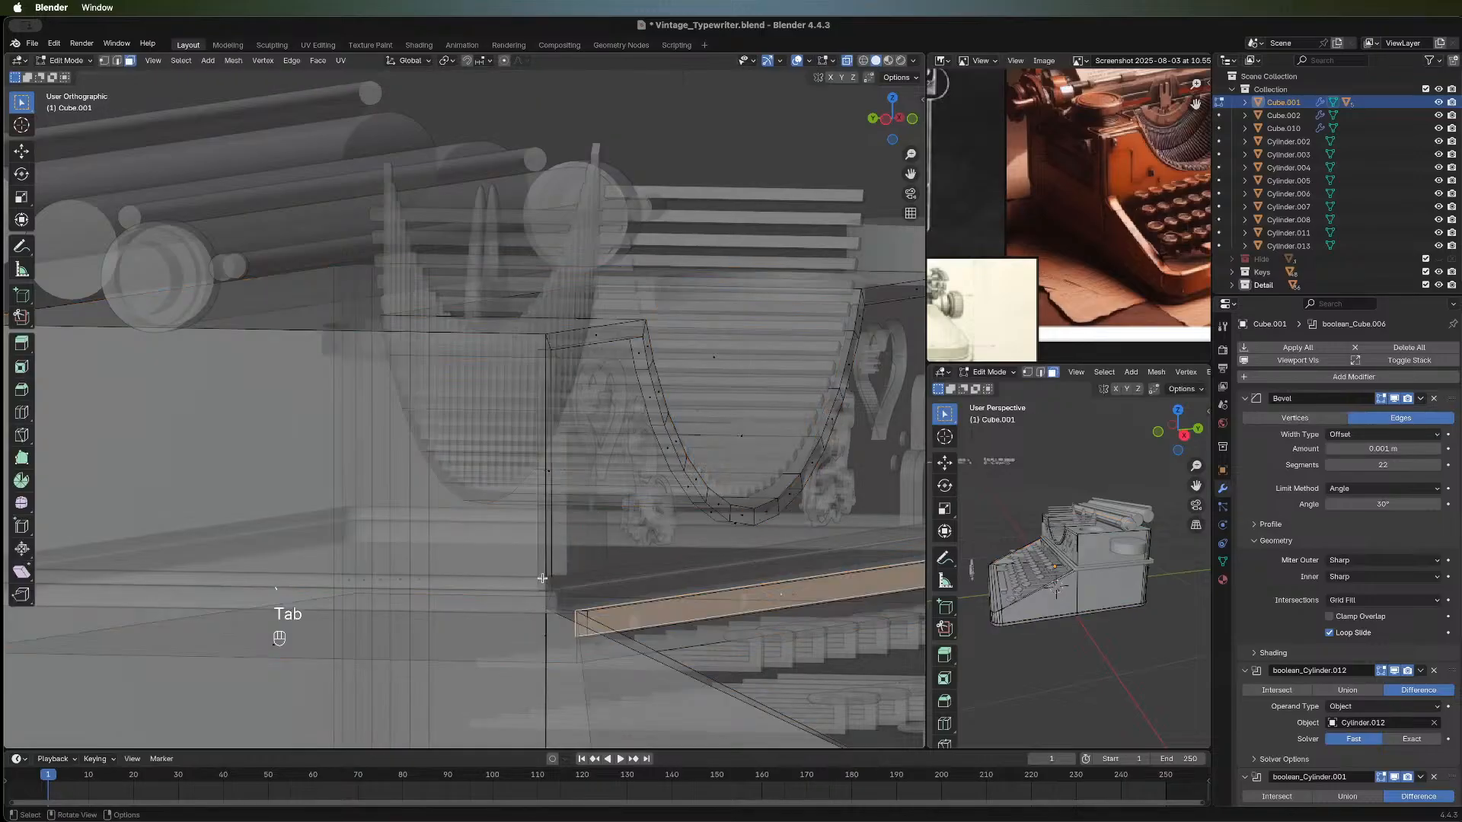
key("Tab")
key("alt+z")
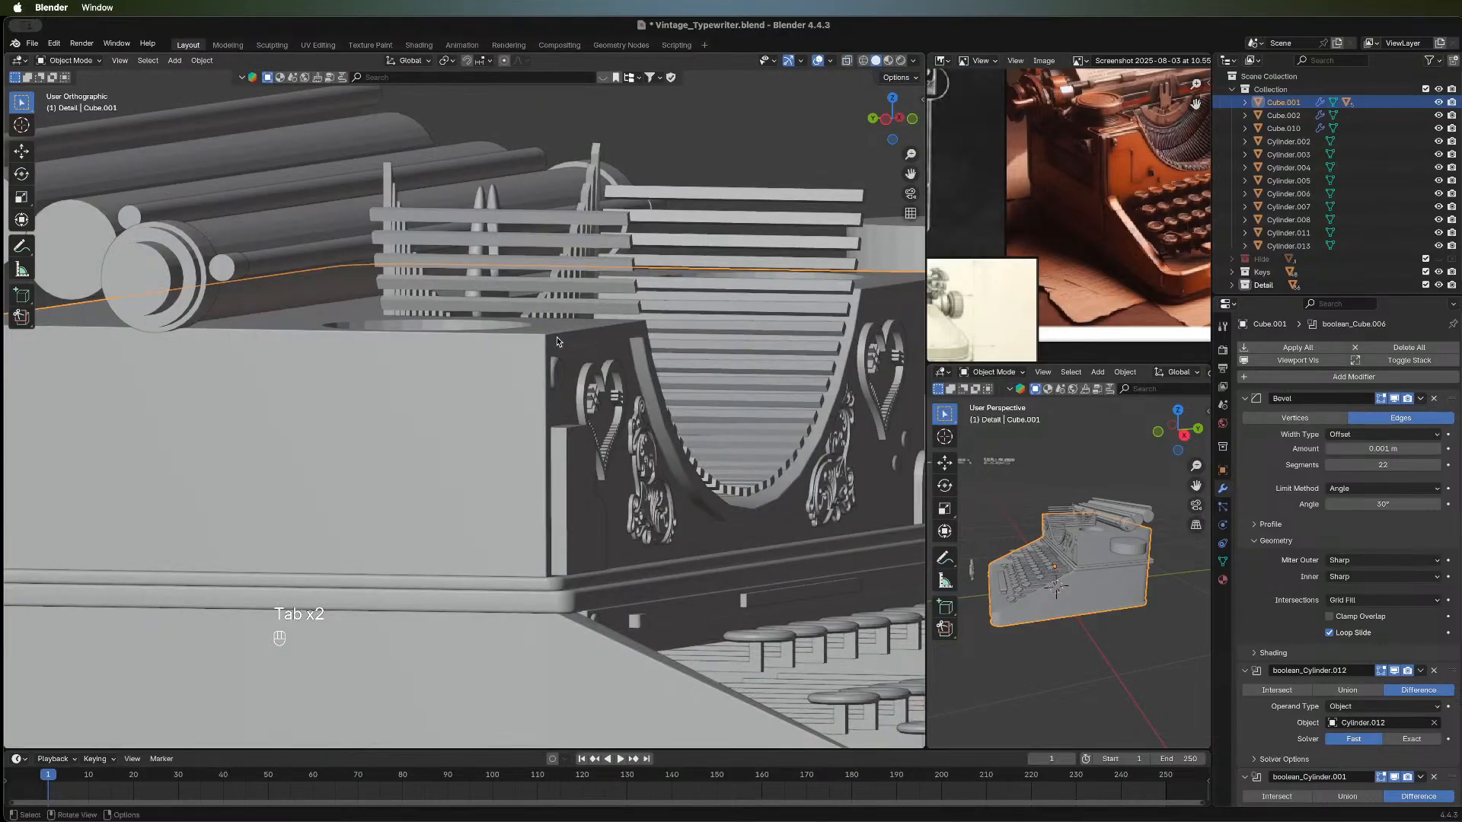
Isolate the typewriter body in local view and examine its mesh in Edit Mode with X-ray on.
key("slash")
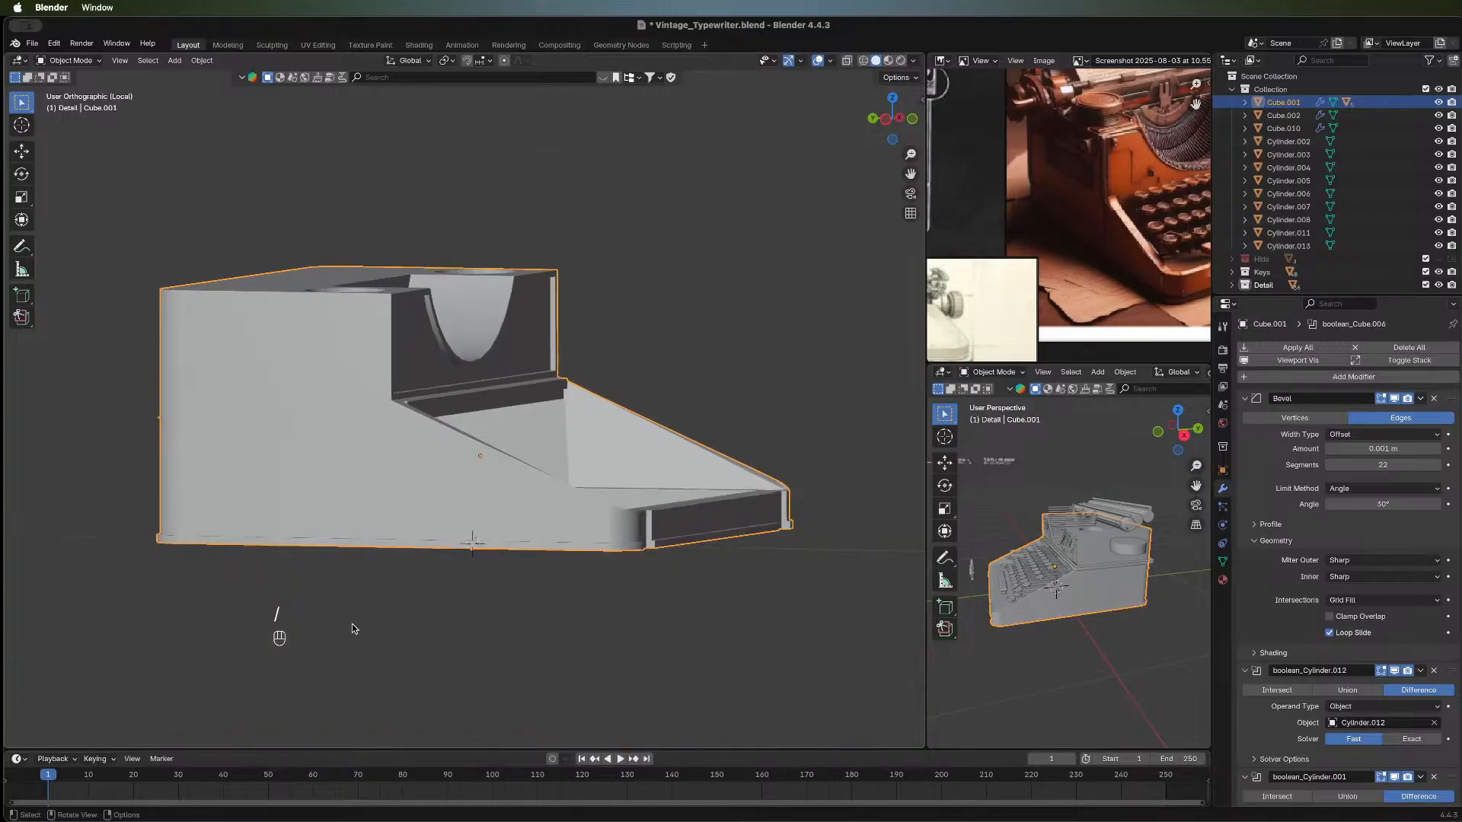
middle_click_drag(326, 306, 373, 388)
key("Tab")
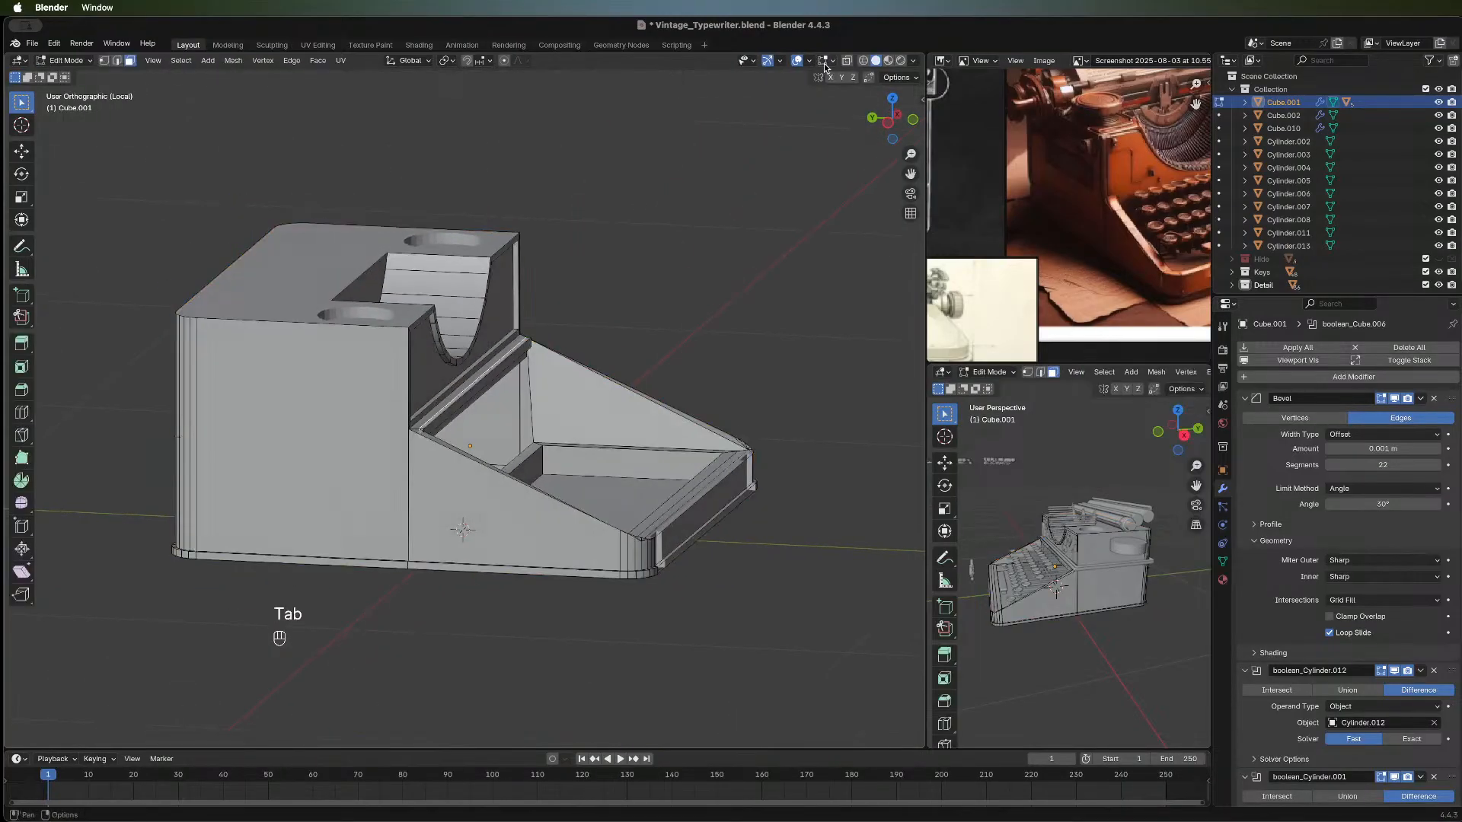
left_click(846, 60)
mouse_move(368, 454)
middle_mouse_down()
mouse_move(449, 384)
mouse_move(587, 323)
mouse_move(501, 325)
mouse_move(244, 404)
mouse_move(179, 466)
mouse_move(426, 440)
mouse_move(228, 396)
mouse_move(258, 371)
mouse_move(274, 403)
mouse_move(365, 457)
mouse_move(343, 451)
middle_mouse_up()
scroll(327, 442, "up", 3)
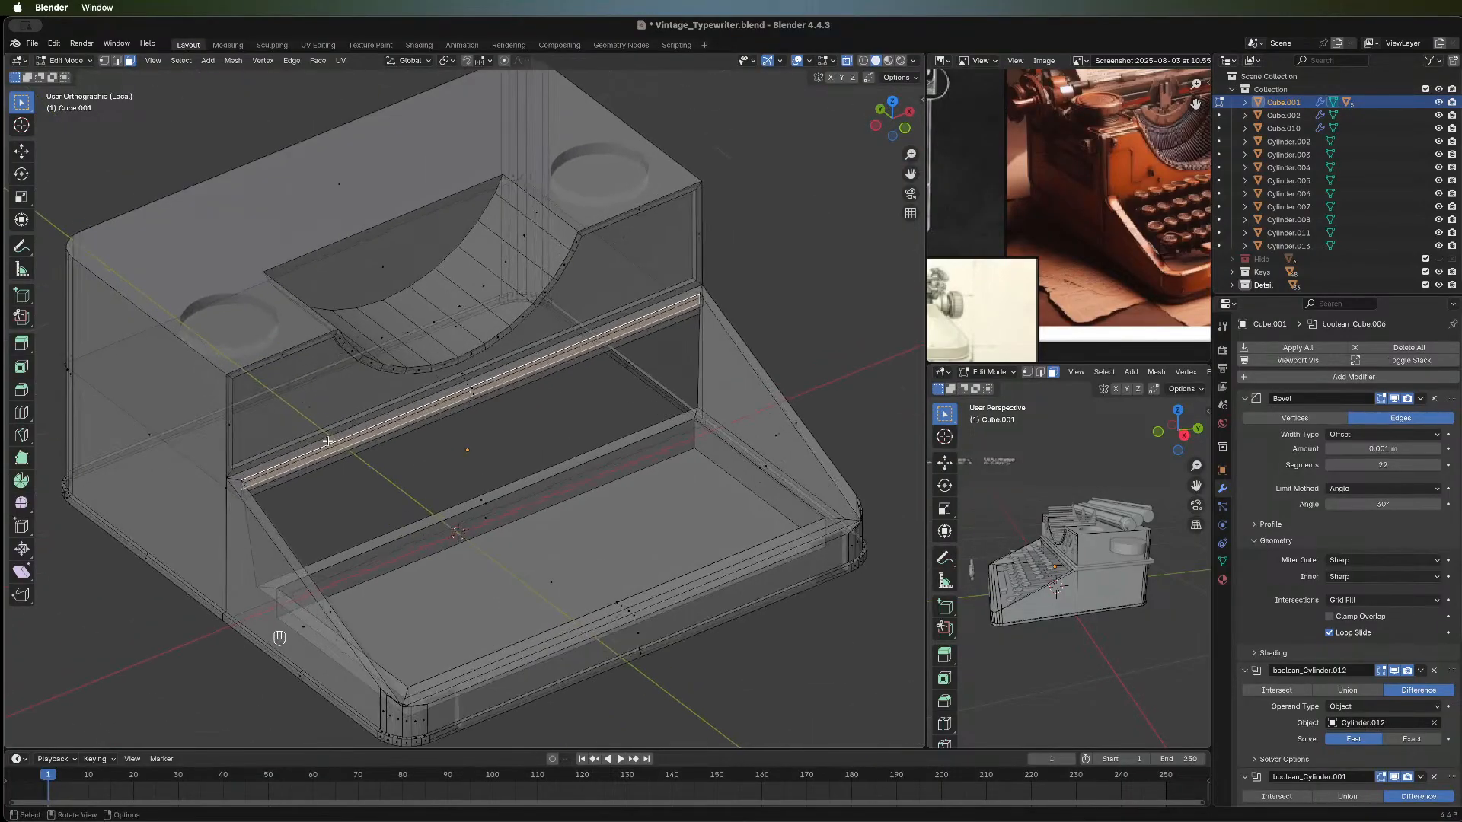
middle_click_drag(167, 418, 379, 319)
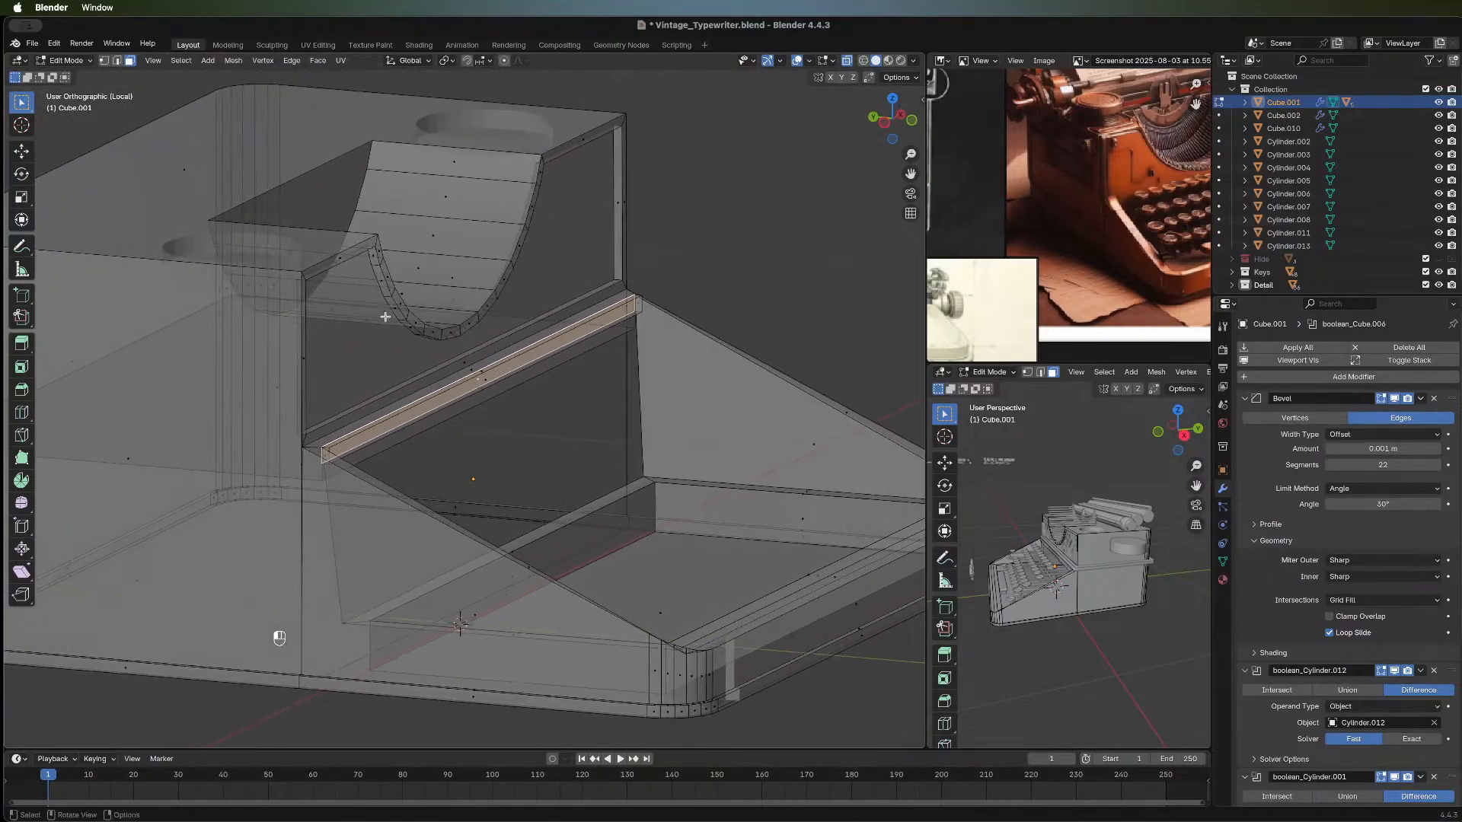
Check the narrow side faces bordering the body's recessed front face by selecting them, and turn X-ray off.
left_click(373, 321)
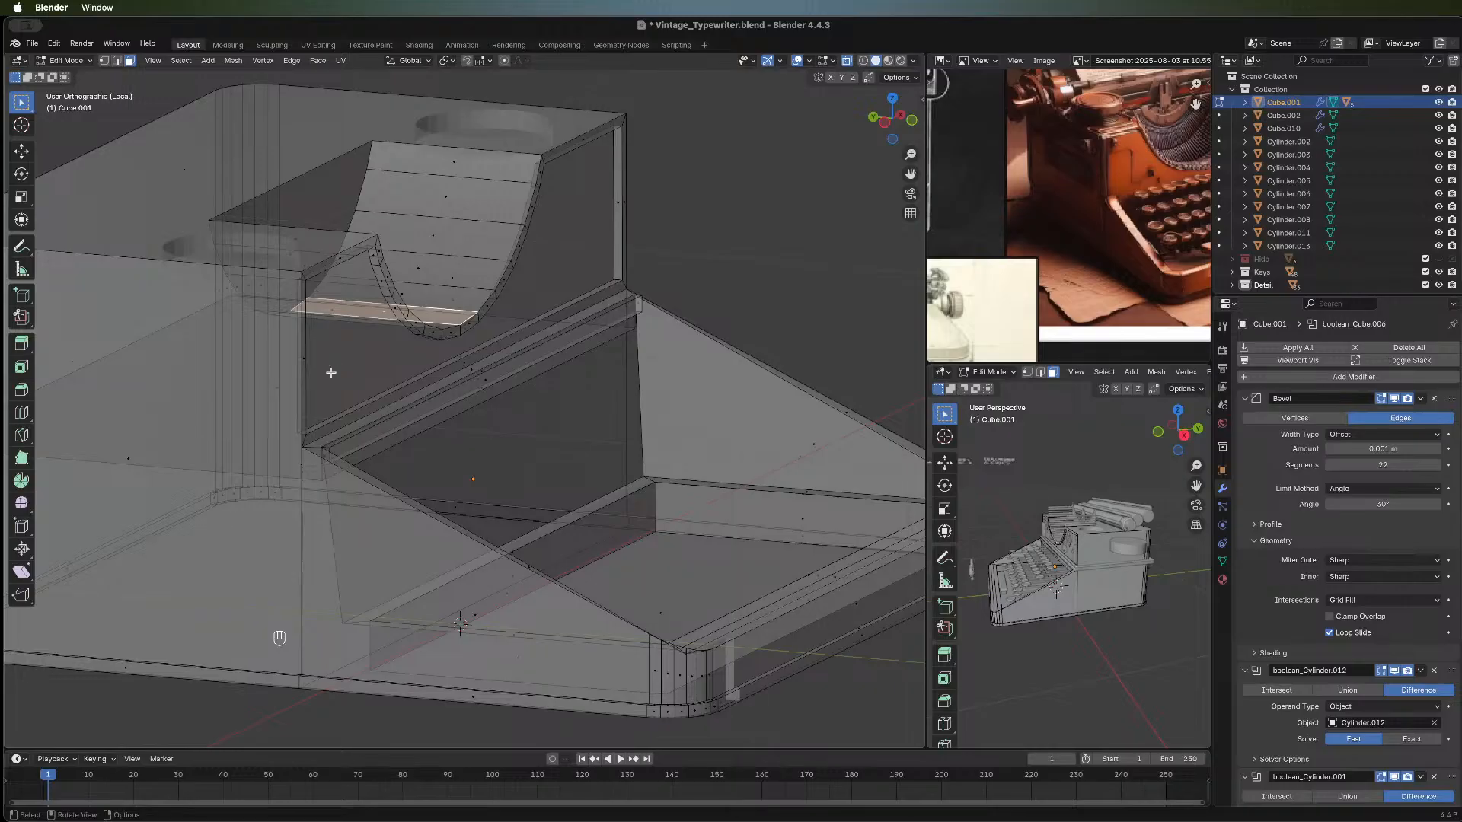
left_click(303, 393)
left_click(581, 172)
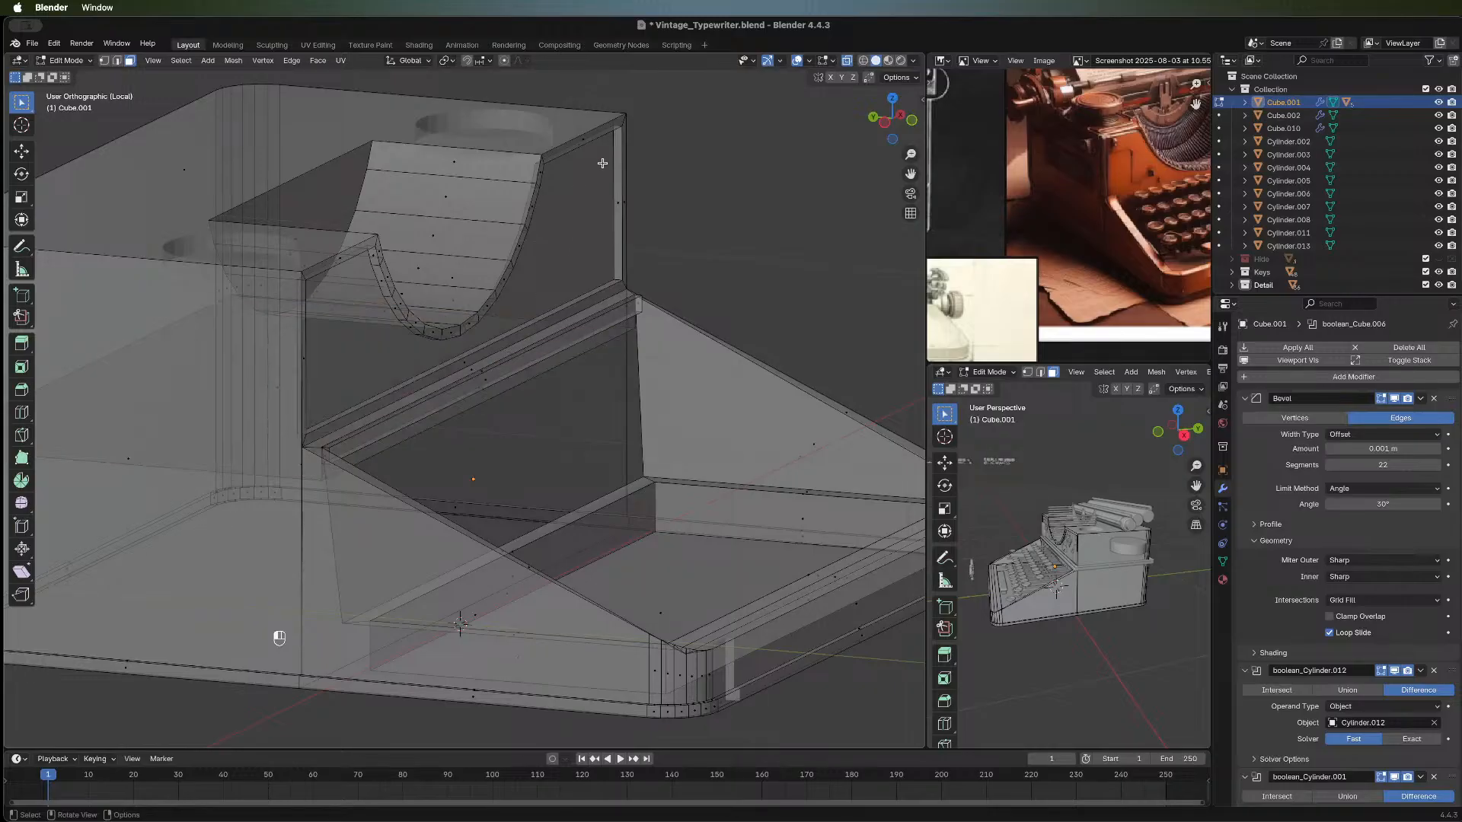
left_click(614, 200)
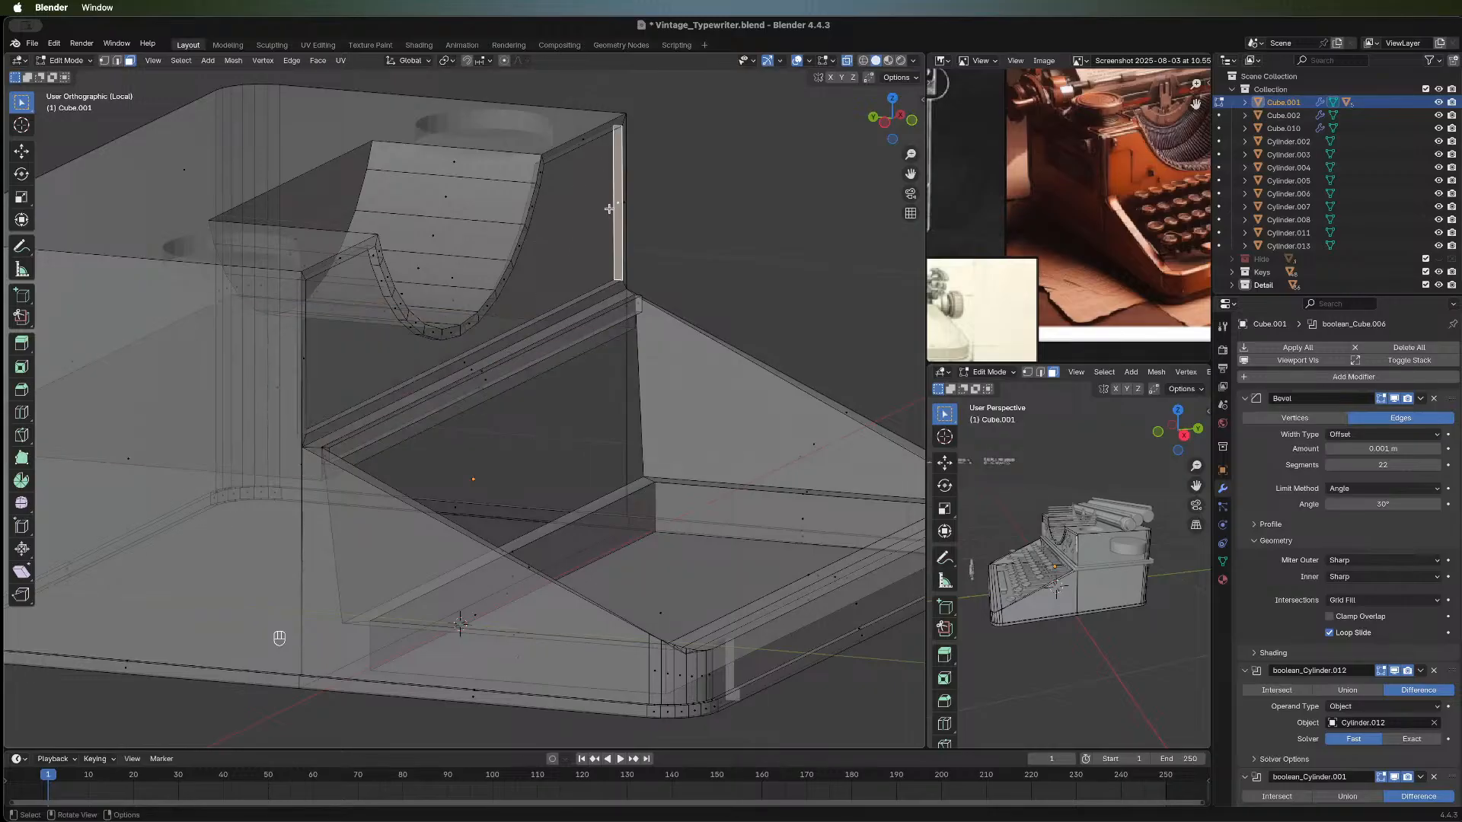
left_click(544, 278)
left_click(330, 352)
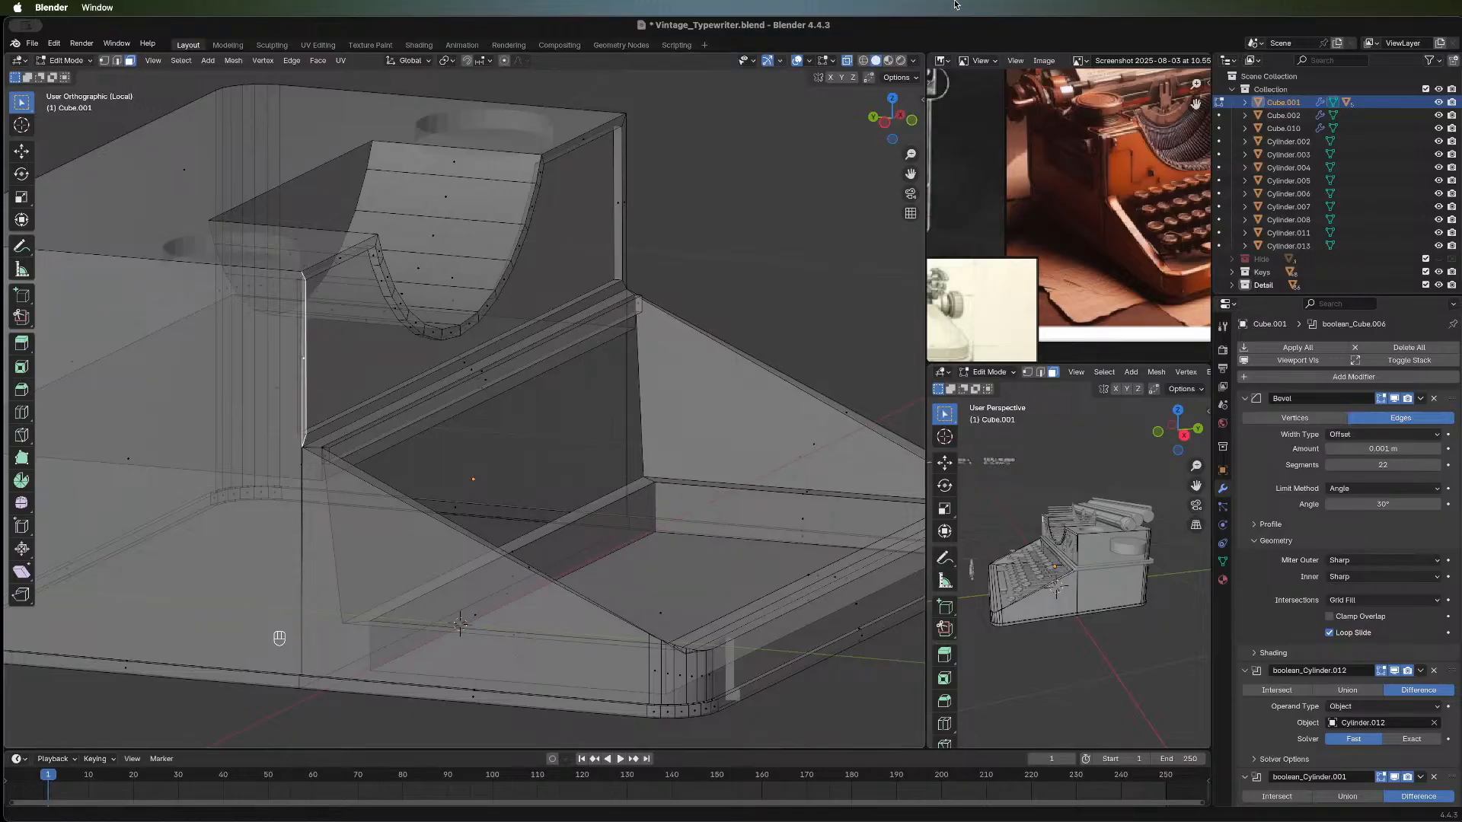
left_click(846, 66)
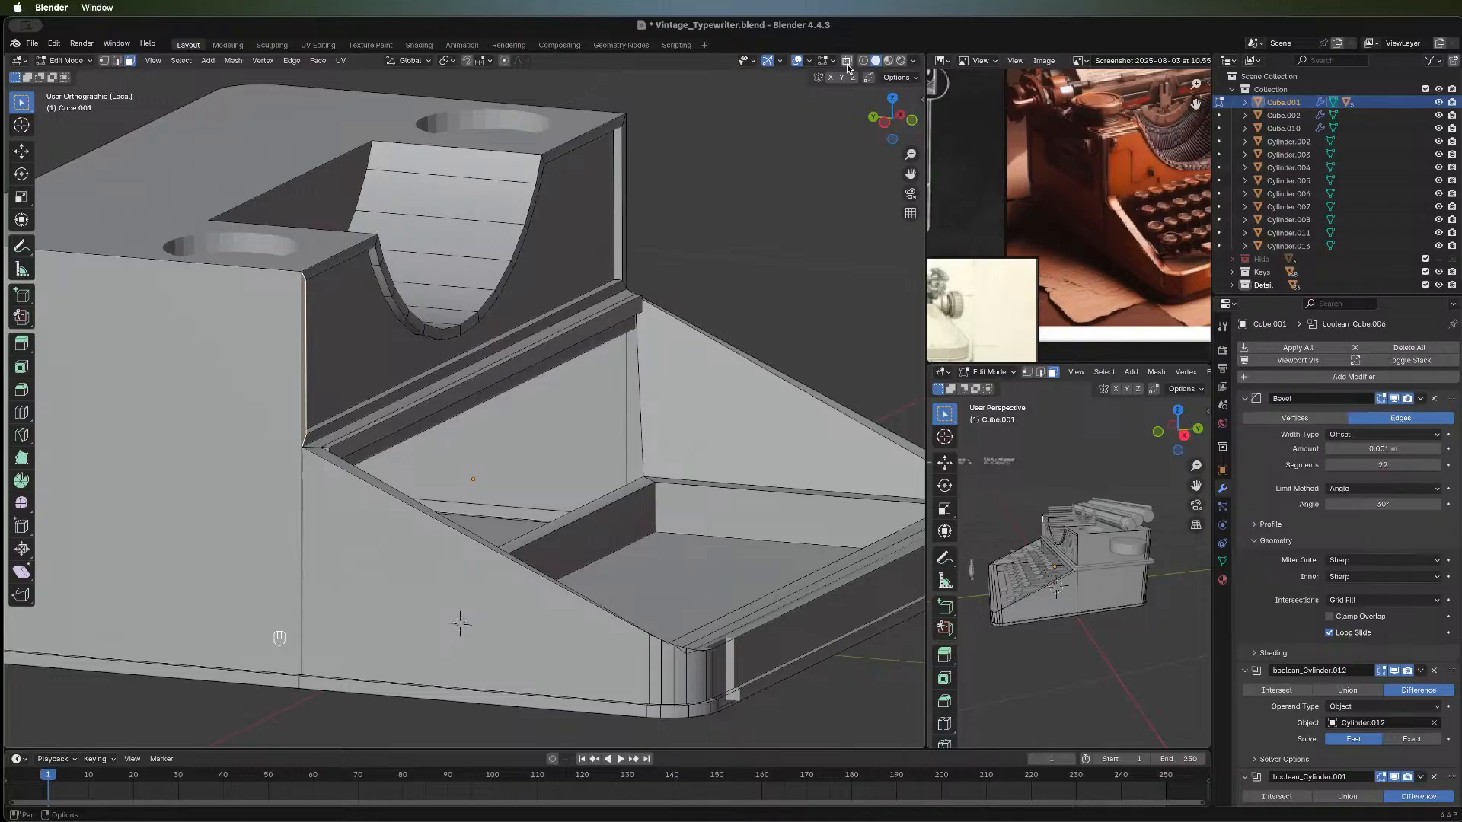
Try to extrude the body's recessed front face inward along the Y axis, and cancel the move.
left_click(367, 358)
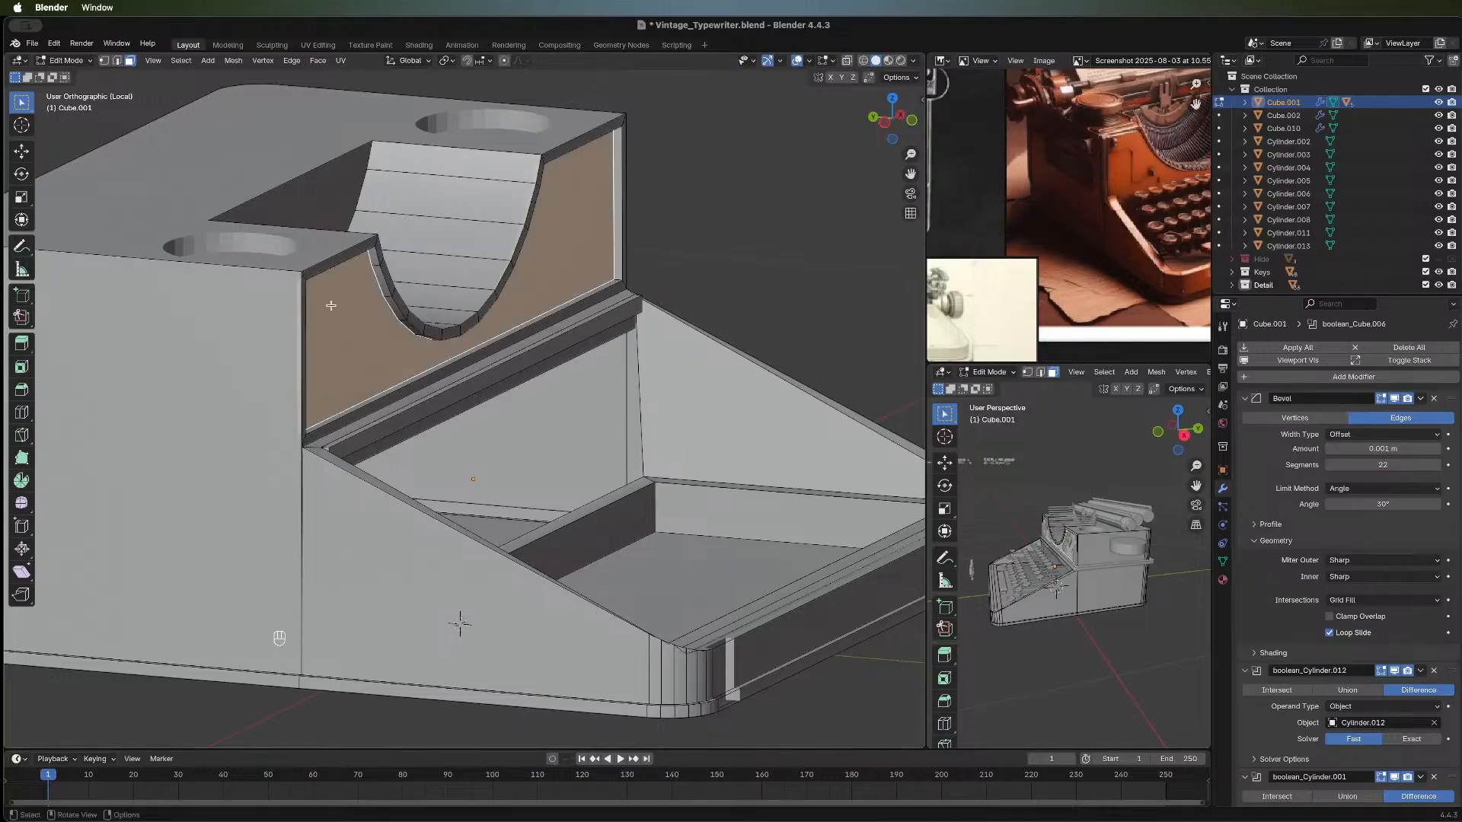
middle_click_drag(338, 377, 440, 428)
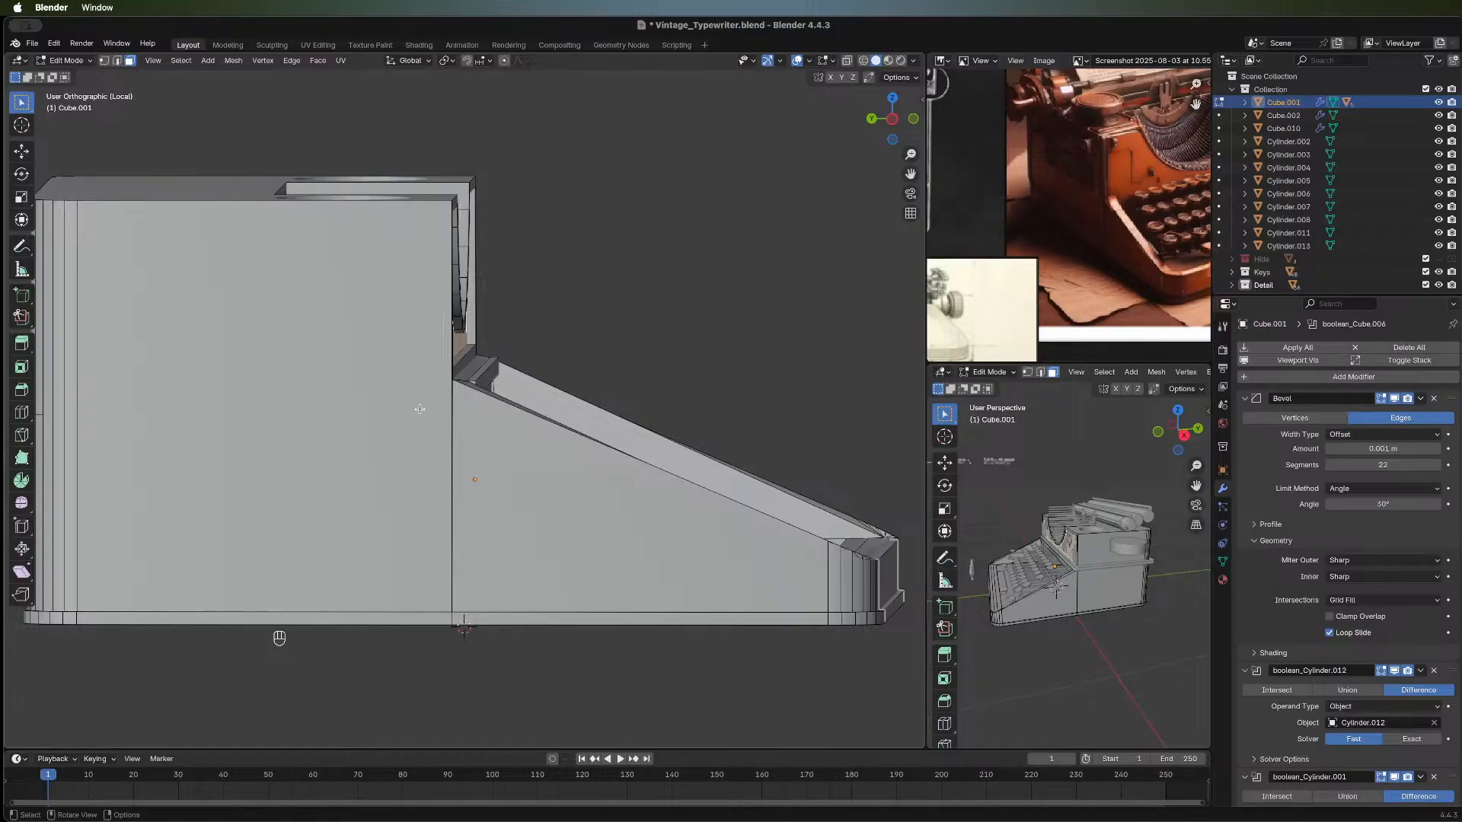
key("e")
key("y")
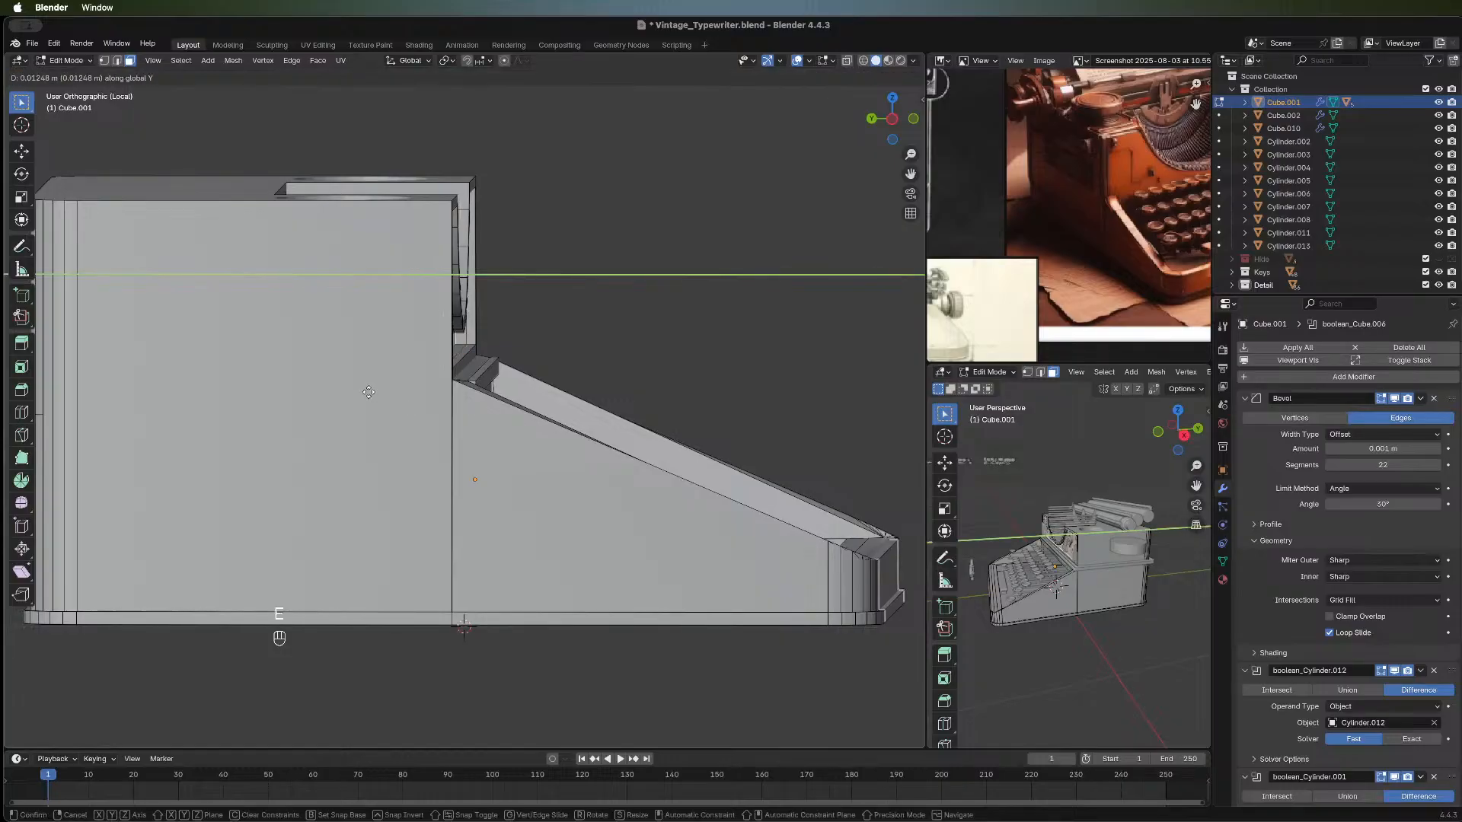
key("Escape")
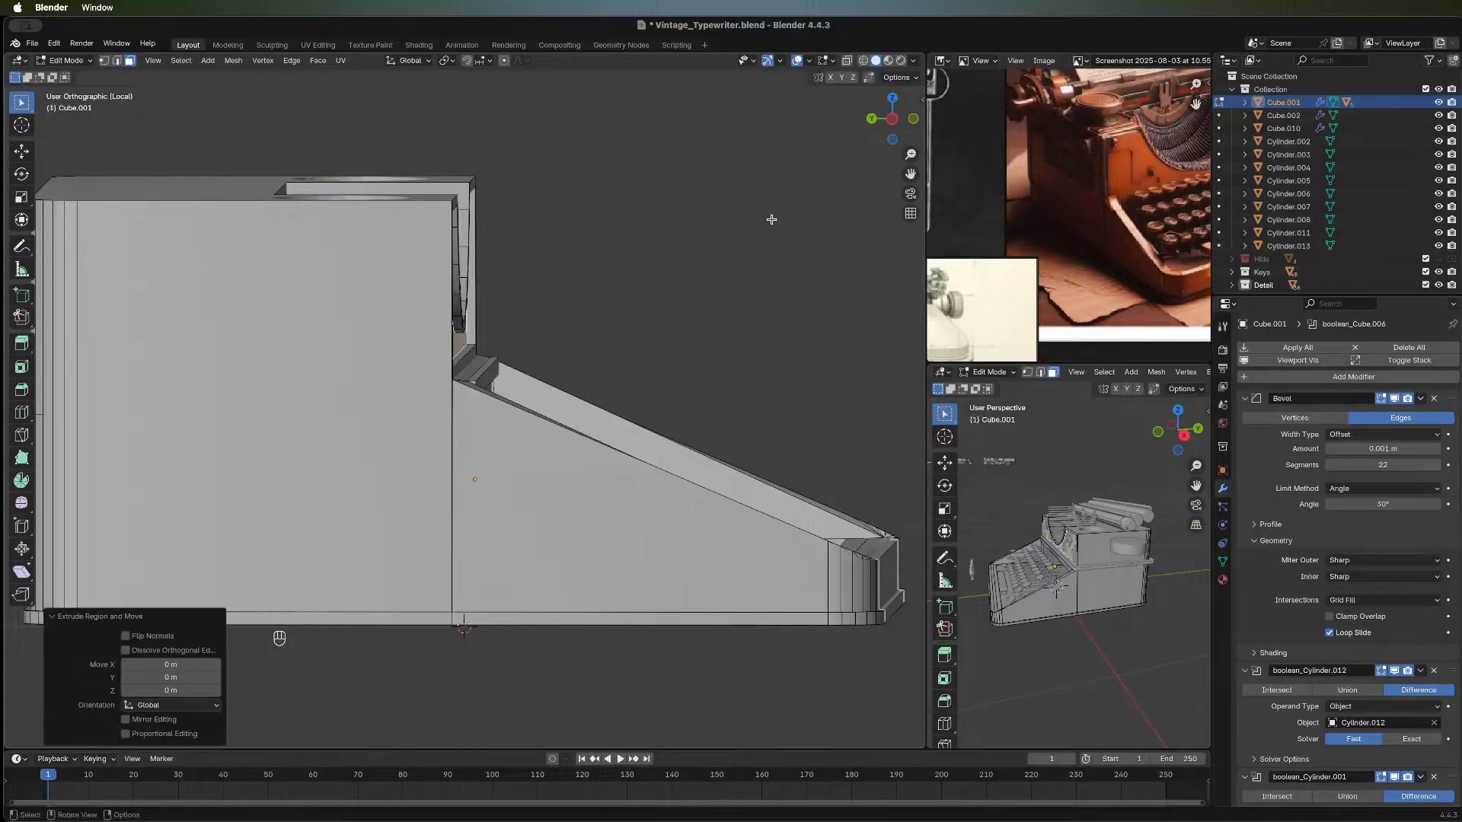
Try to extrude the recessed front face into the body along its normal, and cancel the move.
middle_click_drag(466, 353, 348, 386)
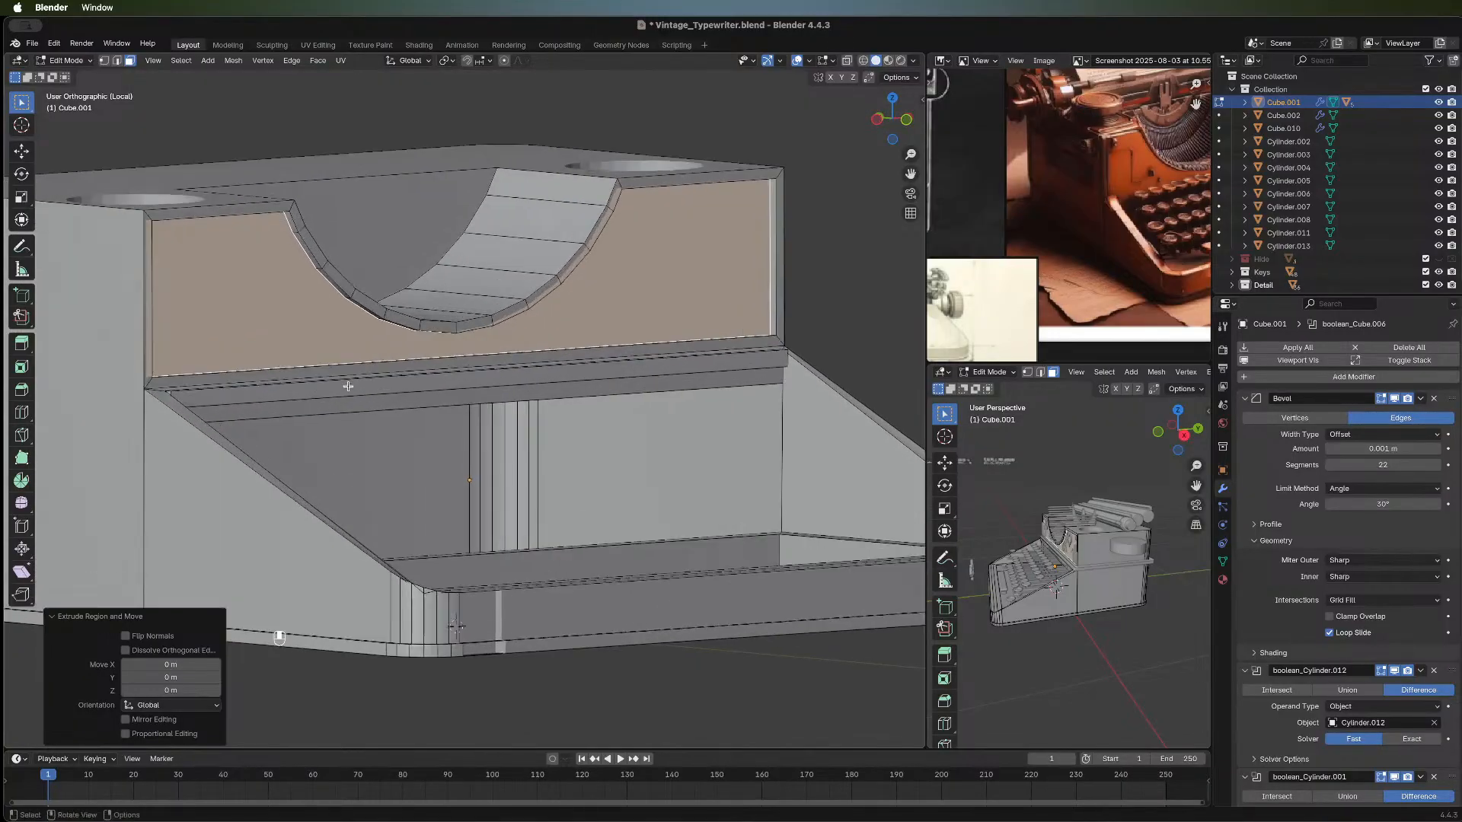
middle_click_drag(193, 387, 483, 430)
scroll(484, 430, "up", 4)
middle_click_drag(579, 426, 638, 427)
key("e")
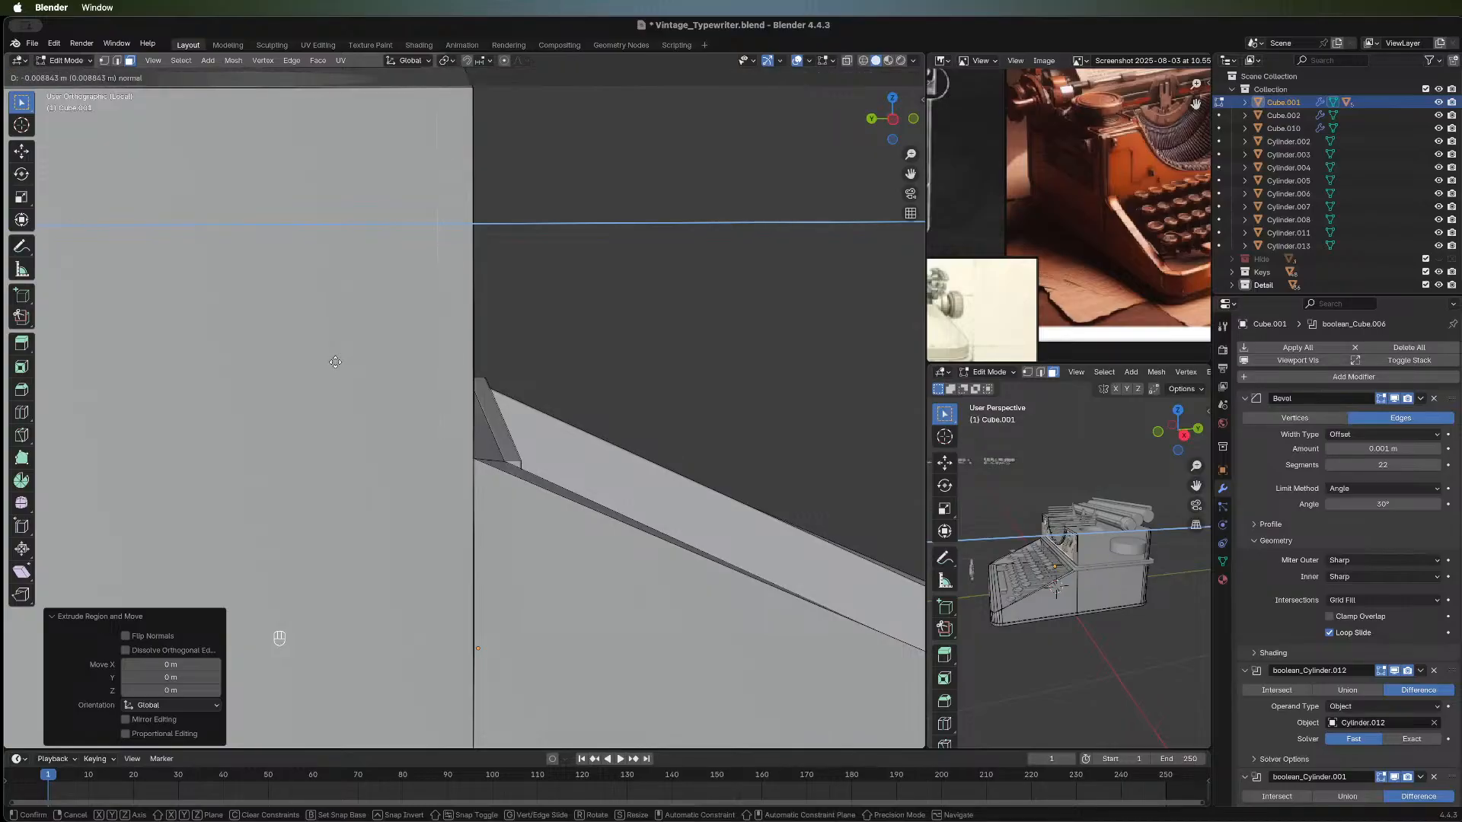
right_click(335, 362)
Examine the recessed front face from the front and side, and return to Object Mode with the whole typewriter shown.
scroll(497, 352, "up", 6)
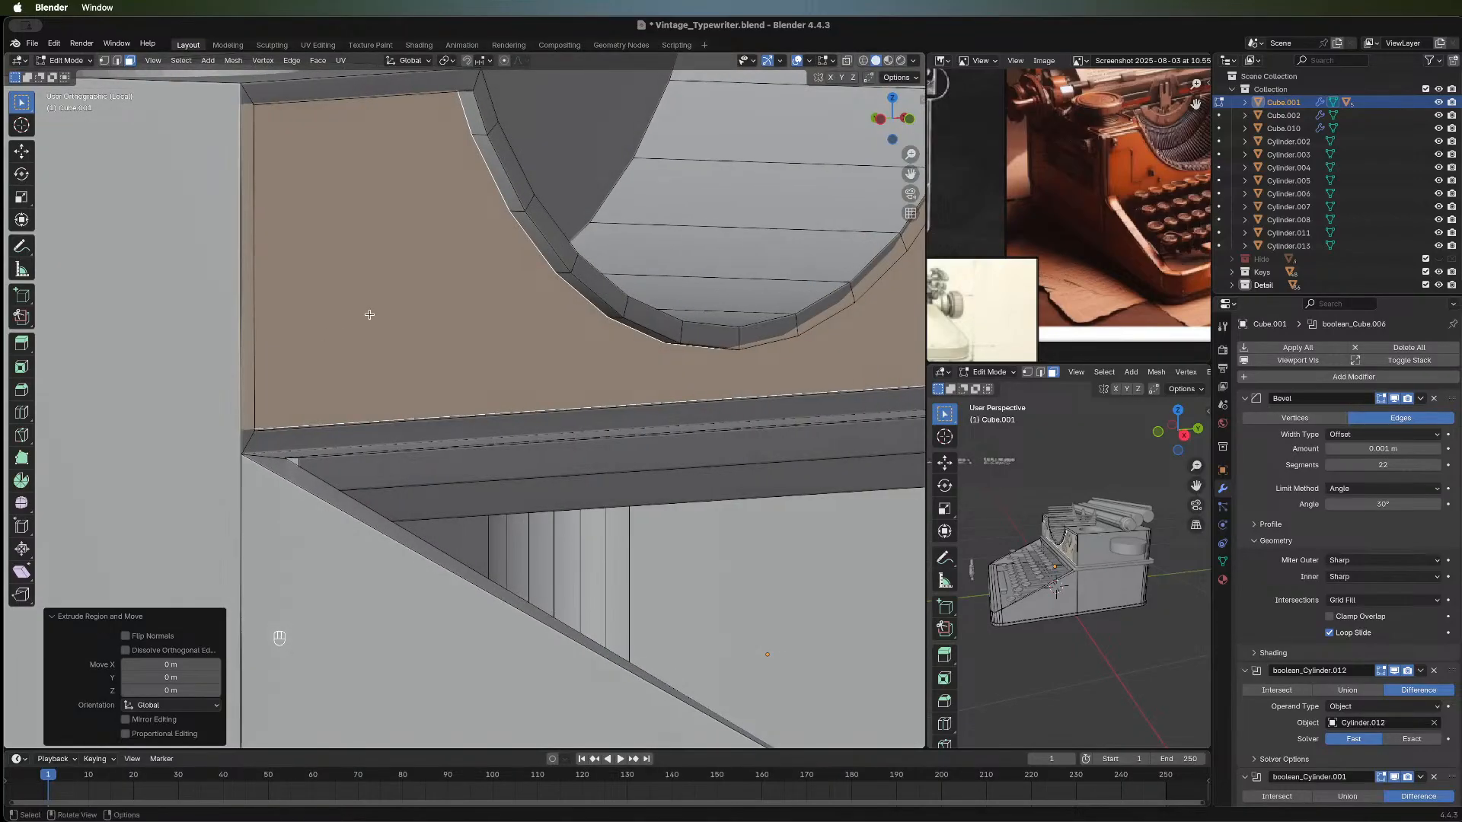
middle_click_drag(370, 315, 170, 317)
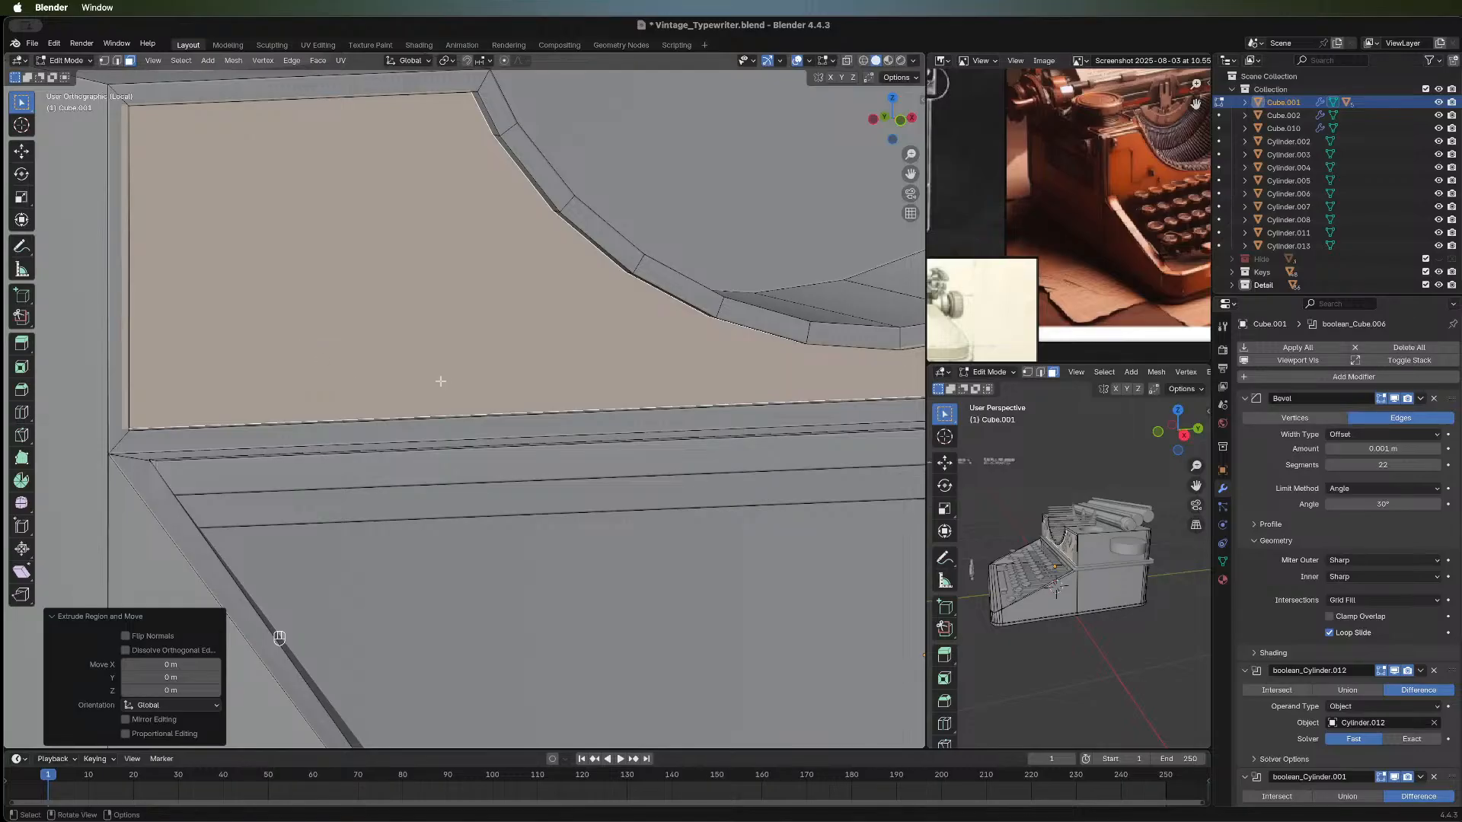
middle_click_drag(272, 329, 350, 339)
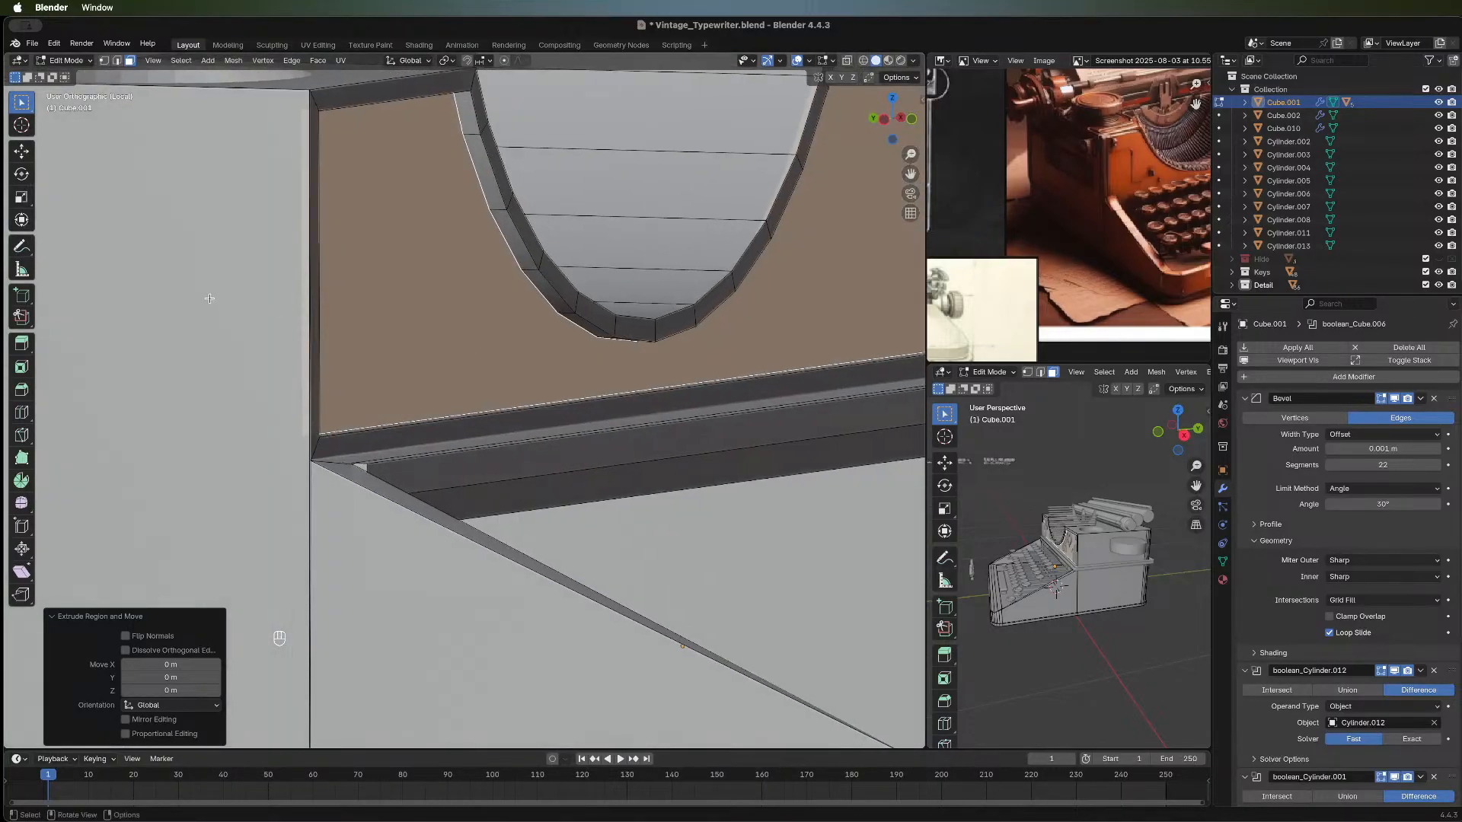
middle_click_drag(210, 298, 341, 339)
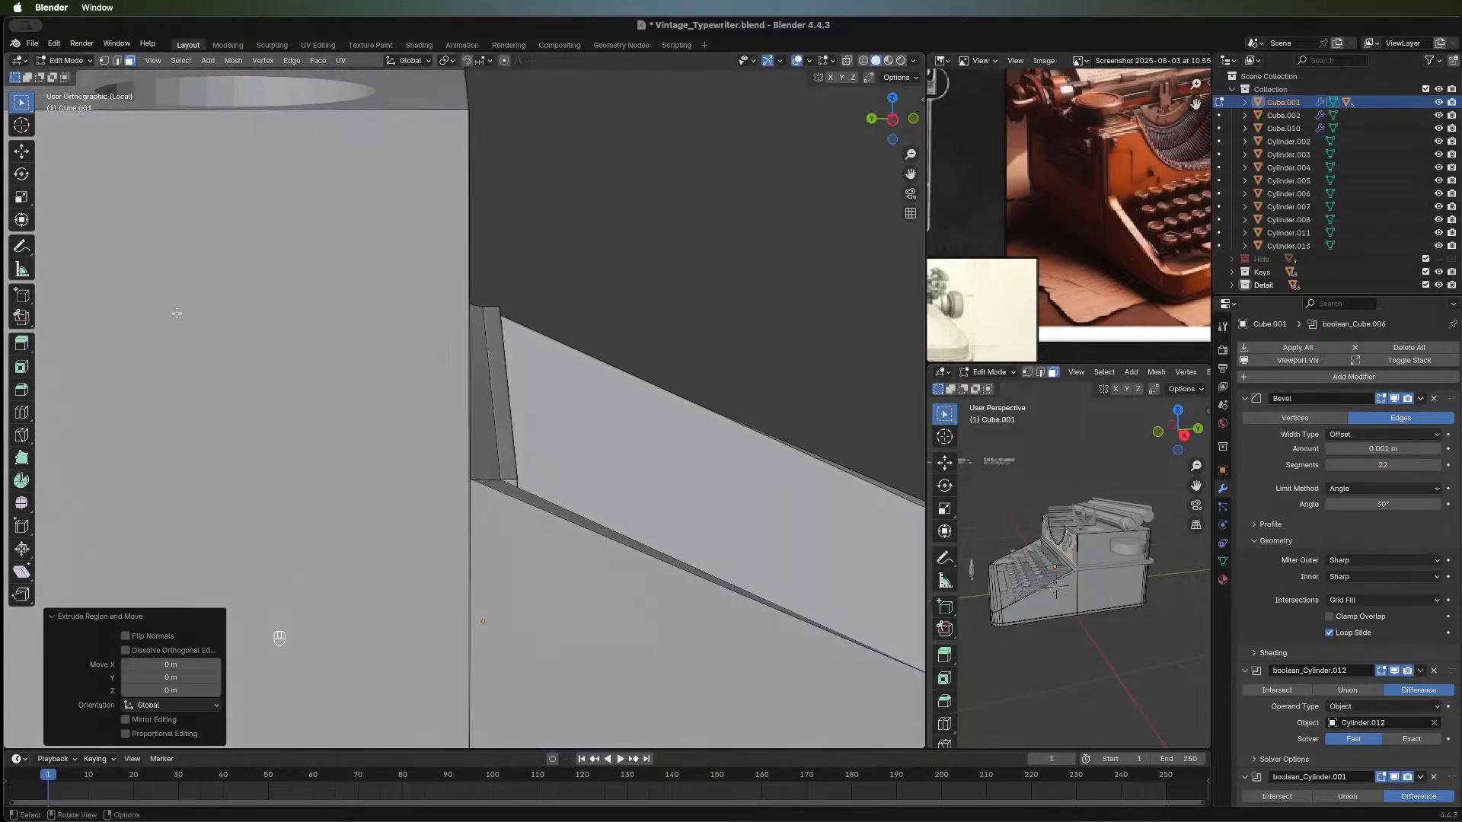
middle_click_drag(176, 313, 435, 281)
key("Tab")
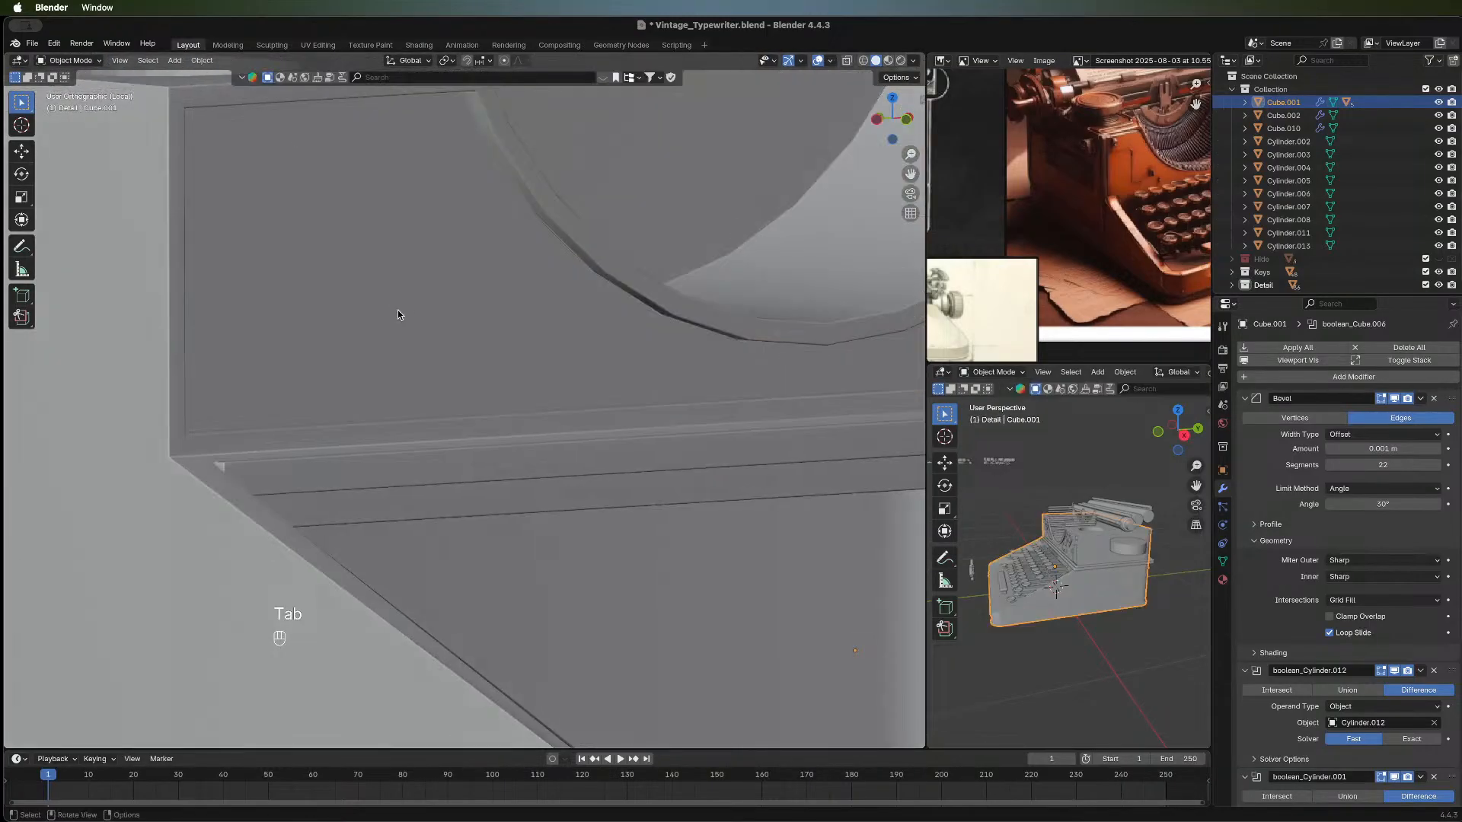
scroll(487, 333, "down", 5)
middle_click_drag(543, 313, 327, 355)
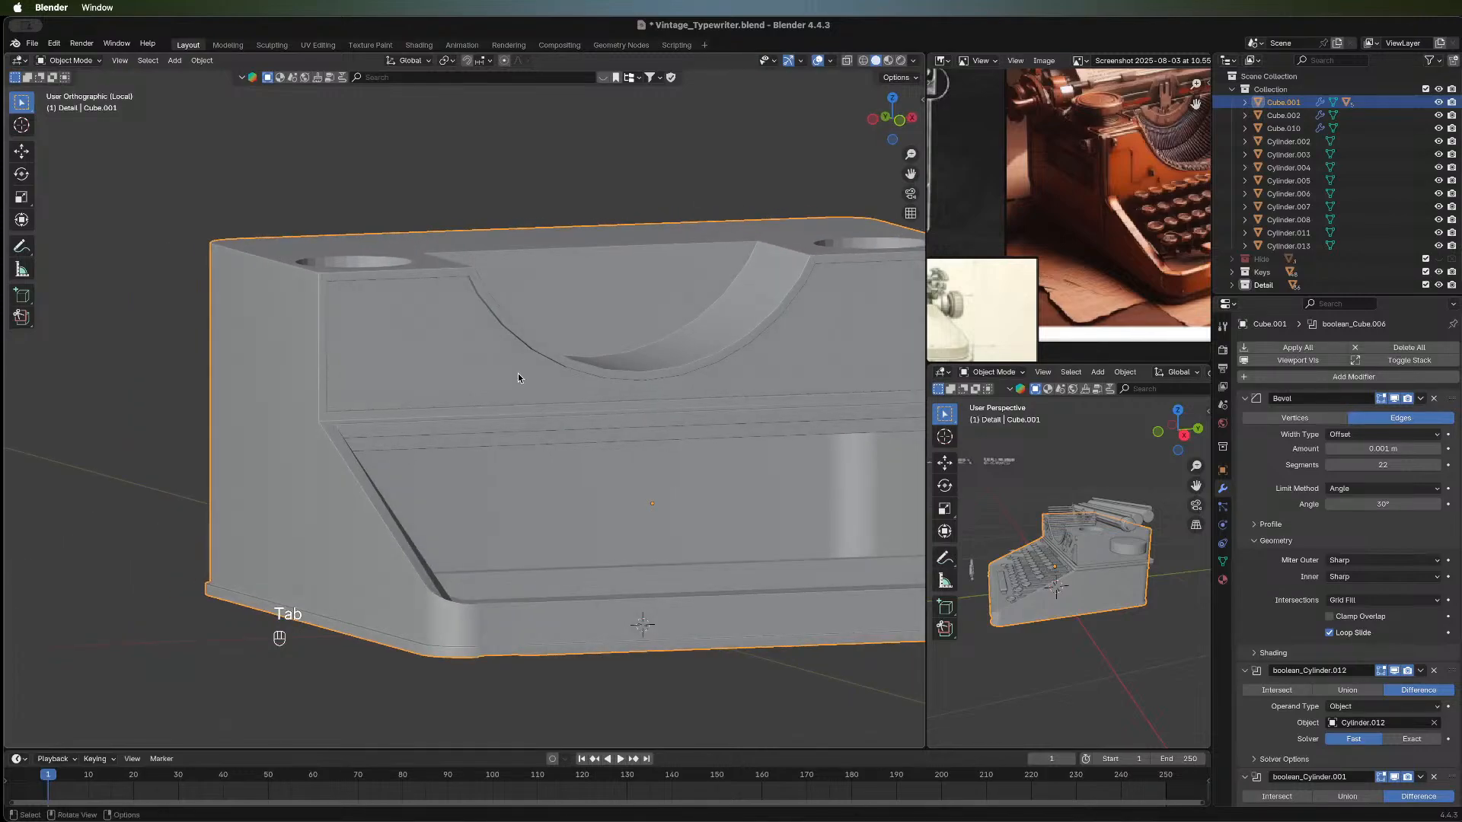
key("slash")
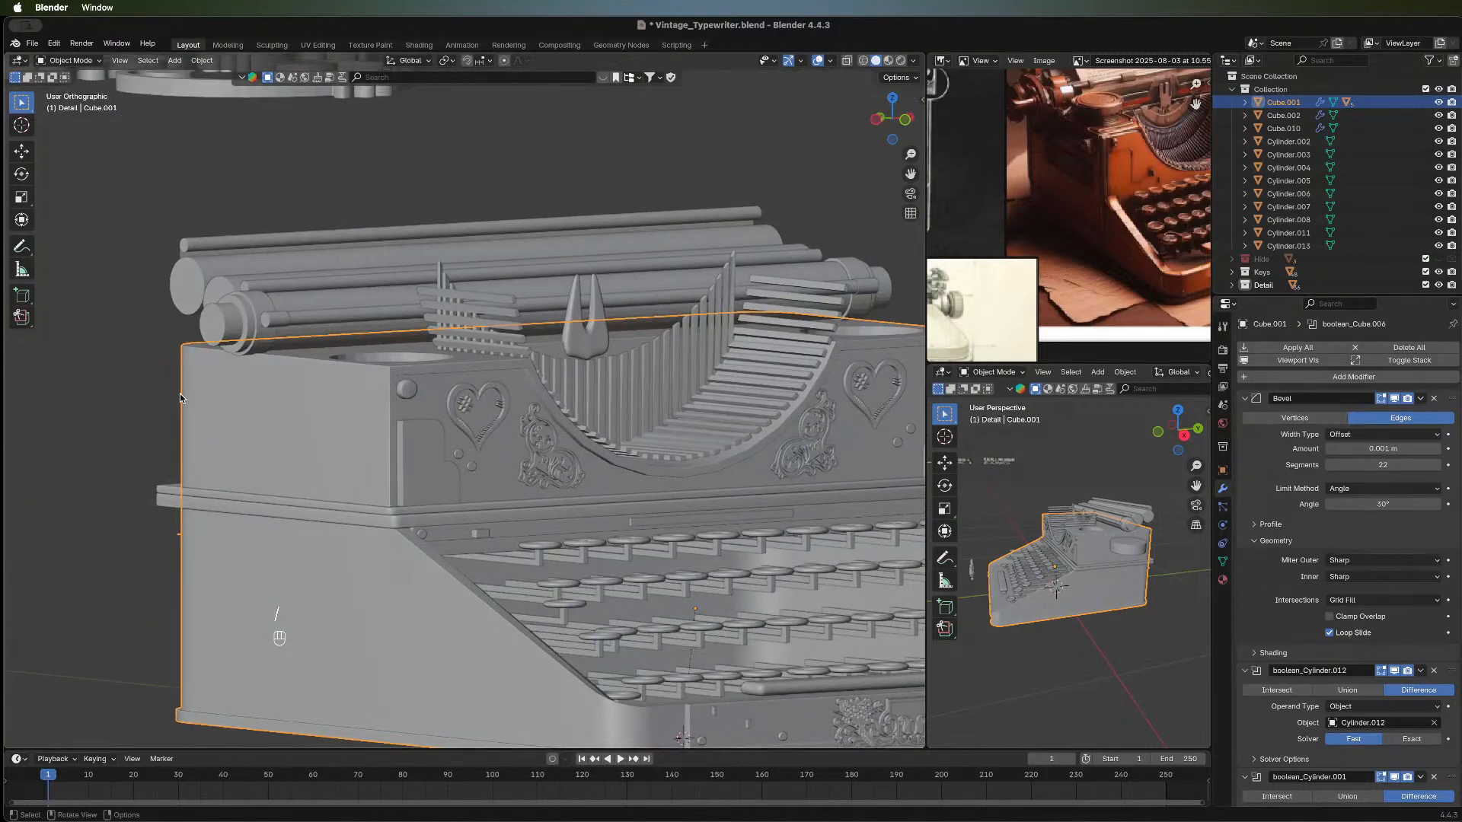
Try moving only the left stepped panel 0.011 m along the Y axis into the typewriter body.
middle_click_drag(181, 397, 340, 472)
left_click(337, 452)
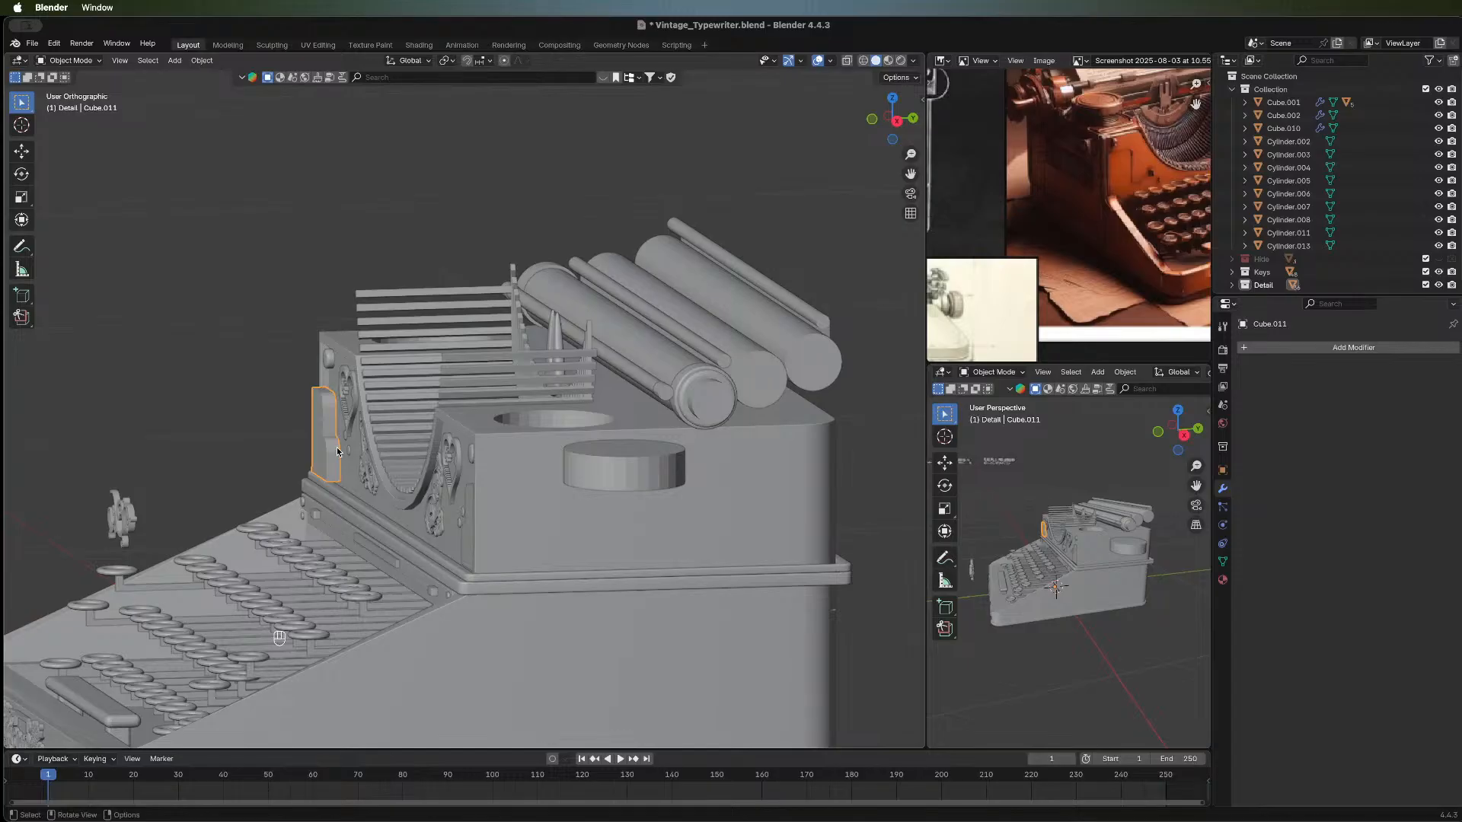
key("g")
key("y")
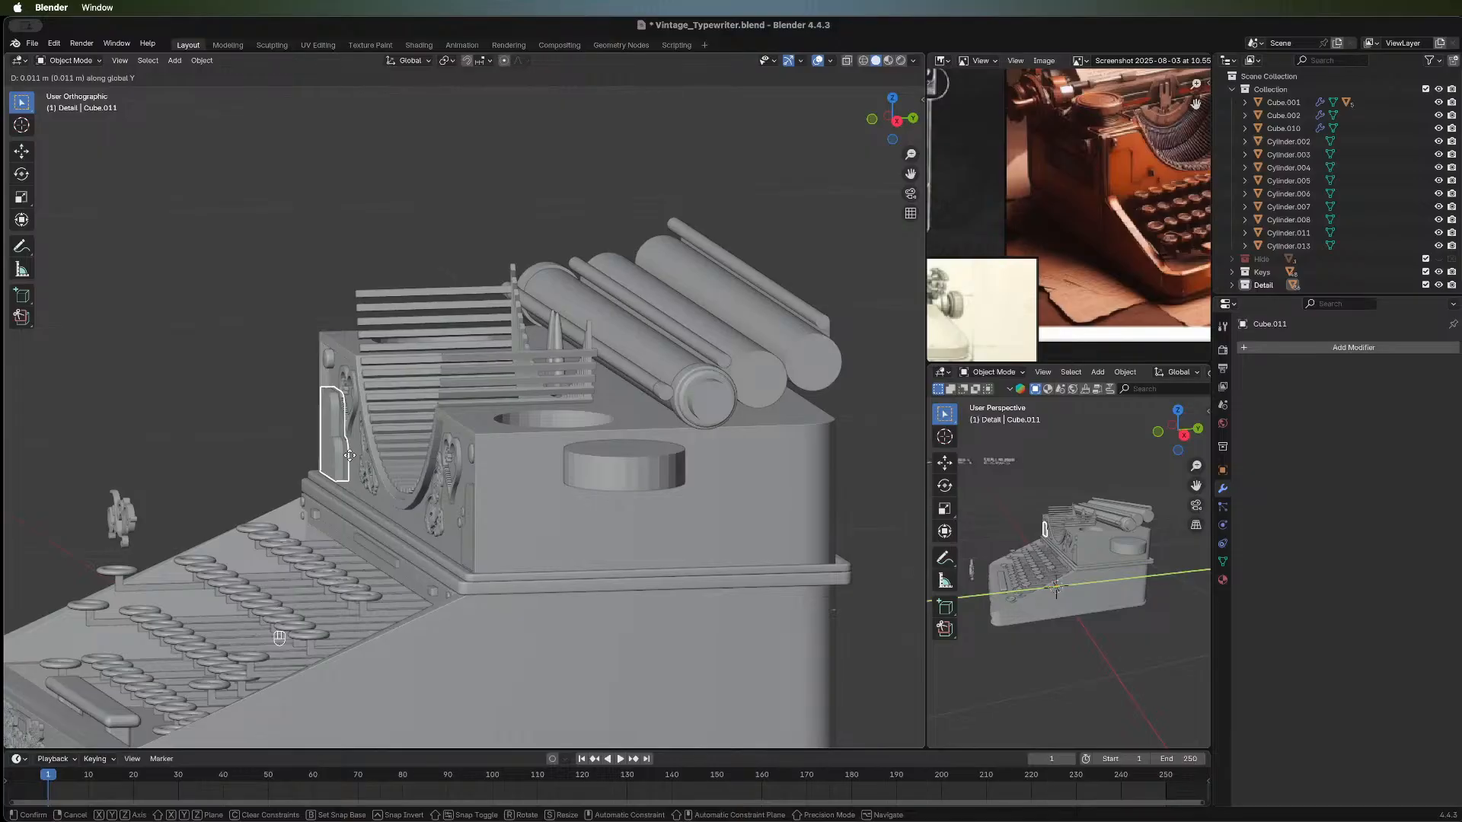
left_click(350, 454)
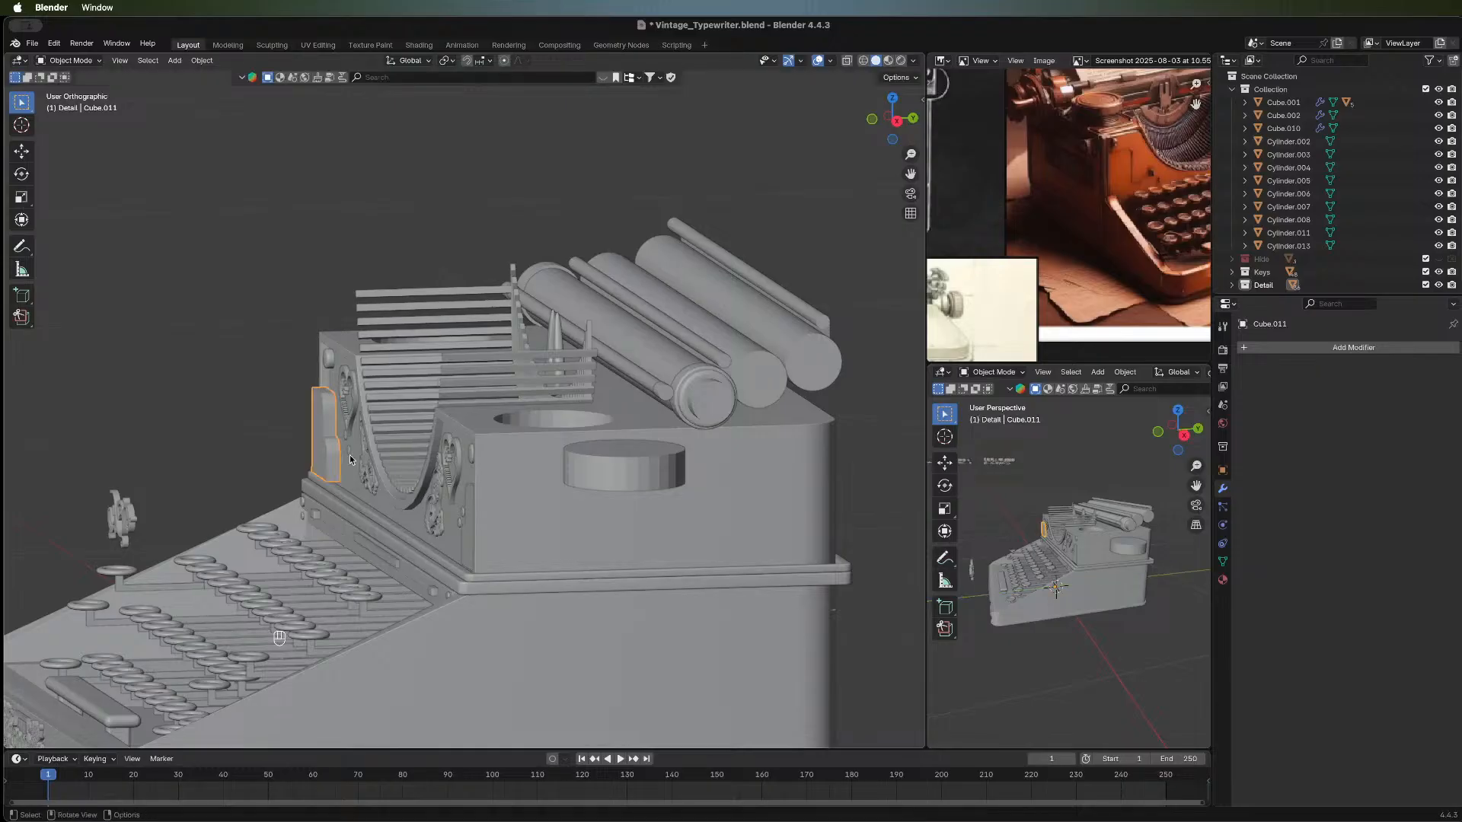
Try moving both stepped panels about 0.011 m along the Y axis into the typewriter body, and undo the move.
left_click(464, 542, "shift")
key("g")
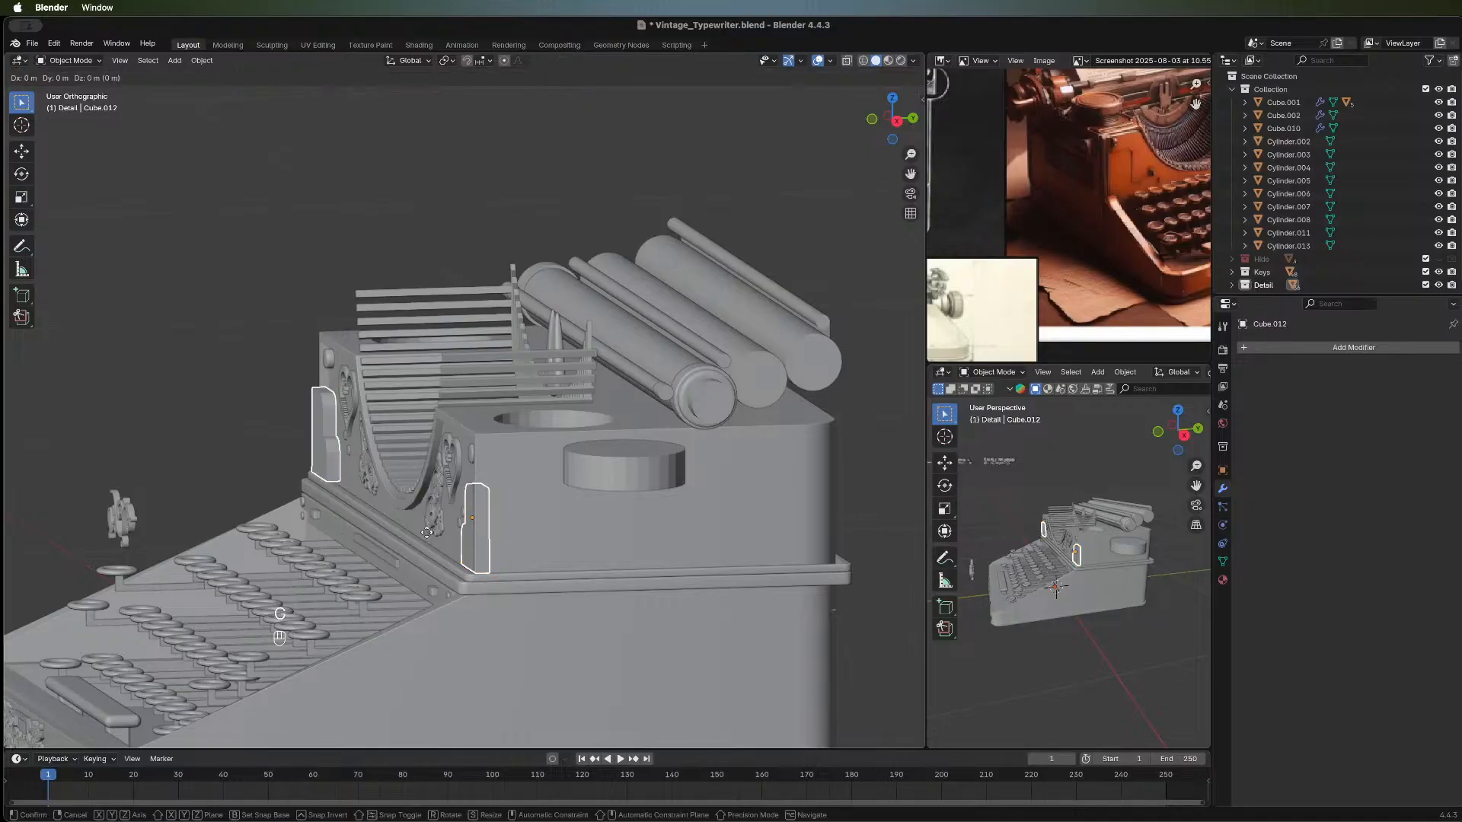
key("y")
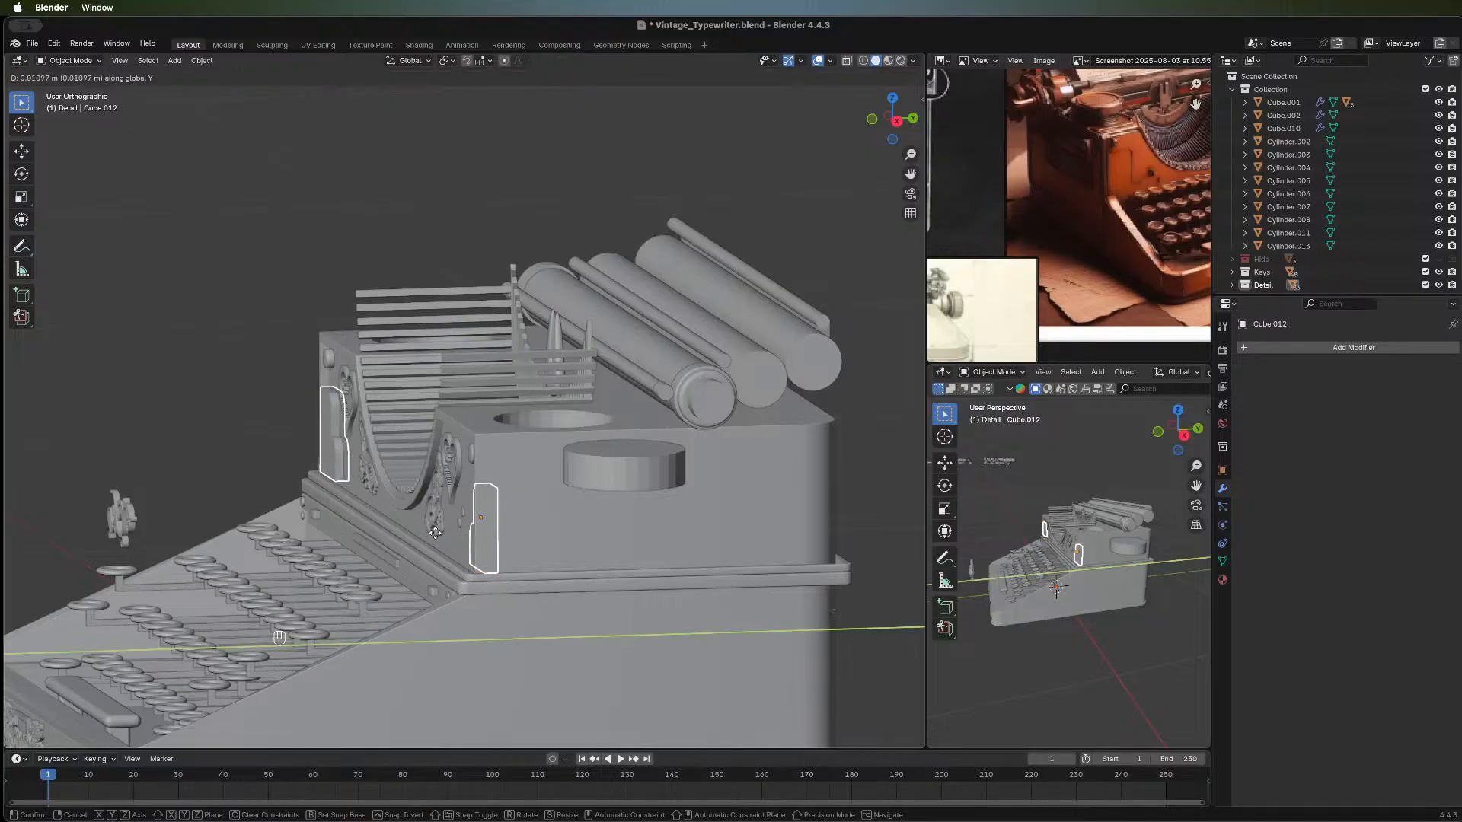
left_click(435, 532)
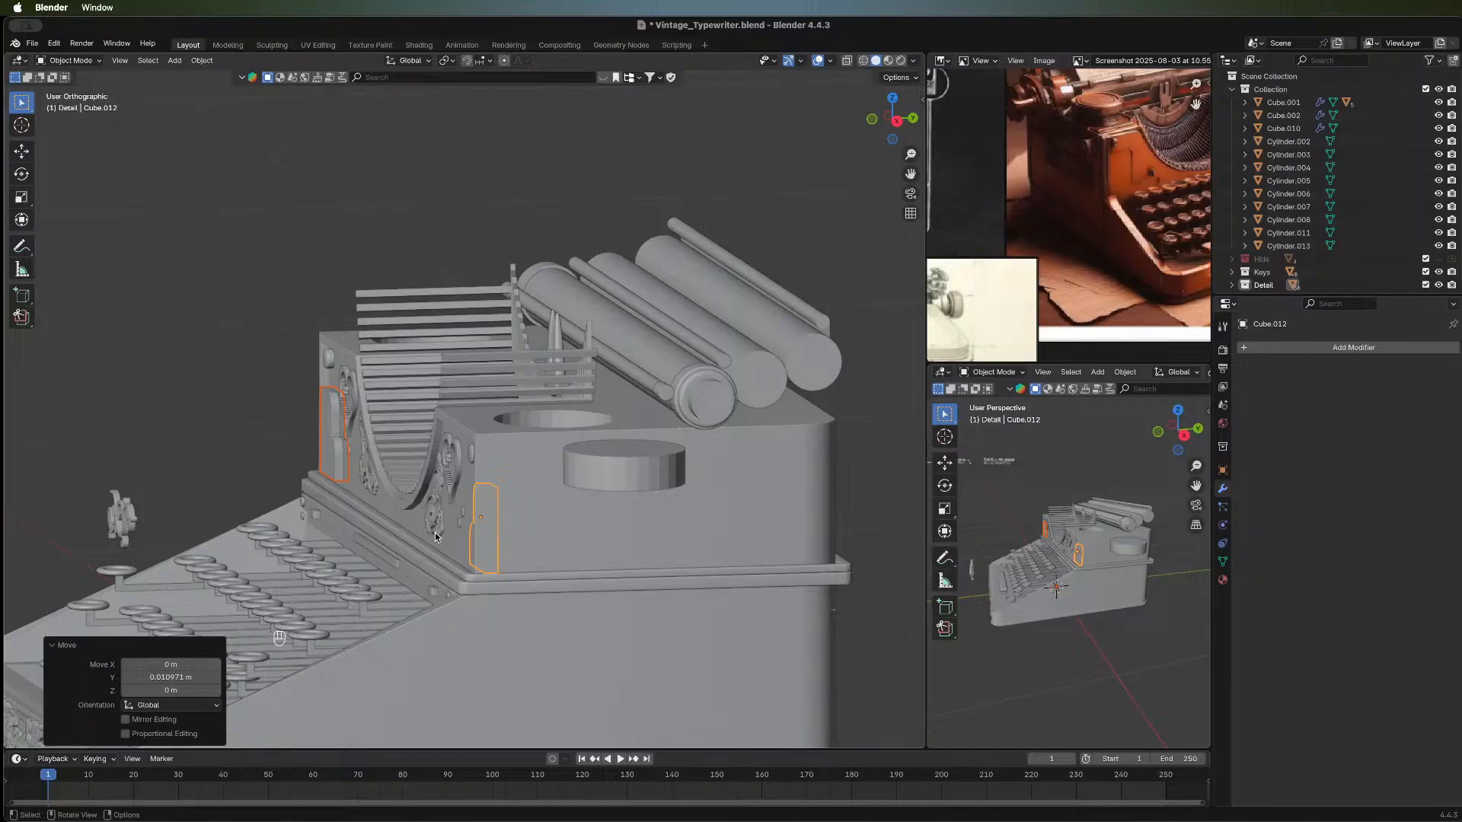
left_click(230, 386)
middle_click_drag(400, 438, 491, 448)
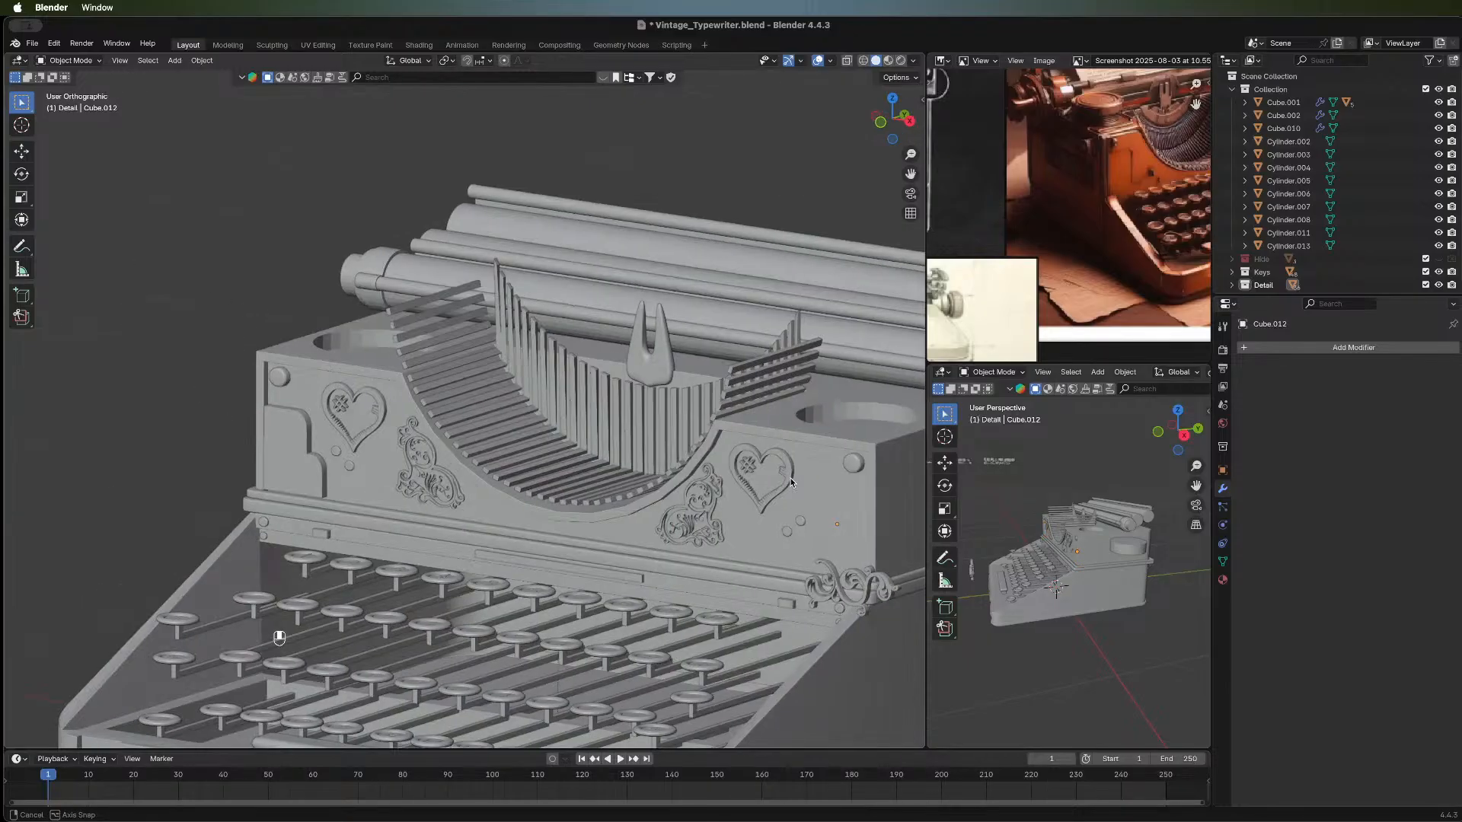
key("super+z")
key("super+z")
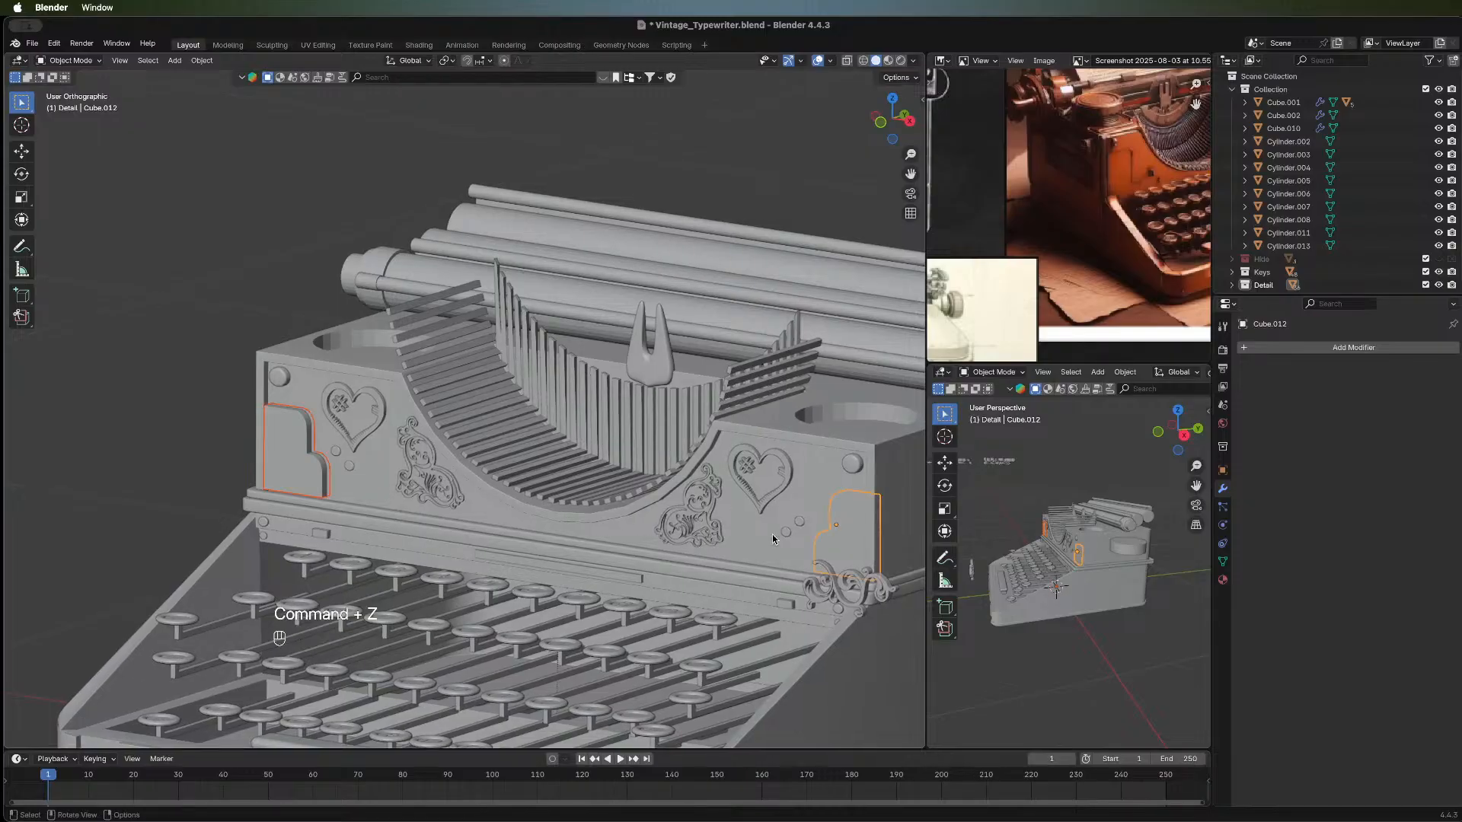
Move the right stepped panel about -0.0038 m along the Y axis, toward the front of the typewriter.
middle_click_drag(870, 699, 719, 488)
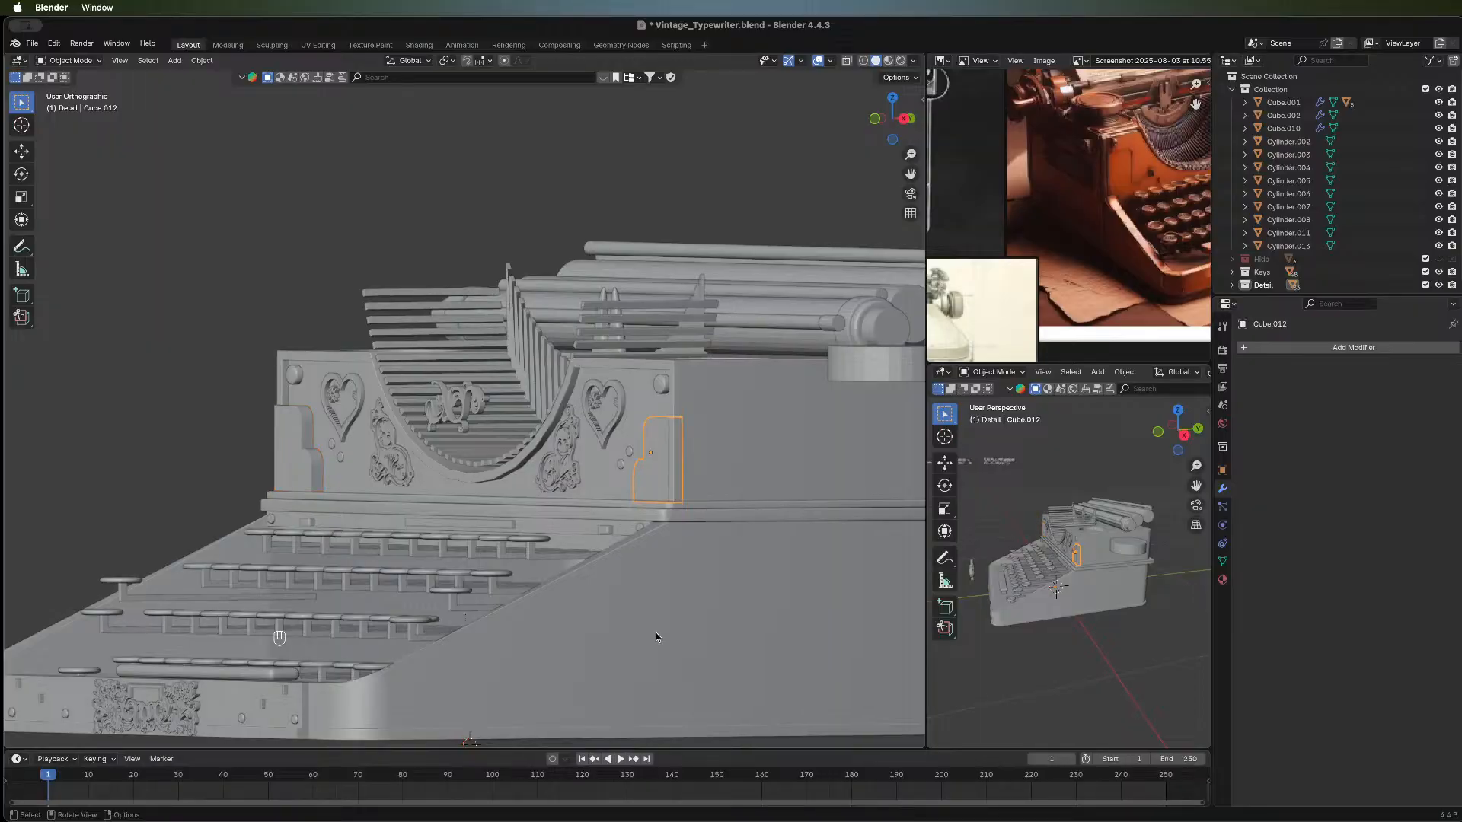
scroll(655, 632, "up", 5)
middle_click_drag(548, 619, 595, 549)
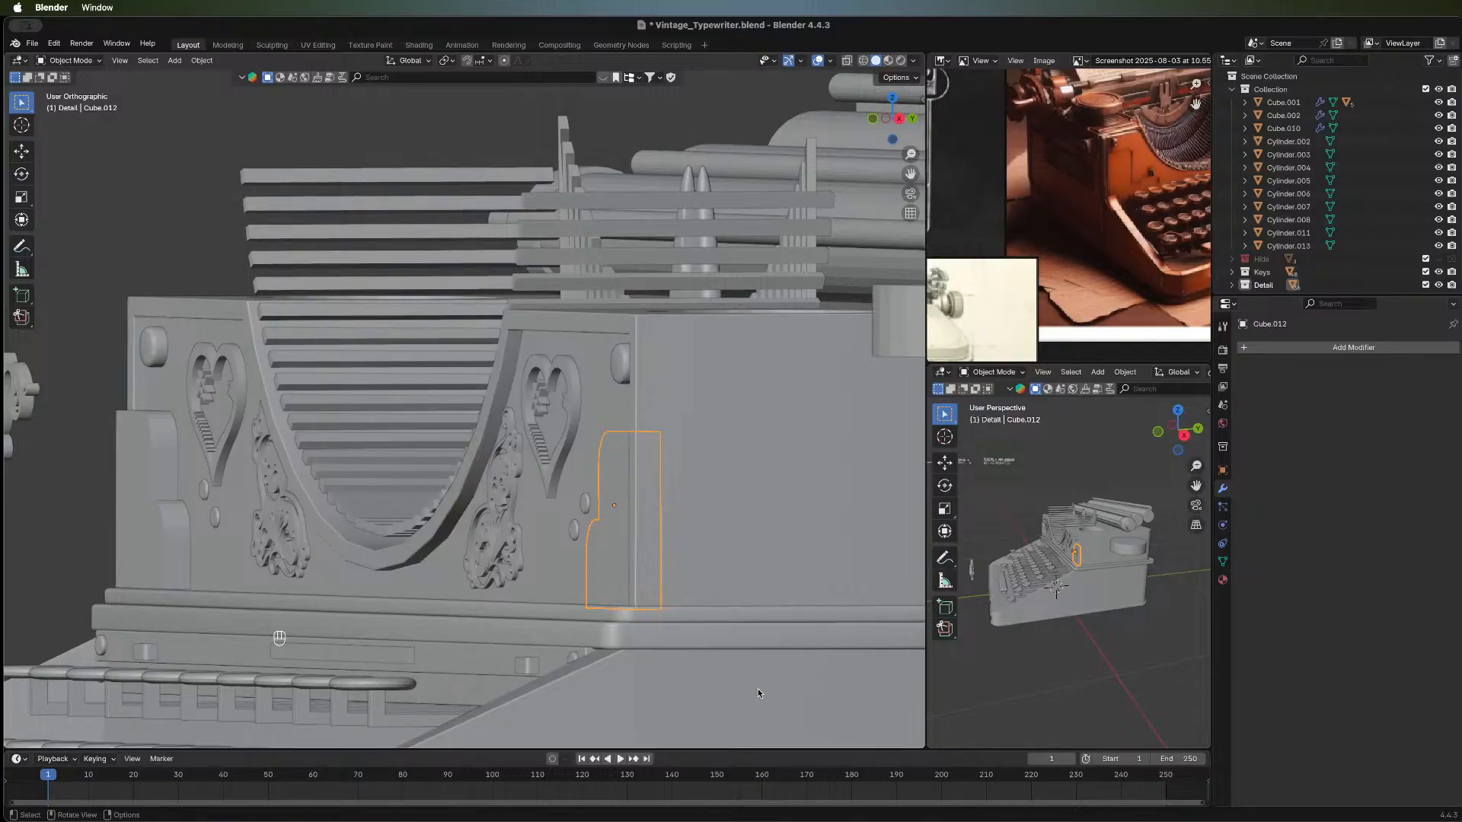
left_click(637, 551)
left_click(640, 528)
key("g")
key("y")
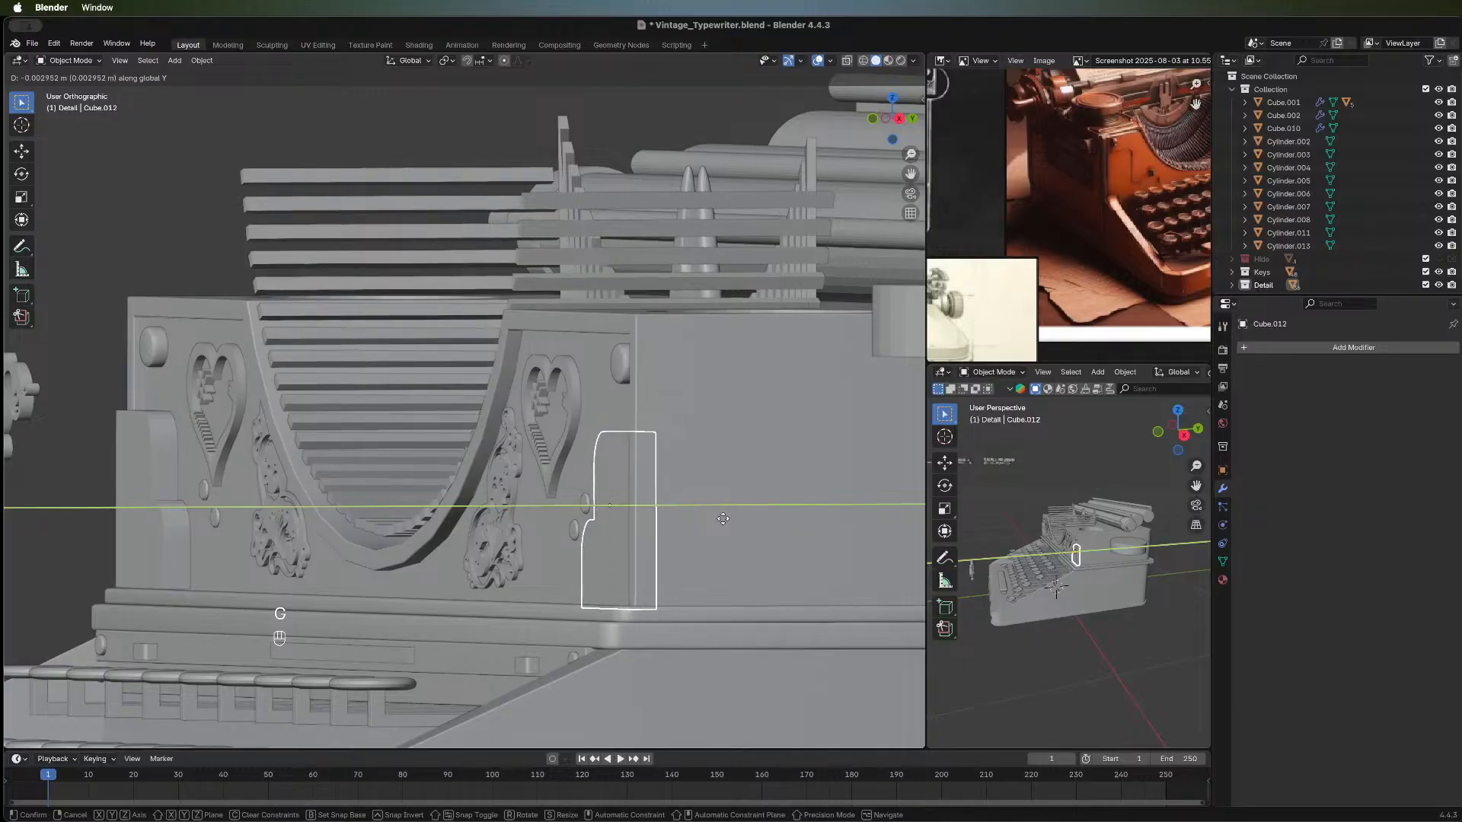
left_click(723, 519)
Raise the right stepped panel about 0.002 m along the Z axis above the body's ledge.
middle_click_drag(711, 568, 3, 582)
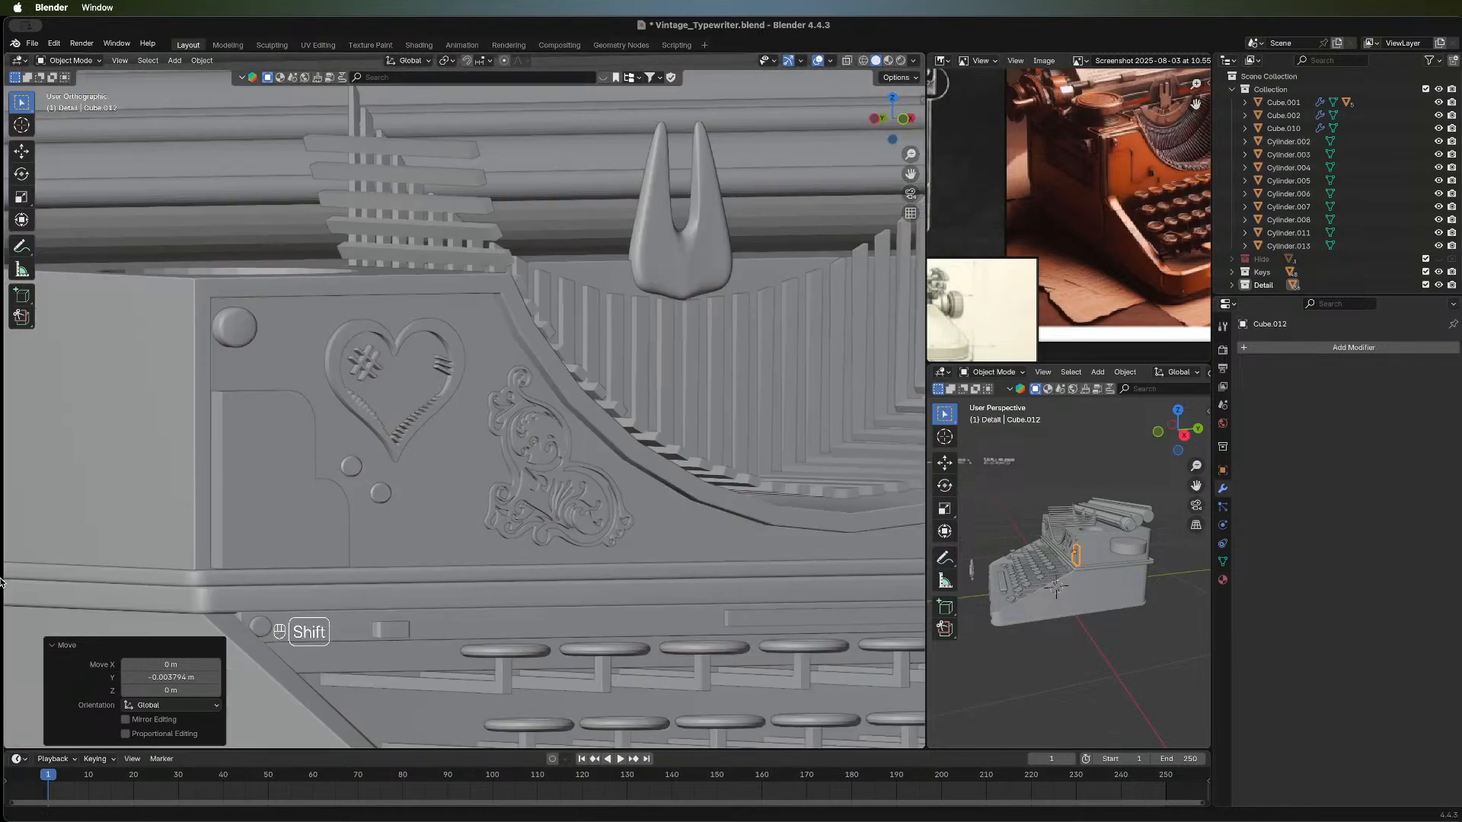
middle_click_drag(409, 482, 647, 455, "shift")
left_click(805, 515)
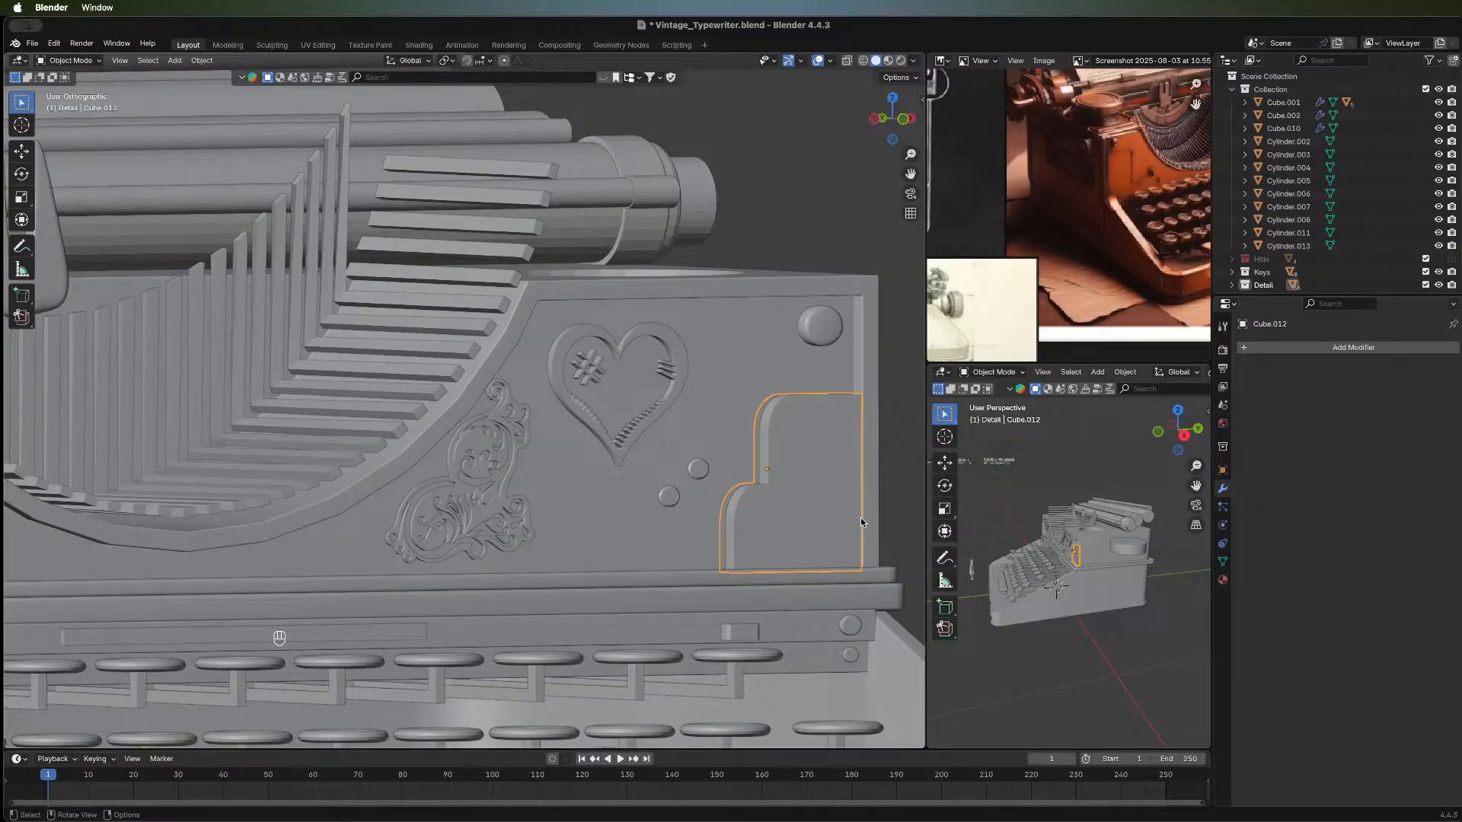
key("g")
key("z")
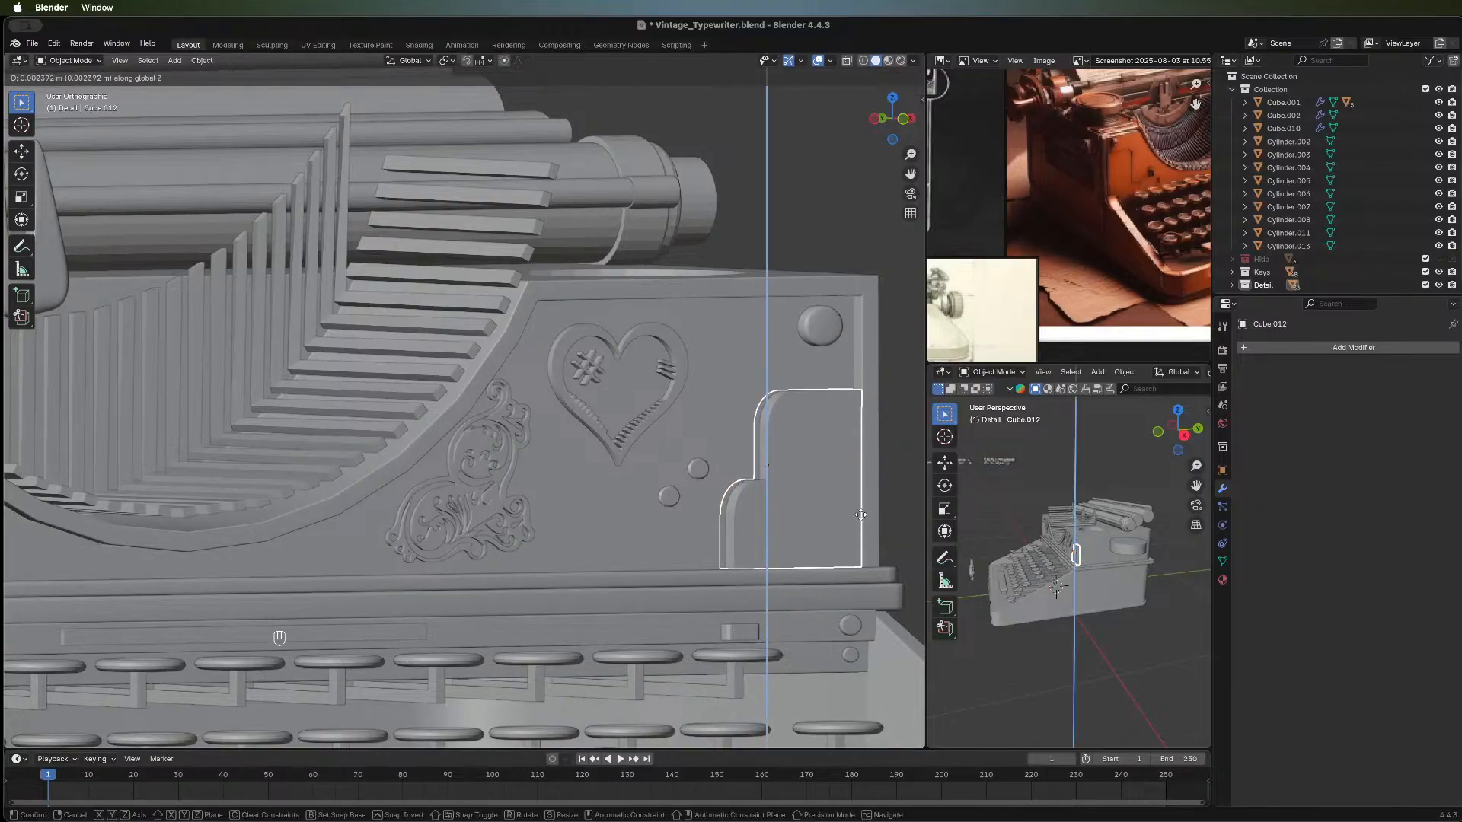
left_click(861, 514)
Move the left stepped panel about 0.0037 m along the Y axis into the body and save the file.
scroll(536, 547, "down", 3)
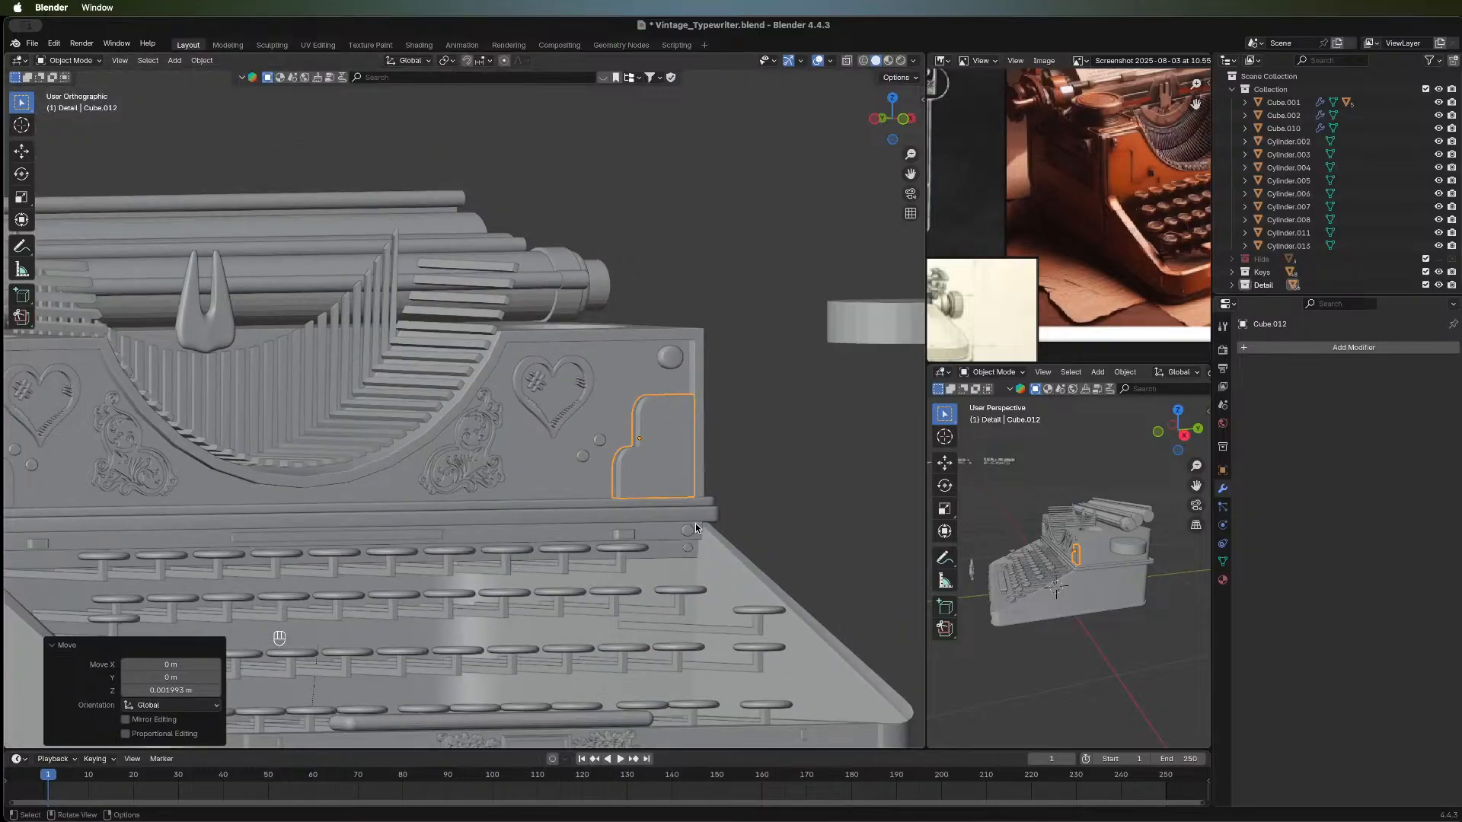
middle_click_drag(535, 546, 604, 514)
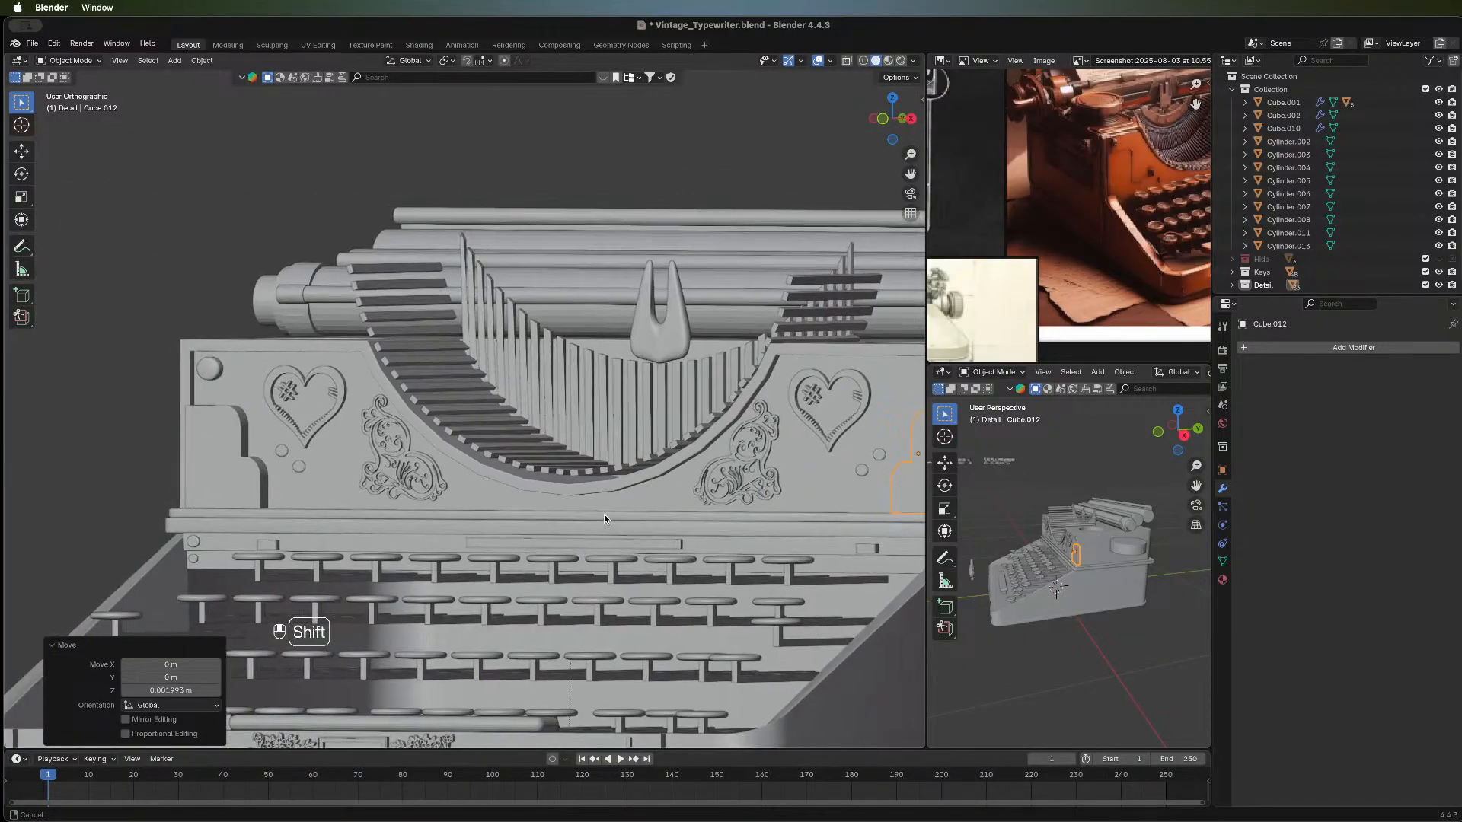
middle_click_drag(378, 512, 691, 523)
left_click(125, 459)
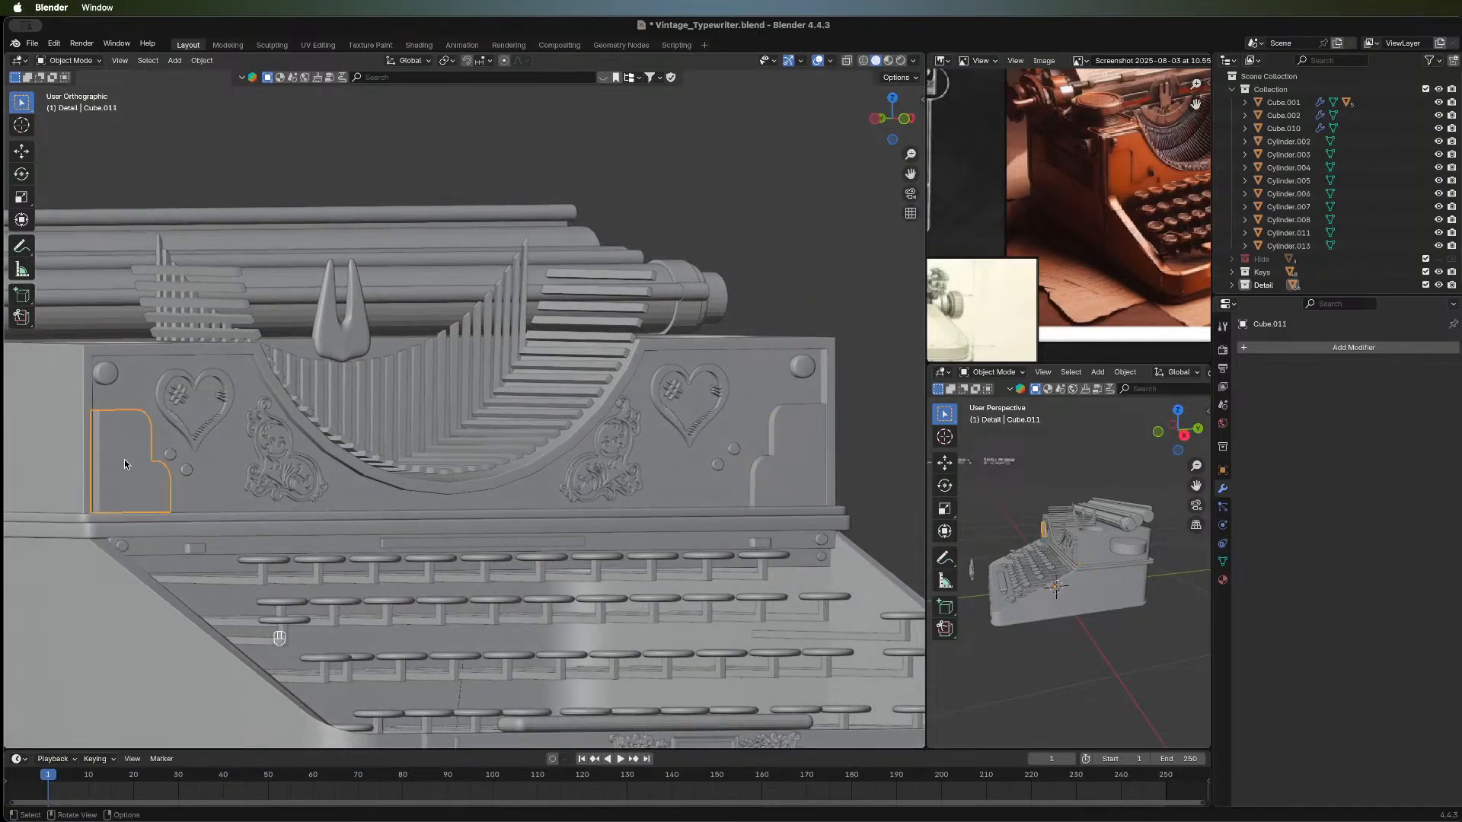
key("g")
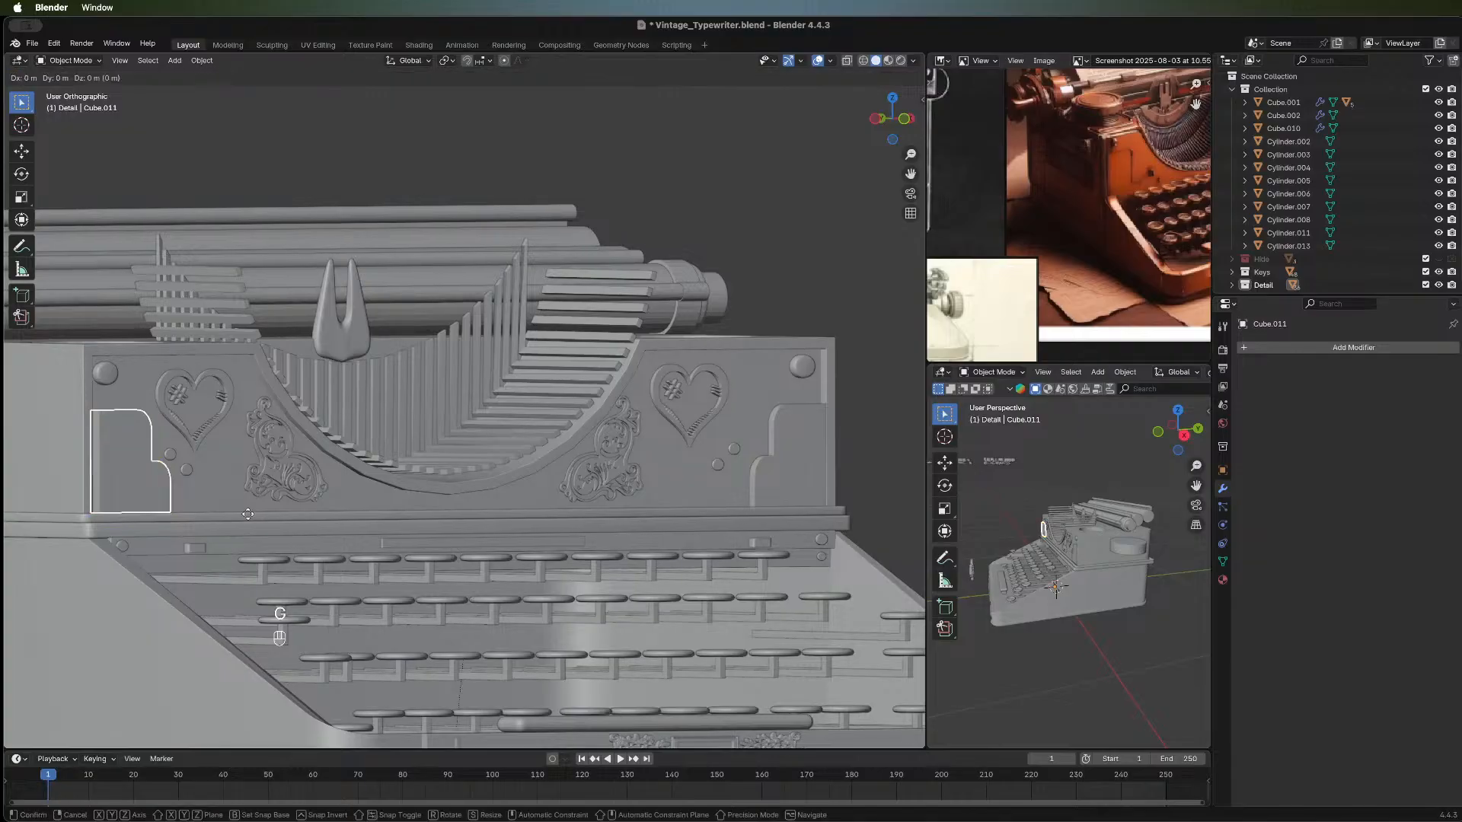
key("y")
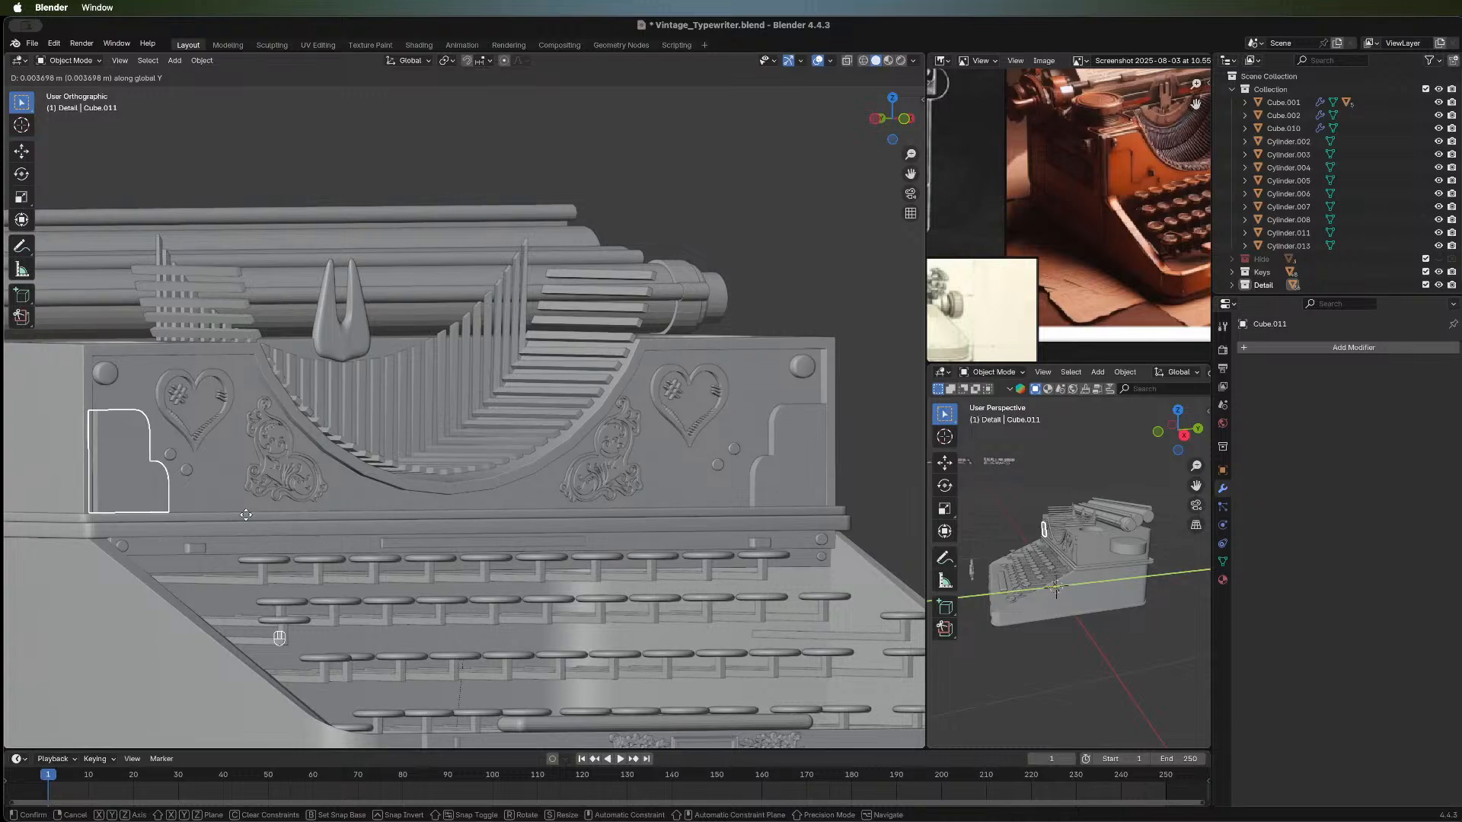
left_click(245, 515)
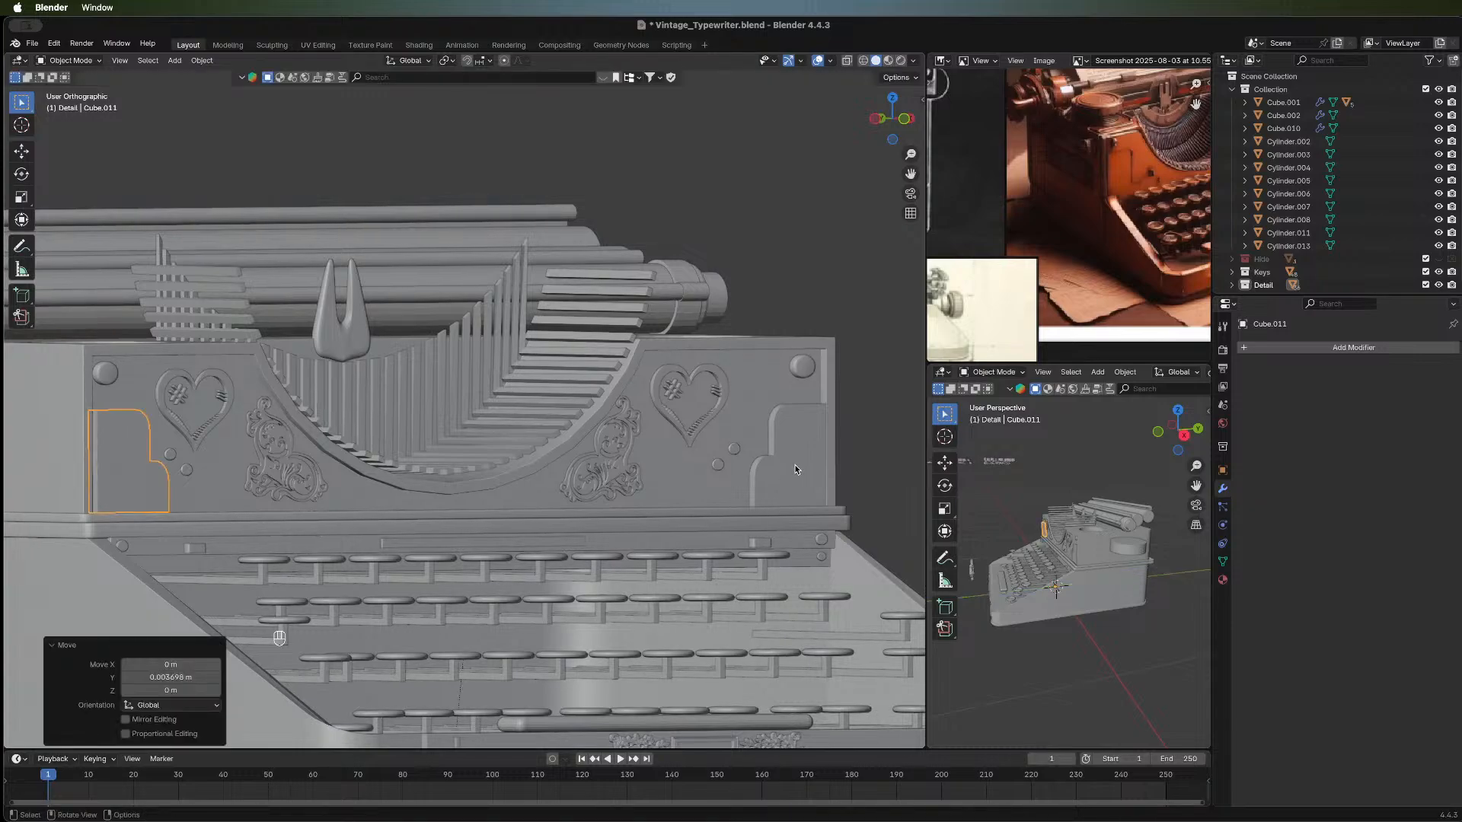
middle_click_drag(226, 499, 305, 527)
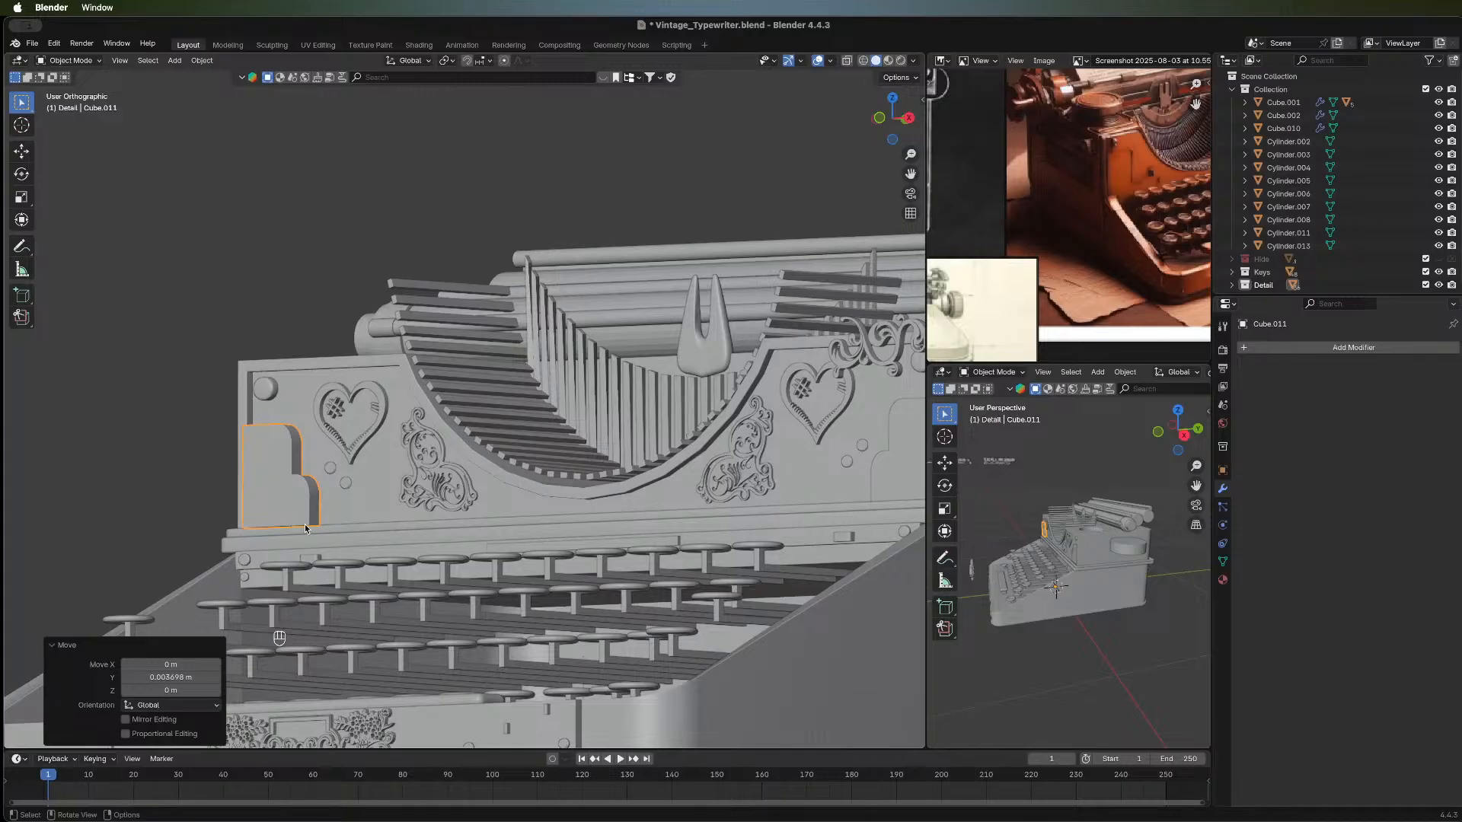
key("super")
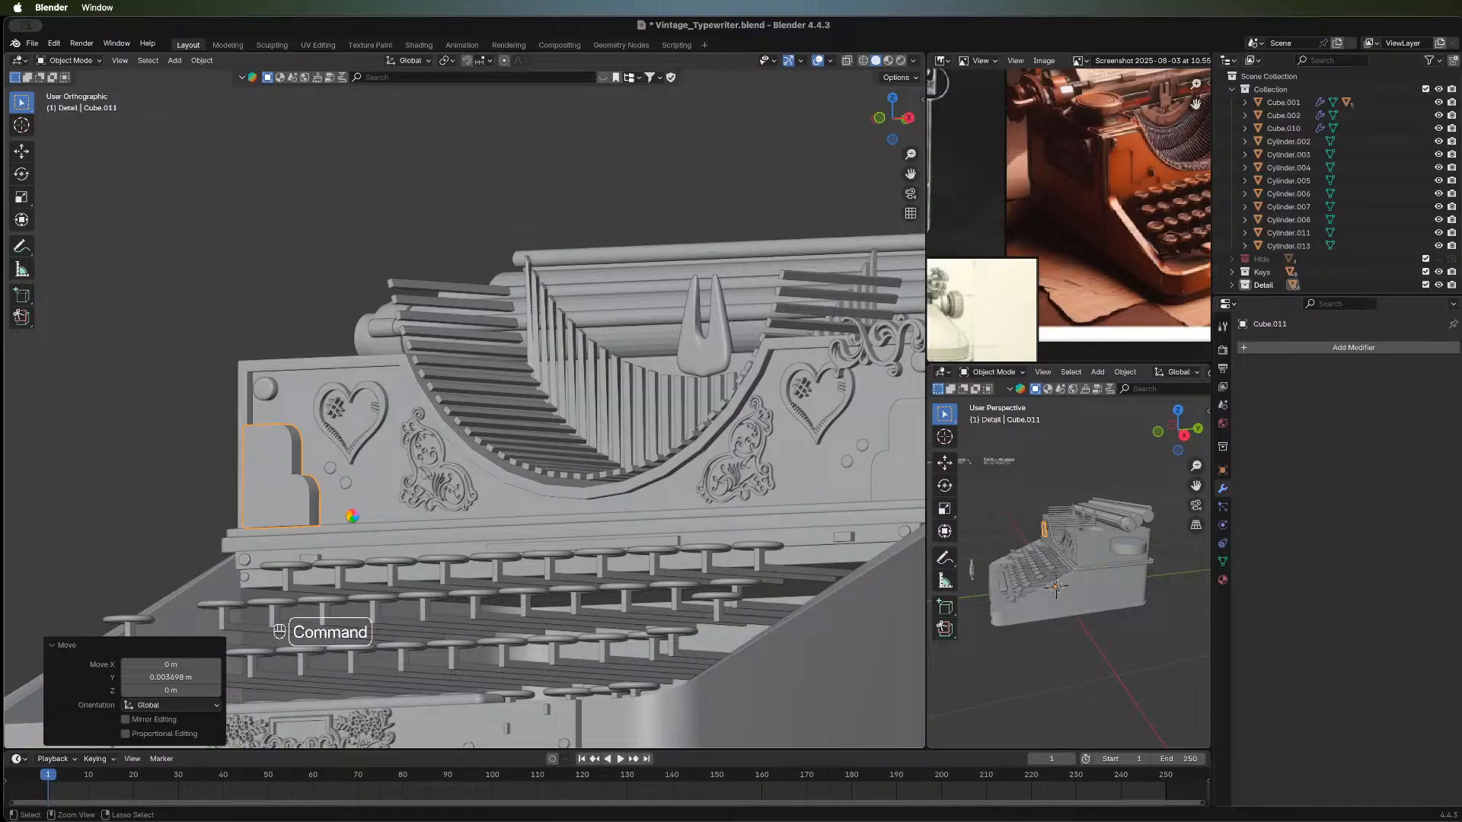
key("super+s")
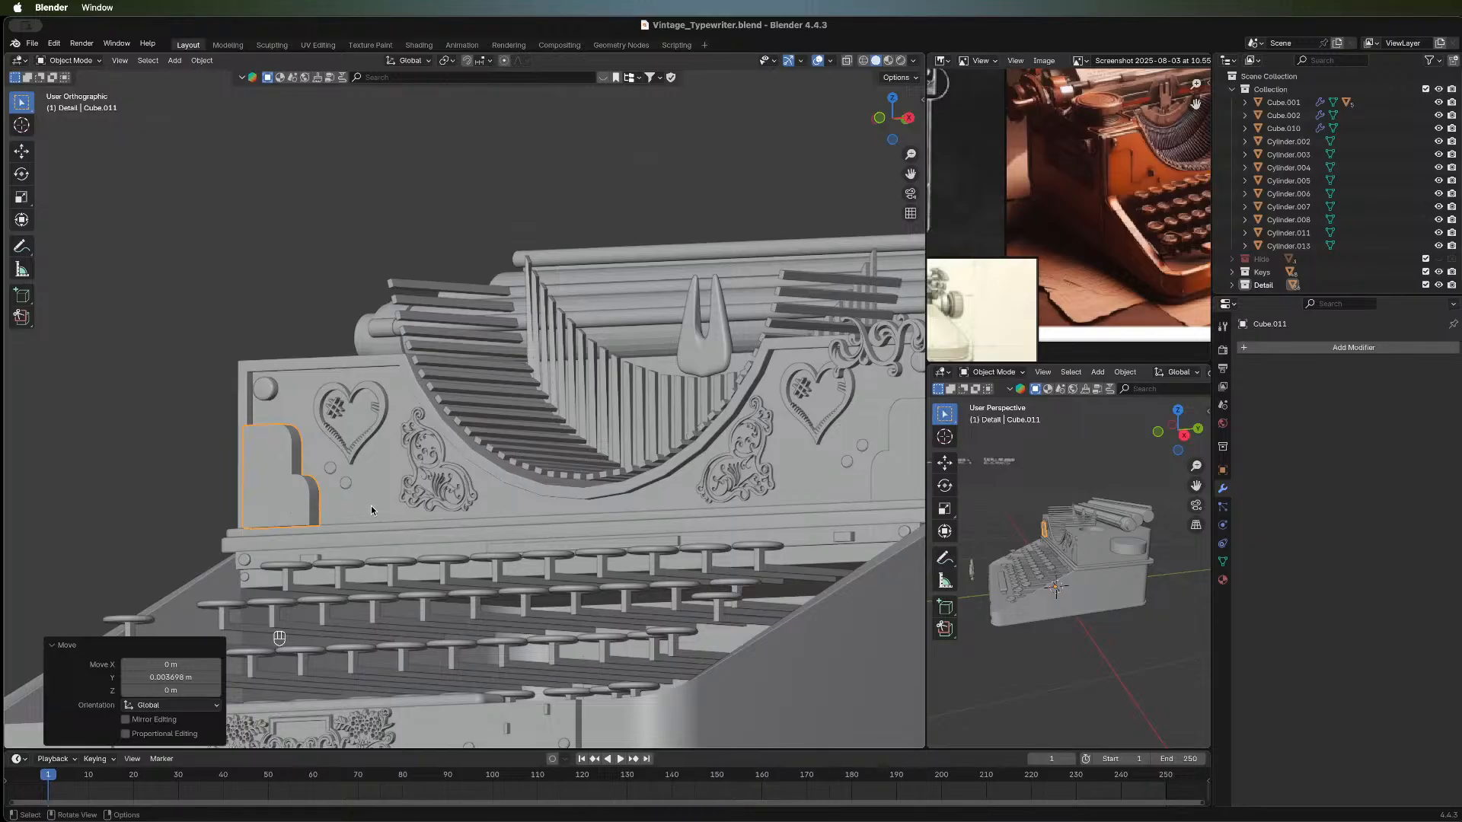
Push the left stepped panel about 0.006 m further along the Y axis into the body.
middle_click_drag(372, 506, 359, 446)
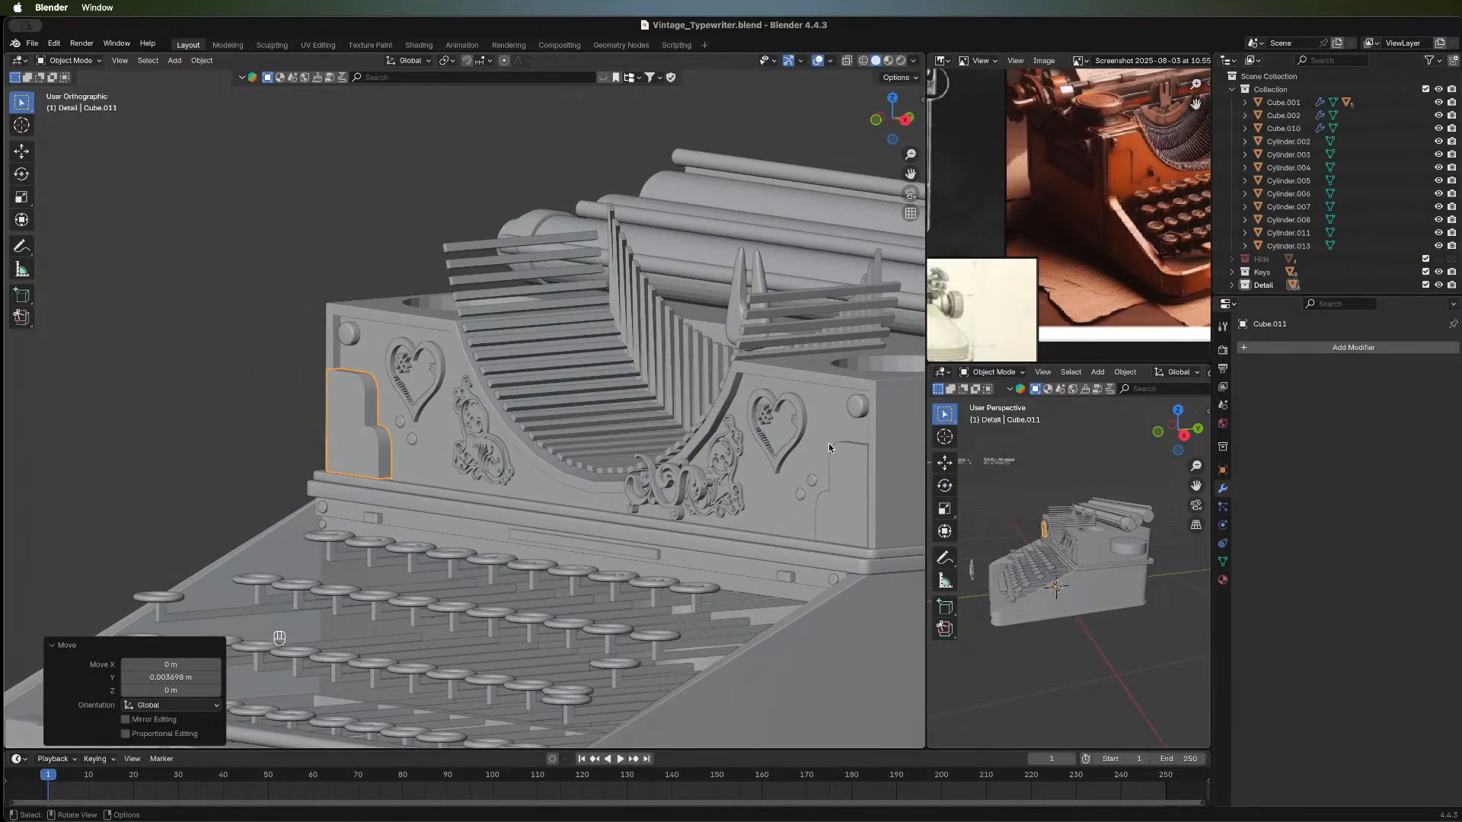
middle_click_drag(619, 612, 438, 383)
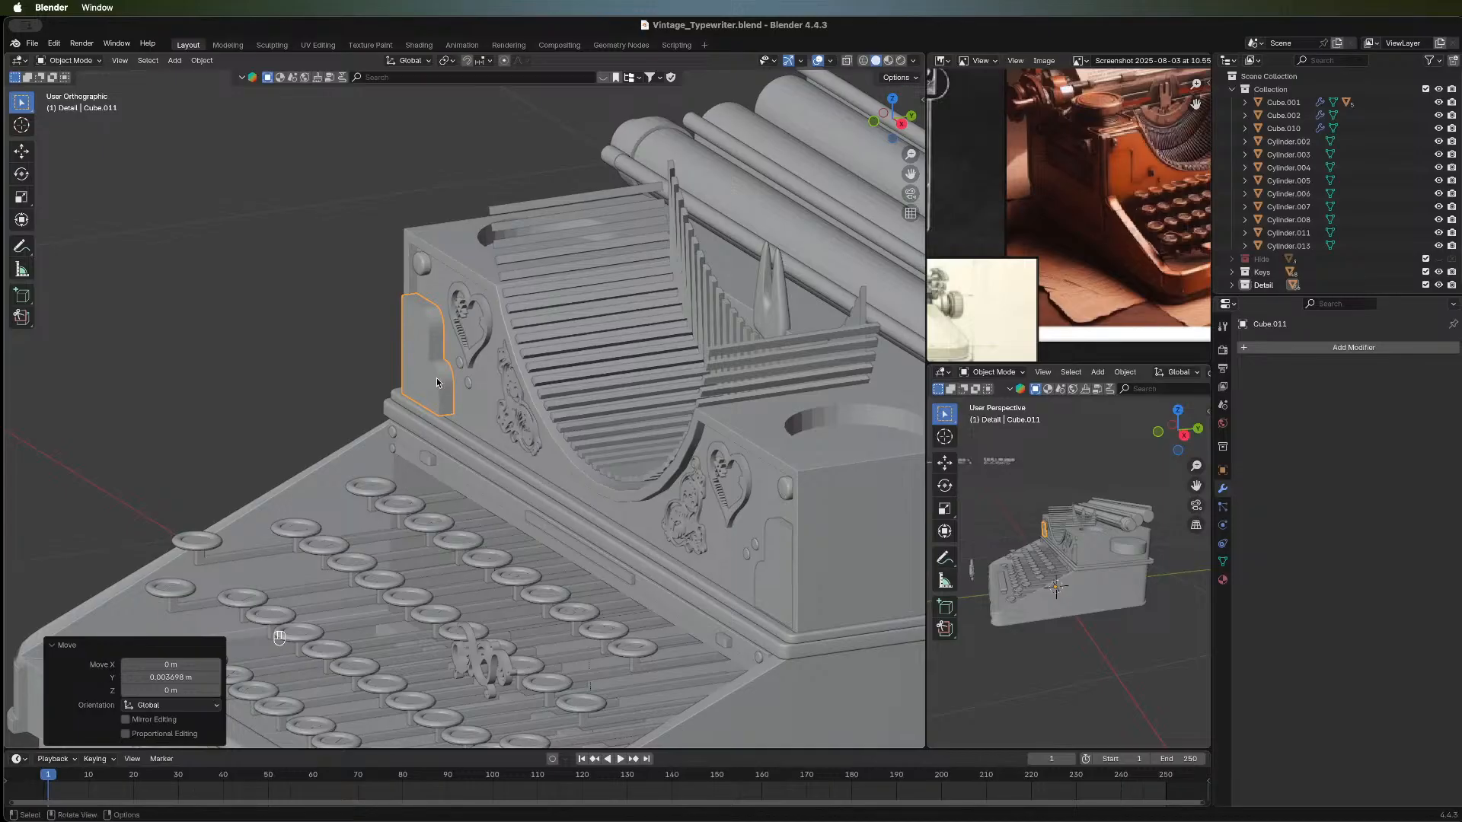
key("g")
key("y")
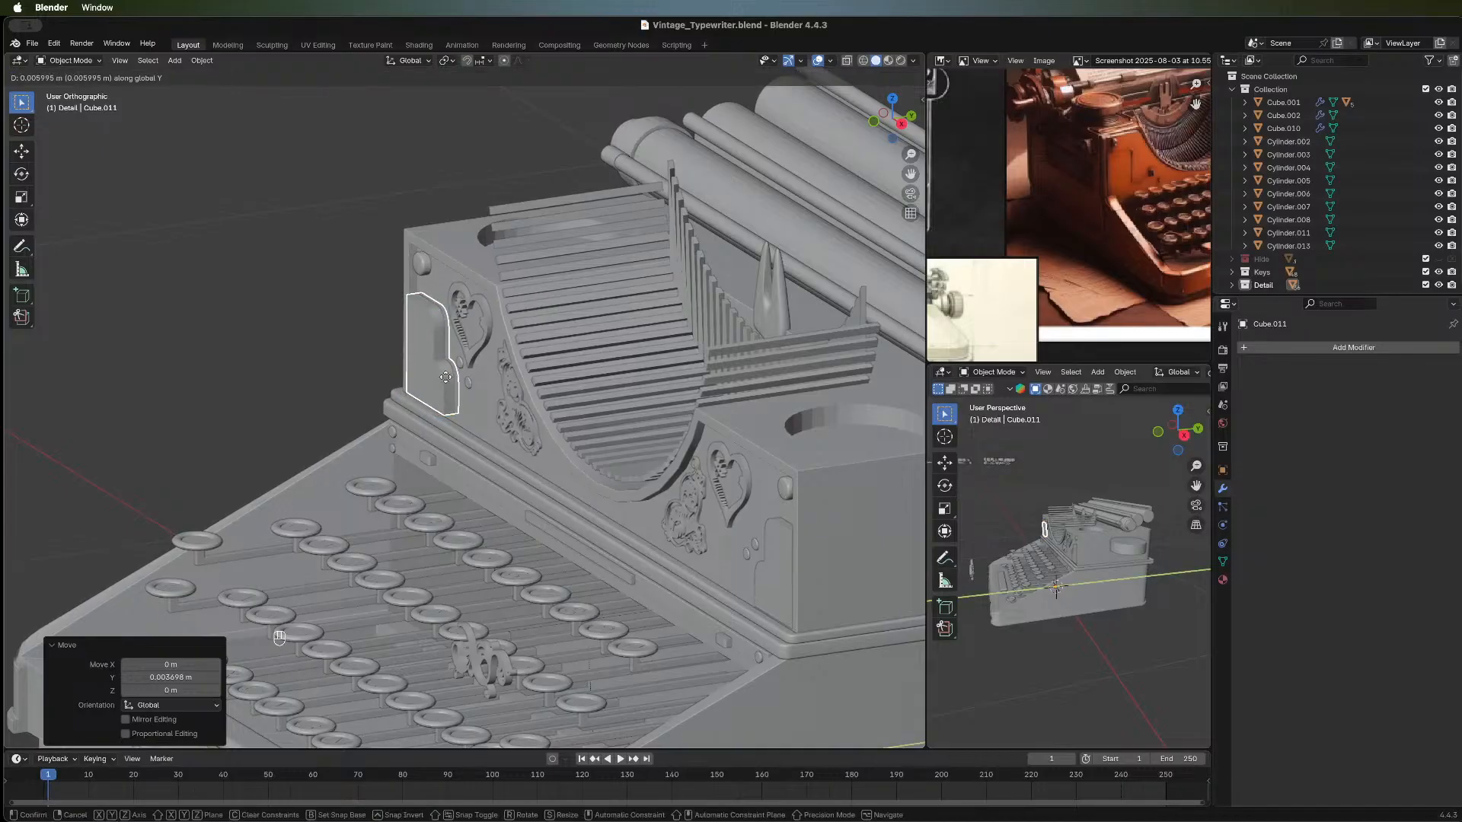
left_click(445, 377)
Delete the right stepped panel from the typewriter's front corner.
left_click(772, 588)
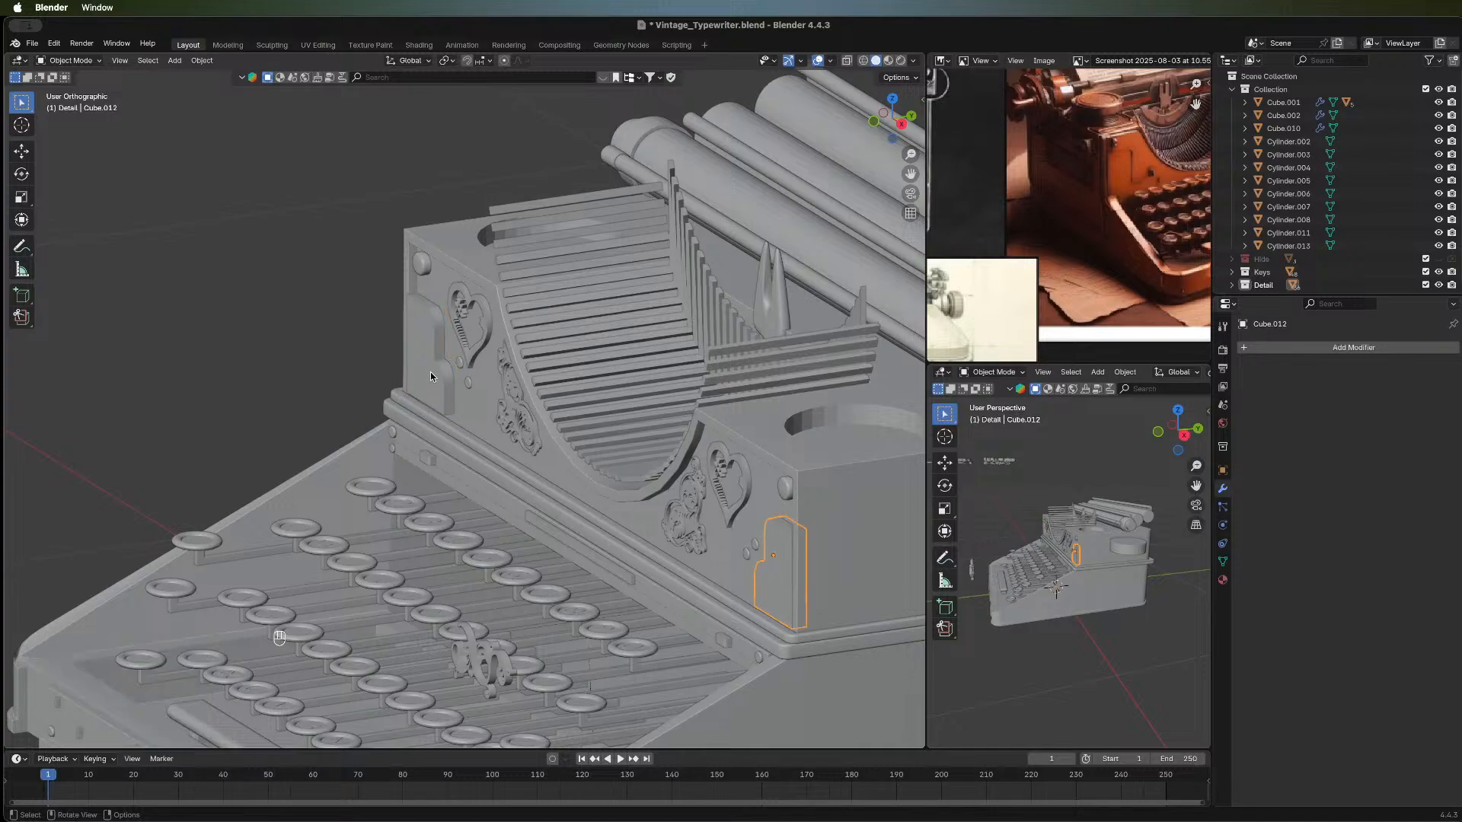
key("x")
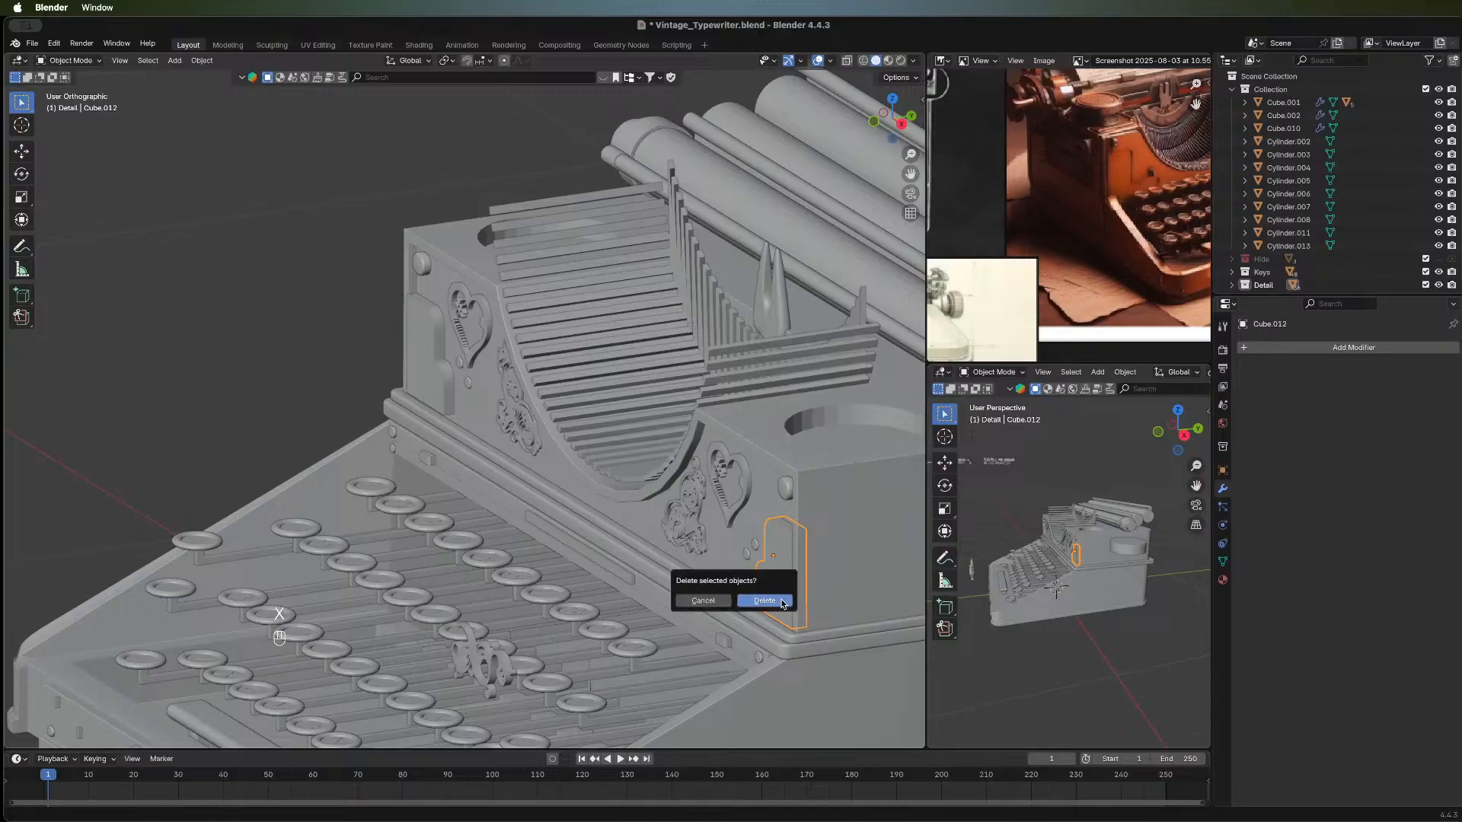
left_click(782, 605)
Duplicate the left stepped panel in front view and move the copy about 0.838 m along the X axis to the right corner.
left_click(408, 370)
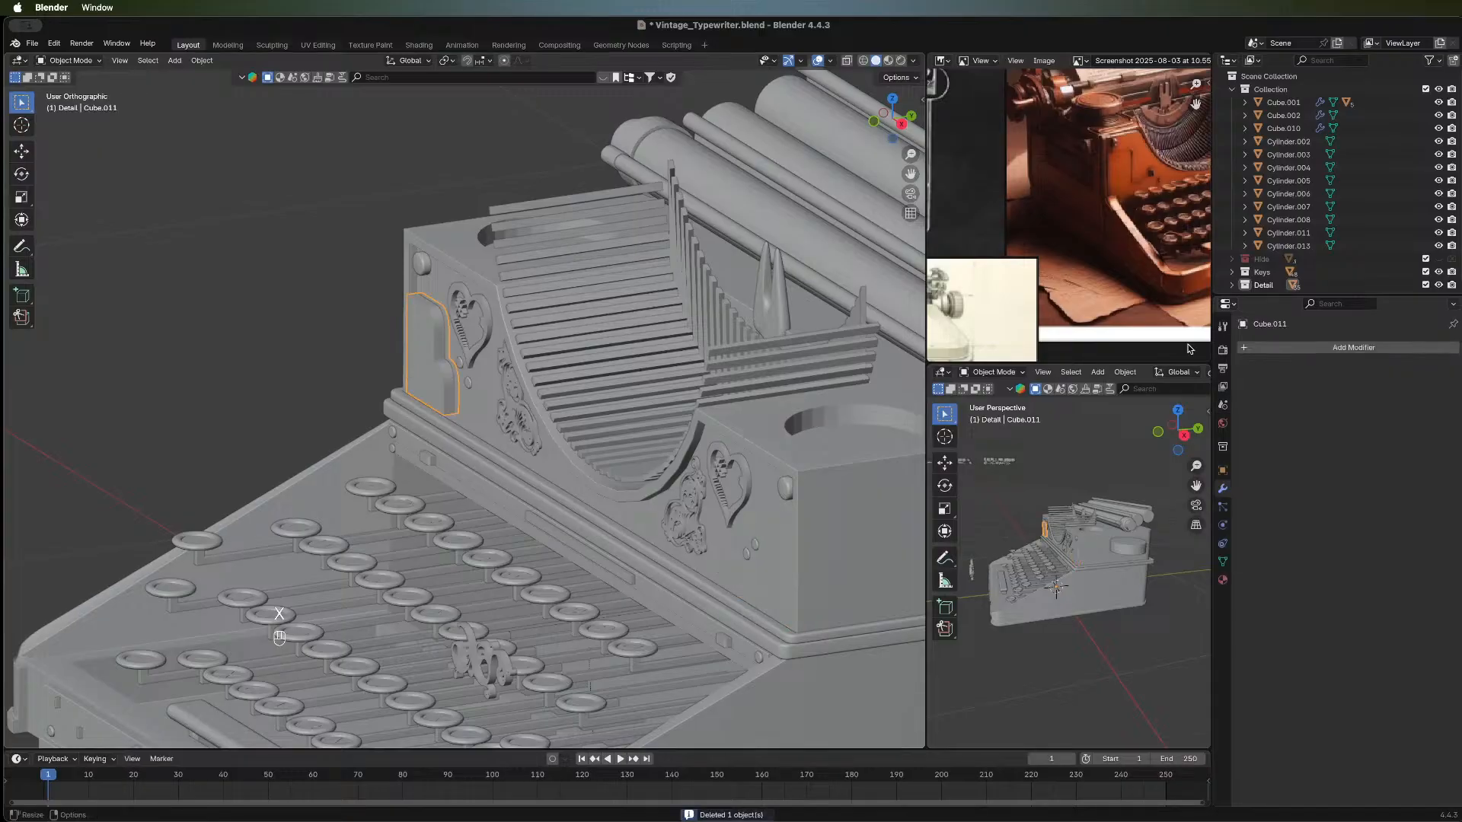
left_click(874, 123)
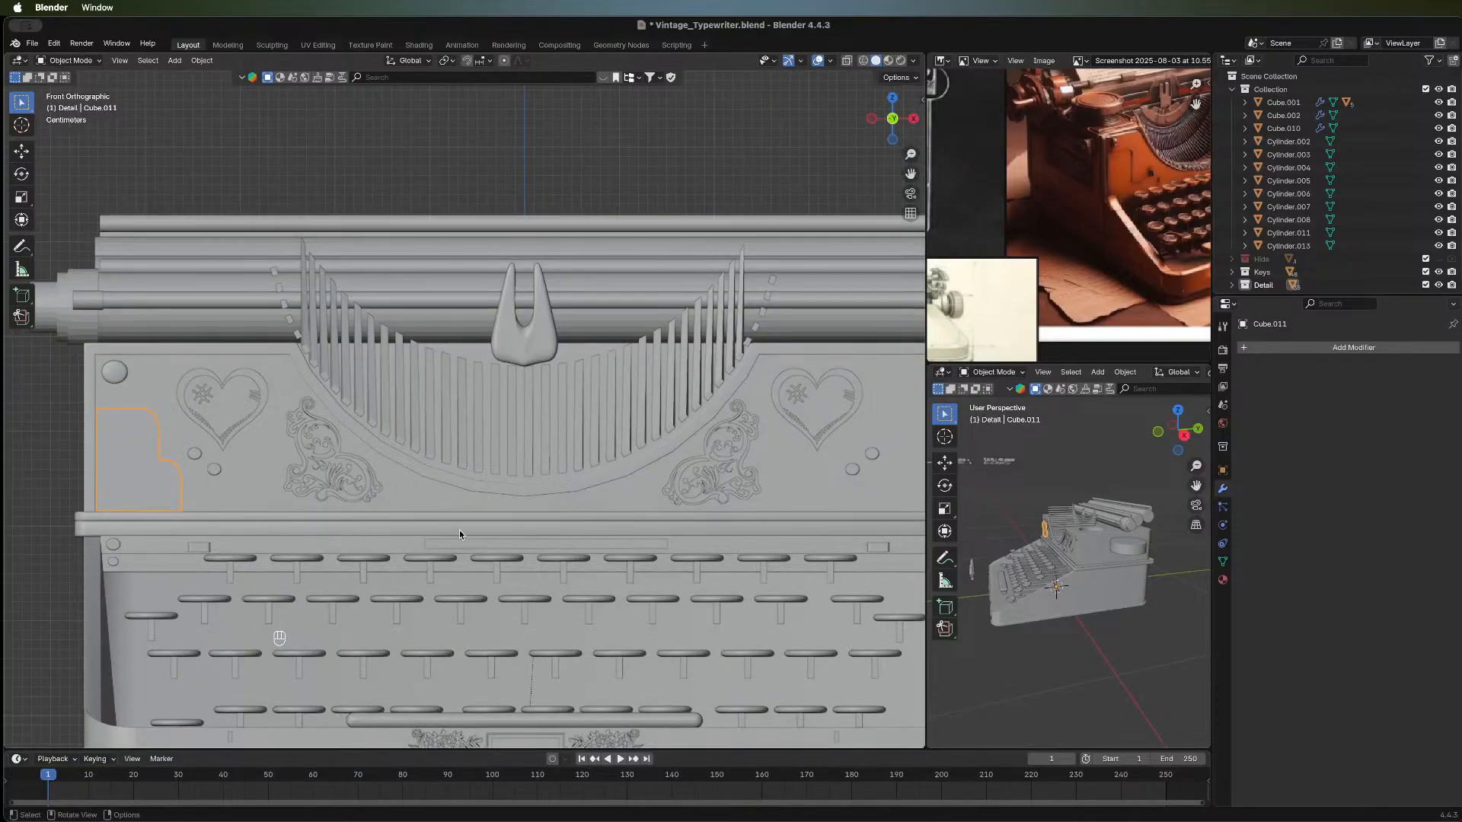
scroll(459, 530, "down", 4)
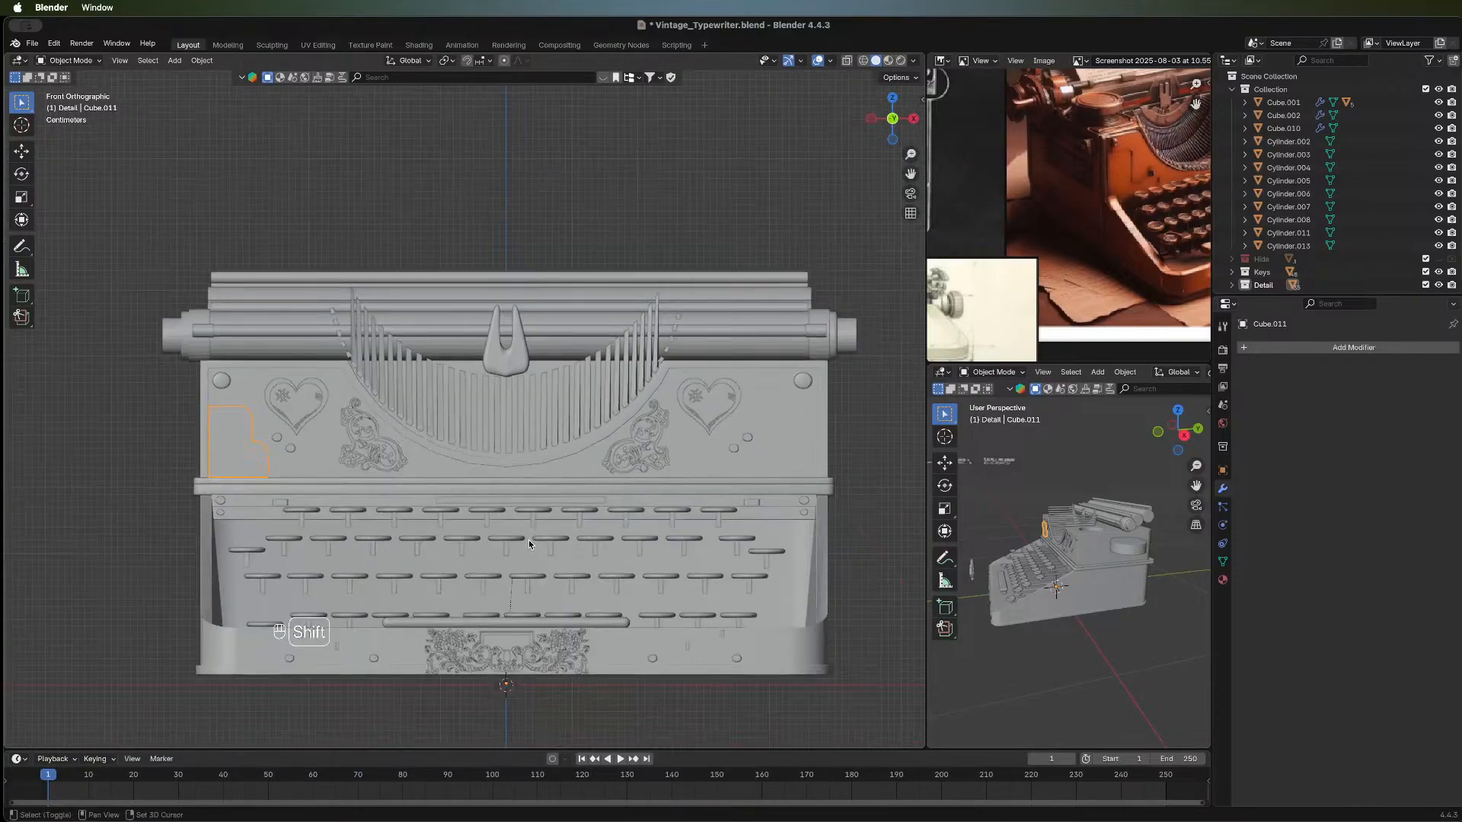
key("shift+d")
right_click(342, 518)
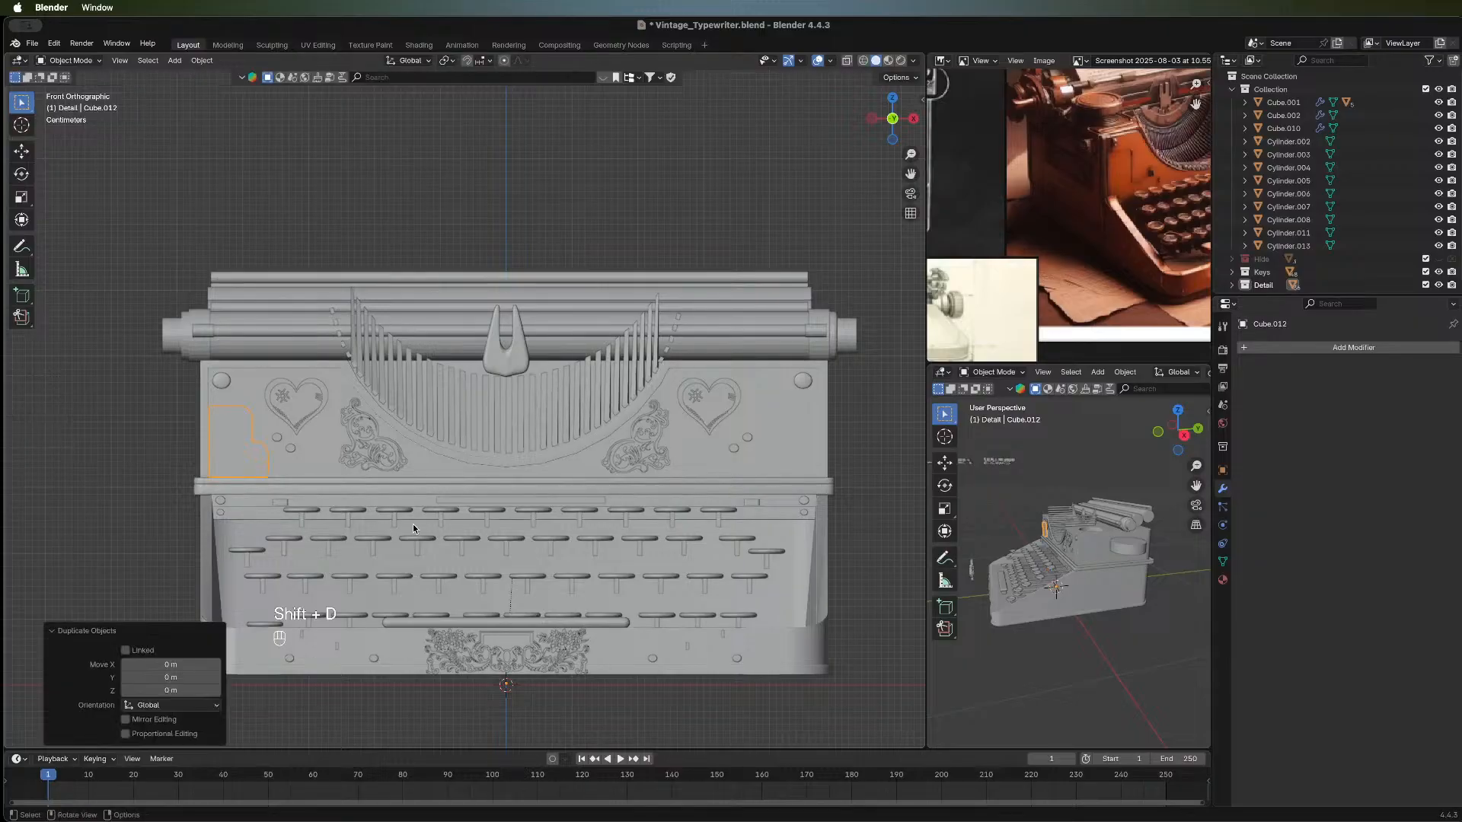
key("g")
key("x")
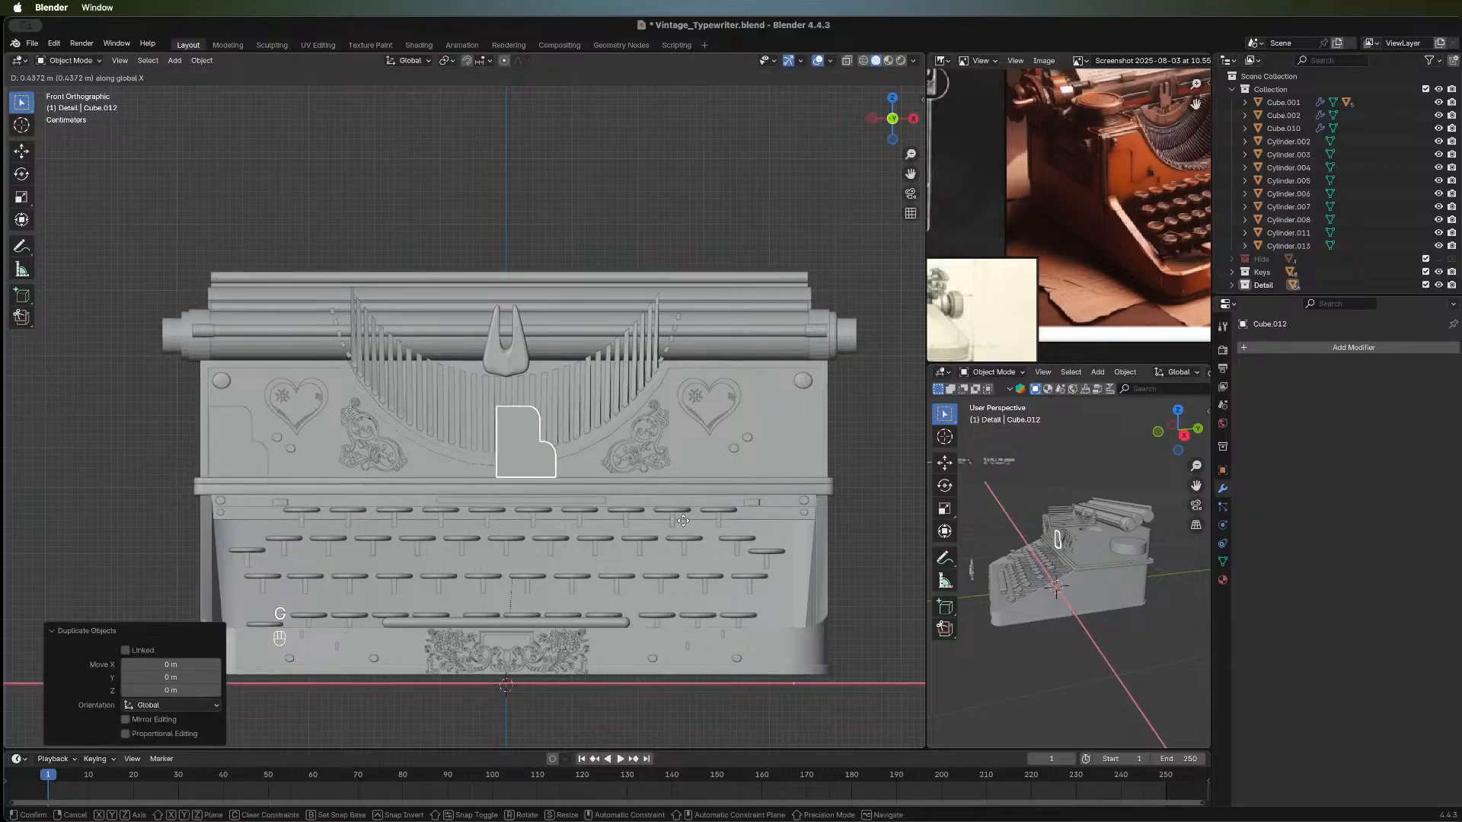
left_click(902, 497)
Set the copied stepped panel's origin to its geometry.
right_click(809, 461)
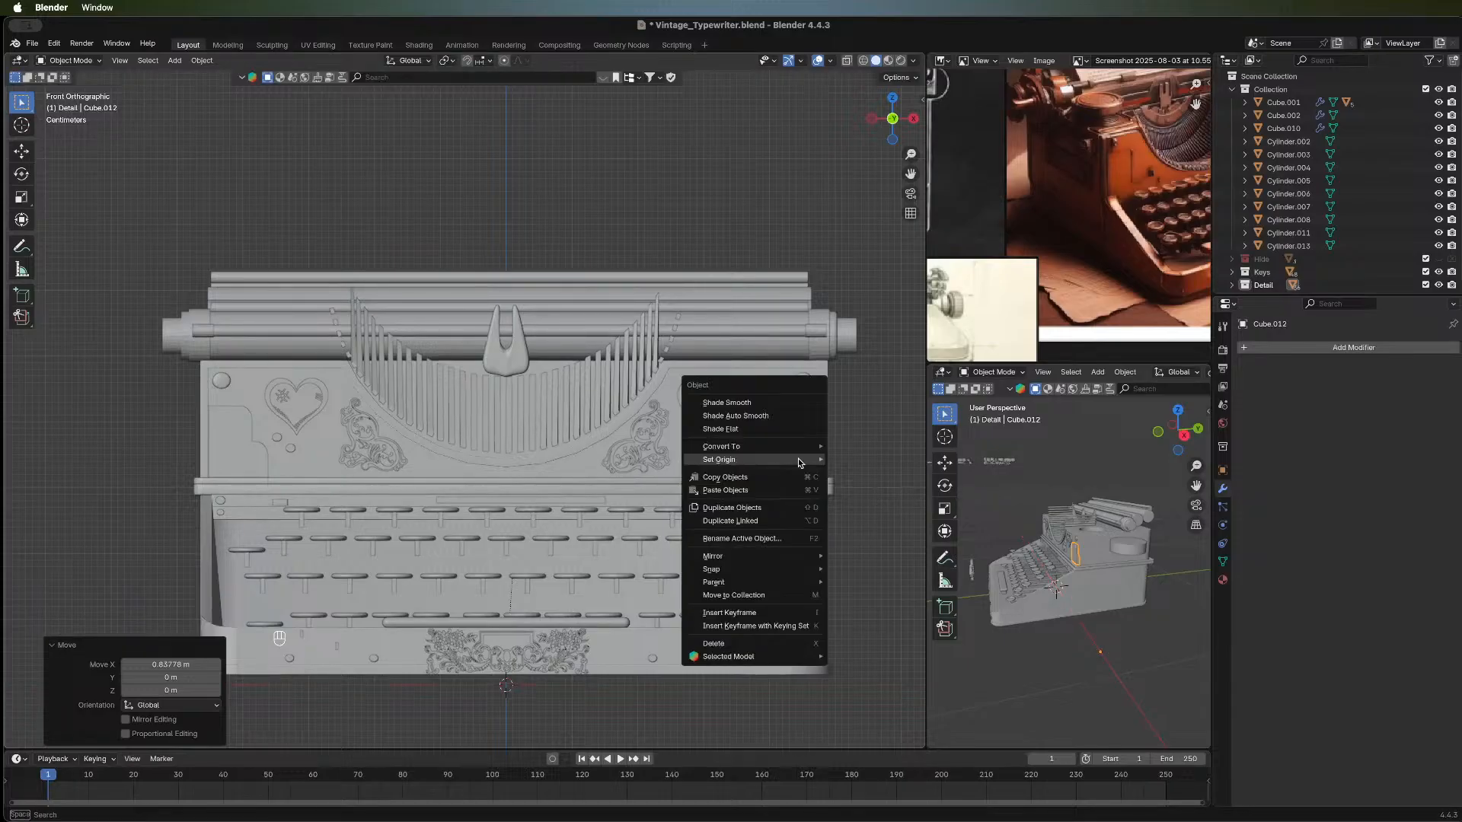
mouse_move(807, 460)
left_click(847, 475)
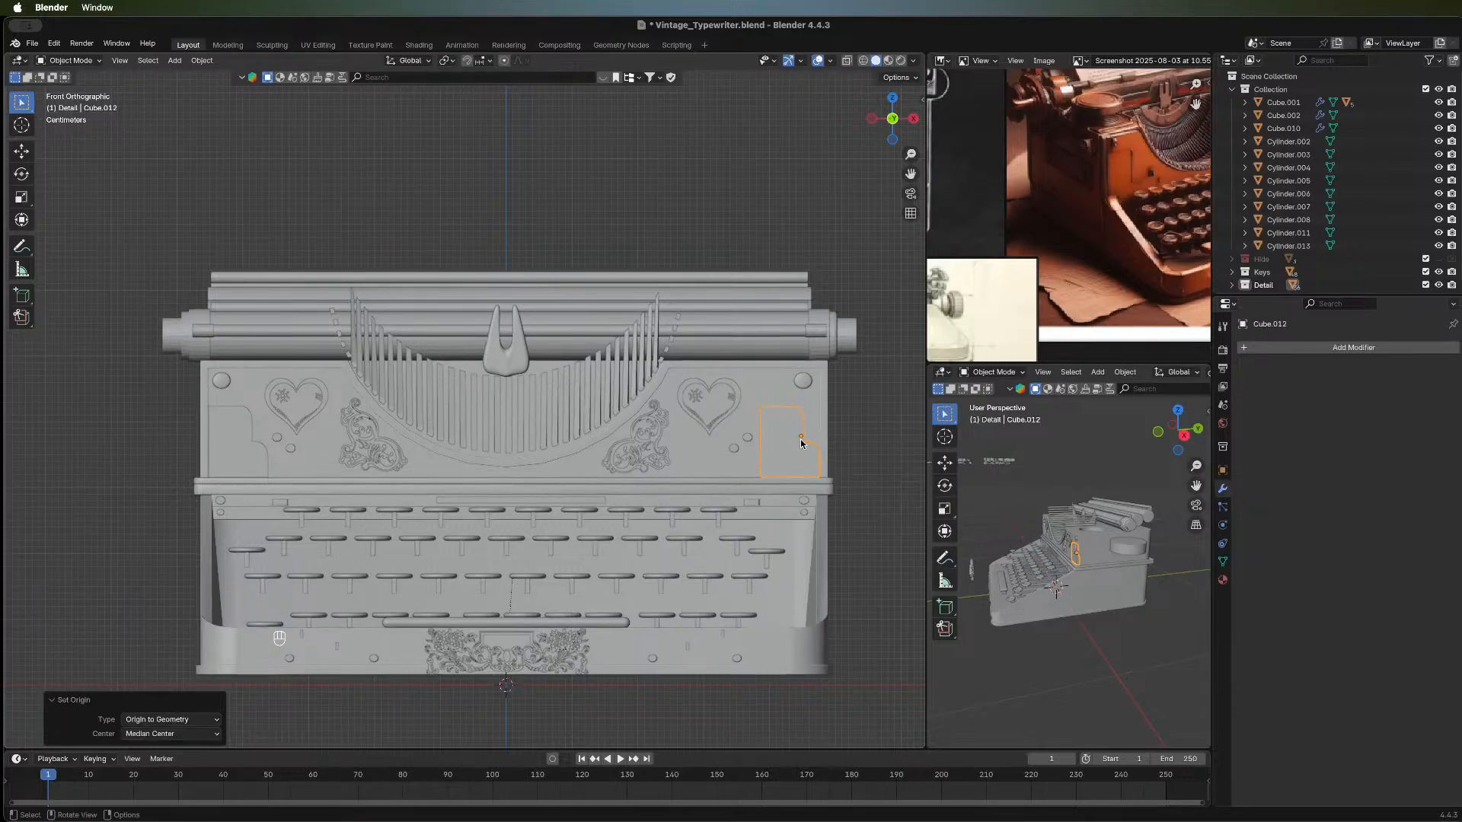
type("r")
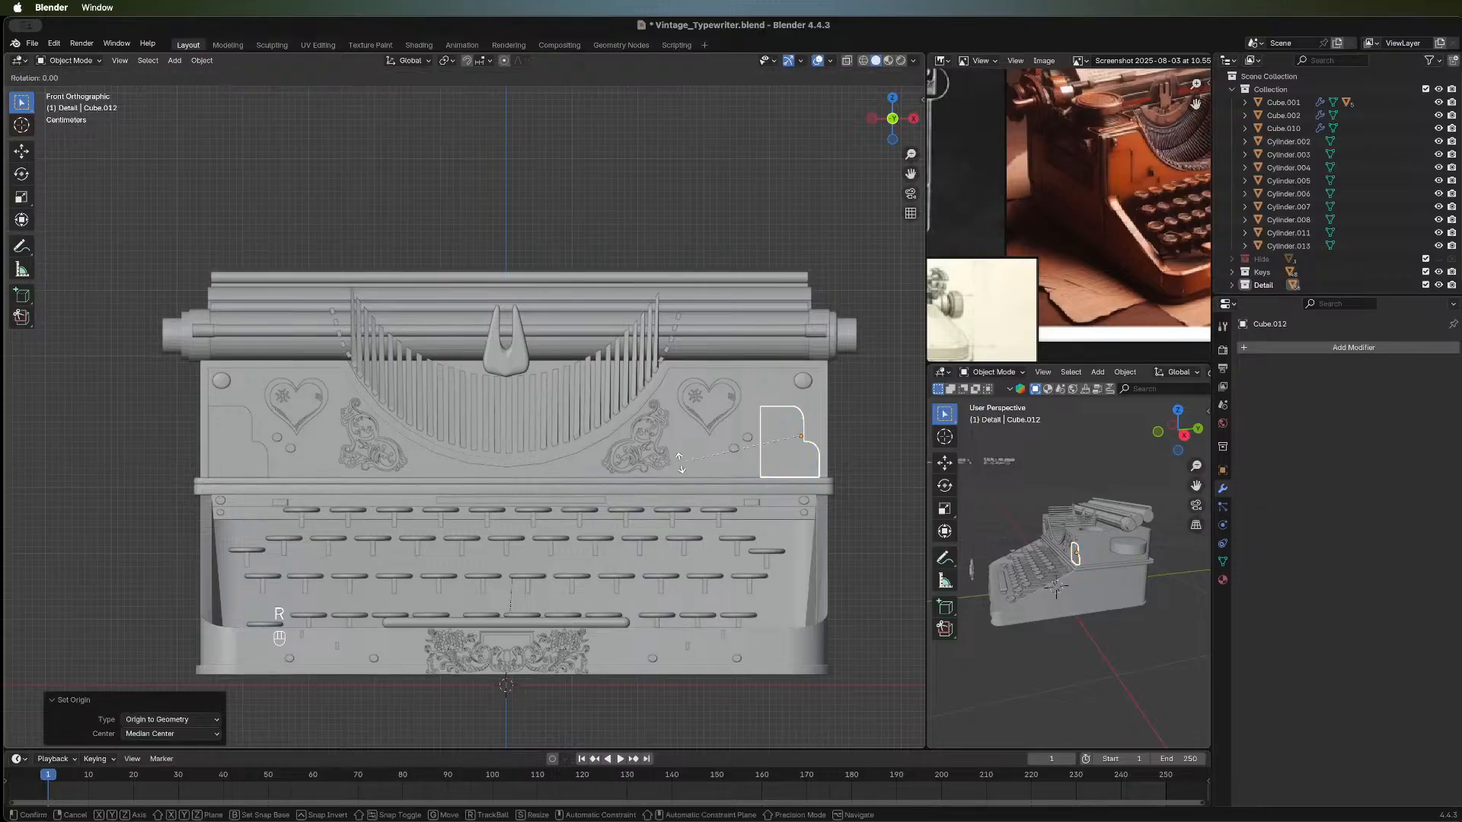
type("x90")
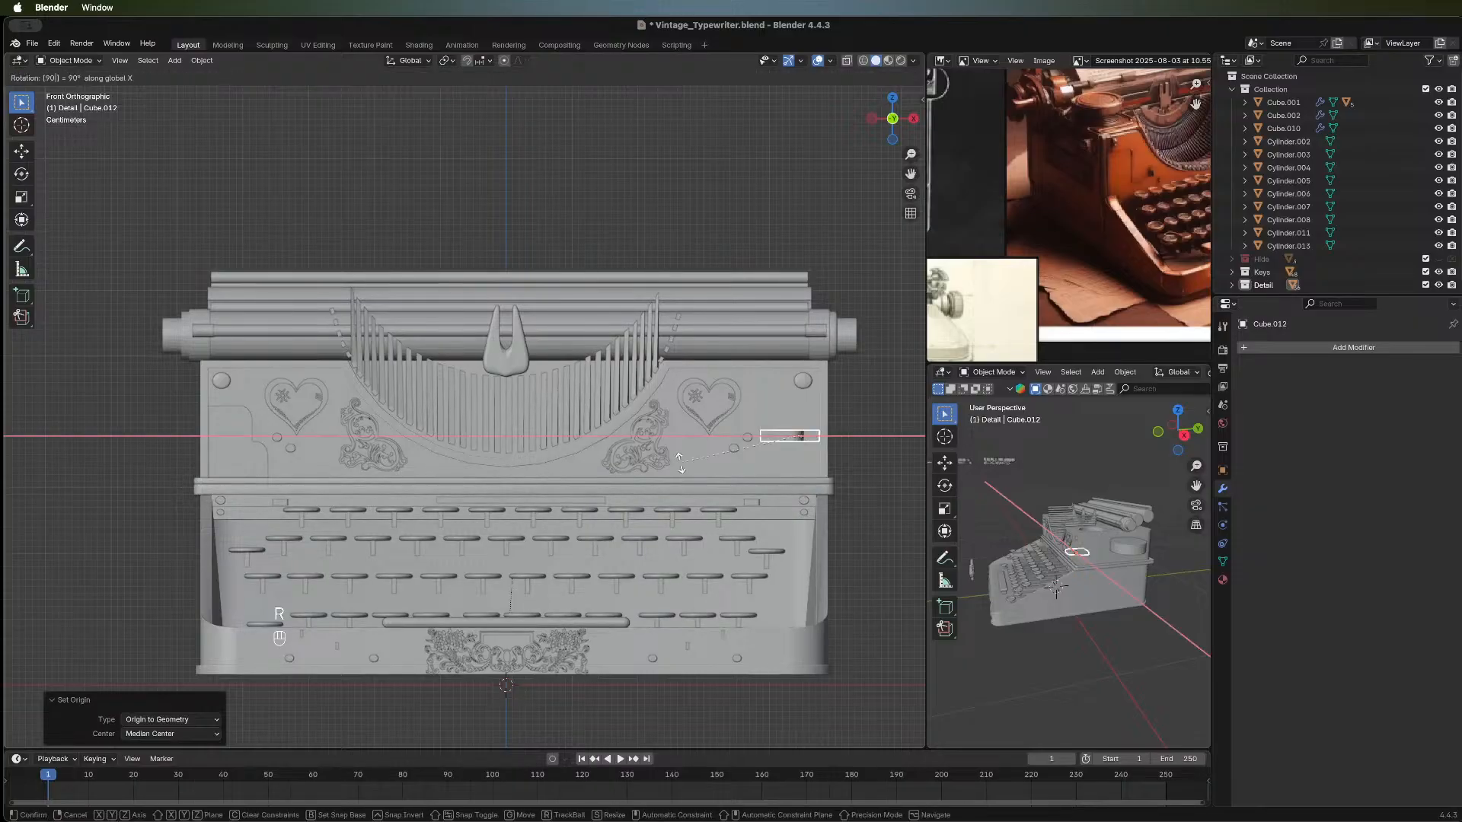
type("ry")
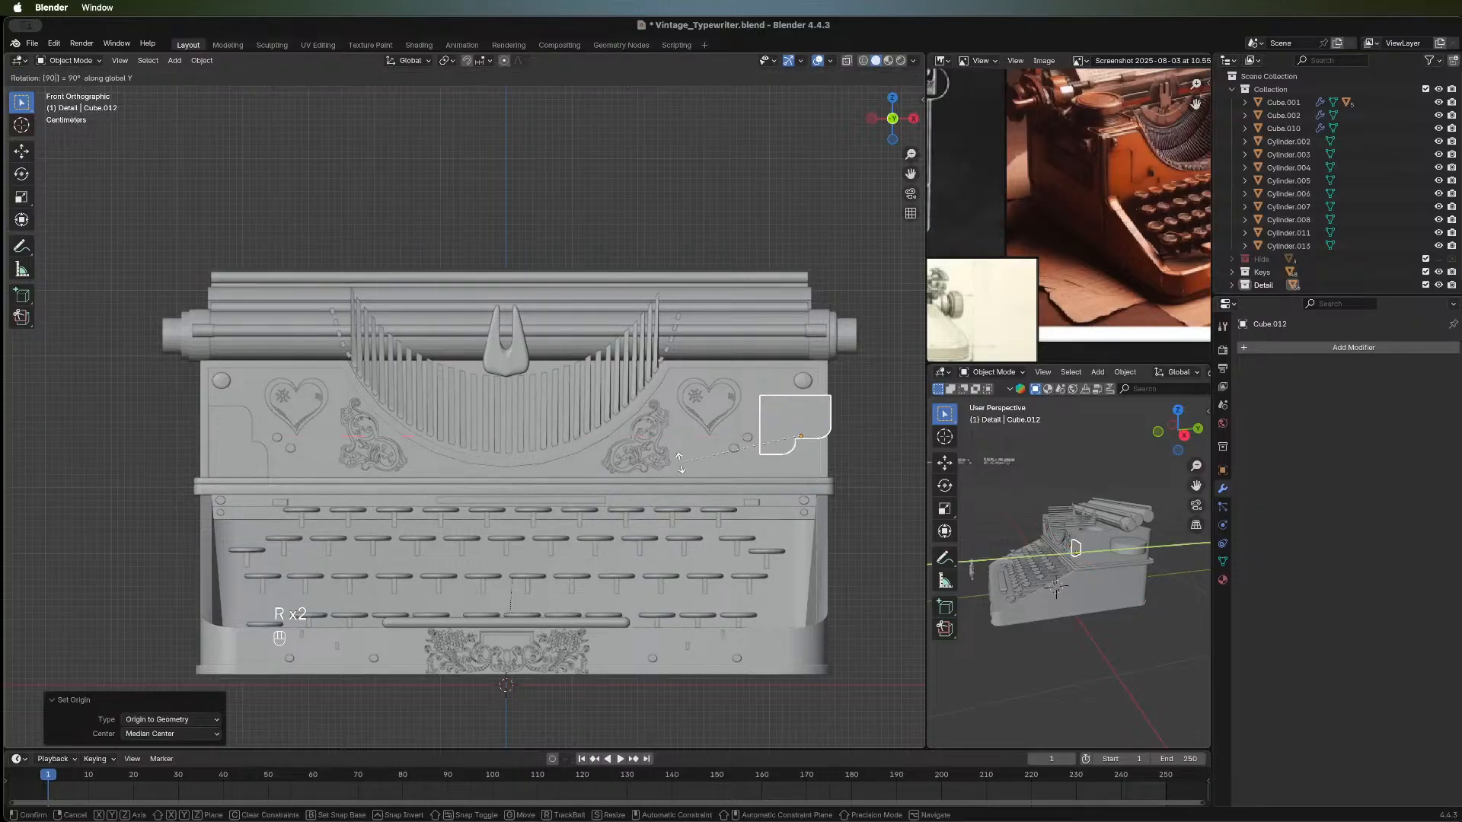
key("Escape")
type("rz90")
key("Return")
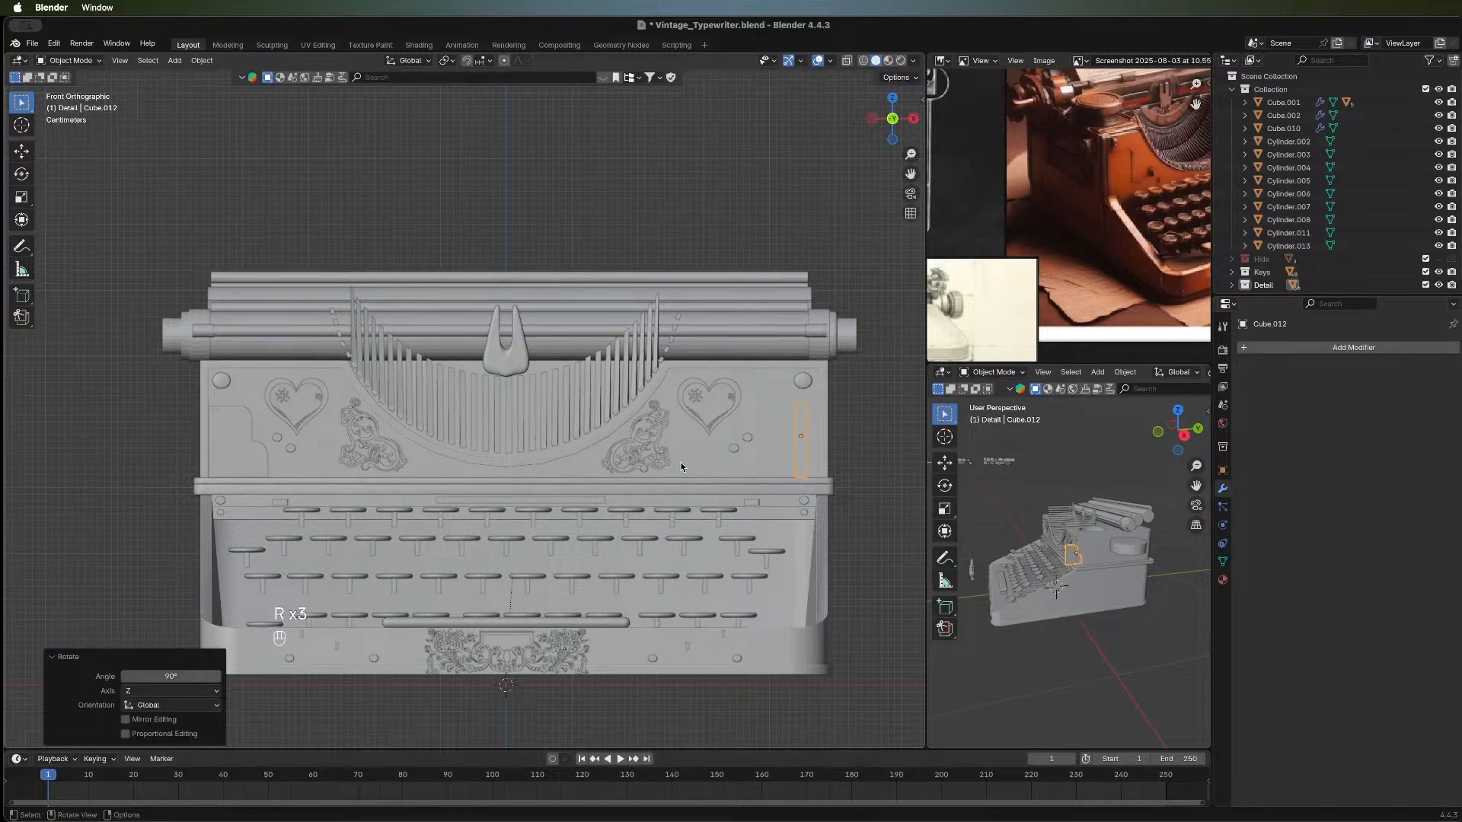
key("r")
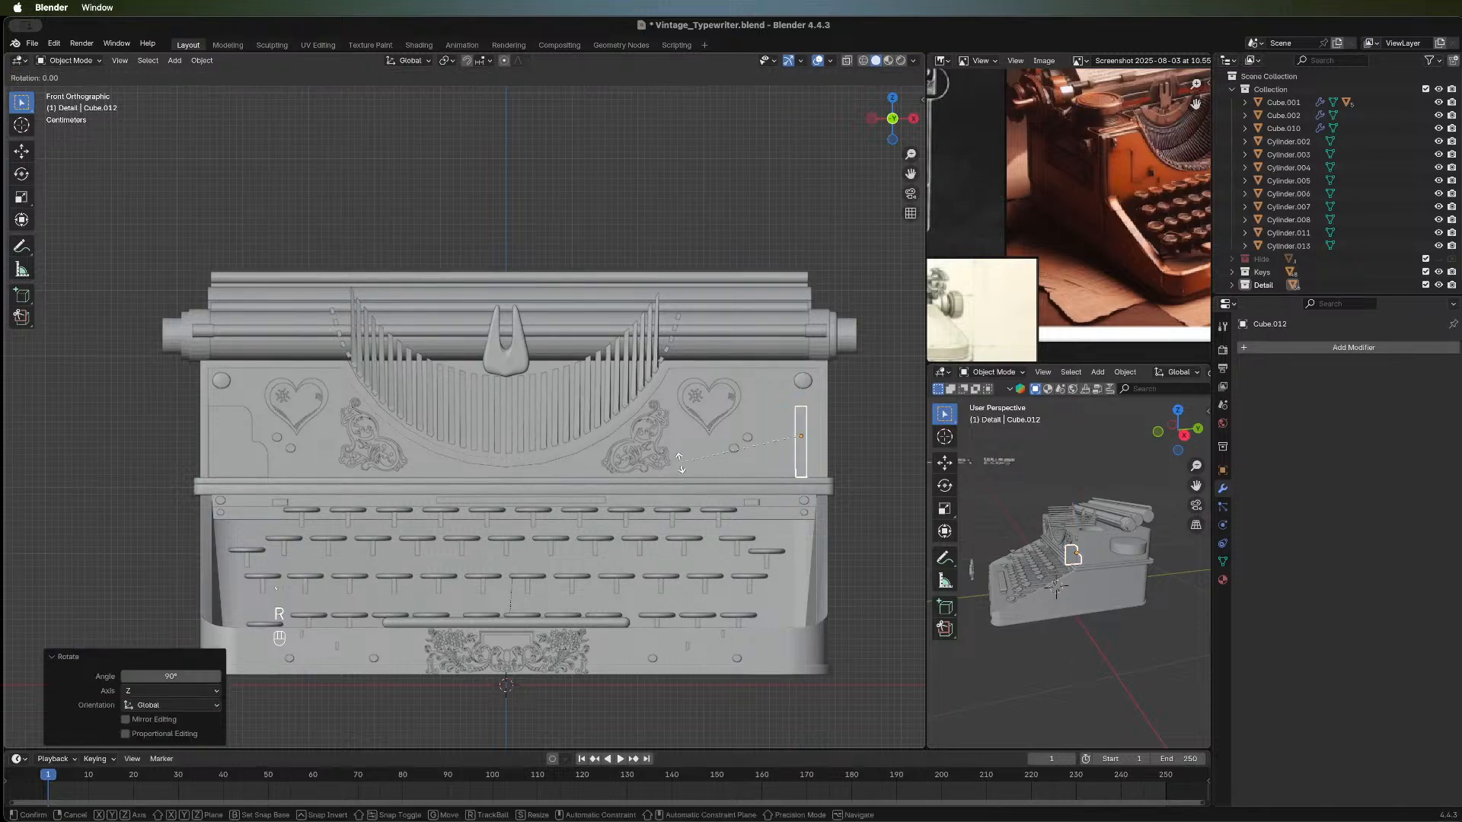
right_click(682, 467)
key("super+z")
key("grave")
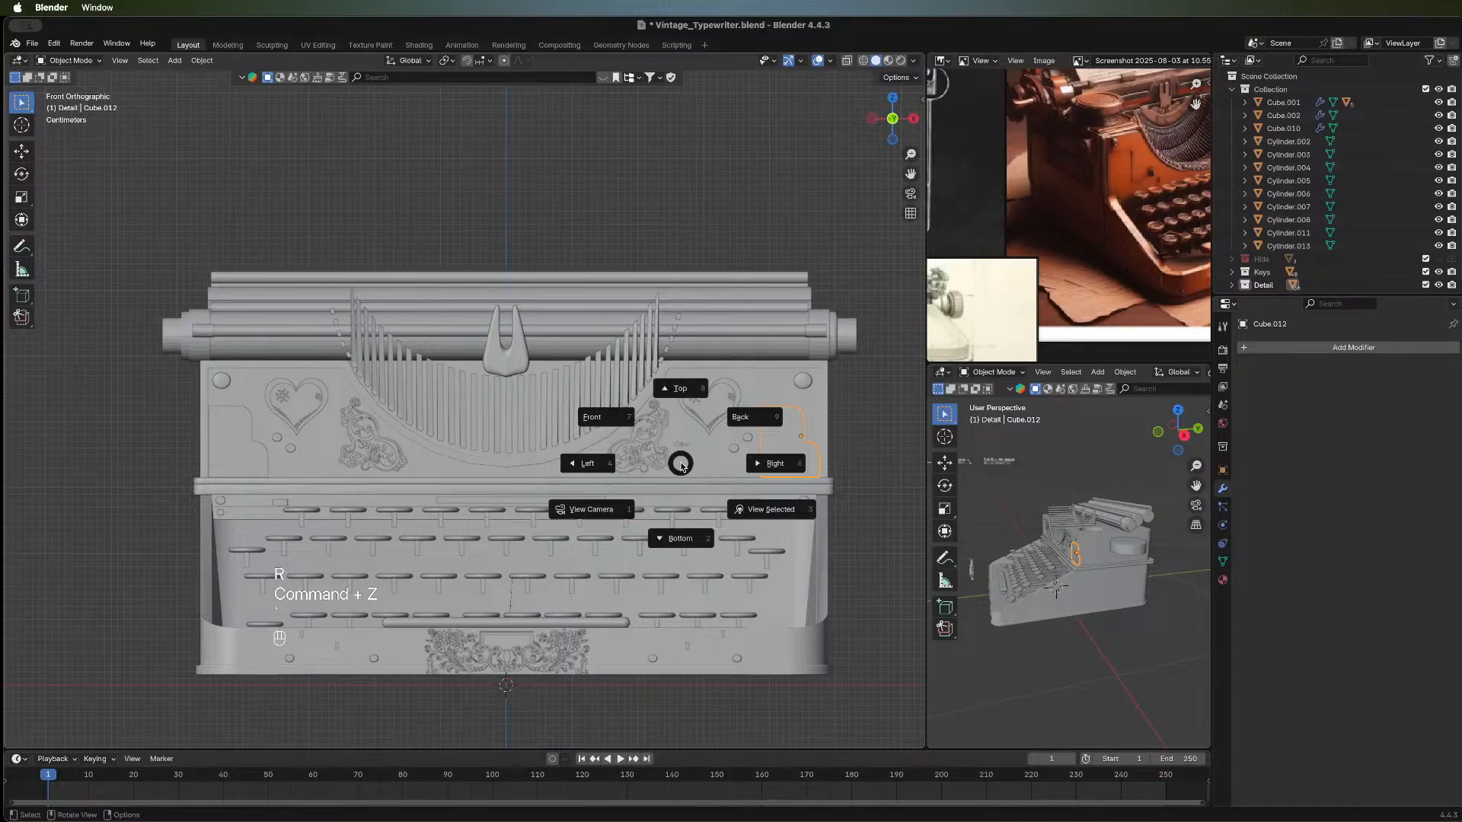
key("KP_8")
key("KP_0")
key("KP_Enter")
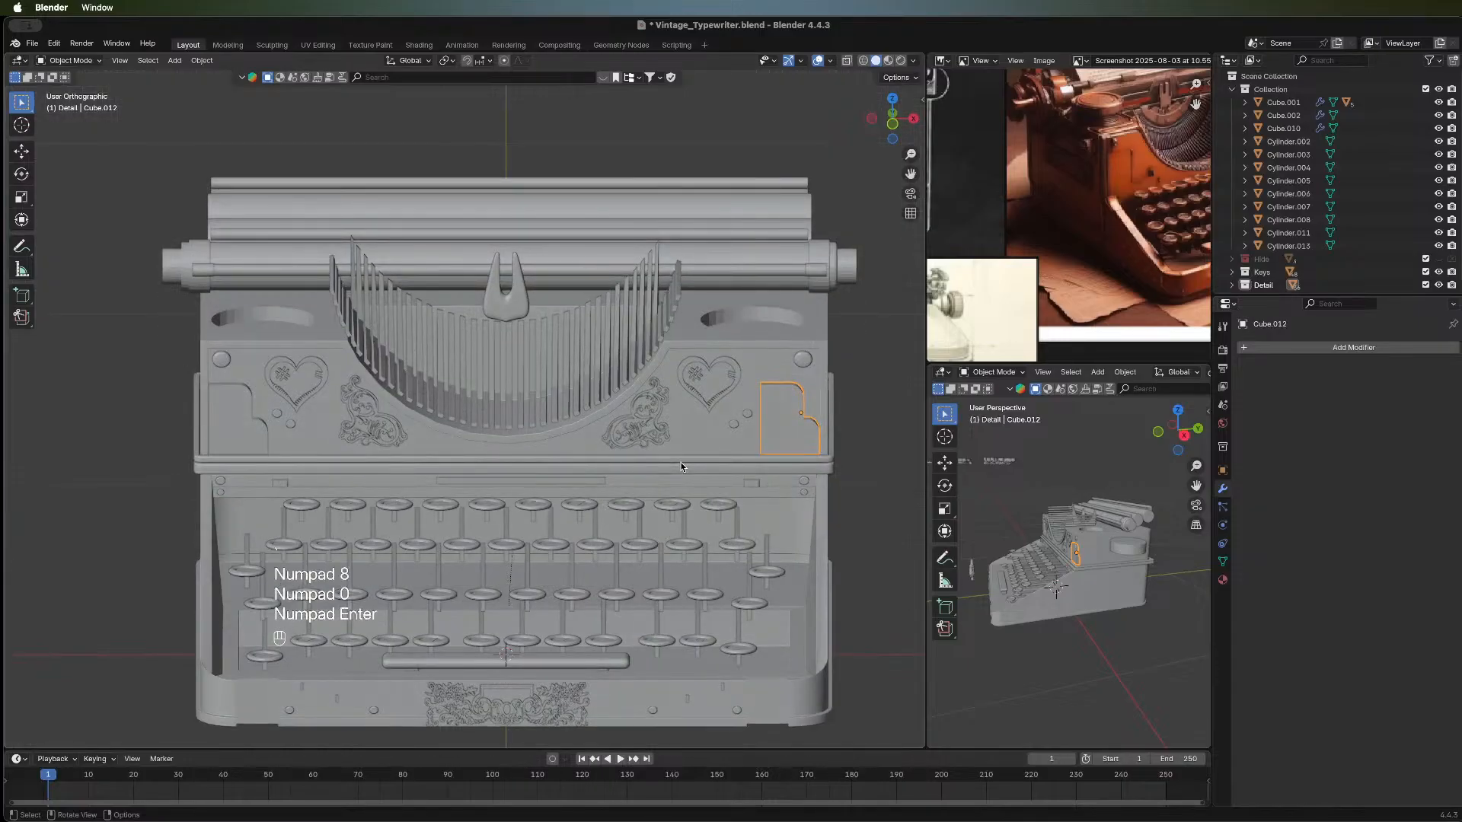
key("Escape")
key("grave")
key("Escape")
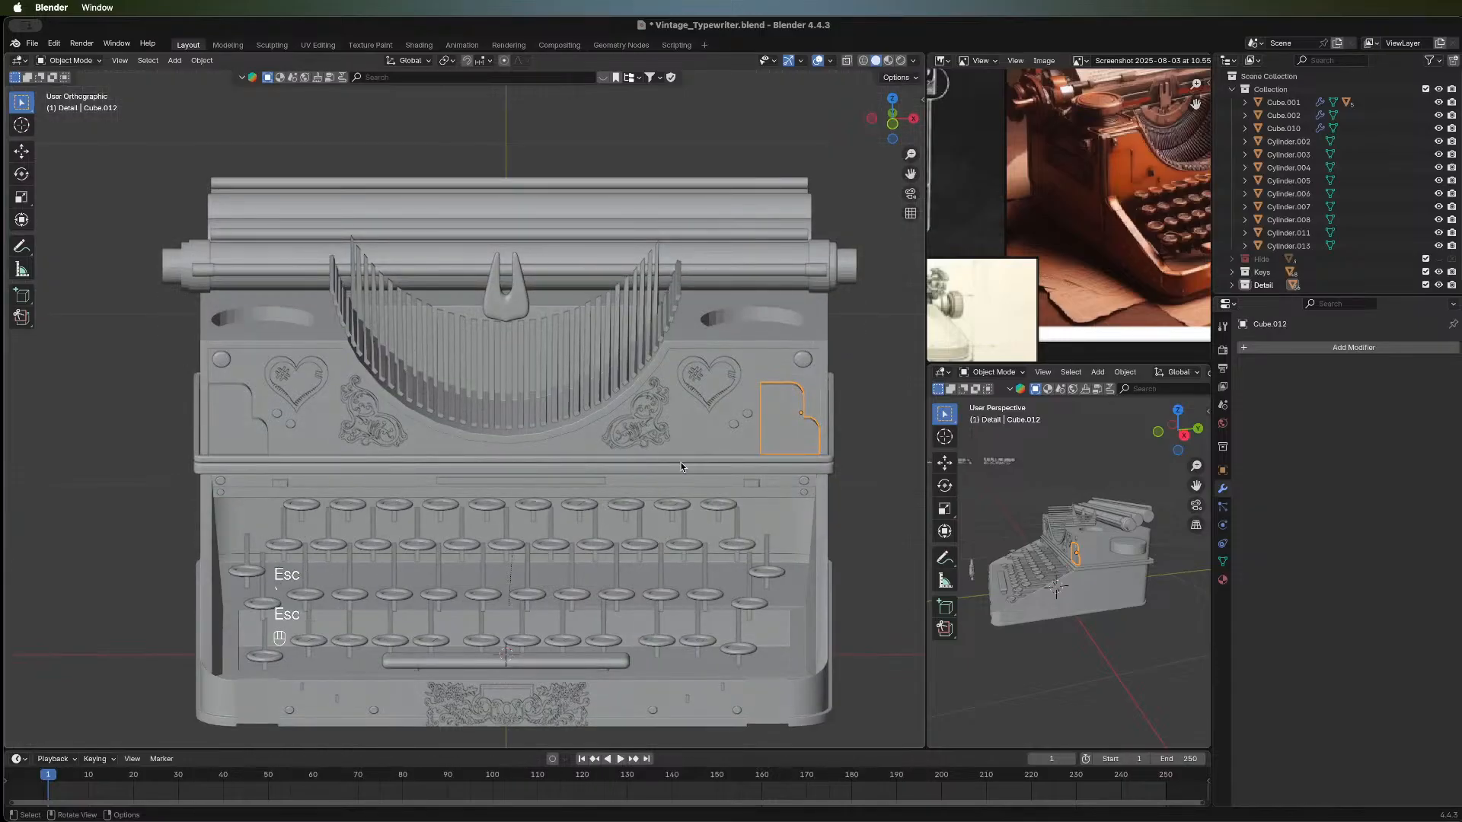
middle_click_drag(665, 585, 663, 563)
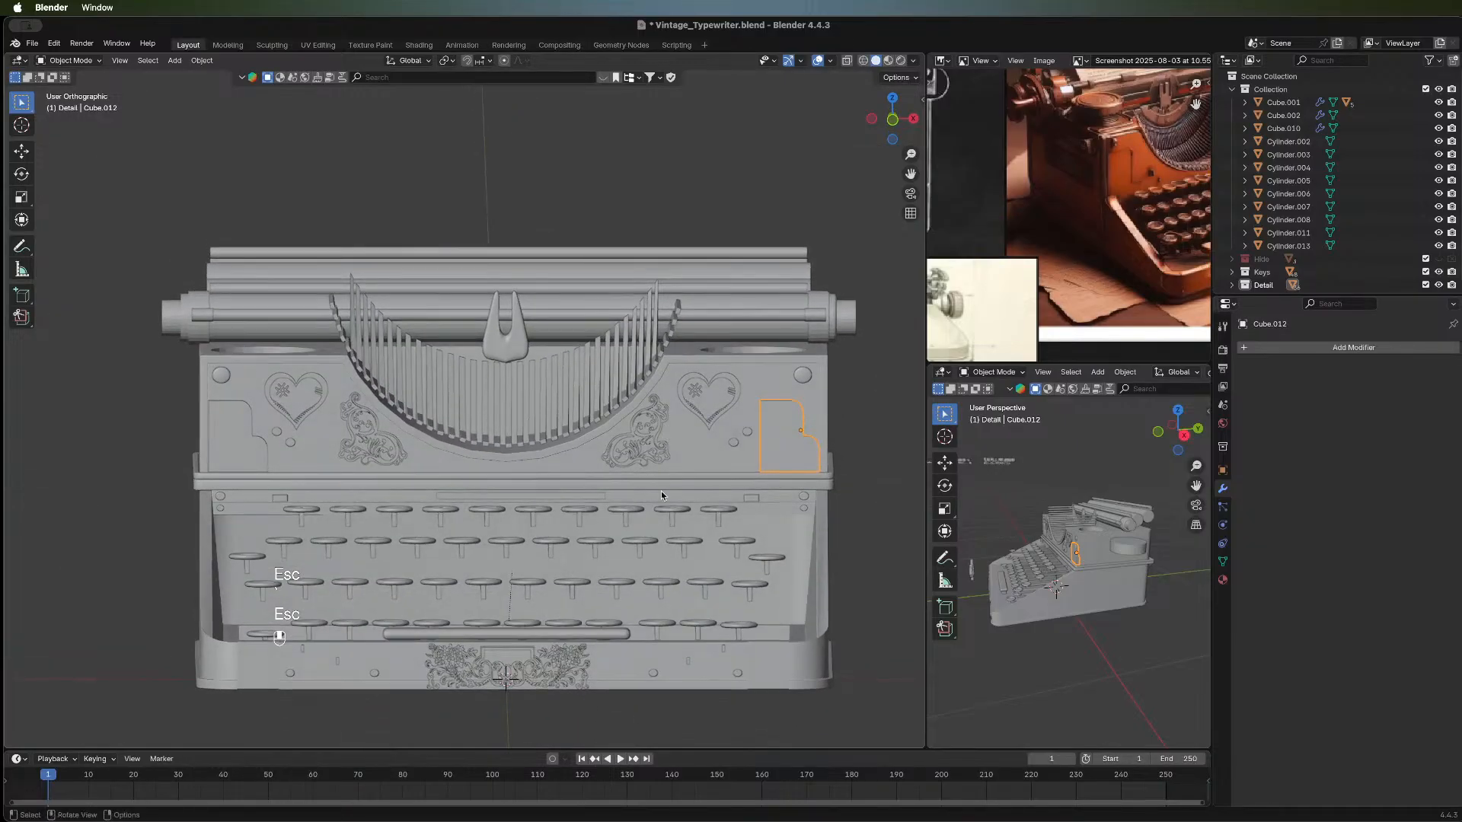
Redo setting the copied stepped panel's origin to its geometry and rotate the panel 180 degrees about the Z axis.
key("super+z")
right_click(794, 451)
mouse_move(794, 453)
left_click(876, 463)
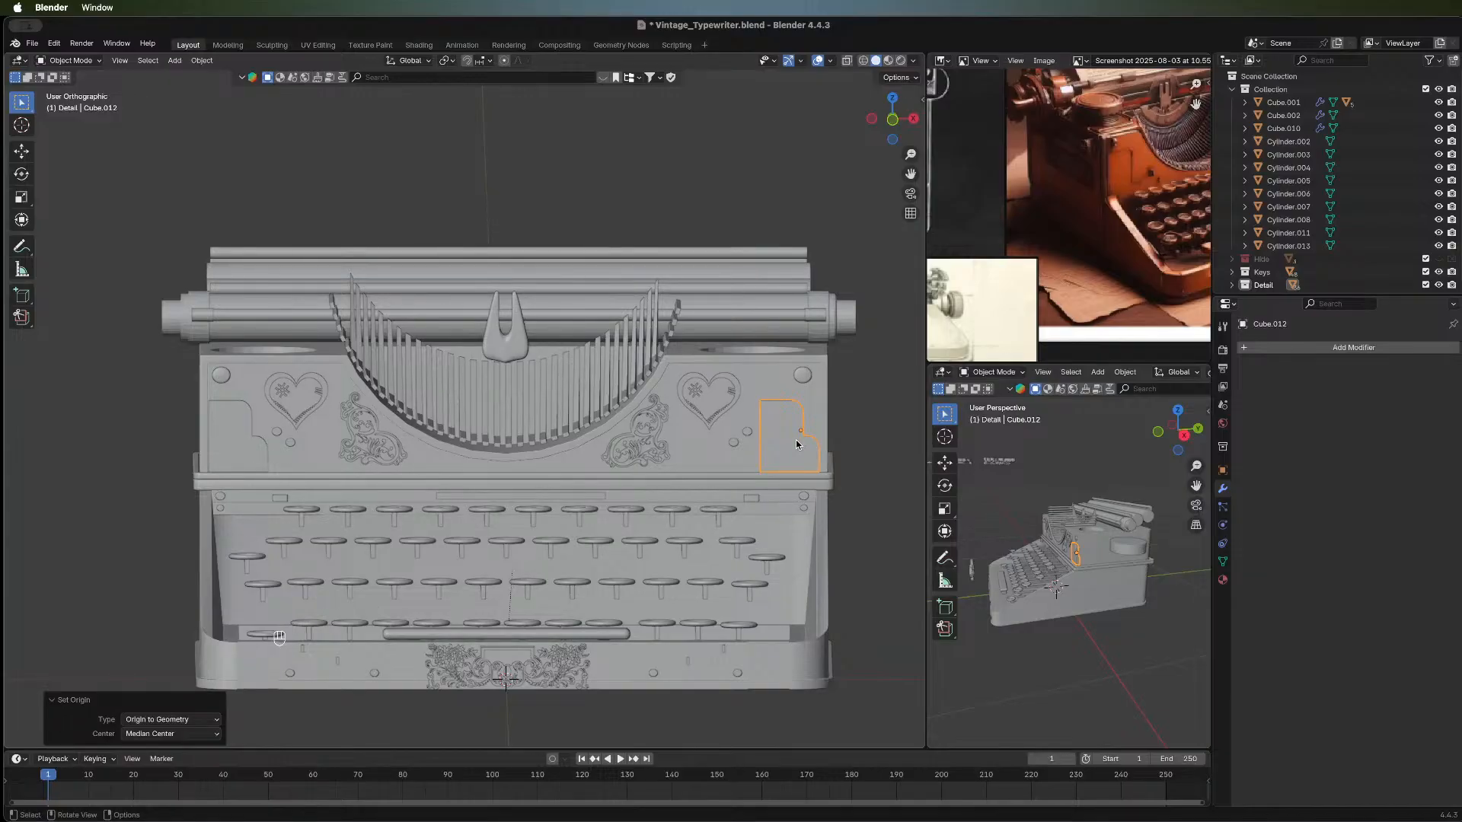
type("r")
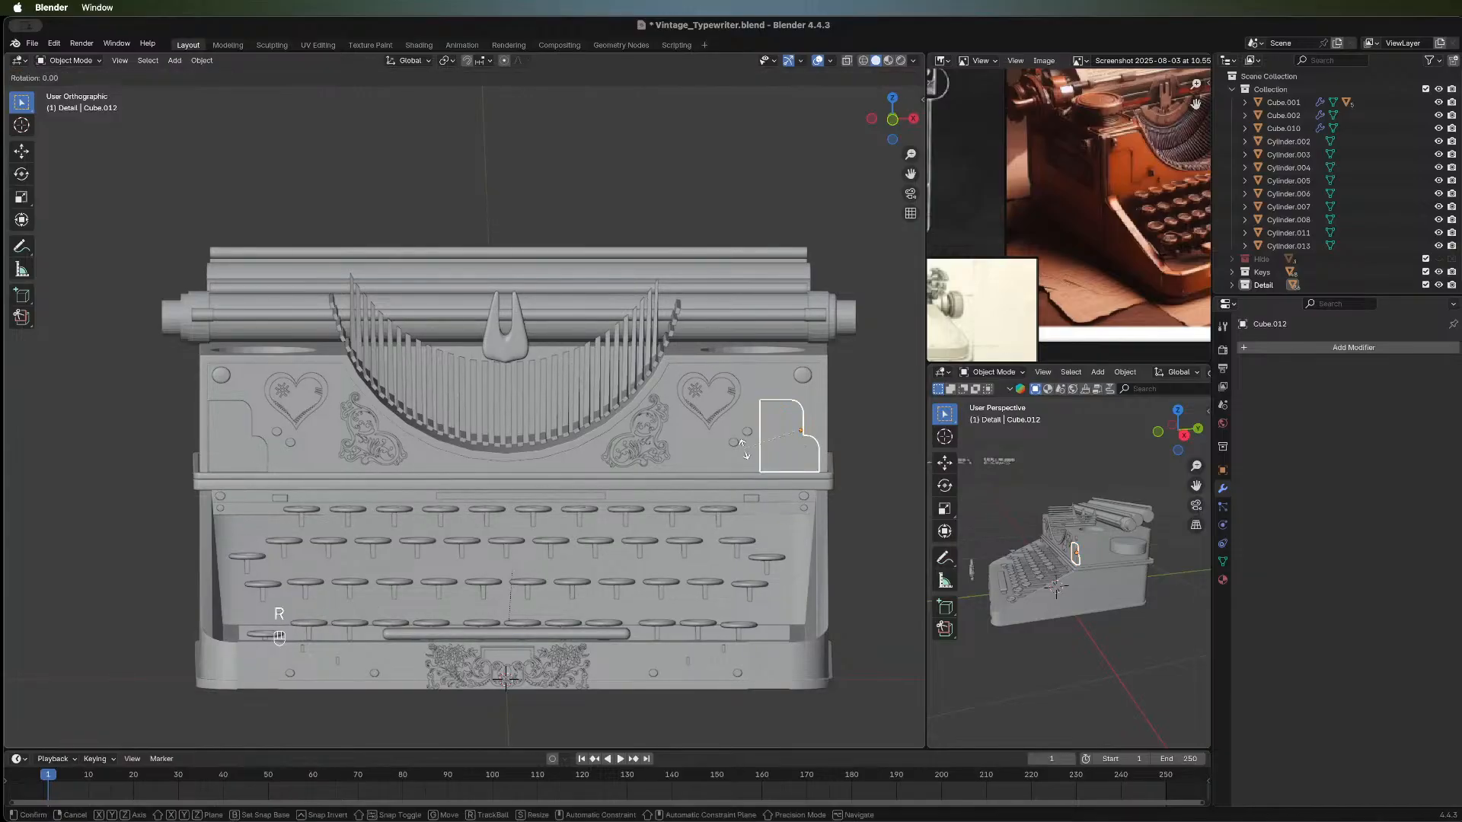
type("z180")
left_click(744, 450)
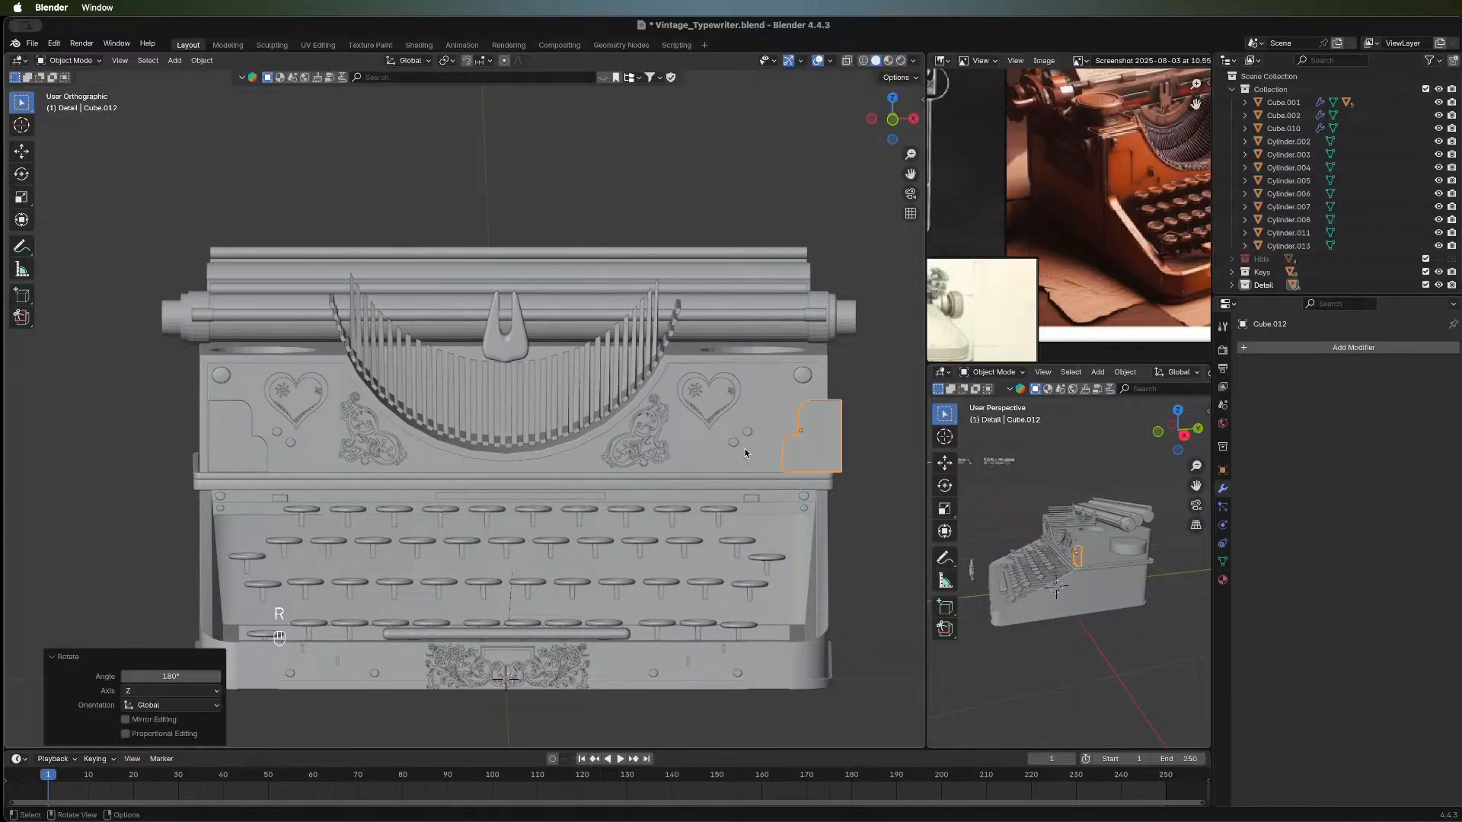
Move the rotated stepped panel about -0.035 m along the X axis to align it with the typewriter's right front corner.
key("g")
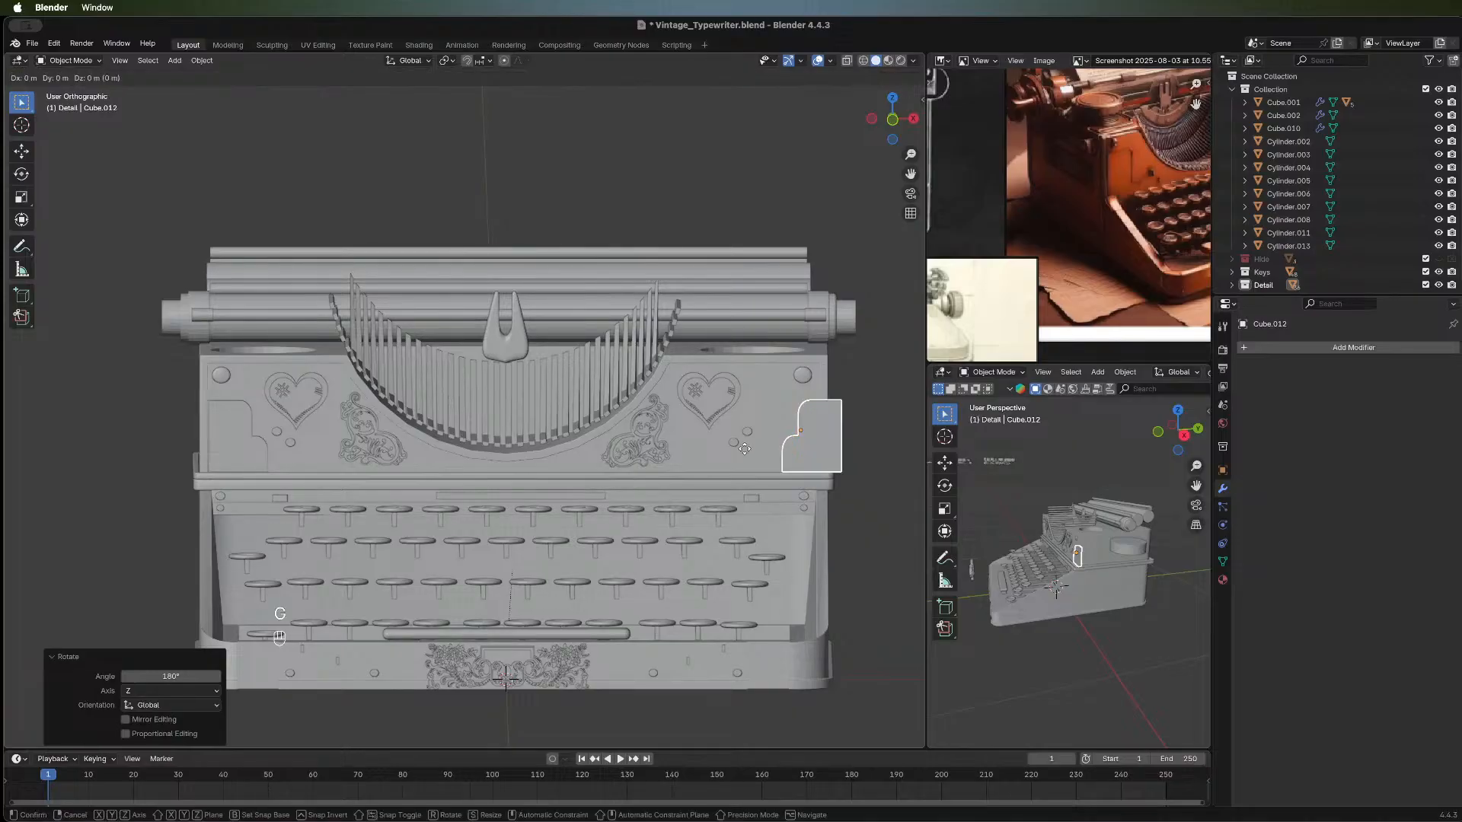
key("x")
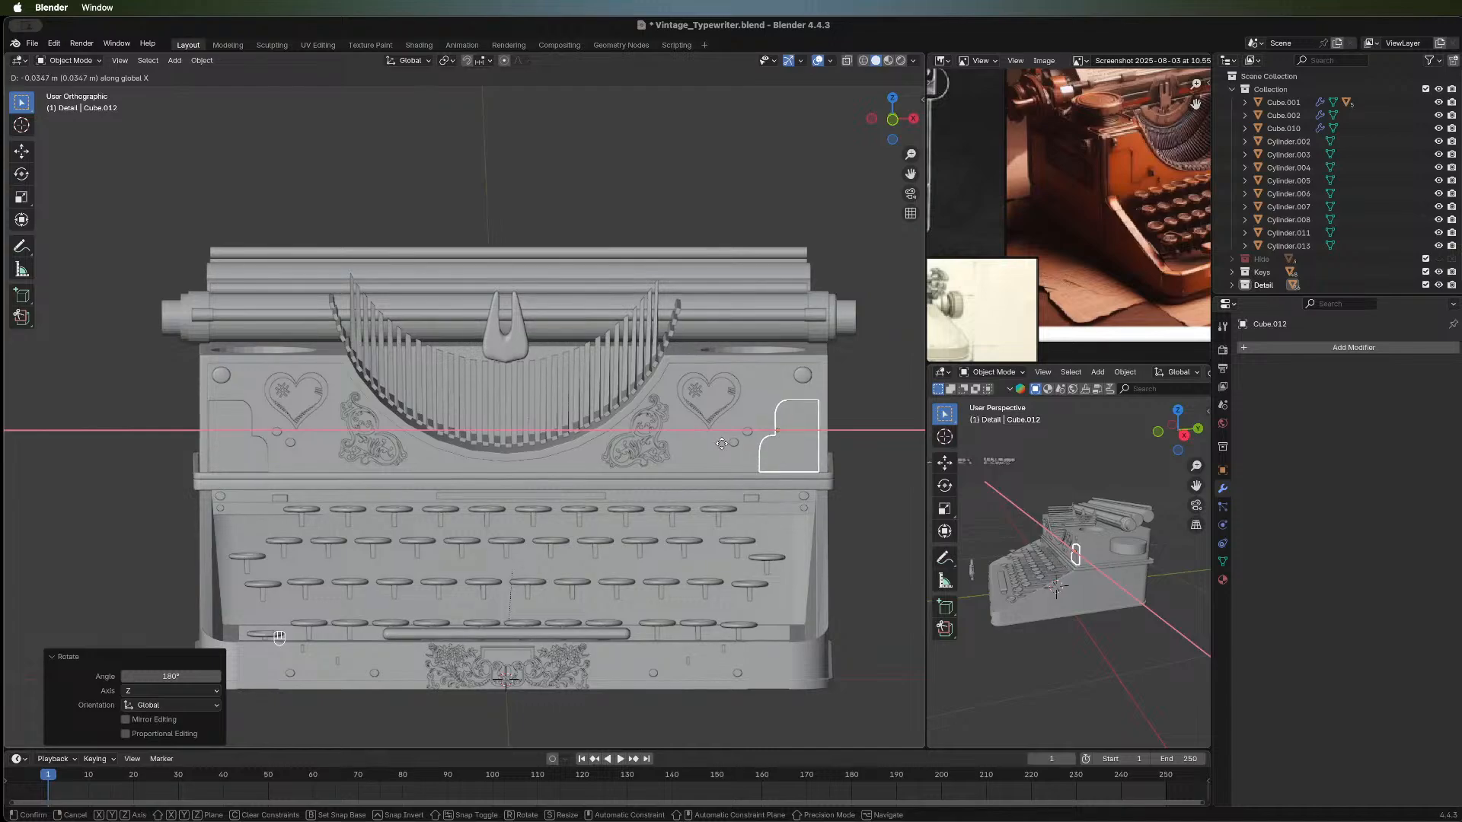
left_click(723, 445)
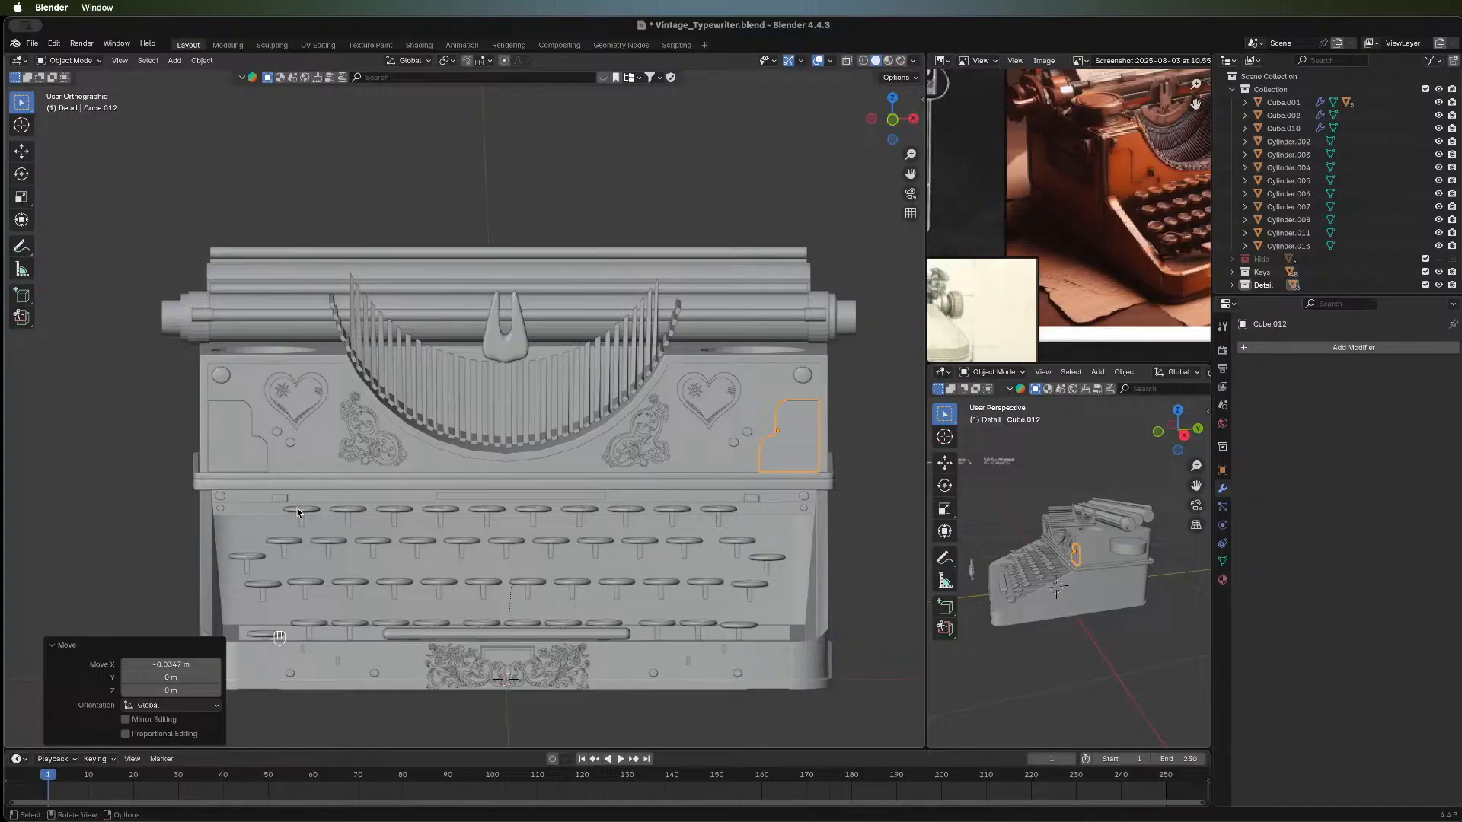
Cut both stepped corner panels into the typewriter body with a Brush Boolean Difference.
middle_click_drag(127, 450, 461, 436)
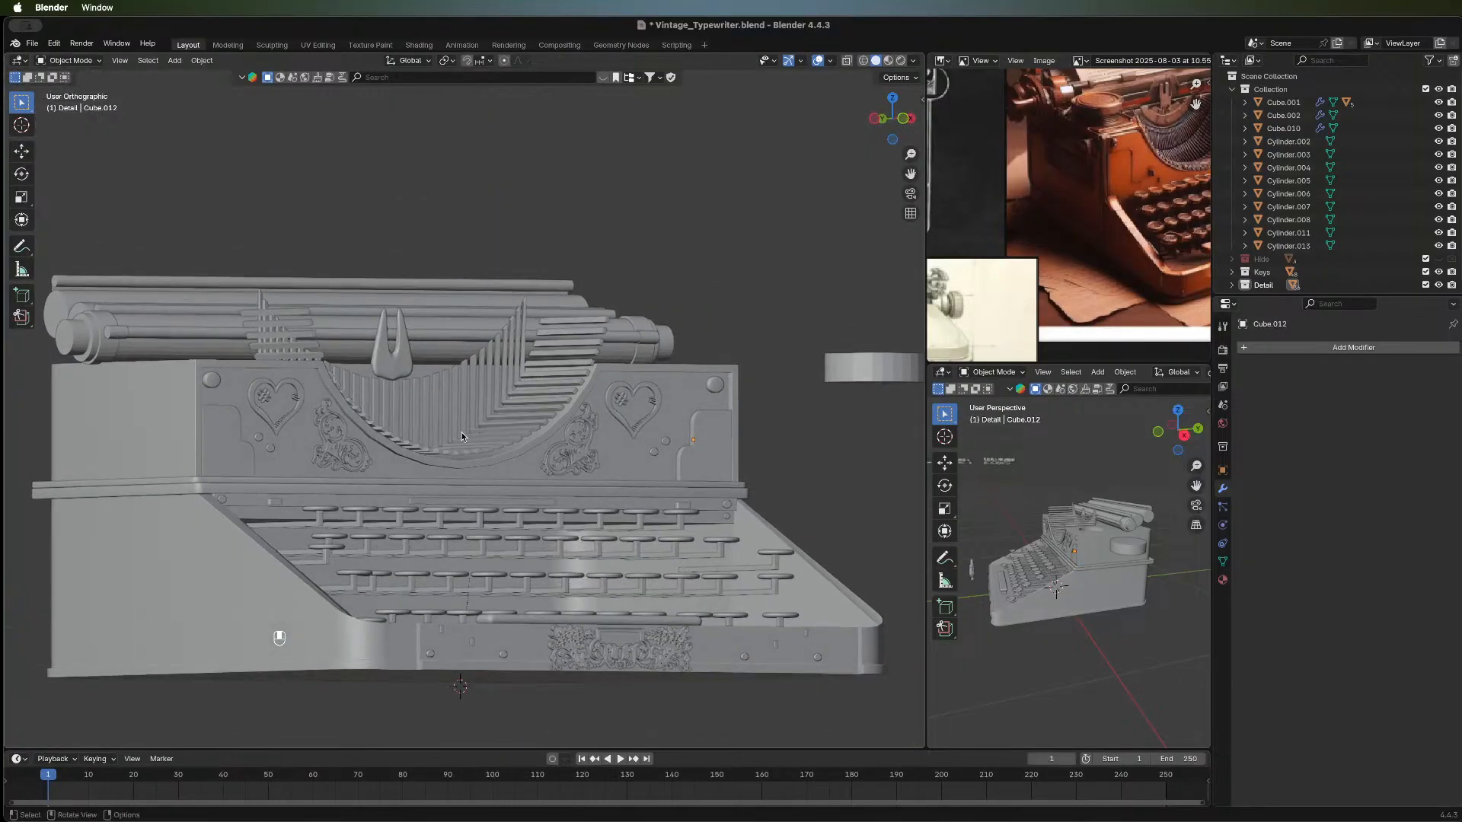
left_click(241, 445)
left_click(723, 446, "shift")
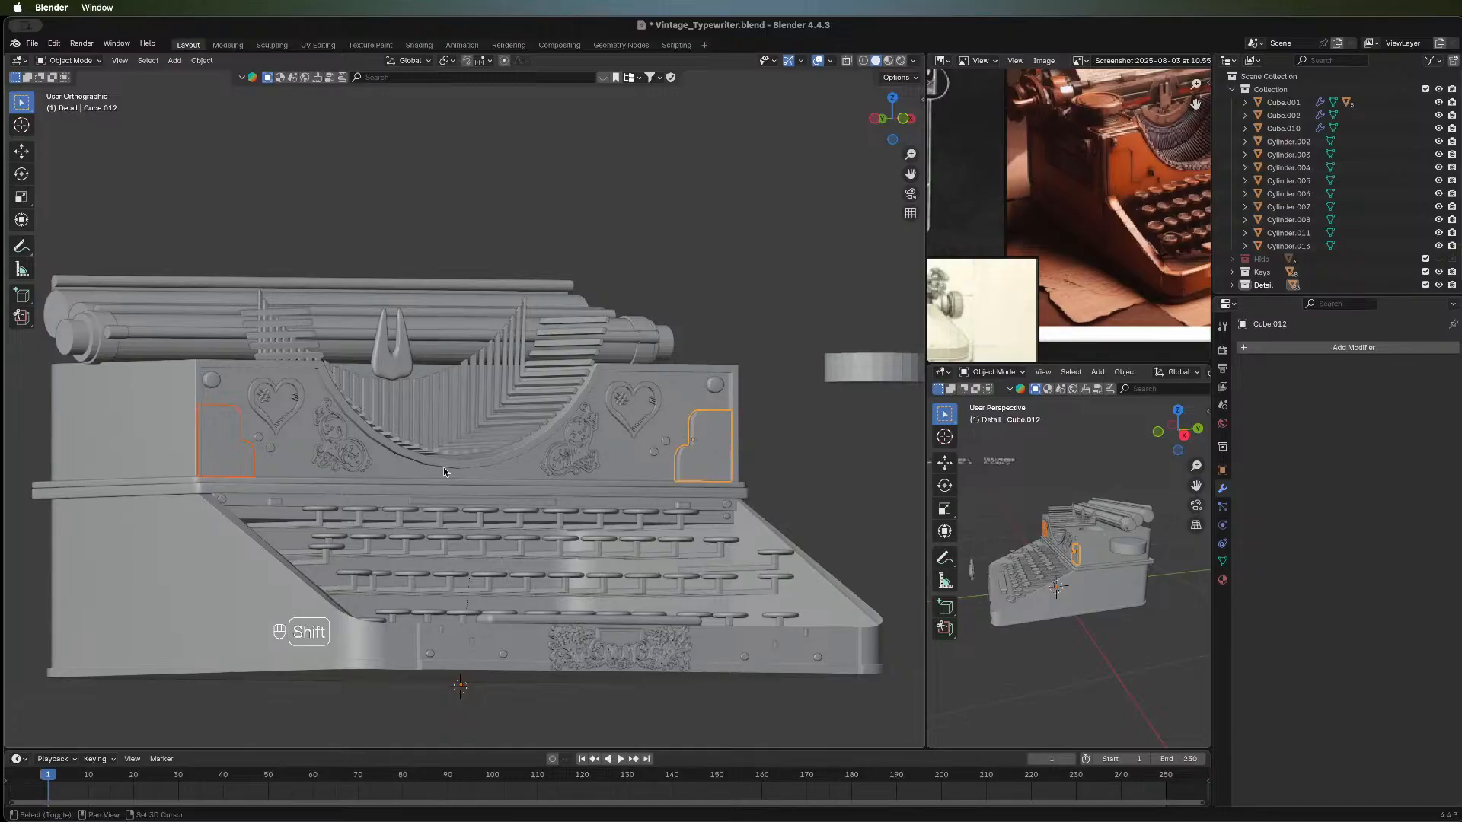
left_click(373, 467, "shift")
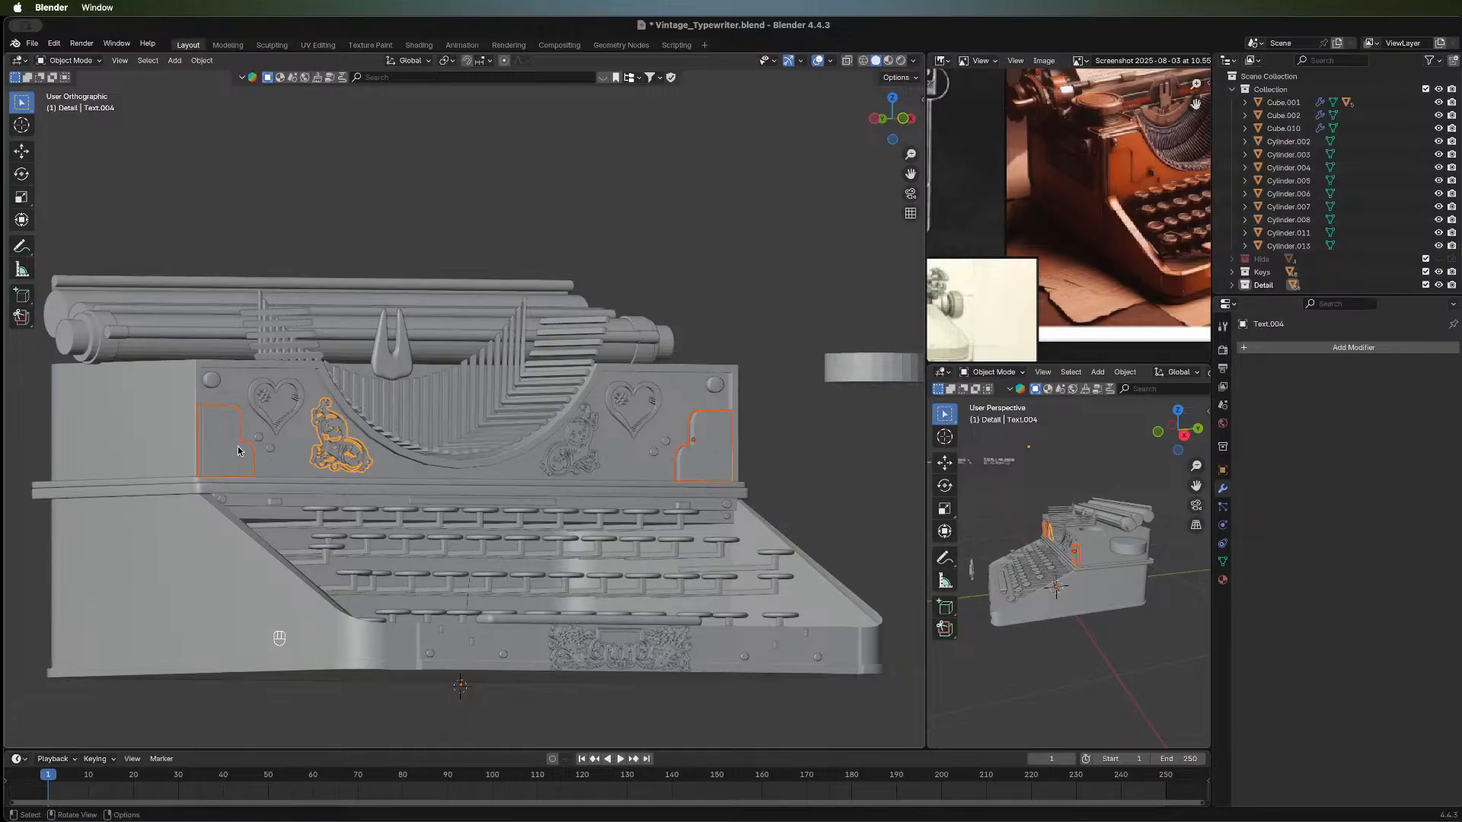
key("ctrl+z")
key("ctrl+z")
left_click(697, 457, "shift")
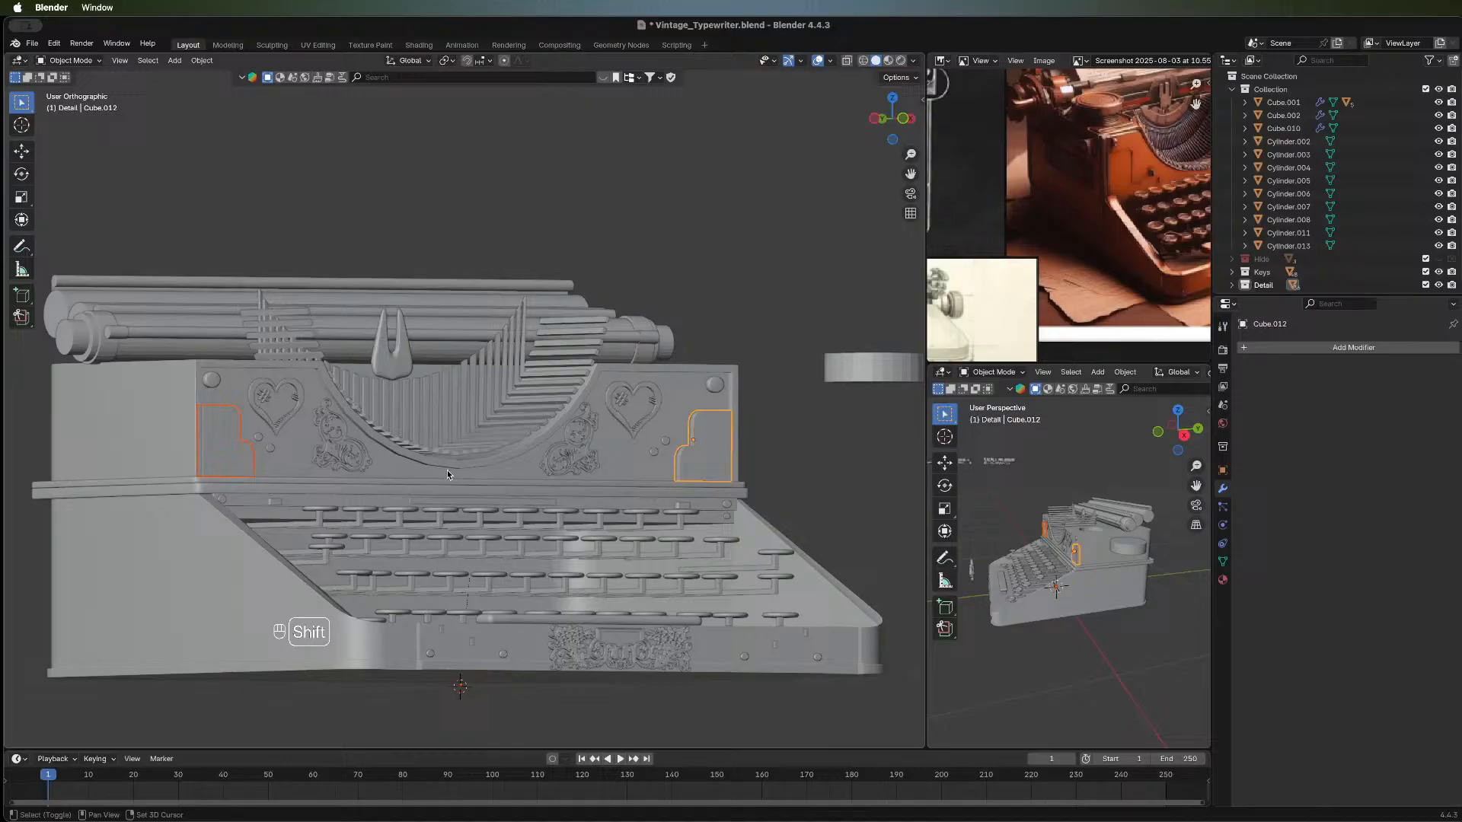
left_click(390, 472, "shift")
key("ctrl+shift+b")
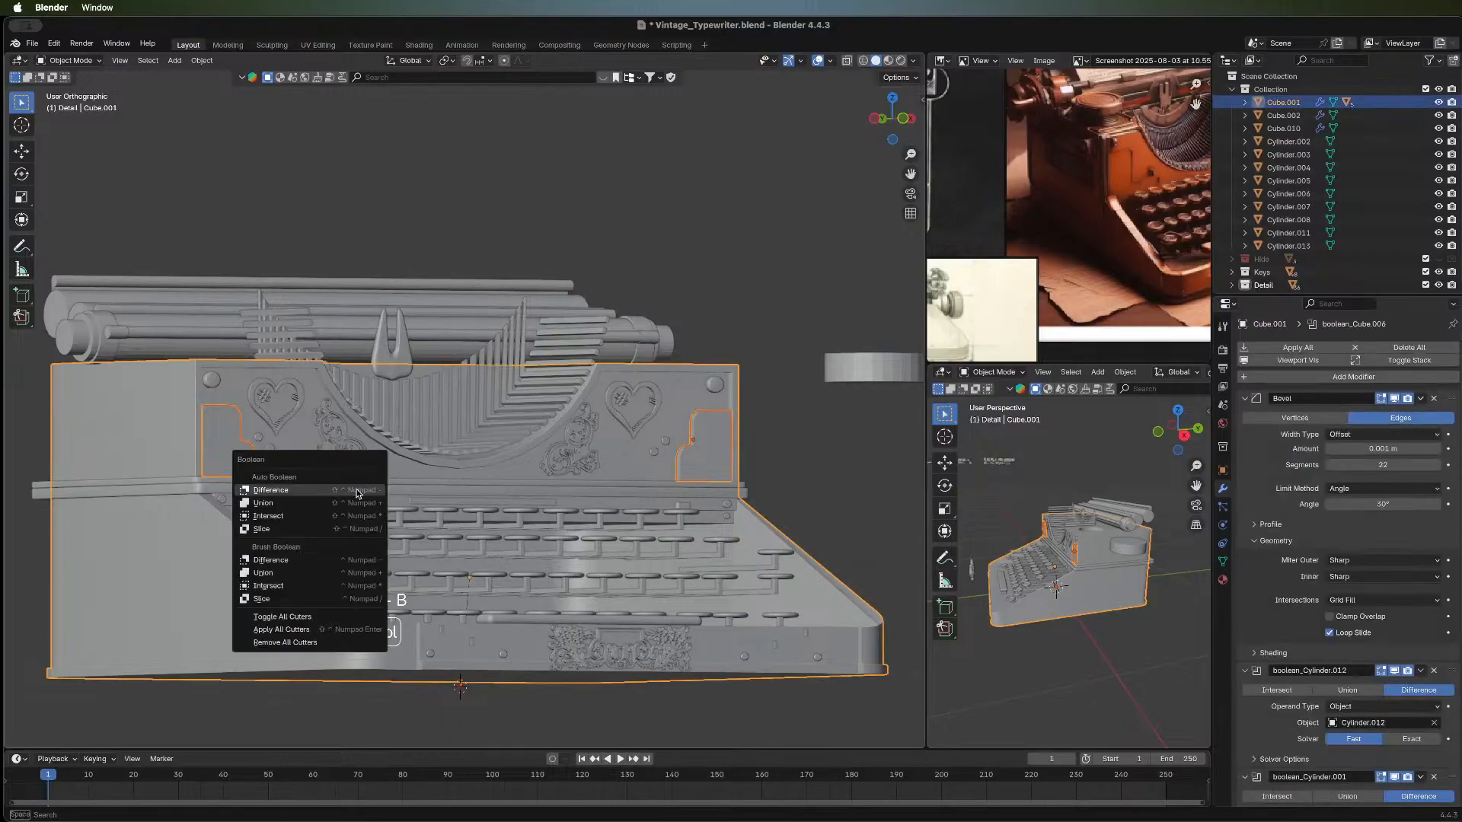
left_click(317, 560)
mouse_move(317, 561)
middle_mouse_down()
mouse_move(327, 505)
mouse_move(825, 522)
mouse_move(194, 508)
middle_mouse_up()
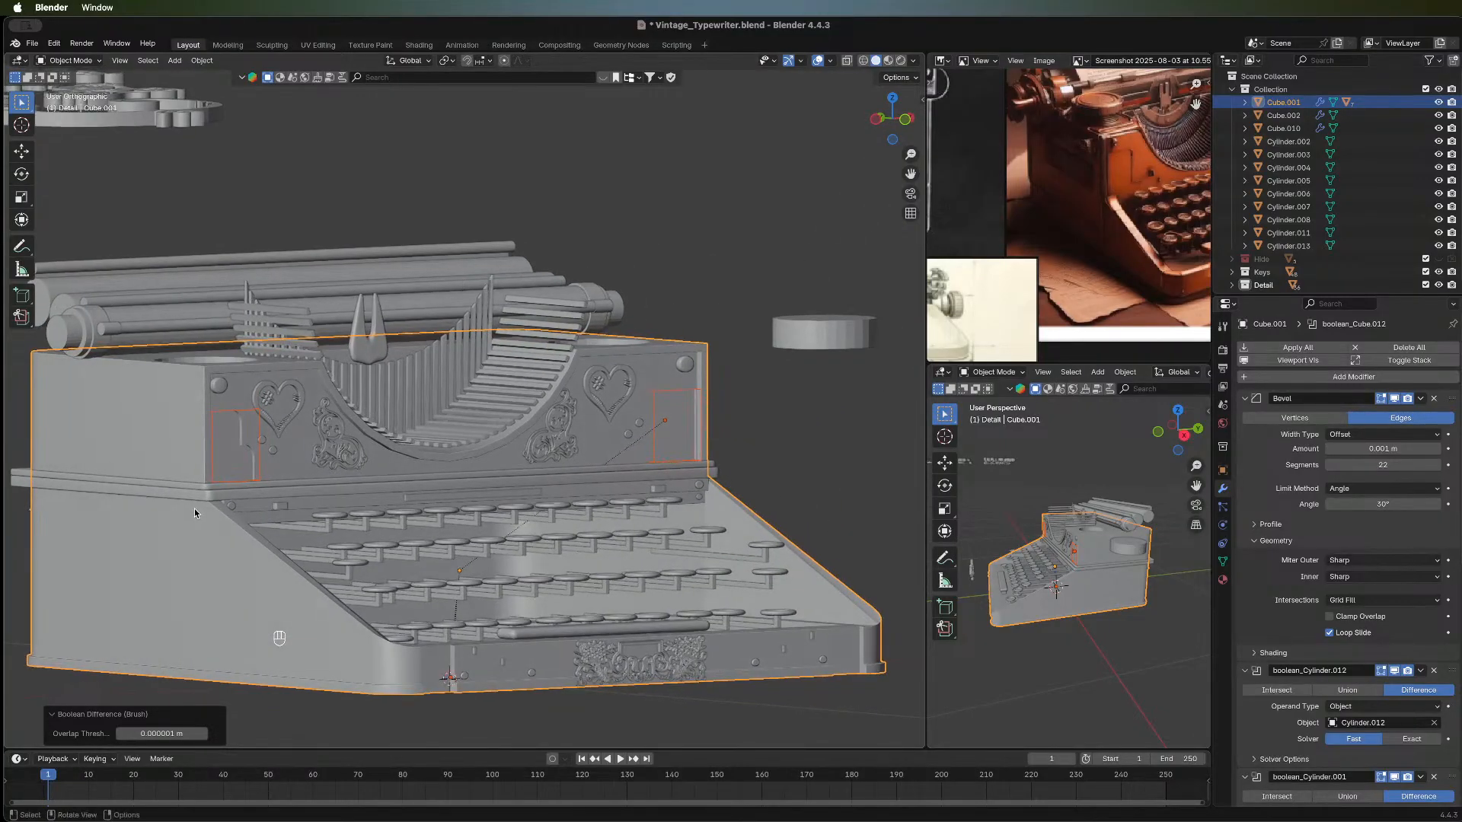
middle_click_drag(349, 477, 256, 406)
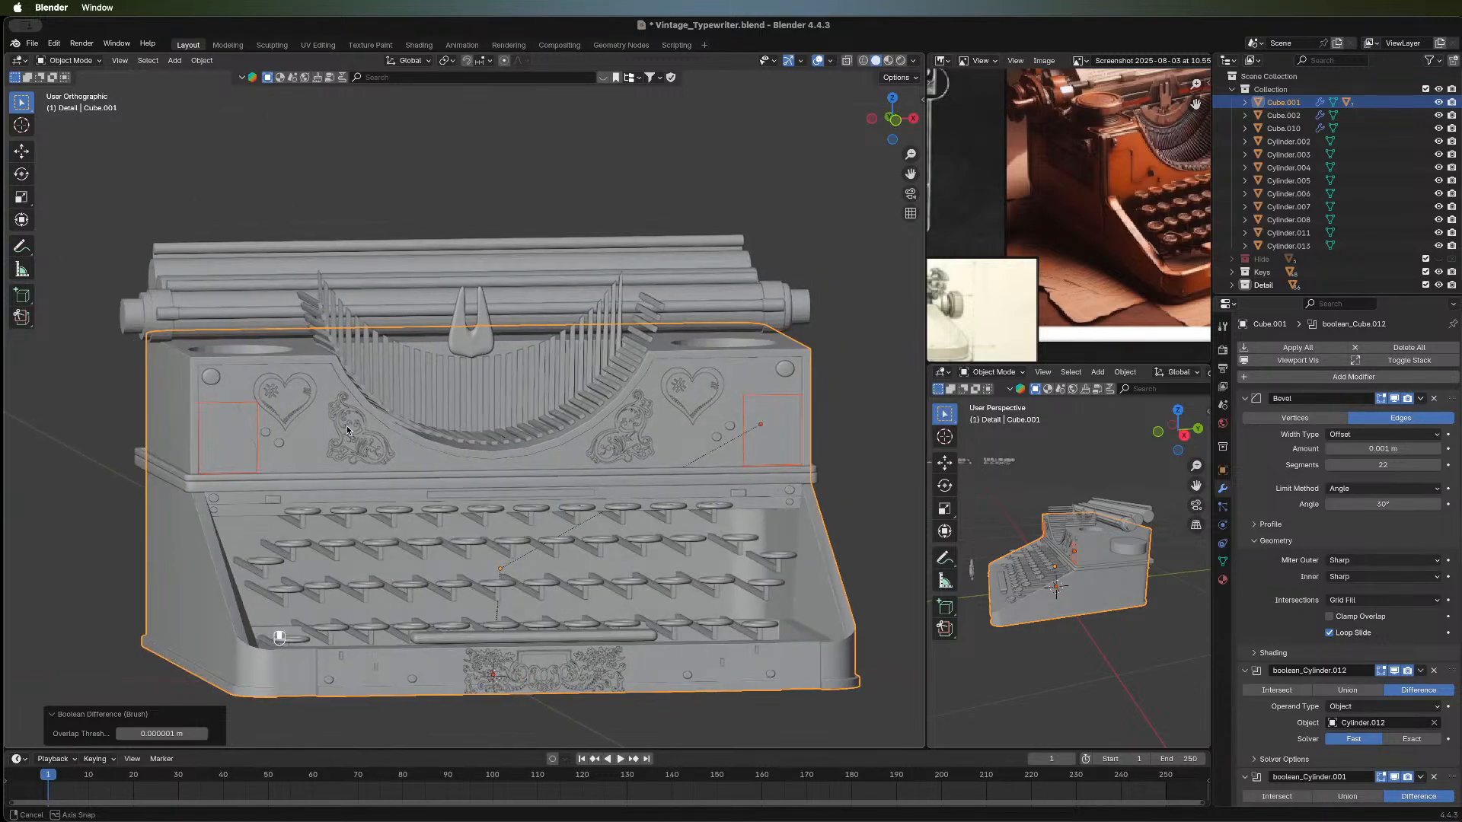
Move the right stepped panel cutter into the Hide collection.
left_click(255, 404)
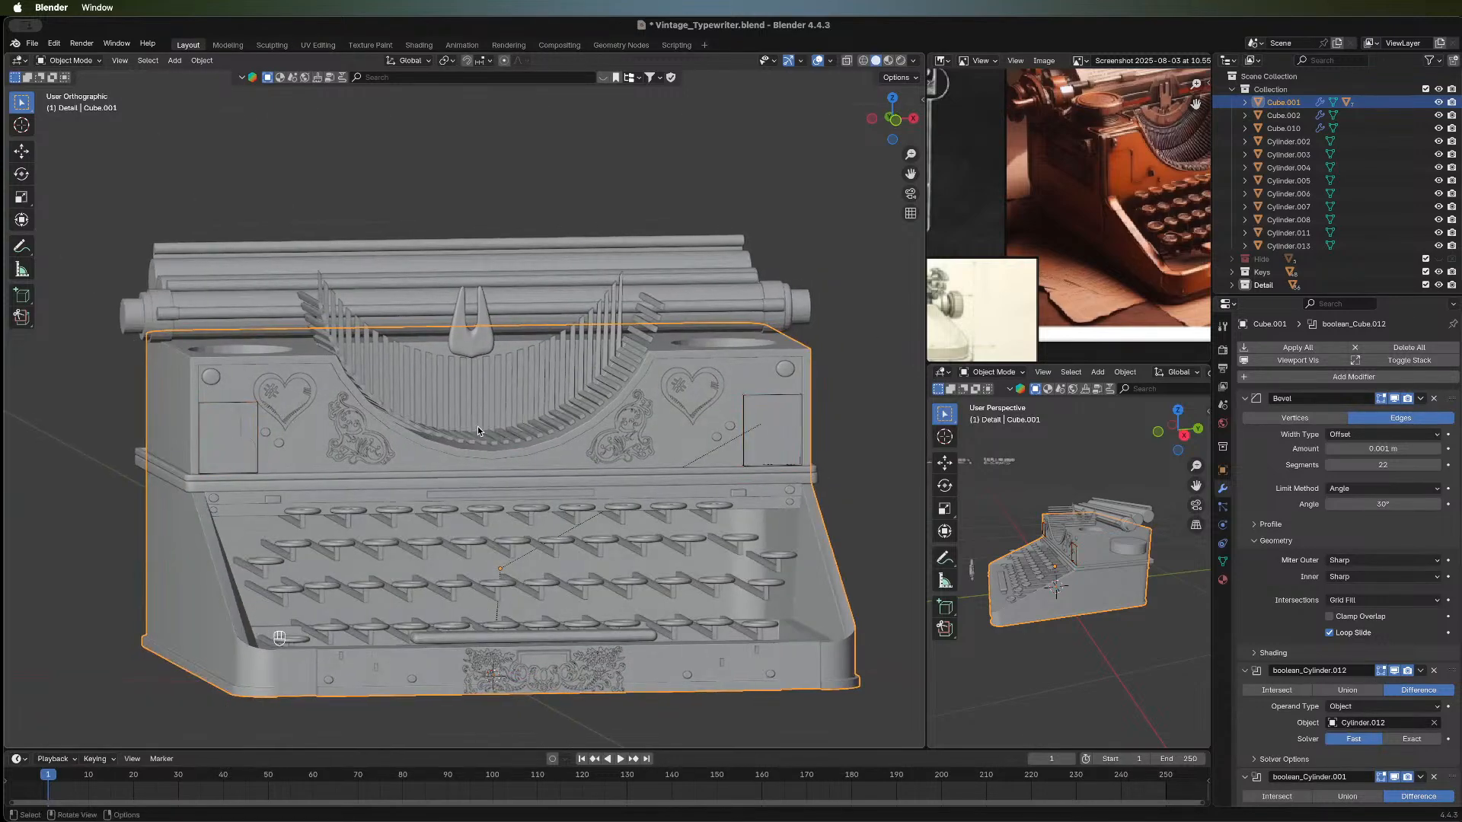
left_click(754, 398)
key("m")
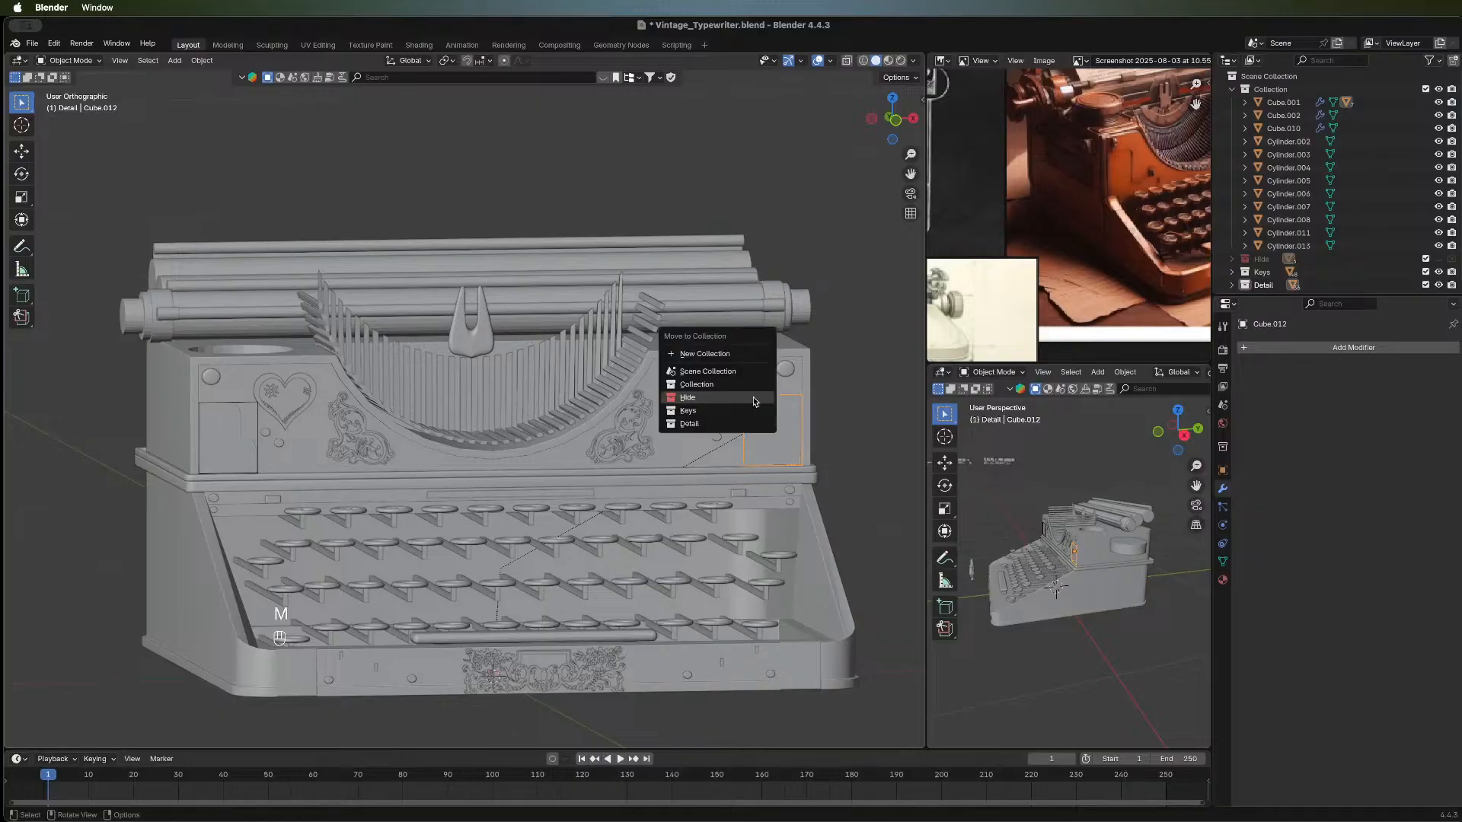
left_click(754, 399)
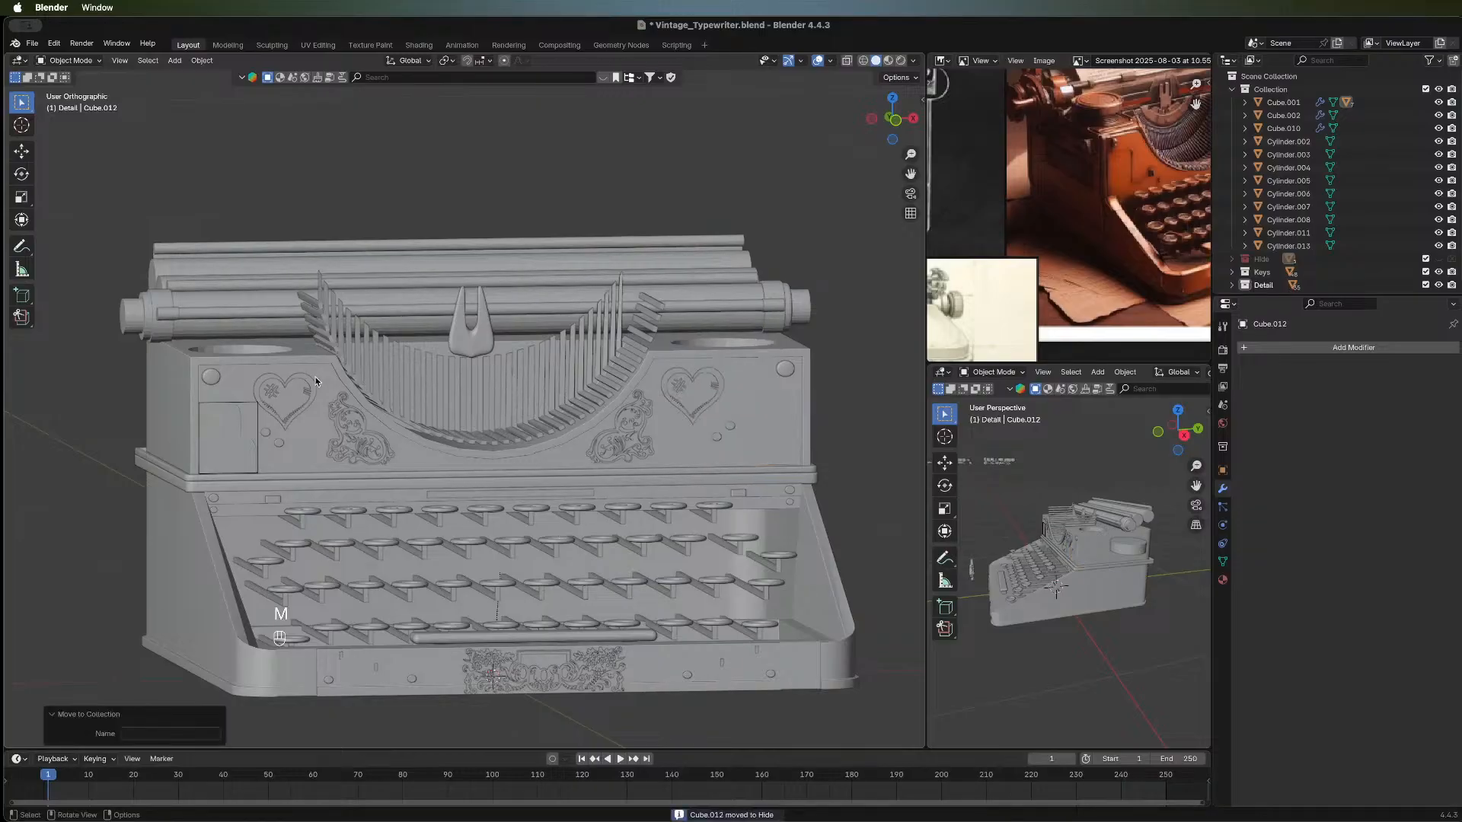
Move the left stepped panel cutter into the Hide collection and save the file.
left_click(243, 403)
left_click(250, 401)
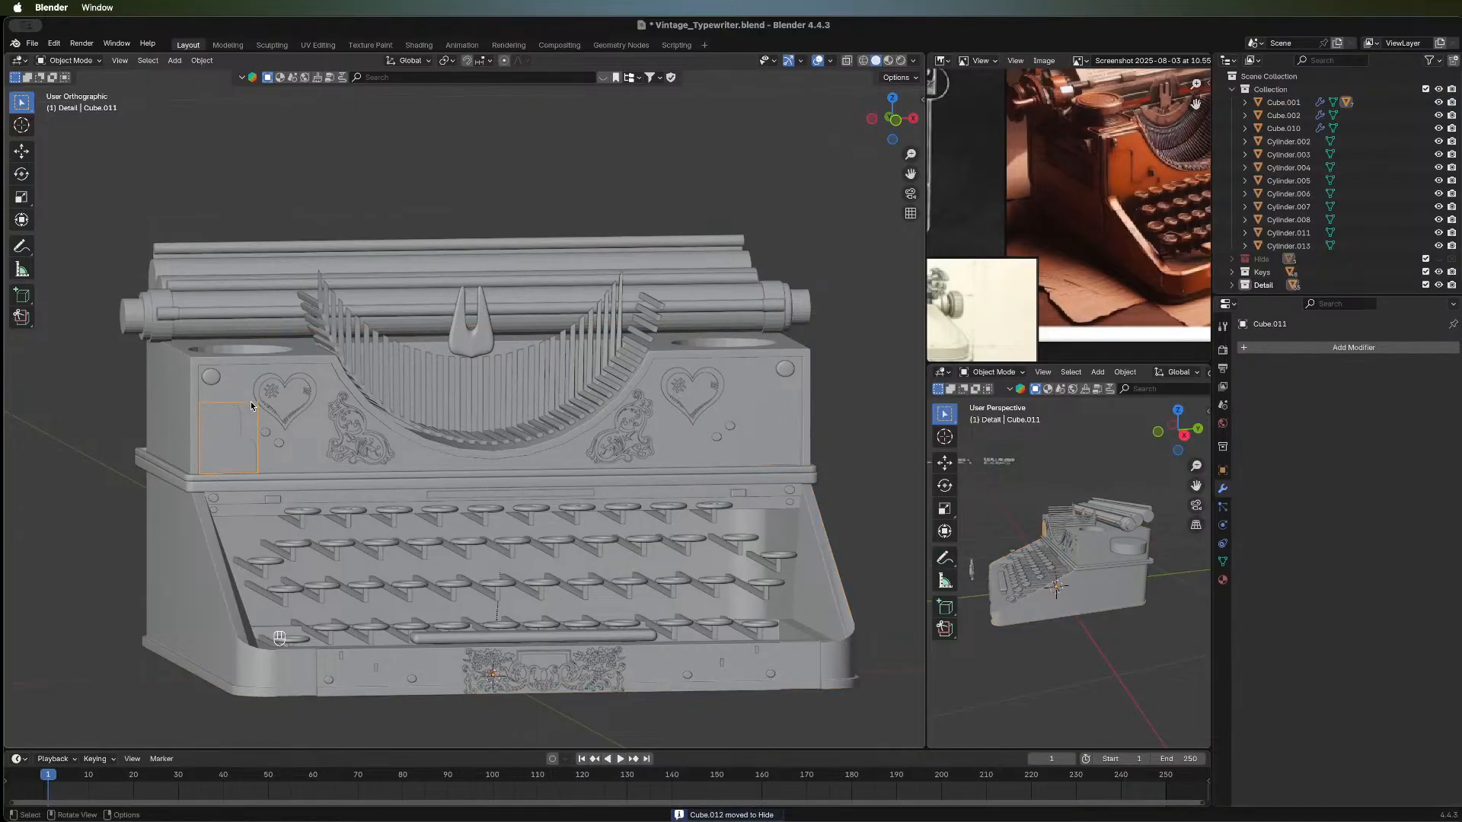
key("n")
key("n")
key("m")
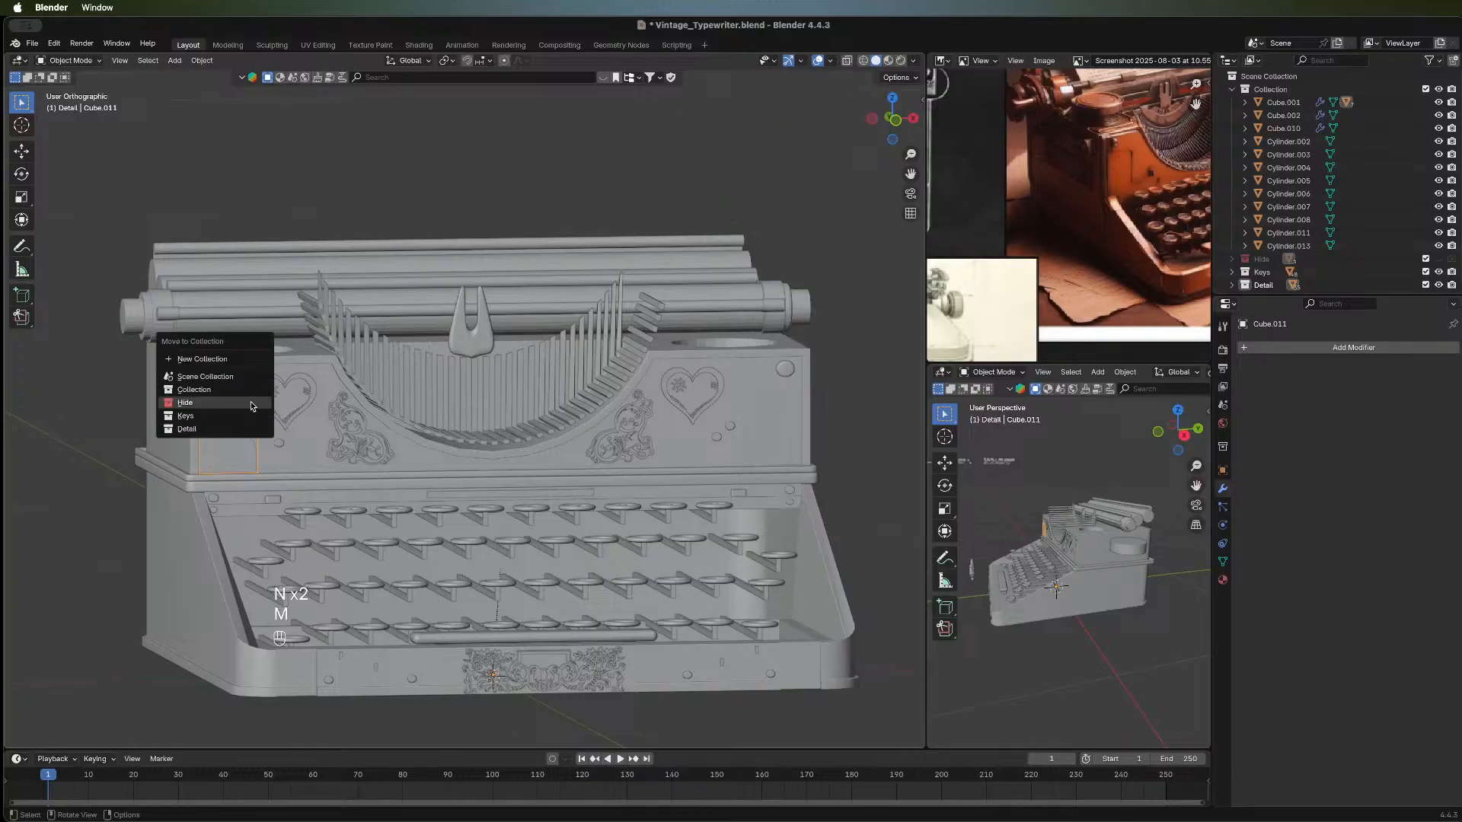
left_click(251, 403)
middle_click_drag(834, 466, 797, 437)
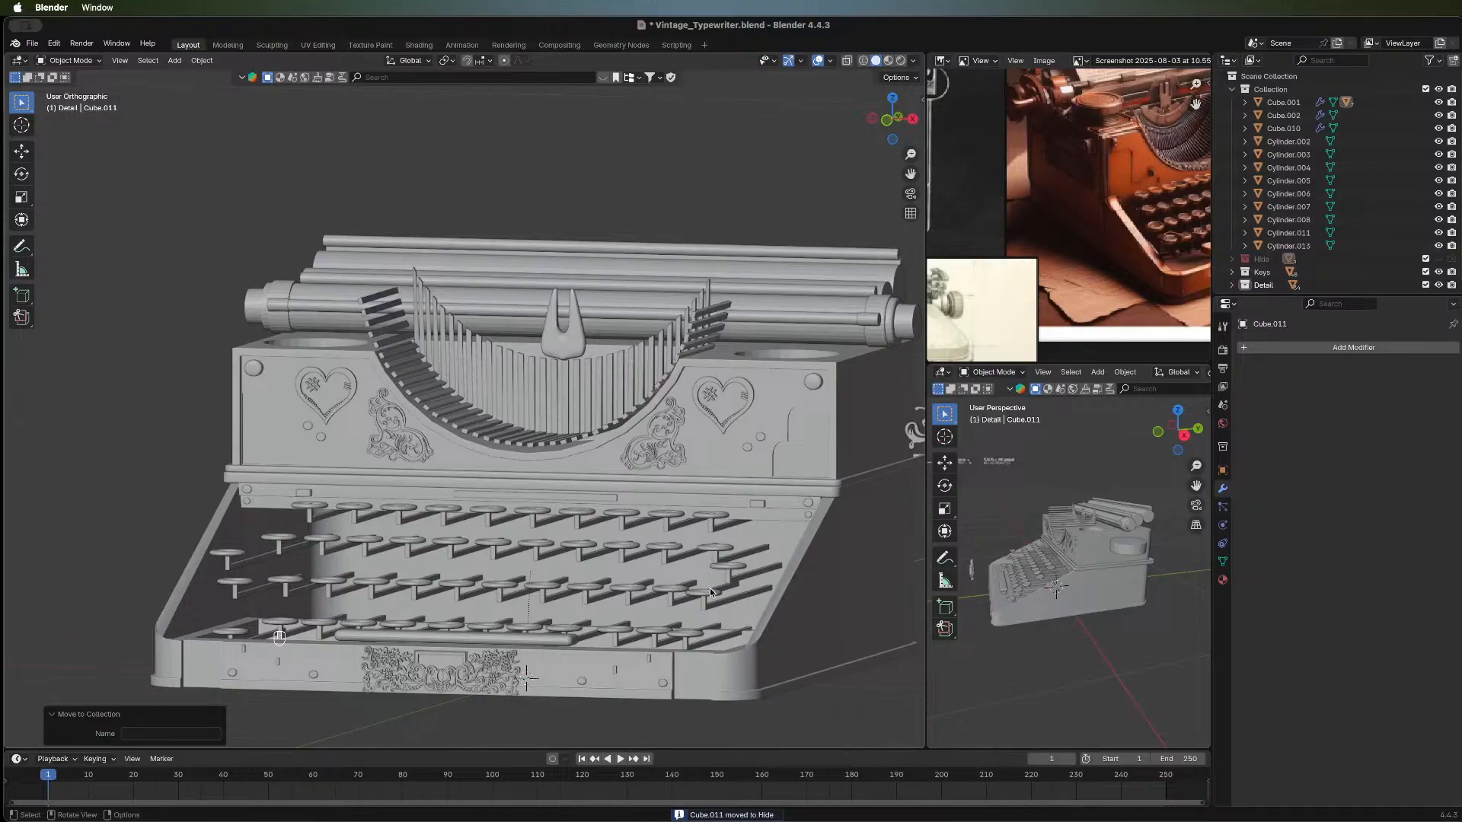
scroll(709, 588, "up", 1)
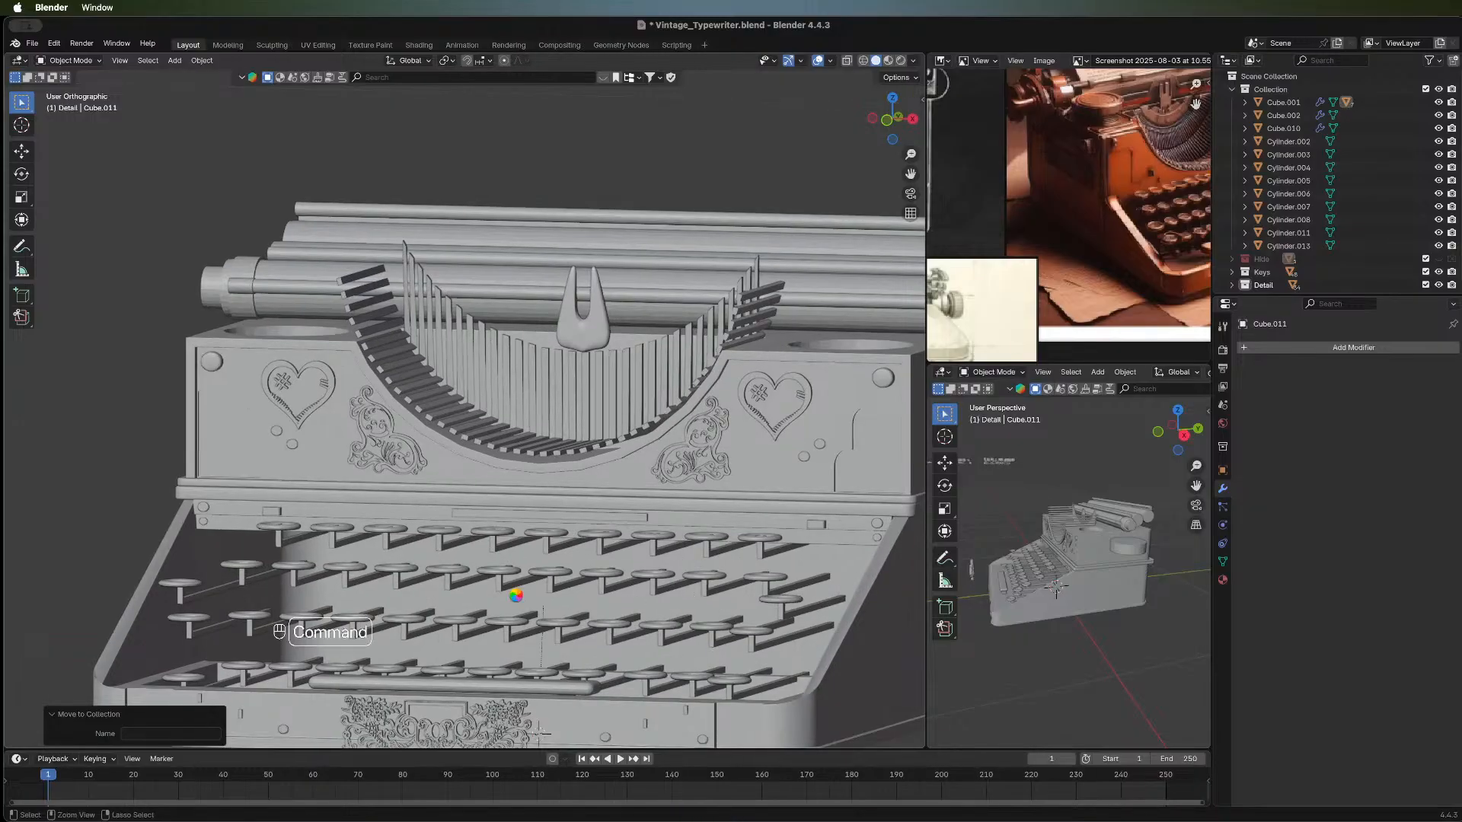
key("super+s")
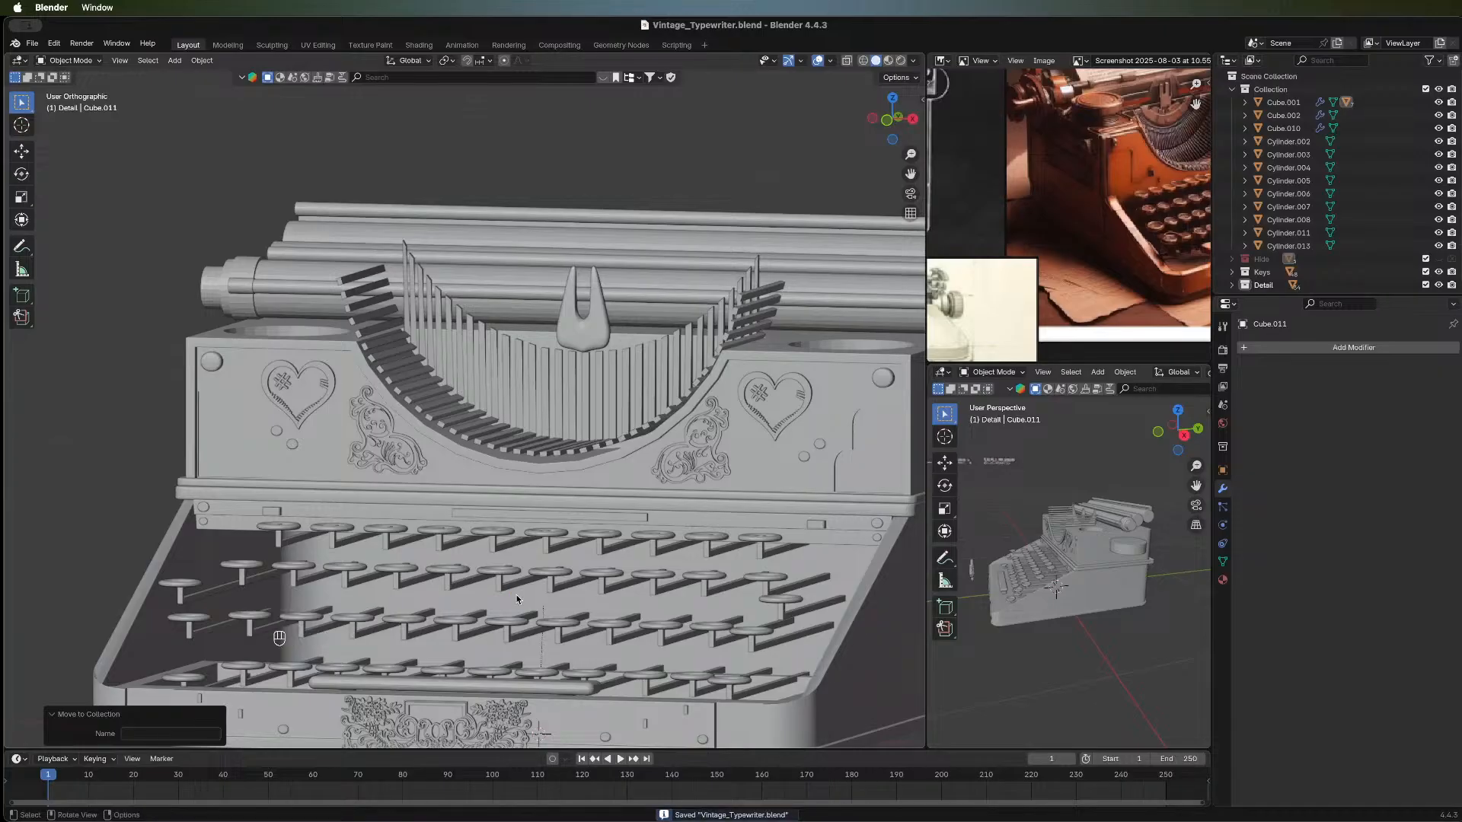
Compare the typewriter's front with the reference photo, examining its front body and type basket area.
middle_click_drag(537, 471, 952, 251)
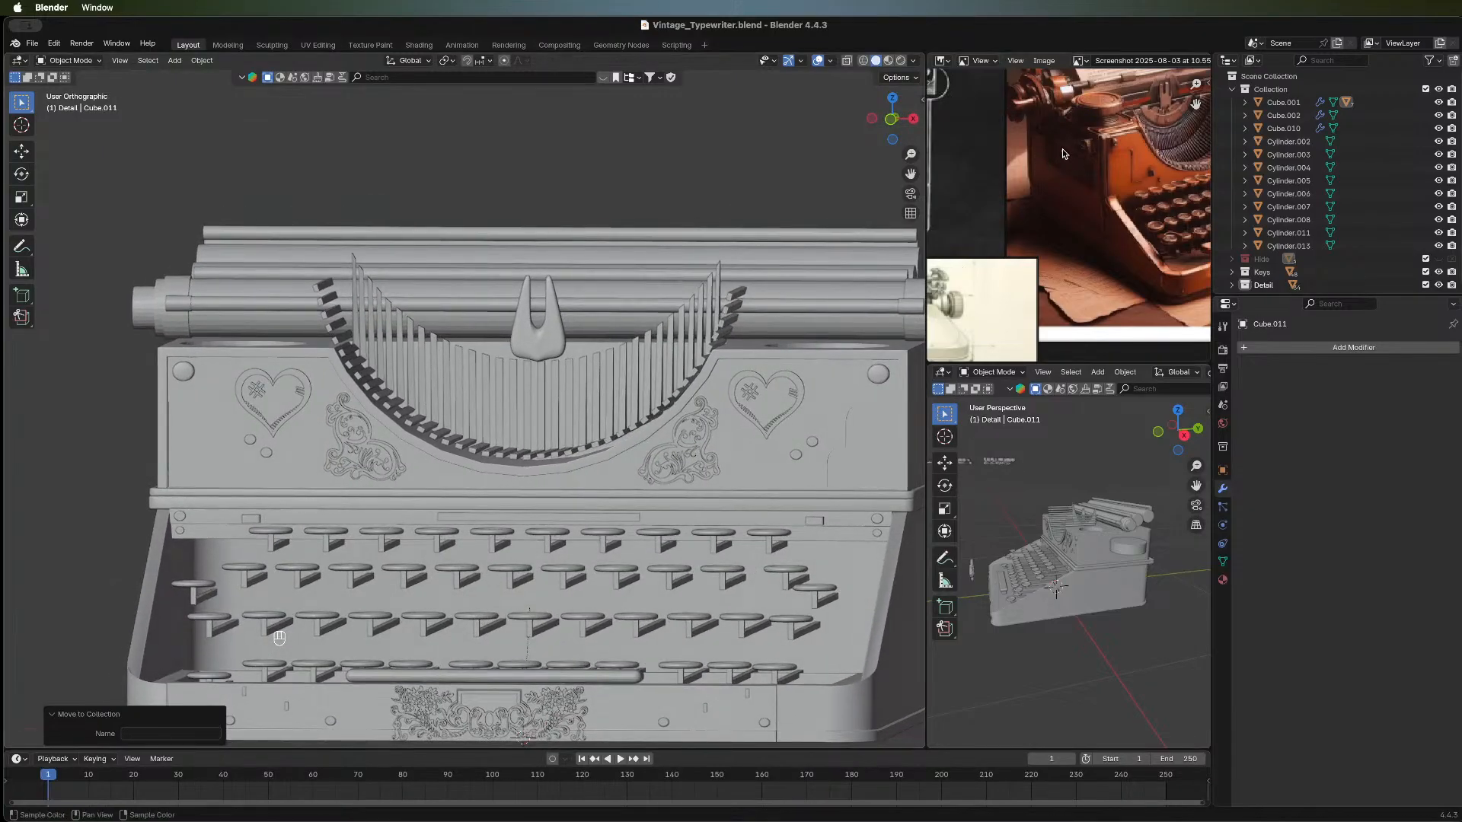
middle_click_drag(570, 426, 709, 391)
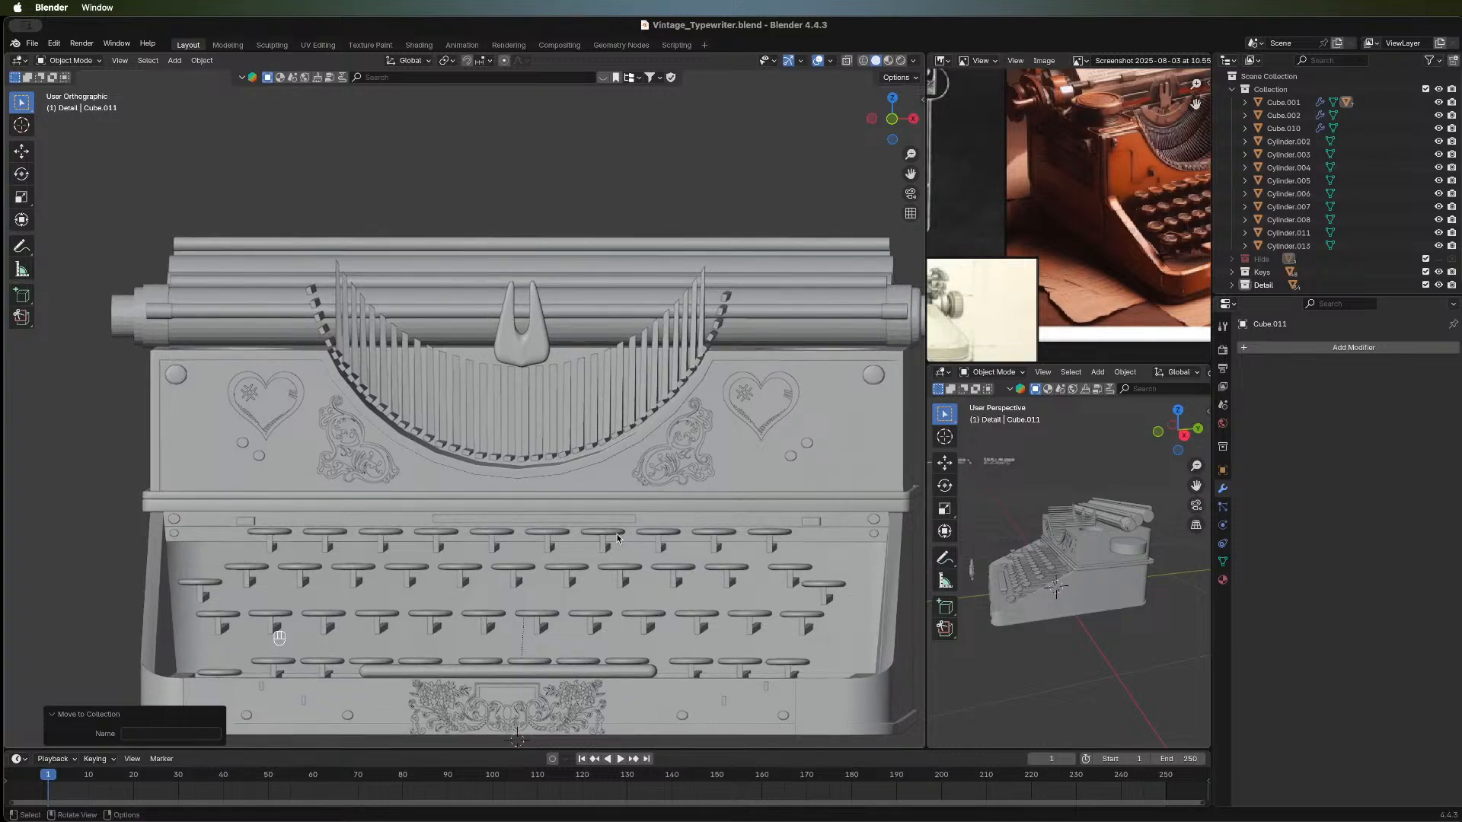
middle_click_drag(390, 500, 258, 472)
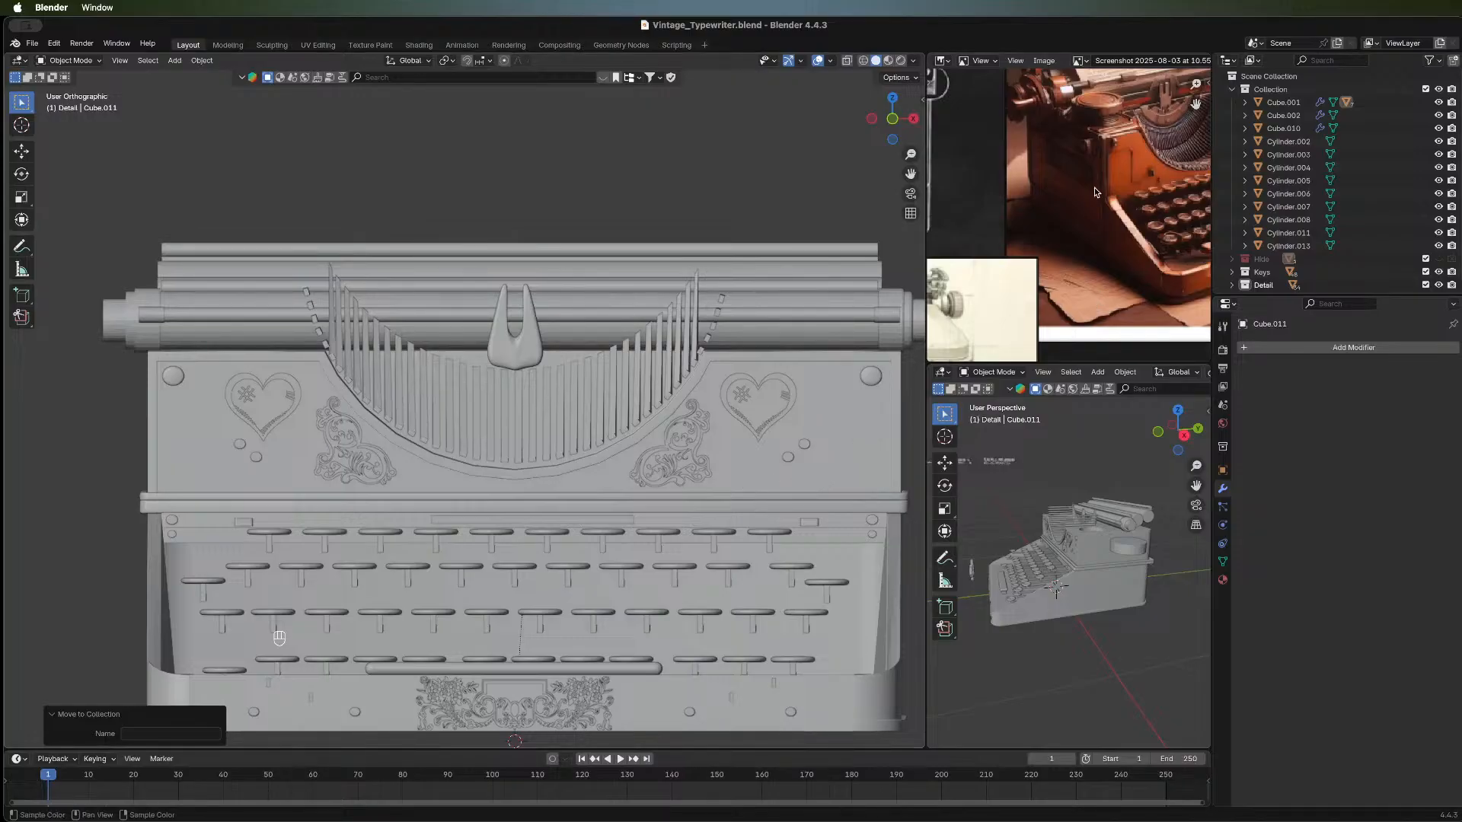
middle_click_drag(1129, 219, 999, 240)
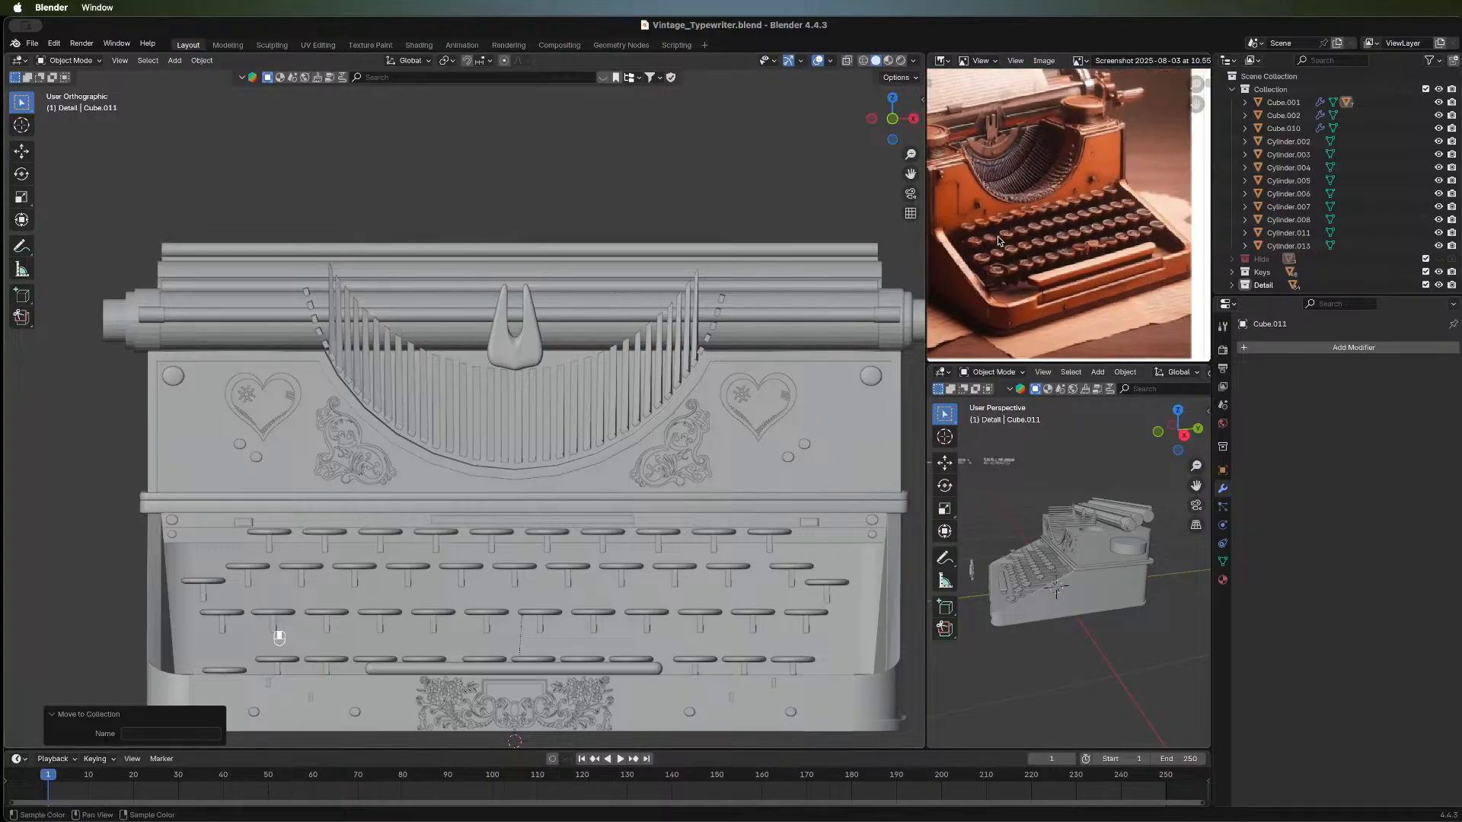
scroll(994, 205, "down", 4)
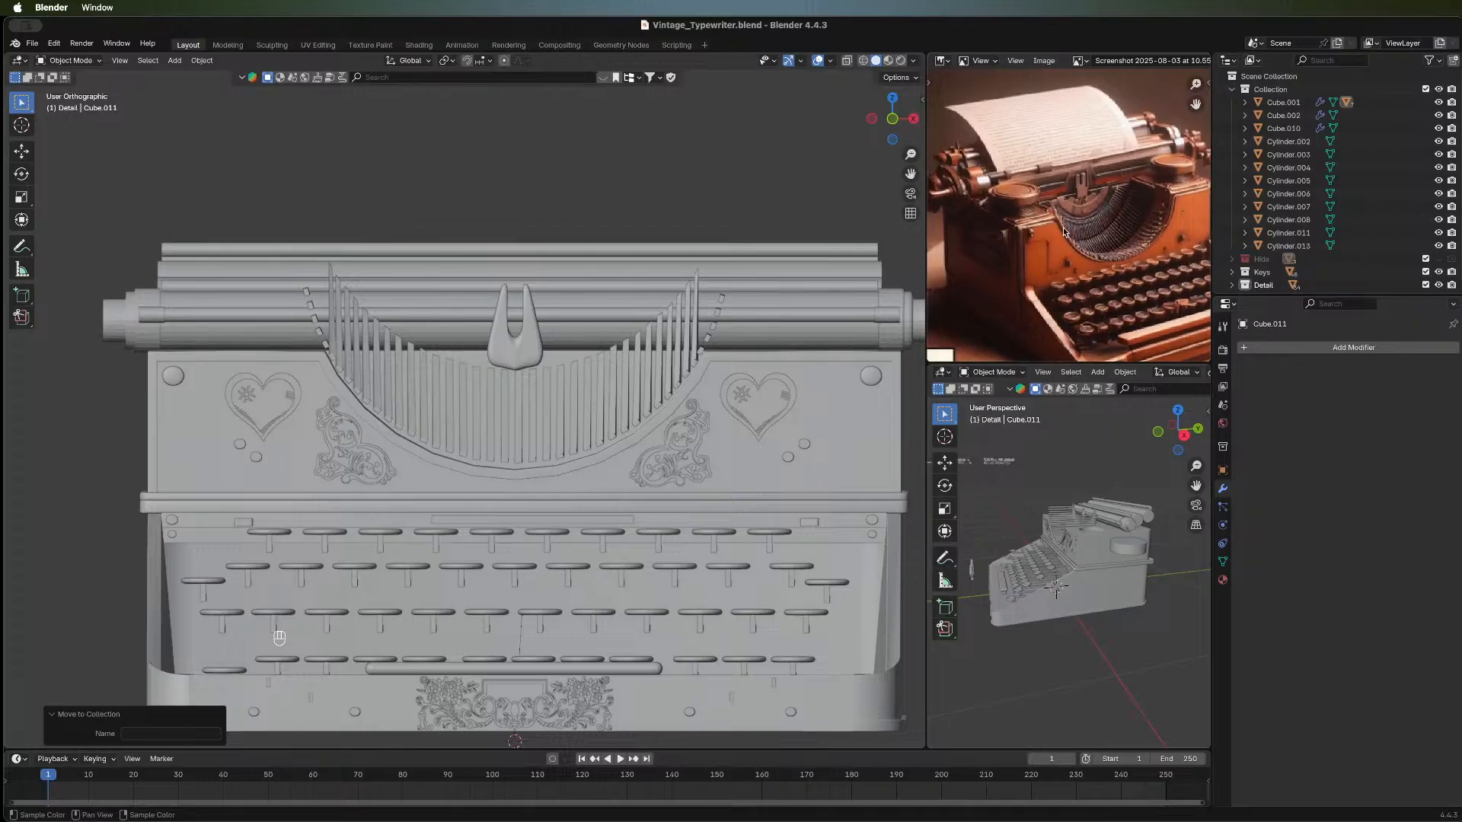
Examine the reference photos' front views against the typewriter model's front panel, strip above the keys and keyboard area.
middle_click_drag(986, 177, 1114, 255)
middle_click_drag(1081, 331, 1112, 183)
scroll(1026, 231, "up", 3)
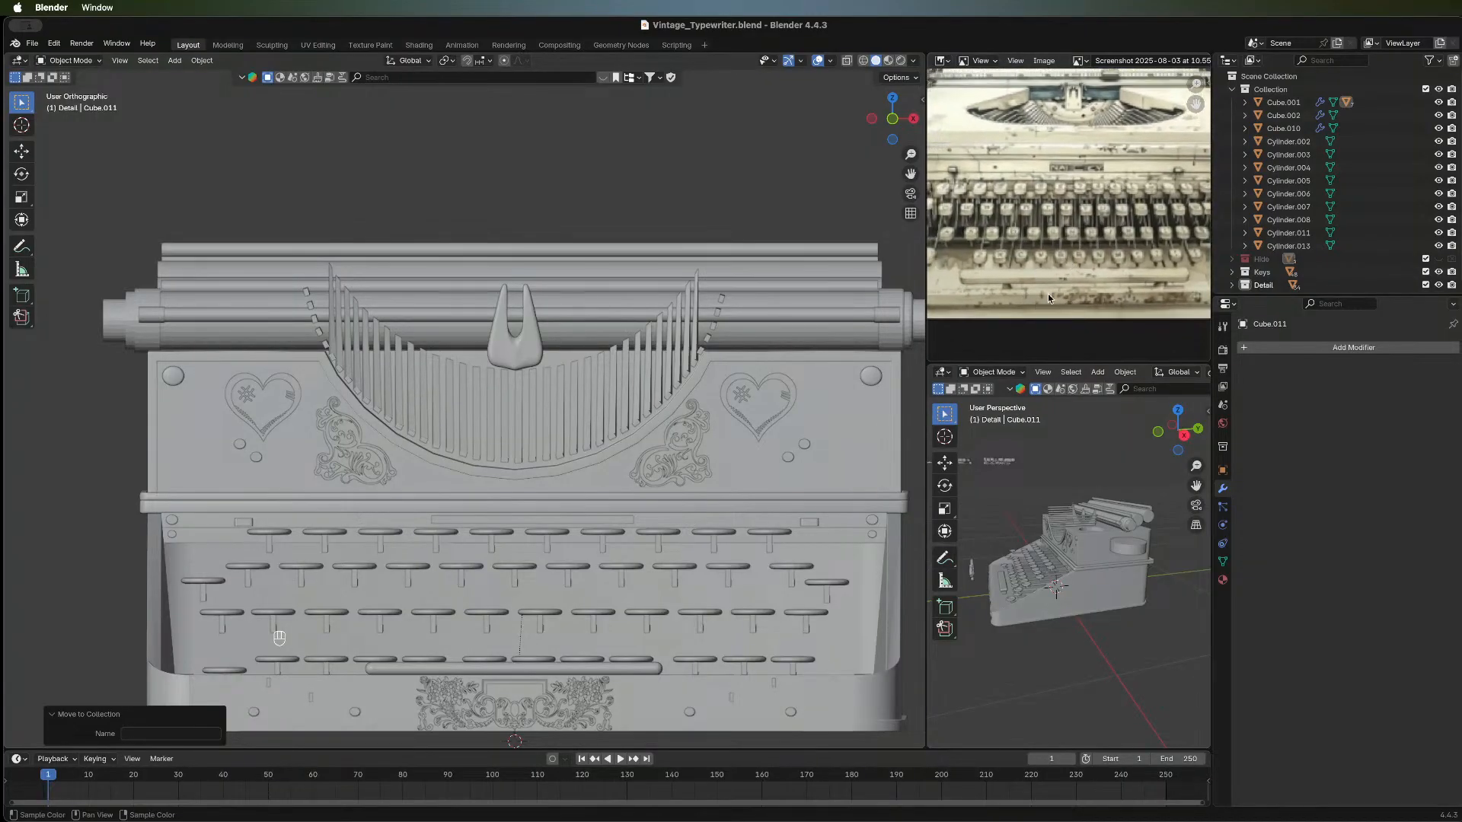
scroll(1055, 233, "down", 3)
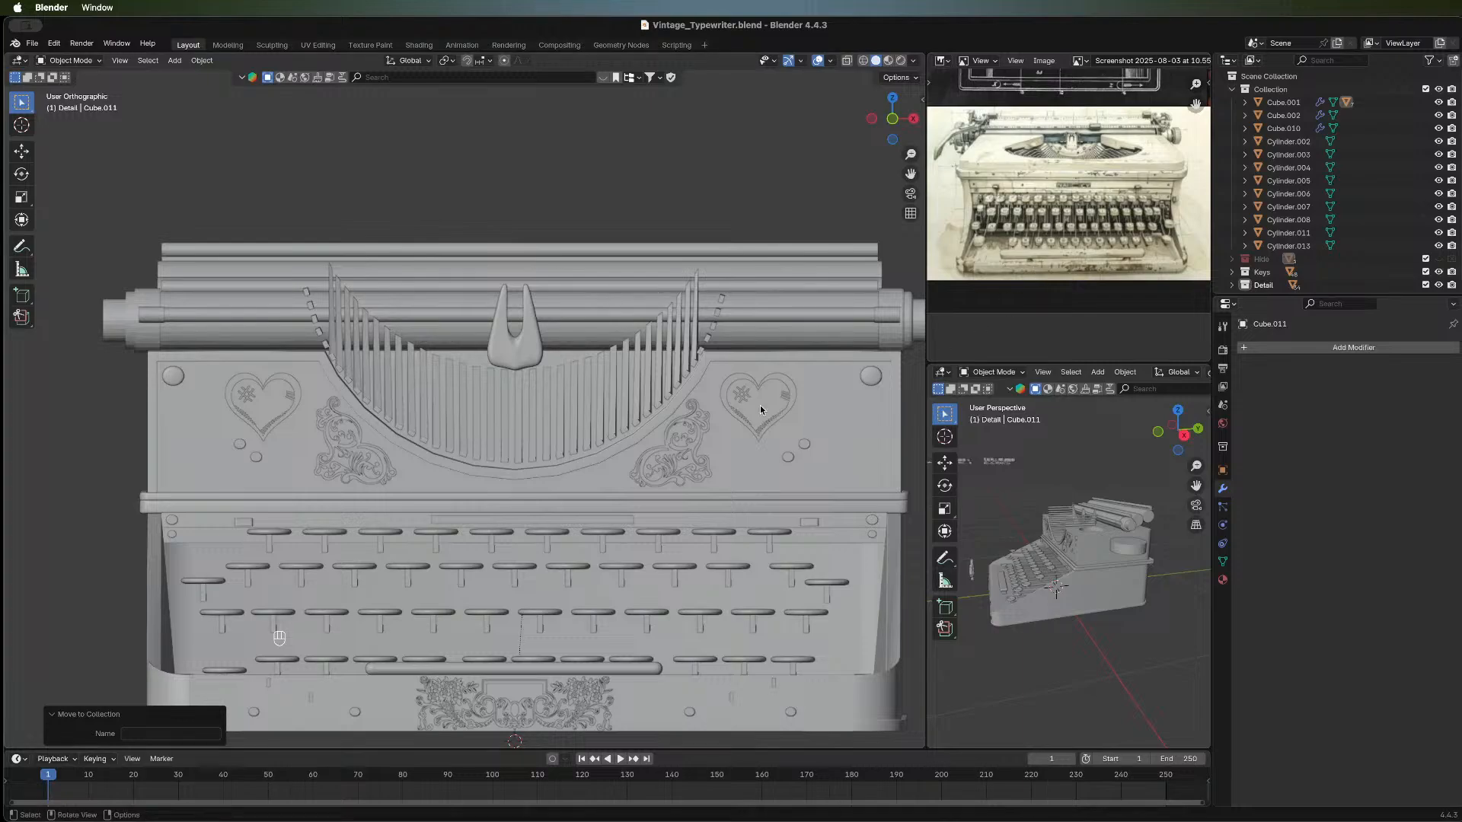
scroll(553, 515, "down", 1)
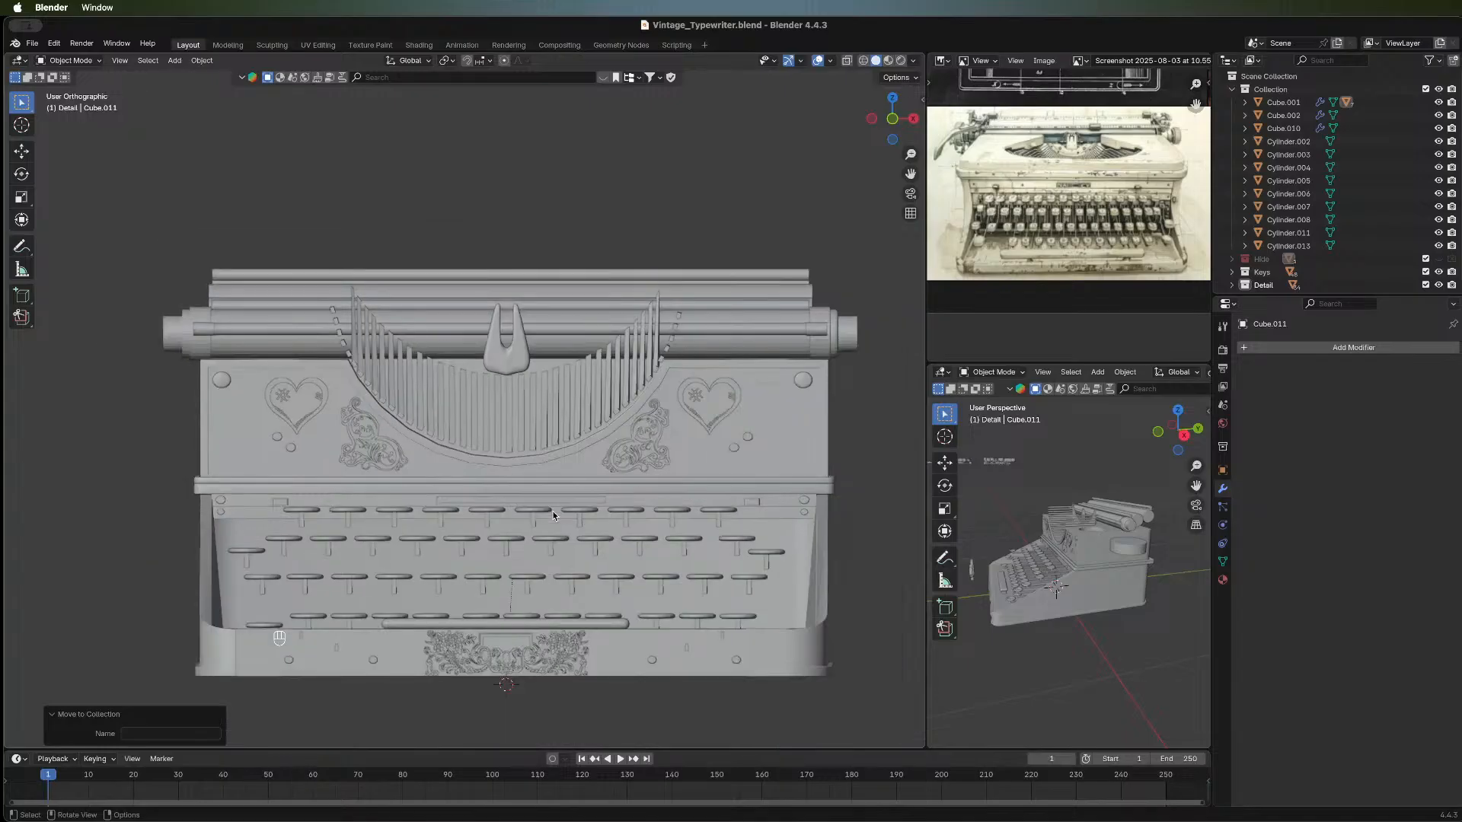
scroll(533, 578, "up", 3)
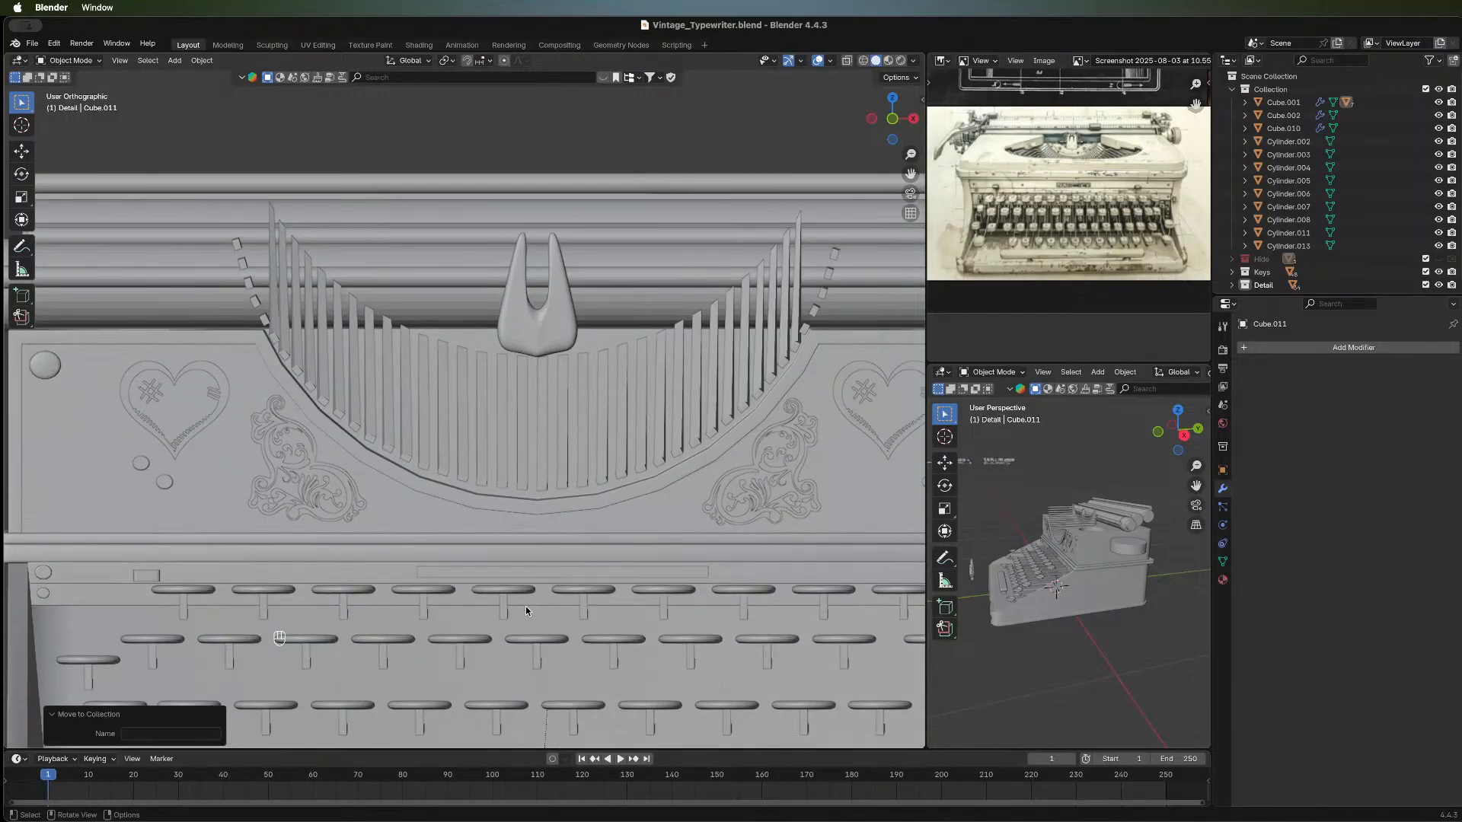
middle_click_drag(525, 606, 527, 500, "shift")
scroll(527, 501, "down", 1)
scroll(527, 501, "down", 1)
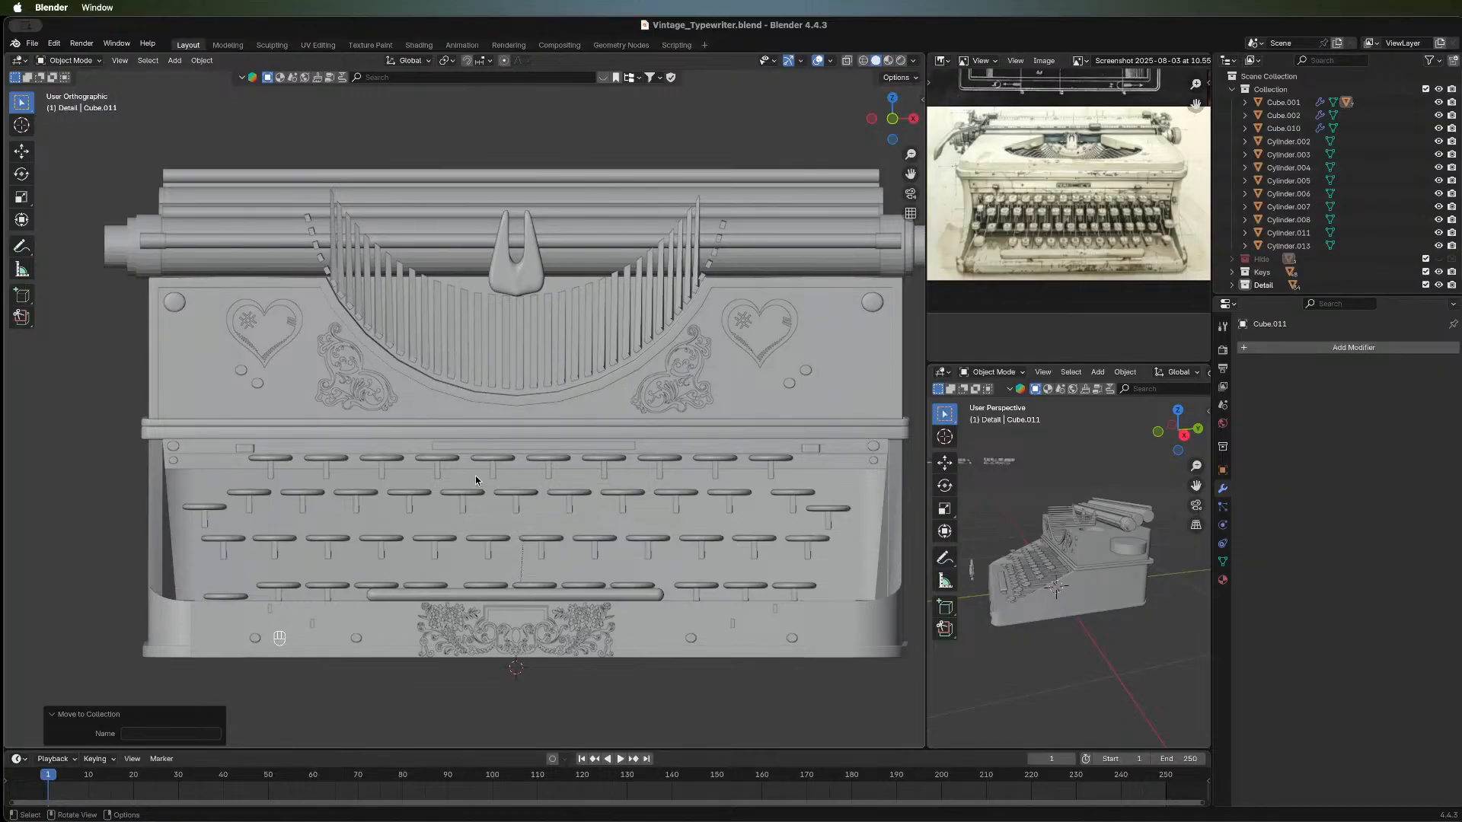
middle_click_drag(565, 679, 239, 527)
middle_click_drag(436, 583, 454, 665)
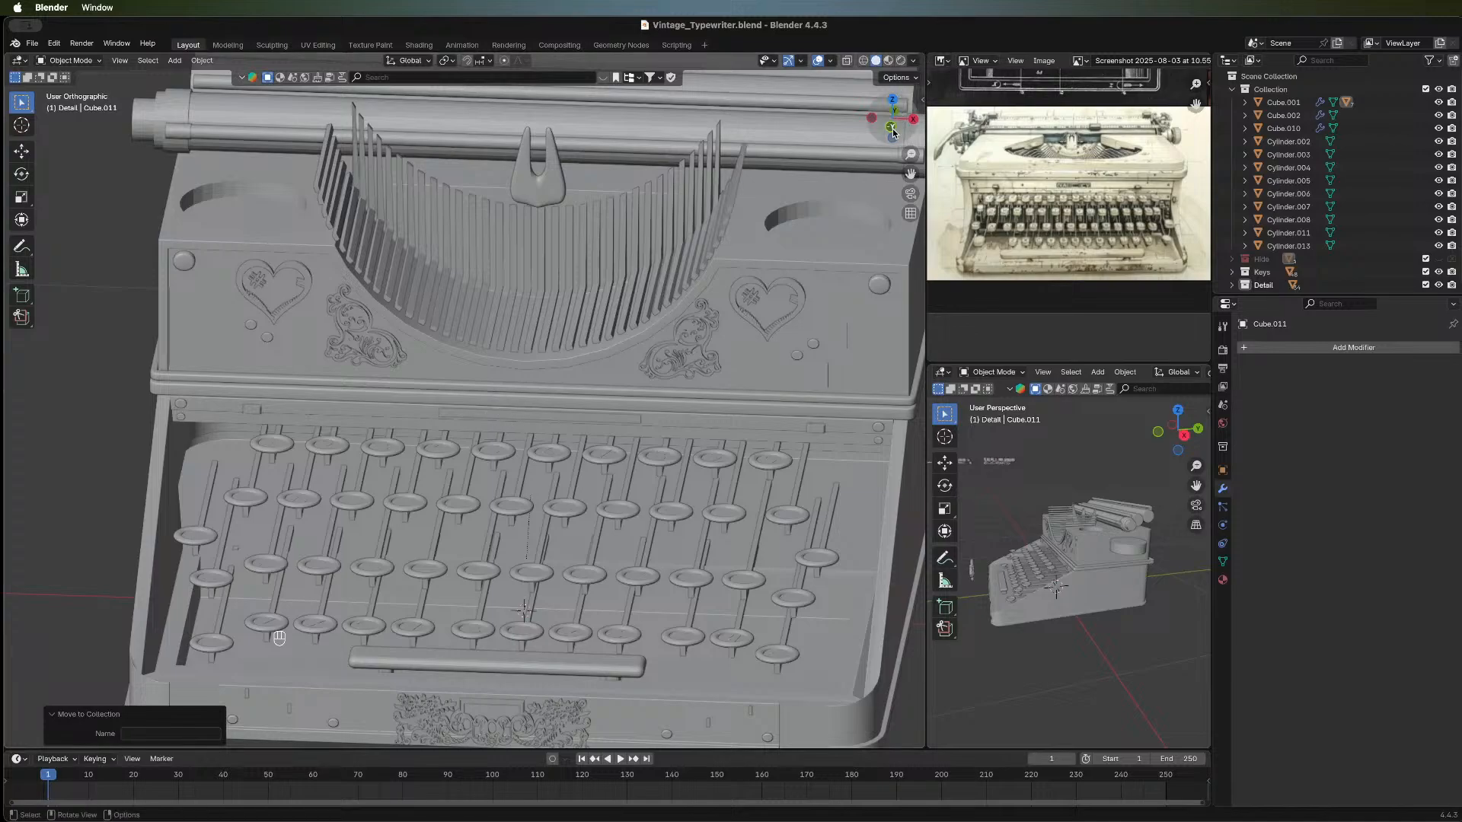
Add a tiny 32-vertex cylinder as a stud near the left end of the strip above the top key row.
key("KP_1")
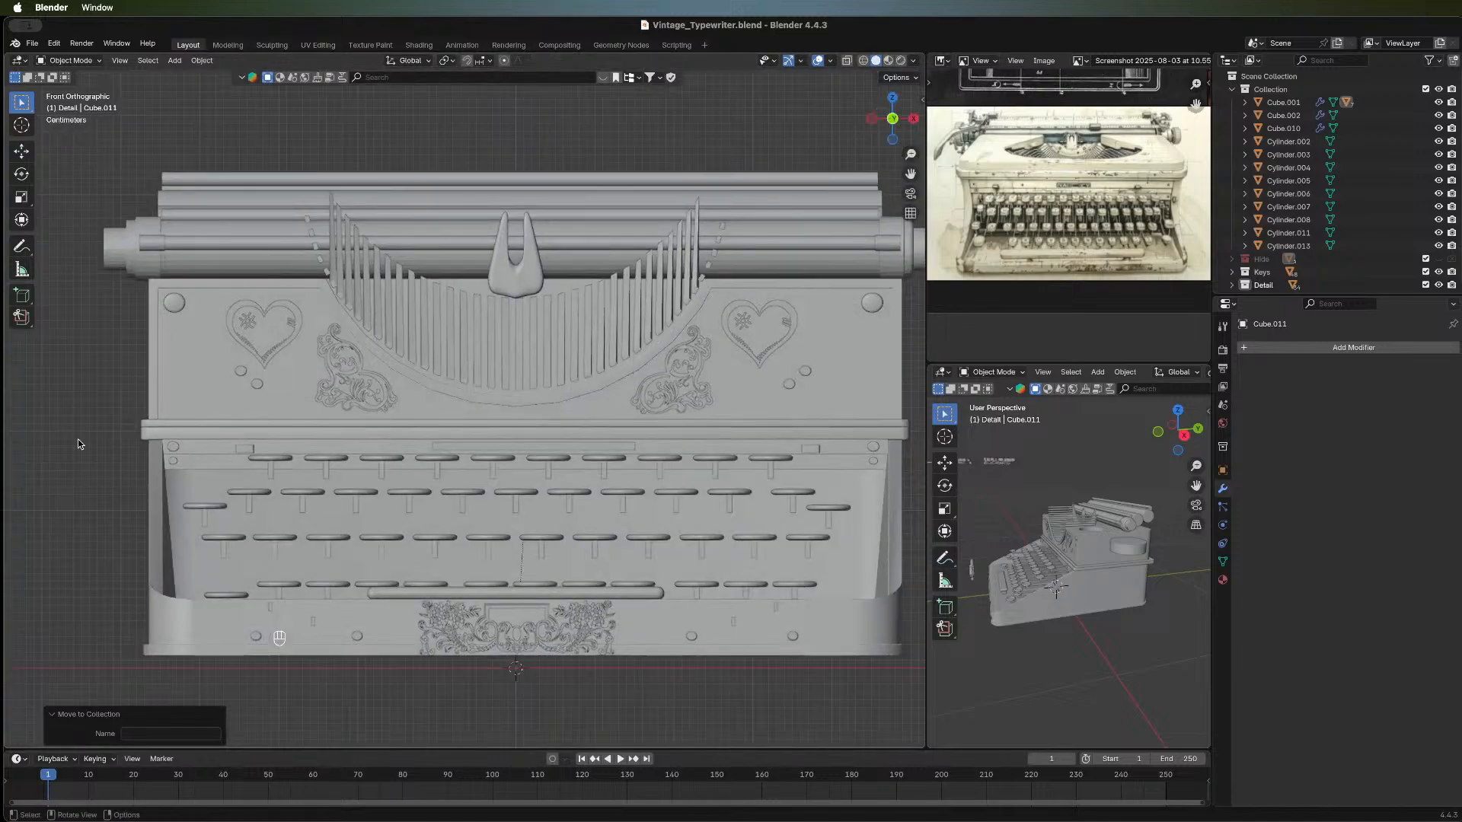
left_click(22, 296)
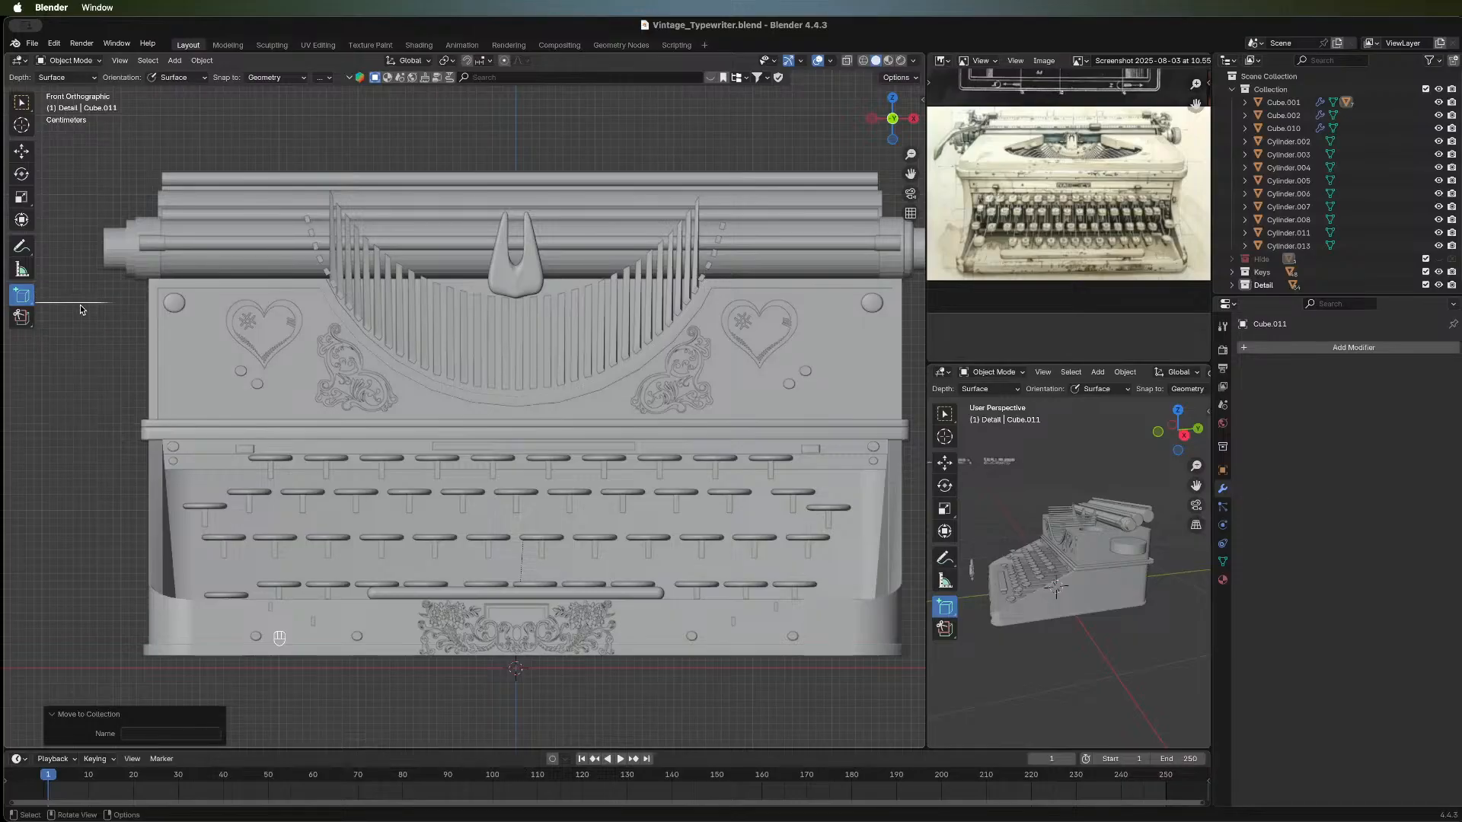
left_click(22, 296)
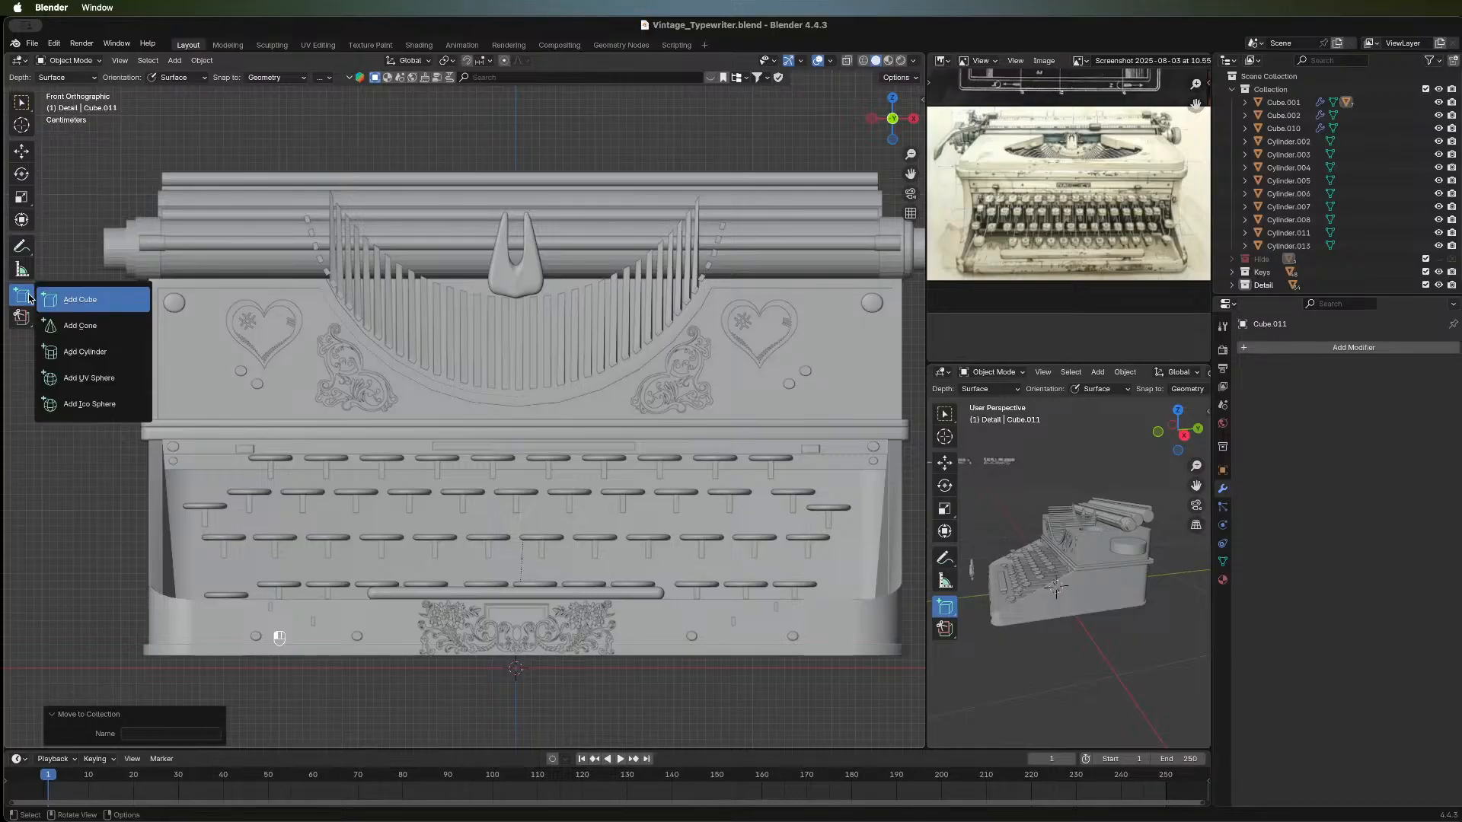
left_click(62, 351)
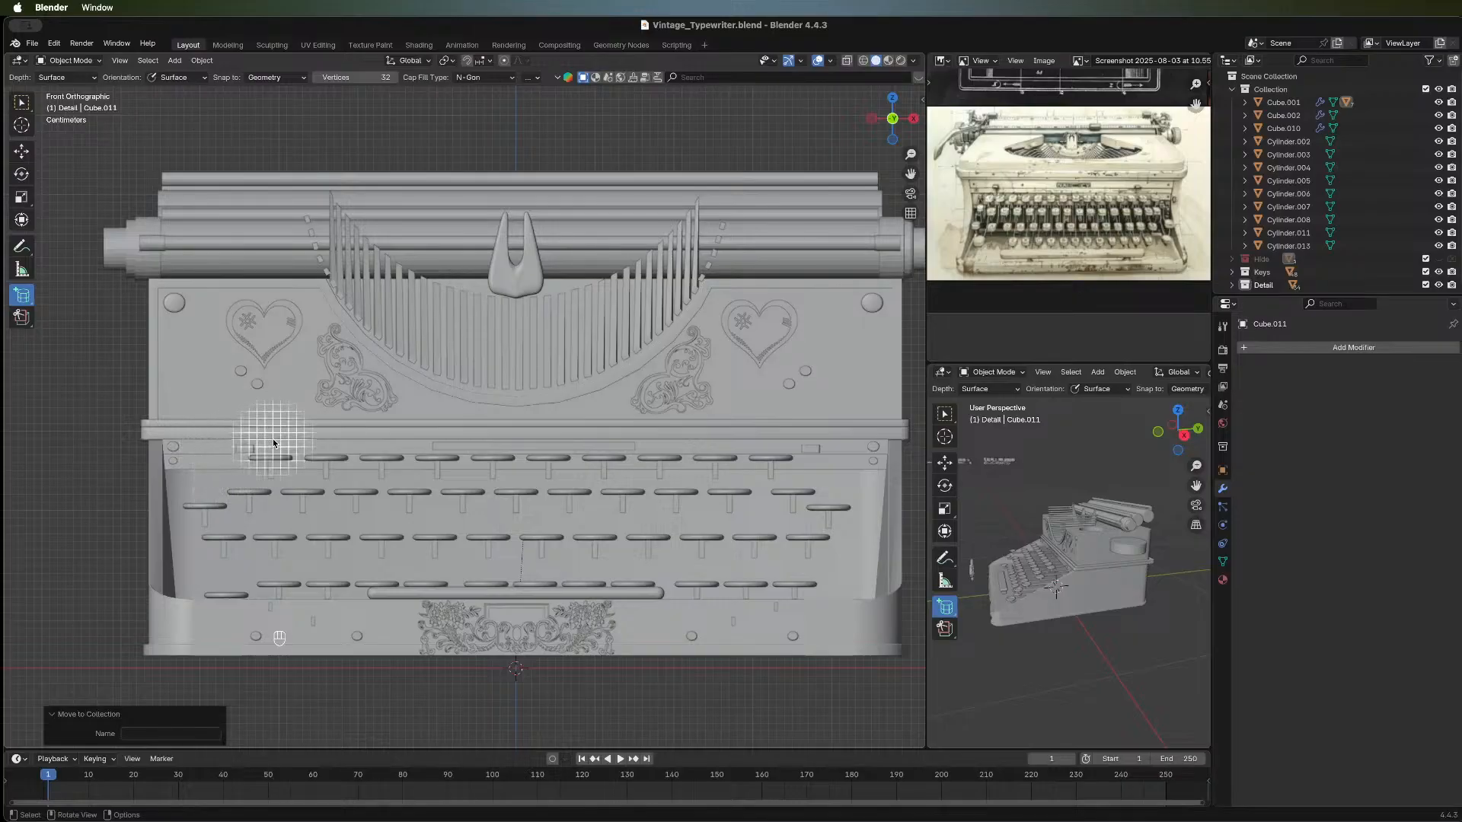
left_click_drag(271, 446, 277, 445)
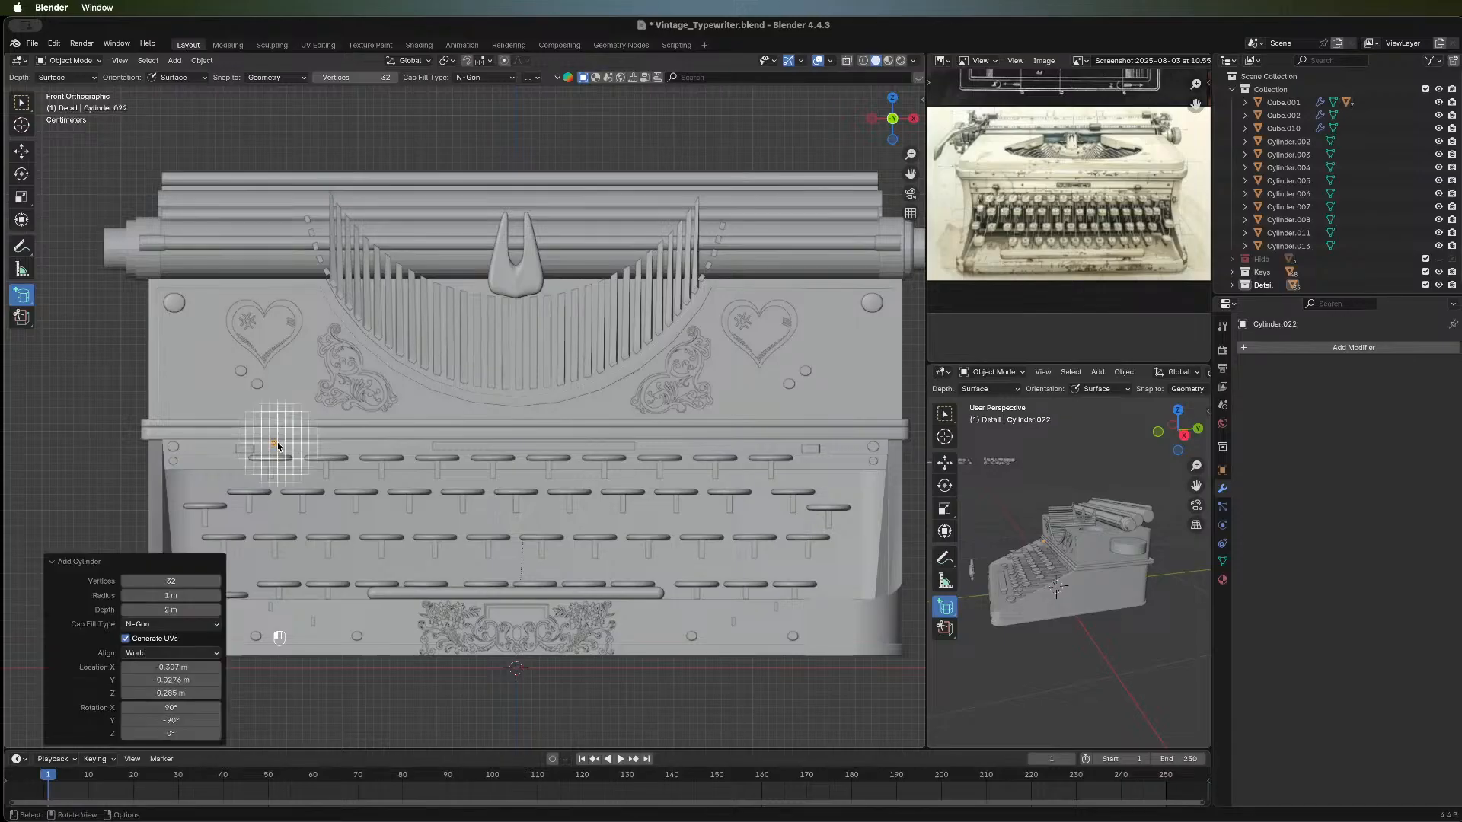
left_click(21, 103)
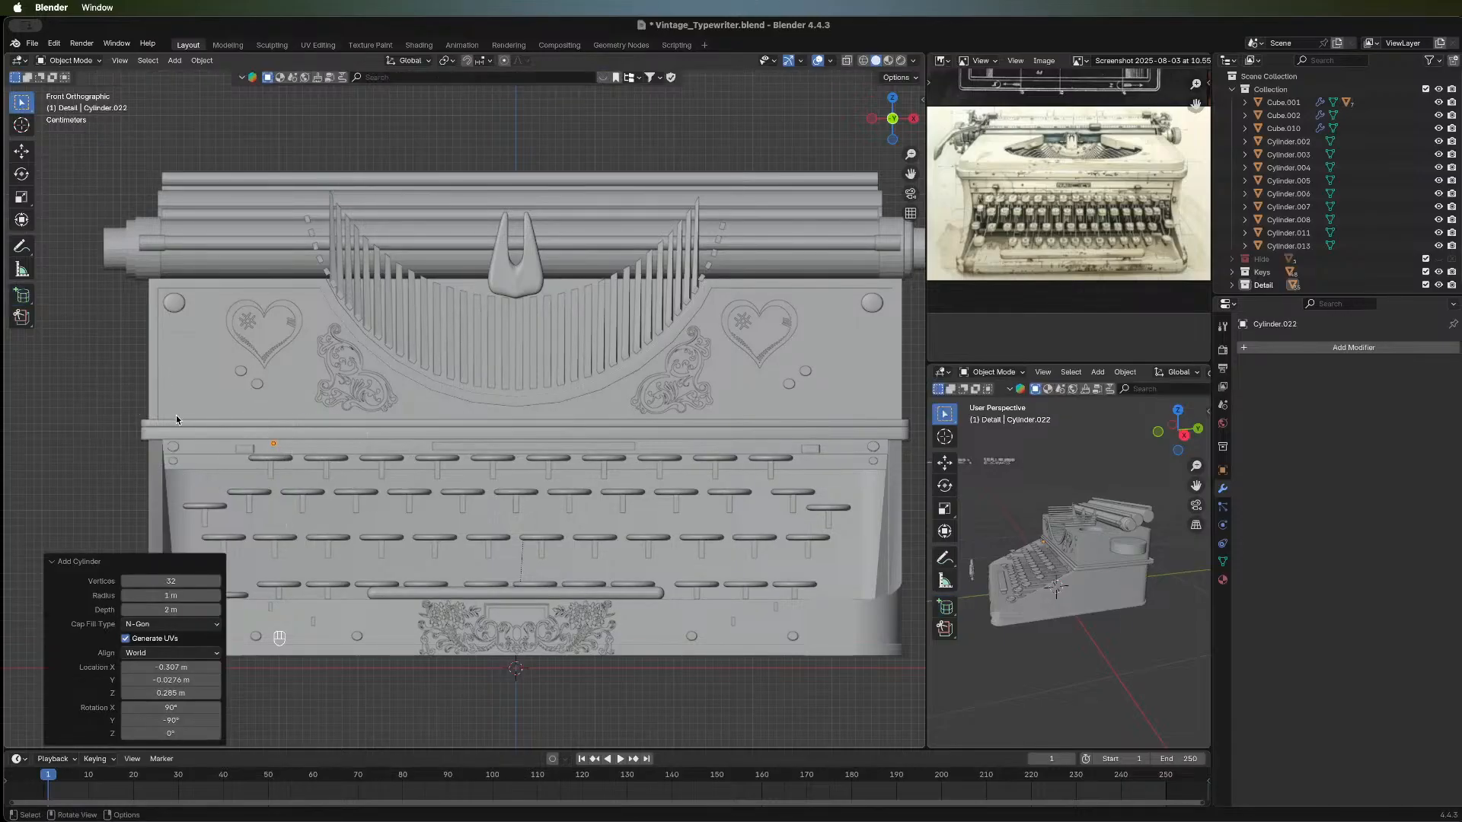
middle_click_drag(176, 414, 463, 457)
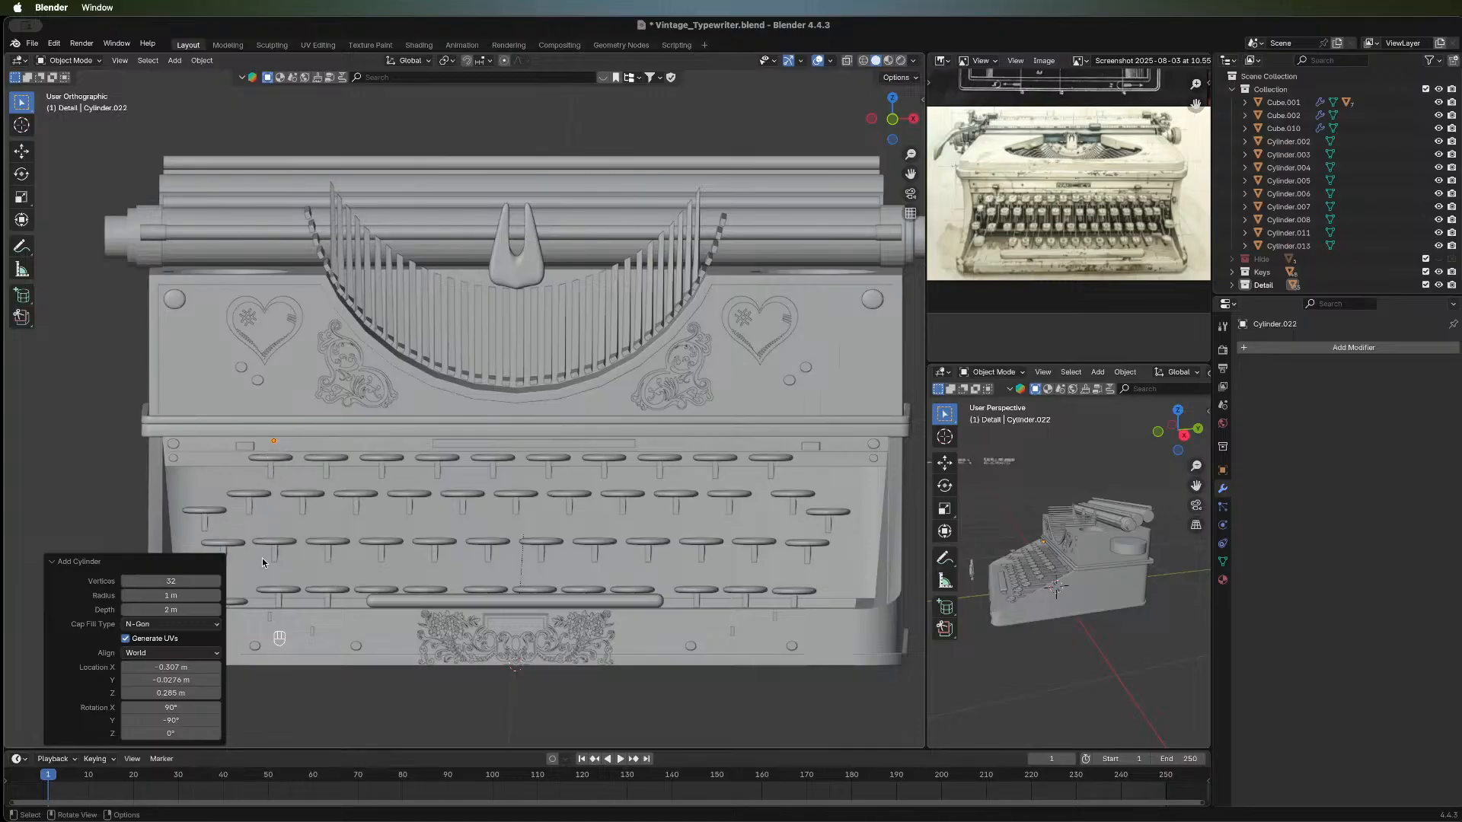
Duplicate the small stud cylinder and shift the copy about 0.174 m along X on the strip above the keys.
key("shift+d")
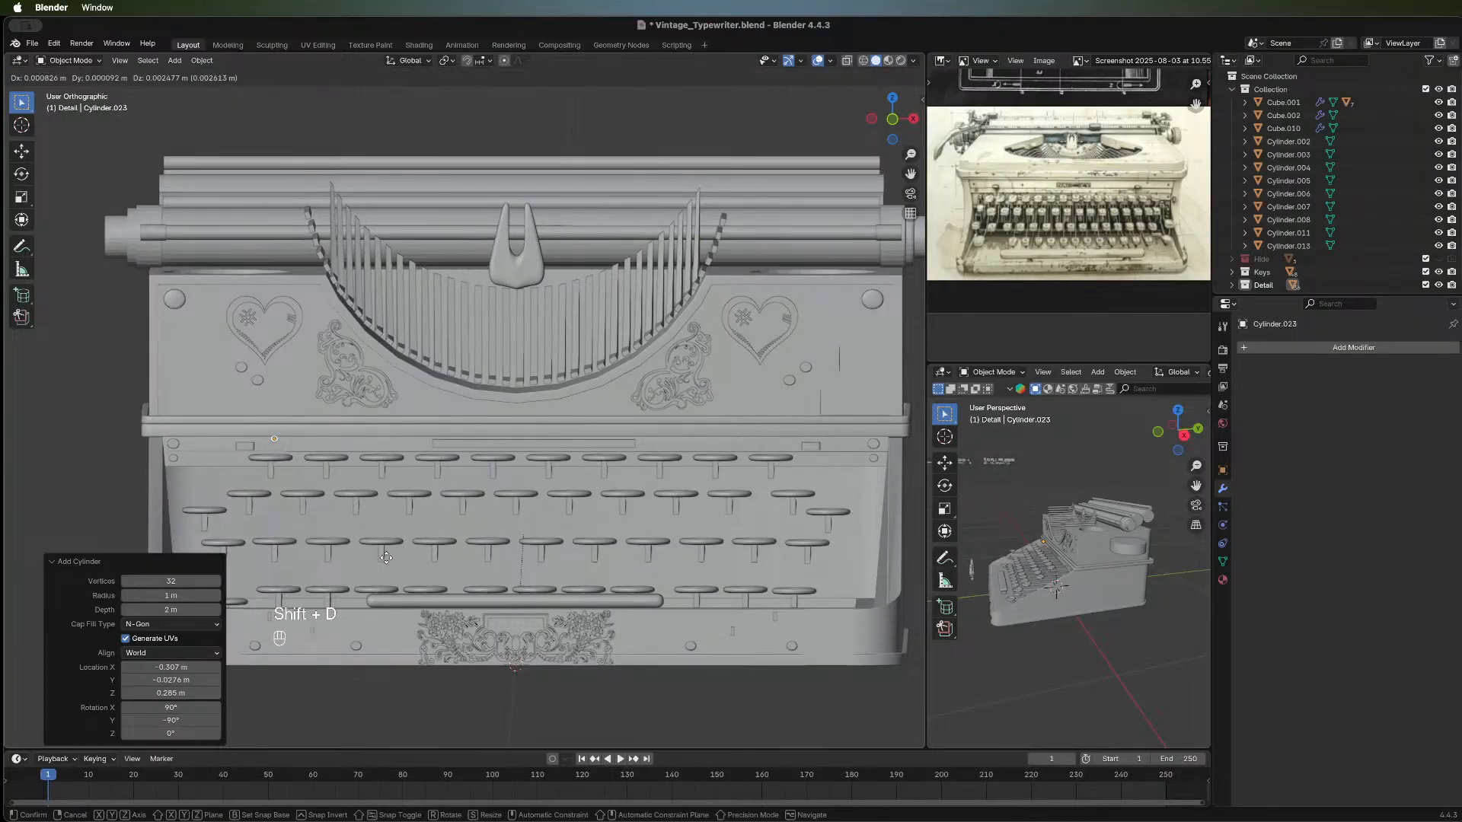
right_click(387, 561)
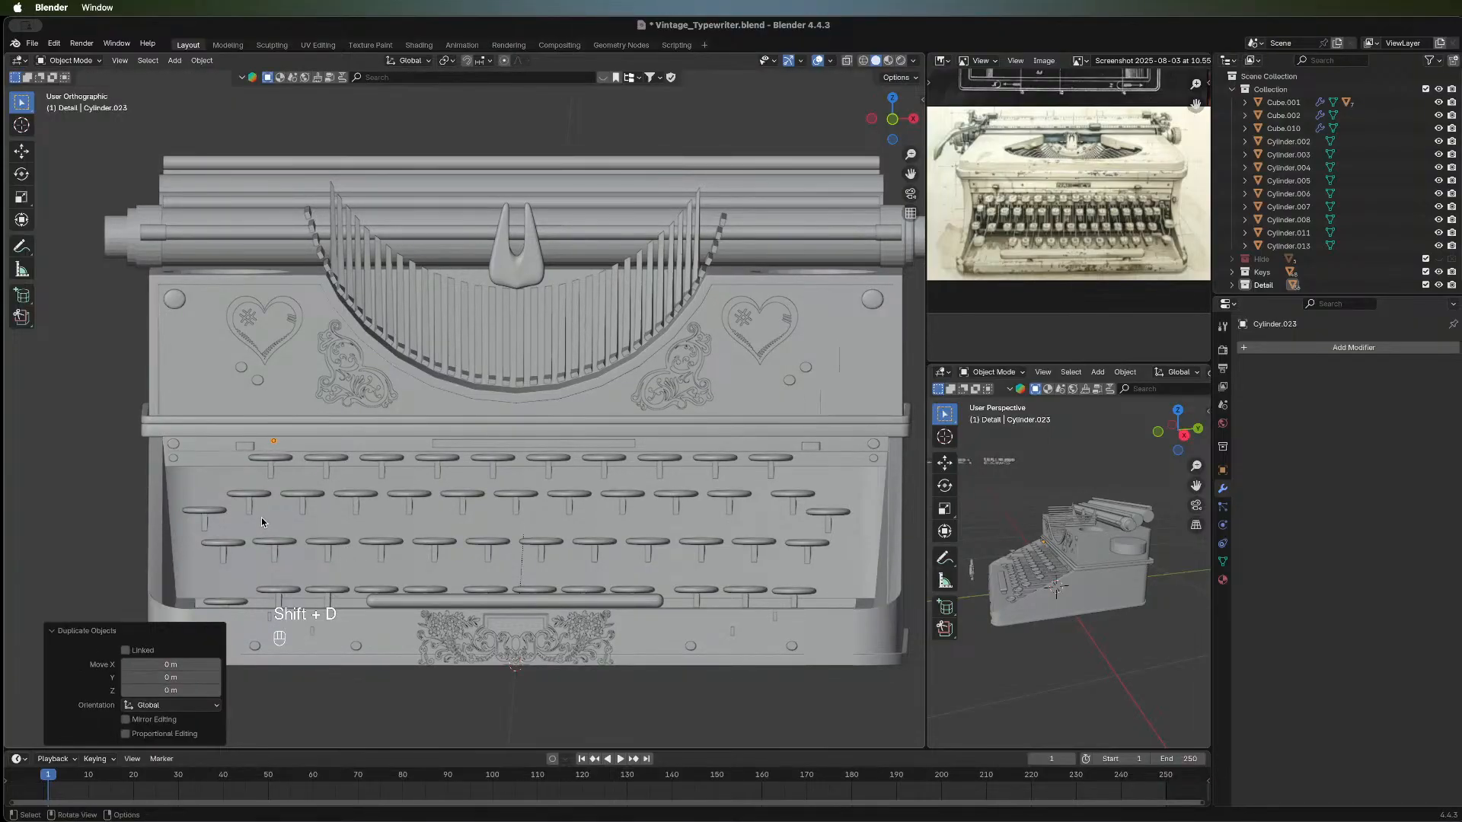
key("g")
key("x")
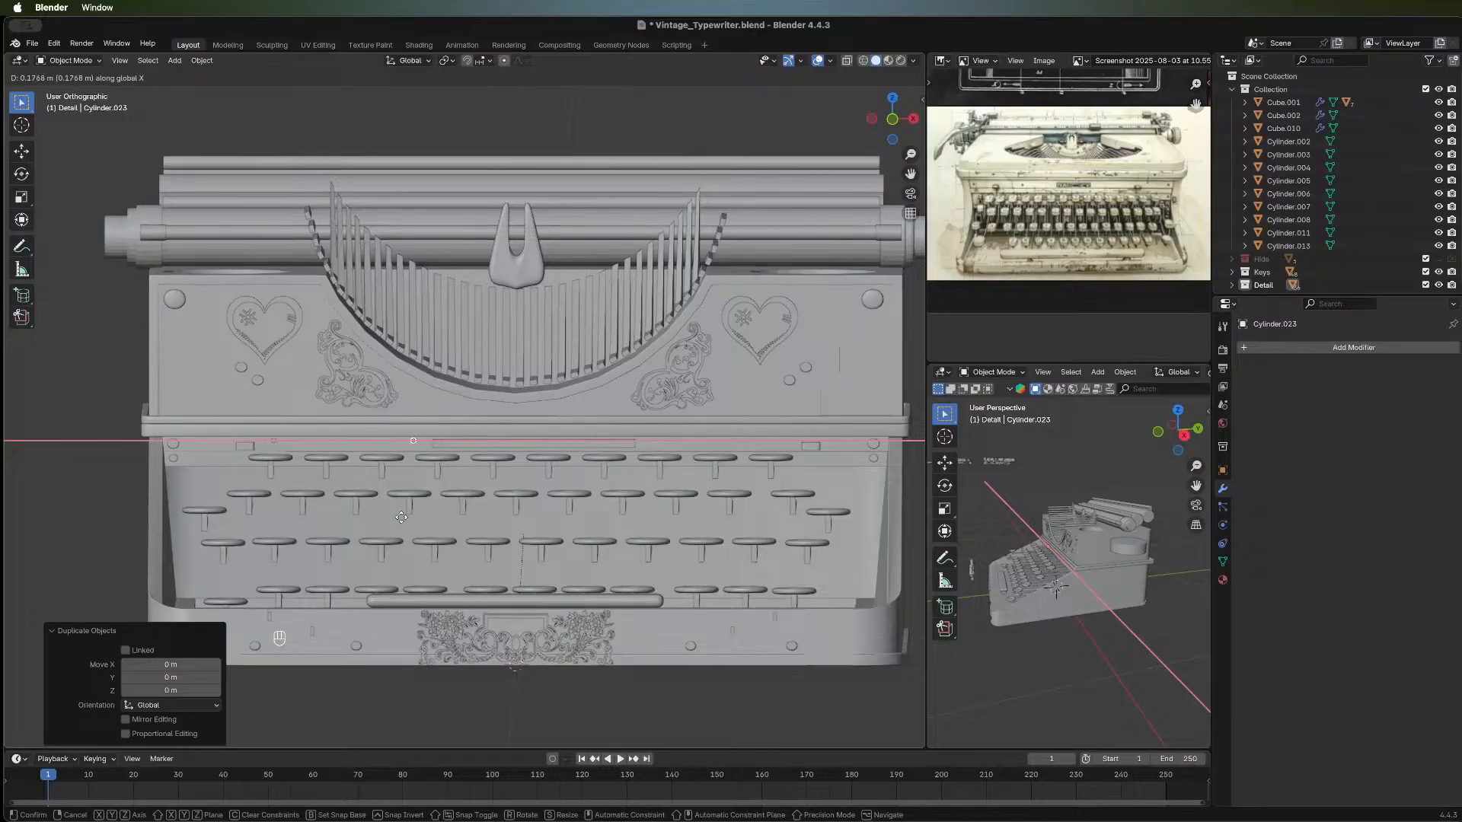
left_click(400, 520)
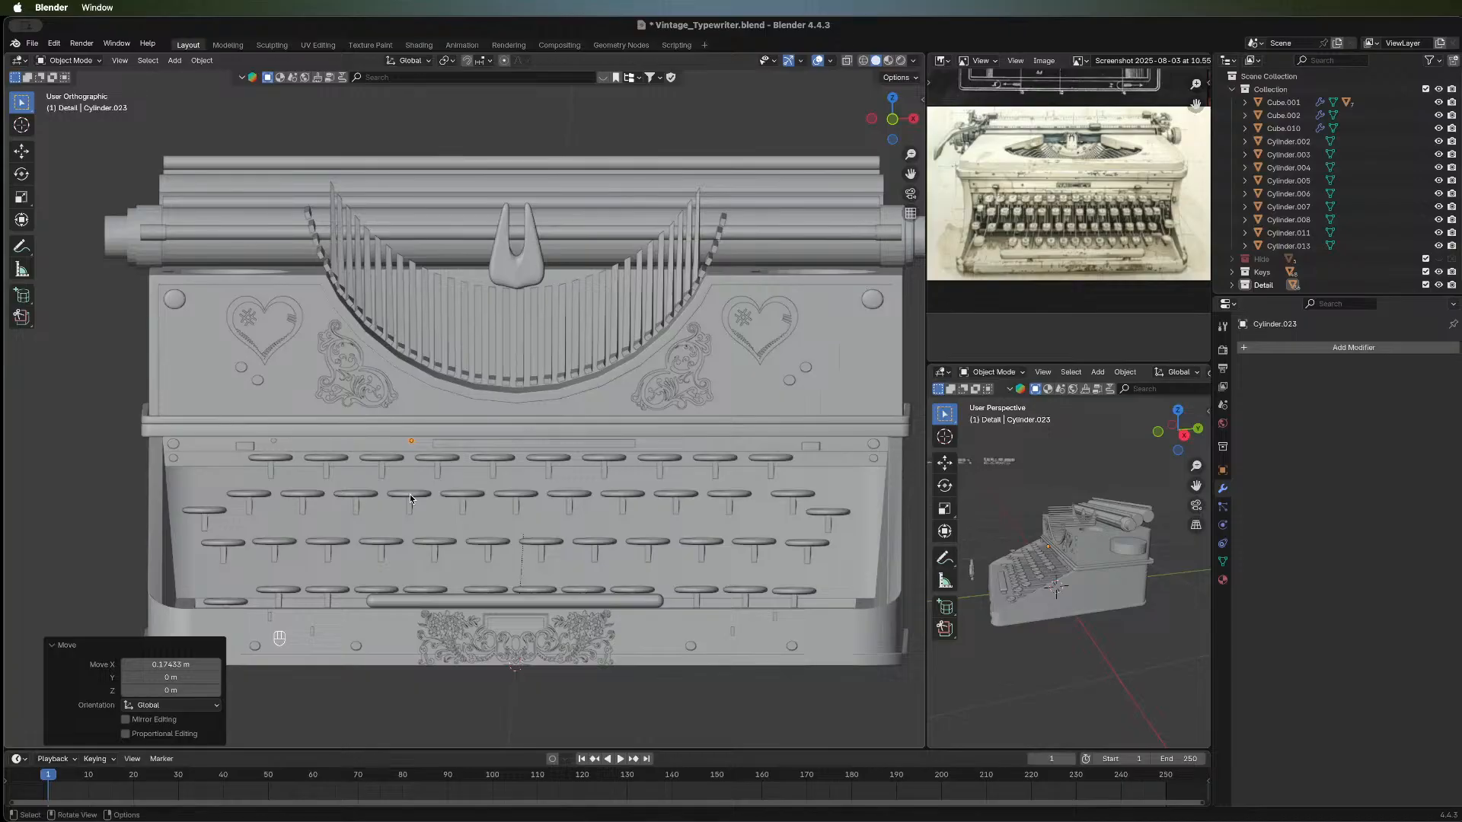
Duplicate the second stud and shift the copy about 0.31 m along X, past the strip's central plate.
key("shift+d")
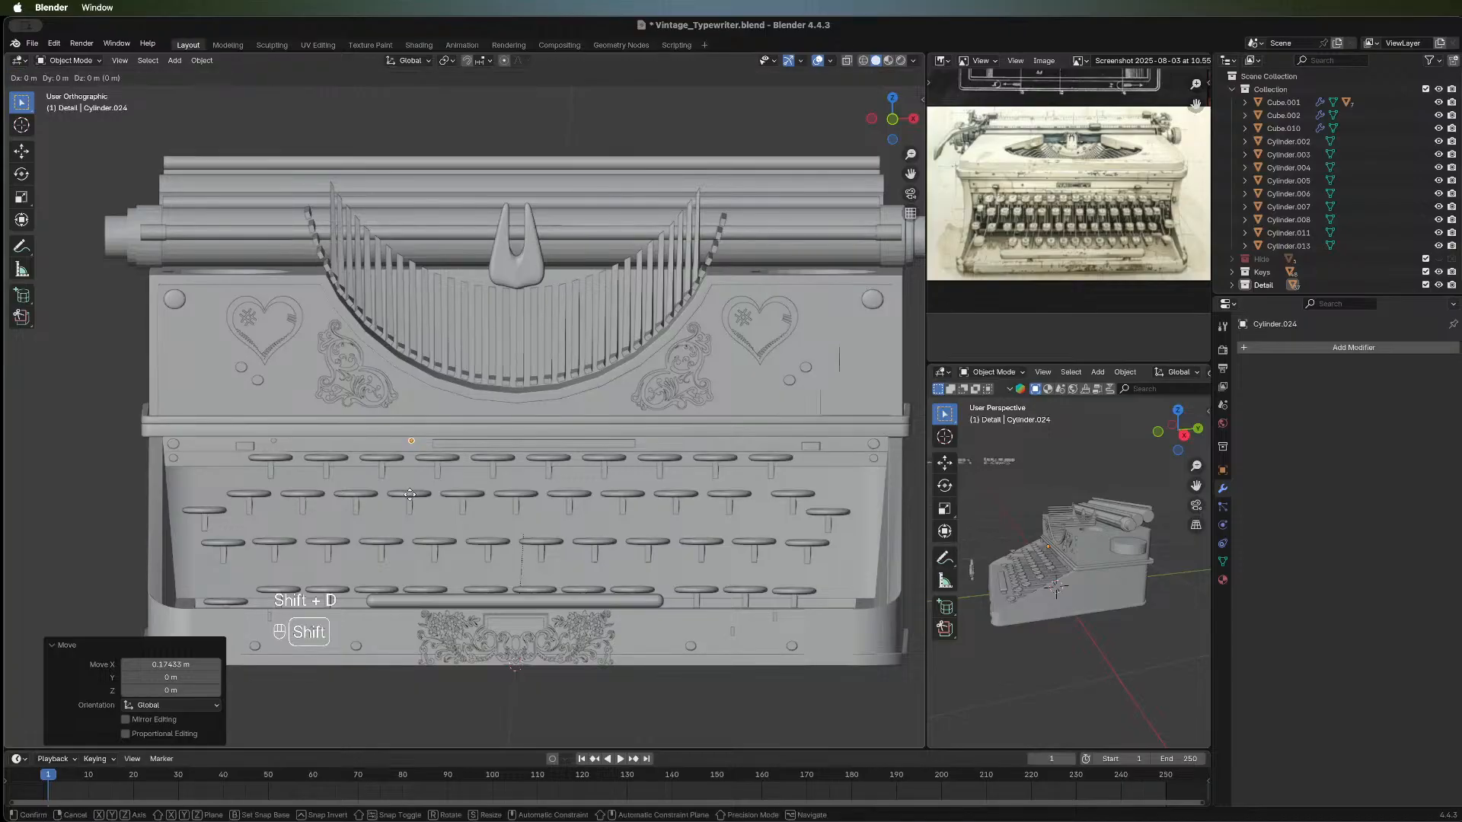
right_click(530, 494)
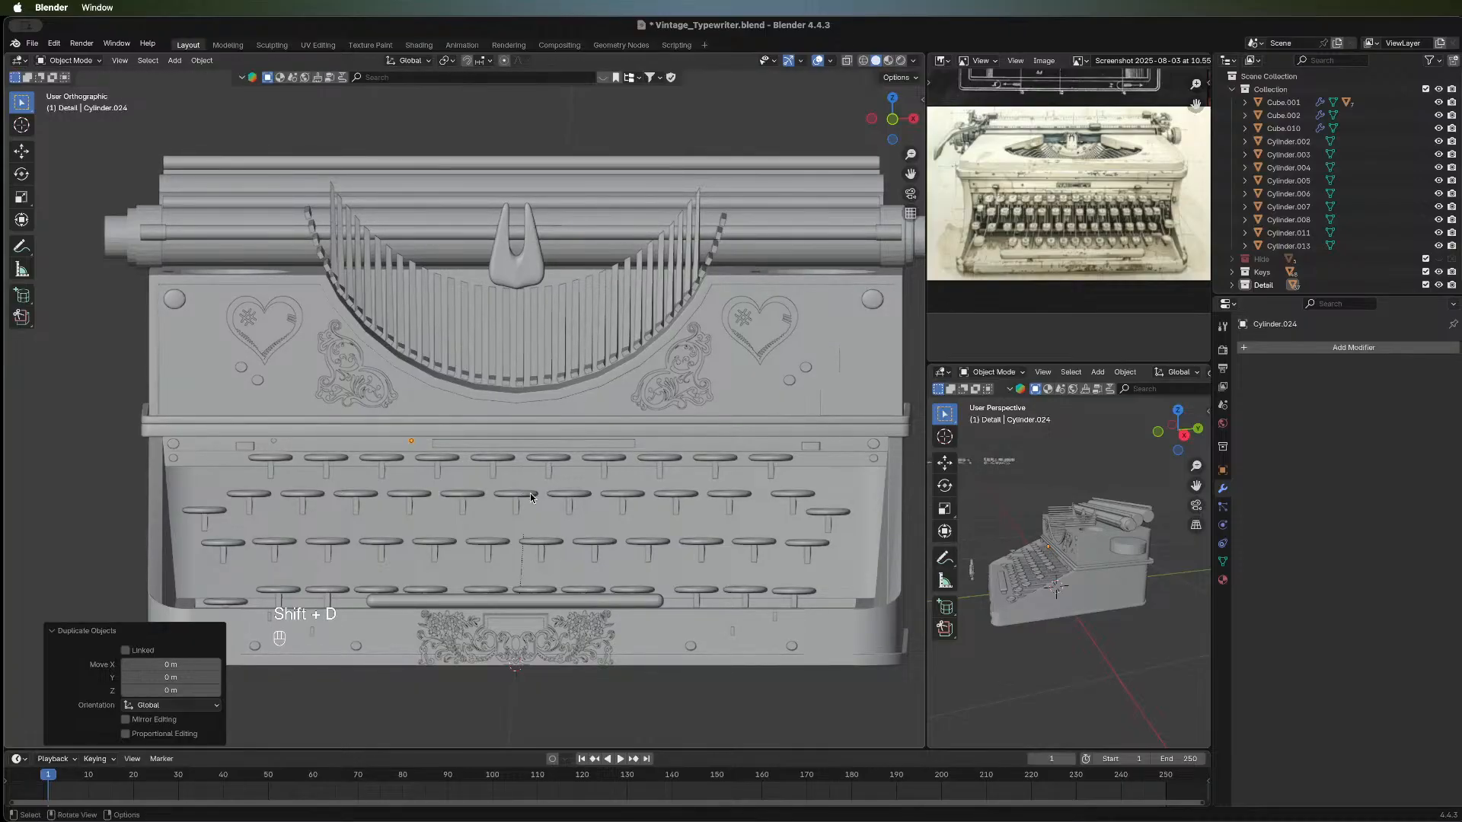
key("g")
key("x")
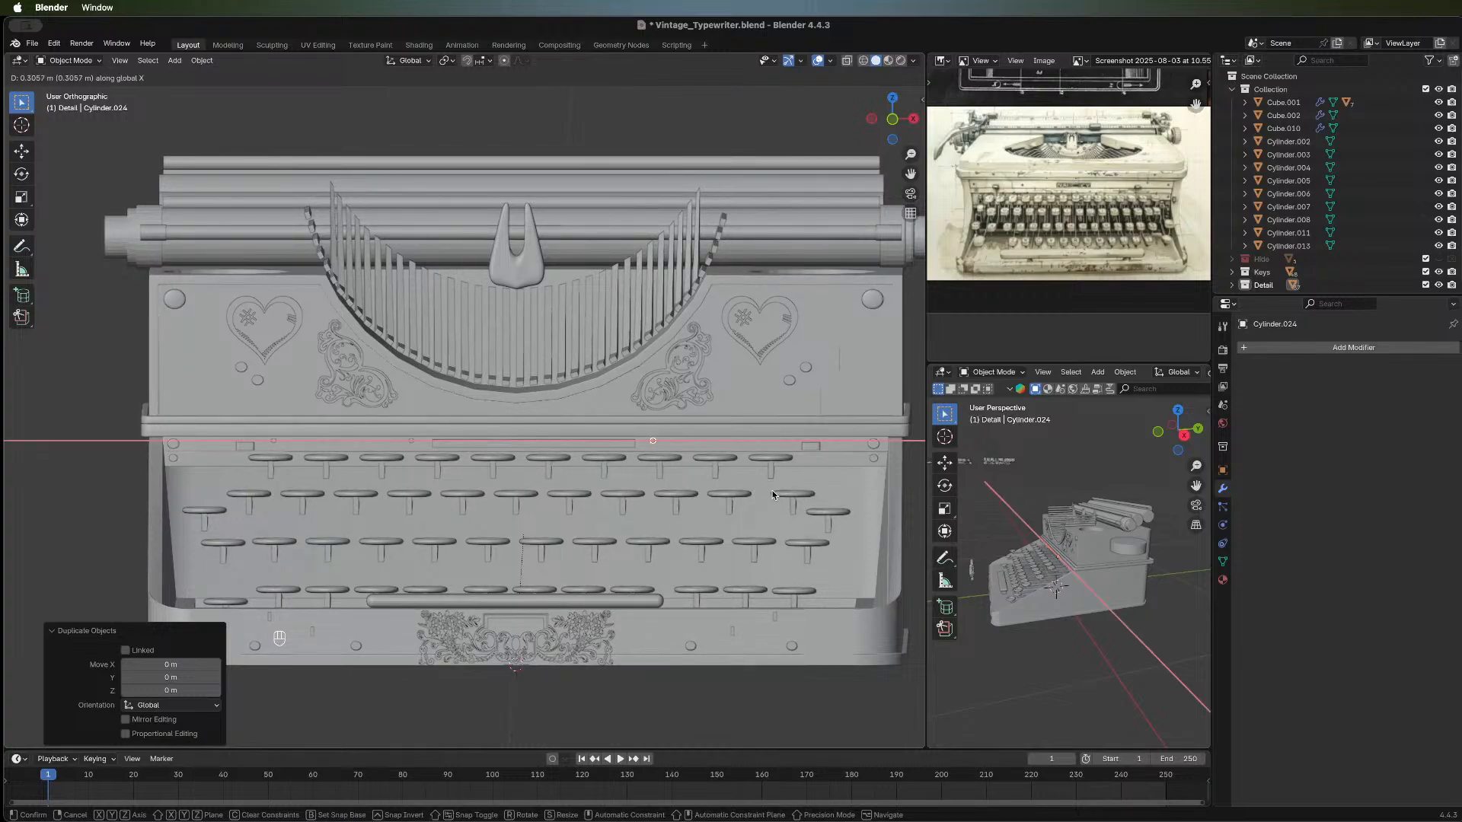
left_click(772, 490)
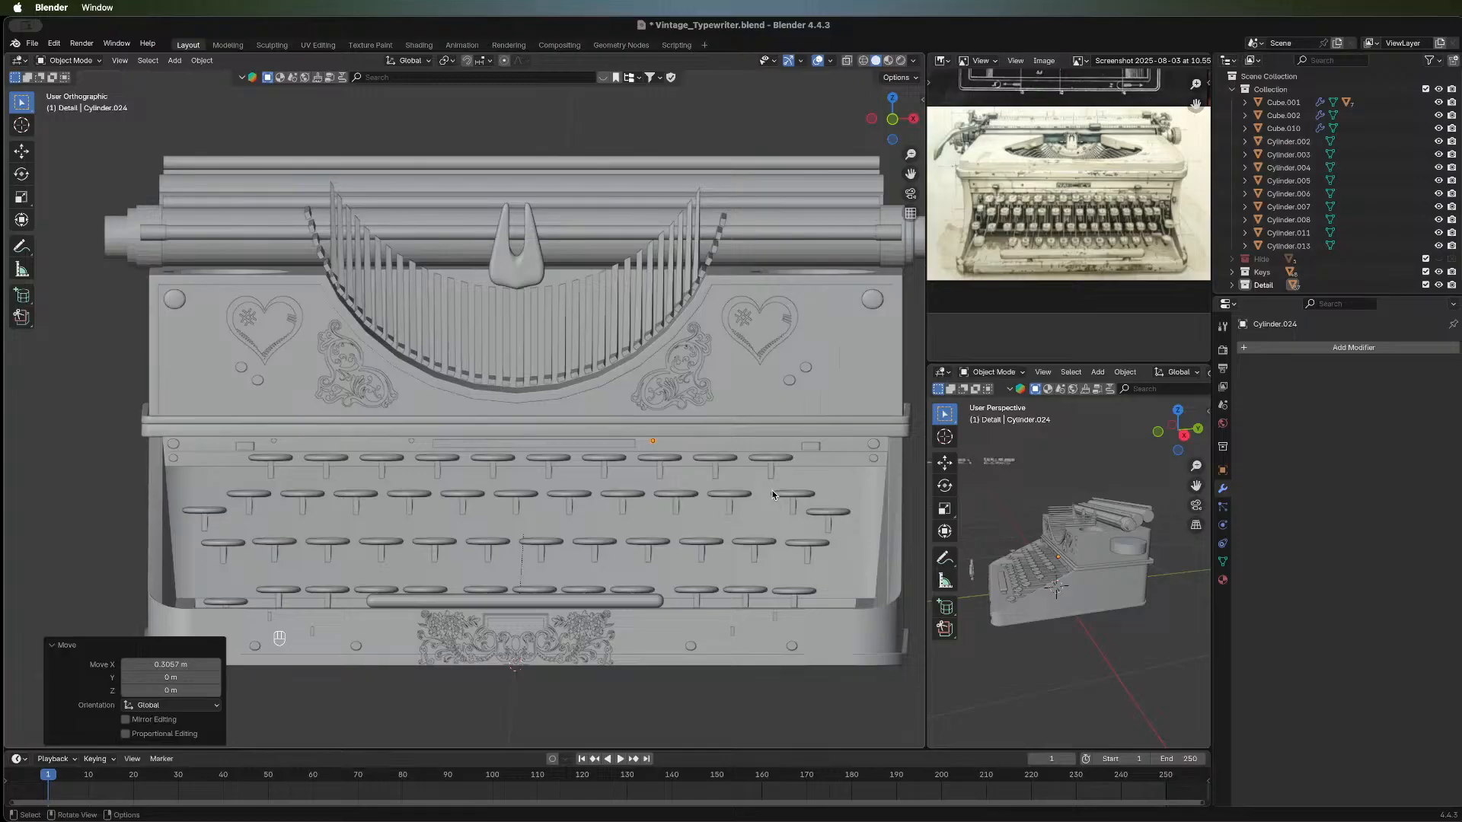
Duplicate the third stud, shift the copy about 0.124 m along X and lower it about 0.0066 m.
key("shift")
key("shift+d")
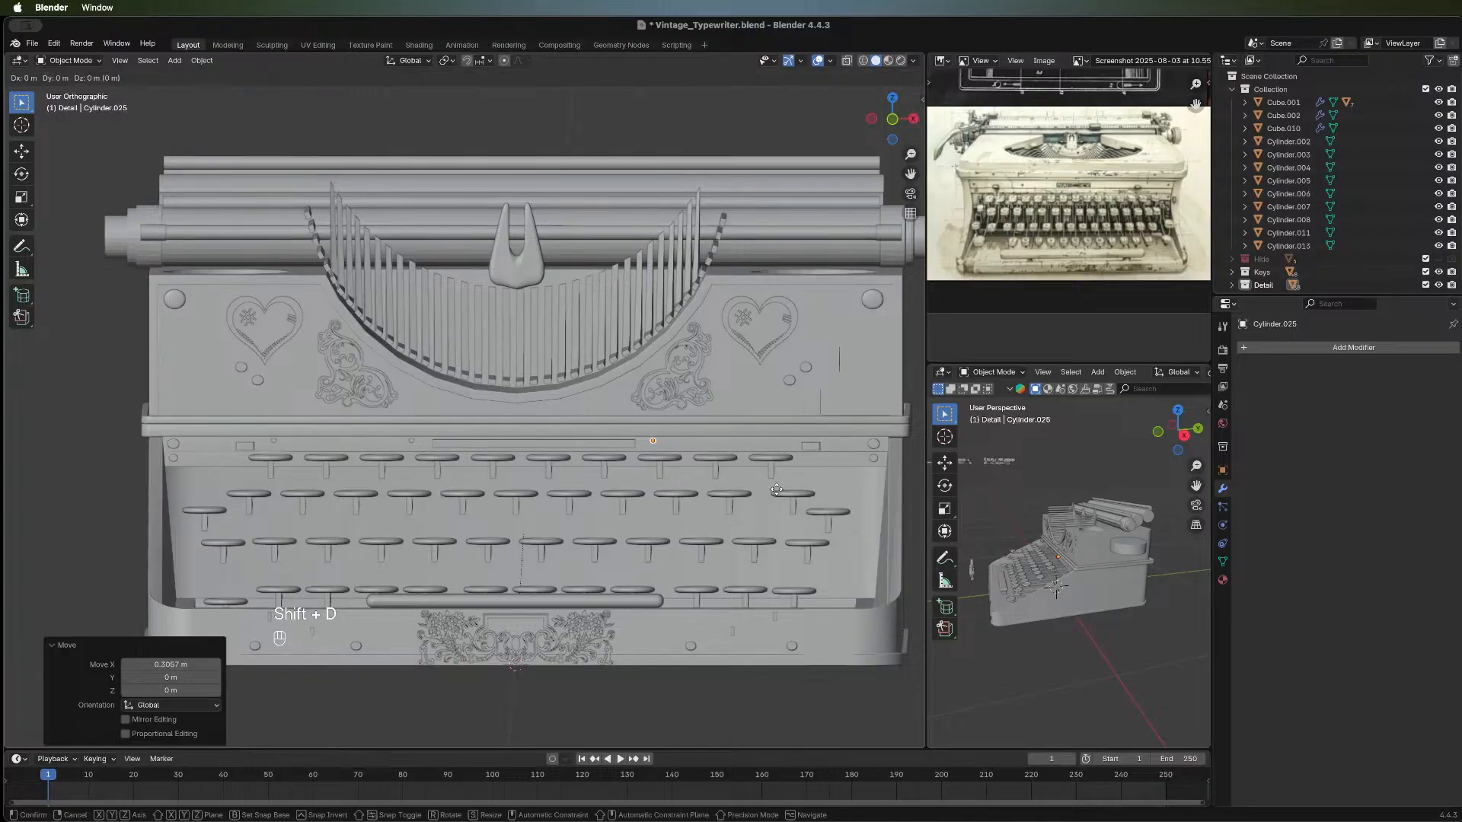
right_click(834, 489)
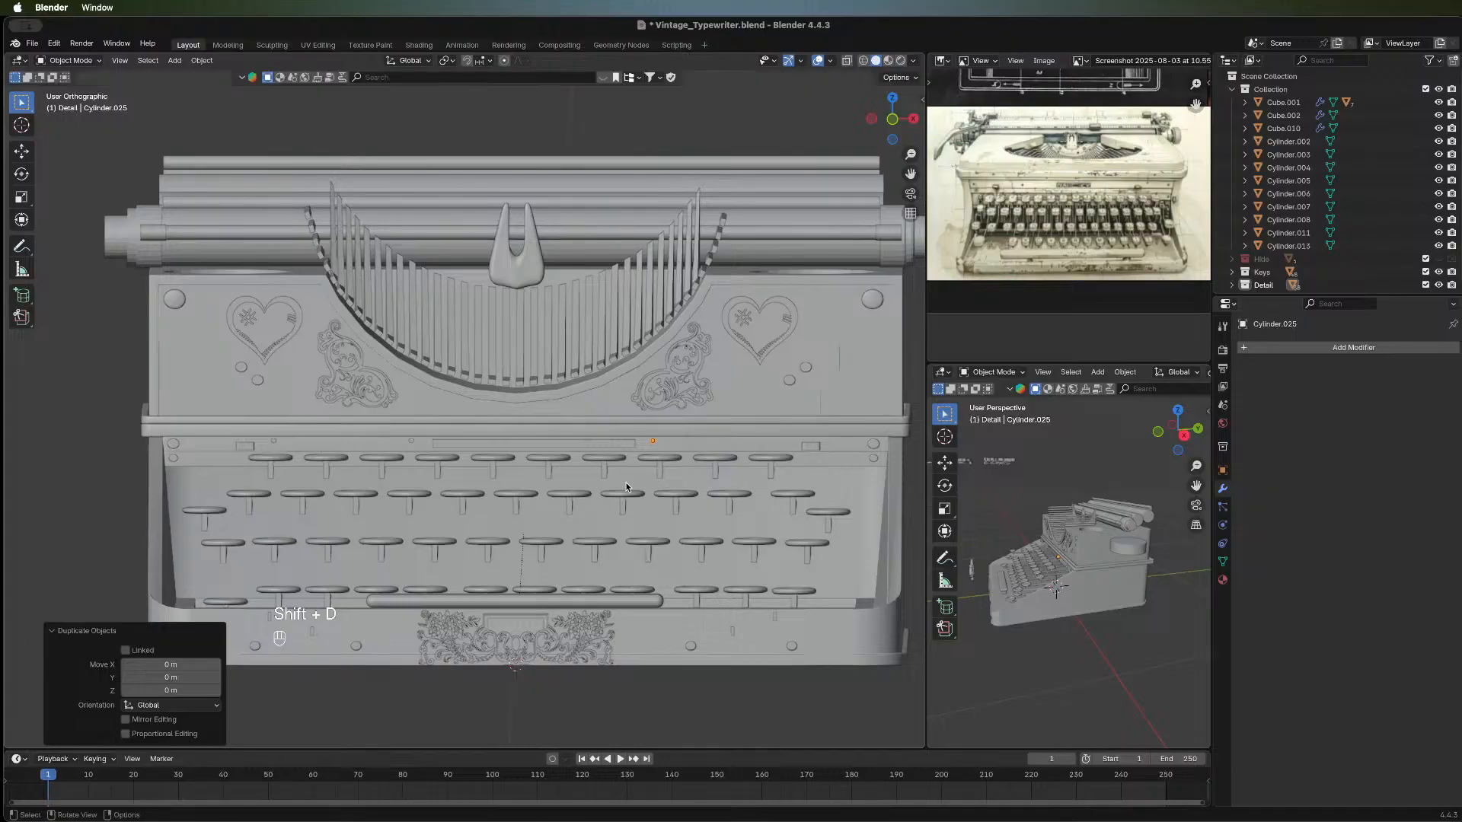
key("g")
key("x")
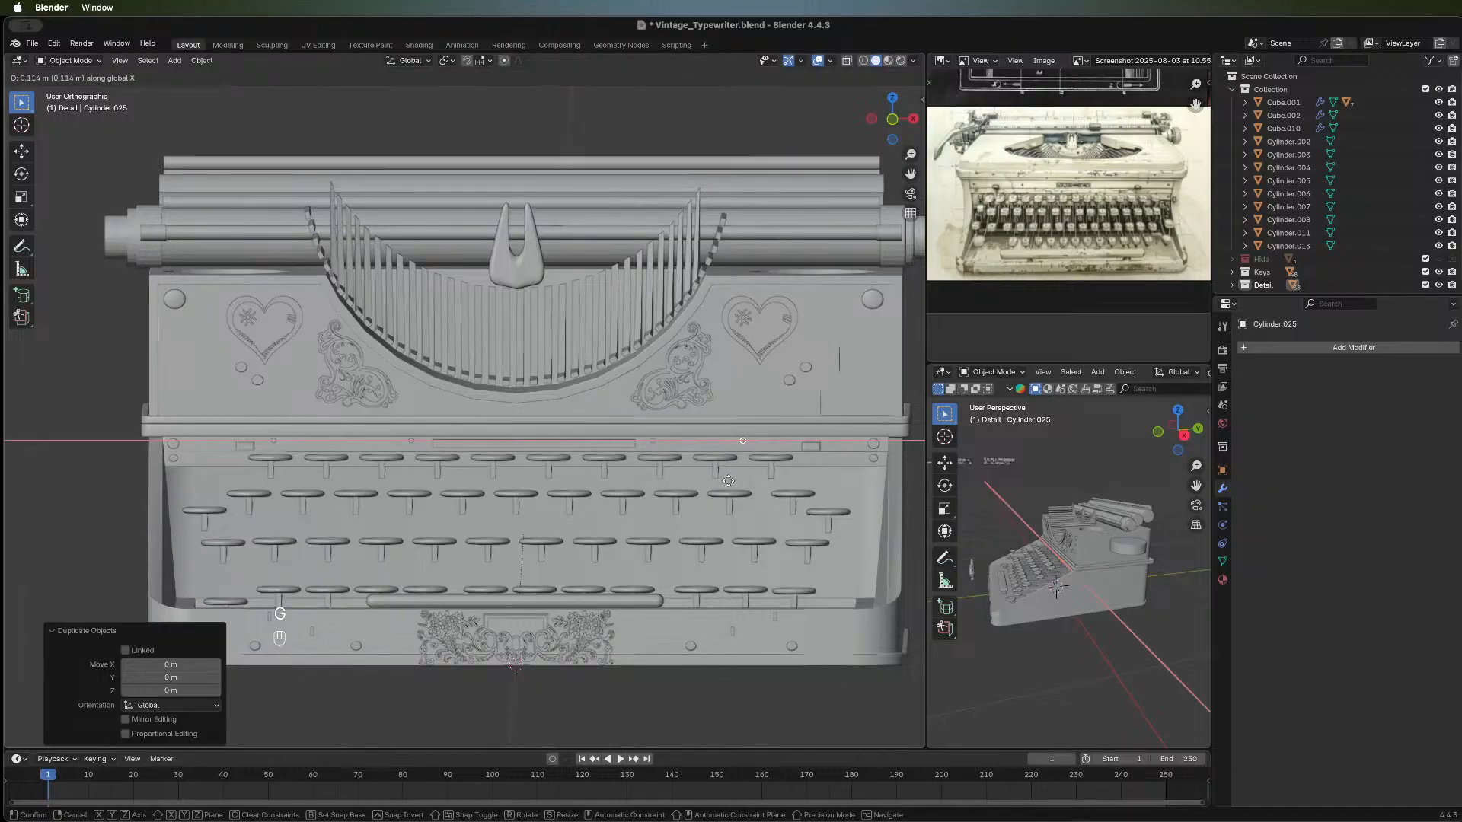
left_click(723, 485)
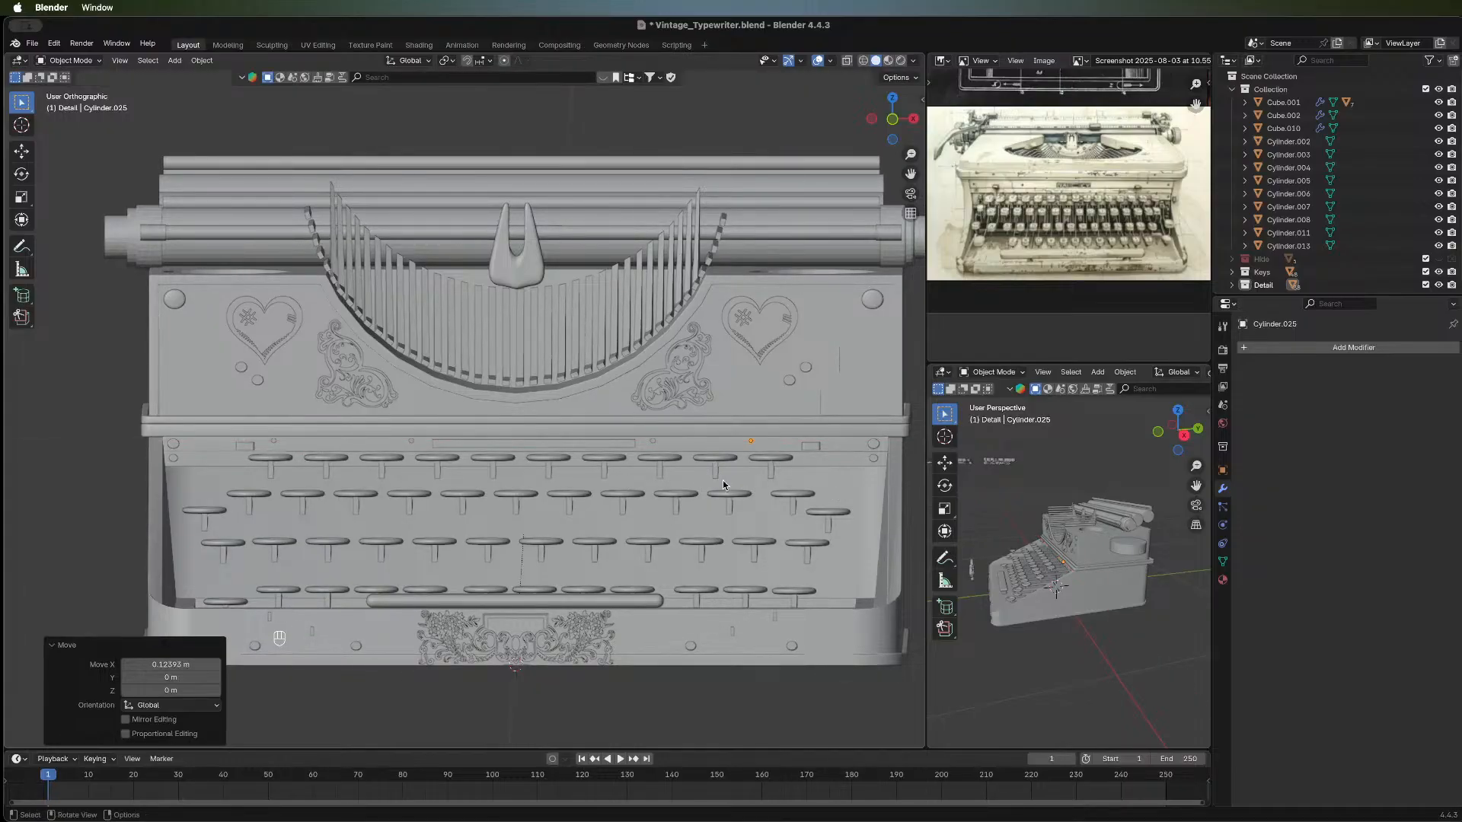
key("g")
key("z")
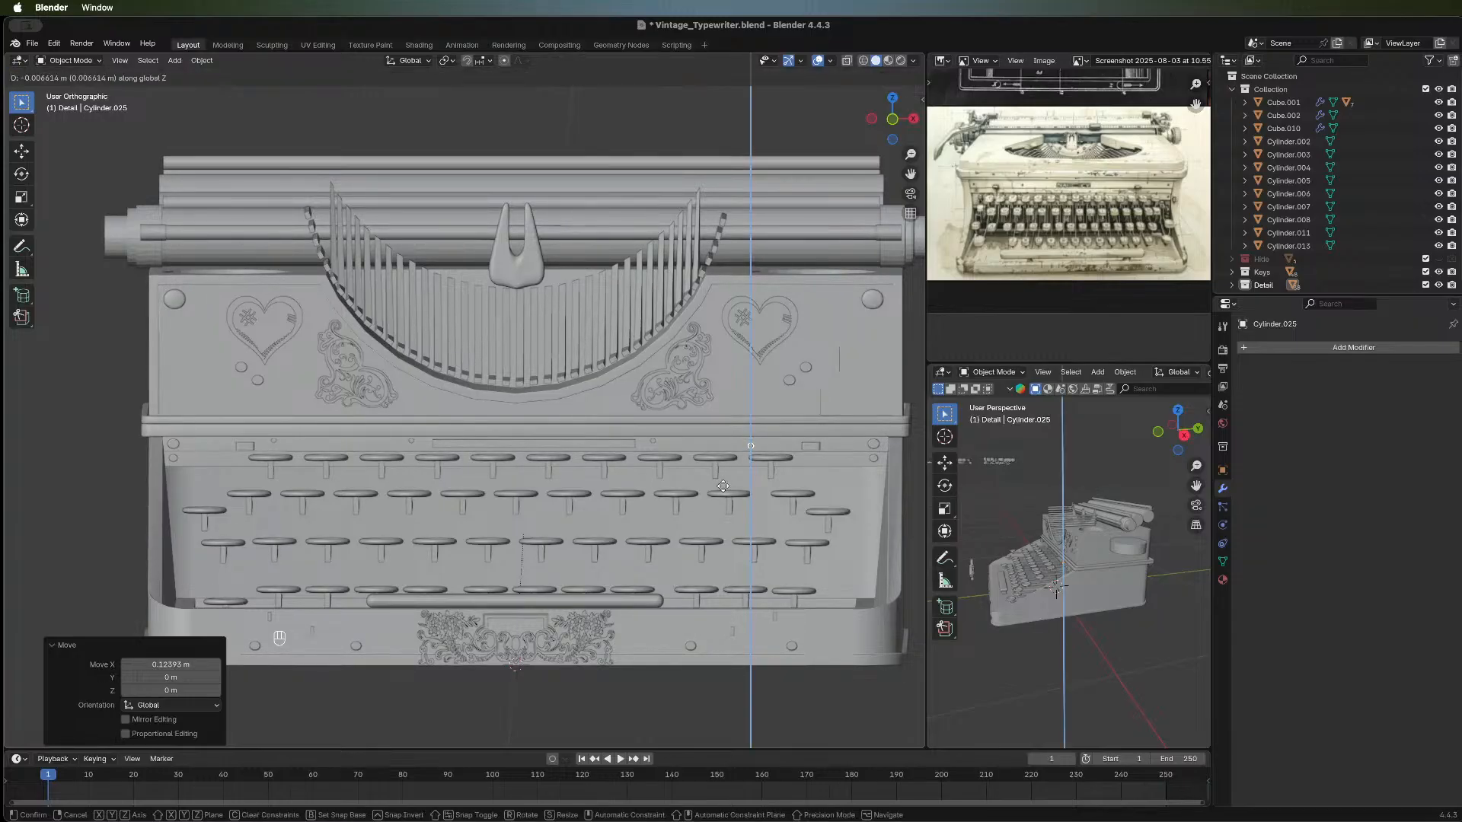
left_click(723, 486)
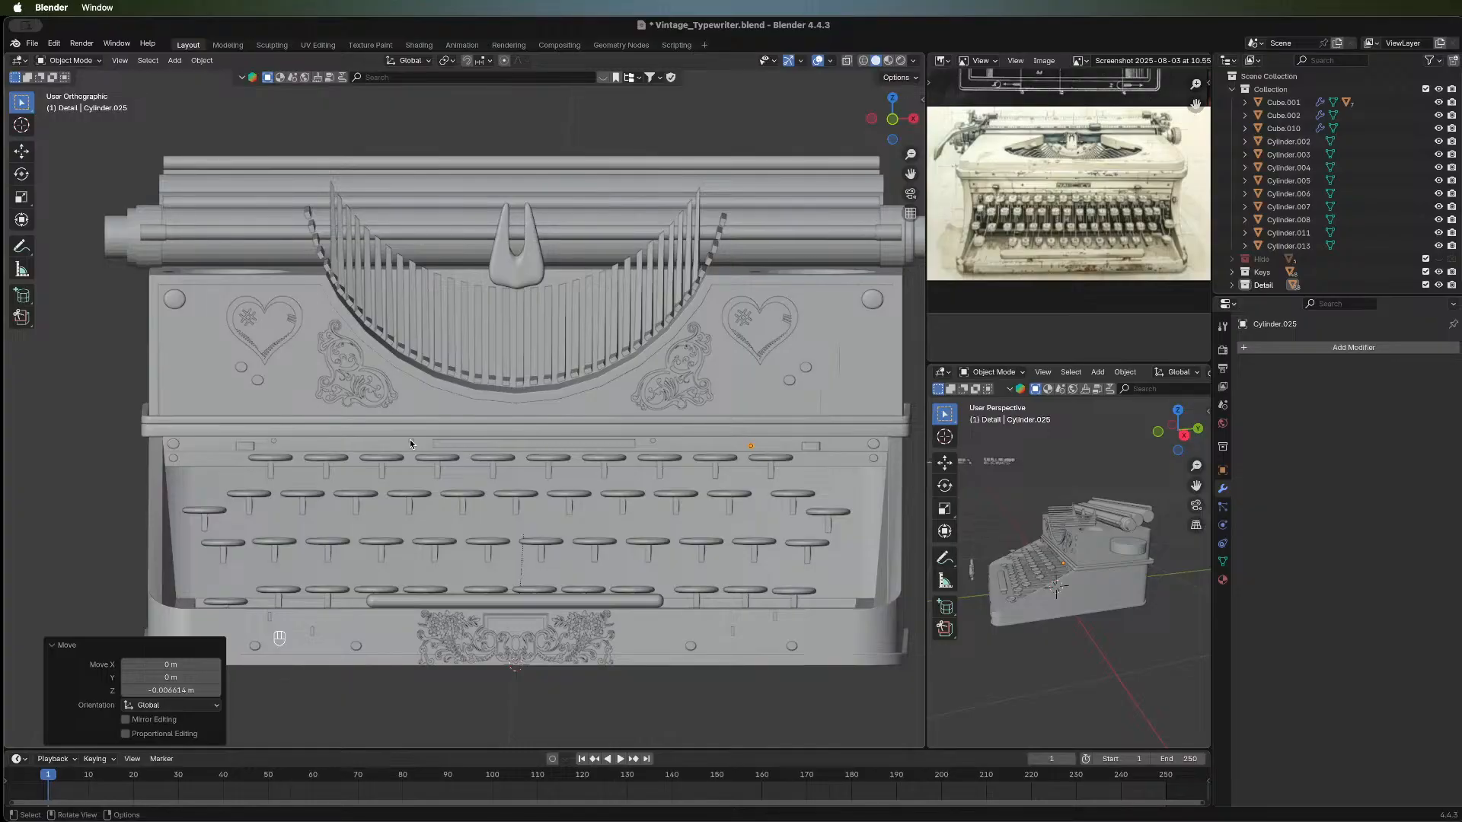
Duplicate the stud just left of the central plate, shift the copy about -0.074 m along X and lower it about 0.007 m.
left_click(410, 440)
key("shift+d")
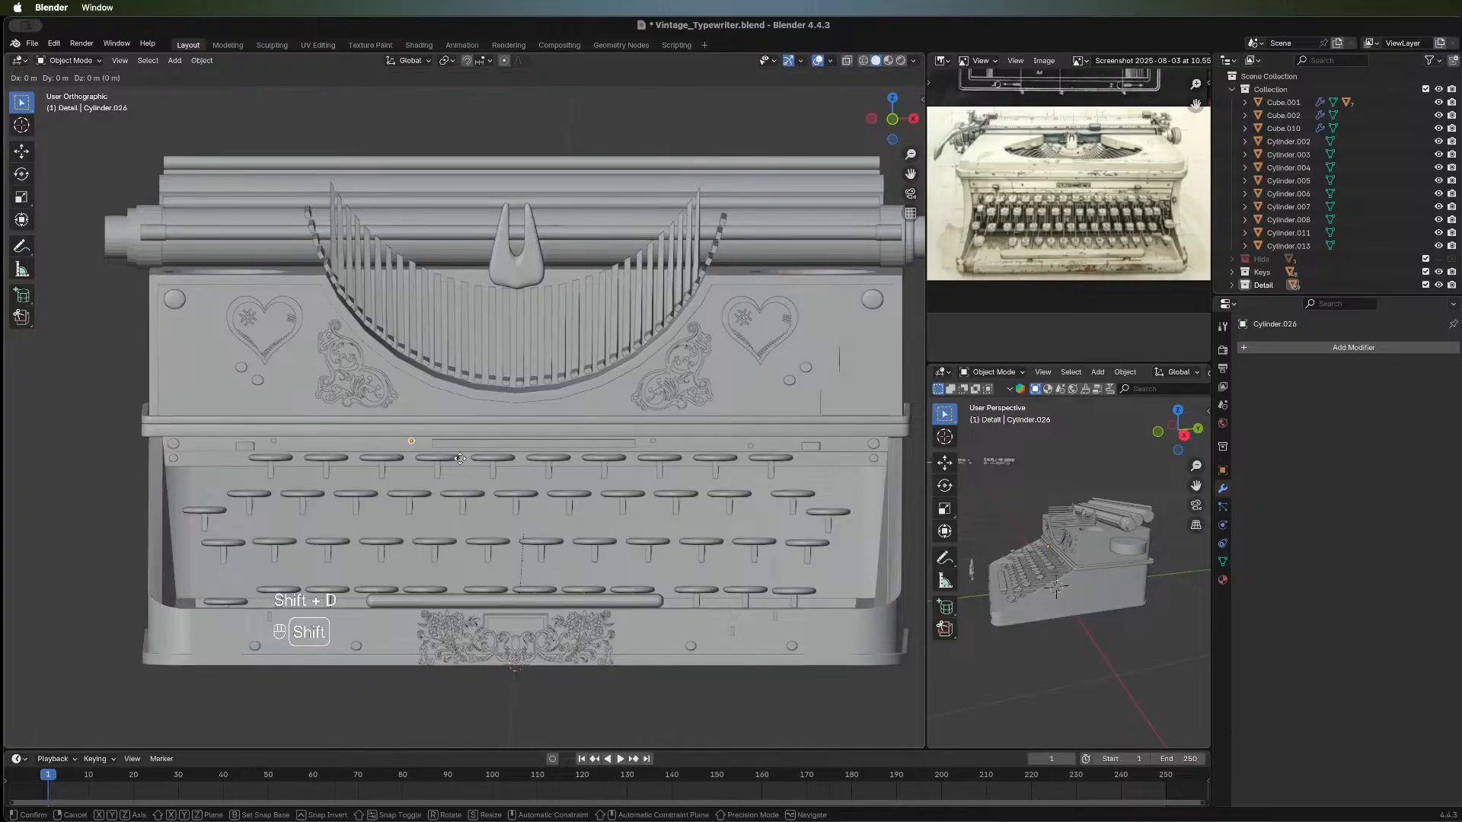
right_click(364, 455)
key("g")
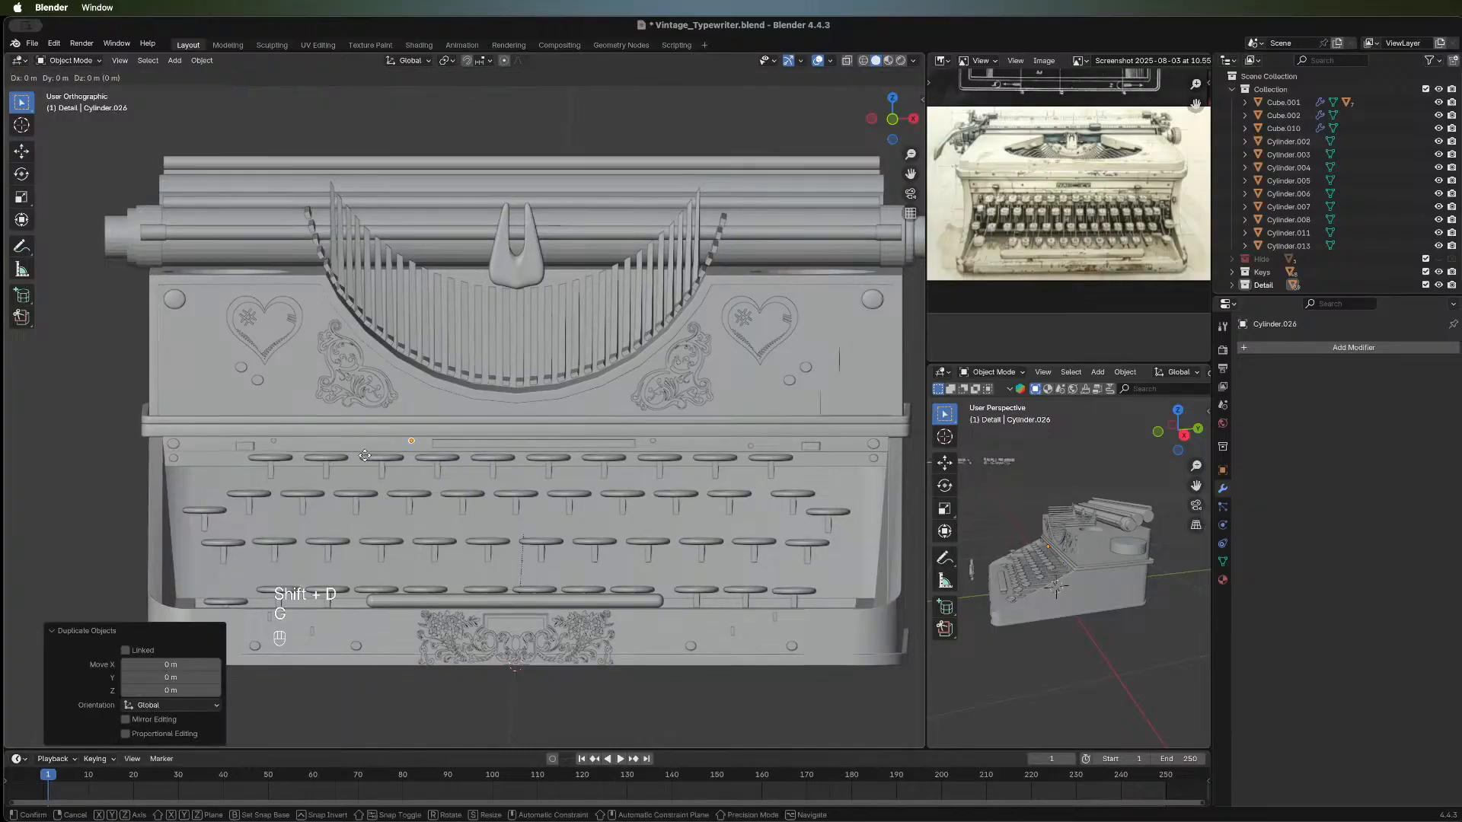
key("x")
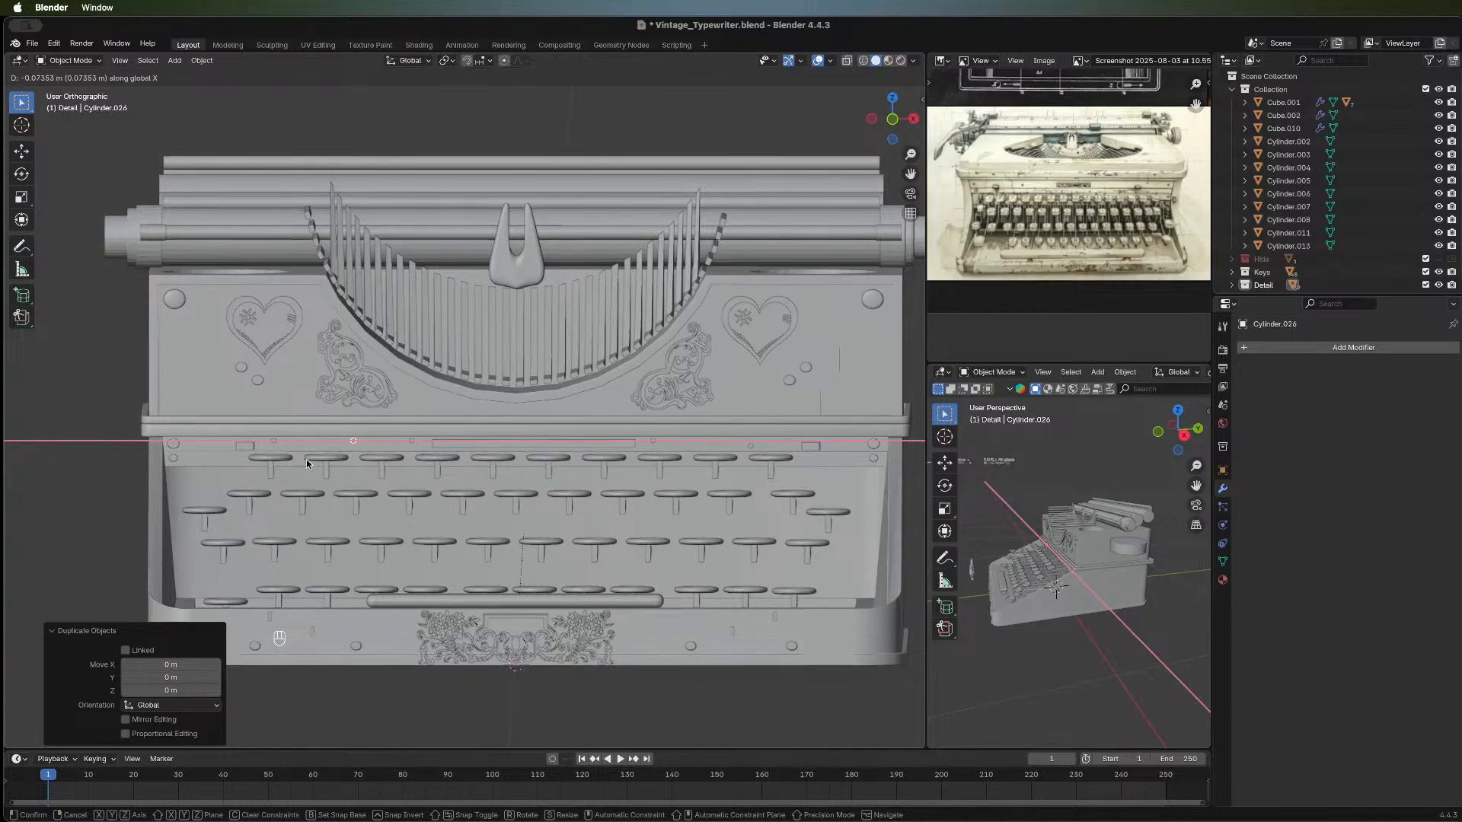
left_click(338, 460)
key("g")
key("z")
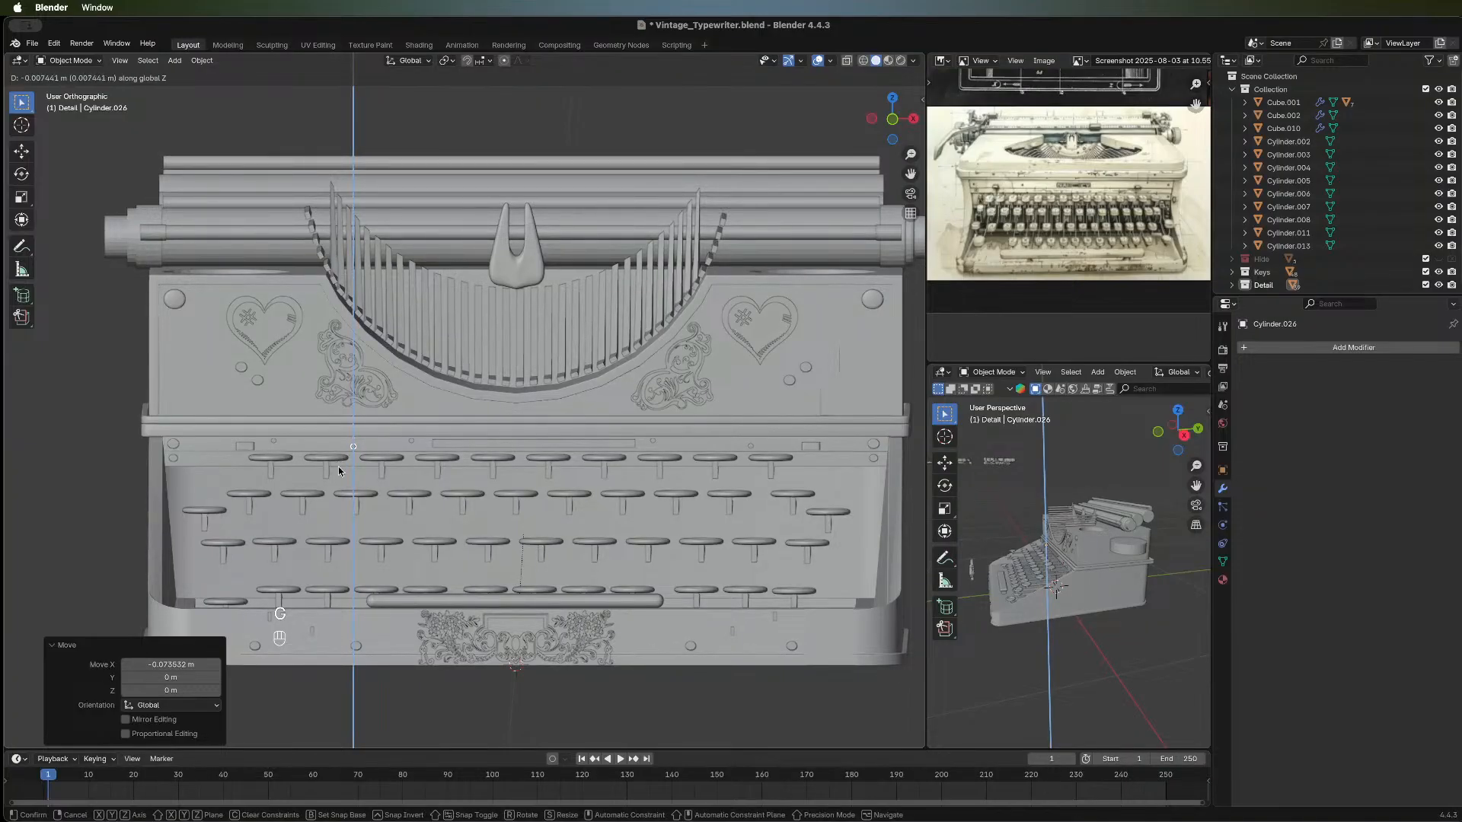
left_click(338, 466)
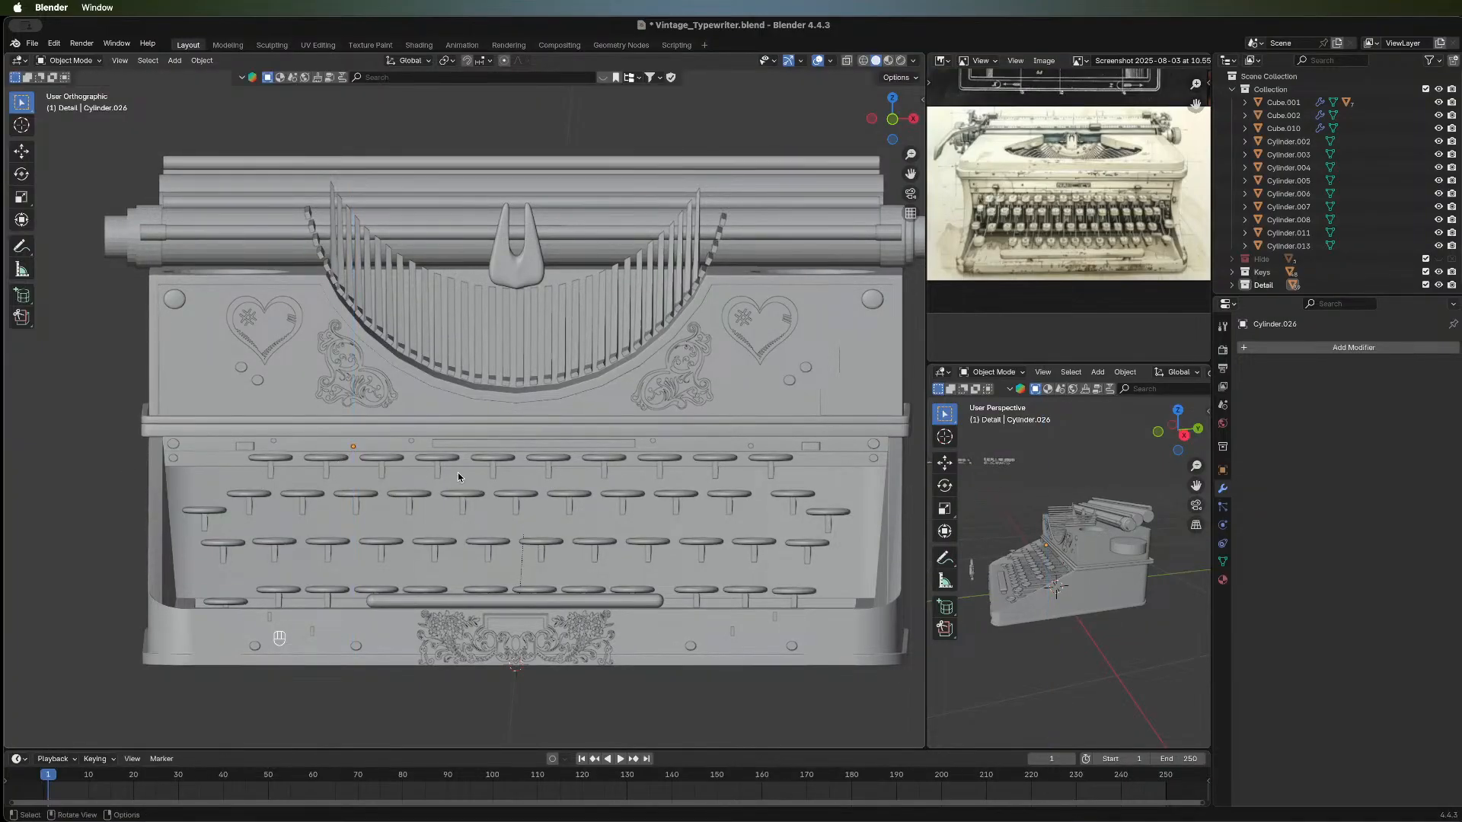
Duplicate the selected stud left of the central plate, lower the copy about 0.0207 m and shift it about -0.165 m along X.
middle_click_drag(459, 472, 445, 510)
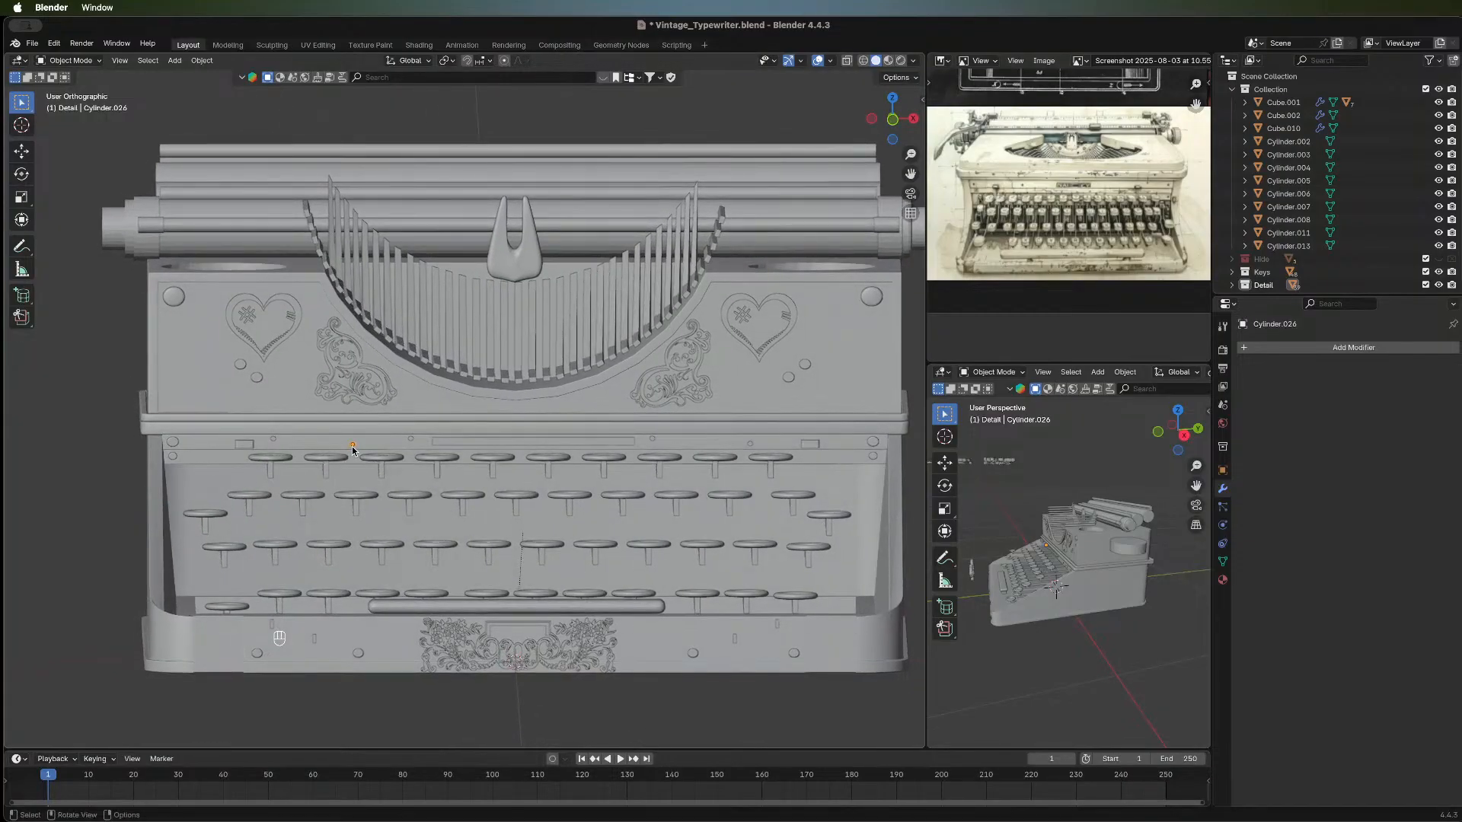
left_click(892, 119)
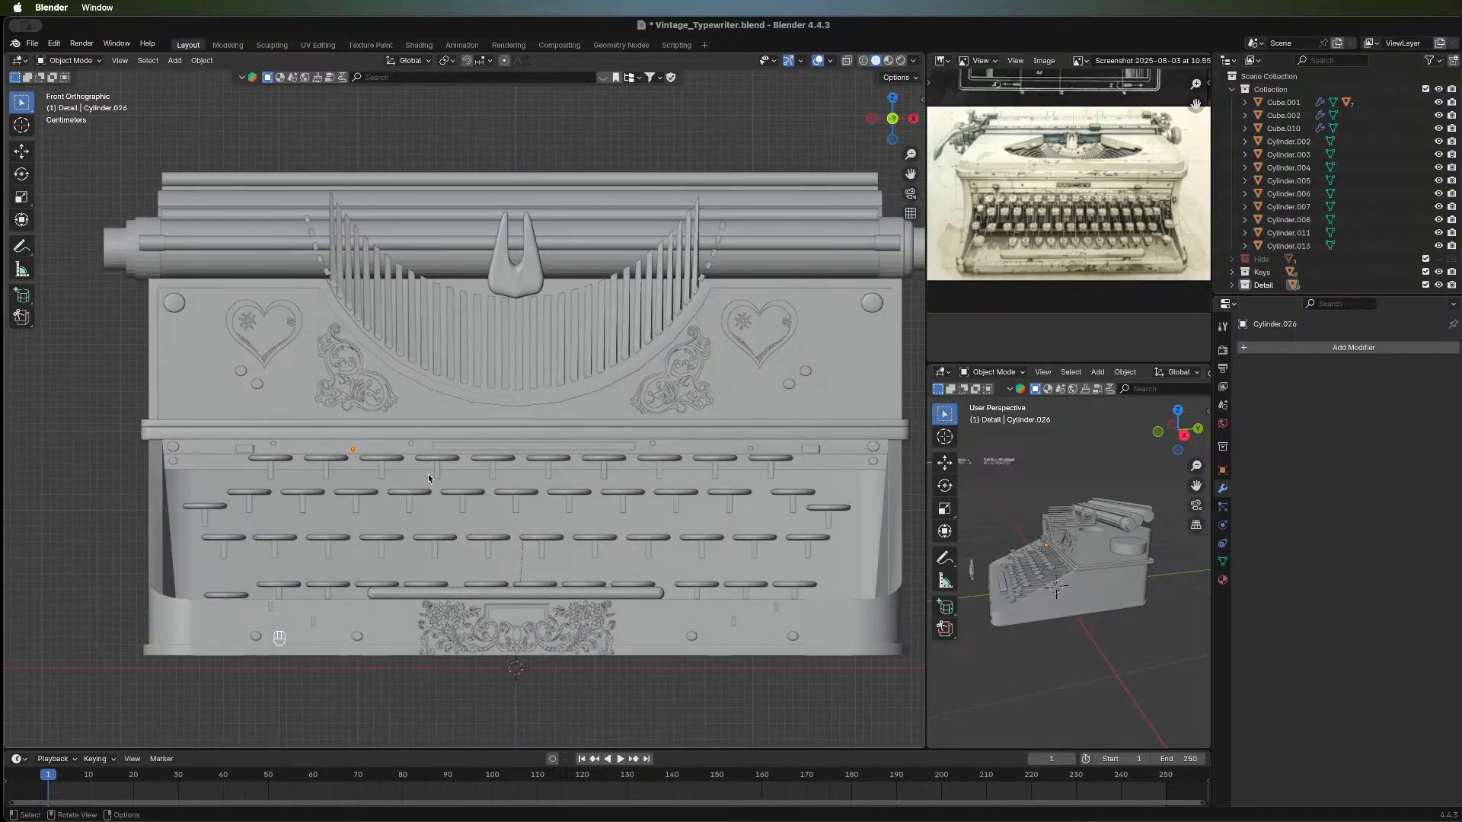
key("shift+d")
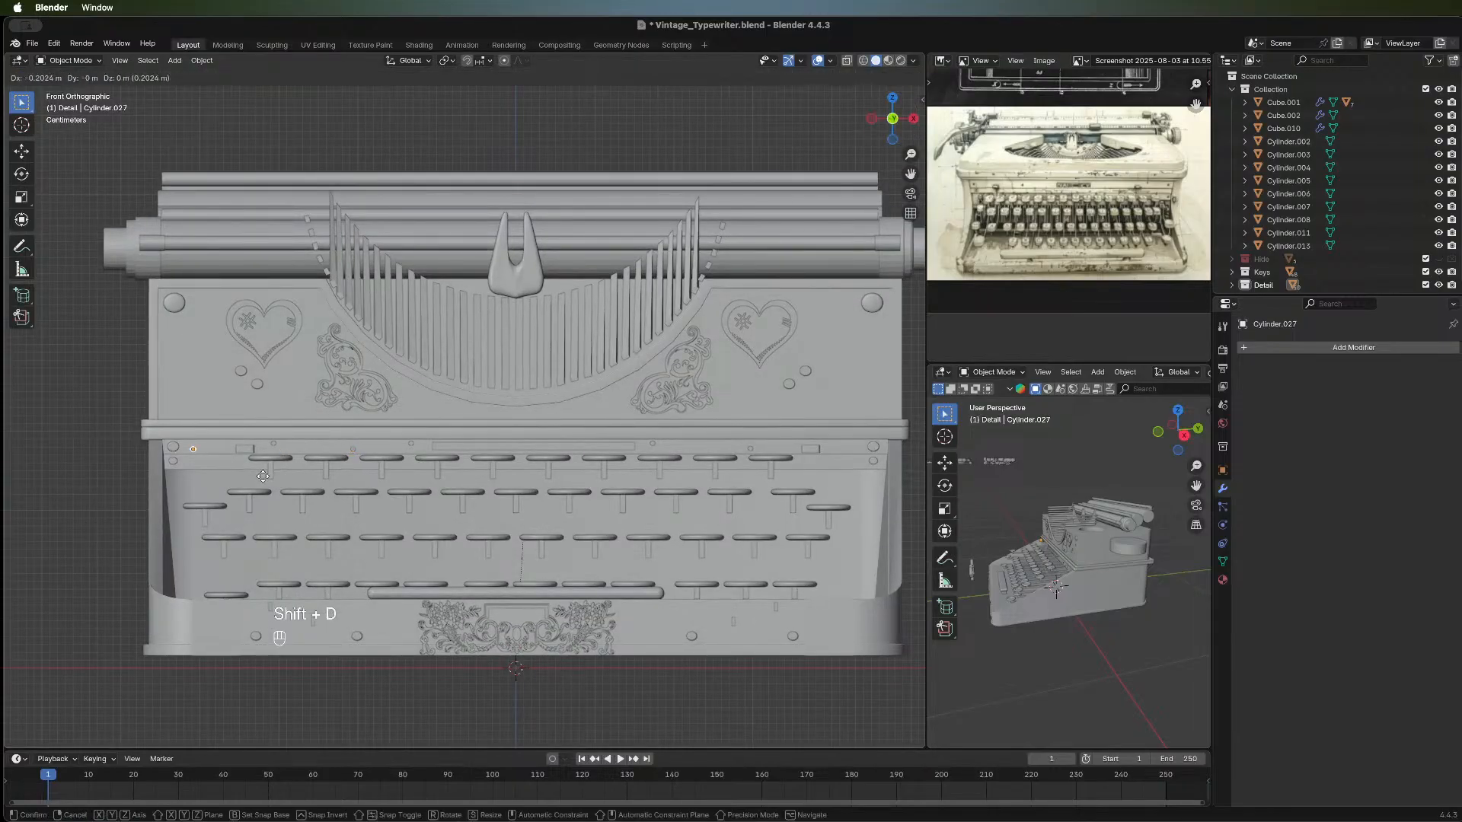
key("Escape")
key("g")
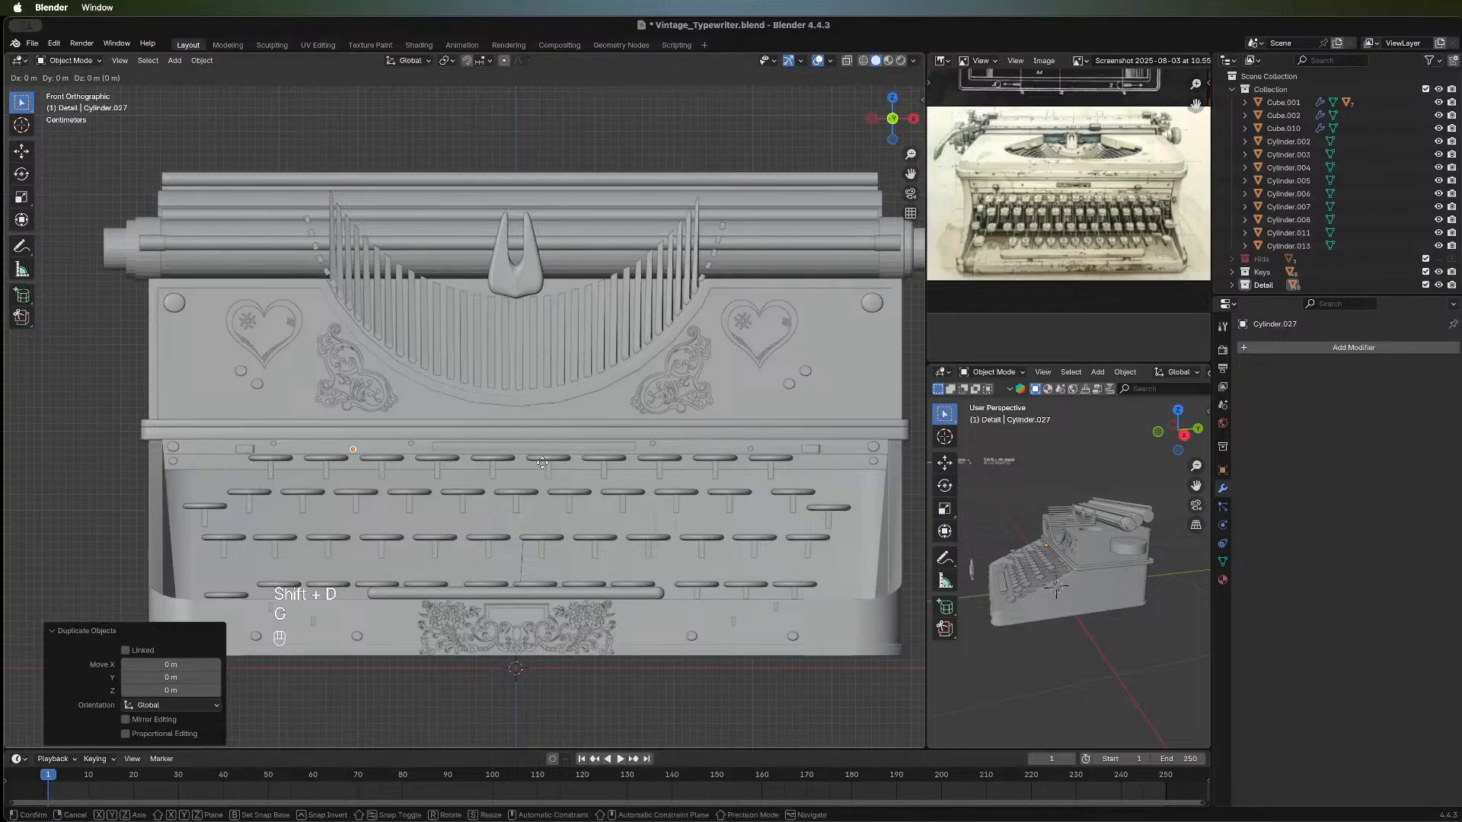
key("z")
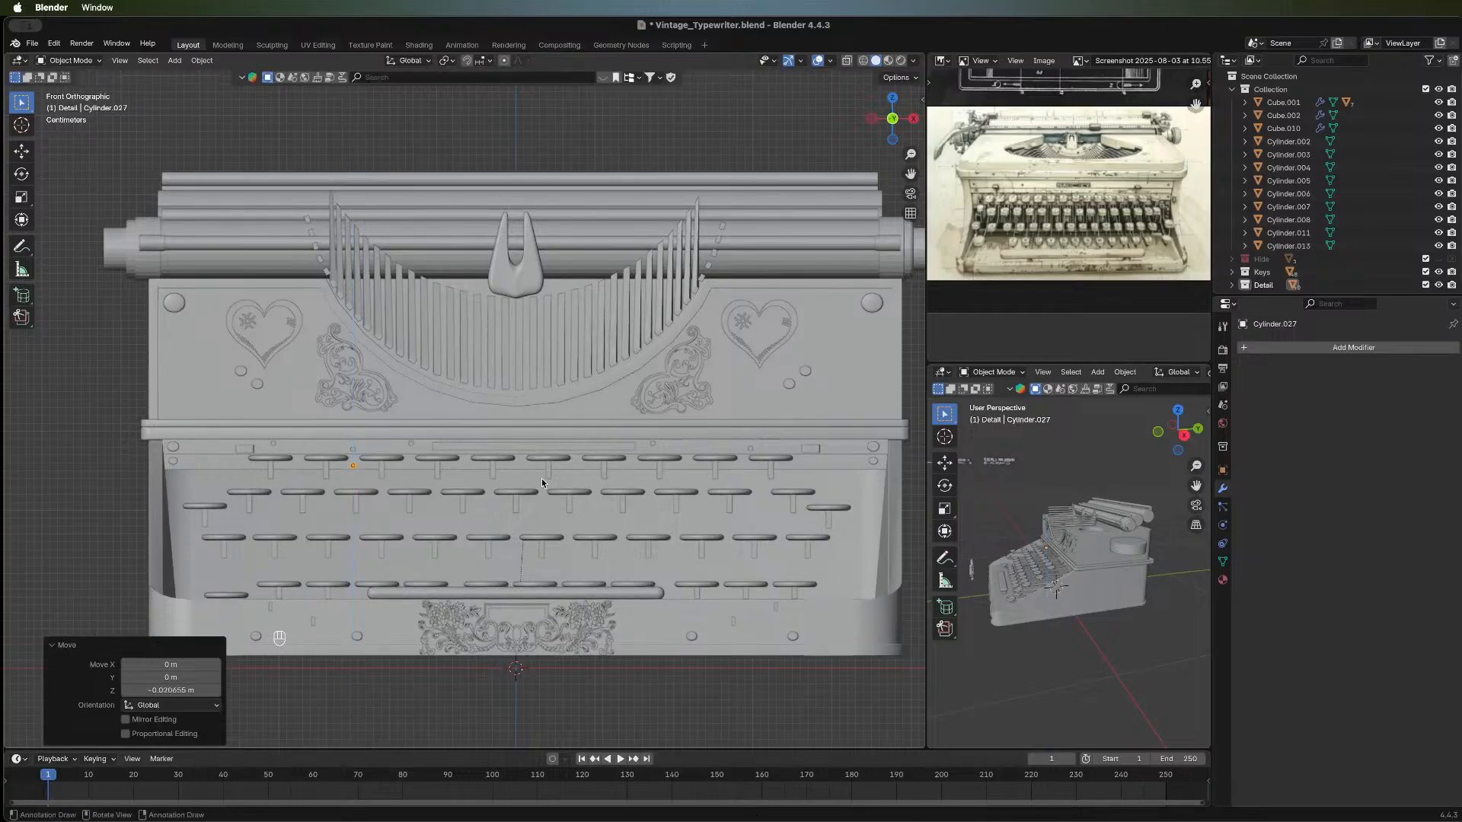
left_click(542, 478)
key("g")
key("x")
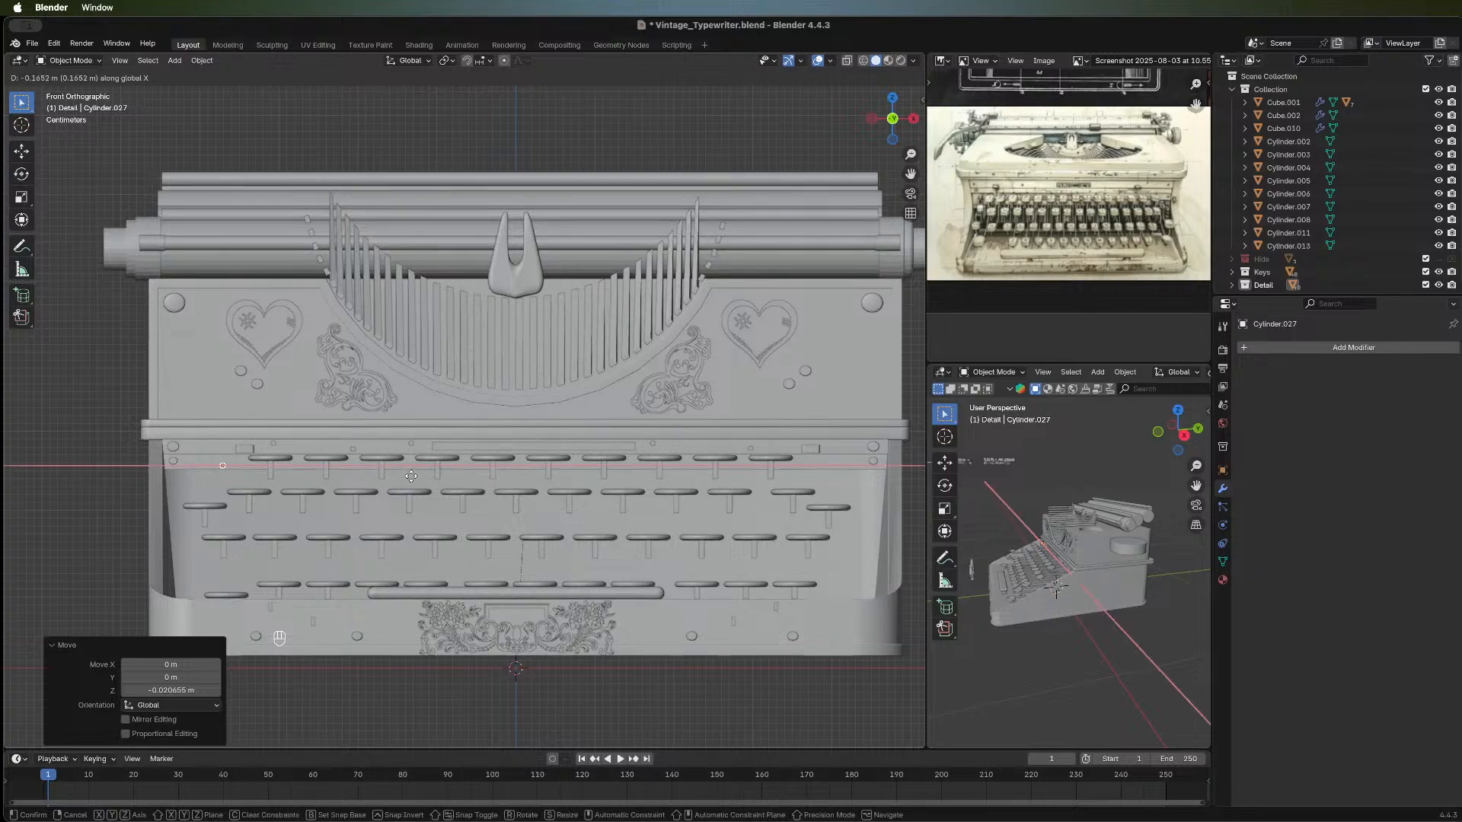
left_click(412, 477)
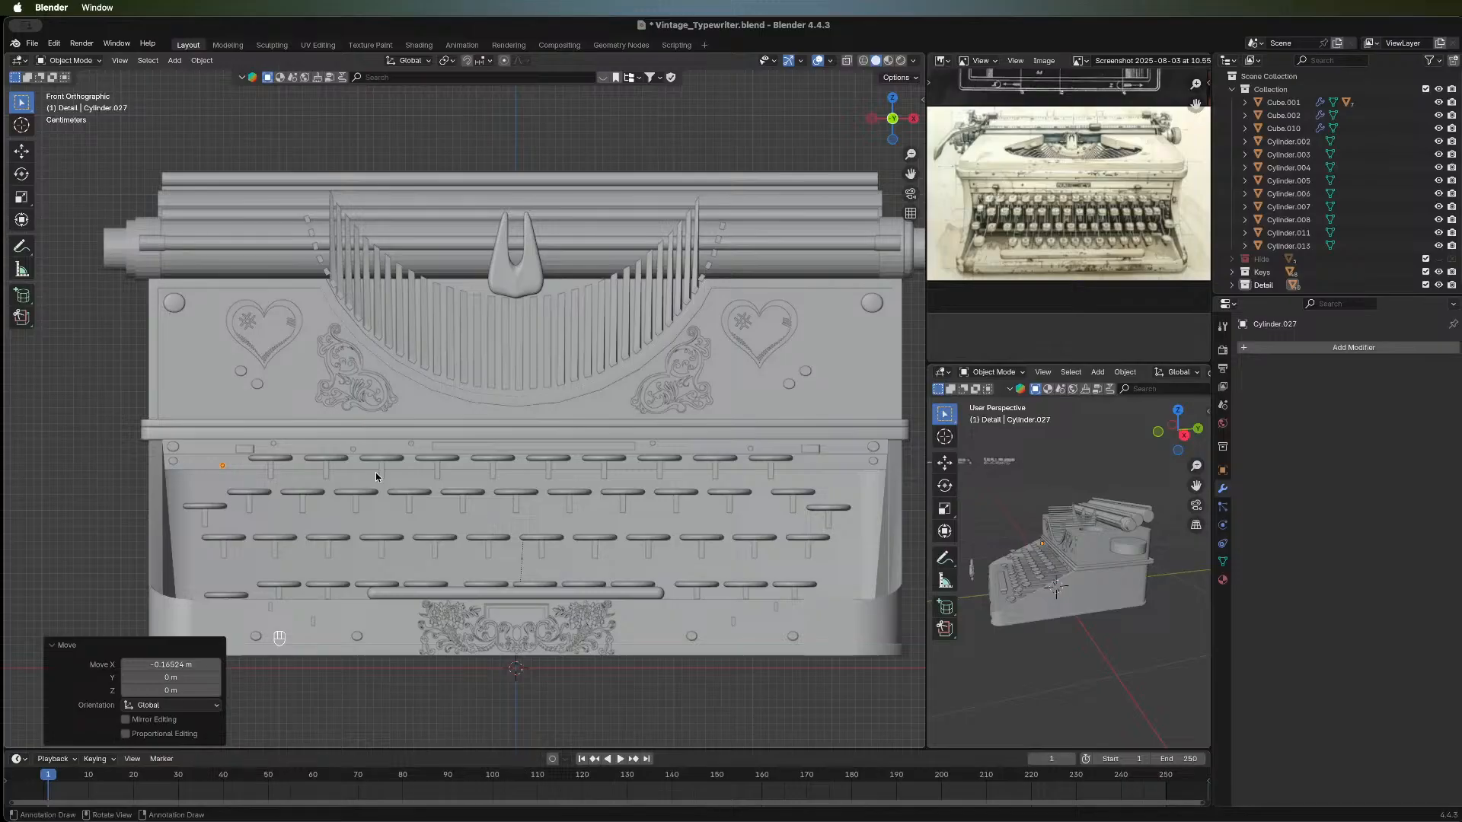
Duplicate the lowered stud at the strip's left end and shift the copy about 0.77 m along X.
key("shift+d")
right_click(419, 473)
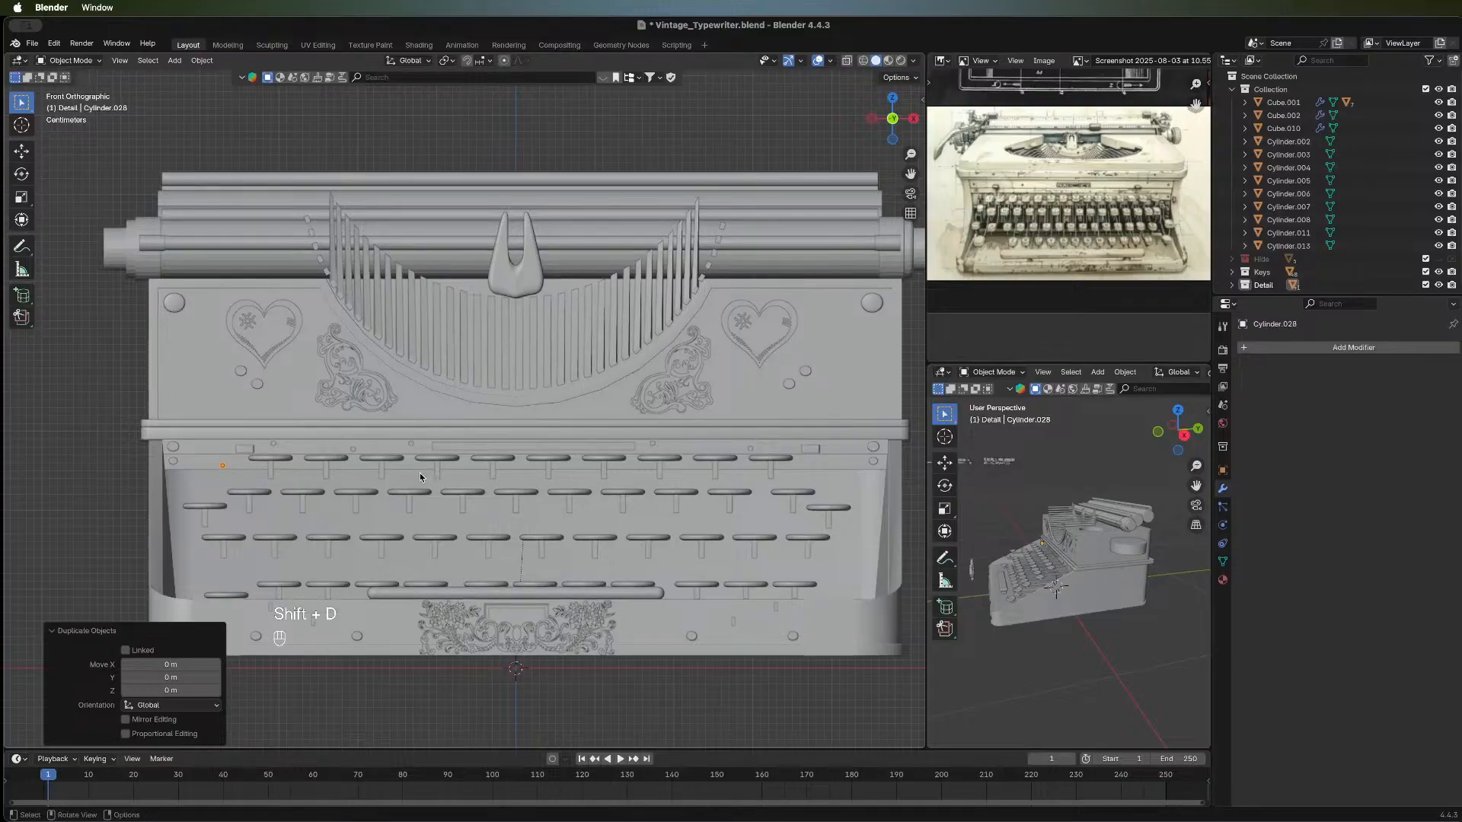
key("g")
key("x")
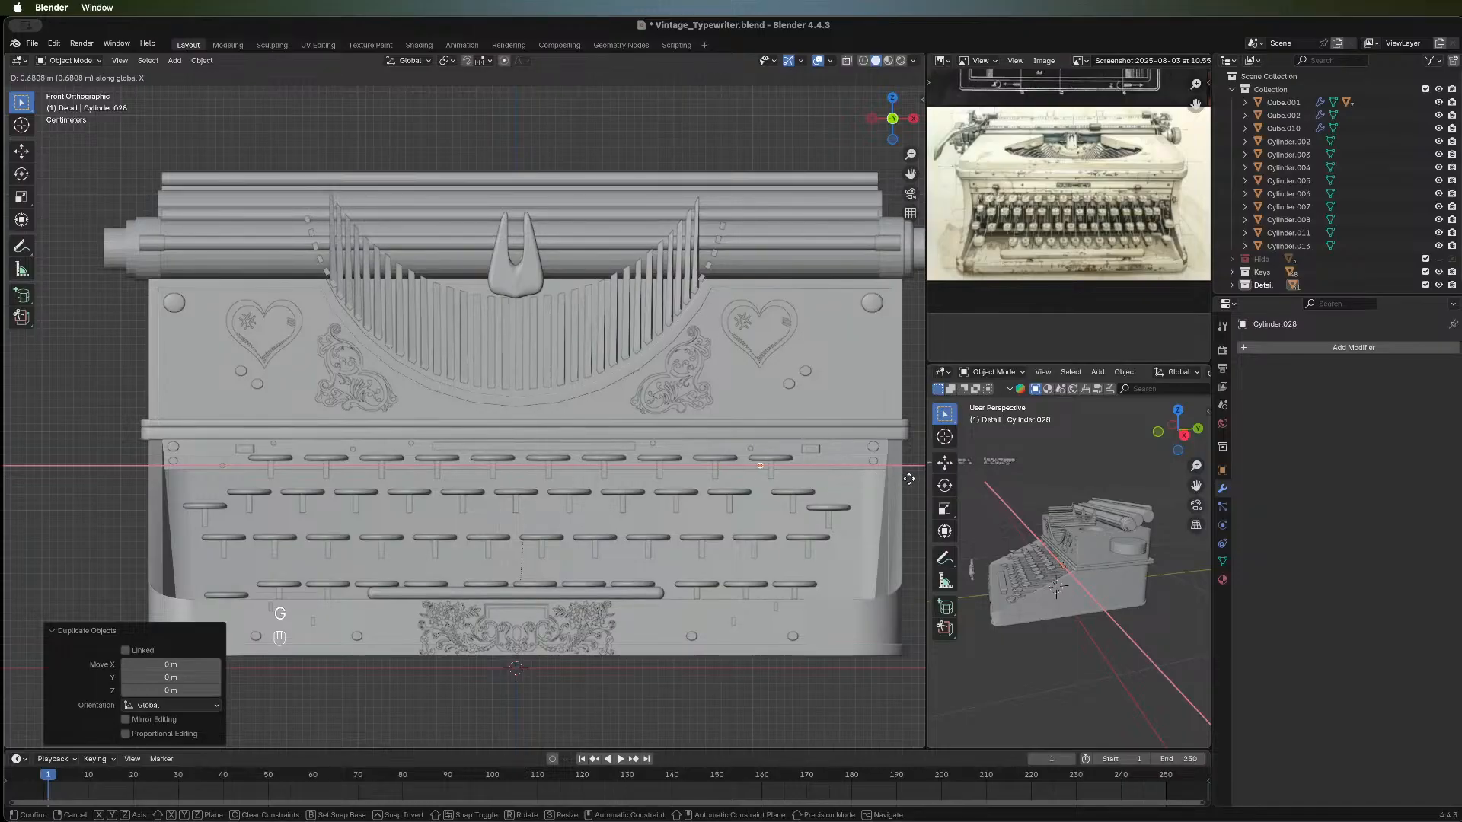
left_click(57, 484)
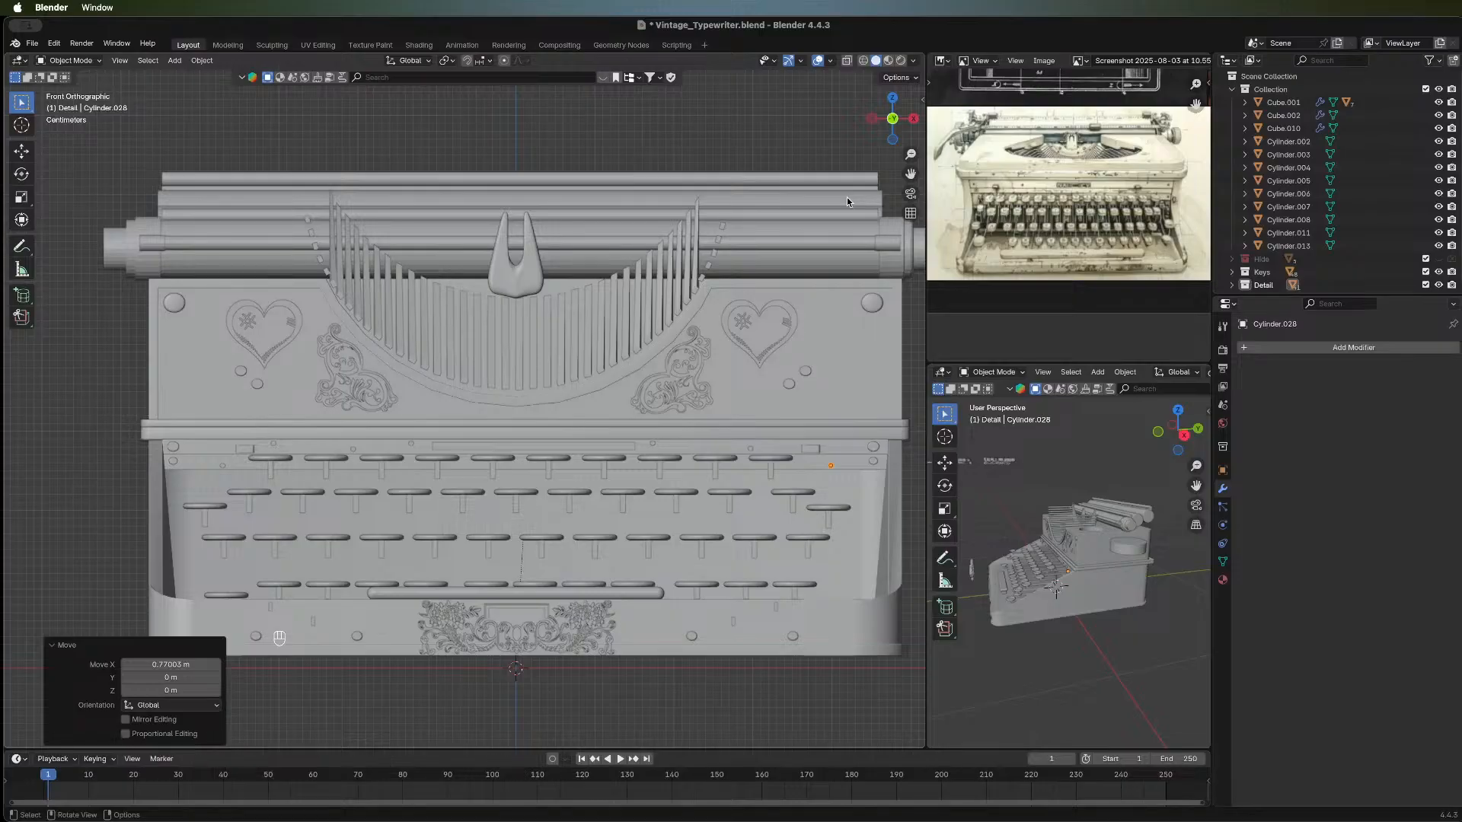
Duplicate the right-end stud, lower the copy about 0.178 m to the base's height, and duplicate that copy in place.
key("shift+d")
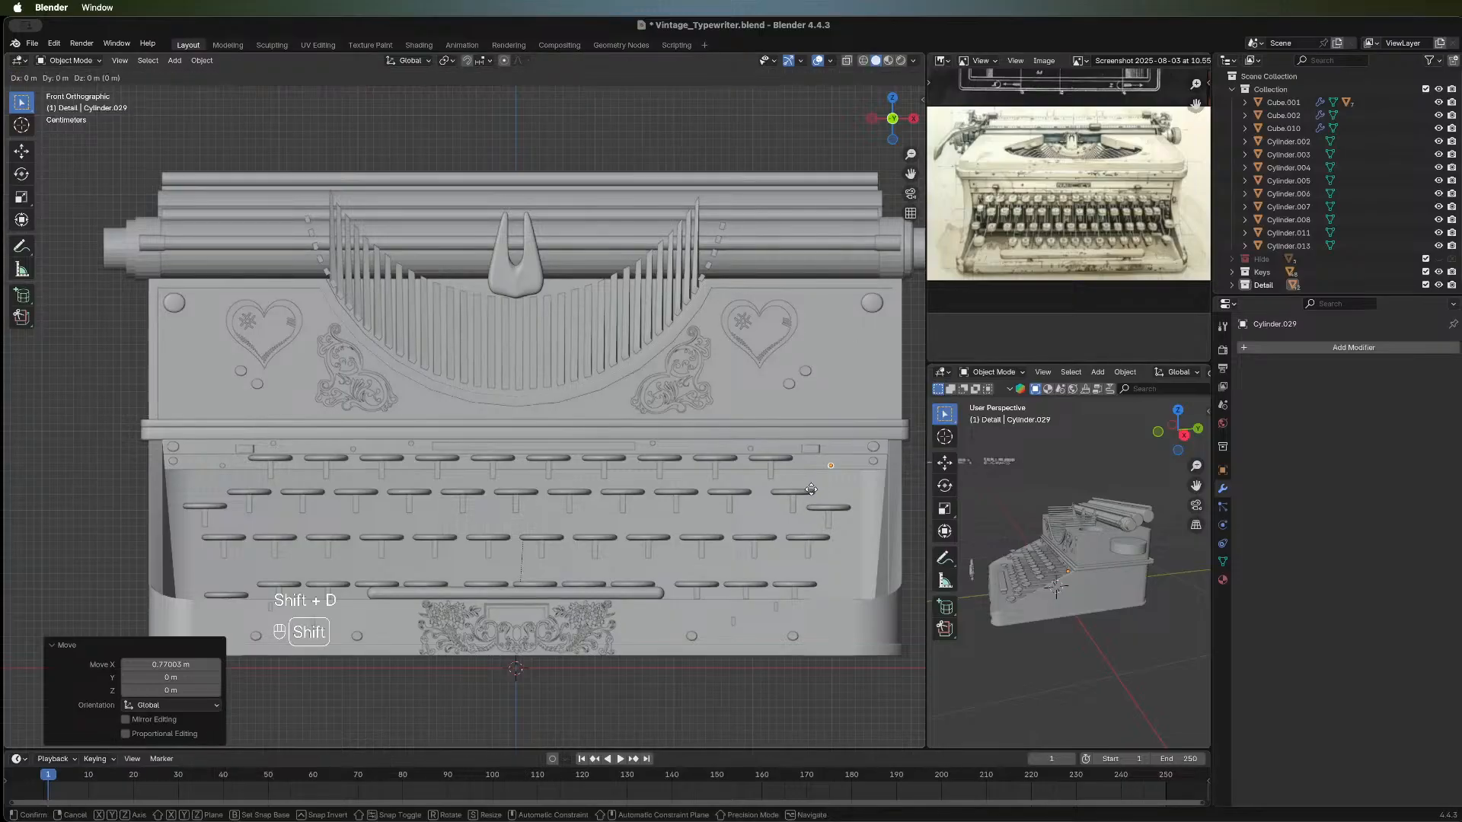
key("Escape")
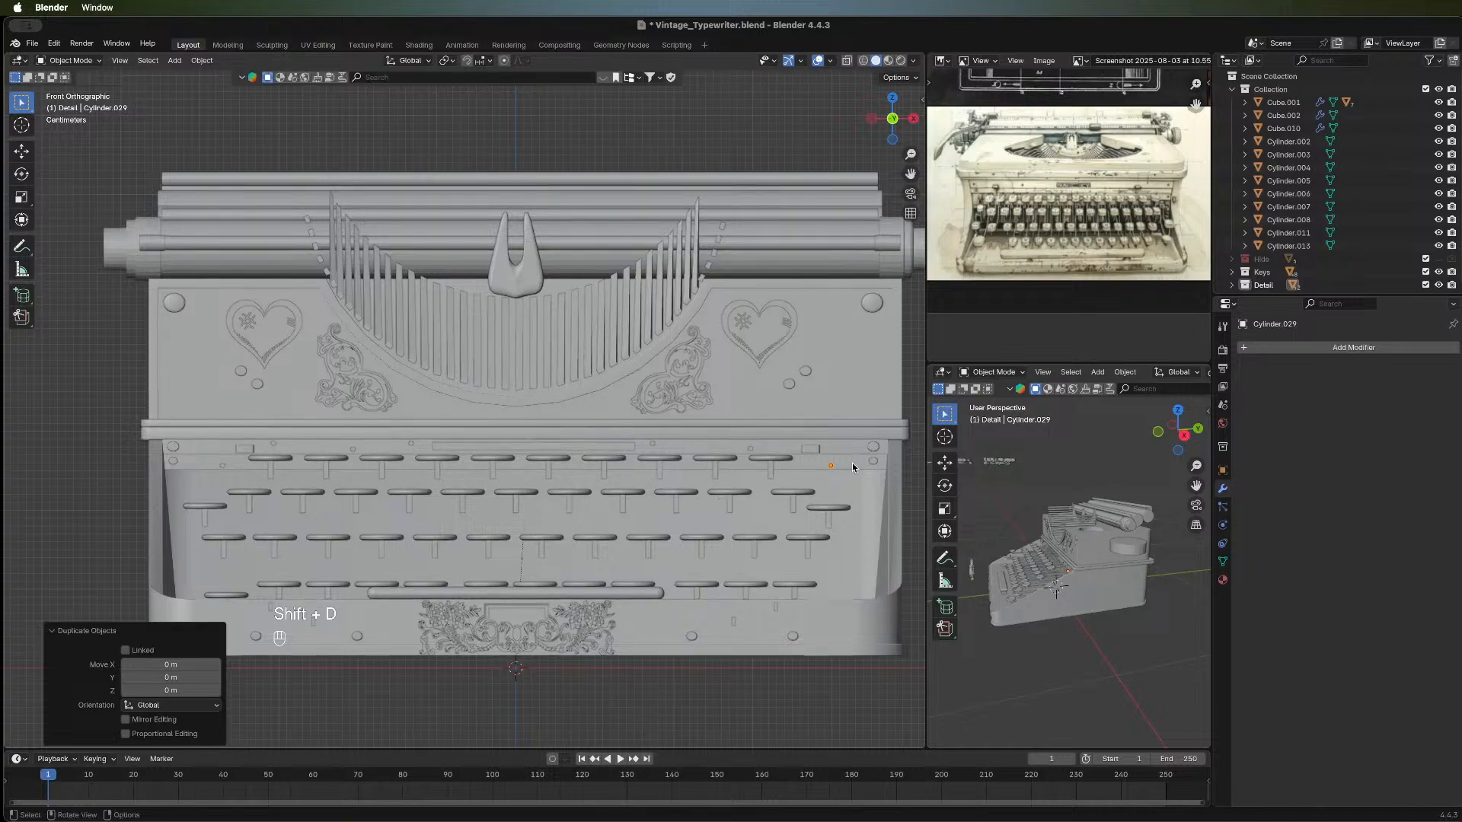
key("g")
key("z")
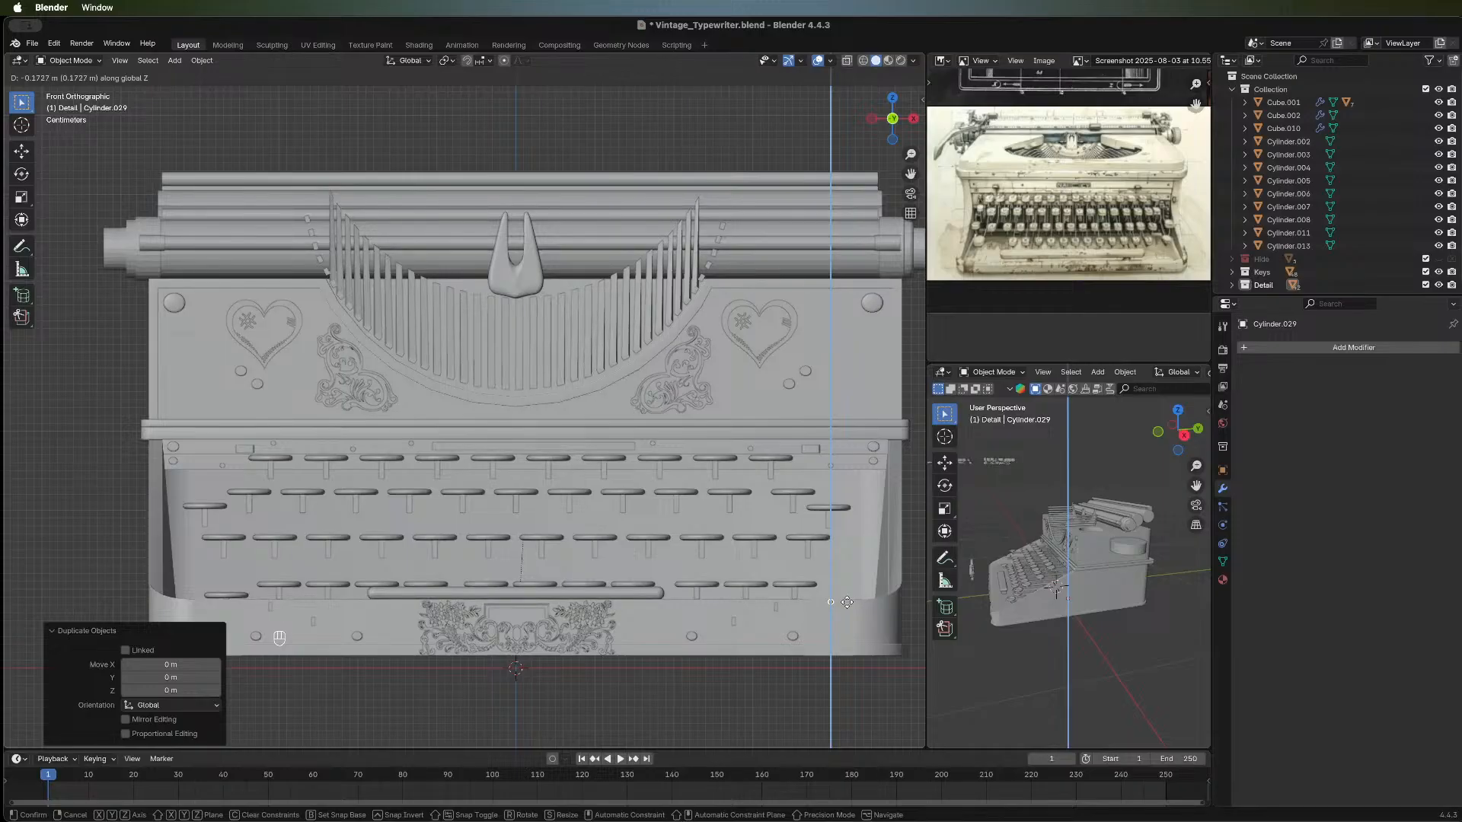
left_click(847, 606)
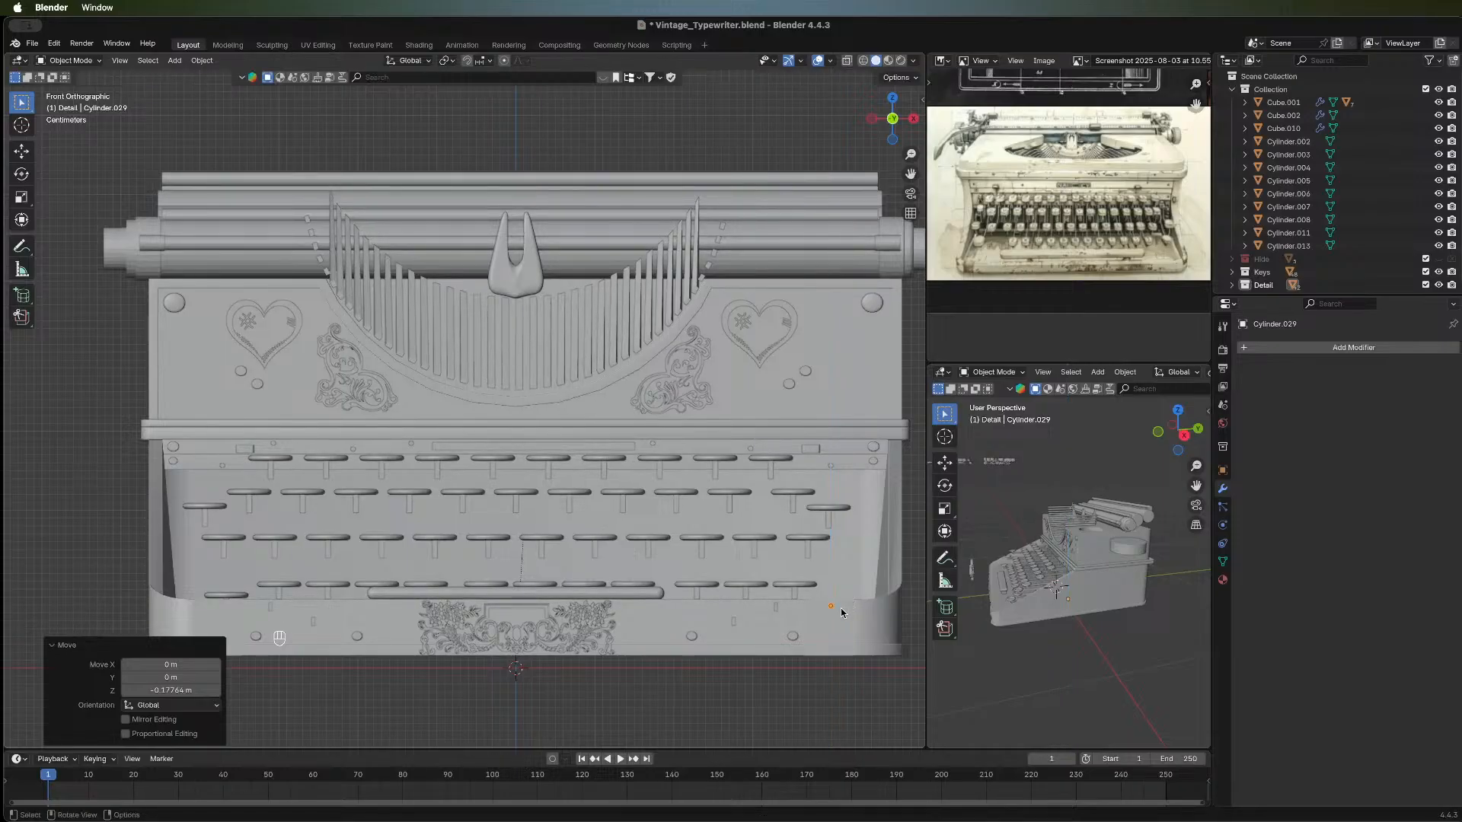
key("shift+d")
right_click(748, 609)
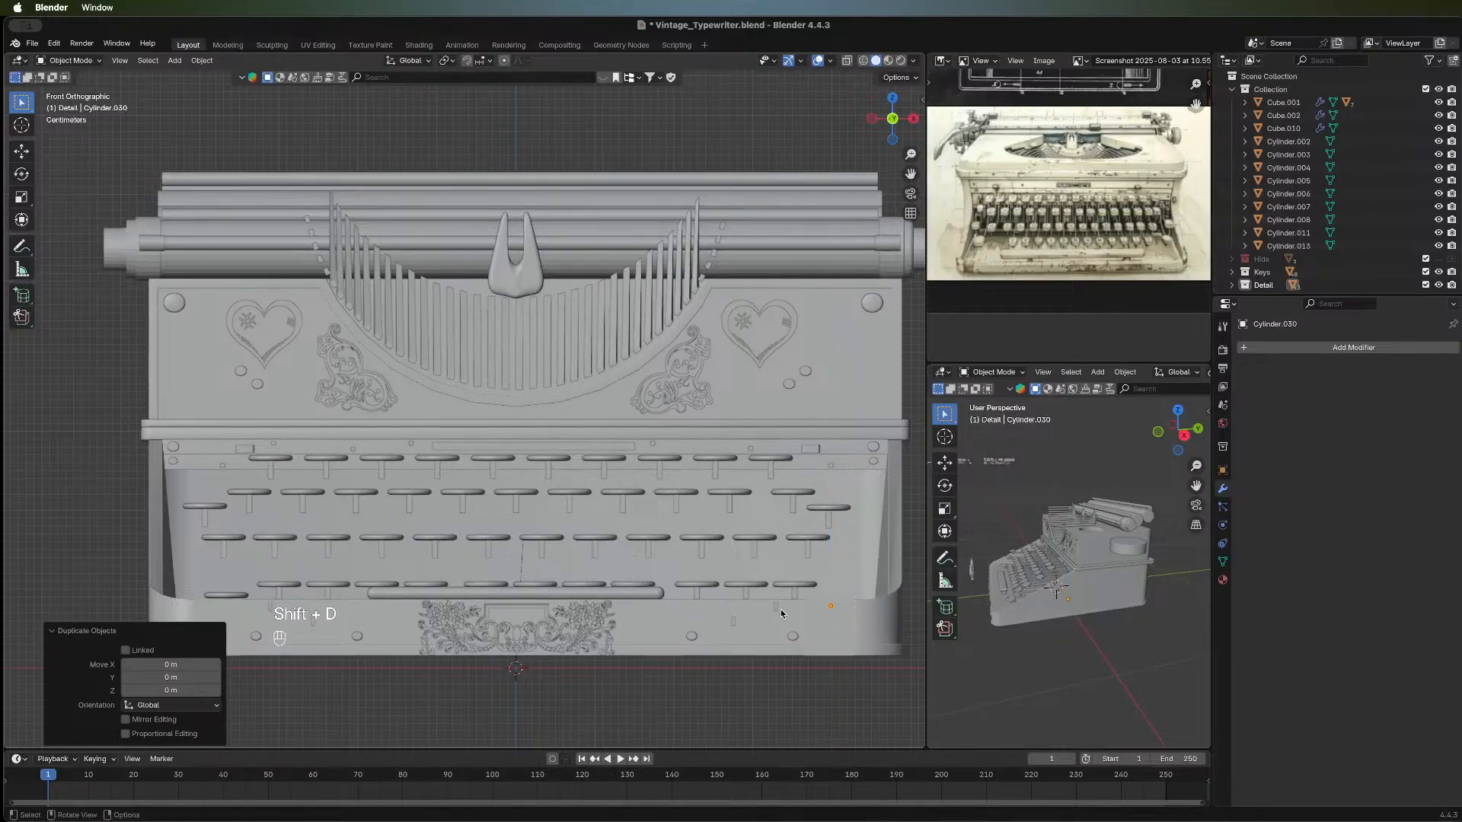
left_click(831, 609, "shift")
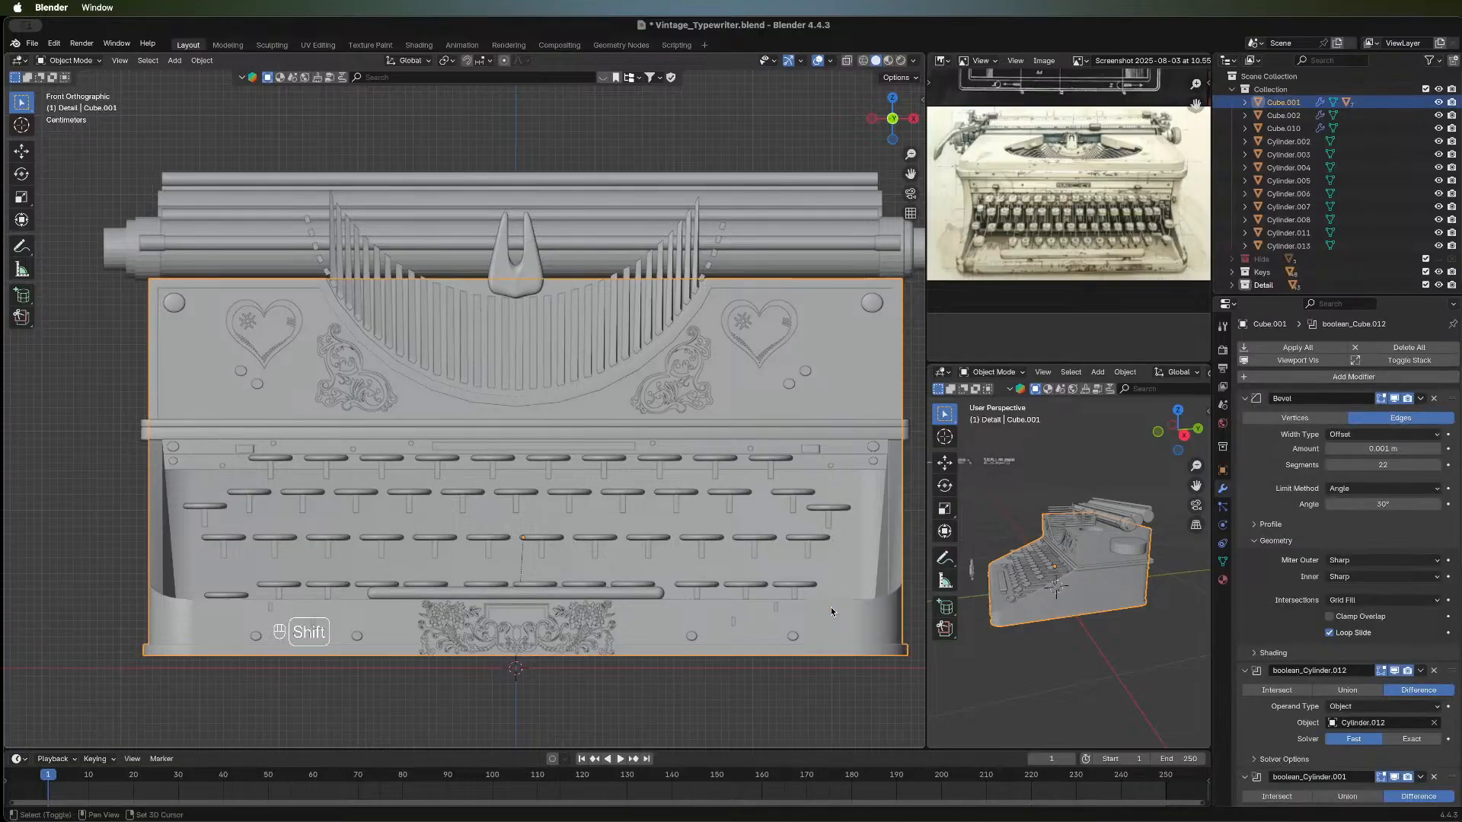
key("shift+d")
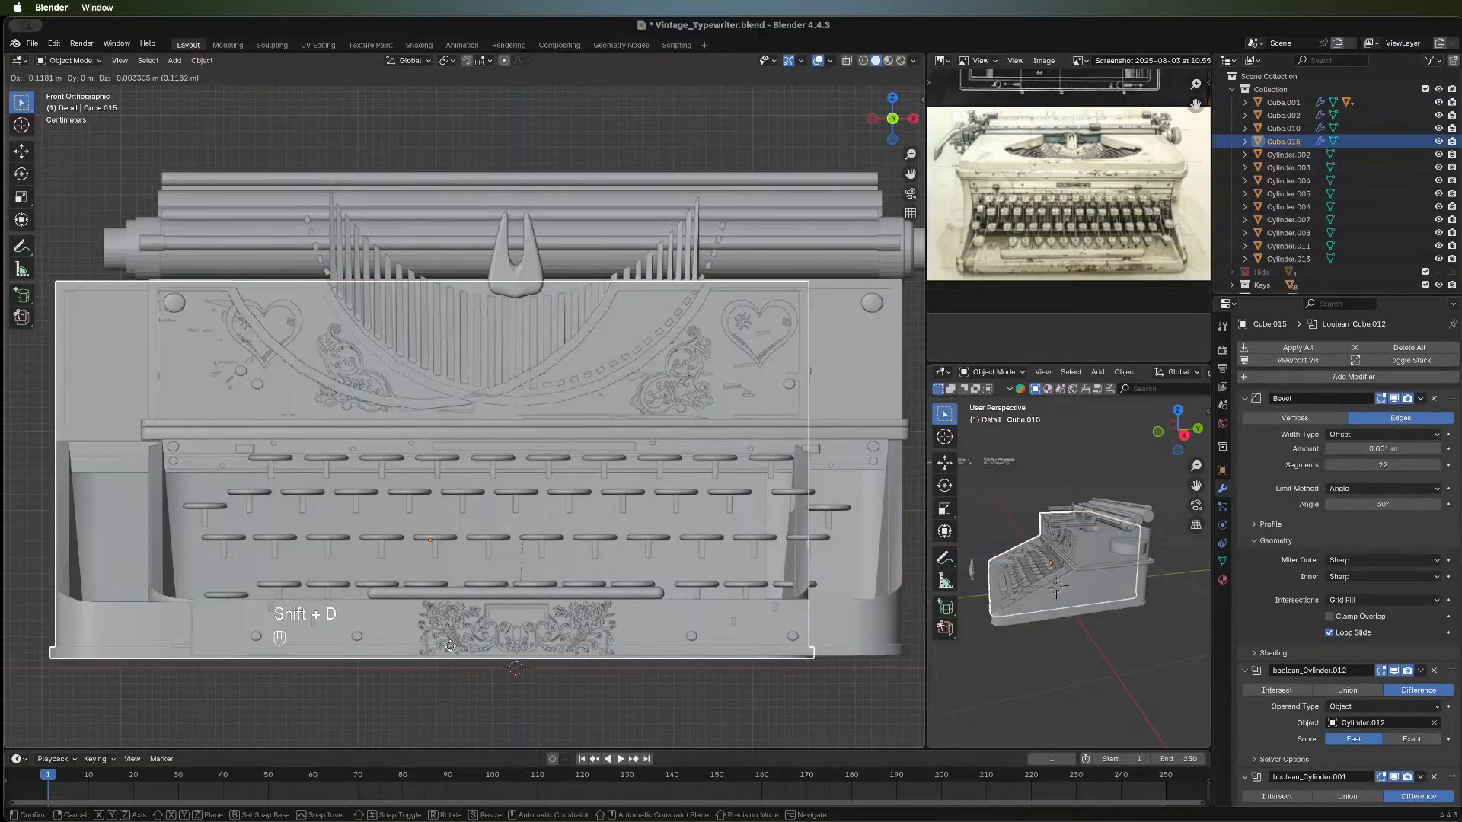
right_click(579, 667)
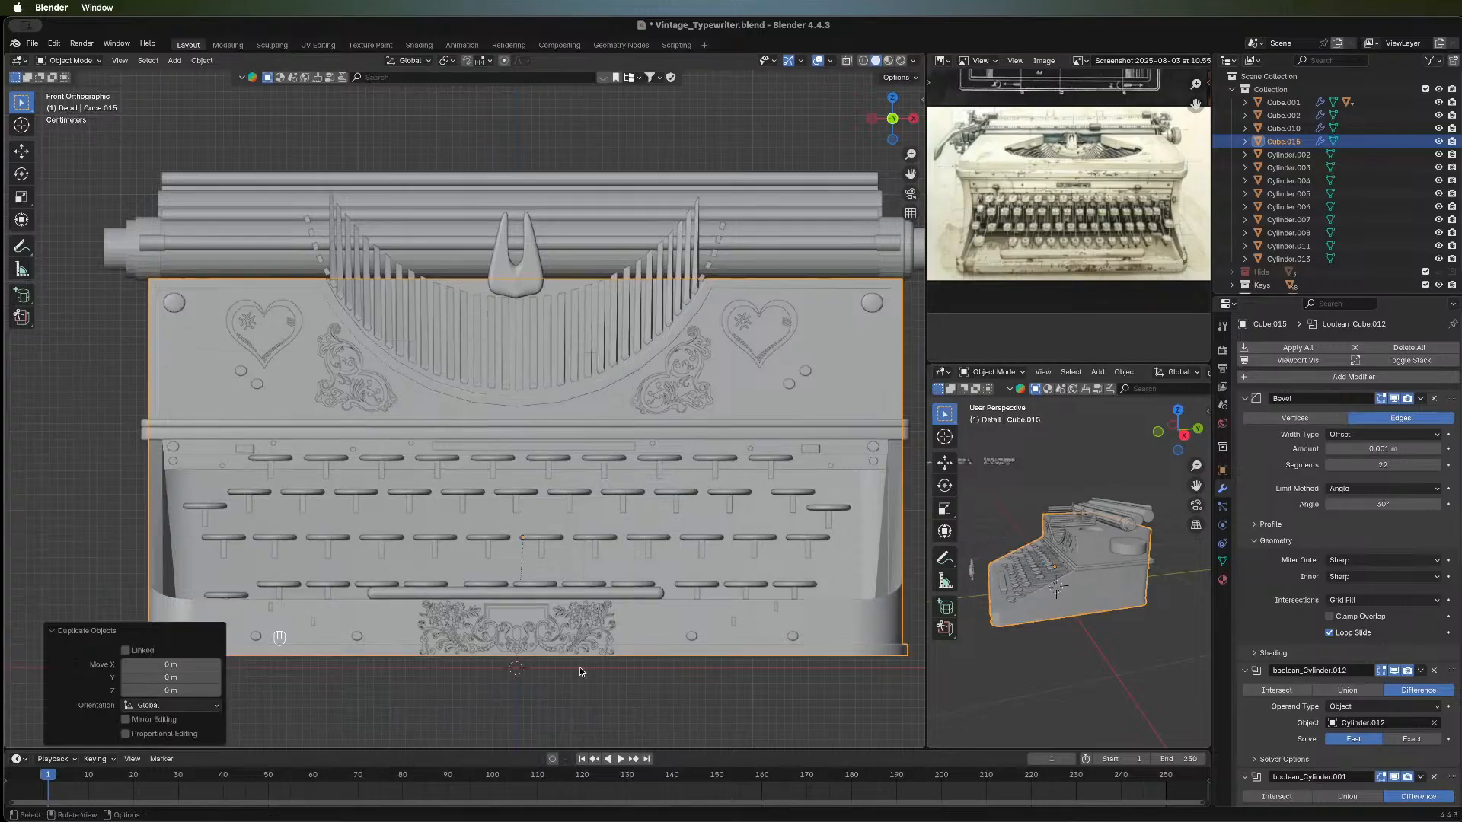
key("super+z")
key("super+z")
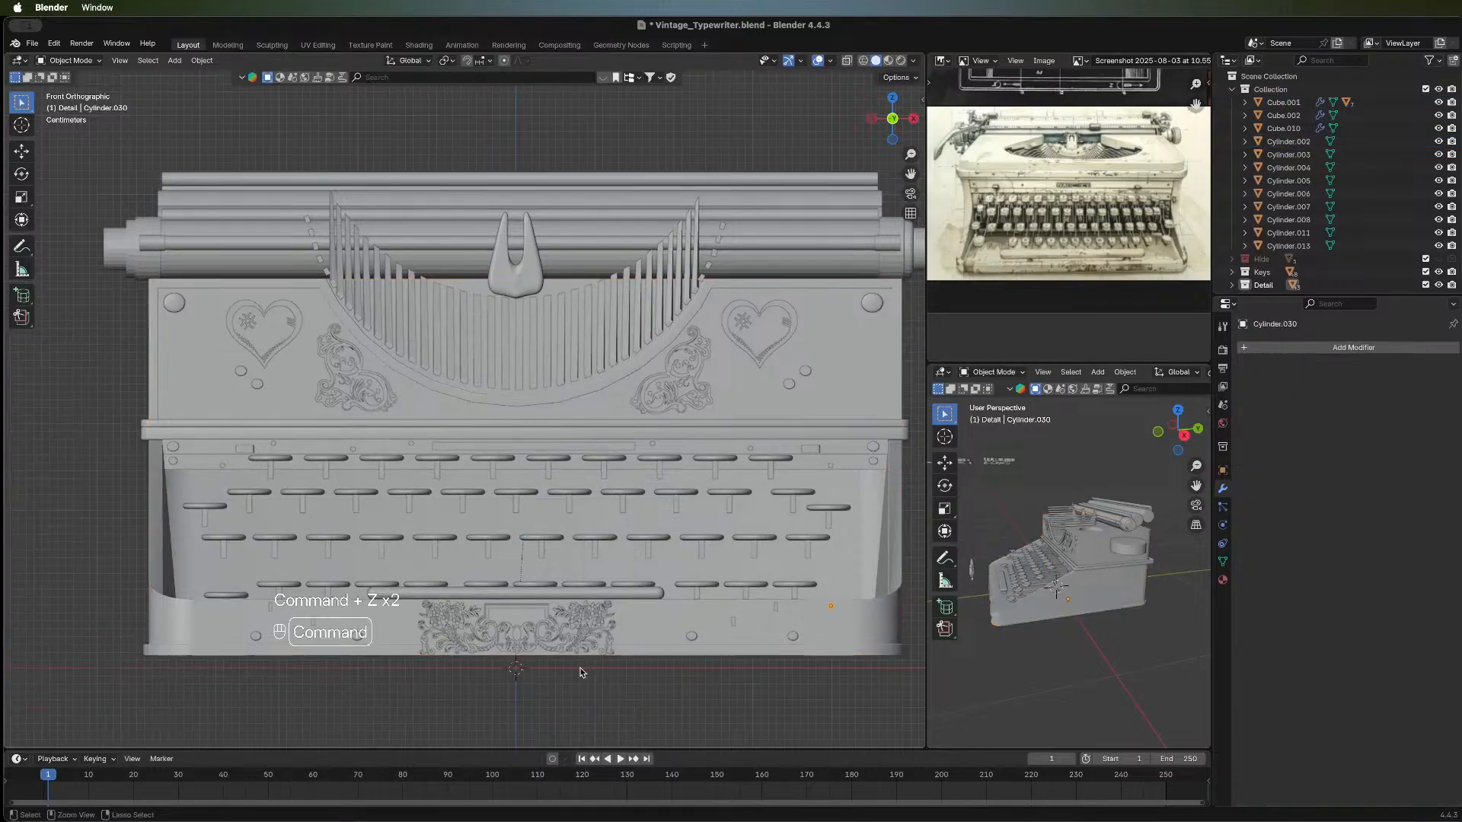
Move one of the lowered studs about -0.569 m along Y towards the base's front, then about 0.061 m back.
left_click(832, 609)
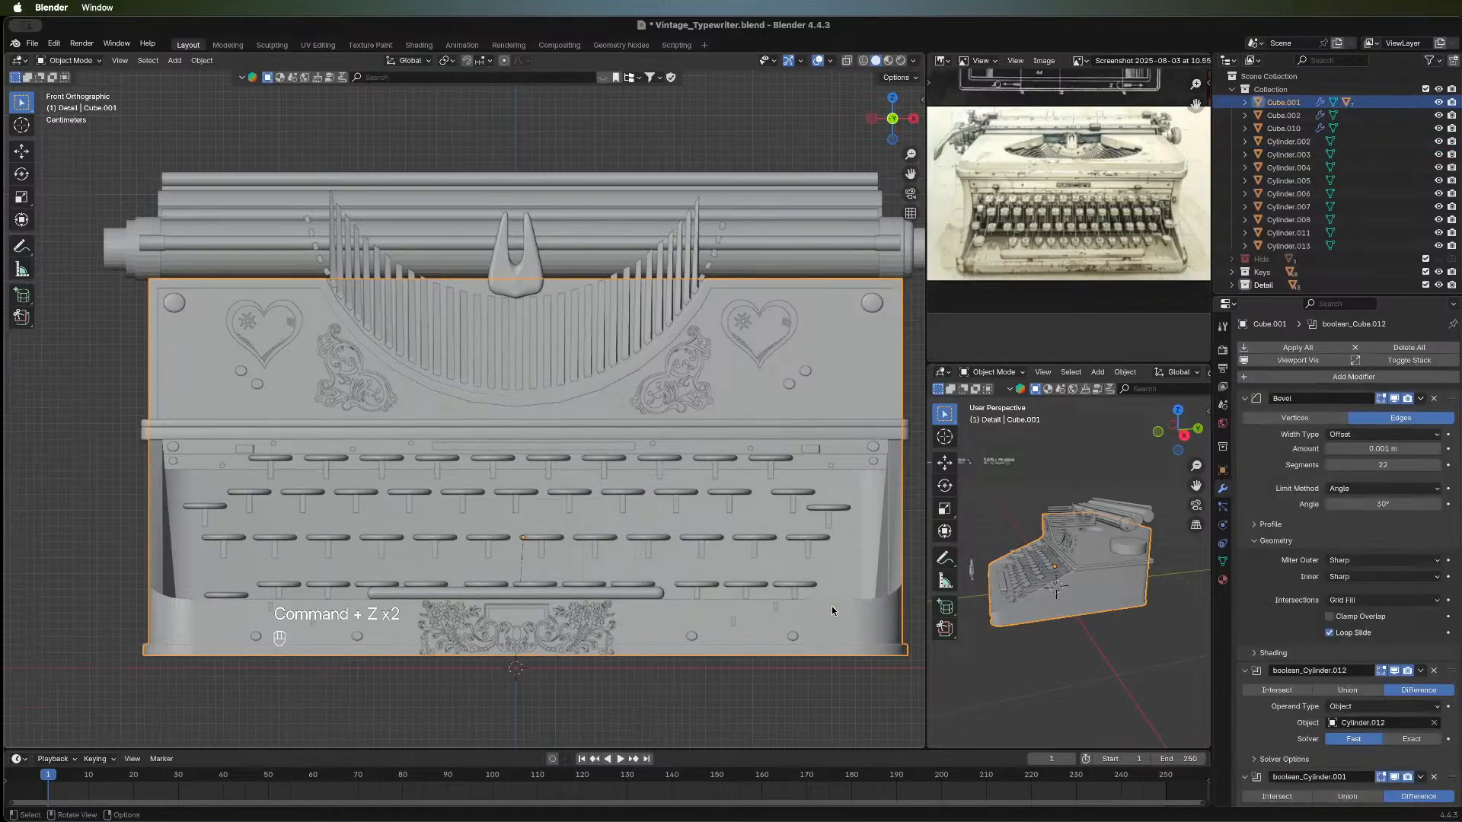
left_click(832, 606)
middle_click_drag(847, 674, 778, 562)
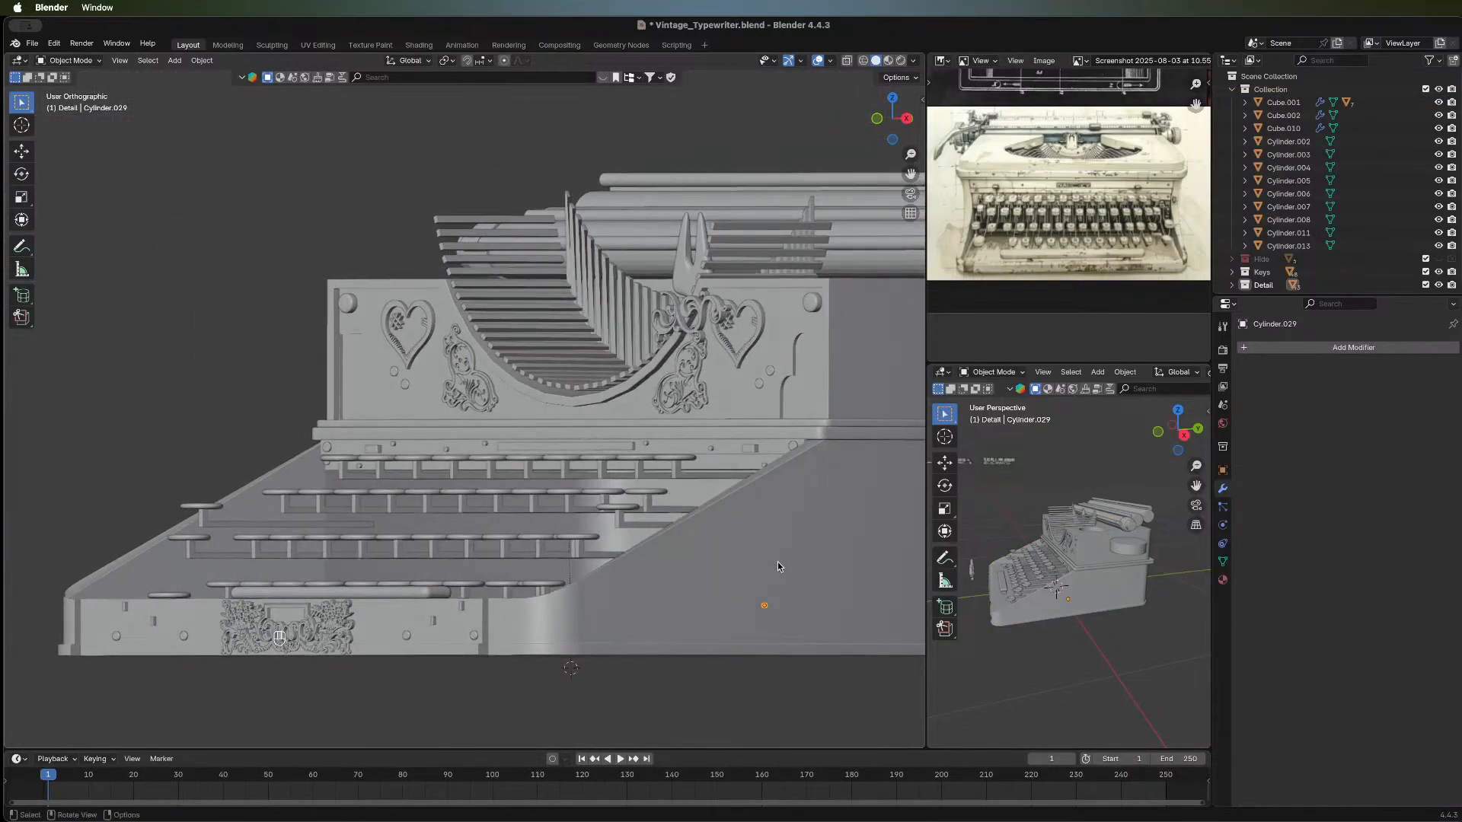
key("g")
key("y")
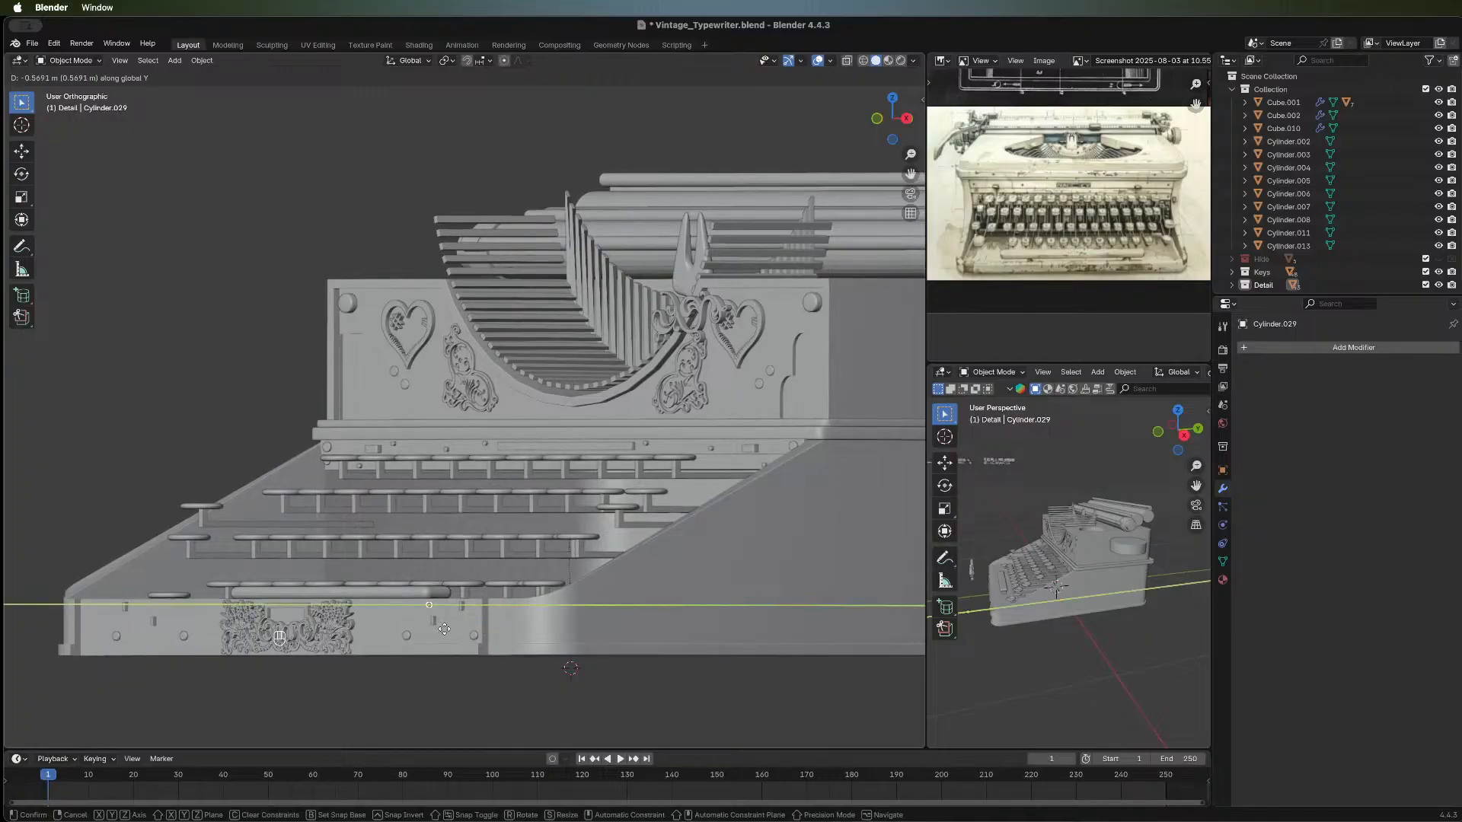
left_click(445, 629)
middle_click_drag(453, 647, 322, 641)
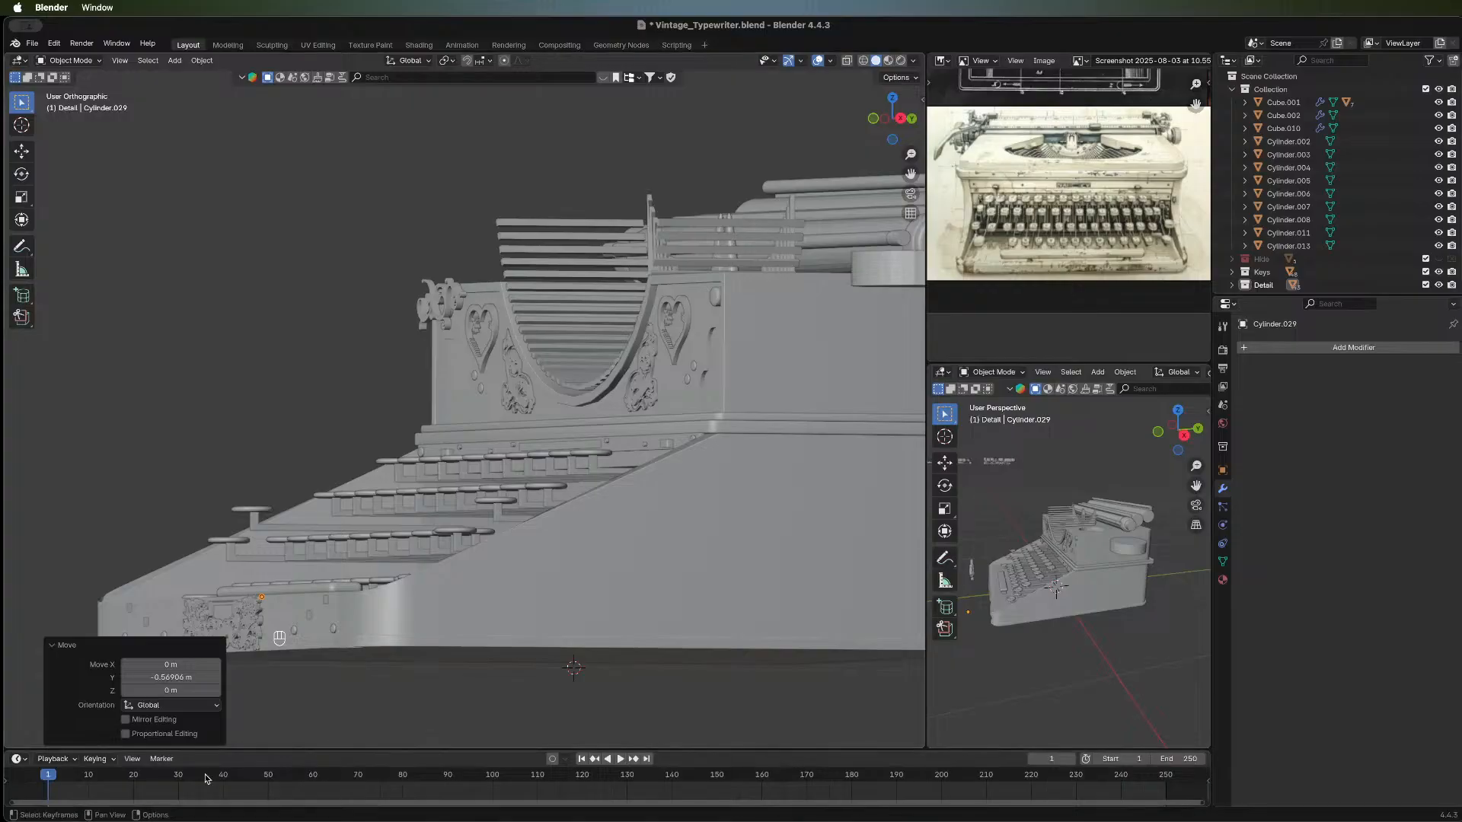
key("g")
key("y")
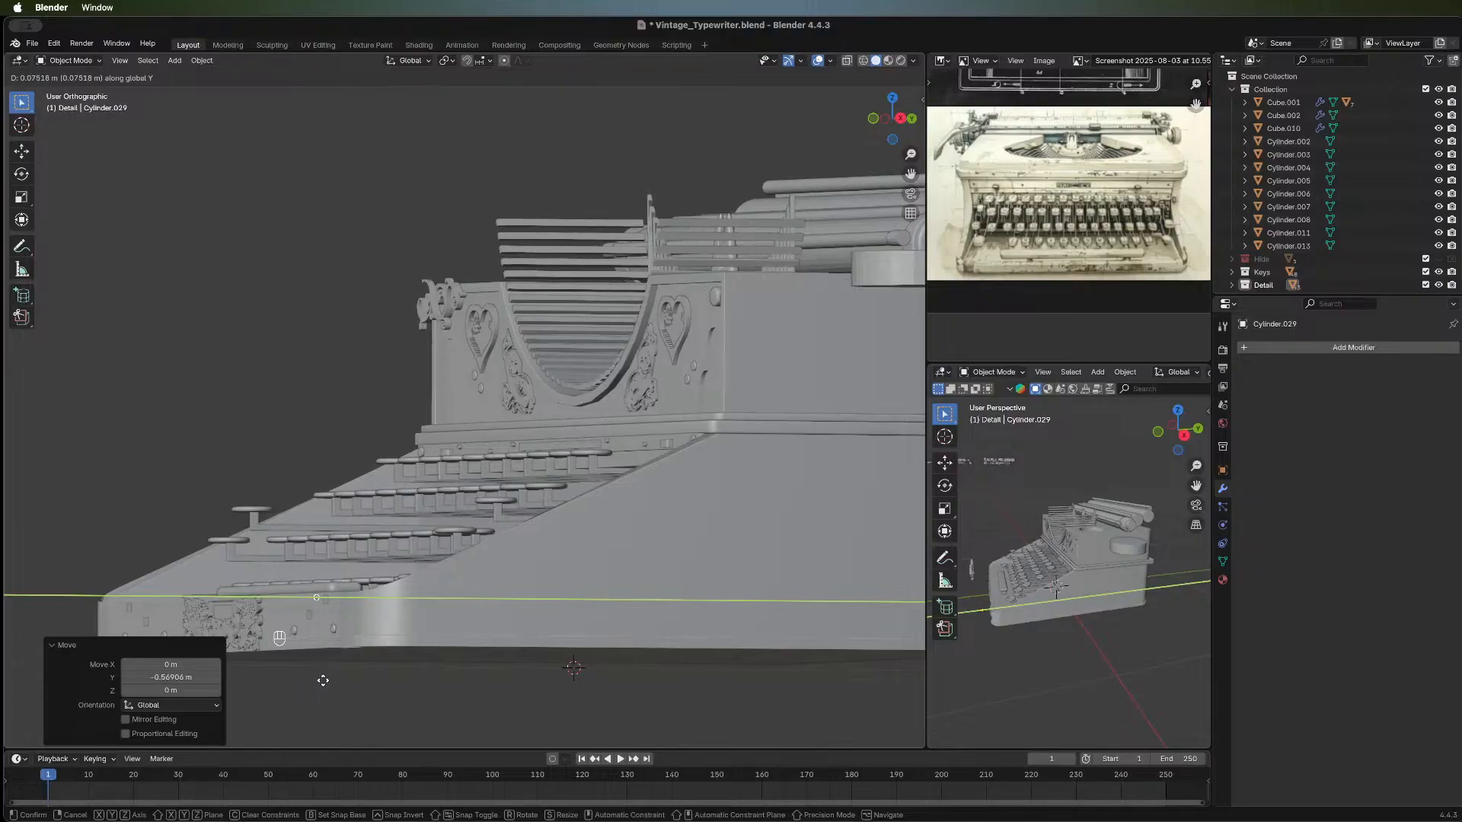
left_click(310, 683)
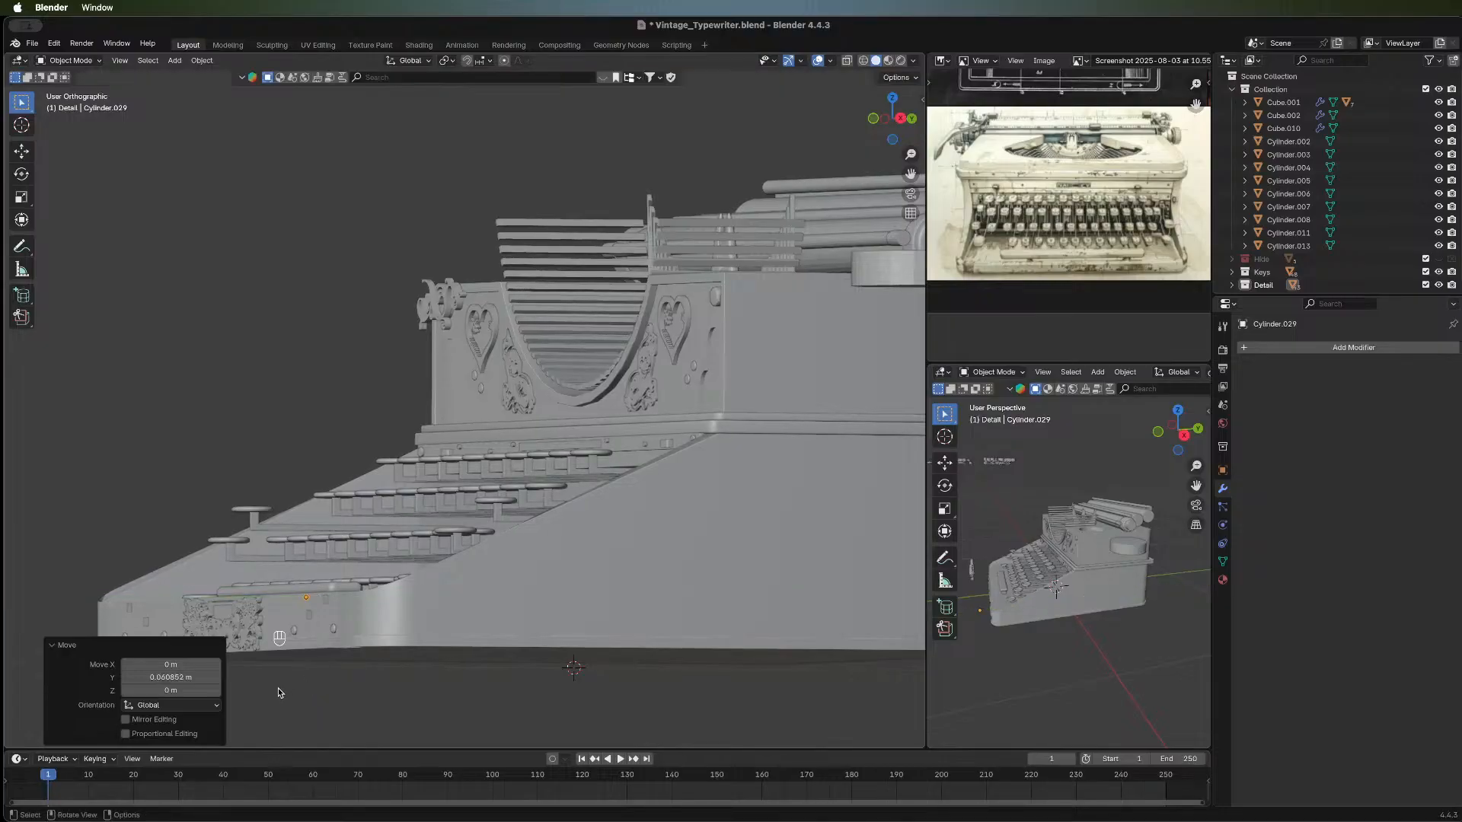
Shift the stud about 0.038 m along Y towards the base and lower it about 0.0065 m.
middle_click_drag(299, 679, 317, 458, "shift")
scroll(483, 646, "up", 5)
middle_click_drag(477, 672, 299, 598, "shift")
scroll(496, 582, "up", 2)
middle_click_drag(477, 548, 231, 551)
key("g")
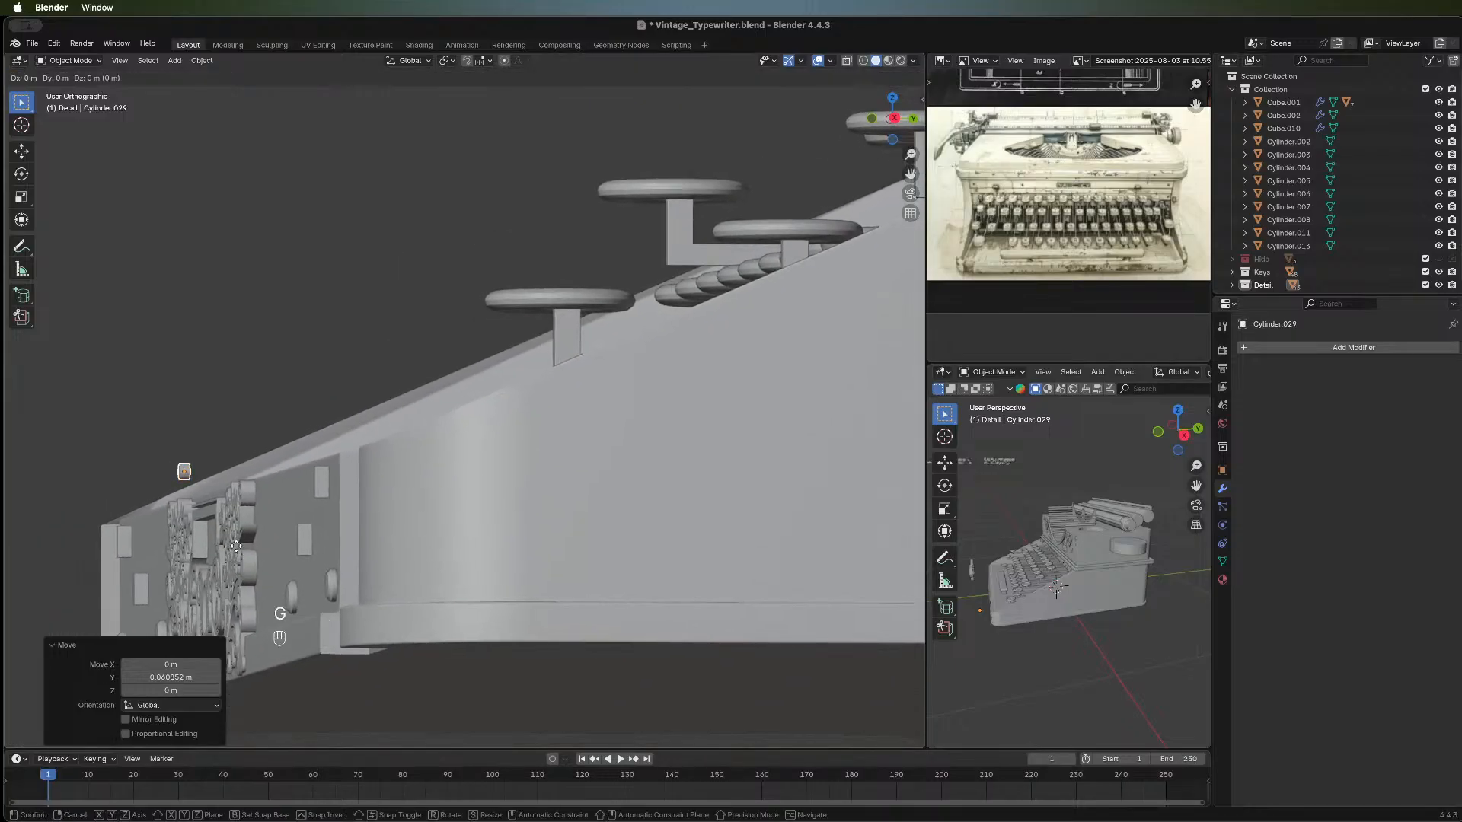
key("y")
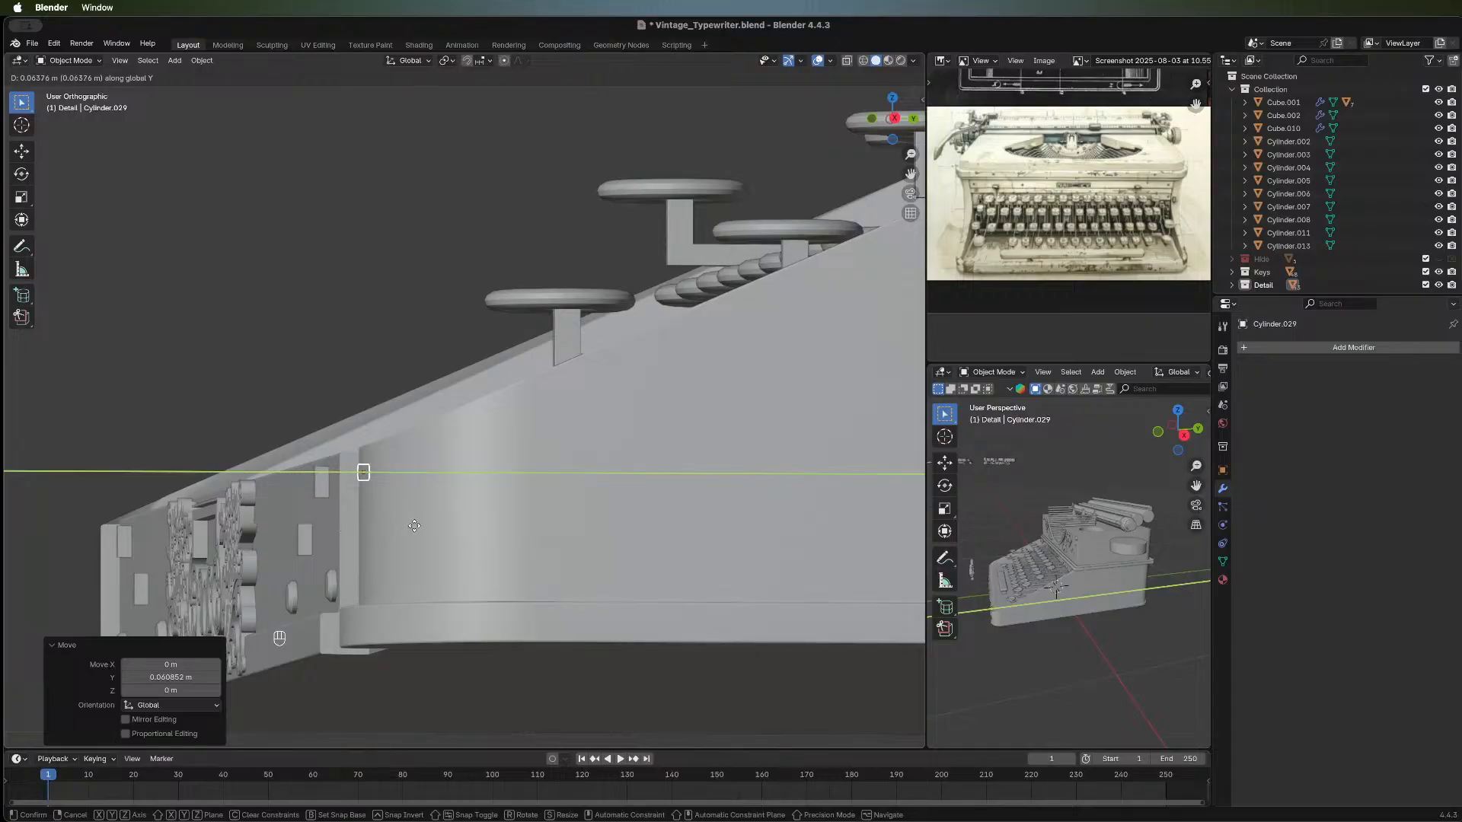
left_click(337, 527)
key("g")
key("z")
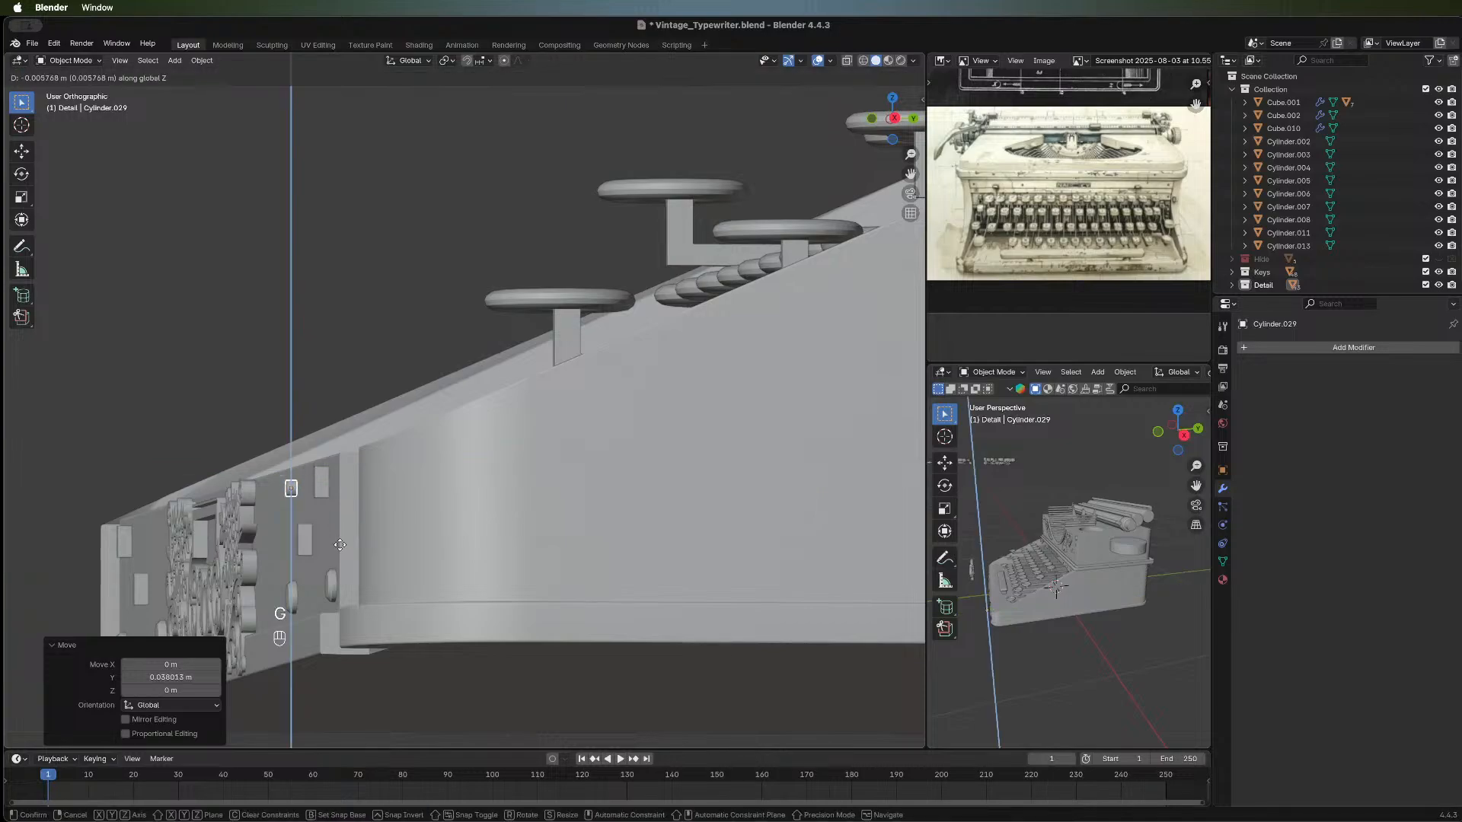
left_click(341, 548)
Move the stud about 0.017 m along Y so it sits in the base's front face.
middle_click_drag(300, 588, 582, 514)
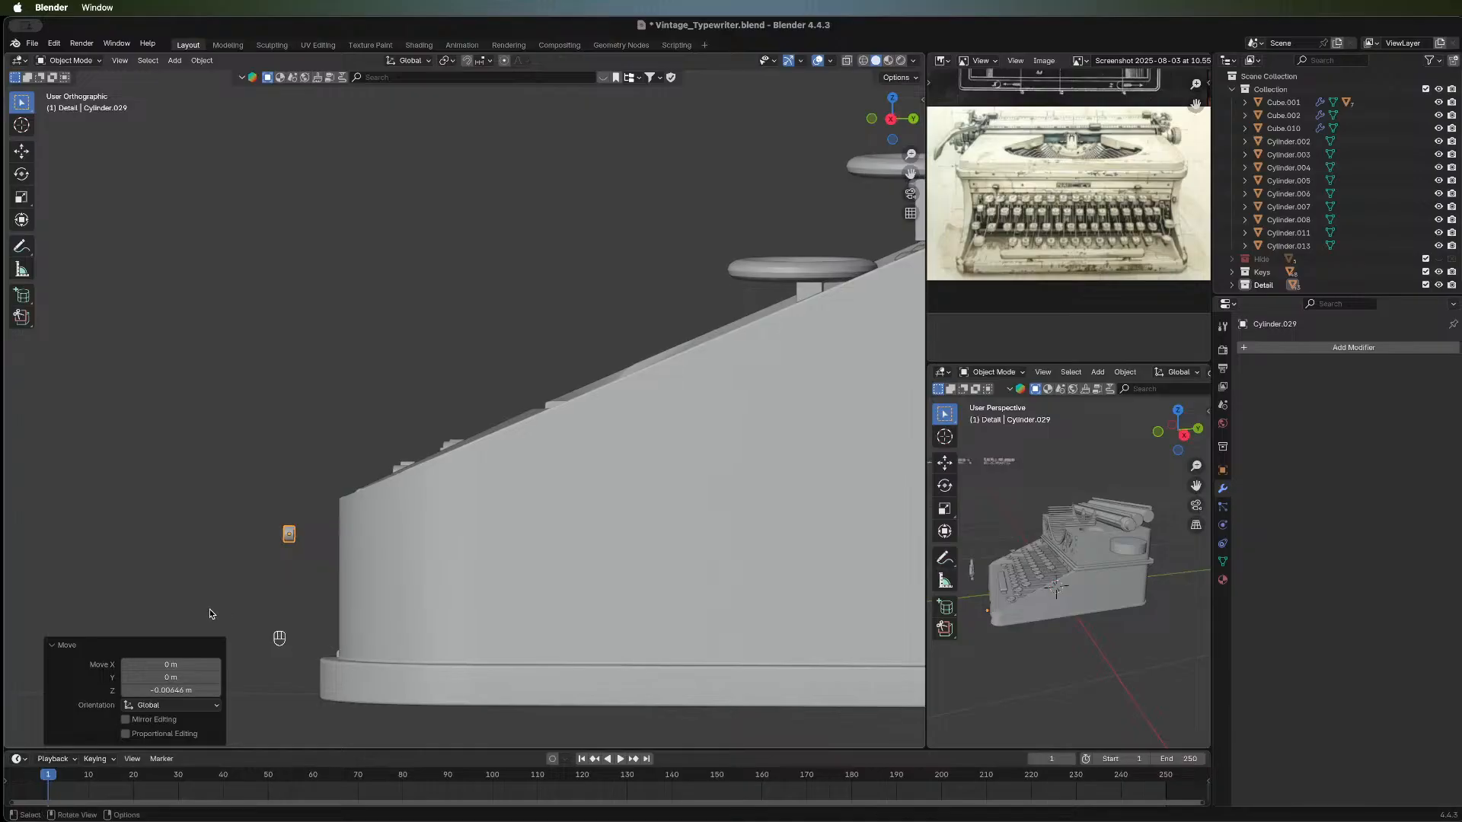
key("g")
key("y")
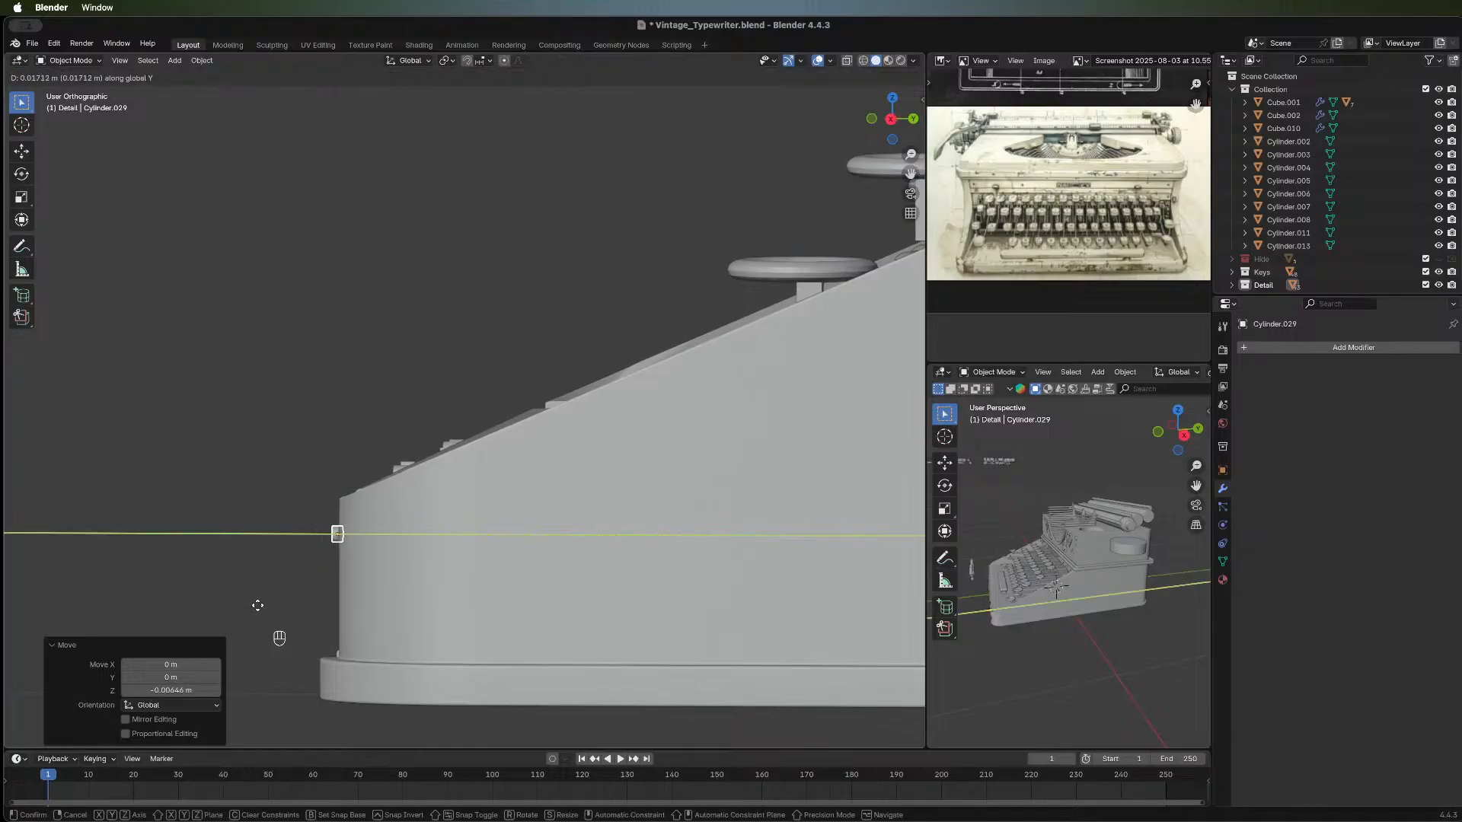
left_click(258, 607)
middle_click_drag(327, 557, 415, 560)
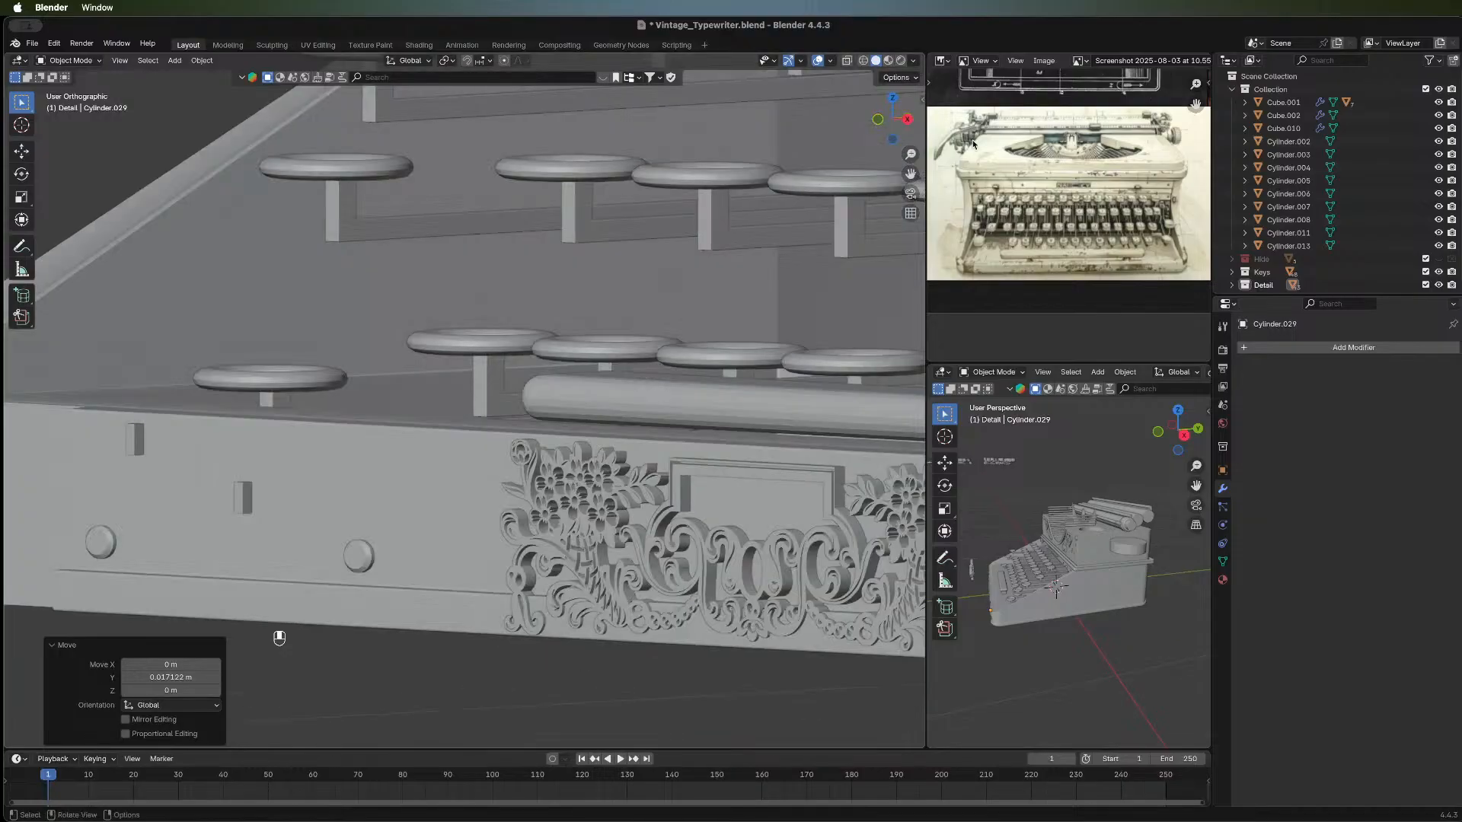
Move the selected stud about -0.049 m along X so it sits above the base's outer right-hand screw.
left_click(884, 121)
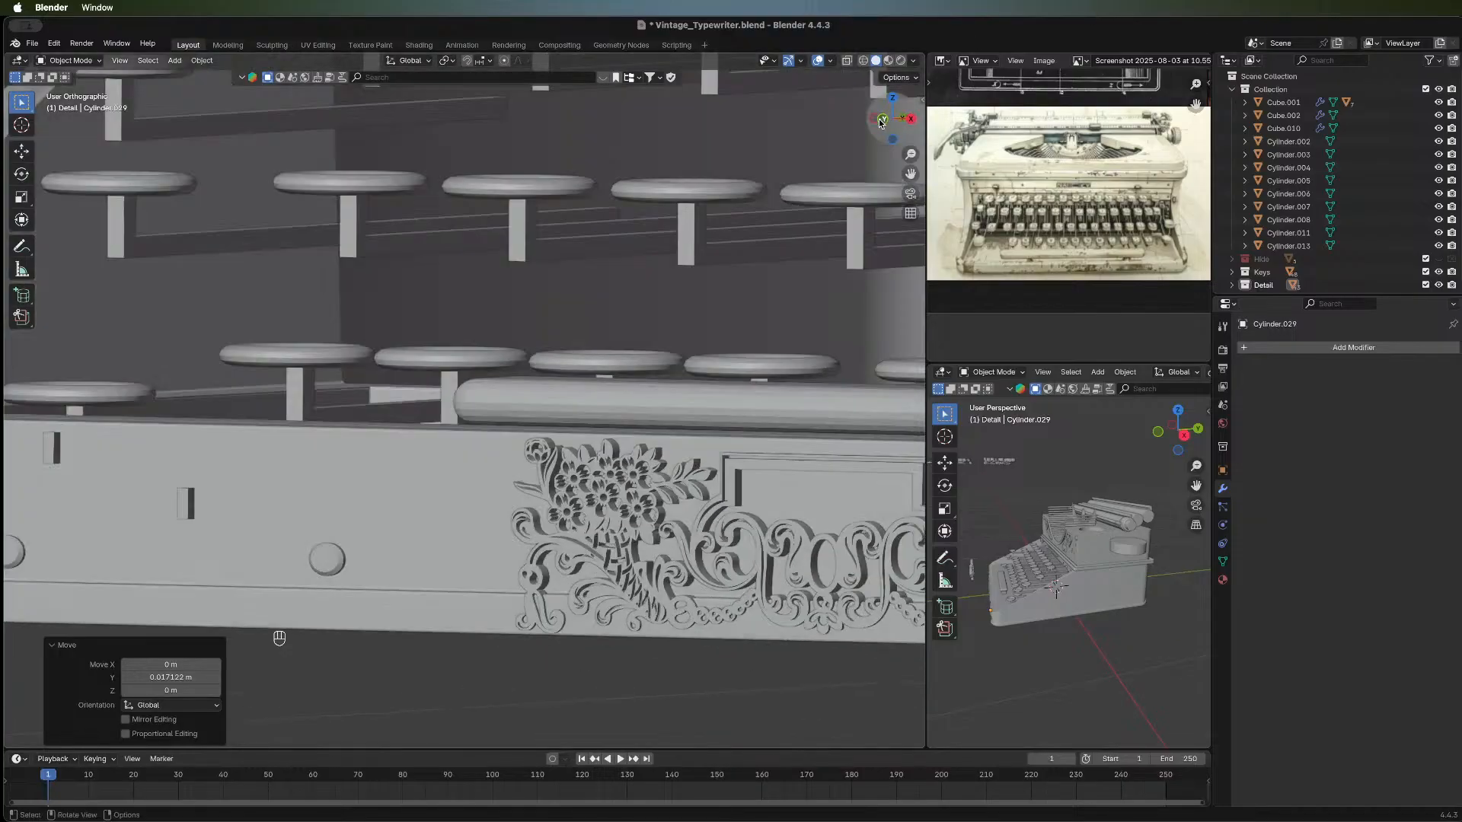
middle_click_drag(638, 319, 335, 366, "shift")
middle_click_drag(559, 345, 296, 327, "shift")
middle_click_drag(540, 521, 301, 404, "shift")
middle_click_drag(475, 394, 420, 429, "shift")
middle_click_drag(741, 431, 386, 463, "shift")
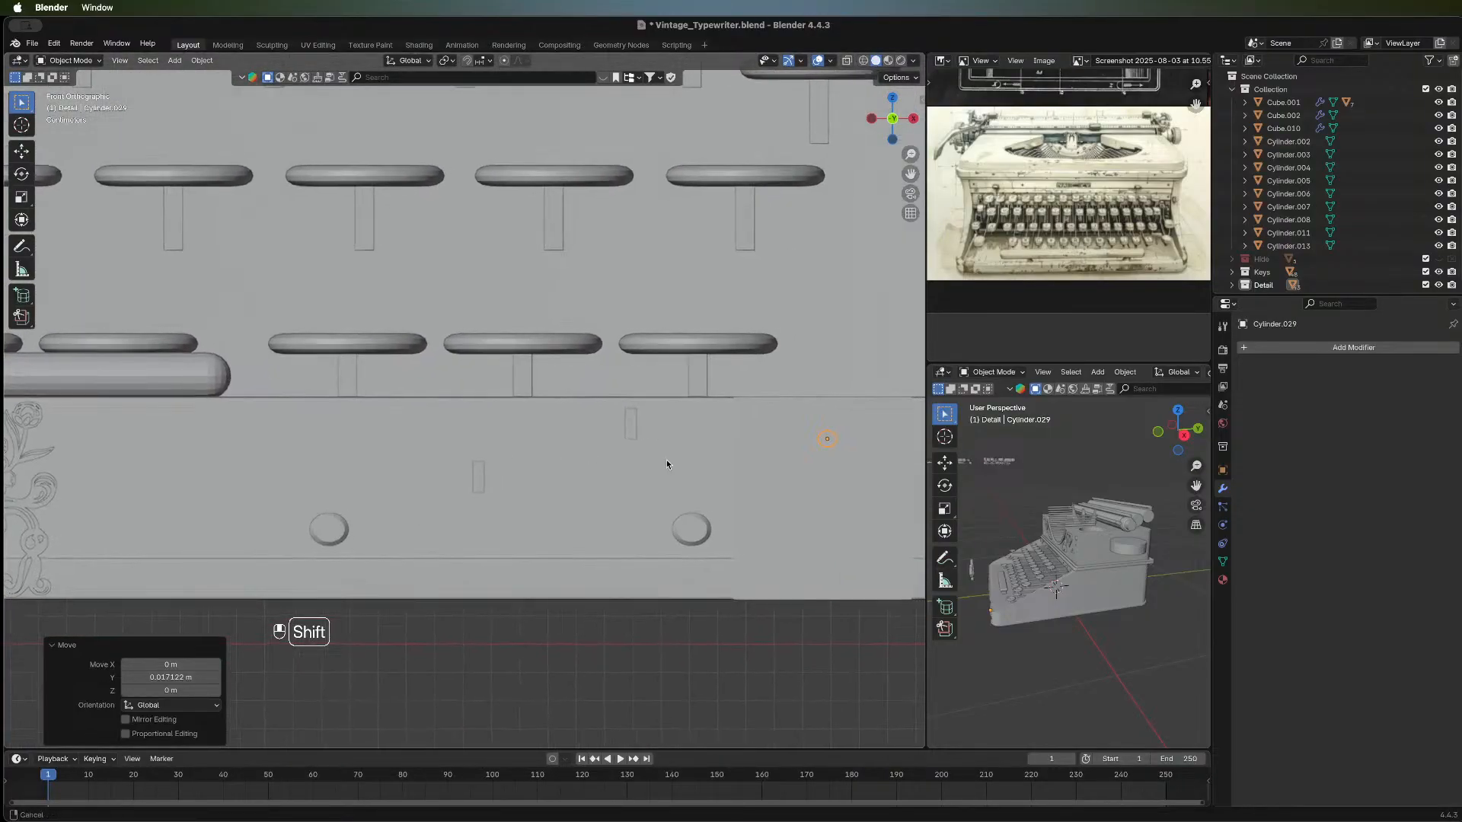
scroll(688, 467, "down", 2)
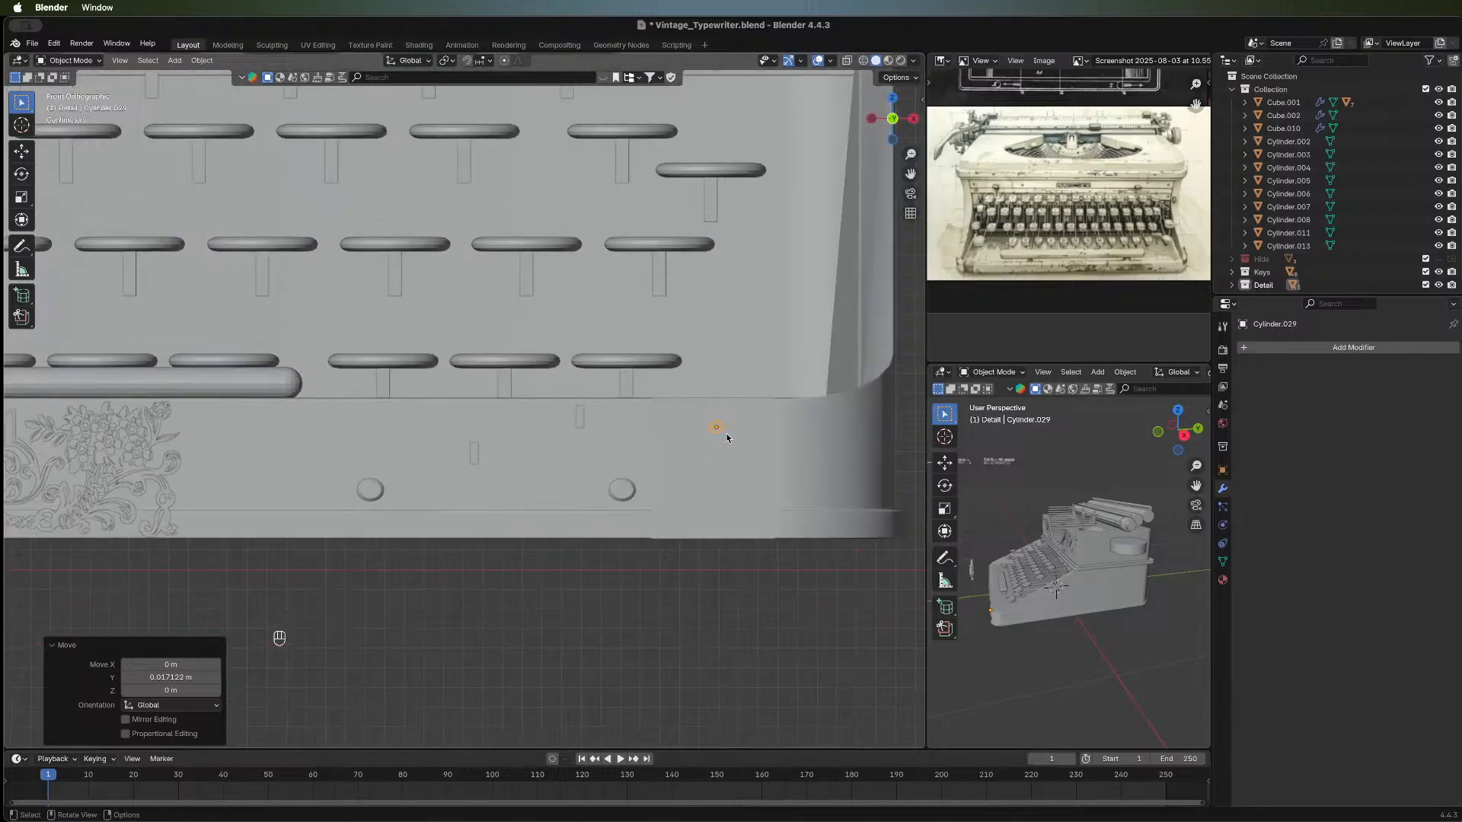
key("g")
key("x")
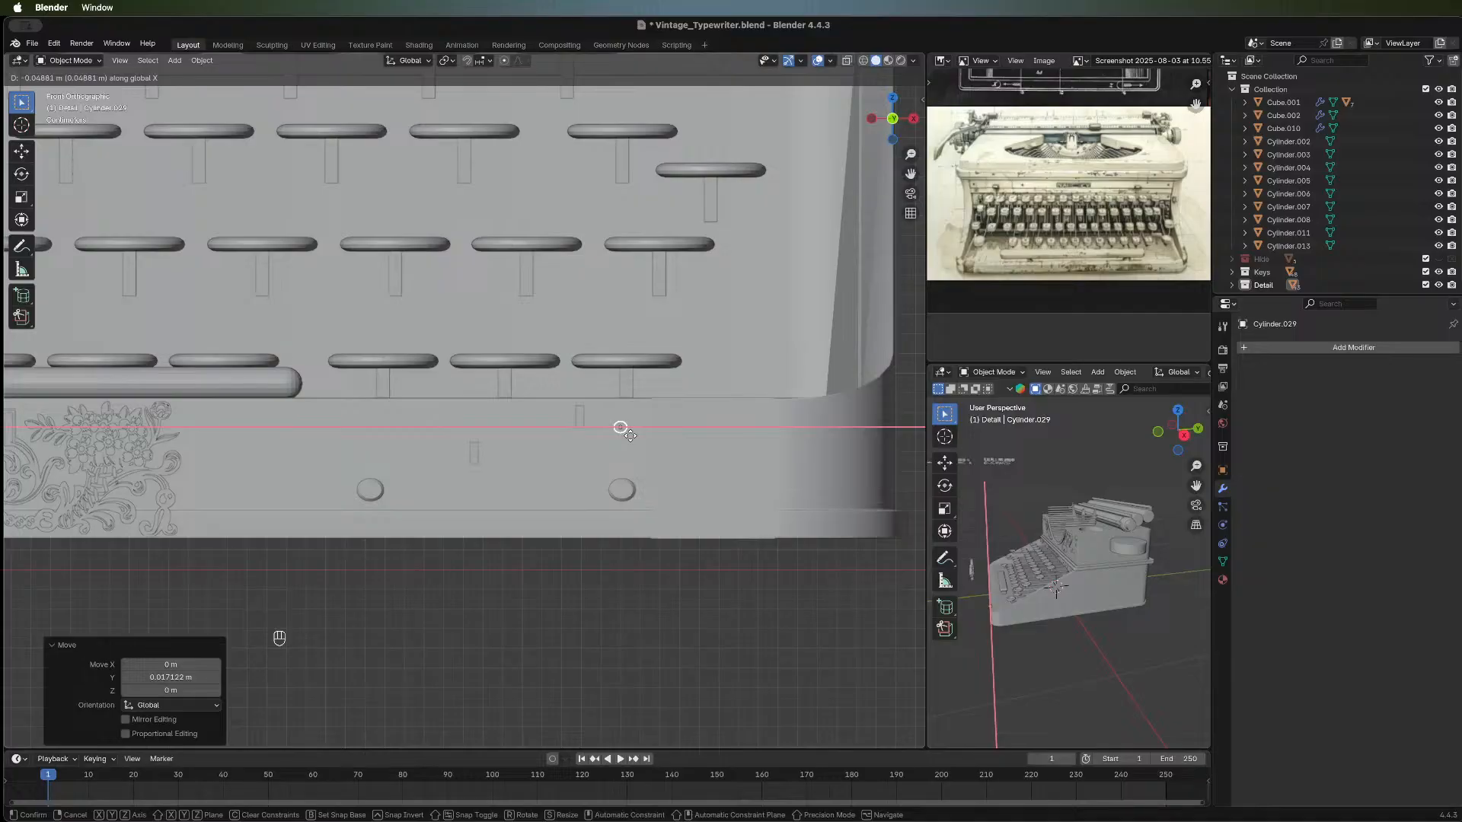
left_click(621, 428)
scroll(518, 466, "down", 2)
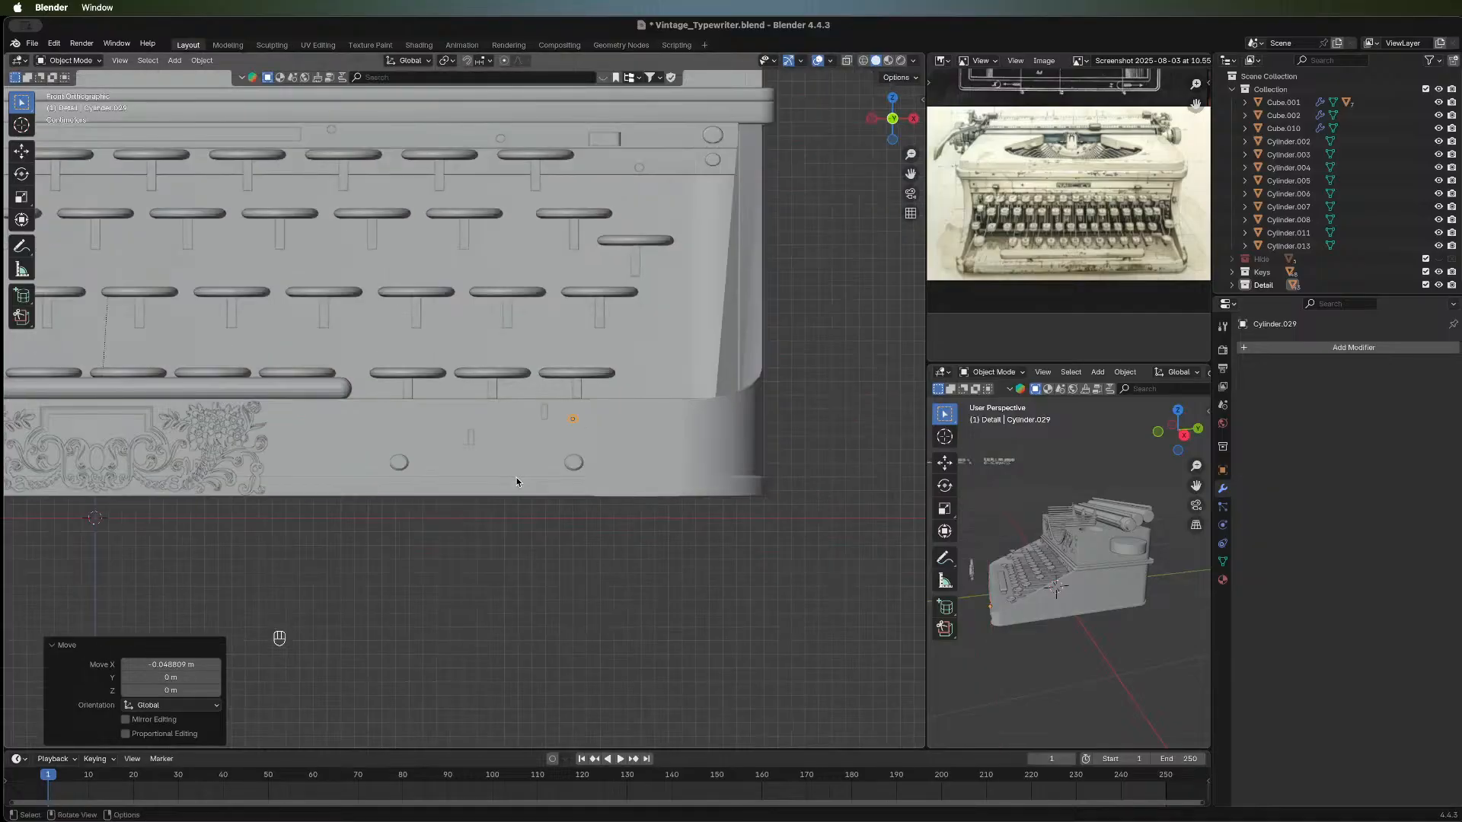
scroll(516, 479, "up", 2)
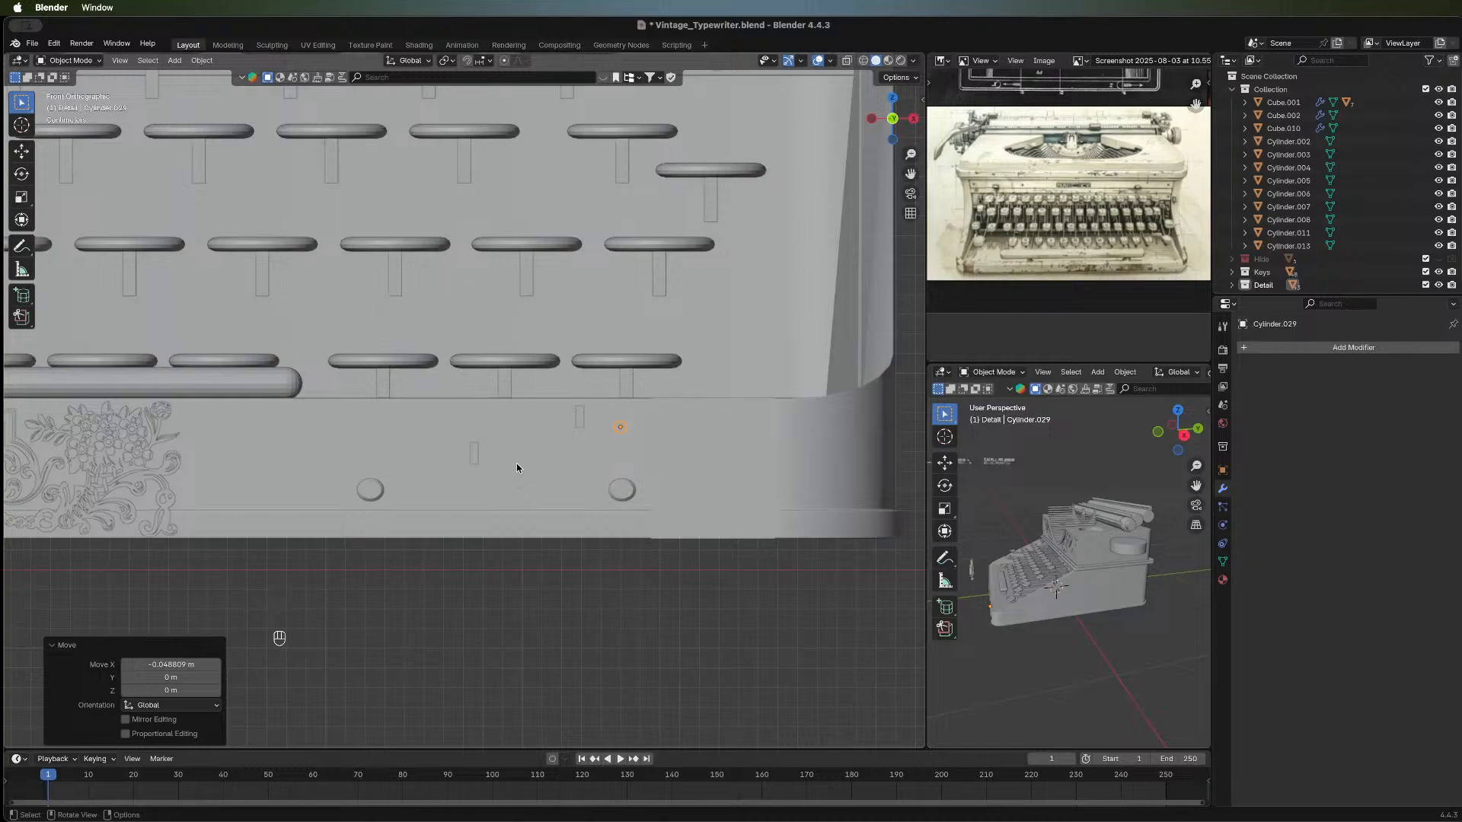
scroll(517, 457, "down", 1)
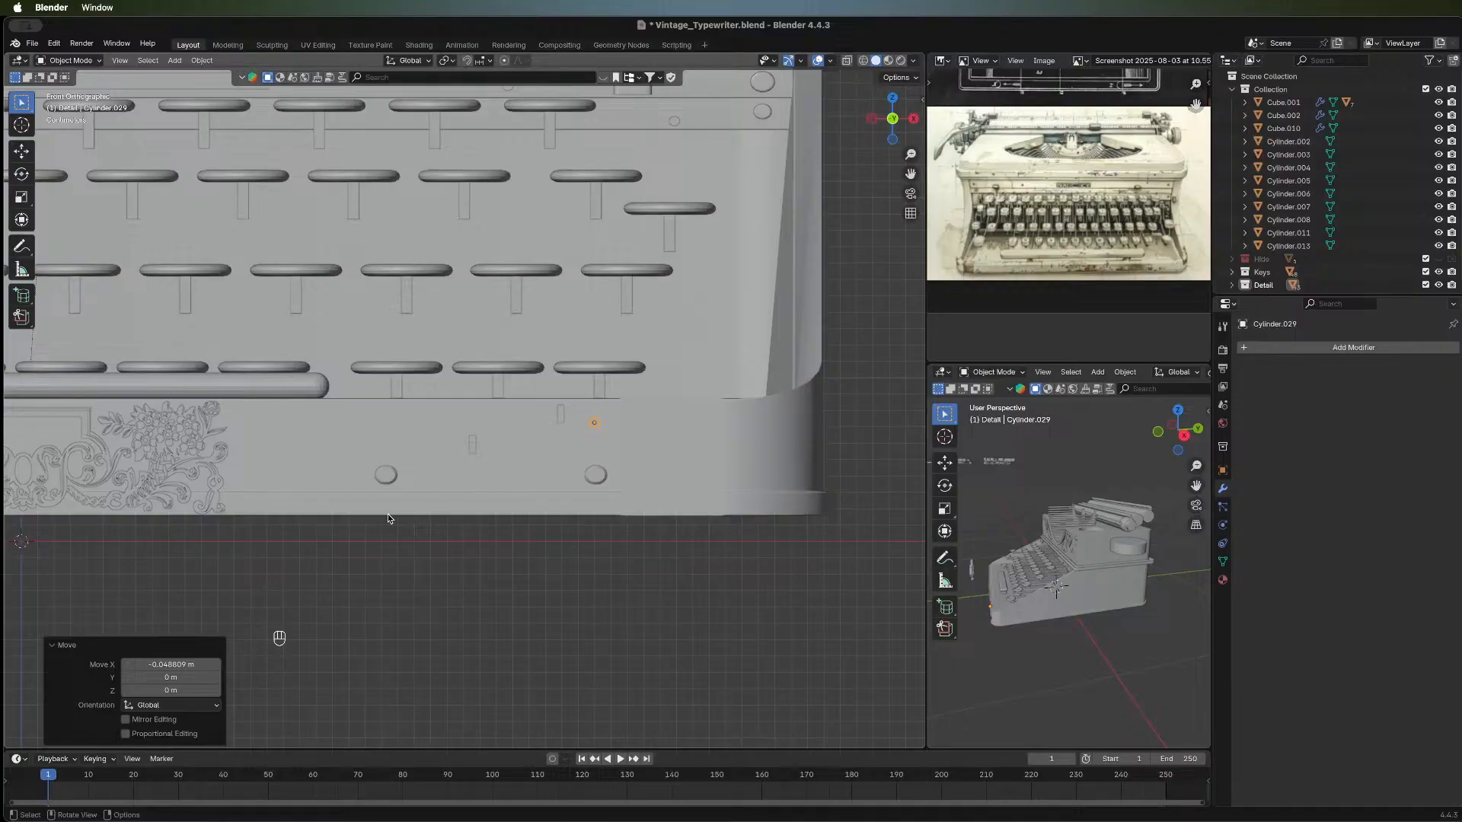
Duplicate the stud in place and move the copy about -0.517 m along X past the base's central ornament.
middle_click_drag(389, 518, 593, 501, "shift")
scroll(593, 501, "down", 2)
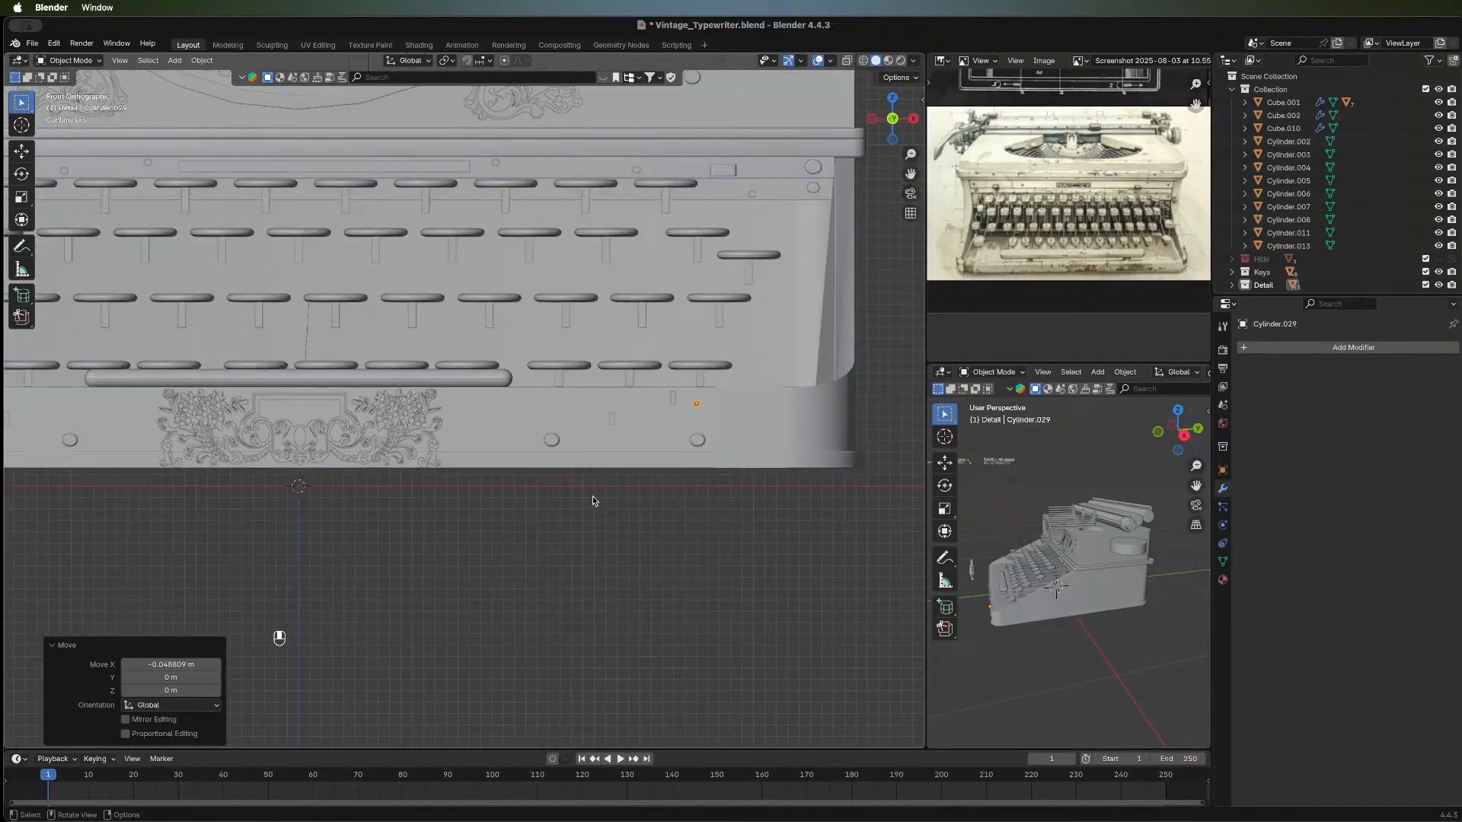
middle_click_drag(485, 478, 496, 500, "shift")
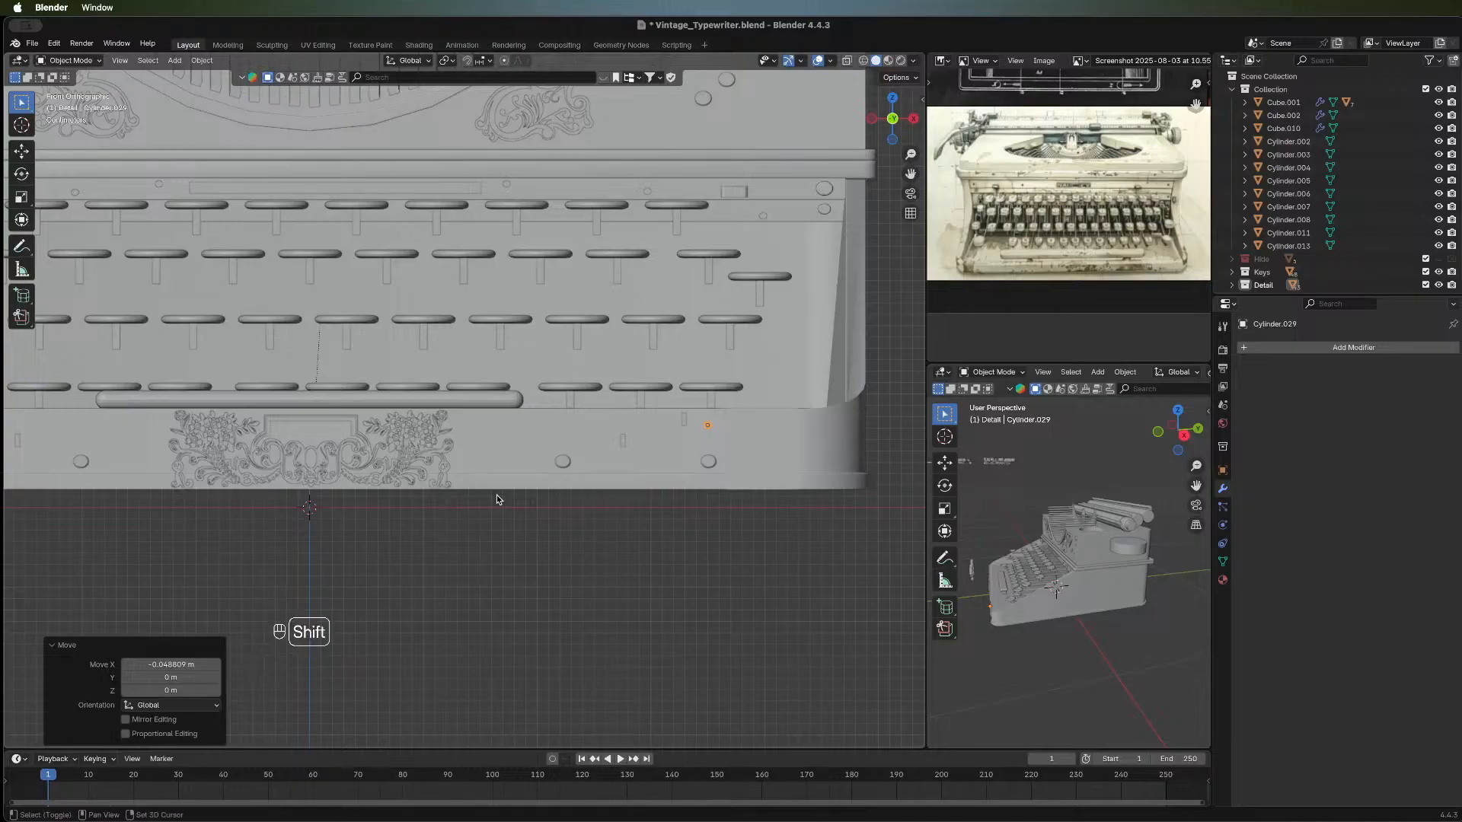
key("shift+d")
right_click(424, 497)
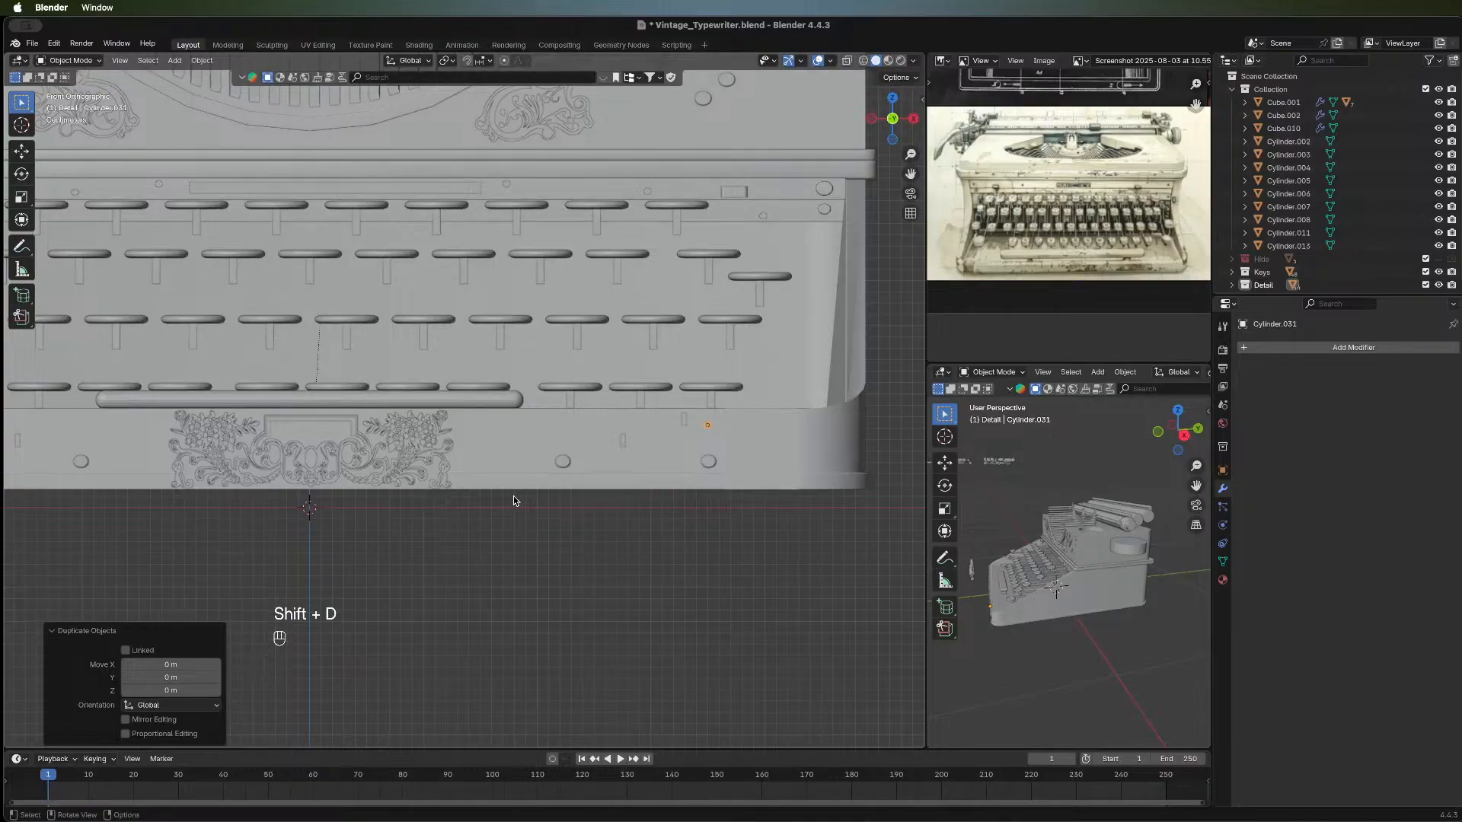
key("g")
key("x")
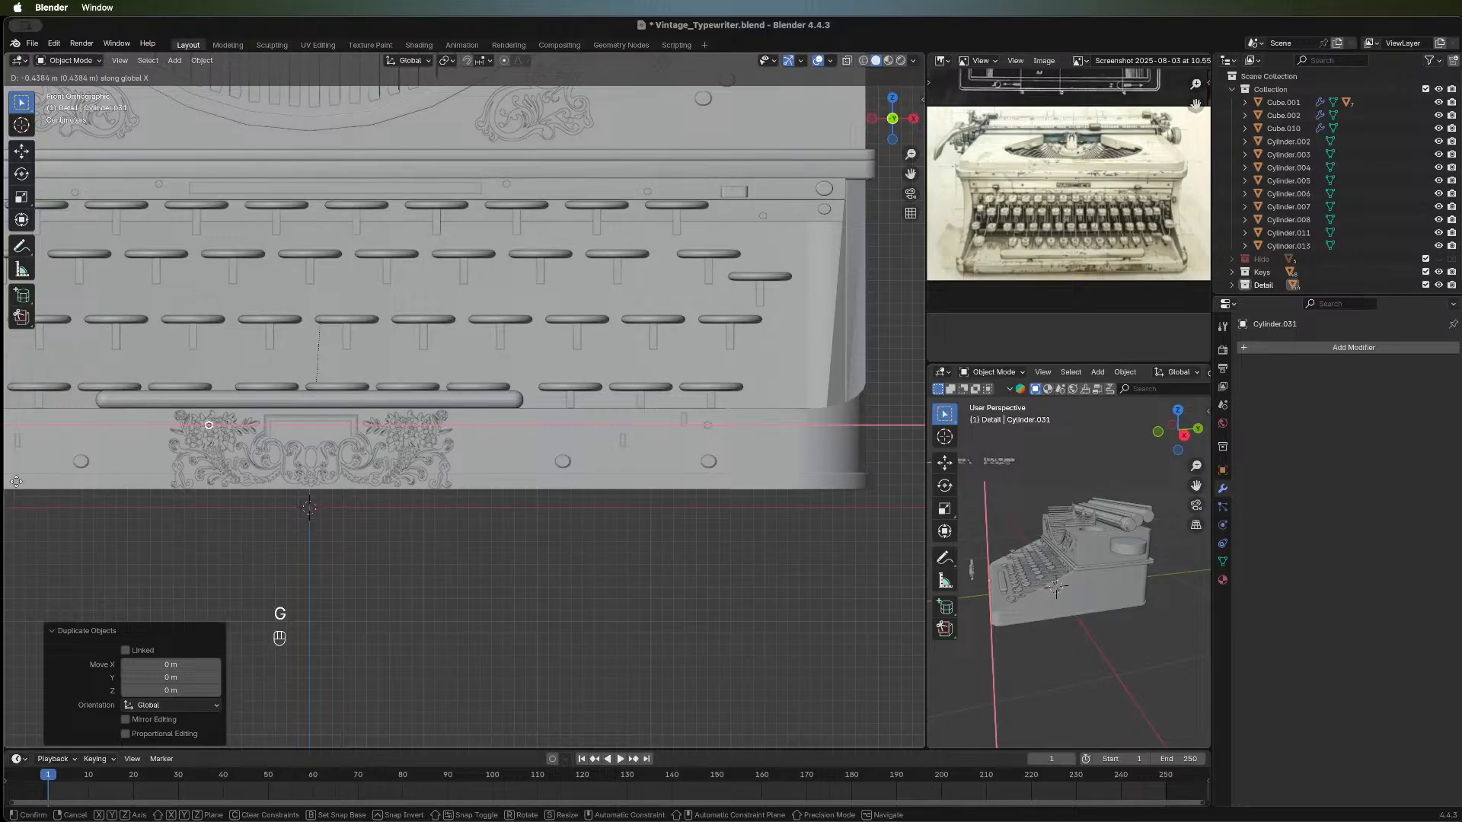
left_click(842, 480)
Move the copied stud about another -0.156 m along X towards the base's outer left-hand screw.
middle_click_drag(446, 543, 671, 546, "shift")
scroll(671, 545, "down", 2)
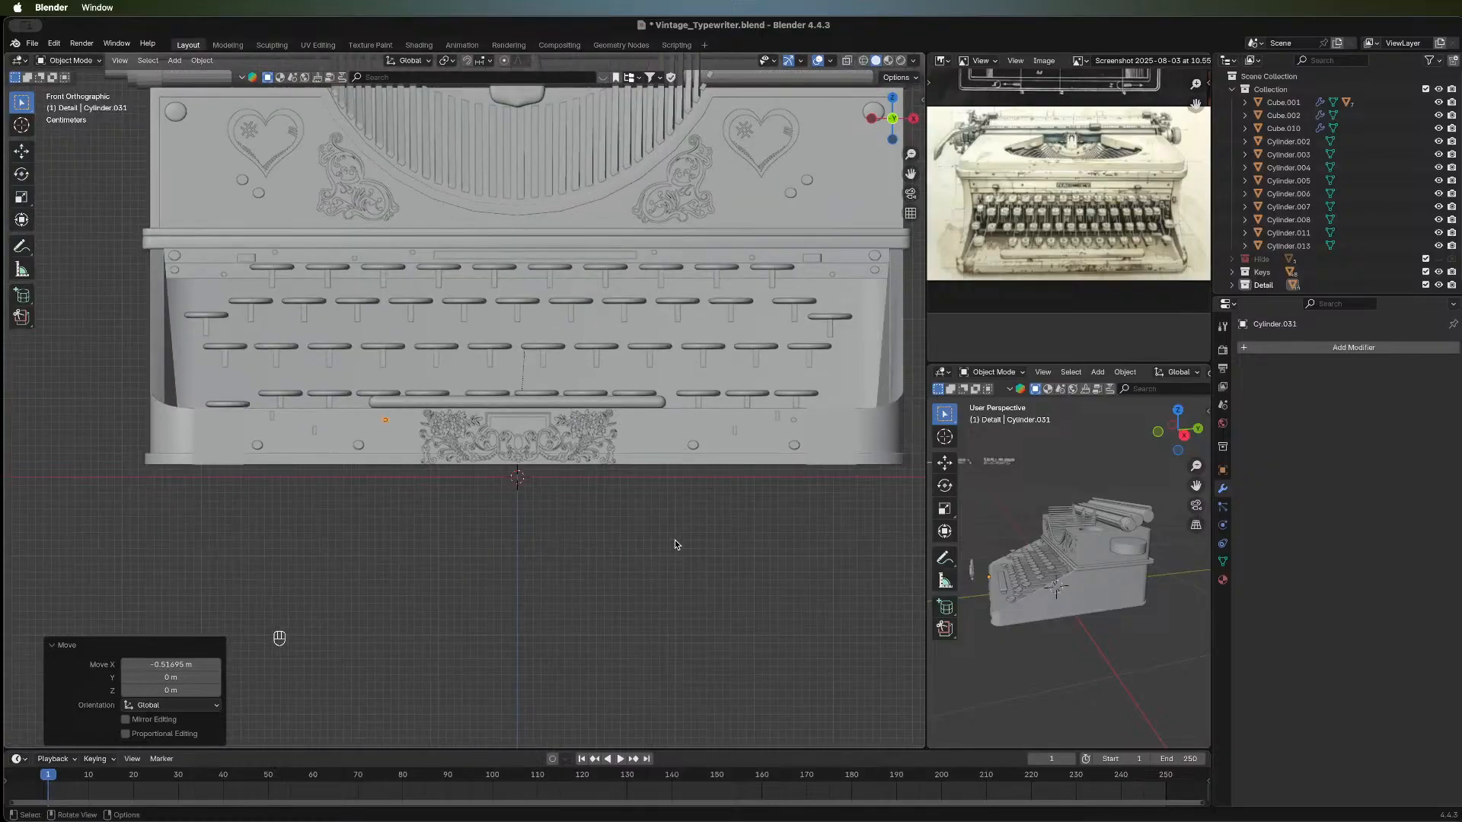
scroll(673, 539, "up", 2)
scroll(673, 539, "down", 2)
key("g")
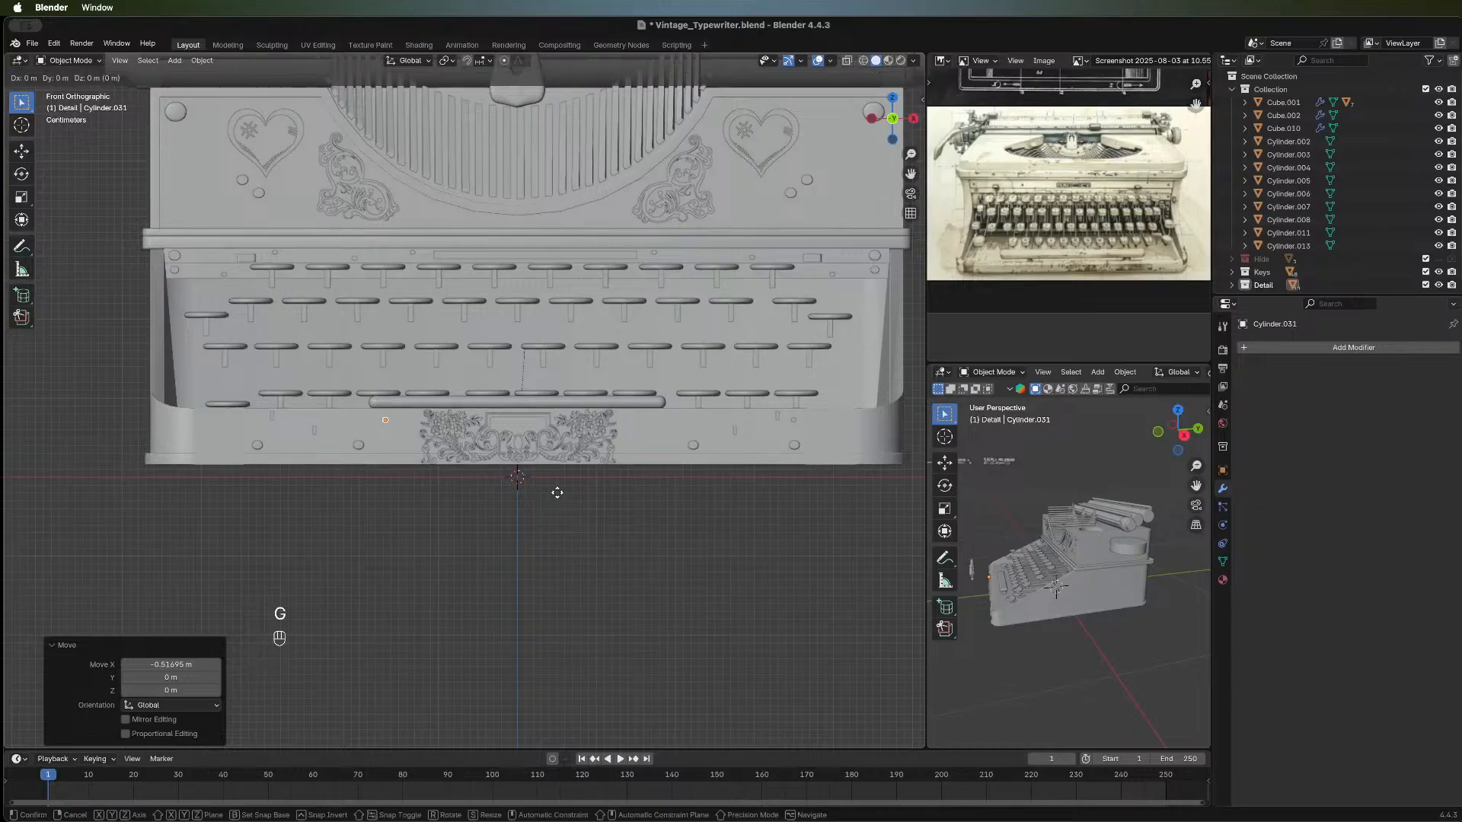
key("x")
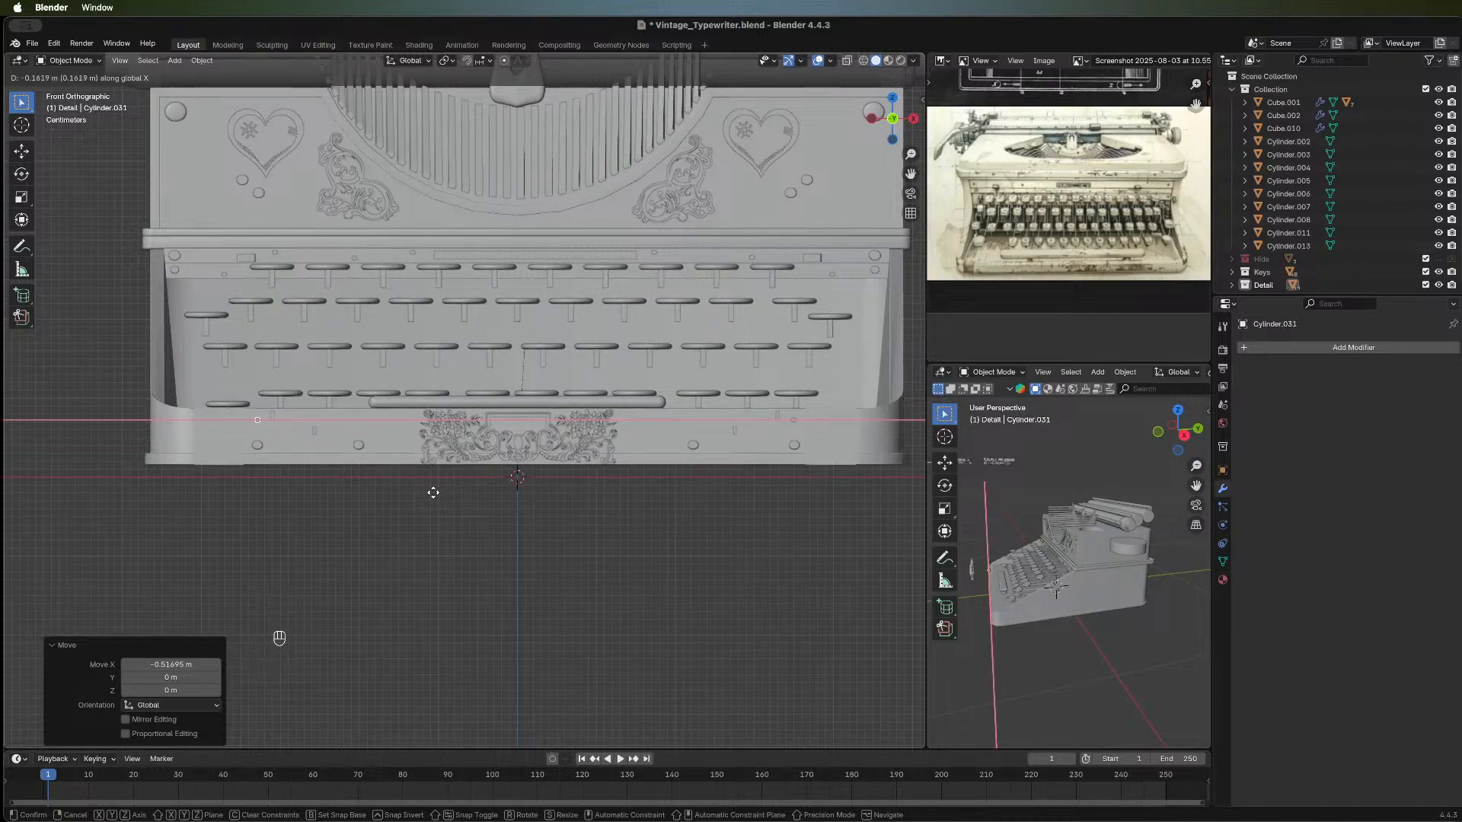
left_click(433, 493)
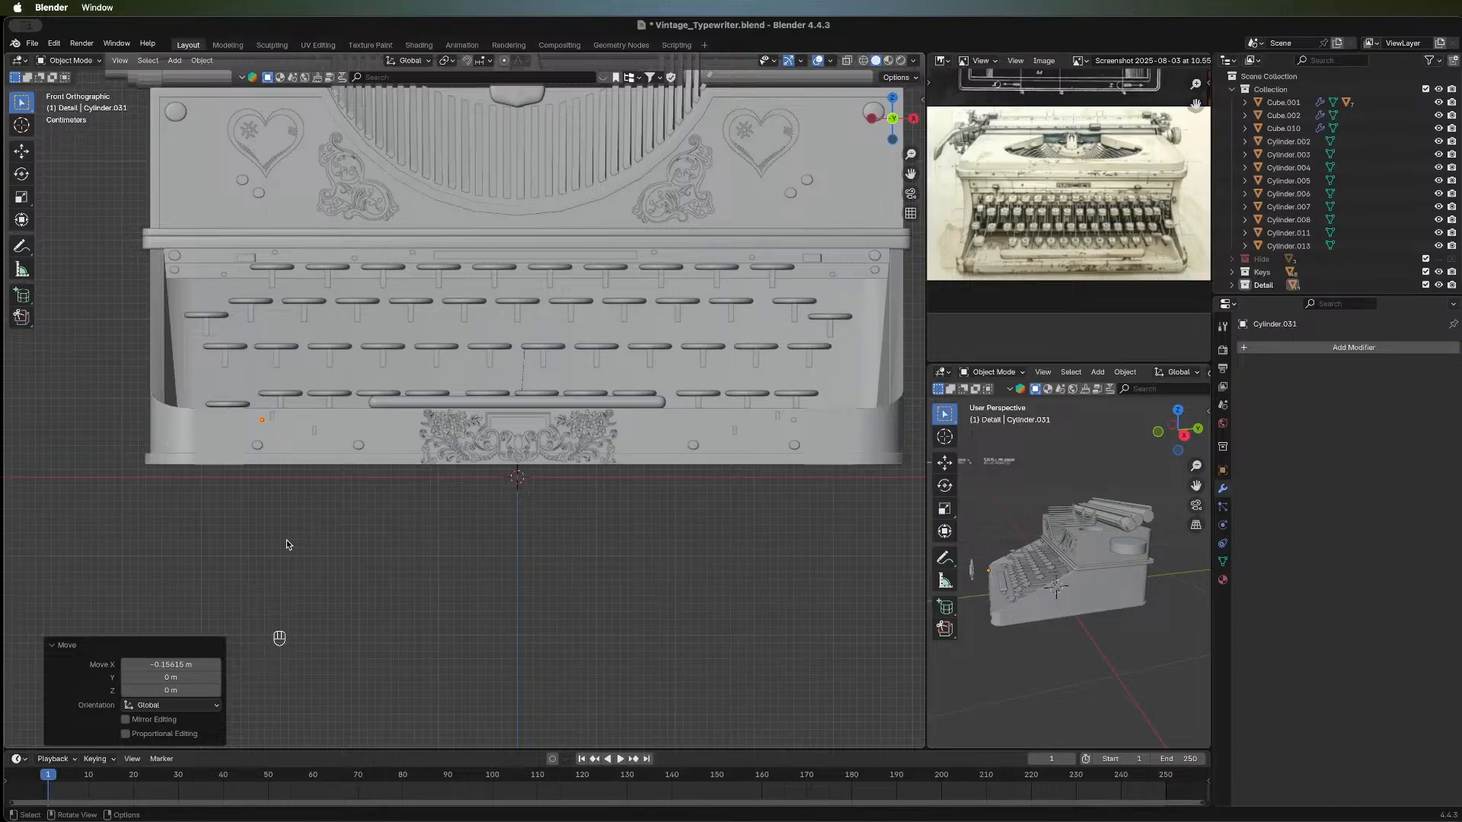
Nudge the copied stud about -0.012 m along X to mirror the right-hand stud, and clear the selection.
middle_click_drag(519, 500, 394, 480)
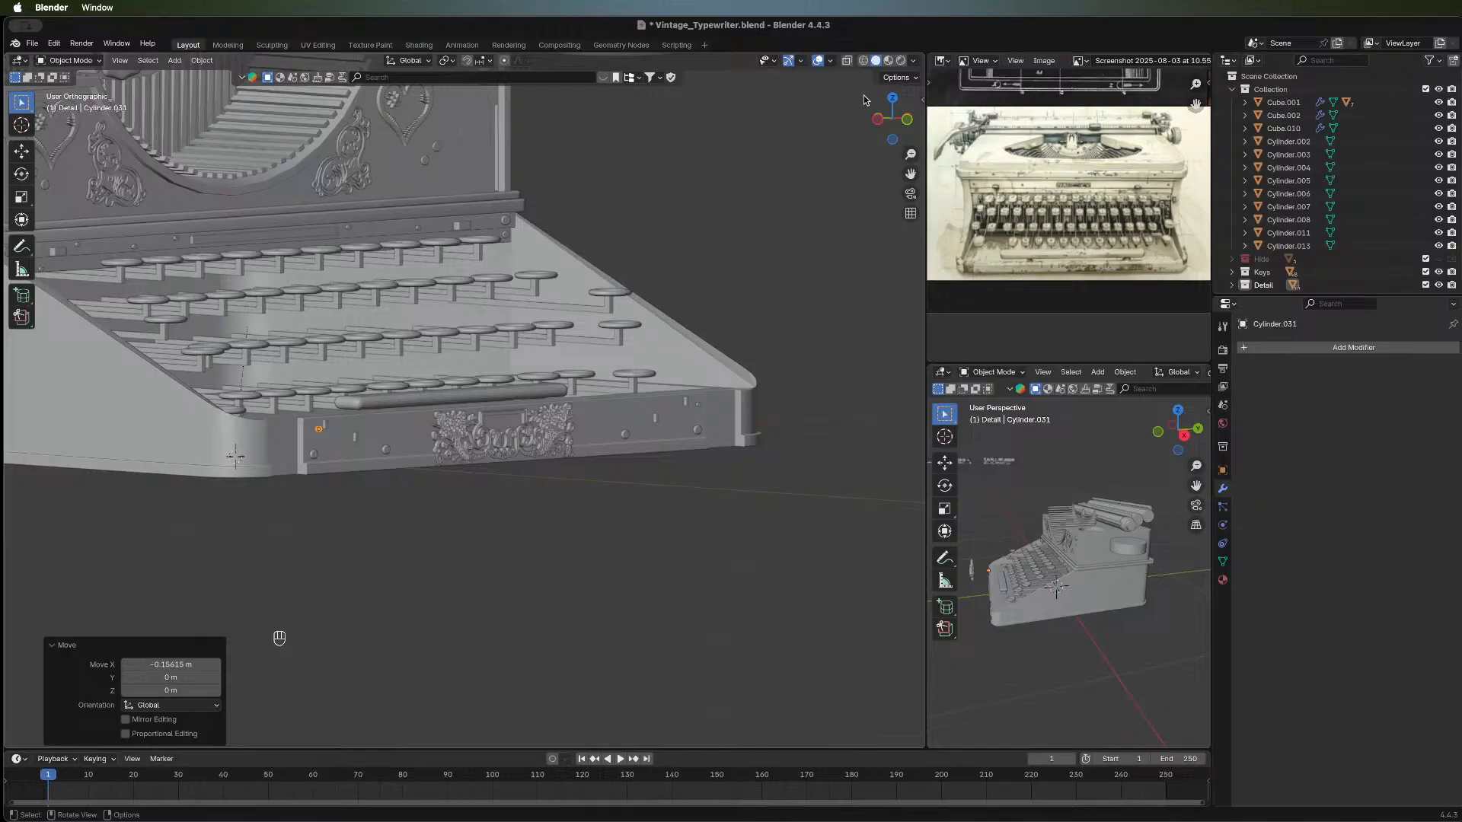
left_click(909, 123)
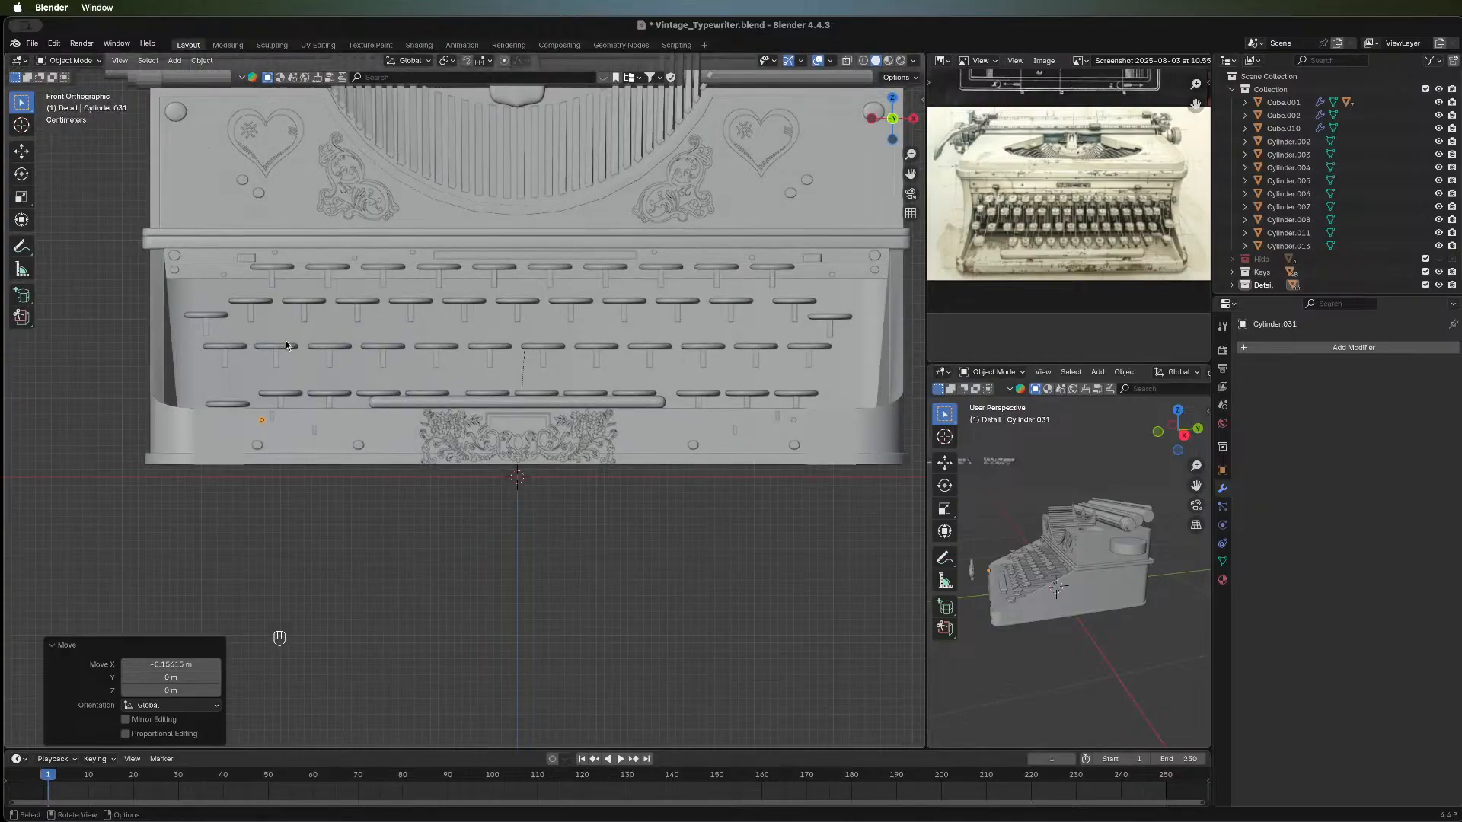
scroll(286, 345, "up", 3)
middle_click_drag(349, 650, 447, 669, "shift")
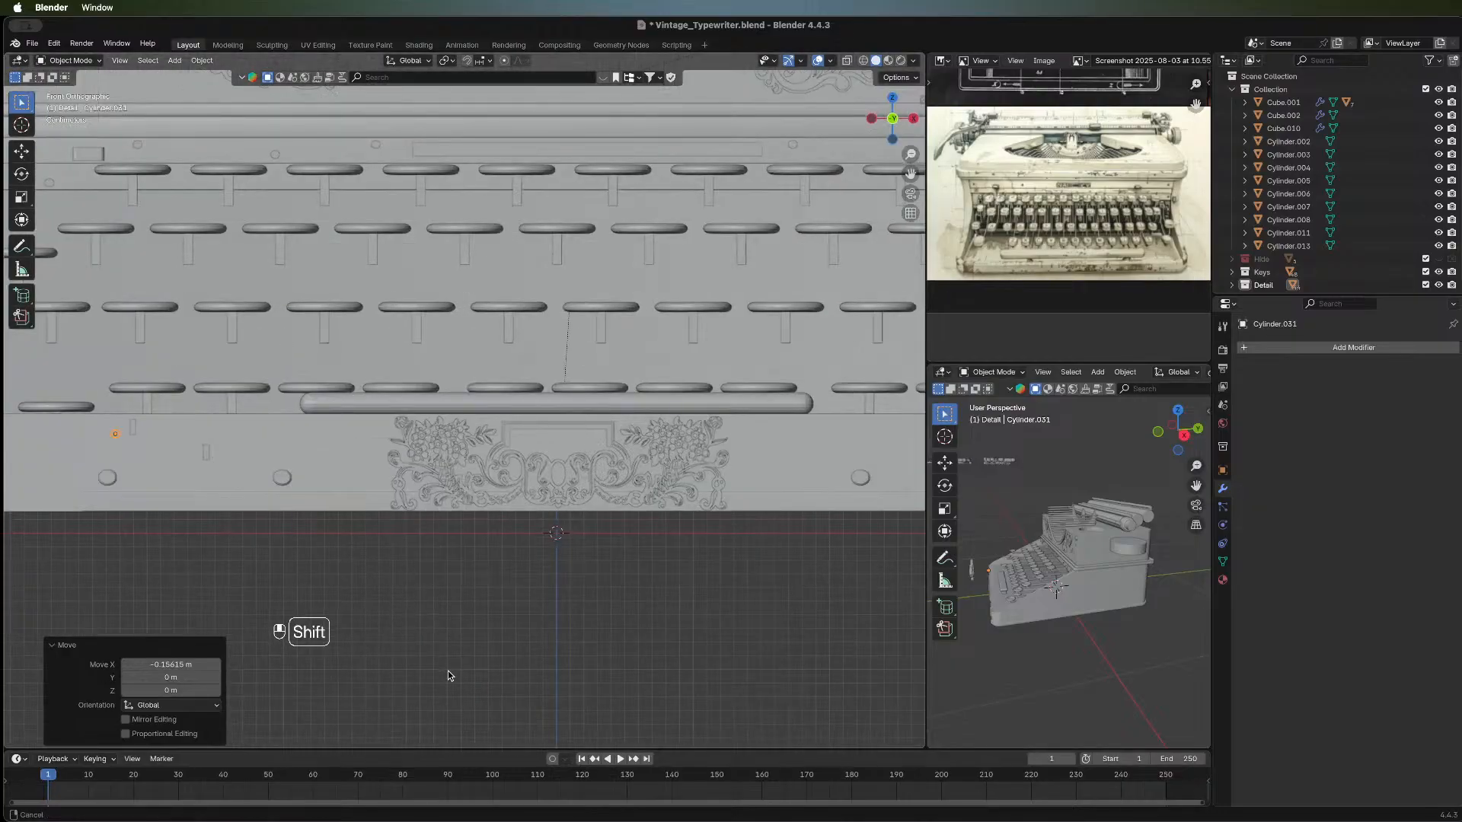
middle_click_drag(596, 583, 399, 577)
scroll(638, 563, "down", 4)
key("g")
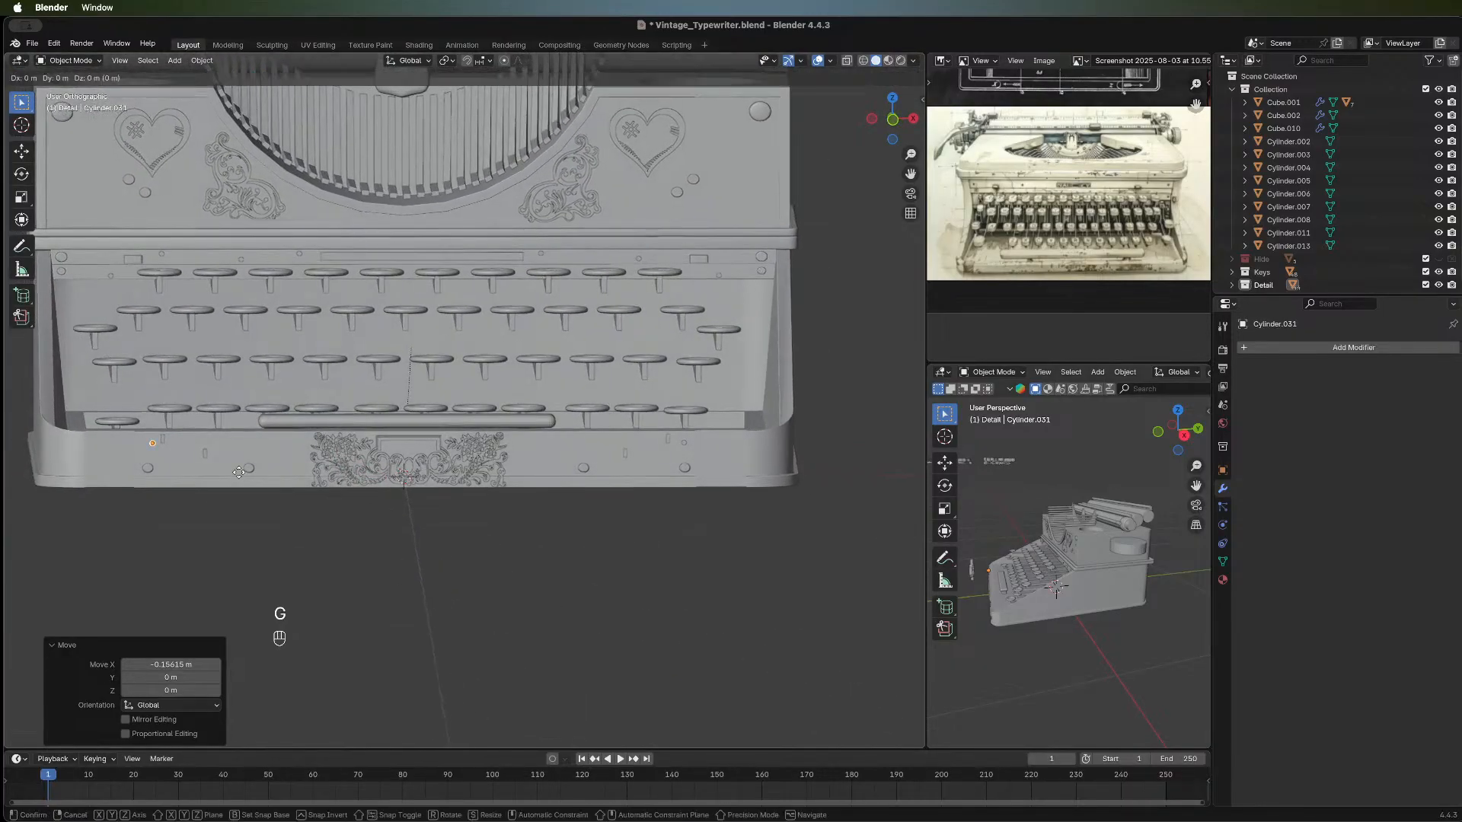
key("x")
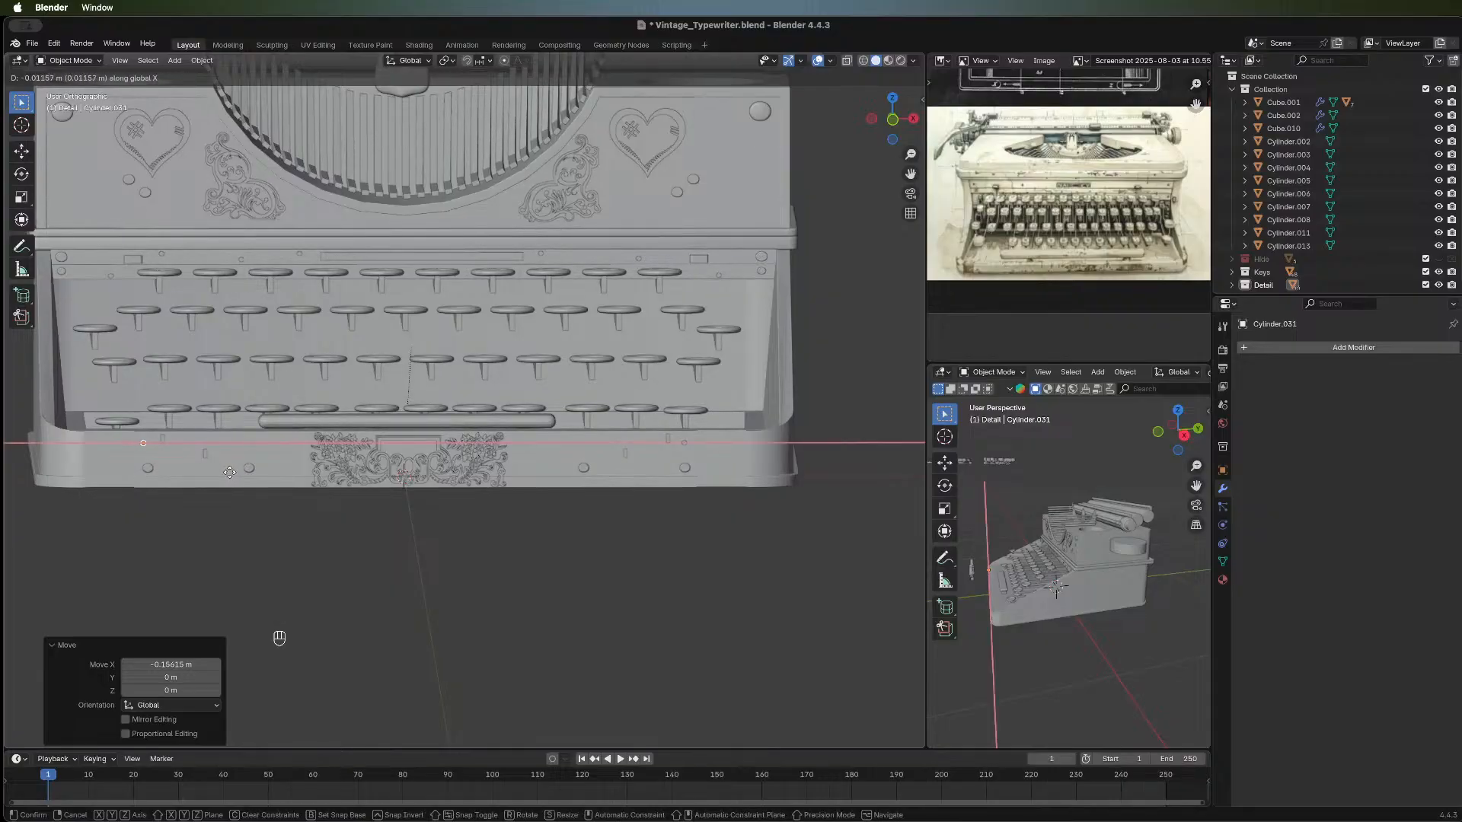
left_click(229, 472)
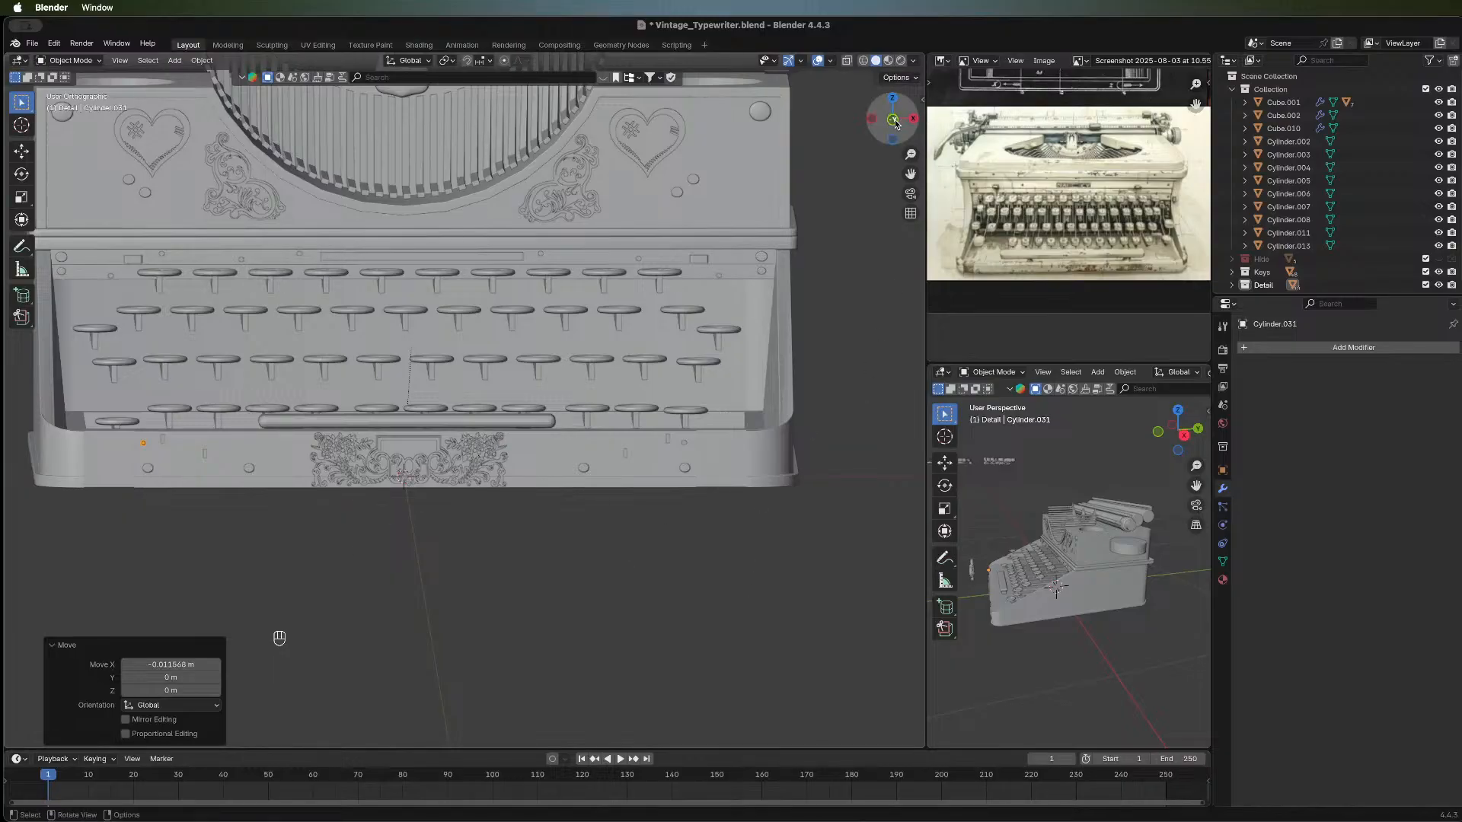
key("KP_1")
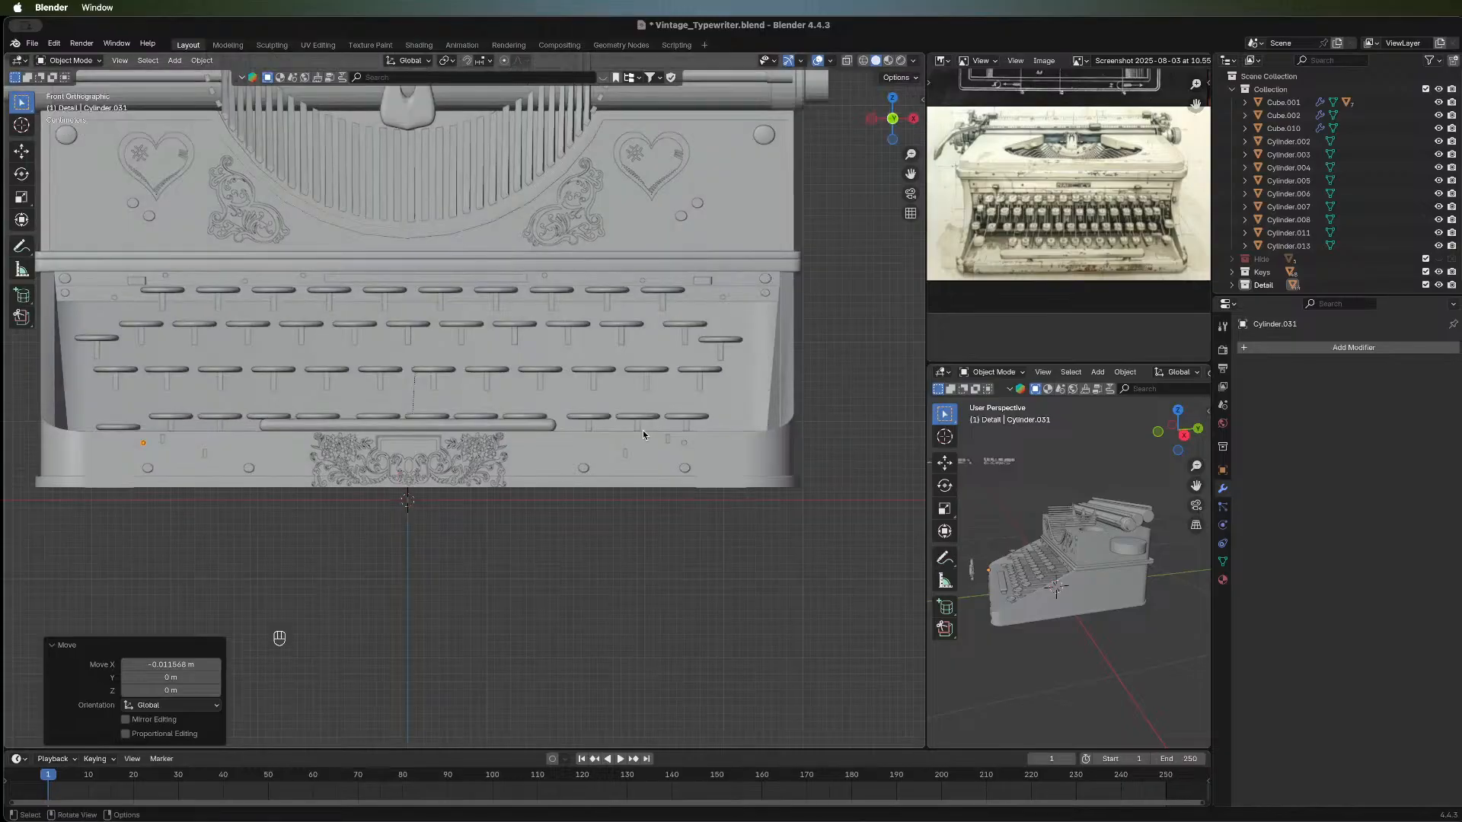
left_click(461, 562)
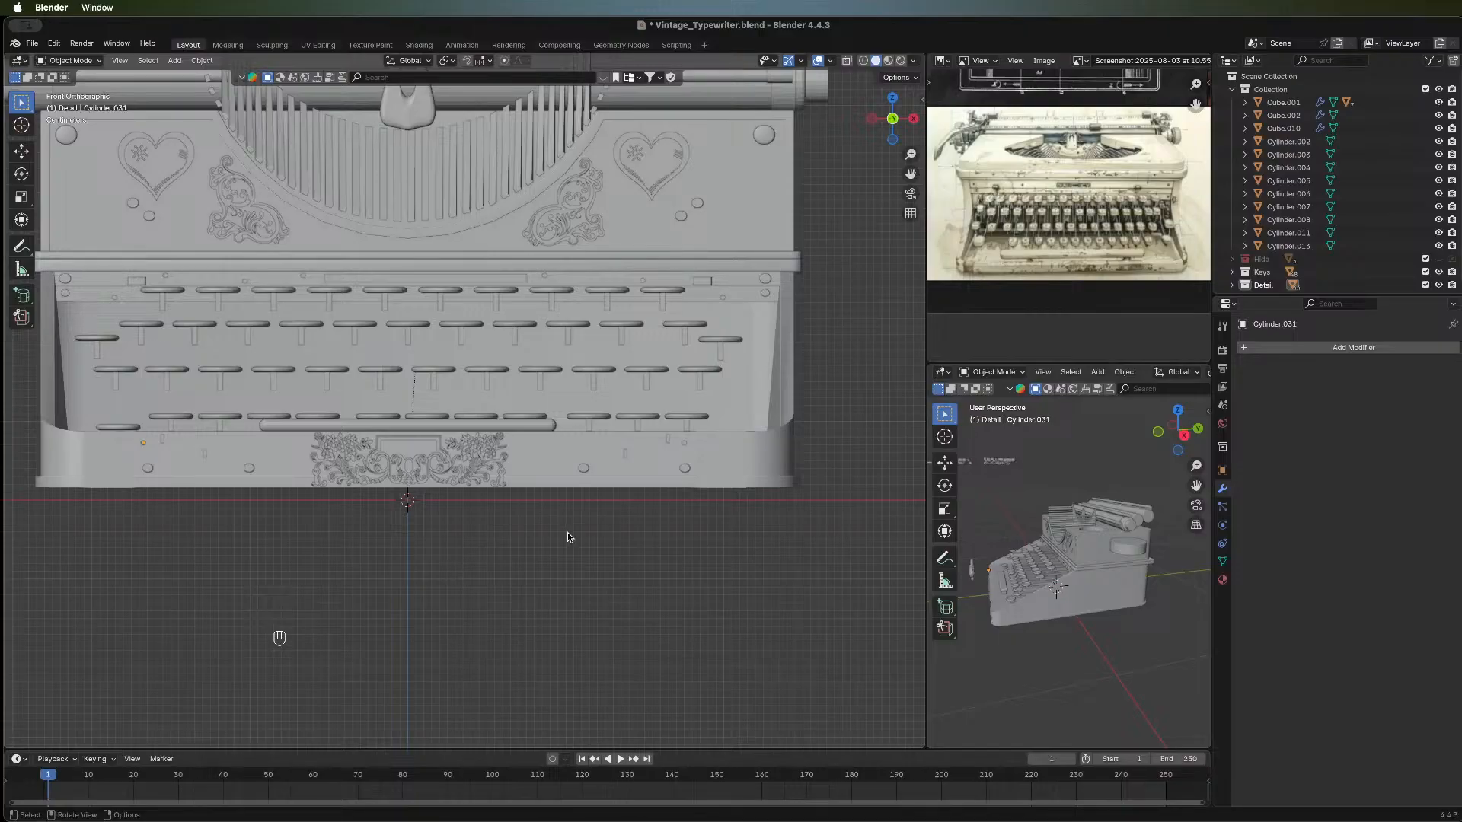
Draw a narrow, full-height cube strip on the base's front face, between the inner left-hand screw and the floral ornament.
middle_click_drag(687, 405, 624, 489)
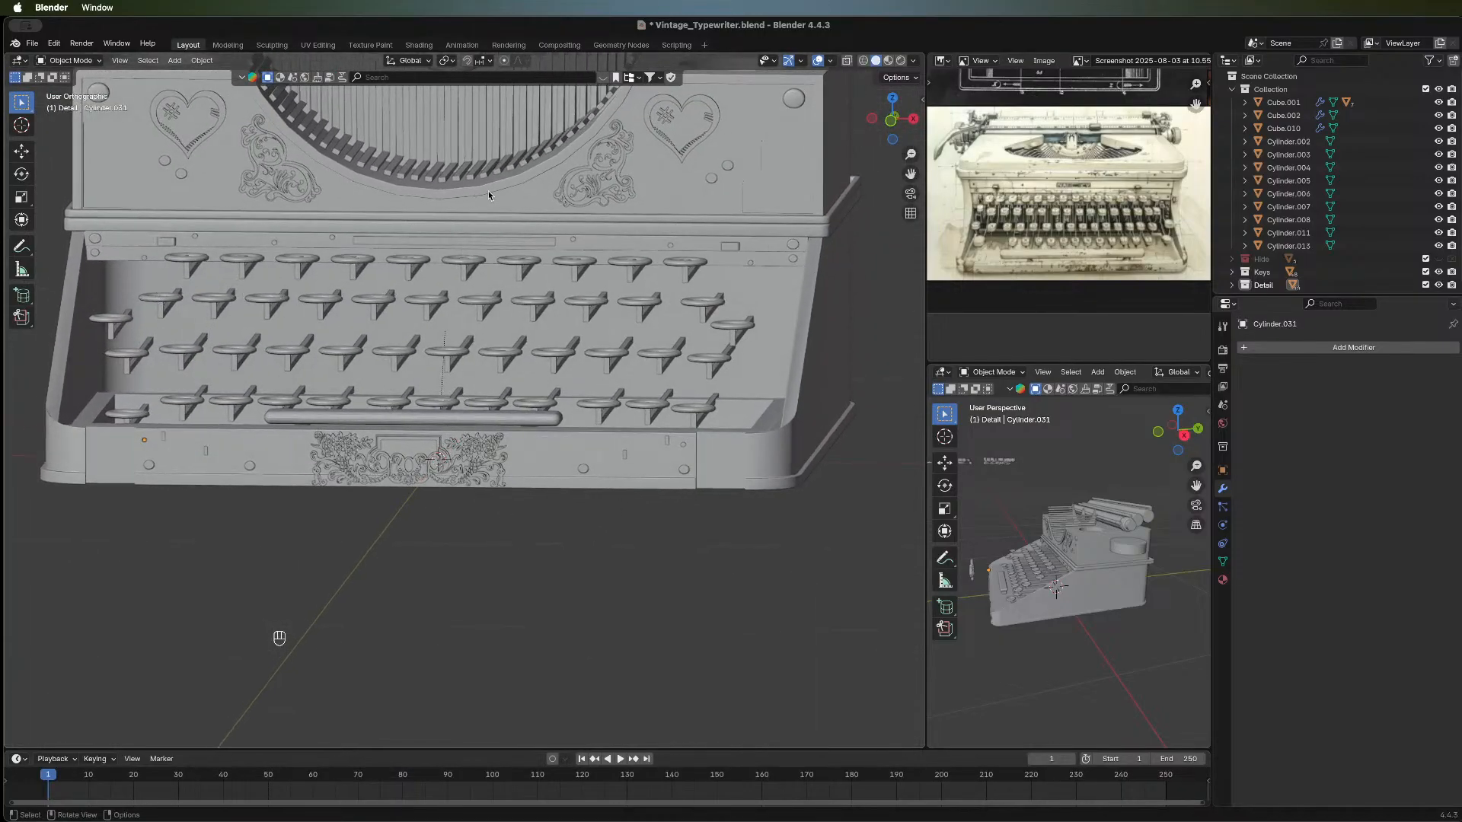
left_click(890, 120)
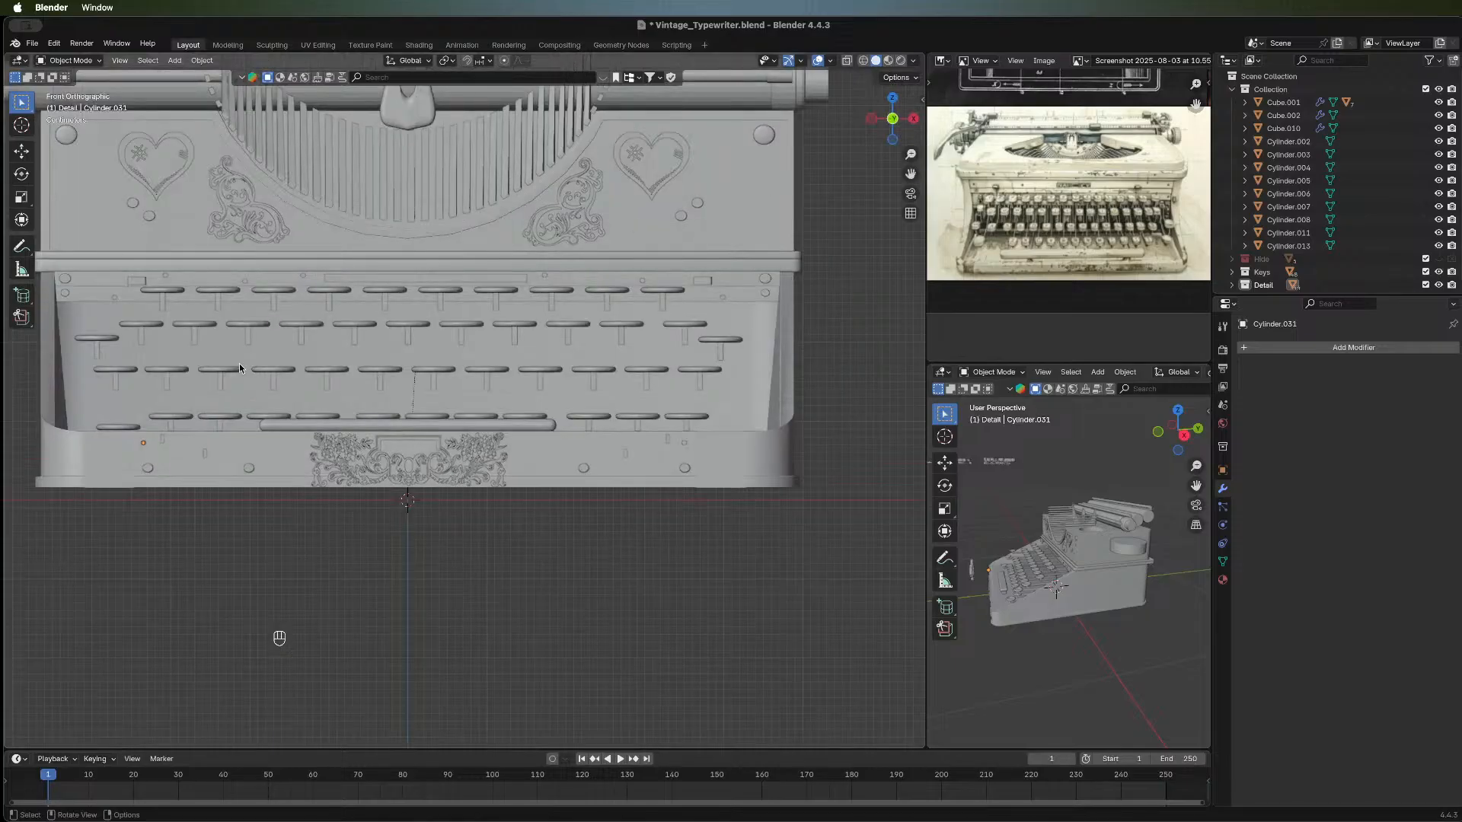
middle_click_drag(169, 395, 277, 448, "shift")
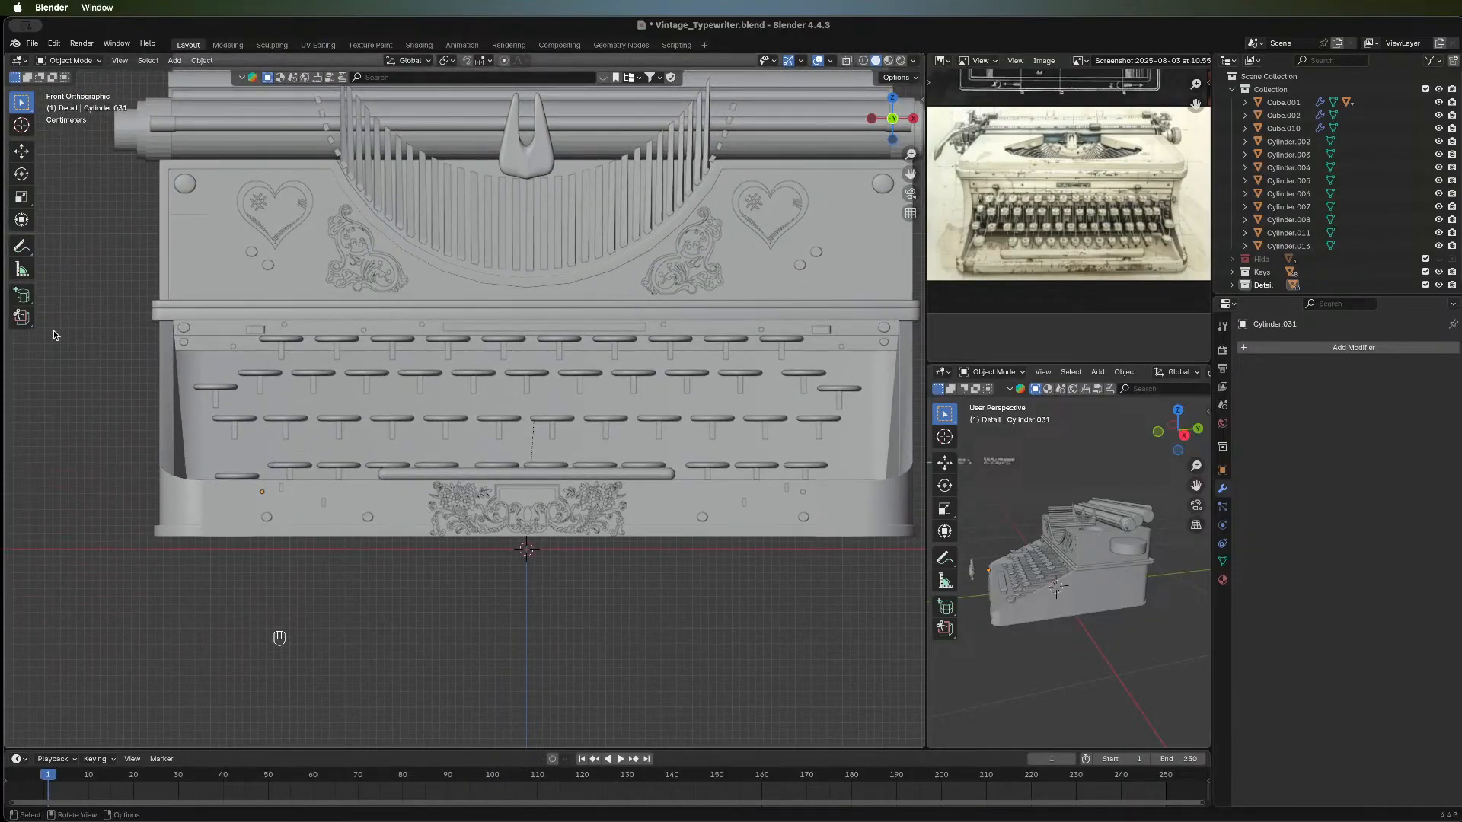
left_click(30, 299)
left_click_drag(30, 302, 69, 300)
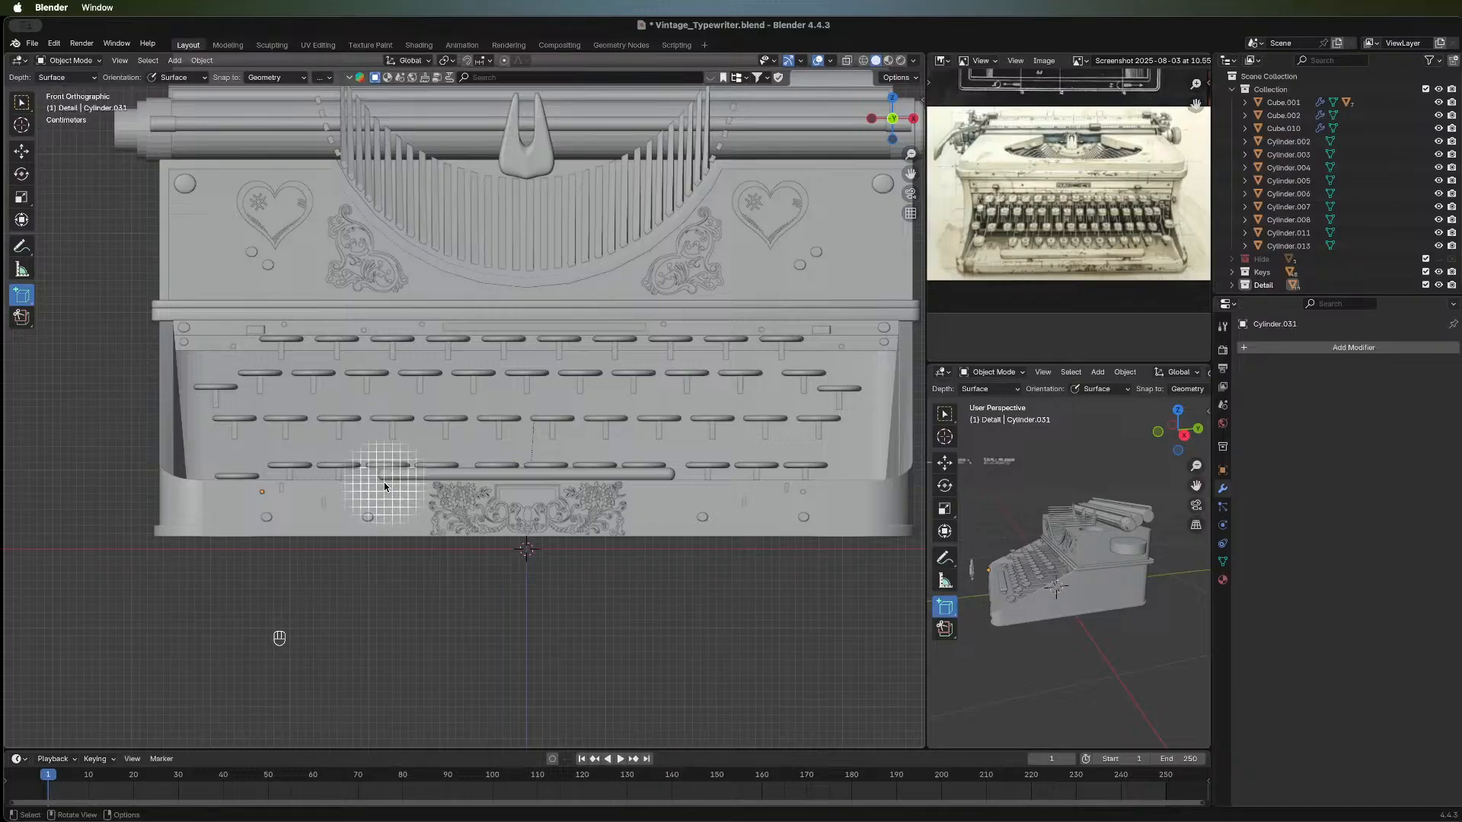
mouse_move(384, 482)
left_mouse_down()
mouse_move(414, 502)
mouse_move(404, 539)
mouse_move(394, 532)
left_mouse_up()
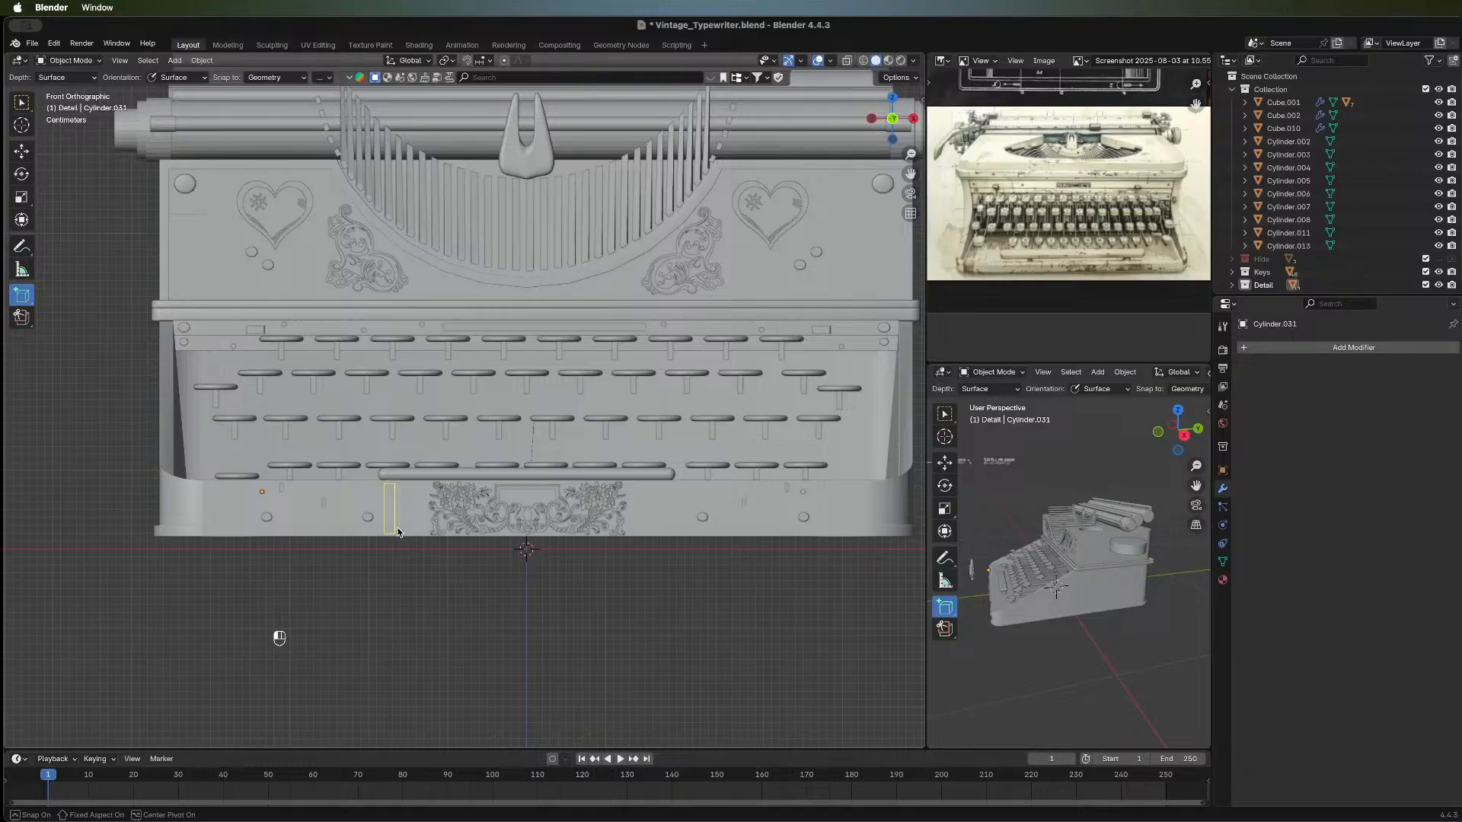
left_click(397, 535)
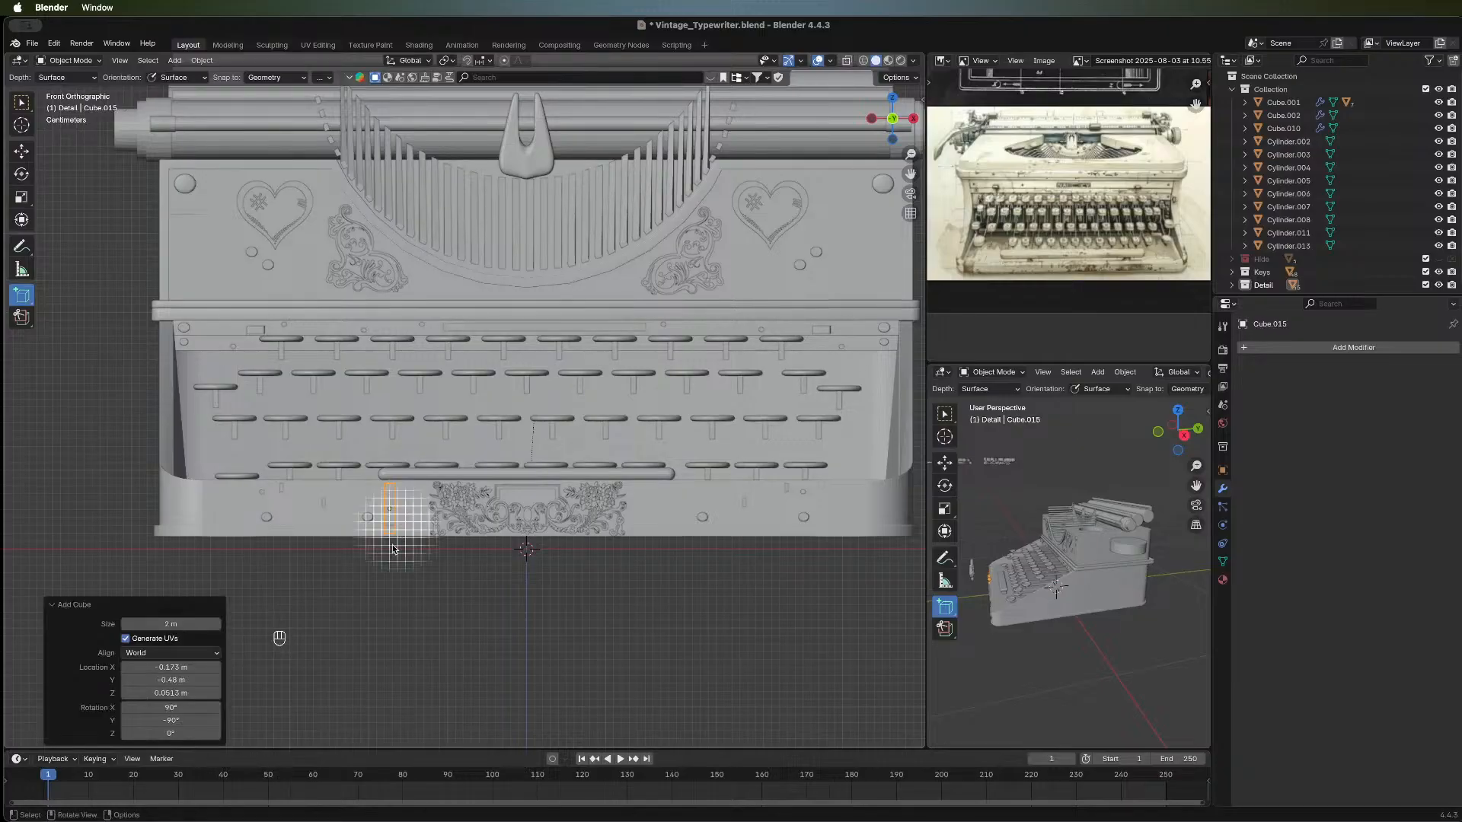
left_click(21, 101)
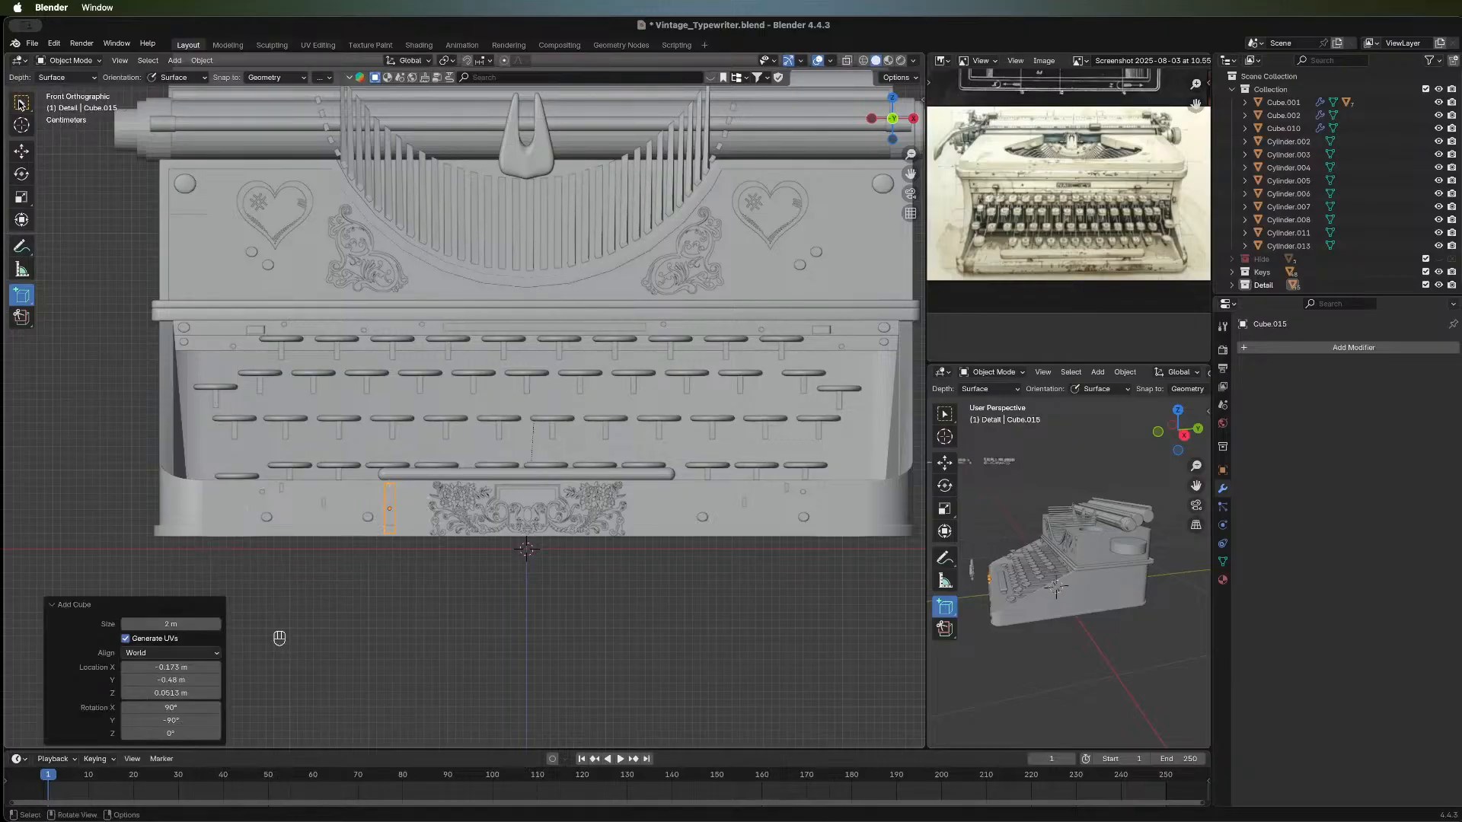
Add a Mirror modifier on the X axis to the vertical strip, using the typewriter body Cube.001 as mirror object.
middle_click_drag(546, 619, 533, 587)
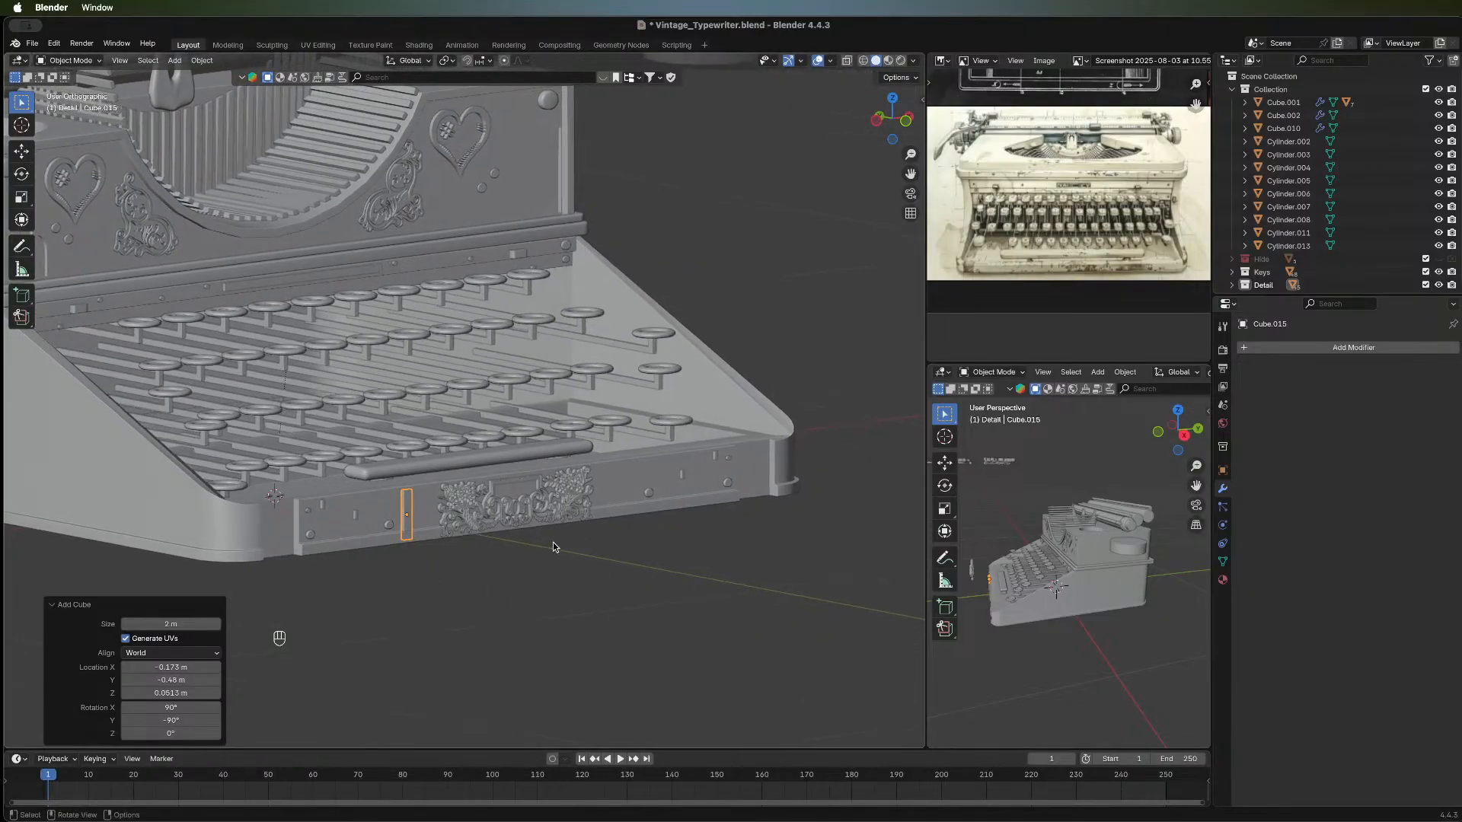
mouse_move(547, 568)
middle_mouse_down()
mouse_move(464, 551)
mouse_move(498, 565)
mouse_move(550, 547)
middle_mouse_up()
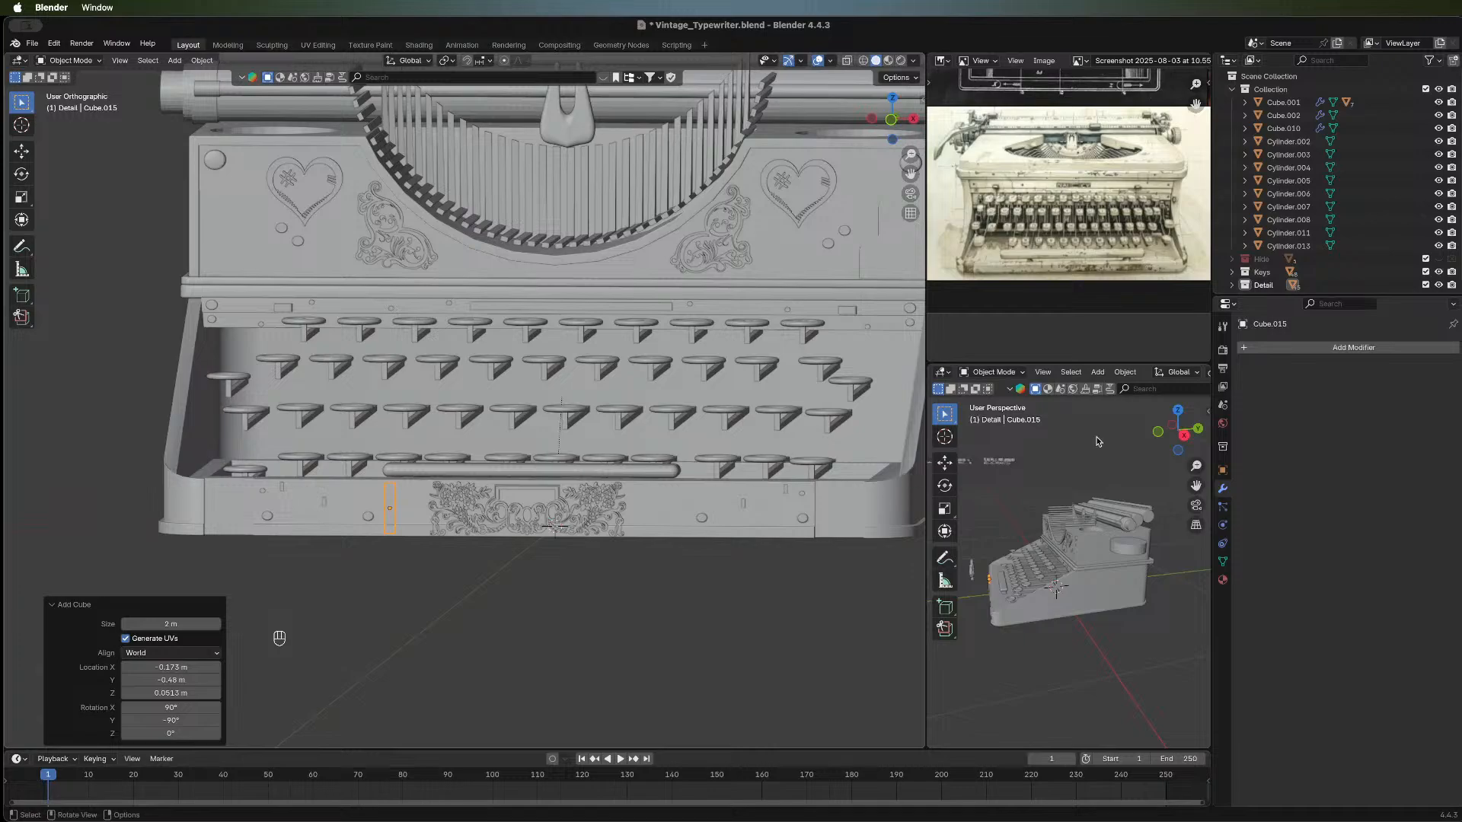
left_click(895, 122)
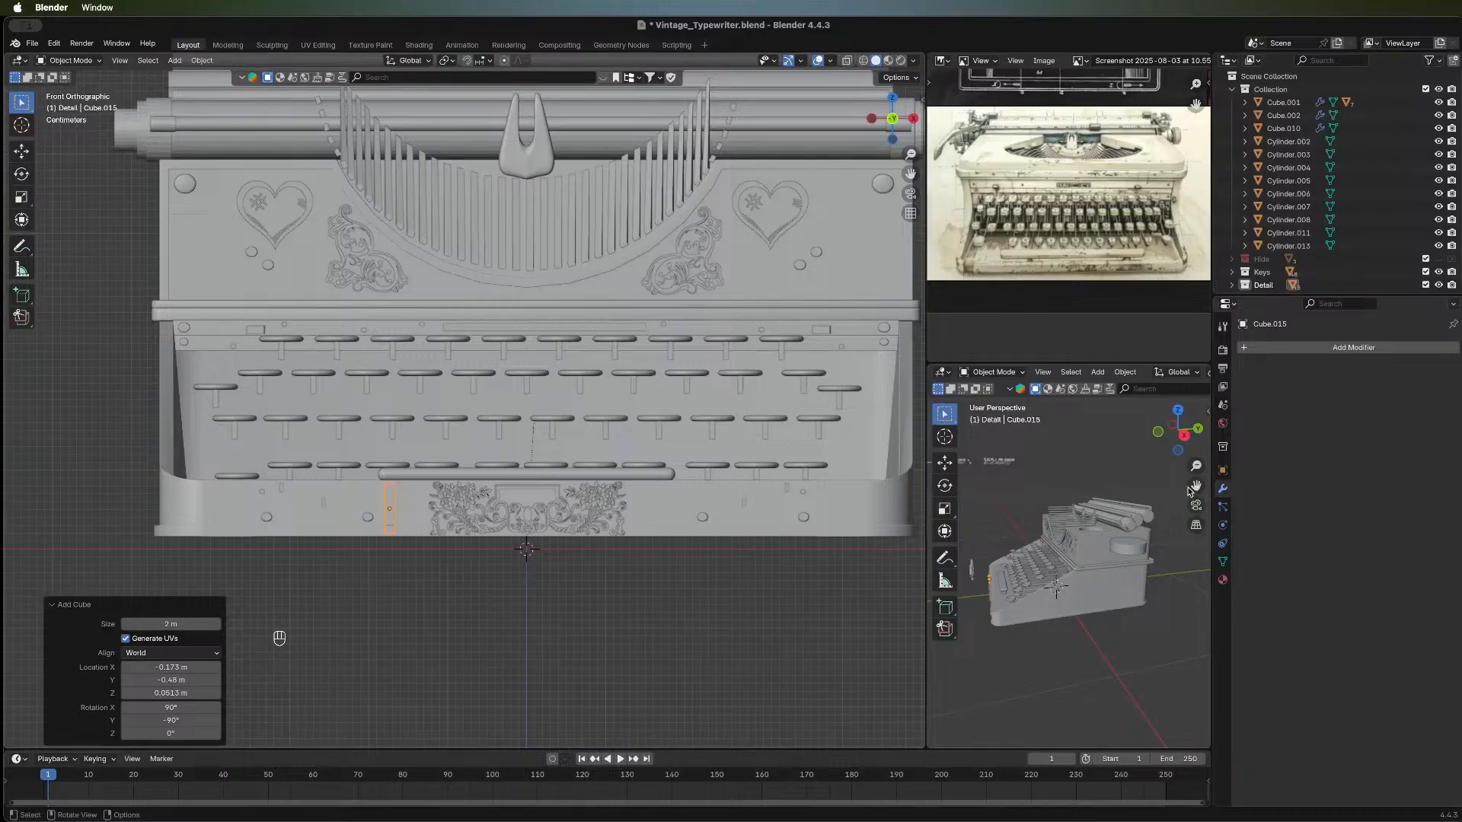
left_click(1276, 349)
mouse_move(1278, 350)
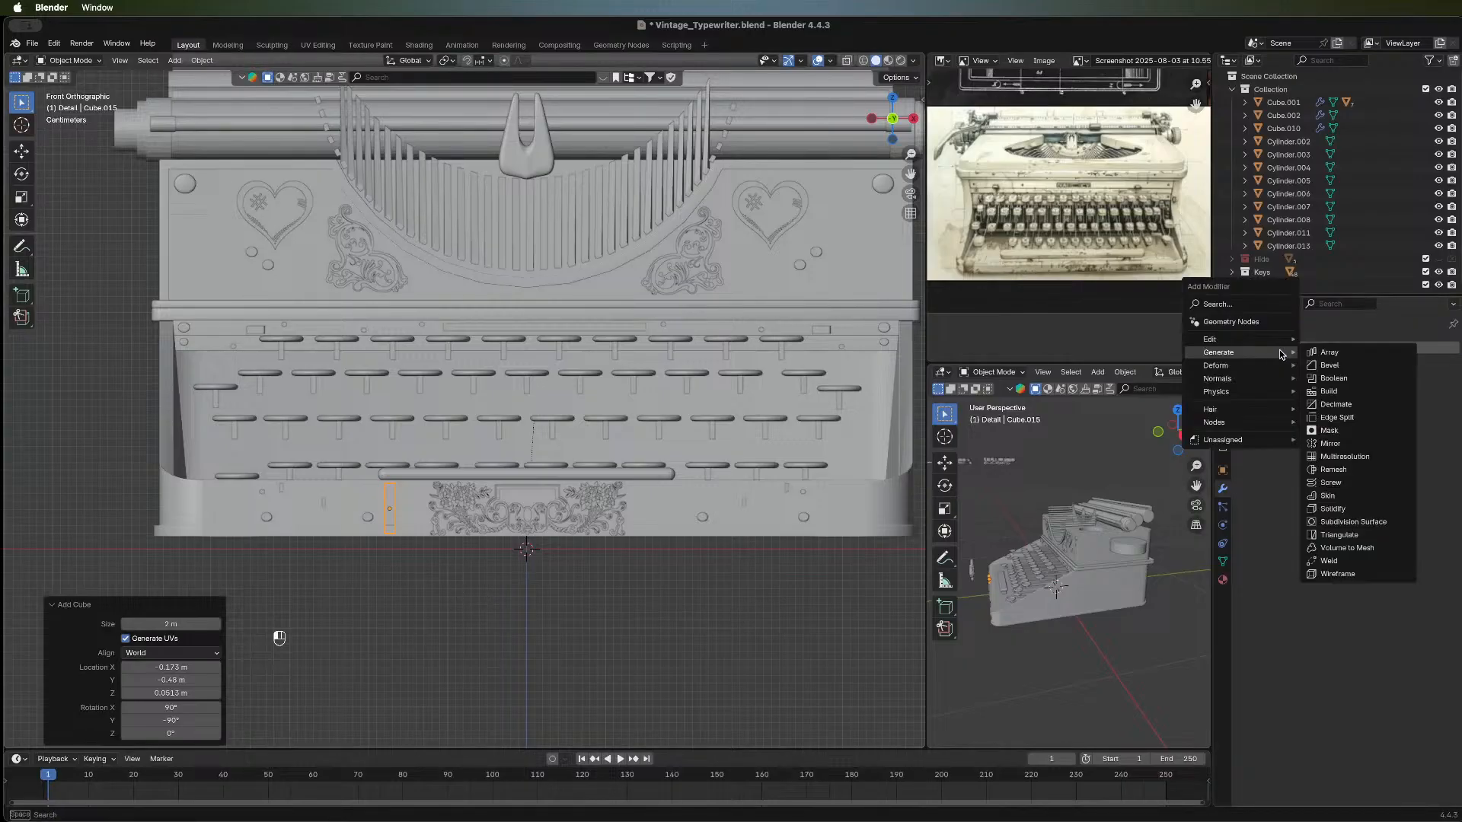
left_click(1359, 443)
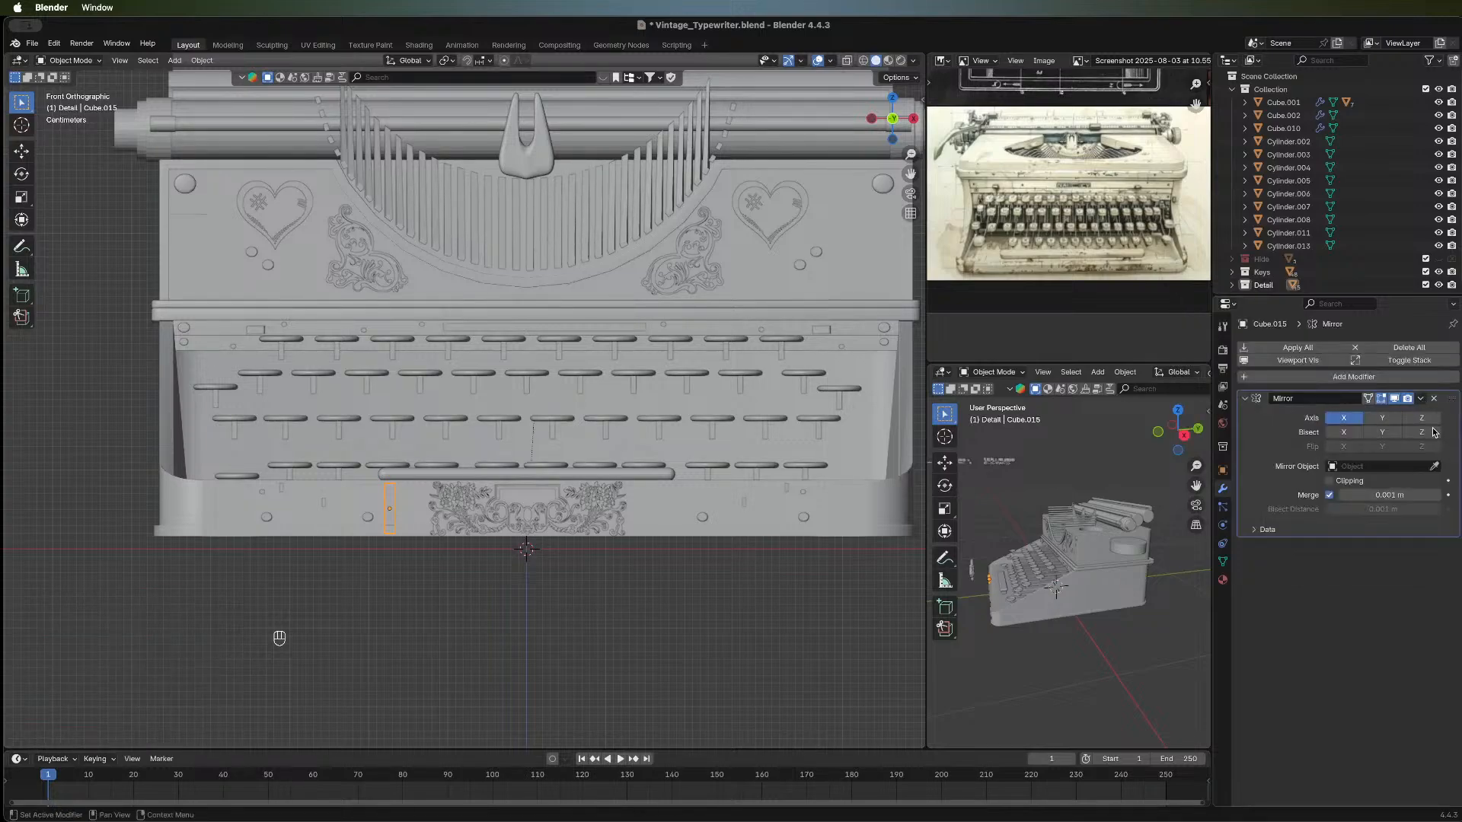
left_click(1434, 466)
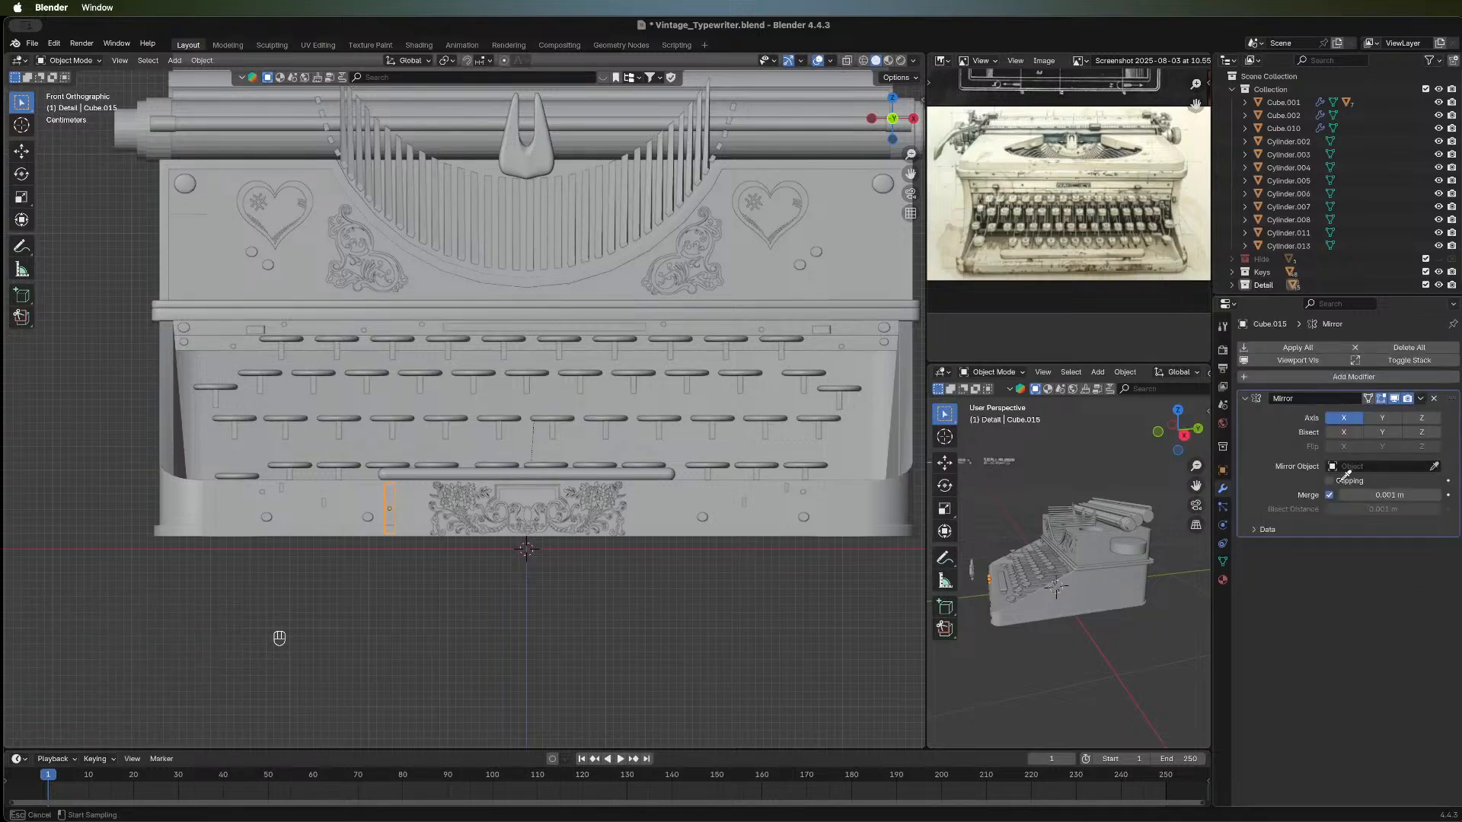
left_click(668, 512)
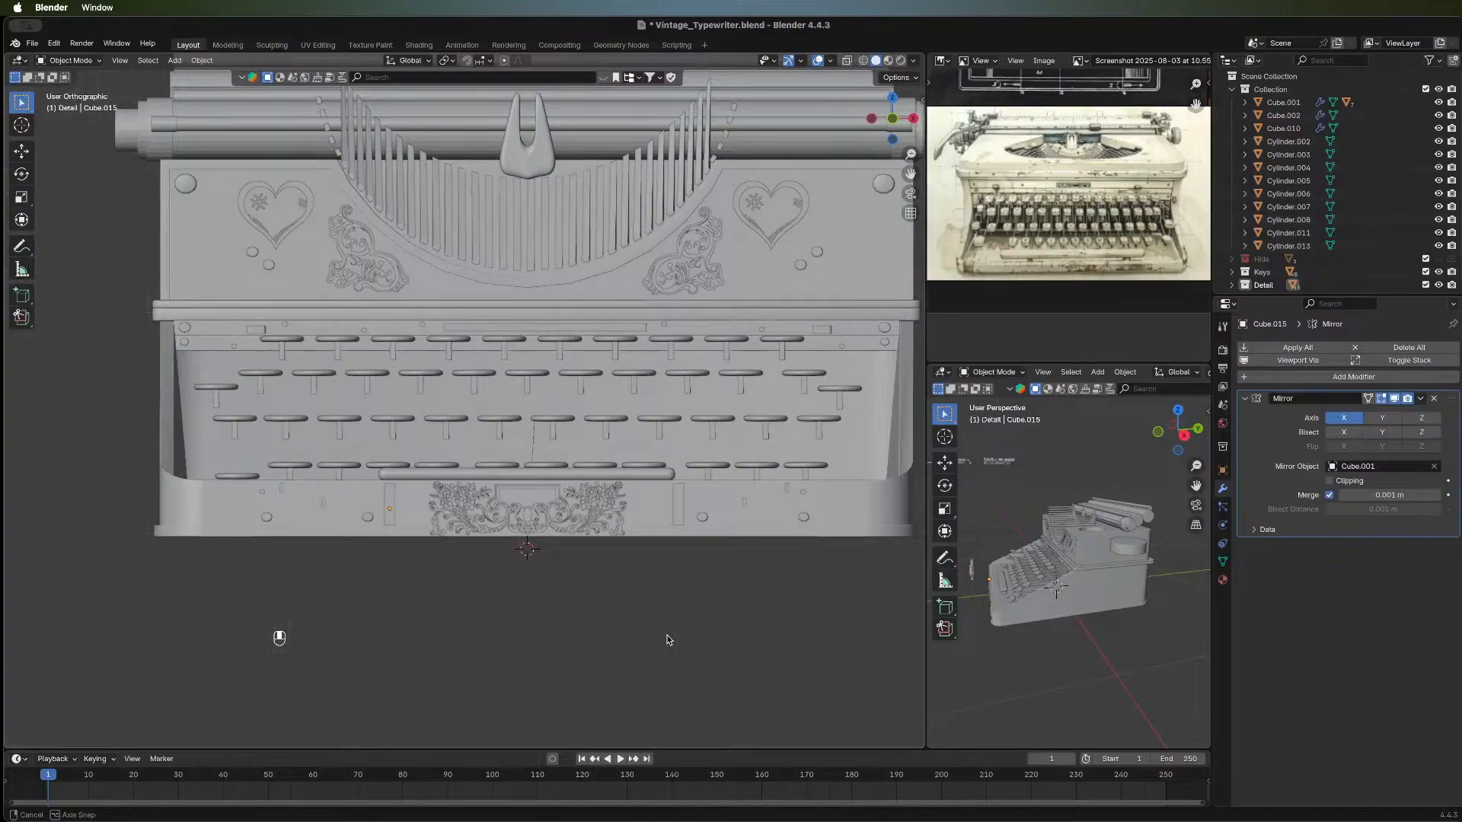
Move the base's central floral ornament about 0.0074 m along X to centre it between the strips, and clear the selection.
middle_click_drag(669, 636, 530, 665)
middle_click_drag(353, 653, 694, 629)
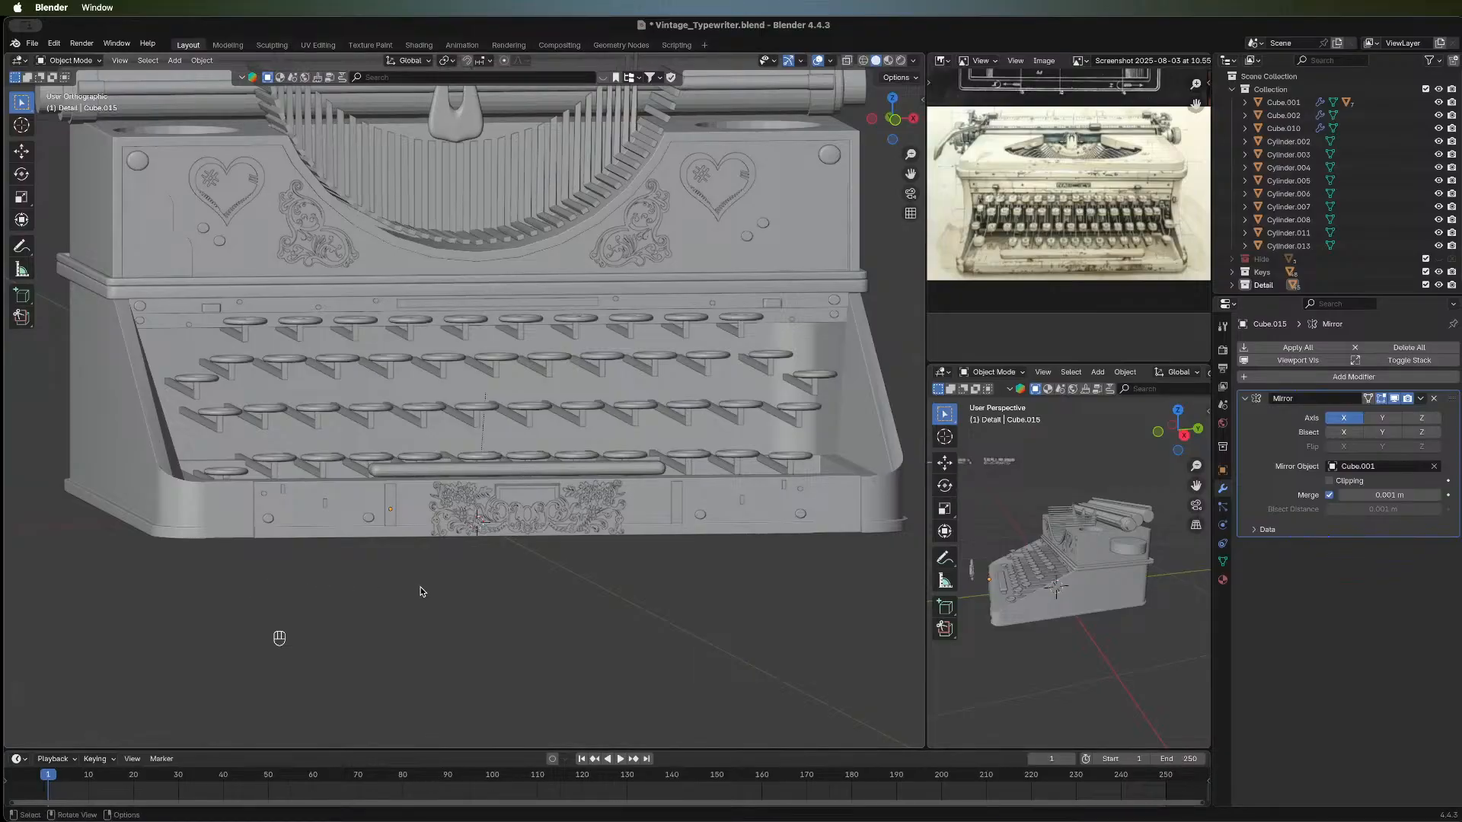
middle_click_drag(614, 629, 473, 581)
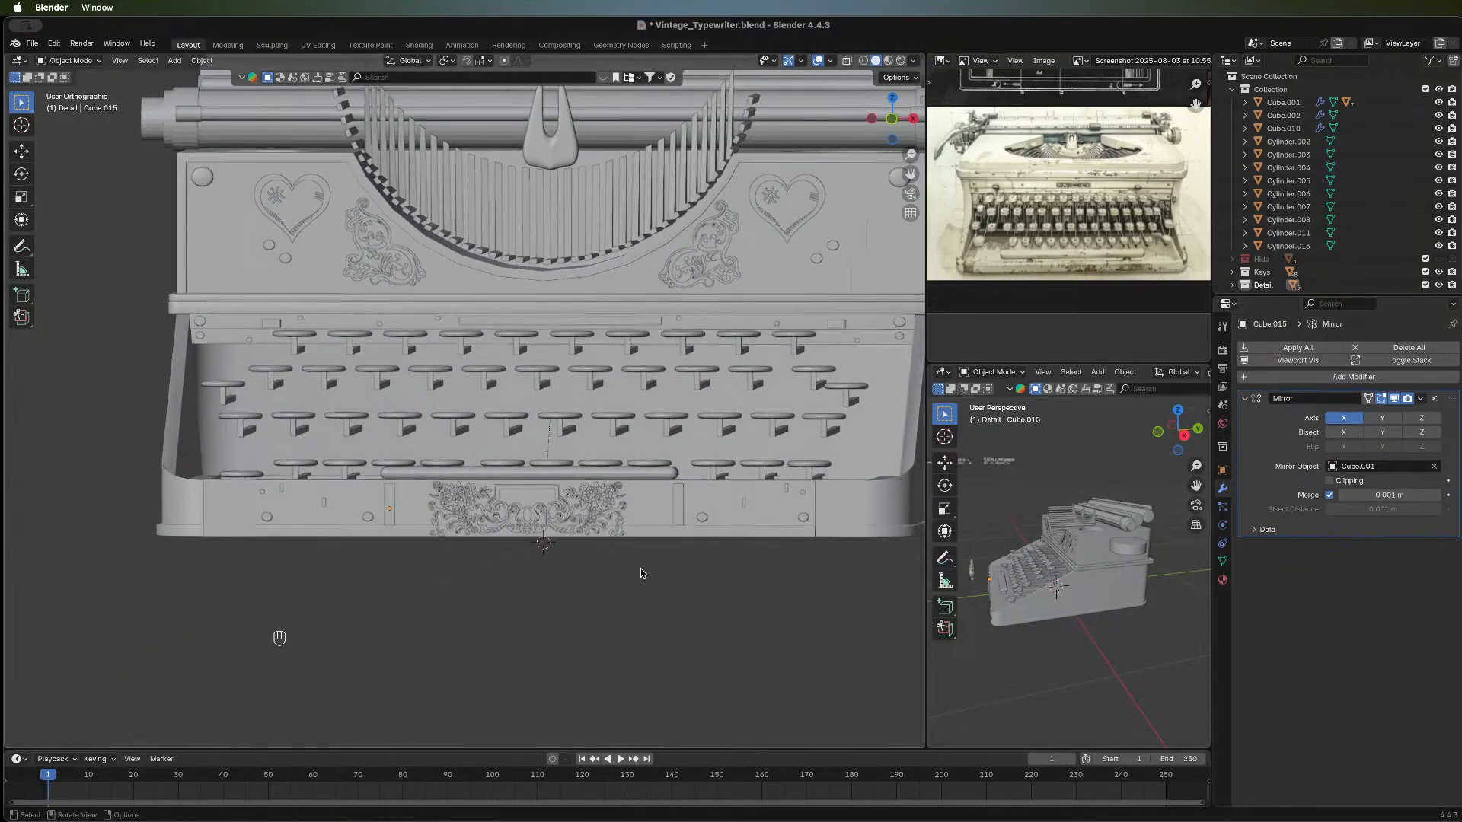
middle_click_drag(641, 569, 546, 567)
middle_click_drag(647, 495, 502, 584)
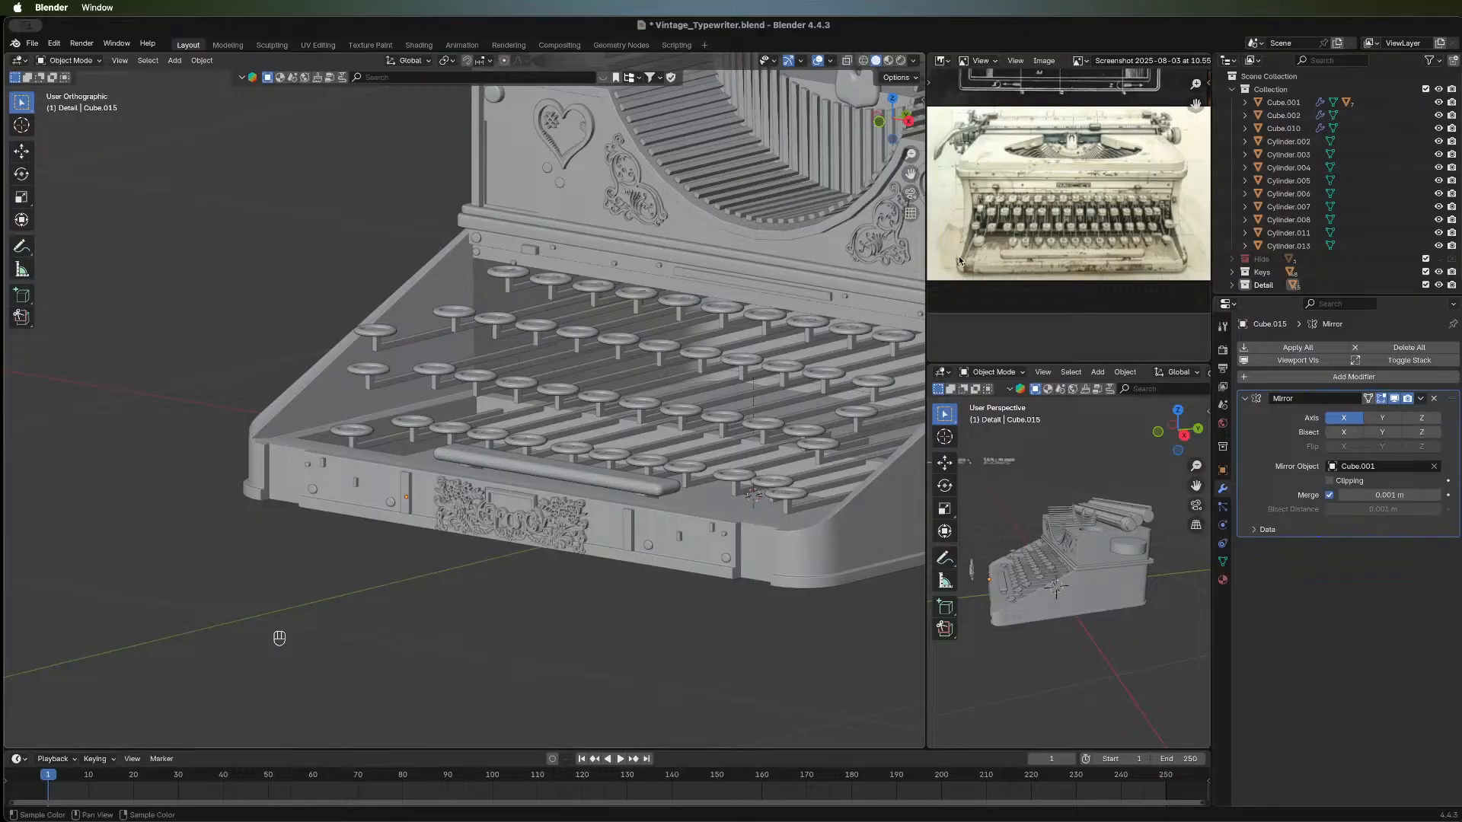
left_click(879, 123)
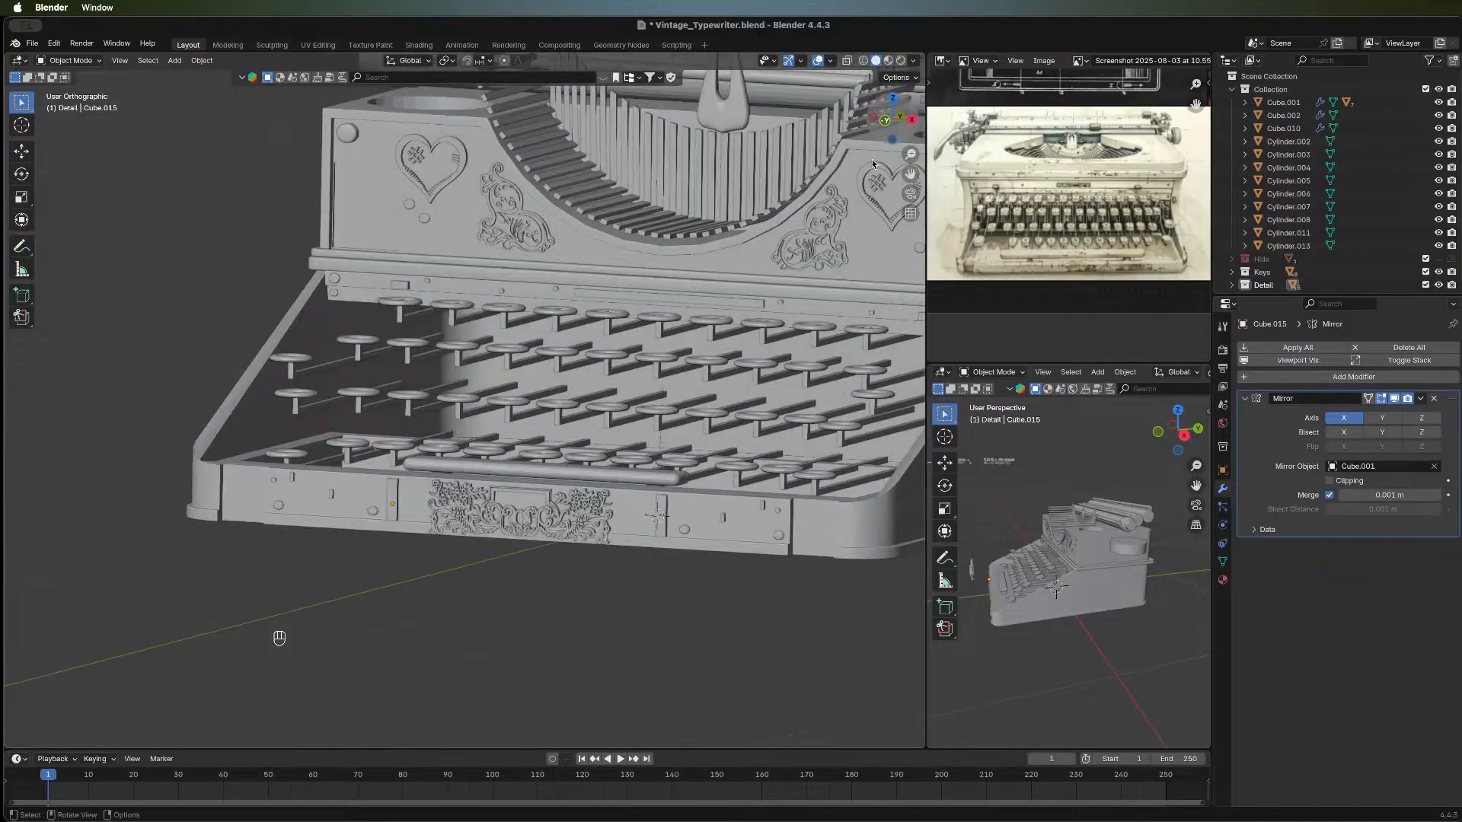
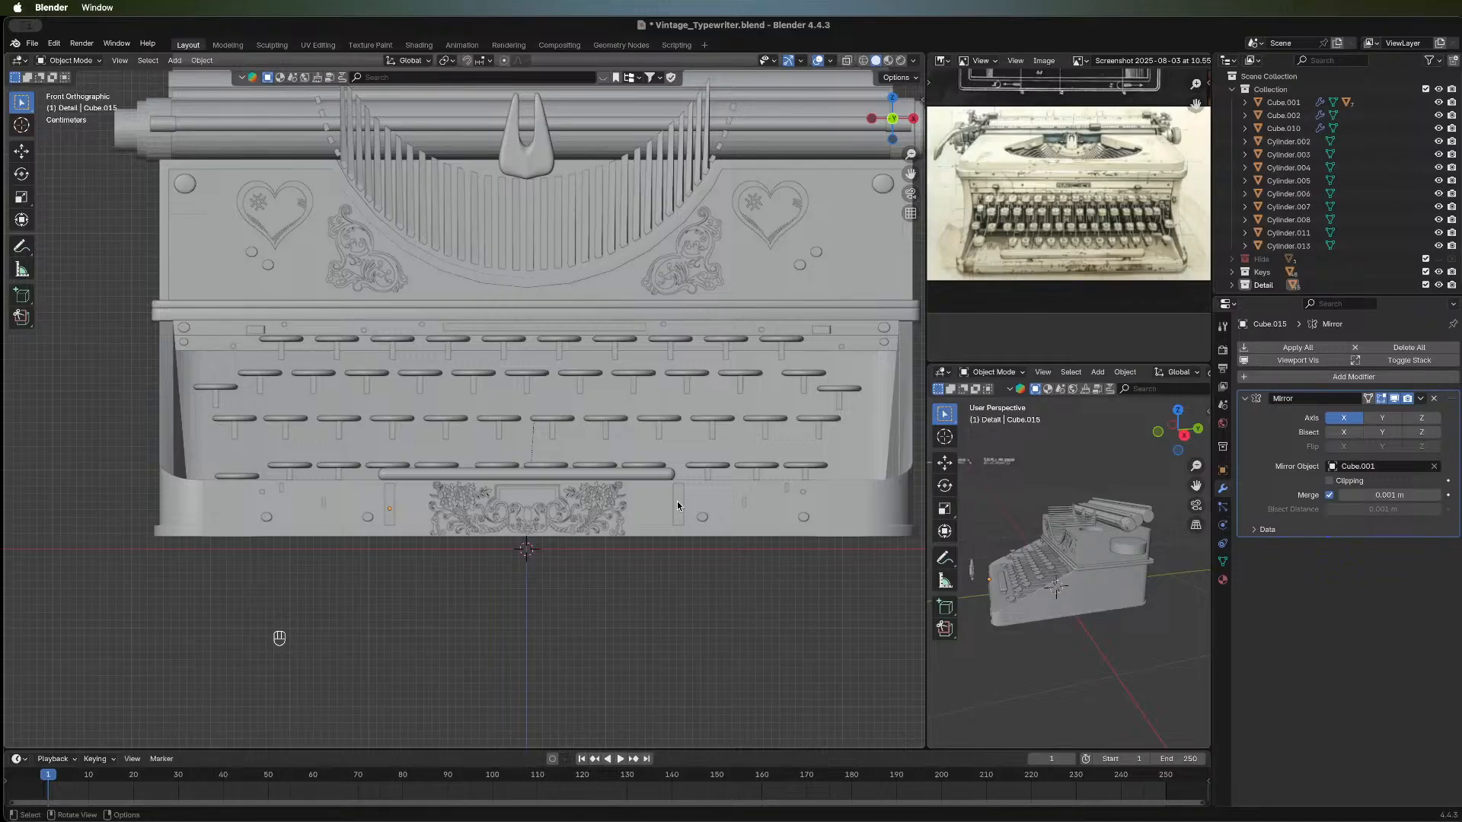
left_click(553, 503)
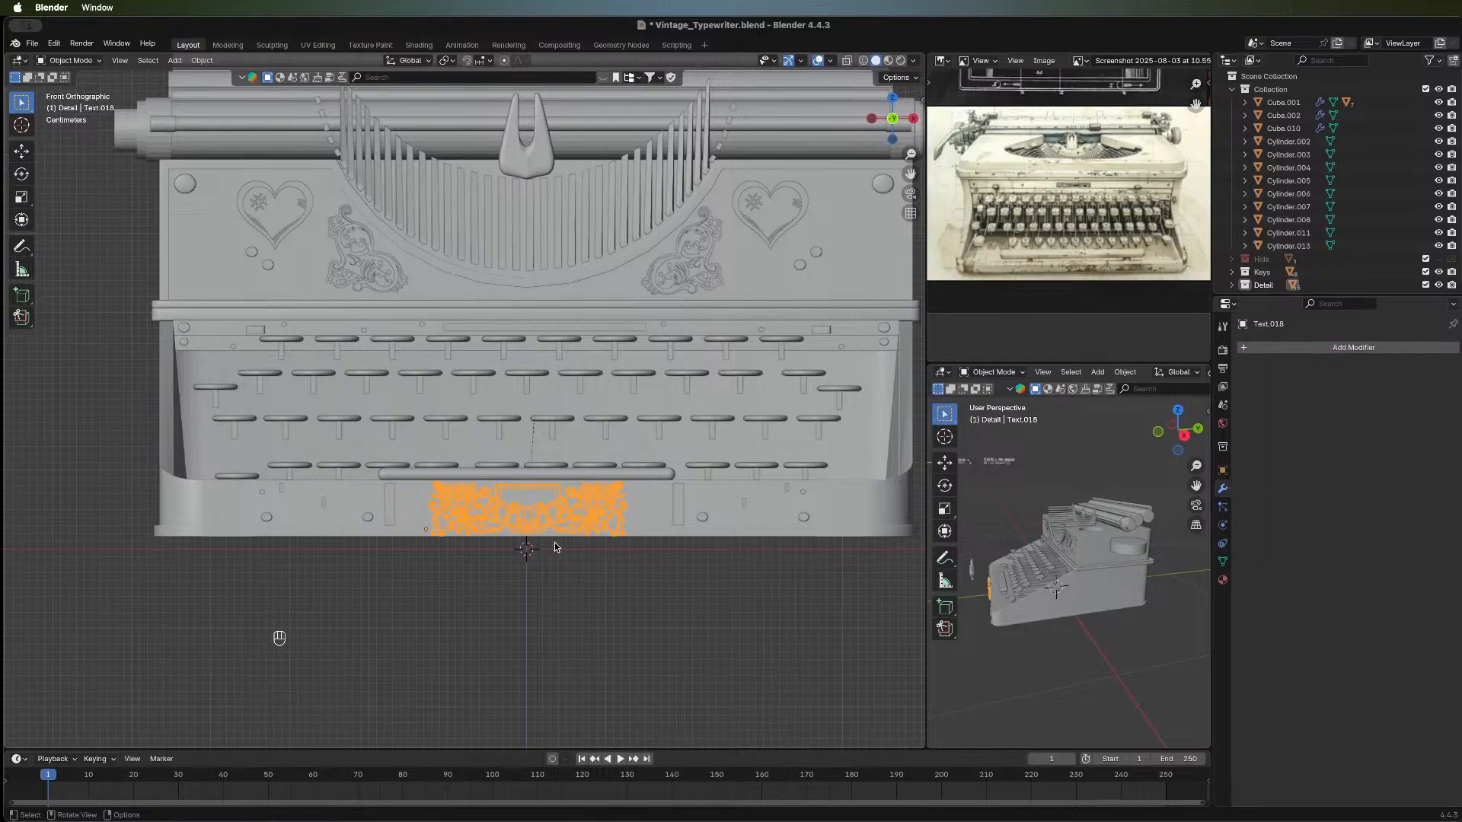
key("g")
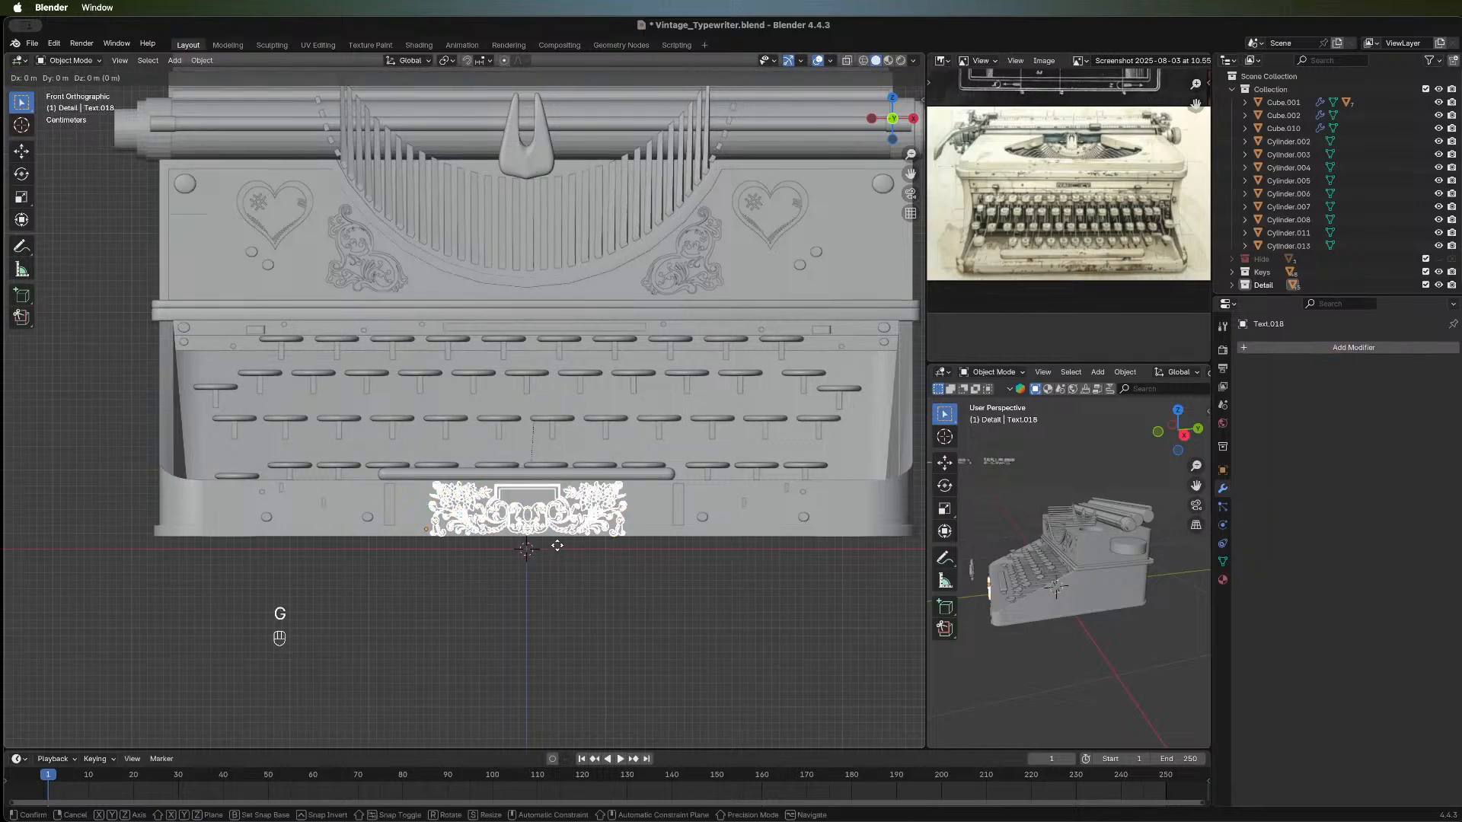
key("x")
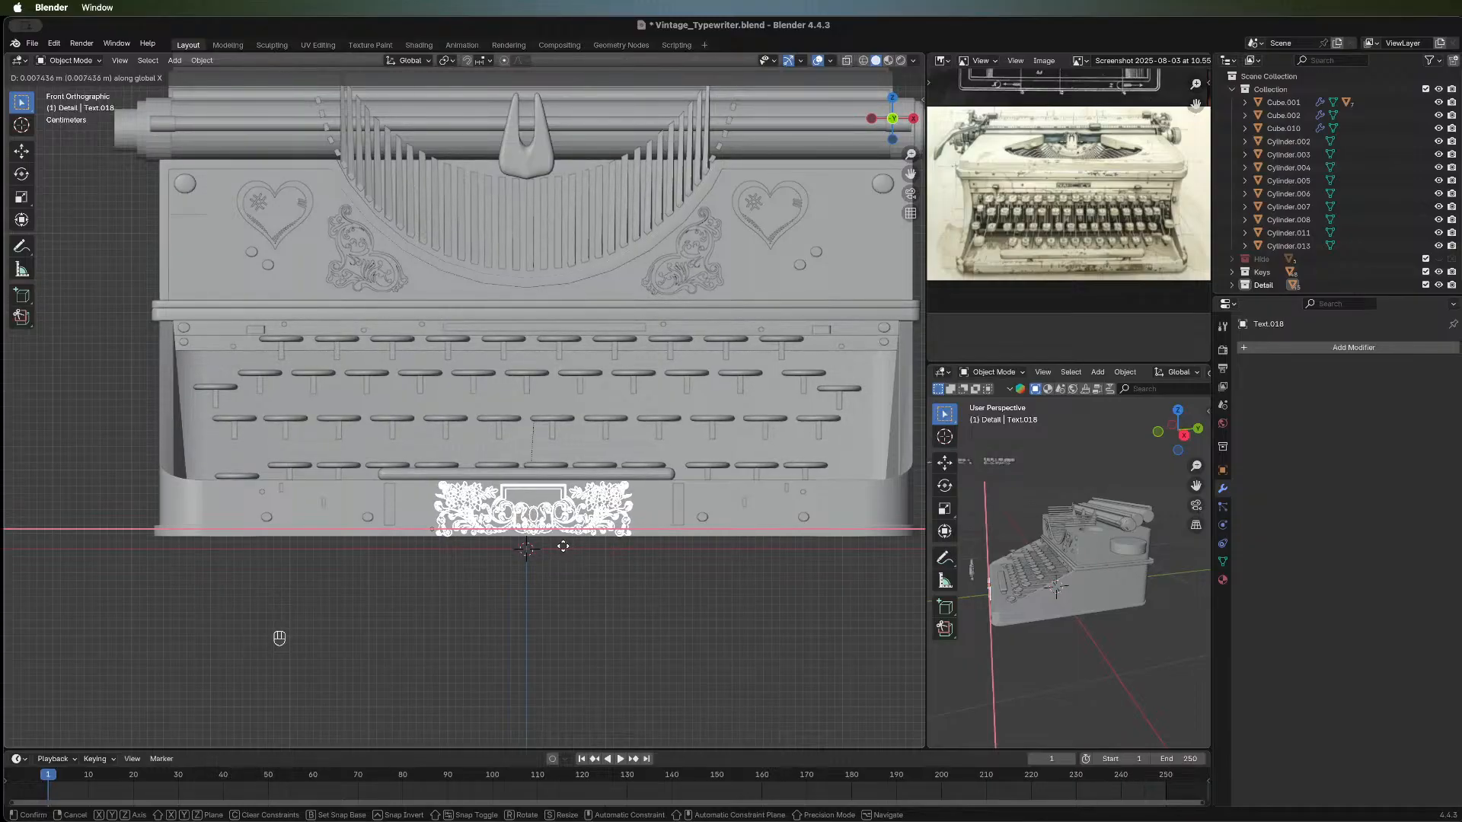
left_click(563, 546)
left_click(664, 620)
Bevel the edges of the mirrored strip's top face by about 0.00193 m with one segment in Edit Mode.
middle_click_drag(631, 635, 519, 527)
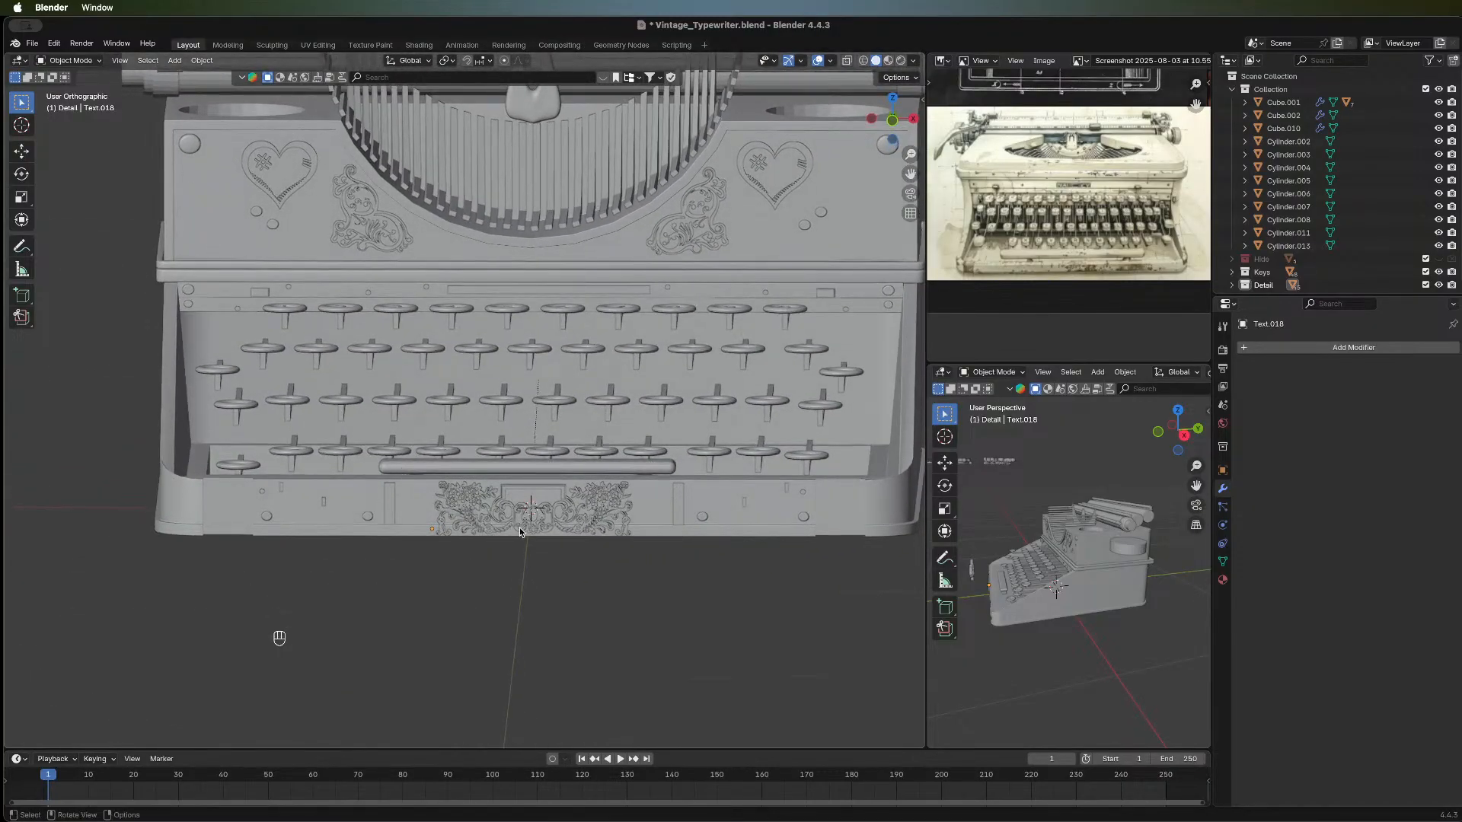
scroll(519, 529, "down", 4)
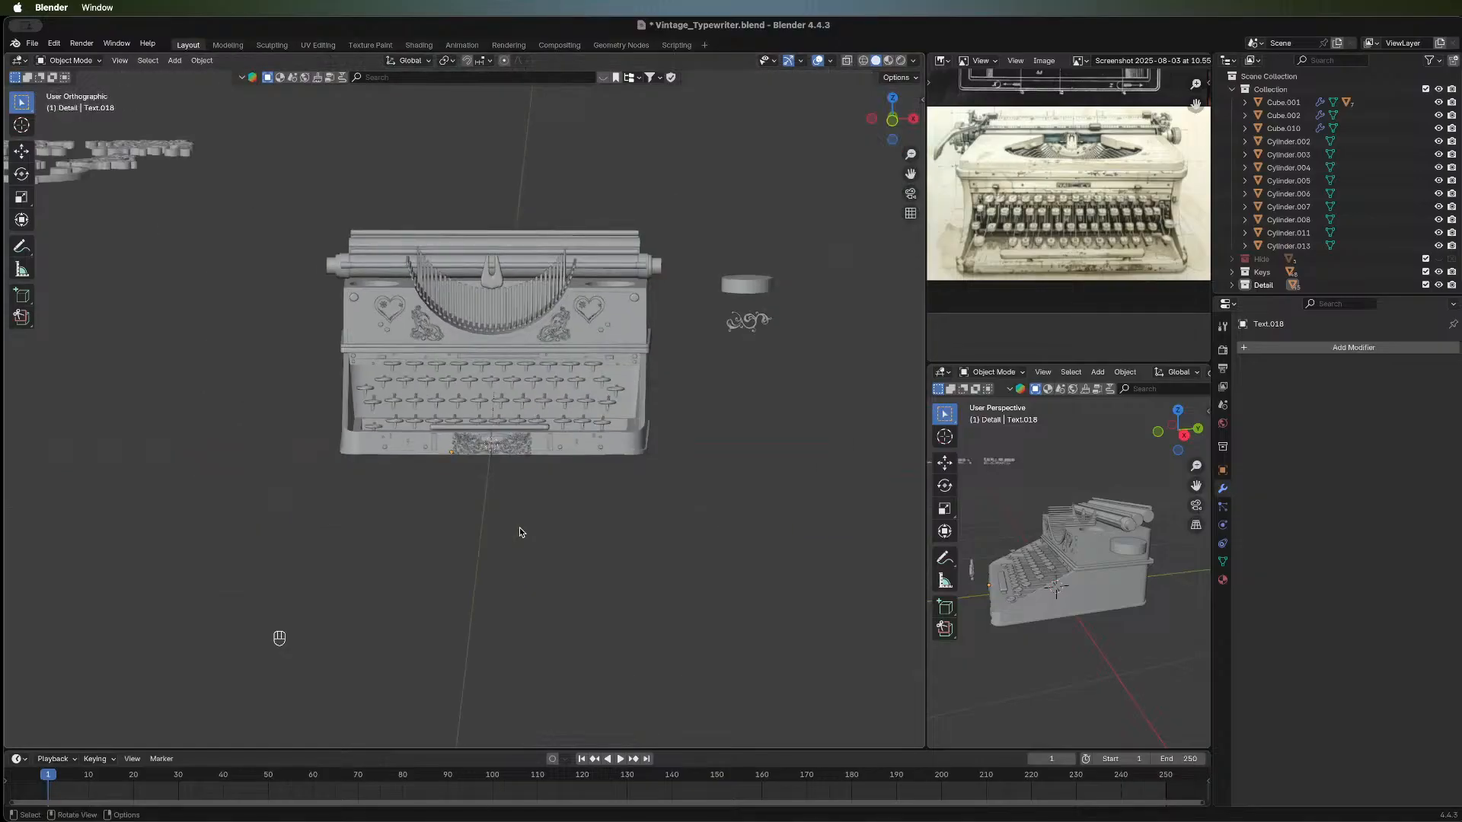
scroll(519, 529, "up", 3)
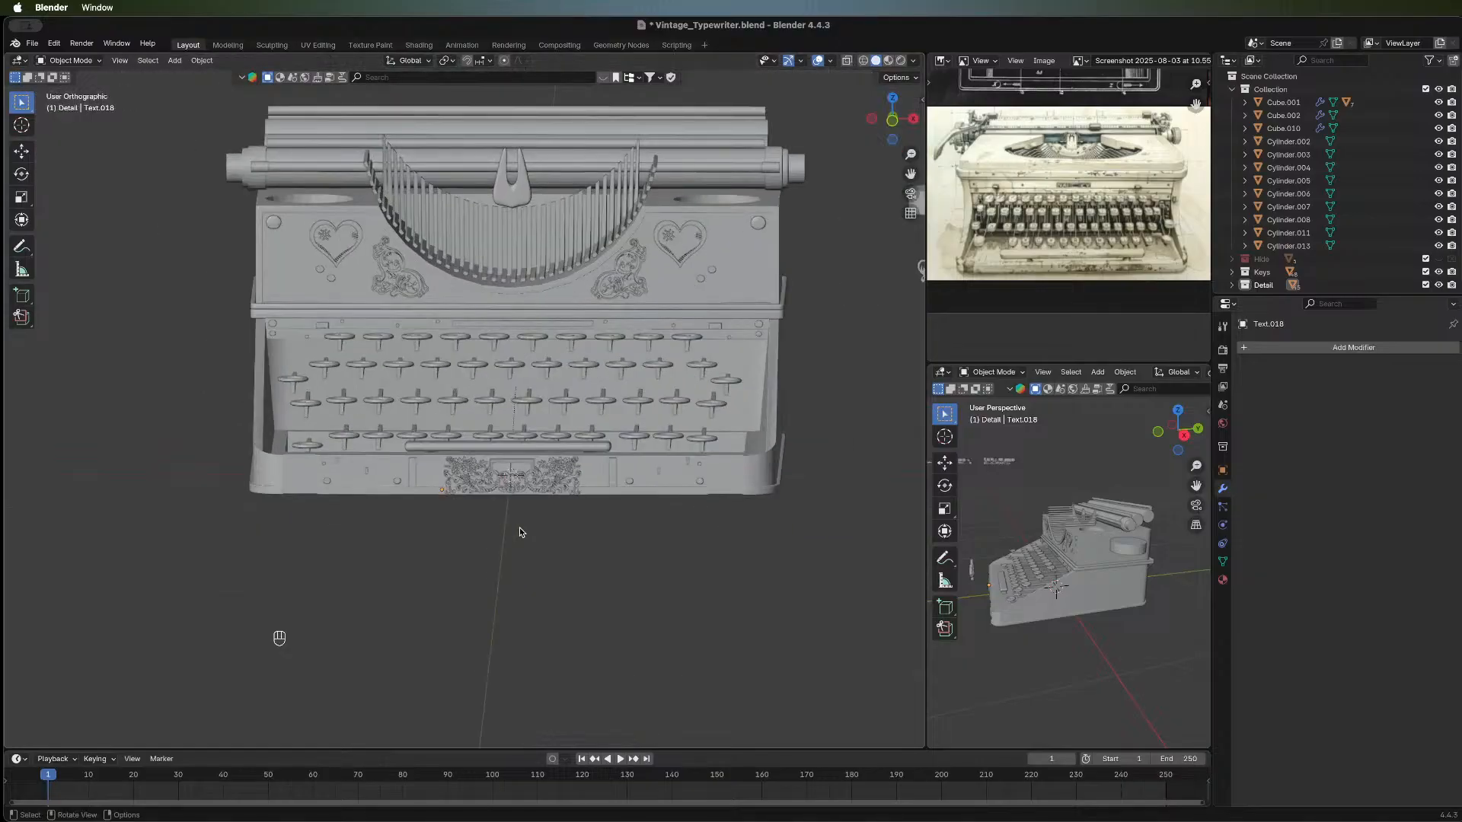
left_click(615, 473)
scroll(606, 515, "up", 3)
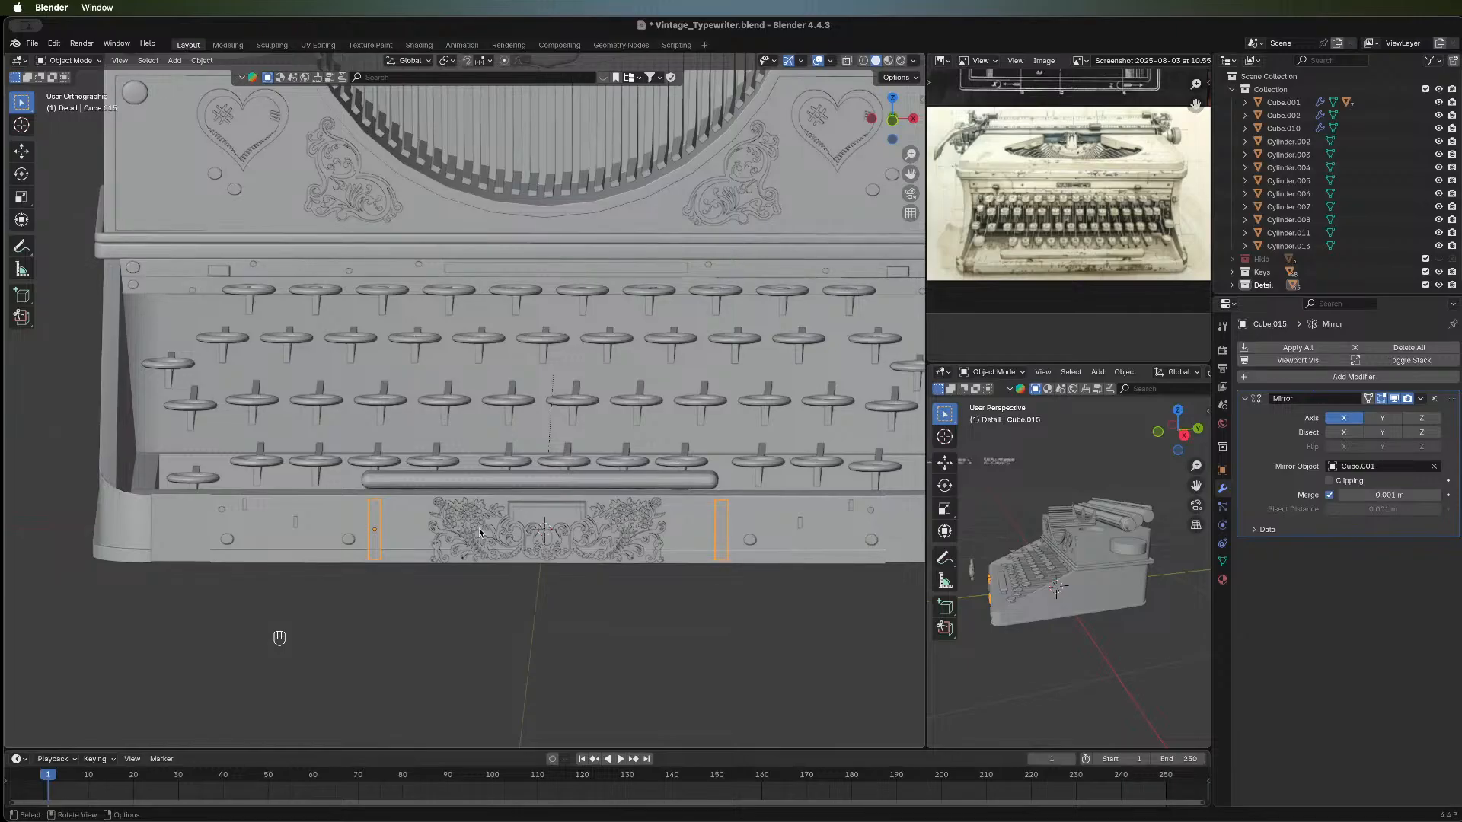
key("Tab")
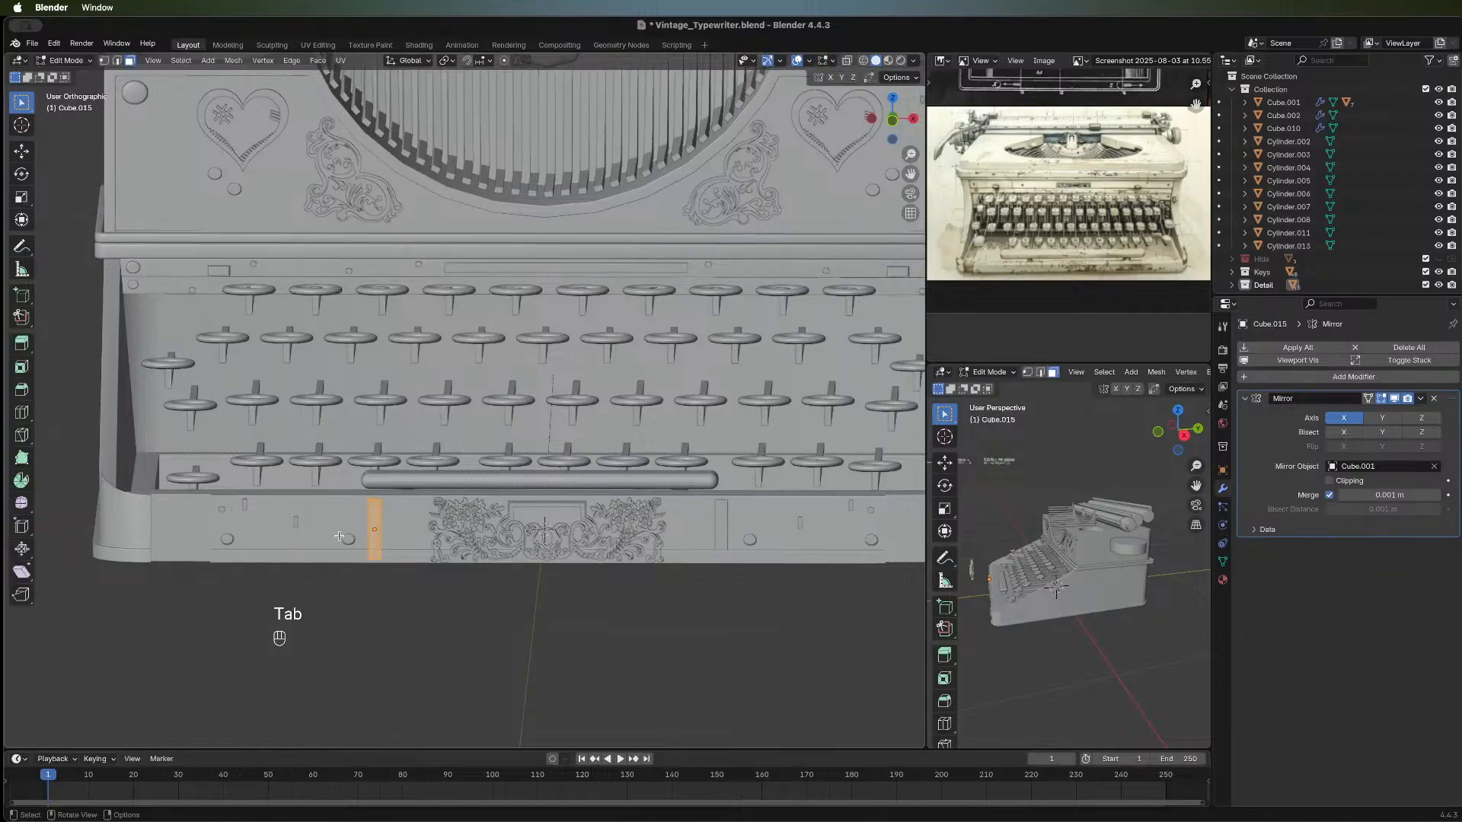
middle_click_drag(529, 657, 590, 687)
middle_click_drag(407, 529, 401, 518)
scroll(401, 519, "up", 5)
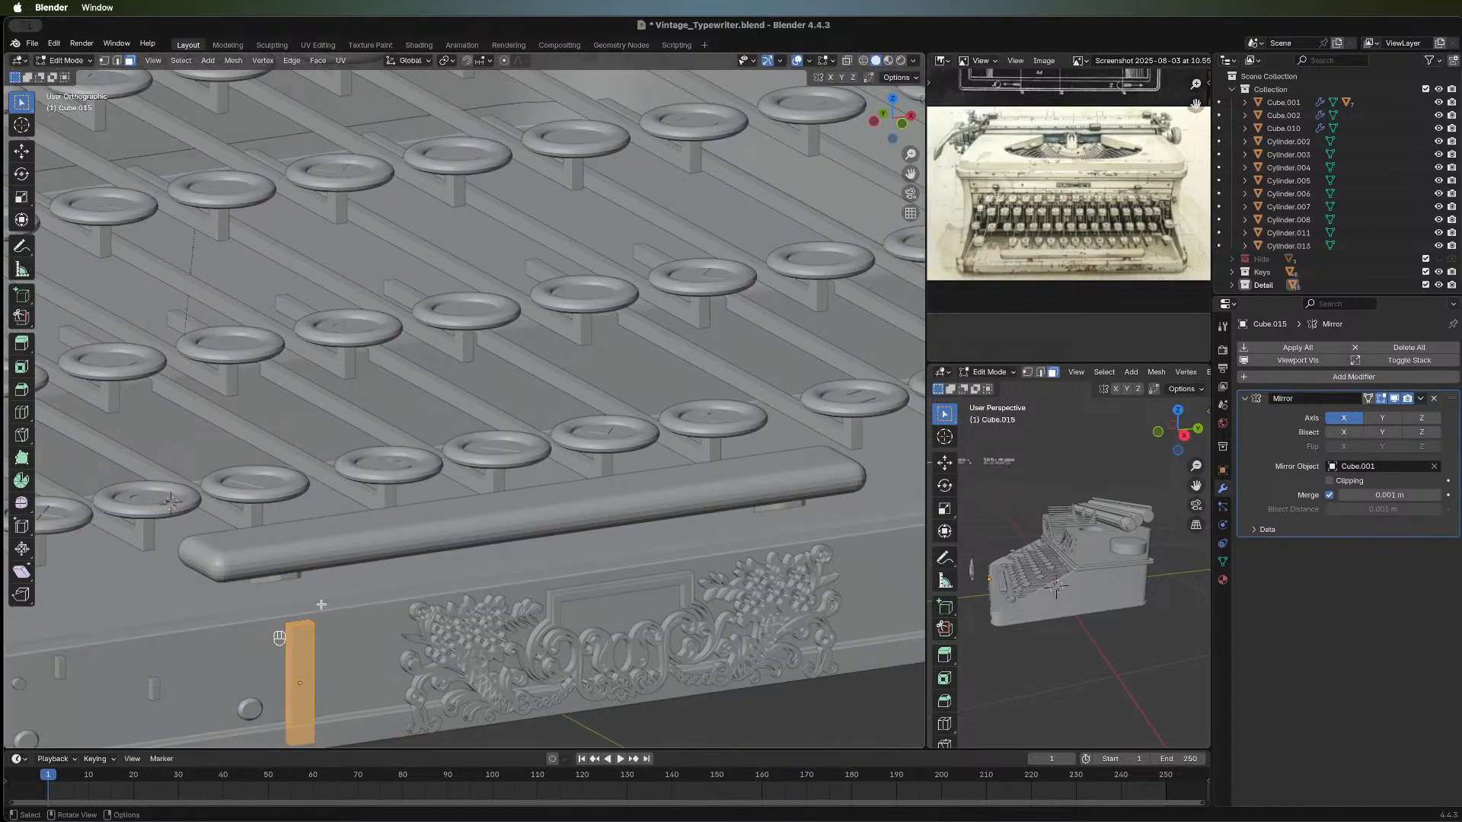
left_click(287, 625)
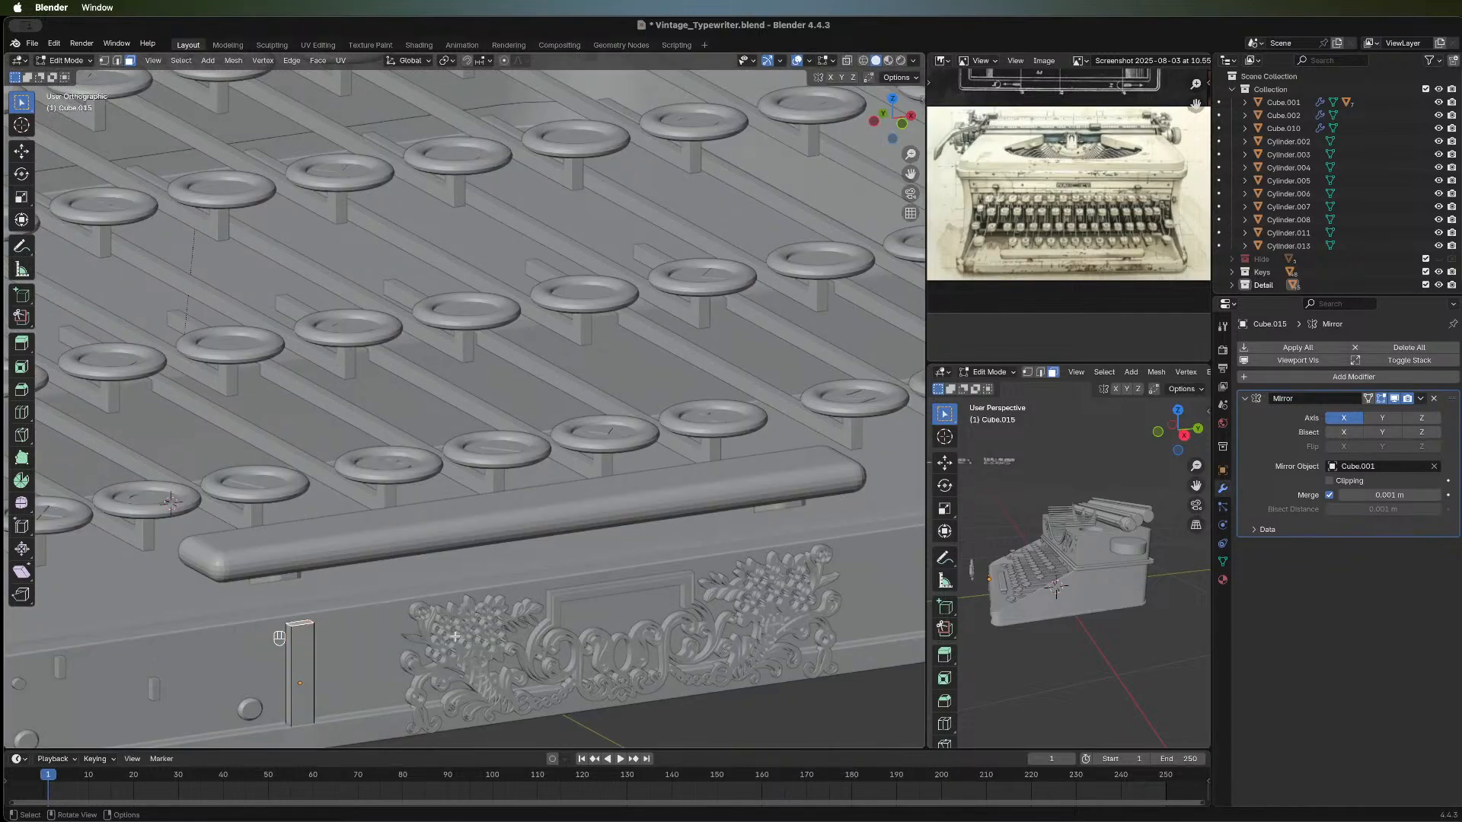
key("ctrl+b")
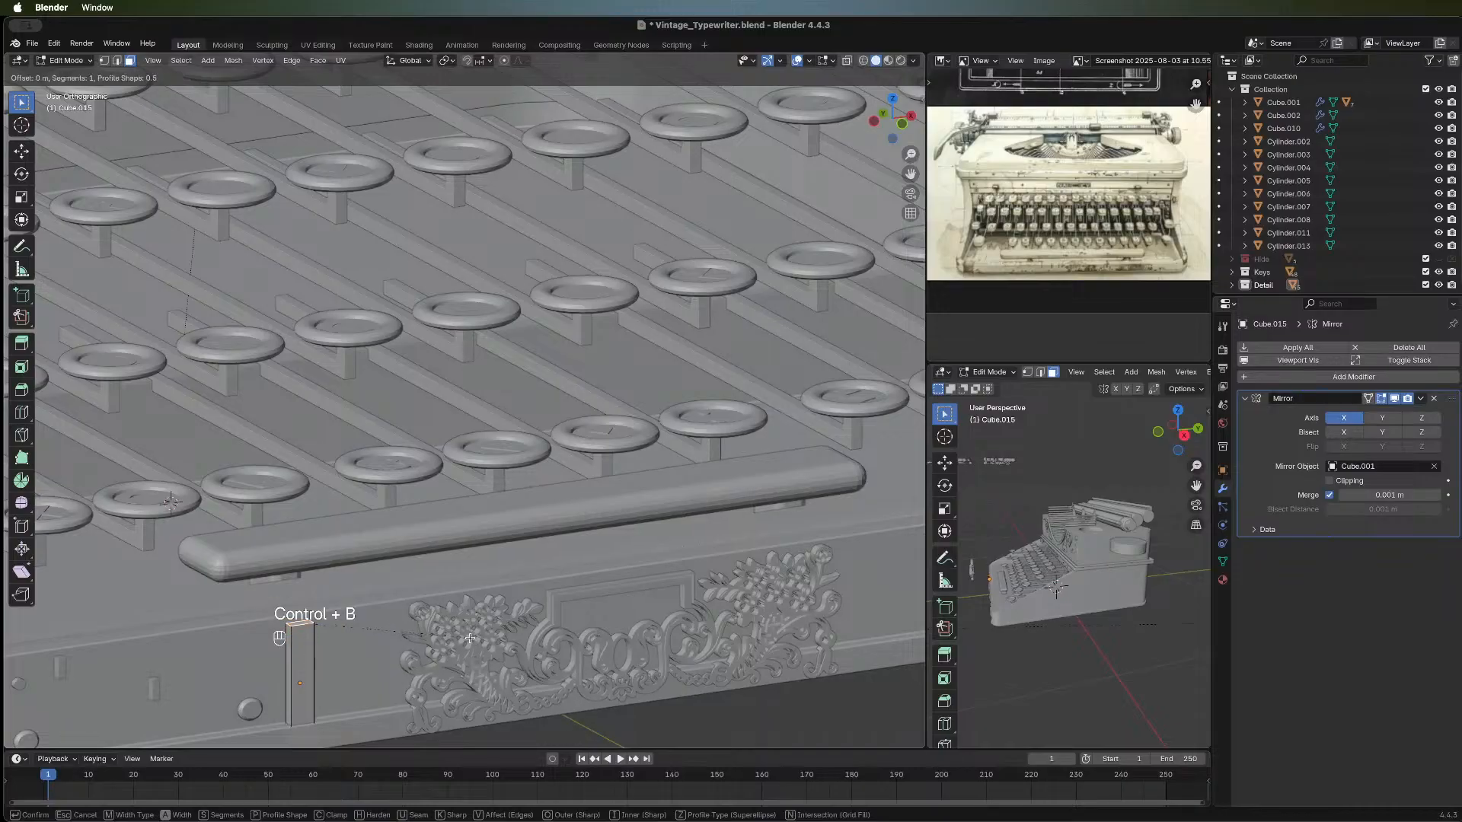
right_click(470, 638)
middle_click_drag(845, 586, 594, 590, "shift")
key("Tab")
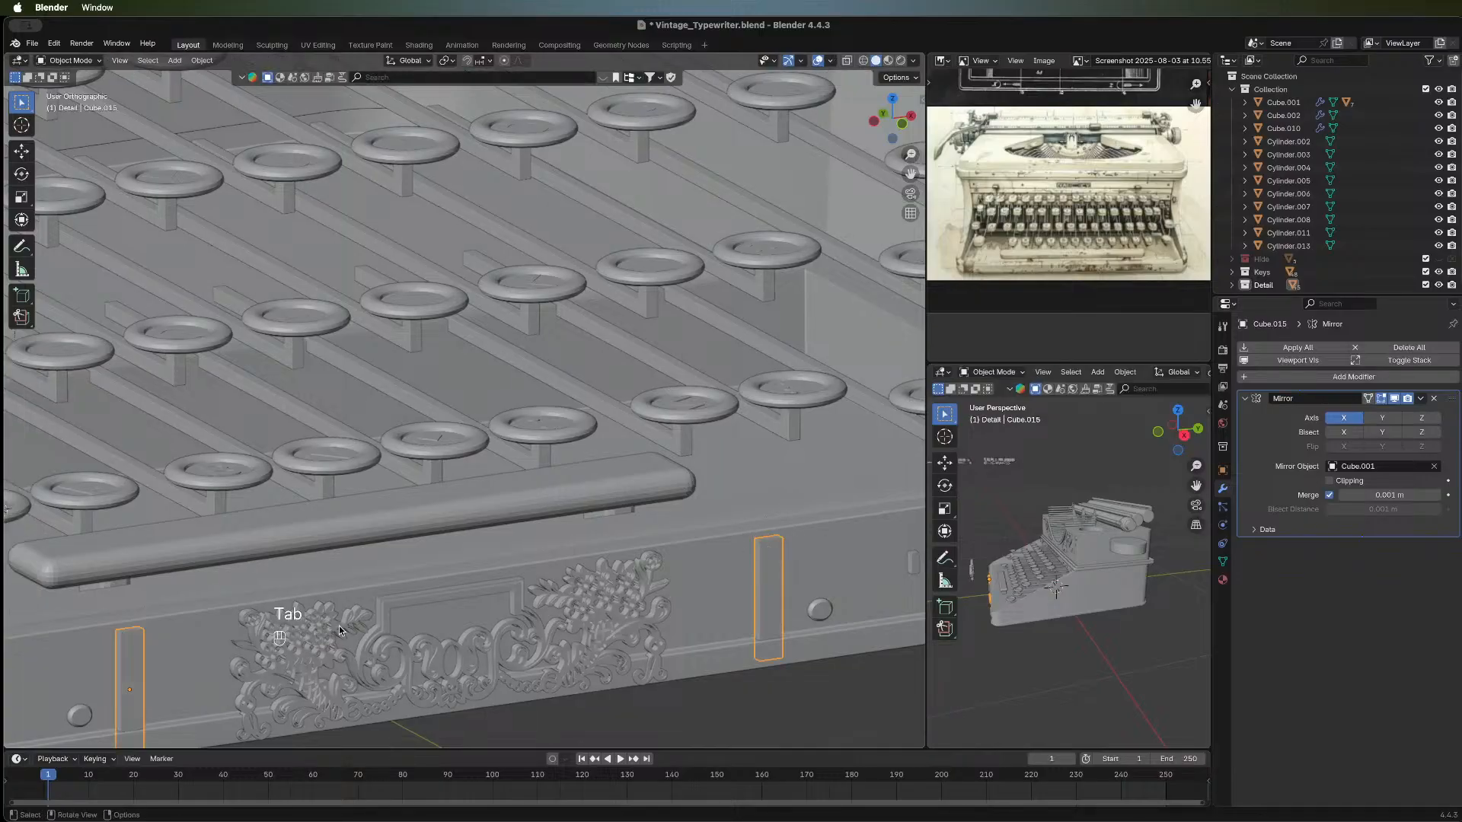
key("Tab")
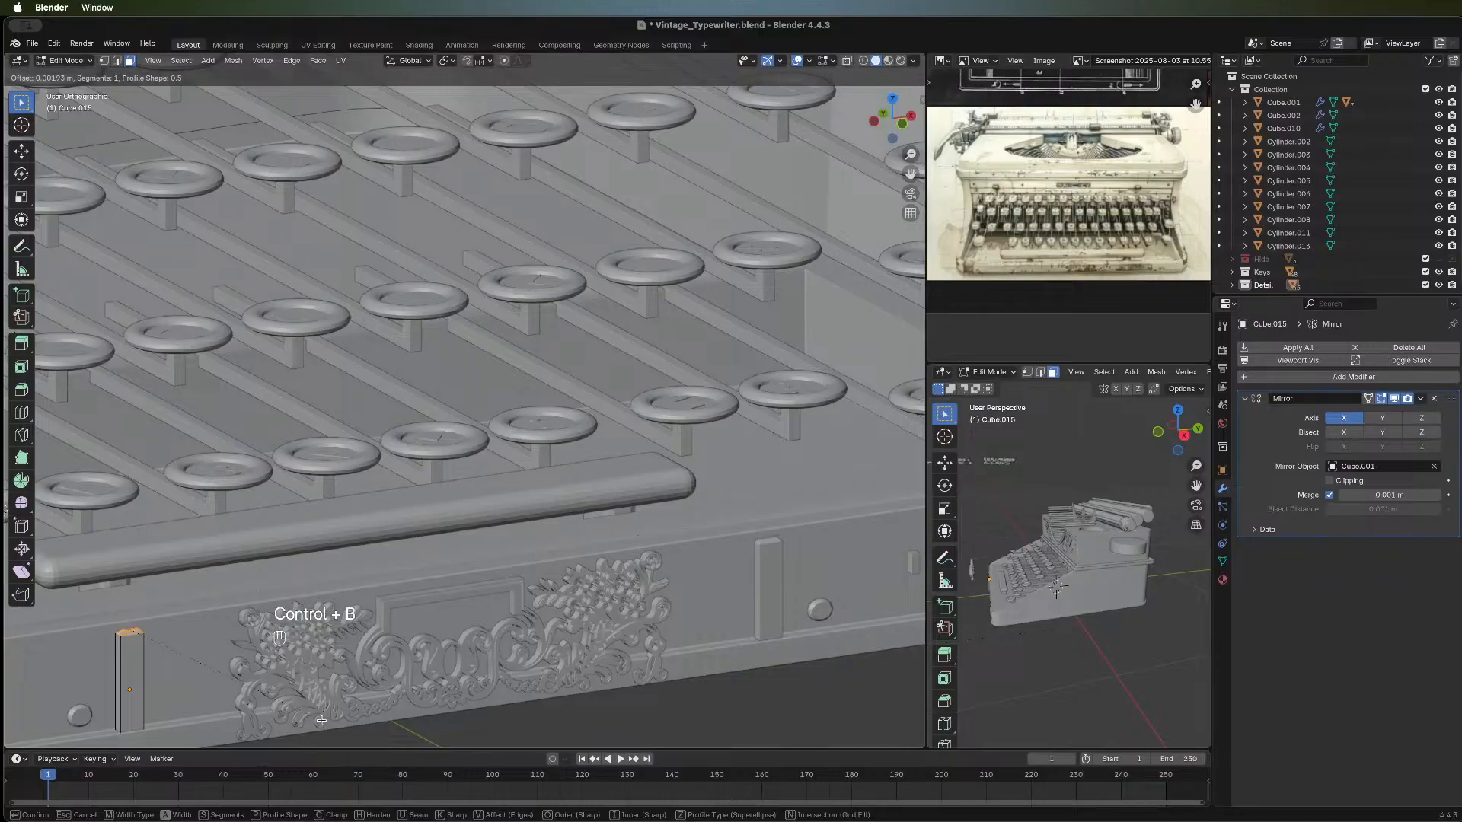
left_click(321, 720)
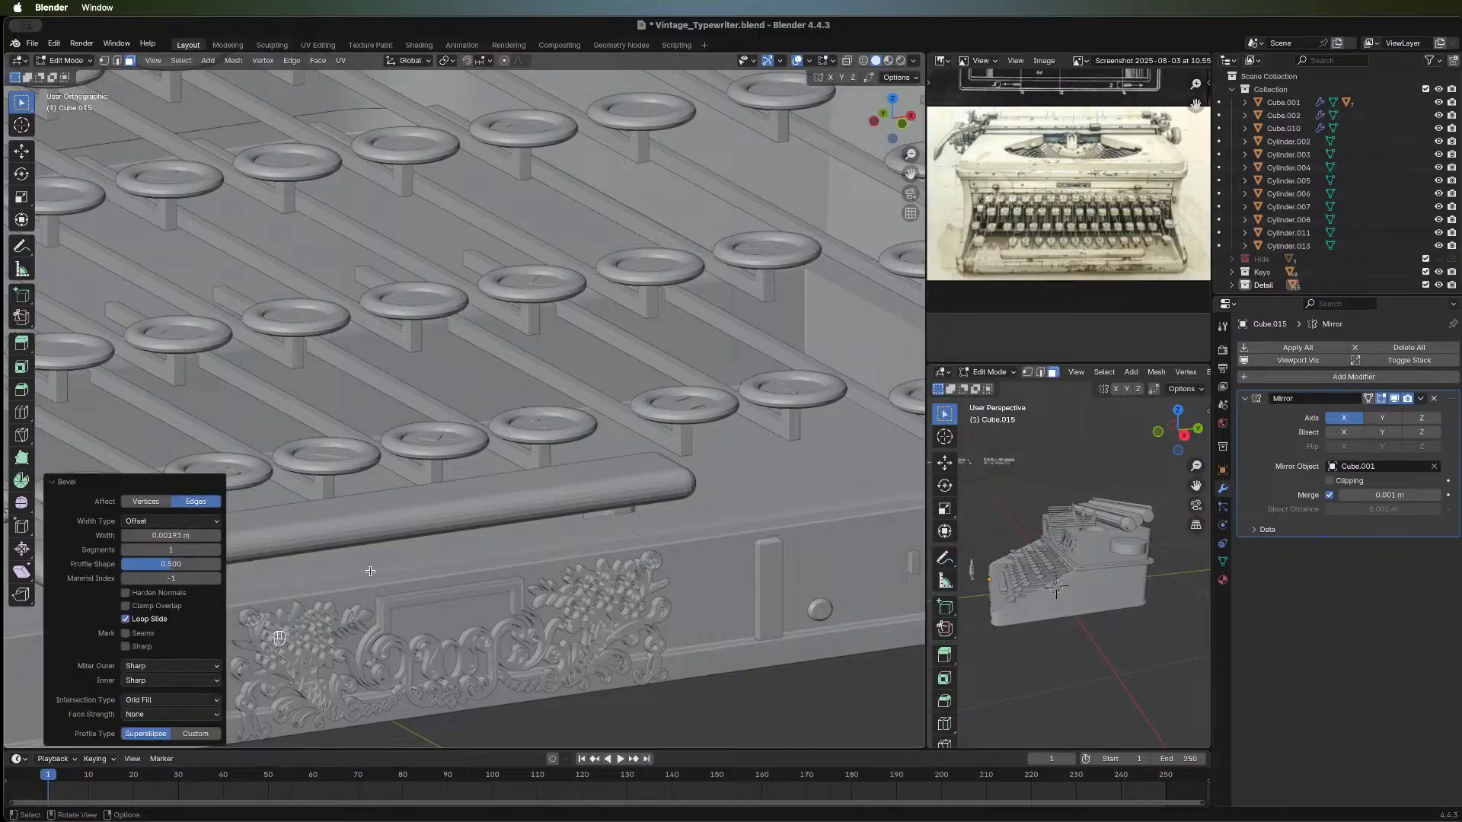
key("Tab")
Raise the mirrored strips about 0.0034 m along Z on the base's front face, and clear the selection.
middle_click_drag(475, 588, 465, 666)
left_click(566, 700)
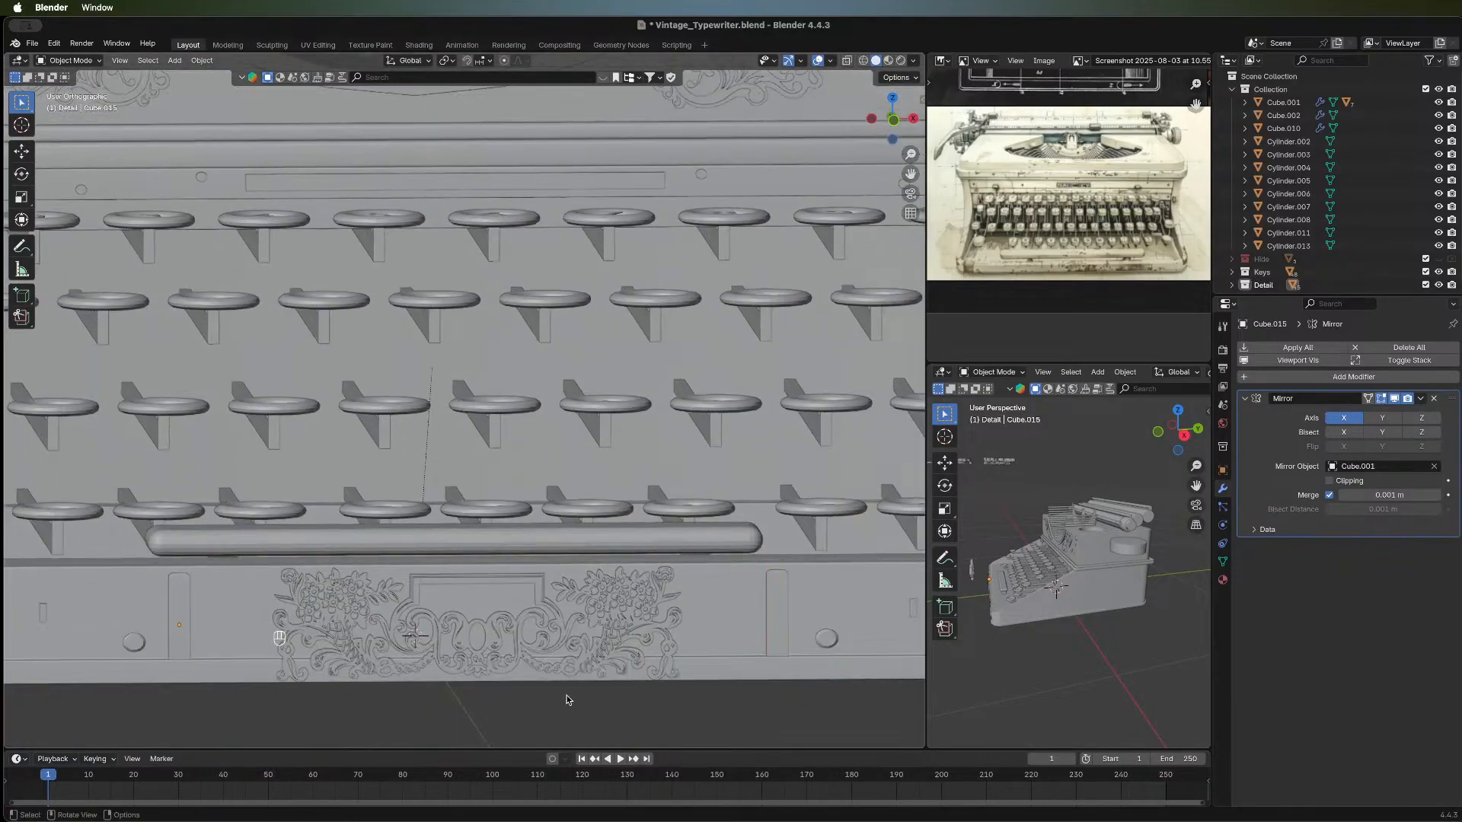
scroll(566, 699, "down", 2)
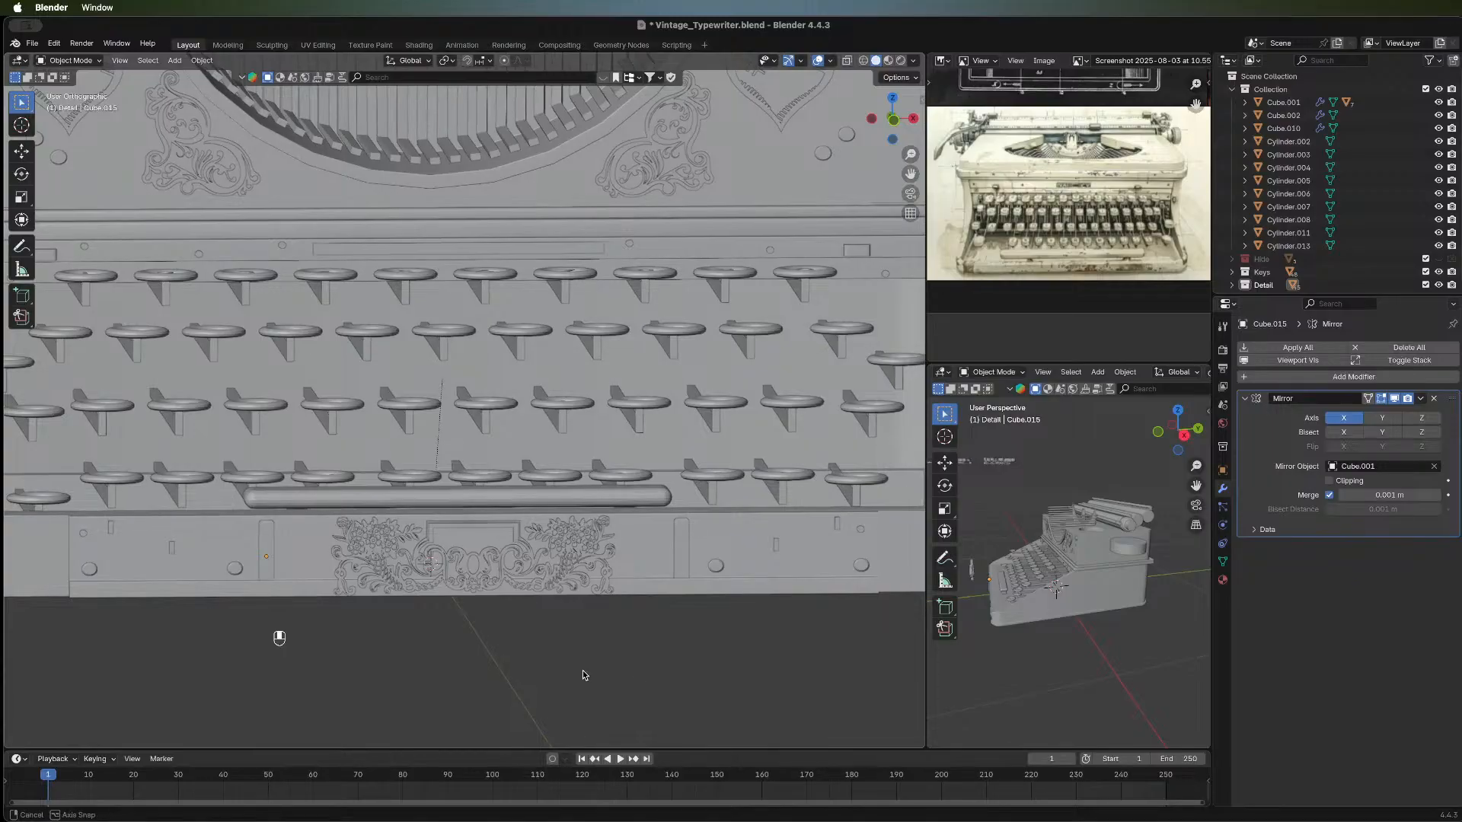
middle_click_drag(582, 670, 644, 641)
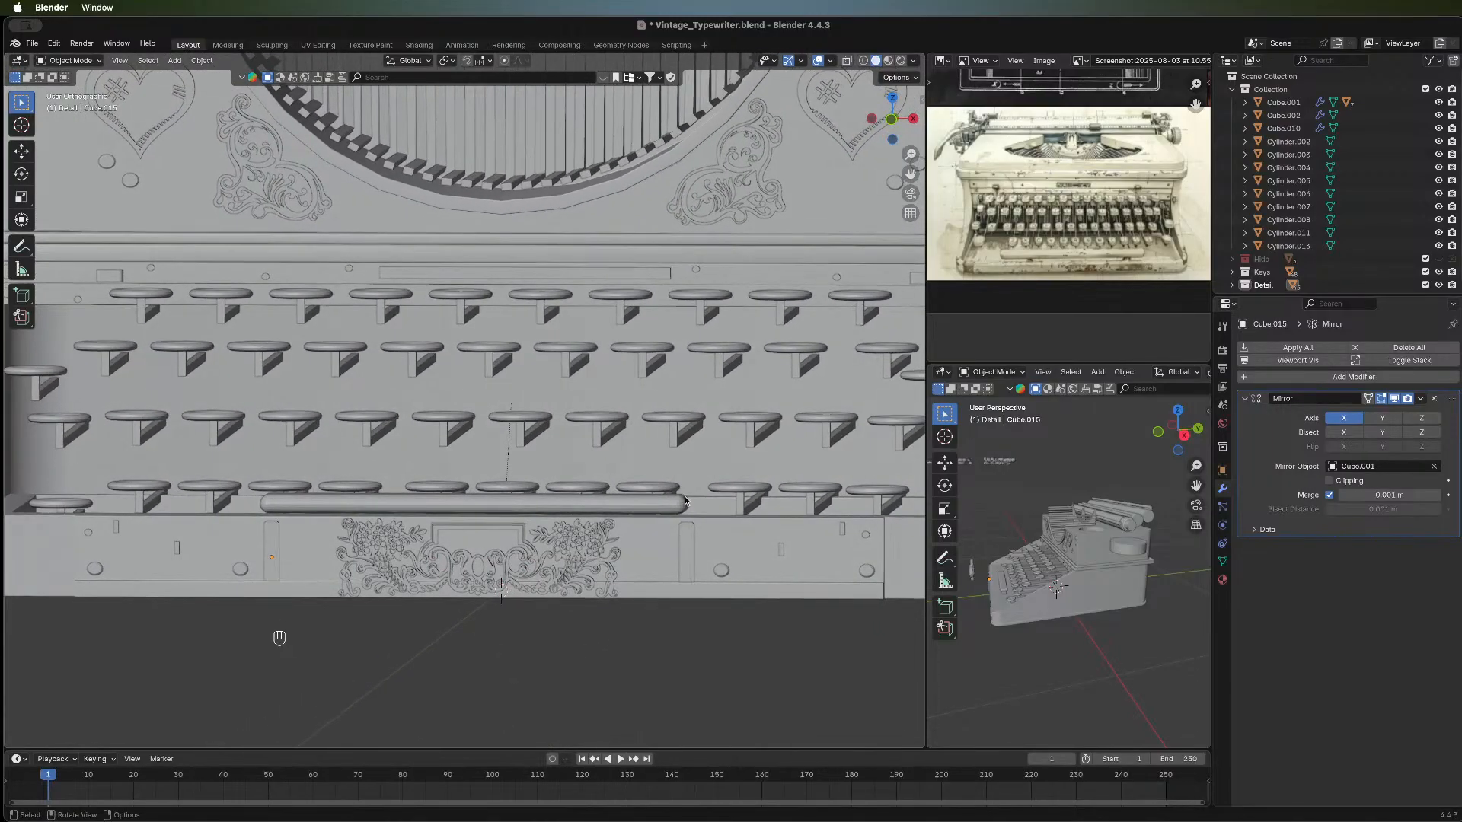
key("g")
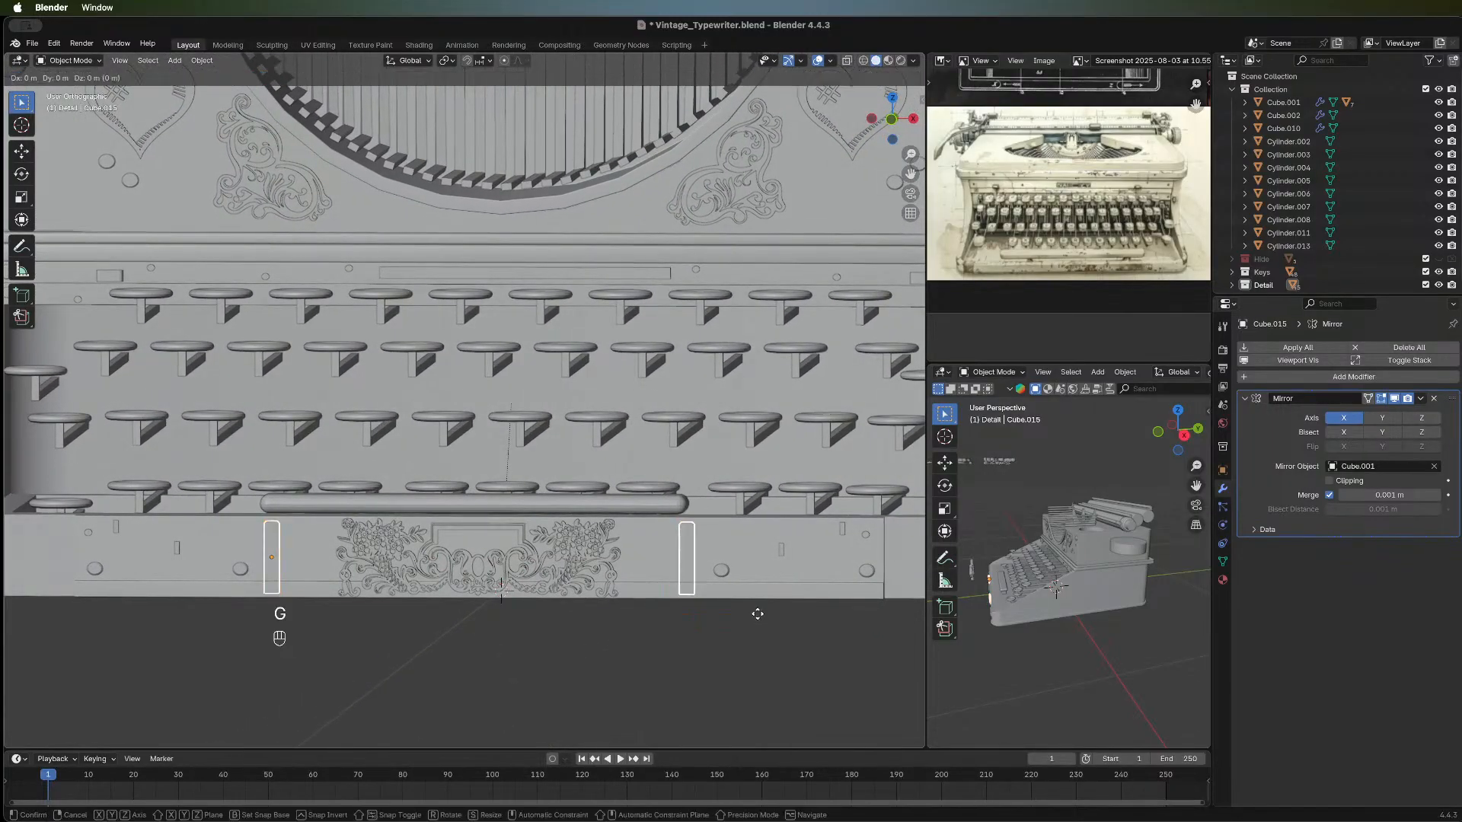
key("z")
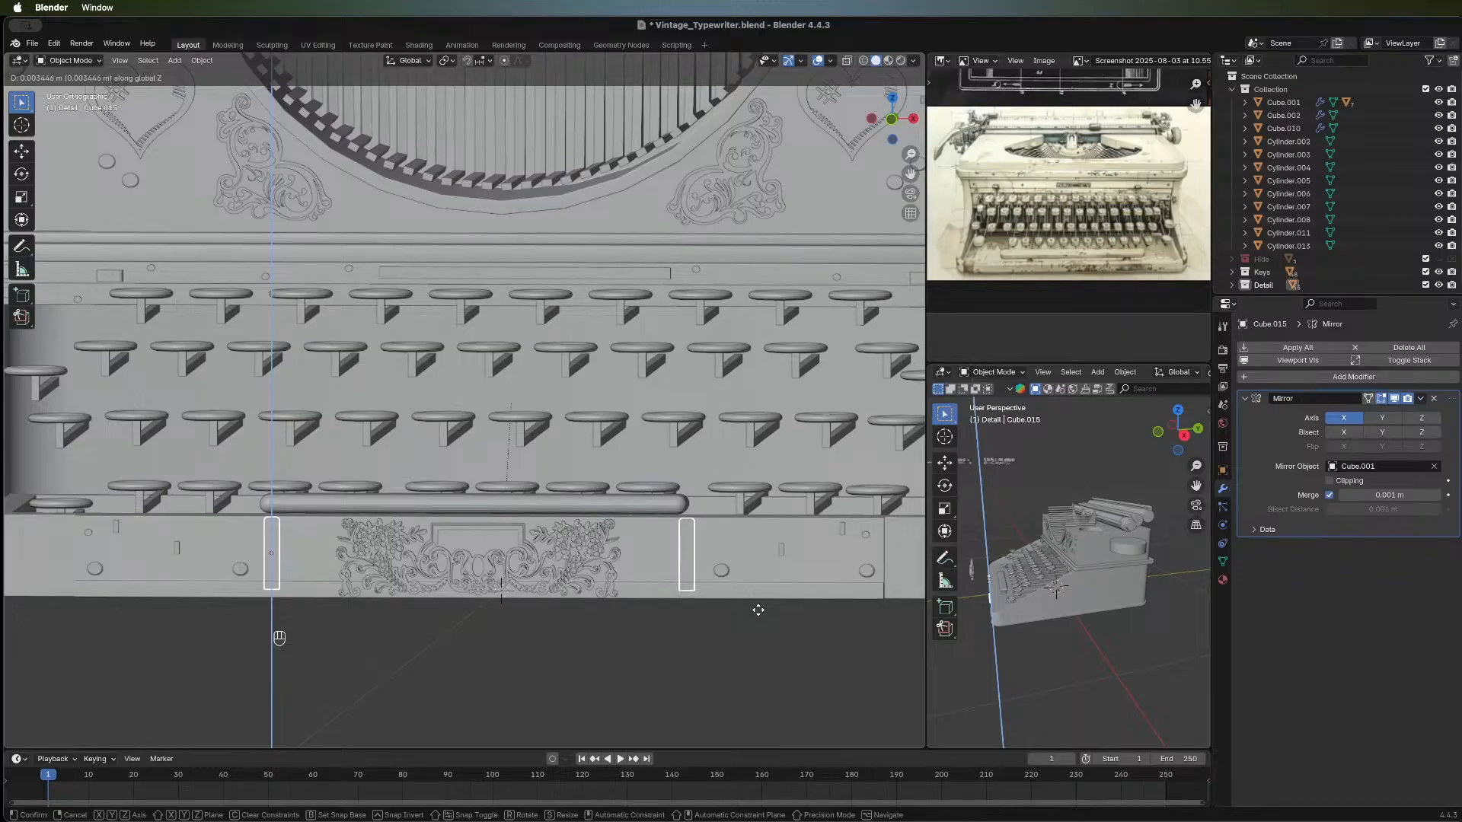
left_click(756, 609)
middle_click_drag(645, 650, 577, 643)
scroll(577, 639, "down", 5)
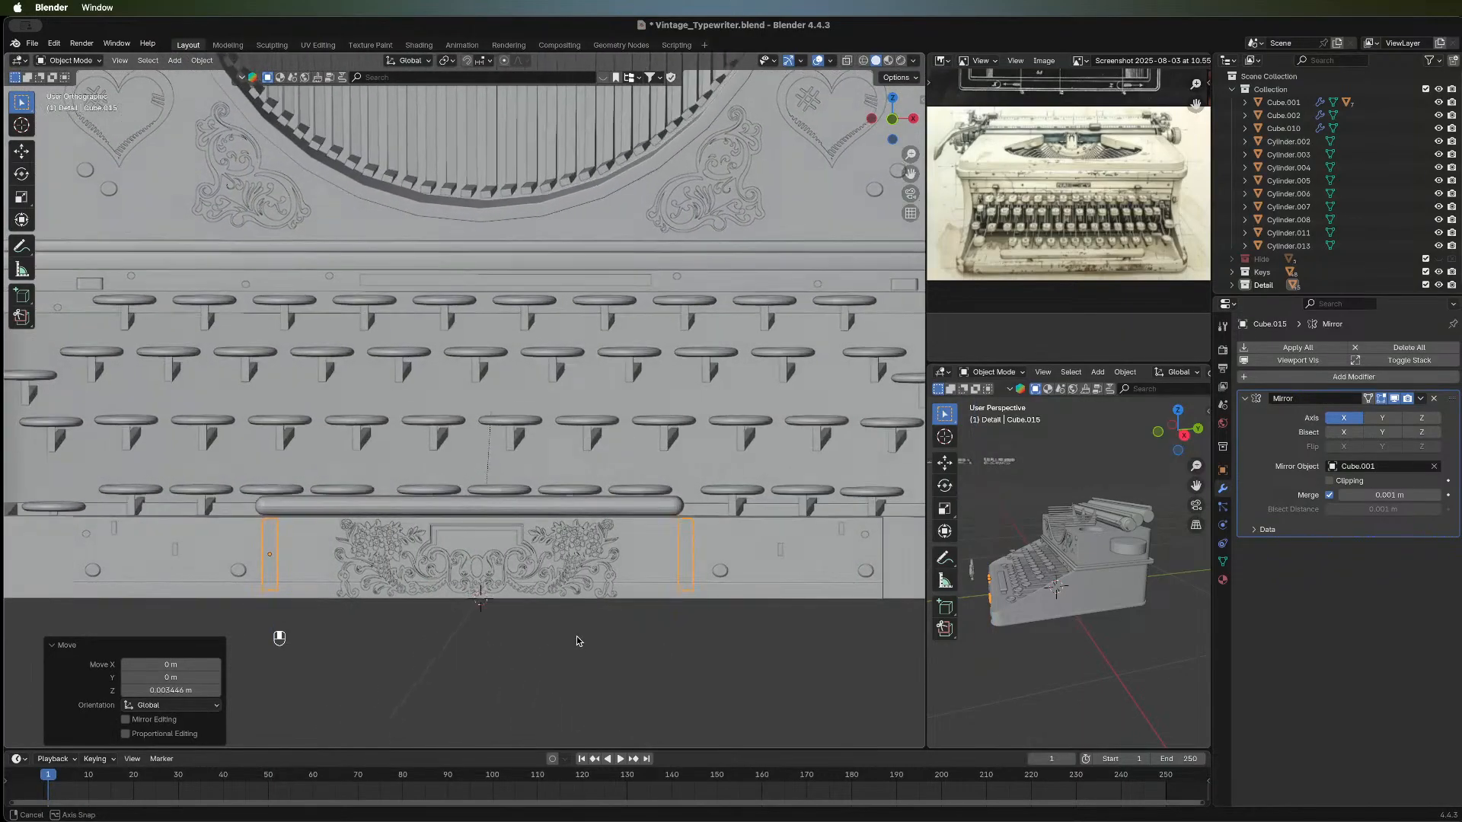
left_click(527, 636)
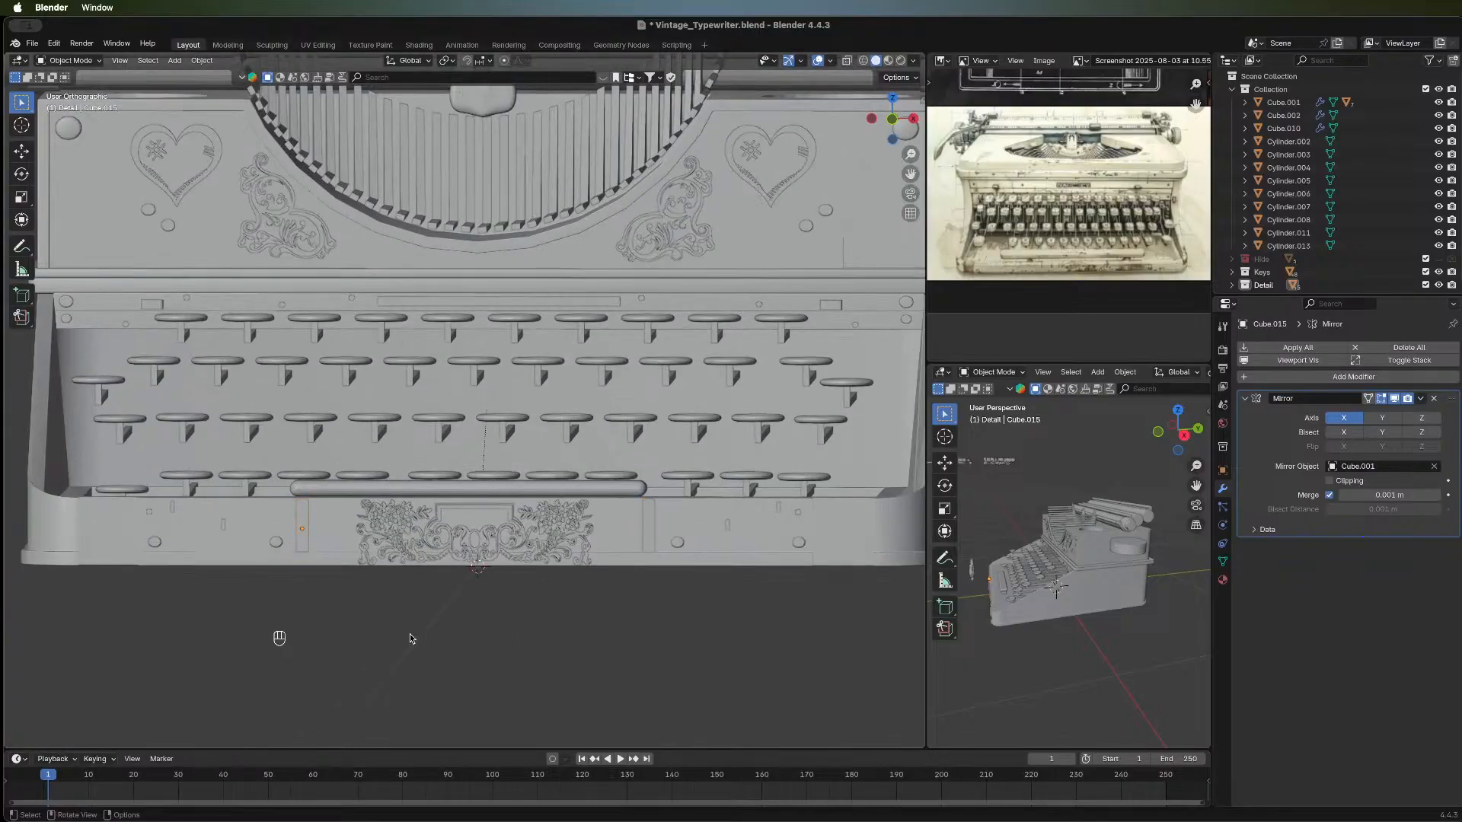
middle_click_drag(478, 665, 440, 653)
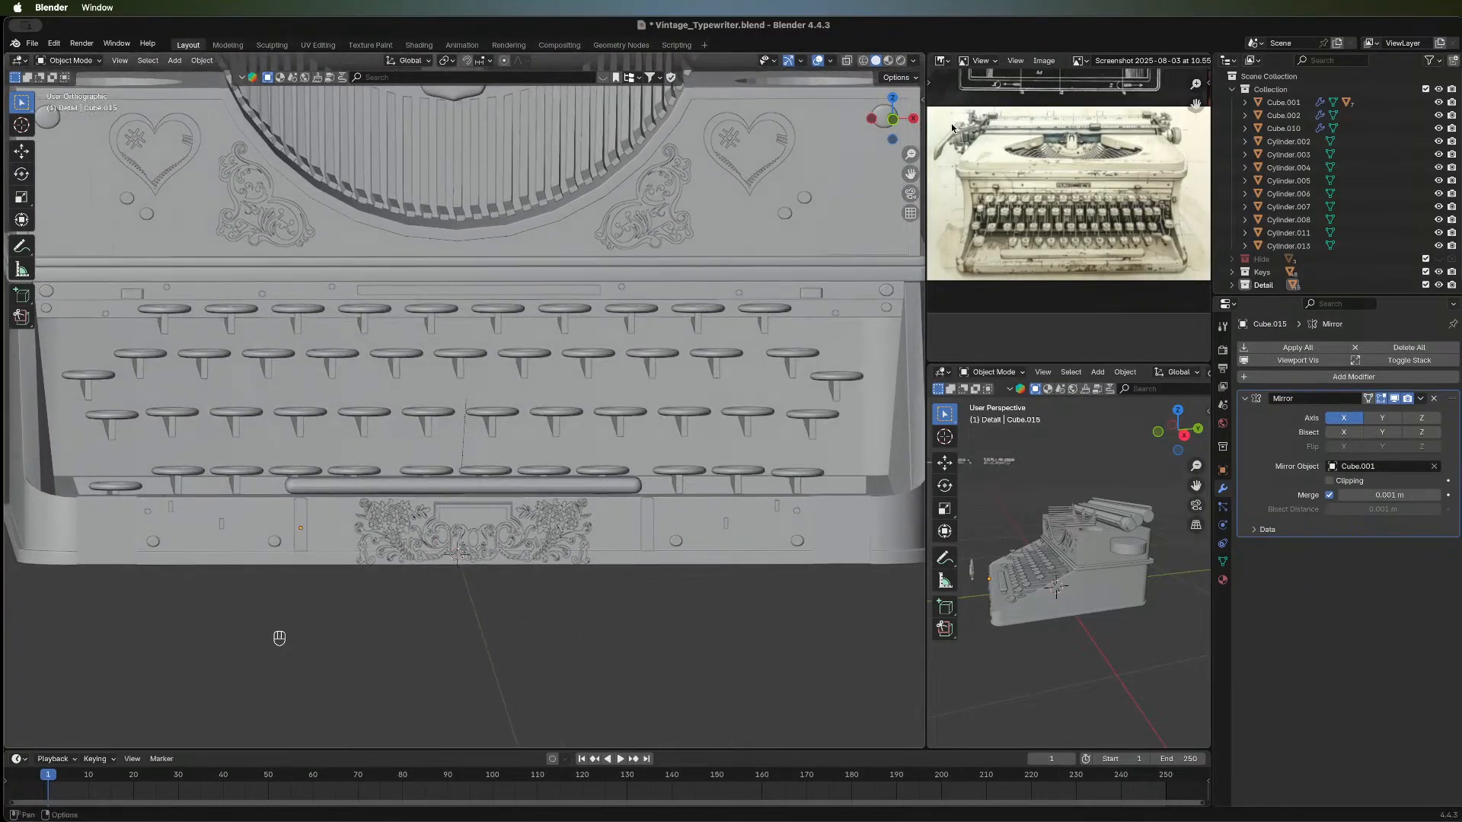
left_click(893, 120)
scroll(475, 478, "down", 4)
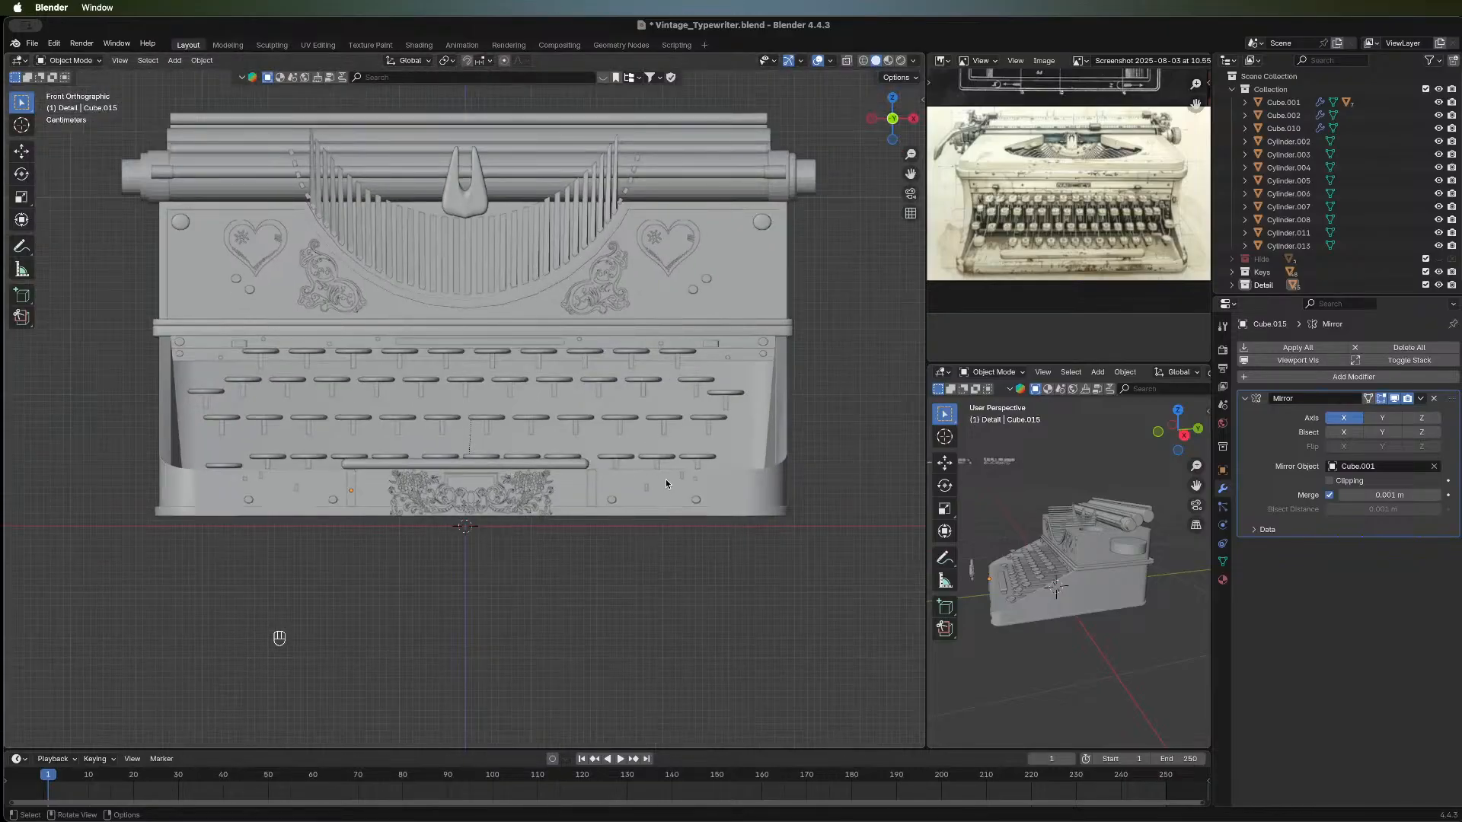
Inspect the typewriter from several angles, including the spare floral ornaments and the loose cylinder beside the body.
middle_click_drag(665, 478, 504, 532)
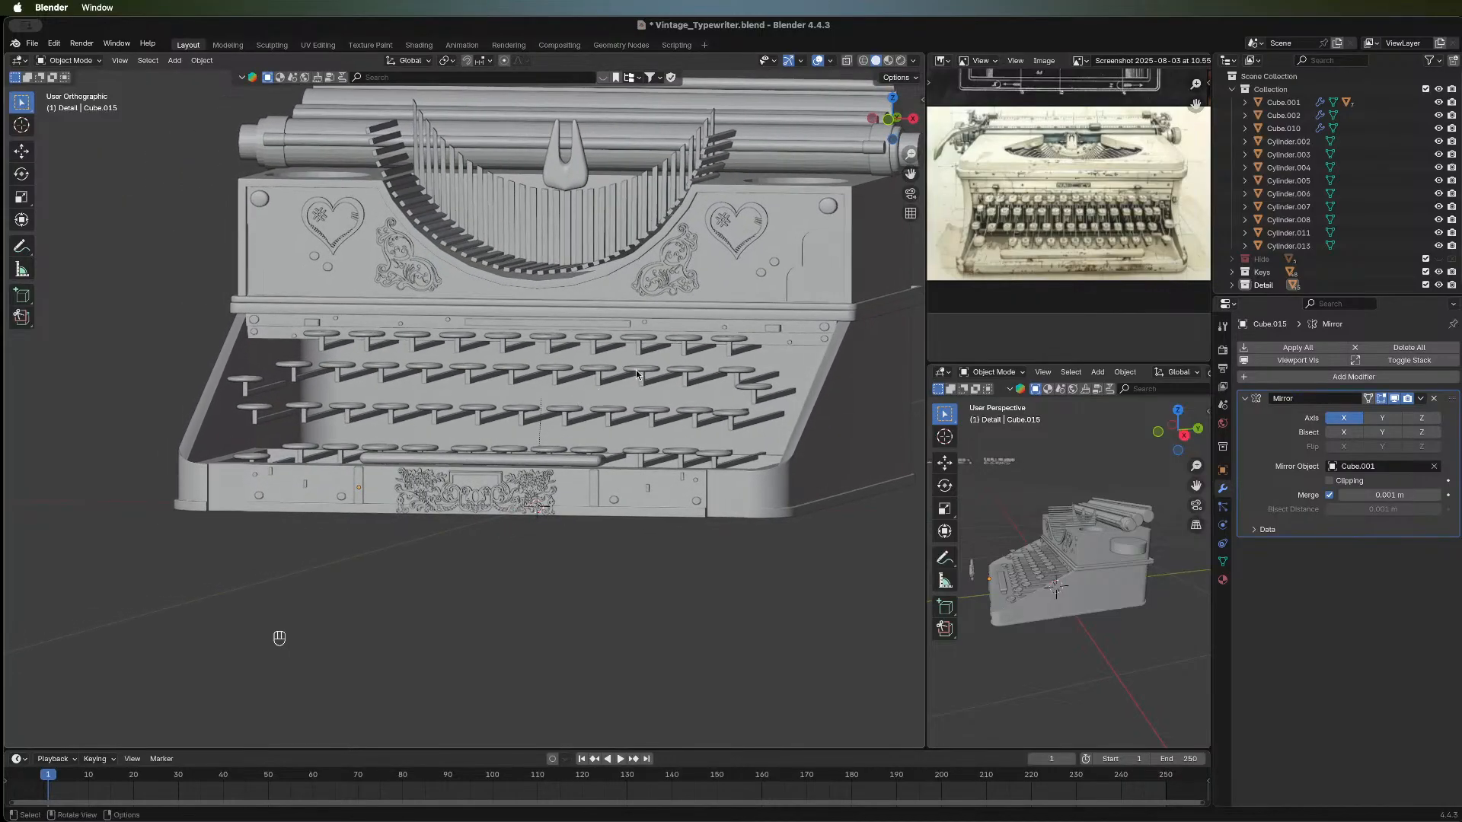
mouse_move(637, 374)
middle_mouse_down()
mouse_move(679, 536)
mouse_move(642, 431)
mouse_move(646, 308)
mouse_move(670, 265)
mouse_move(620, 363)
middle_mouse_up()
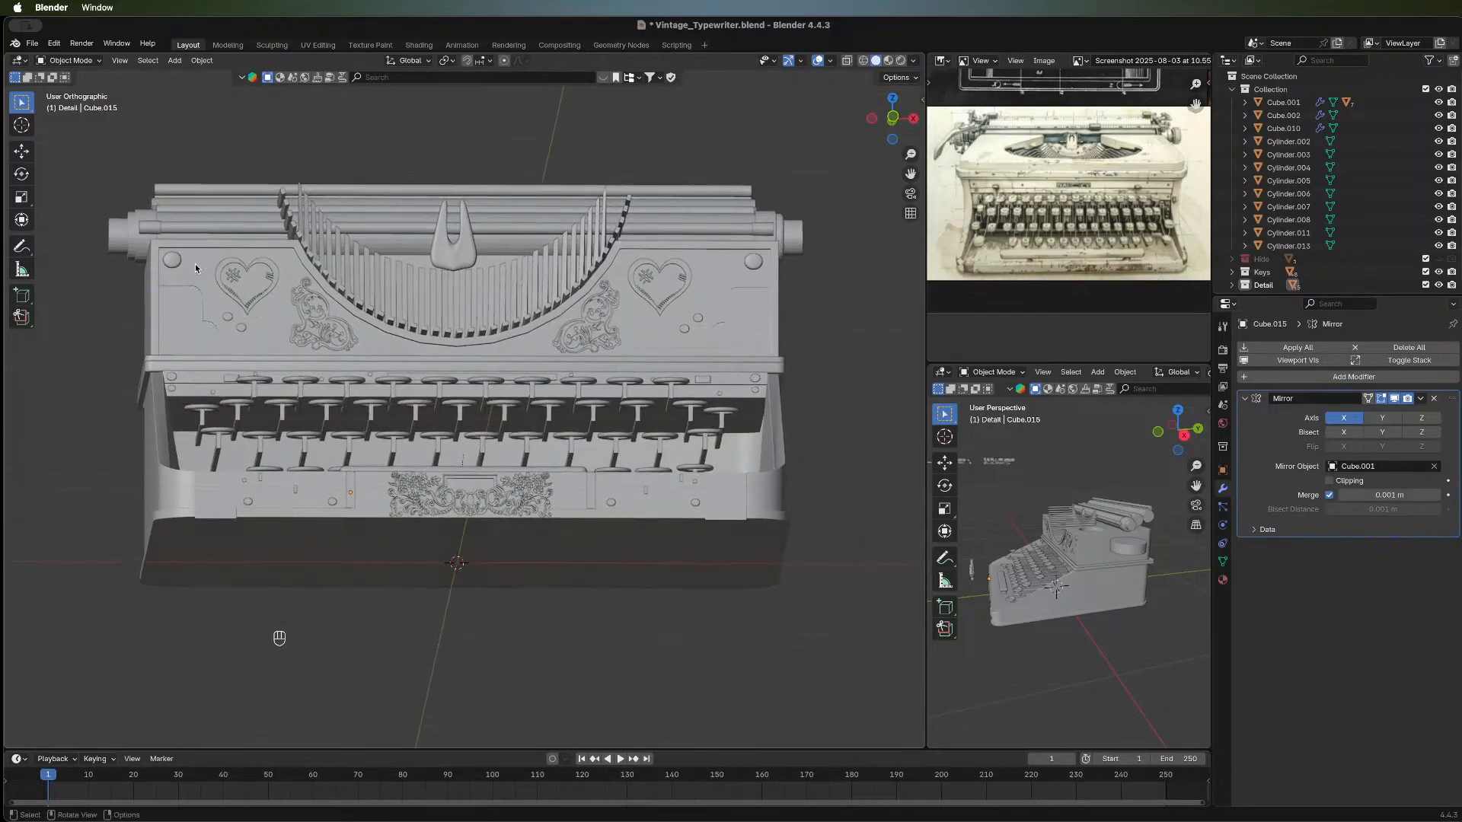
middle_click_drag(568, 301, 531, 370)
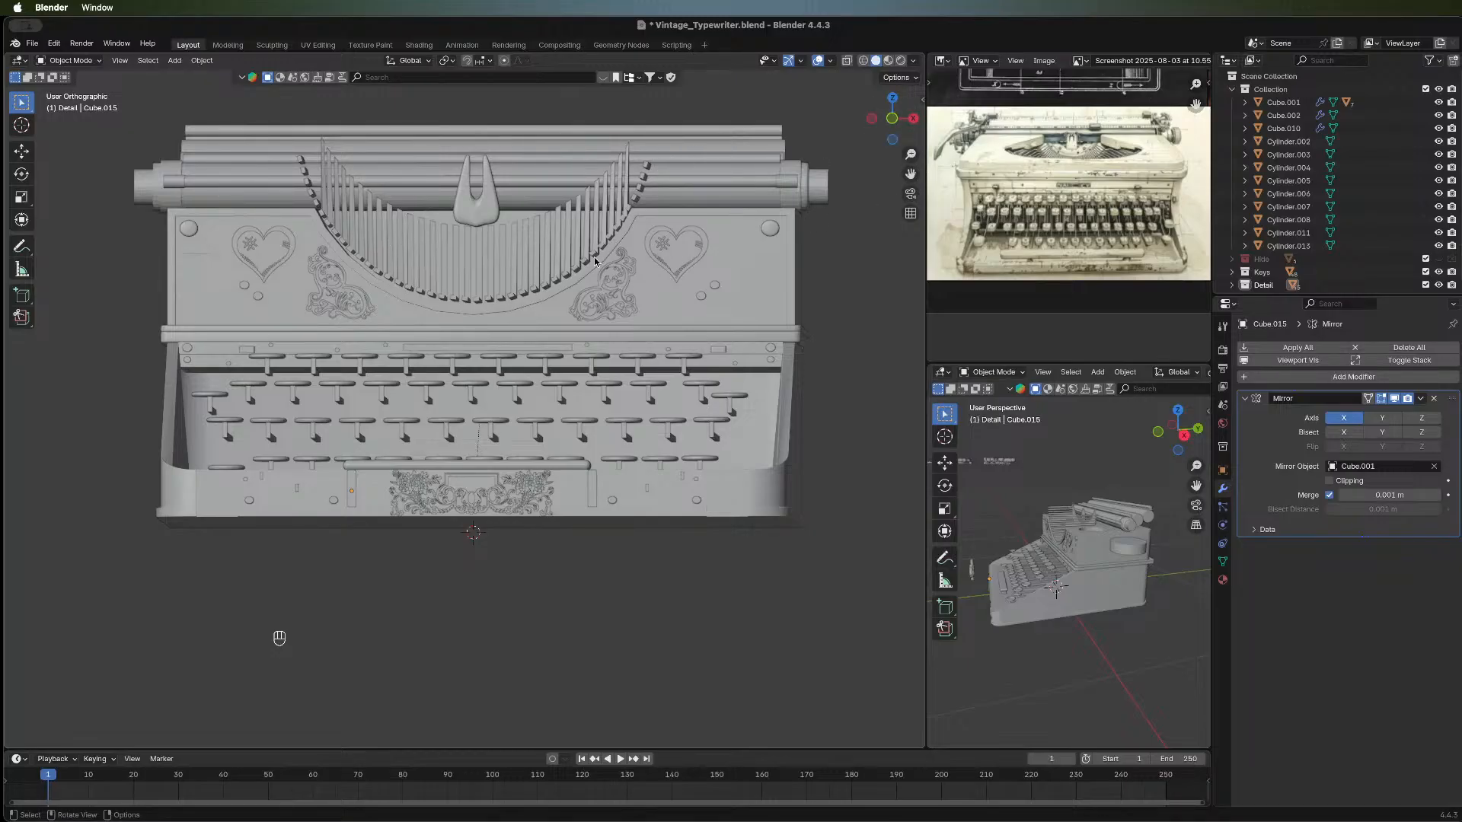
middle_click_drag(596, 261, 586, 480, "shift")
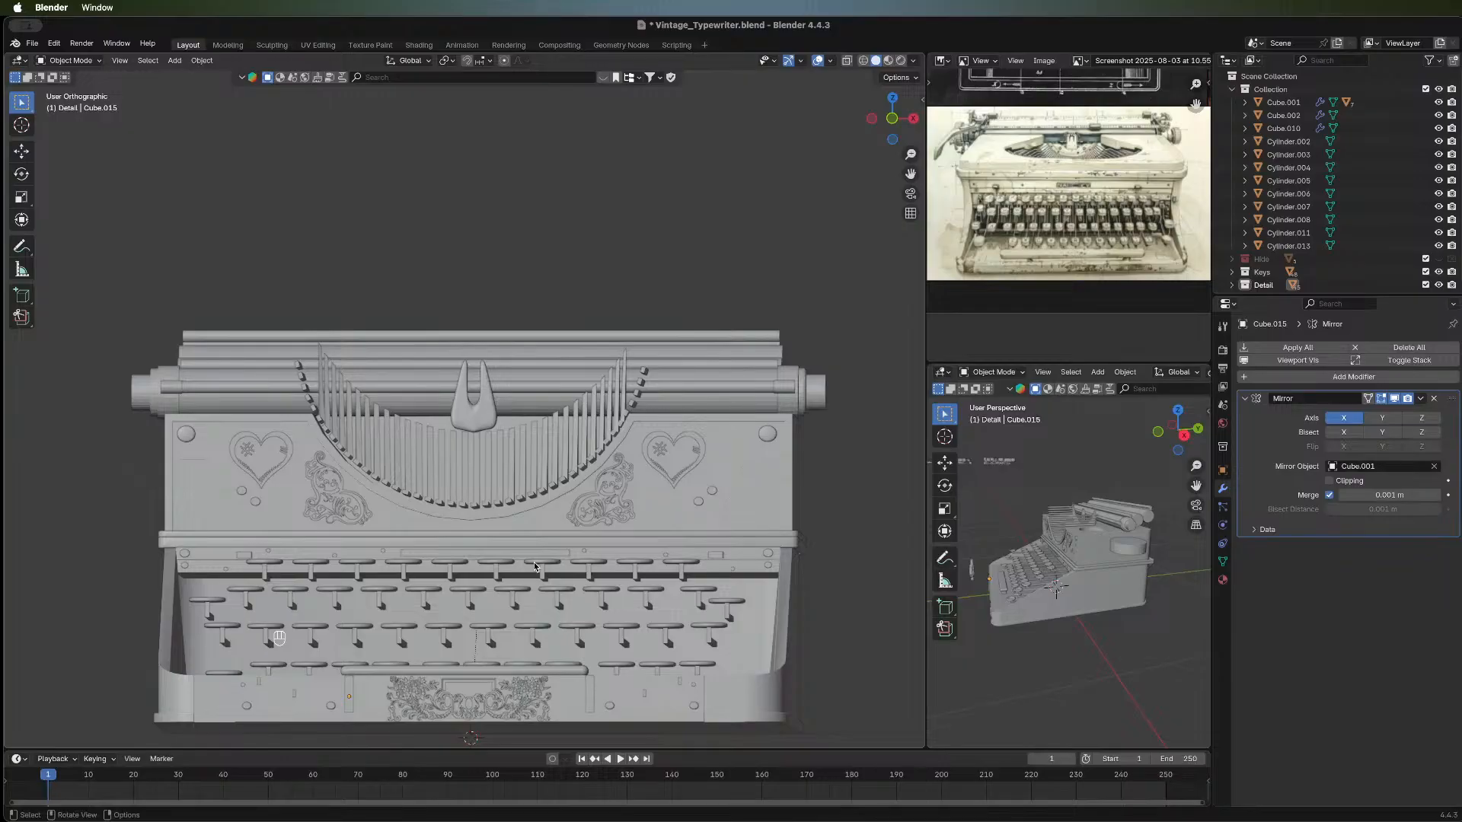
middle_click_drag(722, 268, 344, 381)
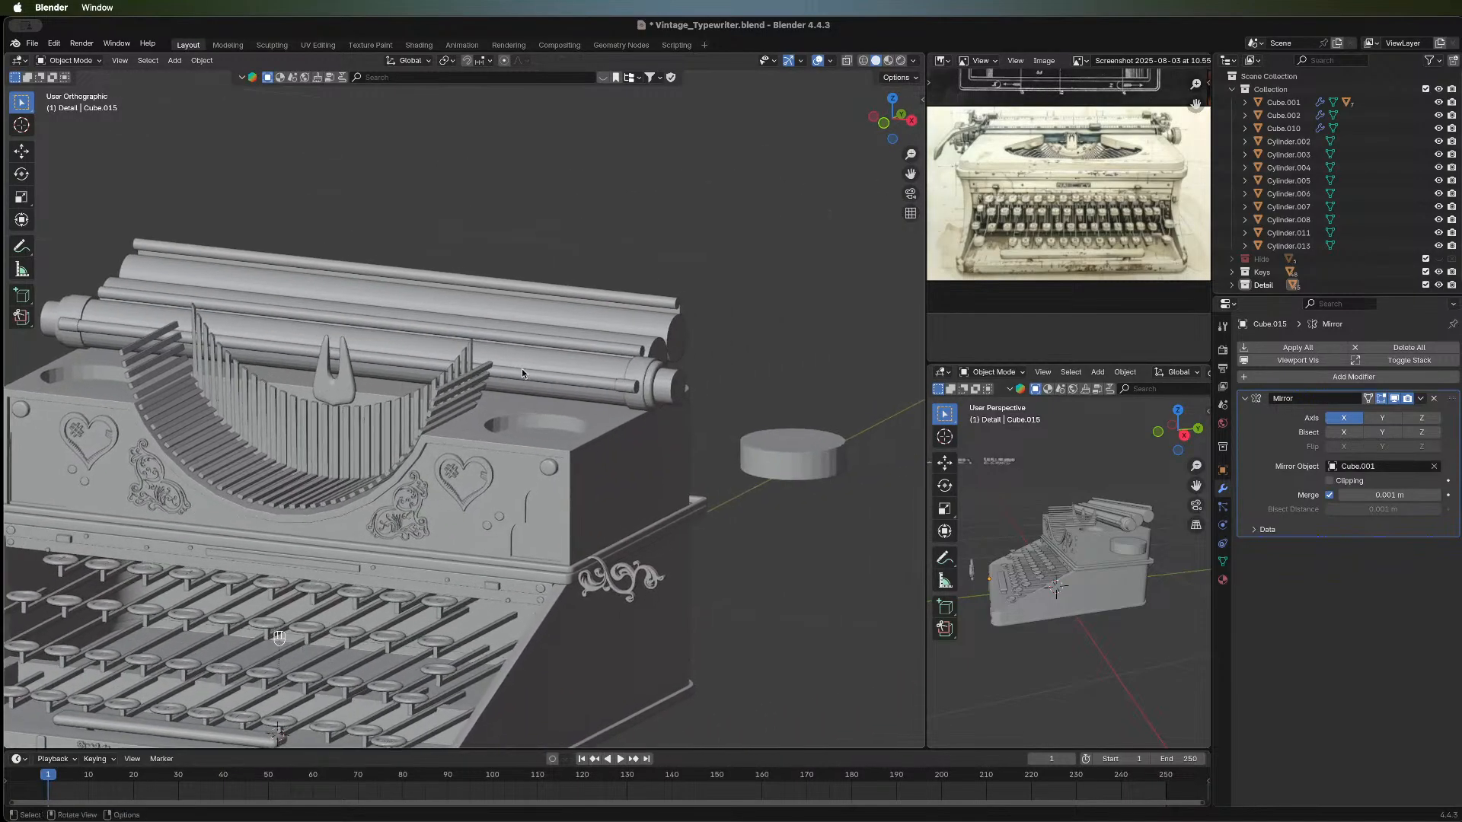
middle_click_drag(673, 377, 673, 373)
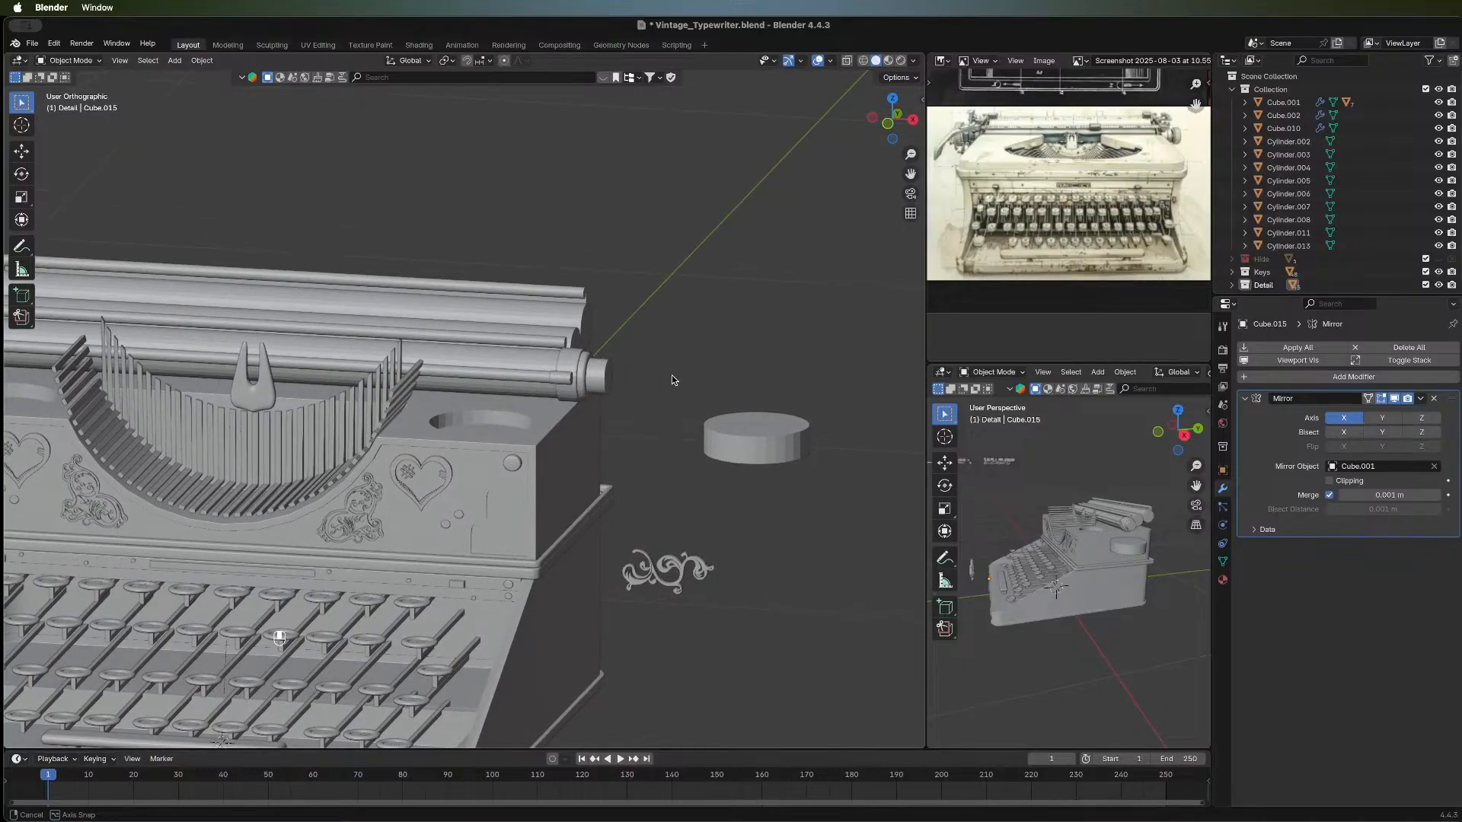
middle_click_drag(370, 385, 645, 364, "shift")
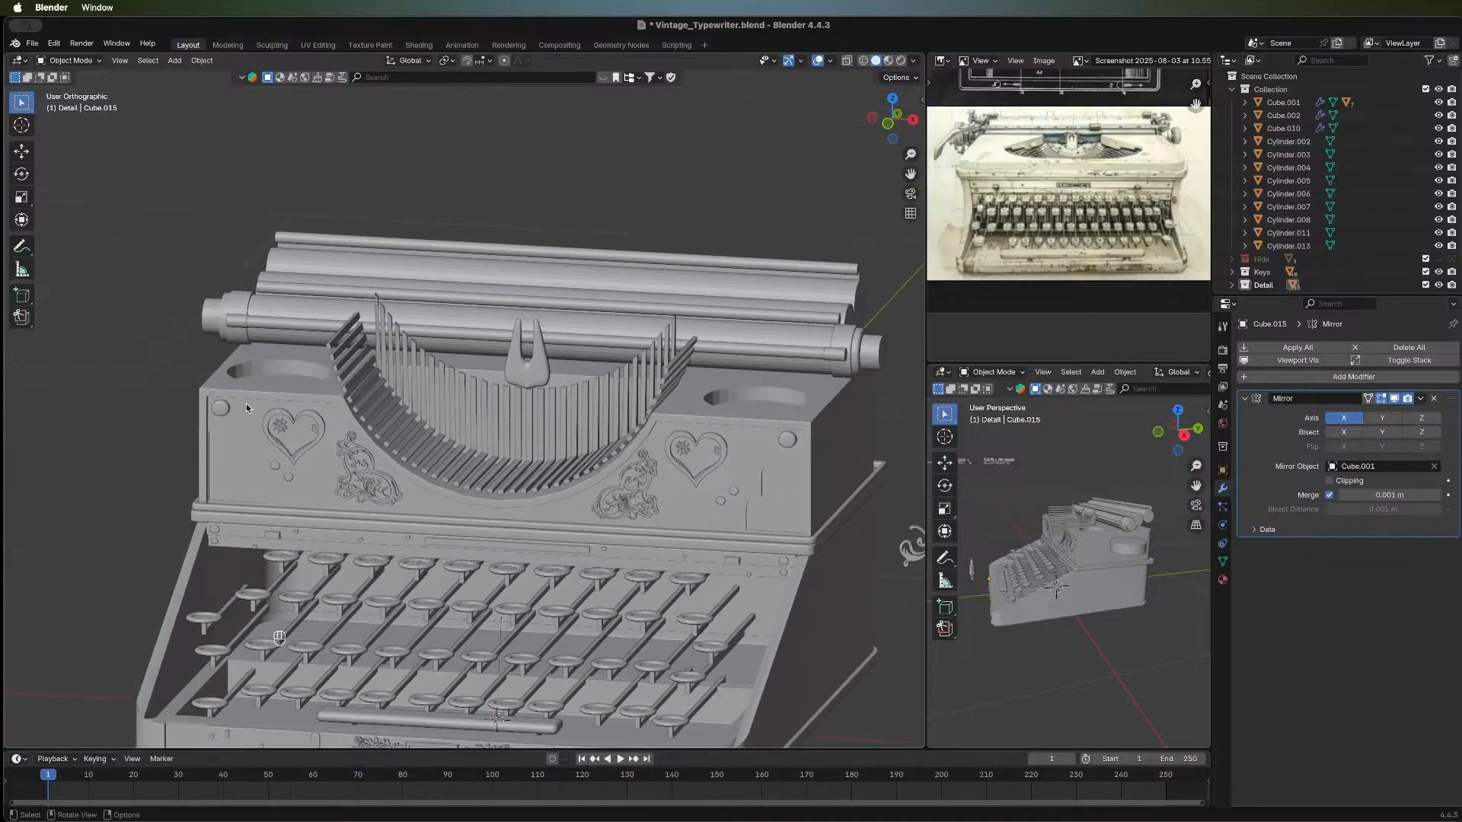
middle_click_drag(245, 404, 391, 350)
scroll(326, 322, "down", 5)
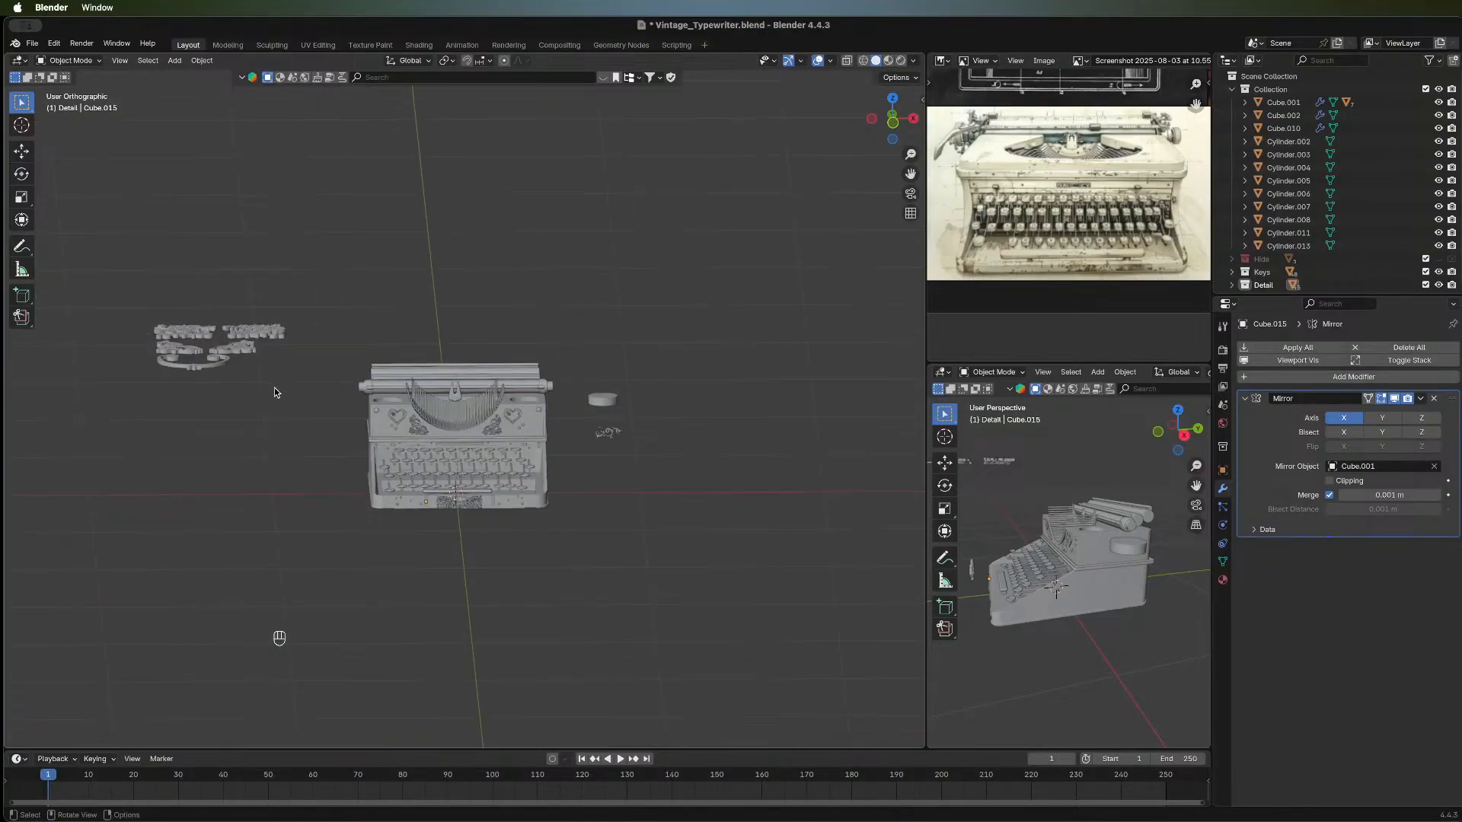
scroll(275, 388, "up", 5)
middle_click_drag(136, 368, 463, 559, "shift")
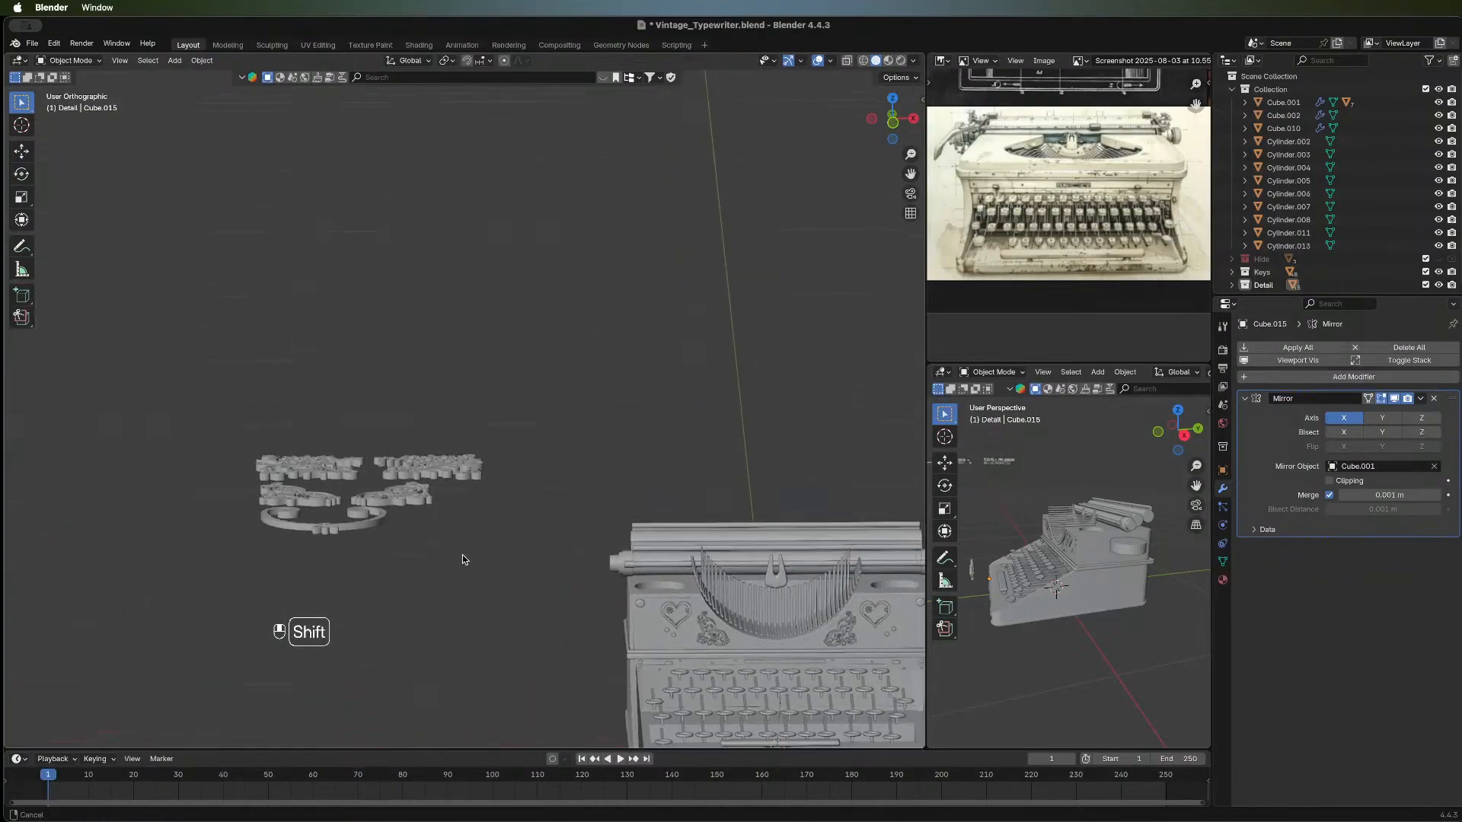
scroll(407, 533, "up", 3)
middle_click_drag(422, 615, 474, 685)
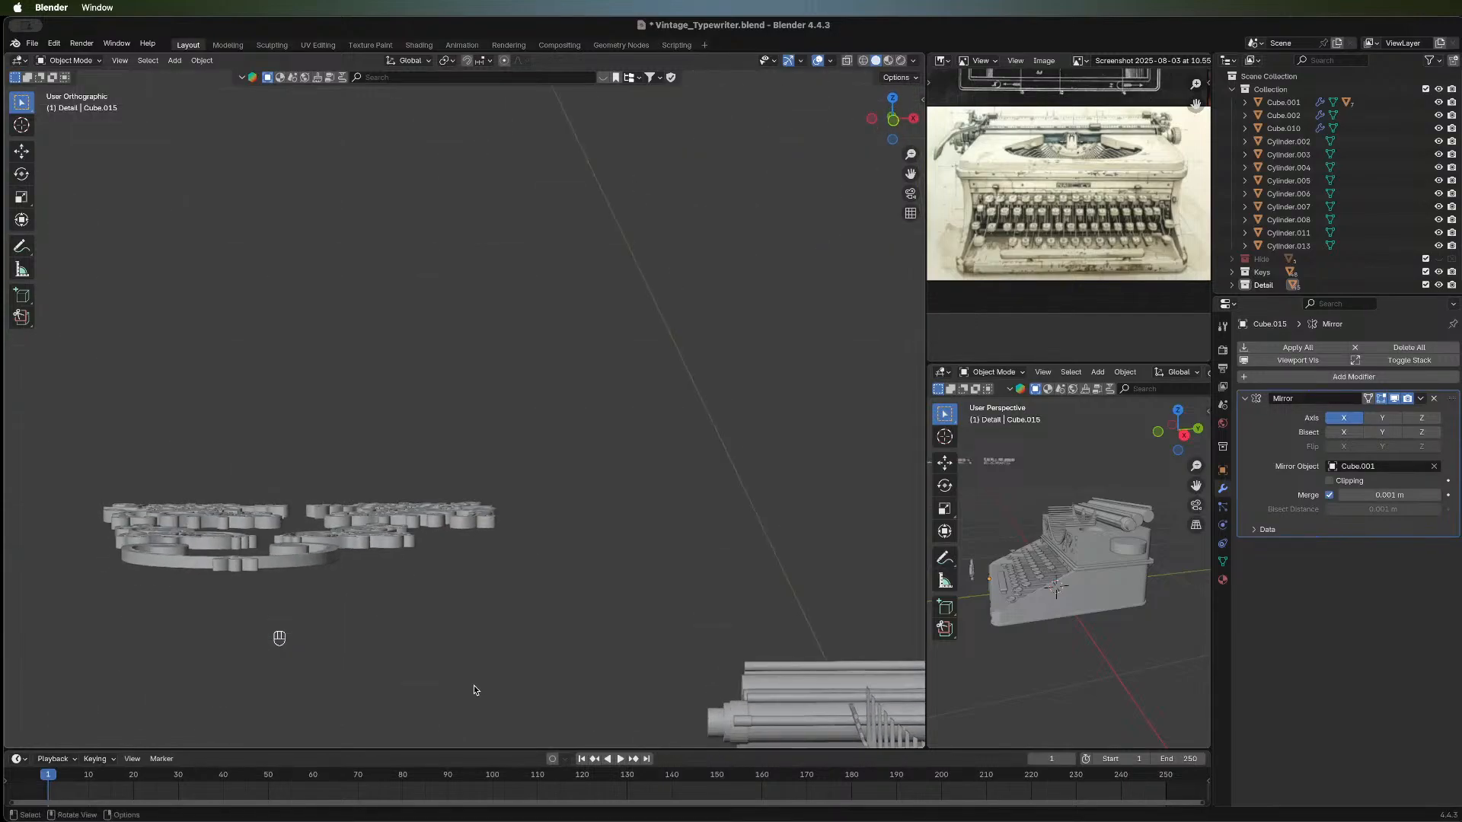
scroll(491, 565, "down", 3)
middle_click_drag(602, 569, 449, 517, "shift")
scroll(453, 519, "up", 2)
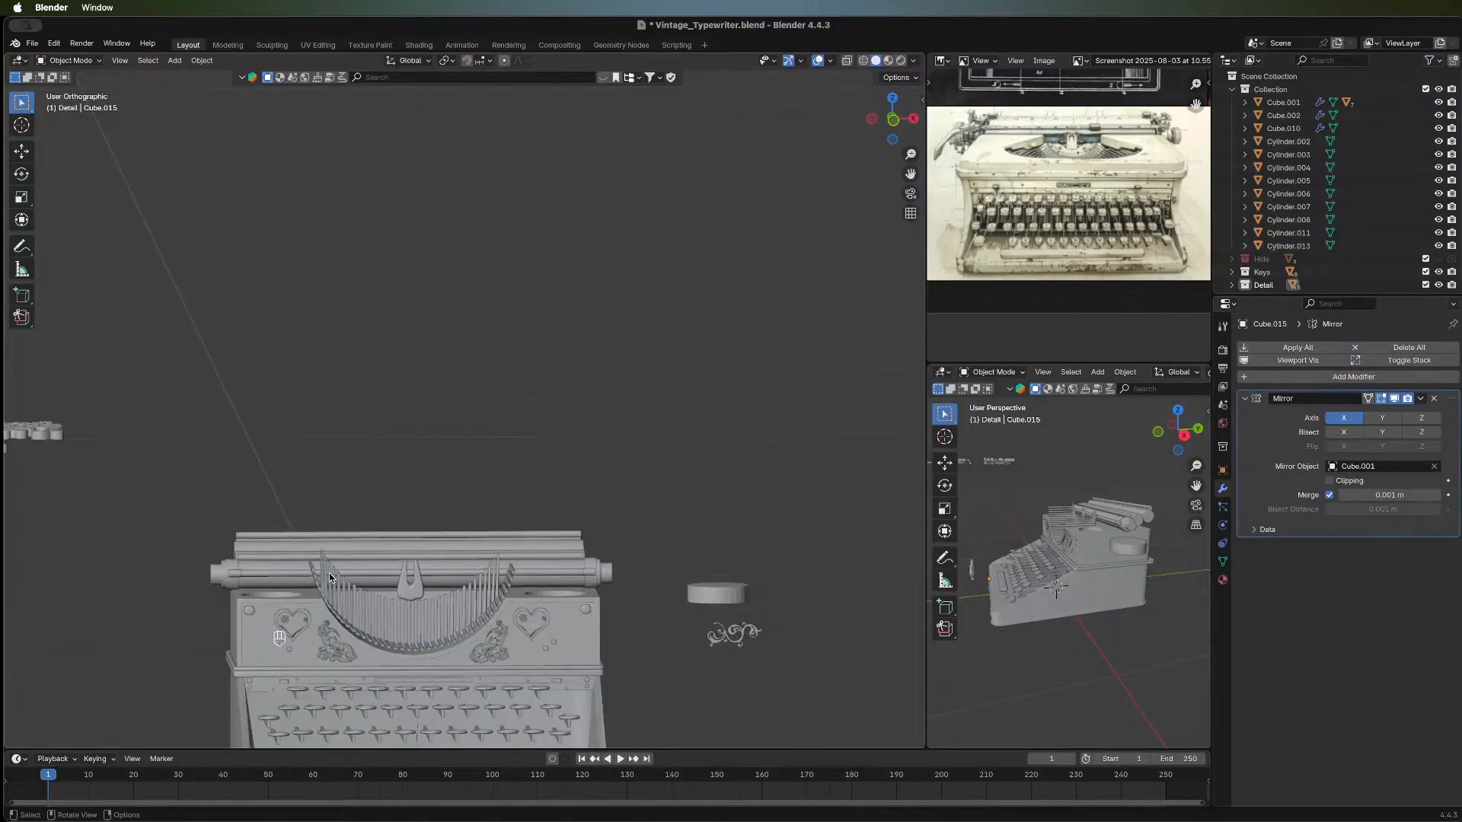
middle_click_drag(329, 573, 301, 386, "shift")
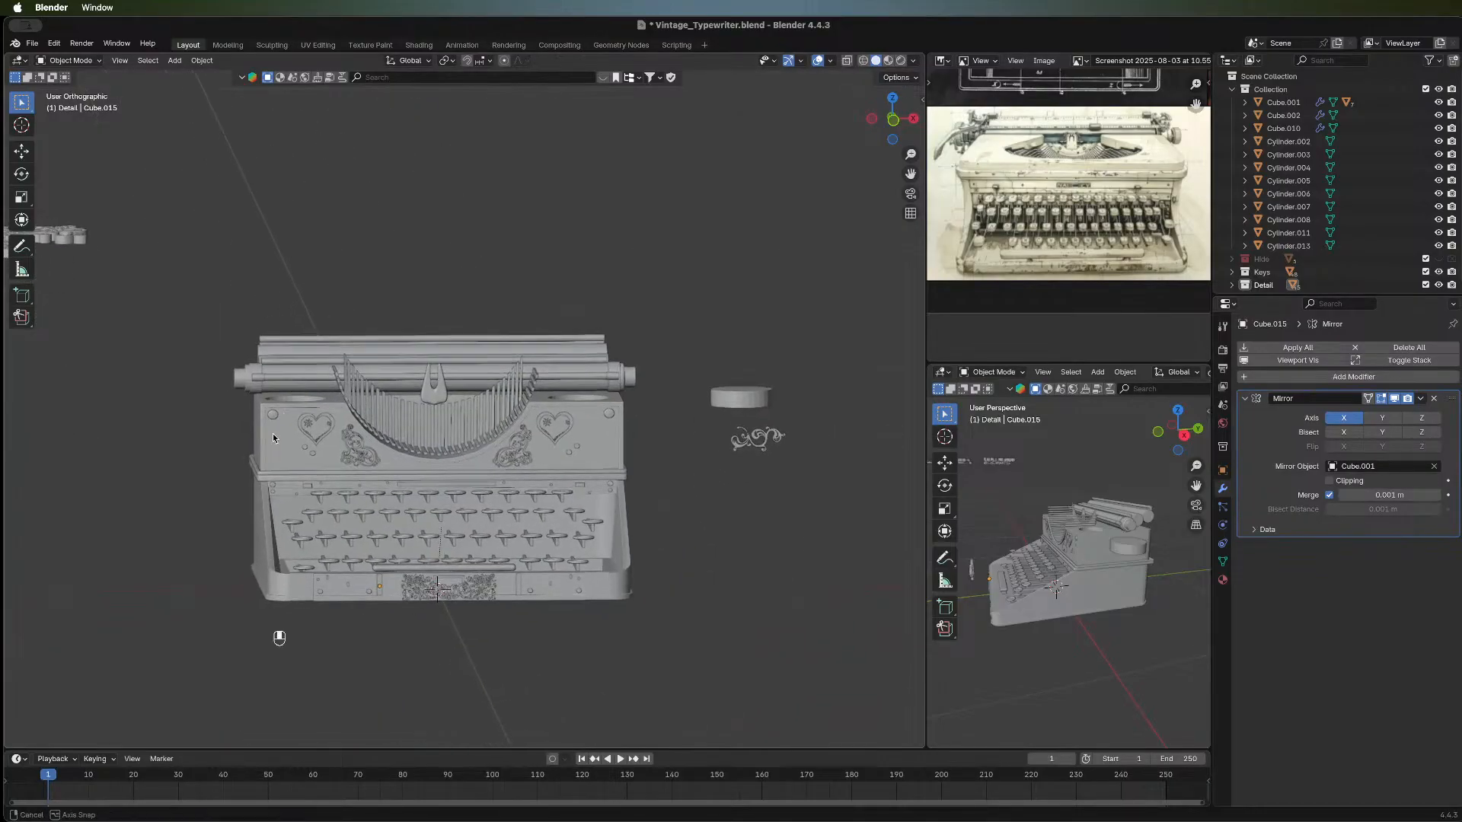
middle_click_drag(275, 434, 489, 413)
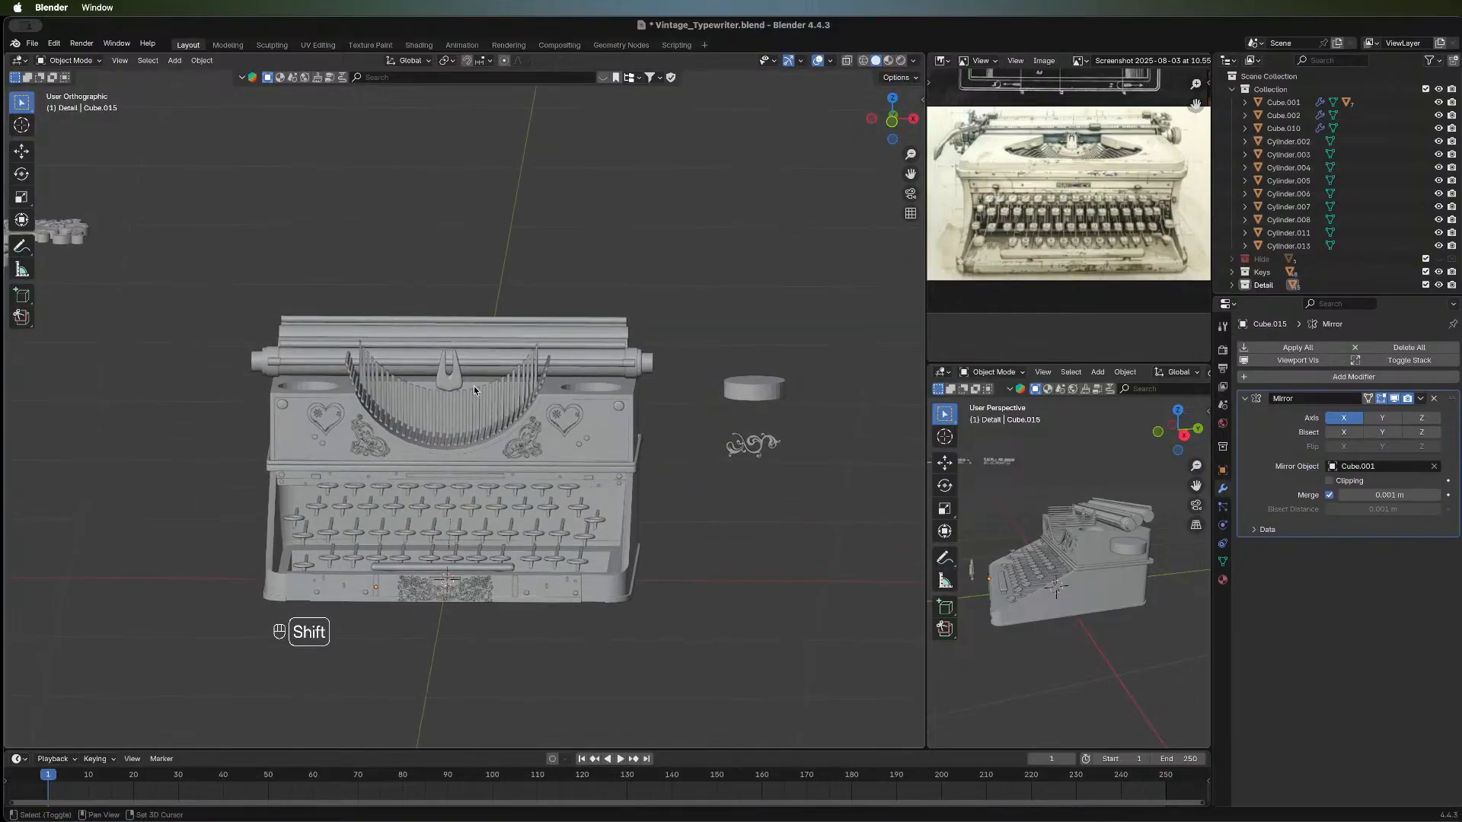
Bring up the orange typewriter reference photo and move the loose cylinder about -0.43 m along X over the body's round recess.
scroll(1061, 176, "down", 2)
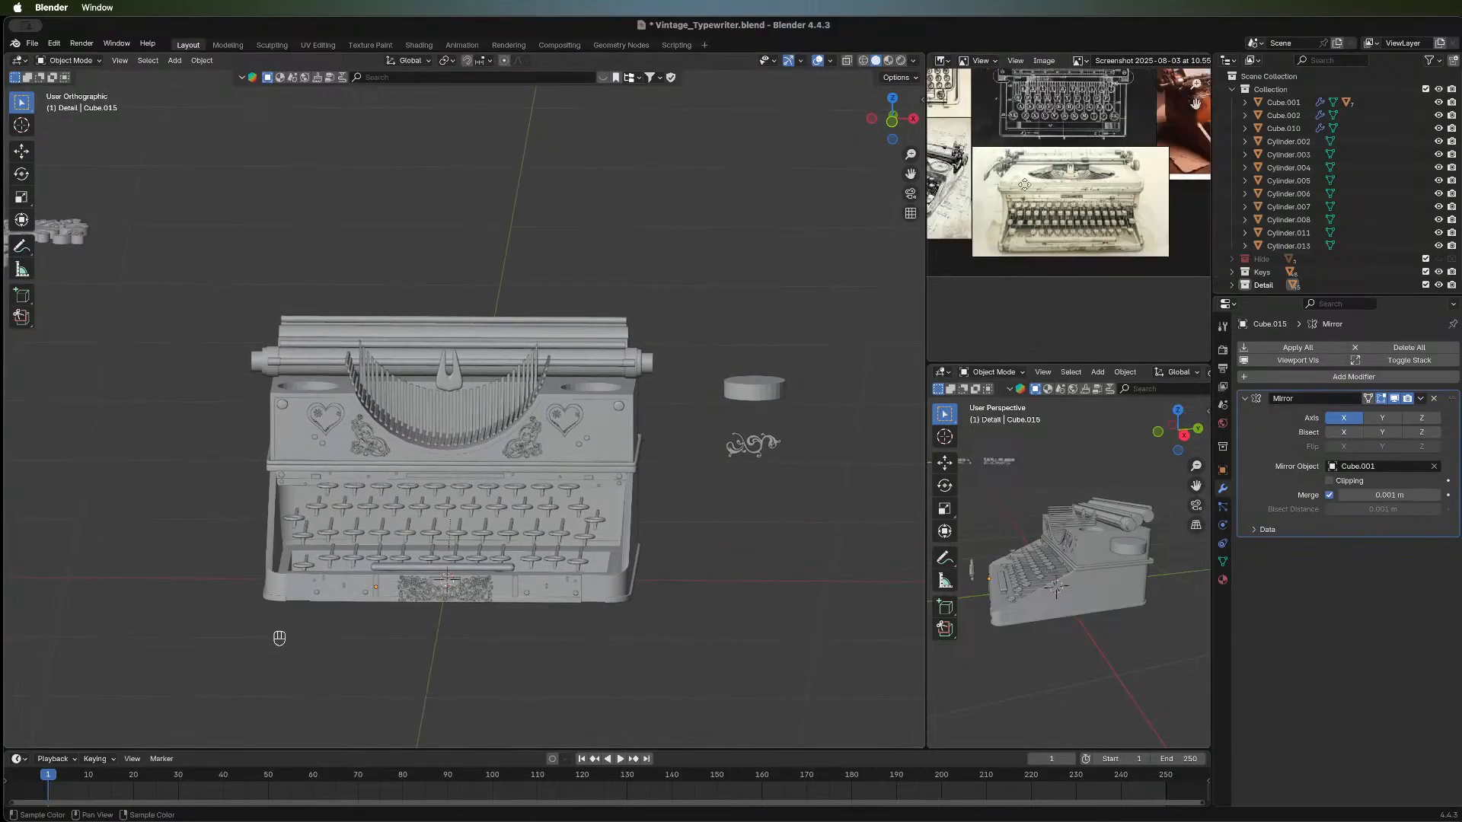
middle_click_drag(1193, 127, 1028, 241)
scroll(1026, 242, "up", 6)
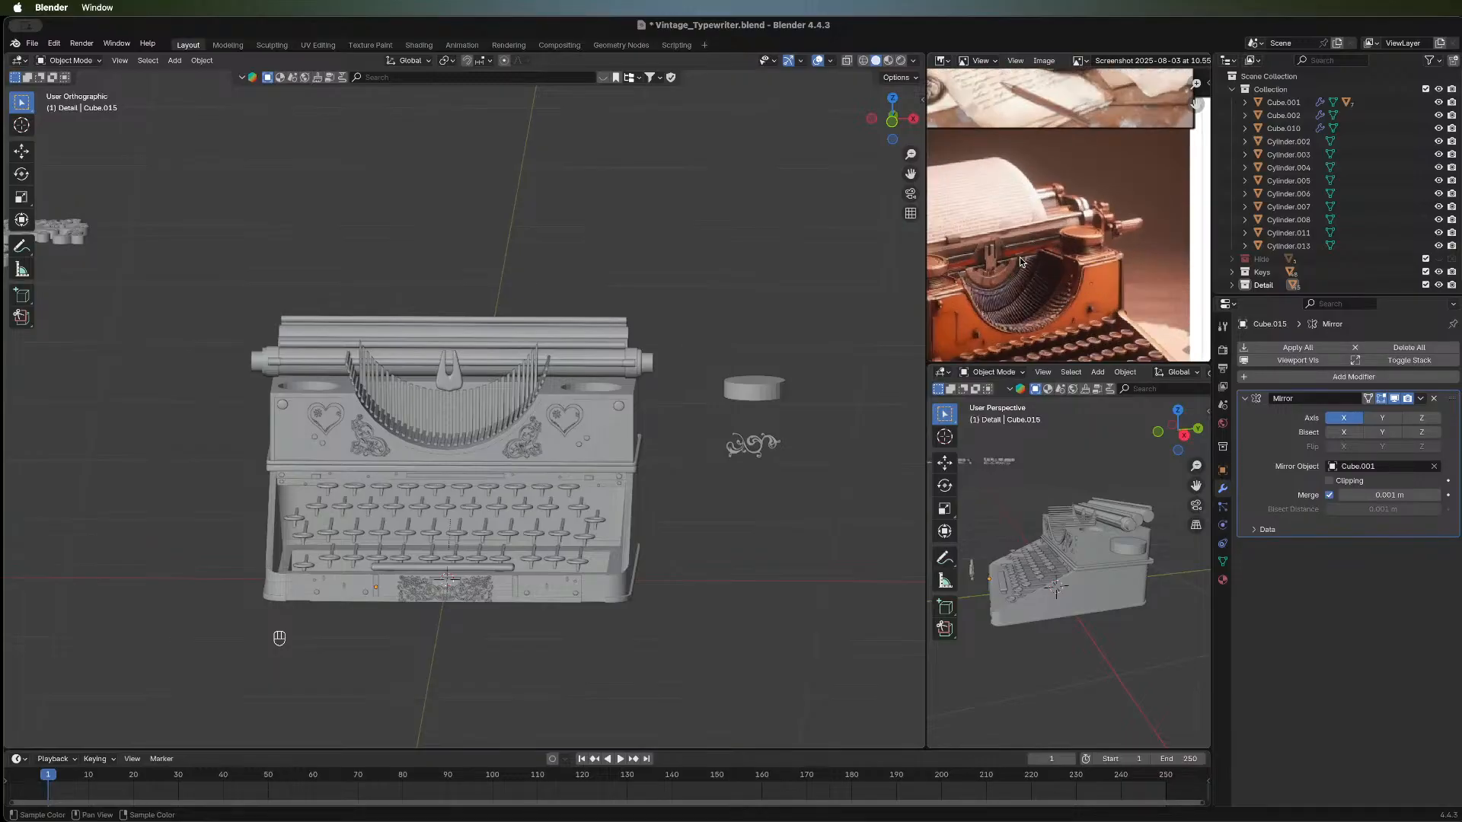
left_click(781, 395)
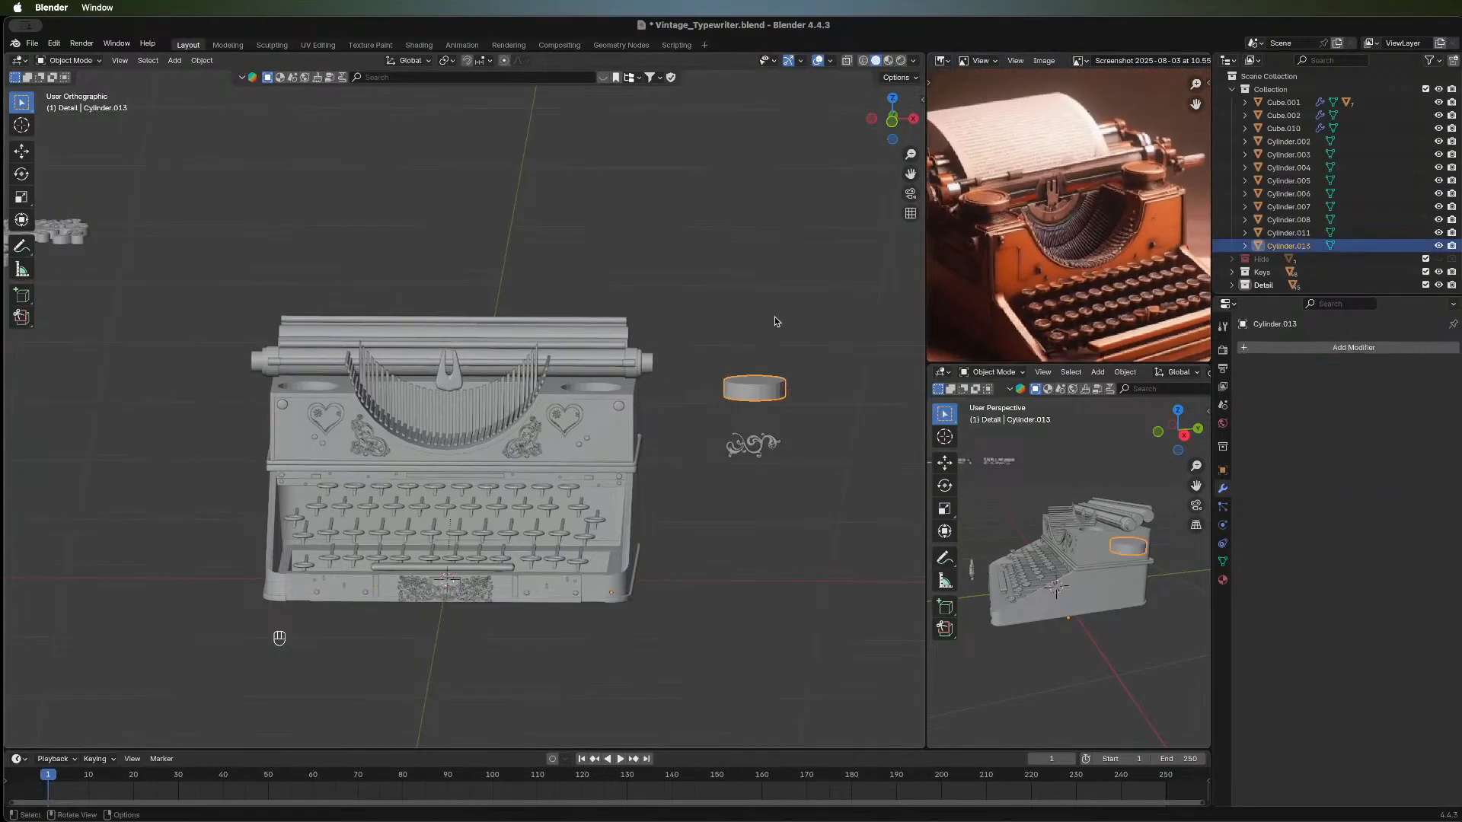
key("g")
key("x")
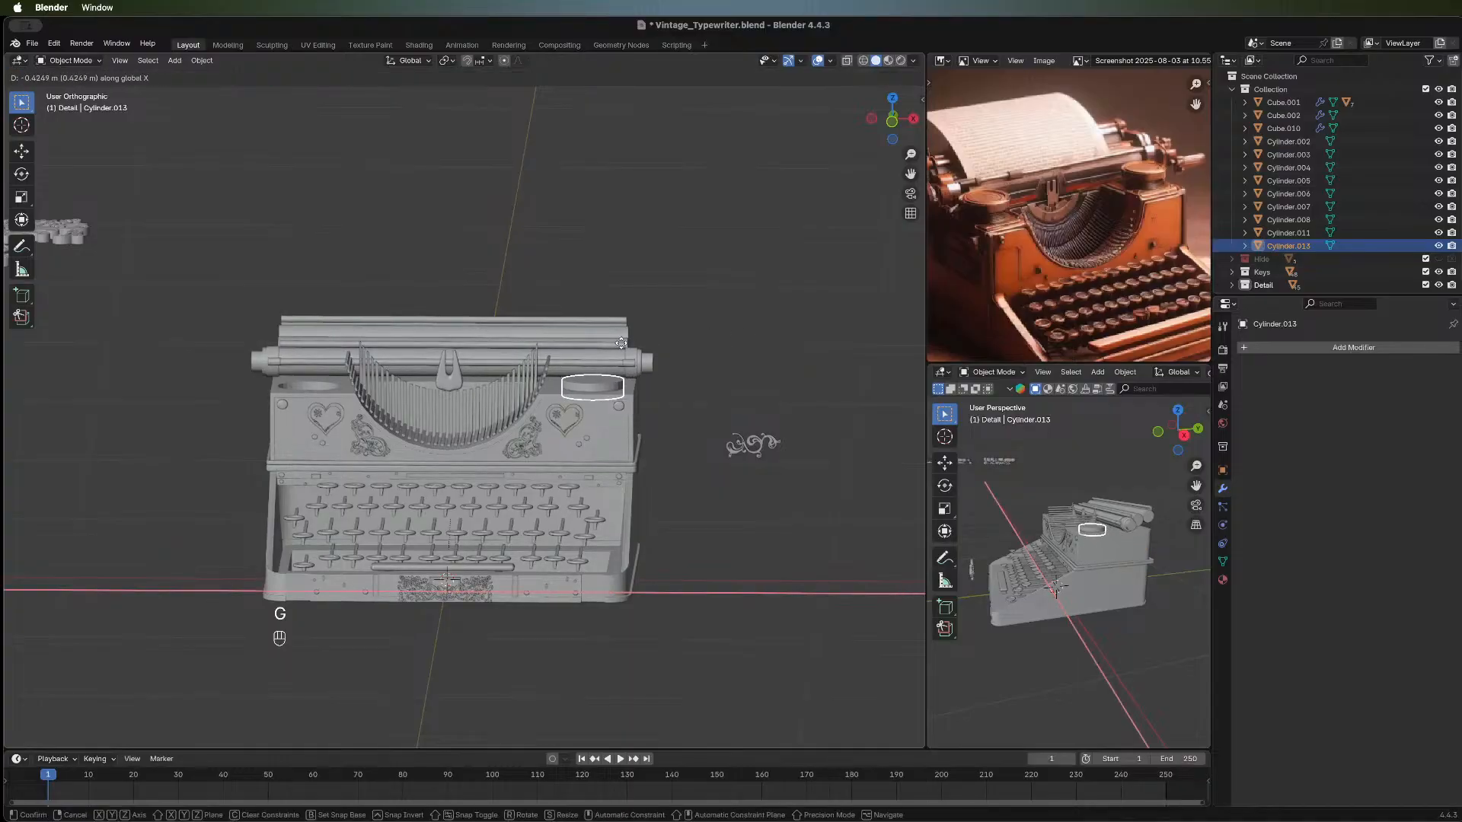
left_click(619, 343)
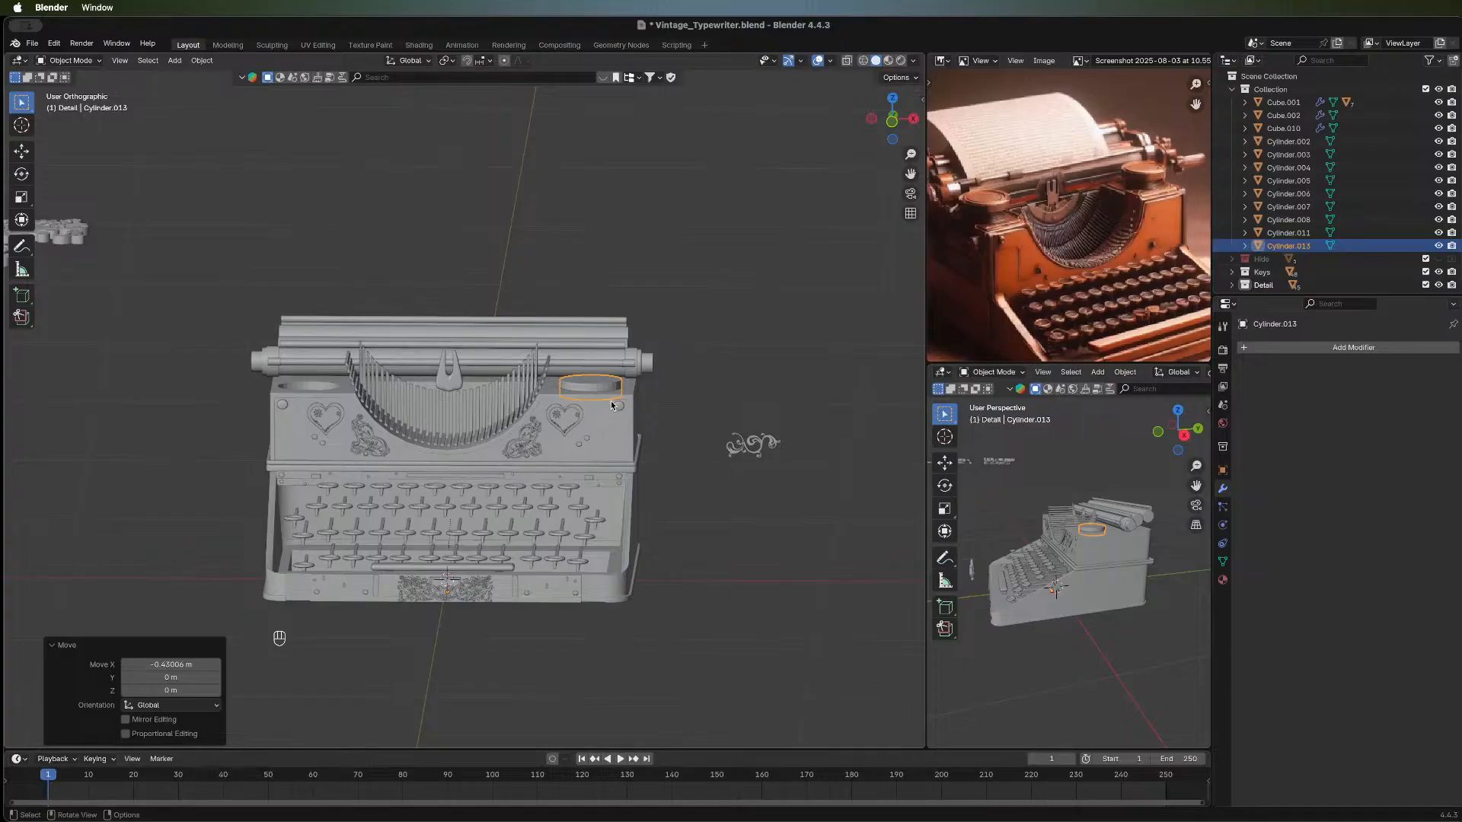
Raise the cylinder about 0.033 m along Z above the recess and check its placement from the top and front.
key("g")
key("z")
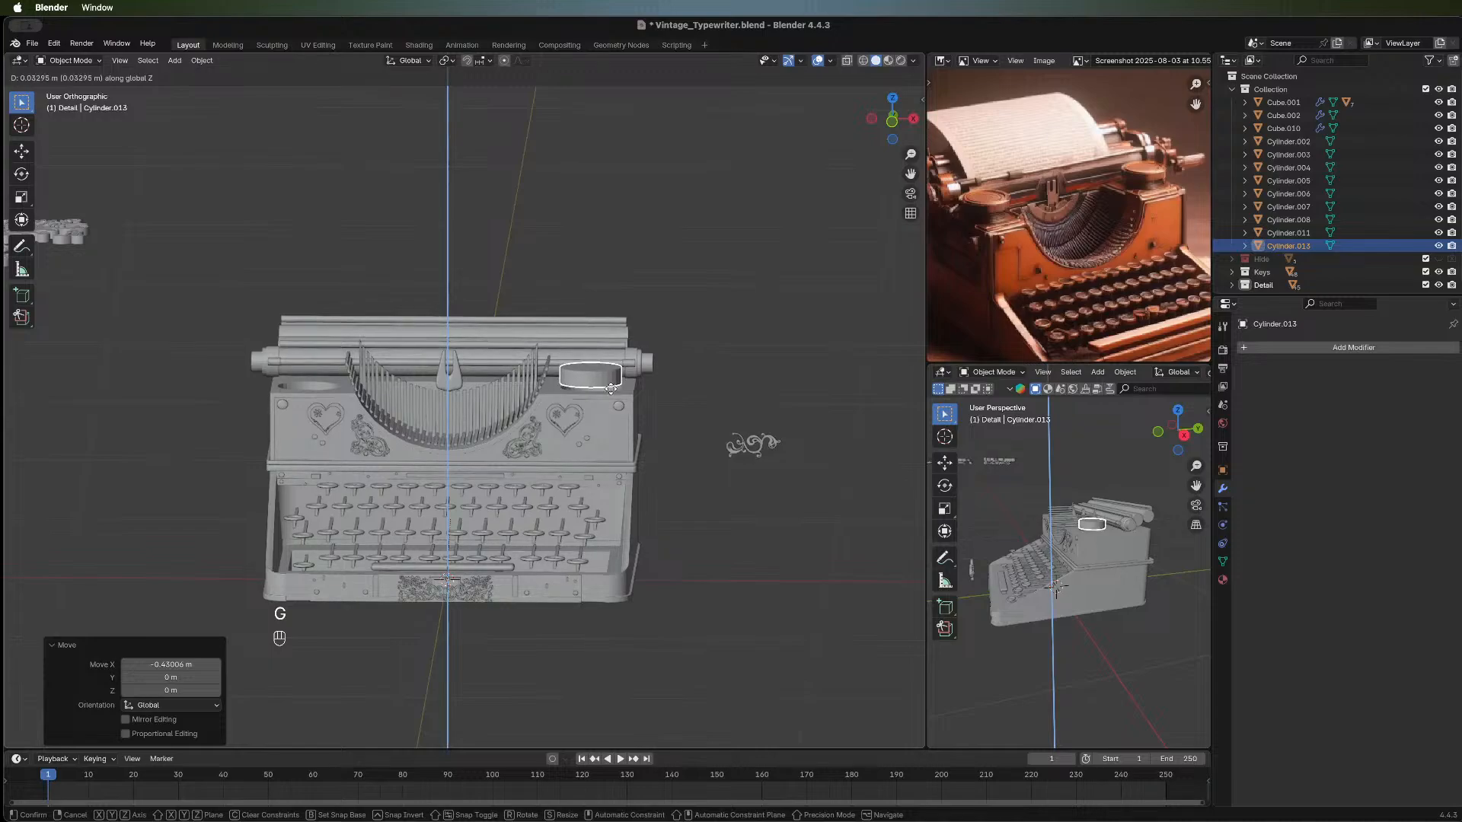
left_click(611, 389)
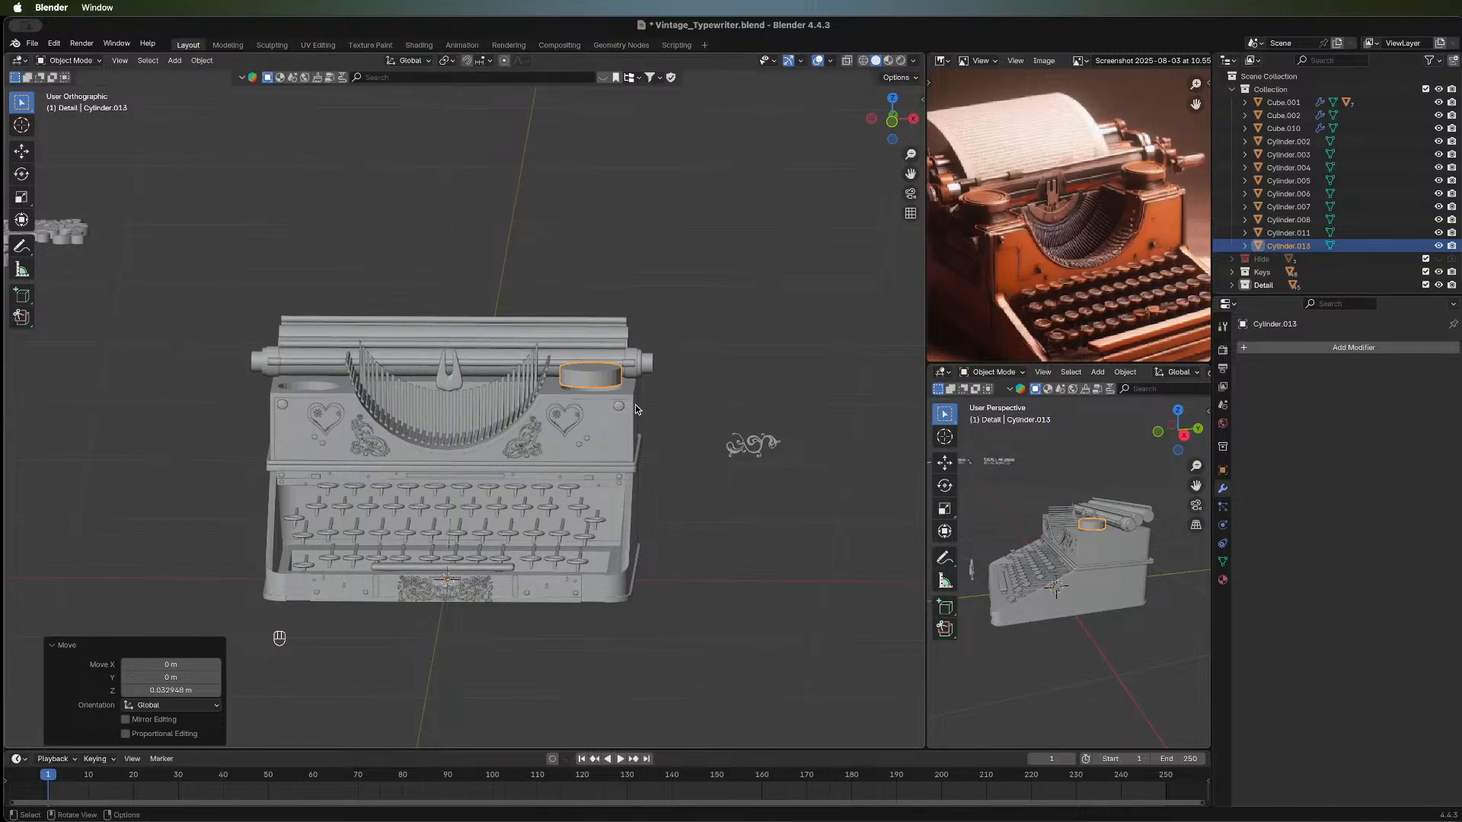
scroll(636, 409, "up", 4)
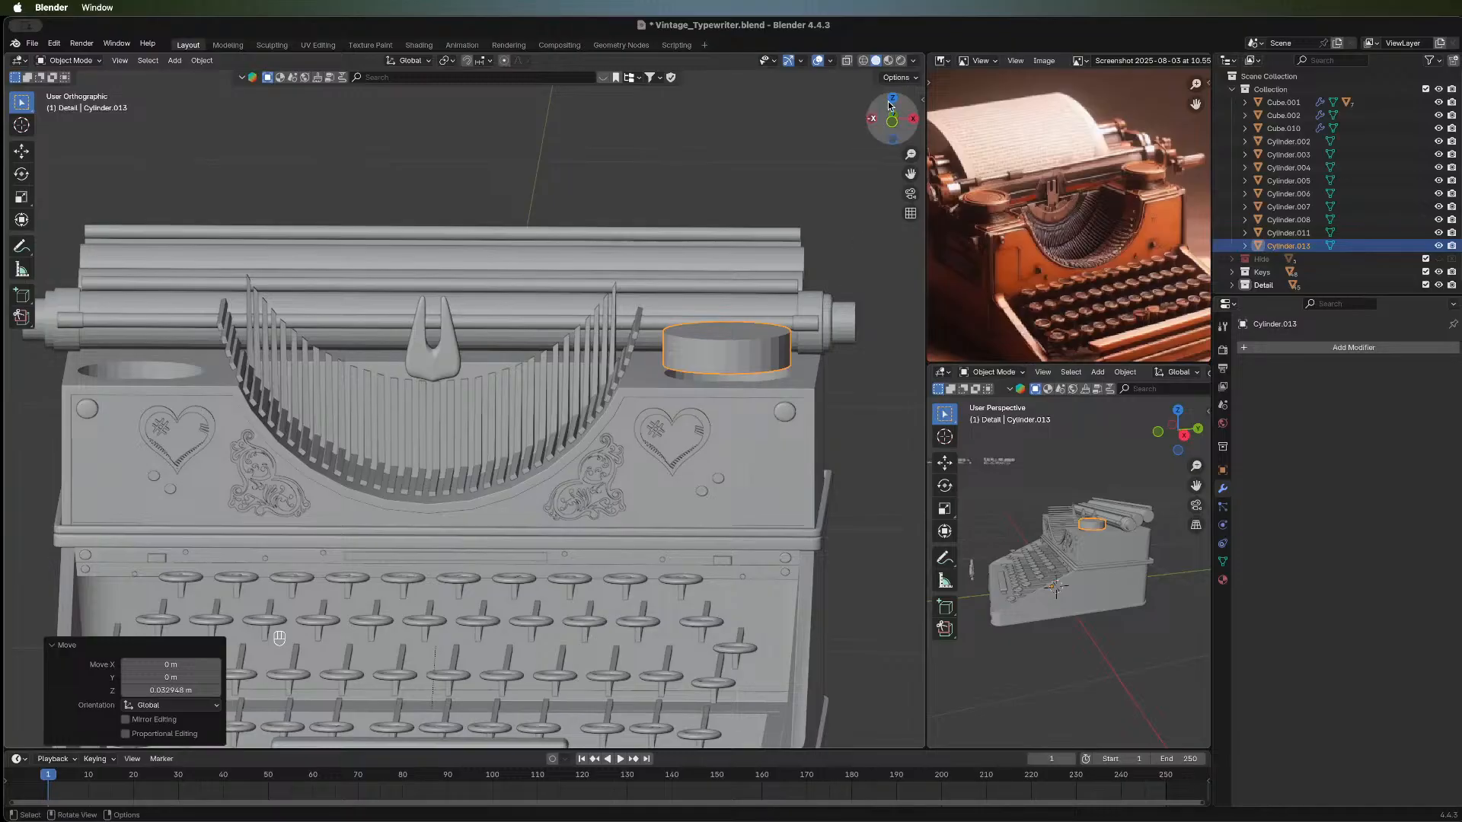
left_click(893, 102)
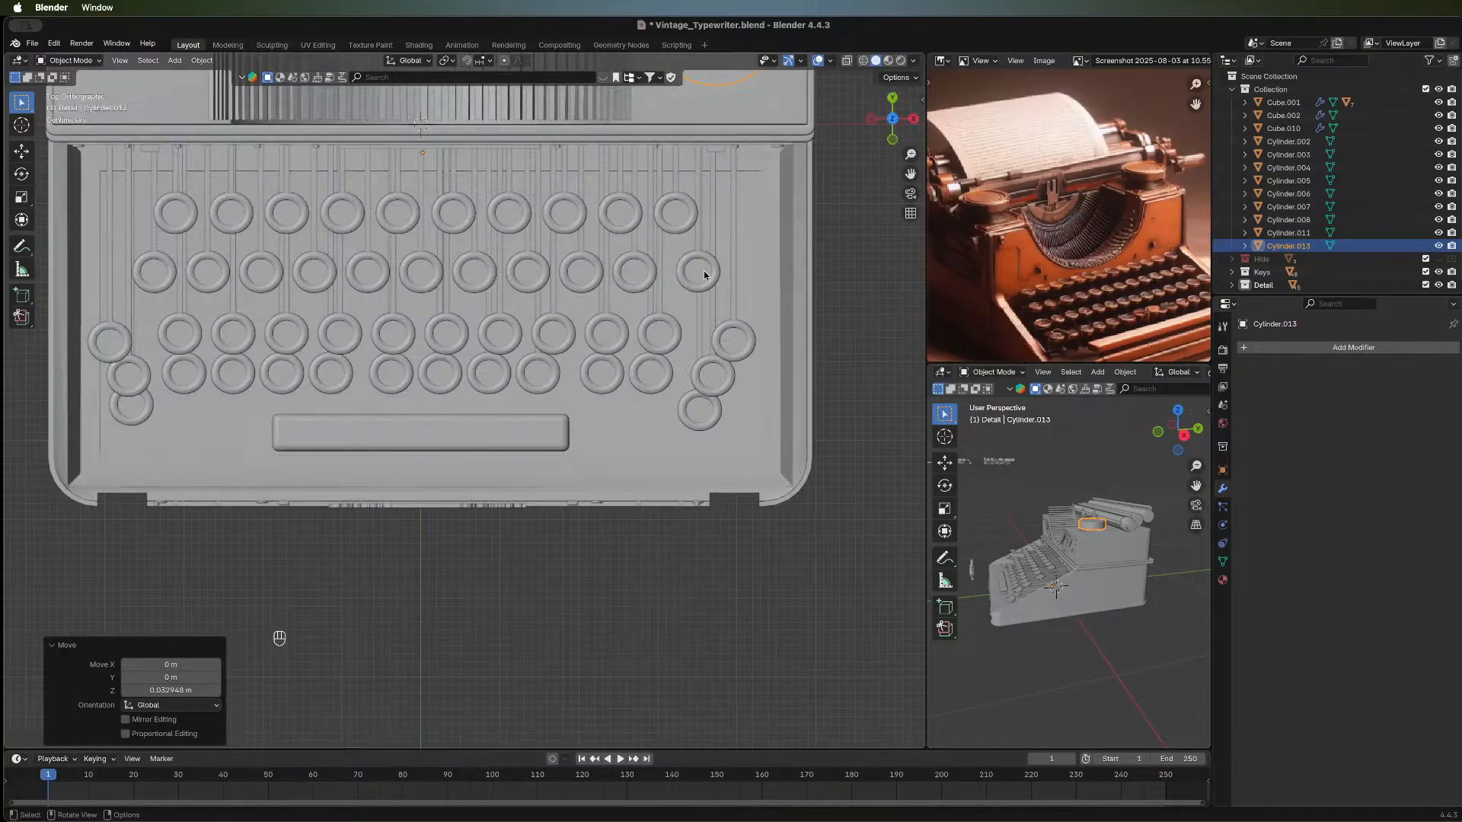
middle_click_drag(705, 275, 664, 467, "shift")
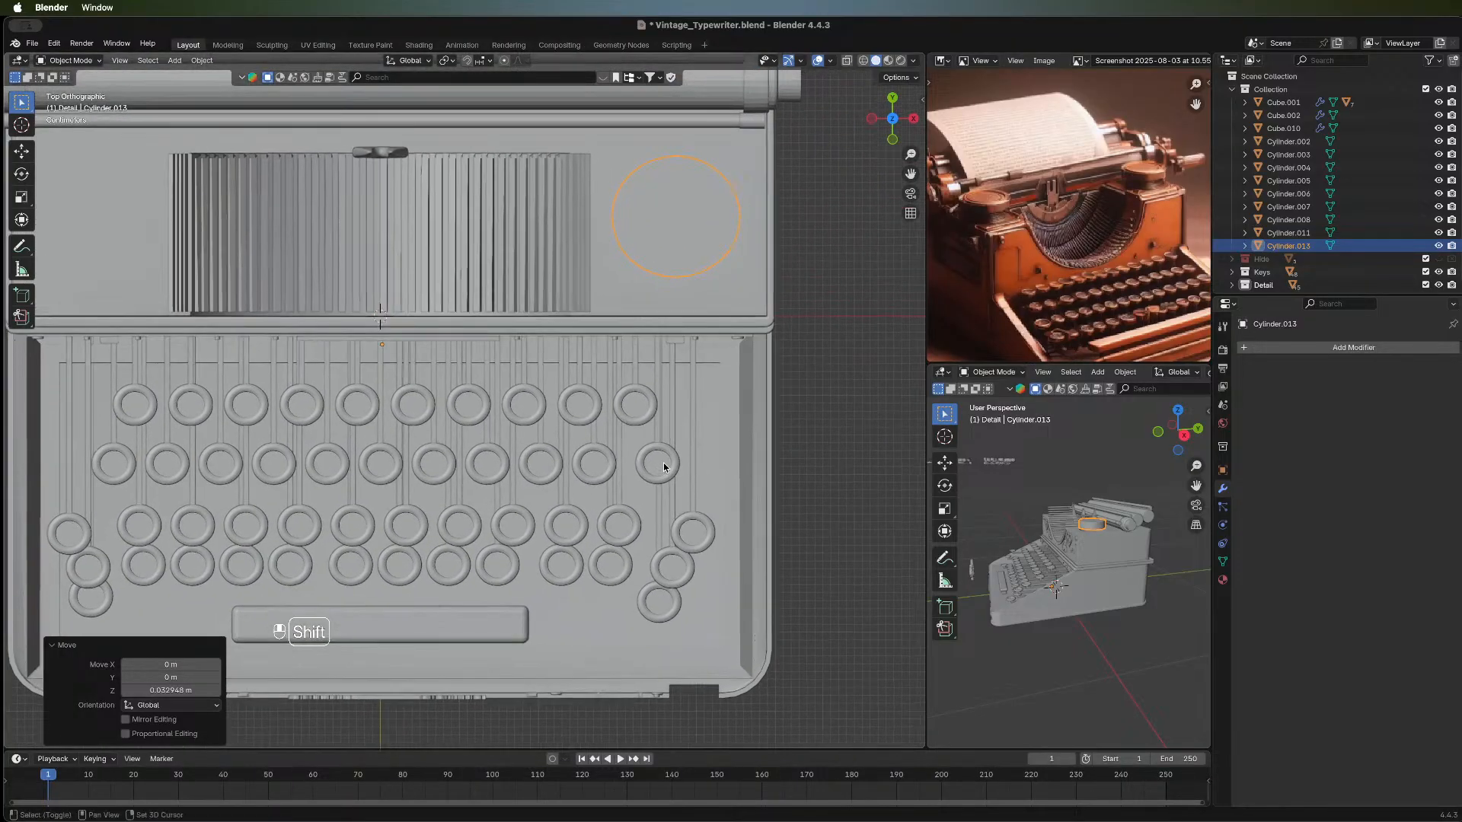
middle_click_drag(669, 390, 670, 301)
scroll(674, 318, "down", 1)
middle_click_drag(641, 437, 618, 471)
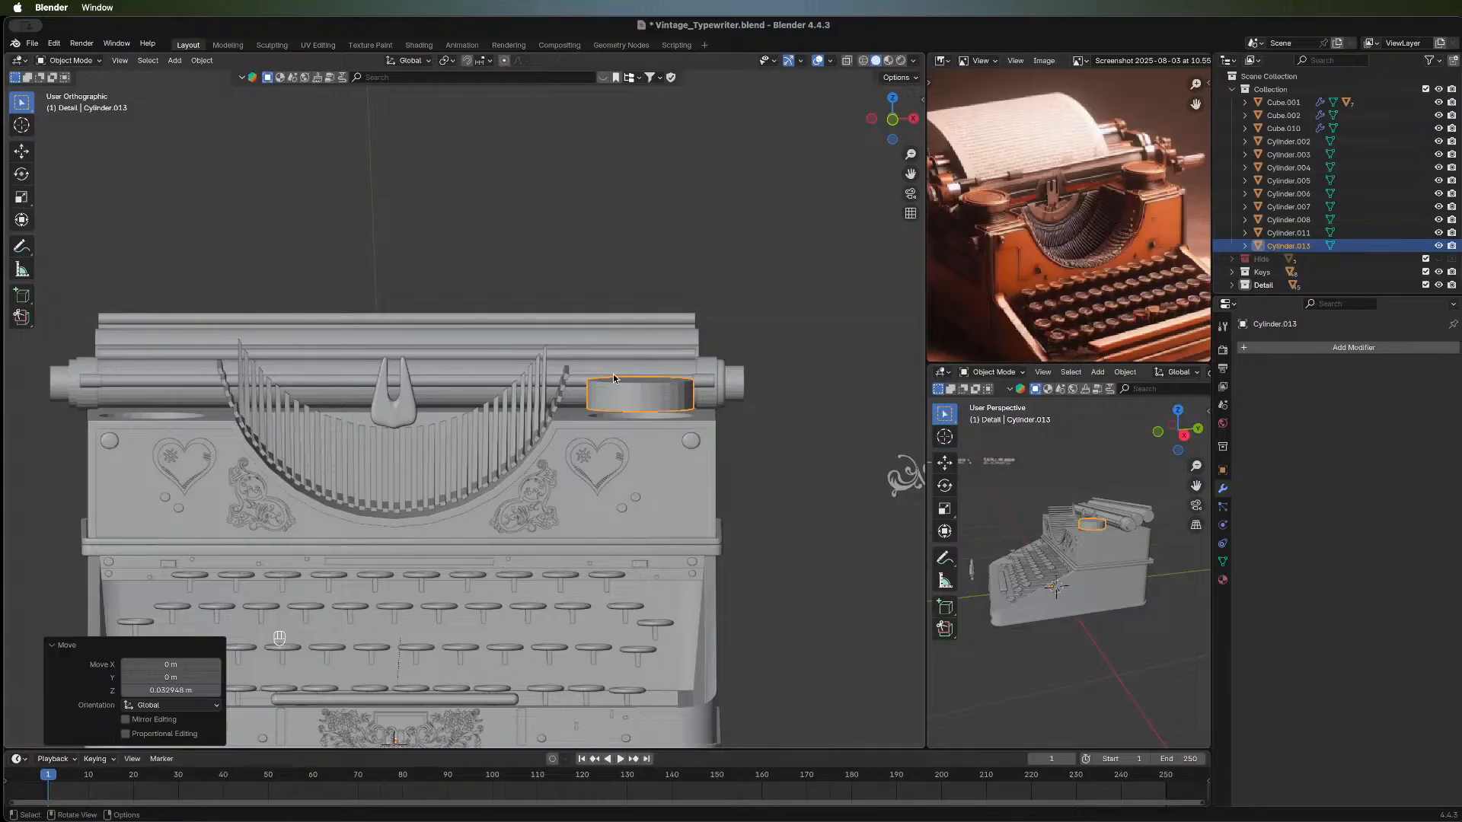
left_click(21, 299)
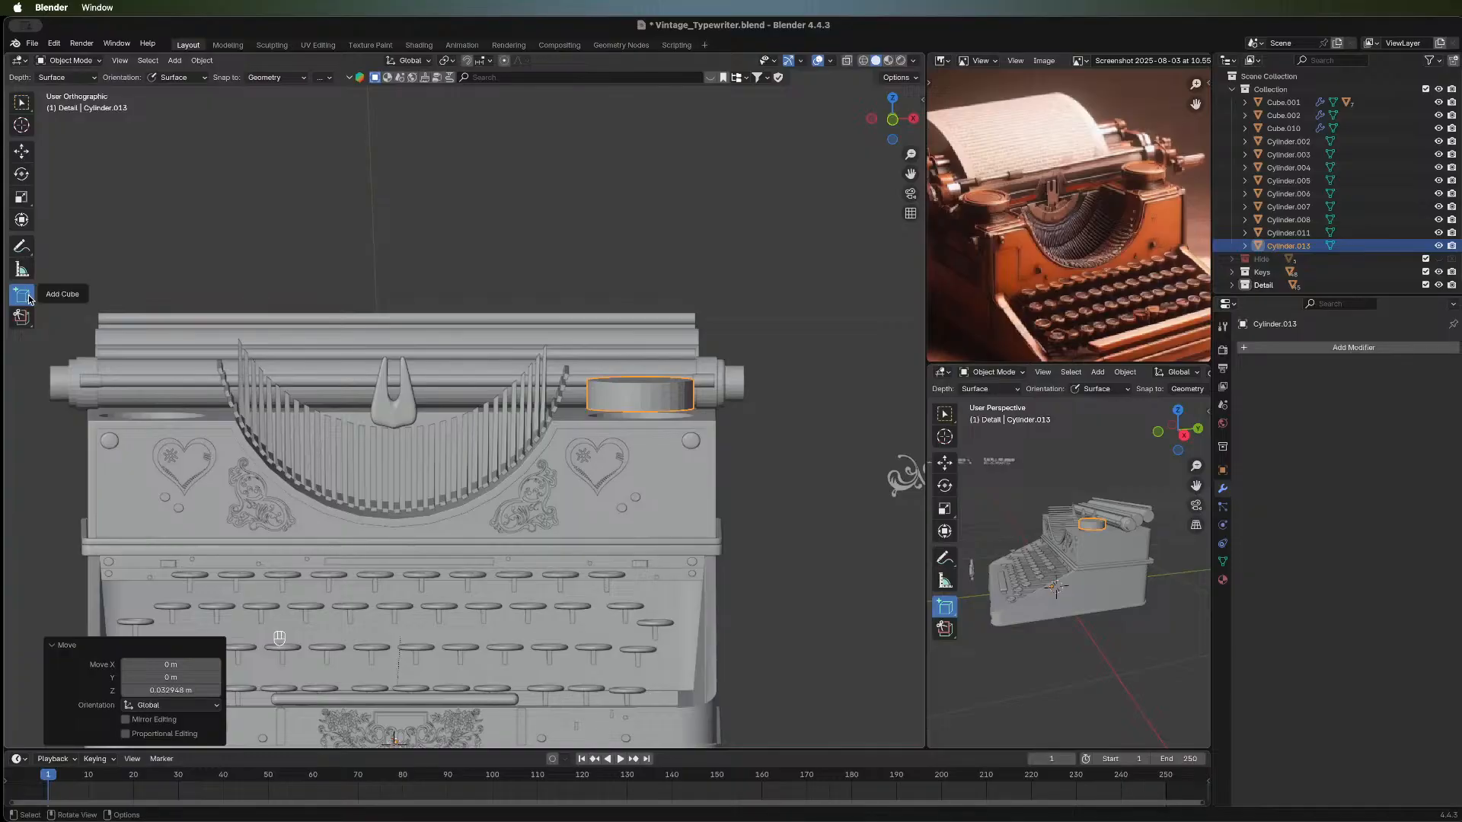
left_click(21, 299)
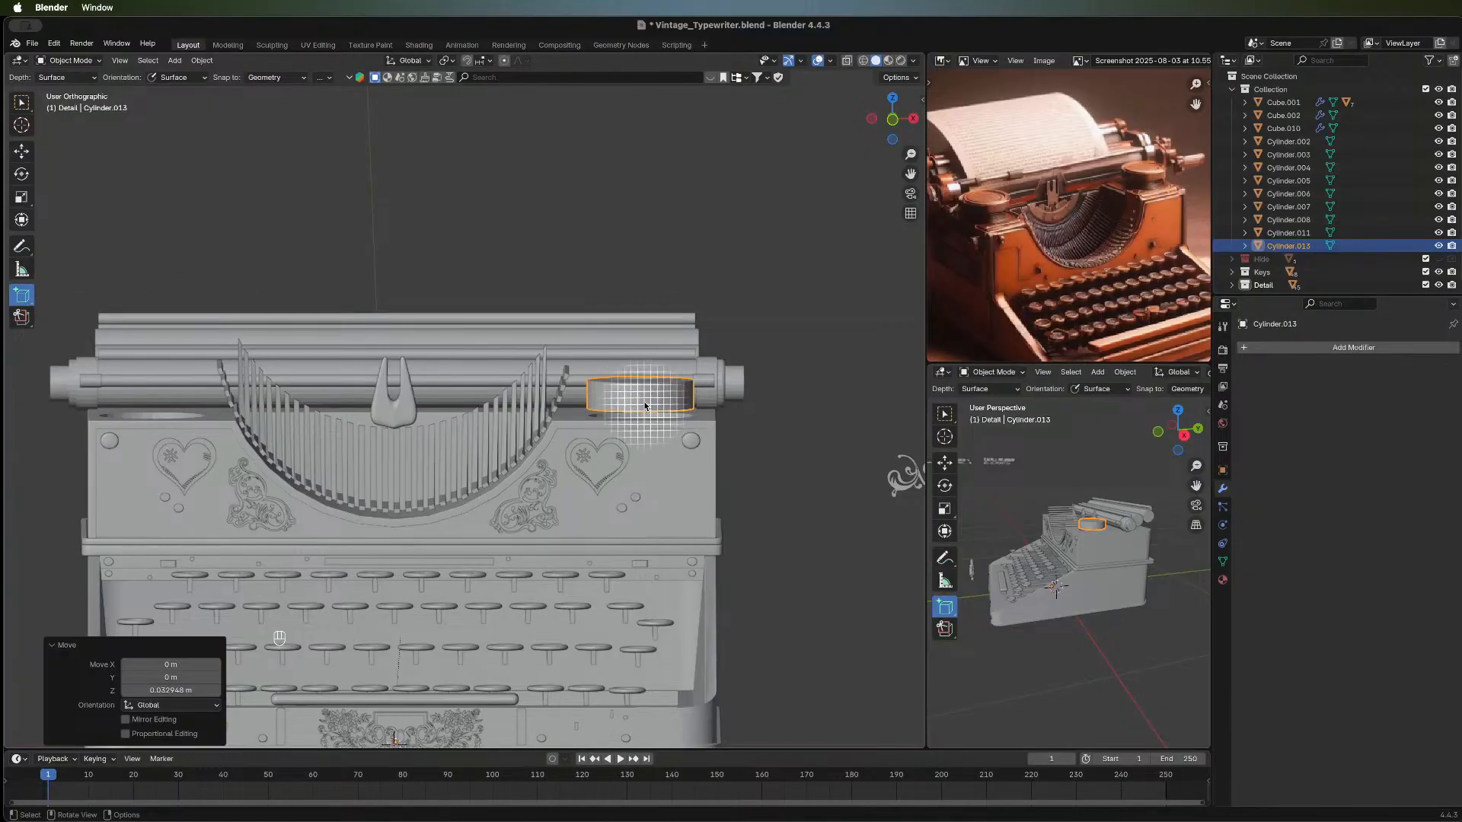
key("Tab")
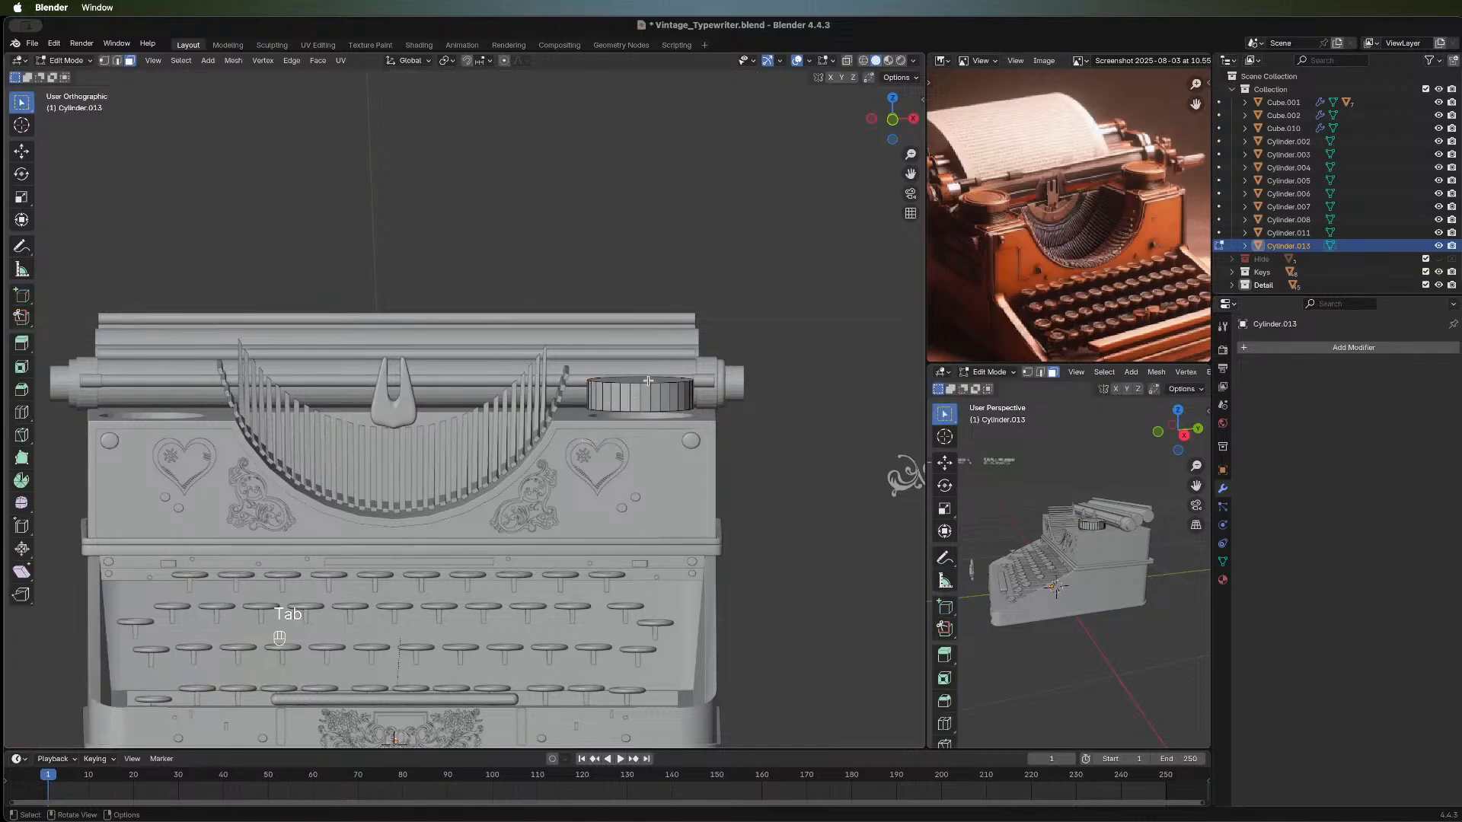
middle_click_drag(637, 412, 648, 356)
key("Tab")
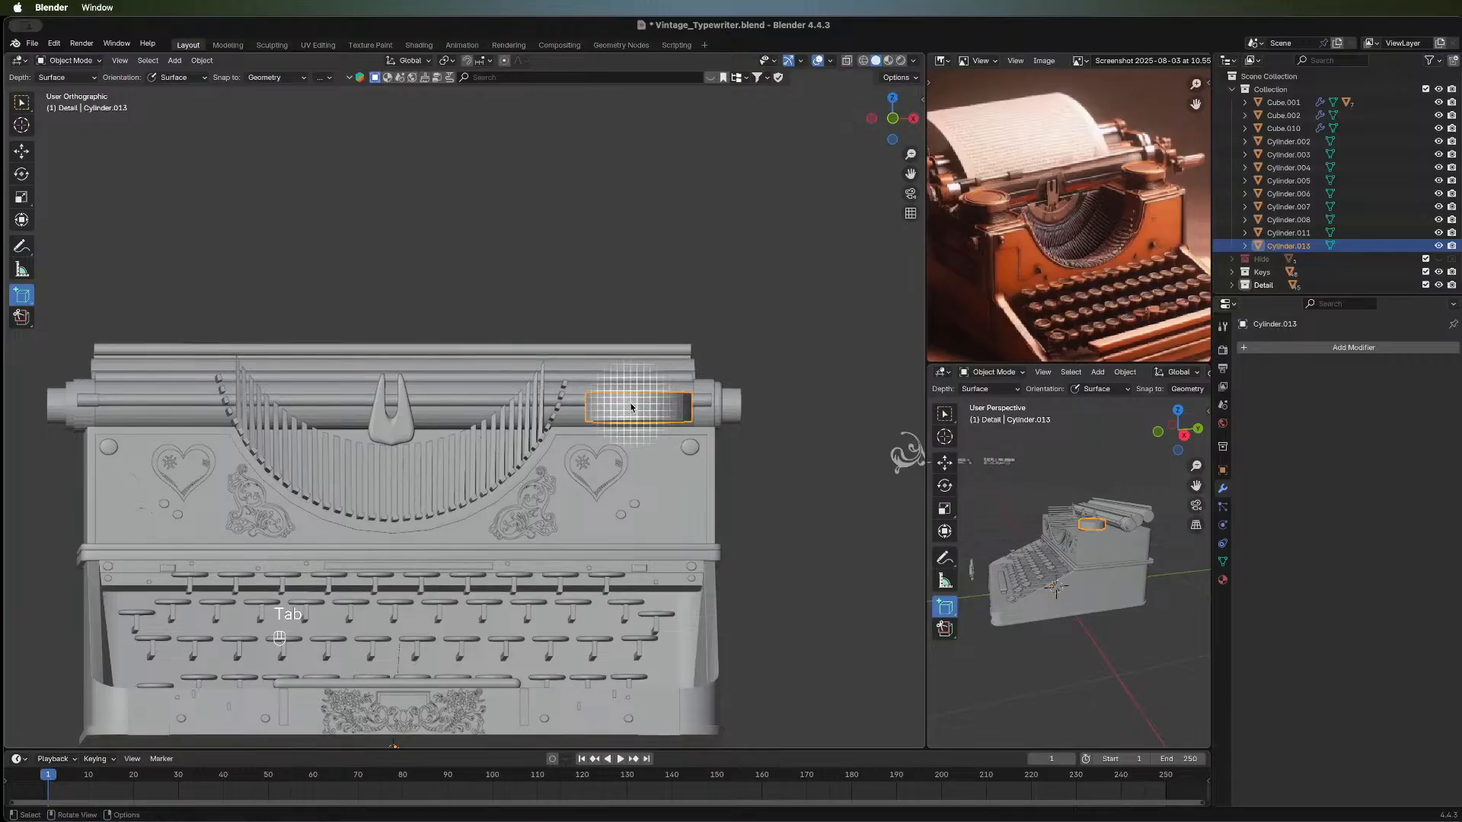
left_click(21, 102)
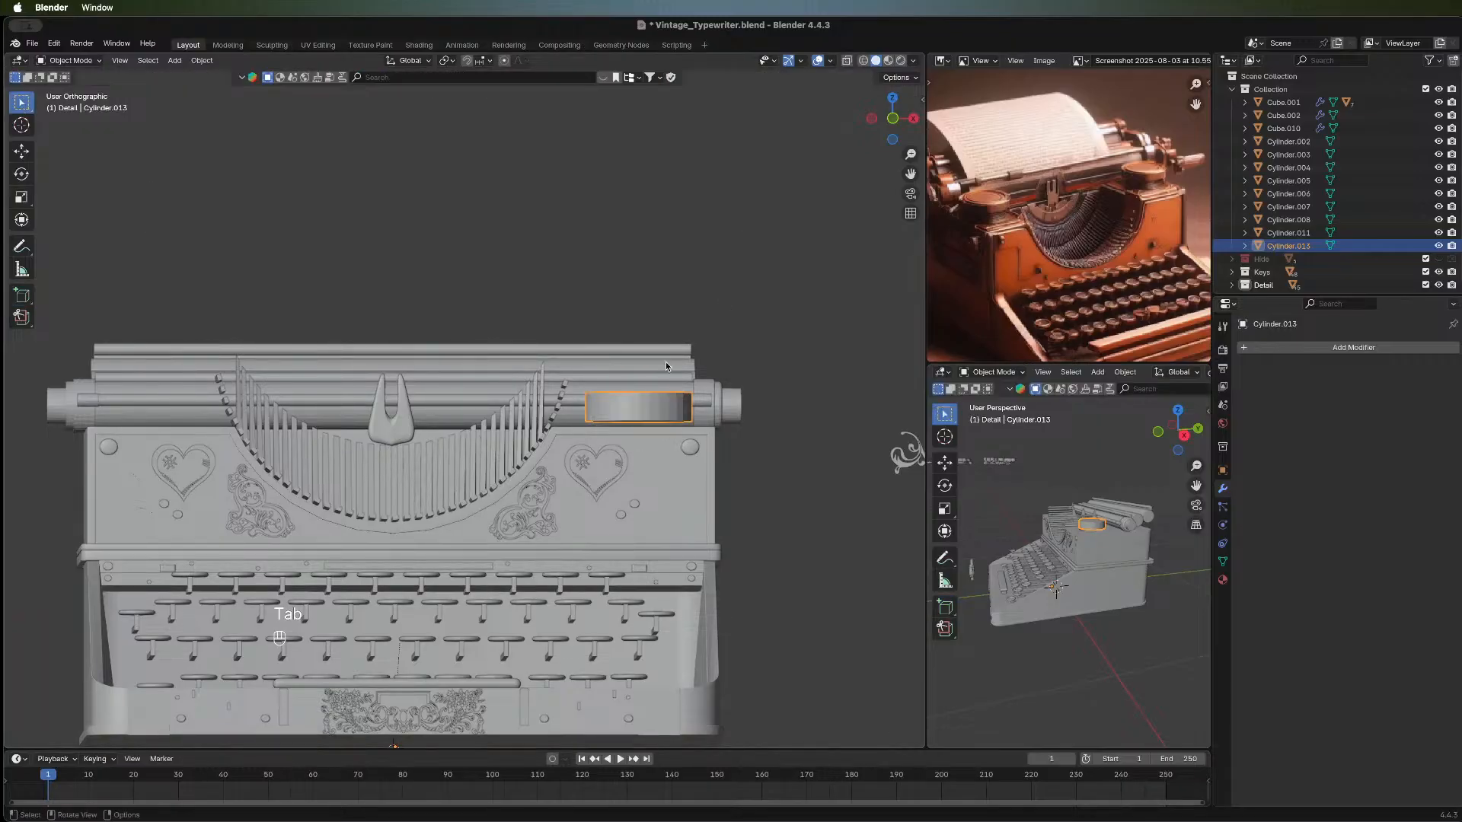
Isolate the cylinder in local view and inset its bottom face by about 0.0358 m in Edit Mode.
key("slash")
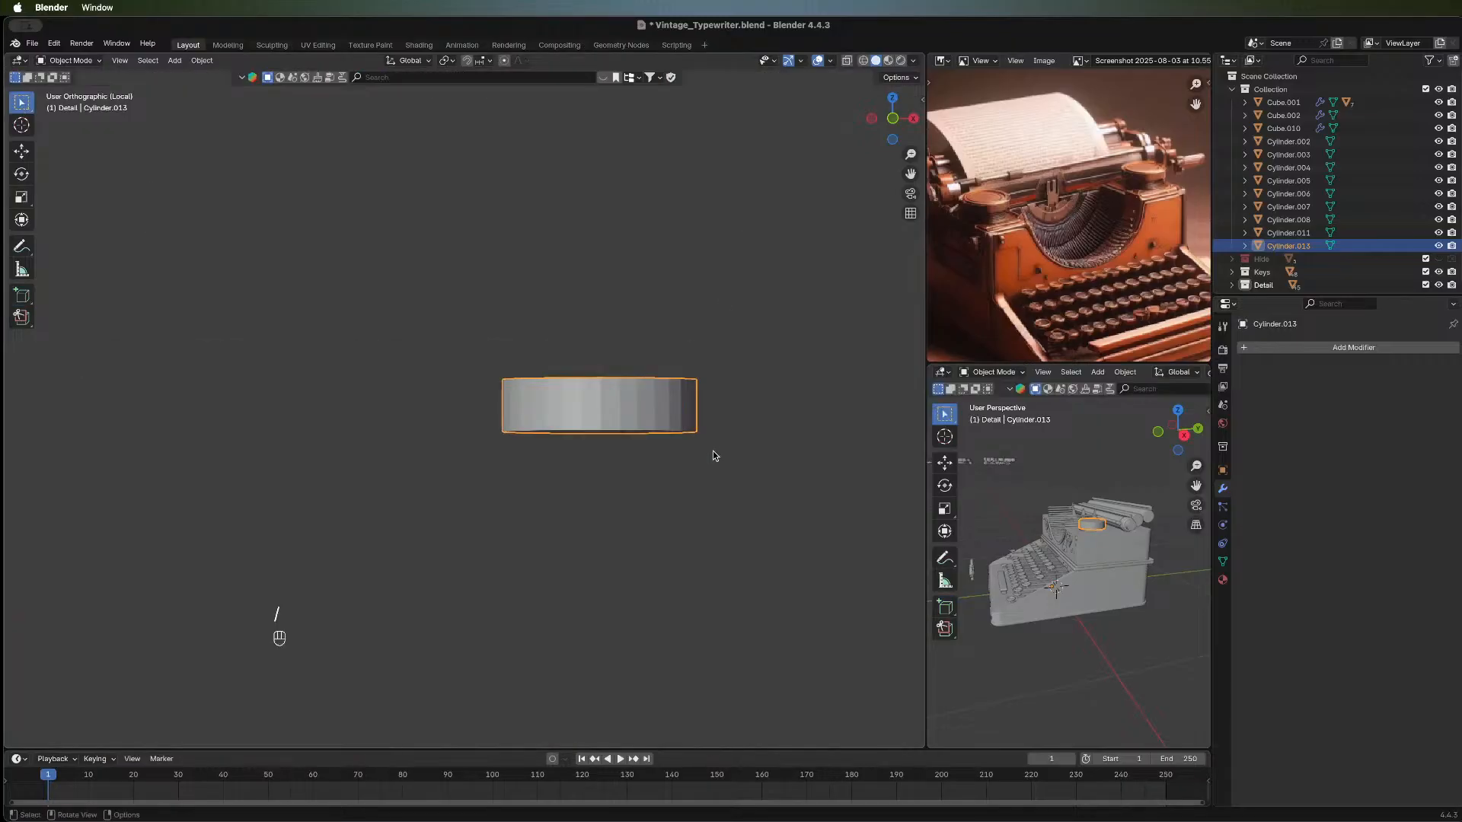
middle_click_drag(585, 481, 507, 485)
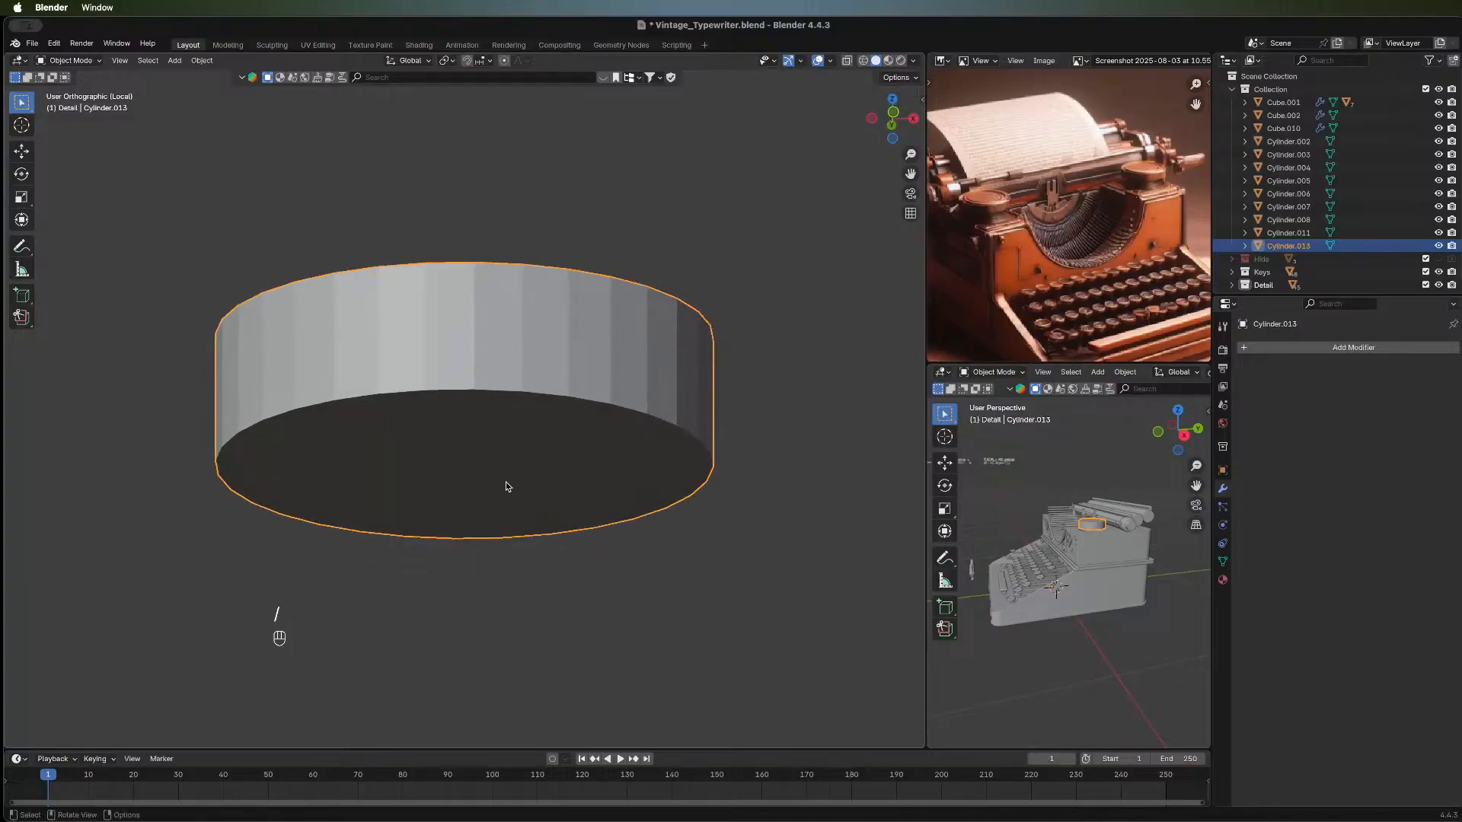
key("Tab")
left_click(491, 464)
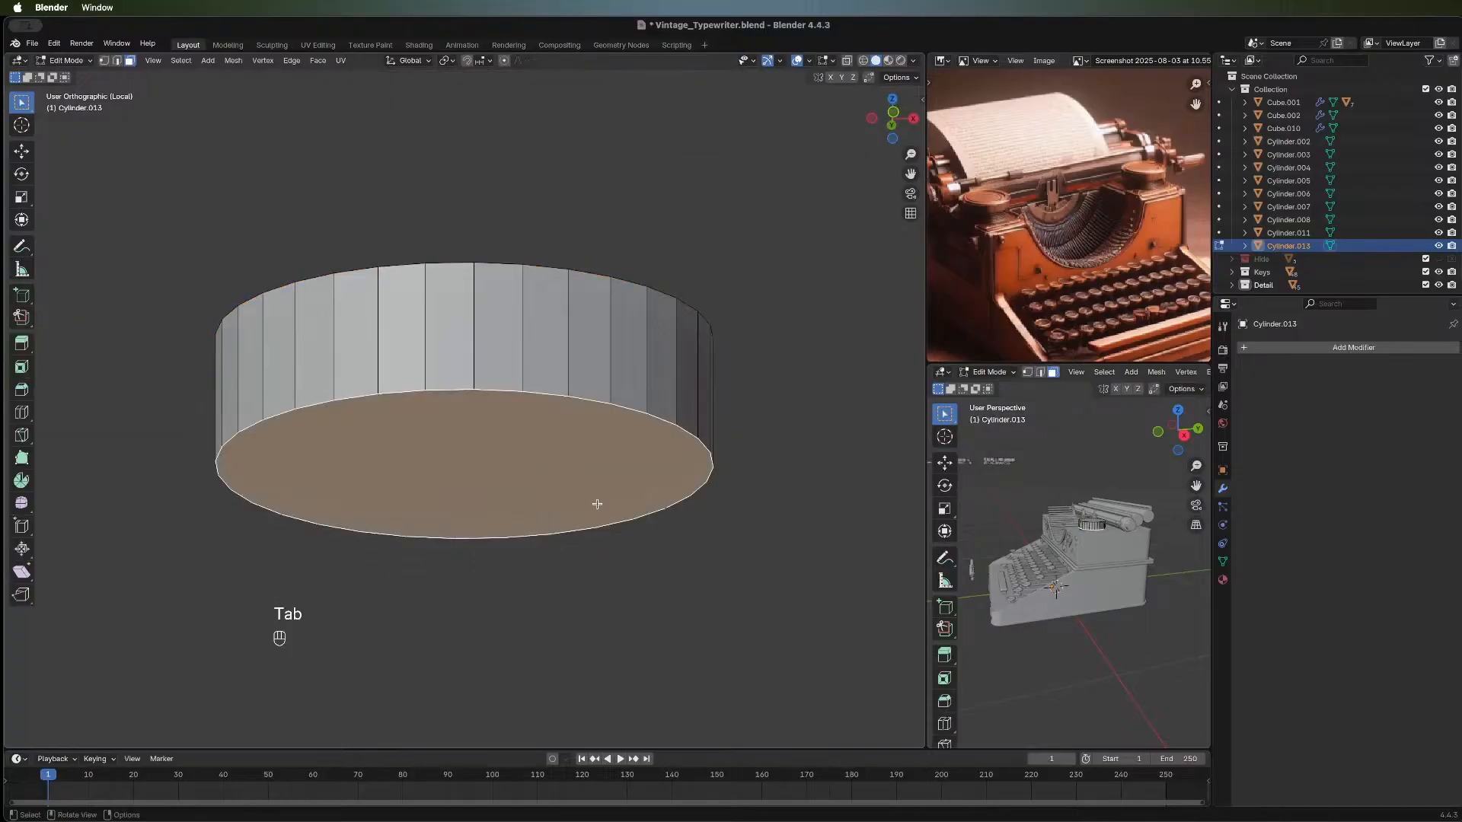
key("i")
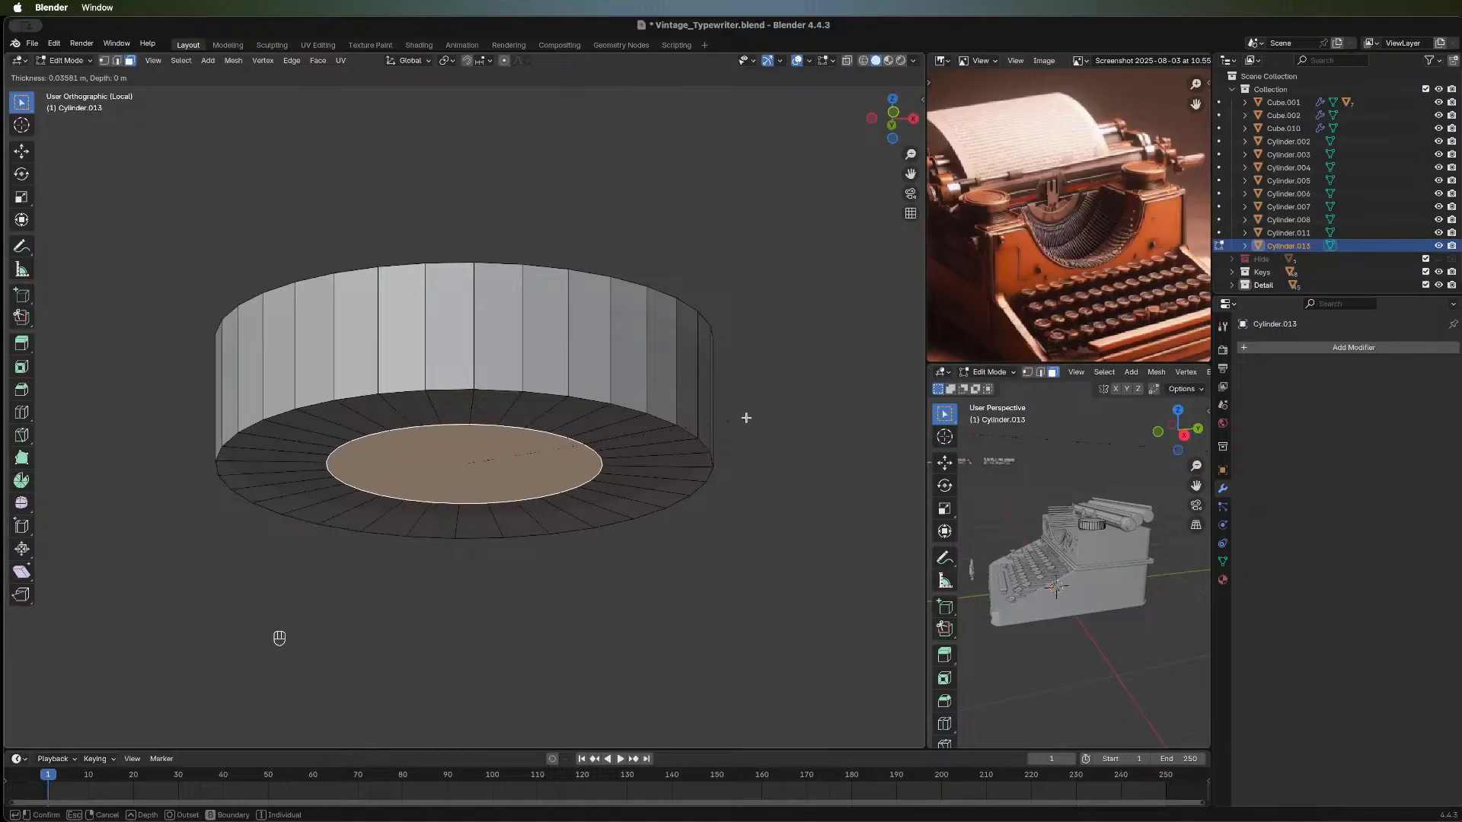
left_click(747, 418)
Extrude the cylinder's inset bottom face downward about 0.0255 m to form a narrower stem, and return to Object Mode.
middle_click_drag(724, 545, 510, 485)
key("e")
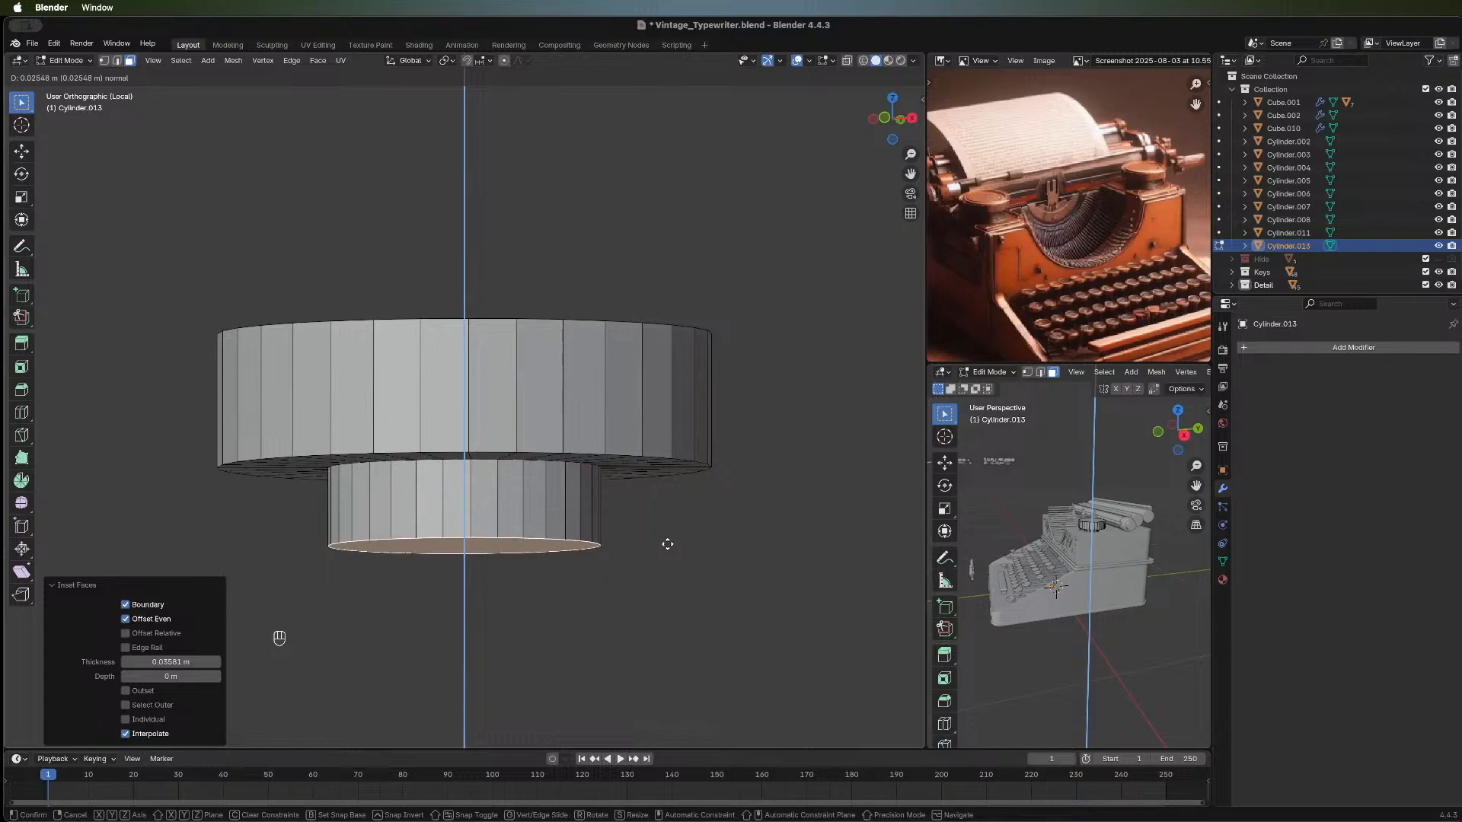
left_click(667, 544)
key("Tab")
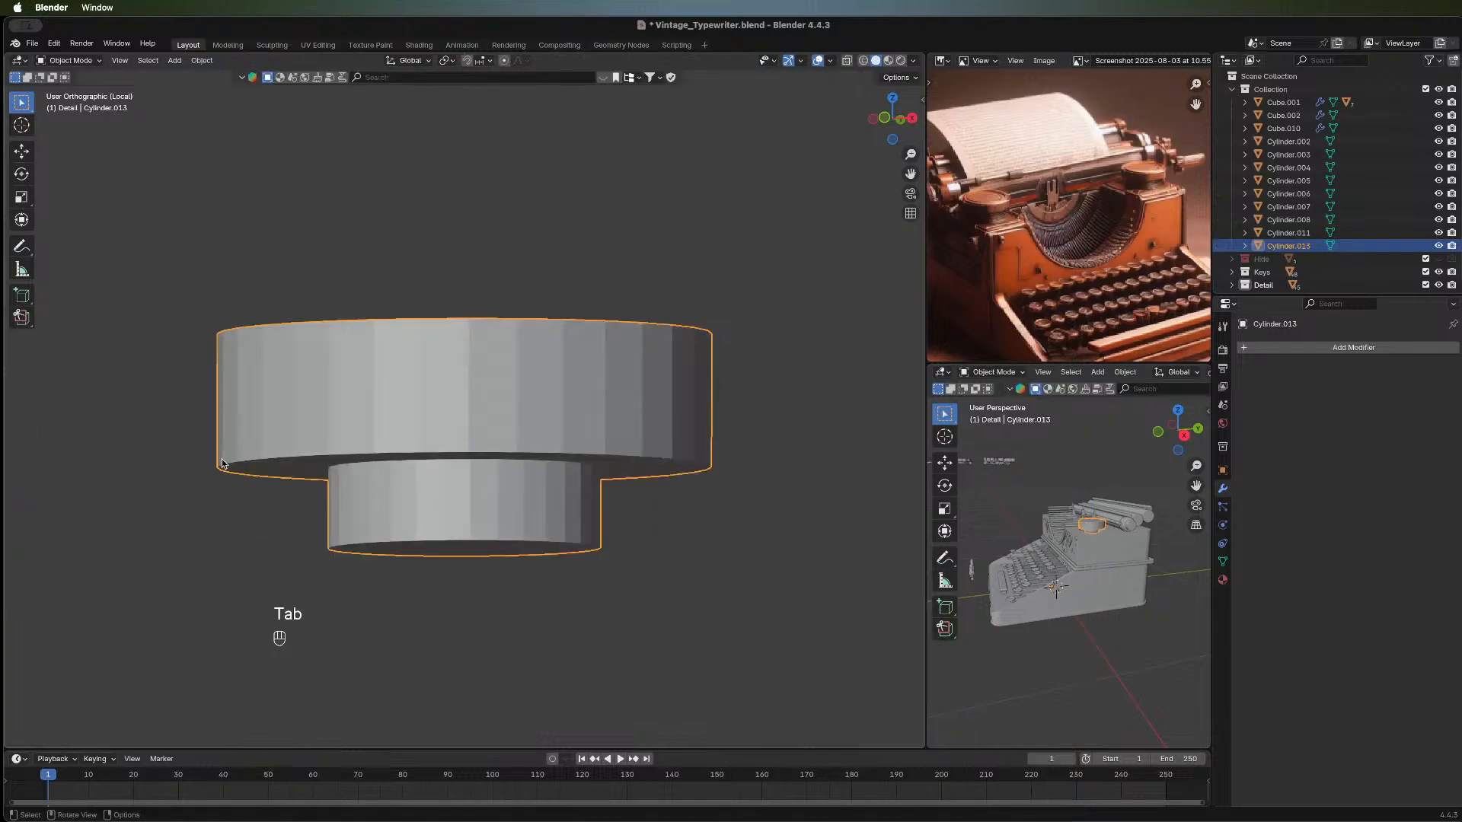
Leave local view and check the stepped cylinder's fit over the recess from the front and above.
middle_click_drag(425, 537, 613, 625)
key("slash")
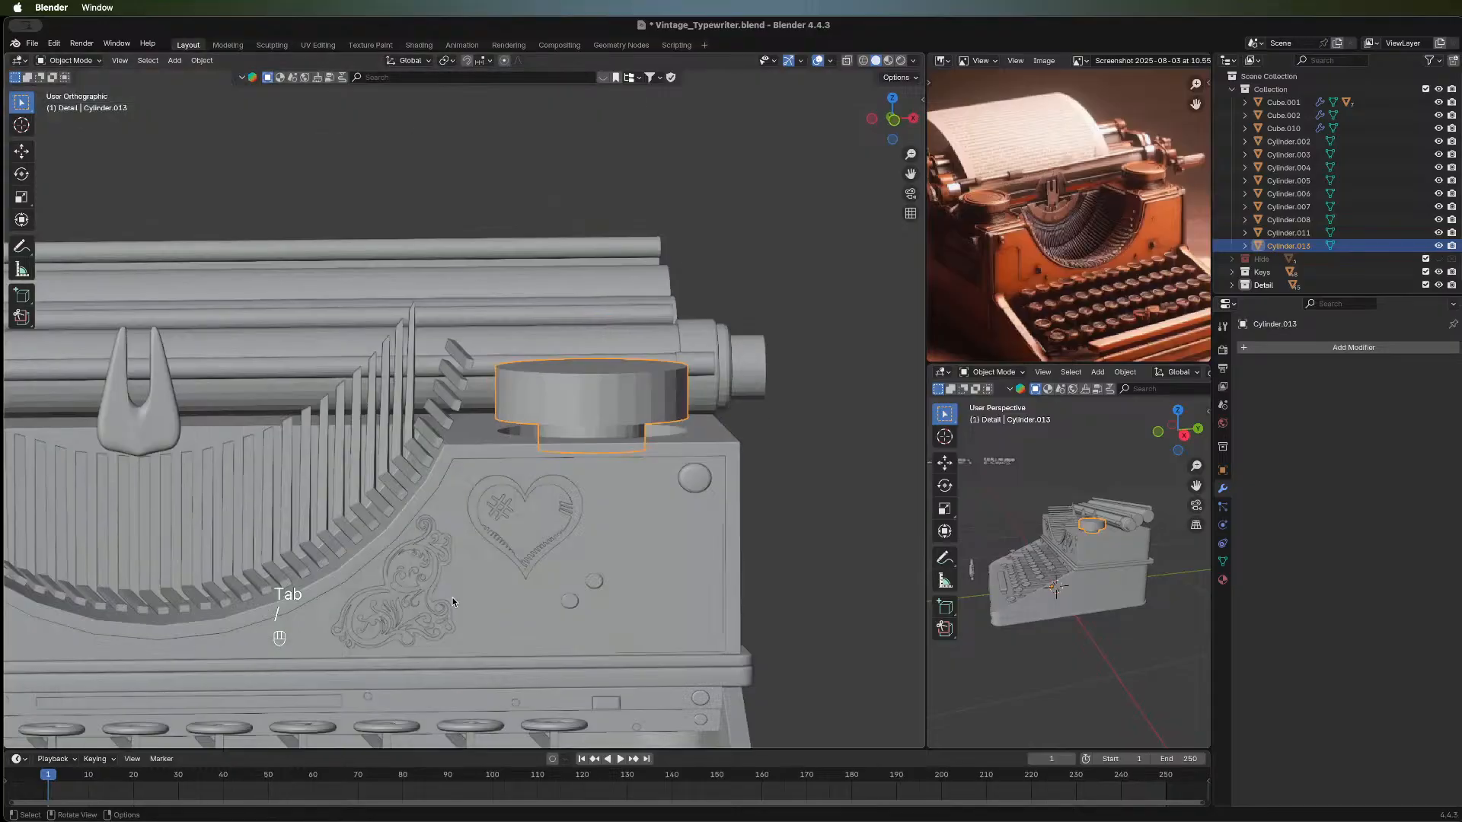
middle_click_drag(623, 349, 624, 439)
middle_click_drag(664, 373, 673, 308)
left_click(838, 427)
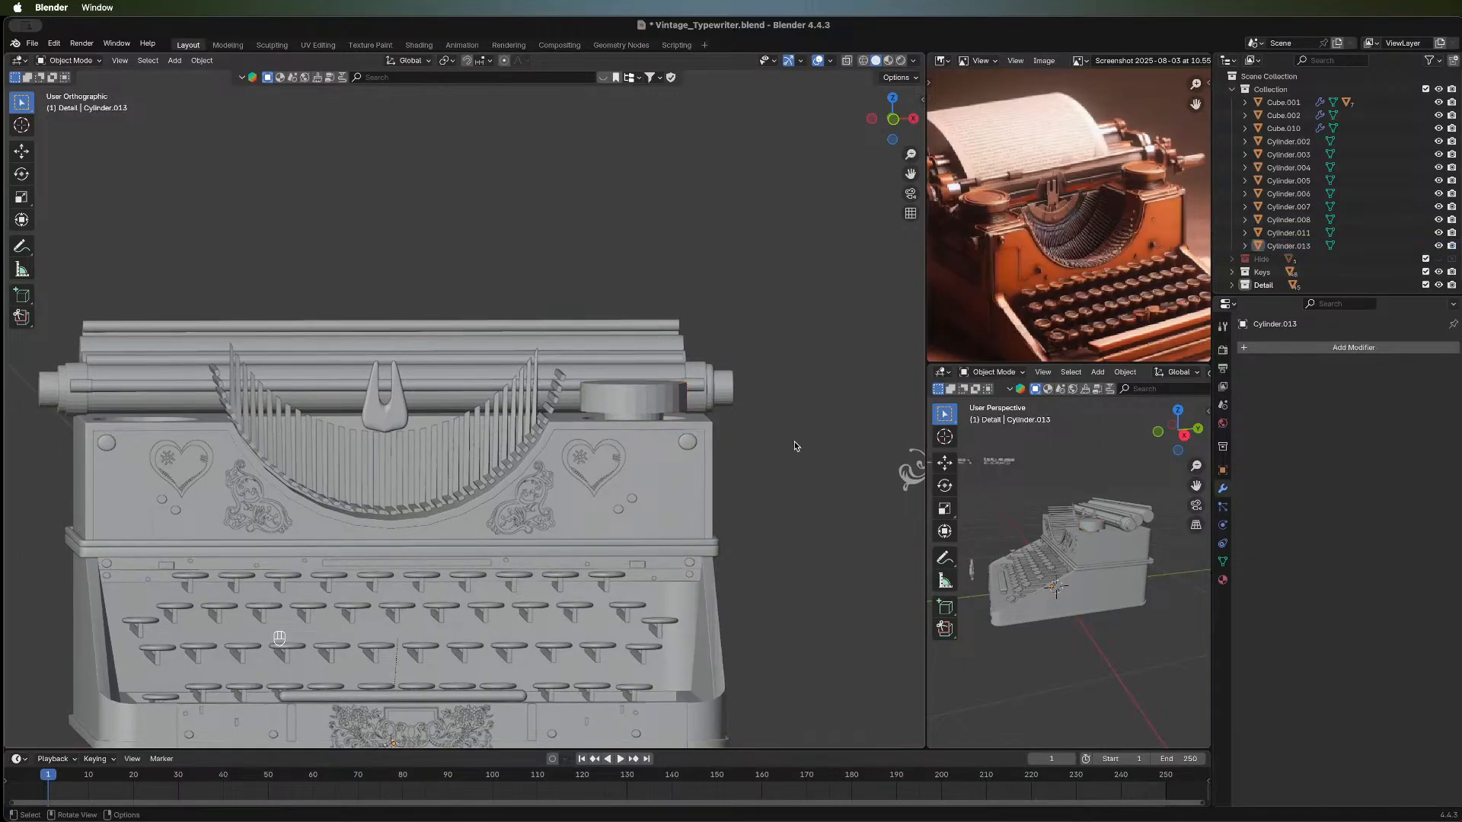
middle_click_drag(838, 426, 775, 501)
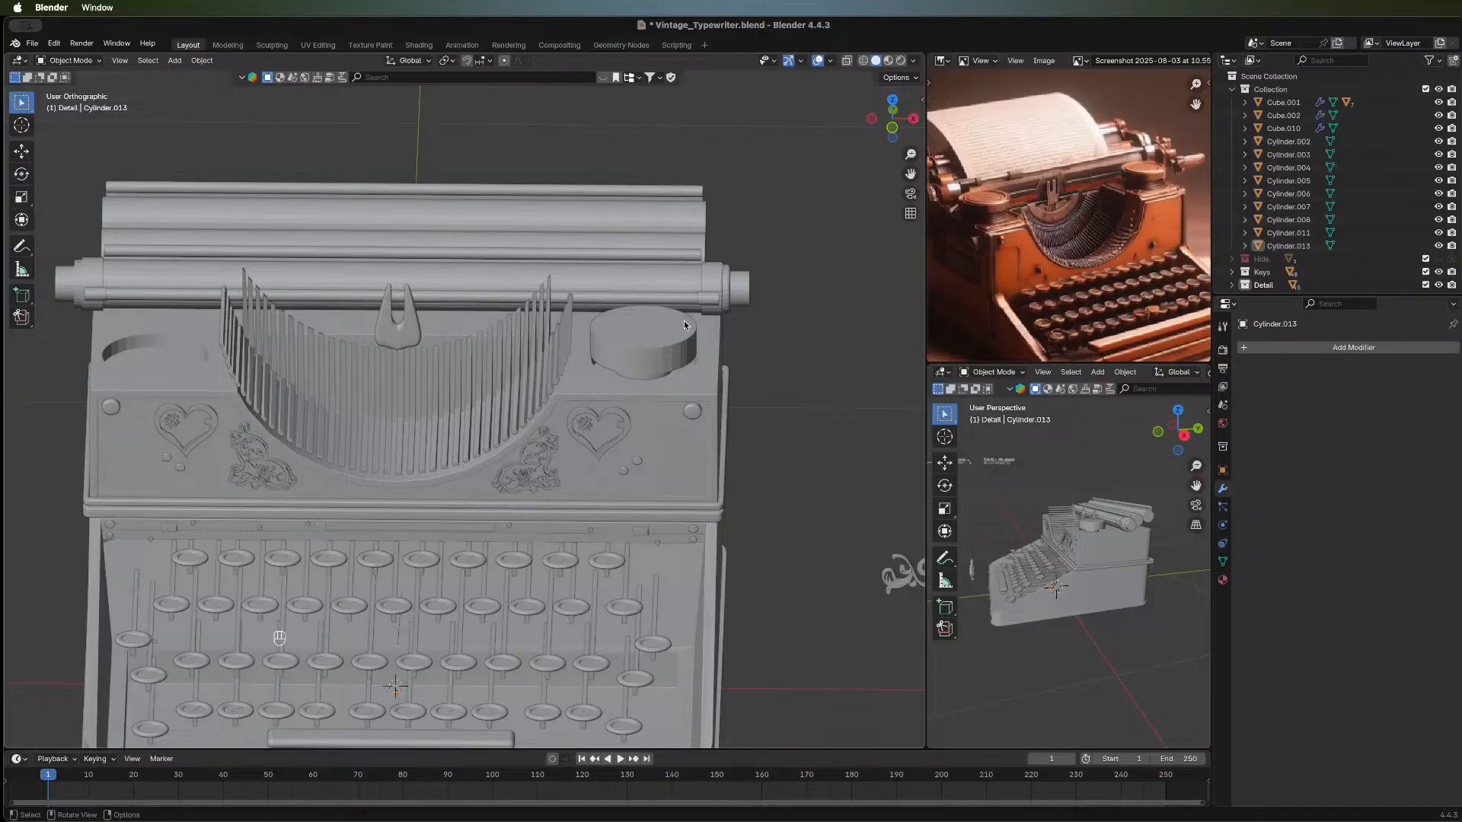
Add a Mirror modifier on the X axis to the stepped cylinder above the recess.
left_click(653, 337)
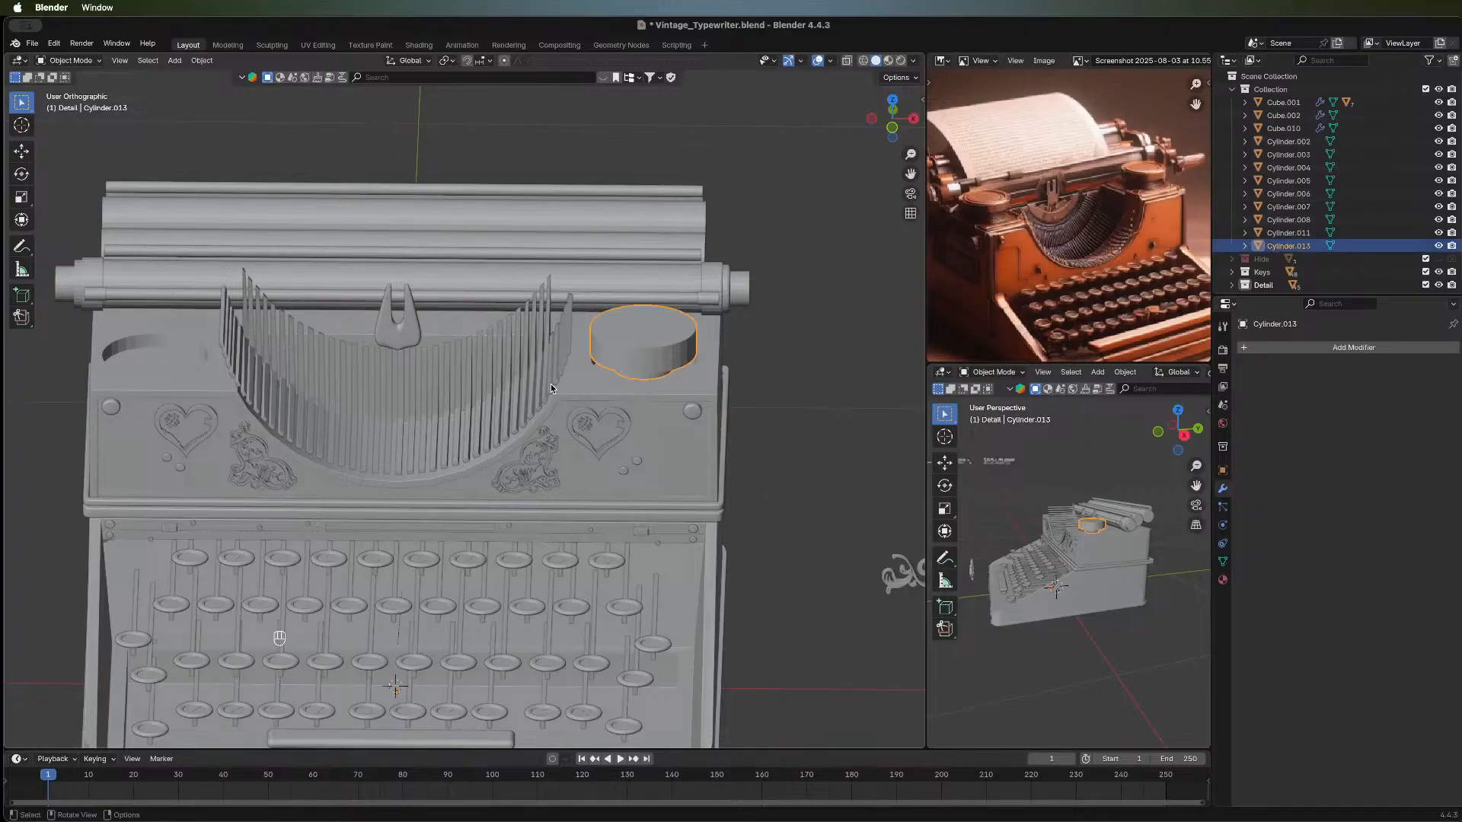
left_click(1258, 348)
mouse_move(1258, 357)
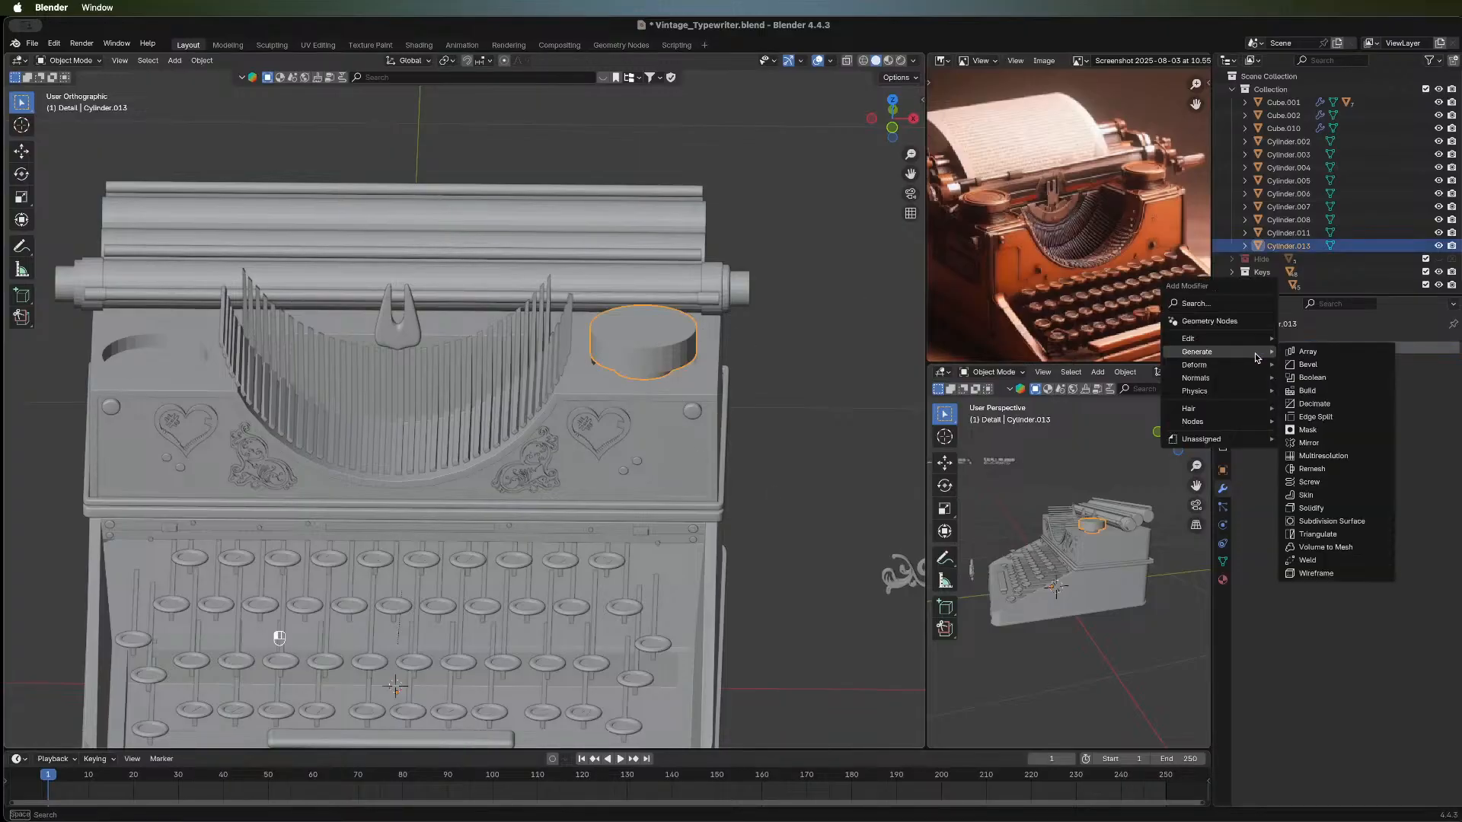
left_click(1363, 443)
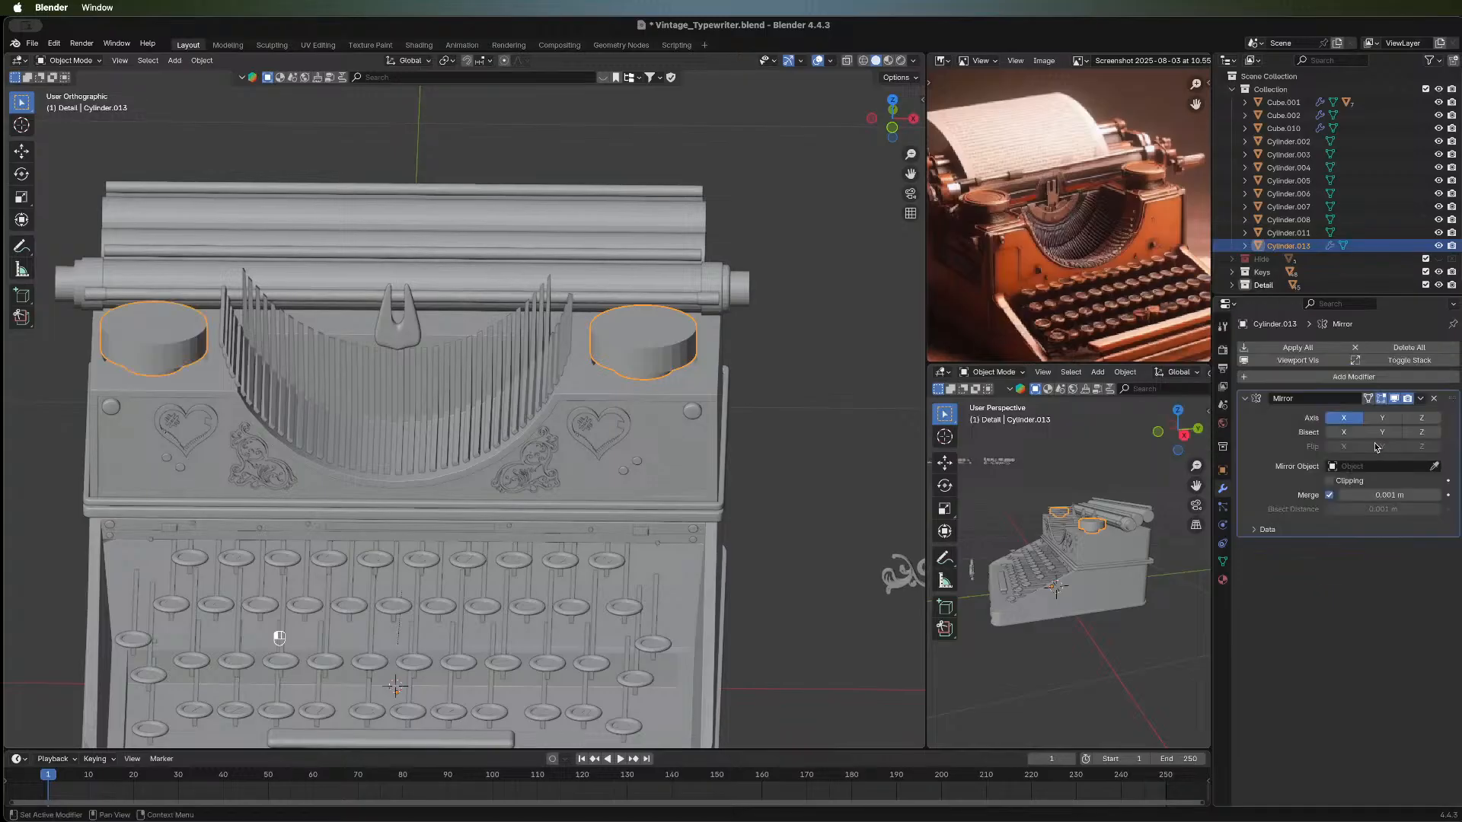
Try Cube.001 as the mirror object of the cap's Mirror modifier and undo the choice.
left_click(1429, 466)
left_click(1434, 466)
left_click(690, 380)
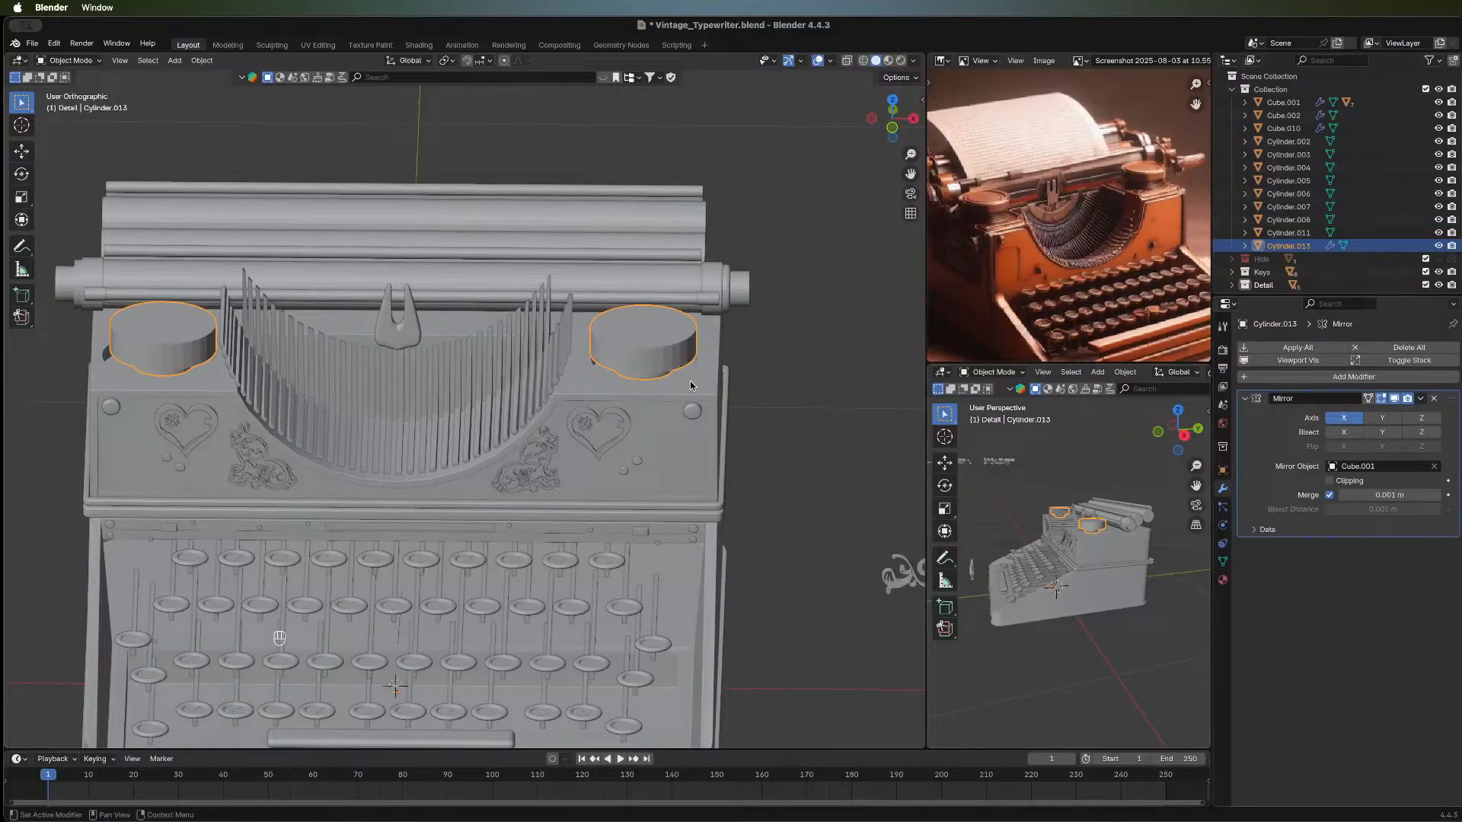
key("super+z")
key("super+z")
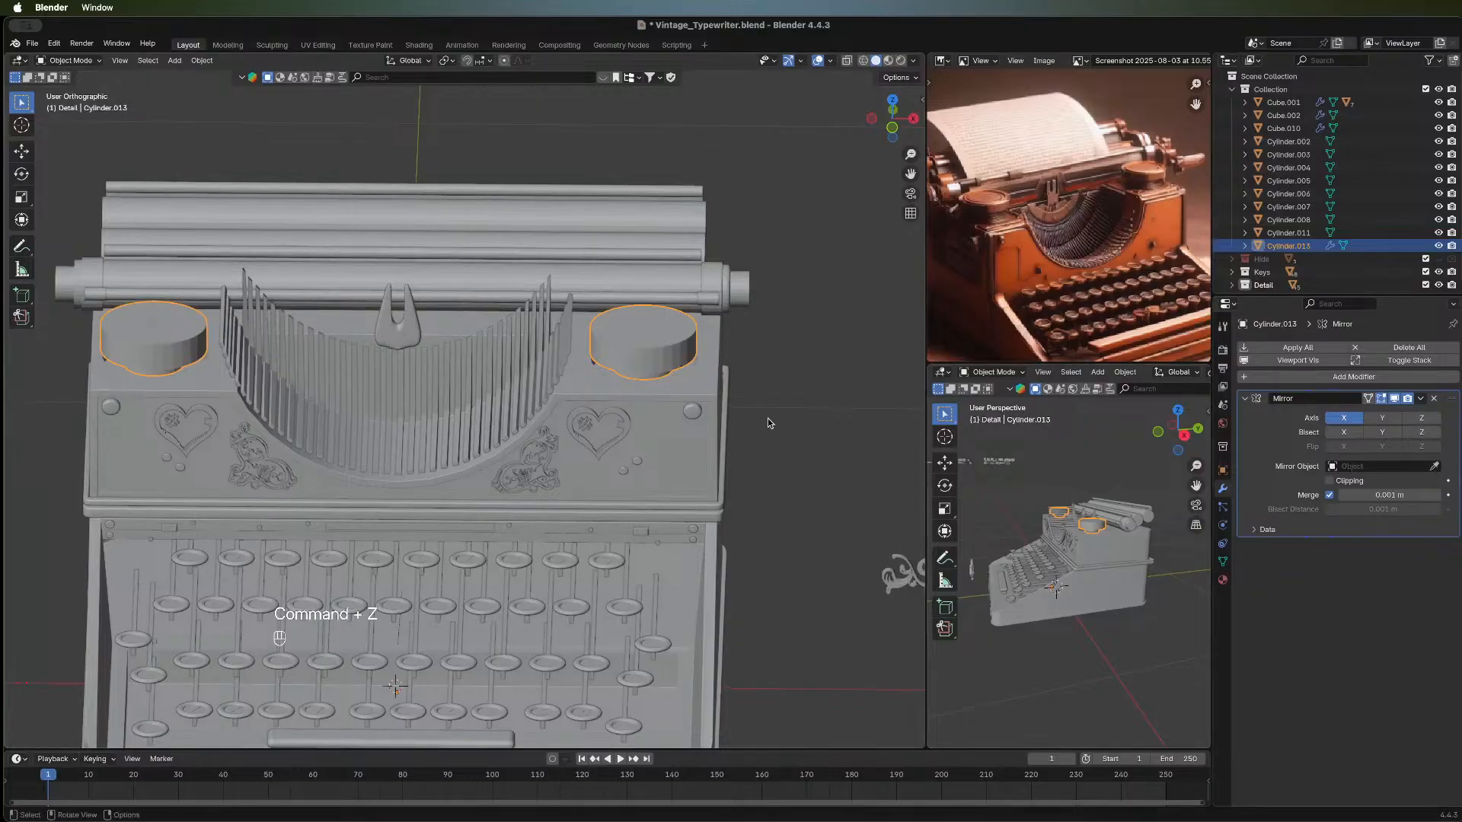
Inset the round cap's top face by about 0.0076 m in Edit Mode and extrude it about 0.0045 m downward.
middle_click_drag(364, 453, 391, 232)
scroll(512, 396, "down", 1)
scroll(429, 394, "up", 3)
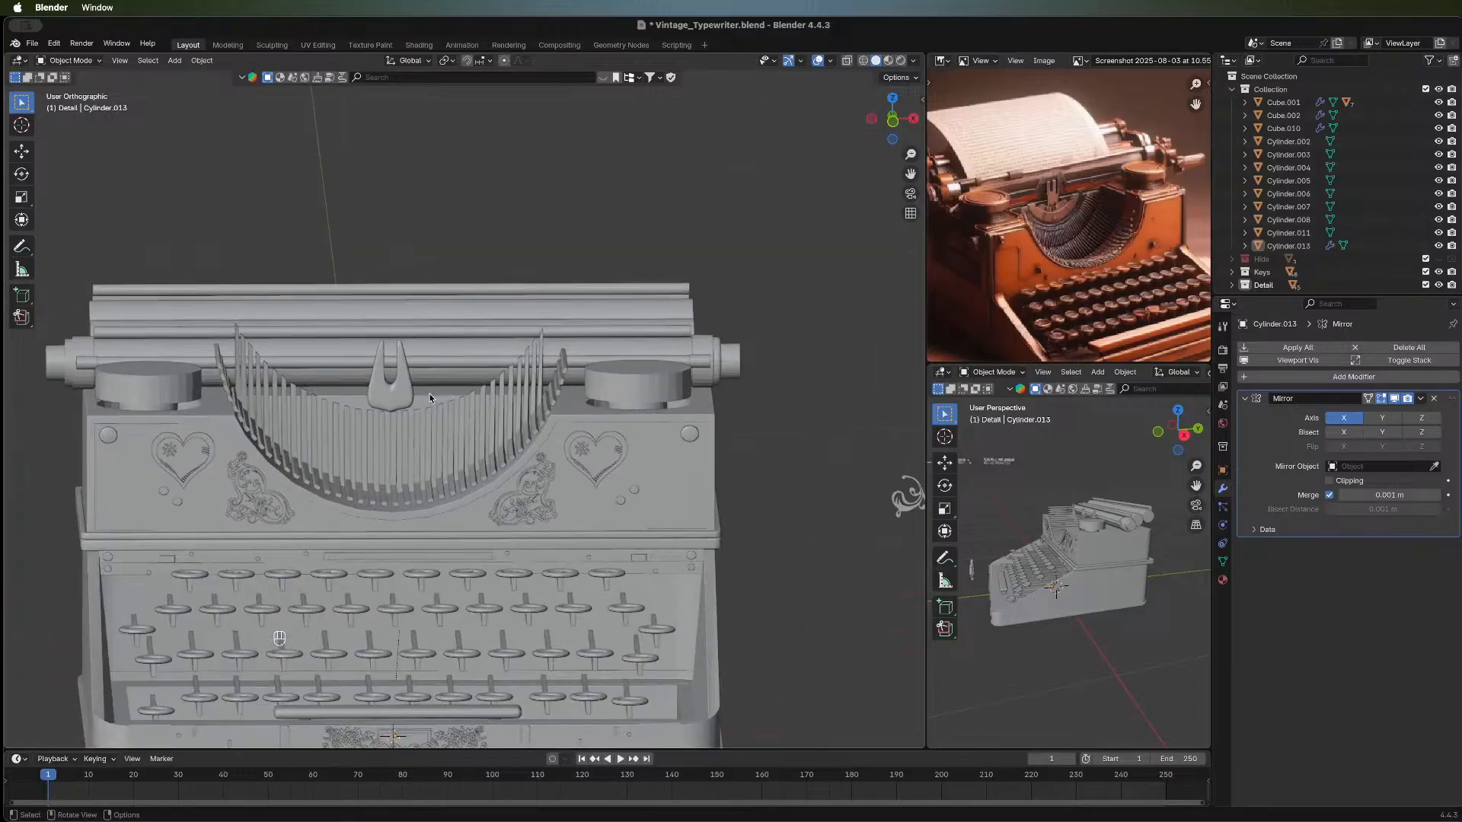
mouse_move(379, 374)
middle_mouse_down()
mouse_move(364, 396)
mouse_move(371, 381)
middle_mouse_up()
left_click(635, 360)
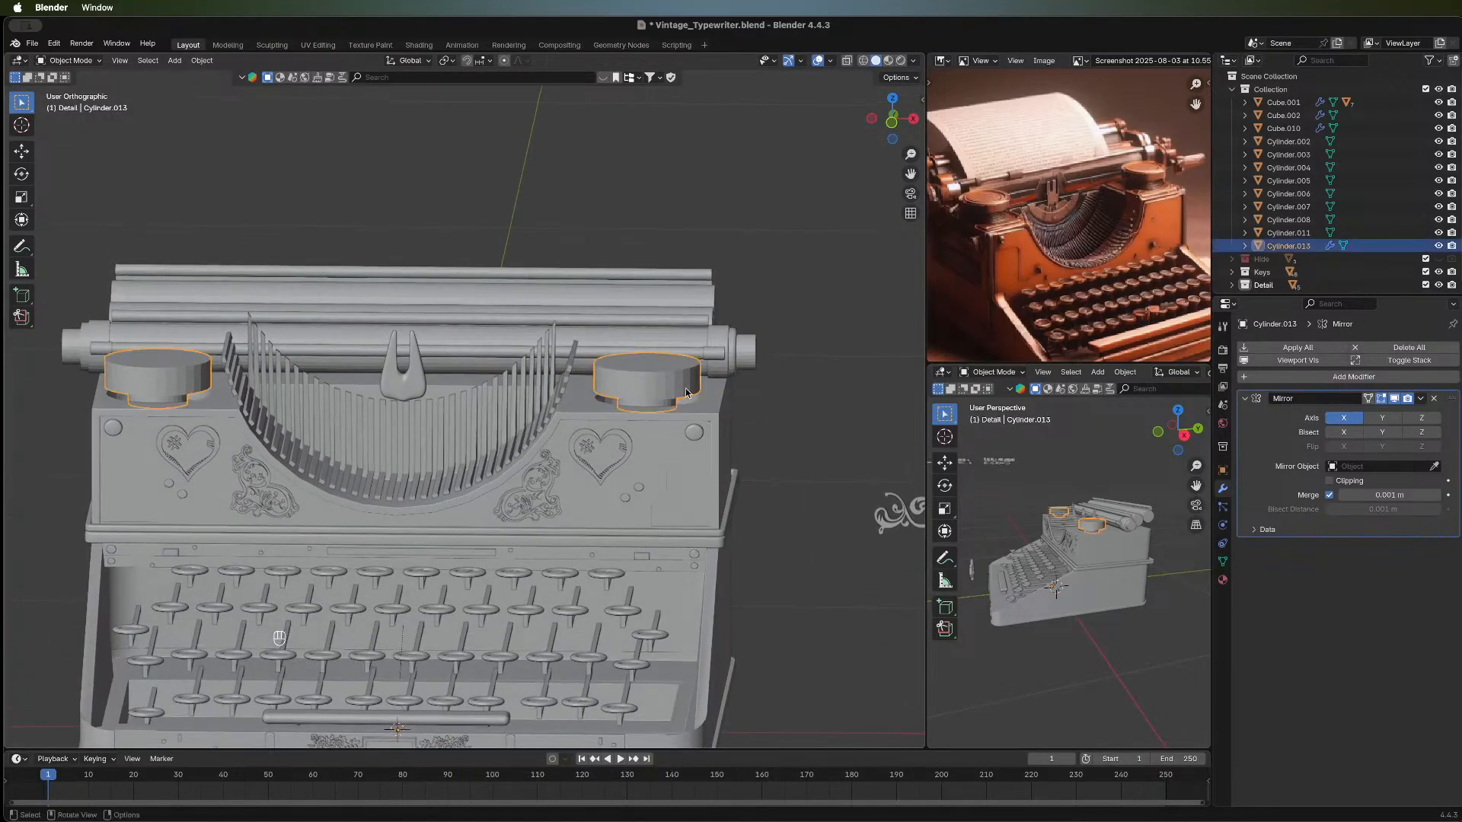
key("Tab")
middle_click_drag(715, 556, 716, 628)
left_click(648, 312)
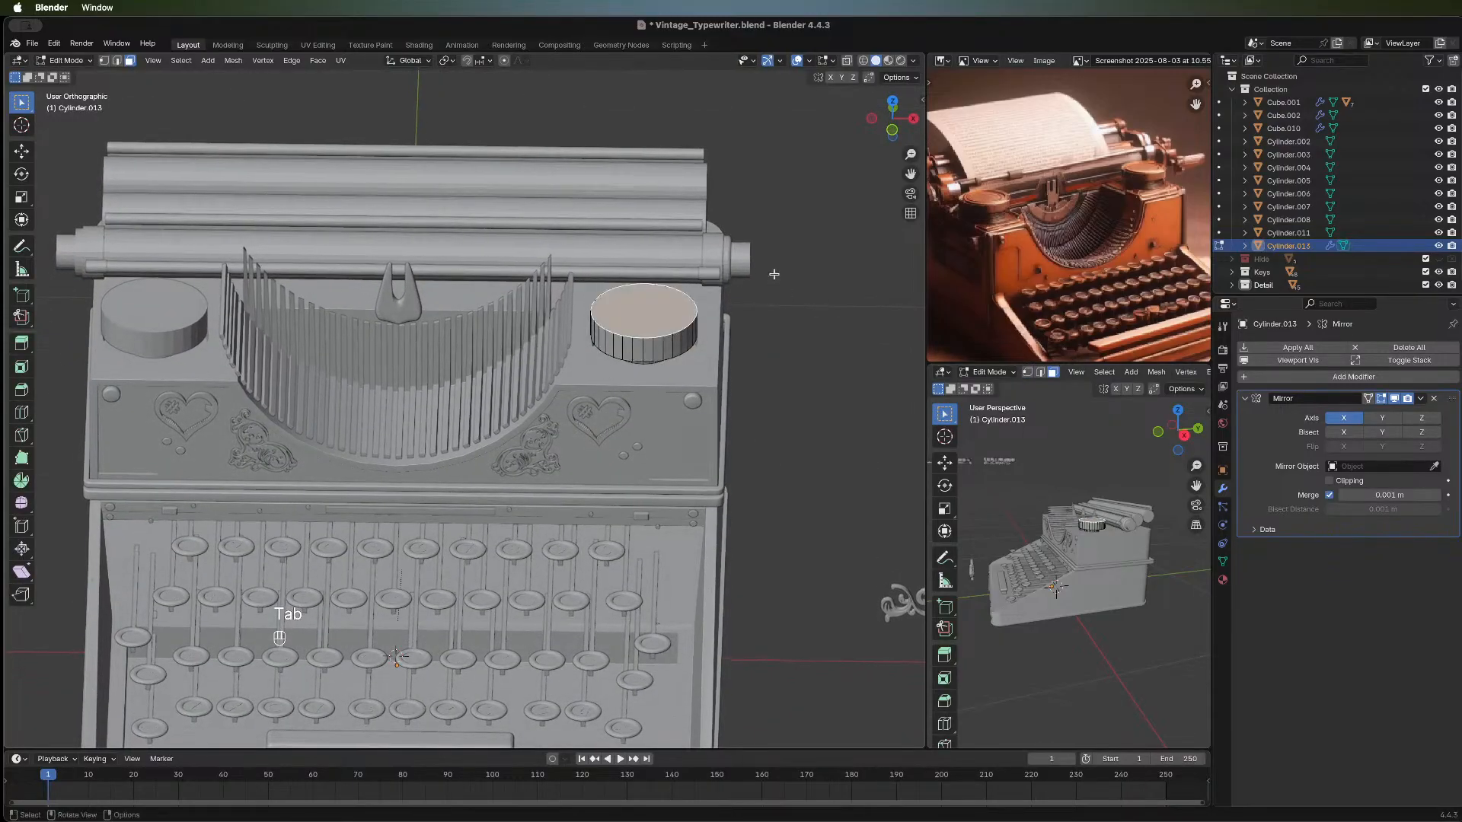
middle_click_drag(771, 274, 647, 385, "shift")
scroll(646, 395, "up", 4)
middle_click_drag(779, 408, 734, 450, "shift")
key("i")
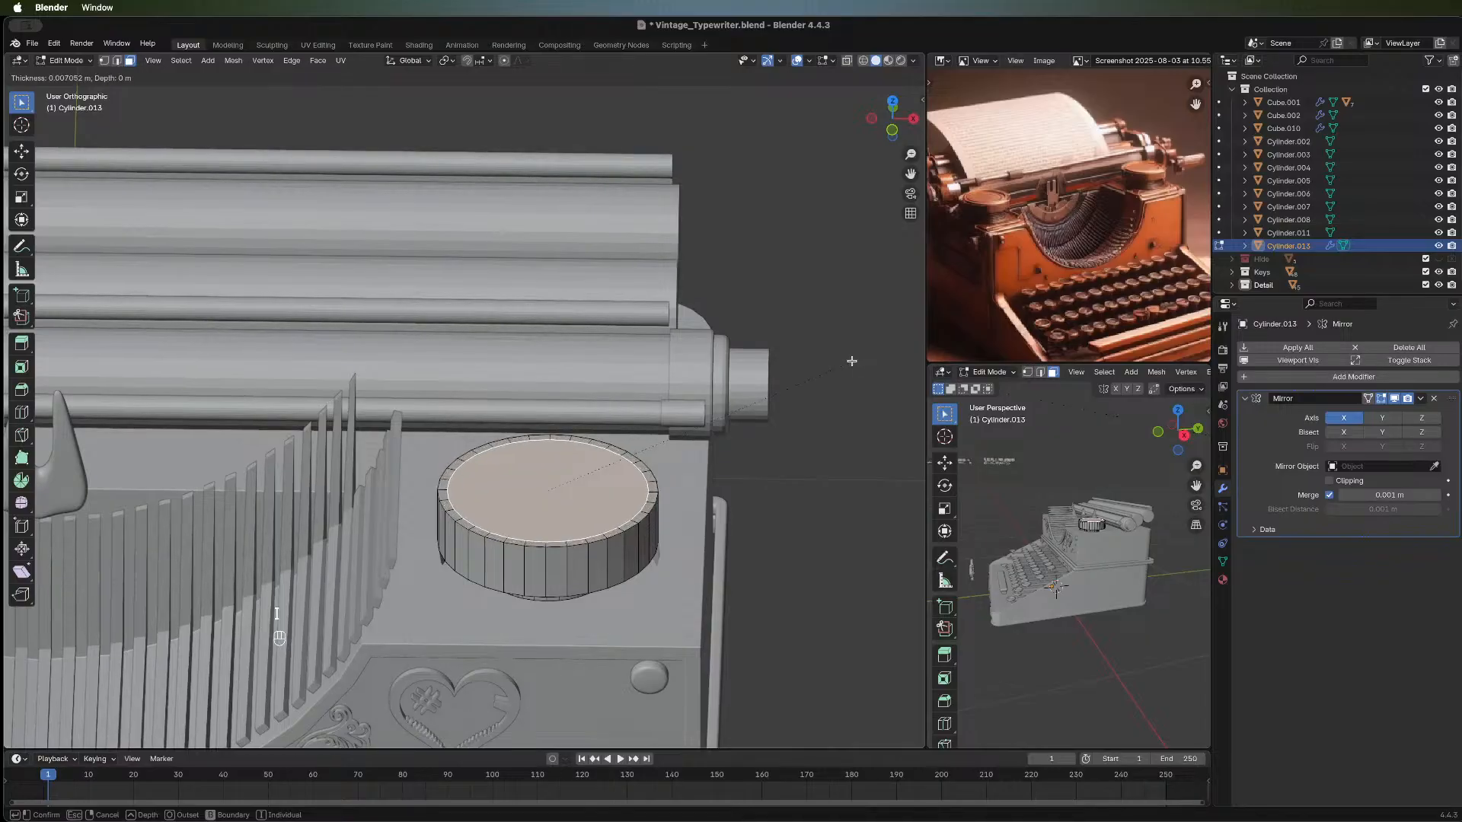
left_click(851, 360)
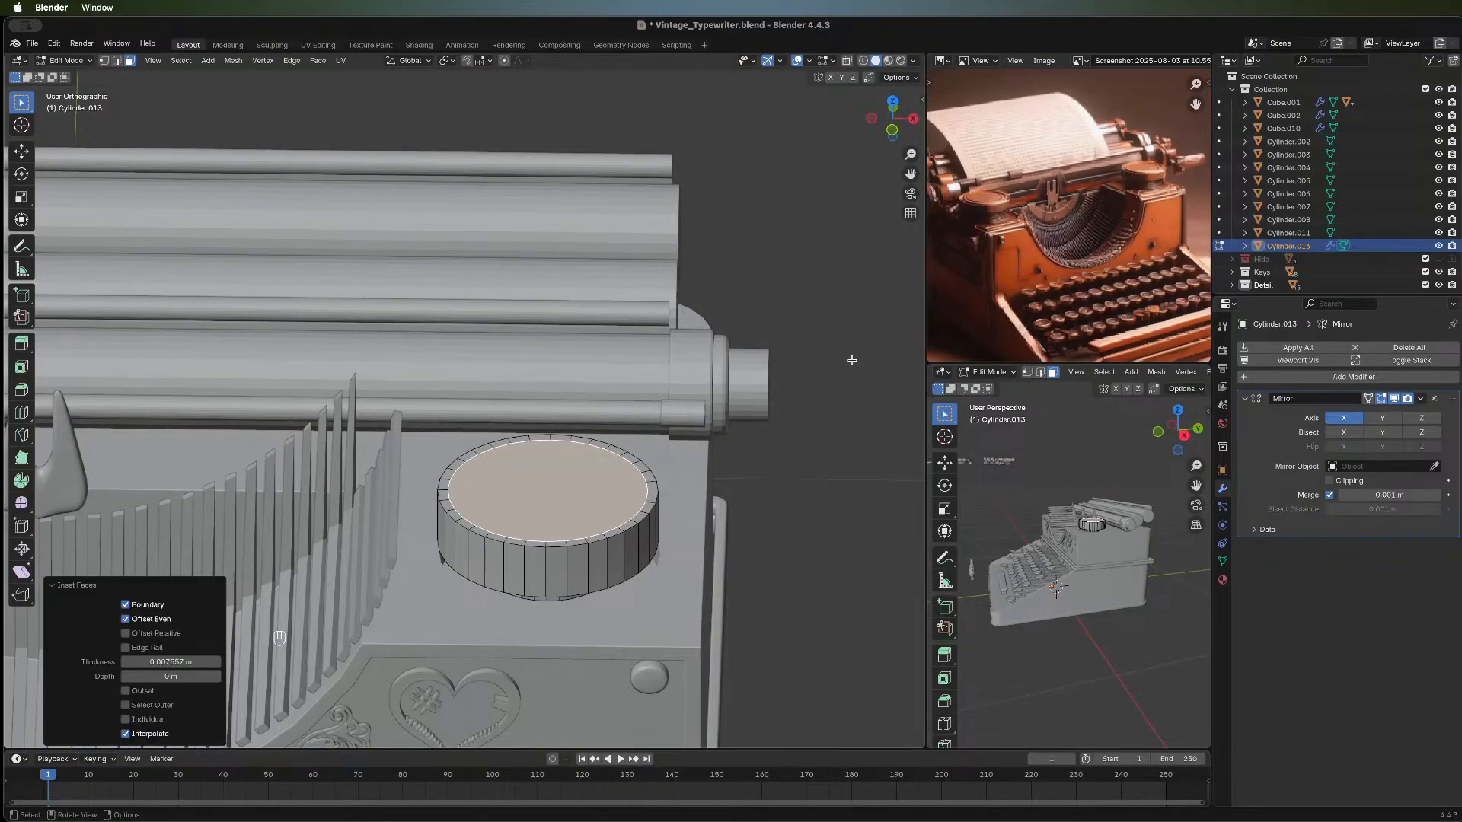
key("e")
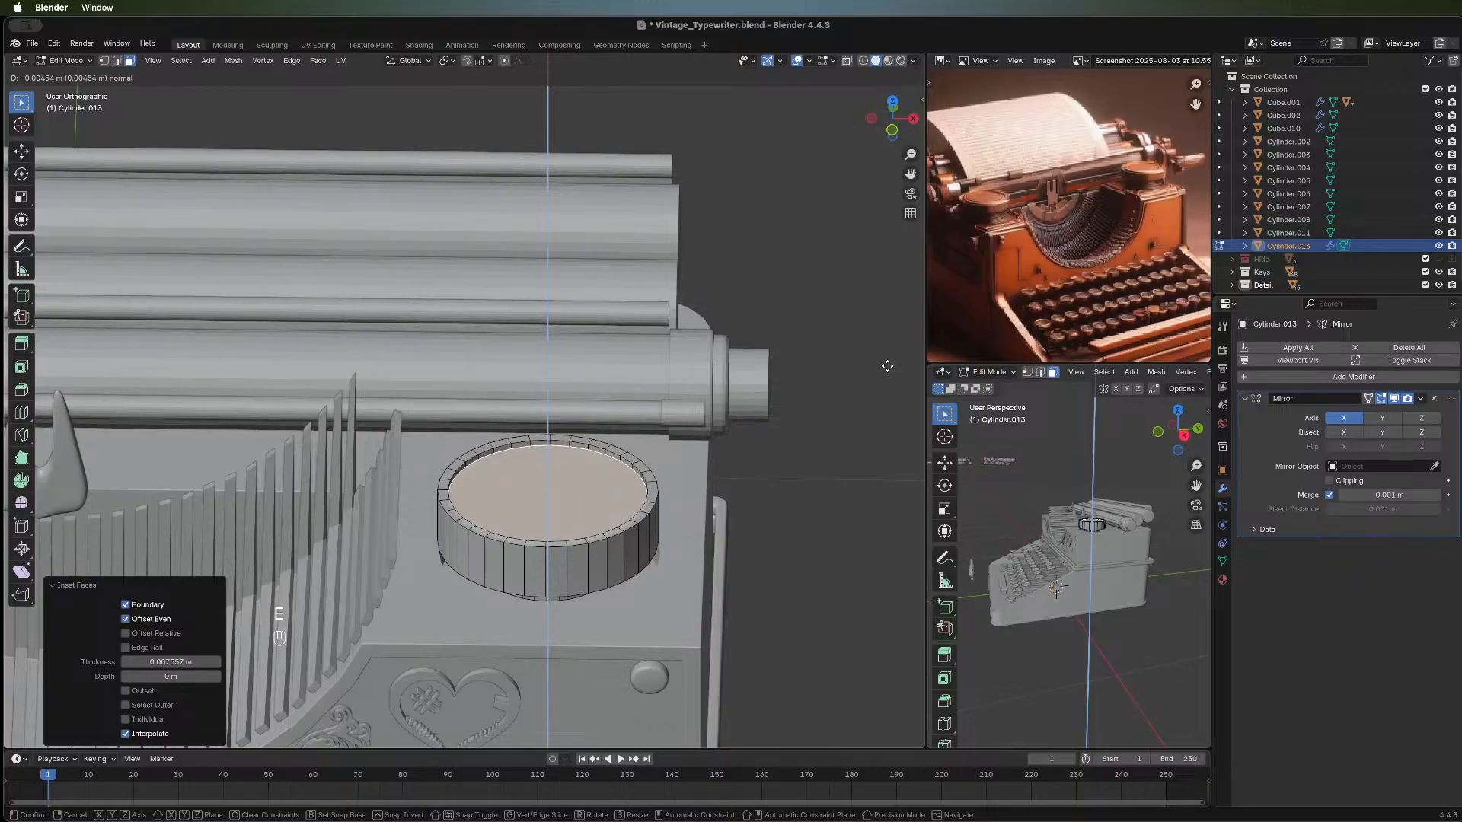
left_click(888, 366)
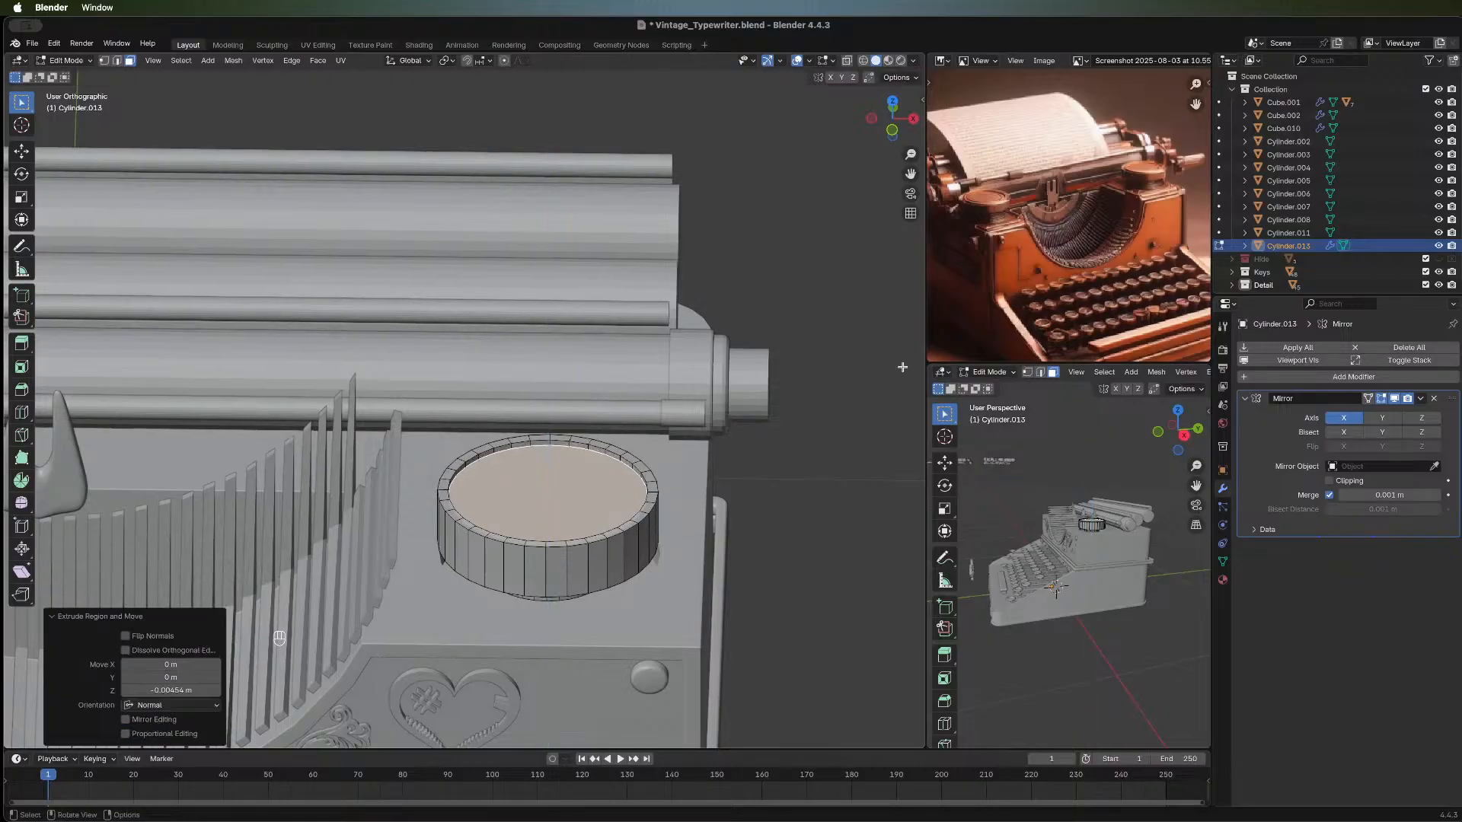
Inset the cap's sunken top face by about 0.0081 m and extrude it upward about 0.0062 m.
key("i")
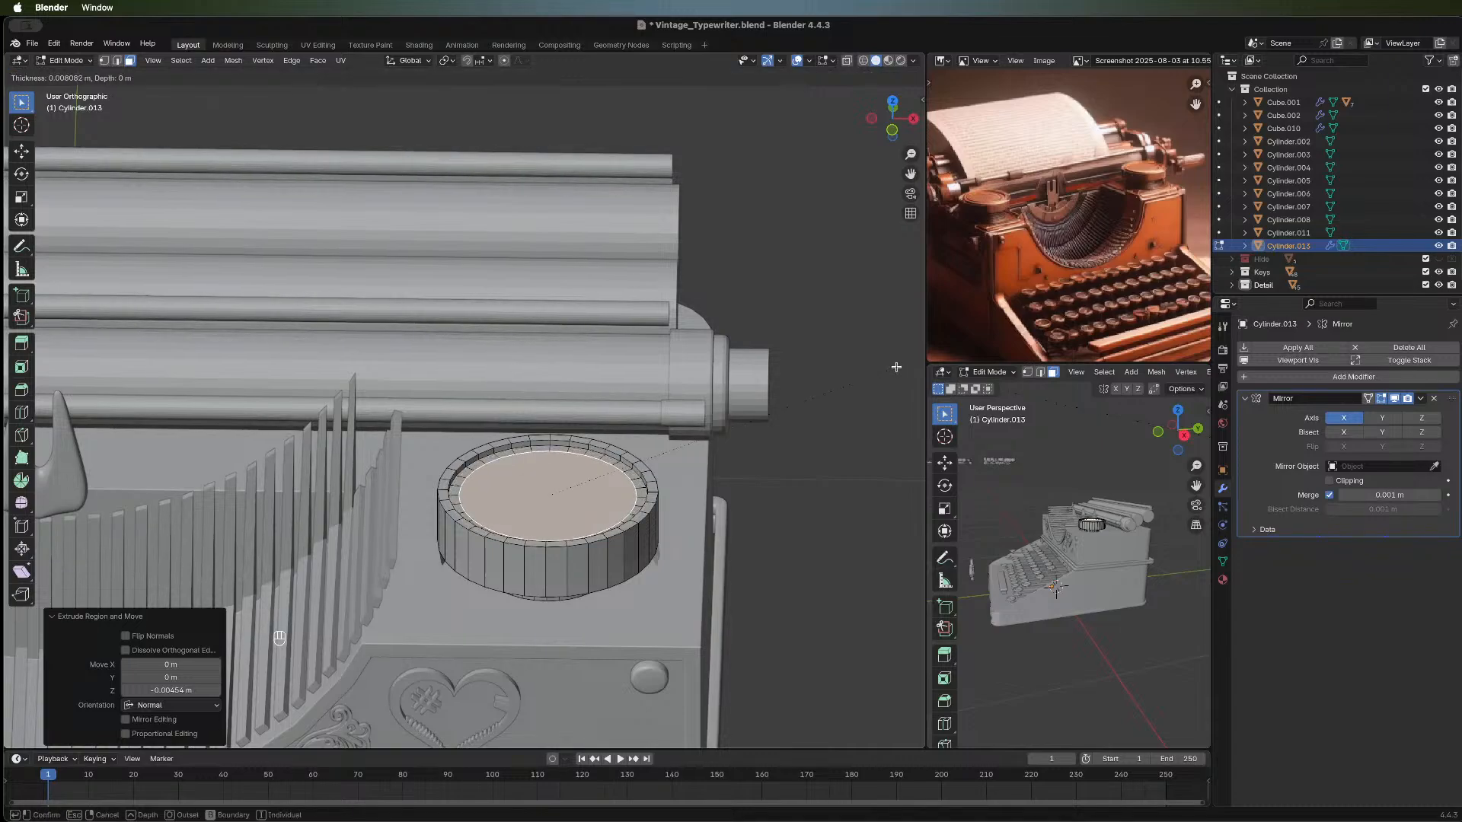
left_click(896, 367)
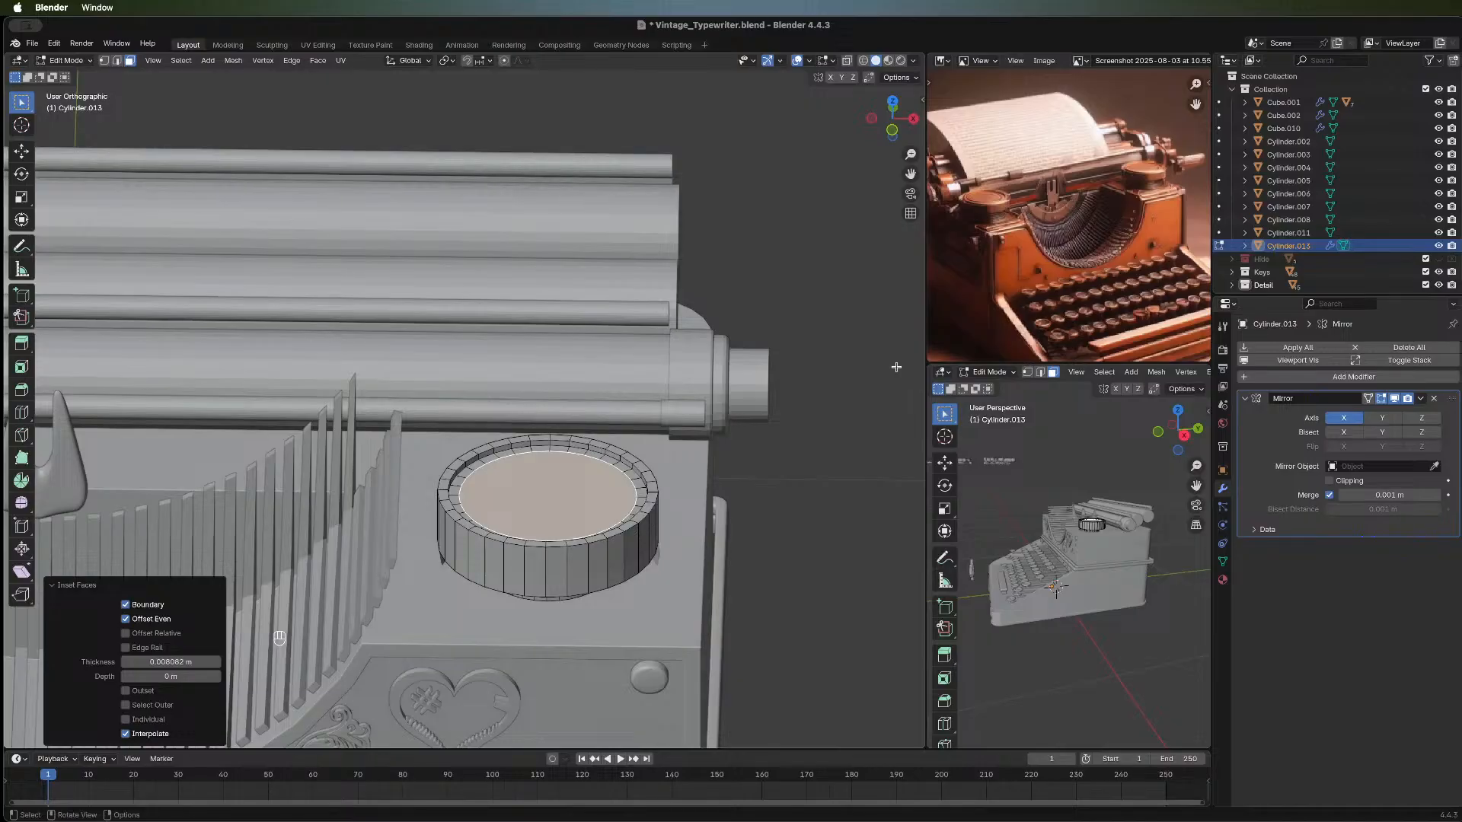
key("e")
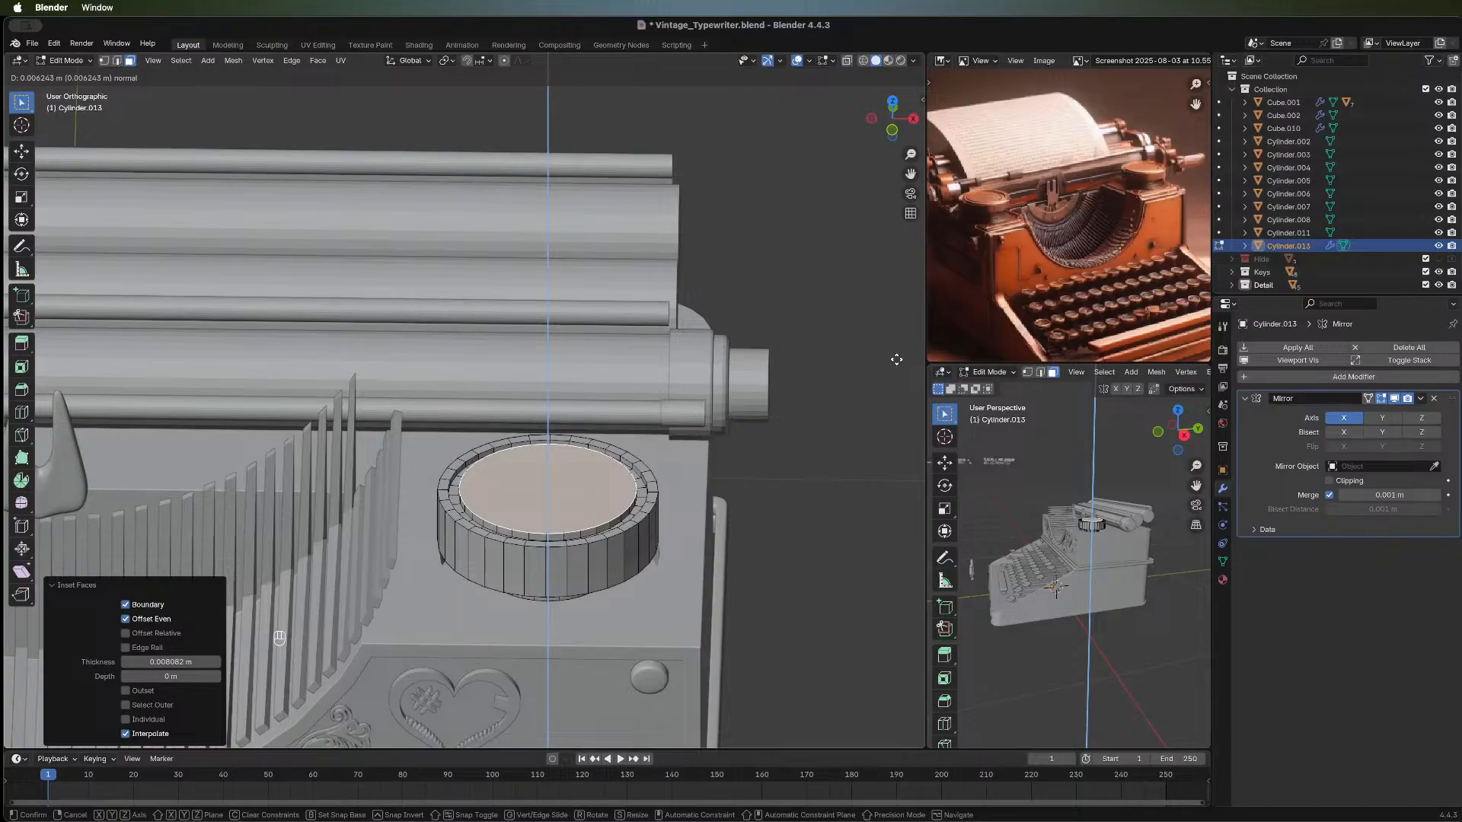
left_click(896, 360)
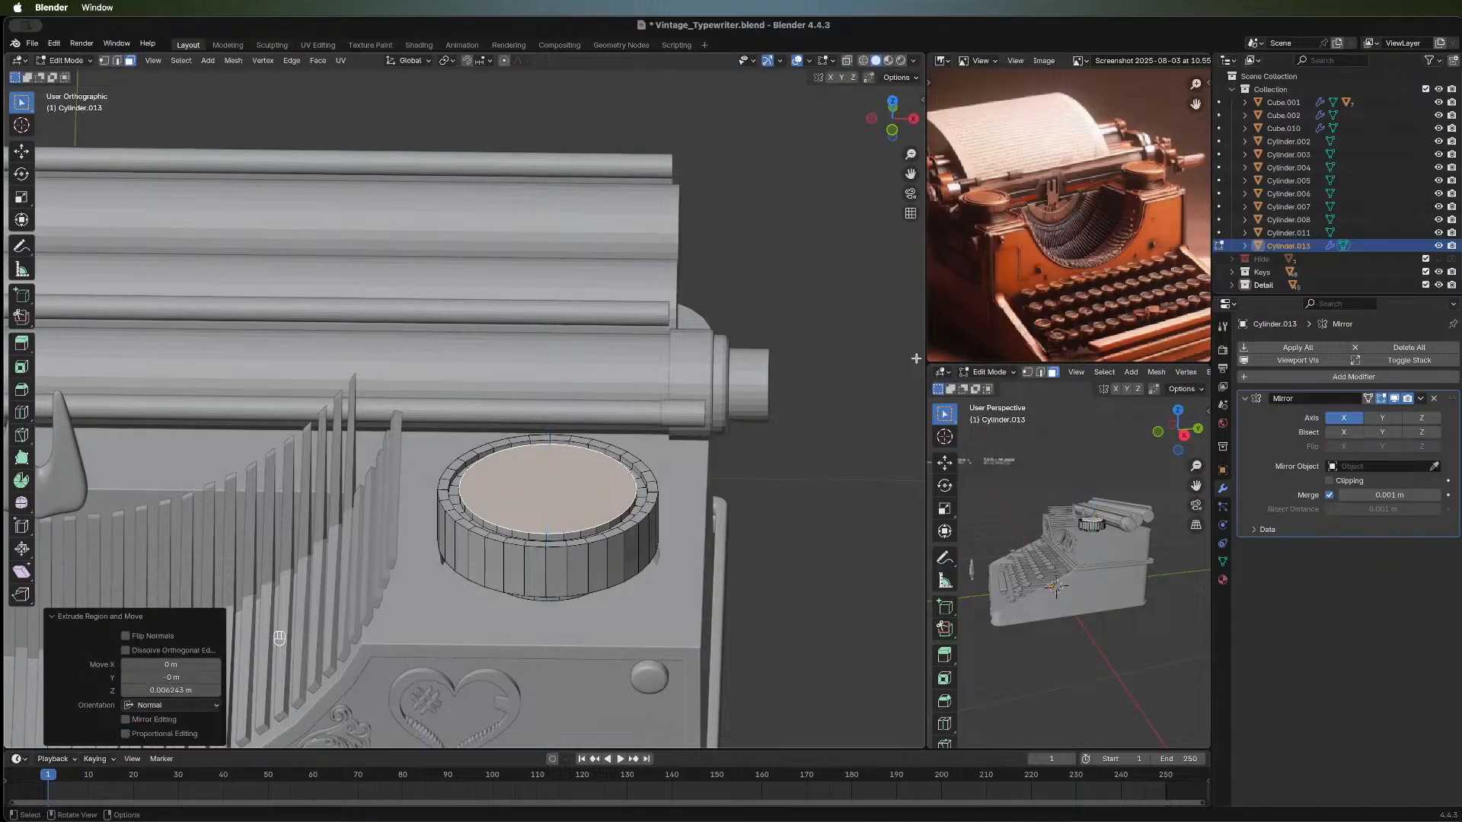
Inset the cap's raised centre face by about 0.0084 m, extrude it about 0.0045 m downward, and return to Object Mode.
key("i")
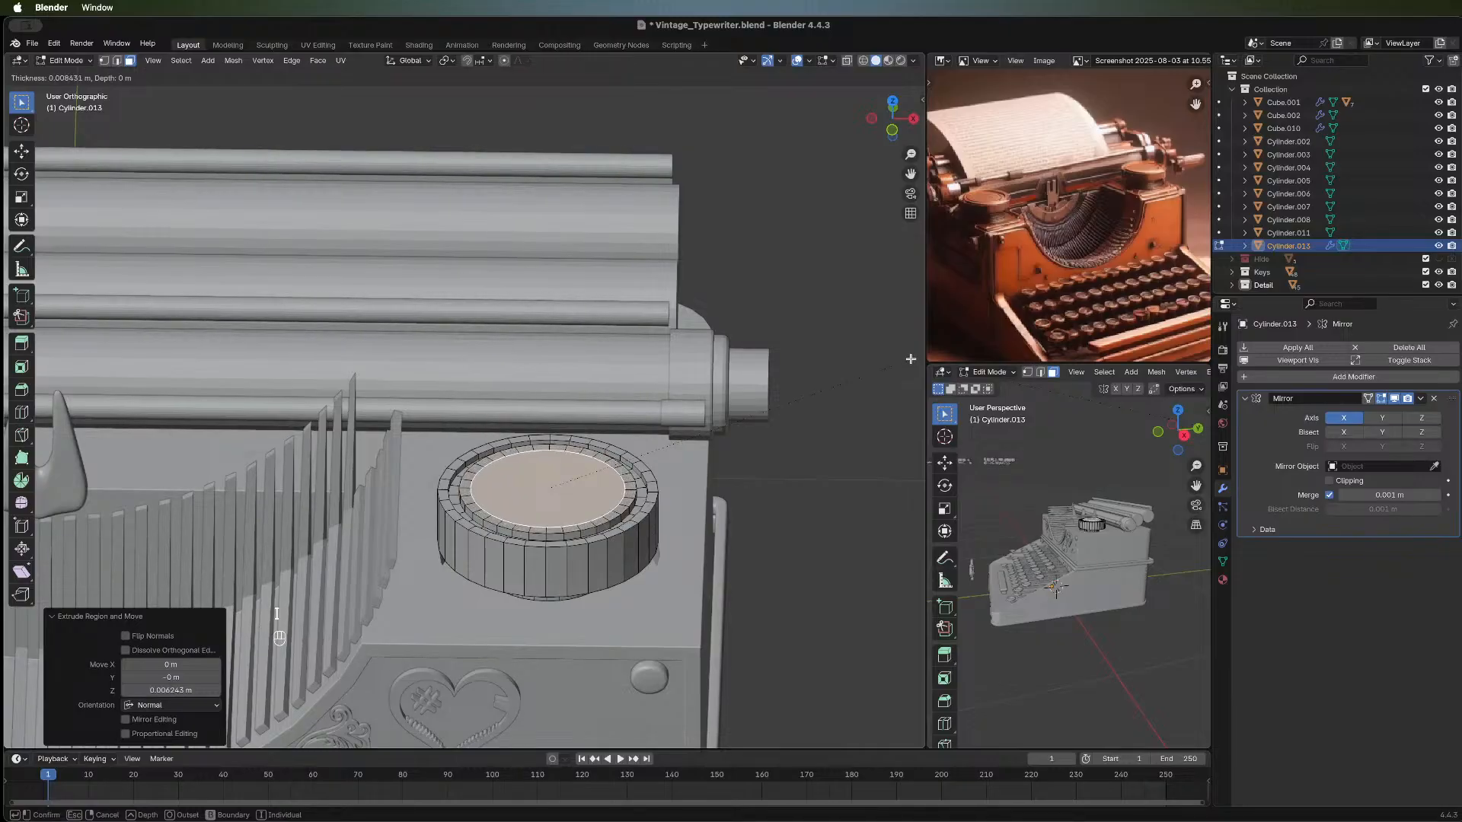
left_click(911, 359)
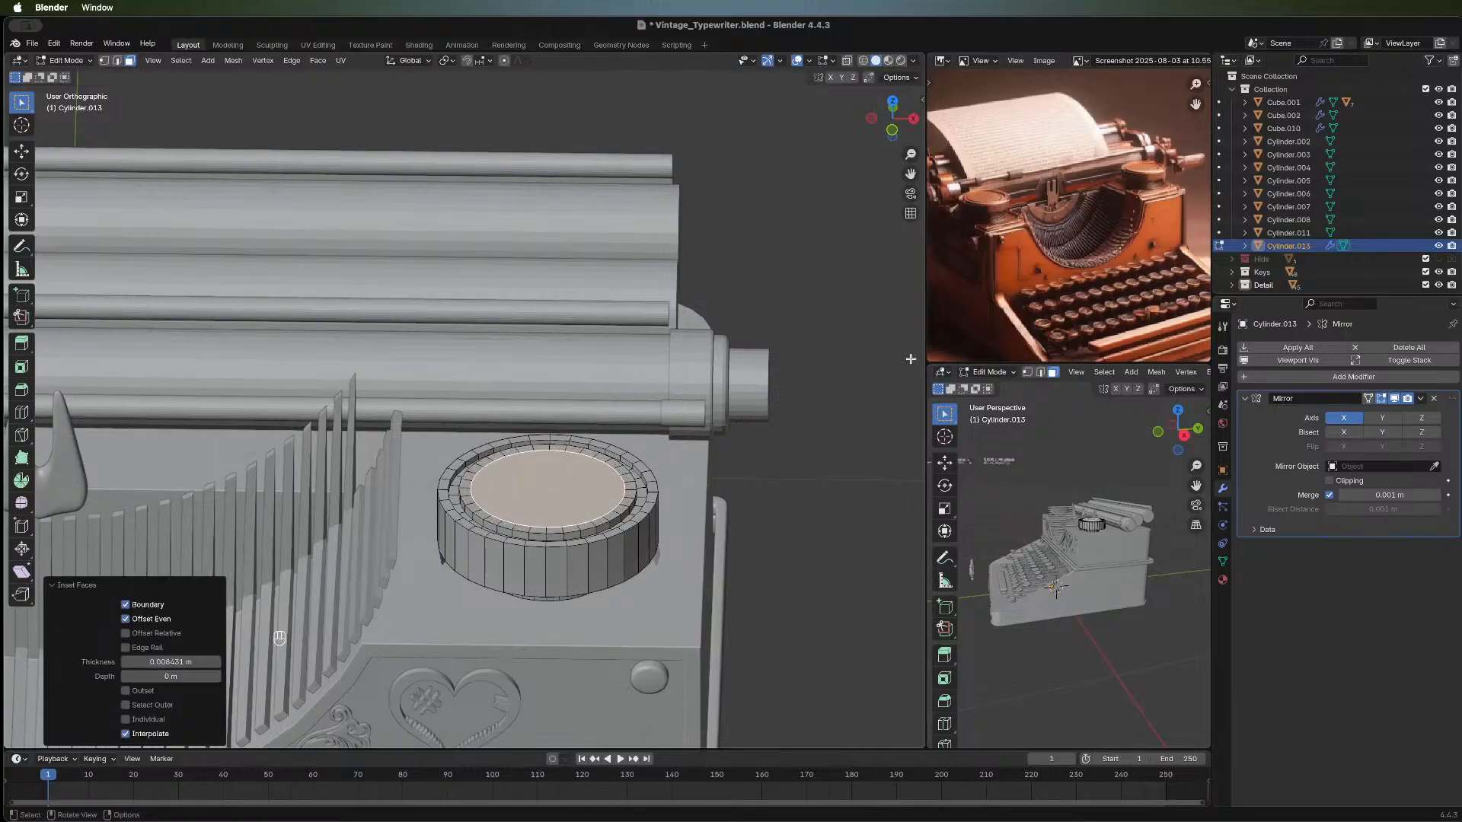
key("e")
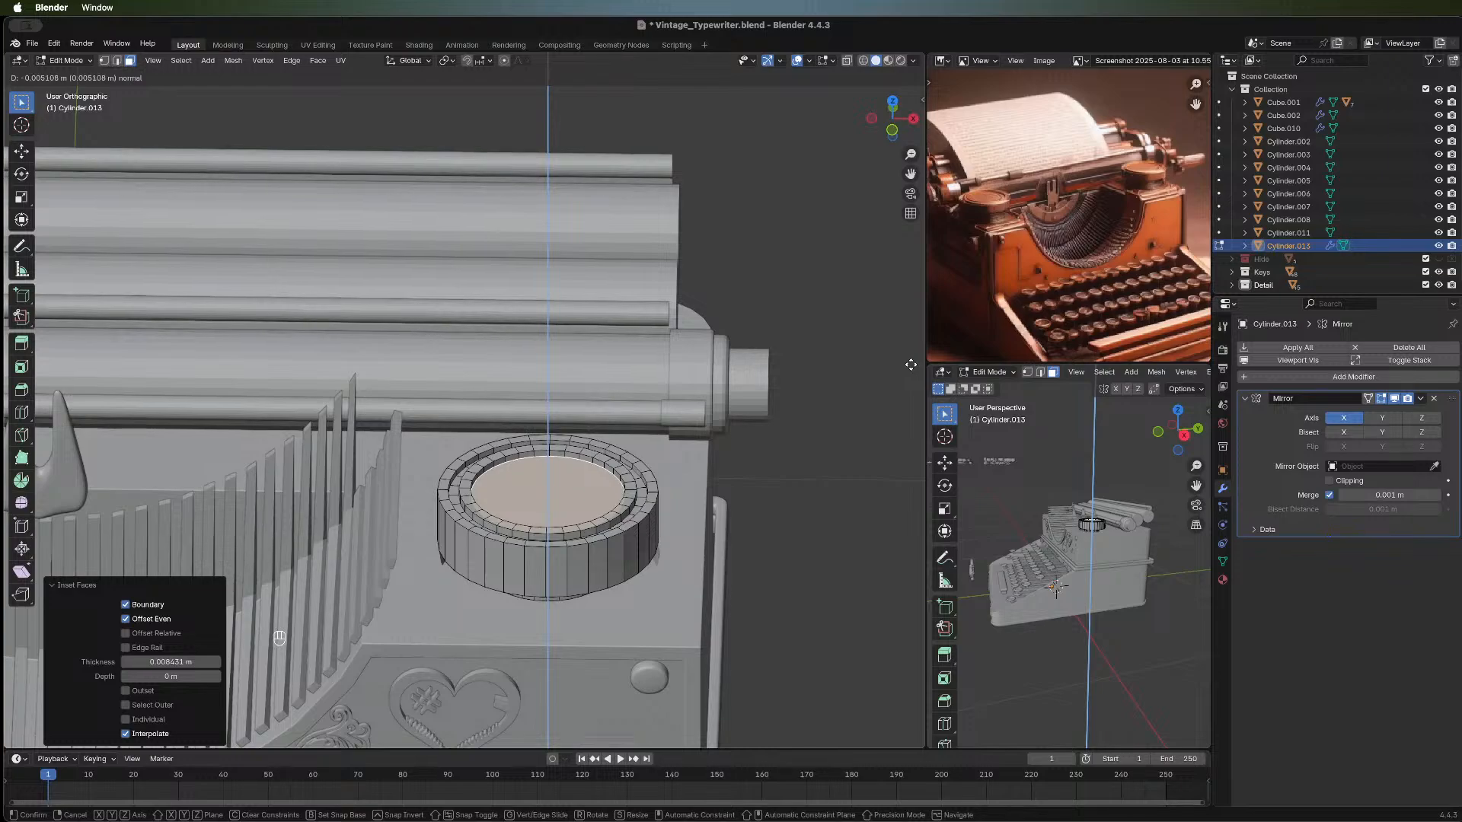
left_click(911, 363)
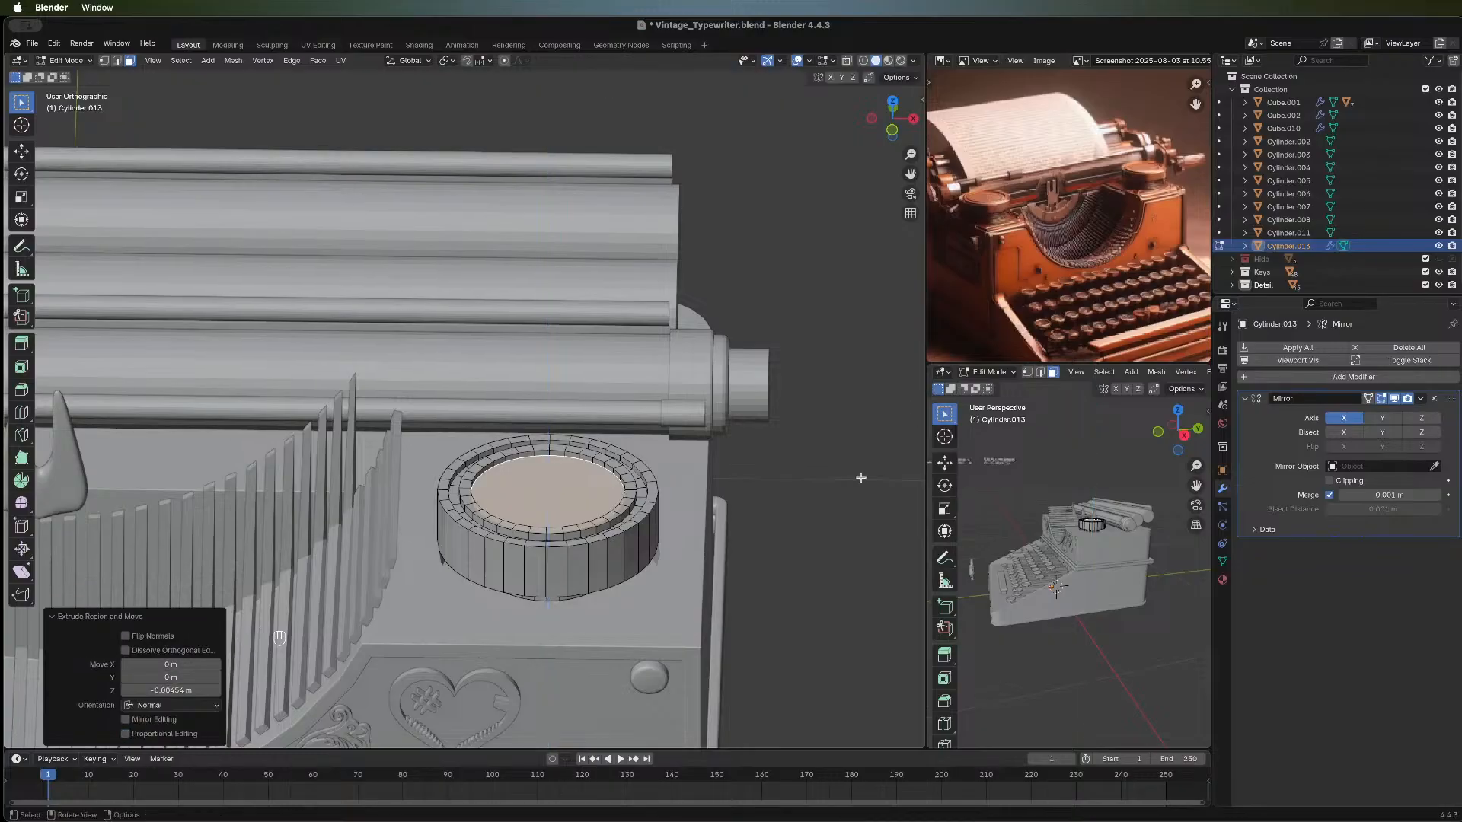
mouse_move(867, 402)
middle_mouse_down()
mouse_move(878, 320)
mouse_move(857, 378)
middle_mouse_up()
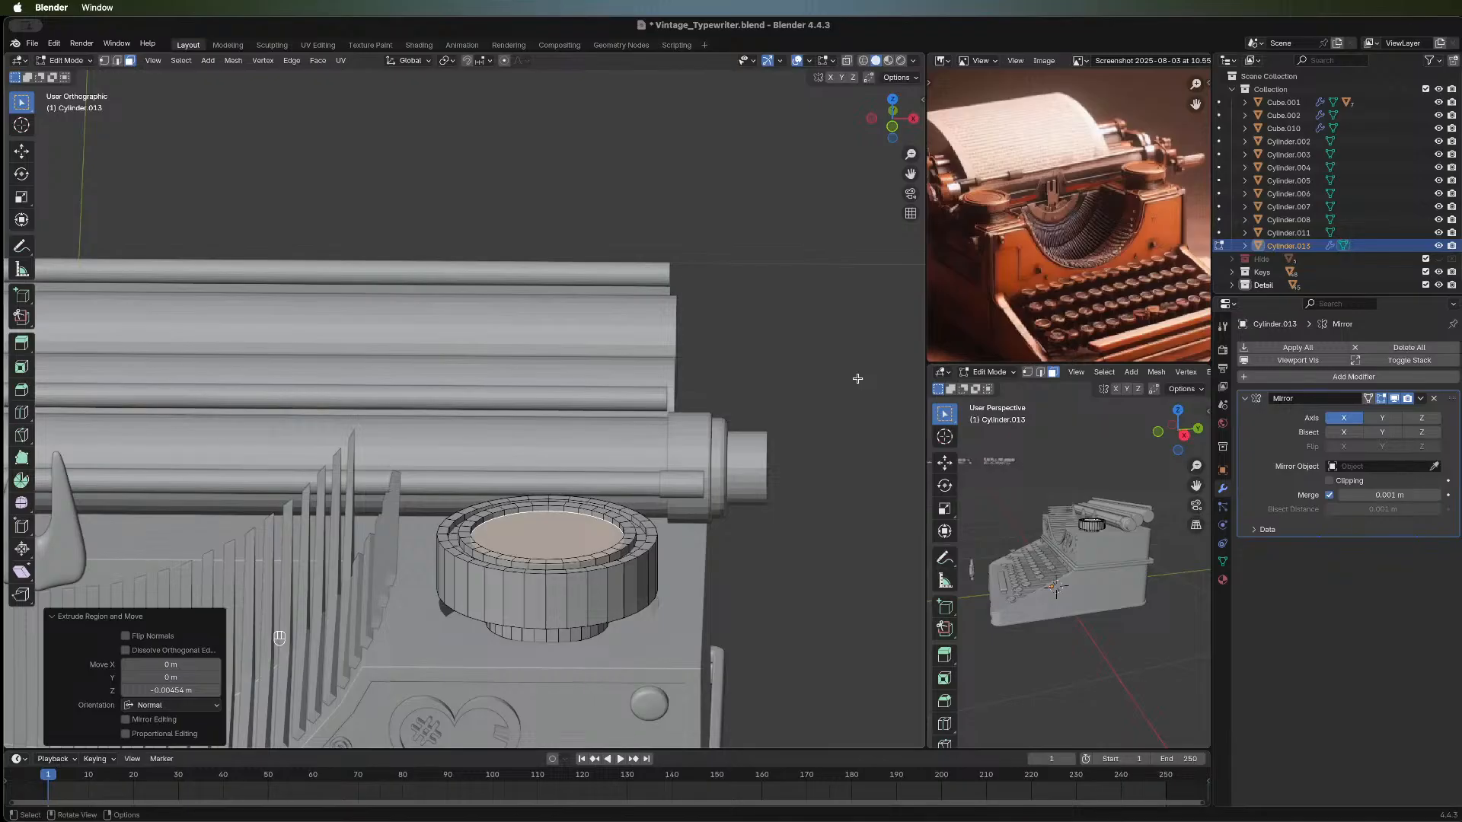
key("Tab")
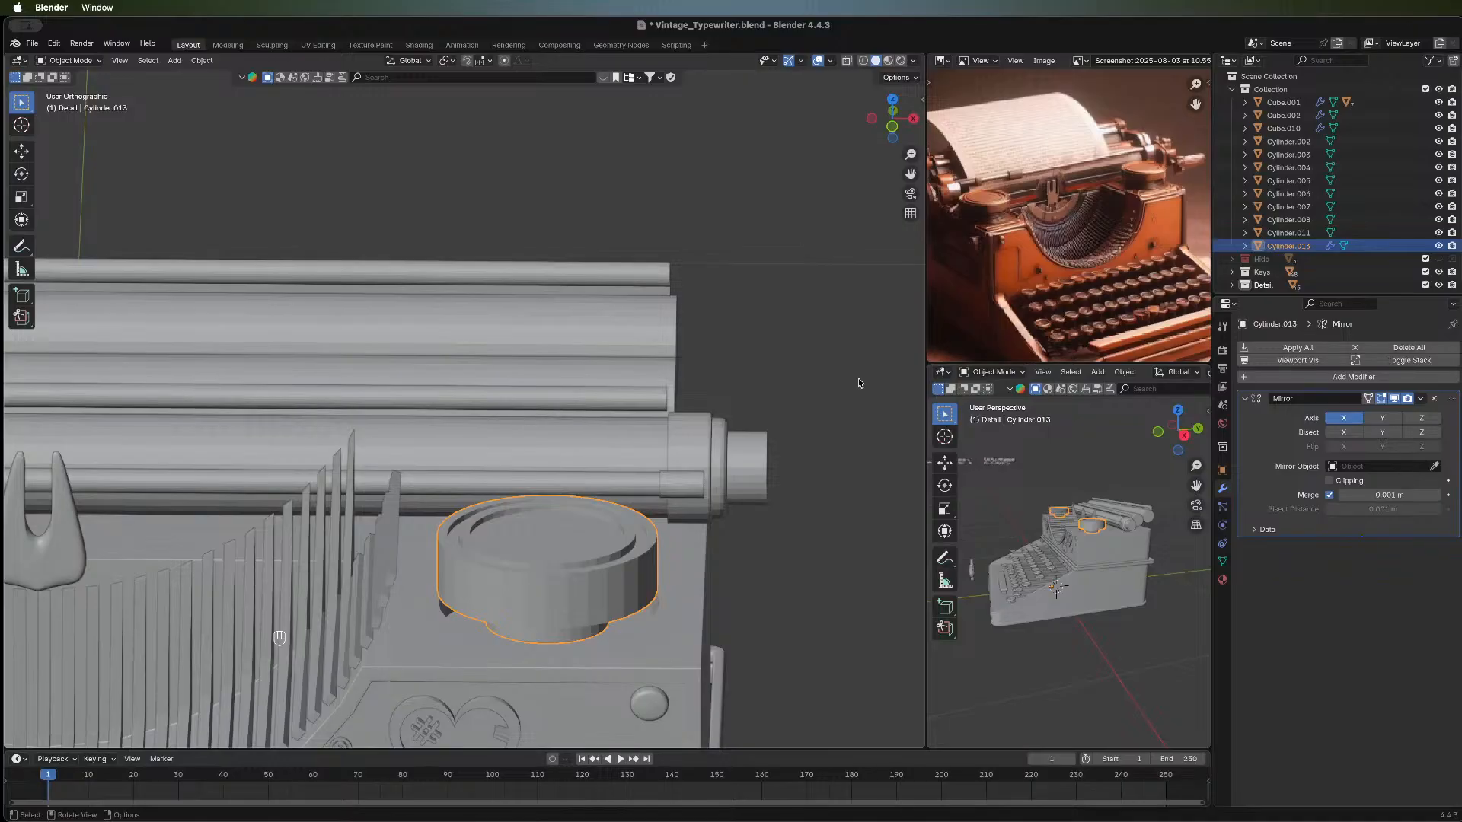
Examine both round caps with their stepped tops on the typewriter body from several front and raised angles.
middle_click_drag(477, 408, 407, 575)
scroll(464, 464, "down", 5)
scroll(655, 567, "up", 3)
middle_click_drag(625, 636, 358, 434, "shift")
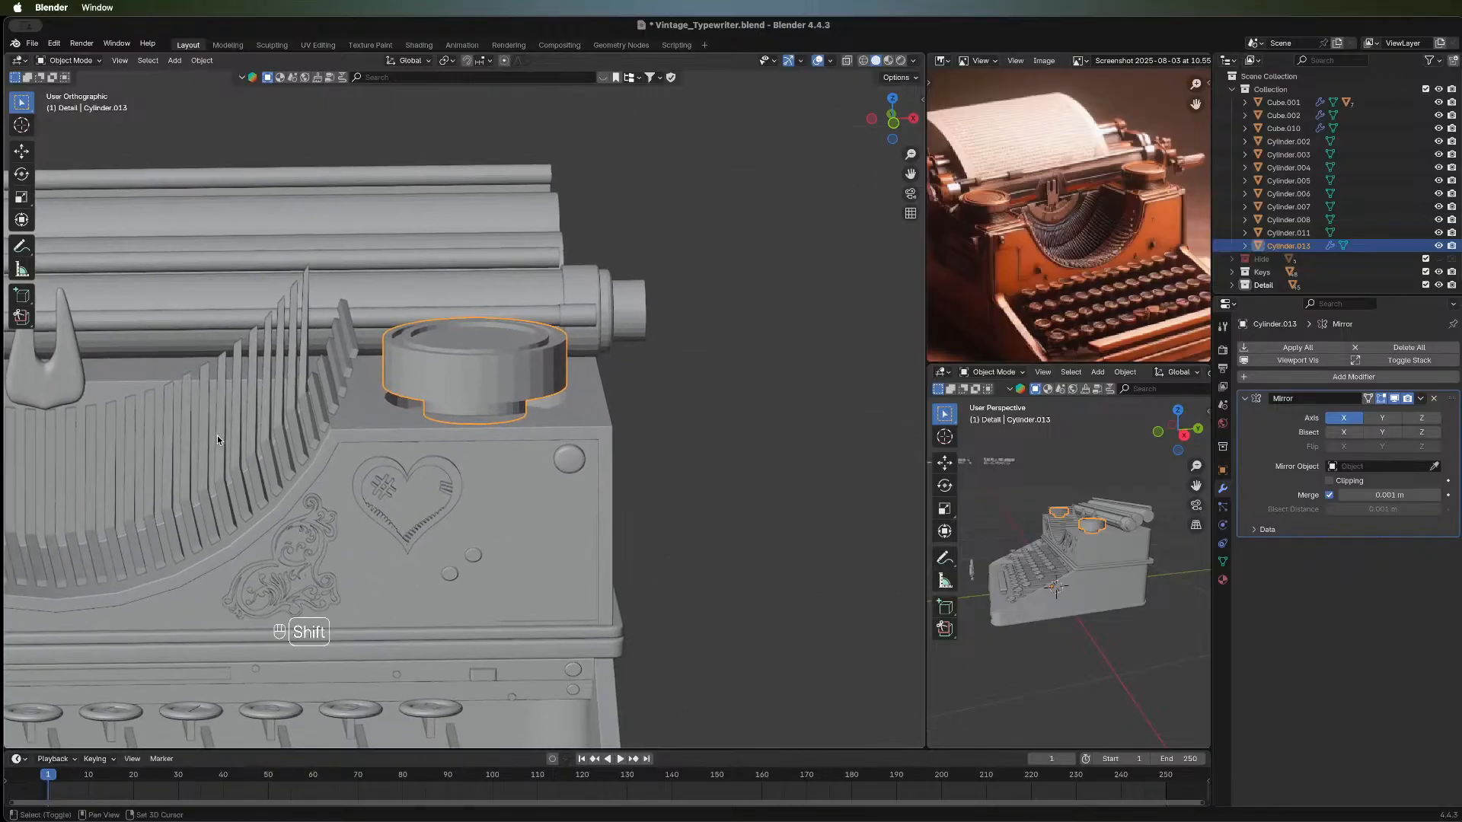
middle_click_drag(217, 435, 556, 407, "shift")
scroll(487, 374, "down", 4)
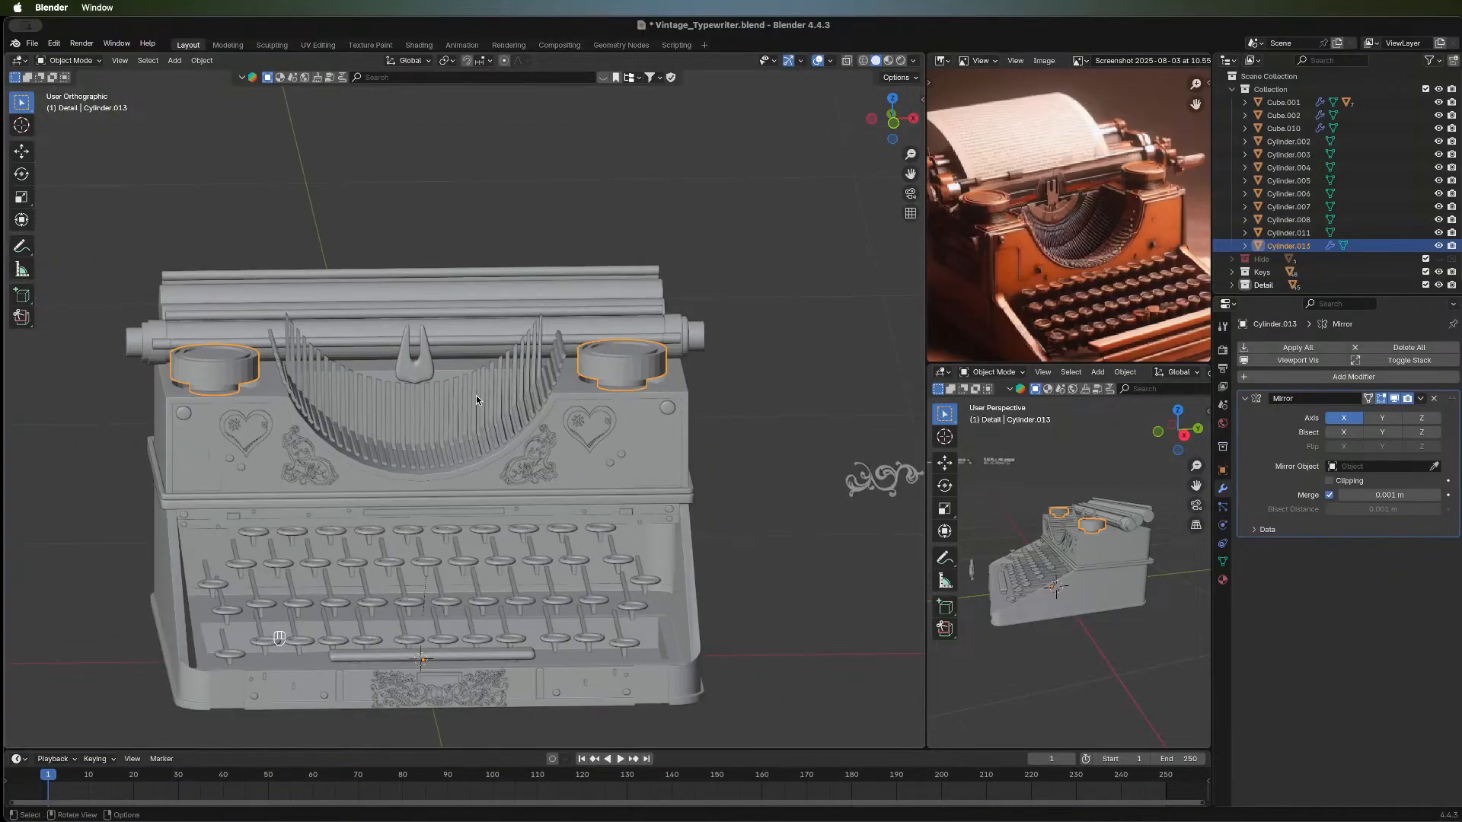
scroll(465, 390, "up", 2)
middle_click_drag(348, 322, 338, 321)
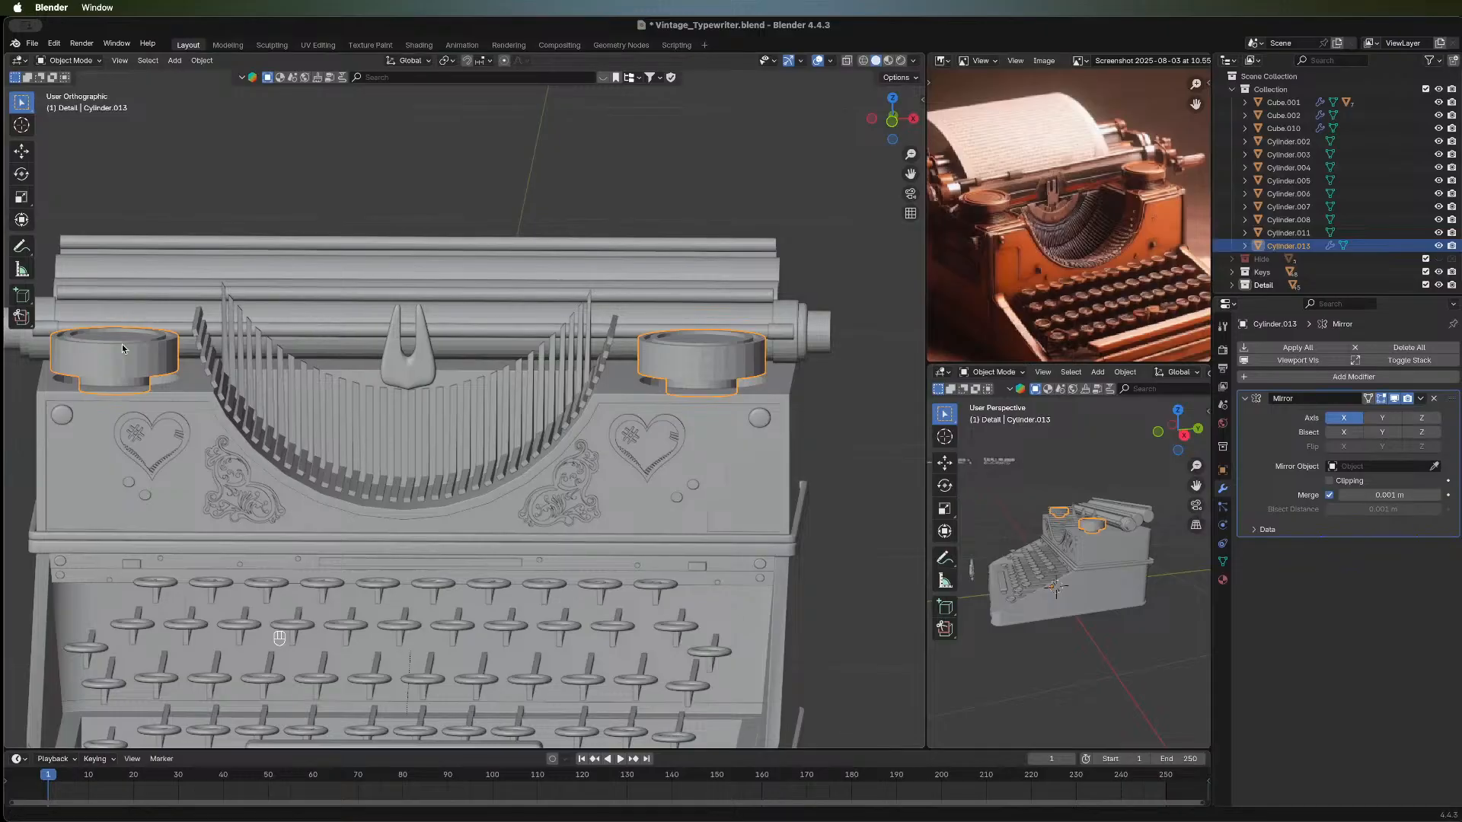
middle_click_drag(359, 291, 358, 390)
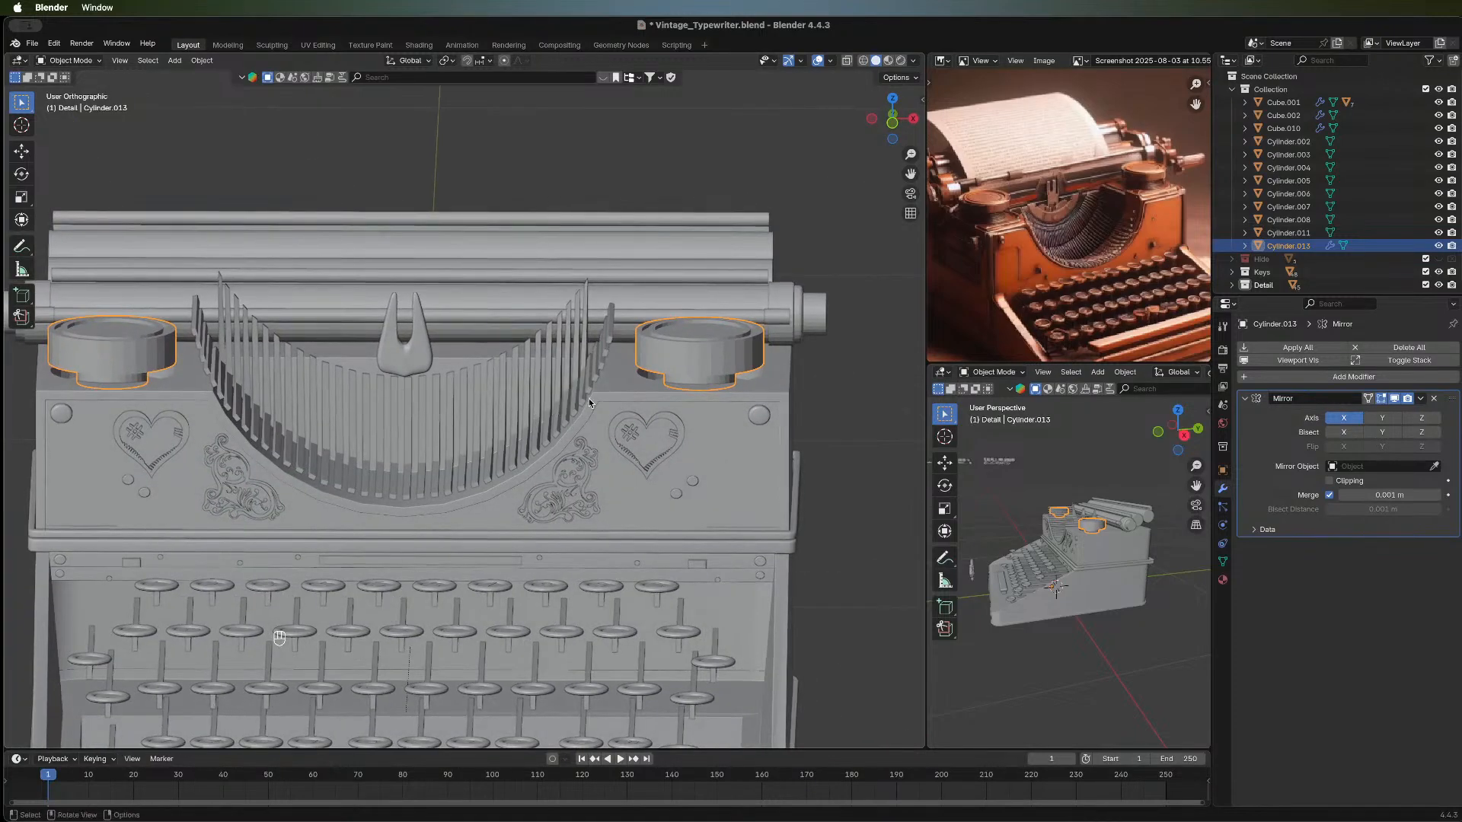
middle_click_drag(792, 311, 687, 254)
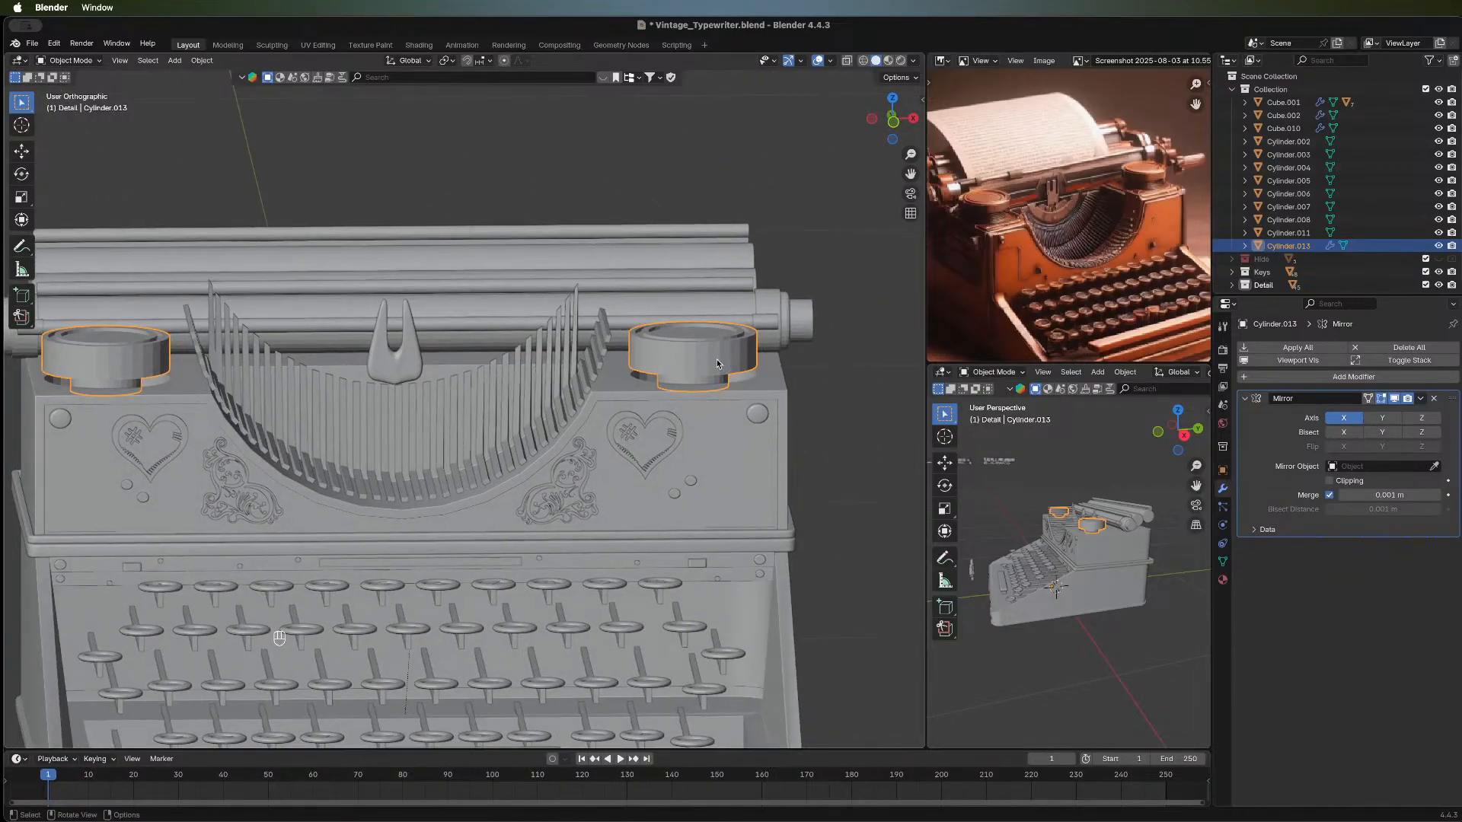
Isolate the round cap in local view in Edit Mode and add one centred loop cut around its narrower stem.
key("Tab")
middle_click_drag(720, 364, 697, 378)
key("a")
key("slash")
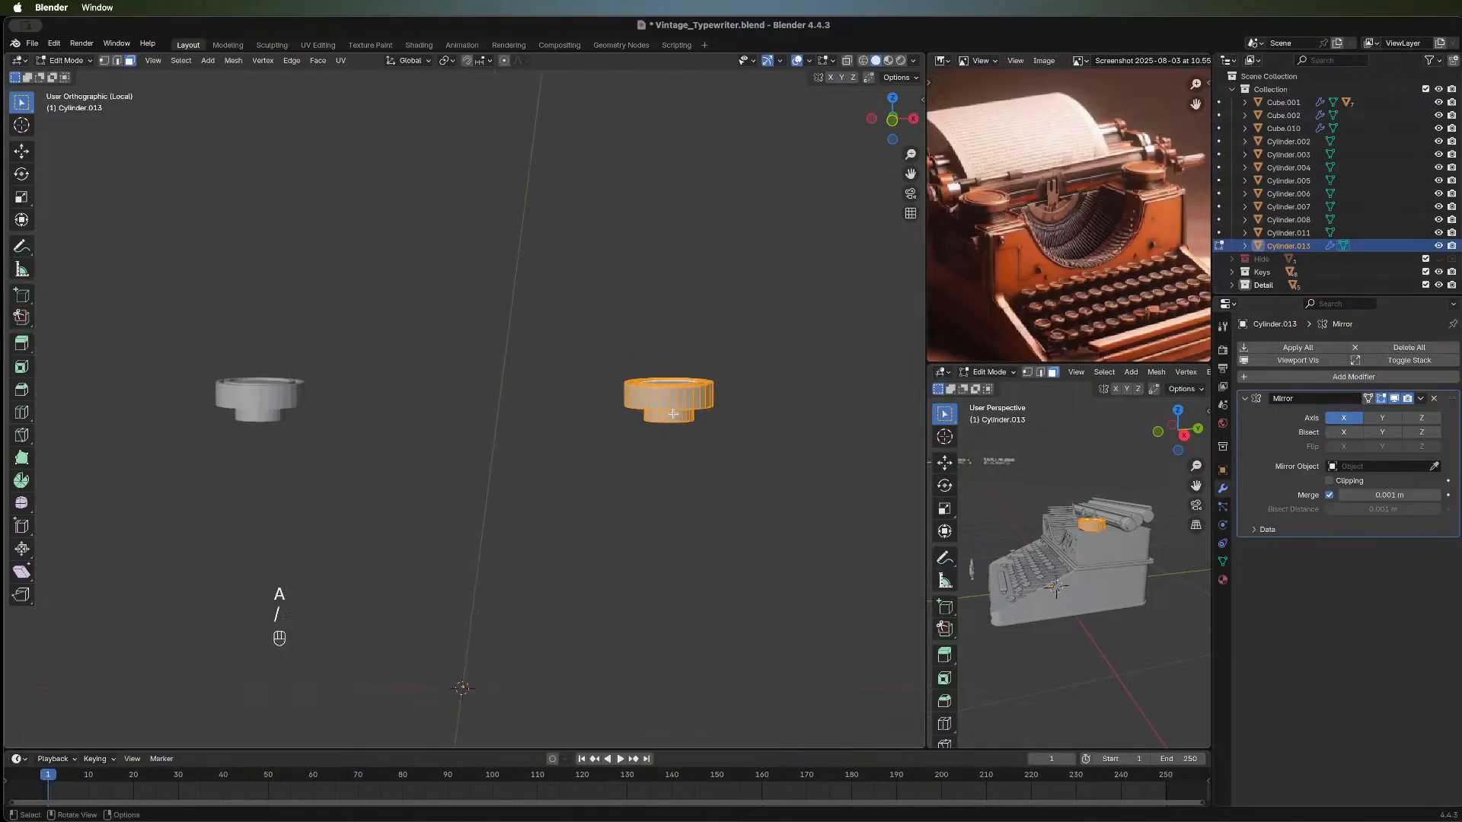
scroll(708, 494, "up", 4)
middle_click_drag(708, 496, 277, 379, "shift")
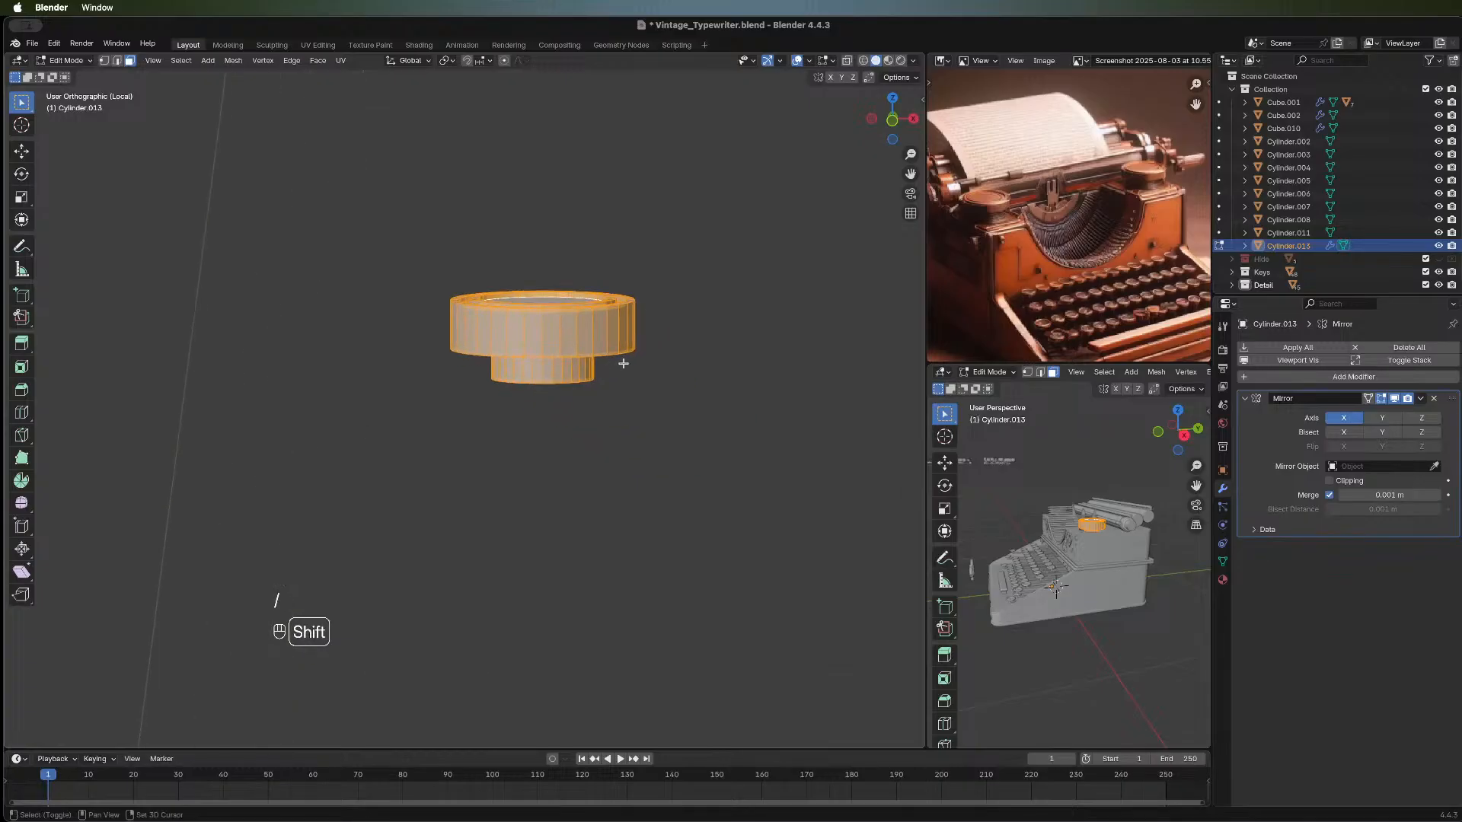
left_click(637, 454)
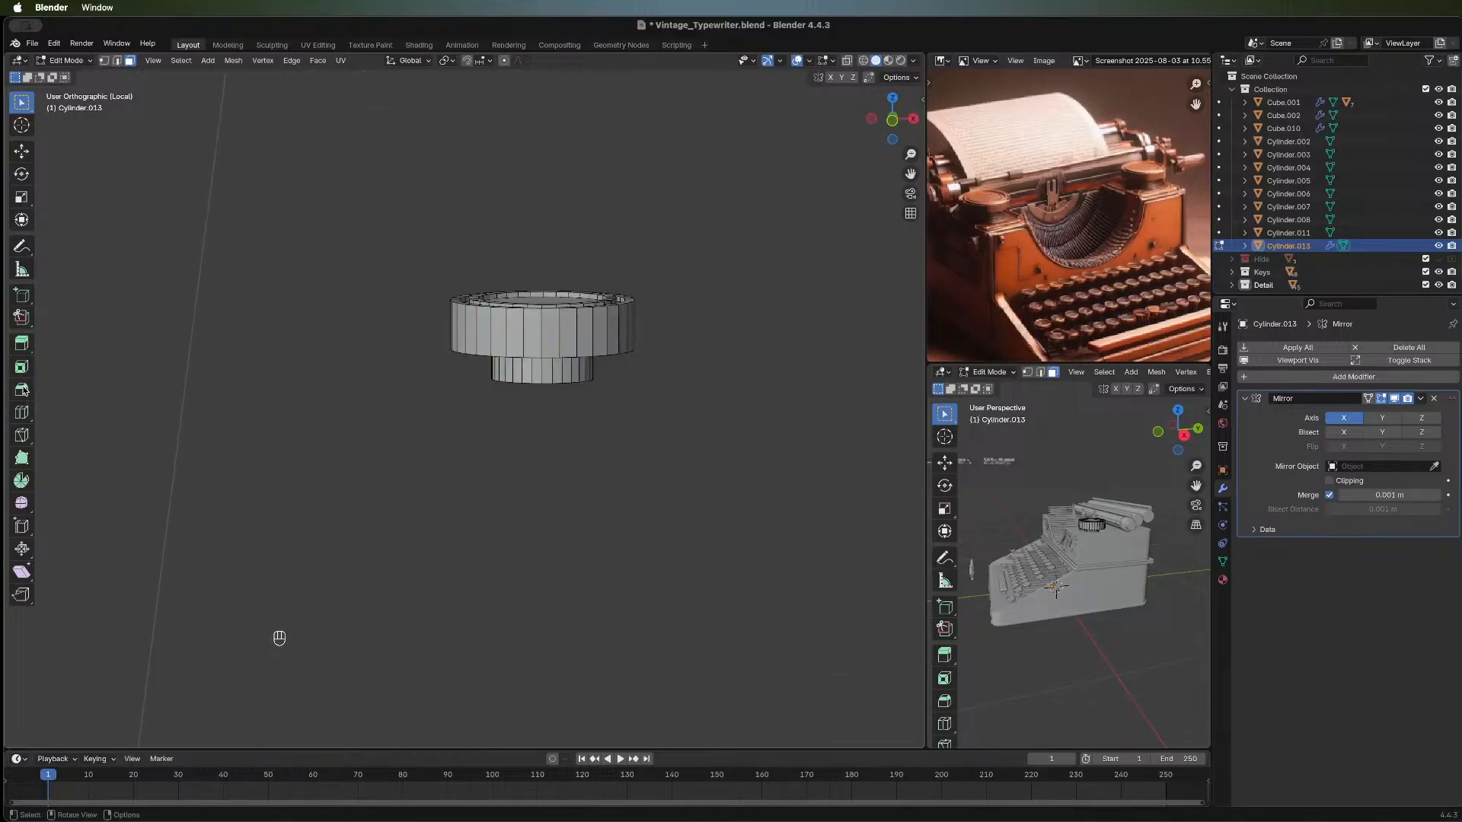
left_click(22, 411)
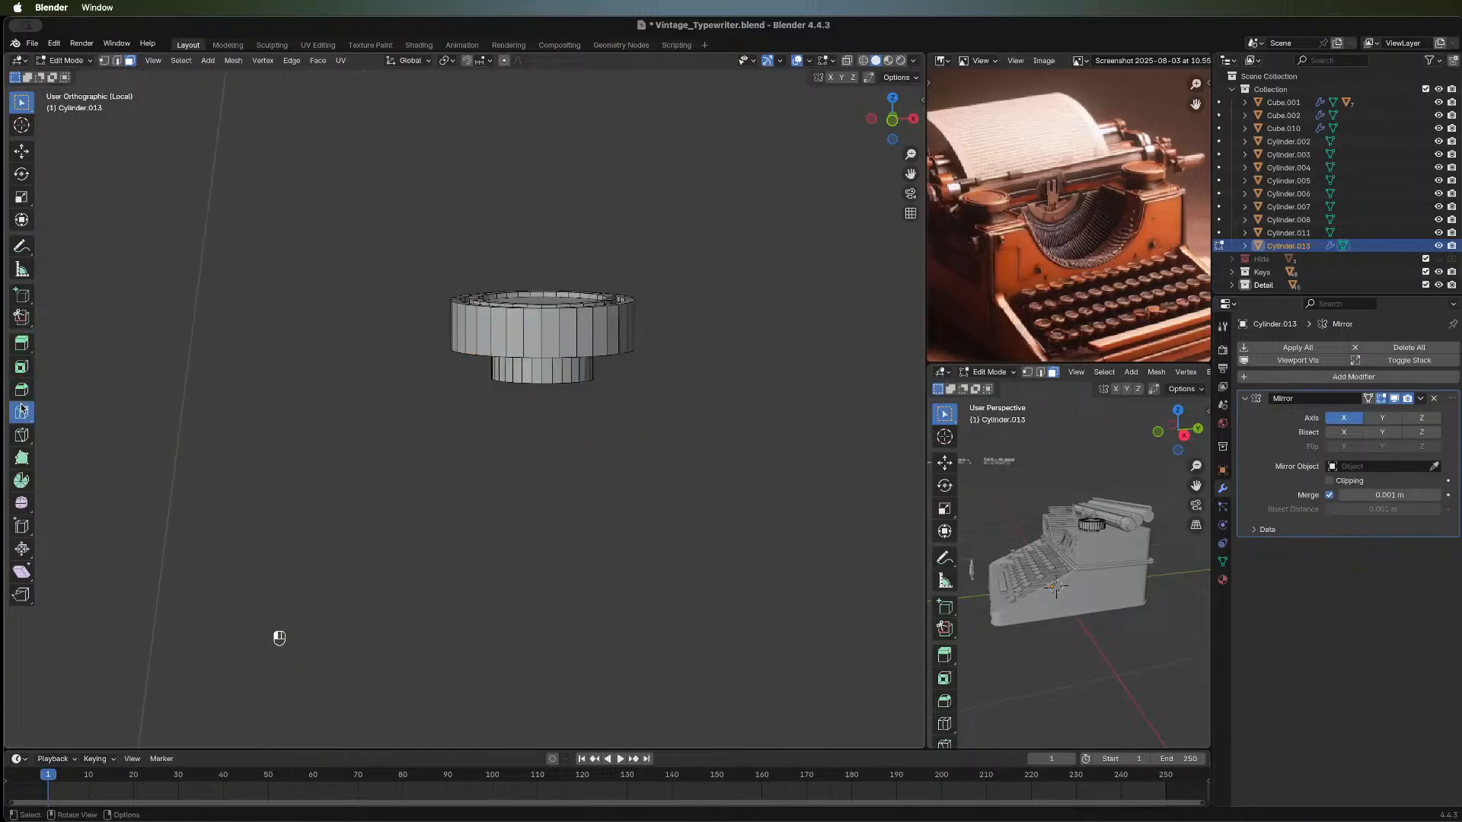
left_click(535, 367)
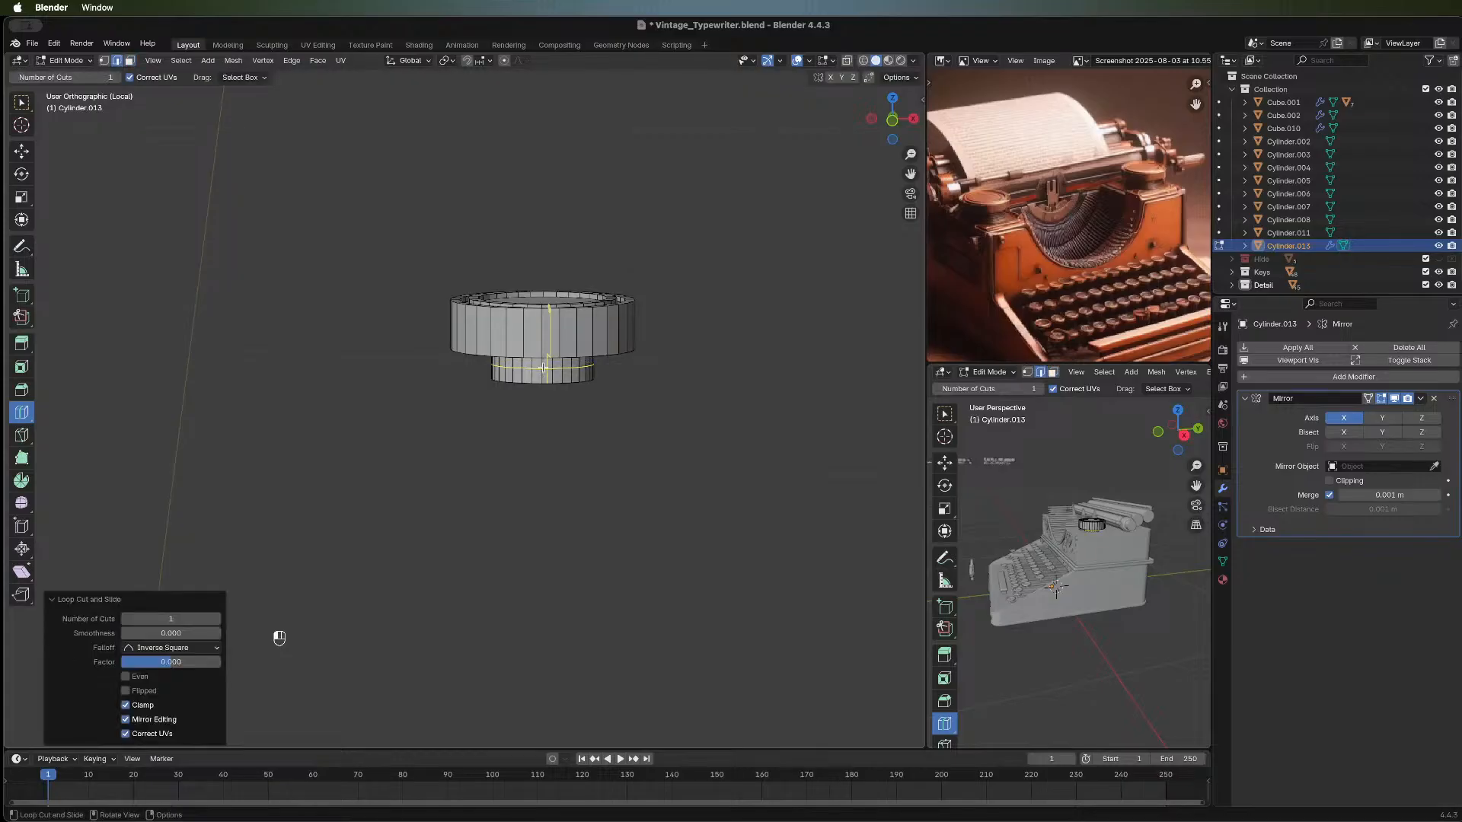
Increase the loop cuts around the cap's stem to 5 and switch back to the Select Box tool.
left_click(216, 619)
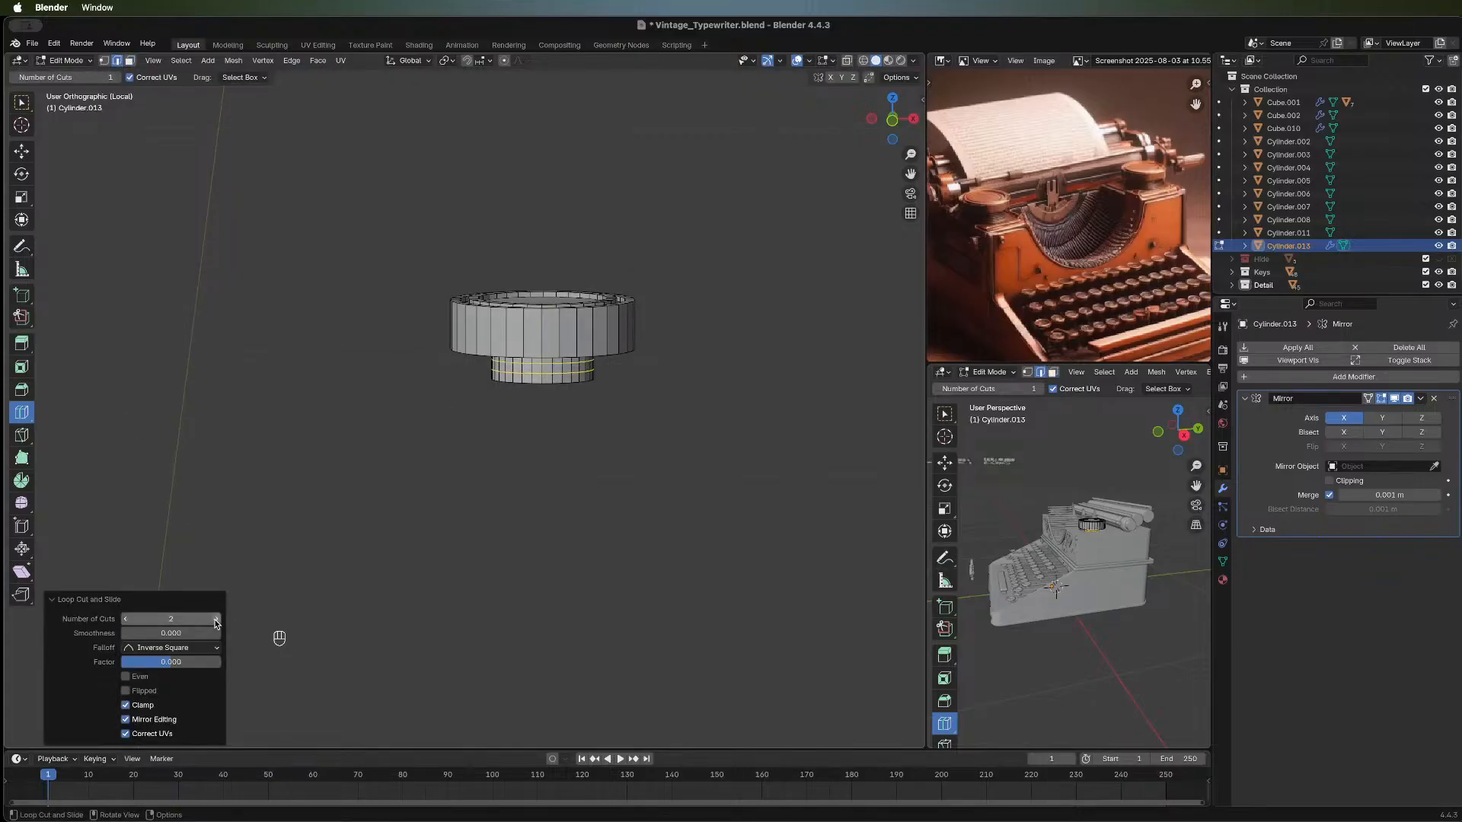
left_click(216, 619)
left_click(216, 619)
left_click(217, 619)
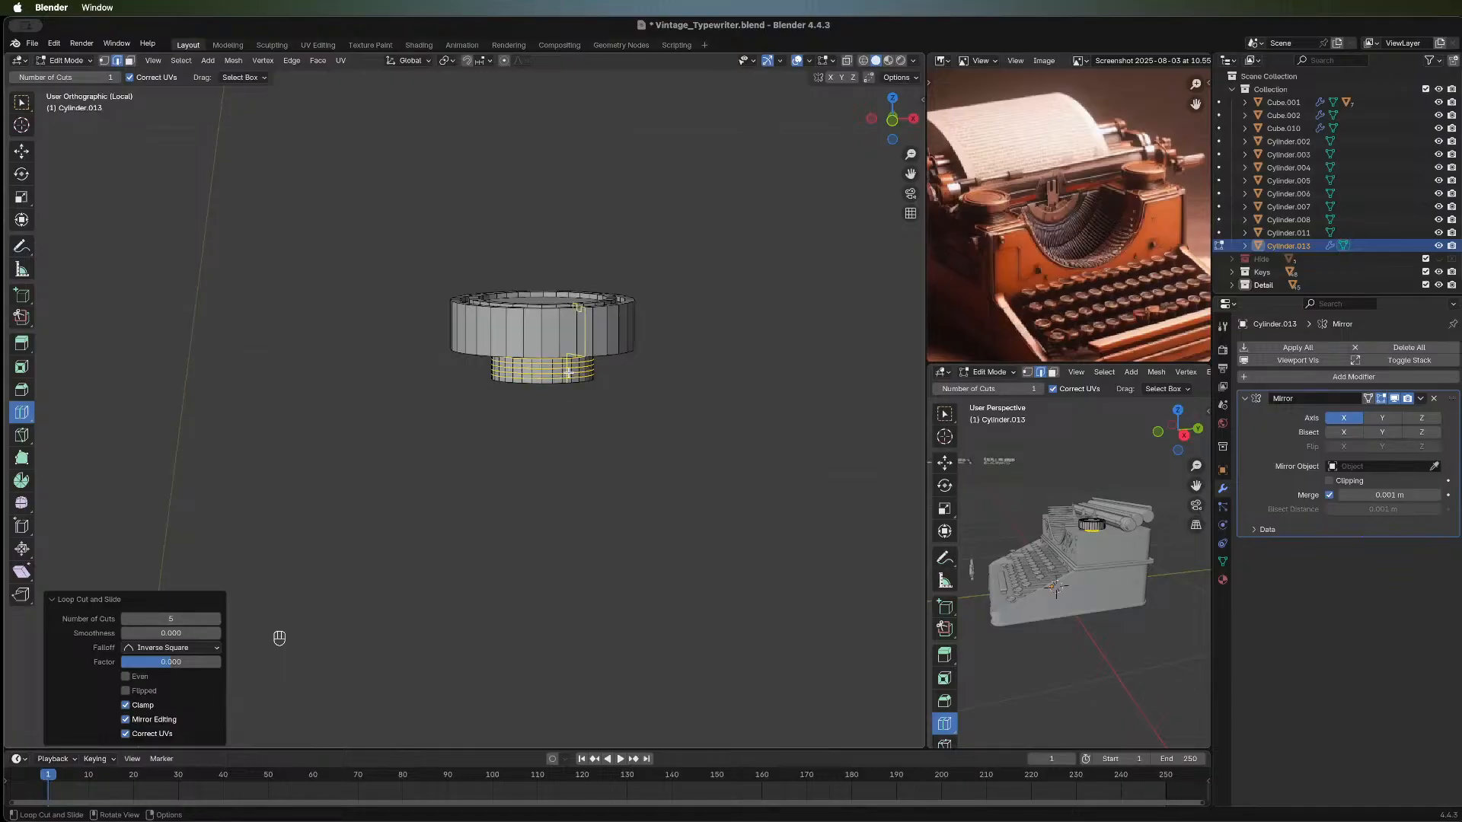
left_click(21, 102)
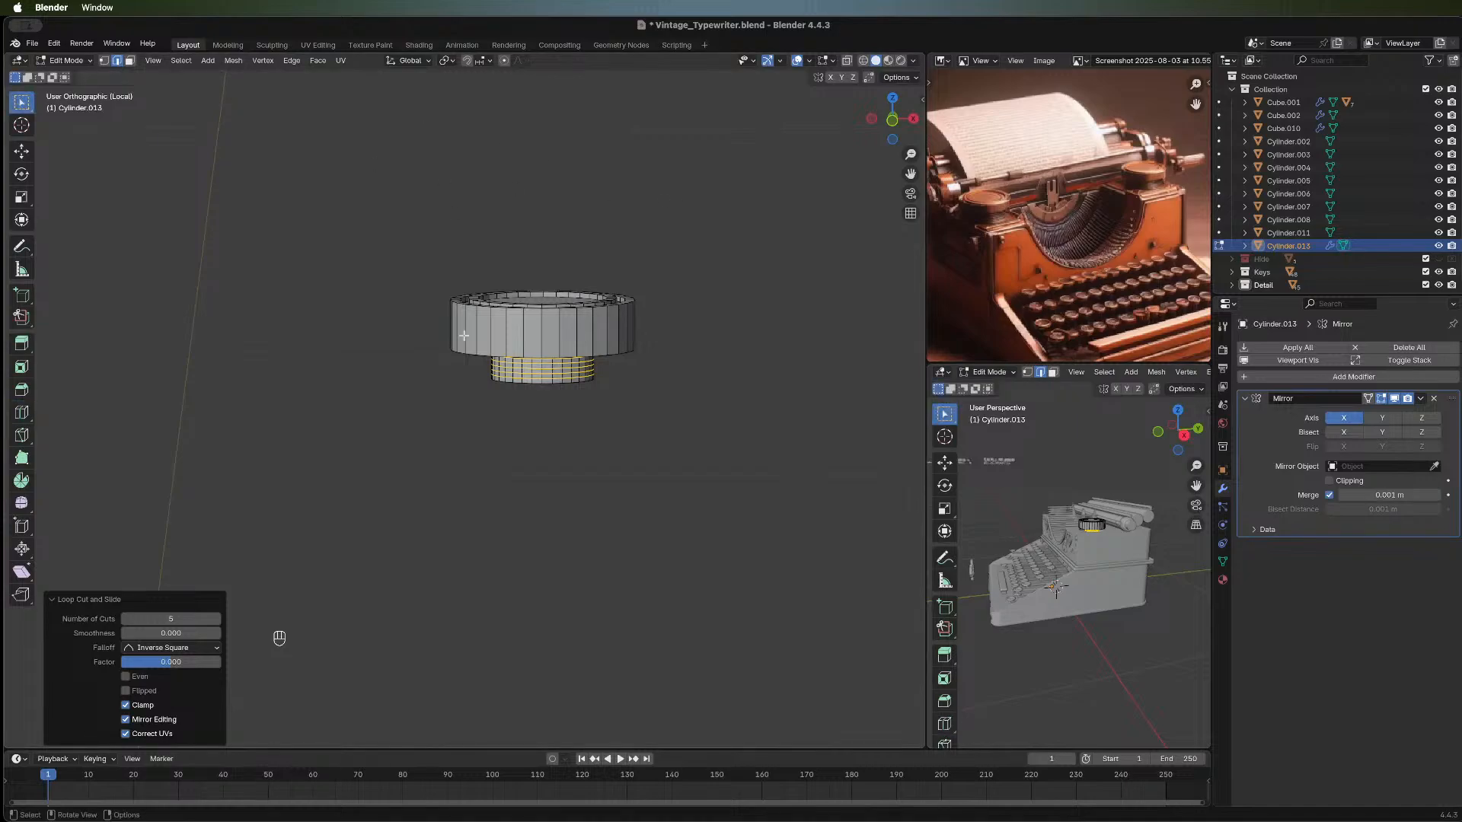
In face mode, select three alternating face loops around the cap's narrow stem, starting with the uppermost ring.
key("3")
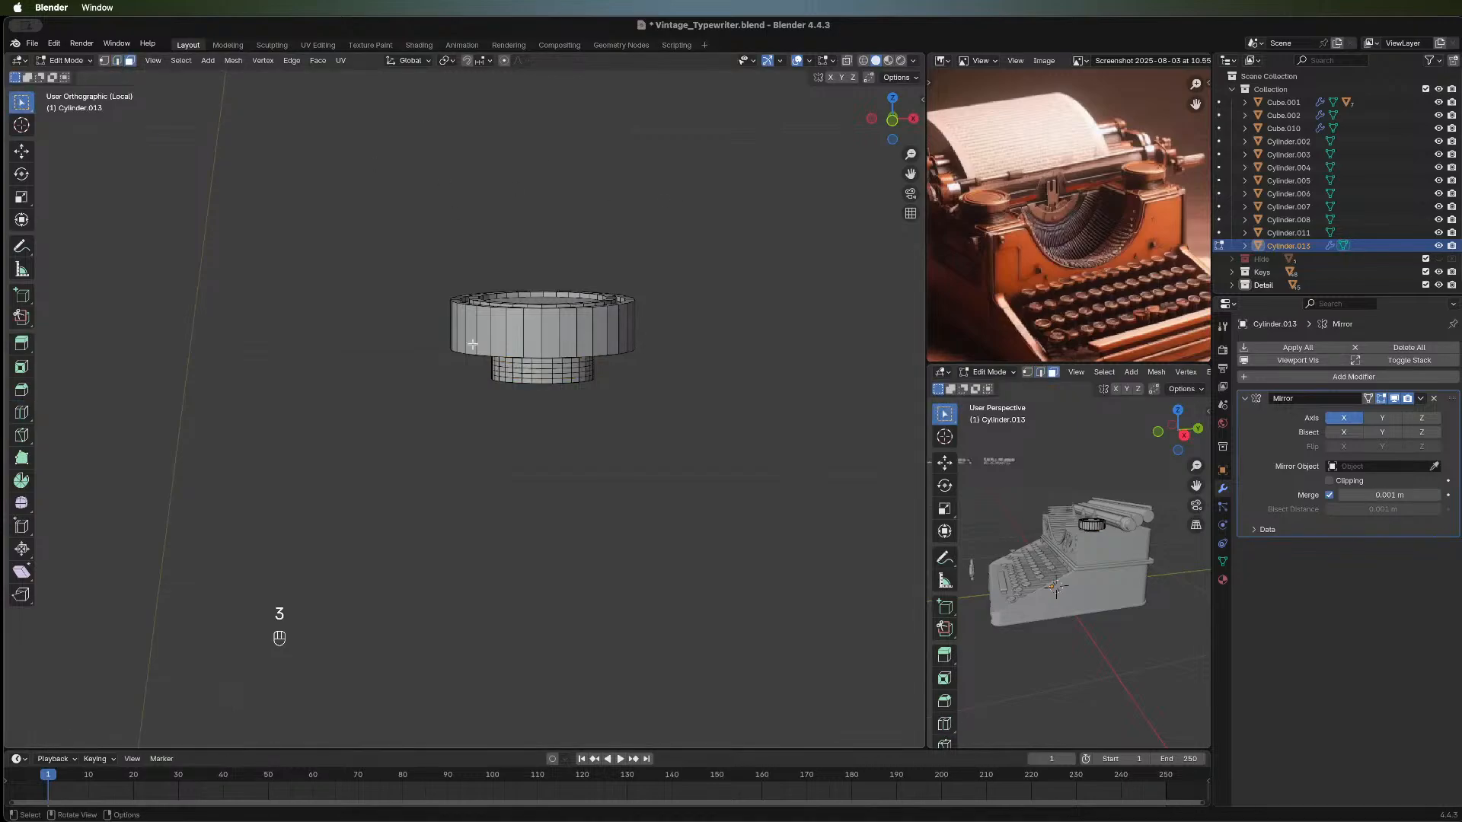
left_click(545, 361, "alt")
left_click(537, 363, "alt")
left_click(545, 372, "alt+shift")
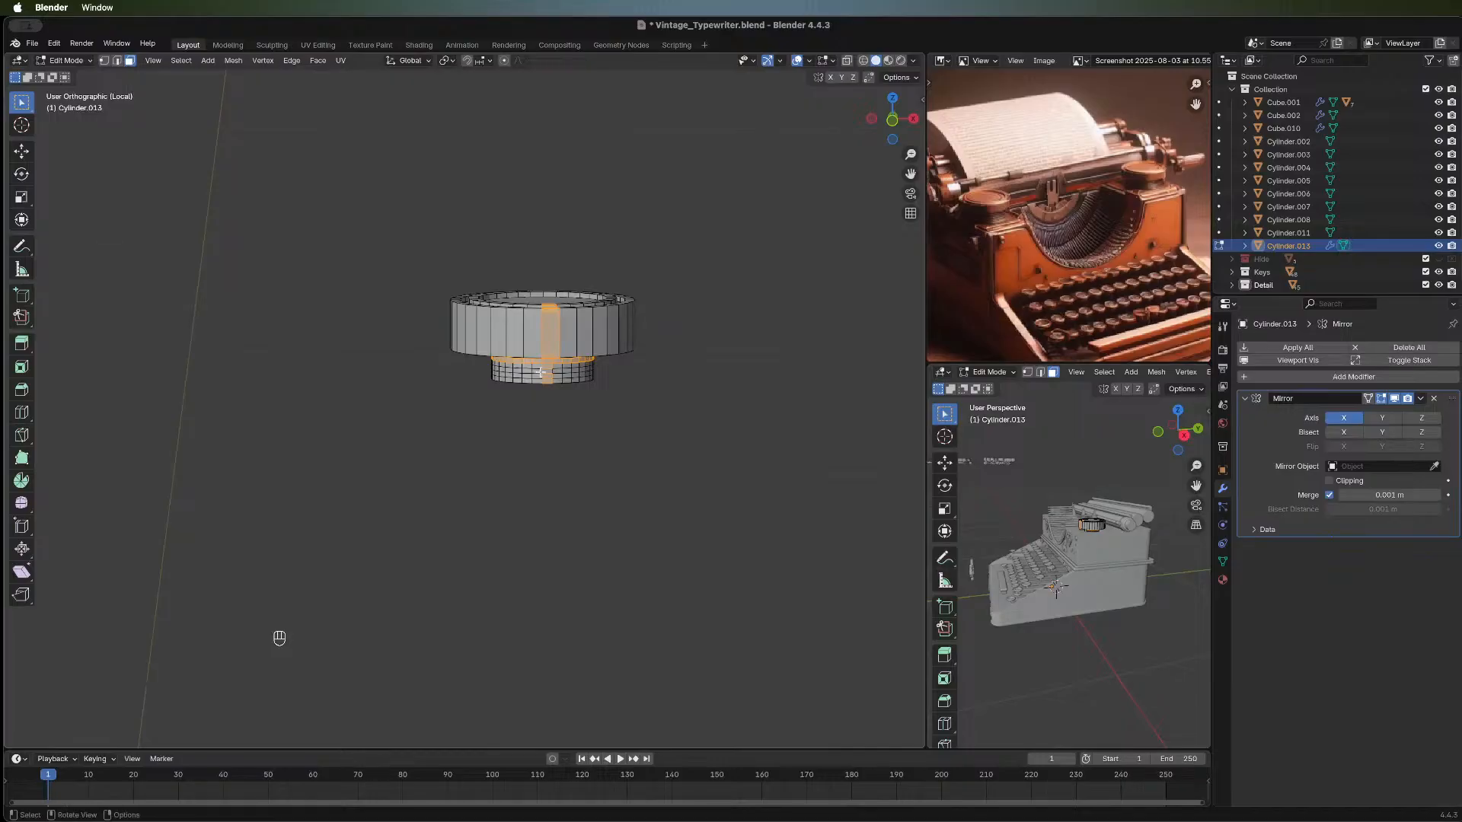
key("super+z")
key("super+z")
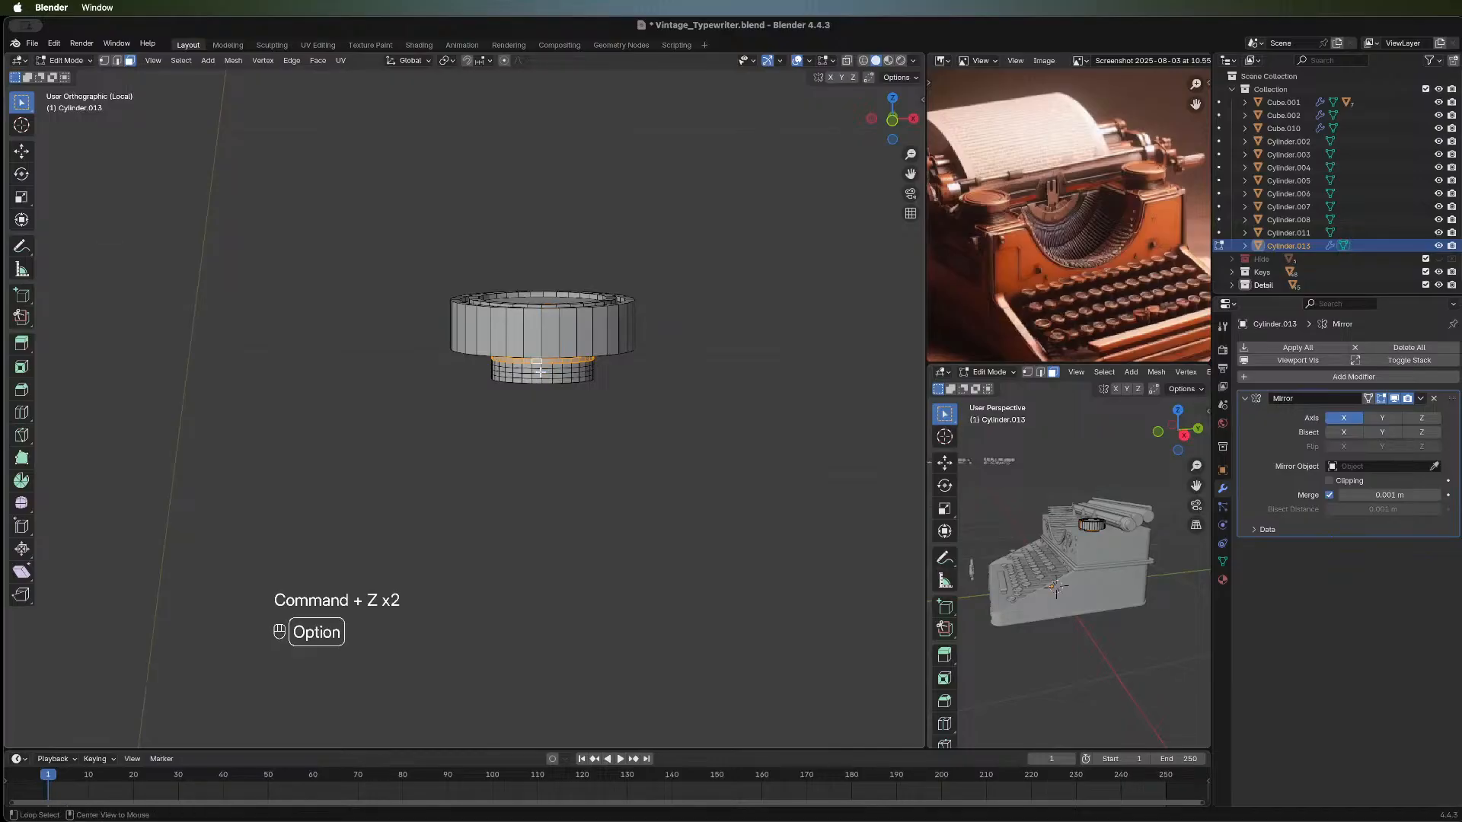
left_click(540, 373, "alt+shift")
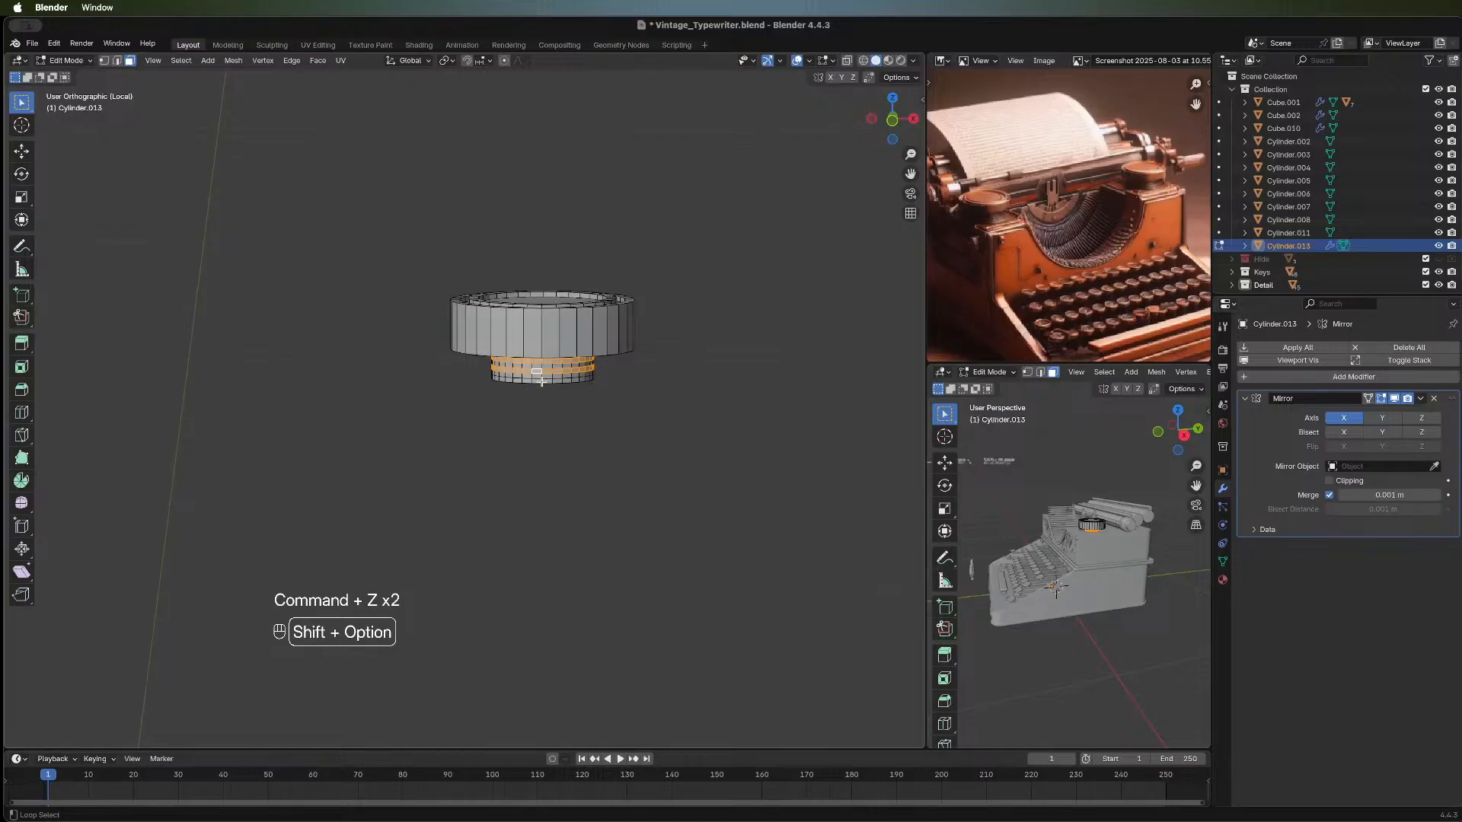
left_click(541, 382, "alt+shift")
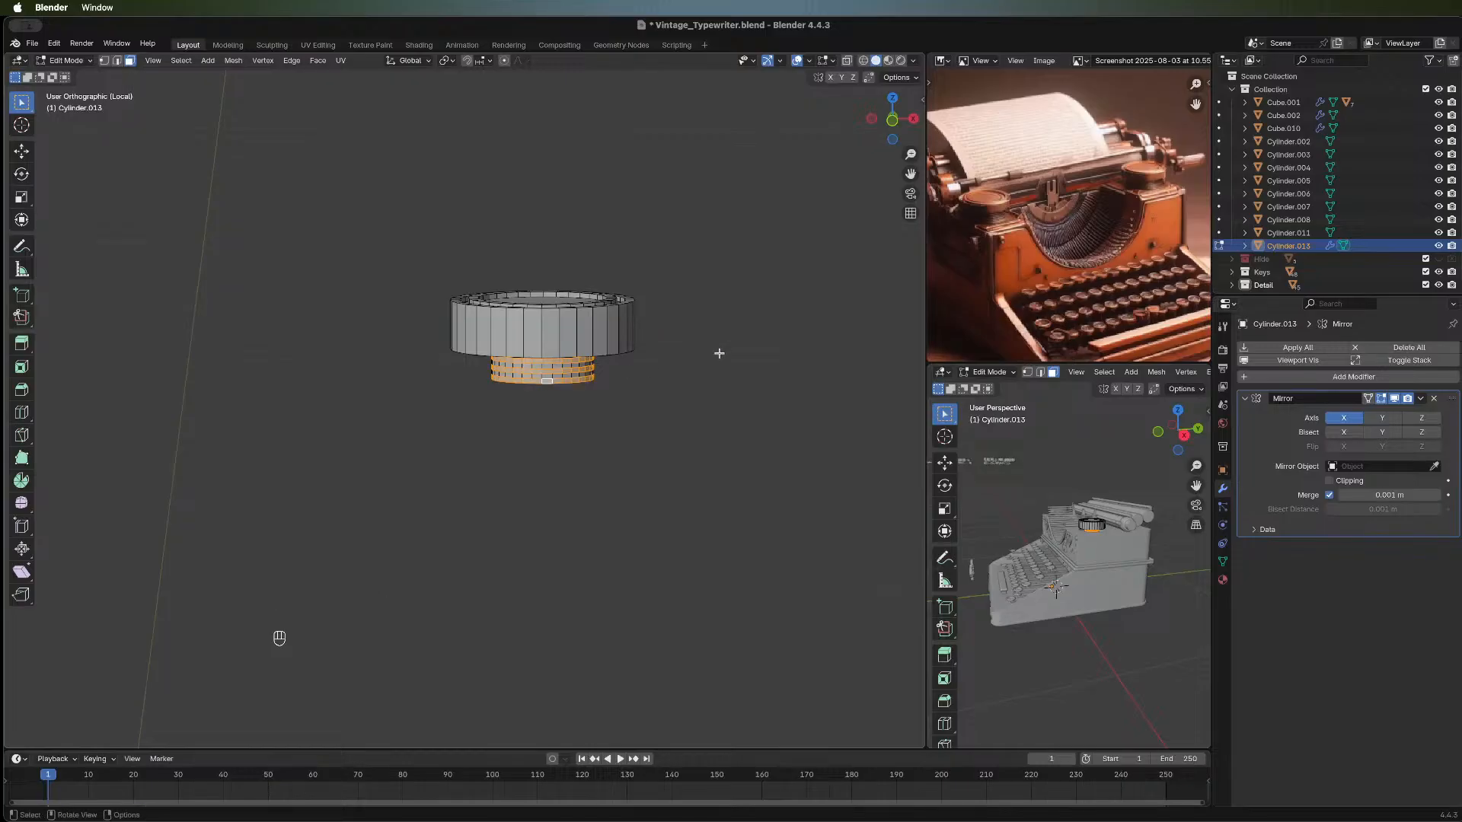
Extrude the selected stem rings along their normals by about 0.0023 m, then return to the full model in Object Mode.
key("alt+e")
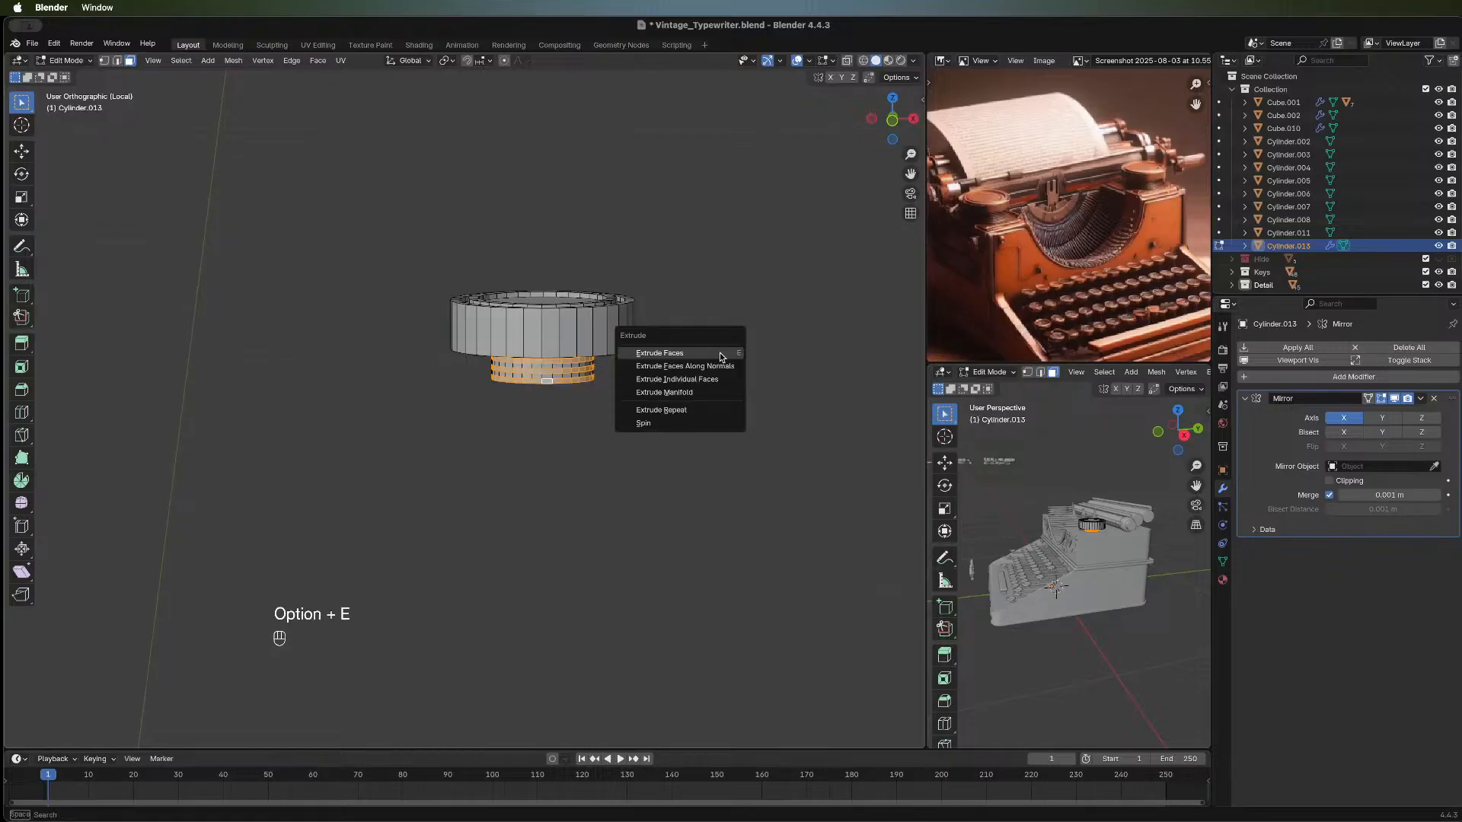
left_click(721, 365)
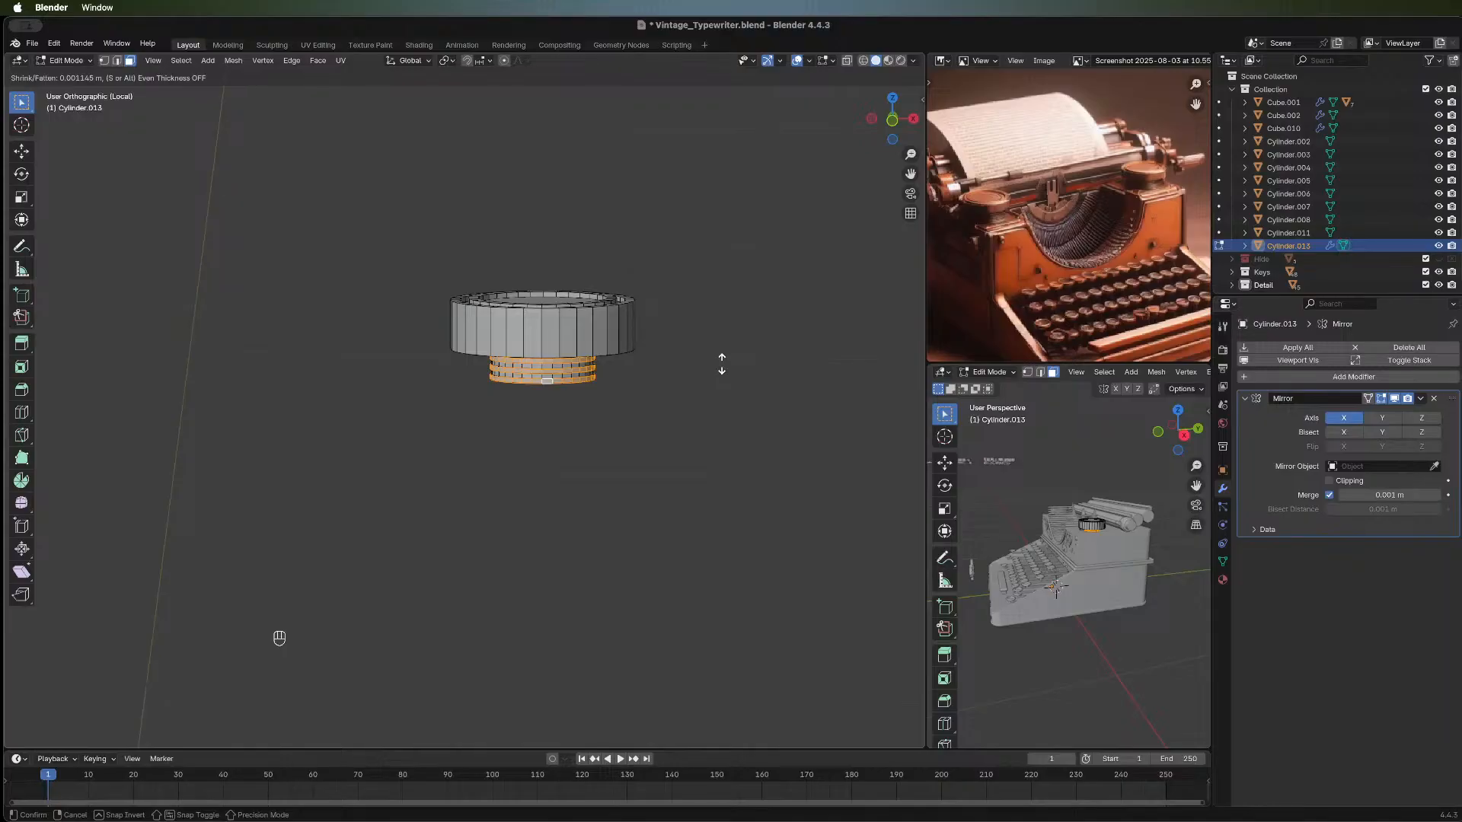
left_click(722, 363)
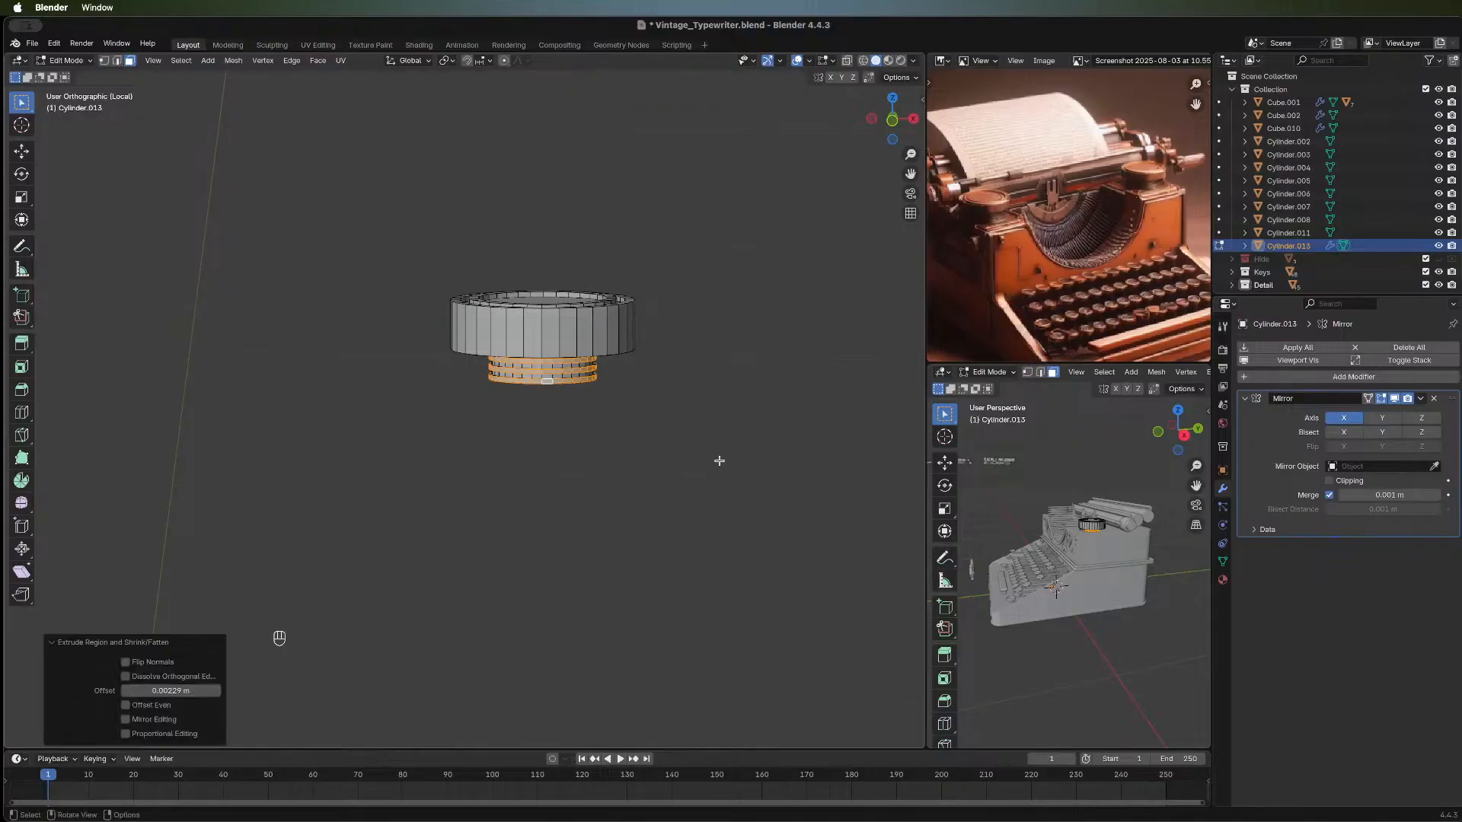
key("Tab")
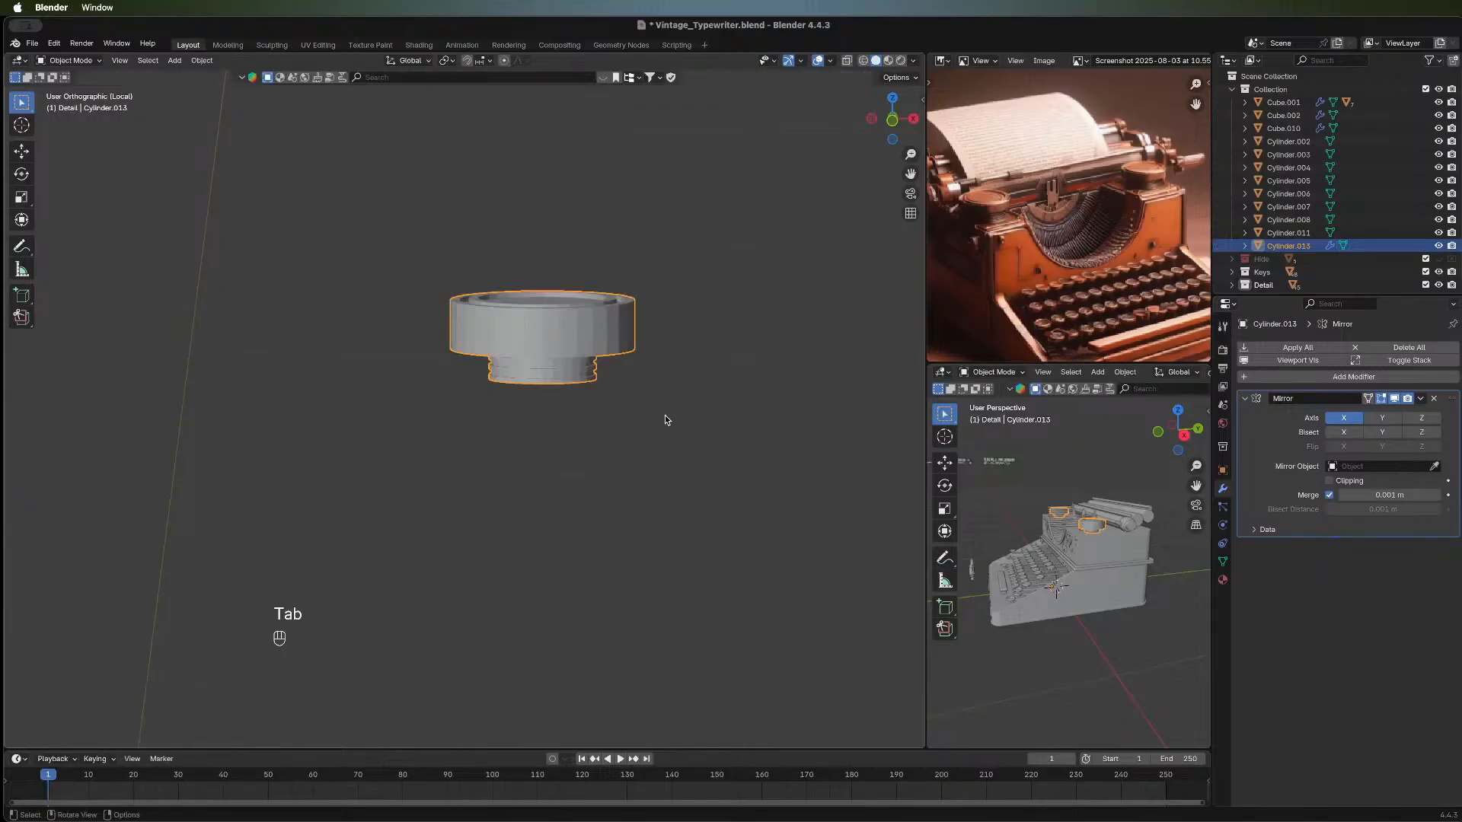
key("KP_Divide")
left_click(819, 475)
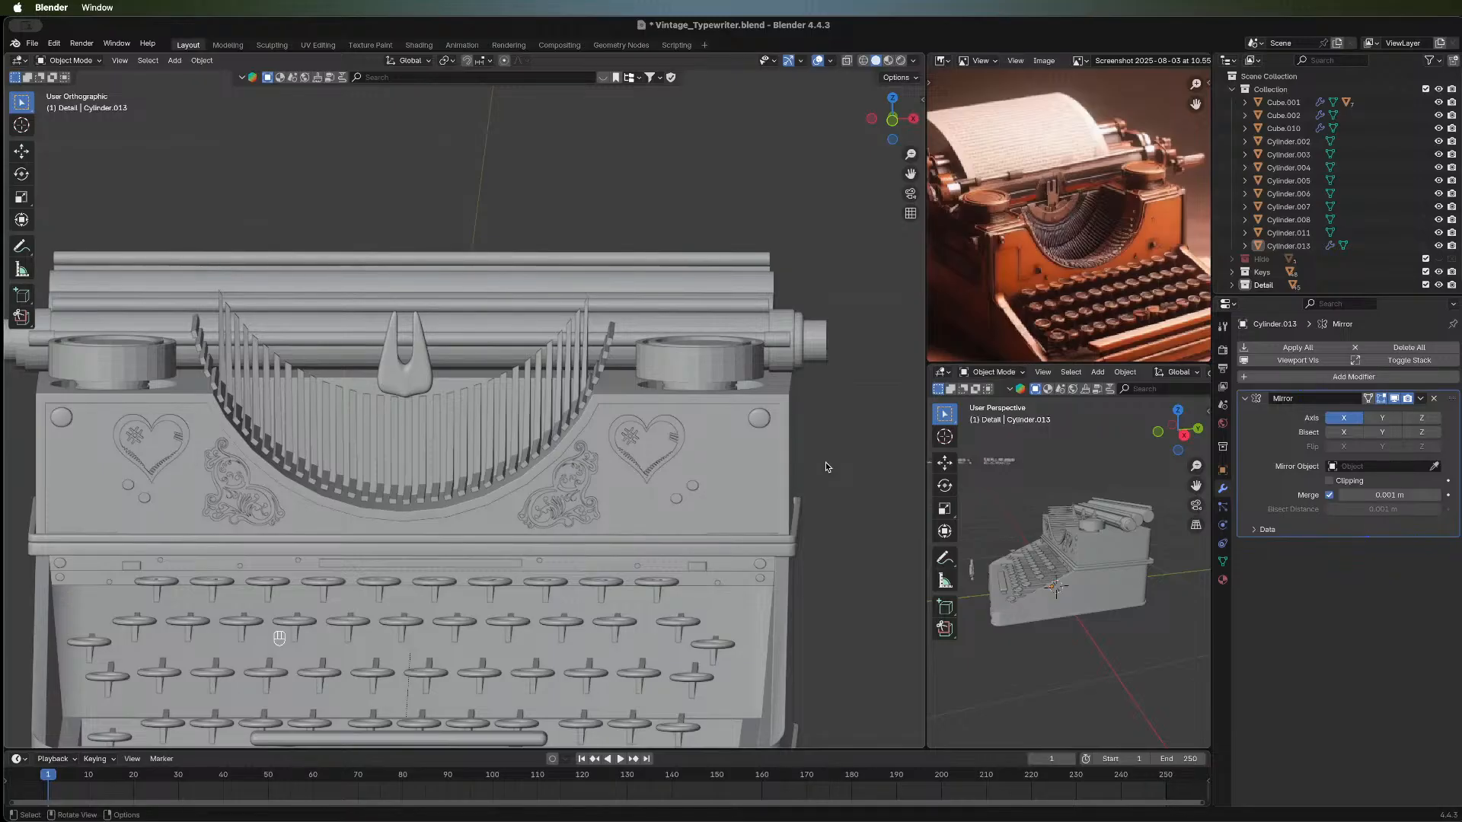
Check the ridged caps on the whole typewriter from raised angles and save the file.
scroll(494, 390, "down", 3)
middle_click_drag(604, 328, 525, 378)
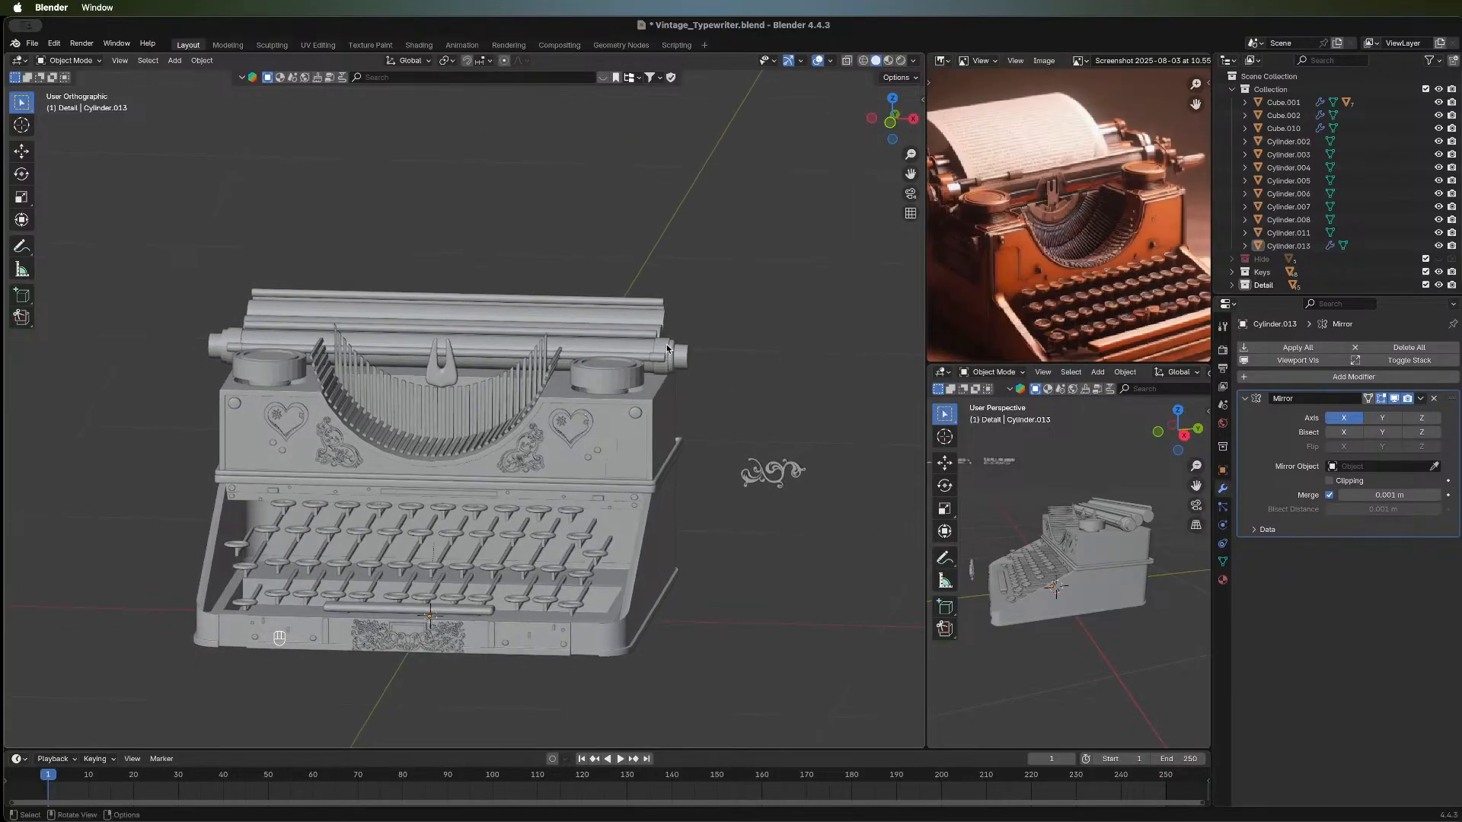
middle_click_drag(693, 344, 418, 393)
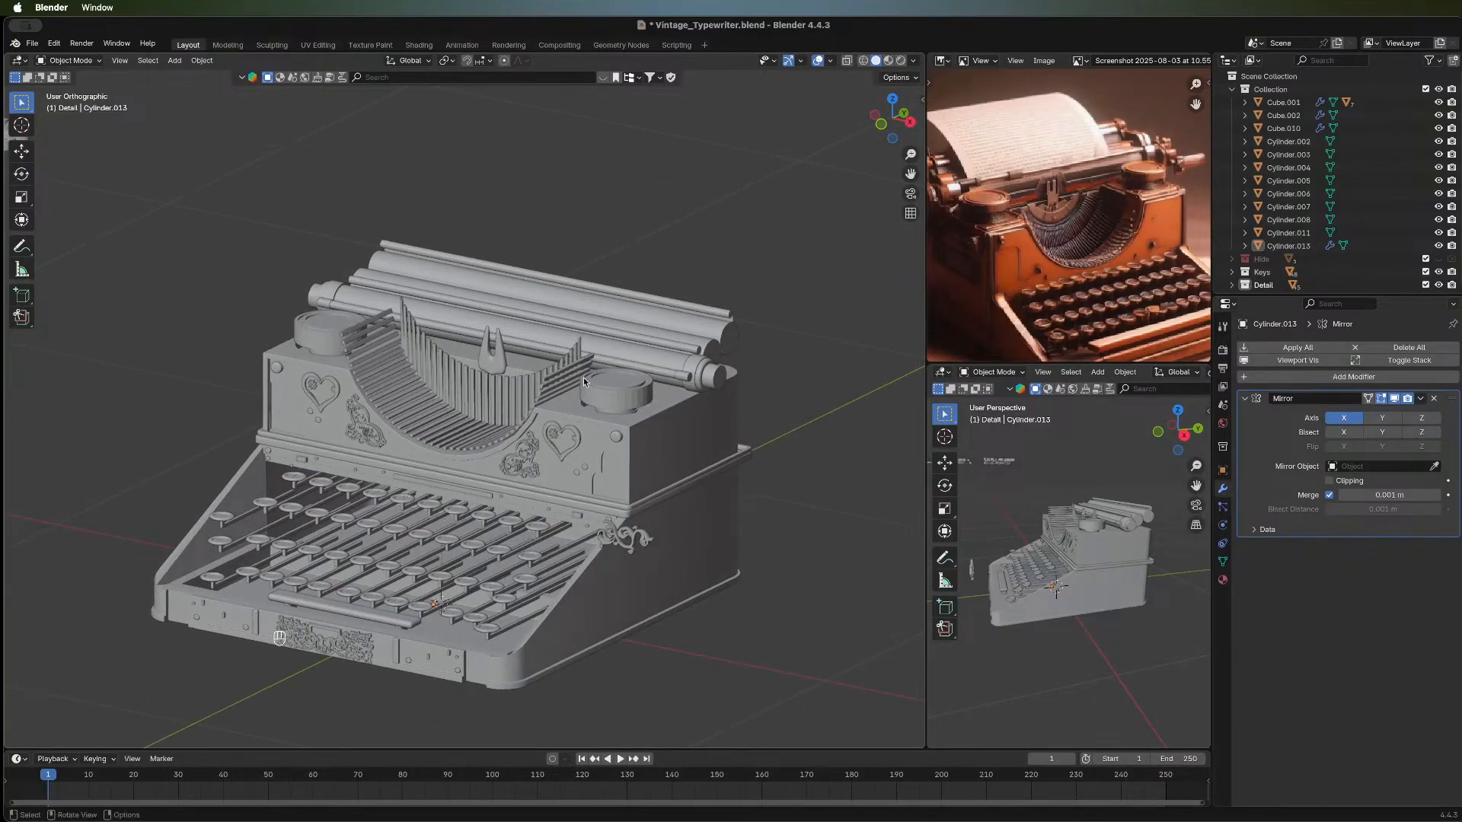
scroll(484, 369, "up", 4)
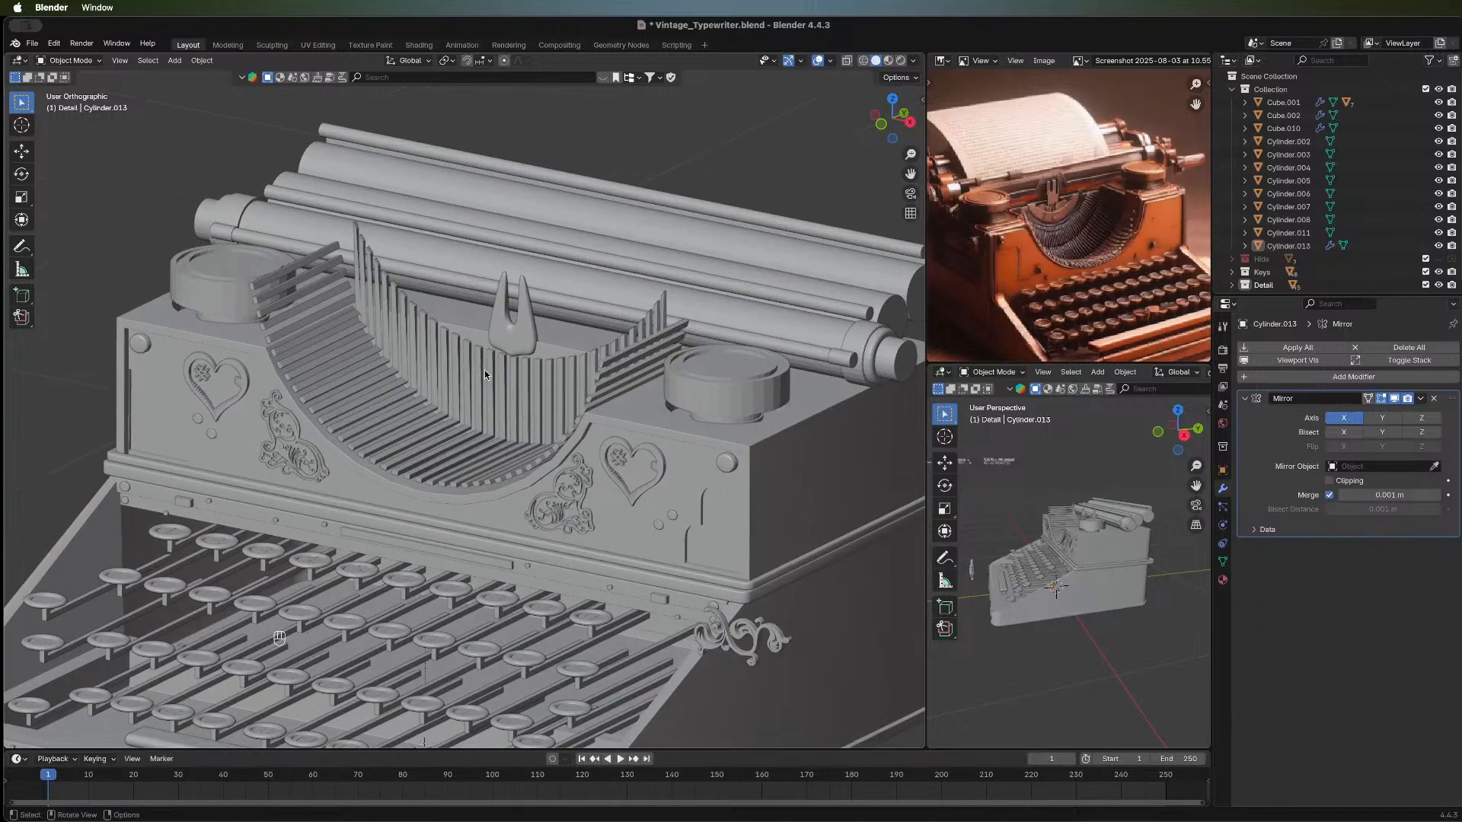
key("super")
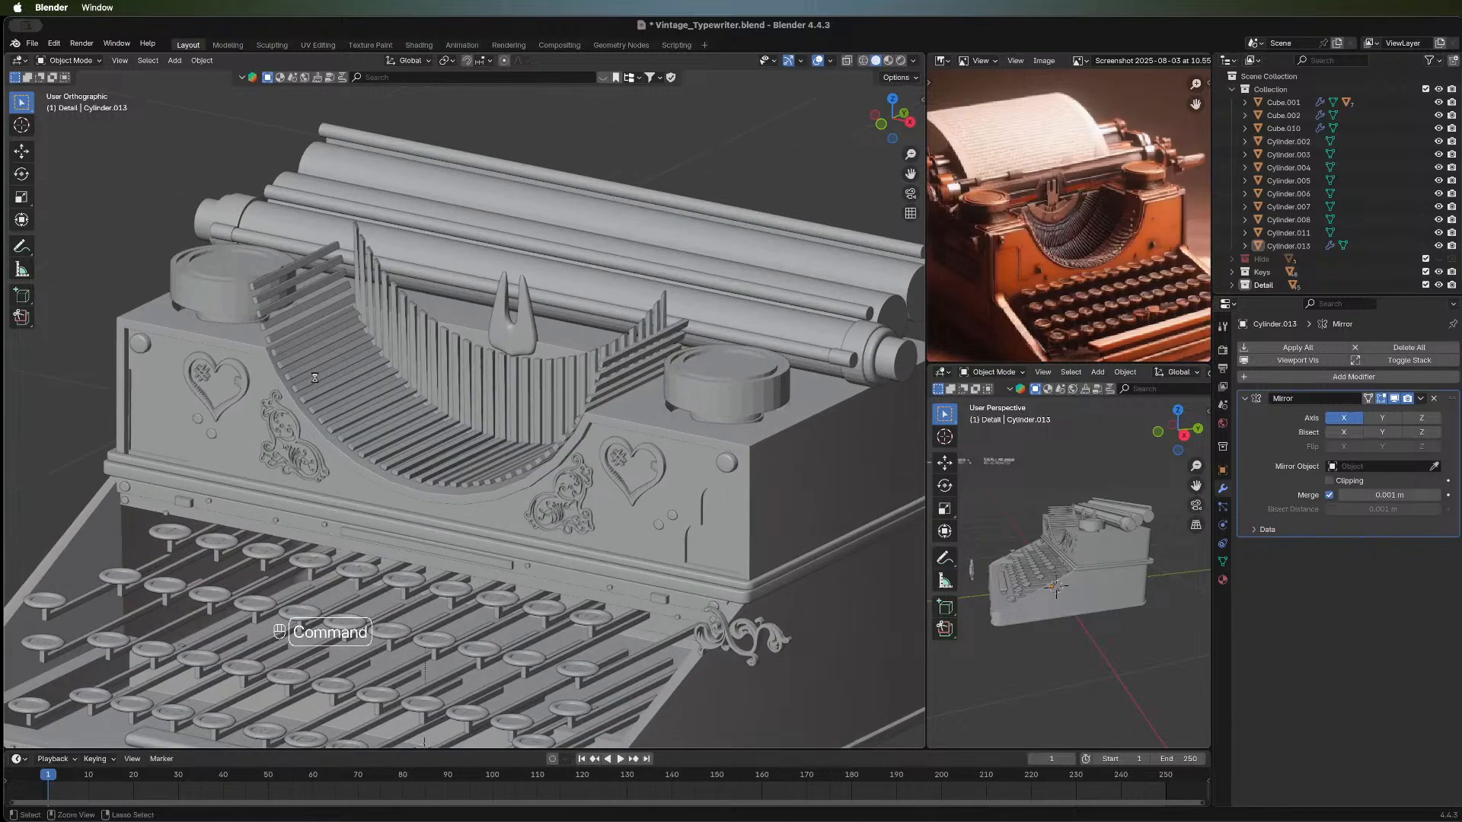
key("super+s")
Delete the front type-bar slats protruding above the body at both ends of the curved recess, and return to Object Mode.
middle_click_drag(367, 398, 704, 390)
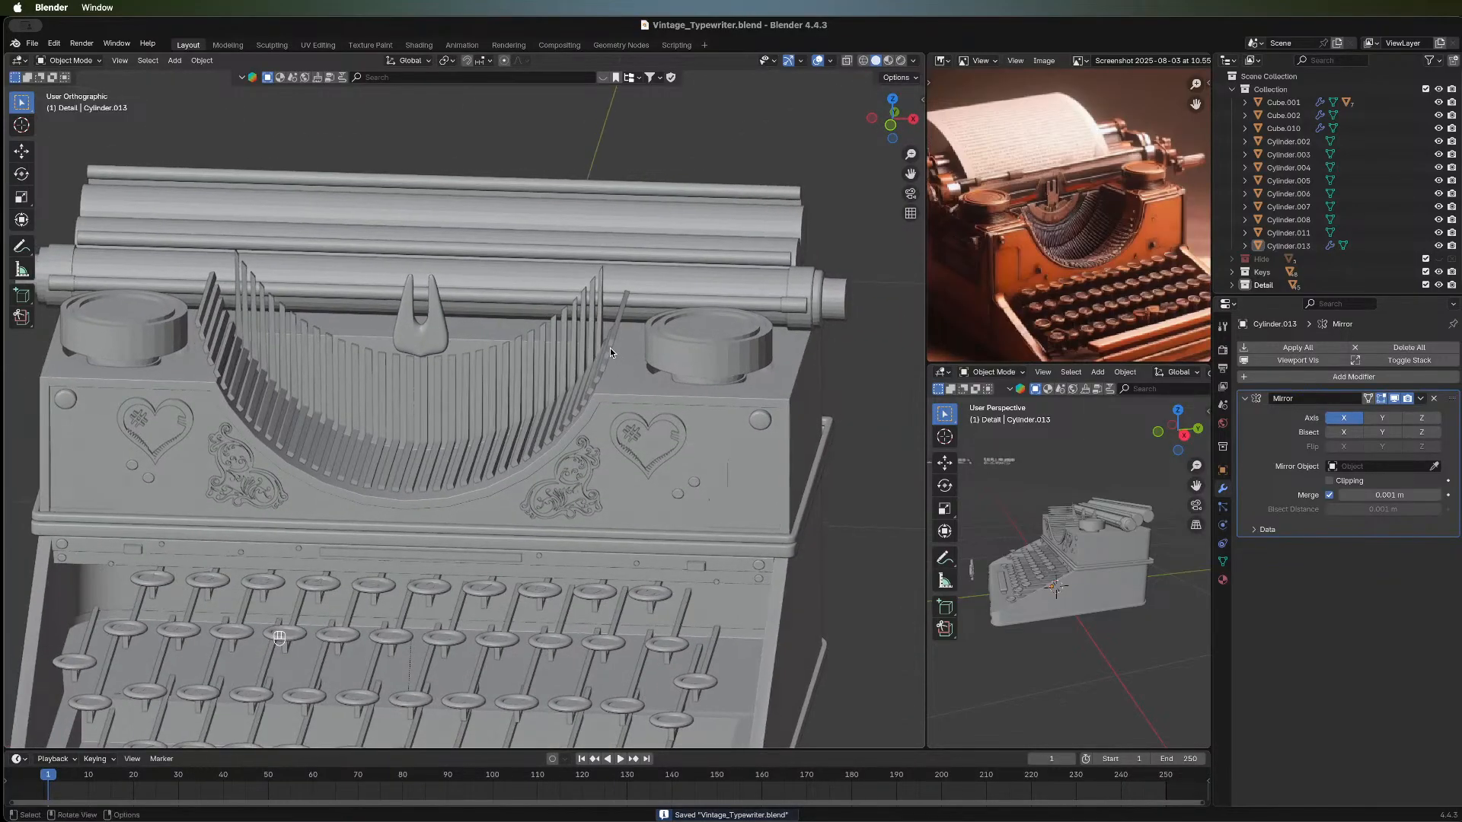
left_click(610, 349)
key("Tab")
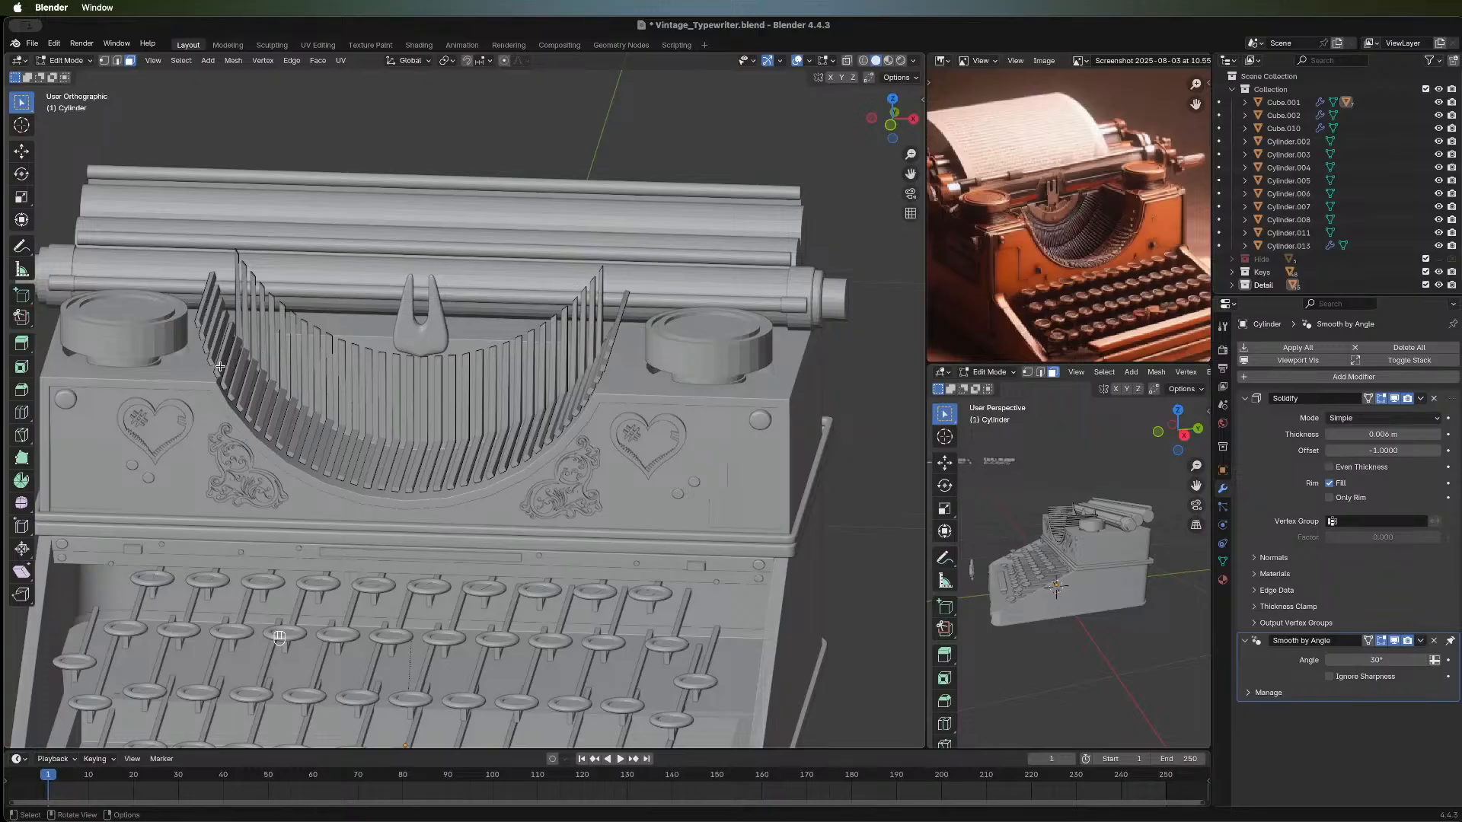
key("3")
left_click(219, 368)
left_click(204, 352, "shift")
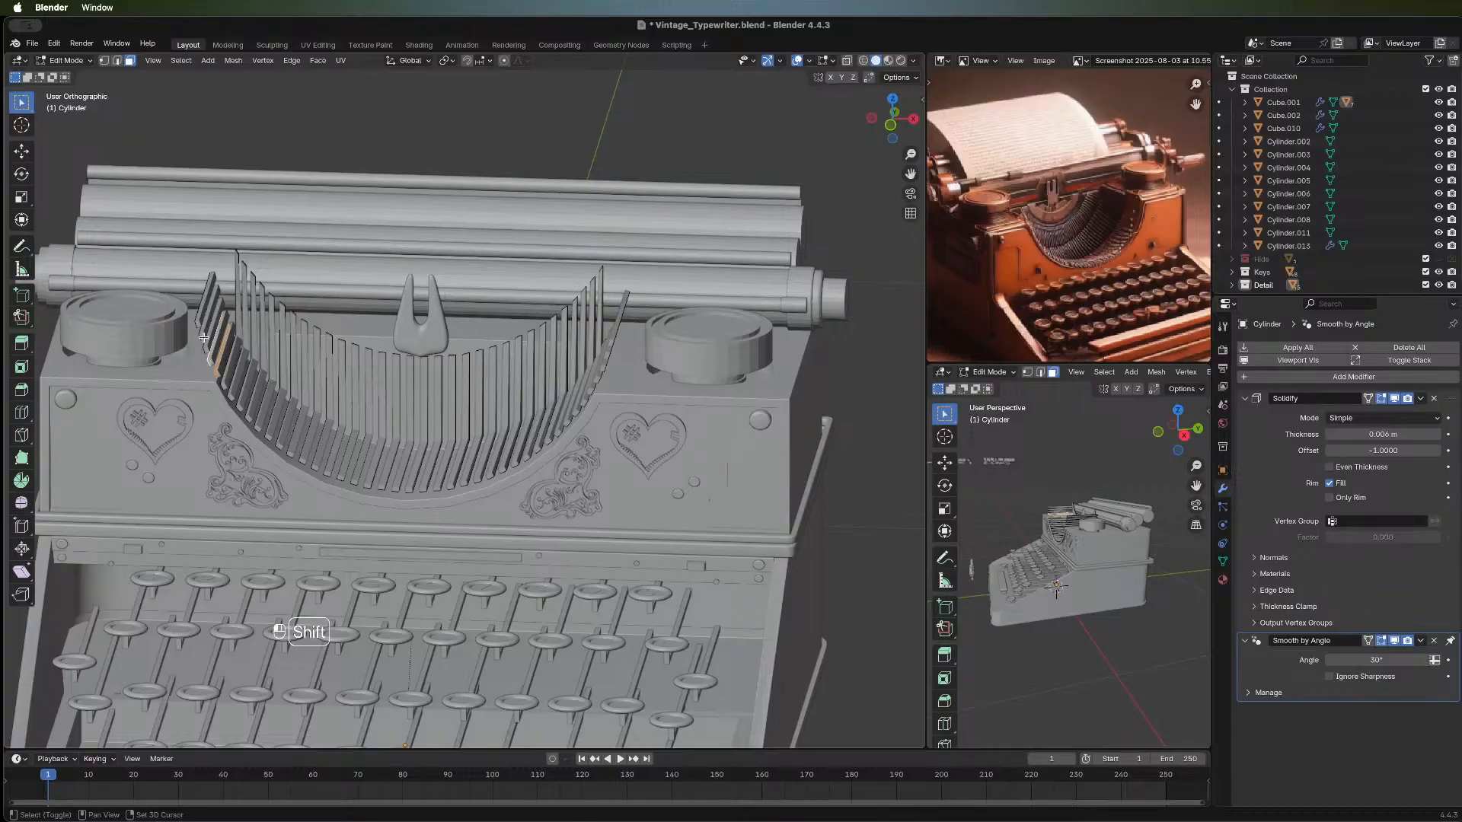
left_click(202, 337, "shift")
left_click(194, 326, "shift")
left_click_drag(194, 324, 218, 341, "shift")
middle_click_drag(426, 357, 559, 378)
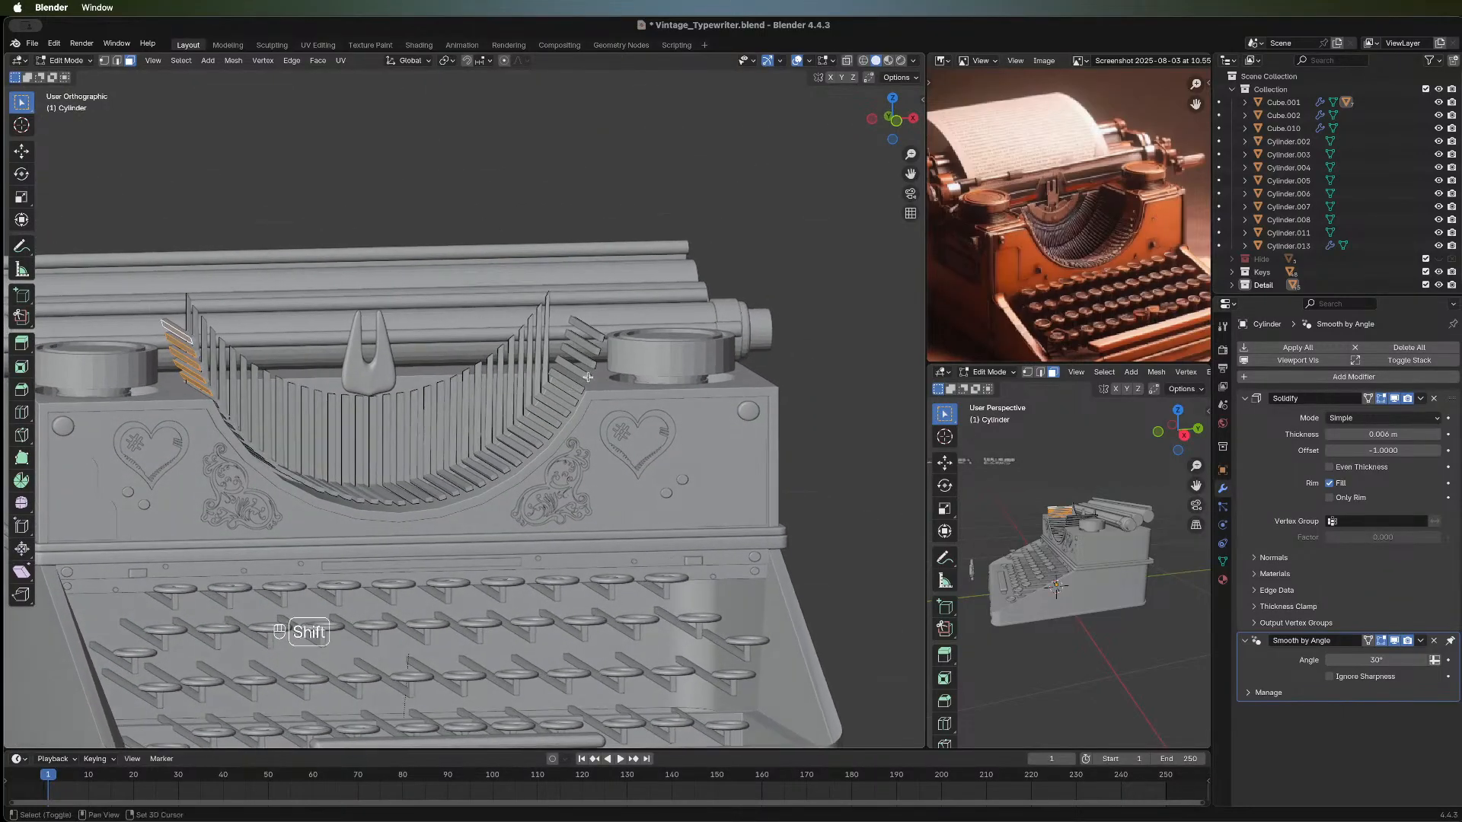
left_click(587, 373, "shift")
left_click(595, 356, "shift")
middle_click_drag(604, 343, 524, 340)
scroll(524, 341, "up", 3)
mouse_move(665, 382)
middle_mouse_down()
mouse_move(388, 387)
mouse_move(640, 377)
middle_mouse_up()
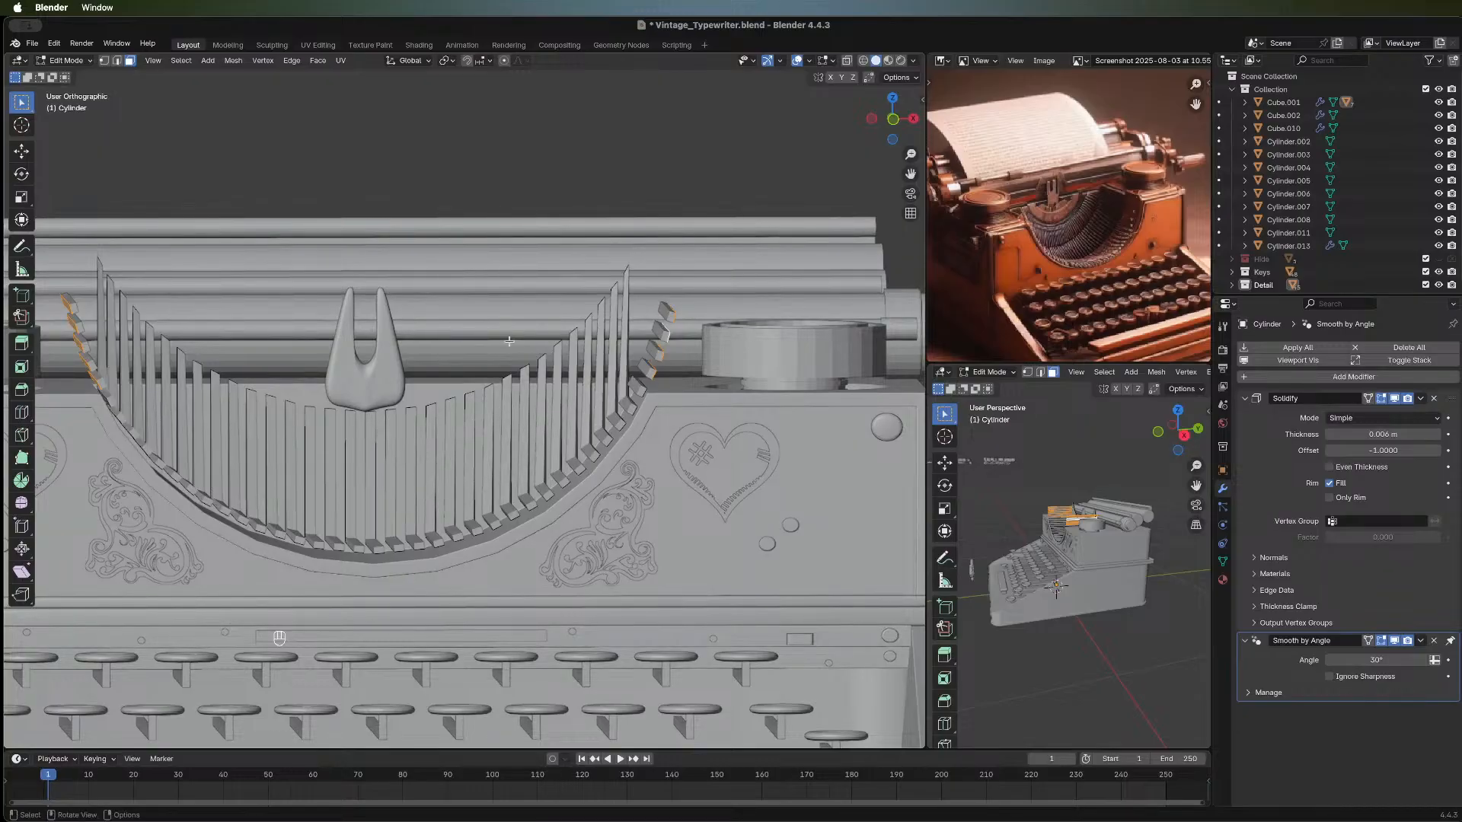
key("x")
left_click(511, 344)
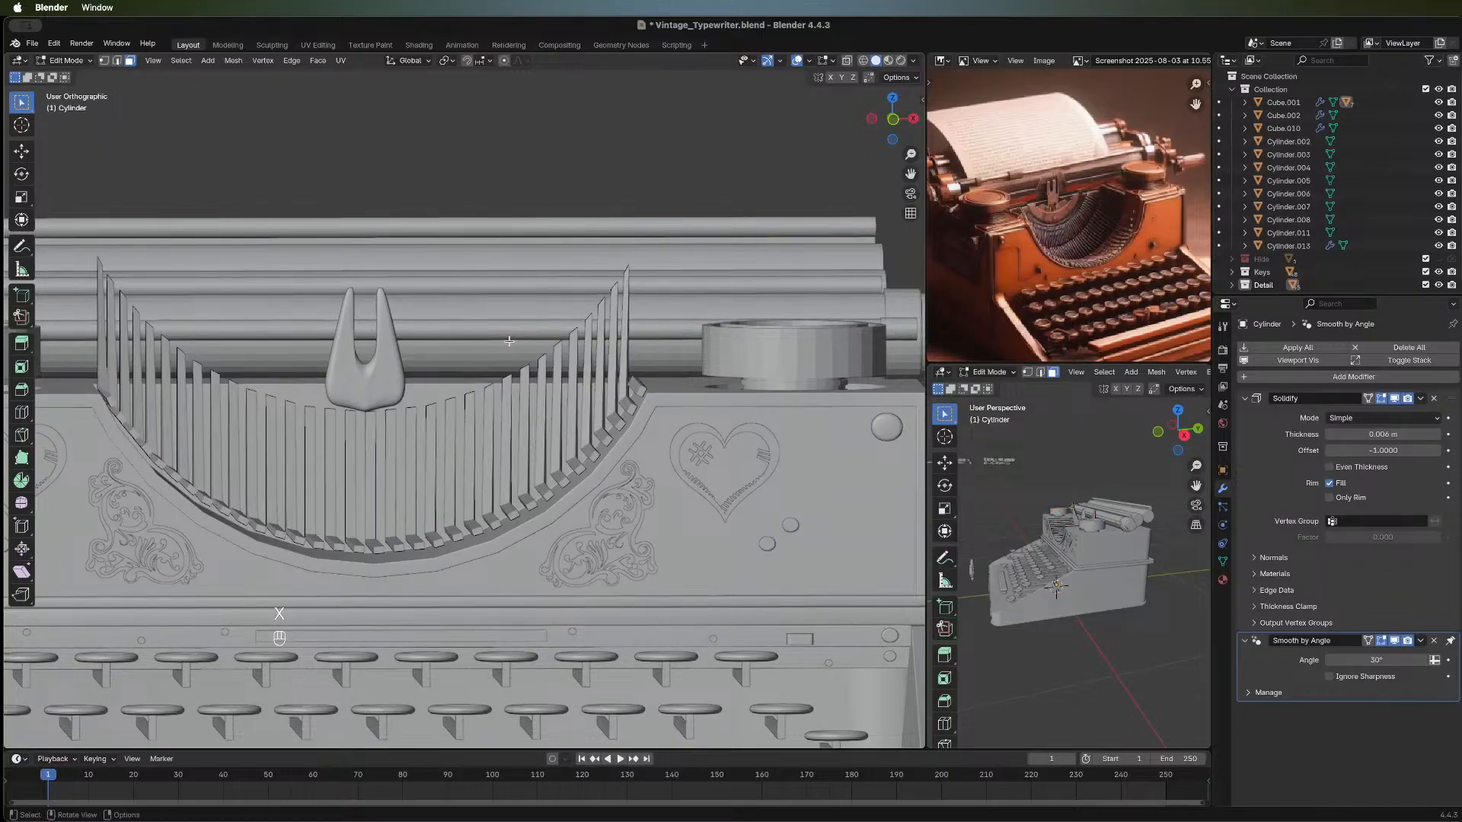
middle_click_drag(485, 385, 350, 460)
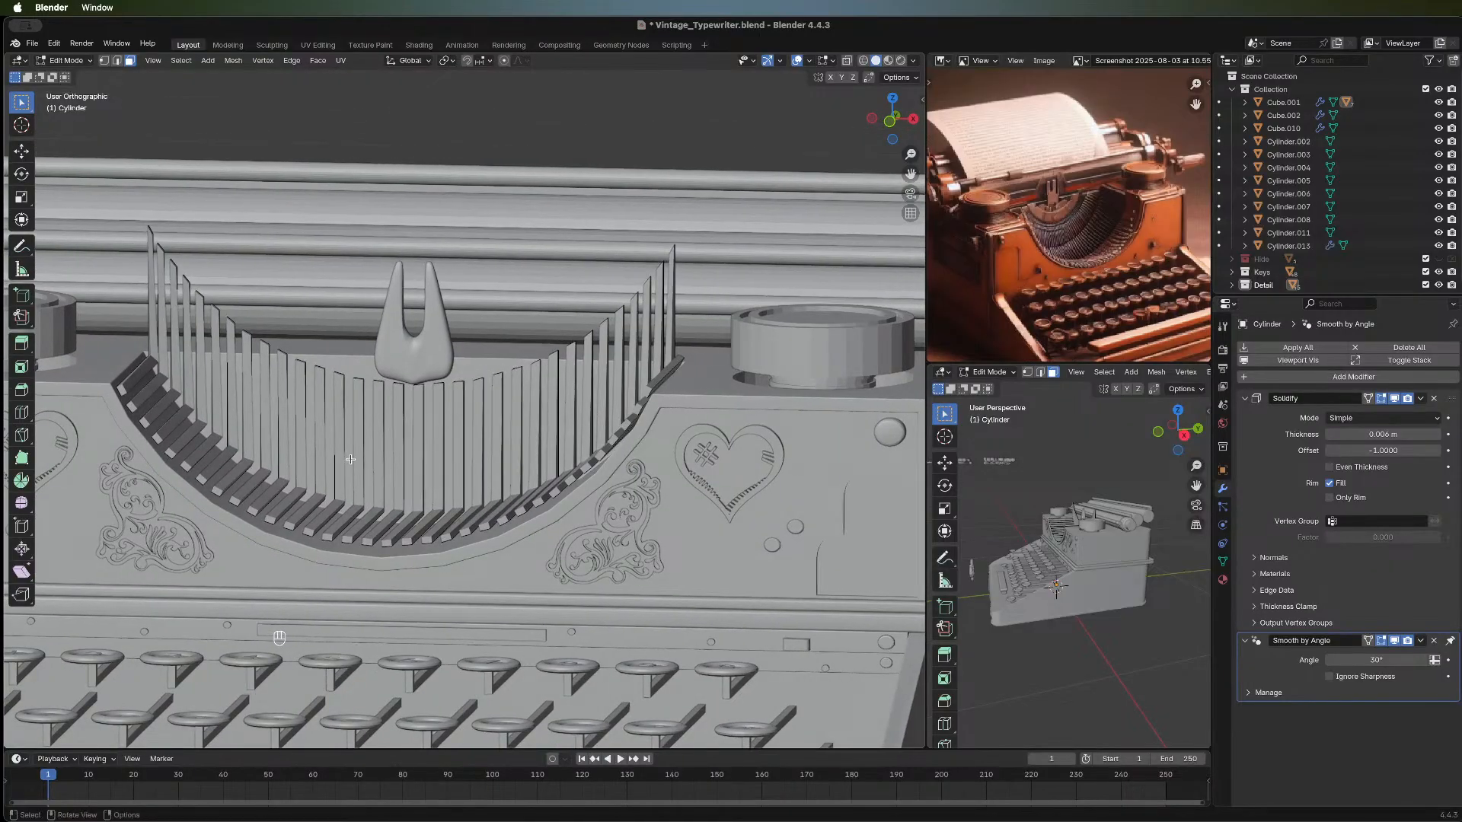
key("Tab")
scroll(345, 455, "down", 5)
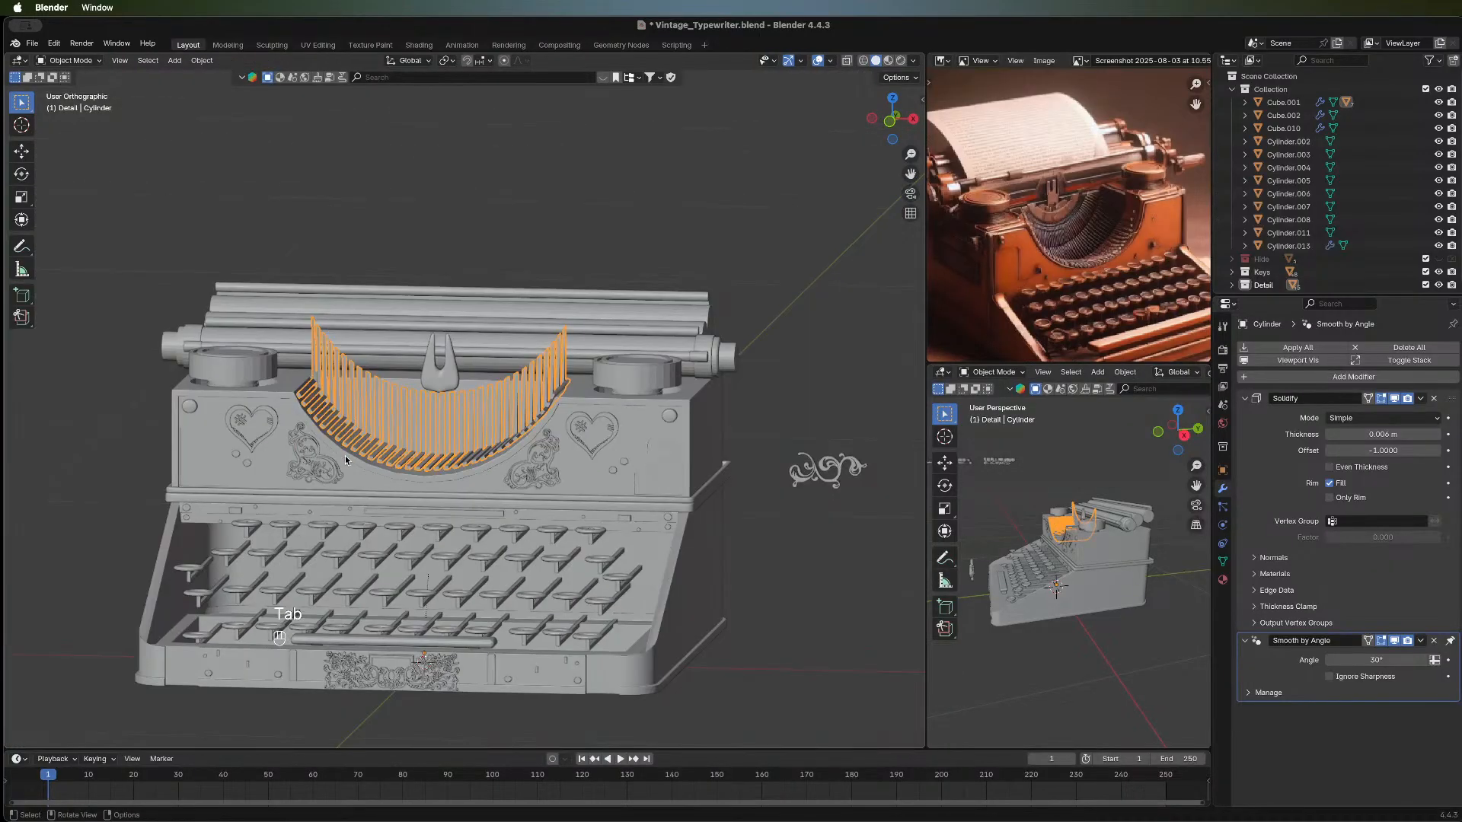
left_click(842, 578)
Select the mirrored spool caps and open the choice of modifiers to add to them.
middle_click_drag(553, 449, 381, 399)
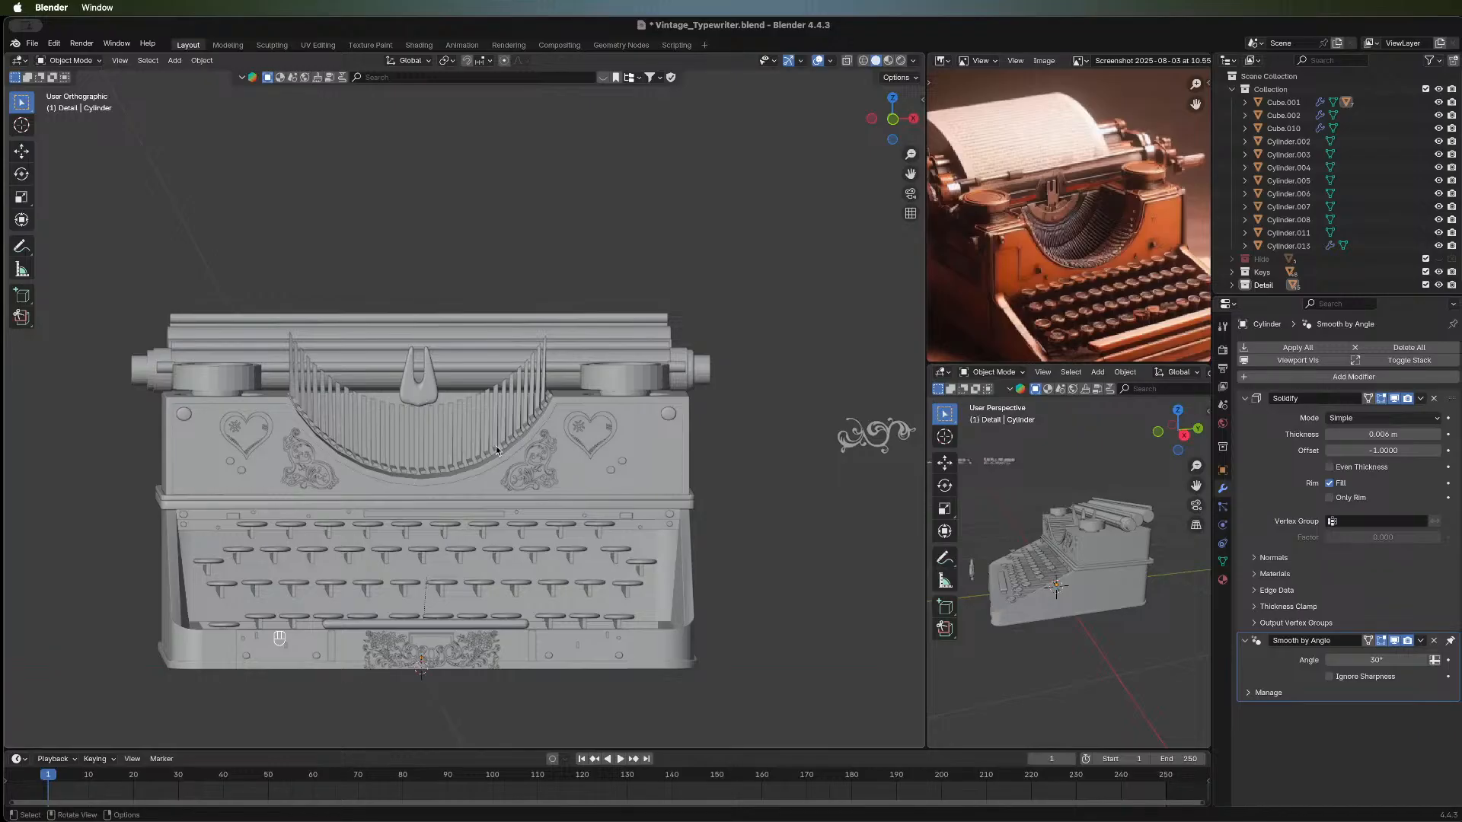
middle_click_drag(545, 441, 426, 492)
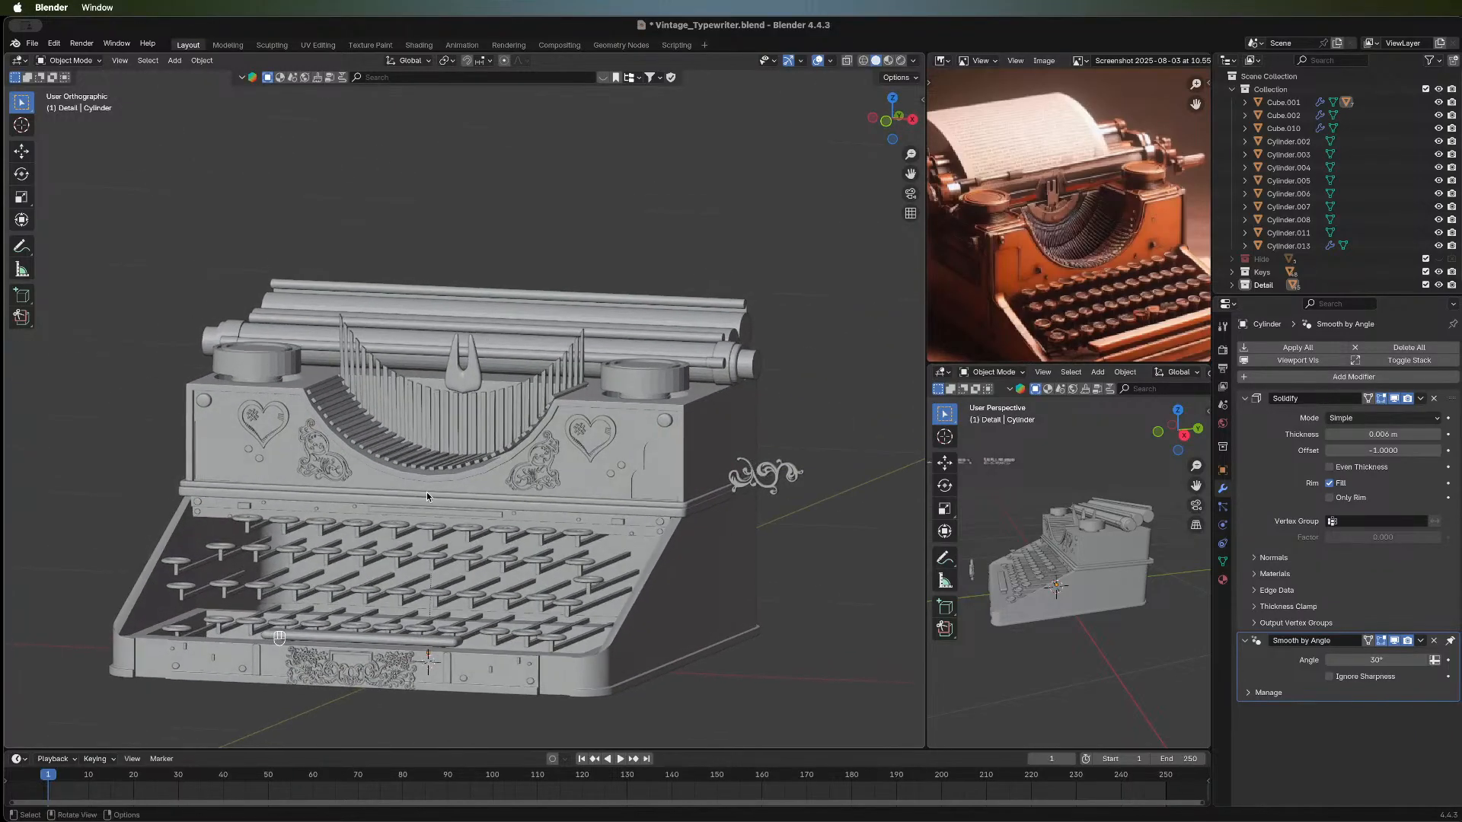
right_click(651, 373)
left_click(650, 316)
left_click(648, 392)
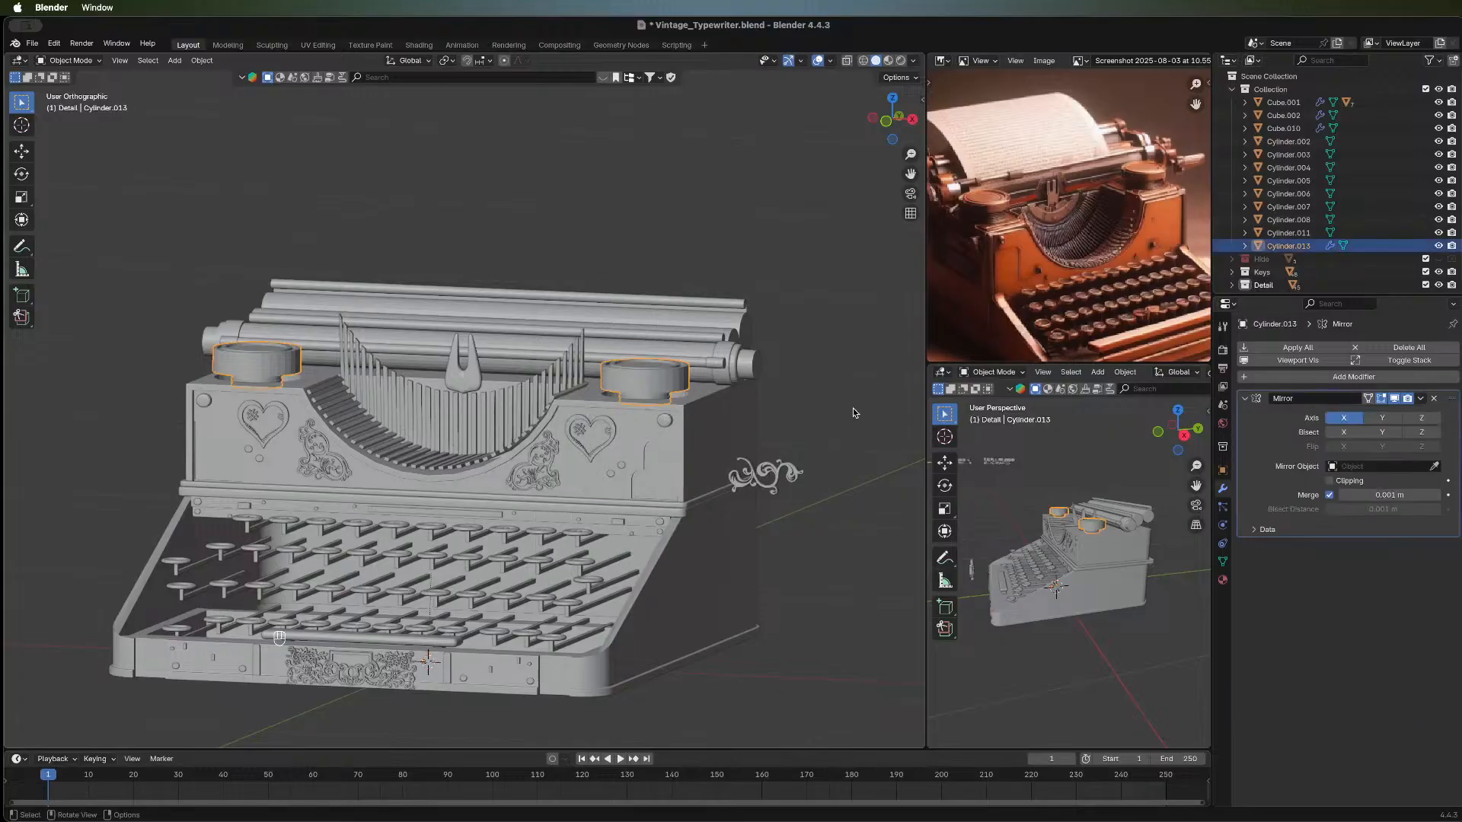
left_click(1320, 378)
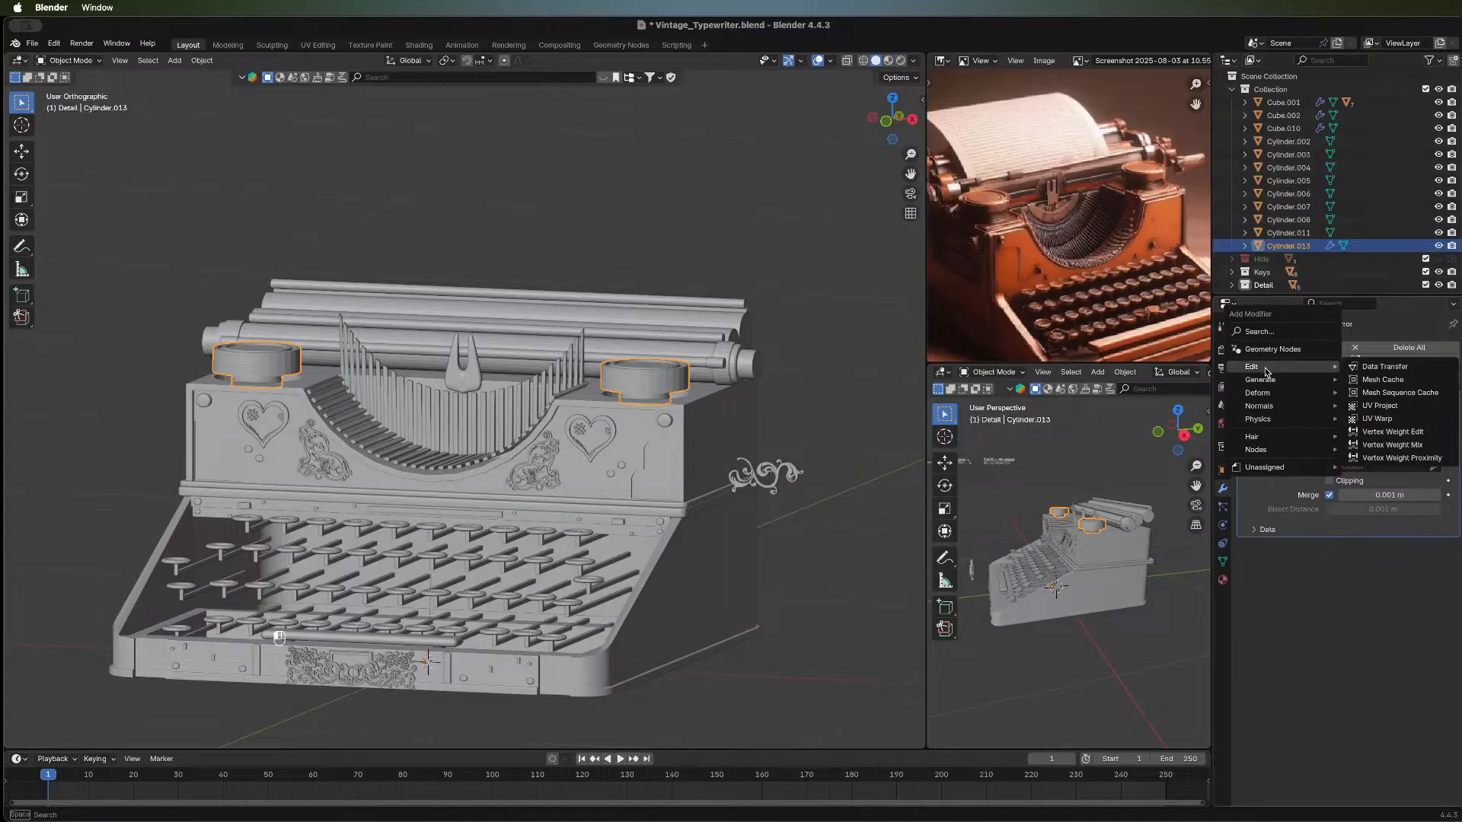
Try a Smooth modifier on the mirrored round knobs, testing a higher factor before returning it to 0.500.
mouse_move(1263, 382)
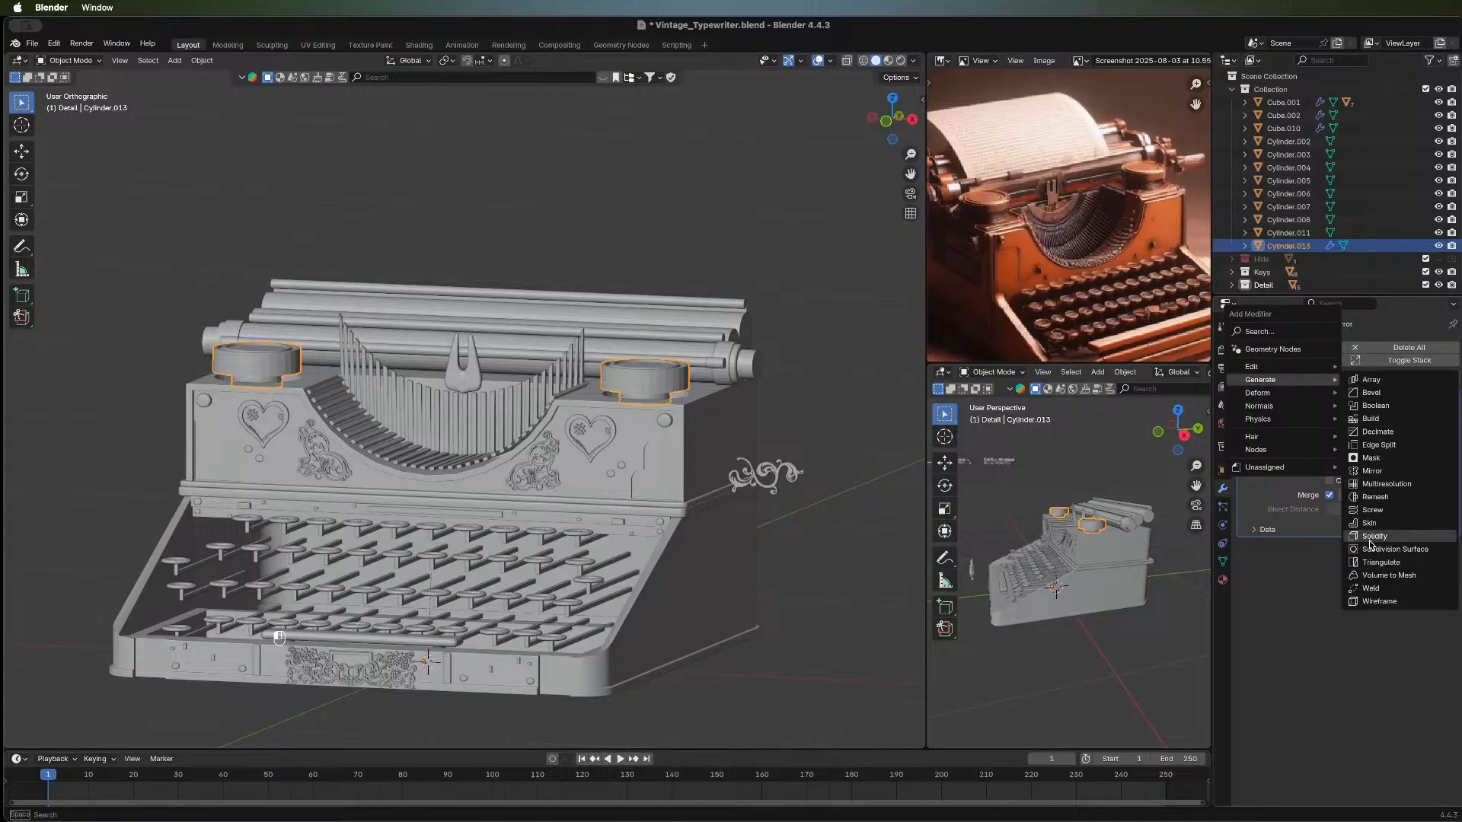
mouse_move(1323, 394)
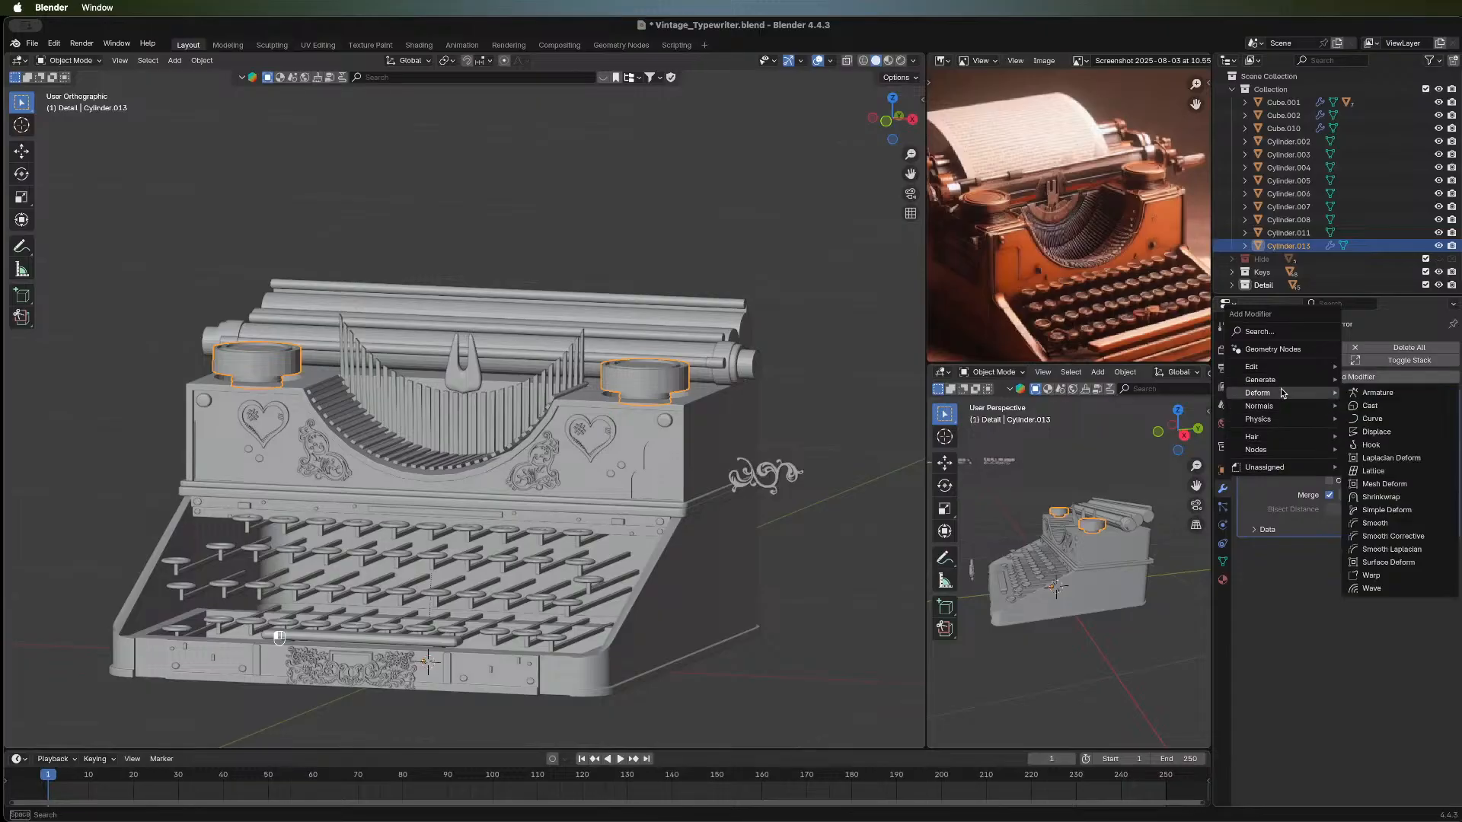
left_click(1412, 524)
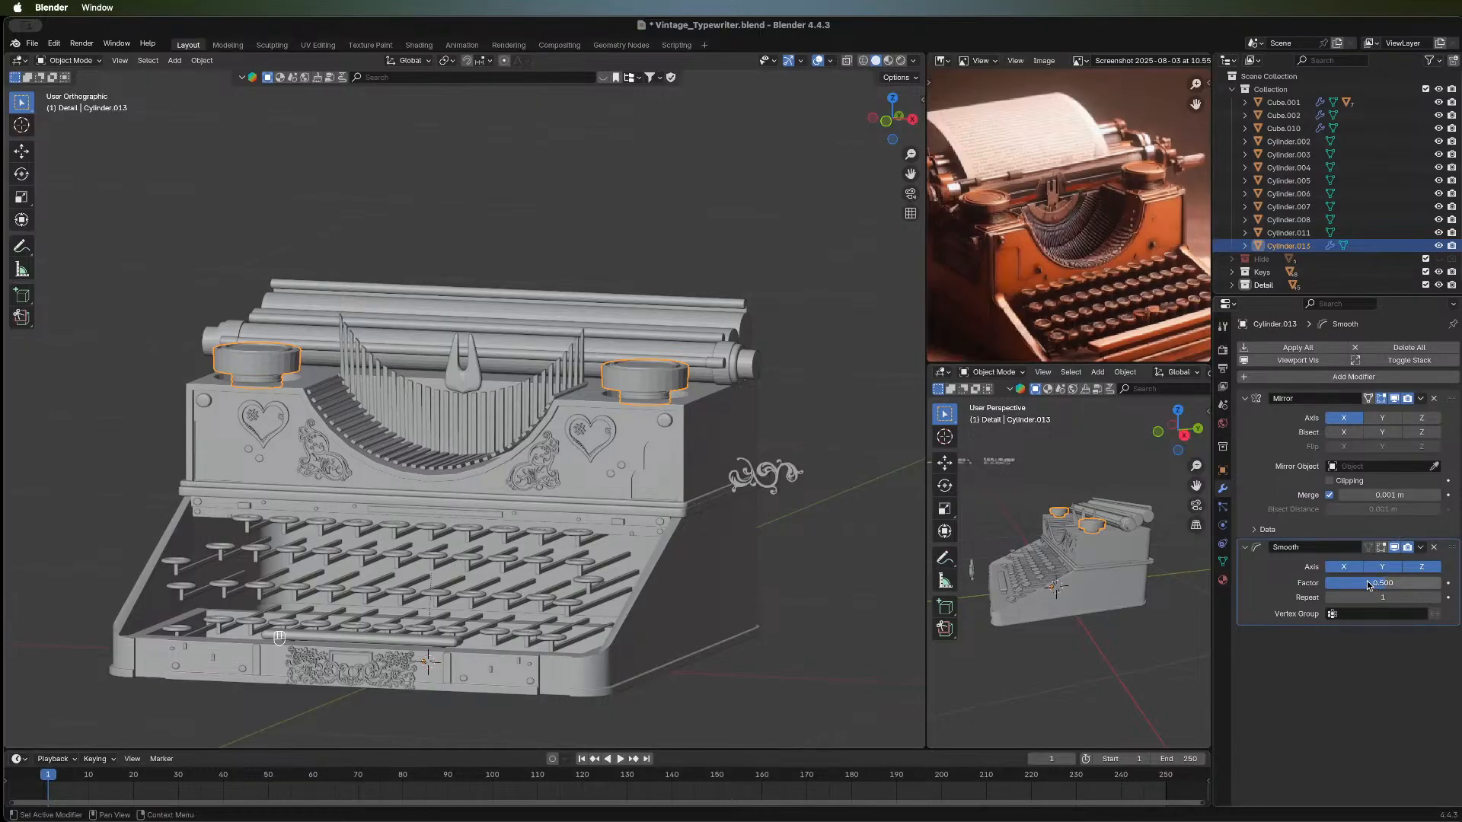
mouse_move(1373, 585)
left_mouse_down()
mouse_move(1422, 585)
mouse_move(1390, 586)
left_mouse_up()
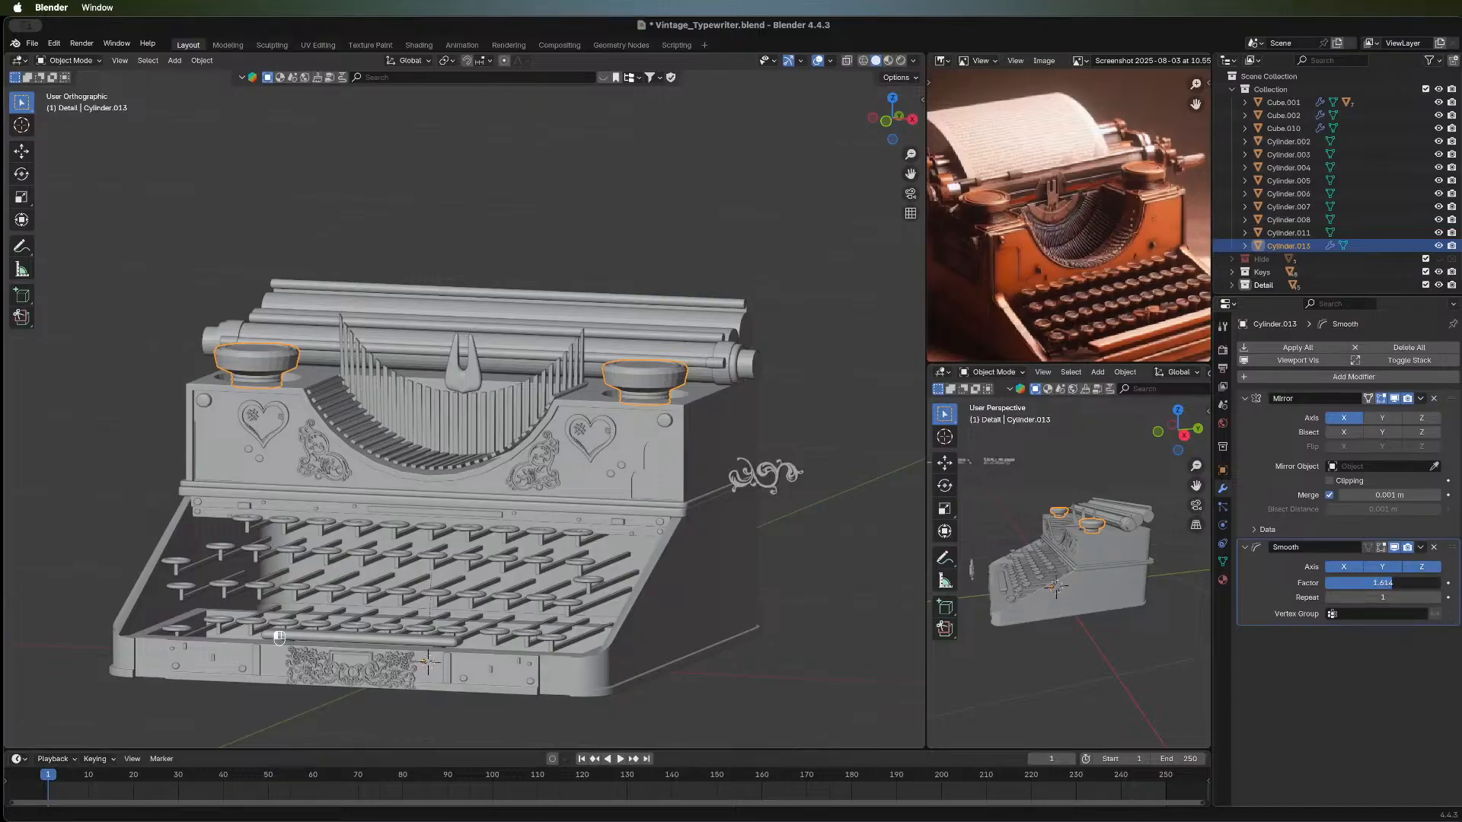
left_click_drag(1392, 583, 1385, 583)
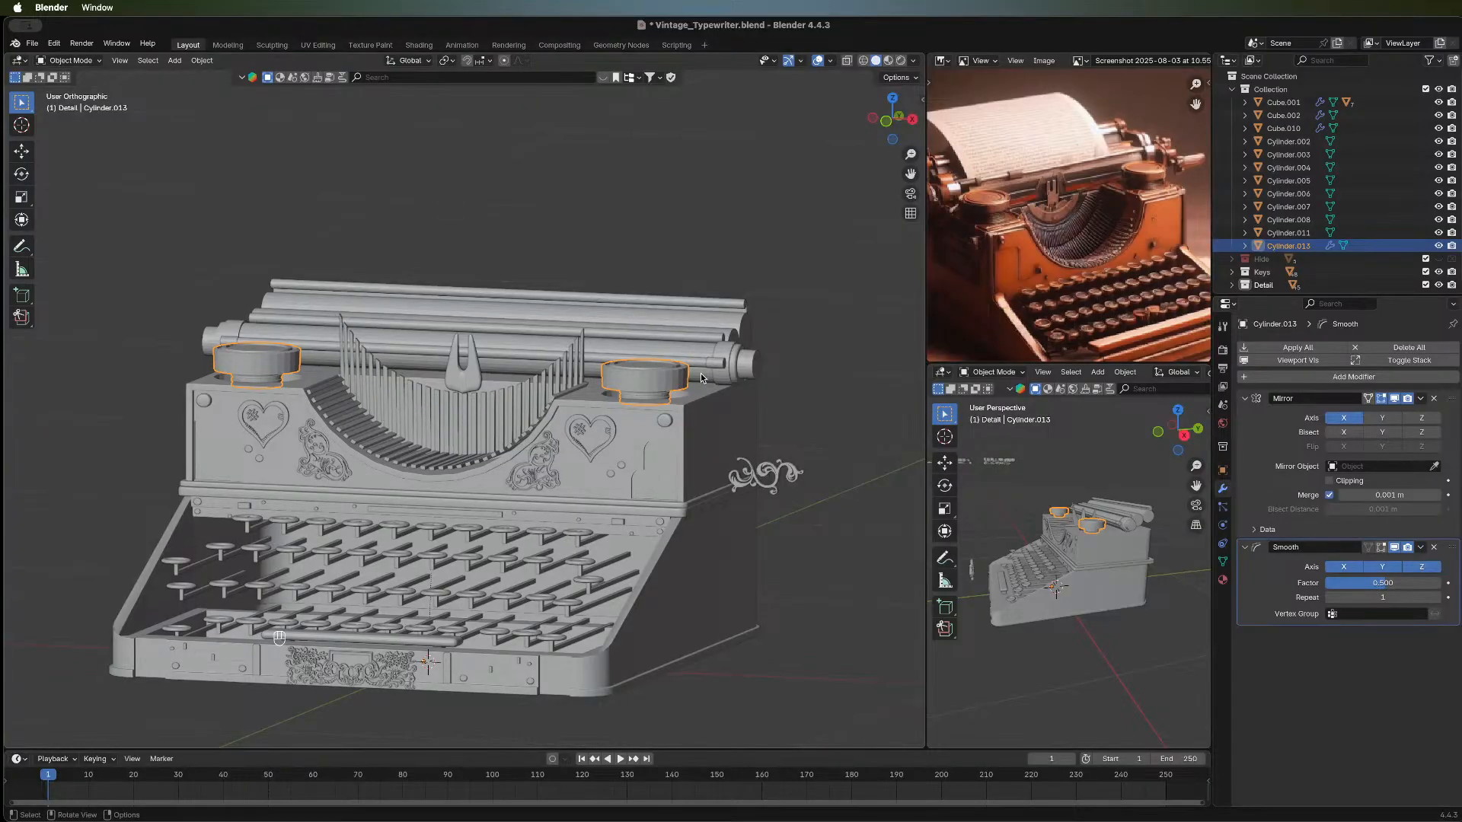
Examine the smoothed knobs and the typebar basket up close and from the front, with the knobs deselected.
scroll(700, 378, "up", 10)
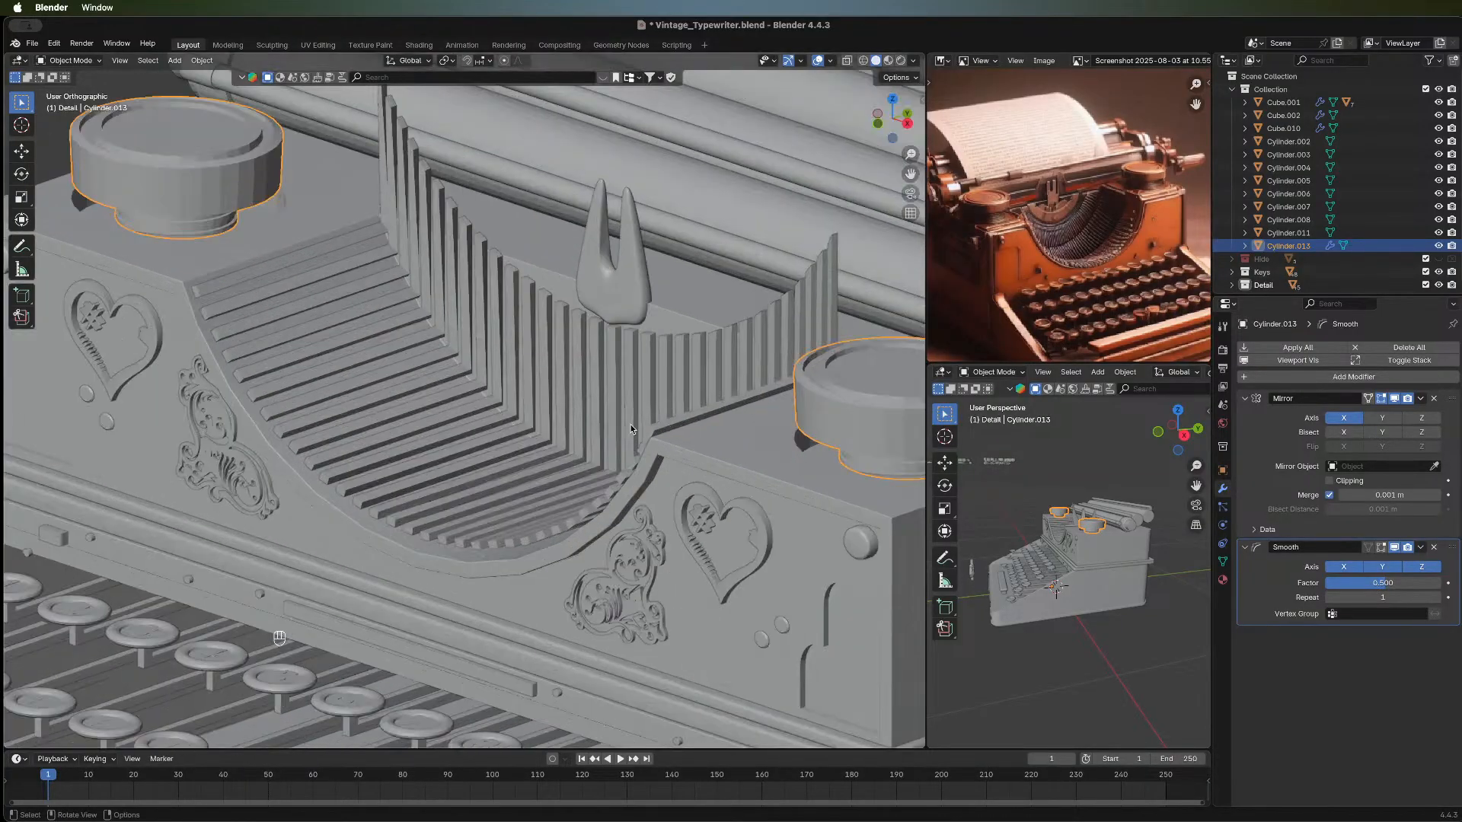
middle_click_drag(557, 400, 699, 412)
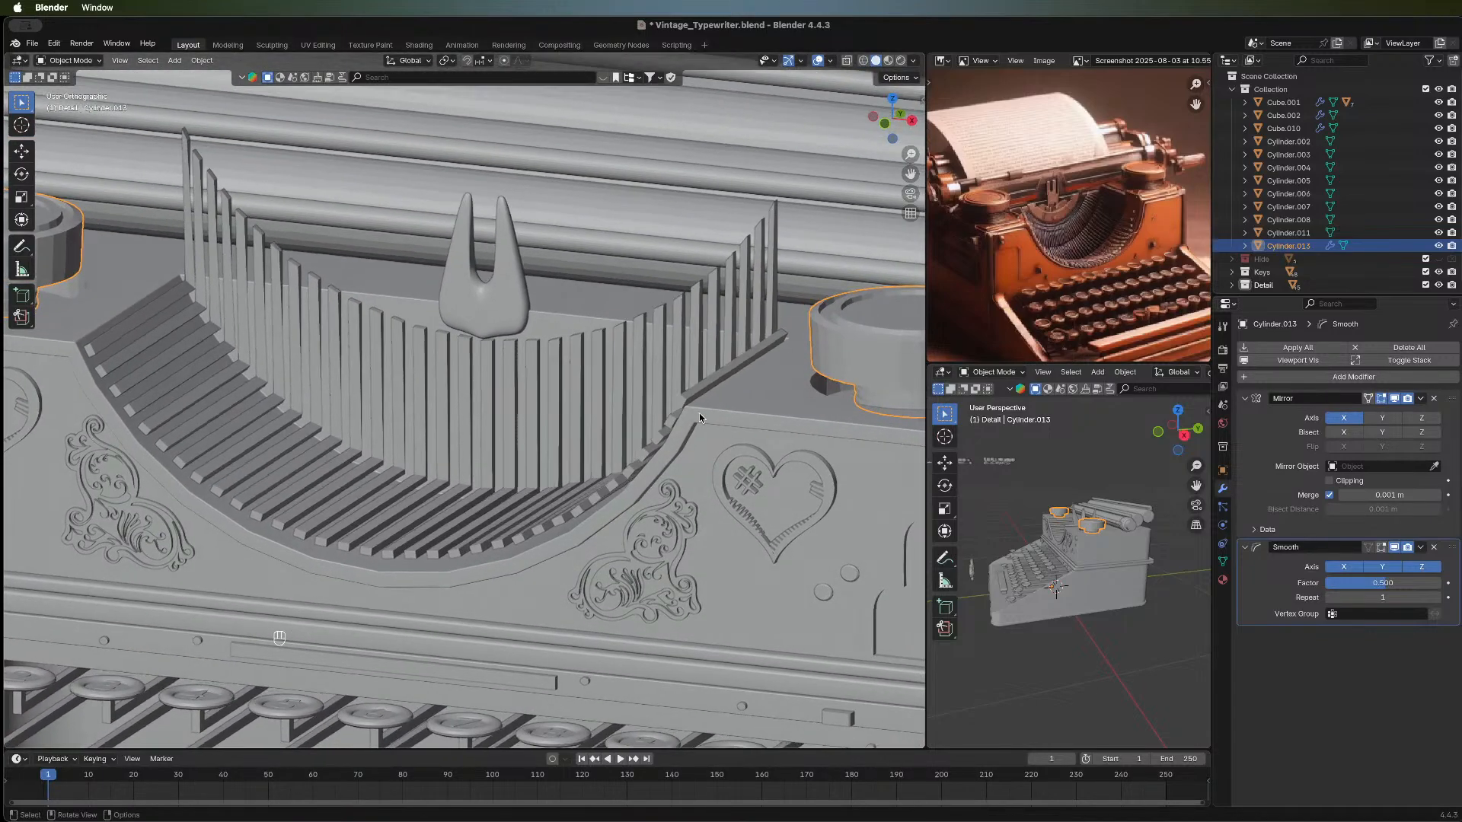
scroll(699, 412, "down", 10)
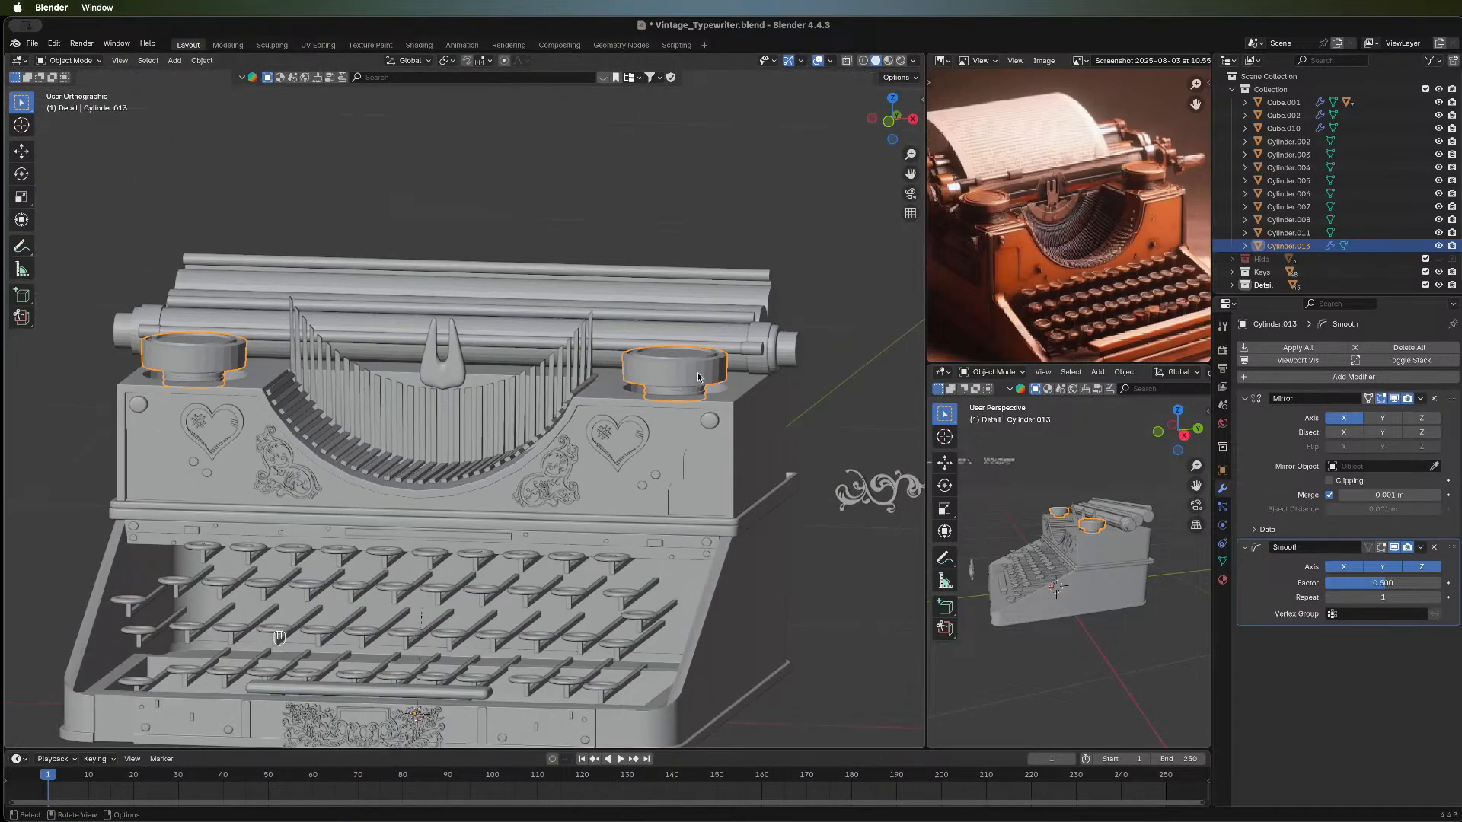
middle_click_drag(396, 419, 655, 428)
left_click(825, 430)
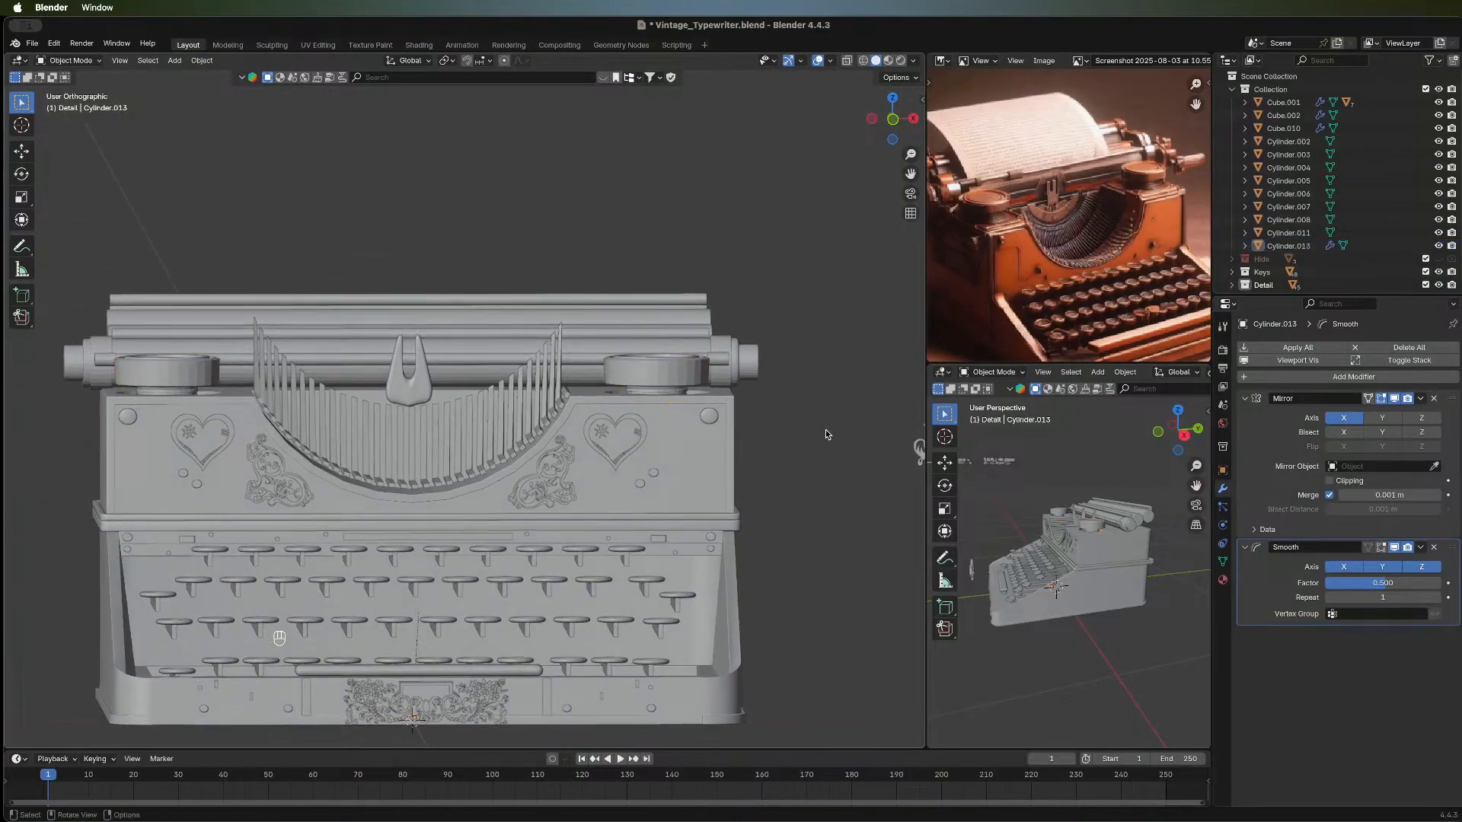
middle_click_drag(660, 495, 617, 494)
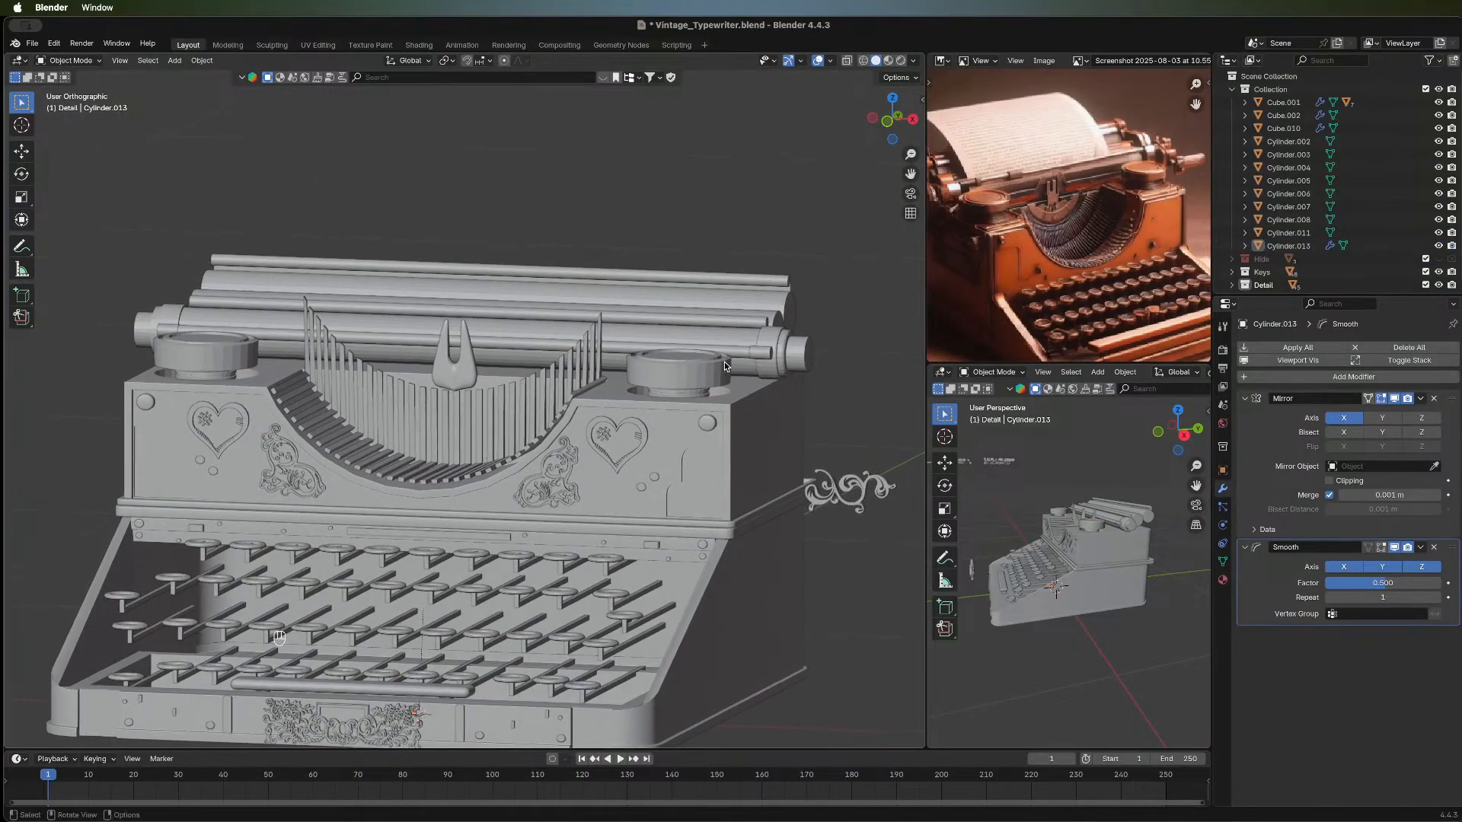
middle_click_drag(724, 362, 761, 391)
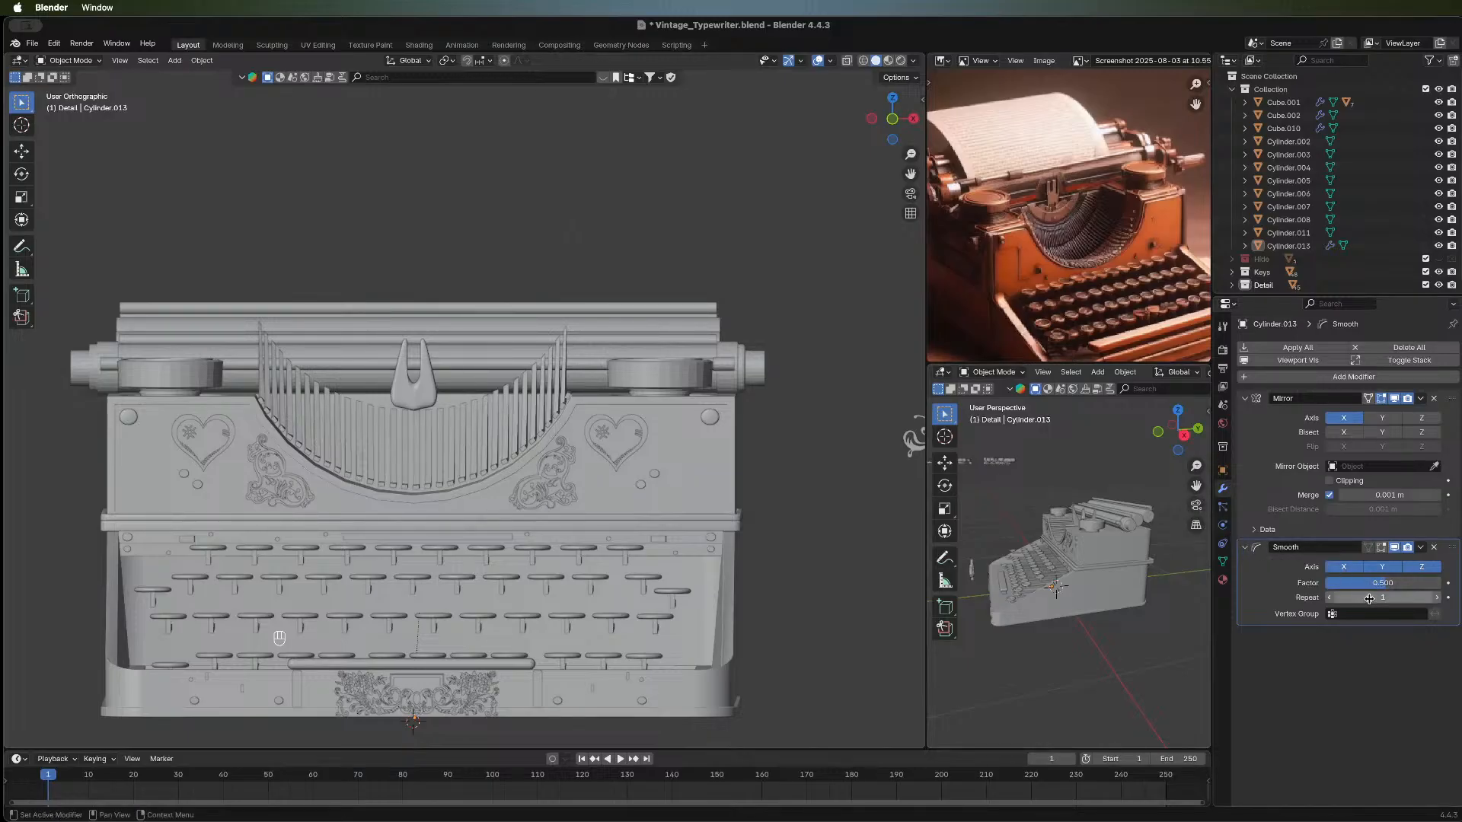
Try a Smooth factor of 0.277 on the round knobs, compare the shape up close, and restore the factor to 0.500.
left_click_drag(1384, 589, 1349, 589)
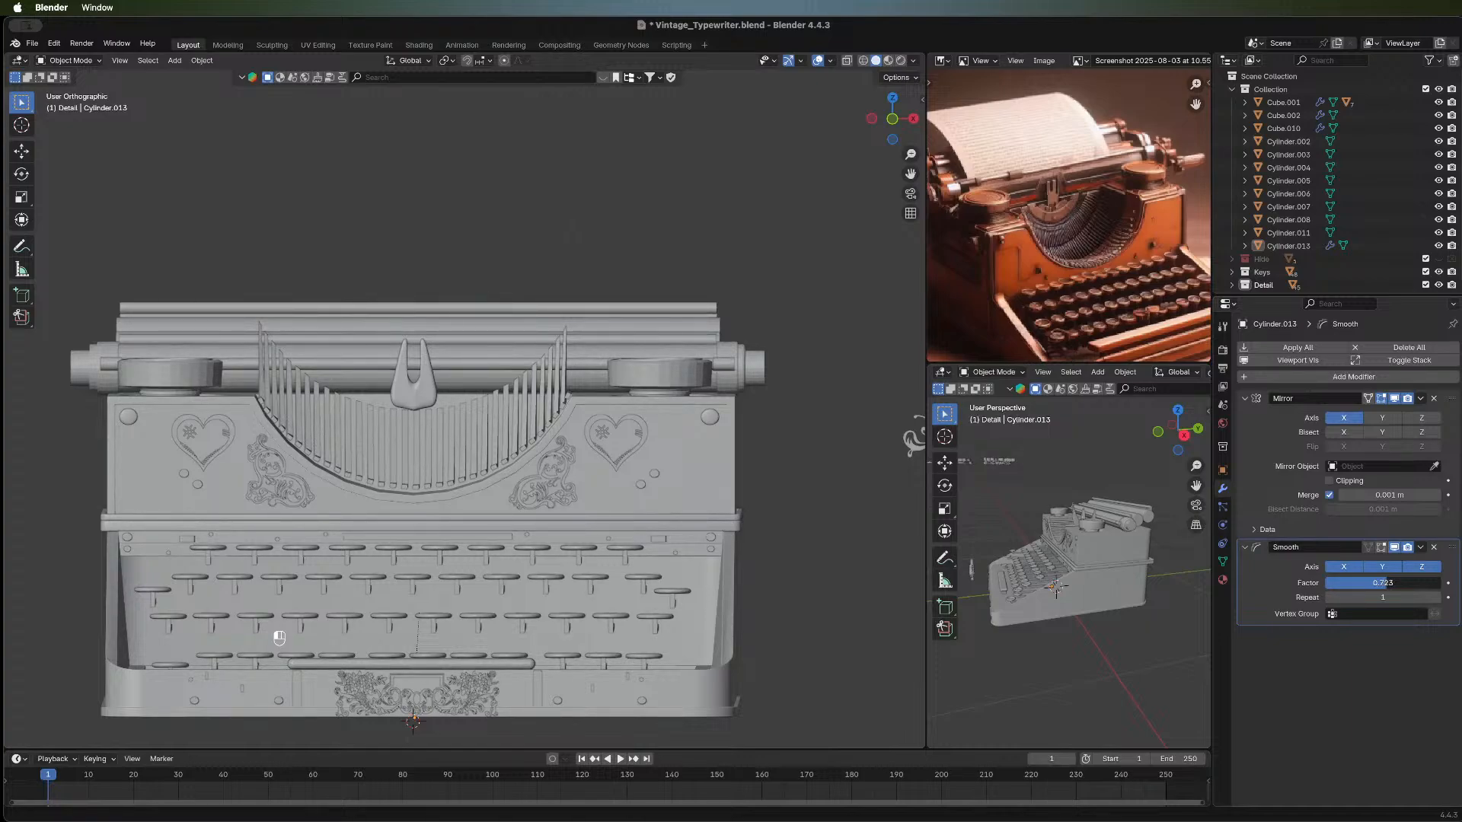
left_click_drag(1348, 589, 1348, 582)
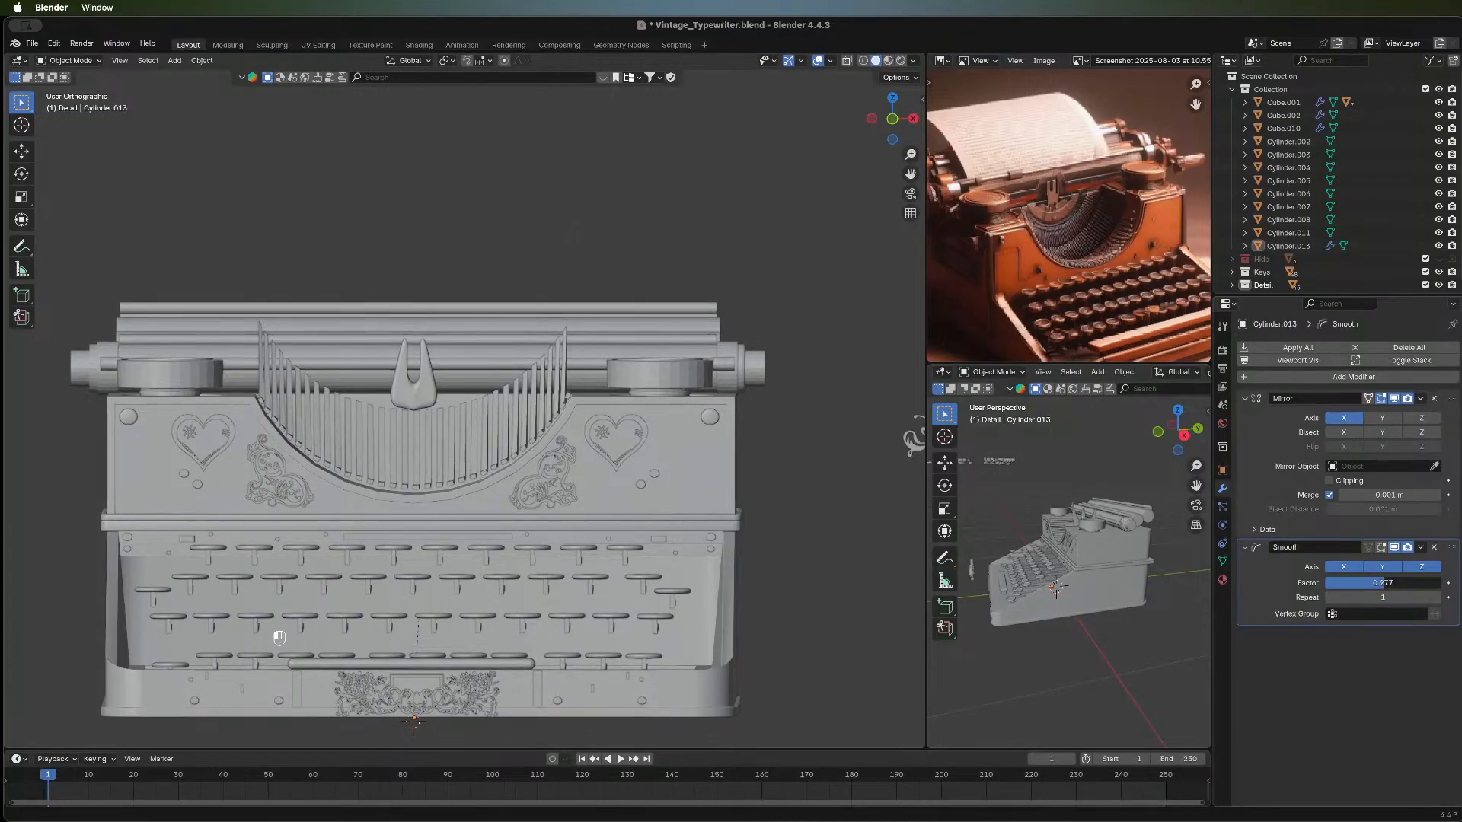
middle_click_drag(564, 487, 533, 525)
scroll(685, 487, "up", 4)
middle_click_drag(640, 529, 671, 527)
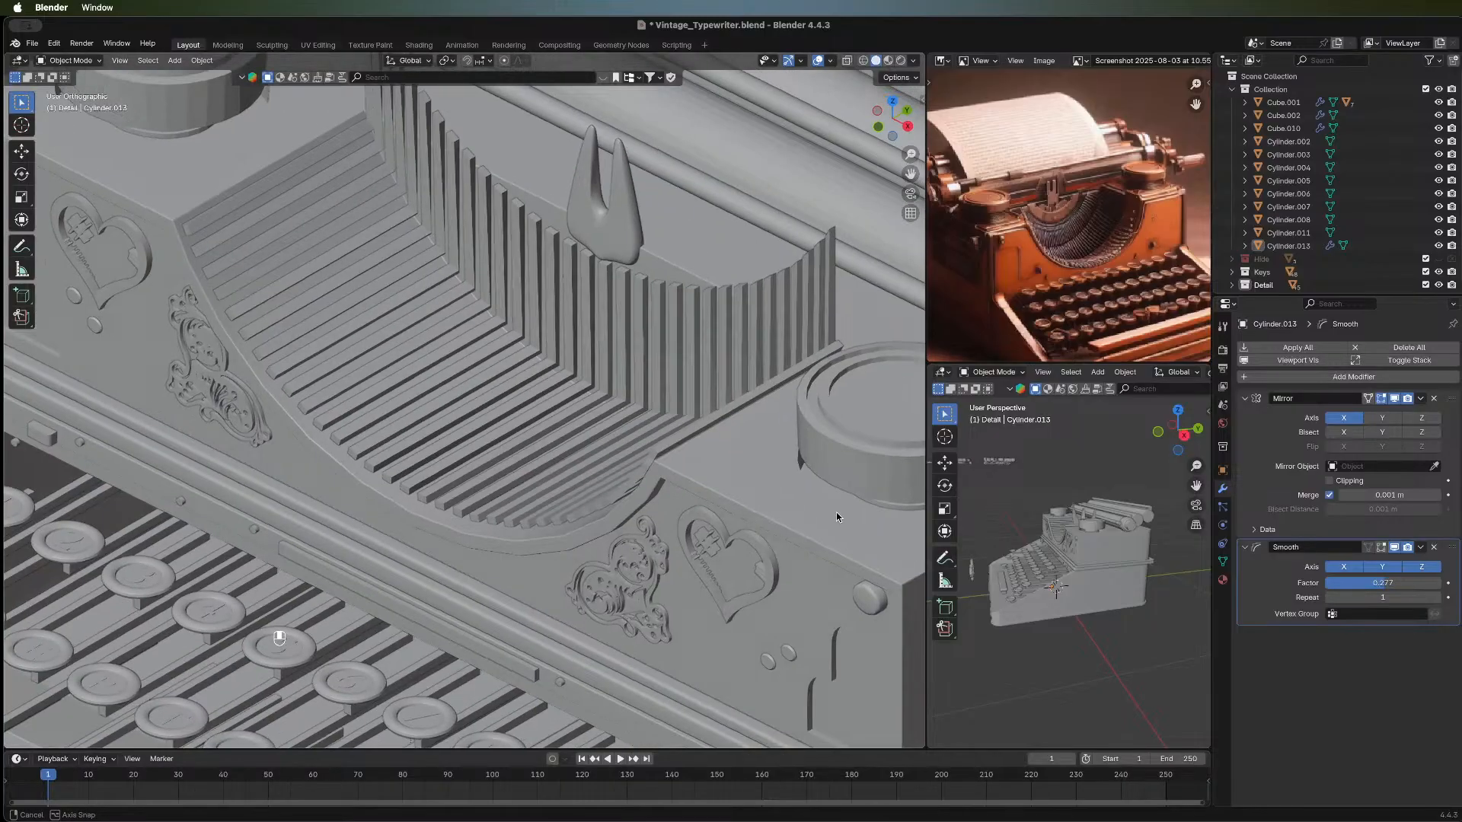
left_click_drag(1385, 582, 1388, 582)
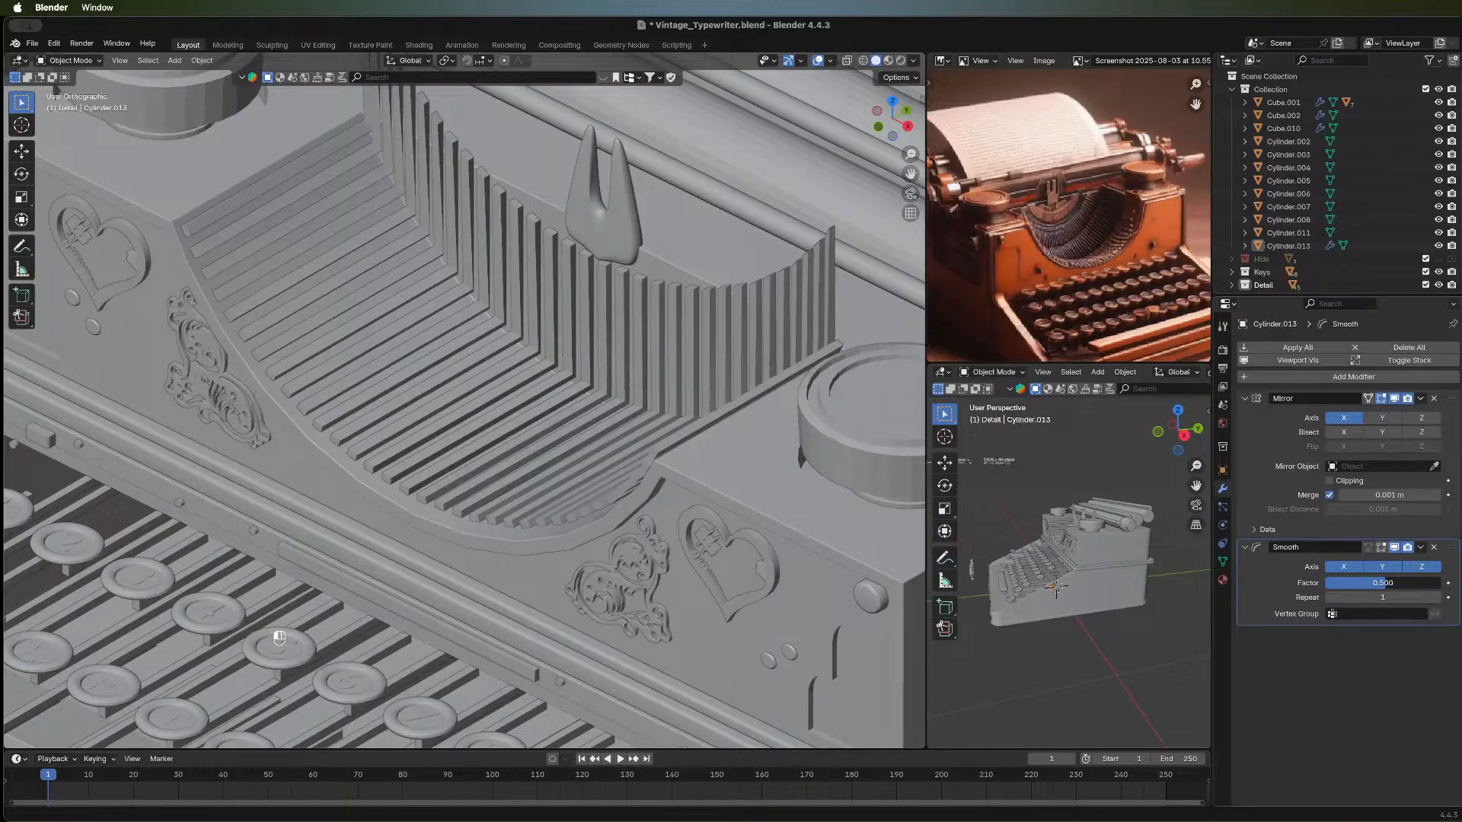
Review the knobs against the whole typewriter and remove their Smooth modifier, keeping only the Mirror modifier.
middle_click_drag(298, 364, 474, 405)
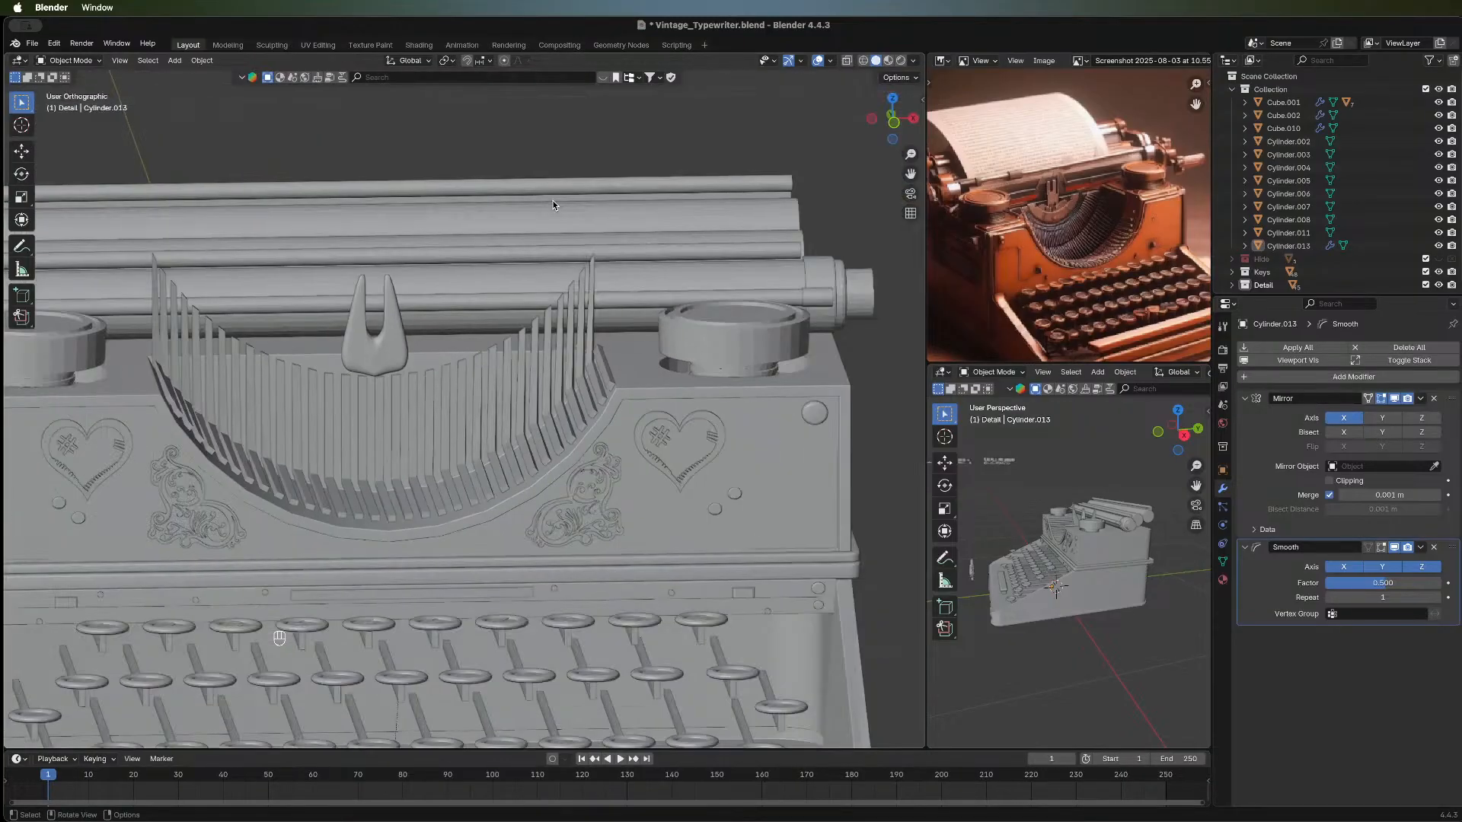
middle_click_drag(434, 456, 291, 322)
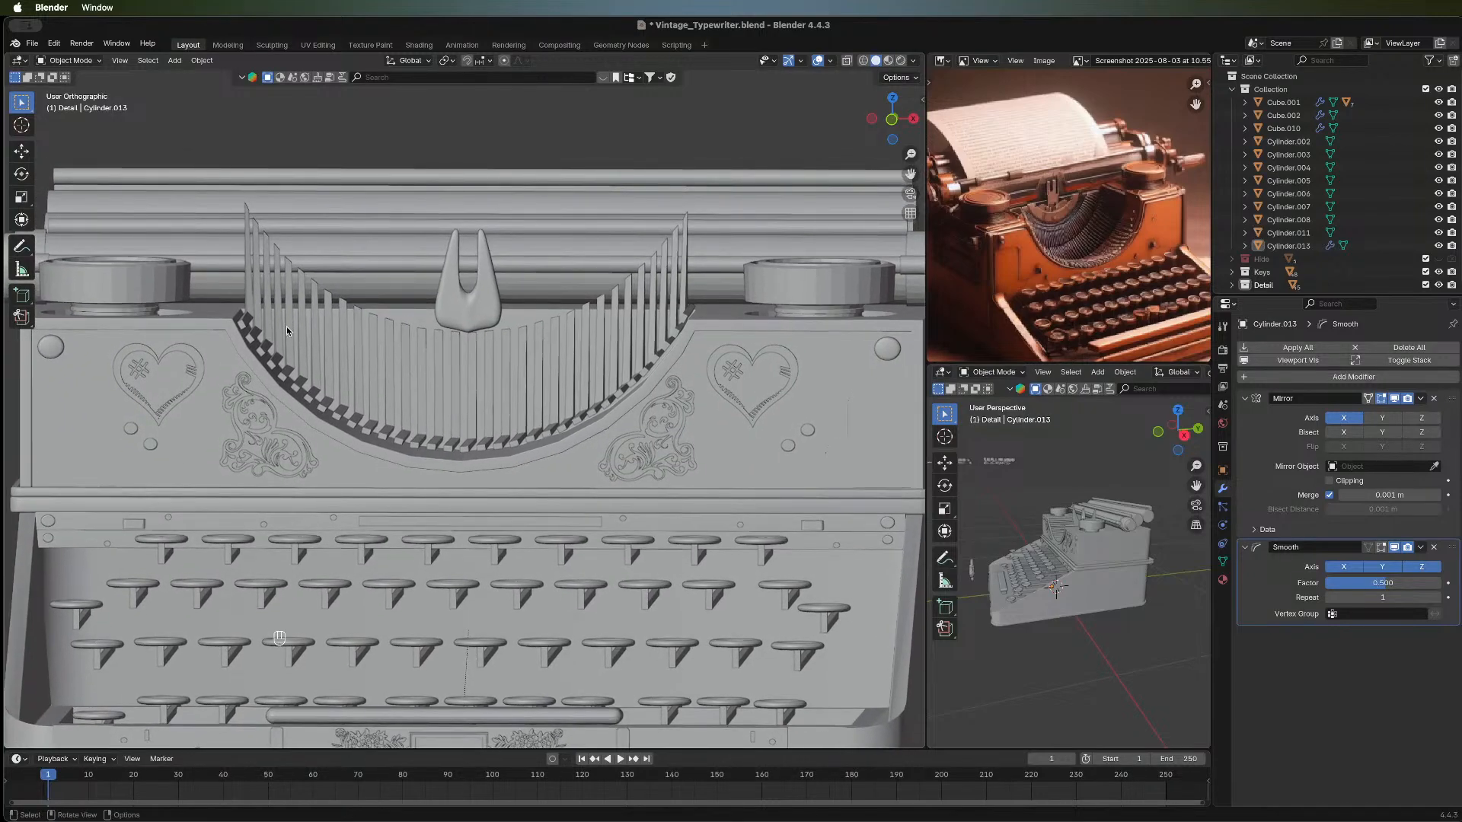
scroll(348, 359, "down", 2)
scroll(349, 364, "down", 2)
scroll(689, 343, "up", 4)
scroll(686, 481, "down", 2)
middle_click_drag(474, 482, 565, 413, "shift")
middle_click_drag(343, 404, 564, 445)
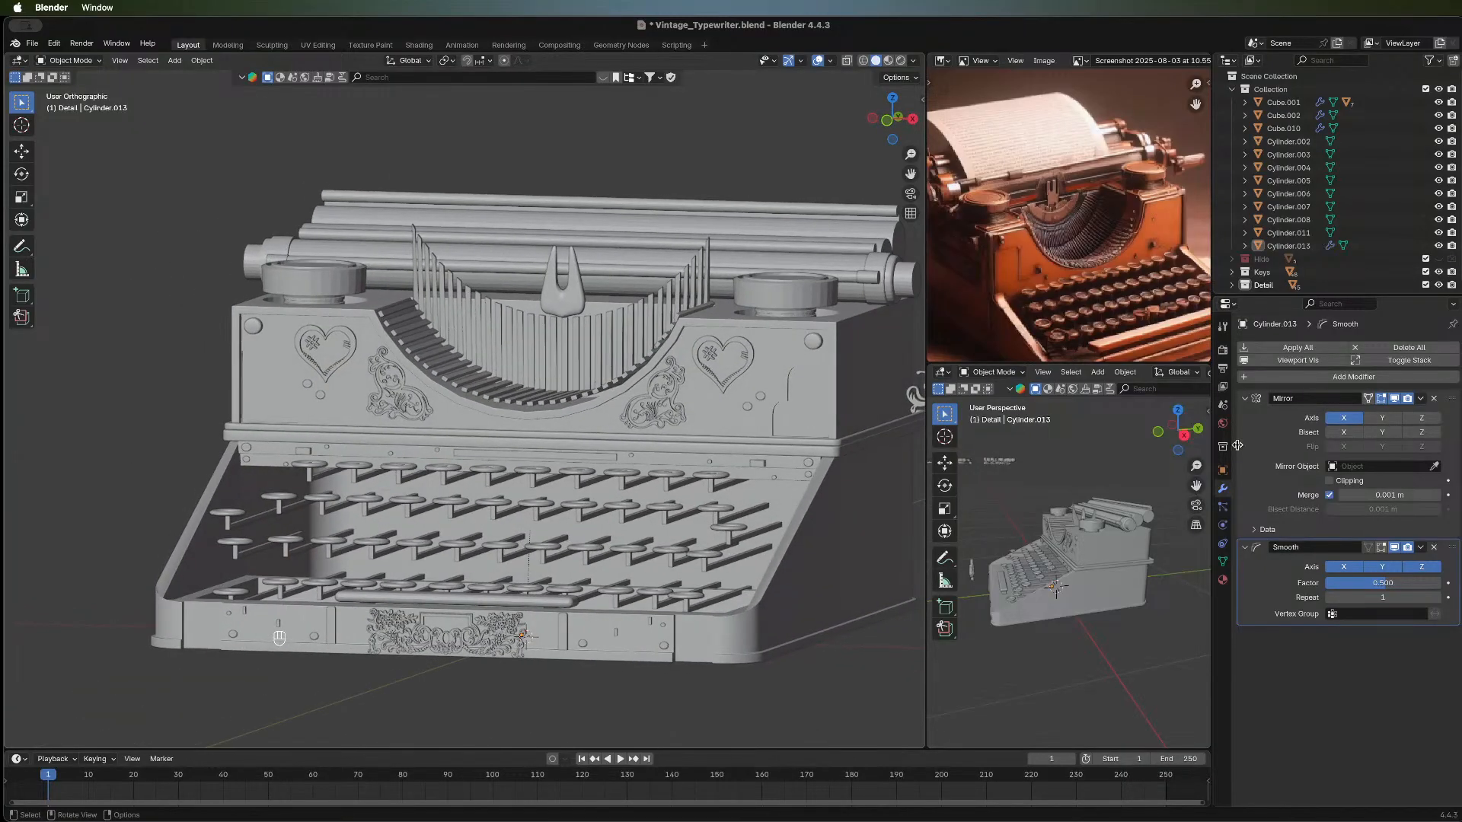
left_click(1434, 547)
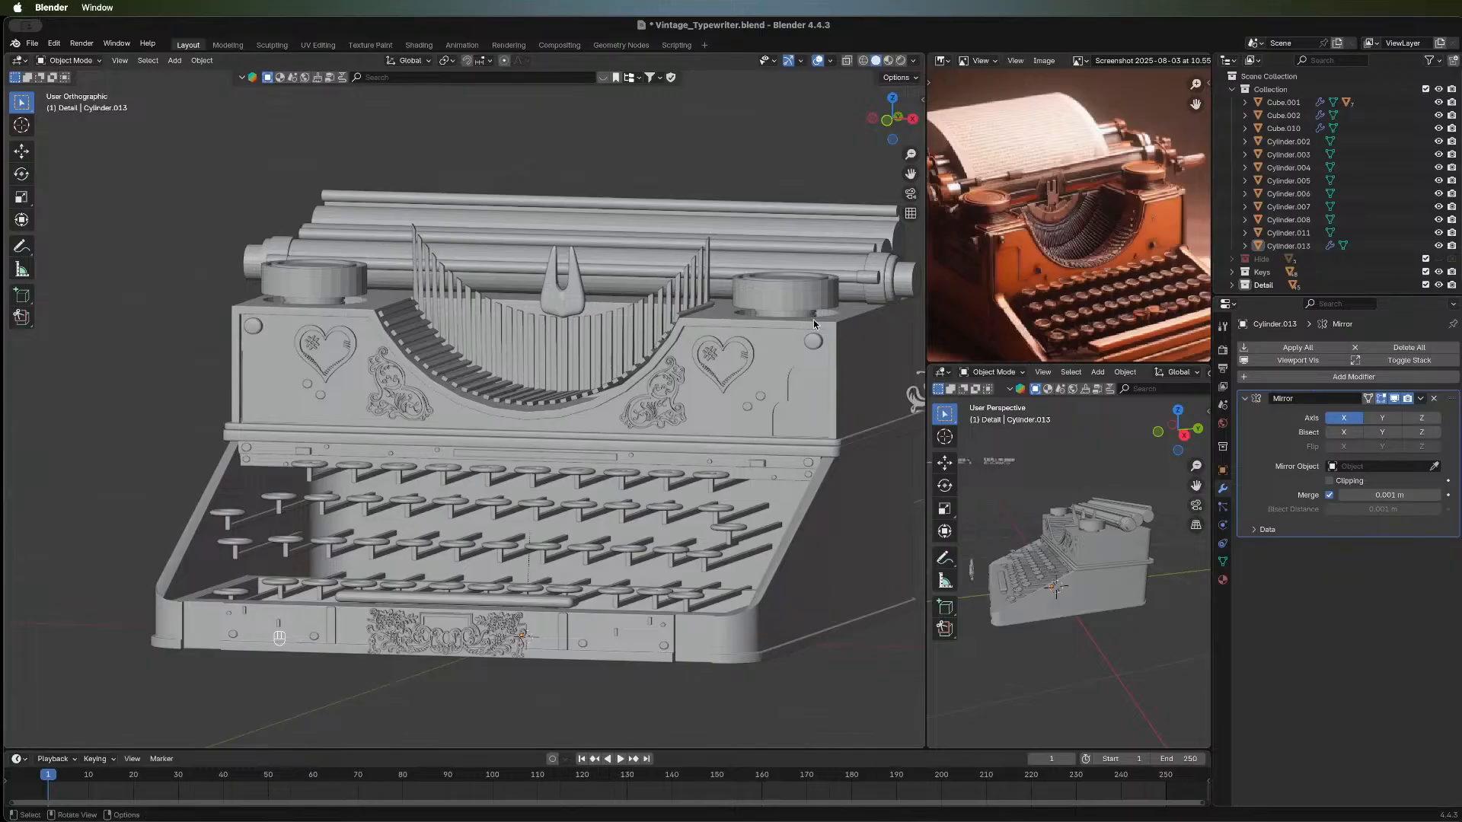
Examine the typewriter model from the front, above and both sides, checking the carriage rollers, knobs and housing.
middle_click_drag(813, 323, 747, 293)
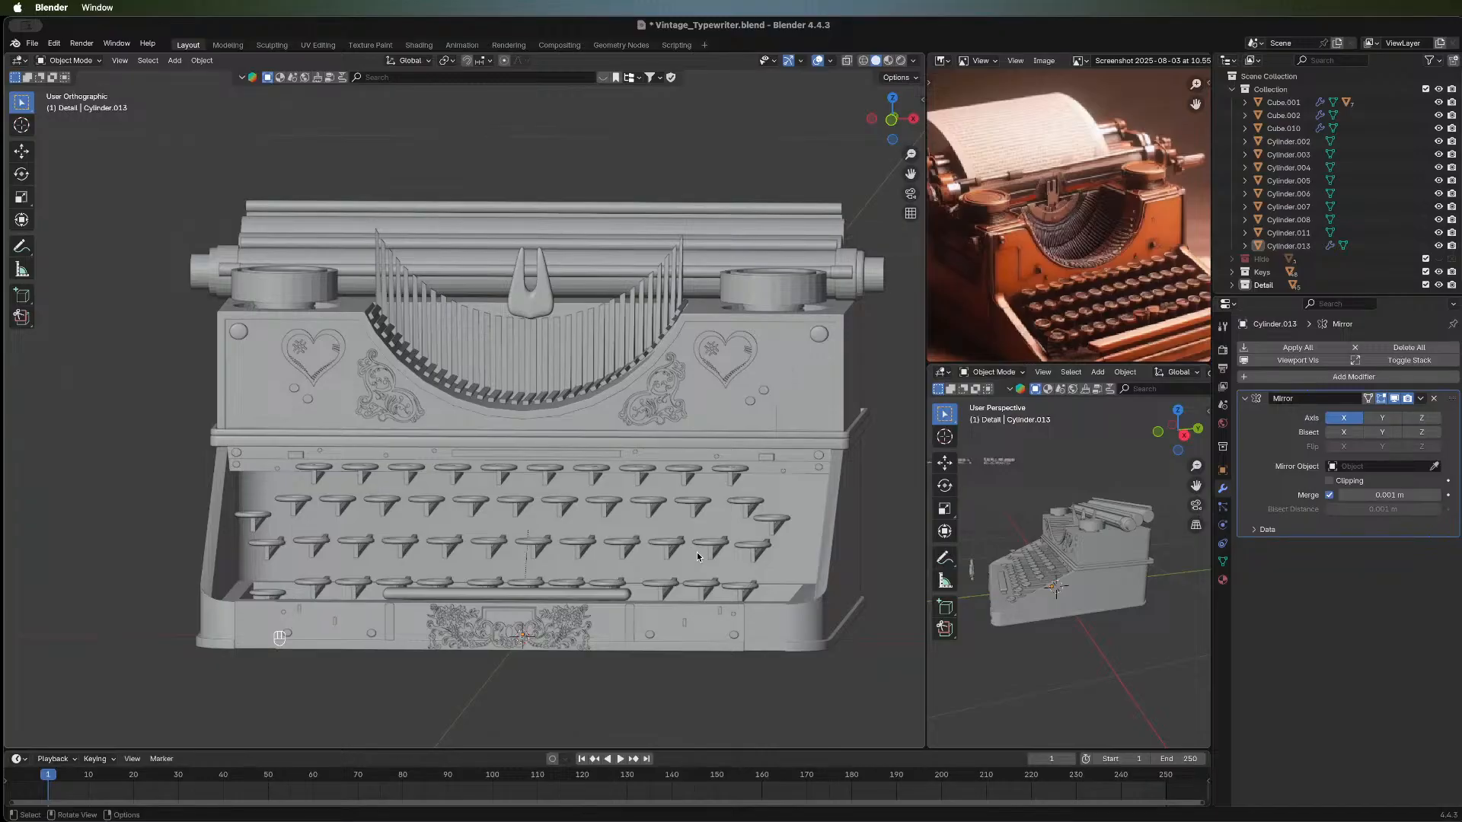
middle_click_drag(566, 308, 618, 491)
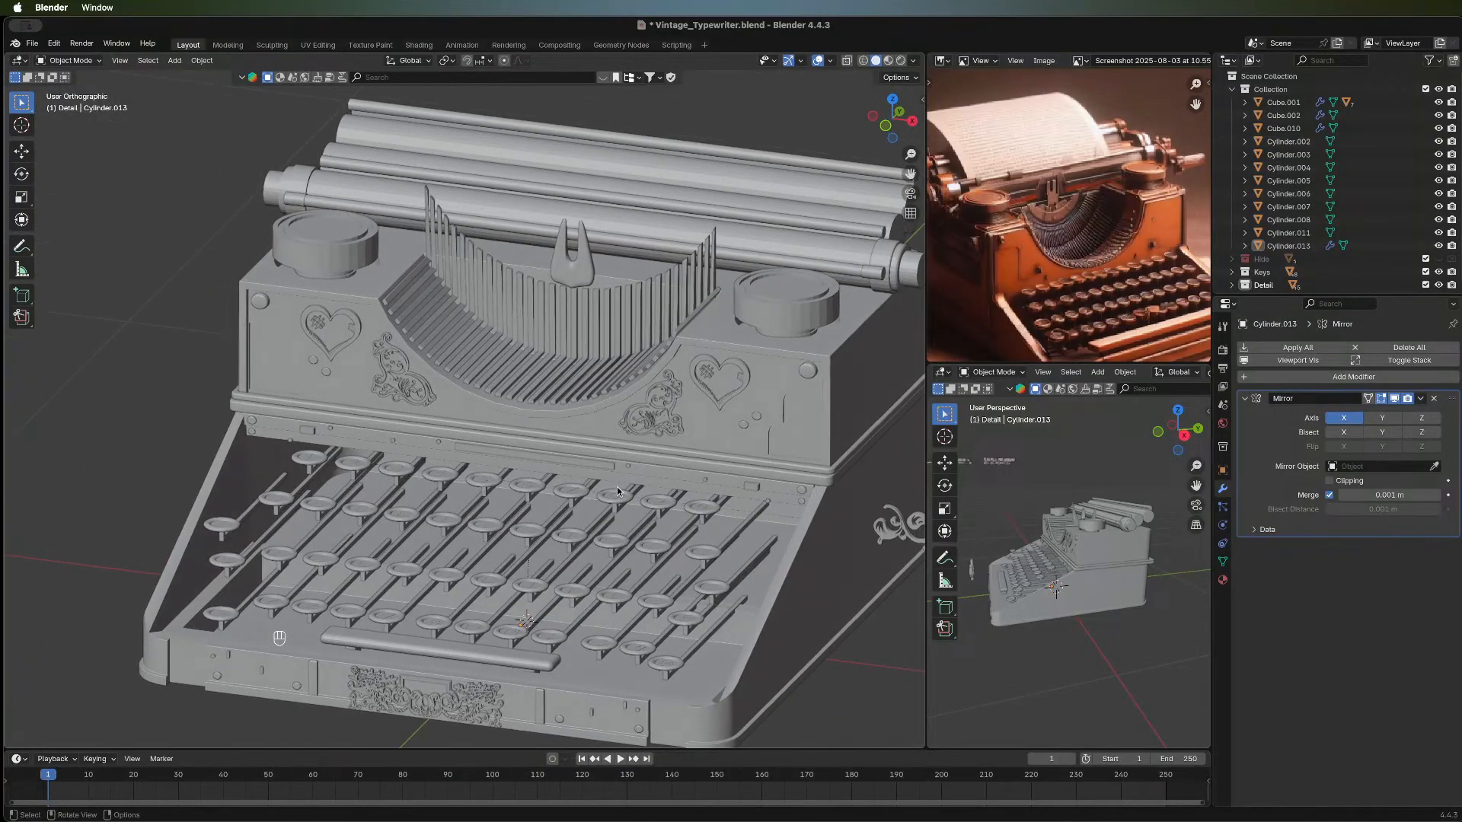
middle_click_drag(751, 291, 169, 525)
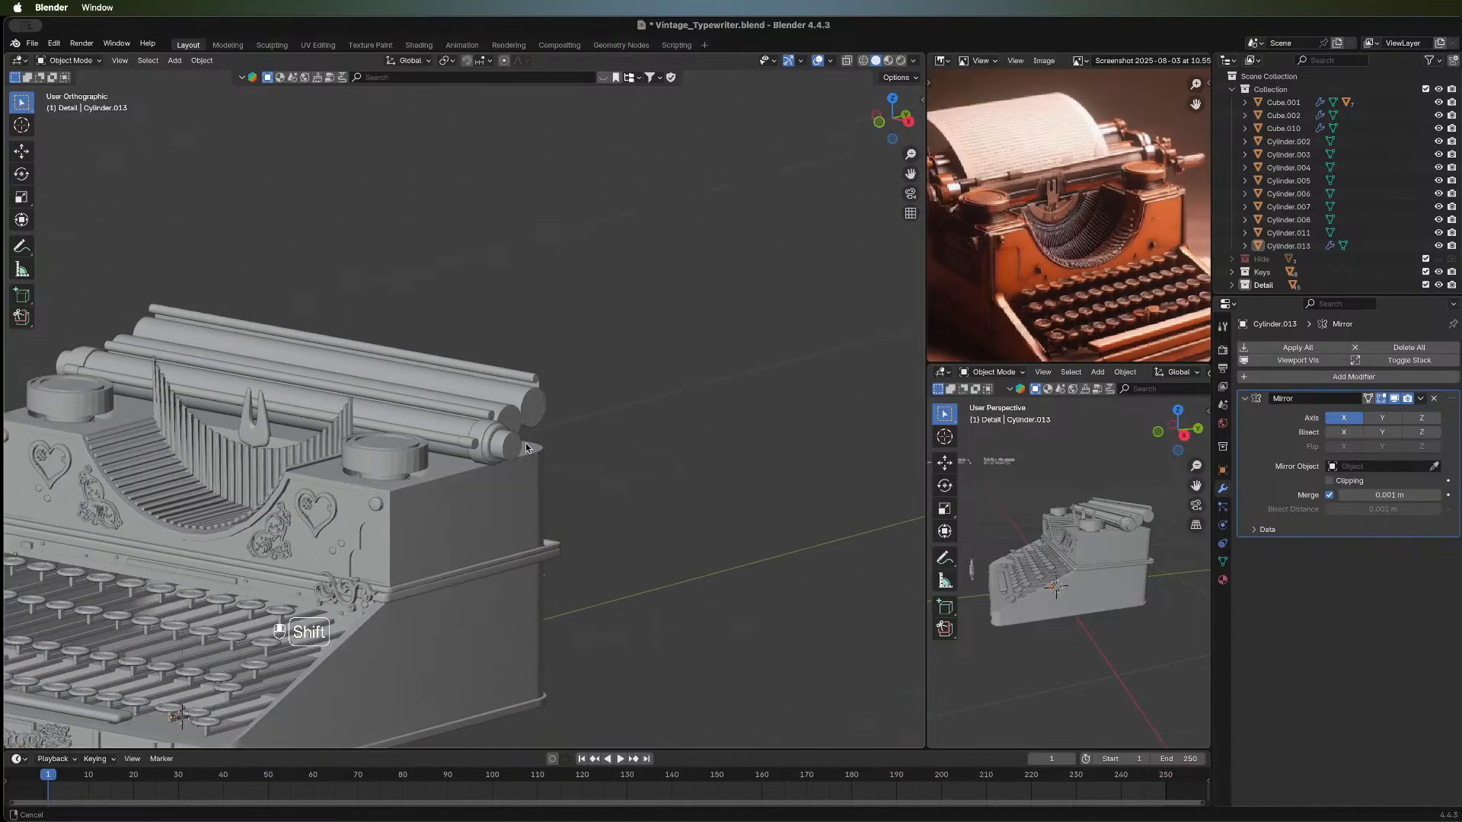
middle_click_drag(427, 367, 445, 362, "shift")
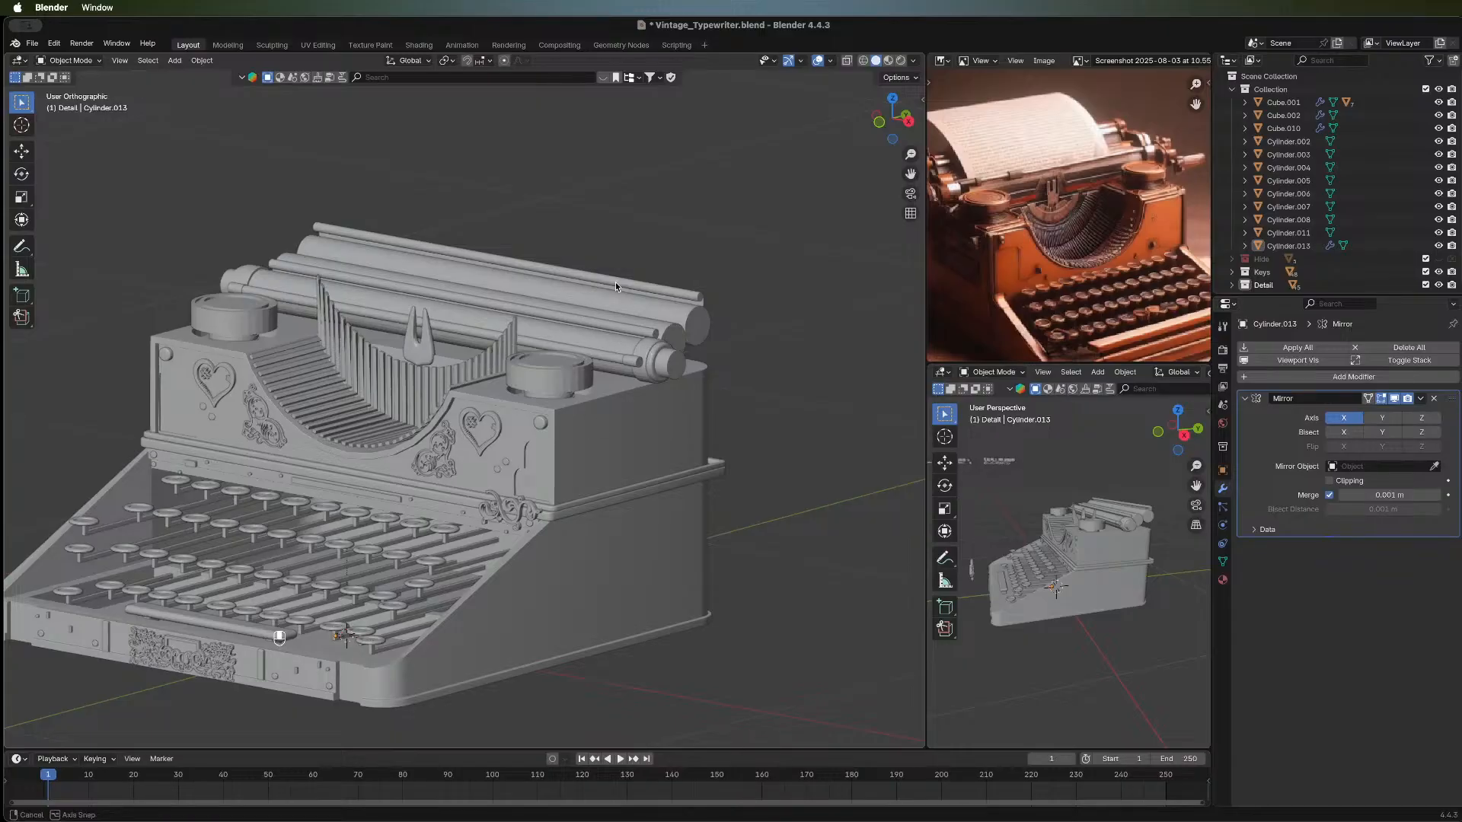
middle_click_drag(616, 281, 681, 271)
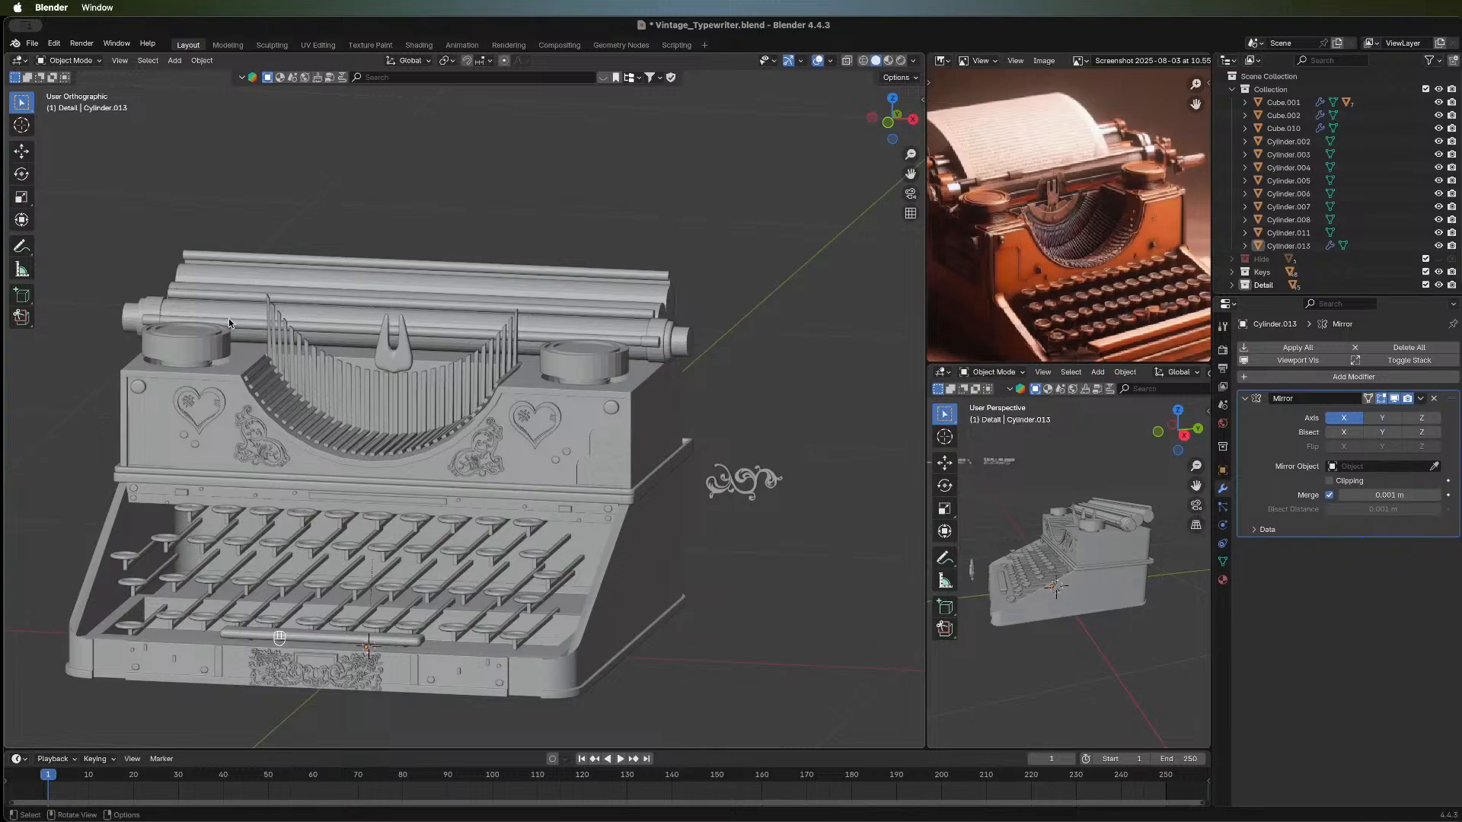
middle_click_drag(228, 323, 542, 330)
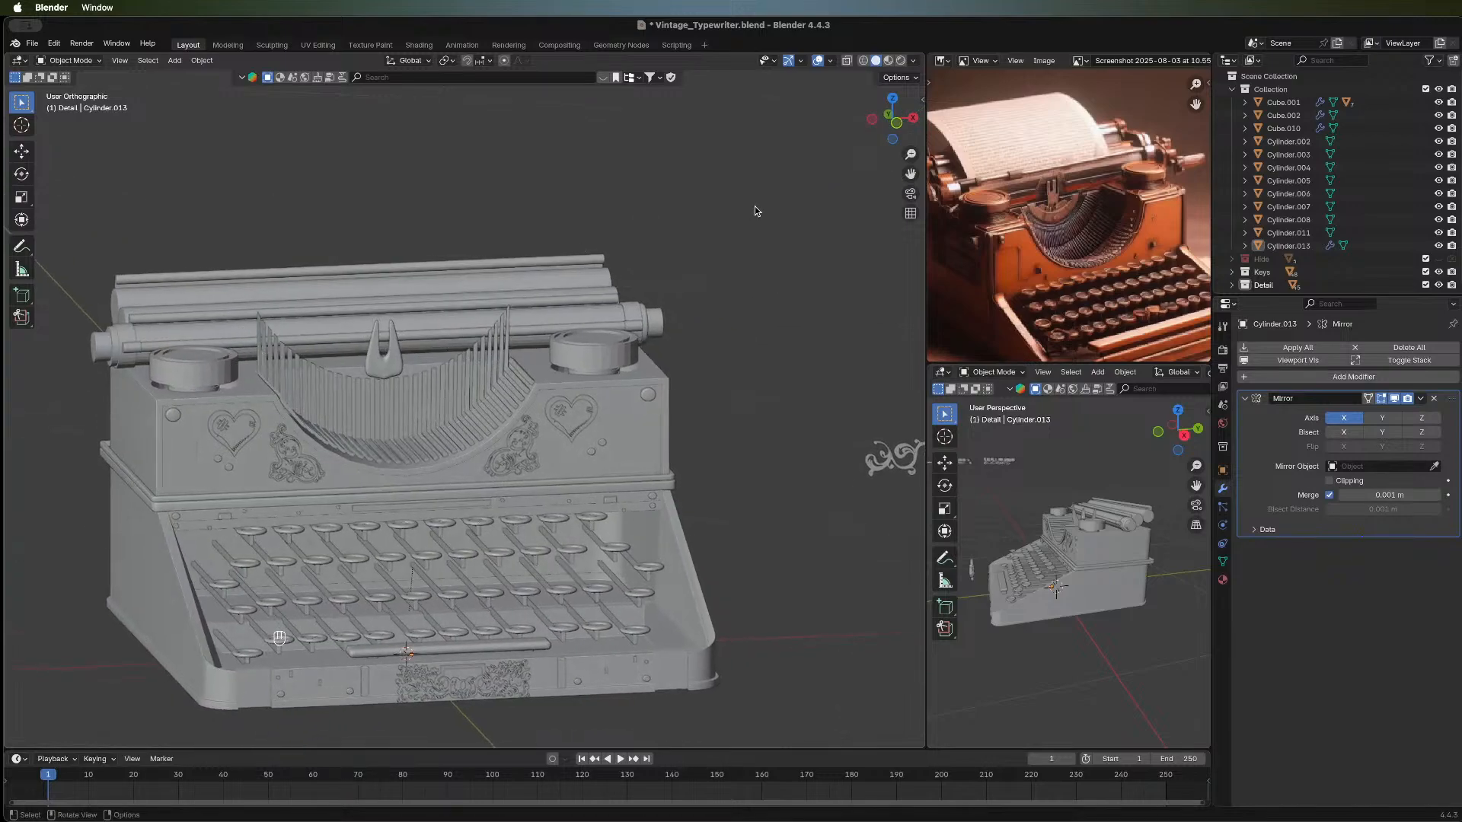
middle_click_drag(466, 359, 681, 378)
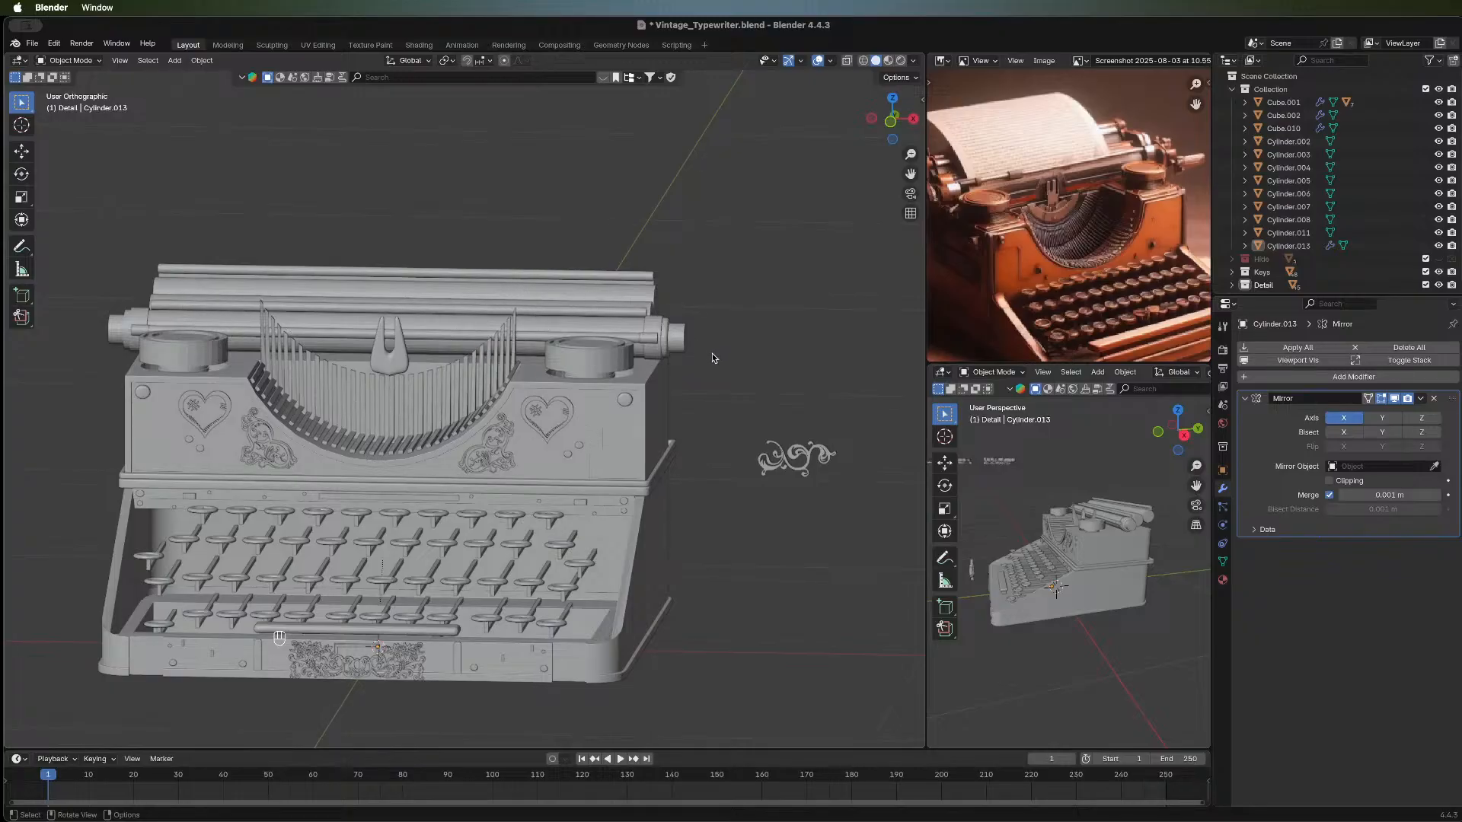
middle_click_drag(712, 354, 293, 352)
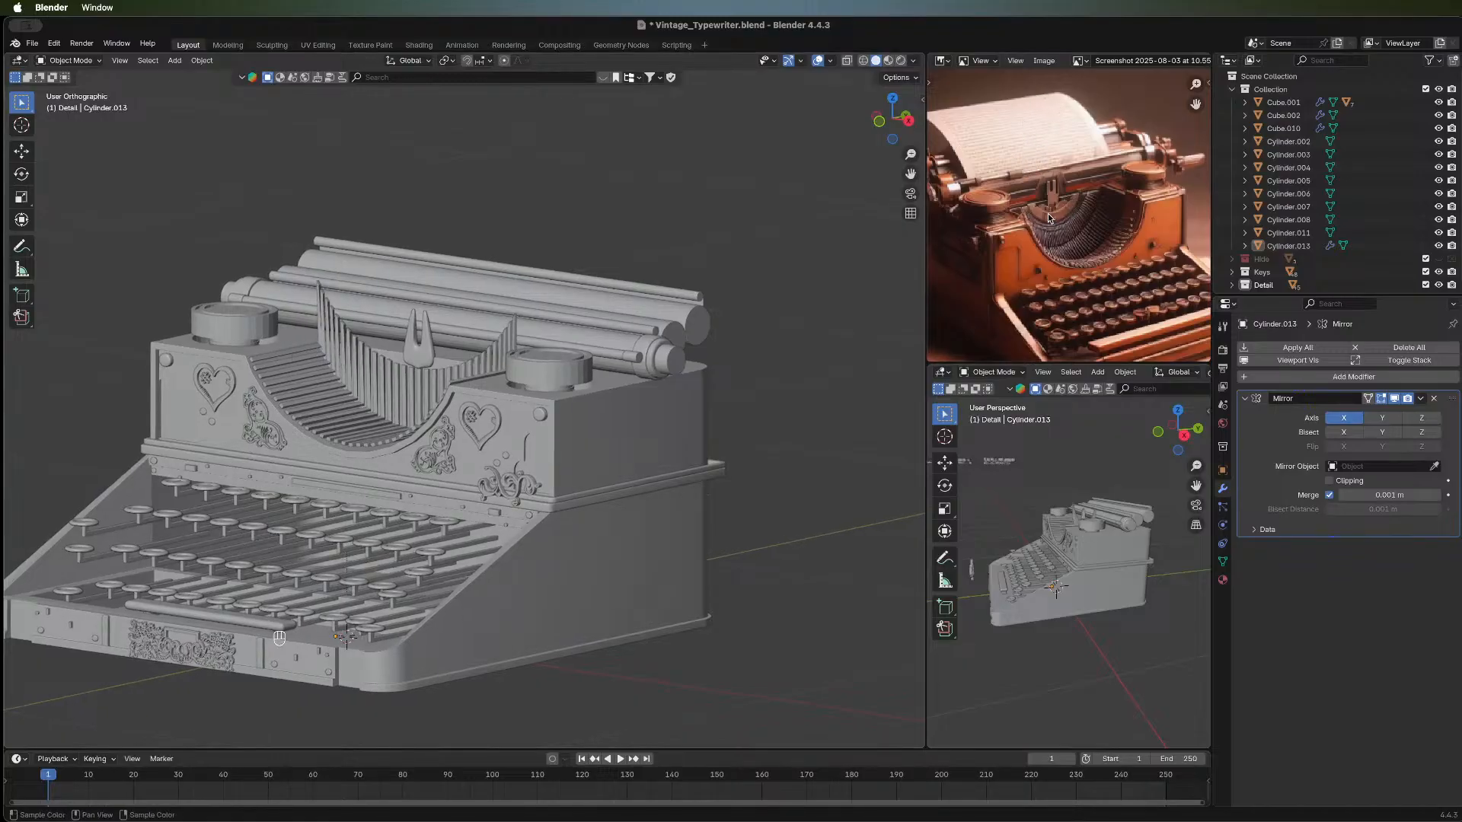
Study the reference board, from the orange typewriter's carriage and knobs to the patent drawings and blueprints of other typewriters.
scroll(1047, 217, "down", 2)
scroll(1063, 234, "up", 5)
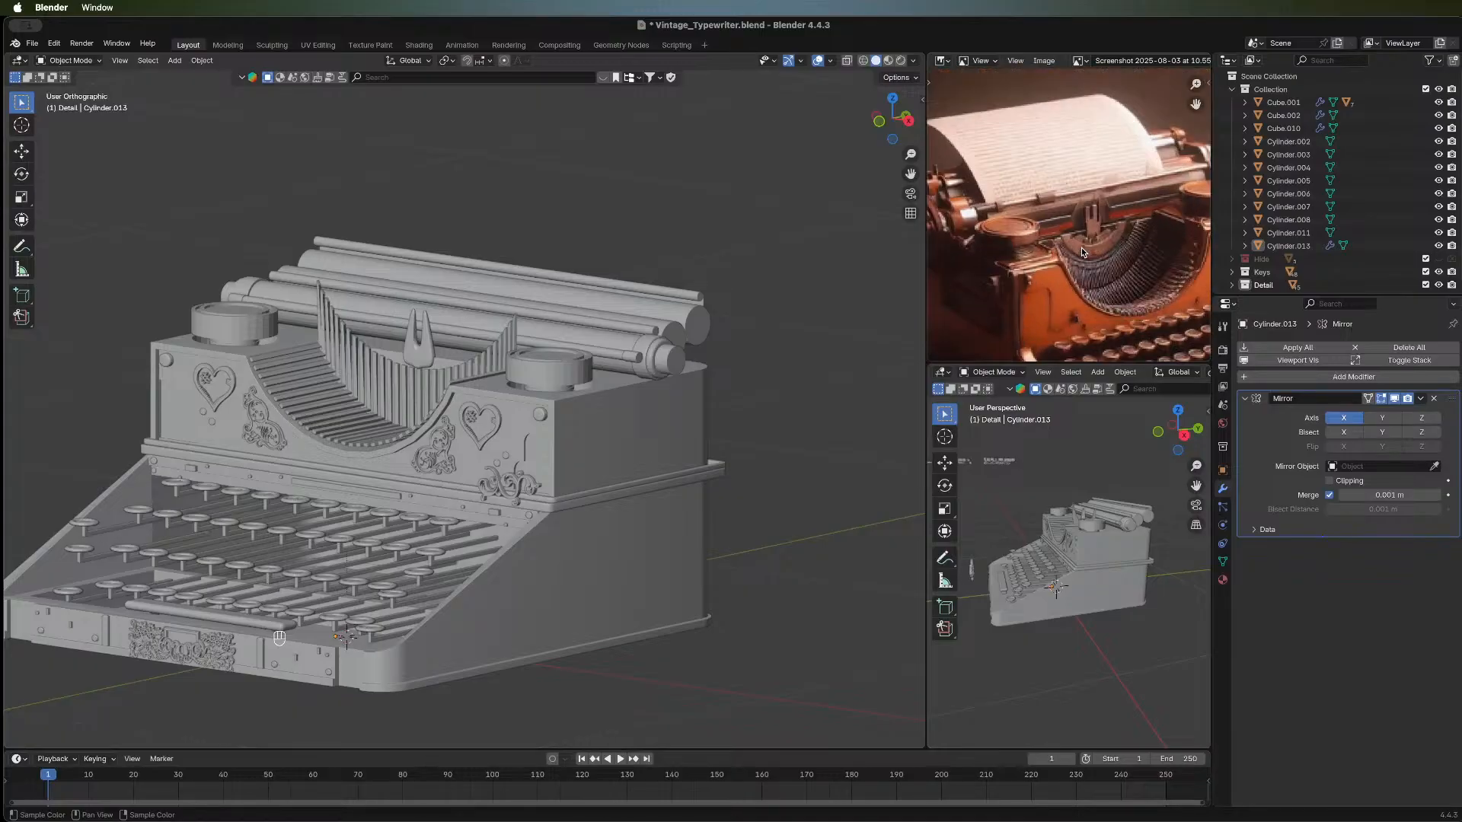
scroll(1082, 248, "left", 4)
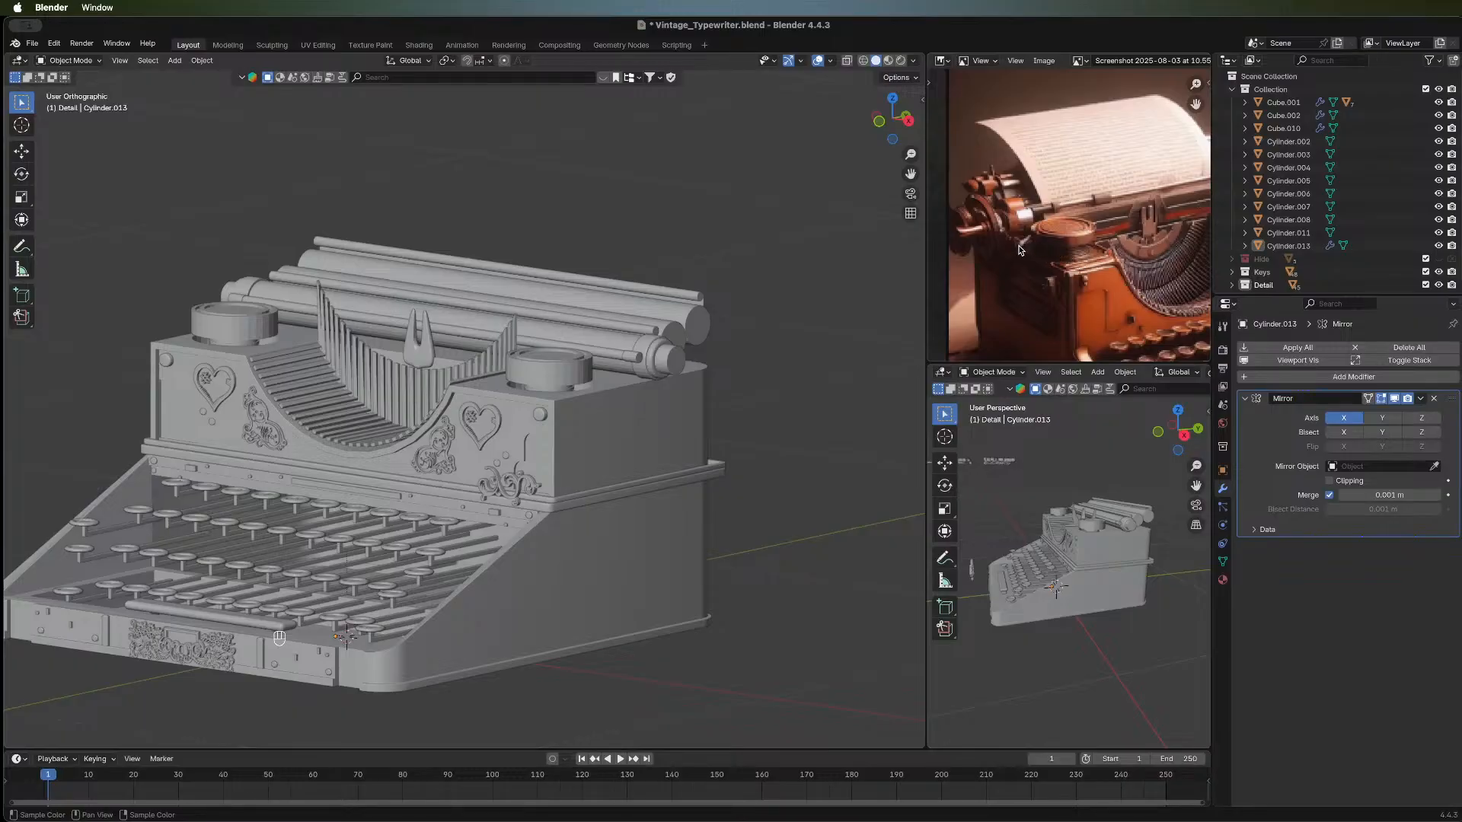
mouse_move(1015, 237)
middle_mouse_down()
mouse_move(1075, 227)
mouse_move(999, 220)
mouse_move(1019, 239)
middle_mouse_up()
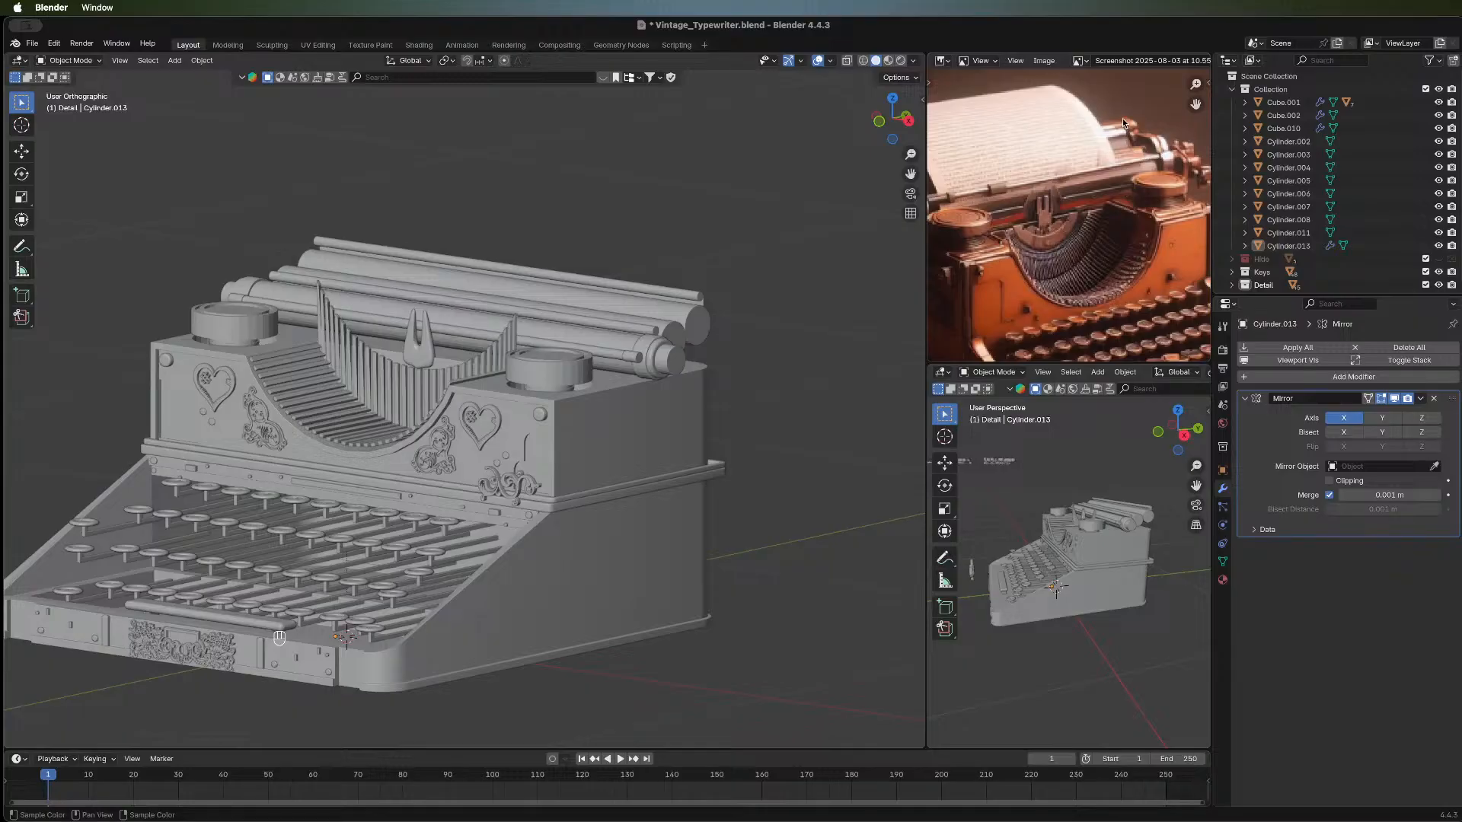
scroll(1071, 254, "down", 5)
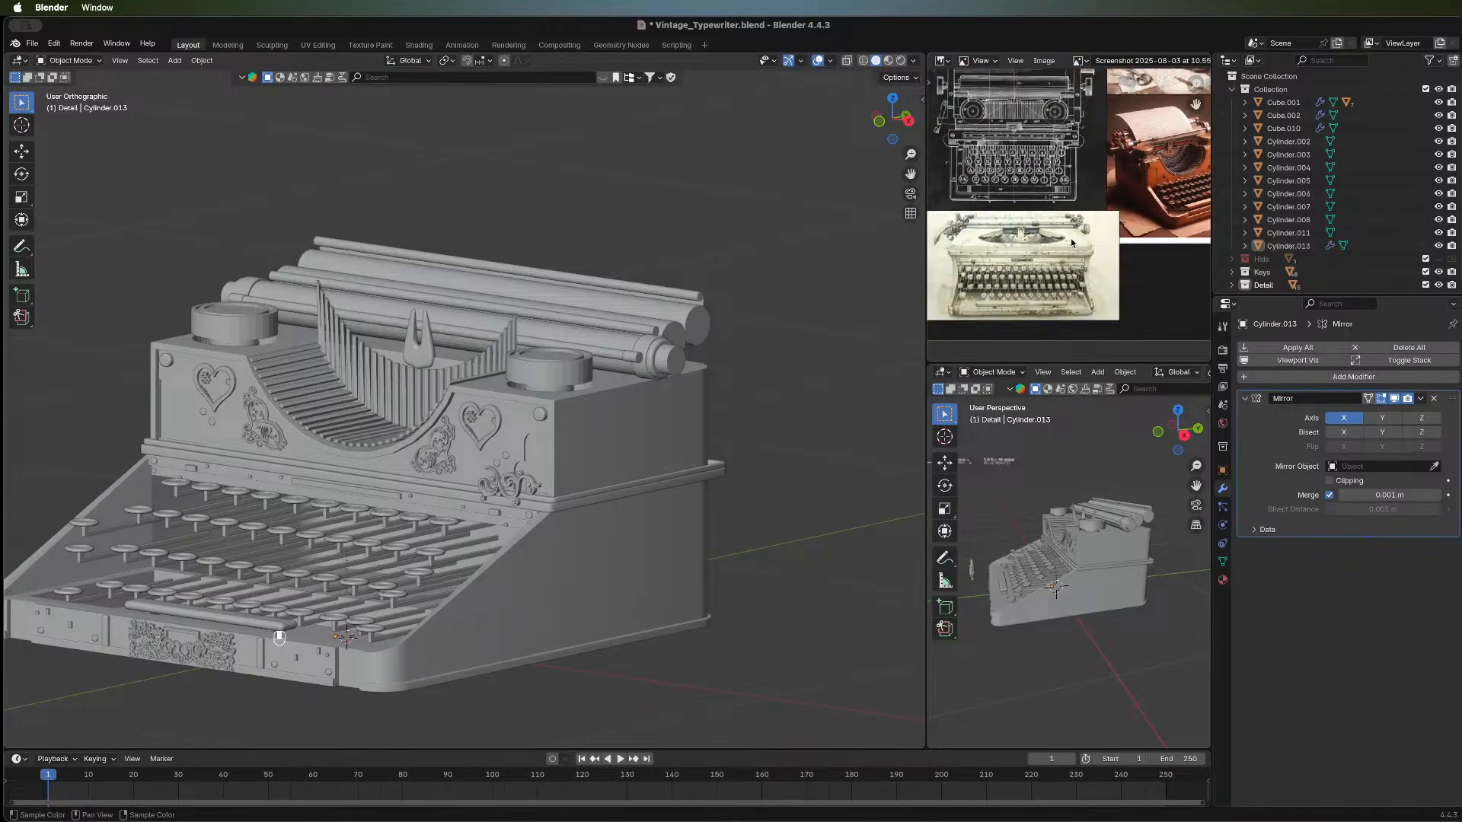
scroll(1071, 242, "left", 5)
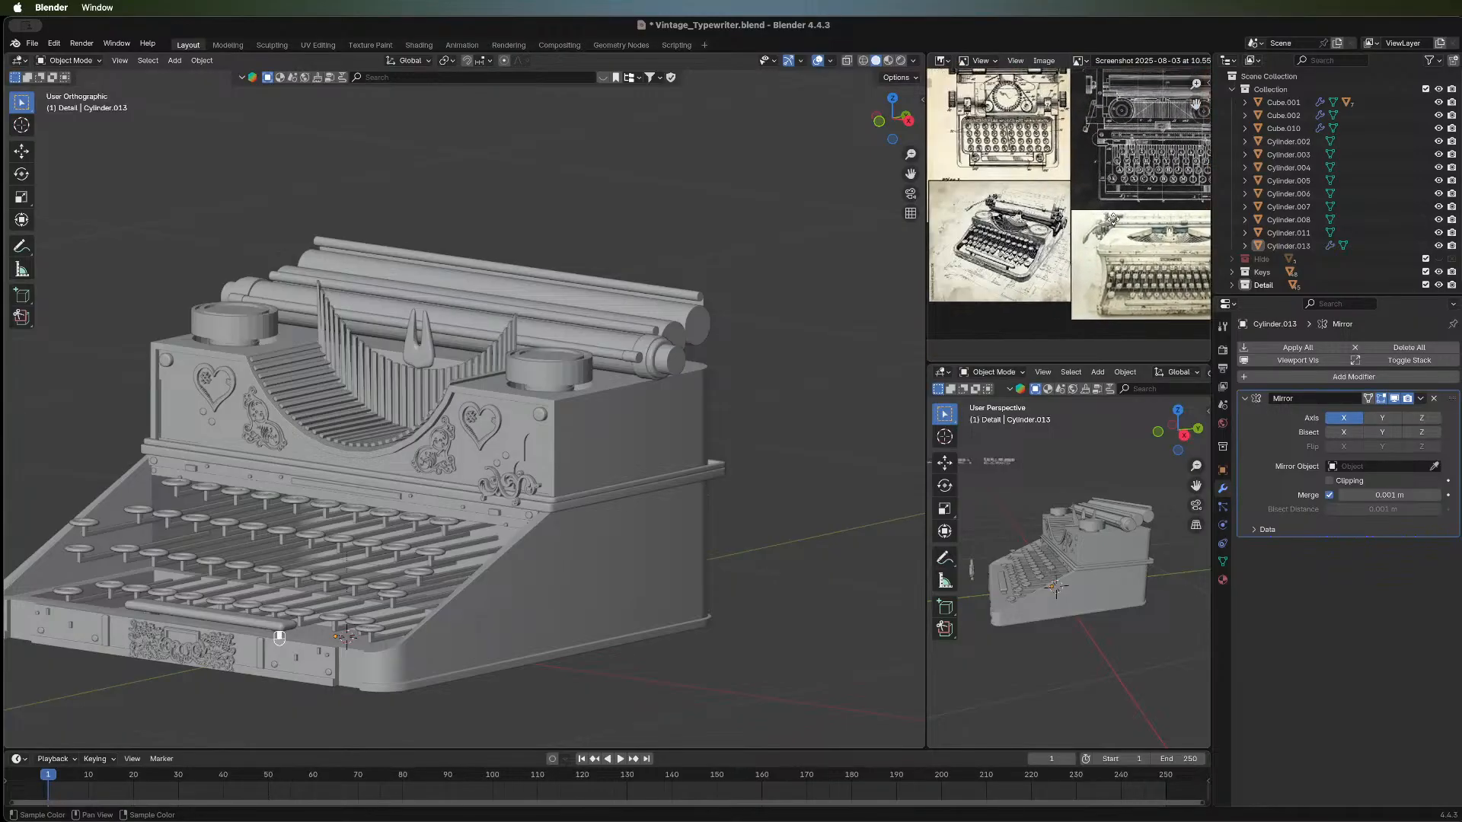
scroll(1111, 218, "up", 2)
scroll(1111, 217, "left", 1)
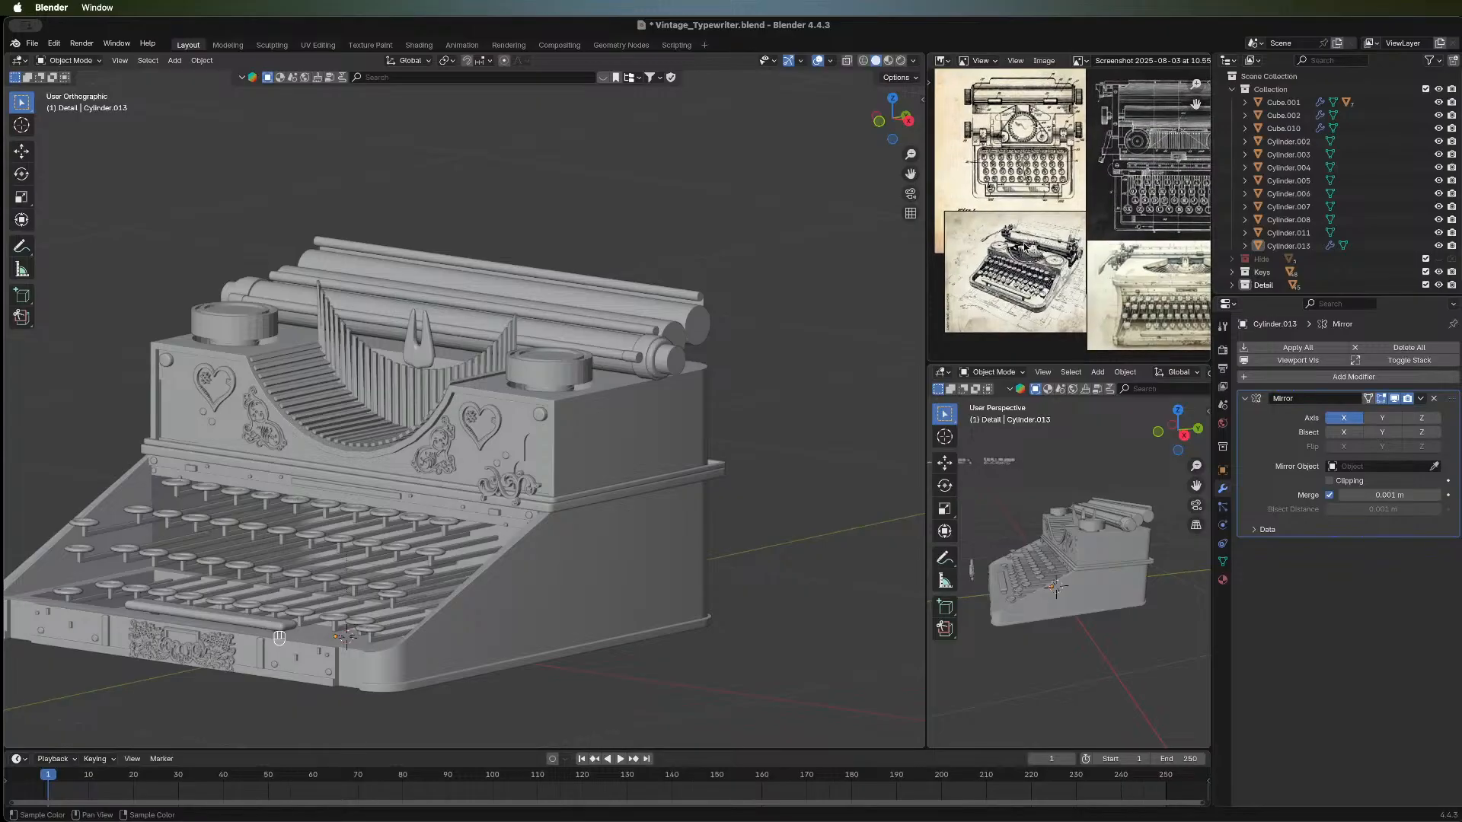
scroll(1021, 245, "up", 4)
scroll(990, 246, "right", 1)
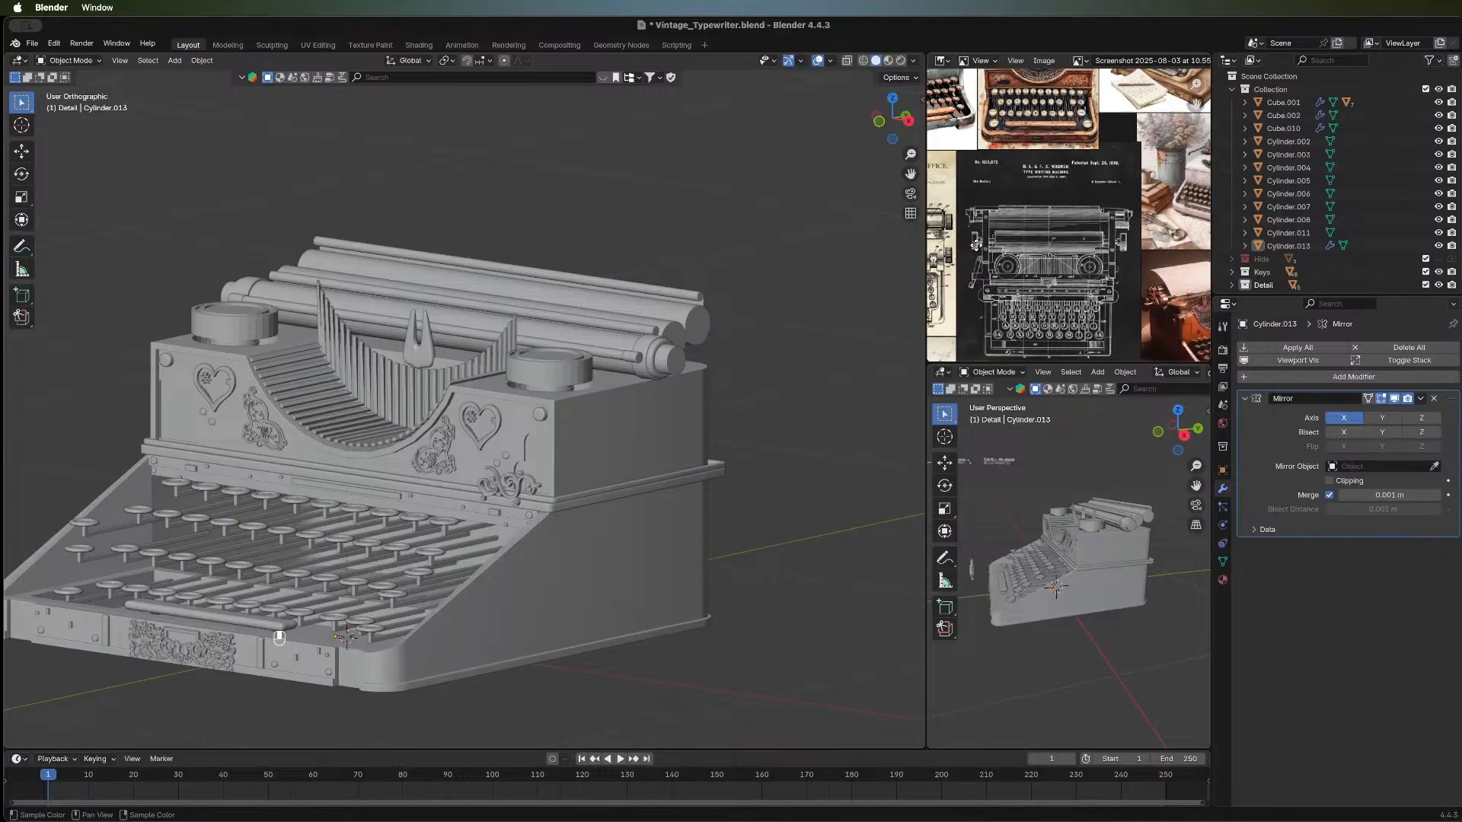
scroll(976, 243, "left", 5)
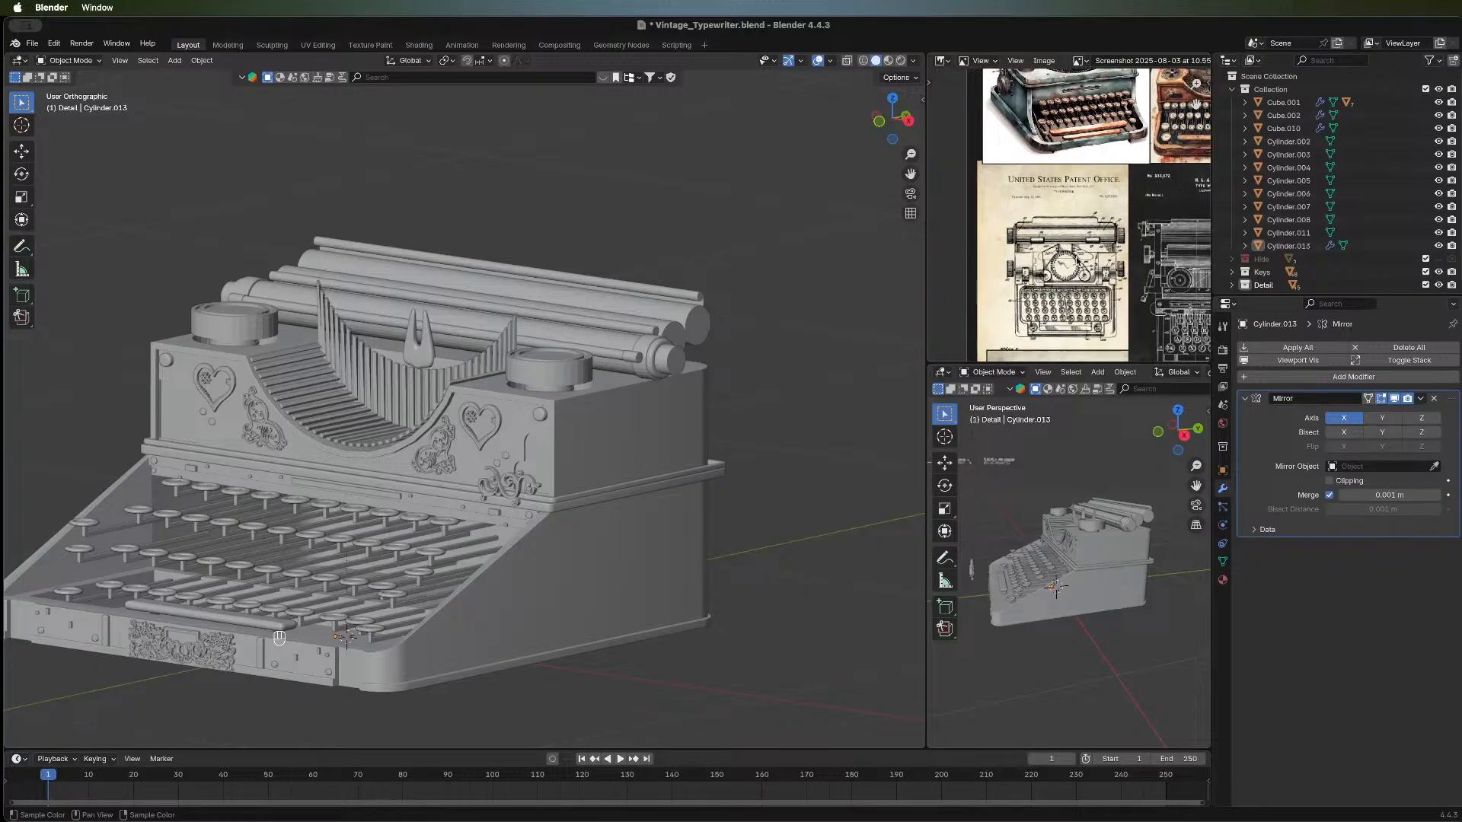
Study the typewriter blueprint's rollers, spools and keyboard, and the ink sketch of the complete typewriter on the reference board.
scroll(1077, 261, "right", 5)
scroll(1018, 285, "up", 2)
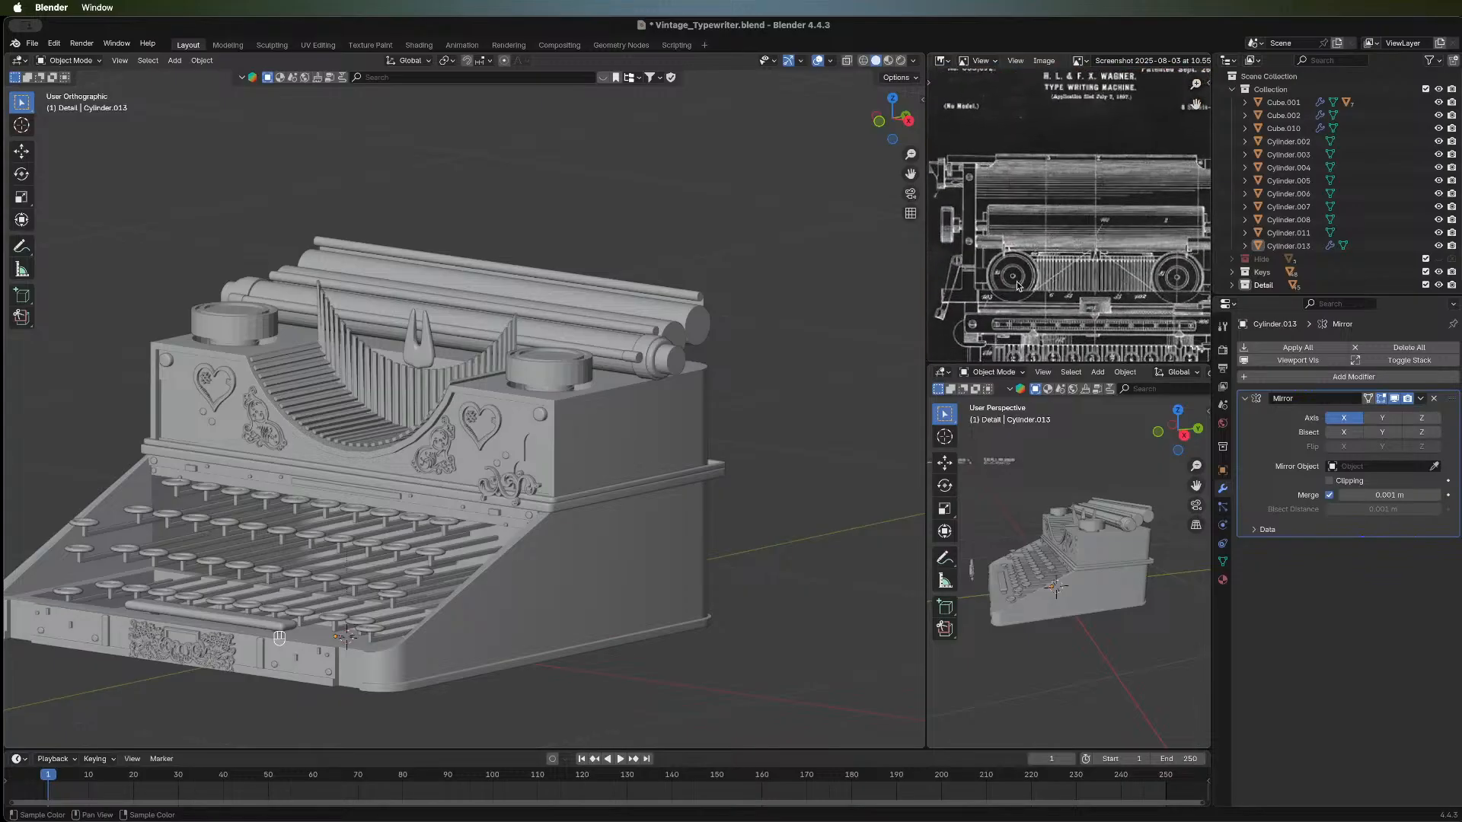
middle_click_drag(1018, 286, 990, 202)
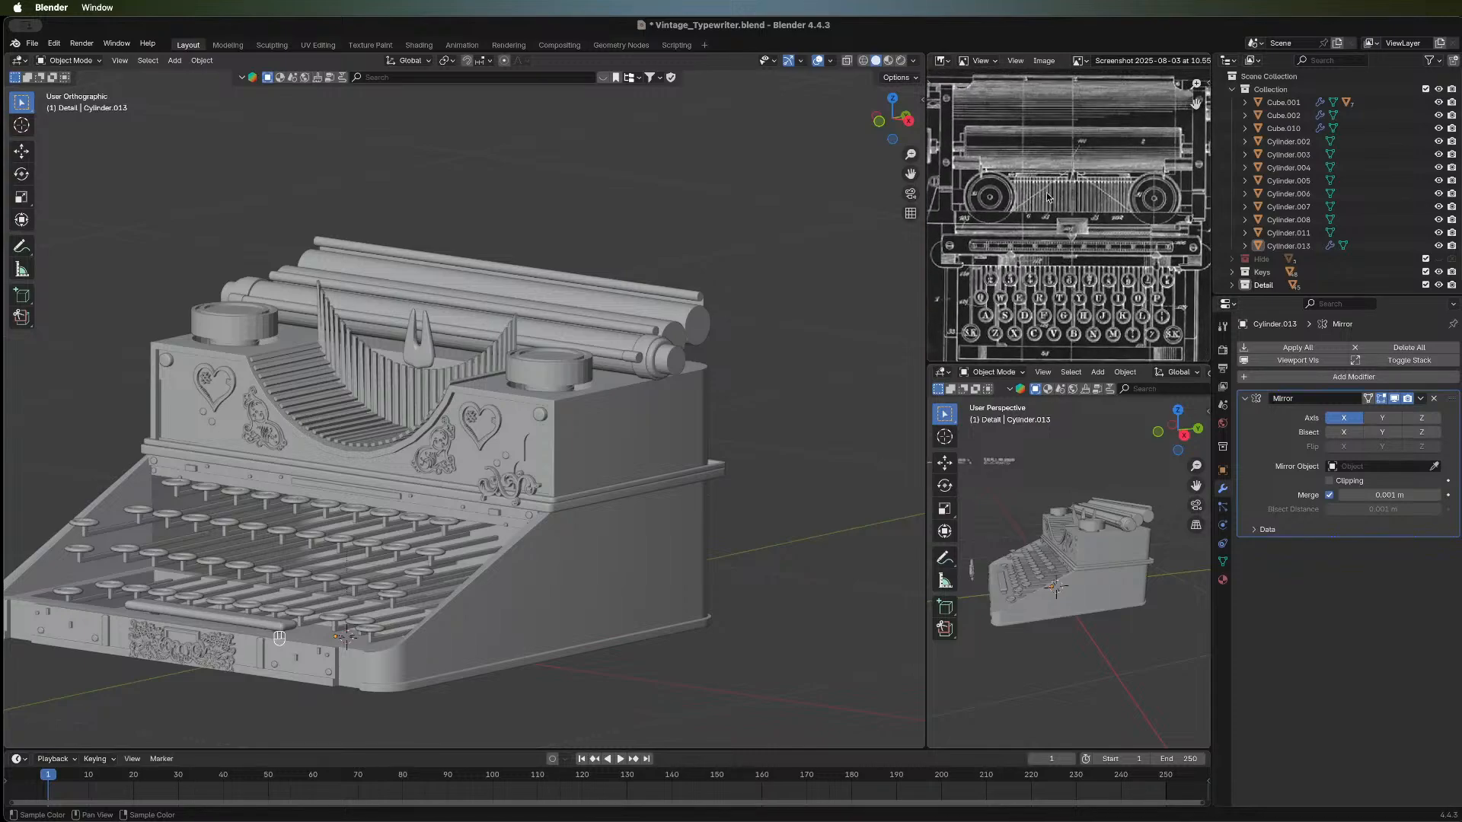
middle_click_drag(1086, 189, 1086, 223)
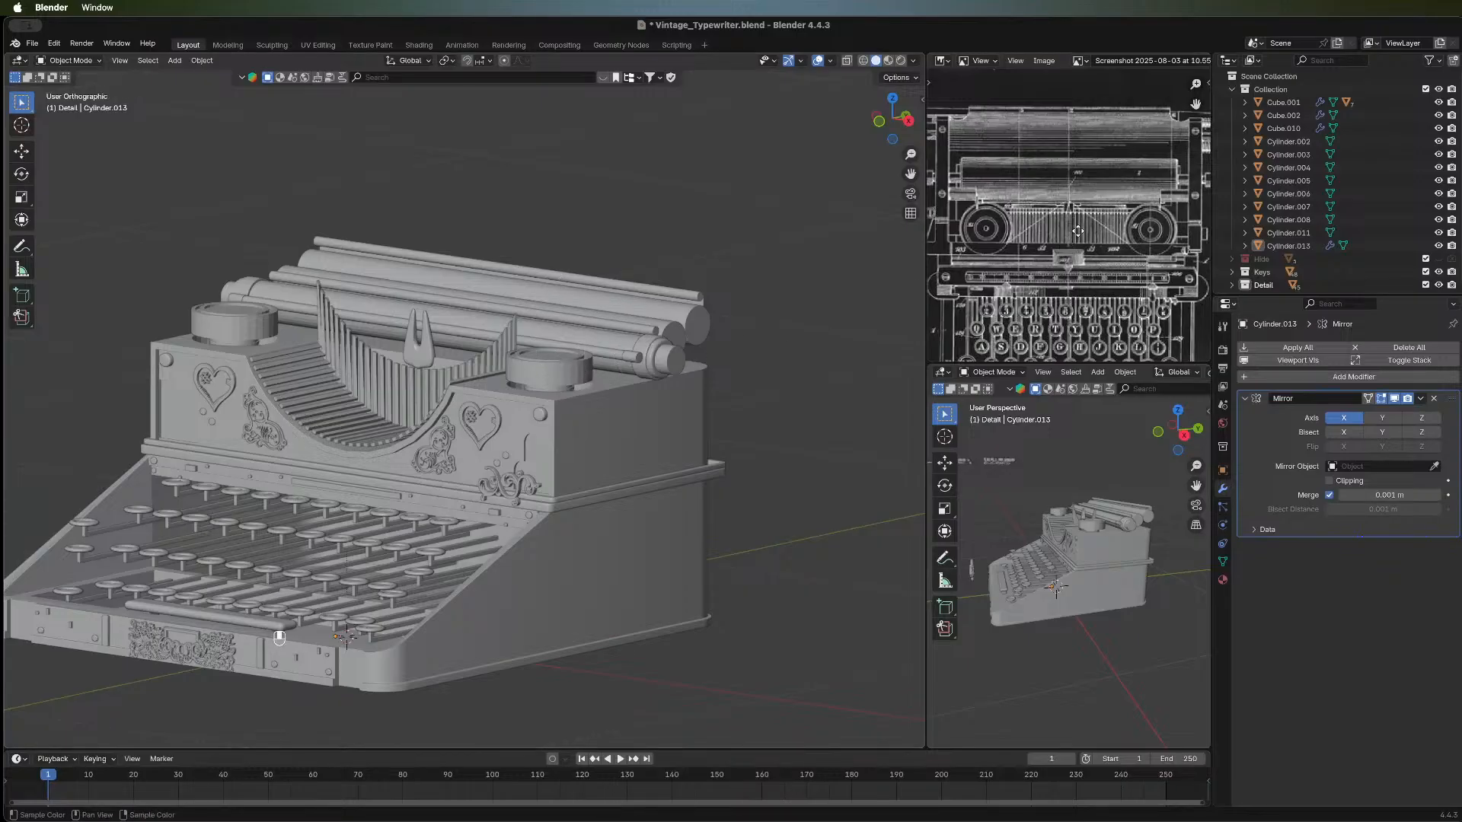
scroll(1078, 231, "down", 10)
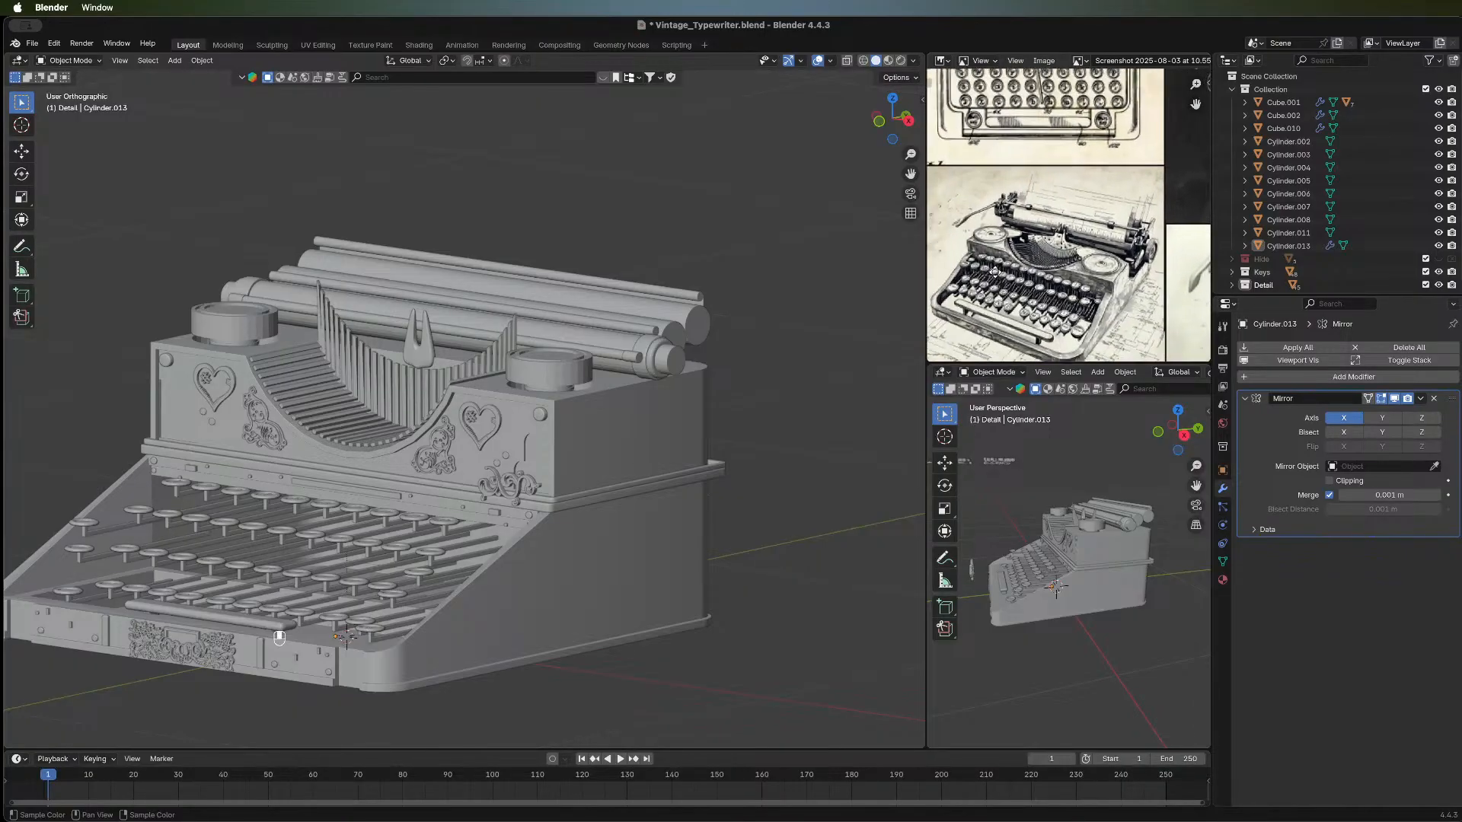
scroll(993, 269, "up", 3)
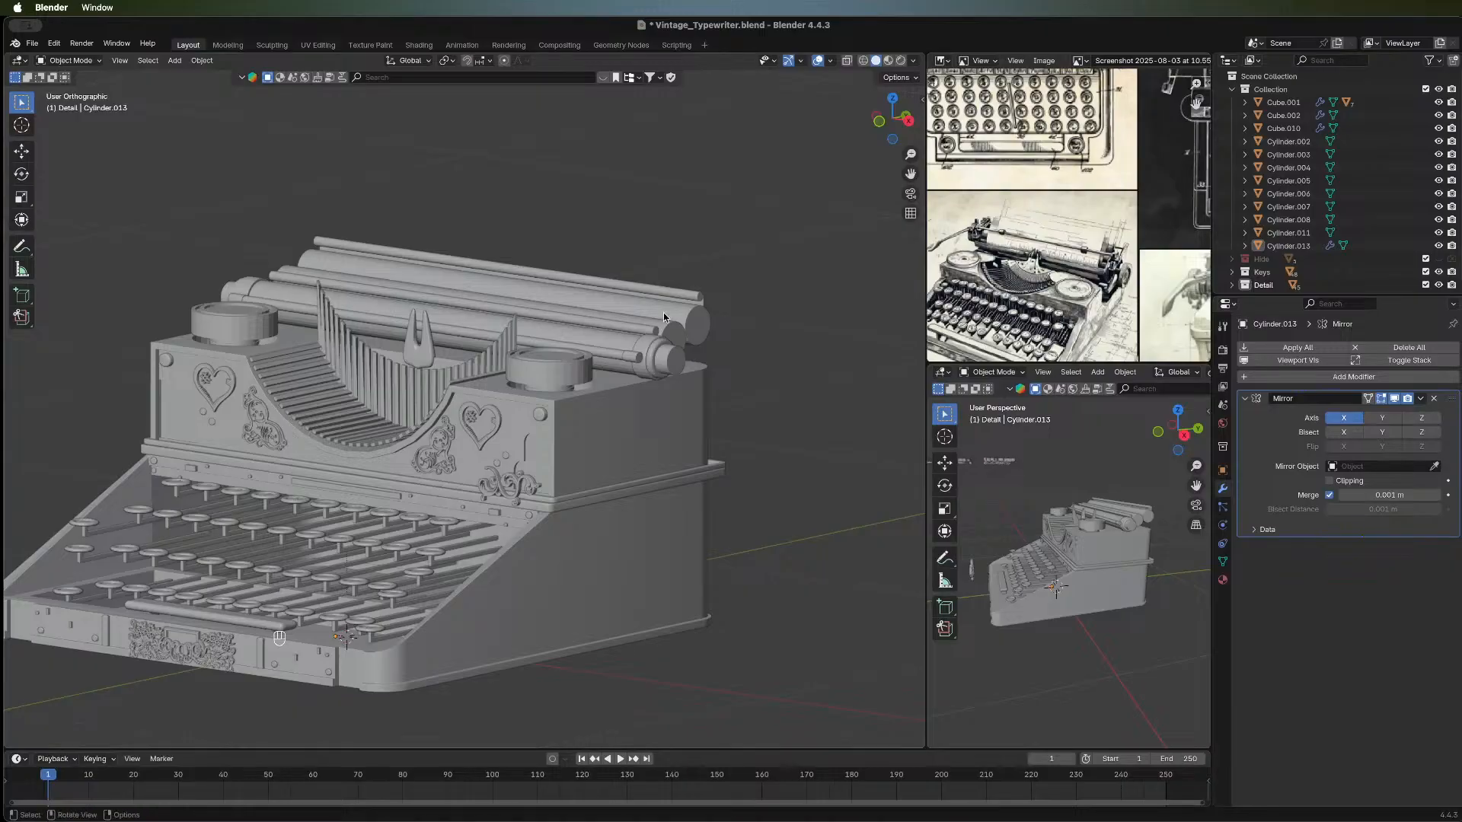
Separate the pair of small cylinders at the ends of the thin rod beside the front roller into individual objects.
middle_click_drag(440, 322, 336, 363)
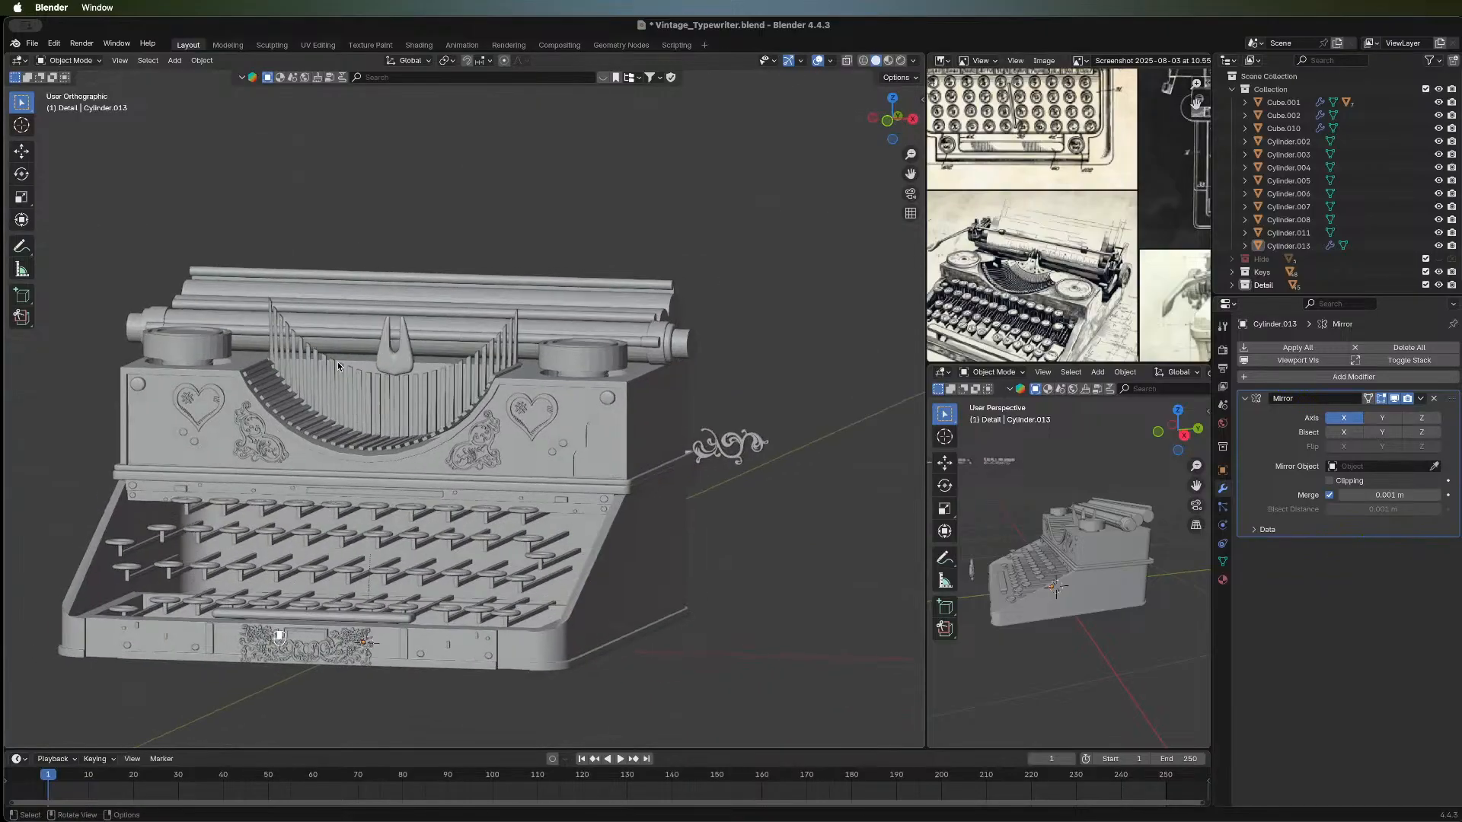
left_click(889, 122)
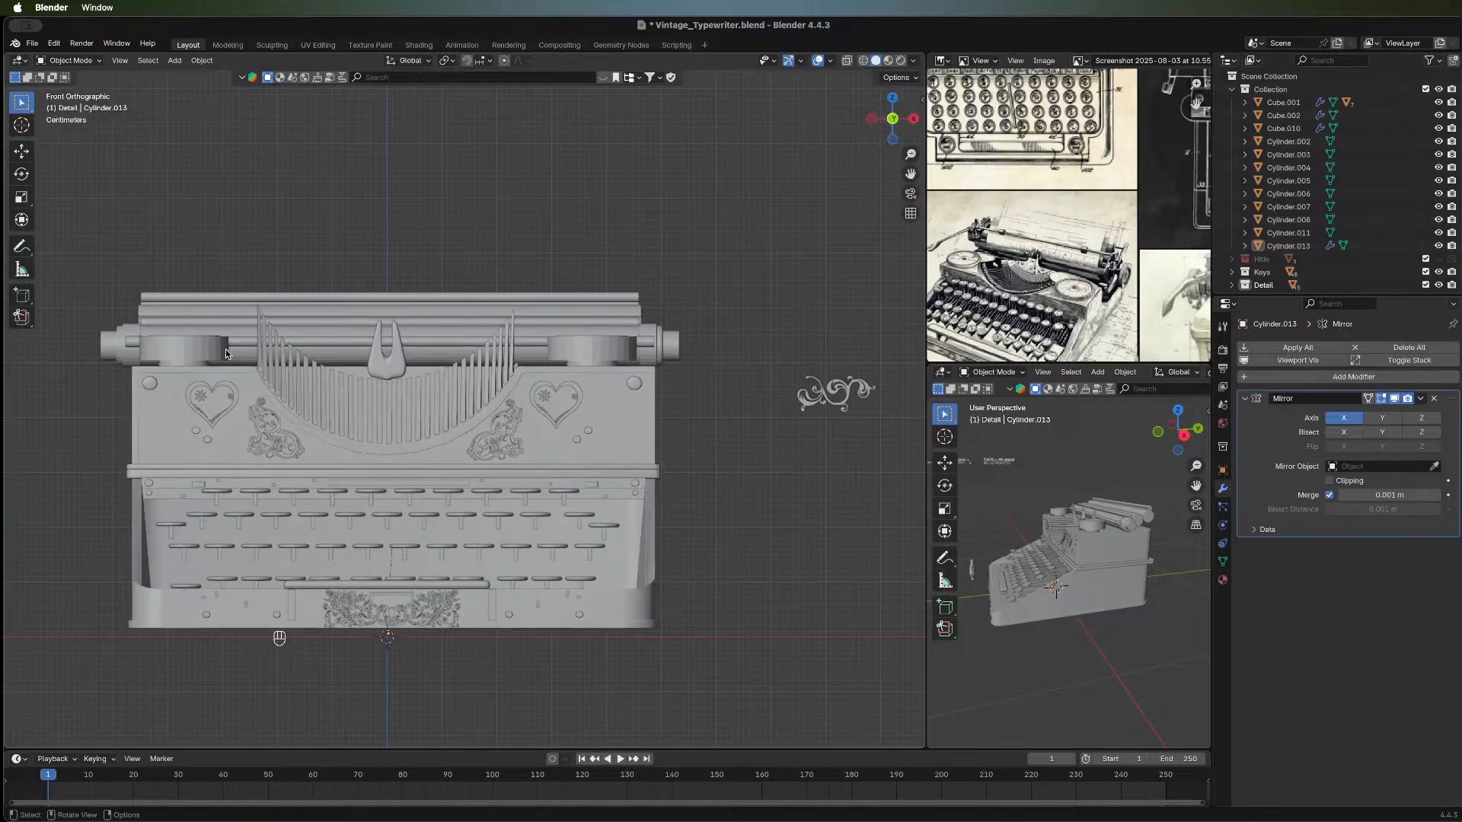
middle_click_drag(414, 470, 423, 414, "shift")
scroll(423, 414, "up", 1)
mouse_move(564, 411)
middle_mouse_down()
mouse_move(550, 428)
mouse_move(539, 395)
mouse_move(560, 421)
middle_mouse_up()
scroll(550, 428, "up", 3)
scroll(539, 396, "down", 3)
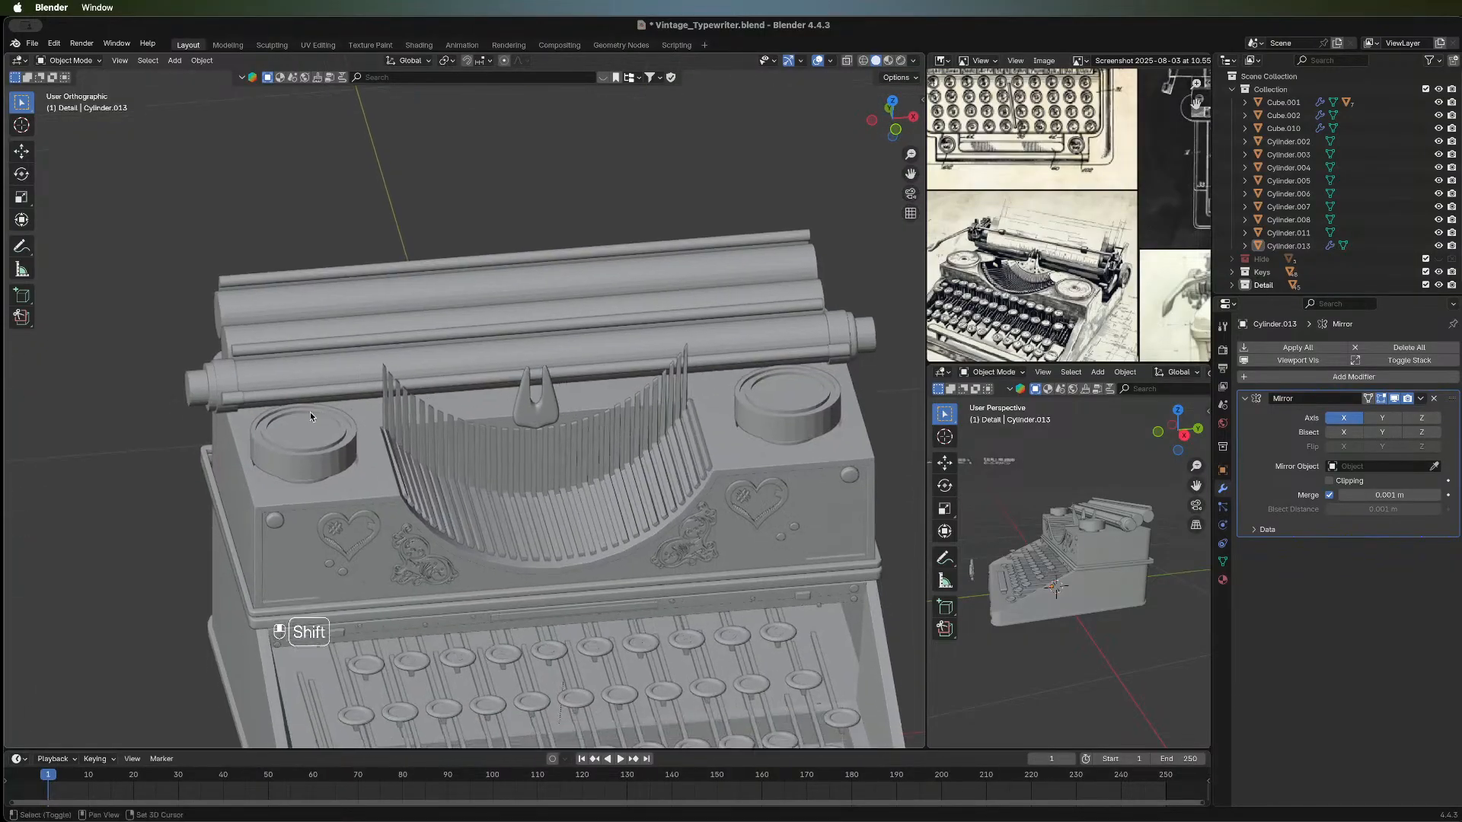
left_click(239, 400)
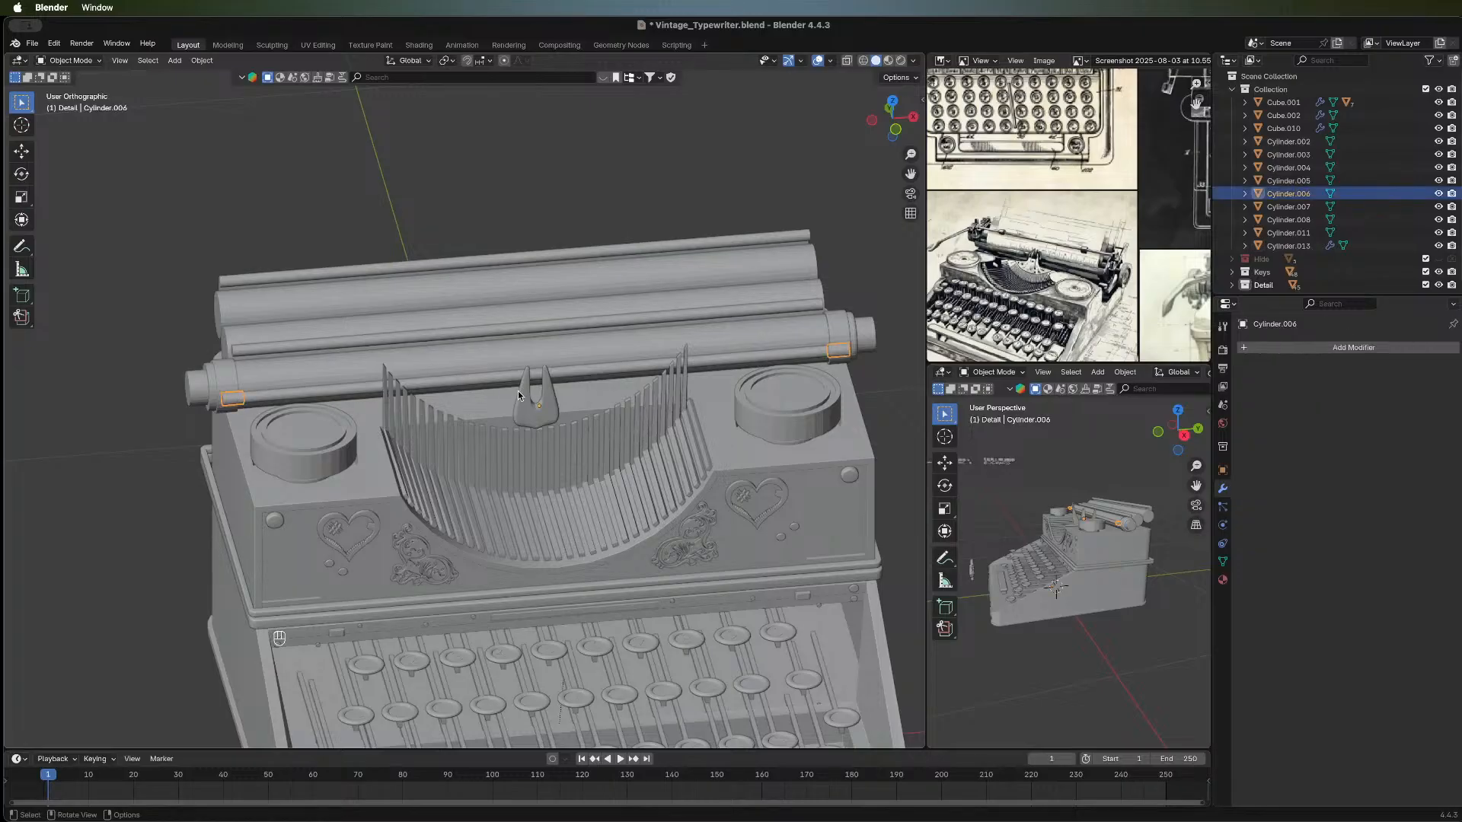
key("Tab")
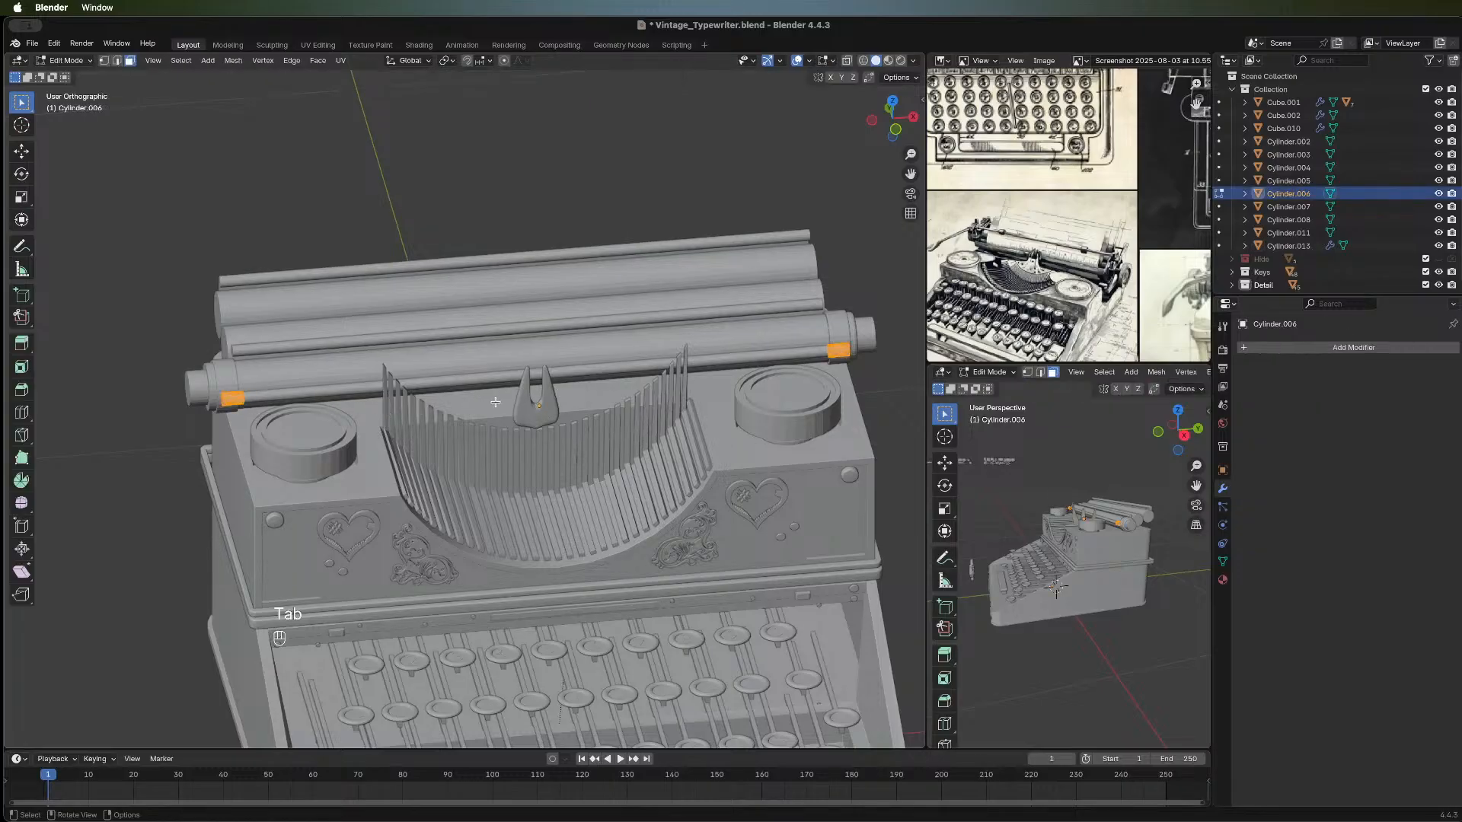
key("a")
key("p")
left_click(376, 443)
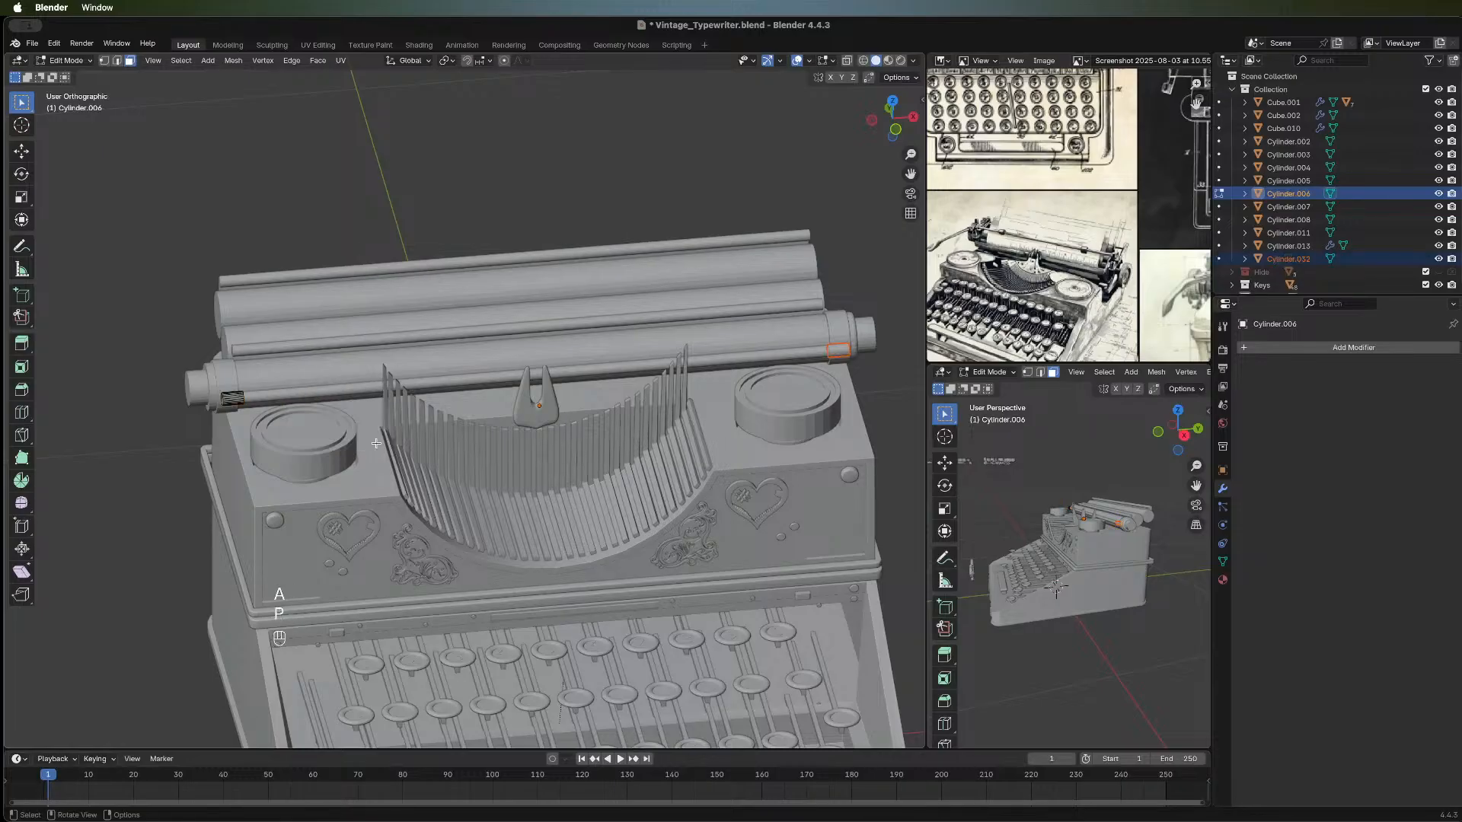
key("Tab")
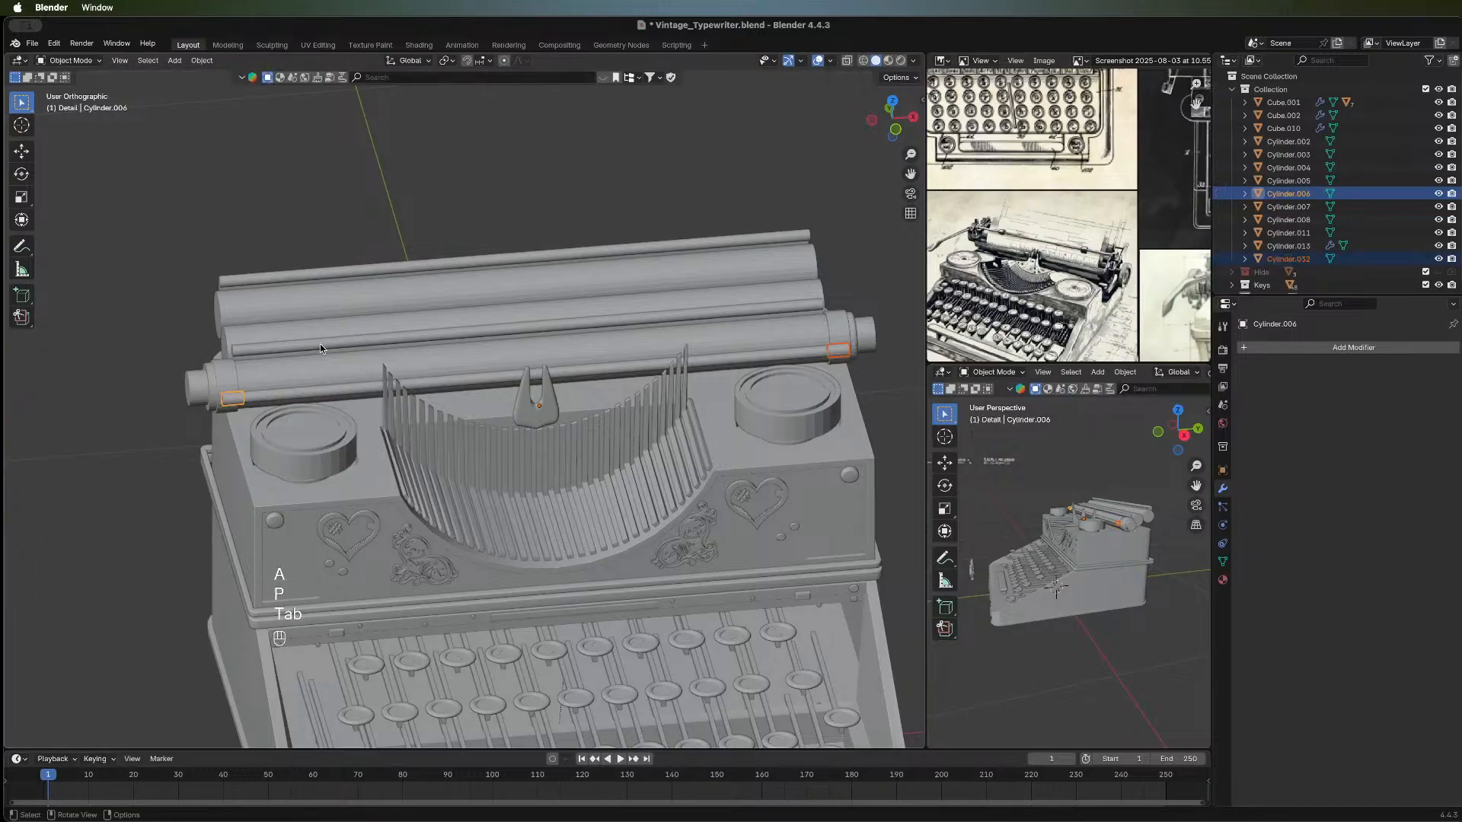
Duplicate the small cylinder at the rod's left end and move the copy about 0.154 m inward along the X axis.
left_click(241, 403)
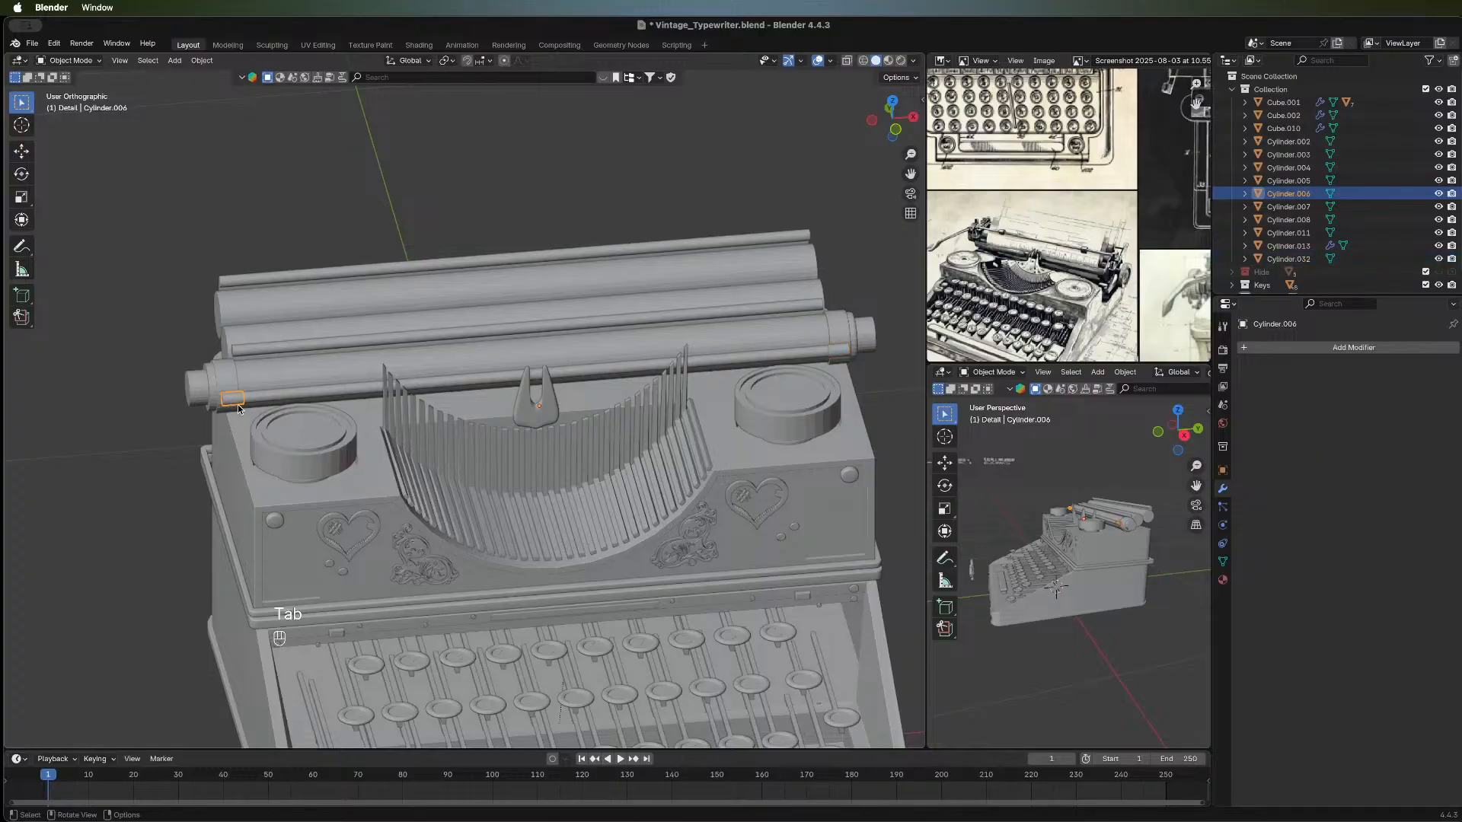
key("shift+d")
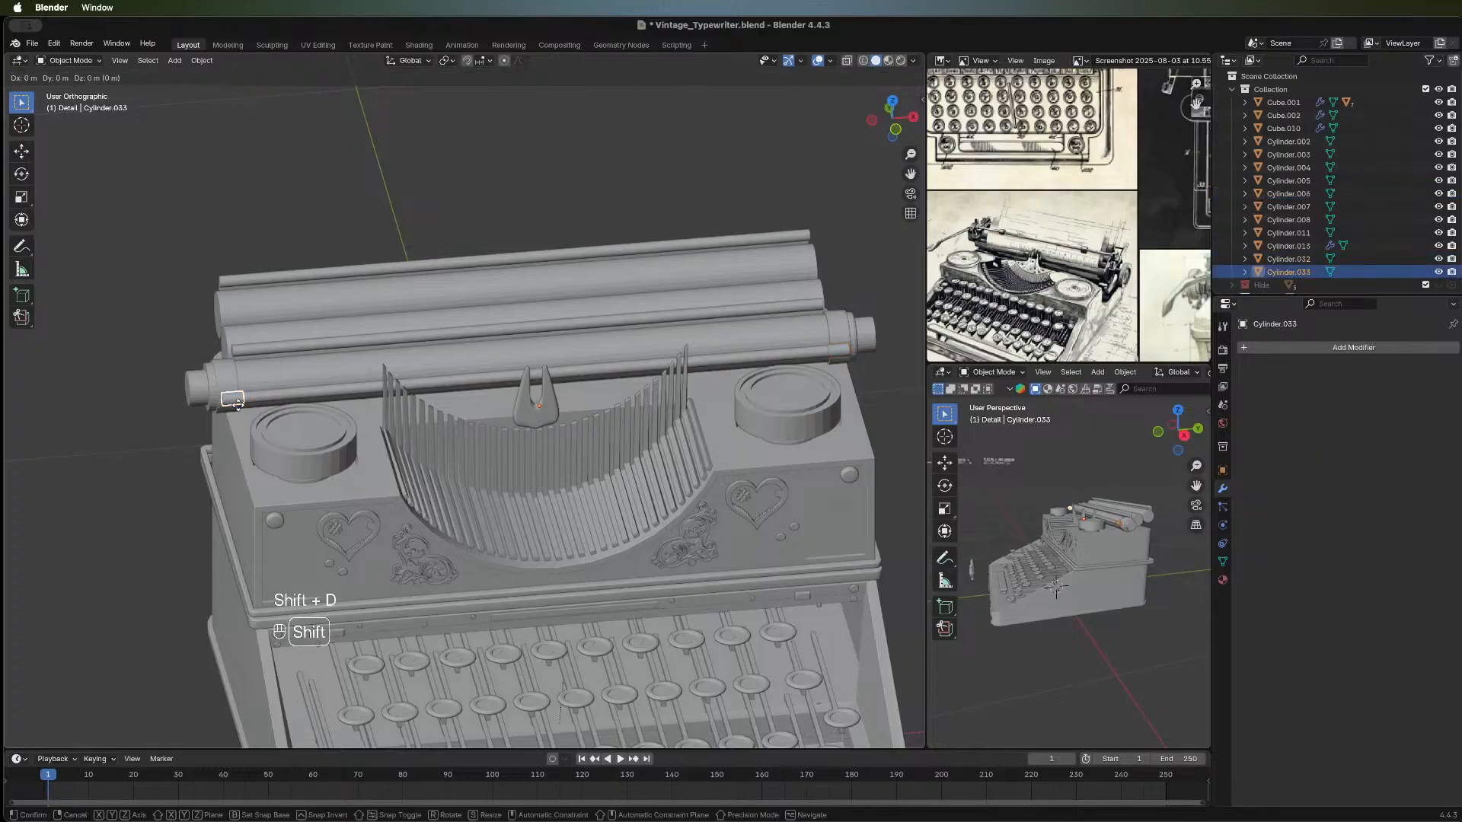
right_click(309, 405)
key("g")
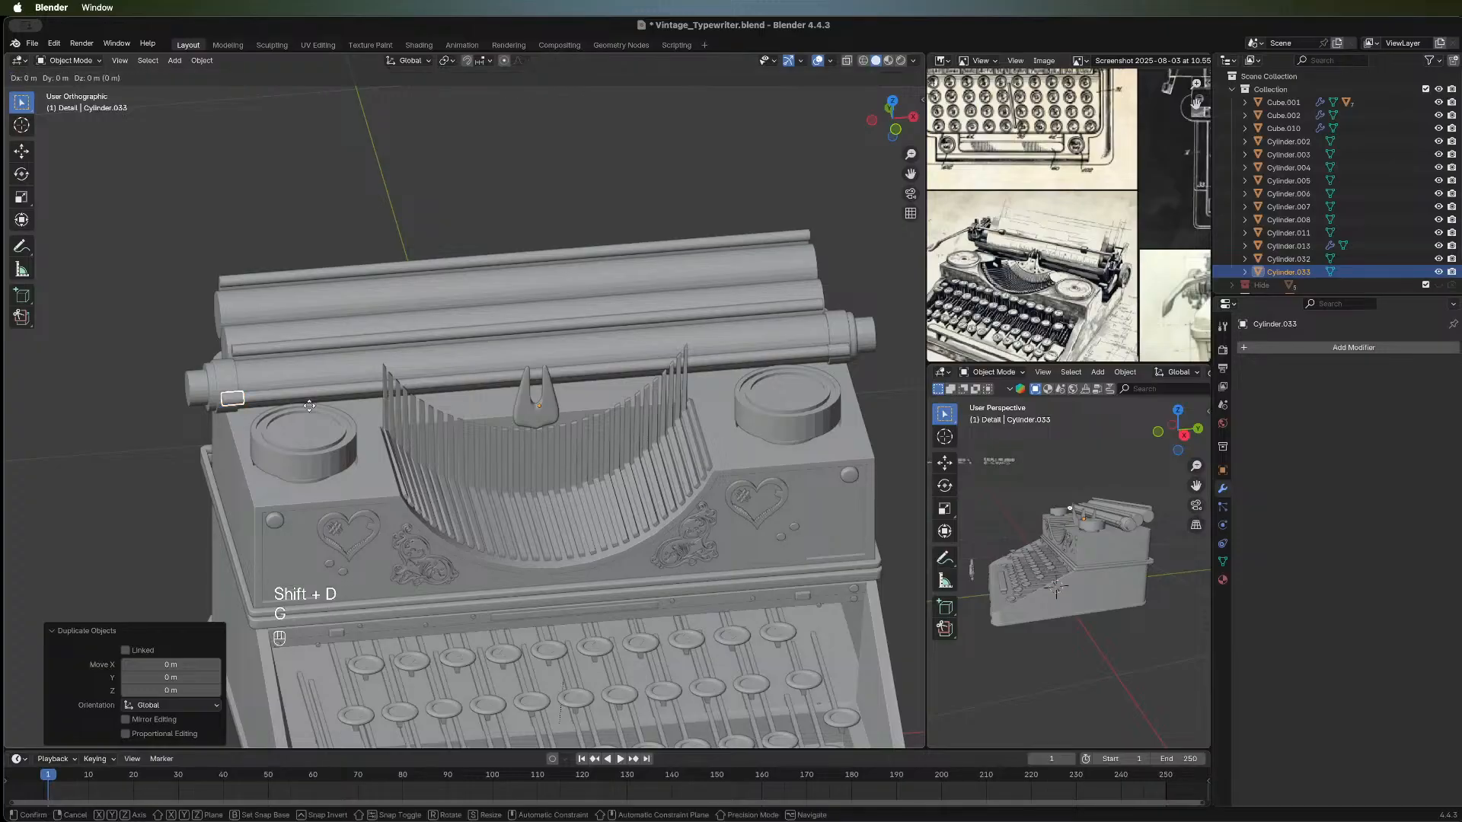
key("x")
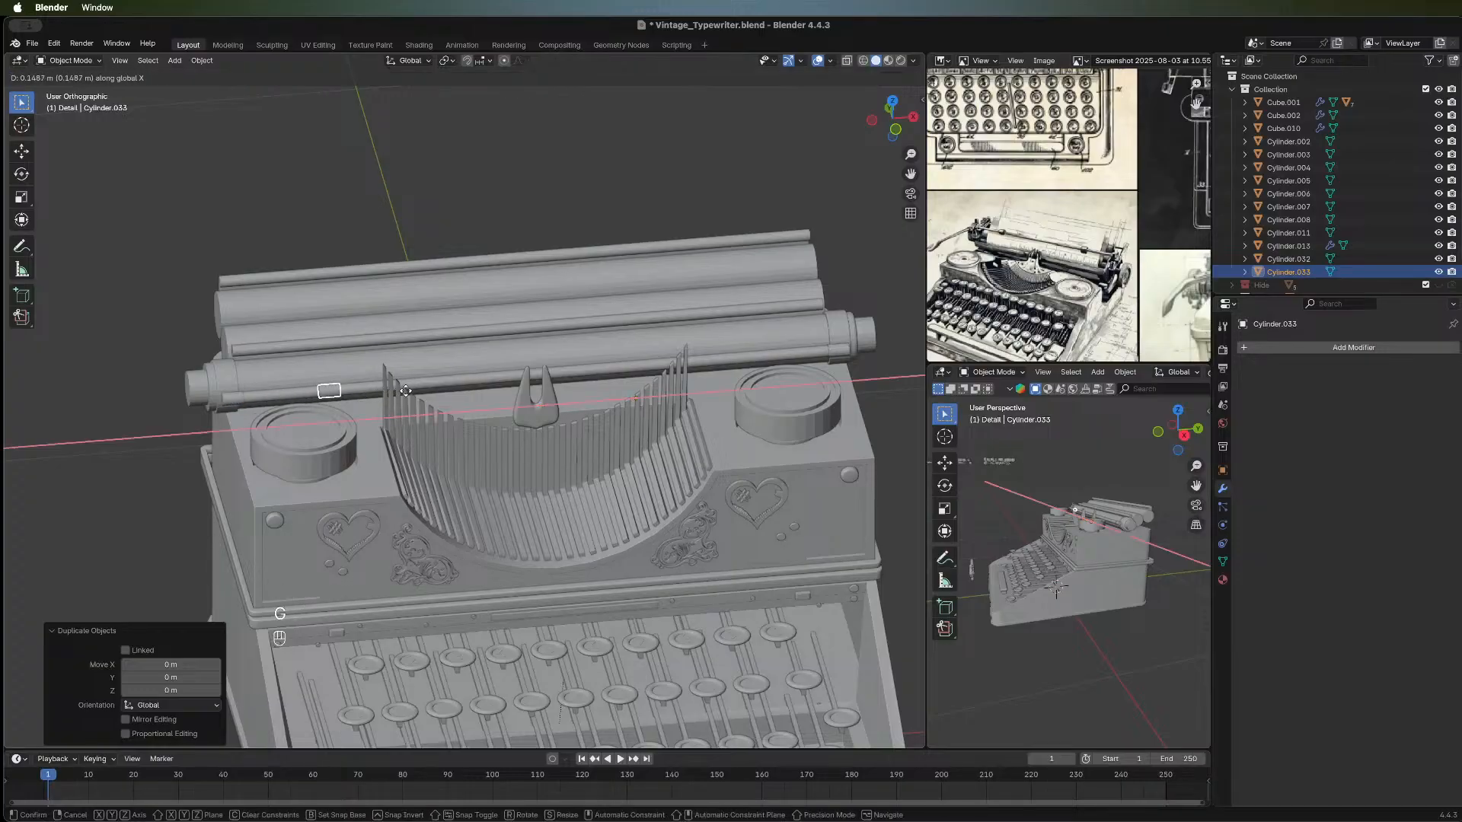
left_click(409, 390)
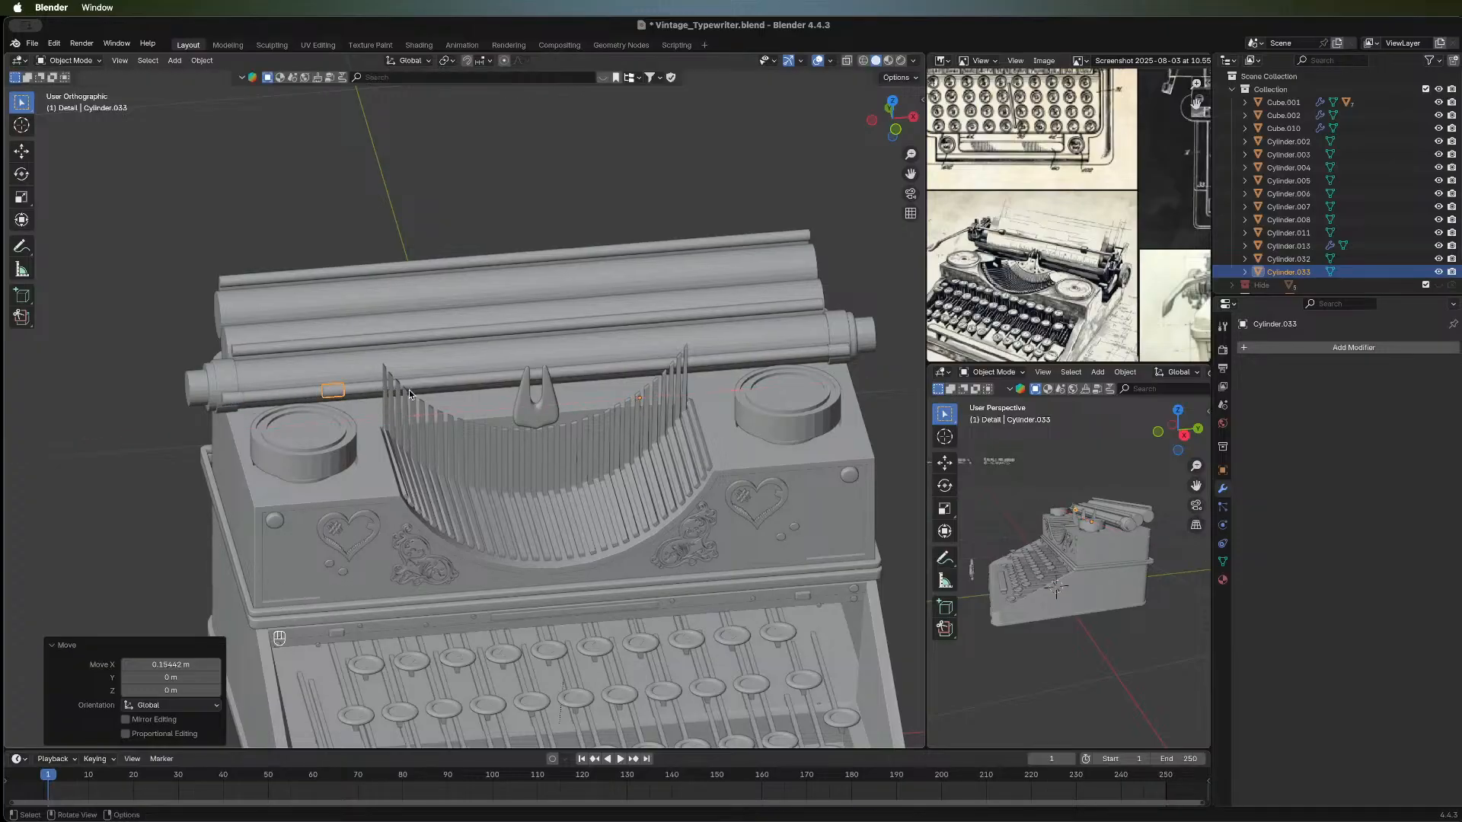
Set the copied cylinder's origin to its geometry and scale it up by about 1.165, plus another 1.067.
key("s")
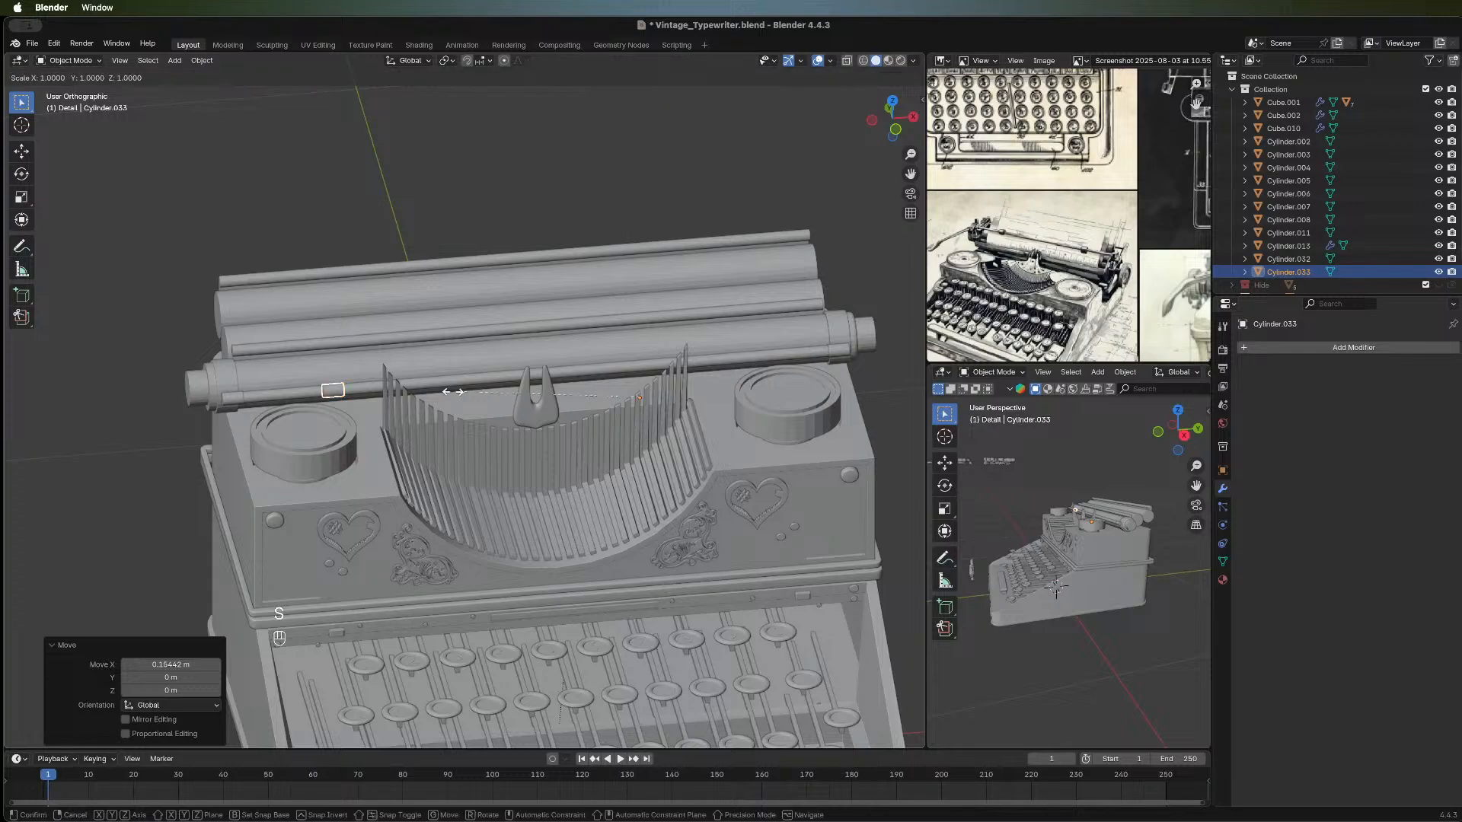
right_click(456, 391)
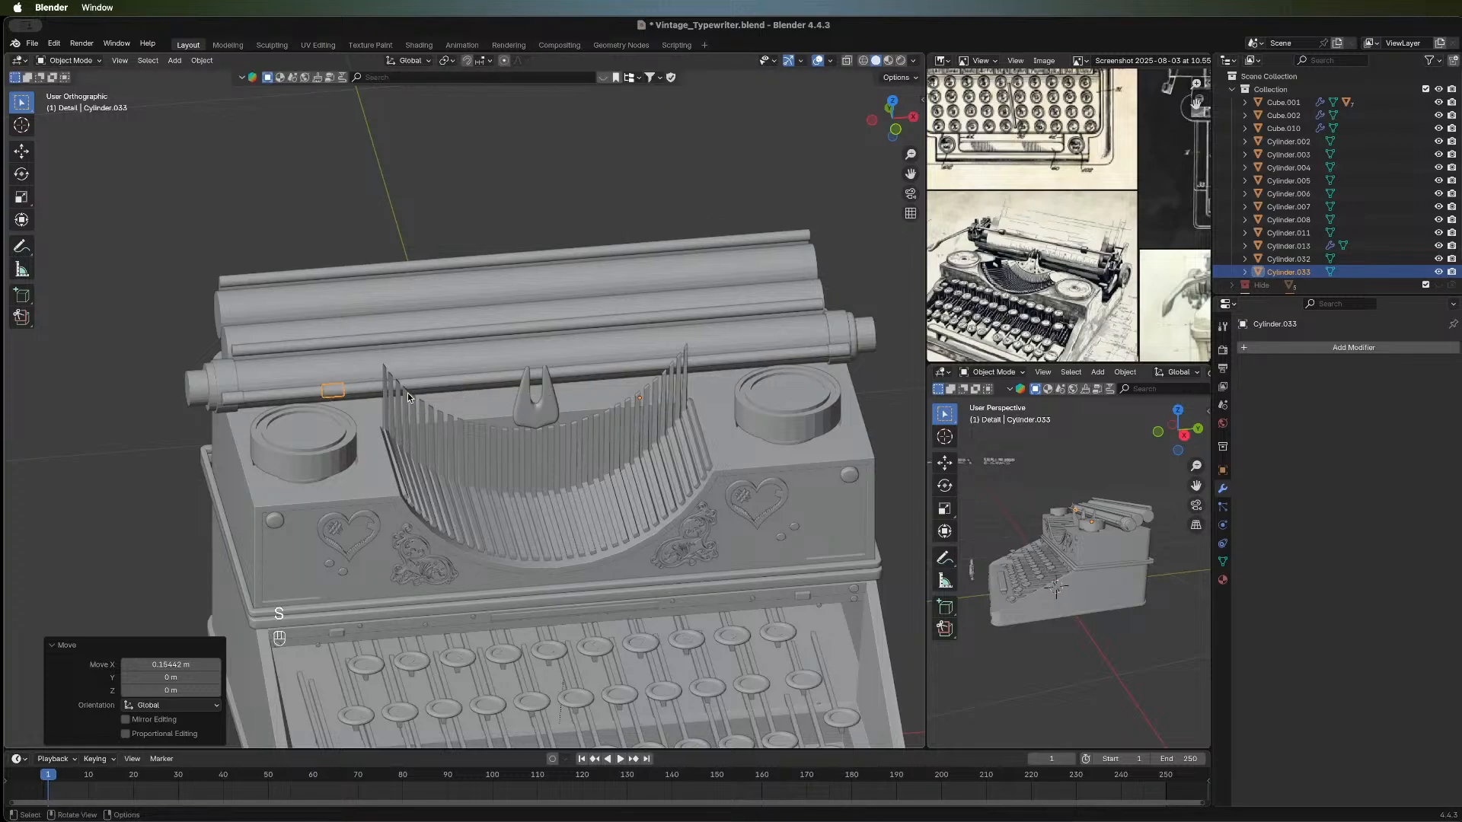
right_click(344, 394)
mouse_move(343, 447)
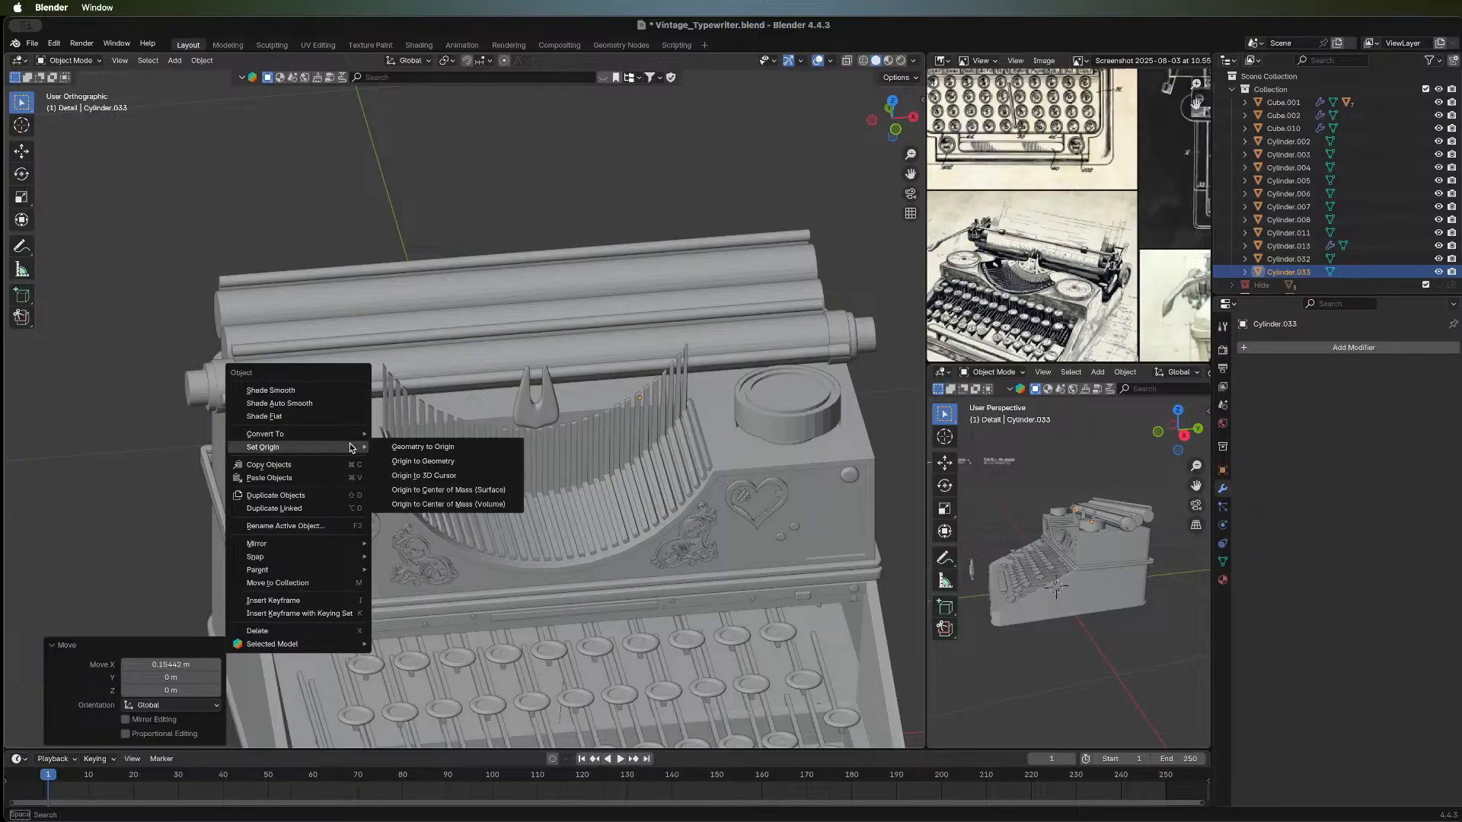
left_click(415, 464)
key("s")
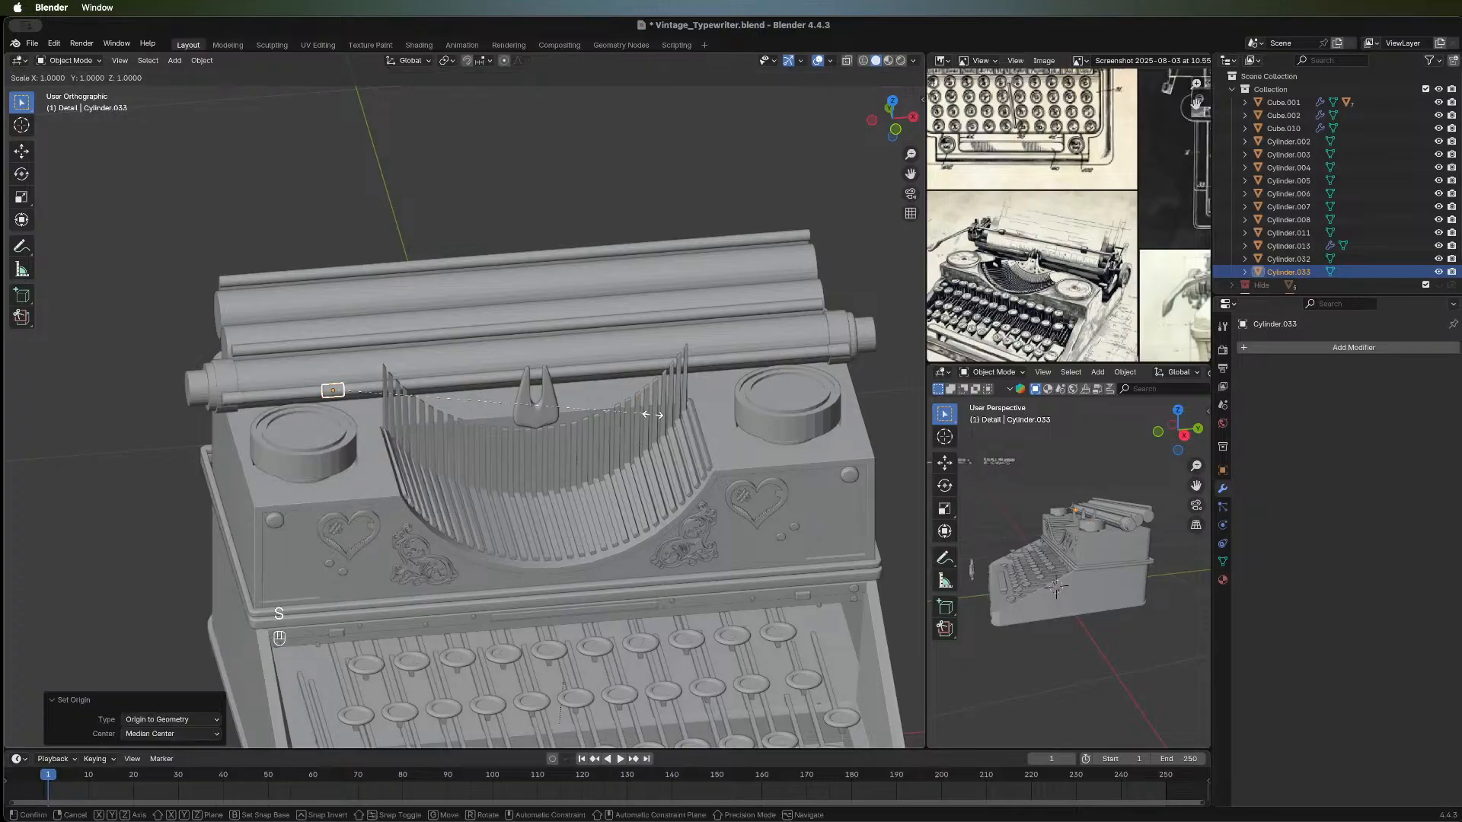
left_click(706, 411)
middle_click_drag(664, 367, 452, 399)
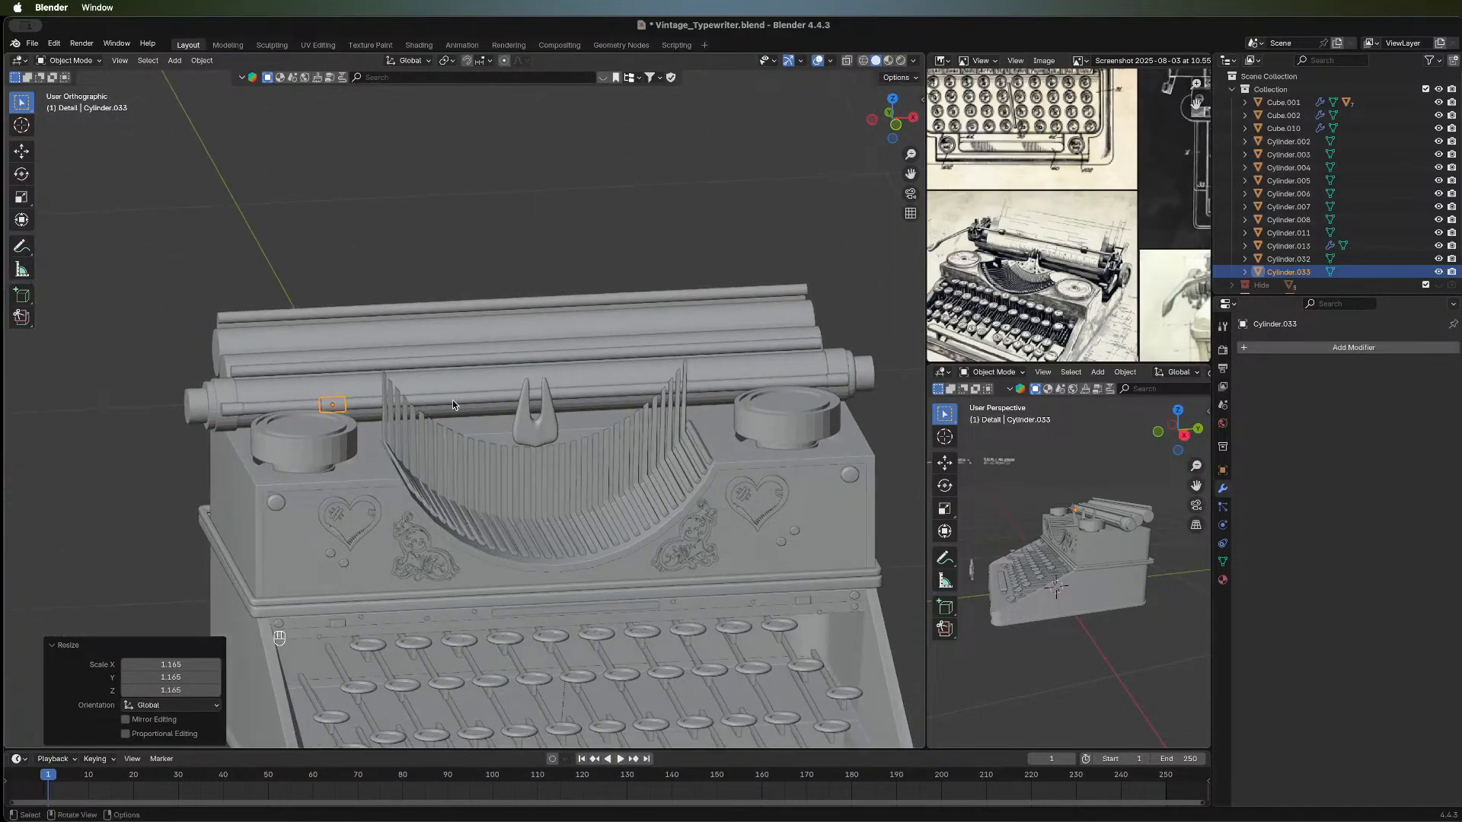
key("s")
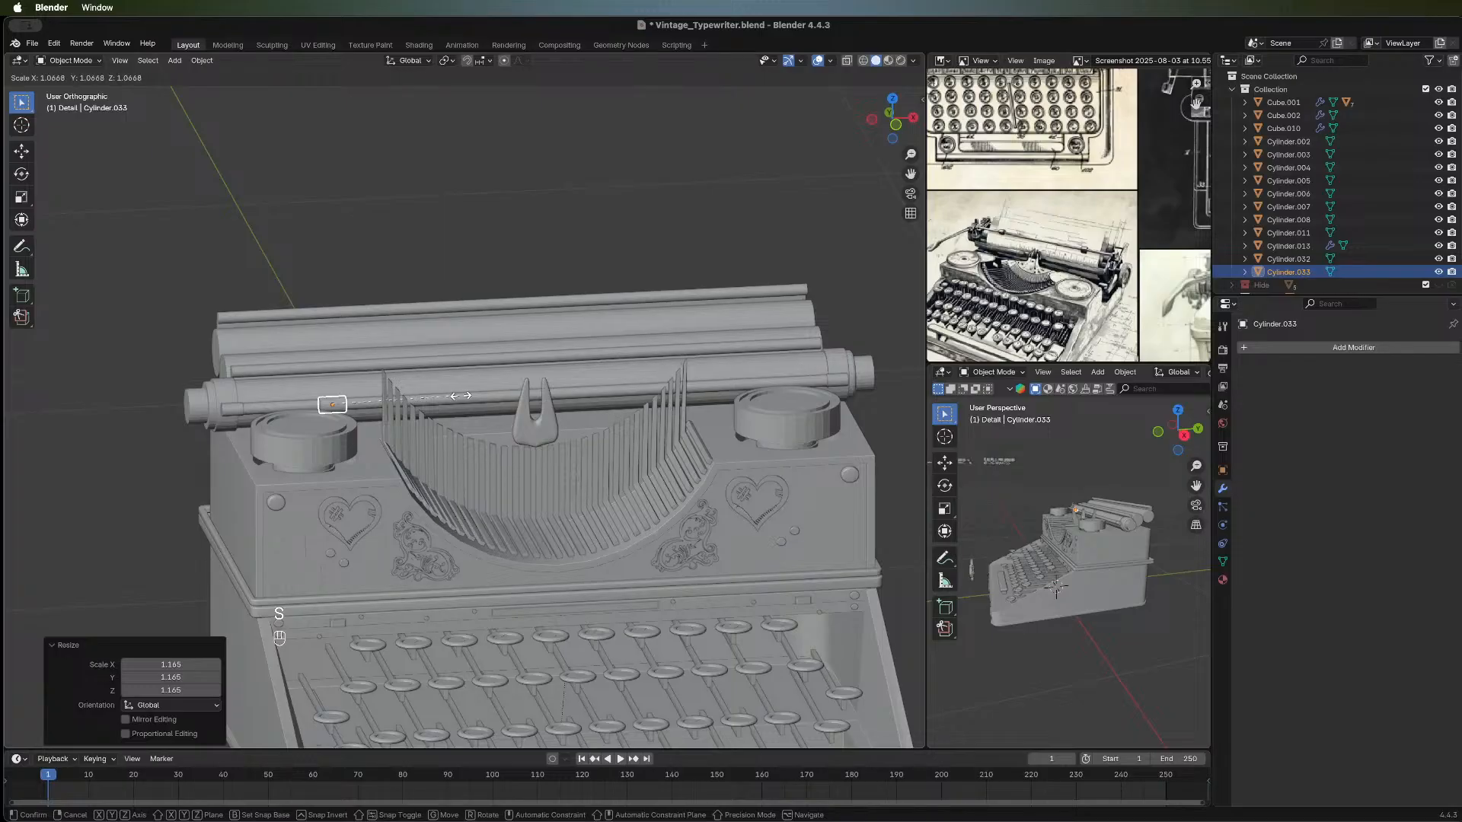
left_click(459, 397)
Add a Mirror modifier on the X axis to the enlarged cylinder, using Cylinder.005 as the mirror object.
middle_click_drag(459, 398, 321, 371)
scroll(322, 372, "up", 3)
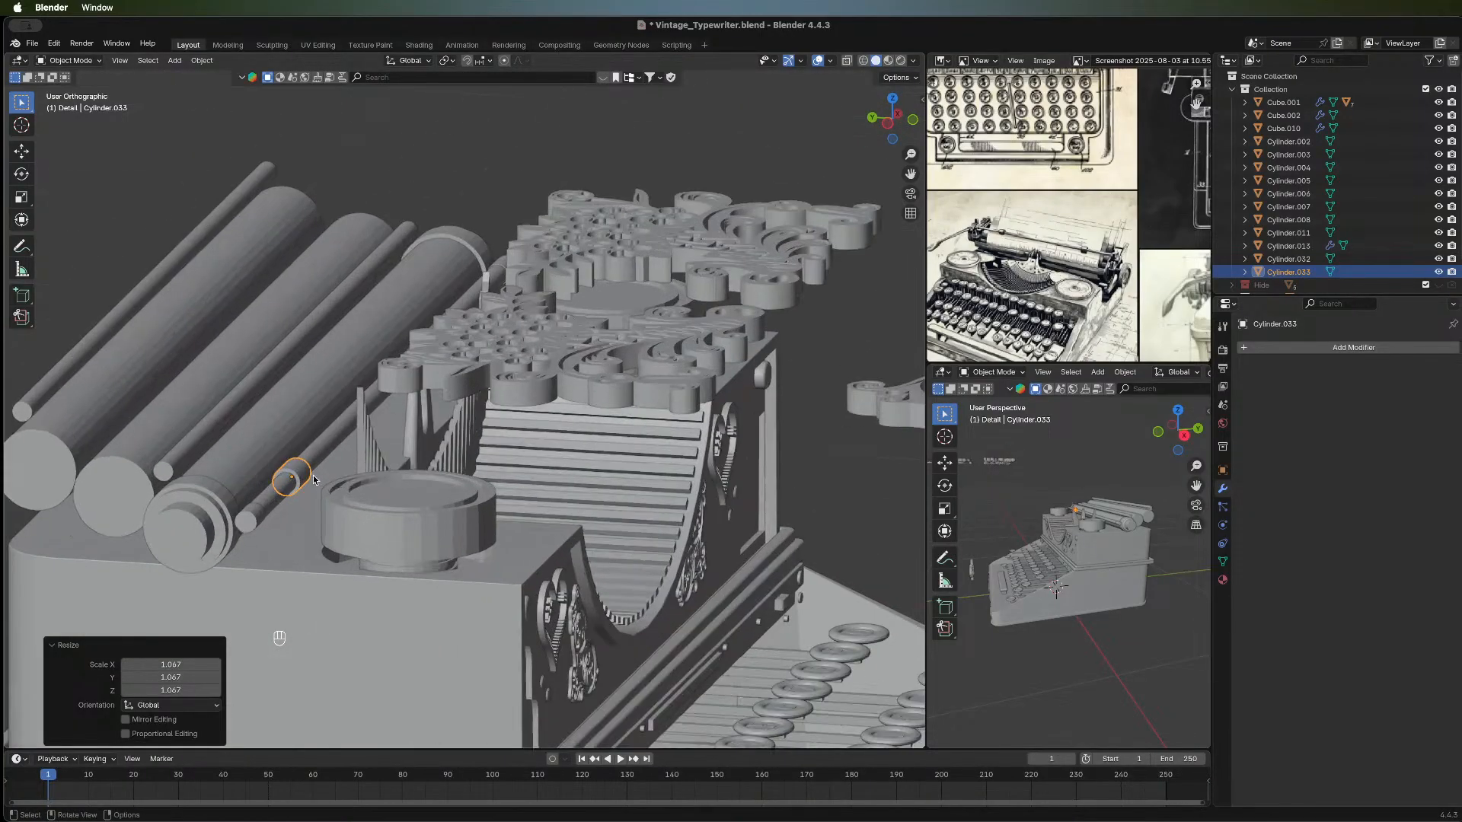
scroll(313, 475, "up", 2)
middle_click_drag(312, 476, 303, 382)
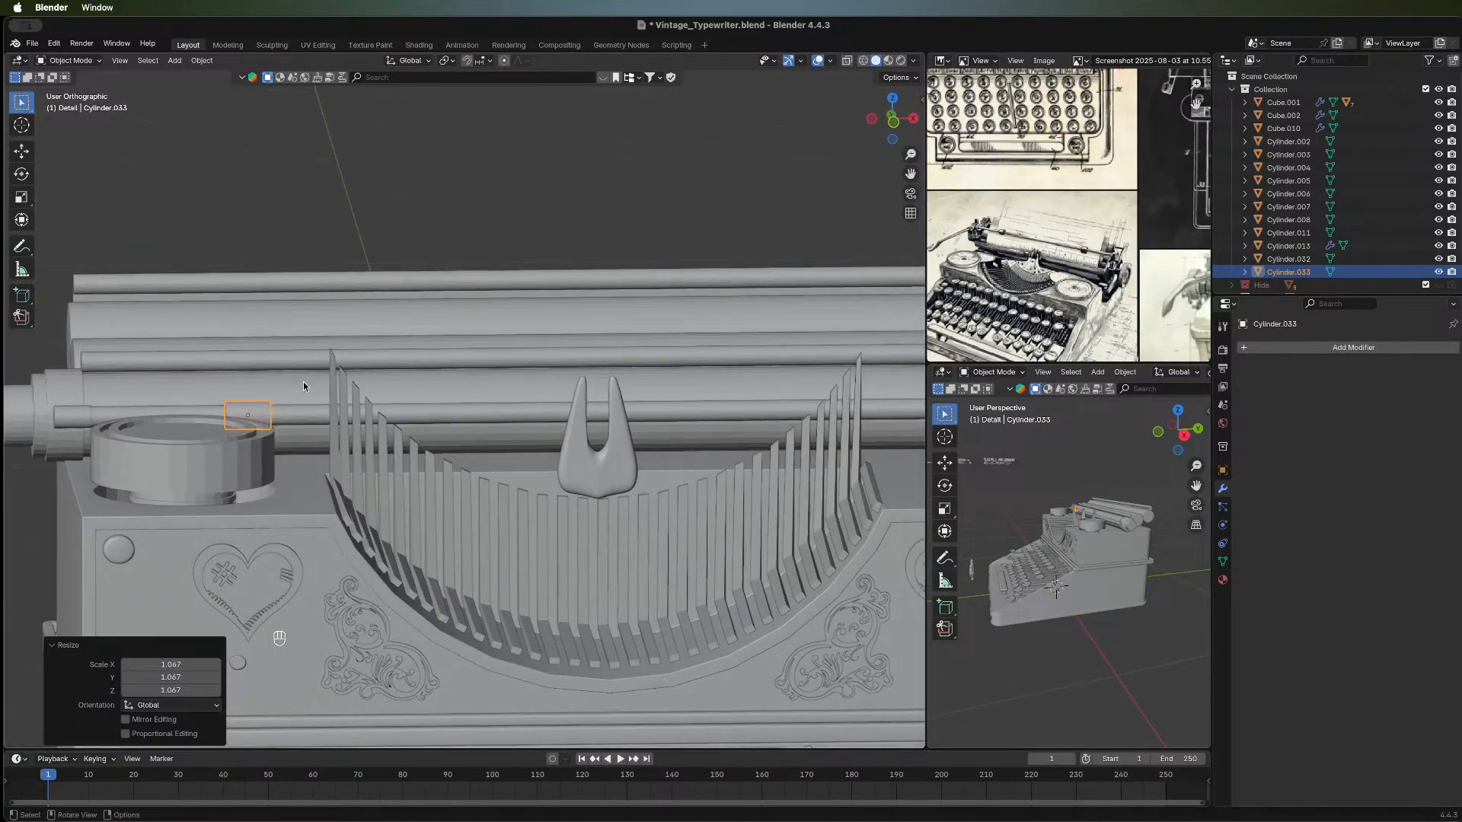
scroll(303, 382, "down", 1)
middle_click_drag(466, 437, 371, 452)
scroll(371, 453, "down", 3)
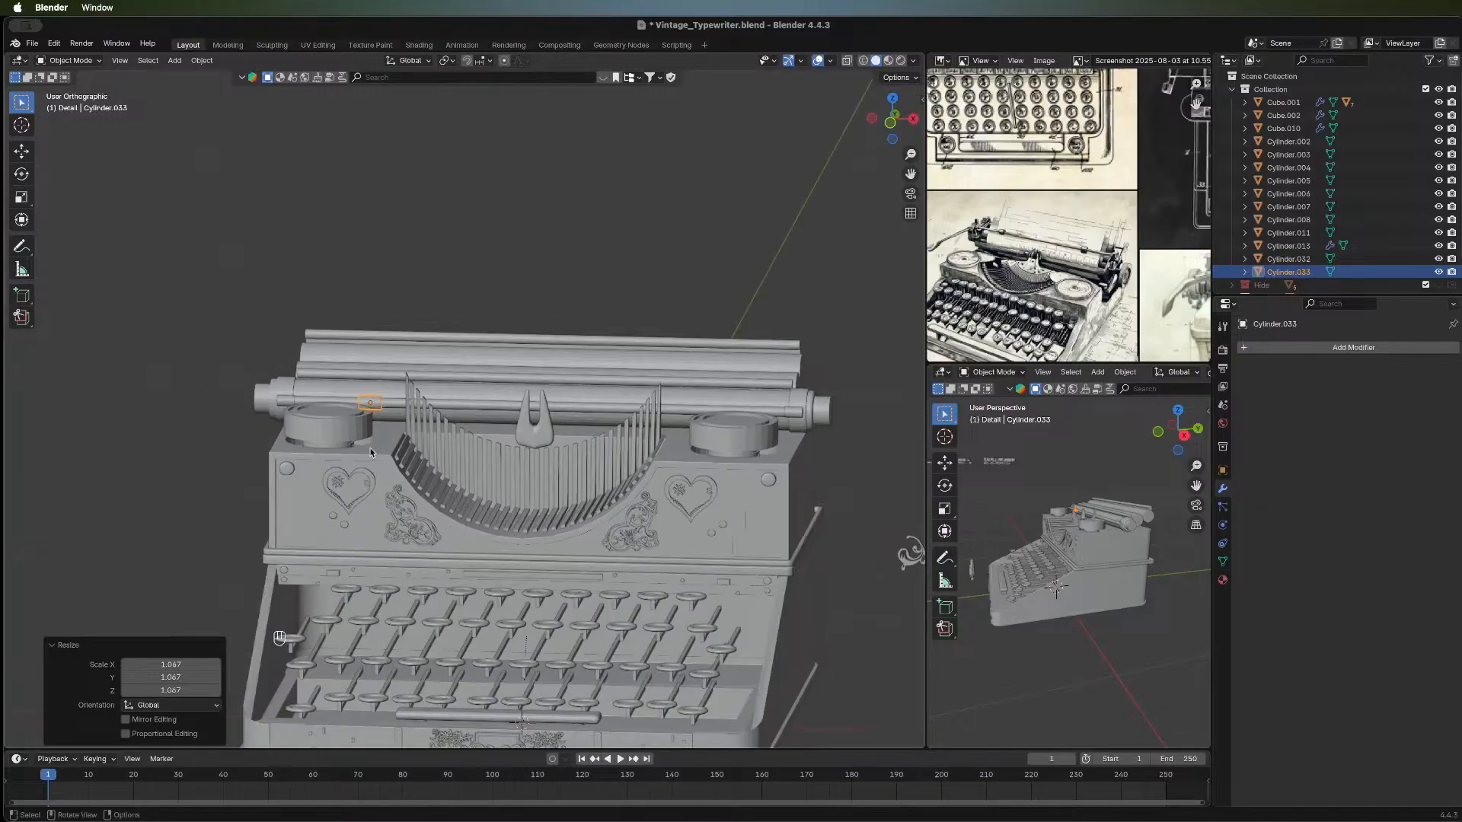
middle_click_drag(460, 450, 498, 446)
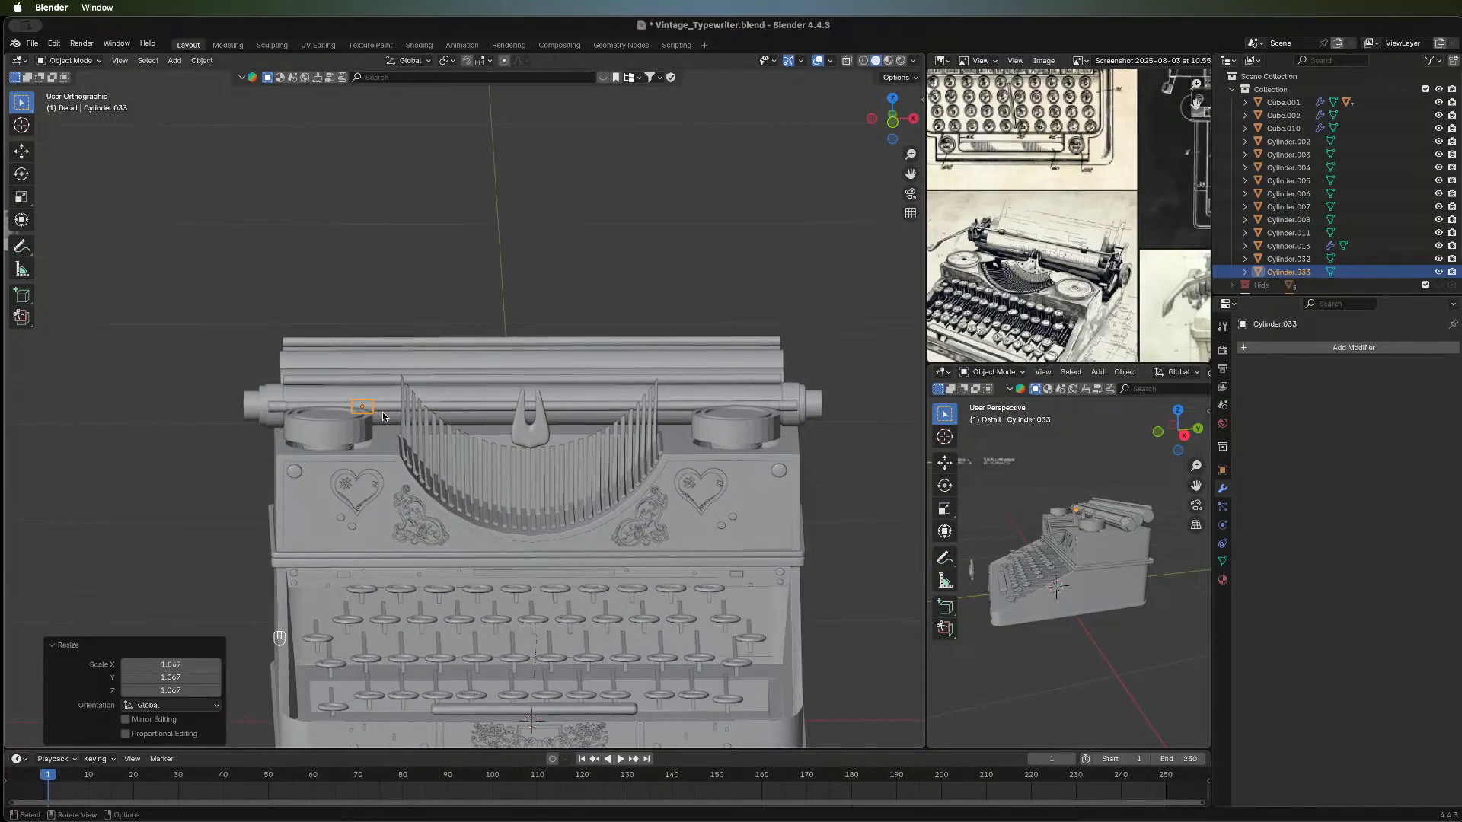
left_click(1305, 349)
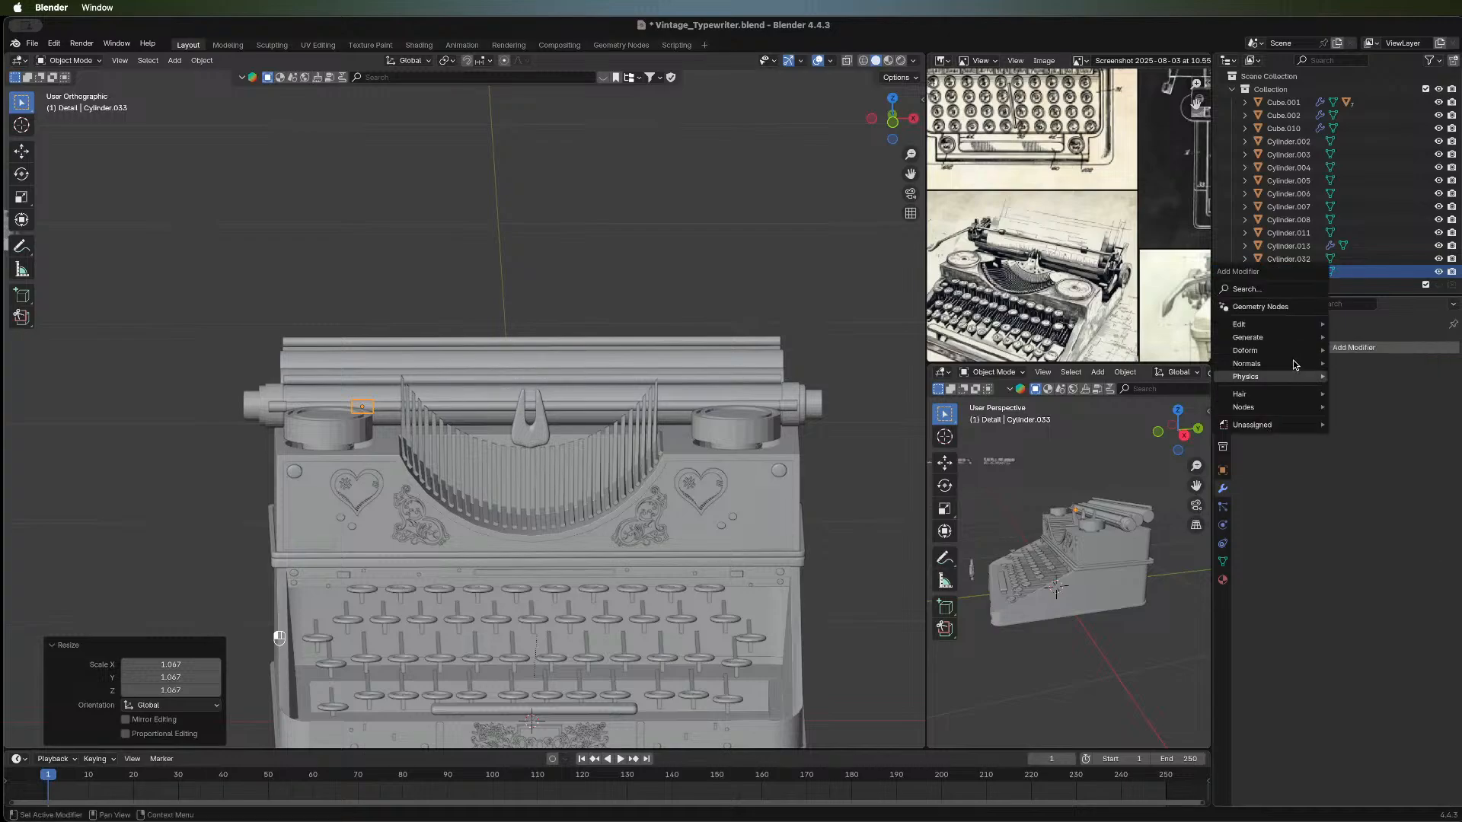
mouse_move(1294, 341)
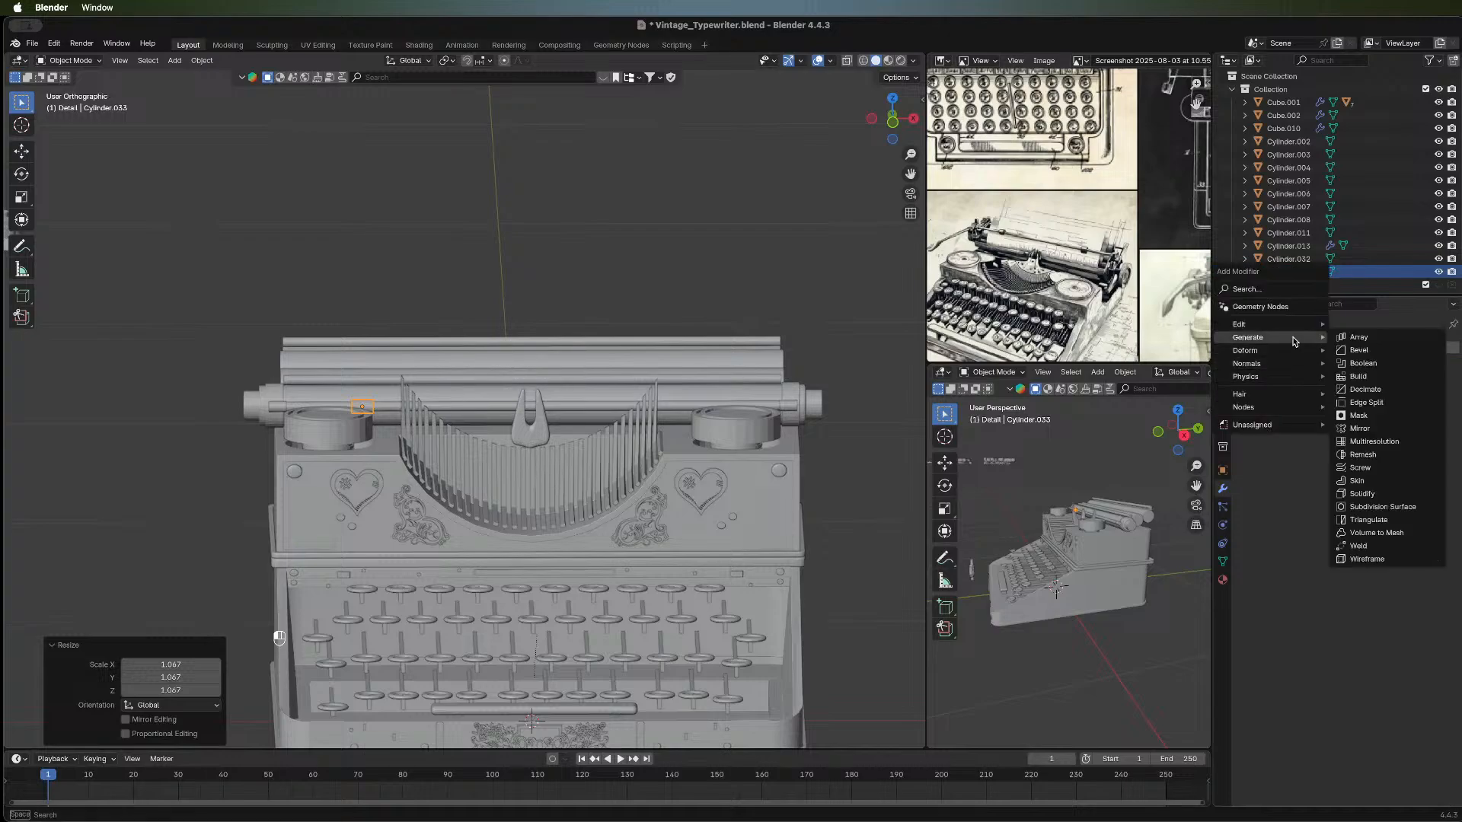
left_click(1359, 428)
left_click(1437, 467)
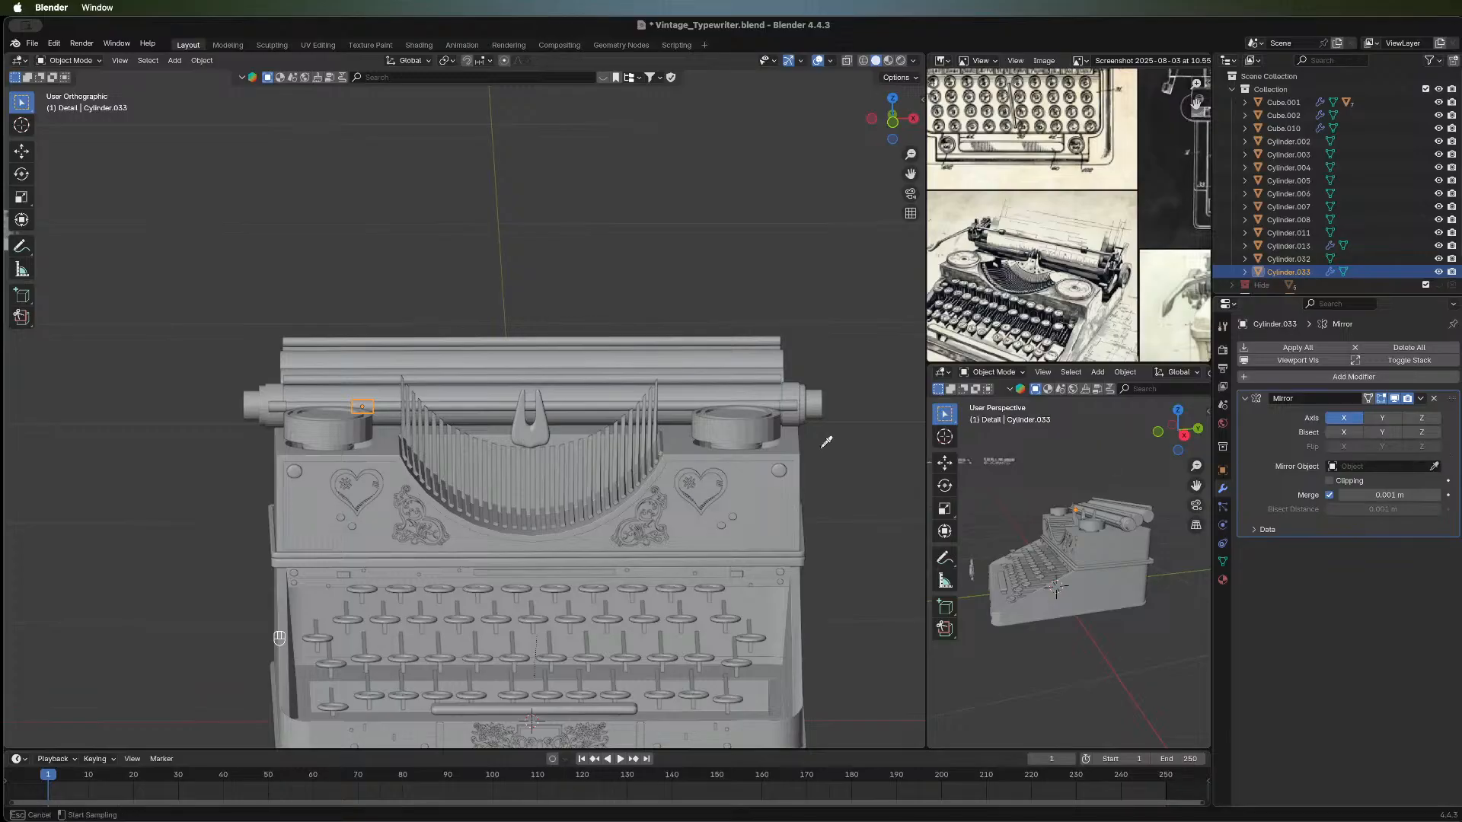
left_click(681, 401)
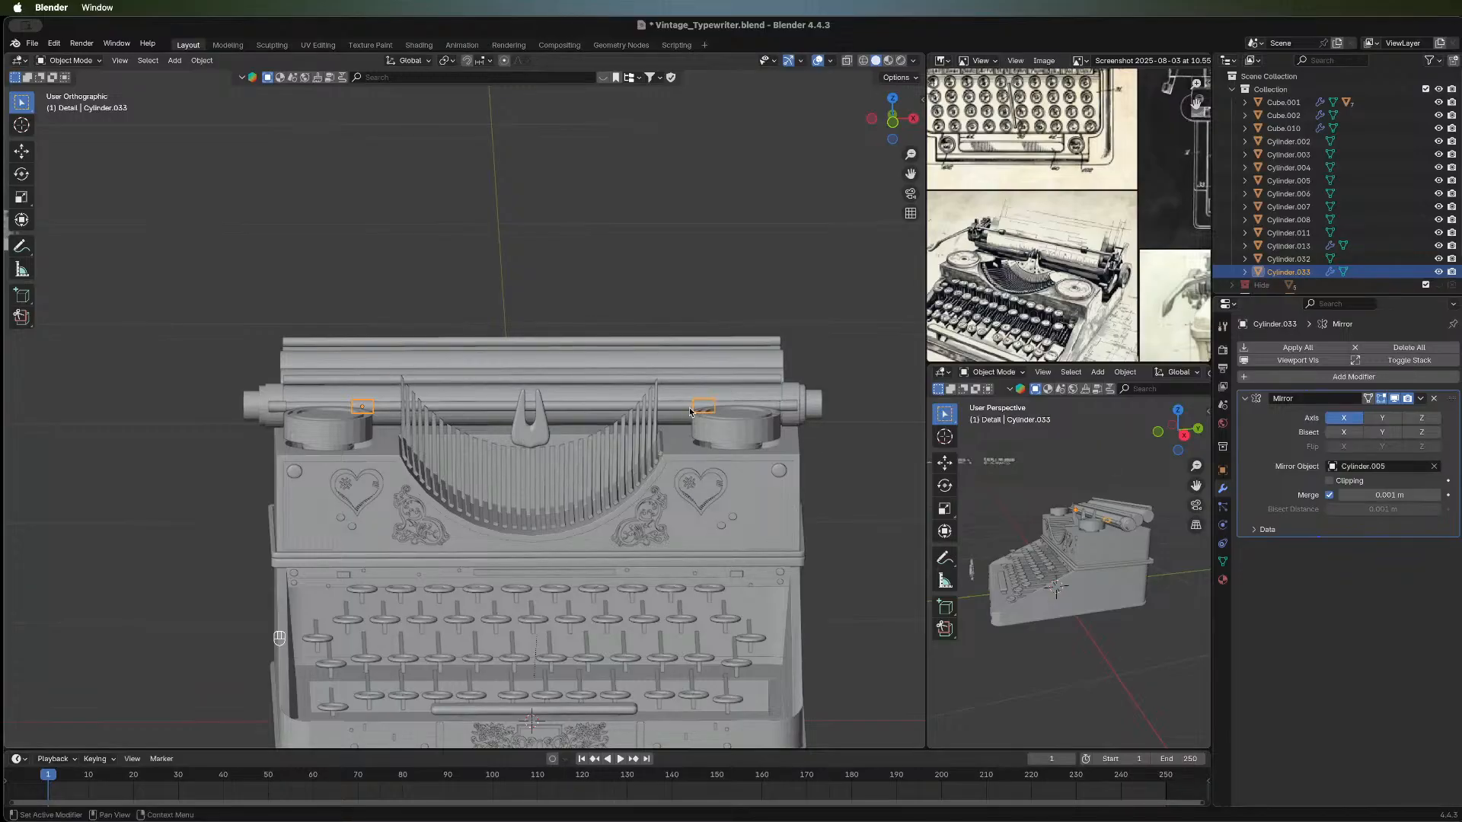
Duplicate the thin rod above the rearmost roller and move the copy about -0.26 m along Y and -0.07 m along Z.
middle_click_drag(856, 449, 556, 375)
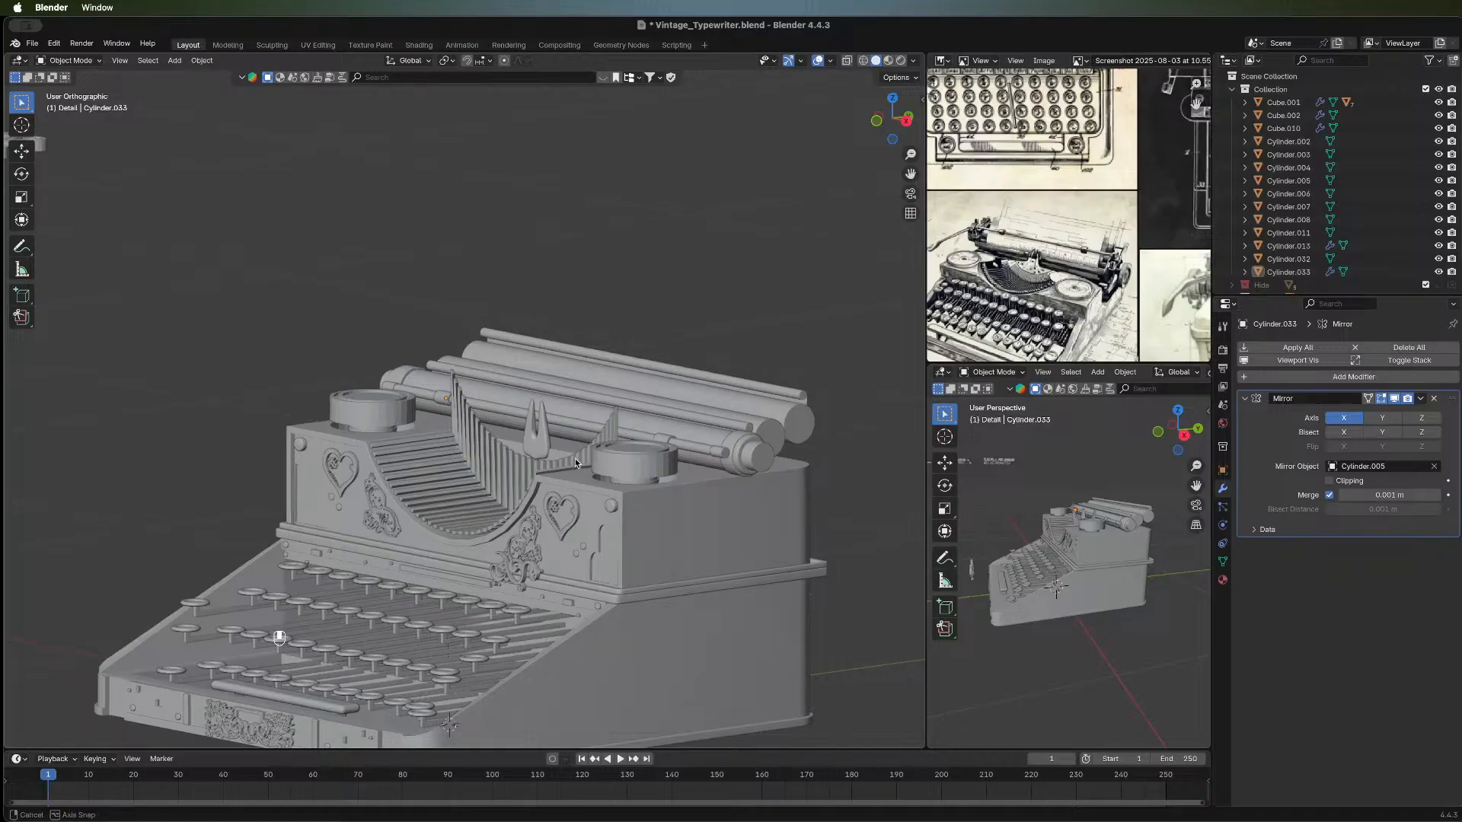
middle_click_drag(574, 459, 525, 446)
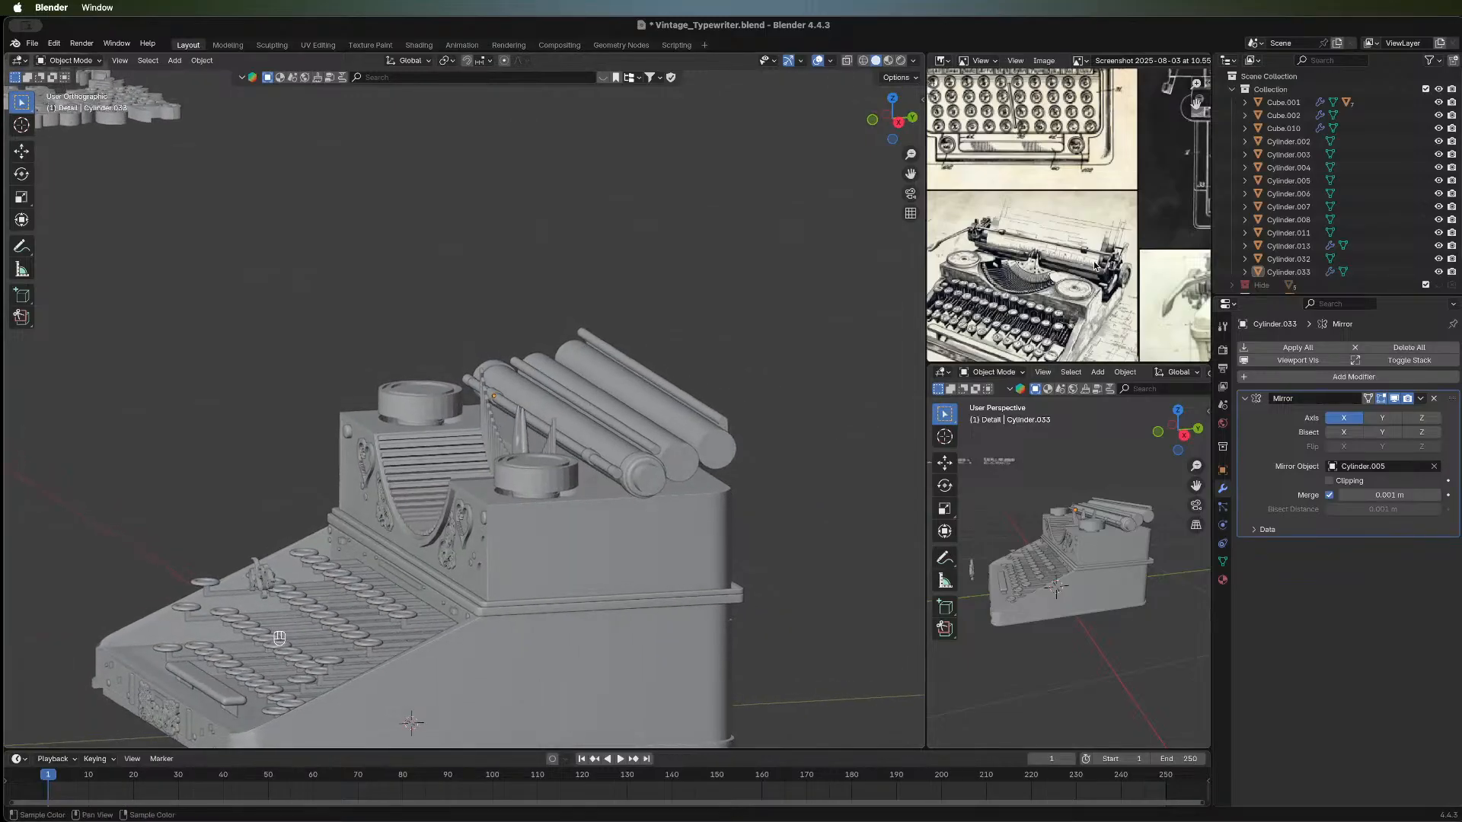
left_click(701, 408)
middle_click_drag(692, 459, 673, 426)
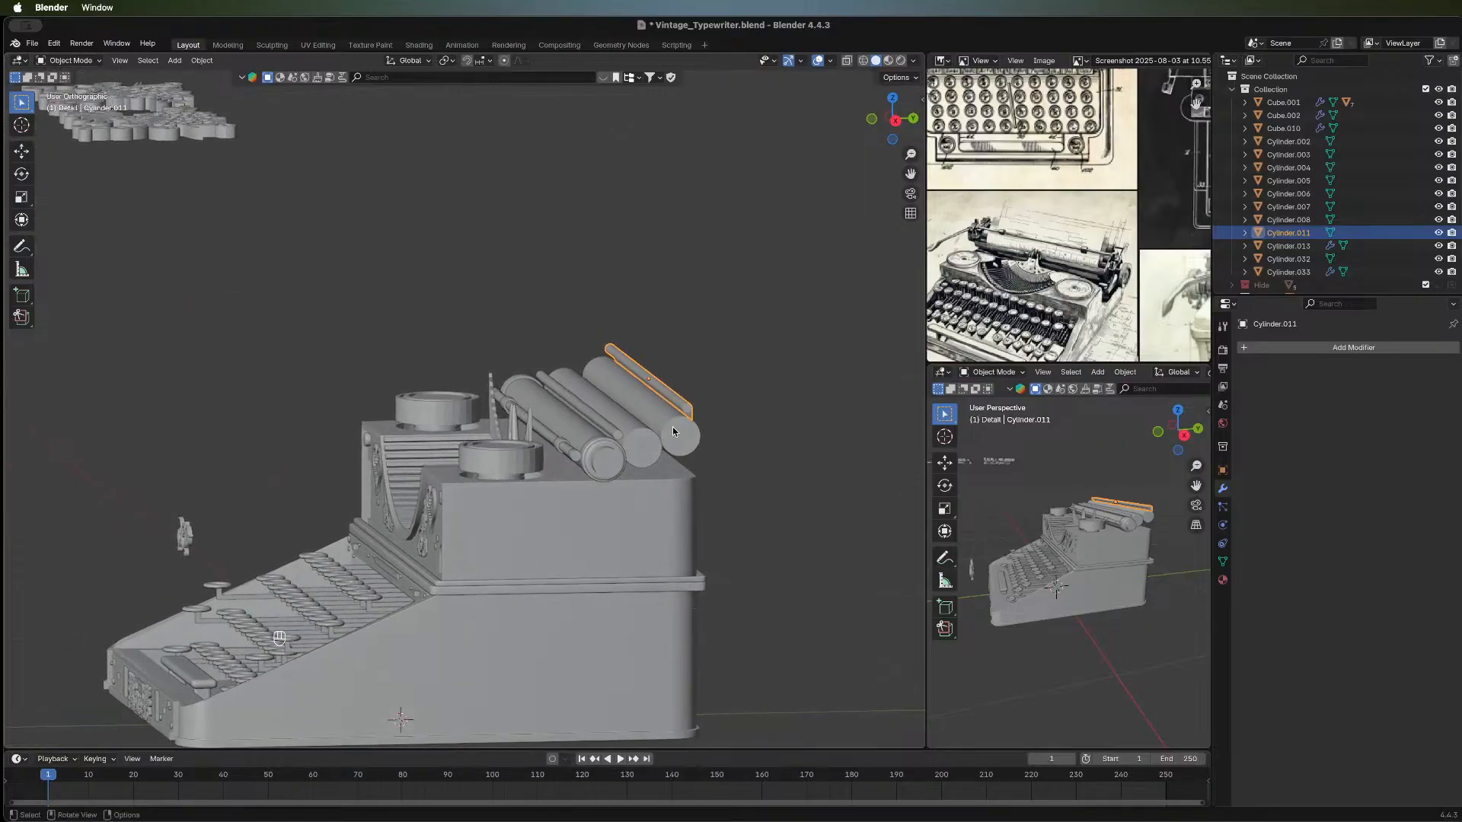
key("shift+d")
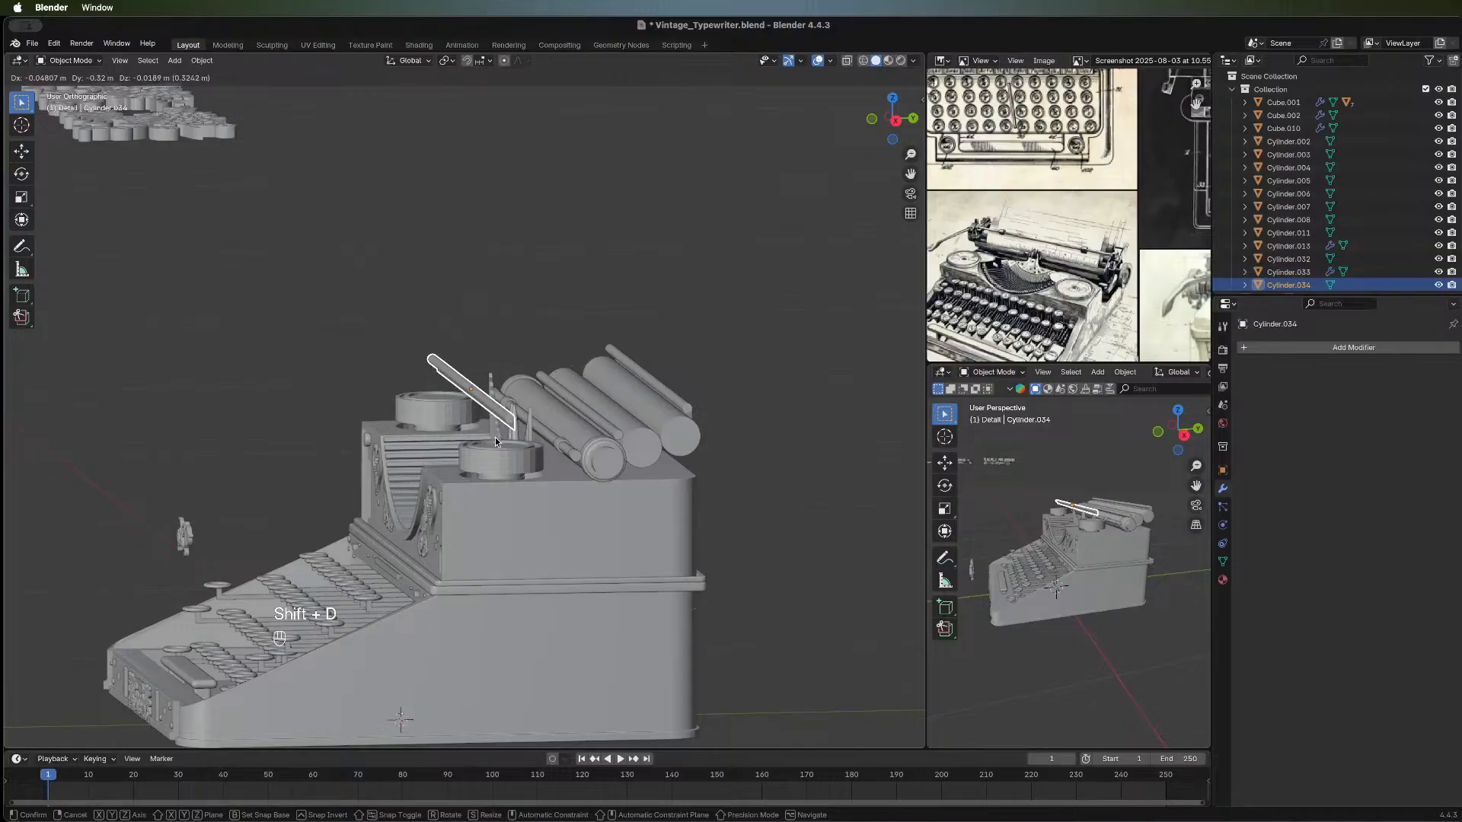
right_click(731, 394)
key("g")
key("y")
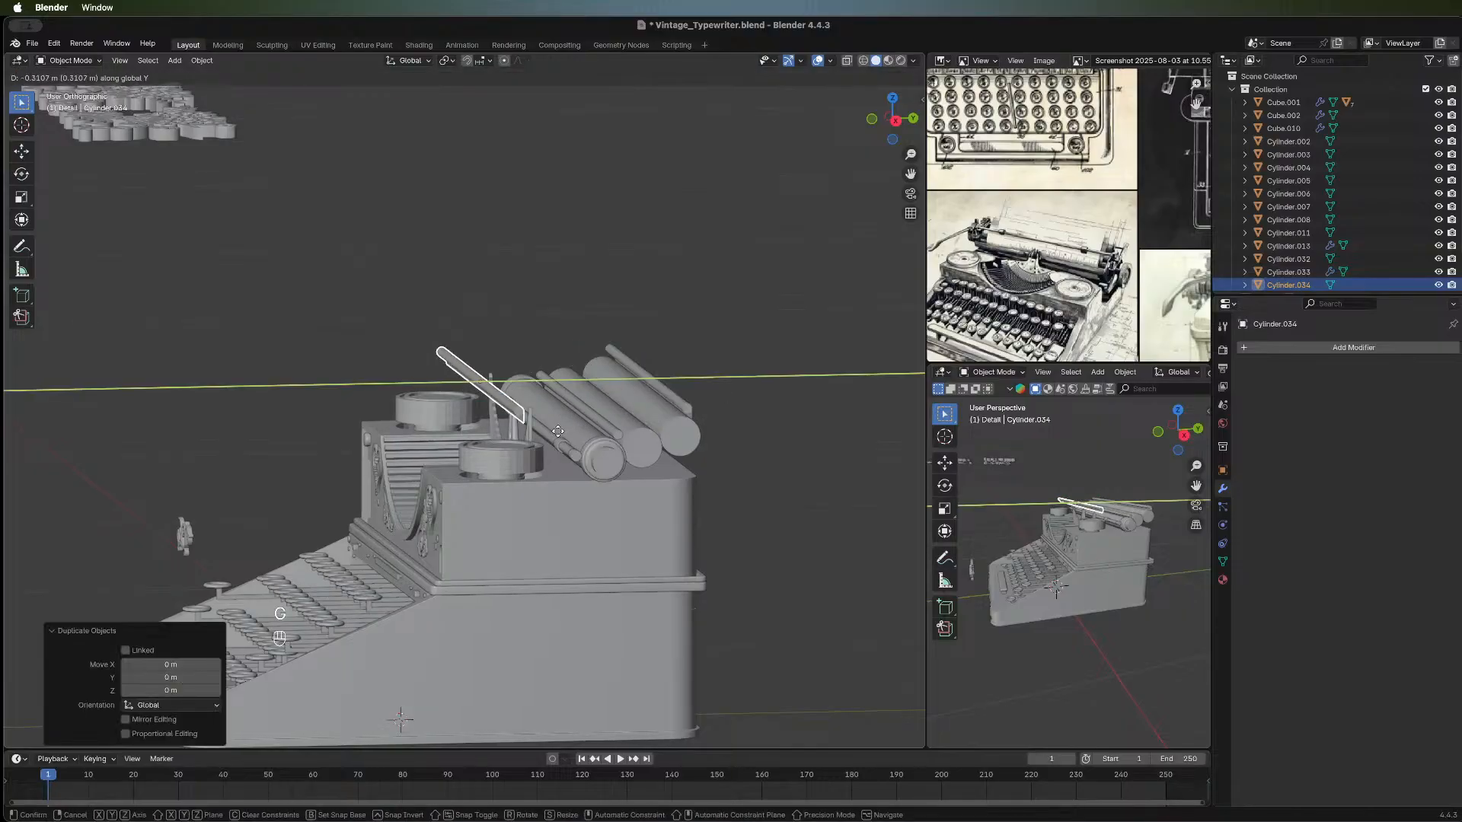
left_click(588, 427)
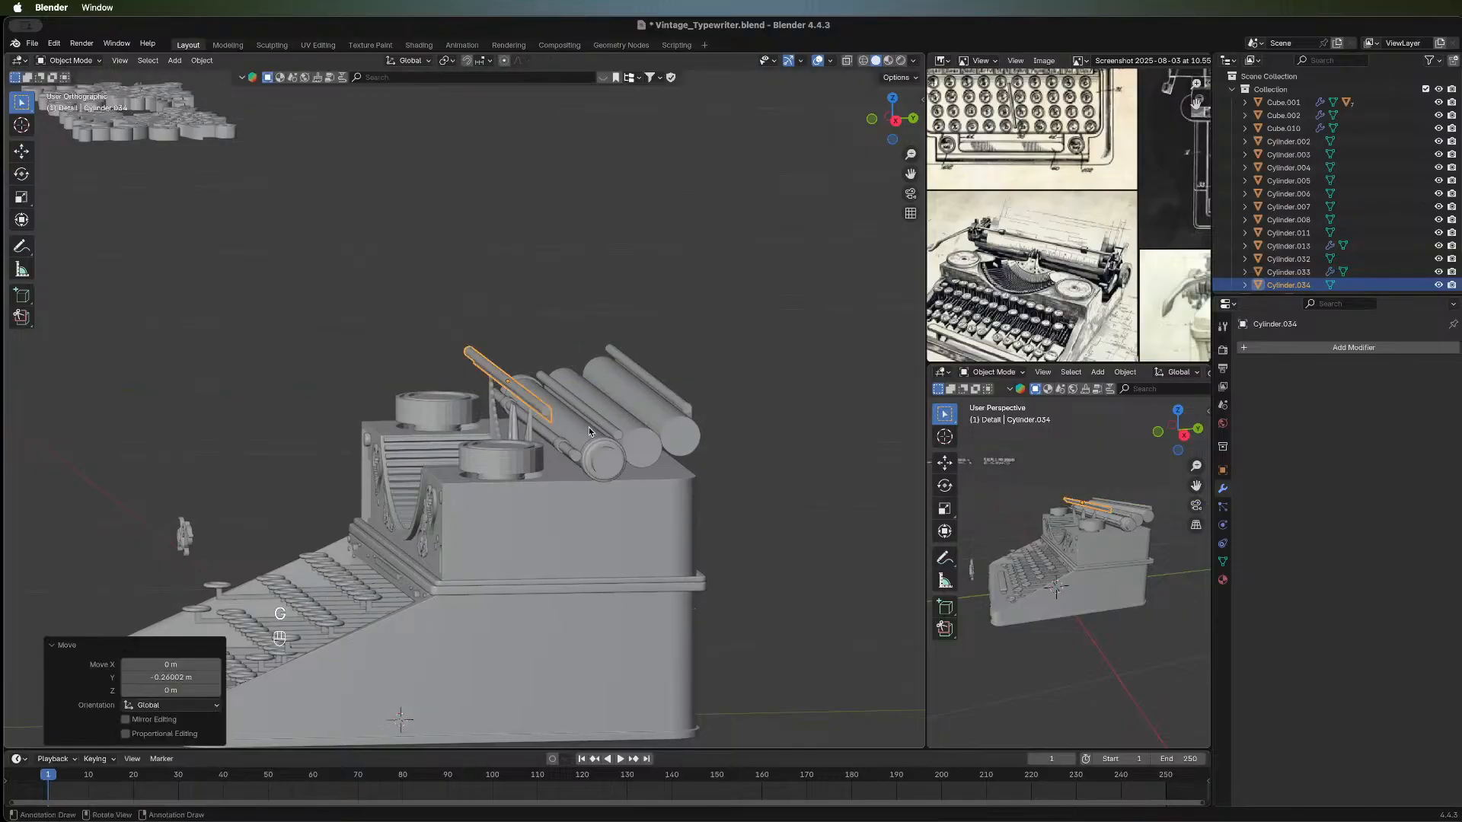
key("g")
key("z")
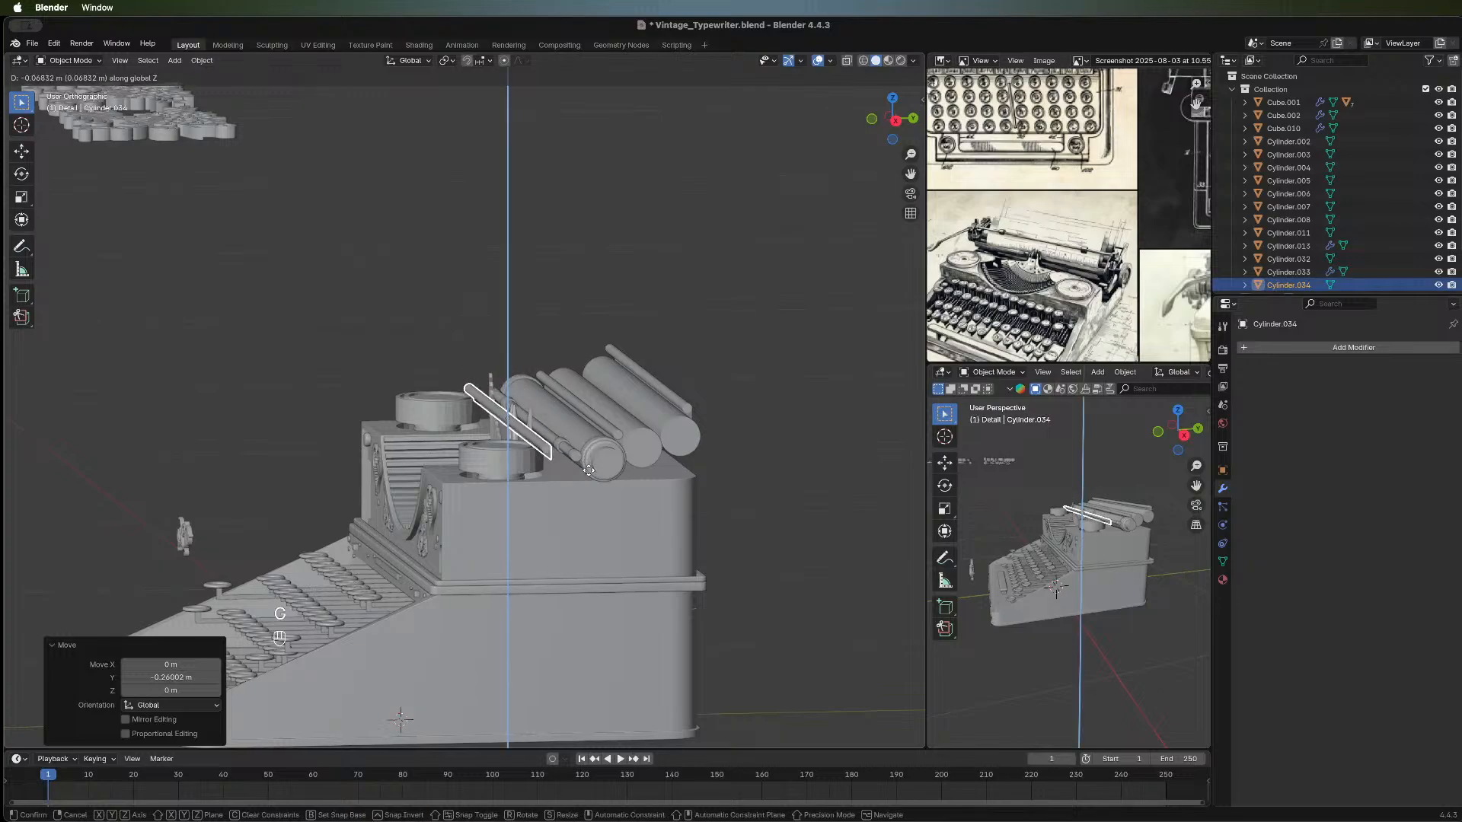
left_click(614, 407)
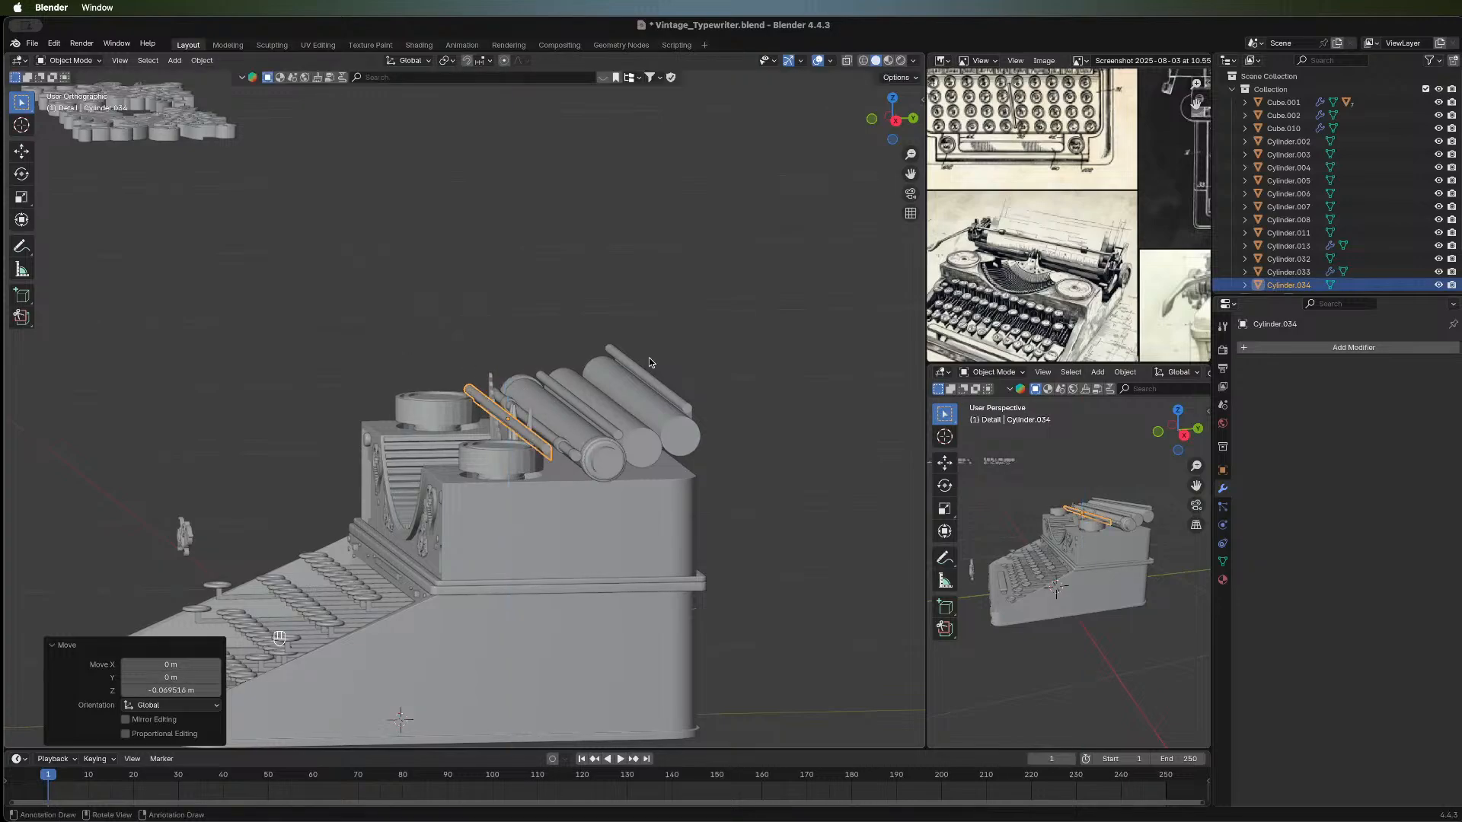
Rotate the copied rod 180° around the global Y axis.
middle_click_drag(648, 362, 557, 372)
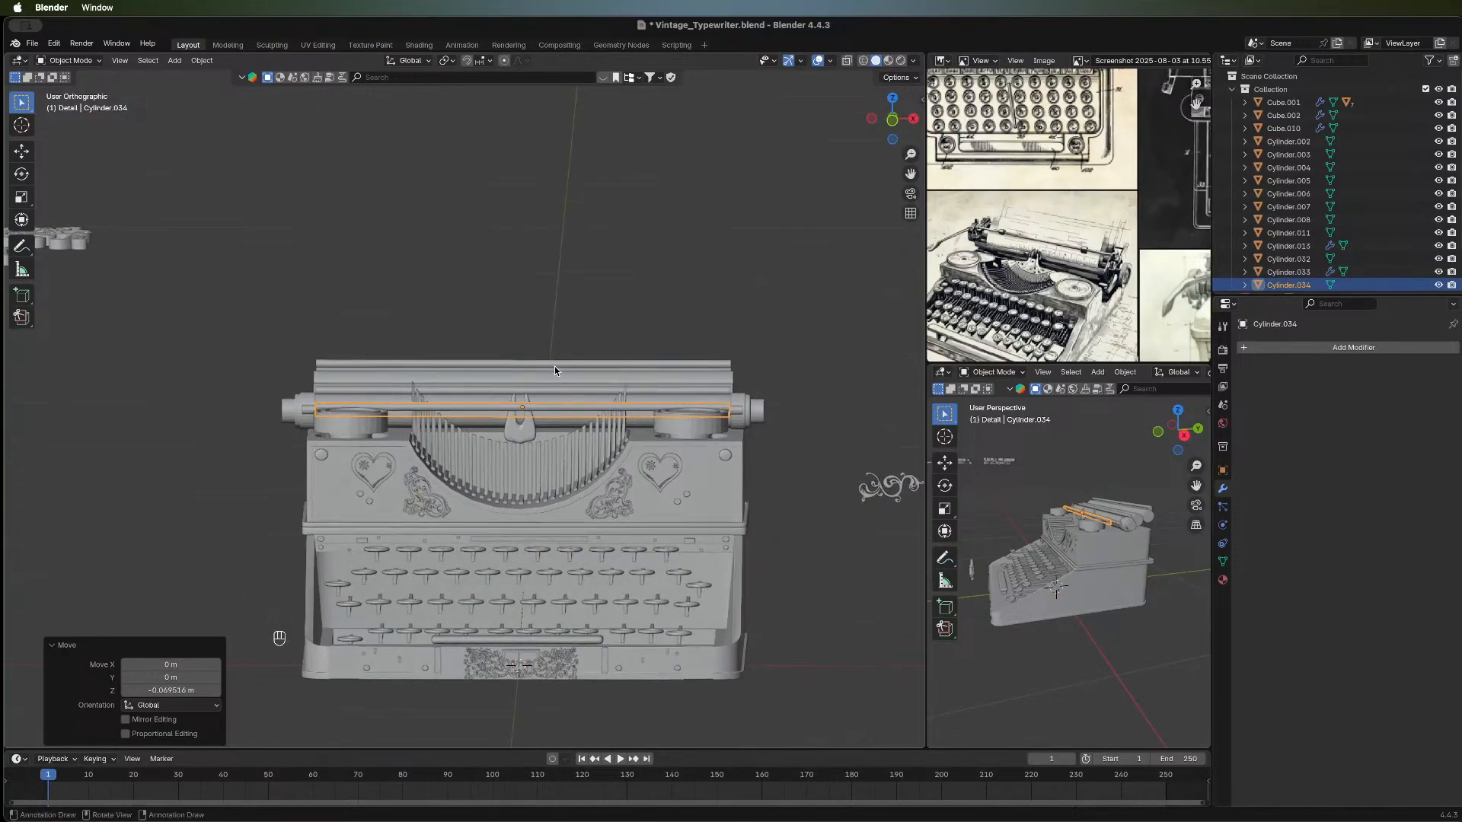
key("r")
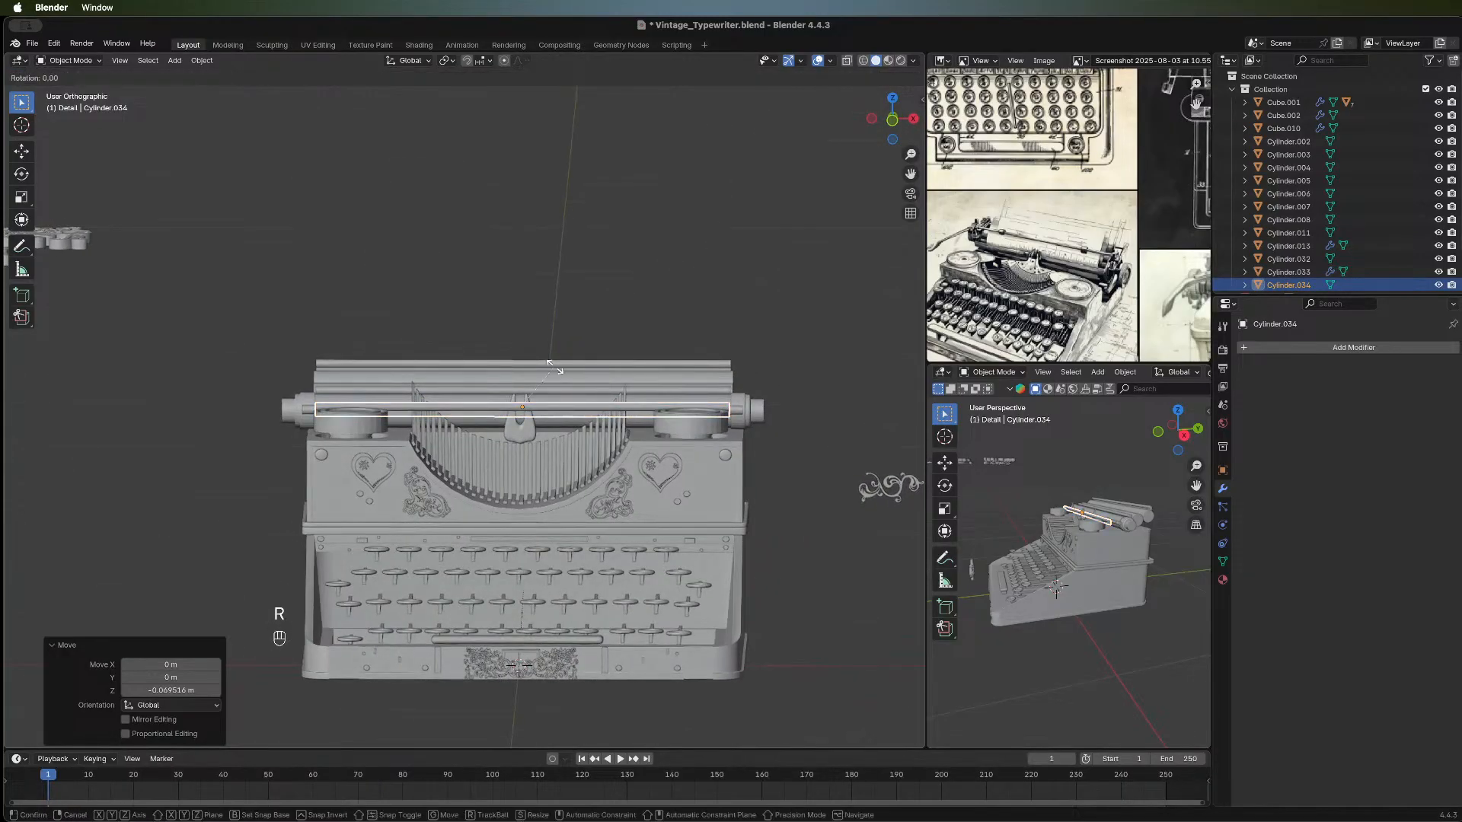
type("y180")
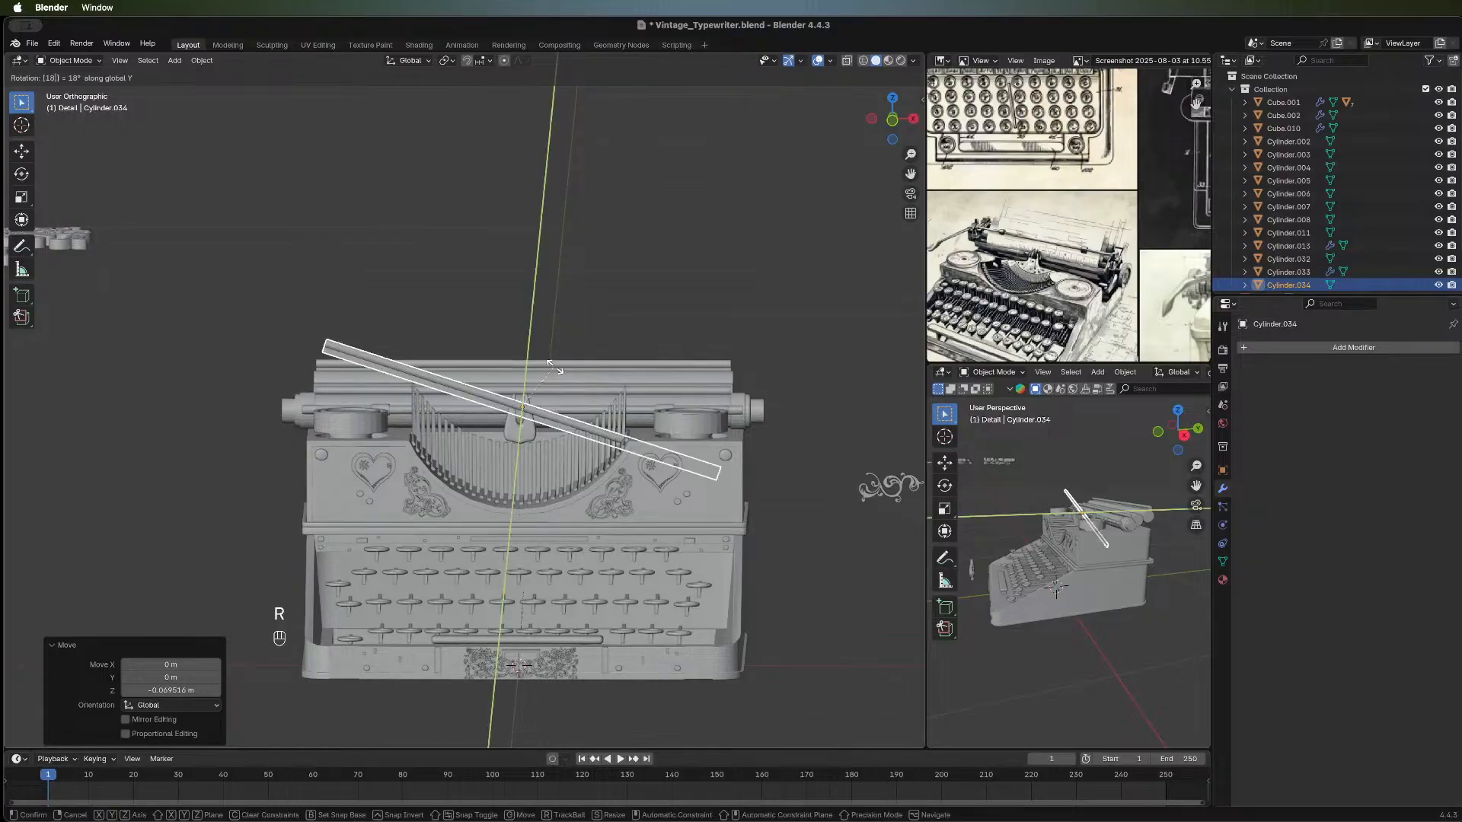
key("Return")
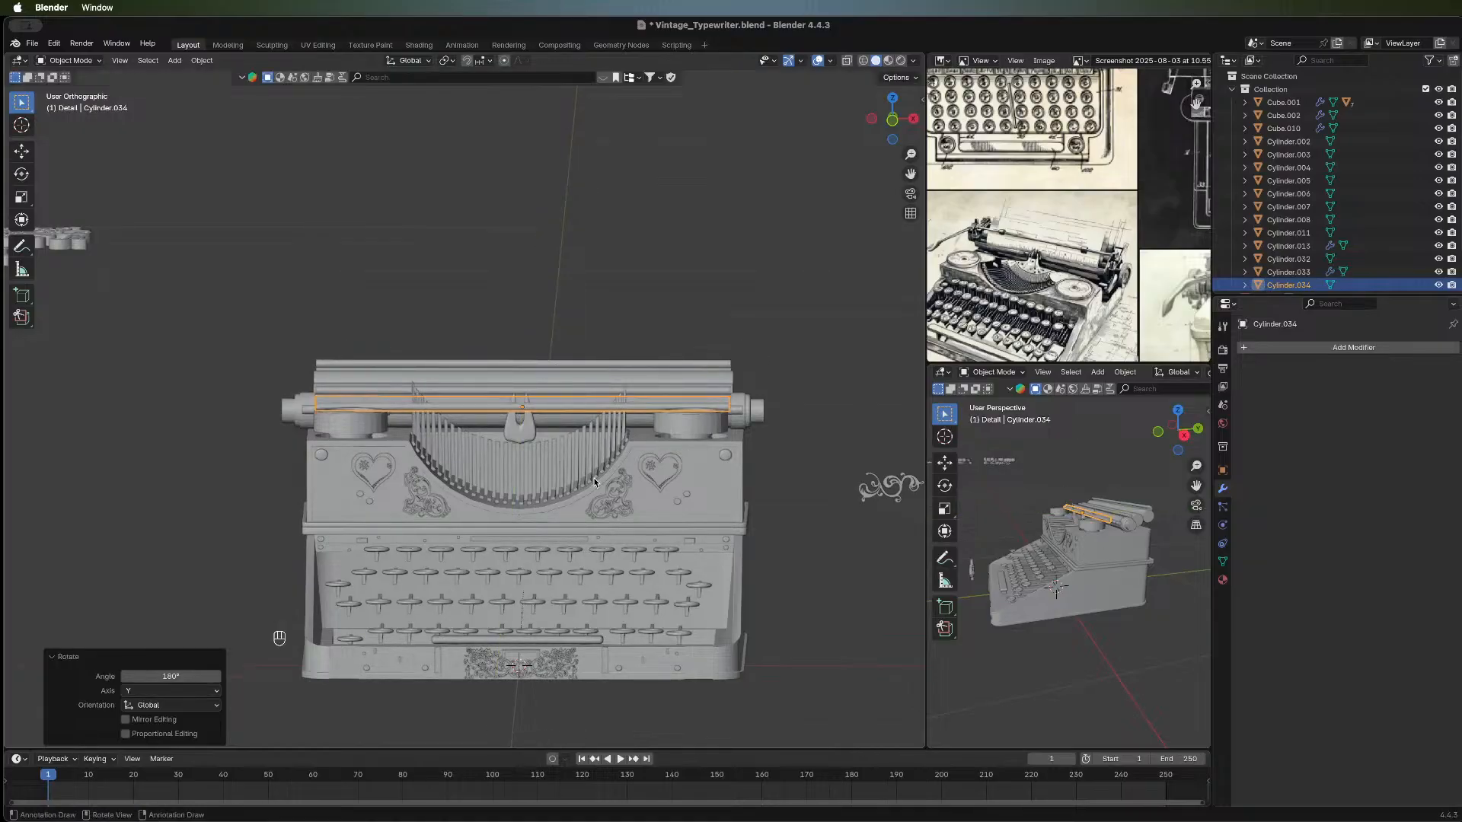
Move the rotated rod about 0.03 m along Y toward the front roller and lower it about 0.033 m along Z.
middle_click_drag(595, 481, 565, 441)
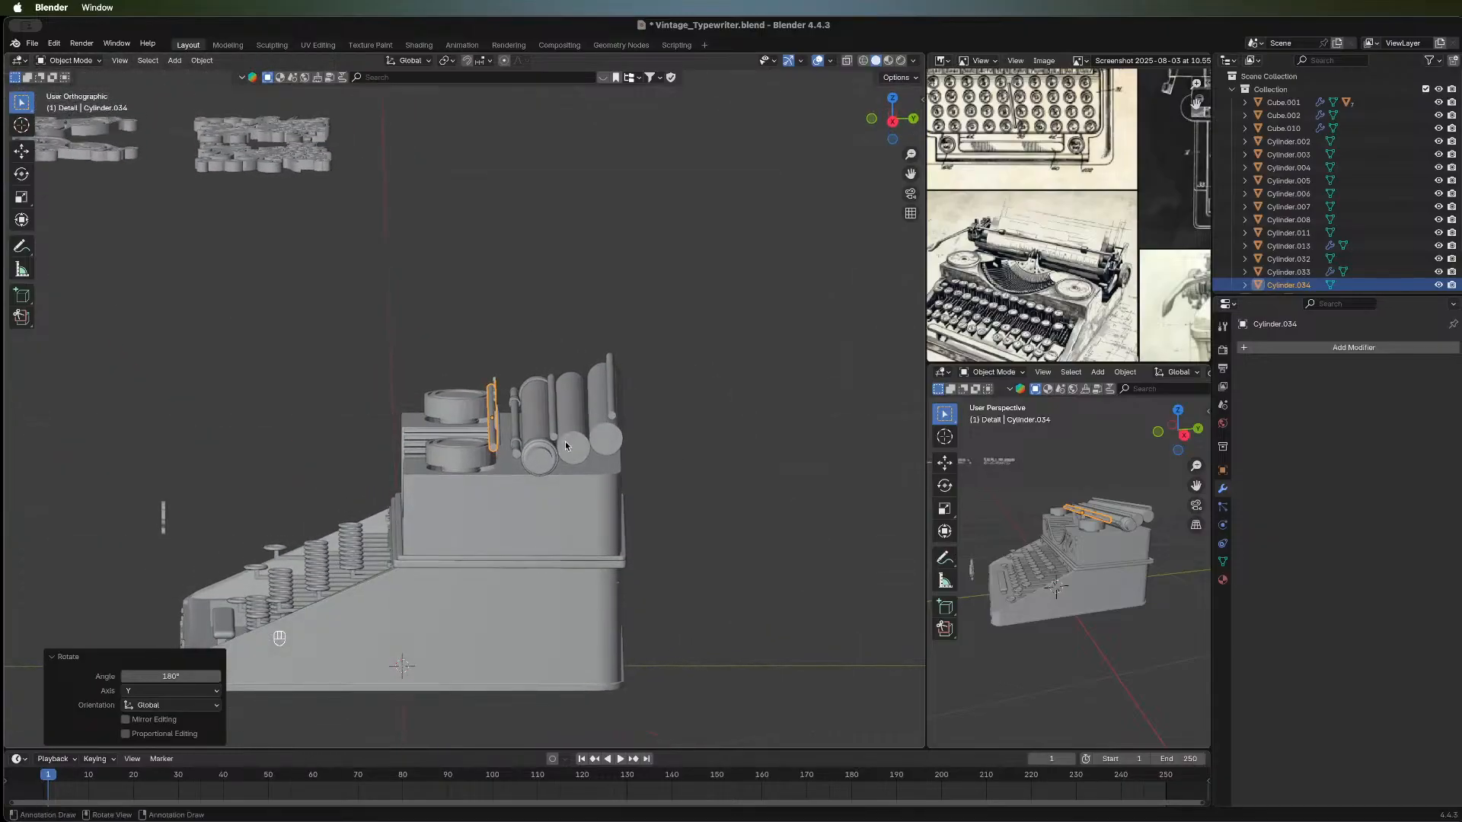
scroll(565, 441, "up", 8)
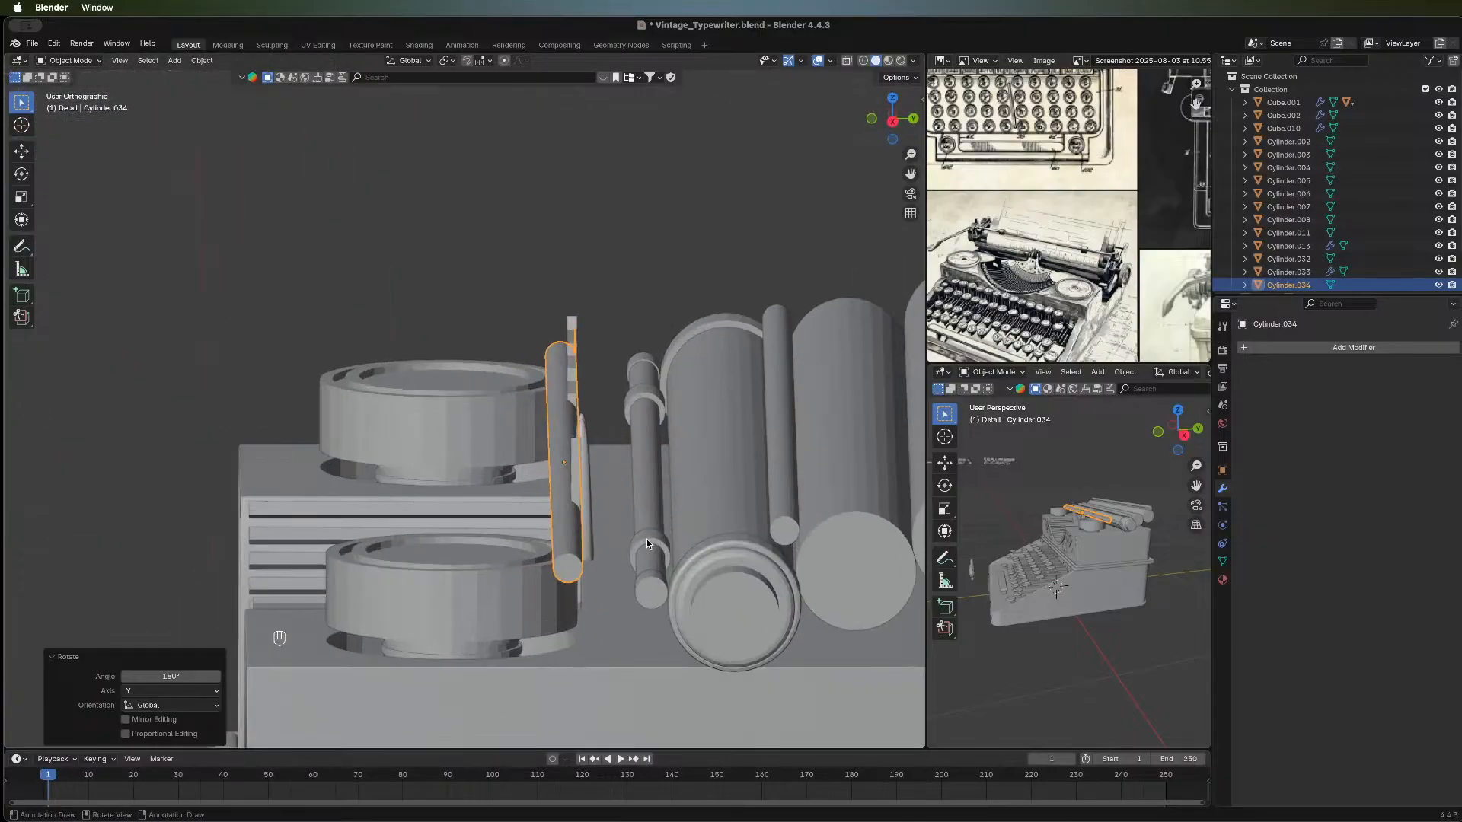
middle_click_drag(646, 539, 477, 382, "shift")
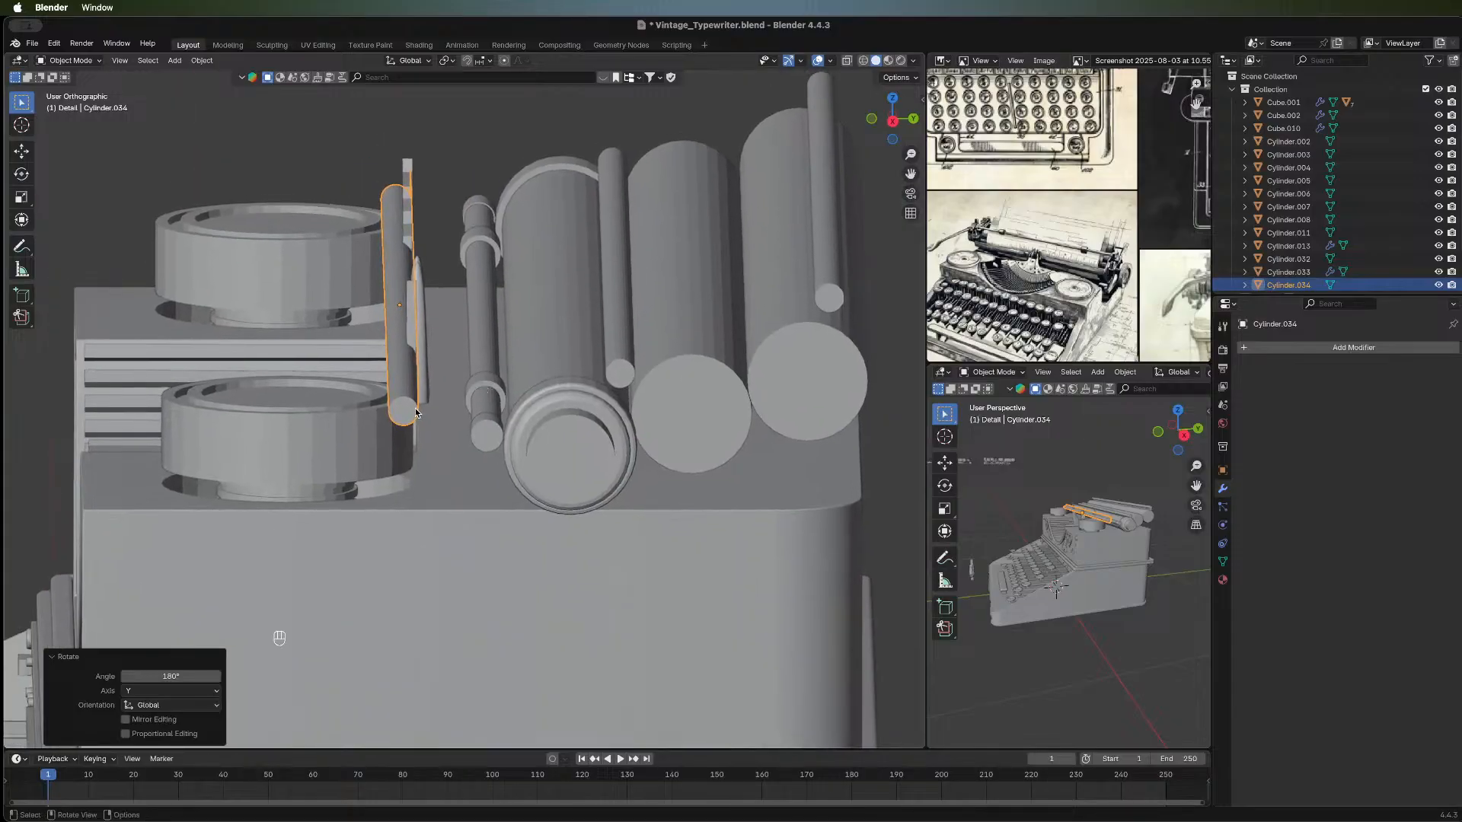
key("g")
key("y")
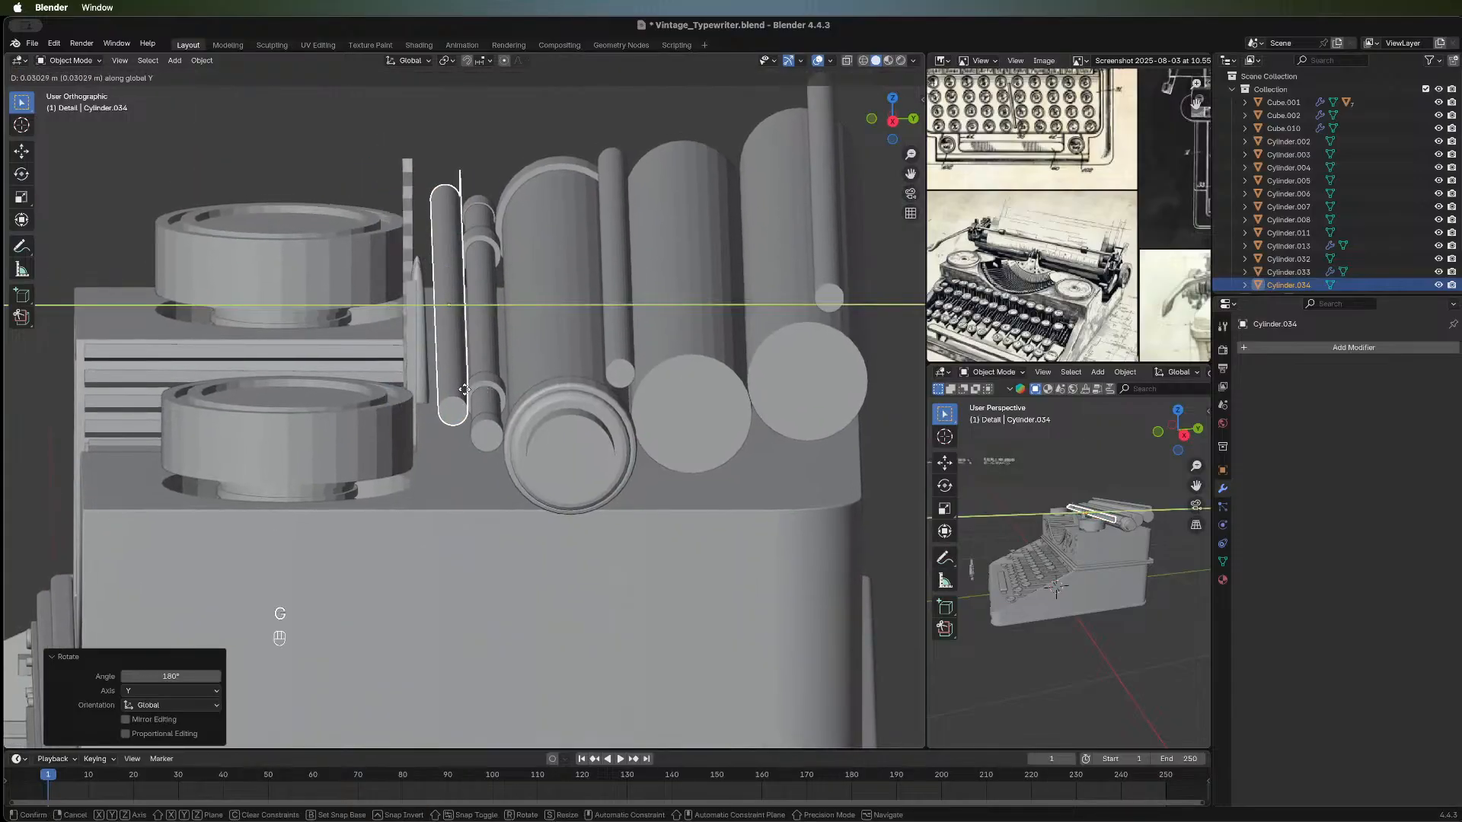
left_click(464, 386)
key("g")
key("z")
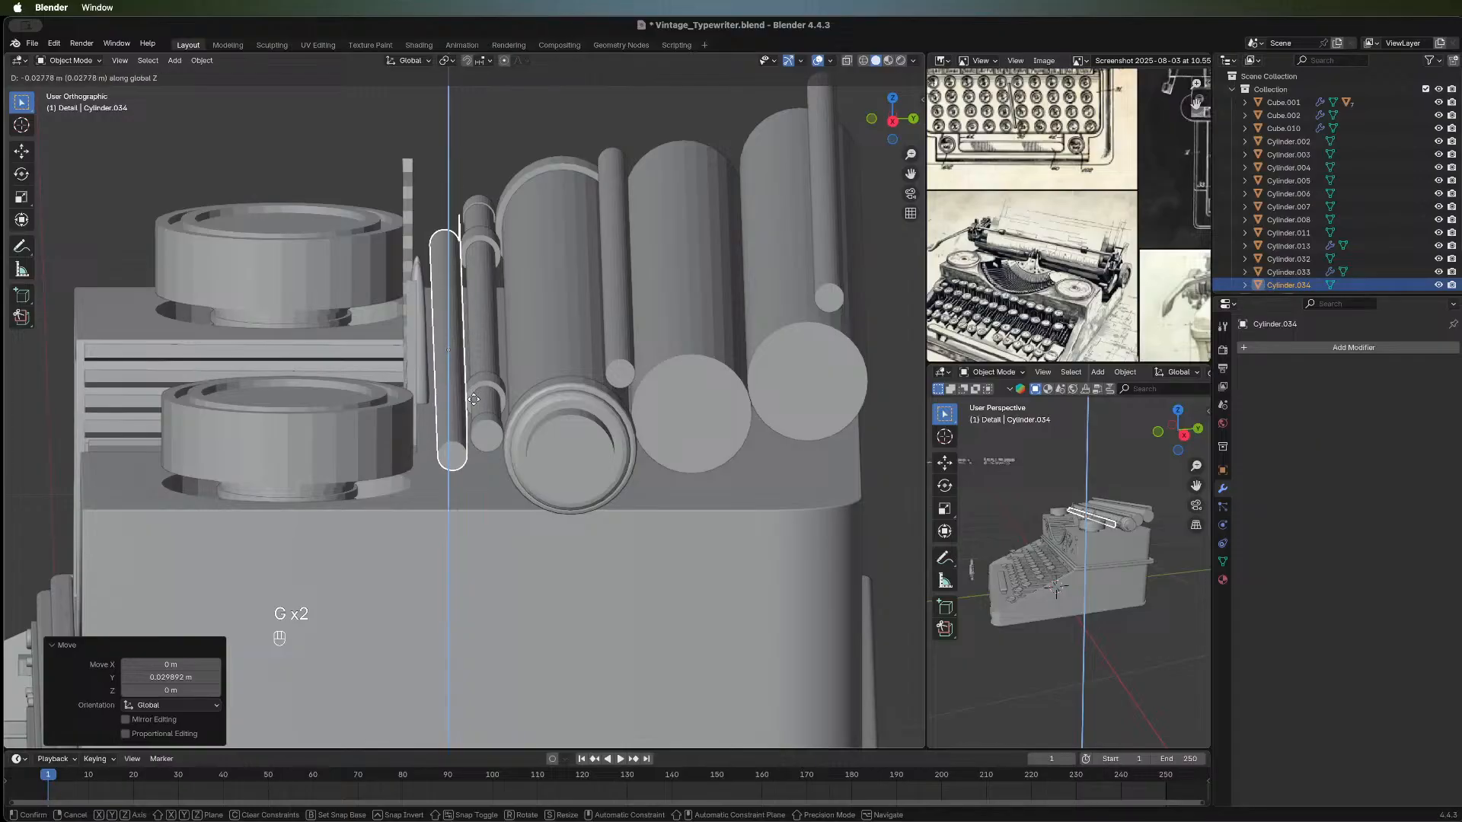
left_click(443, 410)
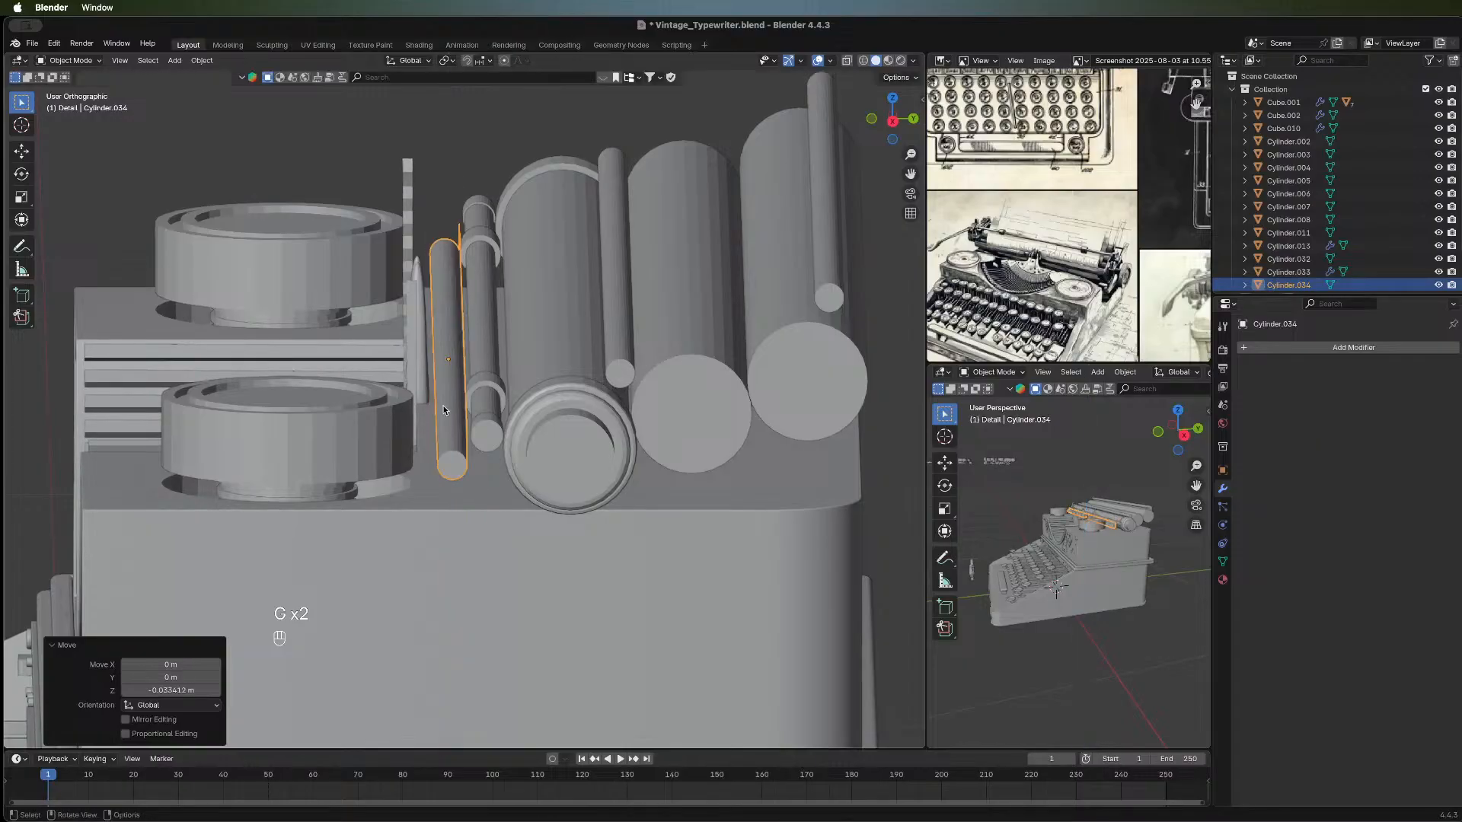
Nudge the lowered rod about -0.0028 m along Y, away from the thin rod beside the front roller.
mouse_move(444, 411)
middle_mouse_down()
mouse_move(583, 286)
mouse_move(618, 341)
mouse_move(522, 343)
mouse_move(452, 395)
middle_mouse_up()
key("g")
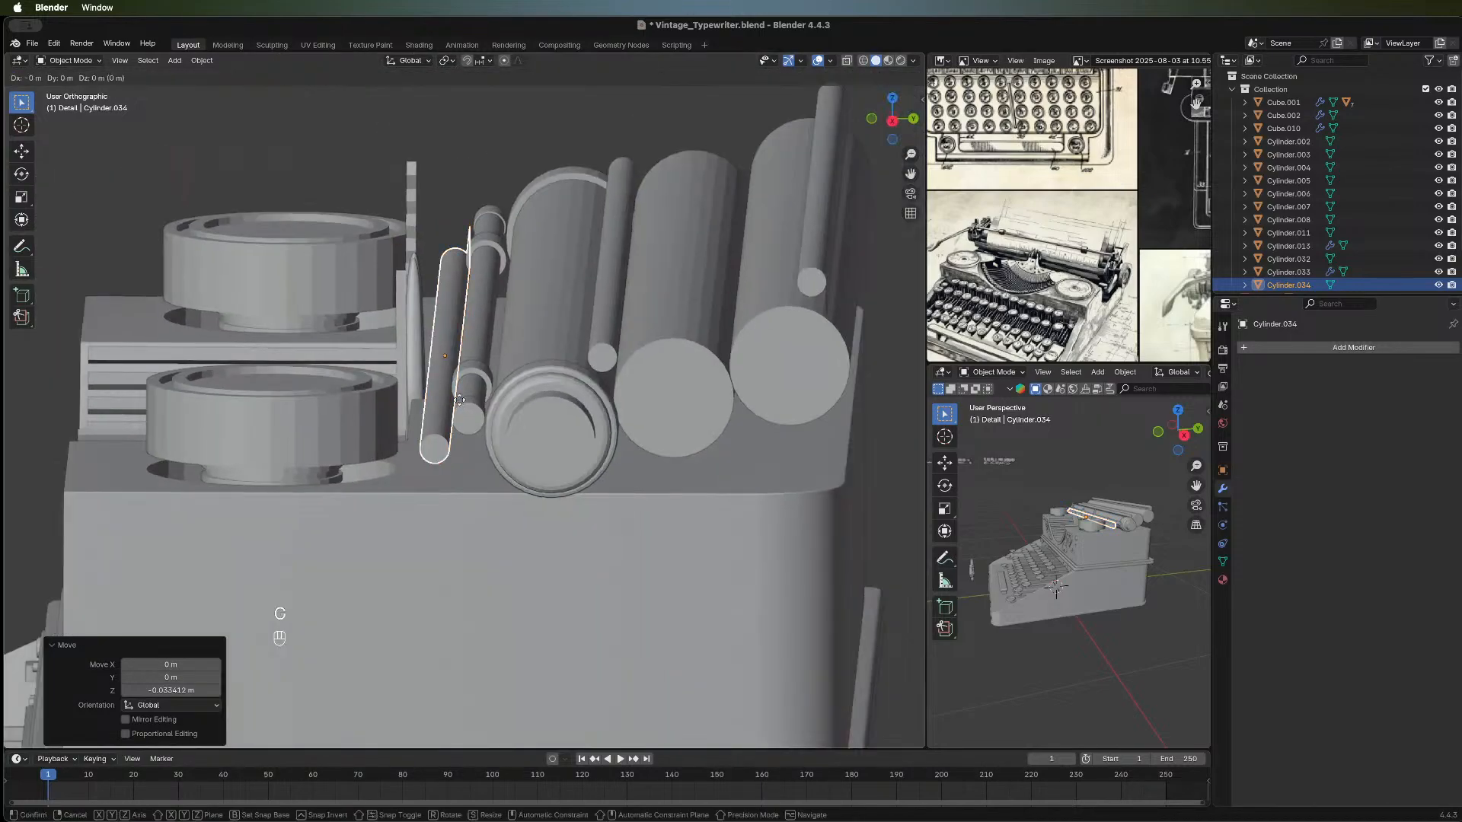
key("y")
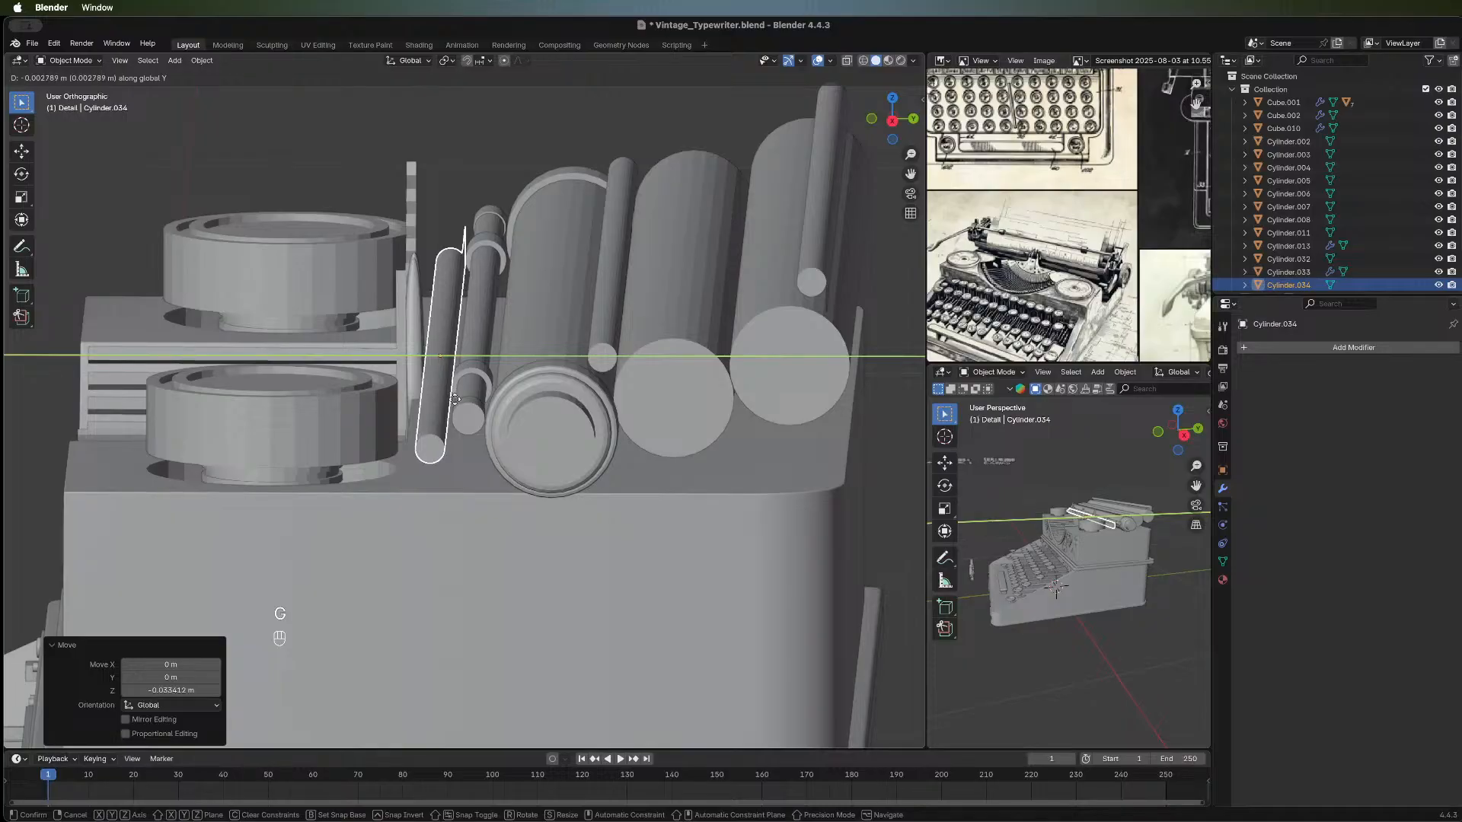
left_click(319, 372)
Scale the whole rod mesh along Z by about 0.64 and lower it about 0.002 m in Edit Mode.
middle_click_drag(318, 371, 414, 239)
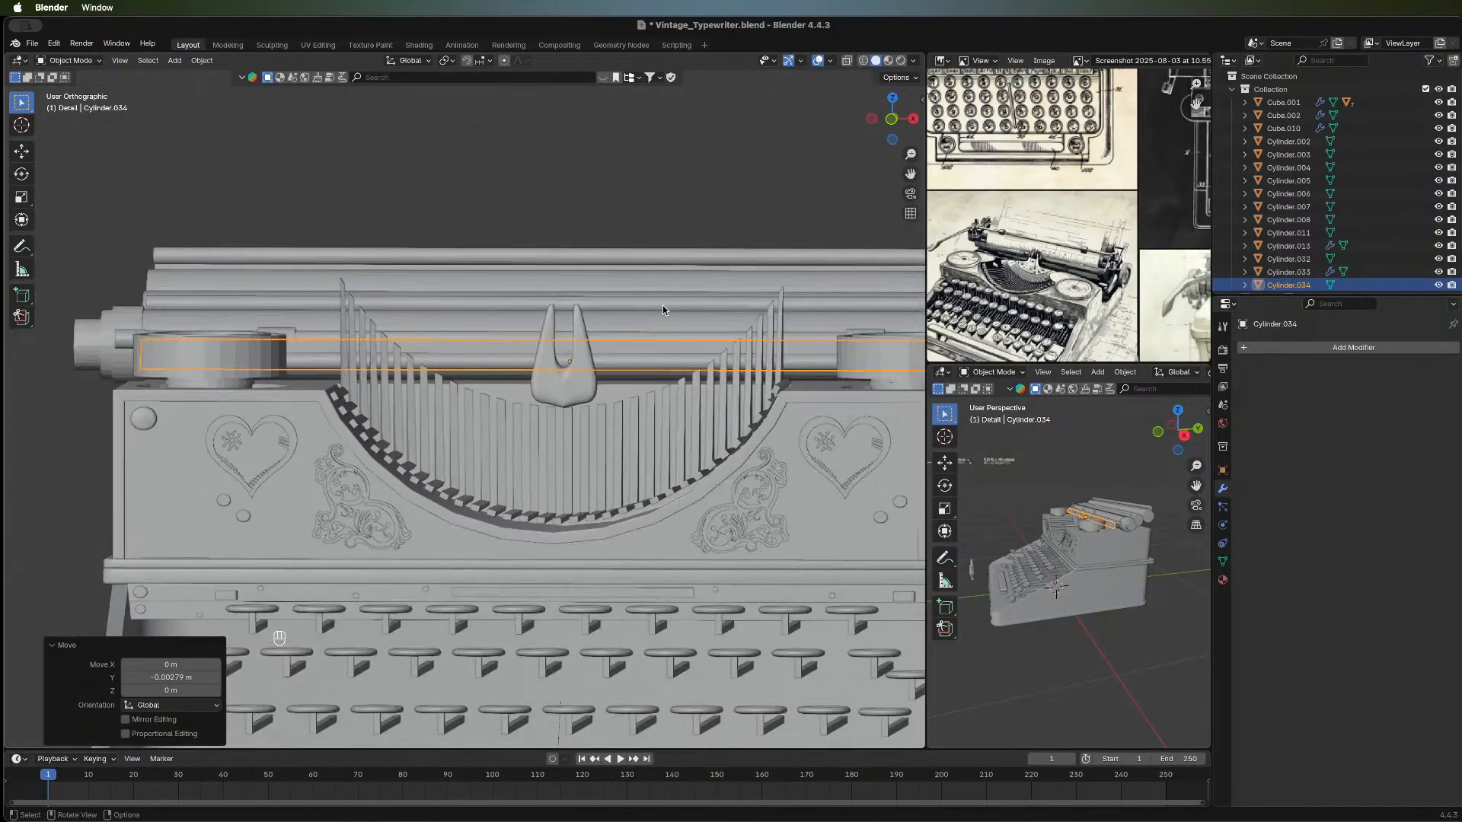
middle_click_drag(648, 293, 818, 365)
key("Tab")
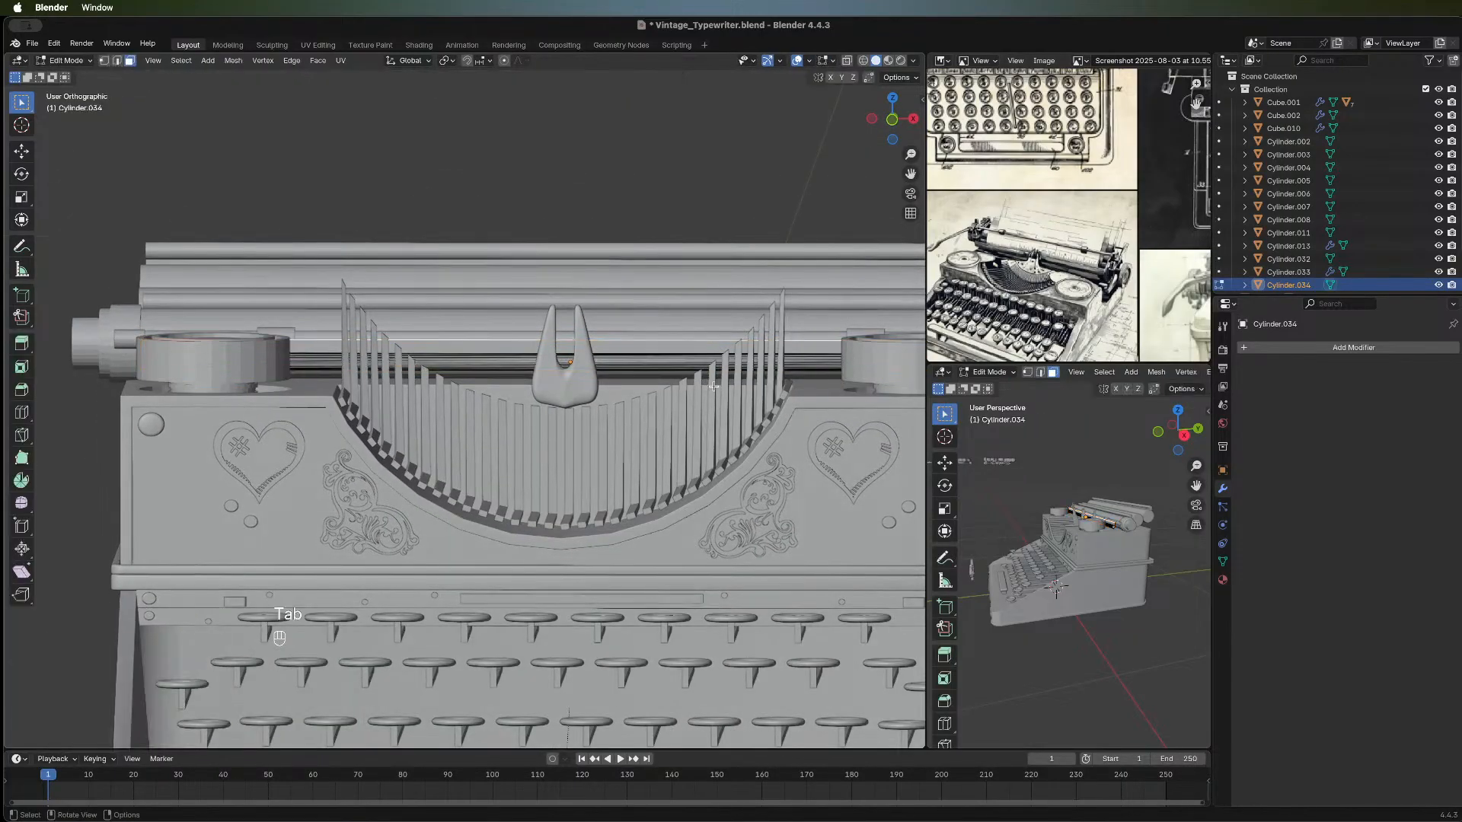
key("a")
key("s")
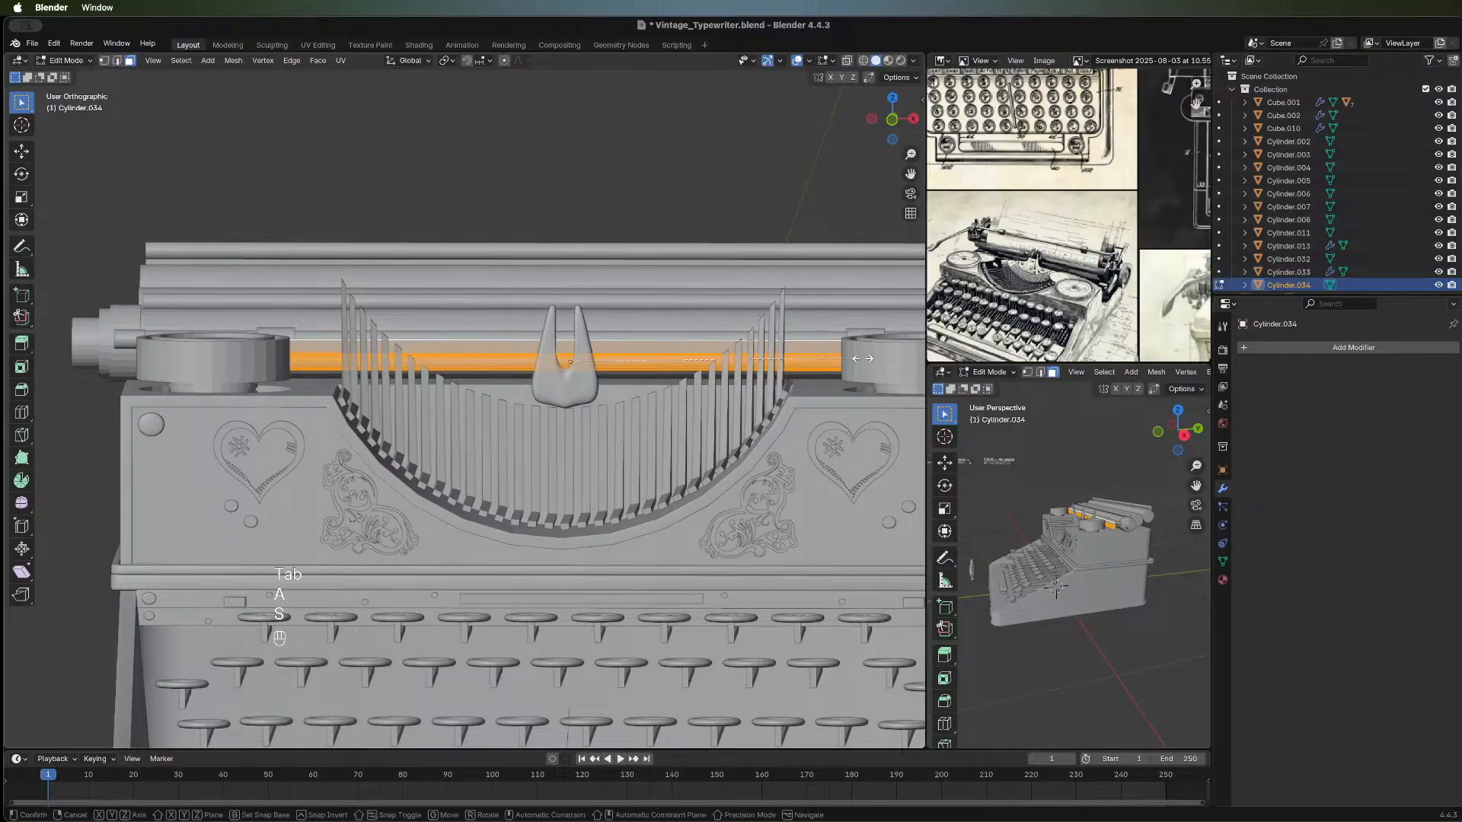
key("z")
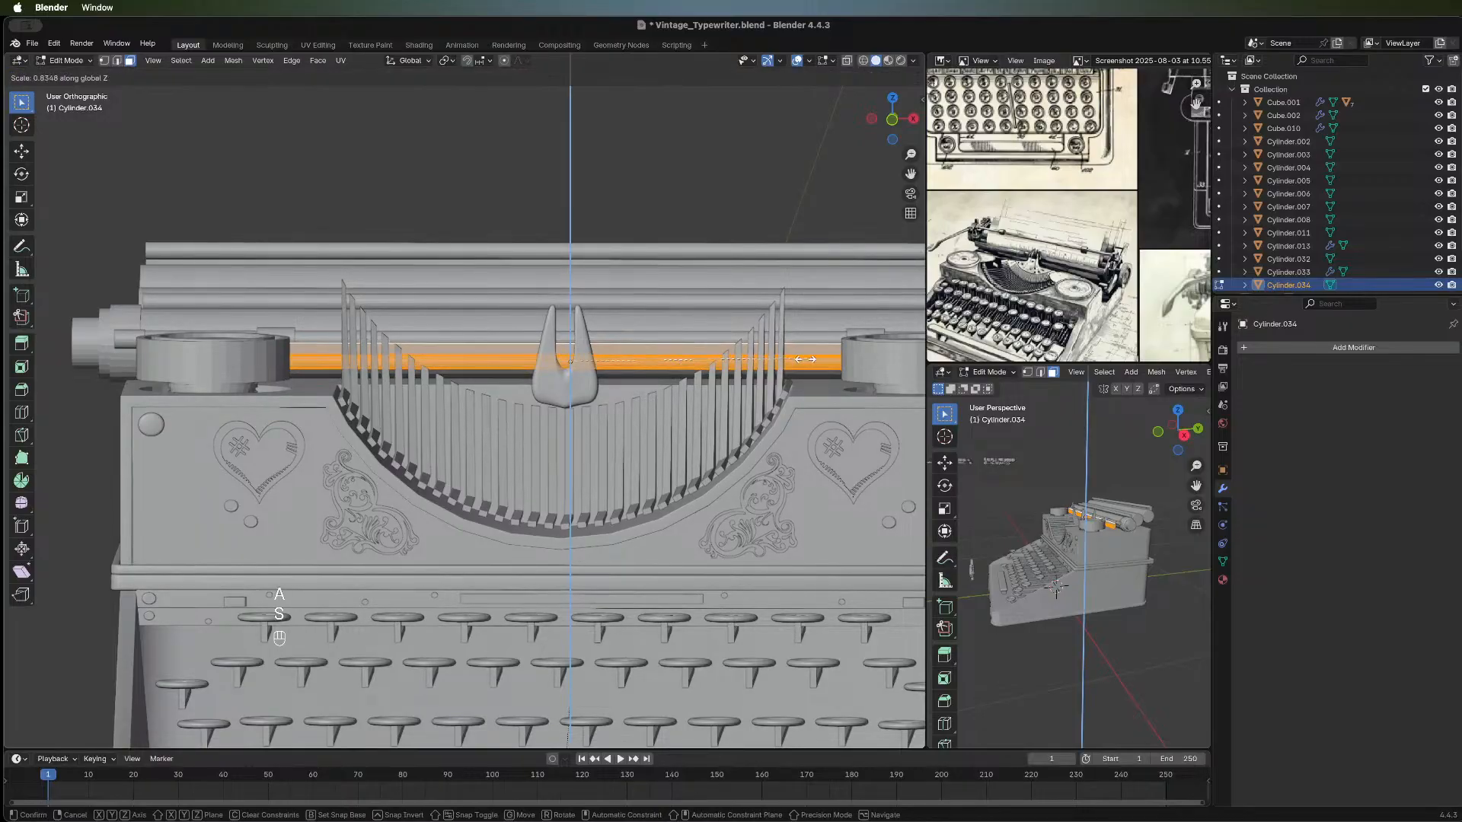
left_click(759, 359)
key("g")
key("z")
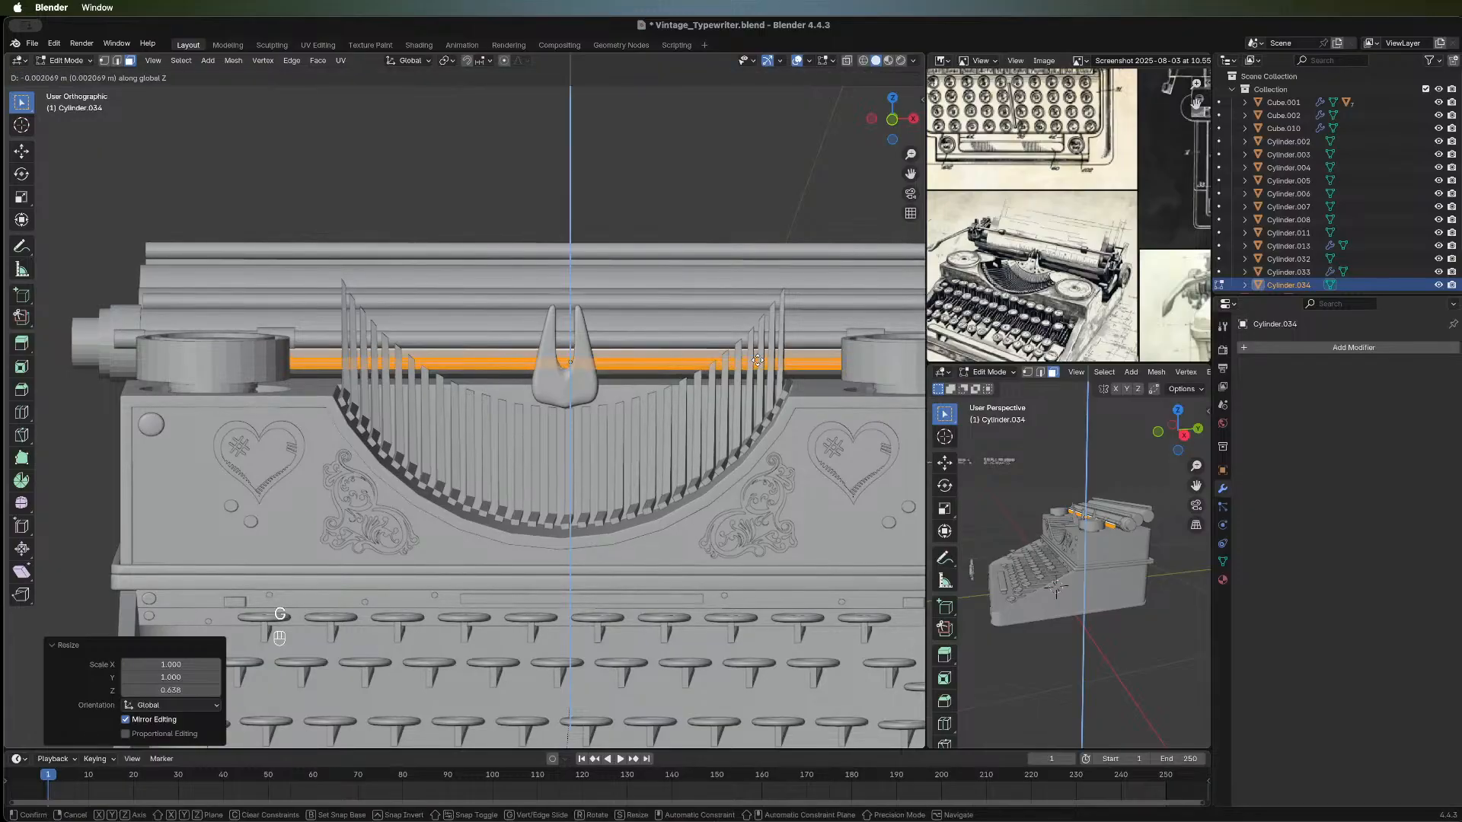
left_click(757, 360)
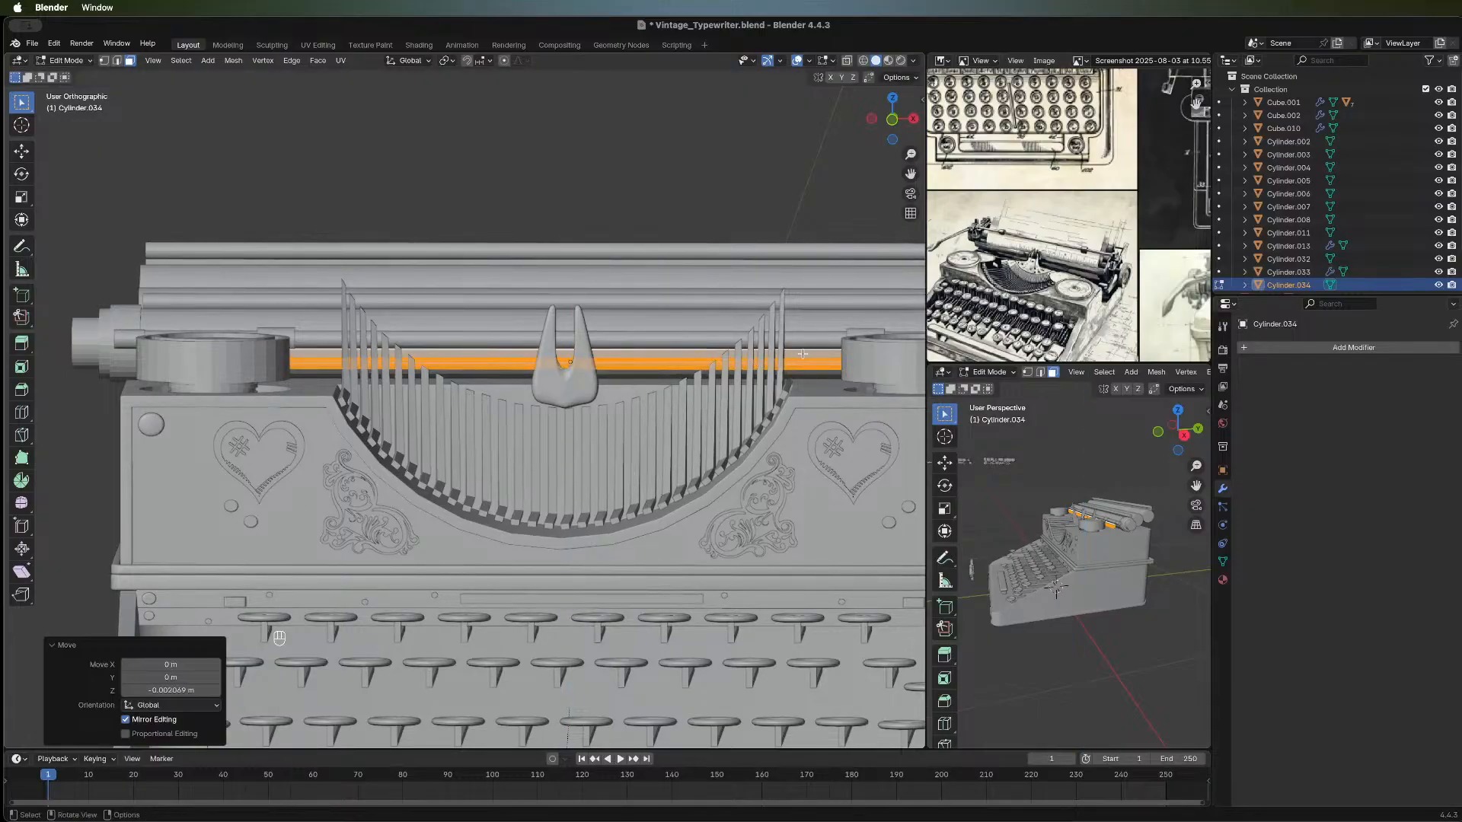
Scale the flattened rod mesh back up along Z by about 1.25.
key("s")
key("z")
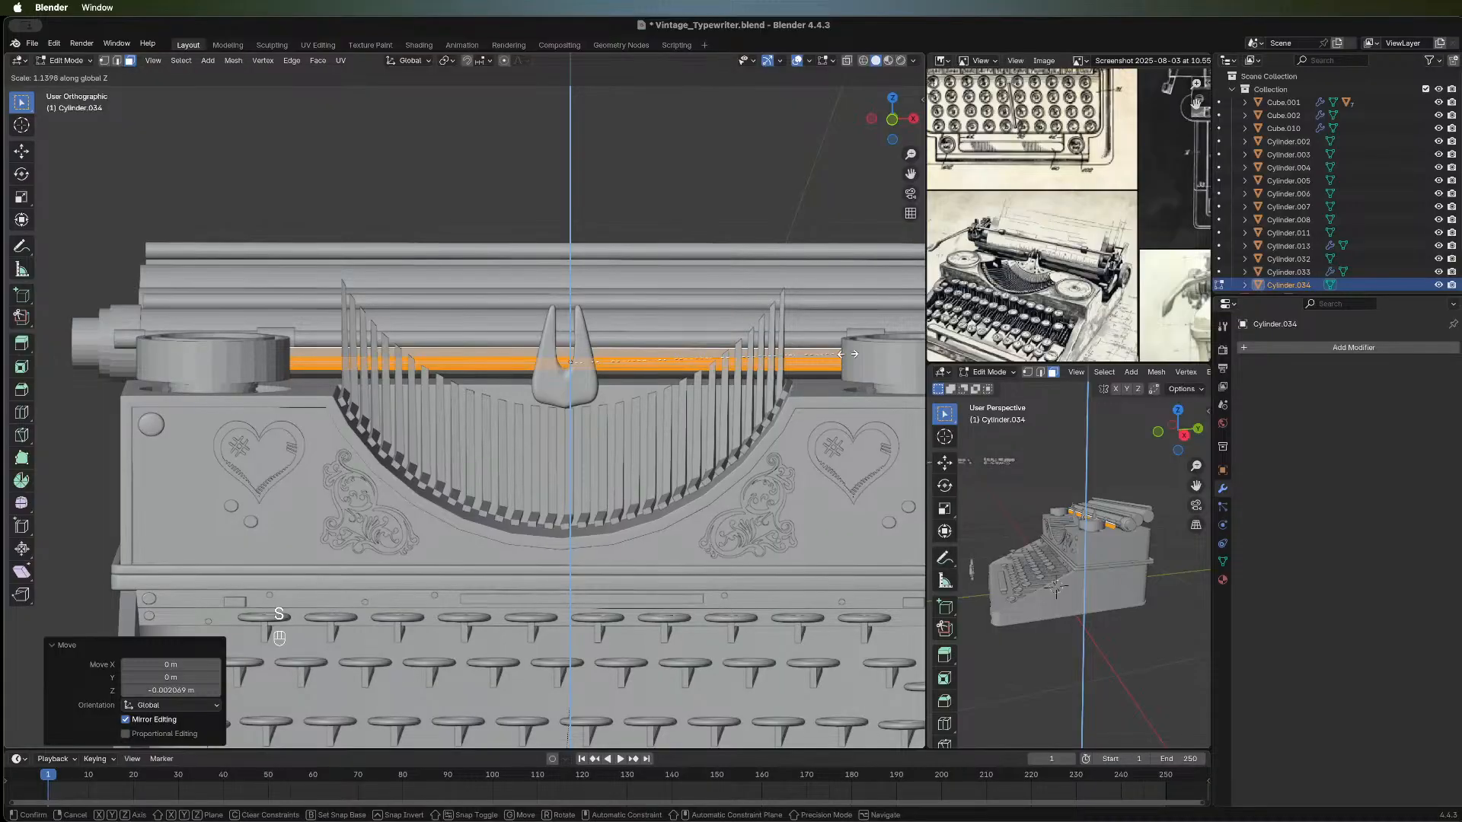
left_click(875, 355)
Shift the rod mesh about 0.0025 m along Y toward the rollers and return to Object Mode.
middle_click_drag(567, 447, 206, 427)
scroll(380, 554, "down", 1)
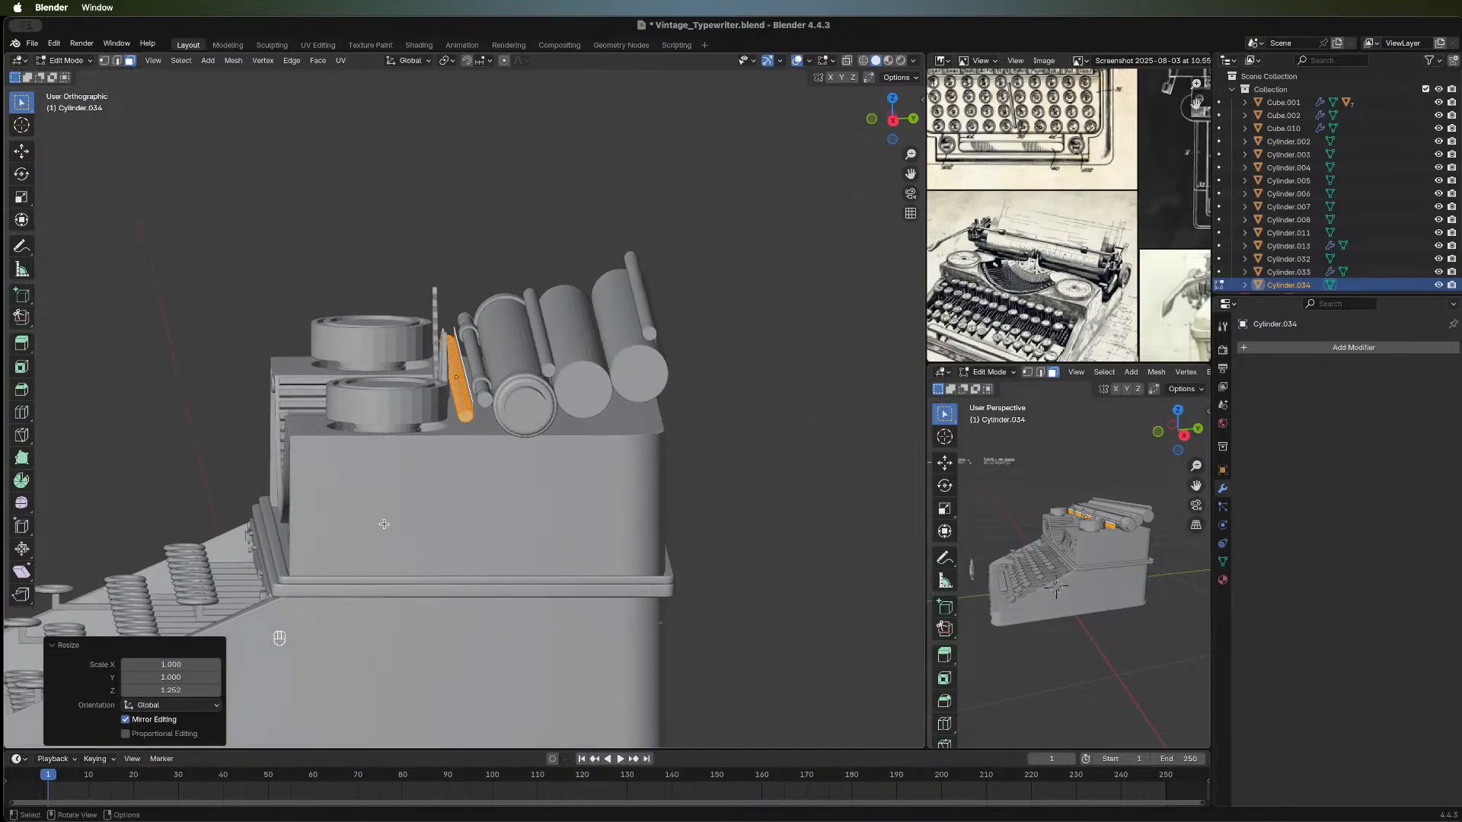
key("g")
key("y")
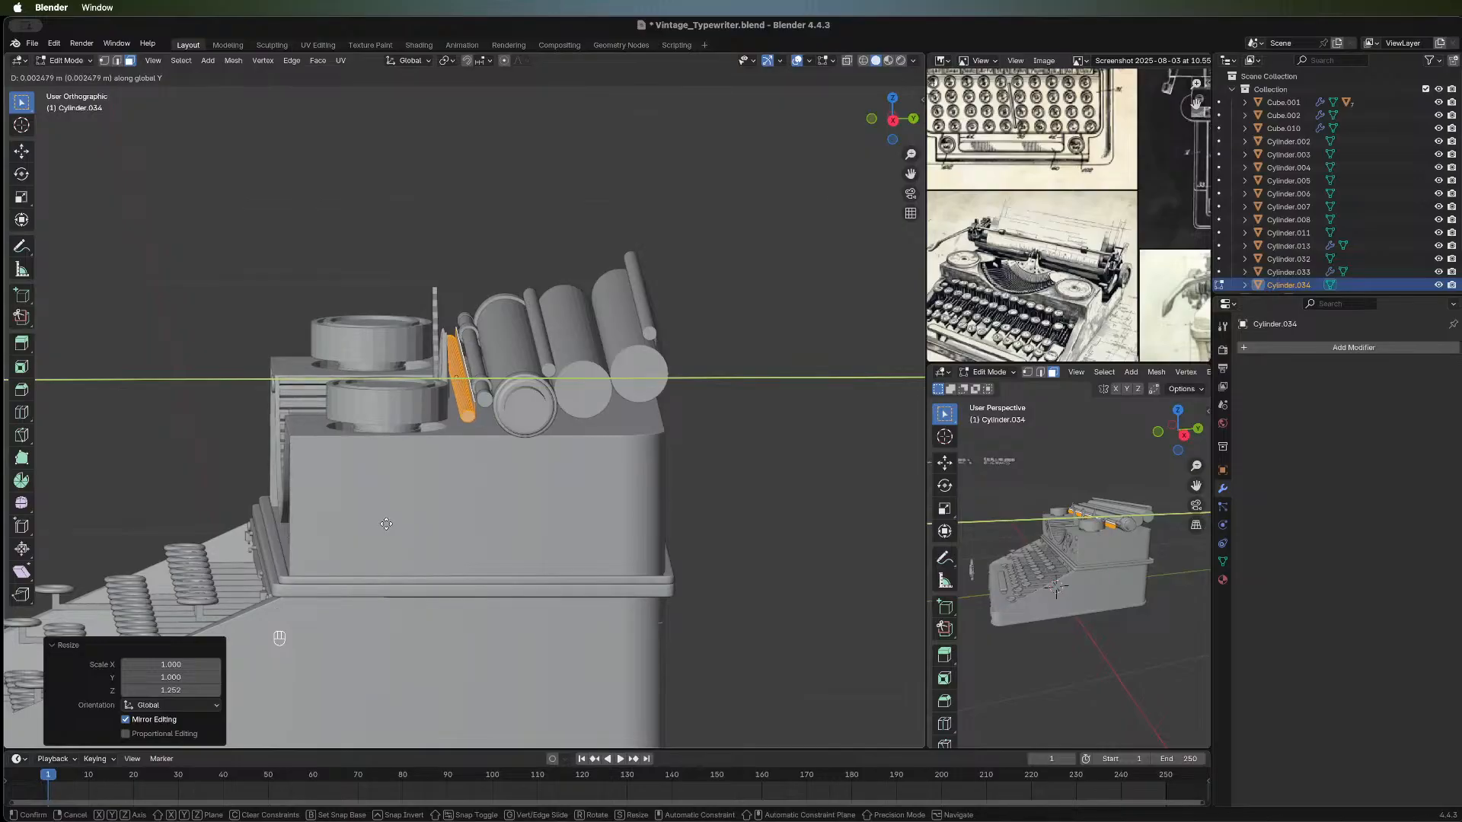
left_click(386, 524)
key("Tab")
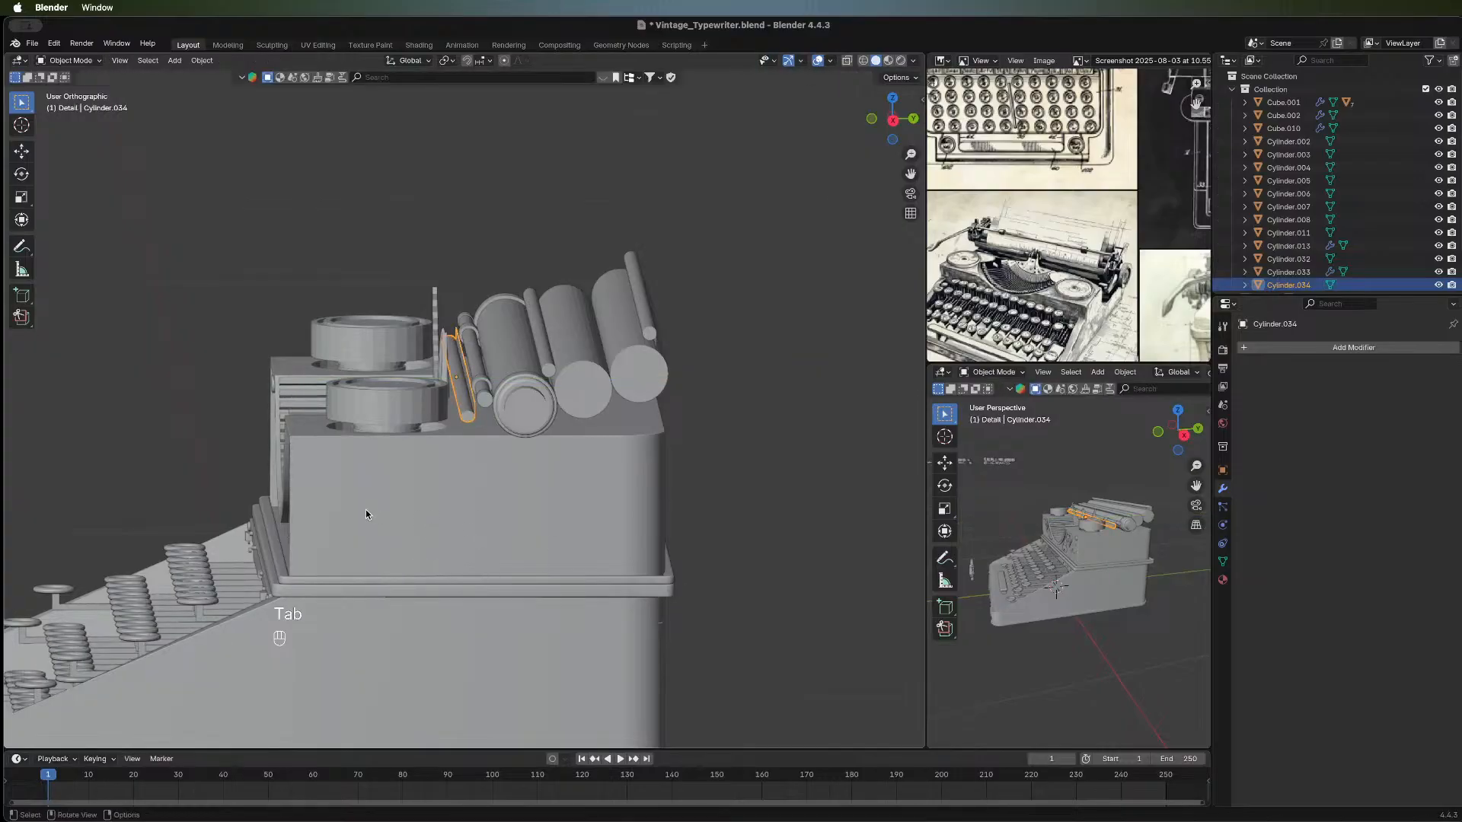
Examine the new rod's placement among the rollers in the right orthographic view and clear the selection.
middle_click_drag(242, 517, 659, 429)
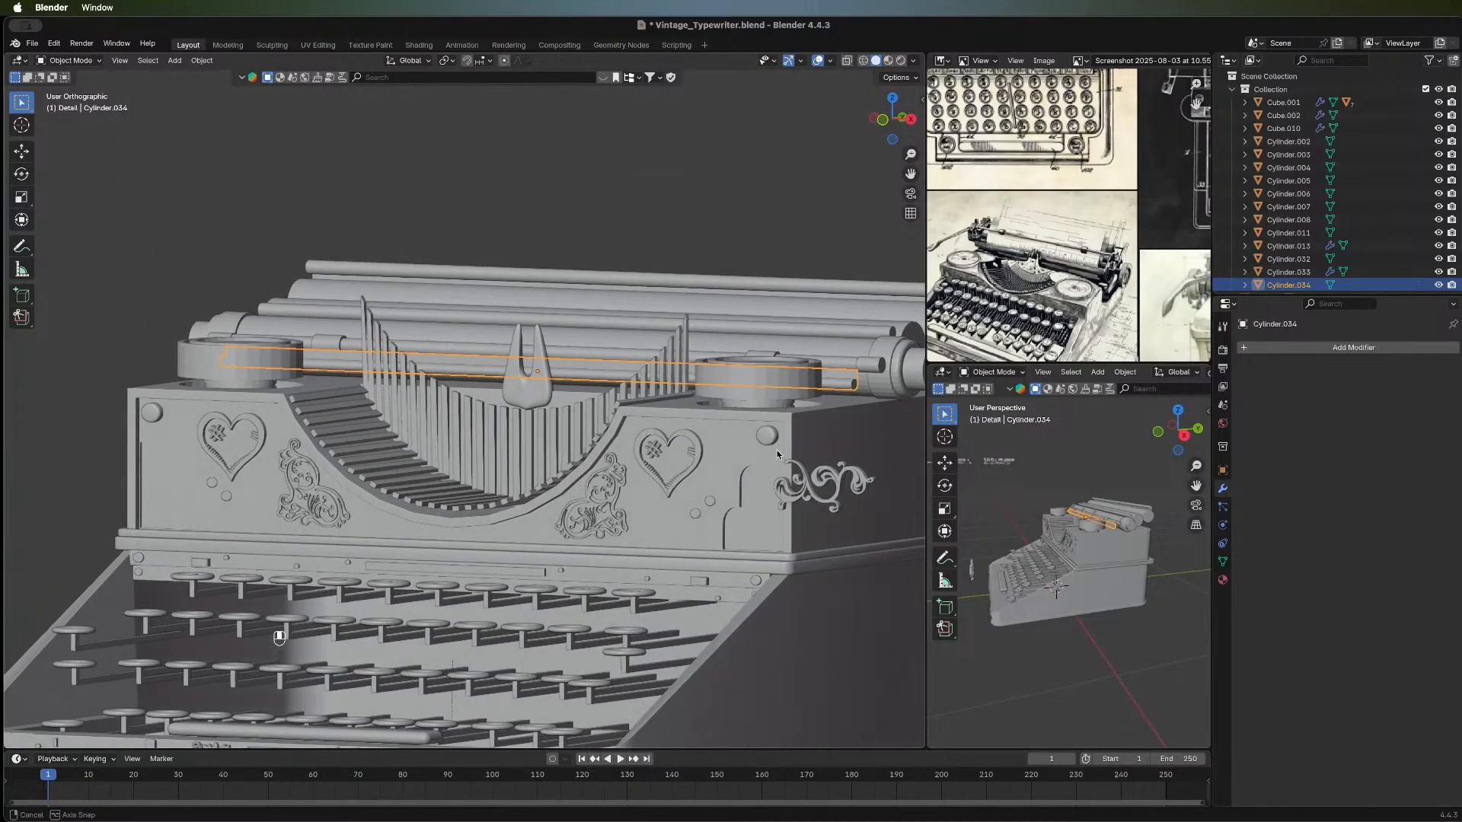
middle_click_drag(776, 450, 717, 447)
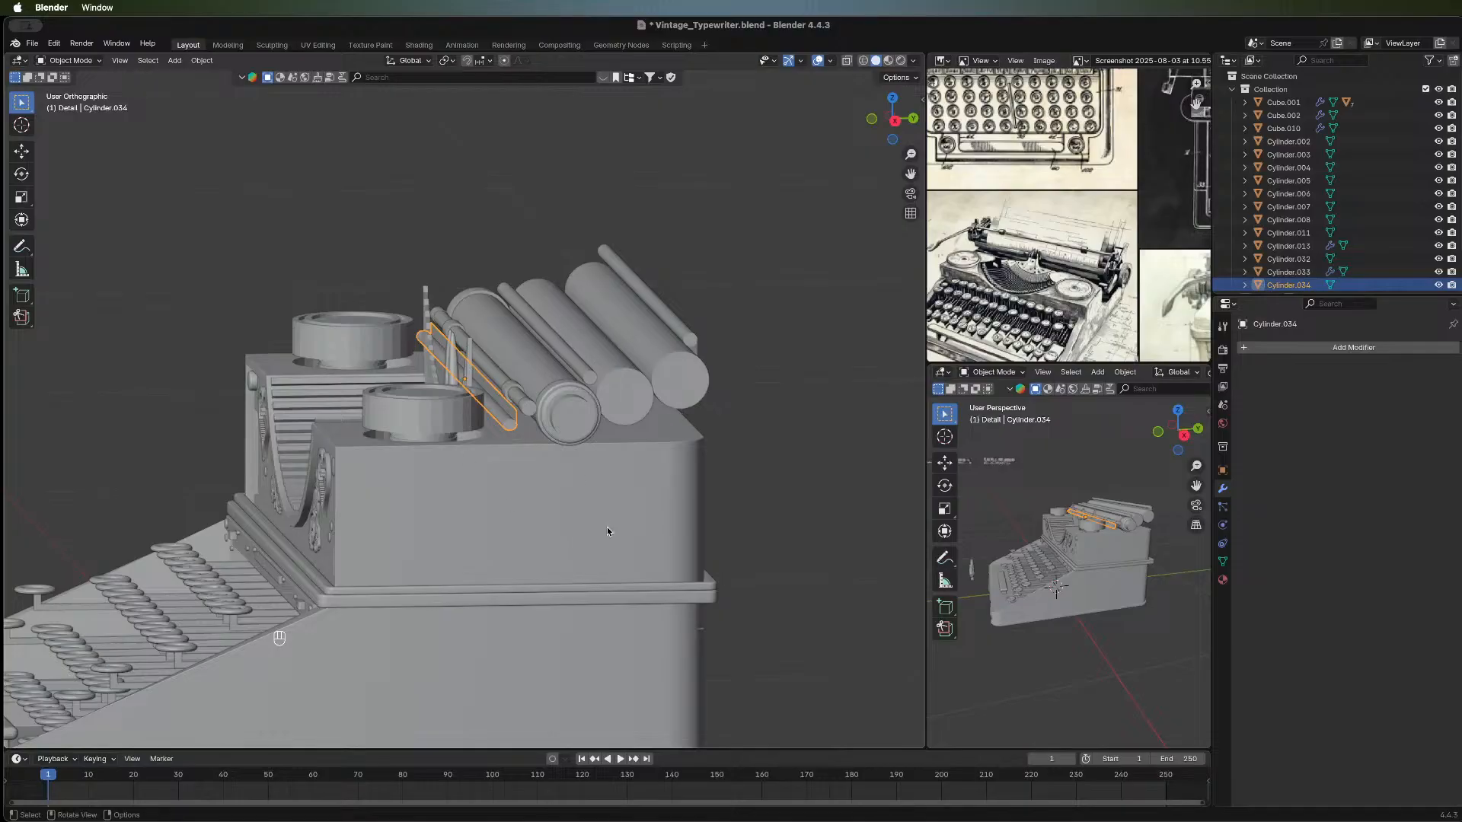
middle_click_drag(443, 384, 565, 532)
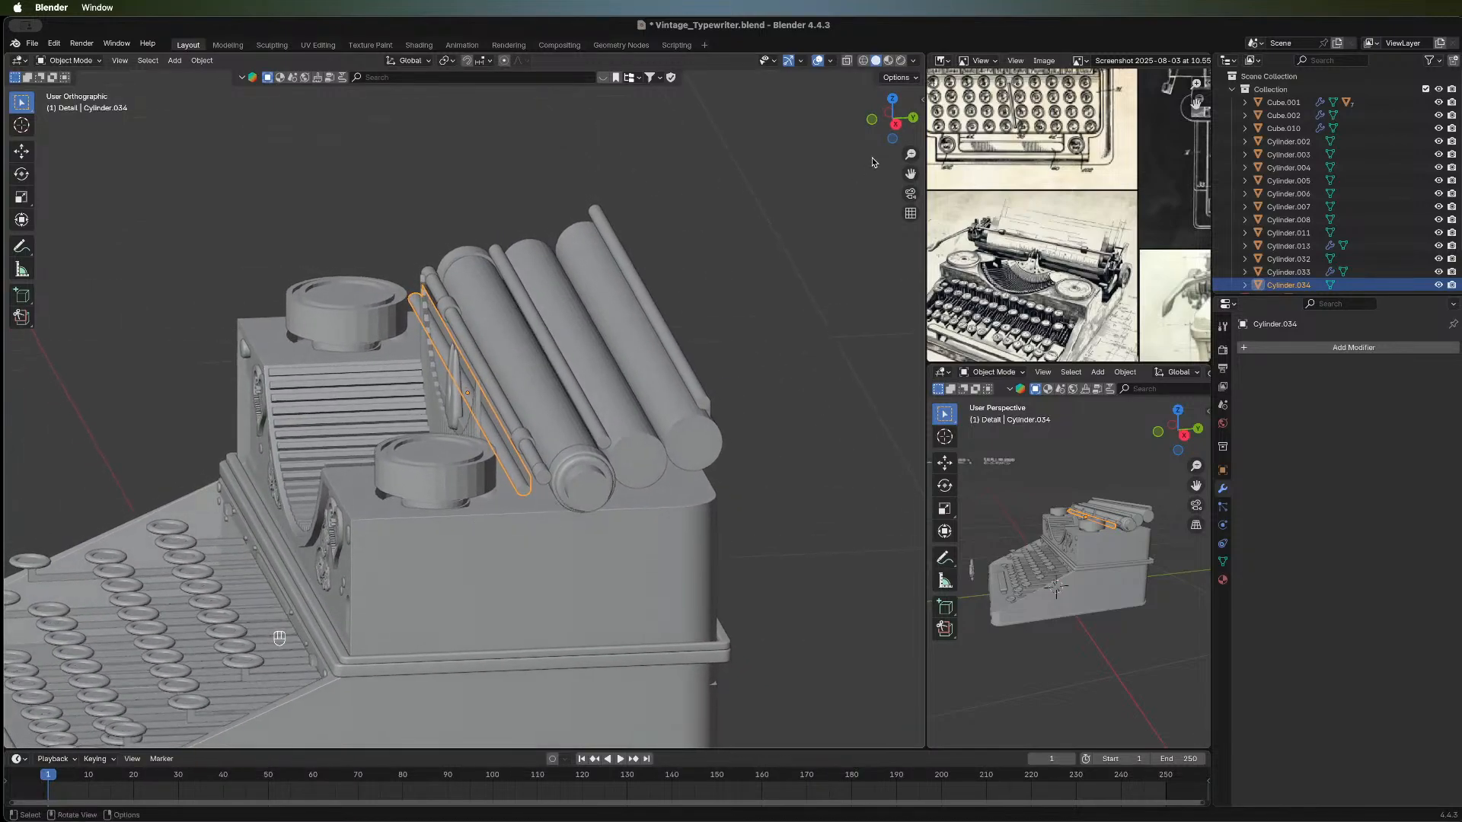
left_click(895, 126)
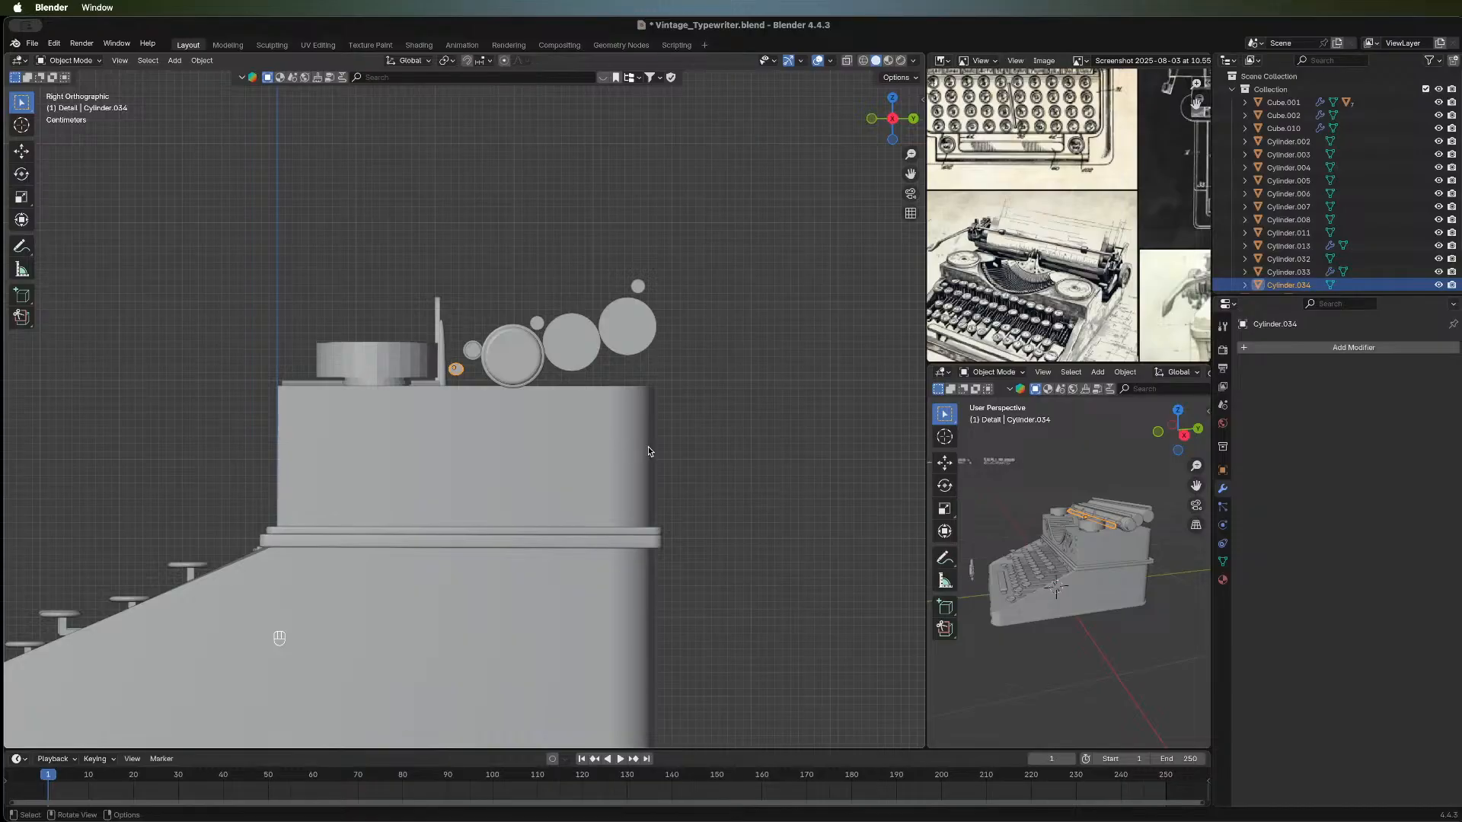
left_click(645, 248)
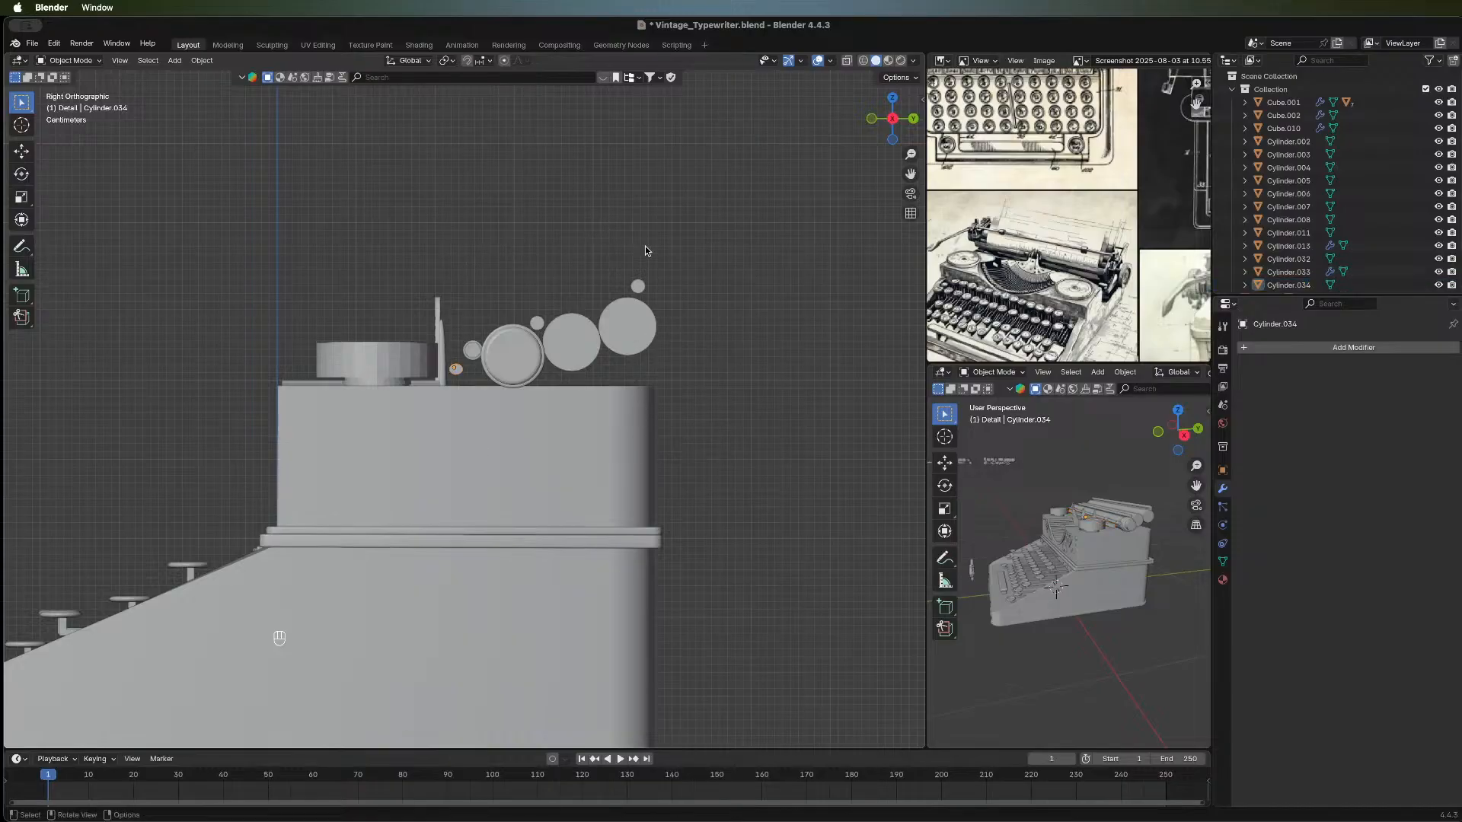
left_click_drag(447, 186, 667, 462)
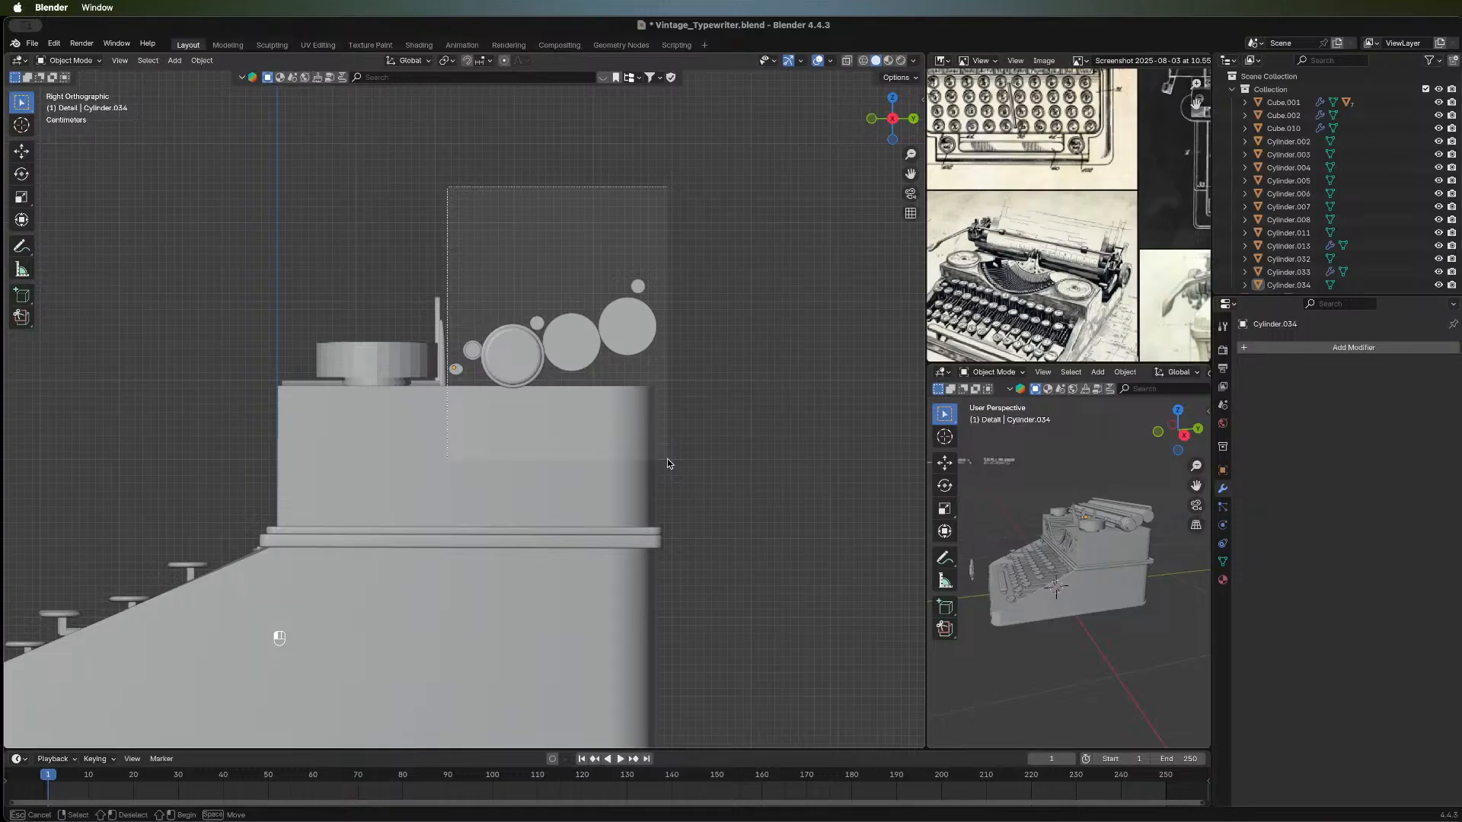
left_click_drag(668, 462, 668, 463)
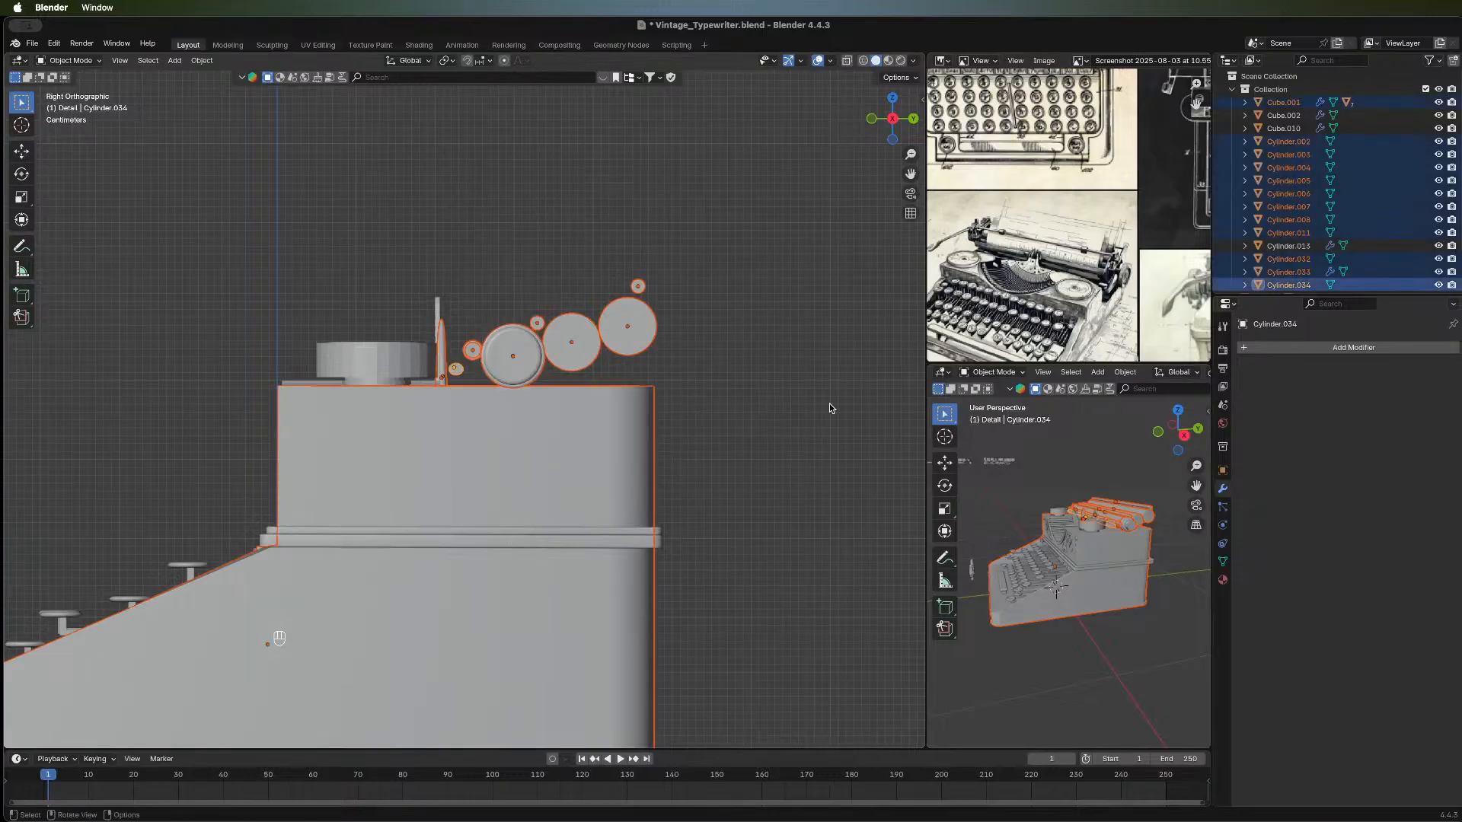
left_click(651, 409)
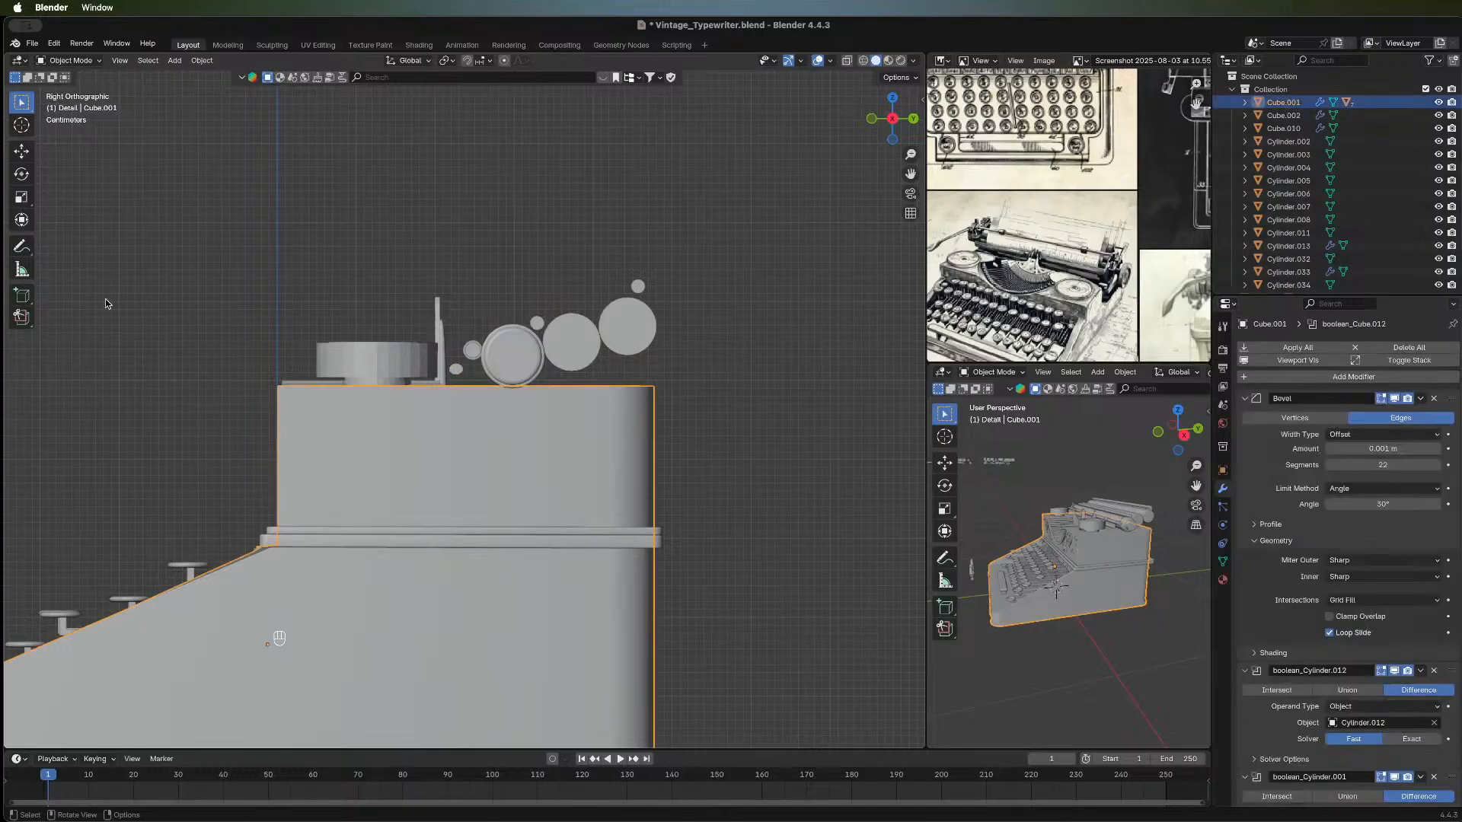
left_click(22, 295)
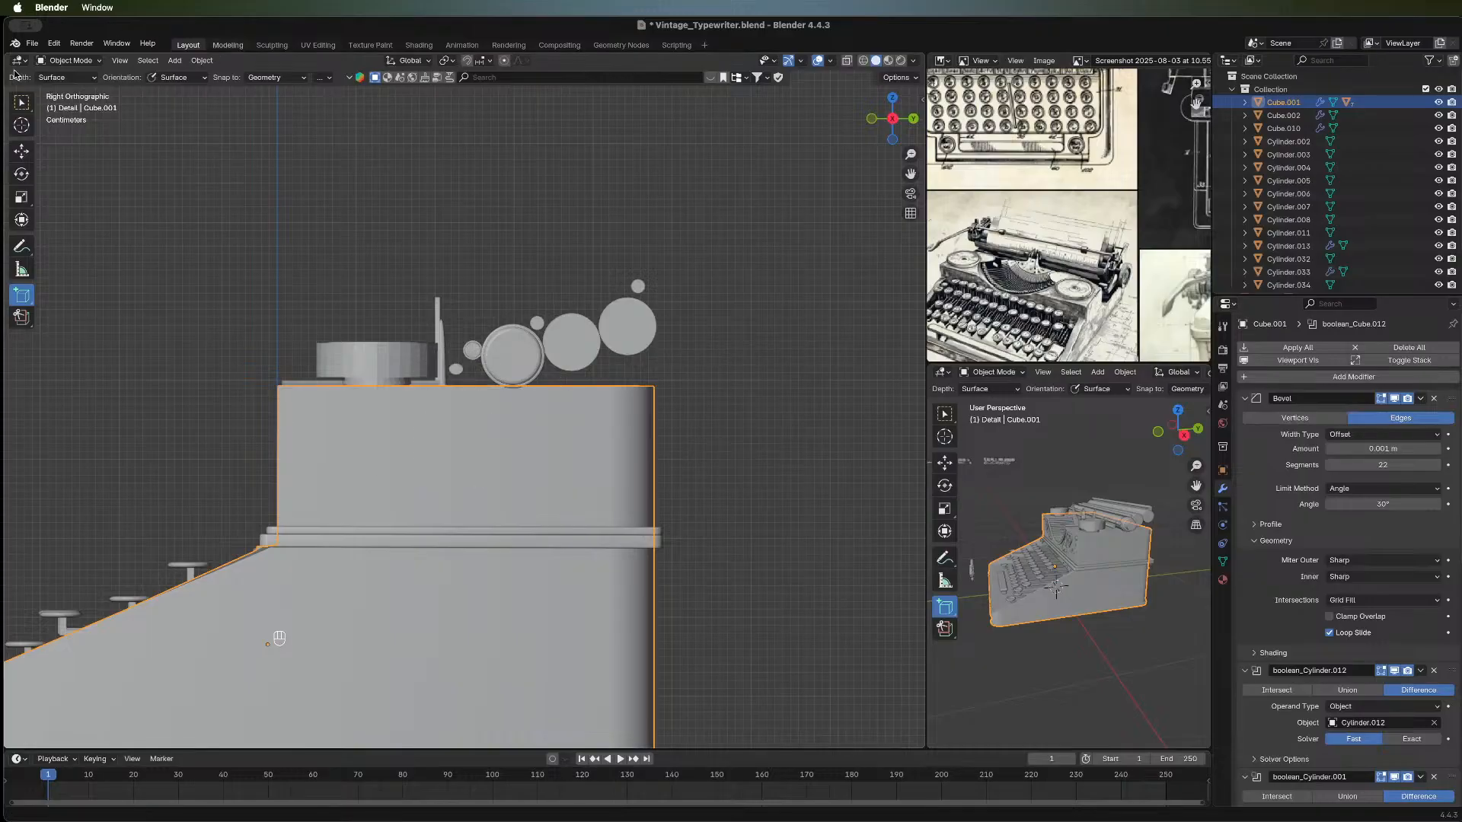
left_click(20, 103)
Examine the illustrated typewriter references, comparing the carriage, rollers and upper housing across several images.
middle_click_drag(1104, 268, 1140, 157)
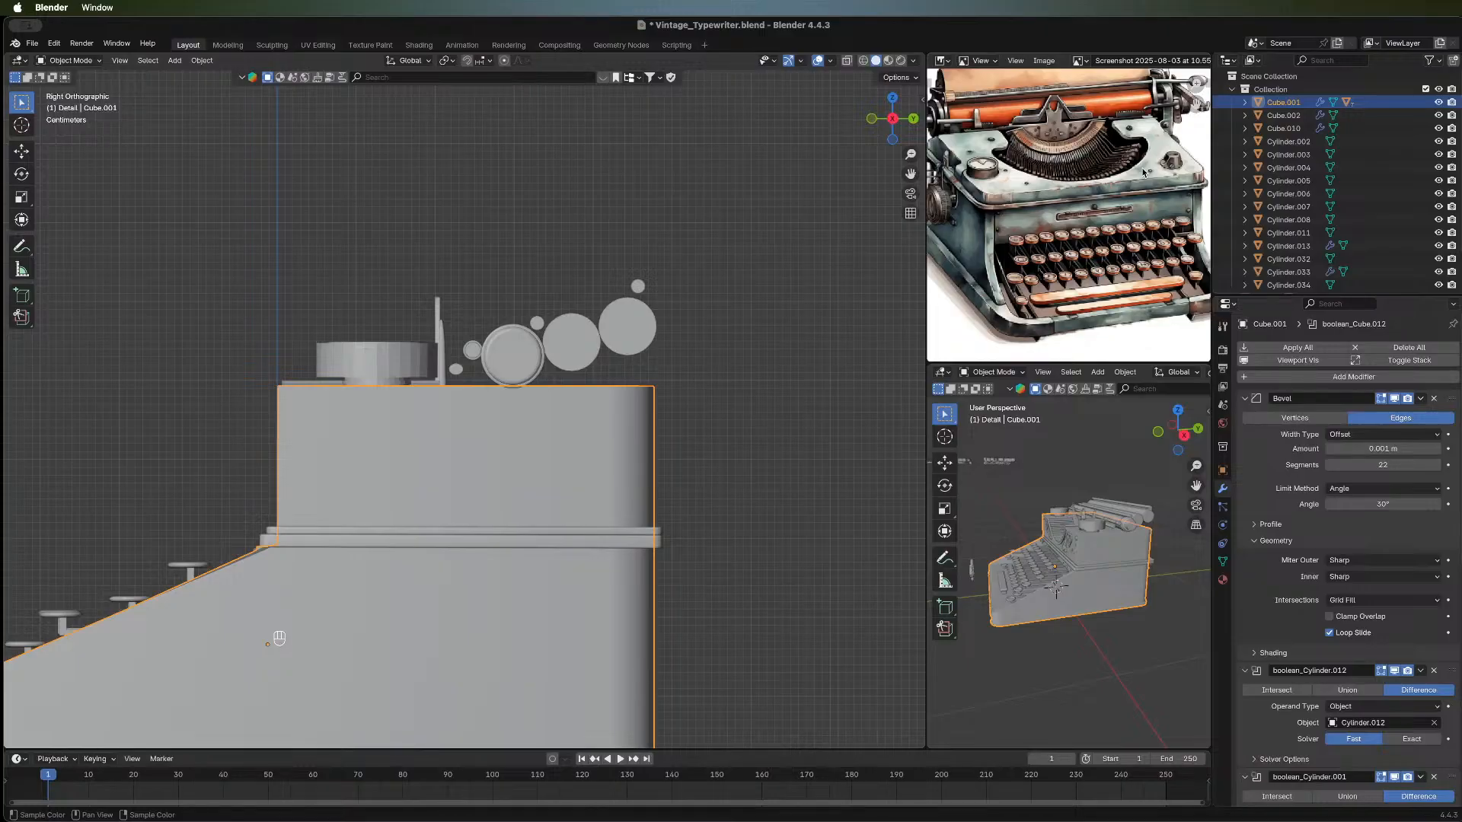
middle_click_drag(1138, 160, 1137, 220)
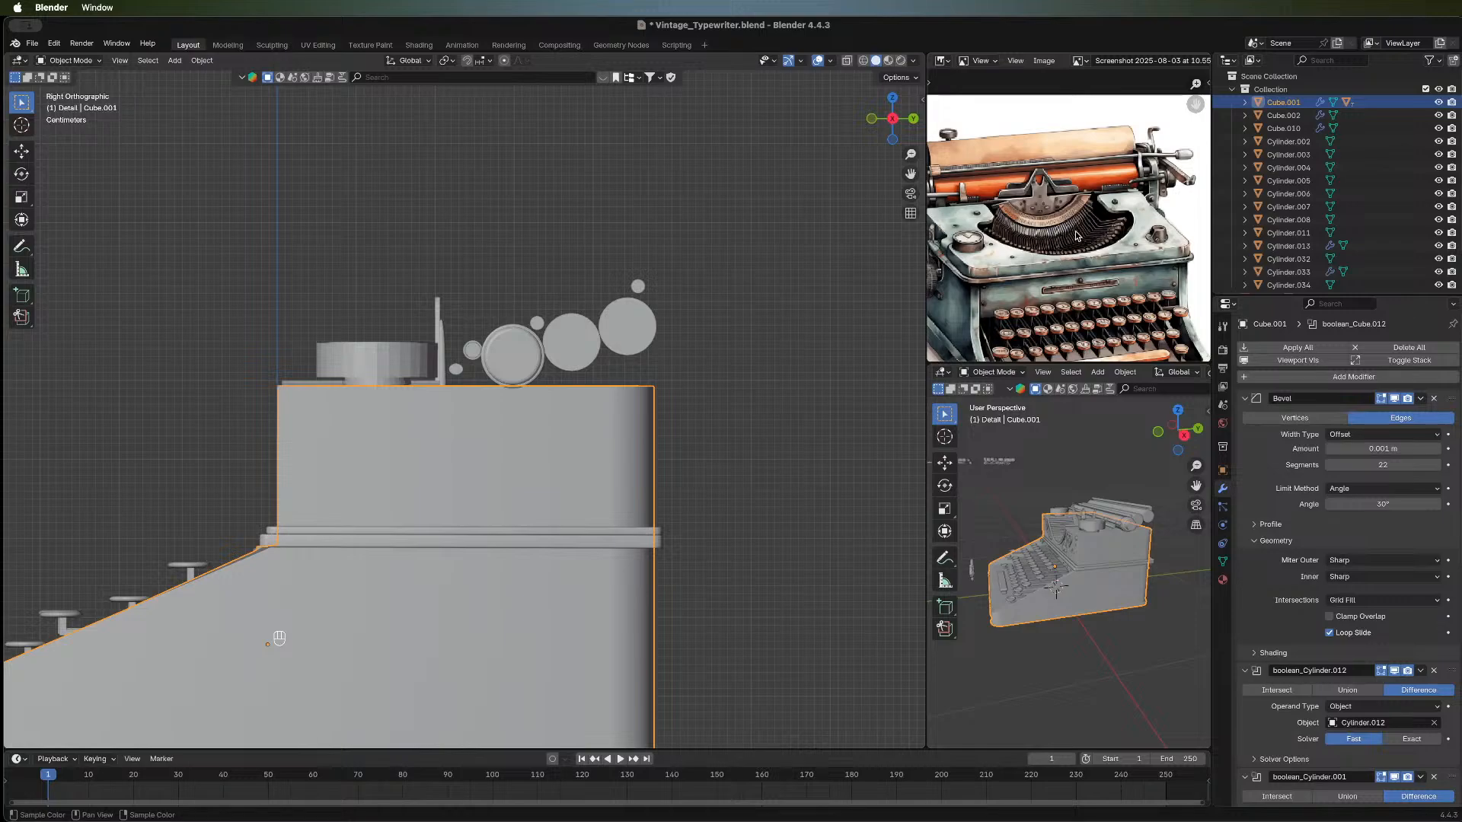
middle_click_drag(1096, 217, 1094, 192)
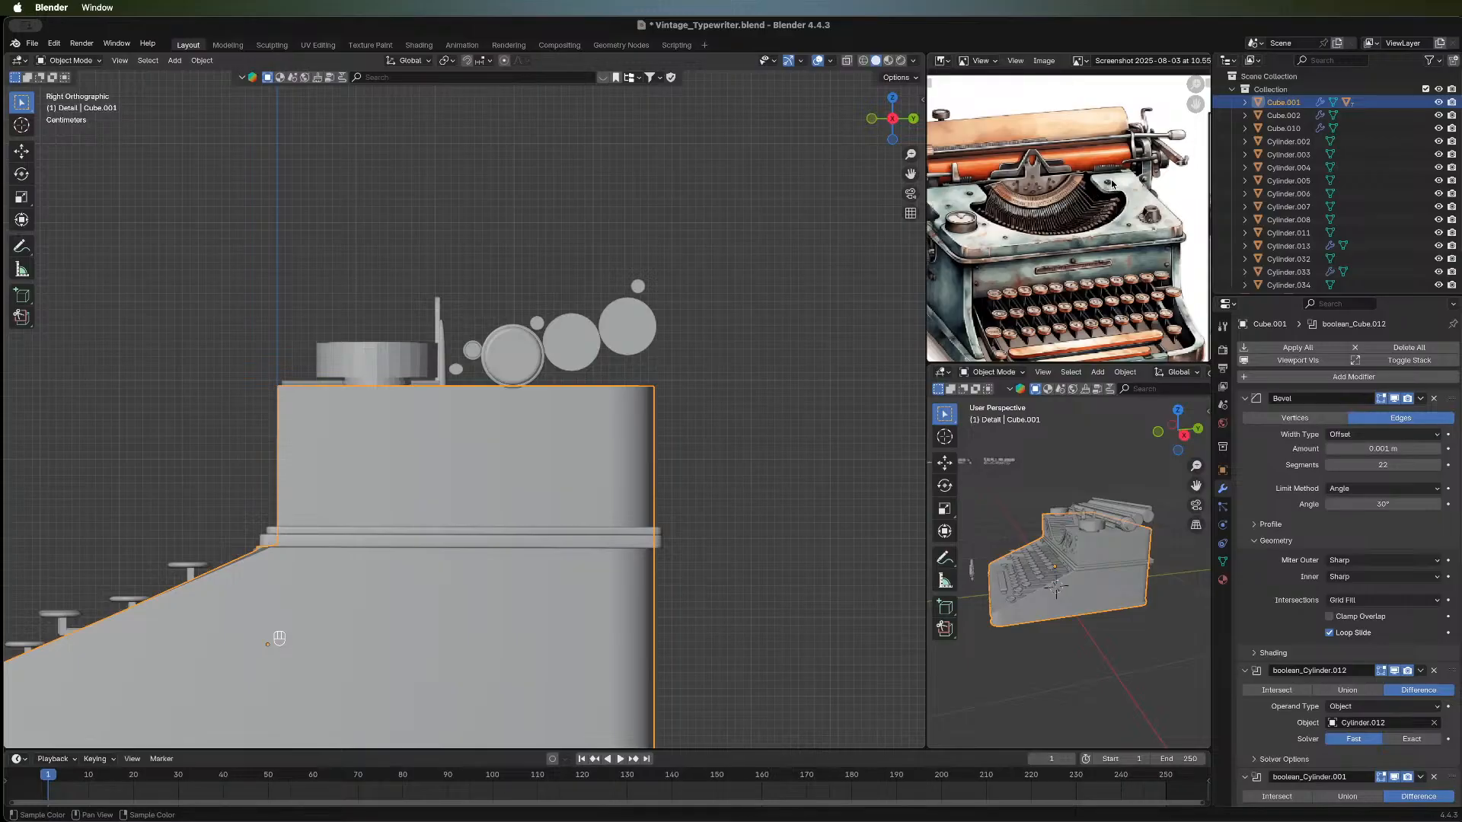
middle_click_drag(1117, 186, 1049, 186)
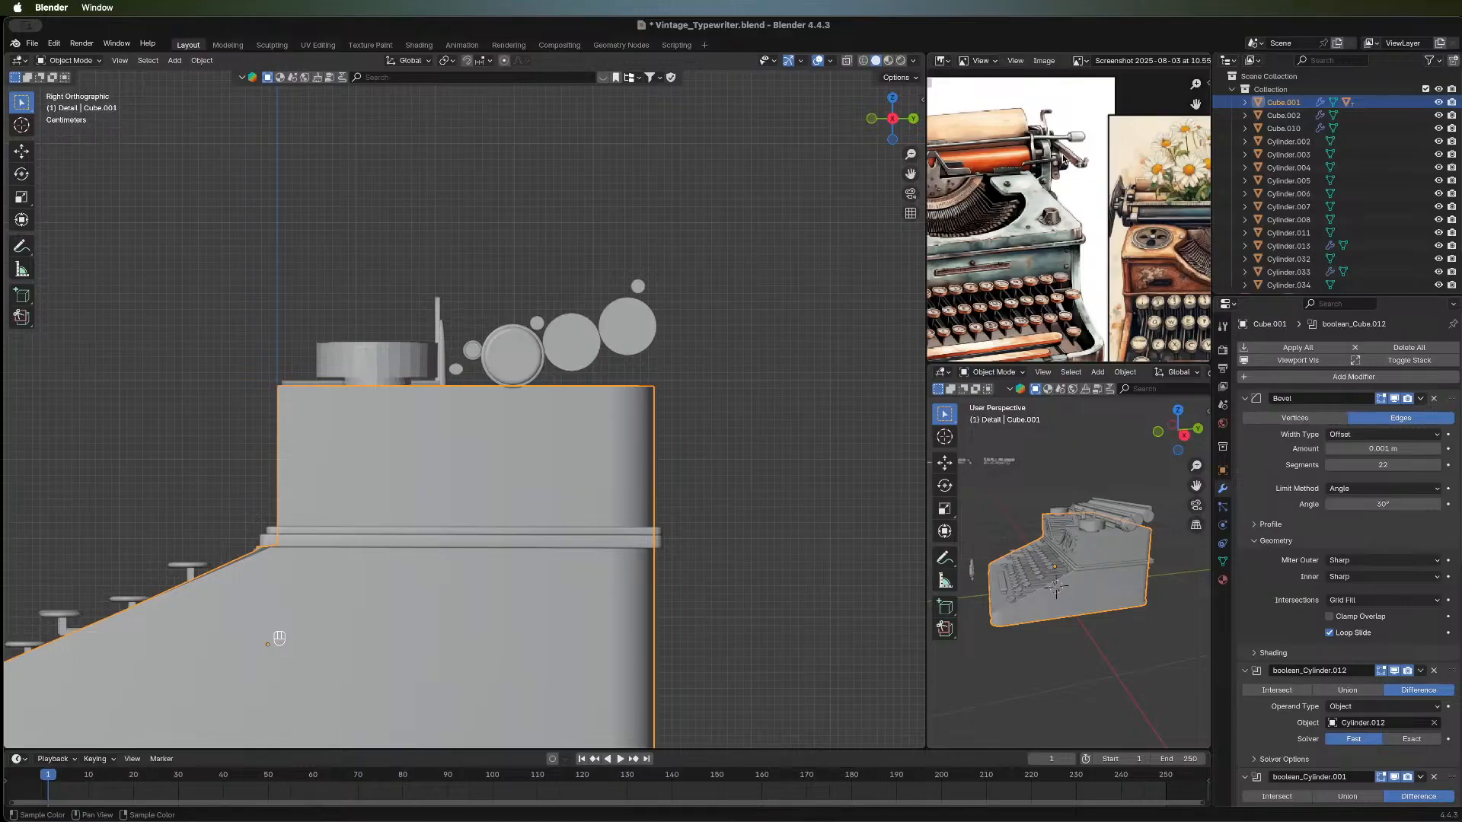
middle_click_drag(1002, 259, 1052, 210)
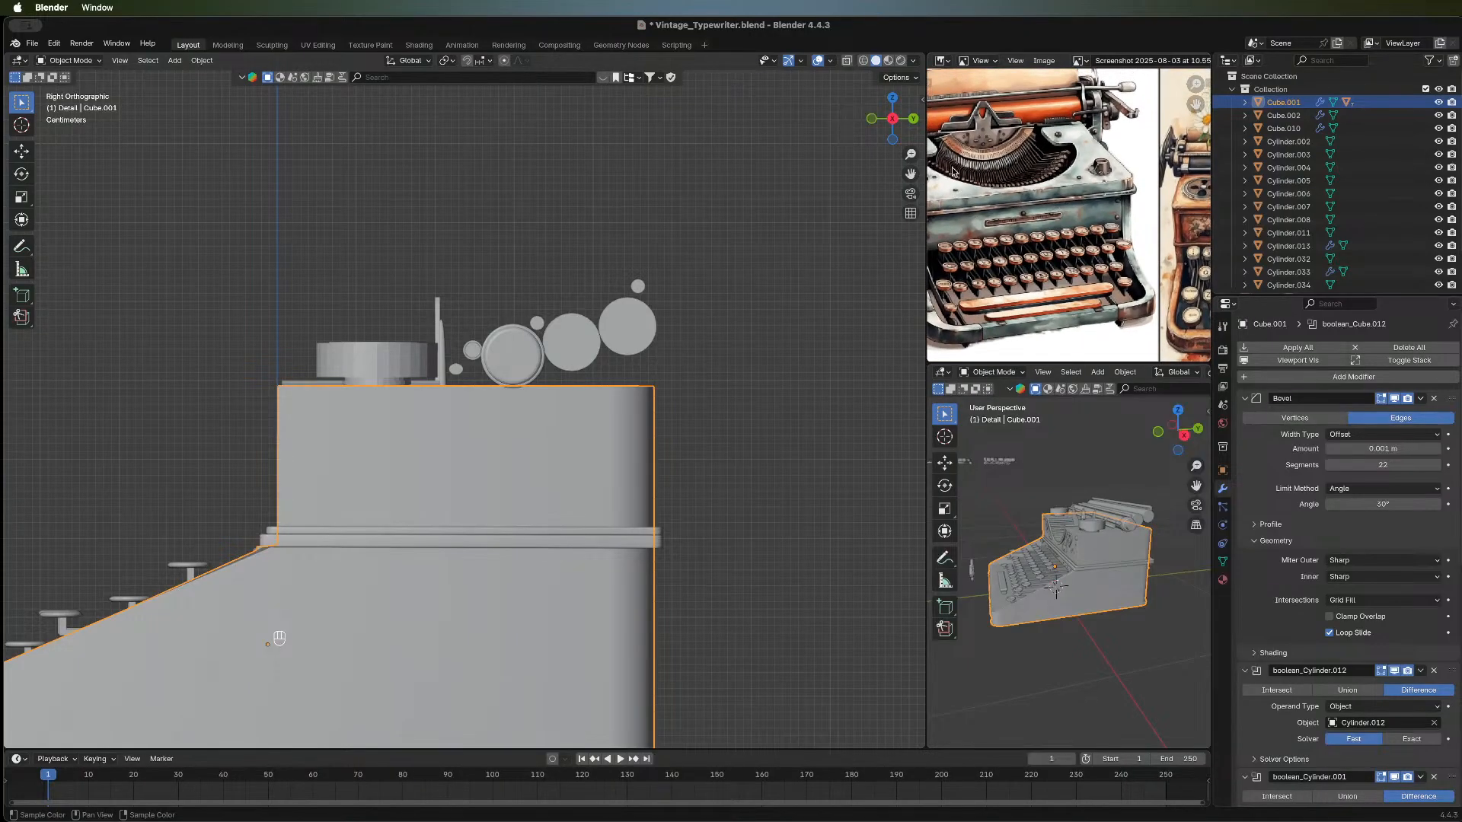
middle_click_drag(1102, 158, 1087, 218)
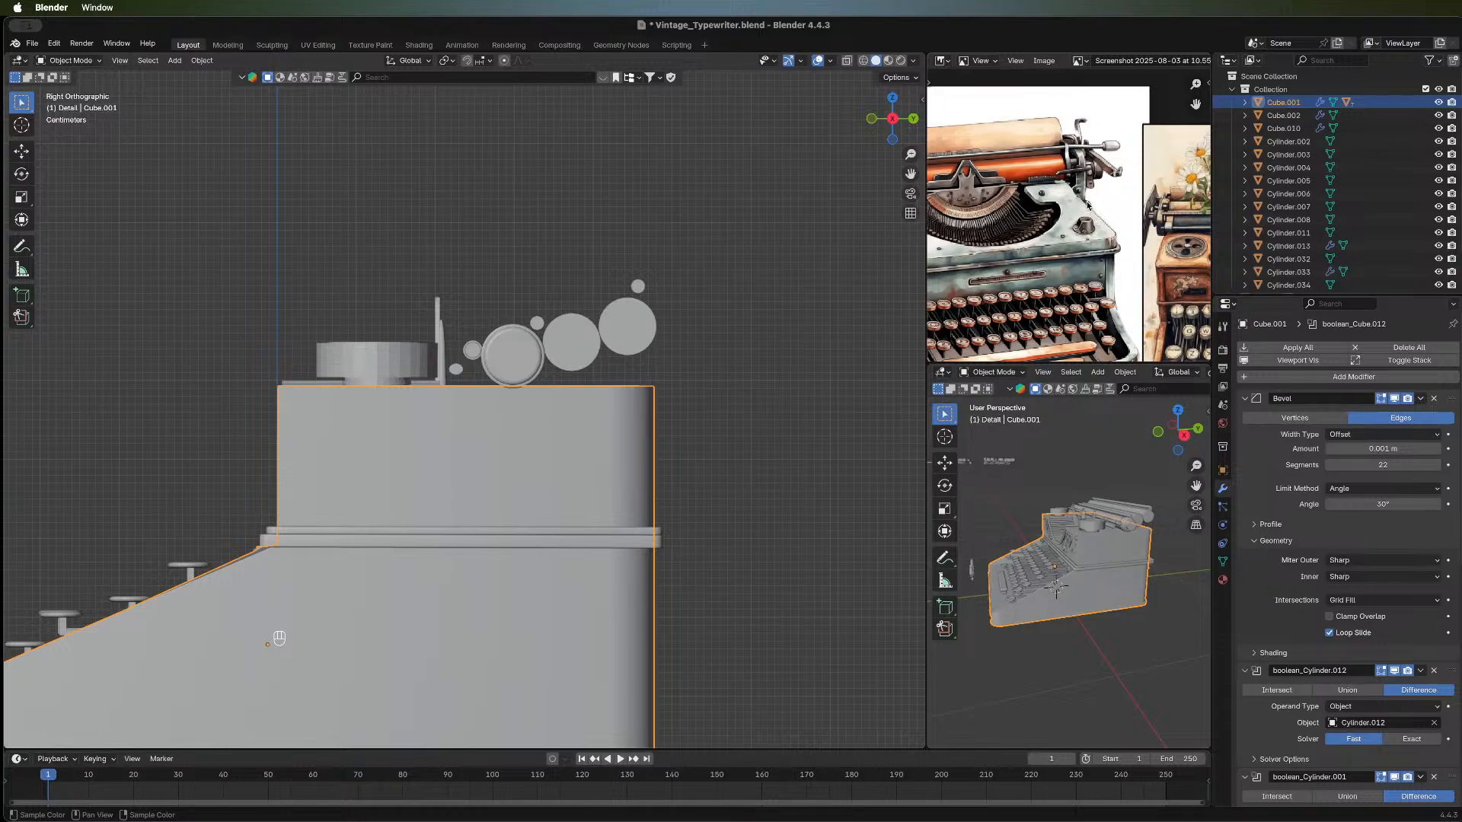
middle_click_drag(1080, 217, 958, 173)
middle_click_drag(1111, 259, 1032, 104)
scroll(966, 221, "up", 2)
middle_click_drag(1180, 126, 1021, 205)
middle_click_drag(1168, 89, 1085, 121)
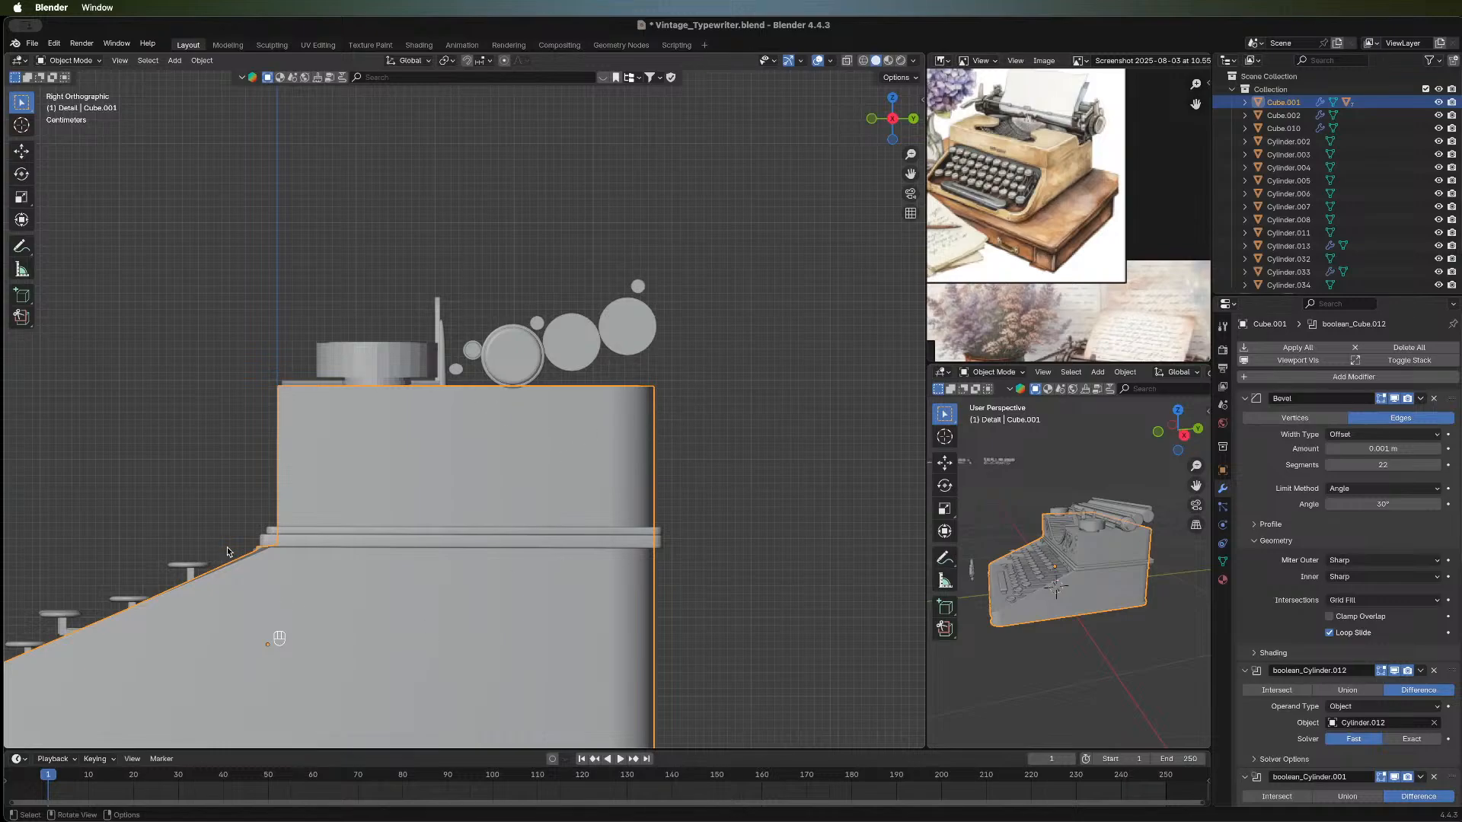
Draw a new cube on the side of the upper body beneath the rollers, overhanging the rear edge, and enter Edit Mode.
left_click(21, 295)
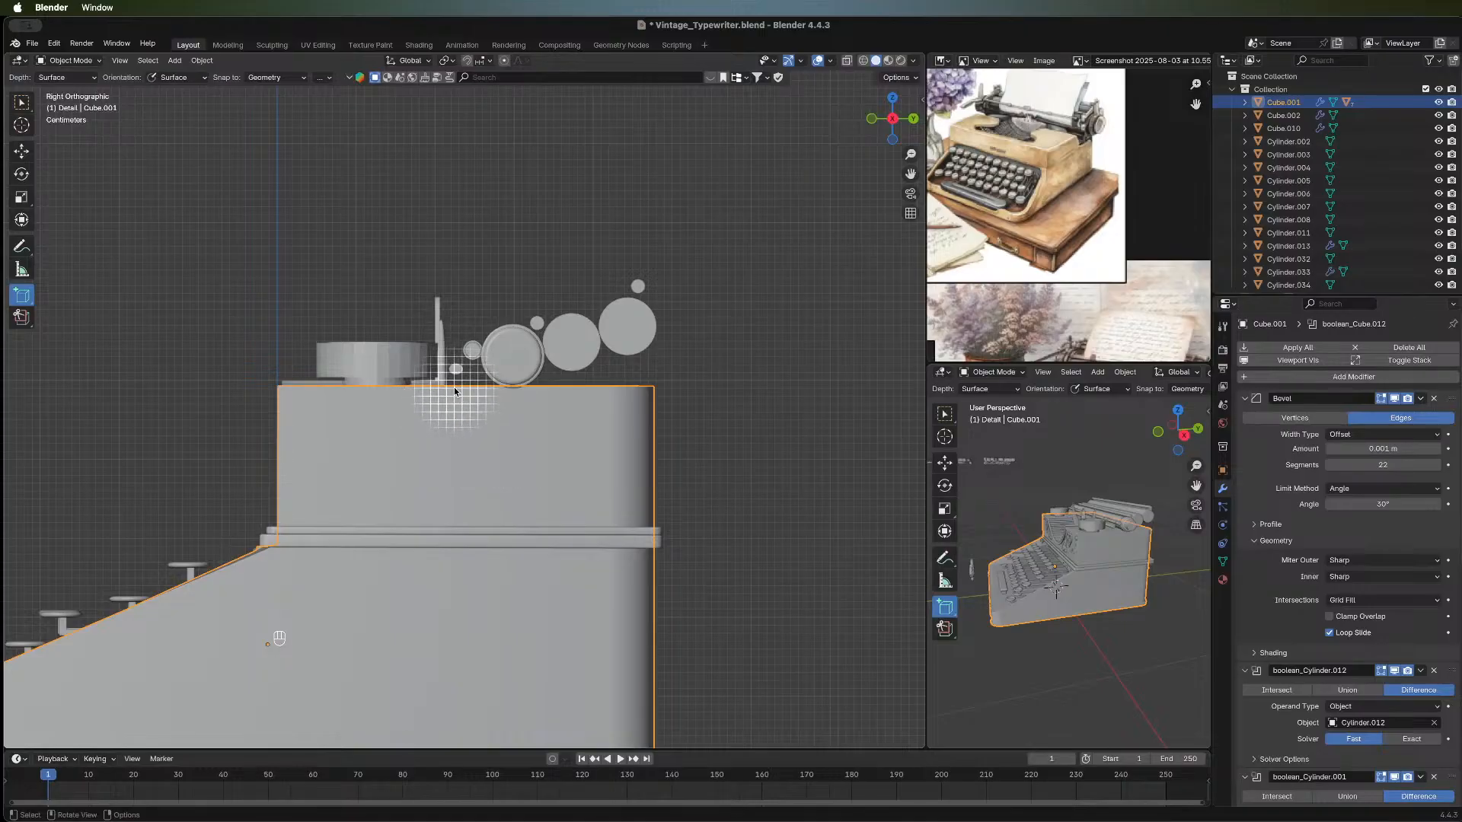
left_click_drag(454, 387, 688, 472)
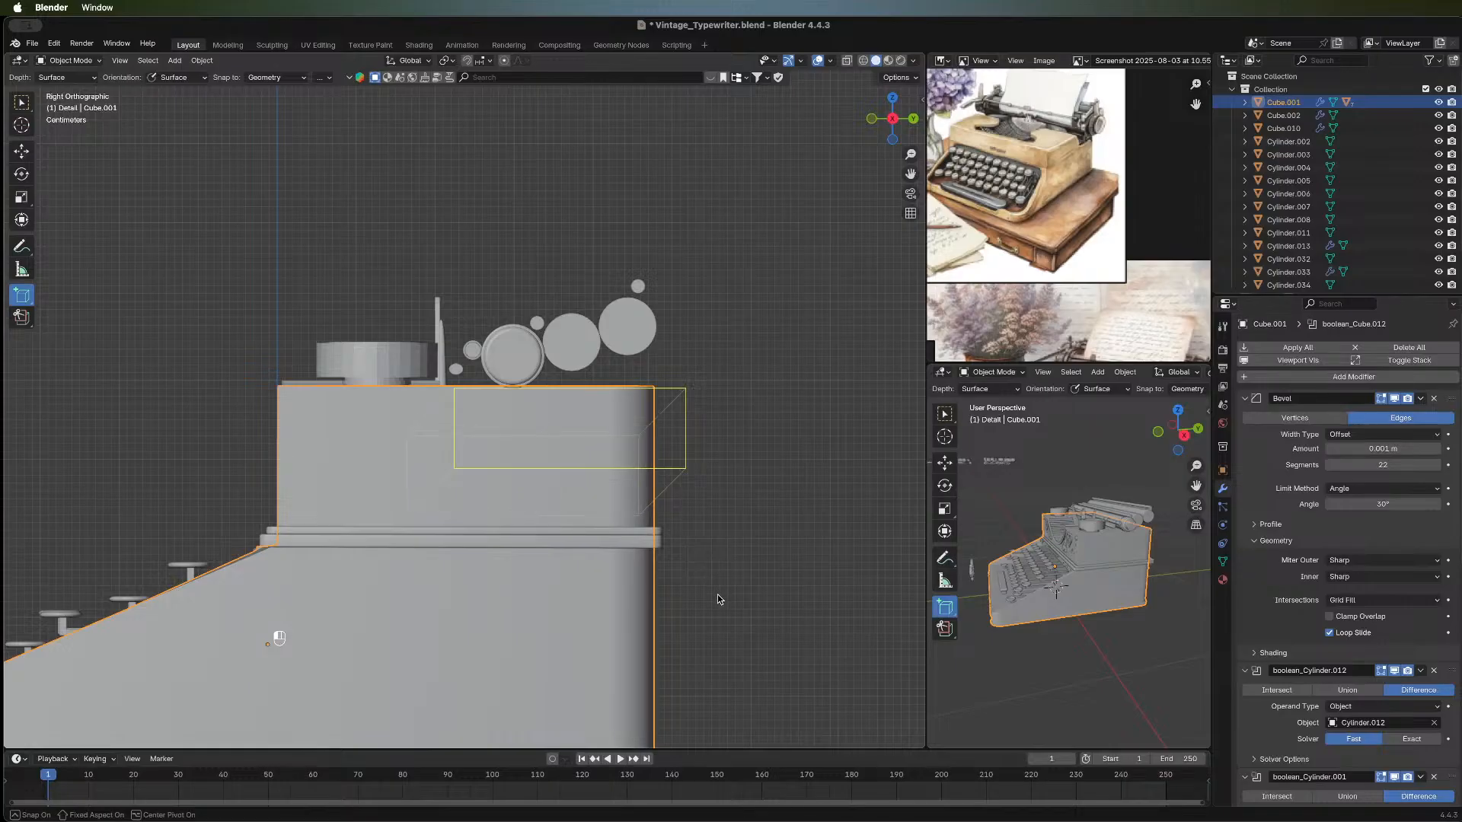
left_click(722, 629)
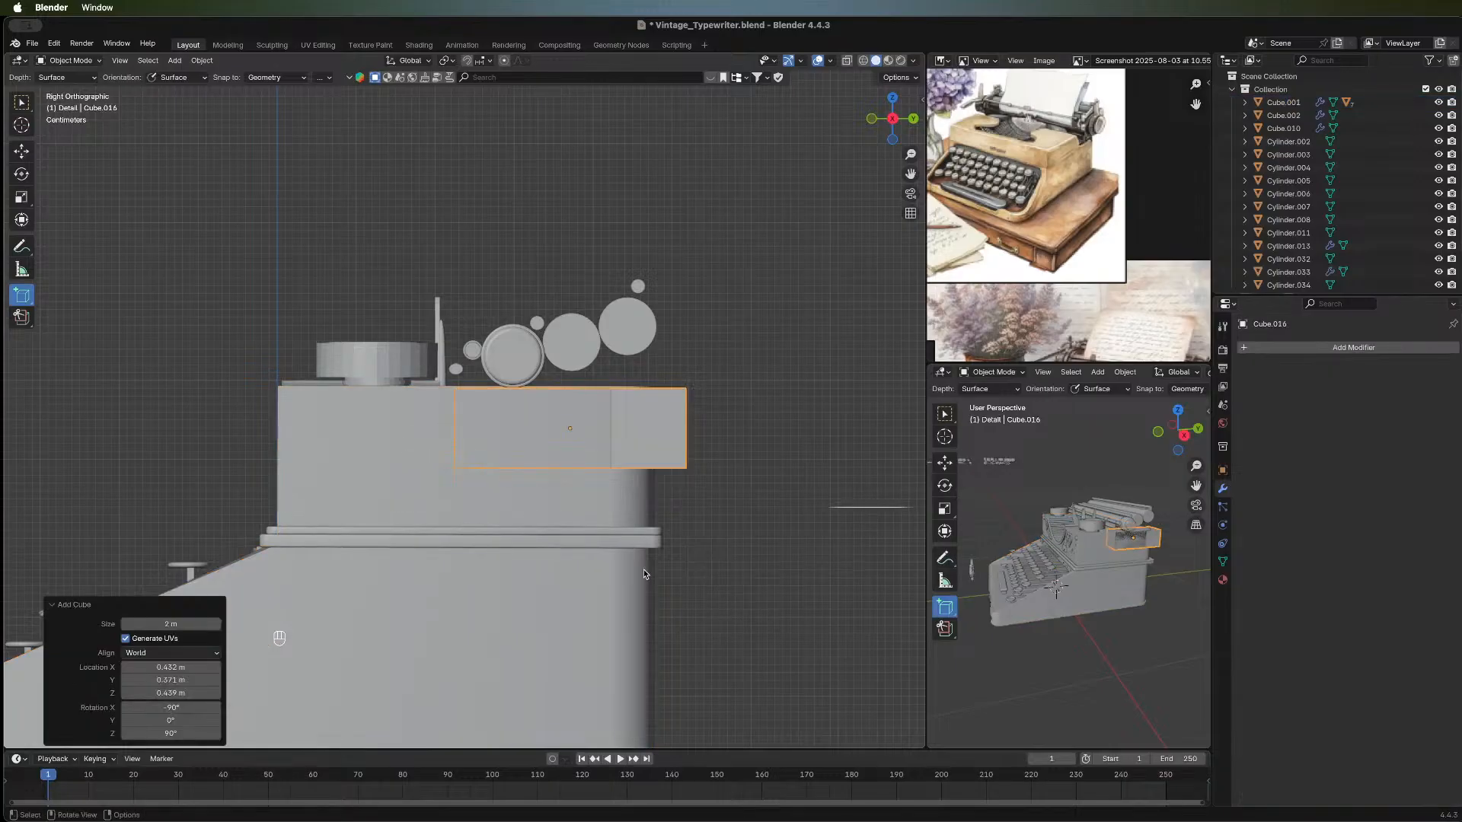
middle_click_drag(841, 509, 454, 513)
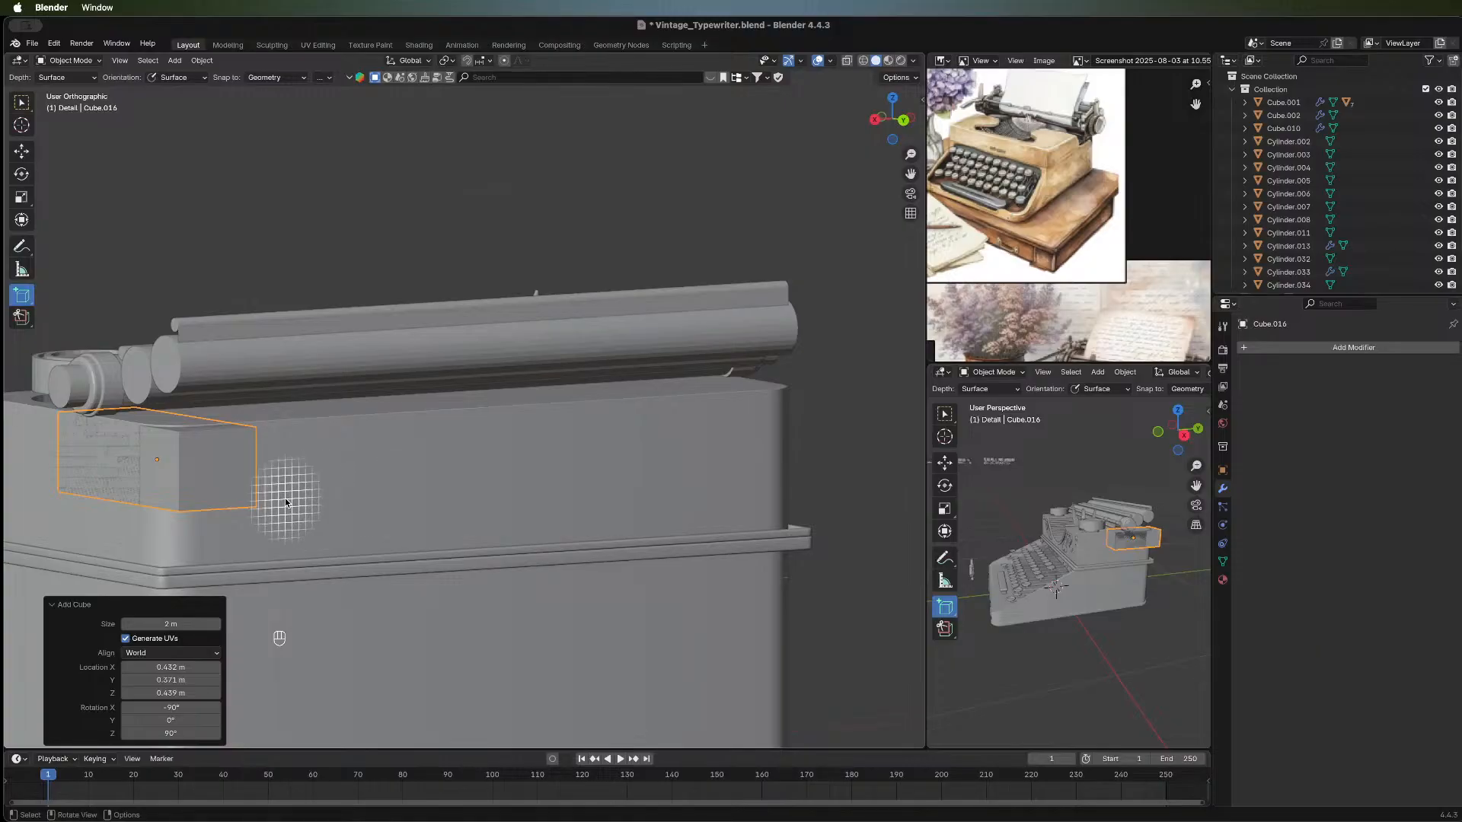
key("grave")
key("Tab")
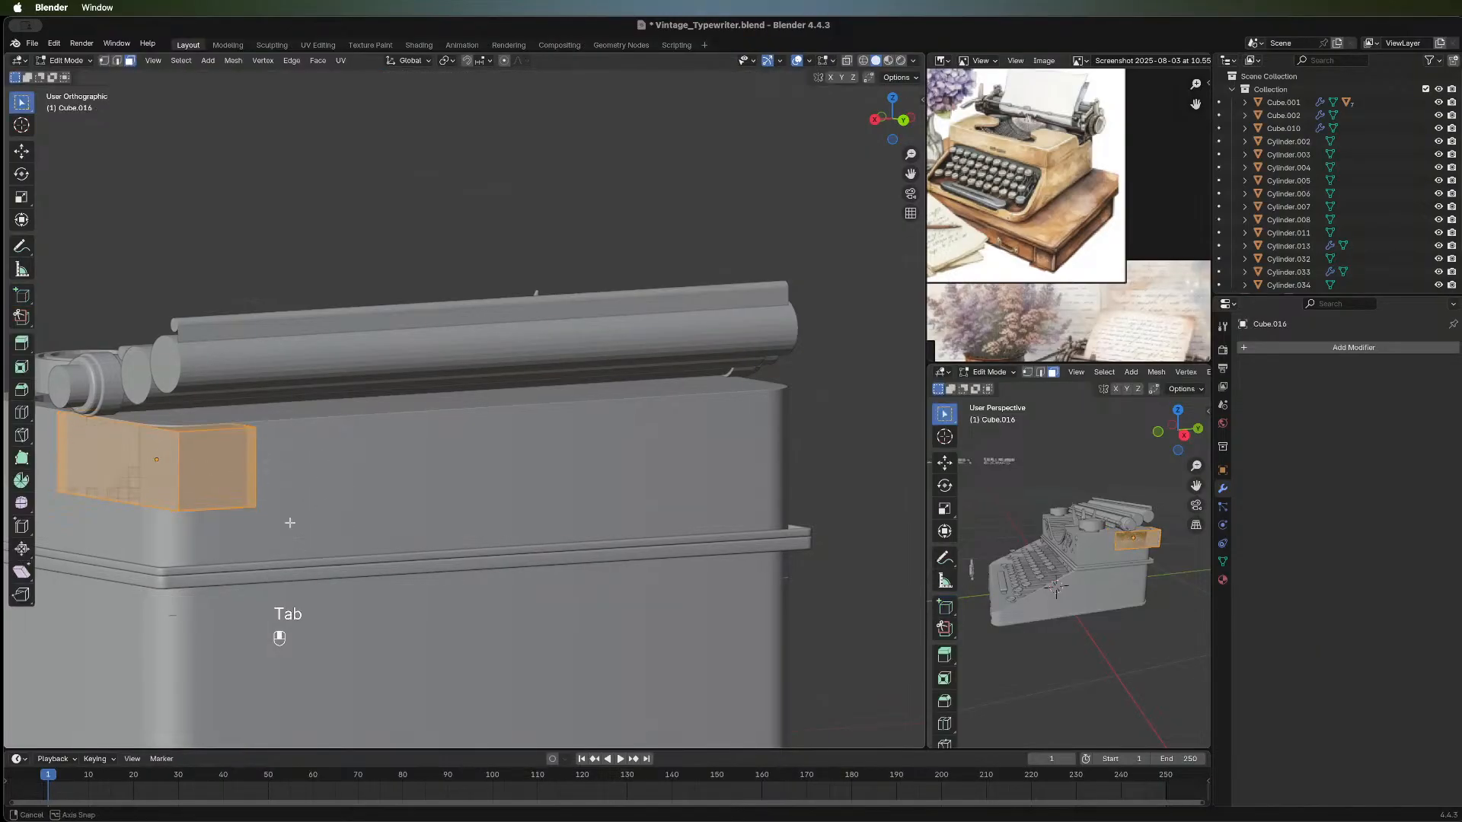
Widen the new box across the back of the typewriter by scaling it along X by about 3.66 and again by about 2.6.
scroll(289, 522, "down", 5)
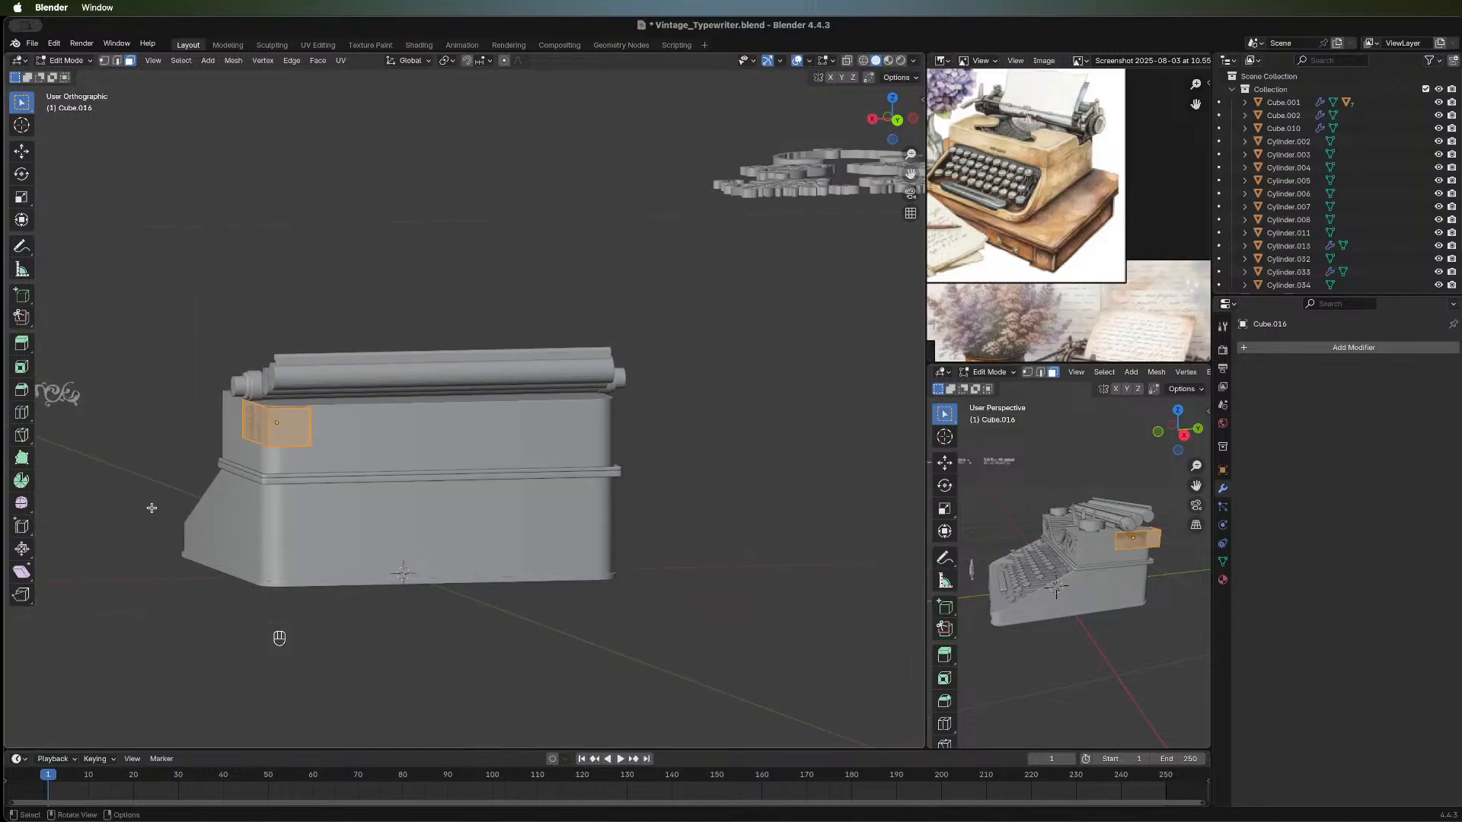
middle_click_drag(151, 508, 287, 517, "shift")
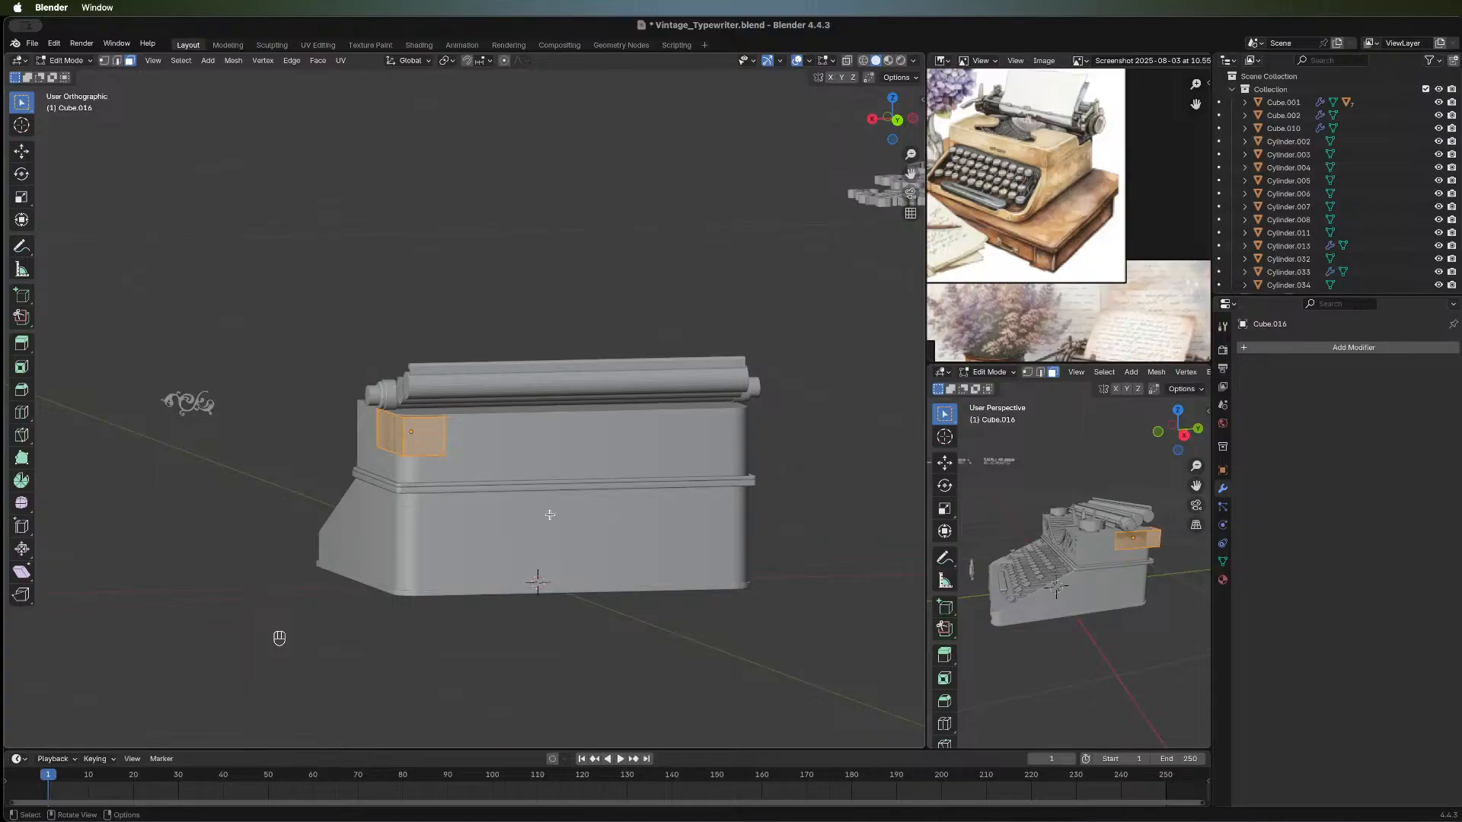
middle_click_drag(534, 563, 417, 508)
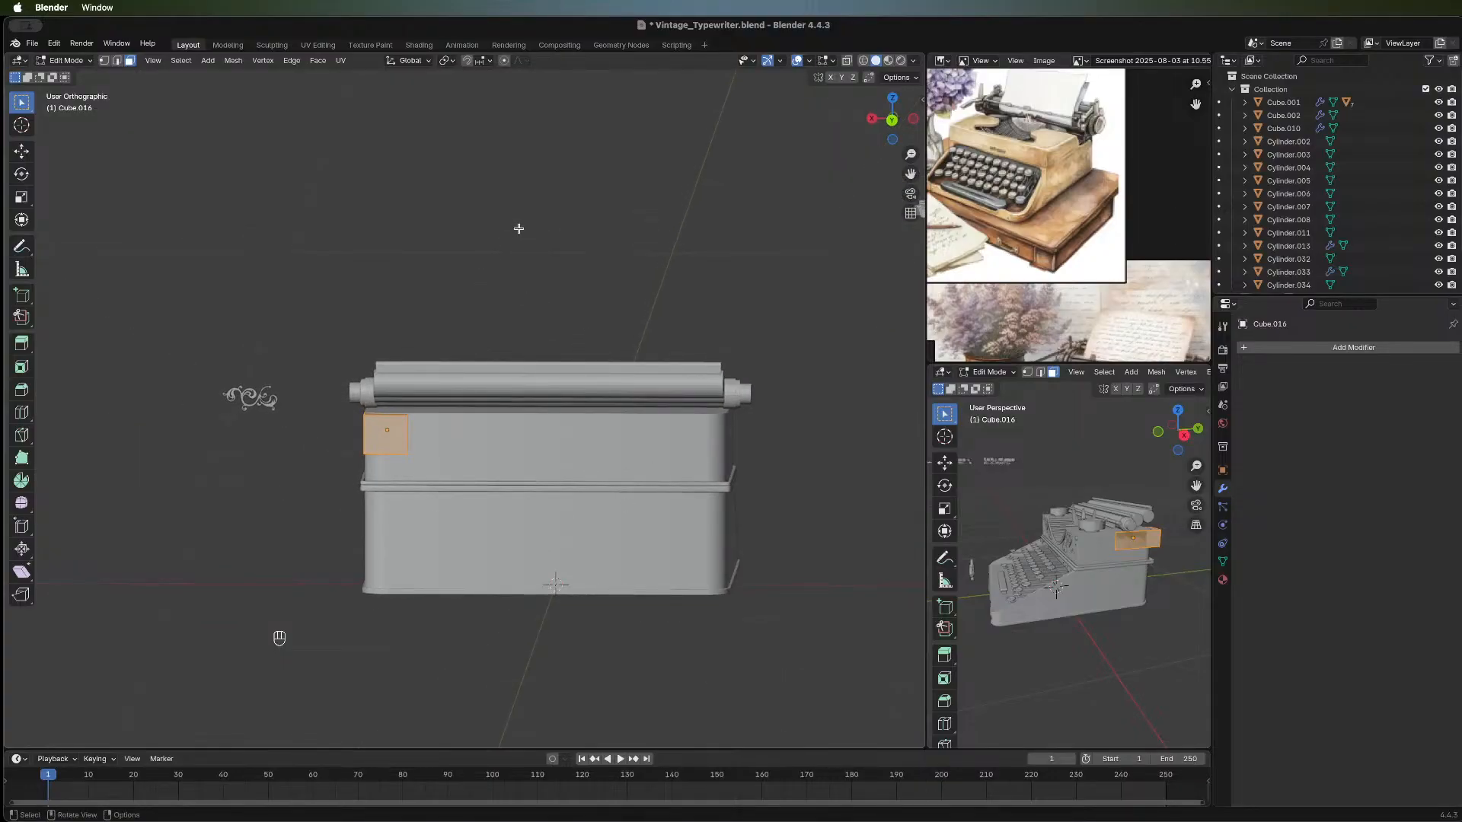
key("s")
key("x")
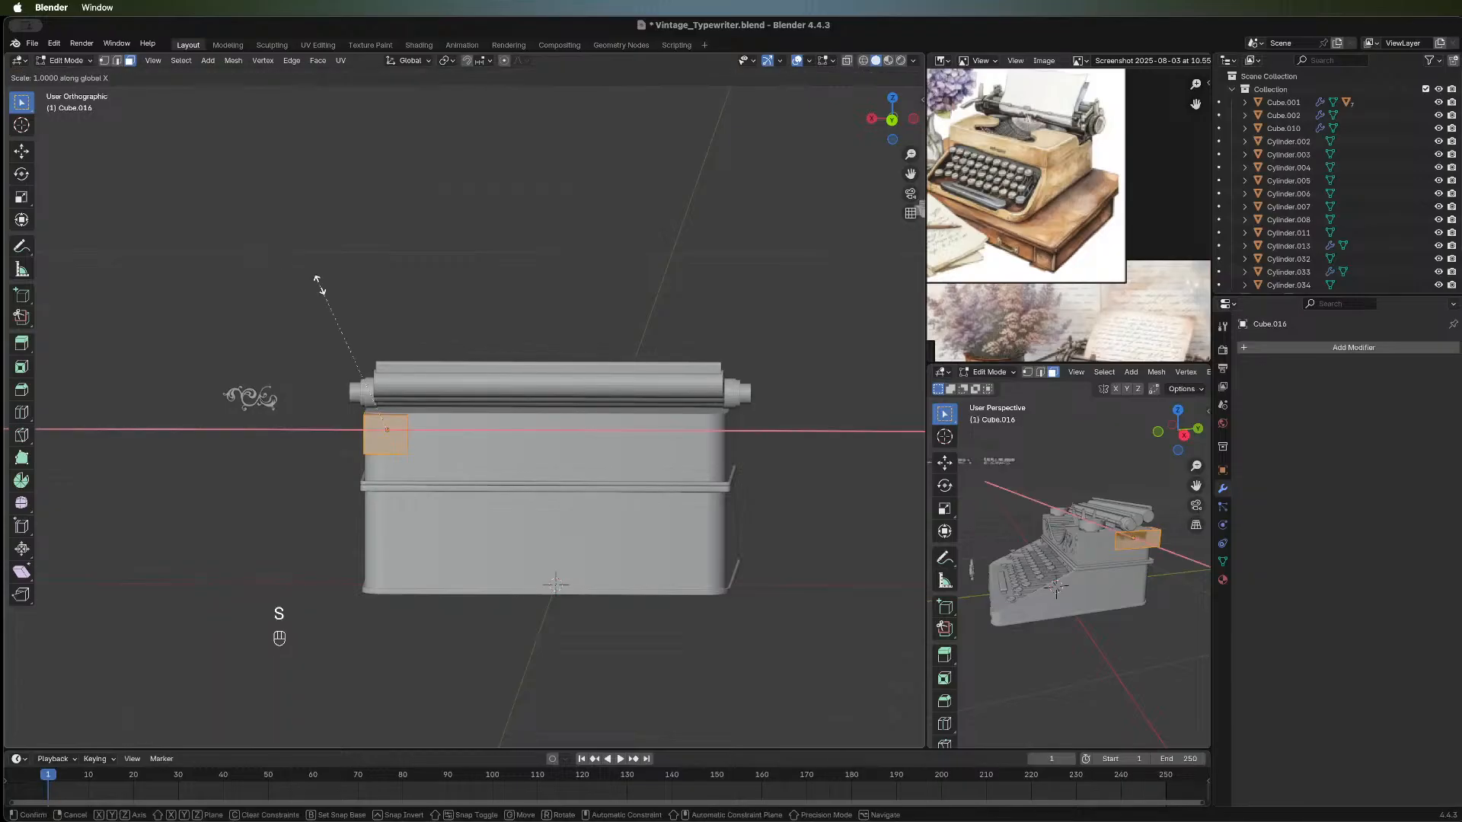
left_click(908, 165)
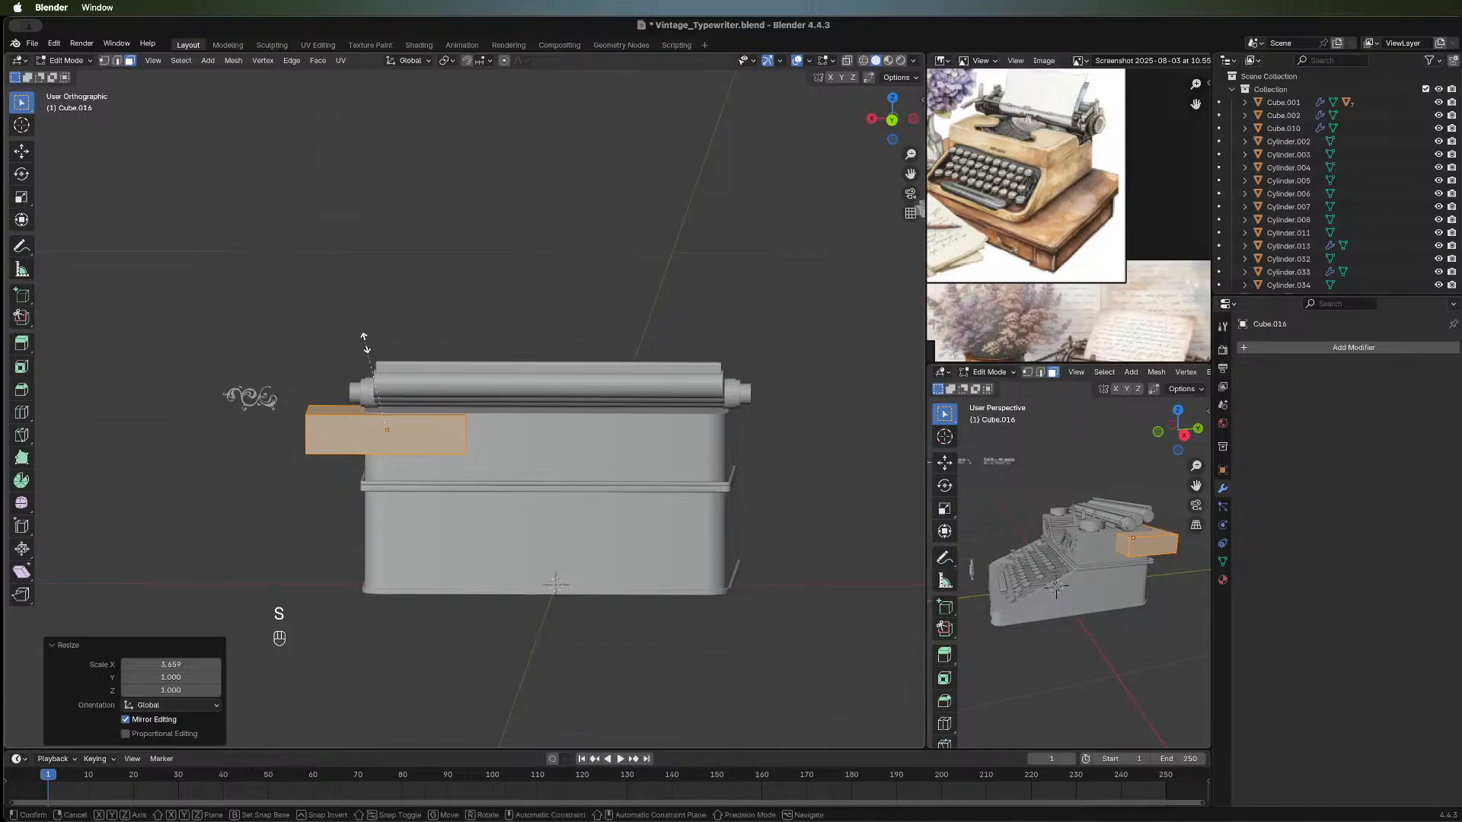
key("s")
key("x")
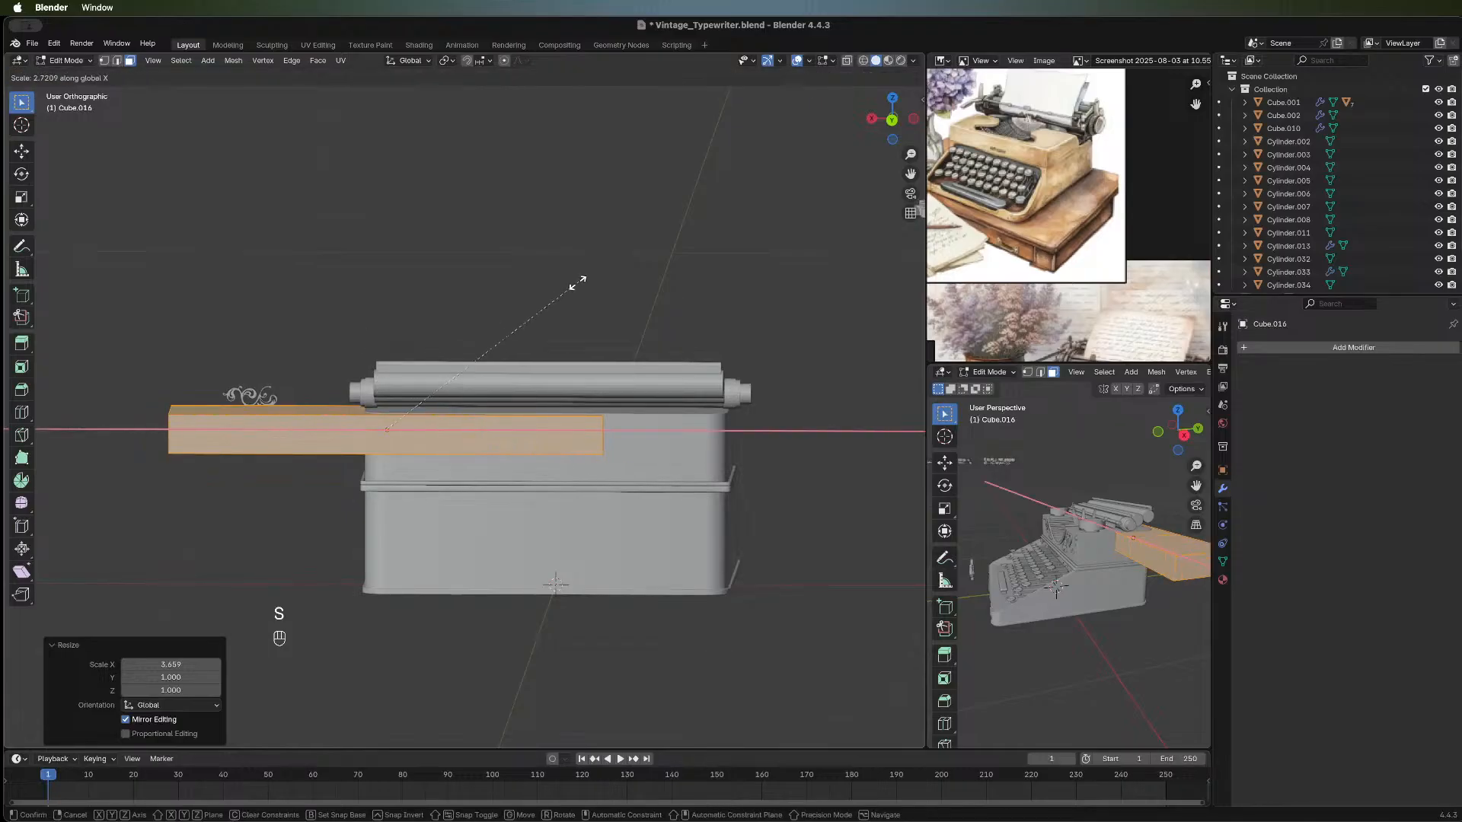
left_click(395, 357)
Move the widened box about -0.38 m along X so it spans both sides of the typewriter body.
key("g")
key("x")
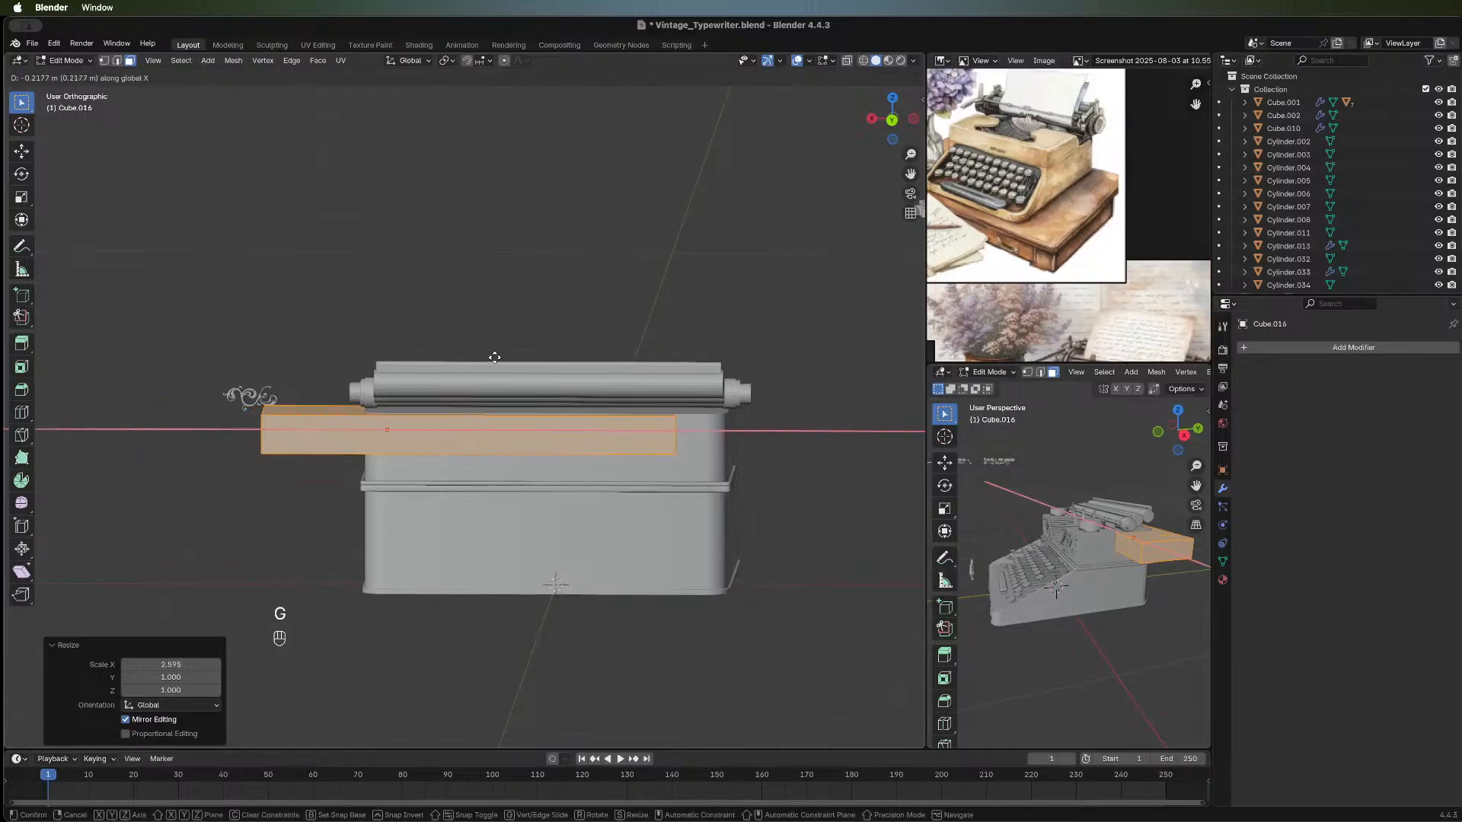
left_click(542, 357)
Scale the box along Z by about 1.43 and raise it about 0.038 m toward the rollers.
key("s")
key("z")
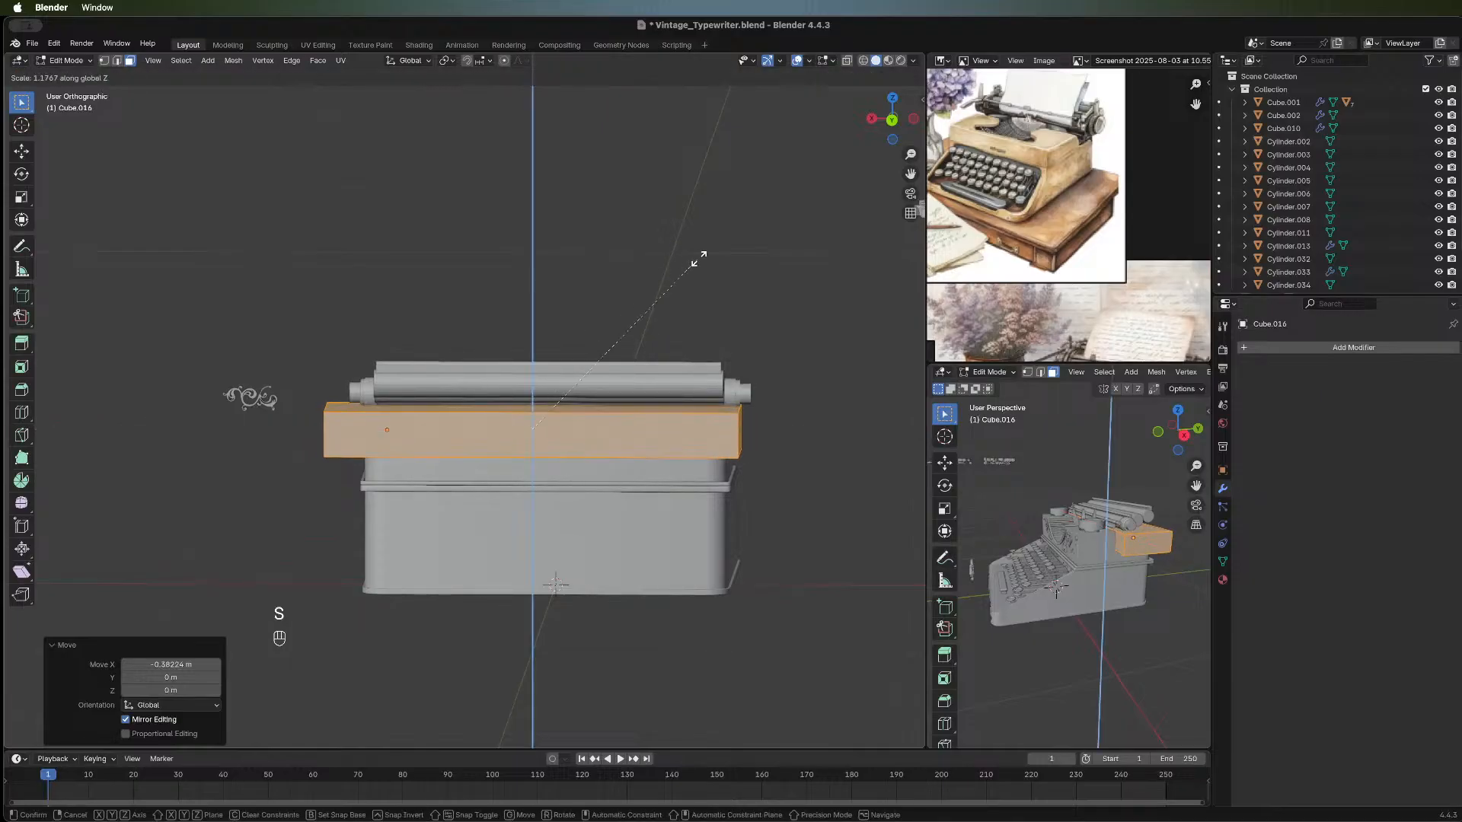
left_click(737, 225)
key("g")
key("z")
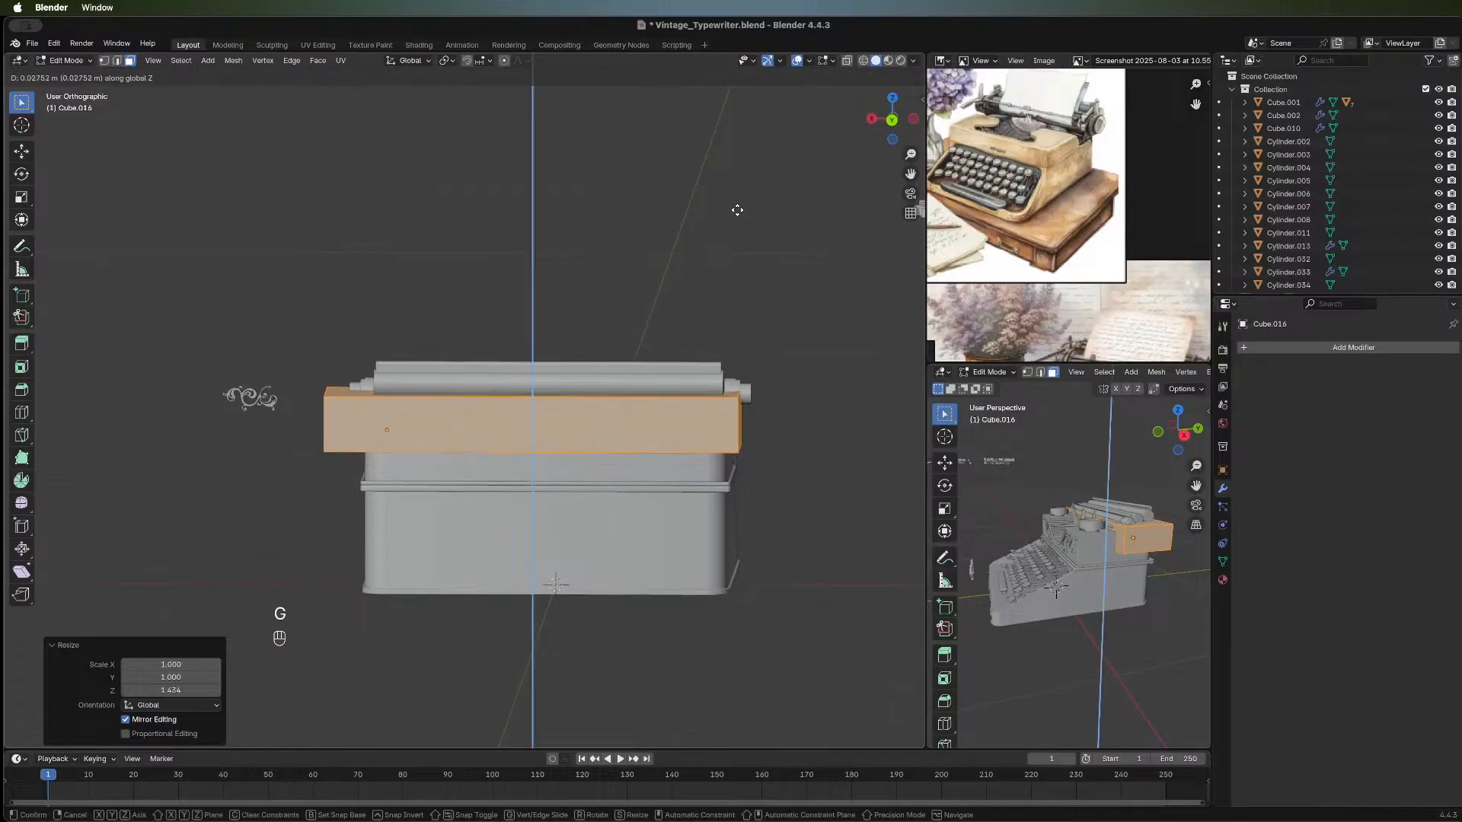
left_click(737, 210)
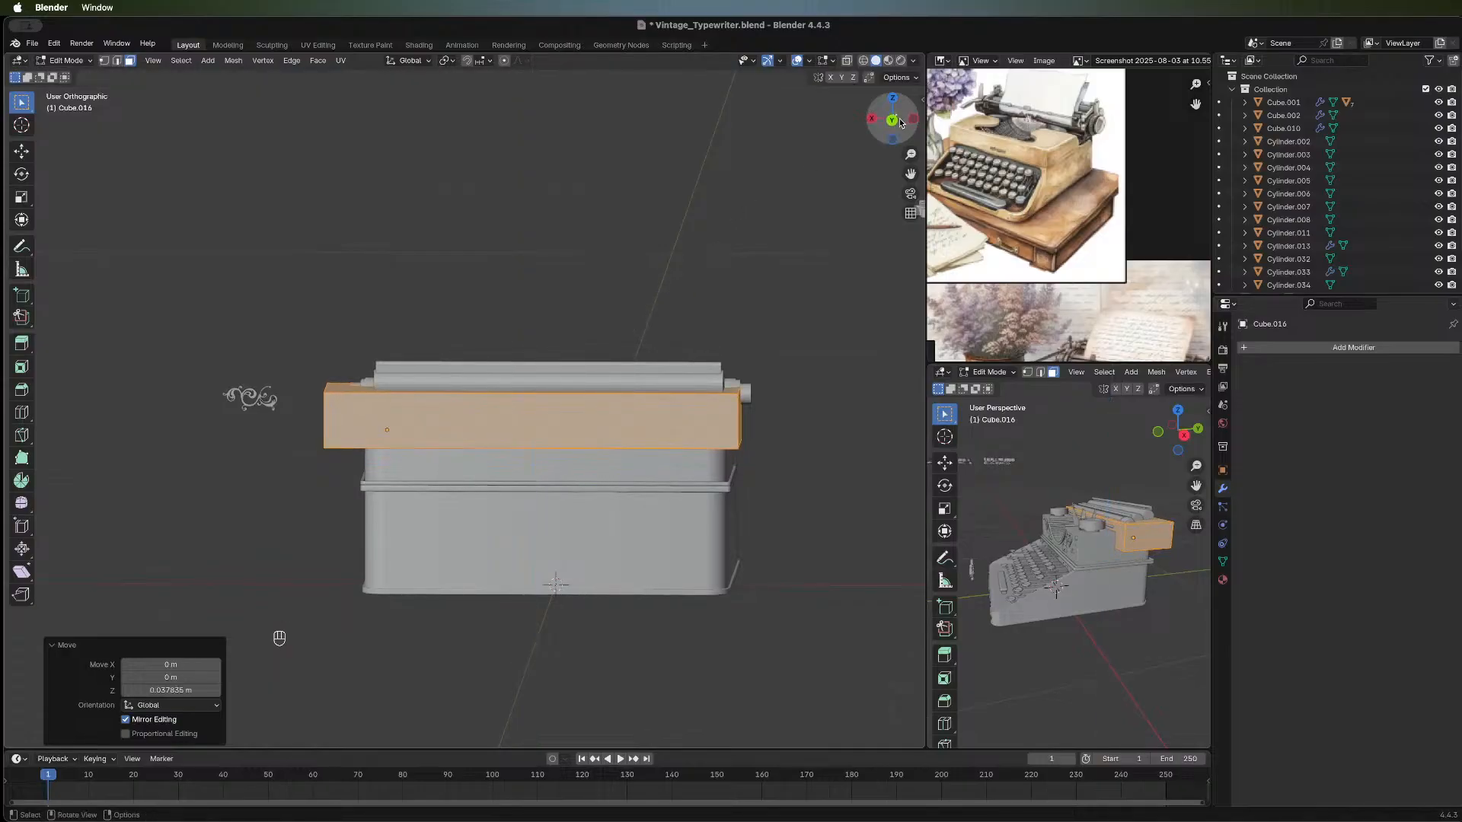
Center the box over the body in the back orthographic view by shifting it about -0.012 m along X.
left_click(893, 120)
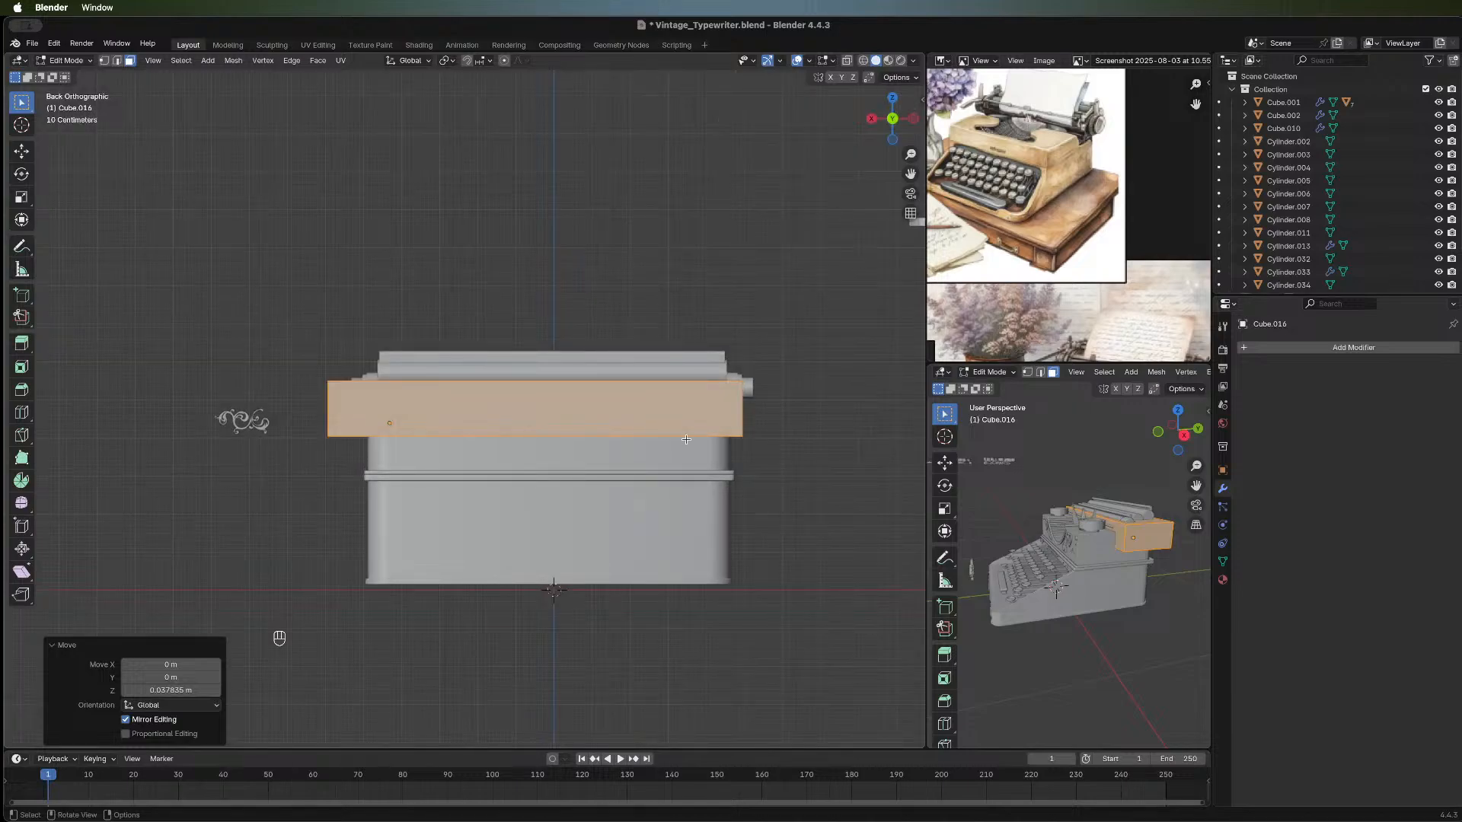
key("g")
key("x")
left_click(691, 438)
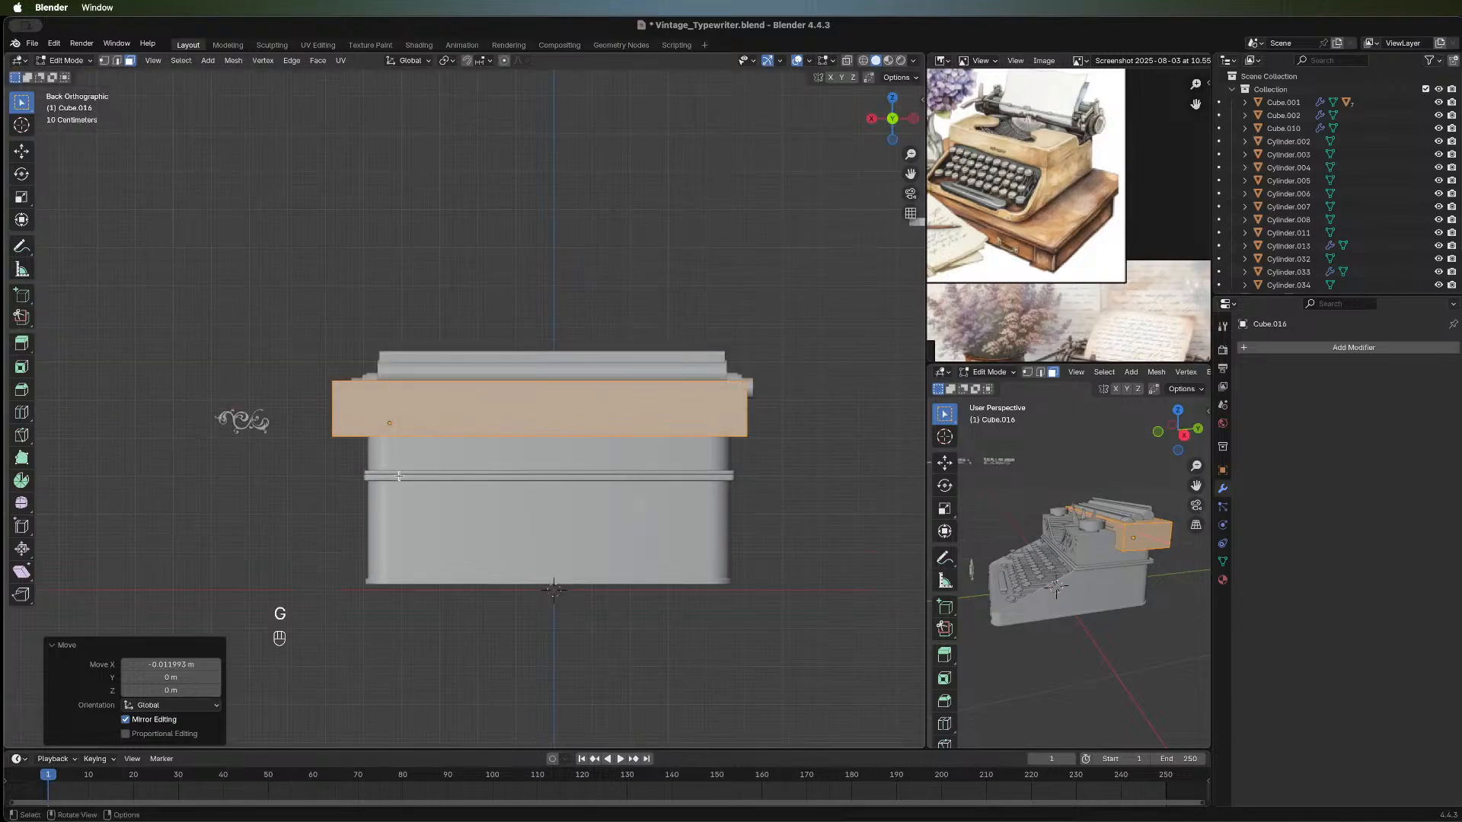
Bevel all edges of the carriage box with a width of about 0.016 m and 4 segments.
middle_click_drag(426, 548, 470, 549)
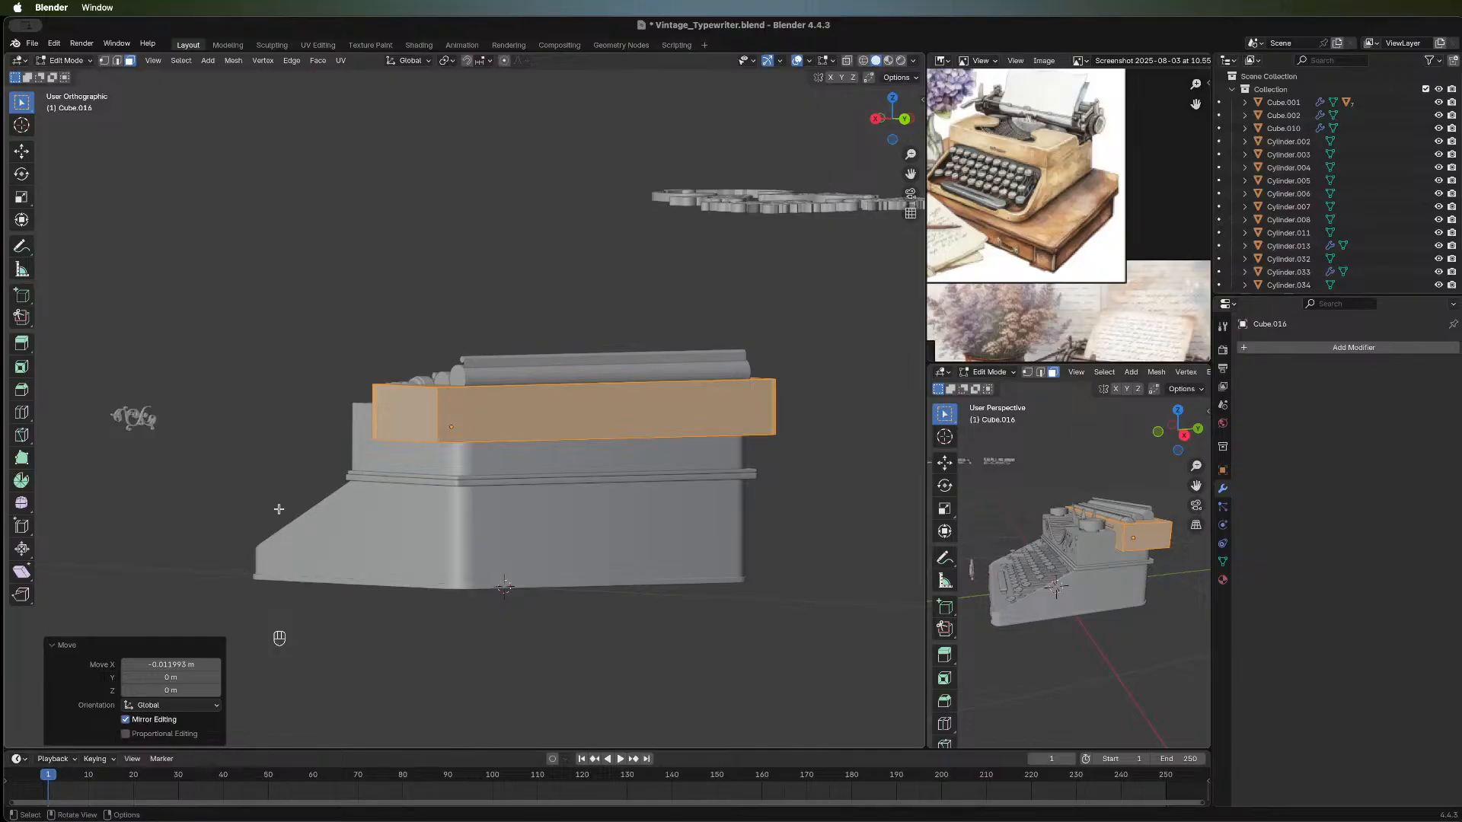
middle_click_drag(279, 508, 540, 462)
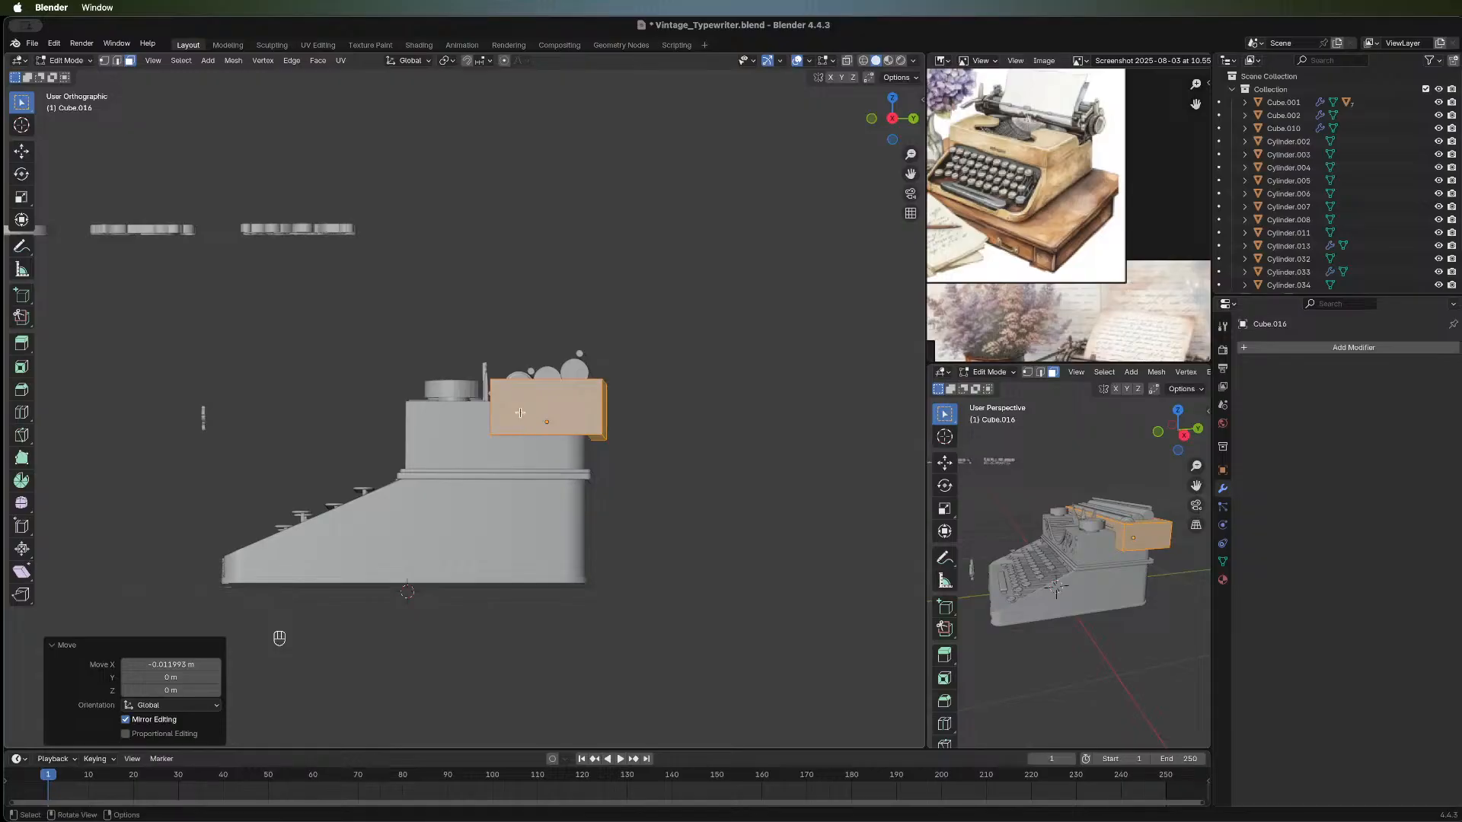
middle_click_drag(591, 442, 742, 531)
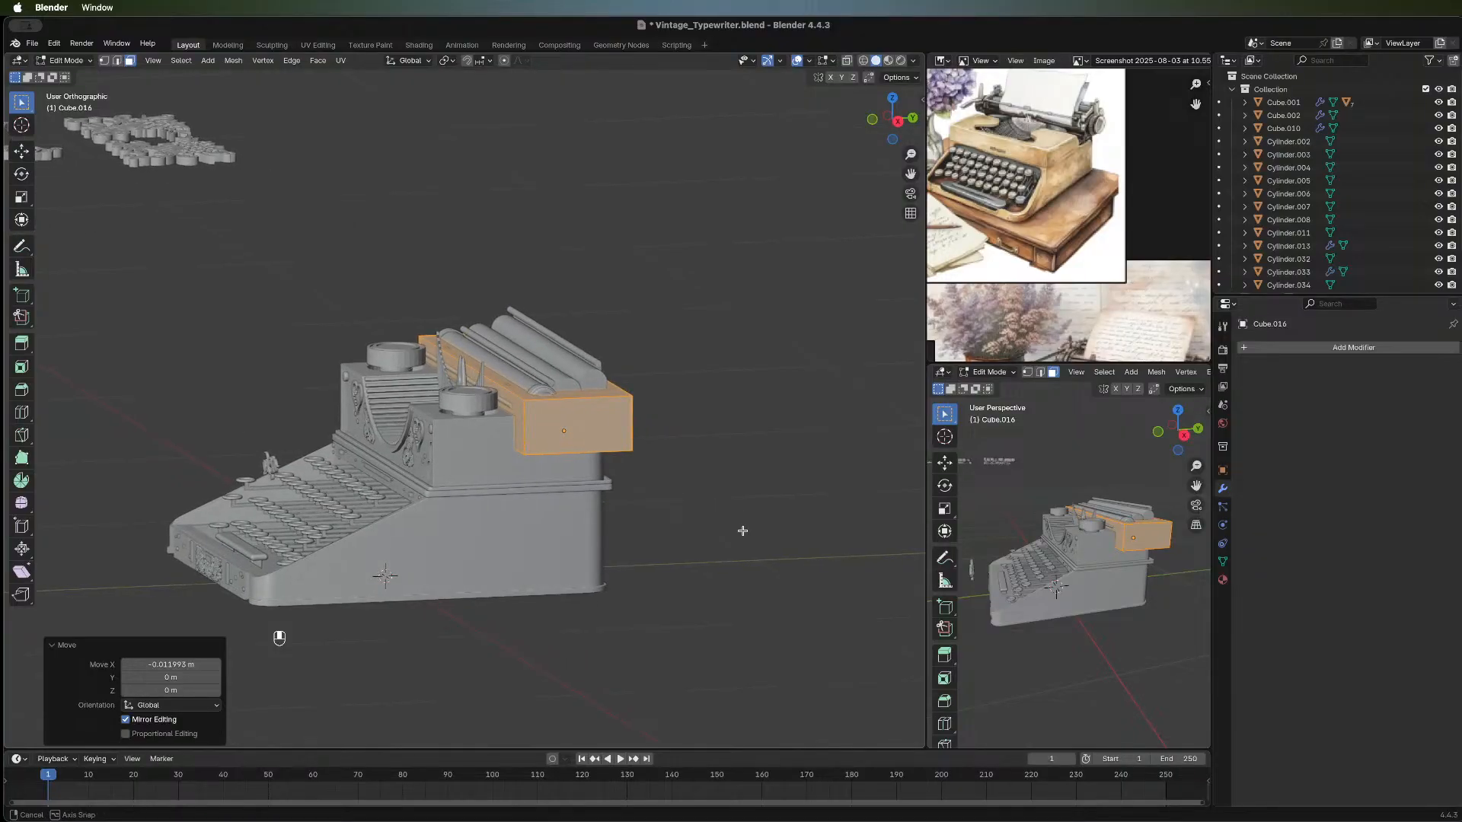
key("ctrl+b")
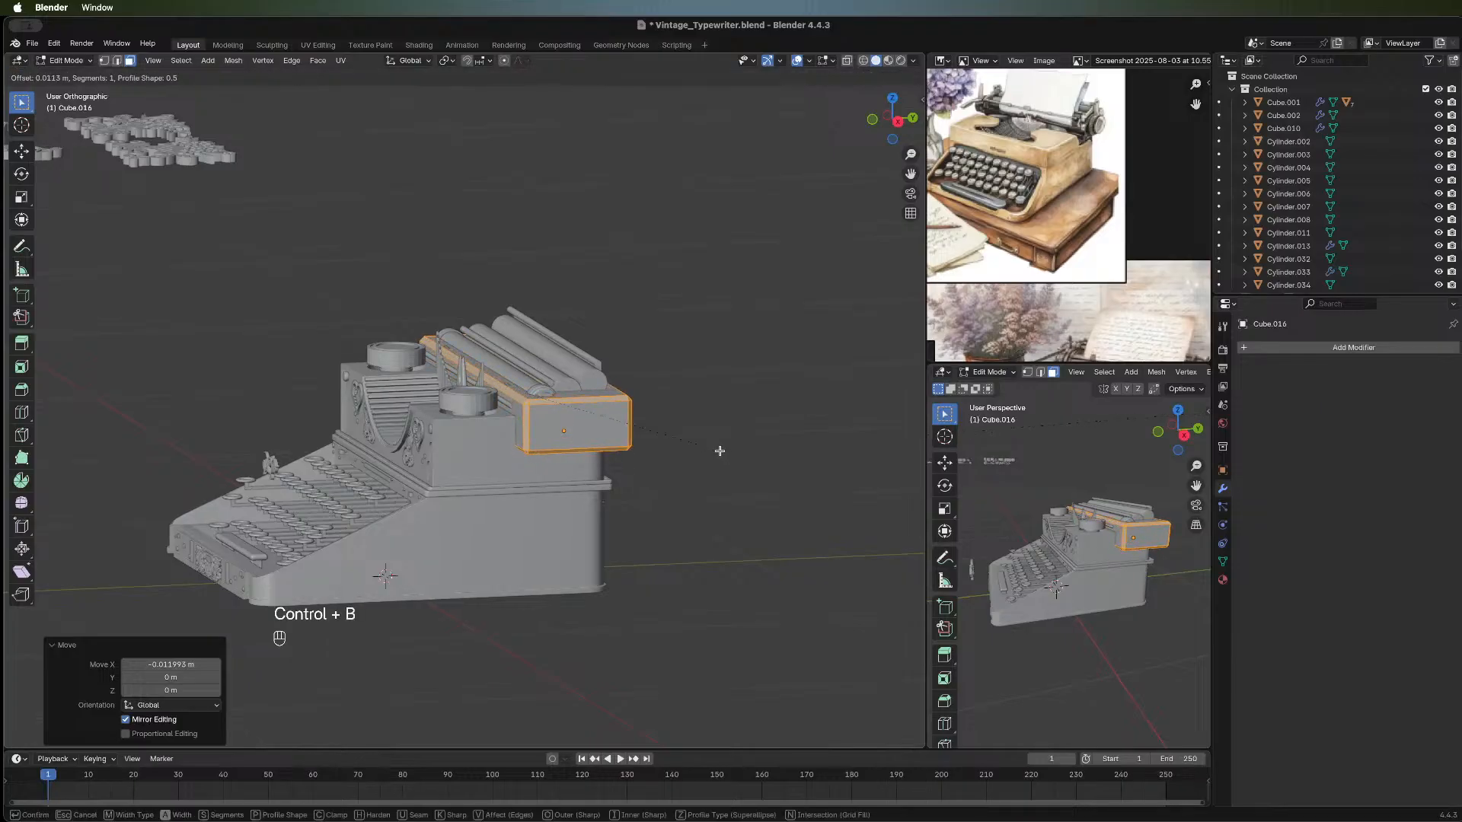
scroll(720, 450, "up", 3)
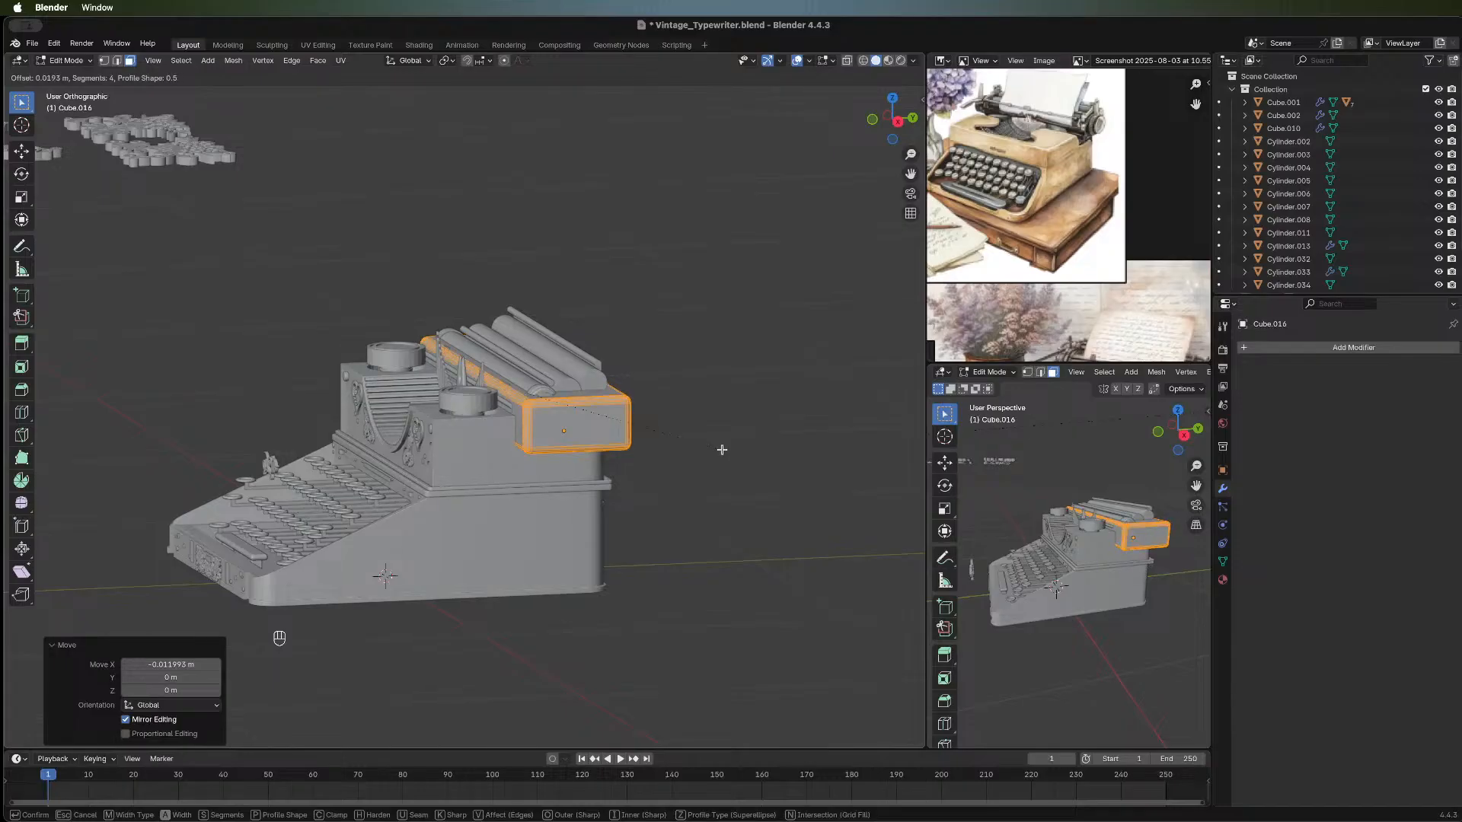
left_click(721, 450)
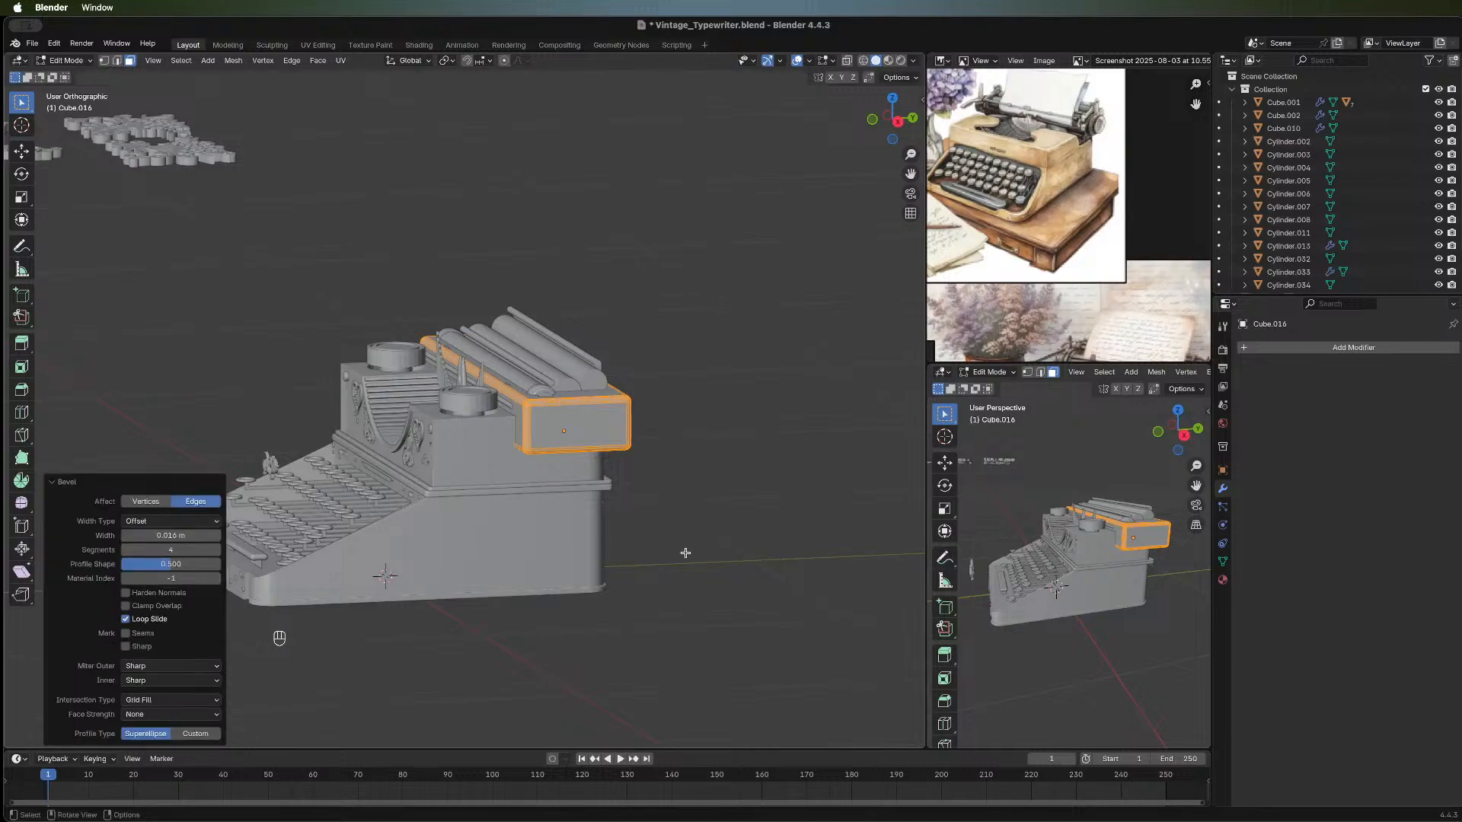
middle_click_drag(683, 551, 565, 421)
scroll(566, 421, "up", 4)
scroll(566, 421, "up", 5)
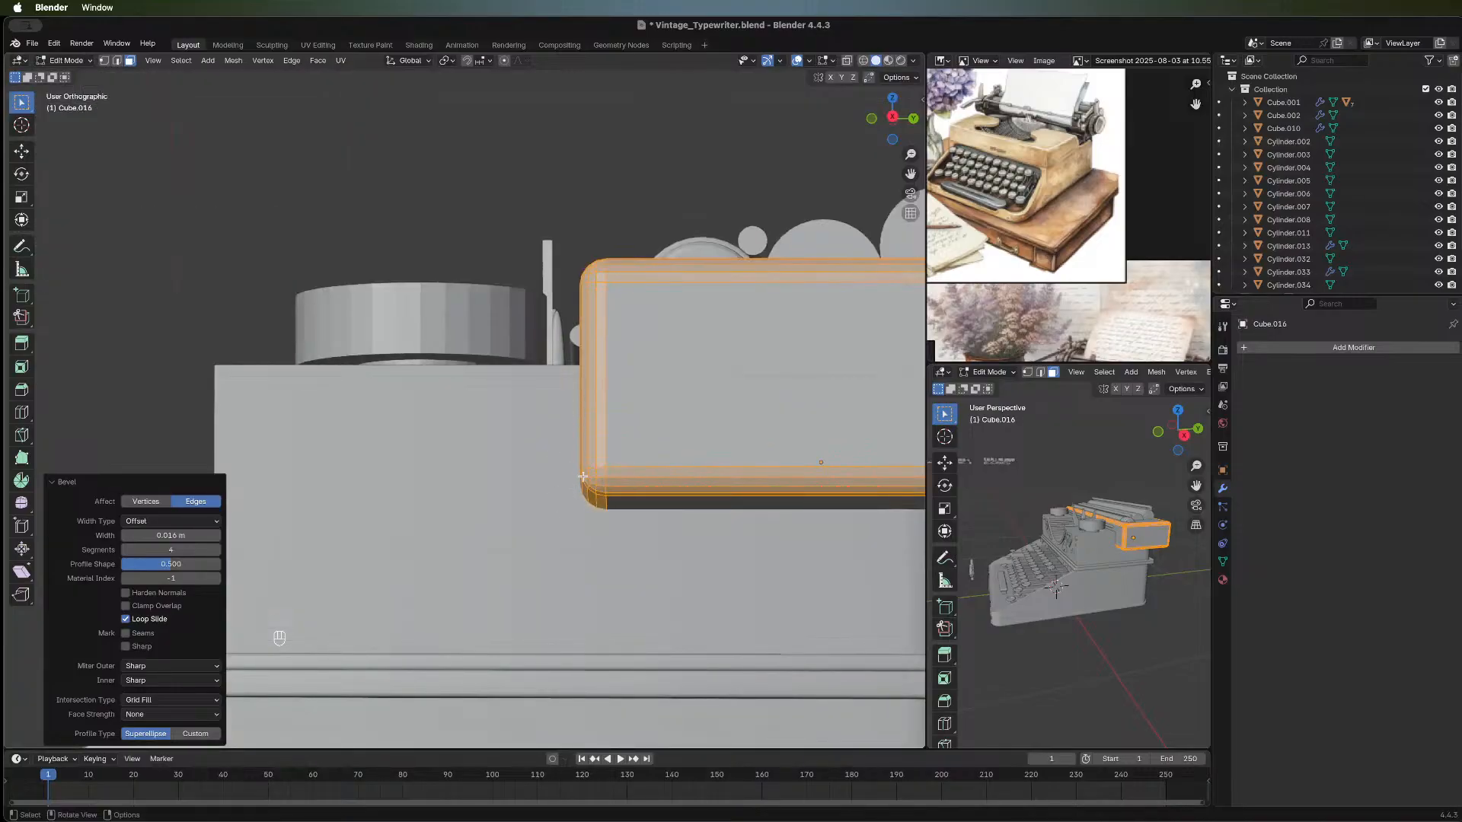
Leave mesh editing and inspect the beveled carriage box against the body, knobs and rollers from the side.
scroll(612, 480, "down", 1)
scroll(612, 480, "down", 3)
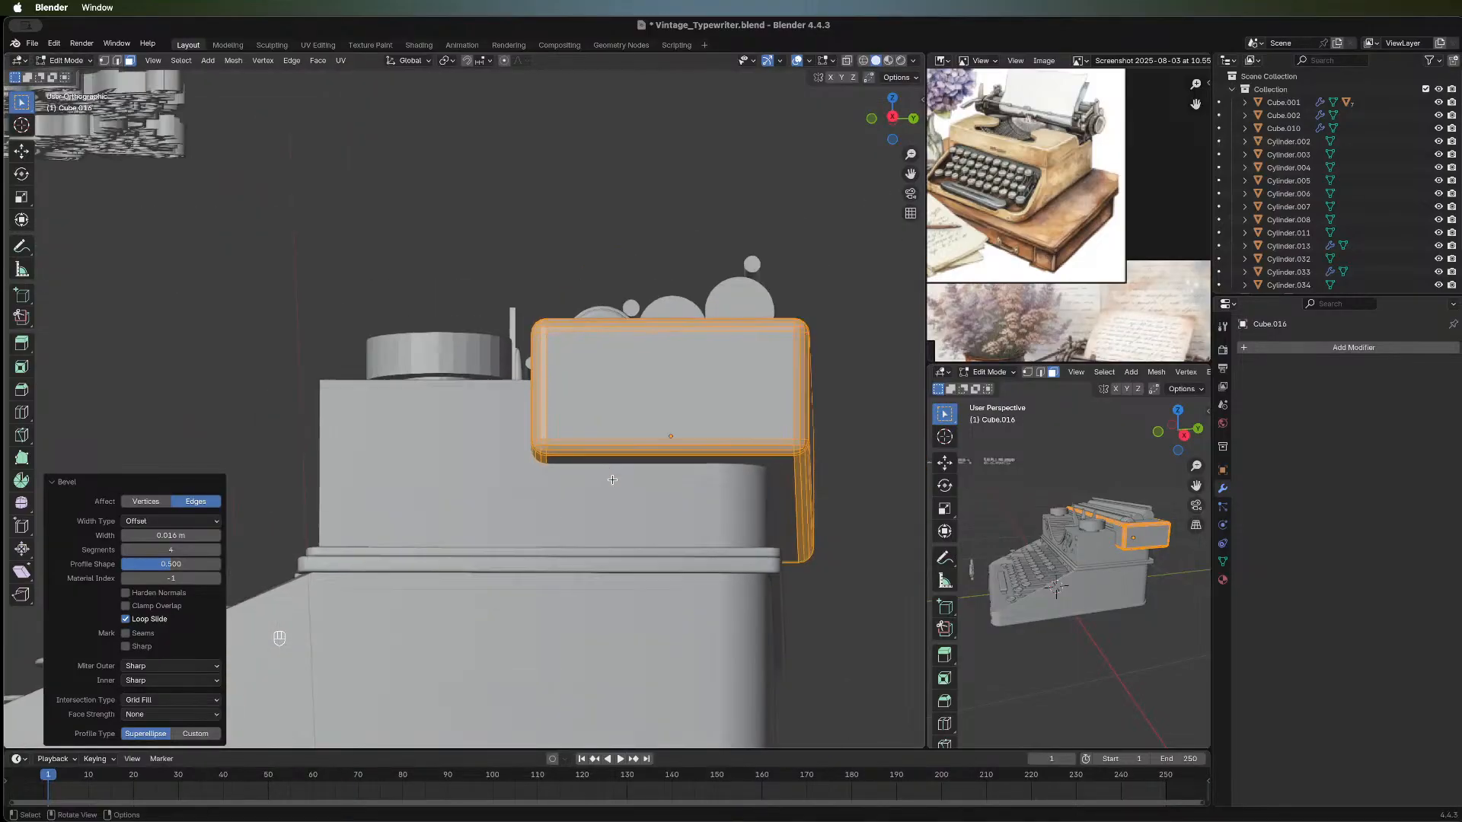
middle_click_drag(775, 390, 793, 483)
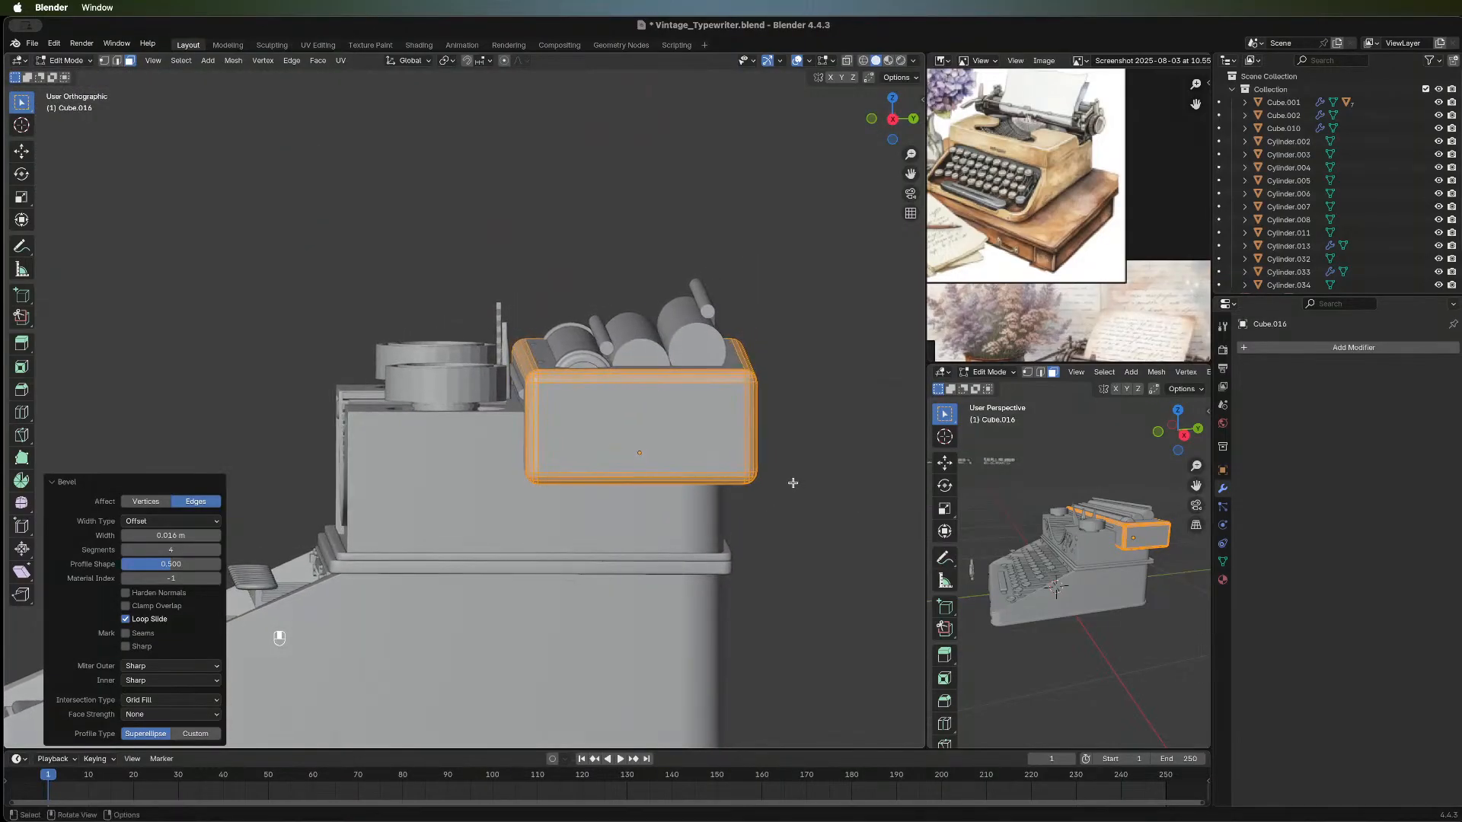
key("Tab")
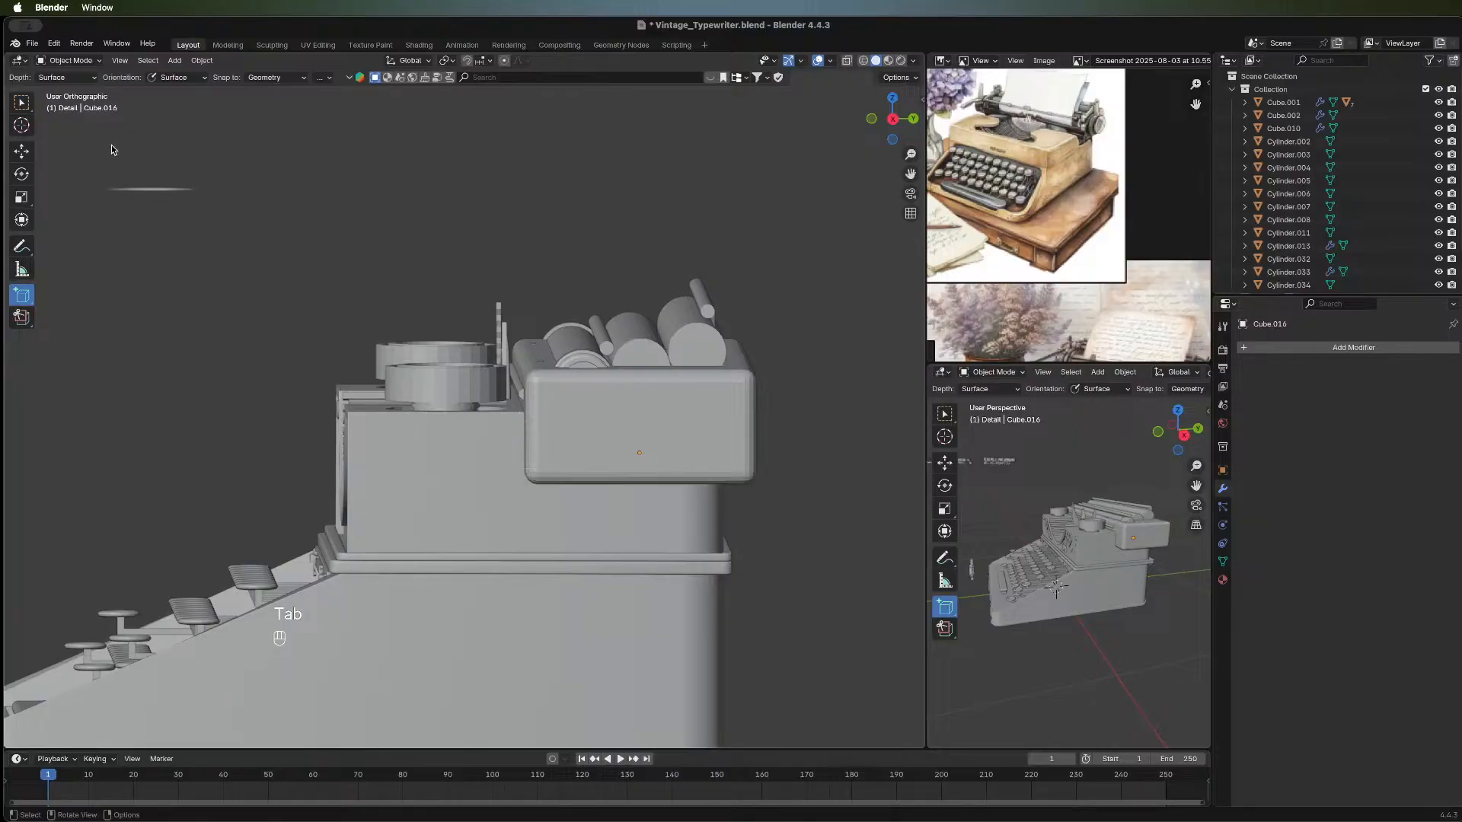
left_click(24, 106)
middle_click_drag(708, 427, 657, 457)
scroll(371, 487, "down", 8)
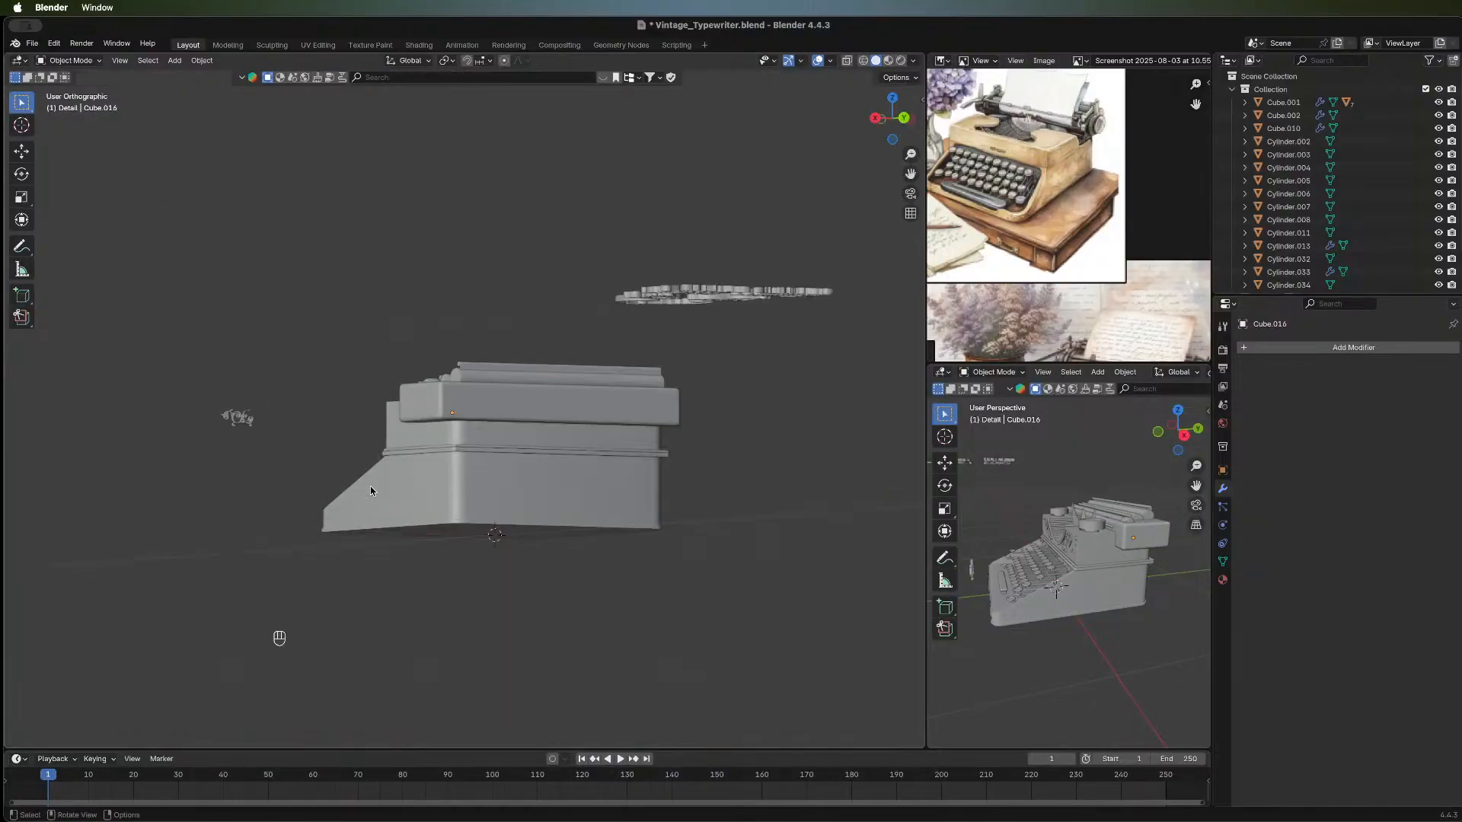
middle_click_drag(367, 492, 798, 373)
scroll(597, 421, "up", 8)
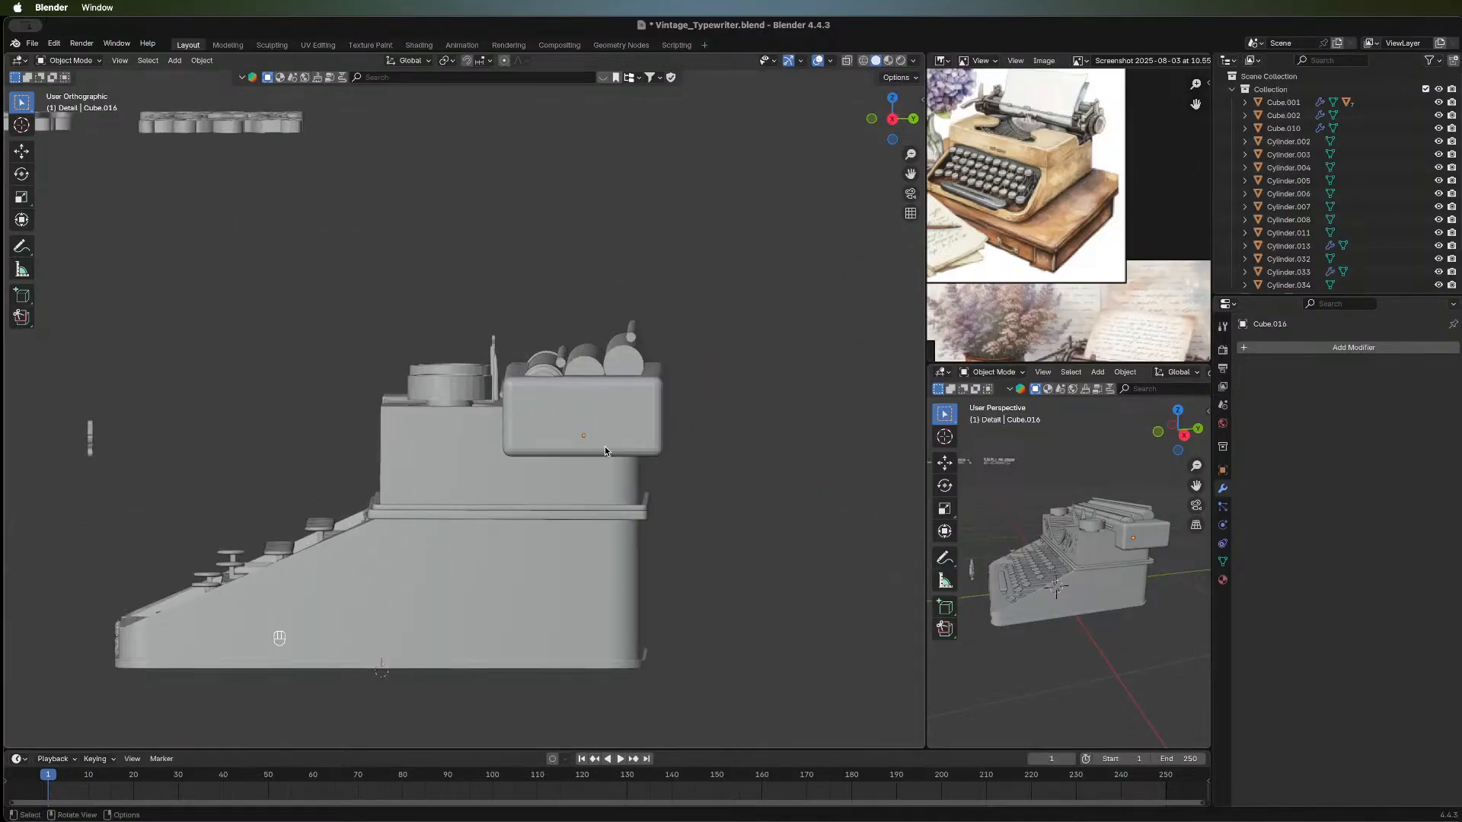
middle_click_drag(671, 486, 548, 479)
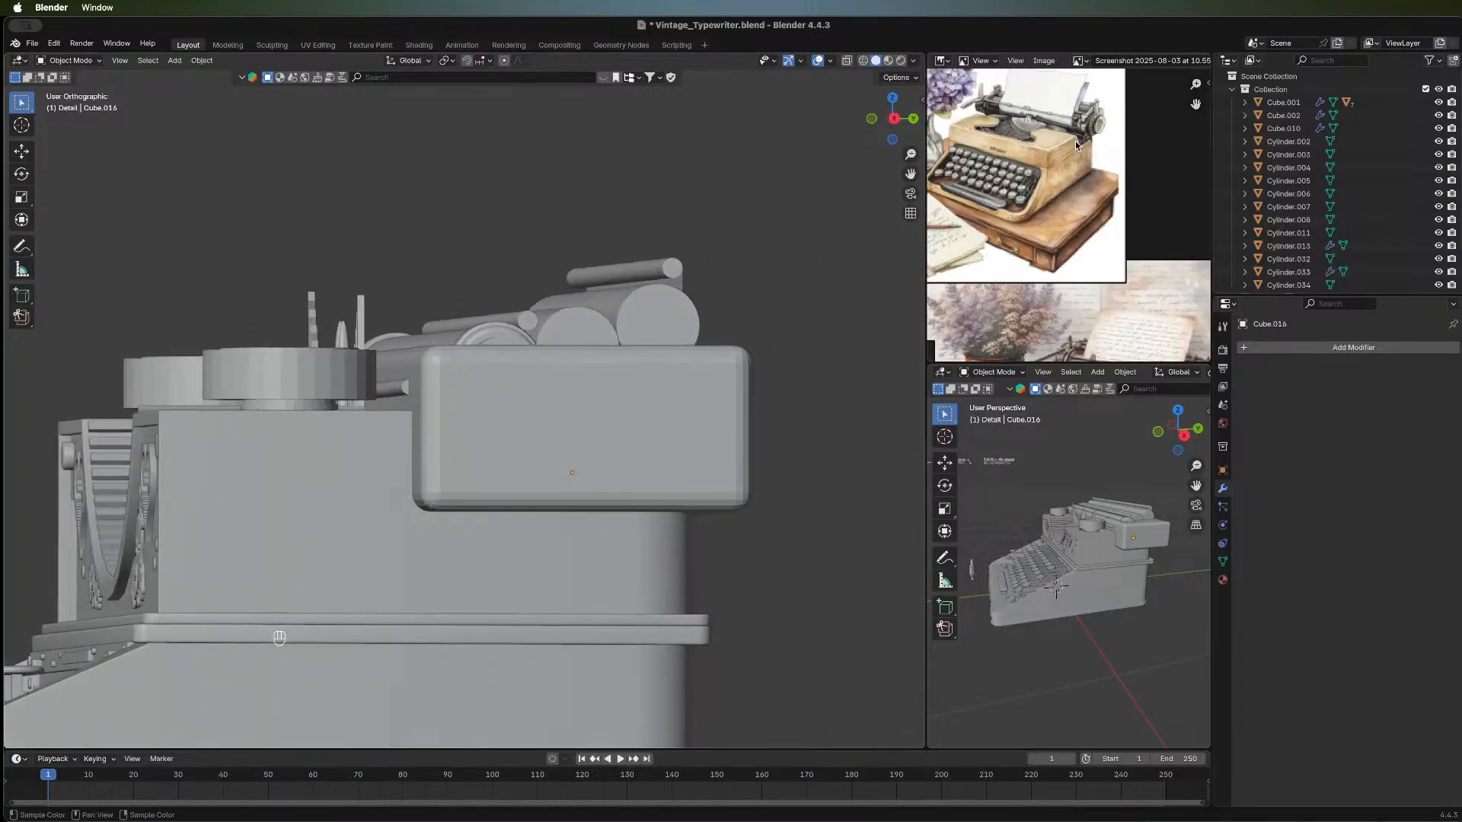
middle_click_drag(663, 304, 560, 436)
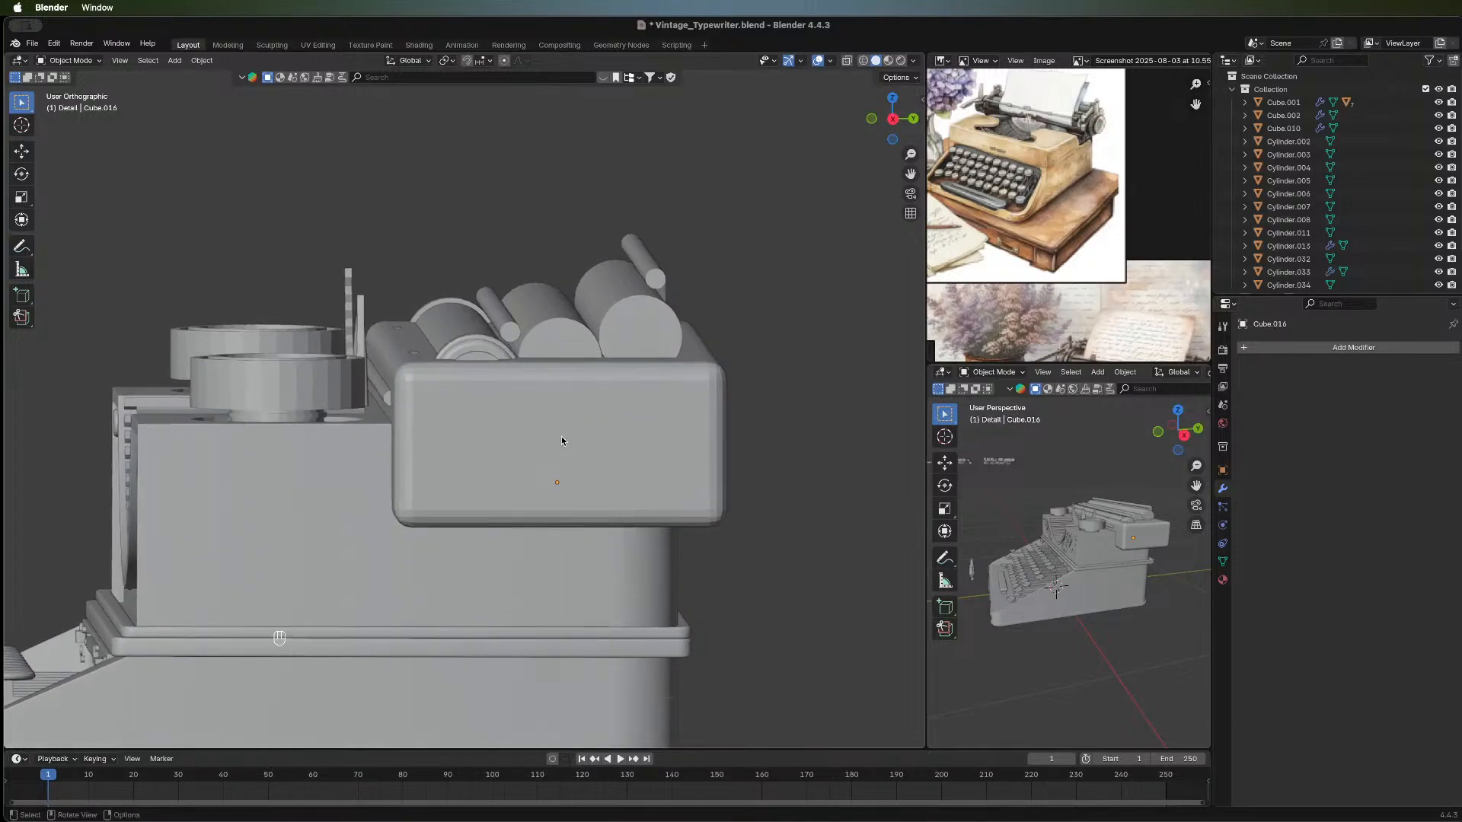
Apply all transforms (location, rotation and scale) to the beveled carriage box.
left_click(560, 436)
middle_click_drag(706, 469, 496, 519)
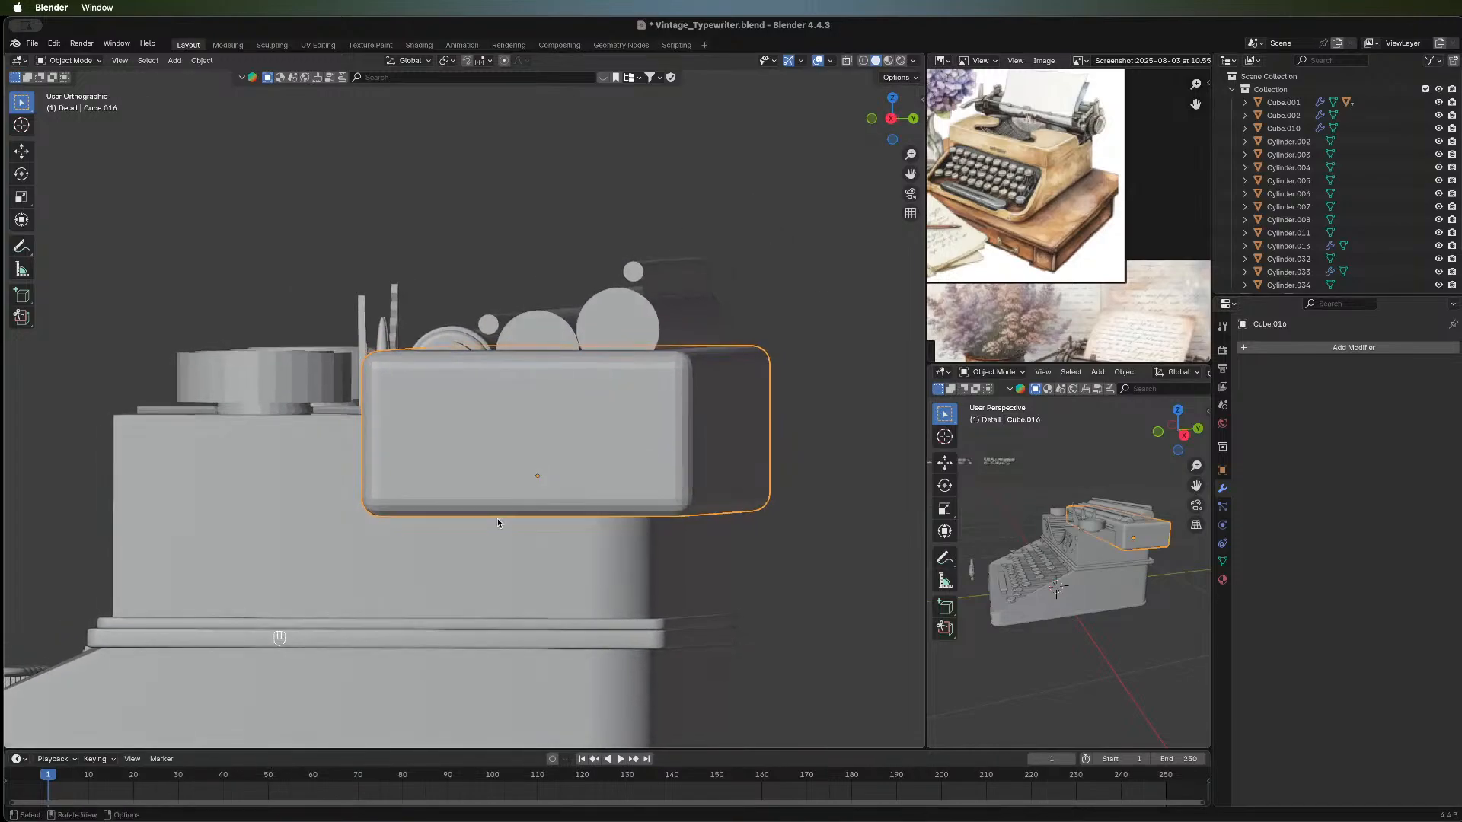
key("ctrl+a")
left_click(482, 532)
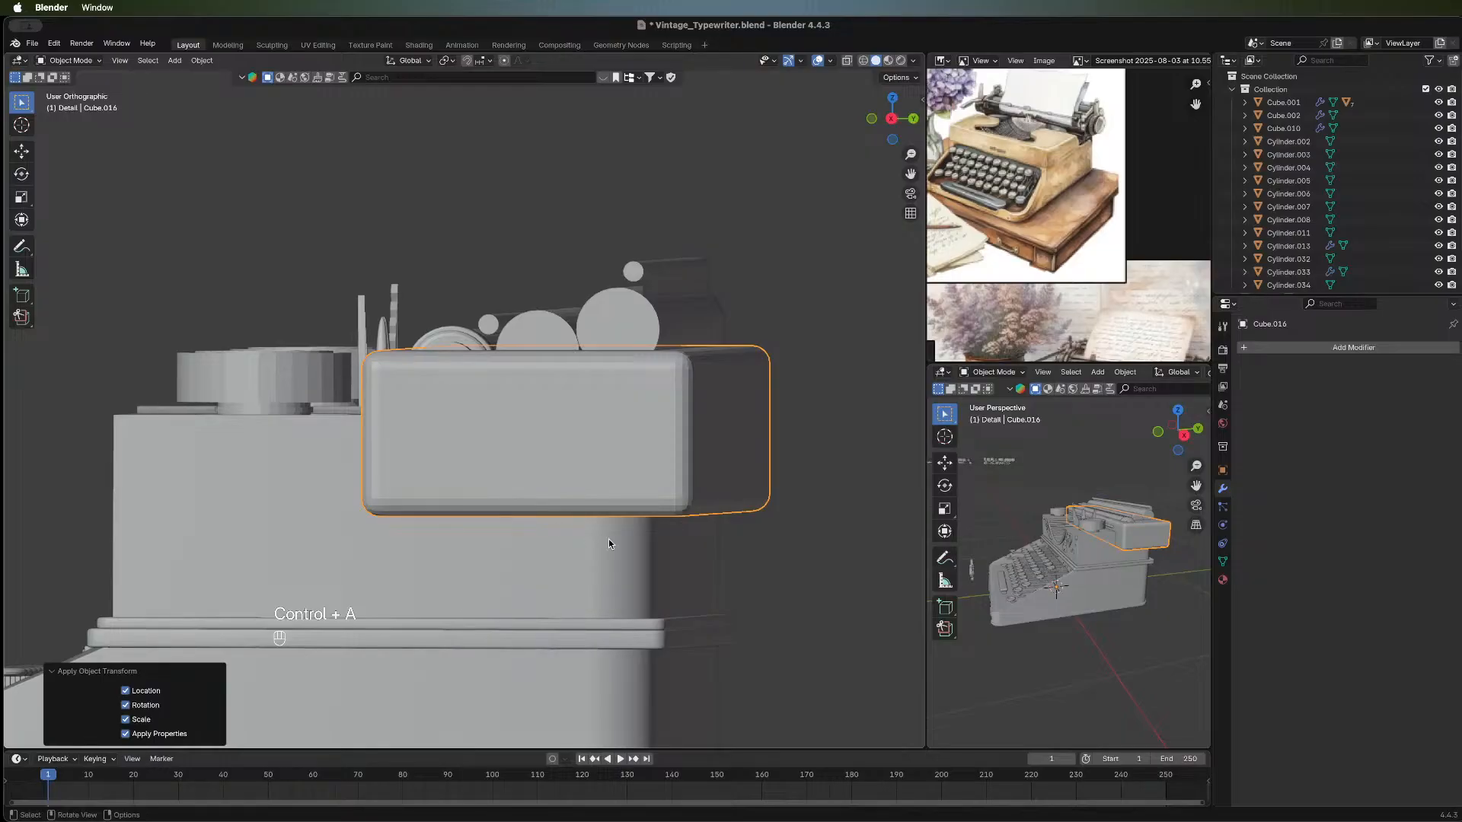
Cut the carriage box out of the typewriter body with a brush Boolean Difference.
middle_click_drag(609, 539, 332, 519)
left_click(333, 521, "shift")
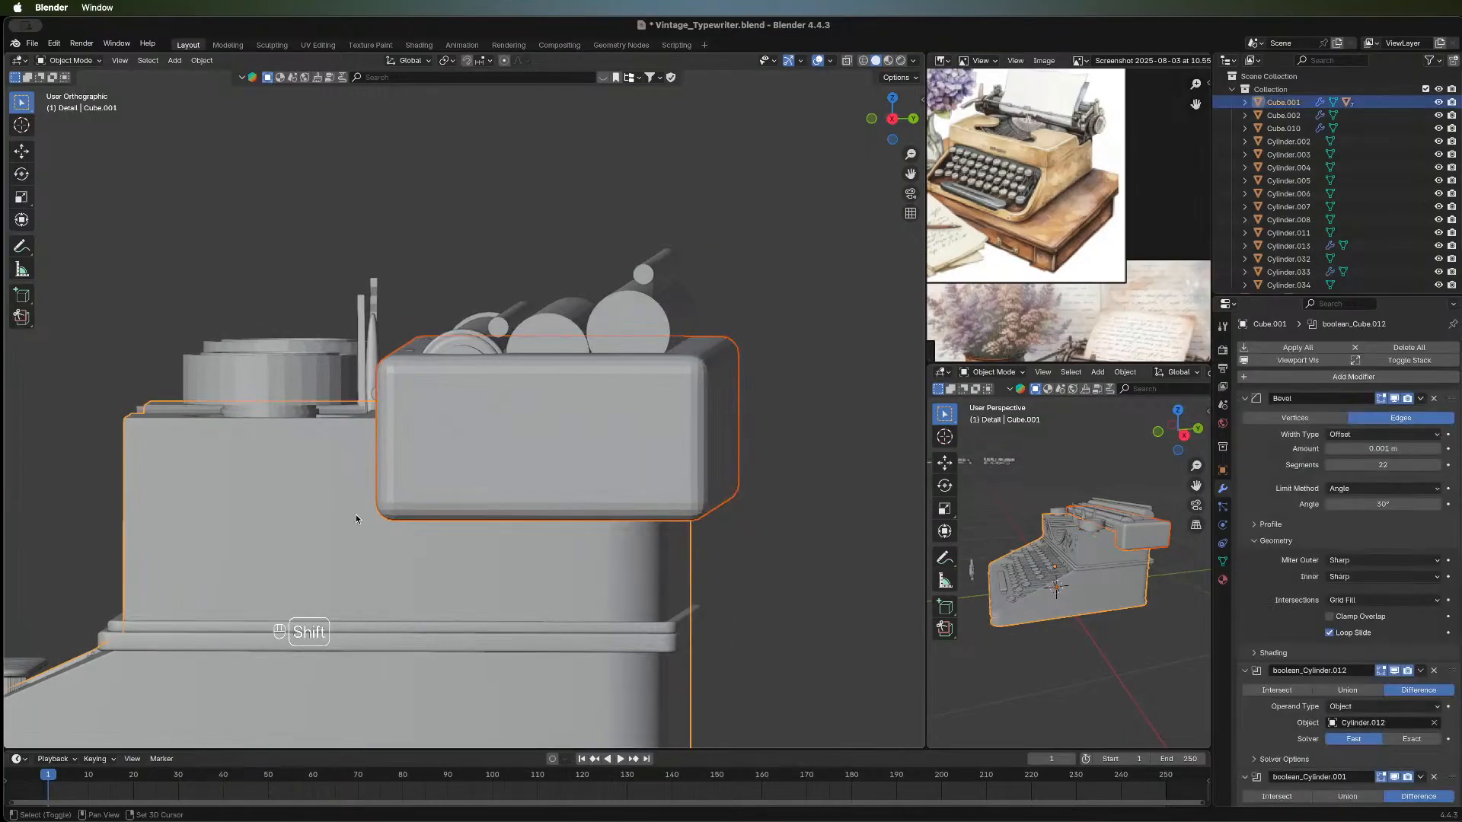
middle_click_drag(710, 578, 732, 557)
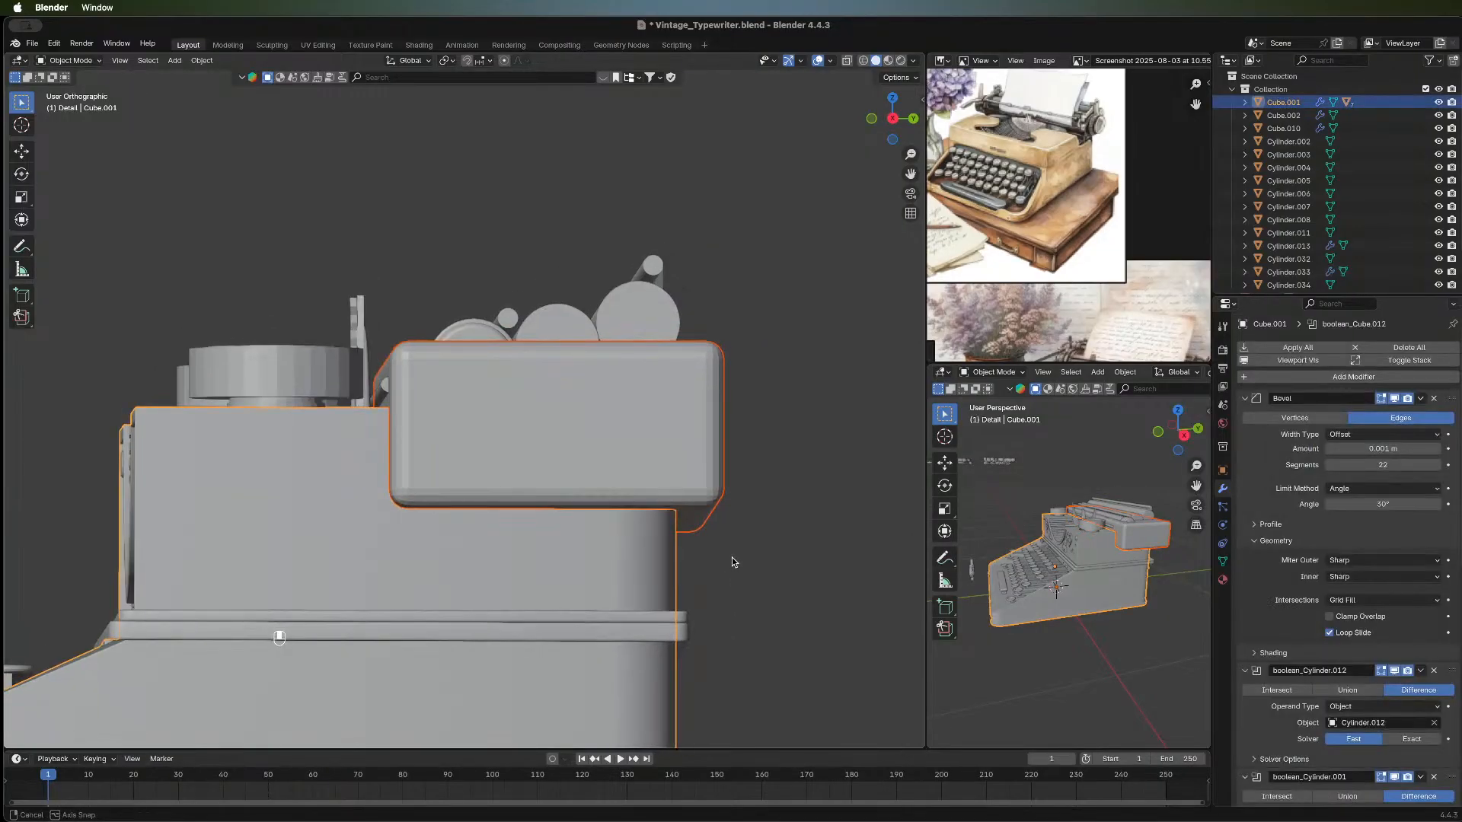
key("shift+ctrl+b")
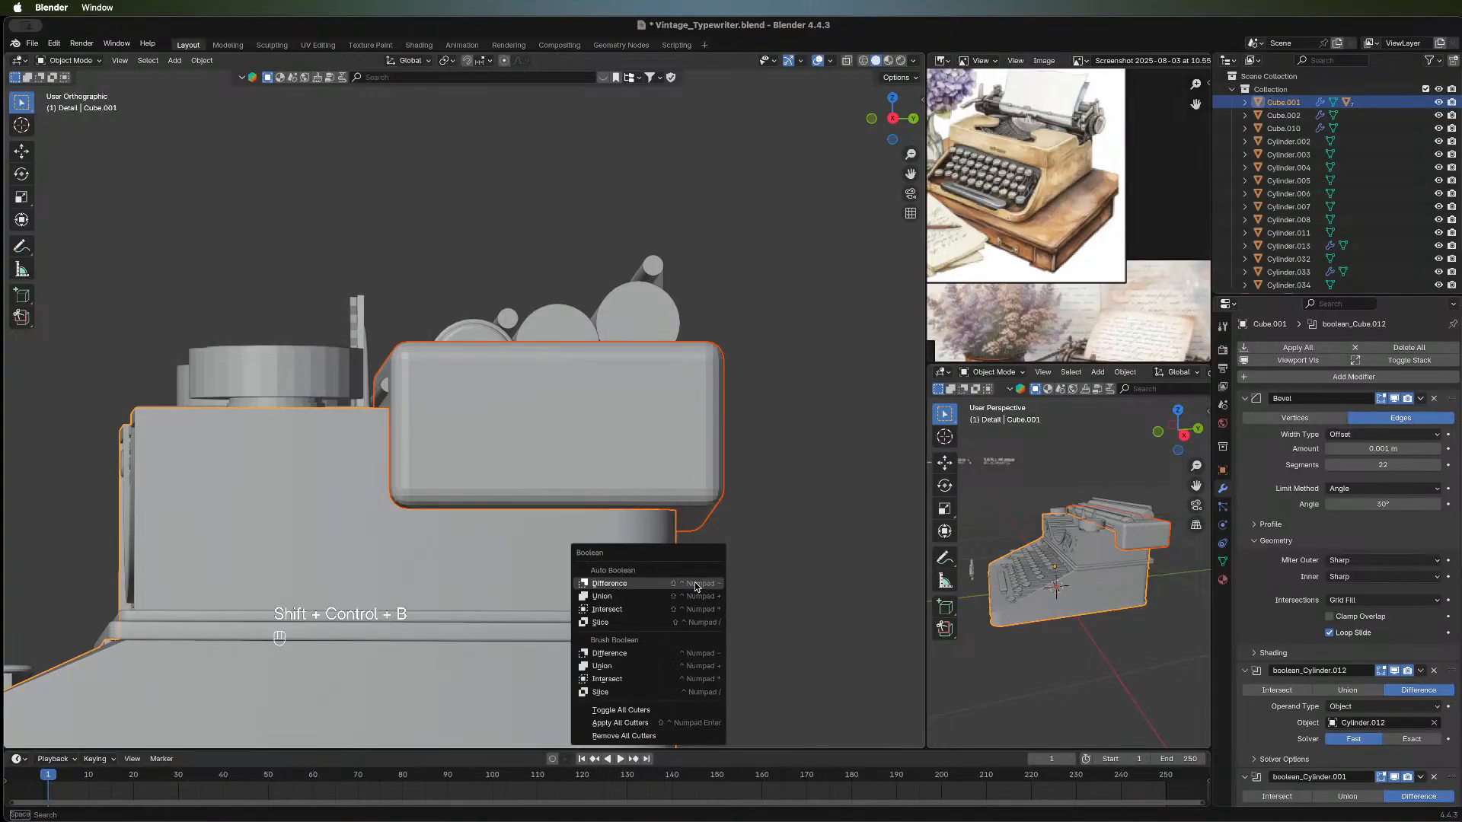
left_click(653, 654)
middle_click_drag(816, 462, 771, 508)
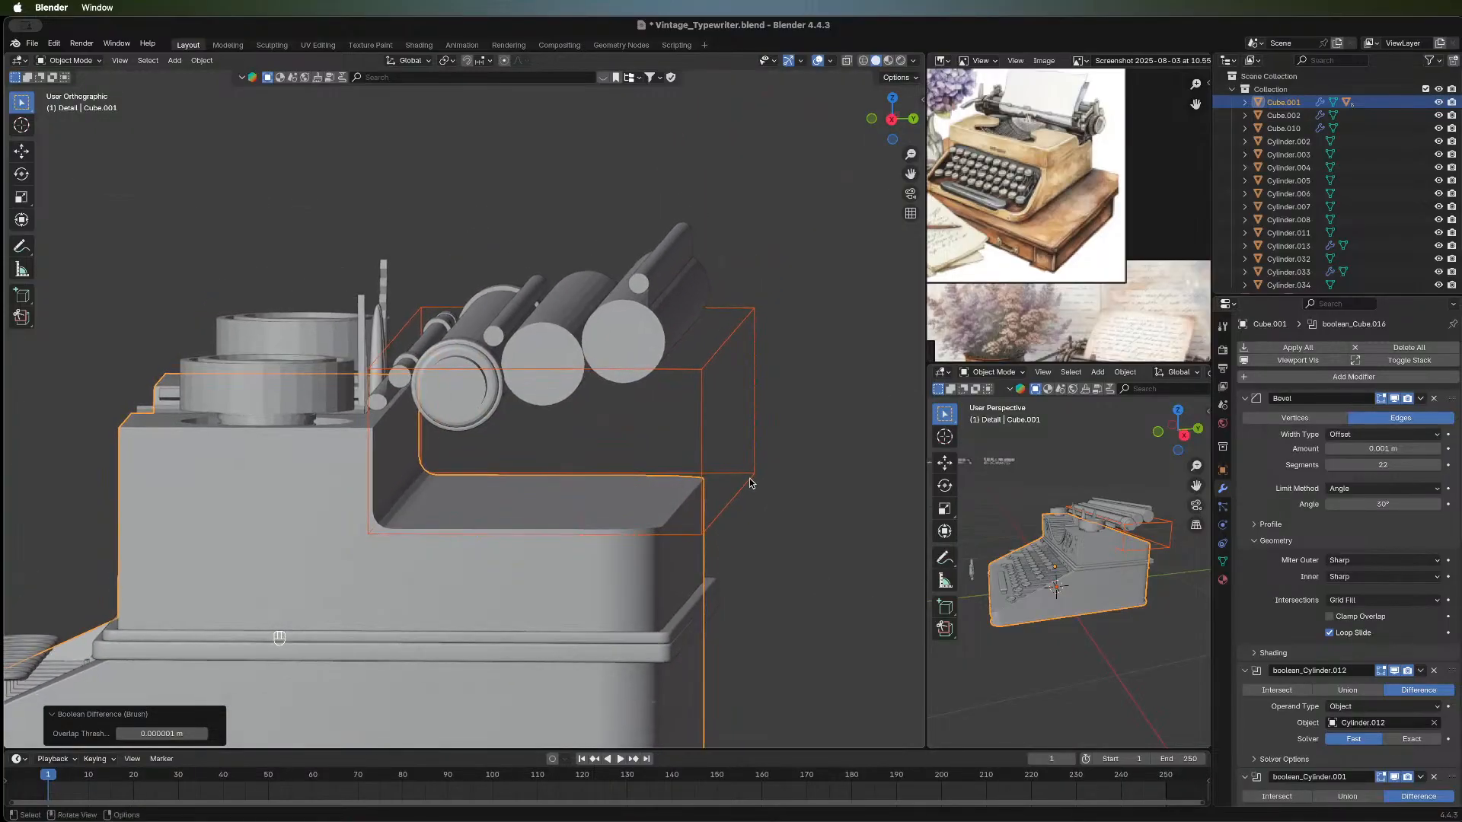
Move the wireframe box cutter behind the knobs into the Hide collection.
left_click(751, 482)
key("m")
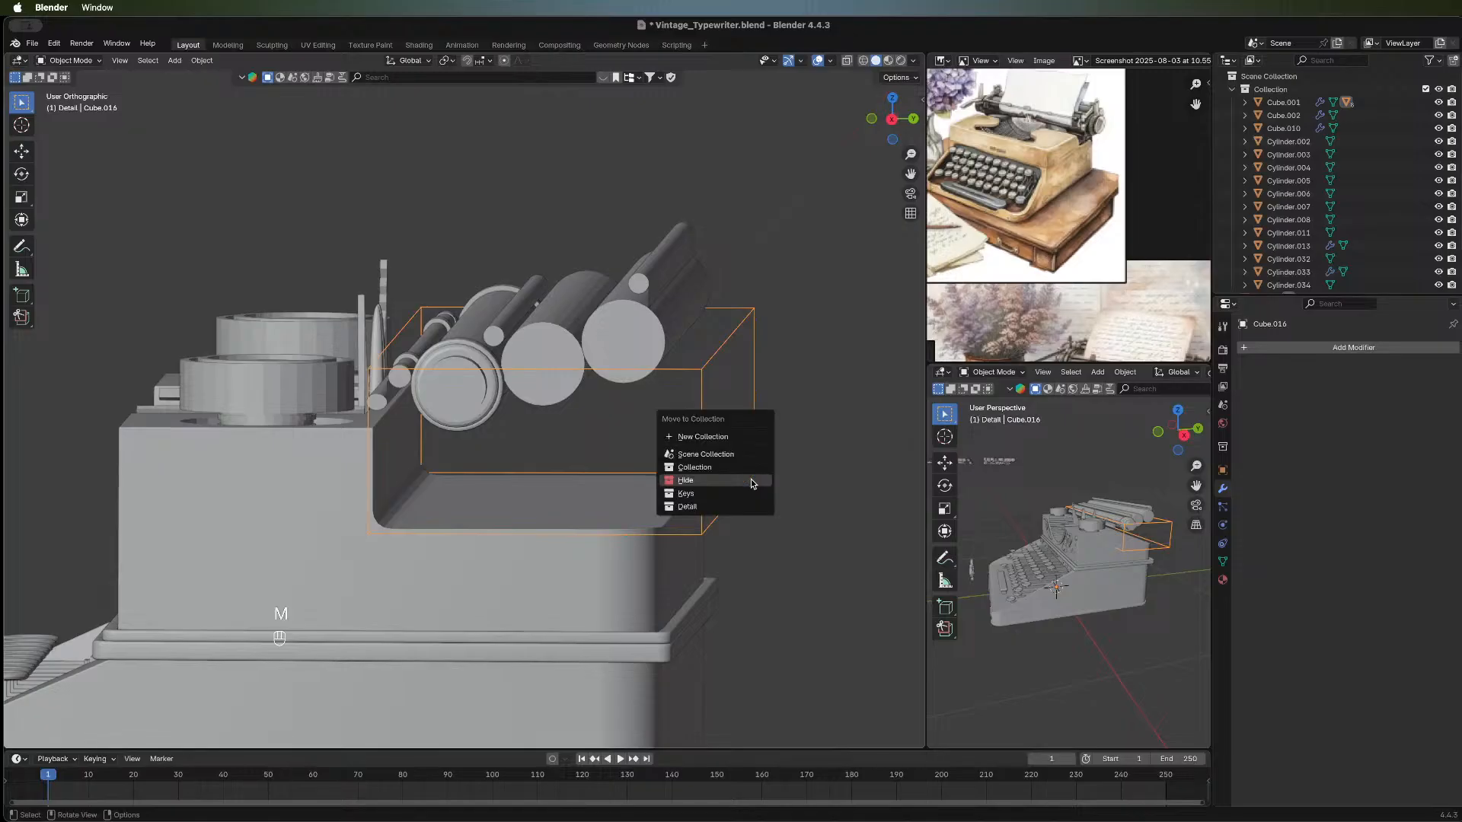
left_click(751, 482)
middle_click_drag(653, 483, 720, 498)
scroll(442, 531, "down", 3)
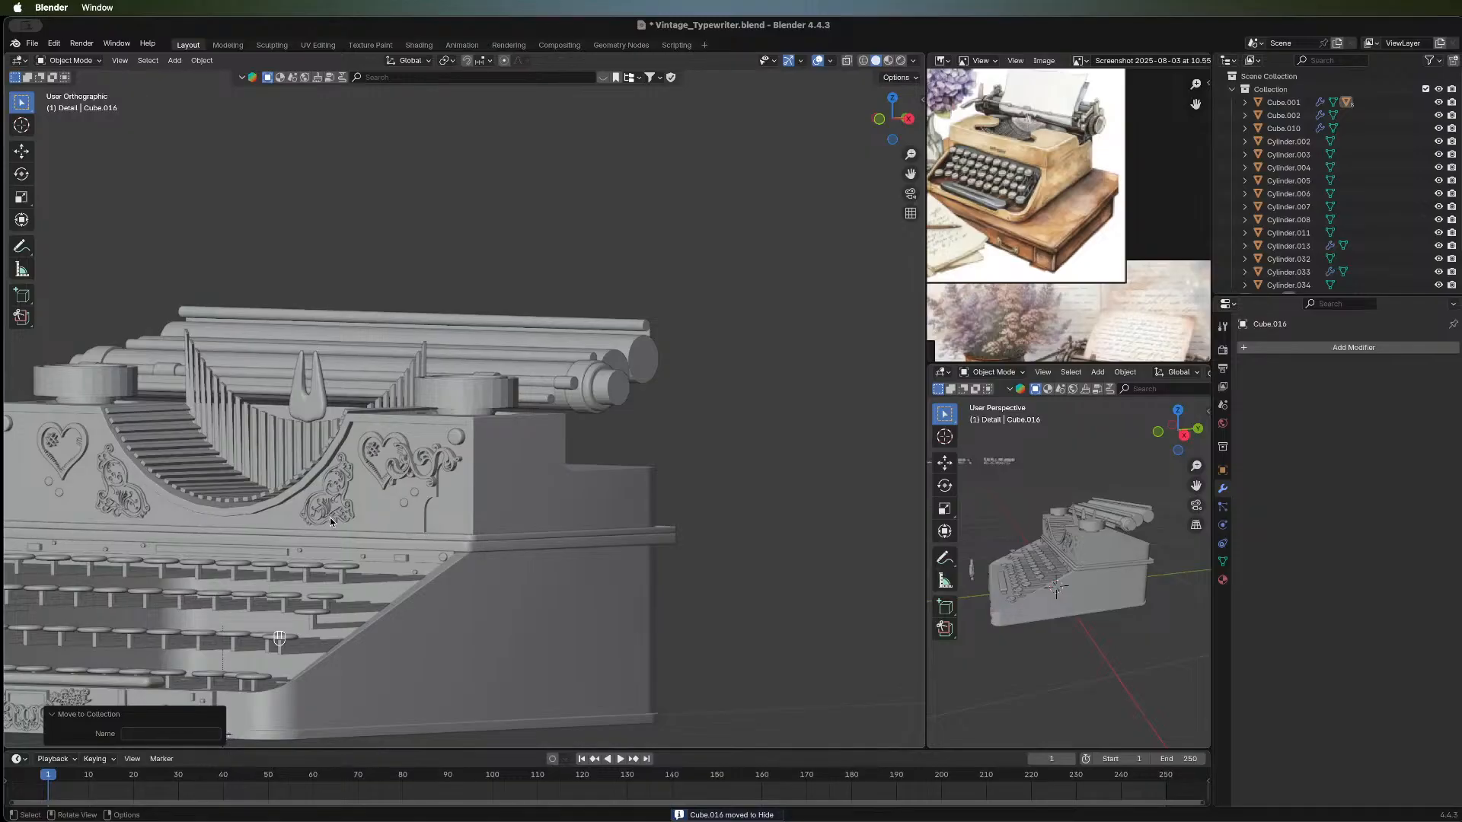
middle_click_drag(330, 522, 349, 482)
Duplicate the typewriter body with its cutout, keeping the copy in place.
left_click(390, 675)
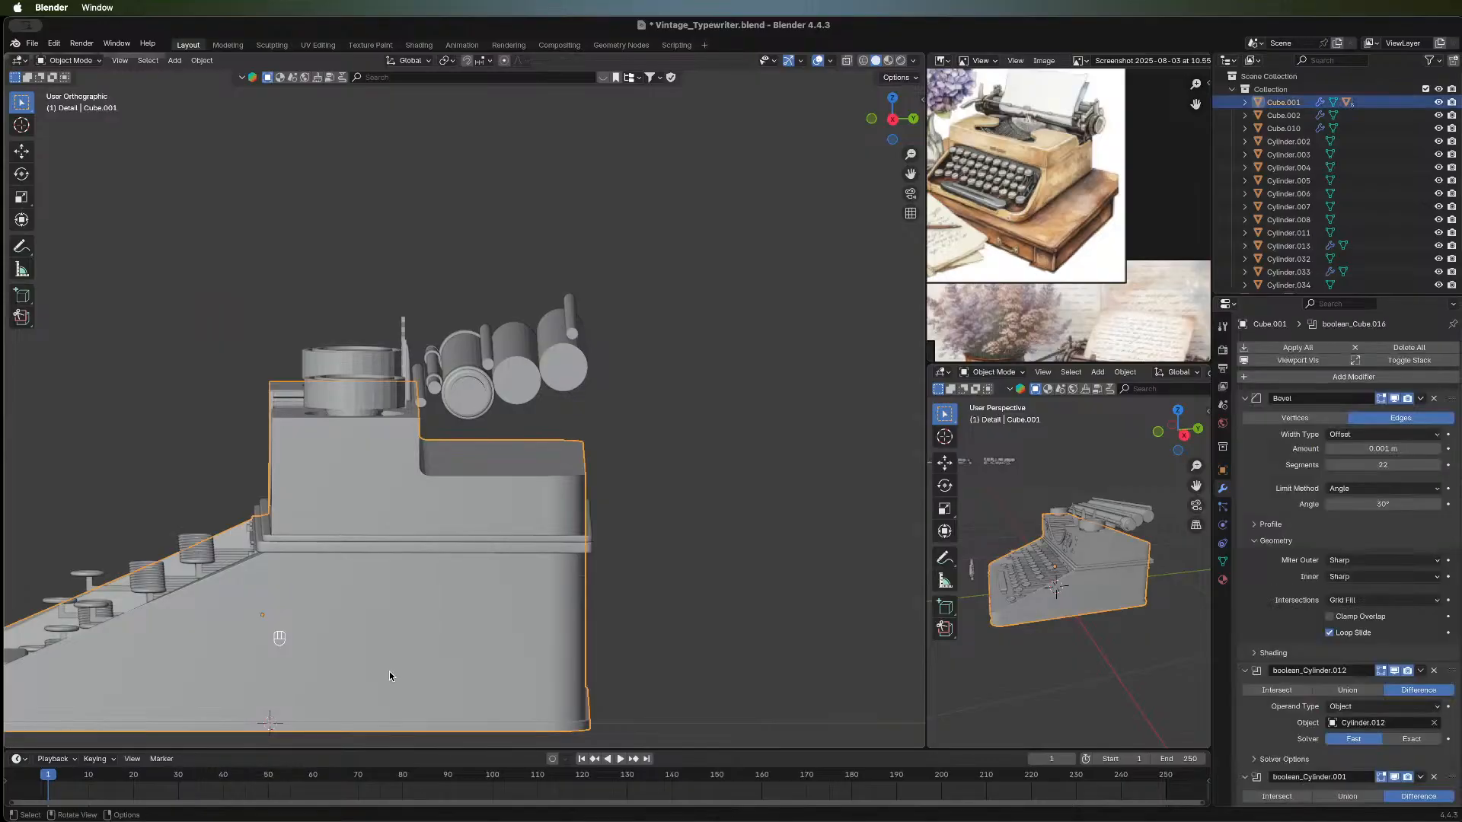
middle_click_drag(670, 542, 719, 522)
scroll(357, 585, "down", 5)
middle_click_drag(434, 703, 419, 651)
scroll(456, 555, "up", 5)
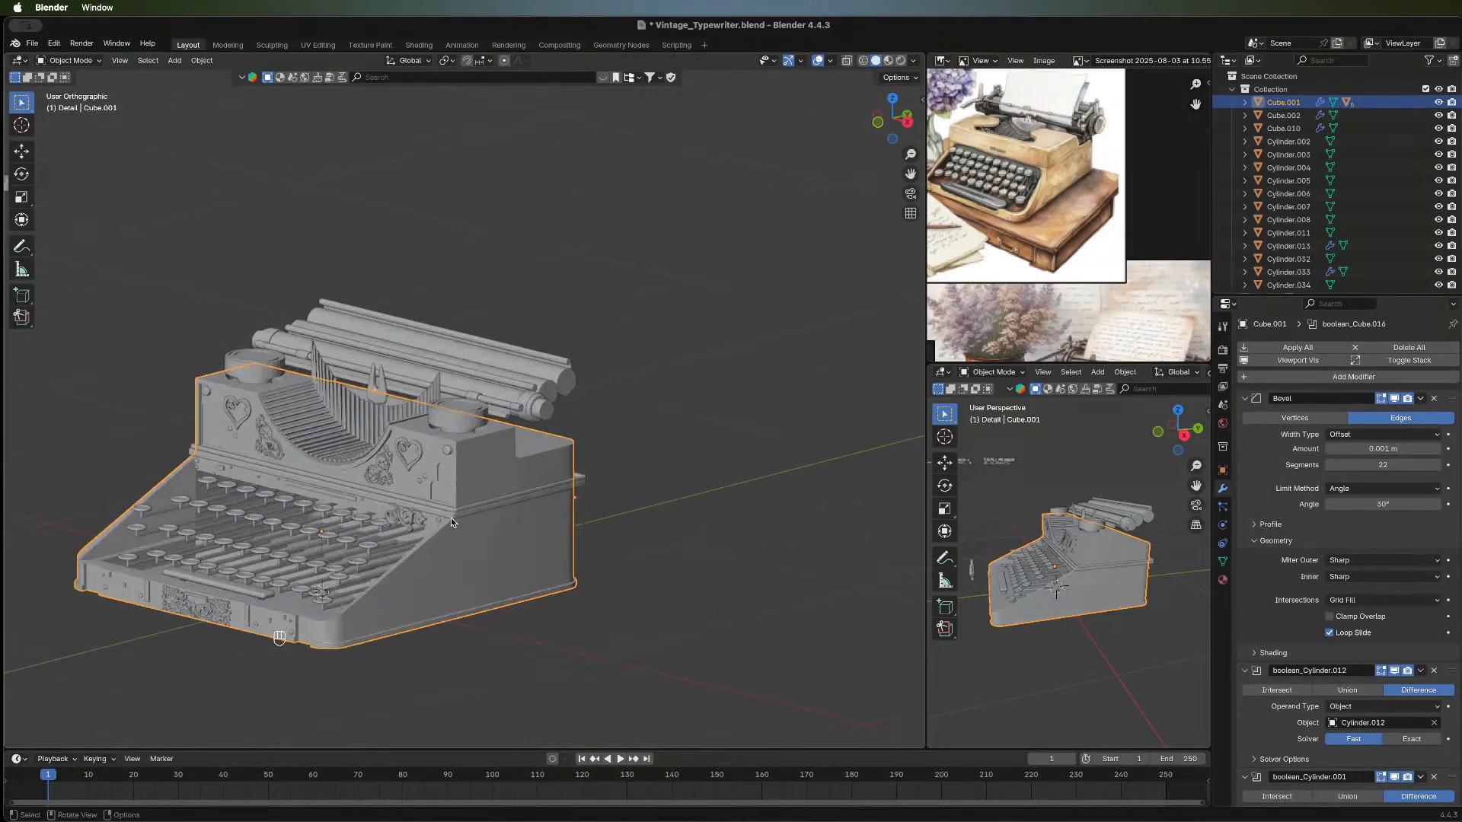
scroll(450, 522, "up", 3)
middle_click_drag(449, 517, 399, 457)
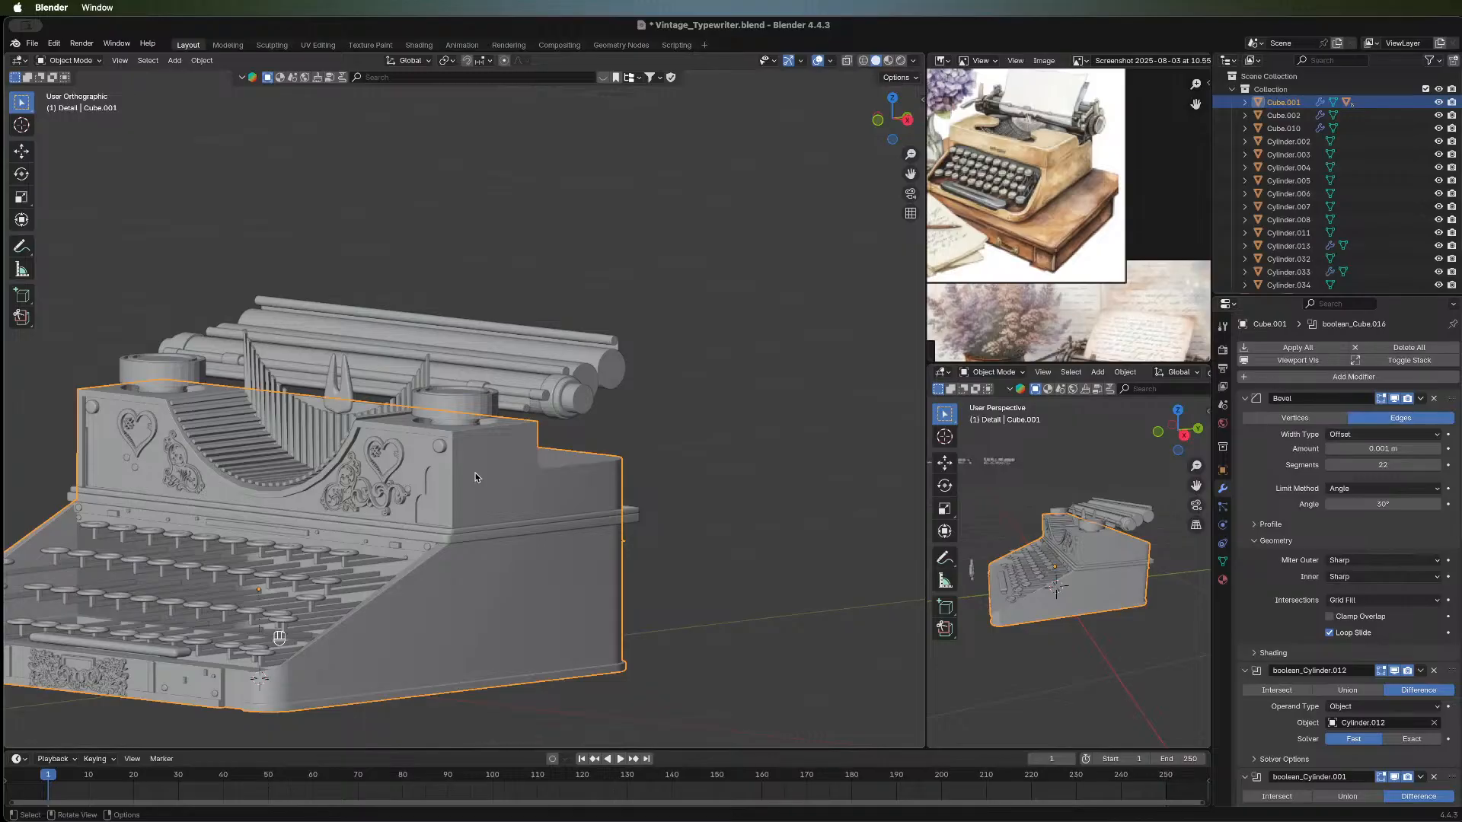
key("shift+d")
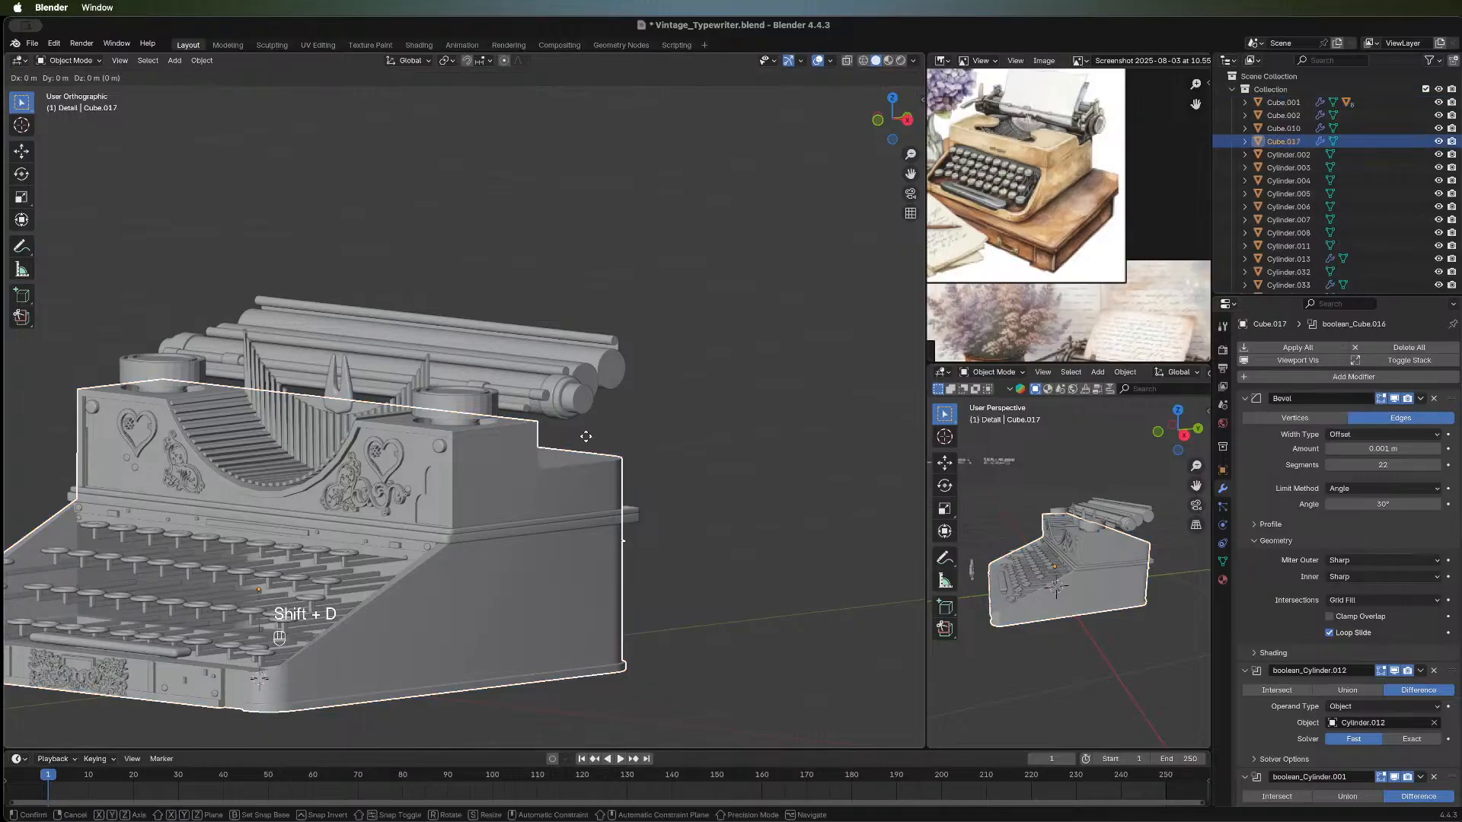
right_click(667, 428)
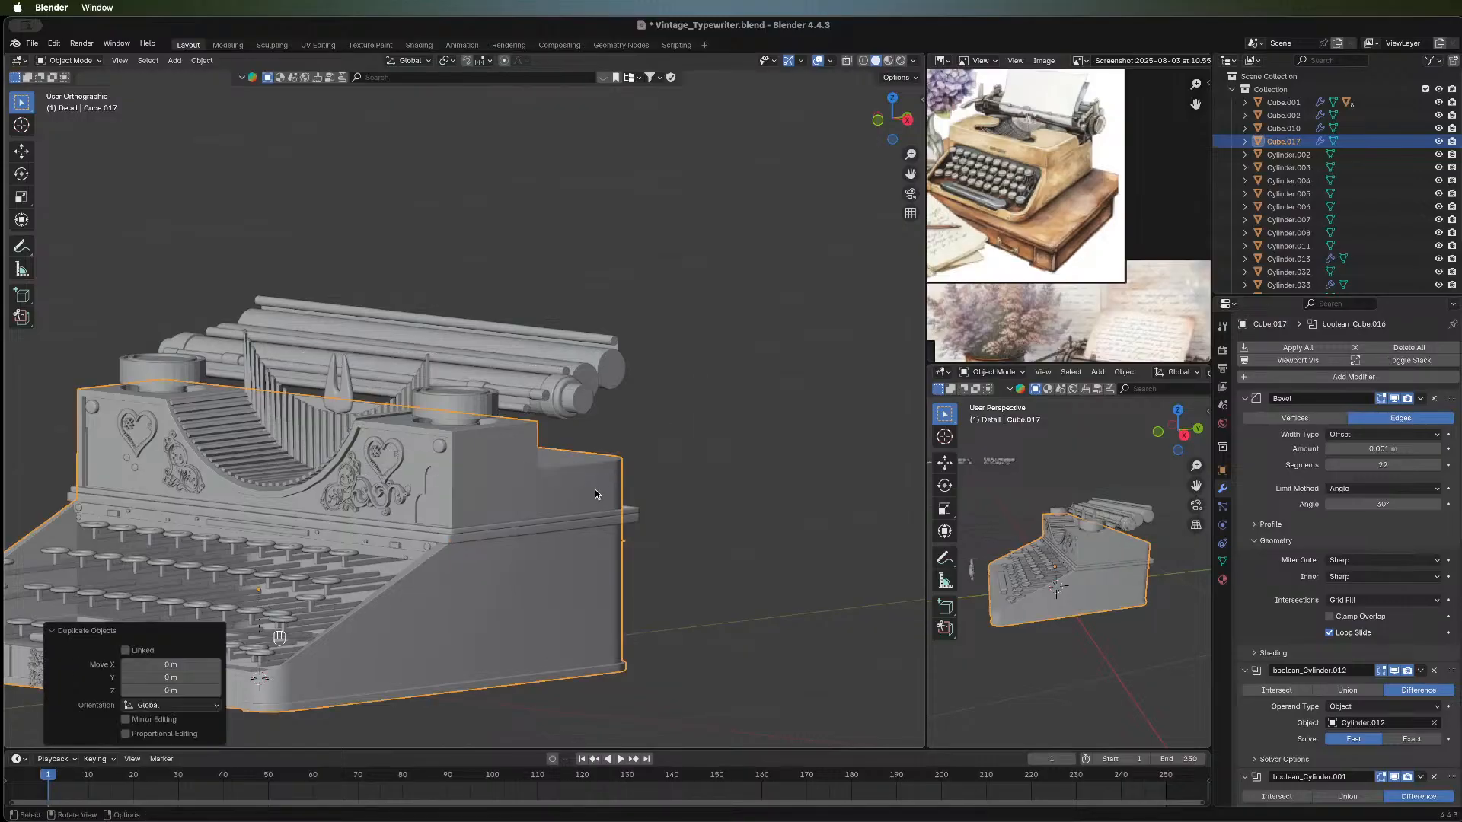
Move the duplicated body into a new collection named Duplicate.
key("m")
left_click(593, 449)
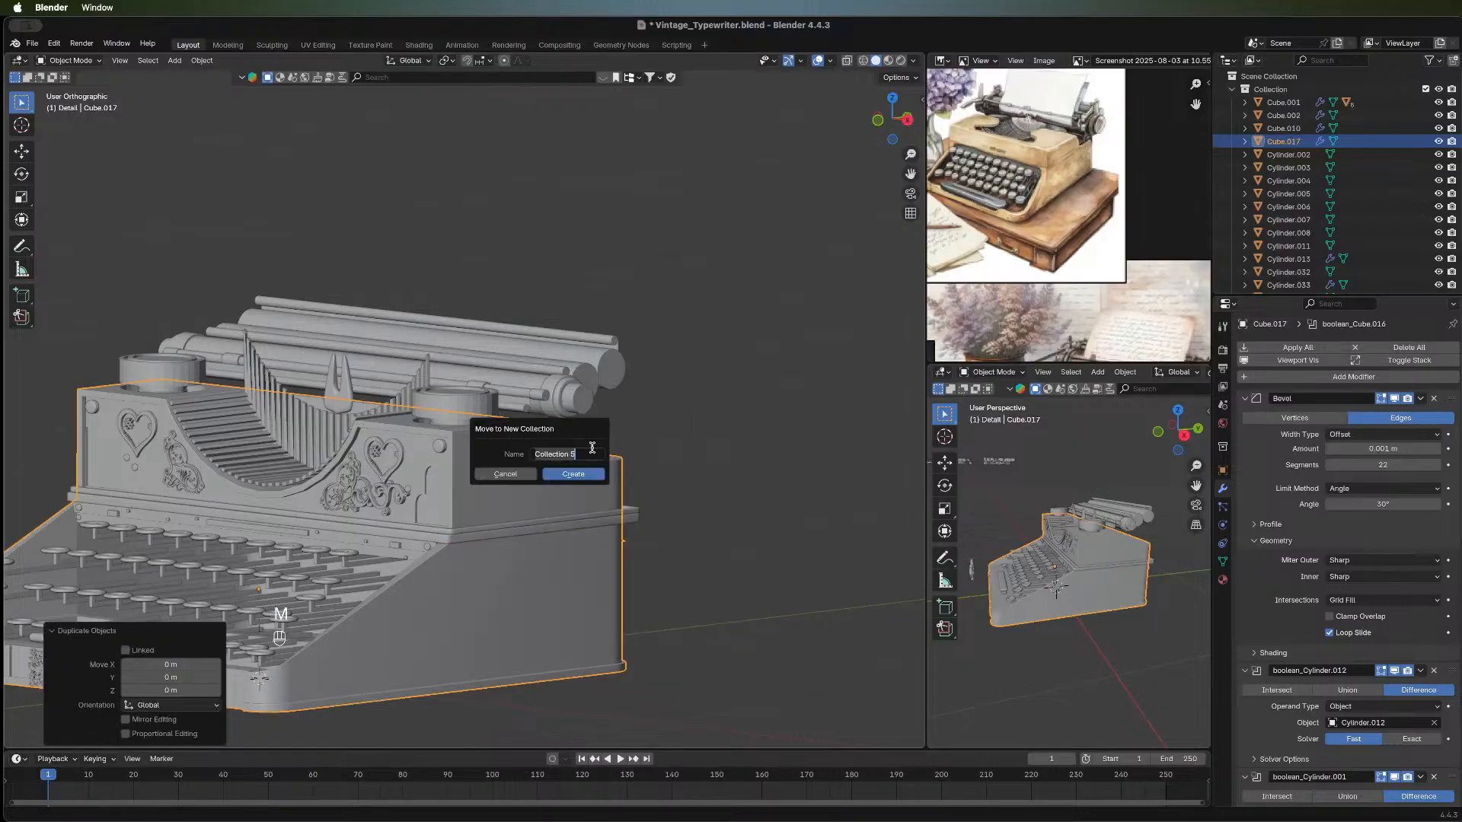
type("Duplicate")
key("Return")
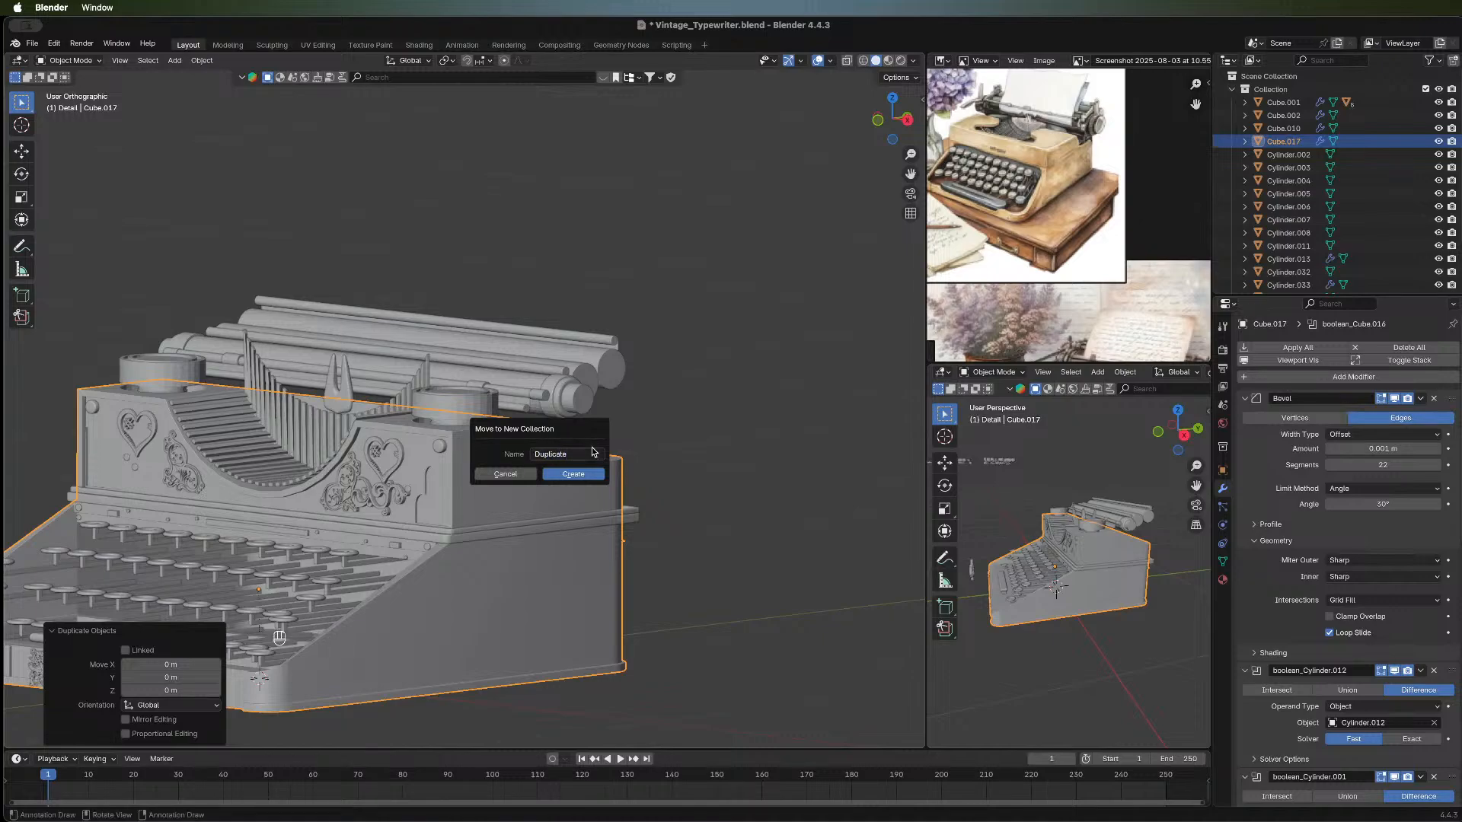
left_click(573, 474)
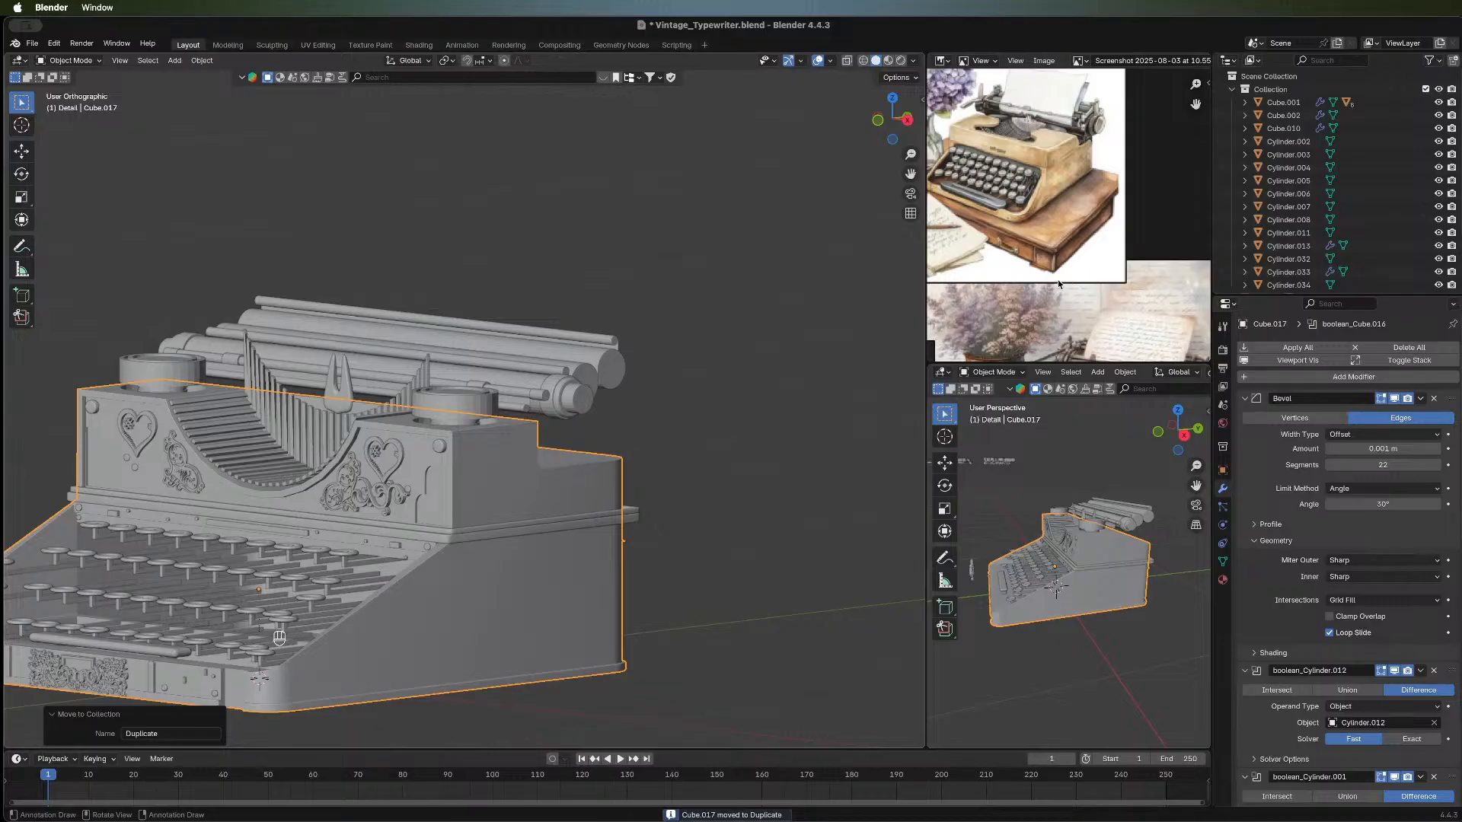
Hide the Duplicate collection in the viewport and collapse it in the scene list.
scroll(1363, 160, "down", 3)
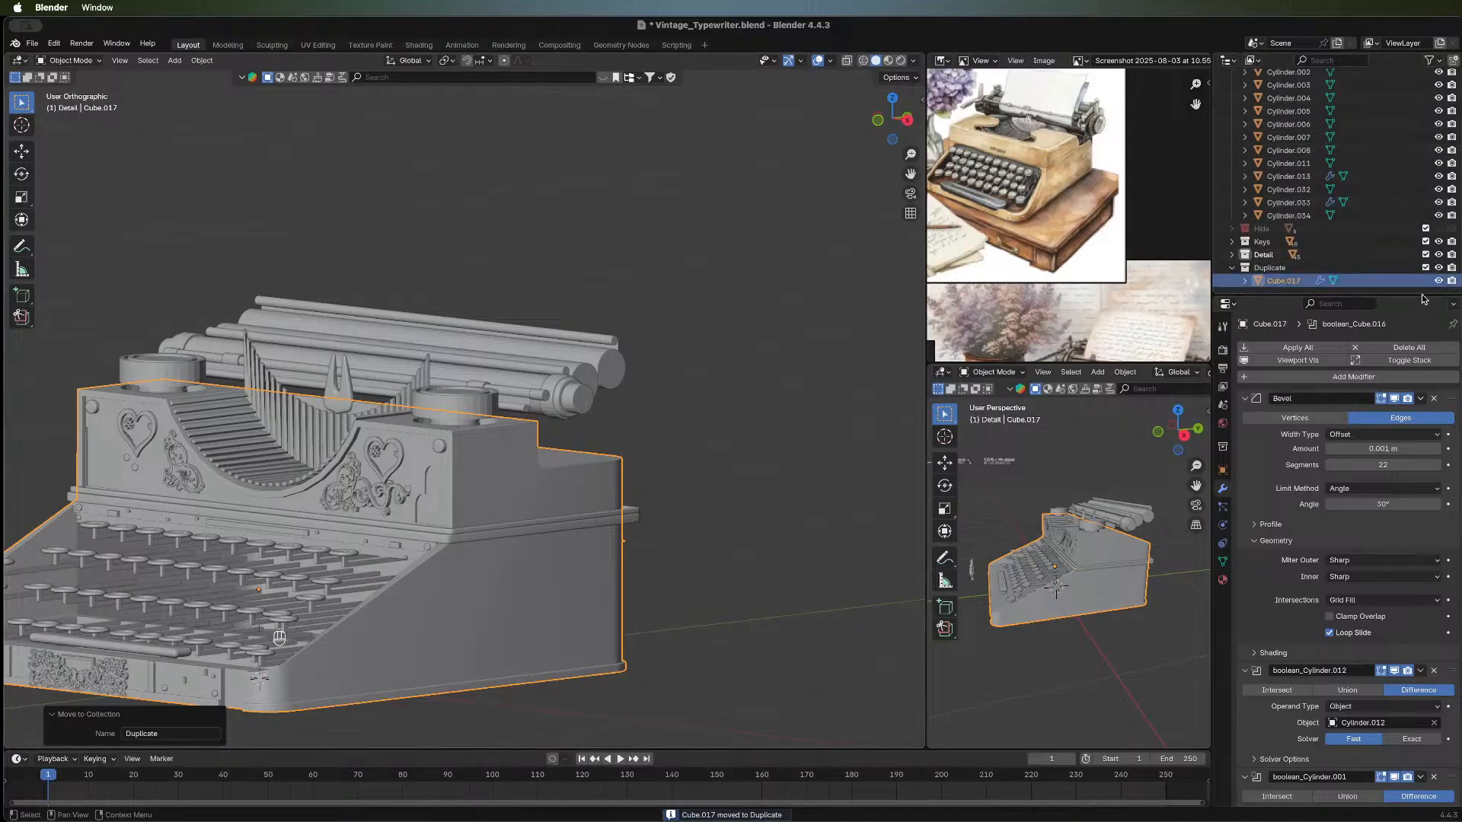
left_click(1439, 281)
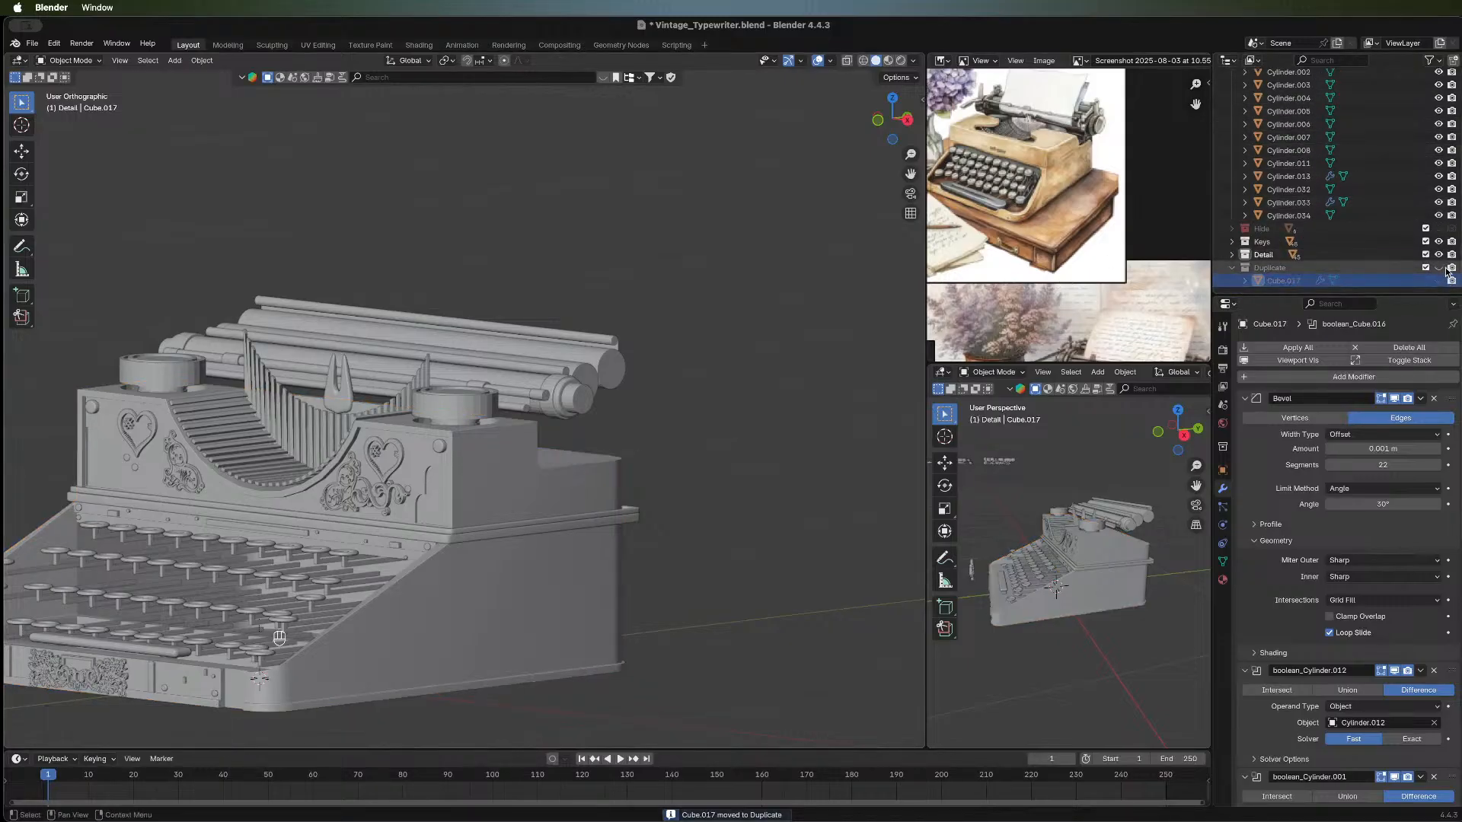
left_click(1231, 268)
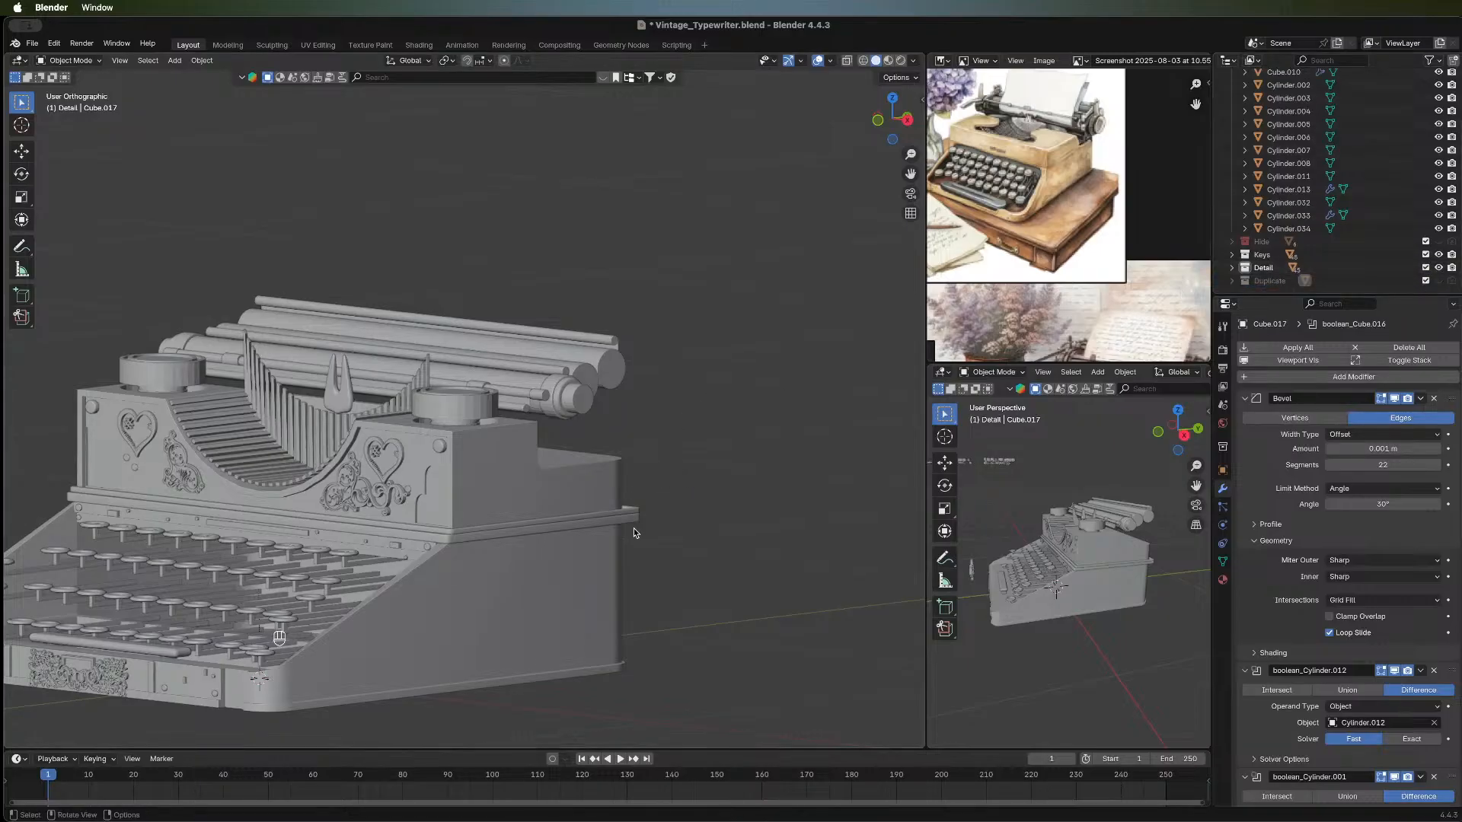
Apply the Mirror modifier on the pair of small cylinders behind the round knobs.
middle_click_drag(724, 529, 598, 484)
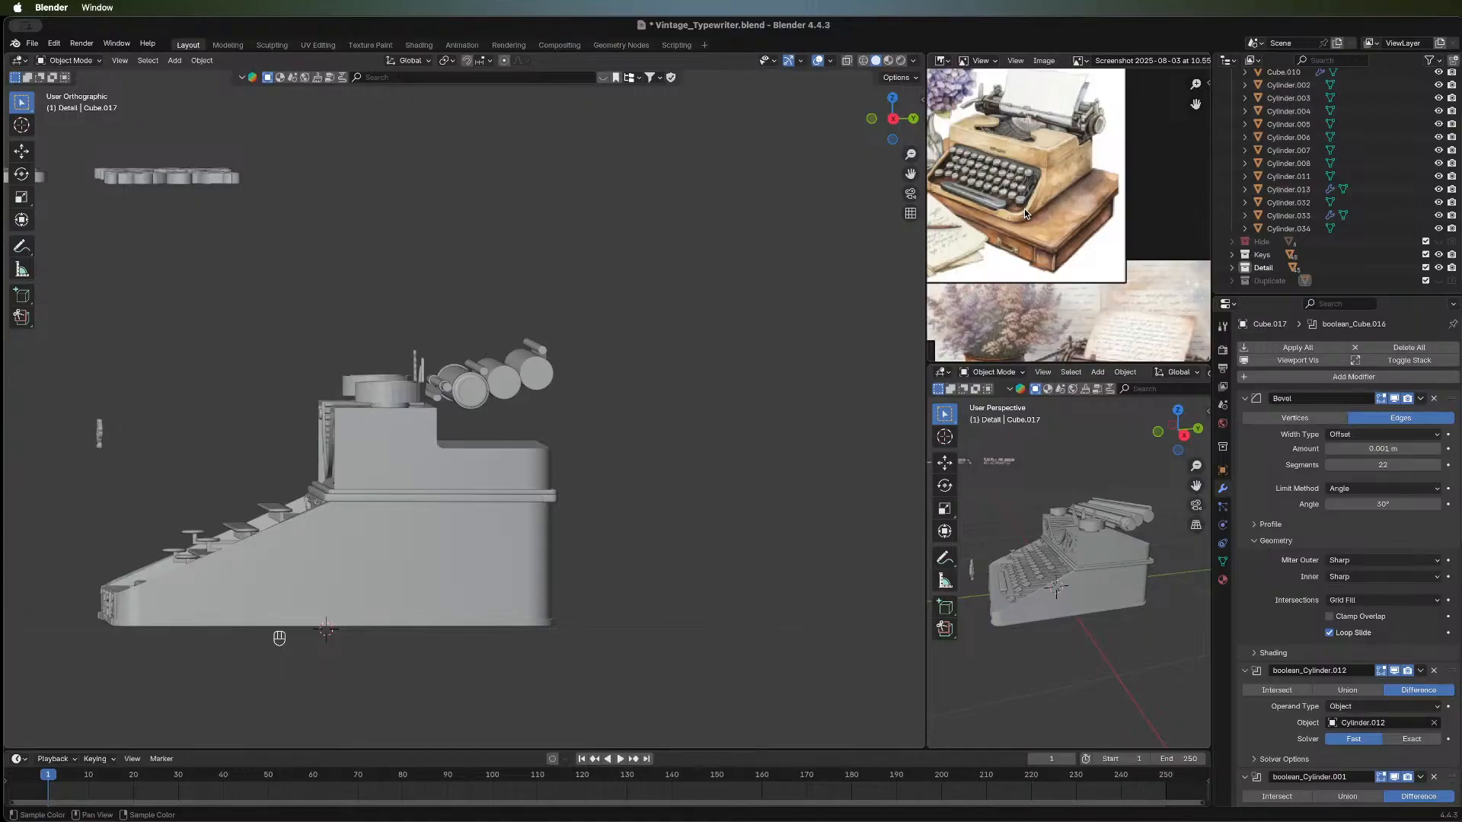
middle_click_drag(1026, 214, 1086, 265)
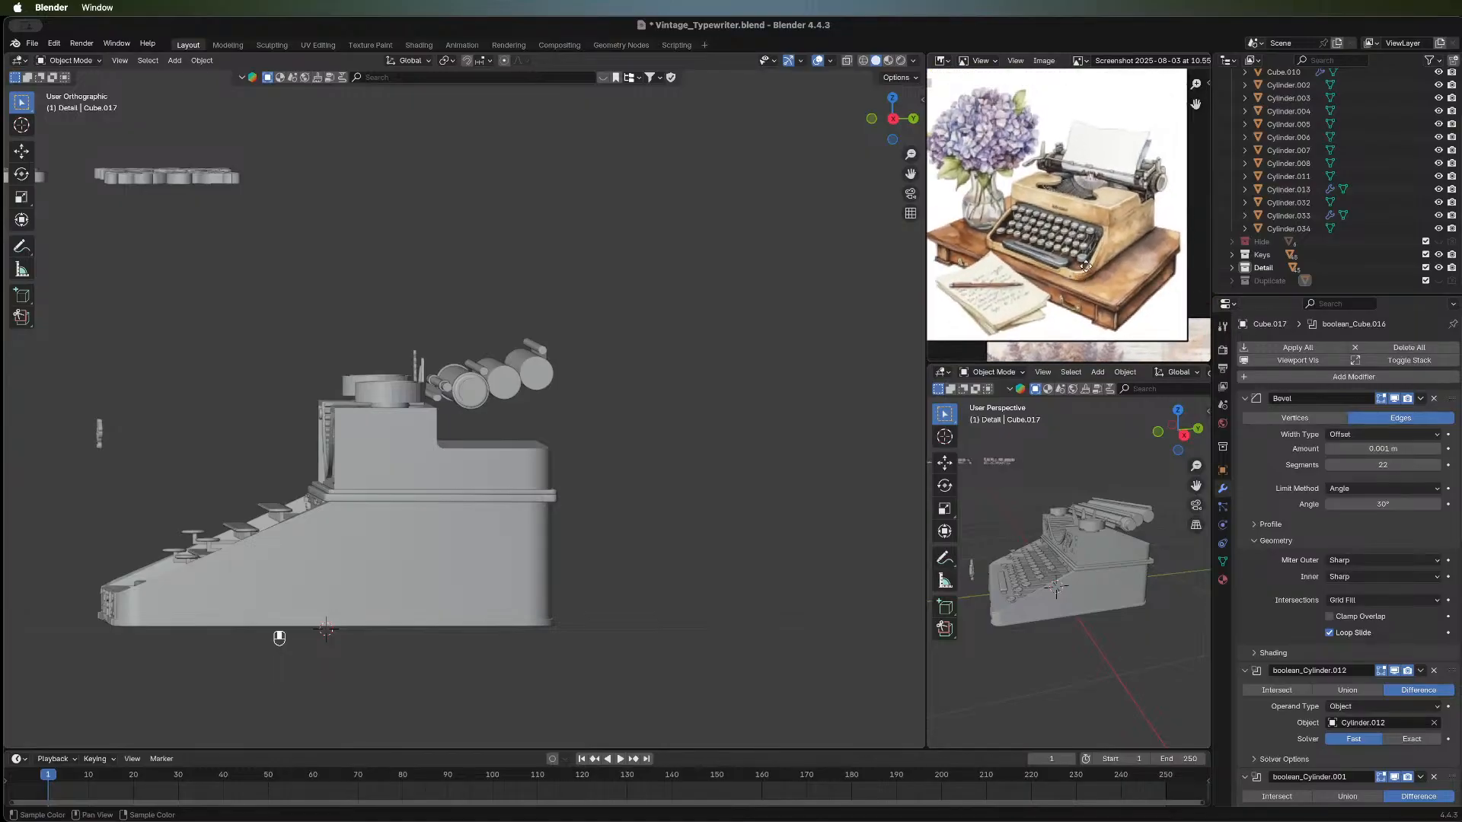
scroll(1084, 221, "up", 8)
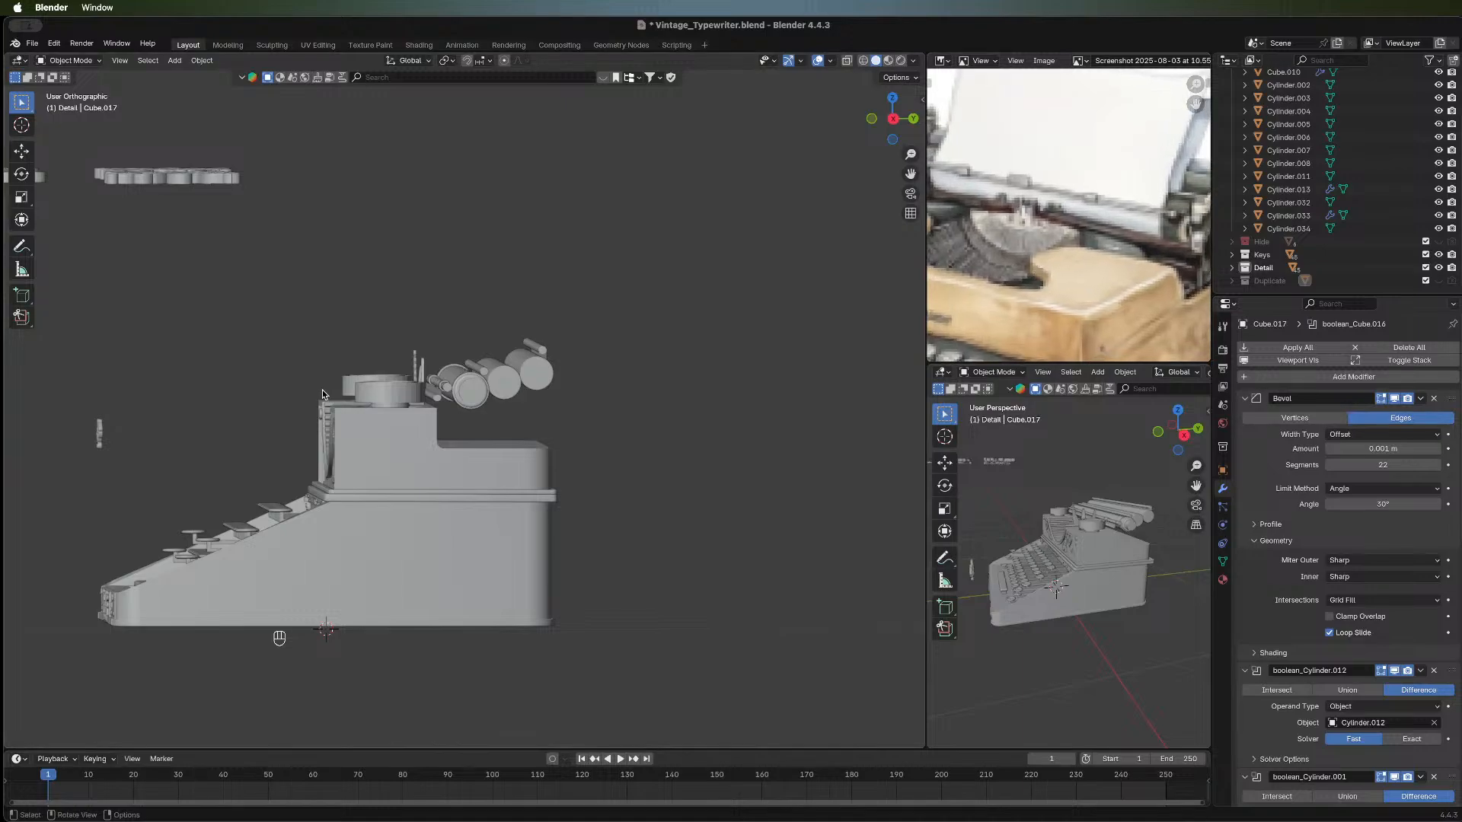
middle_click_drag(327, 396, 222, 388)
left_click(220, 387)
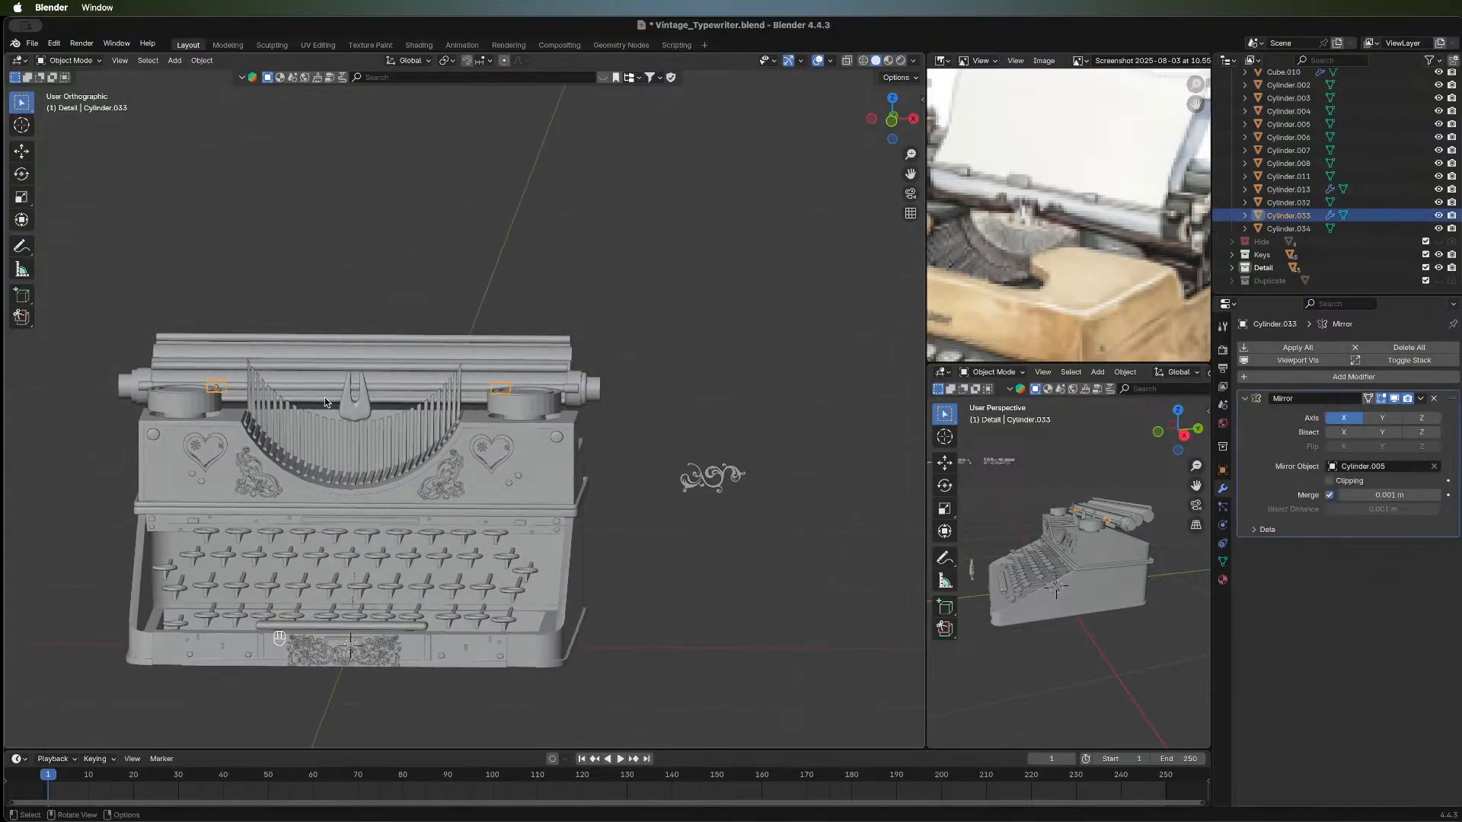
left_click(1420, 398)
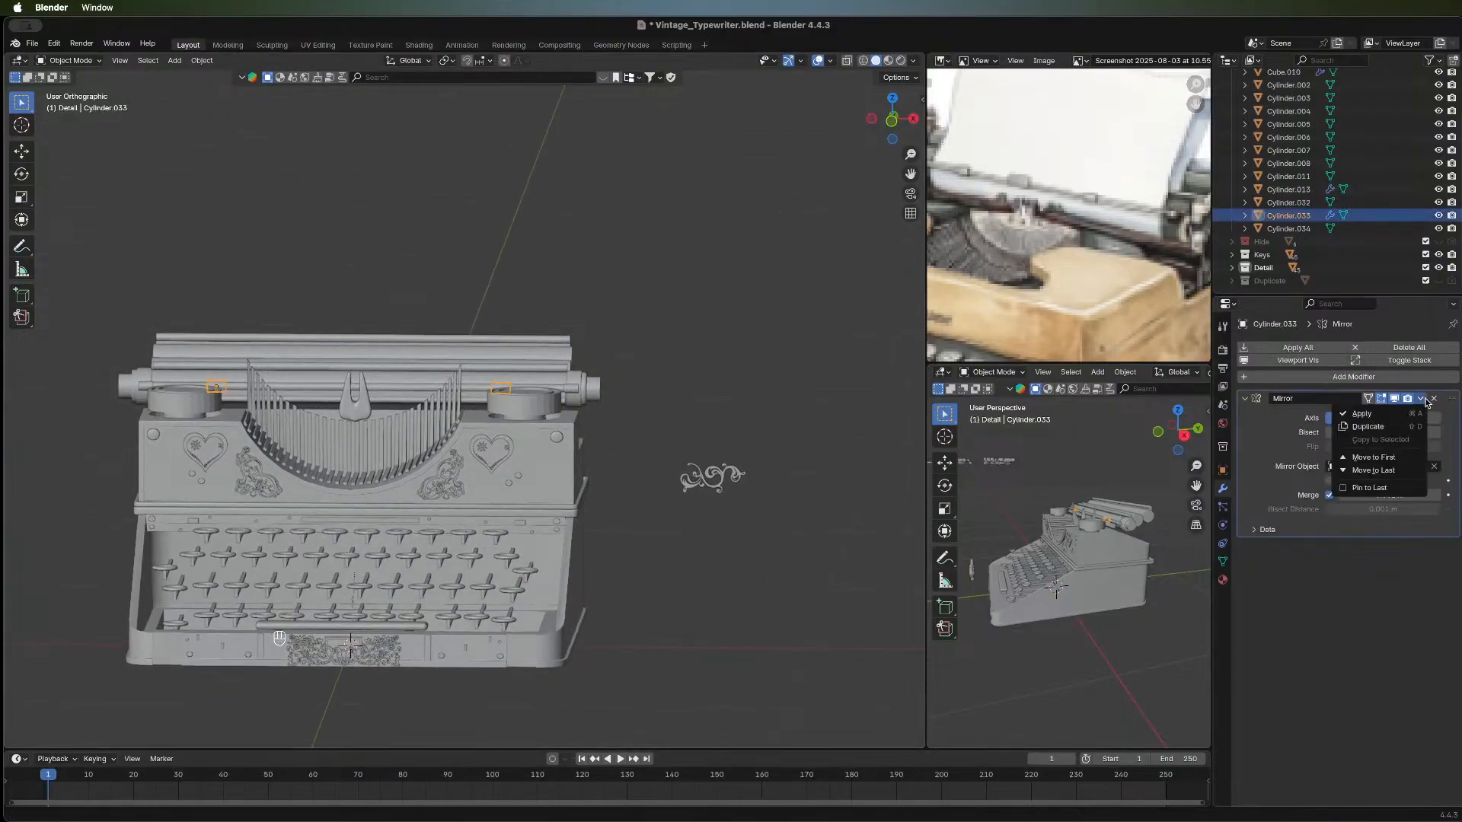
left_click(1403, 417)
Separate the mirrored small cylinders by loose parts into individual objects.
key("Tab")
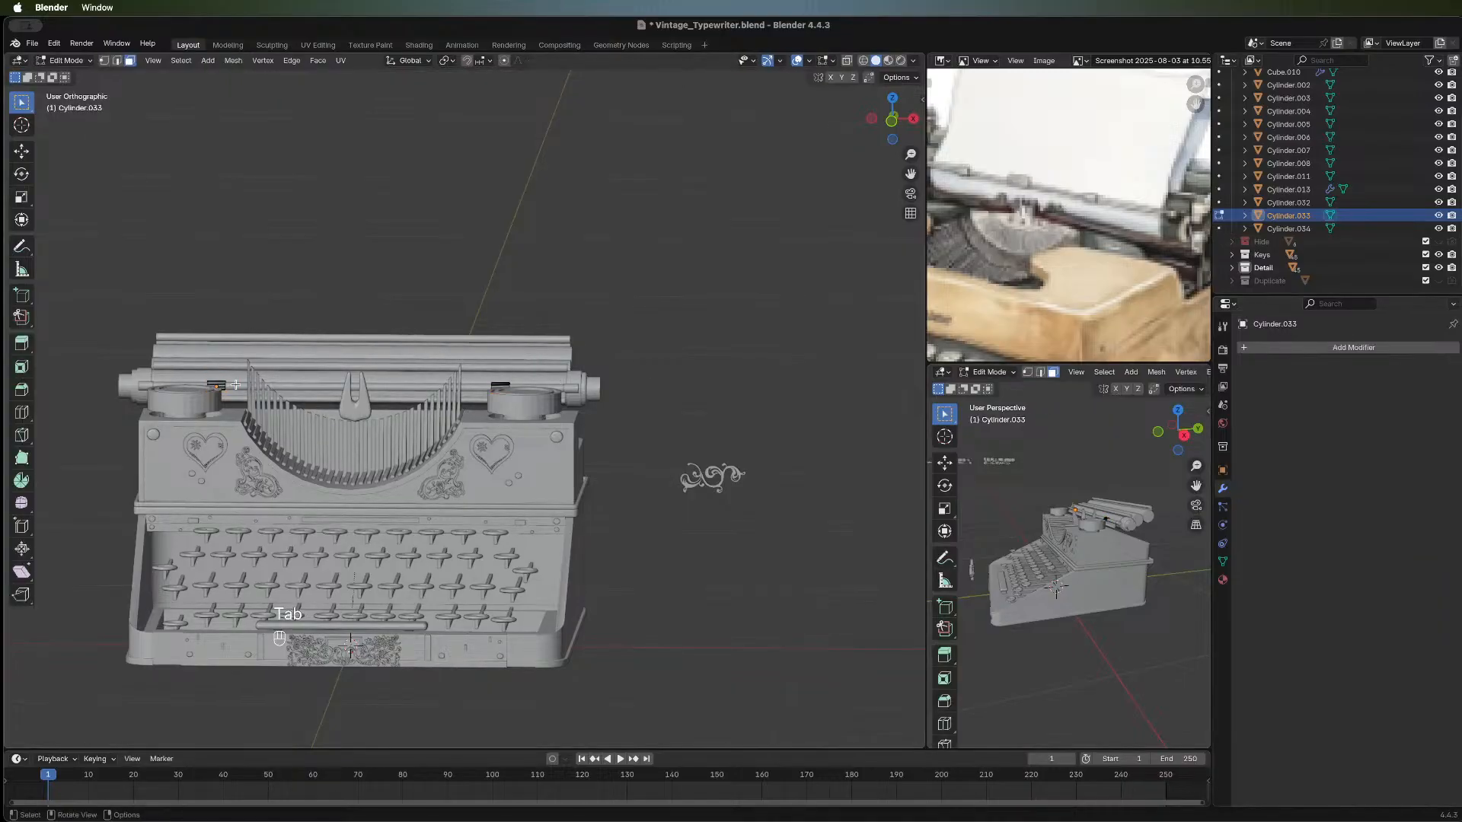
key("a")
key("p")
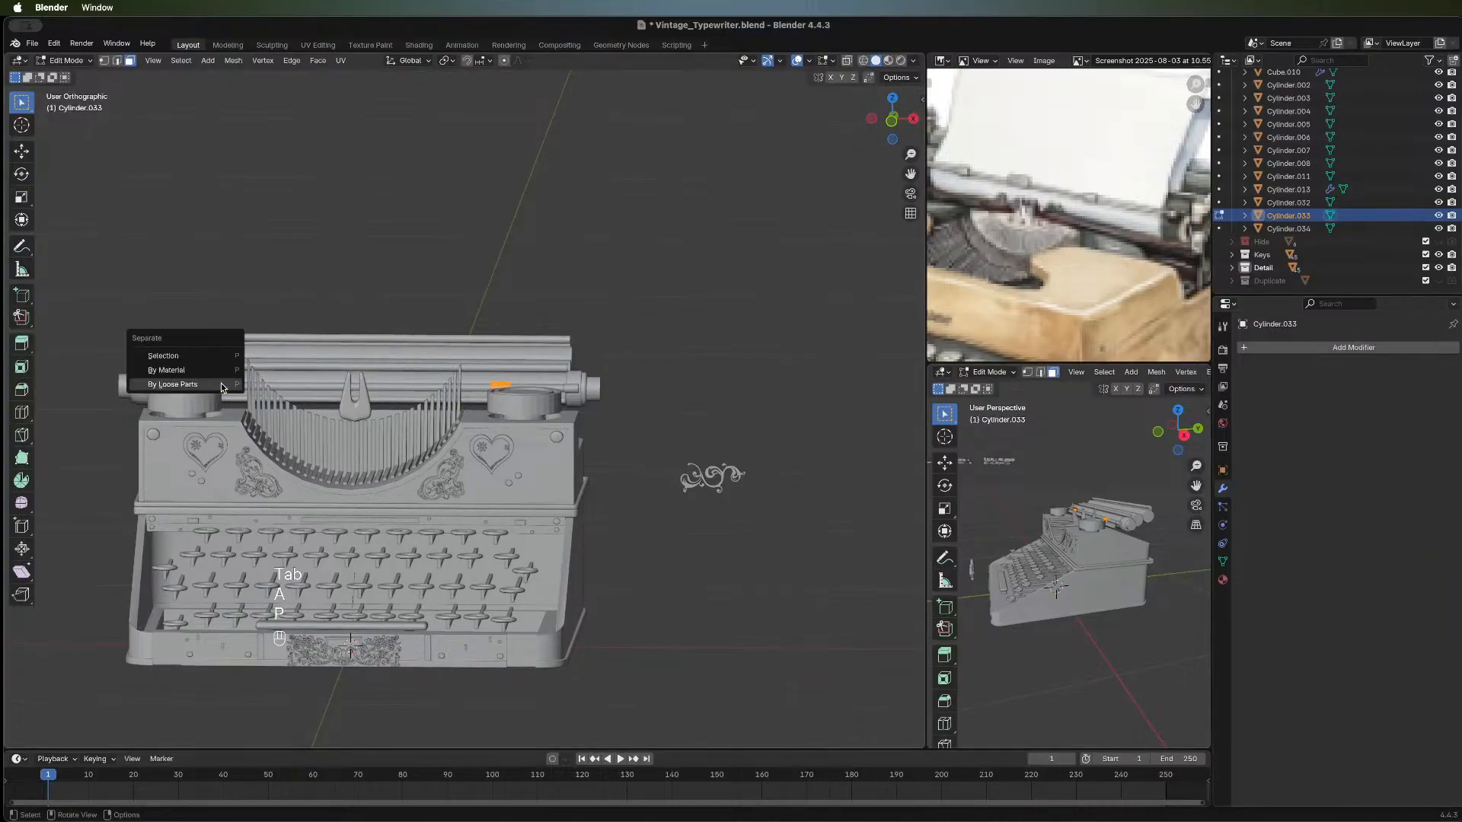
left_click(219, 385)
key("Tab")
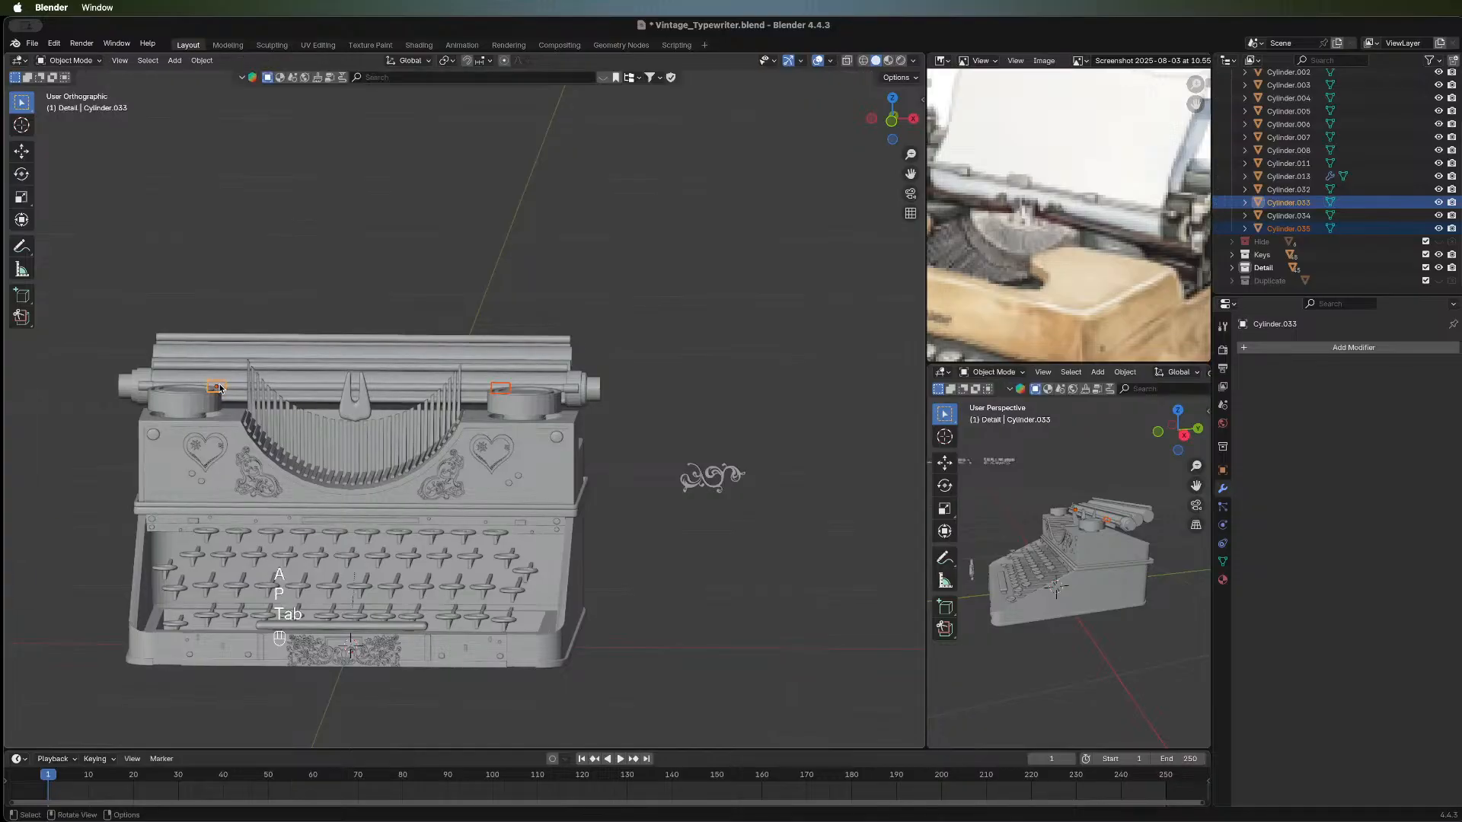
Duplicate the small cylinder behind the left round knob and move the copy about 0.179 m along the X axis toward the centre.
left_click(225, 388)
key("shift+d")
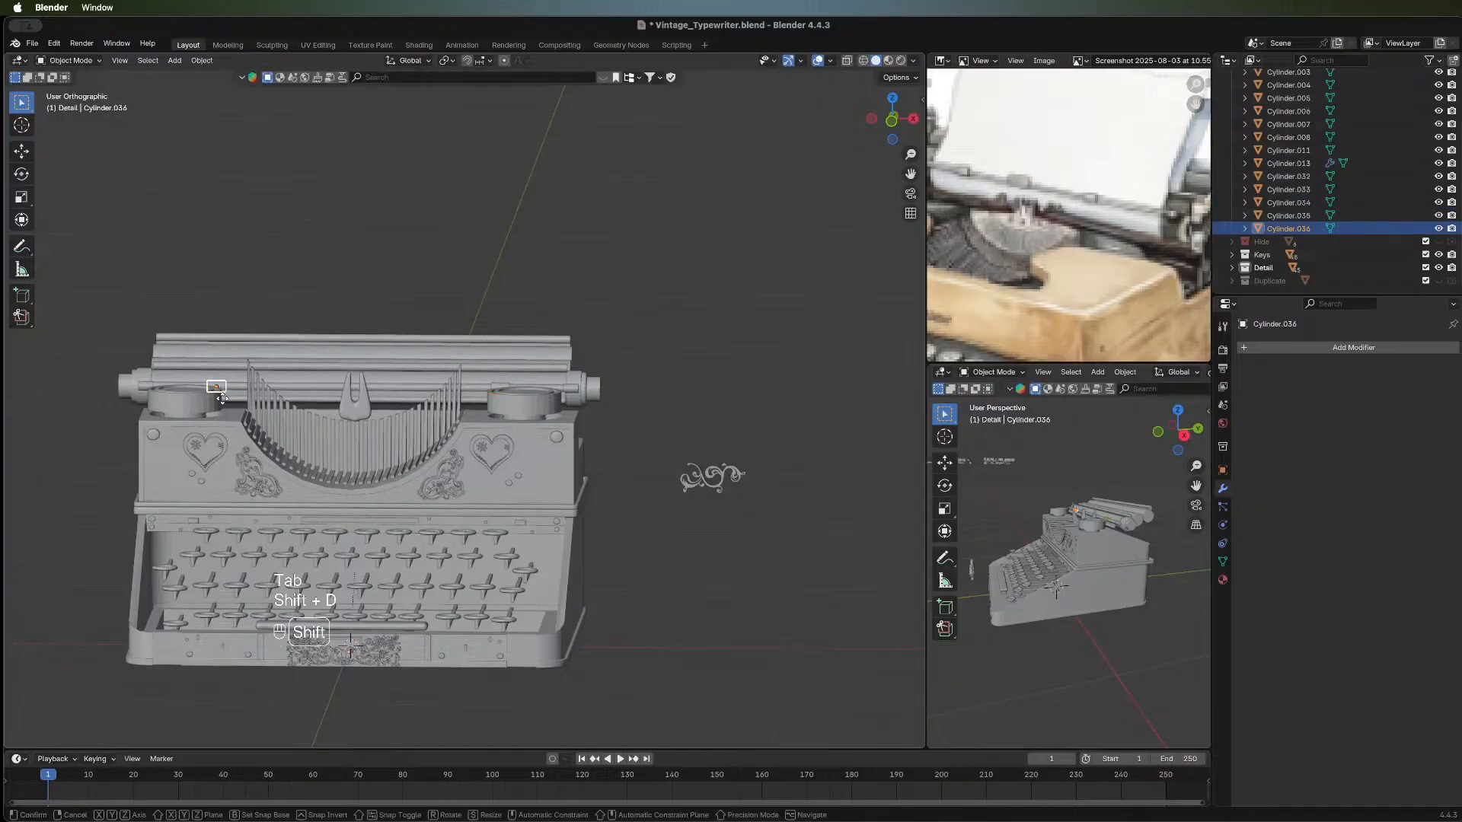
right_click(295, 399)
key("g")
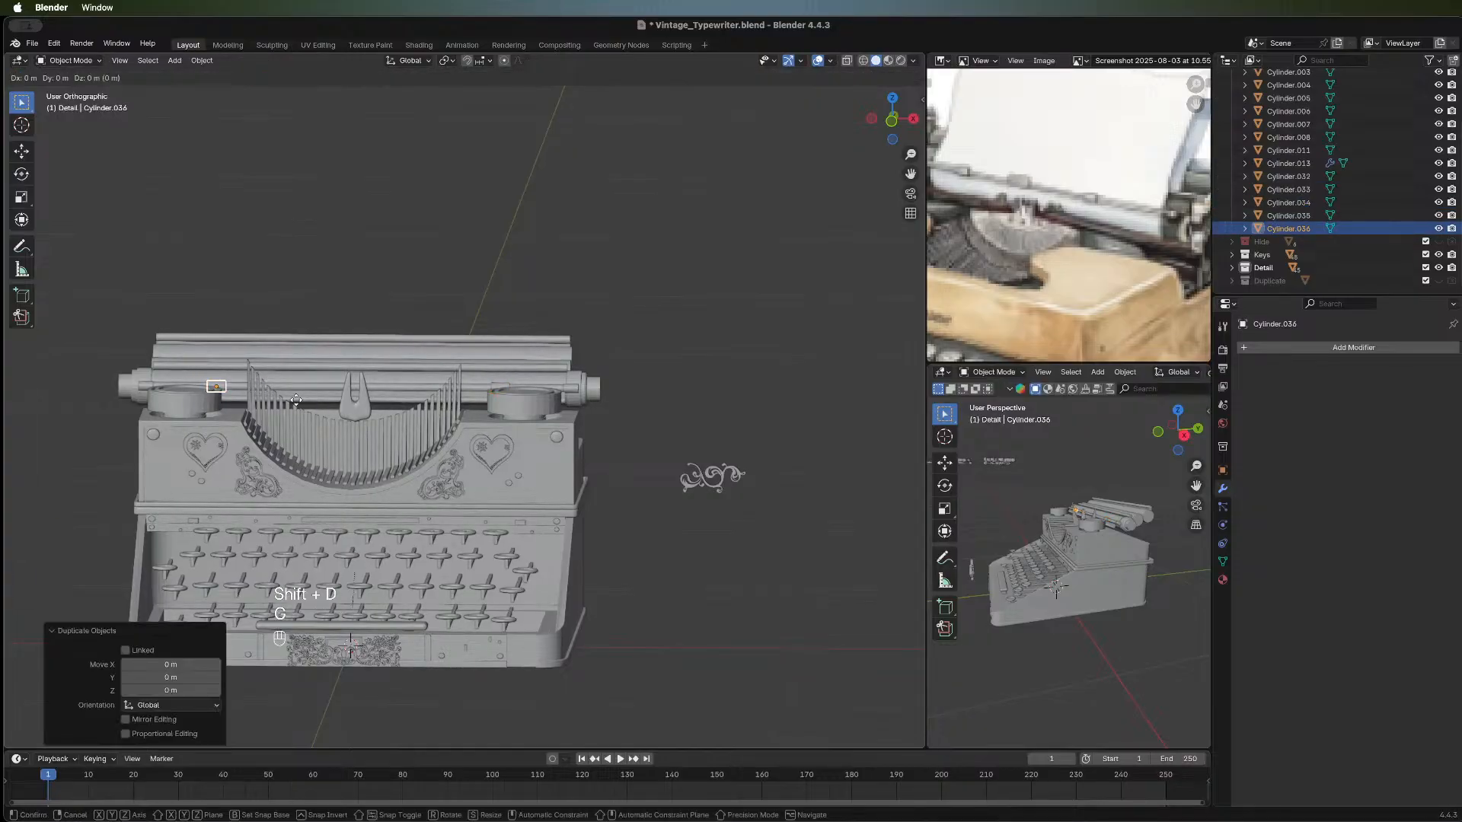
key("x")
left_click(377, 401)
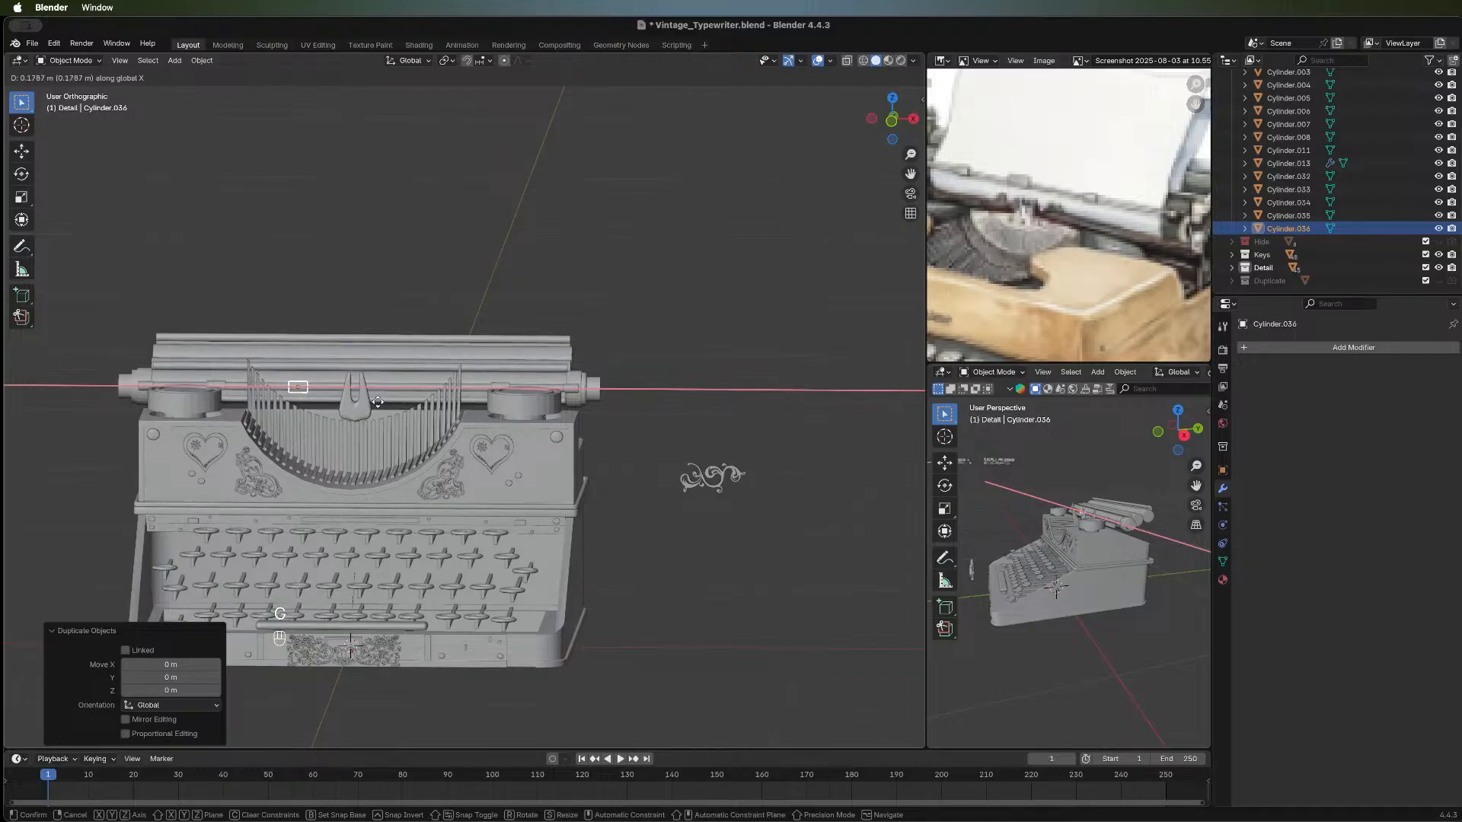
Scale the duplicated small cylinder's mesh by about 1.574 along the Z axis.
middle_click_drag(178, 386, 303, 375)
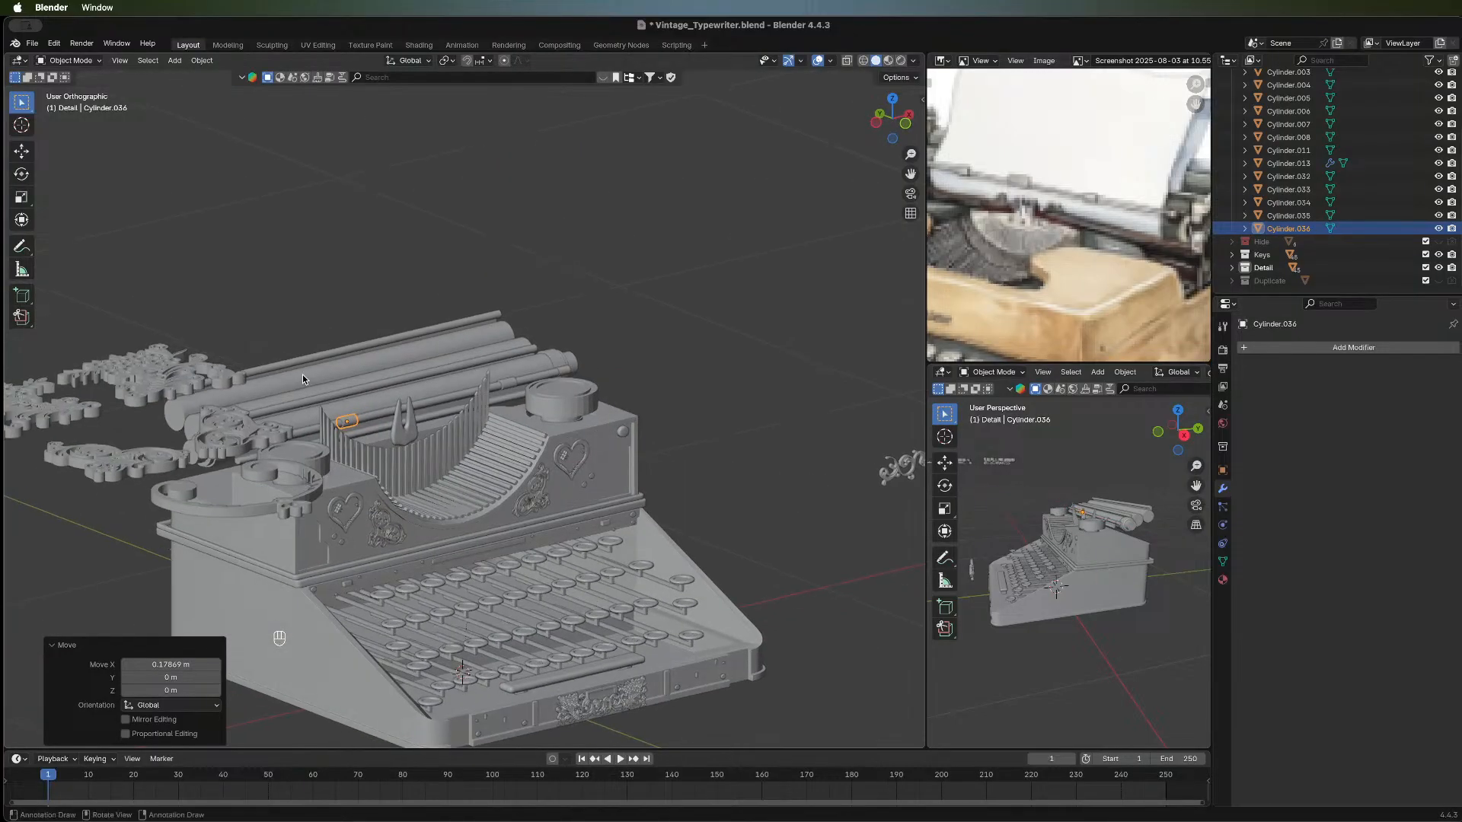
scroll(303, 374, "up", 8)
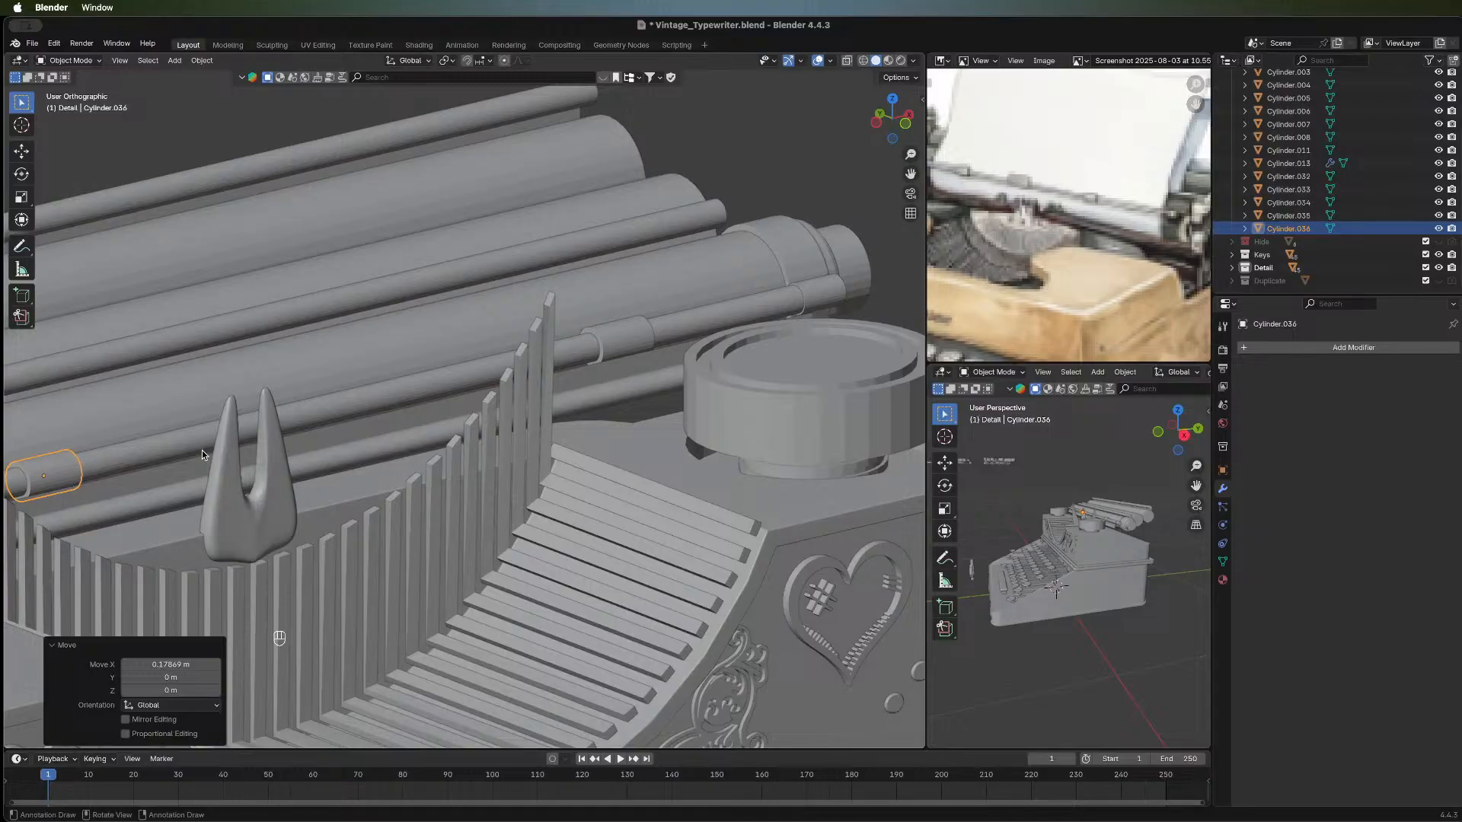
middle_click_drag(203, 450, 399, 423, "shift")
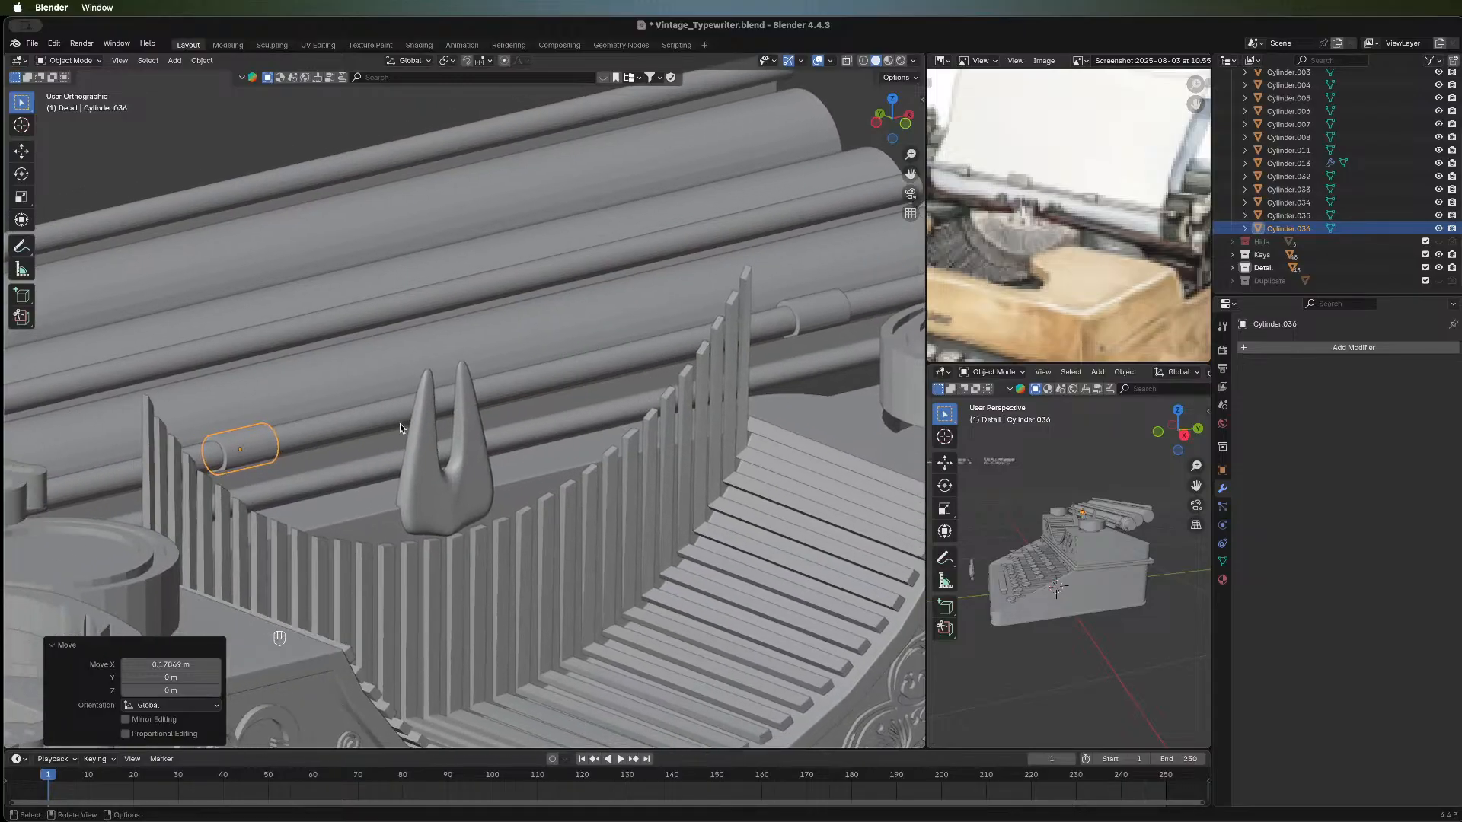
key("Tab")
key("a")
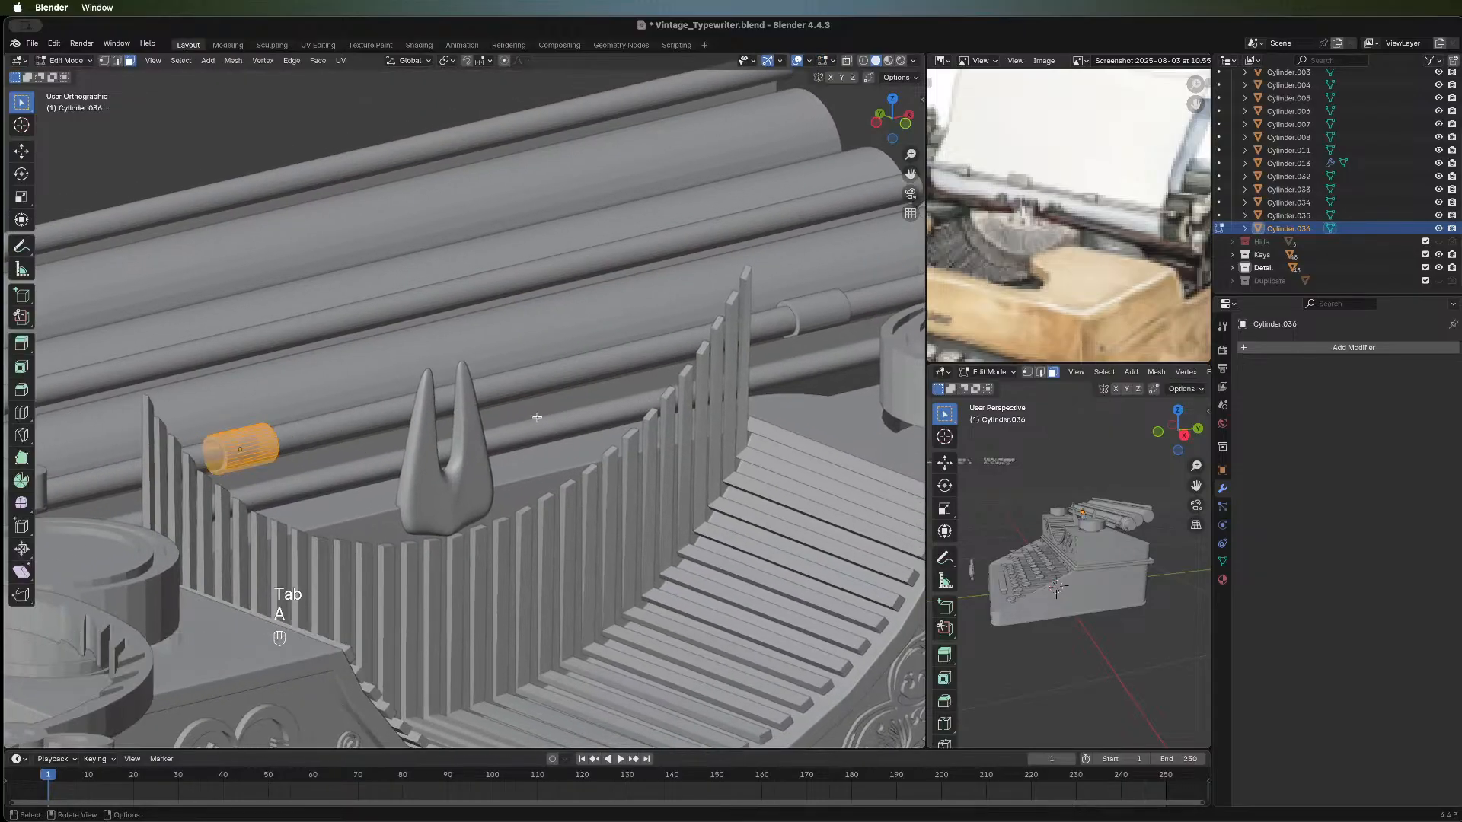
key("s")
key("z")
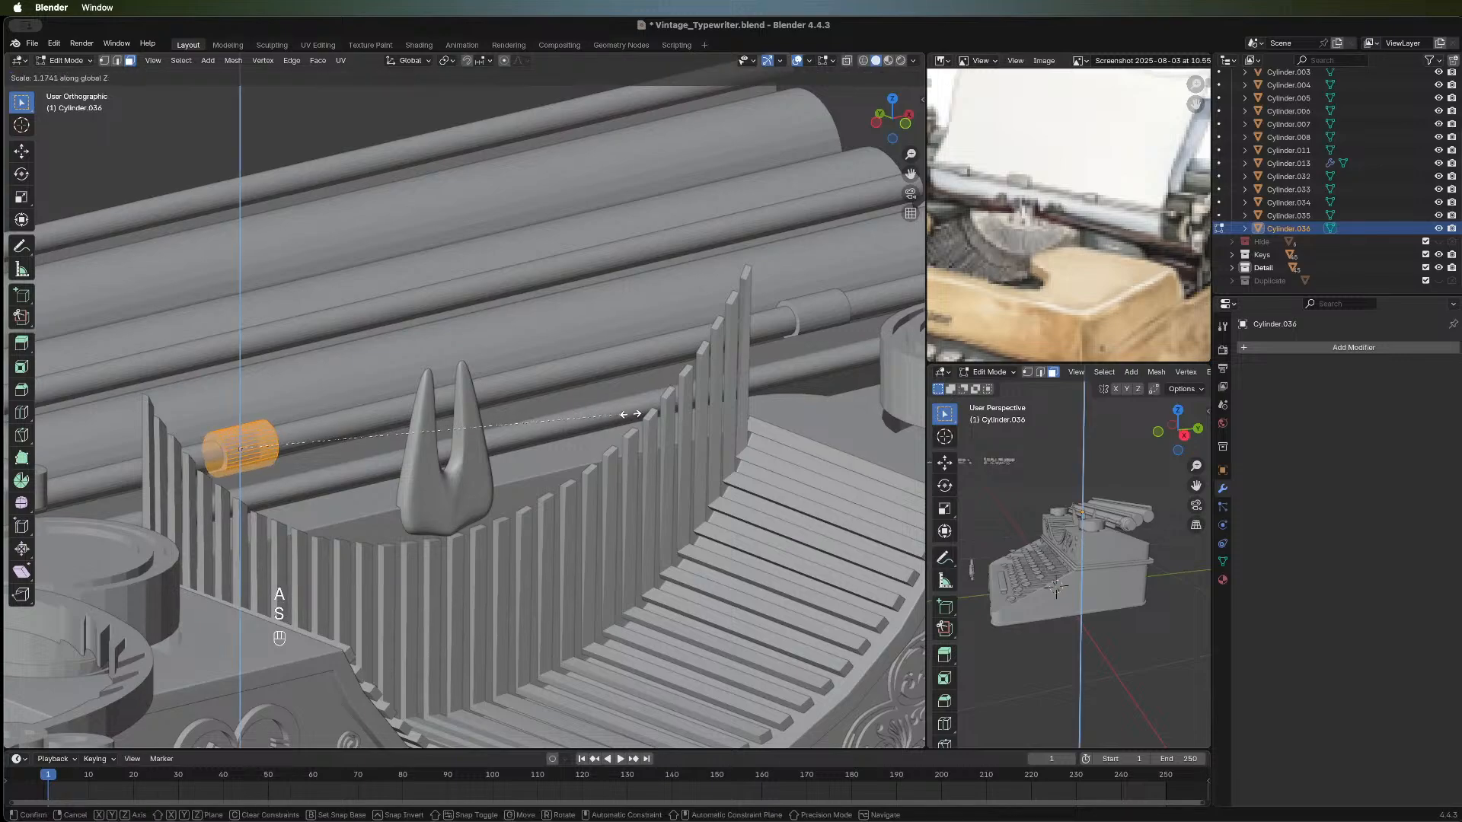
left_click(766, 400)
middle_click_drag(766, 400, 310, 407)
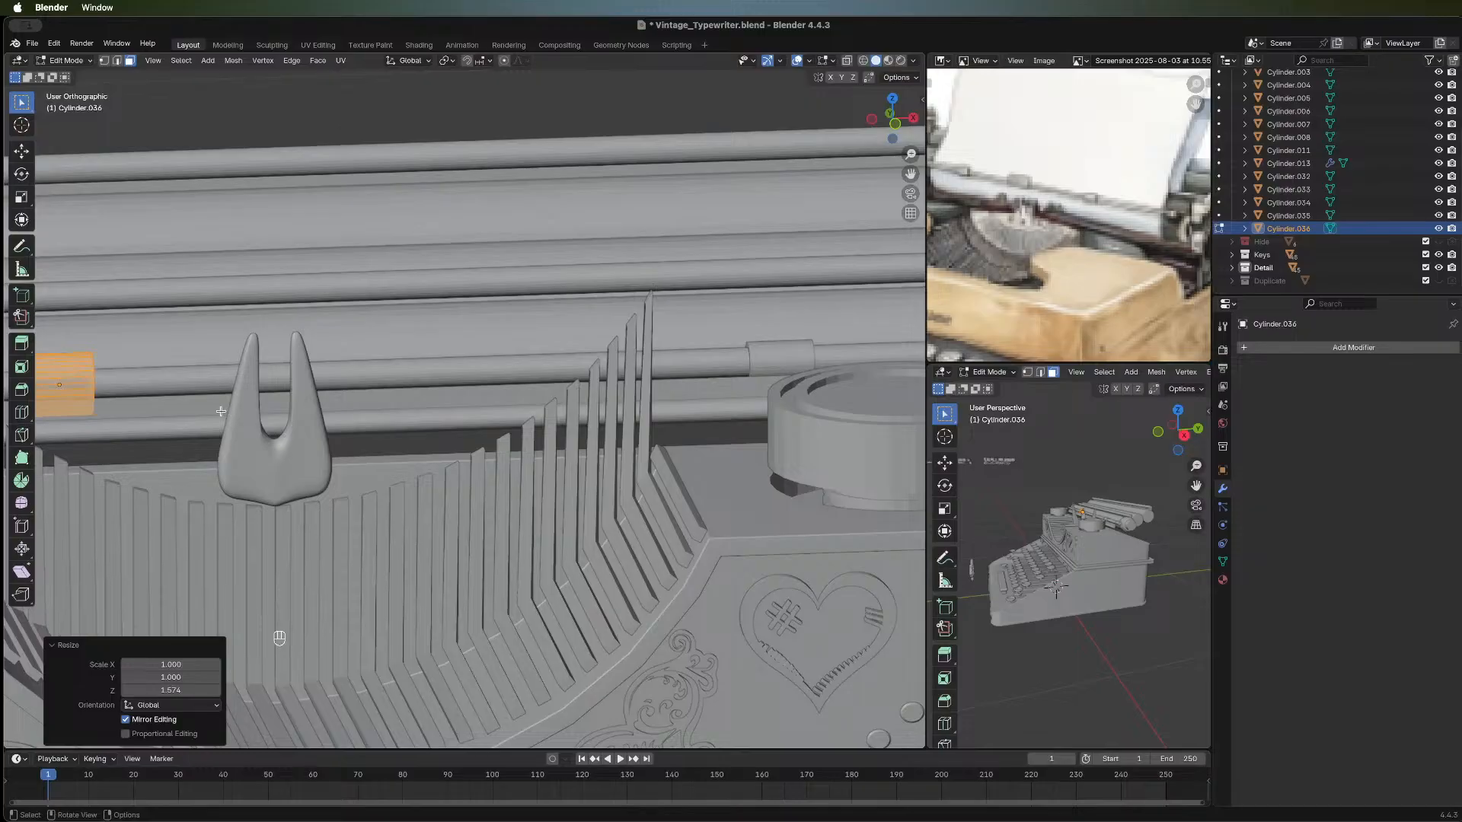
scroll(147, 419, "down", 2)
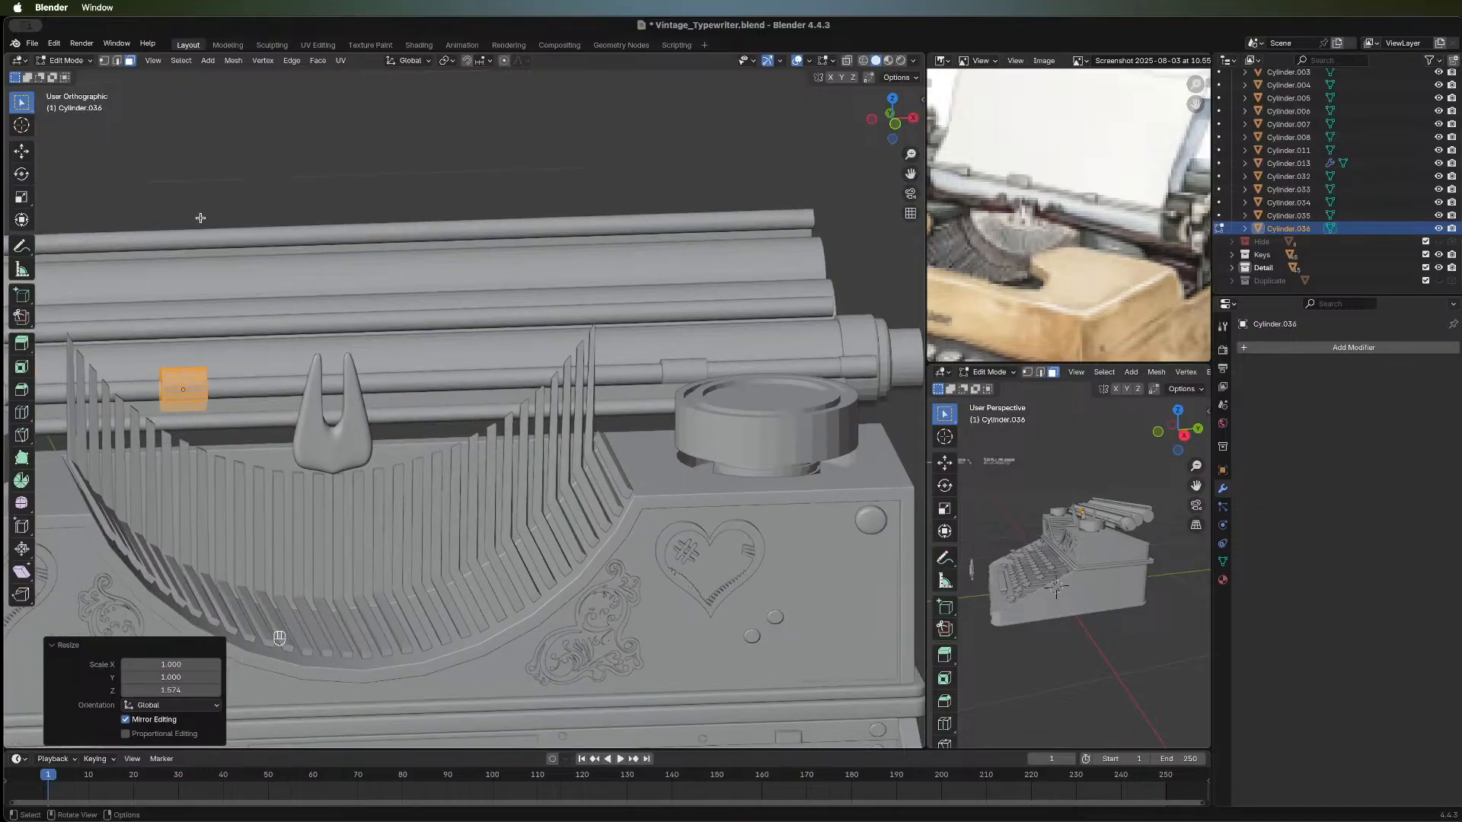
key("Tab")
Inspect the resized cylinder and the carriage rollers from the front and the side with nothing selected.
middle_click_drag(272, 199, 163, 311)
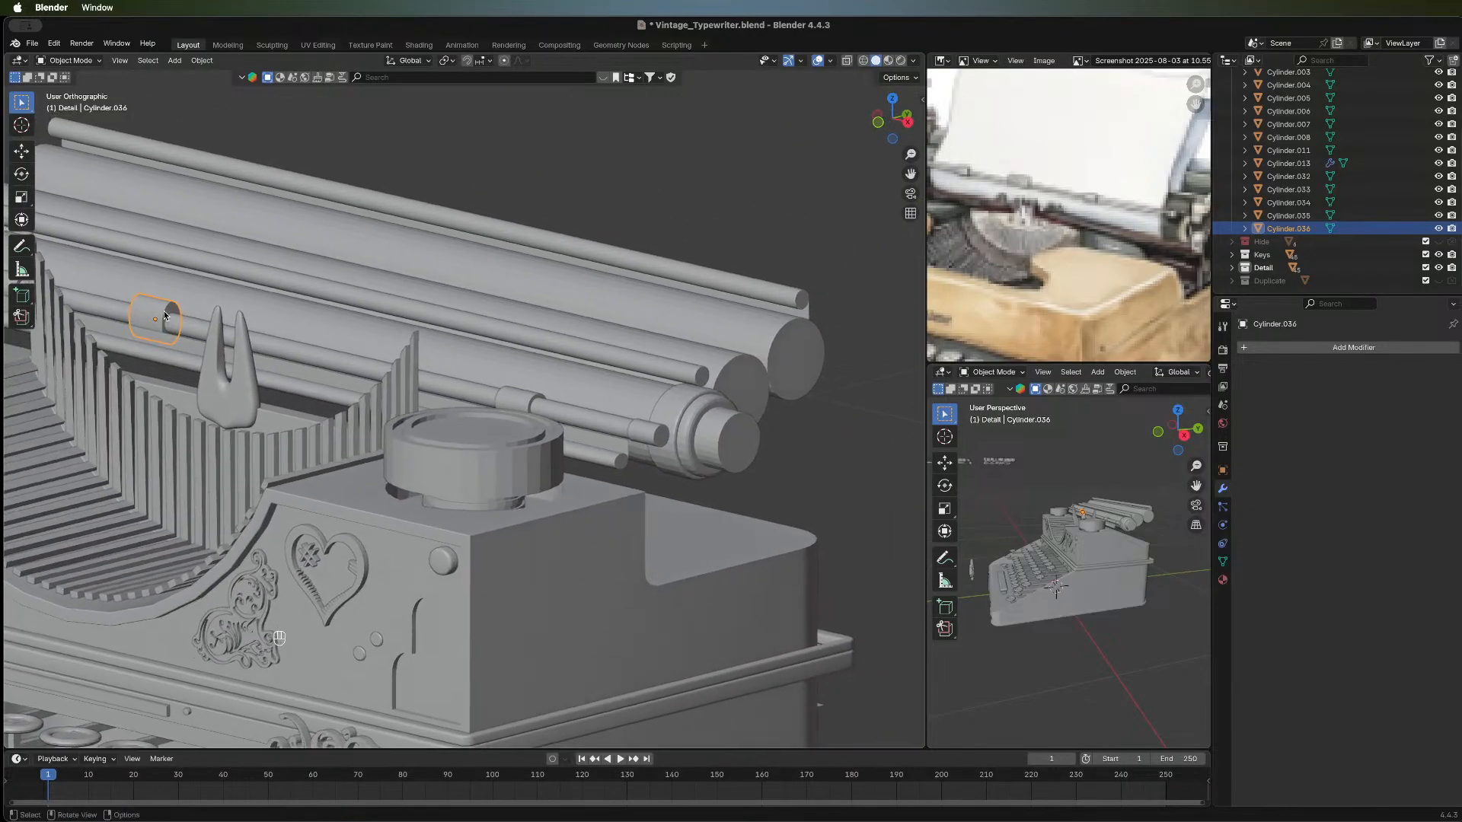
scroll(181, 327, "down", 4)
middle_click_drag(578, 361, 905, 164)
left_click(889, 121)
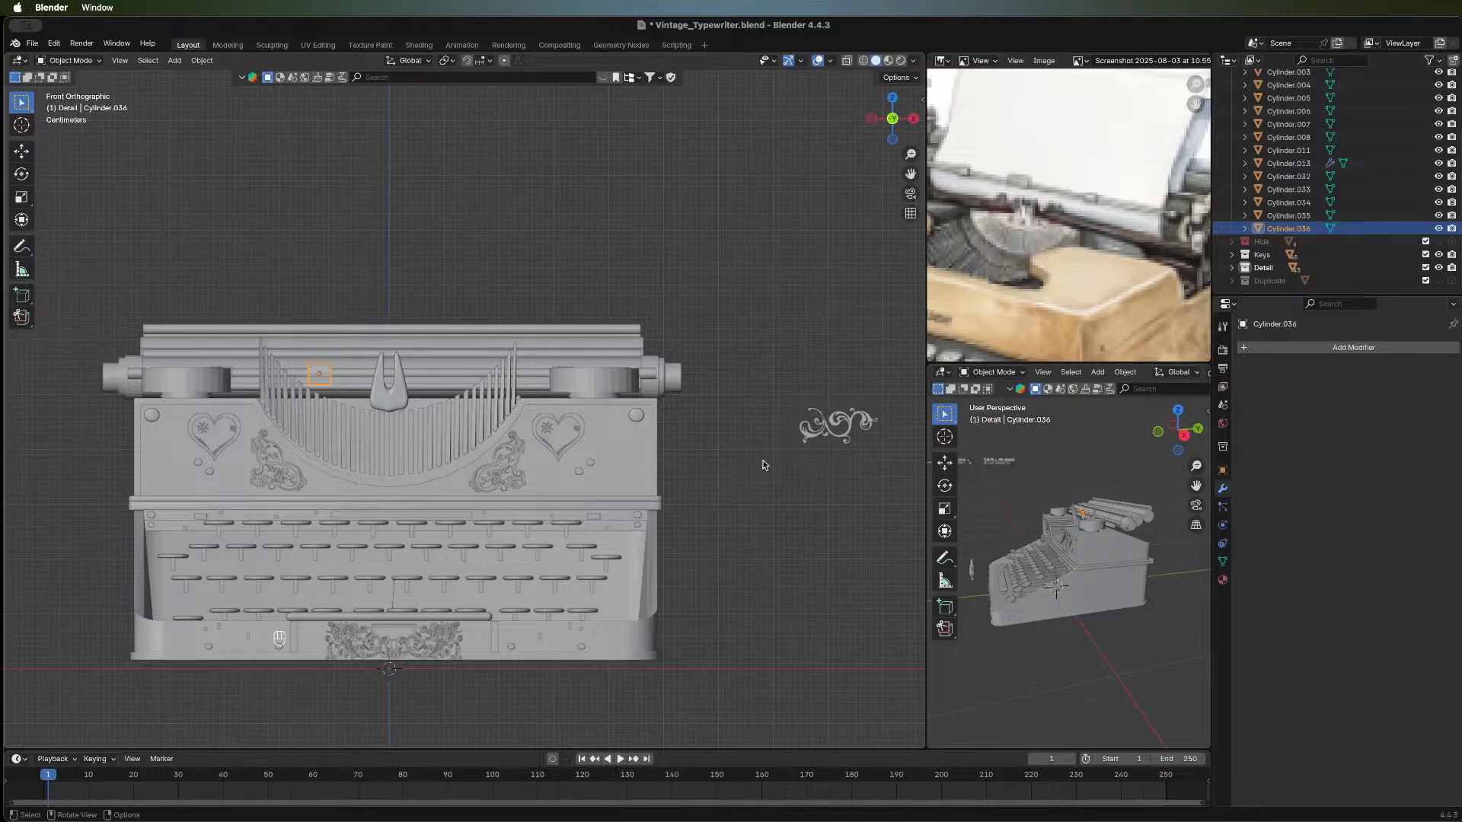
left_click(814, 501)
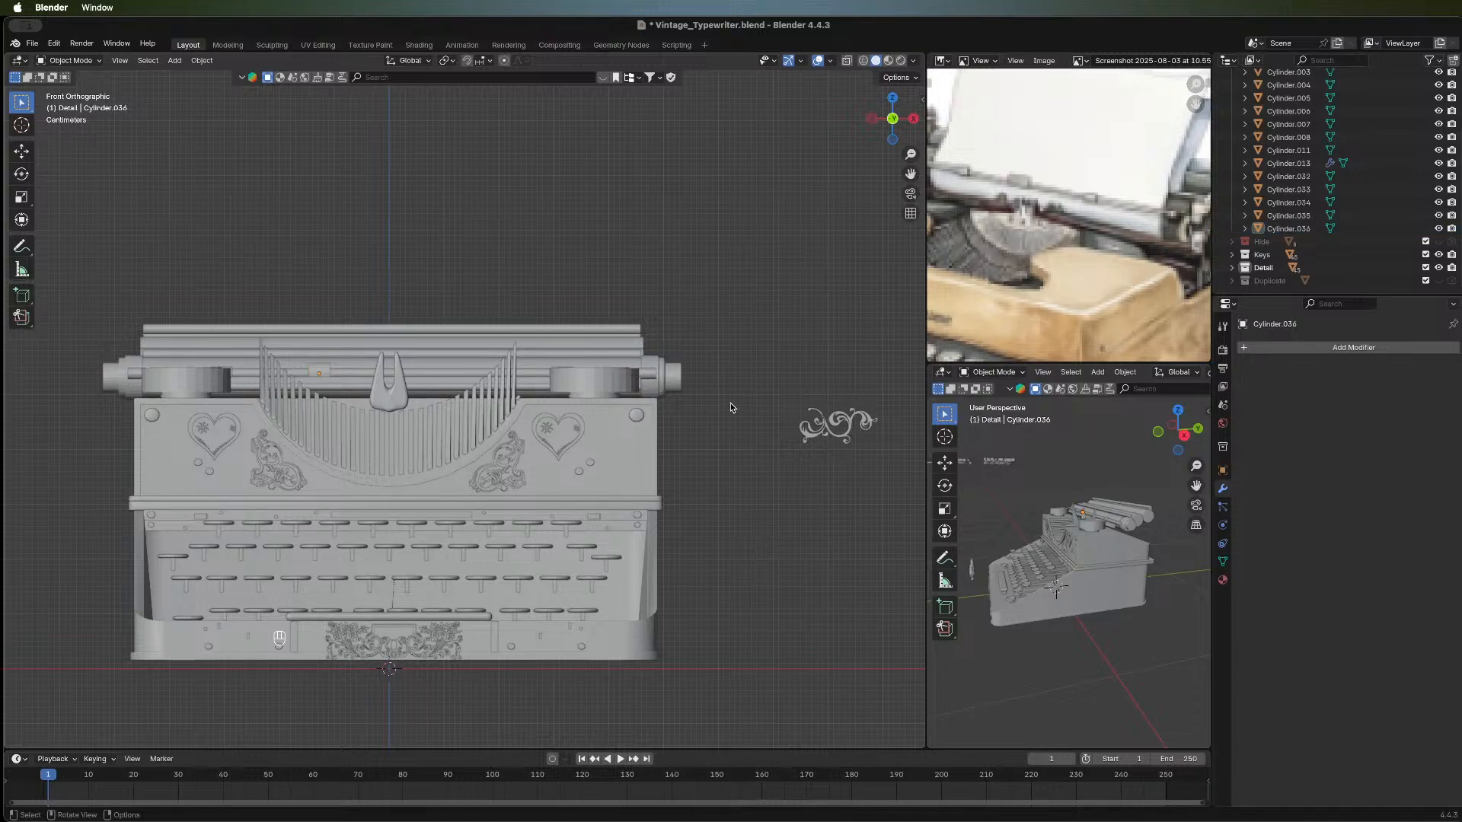
middle_click_drag(729, 404, 444, 391)
scroll(454, 366, "up", 5)
middle_click_drag(290, 484, 509, 276)
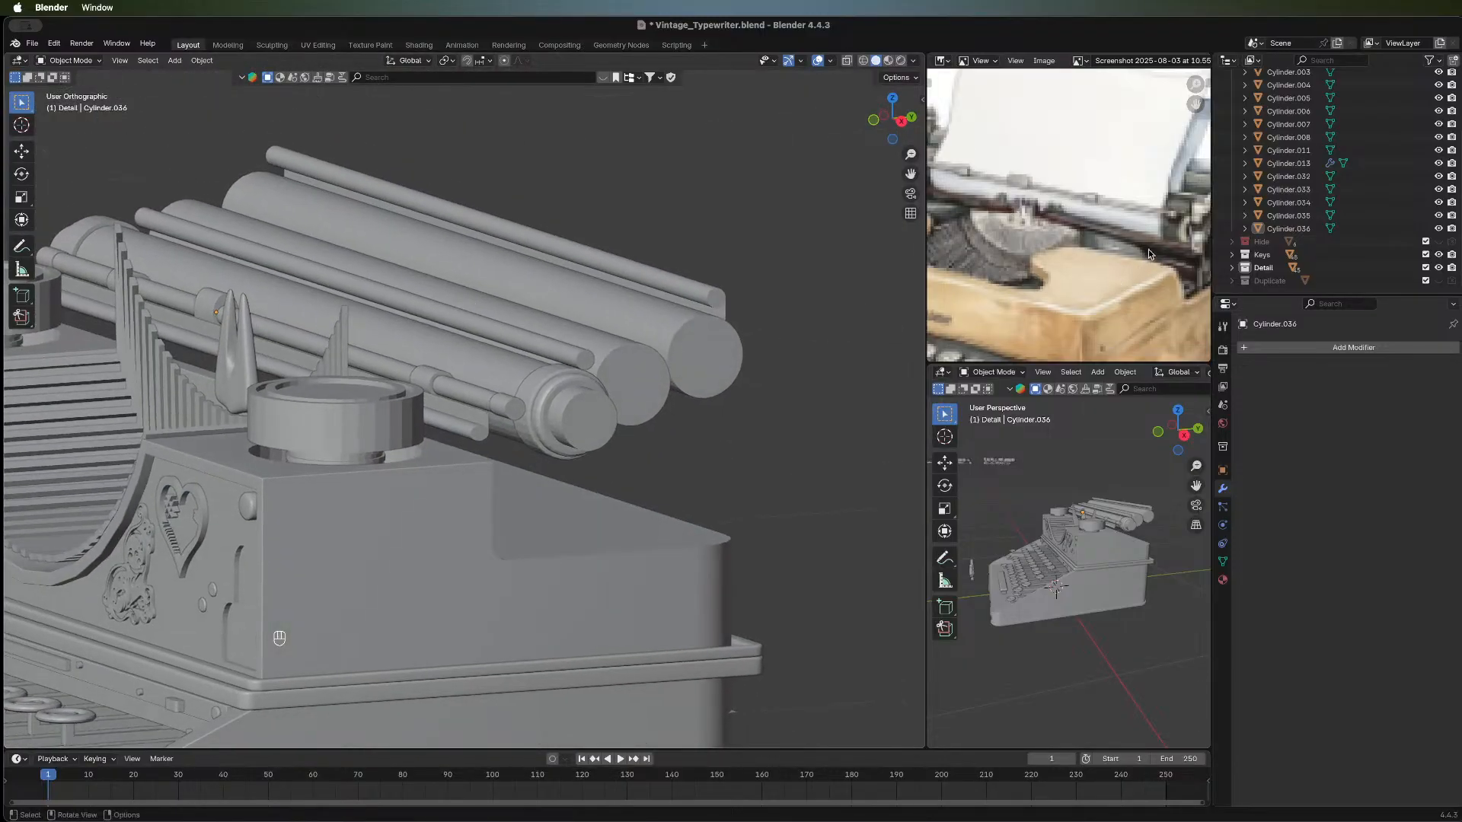
Examine the carriage's side end and its supporting bracket in the painted and ink-sketch reference images.
scroll(1072, 226, "down", 4)
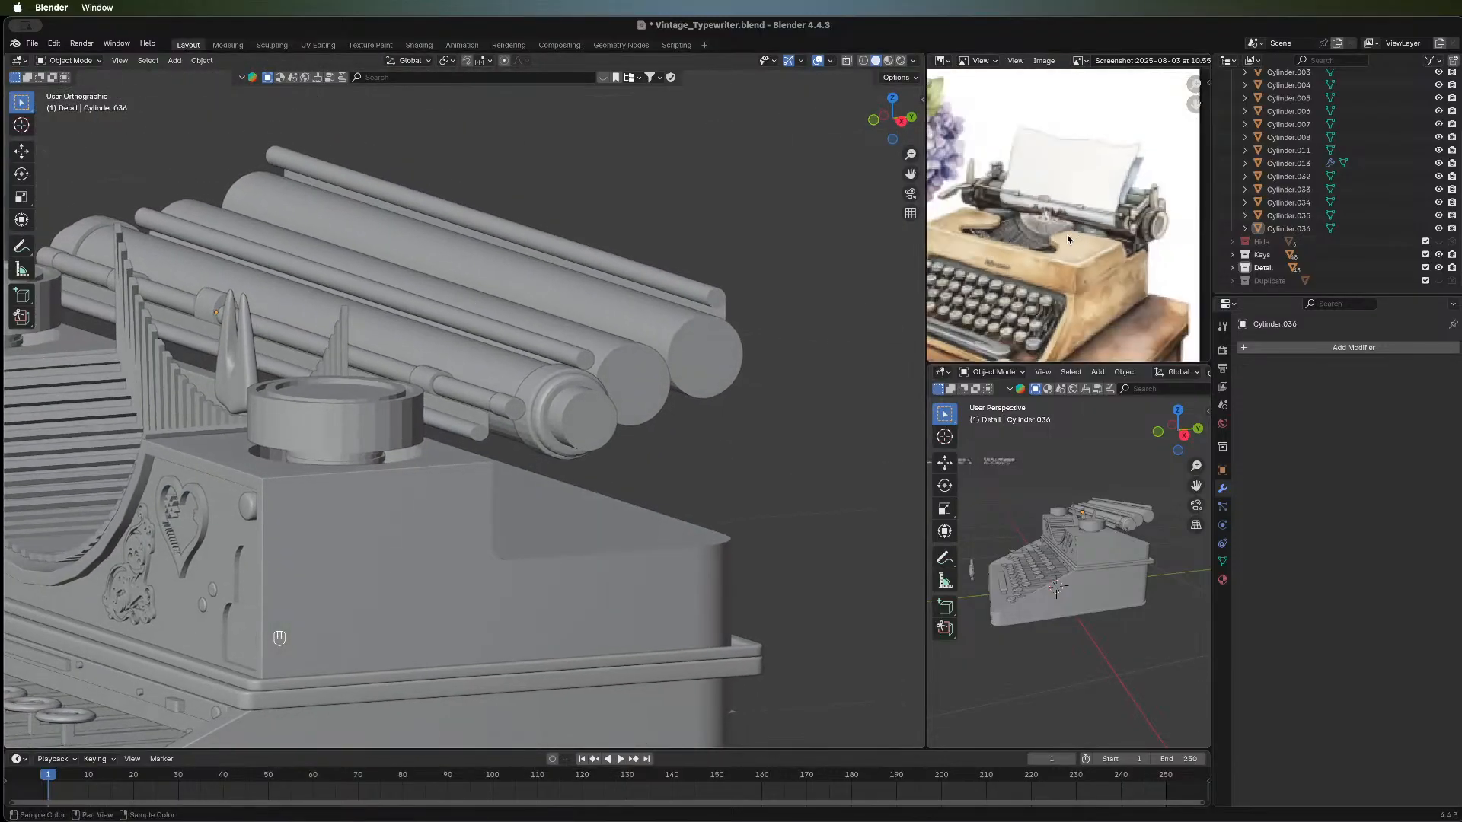
scroll(1064, 232, "up", 3)
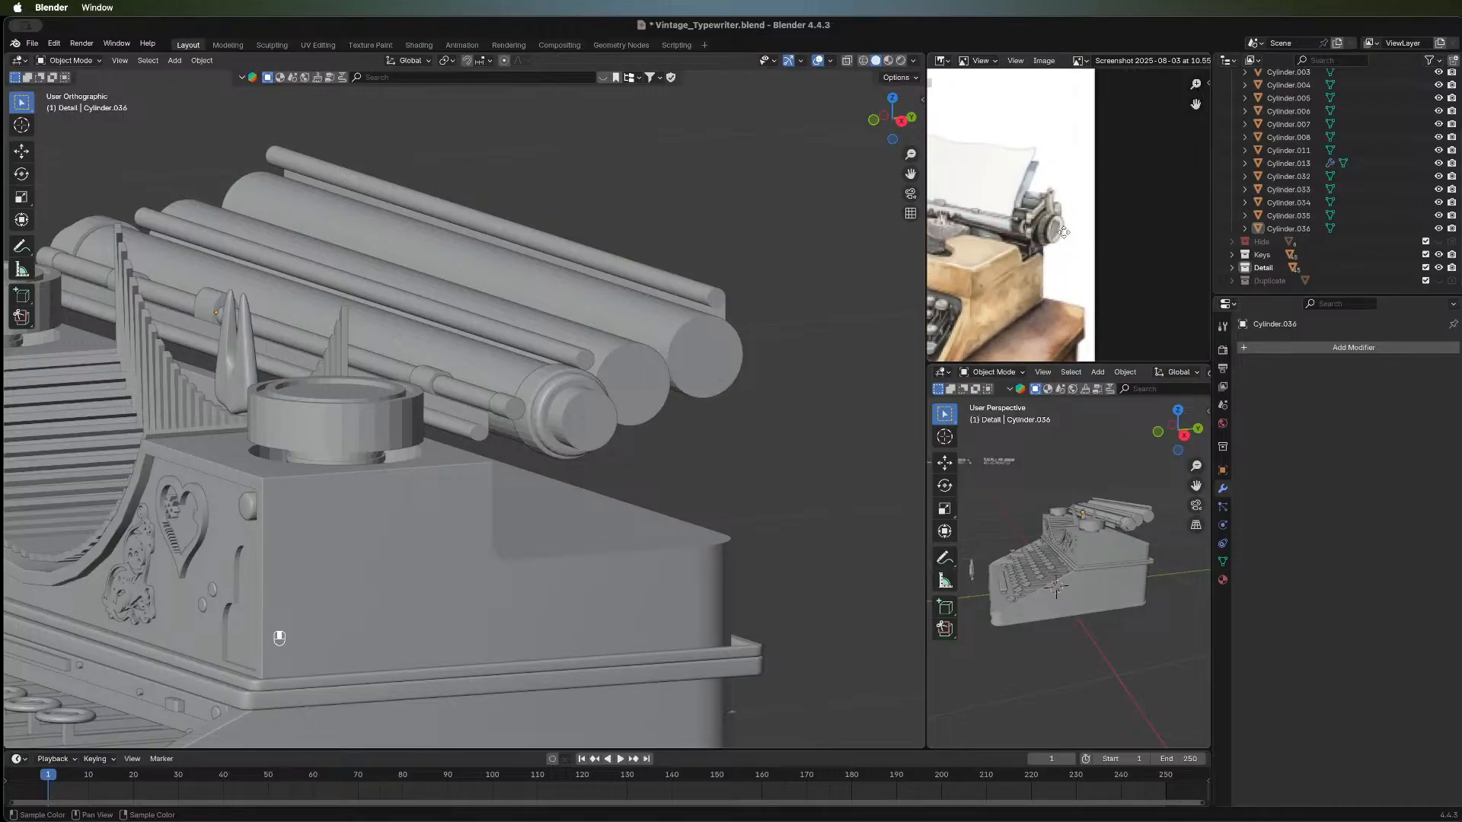
middle_click_drag(1064, 232, 1094, 239)
scroll(1098, 199, "up", 4)
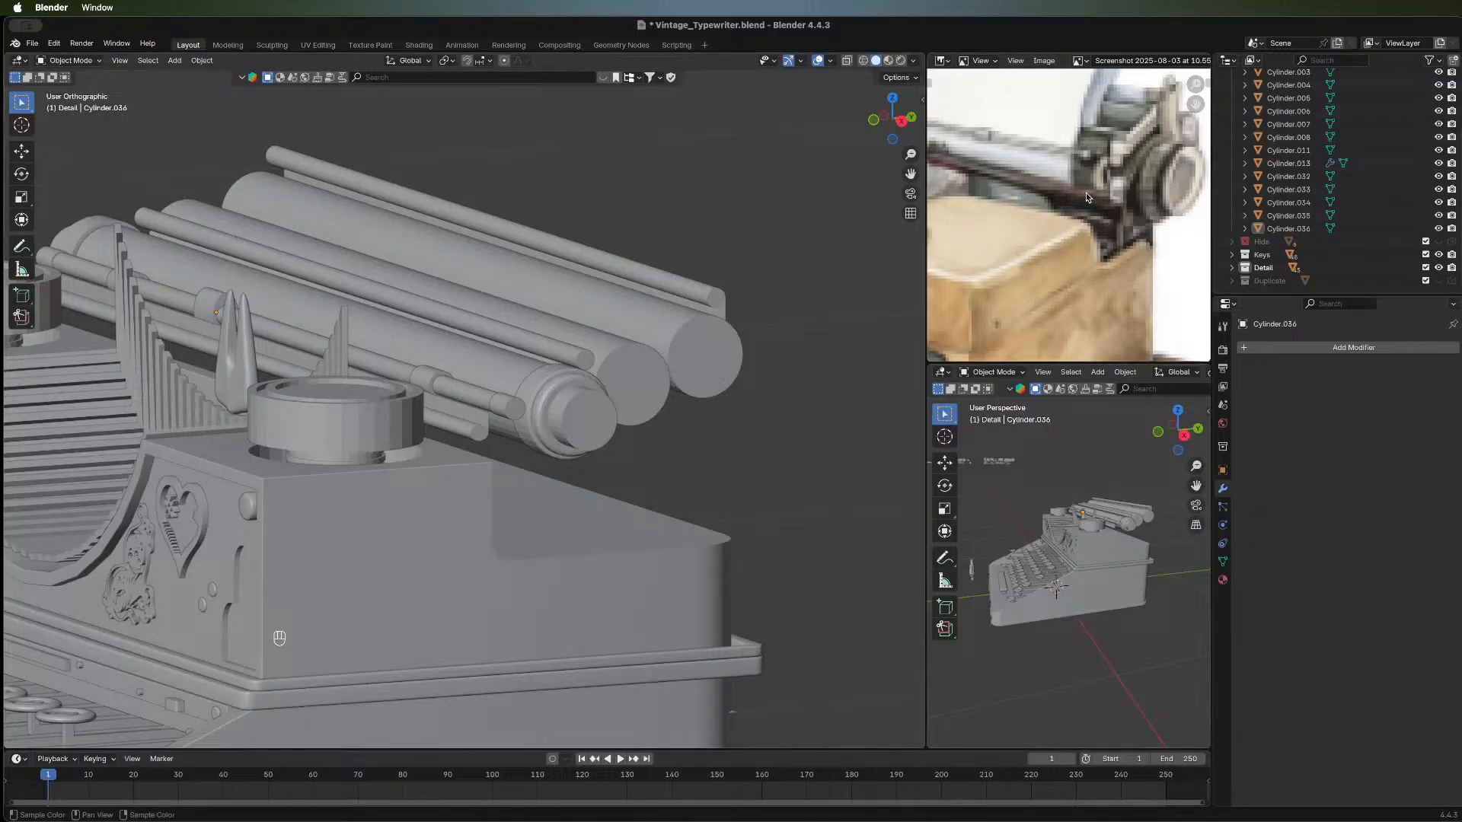
scroll(1086, 193, "down", 6)
scroll(1087, 201, "down", 2)
middle_click_drag(1020, 229, 1120, 187)
mouse_move(1067, 265)
middle_mouse_down()
mouse_move(1104, 118)
mouse_move(1096, 46)
middle_mouse_up()
scroll(1066, 228, "down", 3)
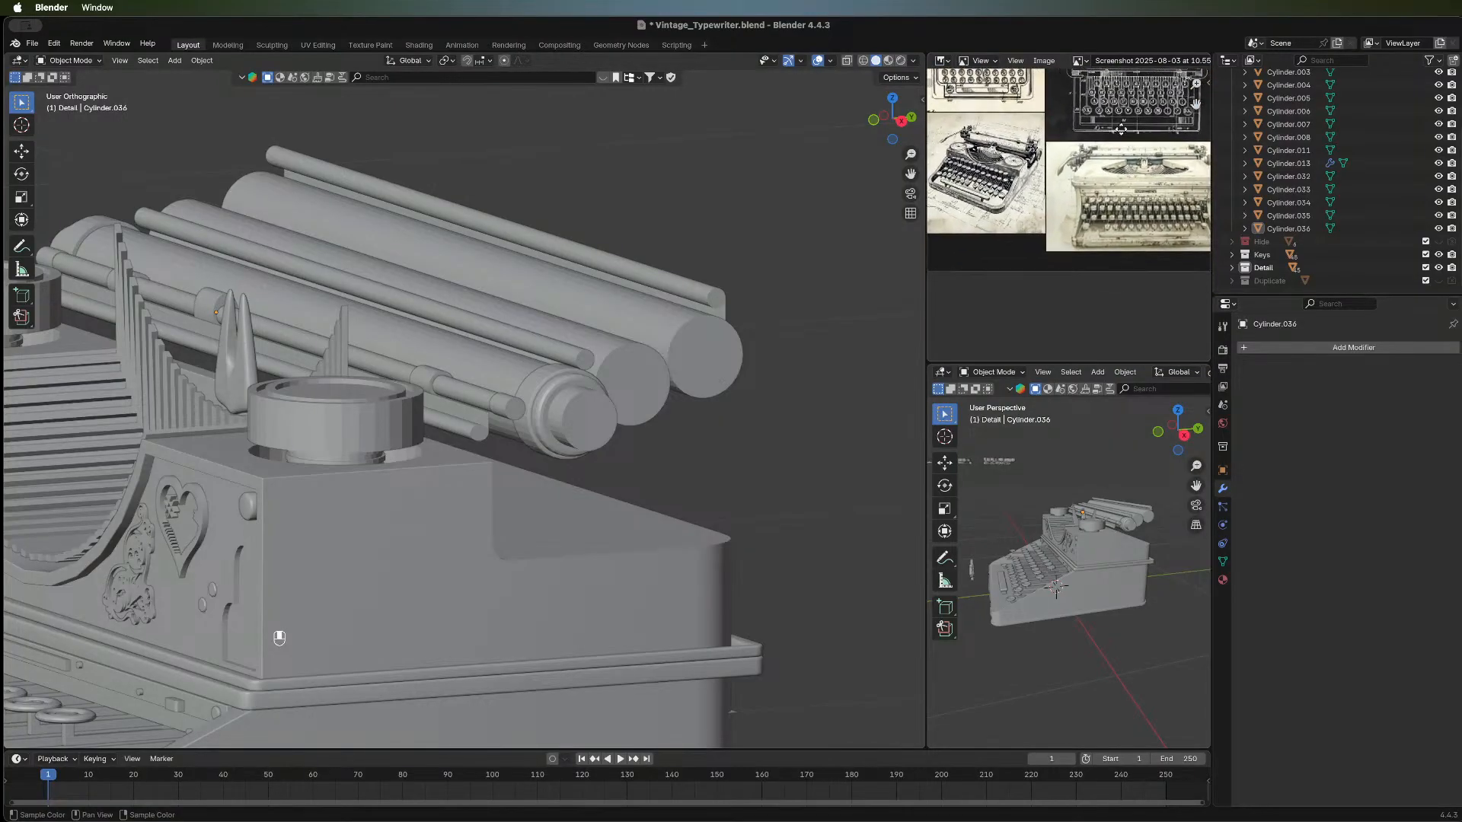
scroll(1046, 316, "up", 5)
middle_click_drag(1036, 332, 1045, 206)
scroll(1045, 206, "up", 4)
middle_click_drag(1034, 118, 1089, 162)
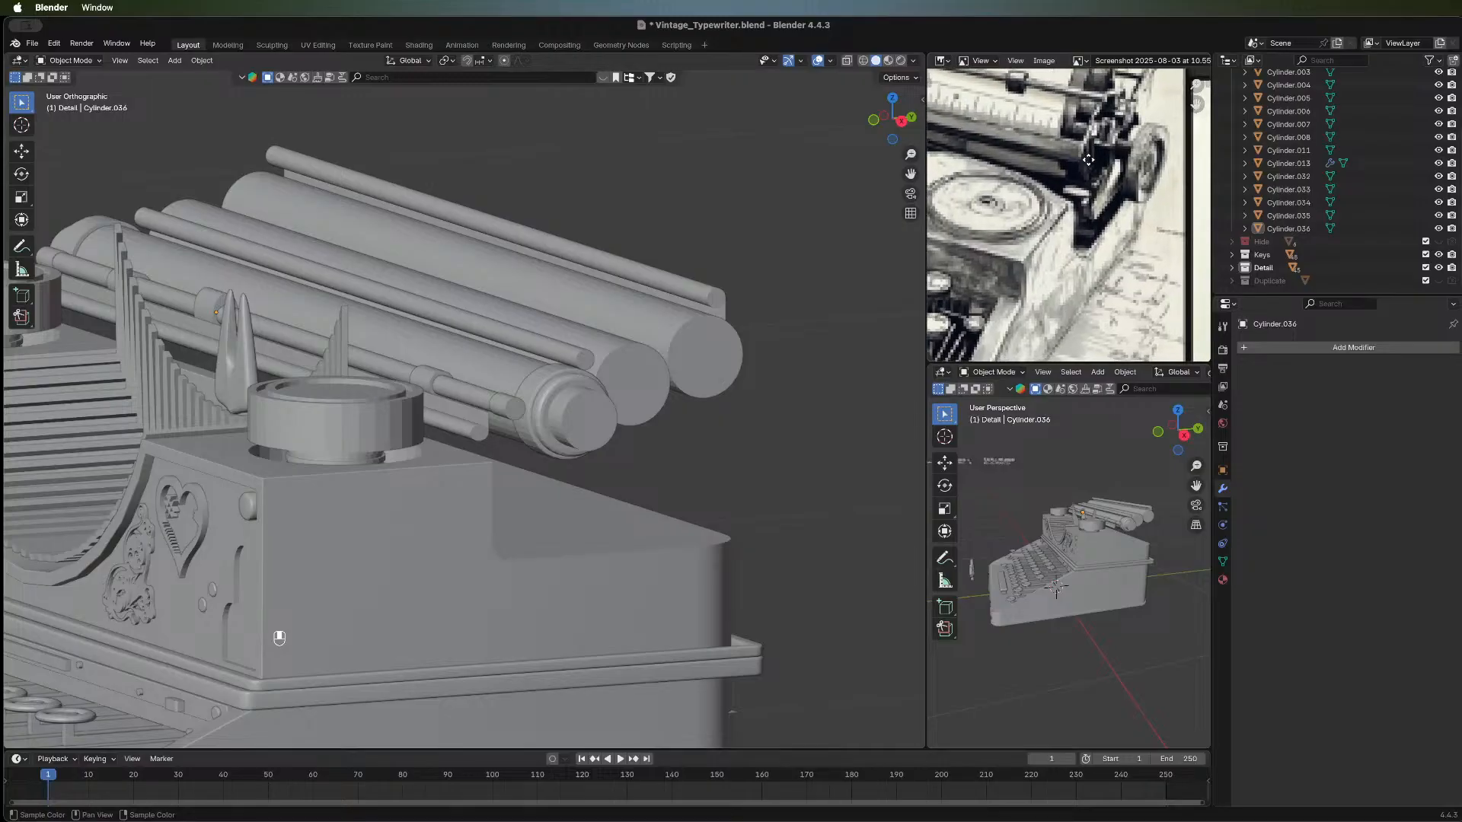
middle_click_drag(1111, 245, 1054, 210)
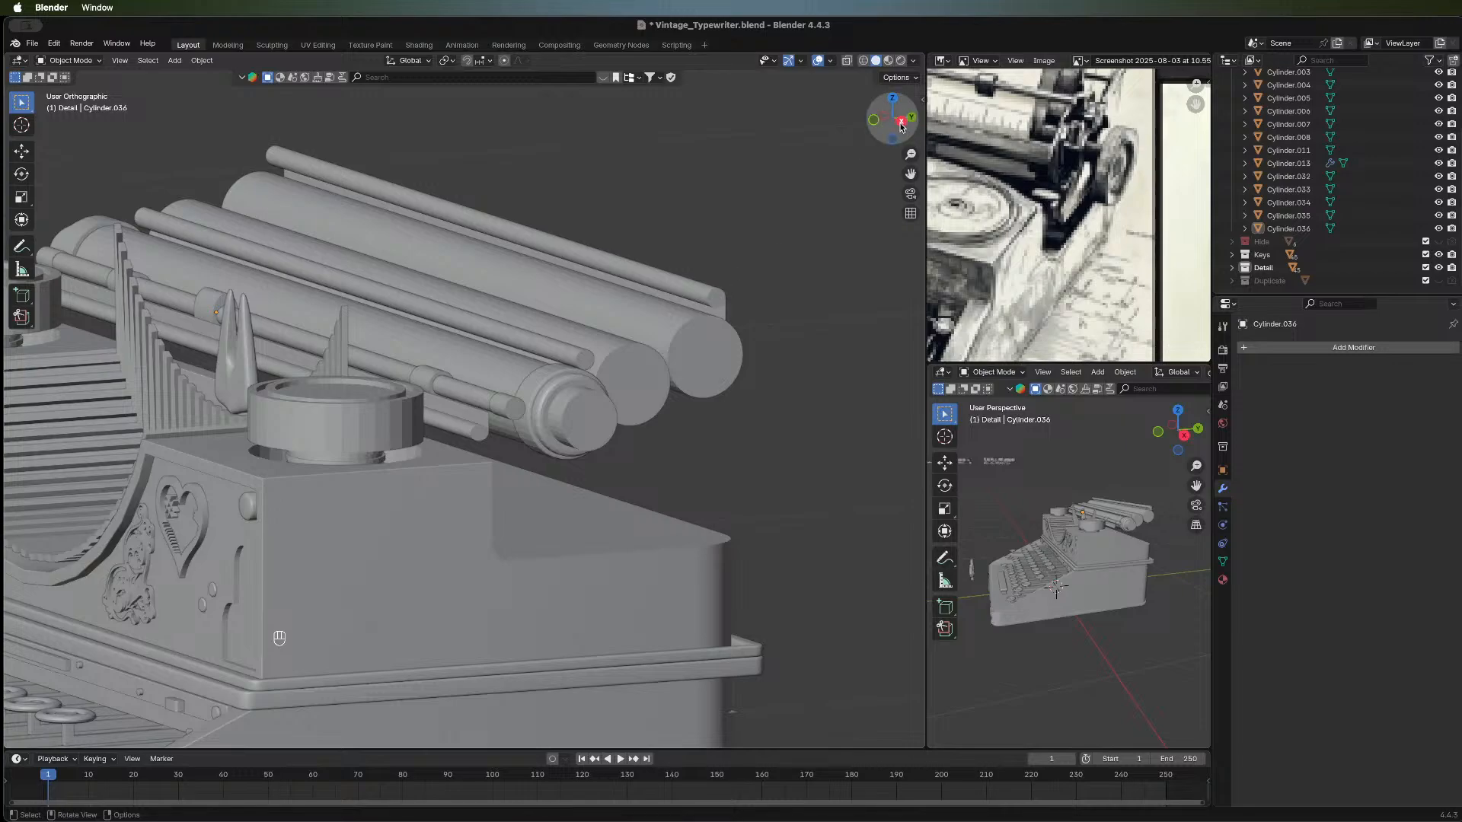
Add a long, thin box on the side of the body below the carriage recess, working in the right orthographic view.
key("KP_3")
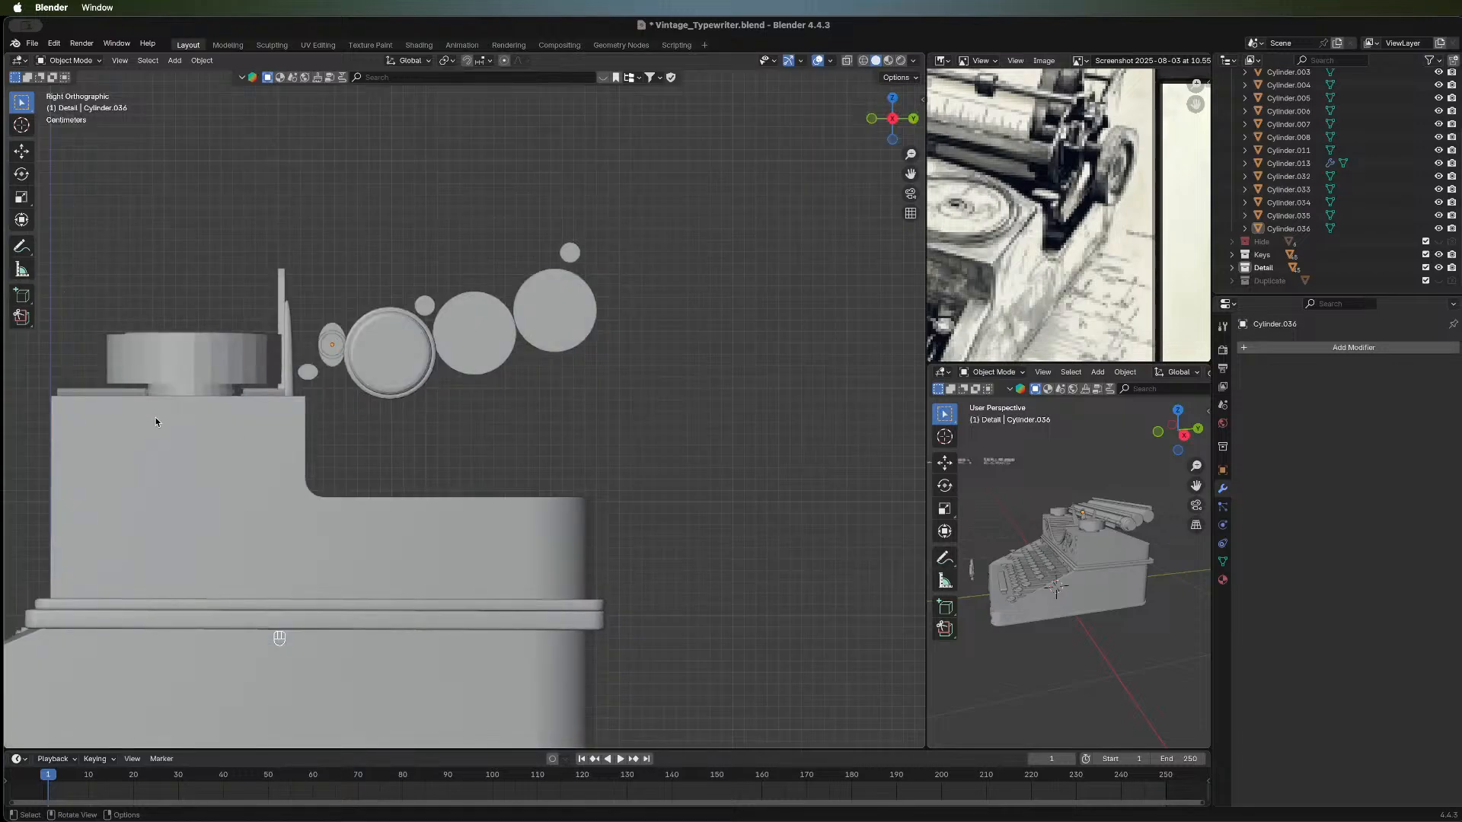
left_click(21, 295)
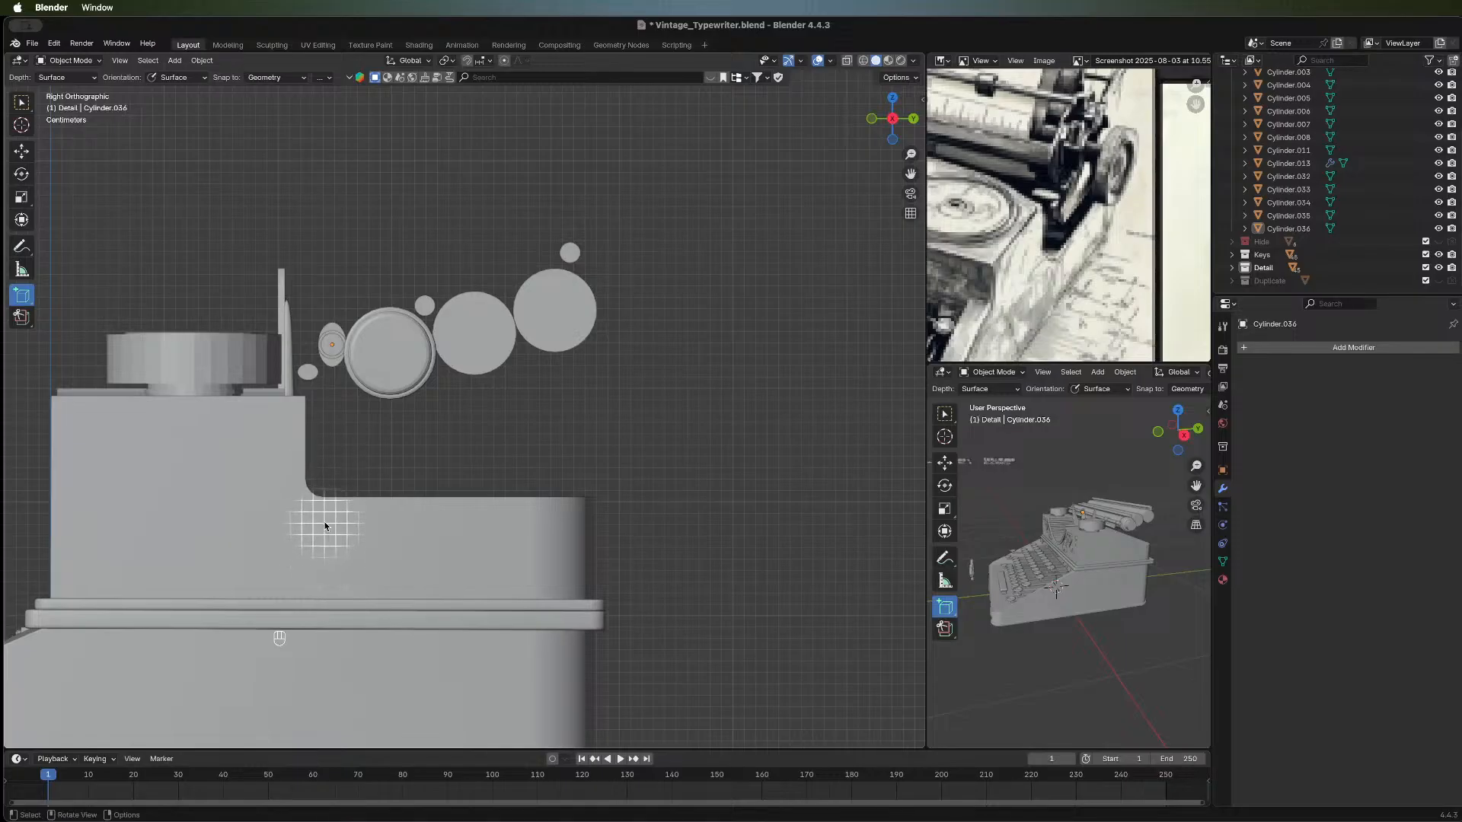
left_click_drag(323, 508, 693, 498)
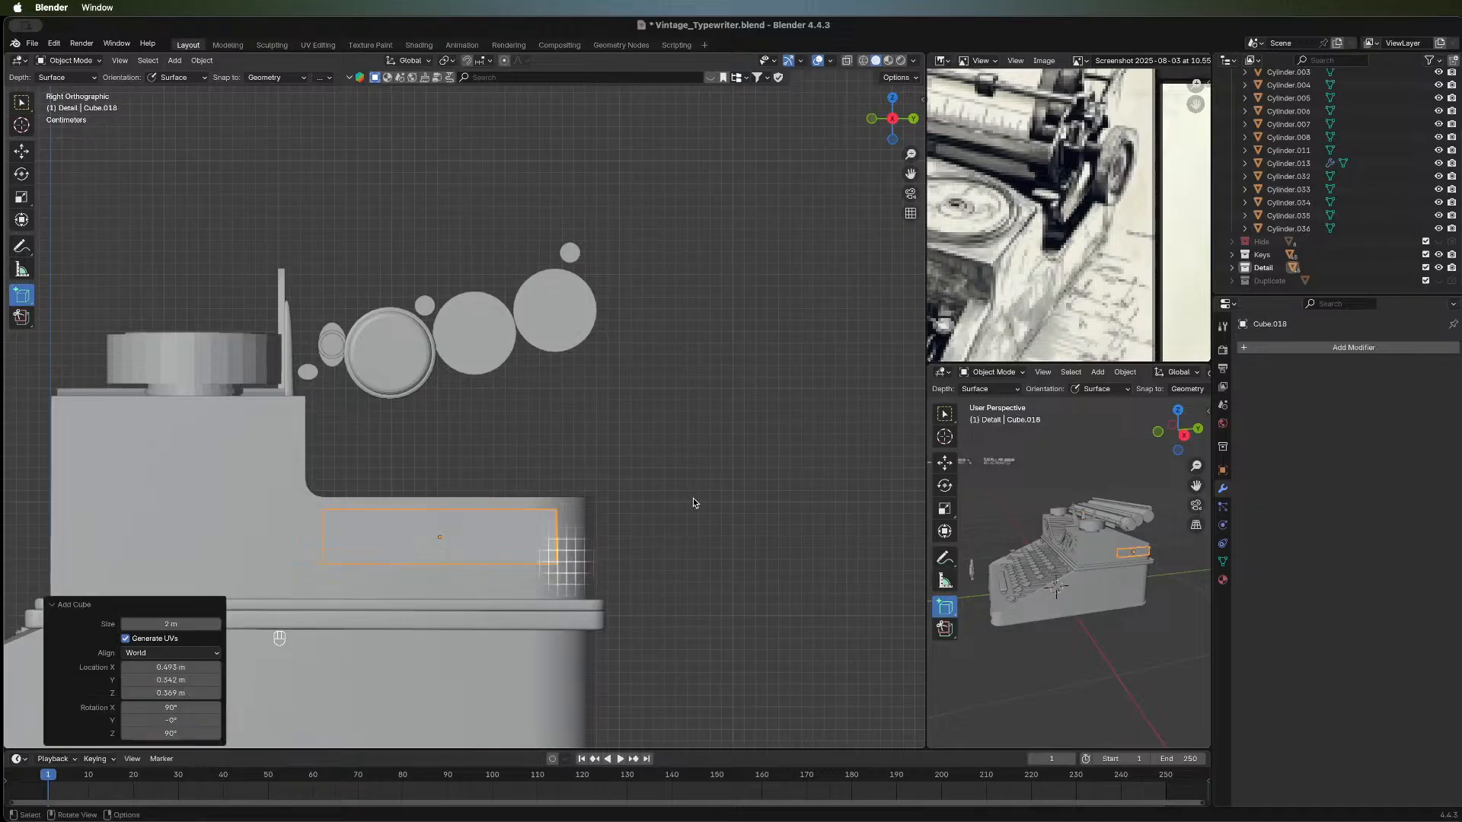
Taper the new box toward the front by scaling its short front edge to about 0.442.
key("Tab")
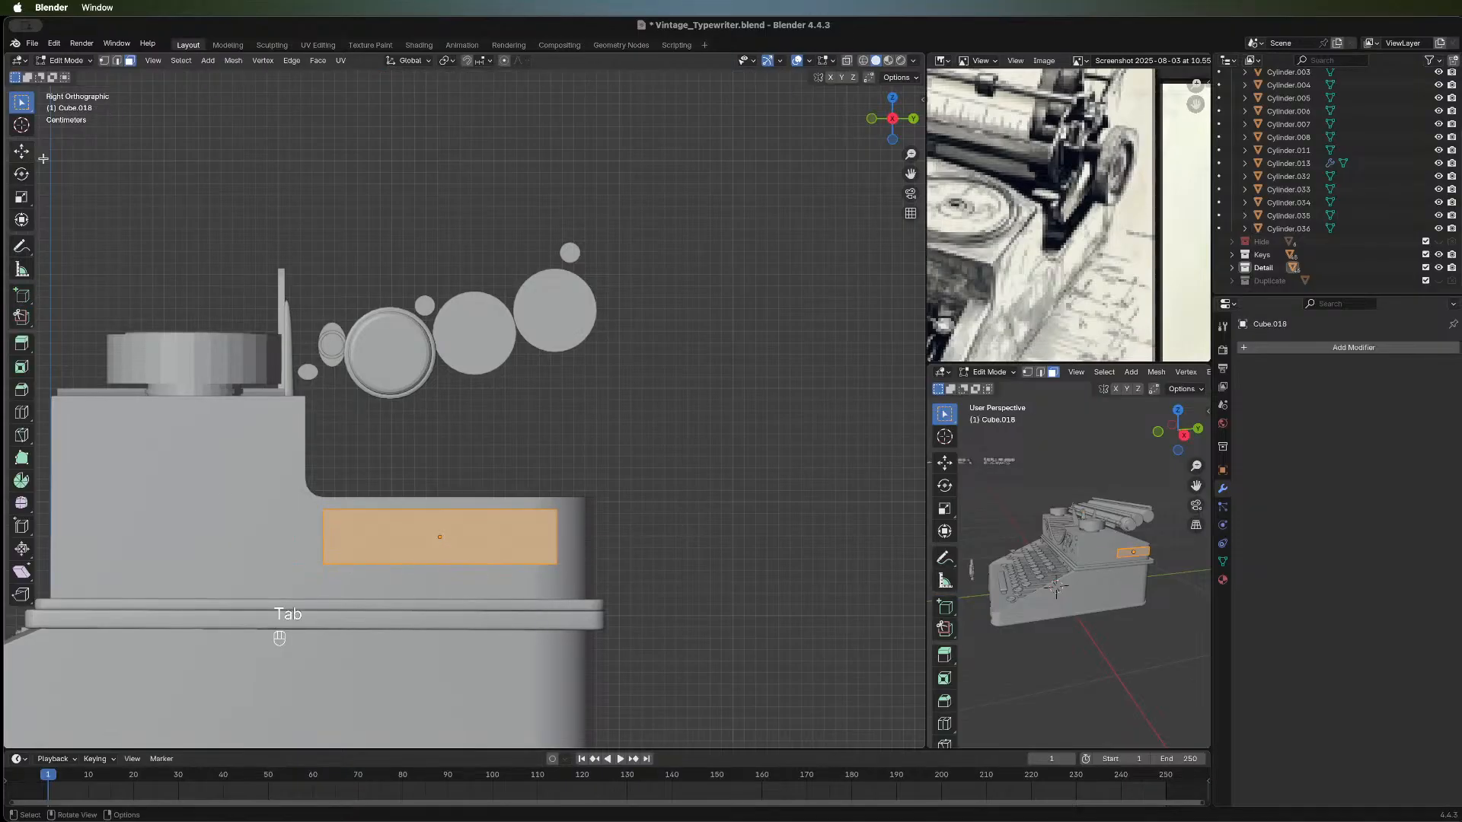
middle_click_drag(509, 445, 562, 449)
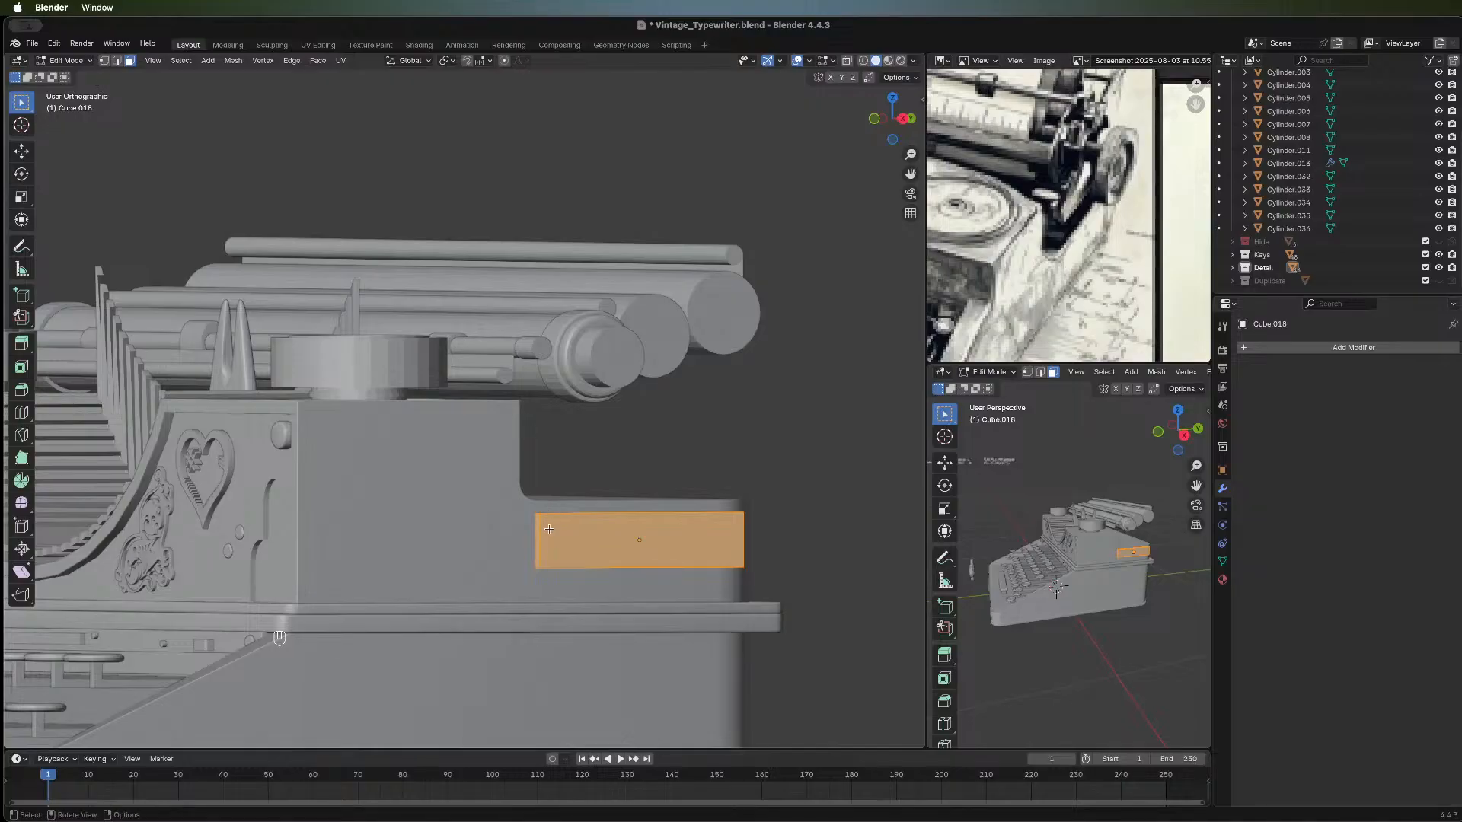
left_click(104, 61)
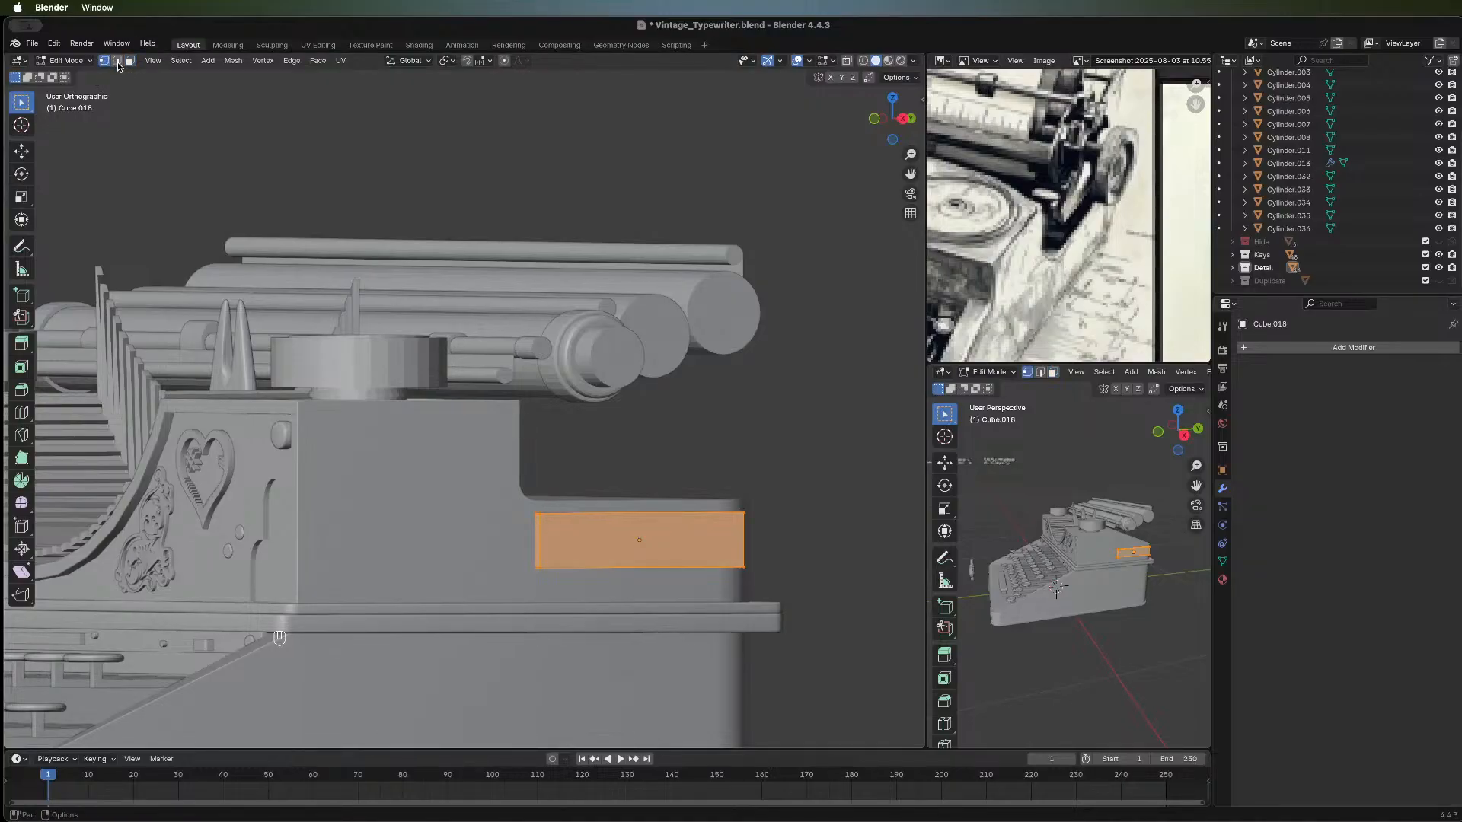
left_click(118, 64)
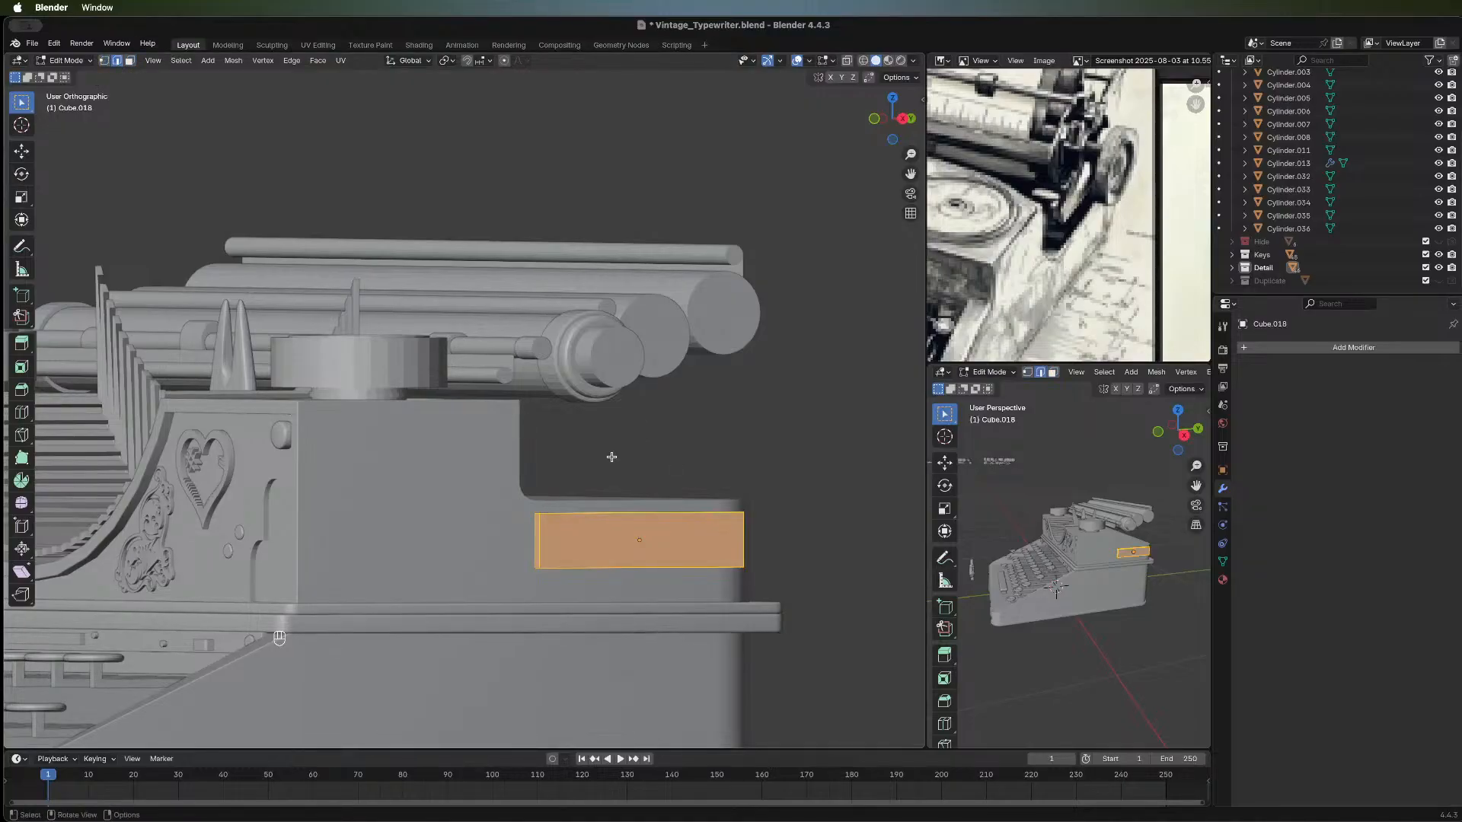
left_click(536, 533)
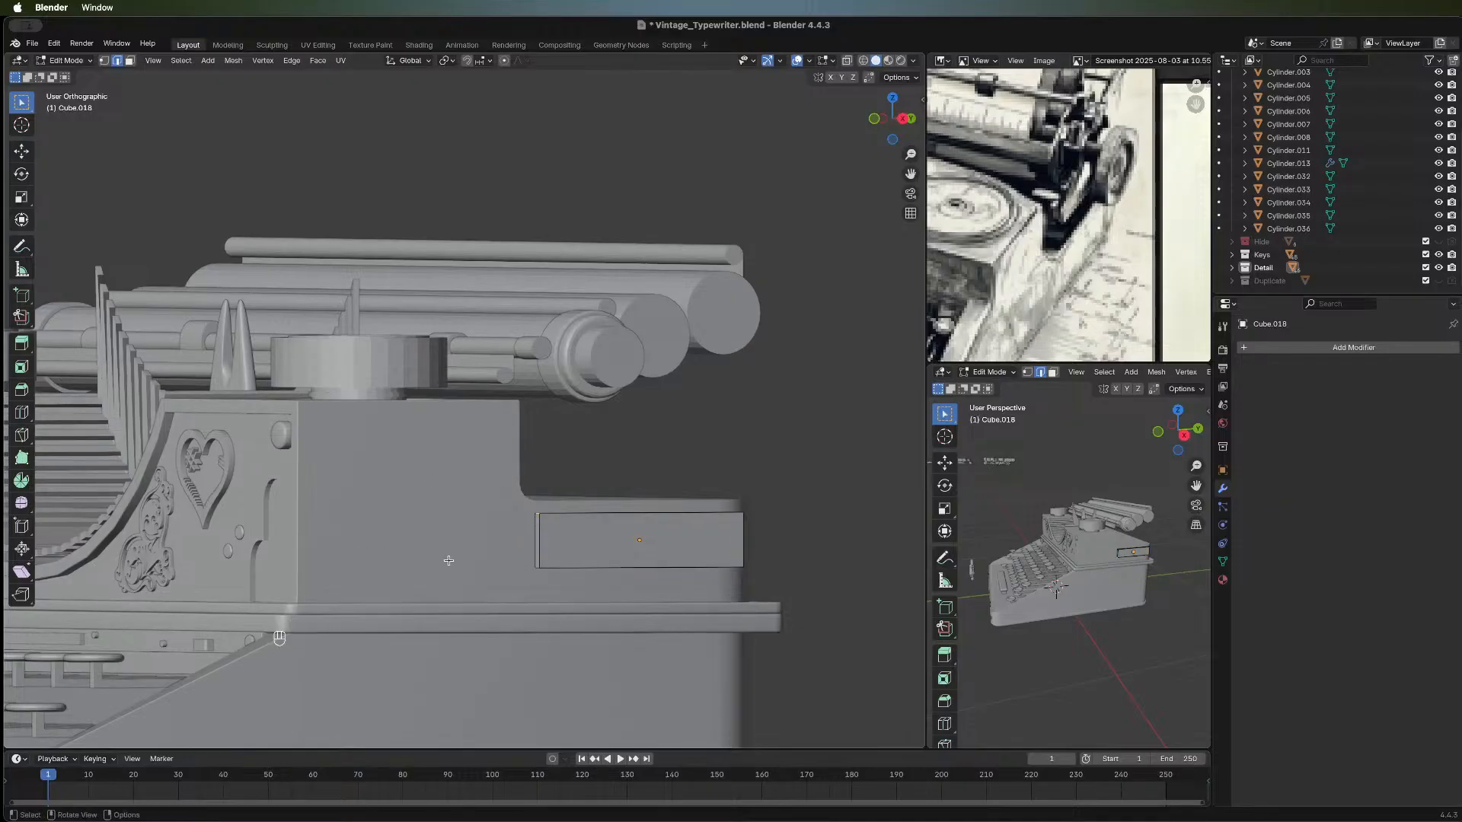
key("s")
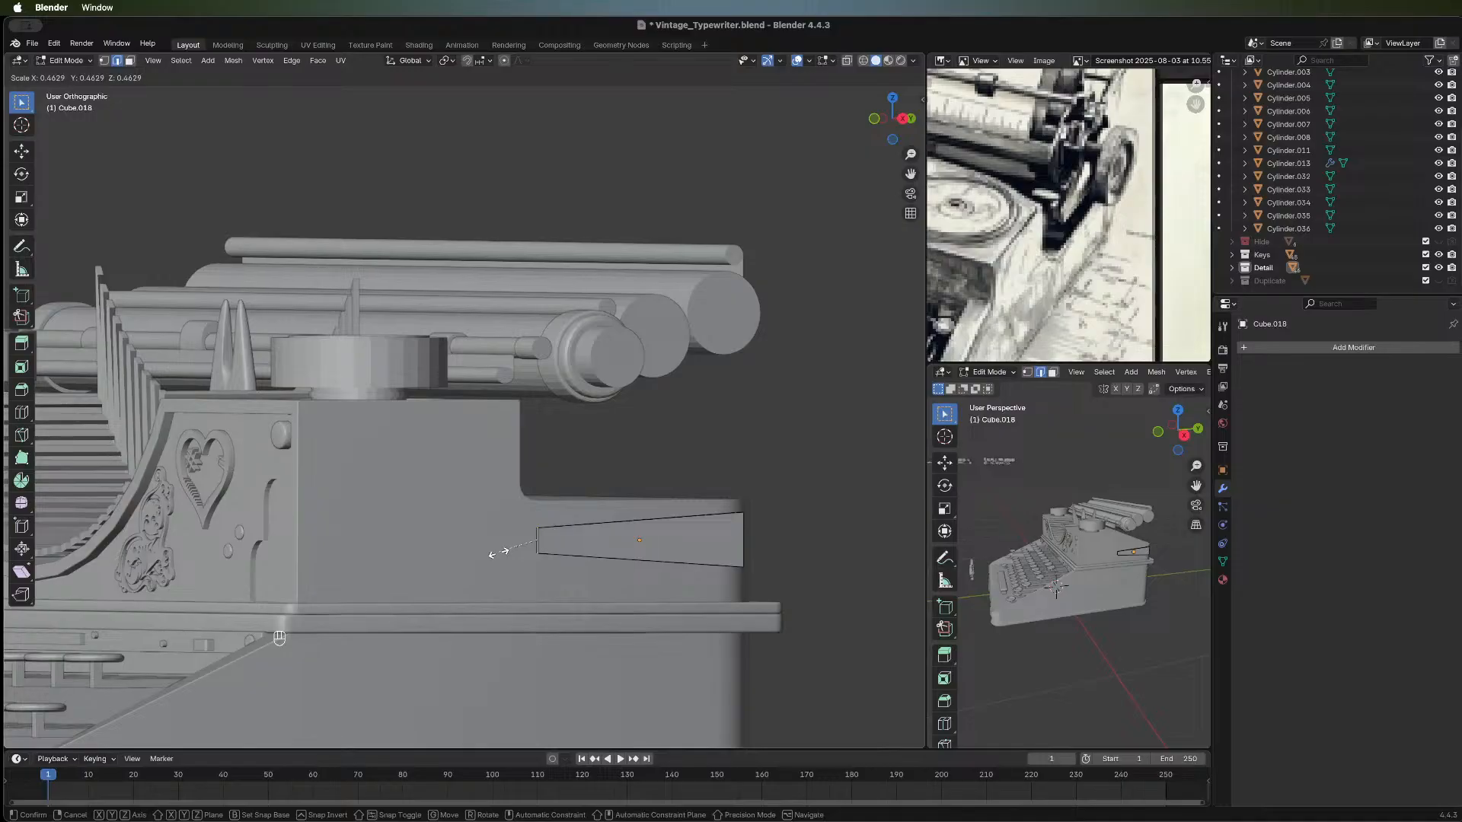
left_click(491, 554)
Try a 4-segment bevel on the rear corners of the tapered box, and undo it.
middle_click_drag(783, 555, 568, 545)
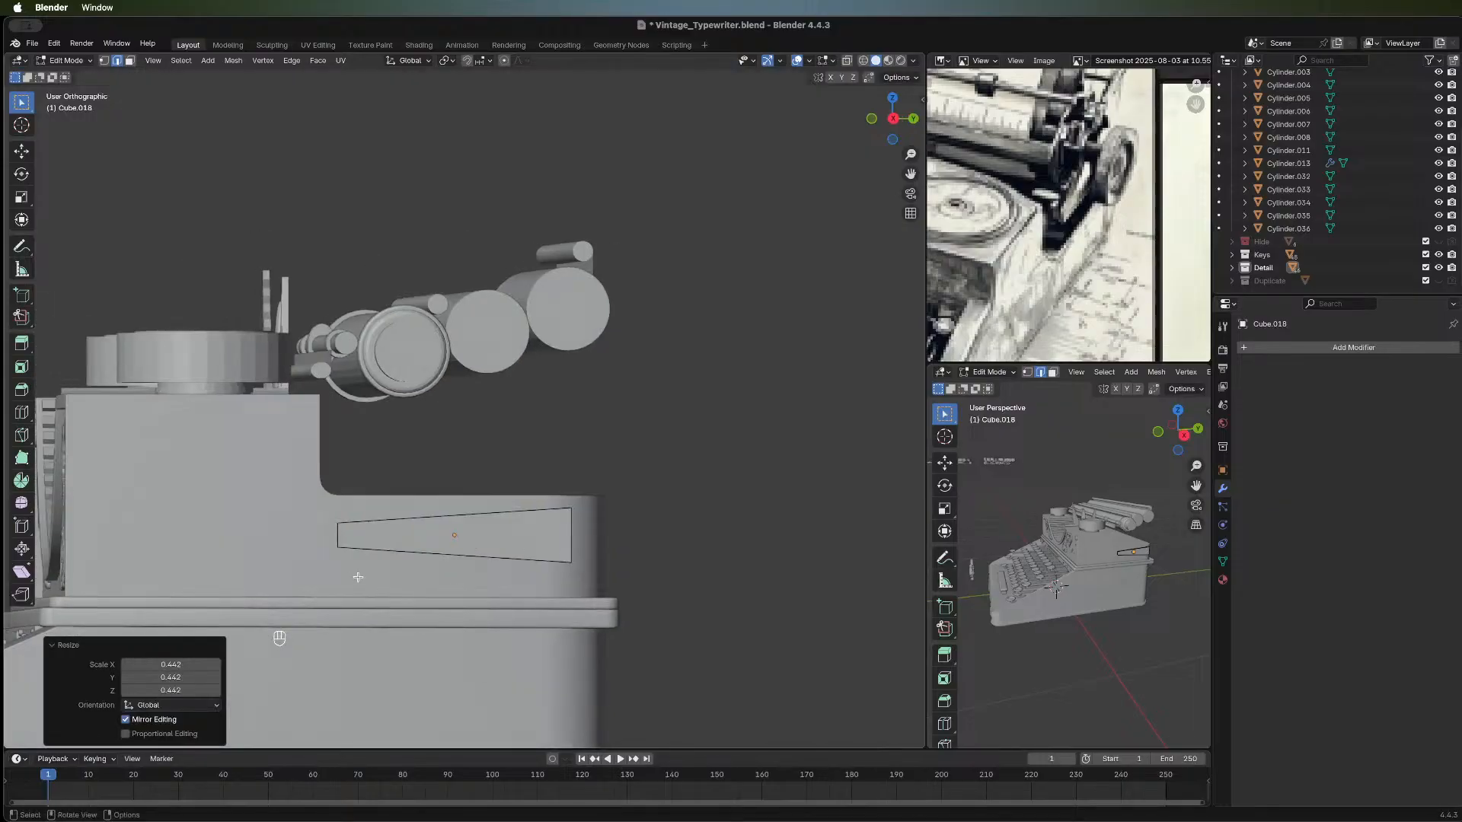
middle_click_drag(455, 545, 437, 546)
middle_click_drag(535, 527, 472, 576)
key("shift")
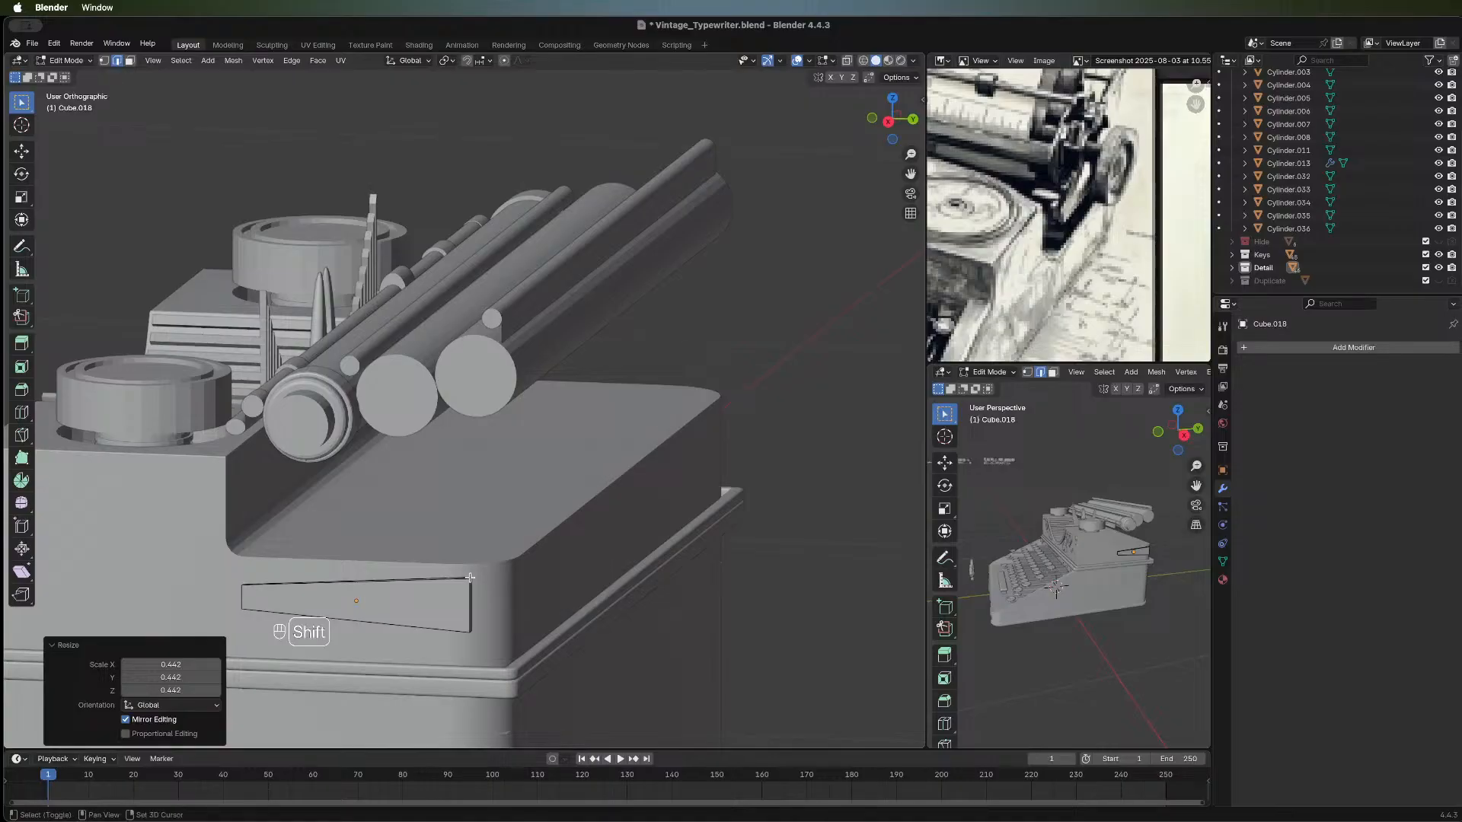
left_click(470, 578, "shift")
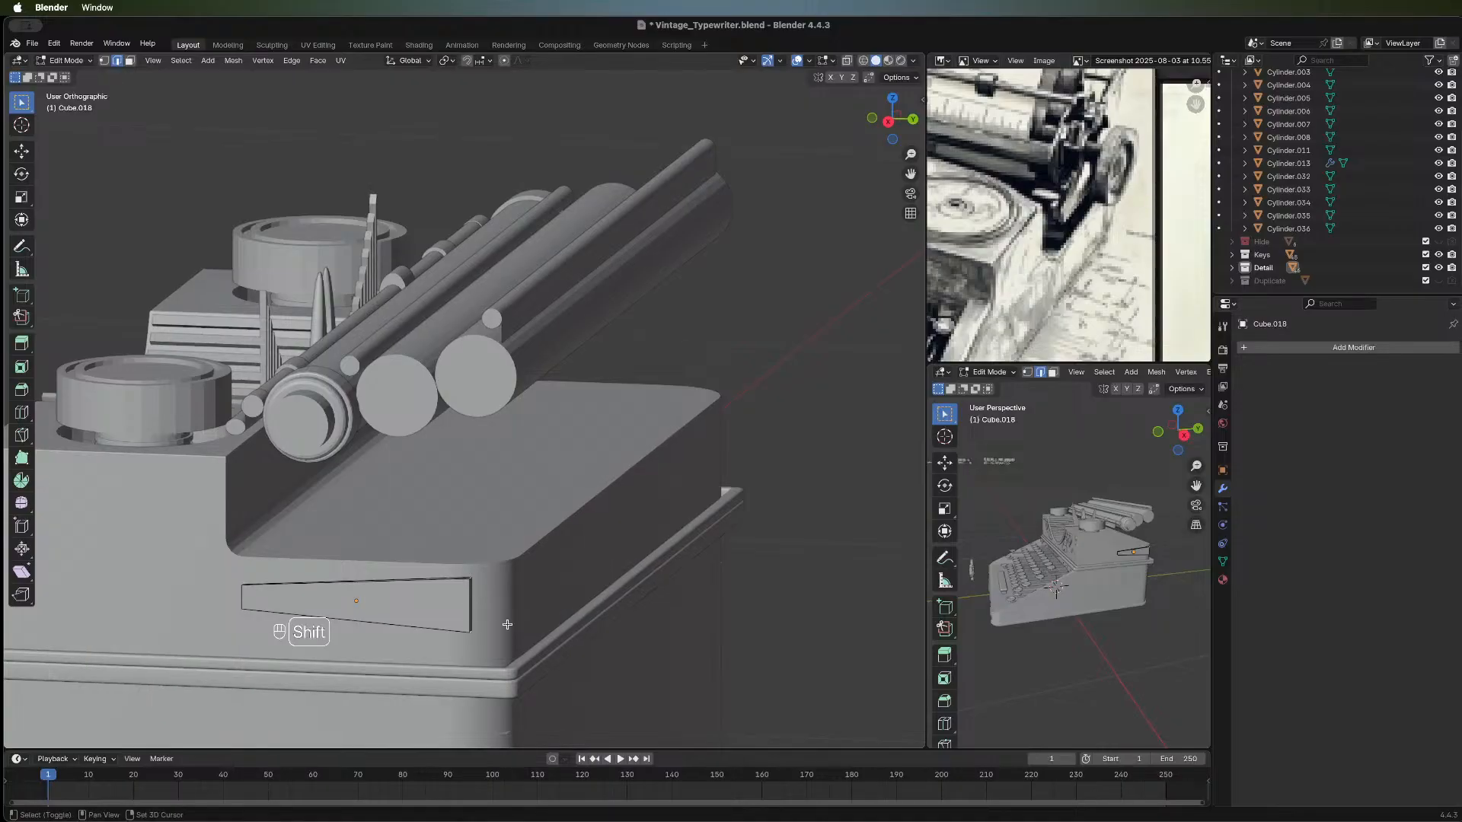
key("ctrl")
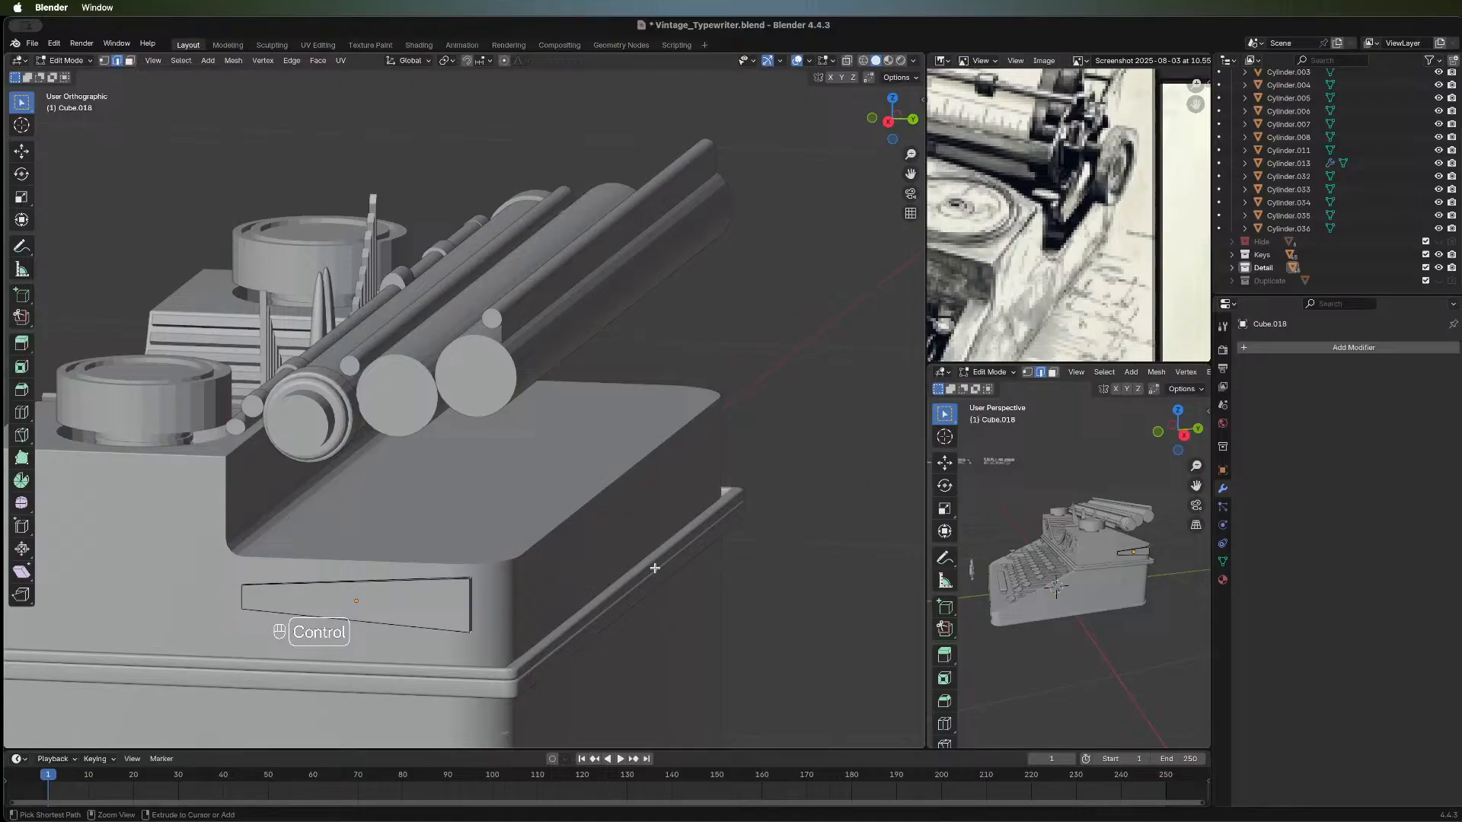
key("ctrl+b")
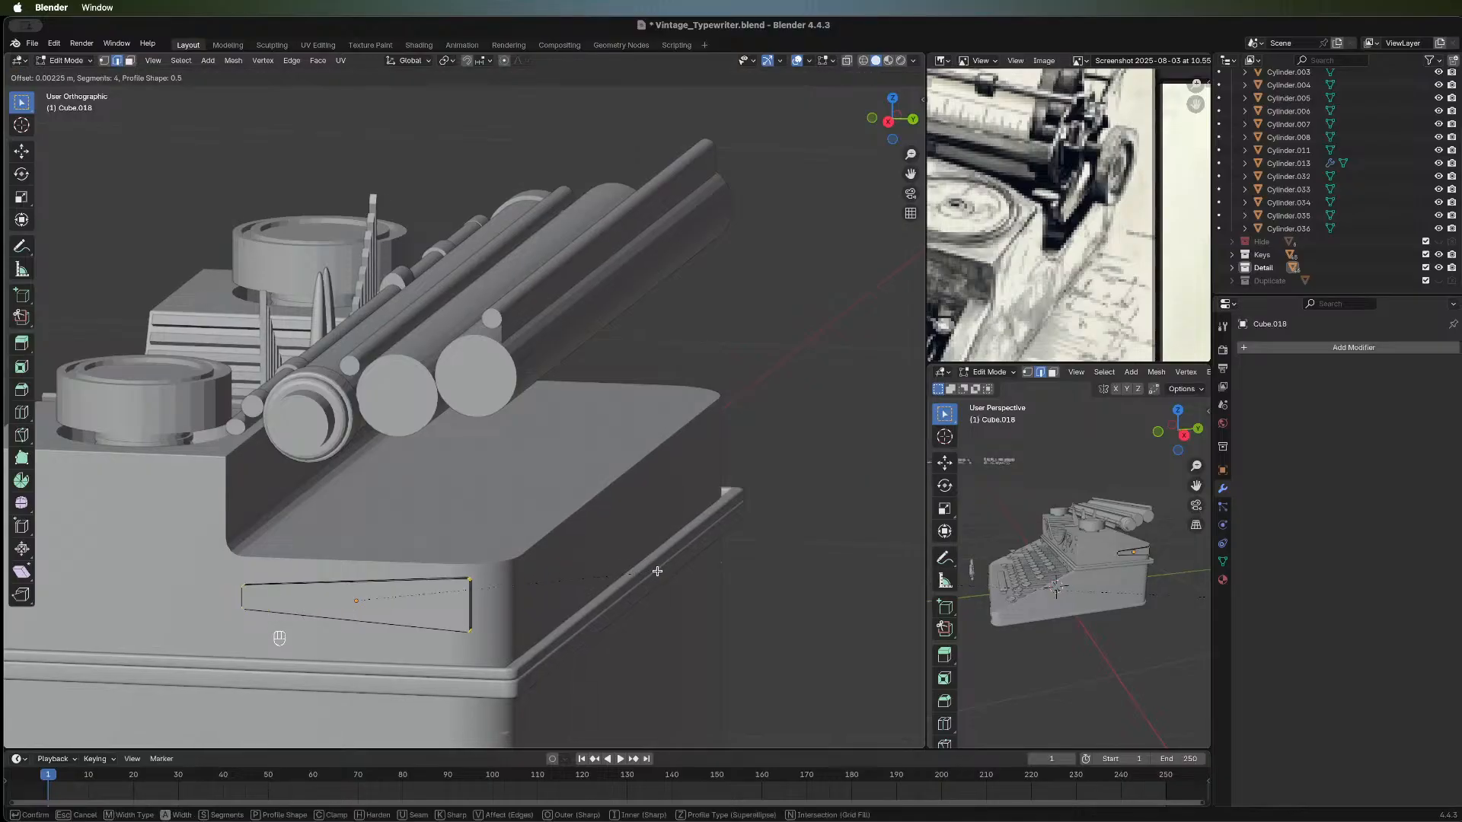
left_click(655, 569)
key("super")
key("super+z")
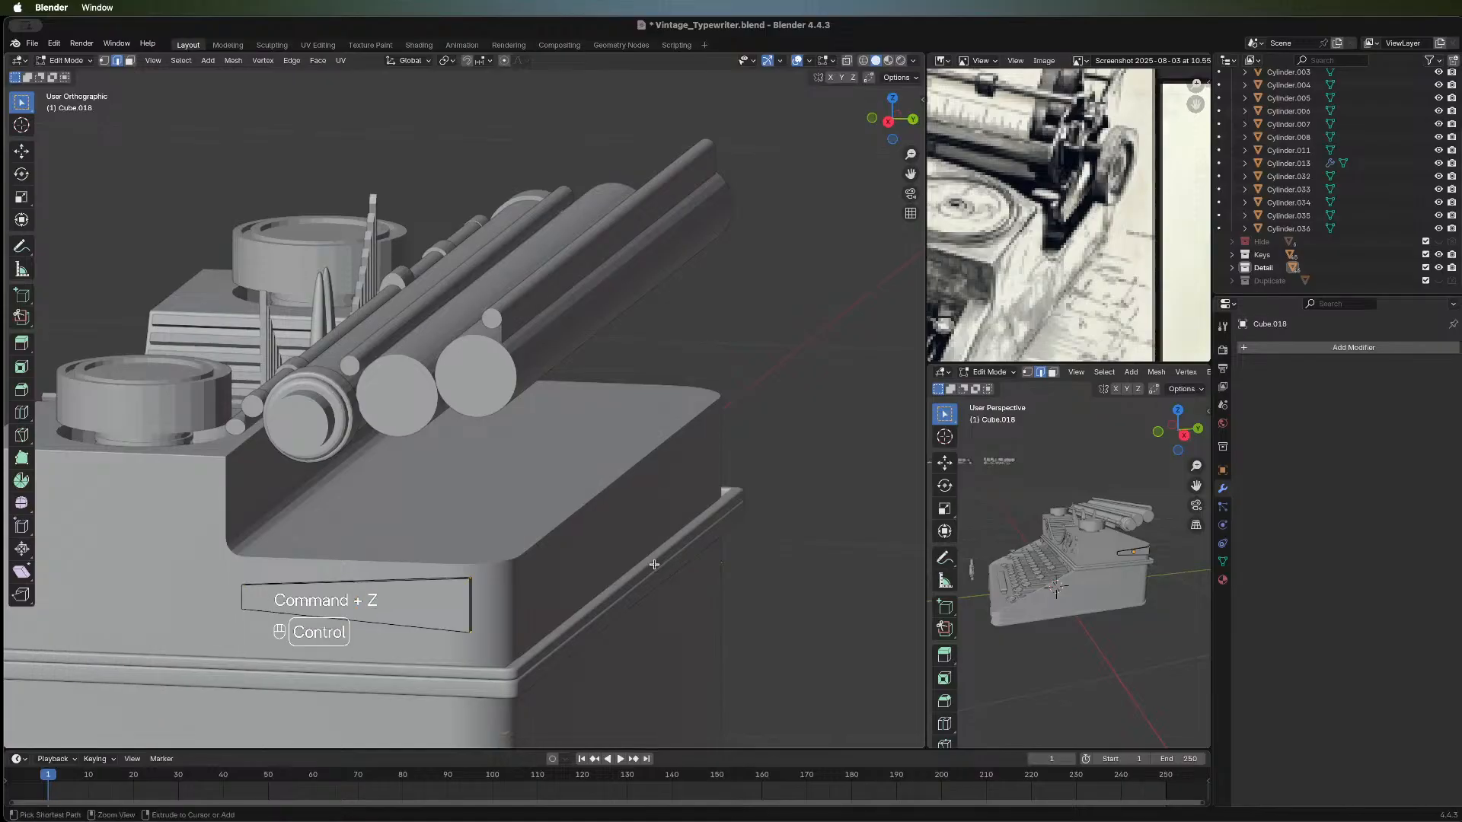
Bevel the selected corner edges of the tapered box with 4 segments, about 0.005 m wide.
key("ctrl+b")
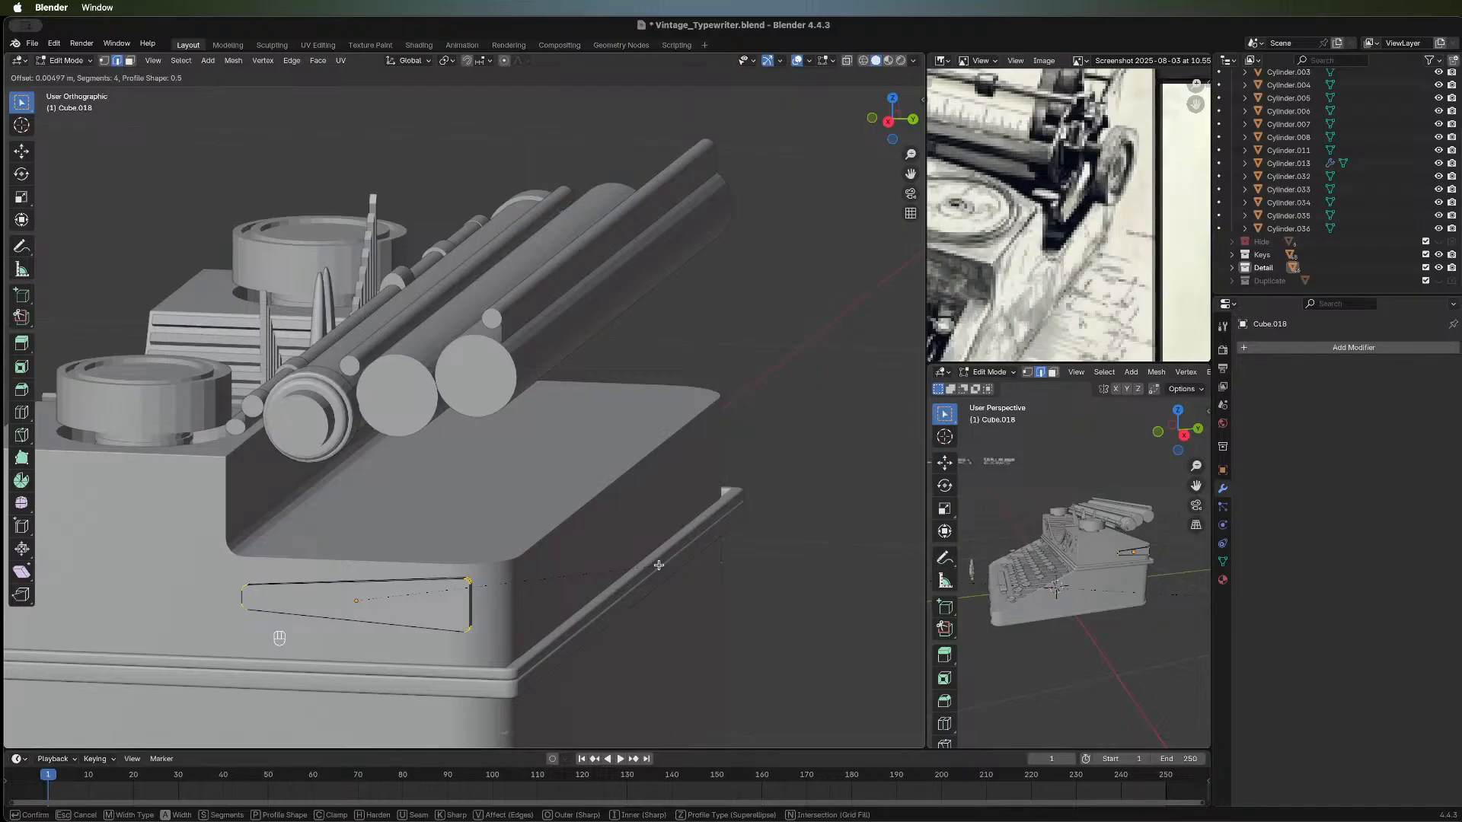
left_click(659, 565)
key("Tab")
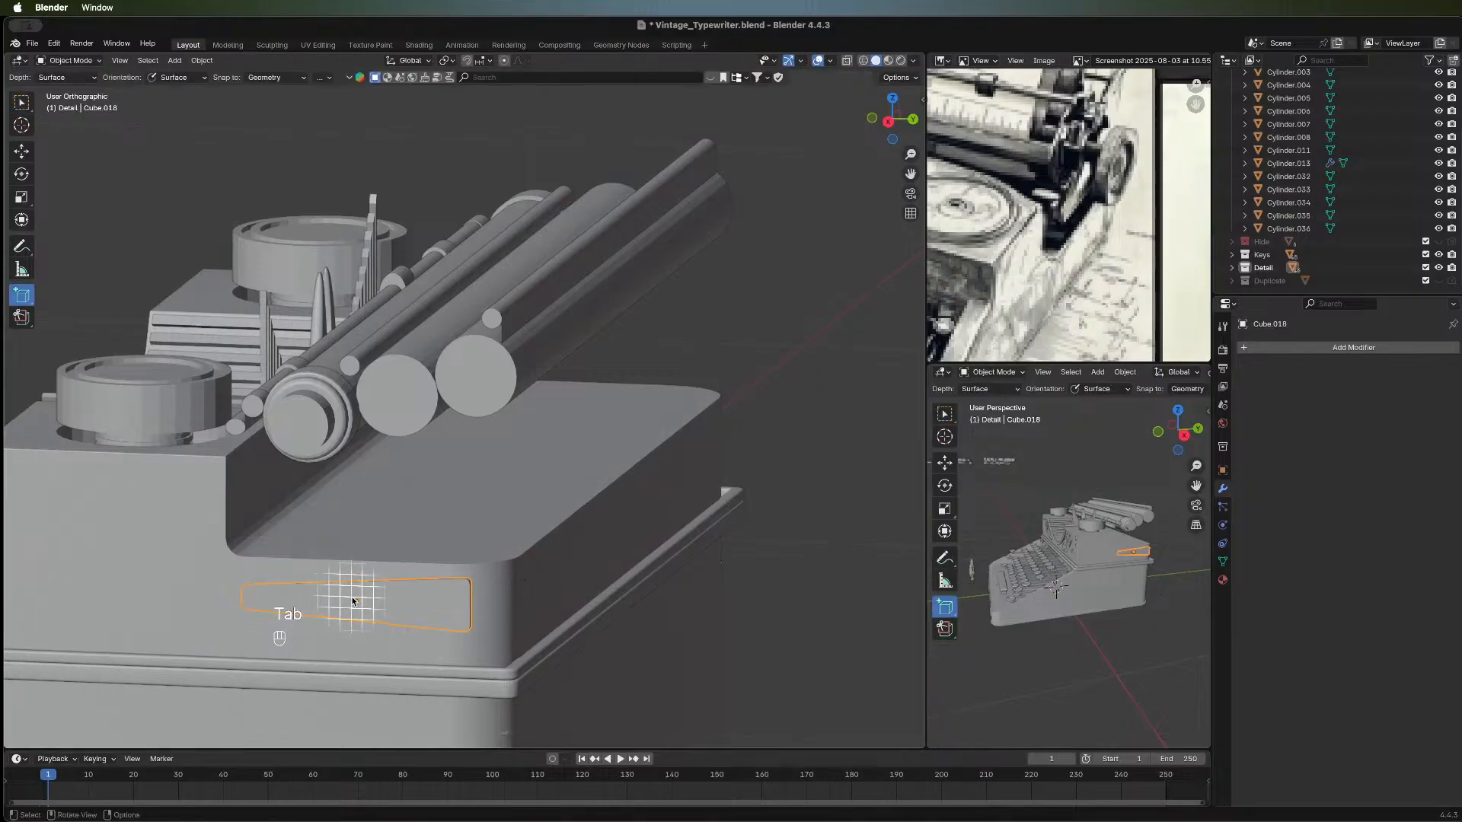
Raise the tapered box about 0.076 m along Z into the carriage recess.
left_click(23, 103)
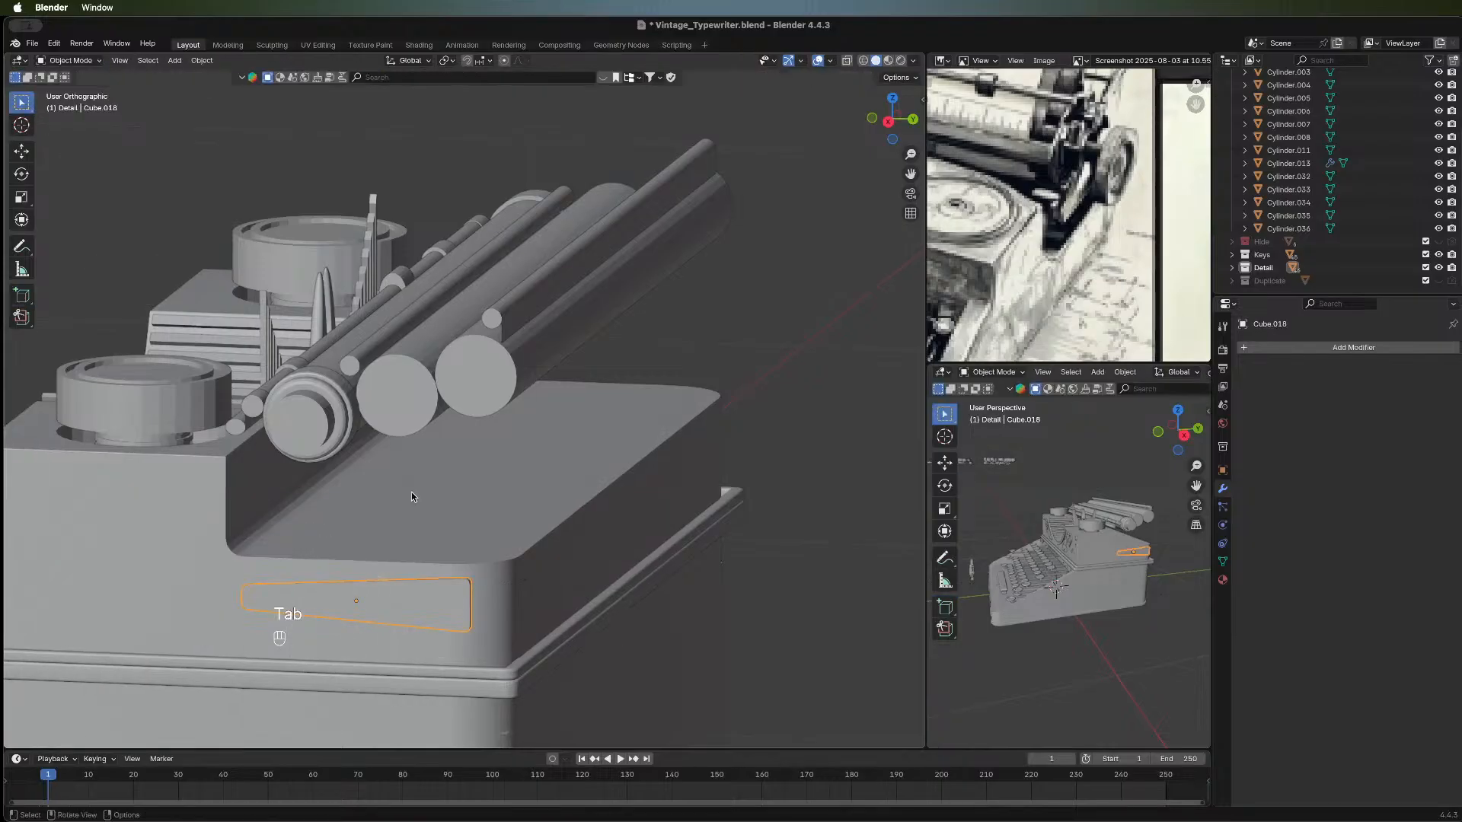
key("g")
key("z")
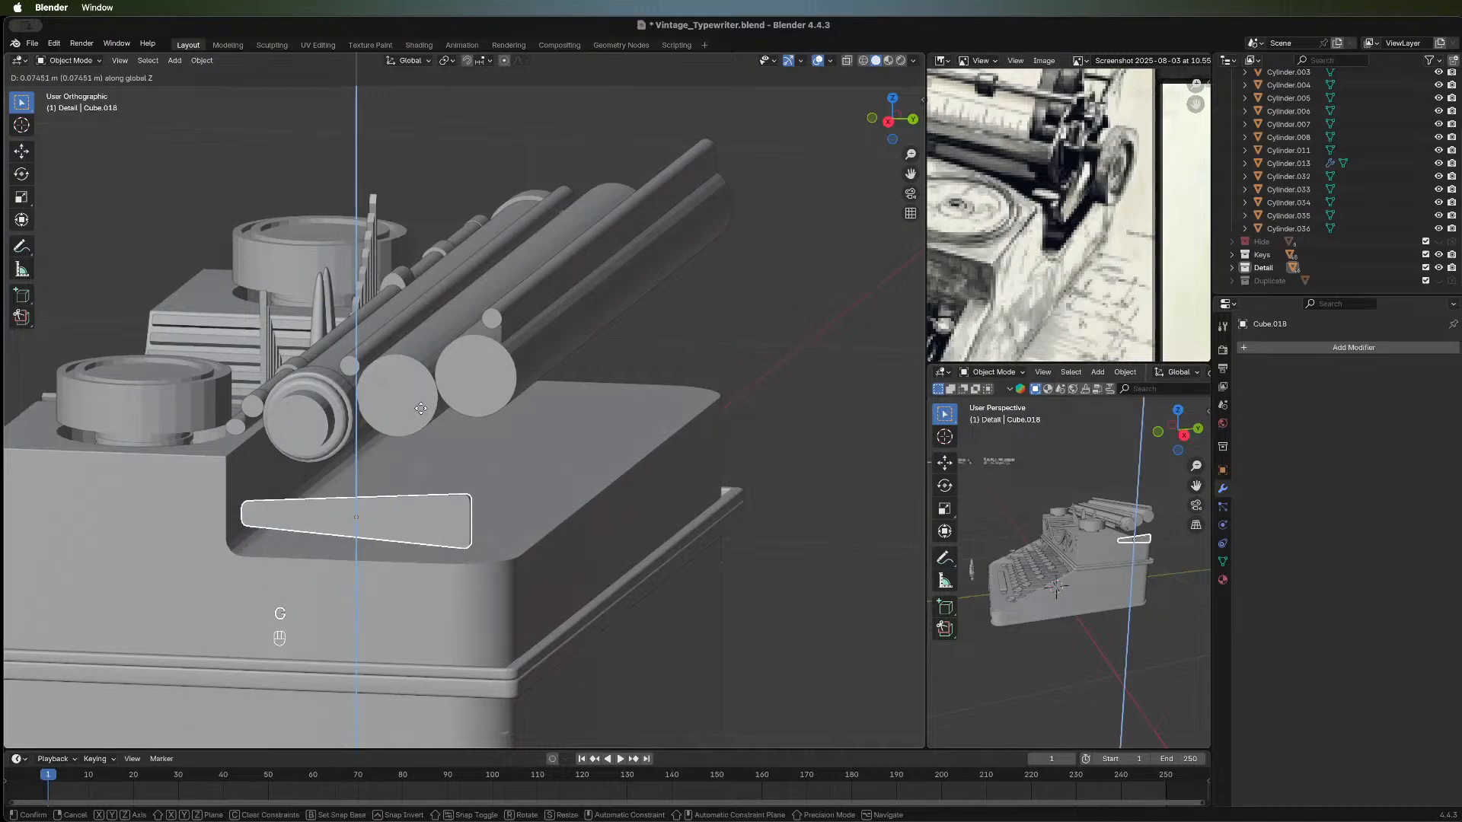
left_click(421, 408)
middle_click_drag(420, 407, 511, 437)
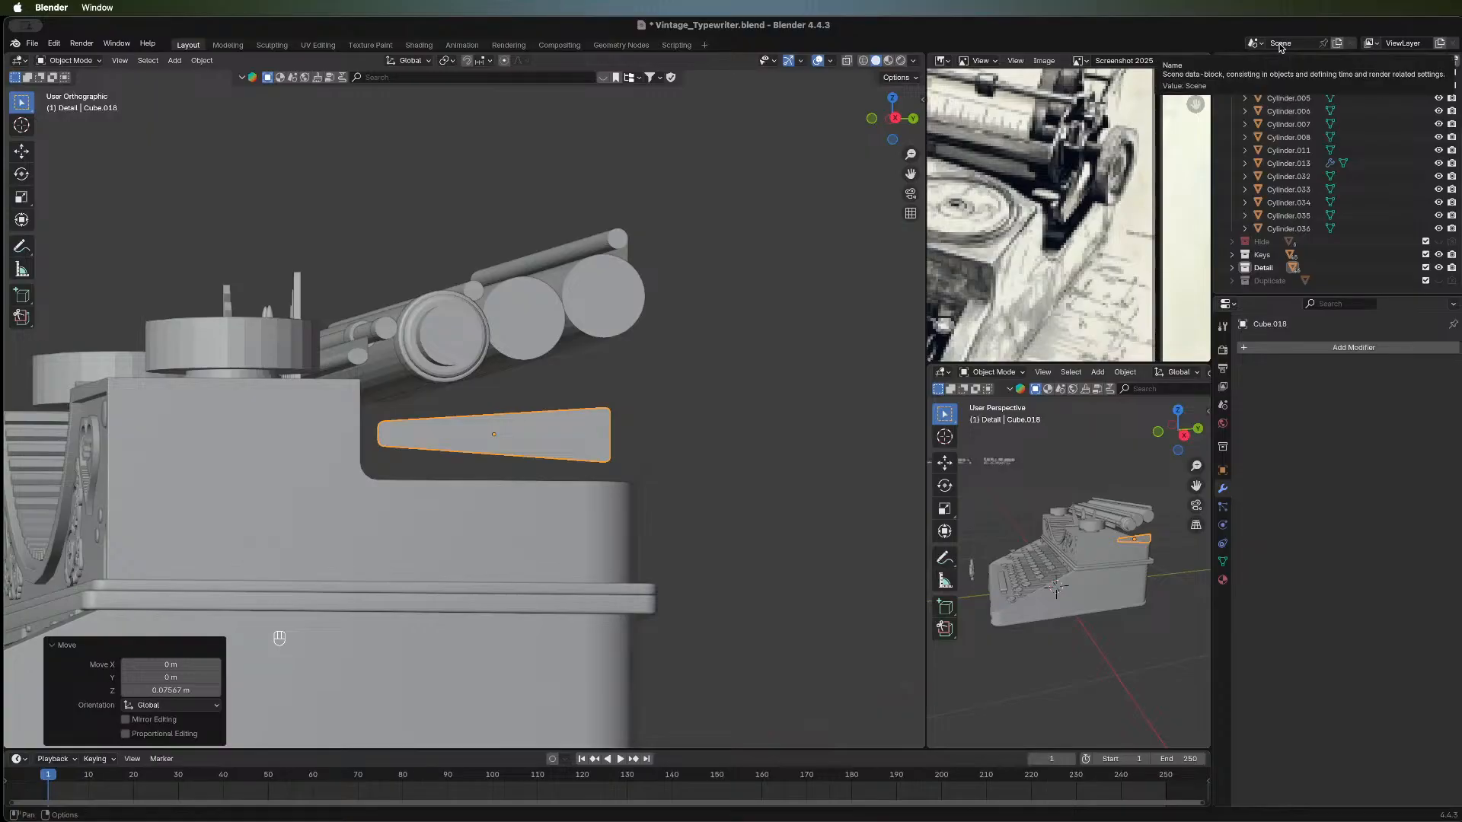
left_click(1254, 42)
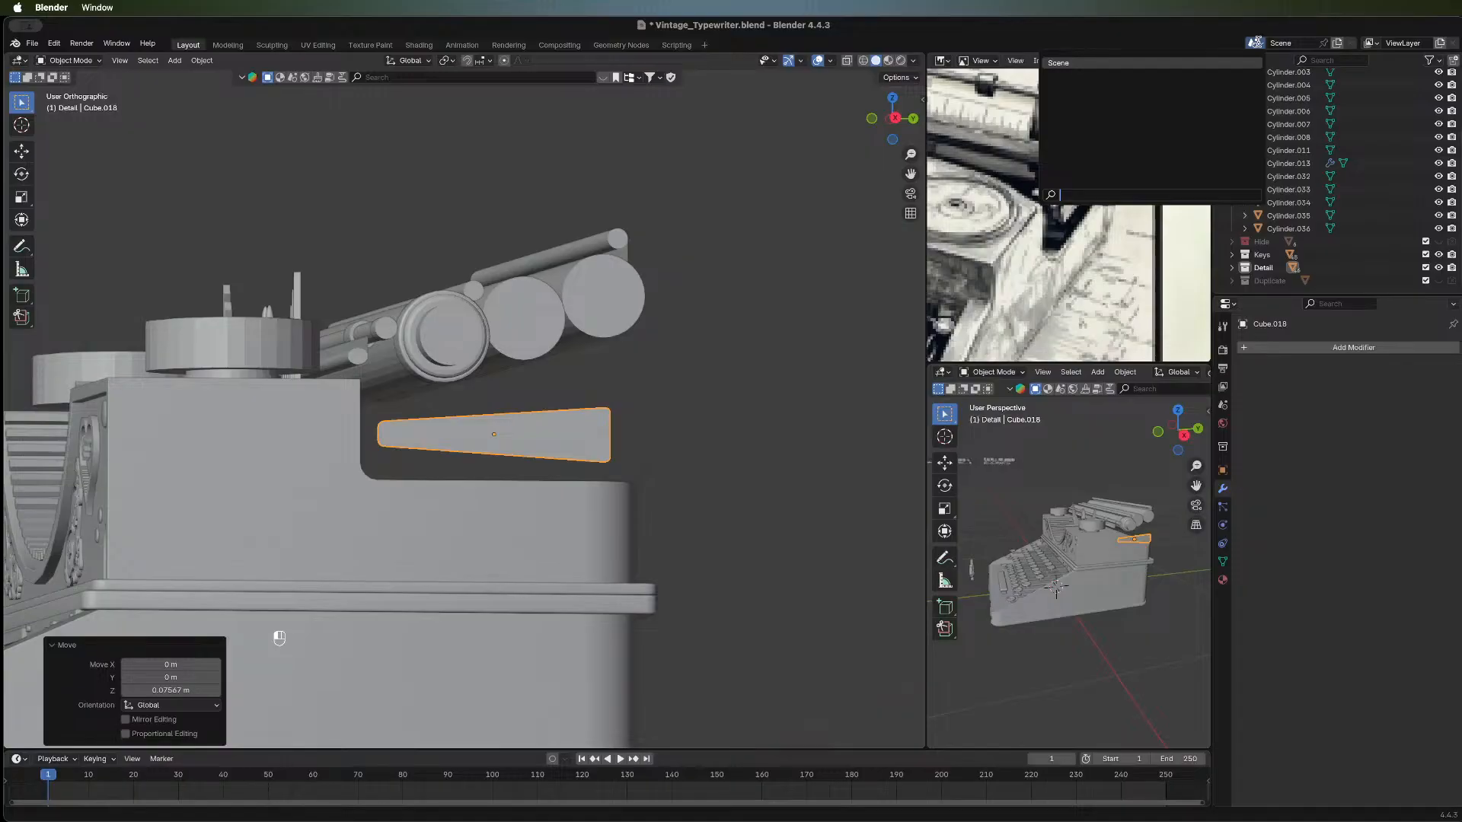
left_click(1261, 48)
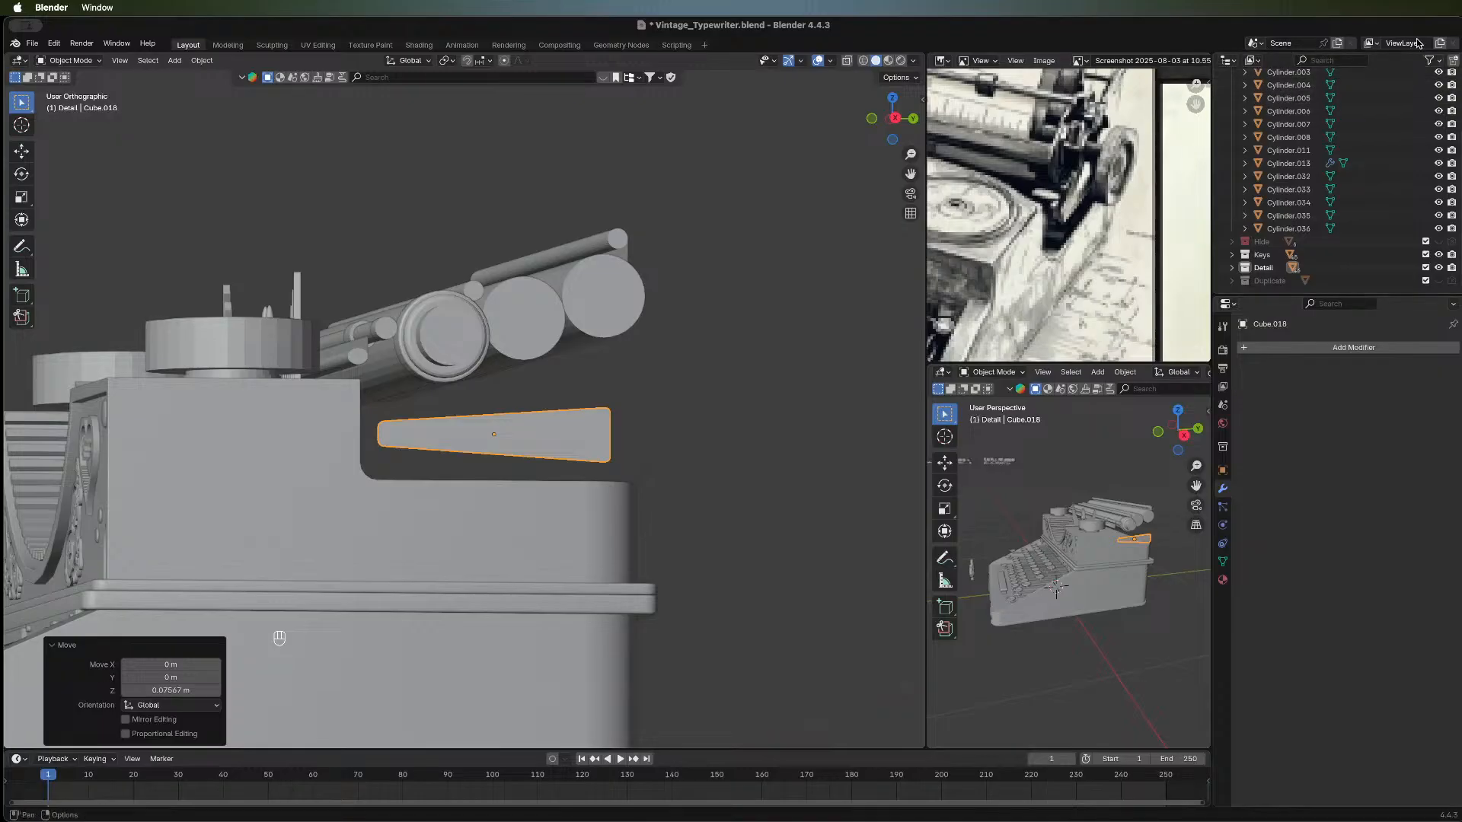
left_click(1375, 43)
Apply the Mirror modifier of the two round spool caps on top of the body.
middle_click_drag(723, 377, 437, 374)
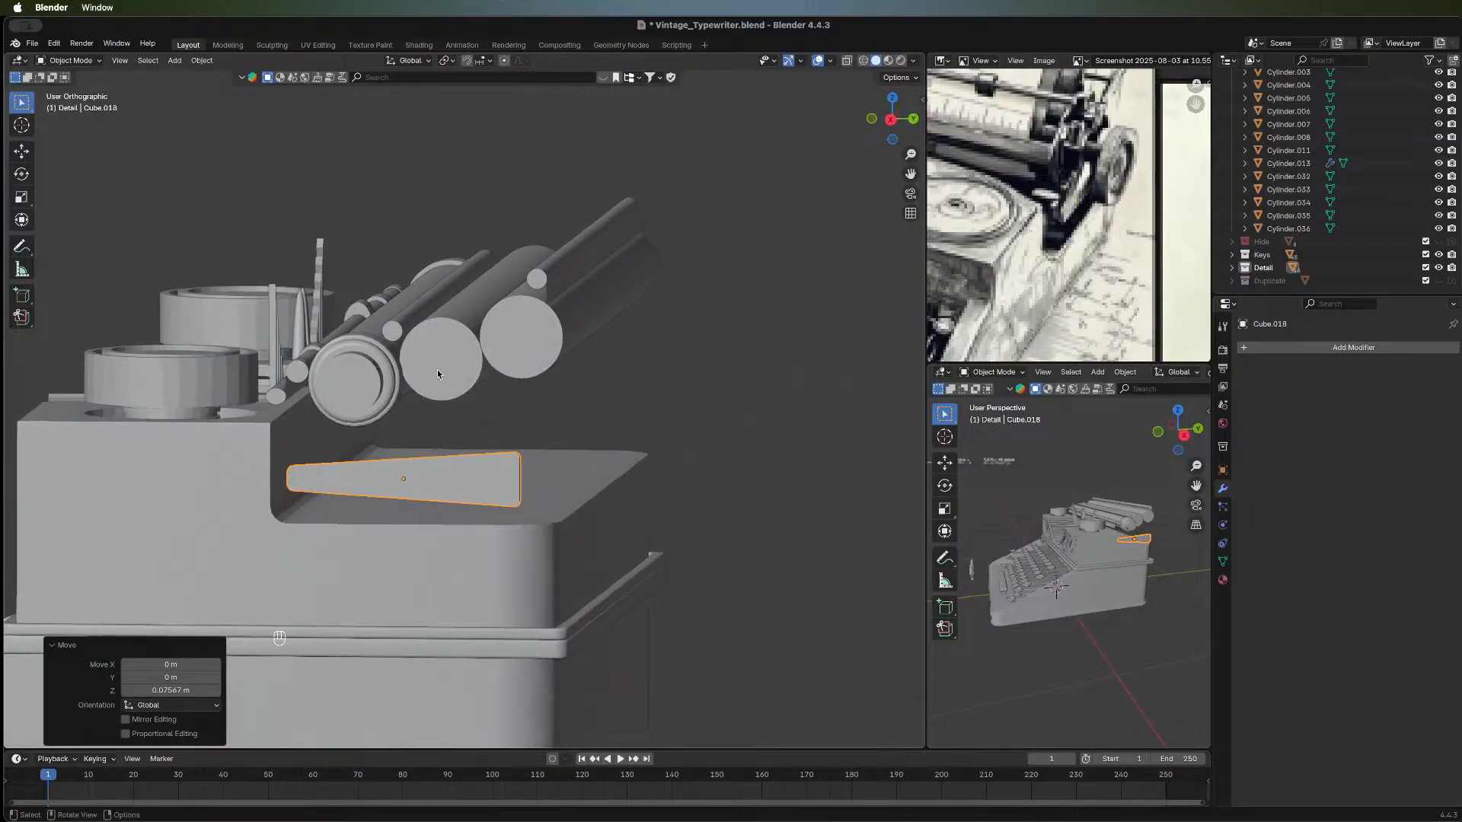
middle_click_drag(508, 407, 262, 408)
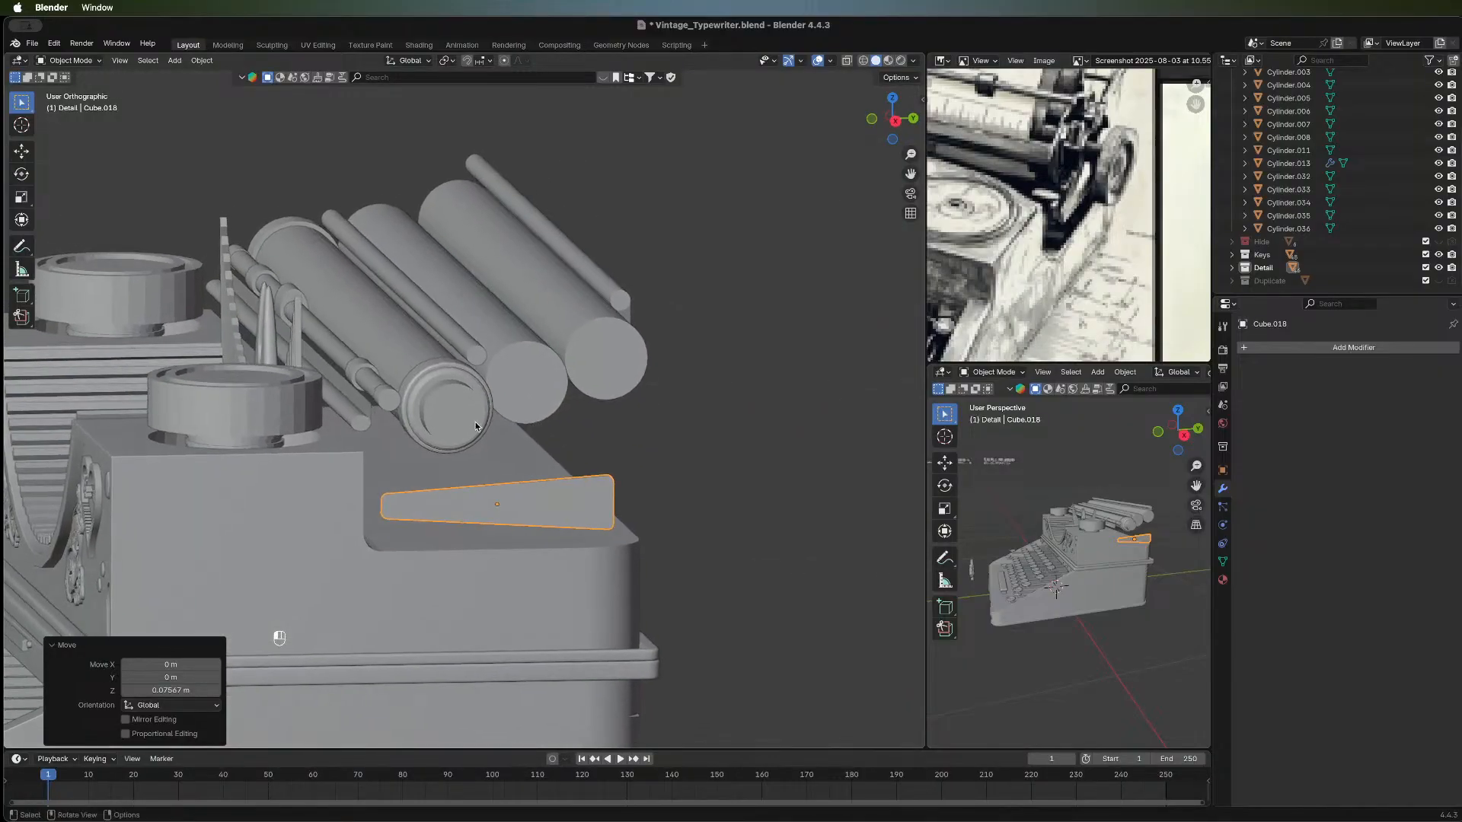
left_click(317, 414)
left_click(1420, 399)
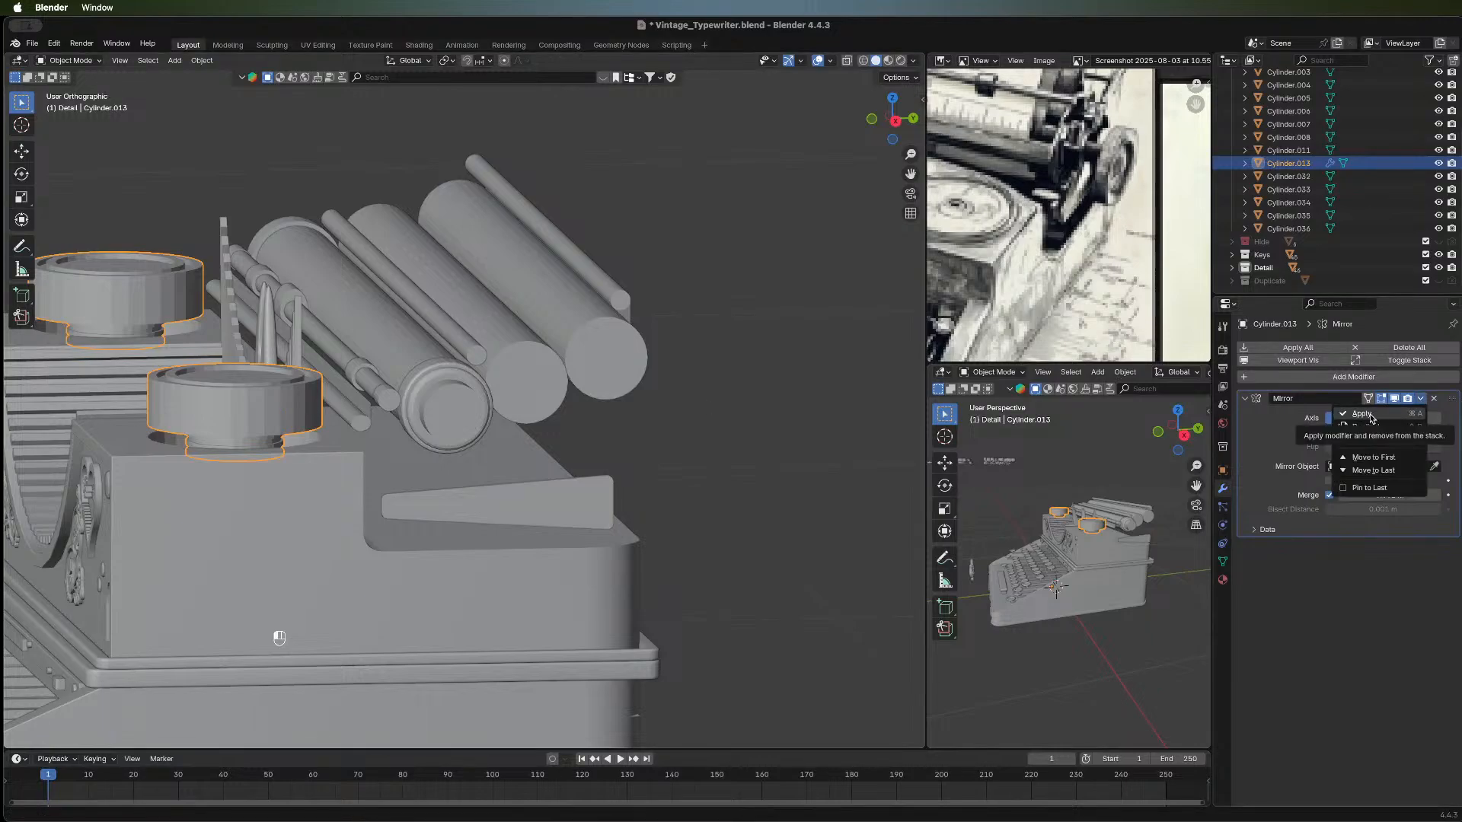
left_click(1363, 414)
Separate the two spool caps into individual objects and select only the cap nearest the carriage recess.
key("Tab")
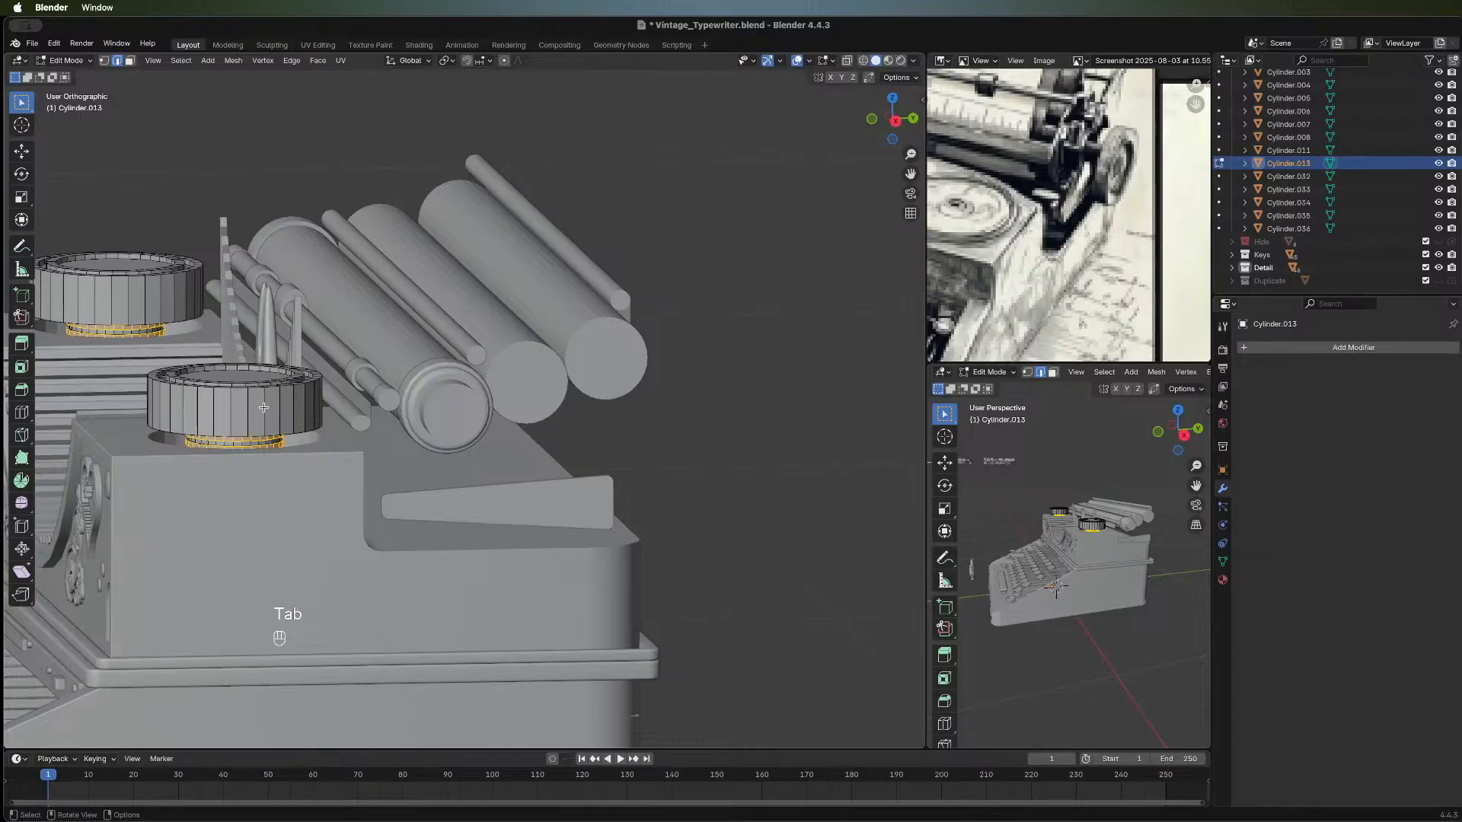
key("a")
key("p")
left_click(263, 407)
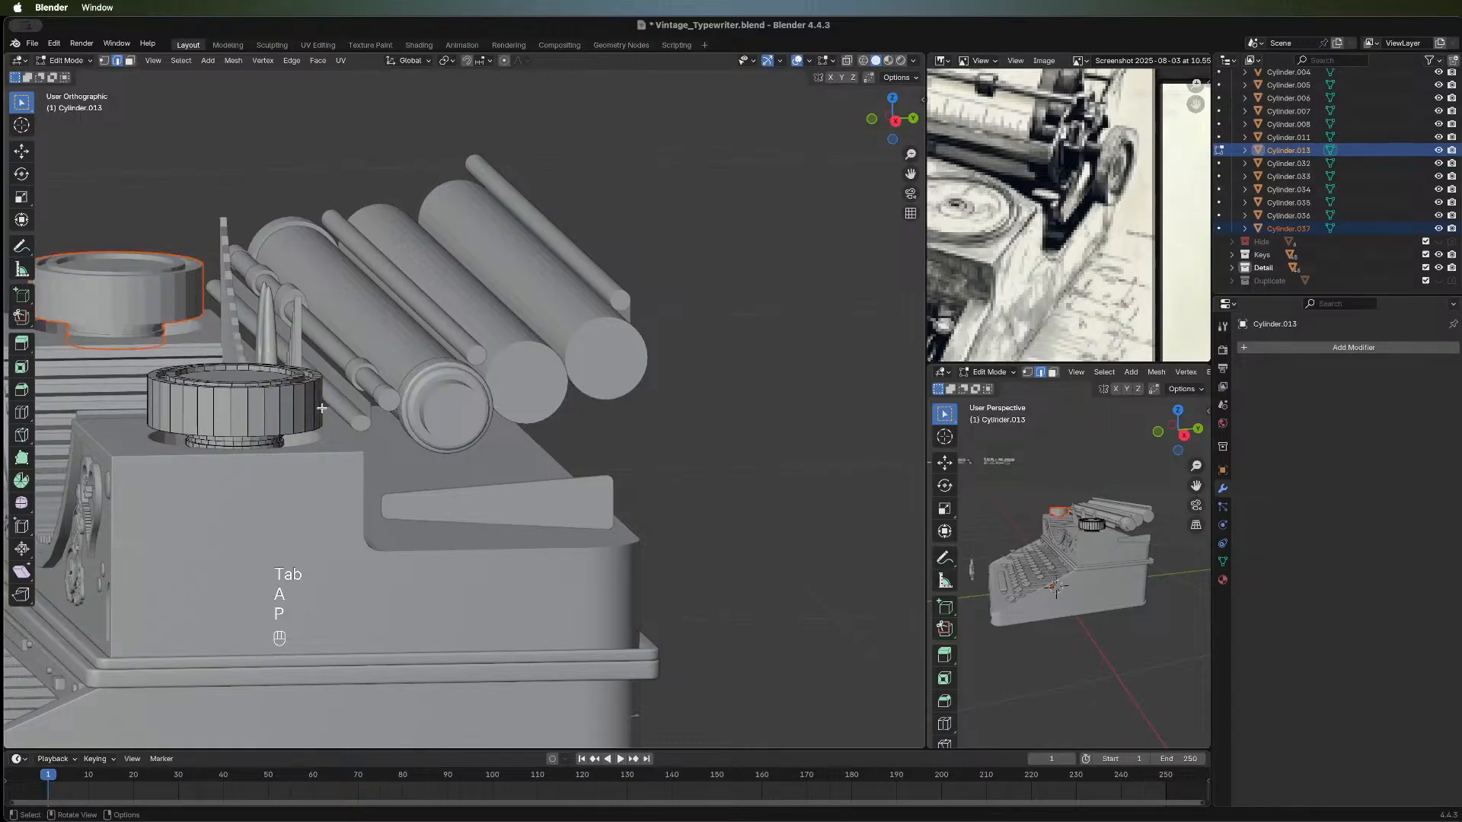
key("Tab")
left_click(265, 405)
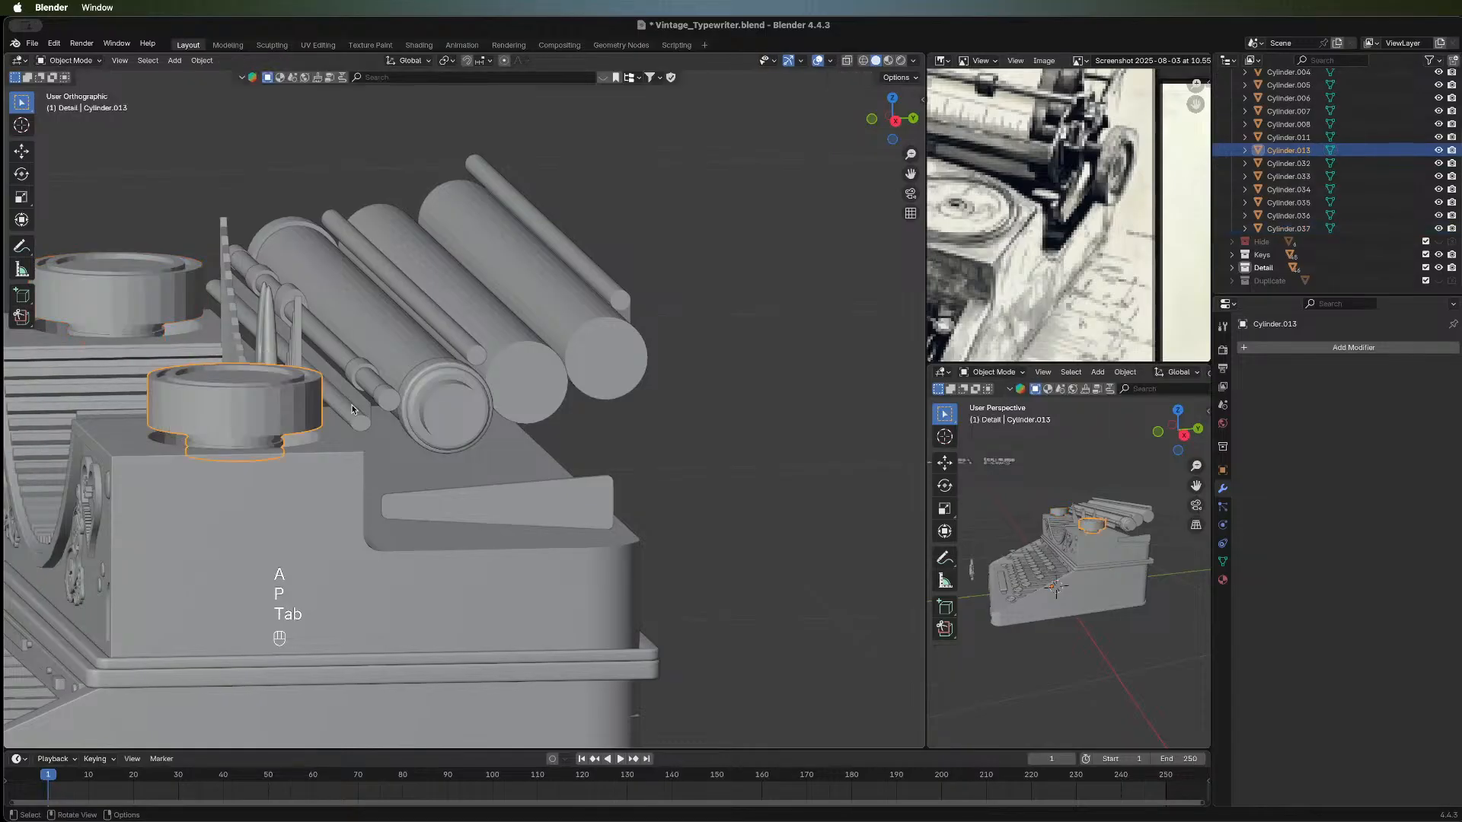
Duplicate the selected spool cap and move the copy about 0.312 m along Y toward the rear rollers.
key("shift+d")
right_click(449, 418)
key("g")
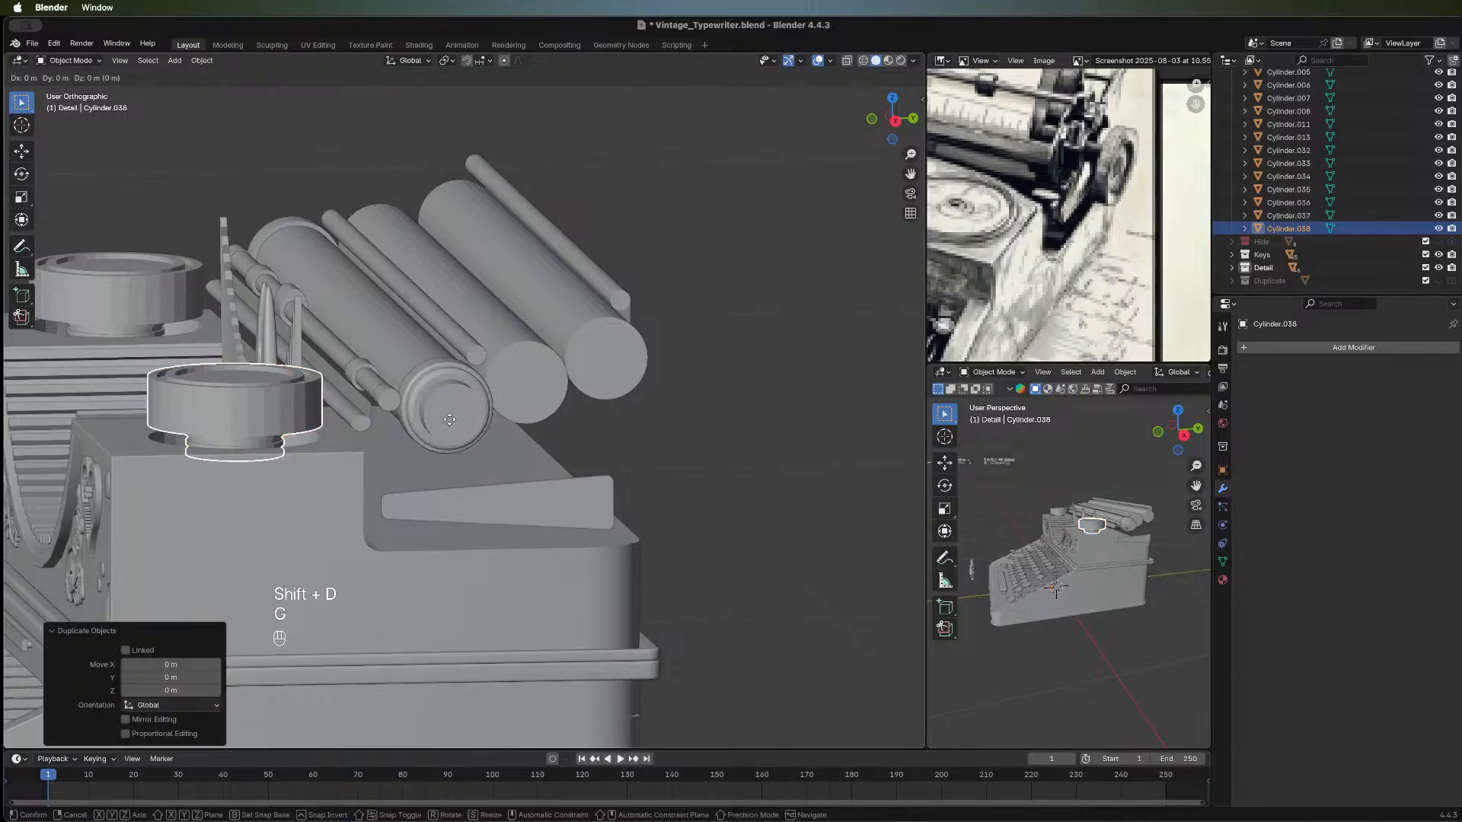
key("y")
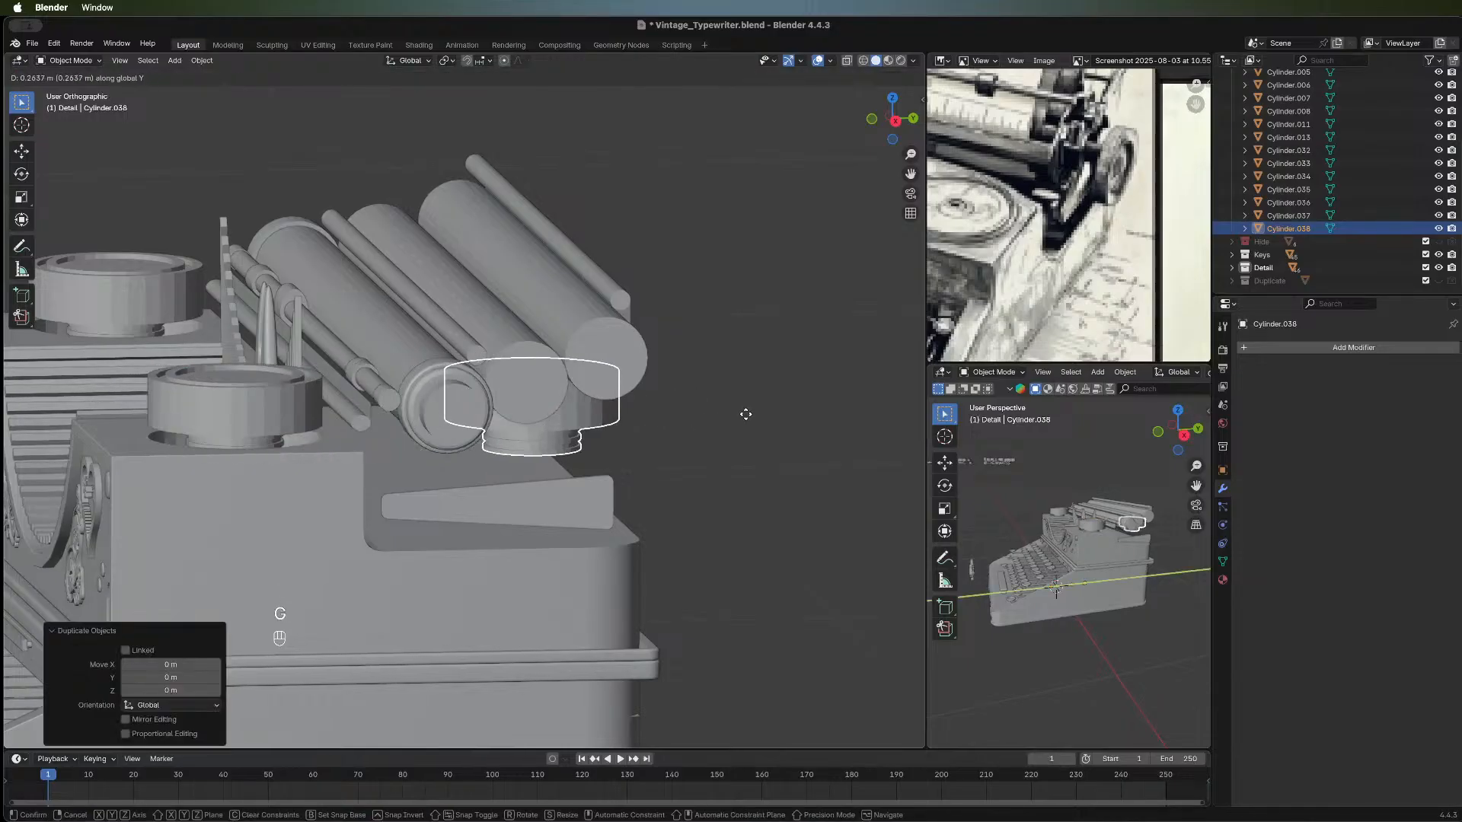
left_click(801, 416)
Set the copied cap's origin to its geometry.
mouse_move(536, 378)
middle_mouse_down()
mouse_move(796, 482)
mouse_move(508, 369)
mouse_move(830, 360)
mouse_move(534, 373)
middle_mouse_up()
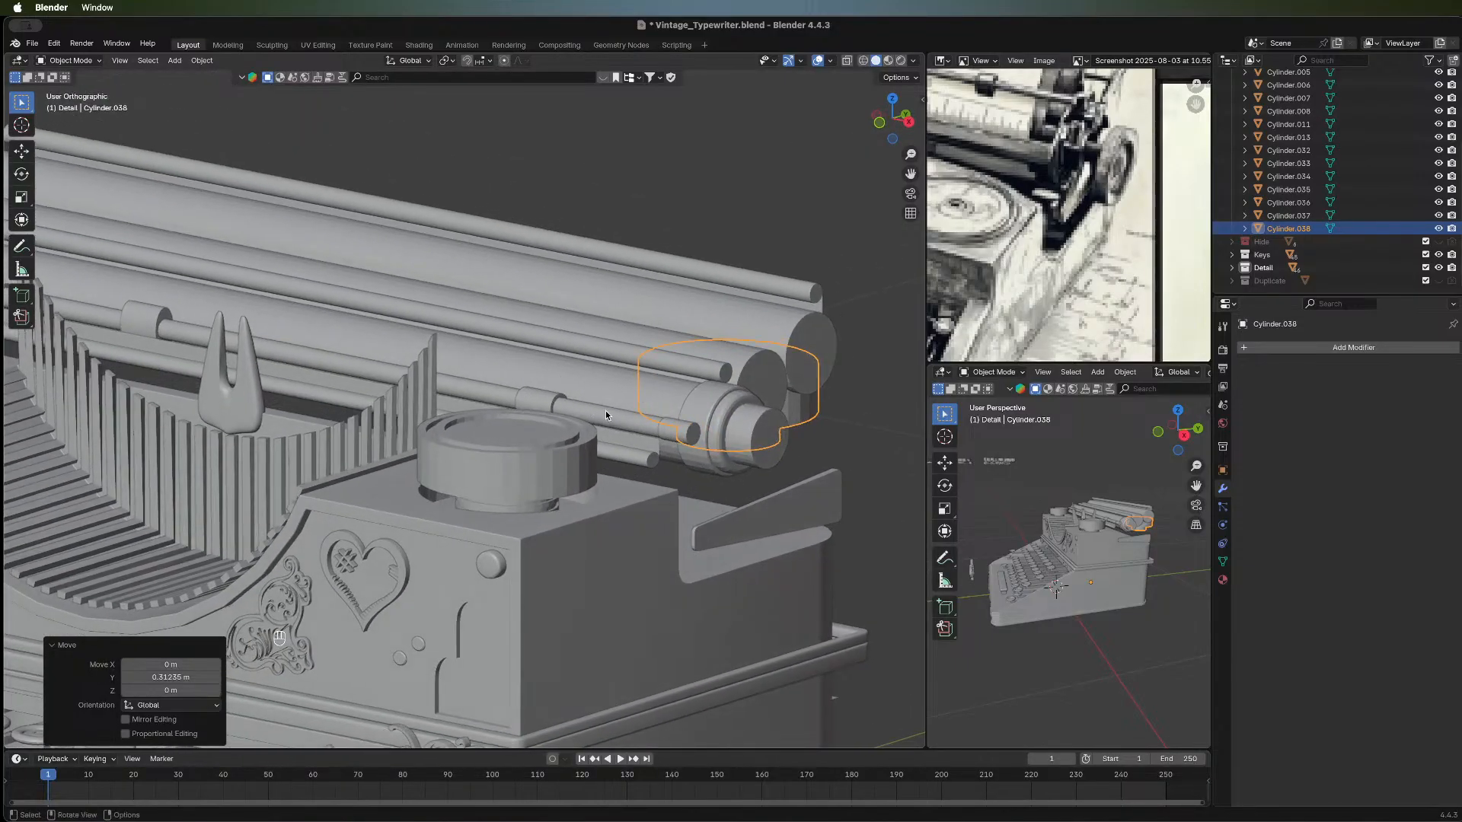
key("r")
key("Escape")
right_click(795, 415)
mouse_move(796, 412)
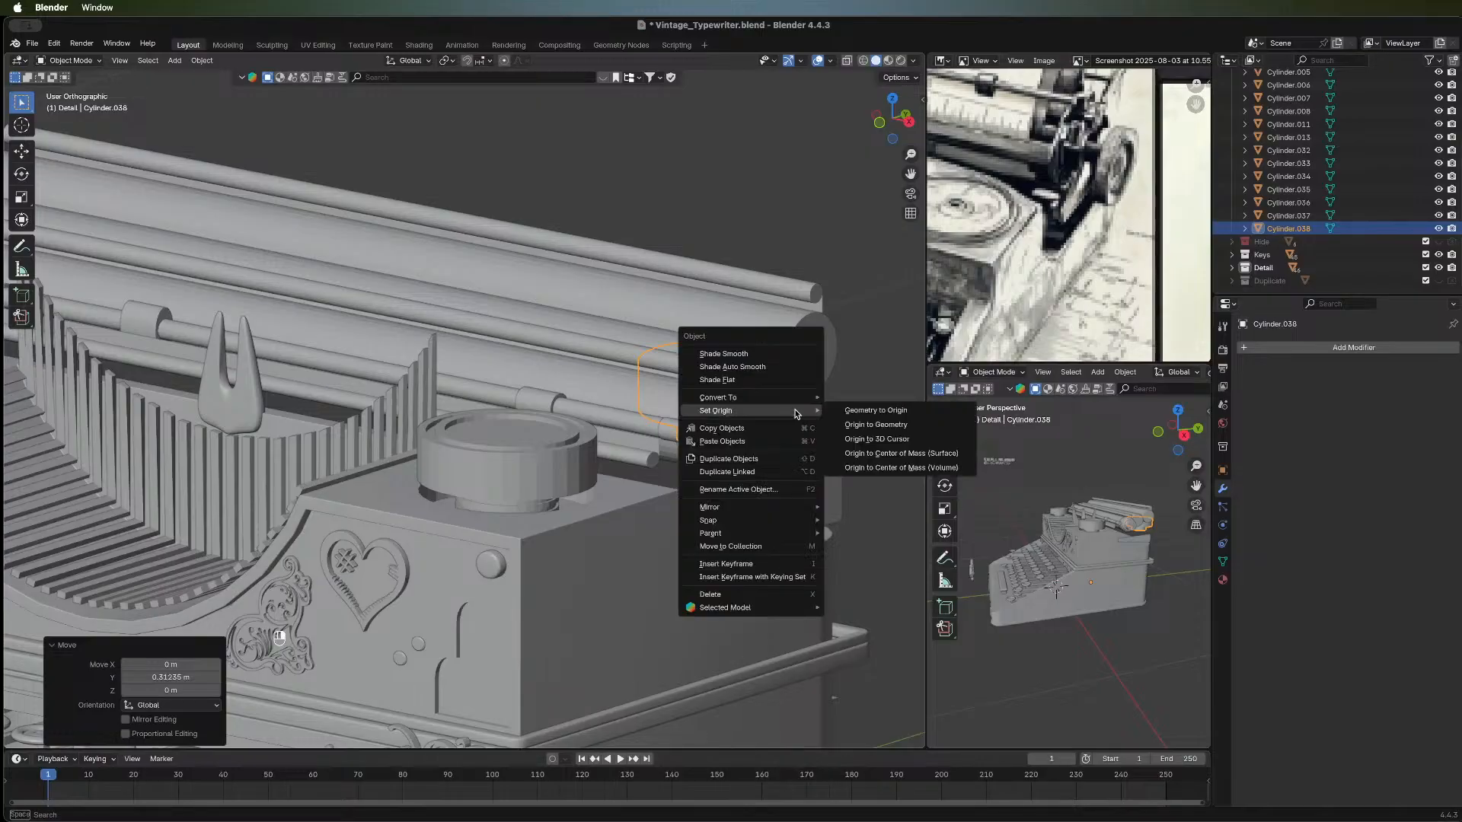
left_click(875, 424)
Rotate the copied cap 90° about X and 90° about Z to stand it upright as a side knob.
type("r")
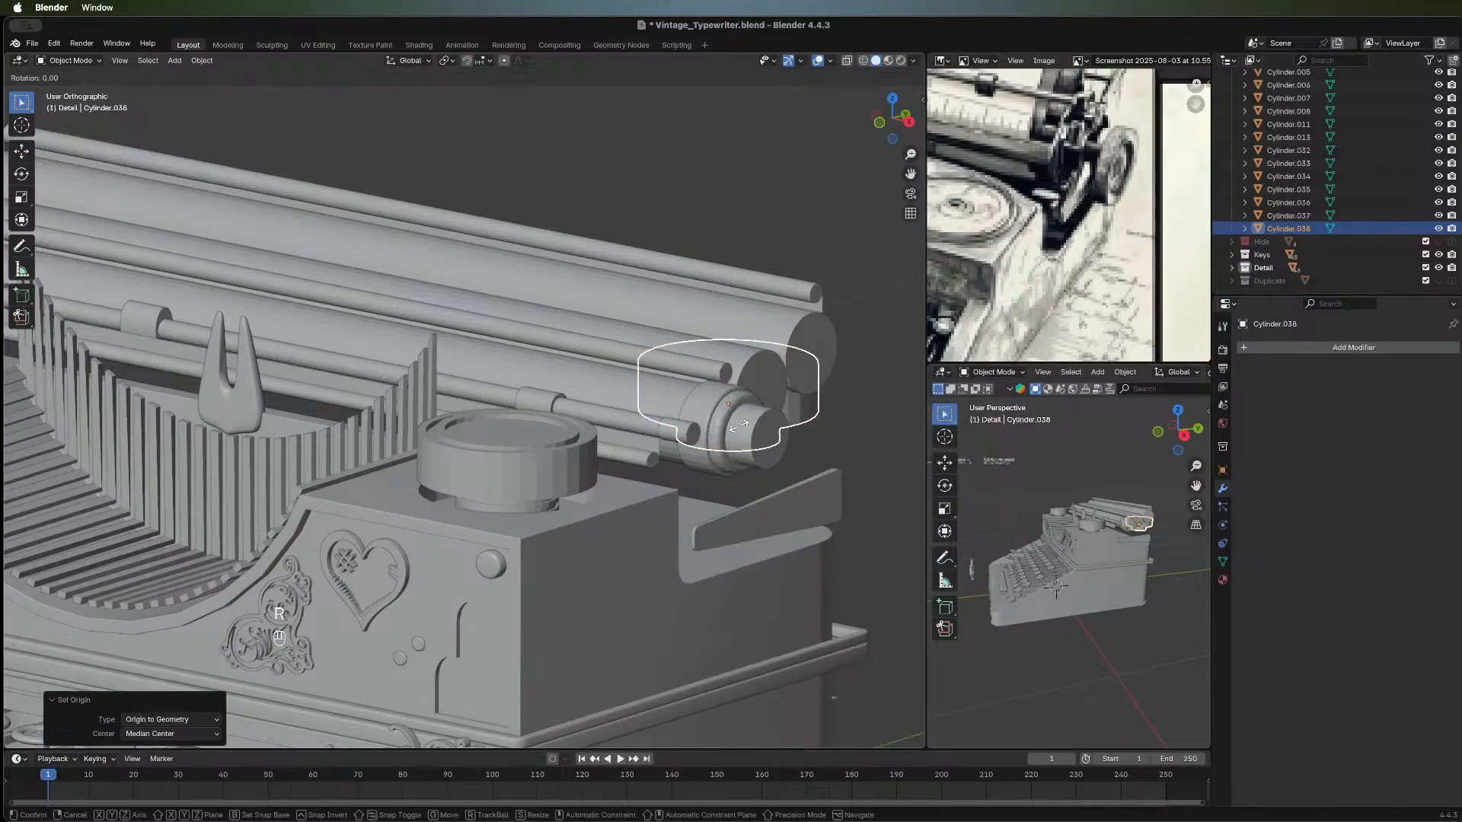
type("x90")
key("Return")
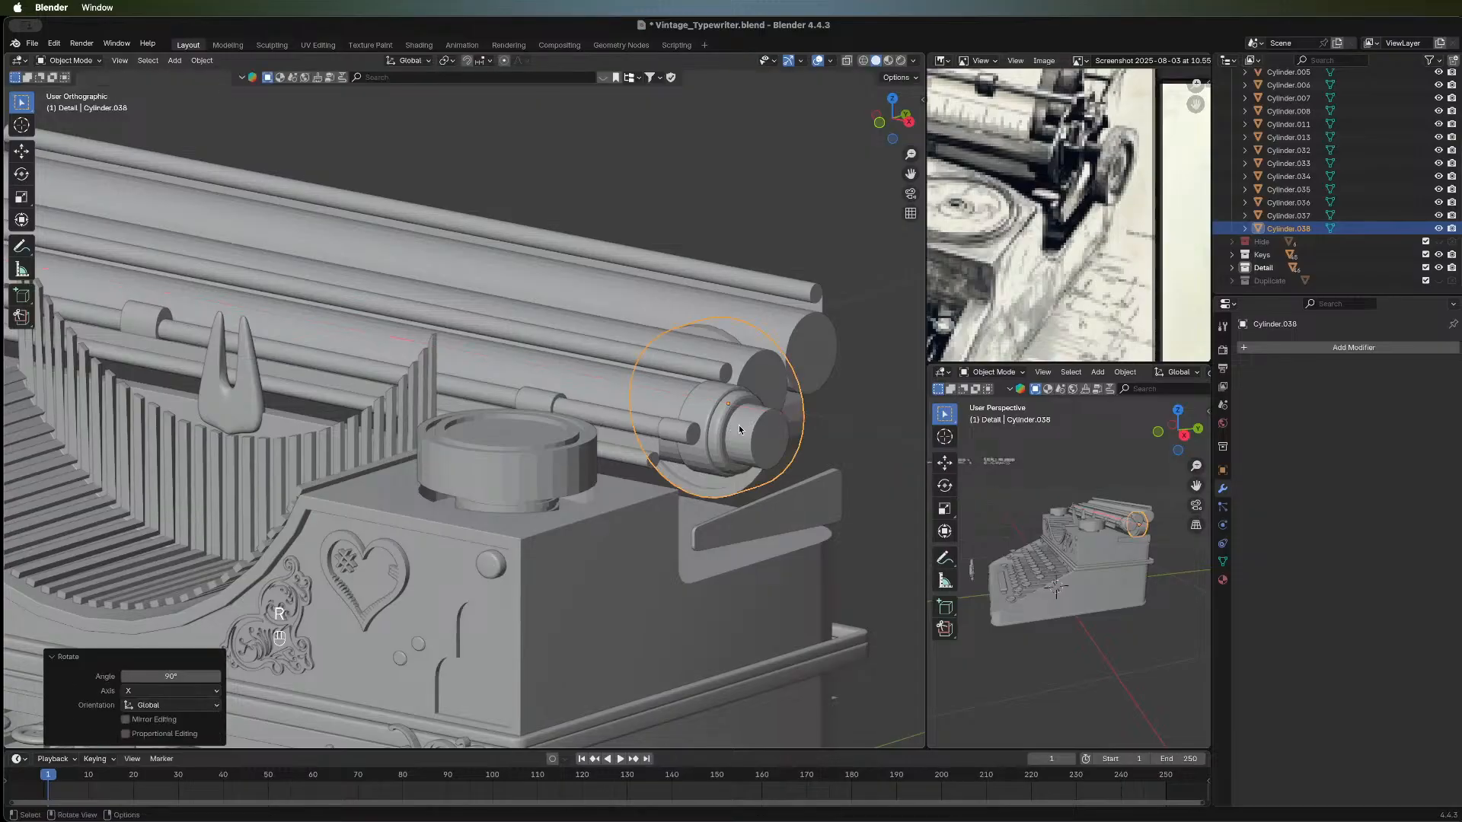
type("rz90")
key("Return")
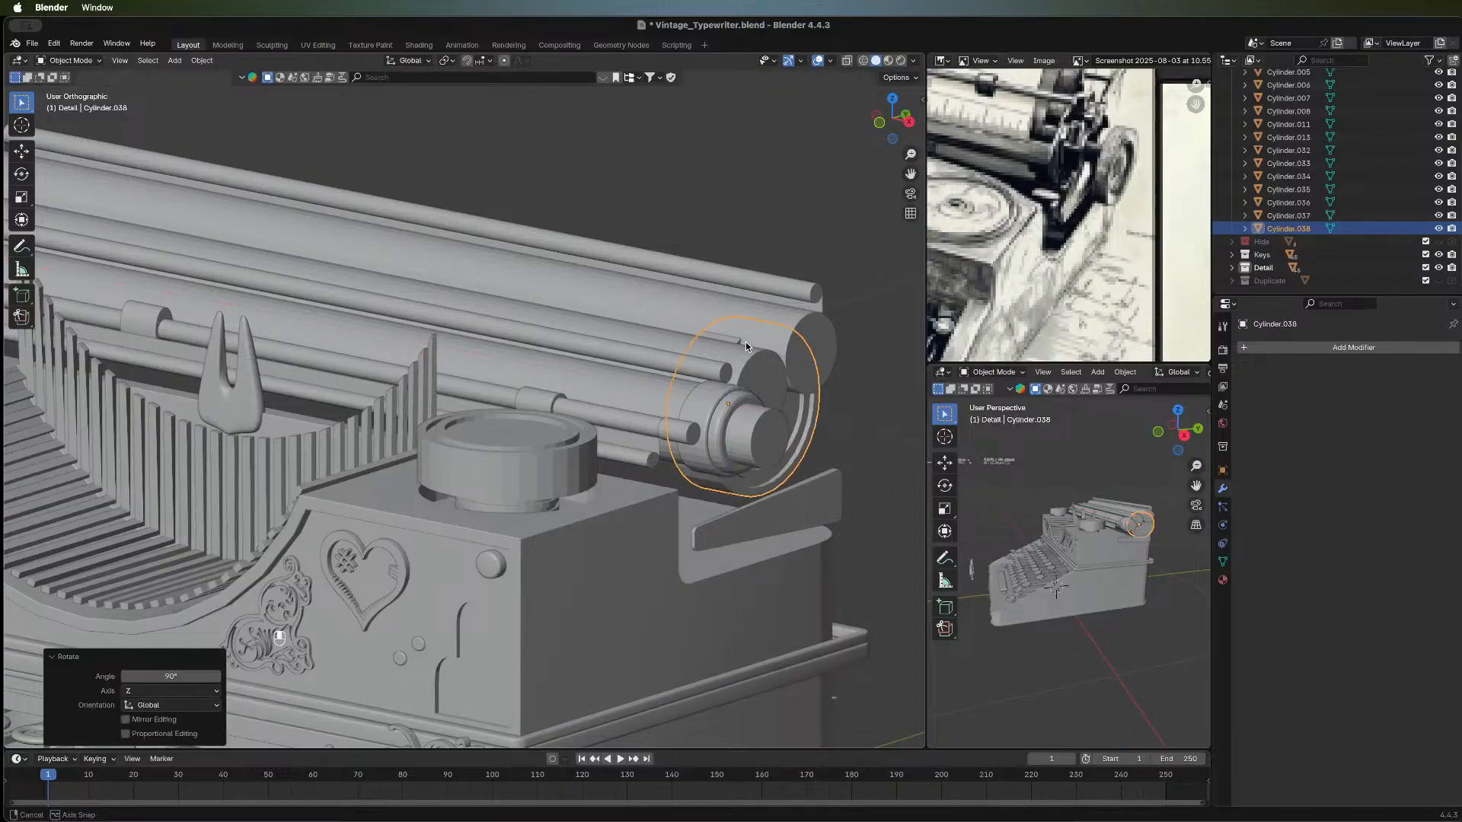
Scale the knob's entire mesh down to about 0.509 in Edit Mode.
middle_click_drag(830, 350, 824, 449)
key("Tab")
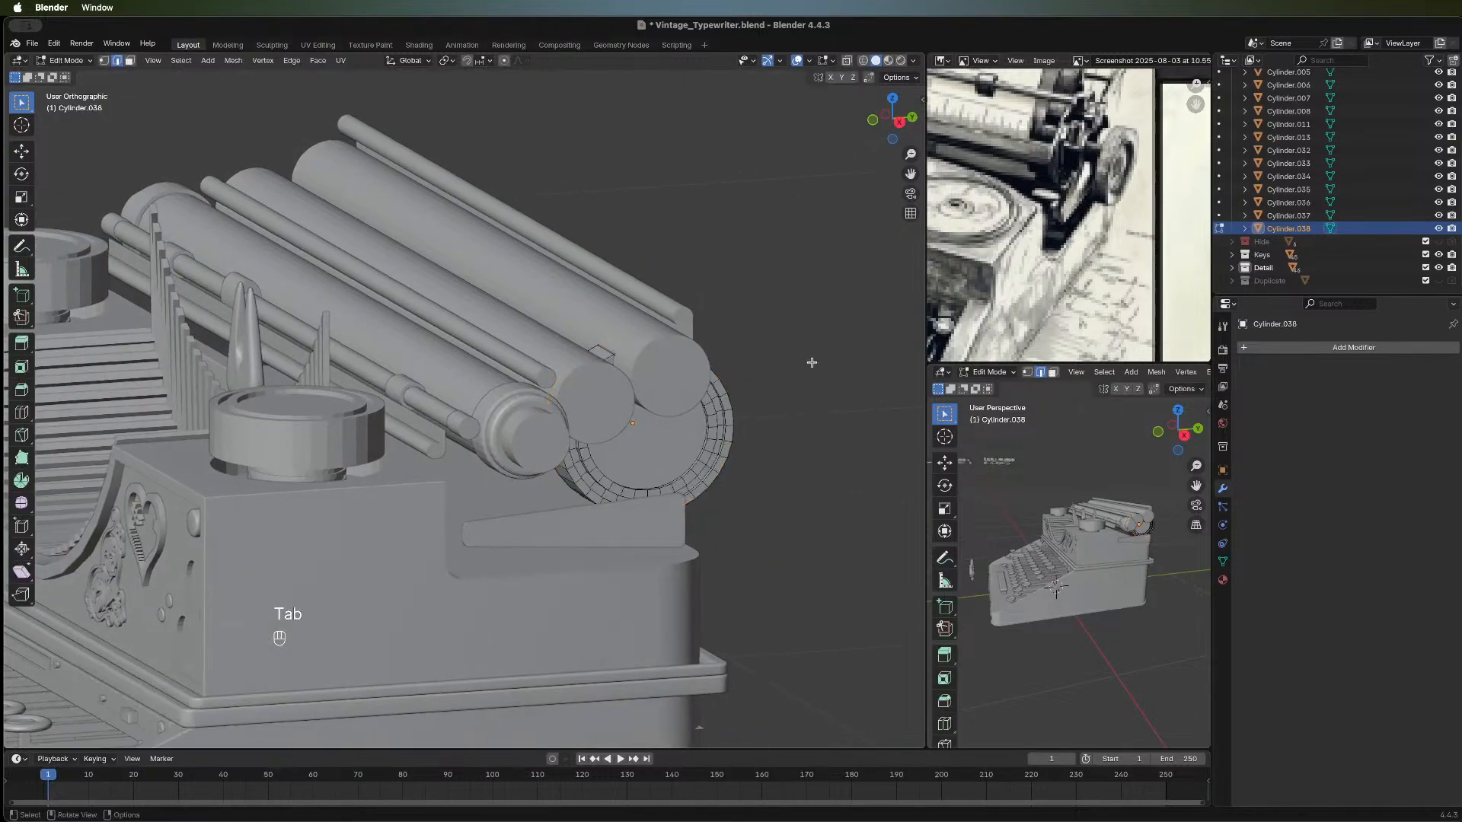
key("a")
key("s")
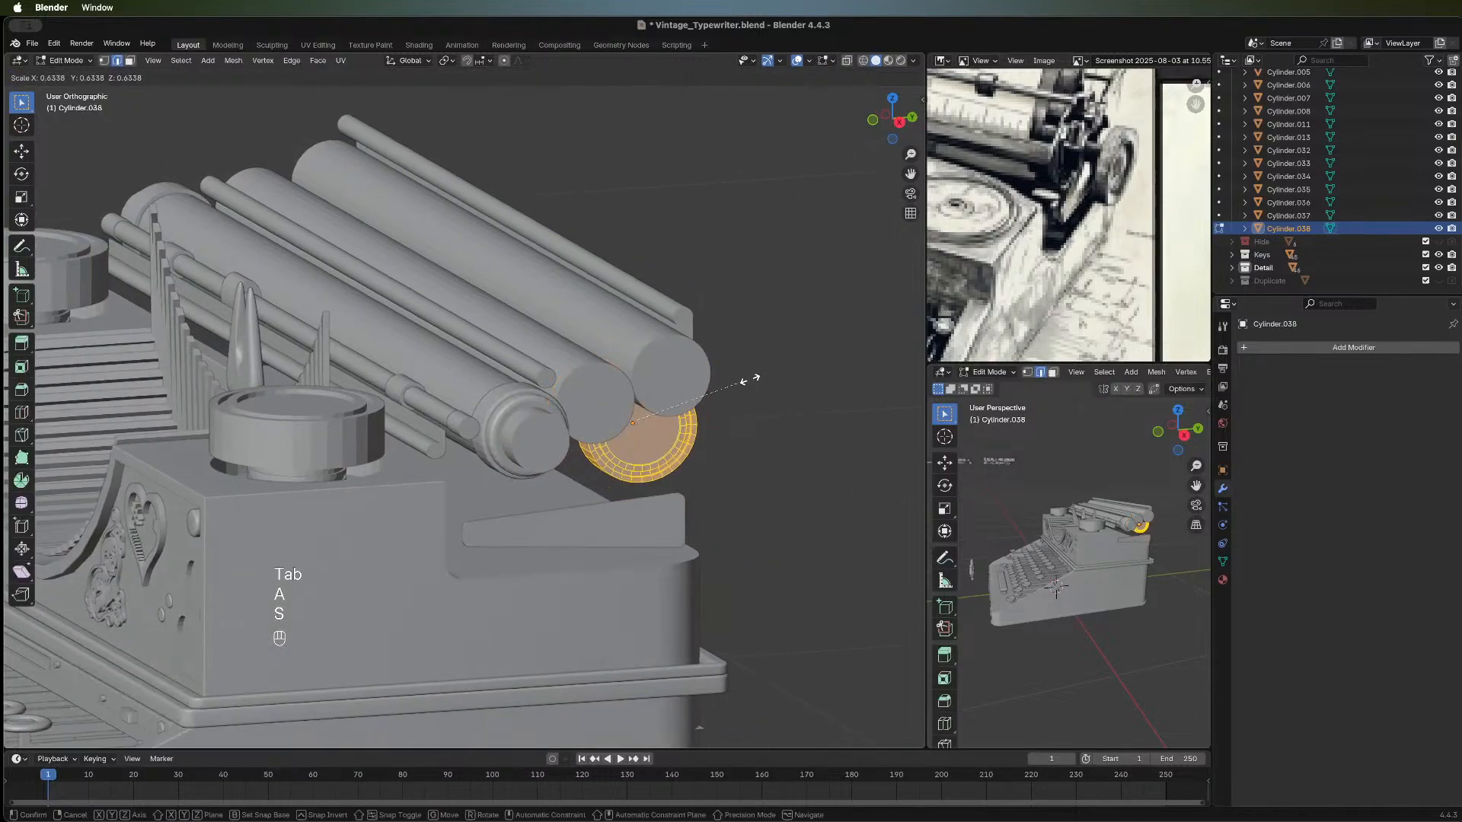
left_click(719, 380)
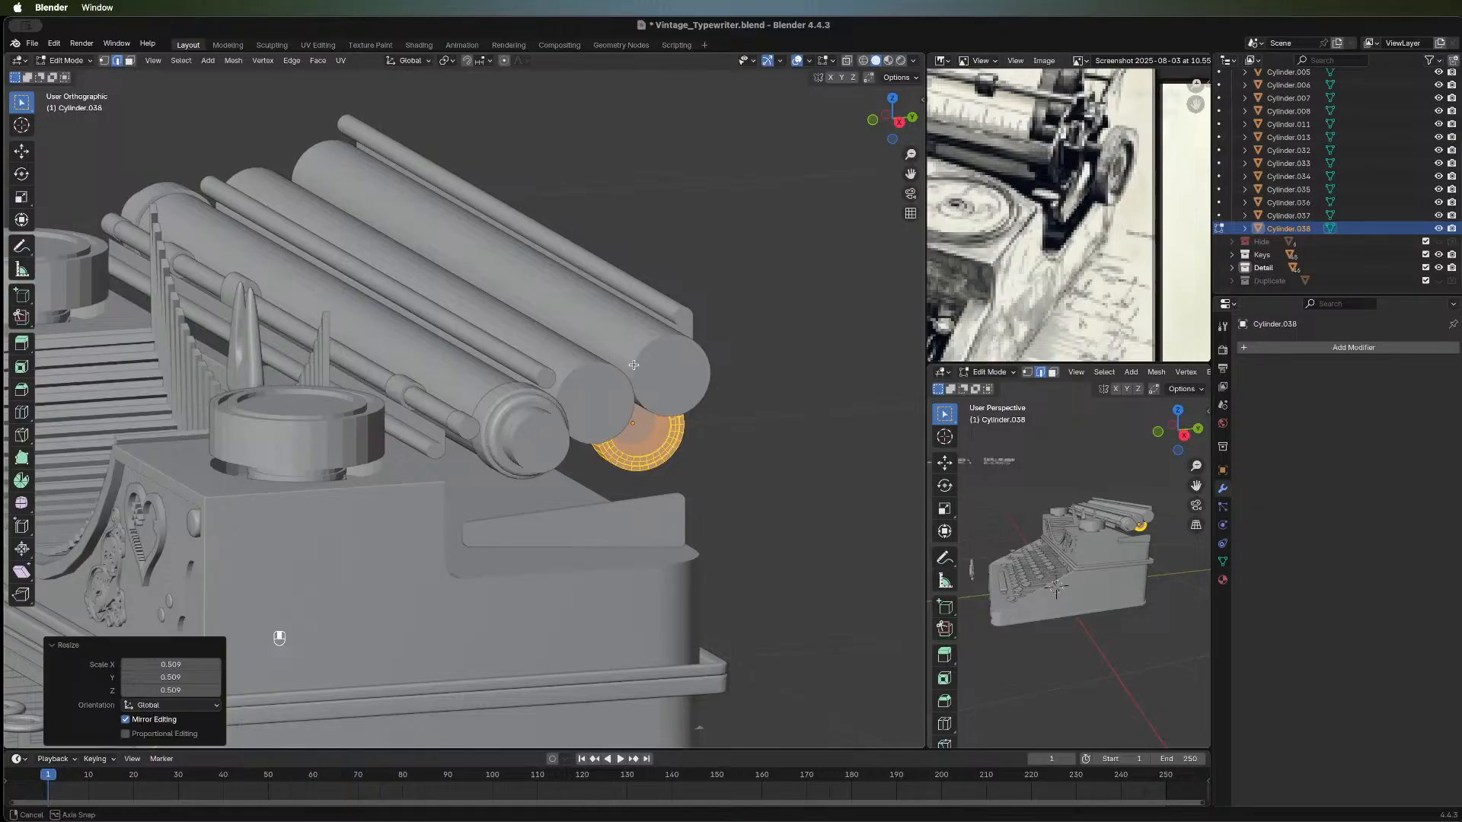
middle_click_drag(719, 380, 750, 423)
key("g")
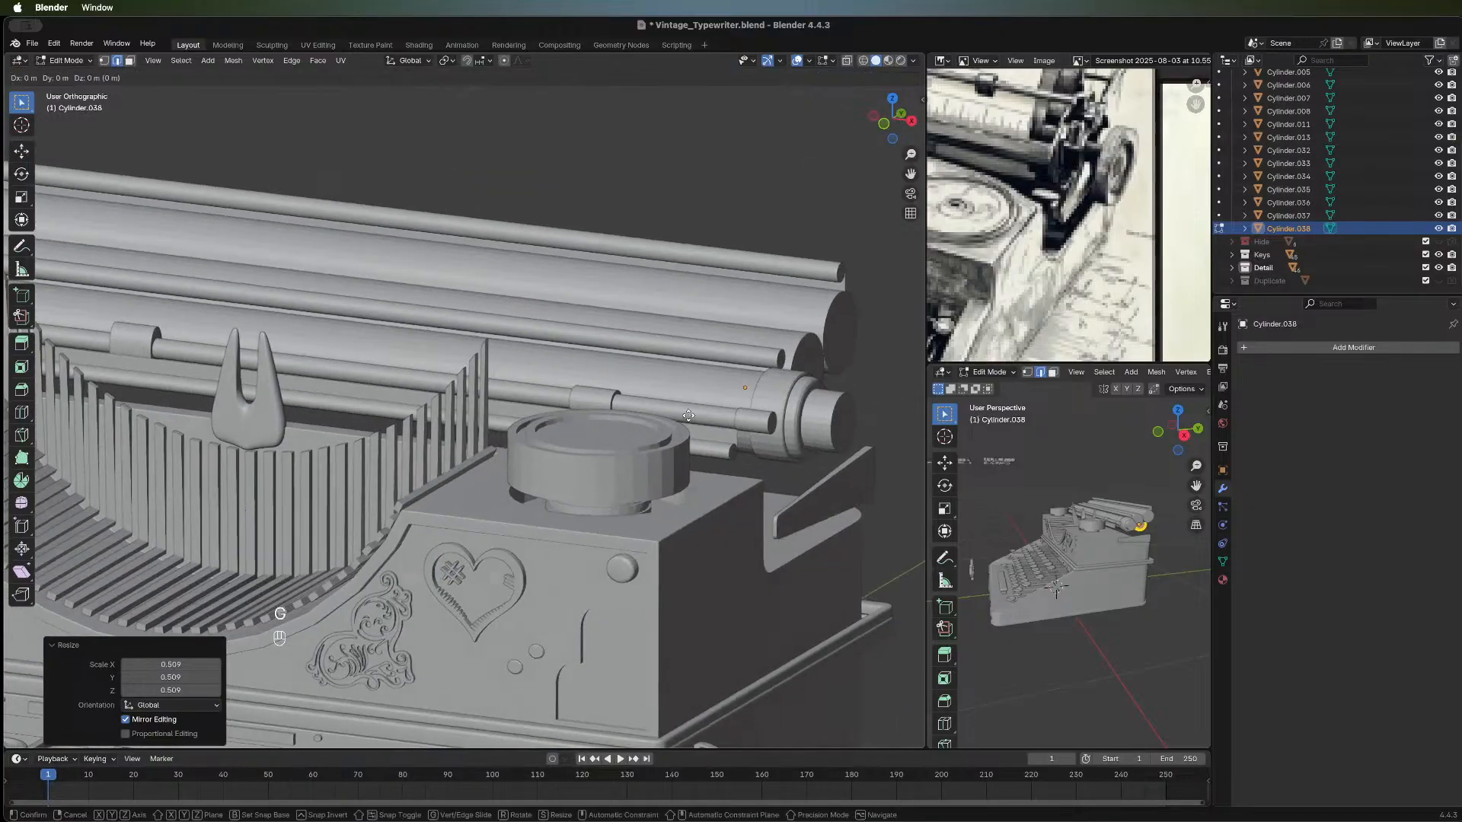
key("y")
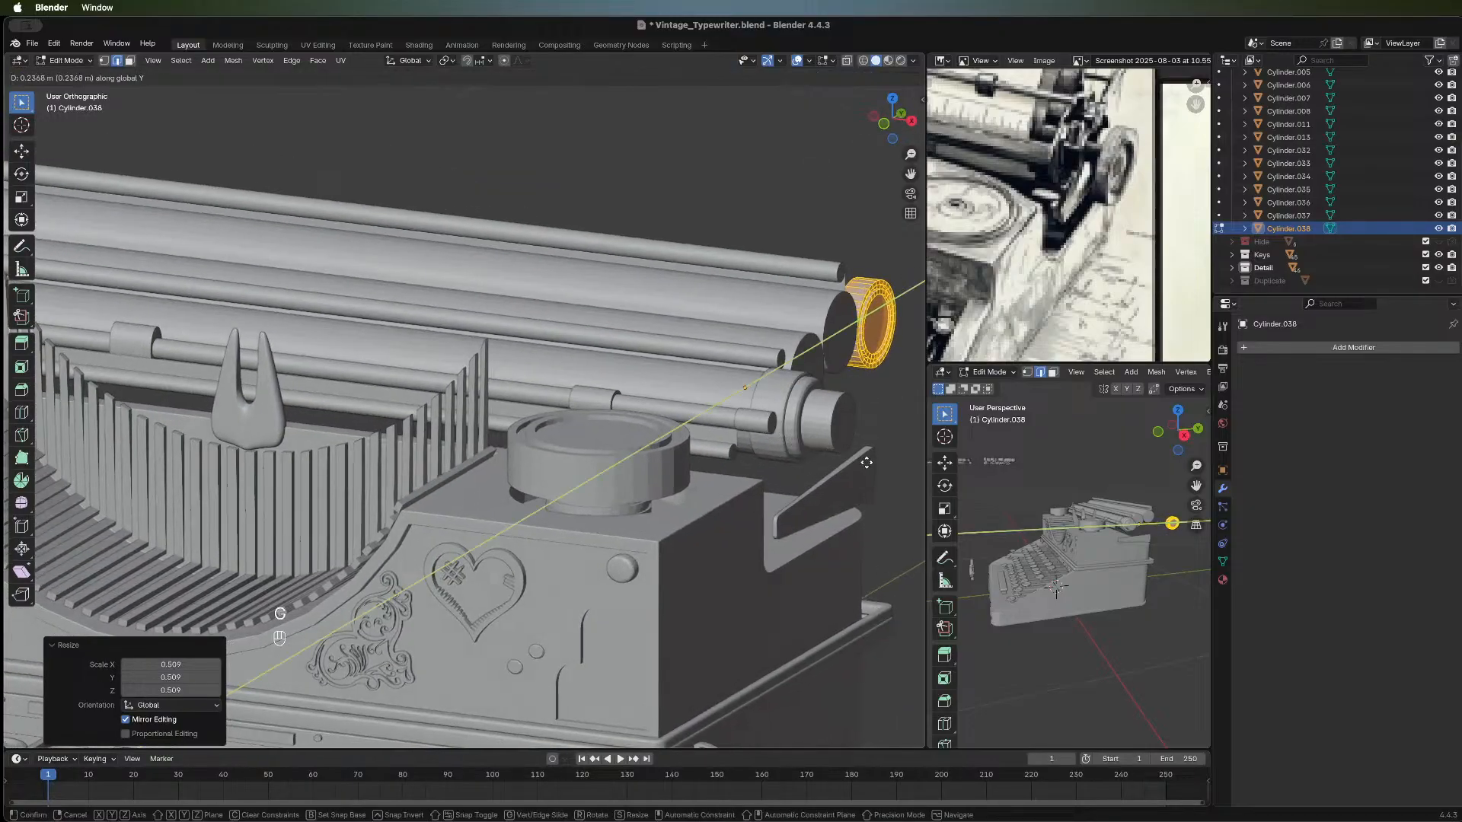
right_click(866, 463)
key("g")
key("x")
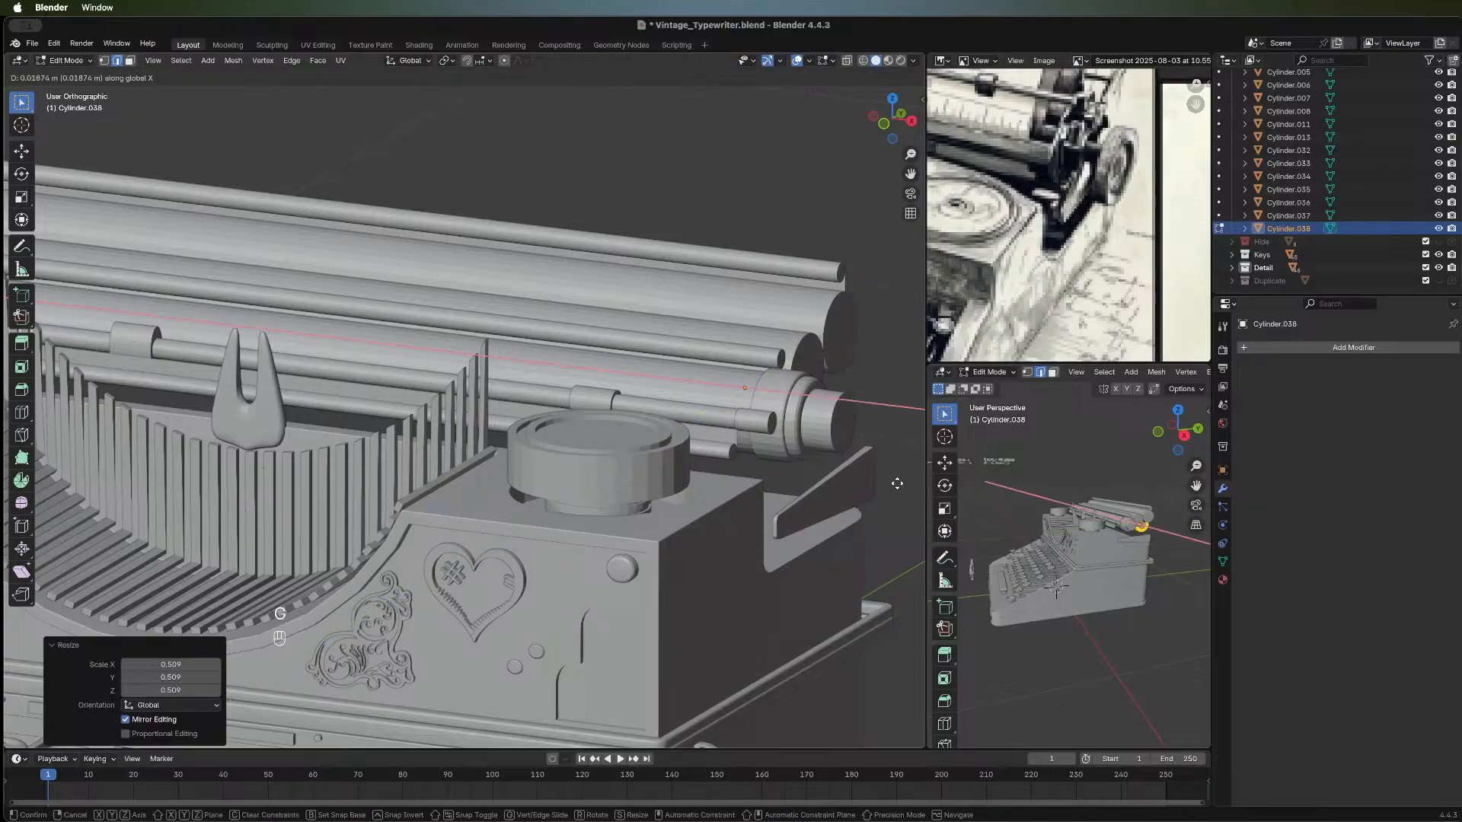
right_click(46, 515)
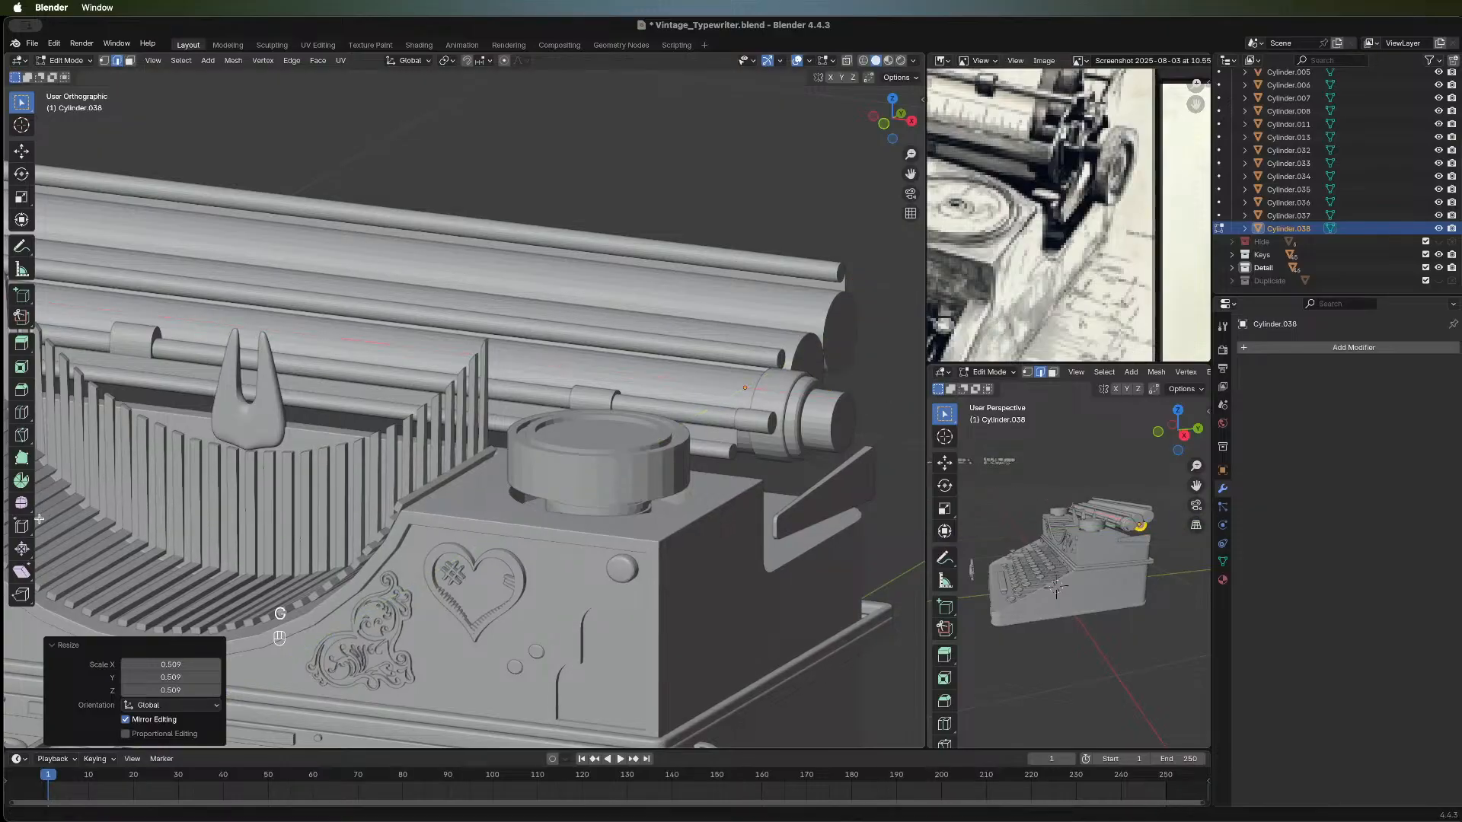
Move the knob's mesh about 0.135 m outward along X and lower it about 0.017 m along Z, beside the tapered bracket.
scroll(329, 475, "down", 1)
key("1")
scroll(561, 476, "down", 2)
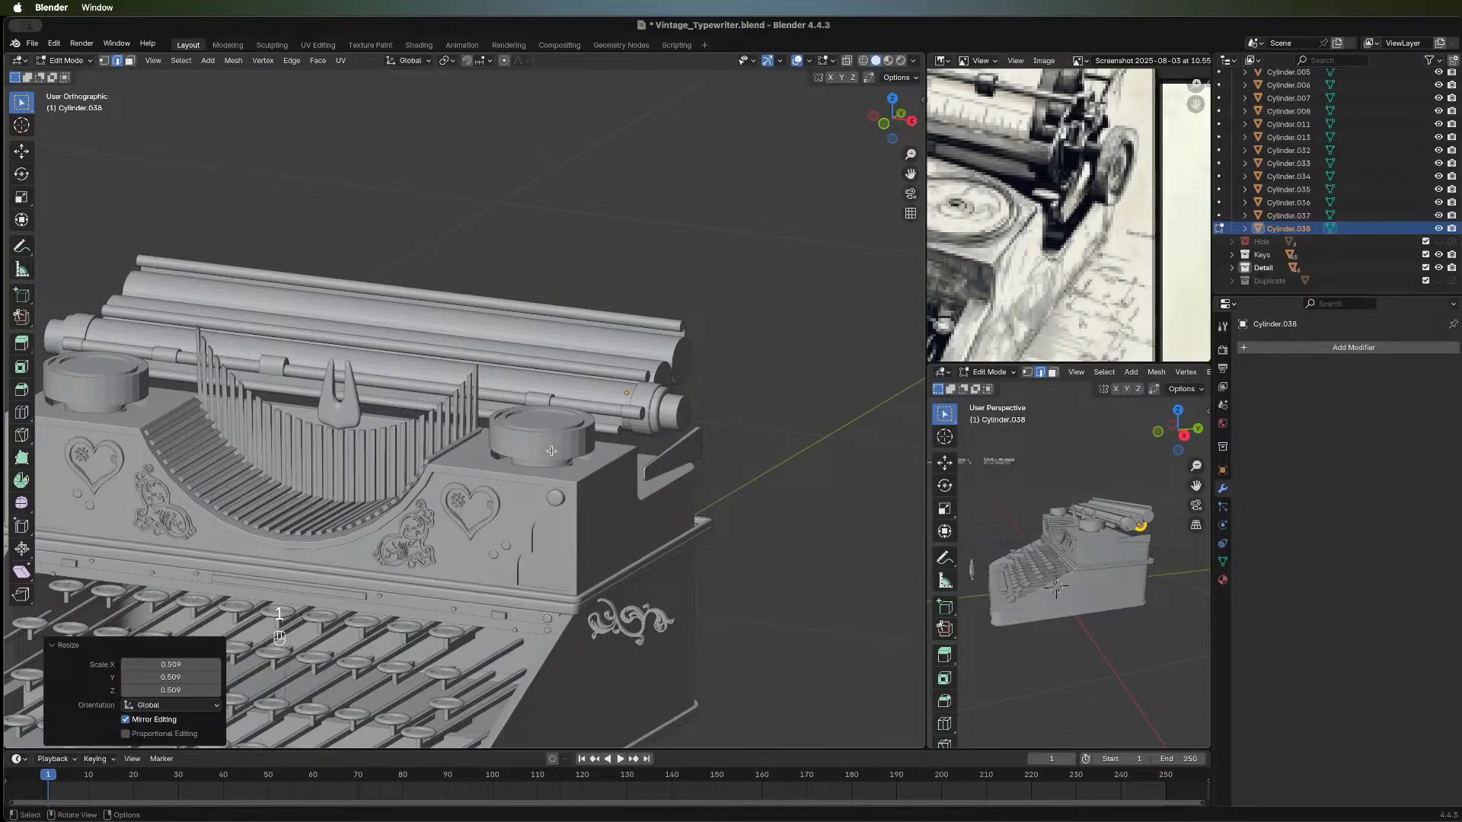
key("g")
key("x")
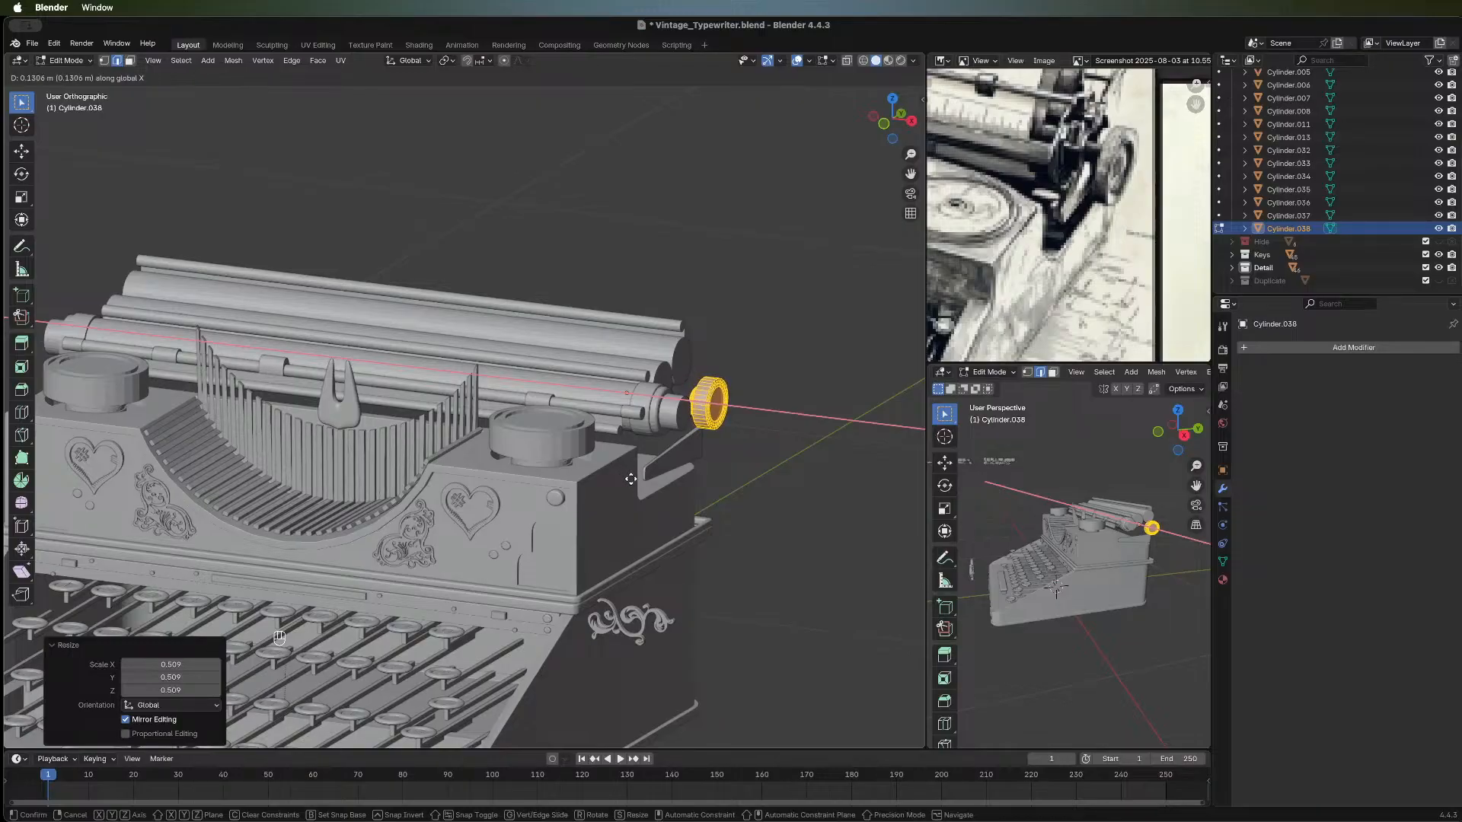
left_click(638, 475)
key("g")
key("z")
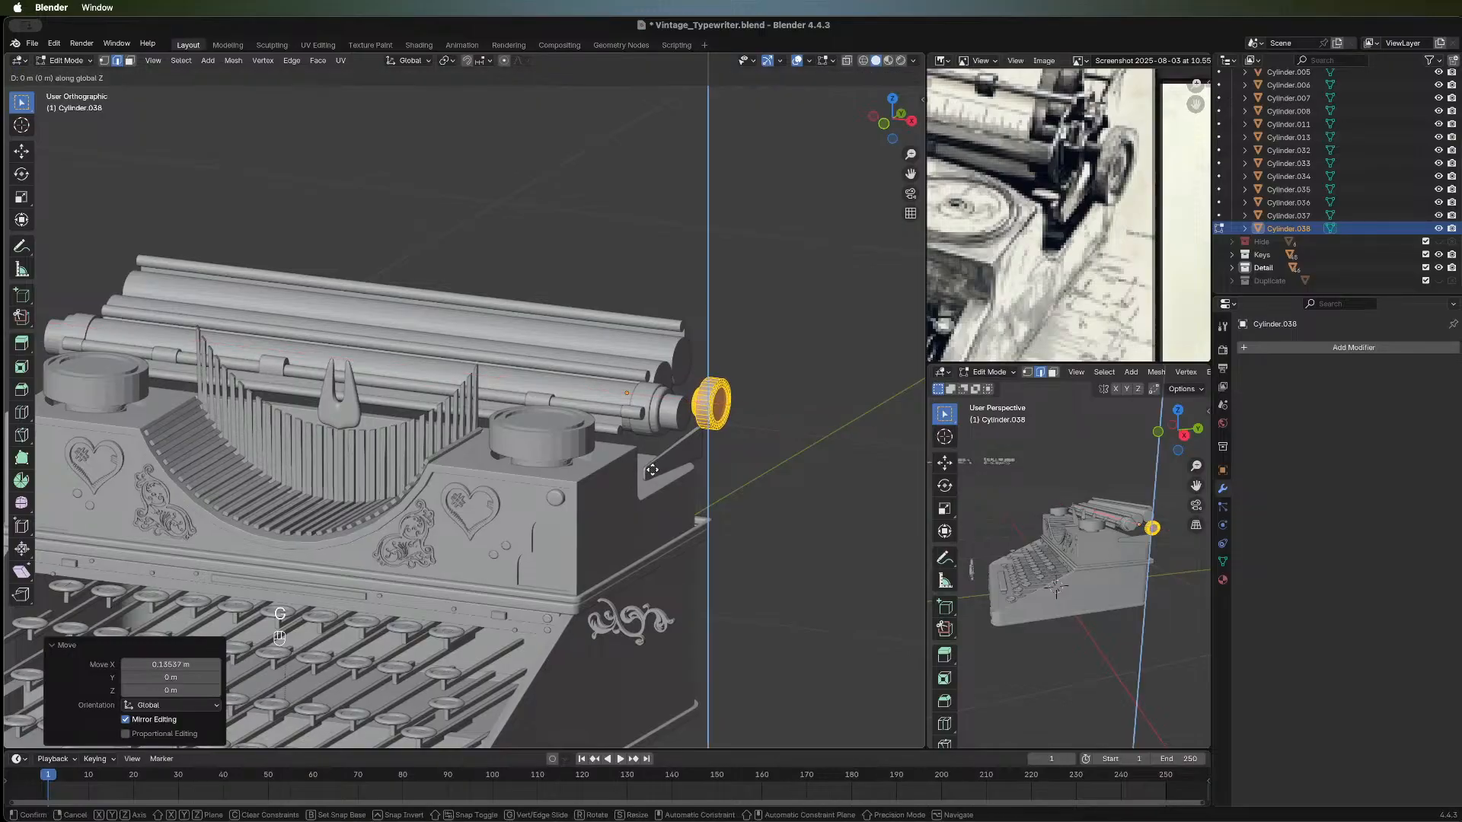
left_click(792, 476)
middle_click_drag(855, 473, 456, 382)
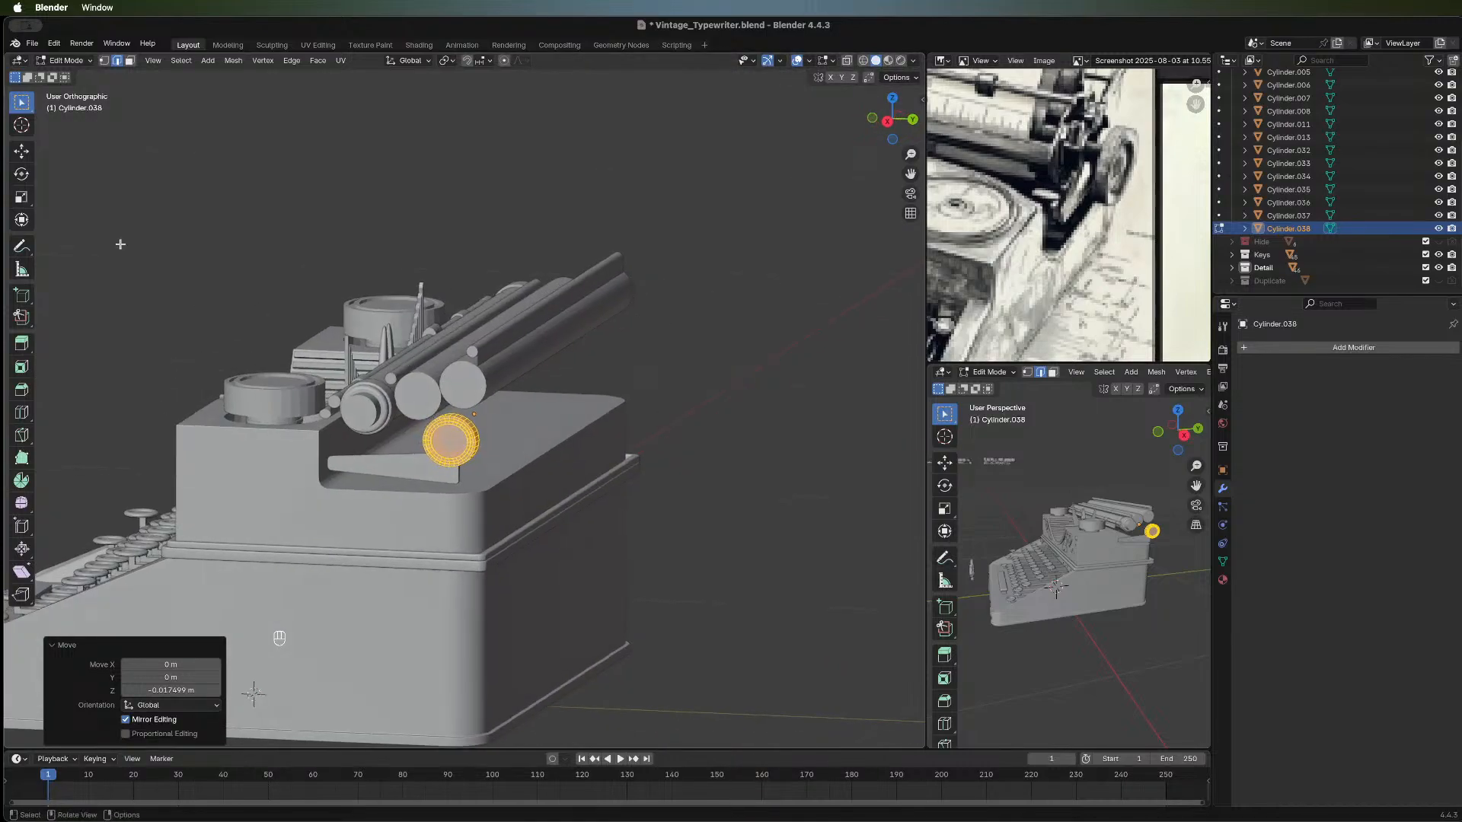
Duplicate the thin rod above the front roller and lower the copy about 0.112 m along Z, to the side knob's level.
key("Tab")
left_click(400, 373)
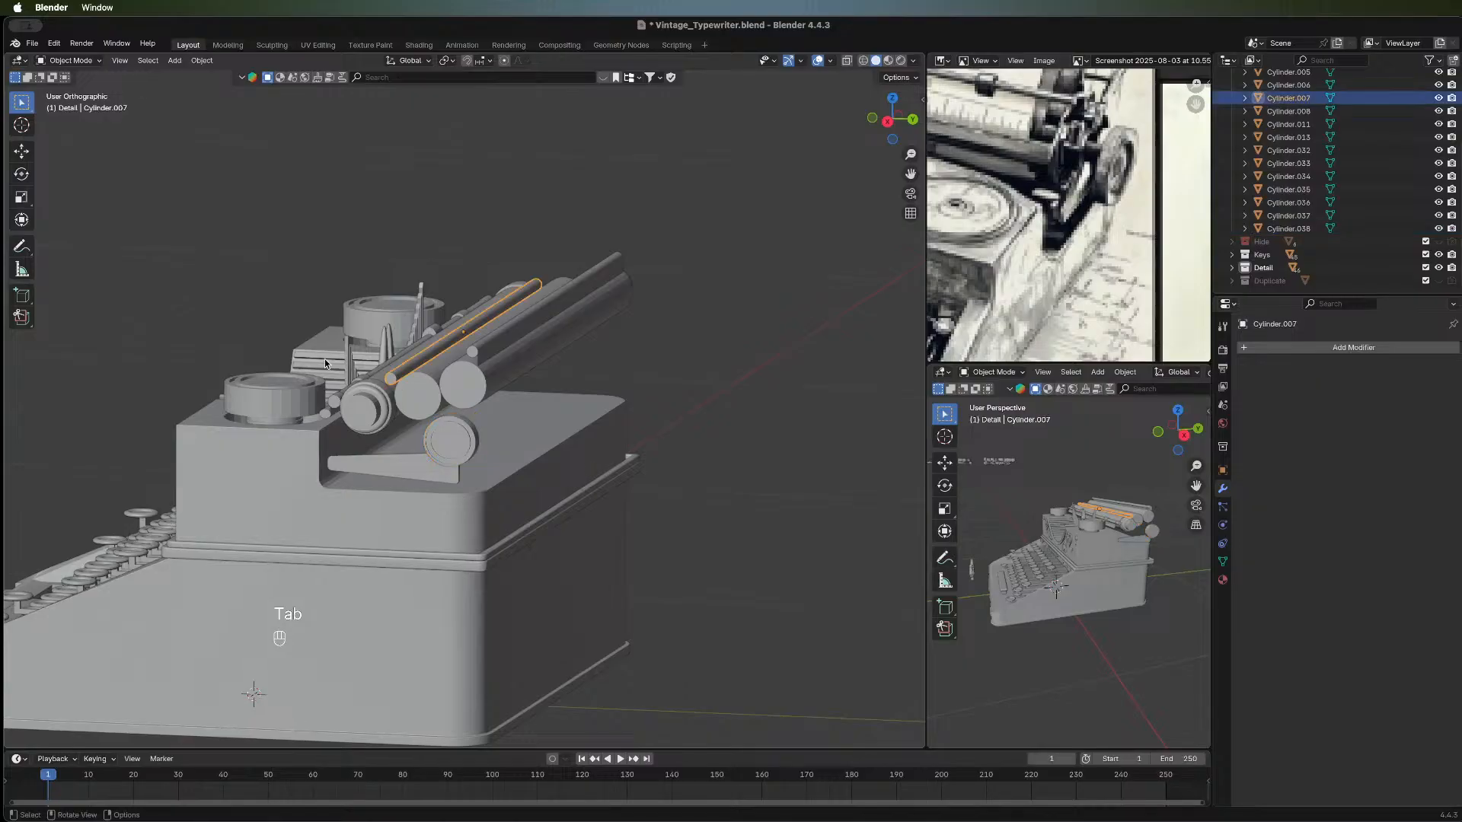
middle_click_drag(401, 373, 533, 411)
key("shift+d")
right_click(520, 300)
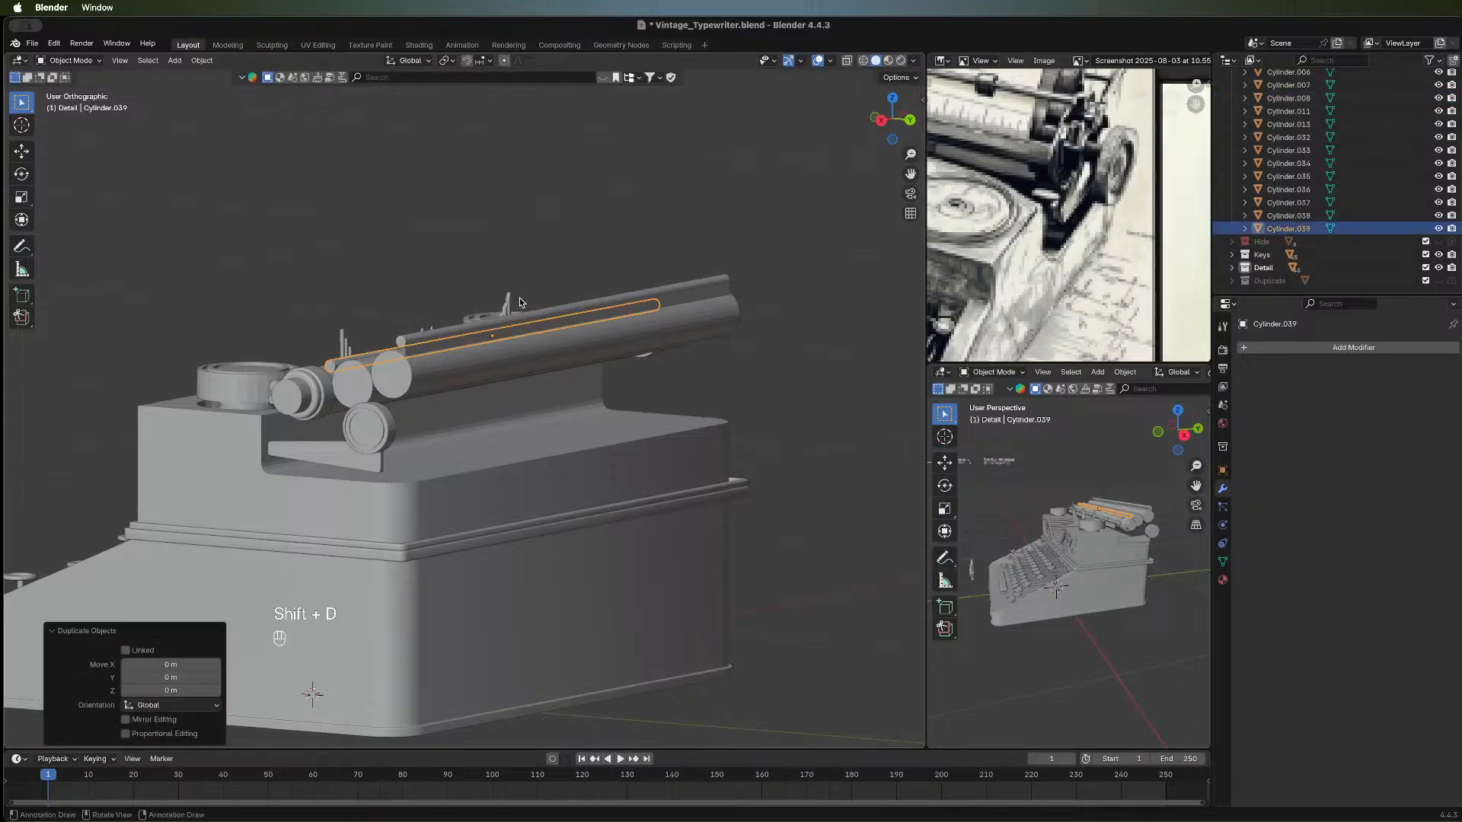
key("g")
key("z")
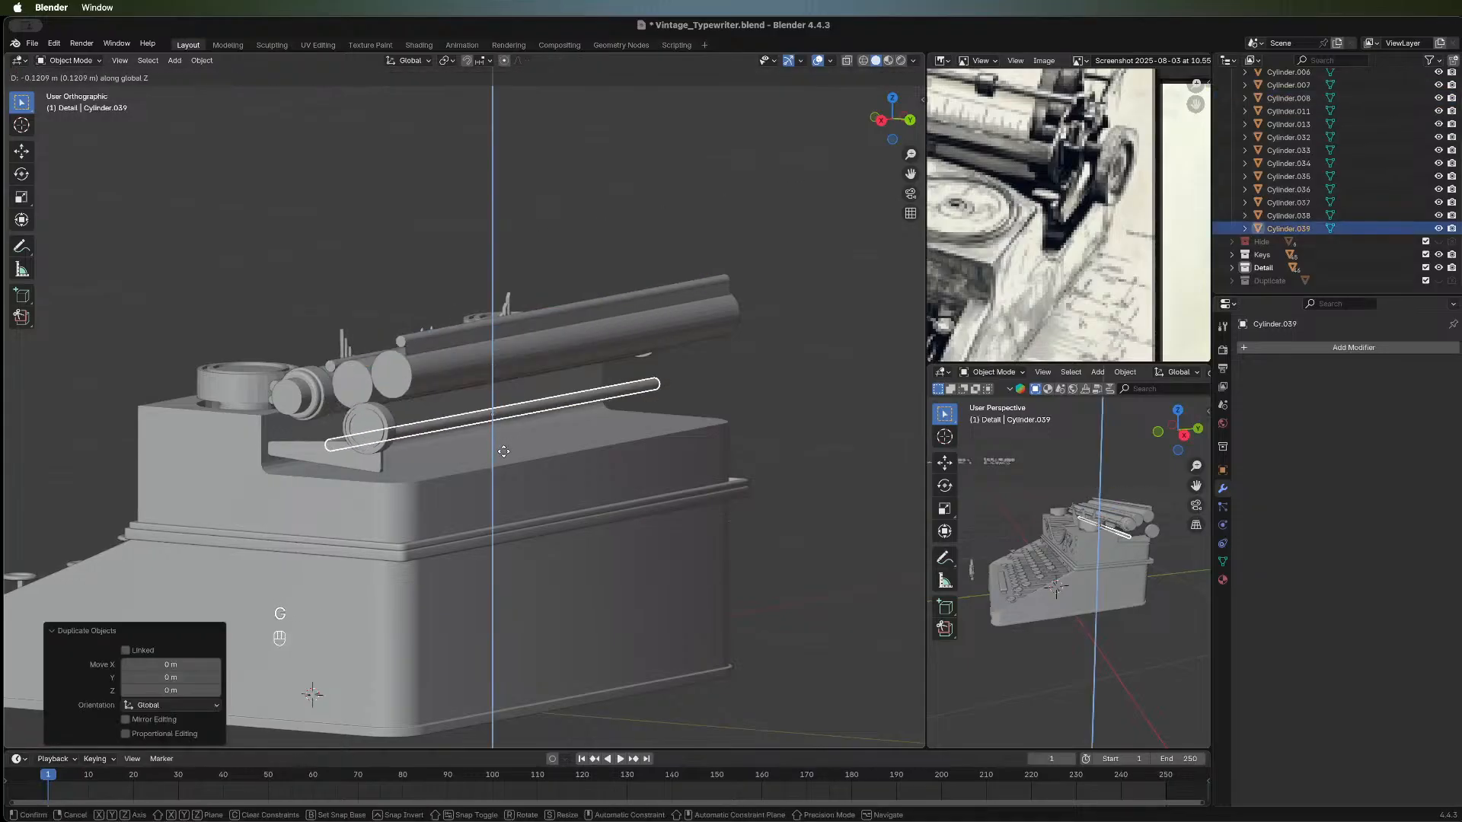
left_click(502, 438)
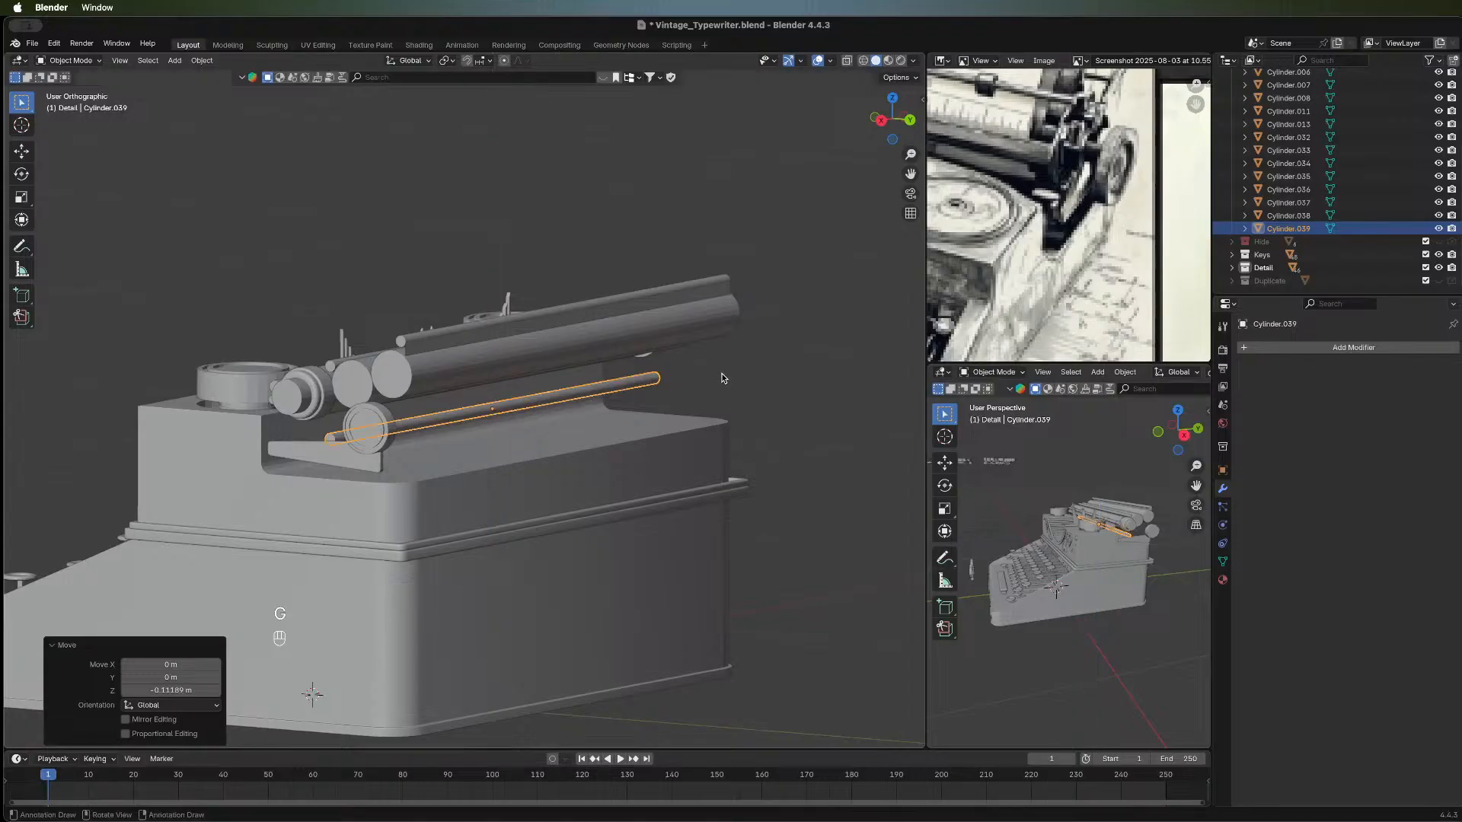
Scale the lowered rod's entire mesh uniformly to about 0.812 in Edit Mode.
middle_click_drag(502, 438, 212, 414)
key("Tab")
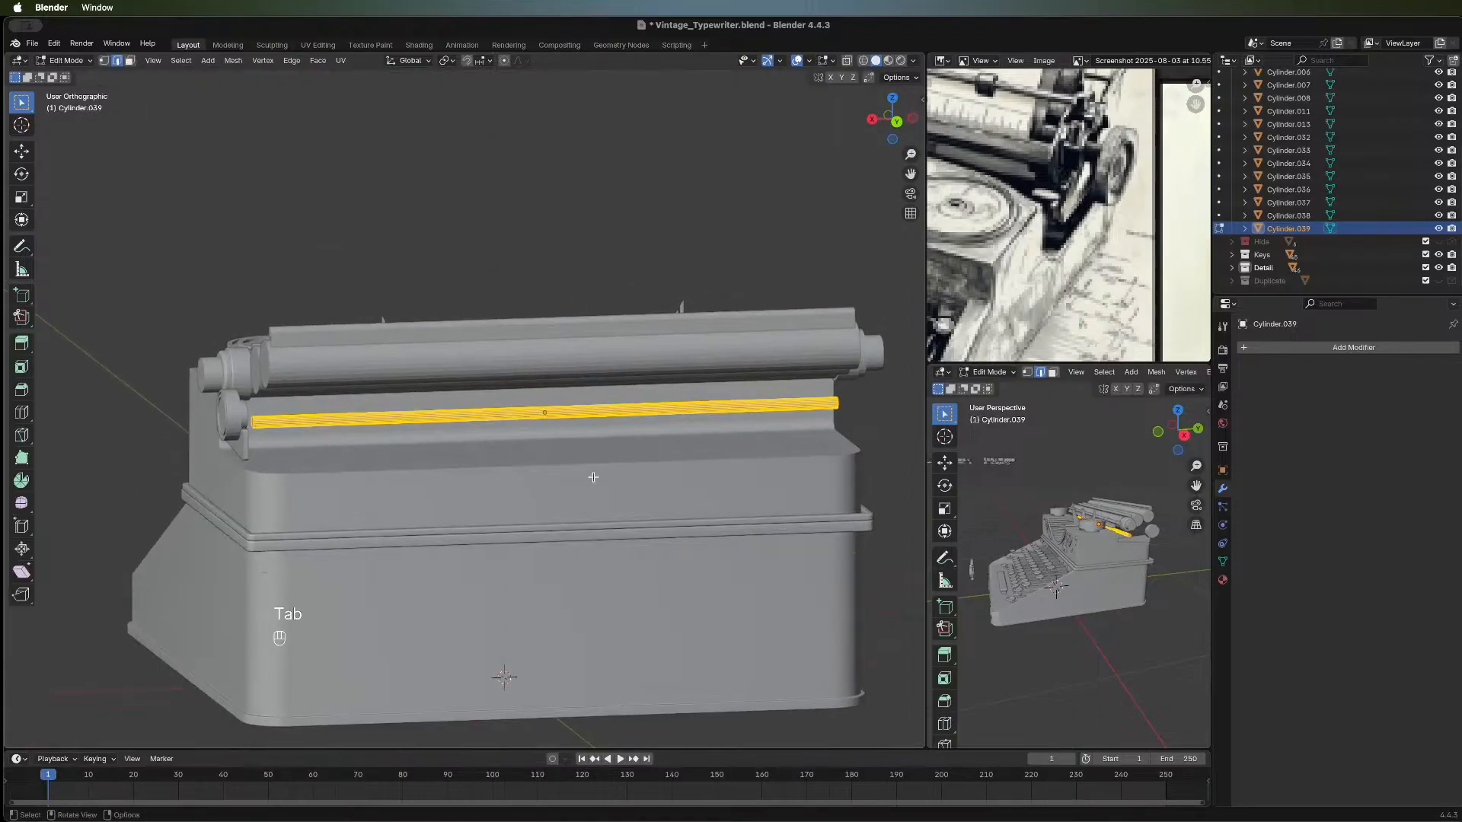
key("s")
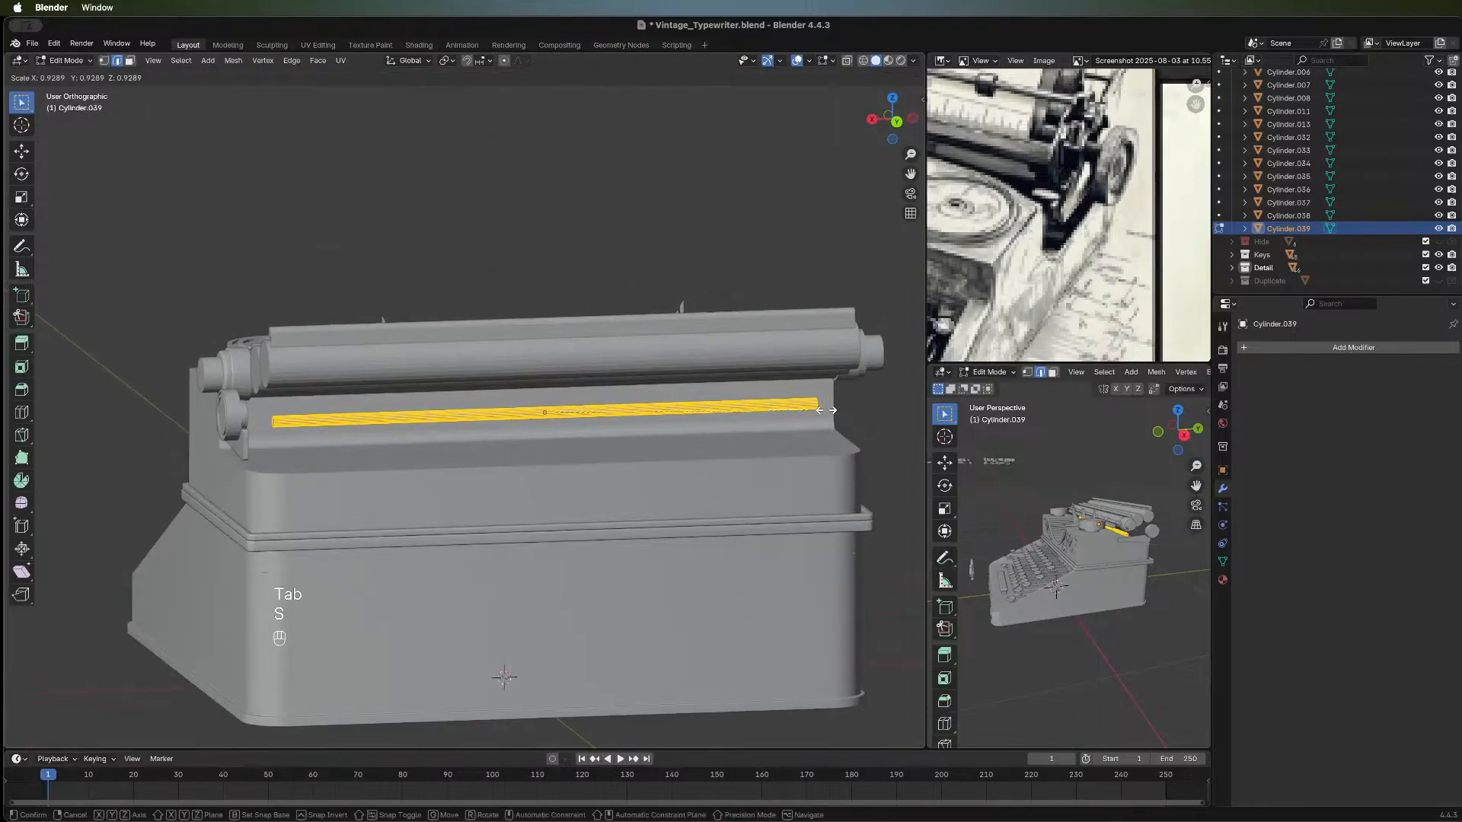
left_click(865, 412)
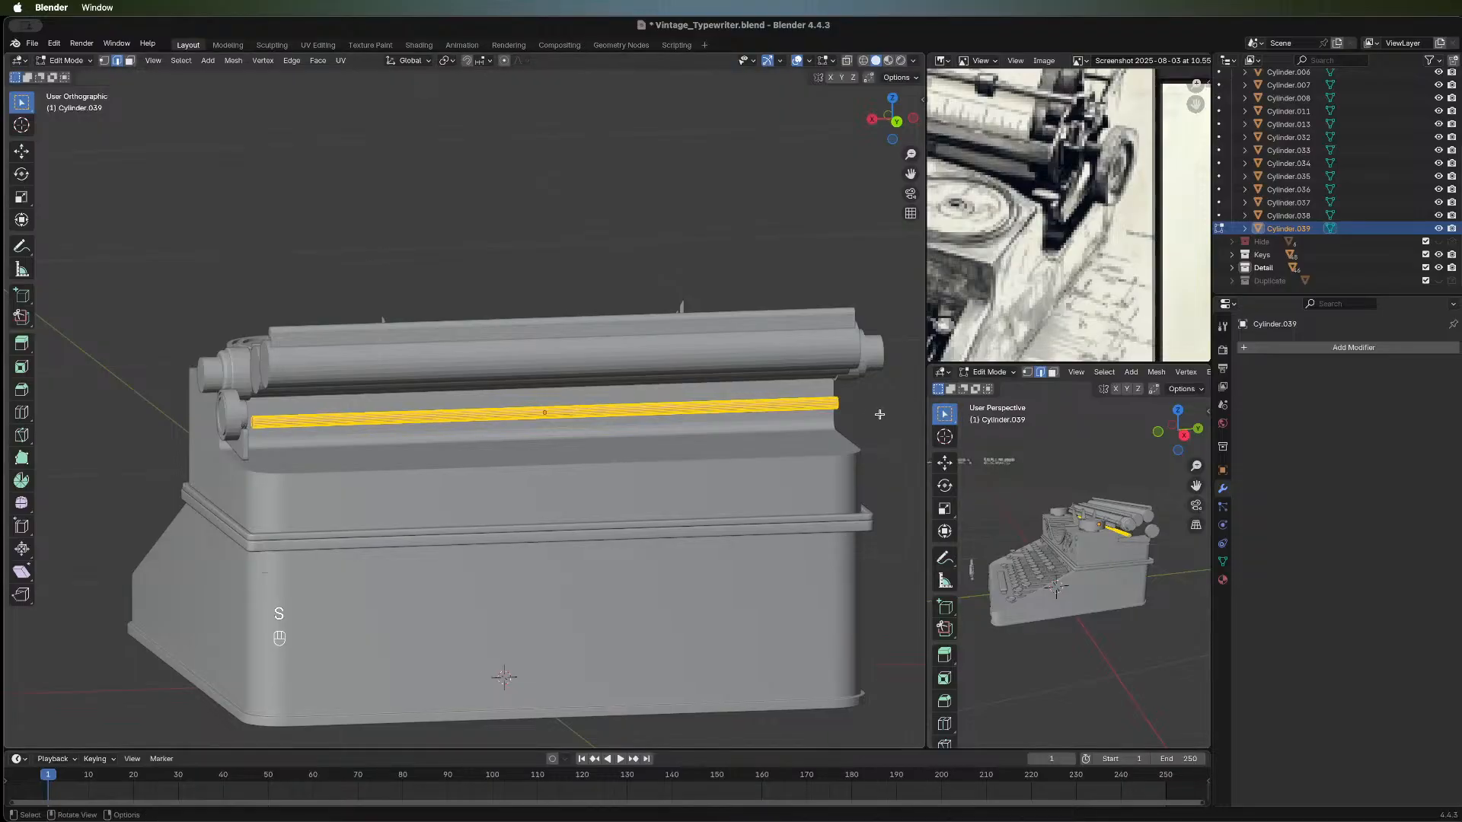
key("s")
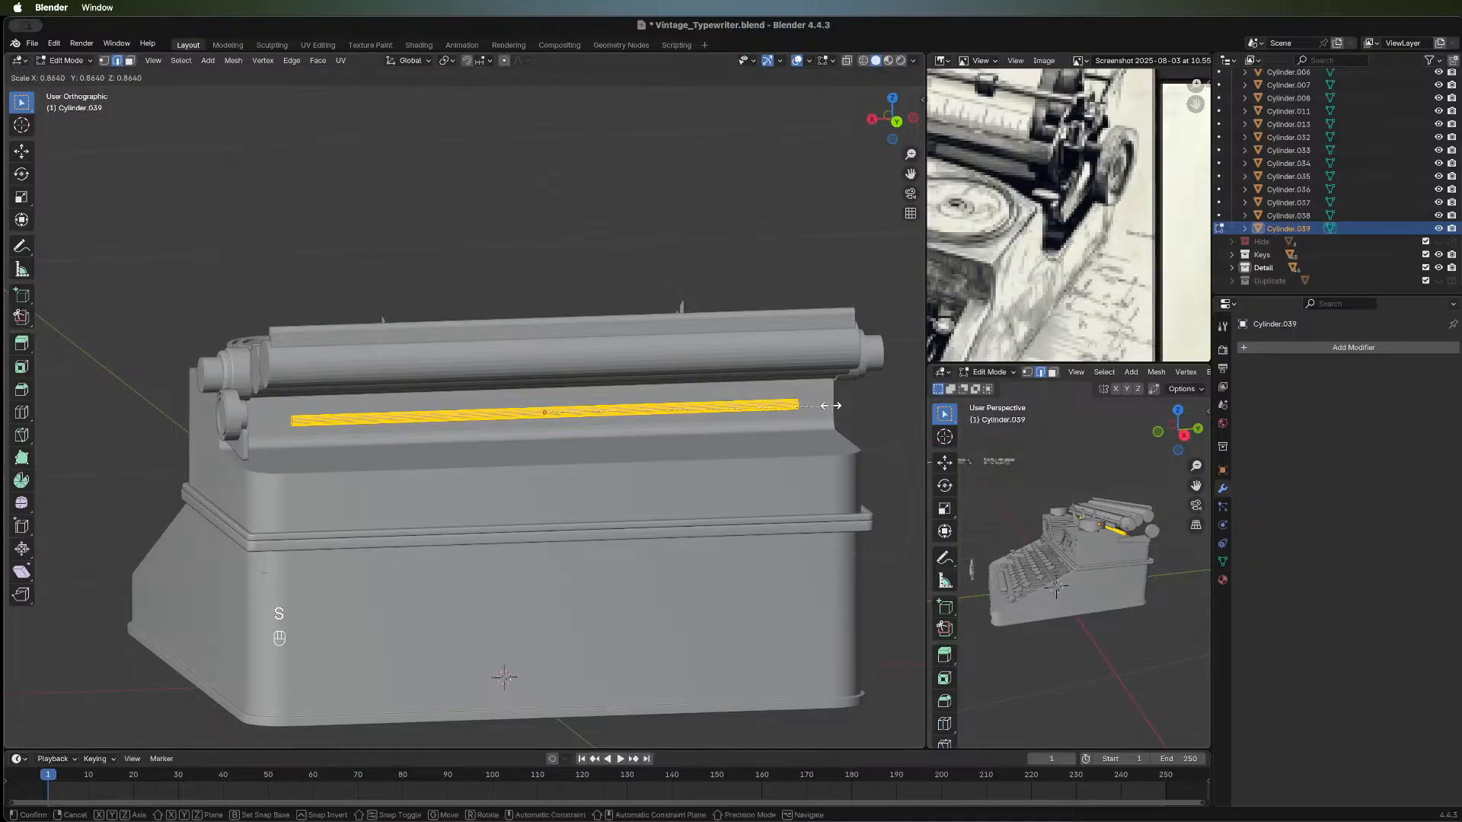
left_click(812, 406)
key("e")
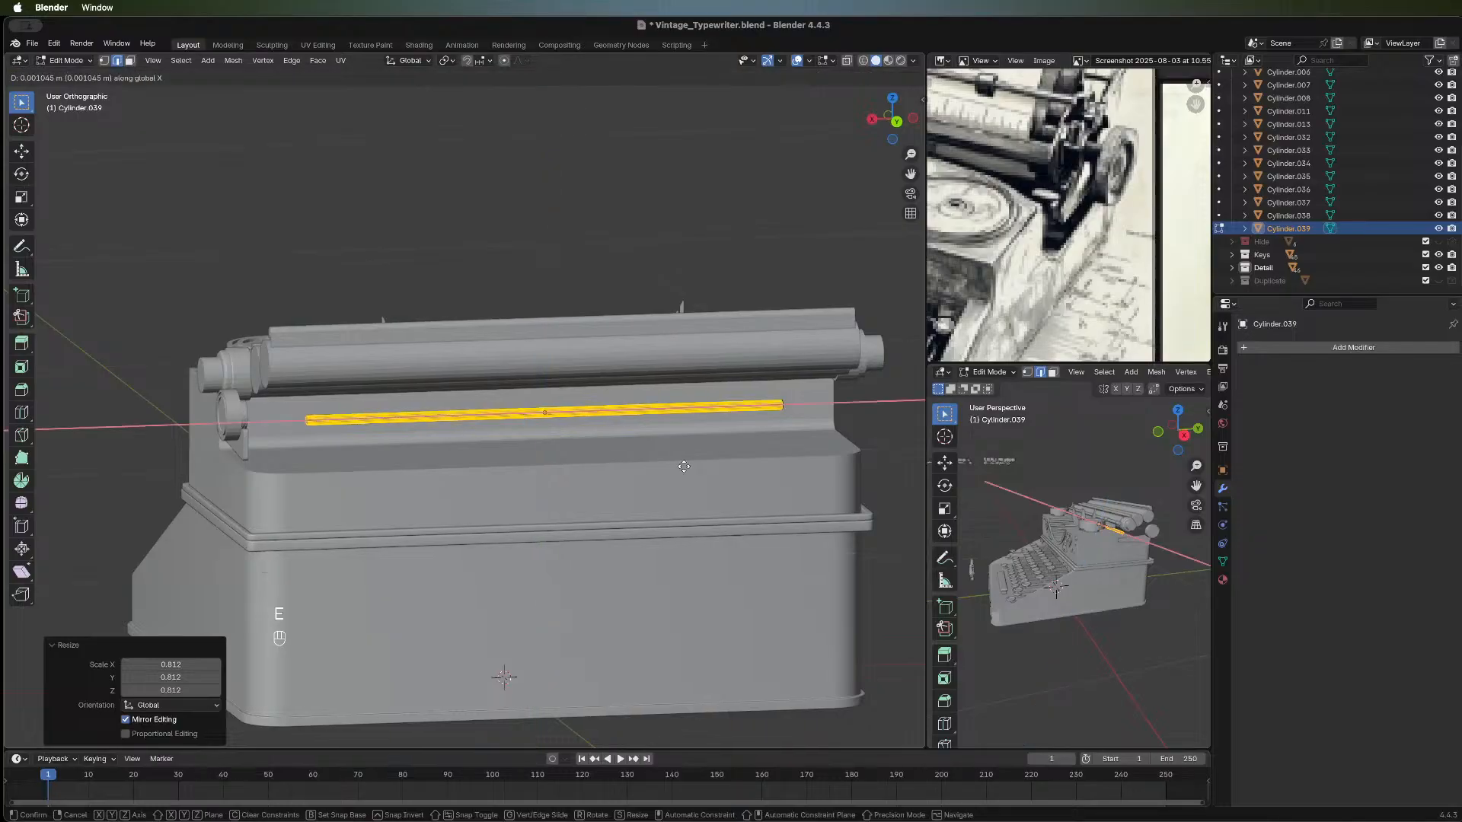
right_click(599, 501)
Stretch the rod's mesh along X by a factor of about 1.262 to lengthen it across the carriage.
scroll(509, 490, "down", 3)
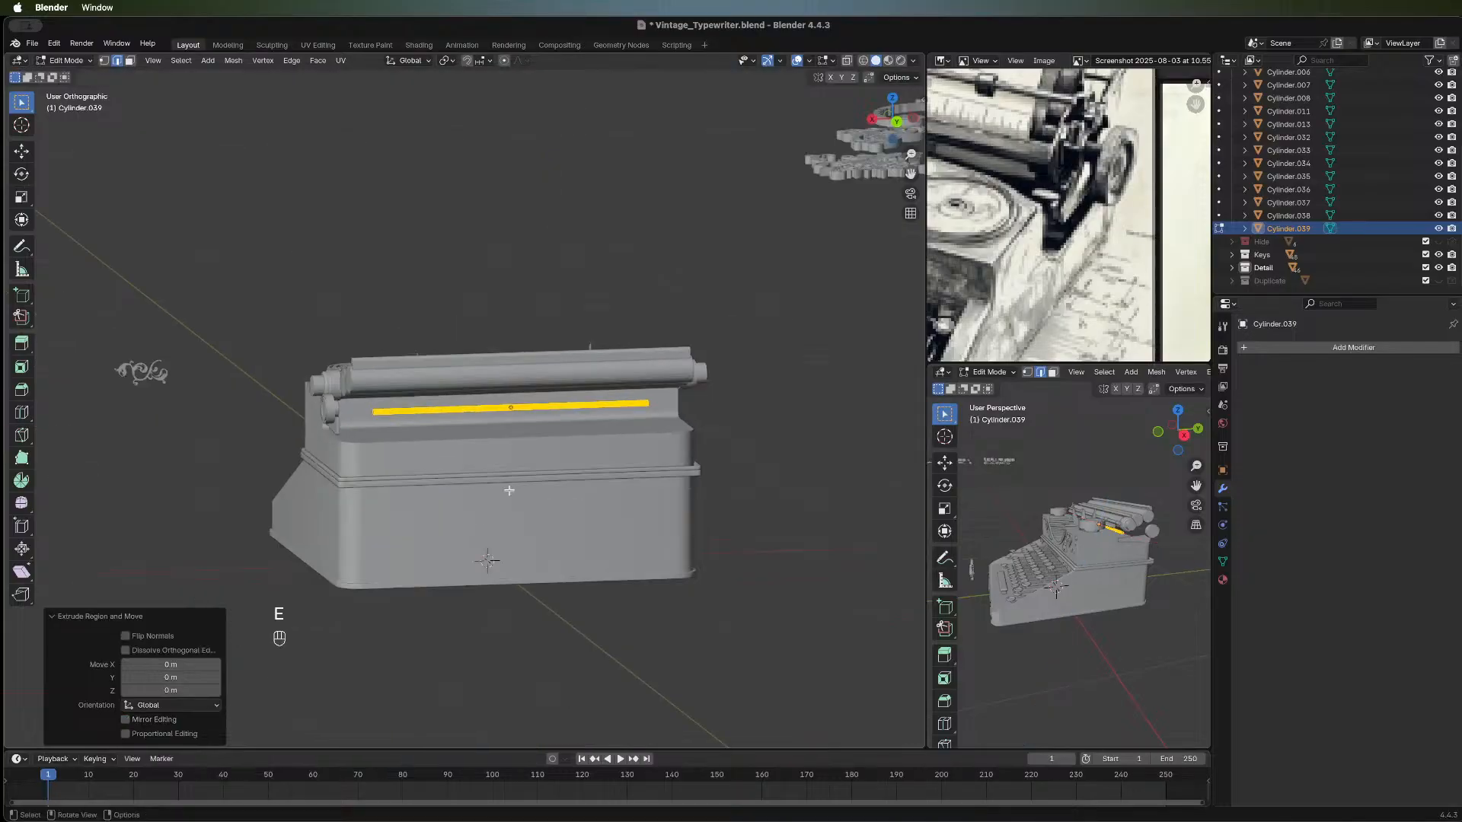
key("s")
key("x")
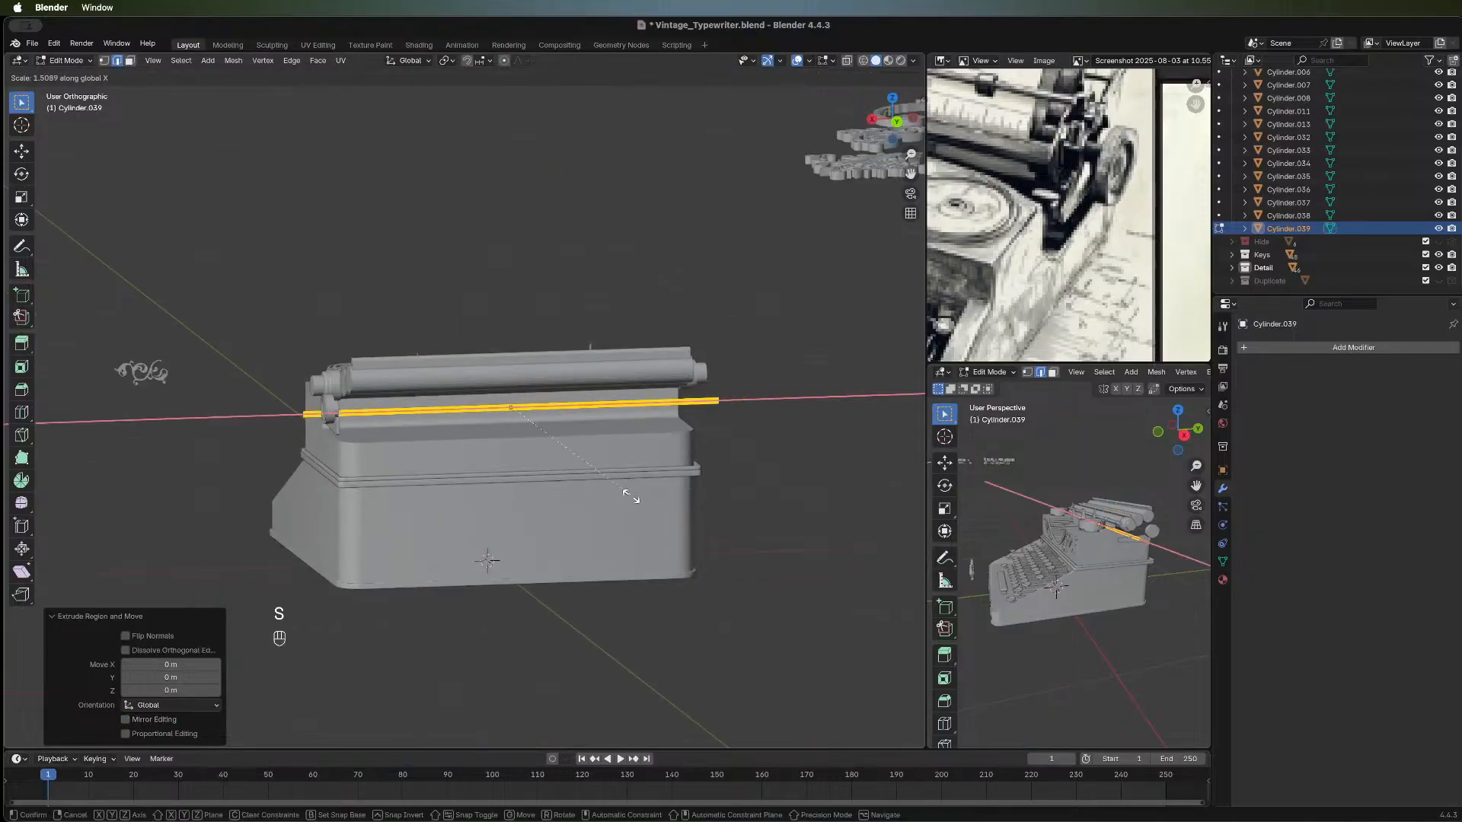
left_click(603, 495)
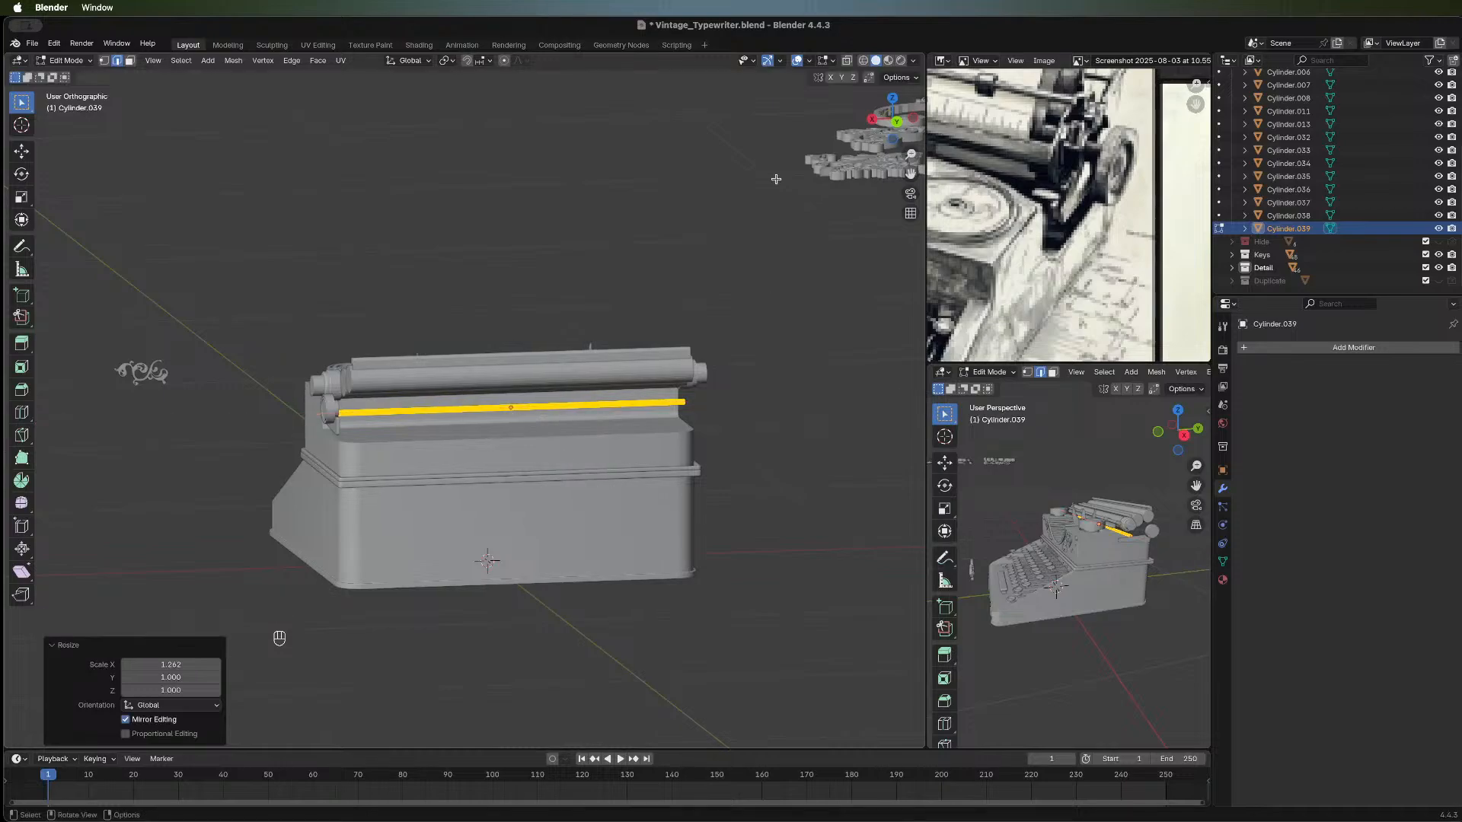
From the back view, scale the rod's mesh to about 1.007 along X and move it about 0.005 m along X.
left_click(893, 120)
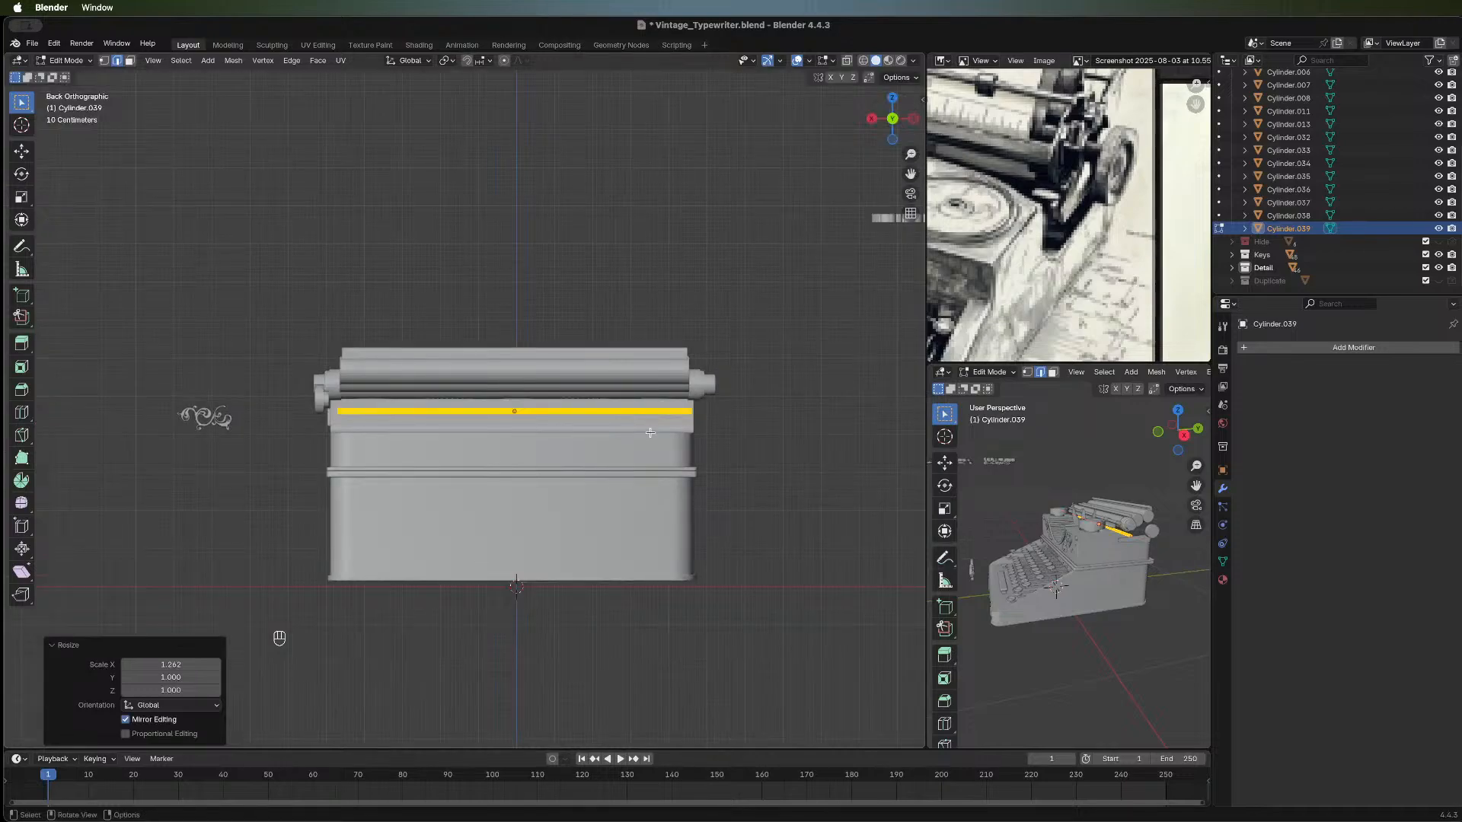
scroll(649, 431, "up", 2)
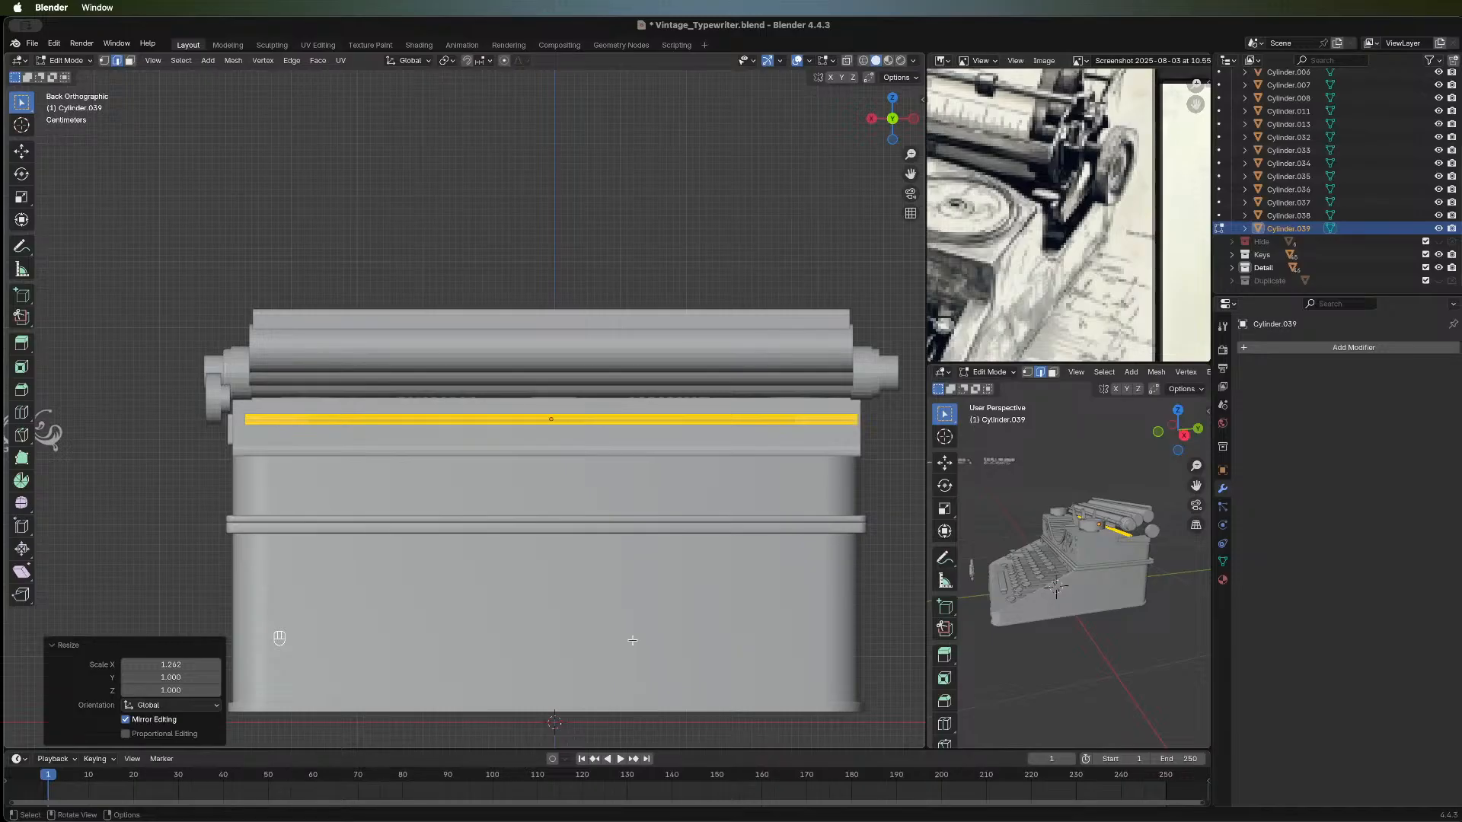
key("s")
key("x")
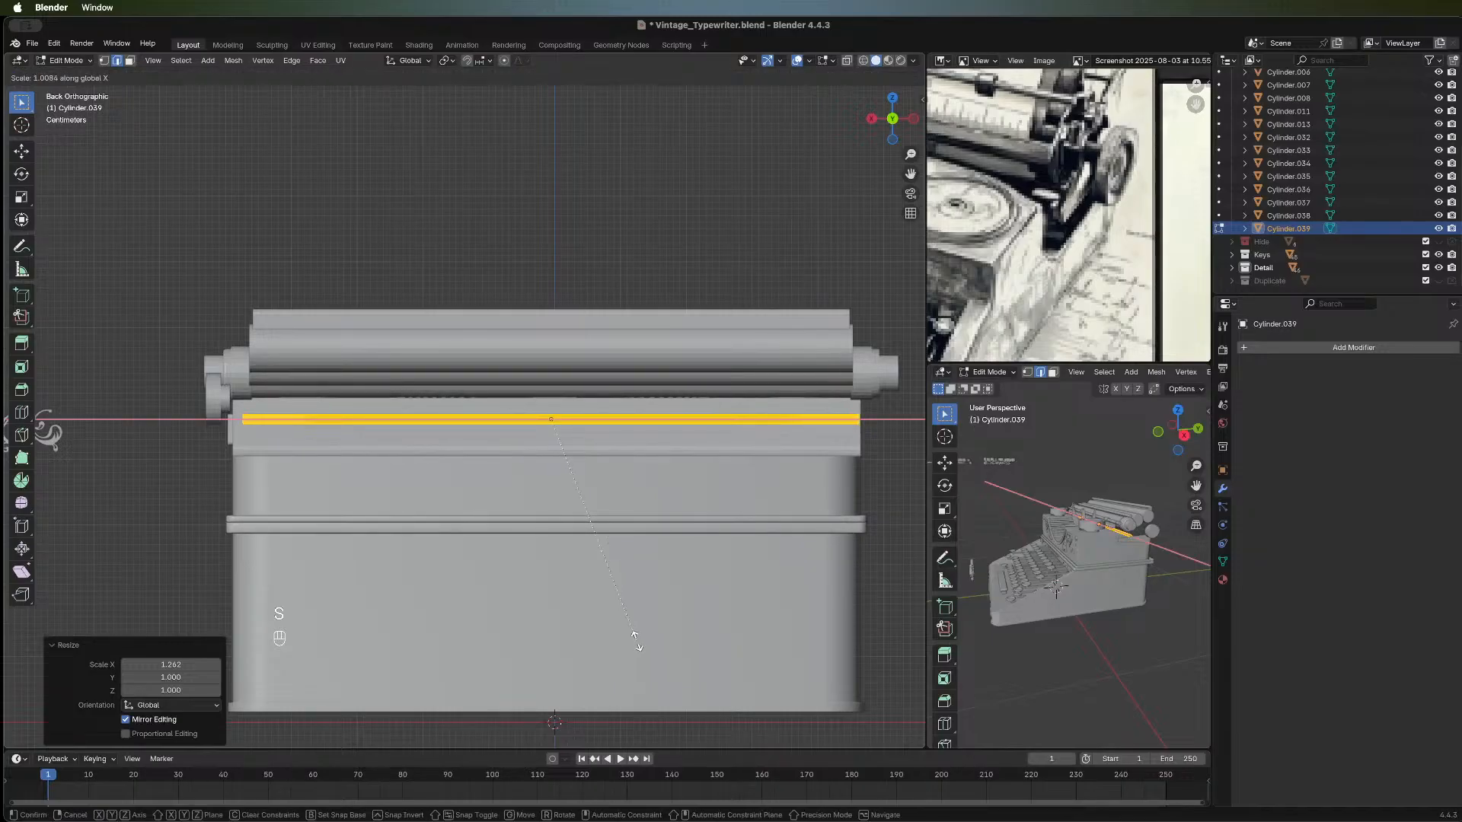
left_click(635, 641)
key("g")
key("x")
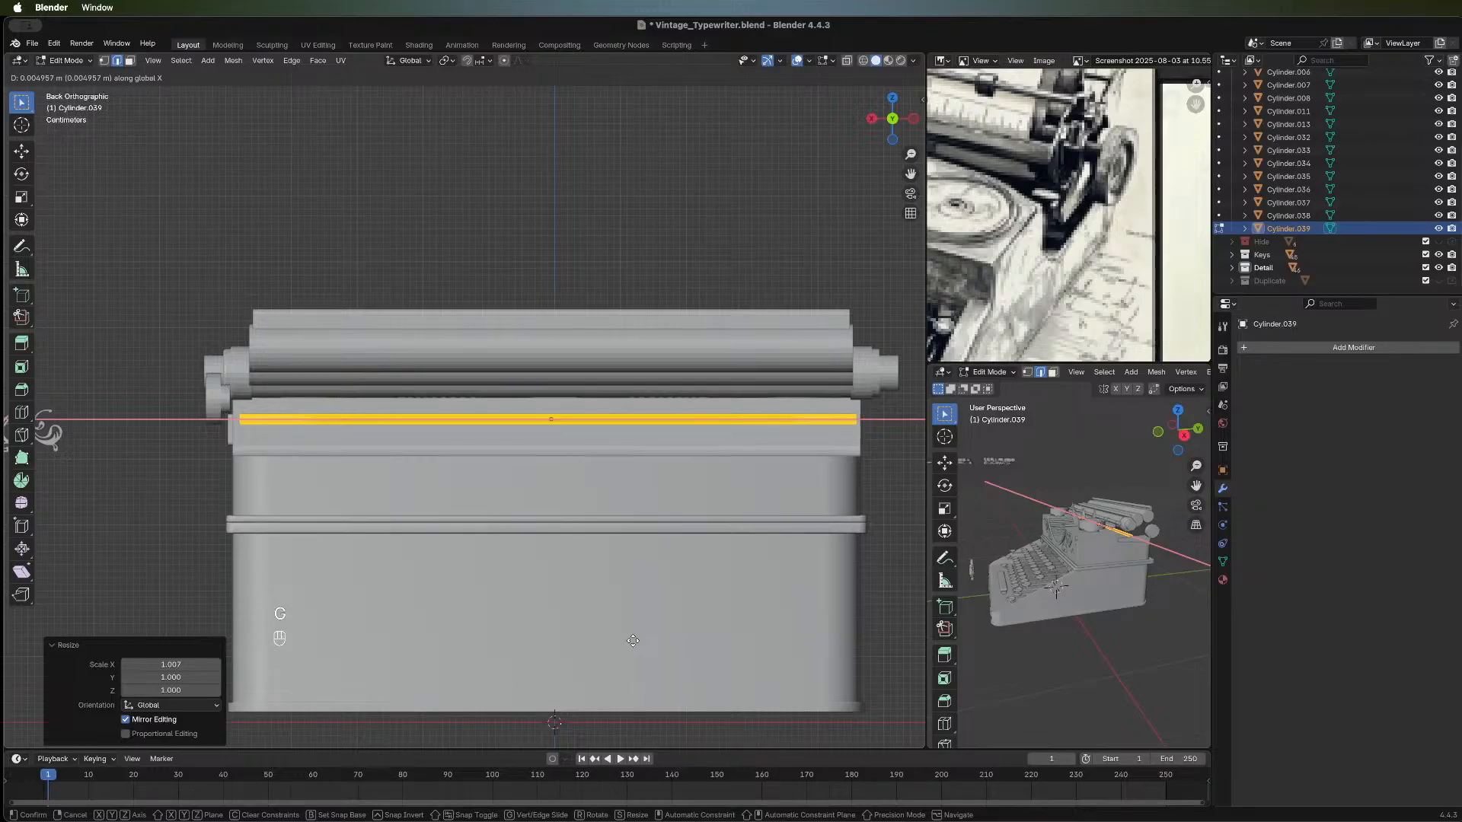
left_click(633, 640)
Lengthen the shifted rod again along X by a factor of about 1.007 and return to Object Mode.
key("s")
key("x")
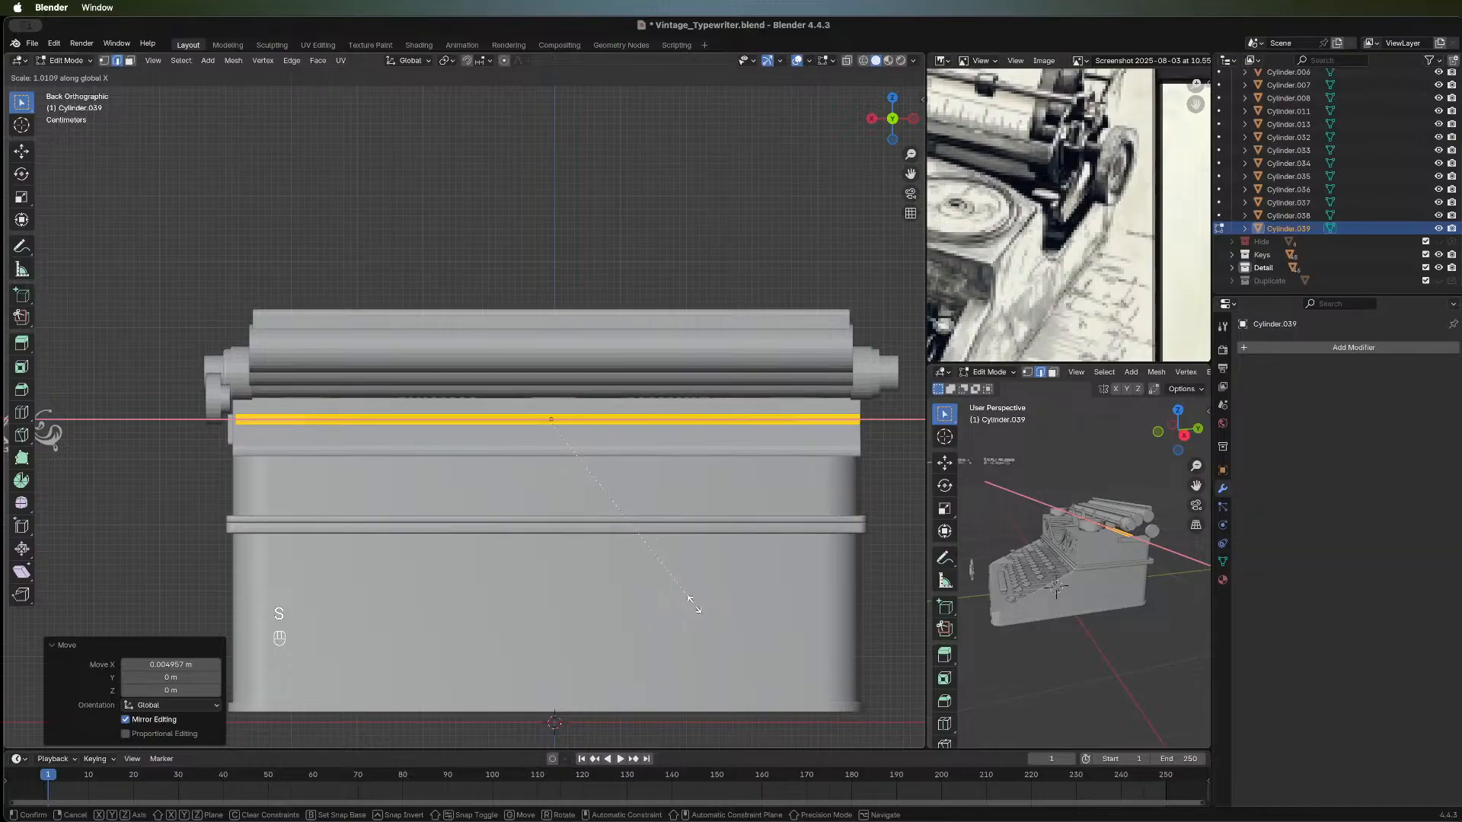
left_click(692, 604)
middle_click_drag(692, 603, 527, 487)
middle_click_drag(549, 461, 429, 539)
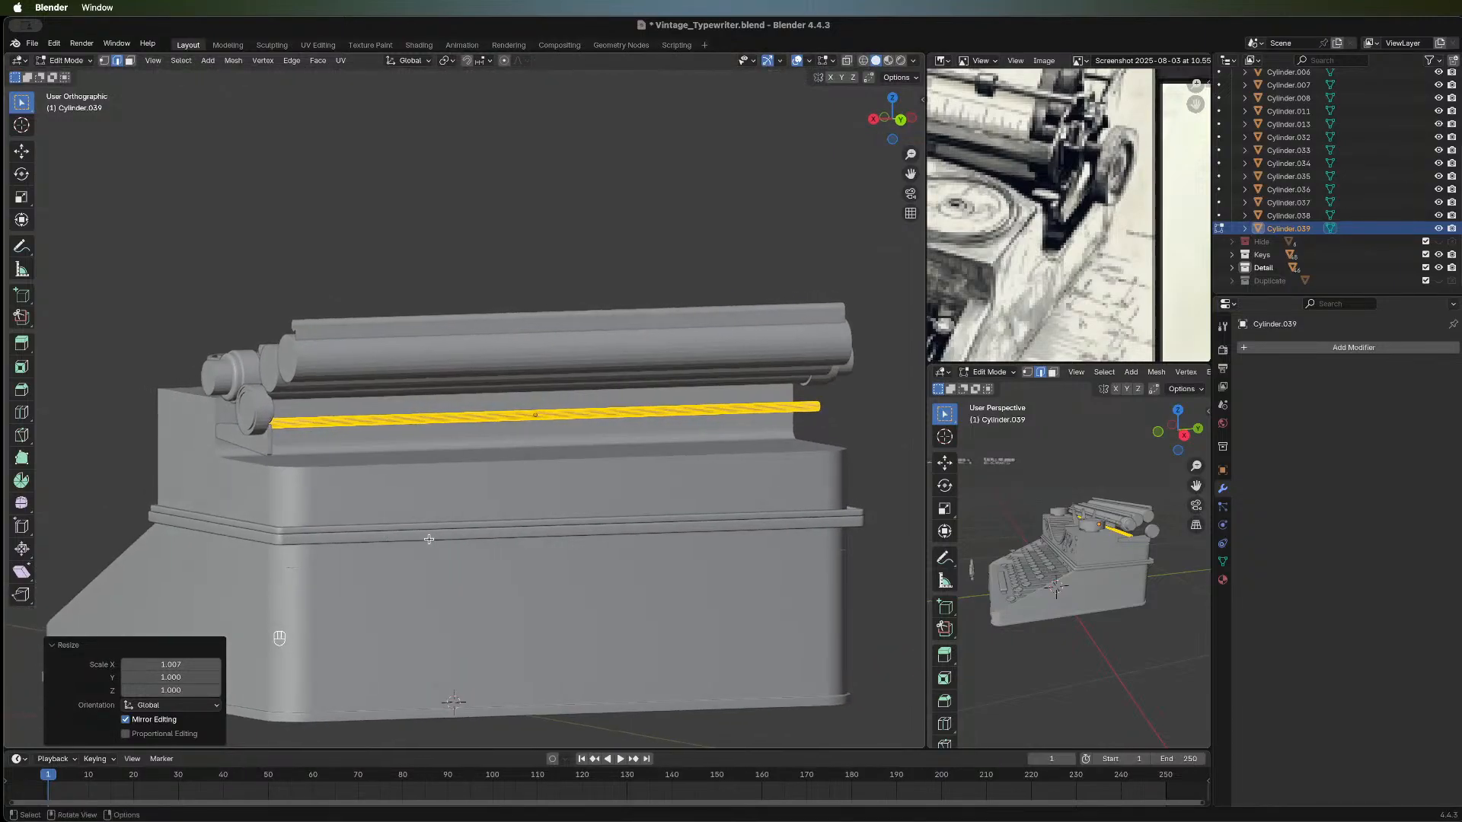
key("Tab")
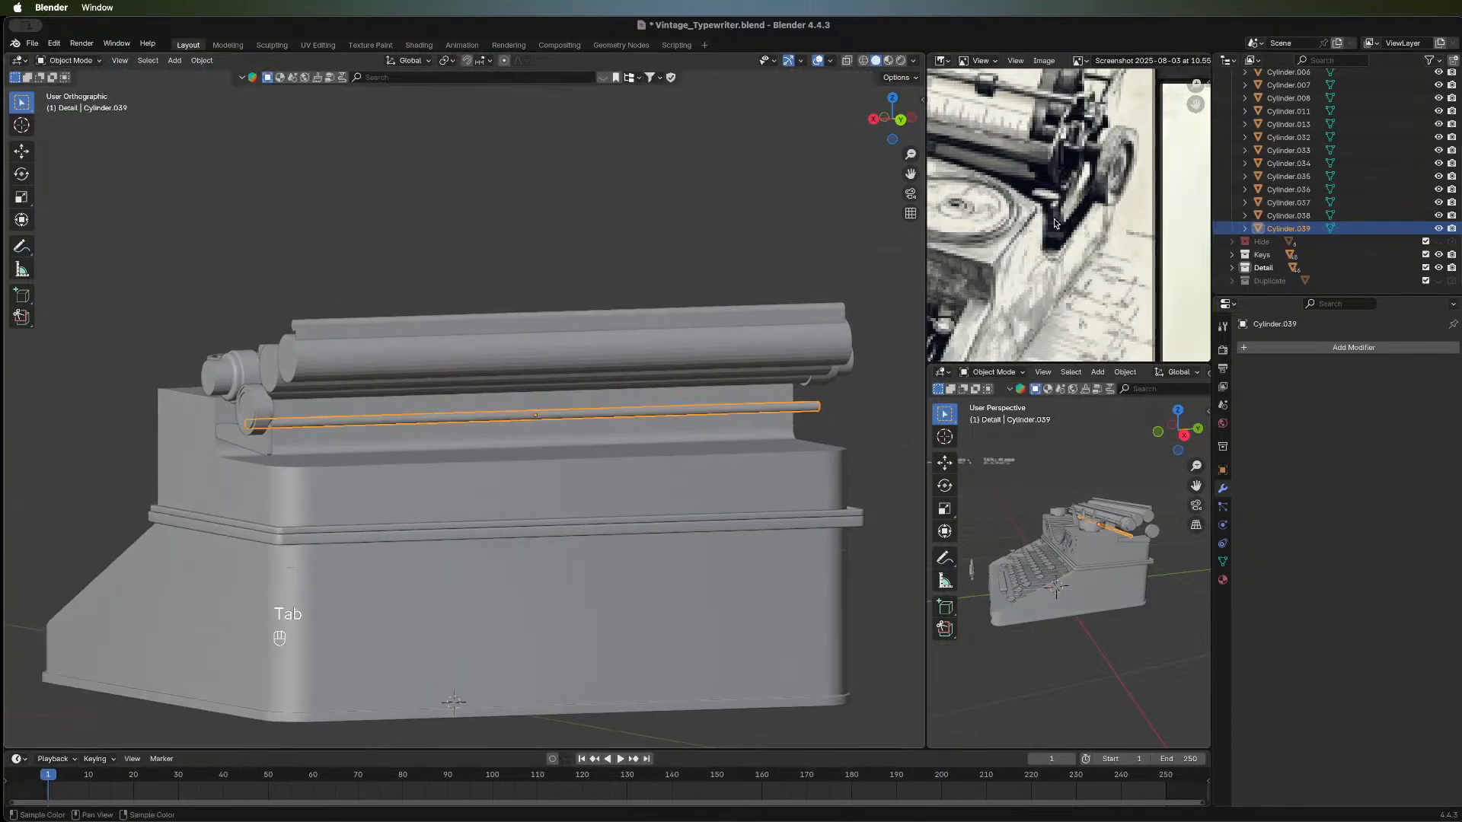
Examine the carriage, rollers and side knobs in the different typewriter reference drawings.
scroll(1051, 221, "down", 5)
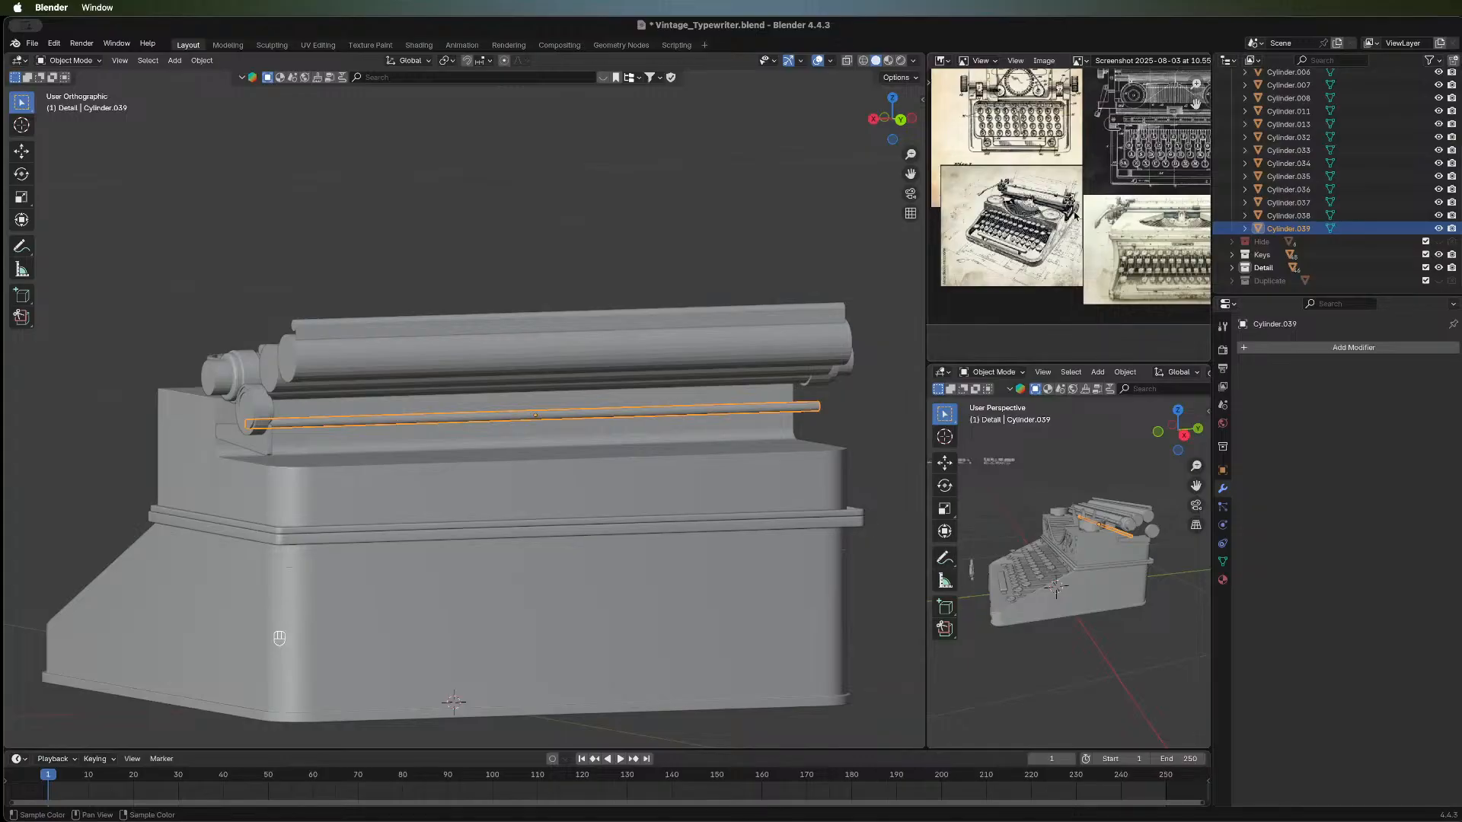
middle_click_drag(1074, 216, 941, 262)
scroll(1070, 257, "down", 1)
middle_click_drag(1070, 257, 1106, 225)
scroll(1074, 212, "up", 5)
middle_click_drag(1015, 213, 1127, 223)
scroll(1085, 189, "down", 2)
middle_click_drag(1142, 154, 1072, 191)
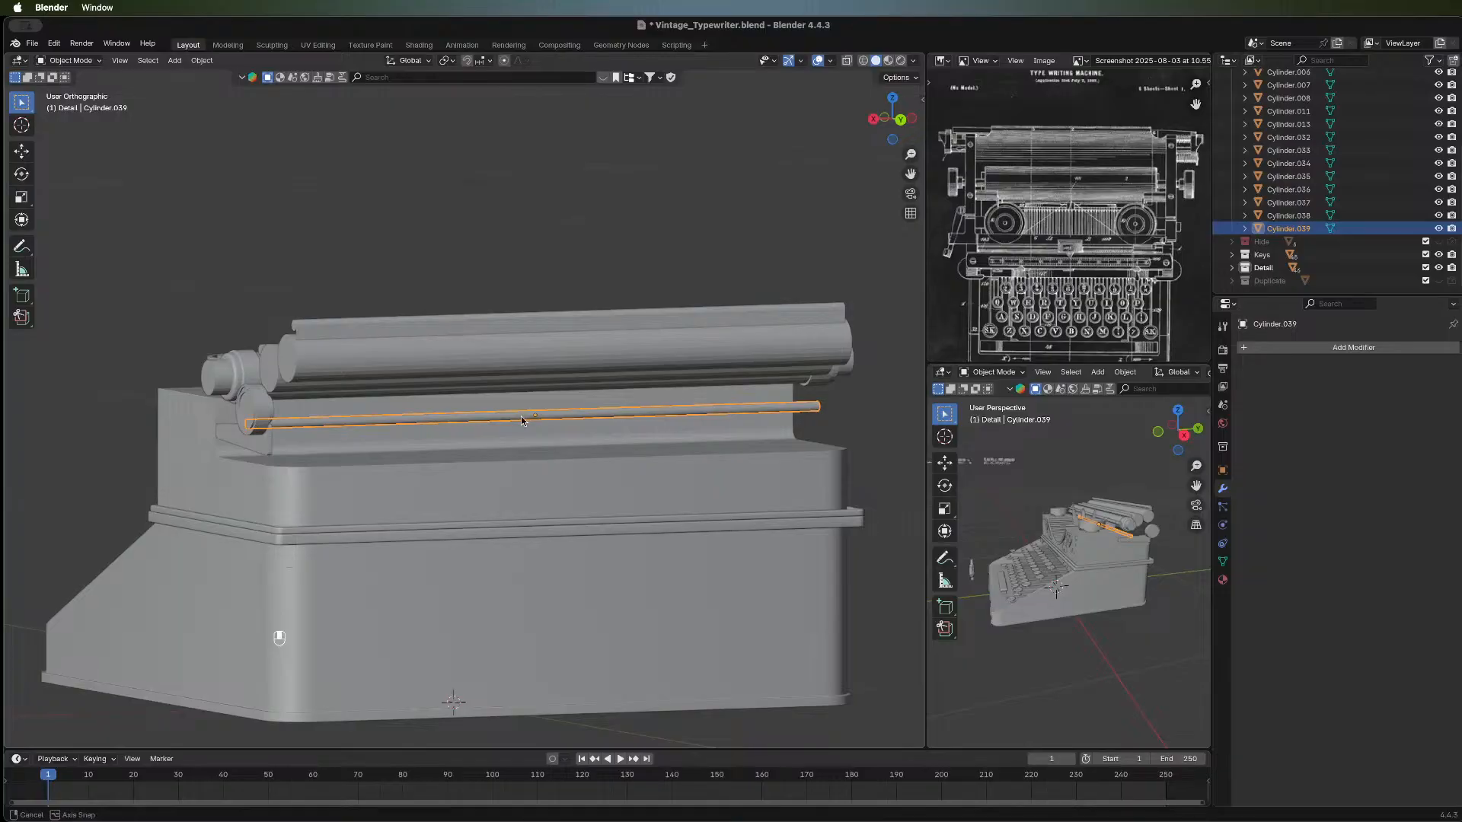
middle_click_drag(533, 430, 441, 424)
scroll(1081, 228, "down", 5)
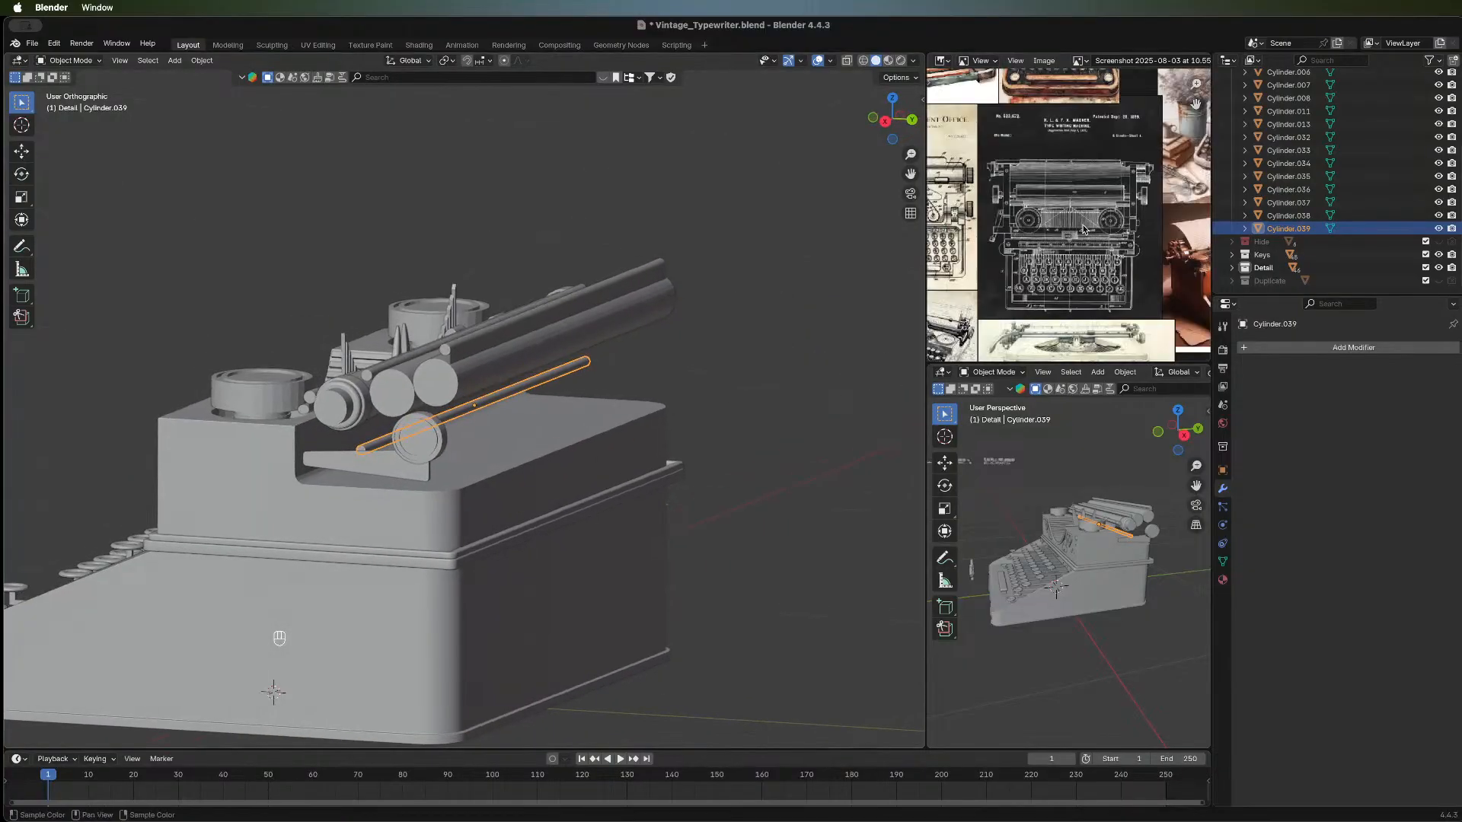
scroll(1093, 264, "up", 5)
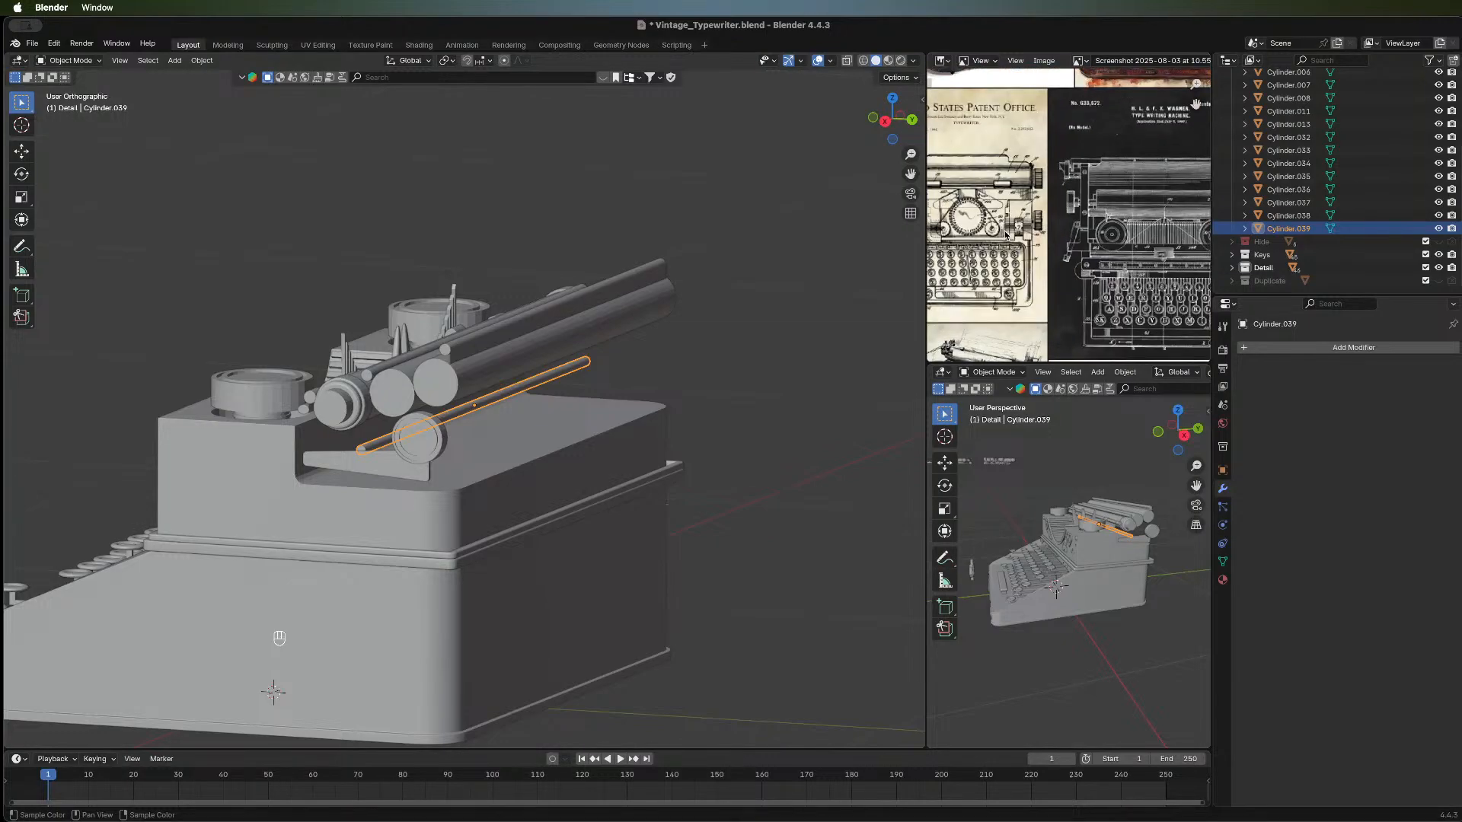
middle_click_drag(1173, 206, 1093, 218)
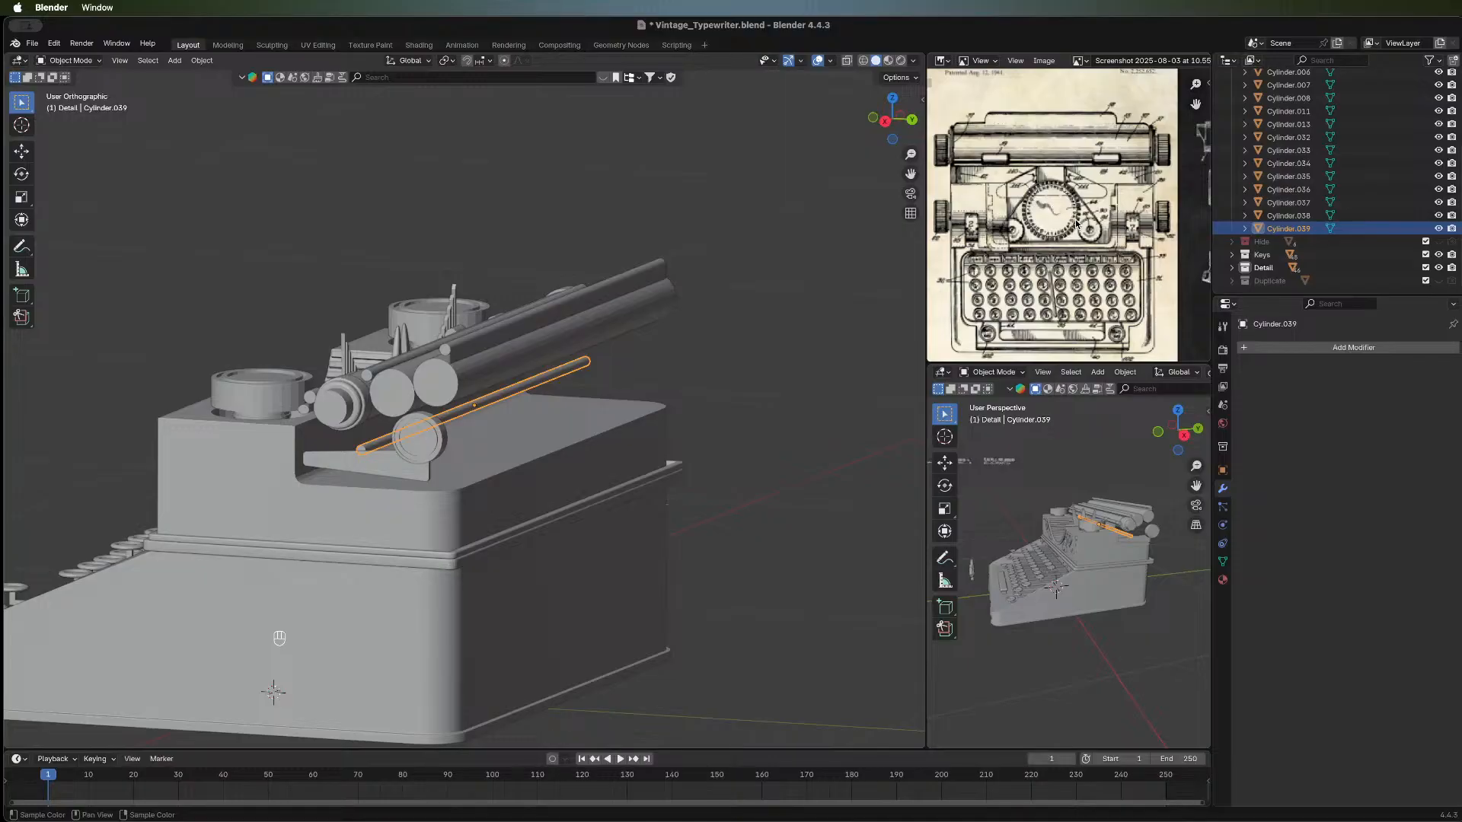
scroll(1076, 225, "up", 5)
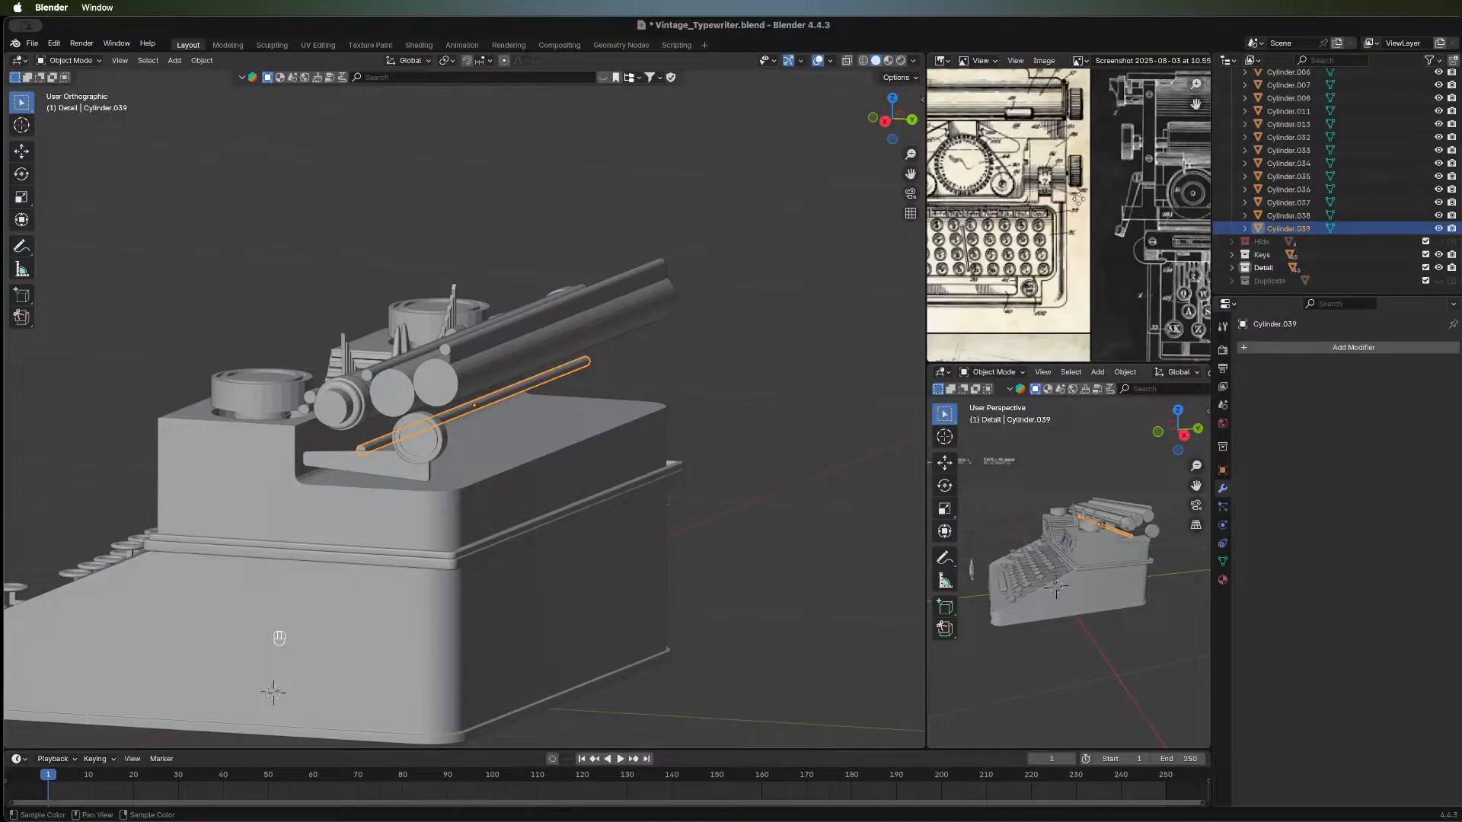
mouse_move(1074, 174)
middle_mouse_down()
mouse_move(967, 191)
mouse_move(1067, 188)
mouse_move(1052, 198)
middle_mouse_up()
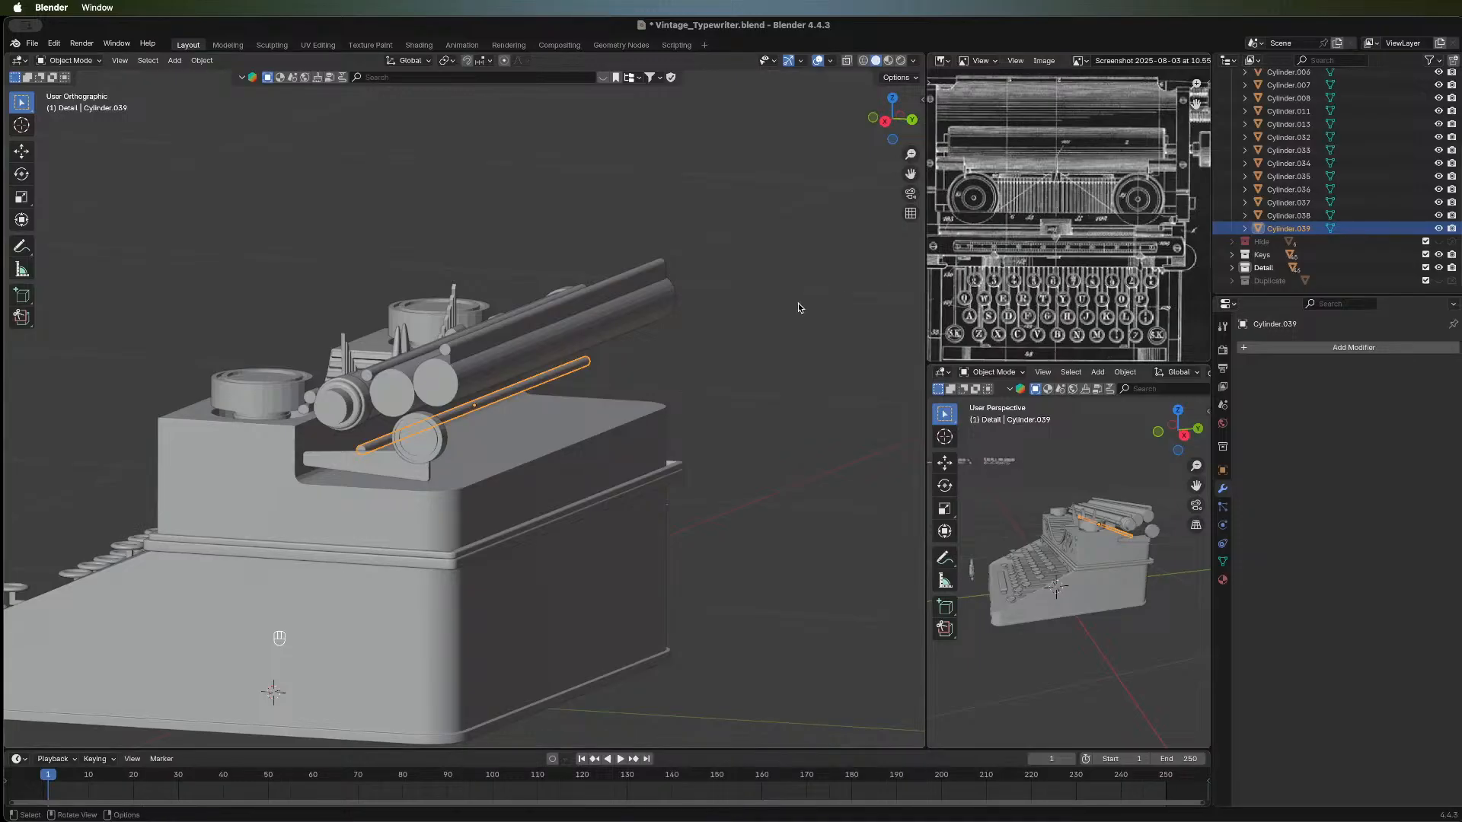
Duplicate the rod beside the side knob and lower the copy about 0.027 m along Z.
middle_click_drag(444, 452, 411, 434)
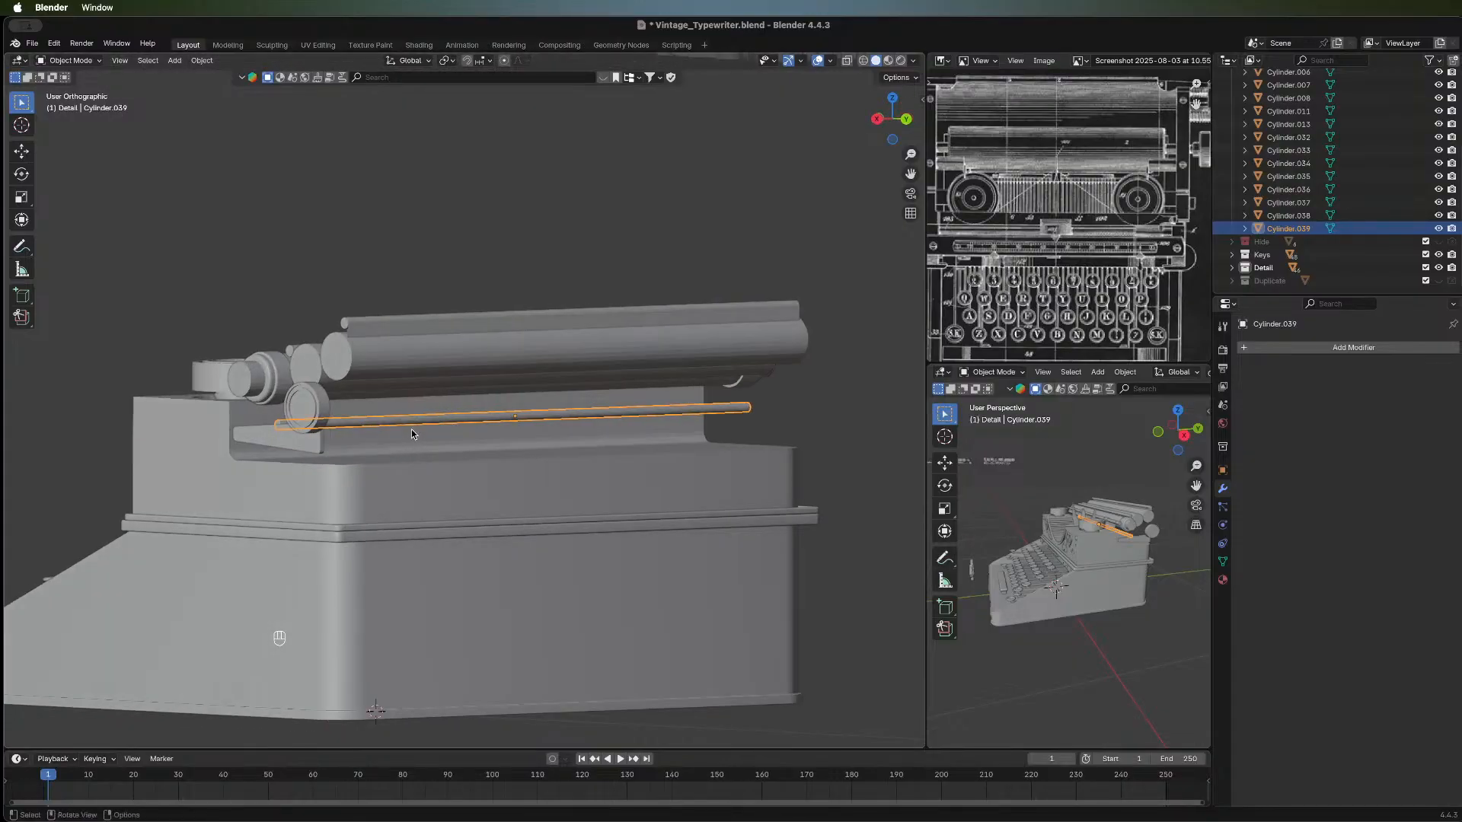
key("shift+d")
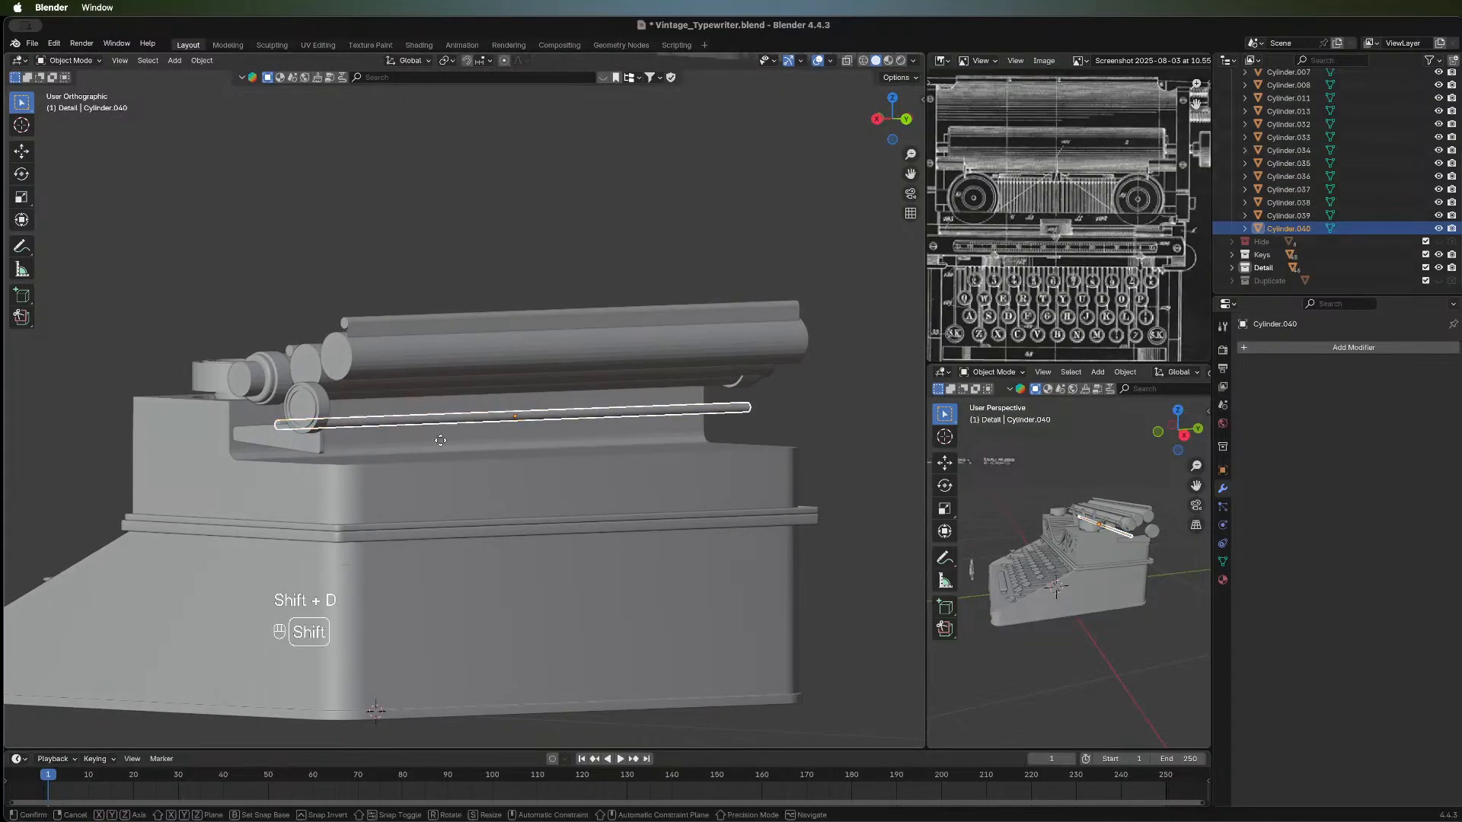
right_click(499, 440)
key("g")
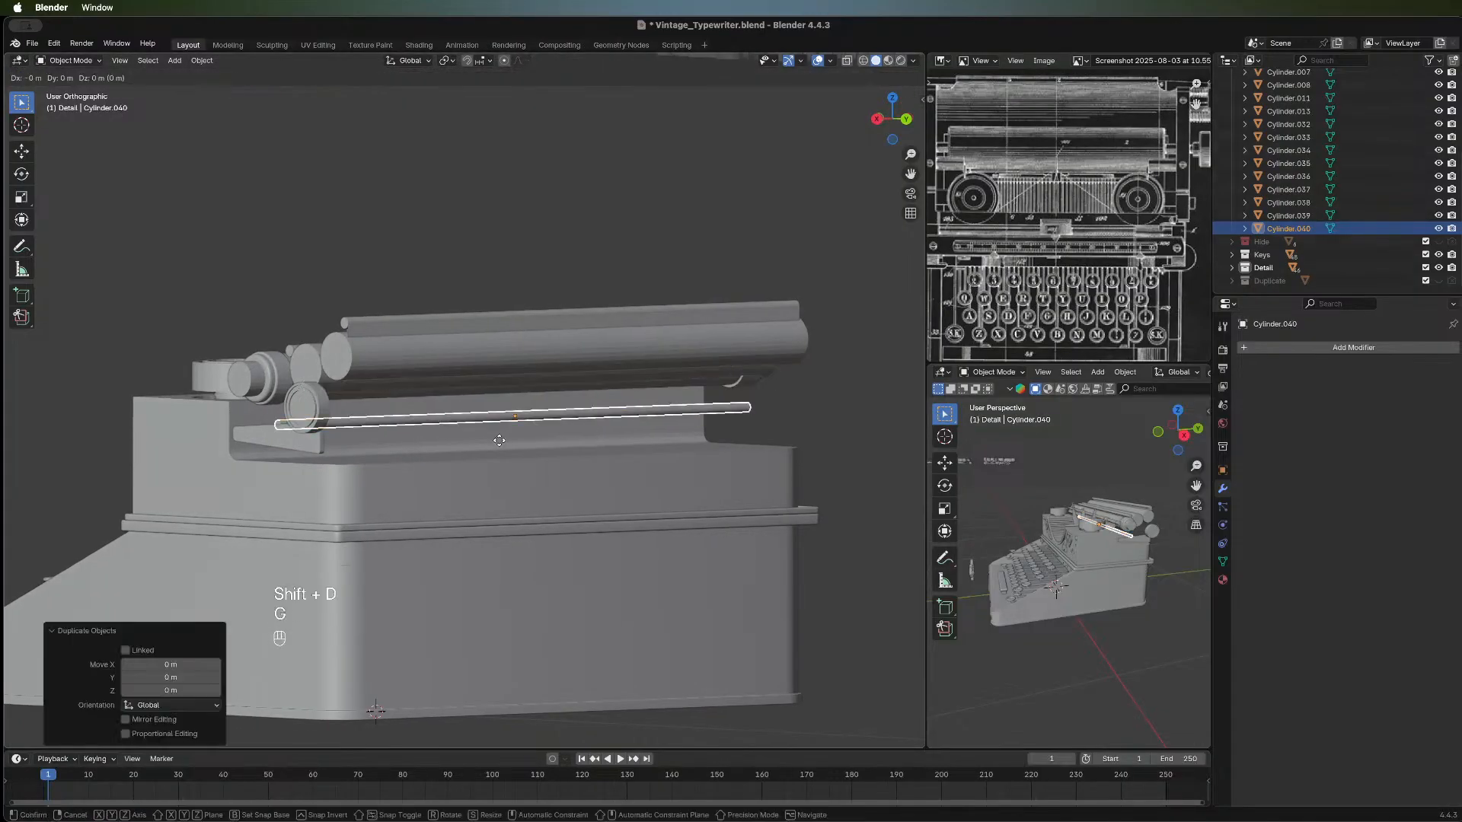
key("z")
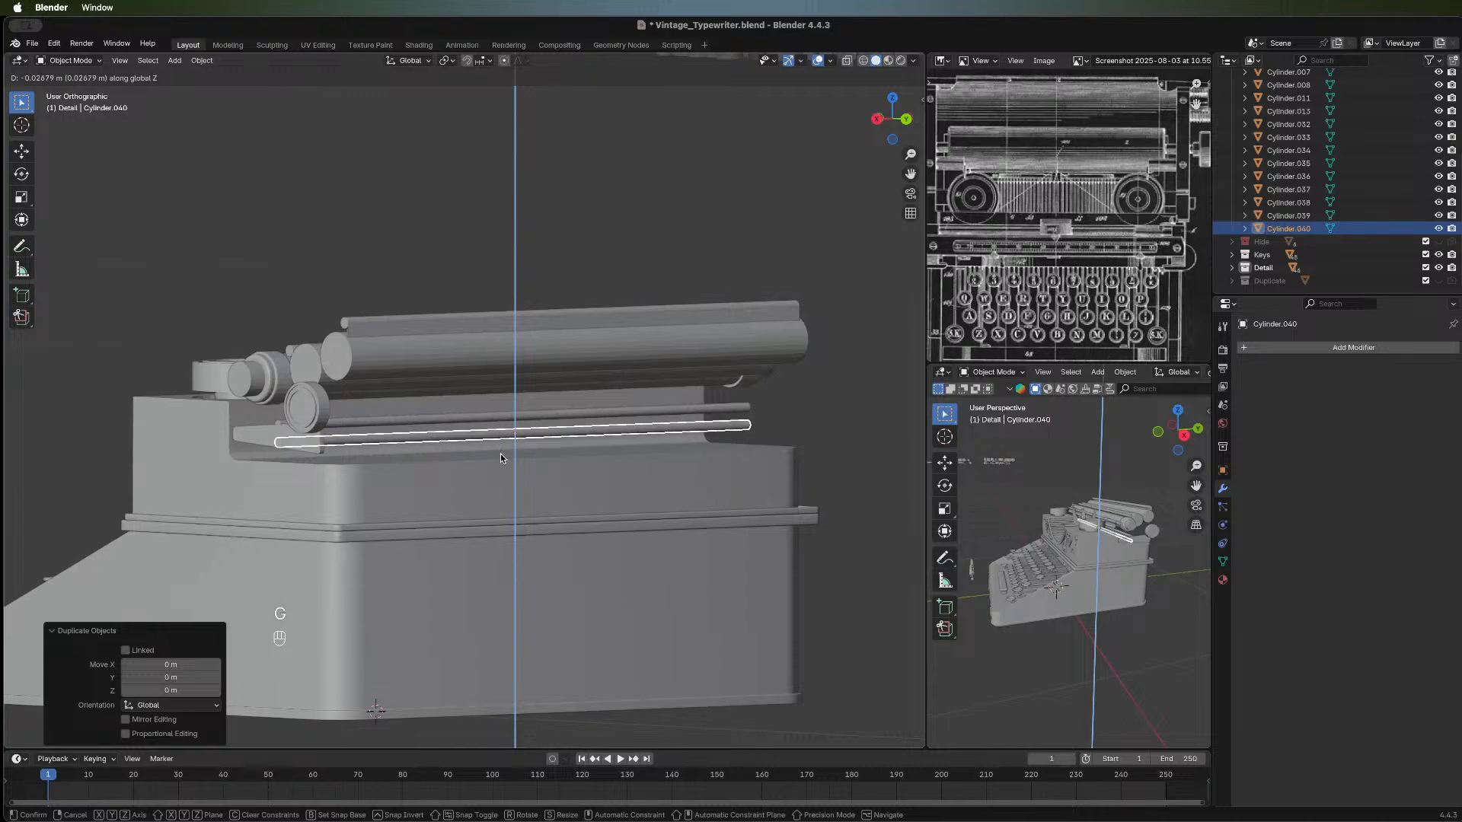
left_click(501, 458)
Duplicate the lower rod and move the copy about 0.072 m backward along Y.
key("shift+d")
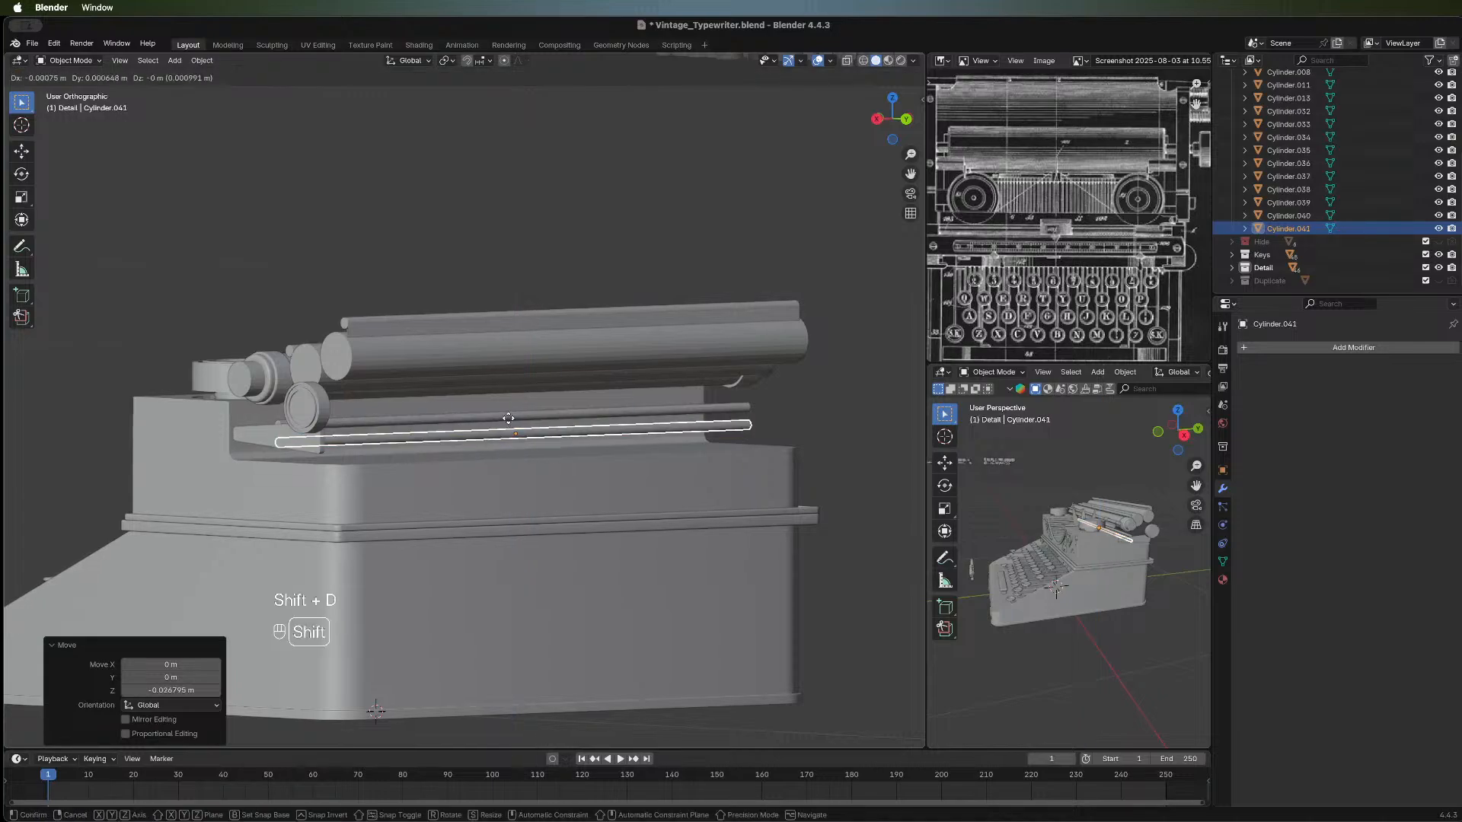
right_click(494, 431)
key("g")
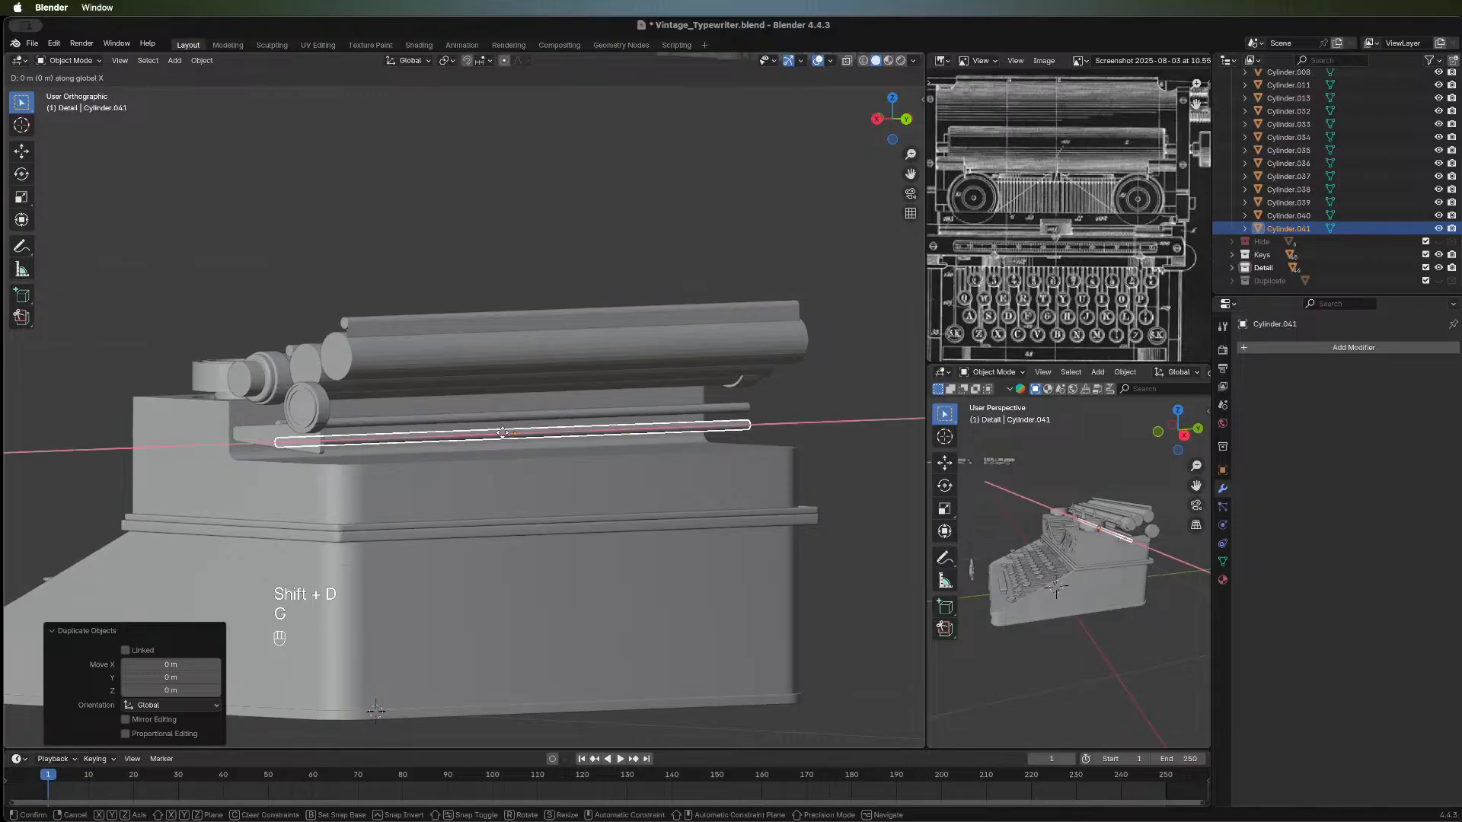
key("Escape")
key("g")
middle_click(521, 448)
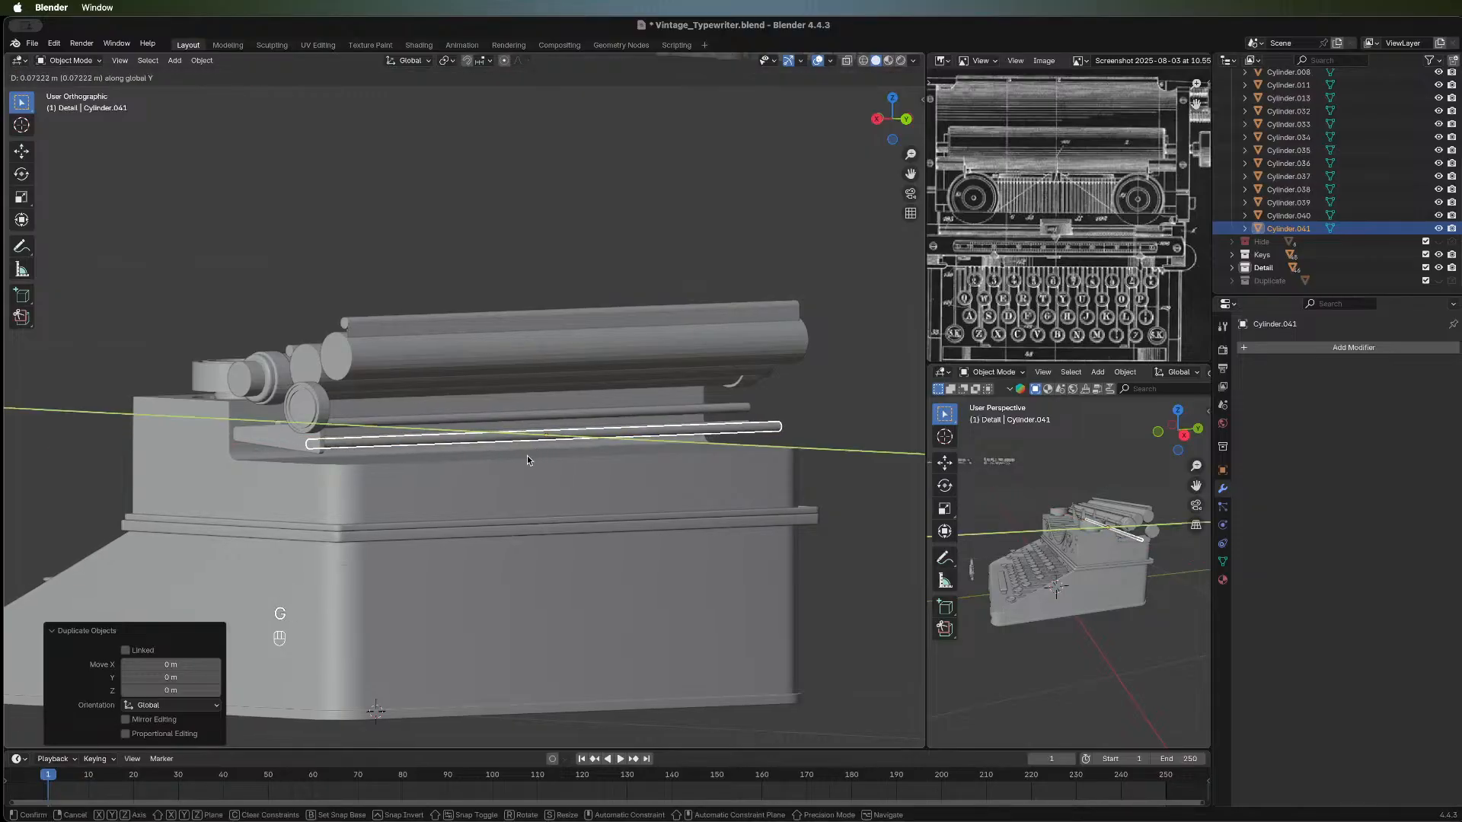
left_click(533, 459)
Move the upper of the thin rods about 0.046 m forward along Y, beneath the front roller.
middle_click_drag(714, 513, 511, 424)
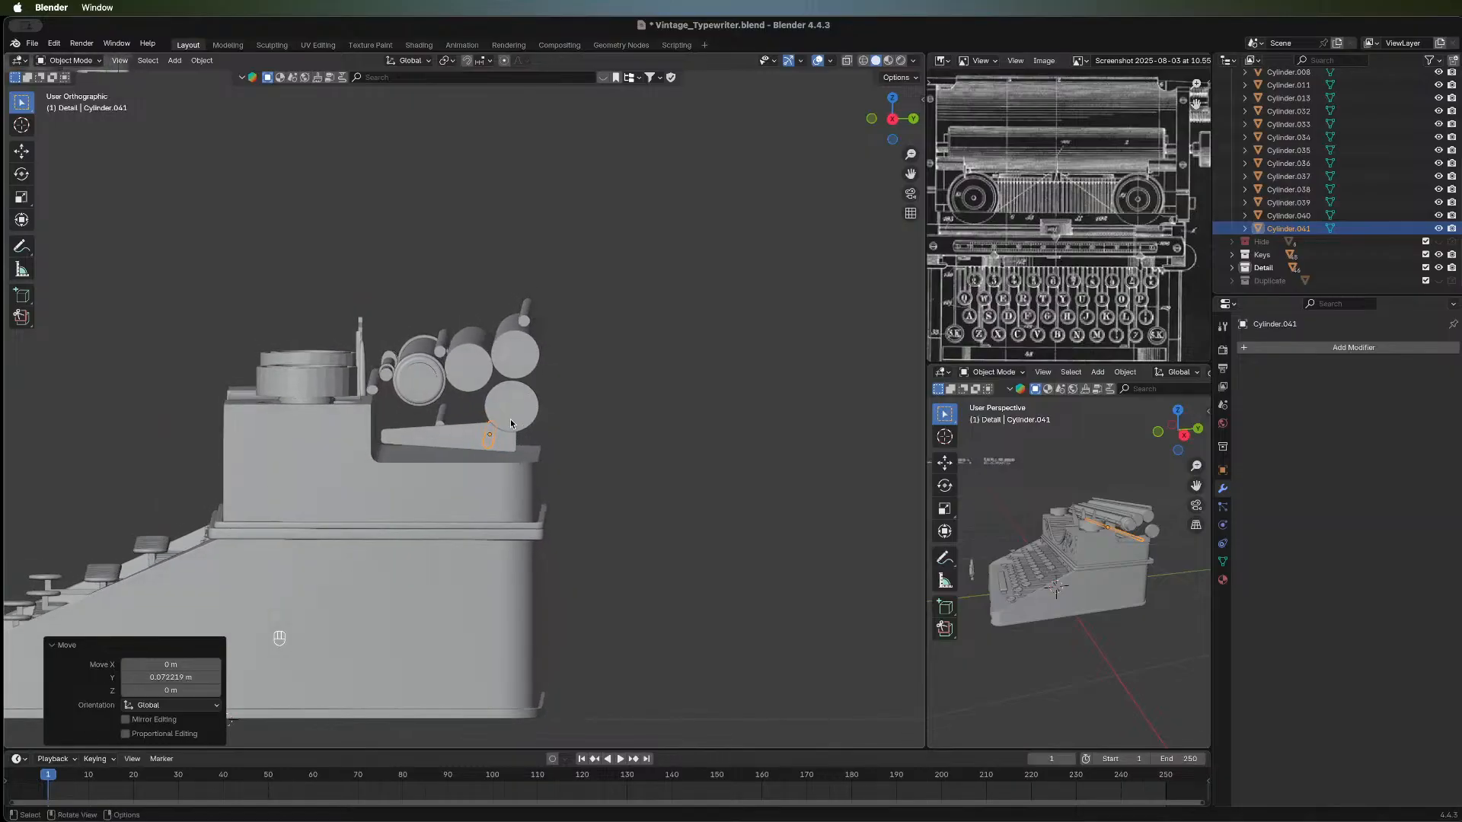
left_click(448, 420)
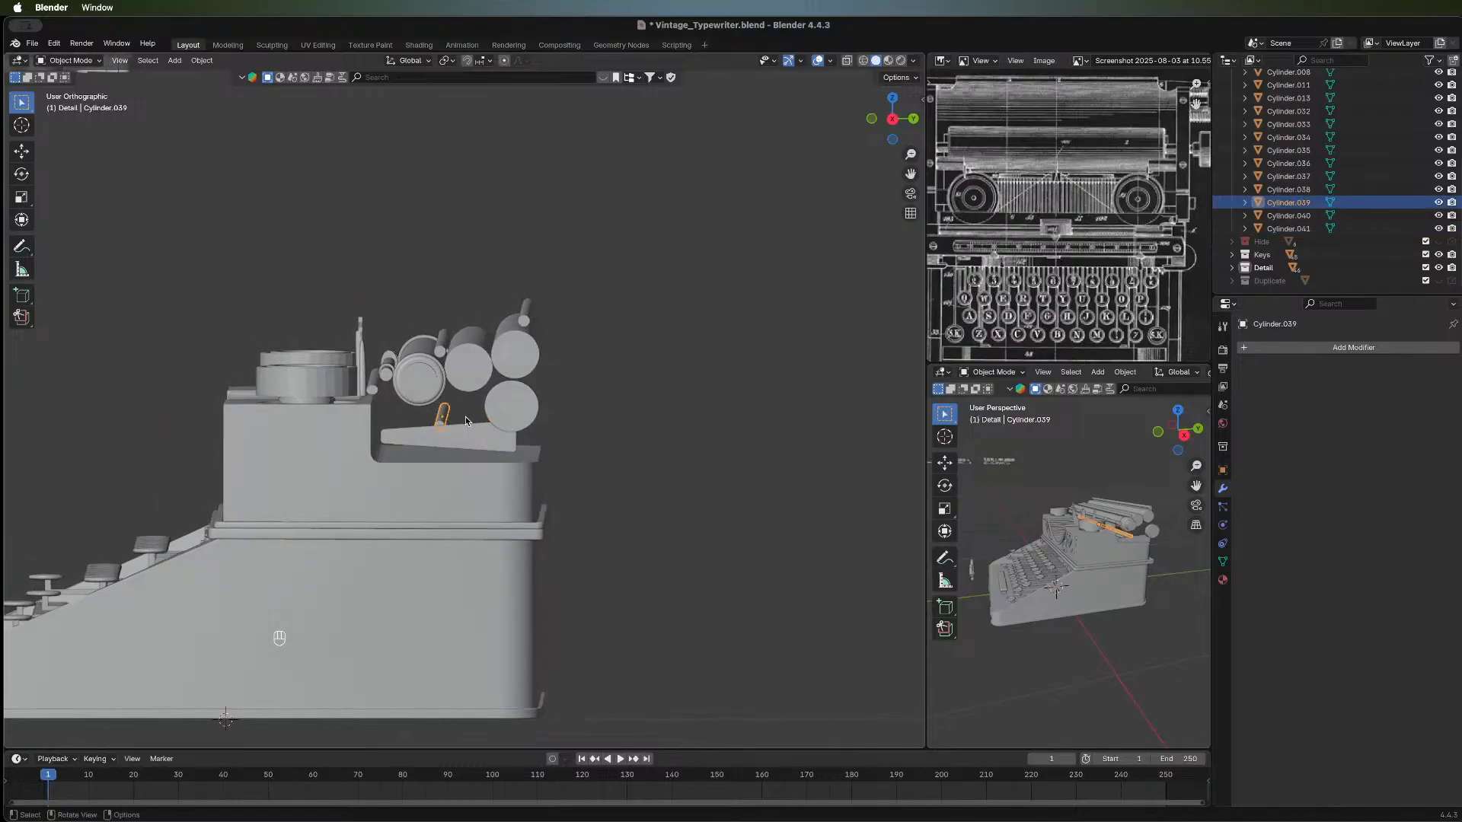
key("g")
key("y")
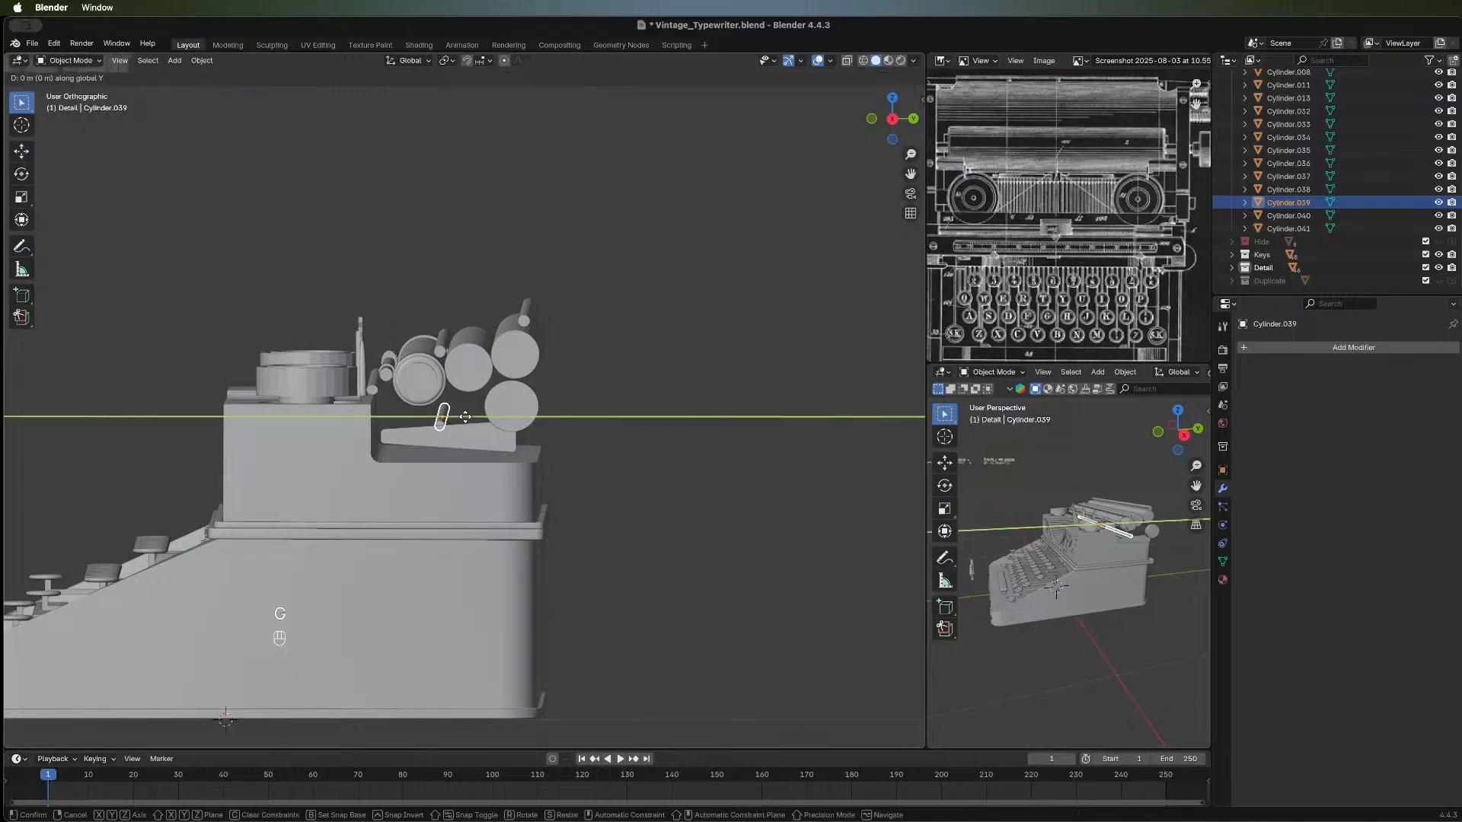
left_click(436, 431)
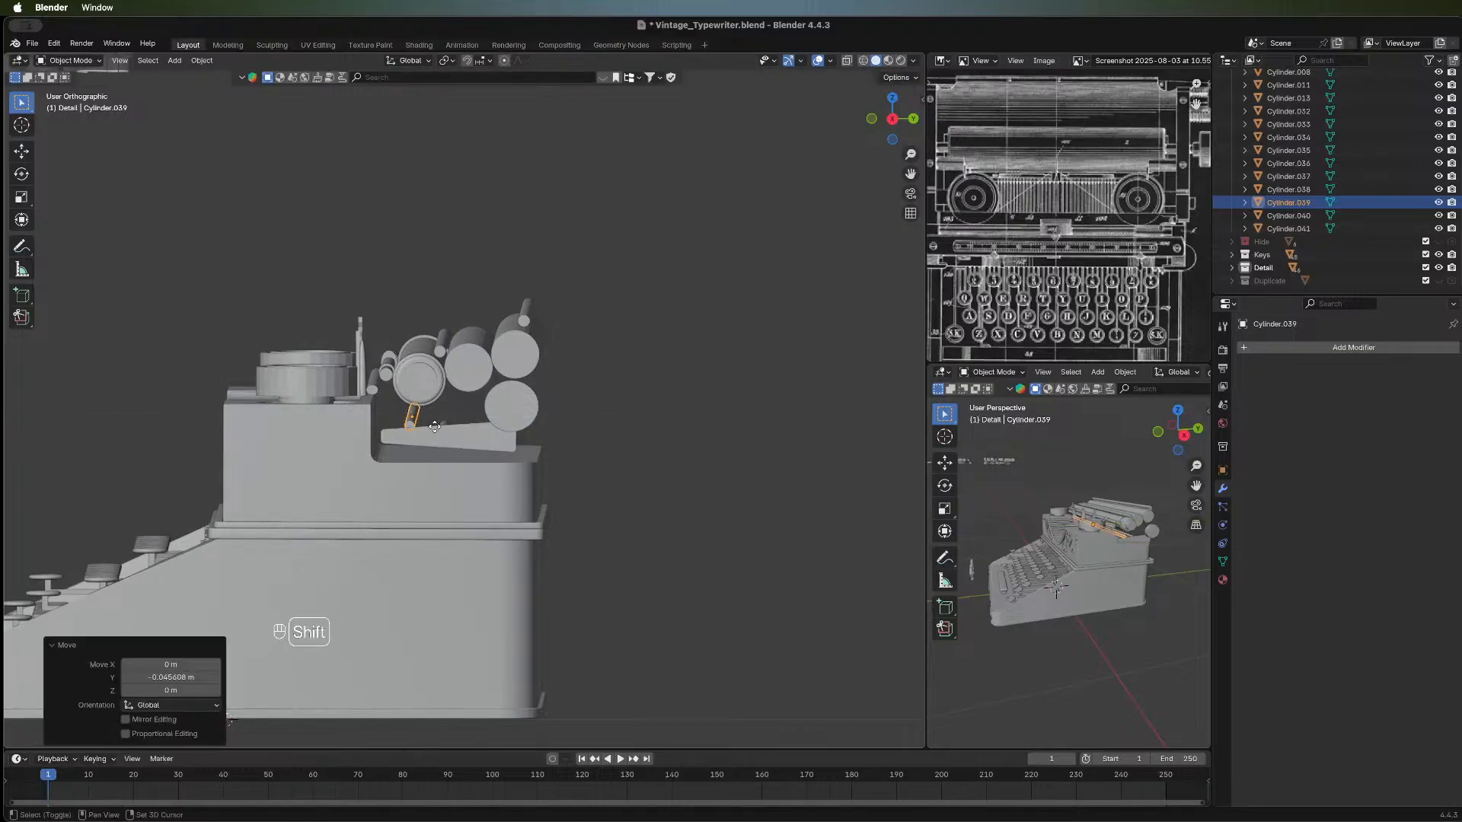
Duplicate the thin rod beneath the front roller and move the copy about 0.096 m backward along Y and 0.020 m up along Z.
key("shift+d")
right_click(369, 430)
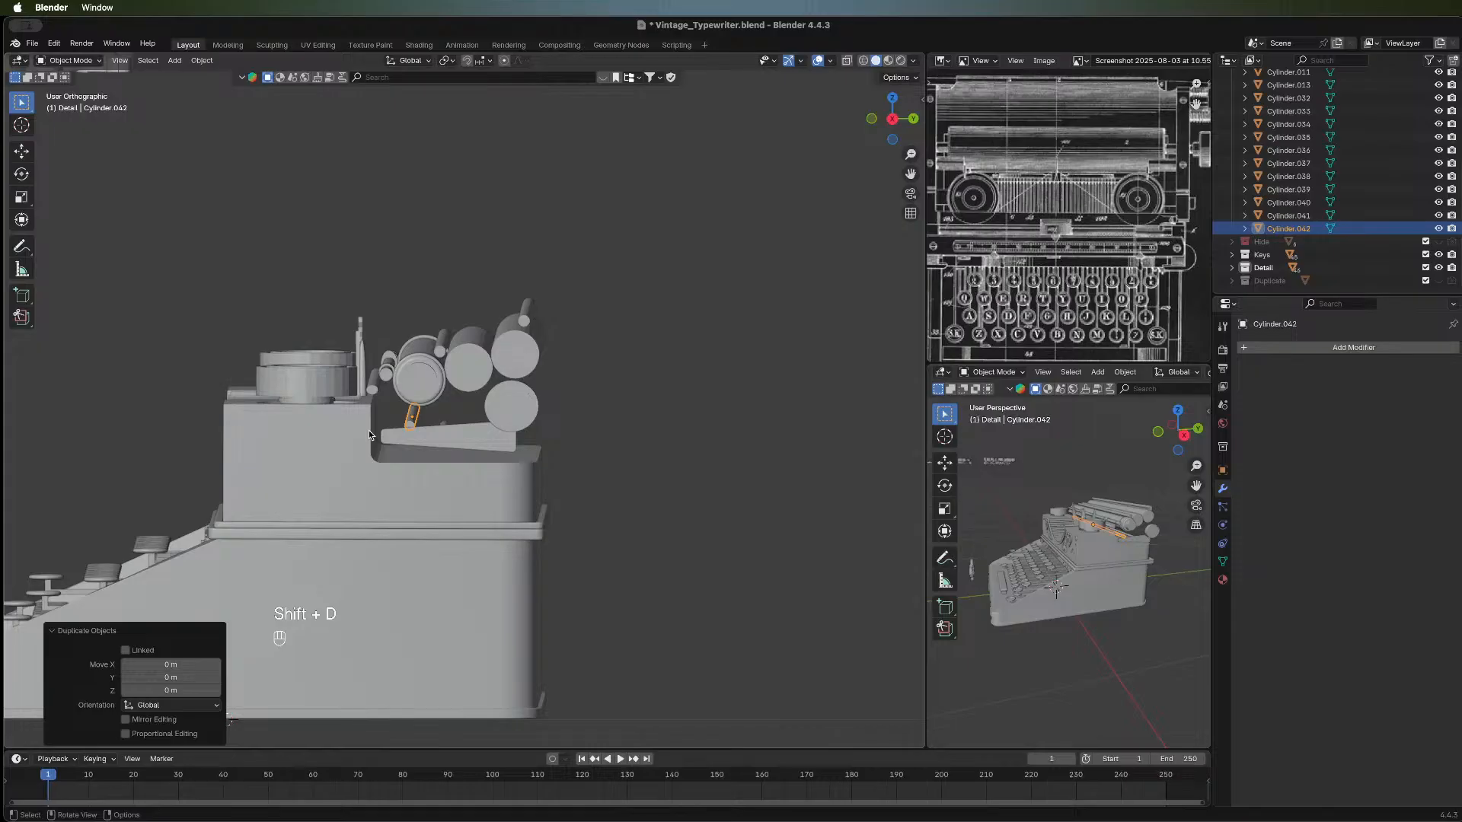
key("g")
key("x")
right_click(448, 431)
key("g")
key("y")
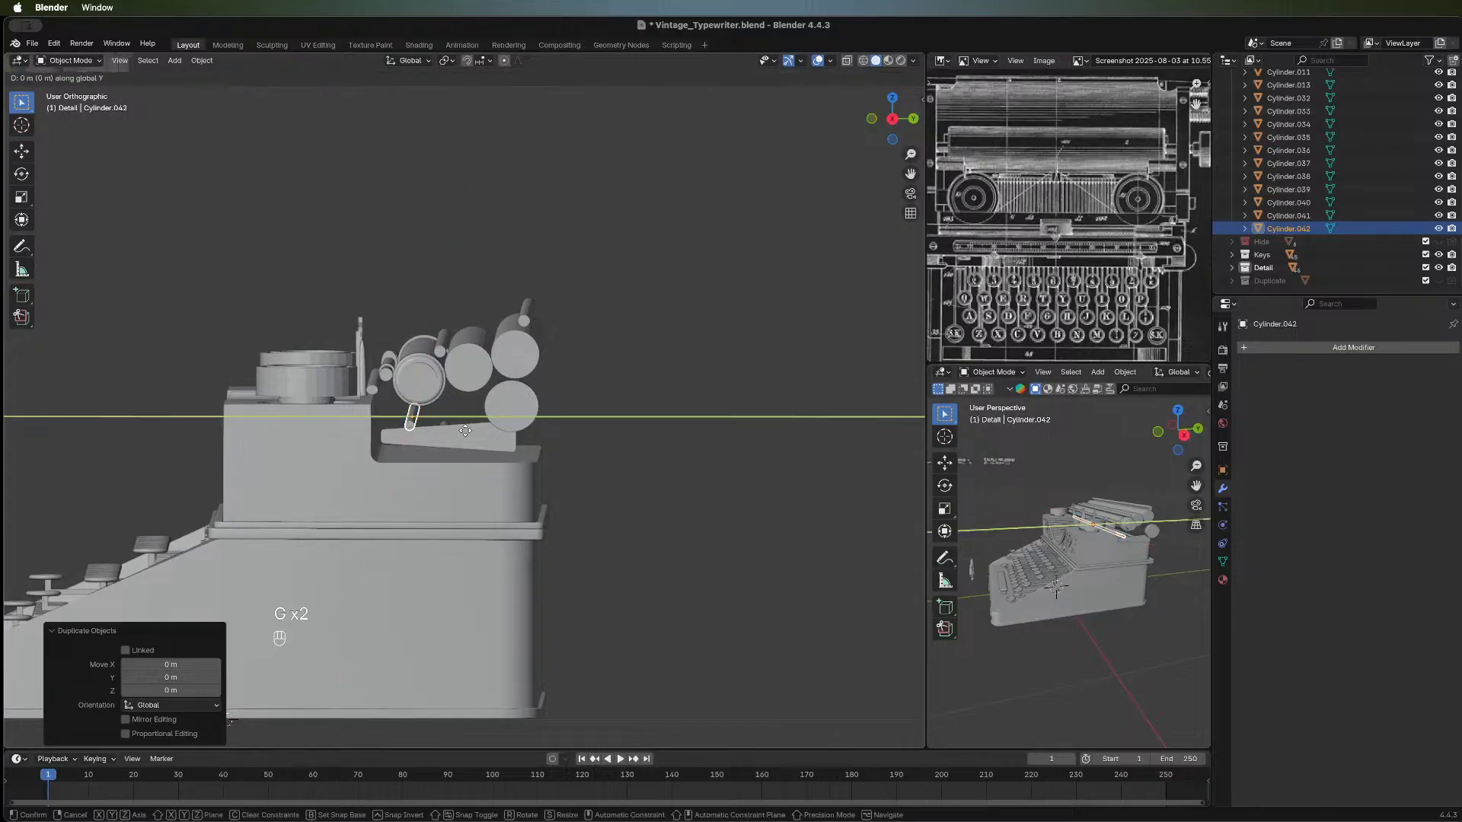
left_click(512, 435)
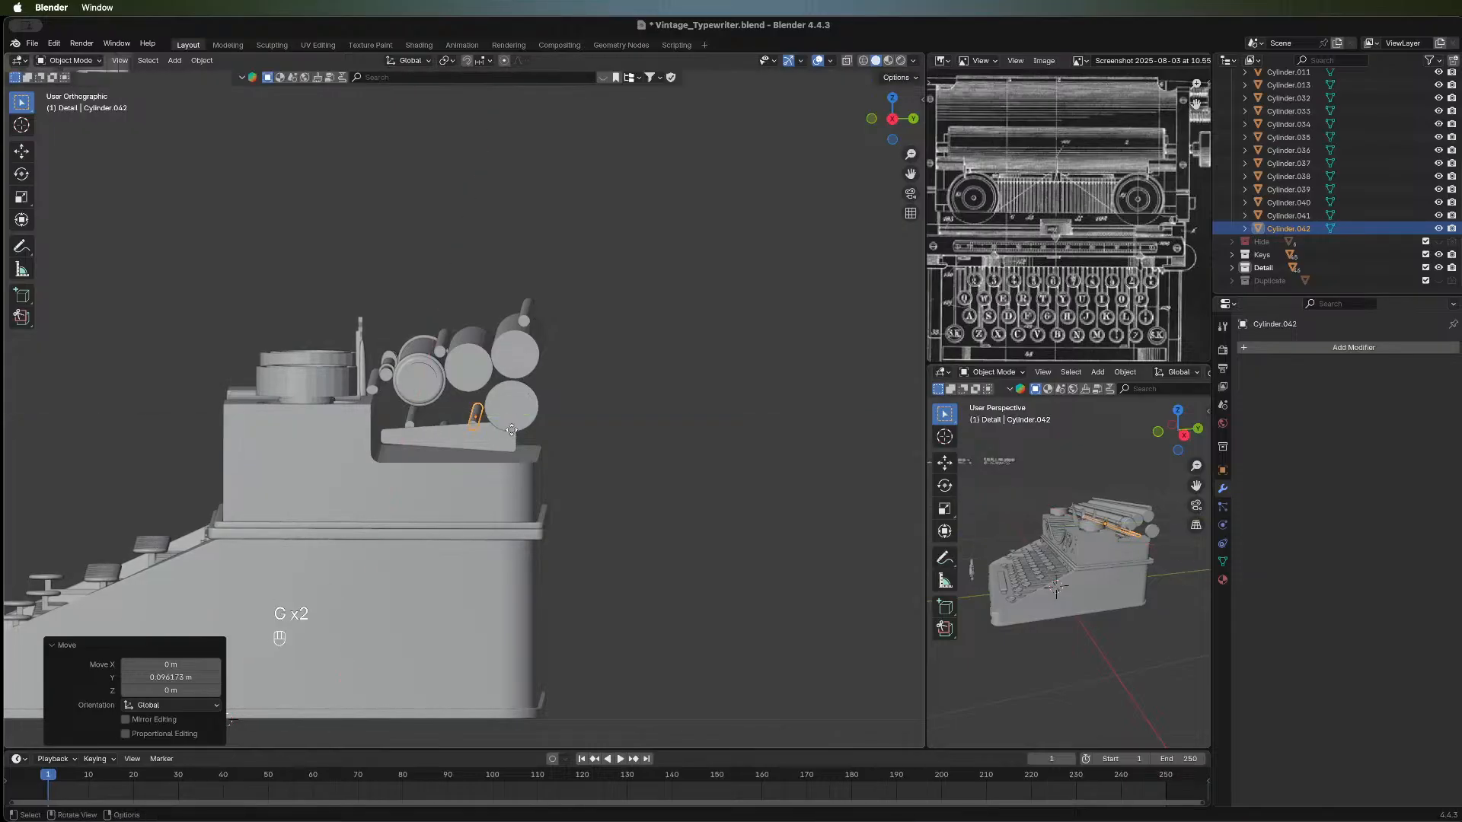
key("g")
key("z")
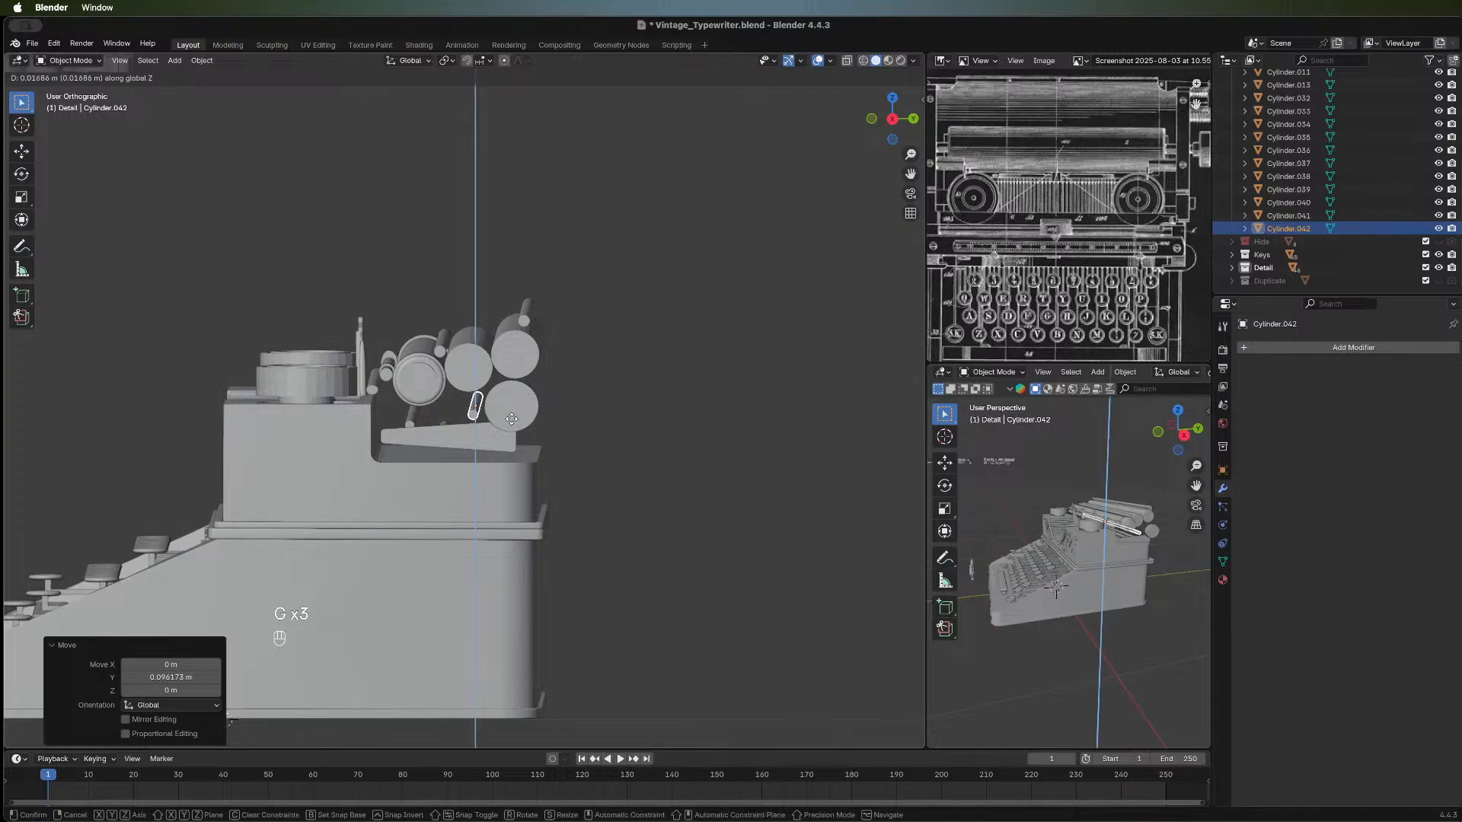
left_click(511, 418)
Examine the rollers, side knob and supports at the carriage's end in the angled typewriter sketch.
scroll(1117, 269, "down", 3)
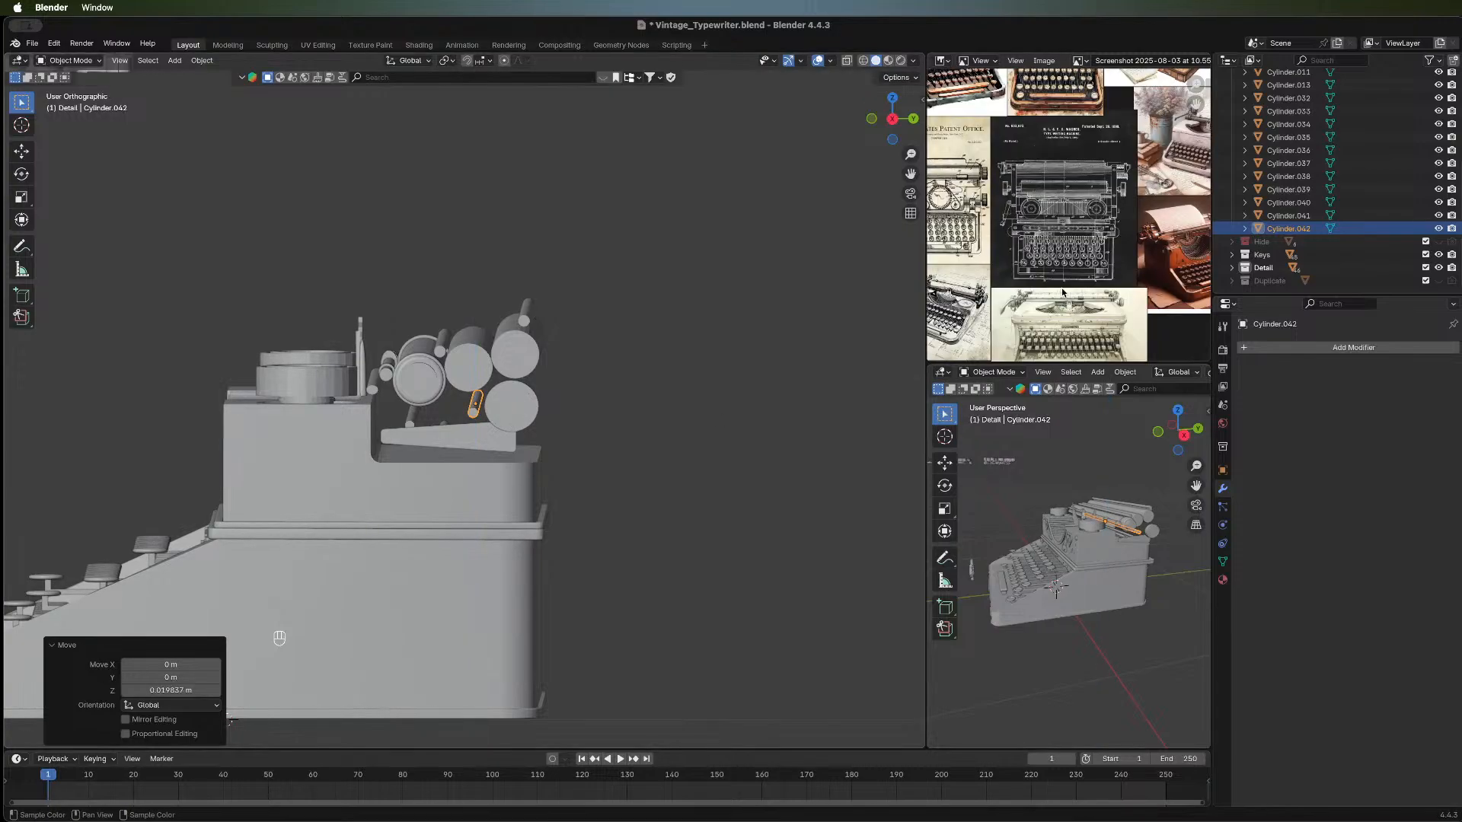
middle_click_drag(1061, 288, 1134, 167)
scroll(1017, 197, "up", 3)
scroll(1042, 220, "up", 1)
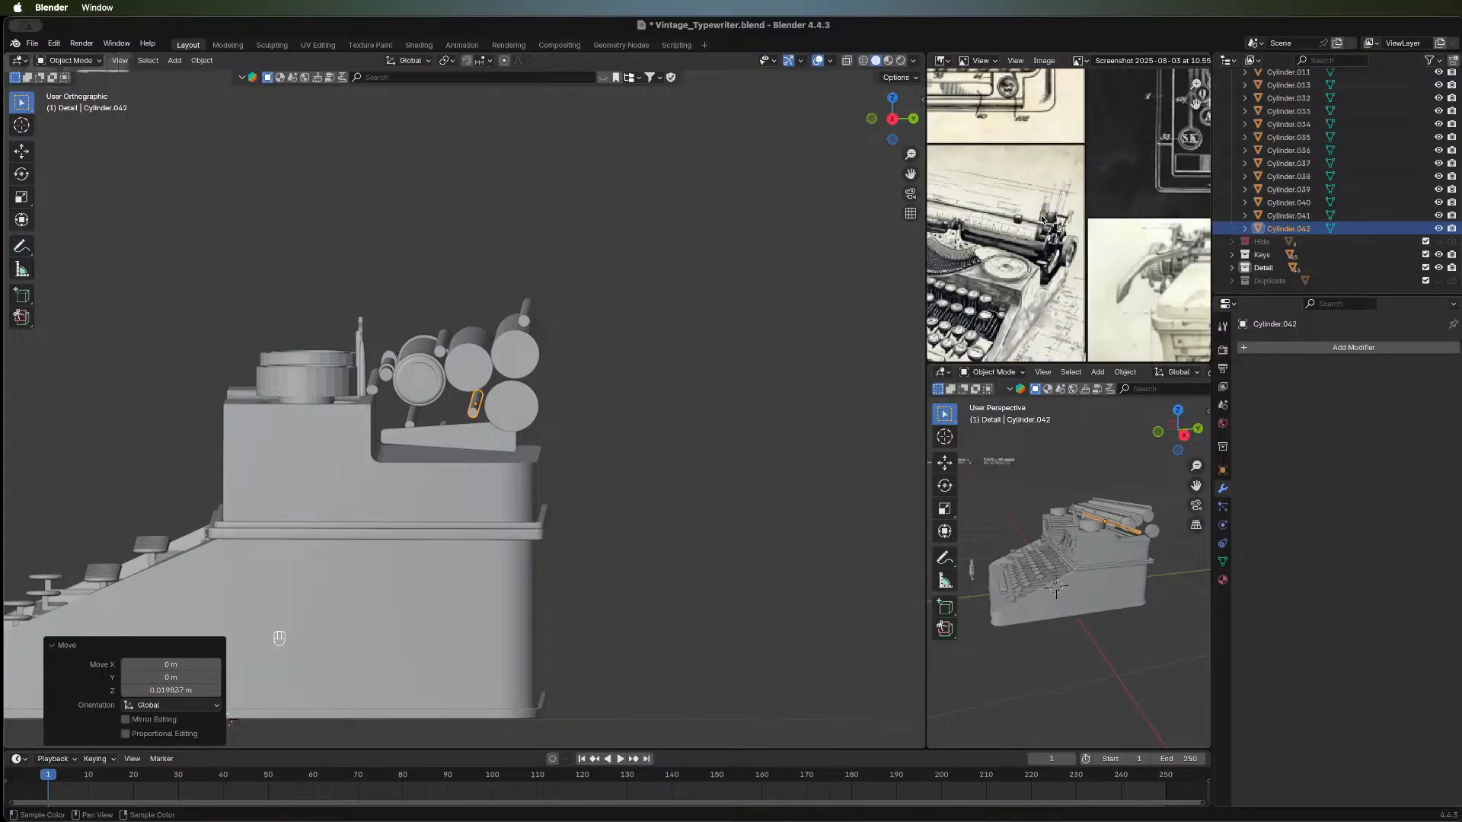
scroll(1041, 247, "up", 4)
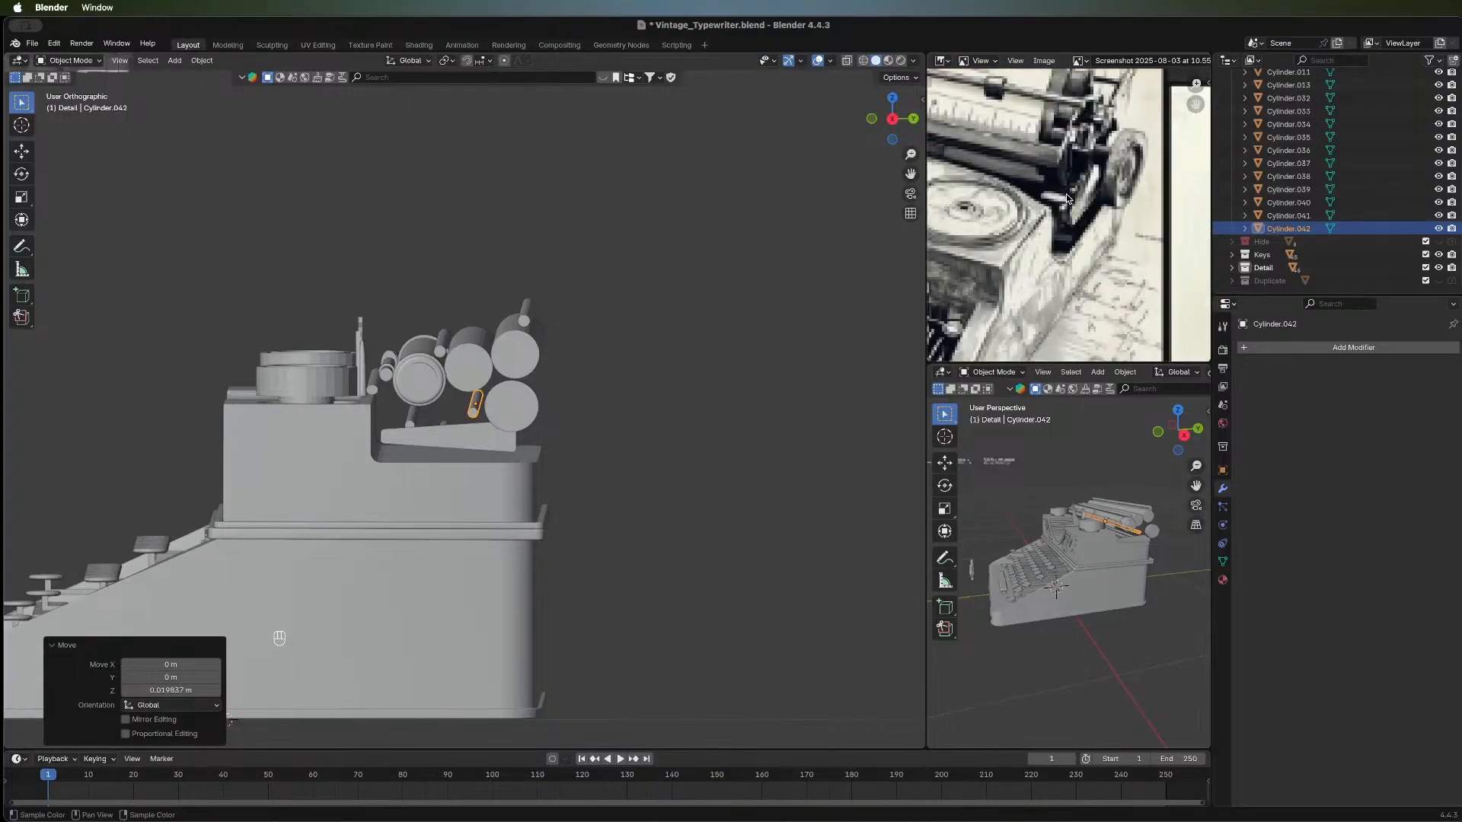
middle_click_drag(1069, 153, 1068, 197)
scroll(1098, 162, "up", 3)
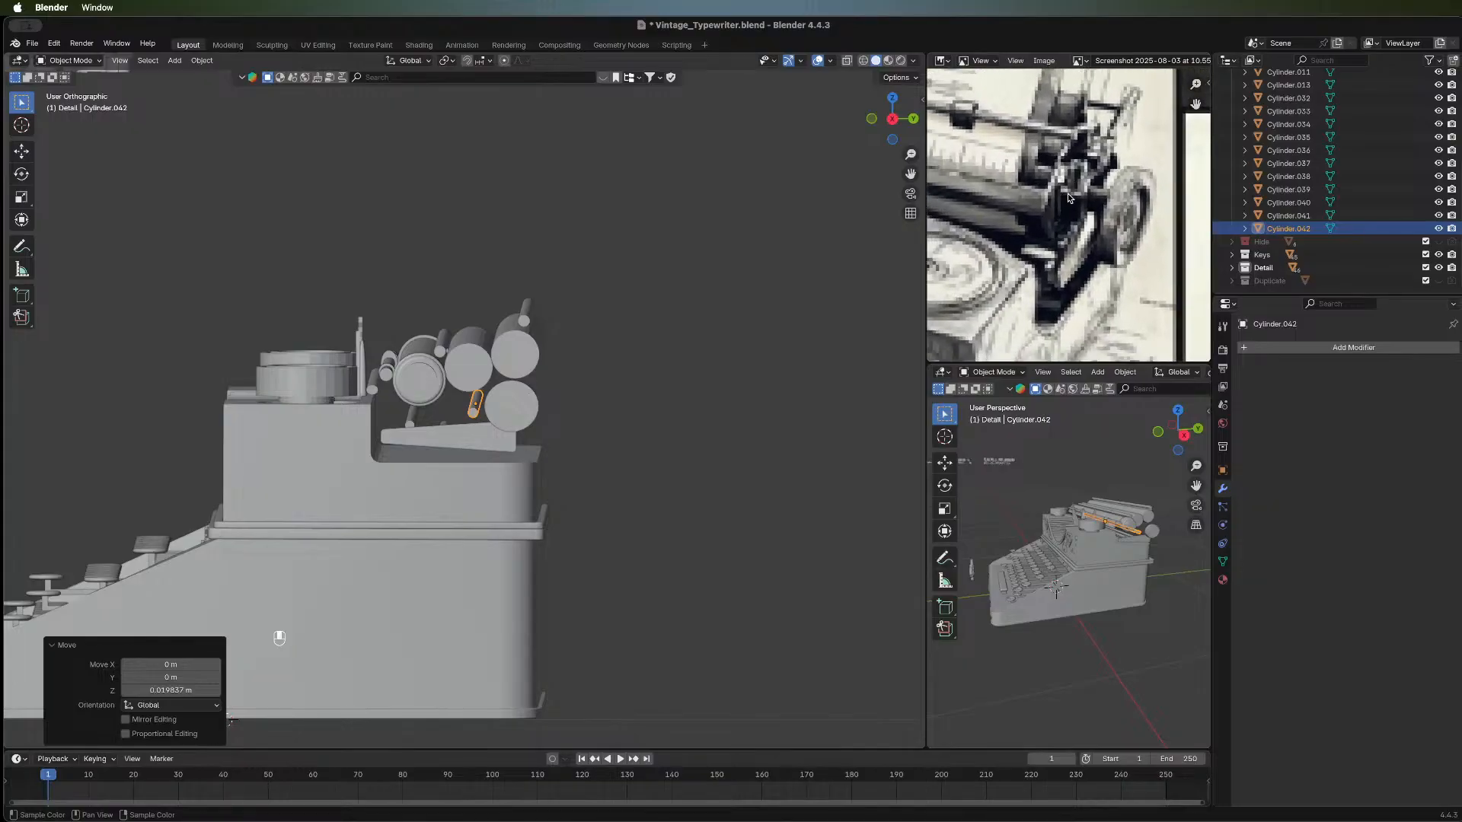
scroll(1069, 181, "down", 2)
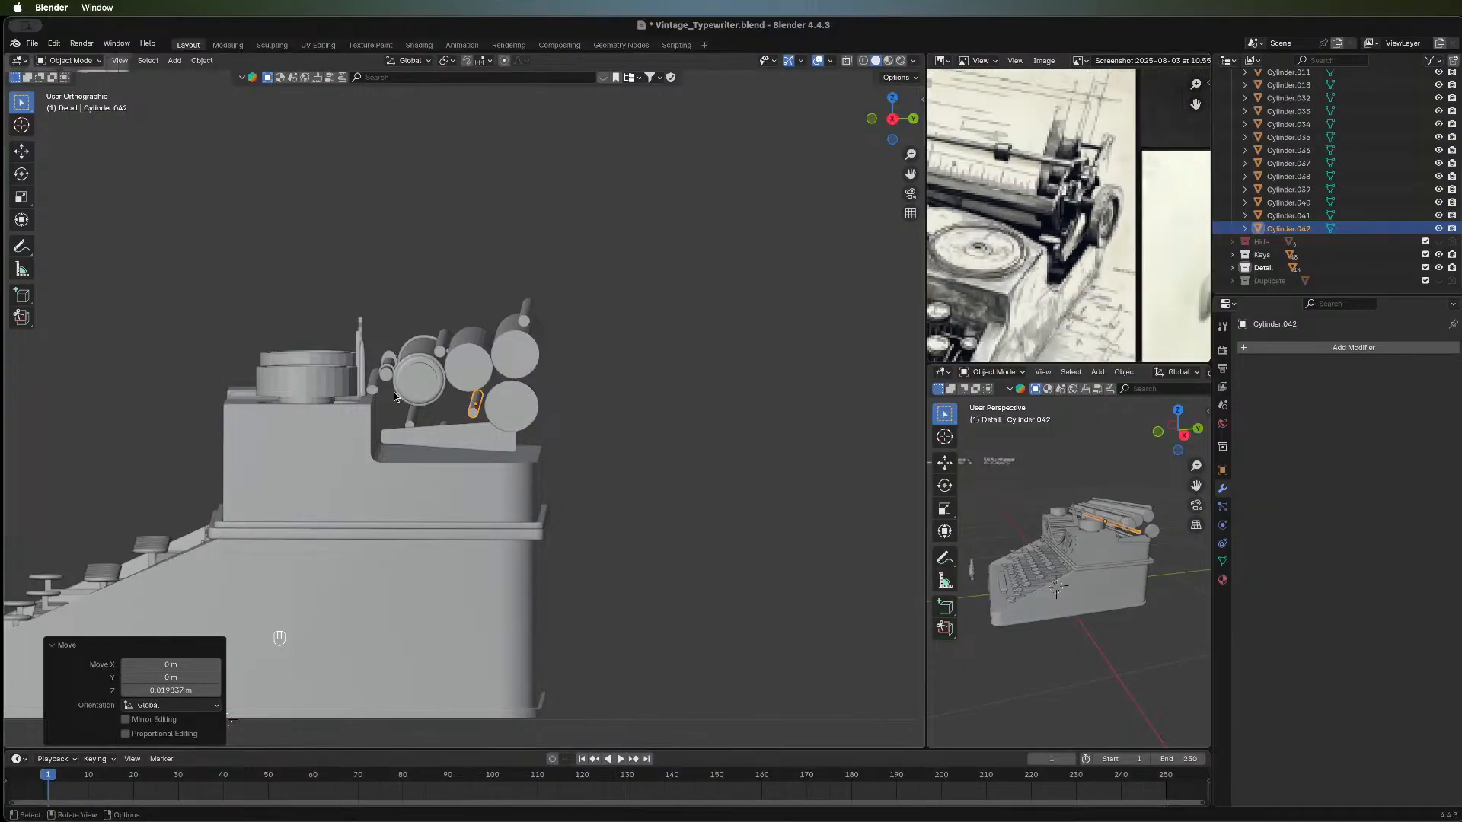
Hide three of the thin supporting rods below the carriage rollers to expose the body's rear face.
middle_click_drag(550, 413, 680, 453)
left_click(680, 453)
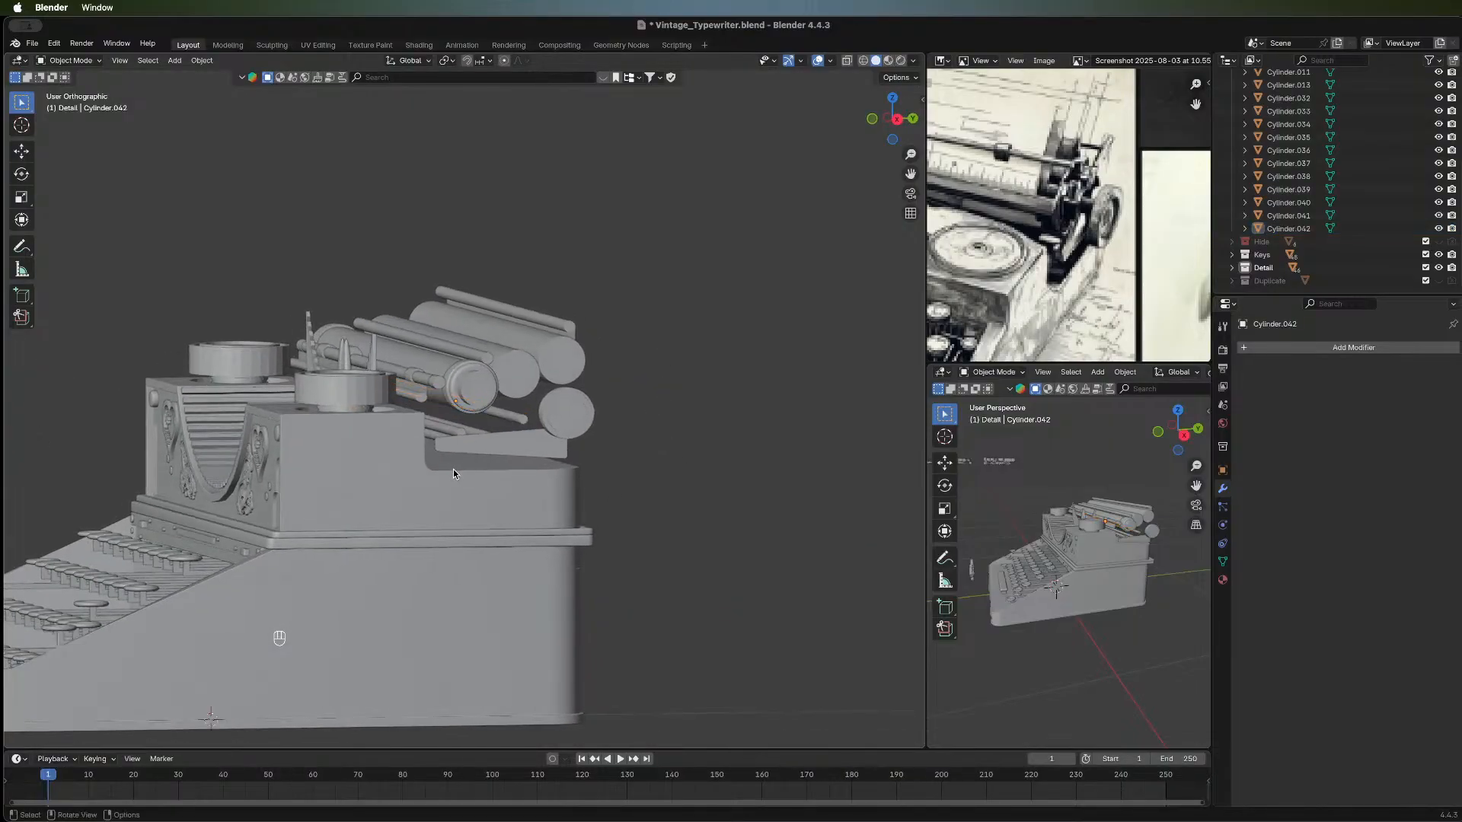
scroll(500, 476, "up", 3)
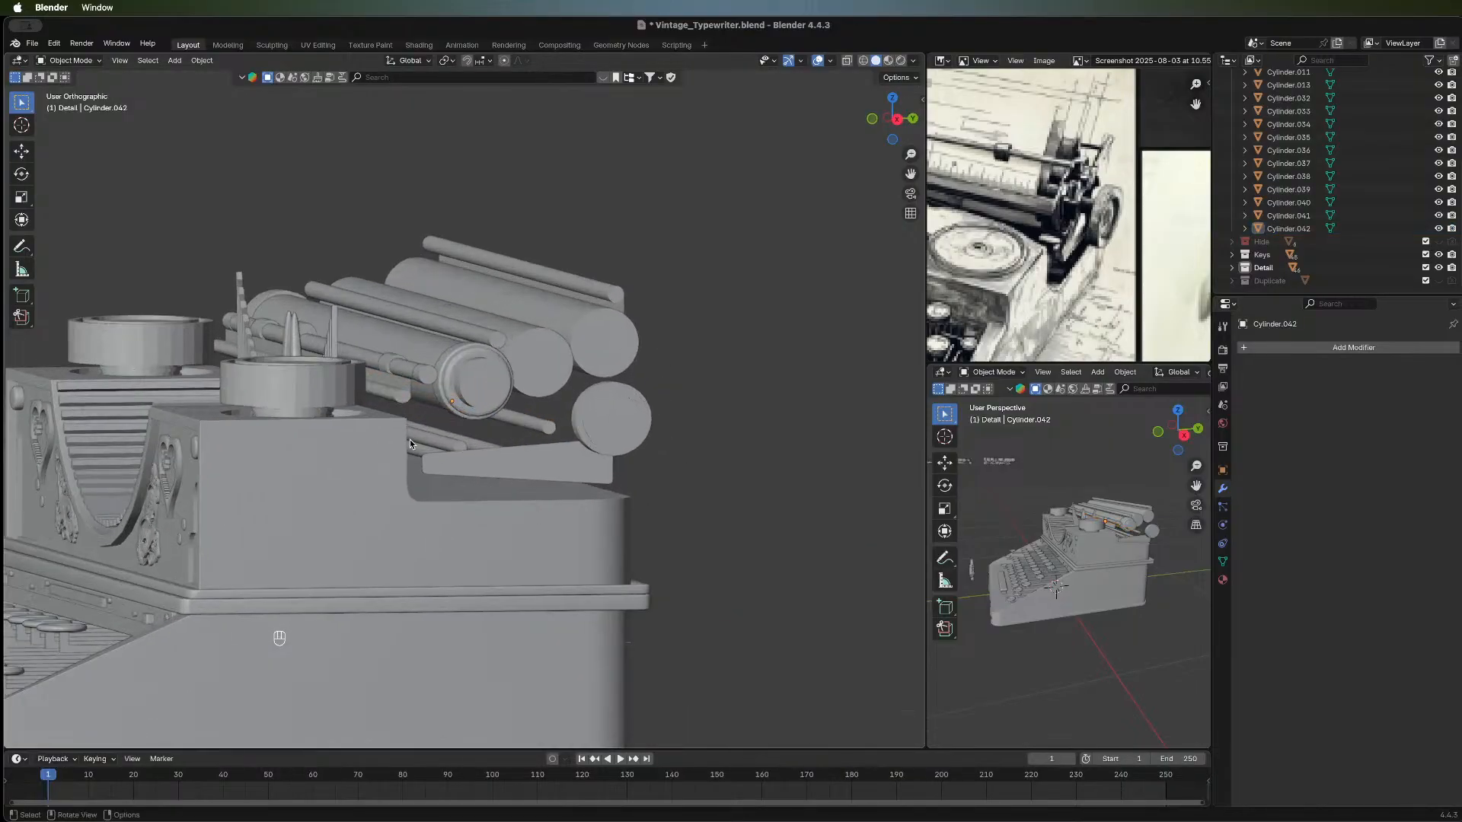
middle_click_drag(410, 440, 610, 418)
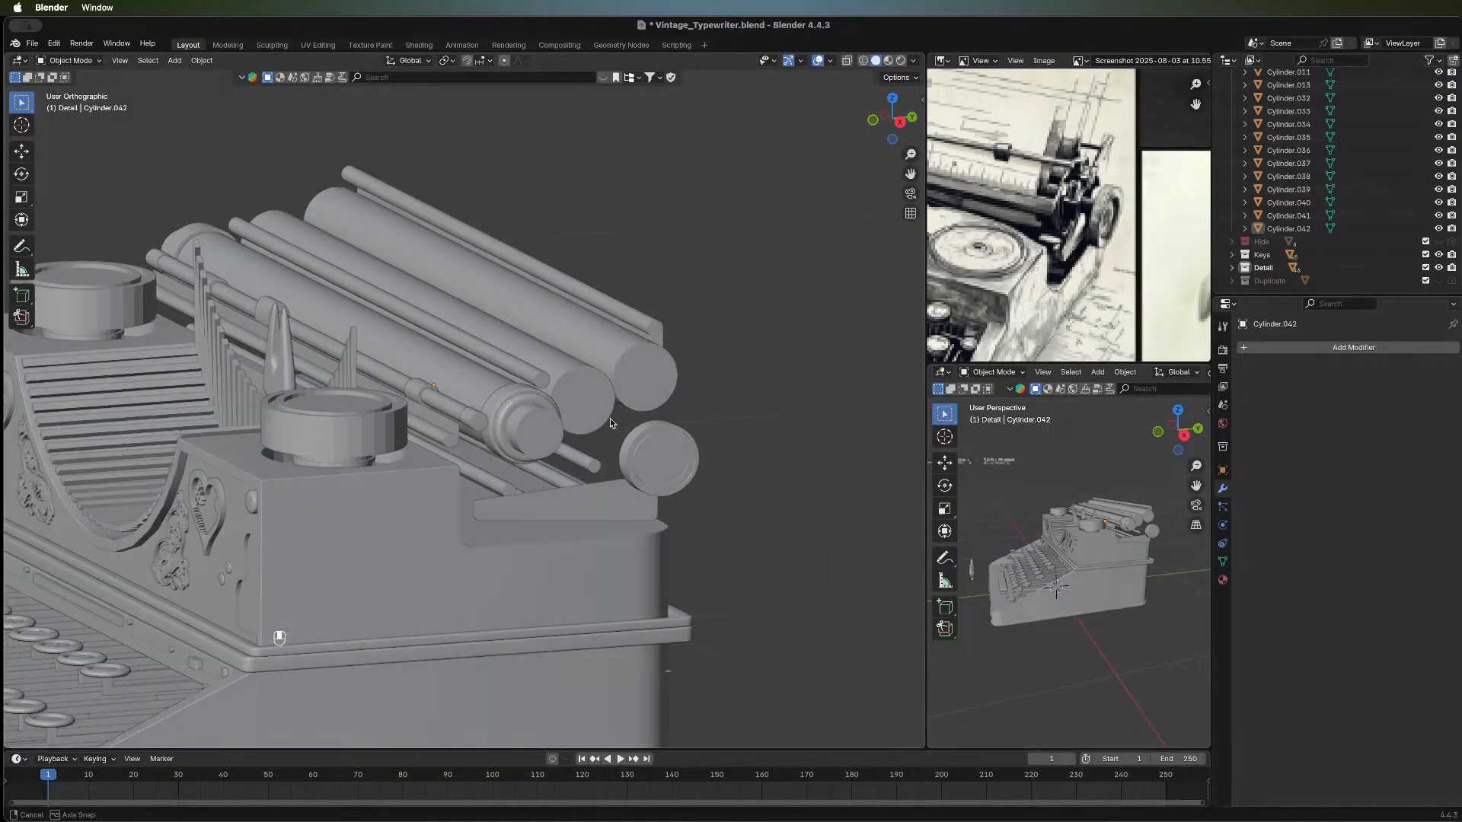
left_click(588, 499)
middle_click_drag(619, 496, 419, 477)
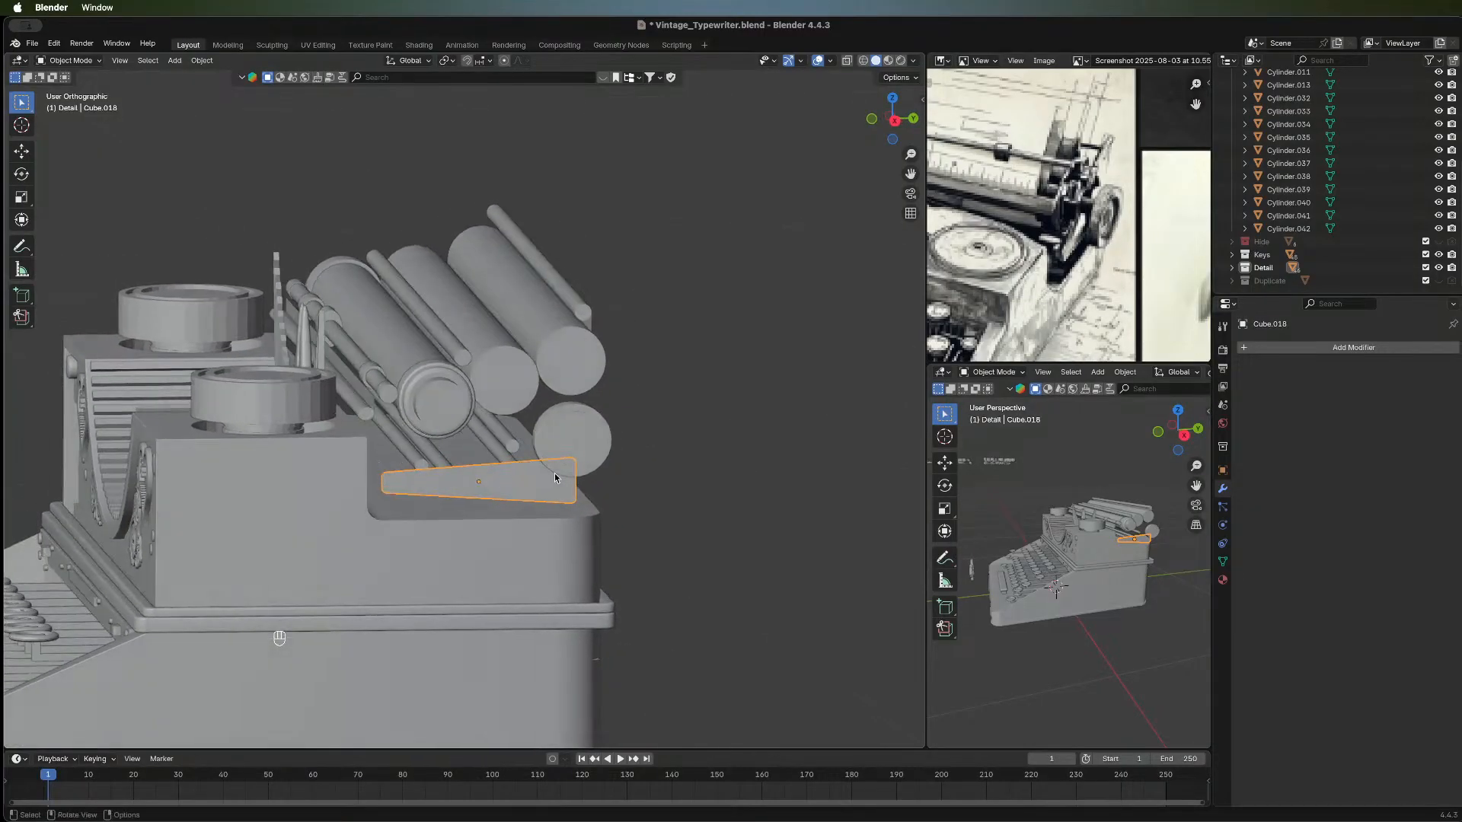
middle_click_drag(555, 478, 664, 160)
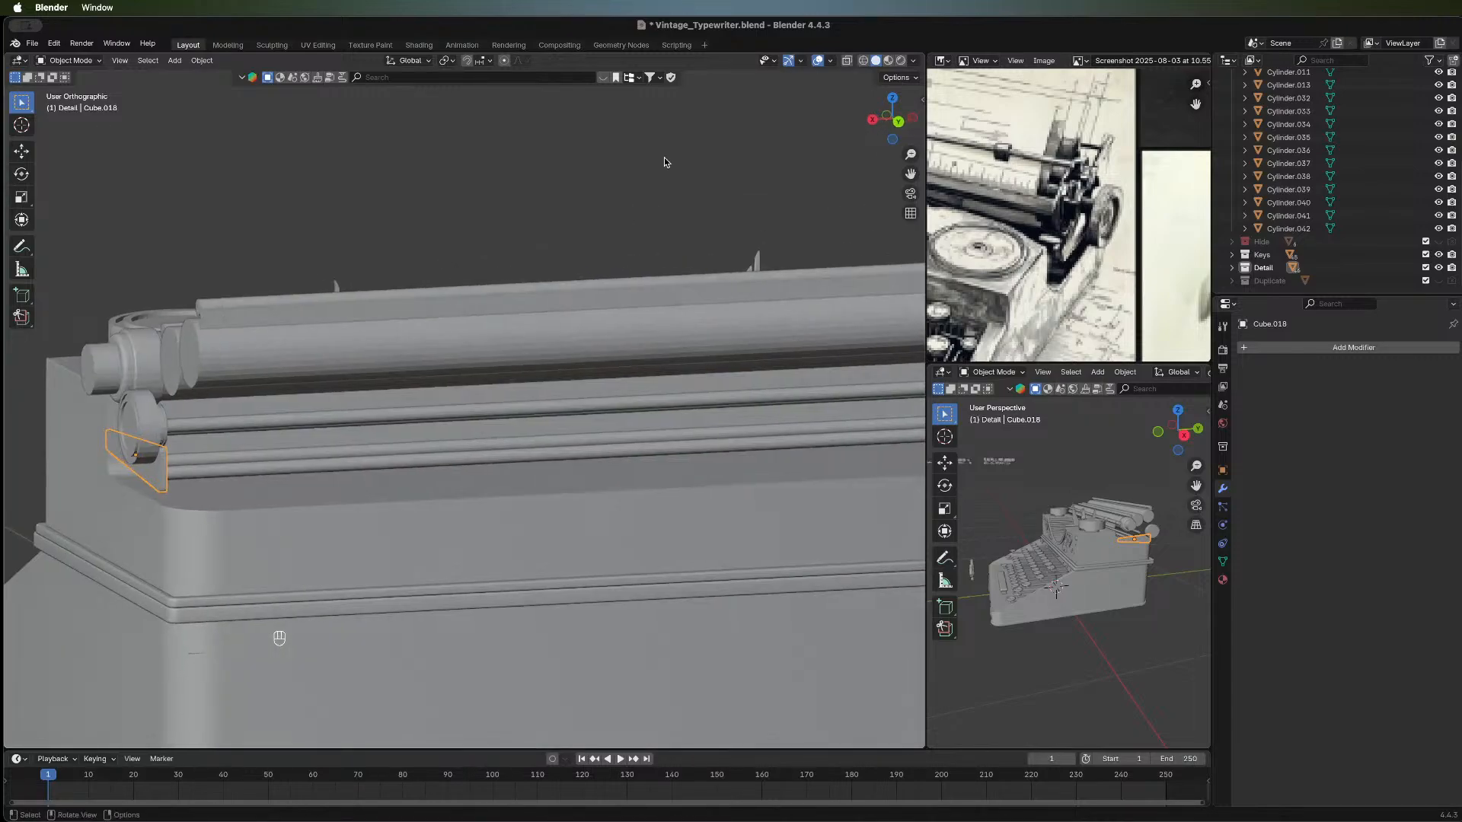
left_click(899, 121)
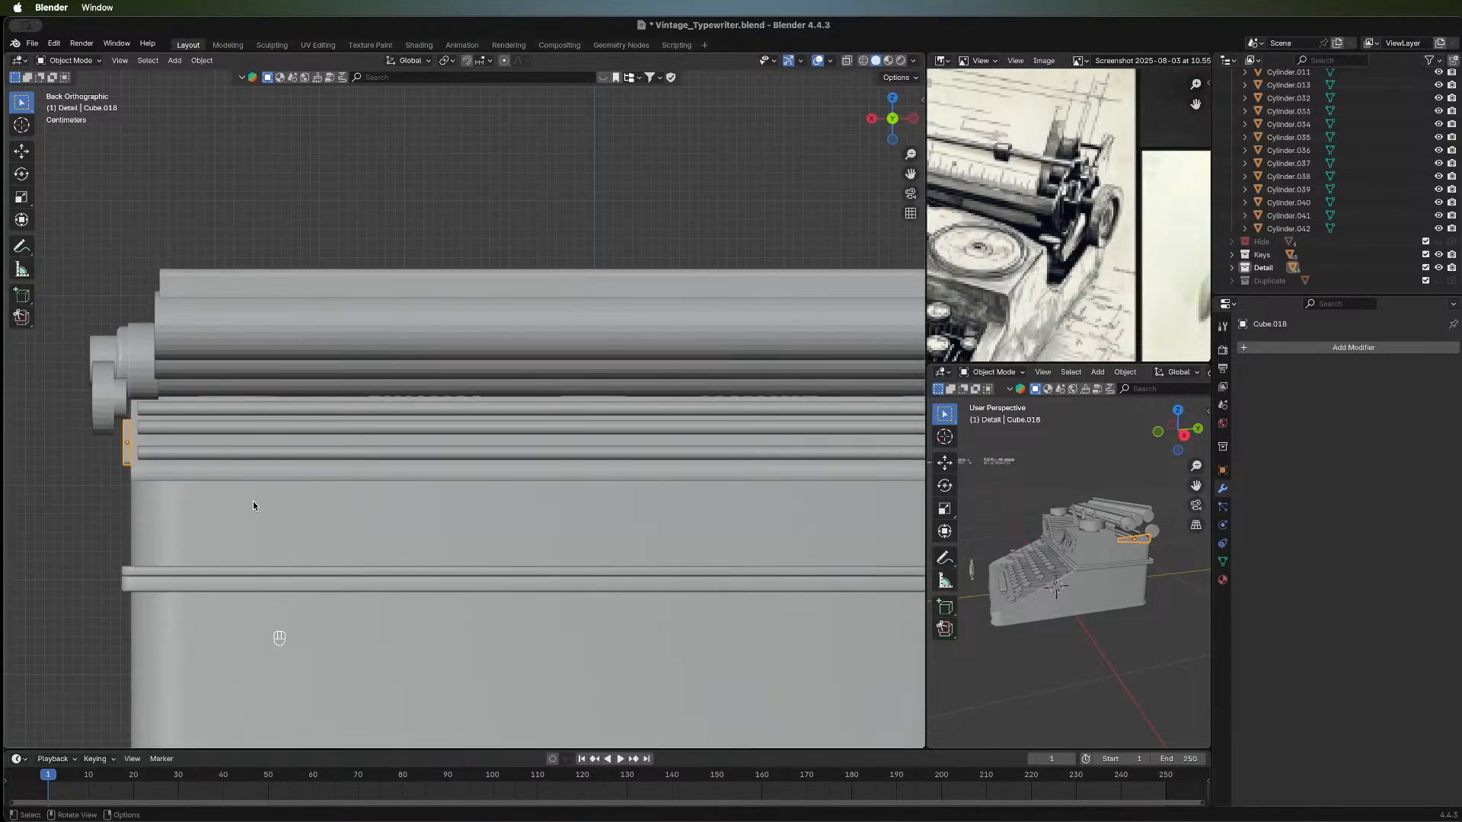
left_click(159, 424)
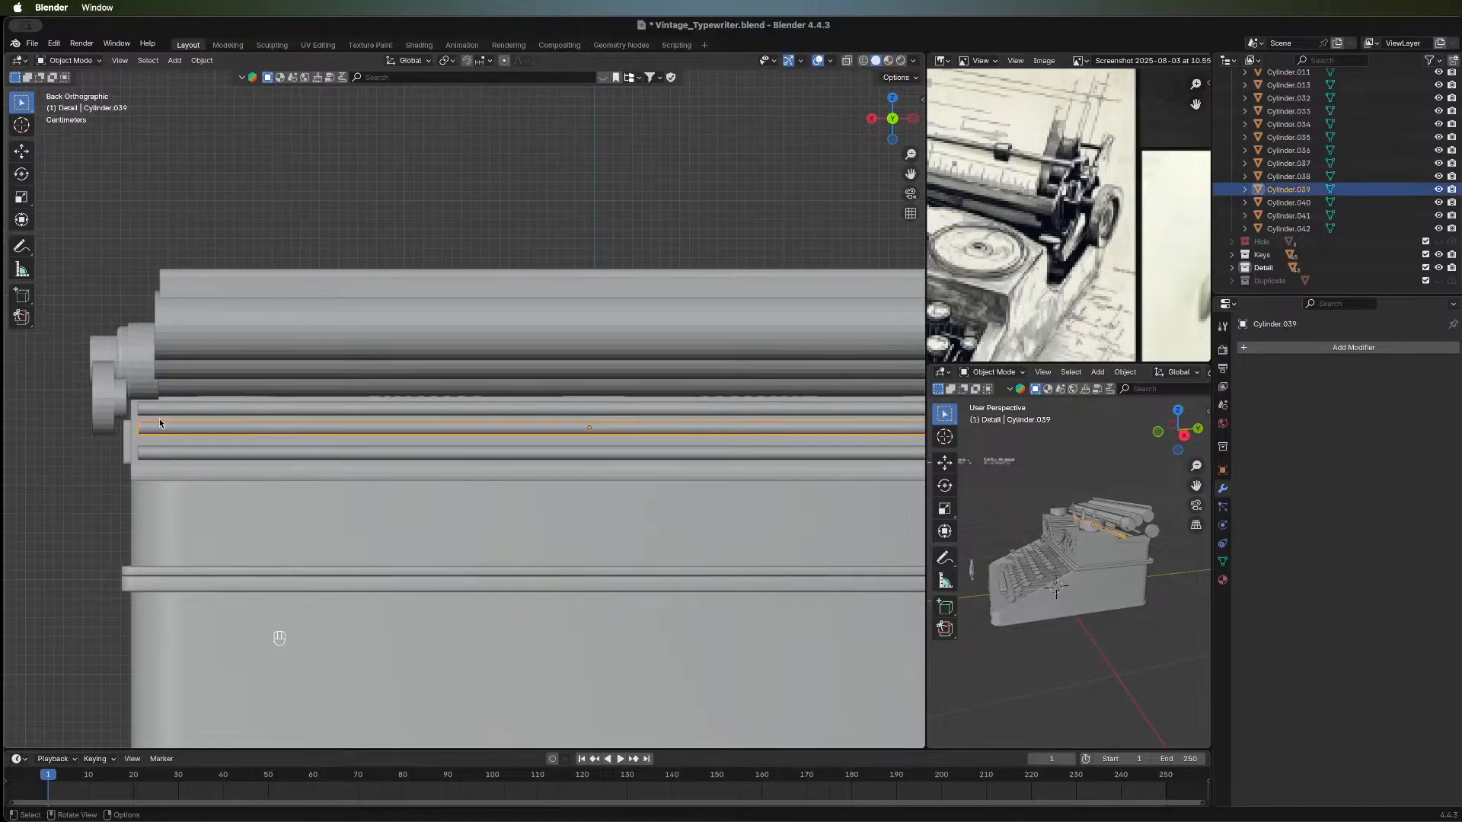
left_click(164, 408, "shift")
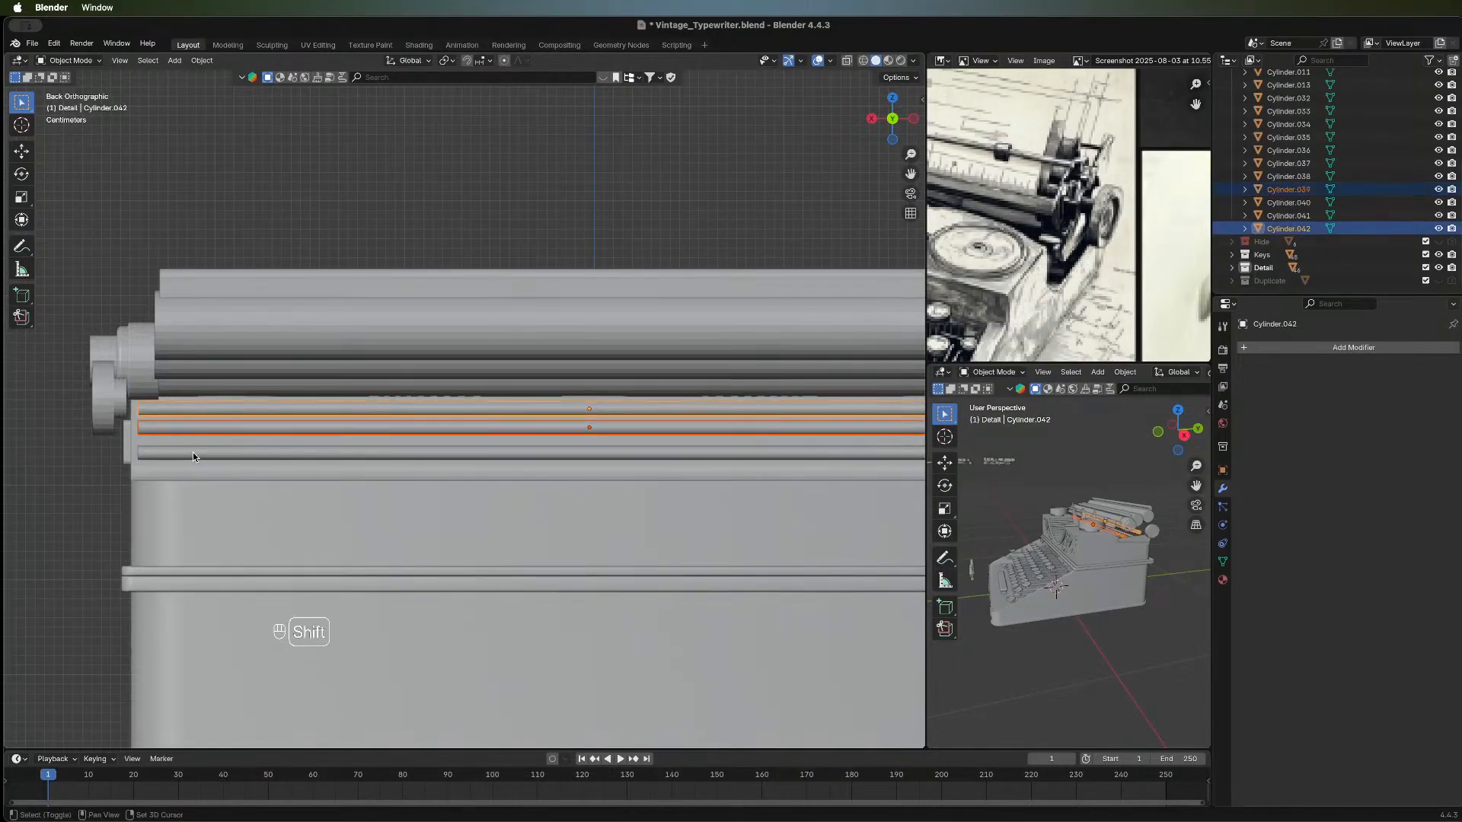
left_click(194, 452, "shift")
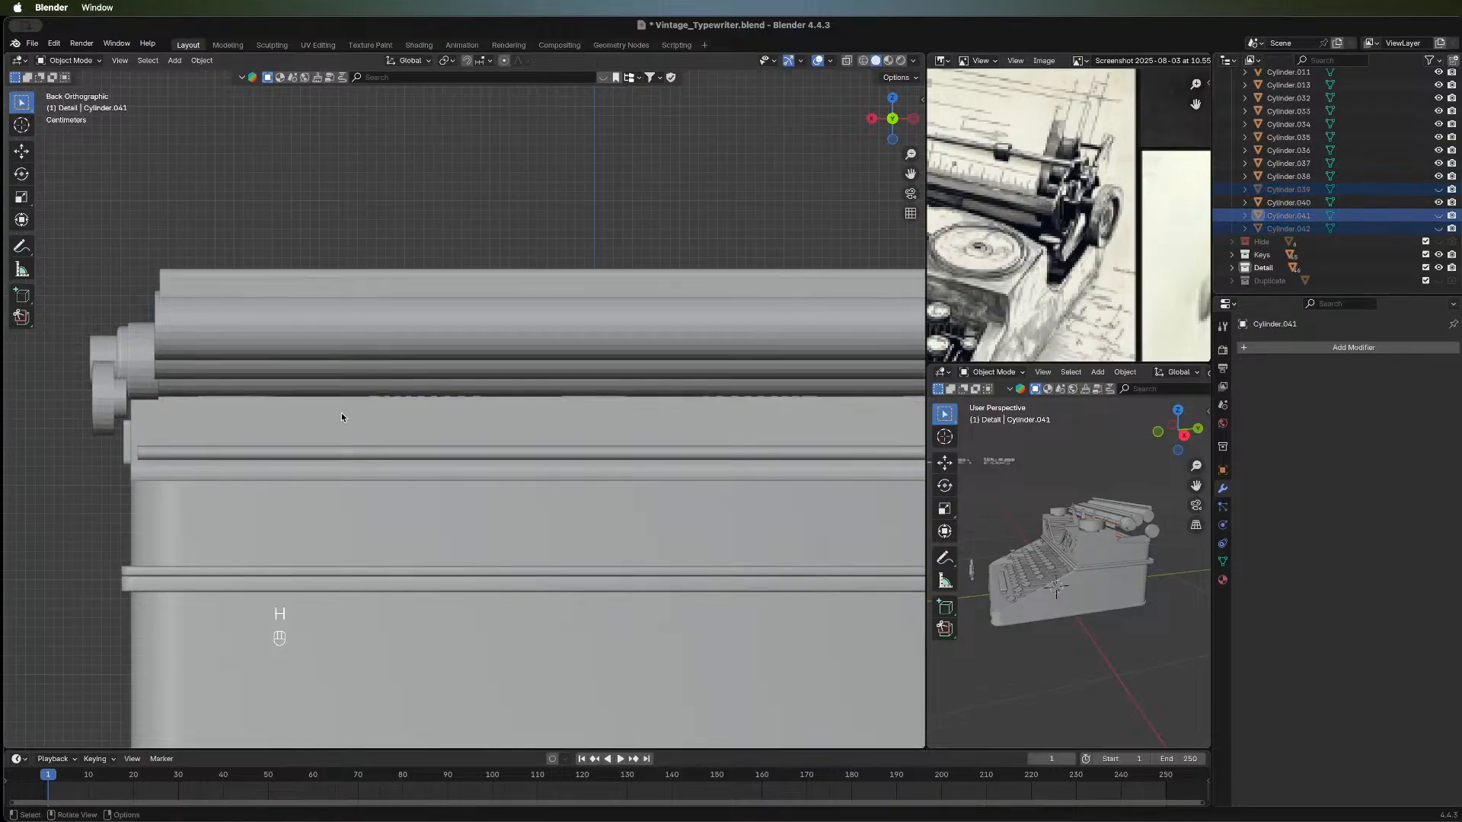
key("h")
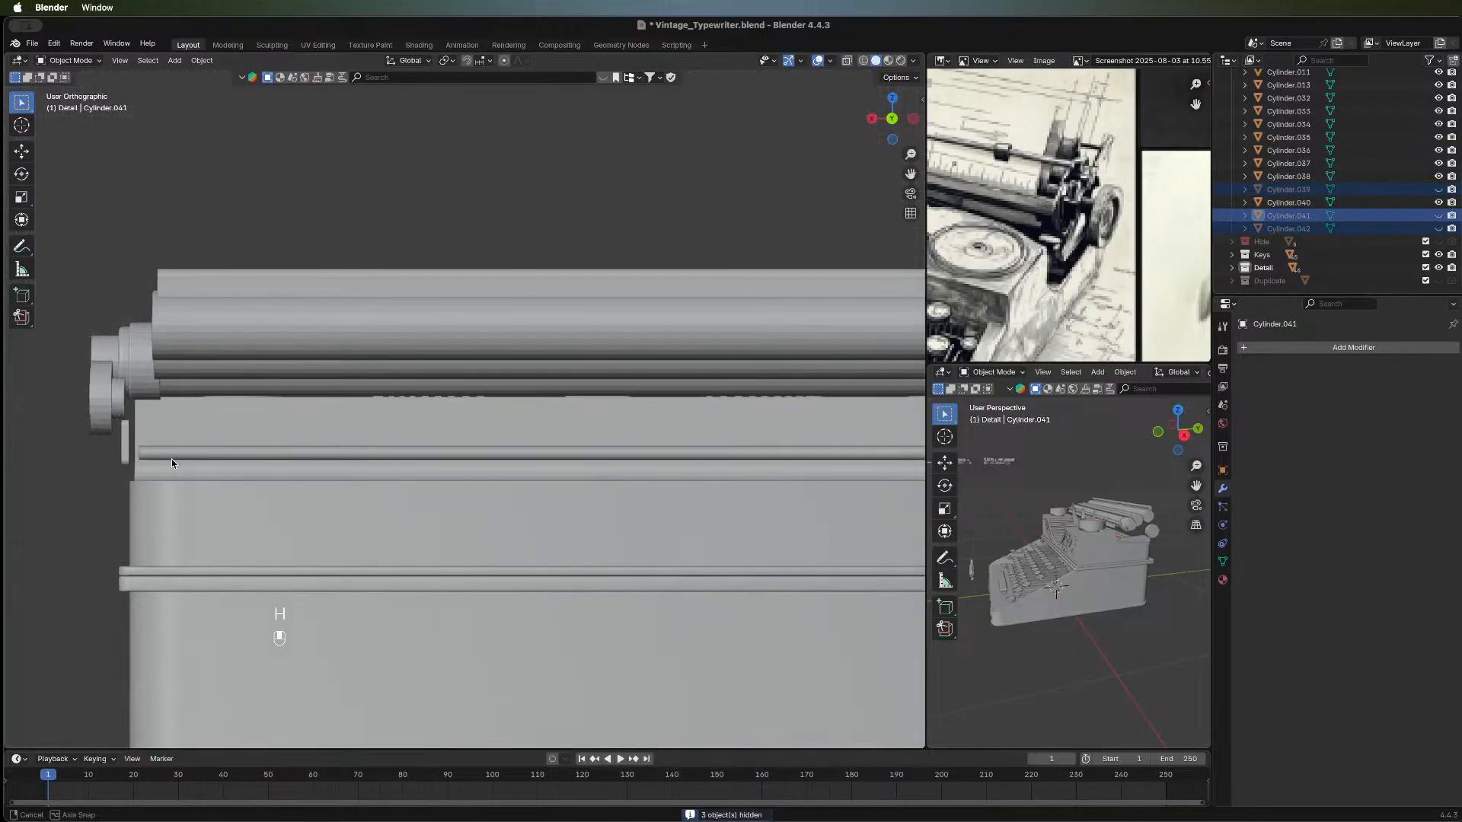
Add a thin rectangular box on the exposed rear face near the side knob, at about X 0.43 m and Z 0.47 m.
middle_click_drag(171, 458, 158, 419)
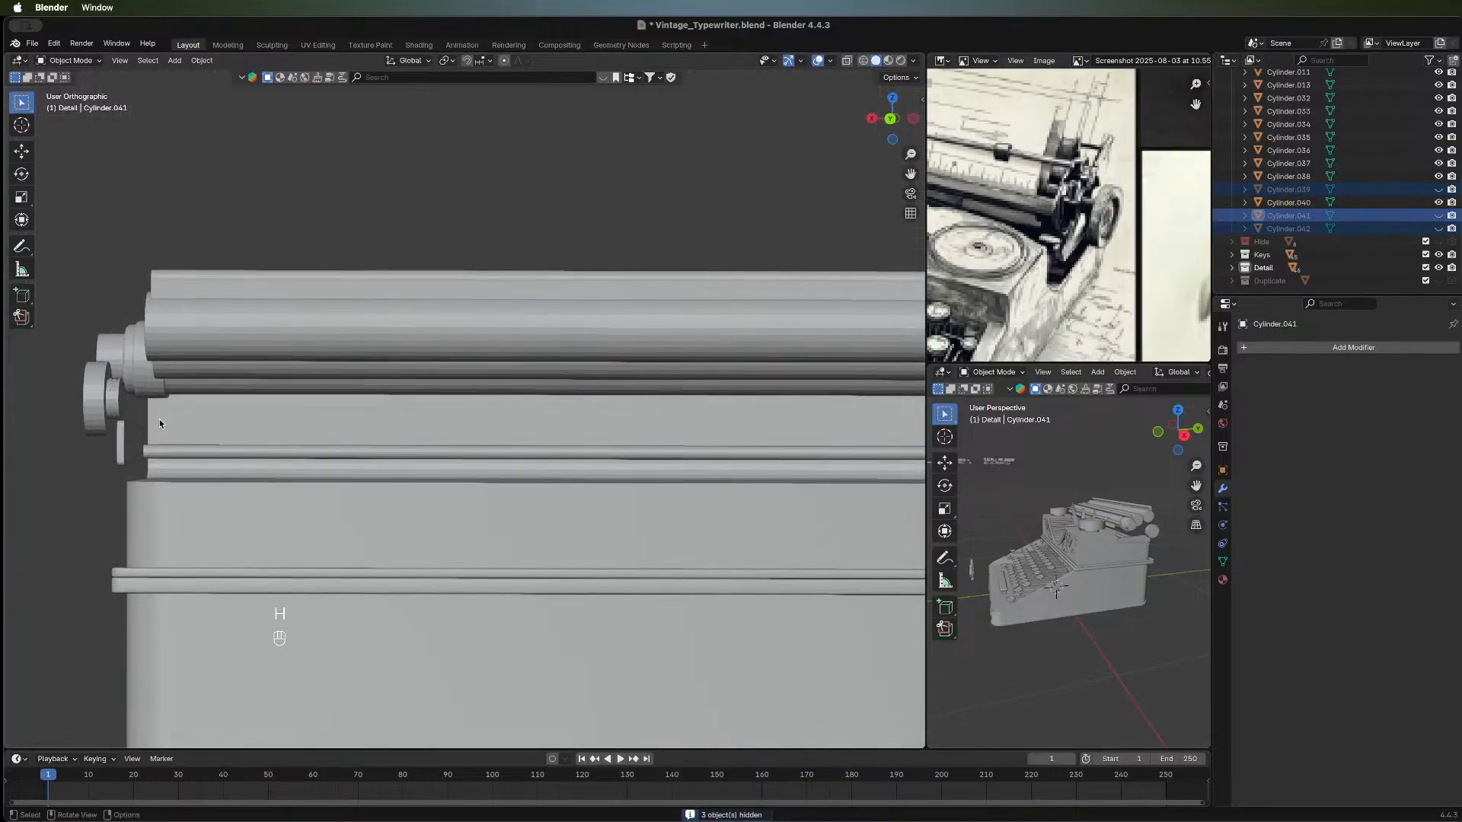
left_click(890, 118)
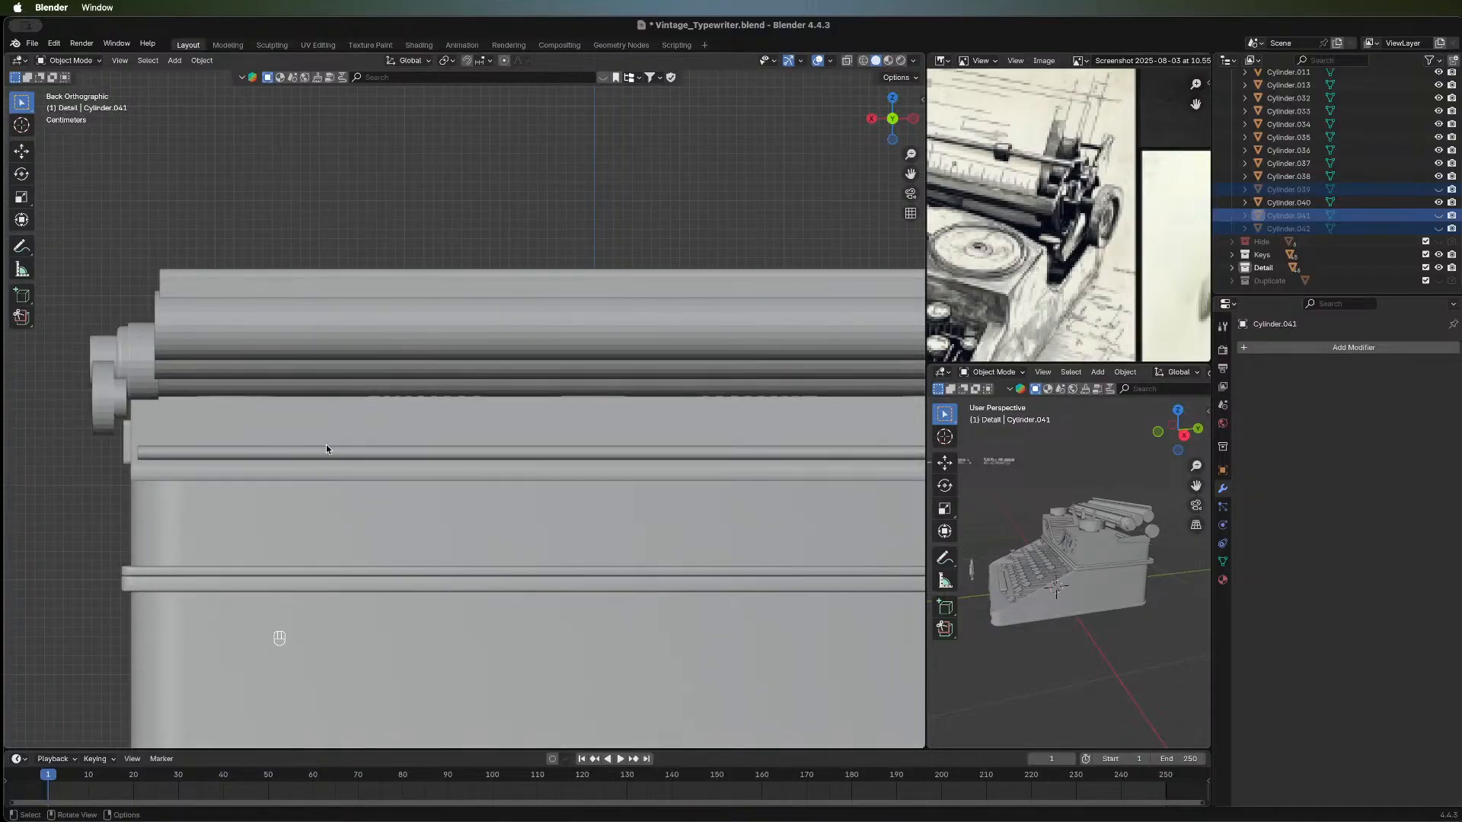
scroll(326, 444, "down", 1)
middle_click_drag(321, 446, 274, 491, "shift")
left_click(21, 295)
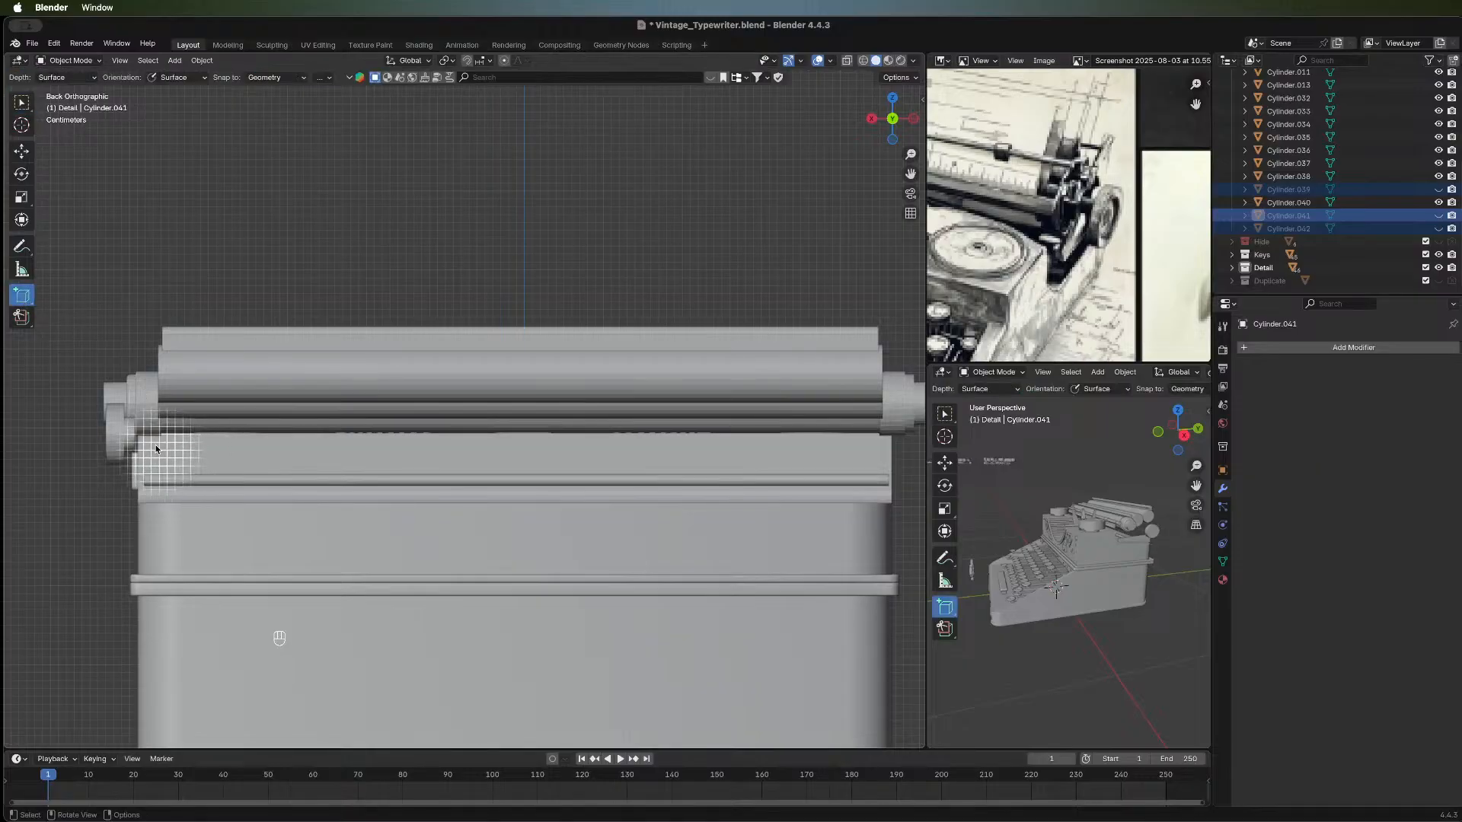
left_click_drag(152, 441, 220, 458)
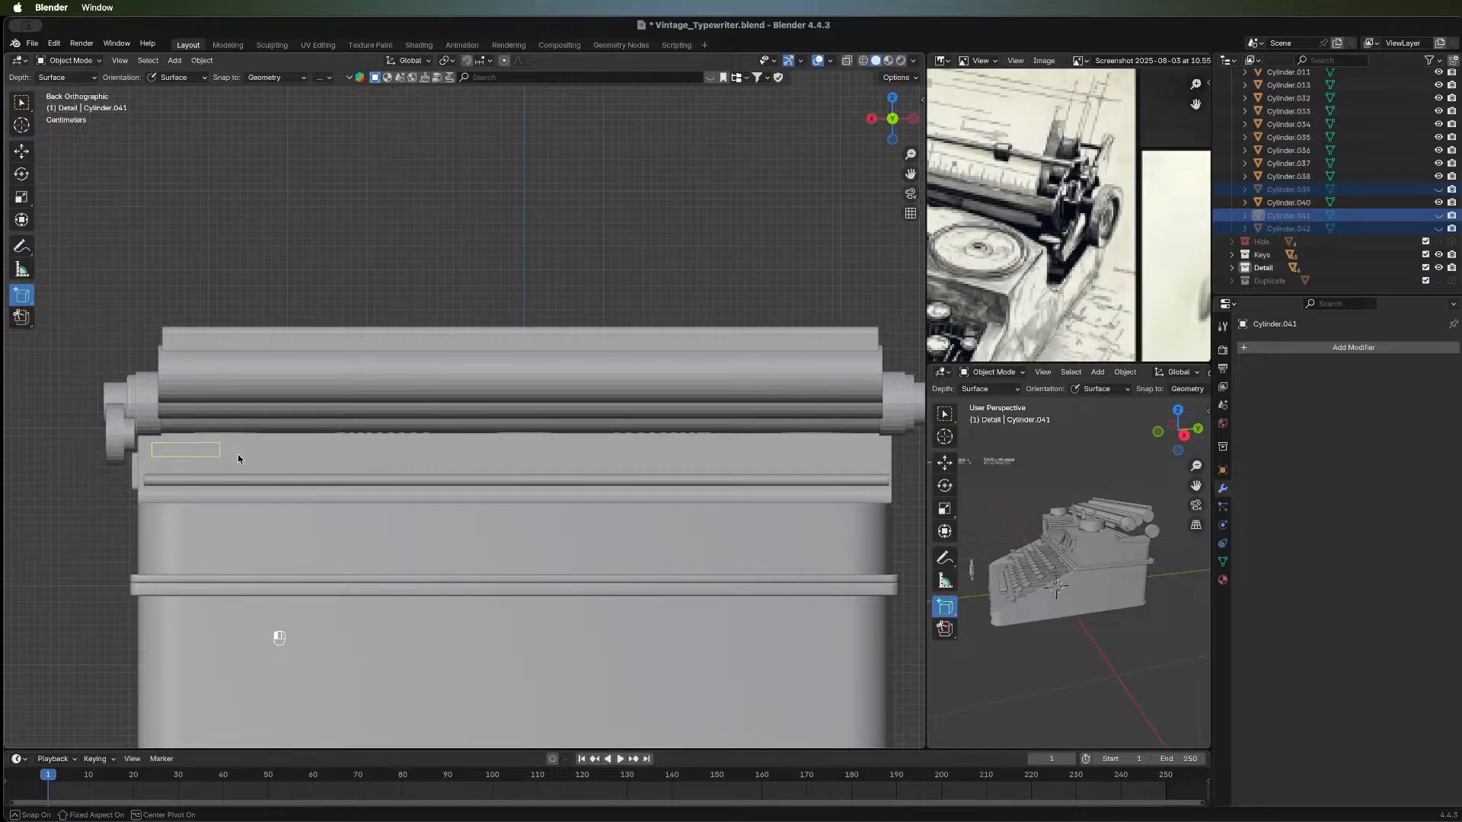
left_click(231, 459)
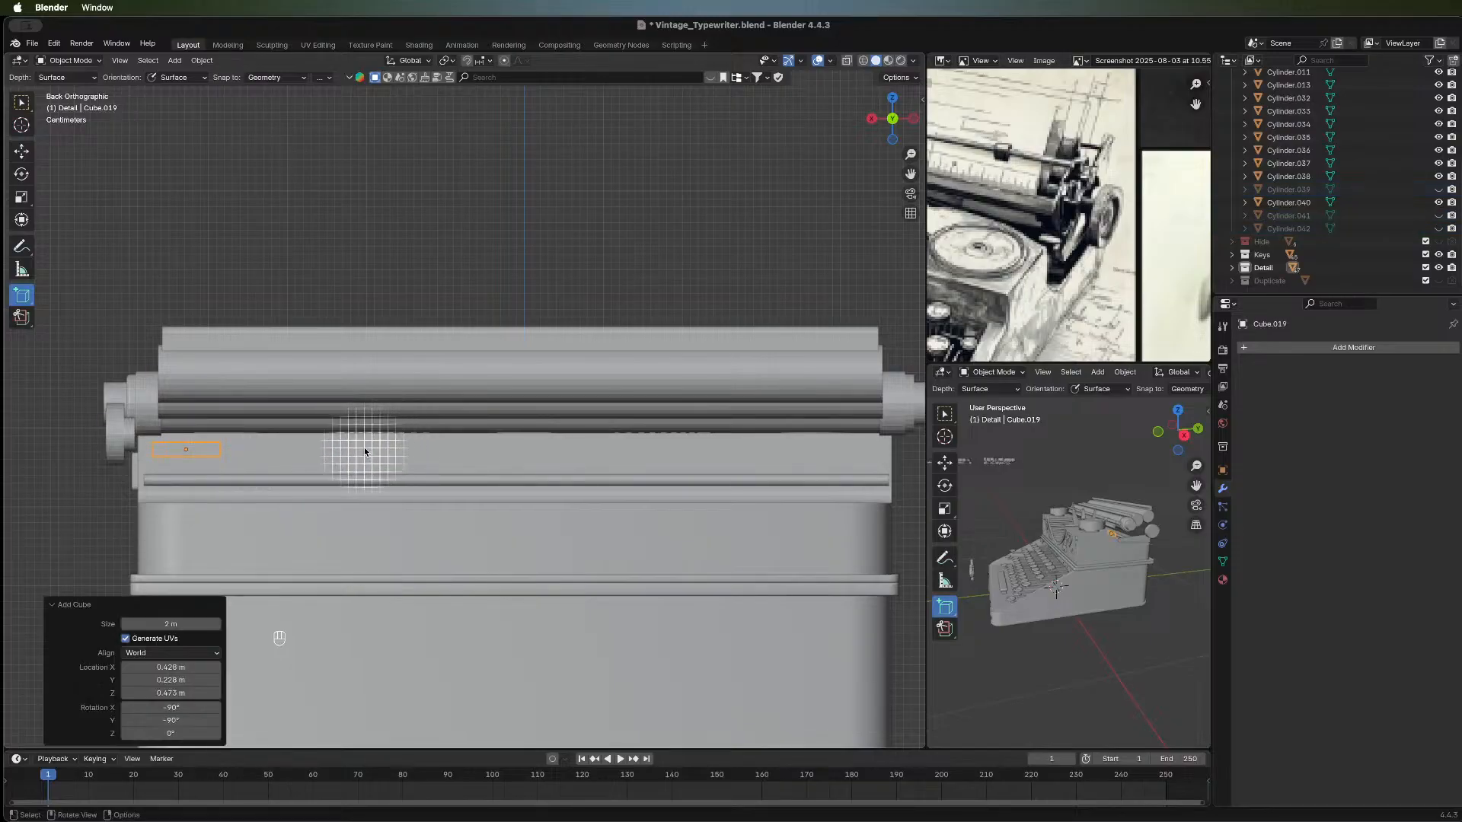
Add four more thin boxes along the rear face: a long central one, two toward the far end, and one lower near the first.
left_click_drag(363, 447, 384, 452)
left_click_drag(504, 459, 627, 451)
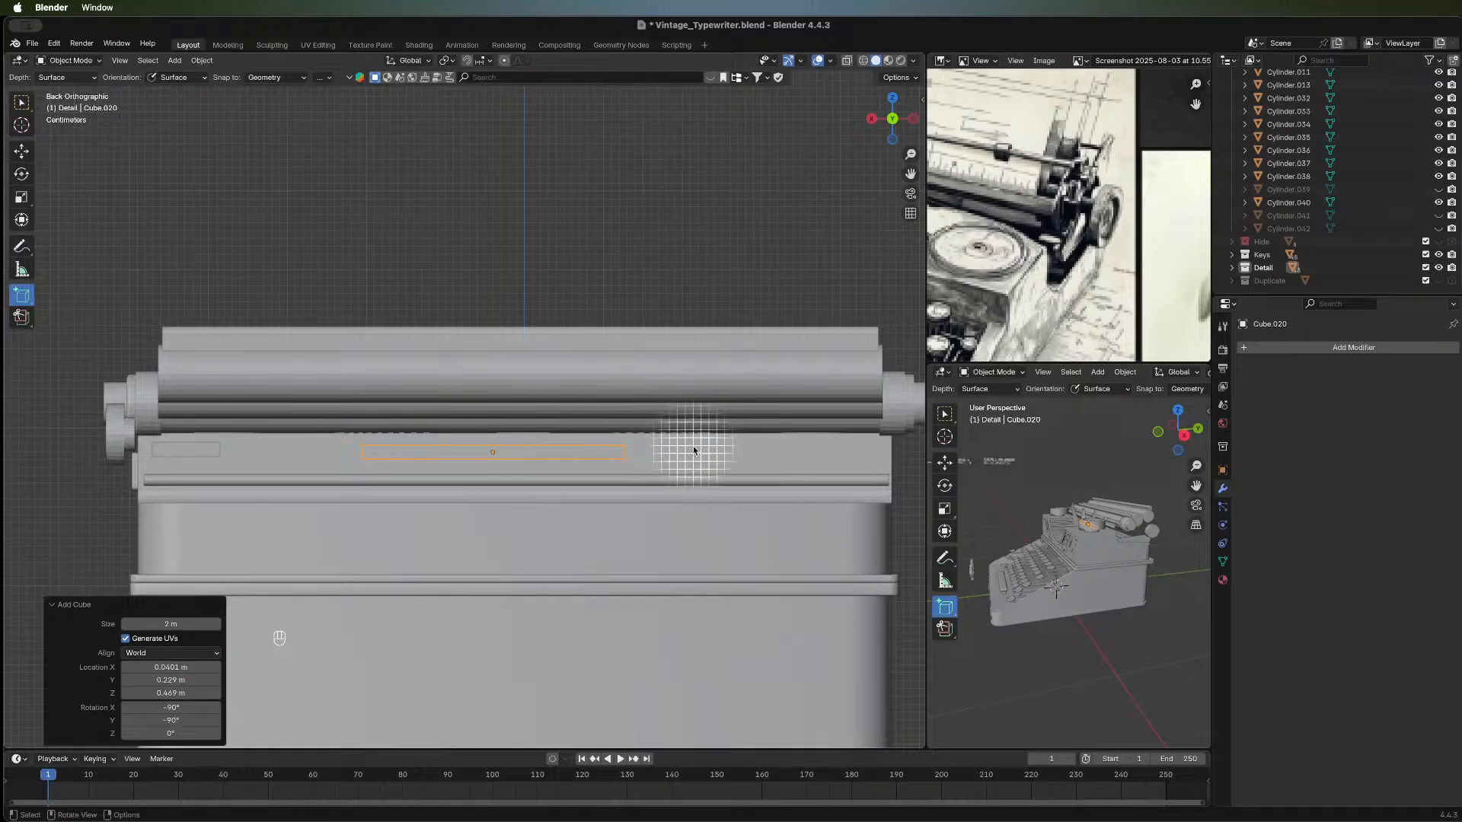
left_click_drag(692, 446, 884, 466)
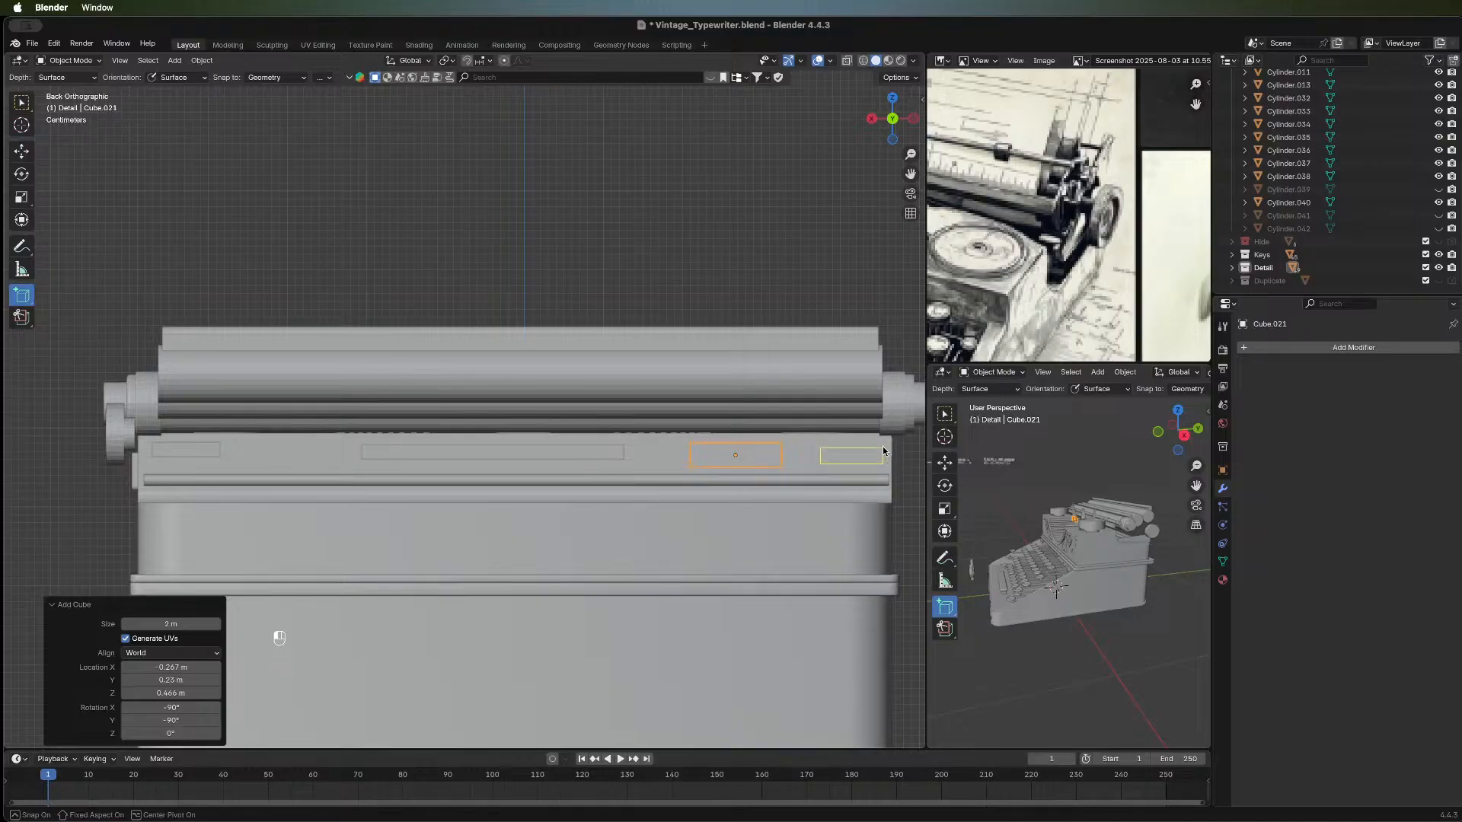
left_click_drag(884, 451, 883, 455)
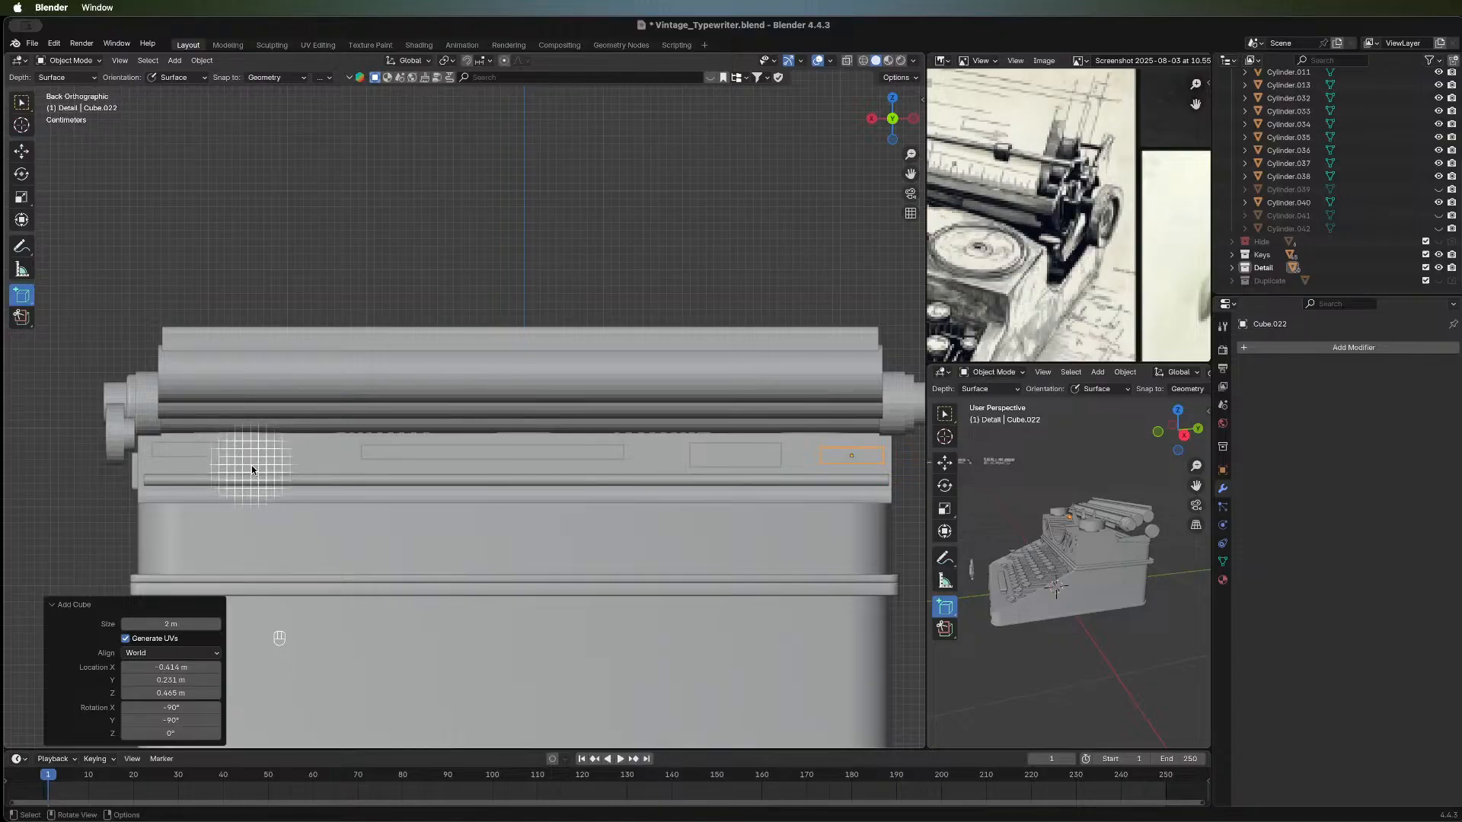
left_click_drag(250, 464, 345, 473)
middle_click_drag(345, 473, 218, 438)
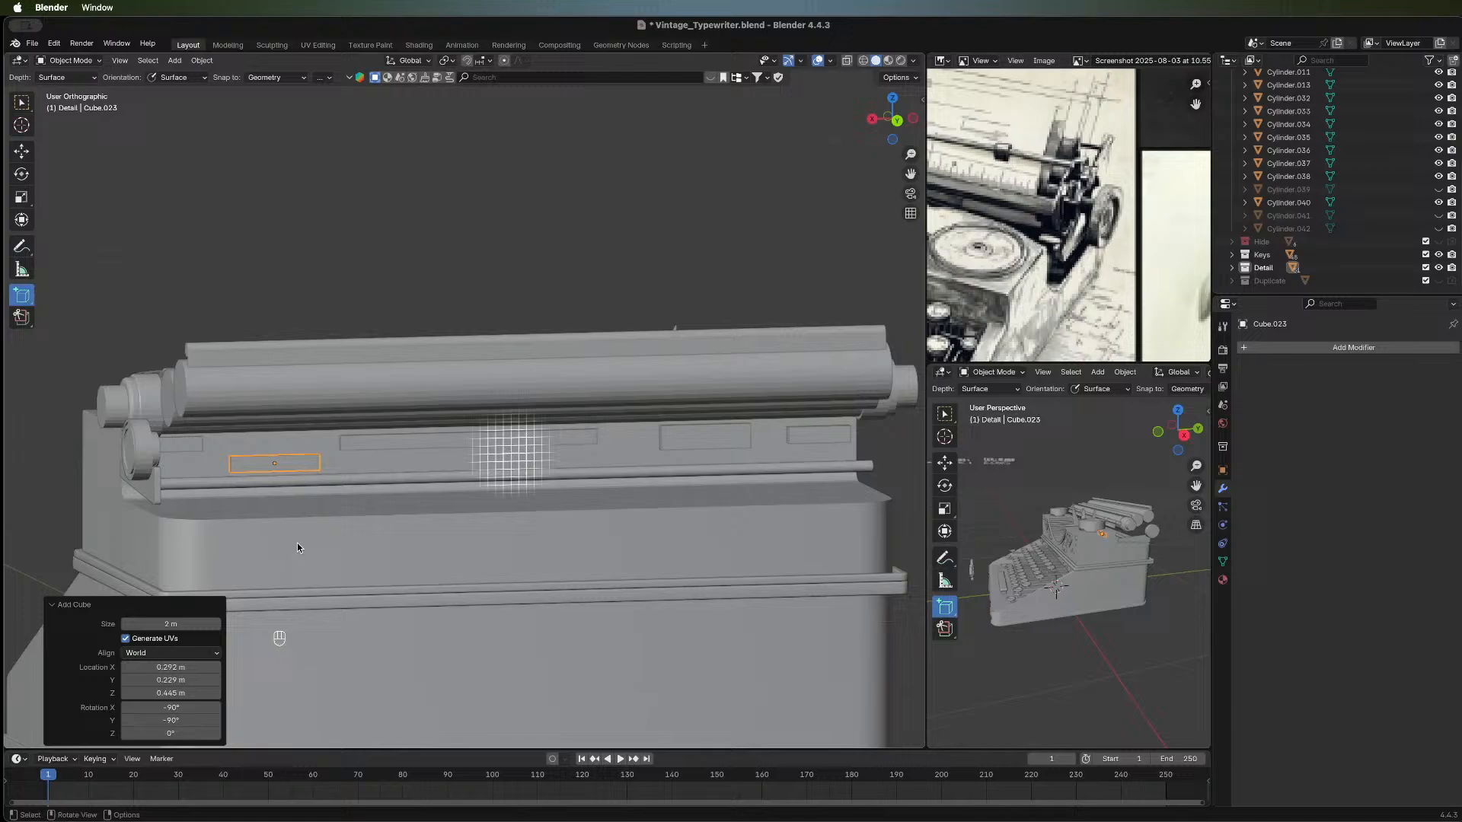
Duplicate the box nearest the side knob and move the copy about 0.058 m backward along Y and 0.055 m inward along X.
left_click(22, 103)
left_click(187, 445)
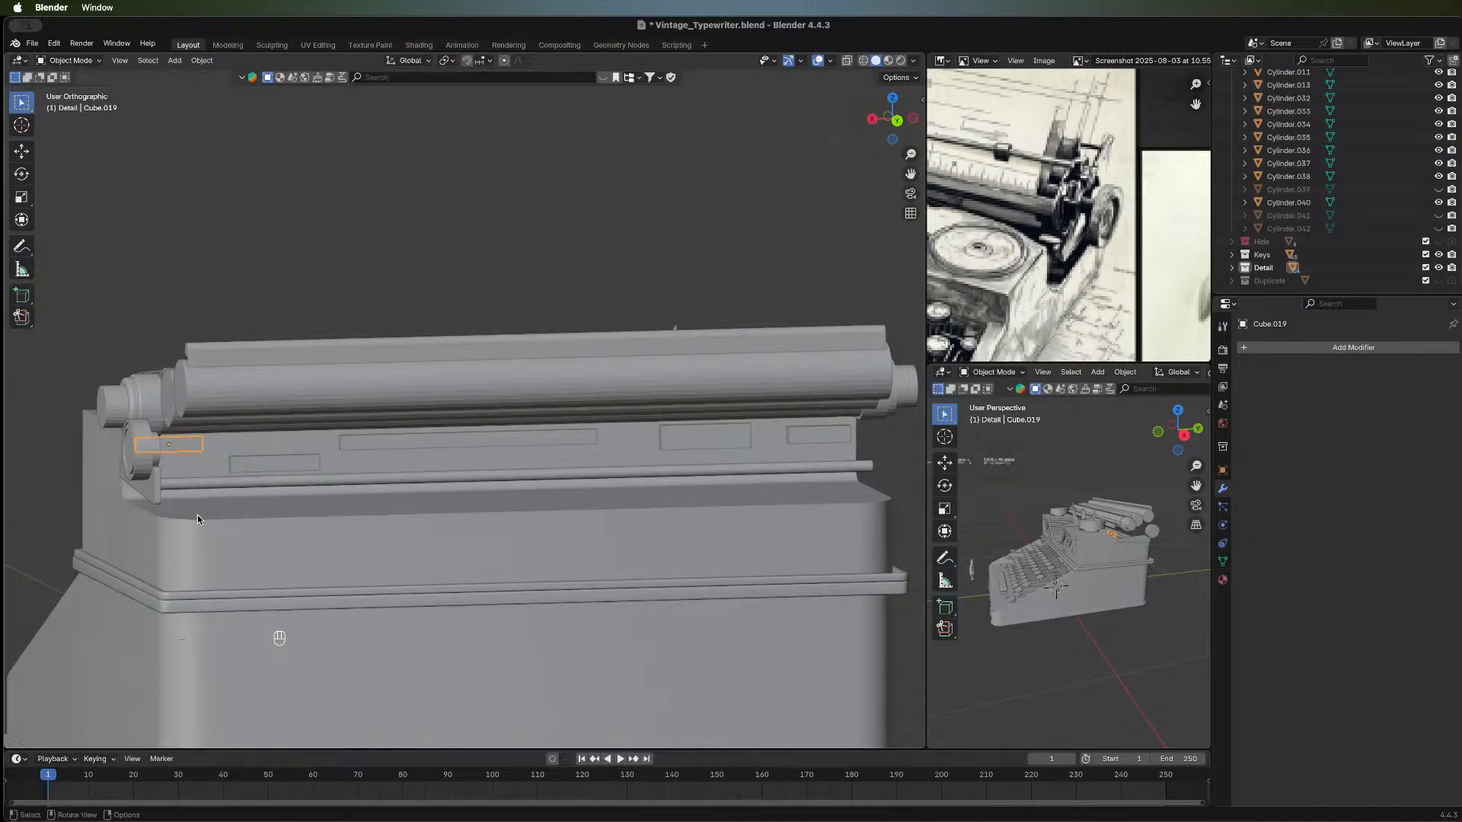
key("shift+d")
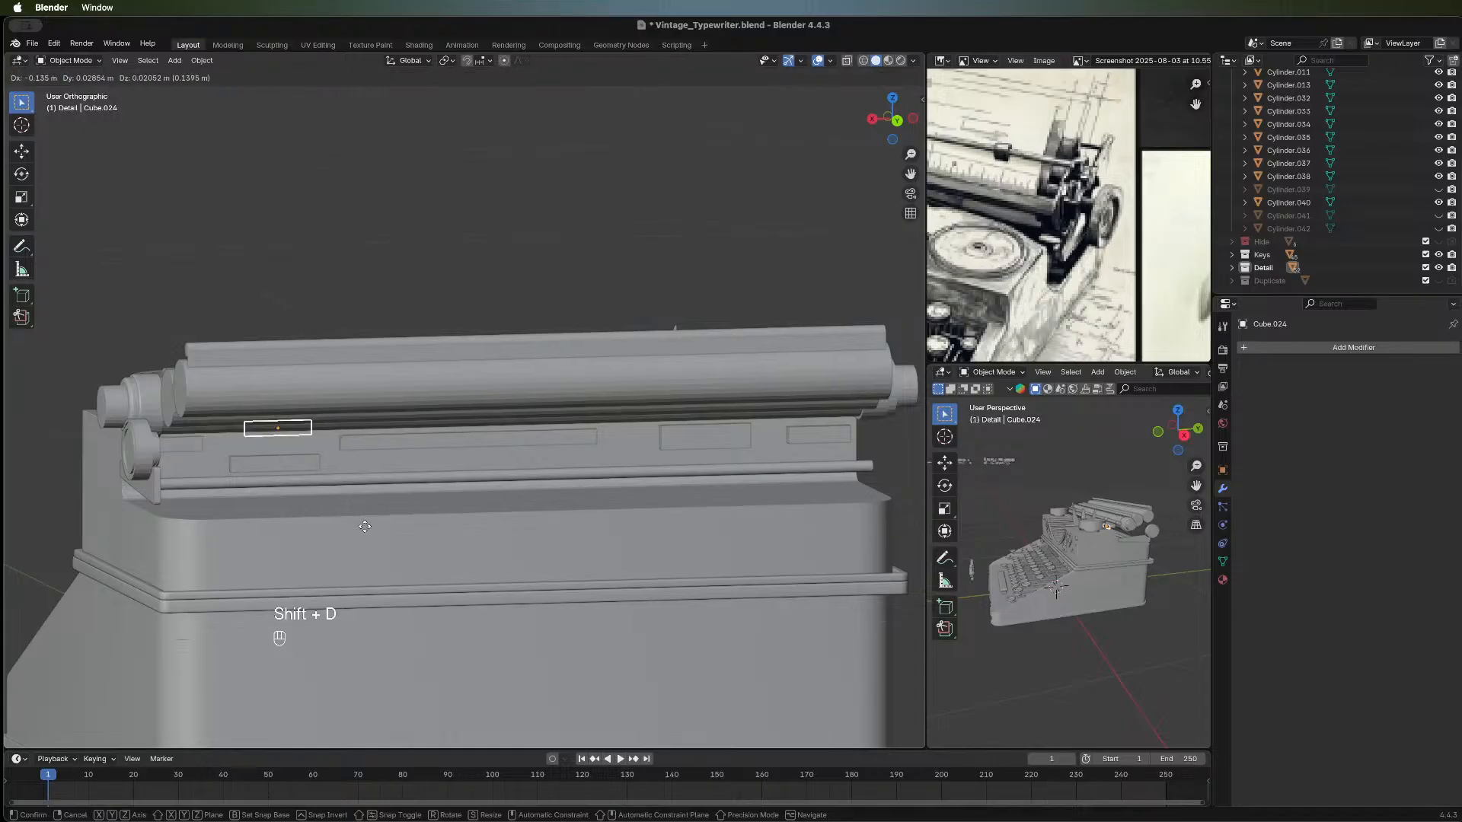
right_click(253, 514)
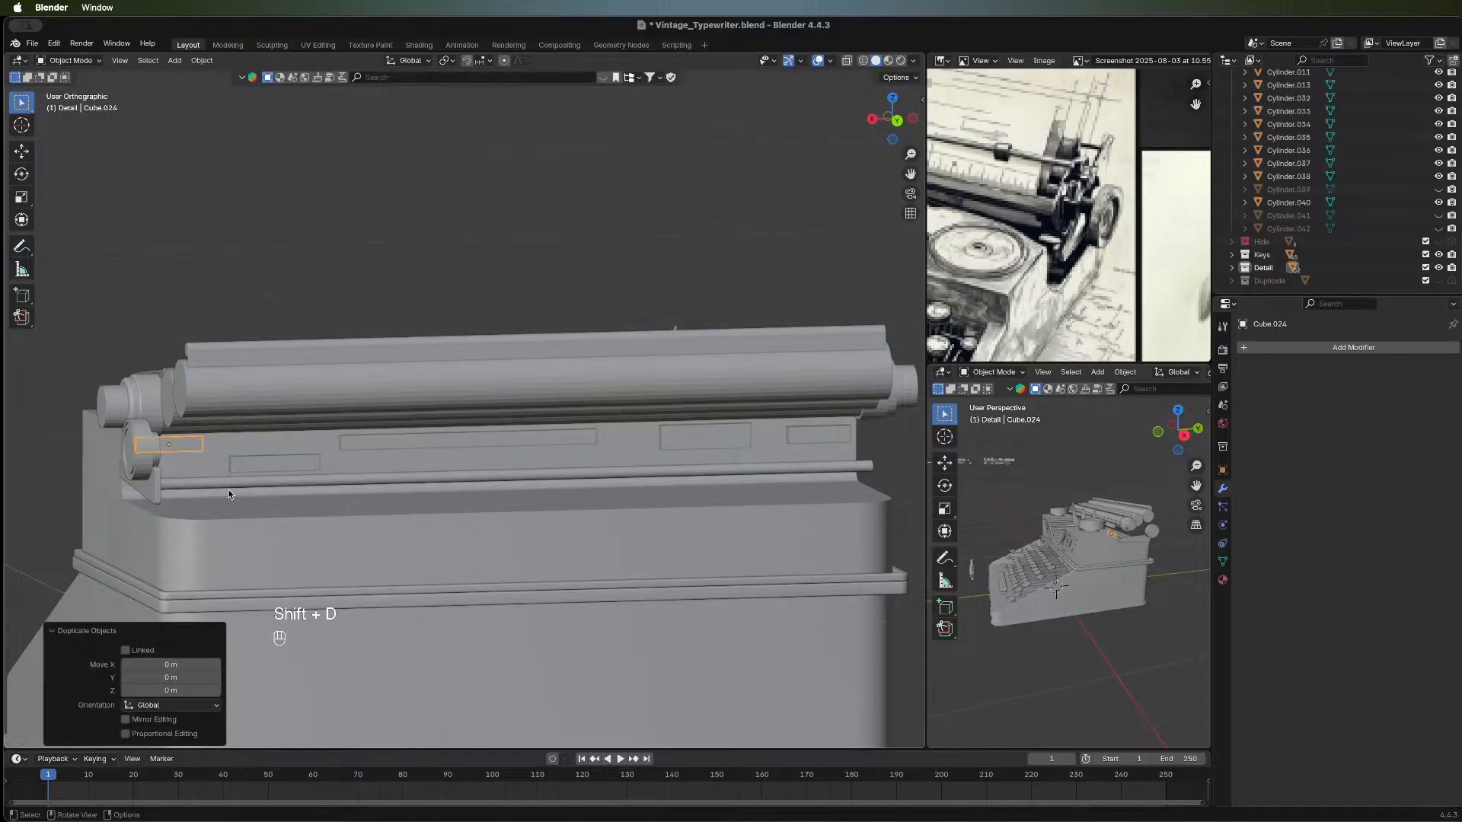
key("g")
key("y")
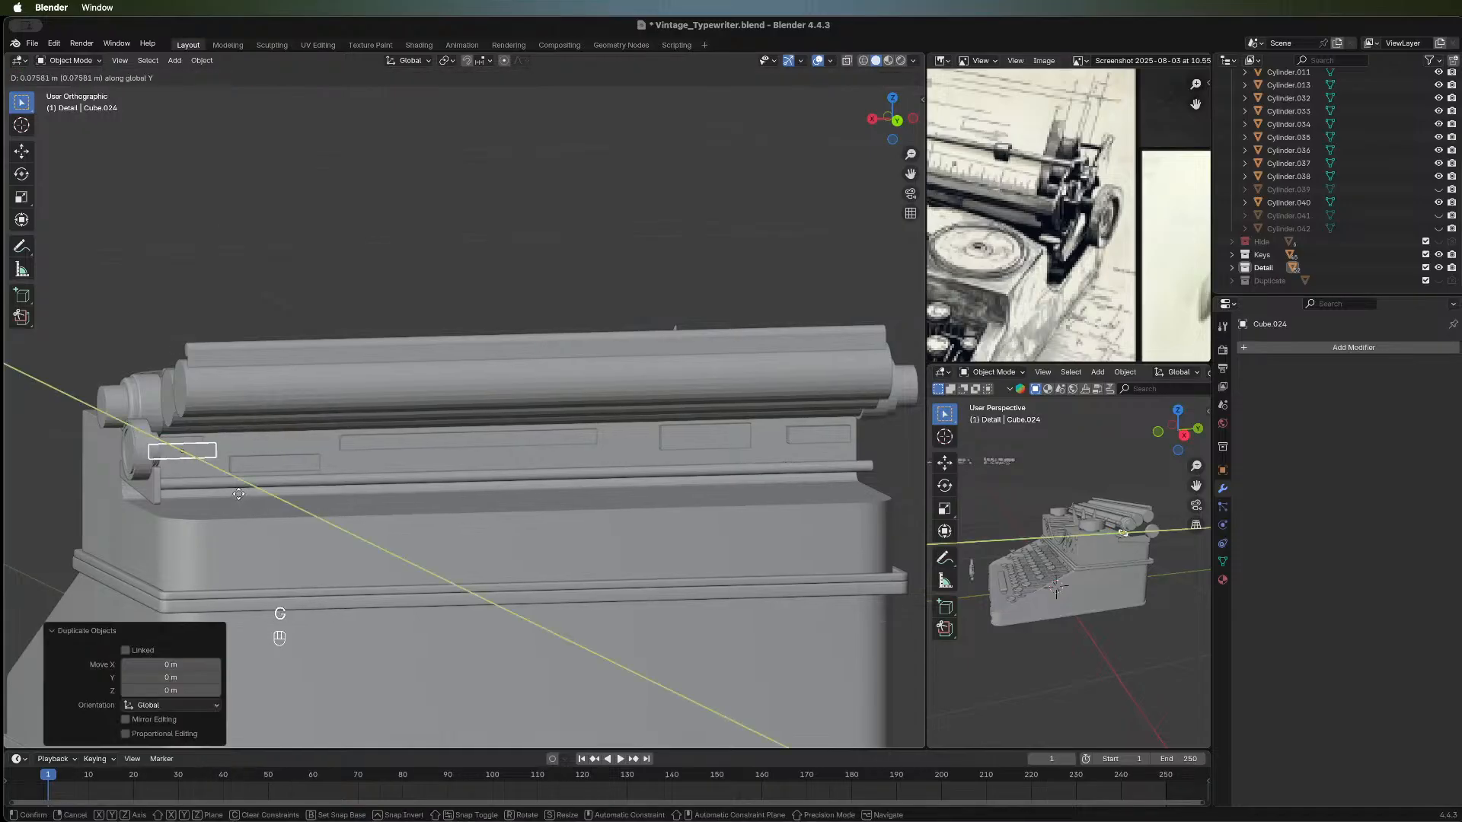
left_click(277, 491)
key("g")
key("x")
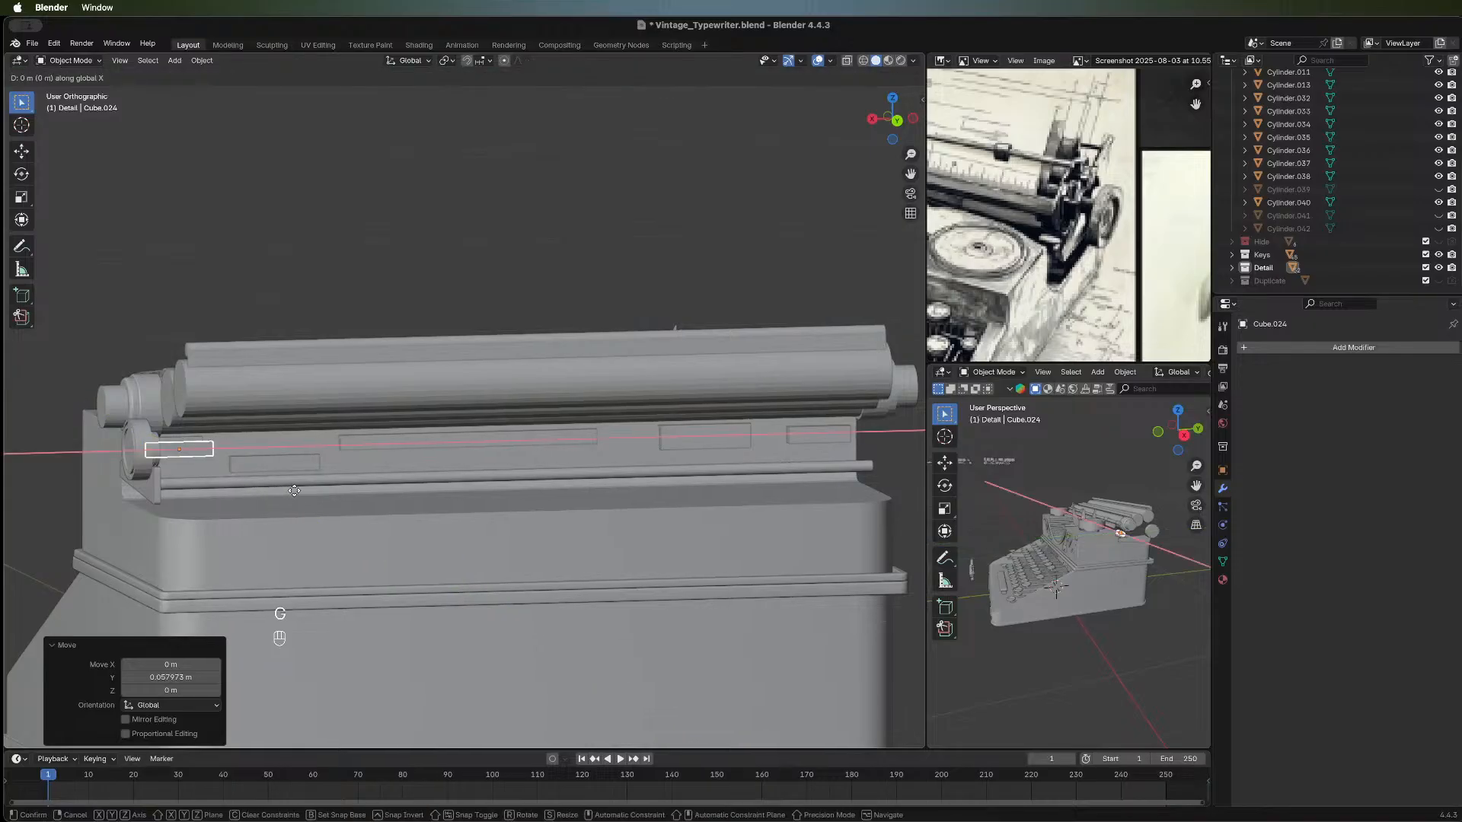
left_click(318, 487)
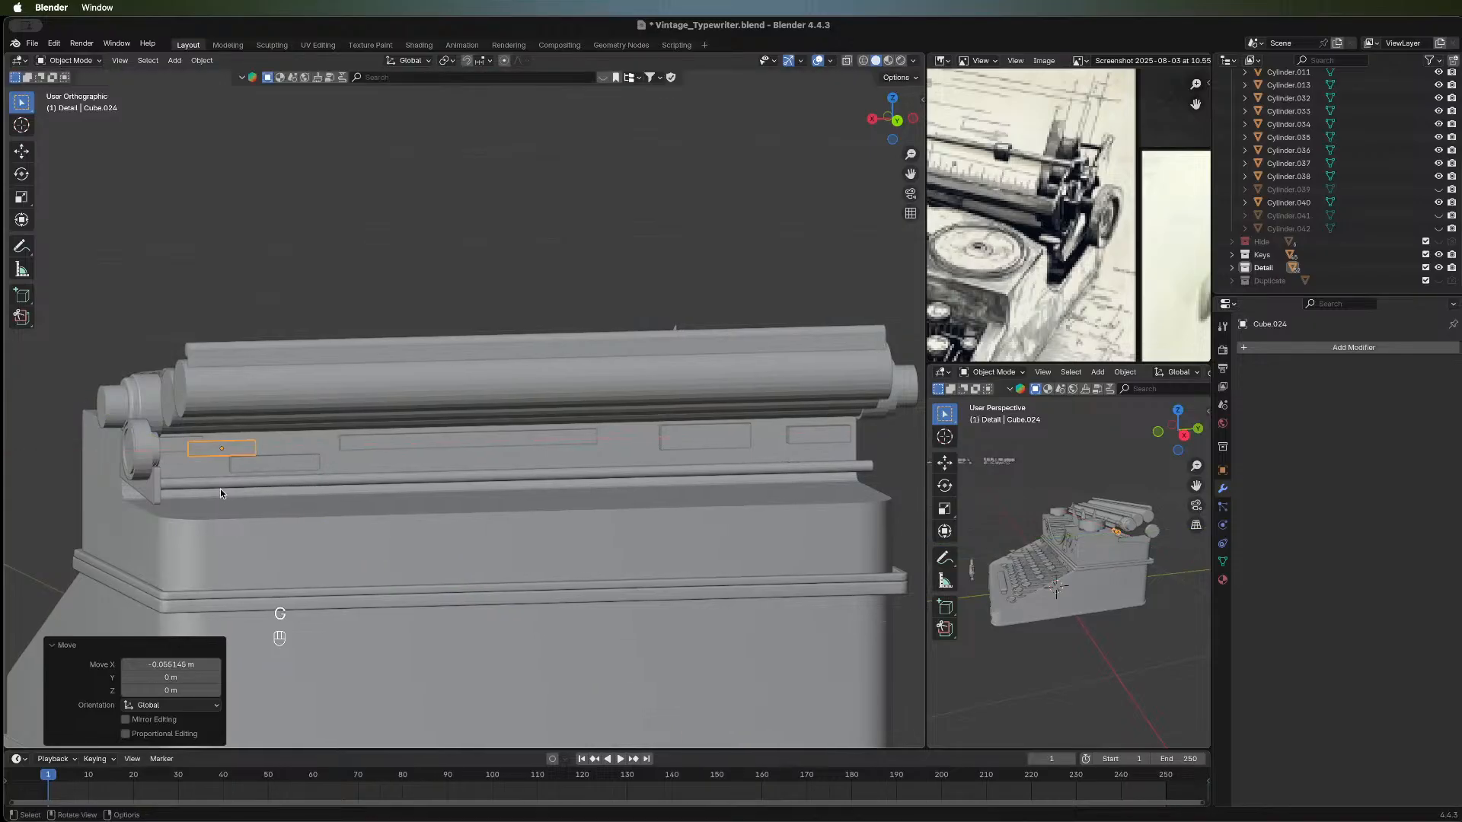
Move the copied box along Y closer to the body's rear face and open its mesh for editing.
middle_click_drag(221, 491, 267, 476)
middle_click_drag(638, 450, 438, 470)
key("g")
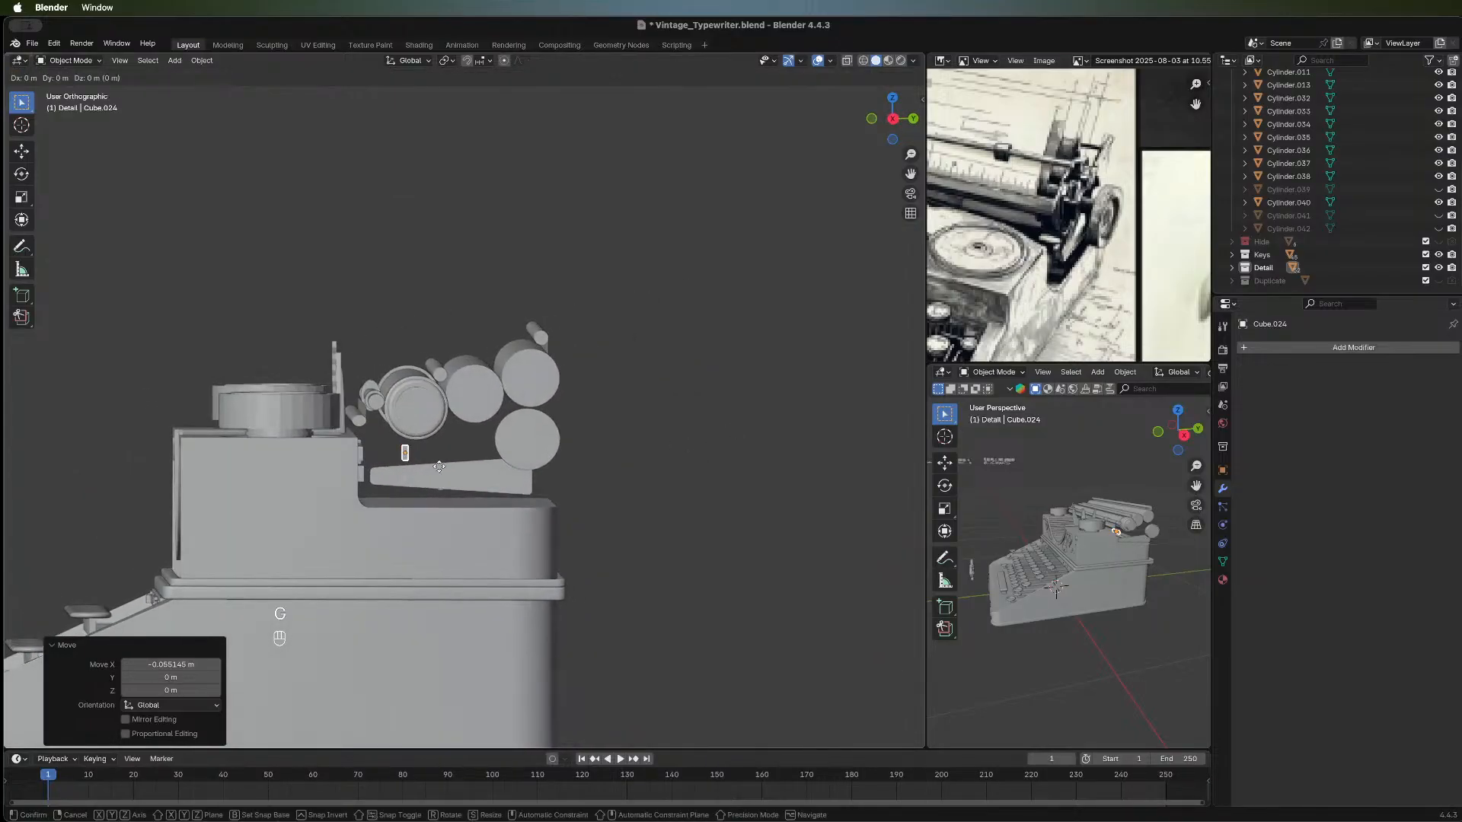
middle_click(435, 469)
left_click(418, 469)
key("Tab")
middle_click_drag(477, 449, 492, 517)
key("e")
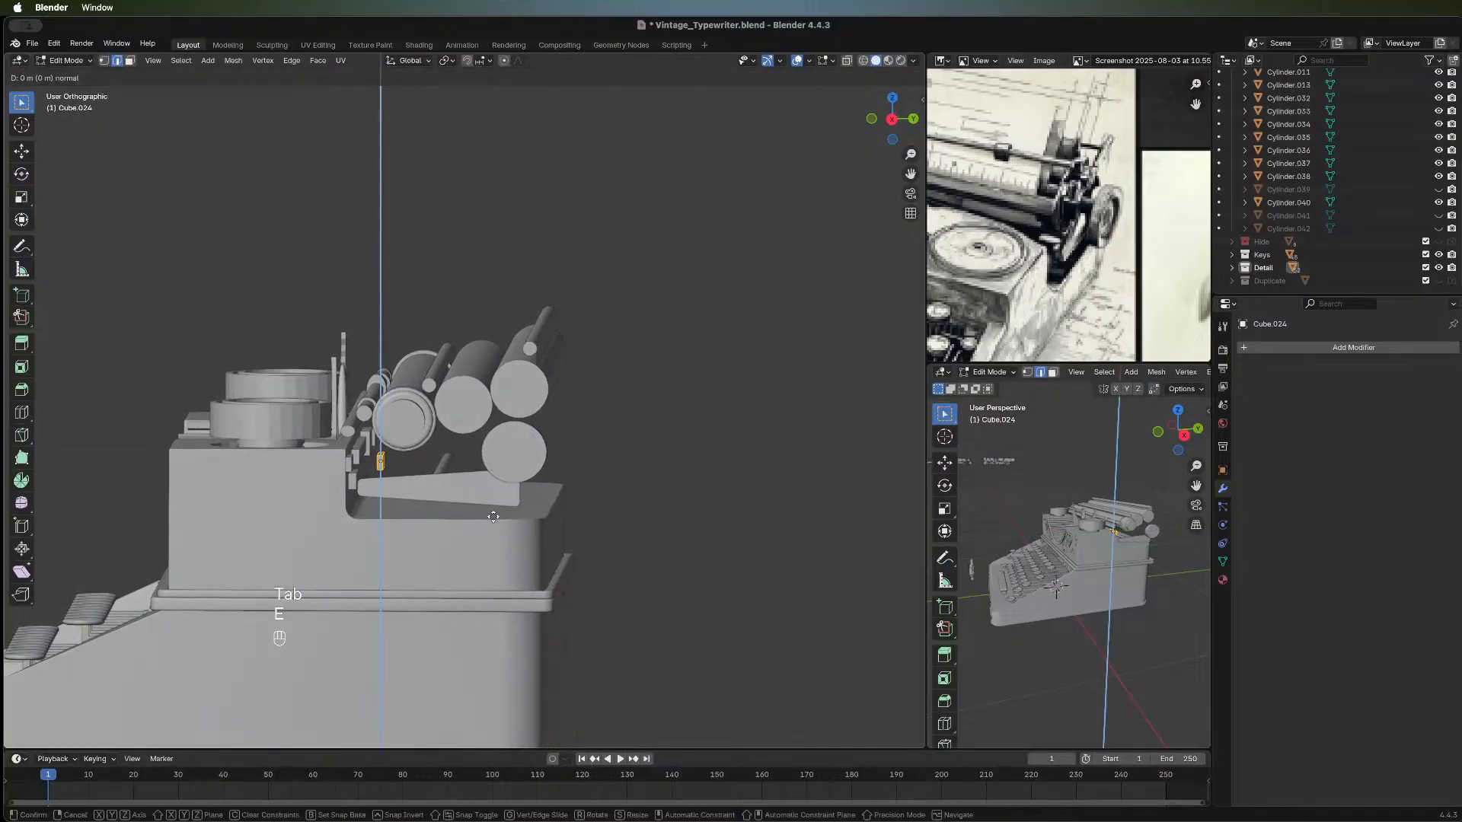
right_click(604, 508)
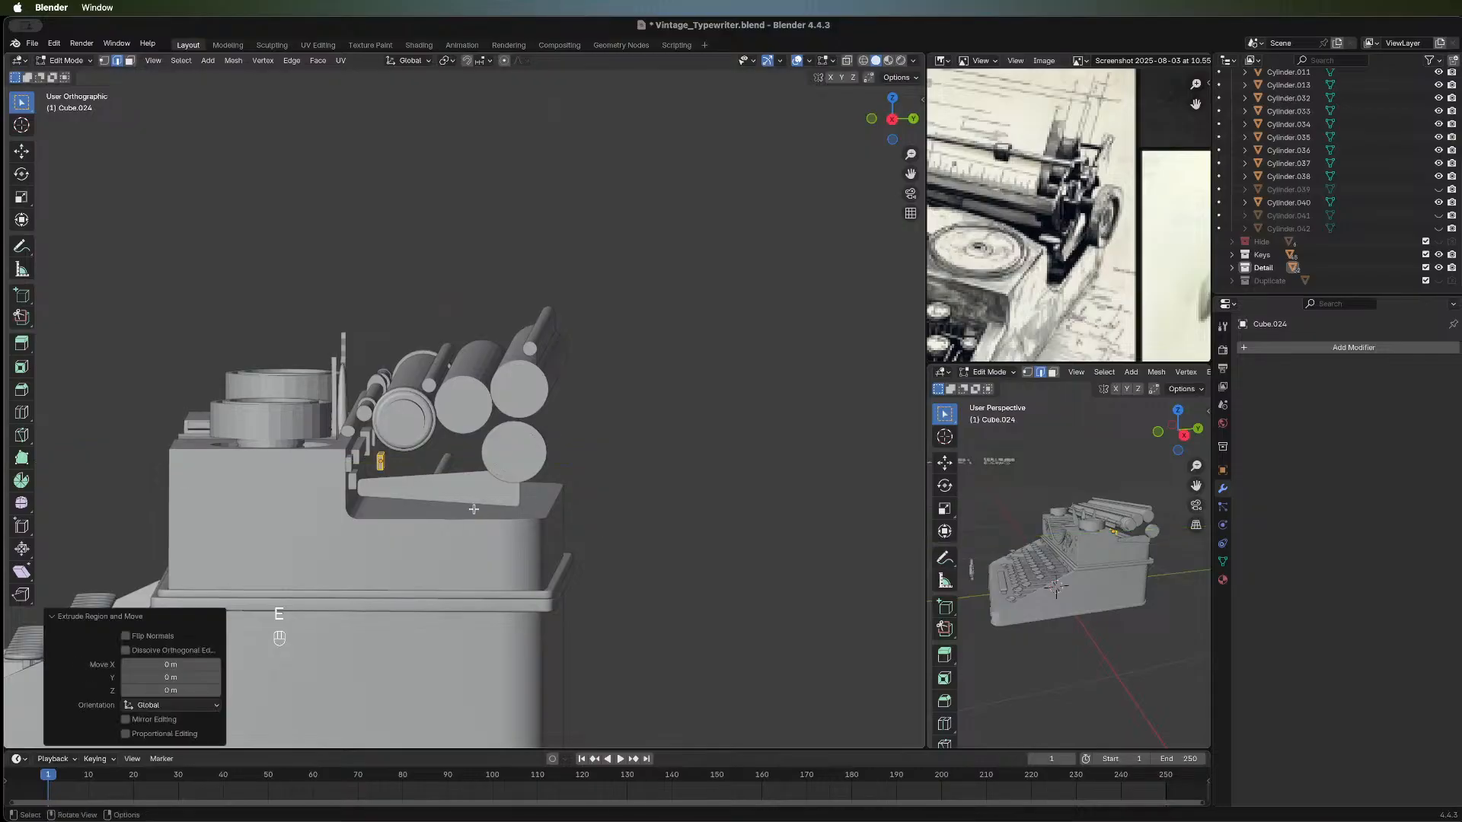
key("s")
key("y")
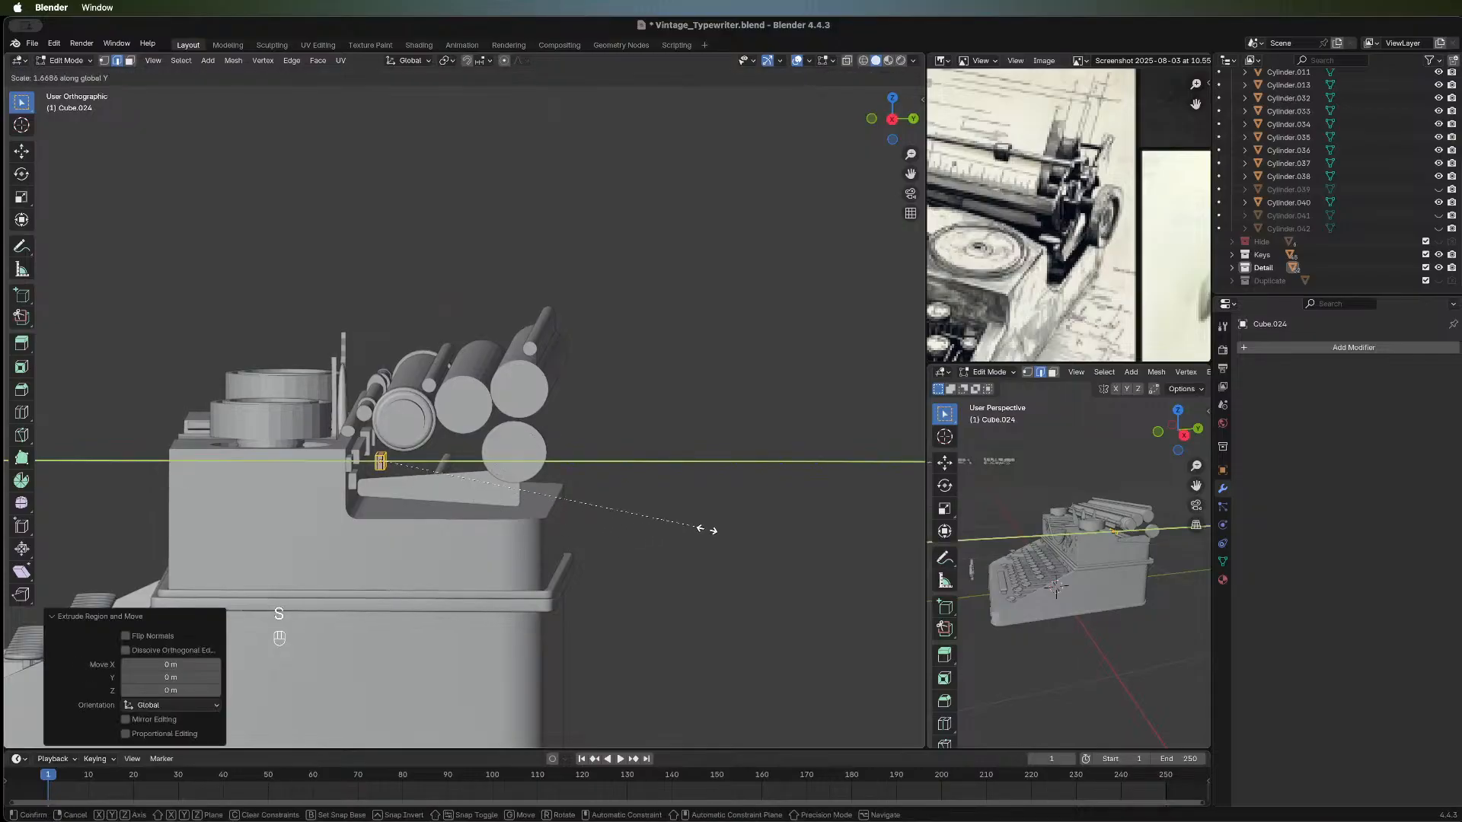
right_click(38, 527)
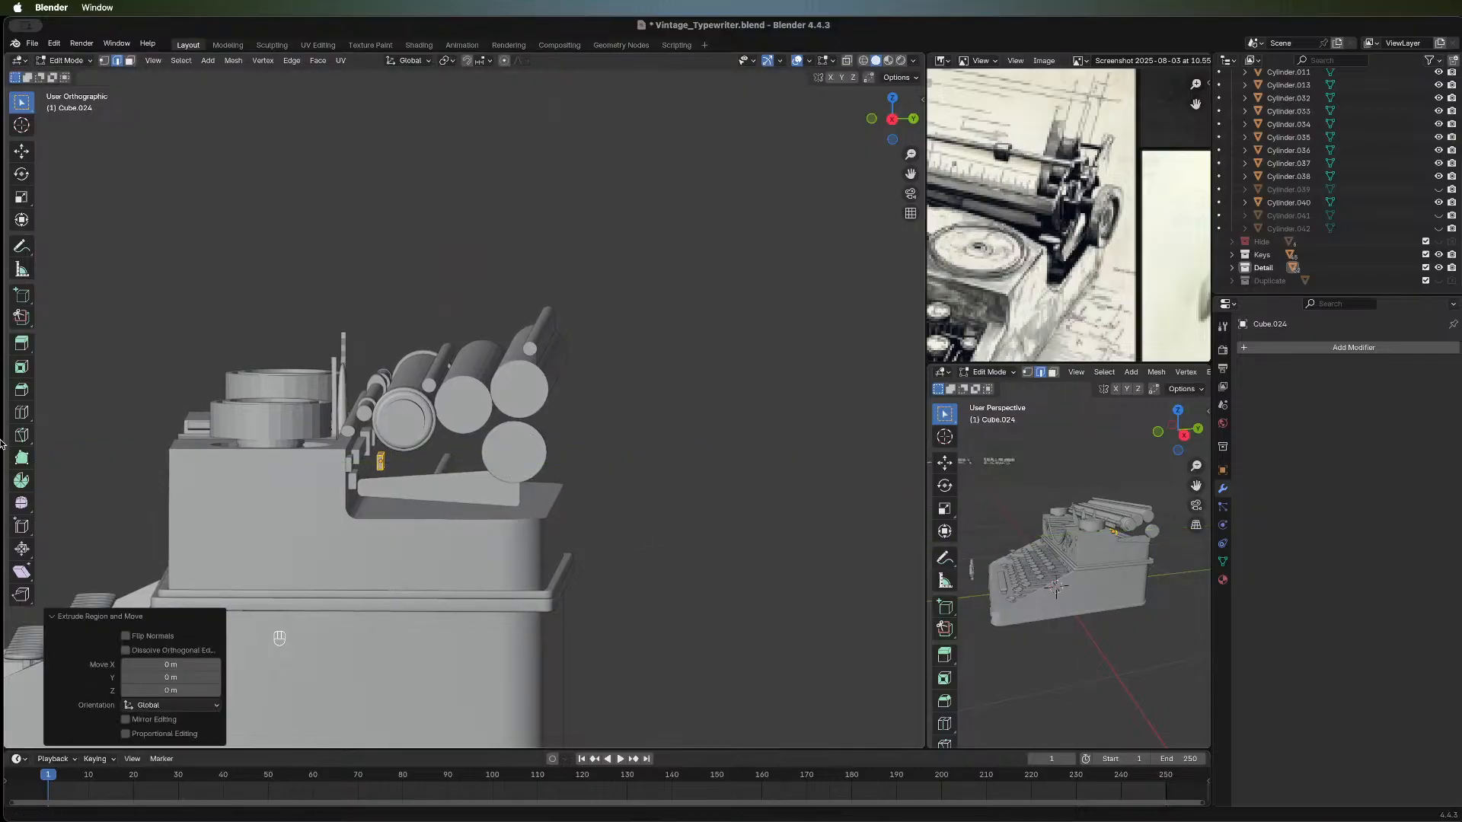
key("s")
key("y")
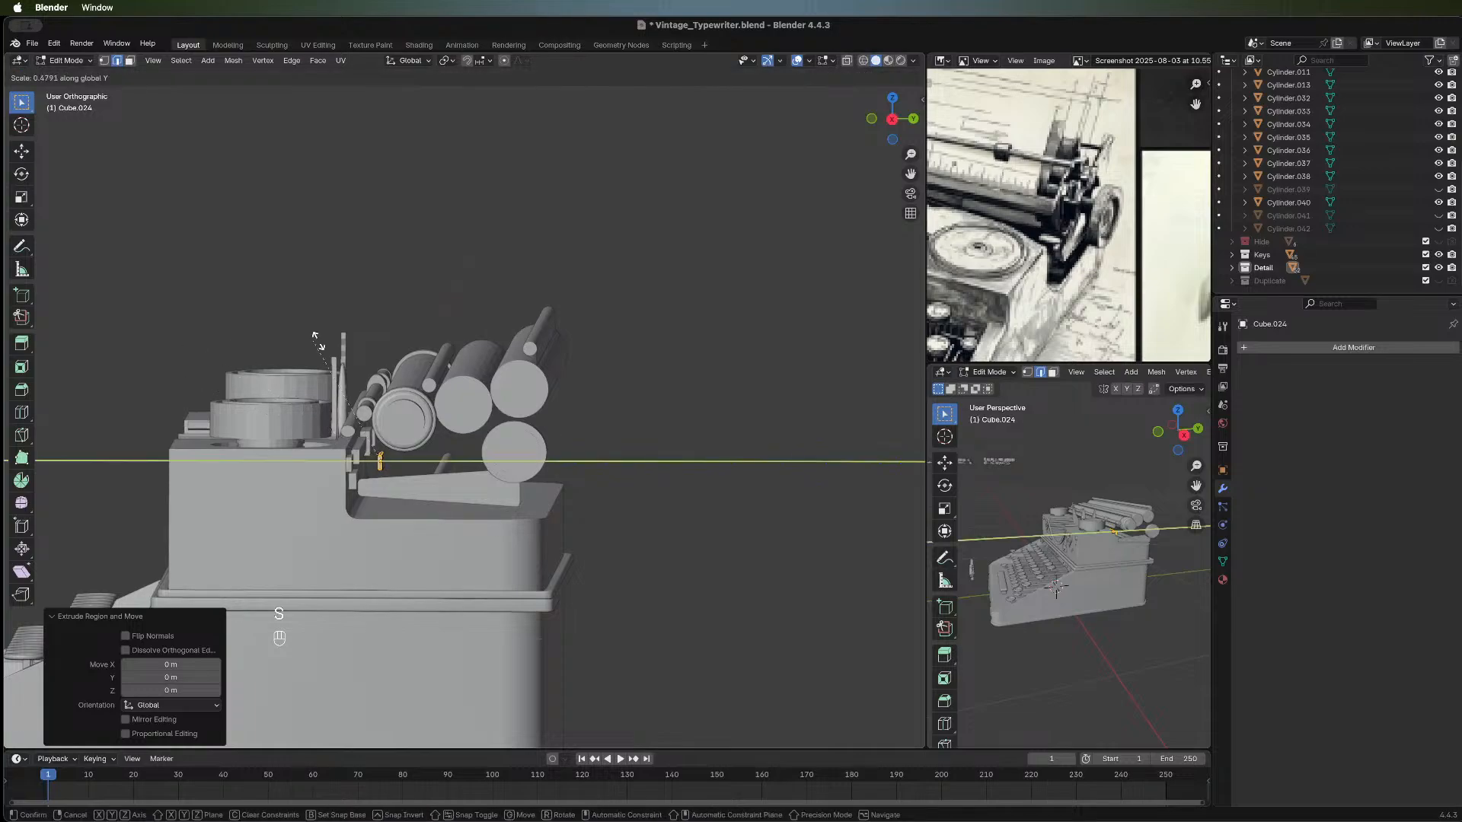
right_click(371, 363)
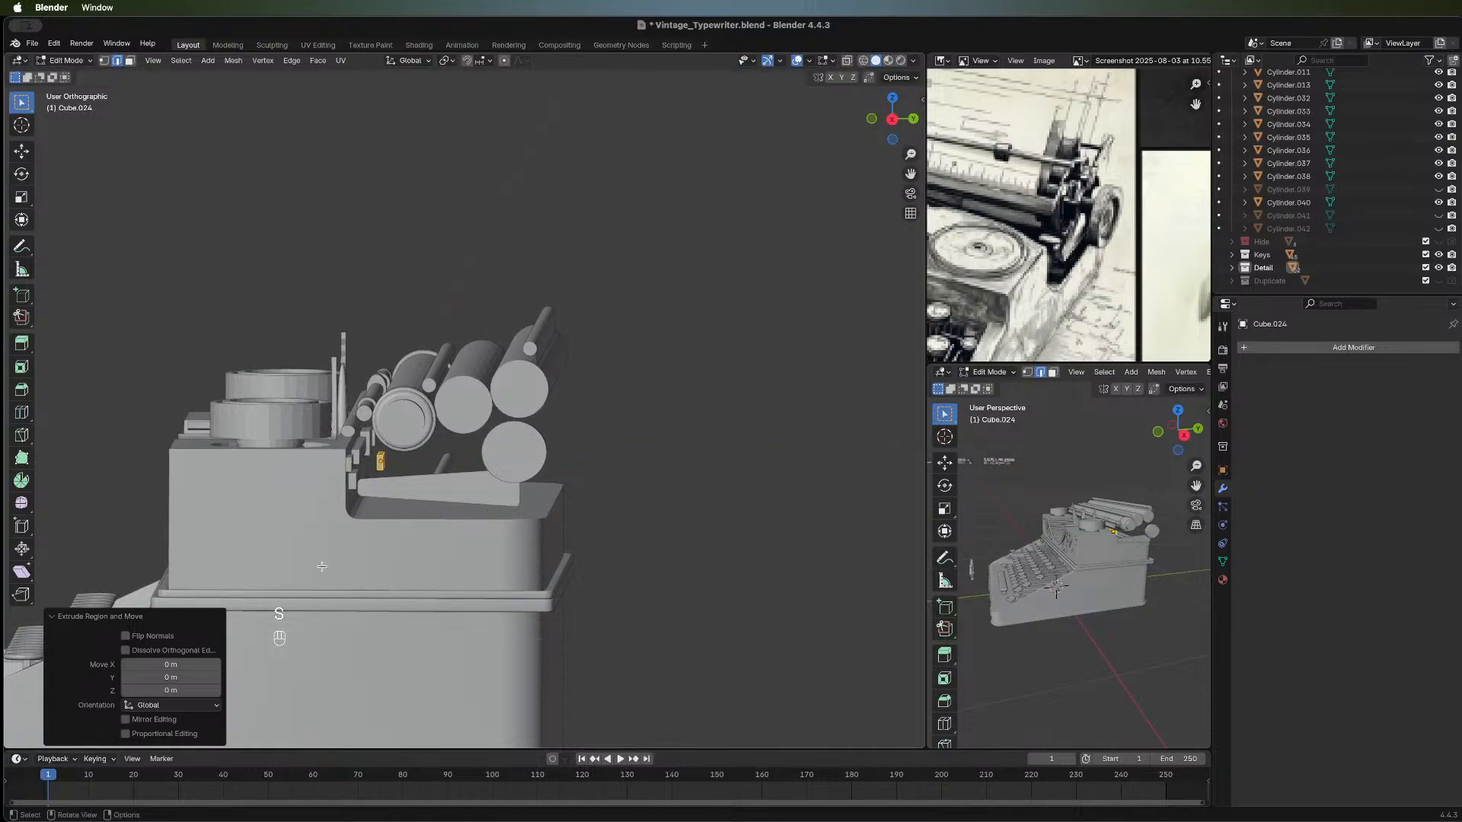
Stretch the copied box along Y by about 9.26 and shift it along Y toward the body's rear face.
key("s")
key("y")
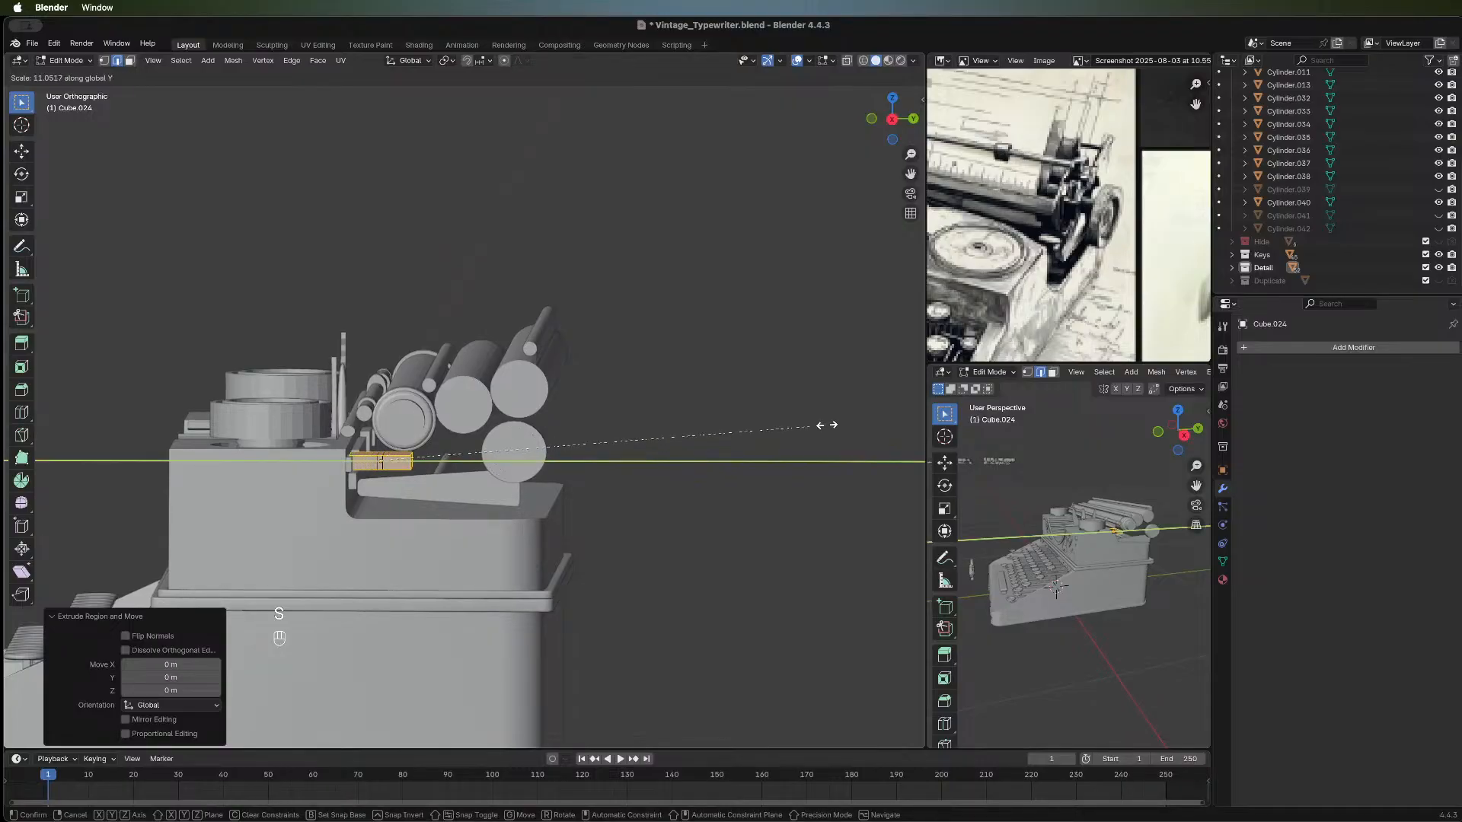
left_click(751, 424)
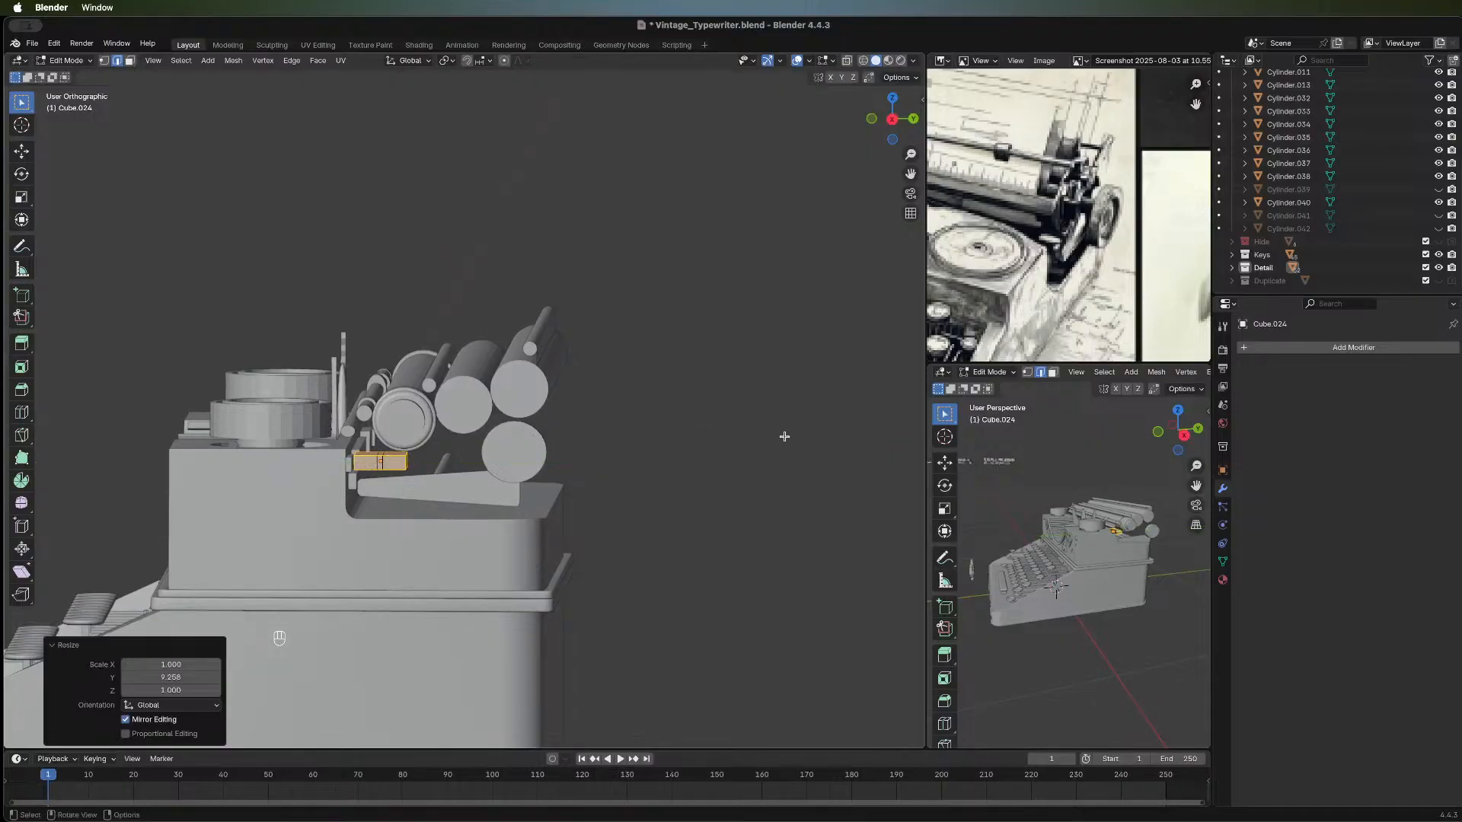
key("g")
key("y")
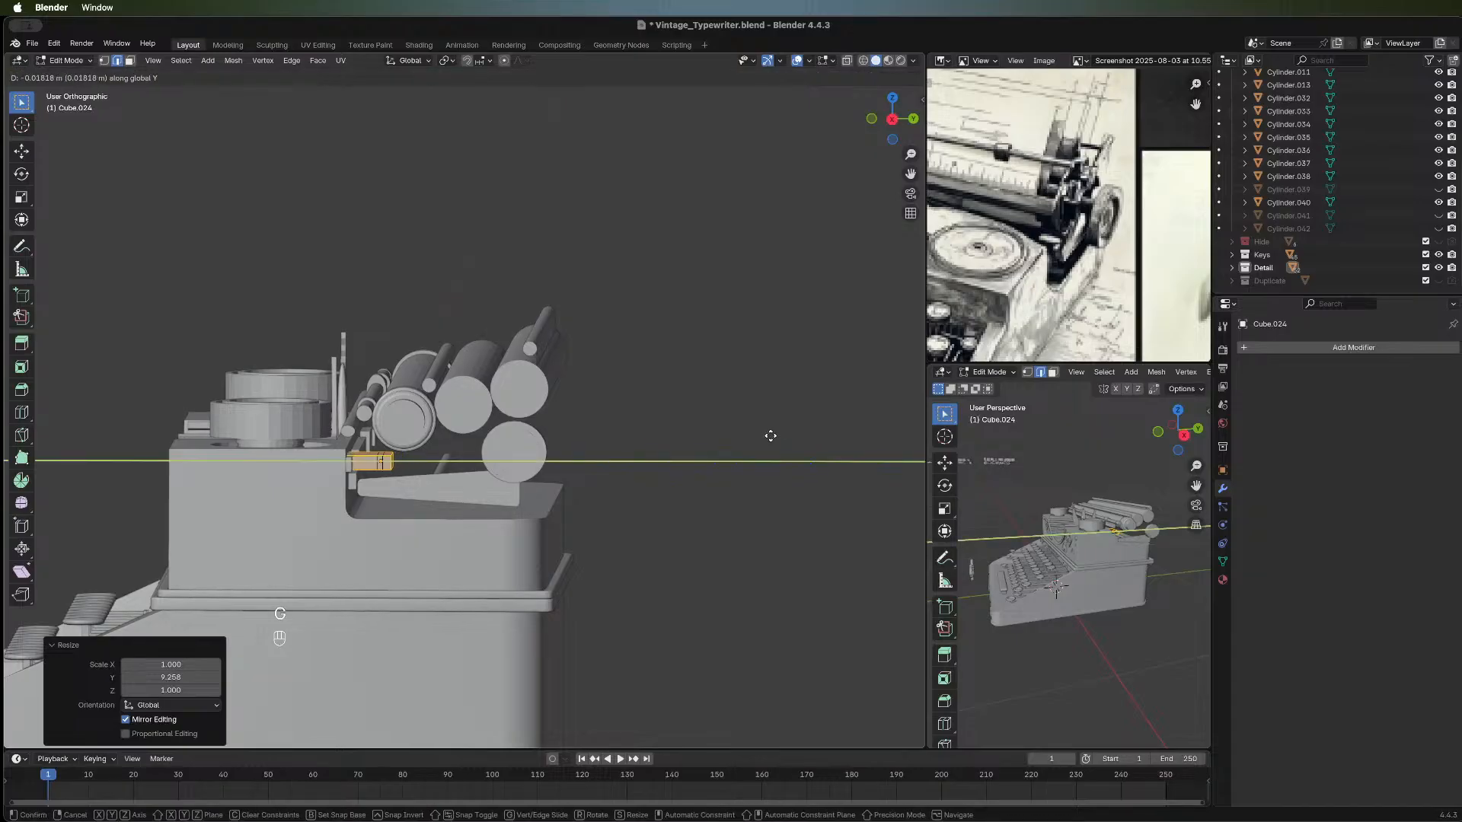
left_click(720, 457)
Slide the whole stretched box about 0.059 m inward along X, away from the side knob, and finish editing its mesh.
middle_click_drag(724, 475, 240, 488)
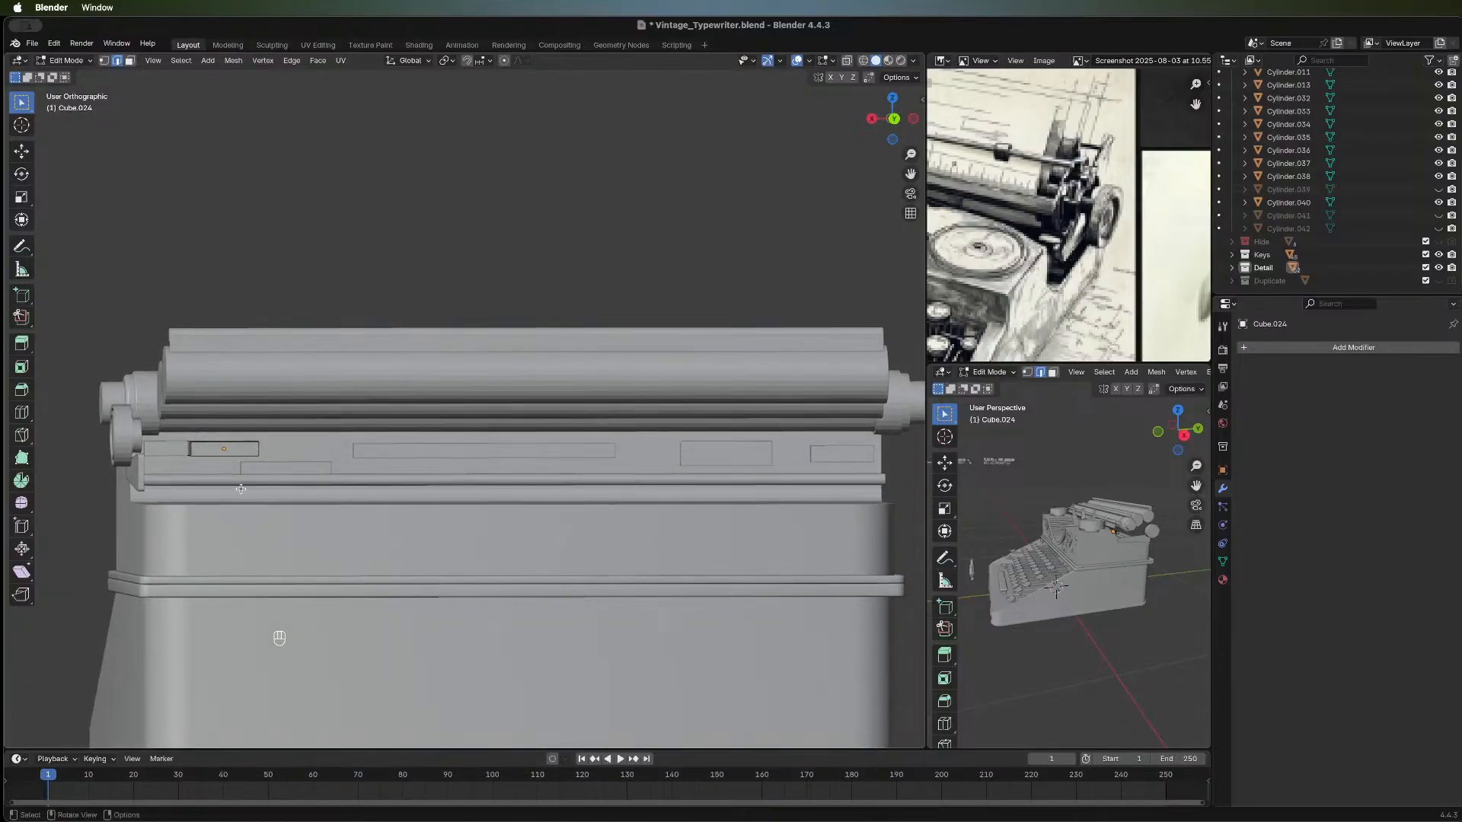
key("x")
left_click(252, 489)
left_click(309, 445)
key("g")
key("x")
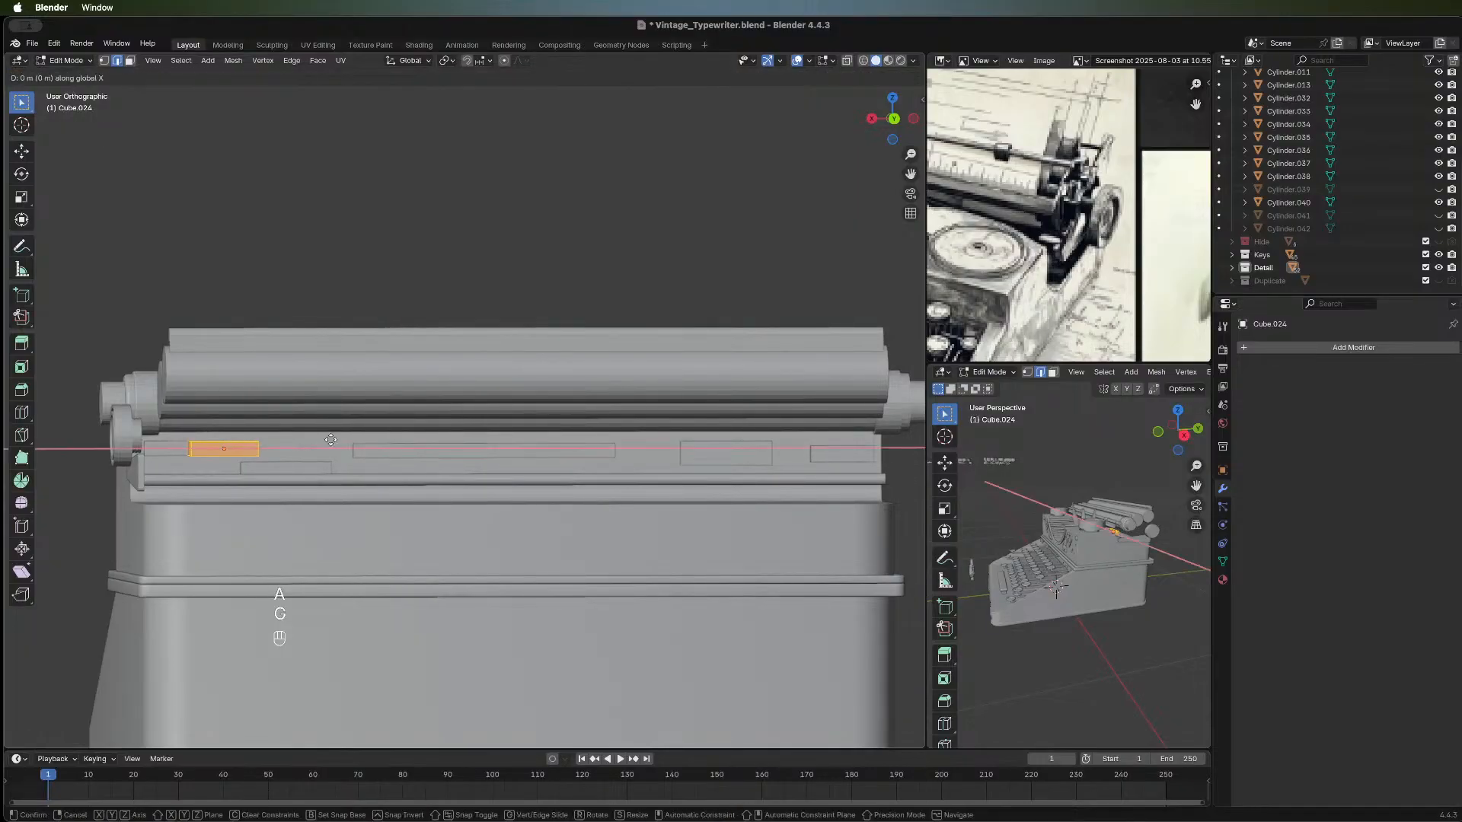
left_click(346, 440)
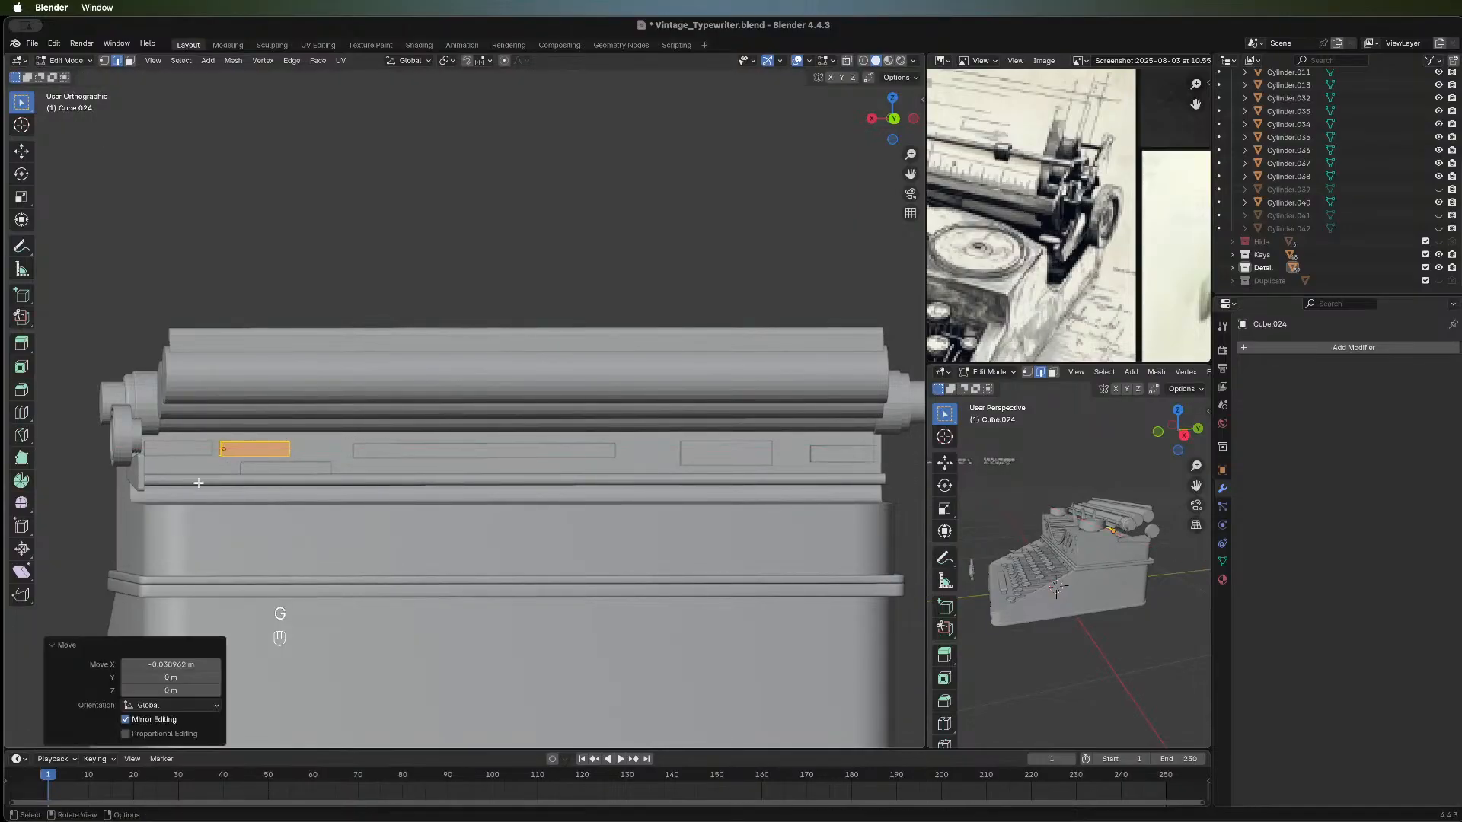
middle_click_drag(476, 542, 543, 550)
middle_click_drag(572, 427, 659, 389)
middle_click_drag(499, 508, 715, 506)
left_click(698, 517)
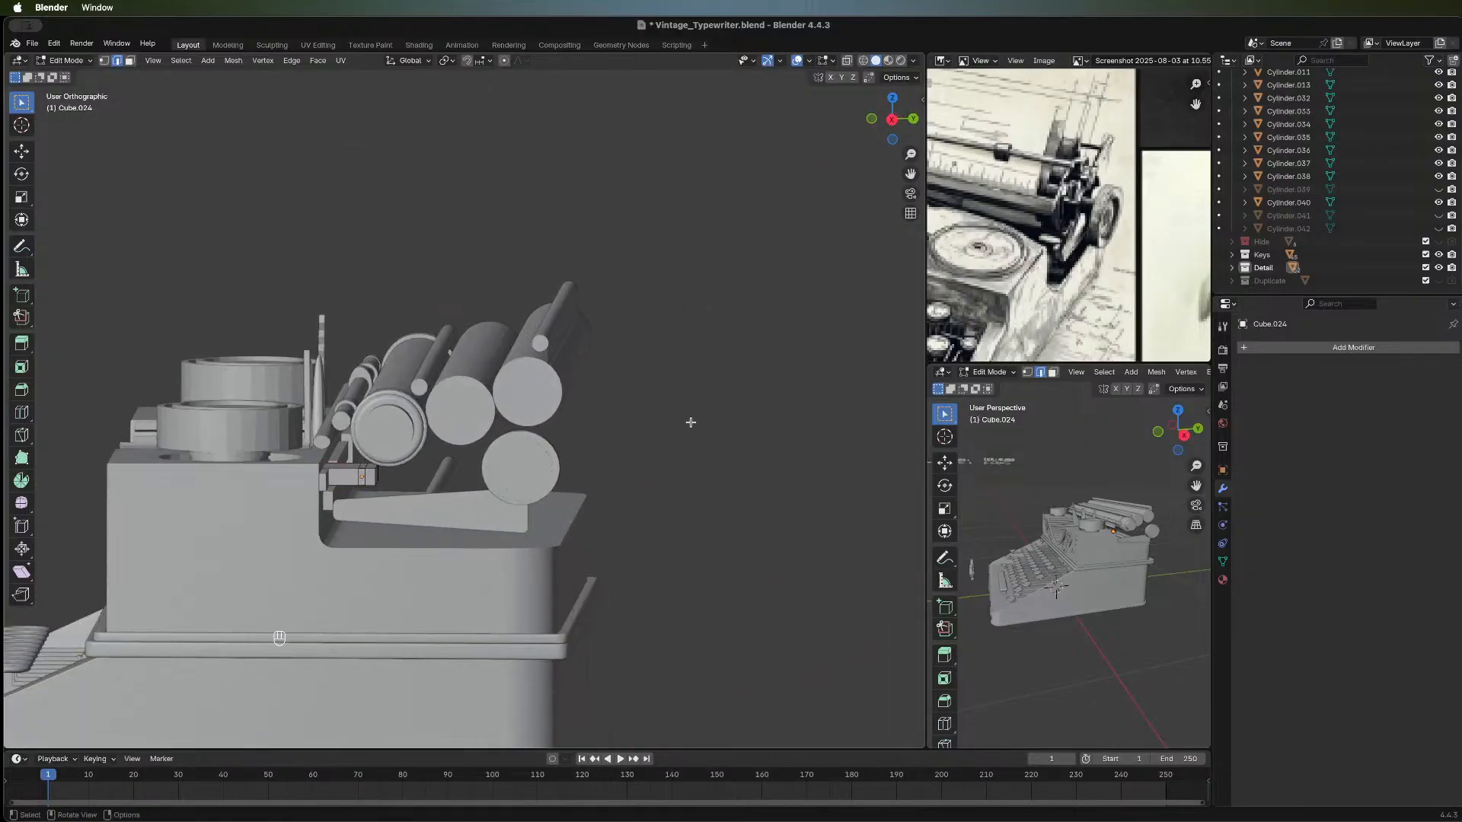
middle_click_drag(691, 421, 704, 499)
key("Tab")
Unhide the three thin supporting rods Cylinder.042, Cylinder.041 and Cylinder.039 below the carriage rollers.
mouse_move(650, 547)
middle_mouse_down()
mouse_move(607, 597)
mouse_move(656, 557)
middle_mouse_up()
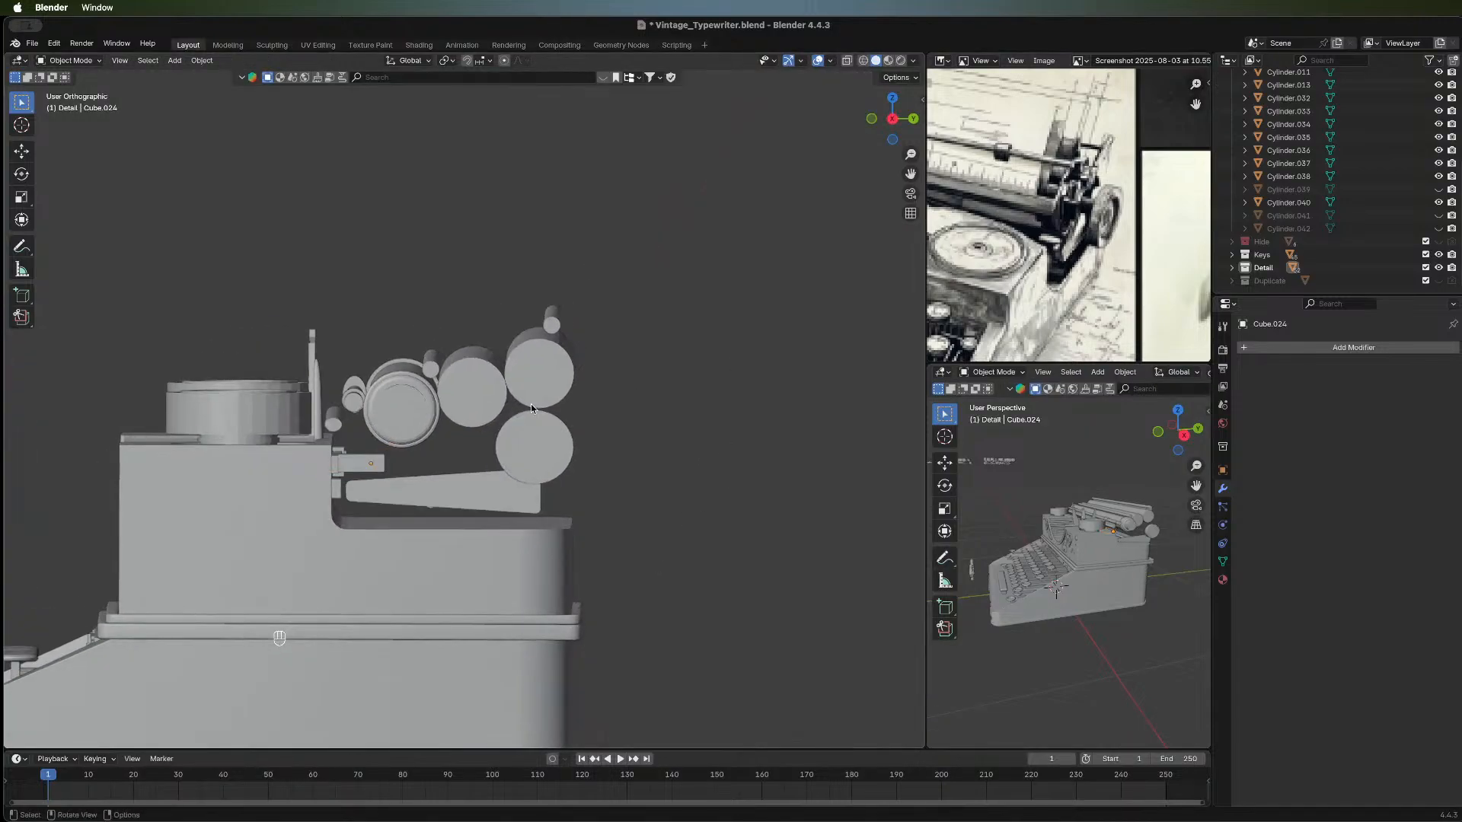
middle_click_drag(717, 460, 276, 504)
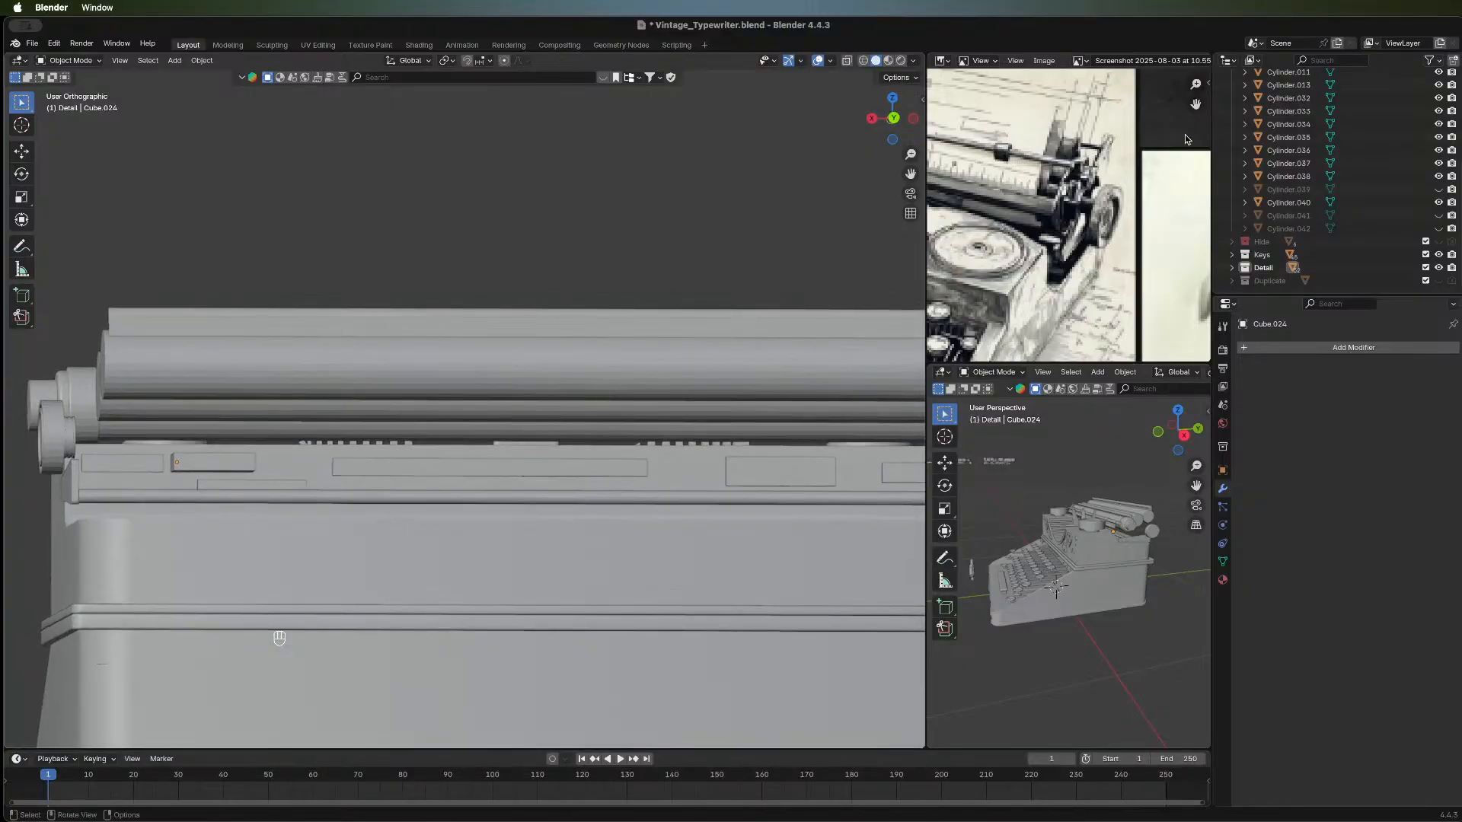
left_click(1438, 228)
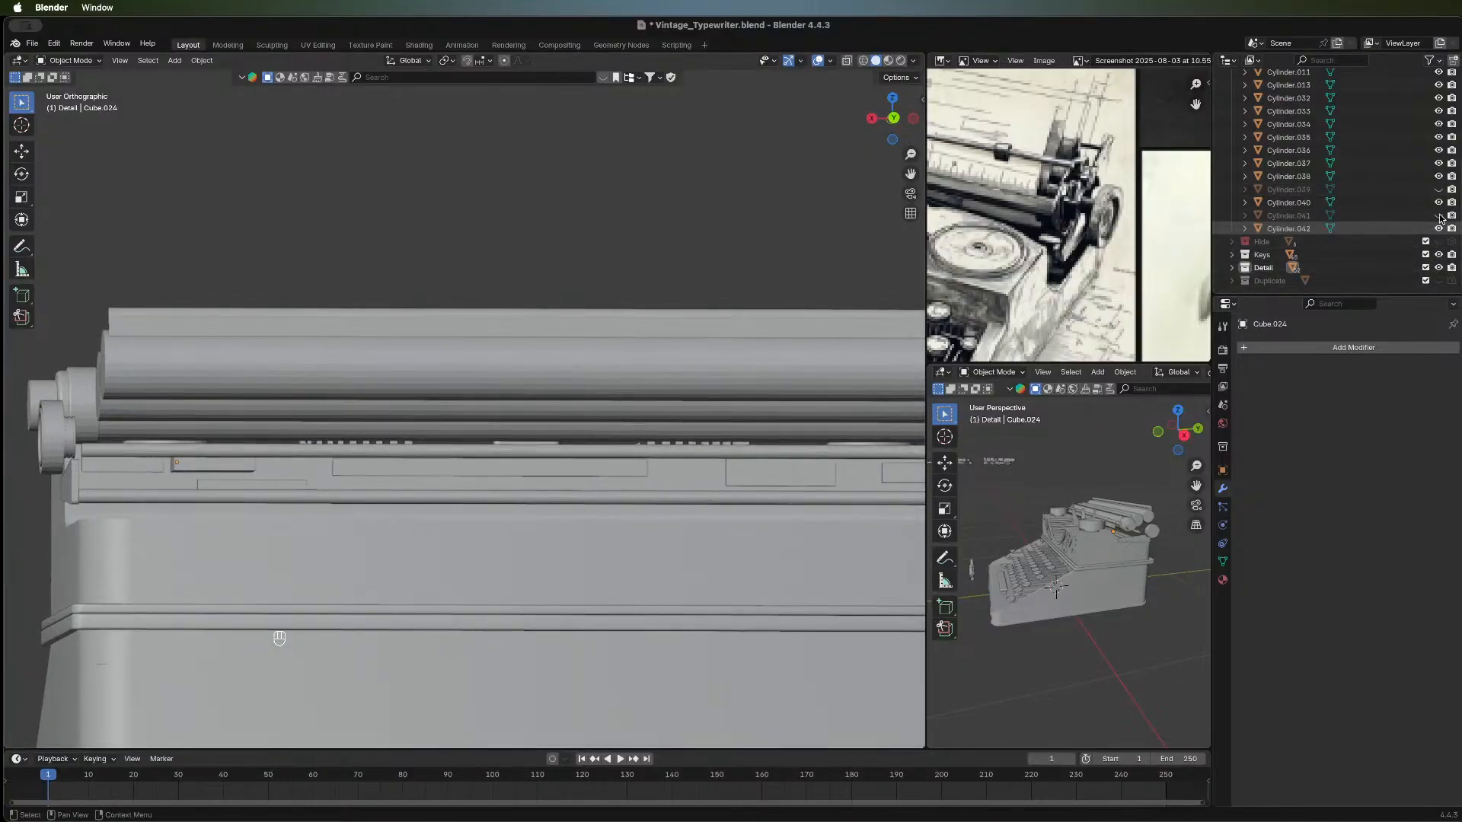
left_click(1438, 216)
left_click(1438, 190)
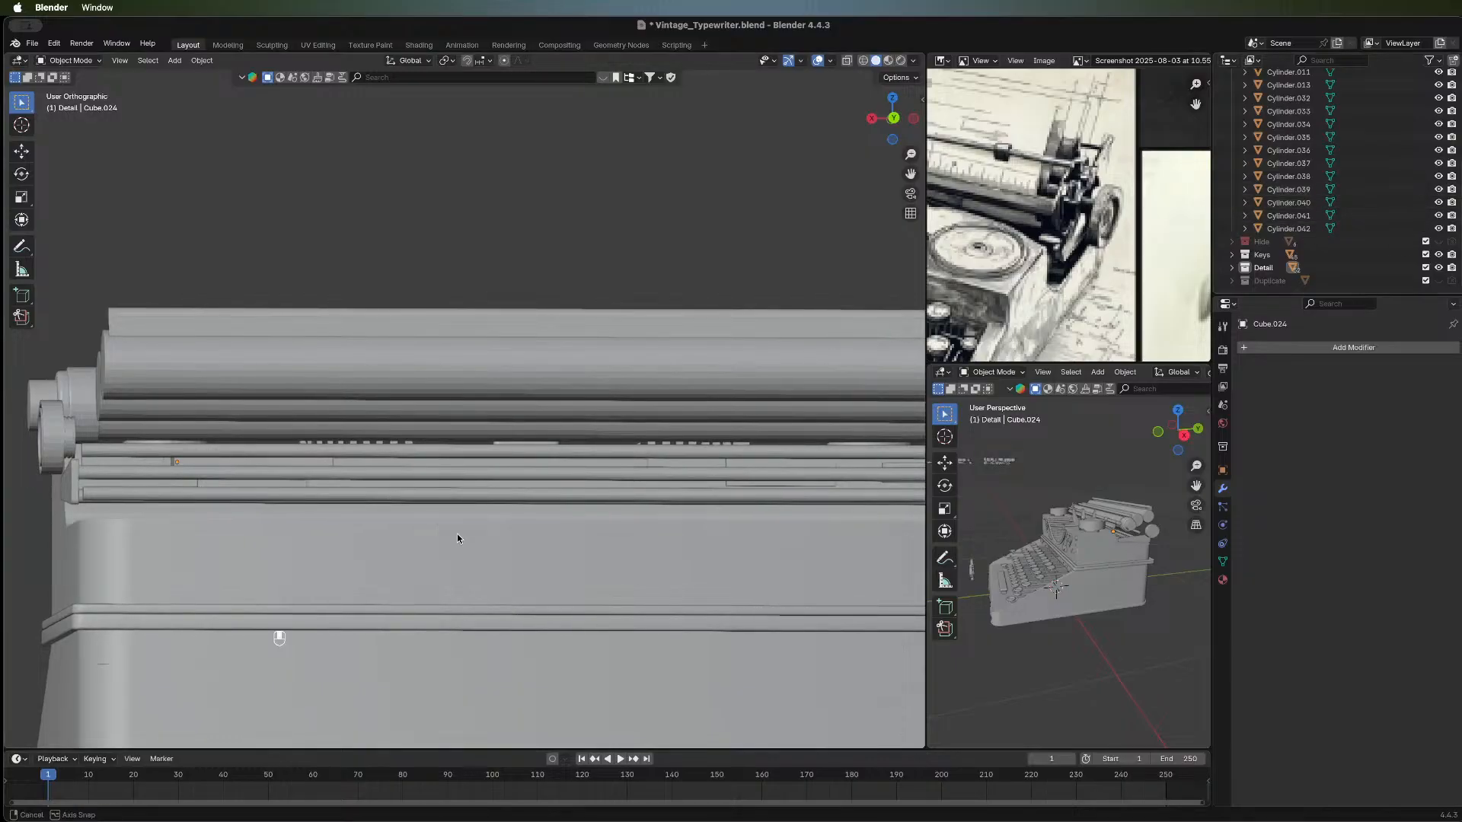
Raise the thin rod Cylinder.039 about 0.0096 m along Z to the level of the stretched box.
middle_click_drag(457, 536, 399, 461)
left_click(392, 477)
key("g")
middle_click(400, 457)
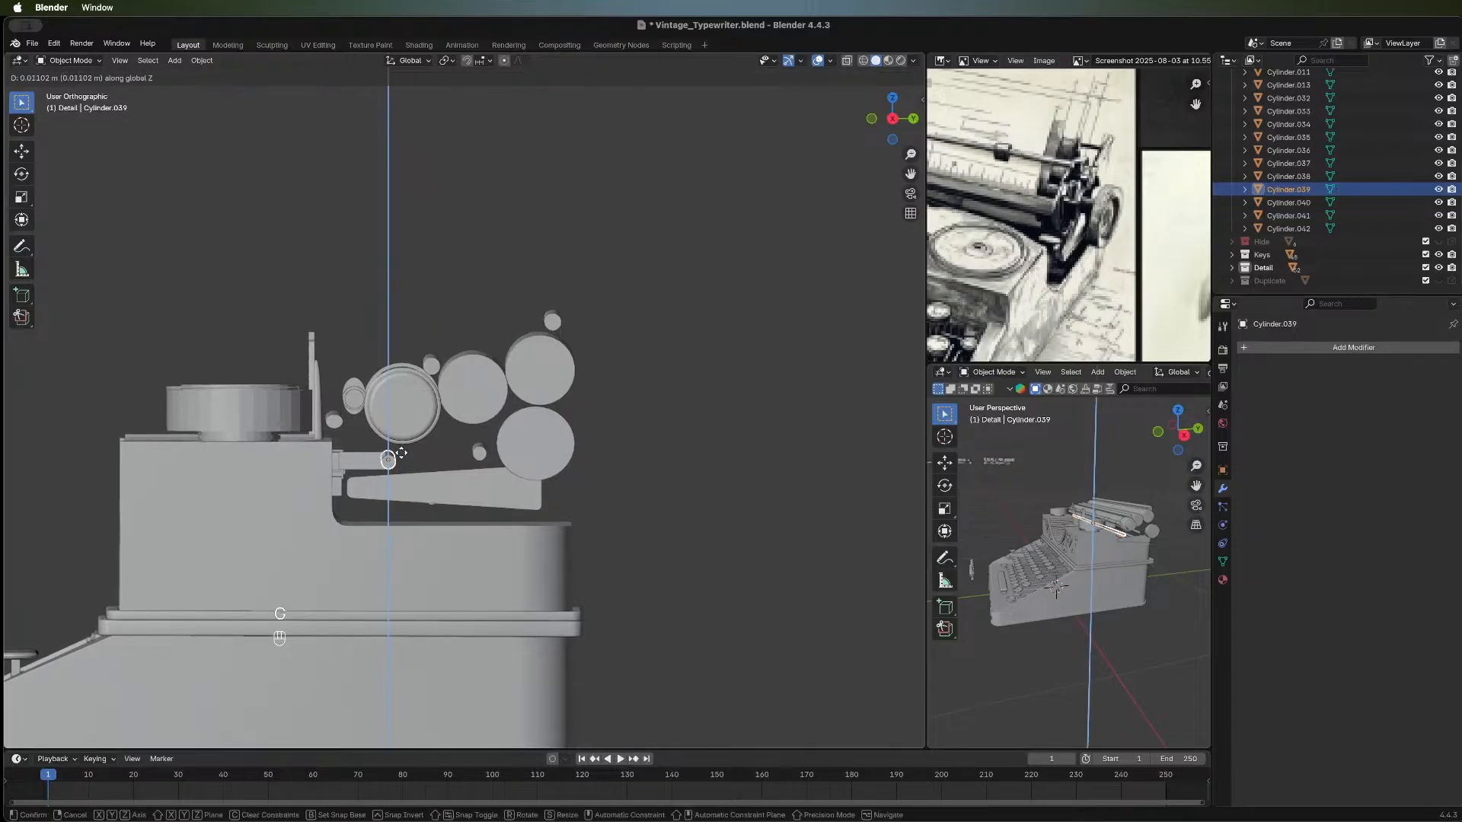
left_click(402, 454)
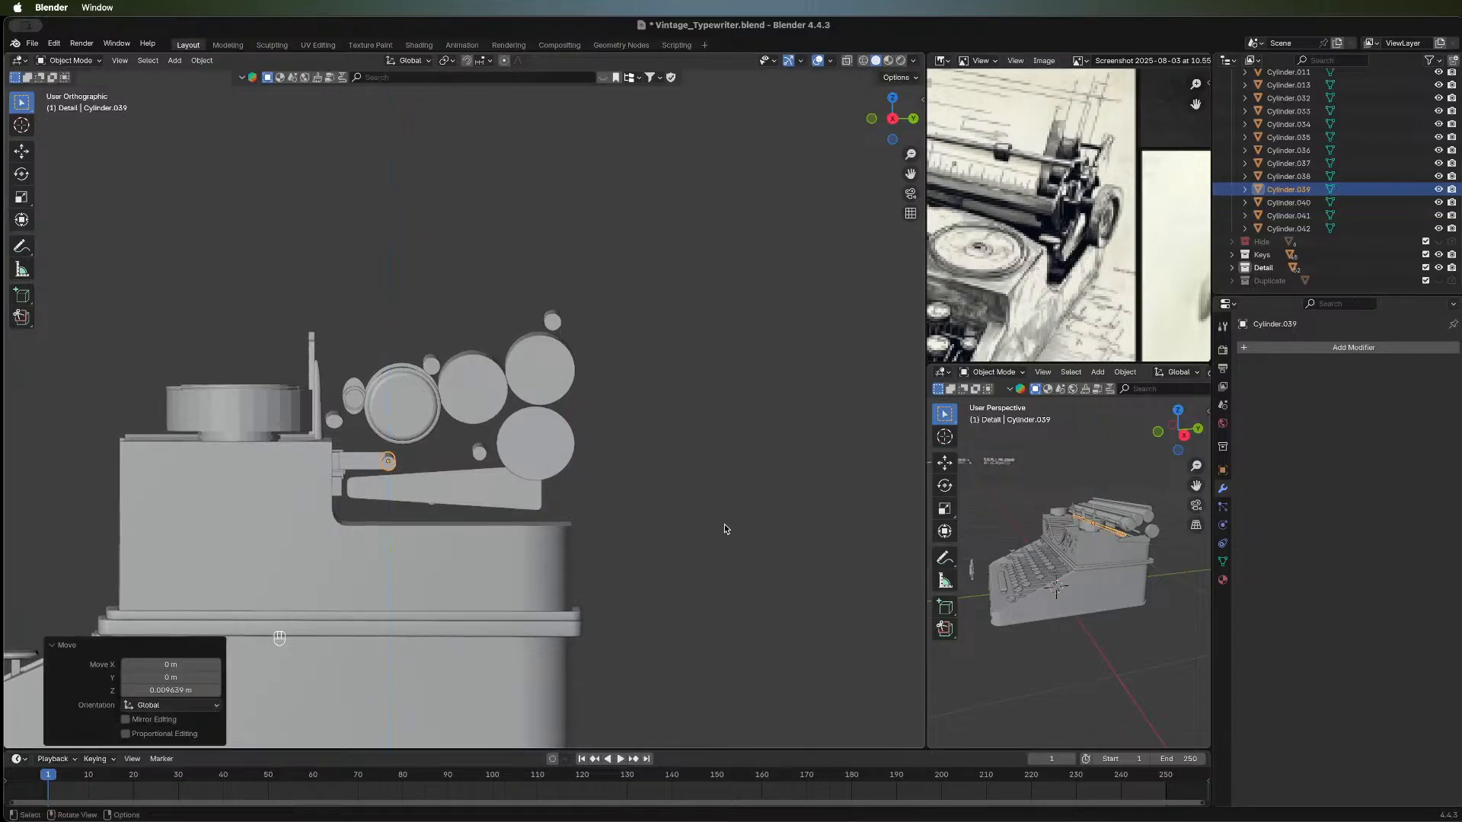
Shift the raised rod about 0.0037 m backward along Y, just past the end of the stretched box.
middle_click_drag(691, 538, 674, 541)
middle_click_drag(580, 468, 422, 495)
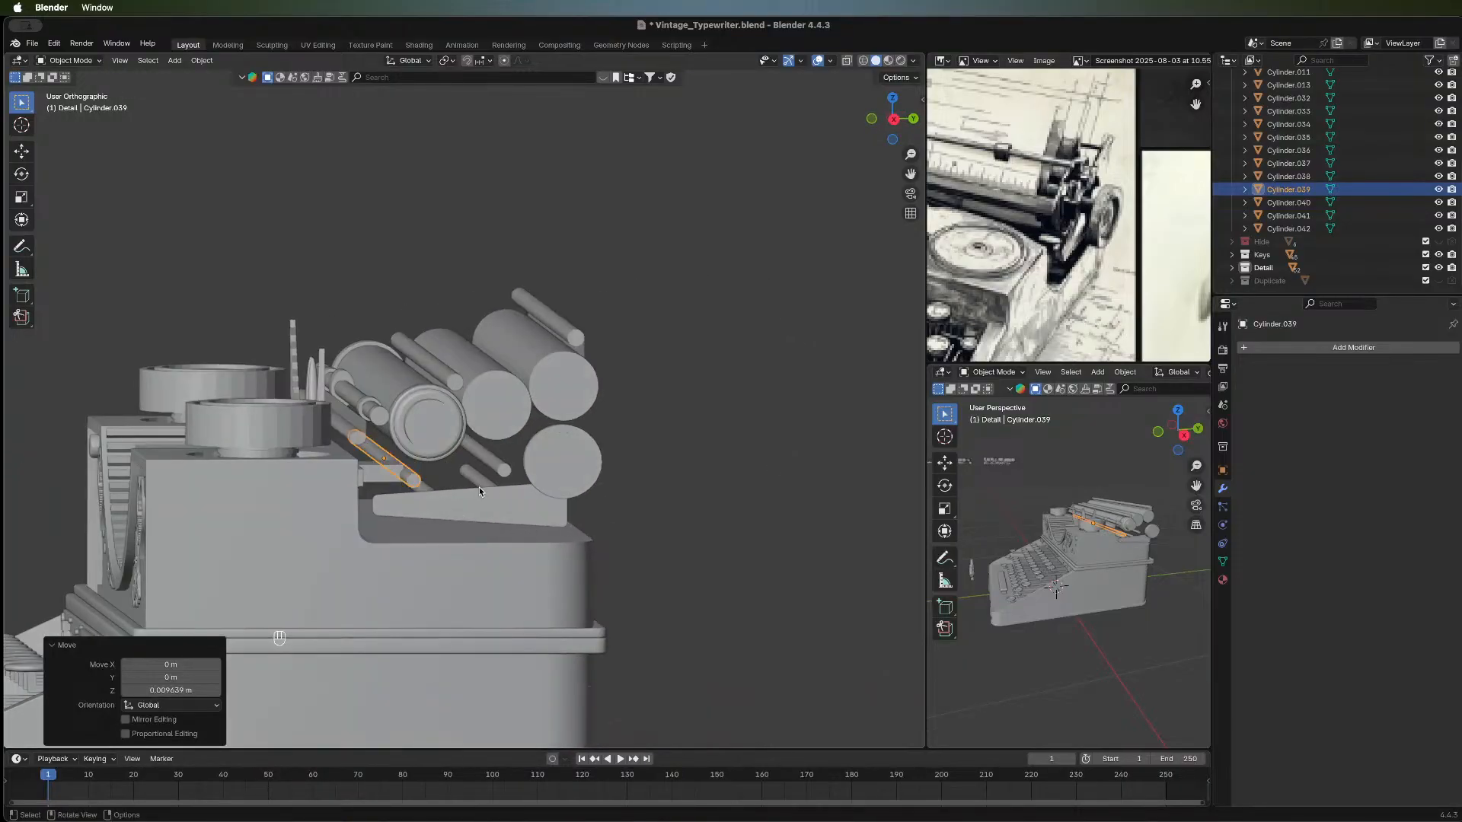
middle_click_drag(449, 546, 383, 501)
scroll(397, 491, "up", 5)
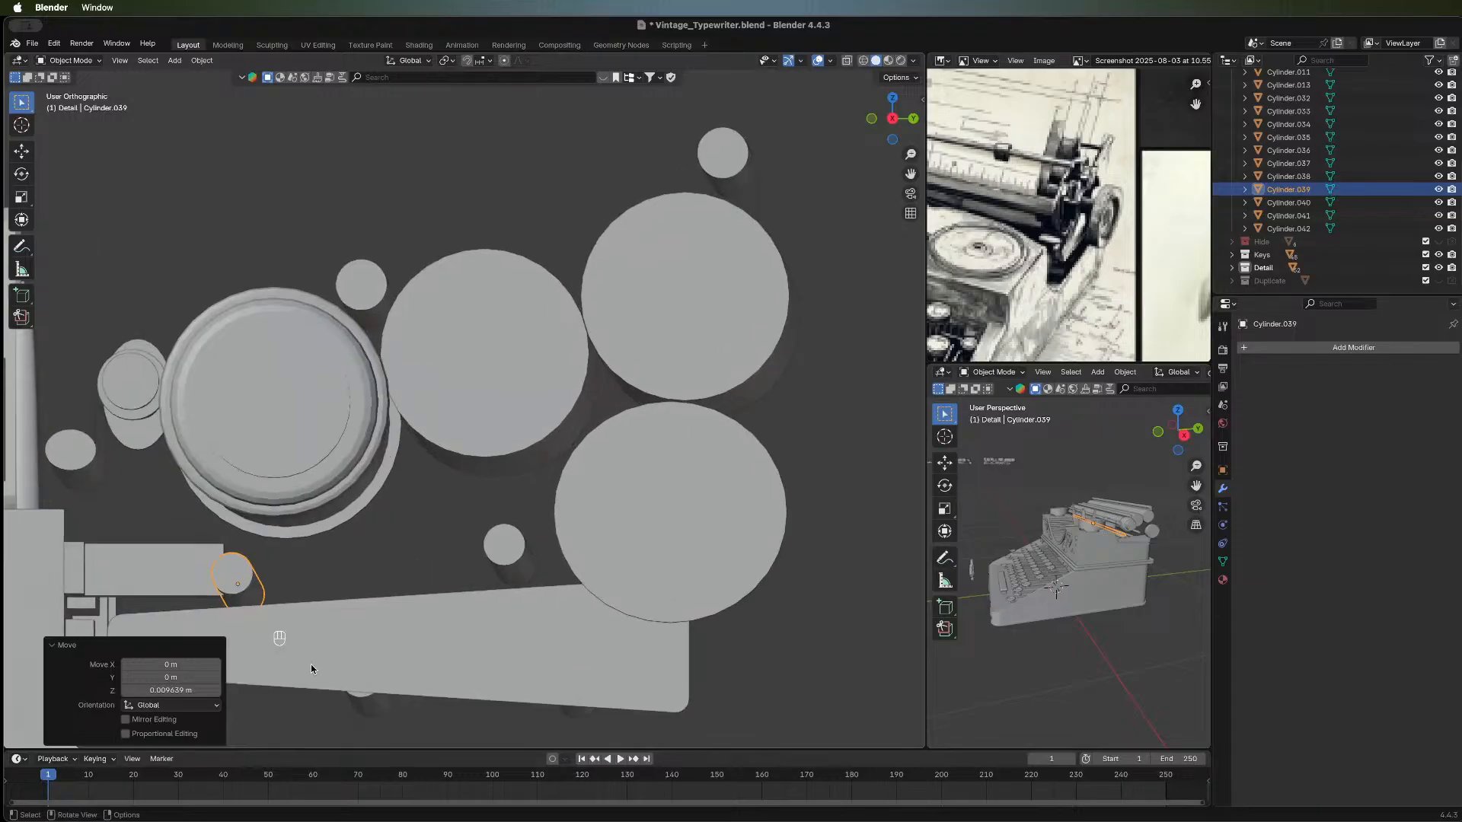
middle_click_drag(364, 731, 362, 606)
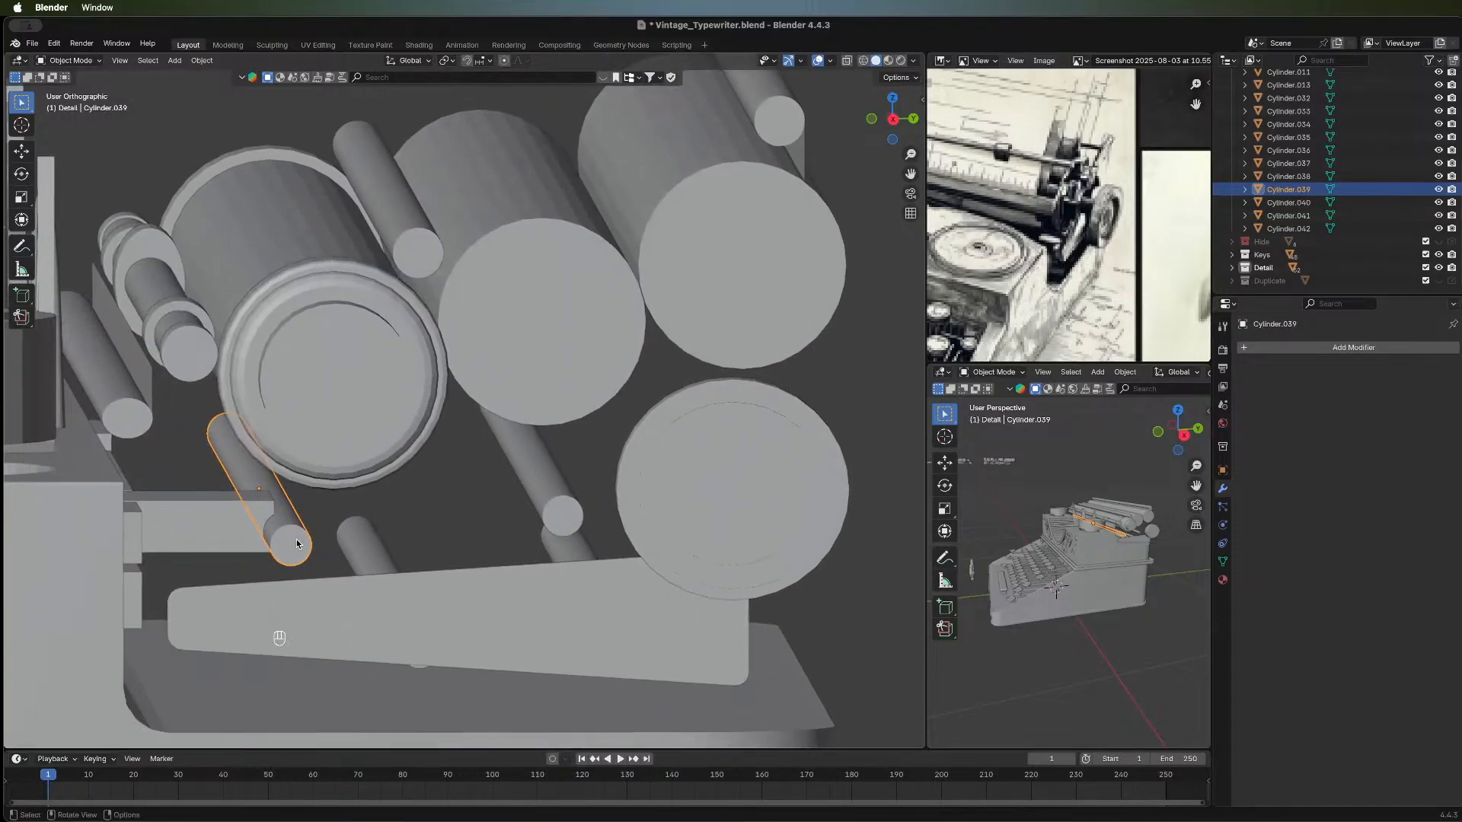
key("g")
key("y")
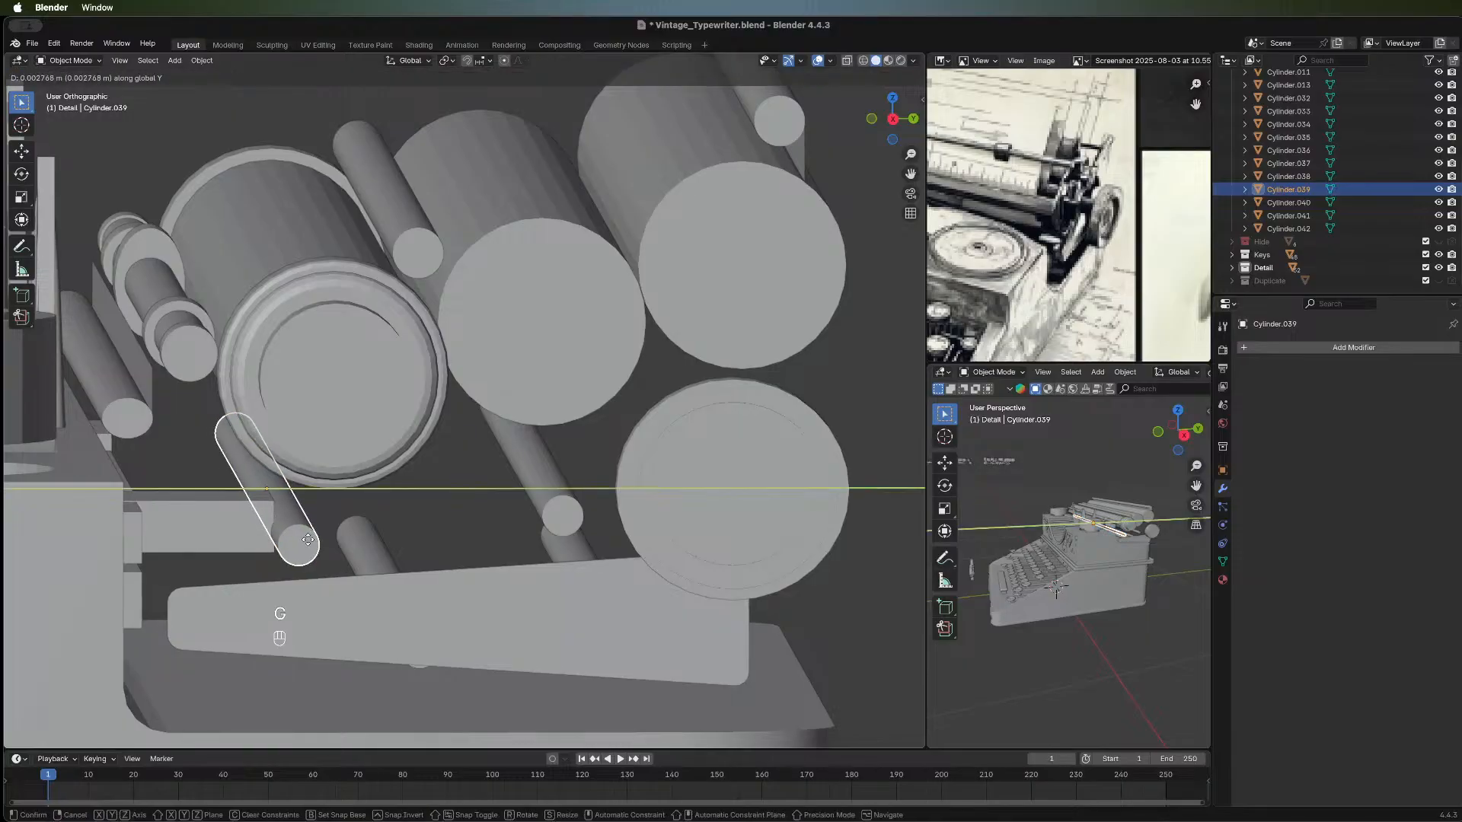
left_click(306, 541)
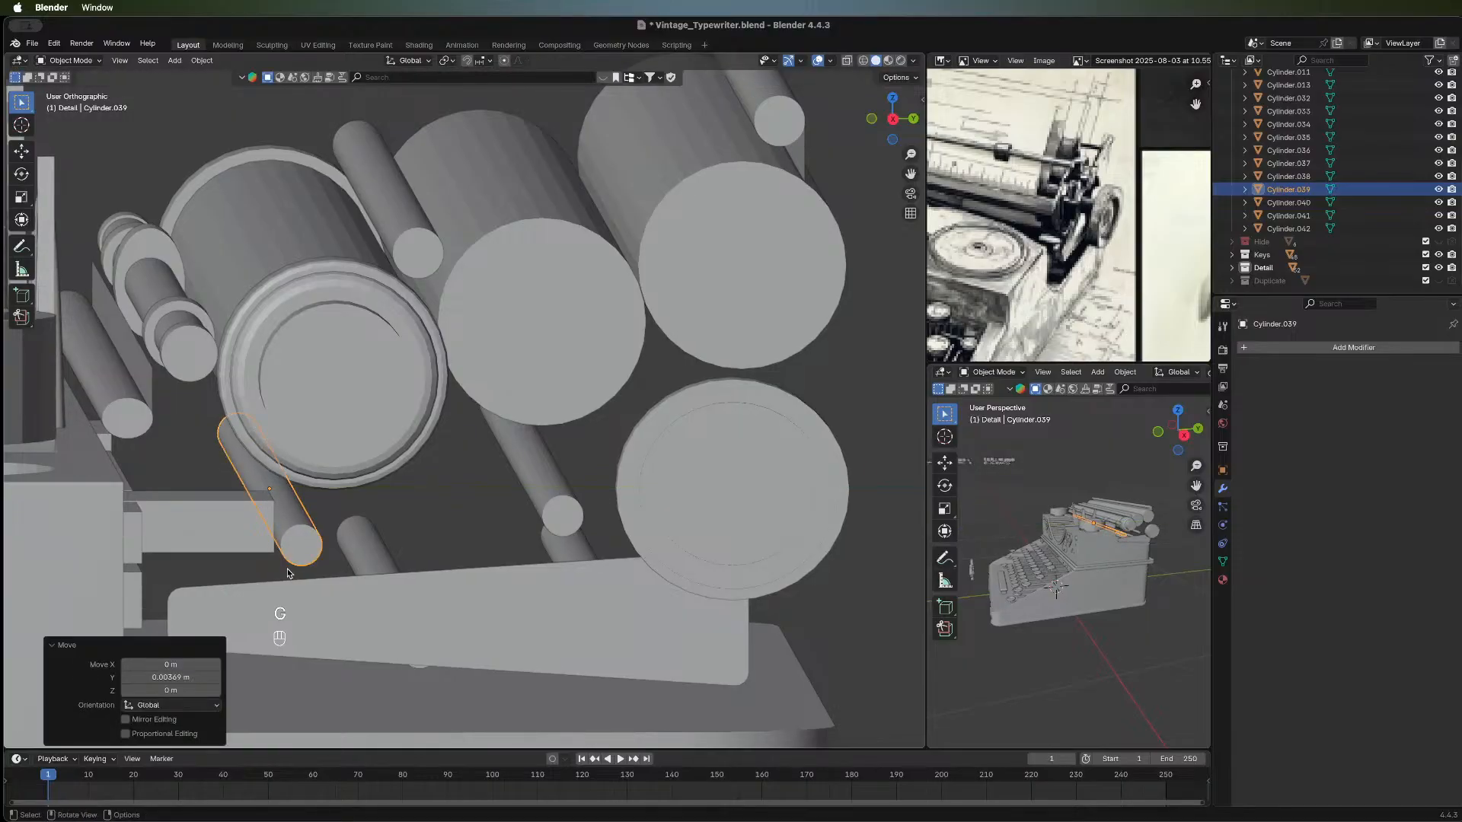
Duplicate the rod's round end face in place, separate it into its own object, and select that object.
key("Tab")
key("alt+a")
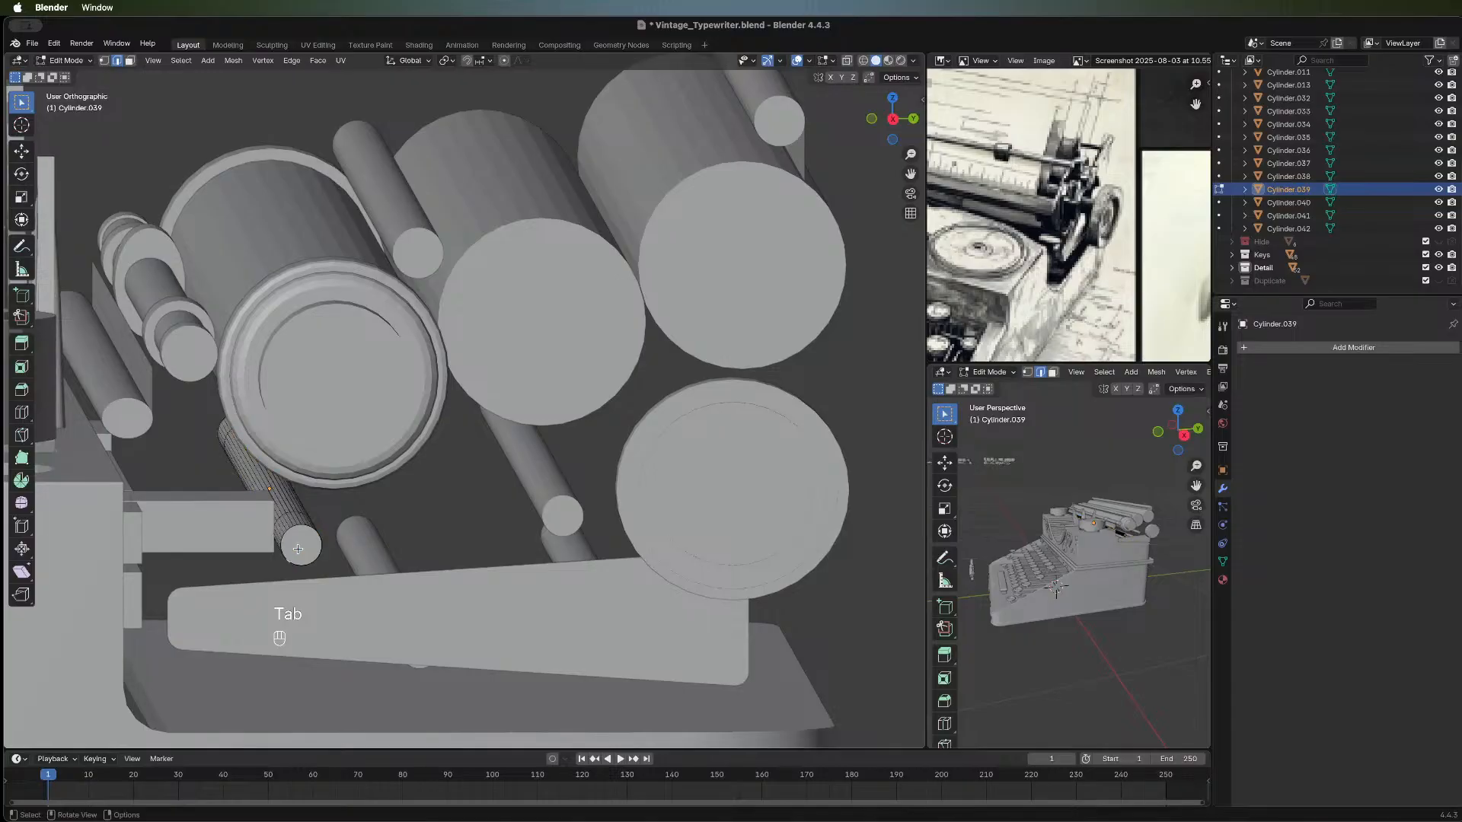
key("3")
left_click(300, 548)
key("shift+d")
right_click(449, 545)
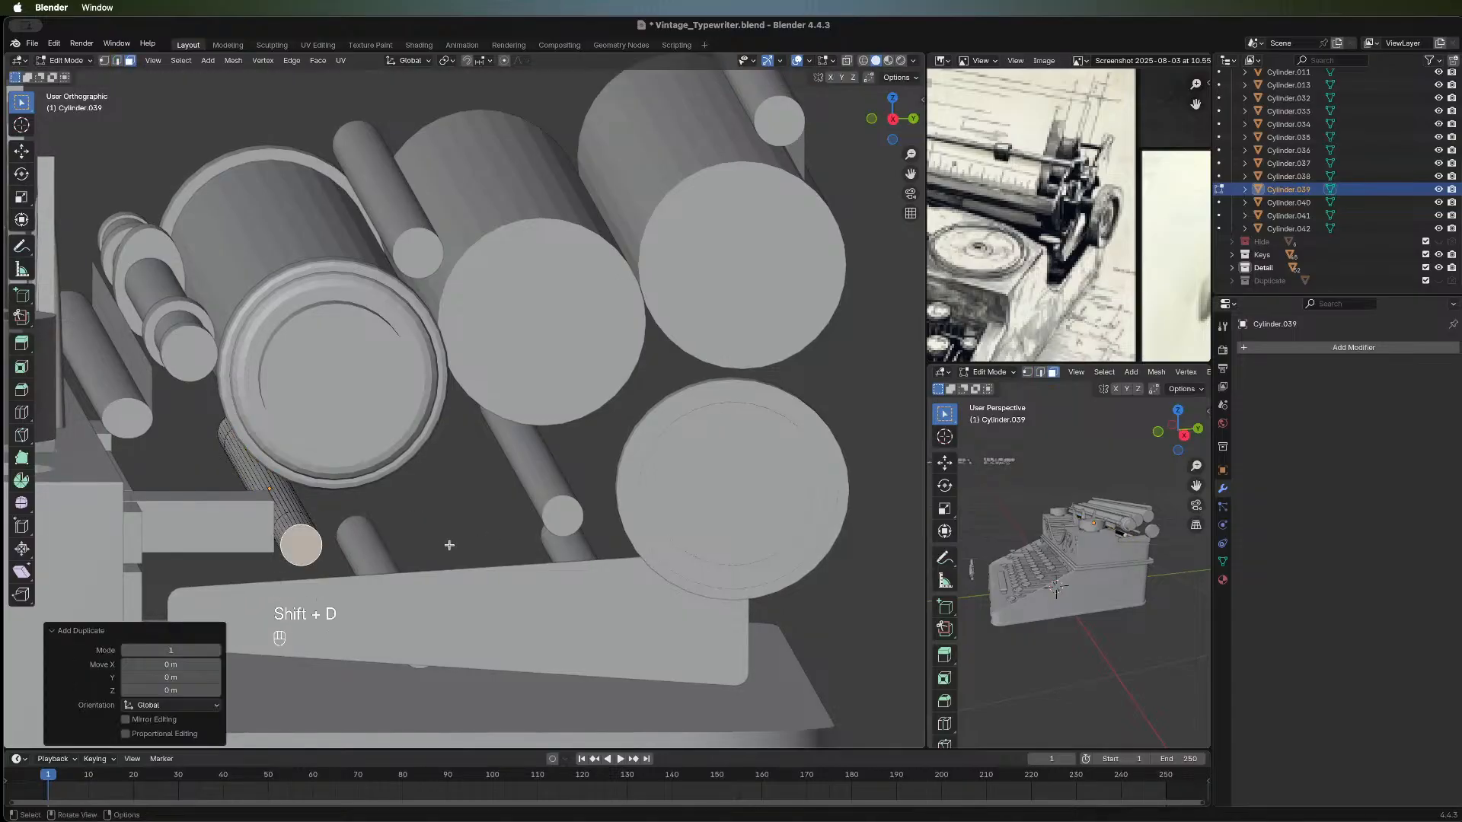
key("p")
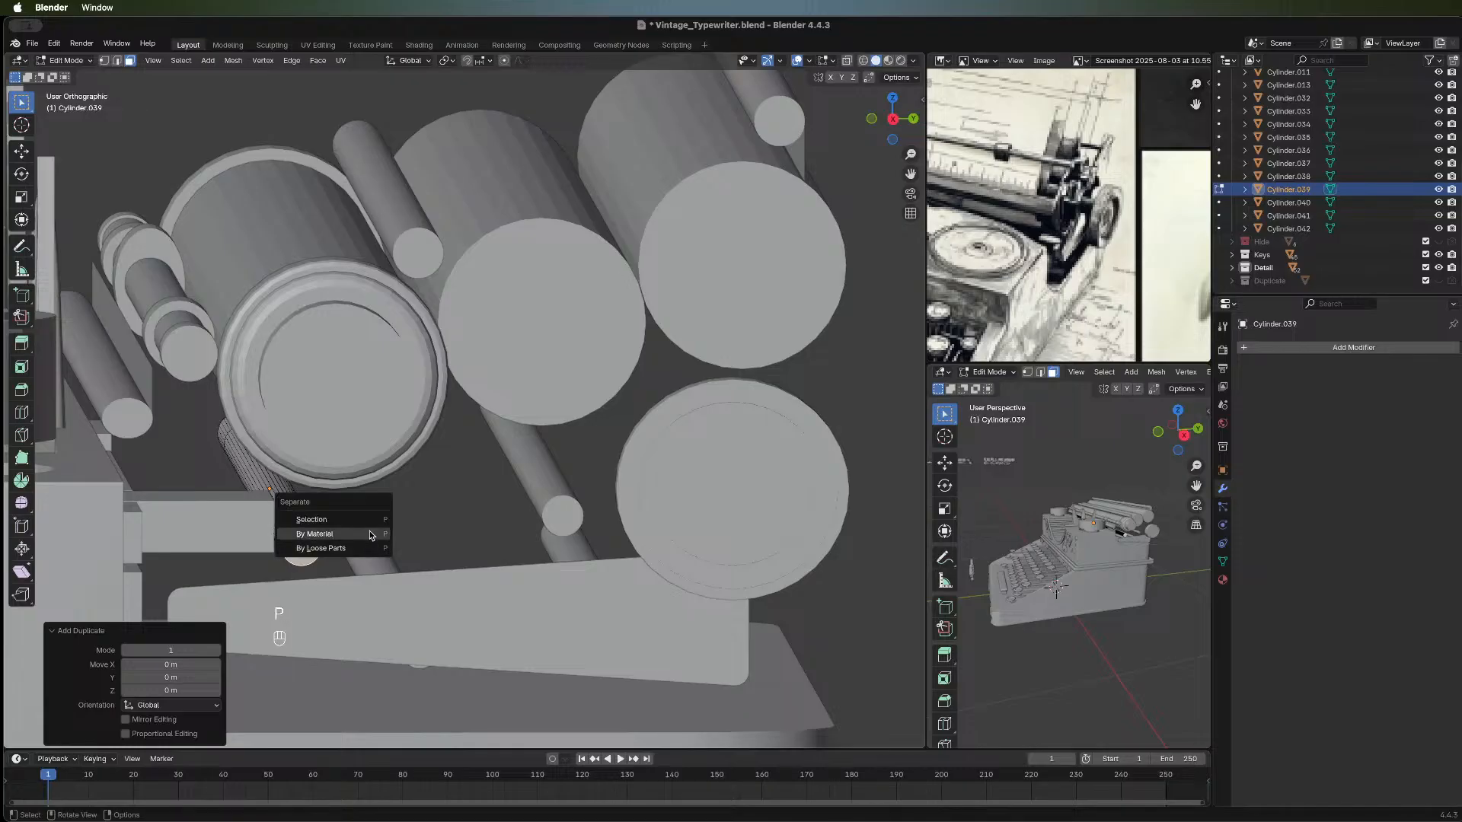
left_click(365, 521)
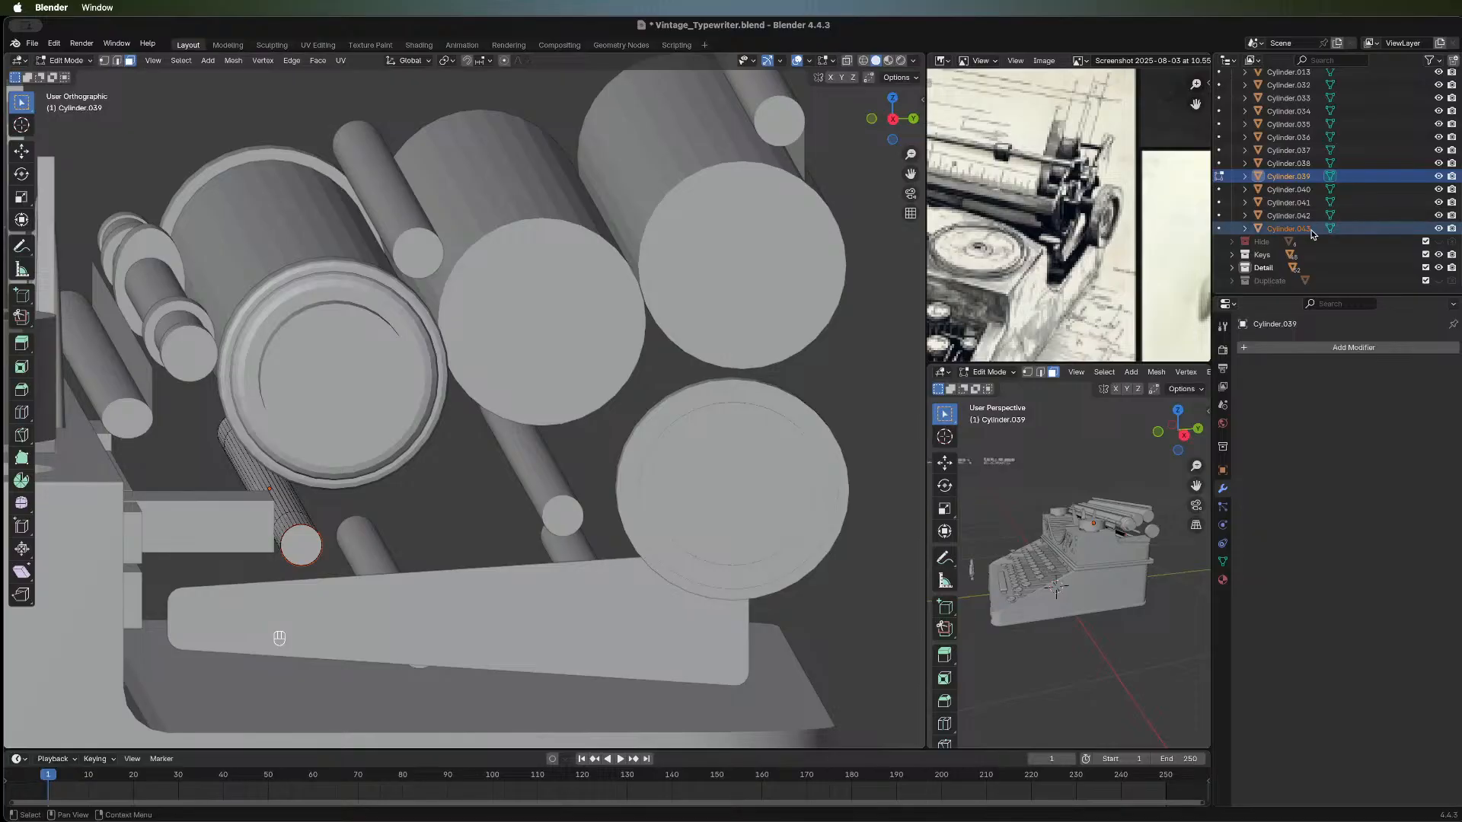
key("Tab")
key("Tab")
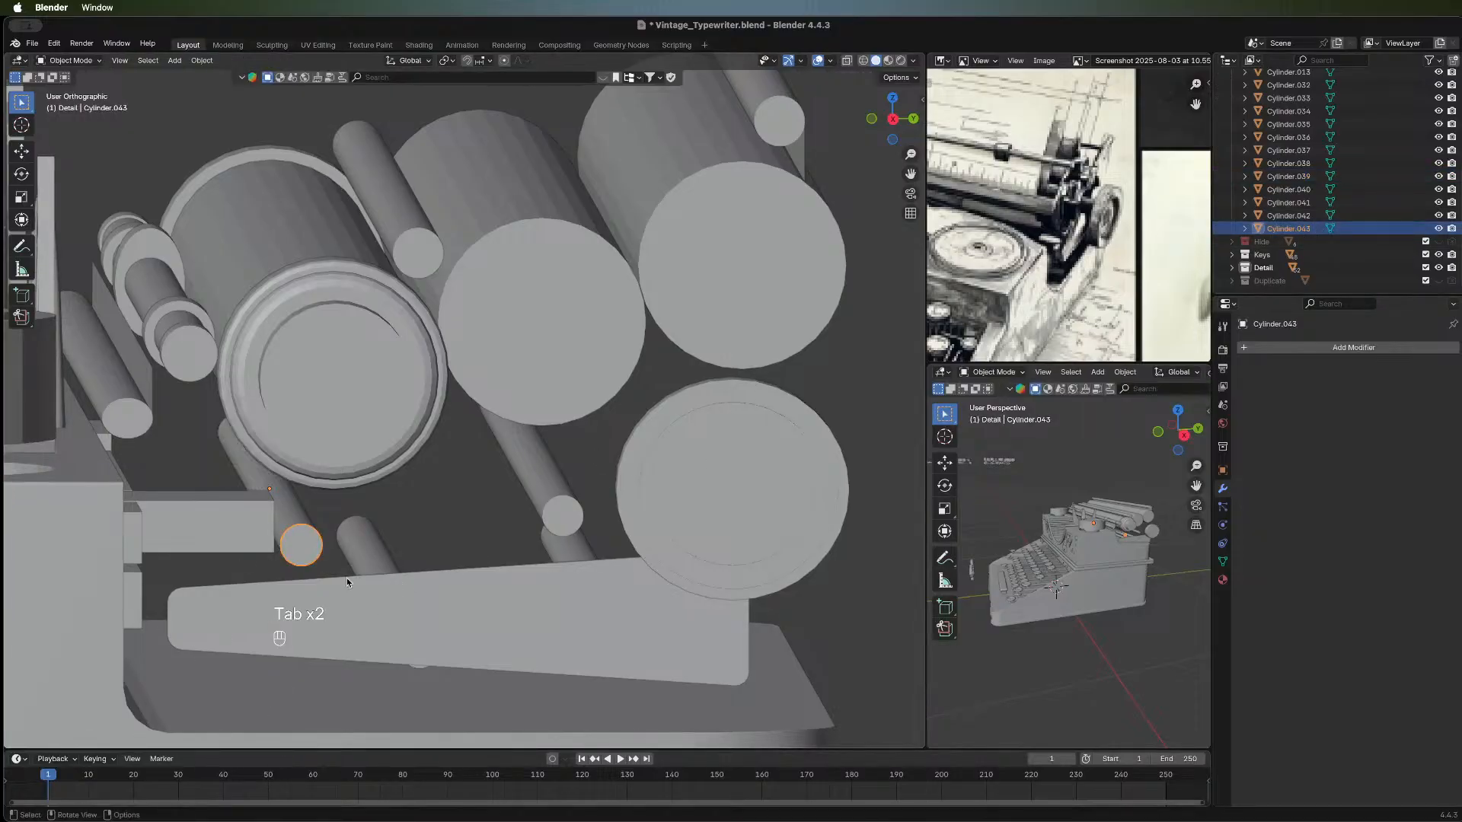
Scale the separated round face uniformly by about 1.63 to make it wider than the rod.
key("Tab")
key("a")
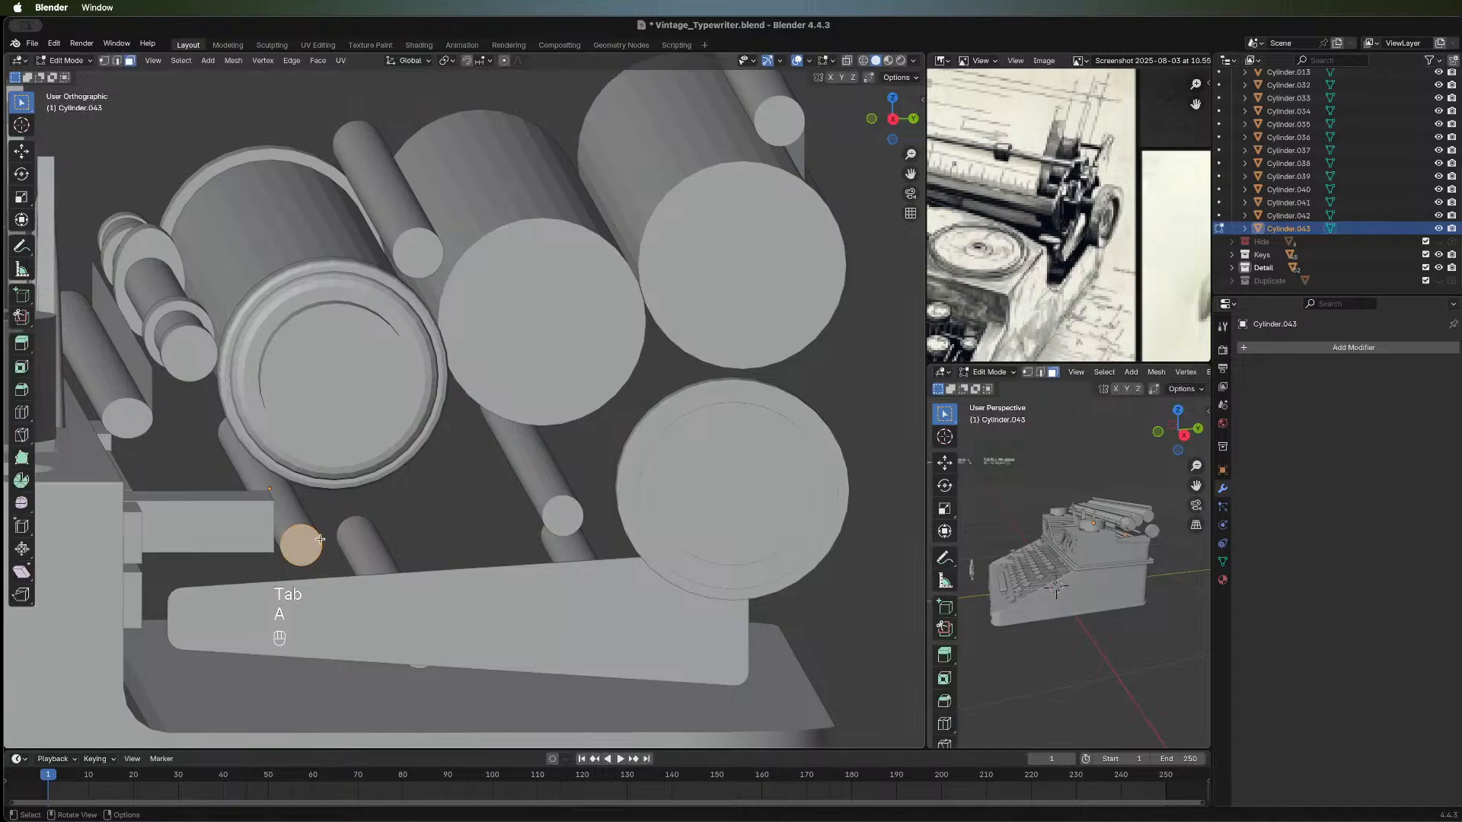
key("s")
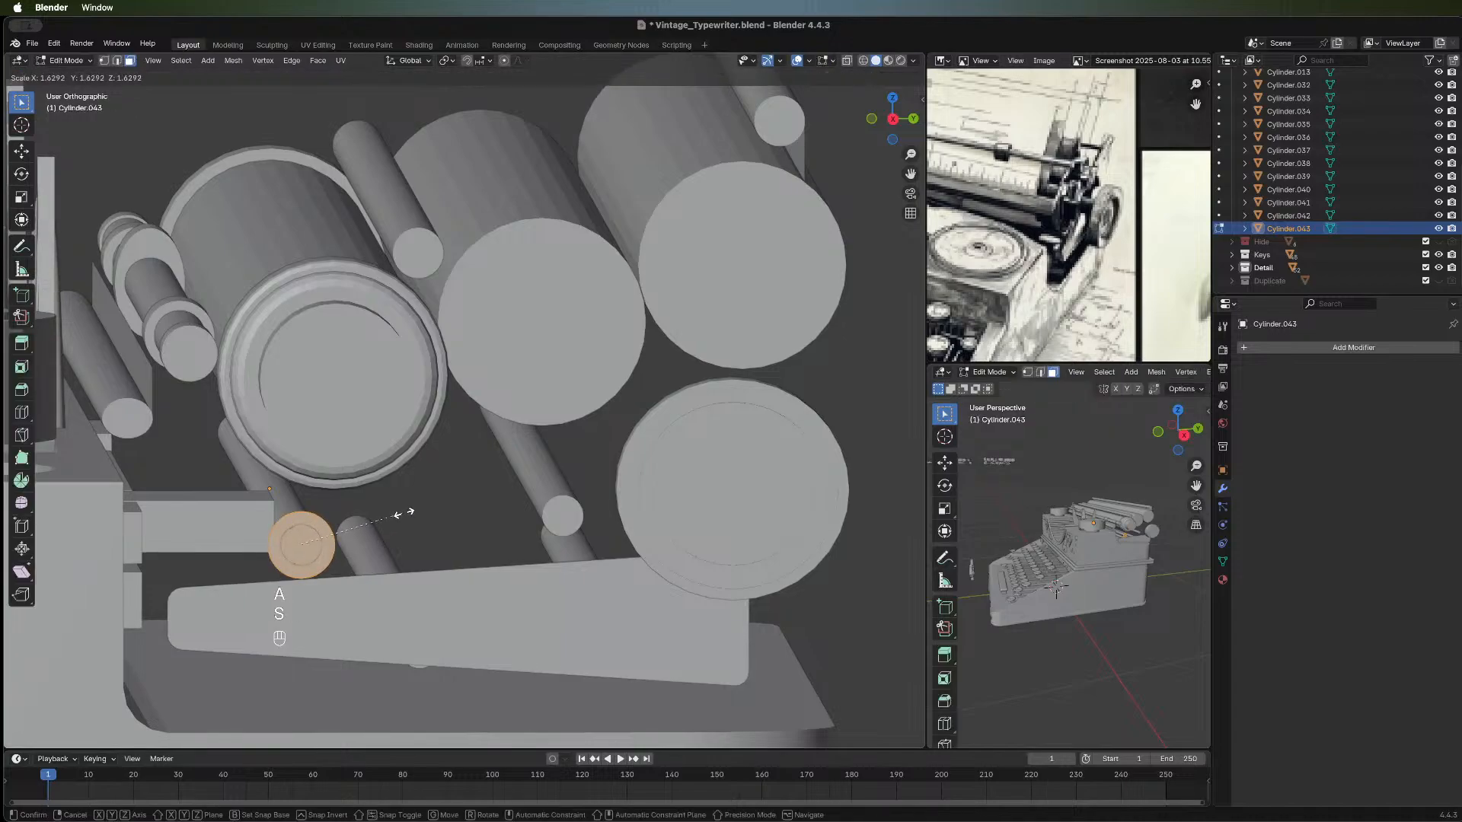
left_click(403, 512)
key("g")
key("y")
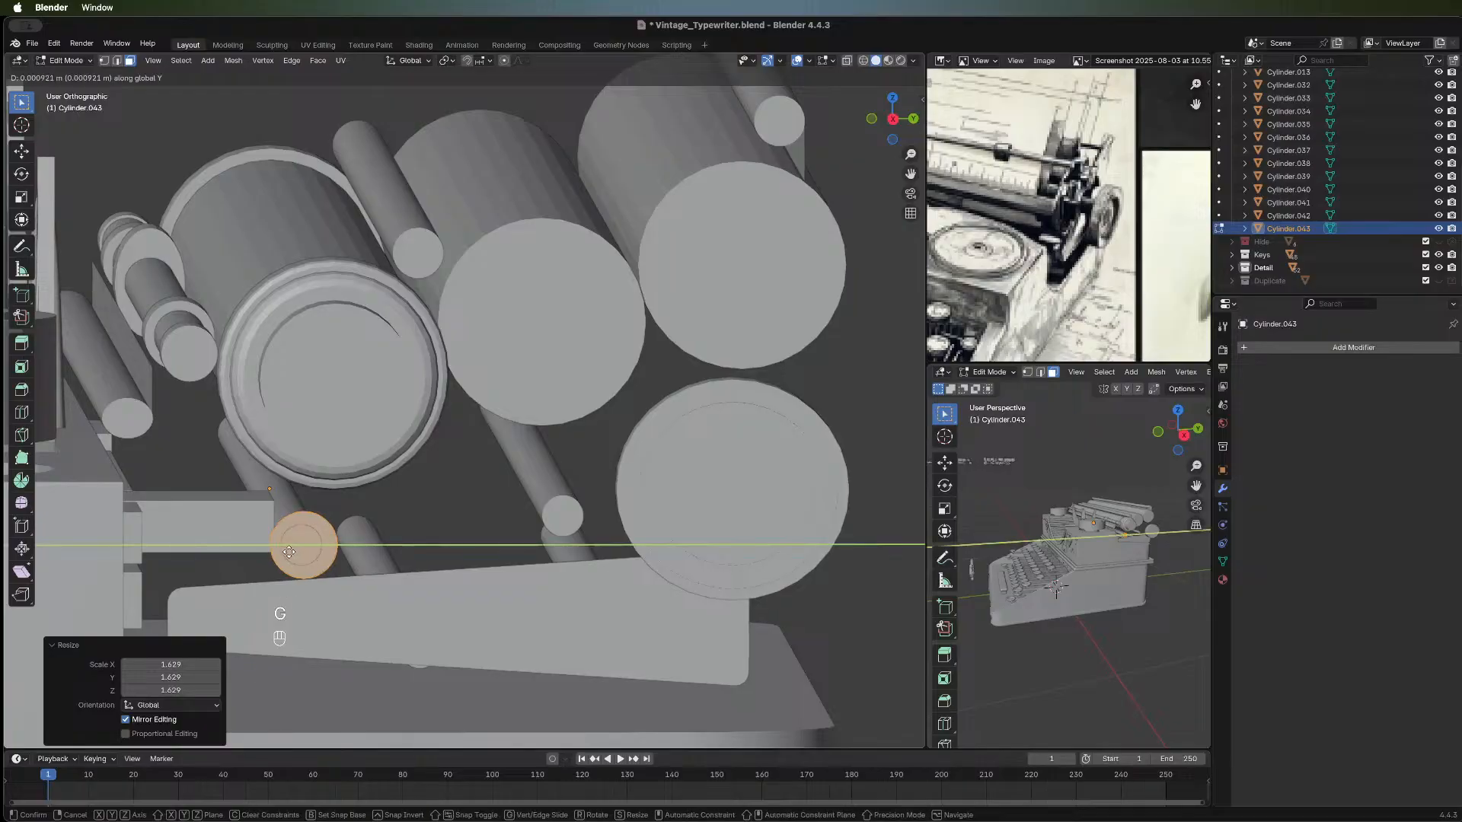
key("Escape")
Move the enlarged round face about 0.0146 m outward along X from the rod's end.
key("g")
key("x")
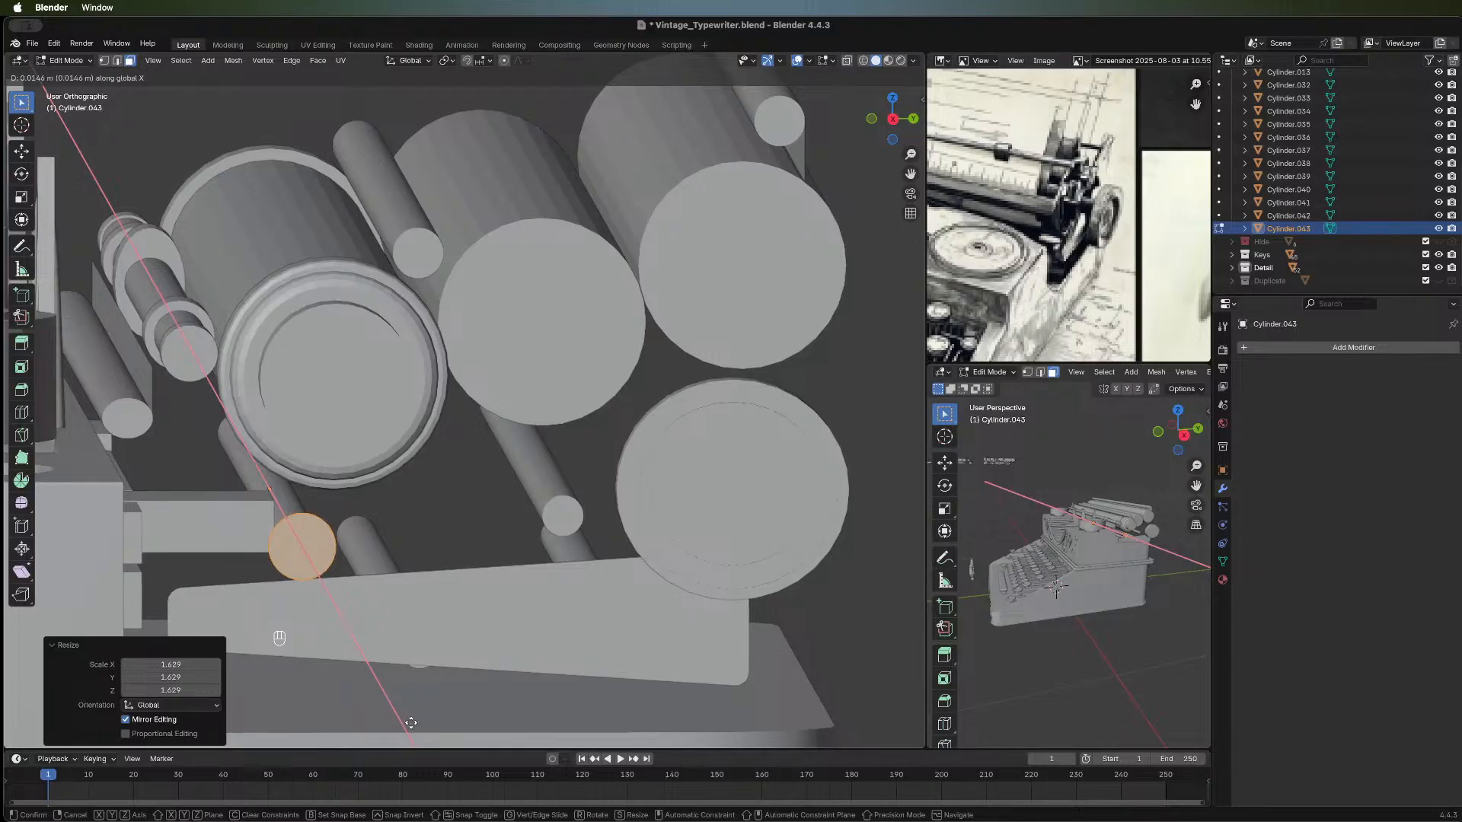
left_click(412, 723)
middle_click_drag(411, 722, 308, 535)
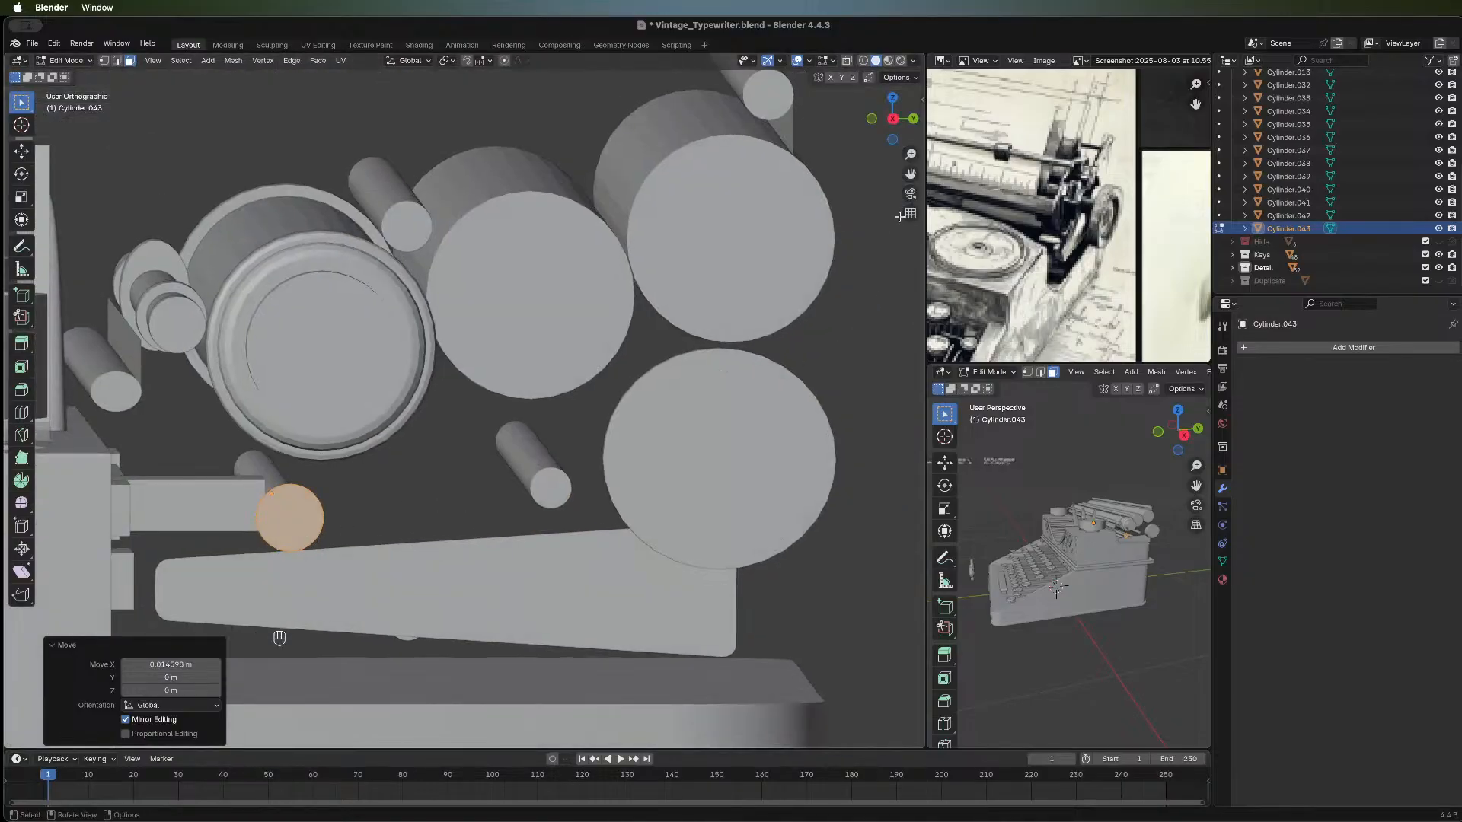
Isolate the enlarged round face in a straight side view and delete the vertices of its lower half, leaving an open arc.
left_click(893, 119)
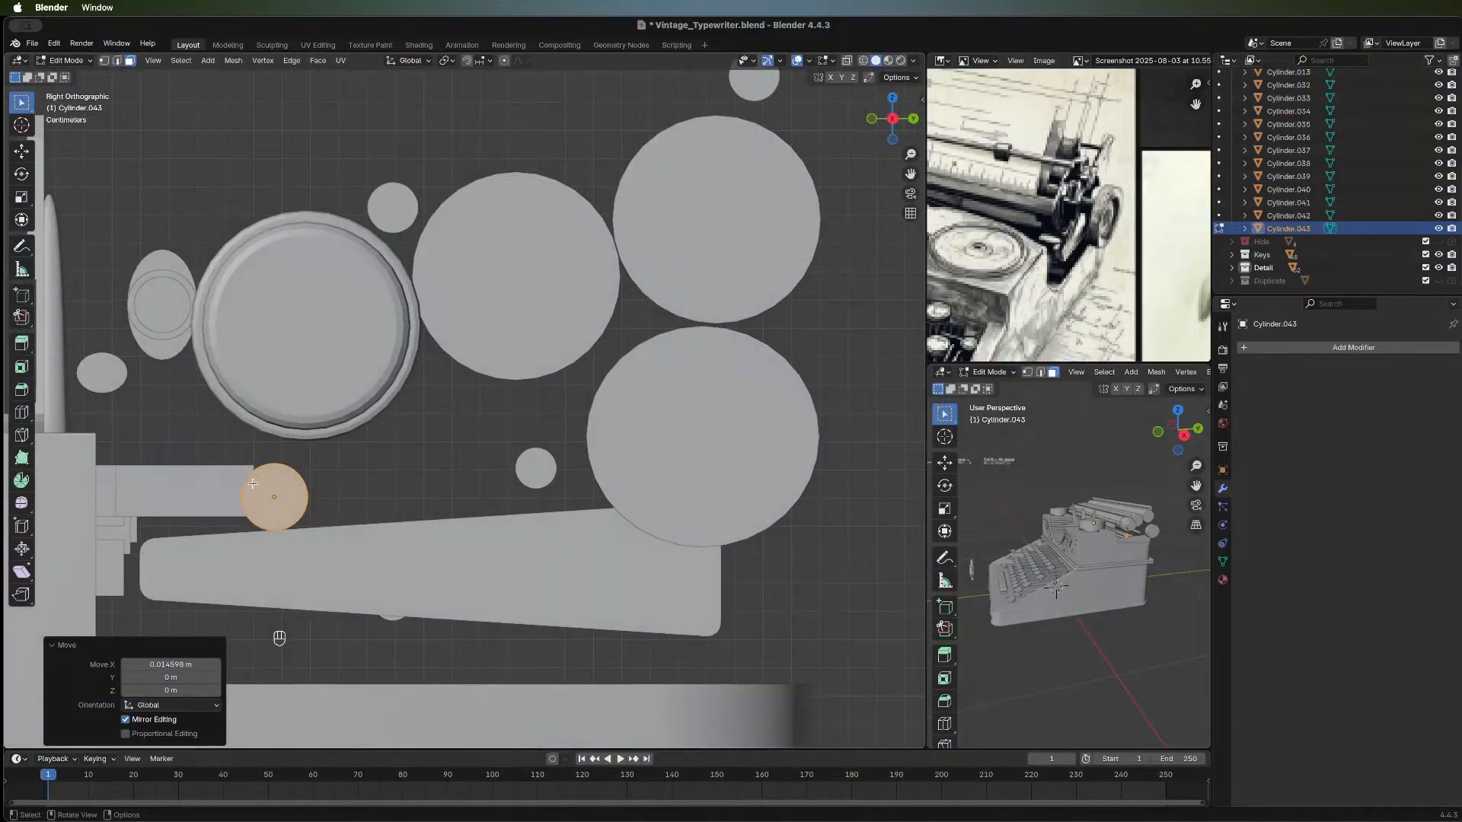
key("slash")
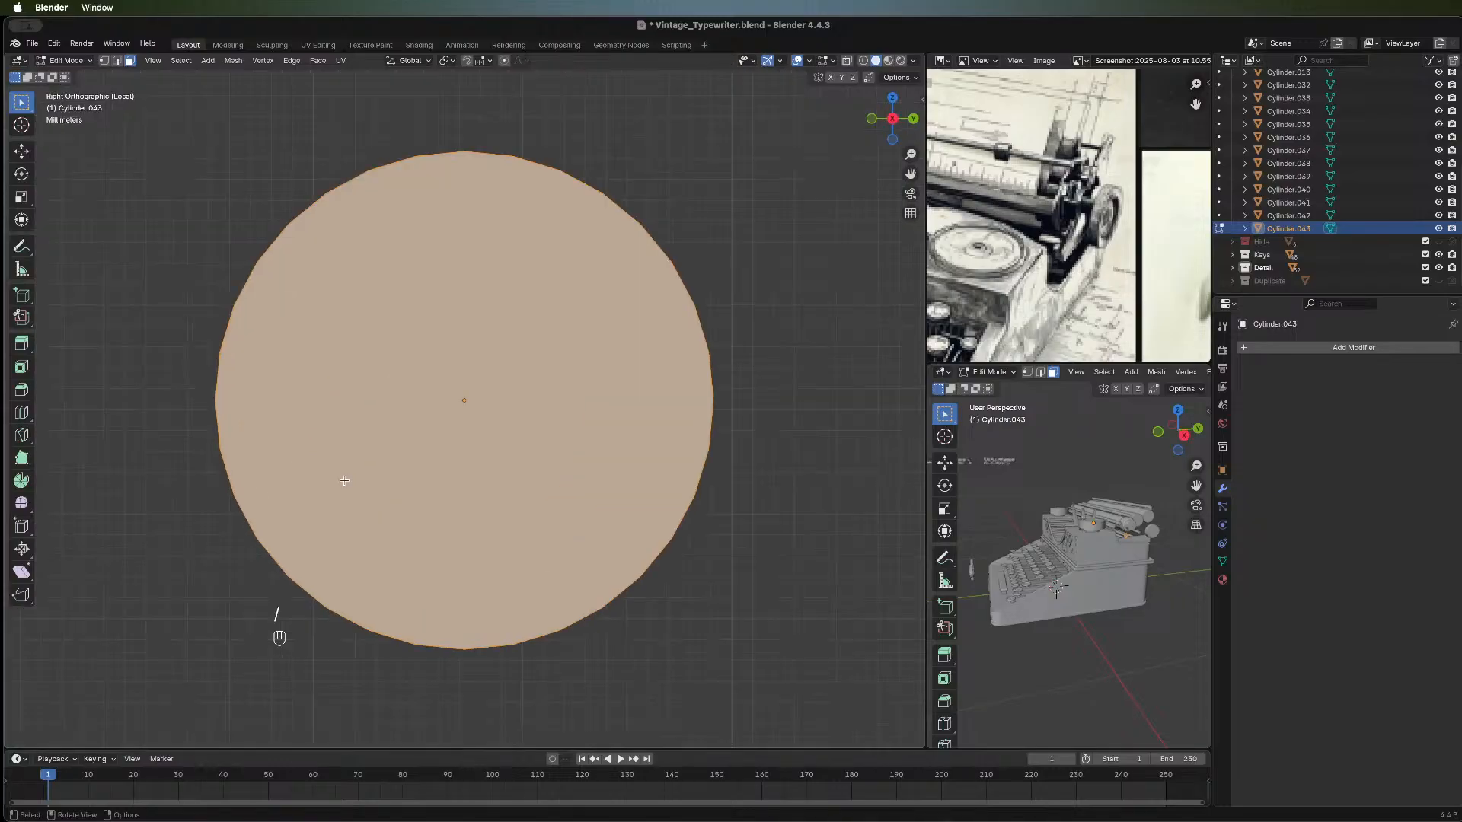
key("Tab")
key("Tab")
key("1")
left_click_drag(153, 439, 857, 680)
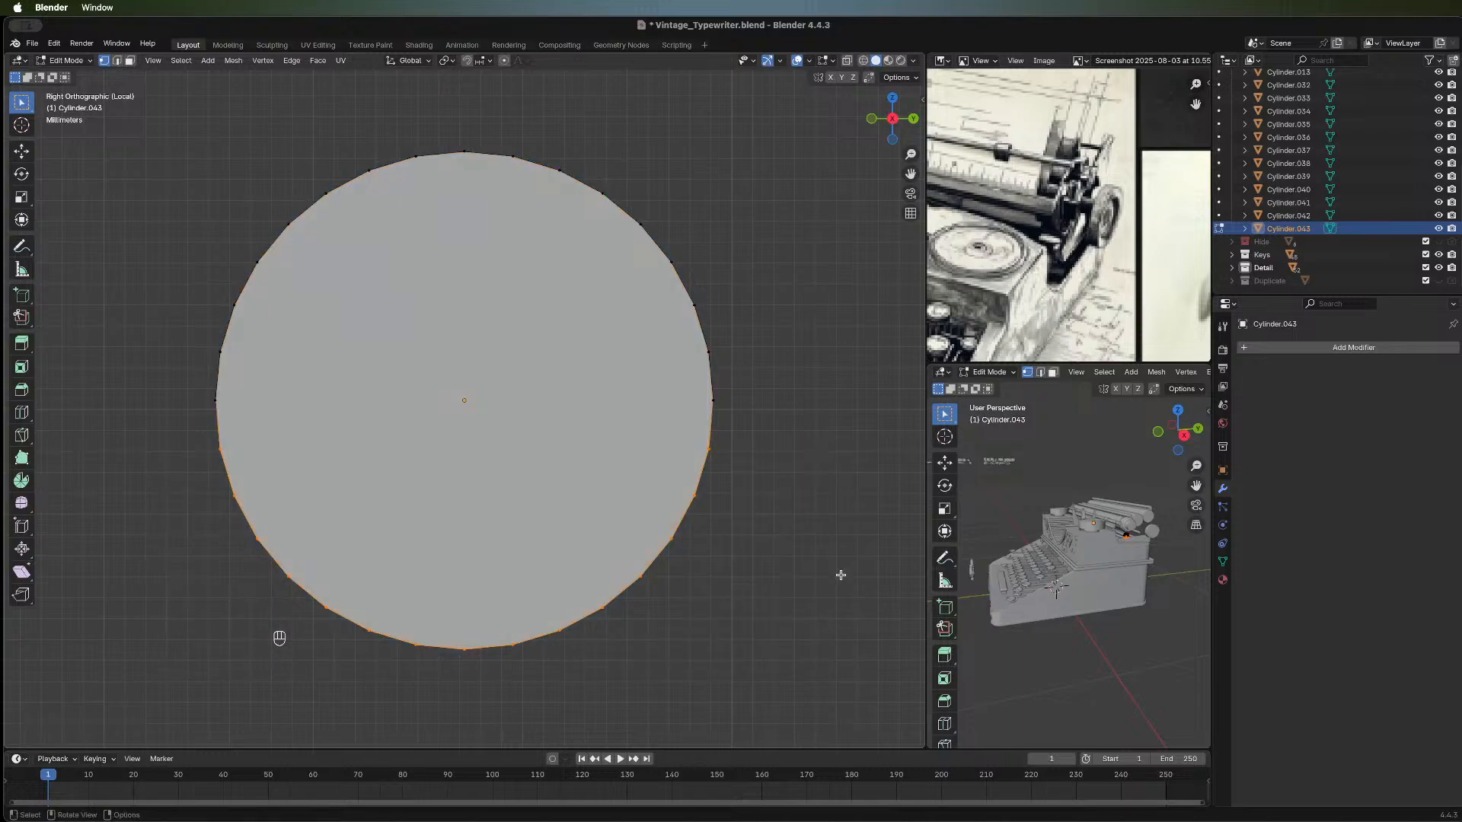
key("x")
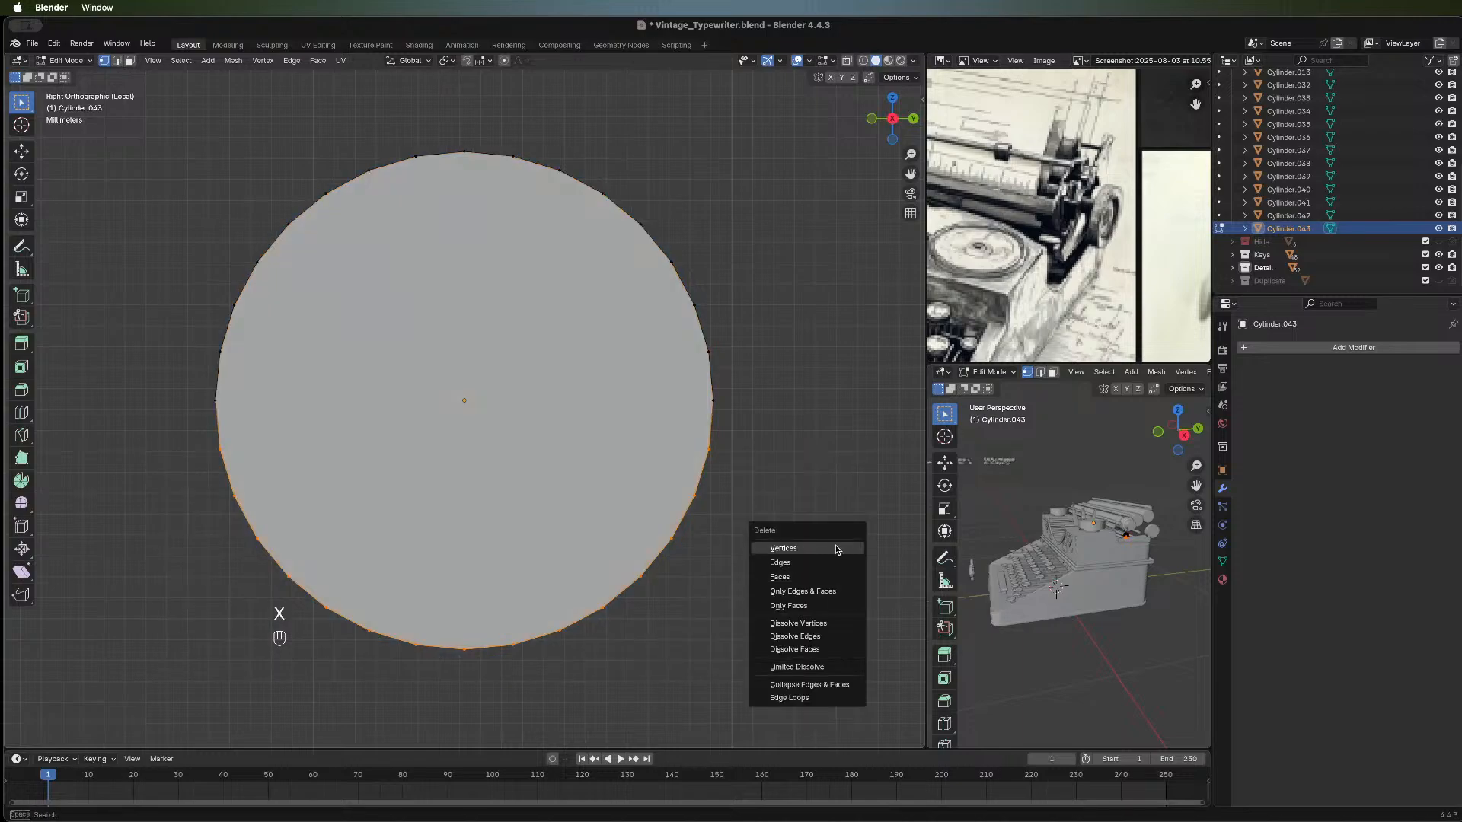
left_click(834, 548)
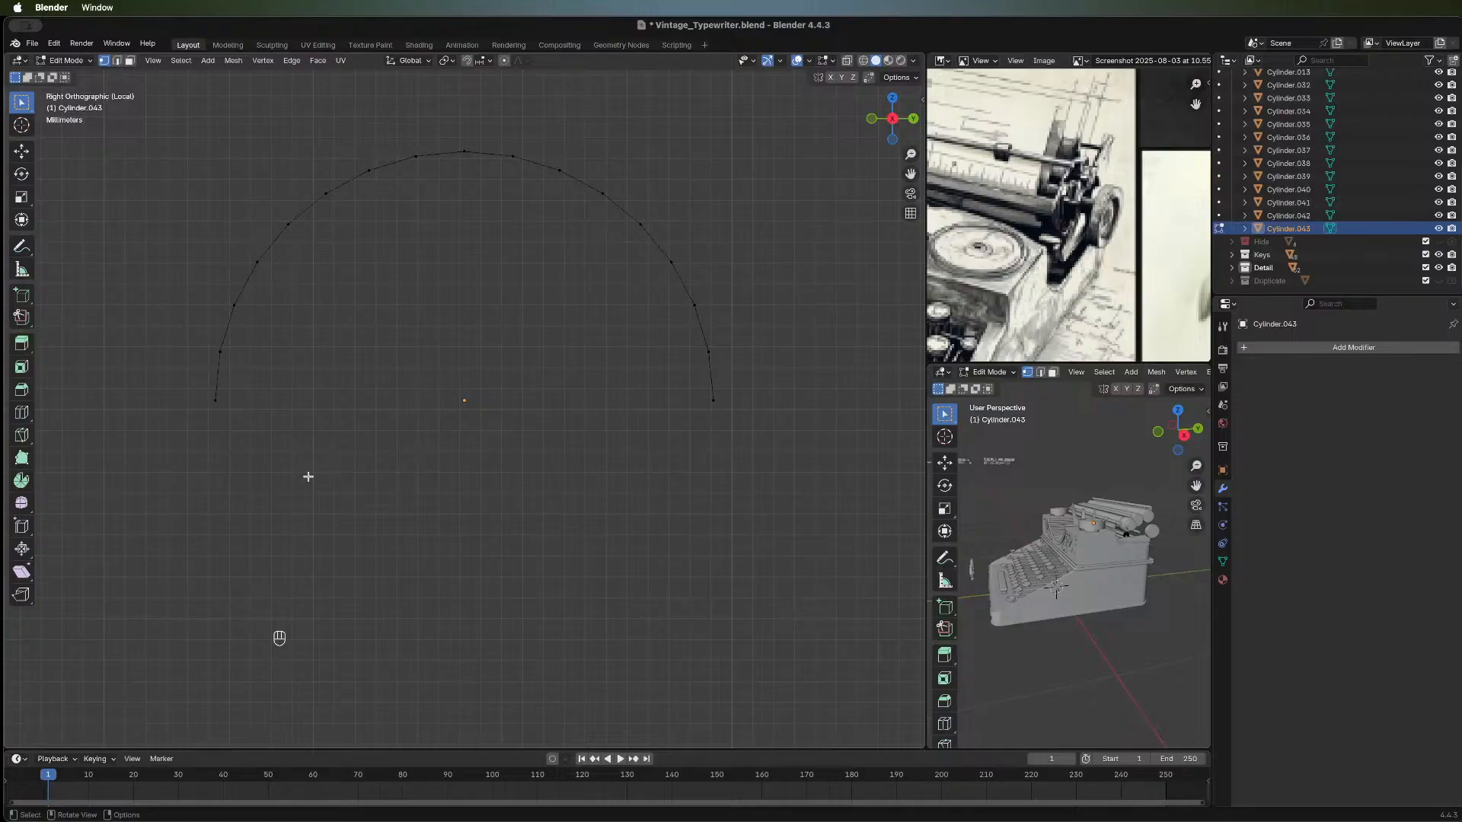
Extrude the arc's two end vertices about 0.007 m straight down along Z to form the arch's vertical sides.
left_click_drag(123, 397, 827, 471)
key("e")
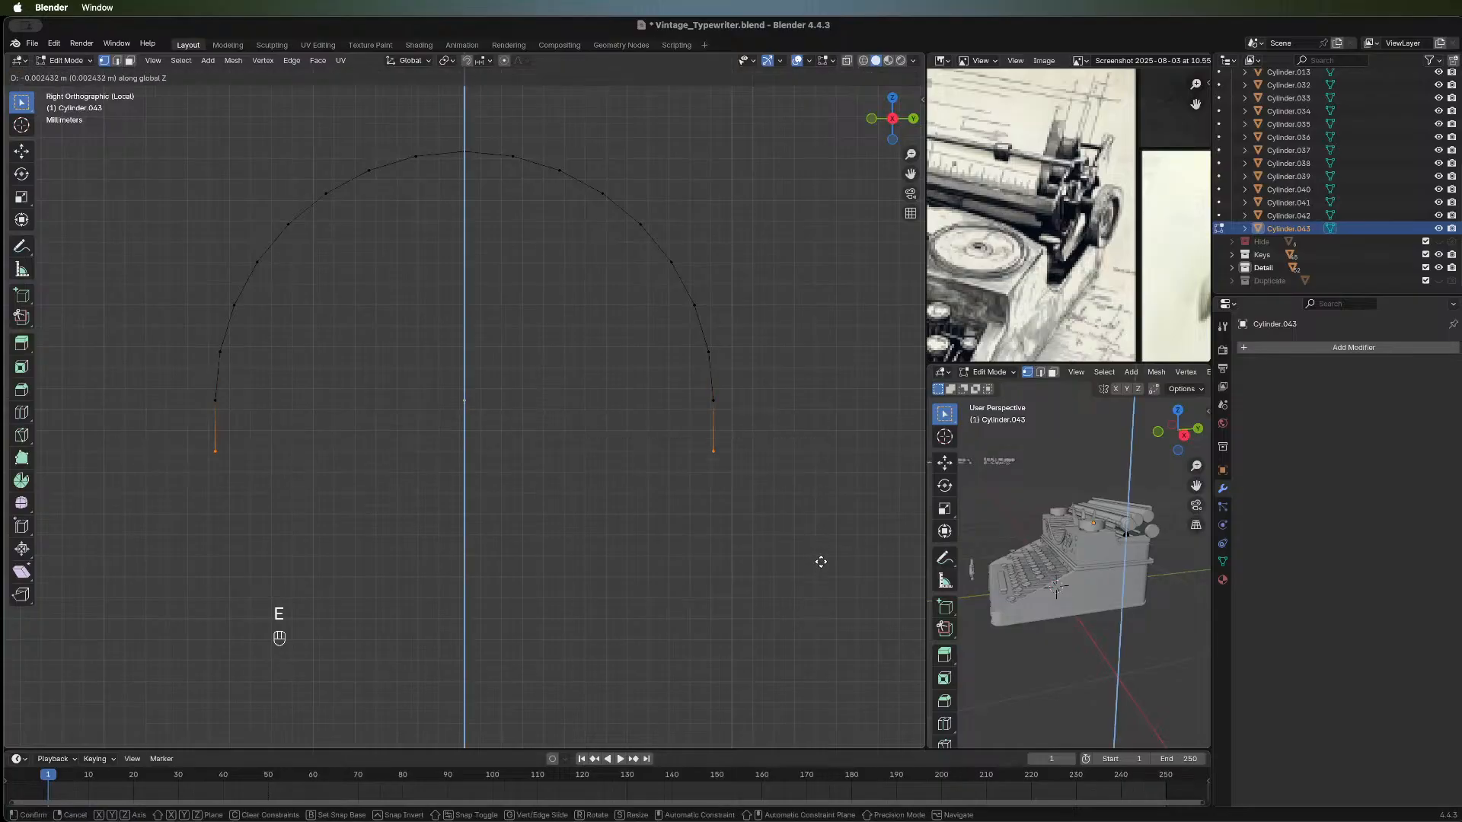
left_click(817, 640)
scroll(1030, 558, "up", 5)
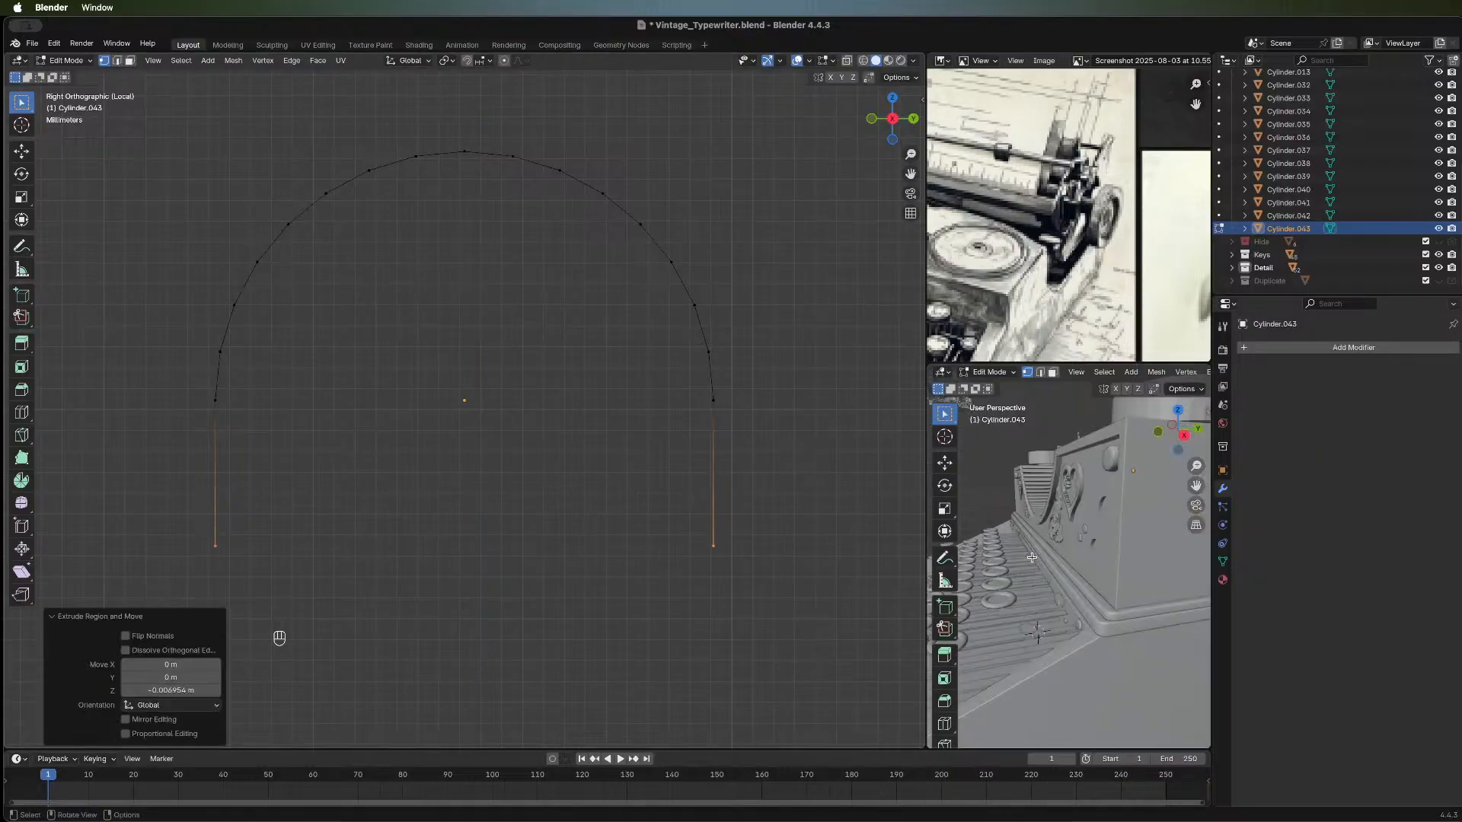
middle_click_drag(1121, 565, 1091, 588, "shift")
scroll(1091, 588, "up", 5)
scroll(1052, 550, "down", 2)
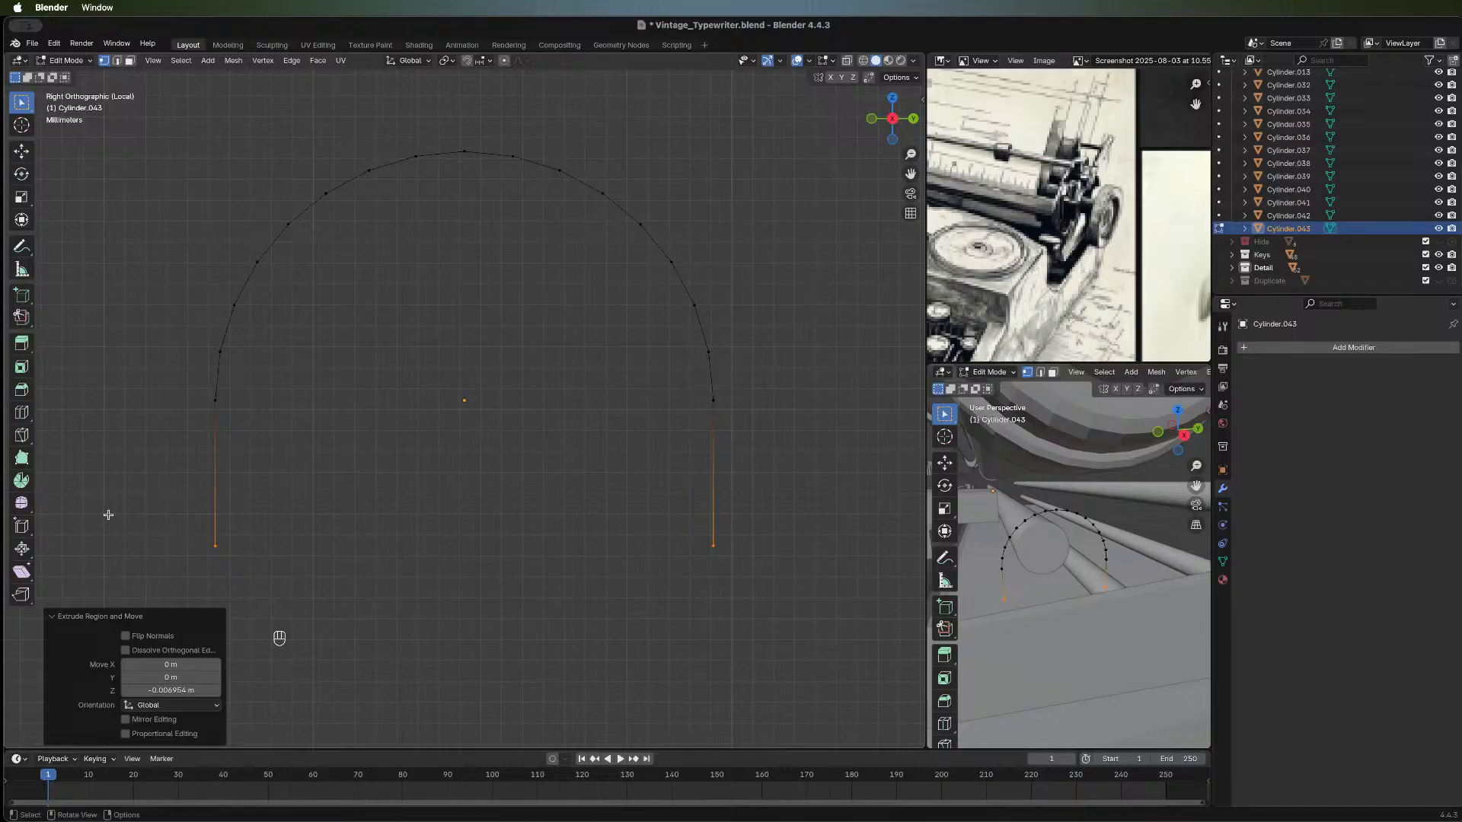
Join the two lower vertices with an edge, fill the arch outline with a face, and bring back the rest of the model.
left_click_drag(108, 515, 788, 593)
key("f")
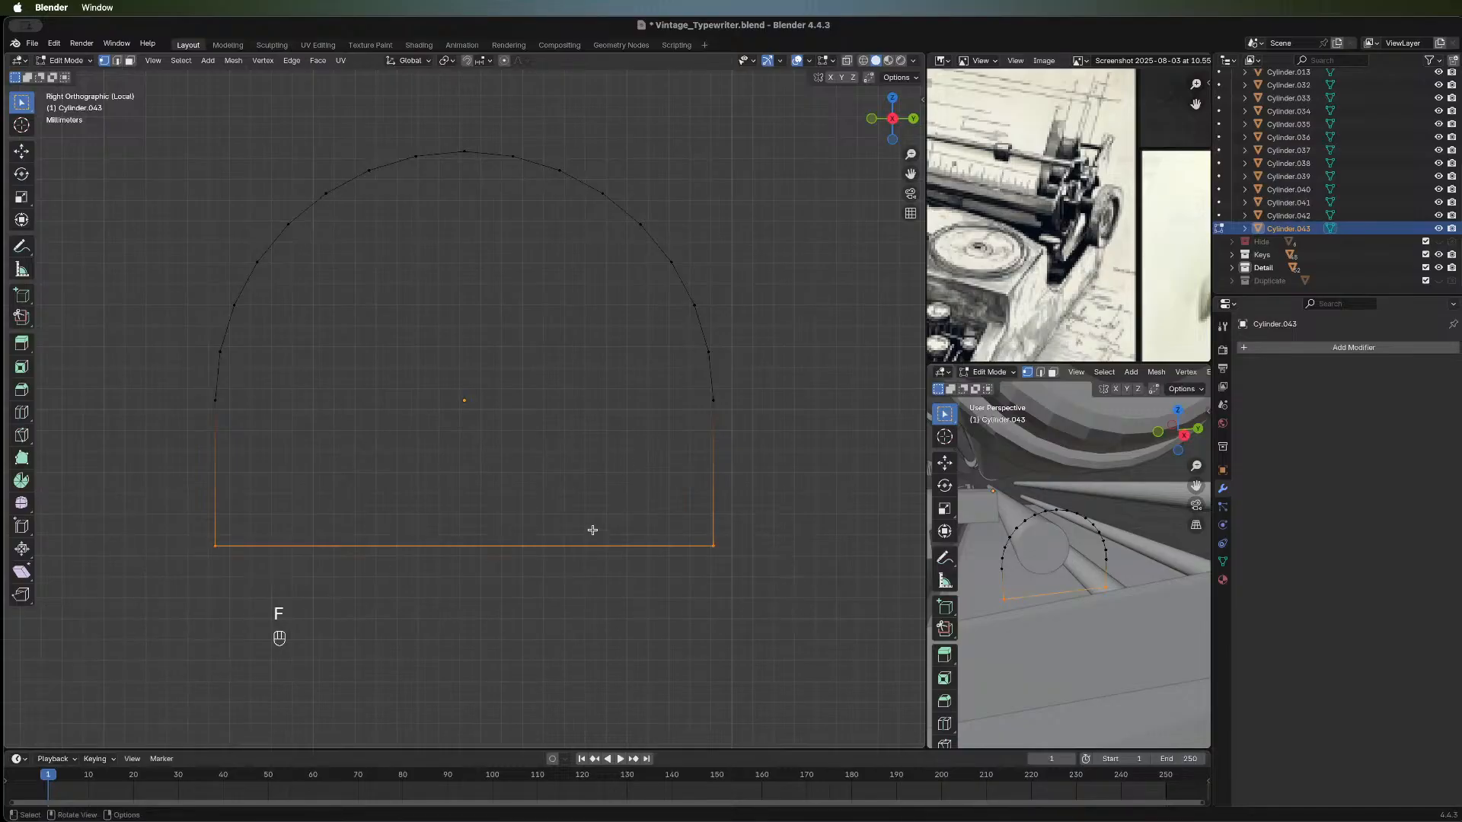
key("Tab")
key("Tab")
key("a")
key("f")
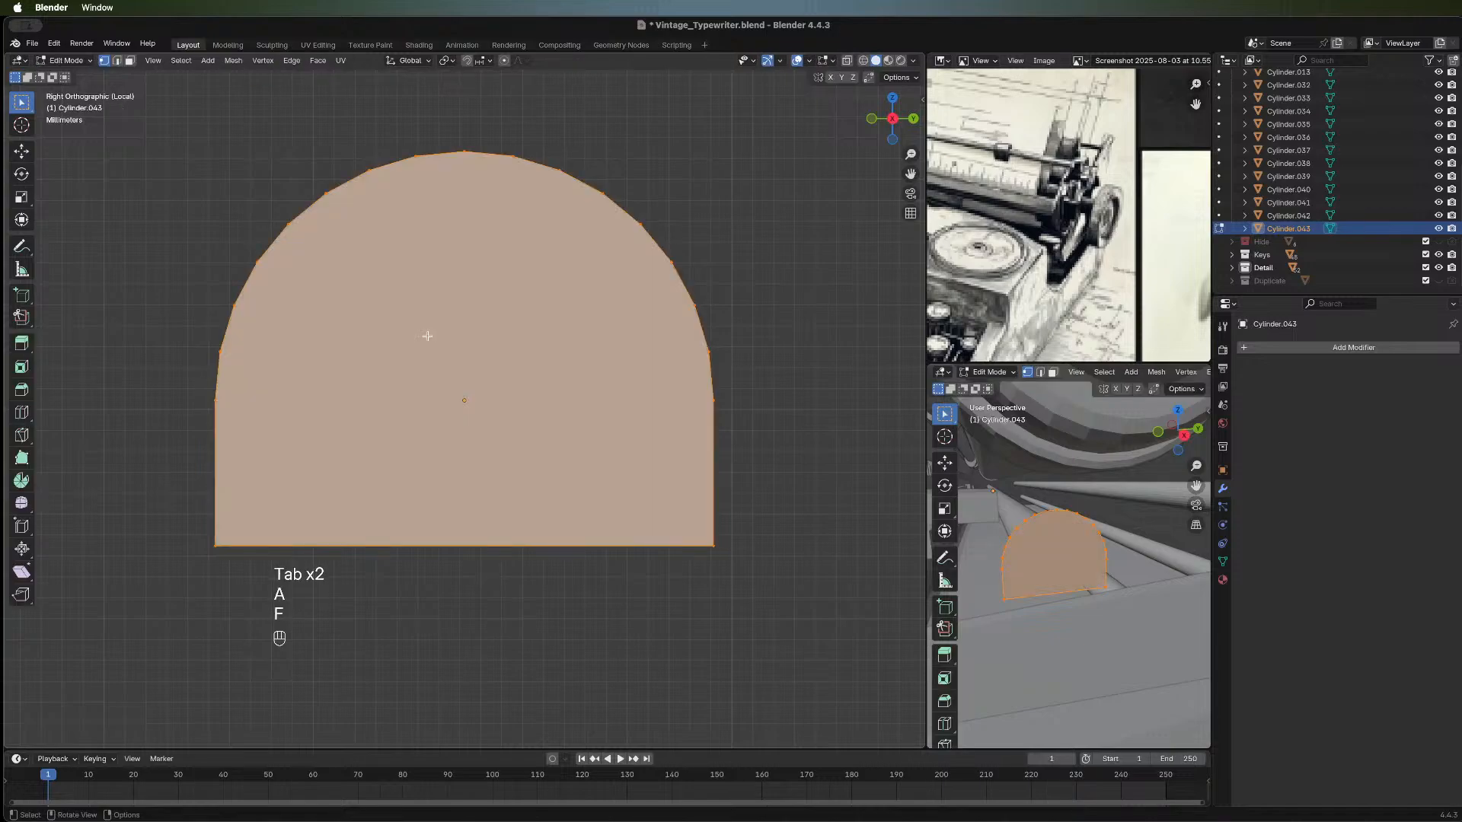
key("Tab")
mouse_move(664, 399)
middle_mouse_down()
mouse_move(654, 385)
mouse_move(684, 386)
middle_mouse_up()
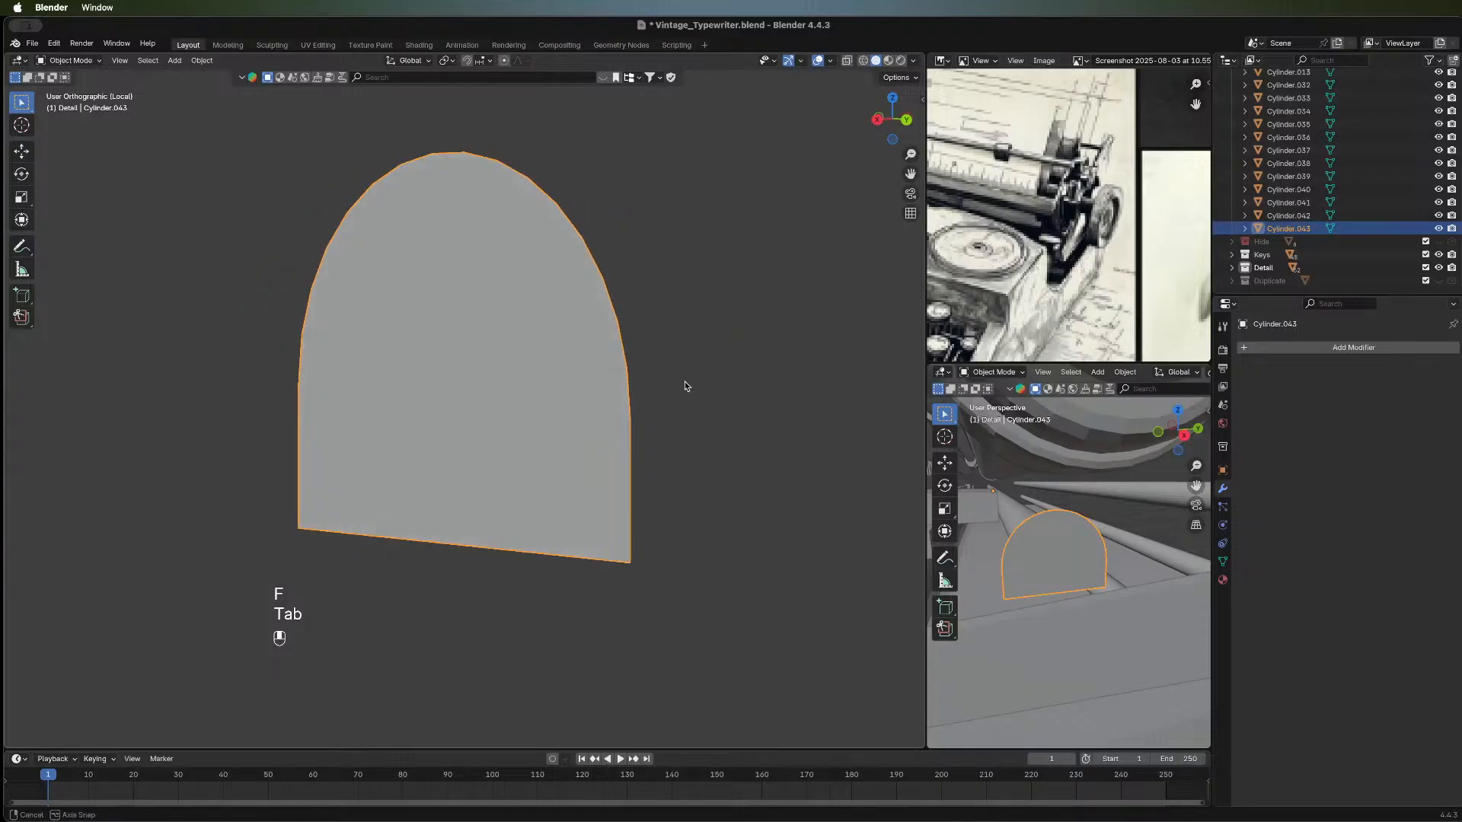
key("slash")
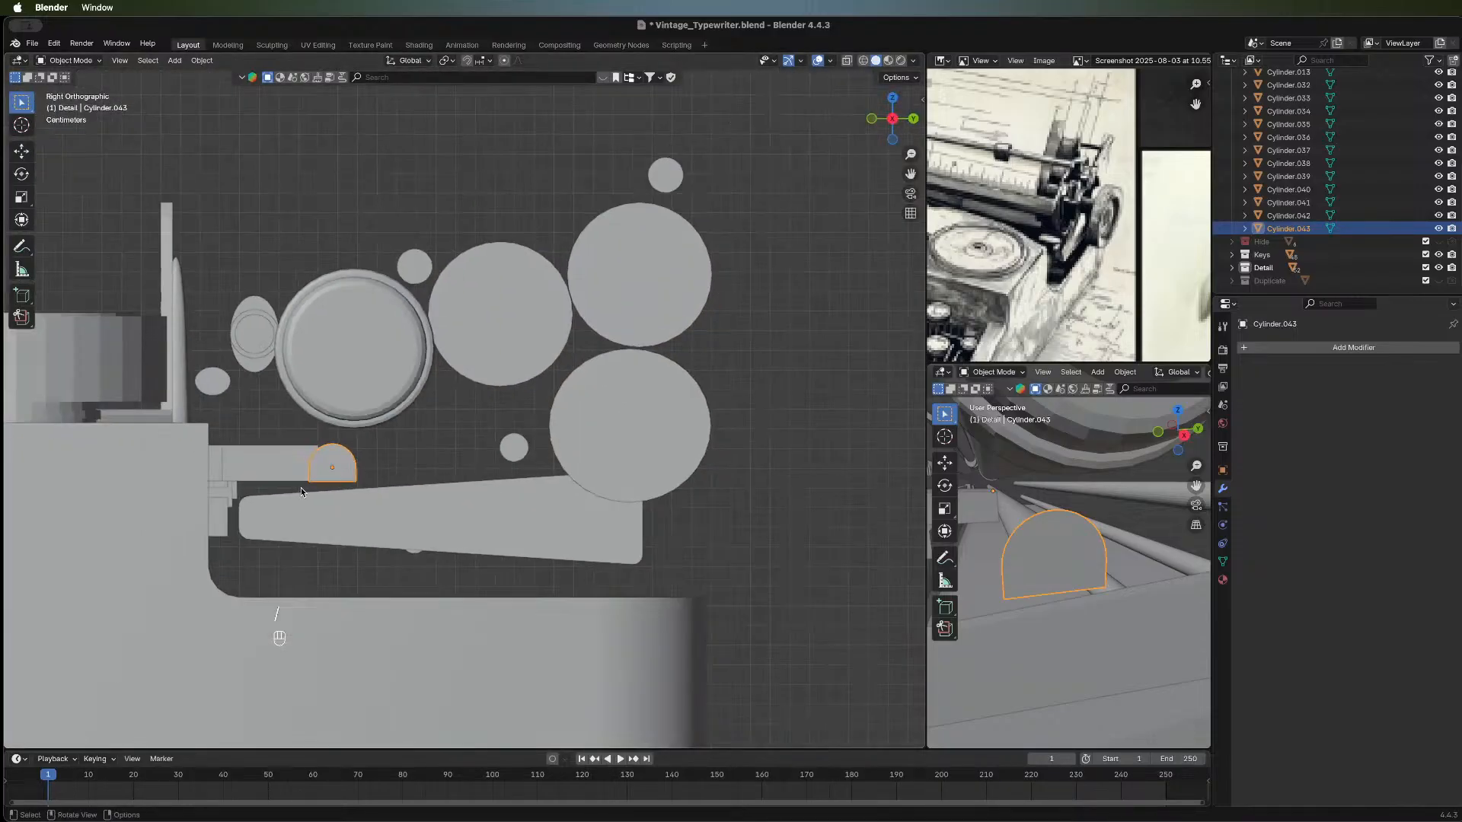
Add the thin rod behind the arched face and the tapered plate below to the selection, and isolate the three objects.
middle_click_drag(493, 496, 340, 517)
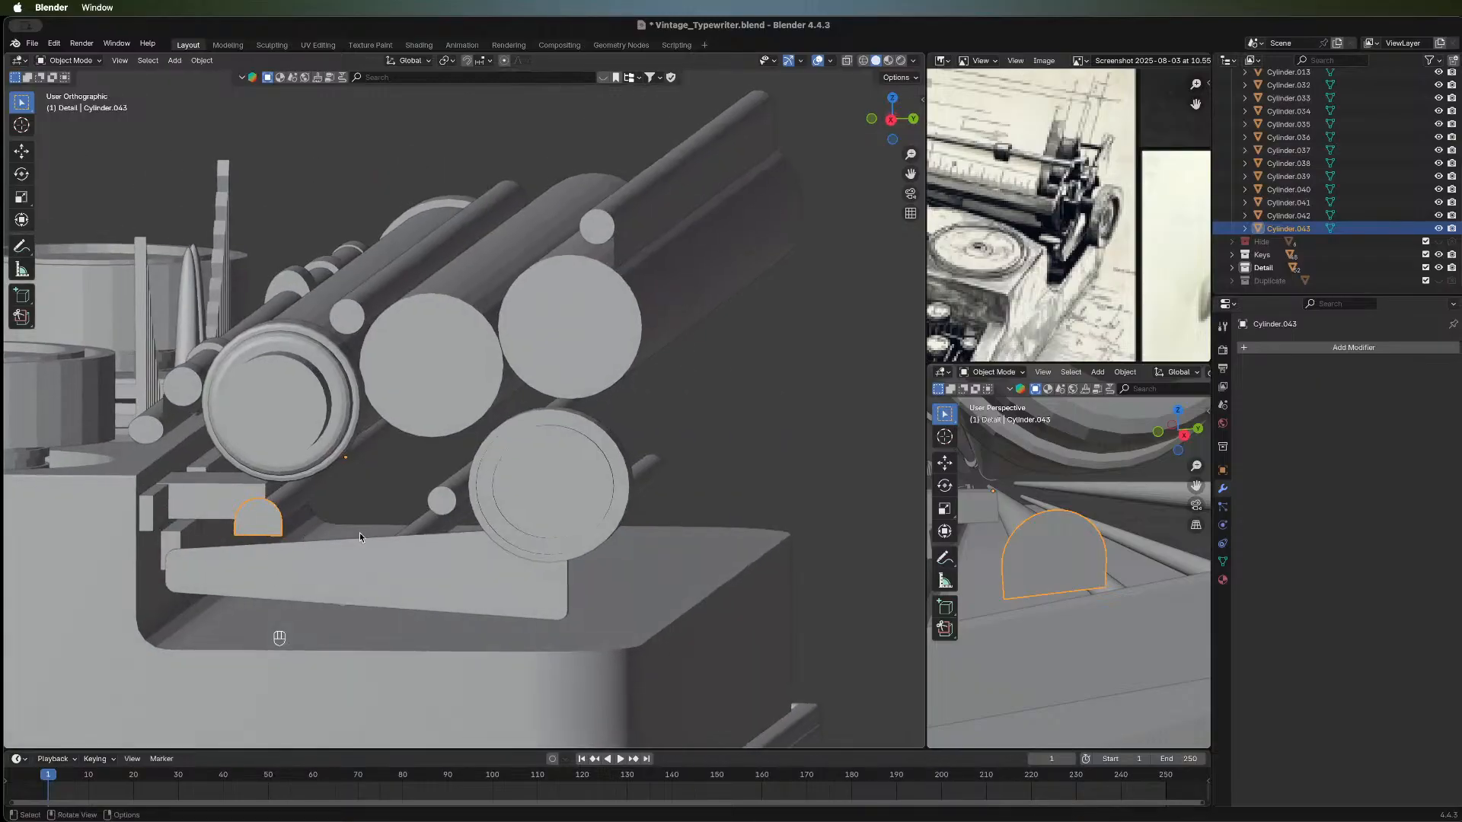
middle_click_drag(359, 532, 317, 472)
left_click(319, 472, "shift")
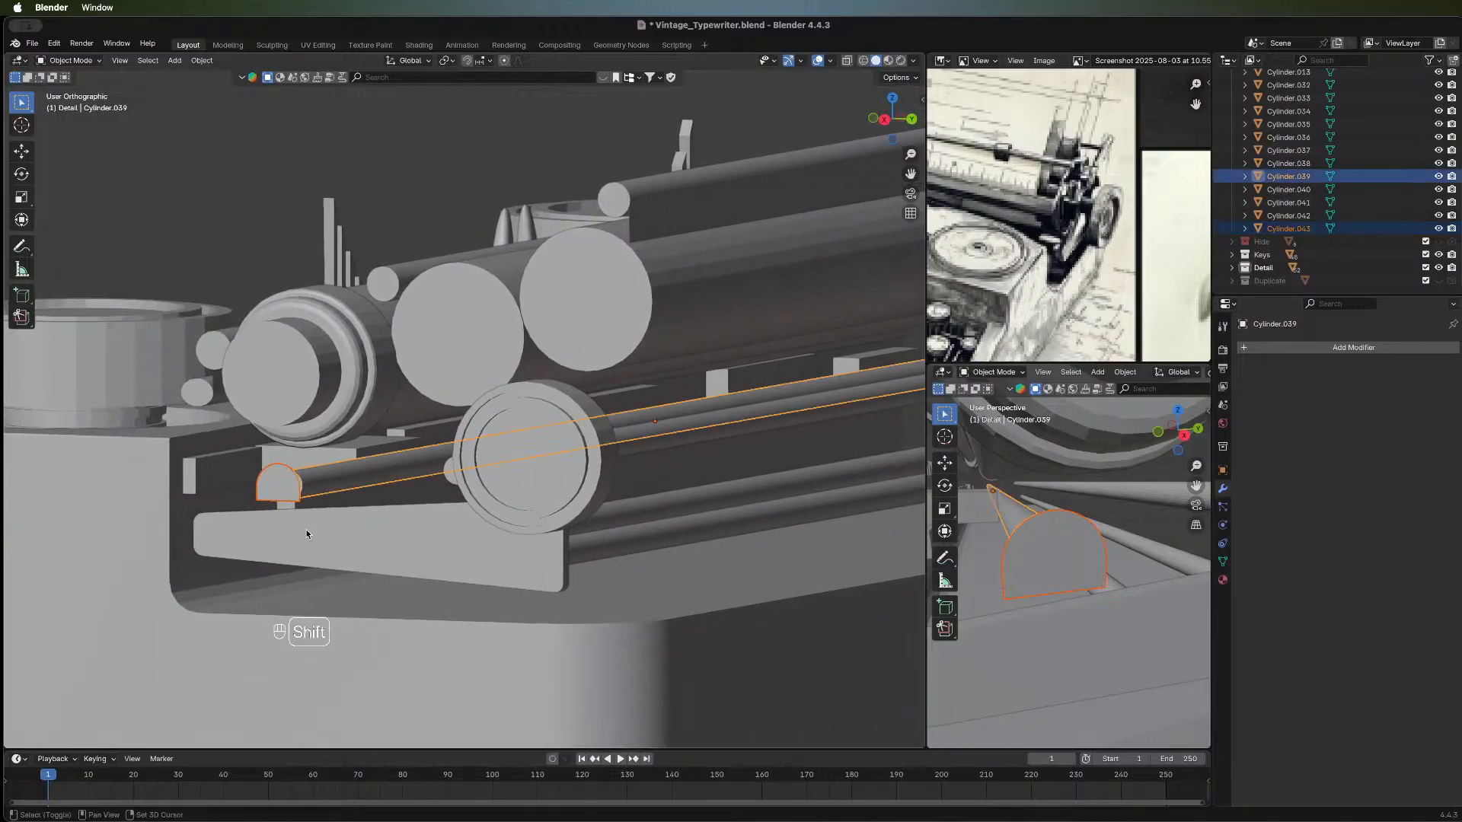
left_click(321, 524, "shift")
key("slash")
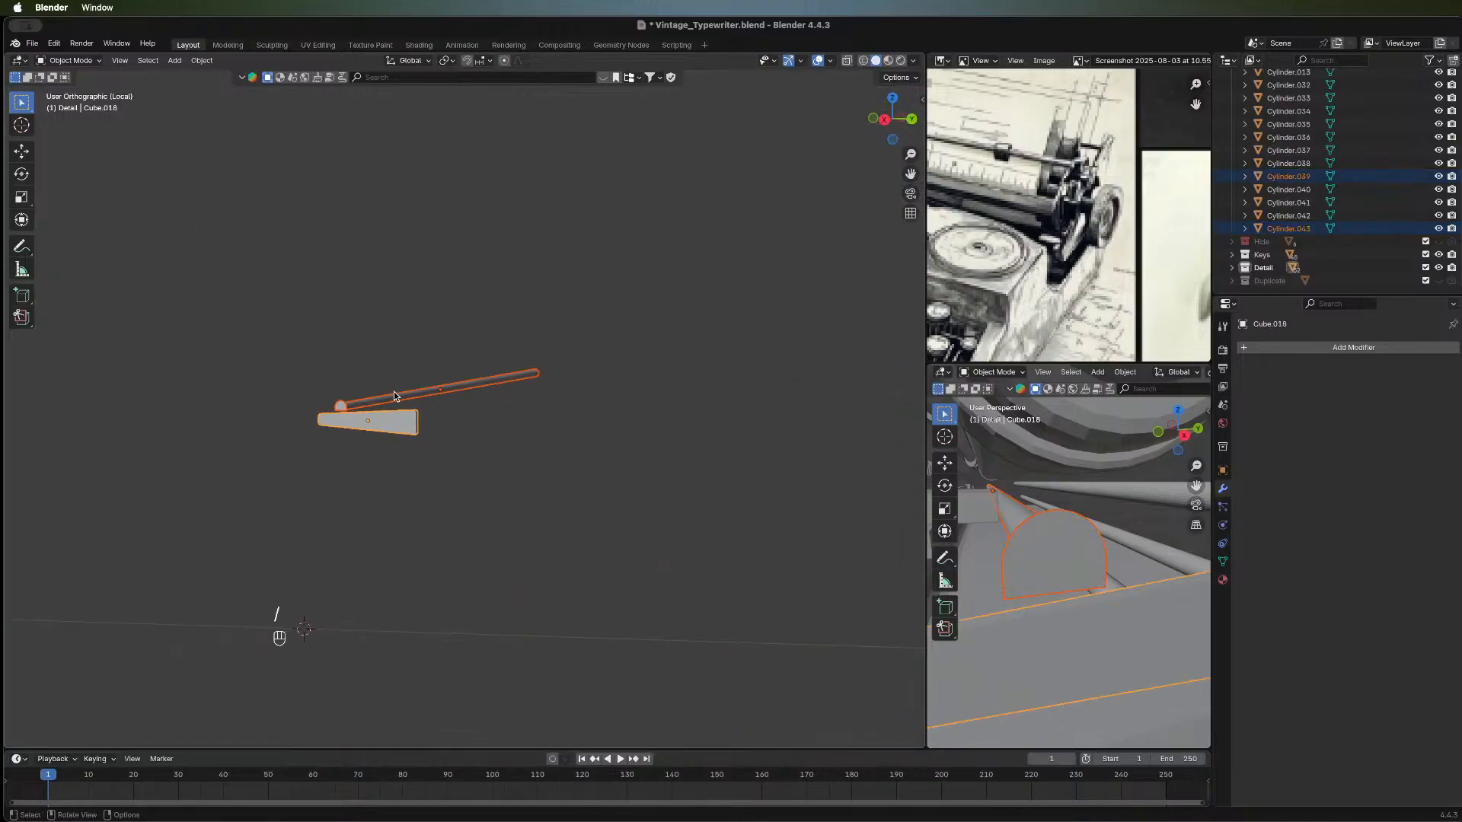
scroll(159, 424, "up", 3)
middle_click_drag(159, 425, 276, 417)
key("KP_Decimal")
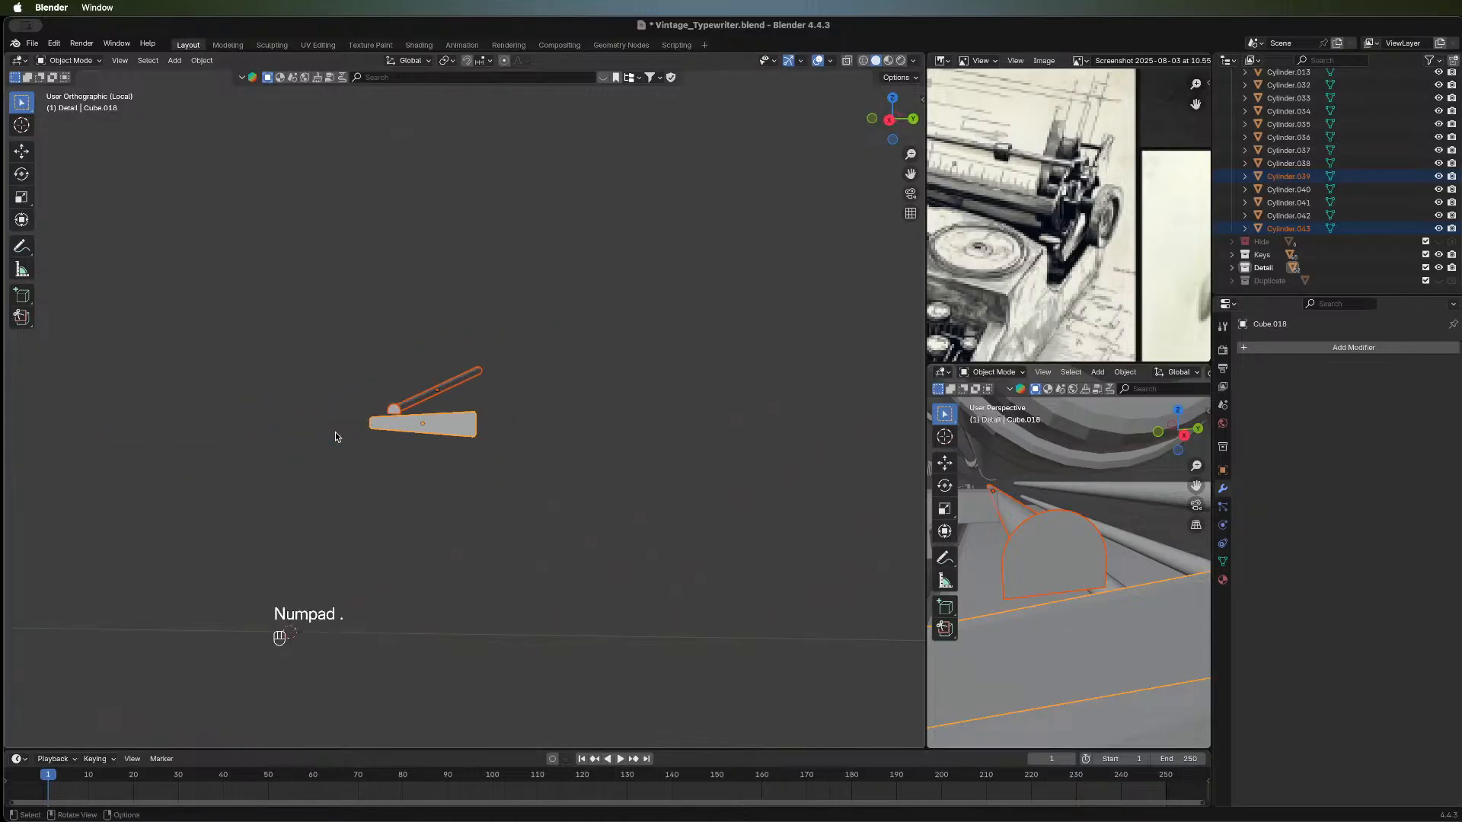
key("KP_Decimal")
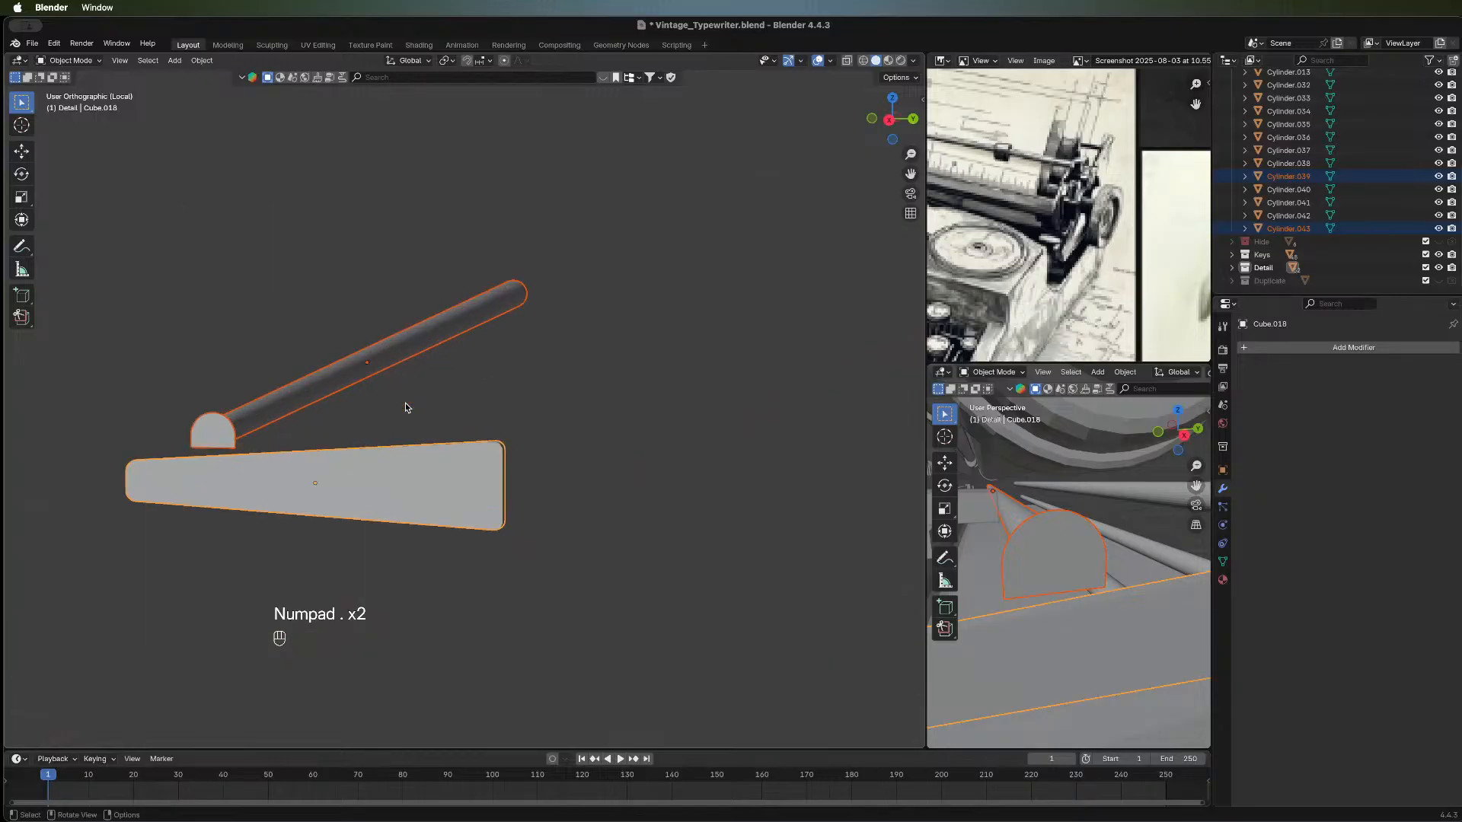
Select only the arched face, check its position against the rod and tapered plate, and open its mesh for editing.
middle_click_drag(161, 454, 667, 386, "shift")
left_click(523, 383)
middle_click_drag(249, 441, 267, 349)
middle_click_drag(549, 401, 251, 408, "shift")
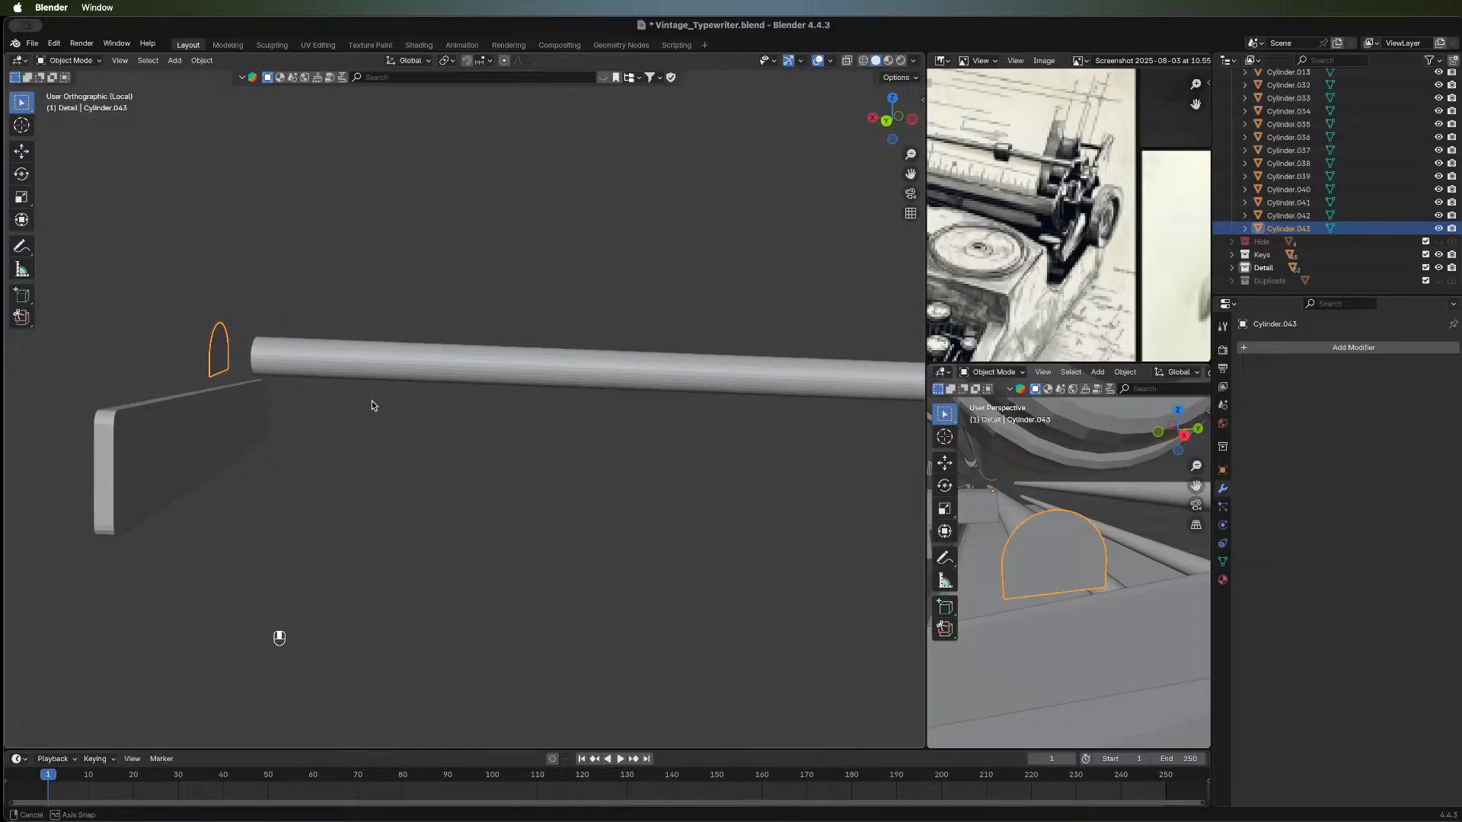
middle_click_drag(371, 402, 225, 426)
scroll(213, 429, "down", 2)
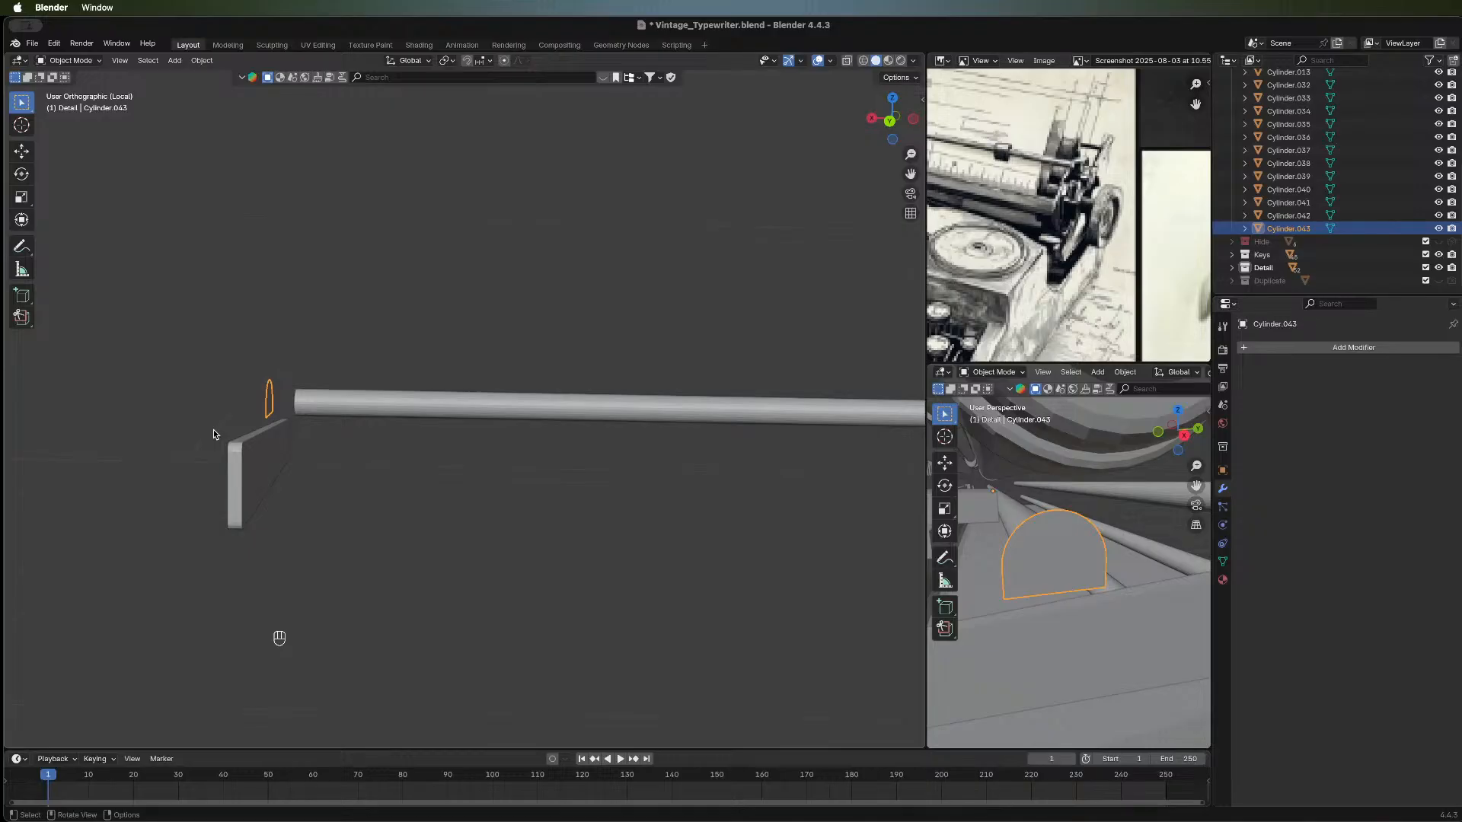
middle_click_drag(426, 445, 341, 432)
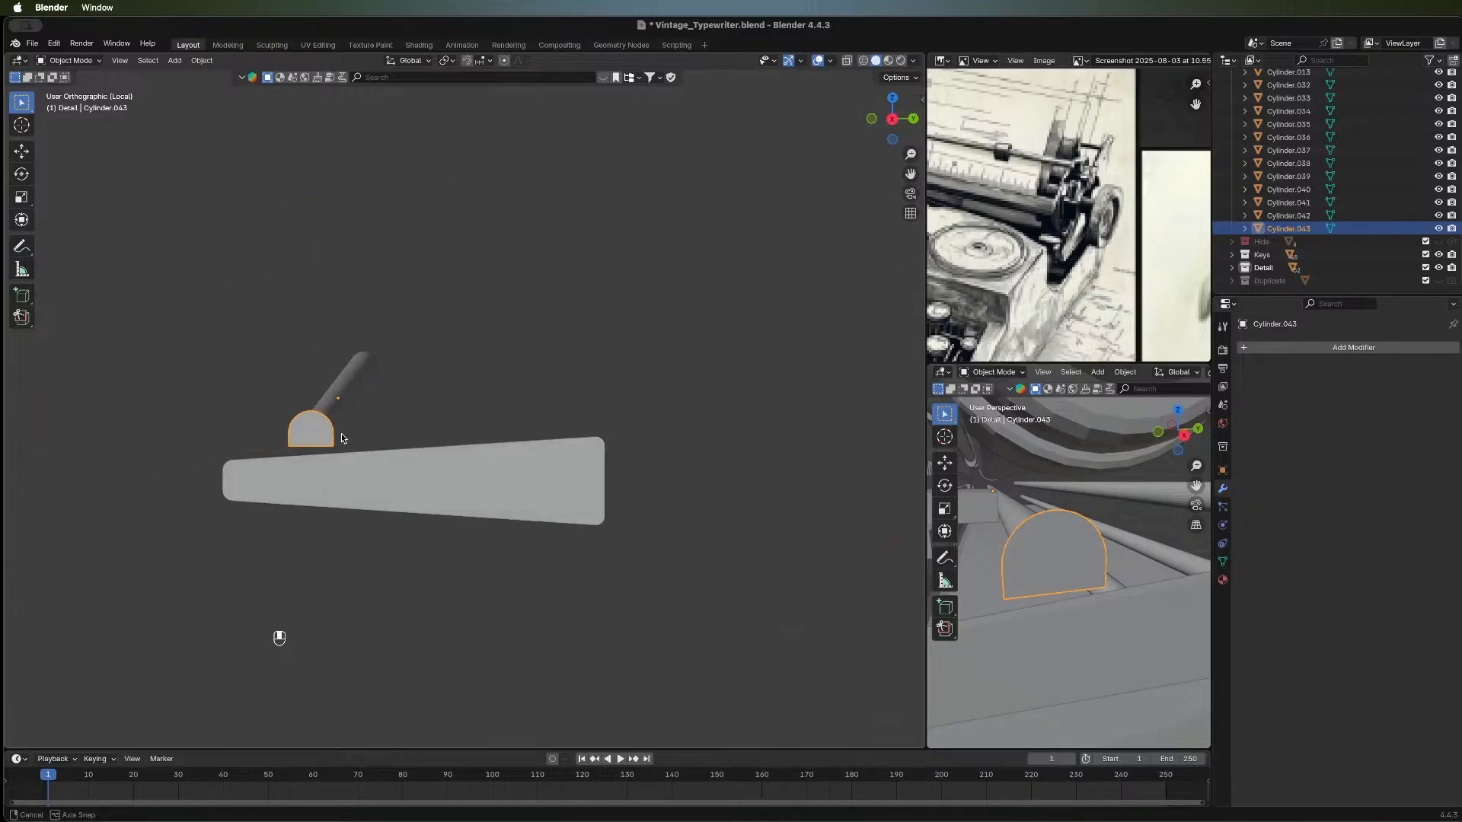
scroll(341, 432, "up", 5)
middle_click_drag(170, 463, 480, 420, "shift")
key("Tab")
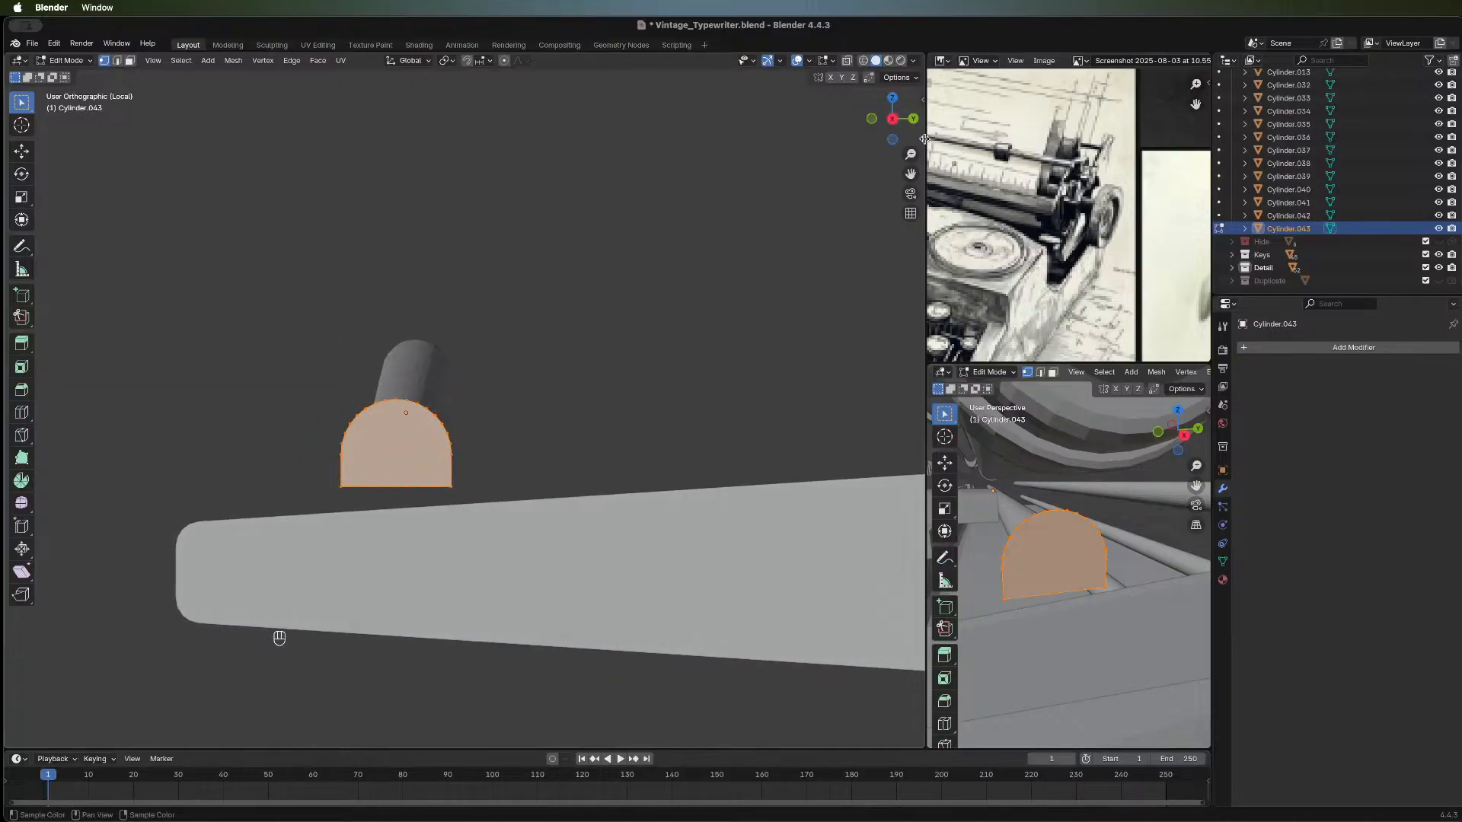
In the right orthographic view with X-ray on, inset the arch-shaped face by about 0.003 m.
left_click(883, 131)
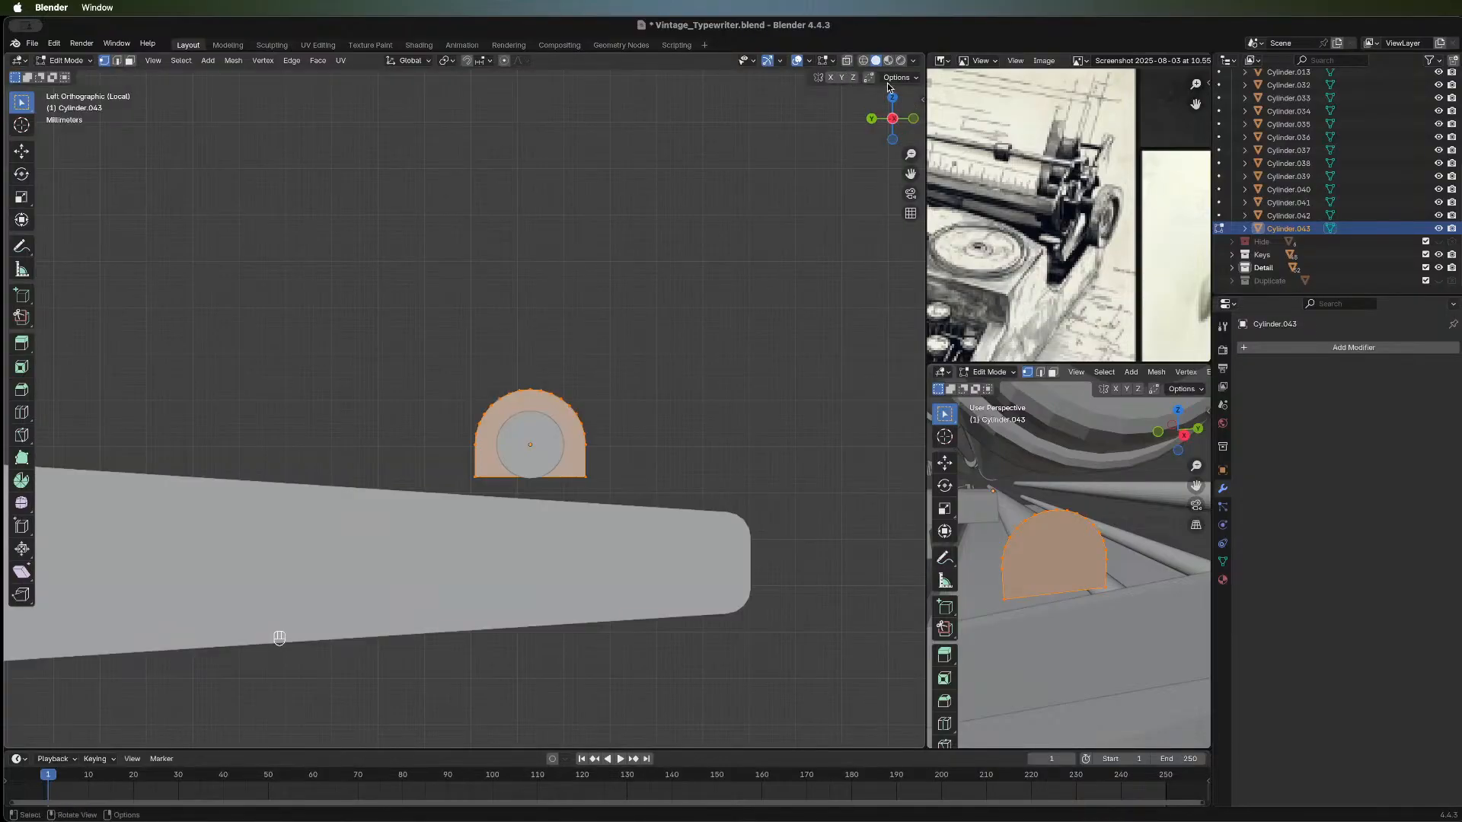
left_click(893, 119)
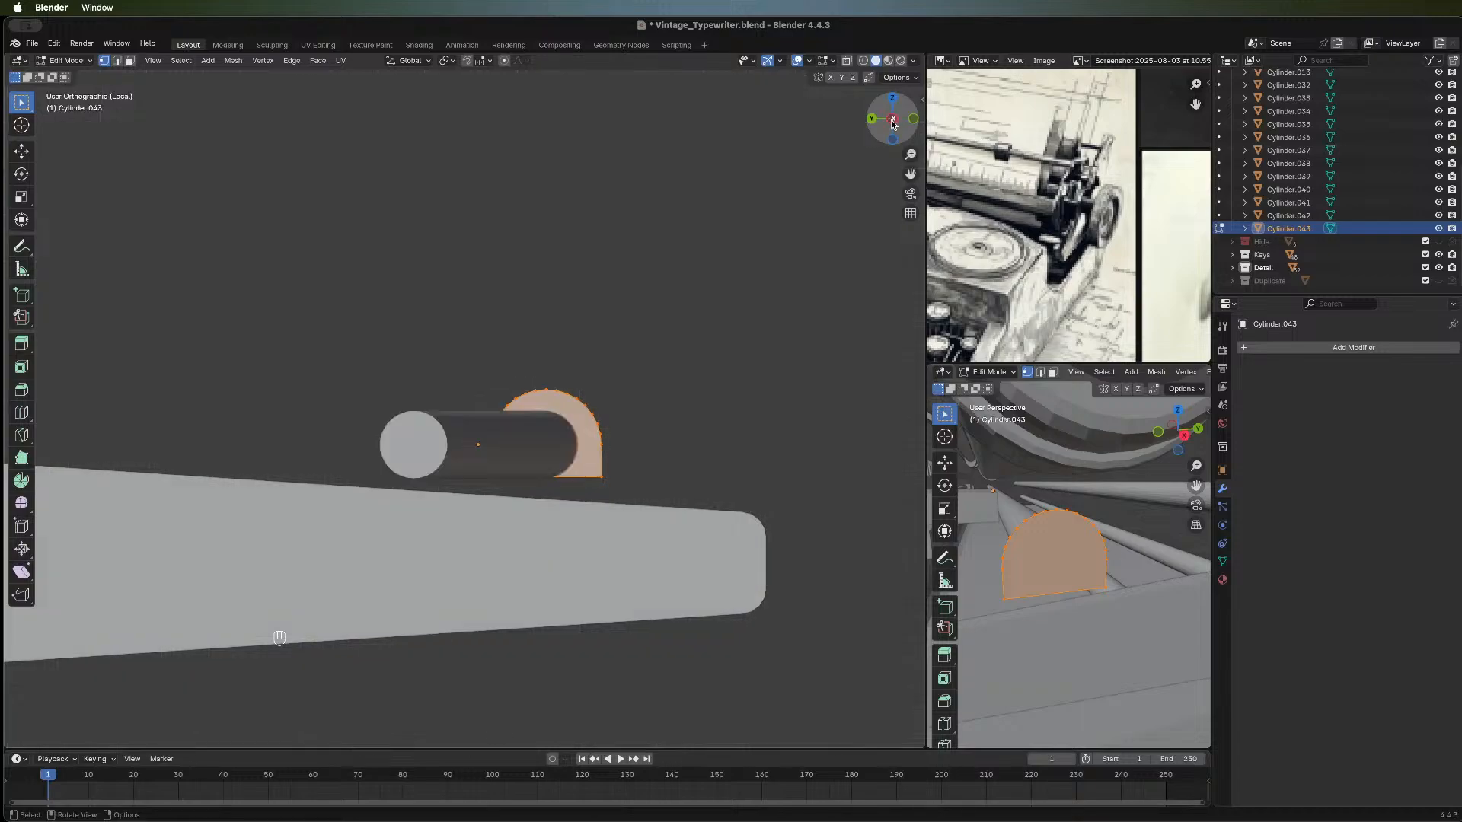
left_click(848, 61)
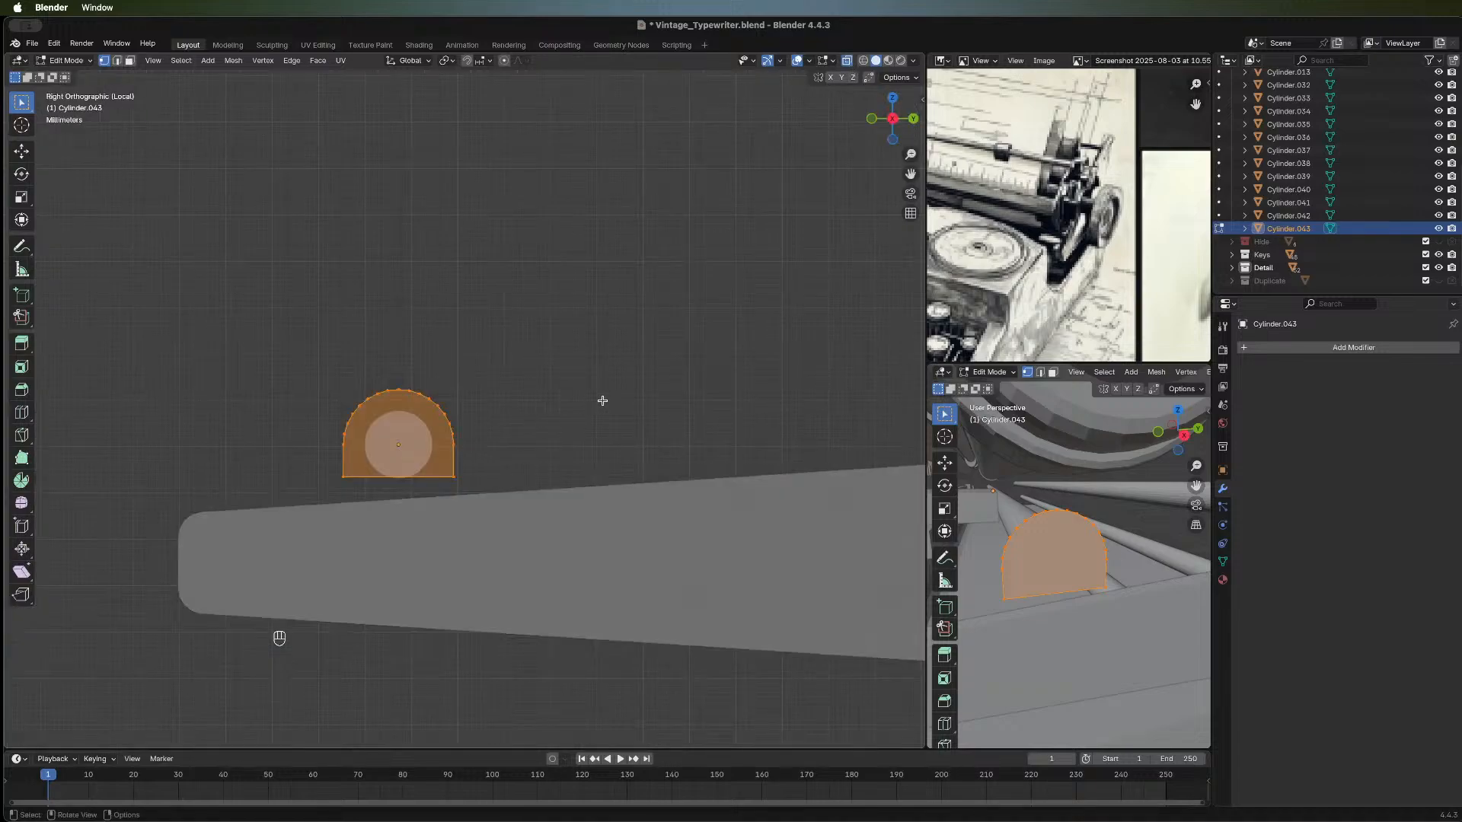
key("i")
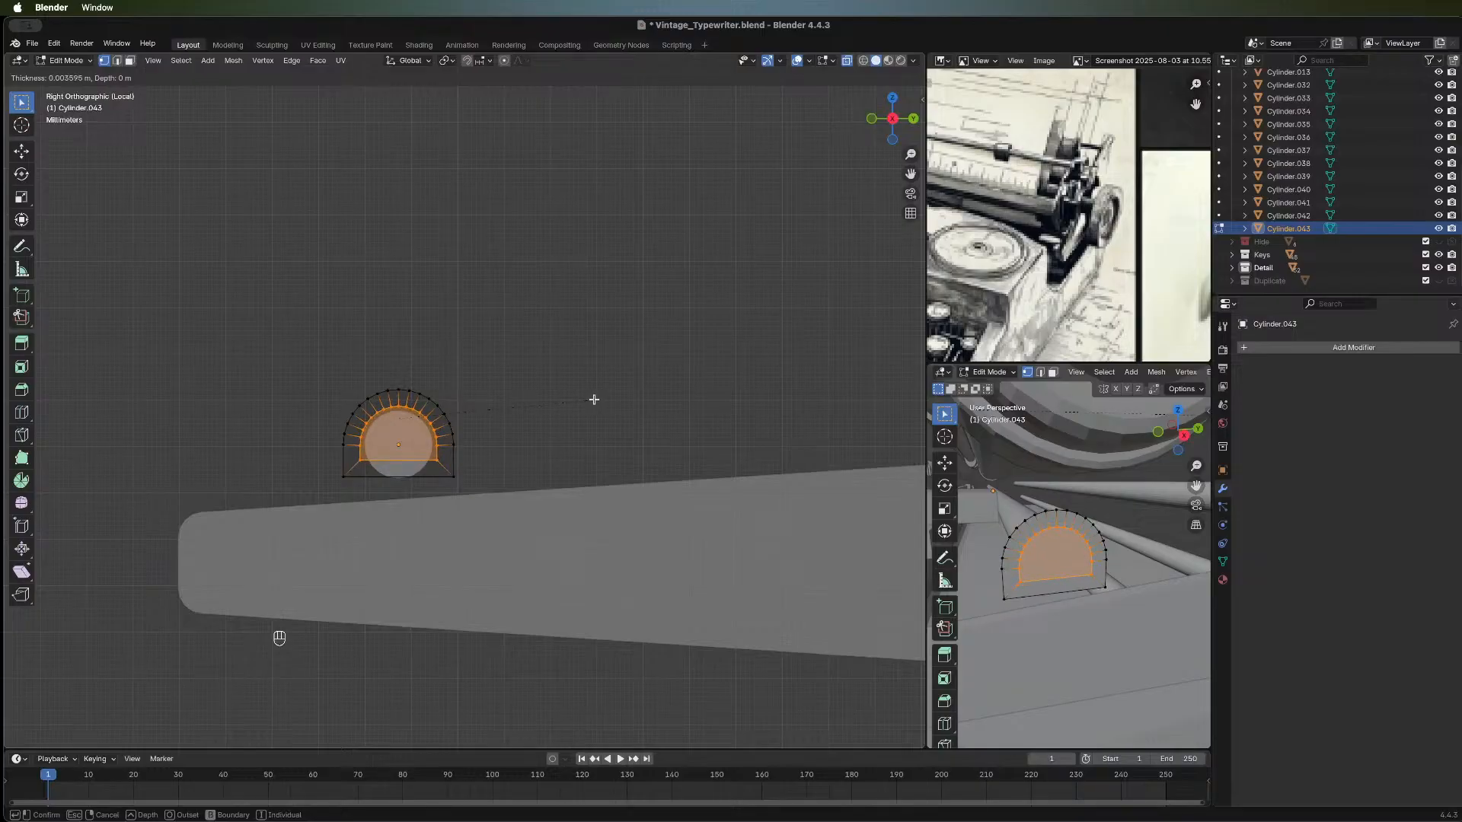
left_click(595, 399)
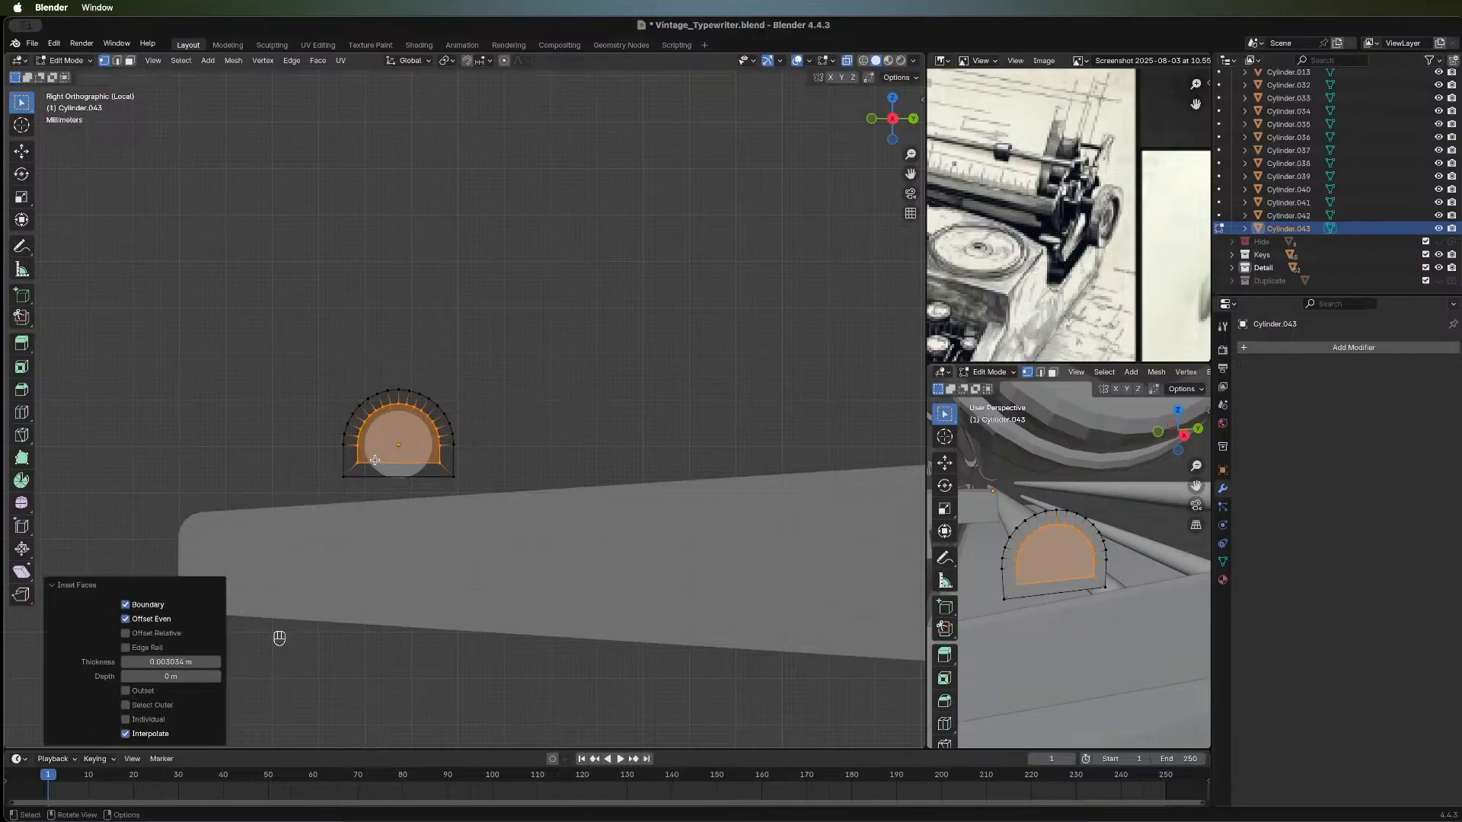
Move the inset's lower horizontal edge down about 0.002 m along the global Z axis.
key("2")
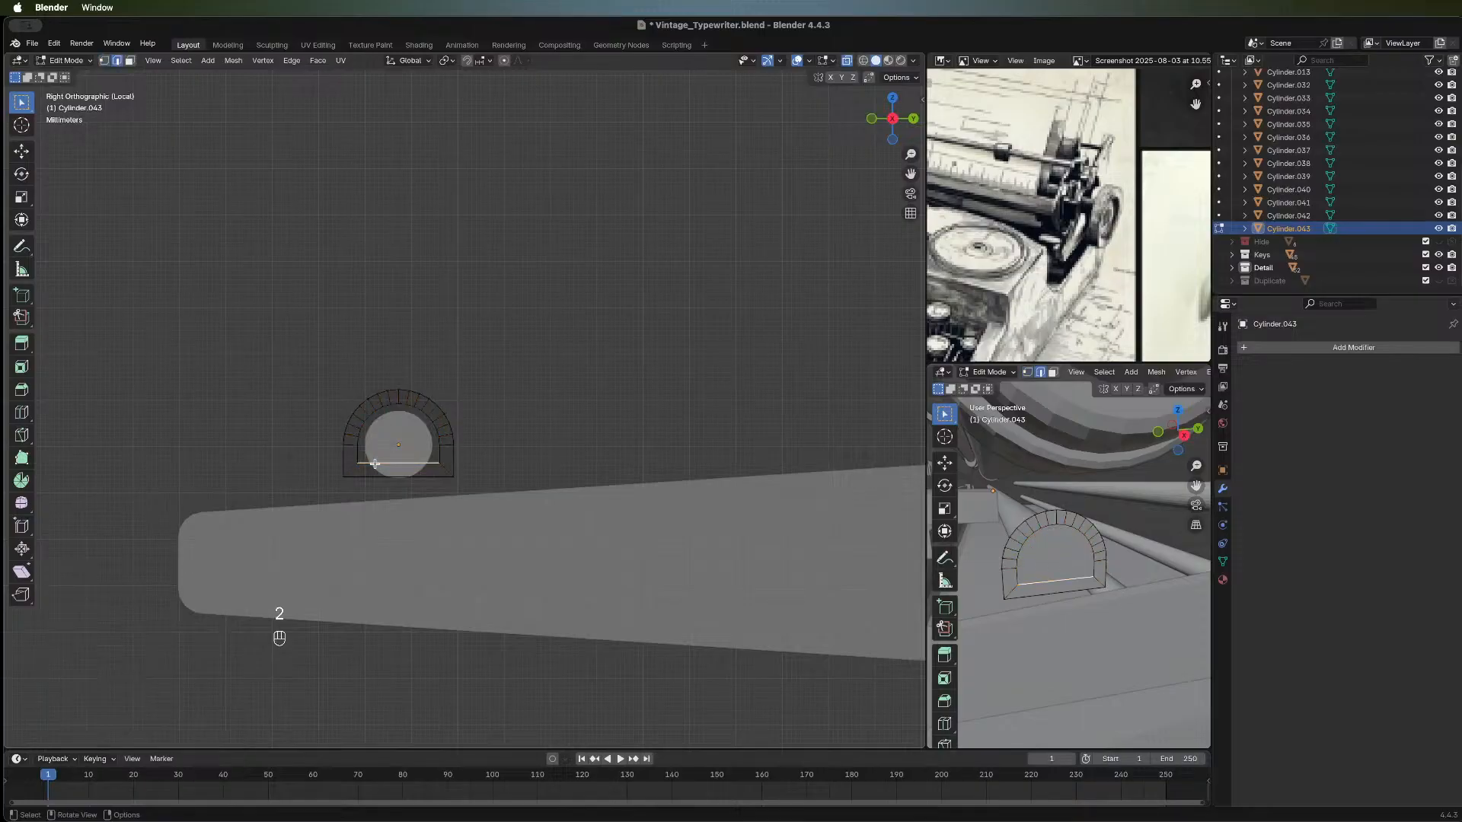
key("g")
key("z")
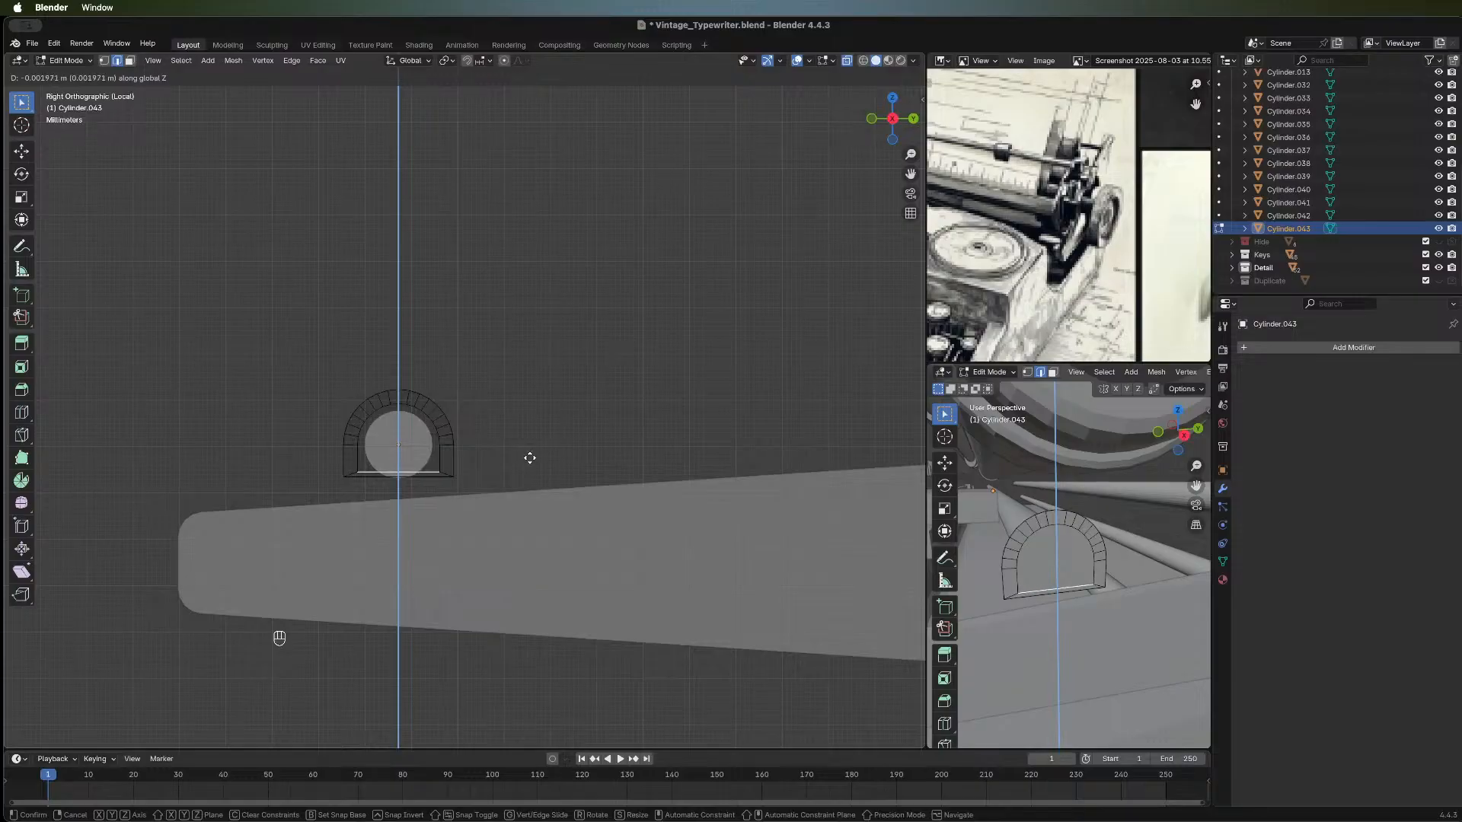
left_click(529, 458)
Try dissolving the inset's lower edge, and undo the dissolve.
key("x")
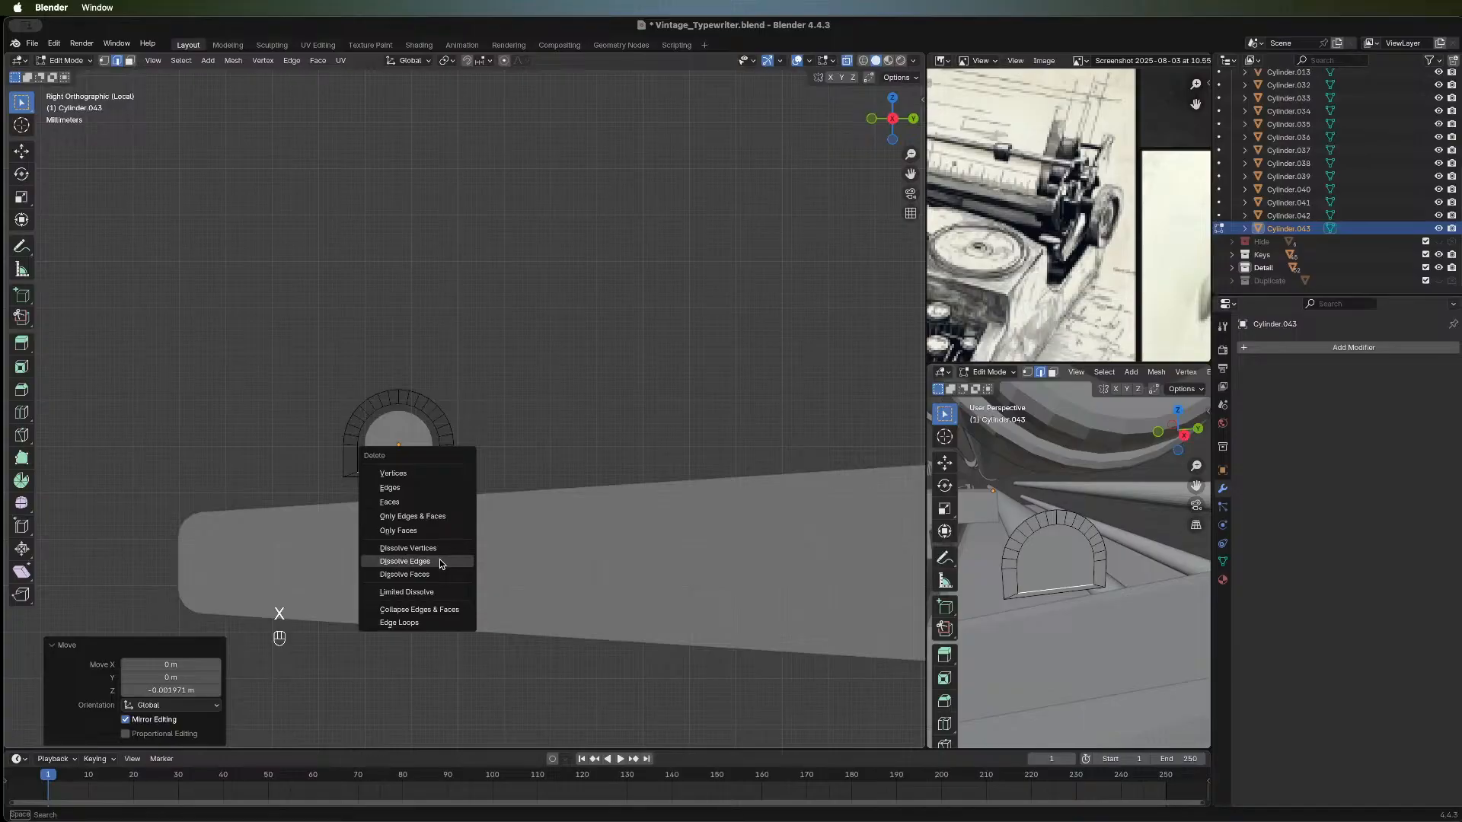
left_click(440, 561)
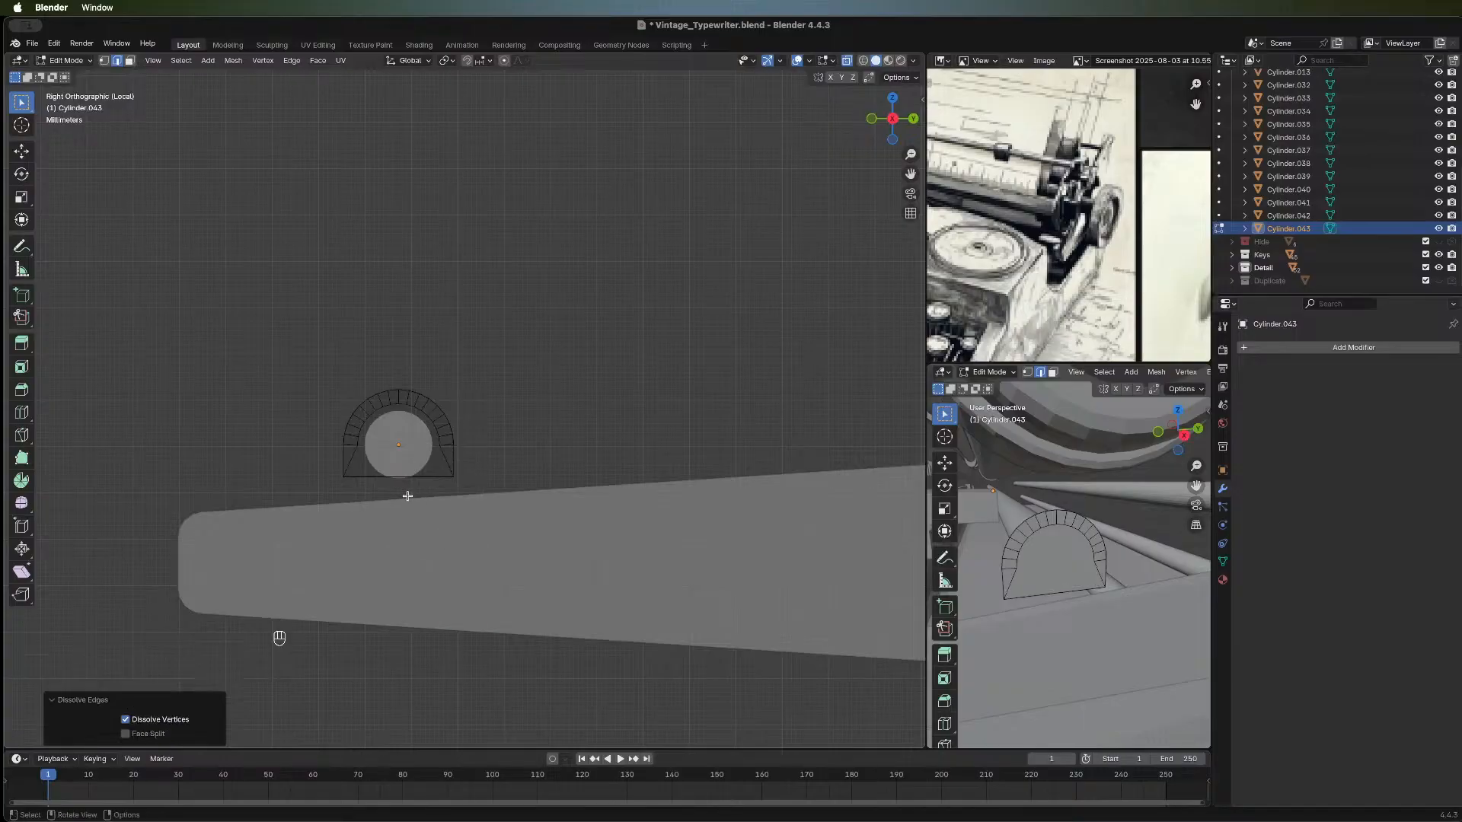
key("super+z")
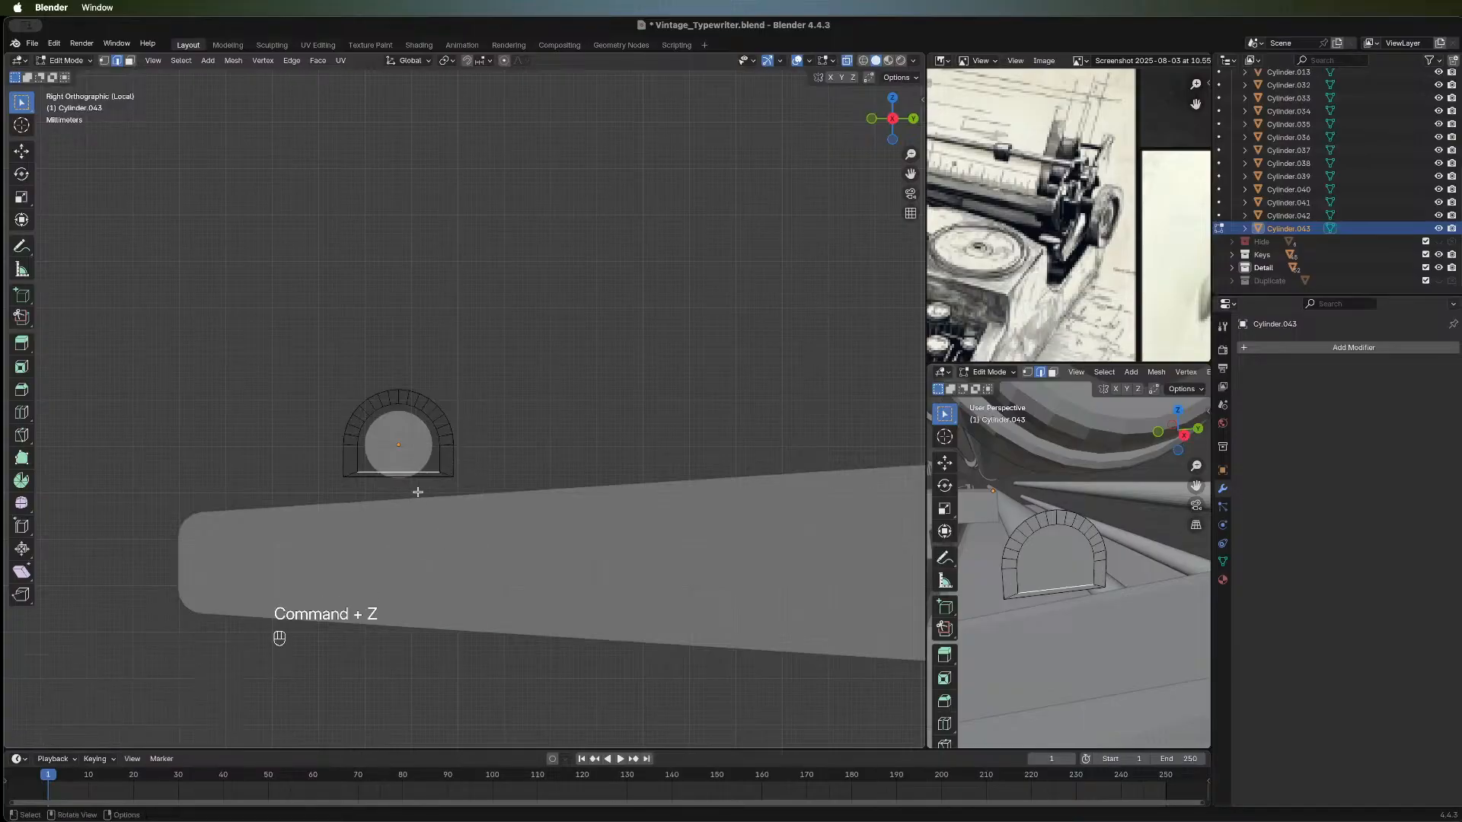
Lower the inset's bottom edge a further 0.0011 m or so along Z until it meets the arch's outer base line.
key("g")
key("z")
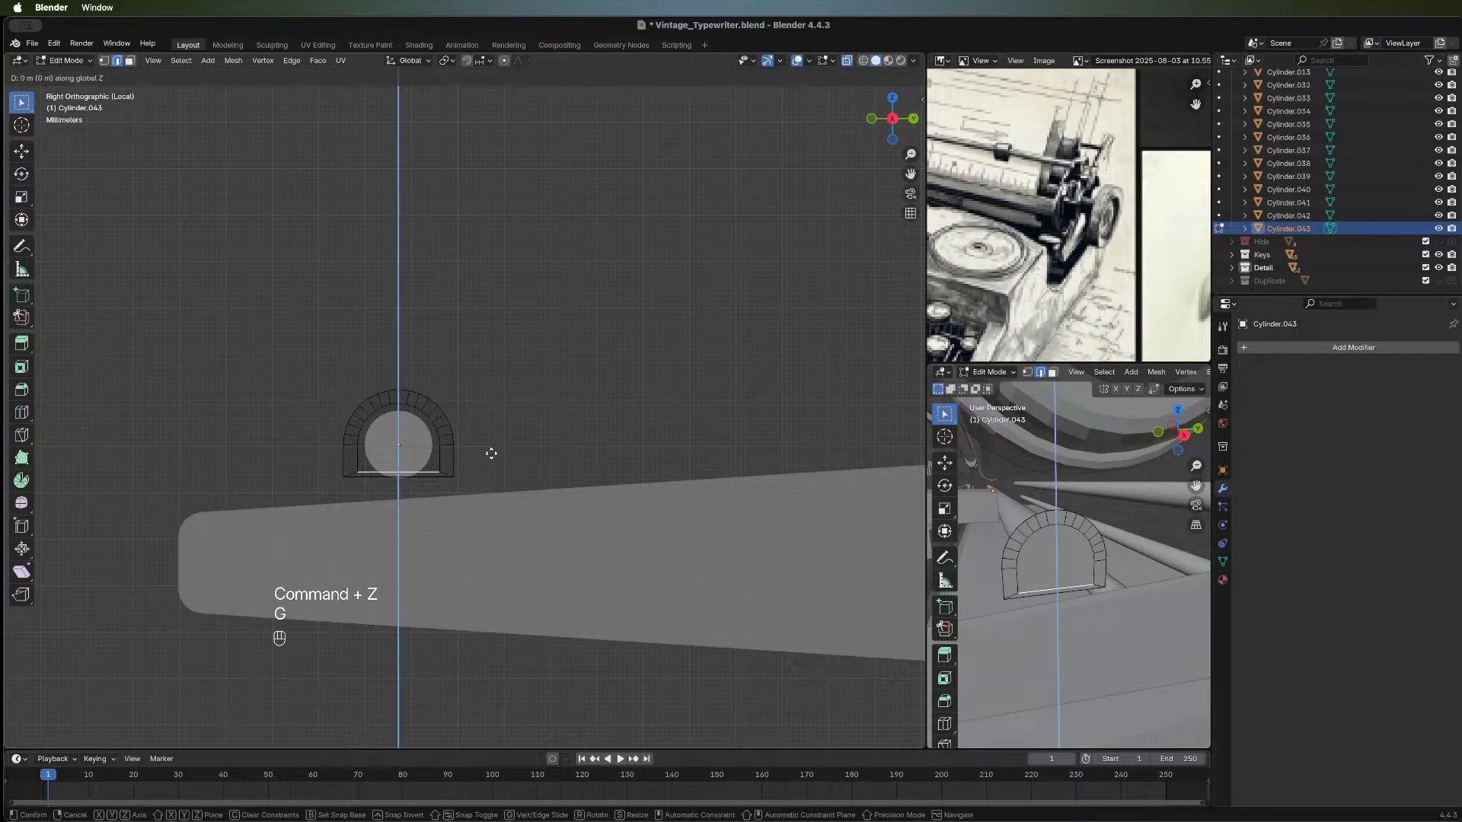
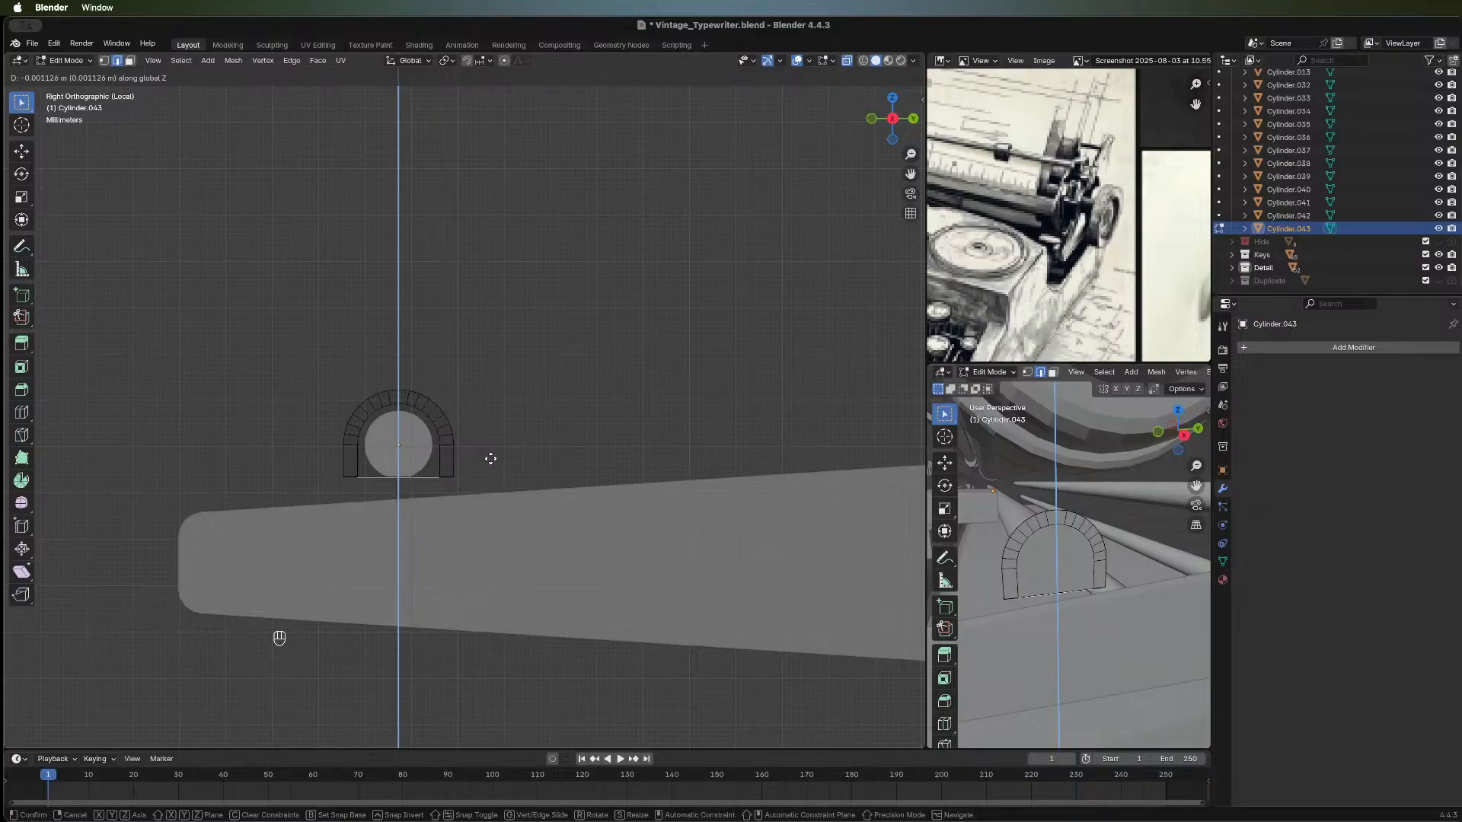
left_click(490, 459)
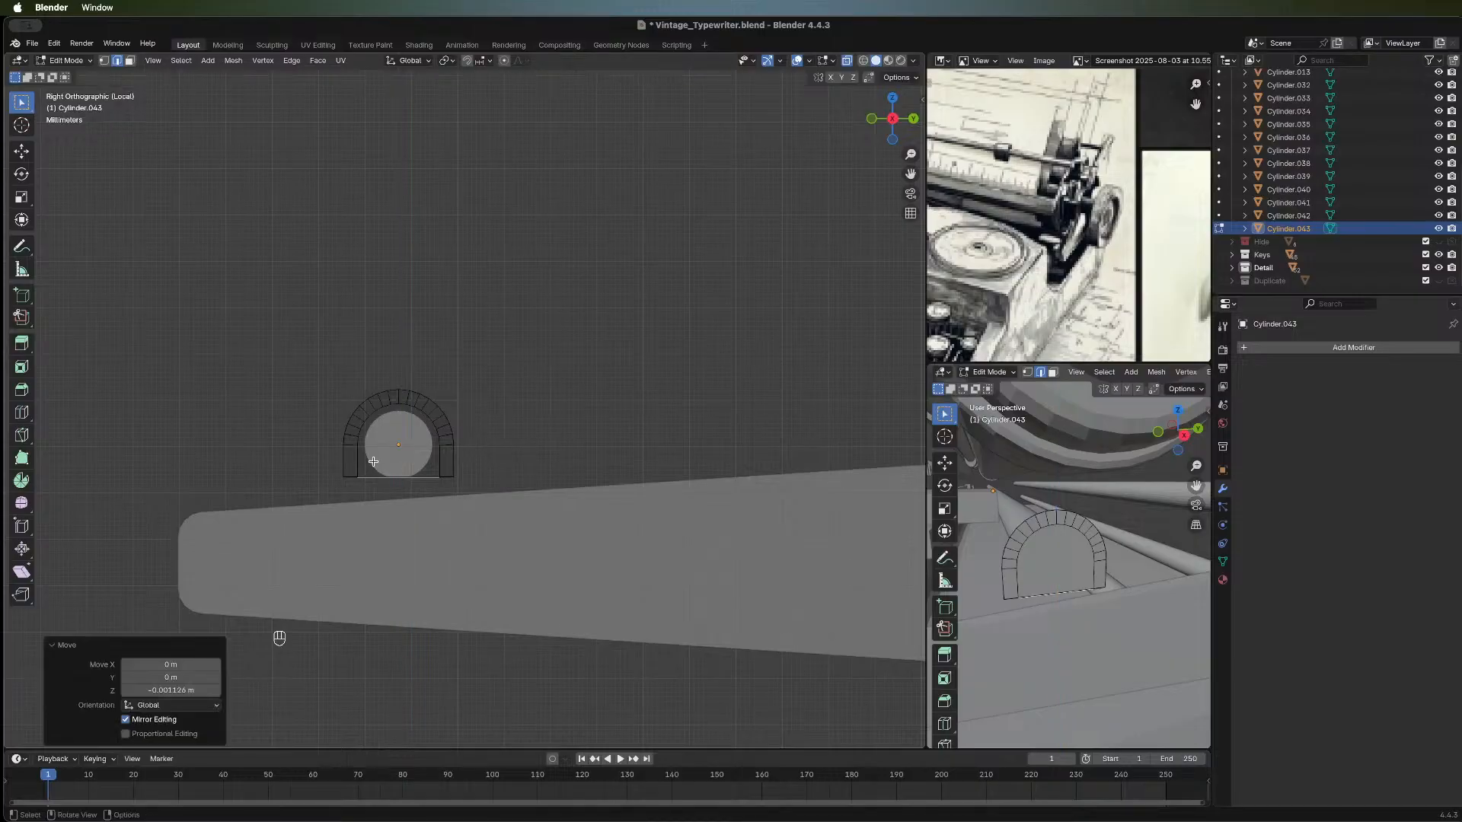
Try merging the selected edge at the arch's base at its center, and undo the merge.
left_click(417, 486)
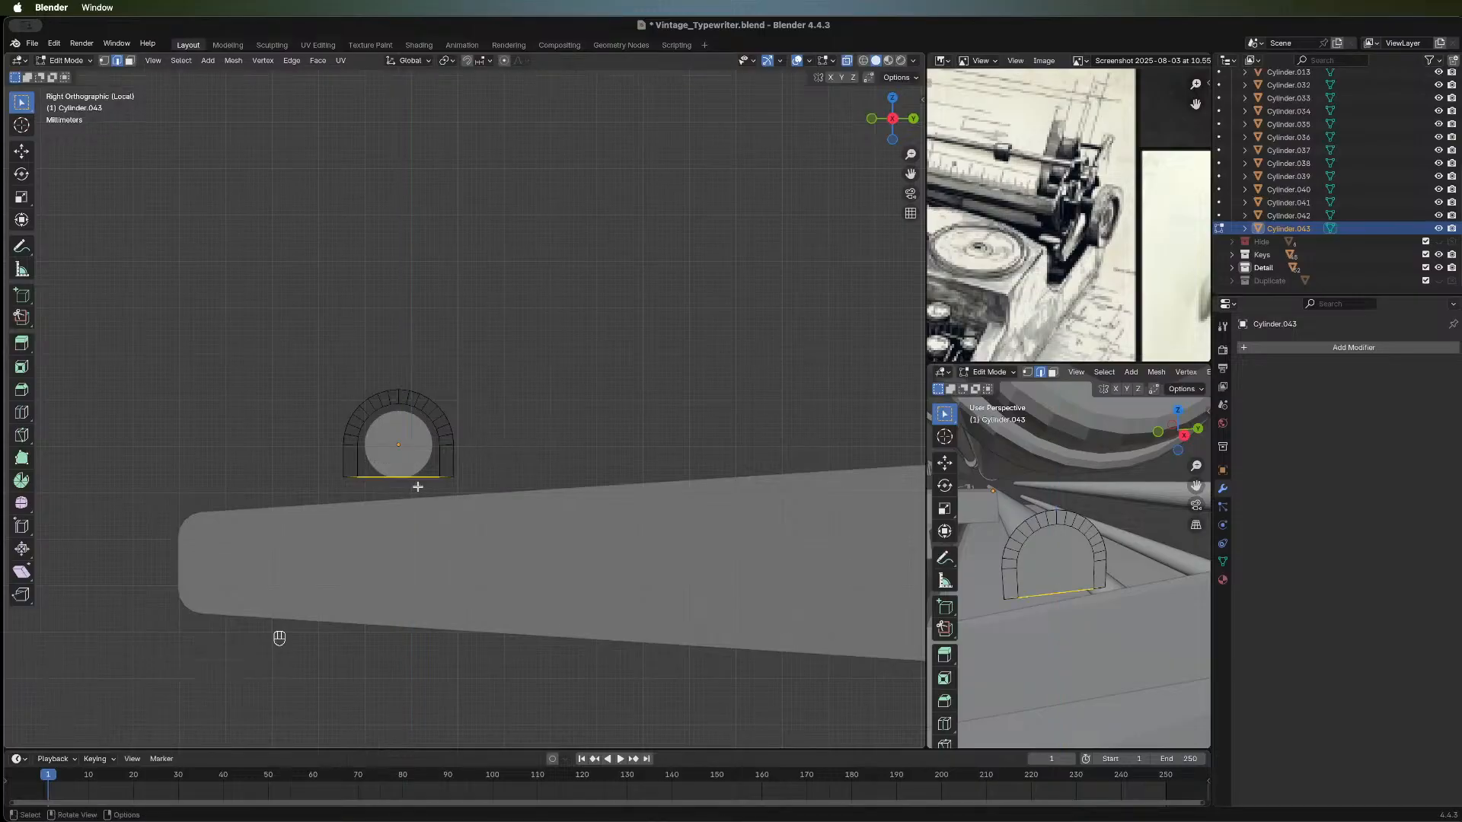
key("m")
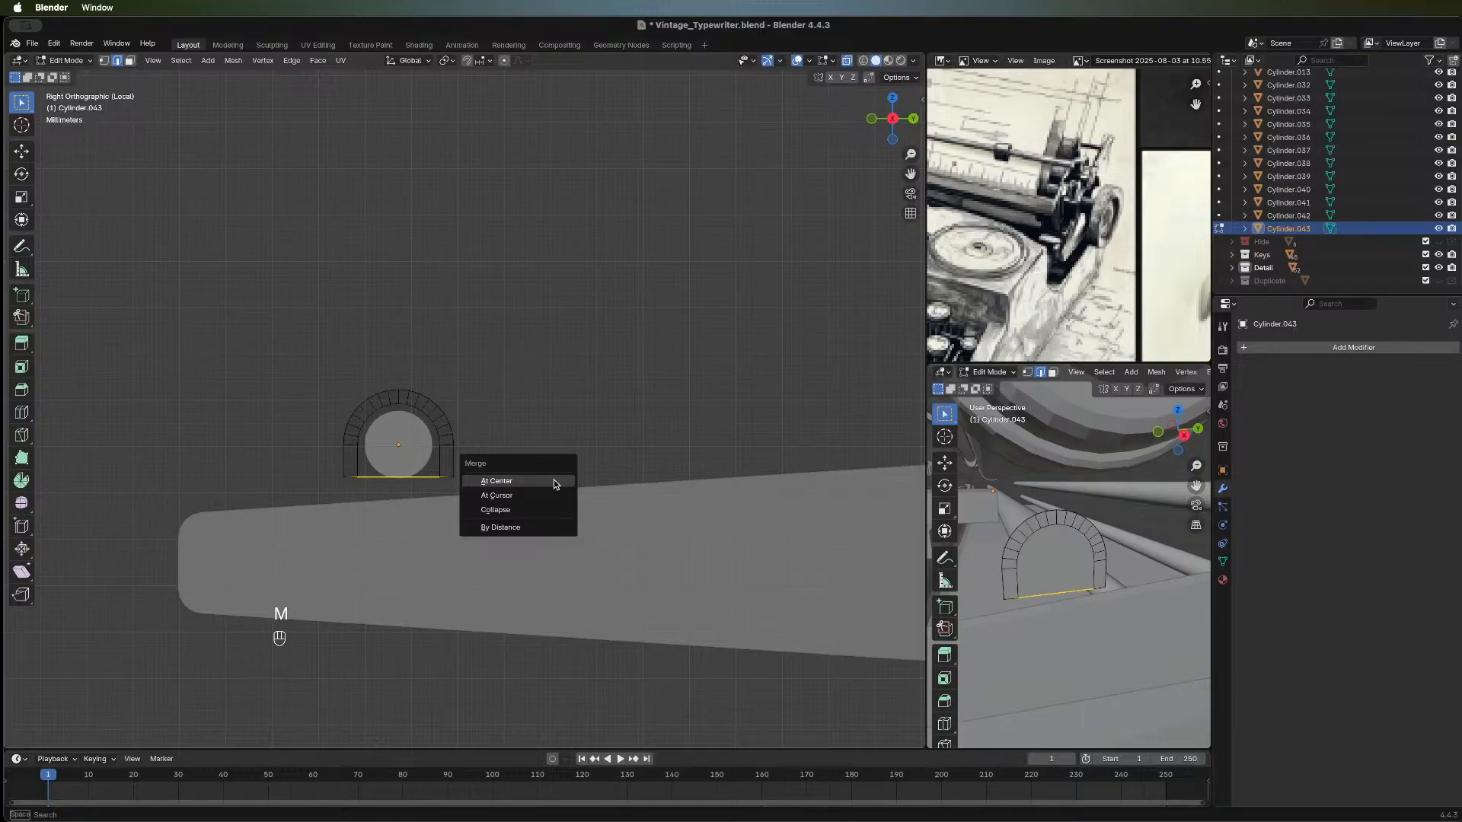
left_click(550, 482)
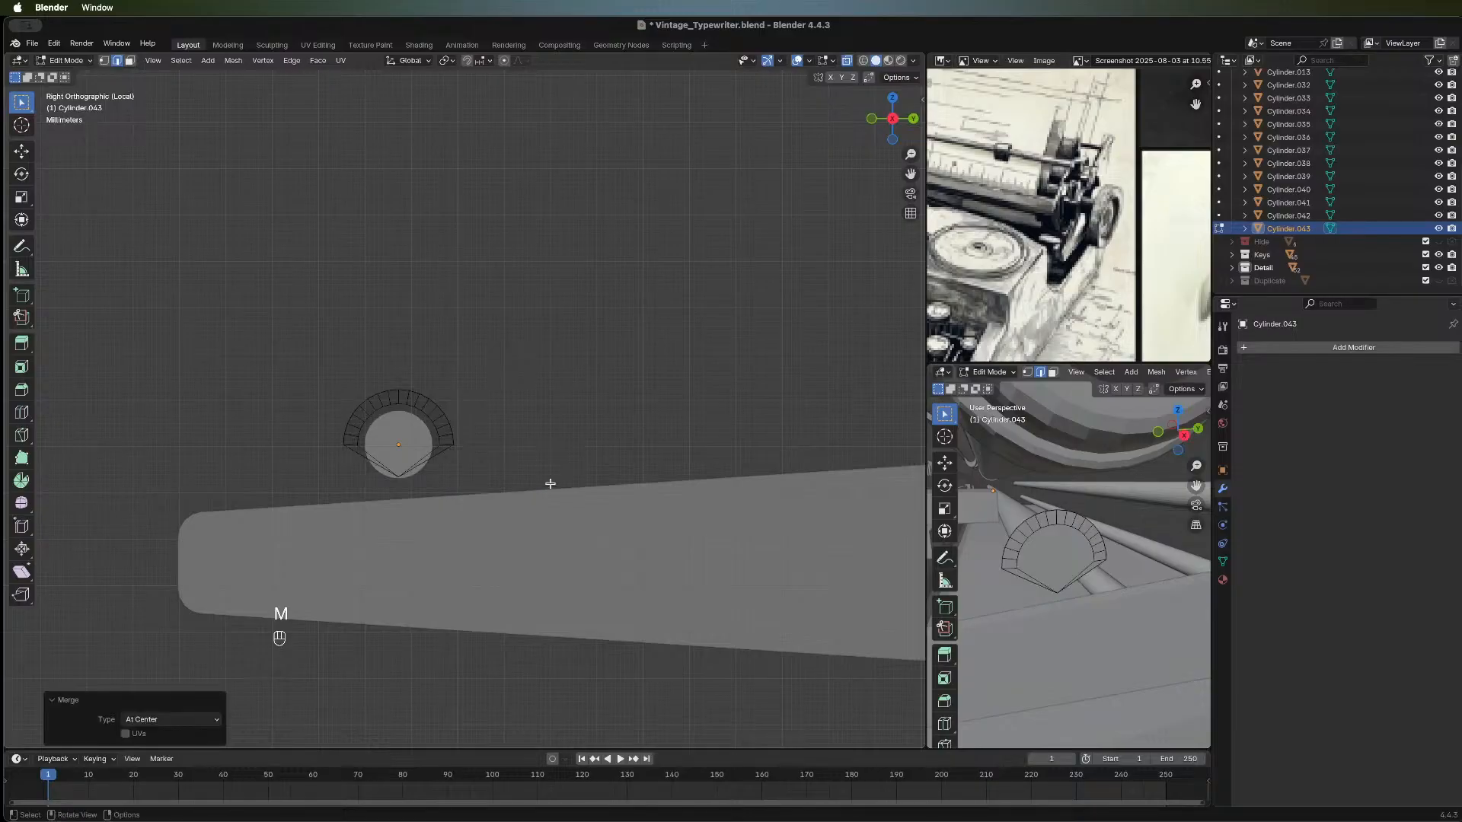
key("super+z")
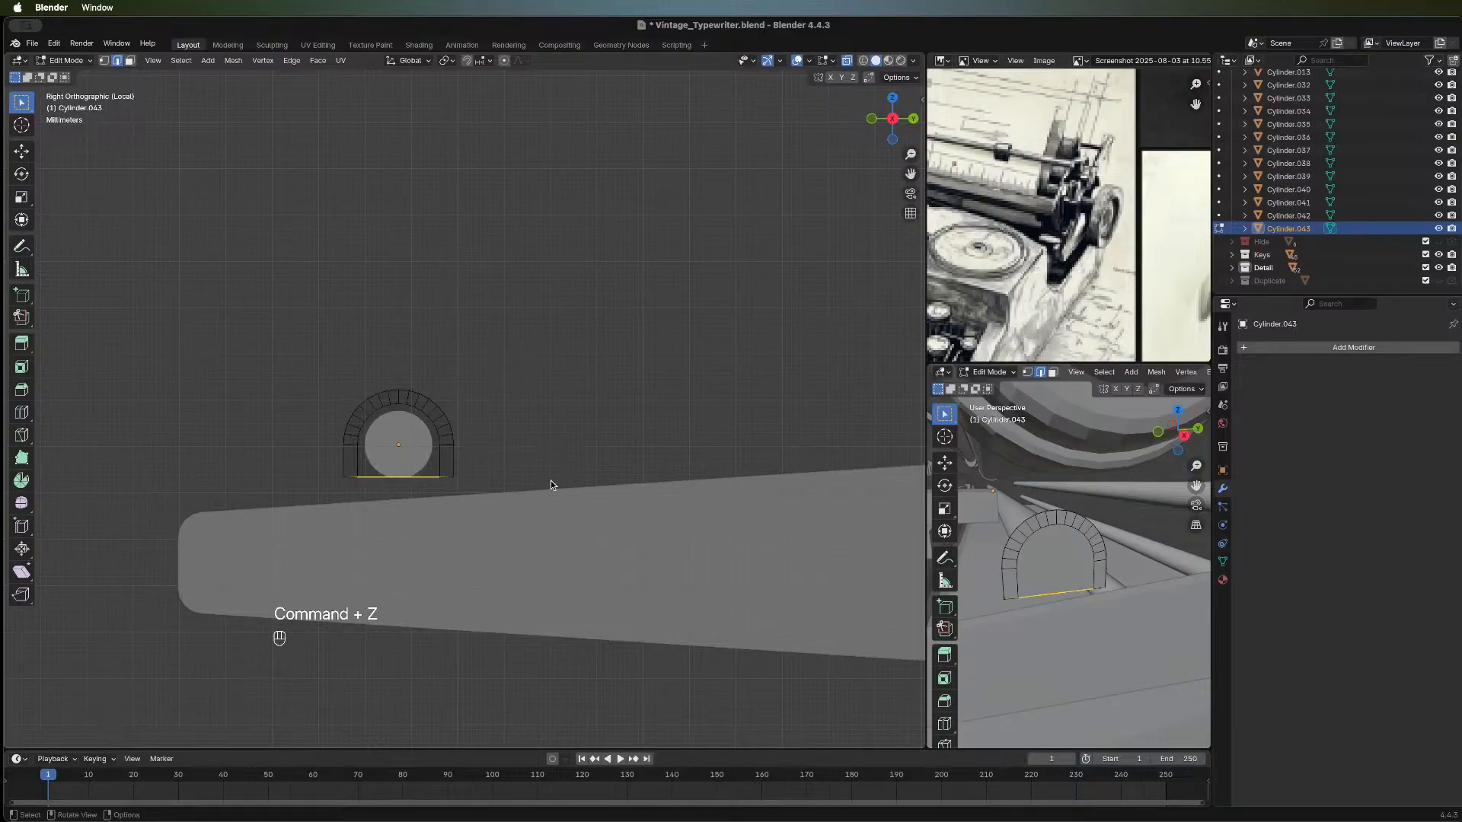
Try merging the vertices of the arch's base edge by distance, using a merge distance of 0.0001 m.
key("m")
left_click(476, 527)
middle_click_drag(577, 459, 613, 499)
scroll(558, 627, "up", 4)
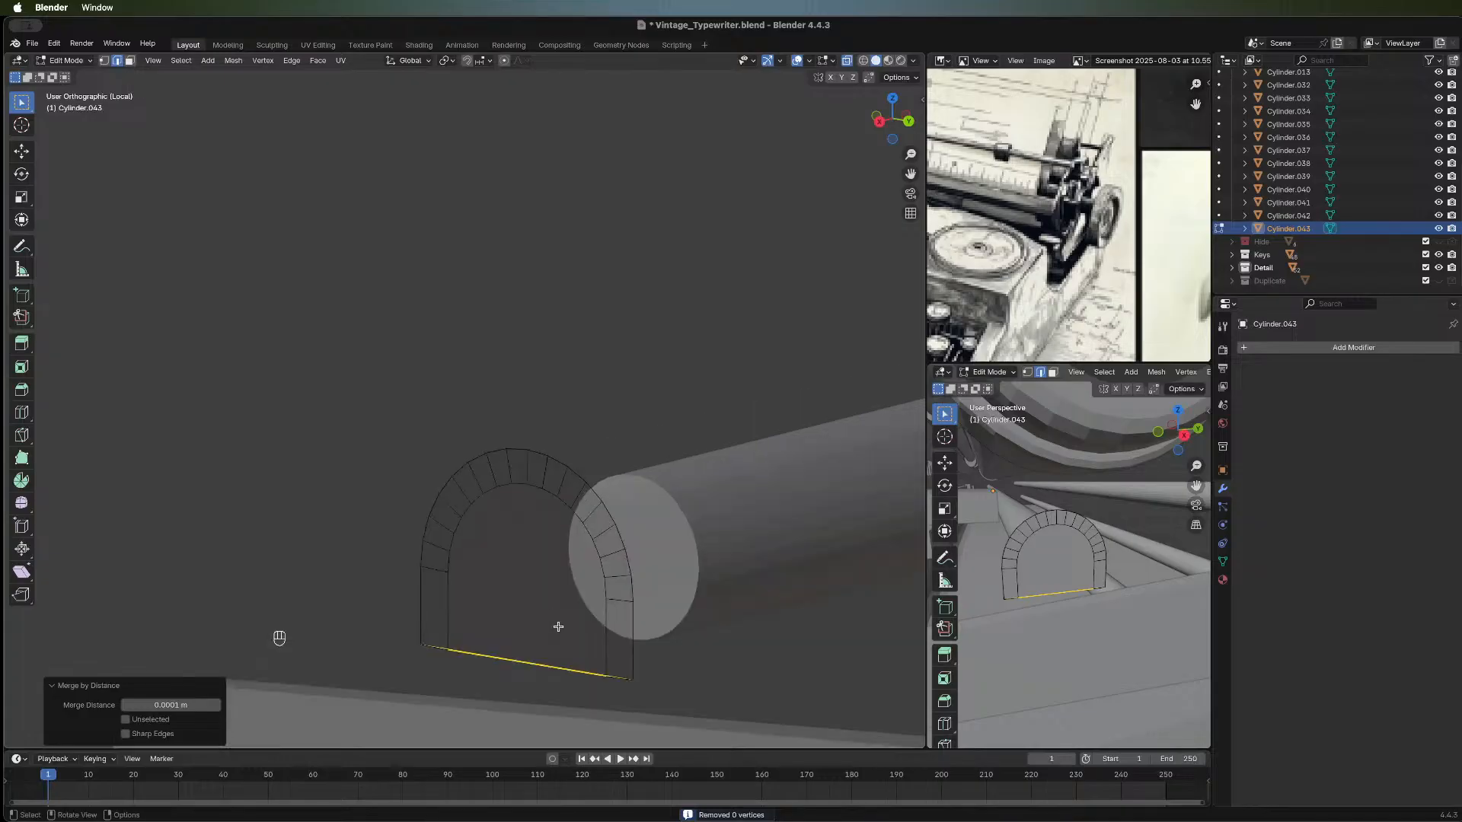
middle_click_drag(558, 626, 514, 551, "shift")
left_click(654, 585)
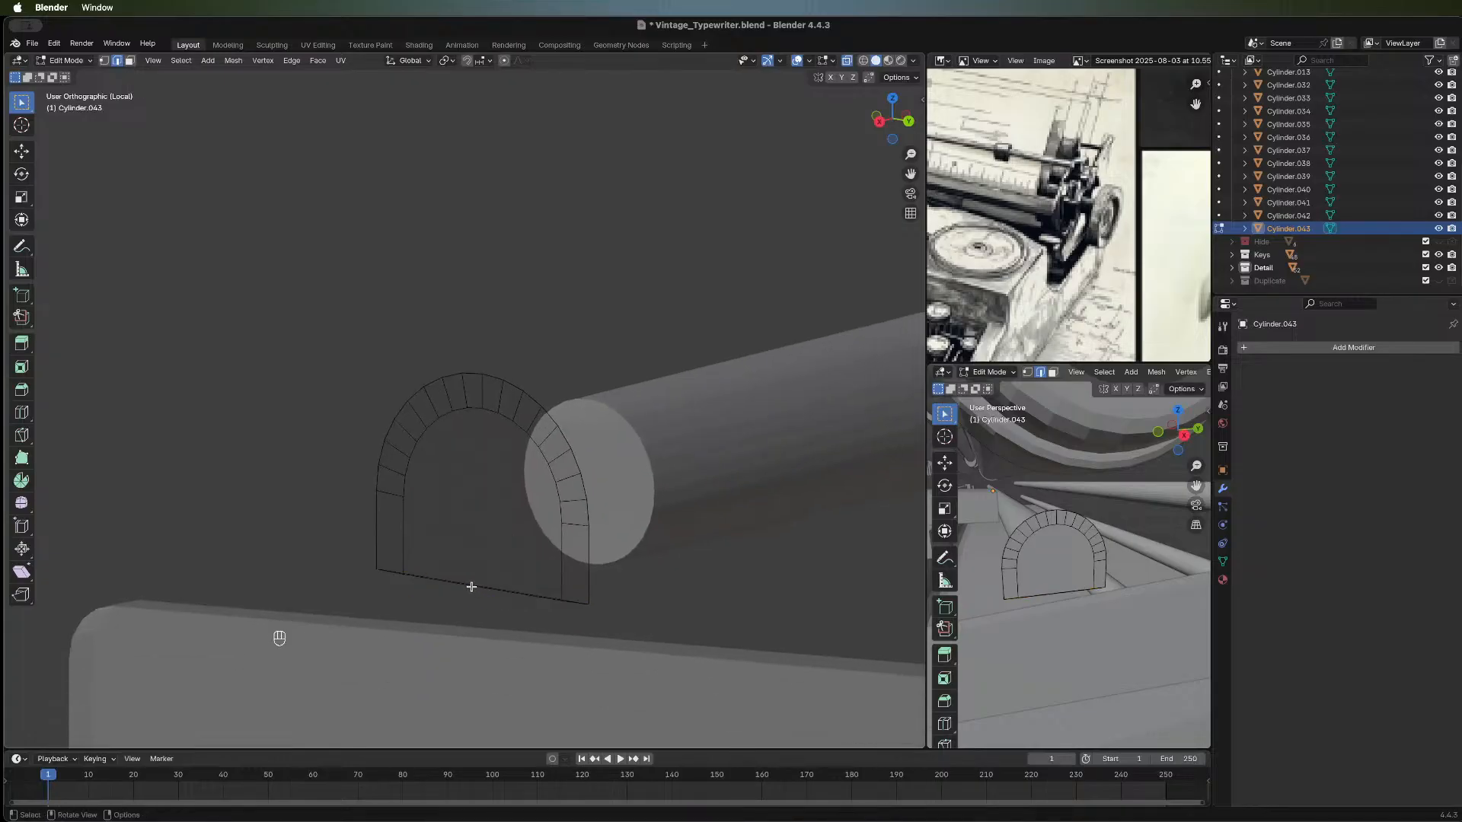
Try merging the two overlapping base edges with Collapse and with At Center, undoing each attempt.
left_click(471, 587)
left_click(489, 593, "shift")
key("m")
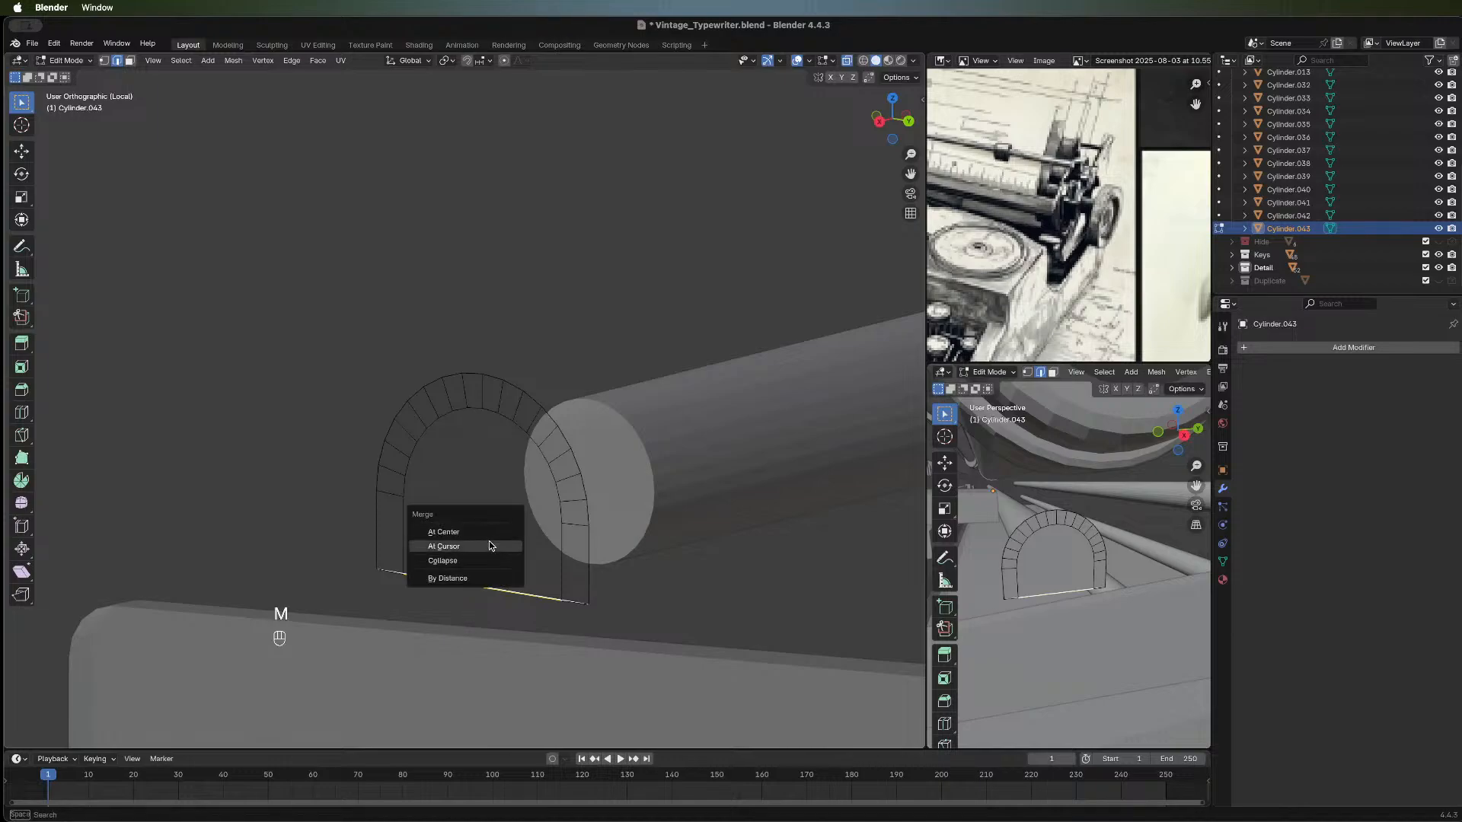
left_click(489, 562)
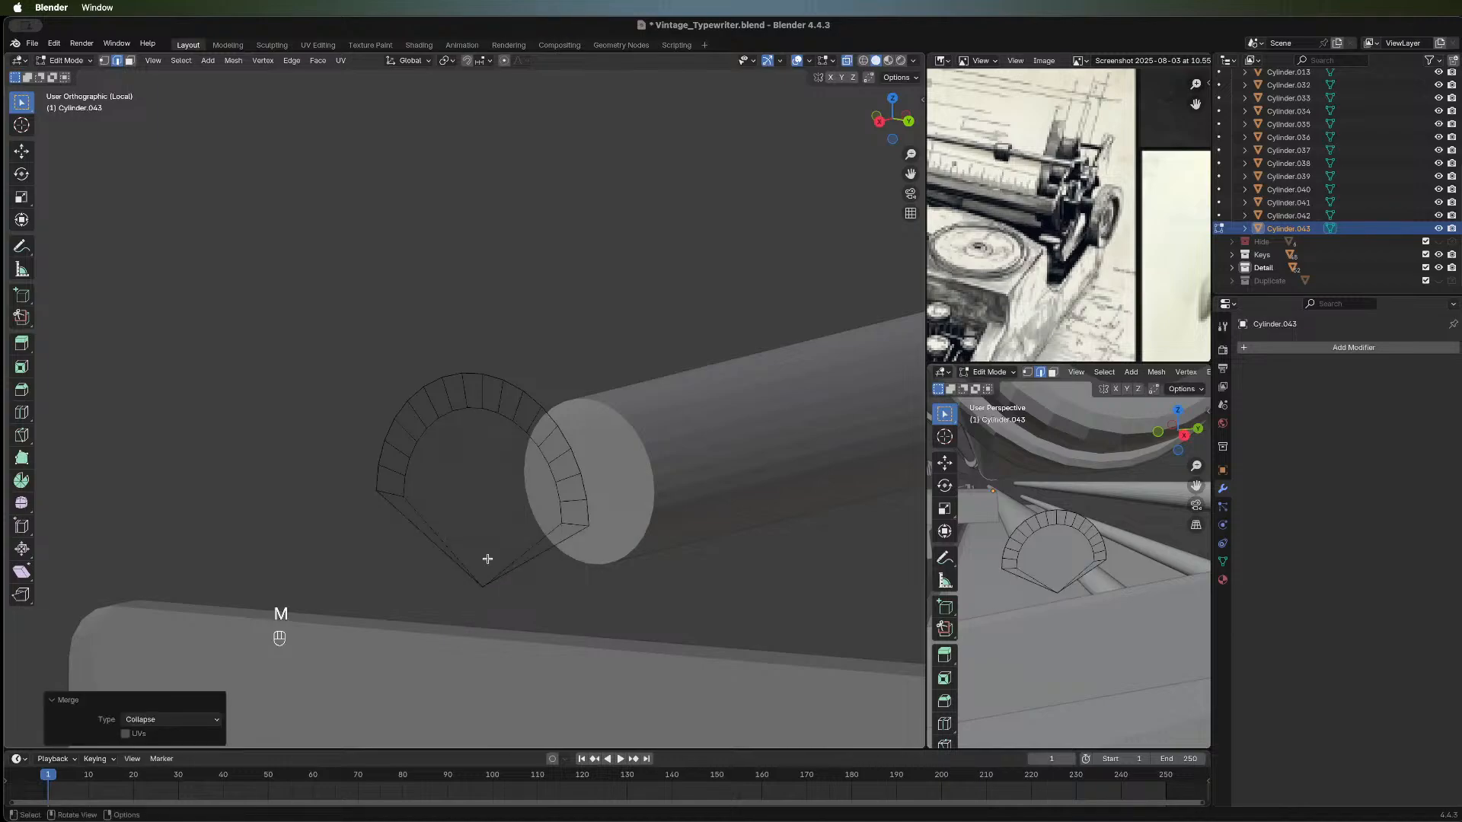
key("super+z")
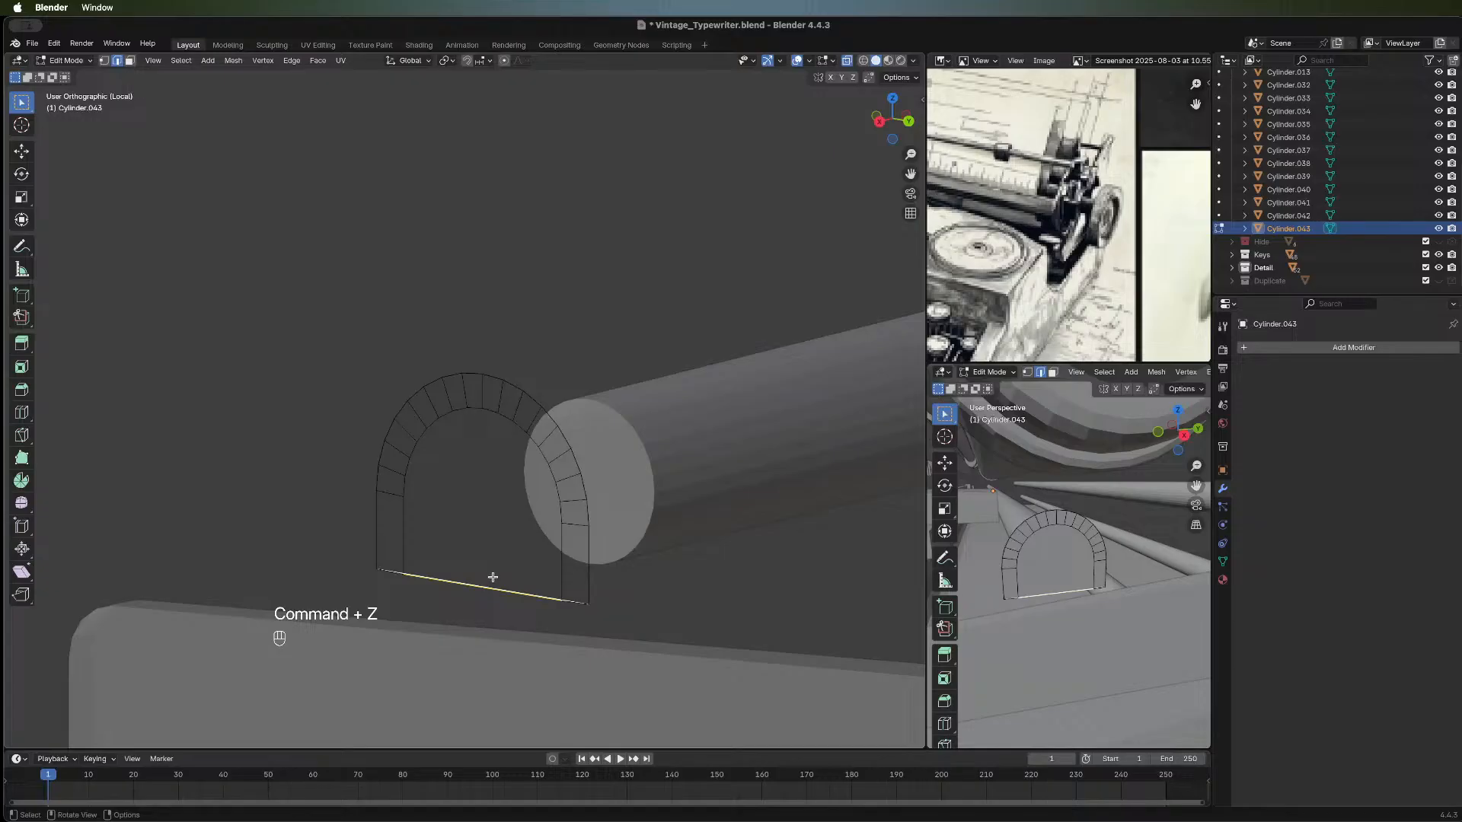
key("m")
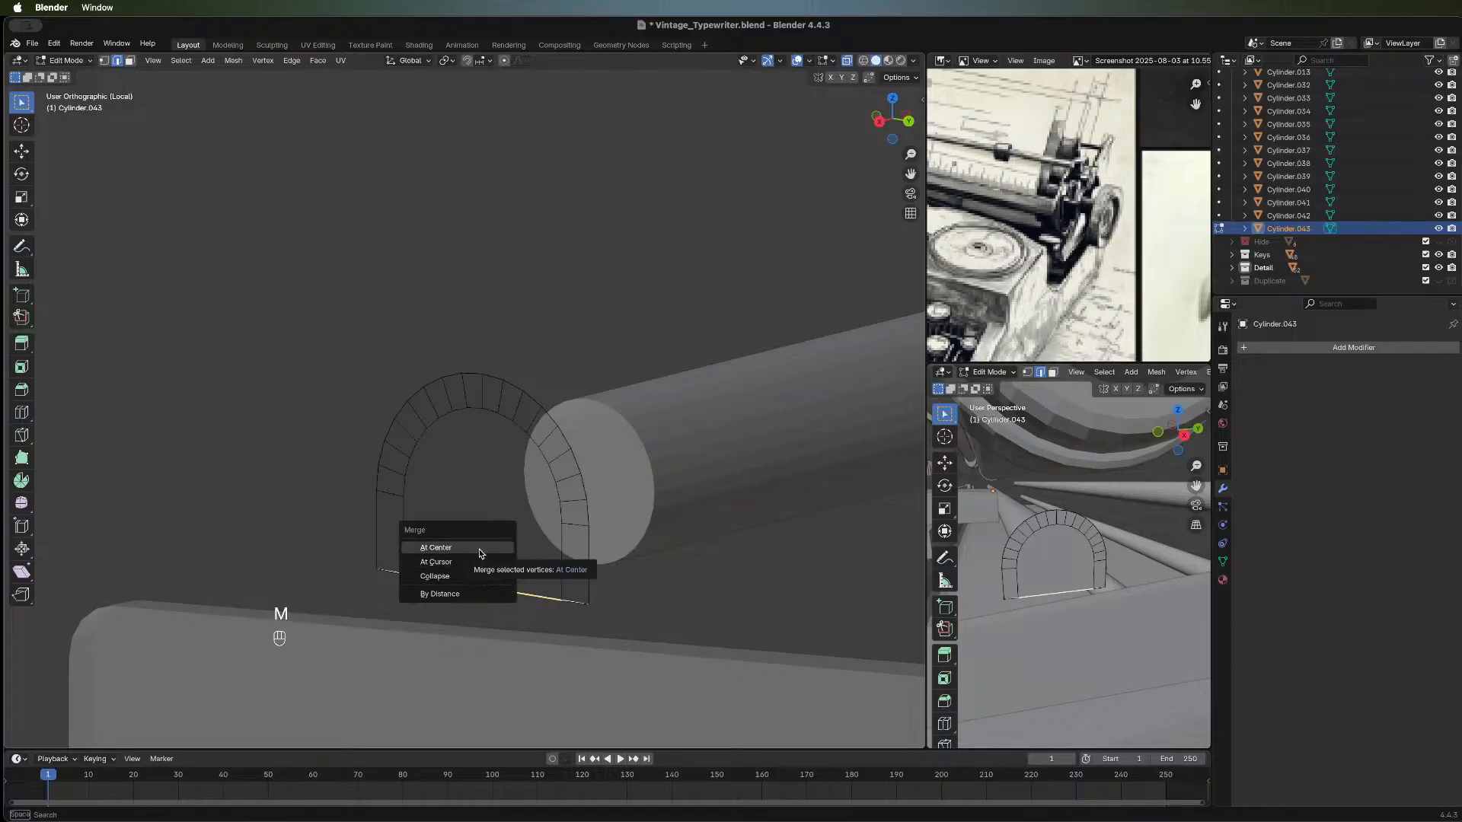
left_click(480, 548)
key("super+z")
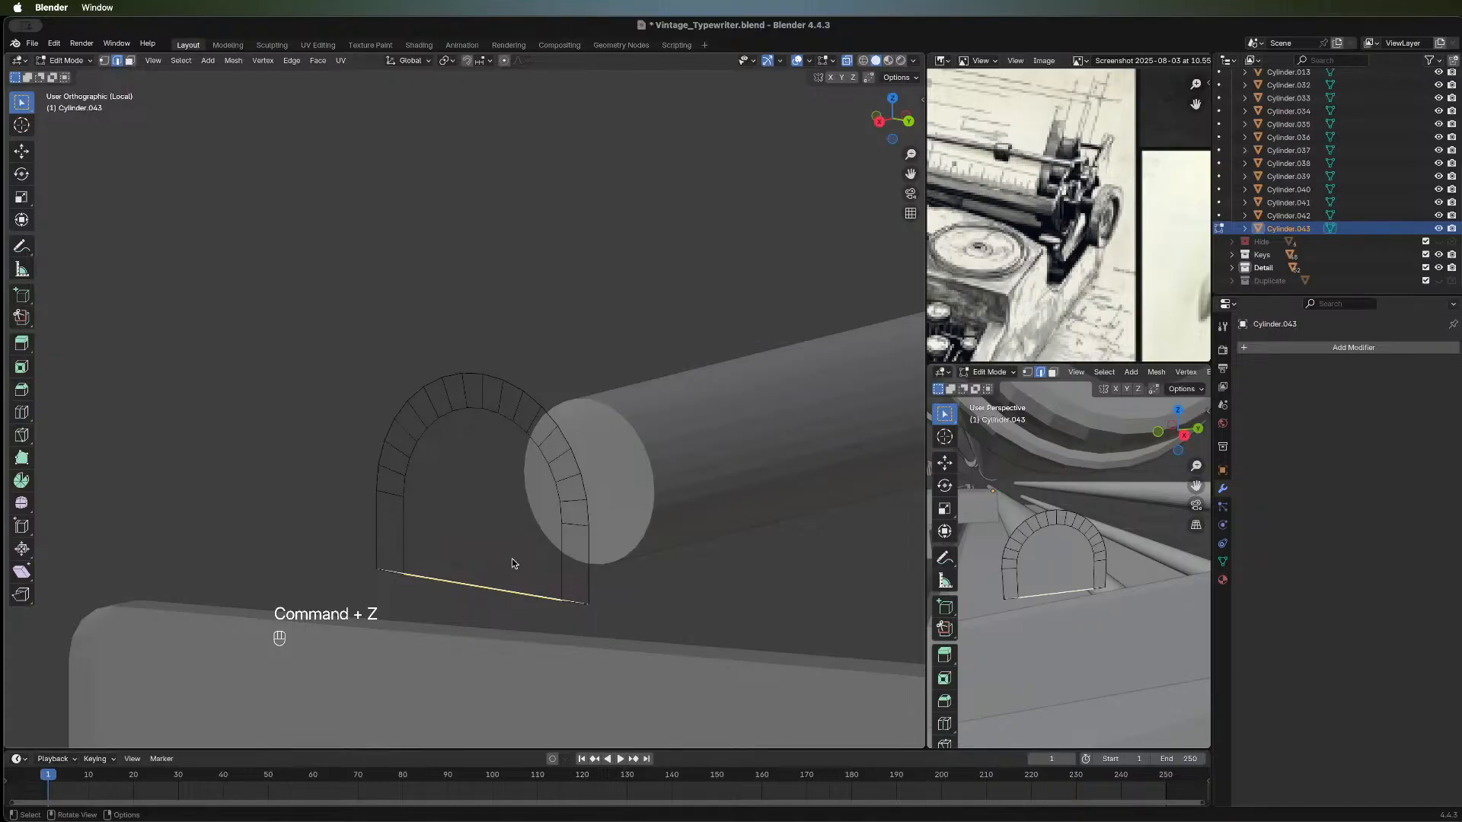
Delete the large inner face of the arch in face select mode, keeping only the surrounding rim.
key("Tab")
left_click(459, 522)
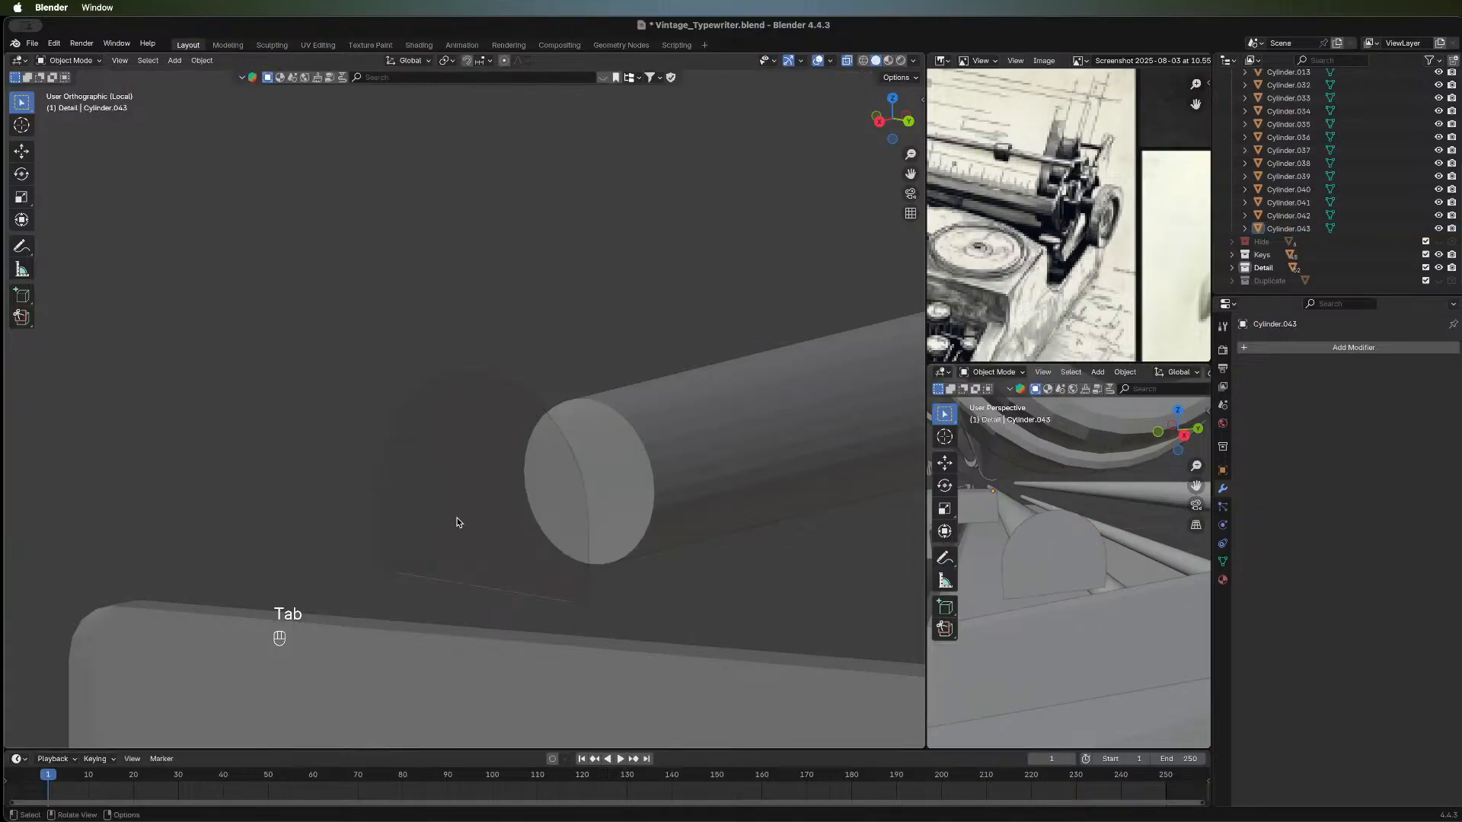
left_click(507, 481)
key("Tab")
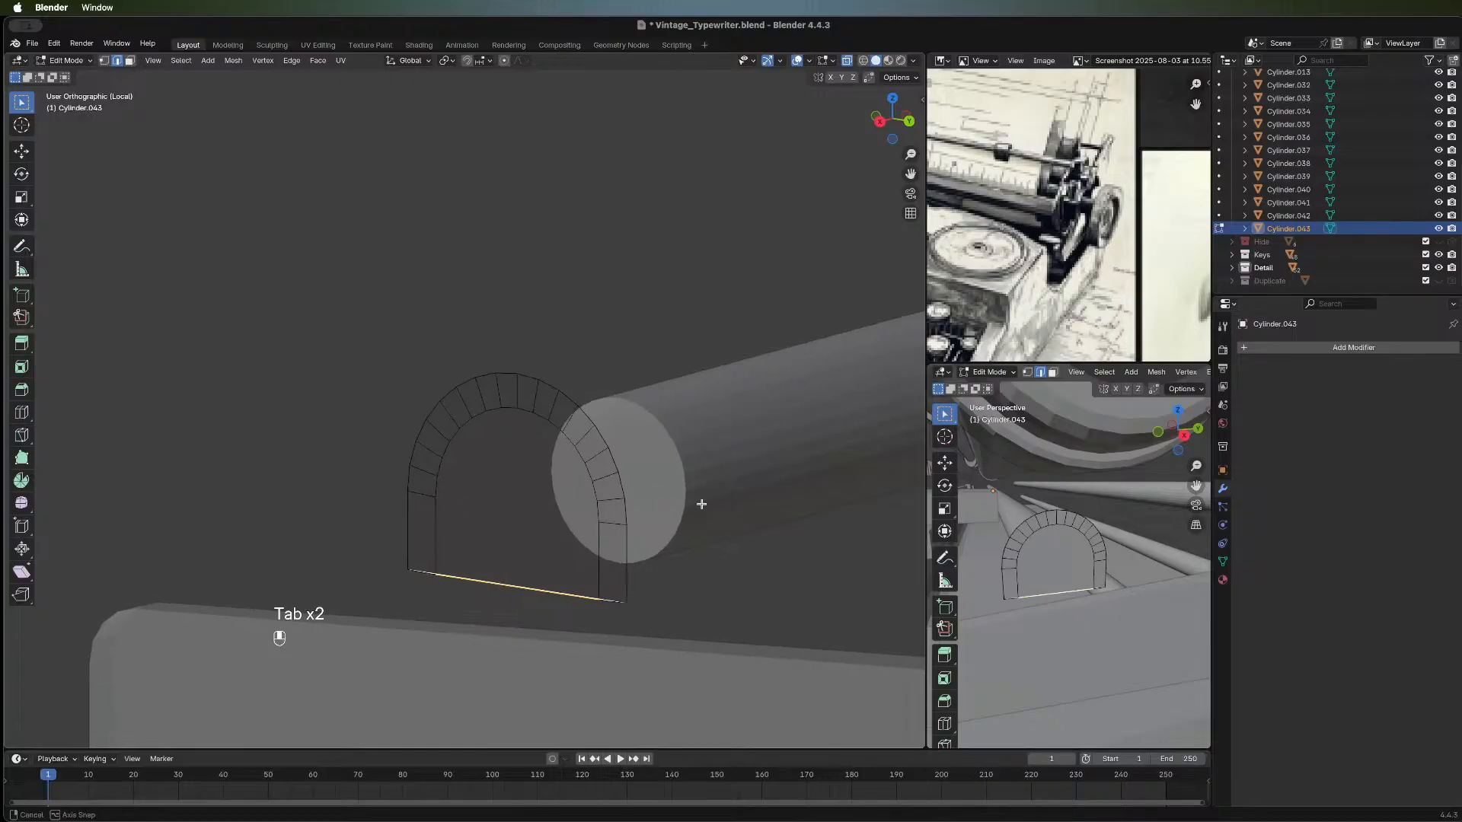
middle_click_drag(701, 504, 649, 454)
middle_click_drag(449, 367, 96, 354, "shift")
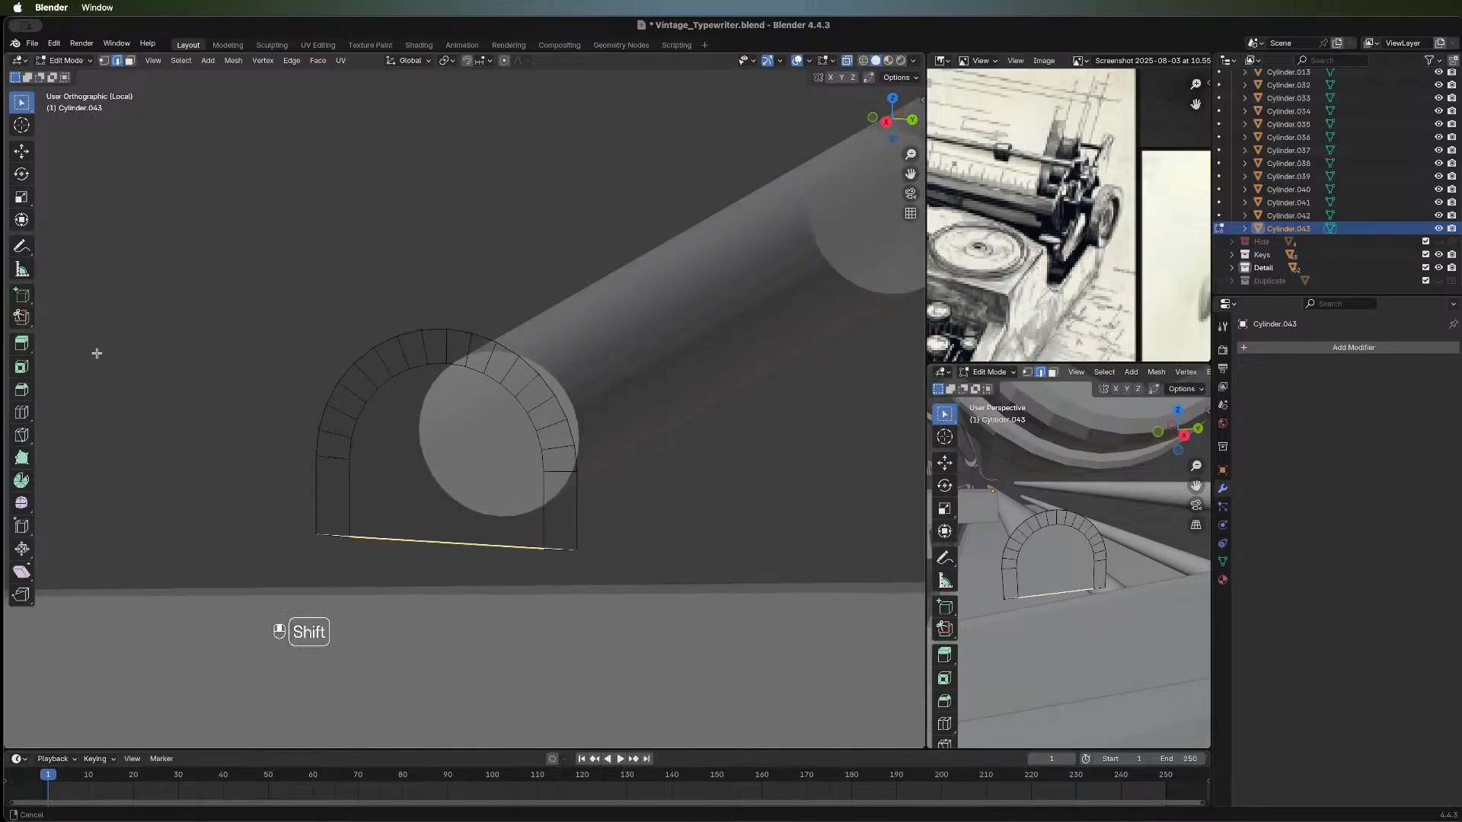
key("3")
left_click(469, 453)
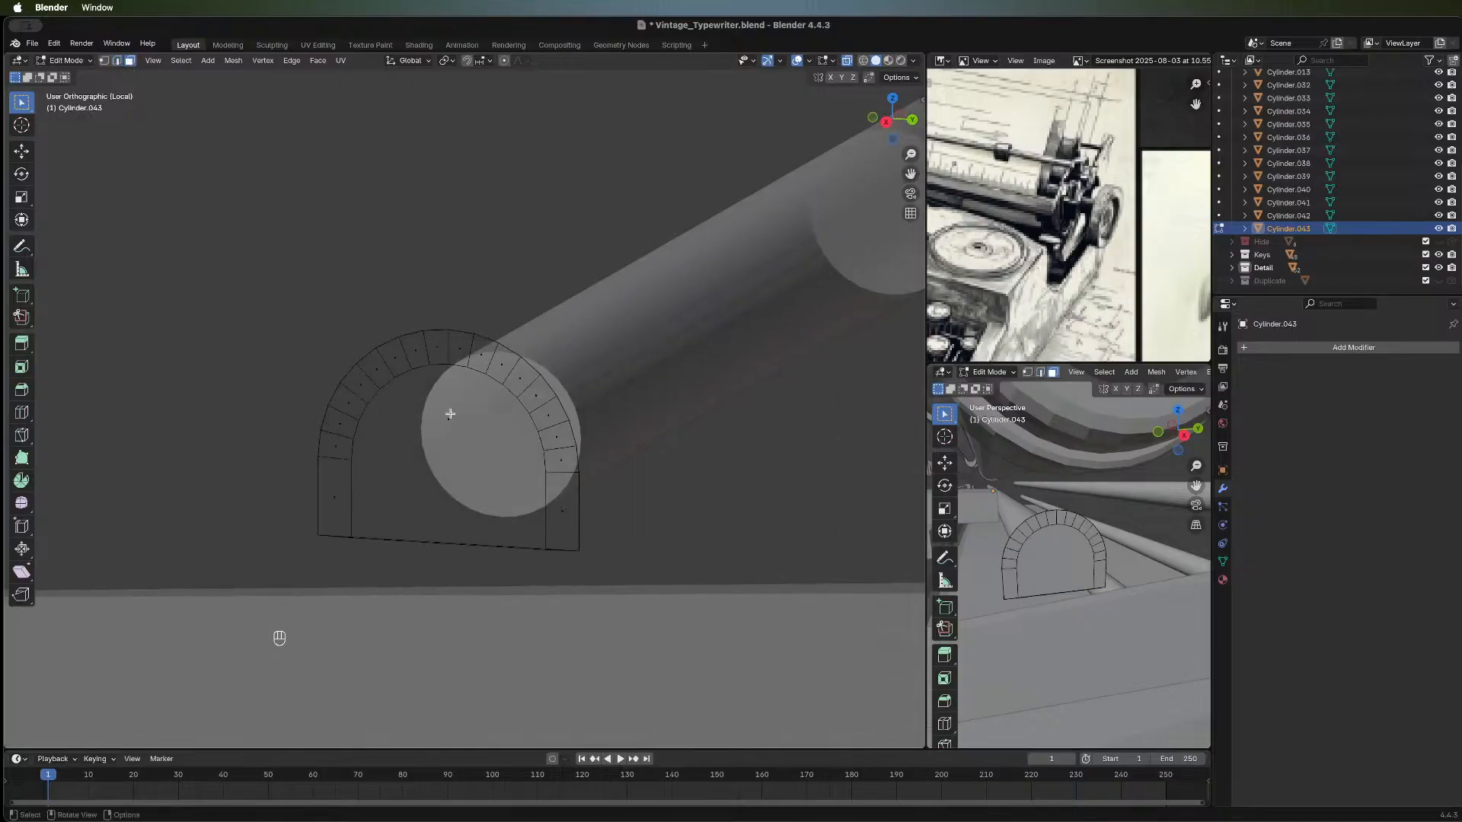
left_click(450, 414)
key("x")
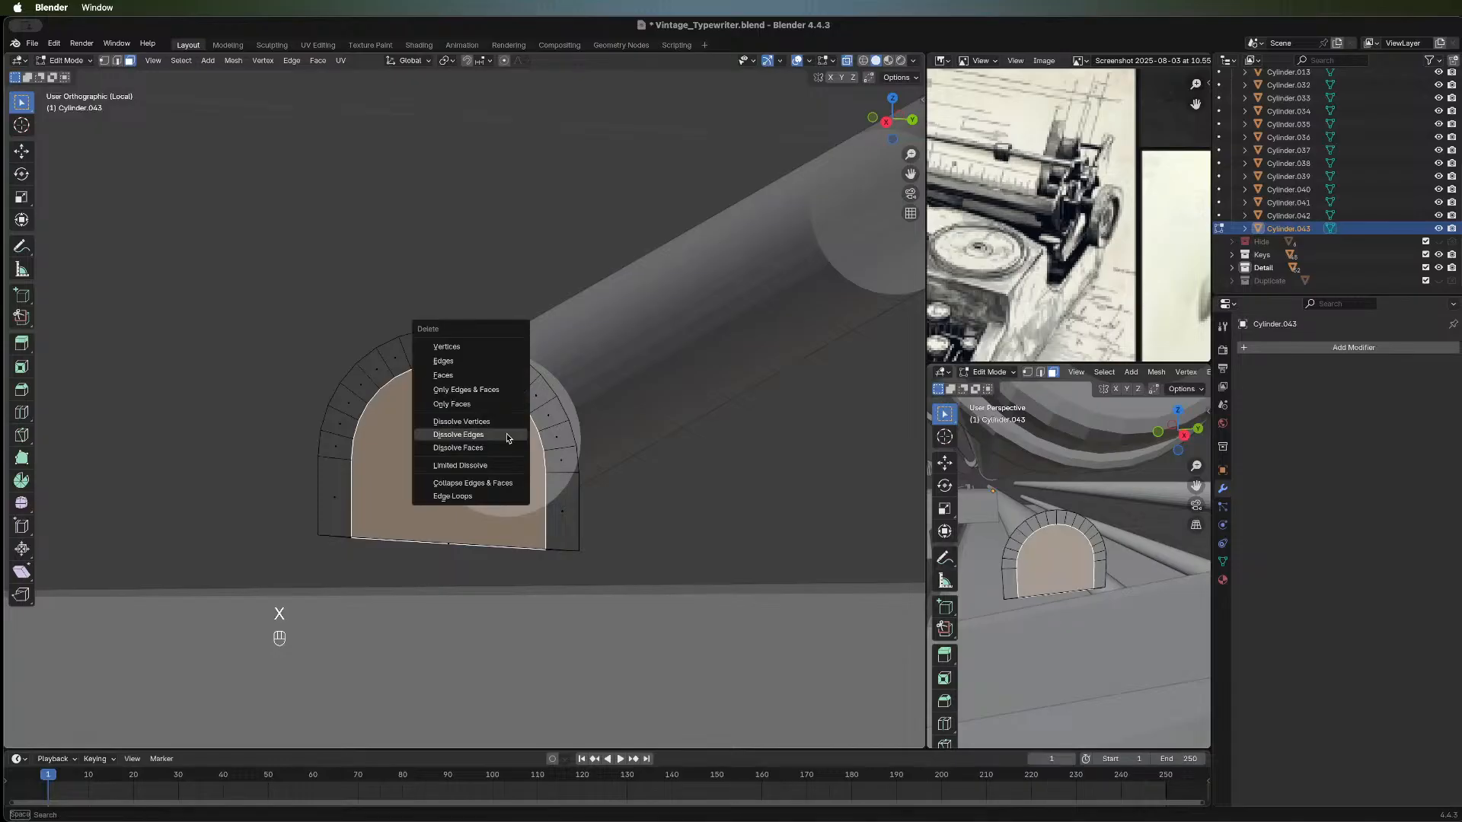
left_click(502, 380)
Turn off X-ray display in the main viewport so the arch and rod show as solid.
middle_click_drag(376, 480, 877, 44)
left_click(846, 60)
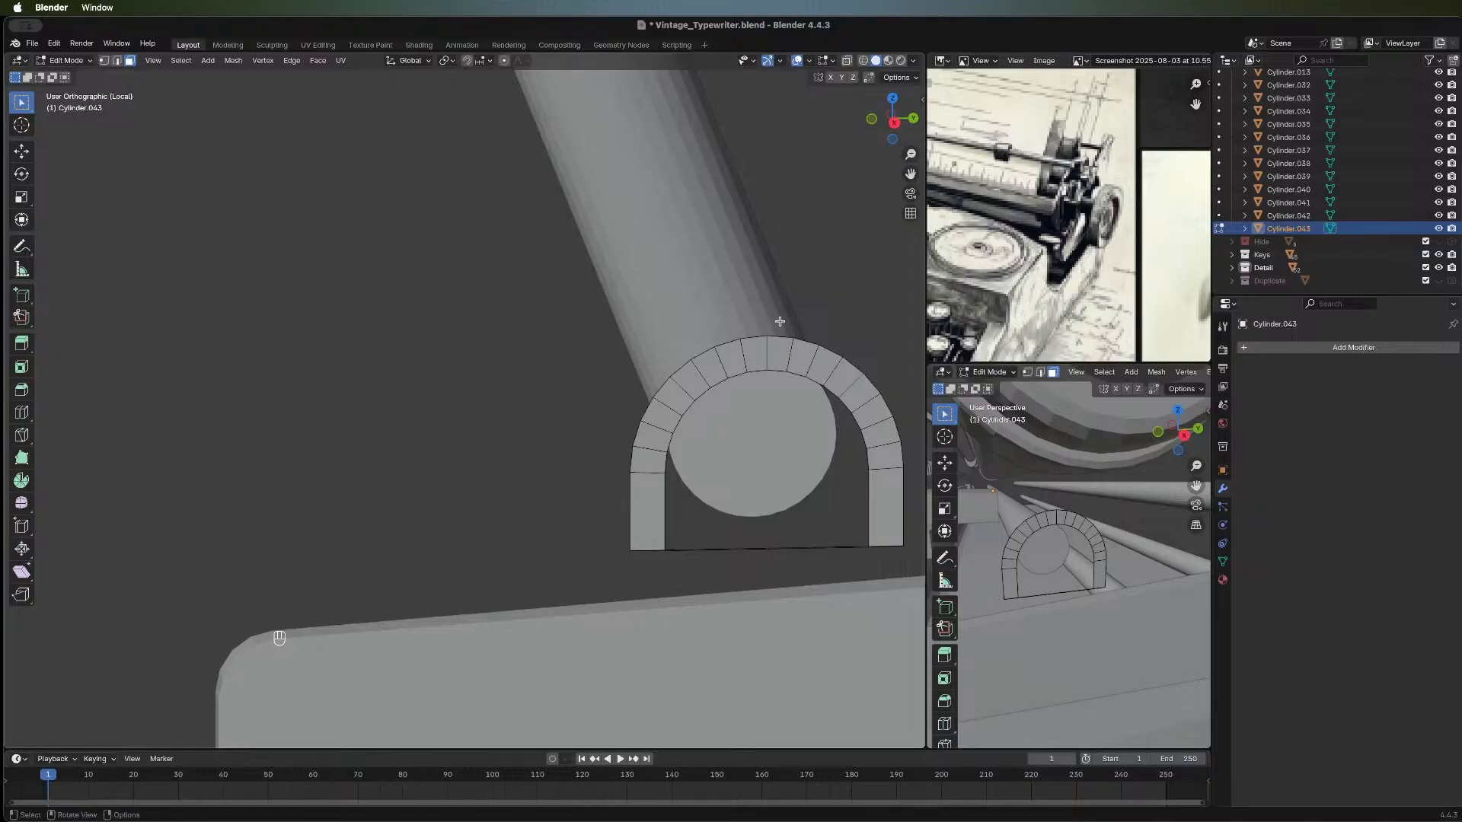
middle_click_drag(775, 319, 493, 313, "shift")
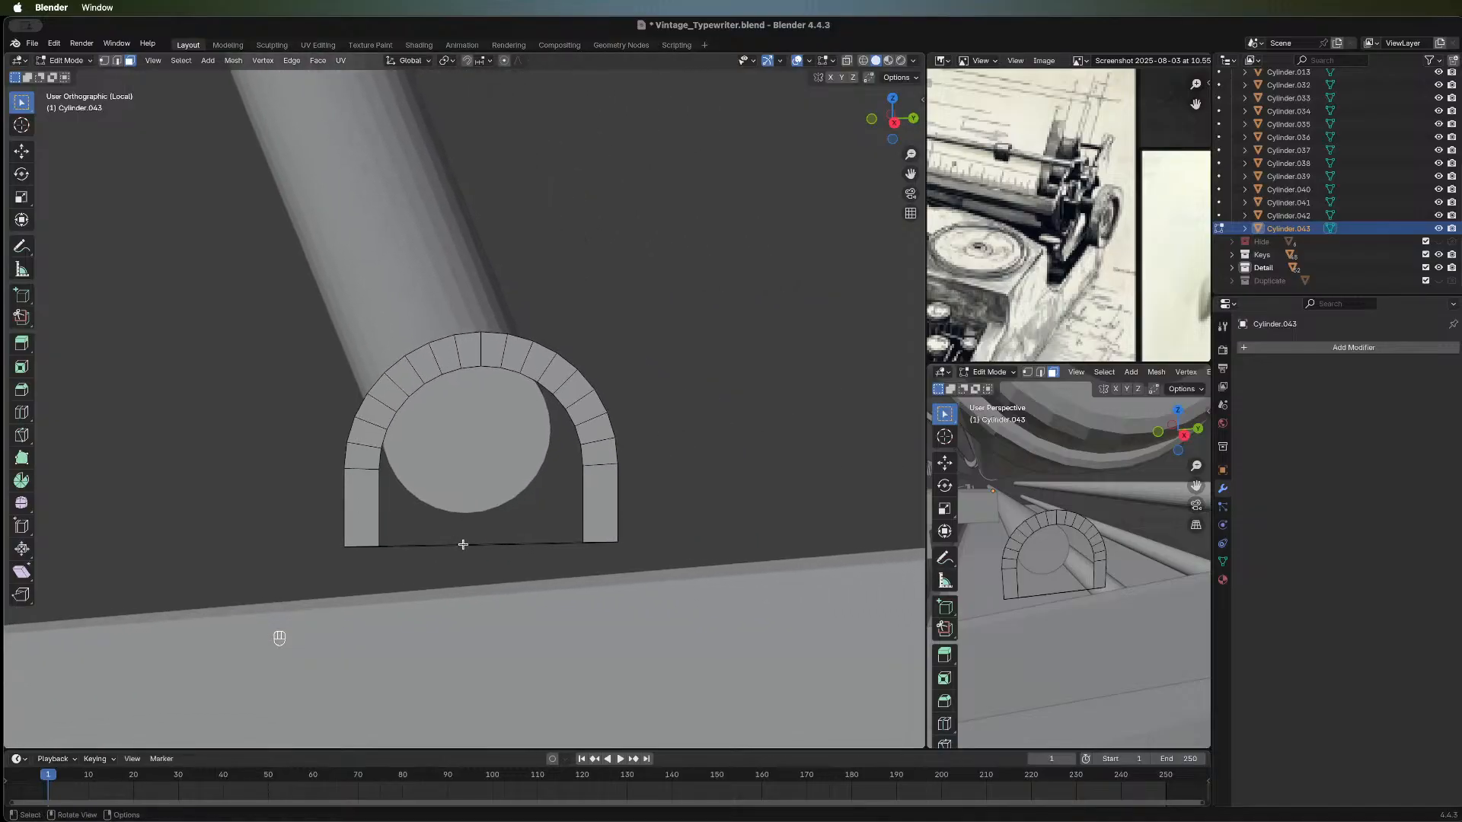
Select the thin edge spanning the arch's open base and examine where it meets the legs.
left_click_drag(417, 535, 566, 562)
left_click(412, 545)
middle_click_drag(444, 546, 402, 628)
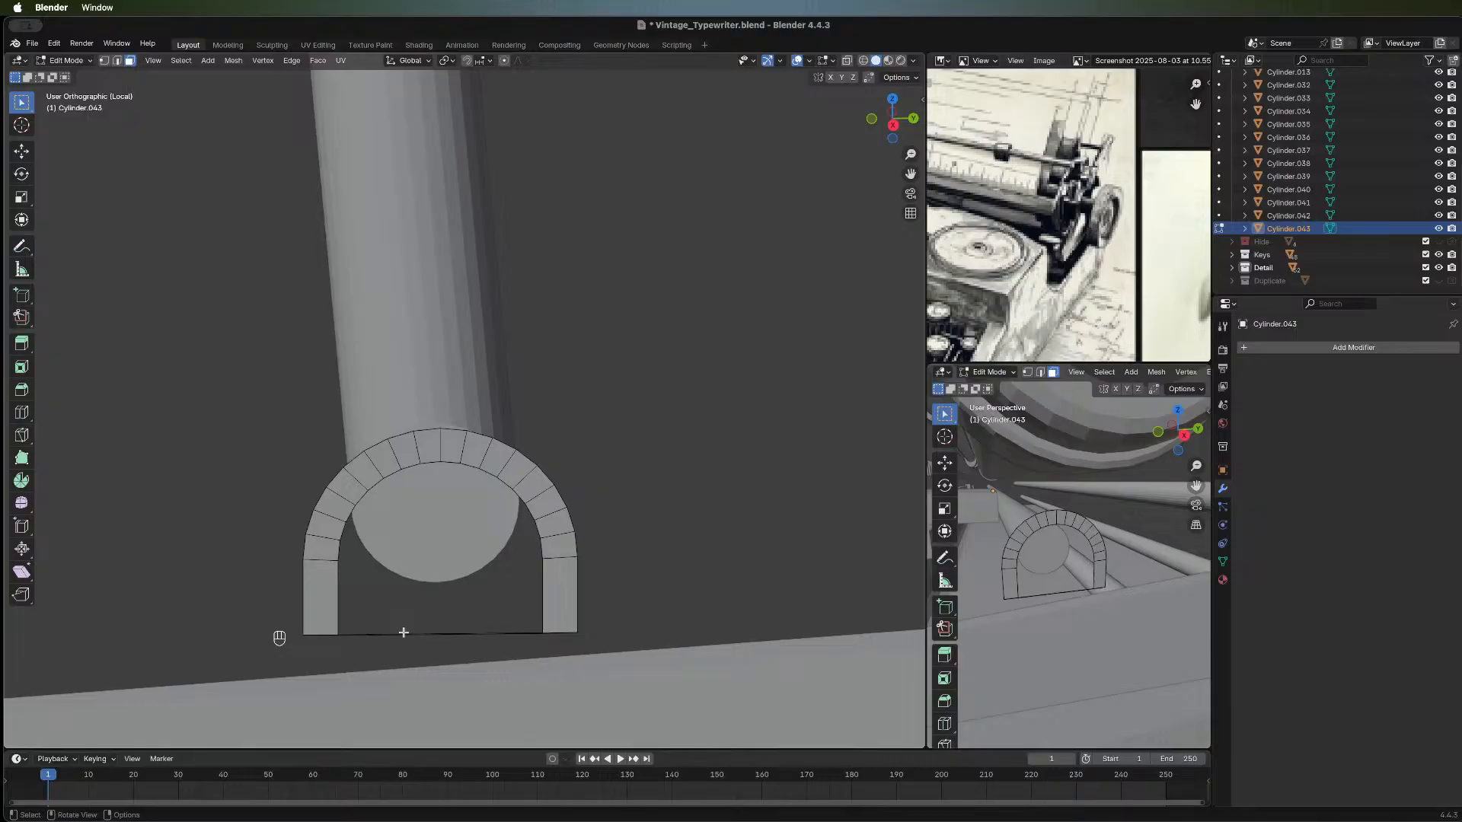
left_click(410, 634)
left_click(411, 632)
left_click(461, 643)
middle_click_drag(343, 675, 154, 641)
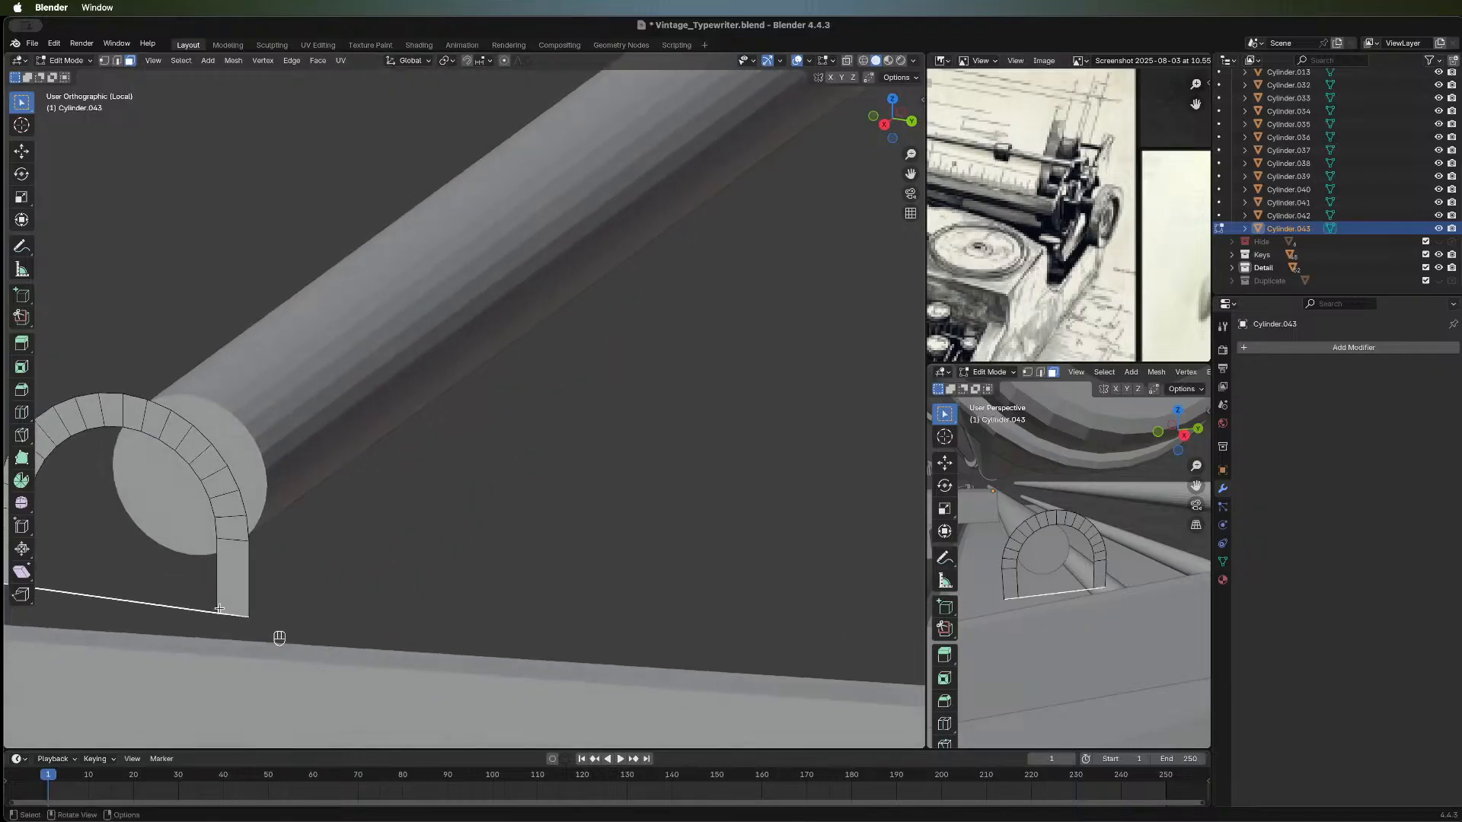
middle_click_drag(317, 535, 564, 516, "shift")
scroll(533, 502, "up", 3)
scroll(372, 677, "up", 3)
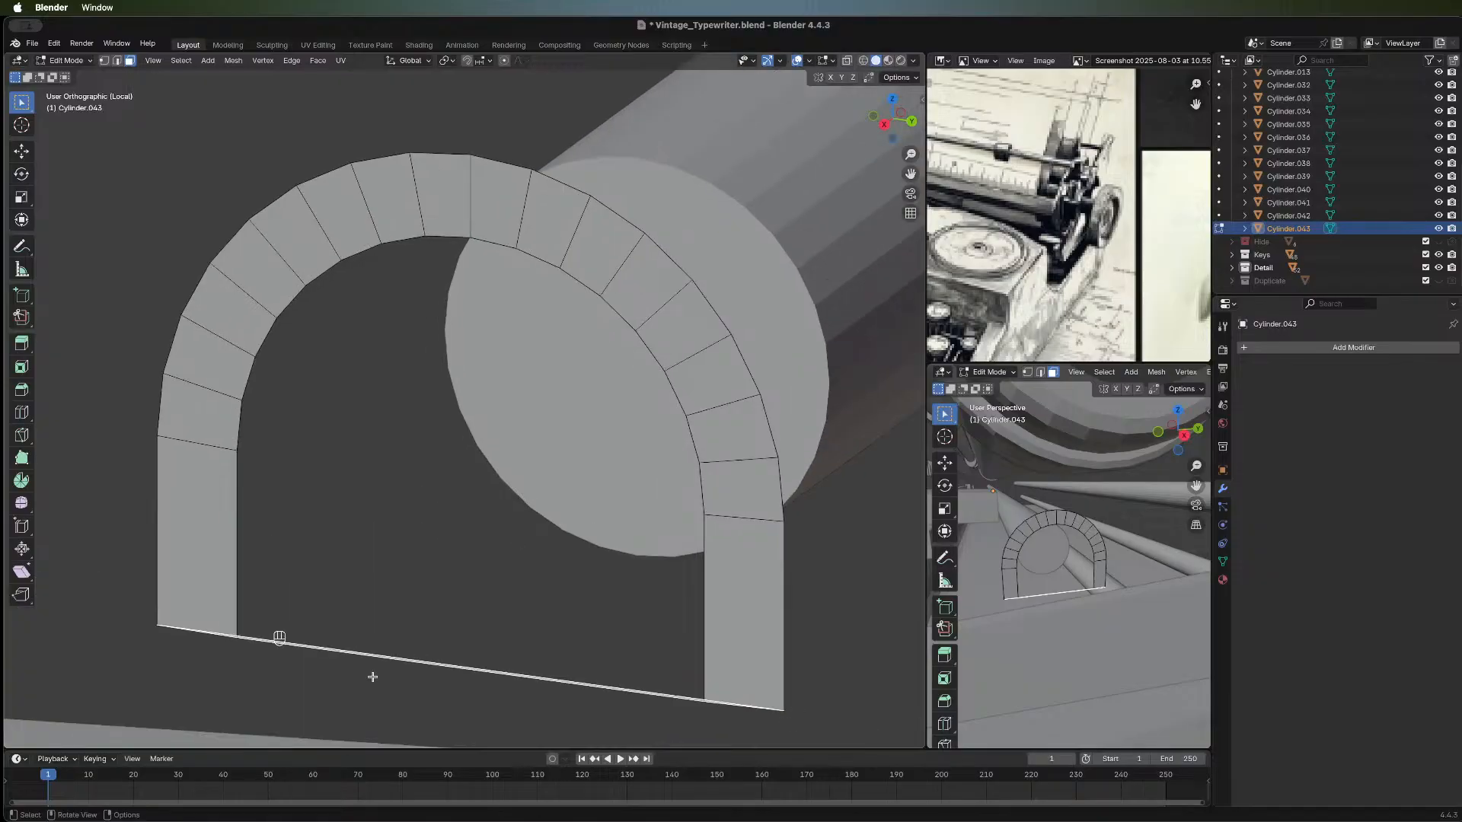
middle_click_drag(431, 580, 217, 661)
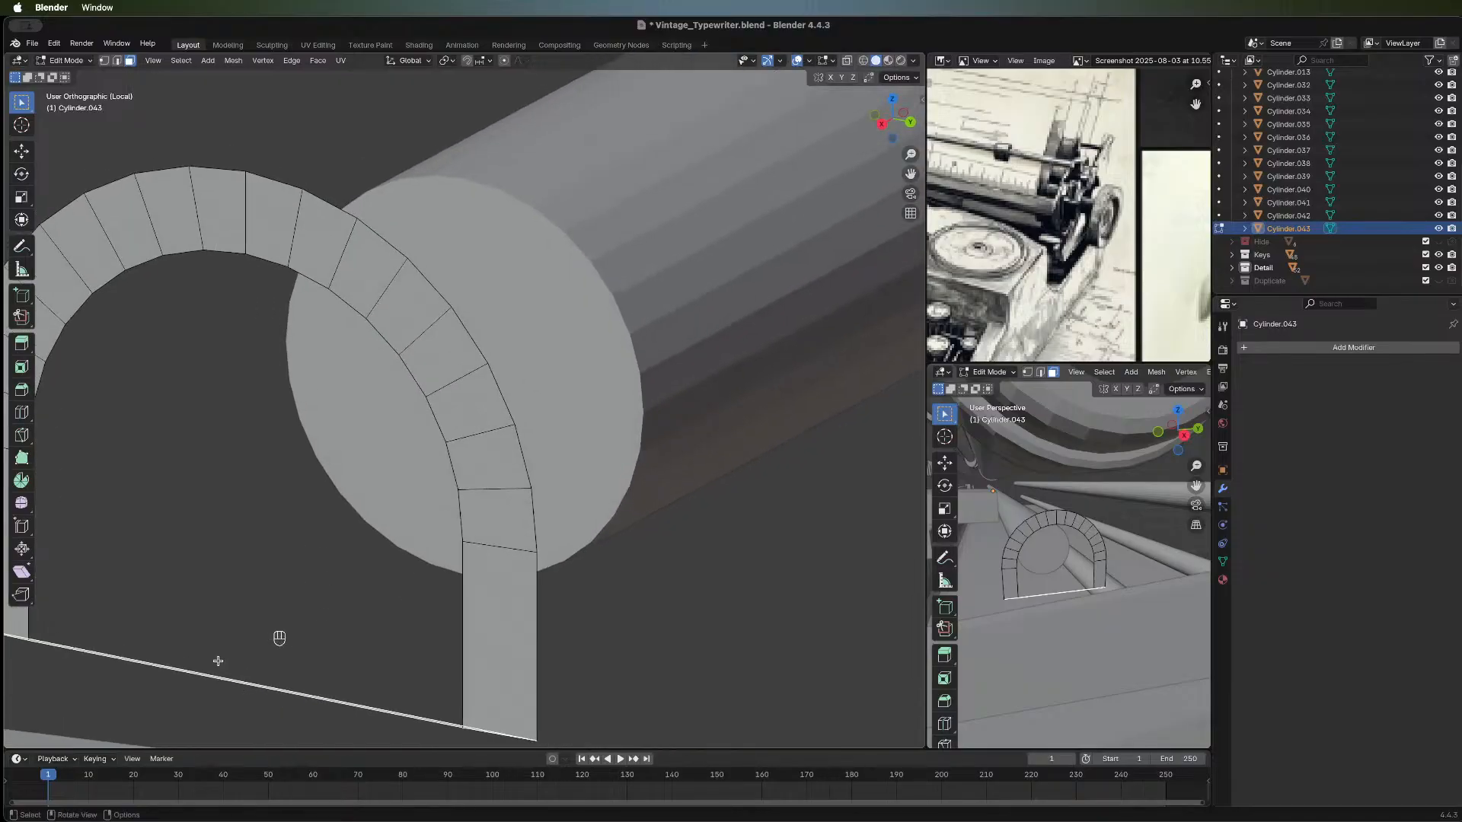
Reselect the edge loop across the arch's base and try merging it by distance, using a merge distance of 0.0001 m.
key("alt+a")
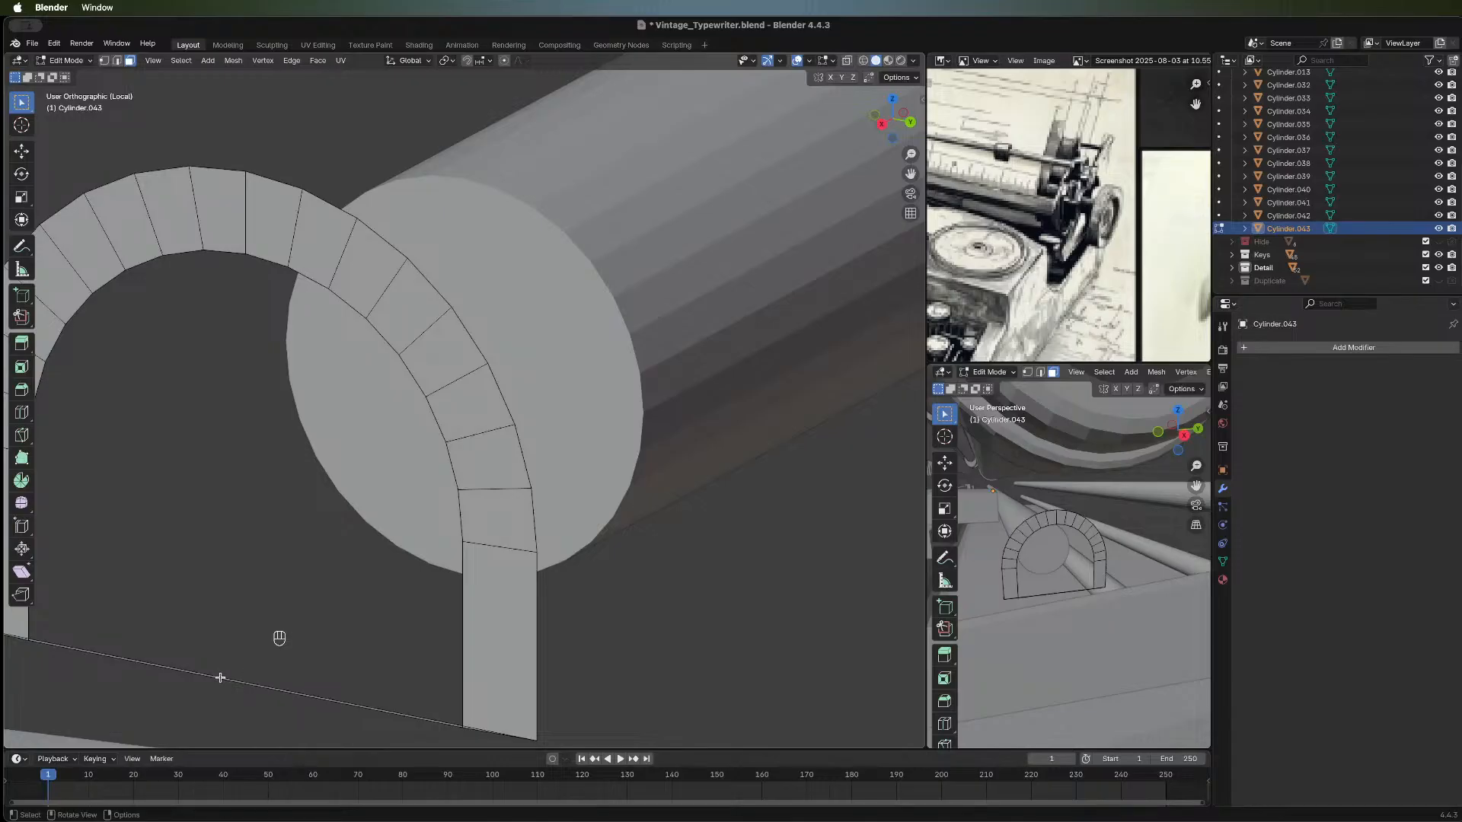
left_click(220, 677, "alt")
key("alt+a")
left_click(232, 680, "alt")
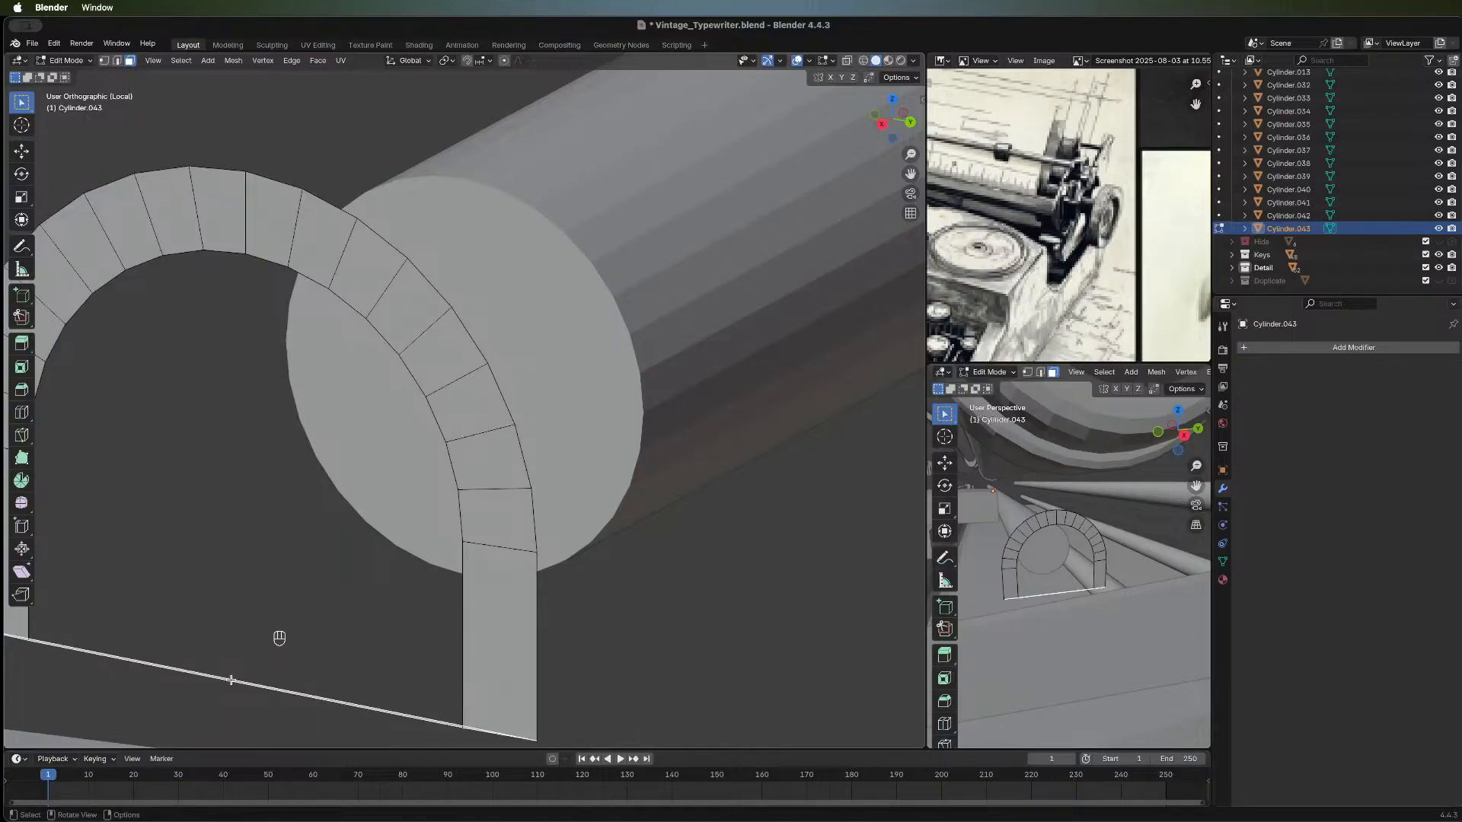
key("m")
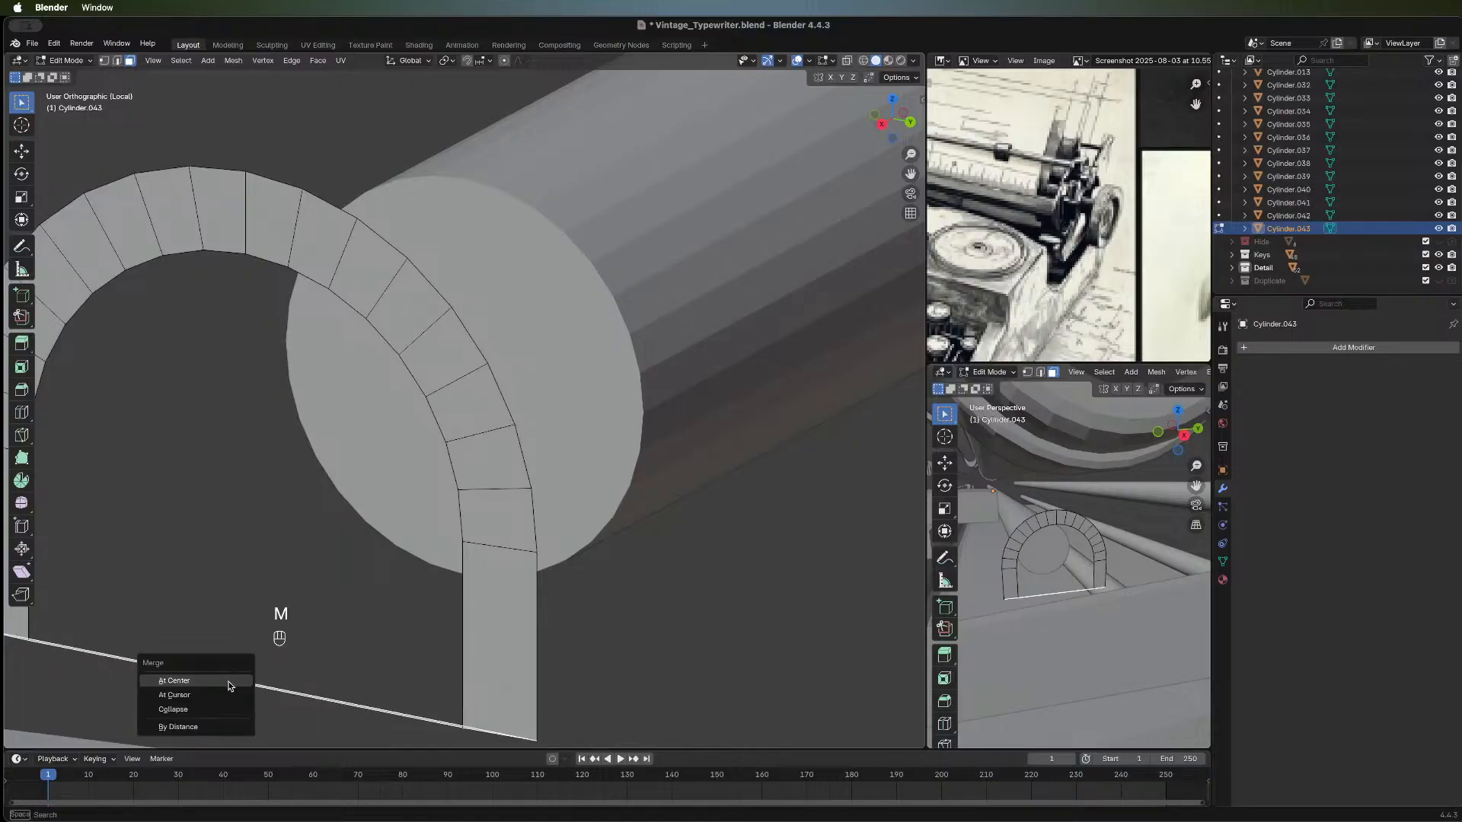
left_click(221, 725)
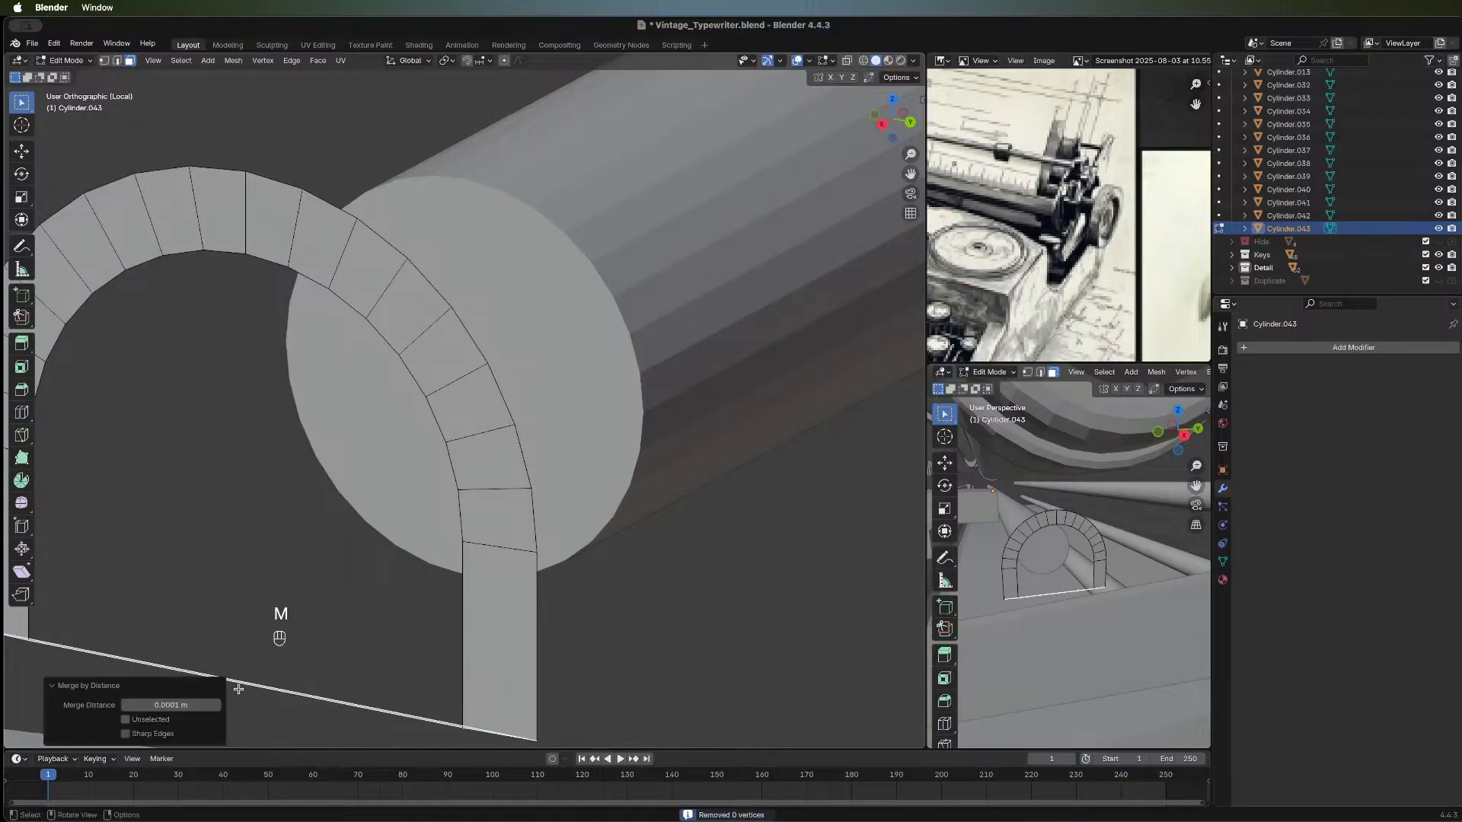
Try merging the selected base edges at the cursor, and undo the merge.
key("m")
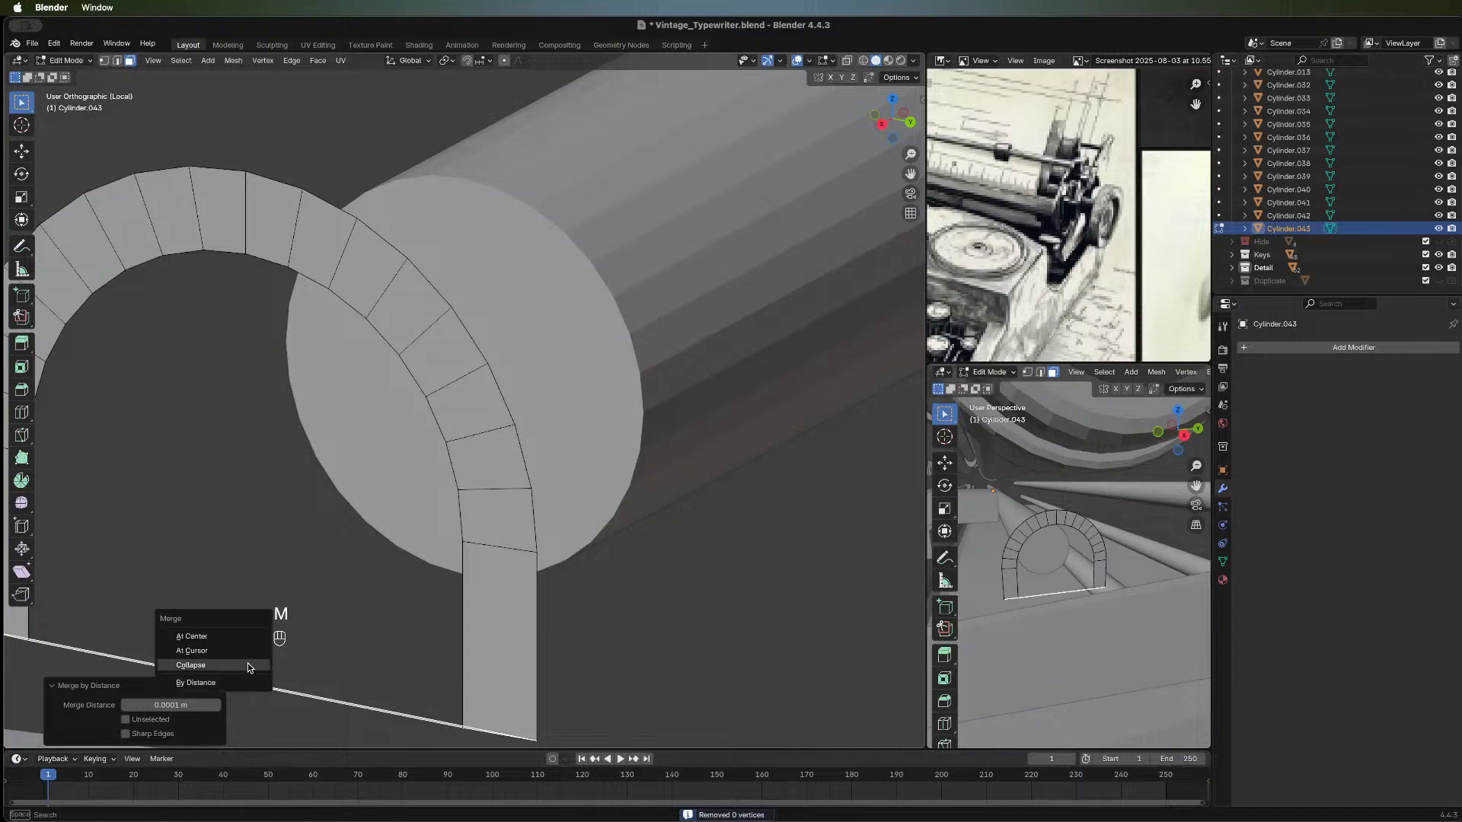
left_click(248, 650)
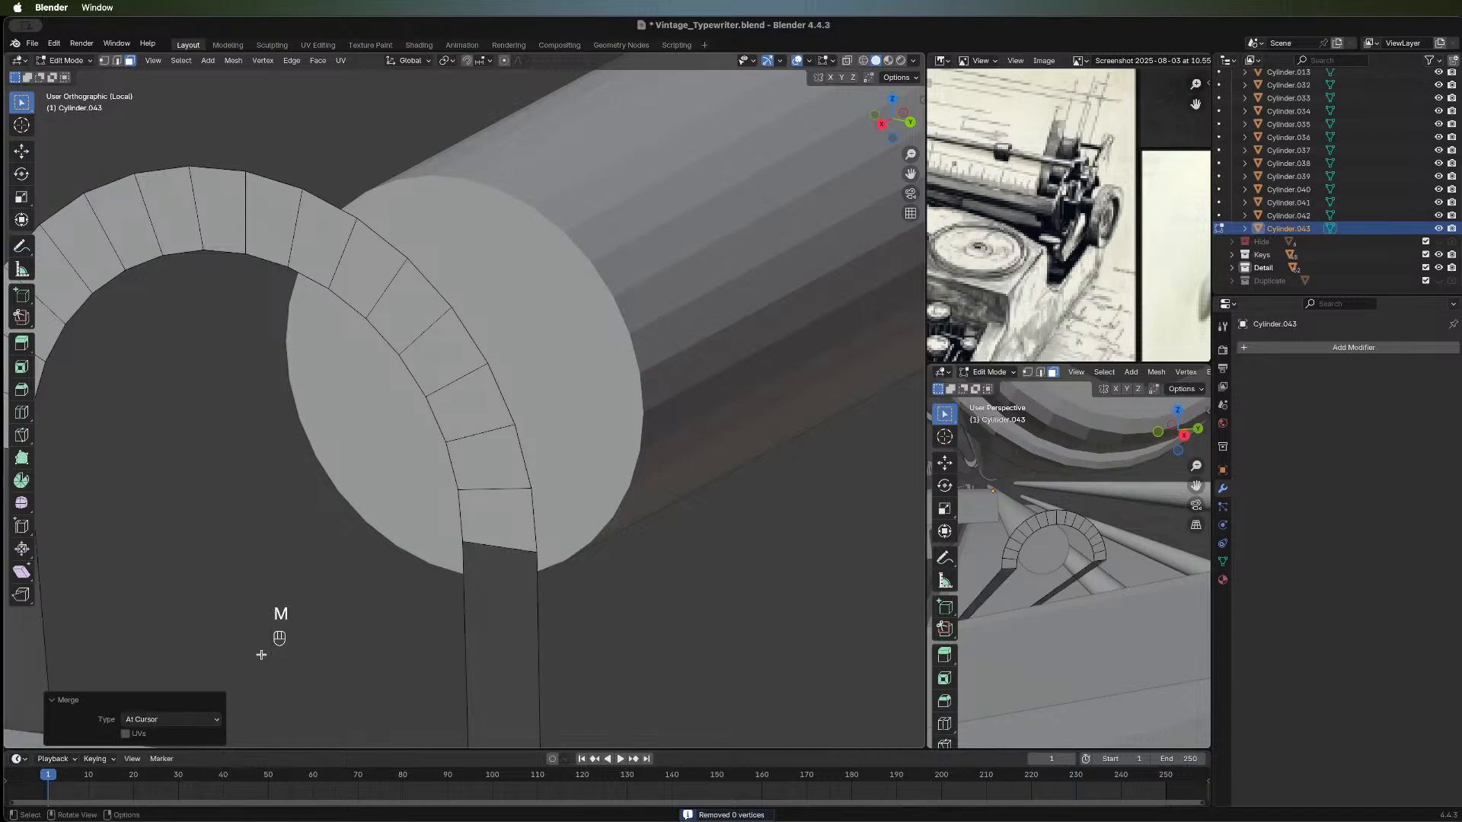
key("super+z")
middle_click_drag(283, 576, 323, 569)
scroll(475, 493, "down", 1)
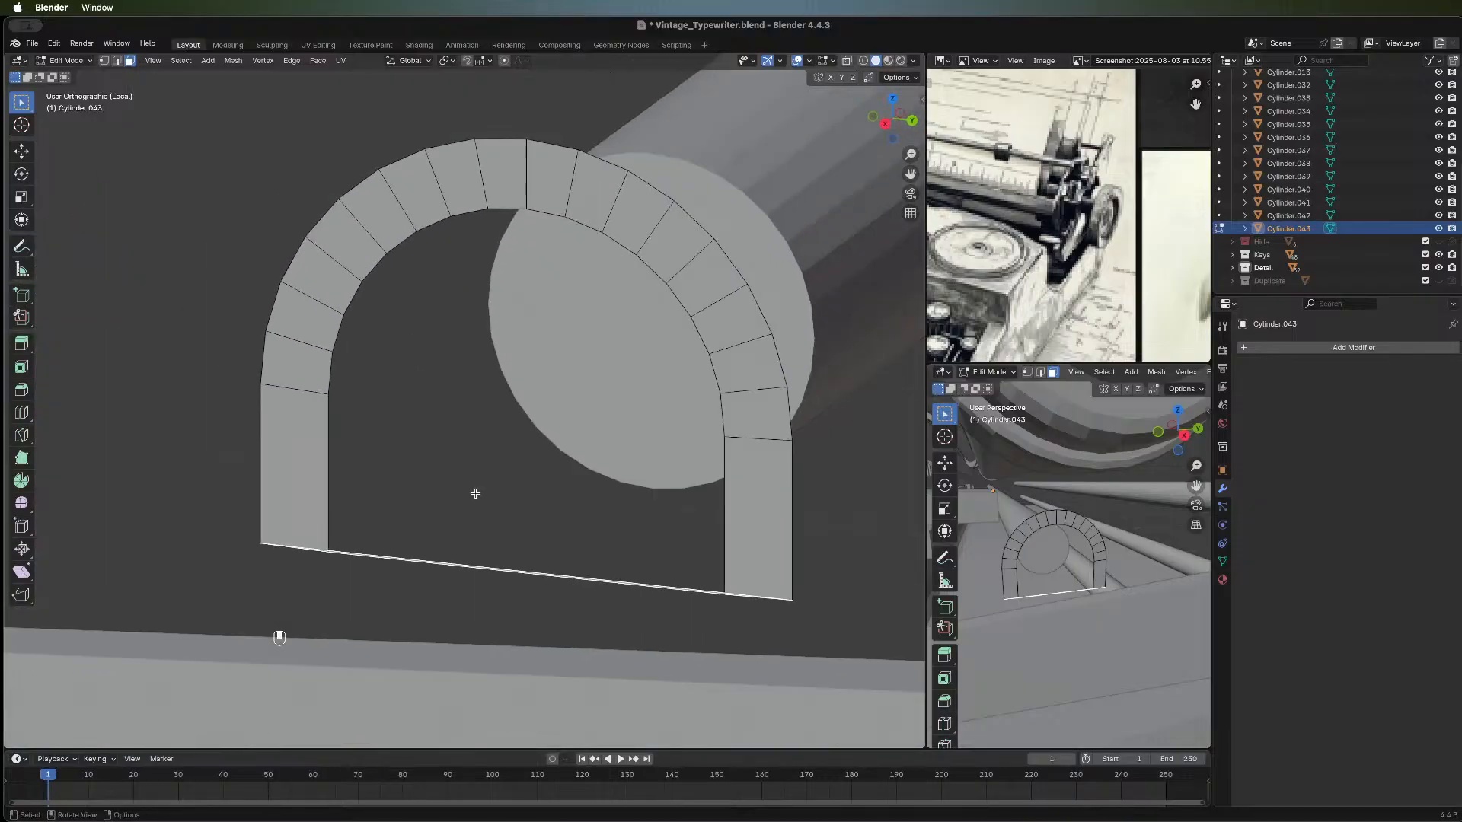
middle_click_drag(453, 500, 603, 496)
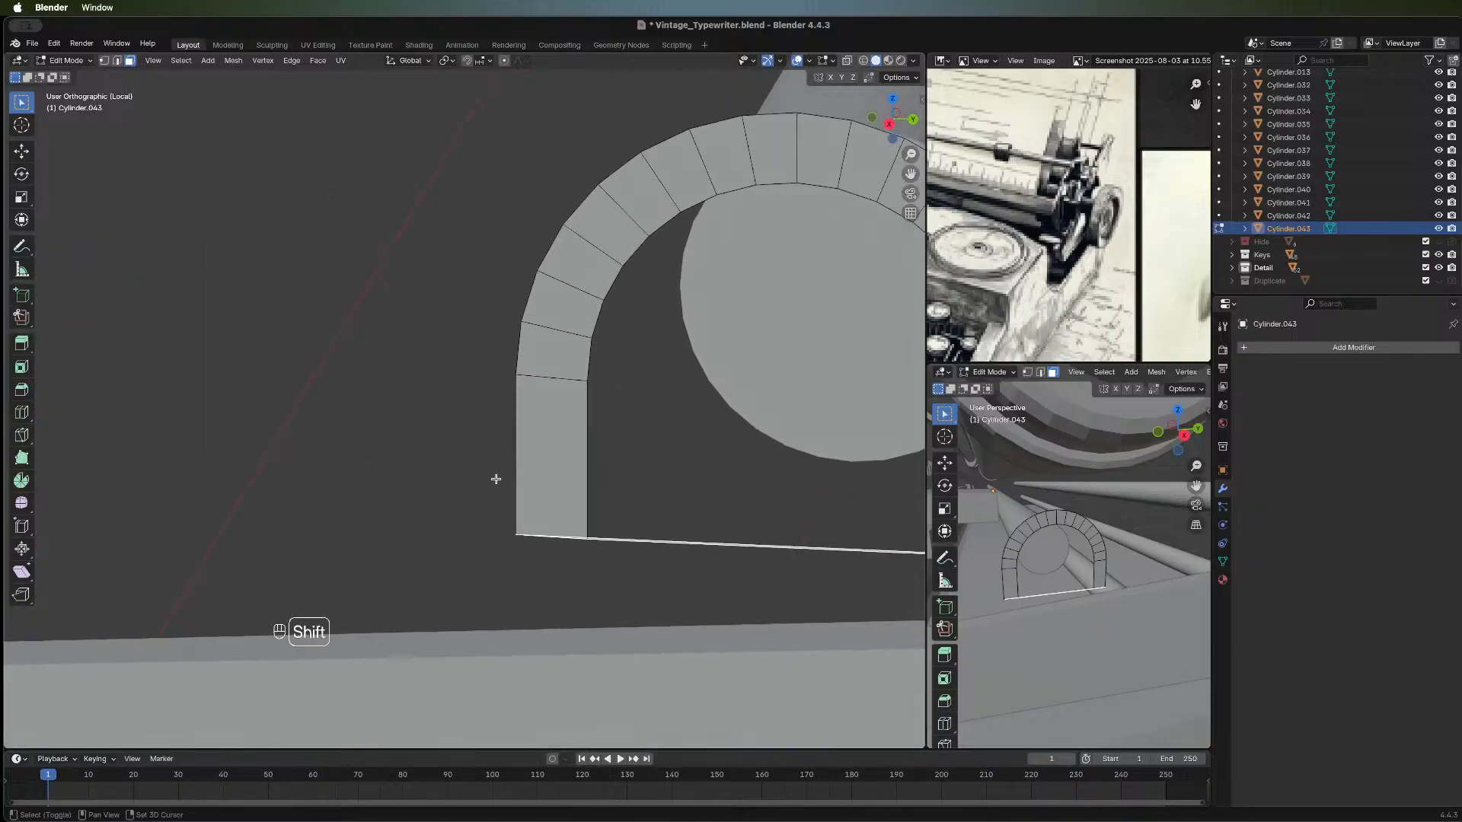
middle_click_drag(496, 480, 294, 508, "shift")
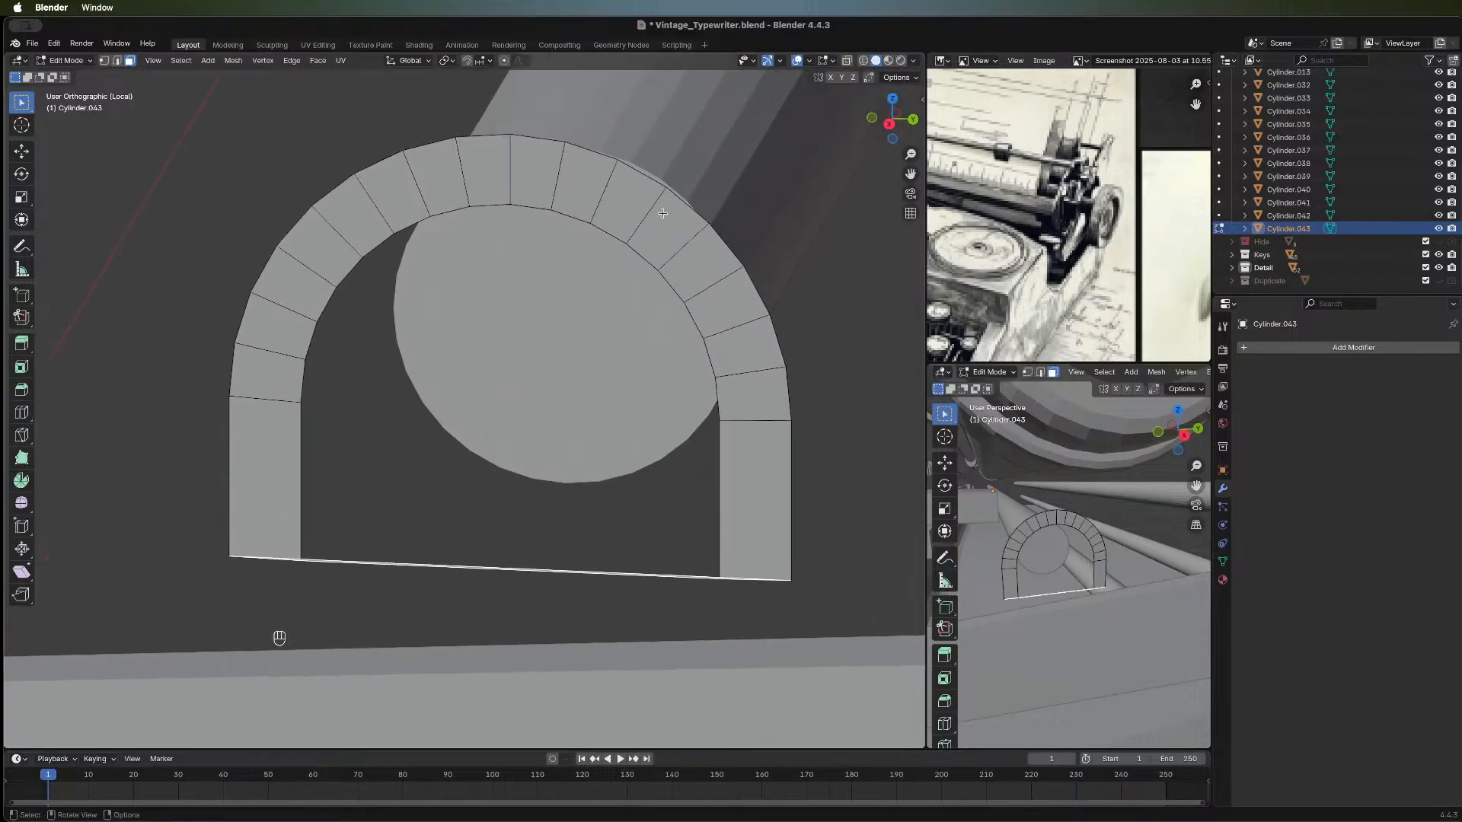
Select every rim face from one foot of the arch to the other and extrude them along their normals by about 0.0074 m.
key("a")
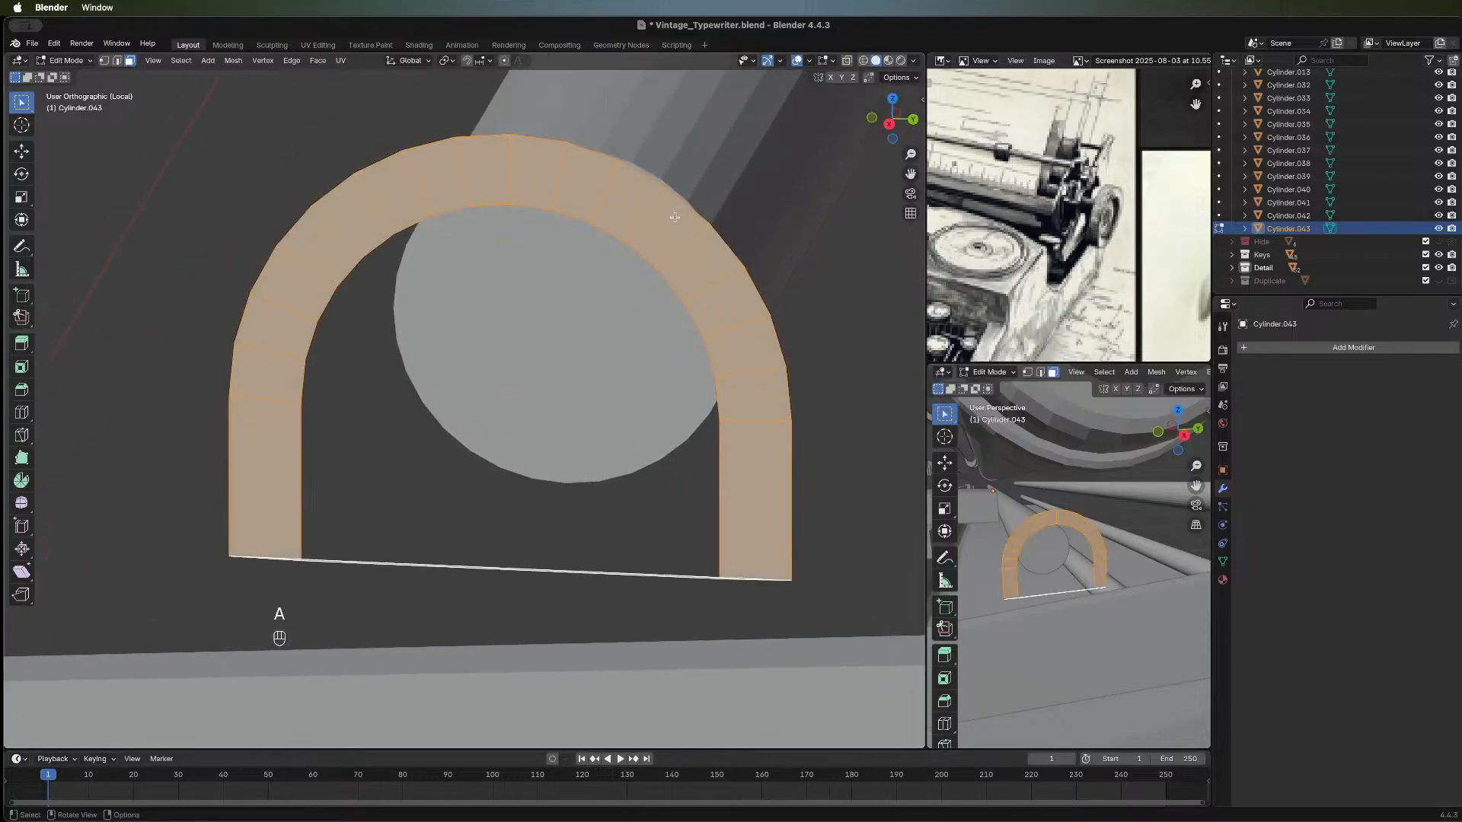
left_click(277, 462)
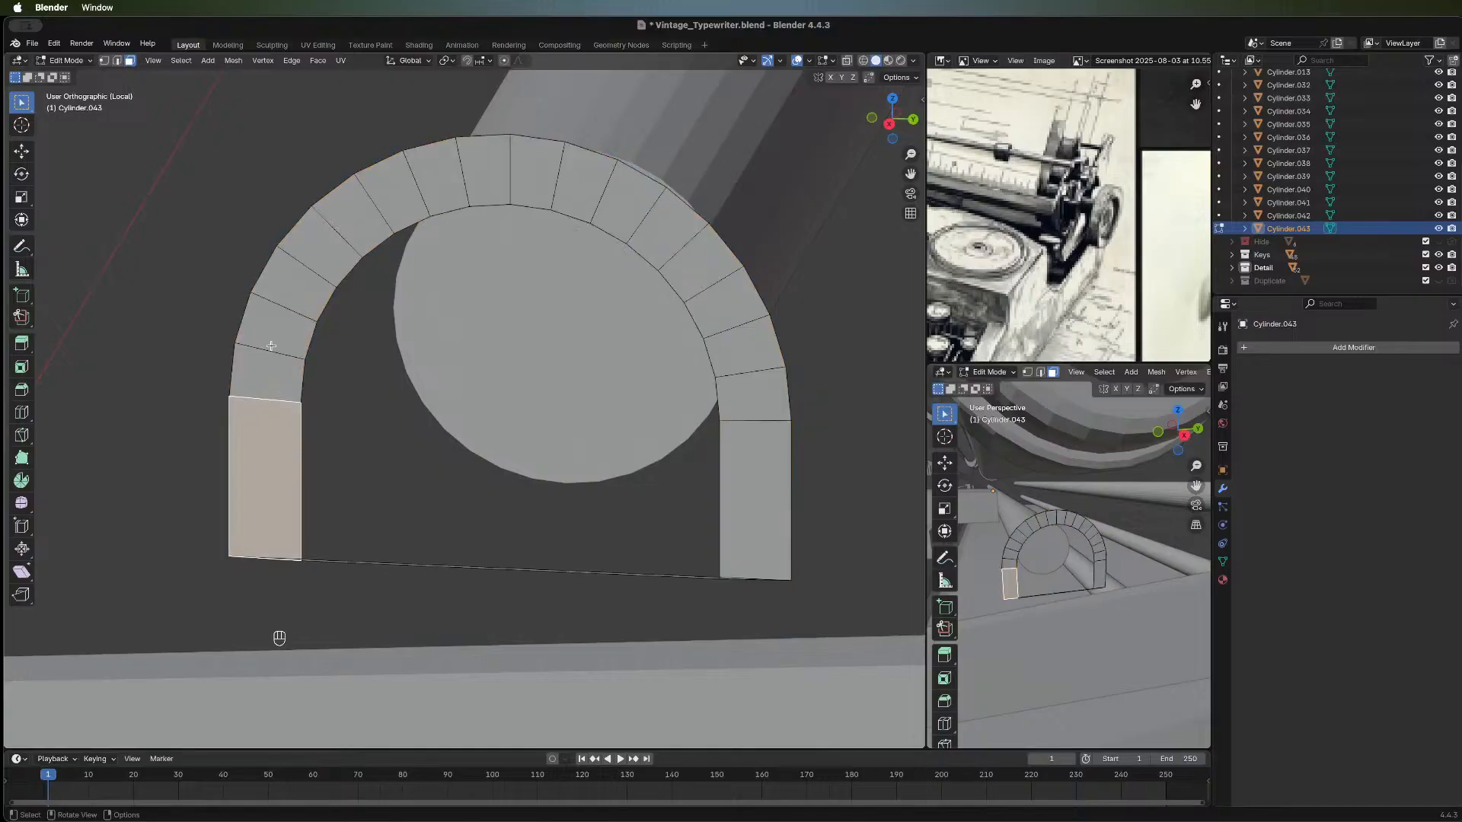
left_click(277, 341, "shift")
left_click(300, 312, "shift")
left_click(314, 286, "shift")
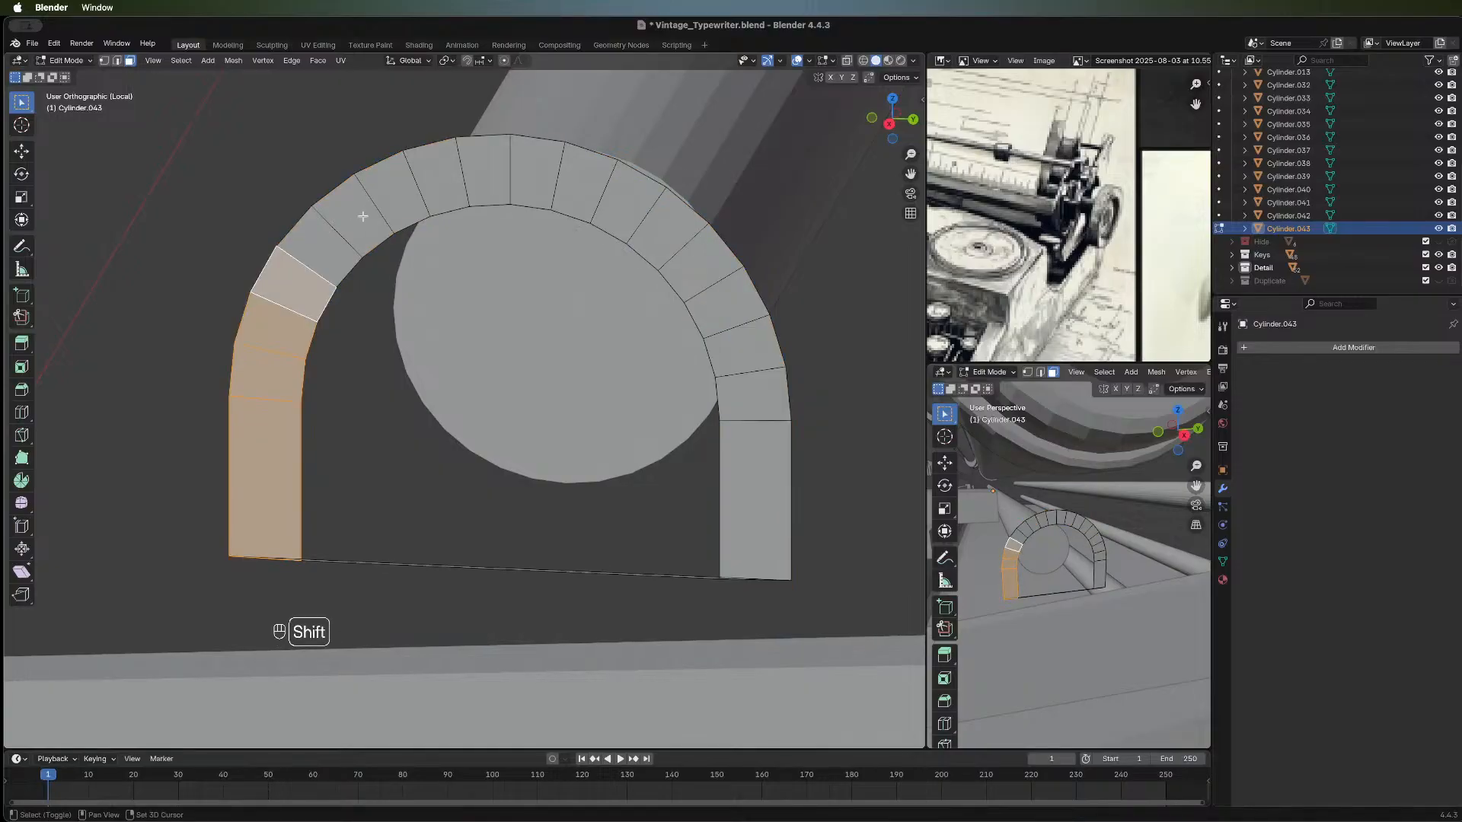
left_click(335, 242, "shift")
left_click(367, 212, "shift")
left_click(394, 198, "shift")
left_click(434, 179, "shift")
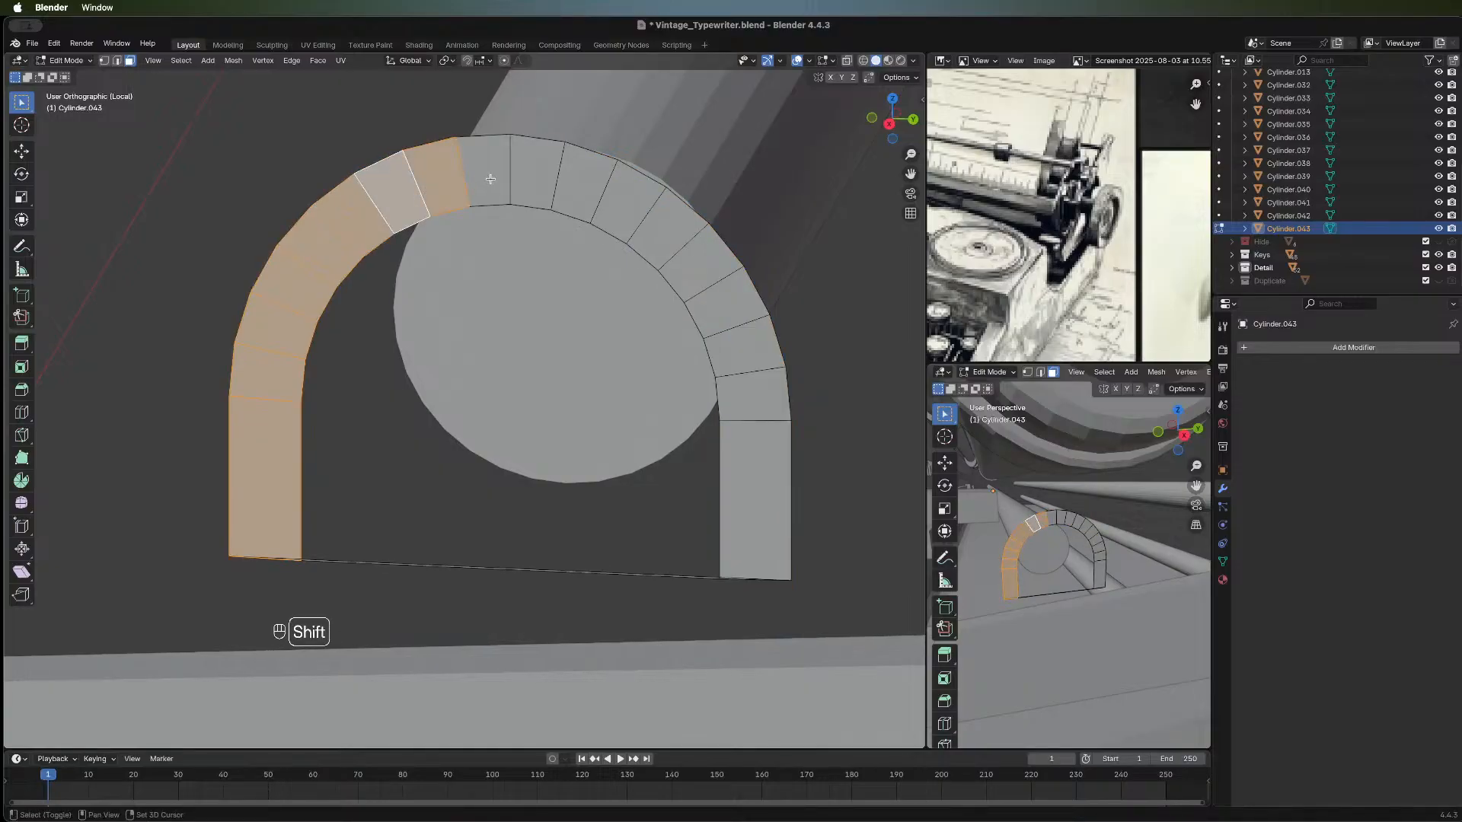
left_click(491, 174, "shift")
left_click(576, 191, "shift")
left_click(628, 200, "shift")
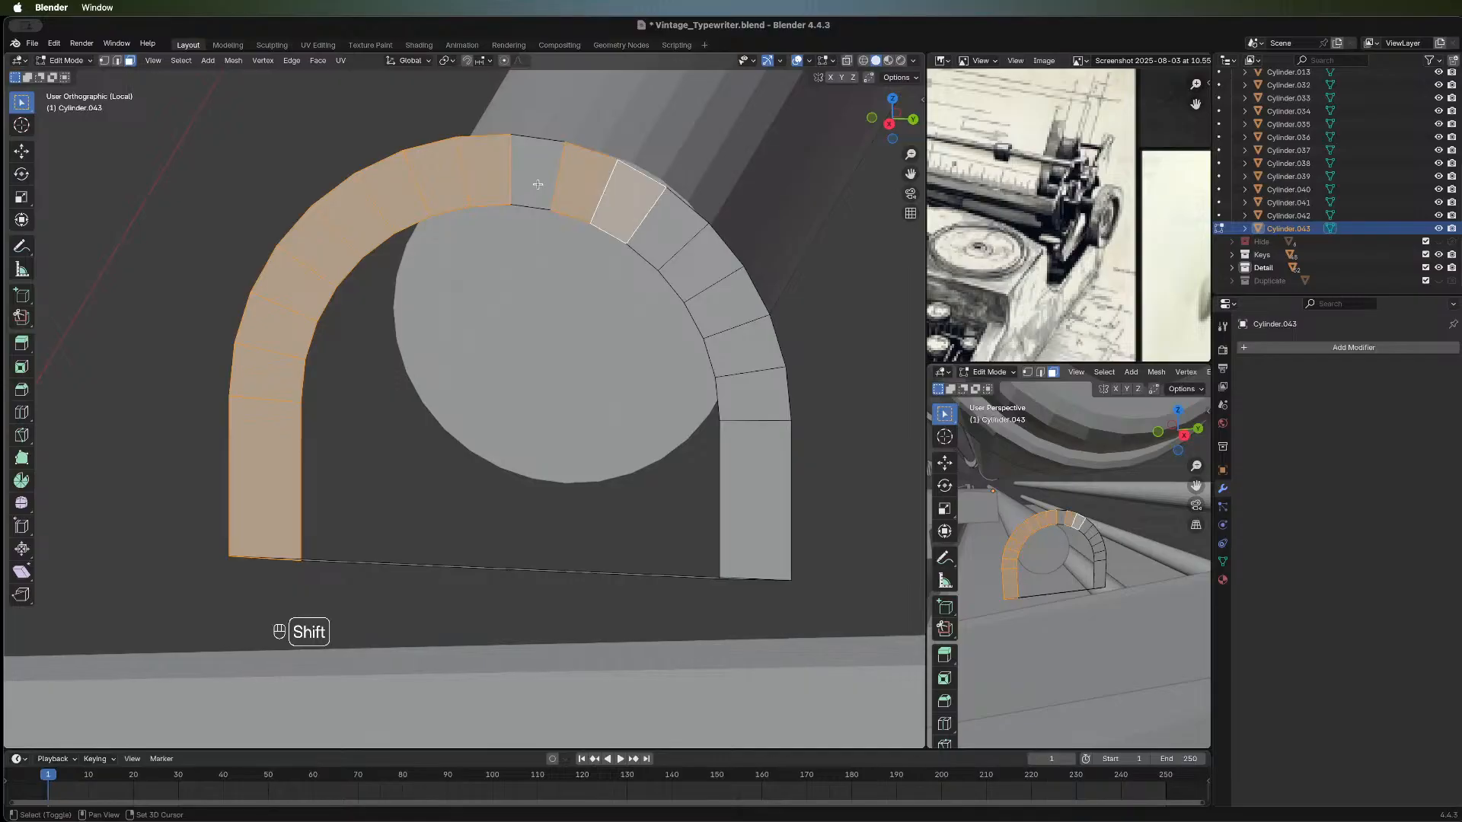
left_click(538, 183, "shift")
left_click(674, 250, "shift")
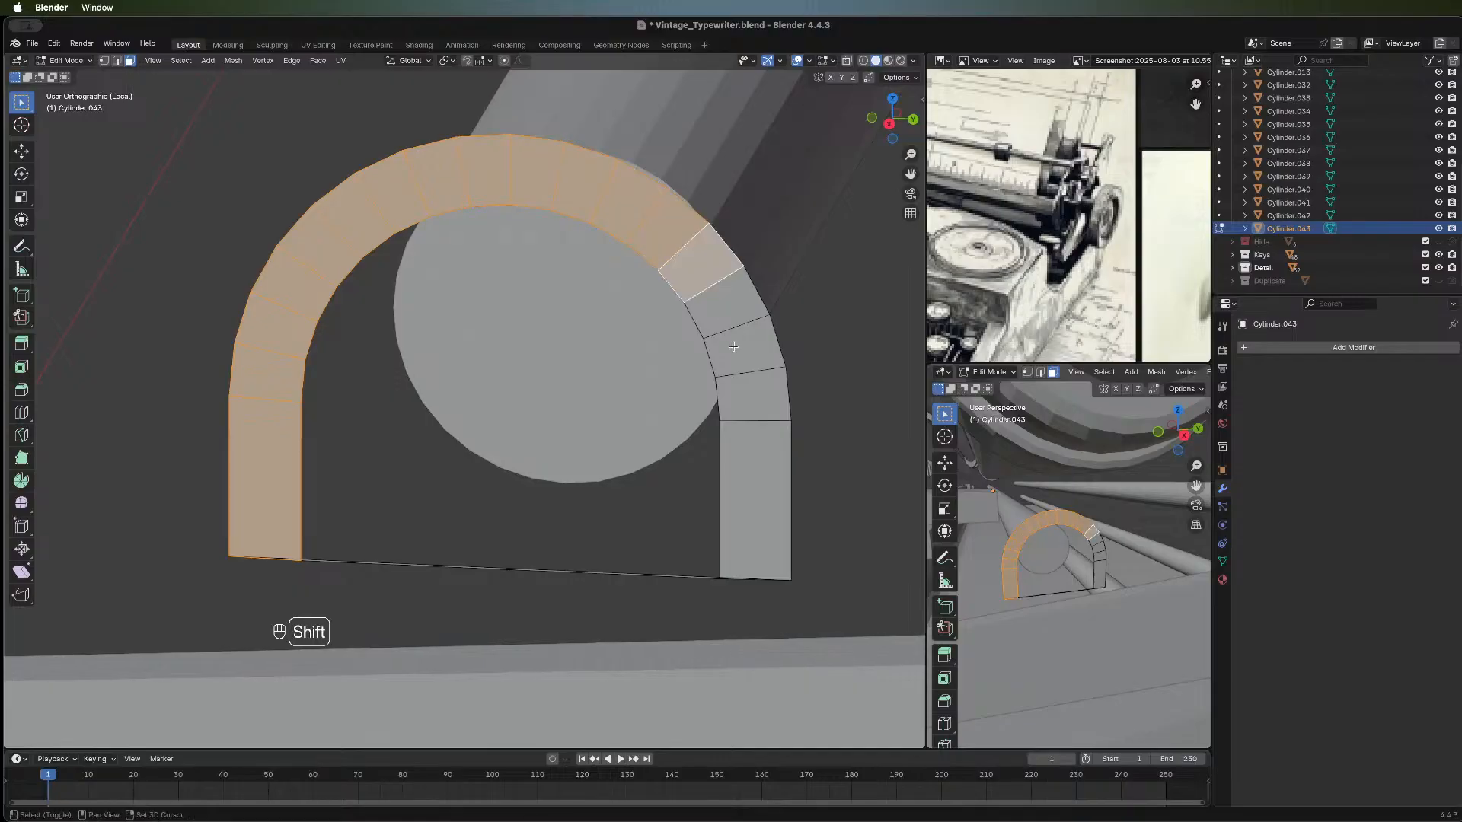
left_click(712, 293, "shift")
left_click(752, 395, "shift")
left_click(755, 472, "shift")
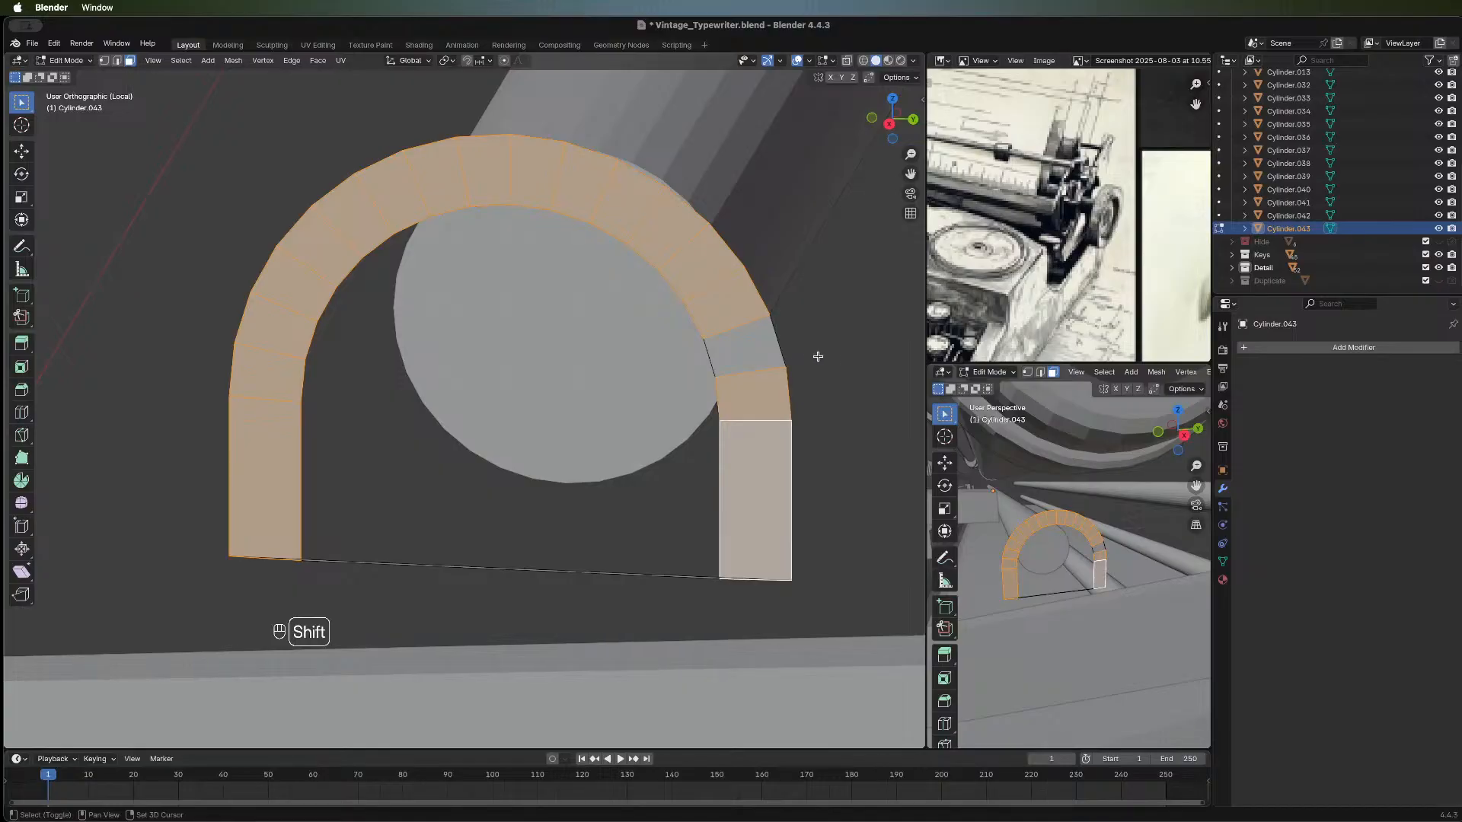
left_click(747, 346, "shift")
middle_click_drag(825, 367, 489, 447)
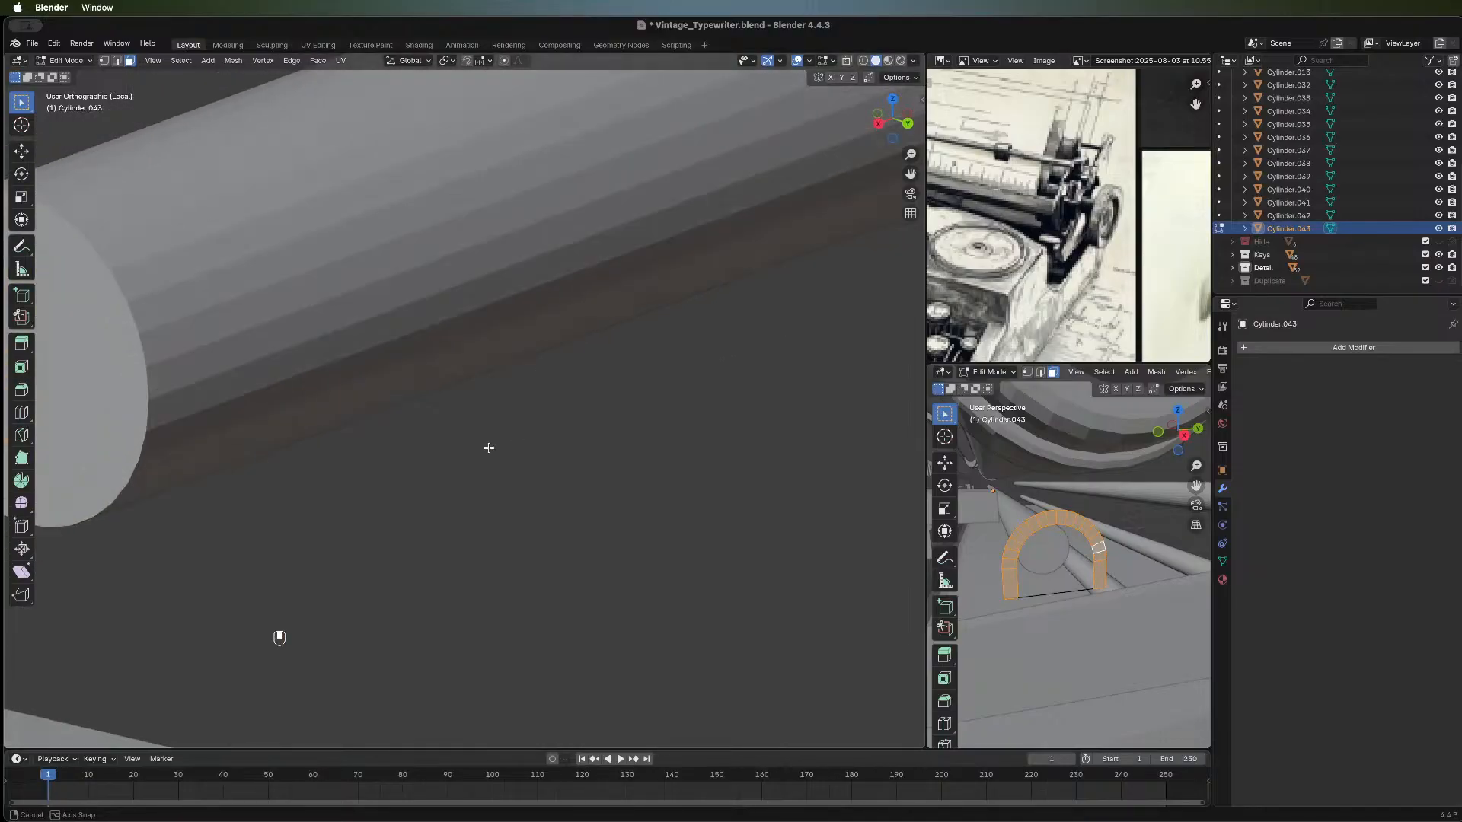
scroll(417, 493, "down", 4)
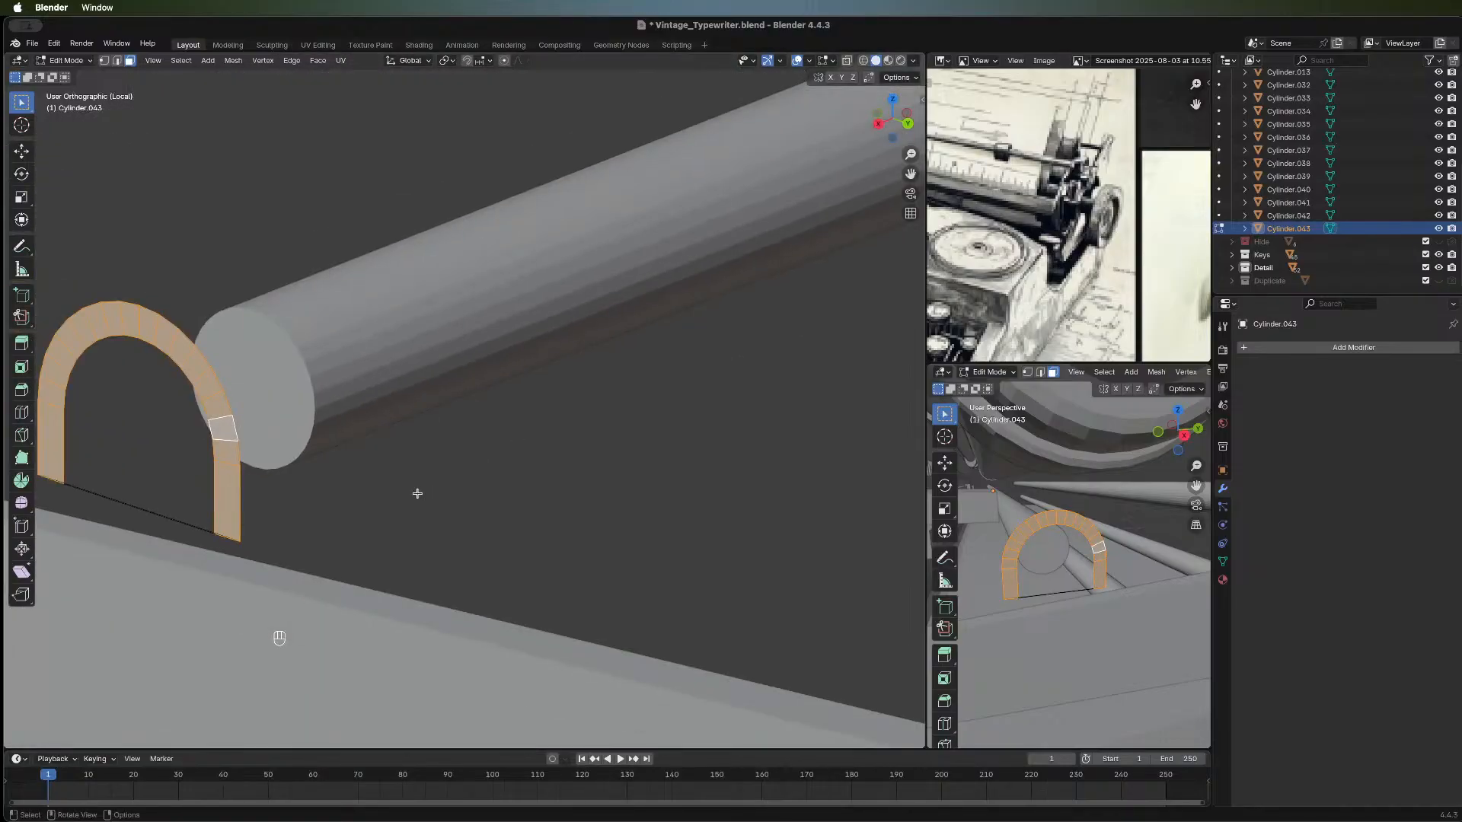
key("alt+e")
left_click(297, 477)
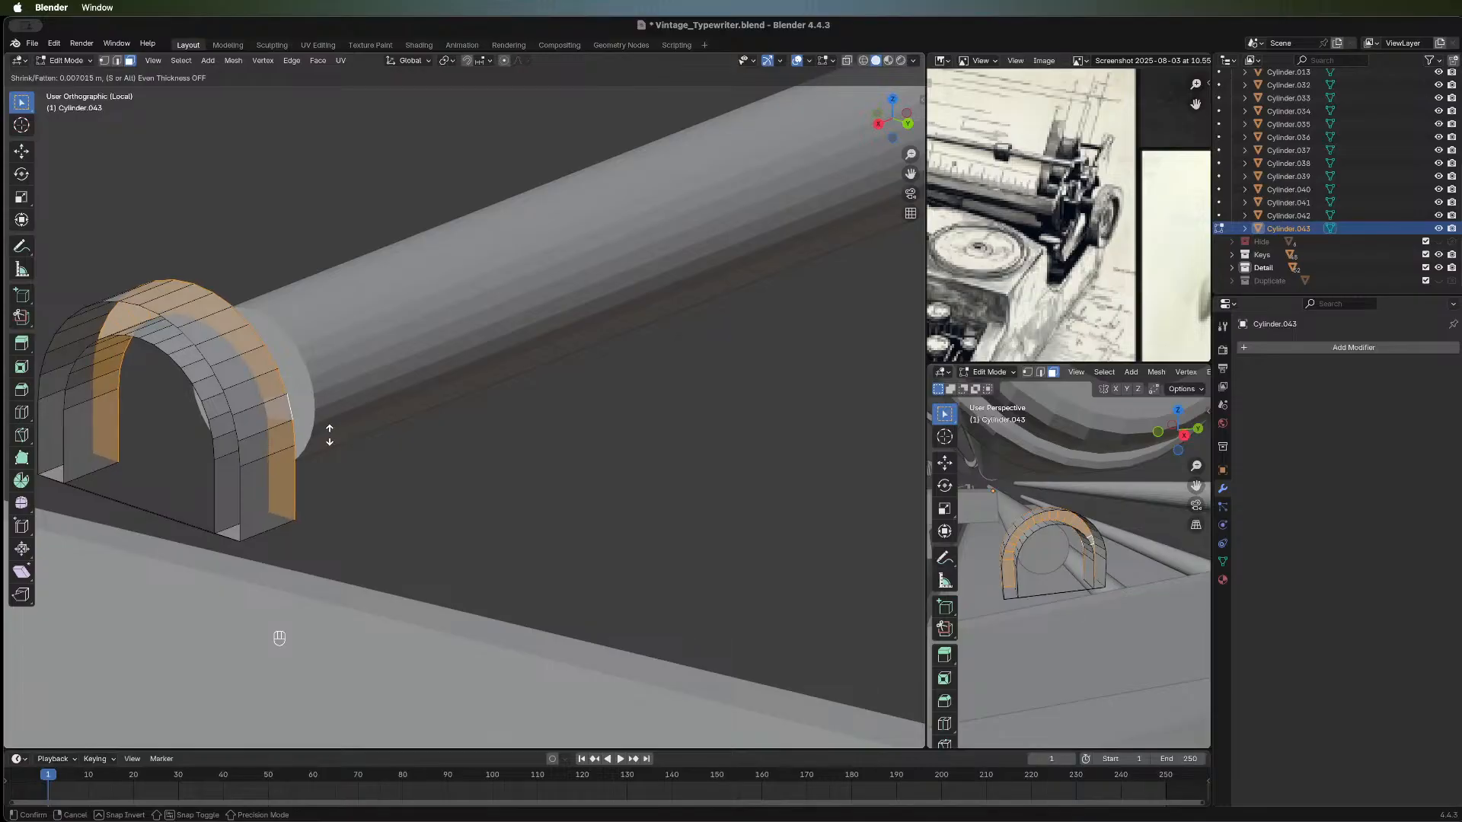
left_click(331, 436)
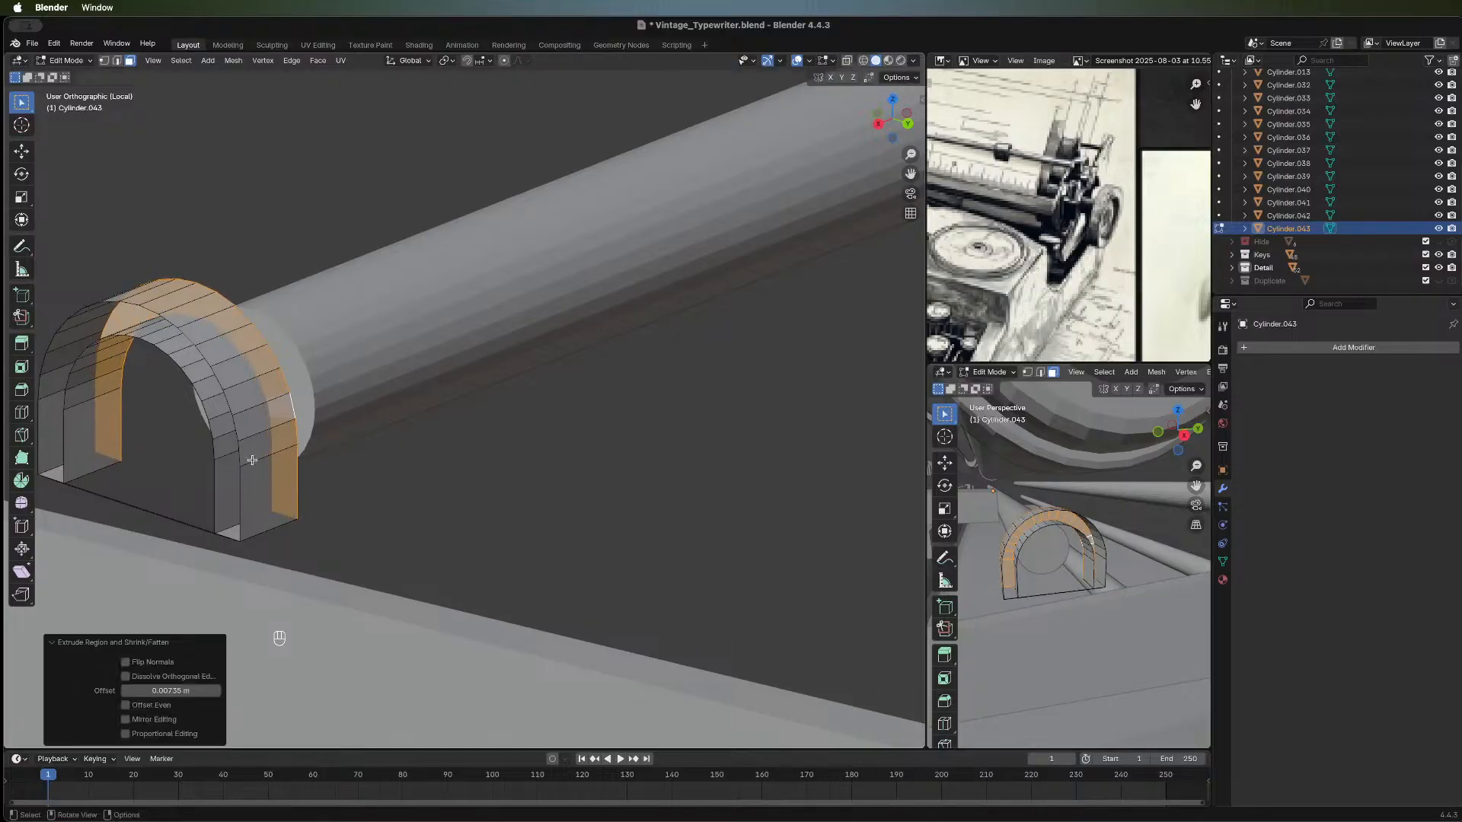
Select the outer and inner front edge loops of the extruded arch in edge select mode and fill them with faces.
middle_click_drag(525, 369, 578, 361)
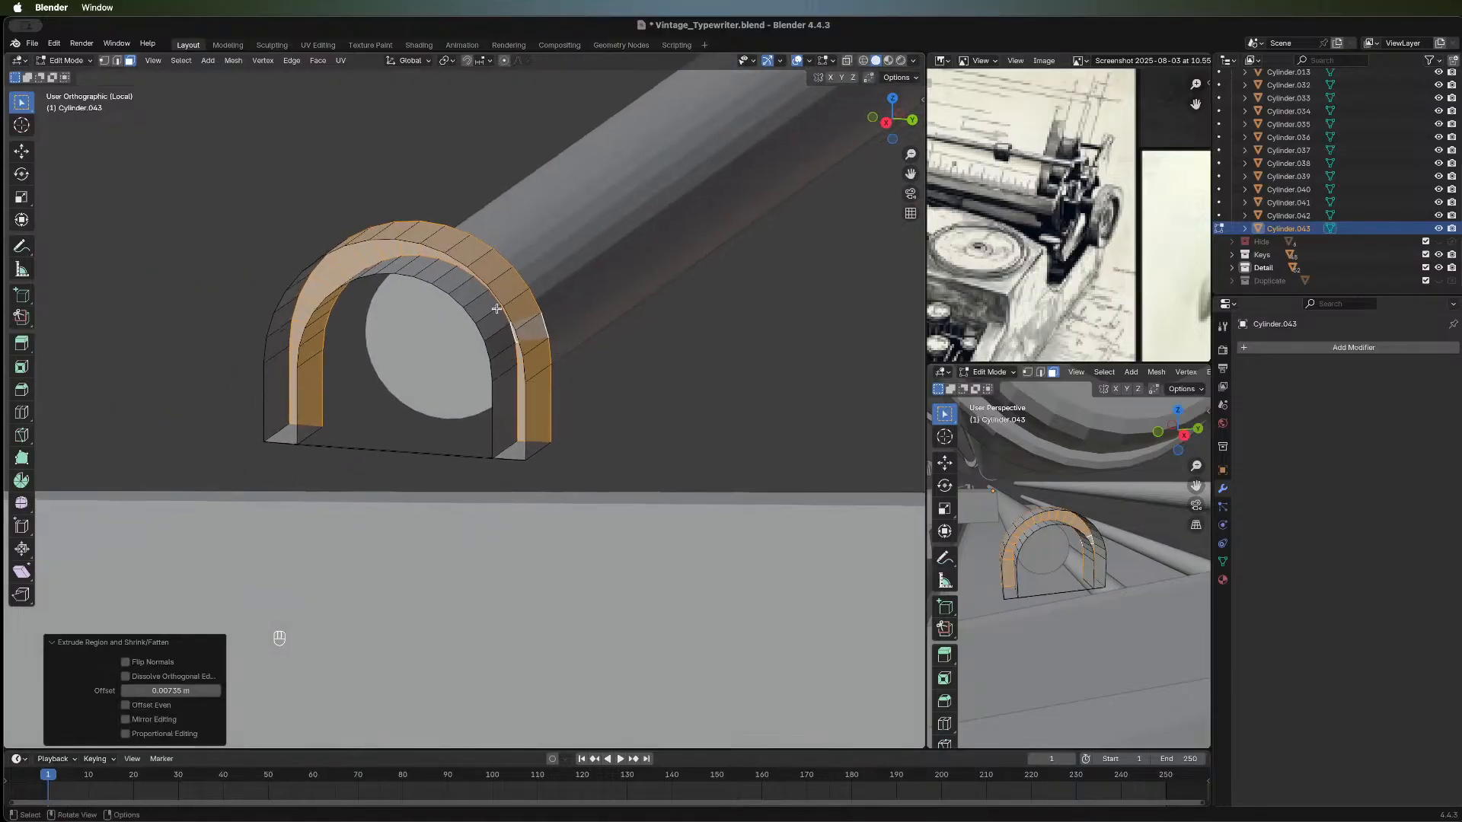
key("2")
left_click(500, 309, "alt")
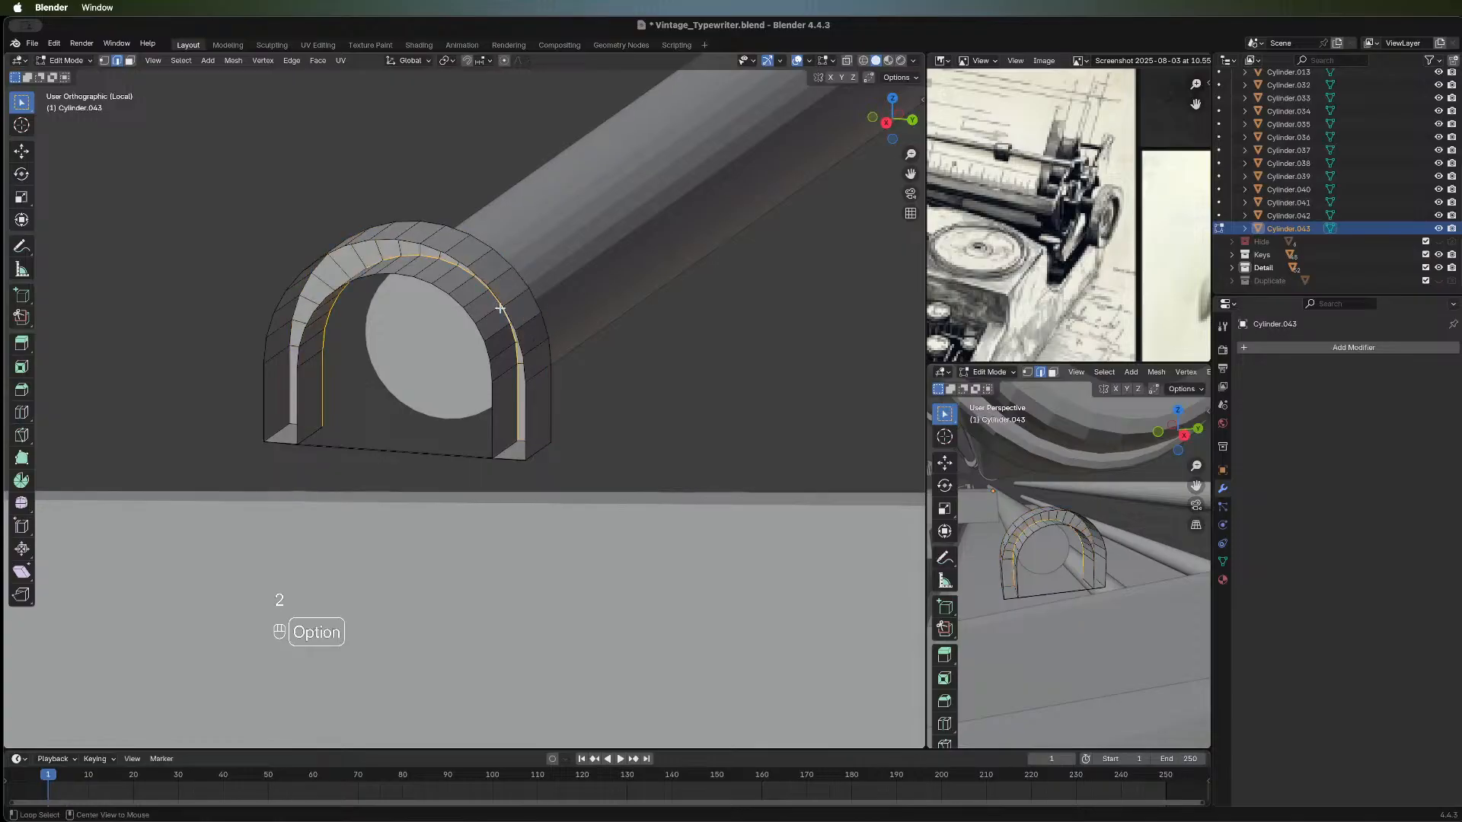
left_click(507, 305, "alt")
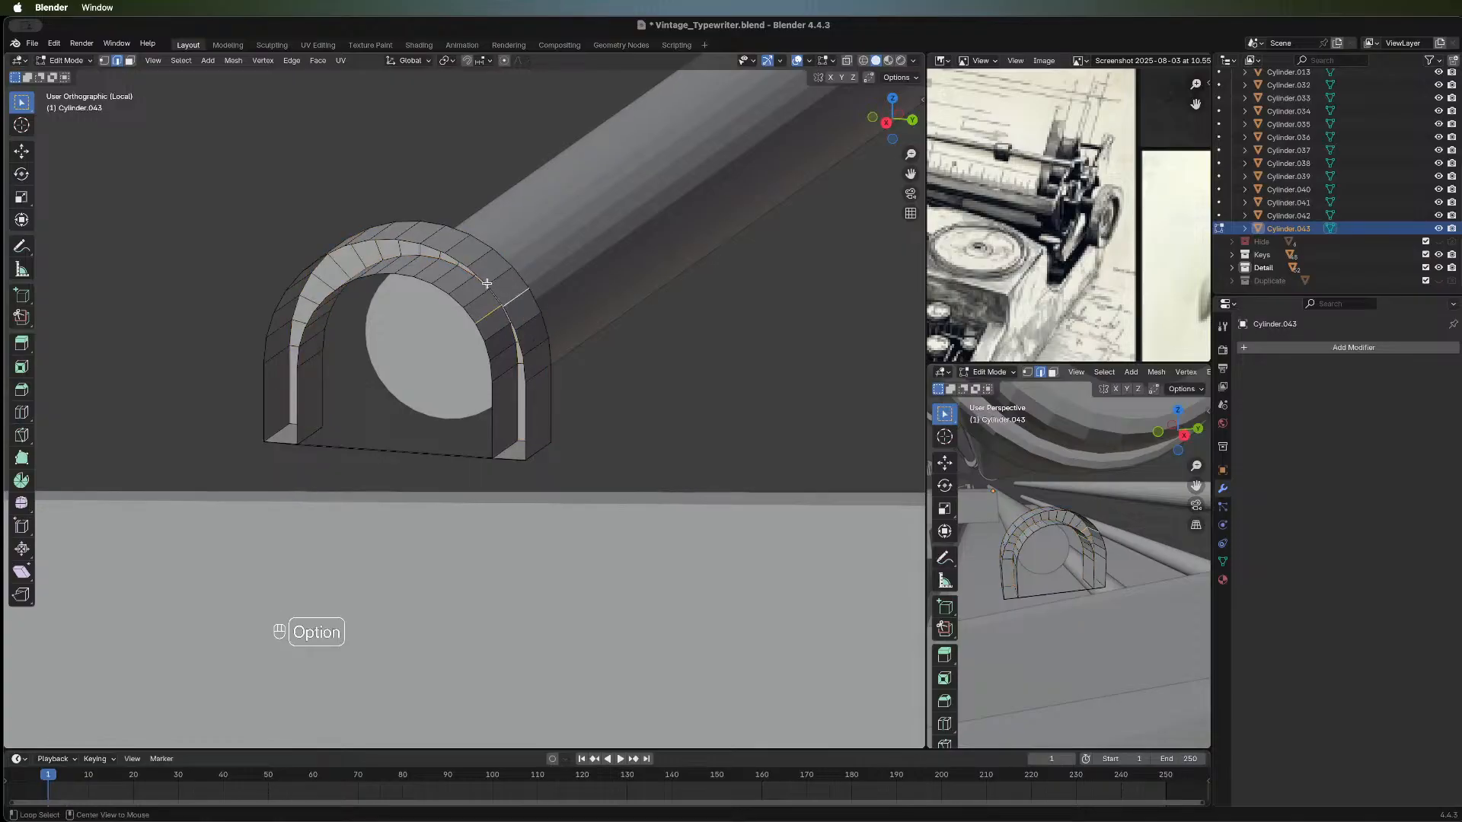
middle_click_drag(494, 289, 532, 180)
left_click(528, 181, "alt")
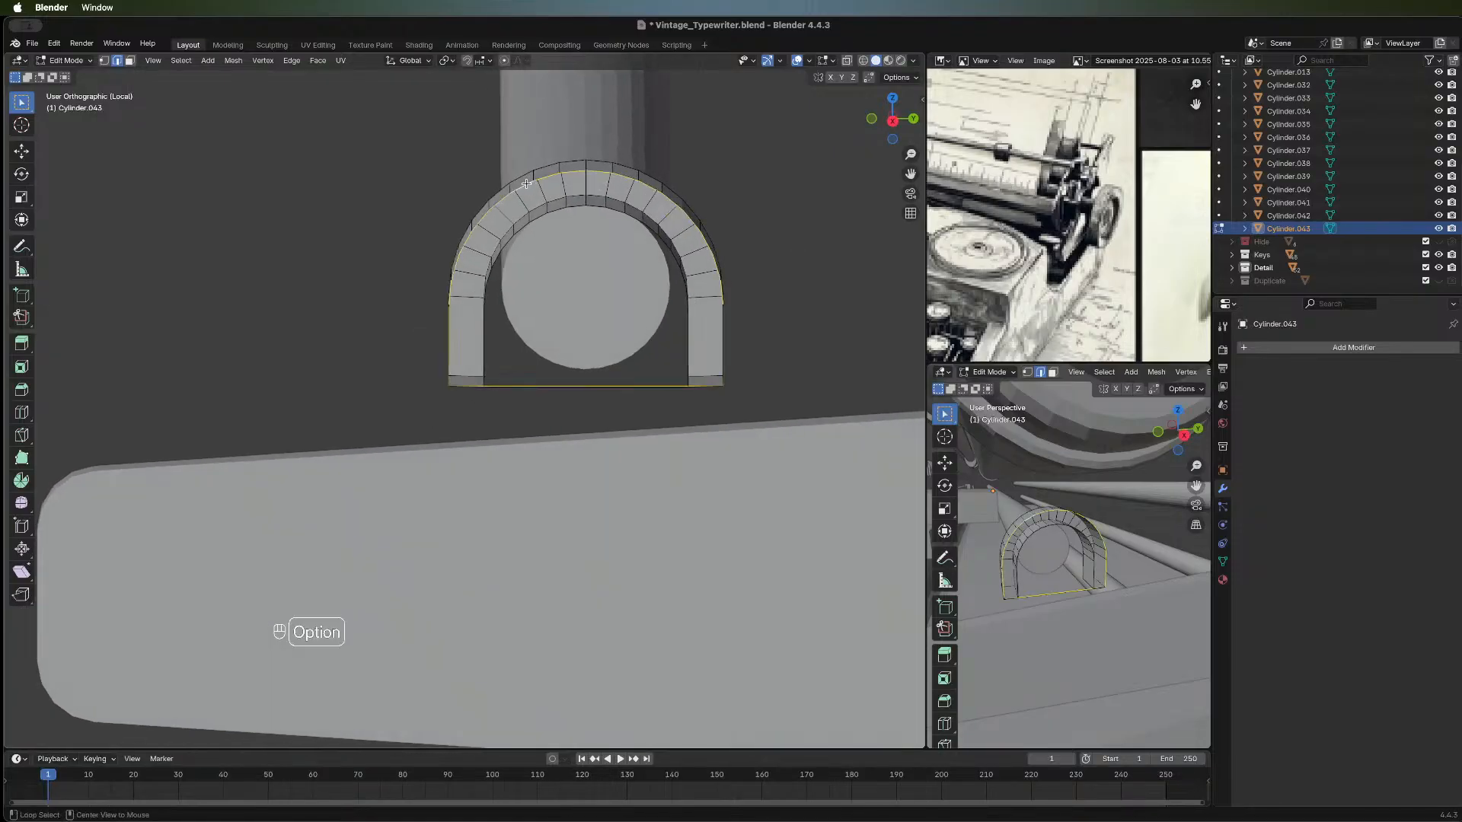
left_click(483, 345, "alt+shift")
left_click(483, 345, "alt+shift")
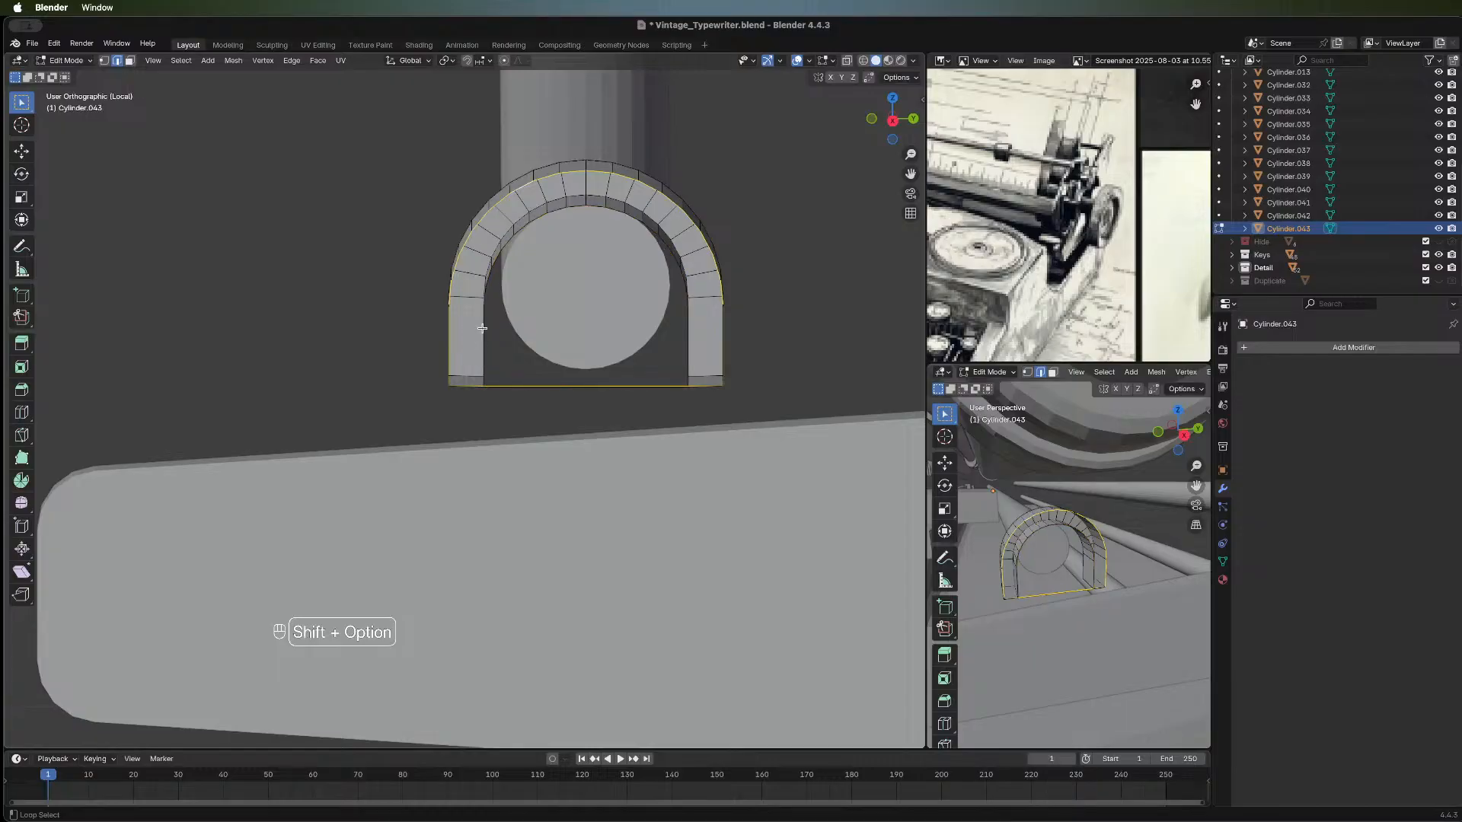
middle_click_drag(483, 338, 648, 302)
middle_click_drag(660, 428, 549, 482, "shift")
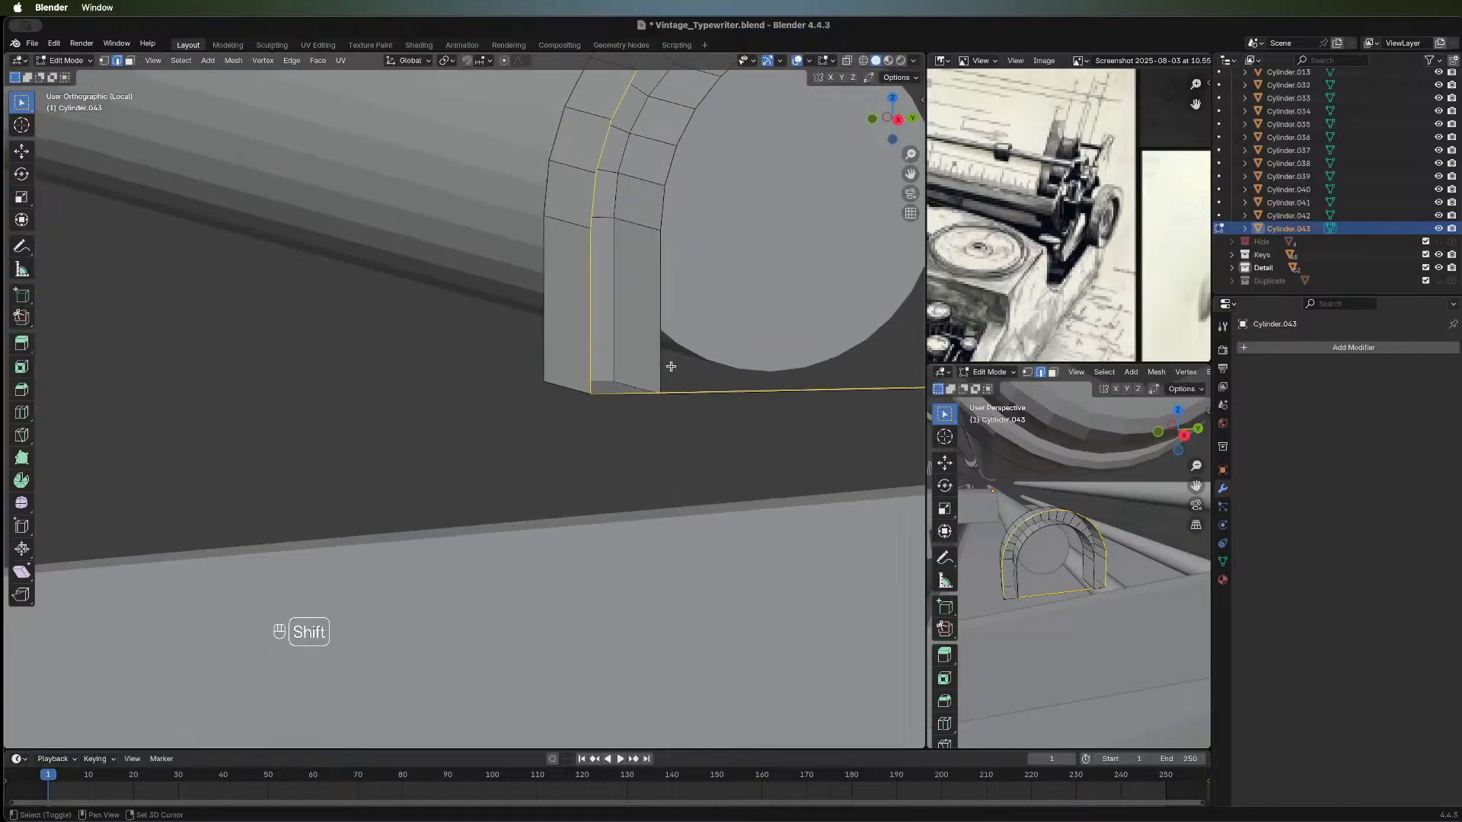
left_click(662, 358, "alt+shift")
mouse_move(575, 405)
middle_mouse_down()
mouse_move(549, 412)
mouse_move(581, 401)
middle_mouse_up()
key("f")
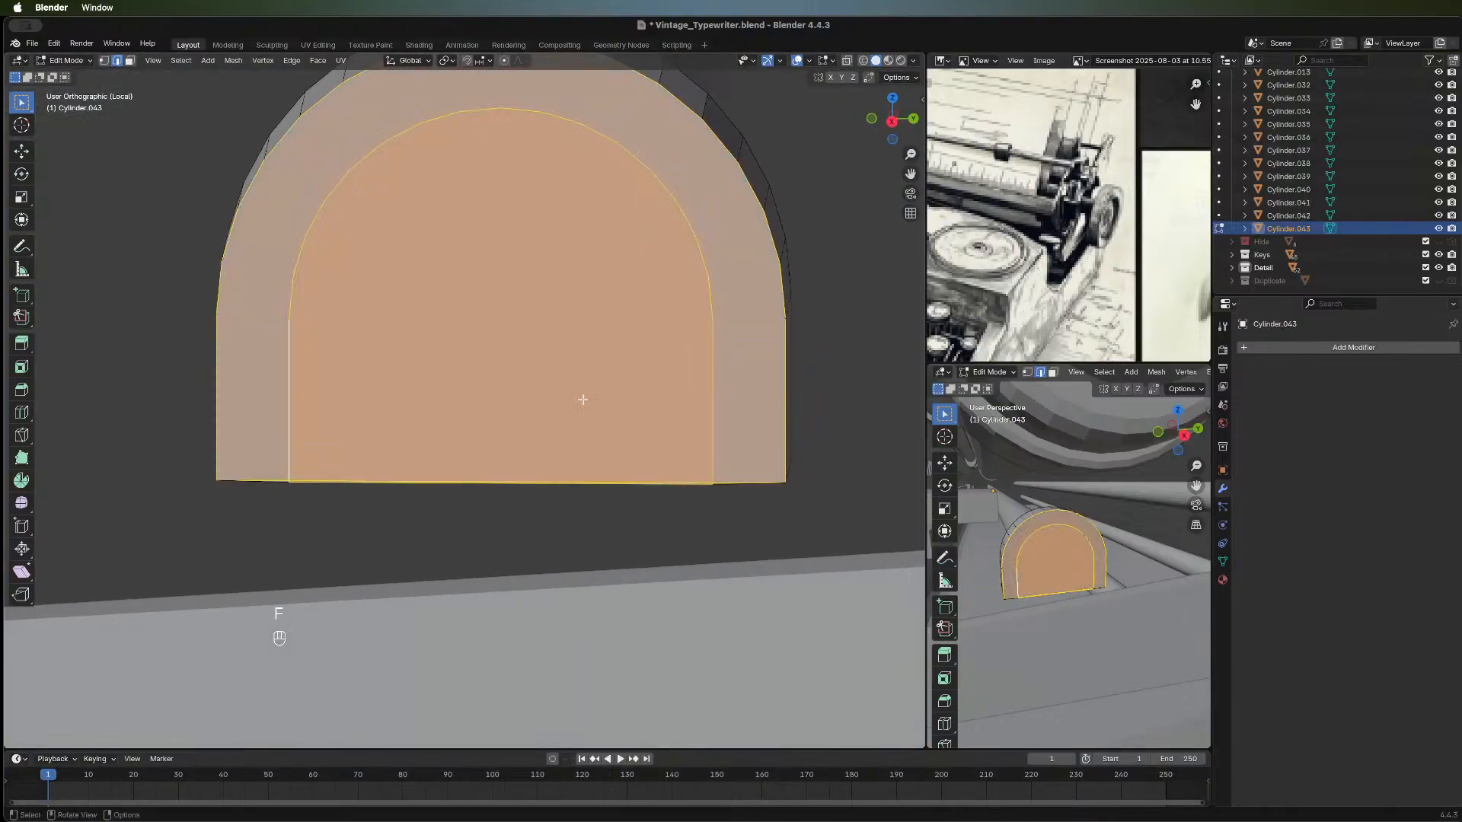
Check the filled front in face select mode, and undo the fills until the arch's front edge loops are open again.
left_click(535, 267)
key("3")
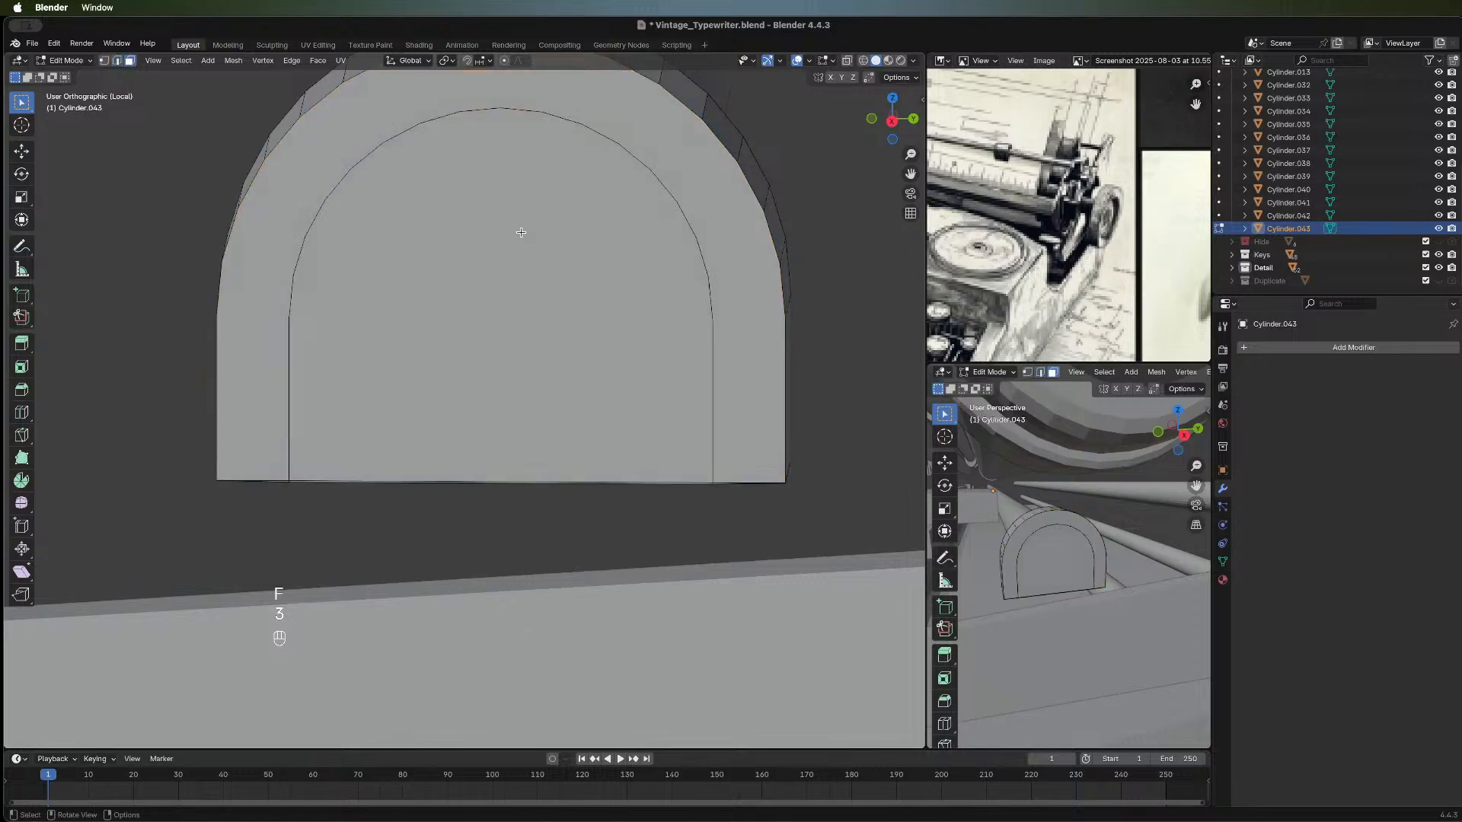
left_click(521, 232)
middle_click_drag(620, 212, 424, 175)
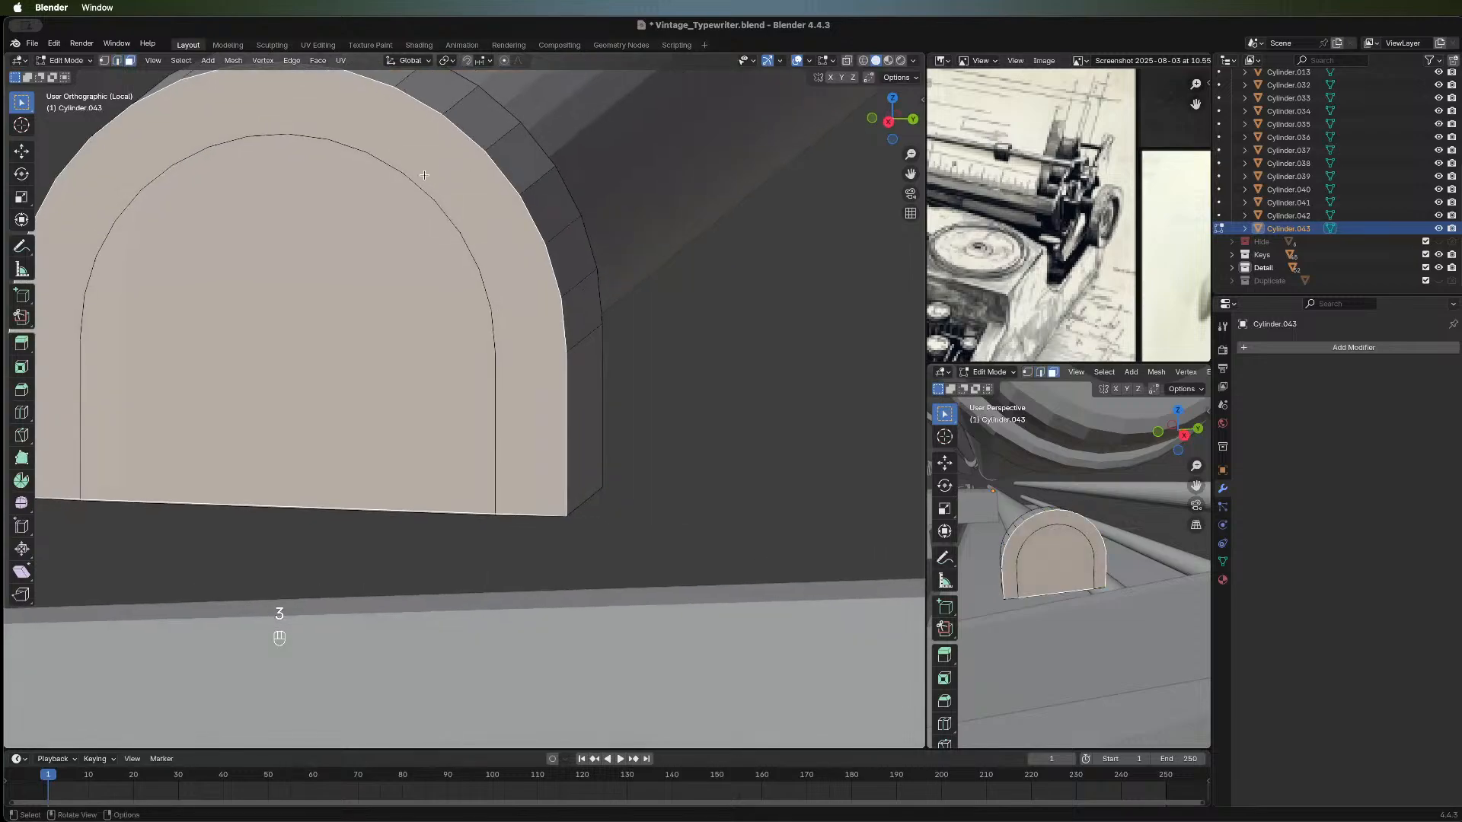
key("super+z")
key("super+z")
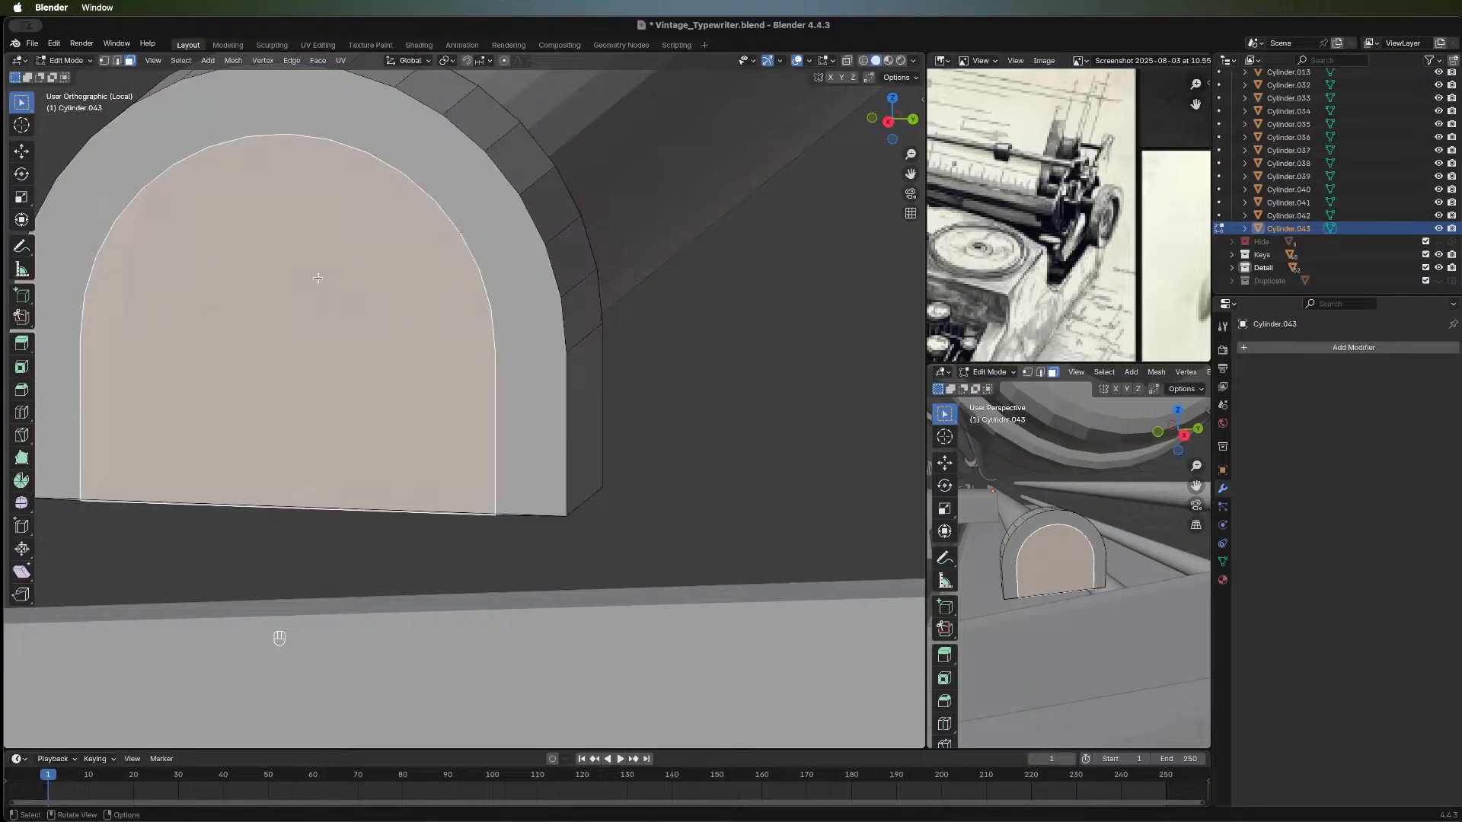
key("super+z")
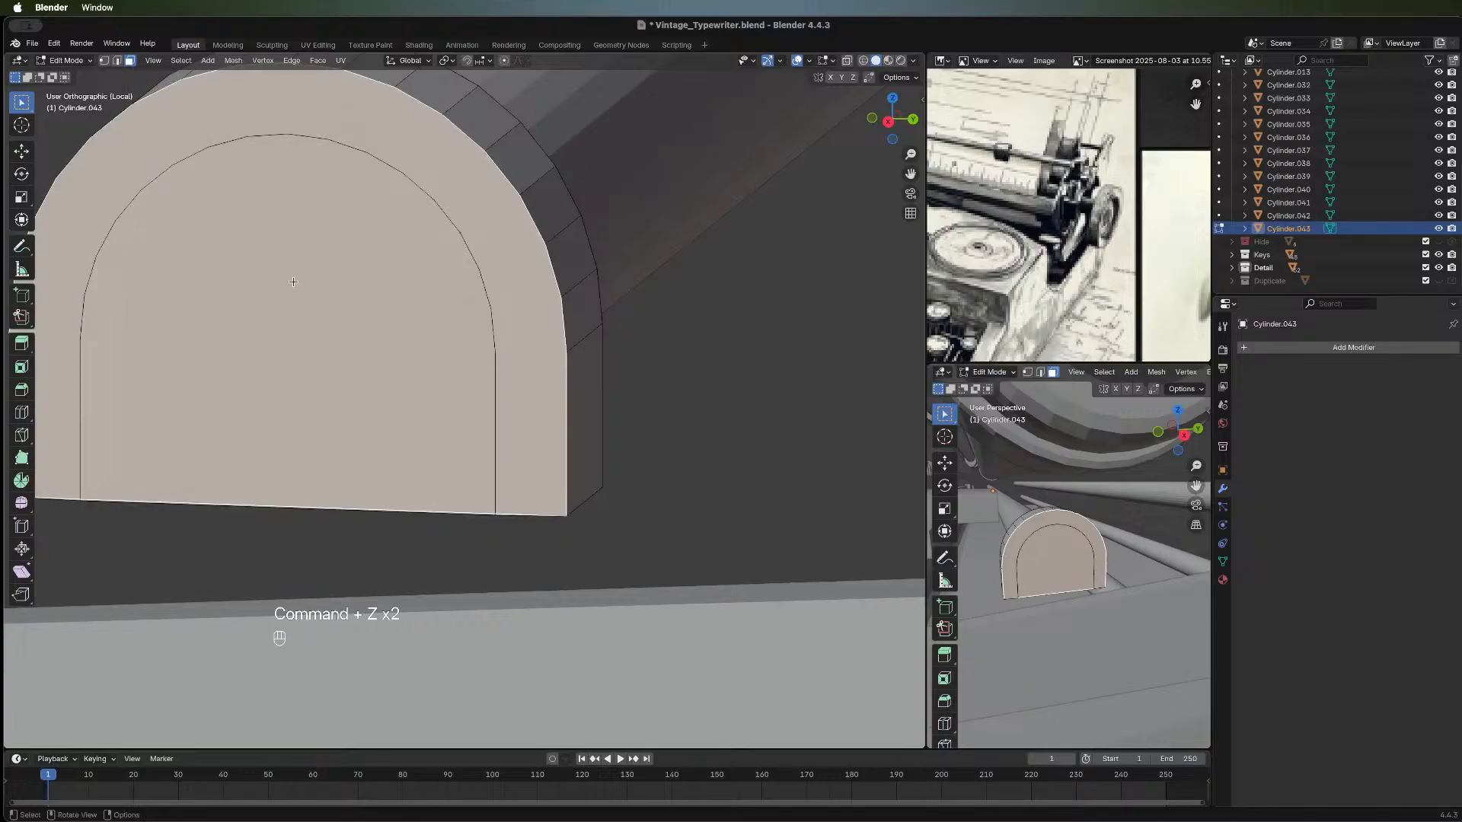
middle_click_drag(292, 282, 460, 249)
key("super+z")
key("super+z")
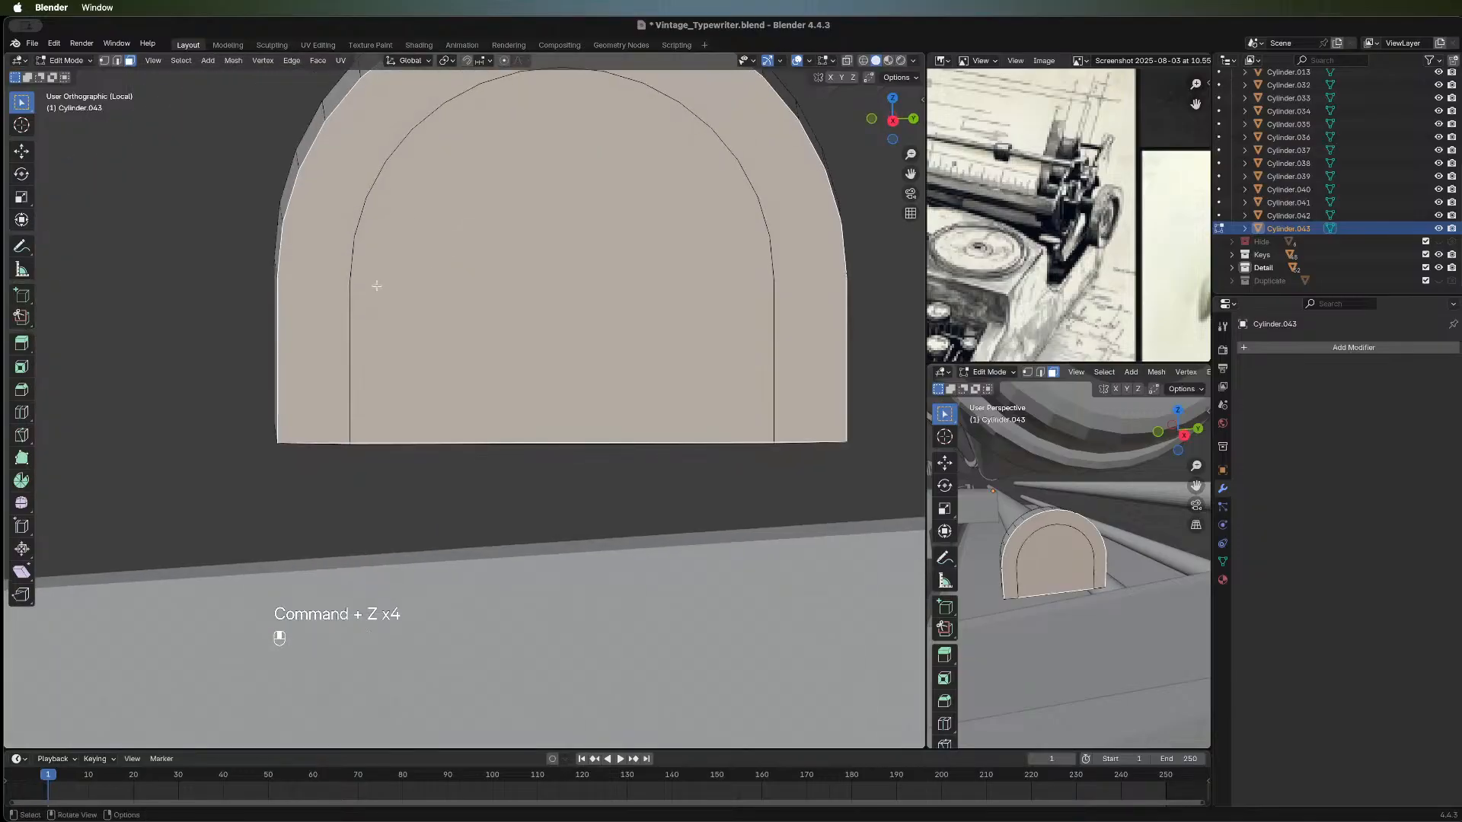
key("super+z")
key("super+z")
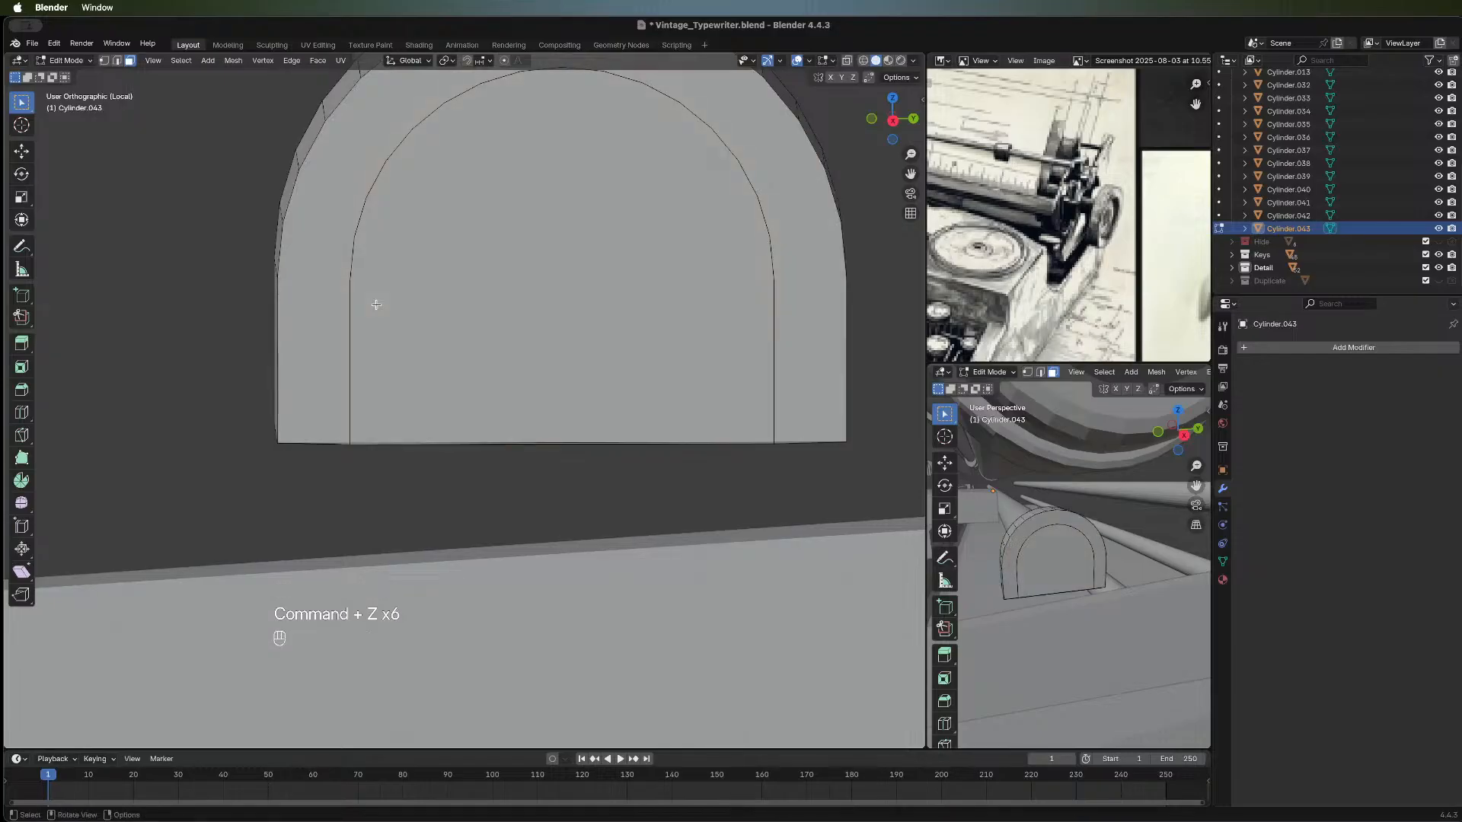
key("super+z")
key("super+z")
key("super+z")
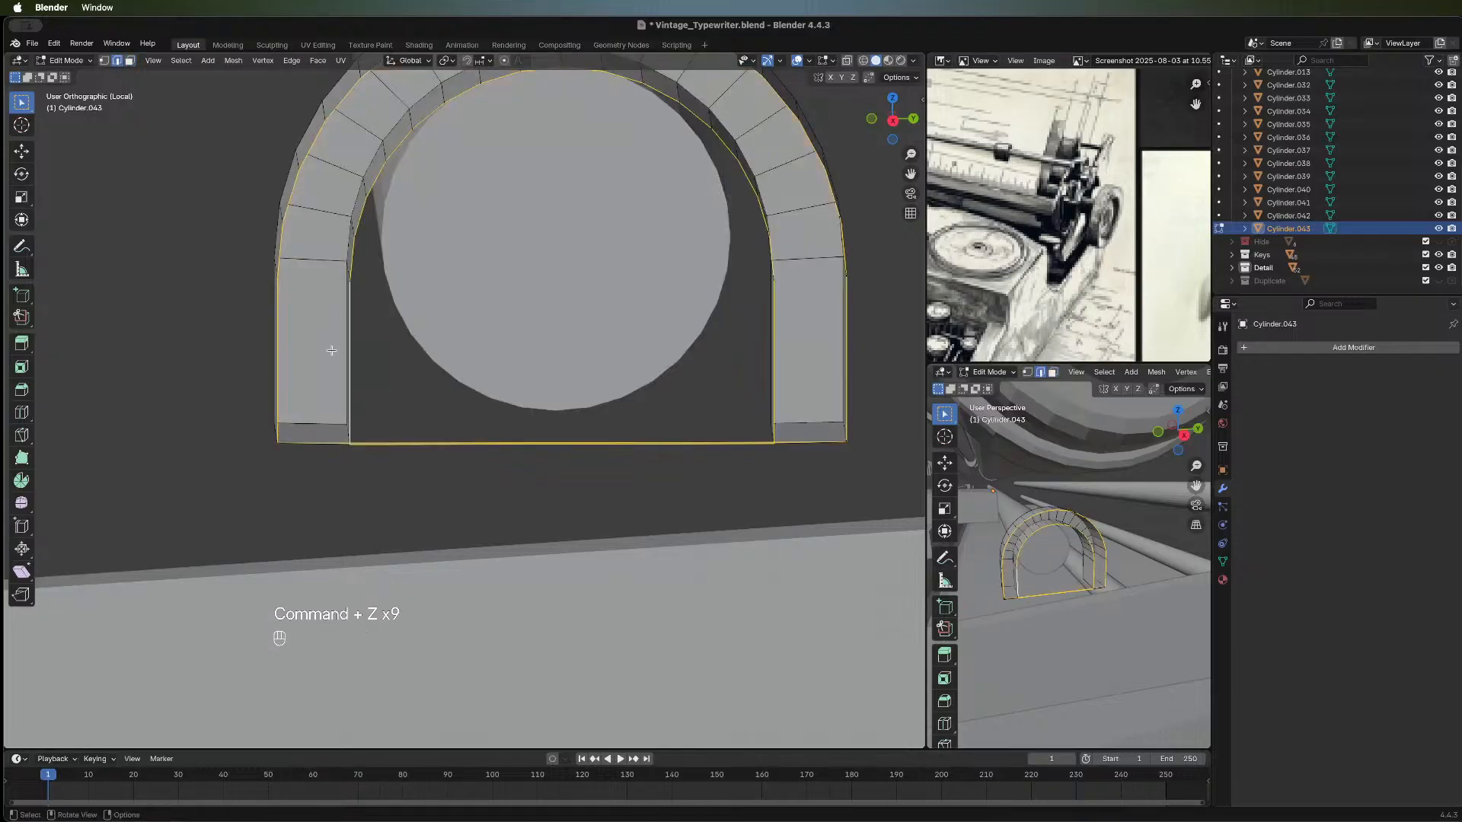
Fill the front of the arch's left leg with a face between its inner and outer vertical edges.
middle_click_drag(331, 350, 539, 374)
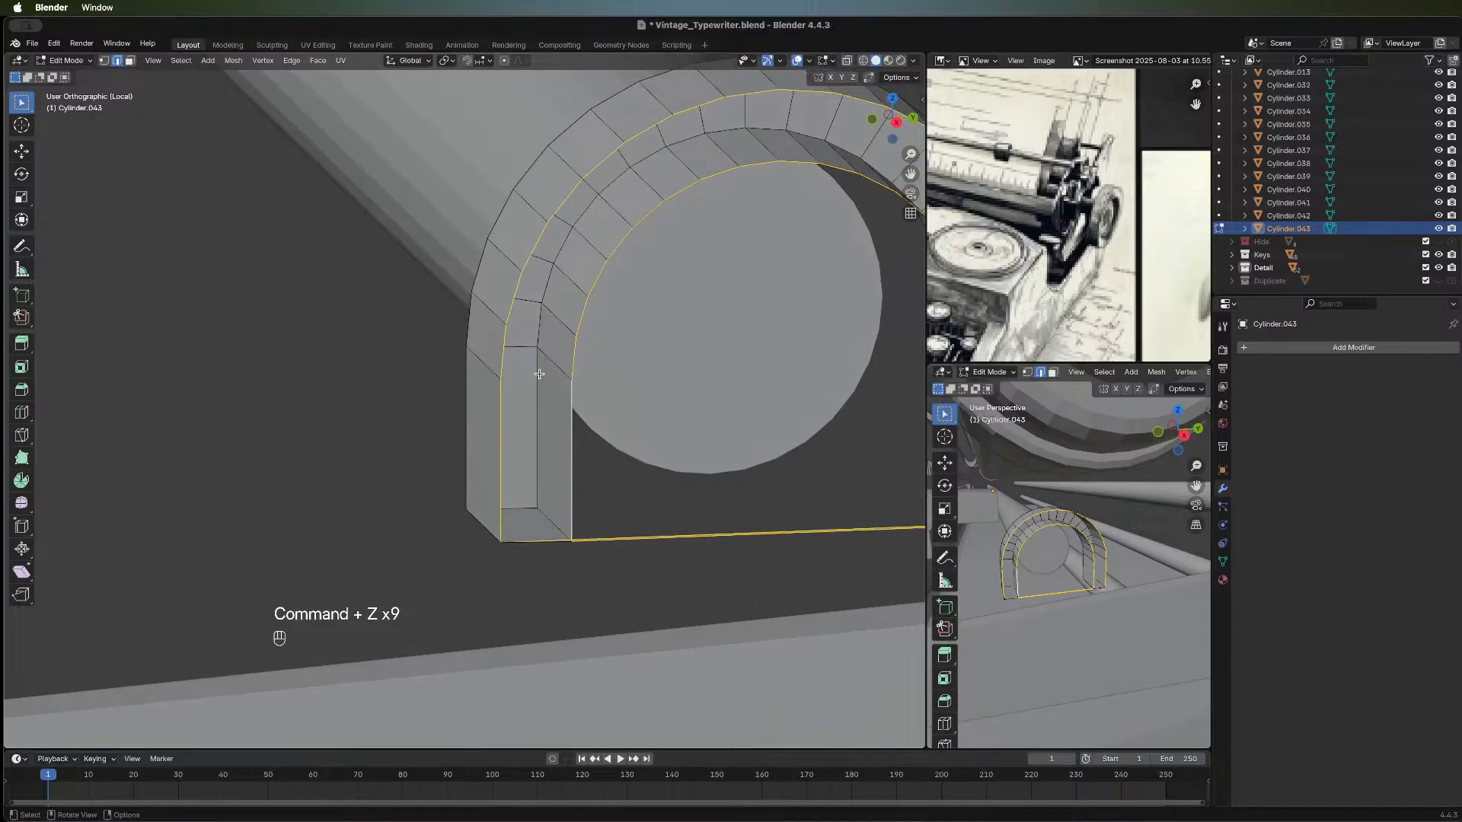
left_click(573, 392)
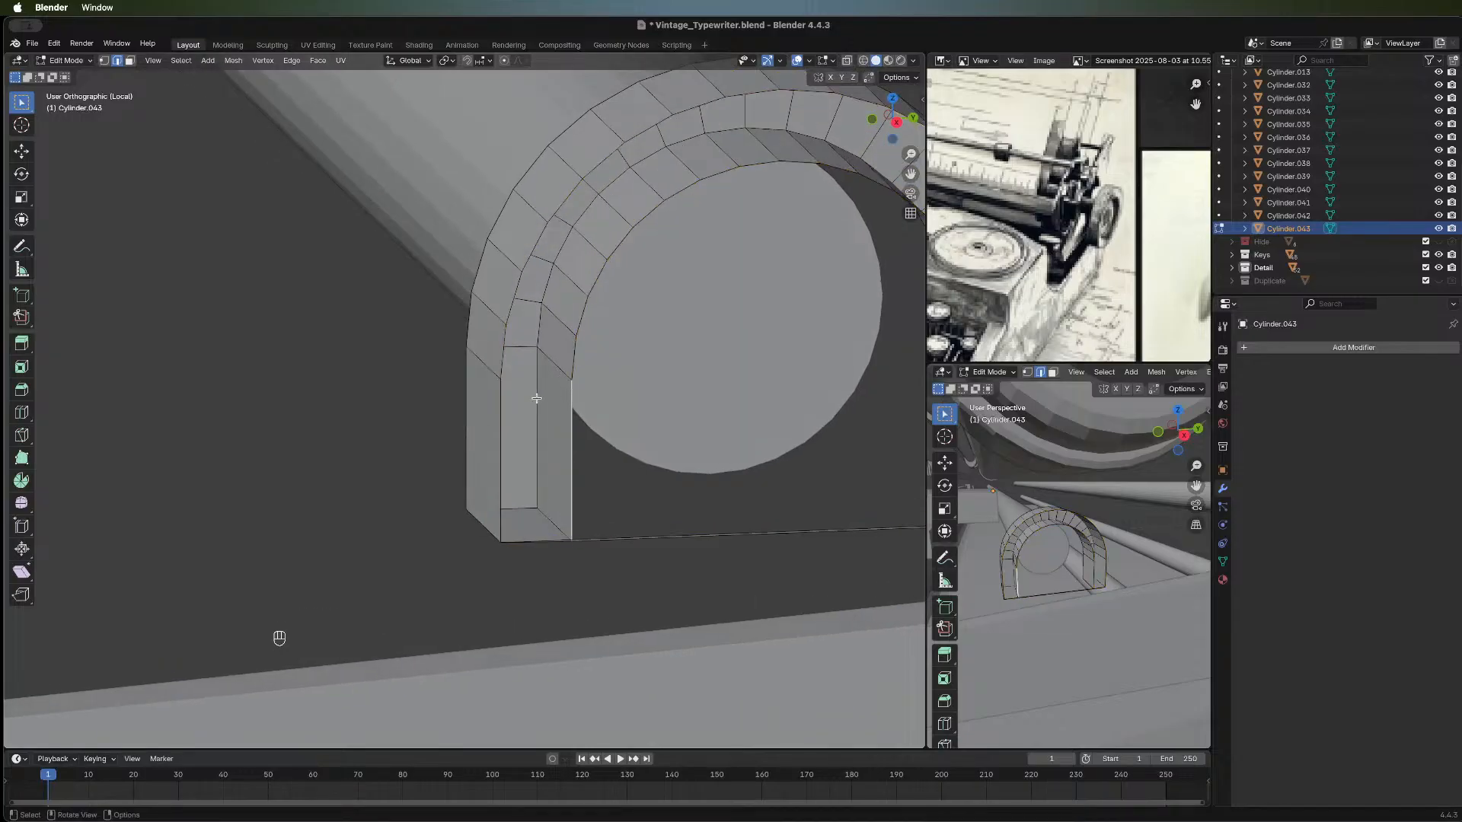
left_click(501, 426, "shift")
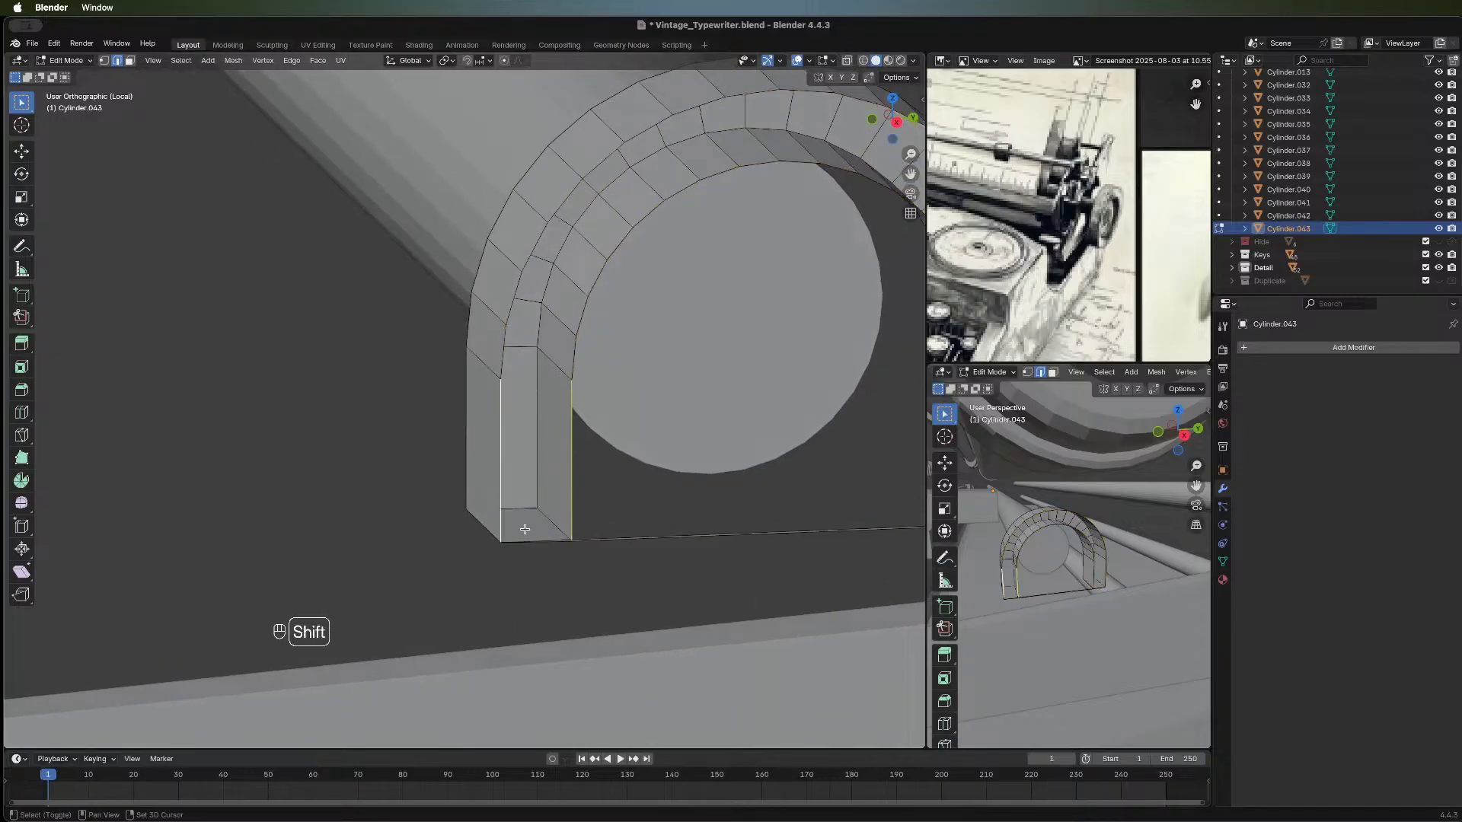
key("f")
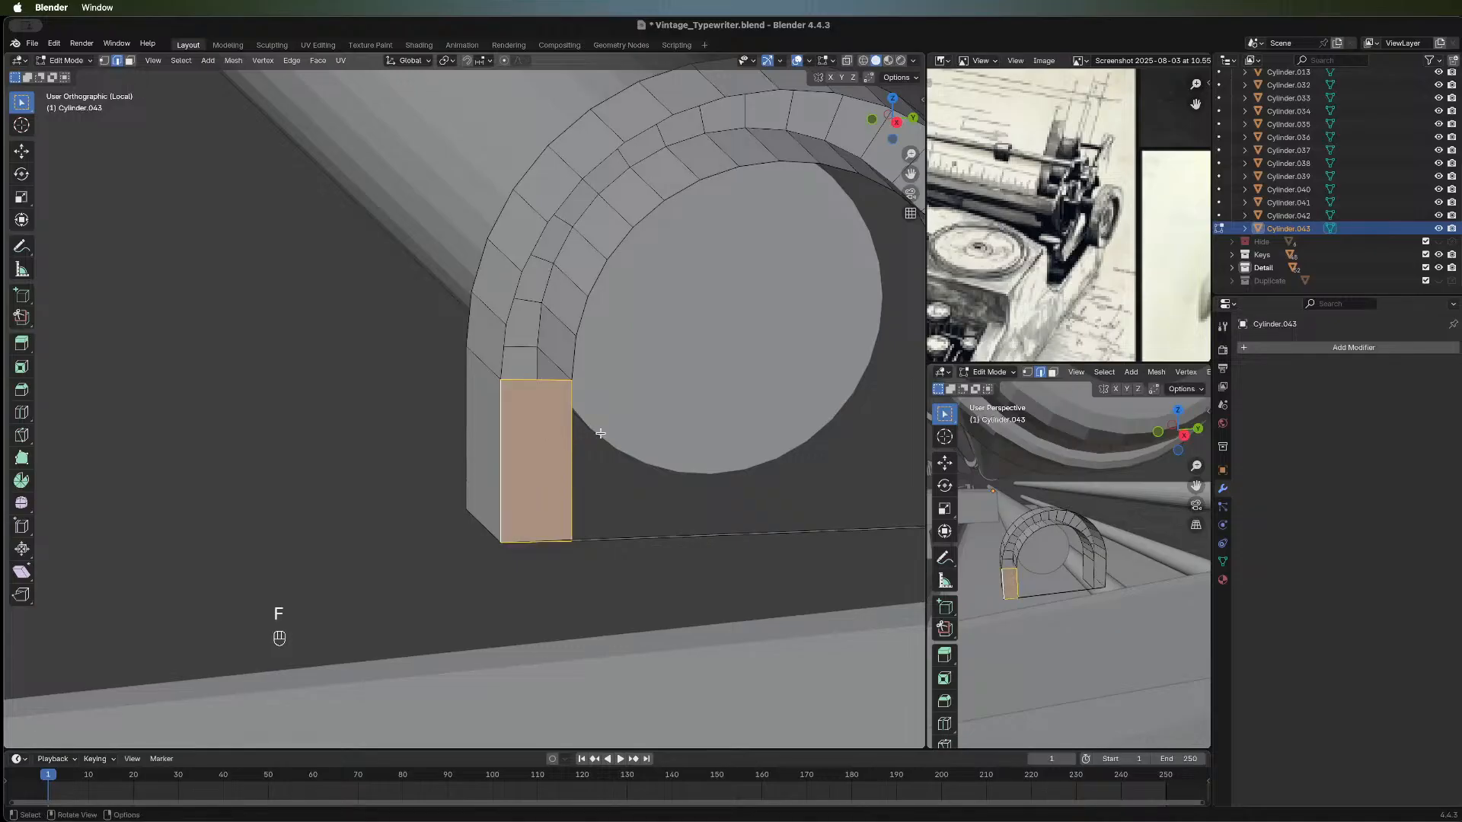
Select the inner and outer vertical front edges of the arch's right leg and fill a face between them.
middle_click_drag(600, 433, 446, 448)
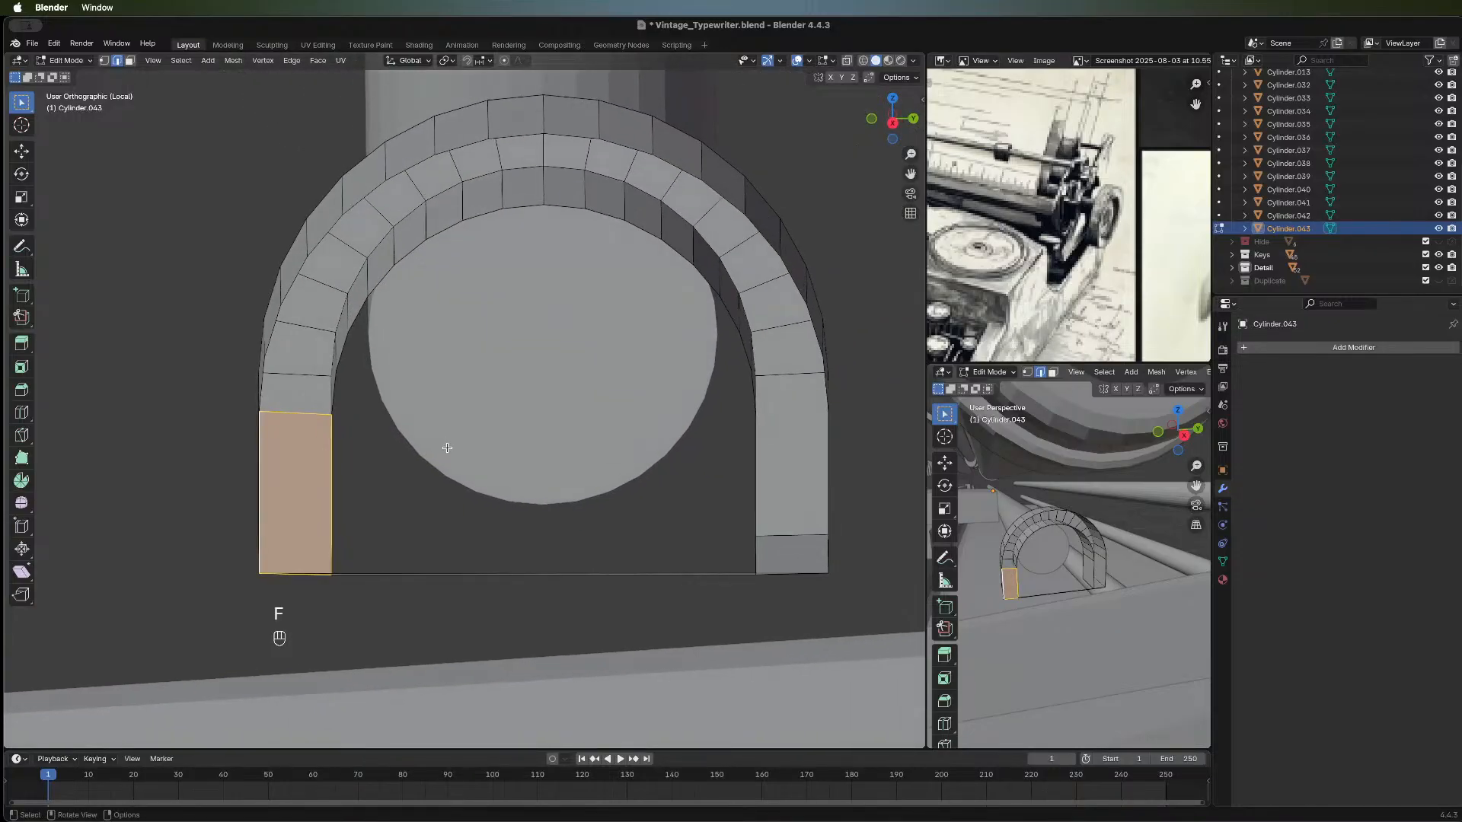
left_click(333, 399, "alt")
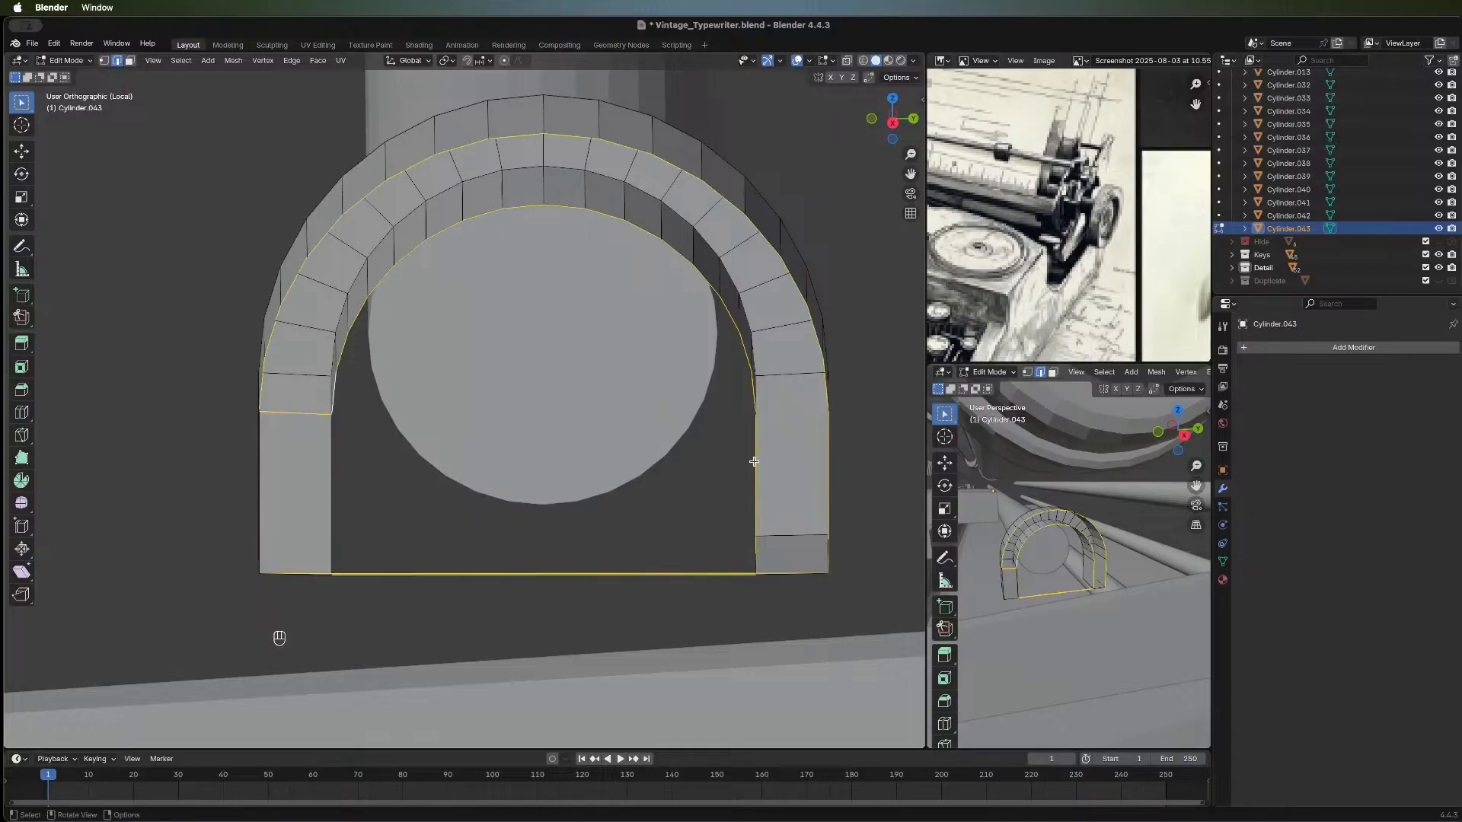
left_click(830, 463)
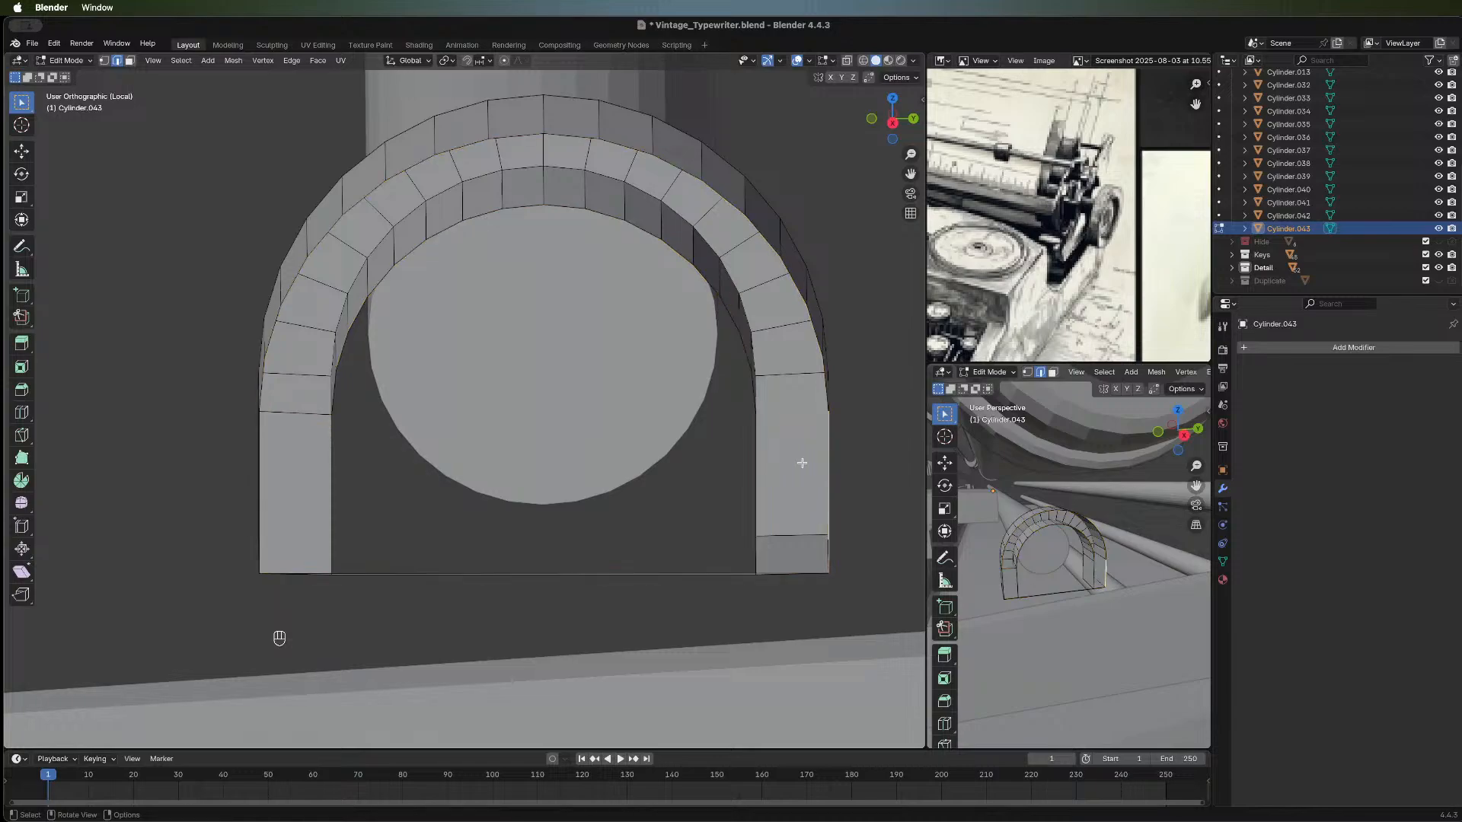
left_click(755, 468, "shift")
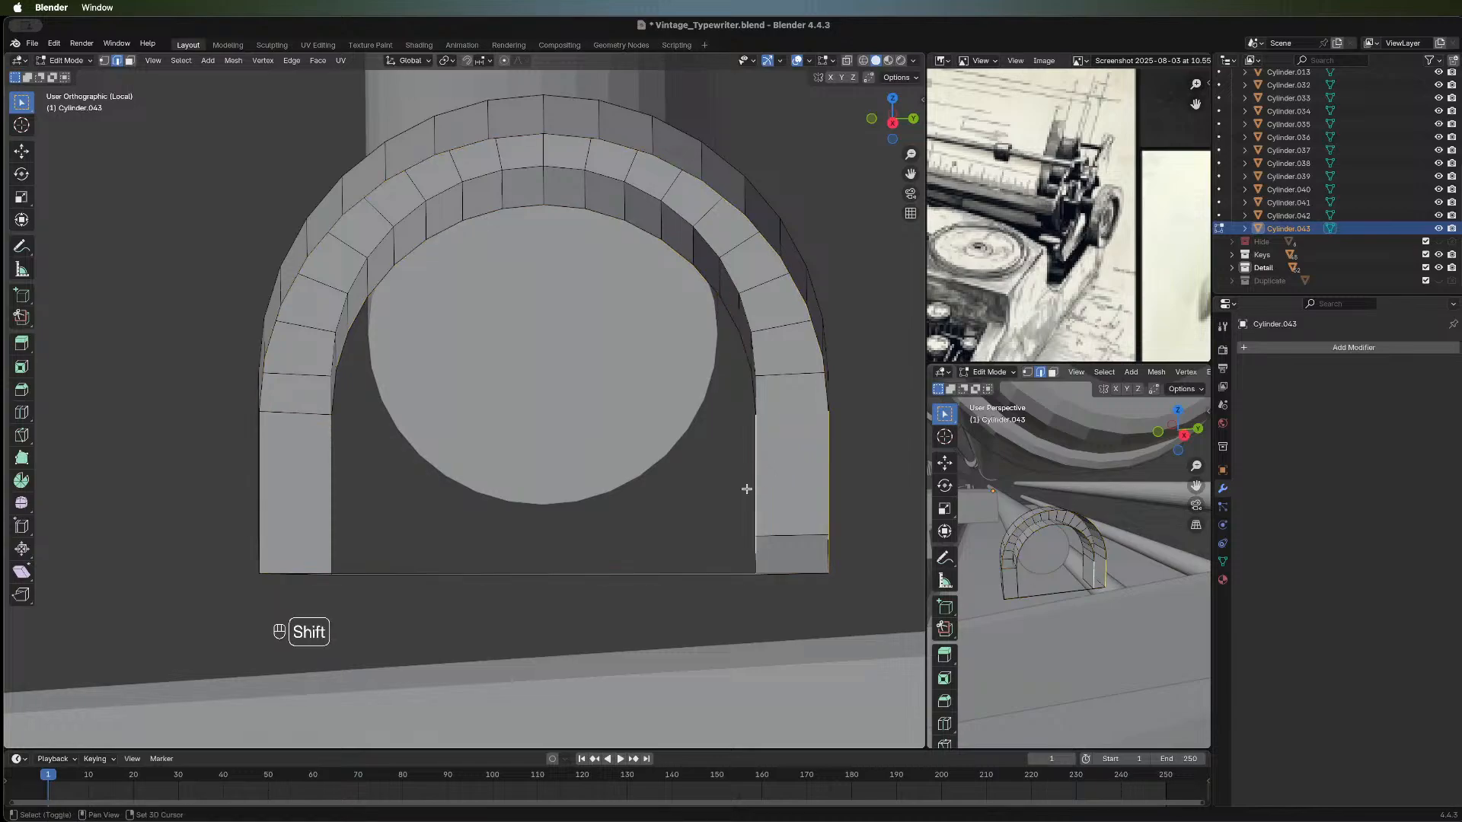
middle_click_drag(847, 488, 864, 475)
middle_click_drag(728, 496, 530, 475, "shift")
key("f")
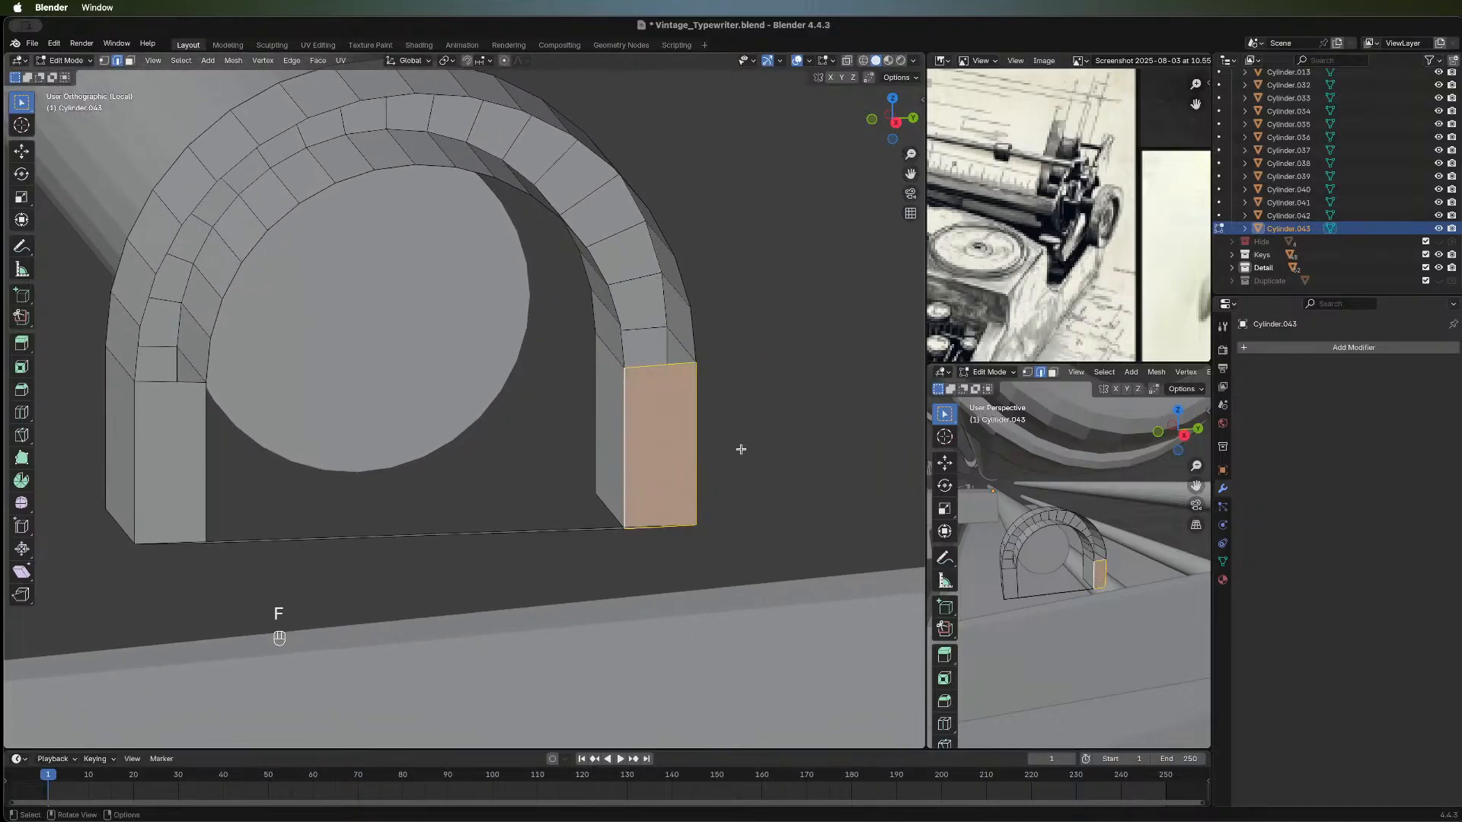
Select the open edge loop around the curved front of the arch and fill it with one face.
middle_click_drag(736, 450, 658, 450)
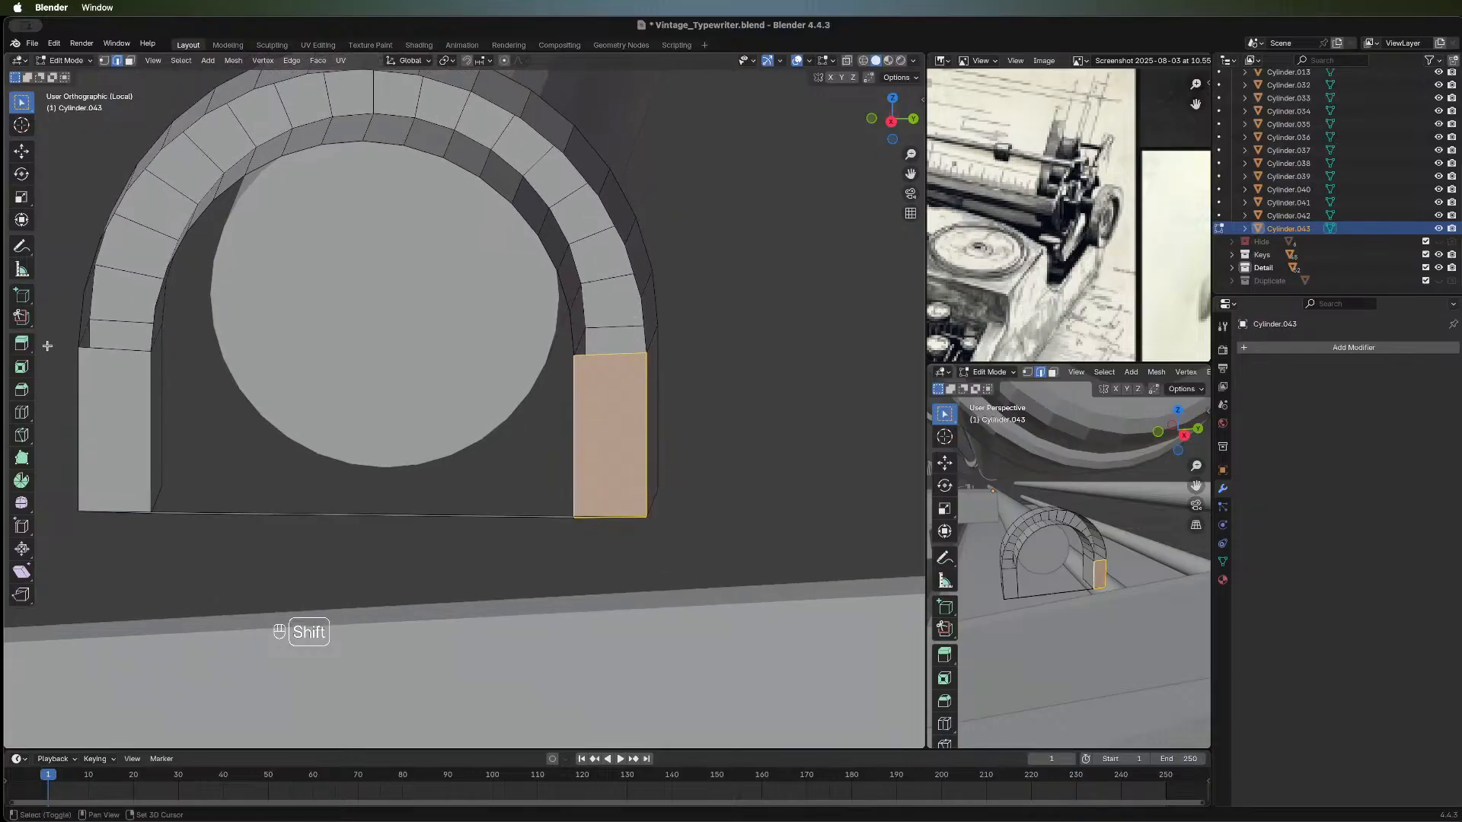
left_click(153, 334, "alt")
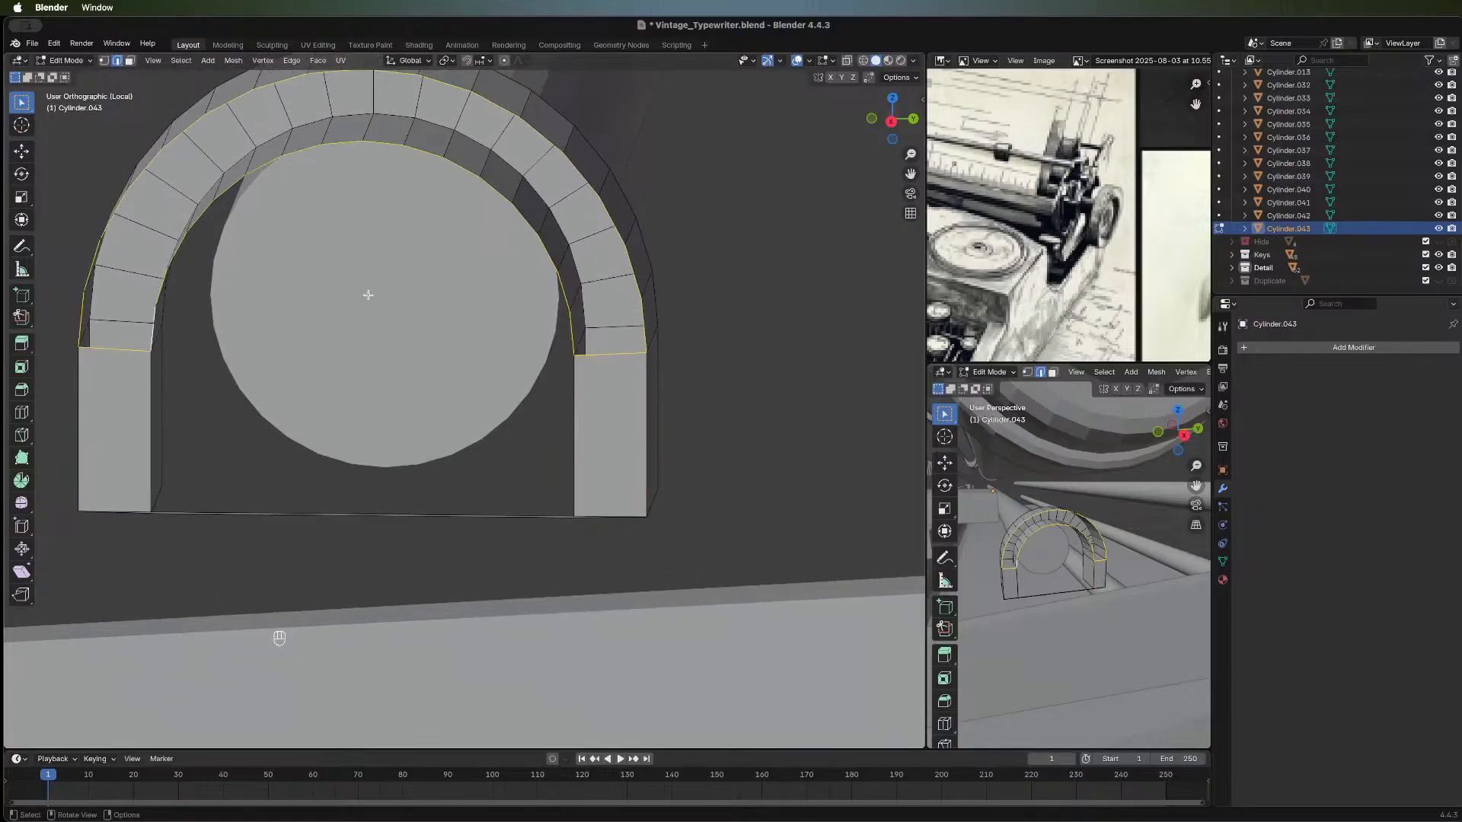
key("f")
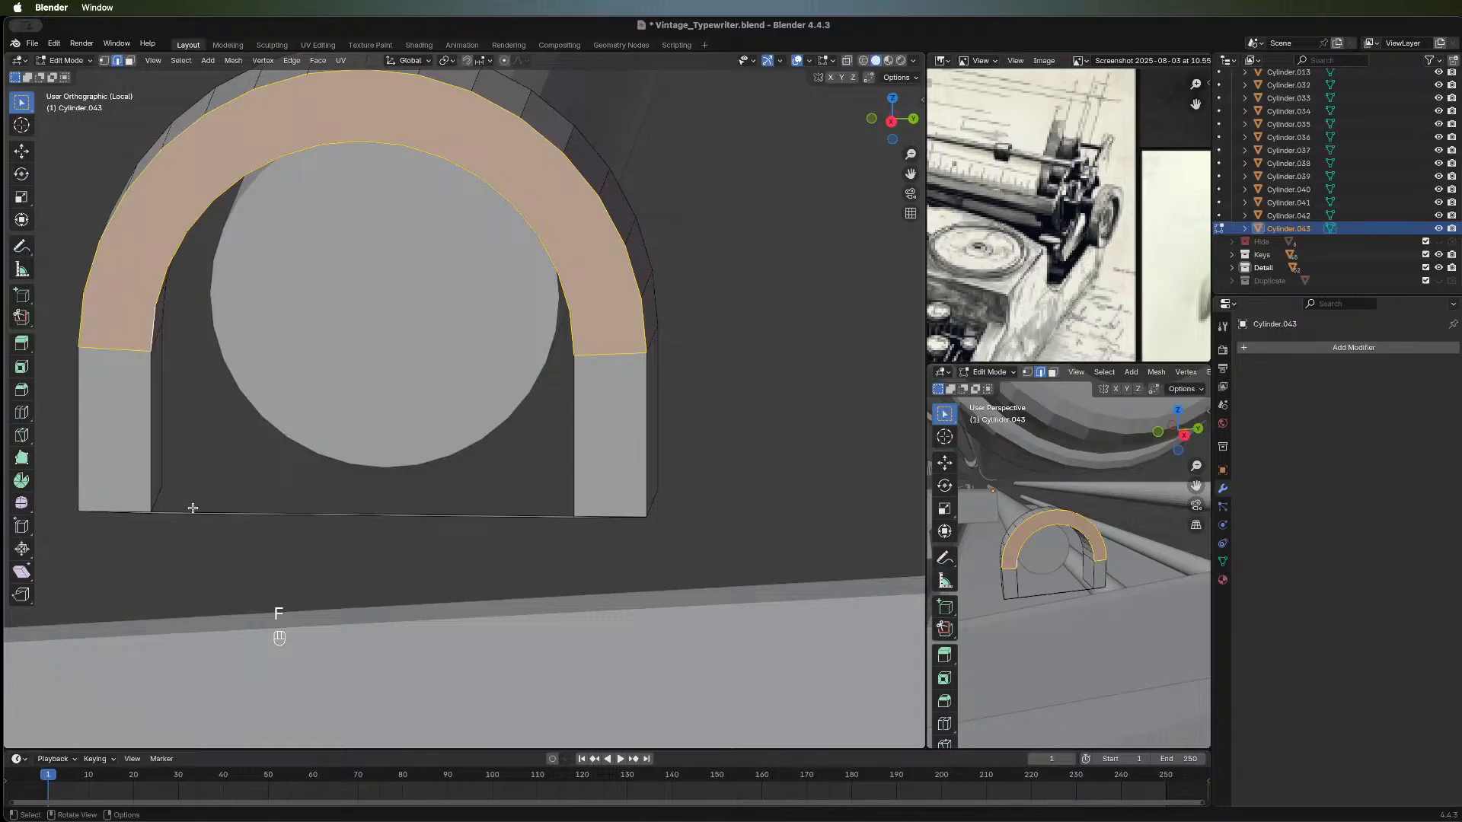
Select the outer front edge across the arch's base, lower it about 0.0006 m along Z, and return to Object Mode.
left_click_drag(175, 496, 391, 571)
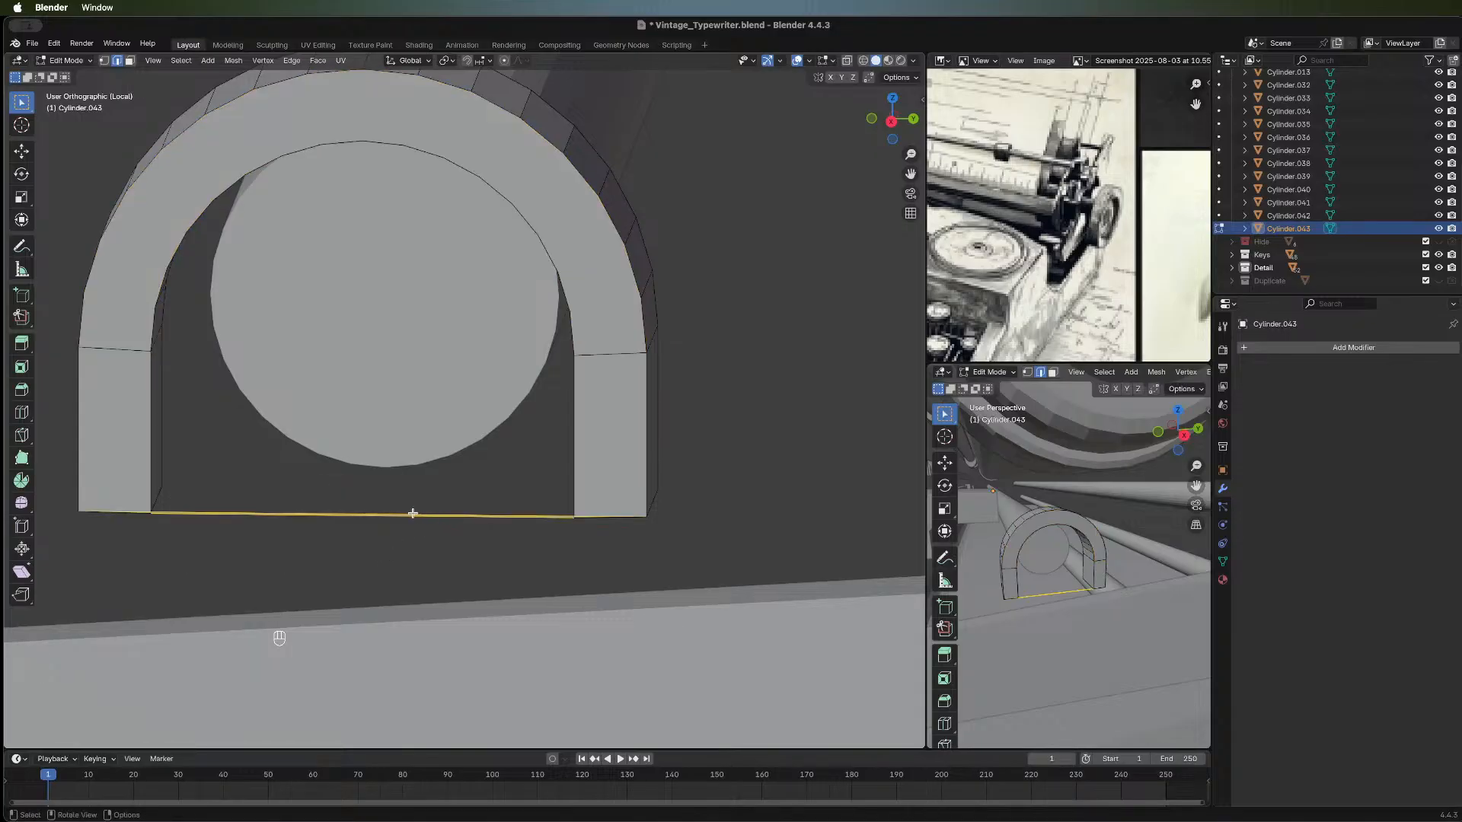
left_click(413, 514)
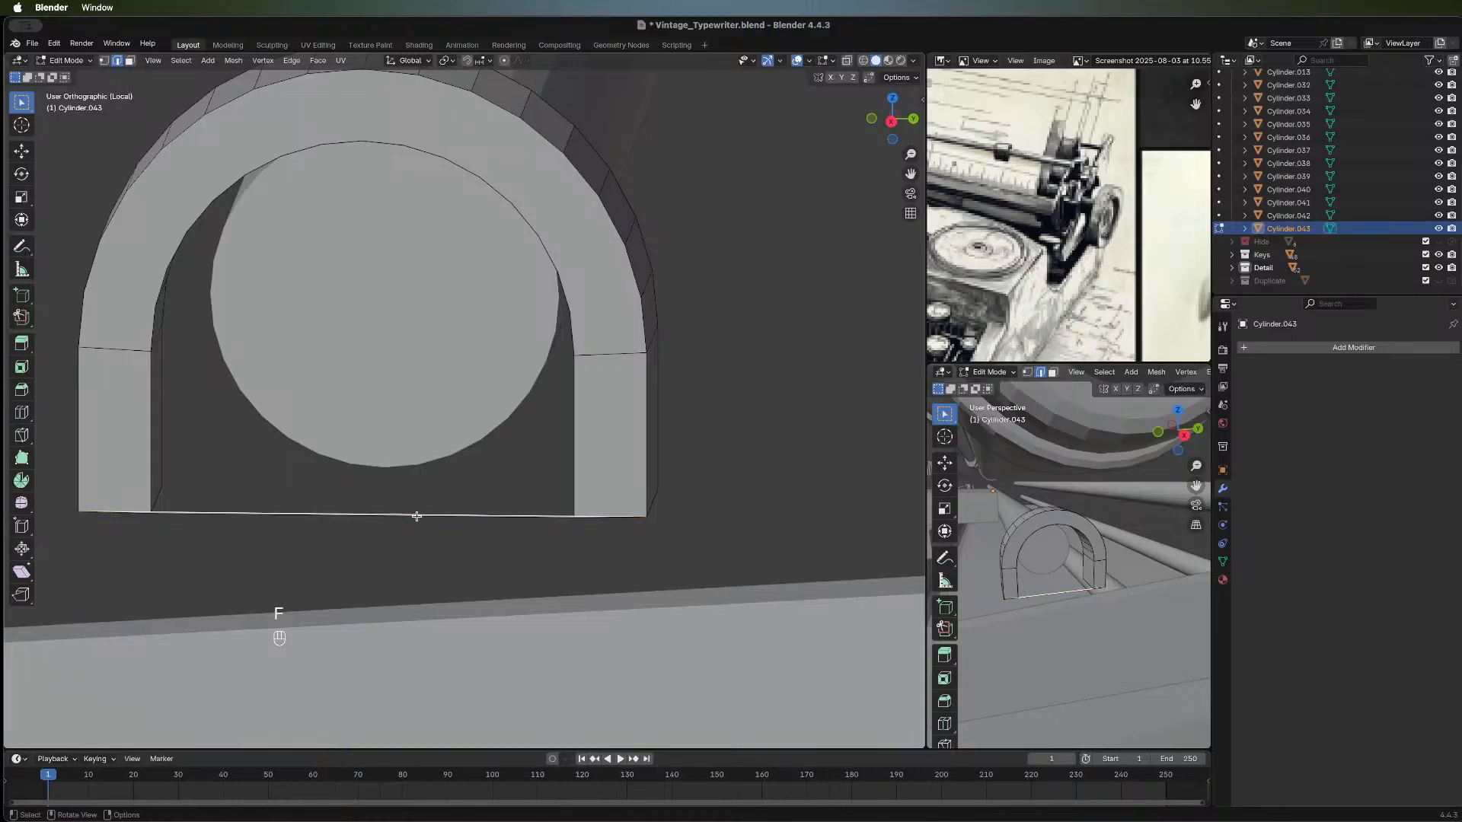
key("super+z")
key("g")
key("z")
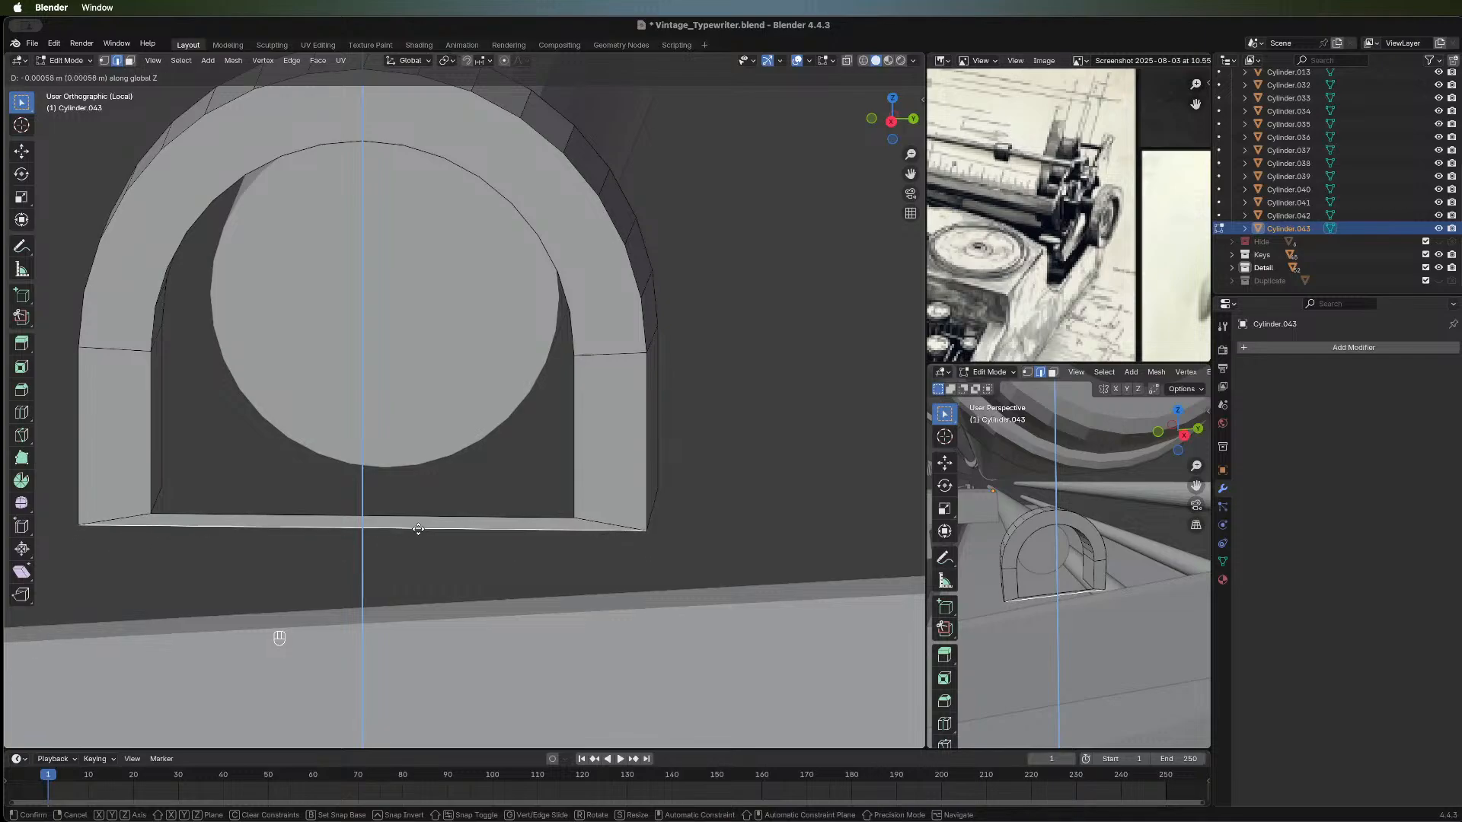
left_click(418, 531)
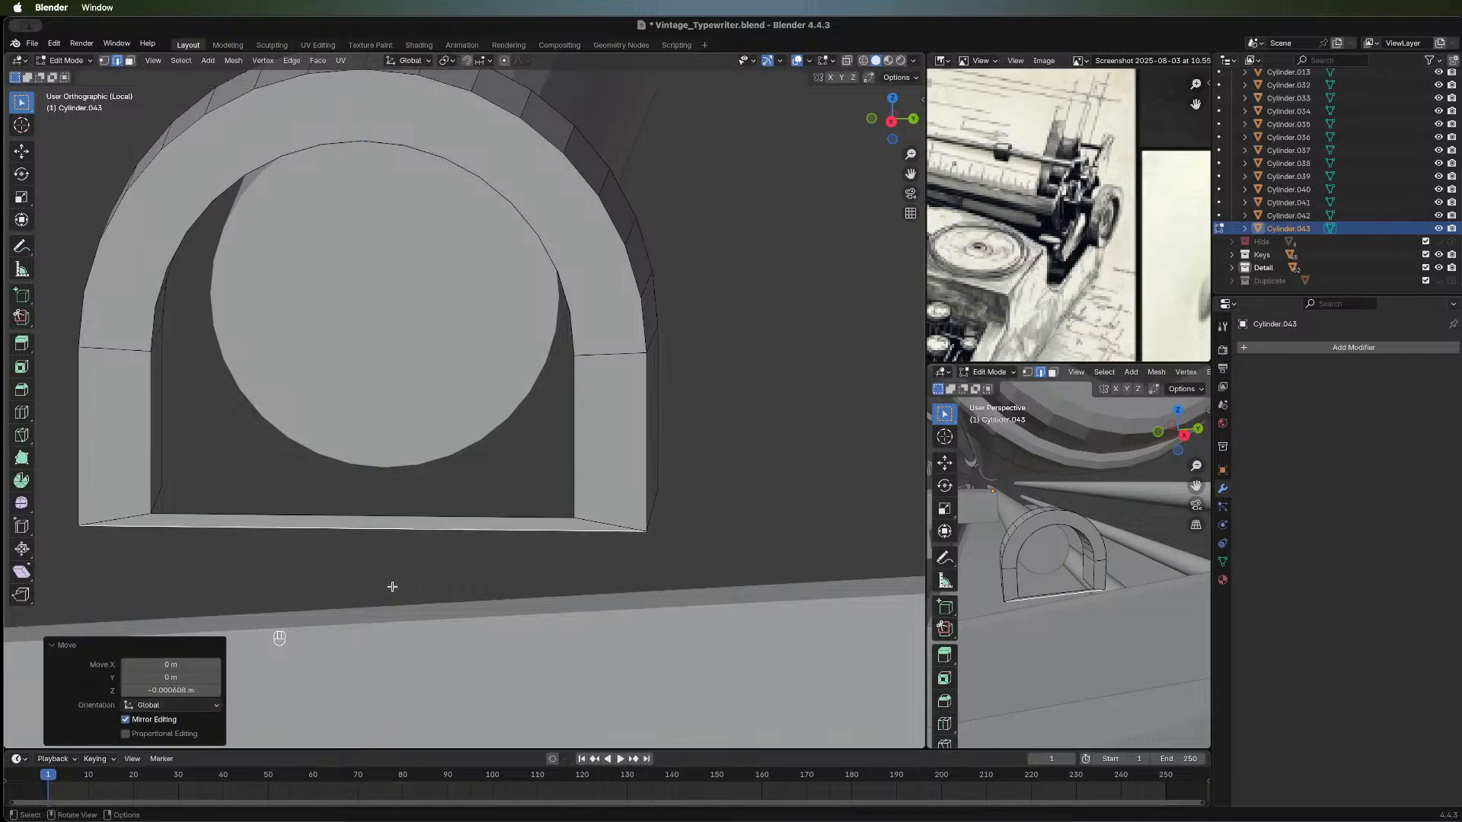
middle_click_drag(391, 587, 421, 554)
scroll(433, 541, "down", 4)
scroll(433, 542, "up", 1)
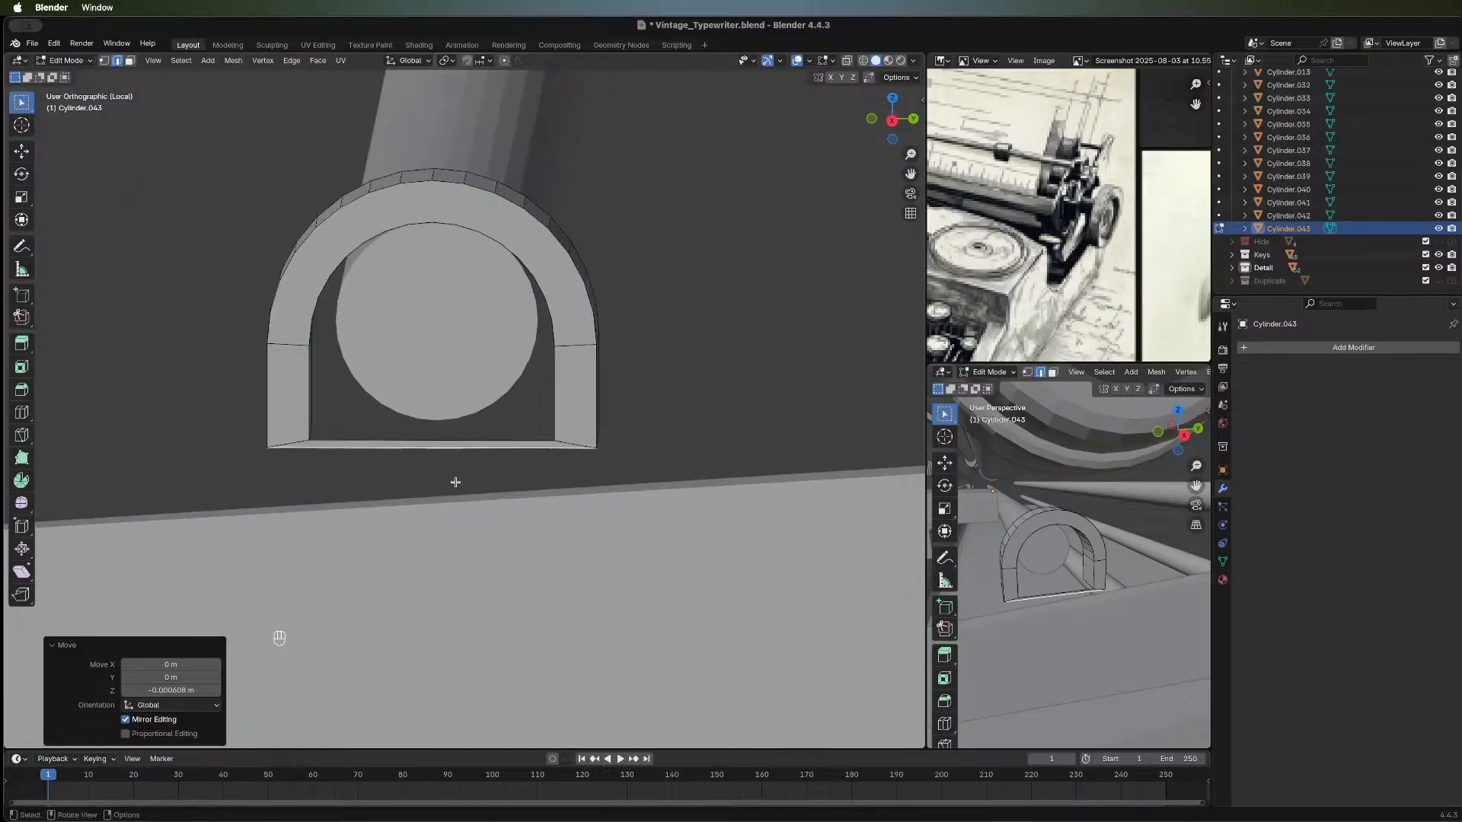
key("Tab")
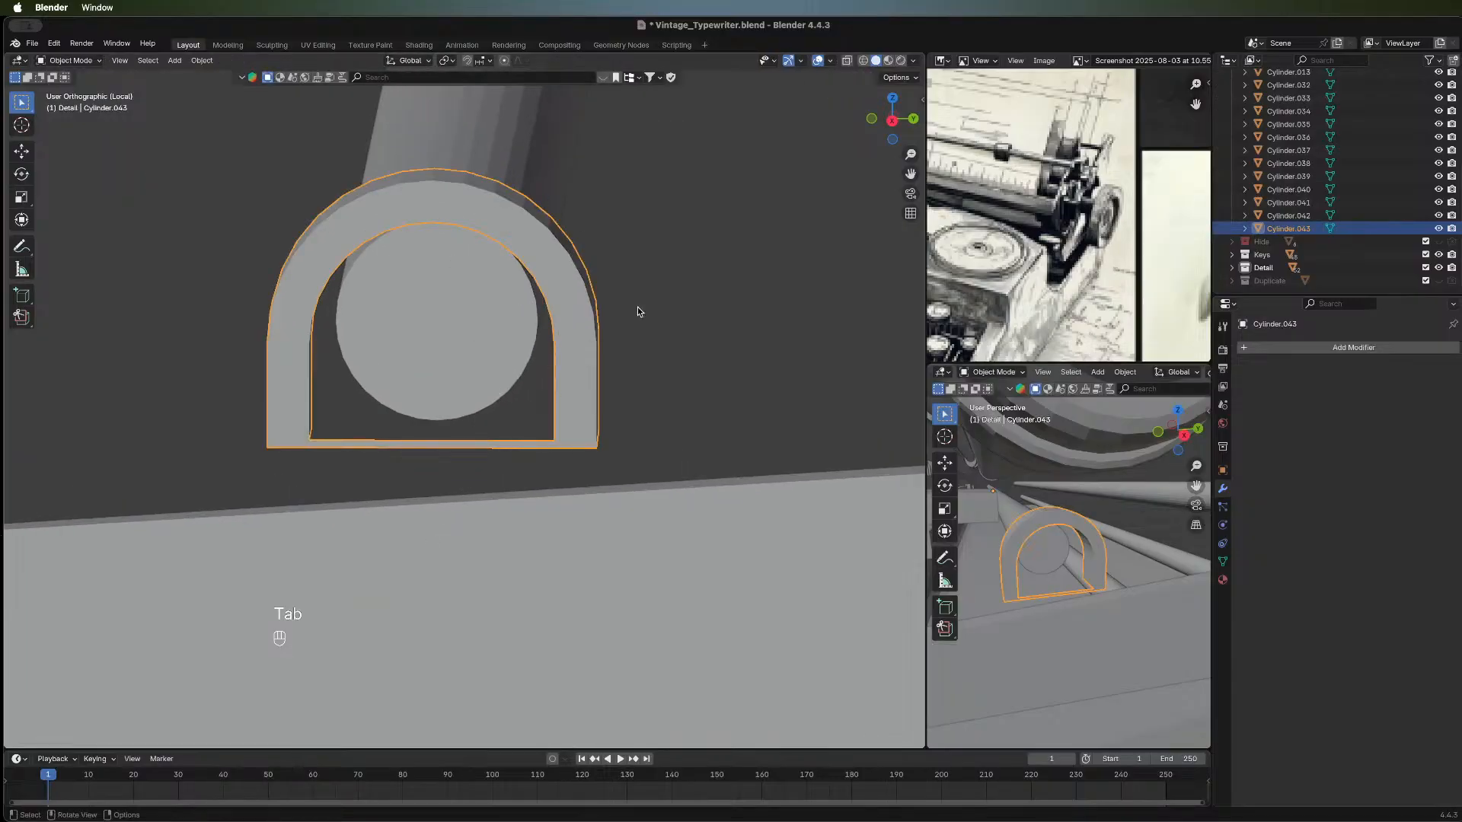
In the right orthographic view, move the arch down about 0.0014 m along Z against the top of the rod.
left_click(894, 122)
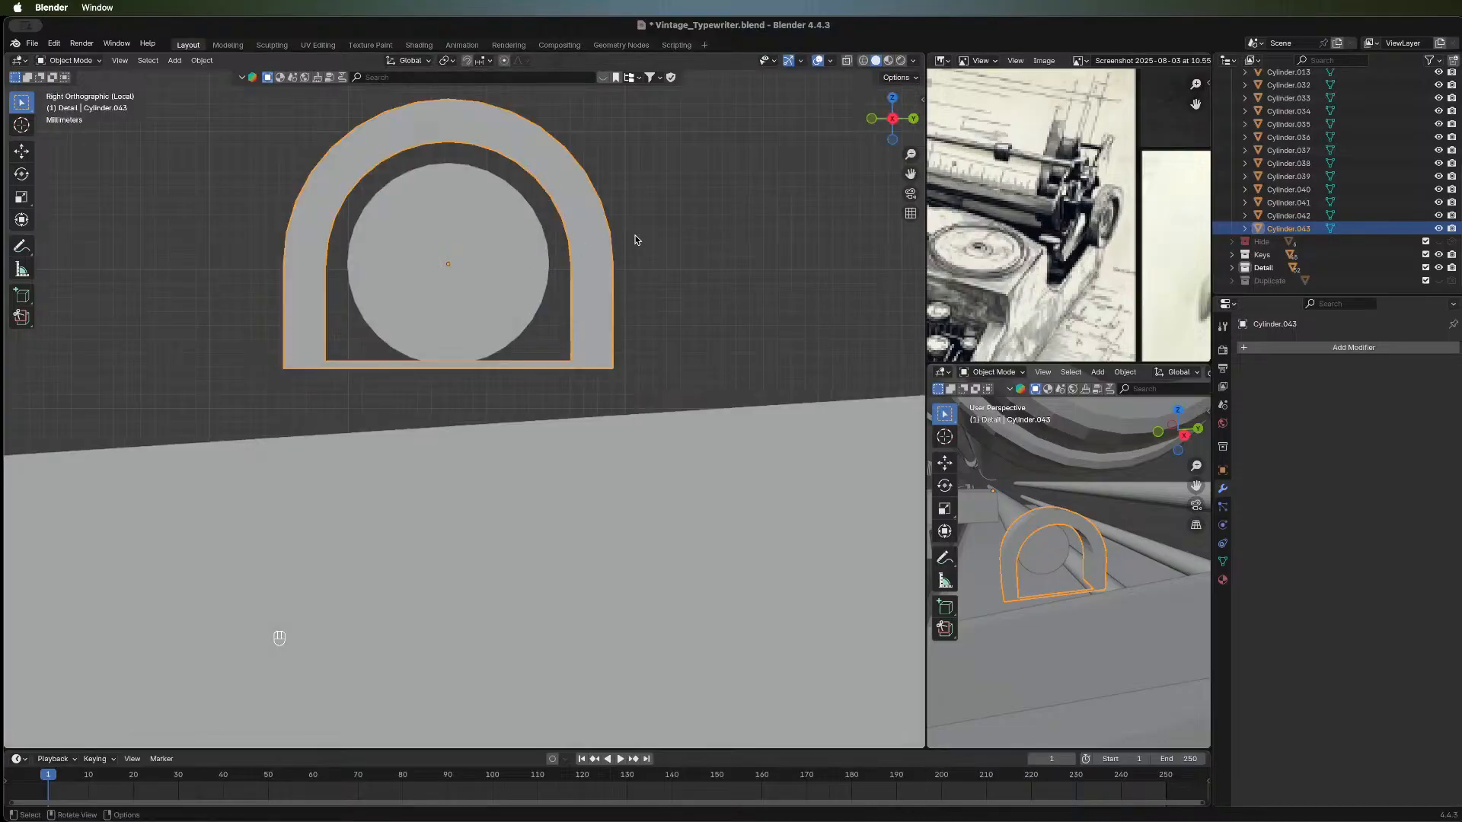
key("g")
key("z")
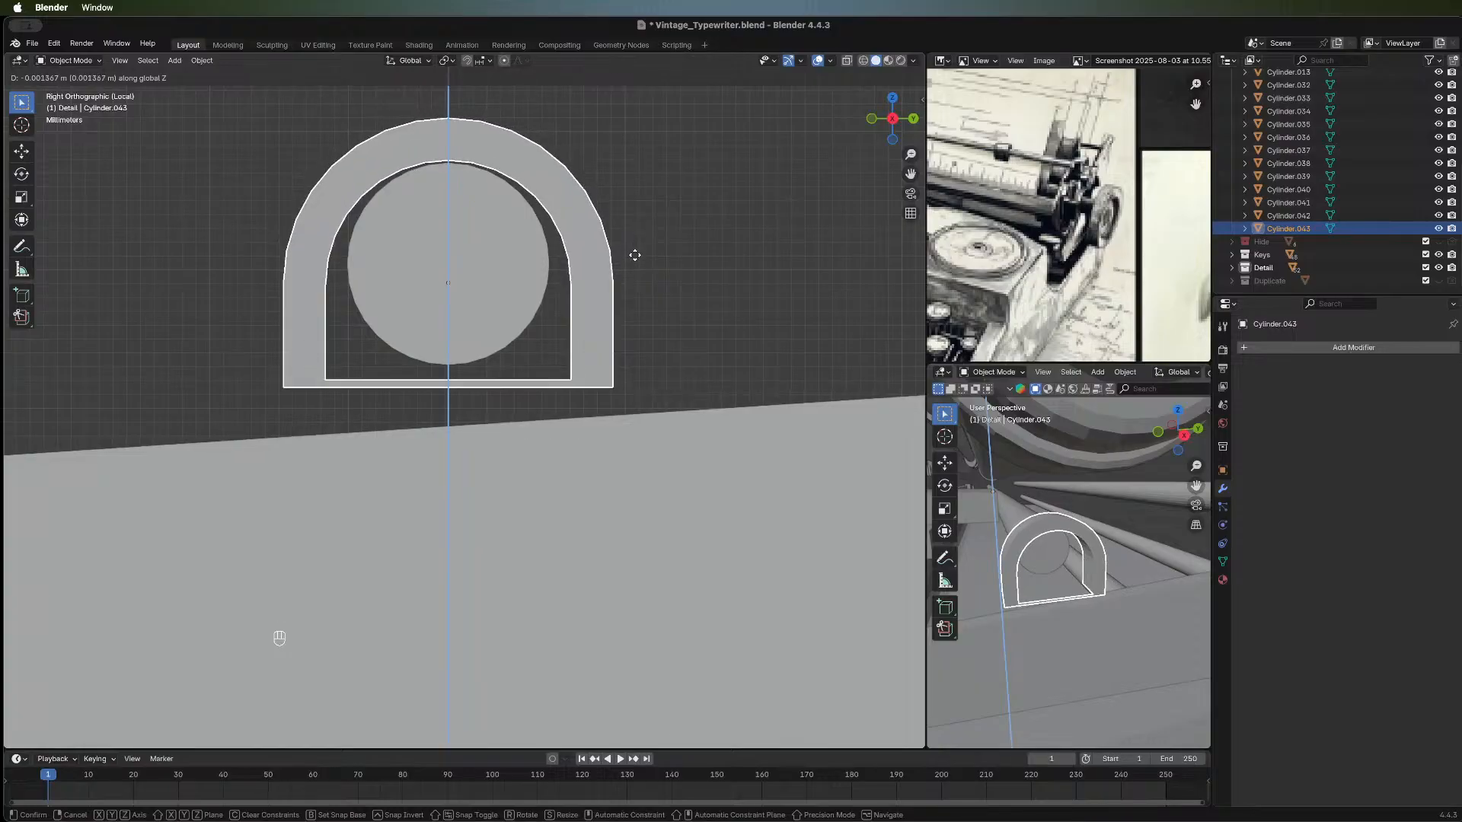
left_click(637, 256)
Scale the arch to 0.912 and move it up about 0.00066 m along Z to fit around the rod.
key("s")
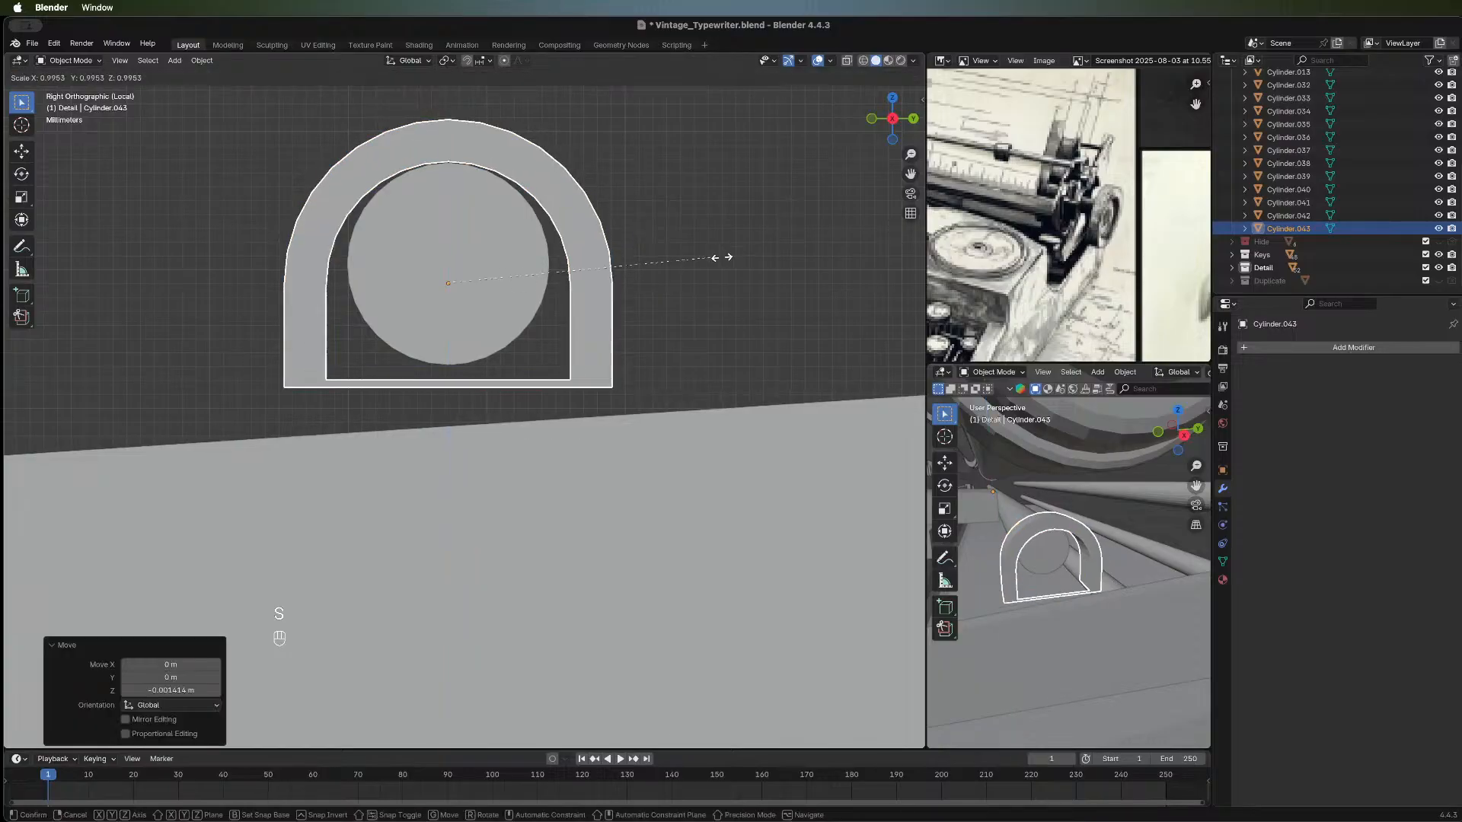
left_click(700, 256)
key("g")
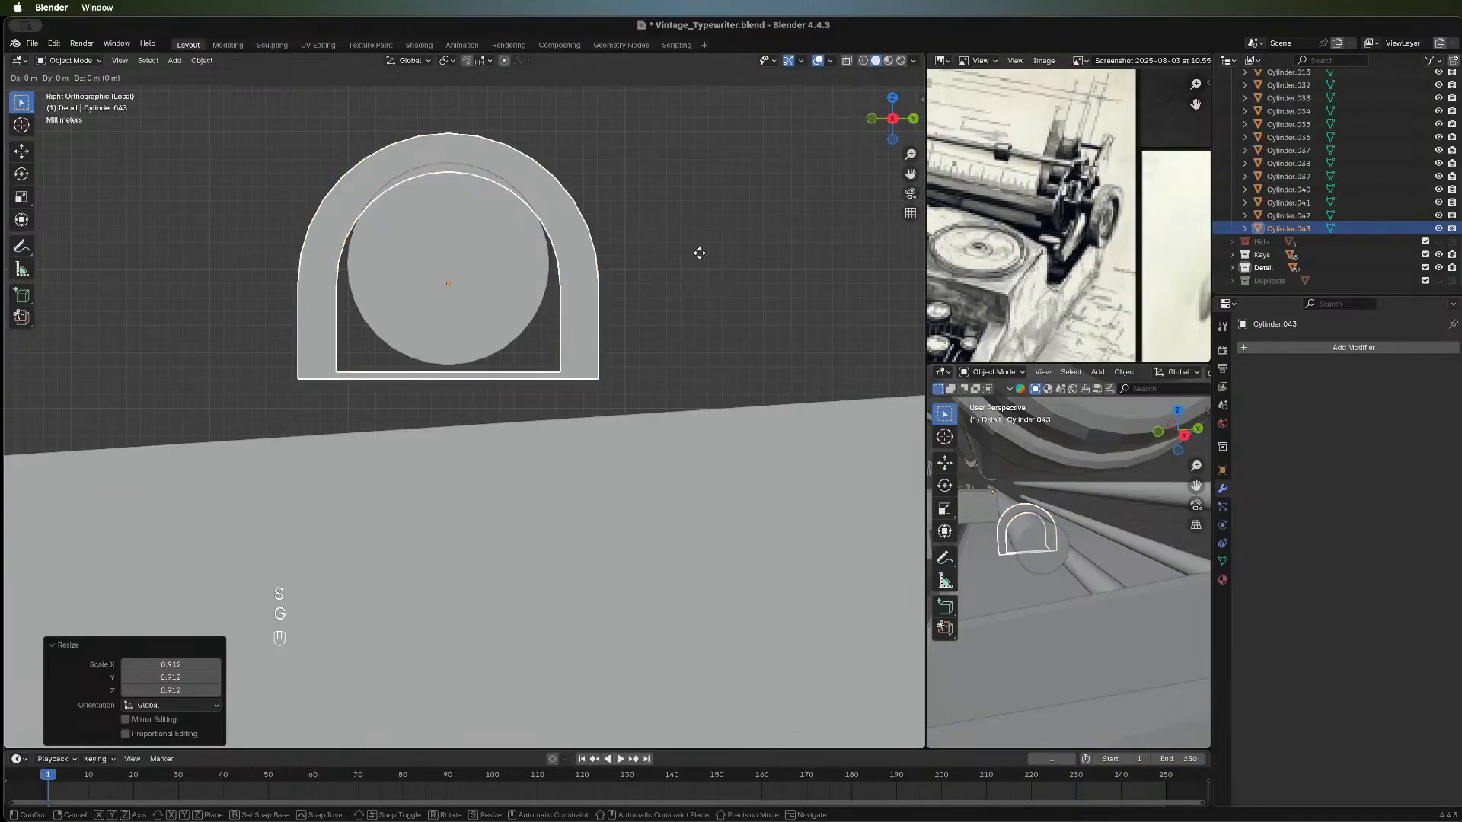
key("z")
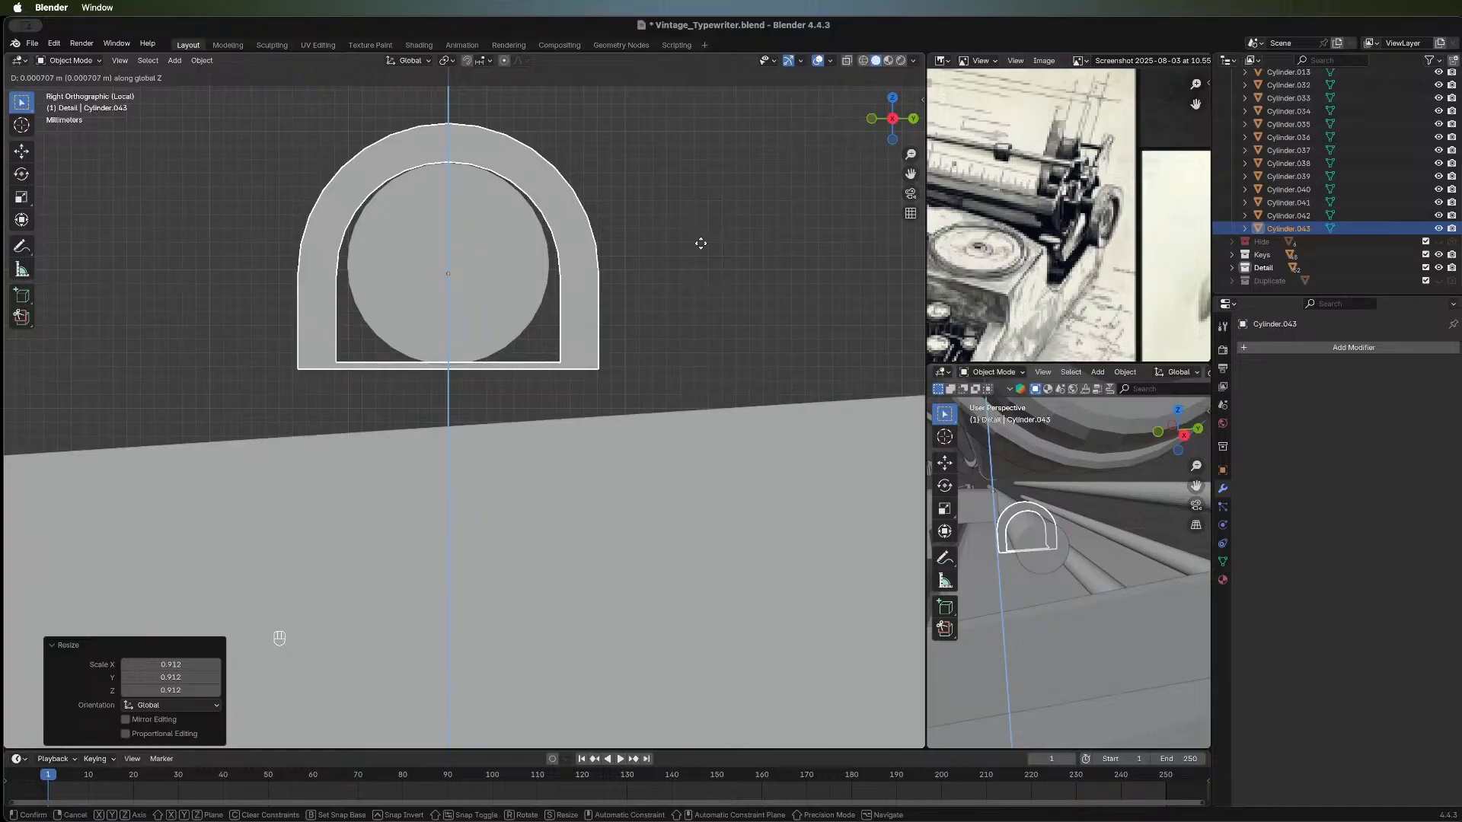
left_click(700, 244)
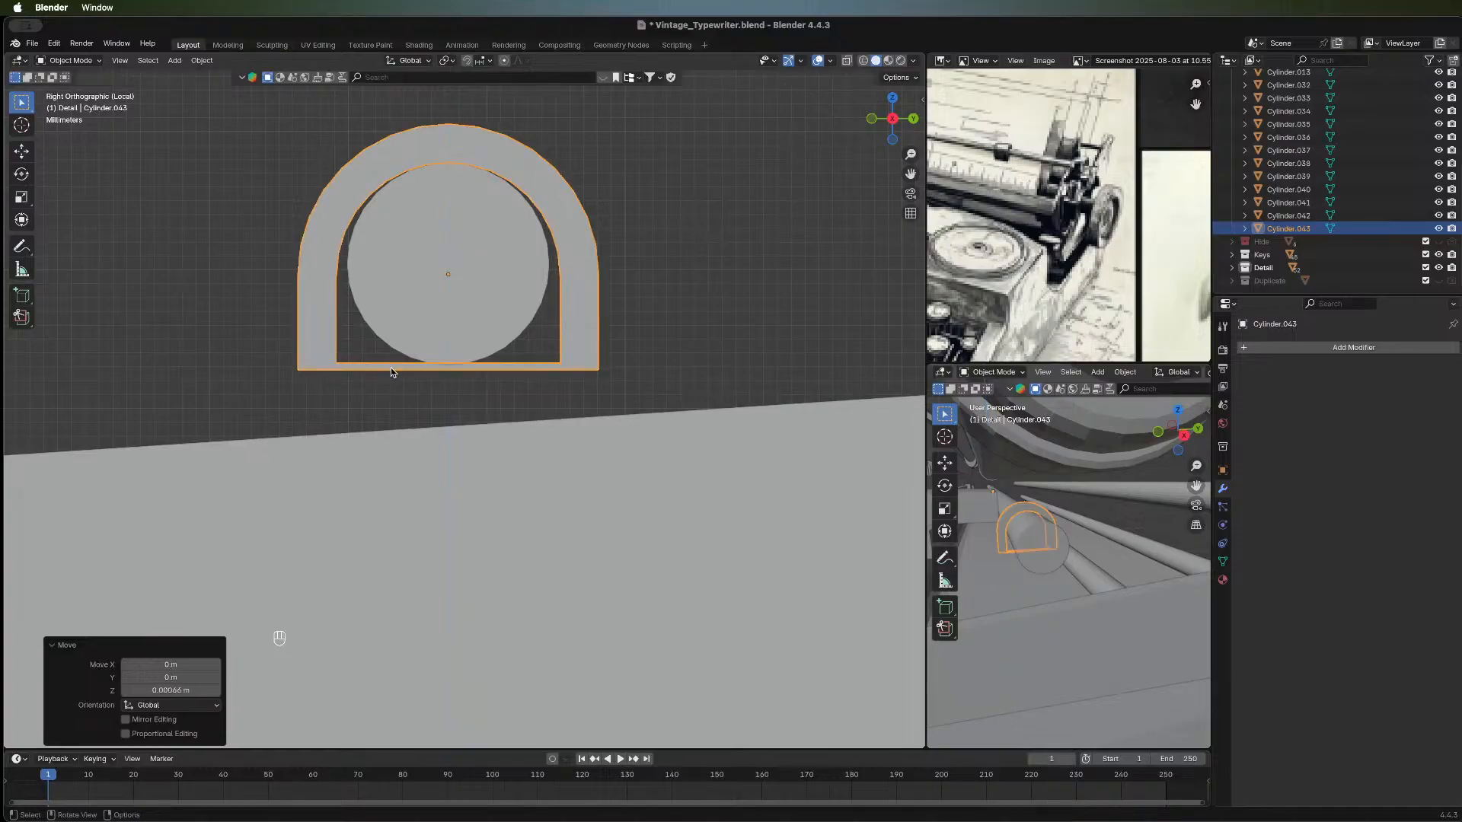
Delete the edges spanning the arch's base between its legs in Edit Mode, and return to Object Mode.
key("Tab")
left_click_drag(359, 356, 402, 397)
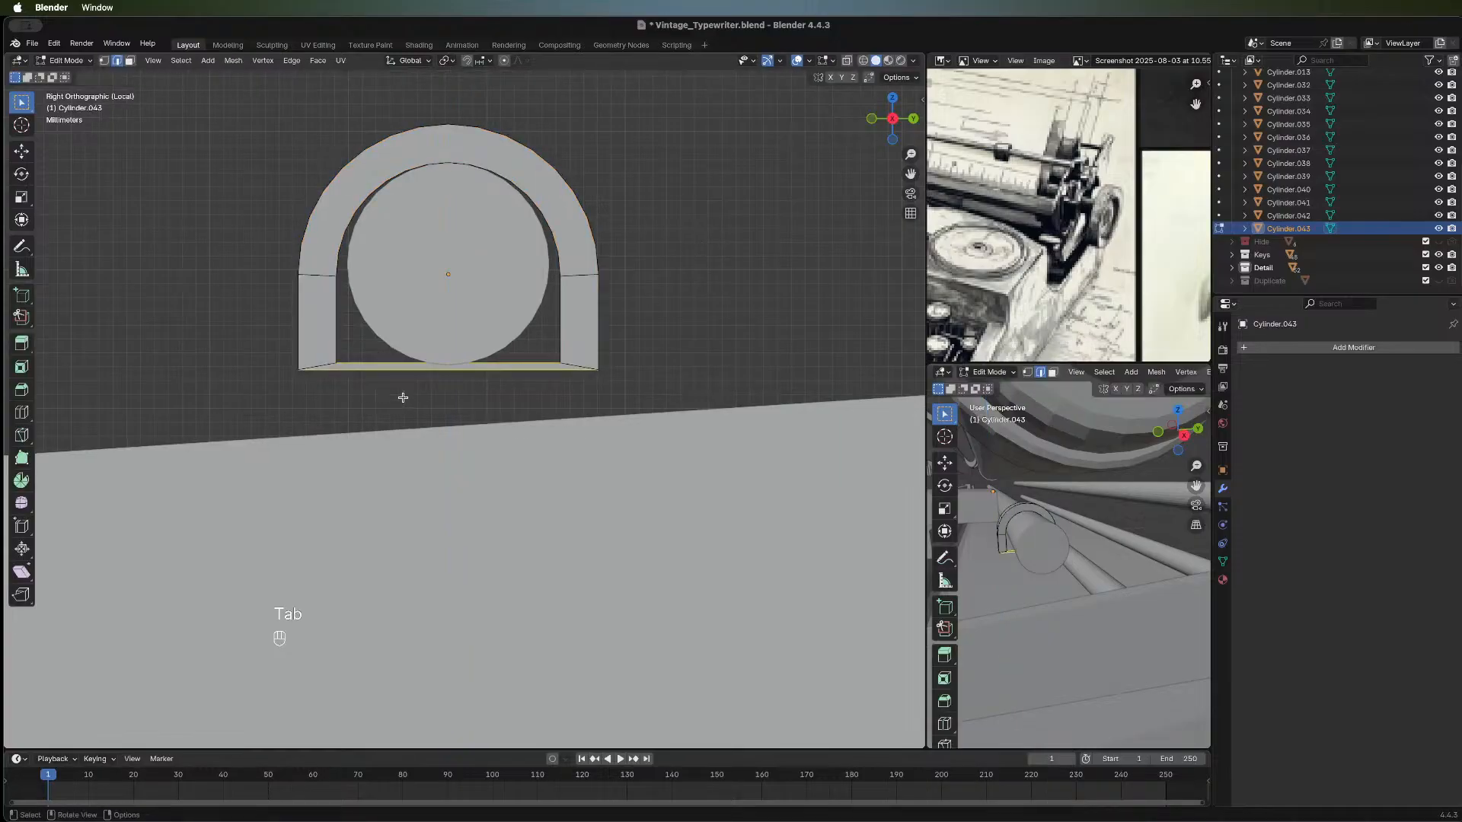
key("x")
left_click(404, 398)
key("x")
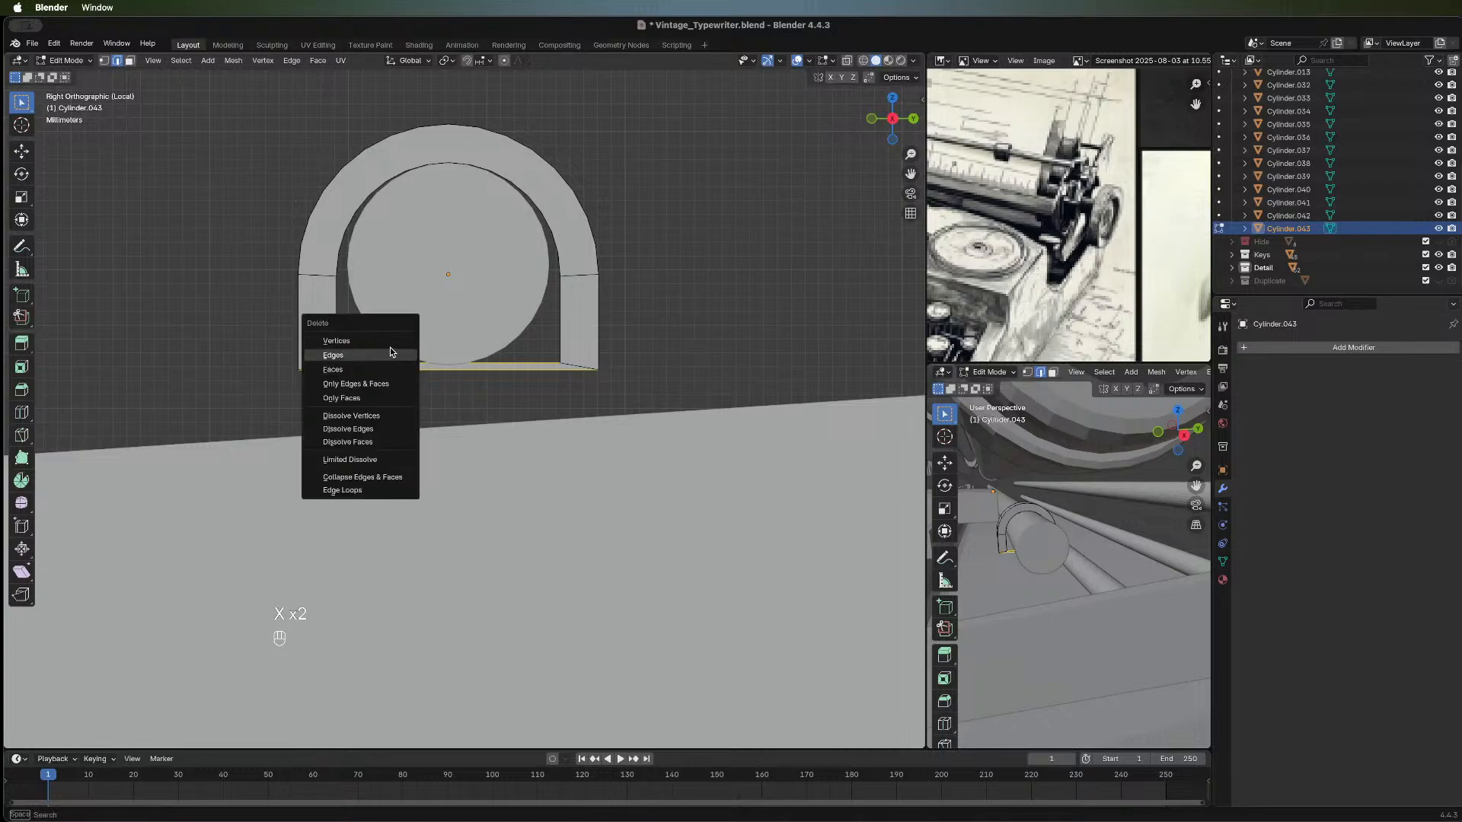
left_click(389, 351)
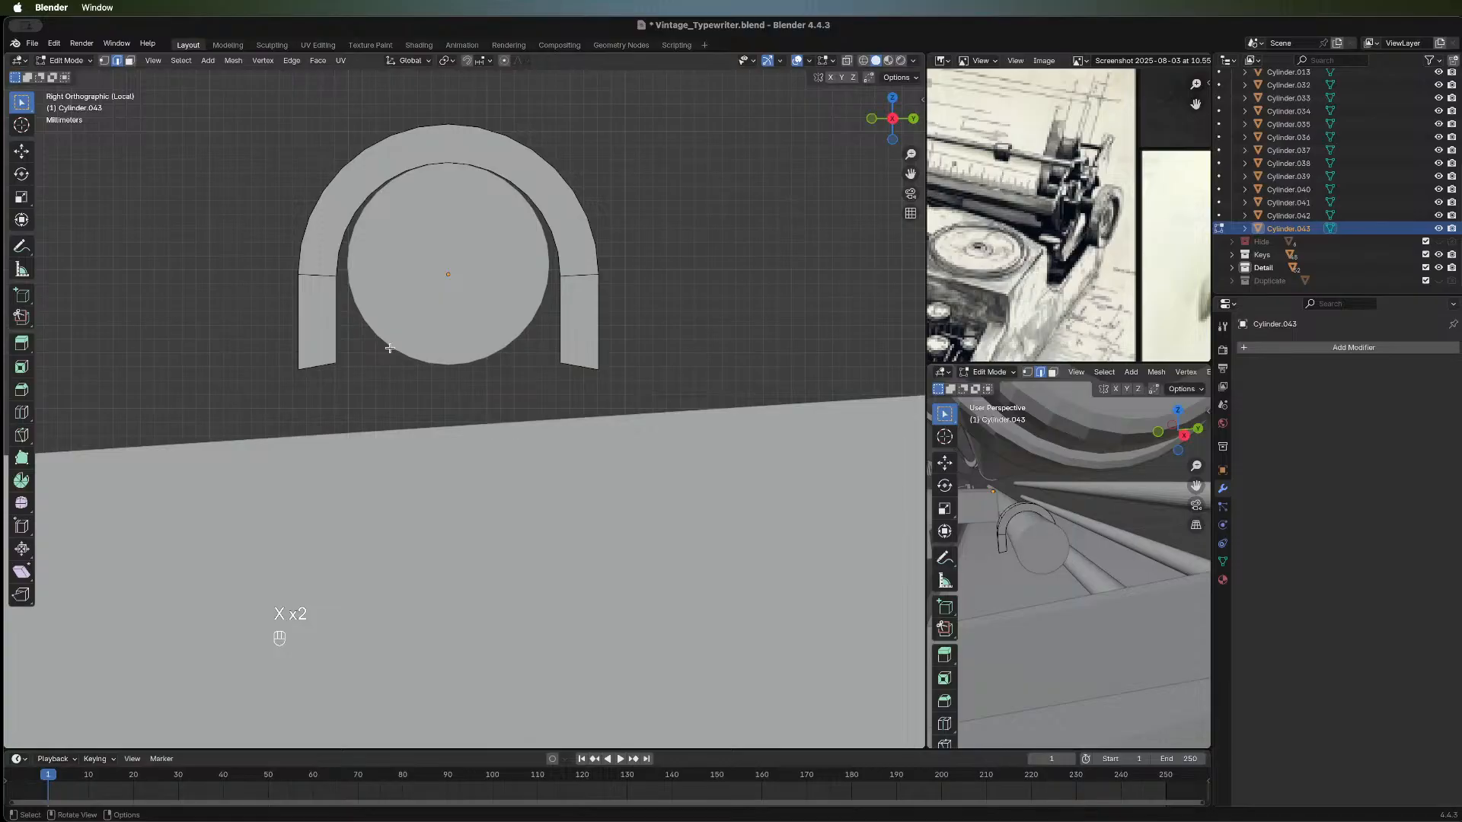
key("Tab")
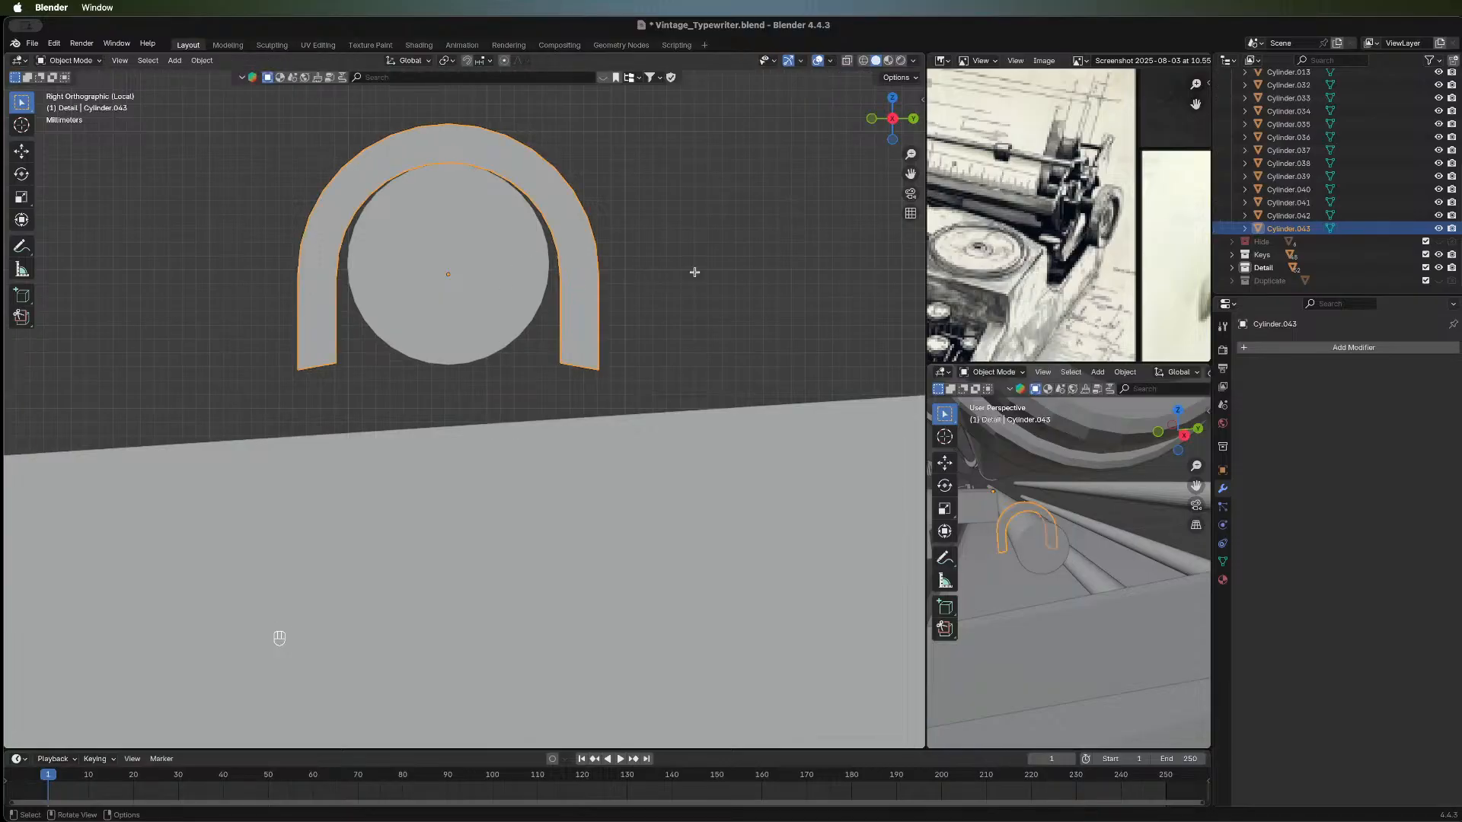
Scale the arch's whole mesh in Edit Mode to 0.893 along Y and 1.012 uniformly to fit the rod.
key("Tab")
key("a")
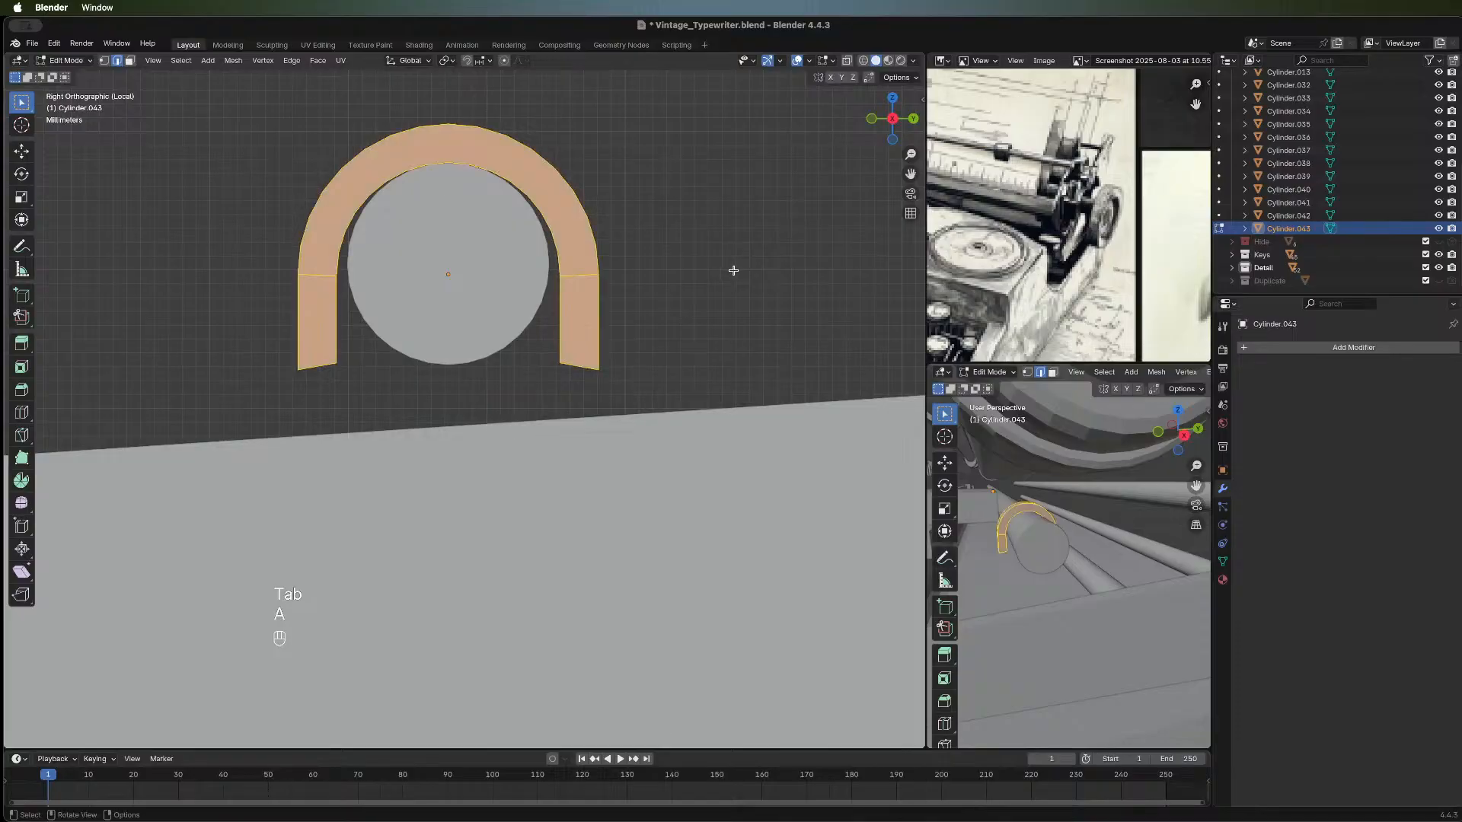
key("s")
key("y")
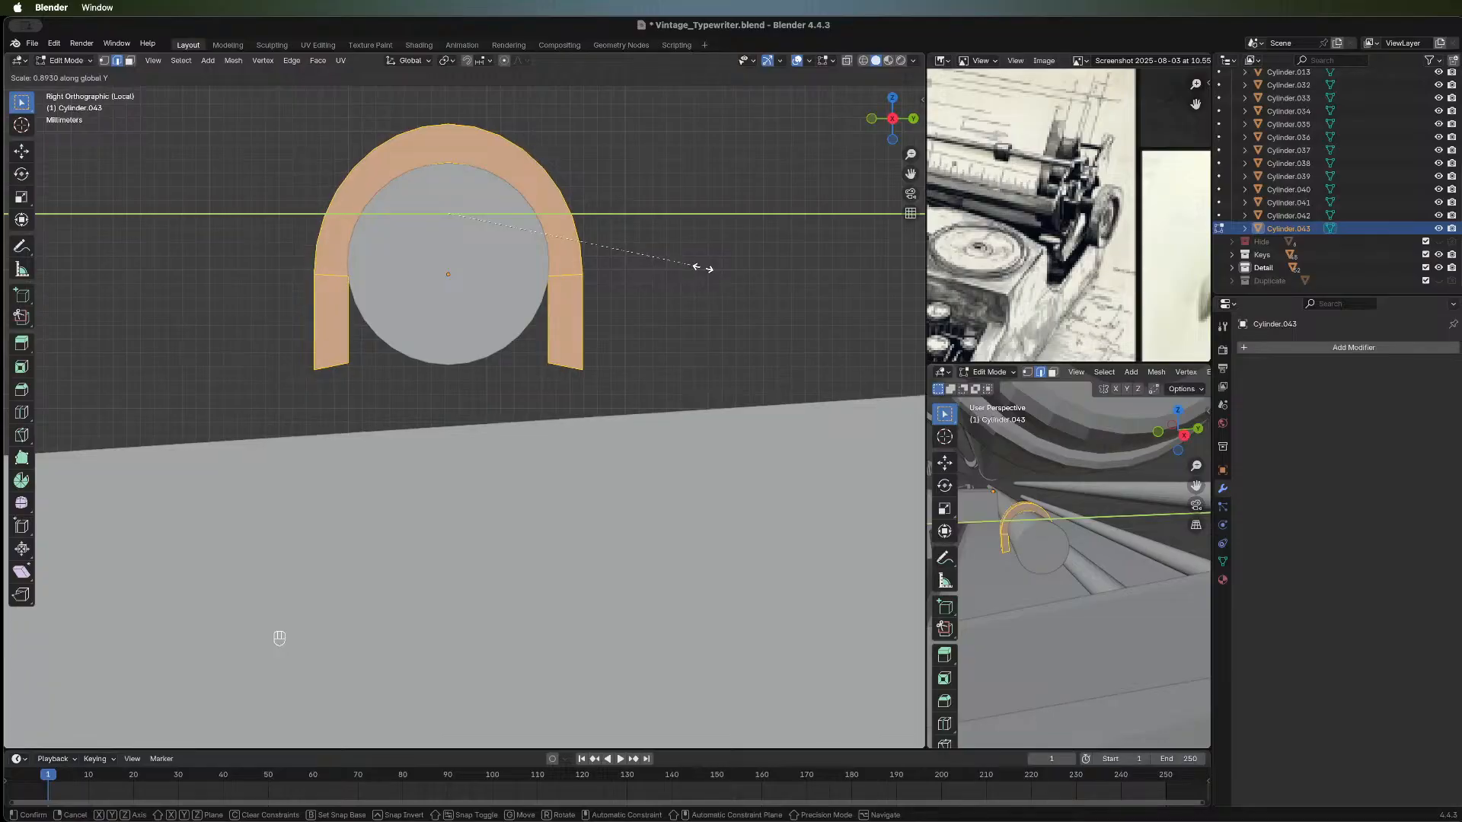
left_click(702, 268)
key("s")
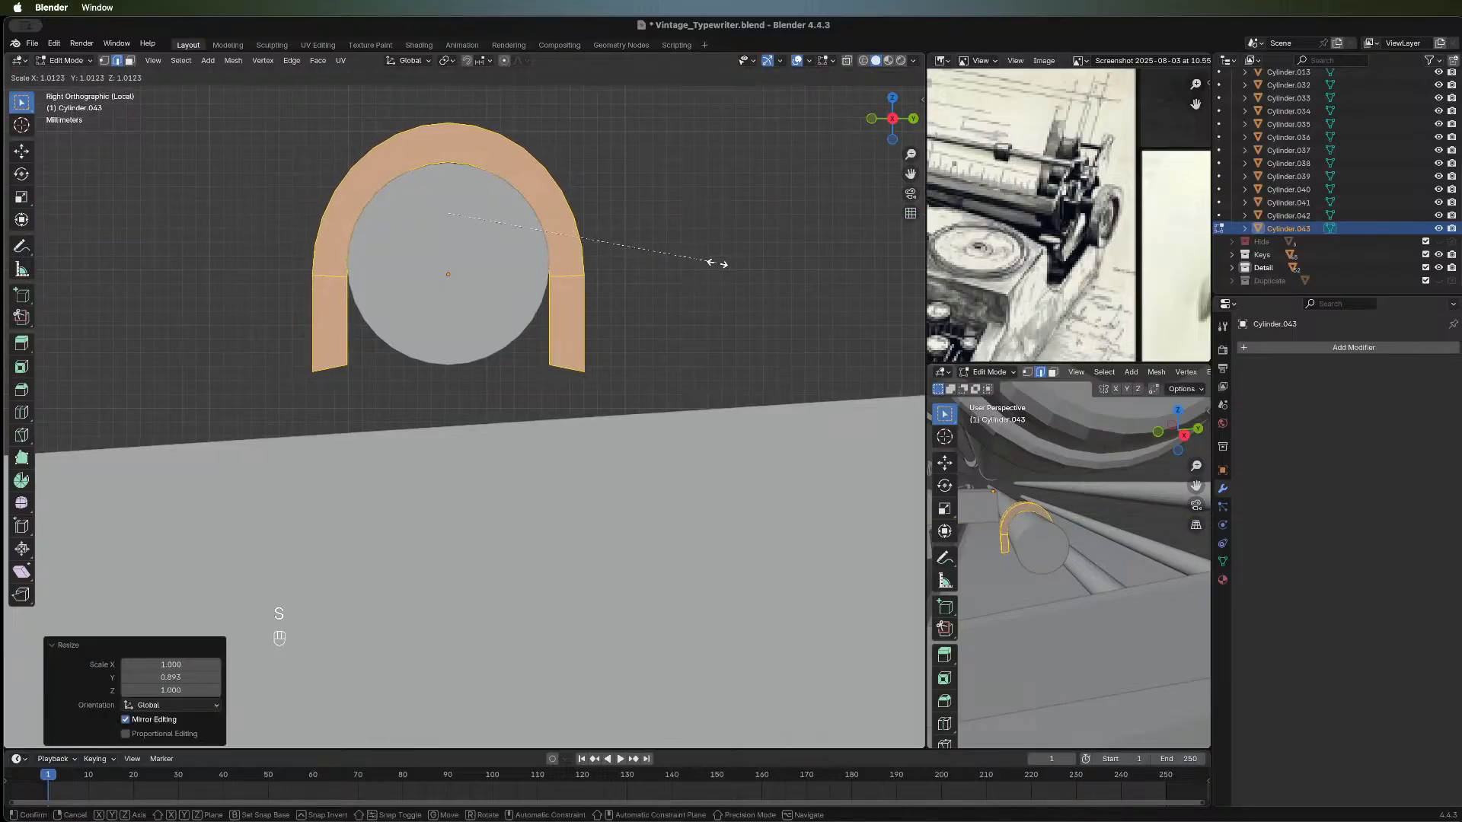
left_click(716, 262)
Move the arch's mesh about 0.0292 m along X to the near end of the rod, and return to Object Mode.
middle_click_drag(674, 330, 636, 372)
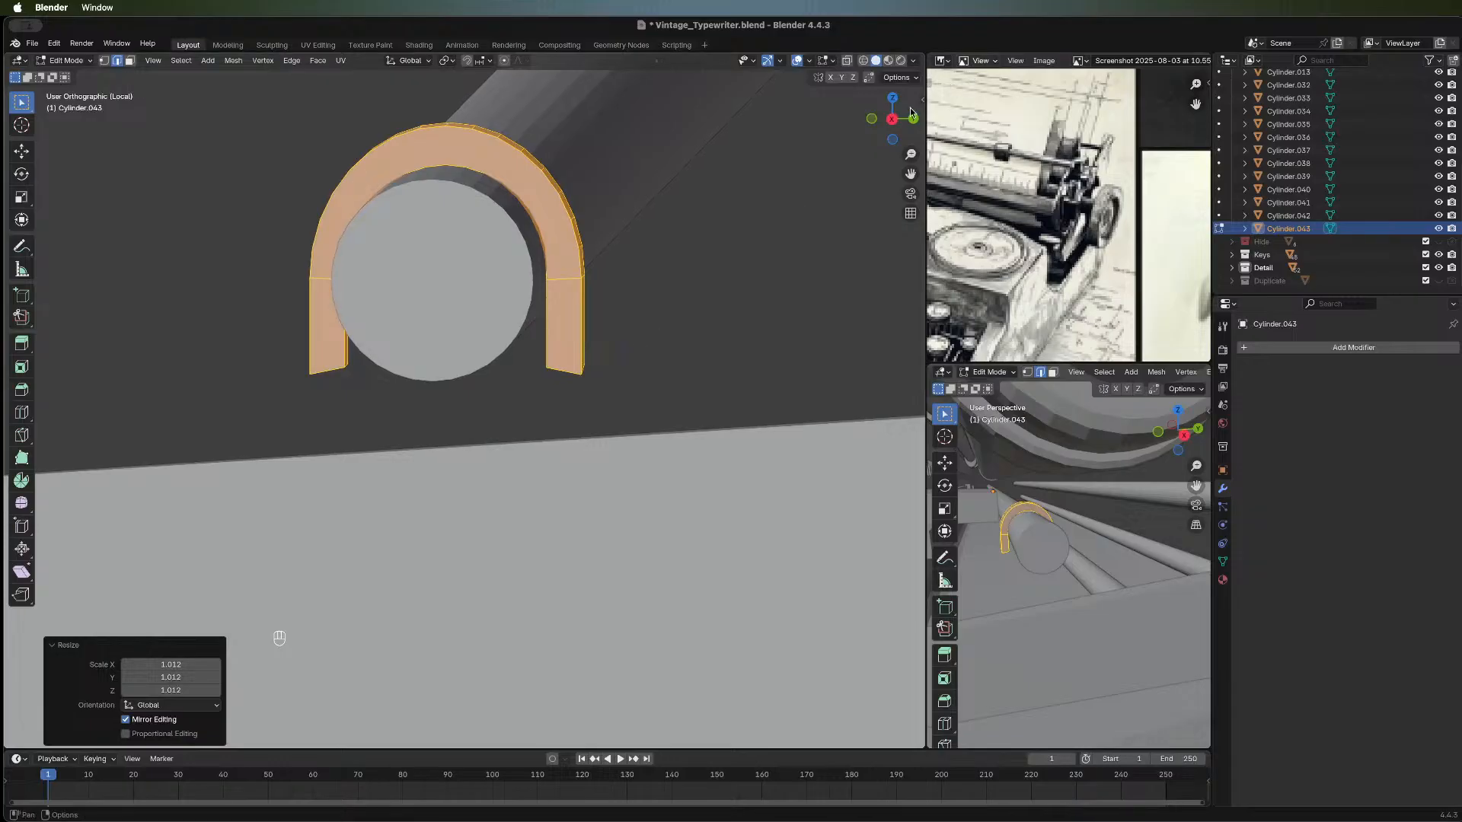
left_click(893, 119)
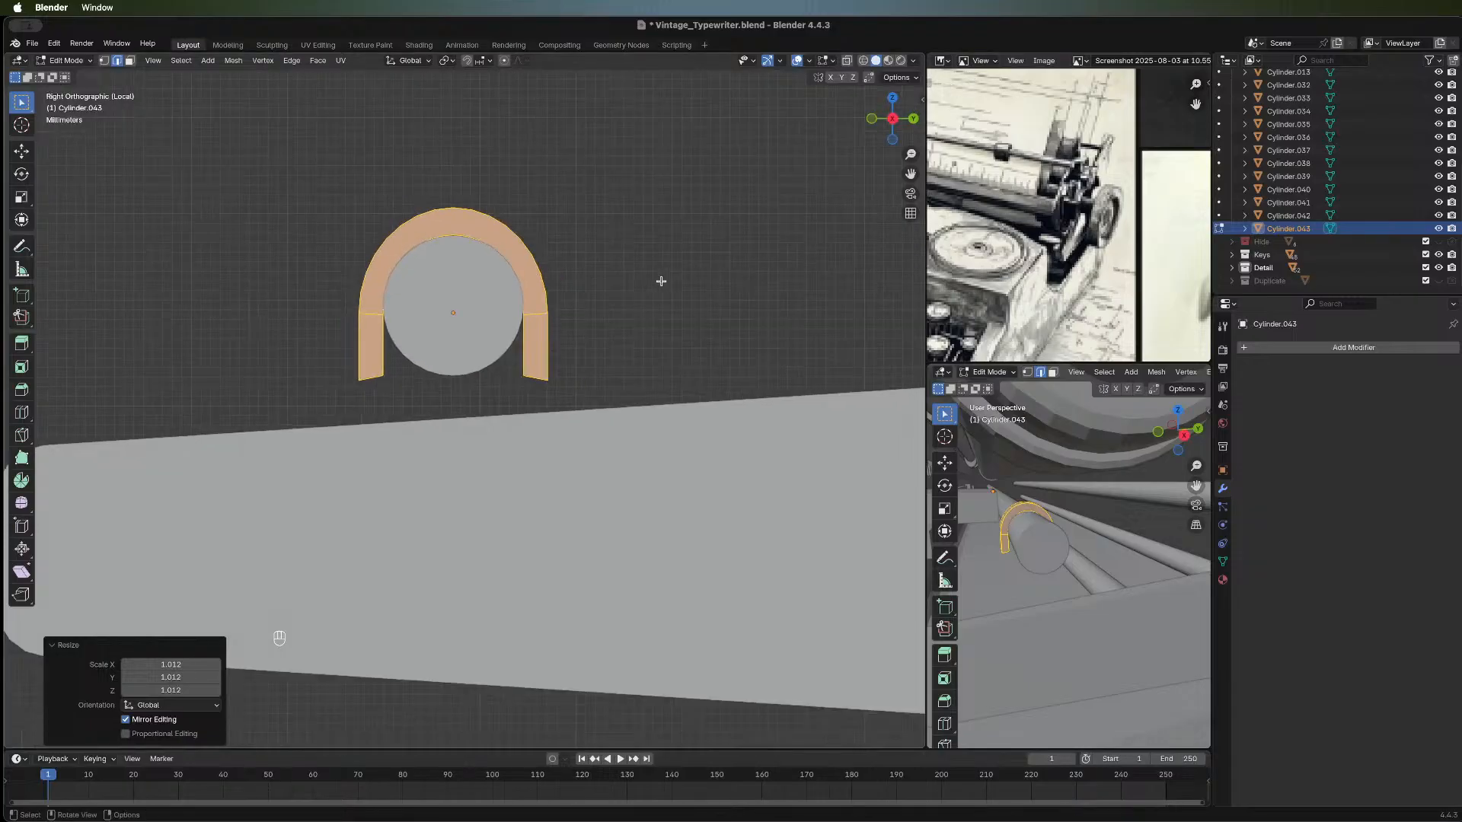
middle_click_drag(661, 281, 518, 374)
key("g")
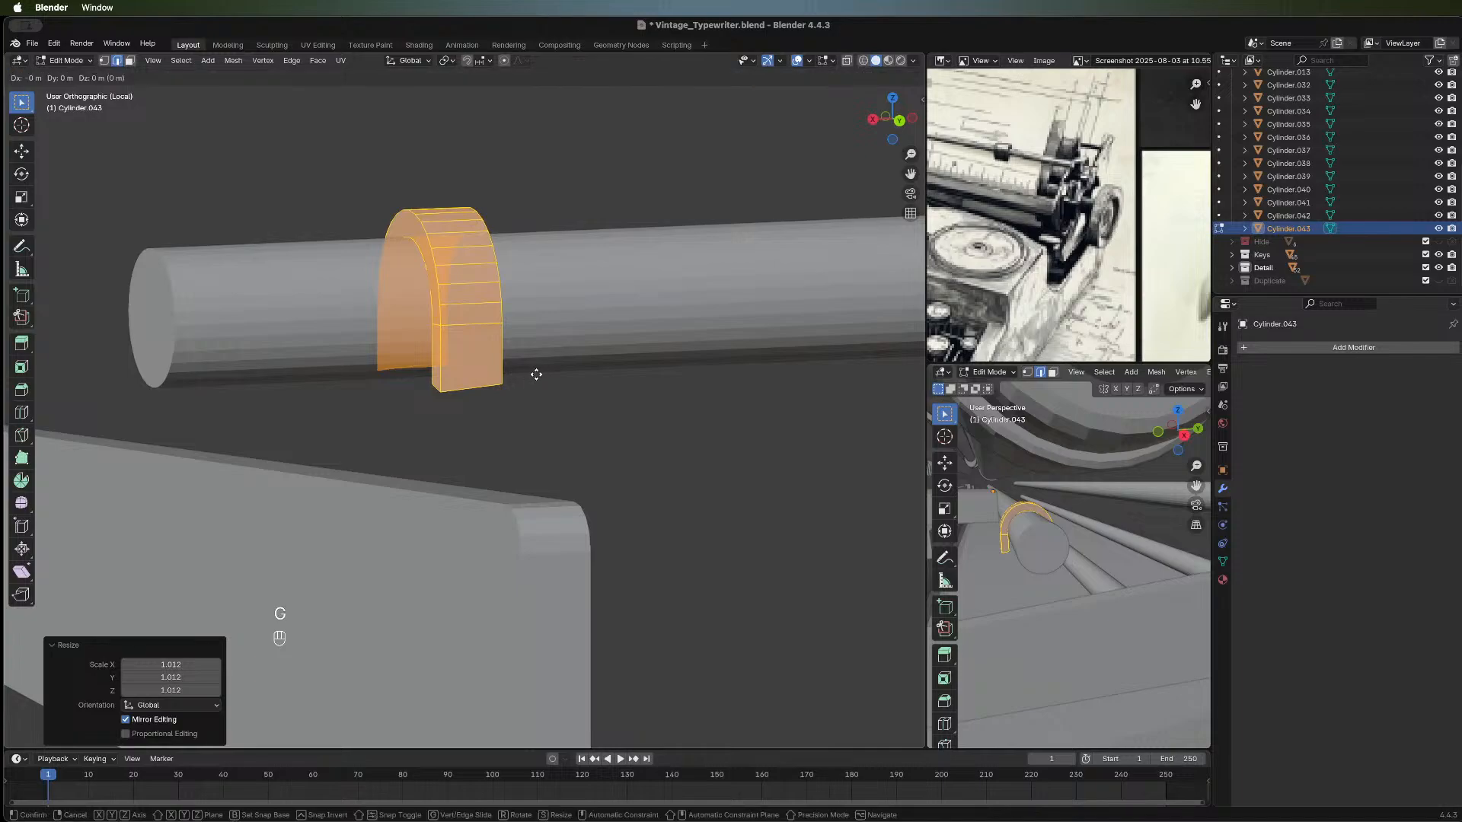
key("x")
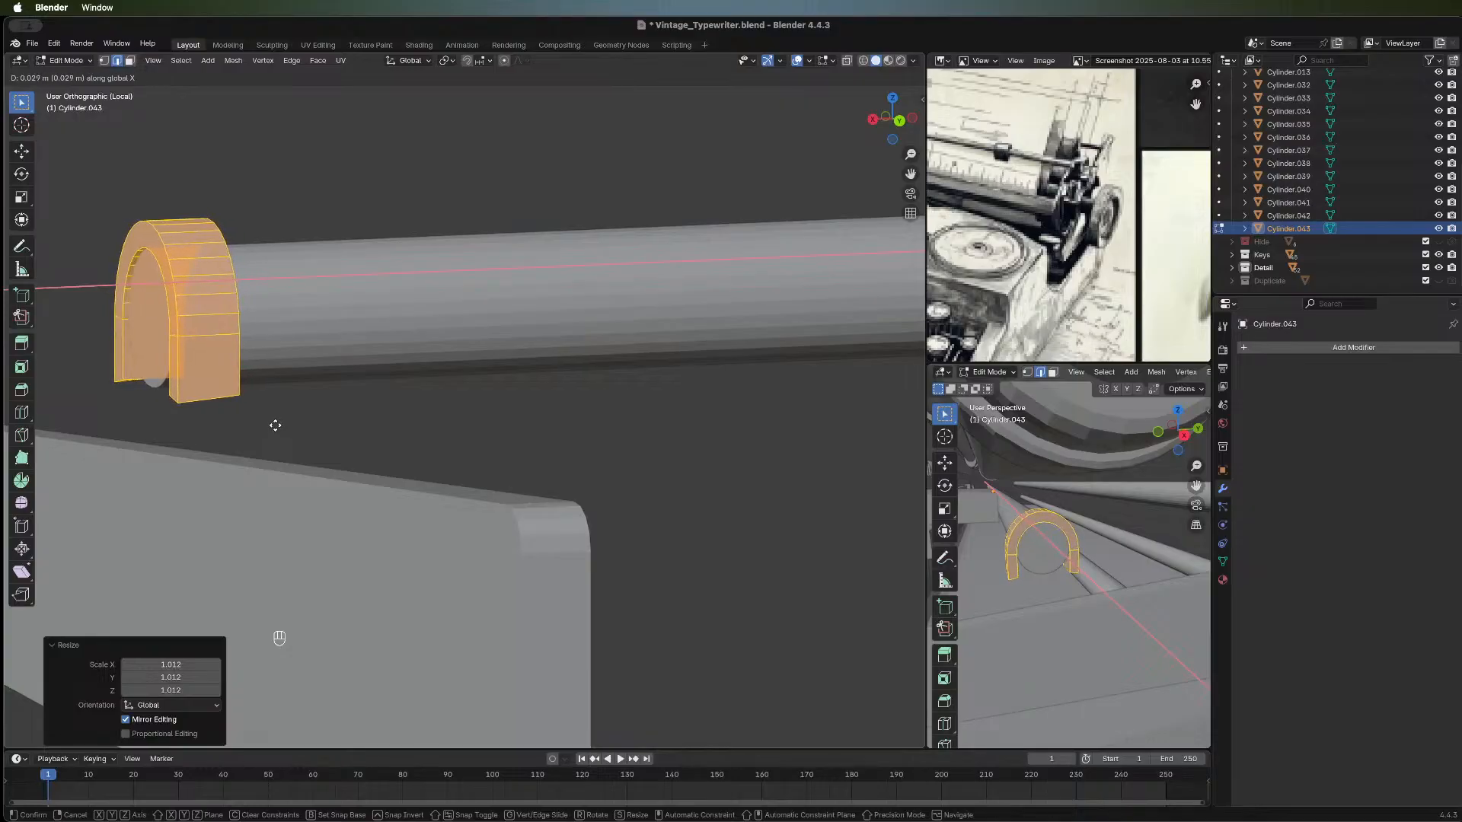
left_click(274, 424)
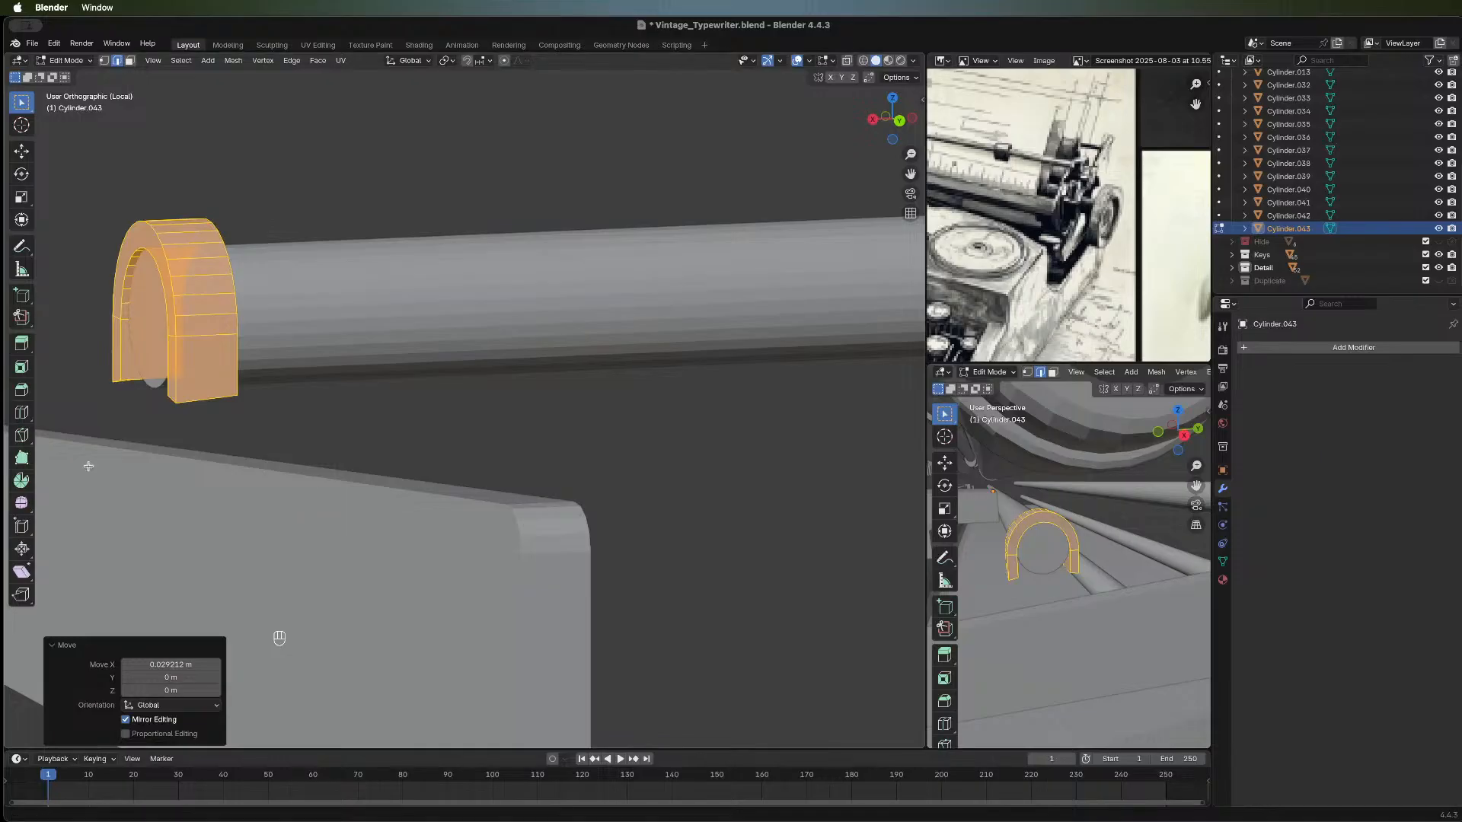
key("Tab")
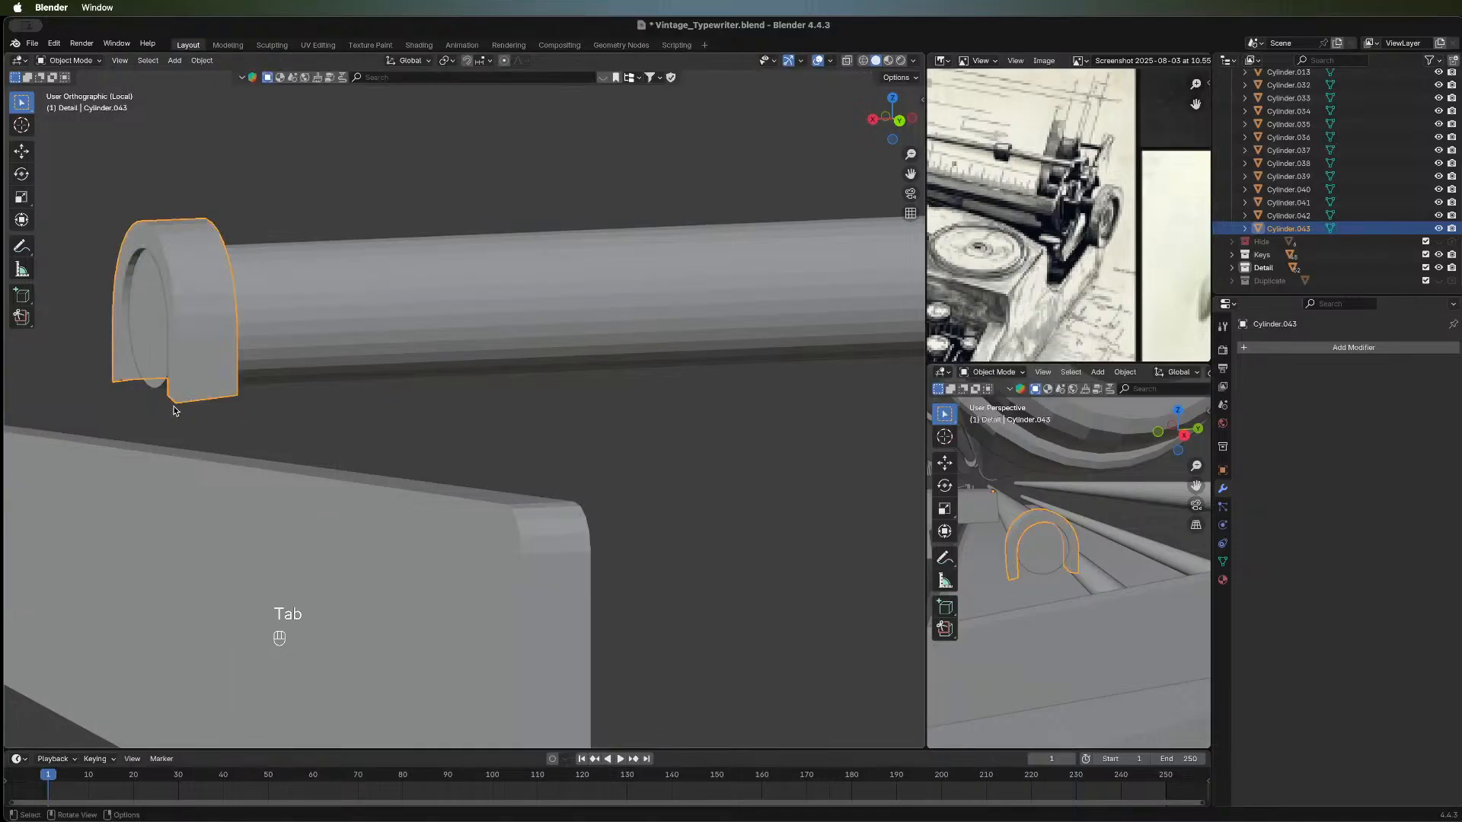
Exit local view and move the arch together with its rod down about 0.0057 m along Z, onto the tapered side bar.
middle_click_drag(173, 411, 714, 312)
middle_click_drag(674, 362, 654, 417)
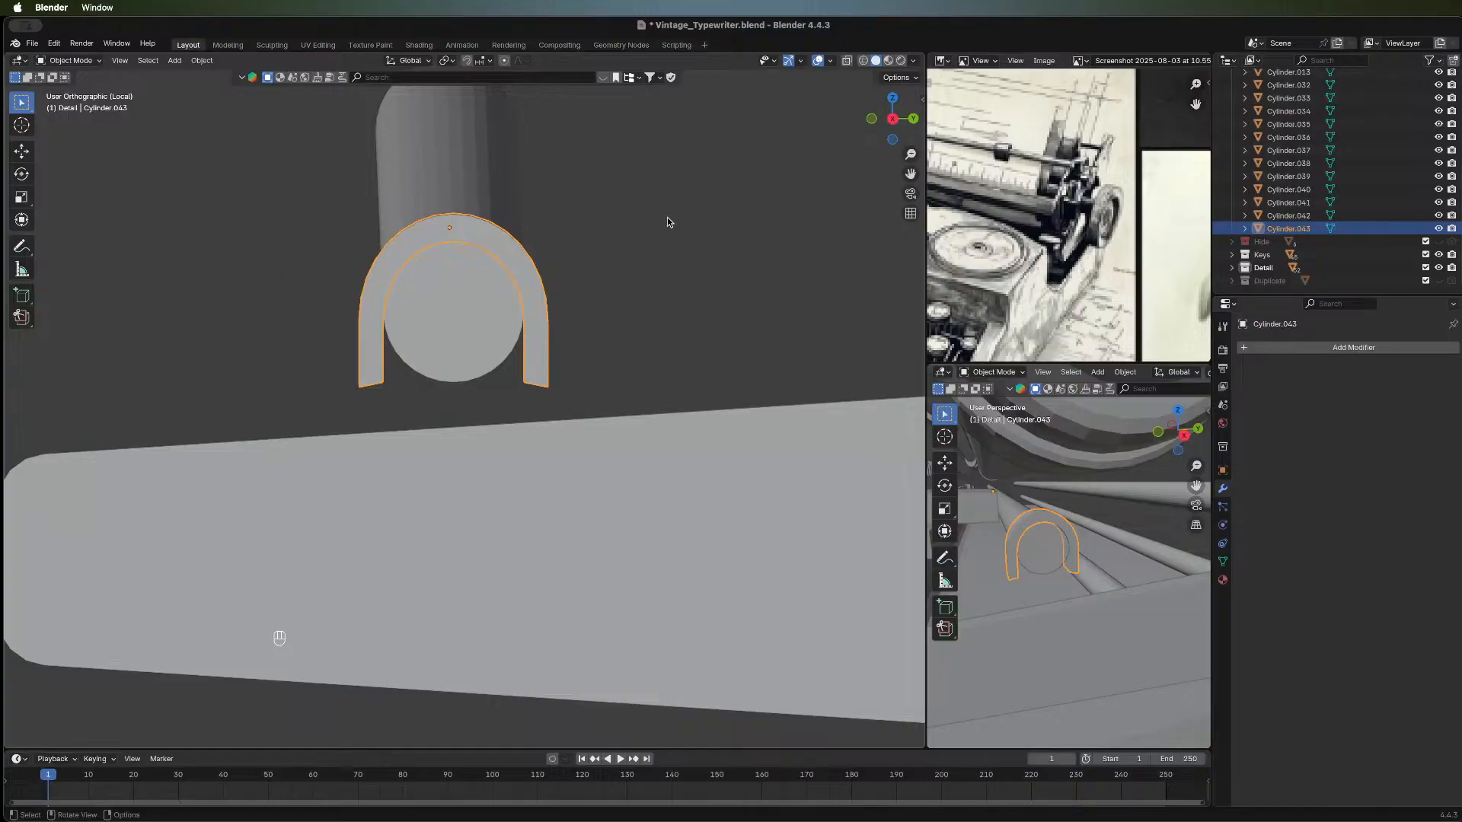
key("slash")
middle_click_drag(352, 503, 576, 449)
left_click(669, 418)
middle_click_drag(676, 443, 411, 380)
left_click(426, 372)
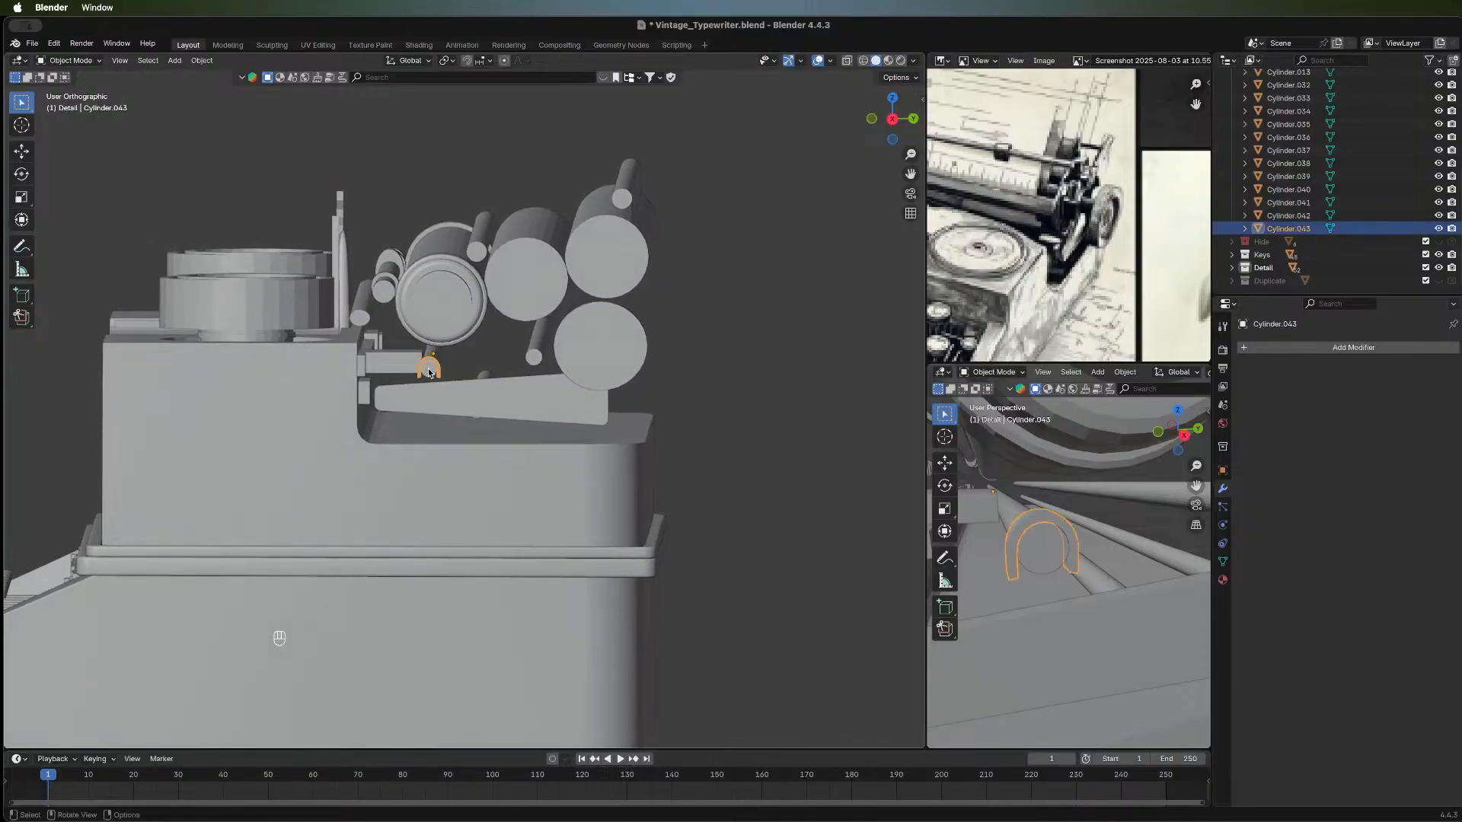
left_click(431, 361, "shift")
key("g")
key("z")
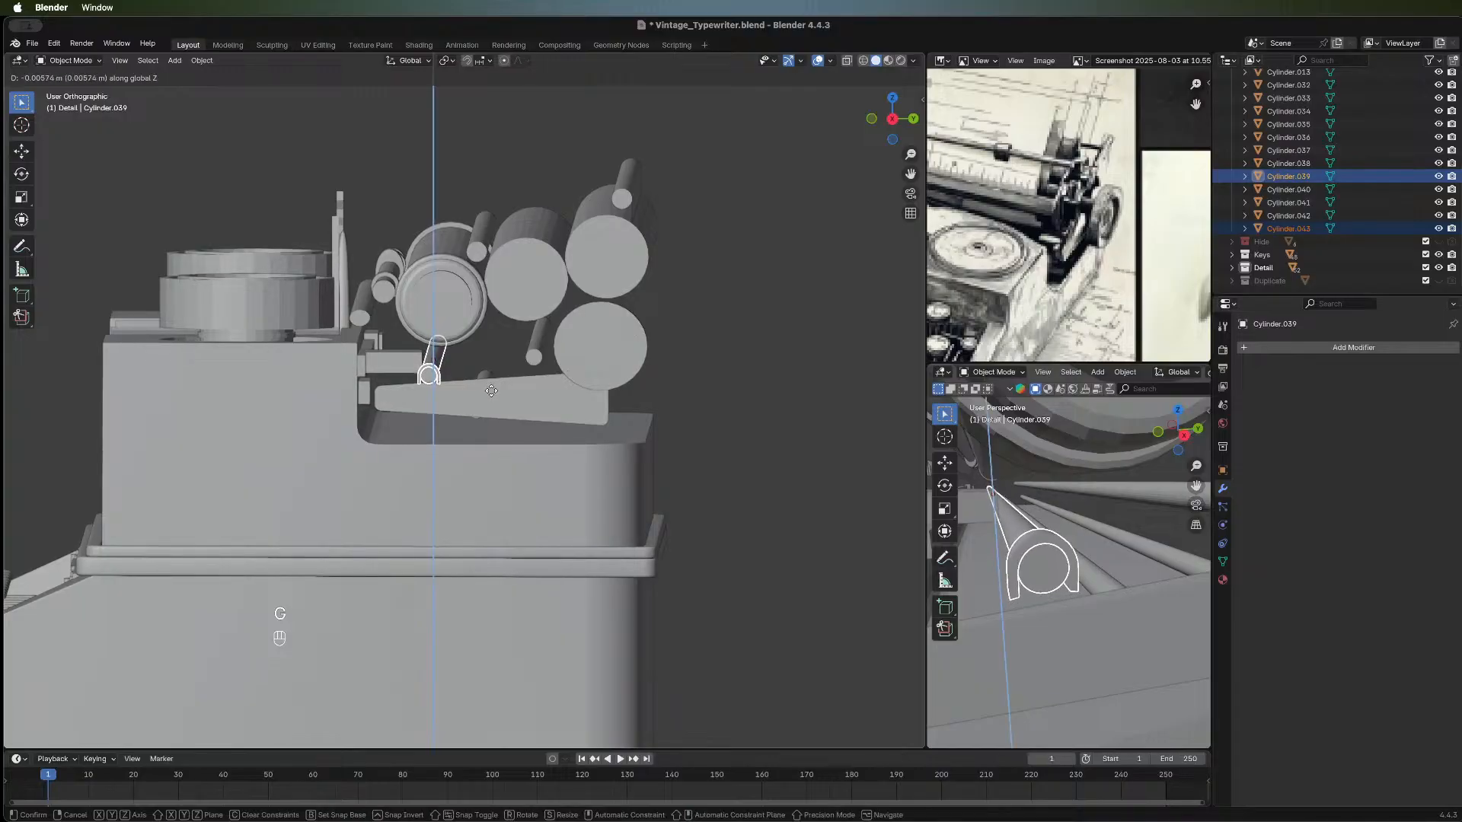
left_click(491, 391)
key("r")
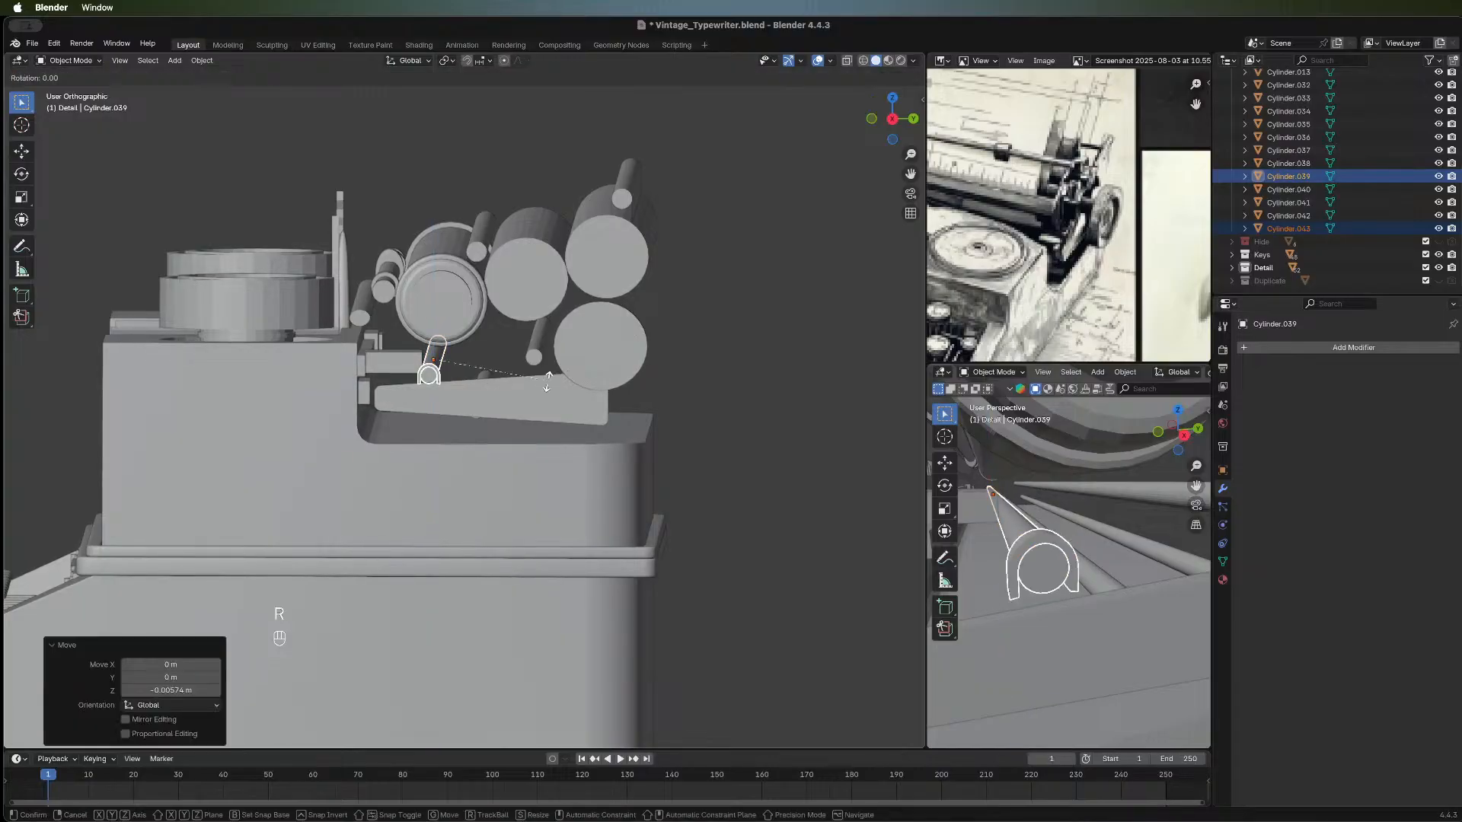
key("y")
right_click(548, 376)
Rotate the arch and rod about 6.66° around X to match the side bar's slope, and deselect everything.
key("r")
key("x")
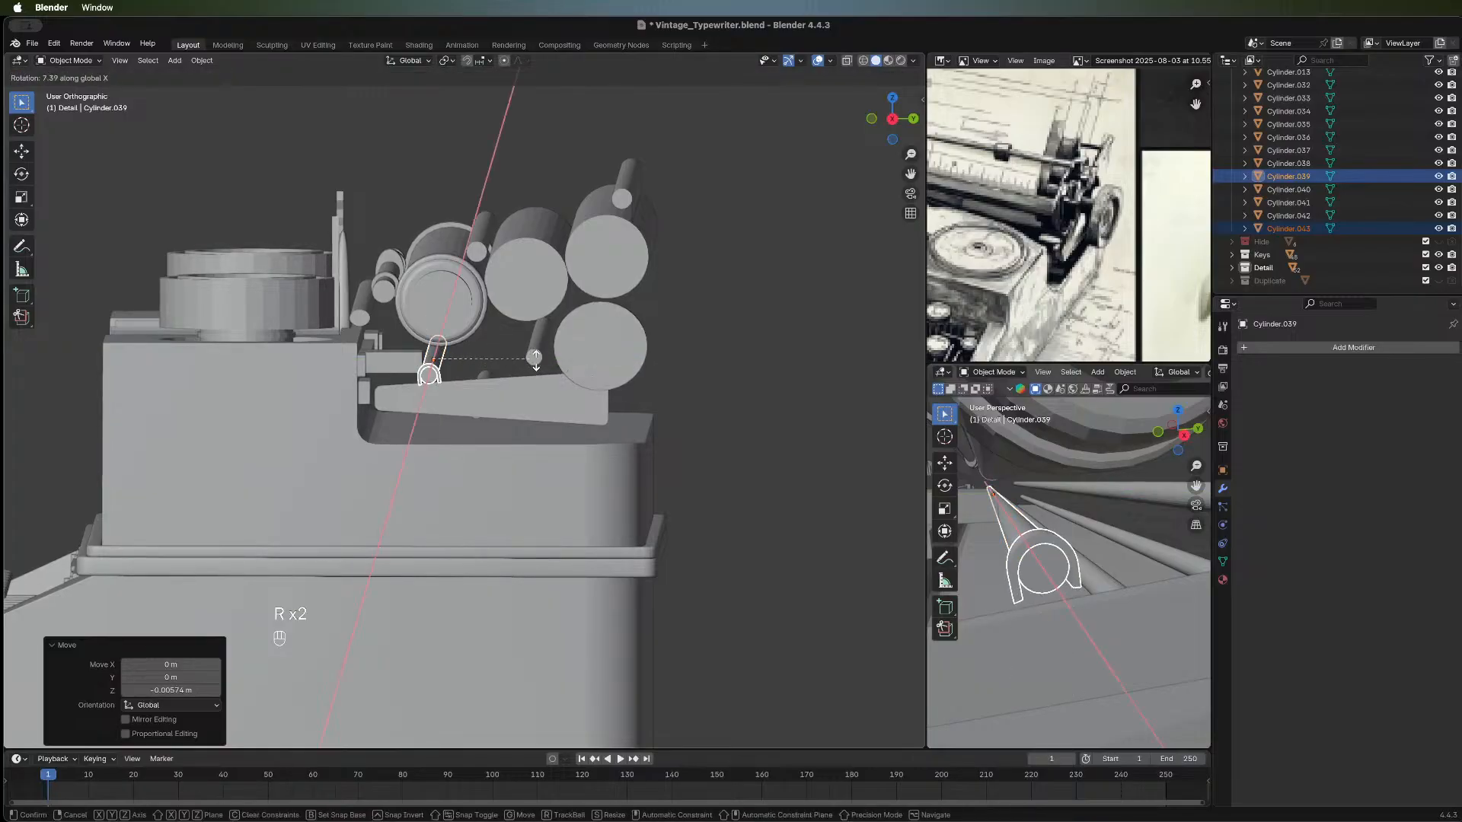
left_click(536, 362)
scroll(381, 371, "up", 6)
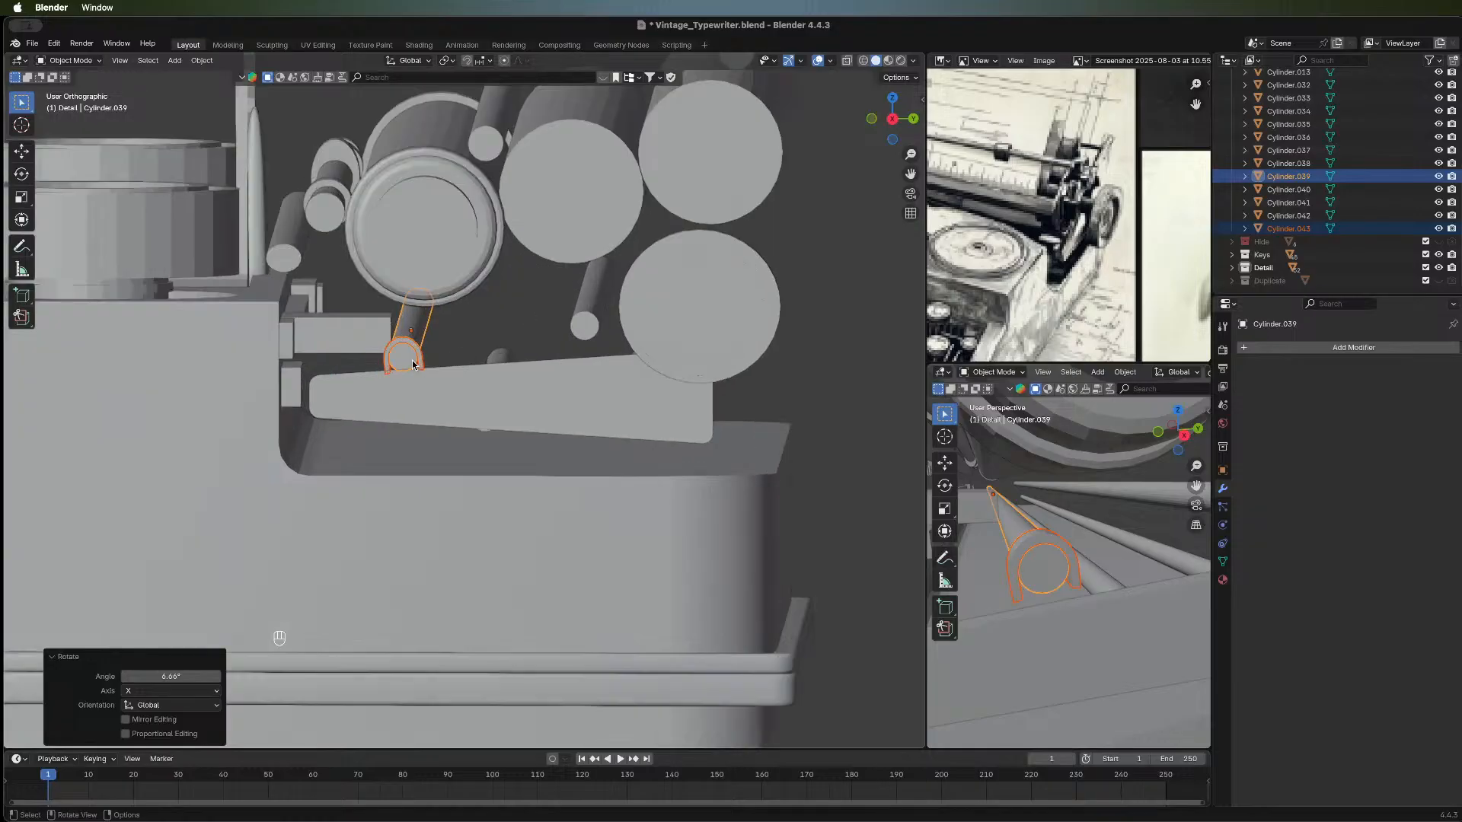
scroll(393, 355, "up", 2)
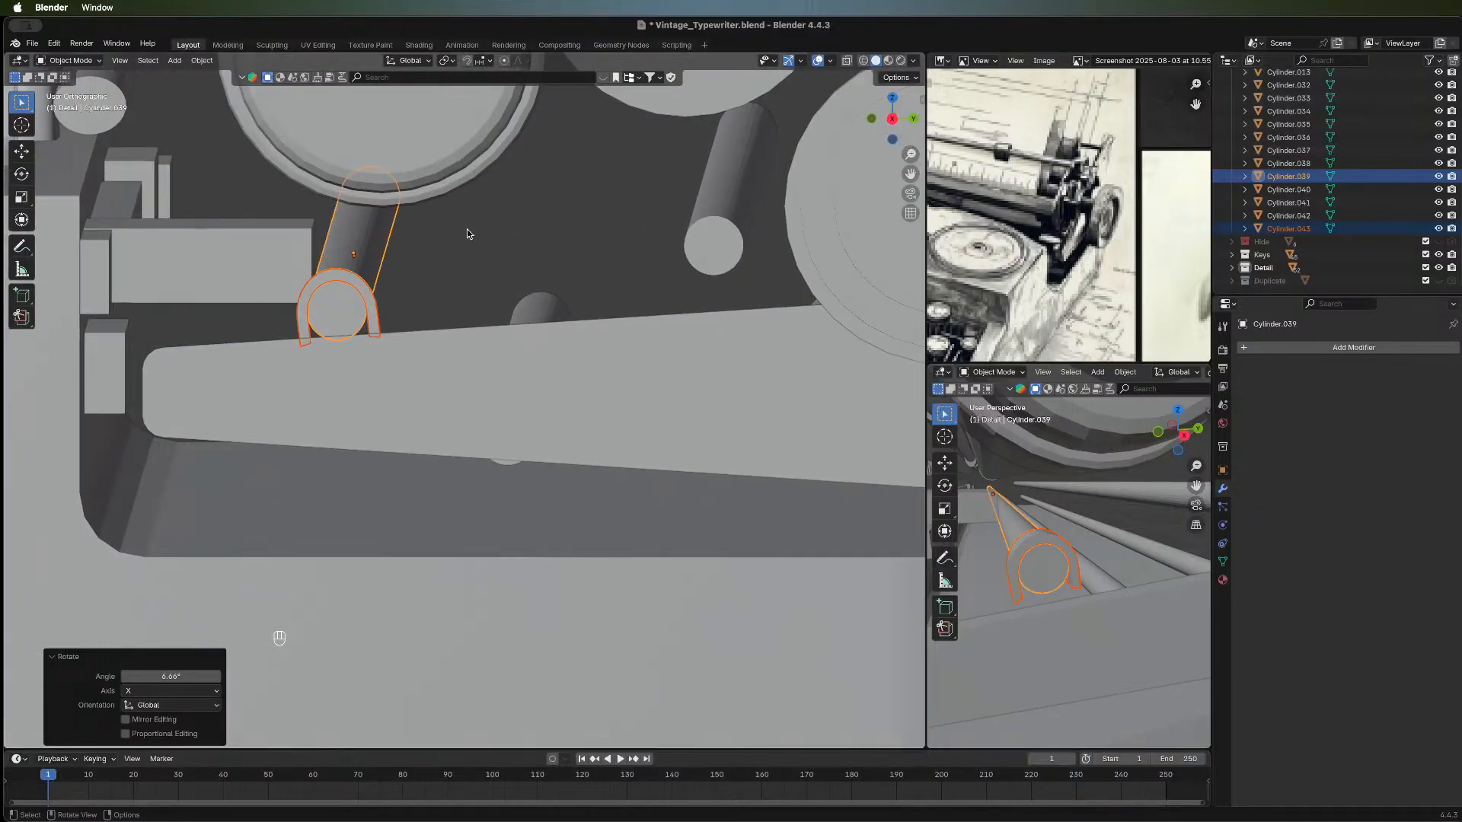
key("alt+a")
Bevel the upper end edge of the small block beside the arch with 4 segments and about 0.0093 m width, and return to Object Mode.
middle_click_drag(386, 327, 347, 311)
middle_click_drag(513, 195, 282, 242)
middle_click_drag(361, 355, 403, 347)
left_click(371, 301)
key("Tab")
key("Tab")
key("Tab")
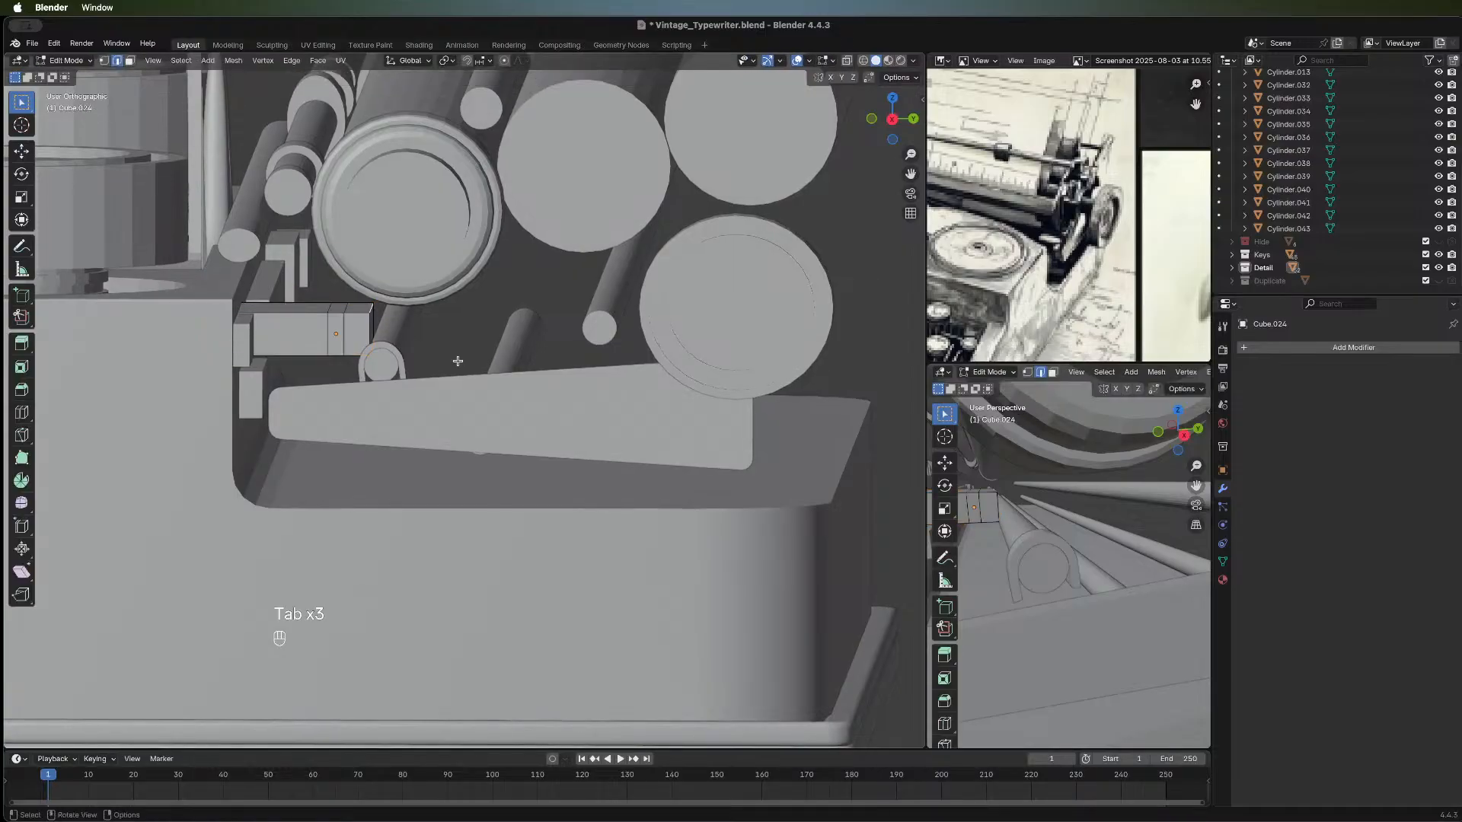
key("ctrl+b")
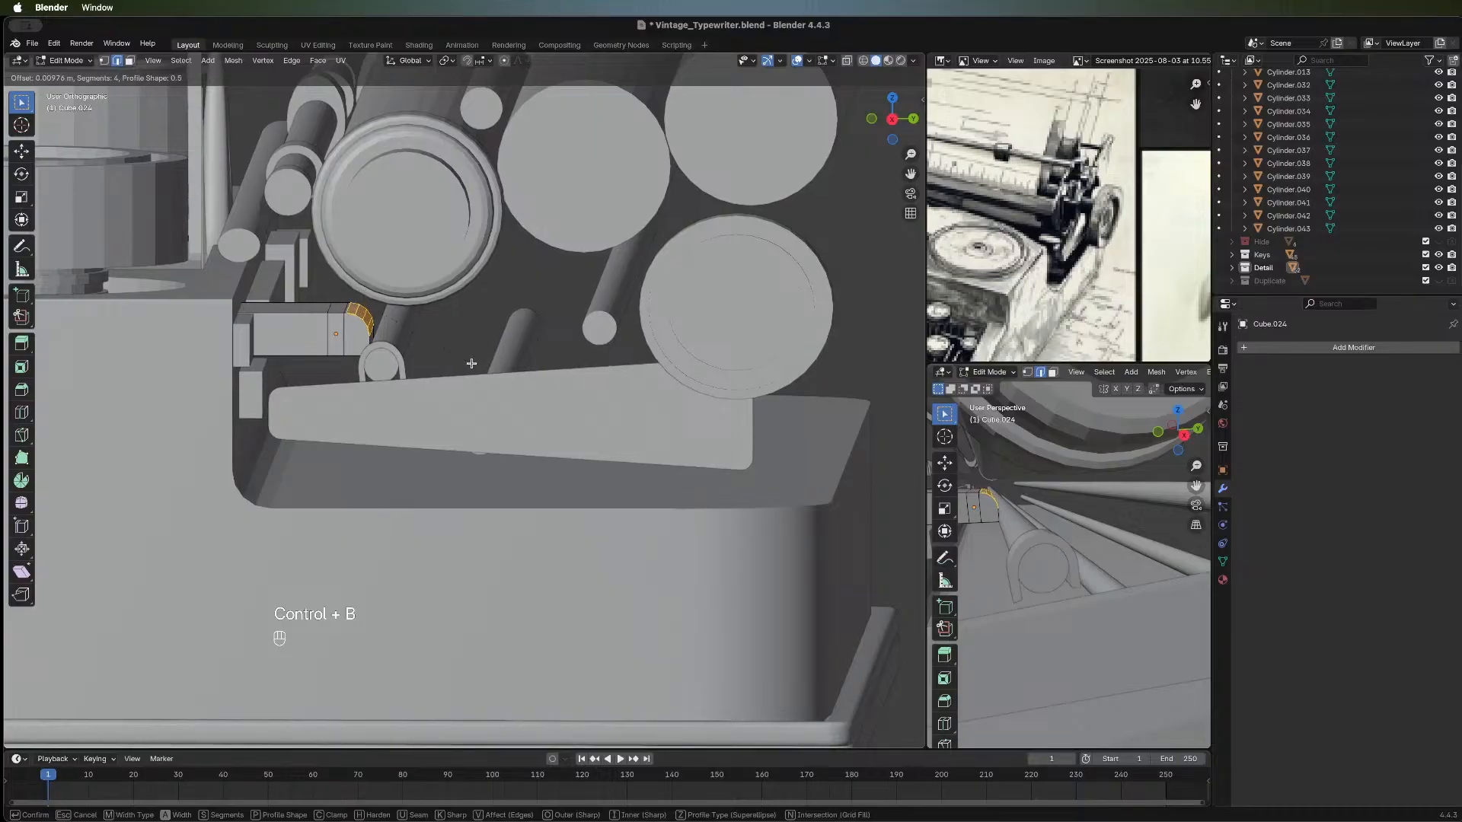
left_click(470, 363)
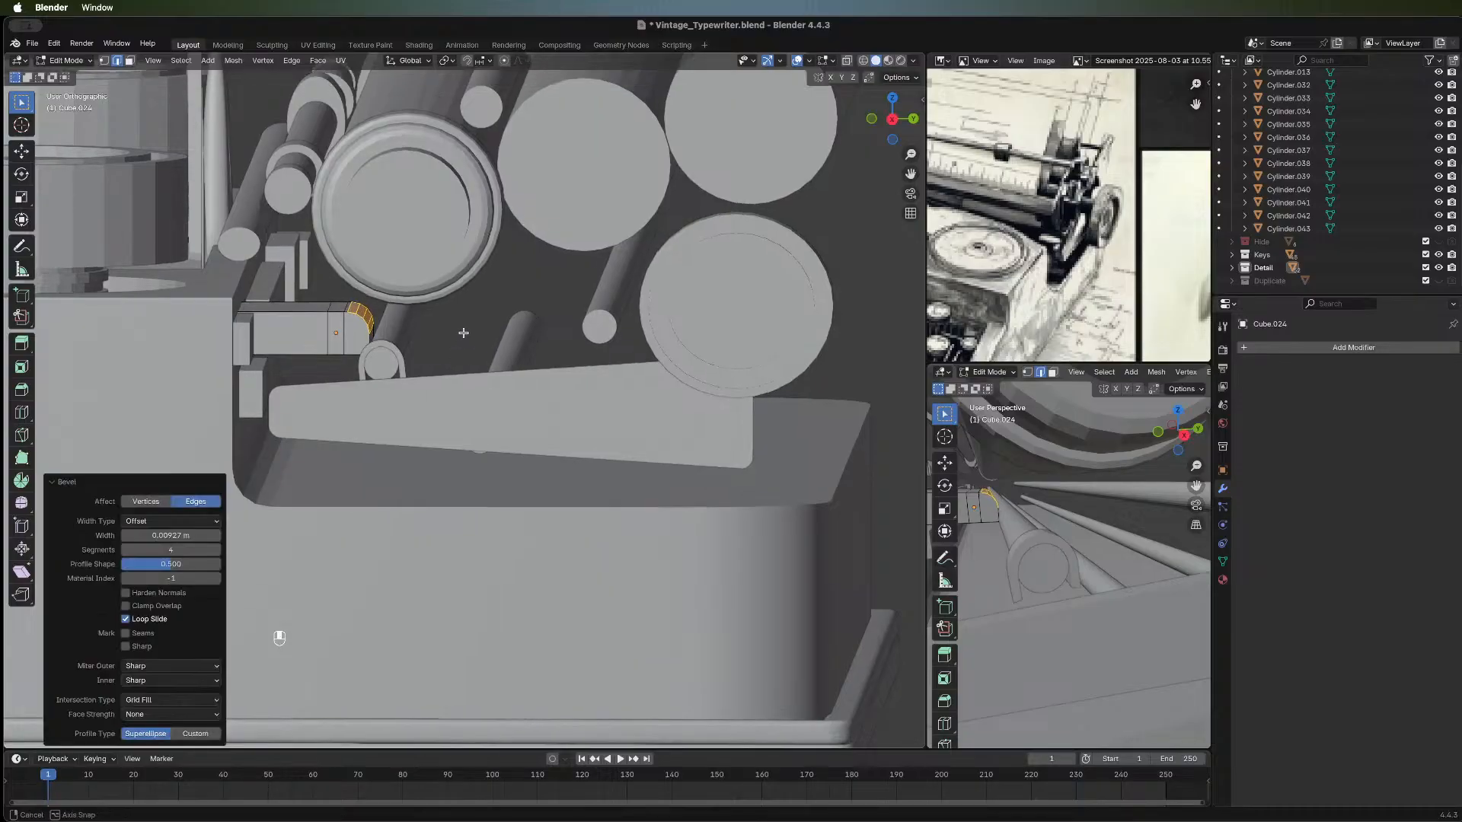
middle_click_drag(457, 363, 464, 321, "shift")
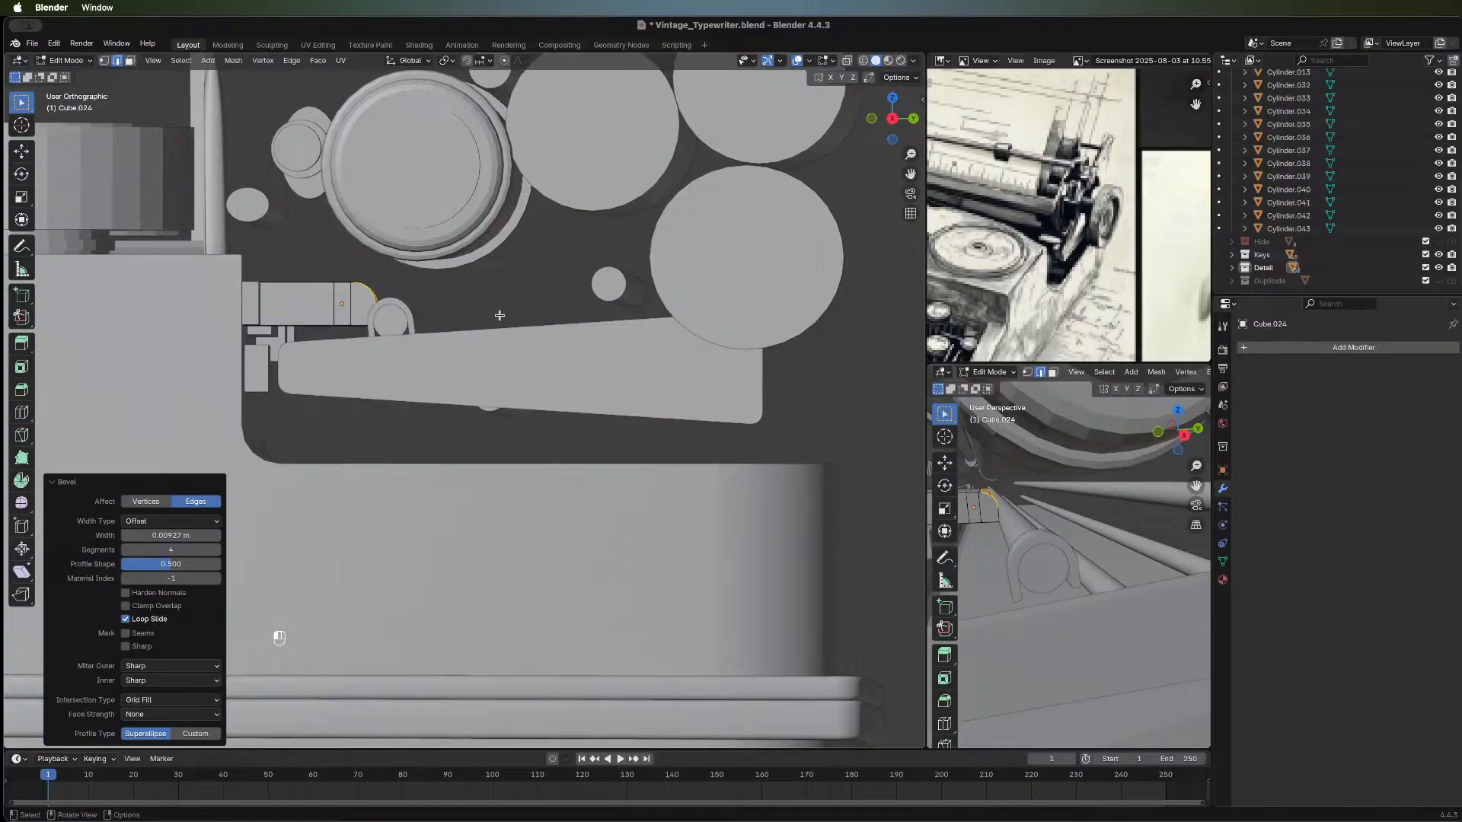
key("Tab")
Move the arch and its rod down about 0.0027 m along Z to seat them on the tapered side bar.
middle_click_drag(450, 302, 585, 434, "shift")
scroll(454, 334, "down", 2)
scroll(585, 396, "down", 3)
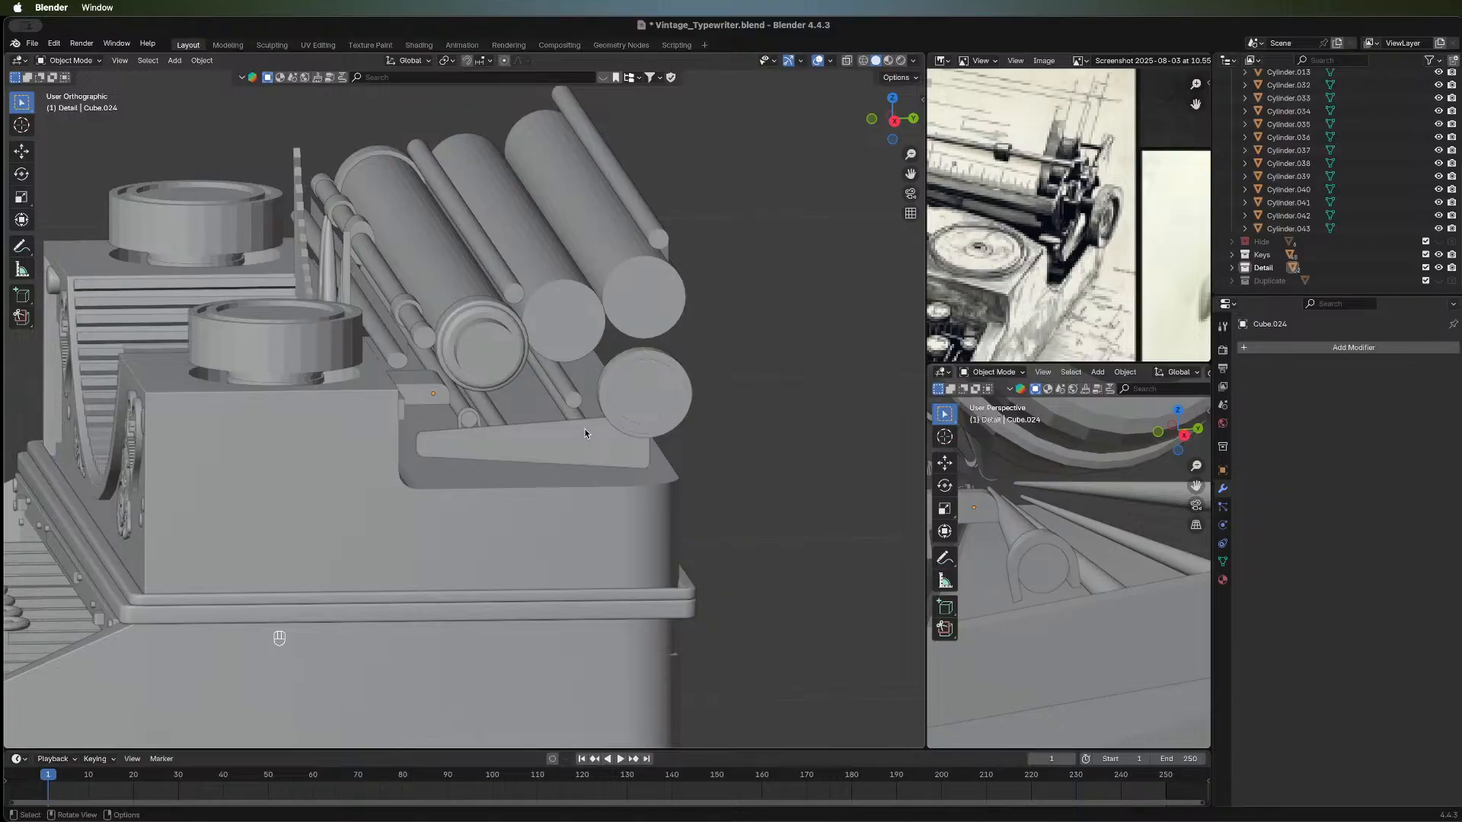
middle_click_drag(299, 299, 675, 459)
scroll(610, 418, "up", 3)
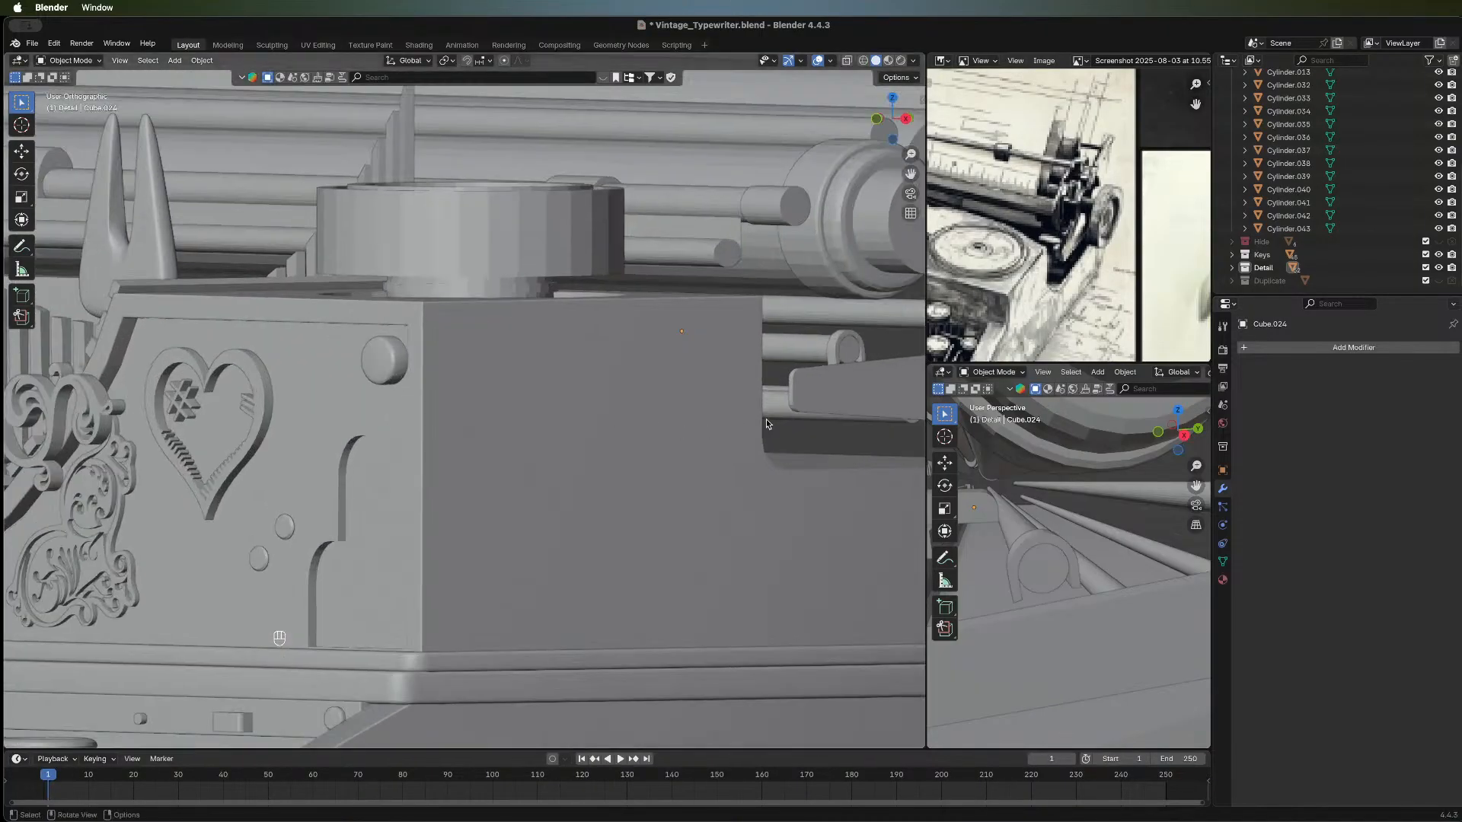
middle_click_drag(765, 419, 629, 603, "shift")
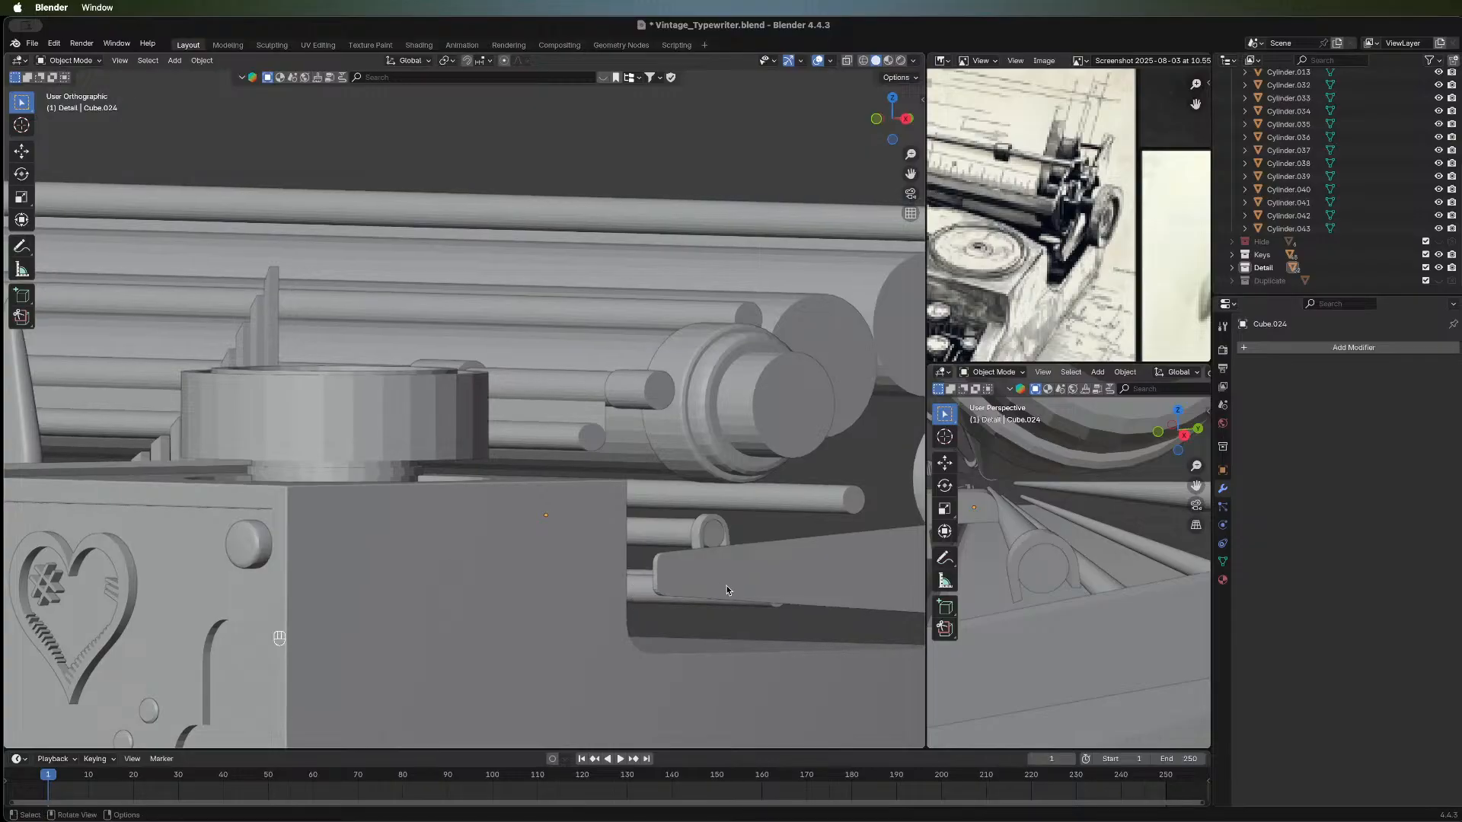
middle_click_drag(727, 590, 86, 609)
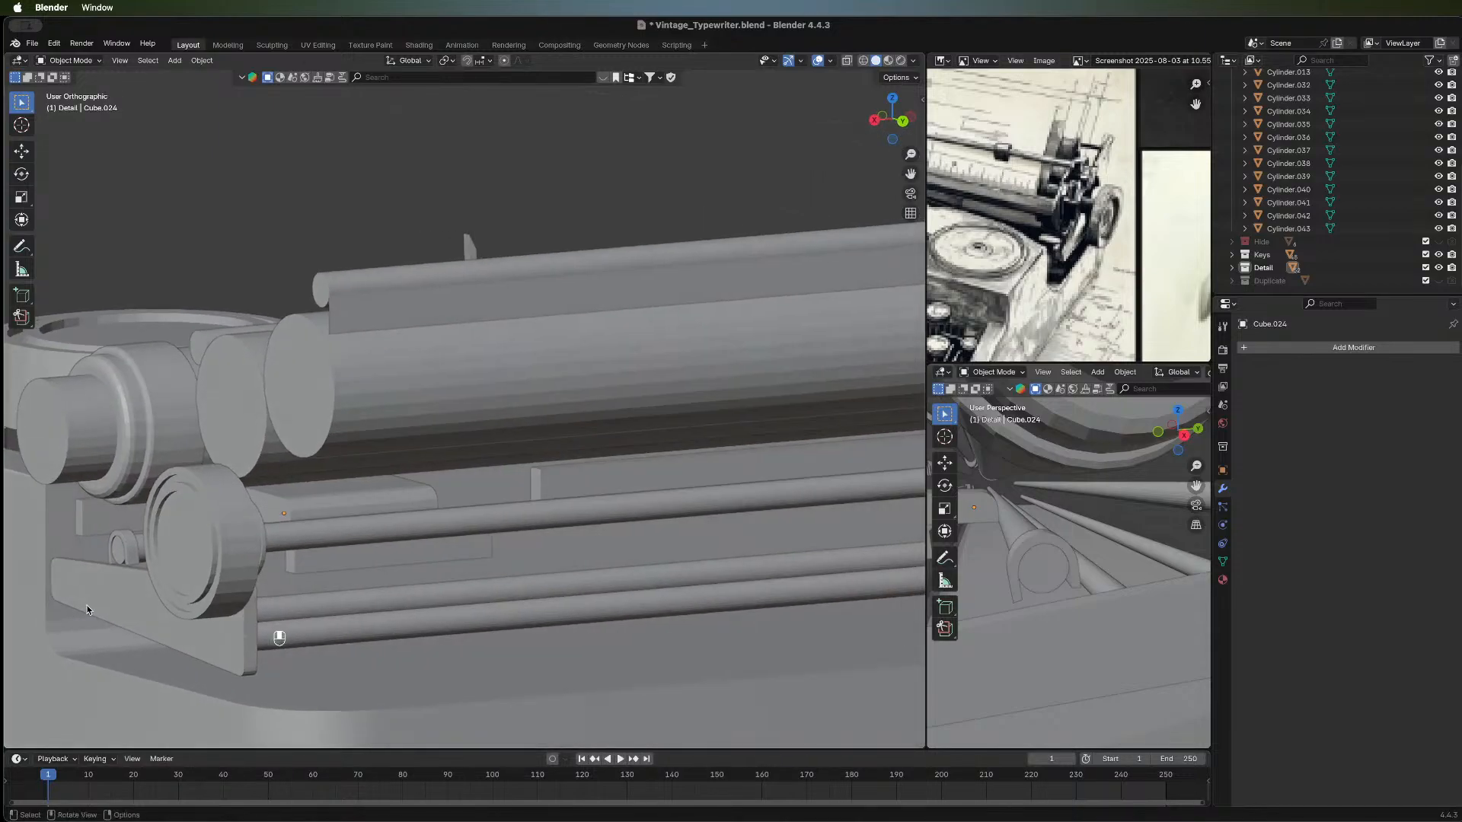
left_click(135, 545)
key("shift")
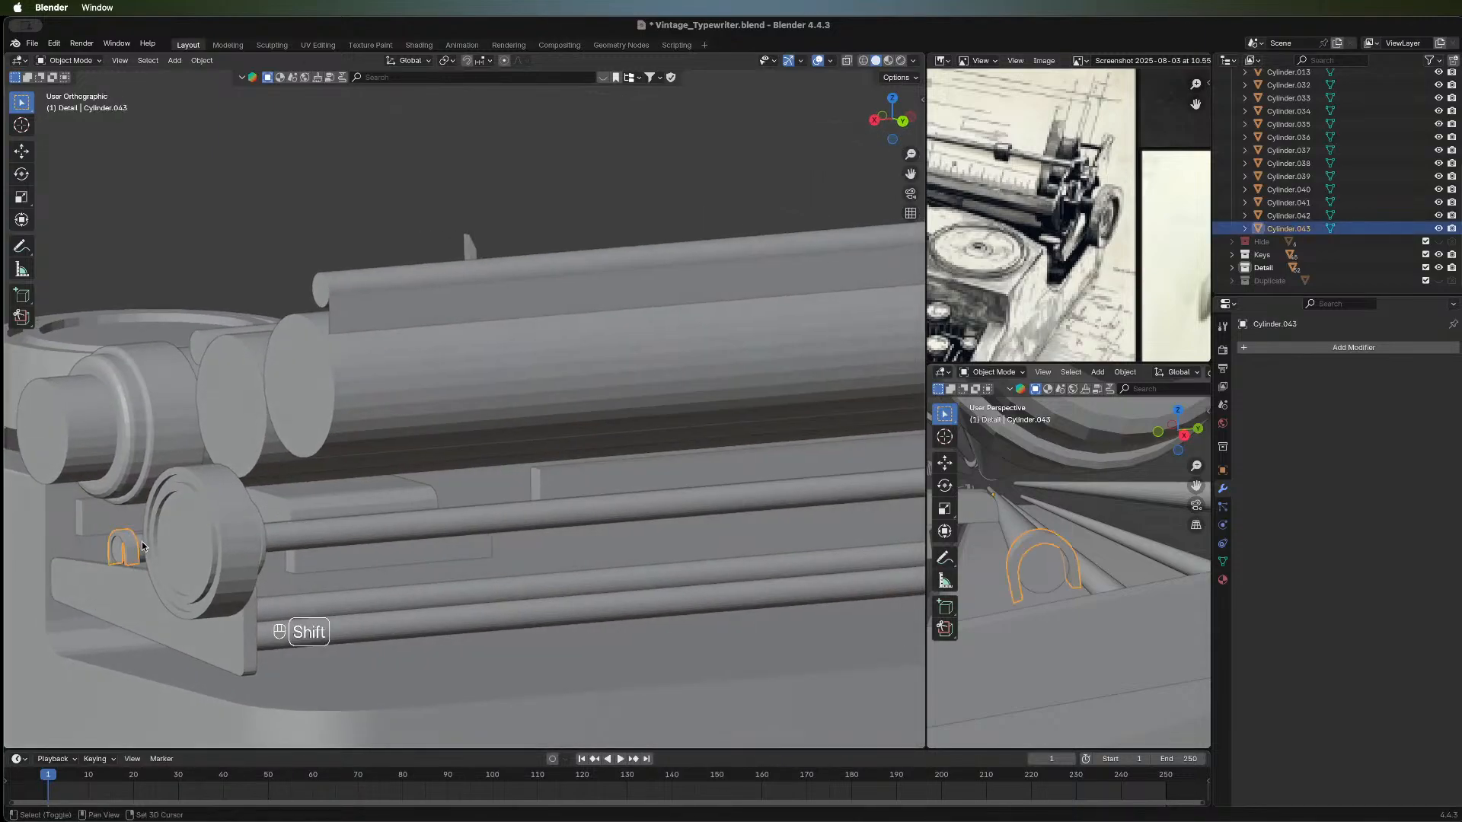
left_click(141, 544, "shift")
key("g")
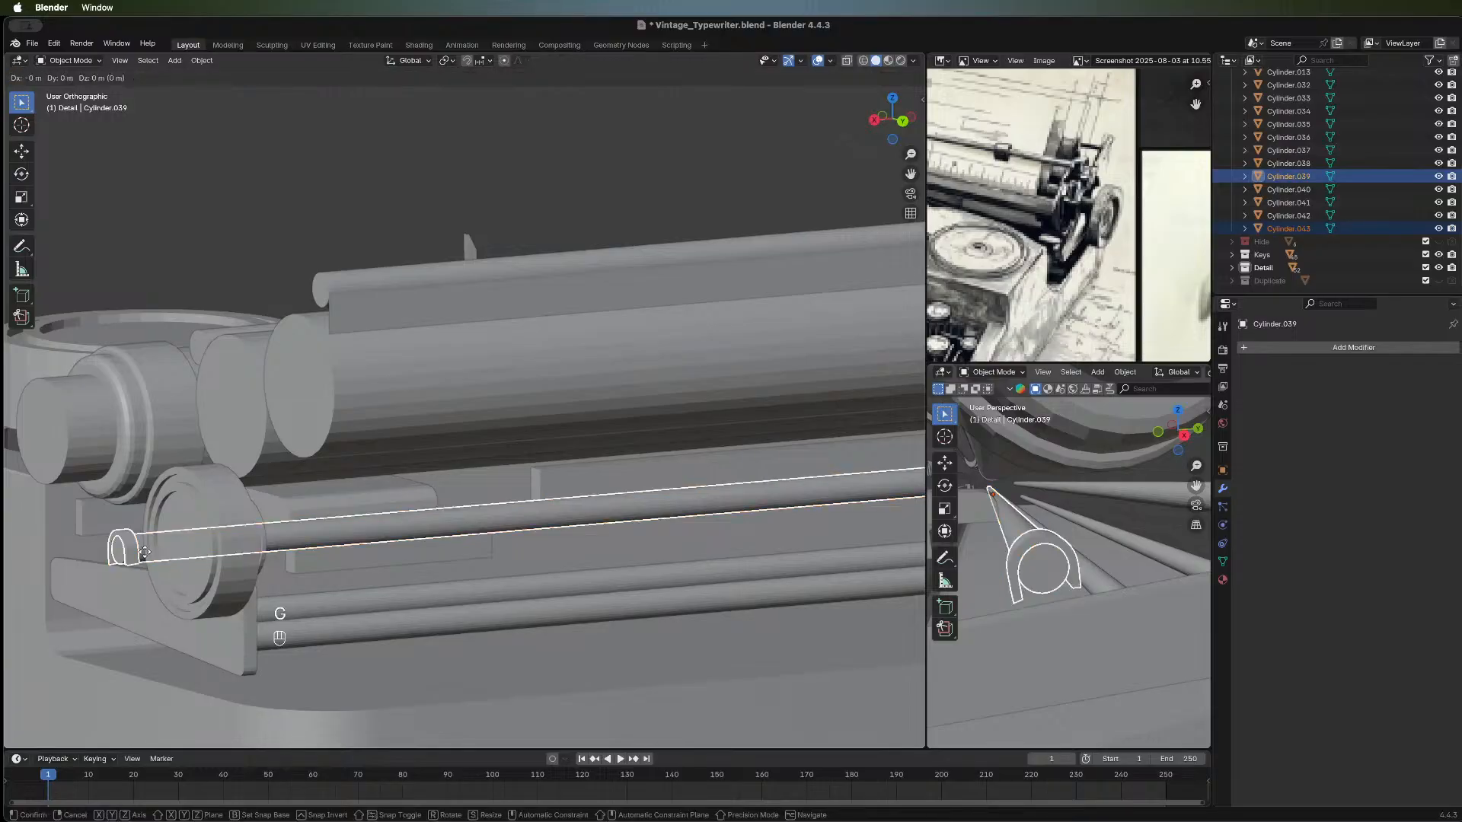
key("z")
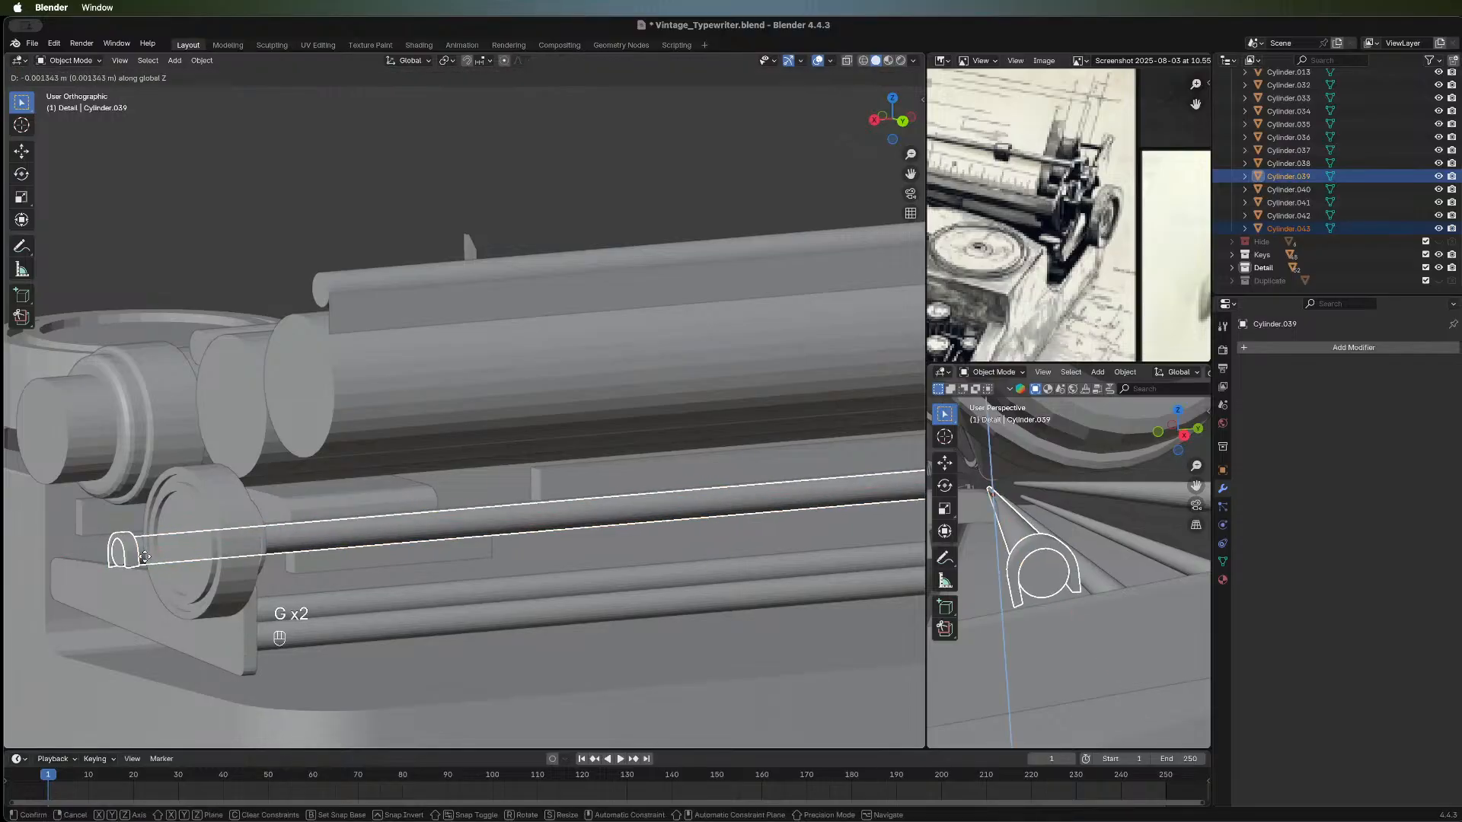
left_click(146, 559)
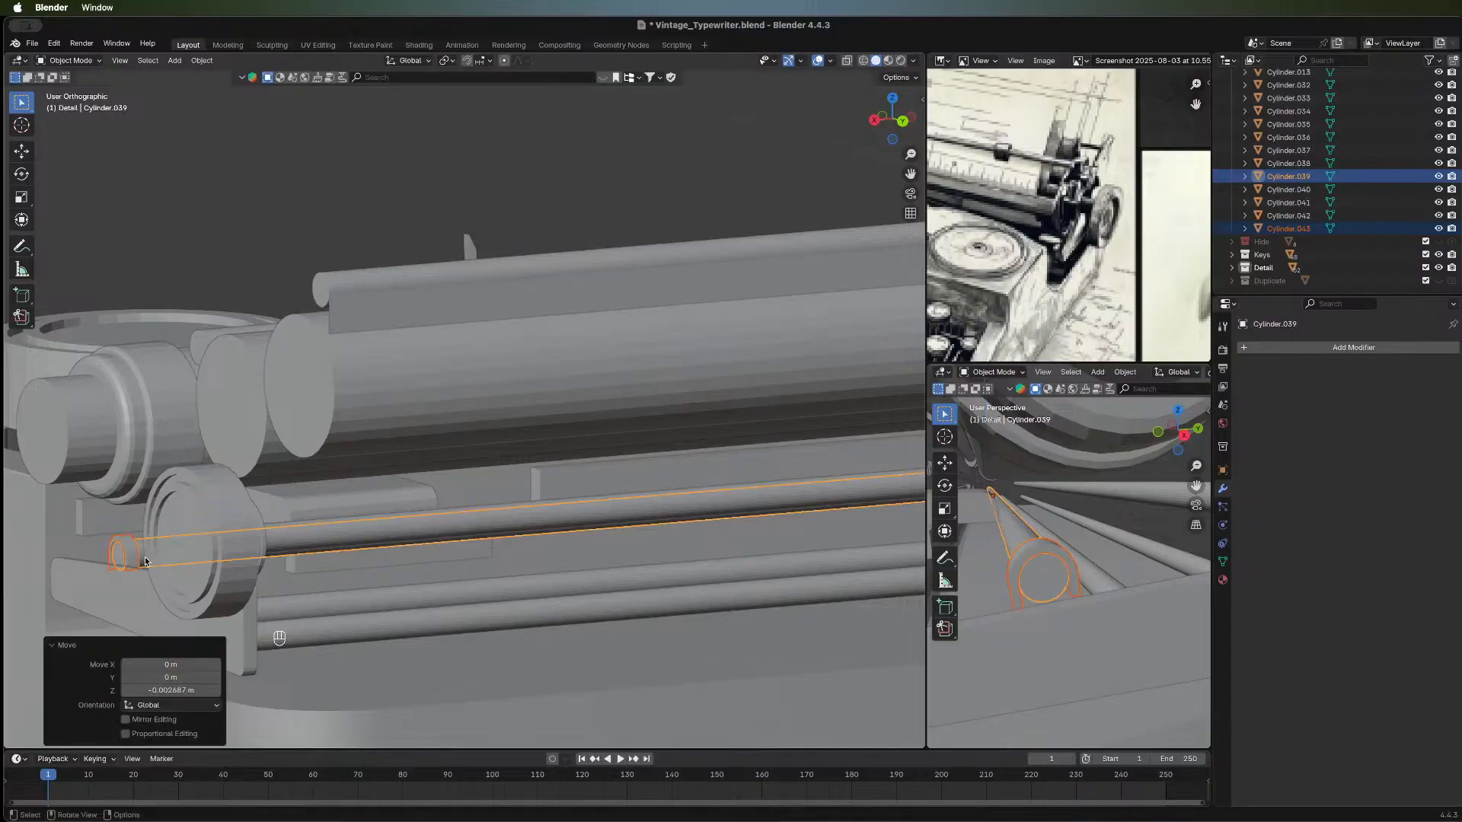
Add a Mirror modifier on the X axis to the arch to place a copy on the rod's far end.
middle_click_drag(70, 621, 670, 578)
left_click(529, 505)
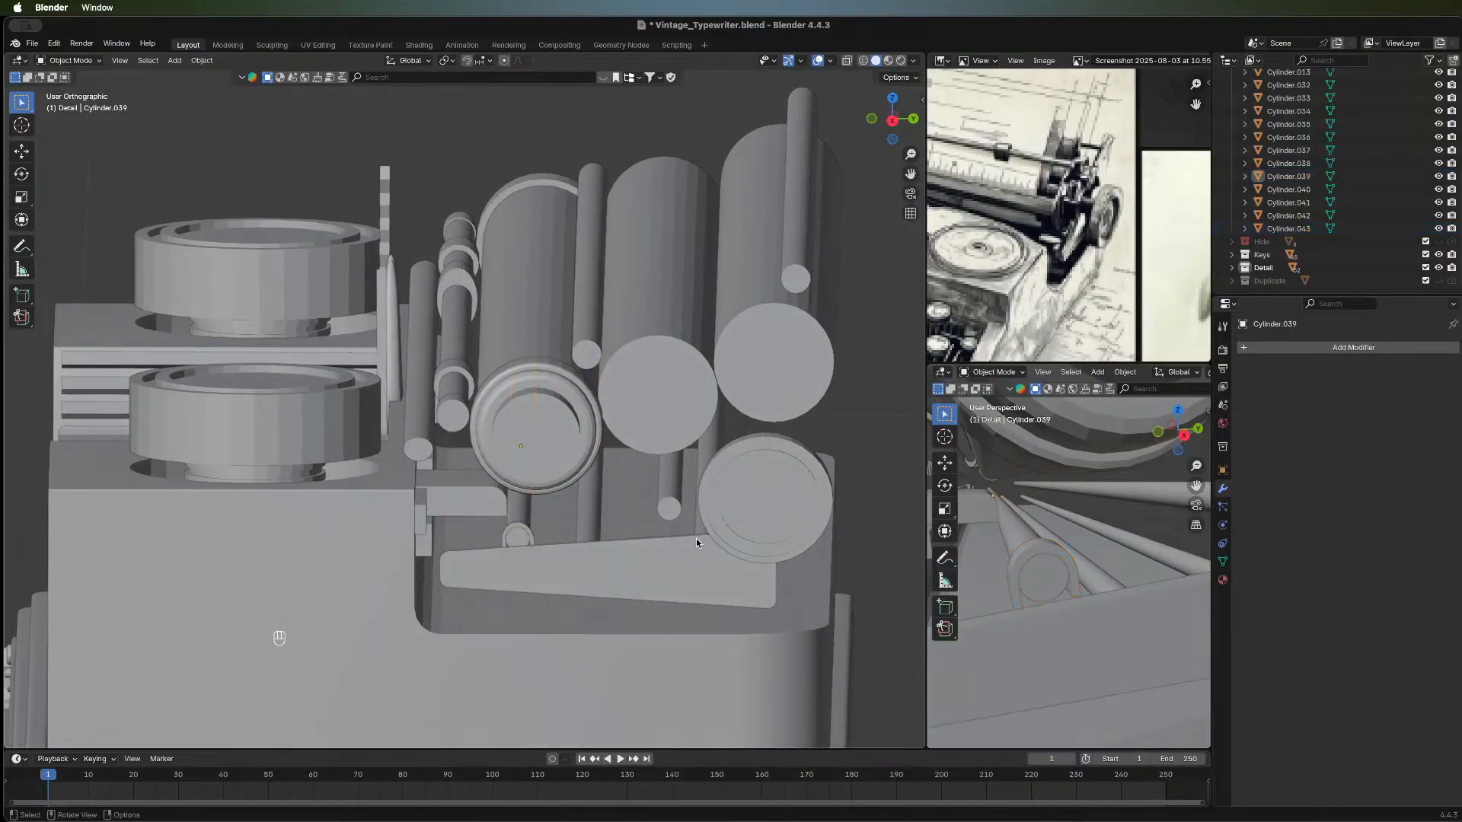
scroll(696, 542, "down", 3)
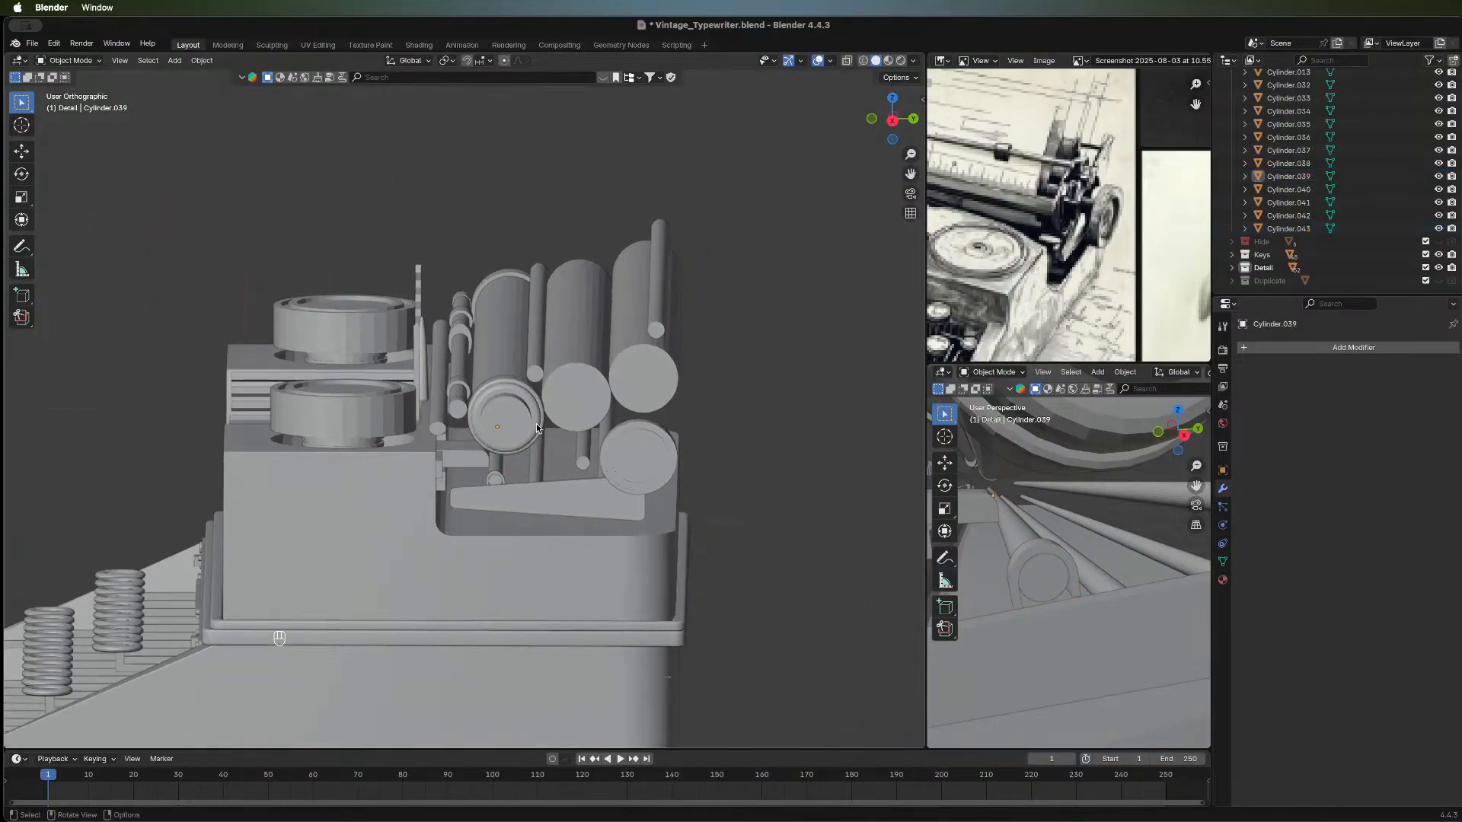
middle_click_drag(504, 372, 480, 454)
left_click(473, 467)
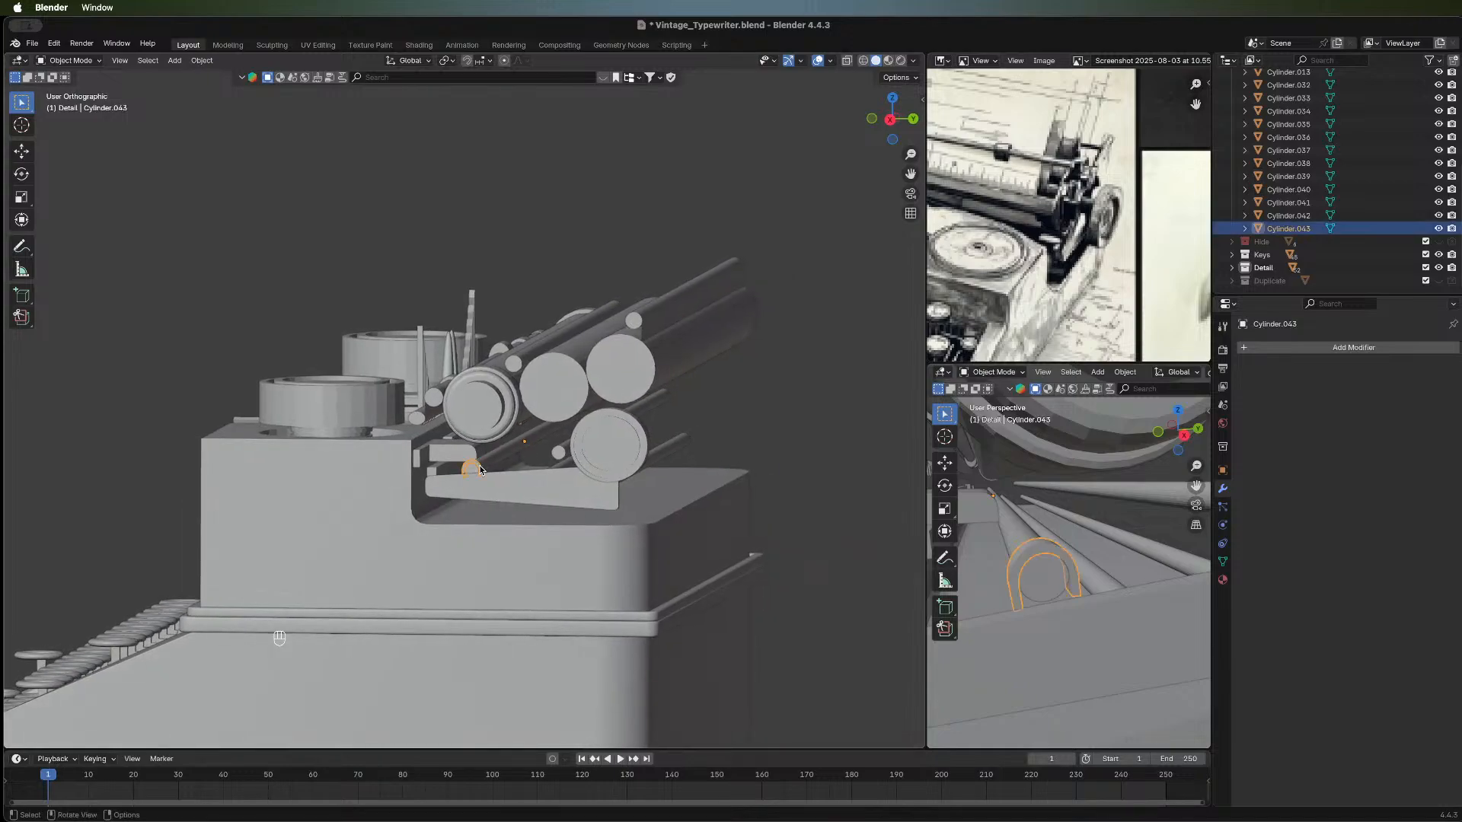
left_click(1264, 349)
mouse_move(1264, 351)
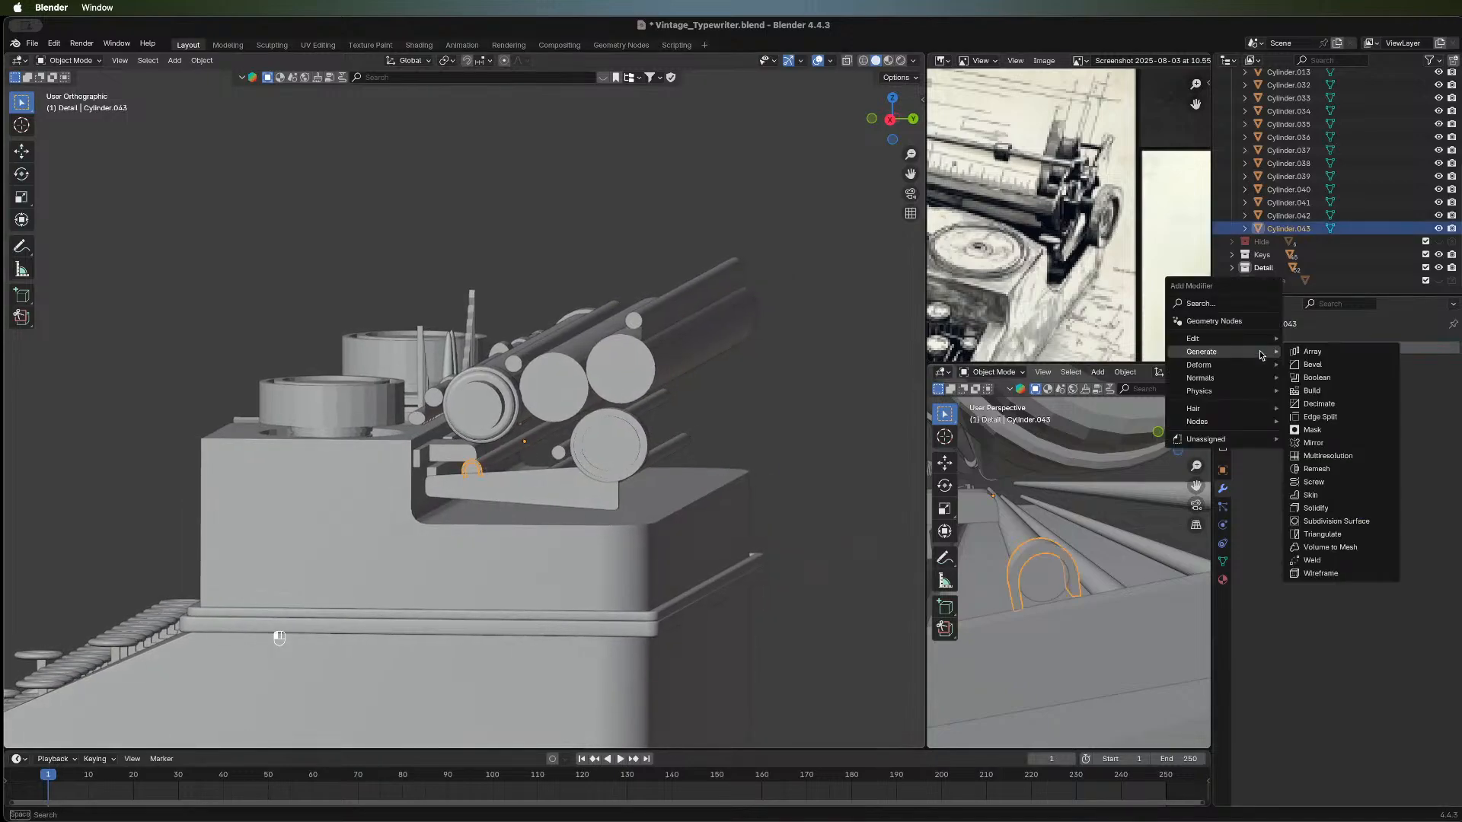
left_click(1349, 444)
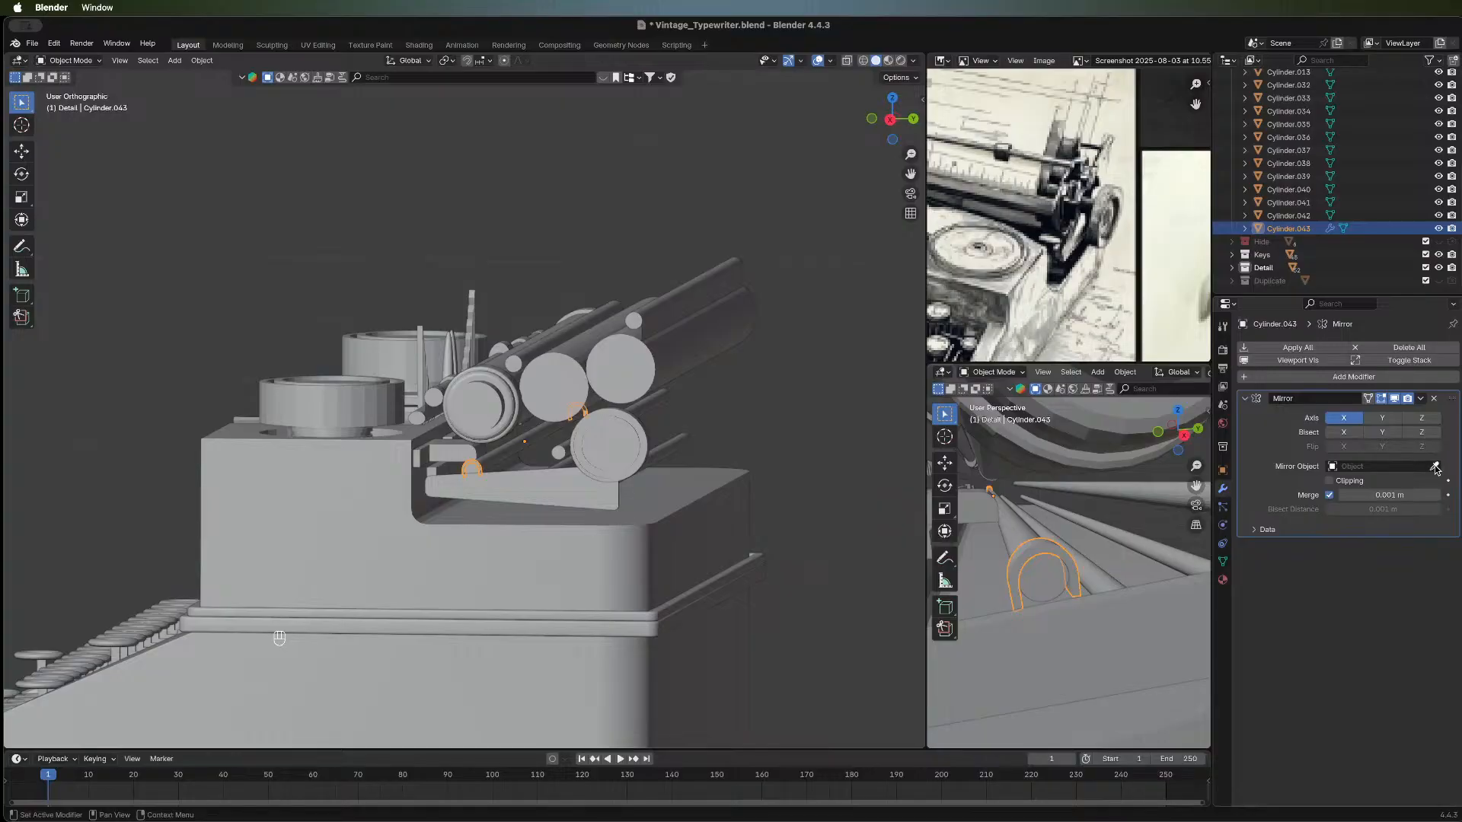
middle_click_drag(698, 481, 745, 444)
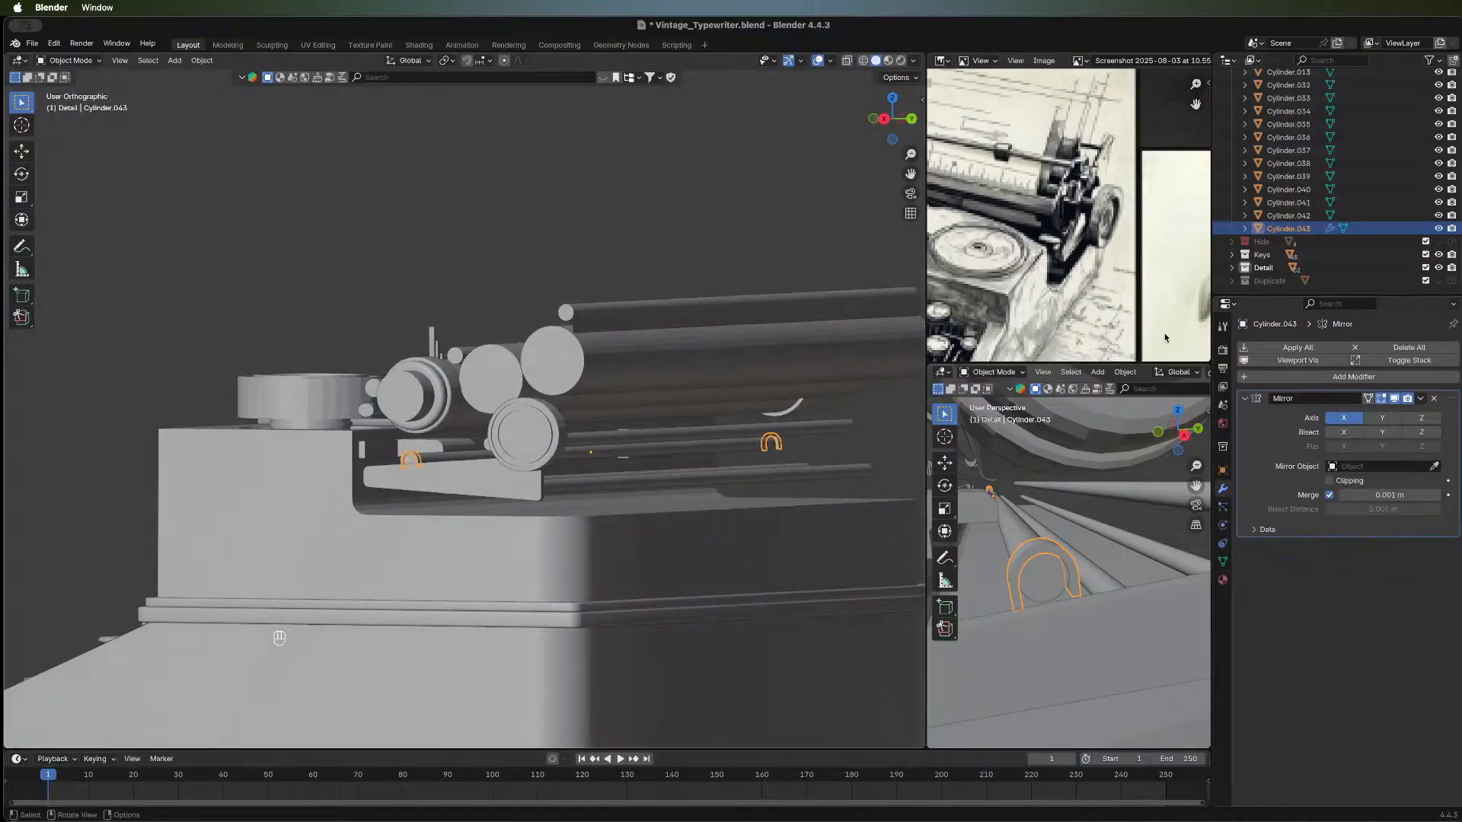
Add a Mirror modifier on the X axis to the tapered side bar with Cube.001 as mirror object, and deselect the bar.
left_click(452, 486)
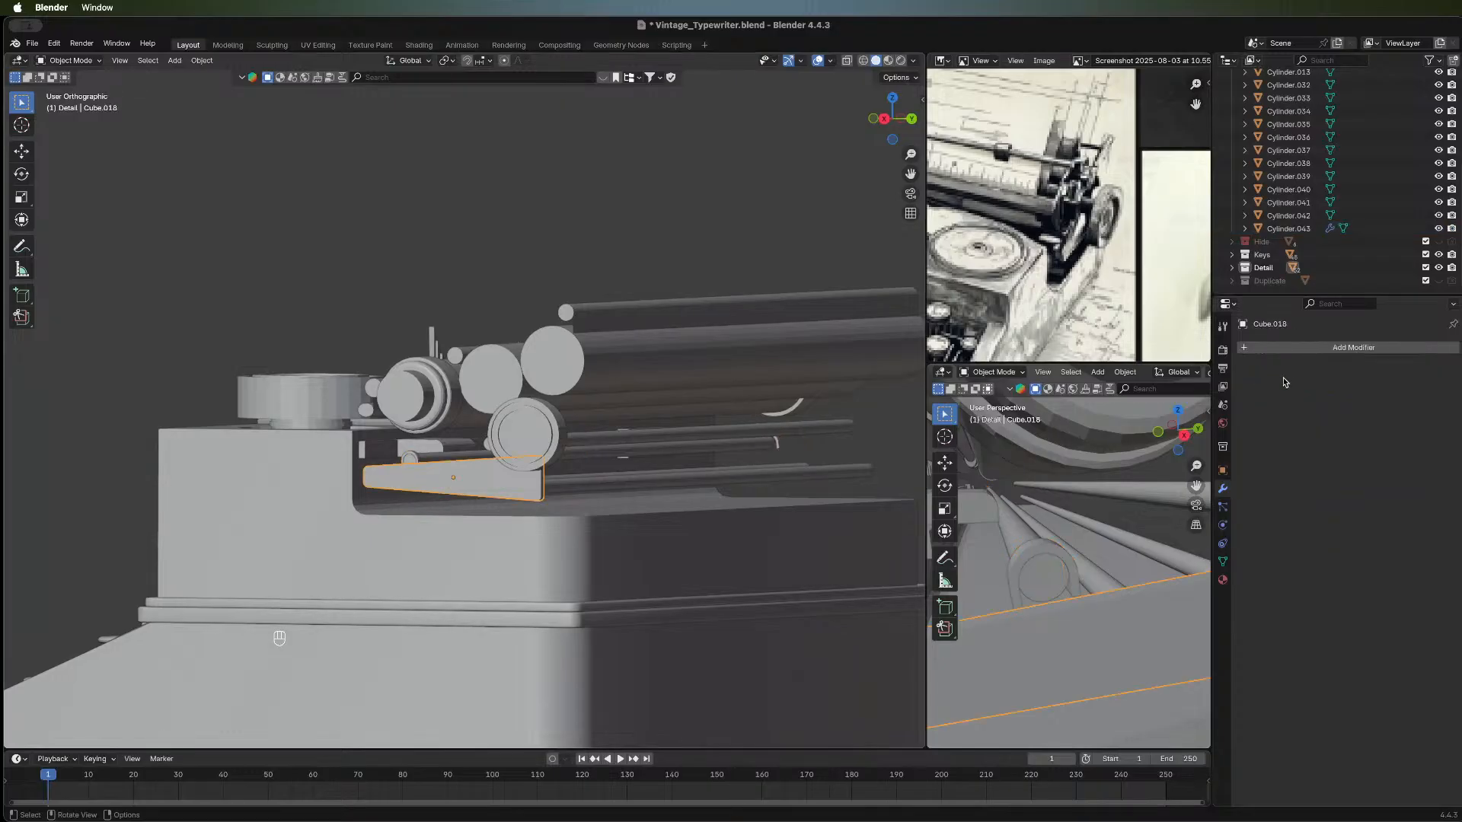
left_click(1298, 351)
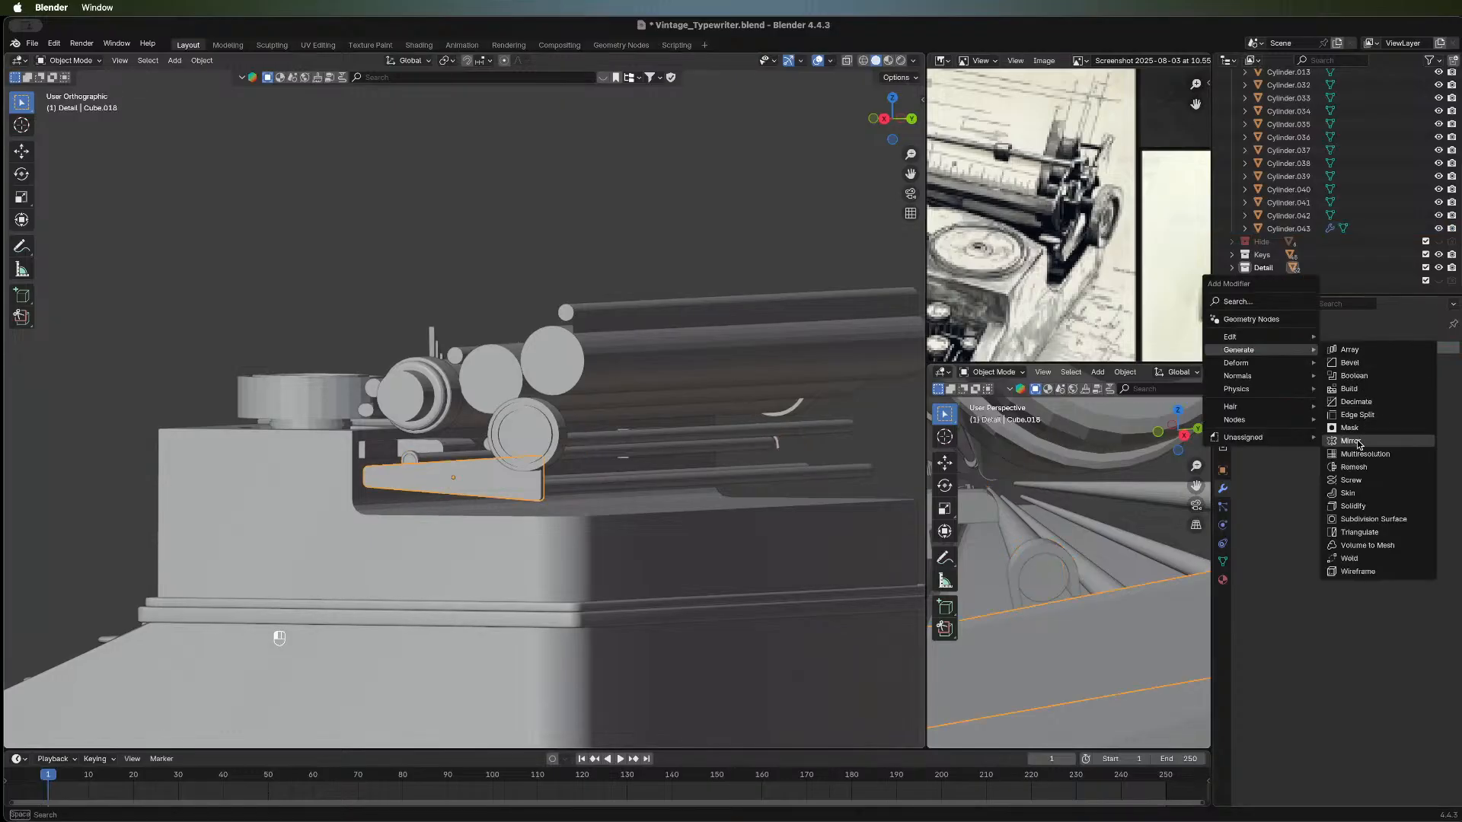
left_click(1351, 441)
left_click(1418, 466)
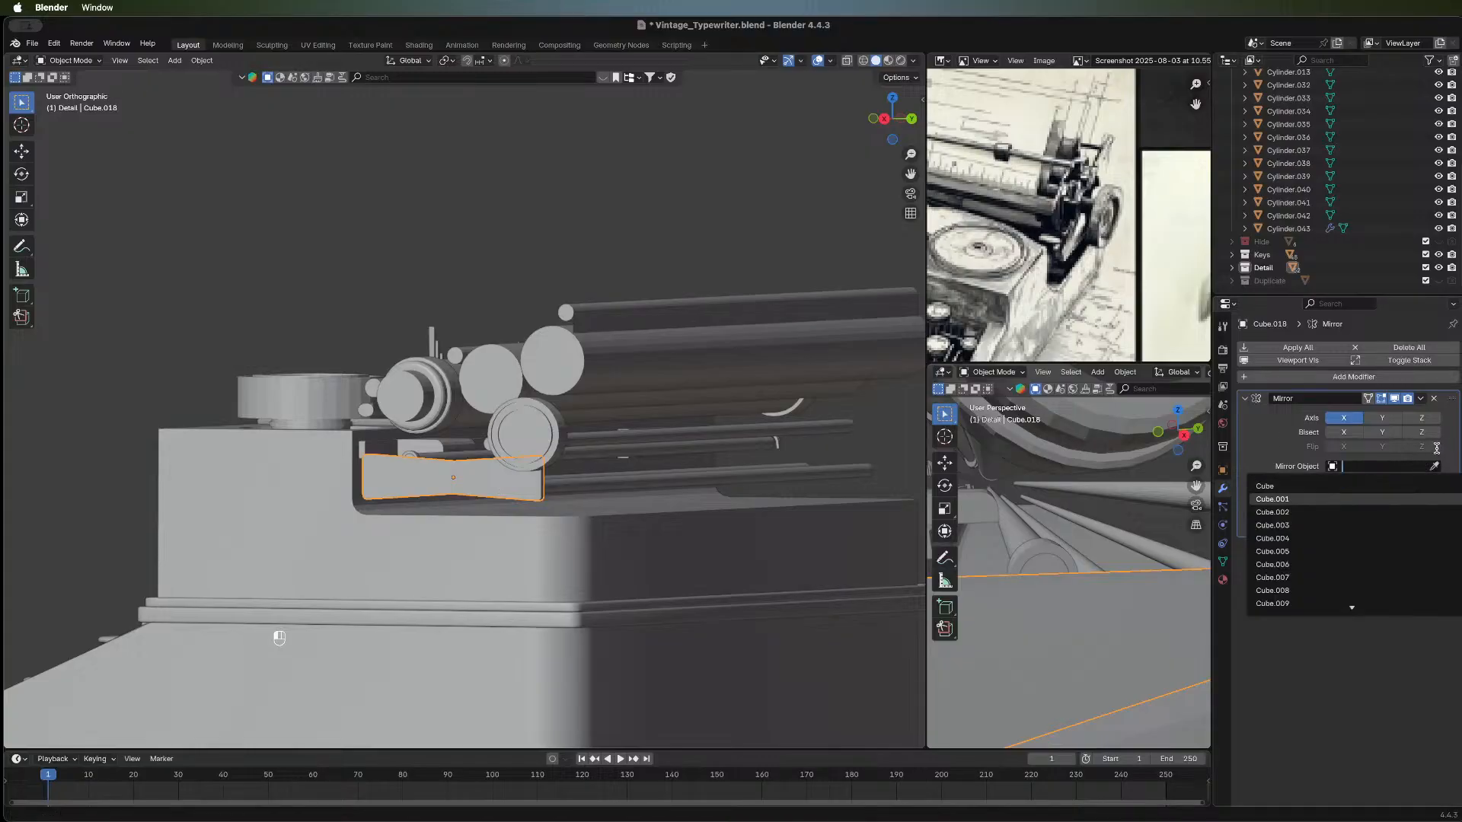
key("Return")
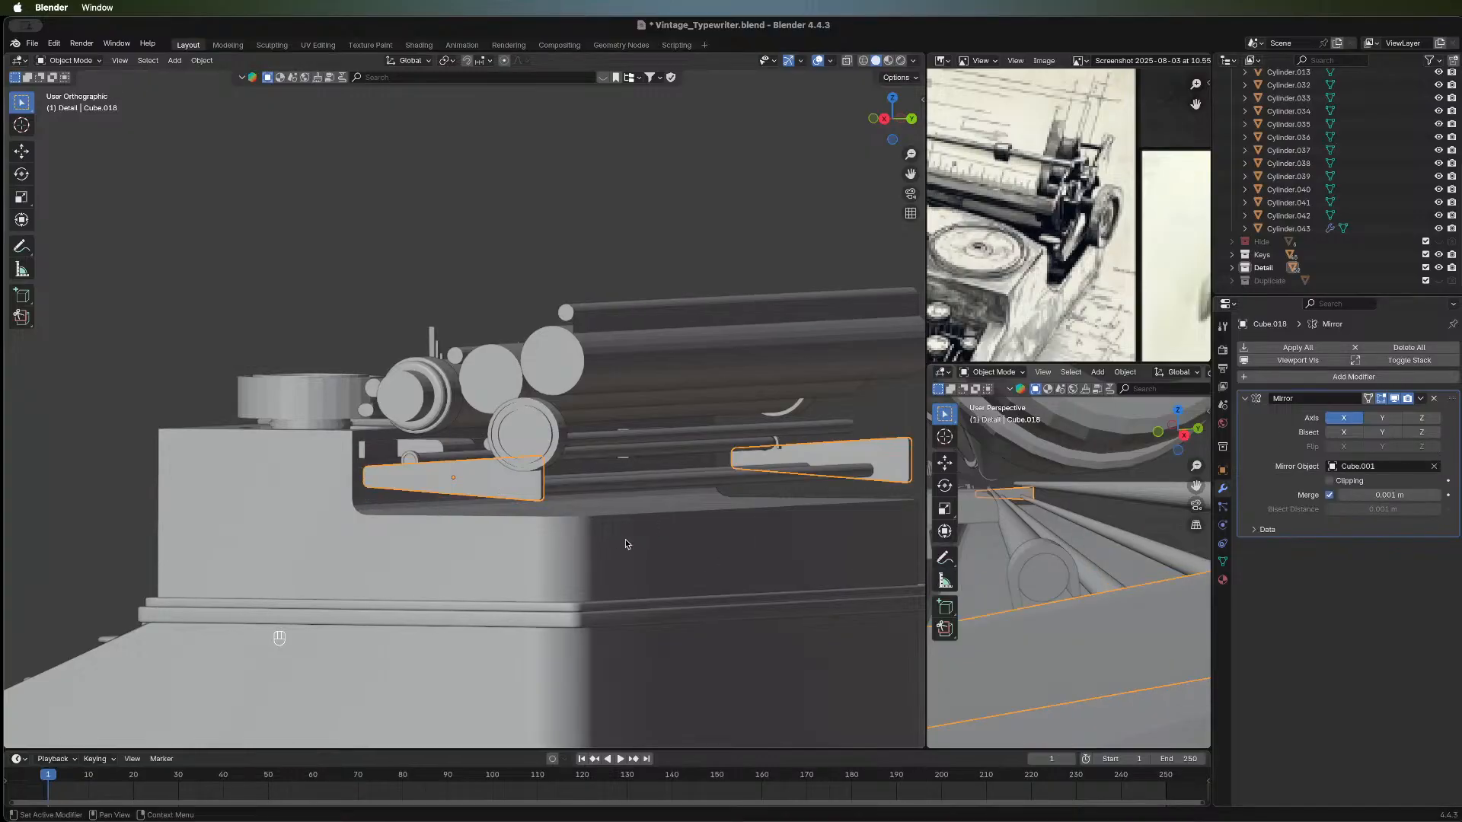
left_click(468, 245)
Examine the whole typewriter from several angles and compare its carriage with the reference drawing of the machine.
scroll(734, 453, "down", 3)
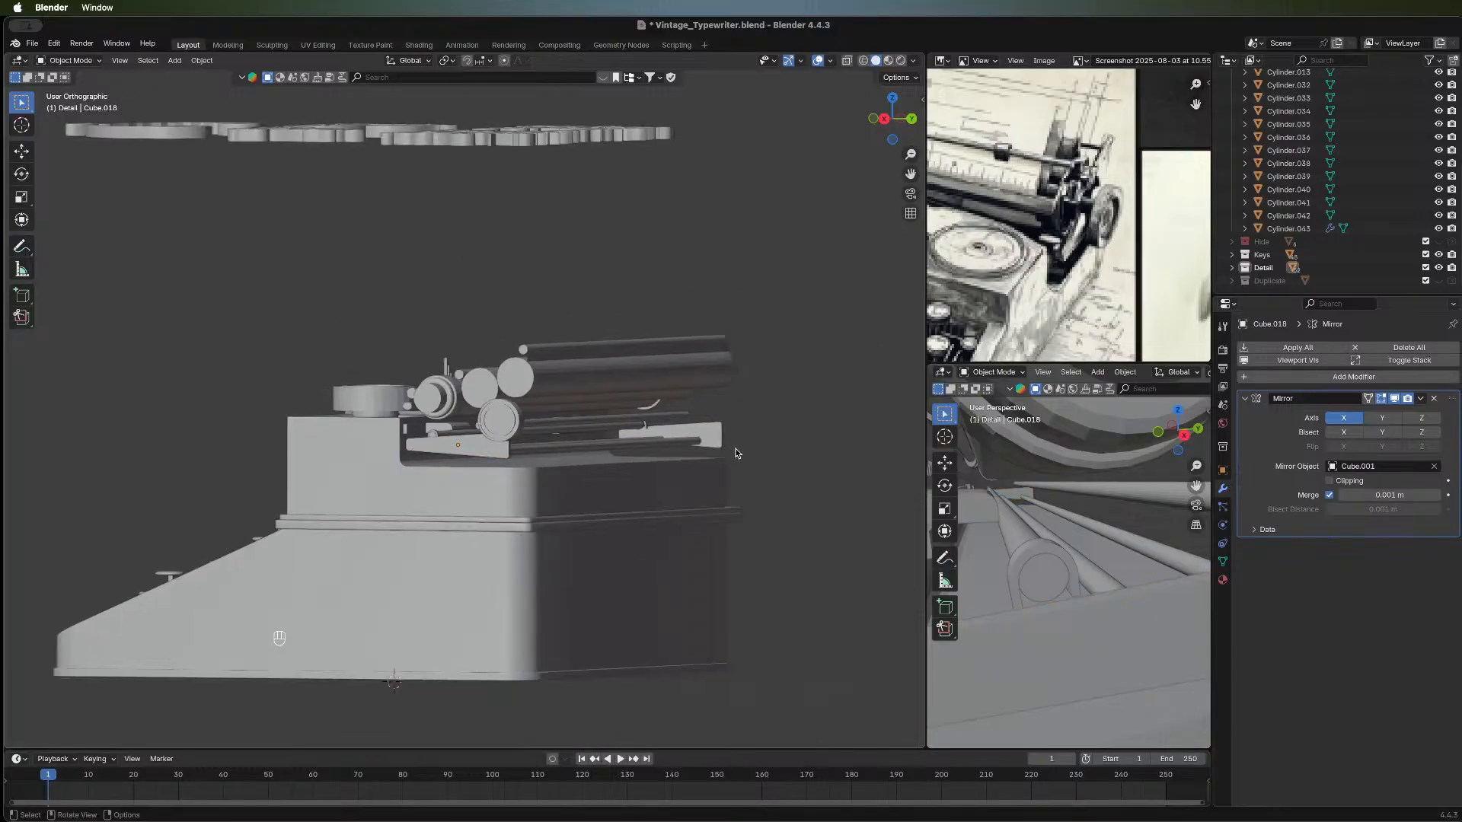
middle_click_drag(761, 461, 723, 479)
middle_click_drag(392, 432, 1042, 214)
scroll(1045, 198, "down", 3)
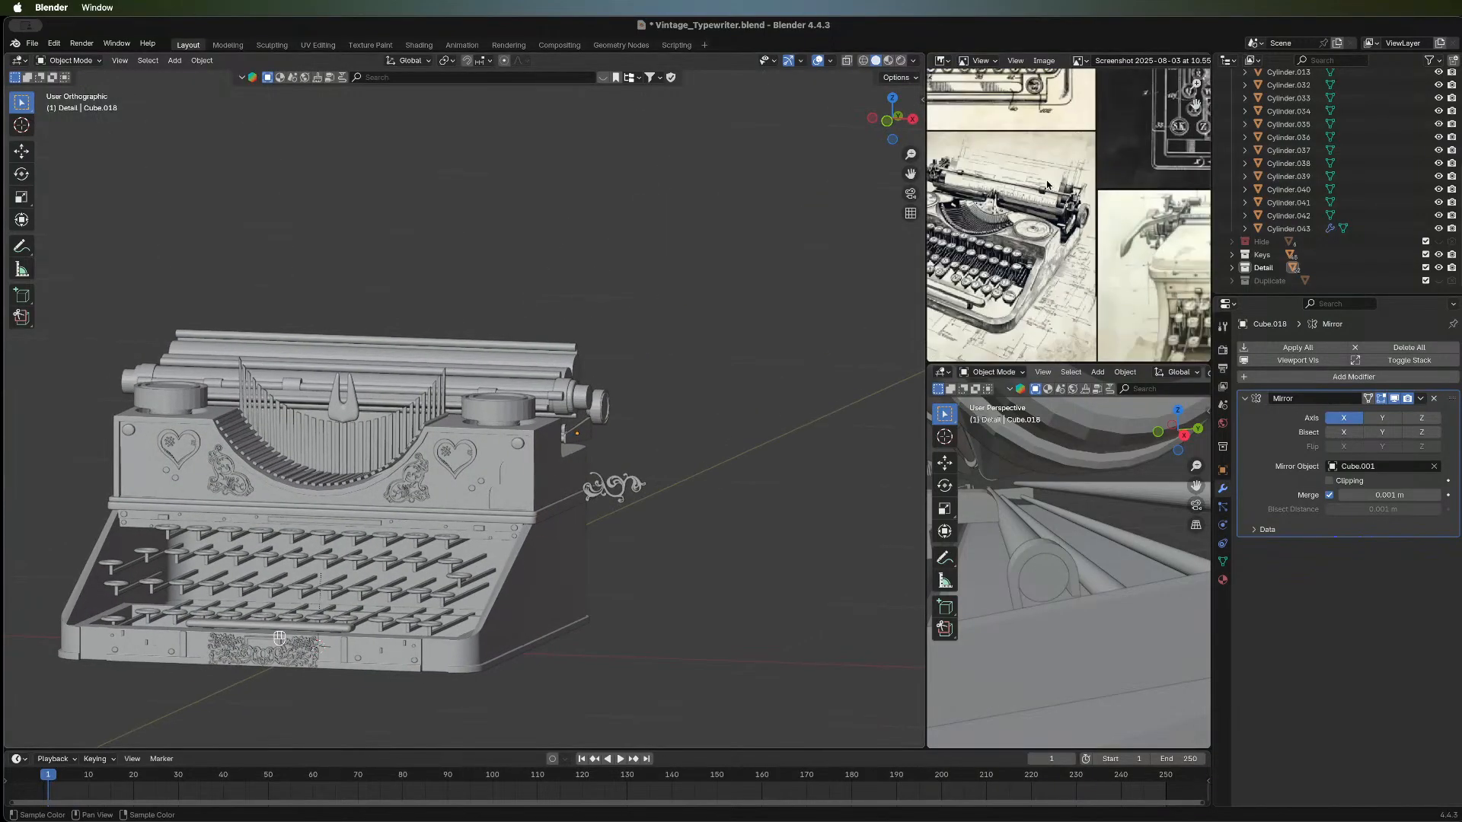
scroll(1021, 188, "up", 2)
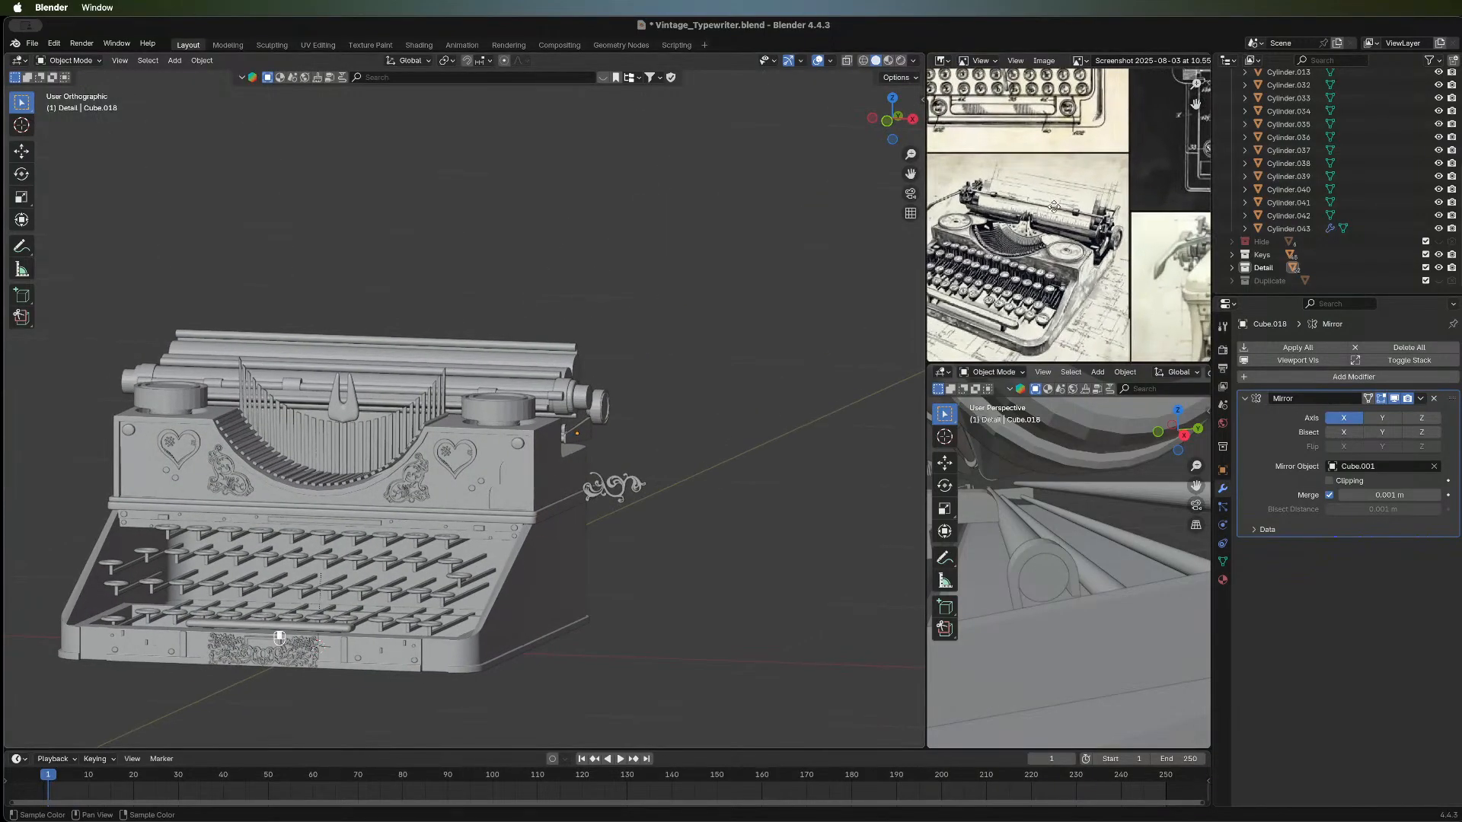
scroll(1054, 206, "down", 1)
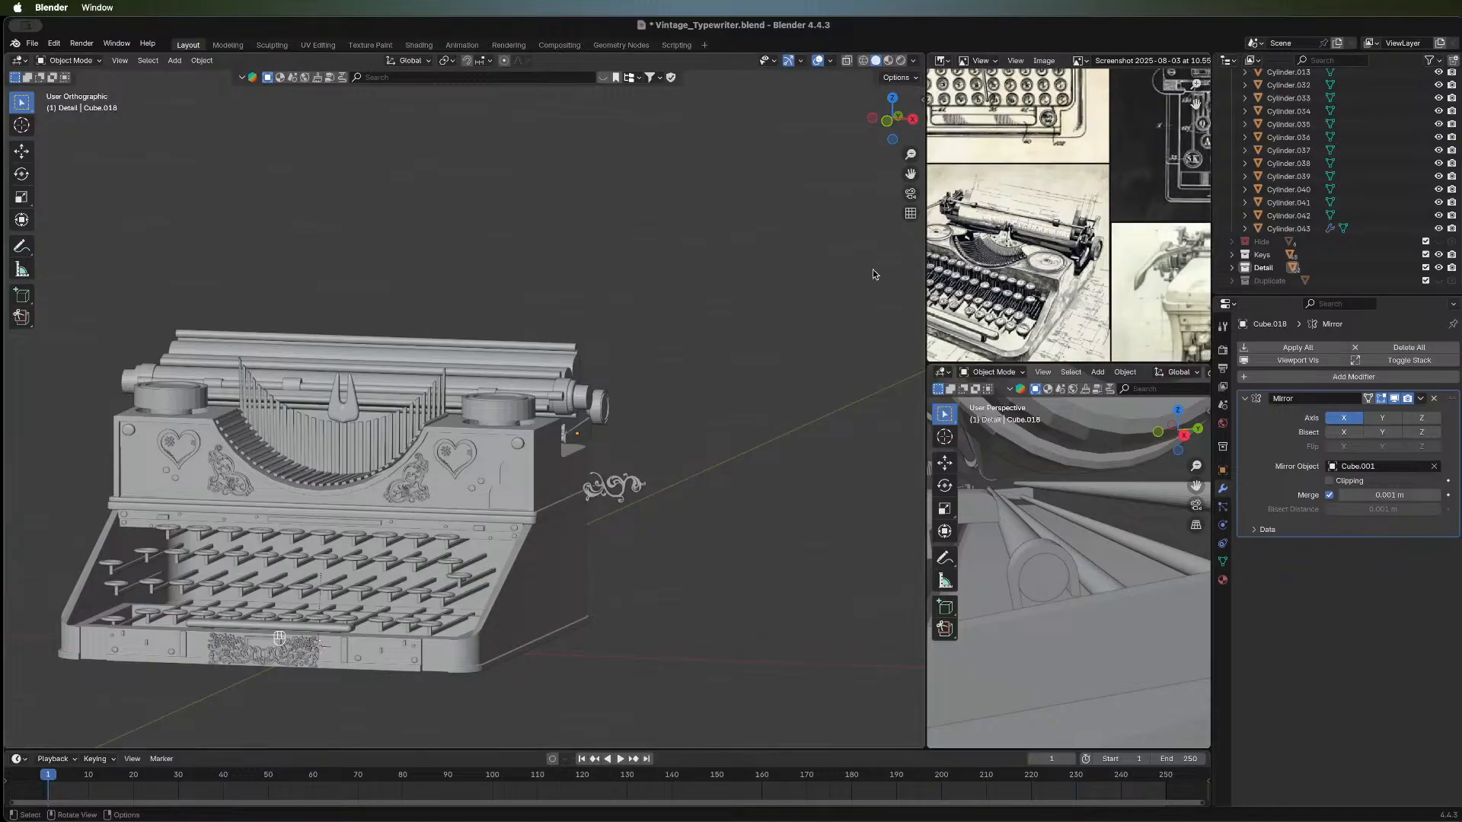
middle_click_drag(874, 275, 432, 292)
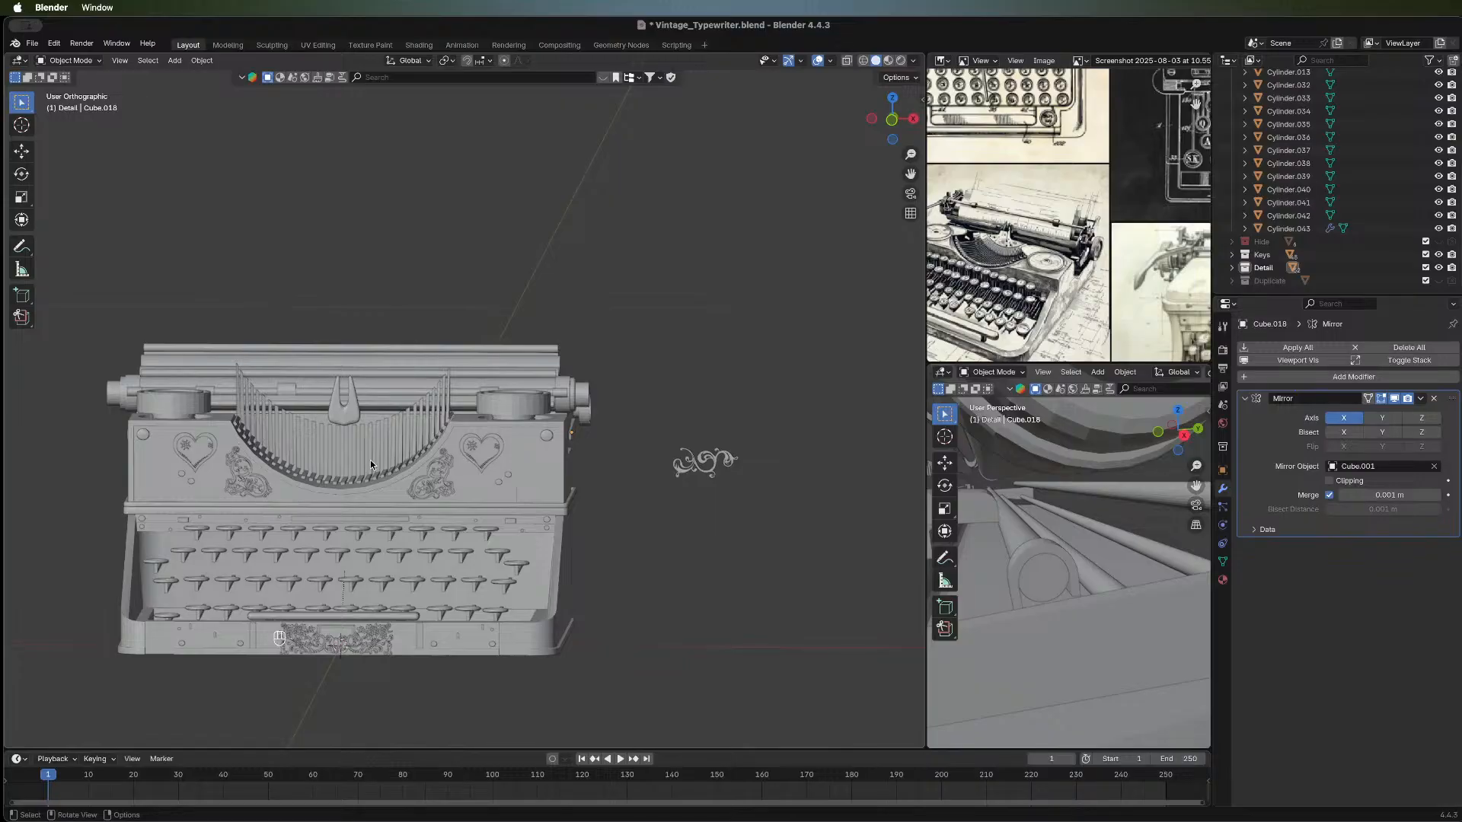
key("Tab")
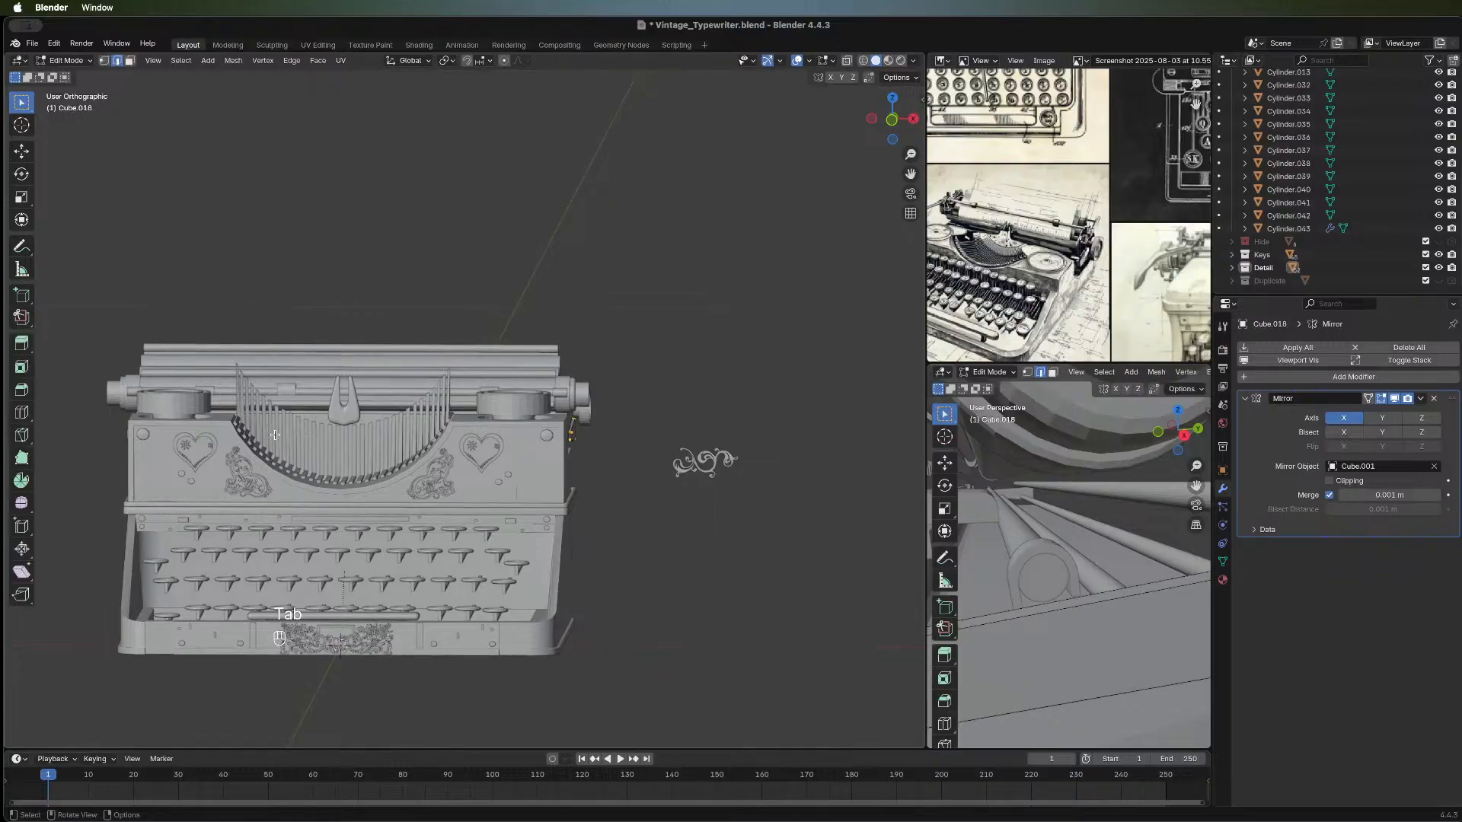
key("Tab")
Add a plane mesh at the origin for the paper sheet and scale its geometry to 0.407 in Edit Mode.
middle_click_drag(147, 524, 664, 480)
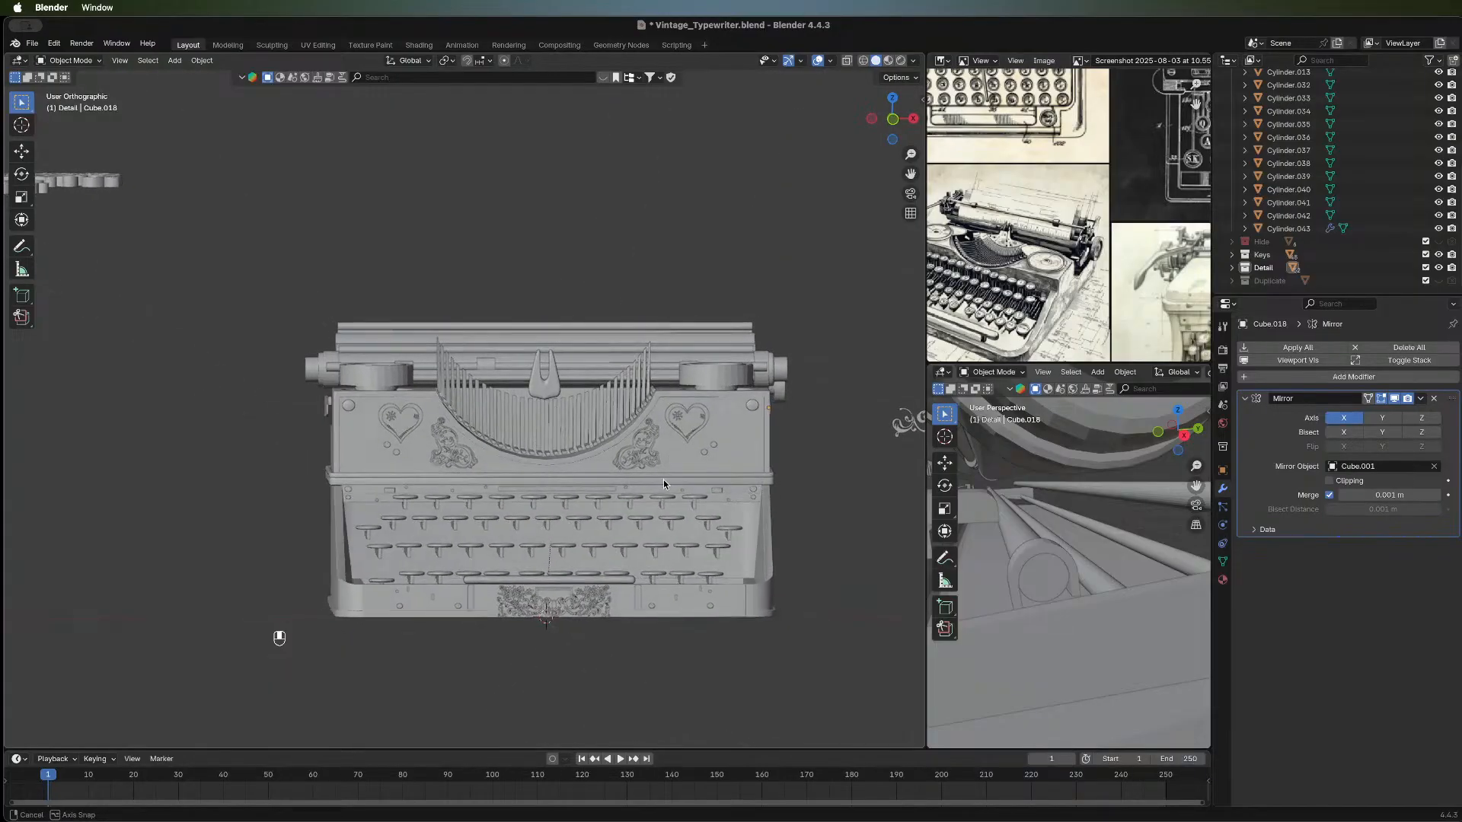
key("shift+a")
mouse_move(605, 454)
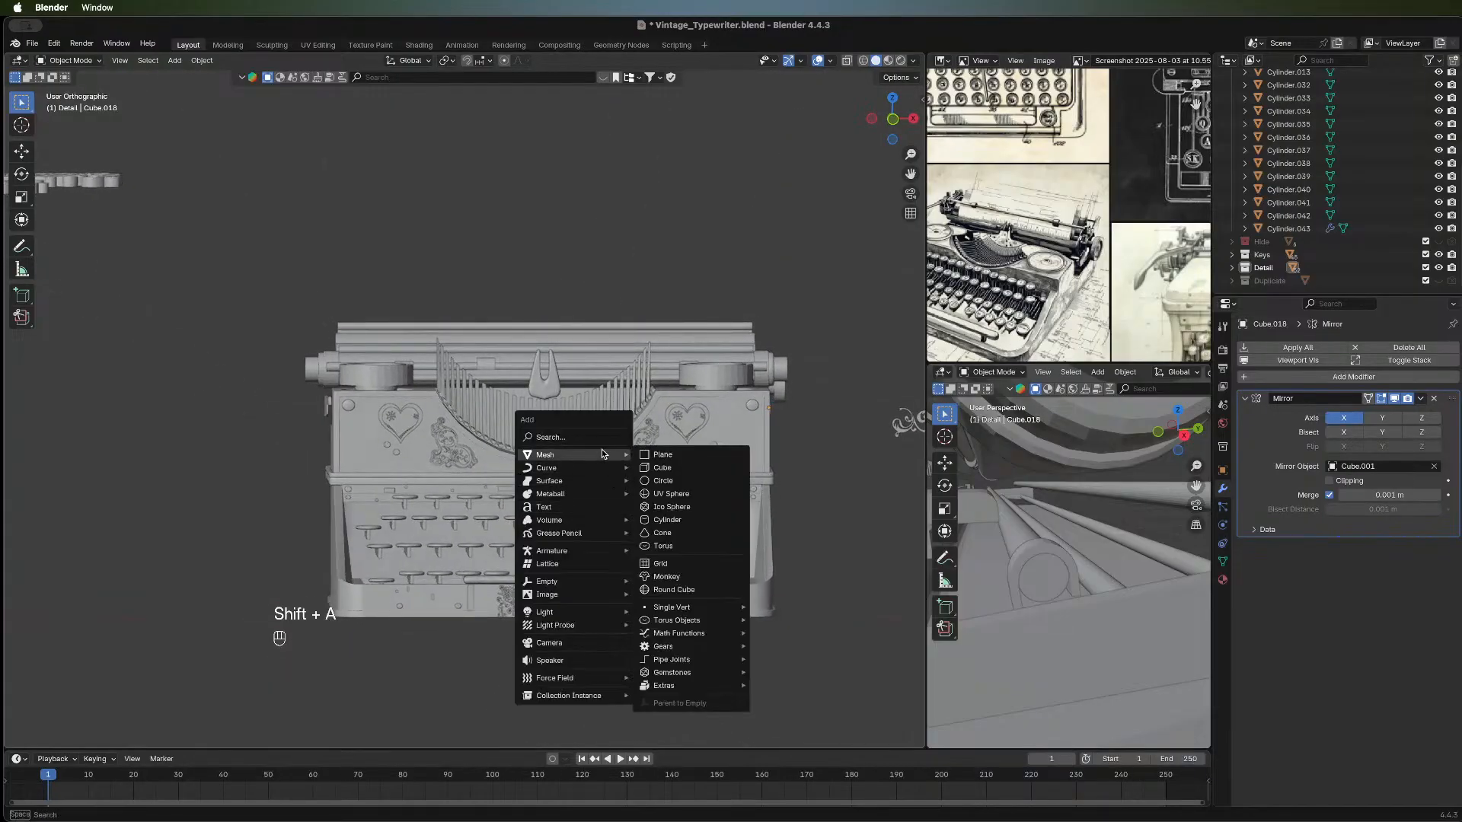
left_click(678, 456)
scroll(686, 533, "down", 2)
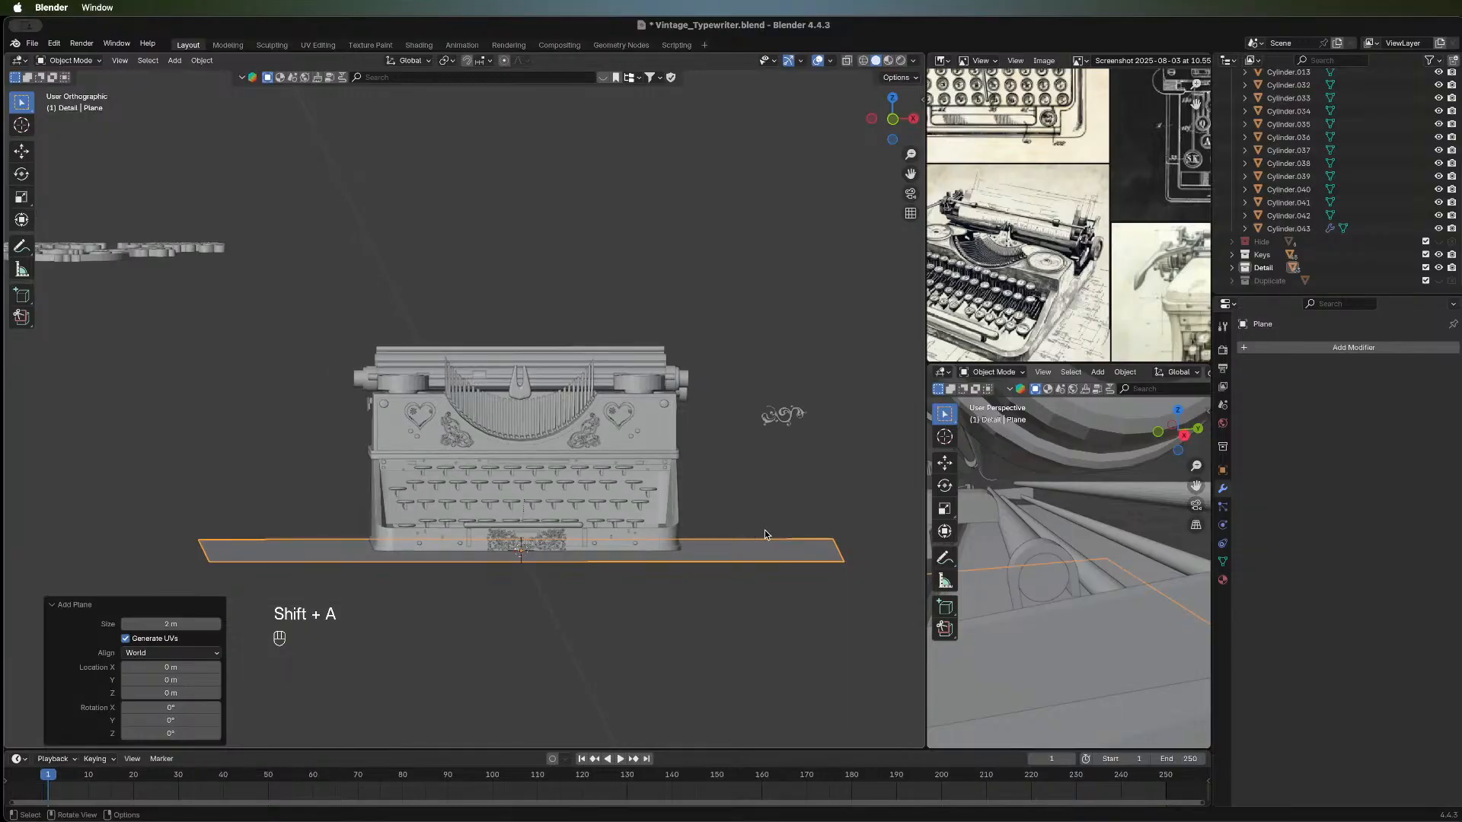
key("Tab")
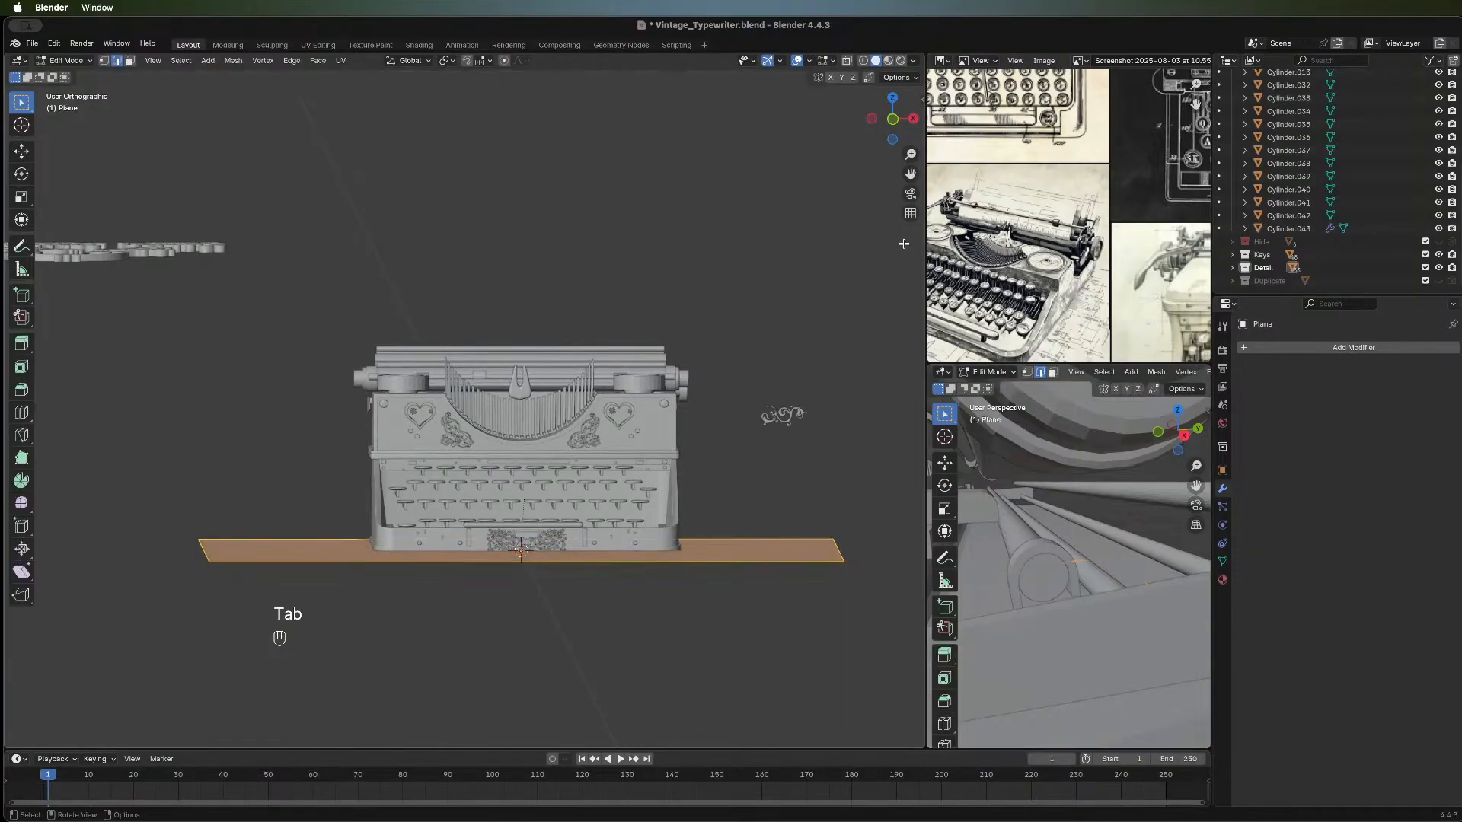
key("s")
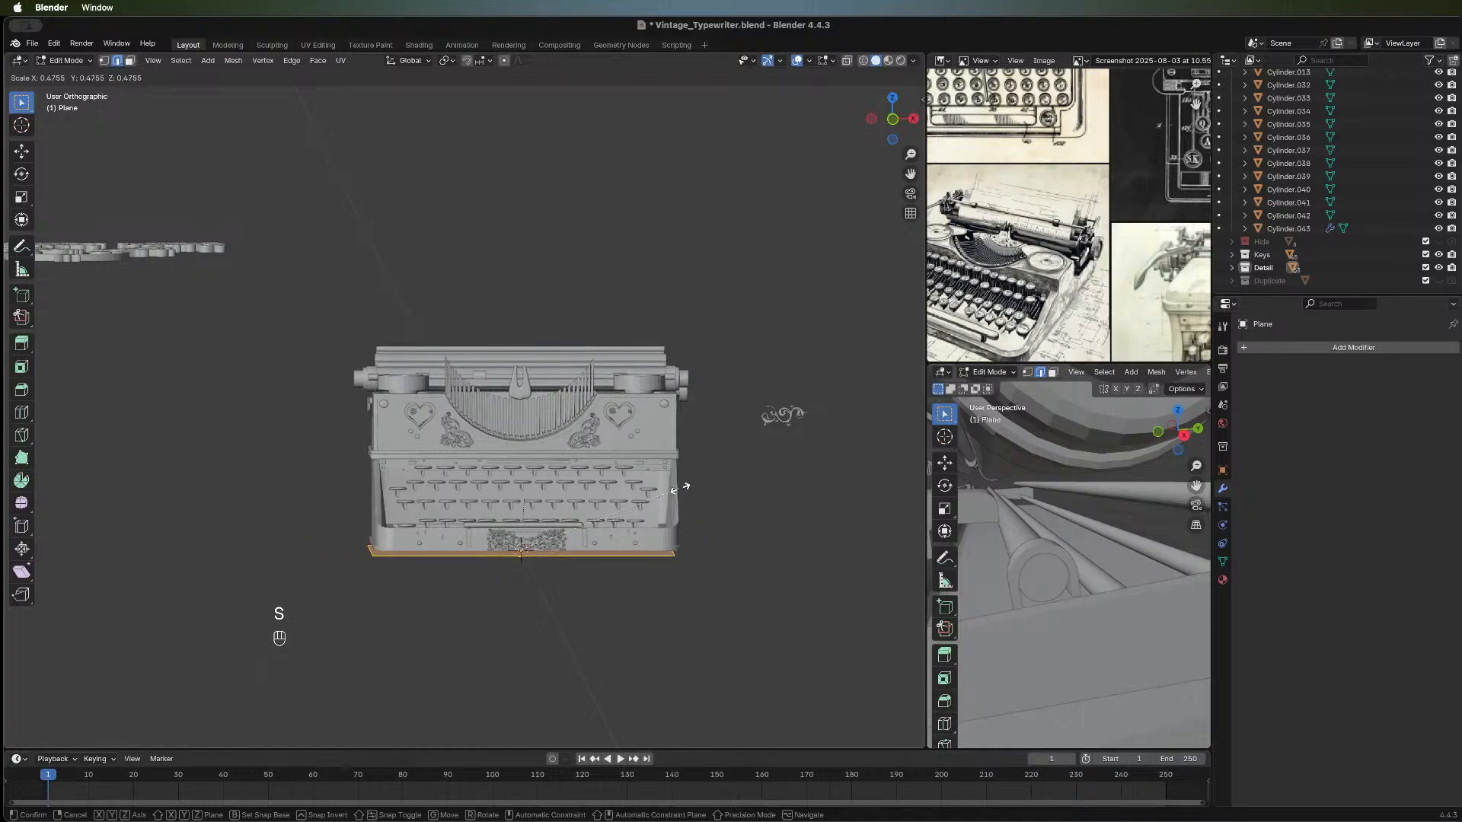
left_click(656, 496)
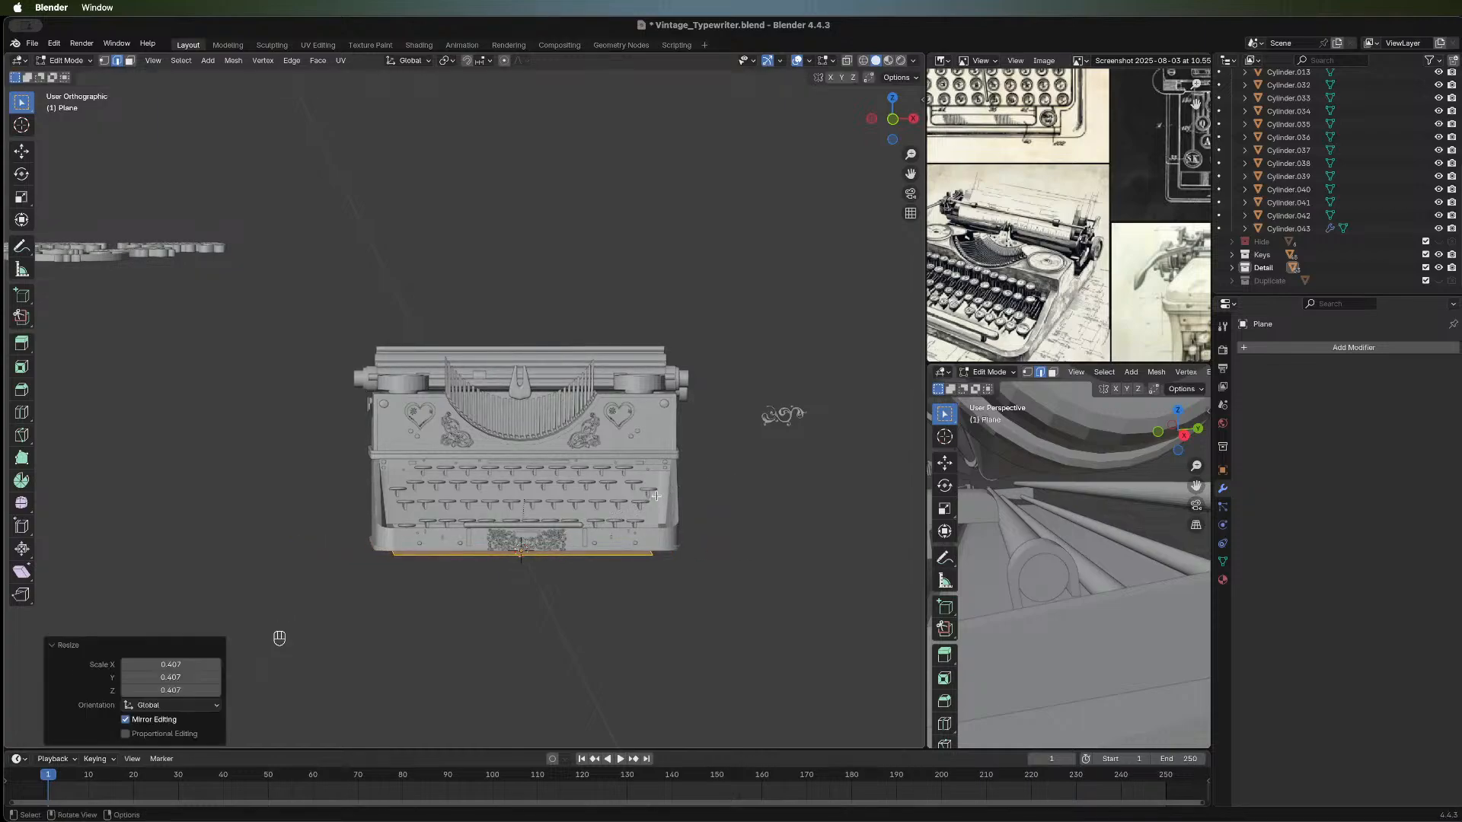
Raise the plane along Z to carriage height and rotate it 90° around X so it stands upright.
key("g")
key("z")
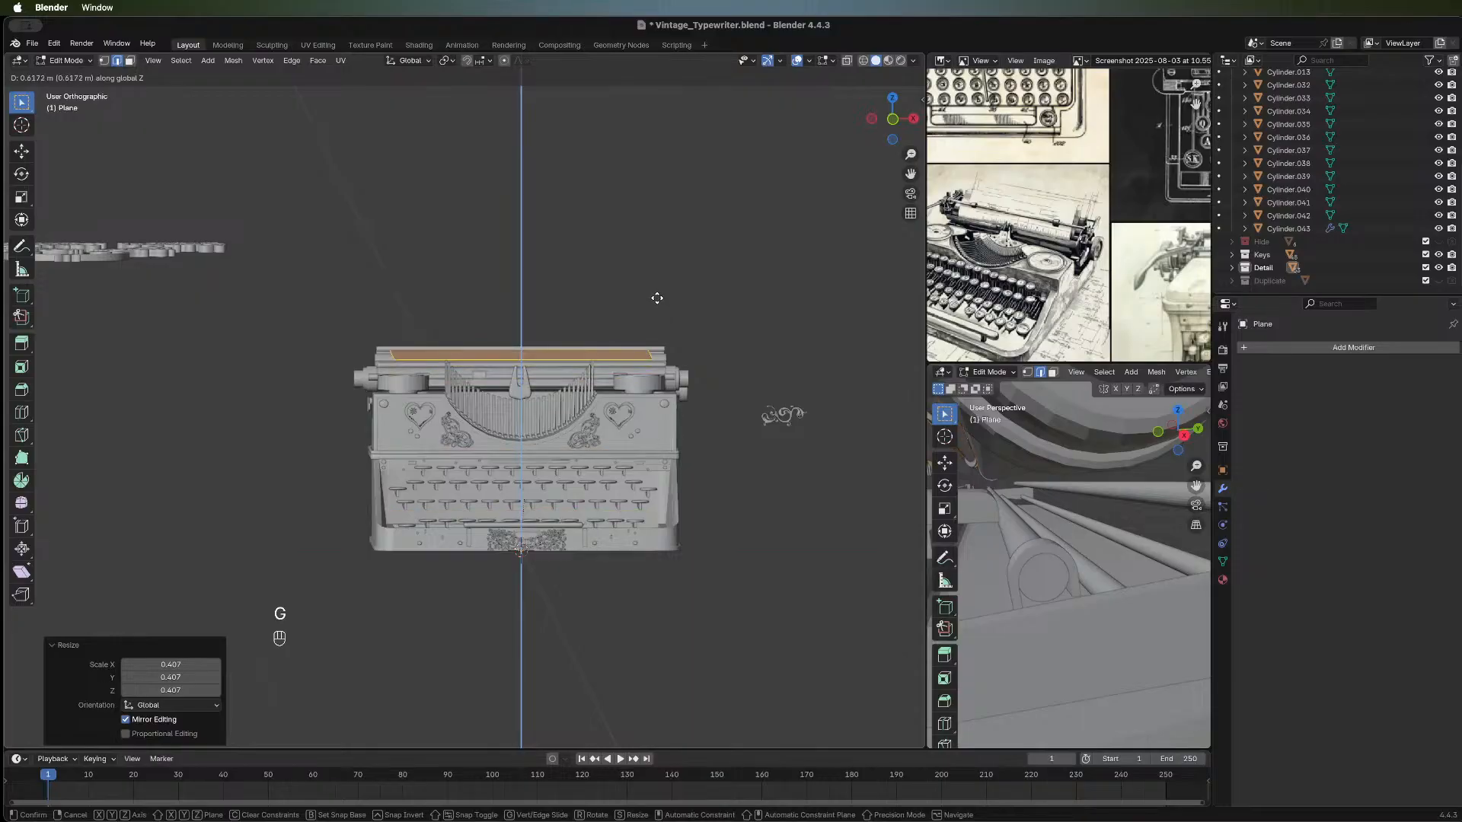
left_click(689, 304)
type("r")
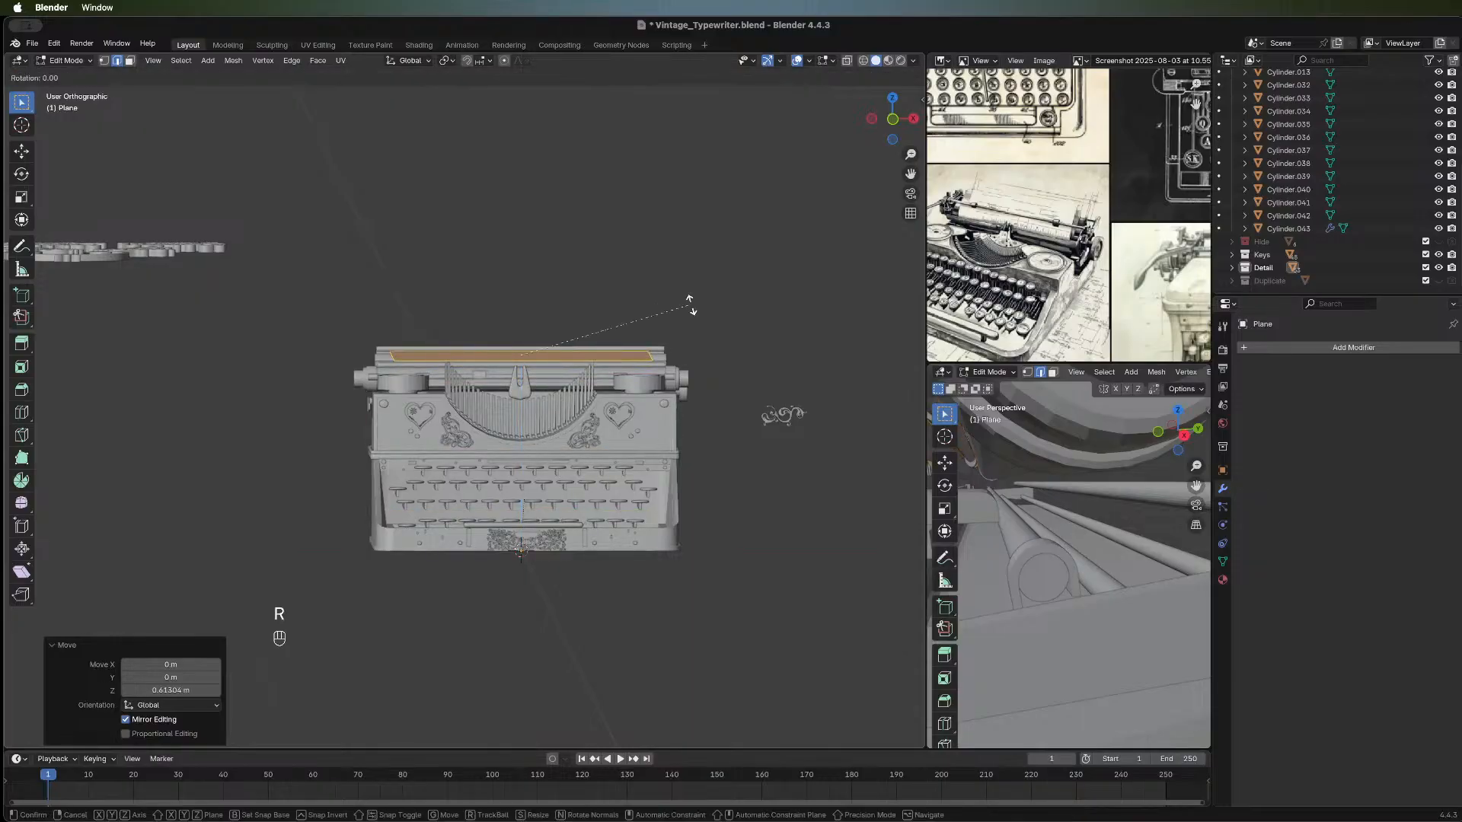
type("x90")
key("Return")
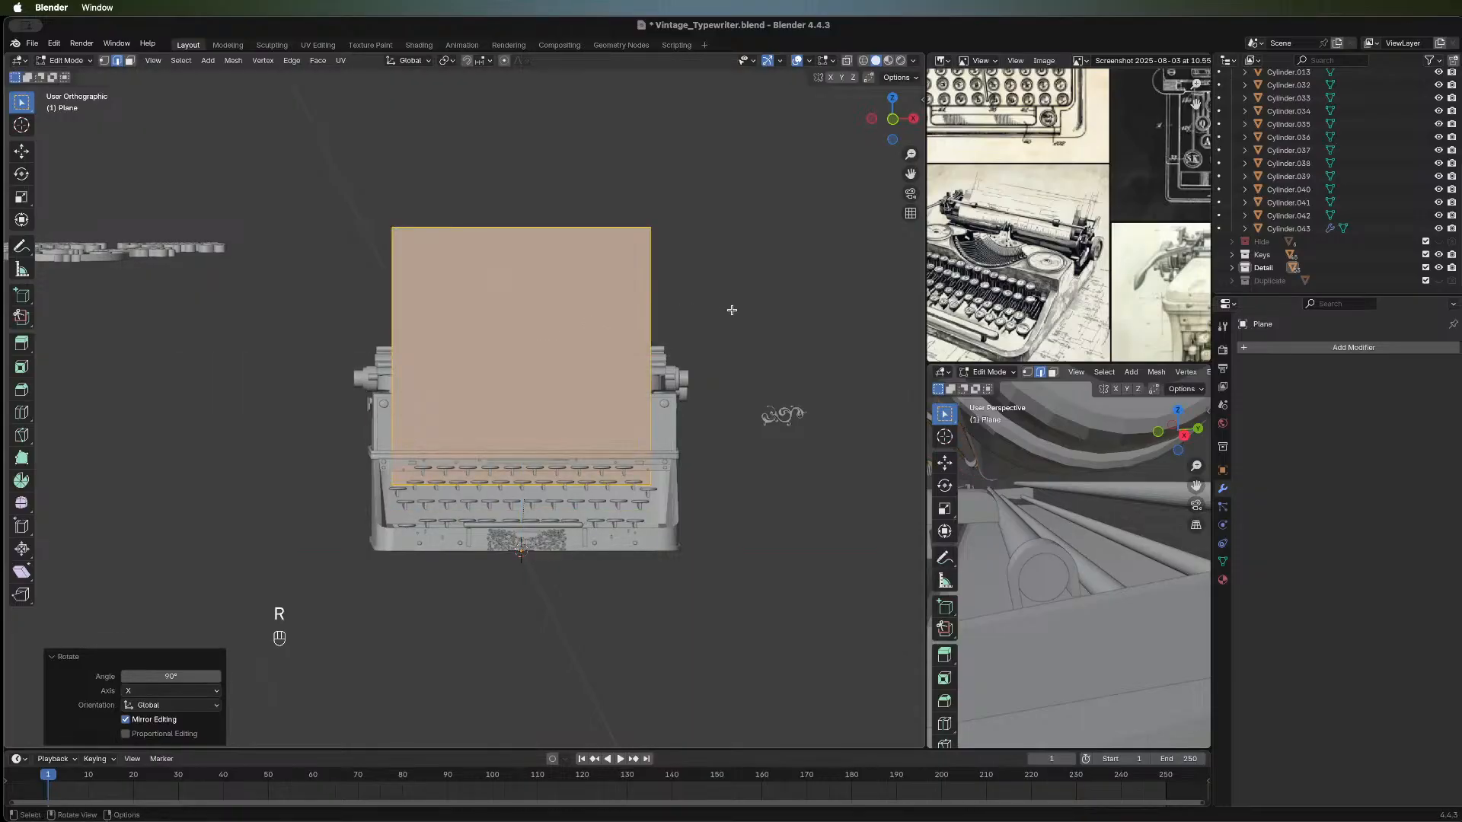
Move the upright plane about 0.259 m along Y to the front of the carriage rollers.
middle_click_drag(734, 308, 461, 356)
key("g")
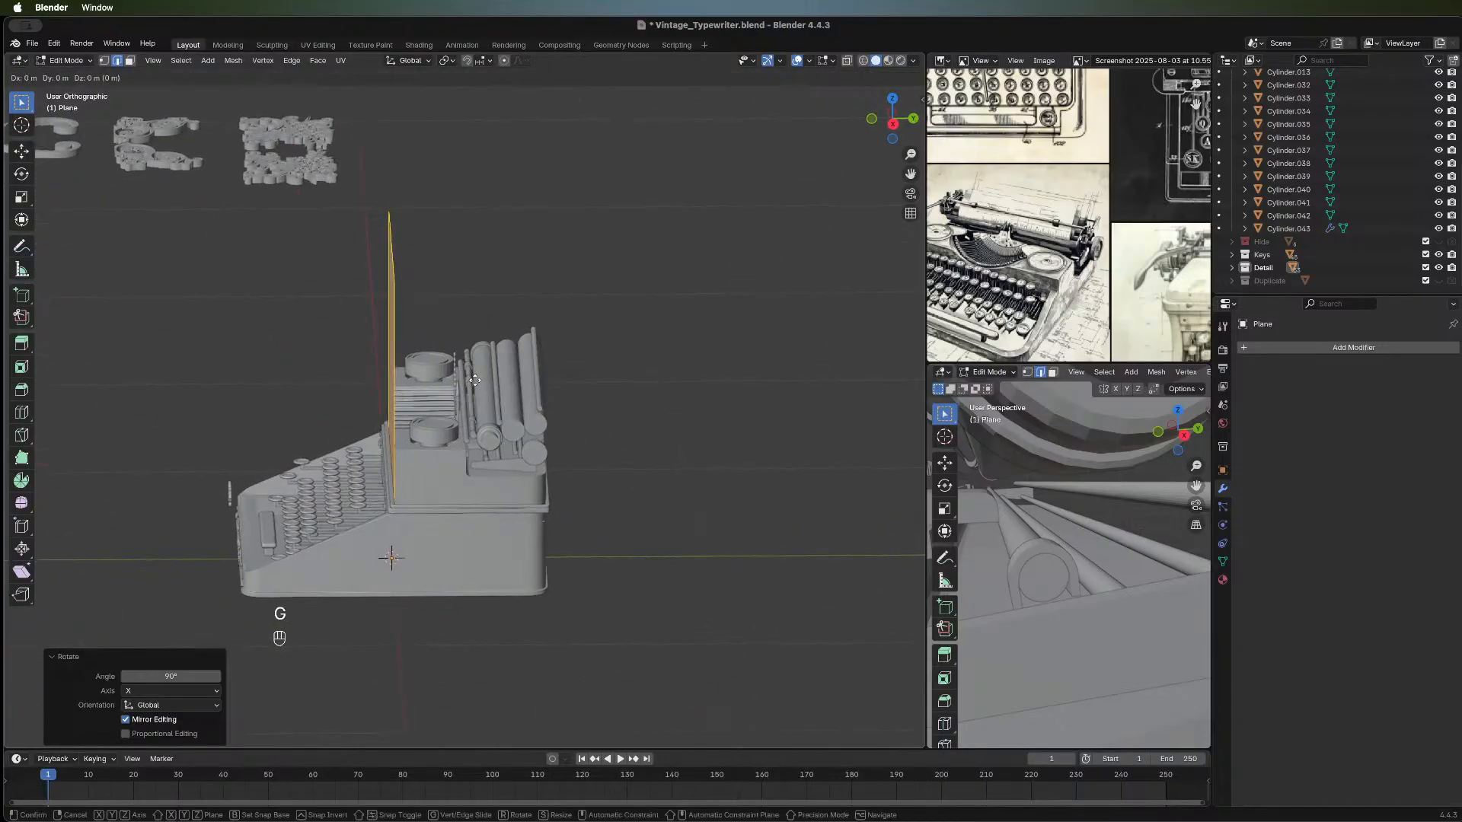
key("y")
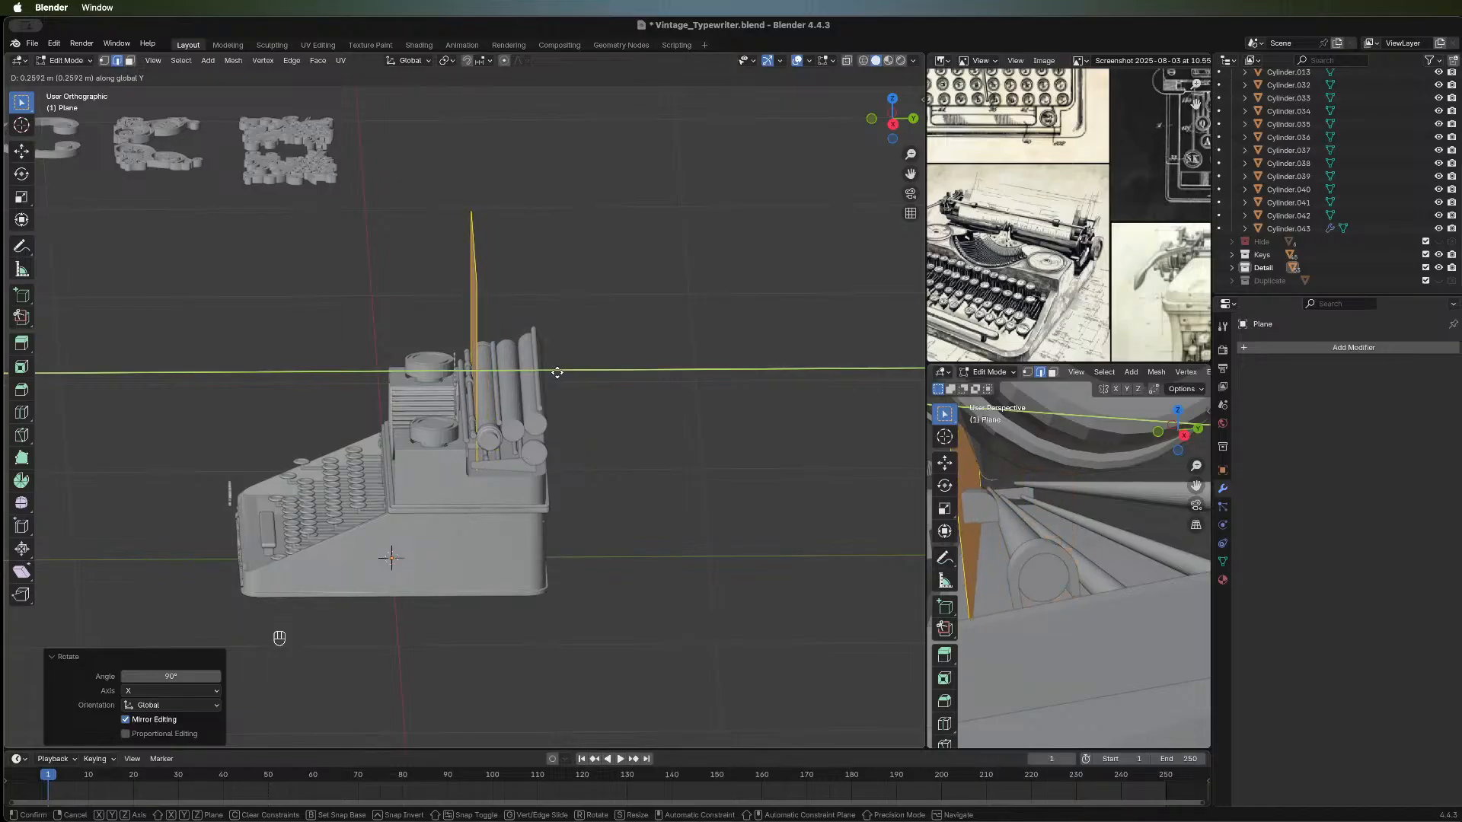
left_click(557, 372)
Examine the typewriter reference drawings for how the paper sheet sits in the carriage.
scroll(1071, 171, "down", 2)
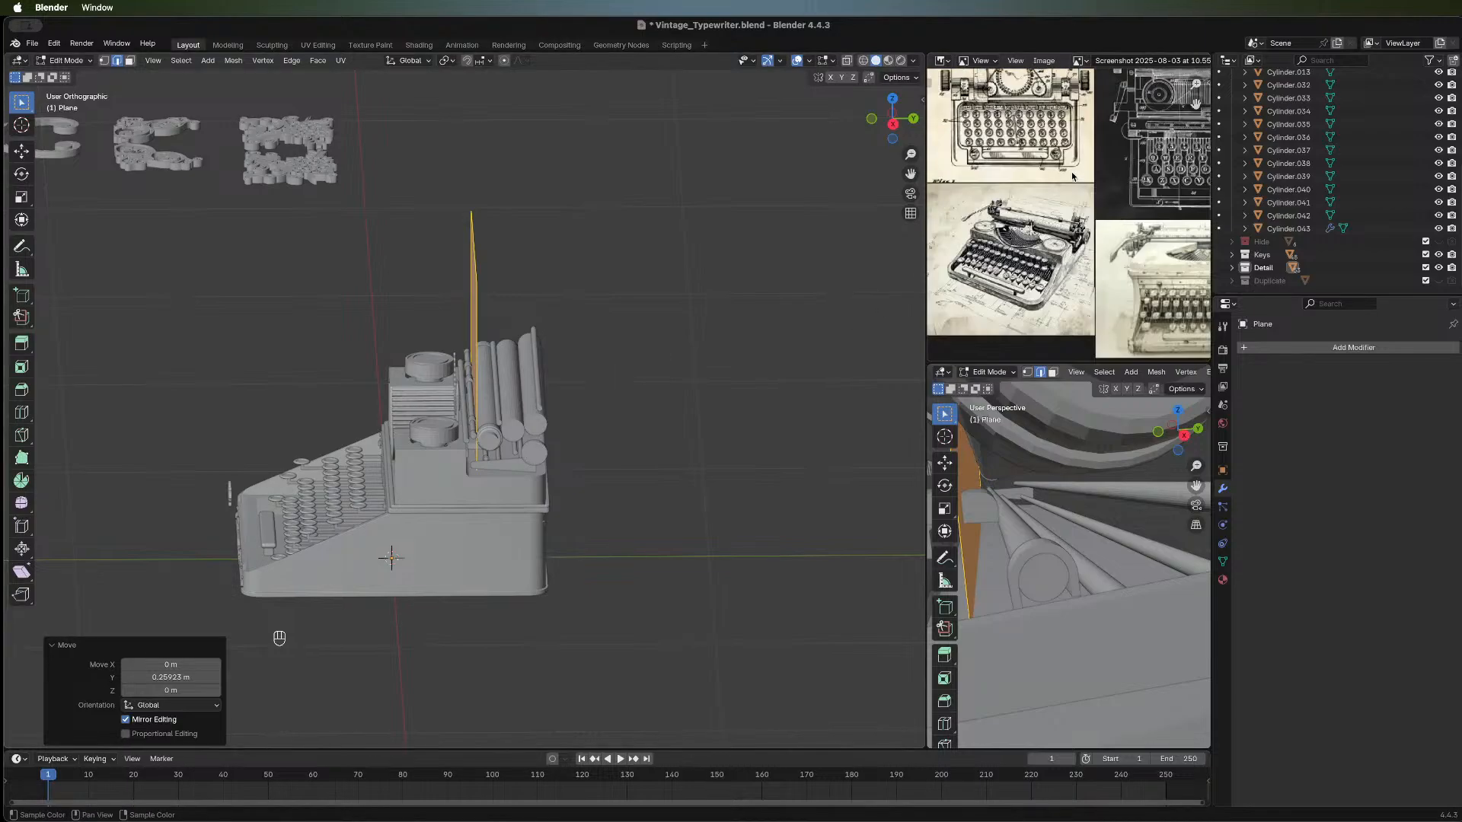
scroll(1072, 171, "down", 3)
scroll(1071, 171, "up", 3)
scroll(1072, 176, "down", 3)
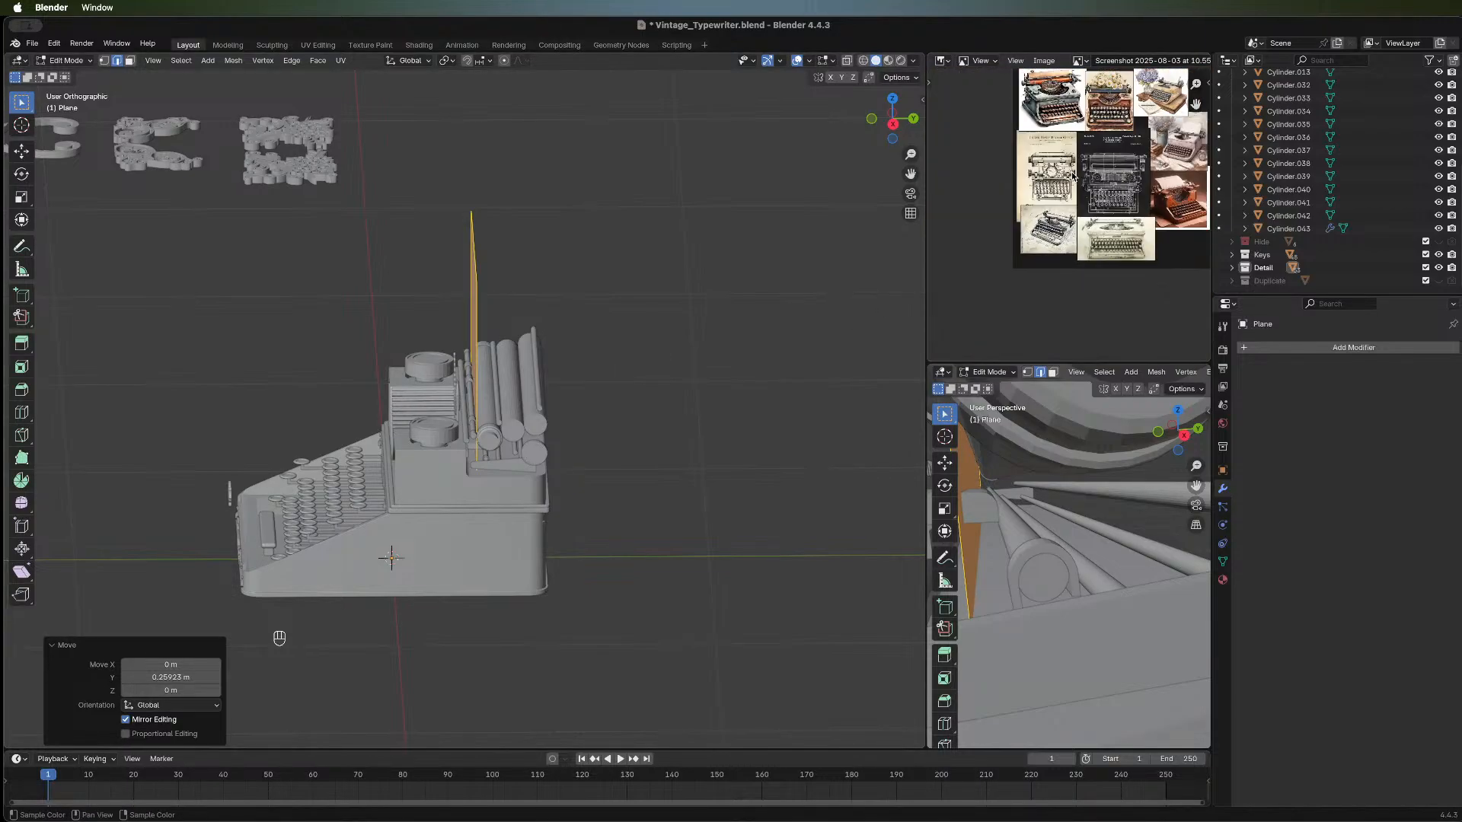
scroll(1073, 175, "down", 2)
scroll(1073, 175, "up", 5)
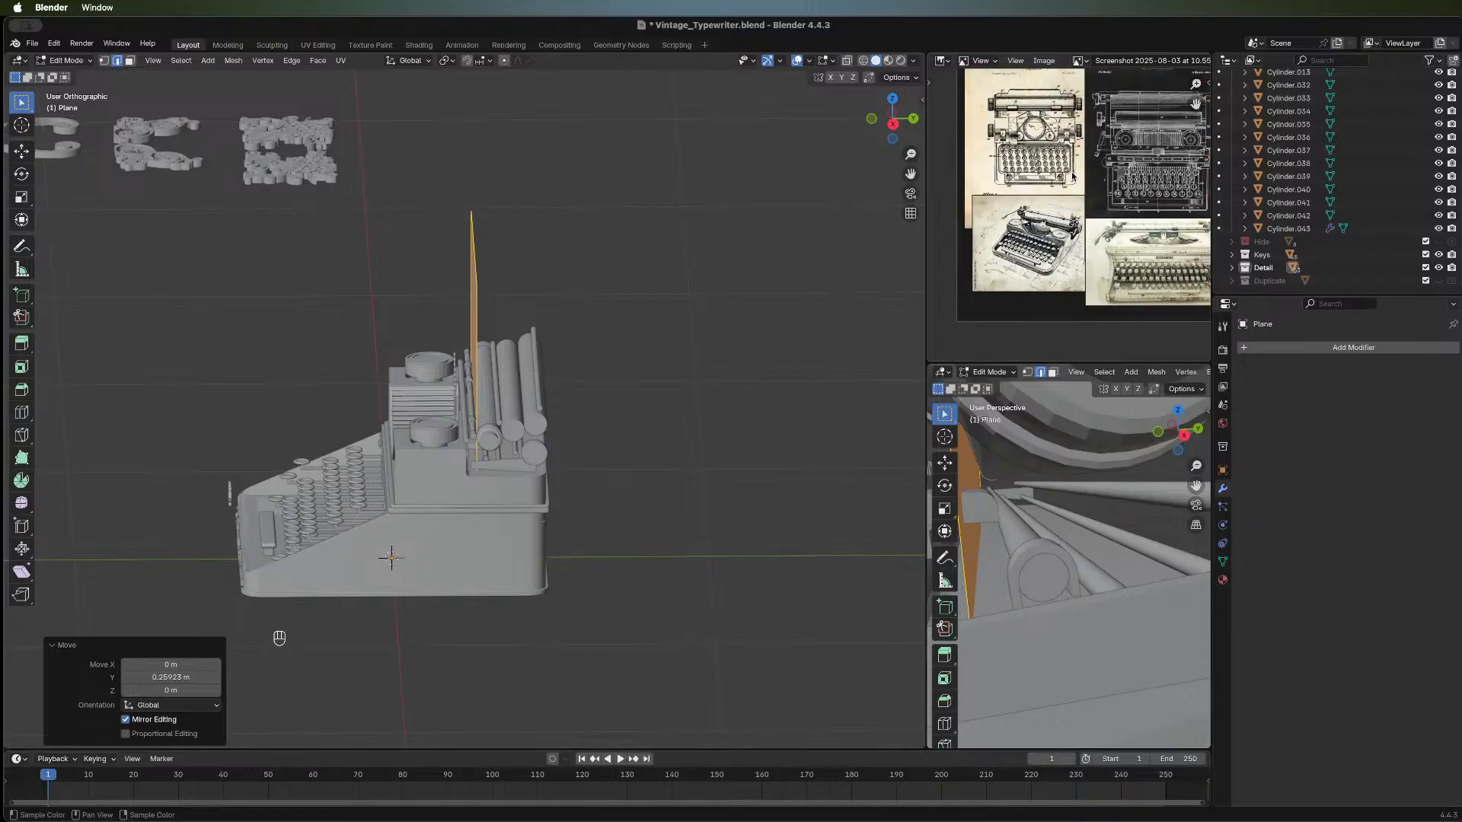
scroll(1061, 174, "down", 1)
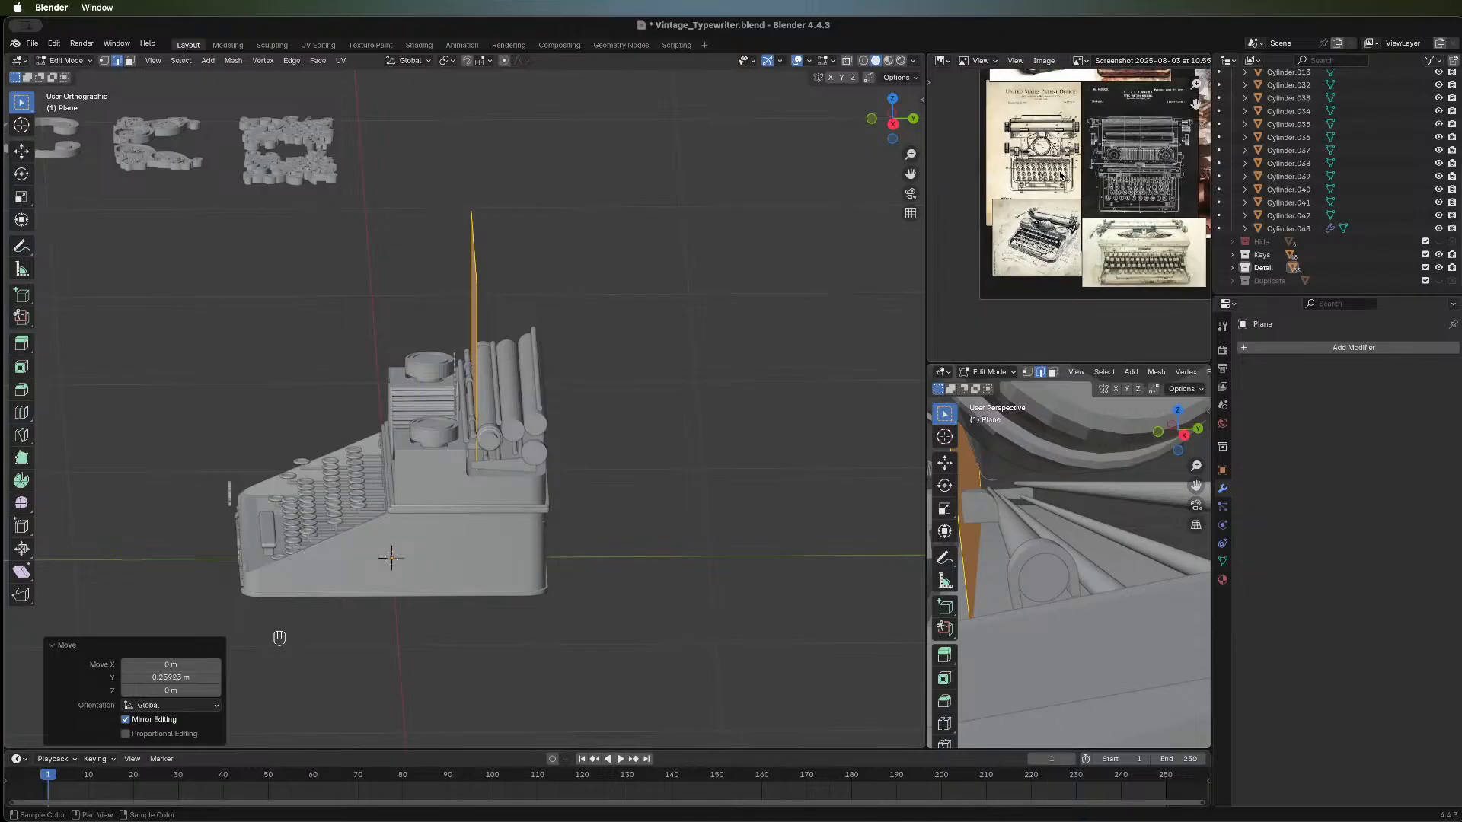
scroll(1043, 282, "up", 6)
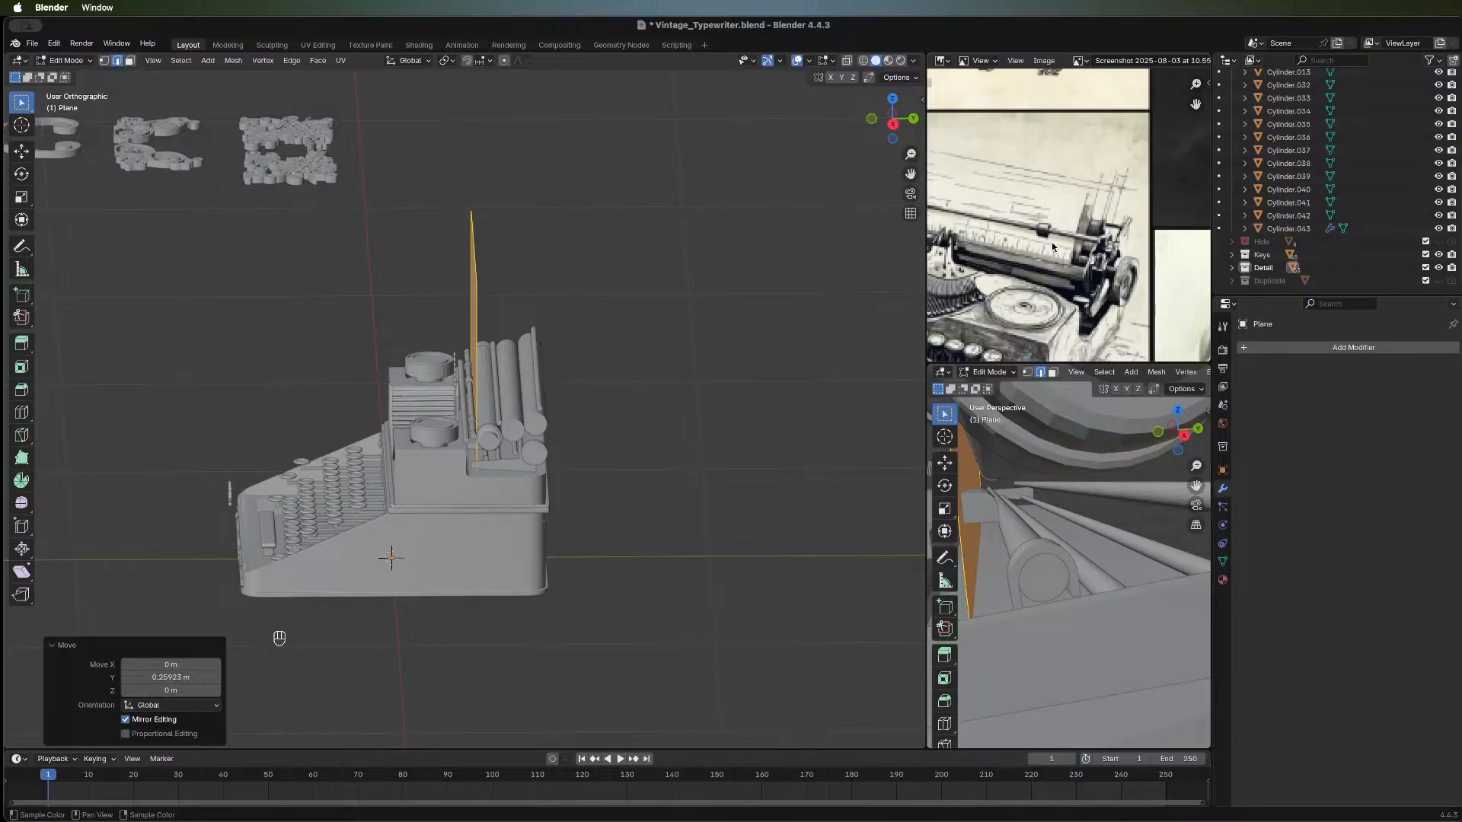
middle_click_drag(1051, 245, 1131, 228)
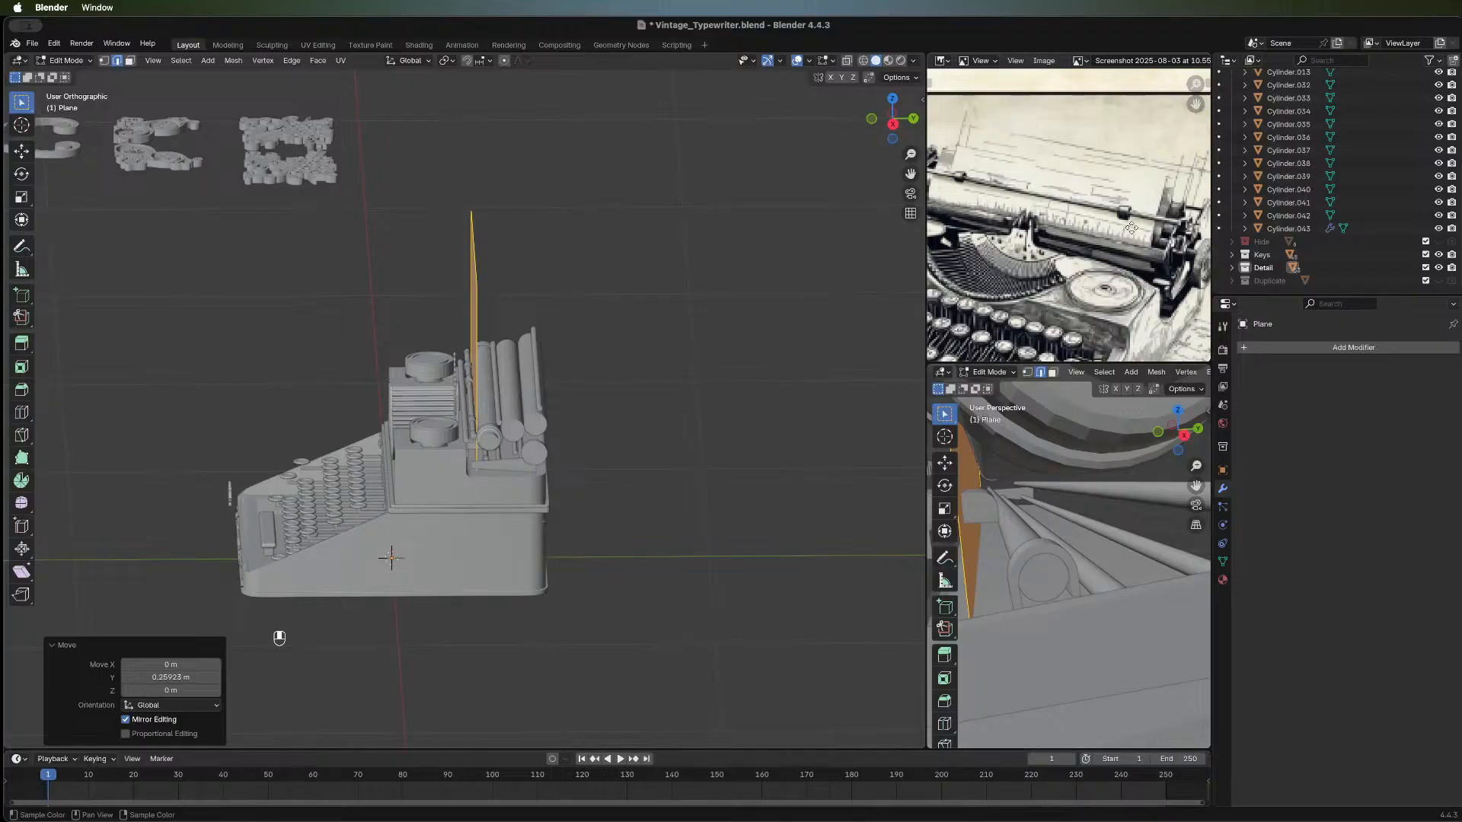
Move the paper plane up about 0.154 m along Z above the carriage.
middle_click_drag(439, 371, 730, 311)
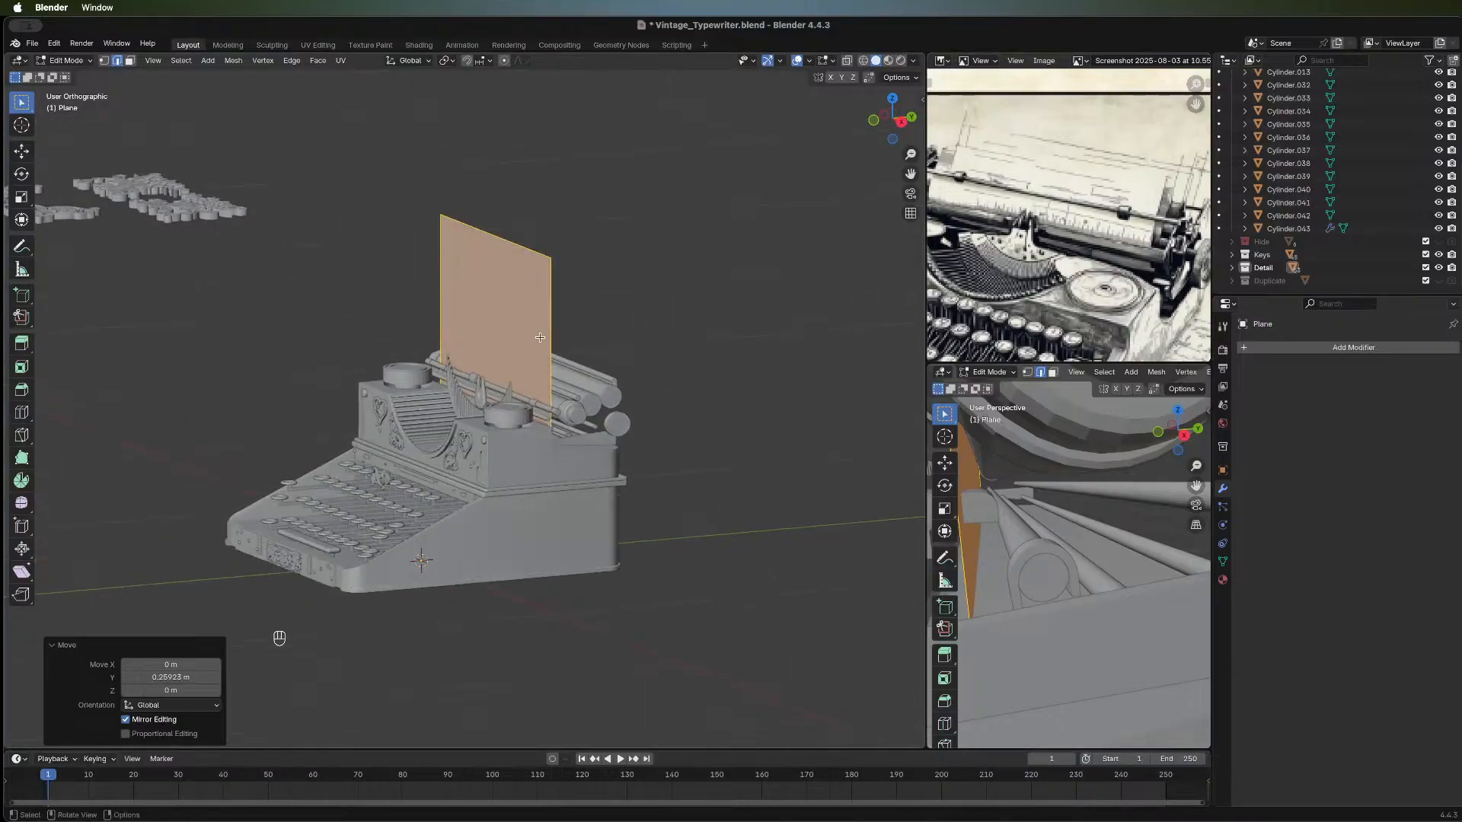
middle_click_drag(539, 332, 761, 316)
middle_click_drag(371, 335, 497, 346)
scroll(497, 346, "up", 1)
key("g")
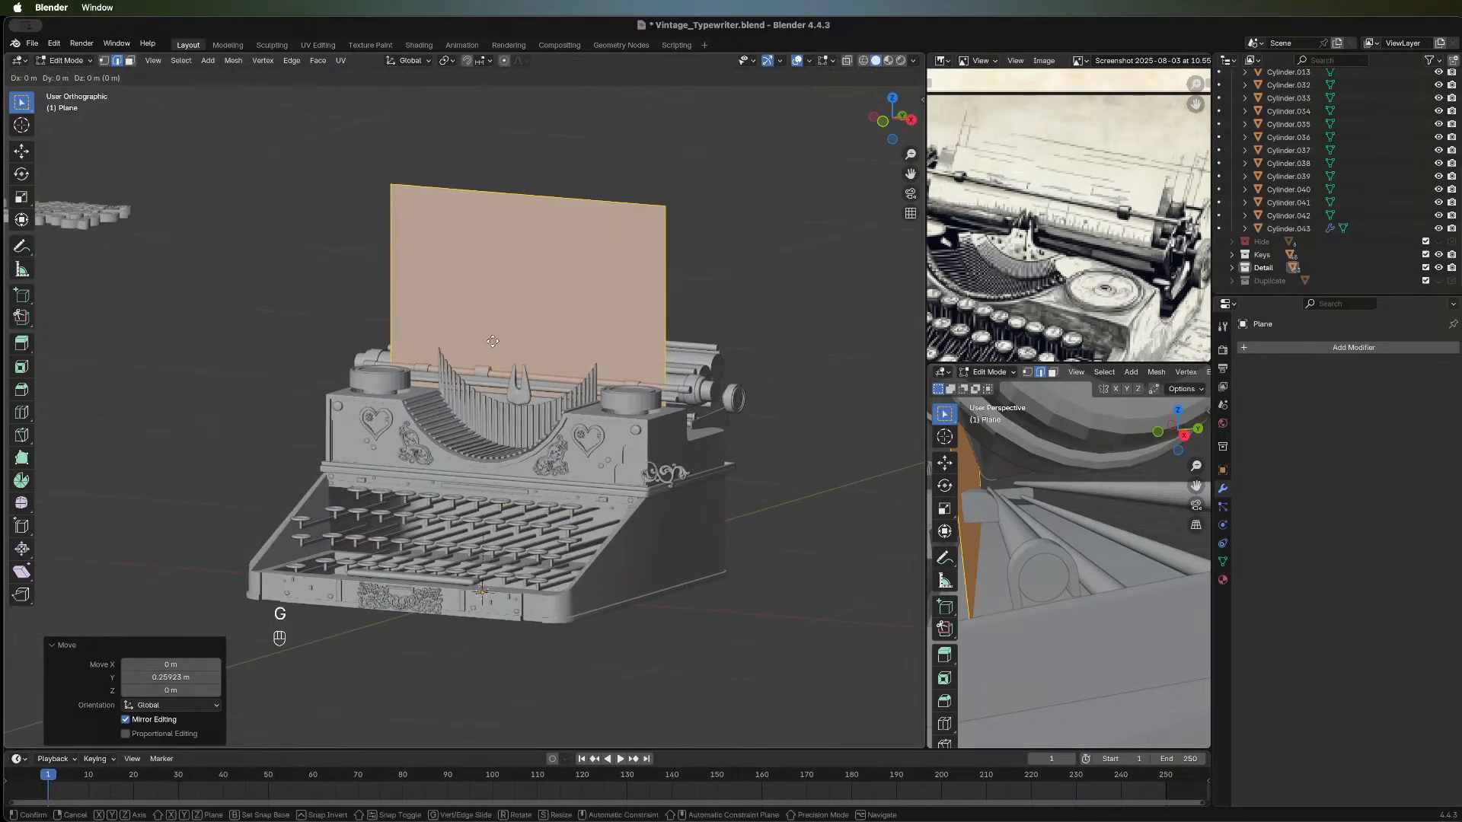
key("z")
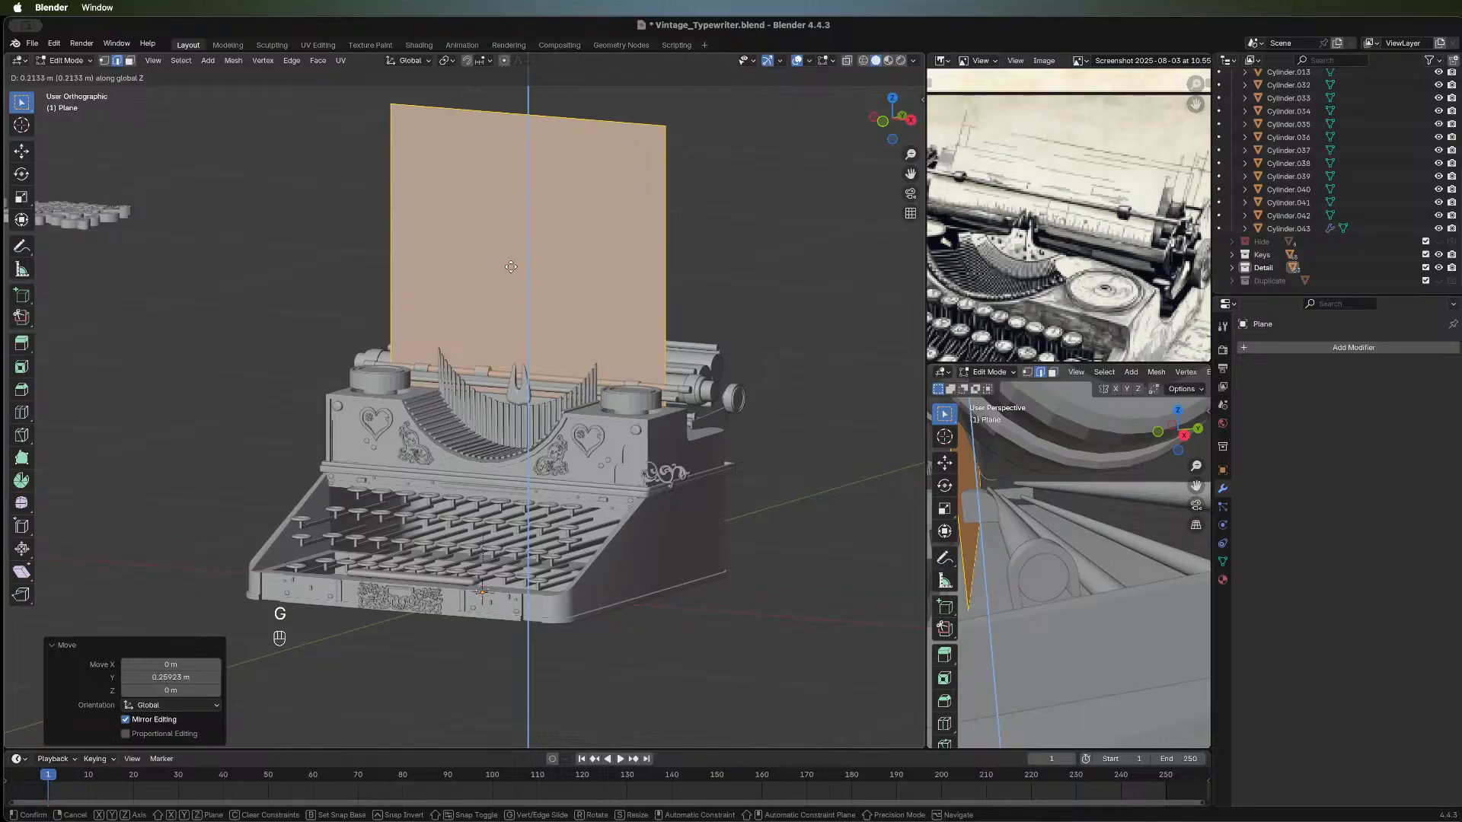
left_click(719, 250)
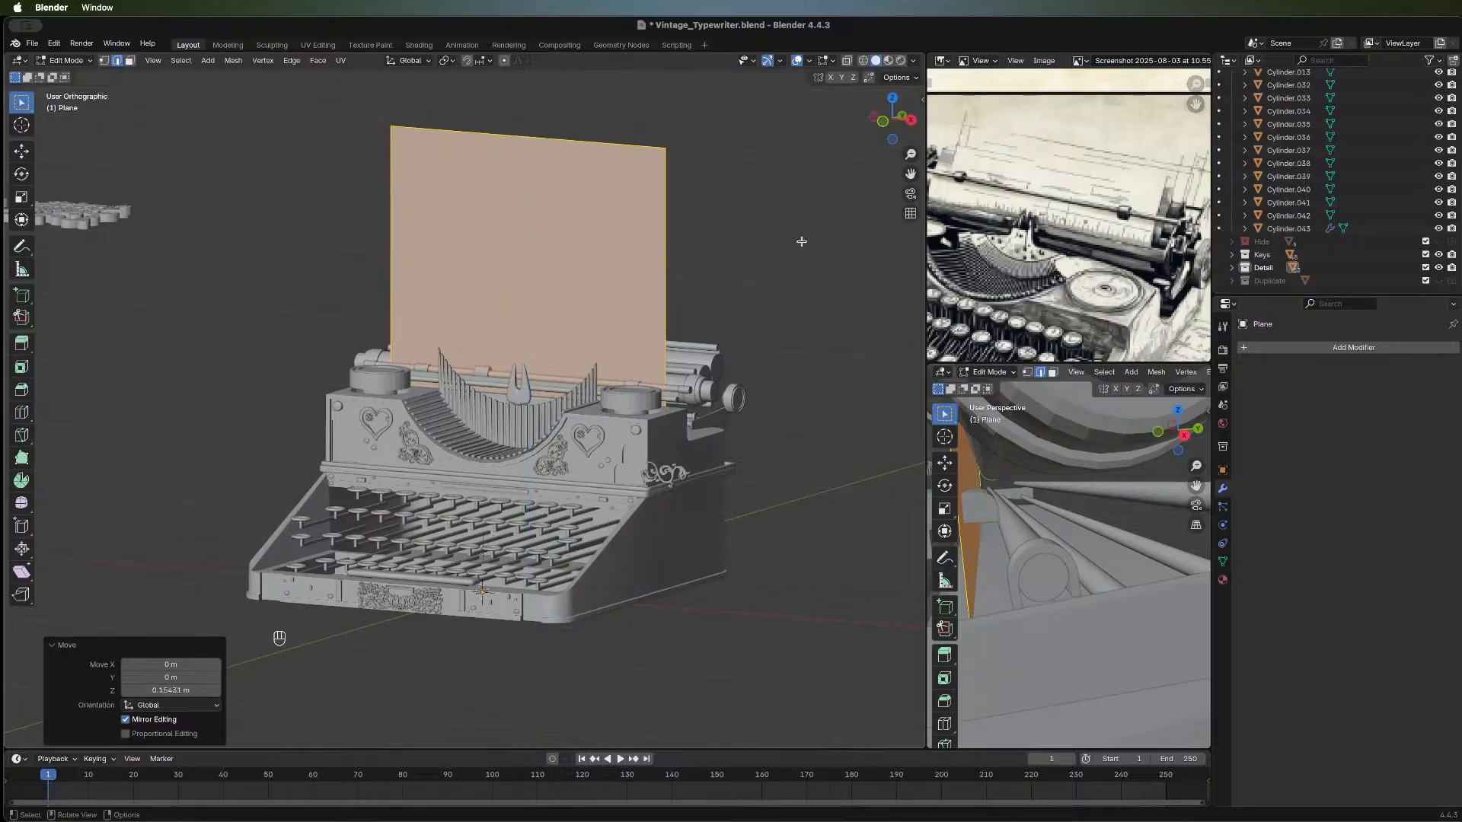
Scale the paper plane to about 0.803 along Z to shorten the sheet.
key("s")
key("z")
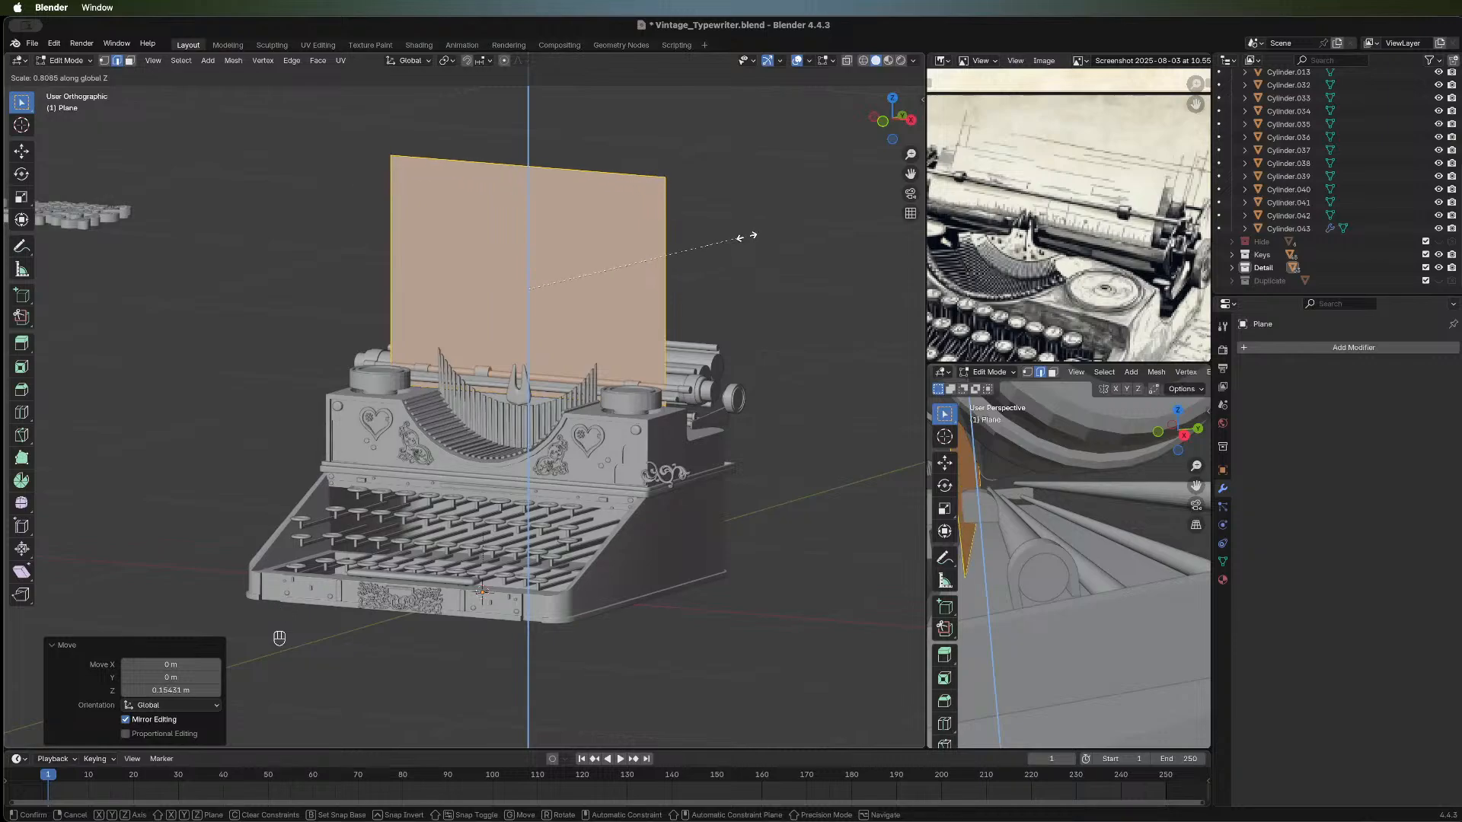
left_click(712, 279)
Shift the paper plane about 0.0042 m along Y to line it up behind the thin front rods of the carriage.
middle_click_drag(713, 279, 332, 332)
middle_click_drag(316, 369, 516, 395)
scroll(454, 430, "up", 3)
key("g")
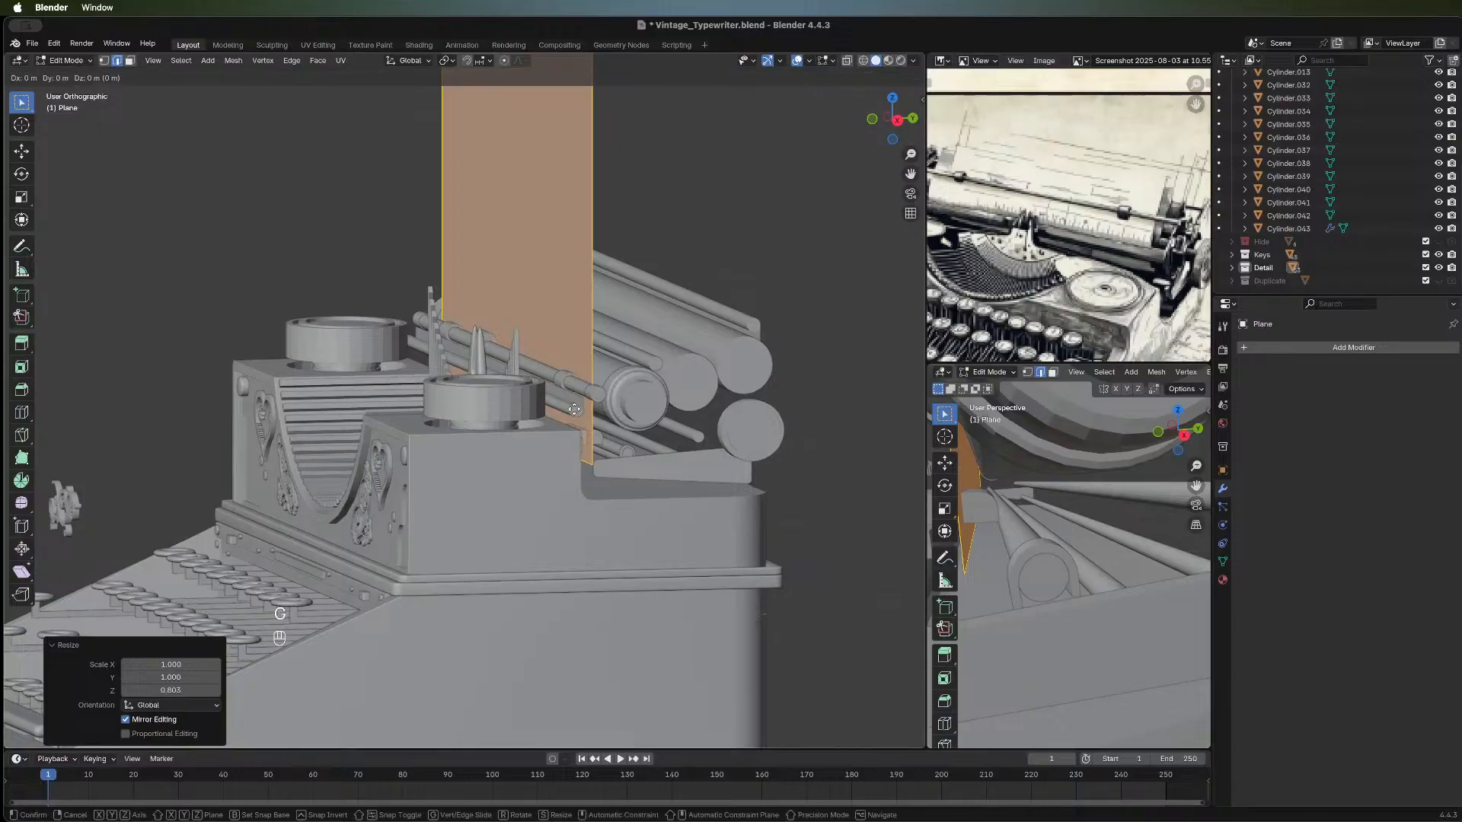
key("y")
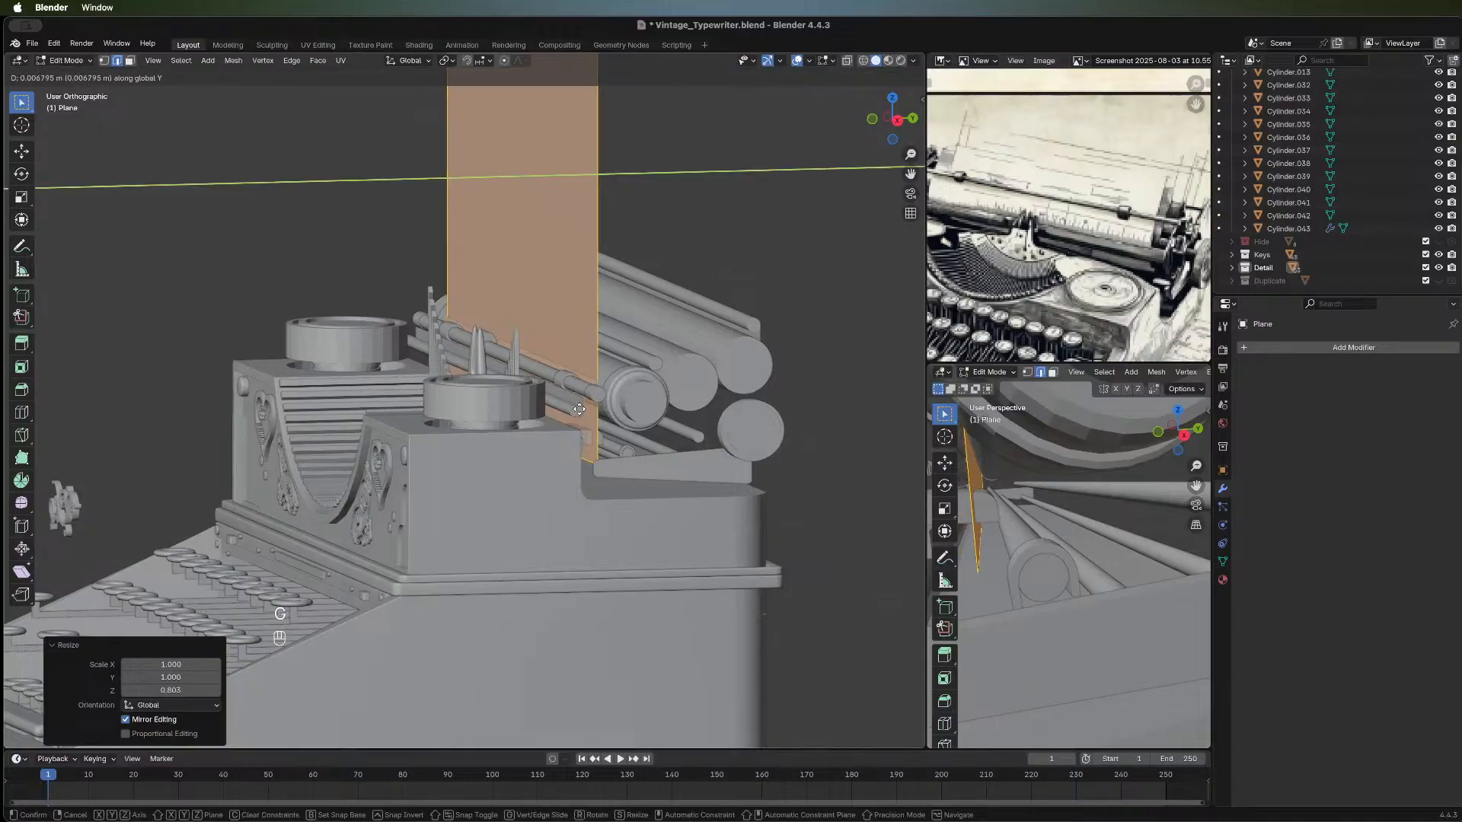
left_click(577, 411)
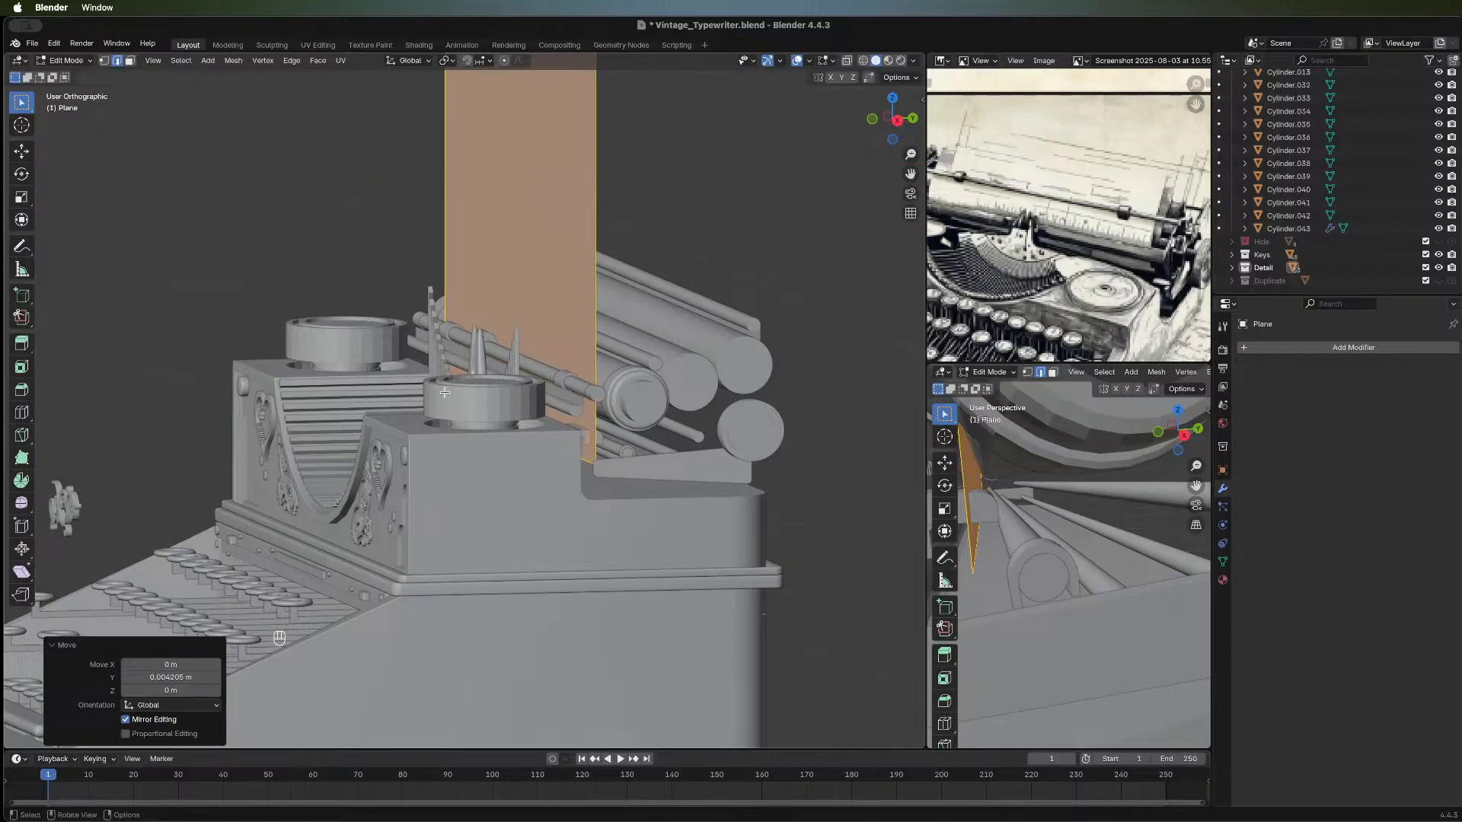
Subdivide the whole paper plane.
middle_click_drag(446, 393, 582, 576)
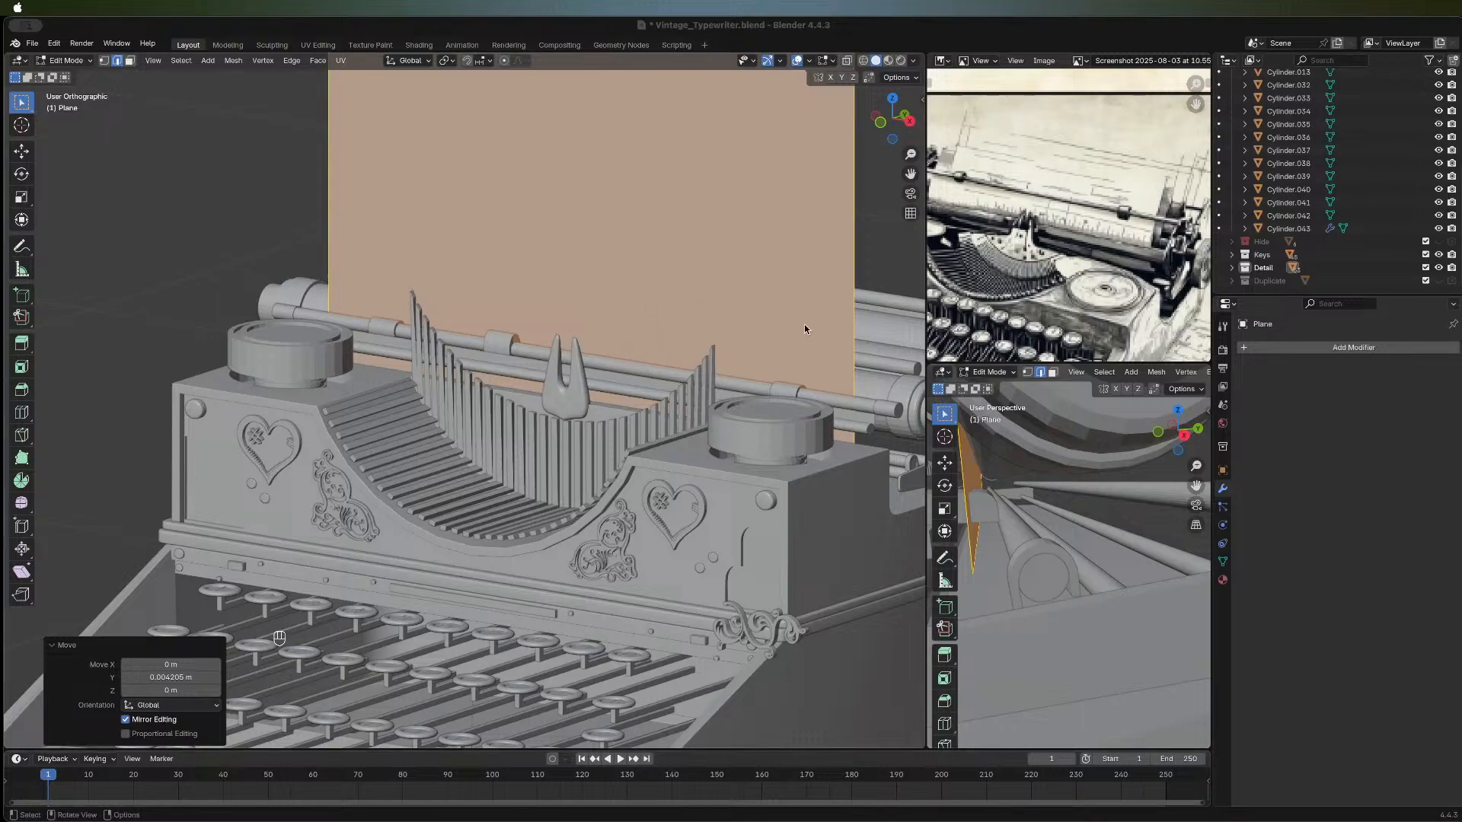
middle_click_drag(805, 329, 602, 331)
right_click(600, 260)
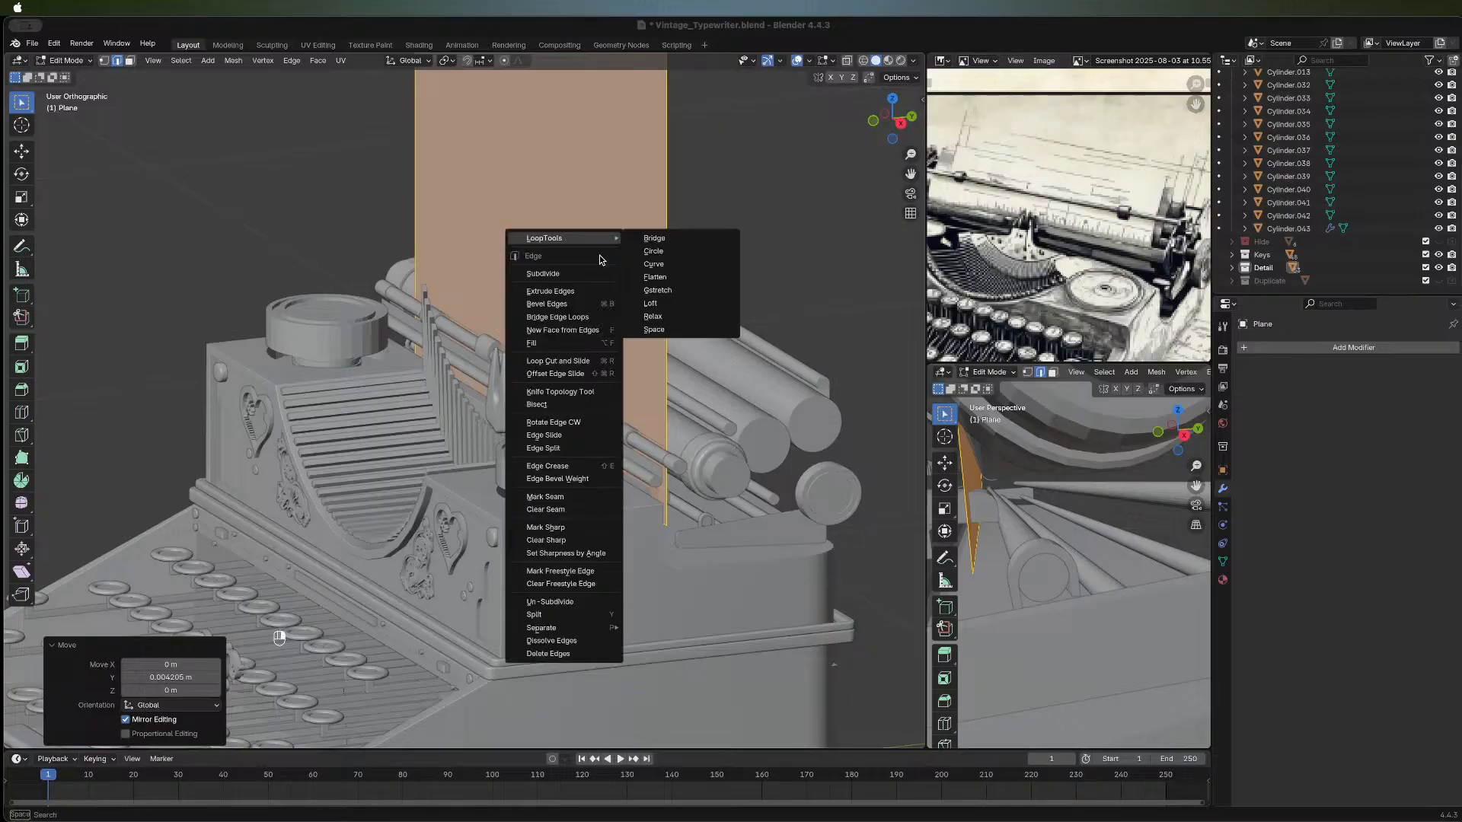
left_click(609, 275)
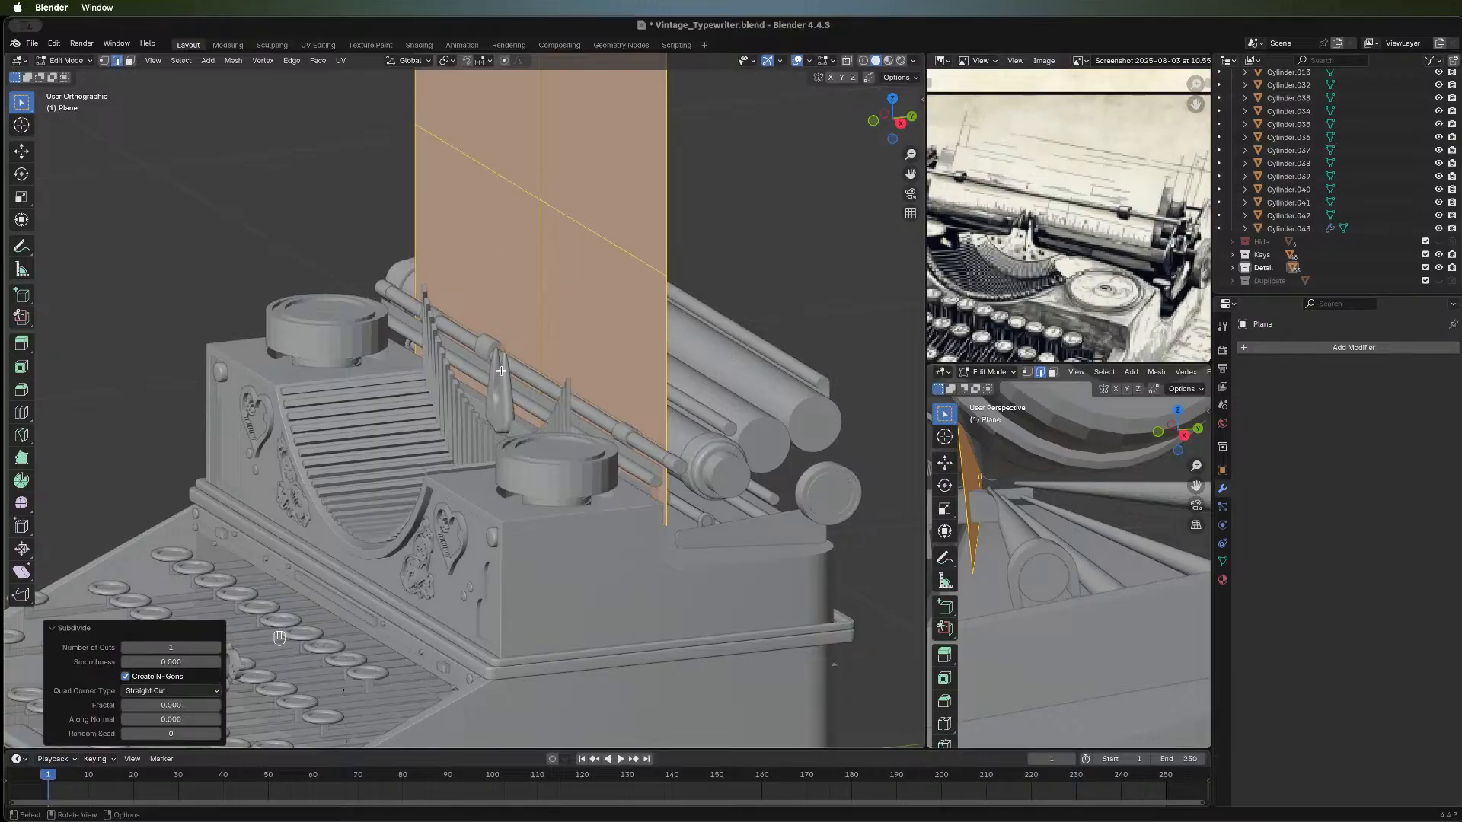
Try 100 and 200 subdivision cuts on the paper plane.
left_click(169, 647)
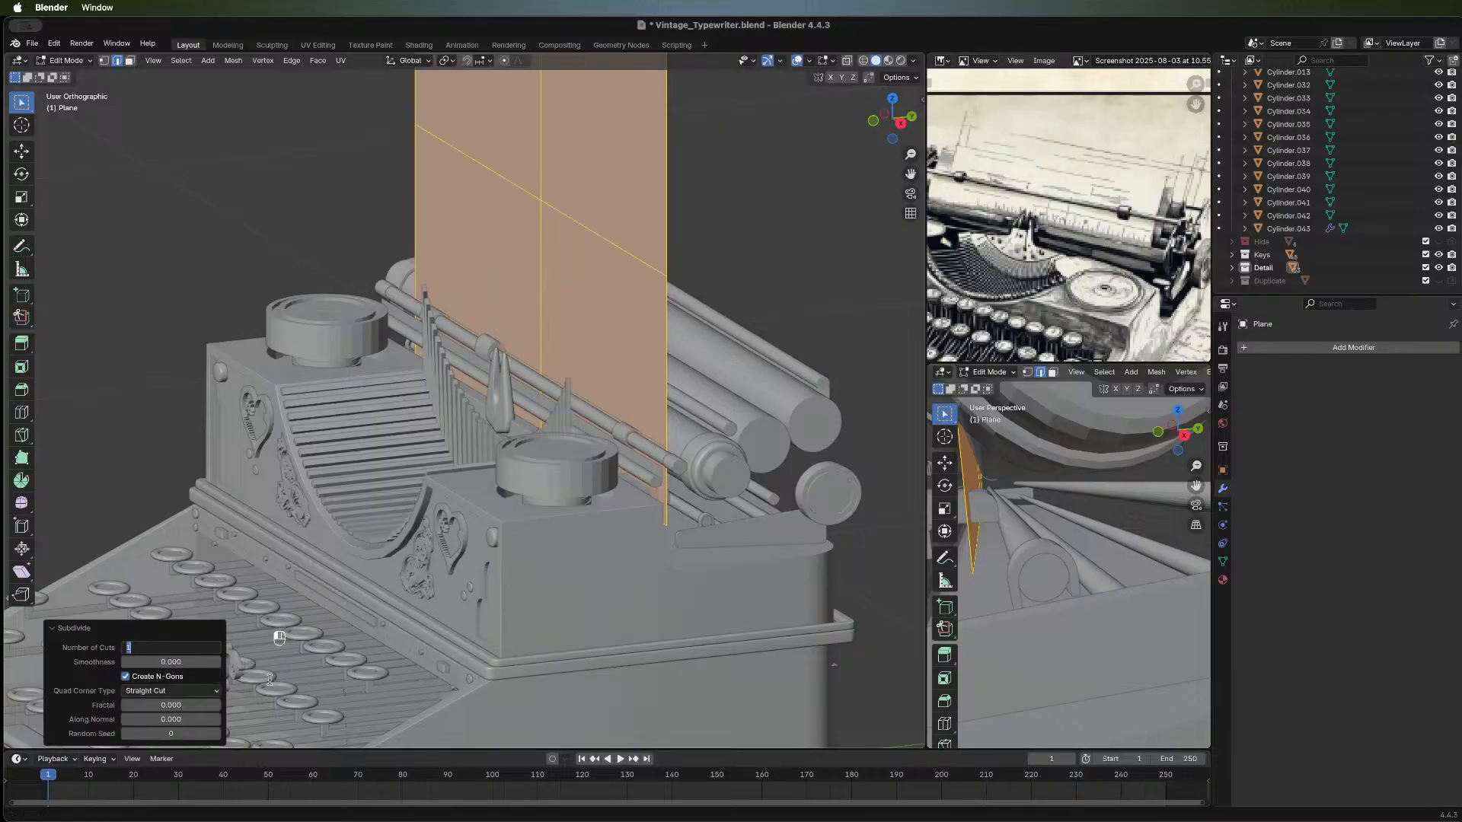
type("100")
key("Return")
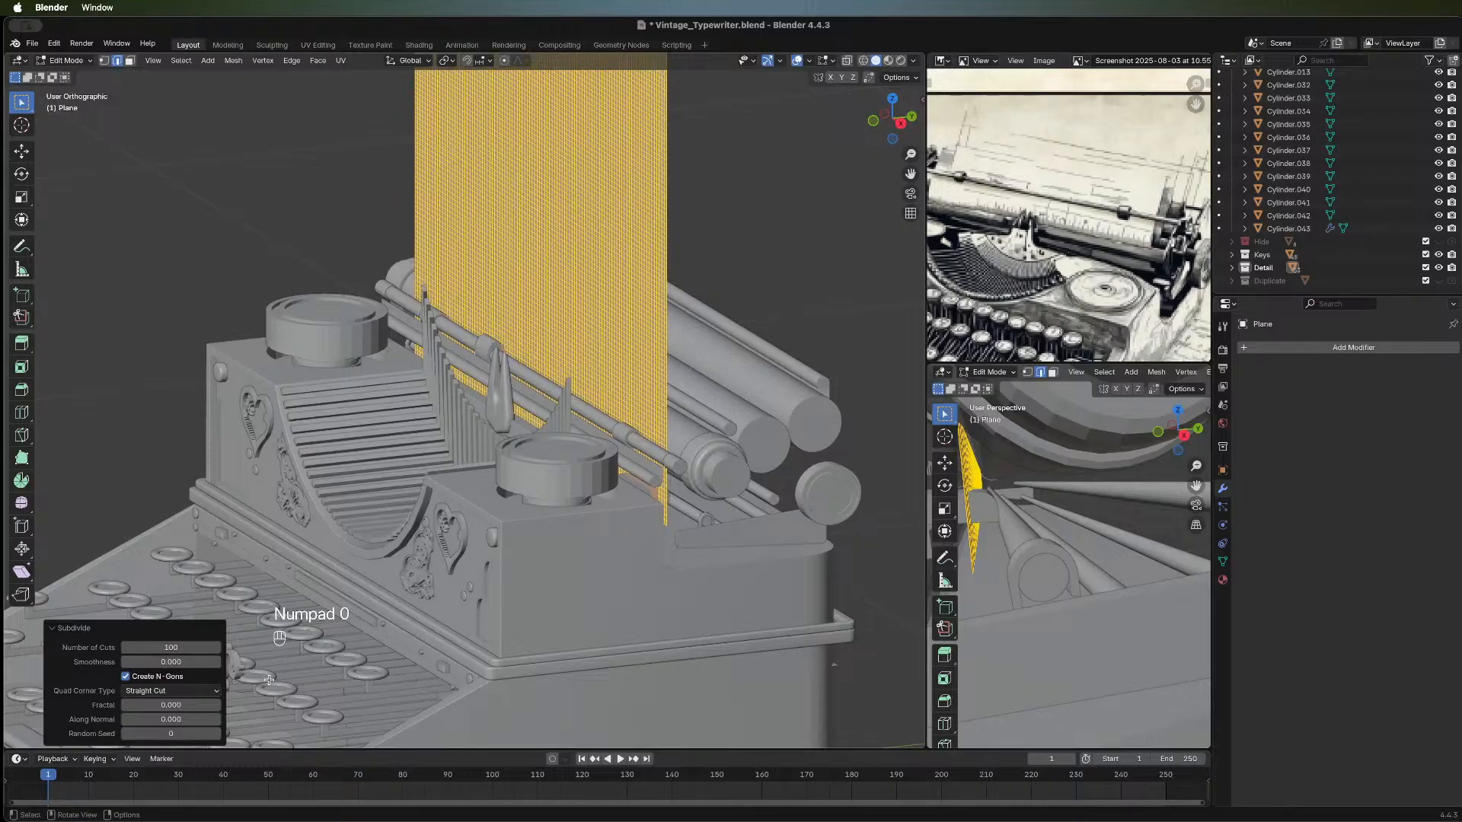
left_click(163, 645)
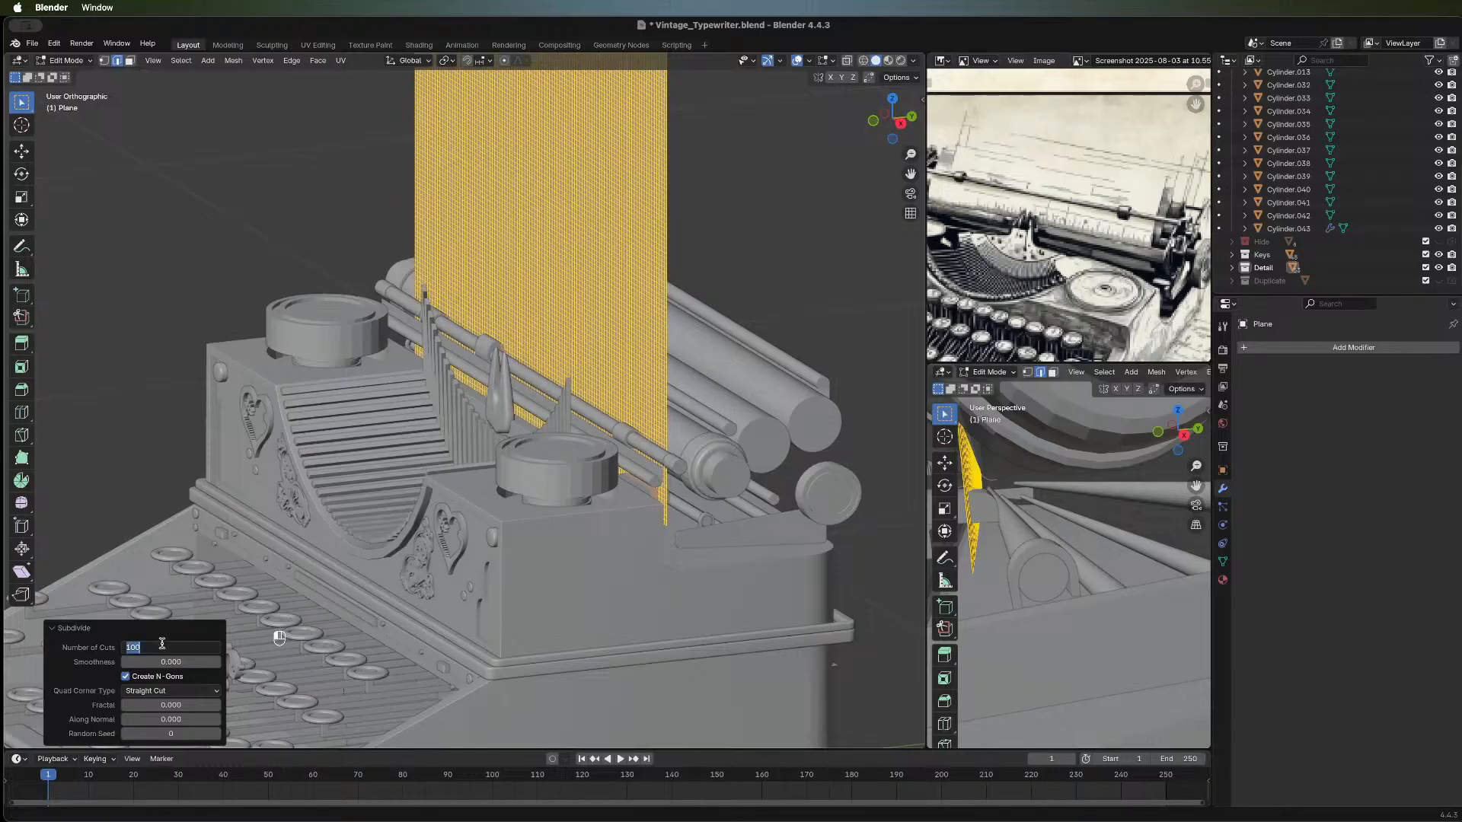
type("200")
key("Return")
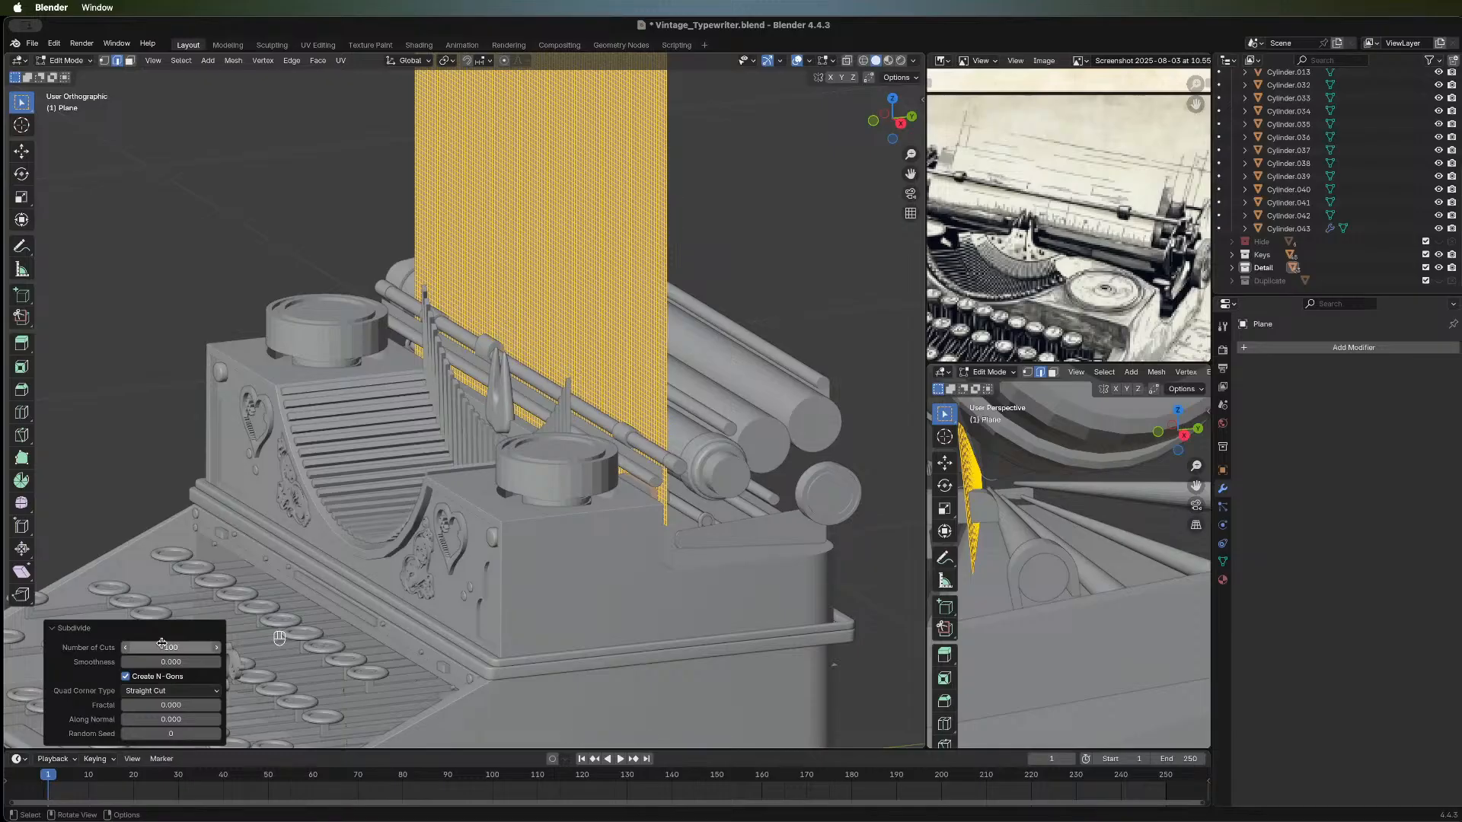
Set the paper plane's number of subdivision cuts to 50.
left_click(162, 646)
type("50")
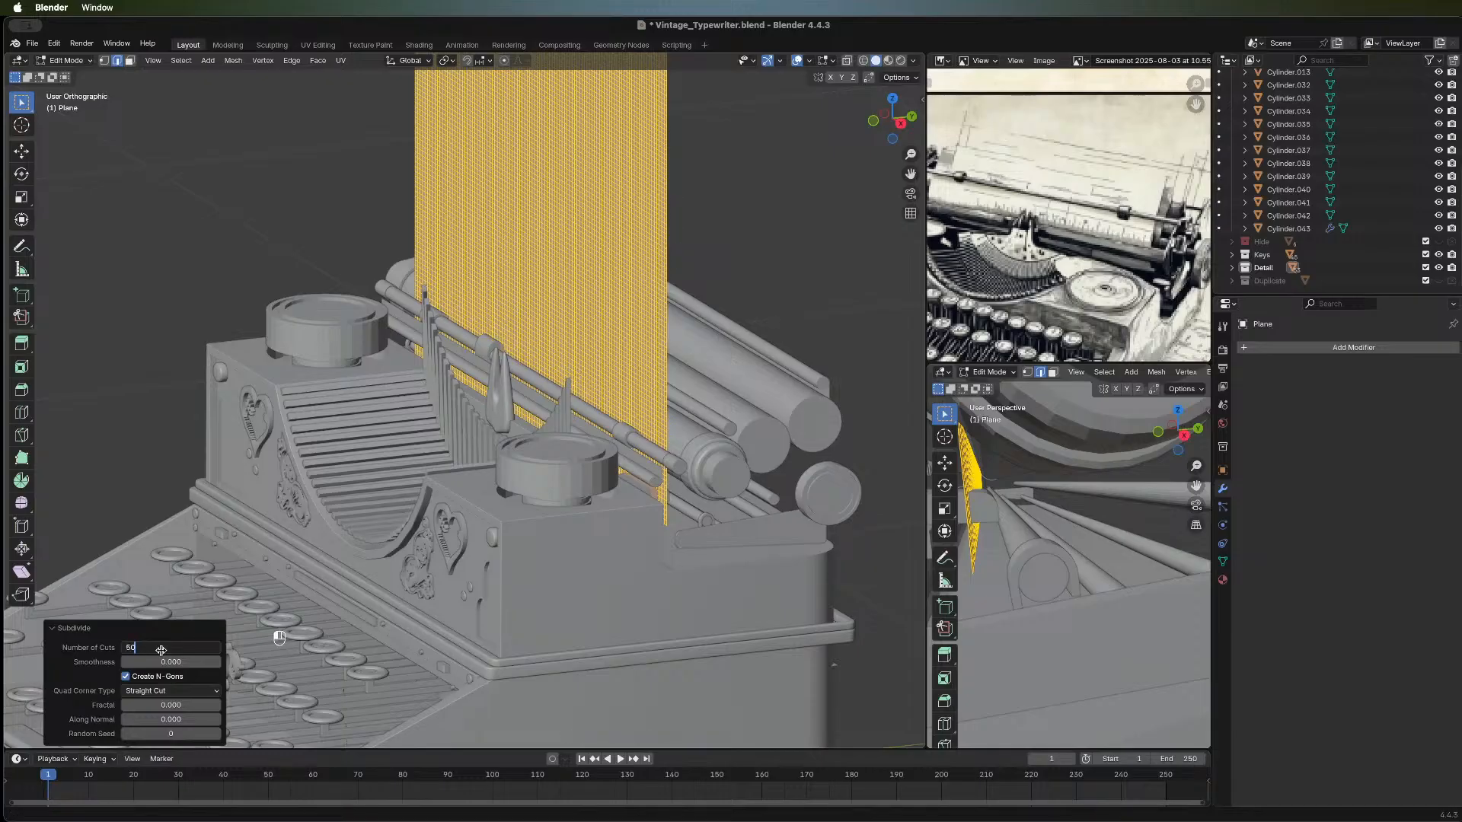
key("Return")
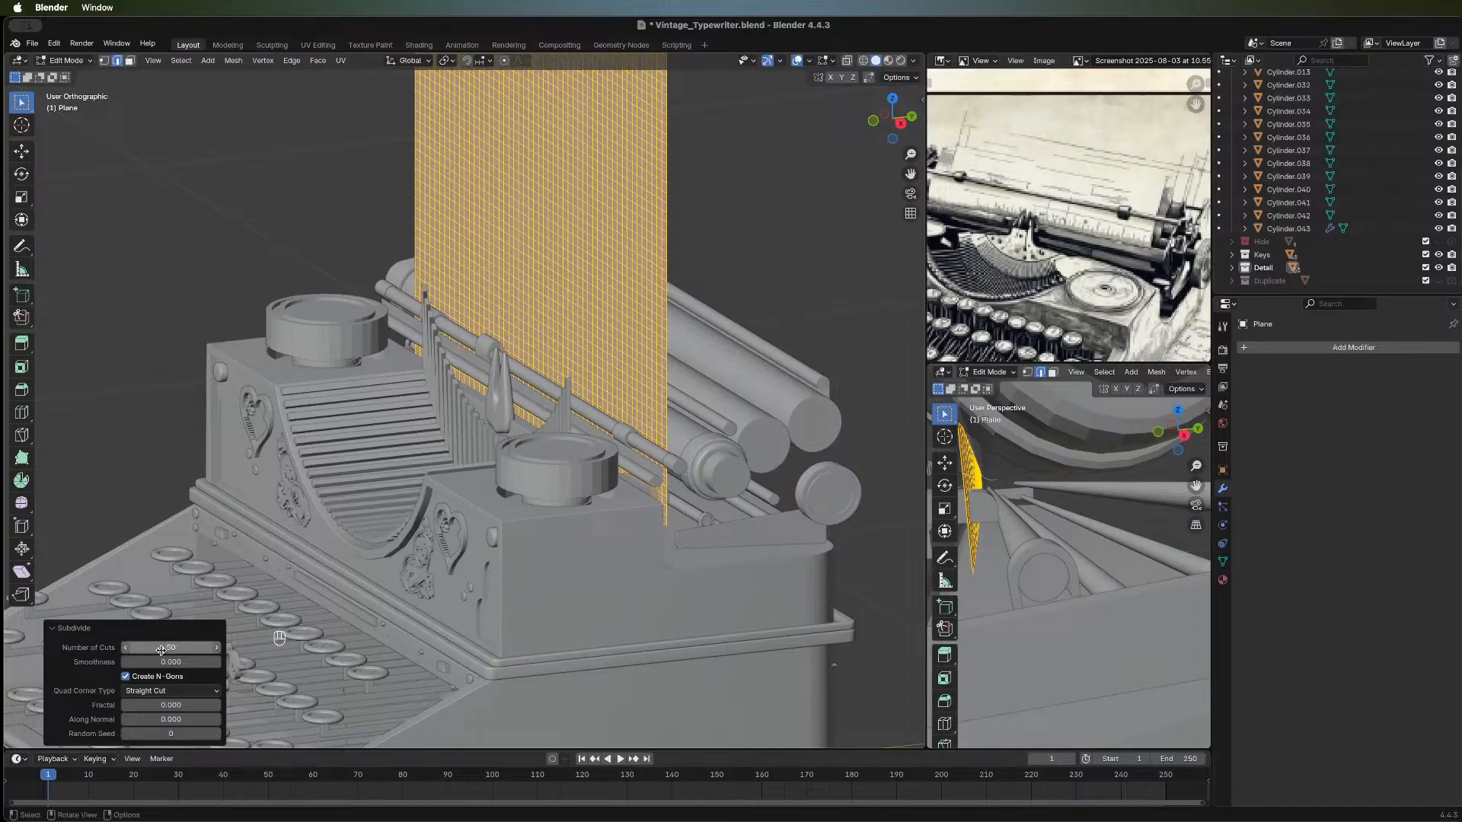
Return the paper plane to Object Mode and save the typewriter file.
key("Tab")
key("Tab")
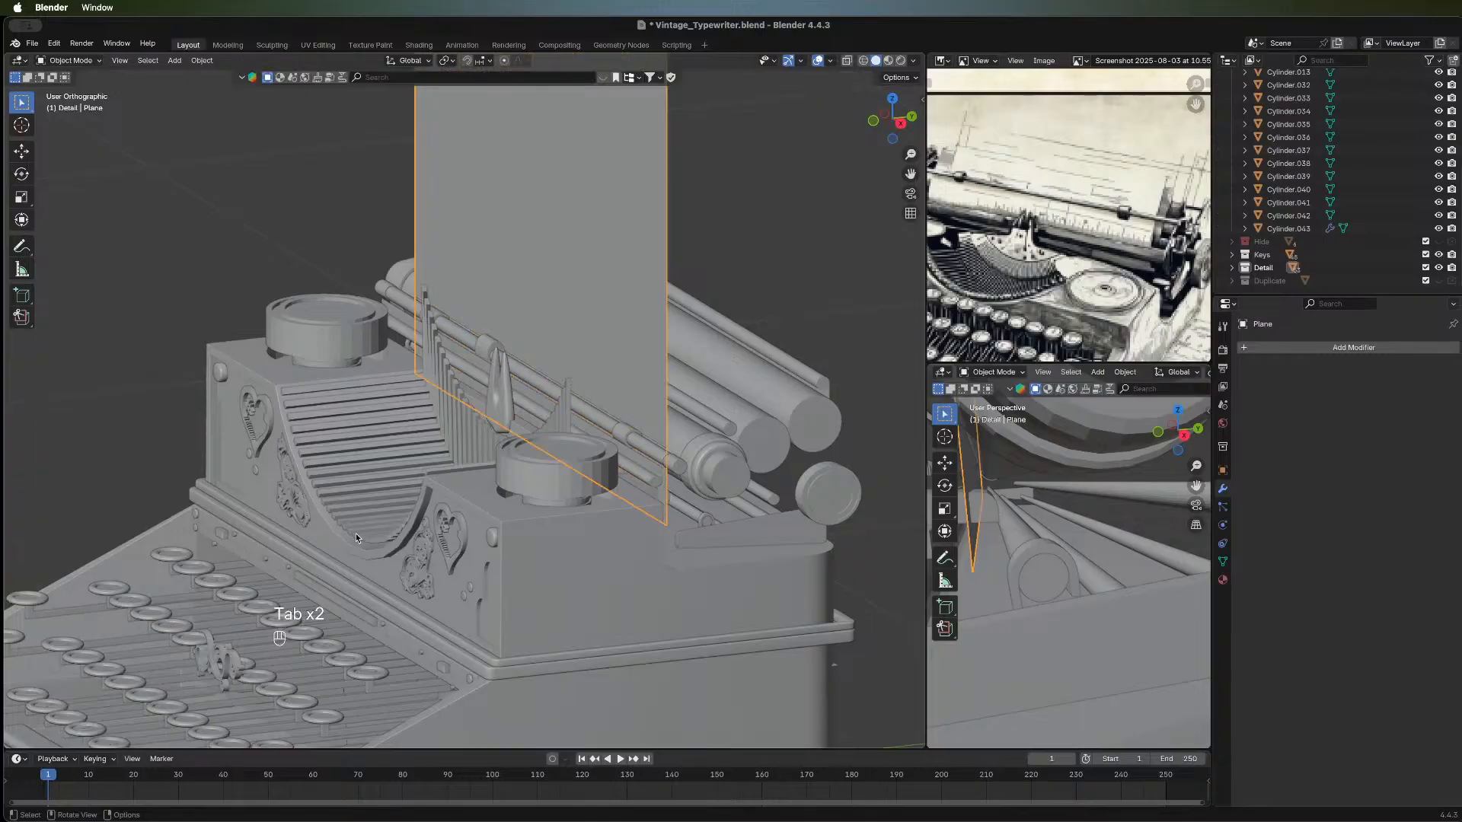
key("super")
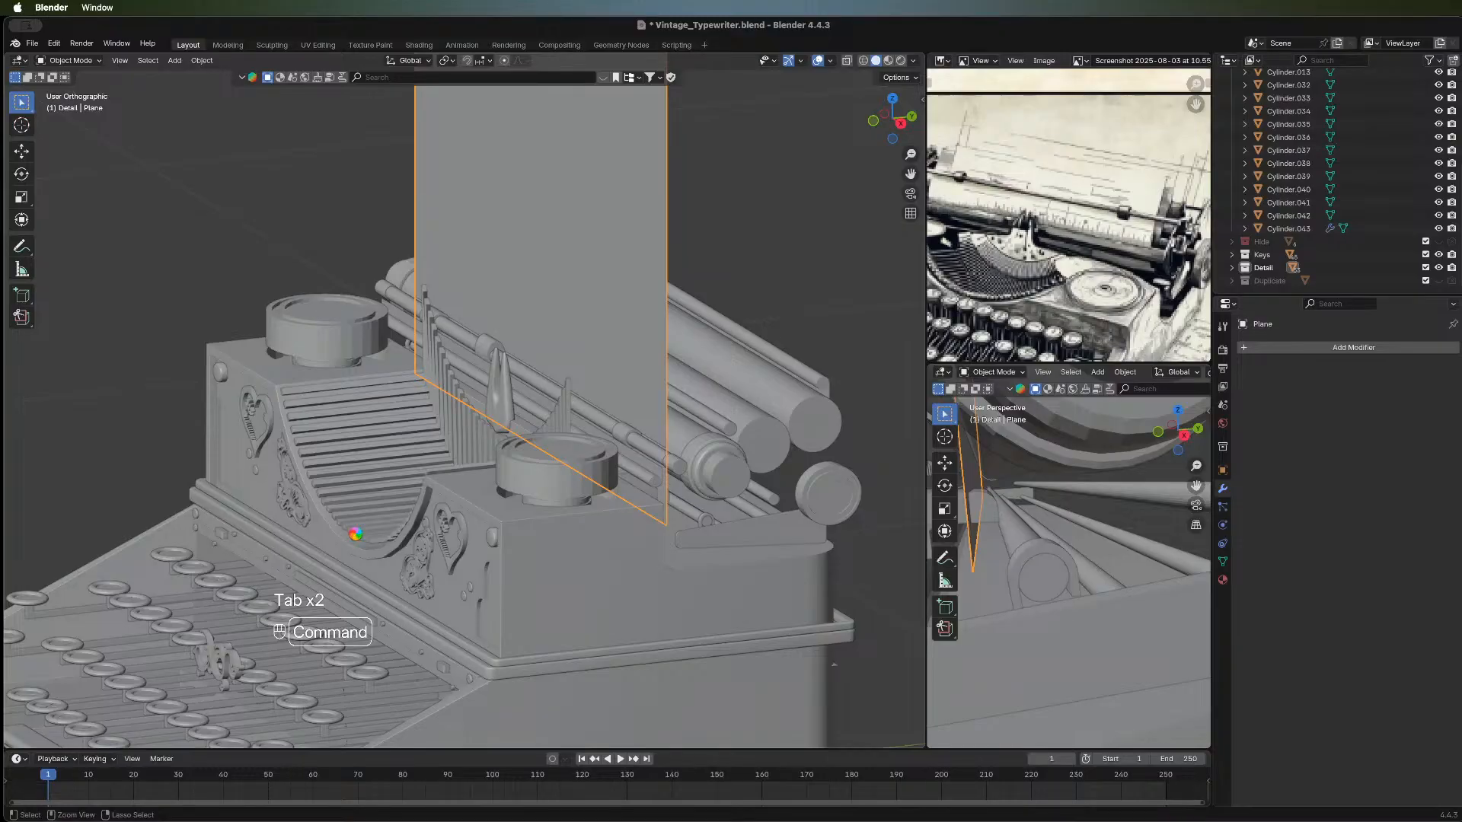
key("super+s")
Narrow the subdivided paper sheet by scaling its mesh to about 0.902 along X in Edit Mode.
middle_click_drag(599, 339, 632, 281)
scroll(655, 298, "down", 3)
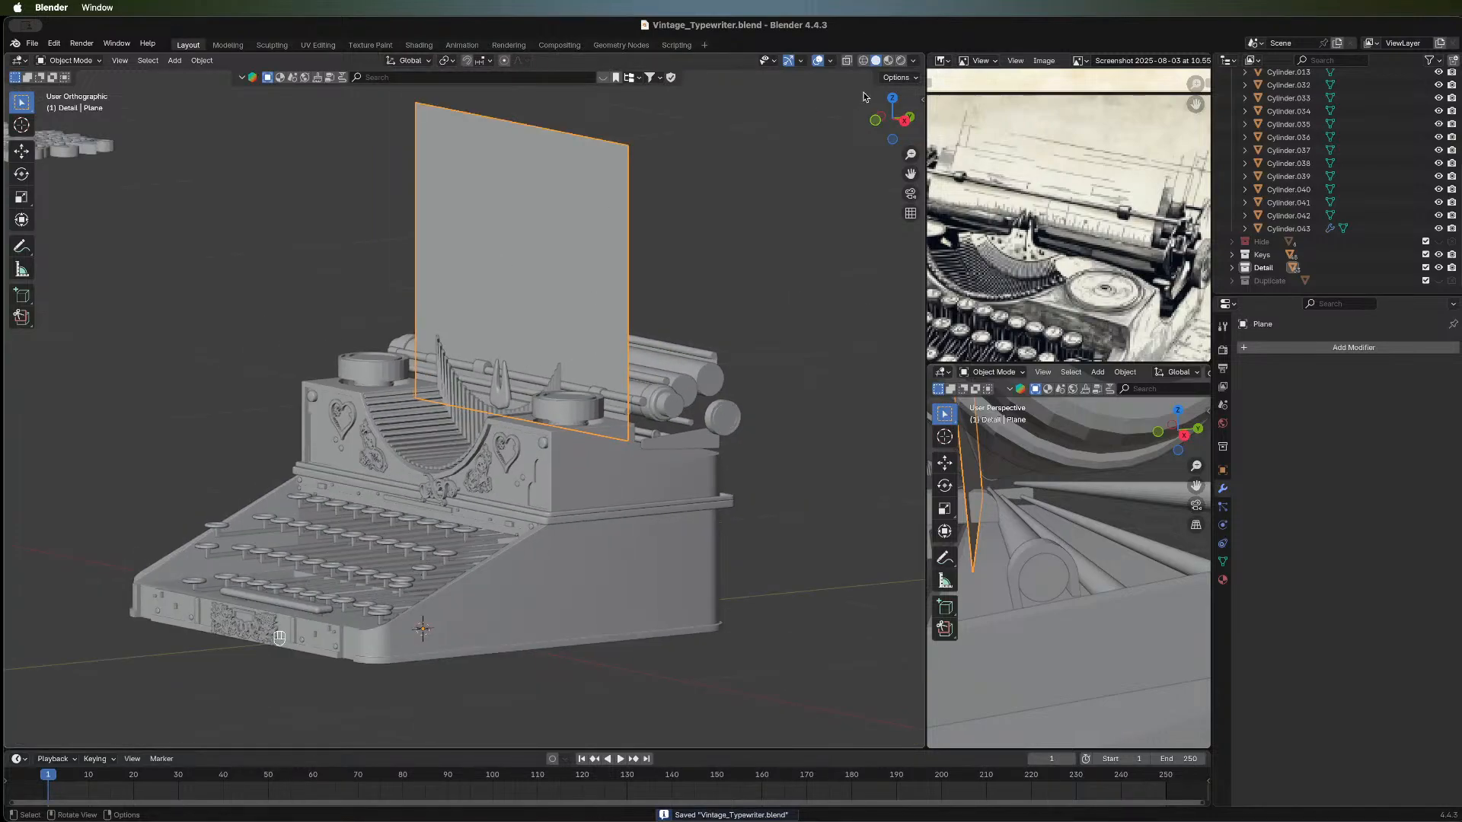
left_click(876, 120)
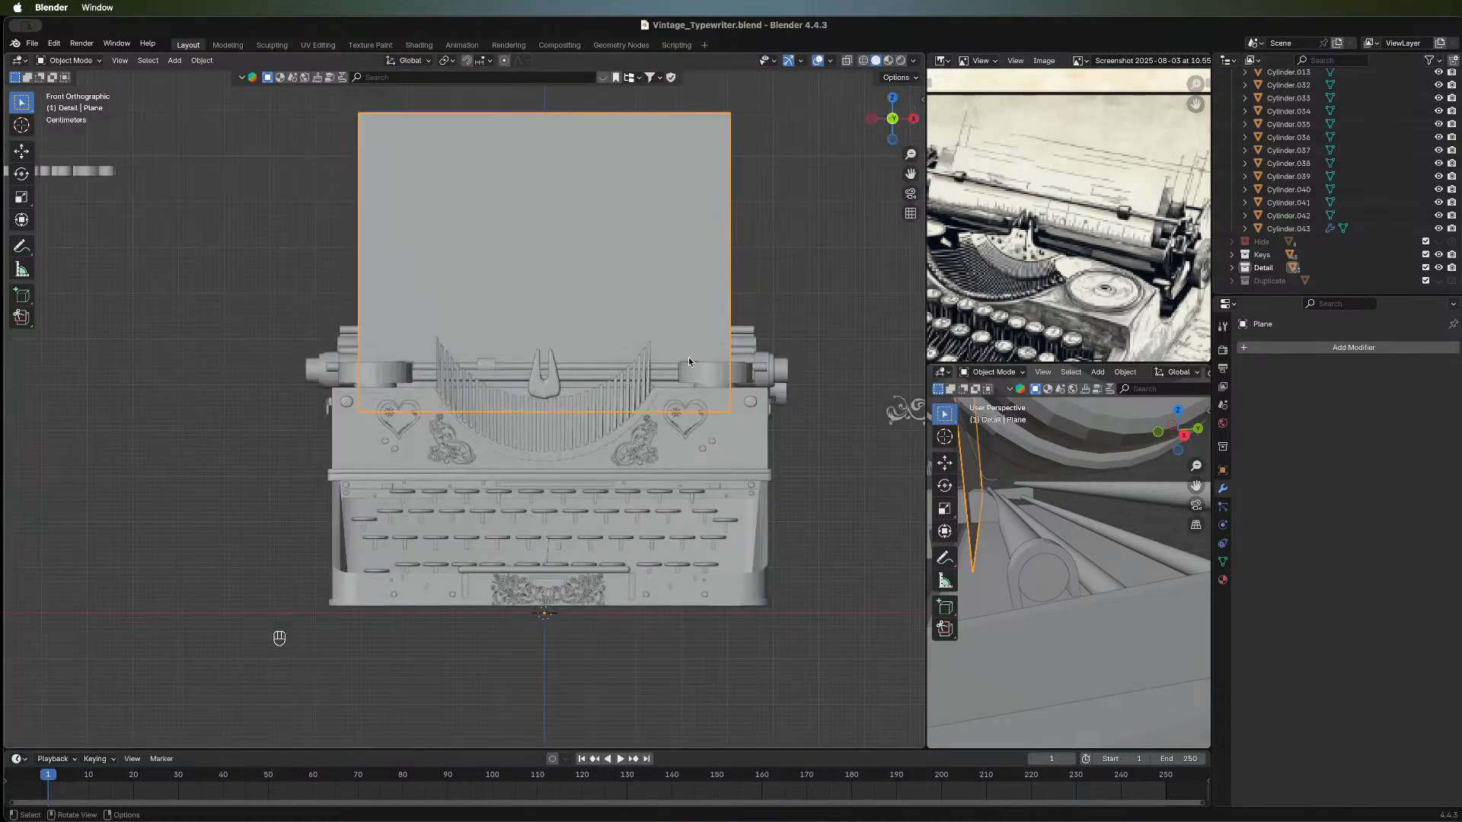
key("Tab")
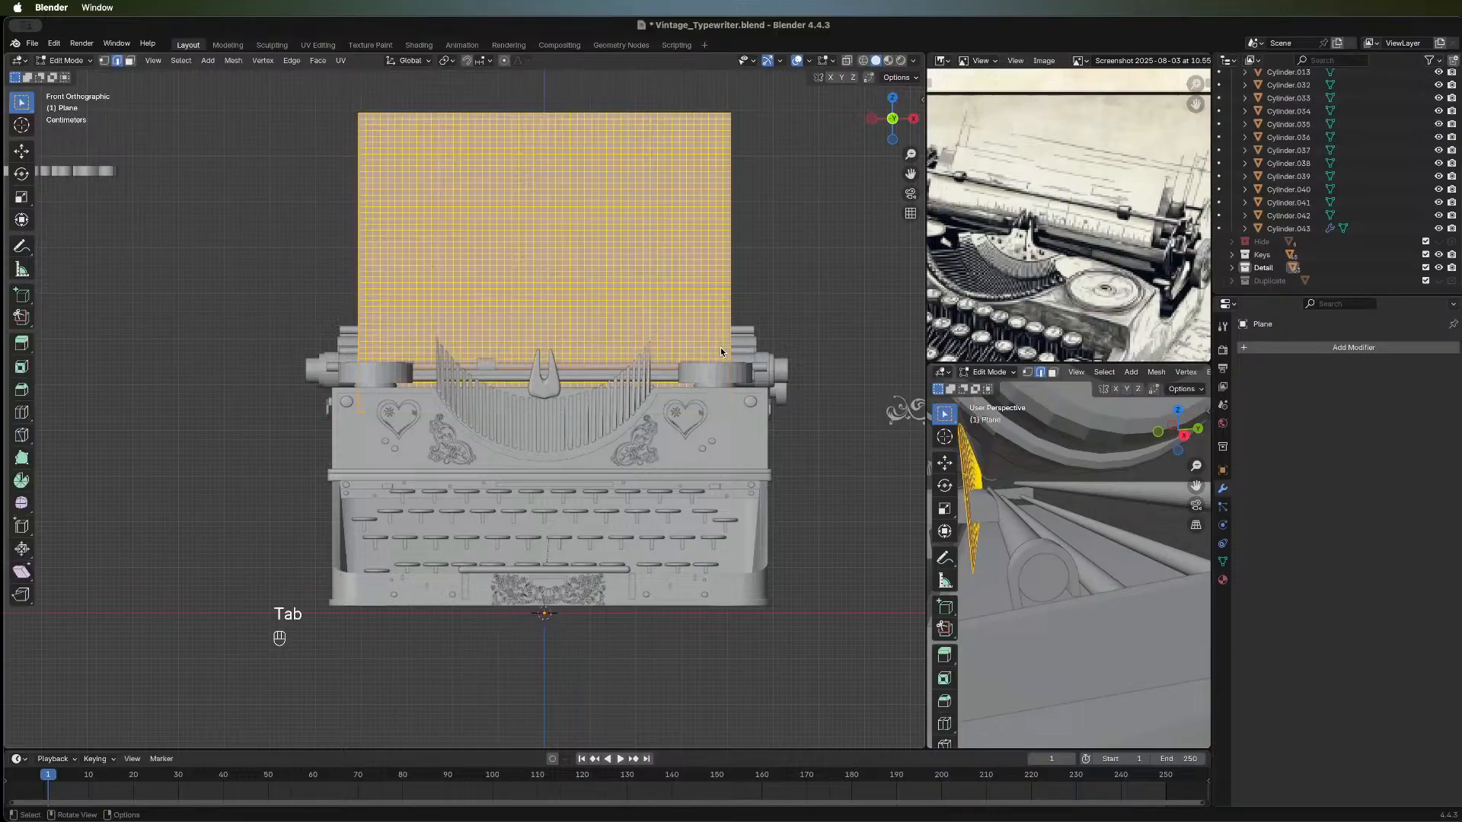
key("s")
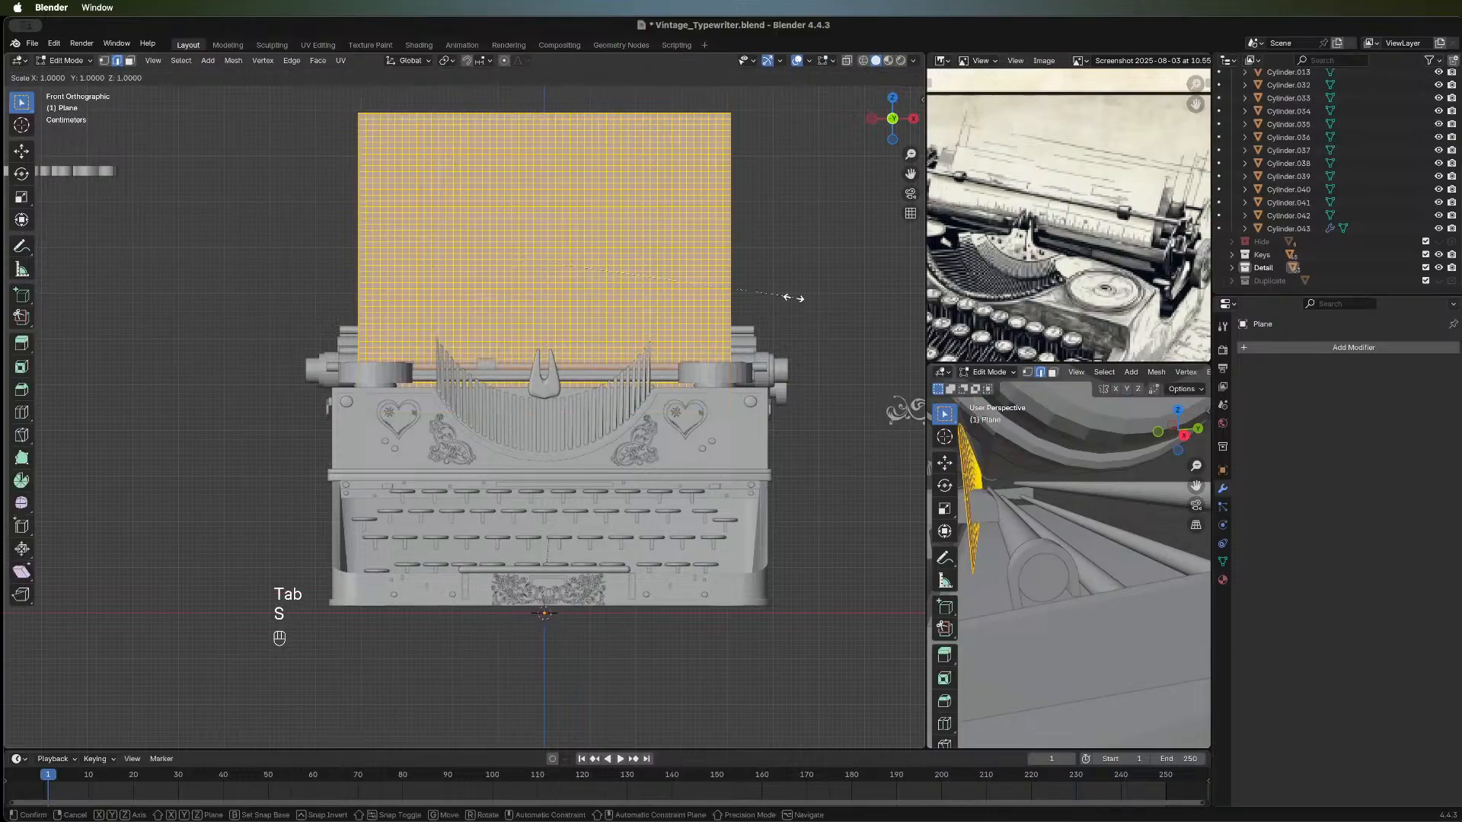
key("x")
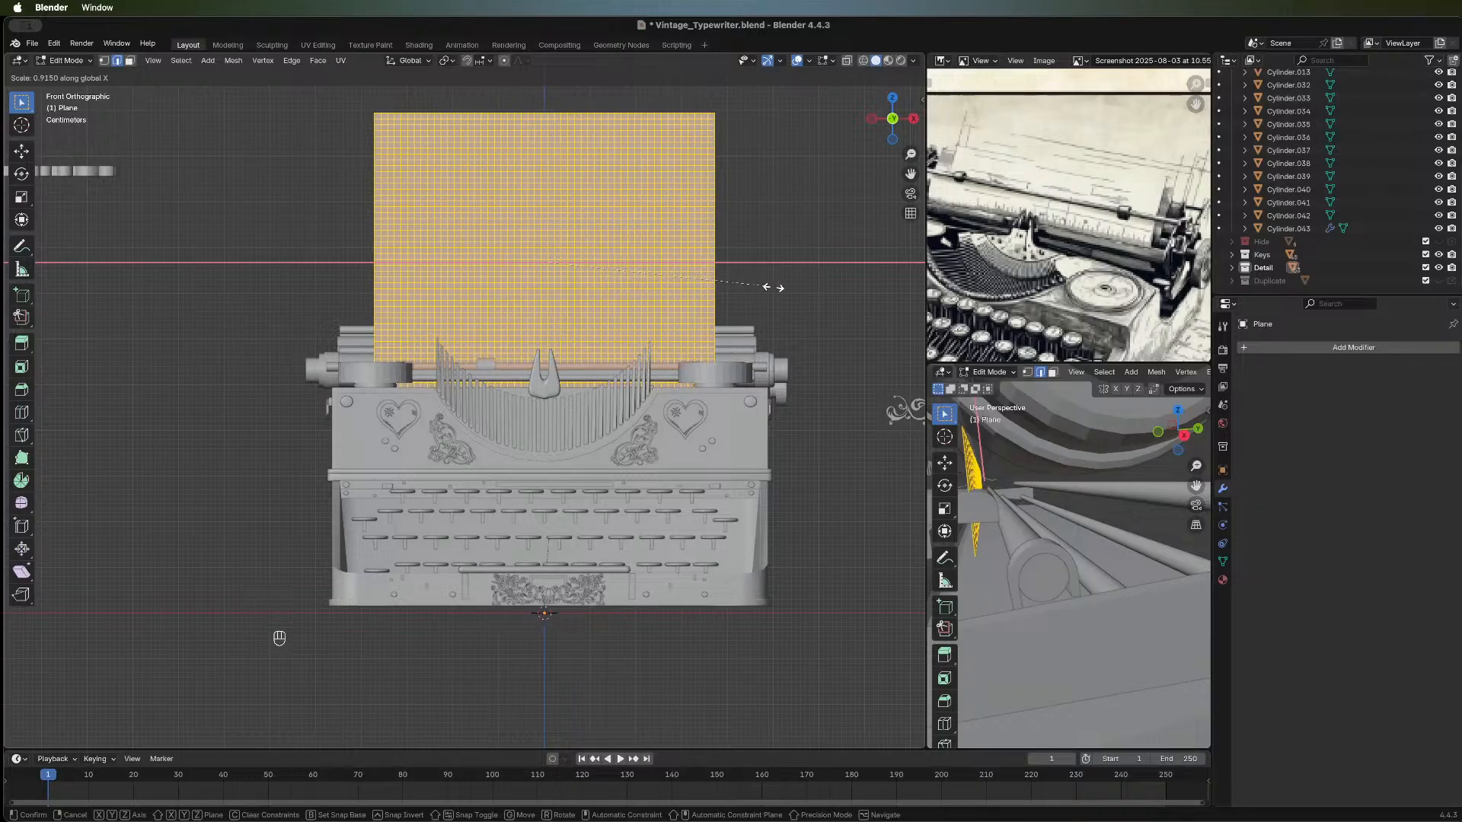
left_click(768, 287)
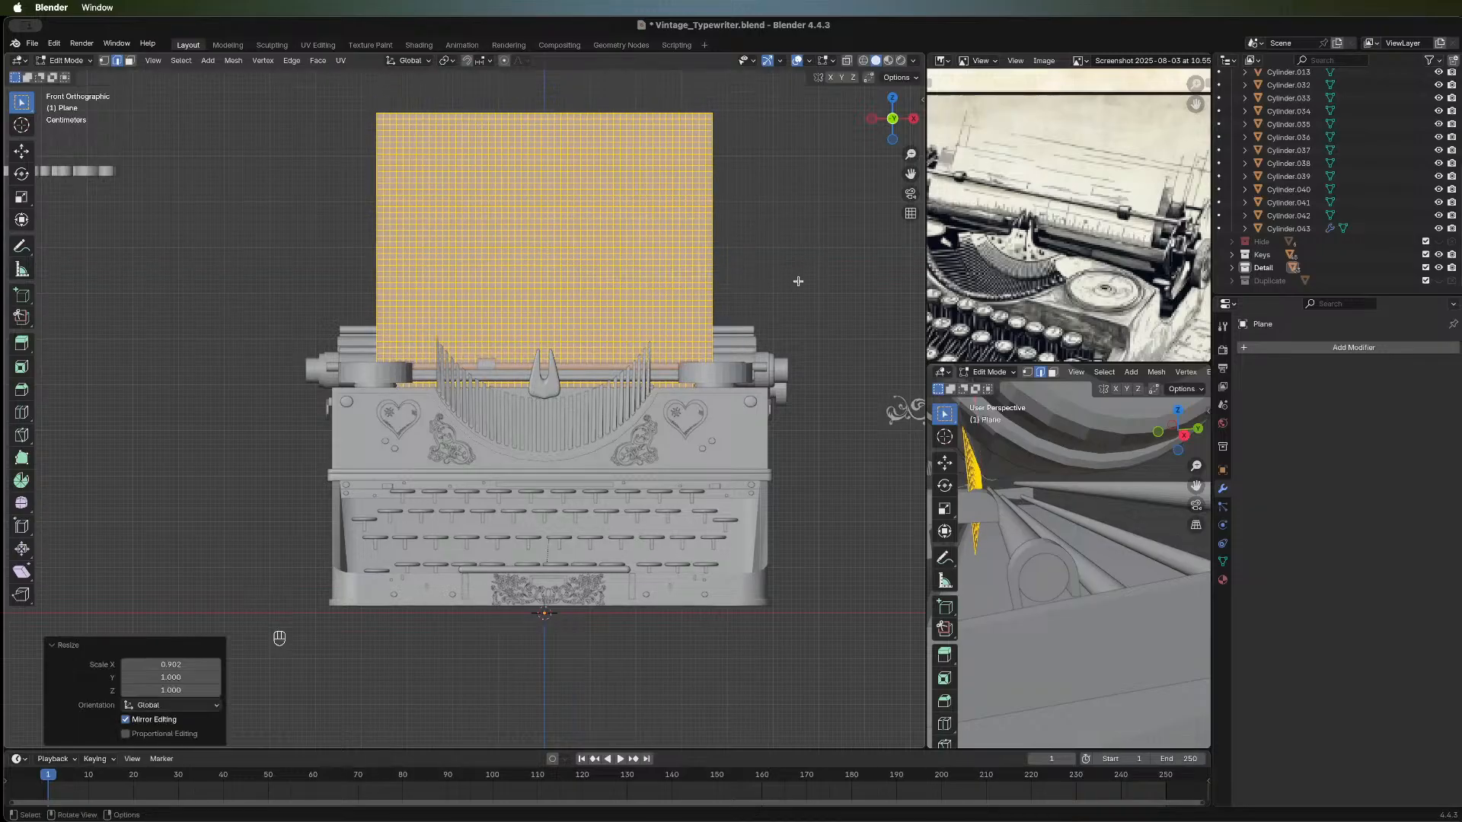
middle_click_drag(798, 281, 576, 326)
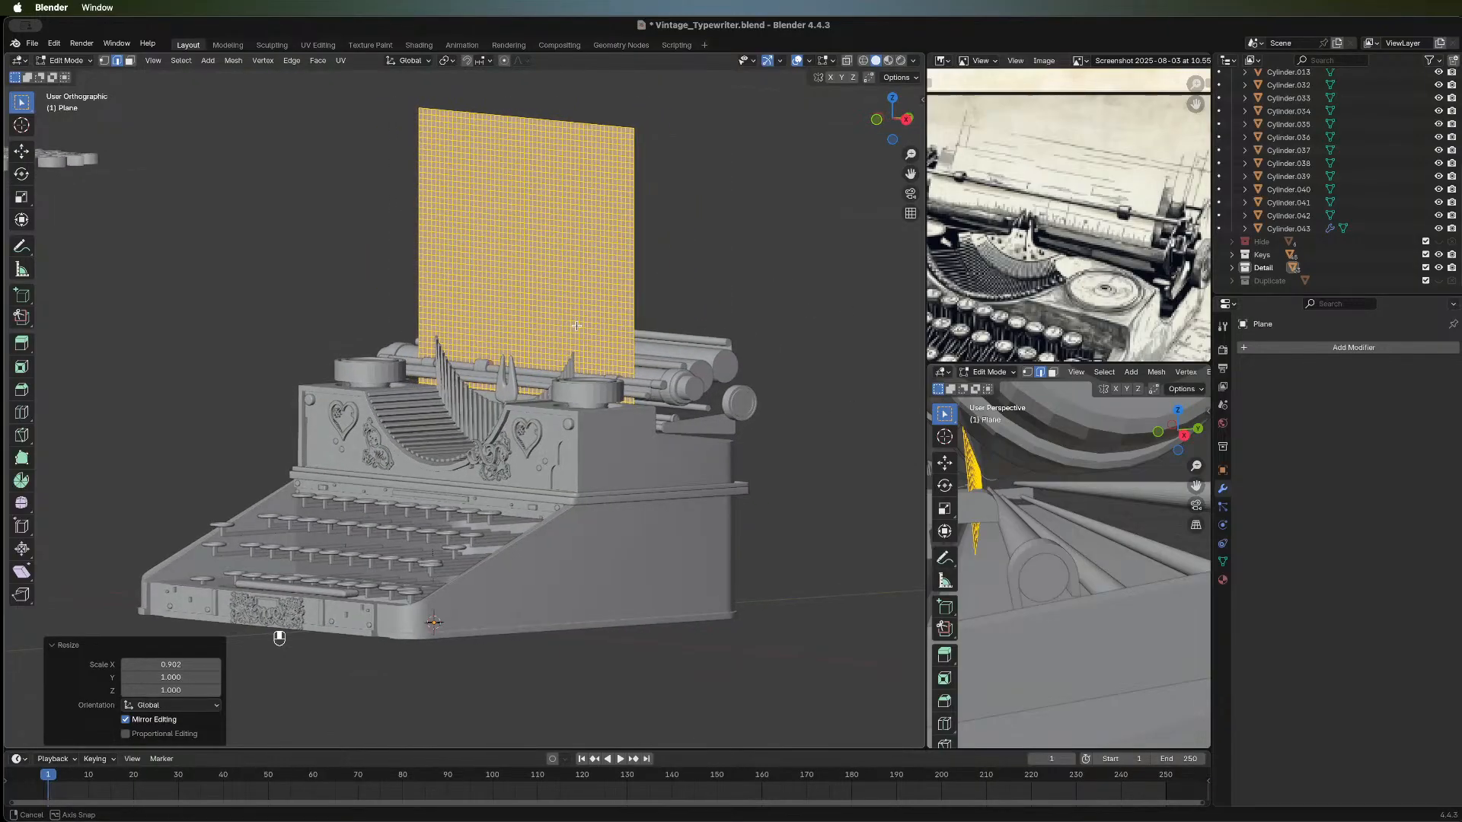
Switch the paper mesh to vertex selection and enable proportional editing.
left_click(877, 120)
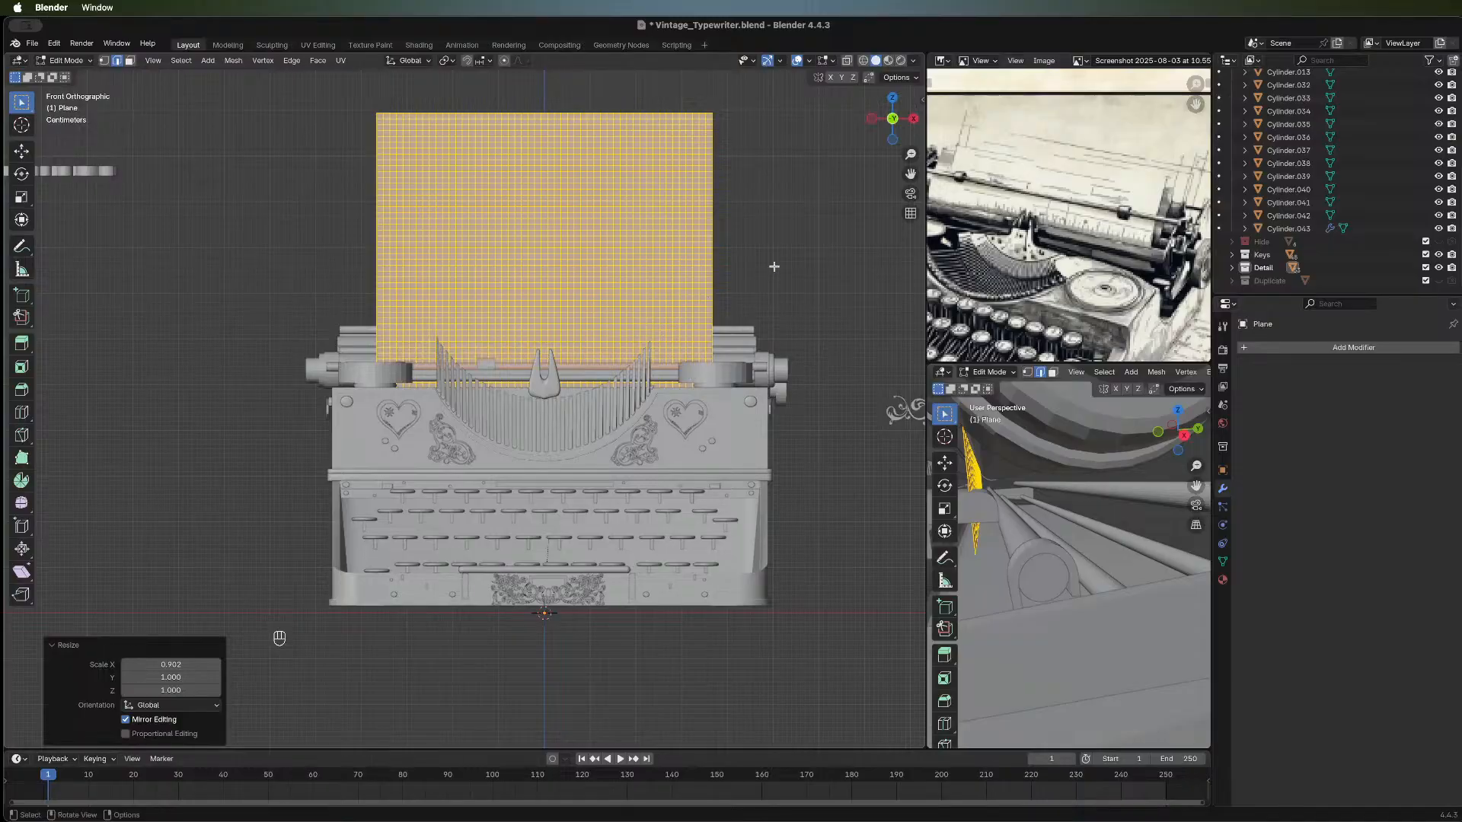
key("1")
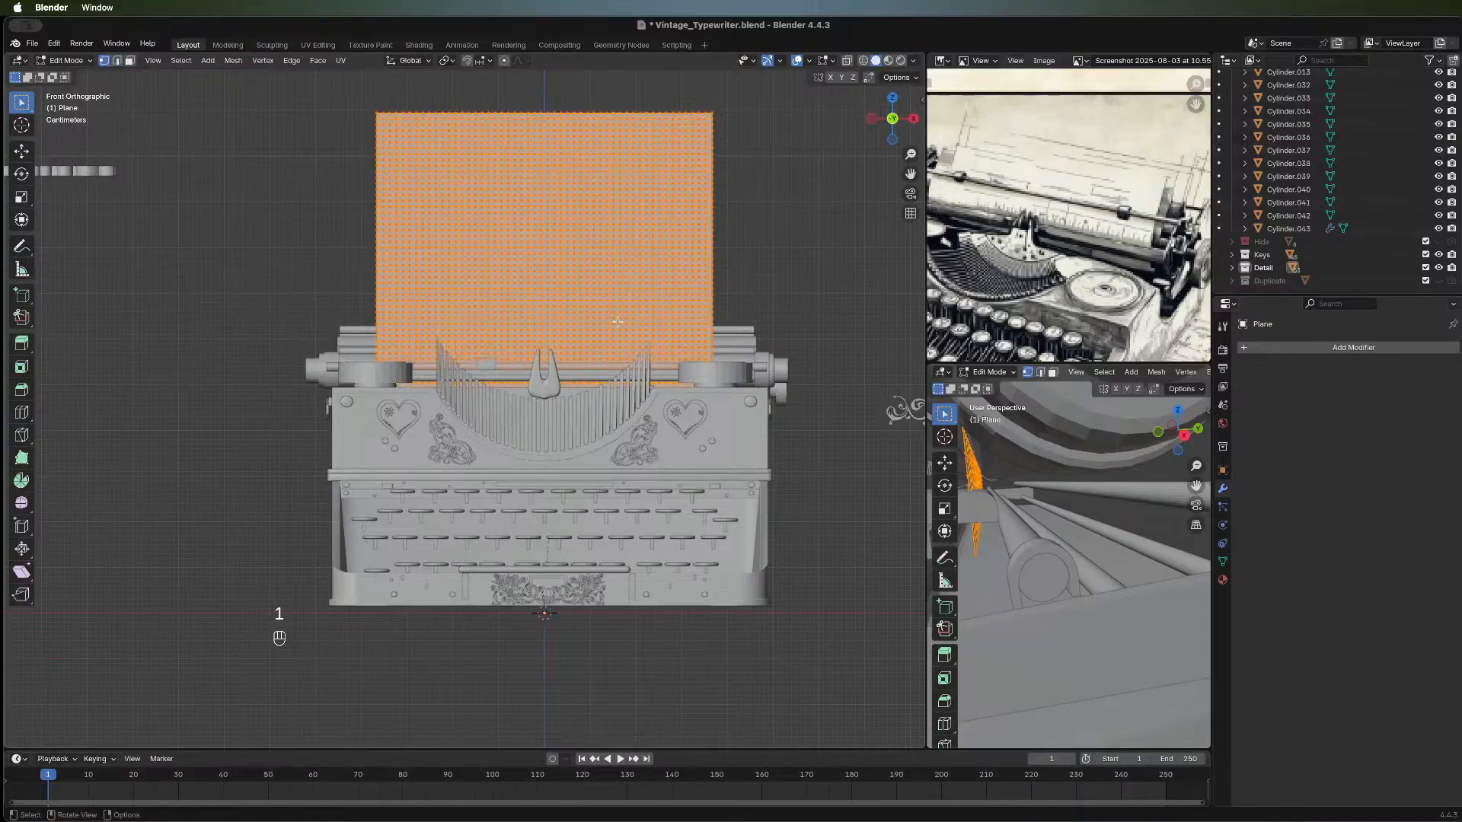
key("o")
Reduce the selection to the paper's middle vertex and enlarge the proportional editing radius to about 0.263 m using a cancelled side-view move.
left_click(912, 118)
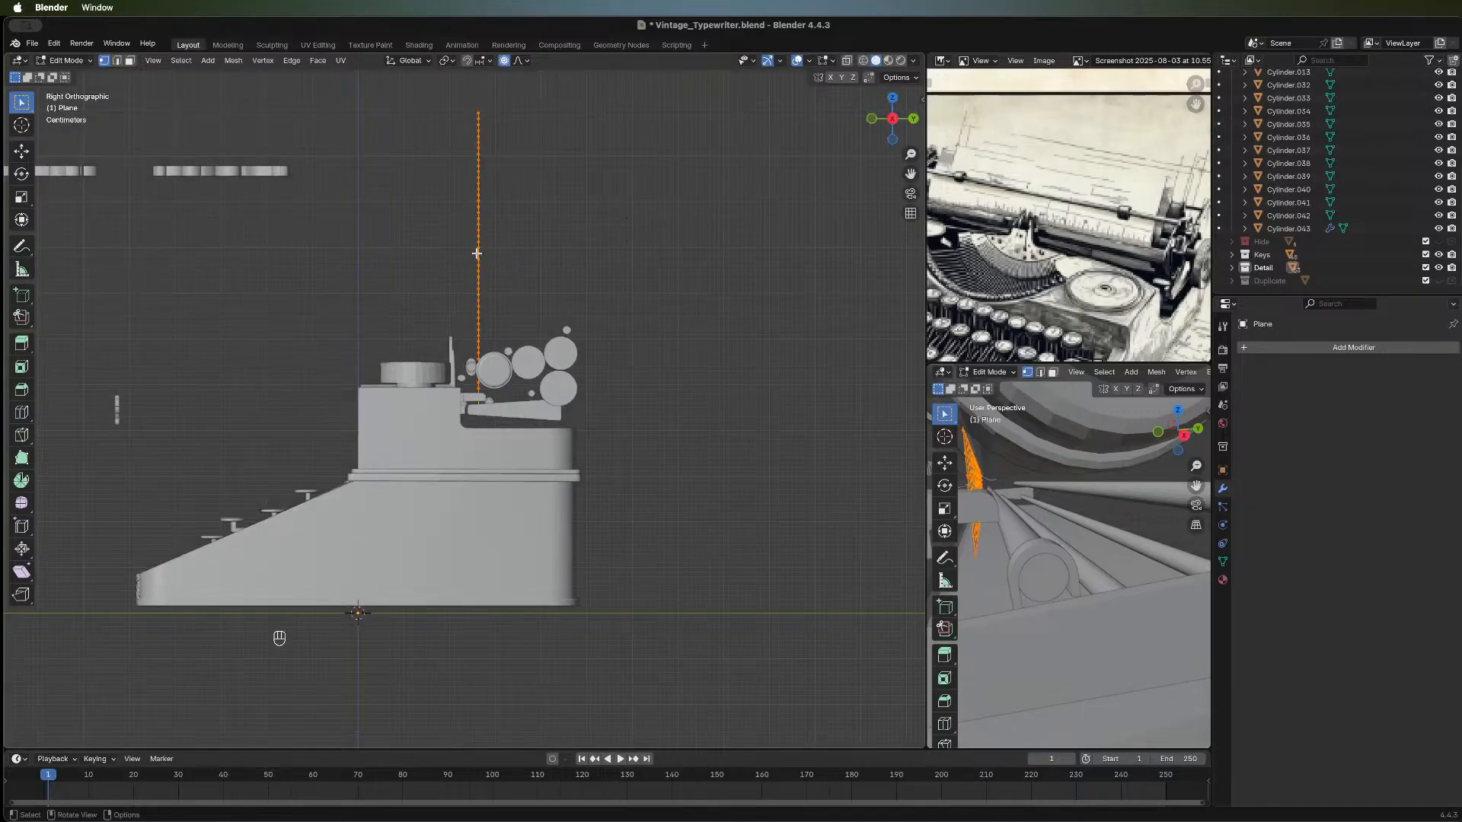
middle_click_drag(532, 248, 494, 248)
key("alt+a")
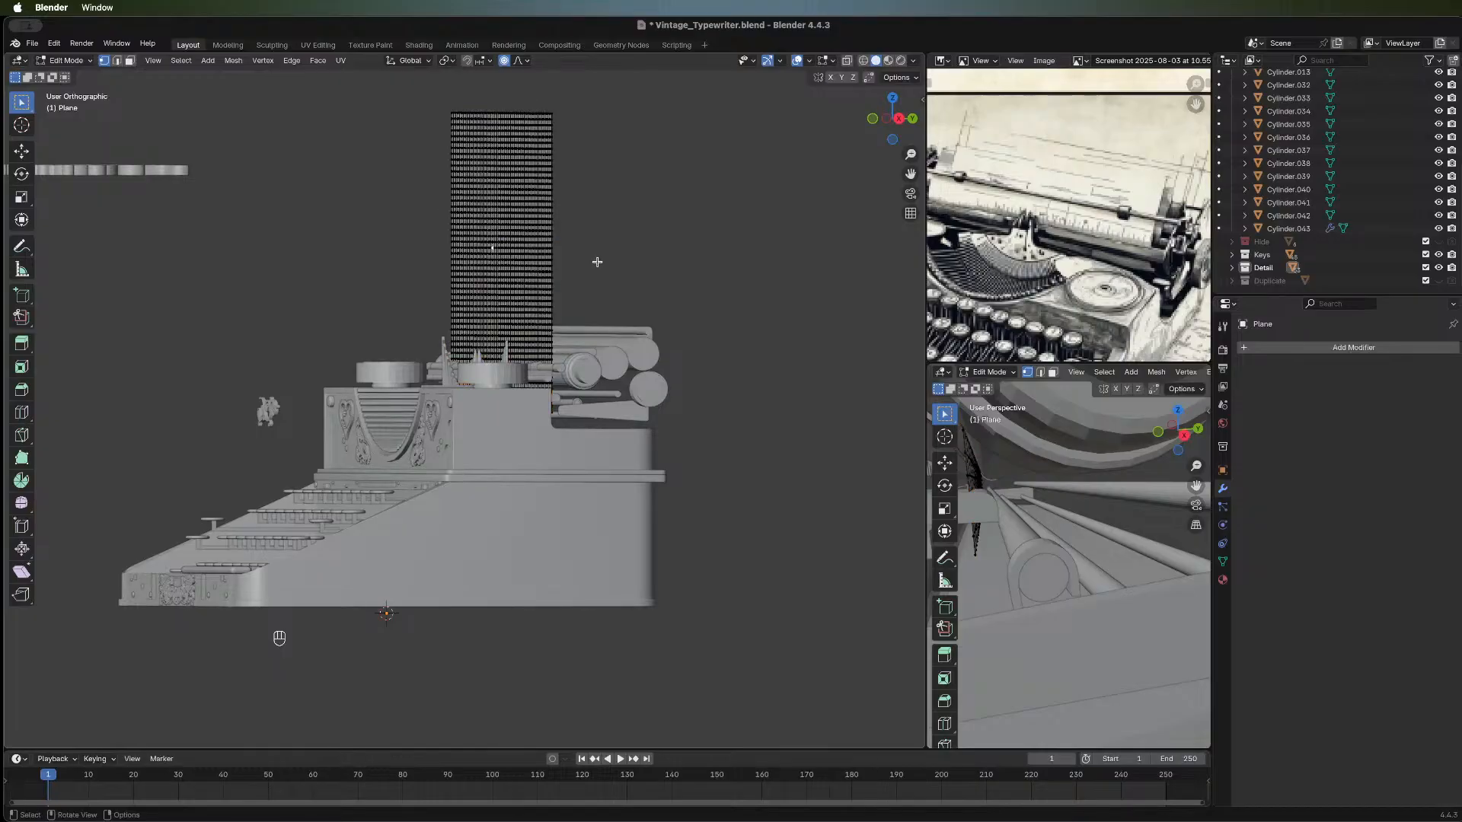
middle_click_drag(597, 262, 448, 276)
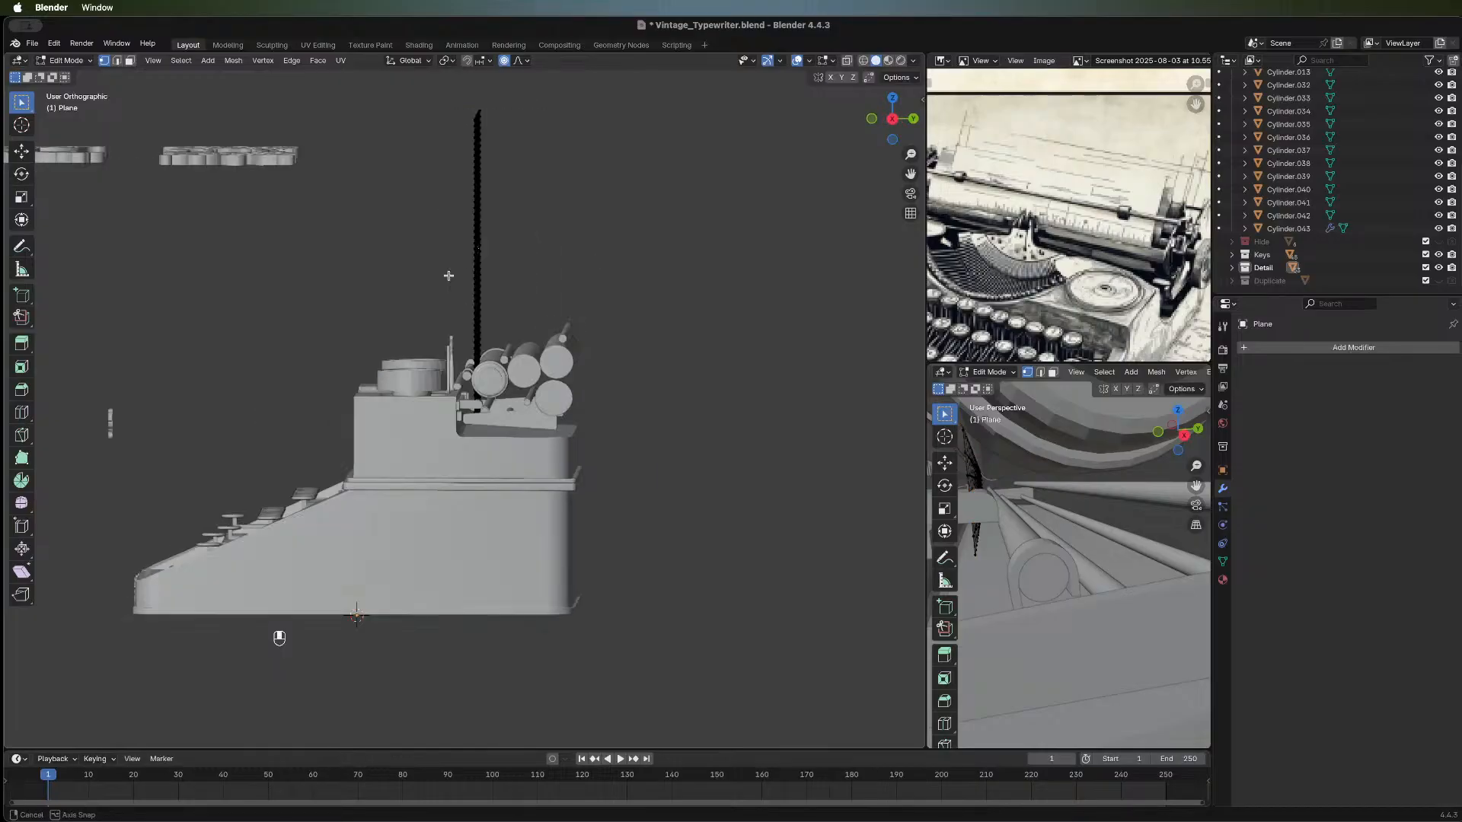
left_click(892, 119)
key("g")
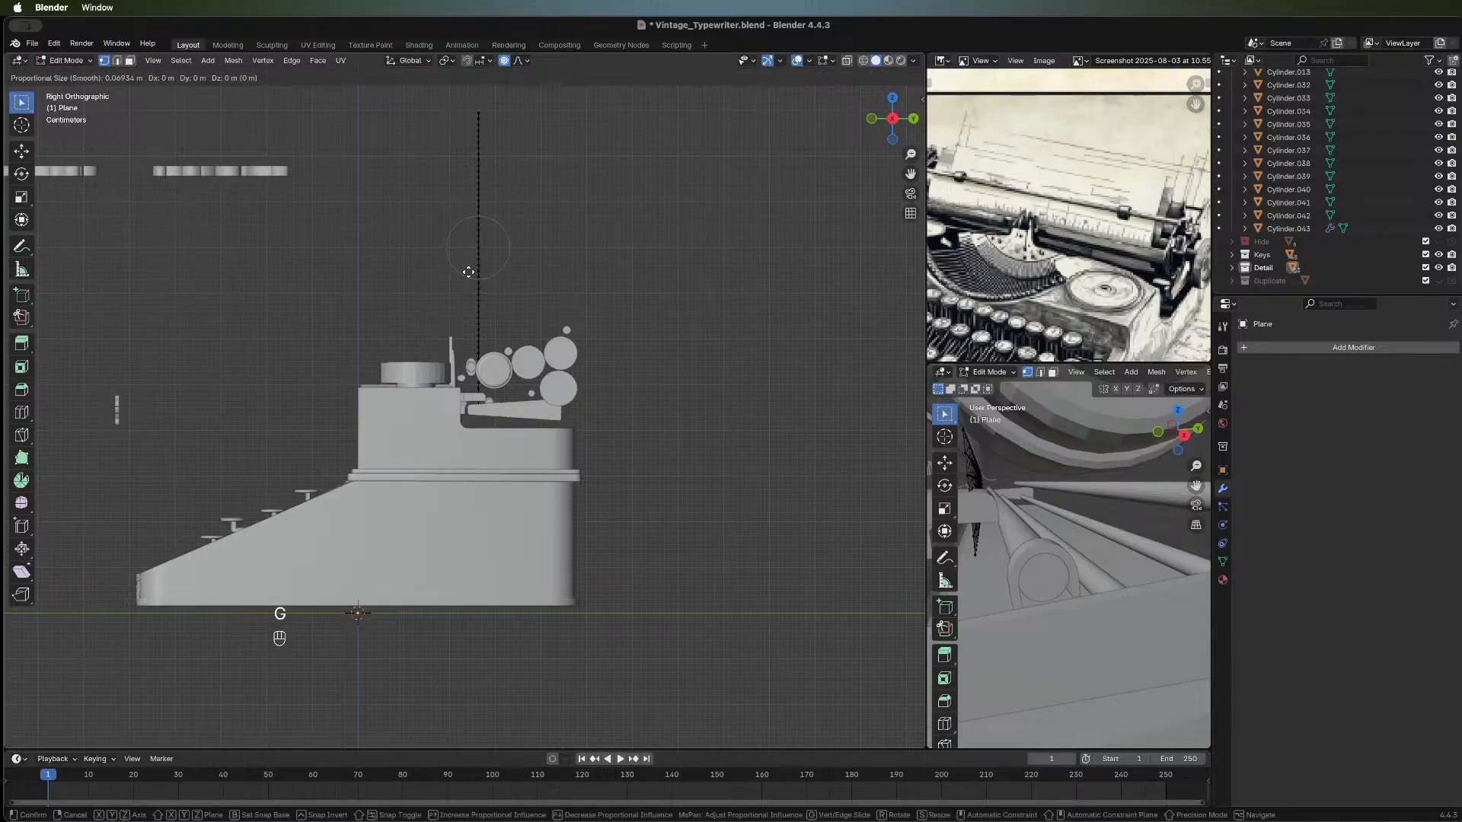
right_click(486, 271)
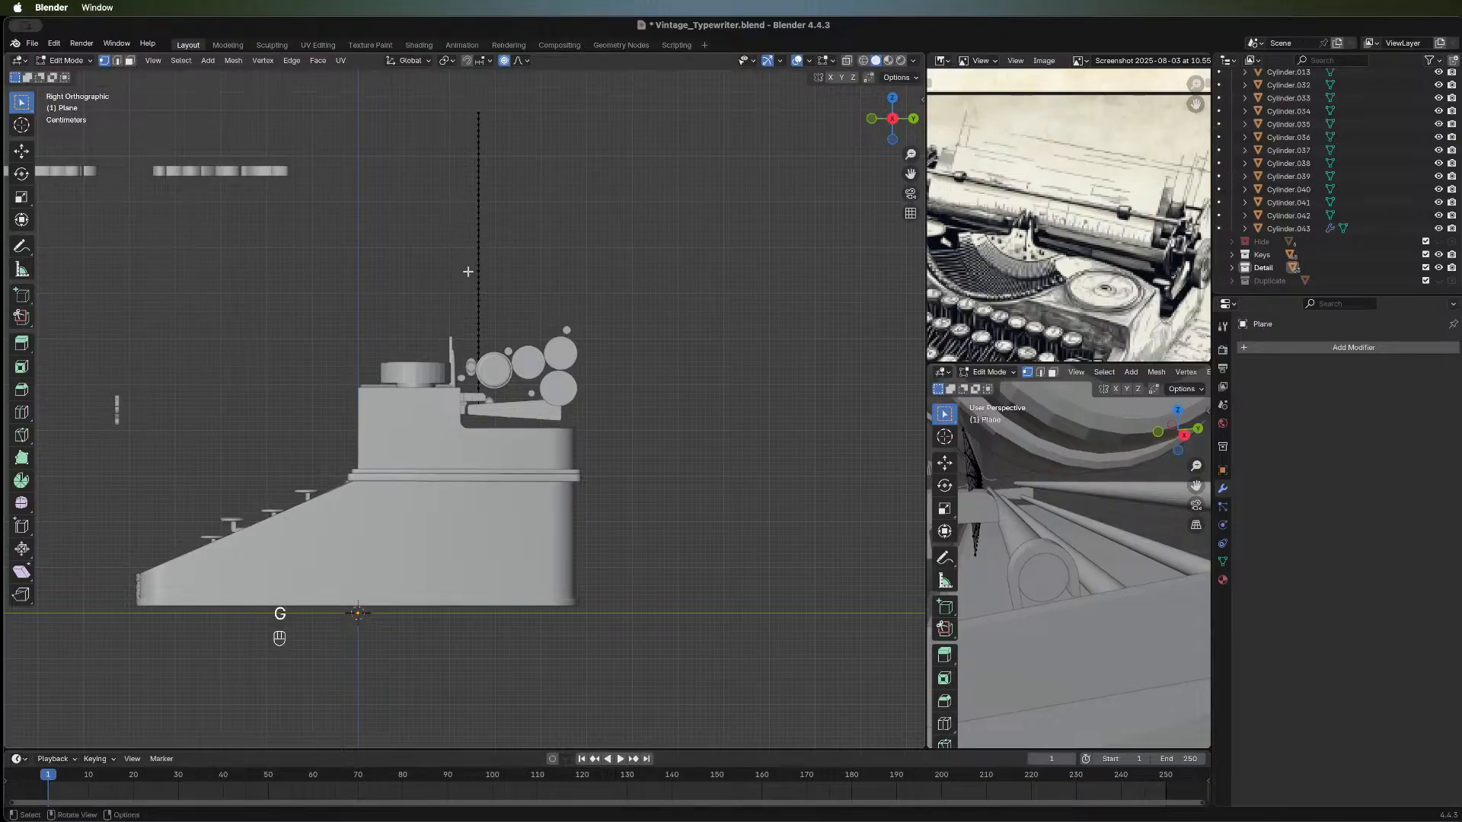
key("g")
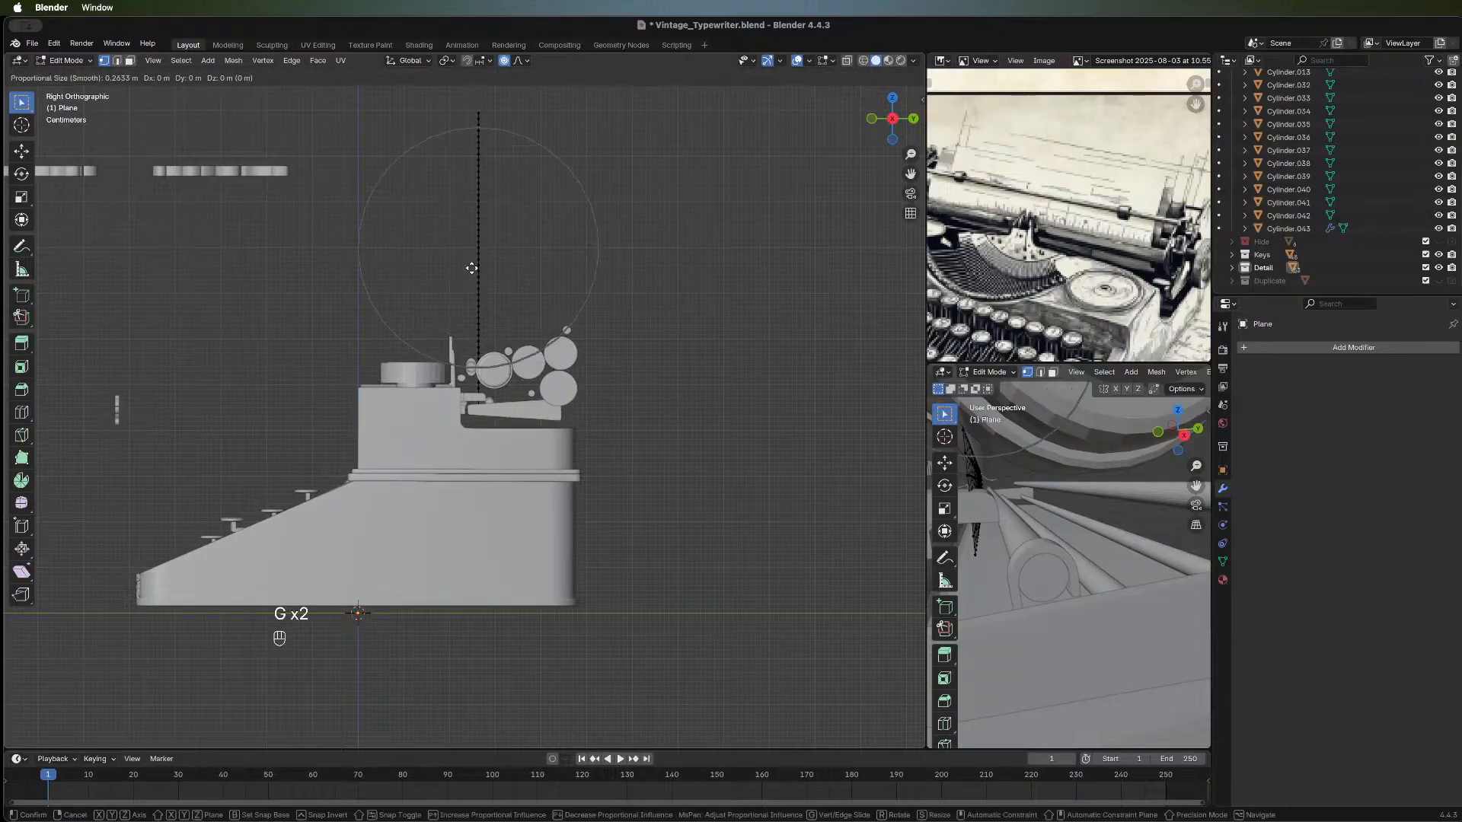
right_click(463, 267)
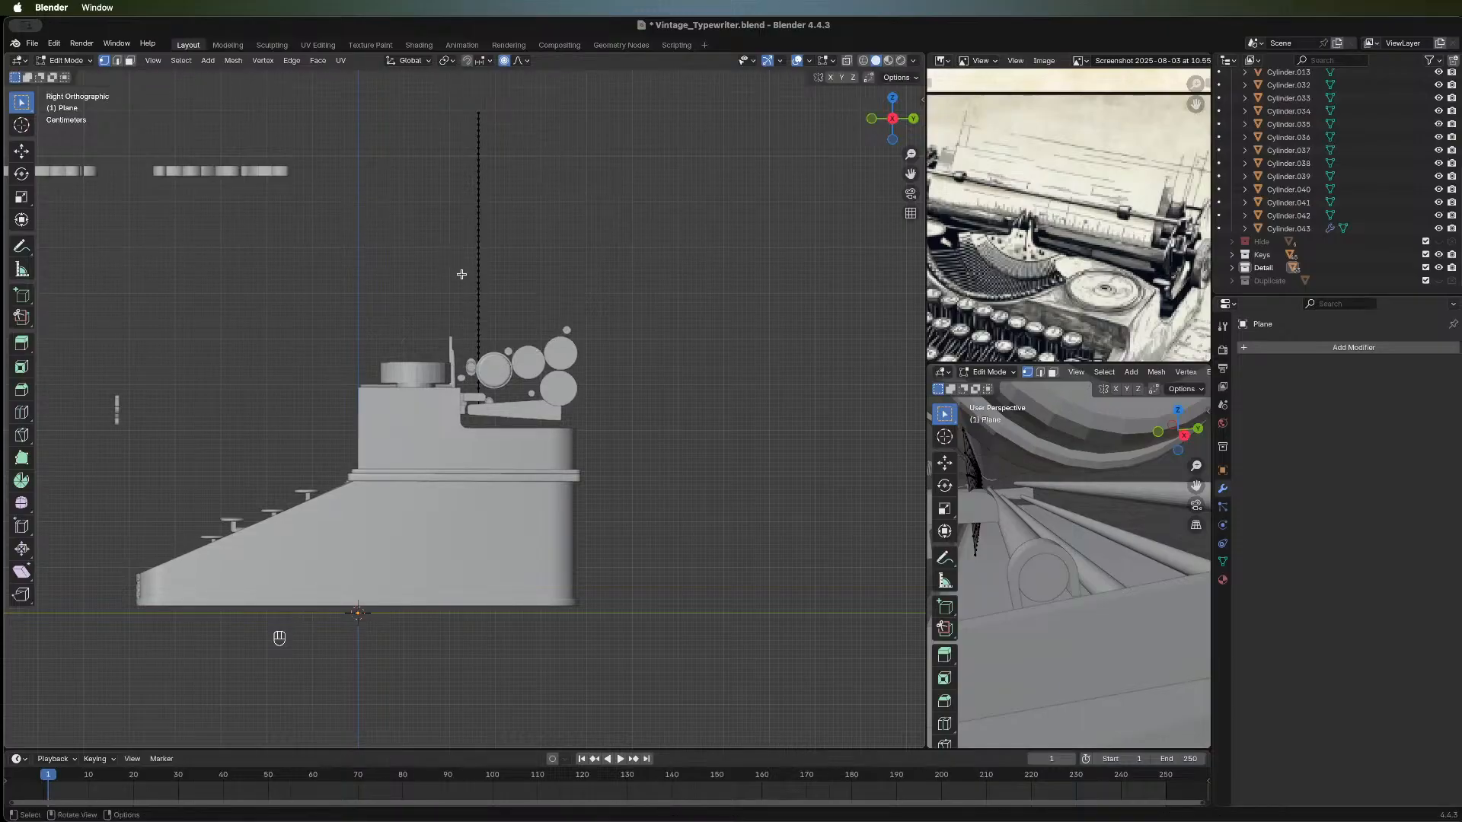
middle_click_drag(581, 189, 502, 115)
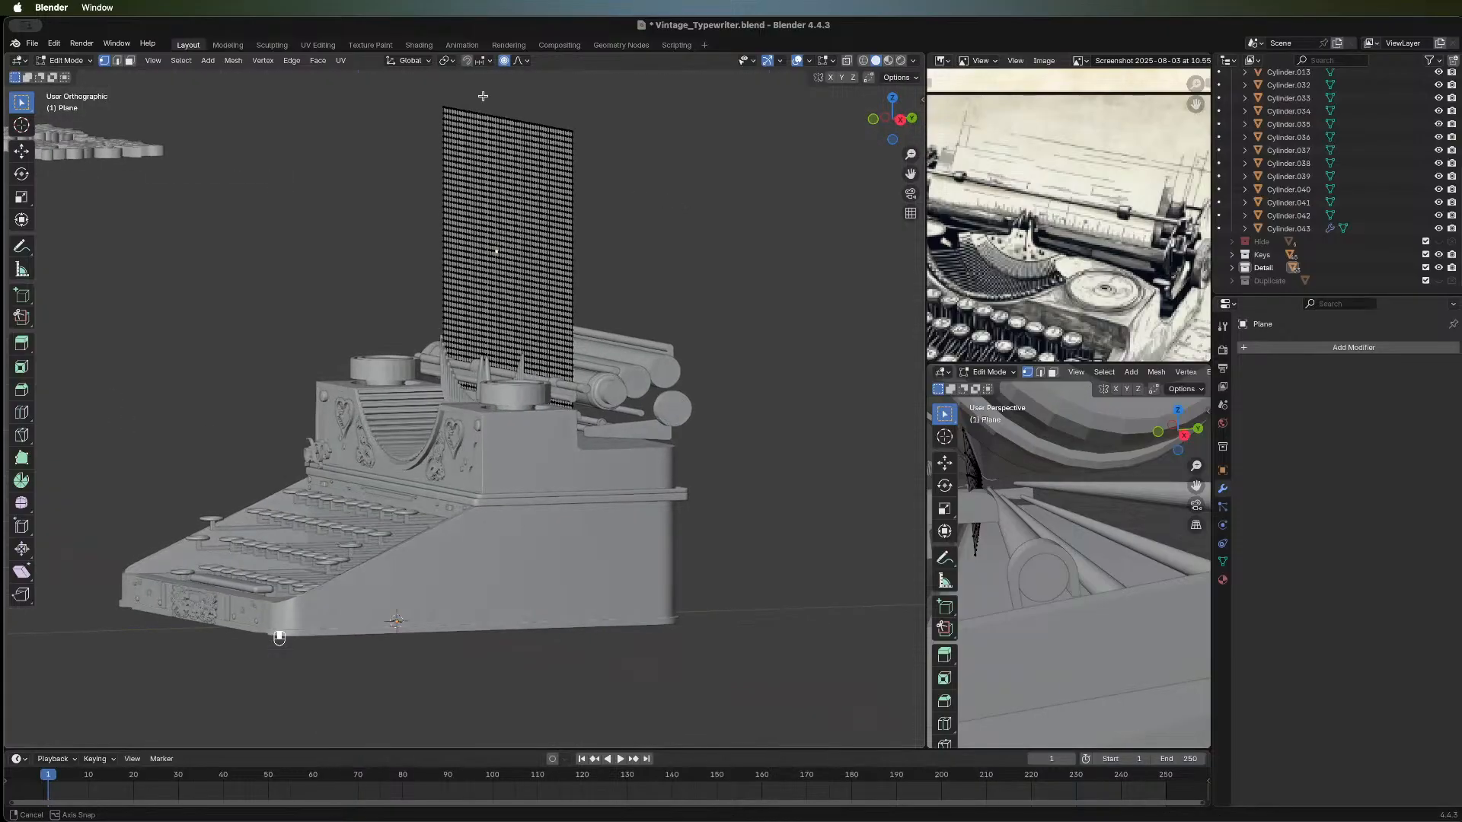
left_click(900, 122)
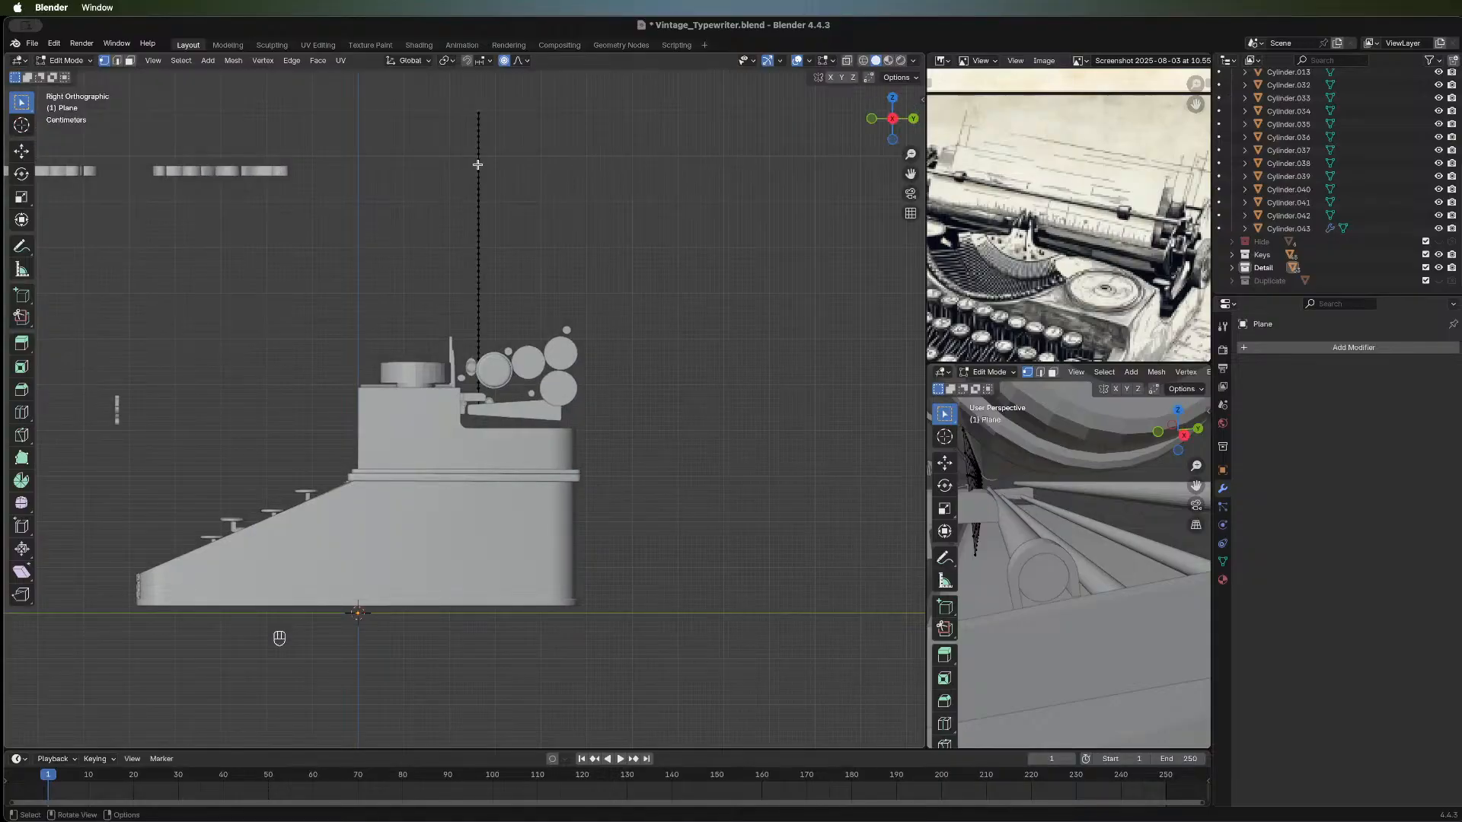
key("g")
right_click(492, 182)
Bend the paper by moving its top edge row about 0.113 m along Y and -0.287 m along Z with a 0.564 m proportional size.
middle_click_drag(513, 180, 565, 193)
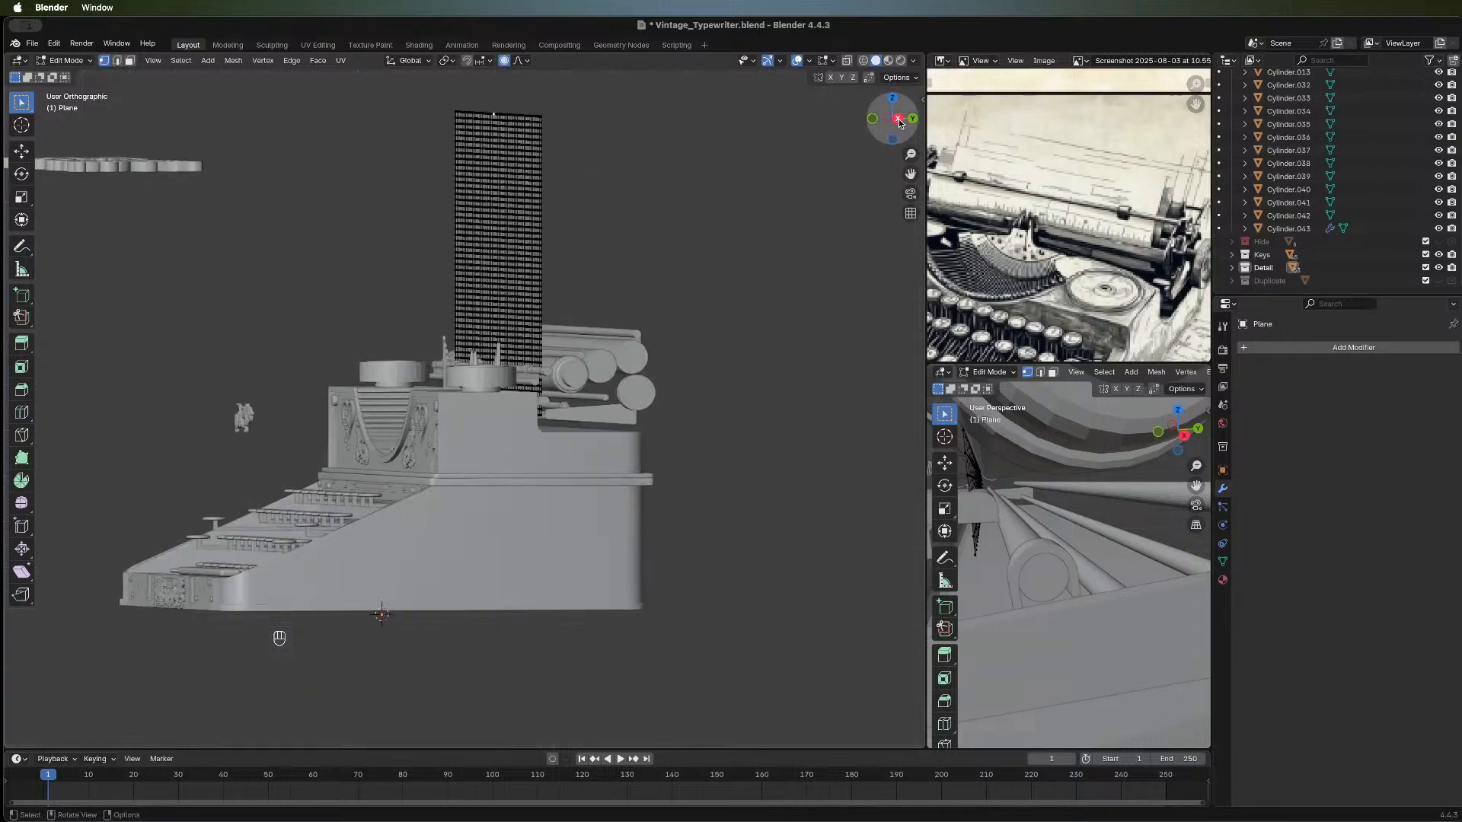
left_click(899, 124)
left_click(874, 119)
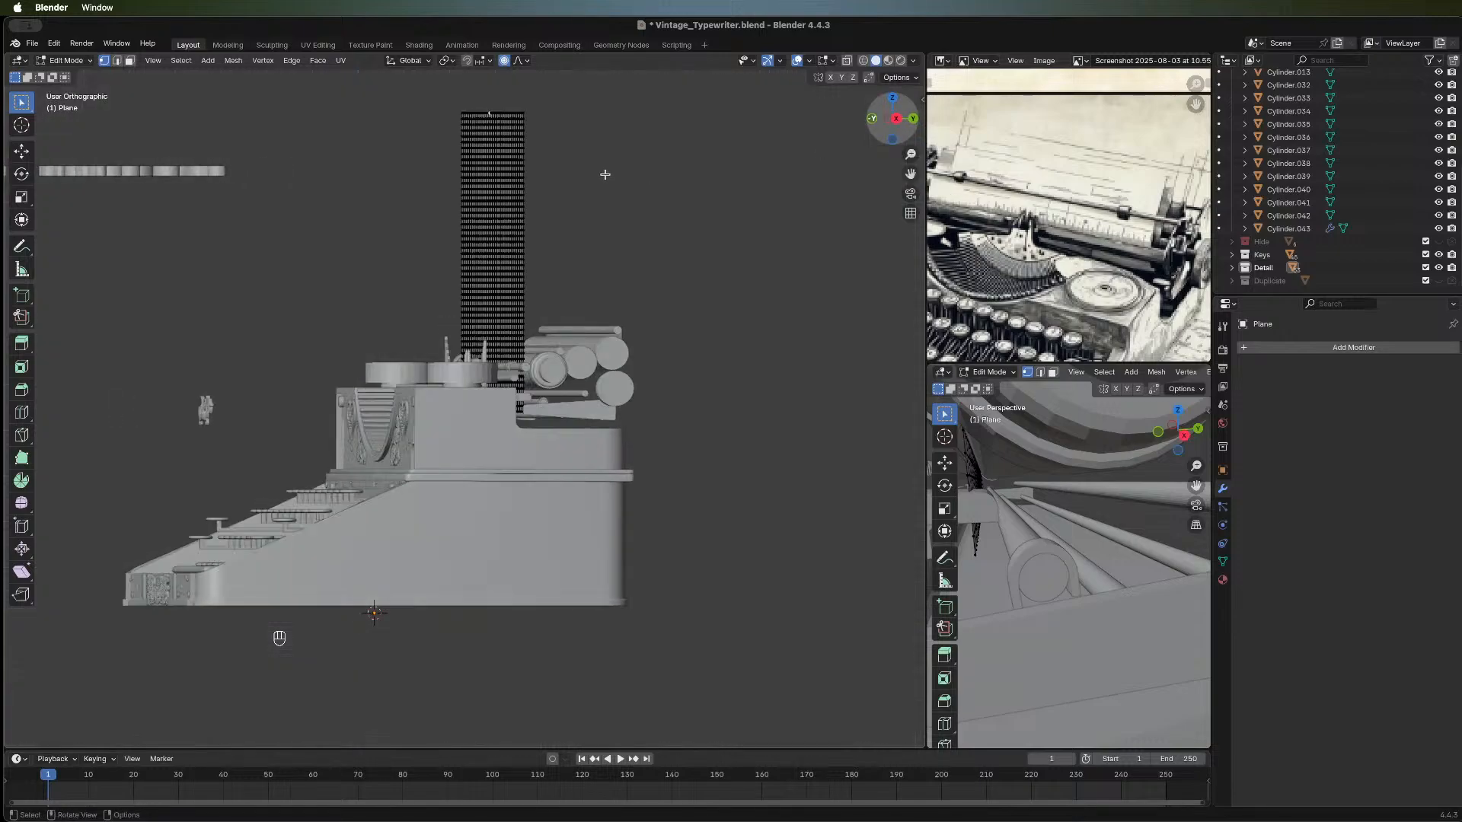
left_click(529, 115, "alt")
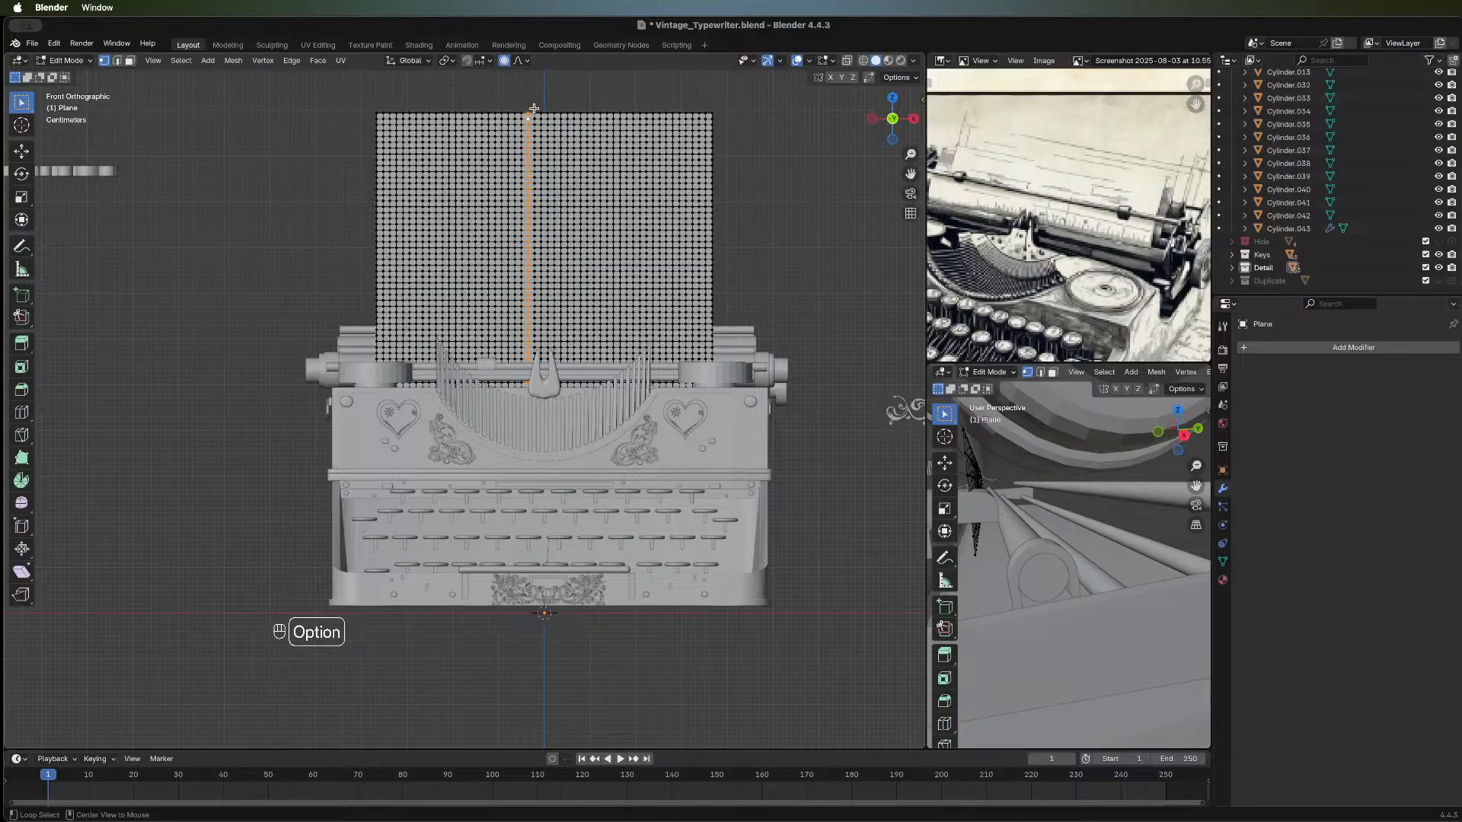
left_click(533, 111, "alt")
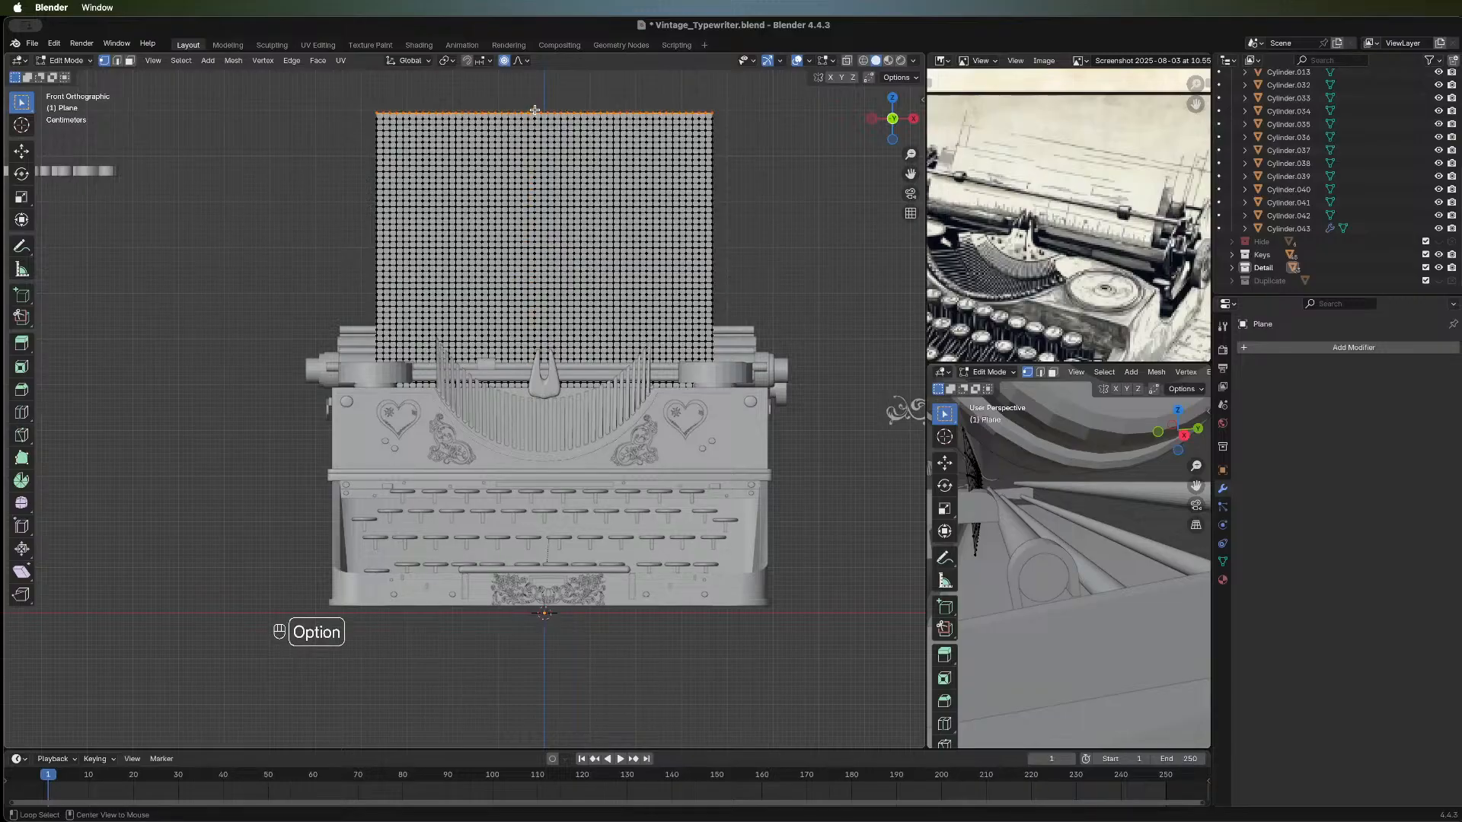
left_click(914, 120)
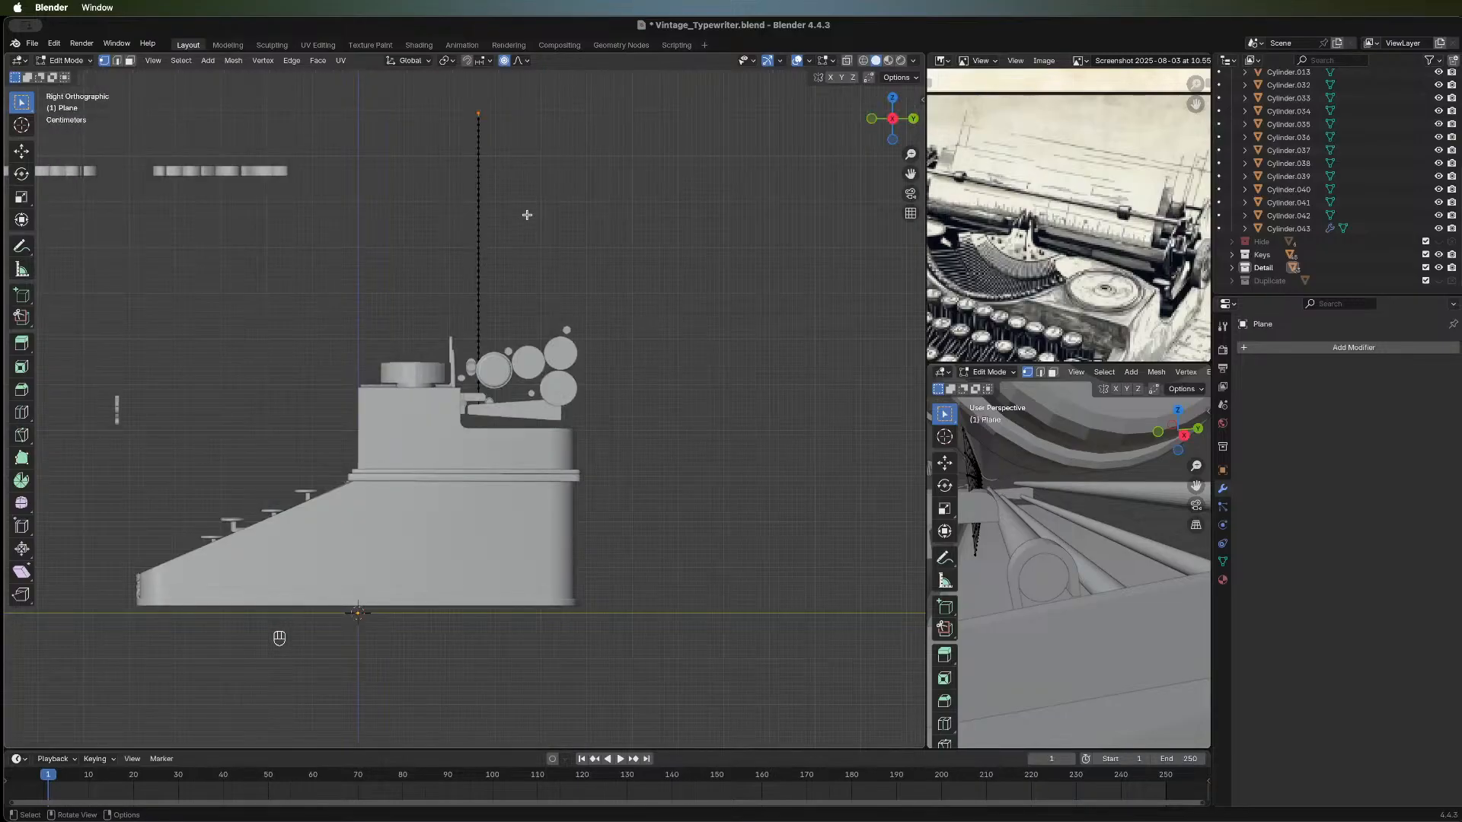
key("g")
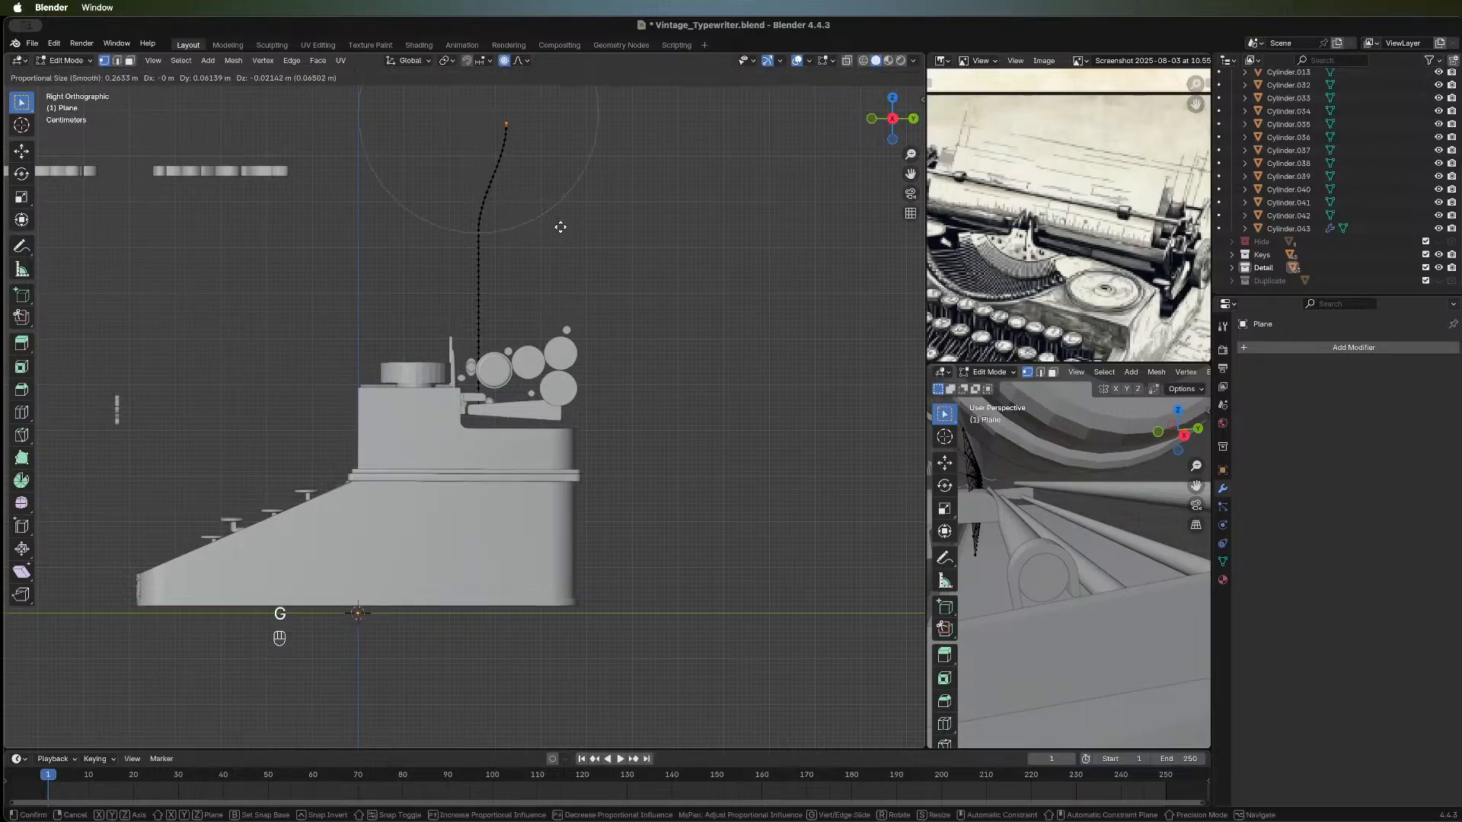
scroll(559, 227, "down", 4)
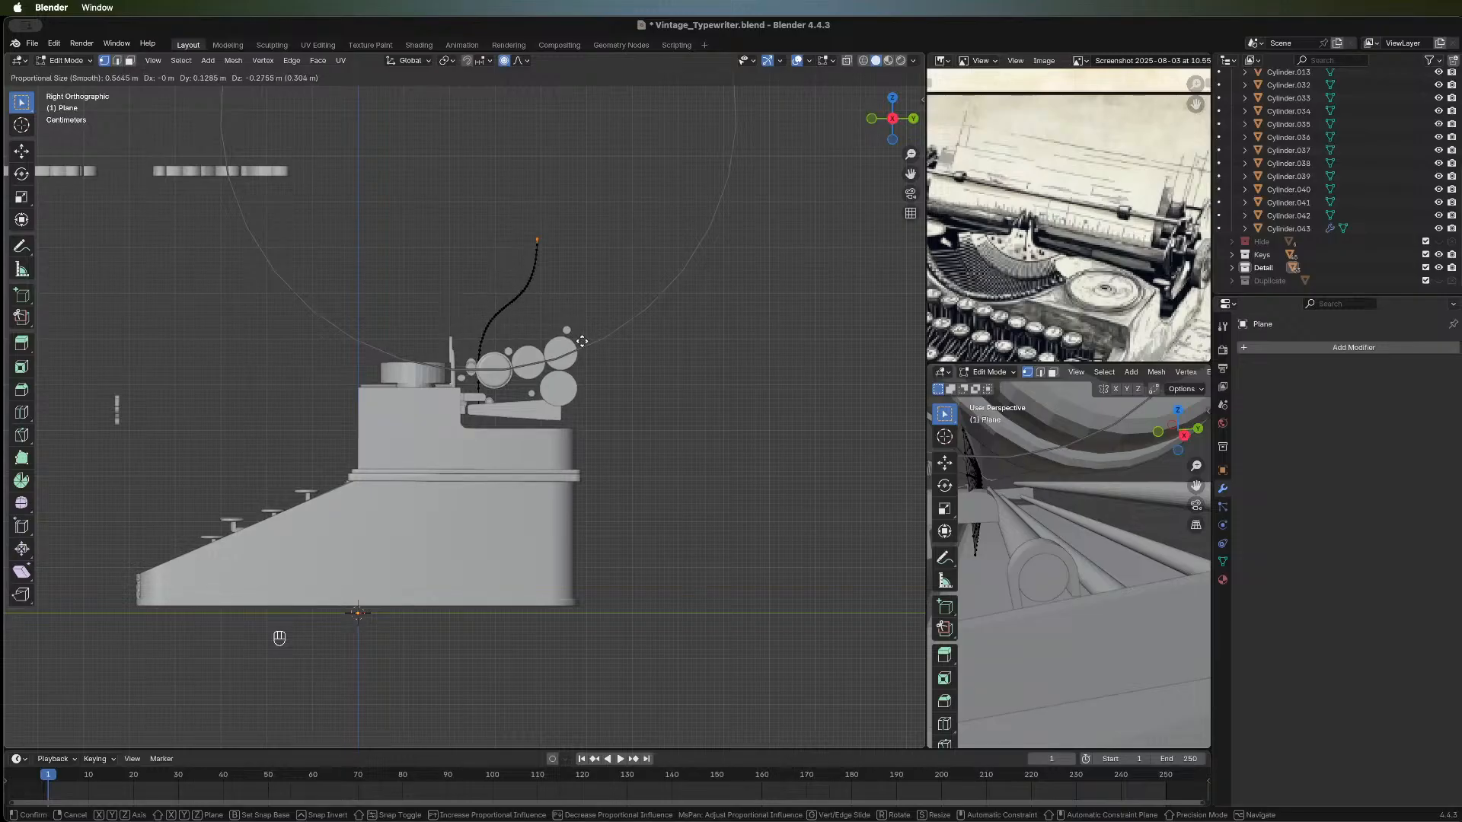
scroll(579, 340, "down", 1)
scroll(579, 340, "up", 2)
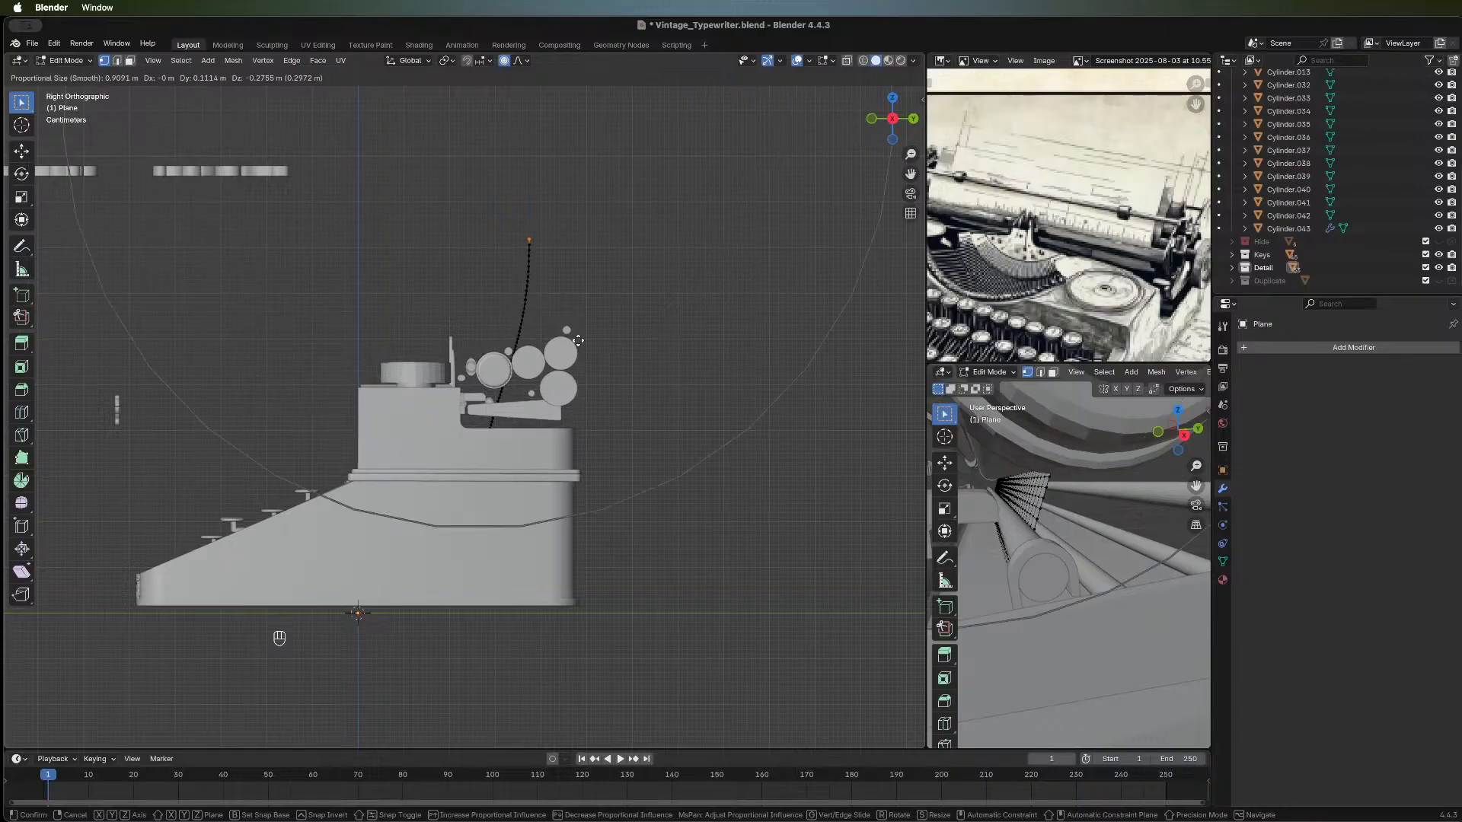
scroll(578, 340, "down", 1)
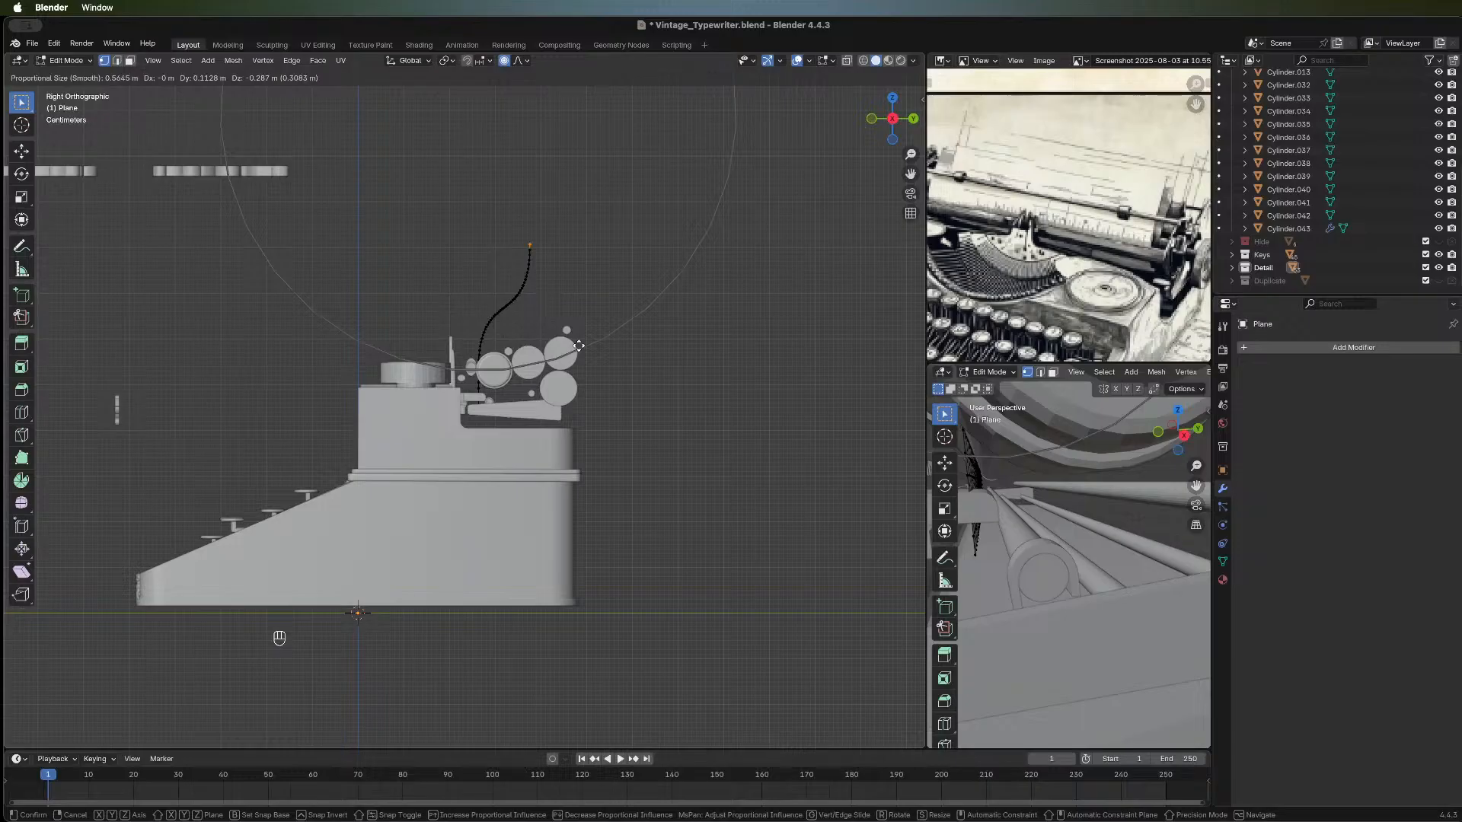
left_click(579, 345)
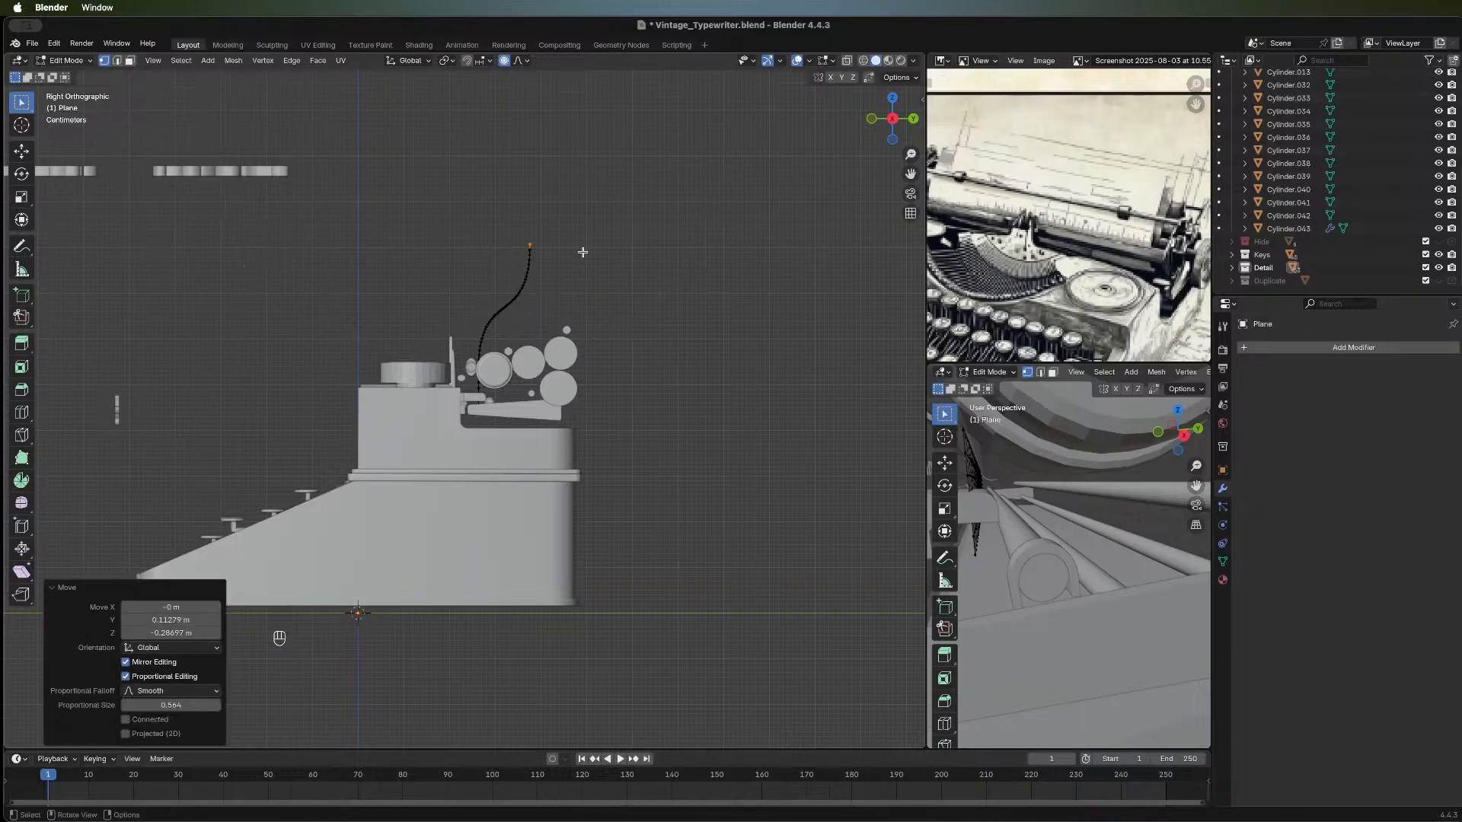
key("r")
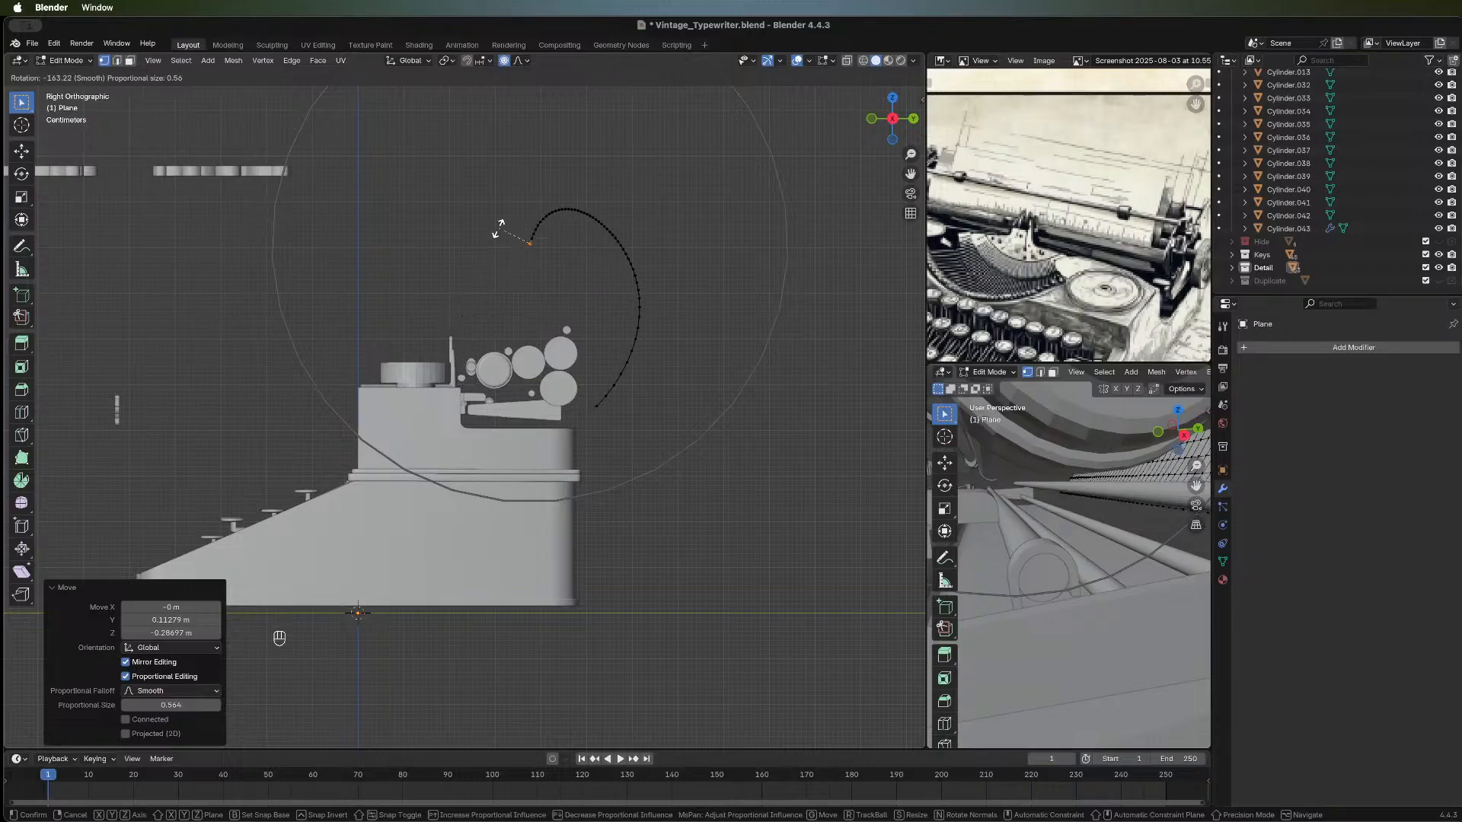
key("Escape")
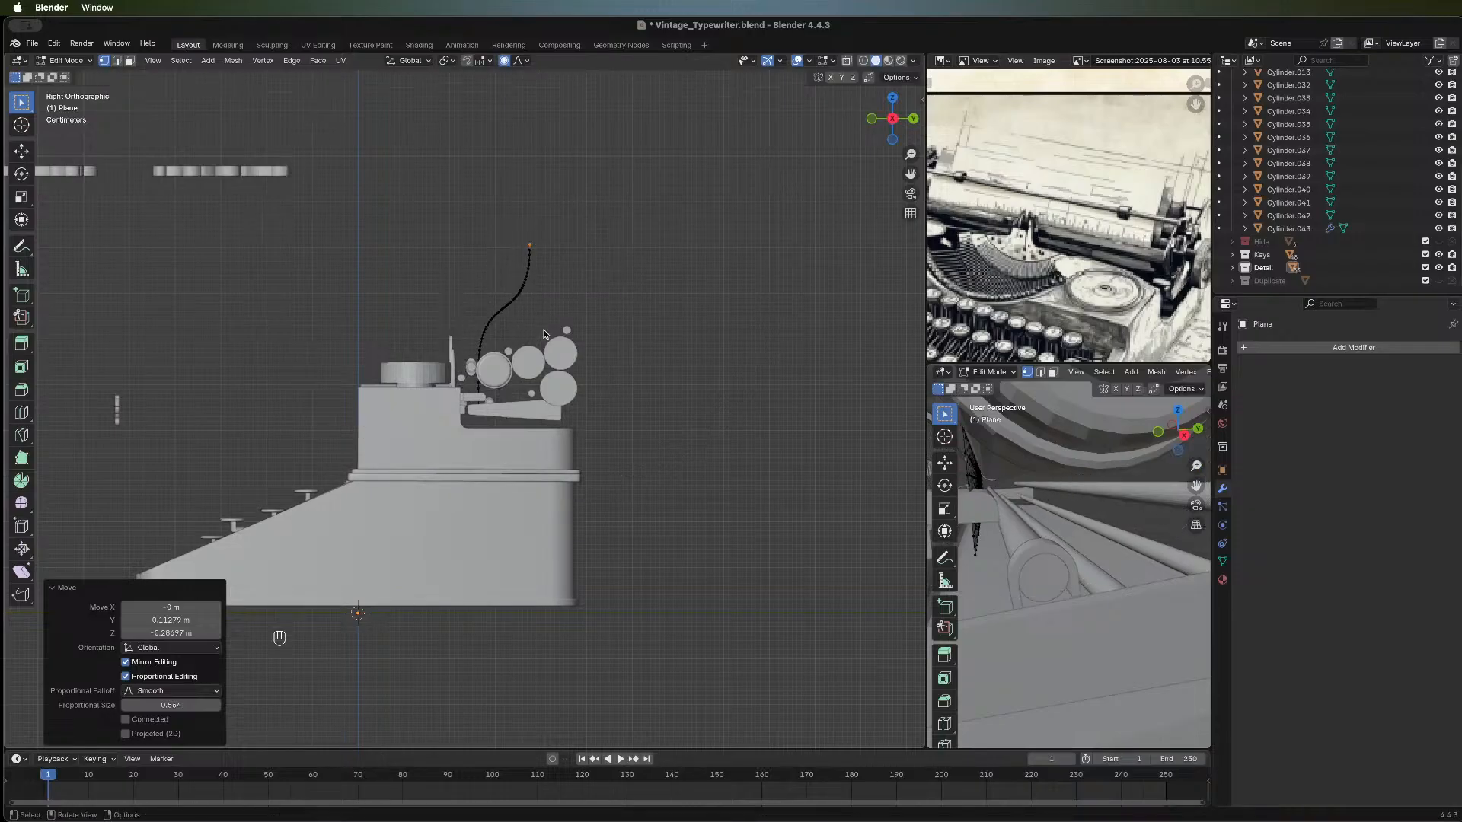
Return the paper to Object Mode, inspect its curve around the carriage and save the typewriter file.
key("Tab")
middle_click_drag(400, 287, 579, 352)
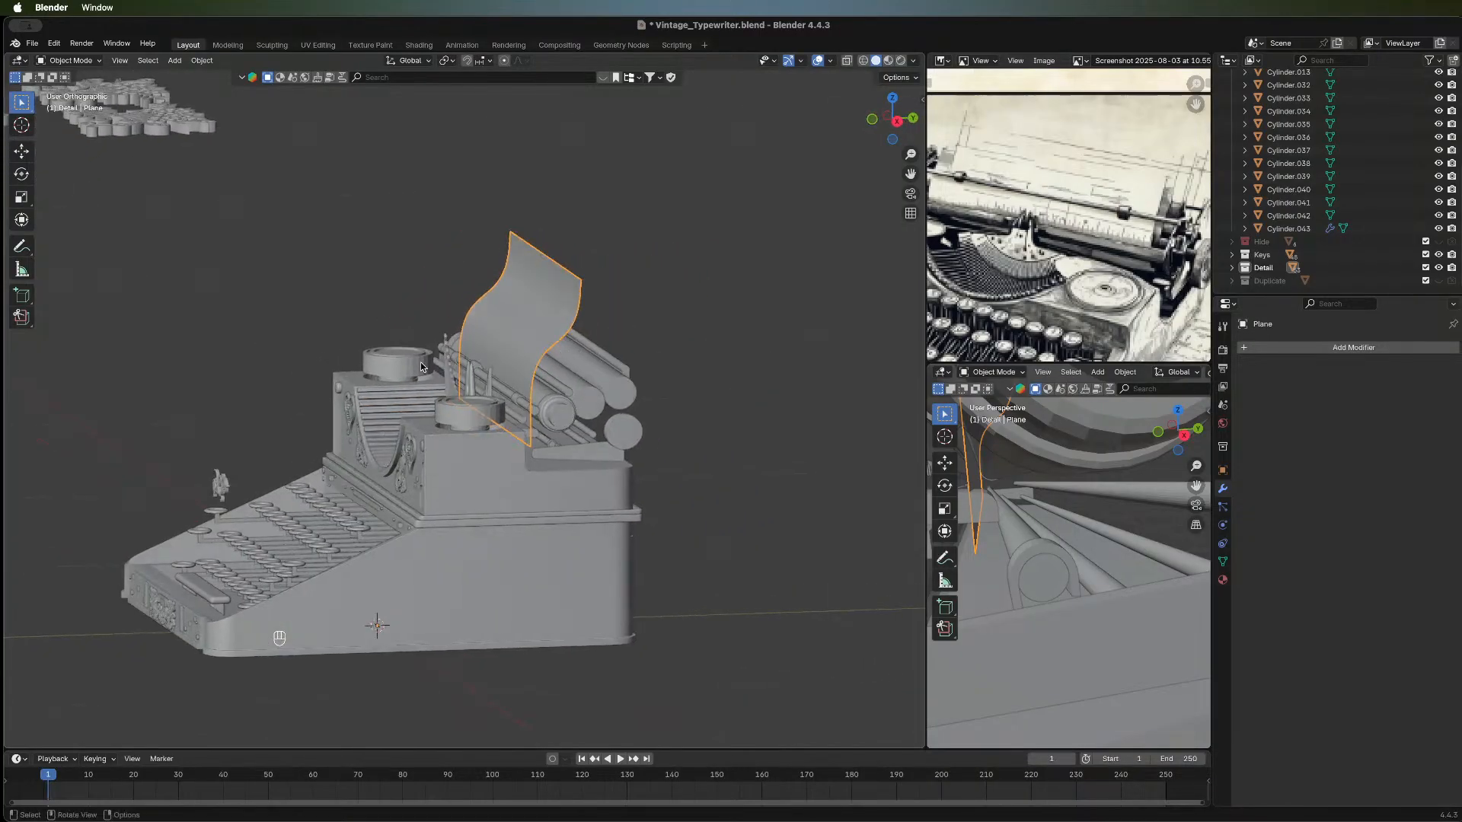
middle_click_drag(420, 362, 359, 365)
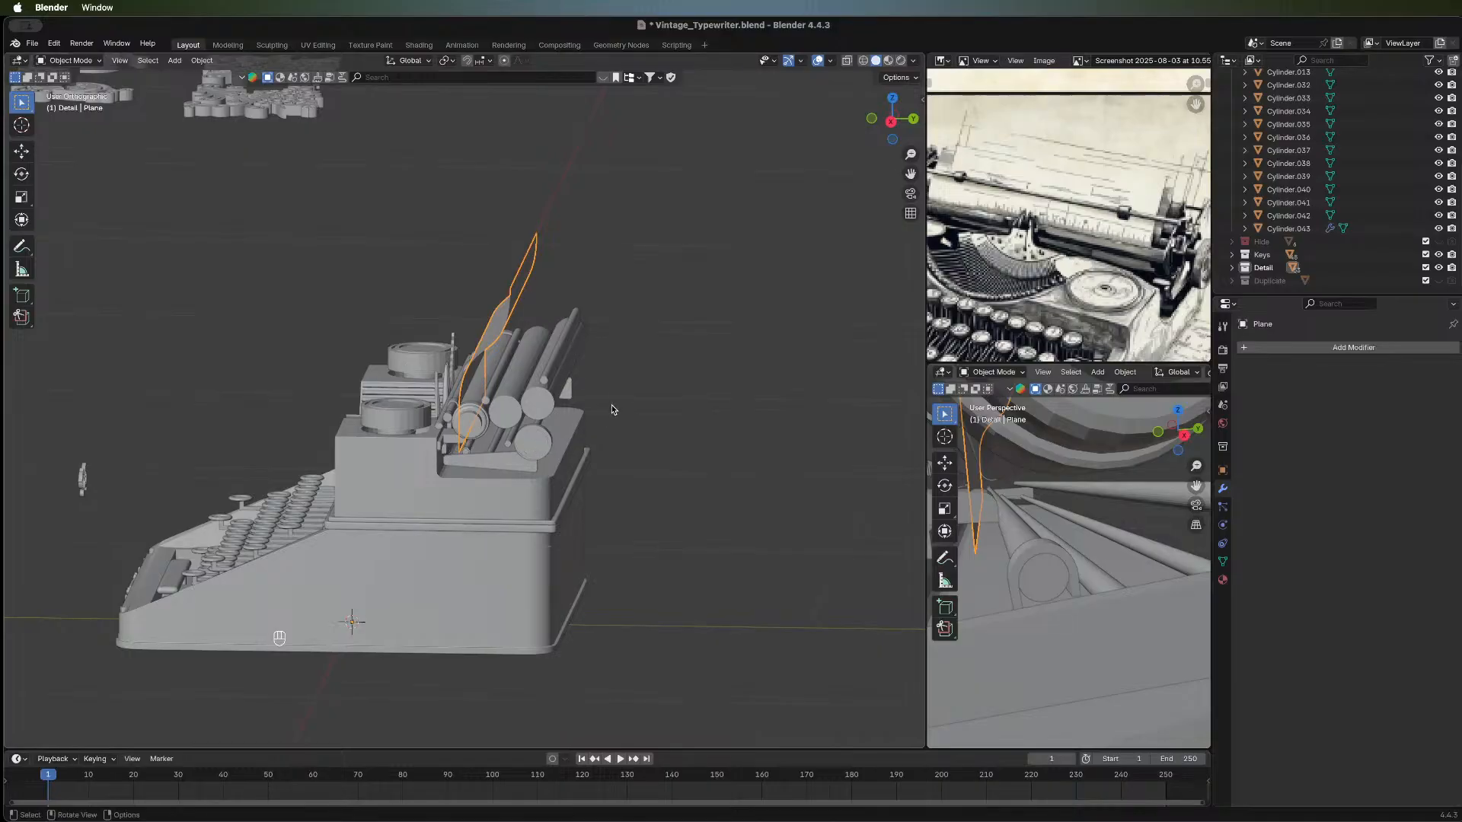
middle_click_drag(513, 447, 510, 409)
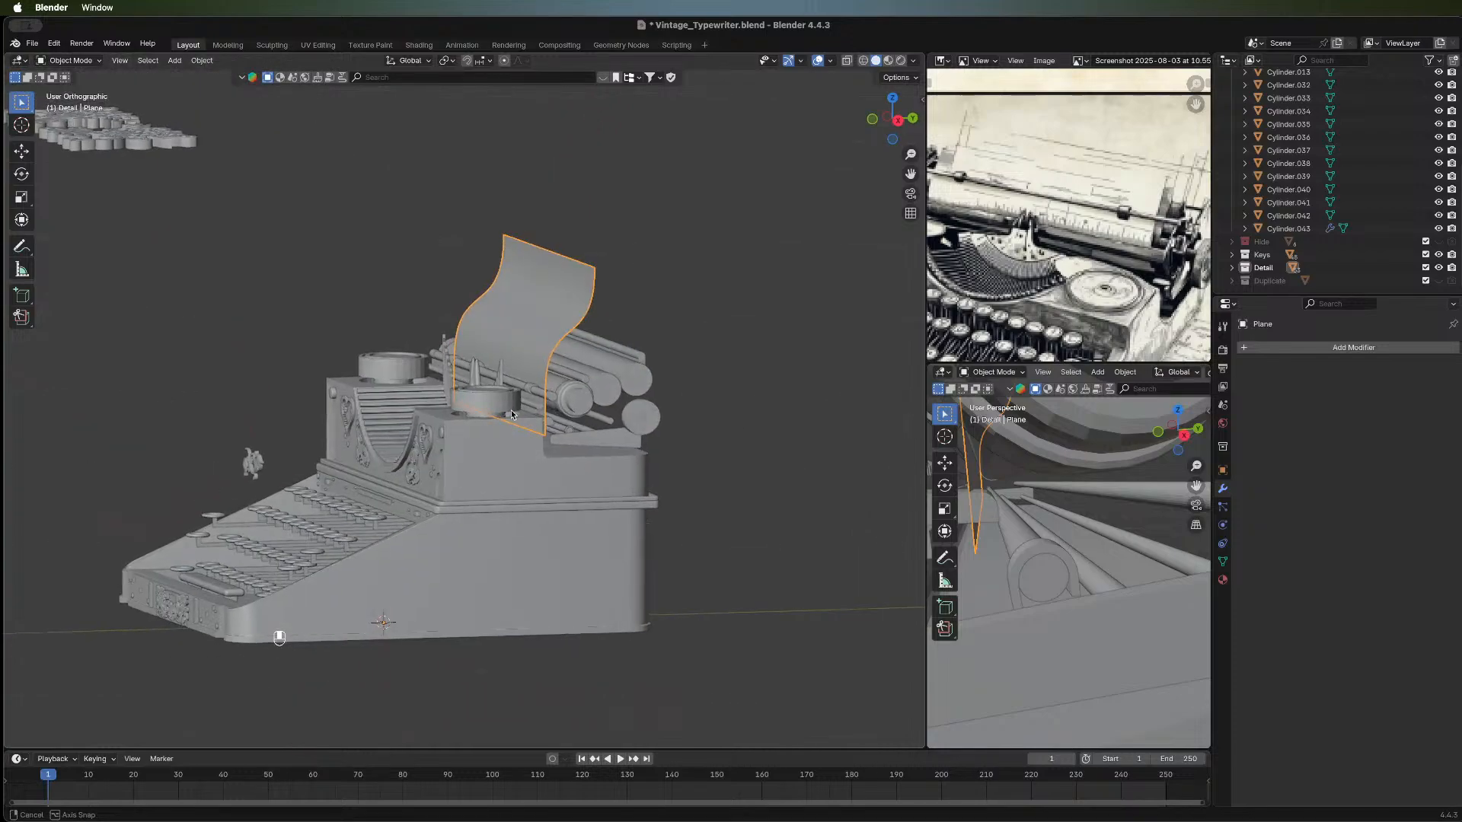
middle_click_drag(861, 382, 847, 531)
middle_click_drag(615, 404, 699, 357)
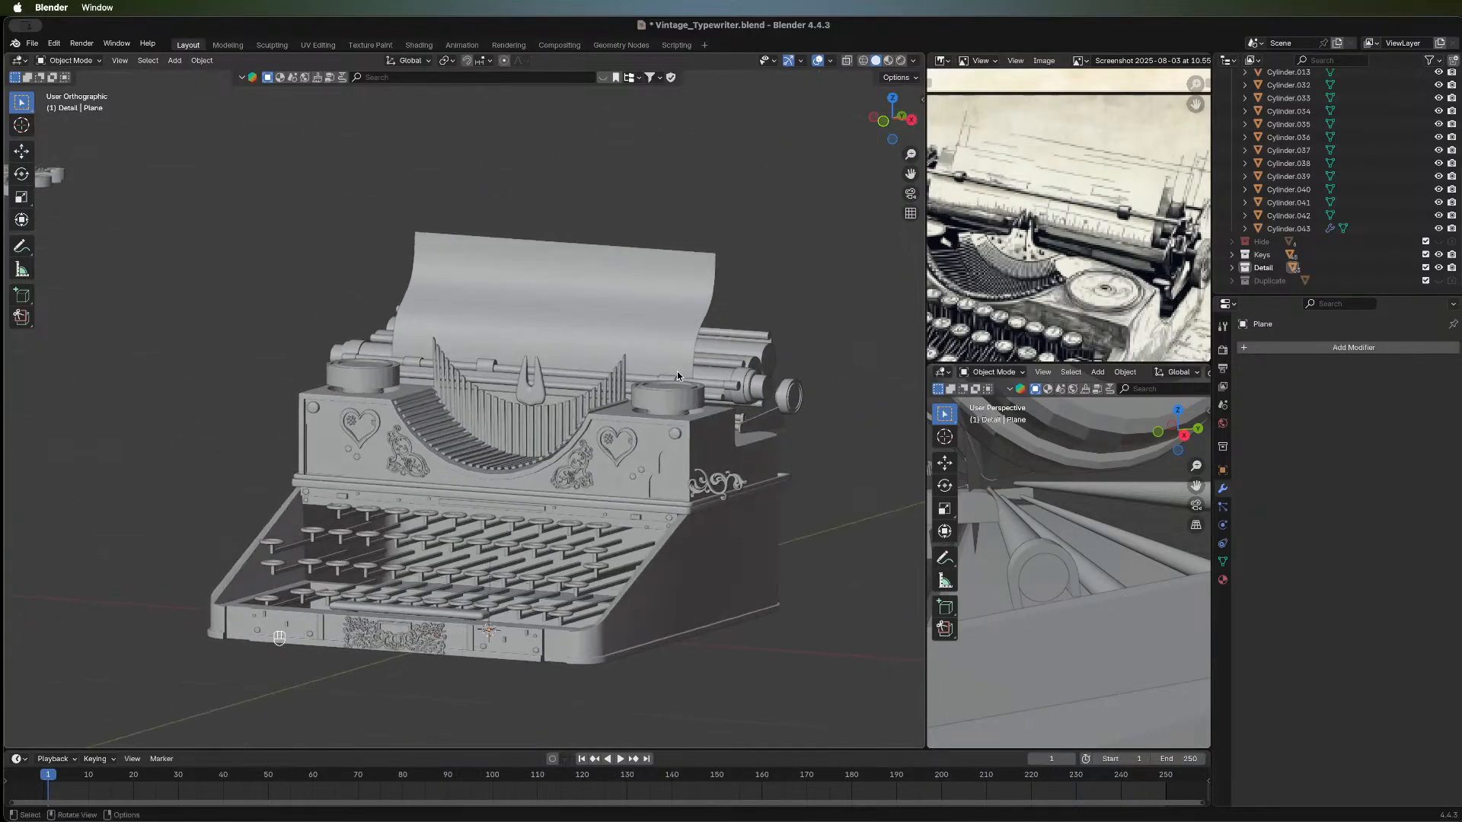
key("super")
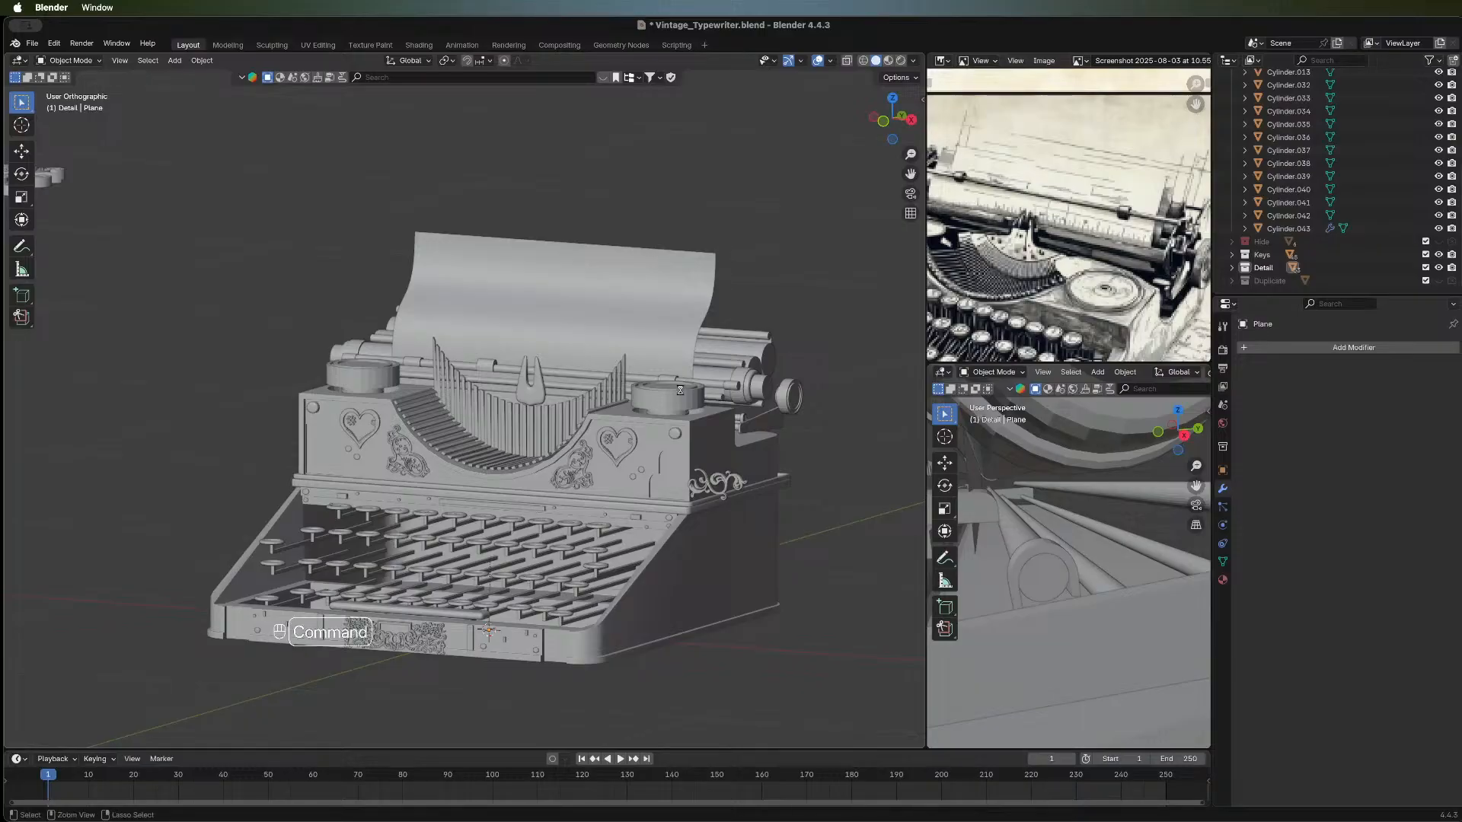
key("super+s")
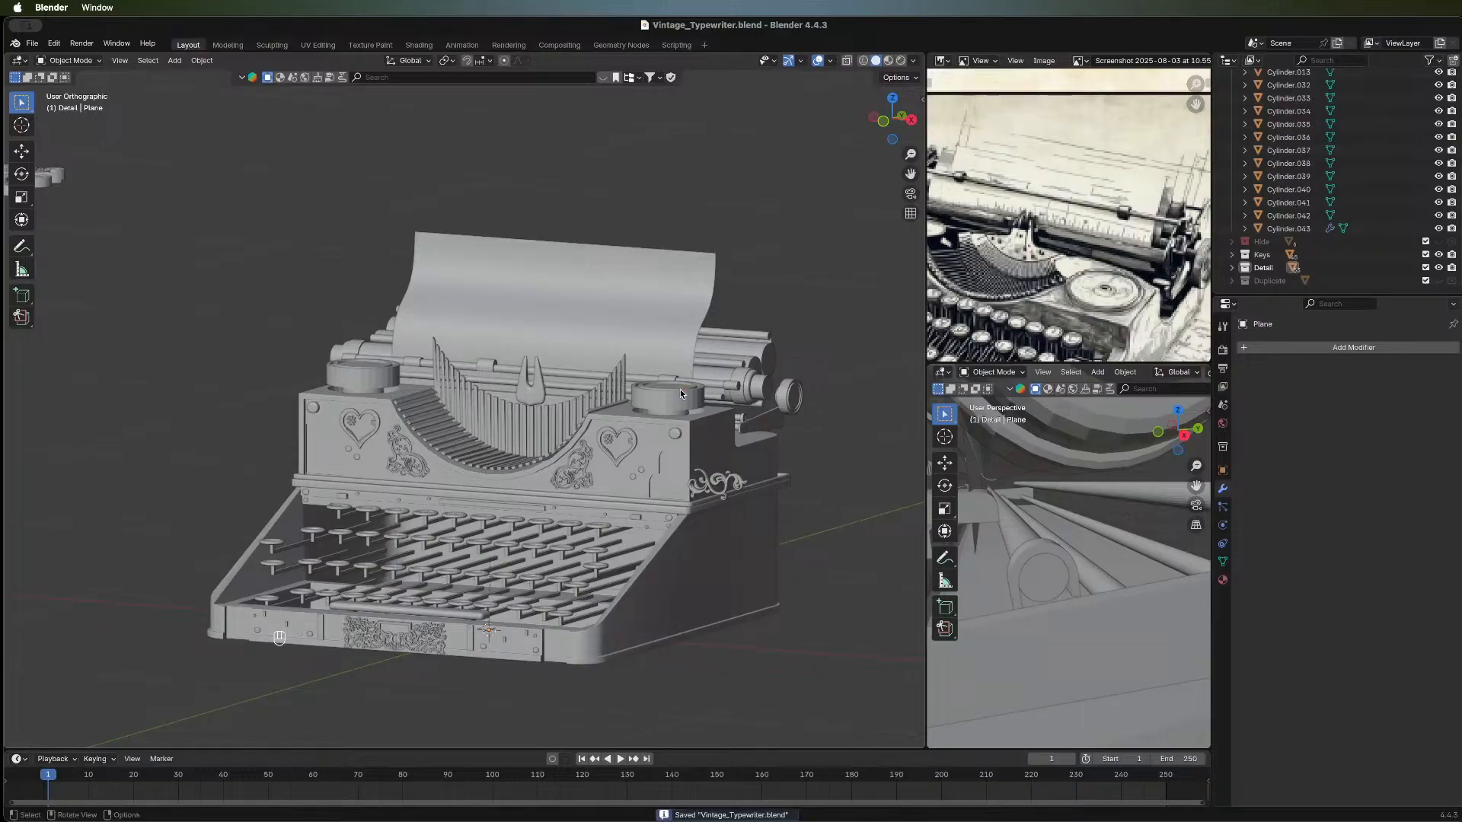
Duplicate the small cylinder at the front carriage rod's end and move the copy about 0.082 m along Y and 0.033 m up.
mouse_move(454, 270)
middle_mouse_down()
mouse_move(471, 266)
mouse_move(428, 277)
middle_mouse_up()
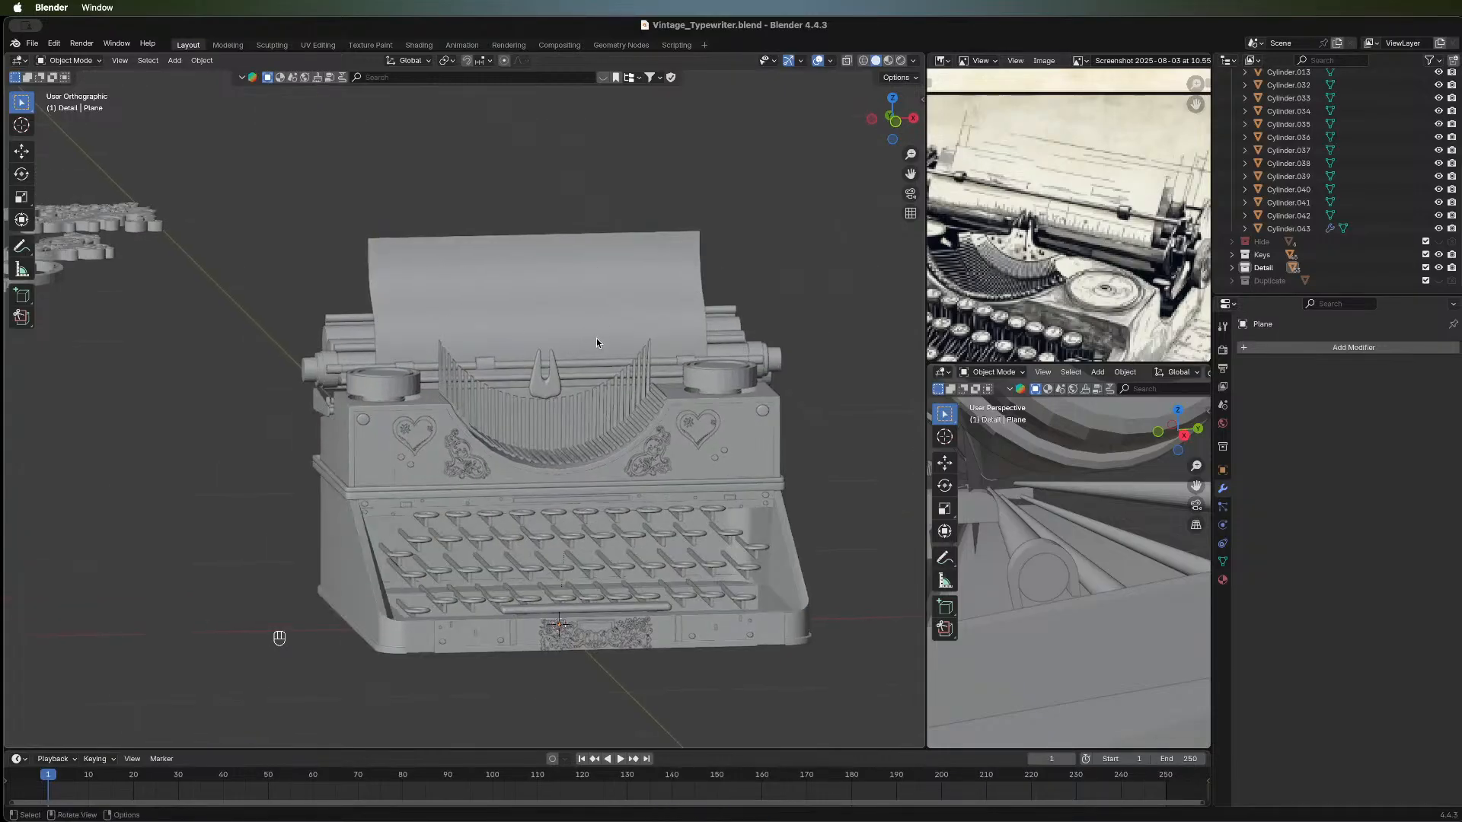
left_click(333, 373)
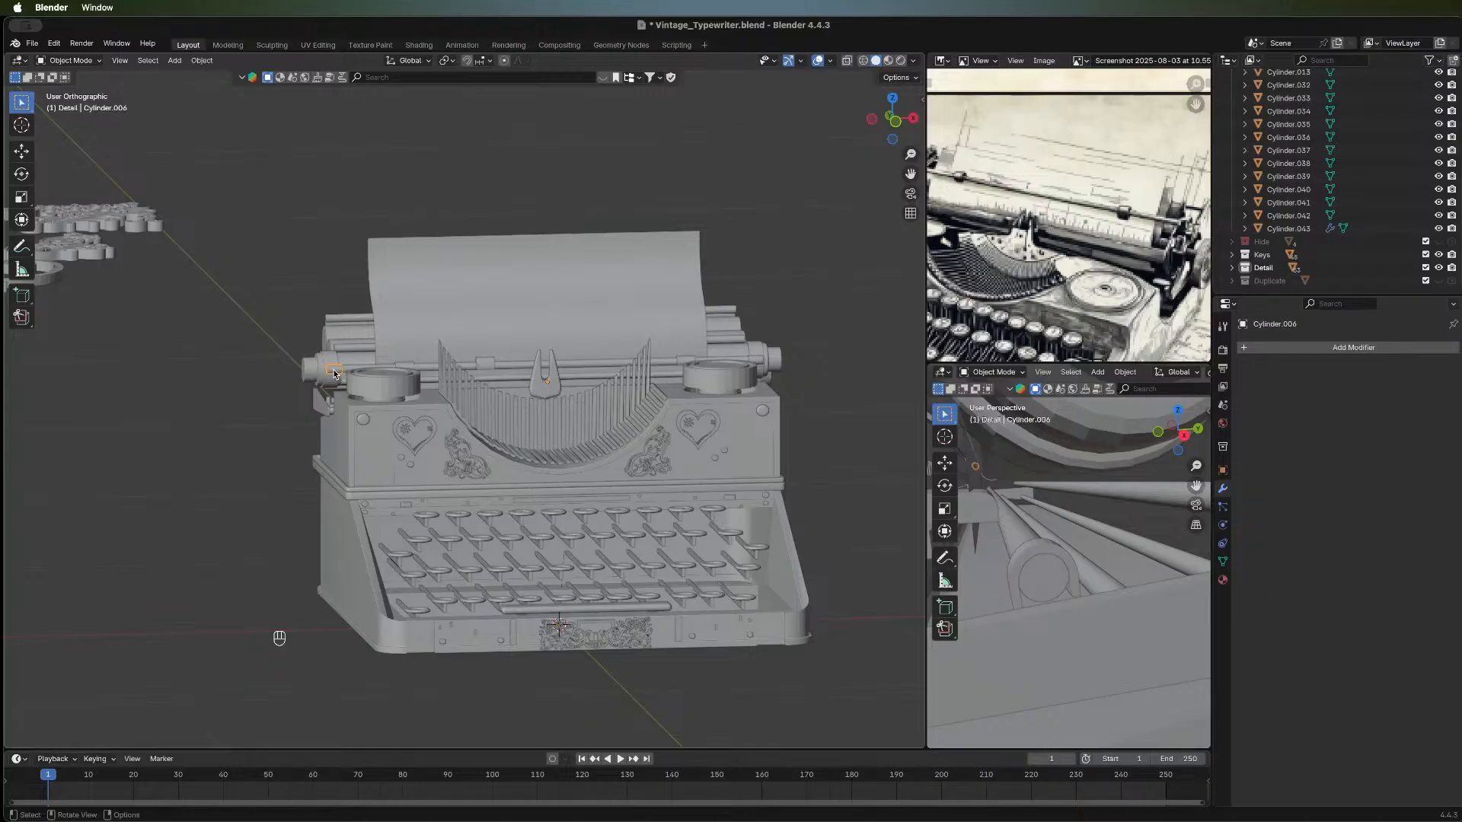
middle_click_drag(515, 374, 517, 375)
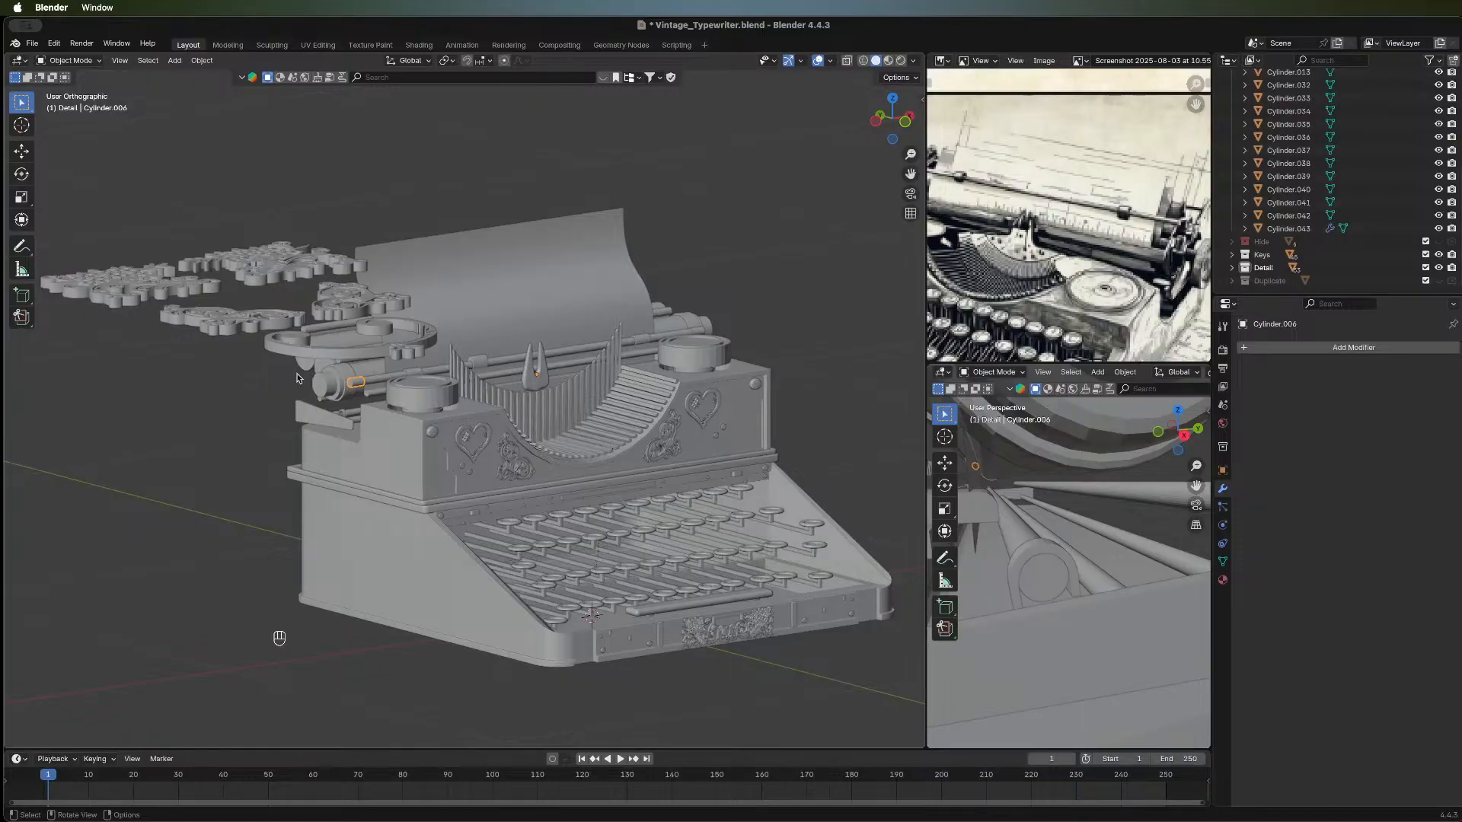
middle_click_drag(311, 380, 417, 376)
scroll(417, 376, "up", 4)
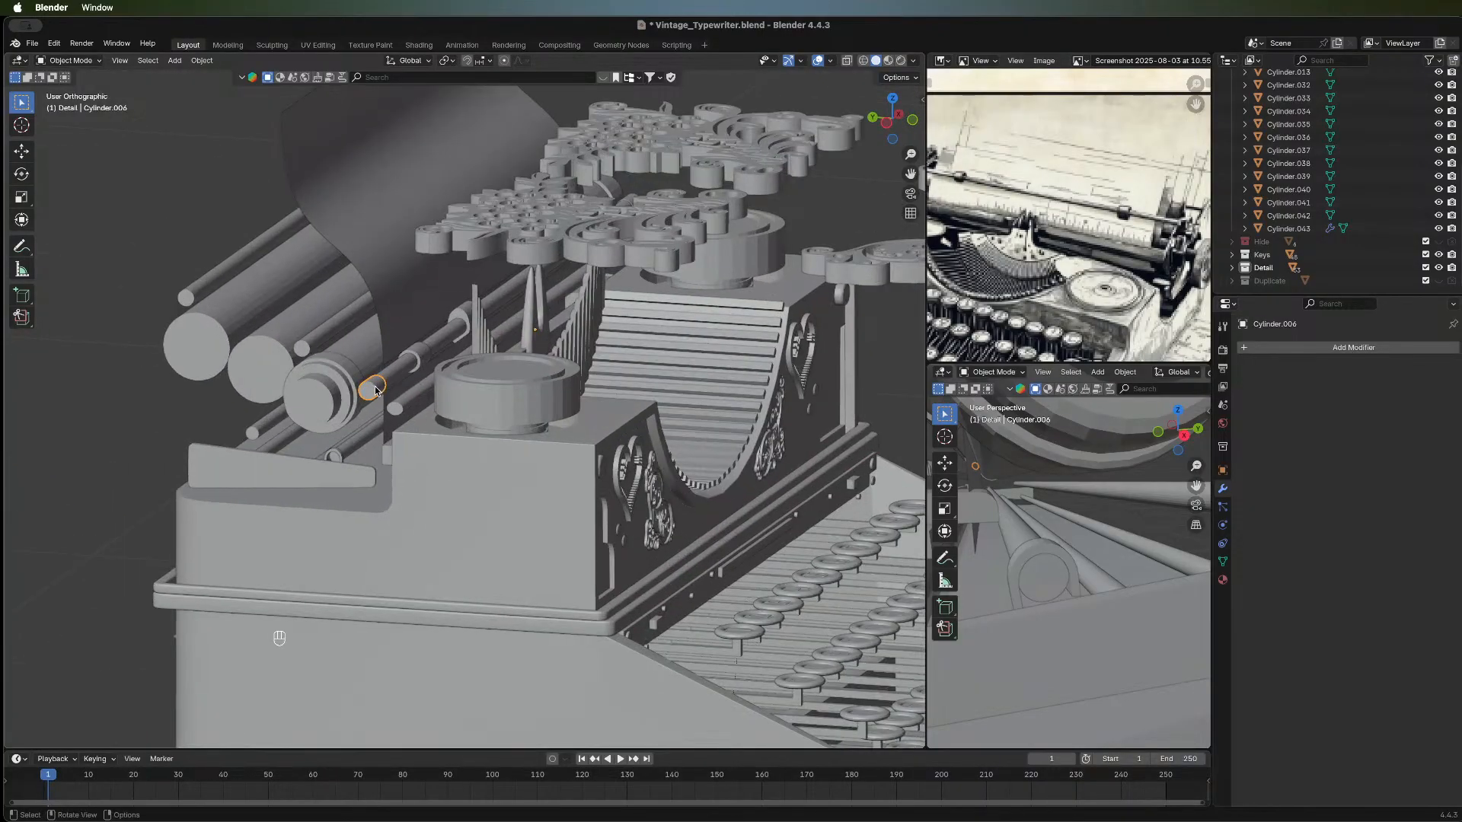
key("shift+d")
right_click(315, 354)
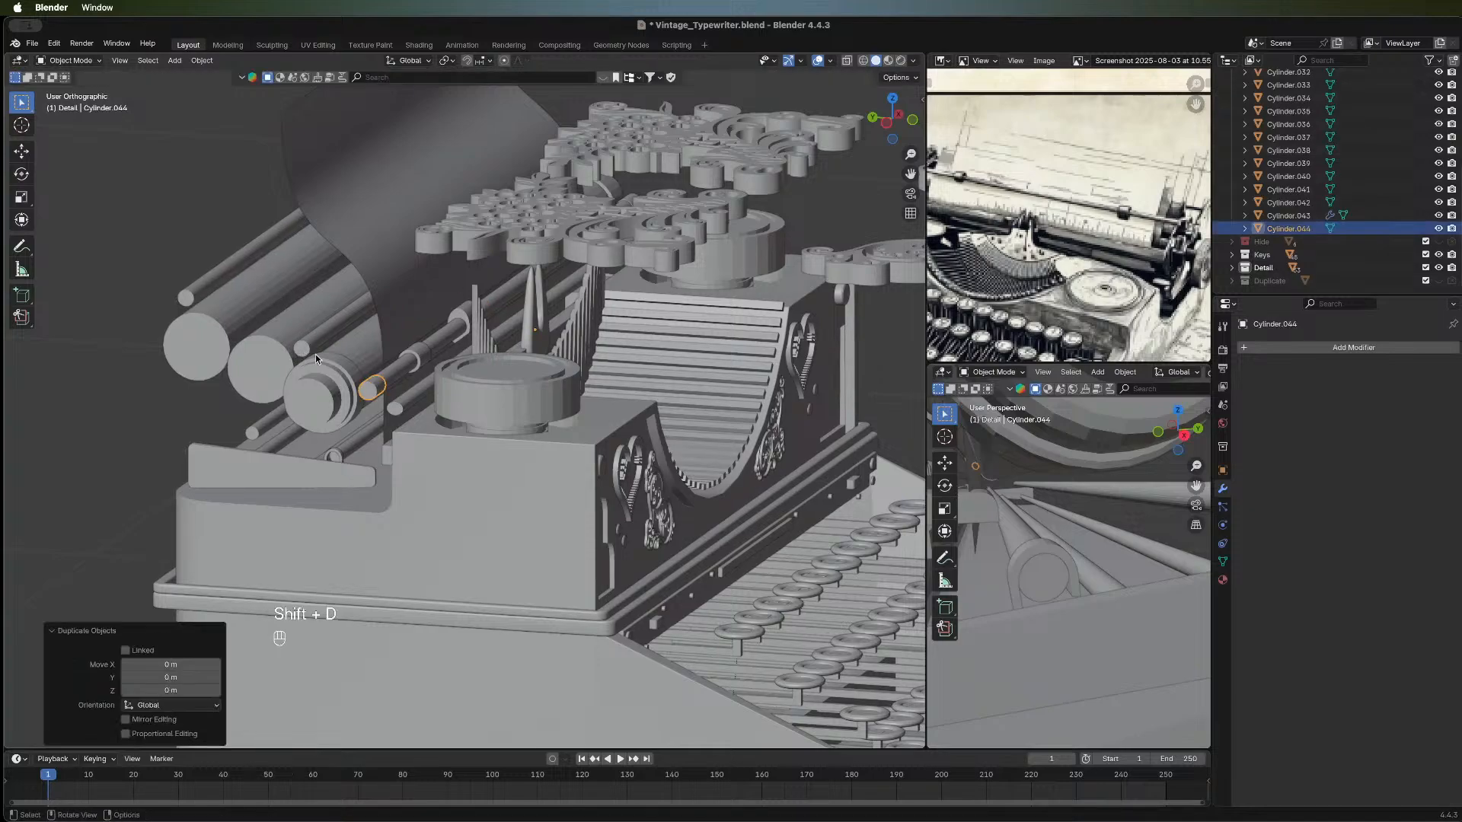
key("g")
key("y")
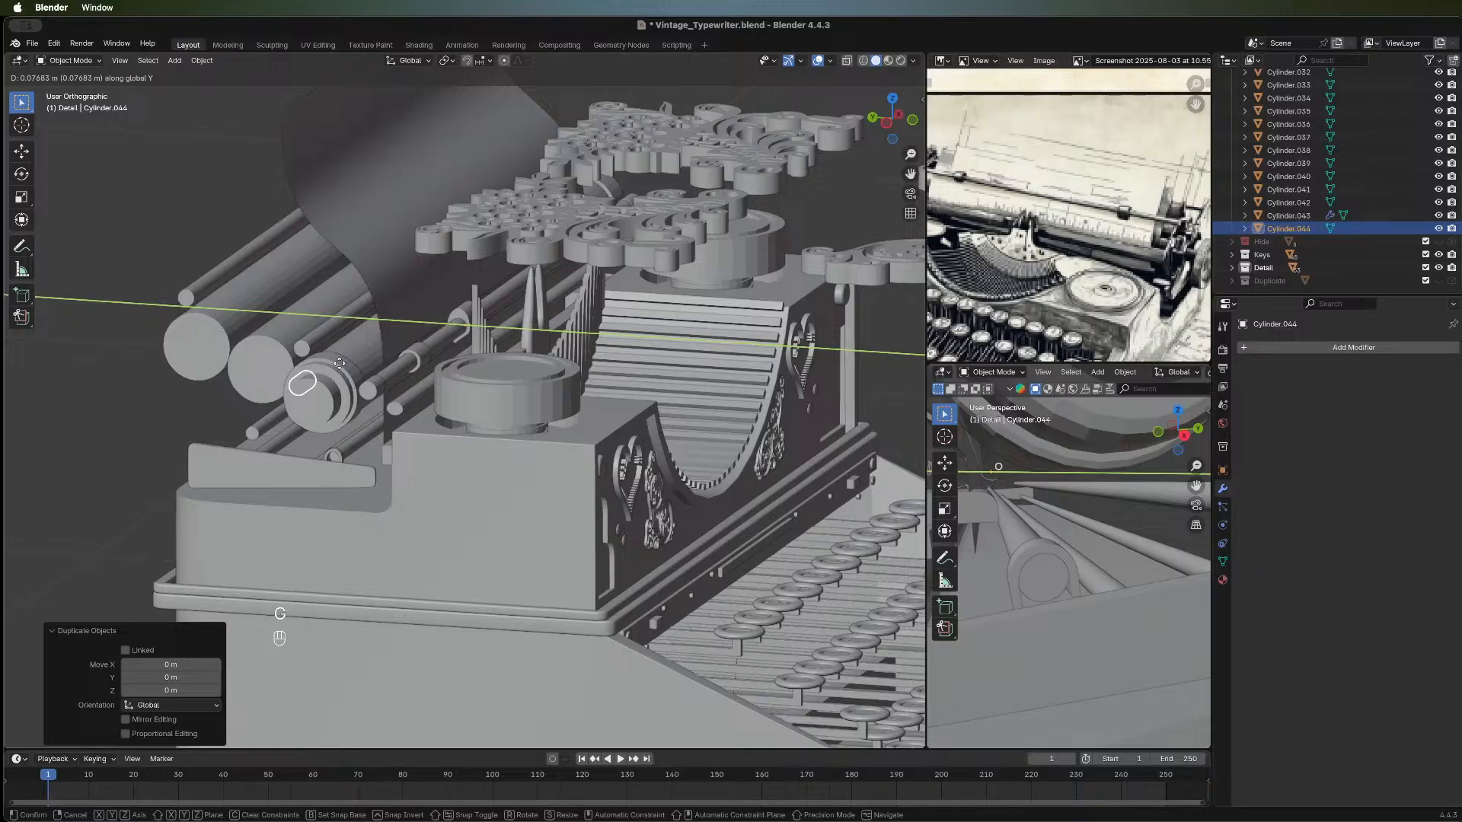
left_click(337, 363)
key("g")
key("z")
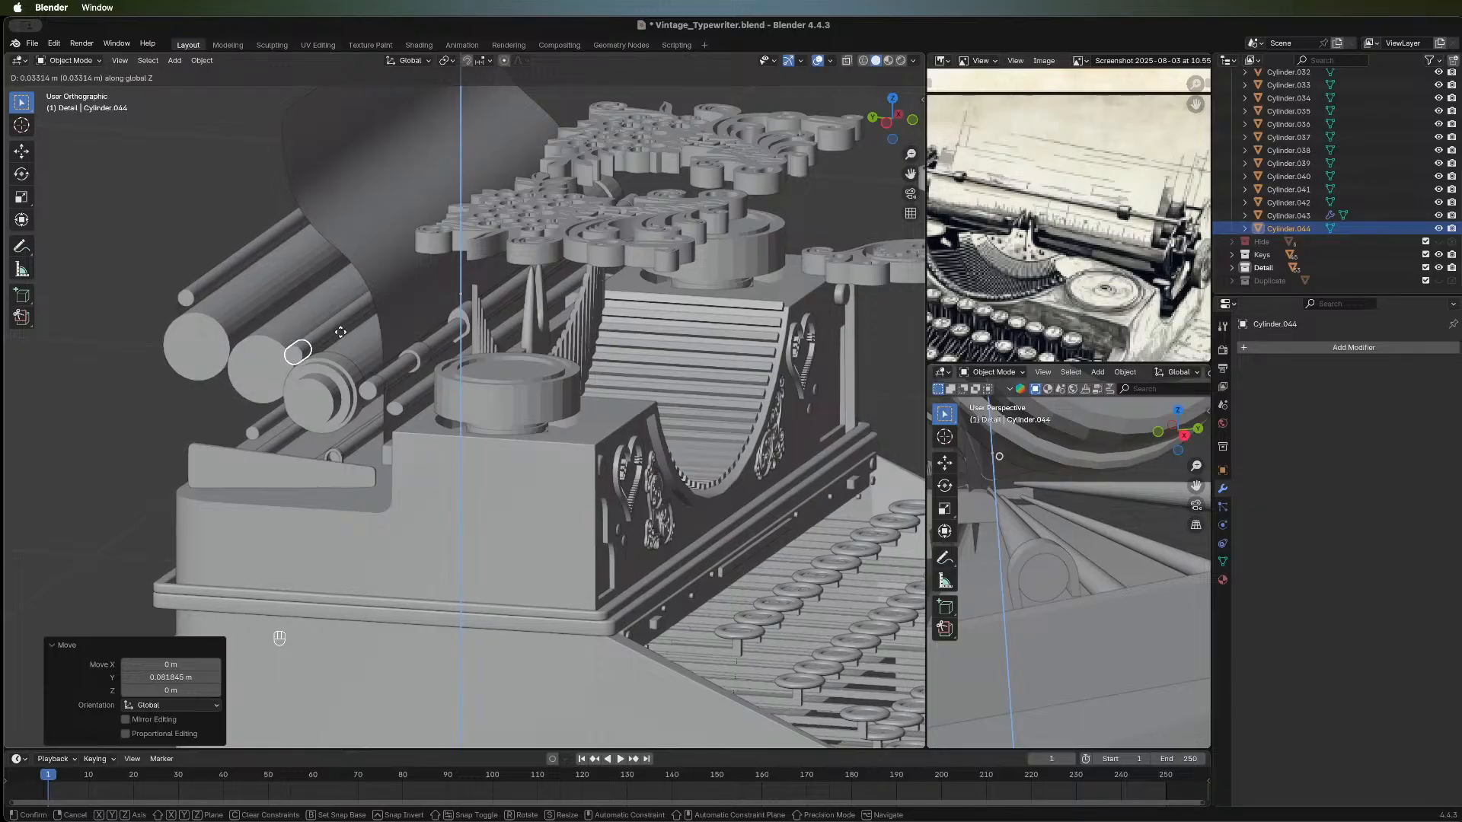
left_click(340, 332)
In Edit Mode, turn off proportional editing and raise the duplicated cylinder's whole mesh about 0.002 m along Z.
middle_click_drag(426, 335, 313, 318)
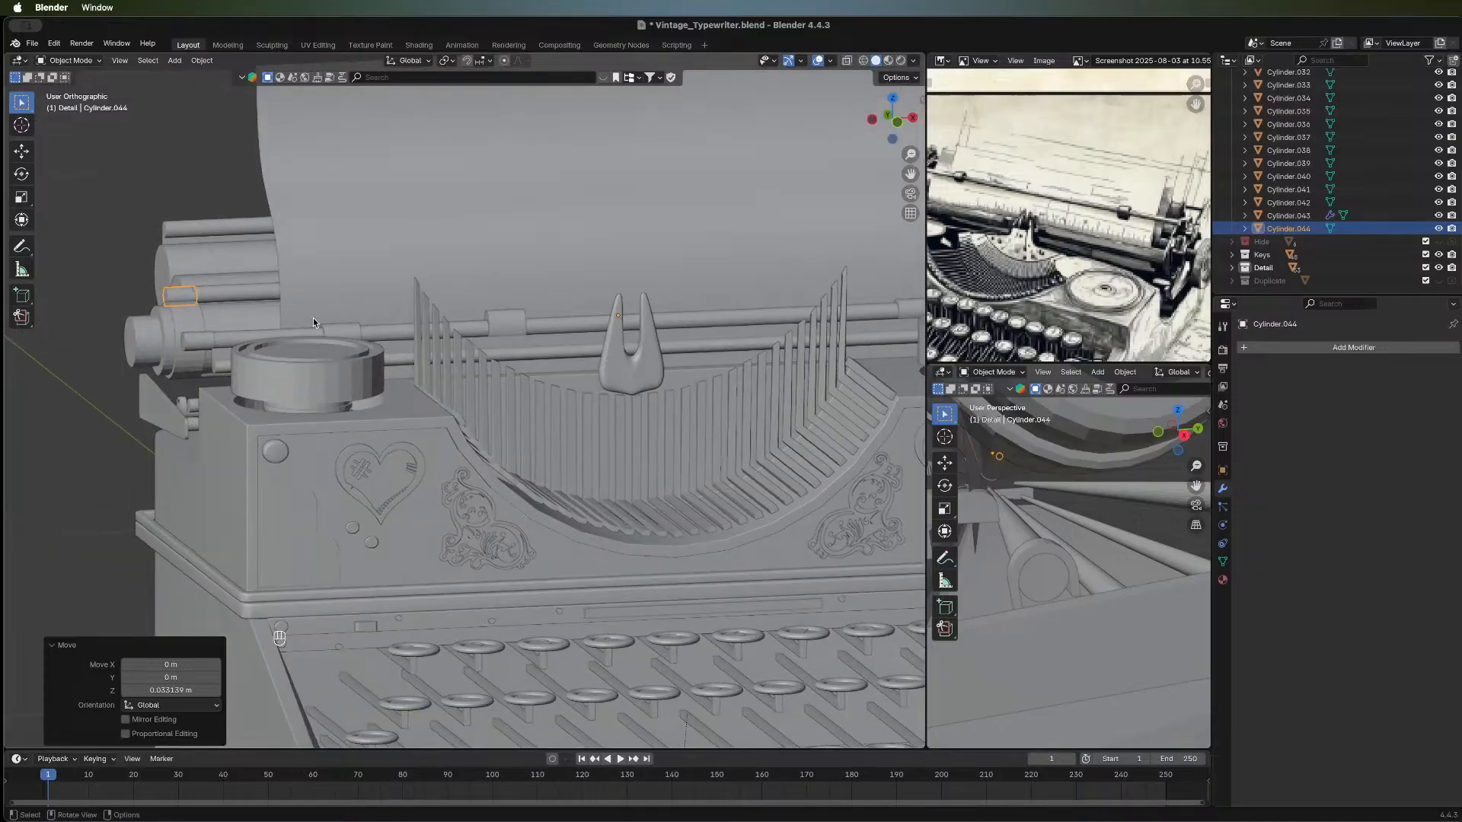
key("Tab")
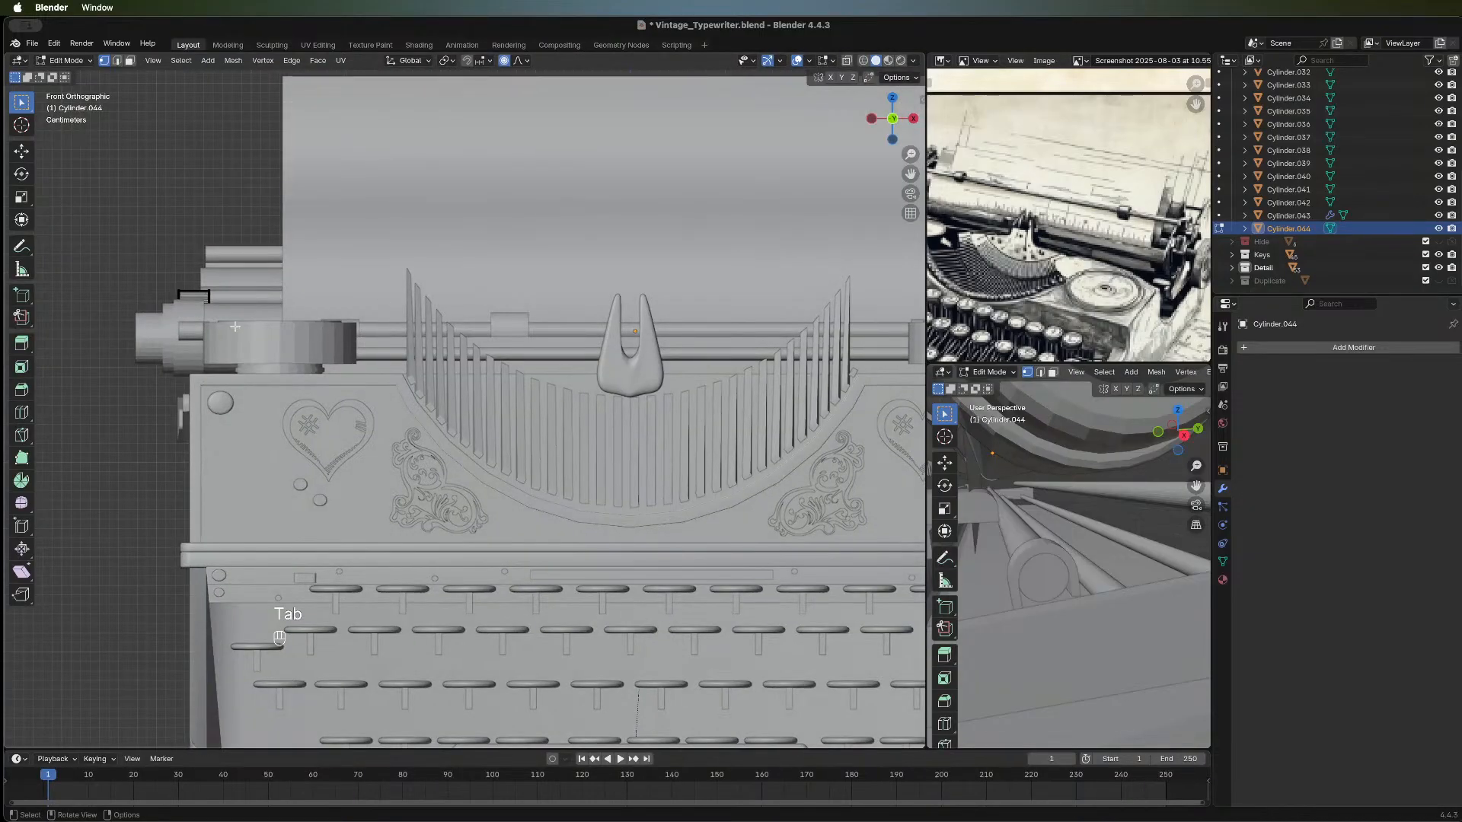
middle_click_drag(235, 327, 333, 339, "shift")
key("z")
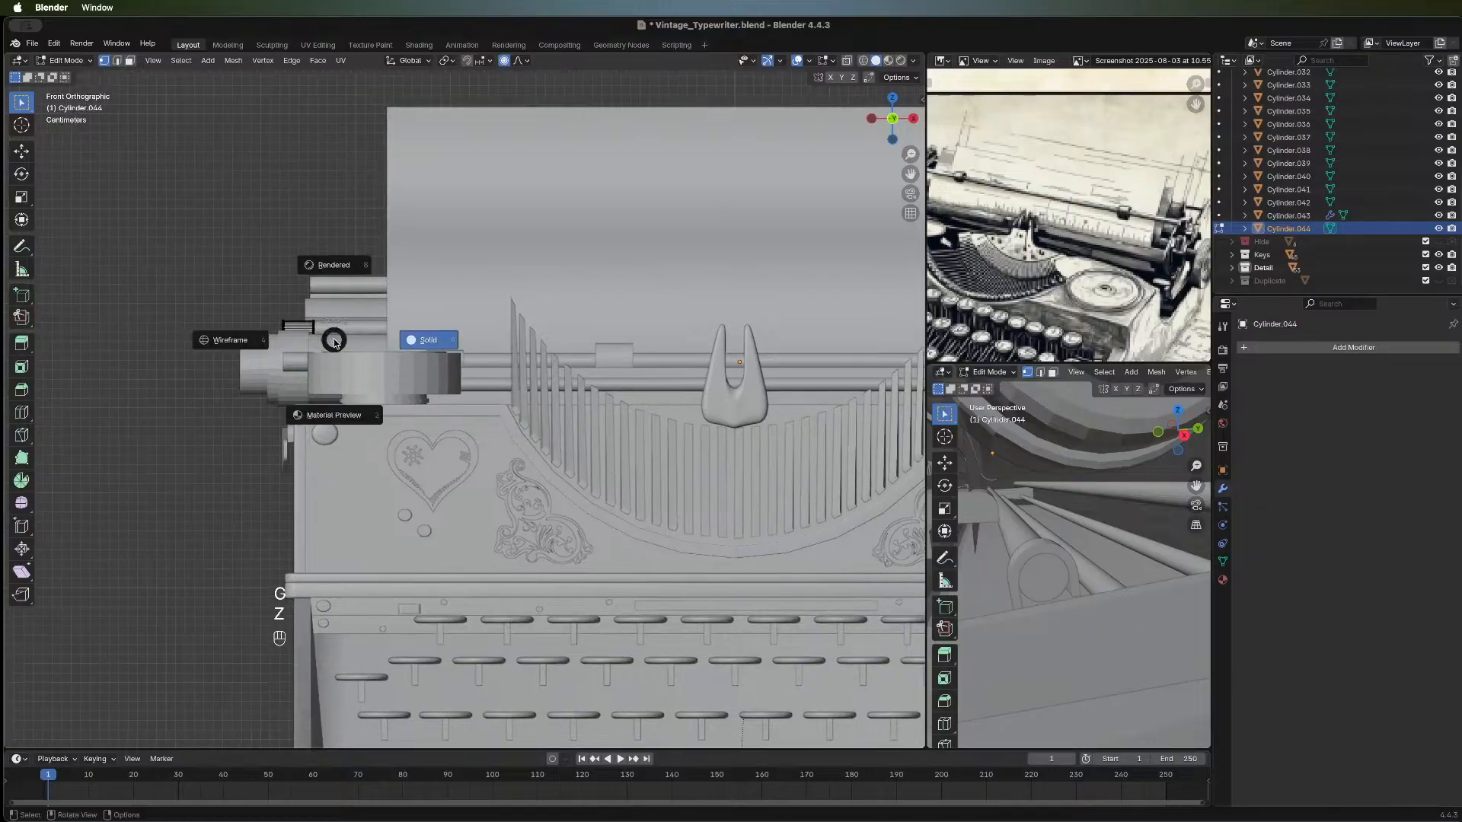
key("a")
key("g")
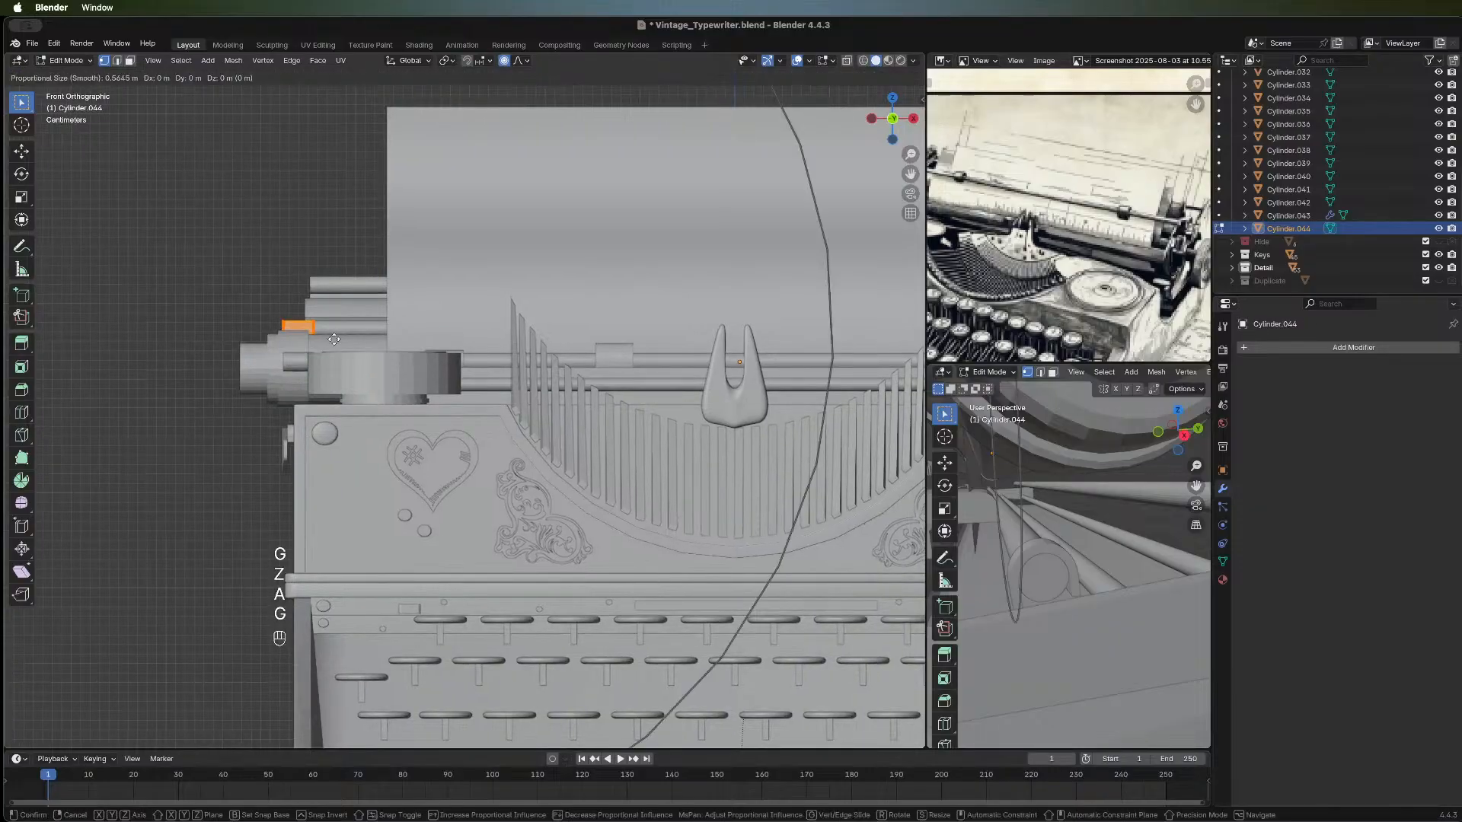
right_click(332, 337)
key("o")
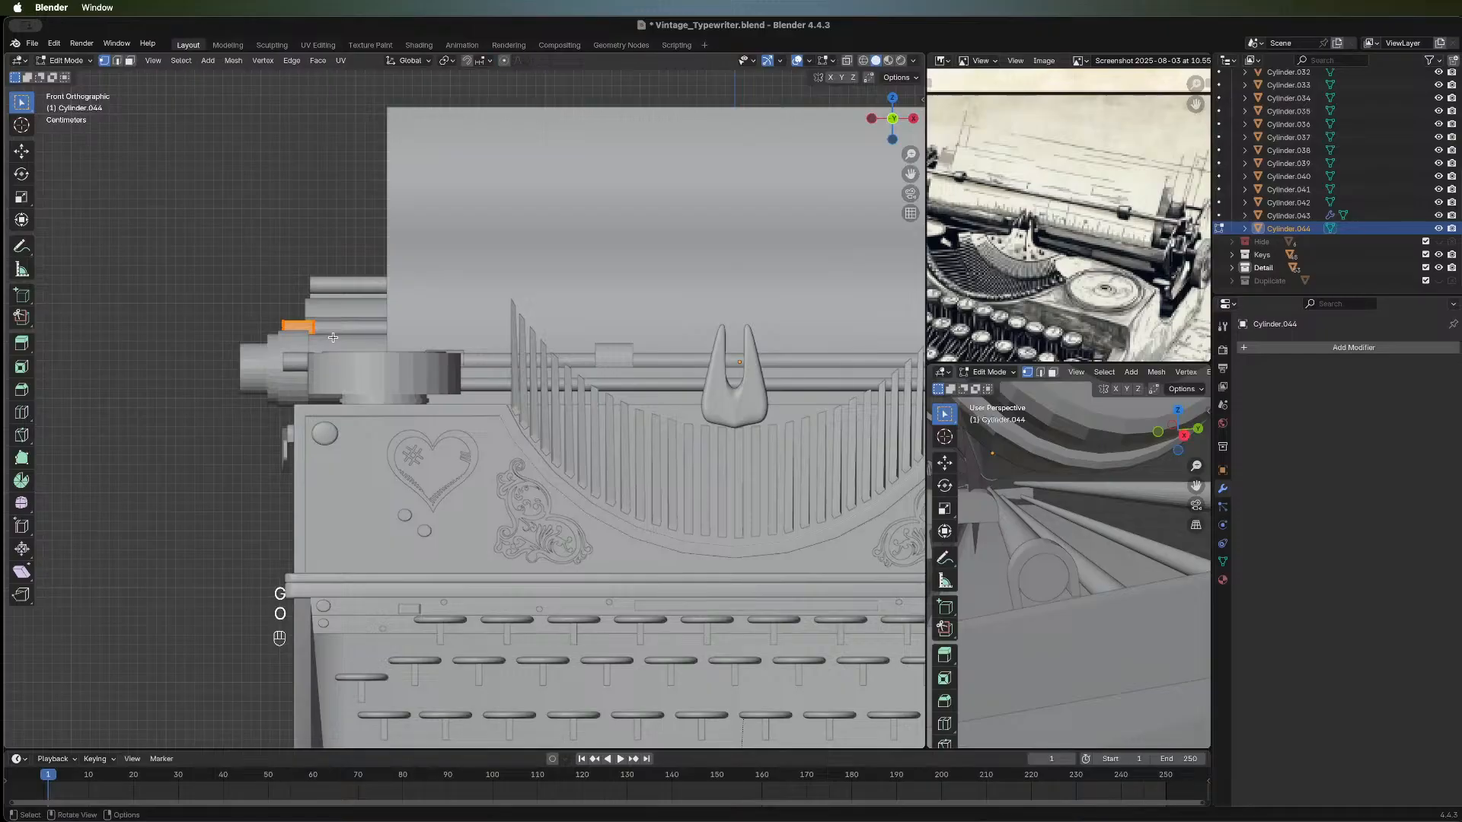
key("g")
key("z")
left_click(333, 335)
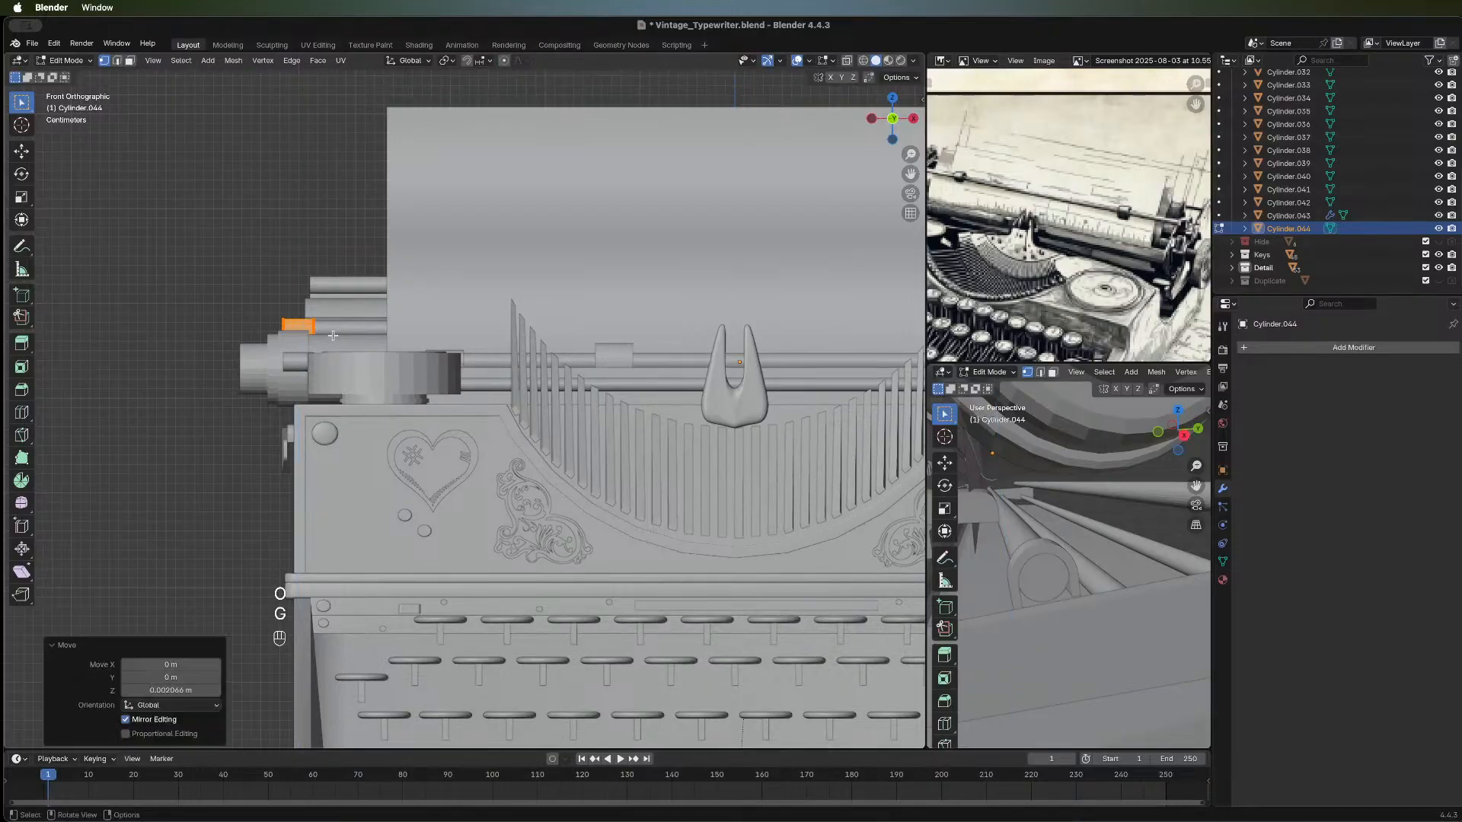
Scale the duplicated cylinder's mesh to about 1.028, shift it about 0.009 m along X and return to Object Mode.
key("s")
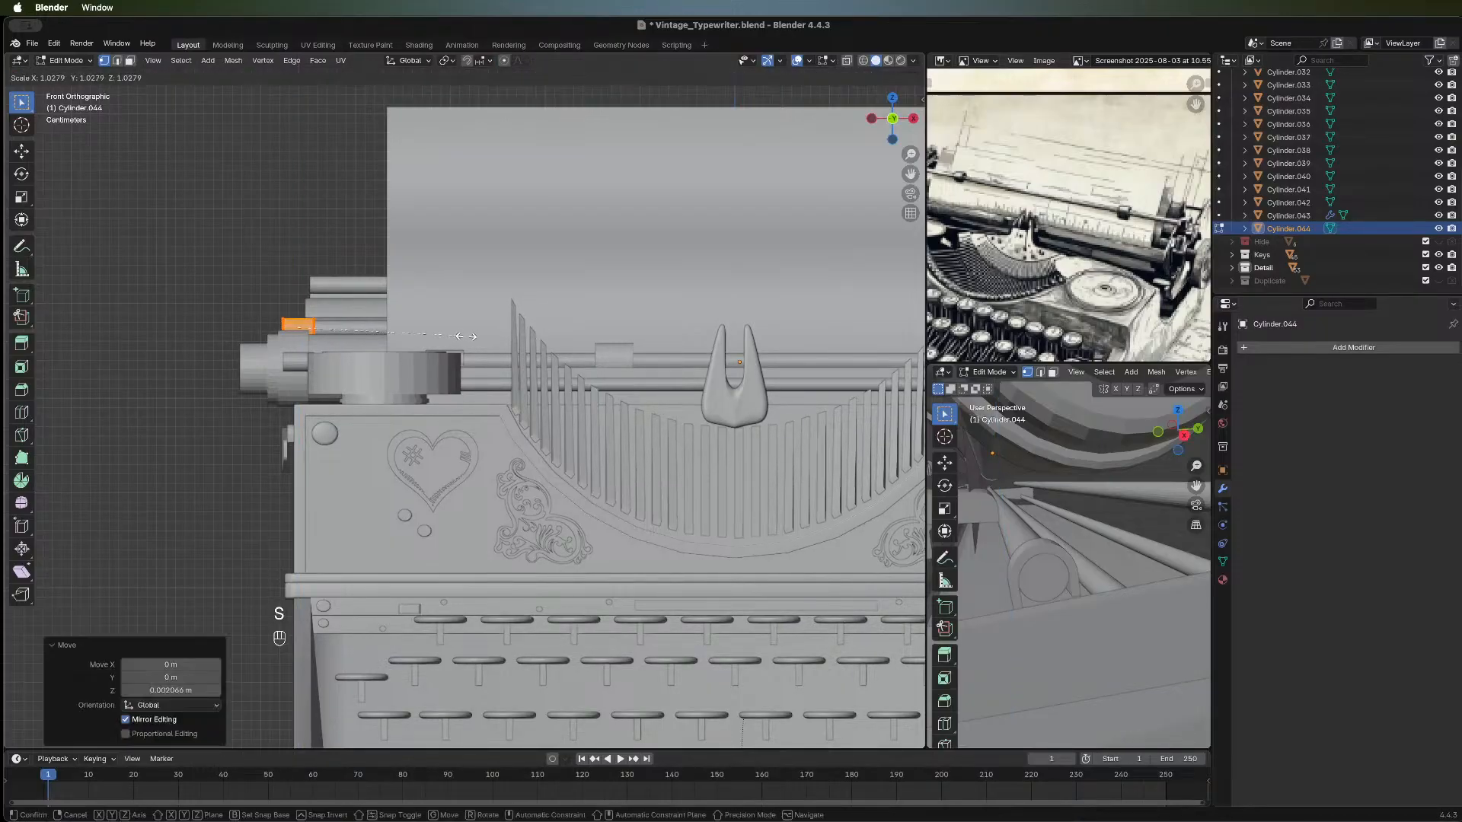
left_click(466, 335)
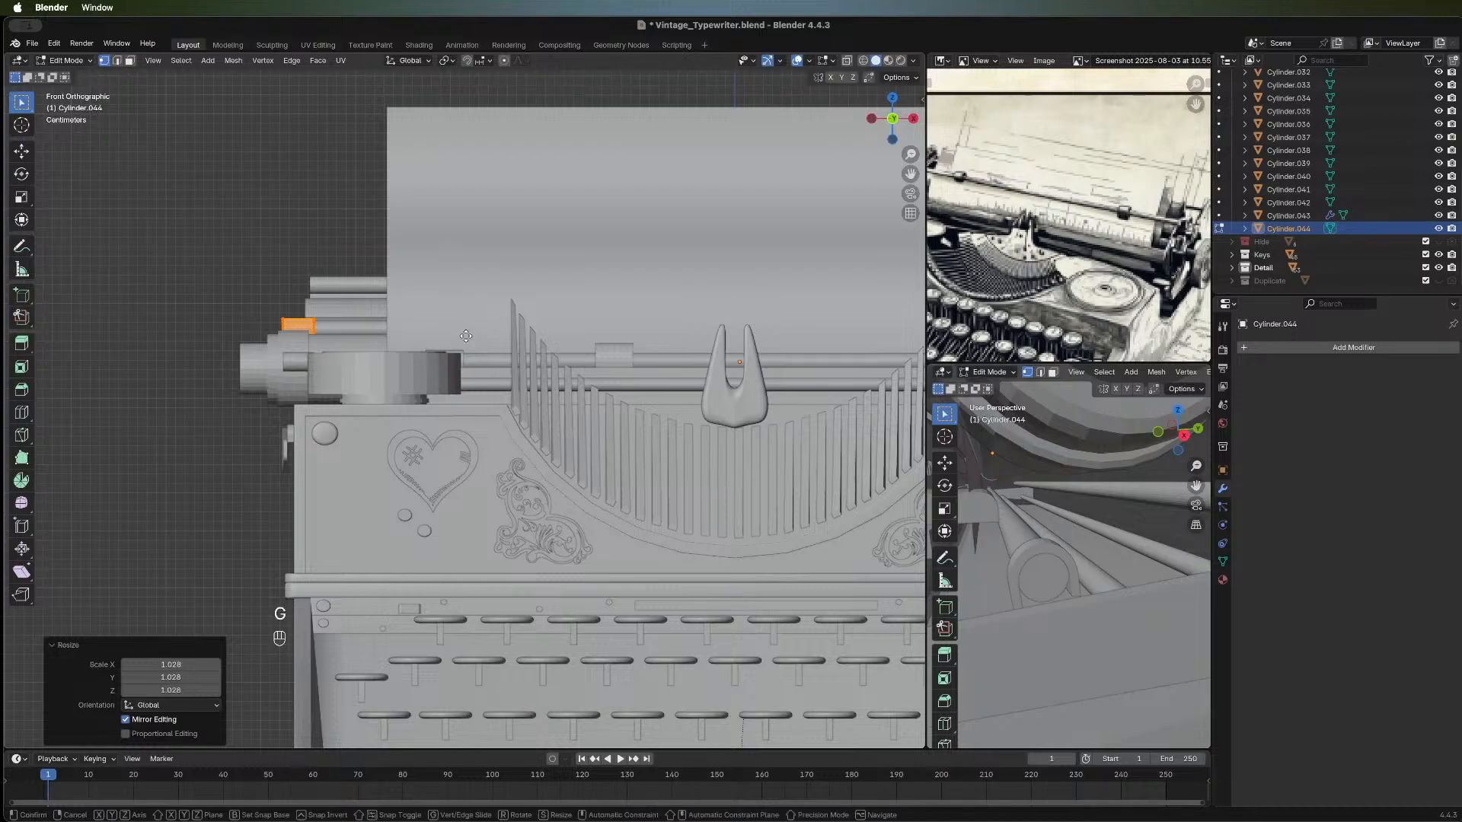
key("g")
key("x")
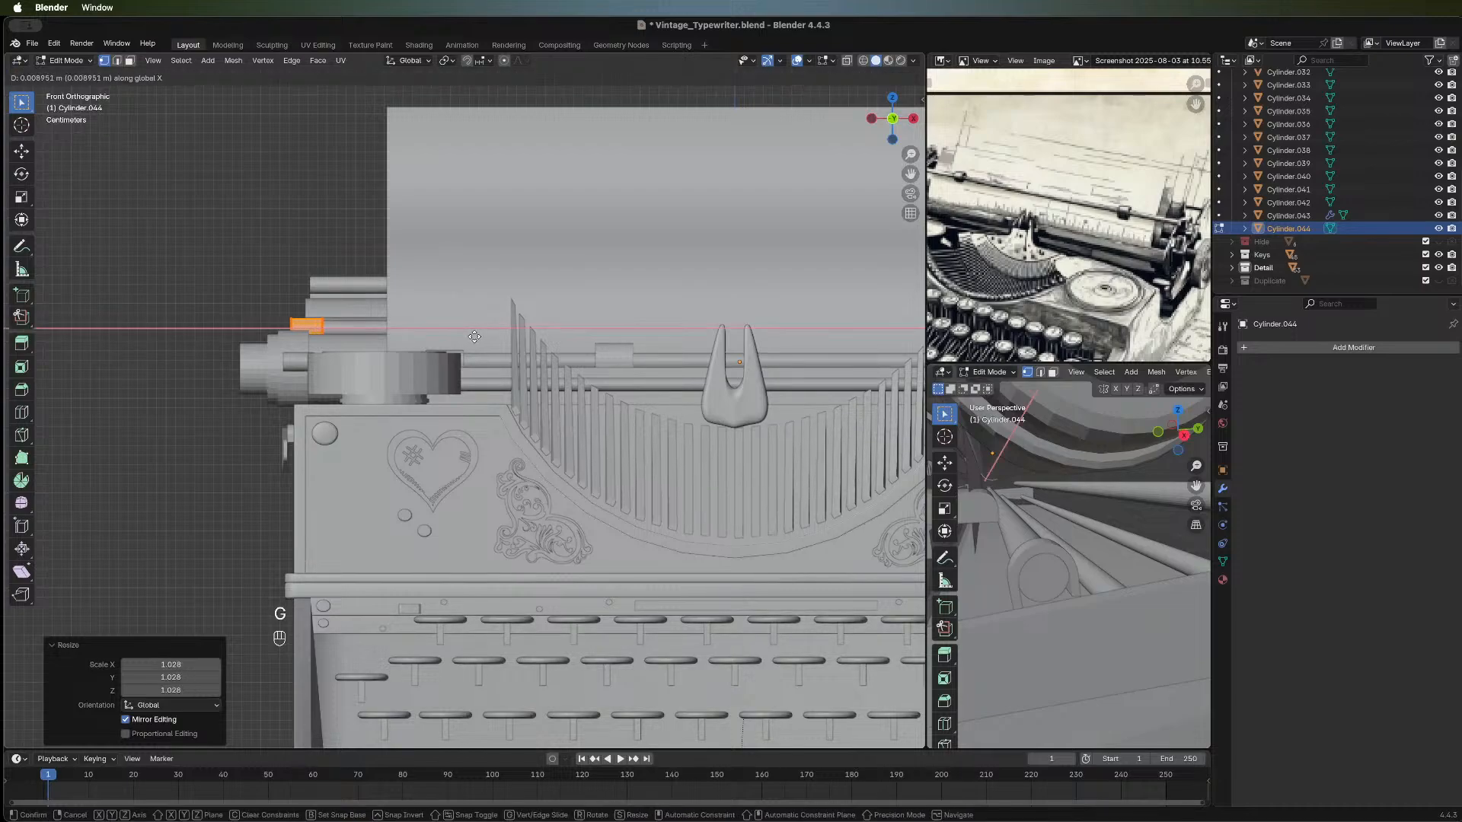
left_click(473, 336)
key("Tab")
scroll(466, 359, "down", 3)
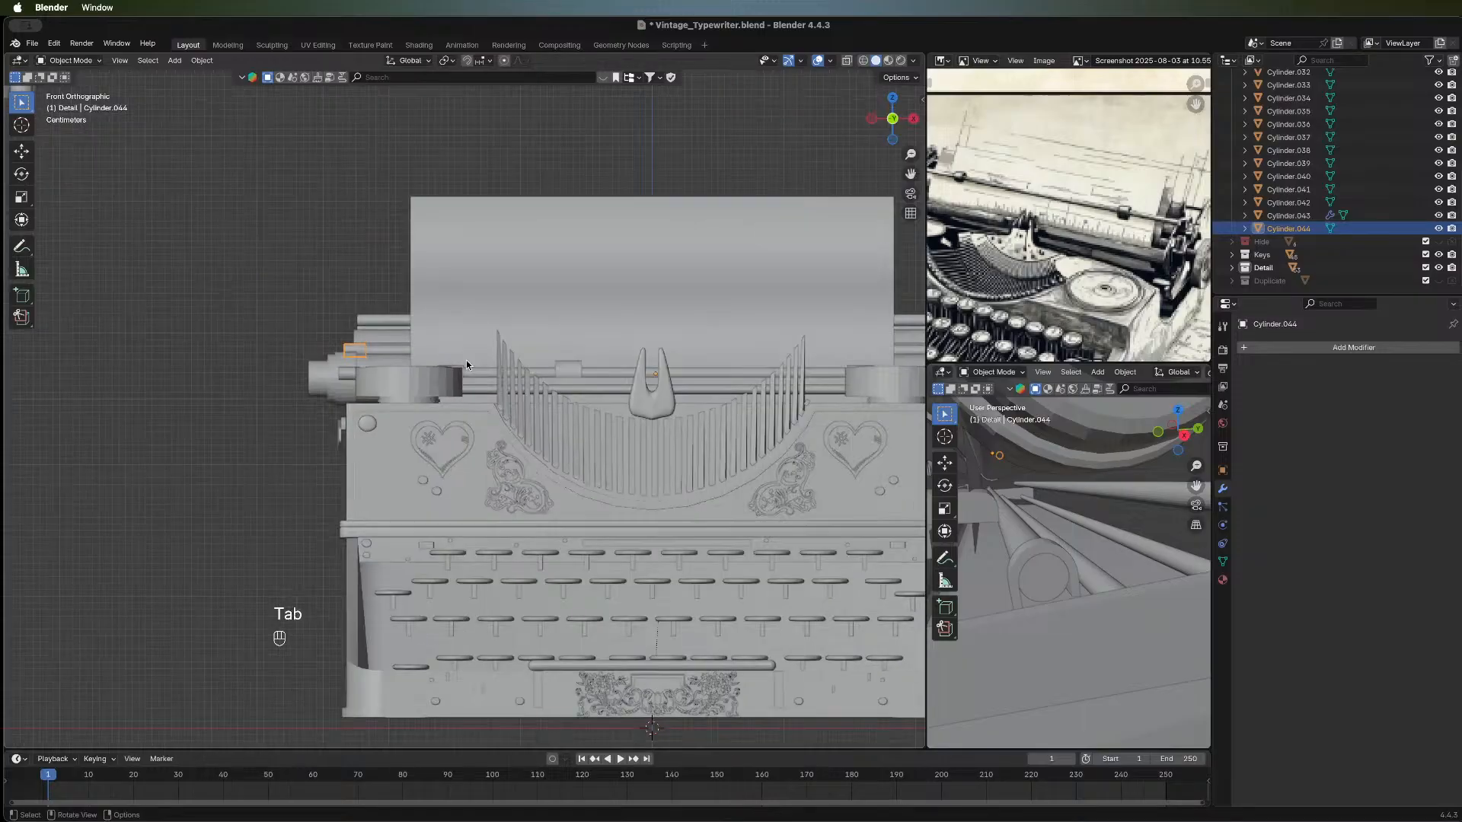
Add a Mirror modifier across X to the duplicated small cylinder, using Cylinder.002 on the carriage as the mirror object.
middle_click_drag(467, 378, 457, 389)
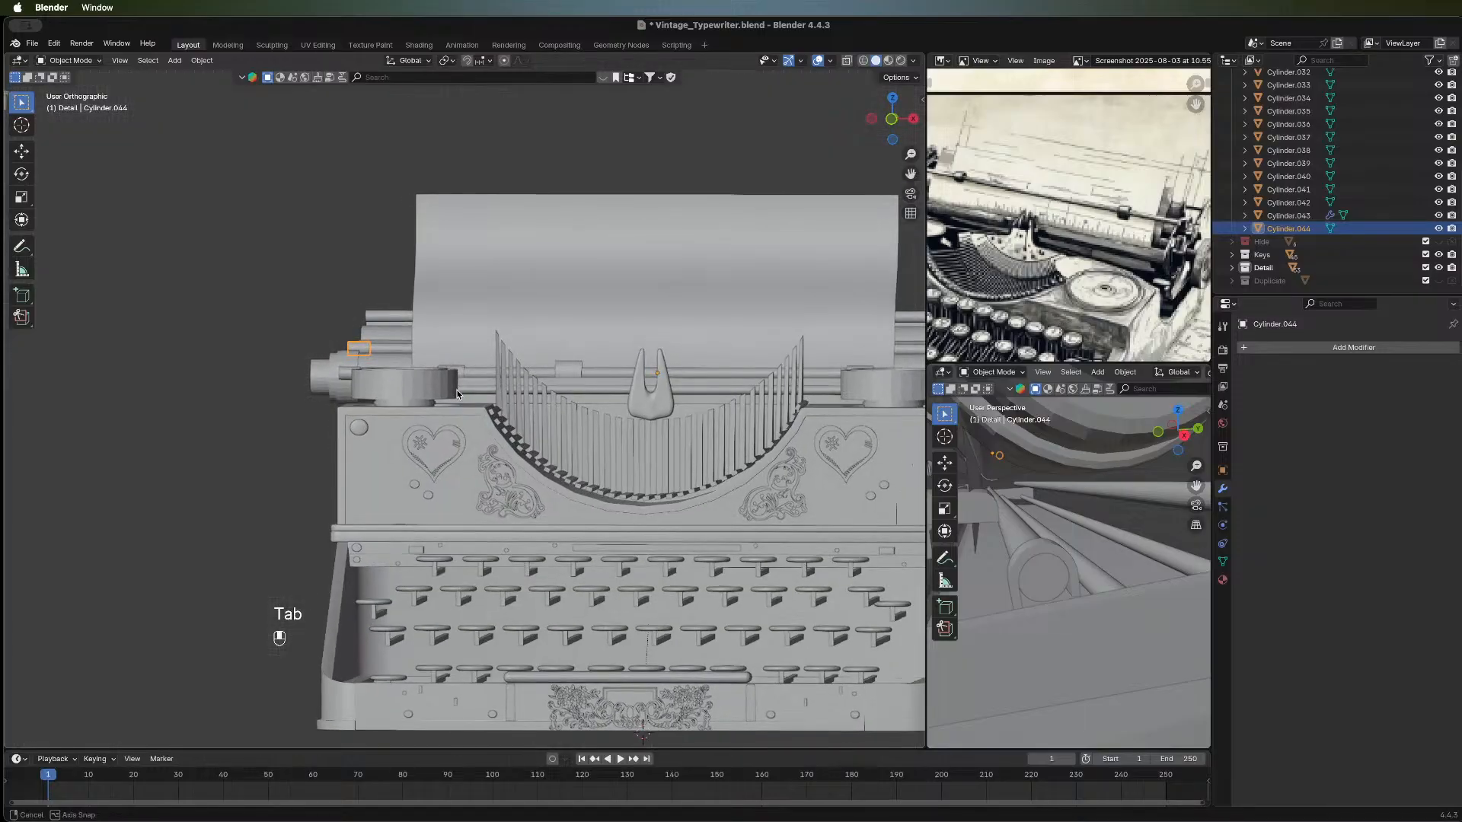
left_click(1386, 347)
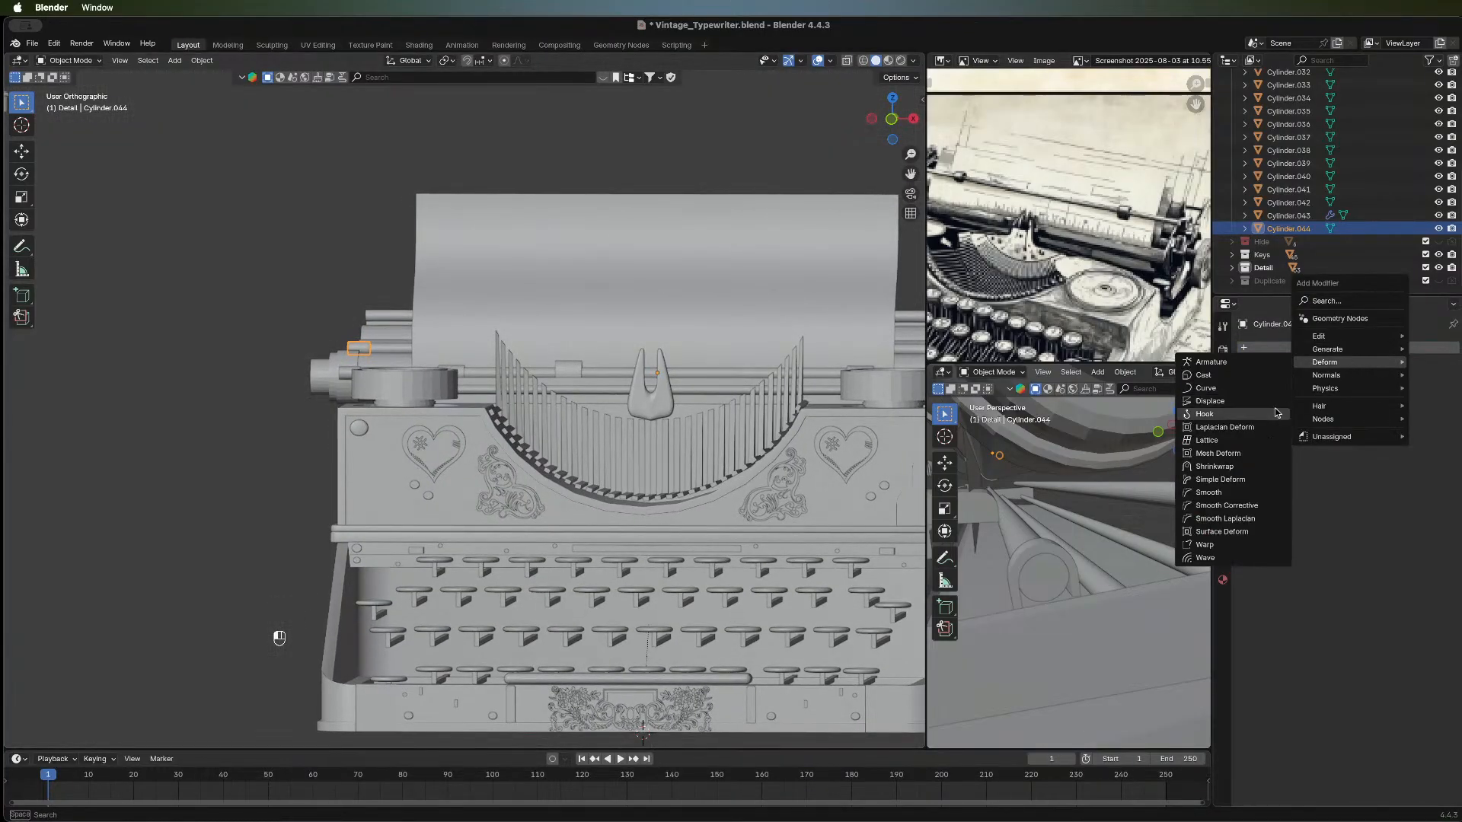
mouse_move(1345, 378)
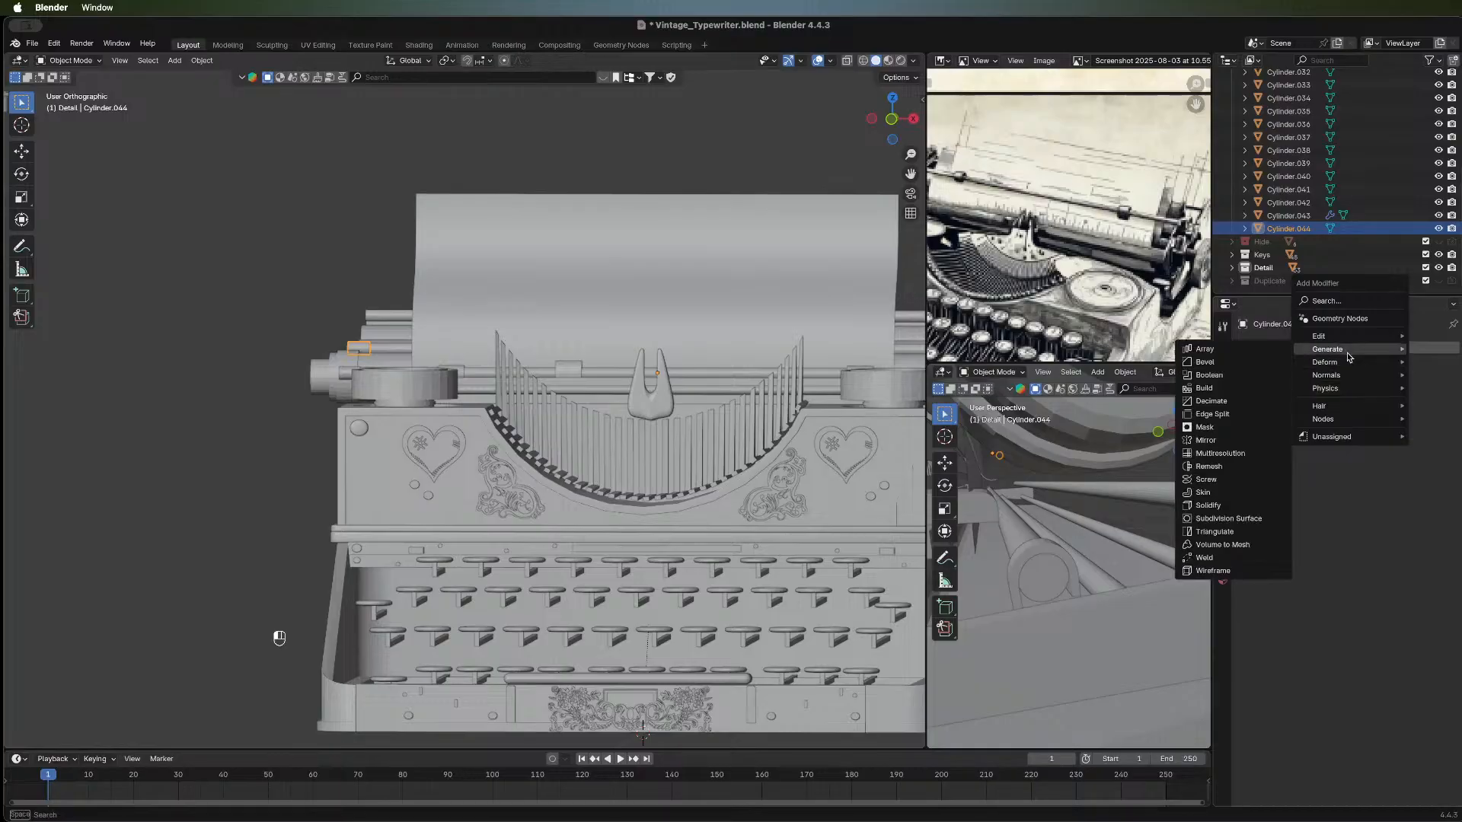
key("Escape")
left_click(1353, 344)
mouse_move(1353, 344)
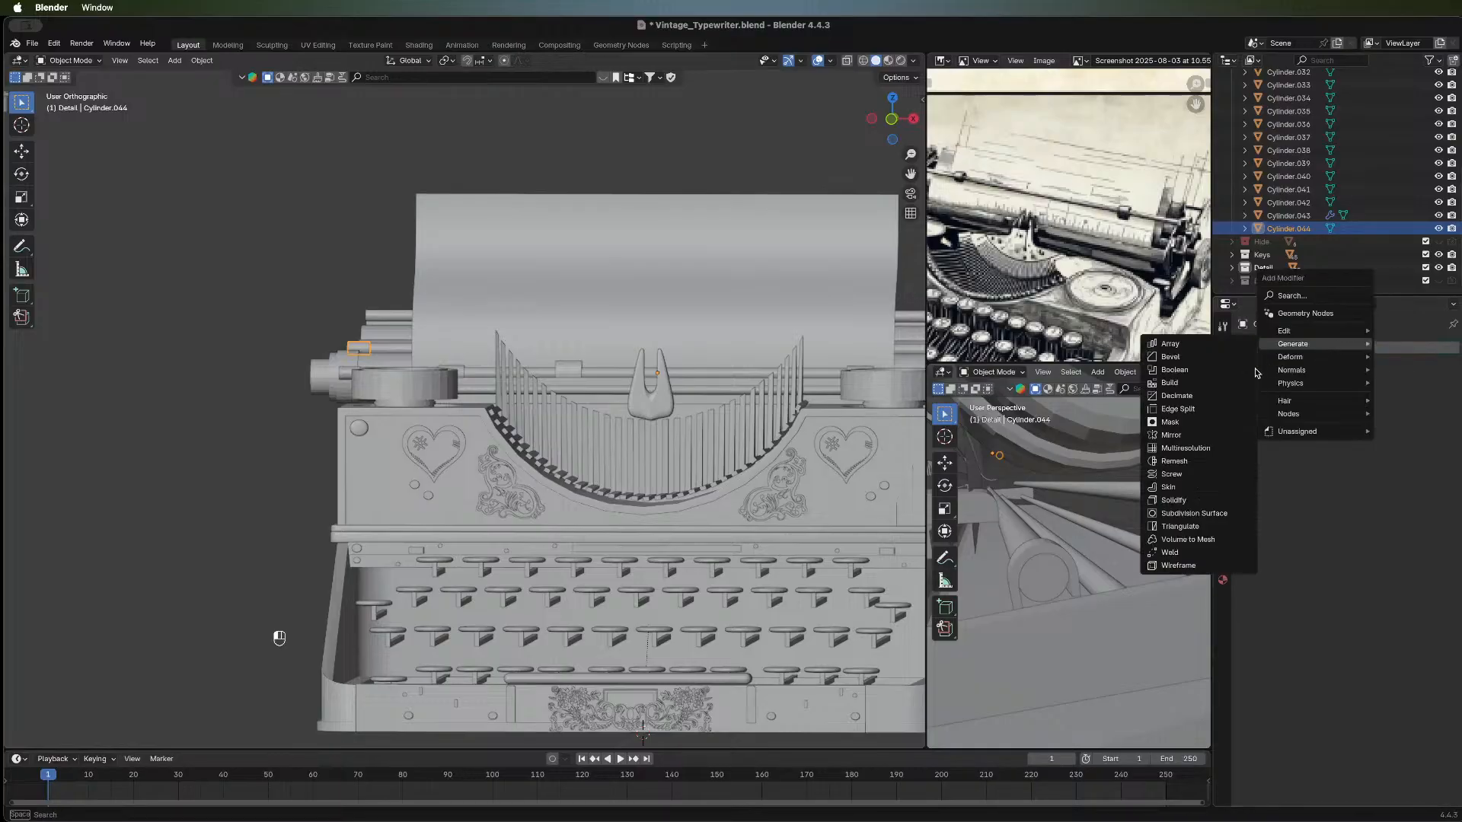
left_click(1201, 435)
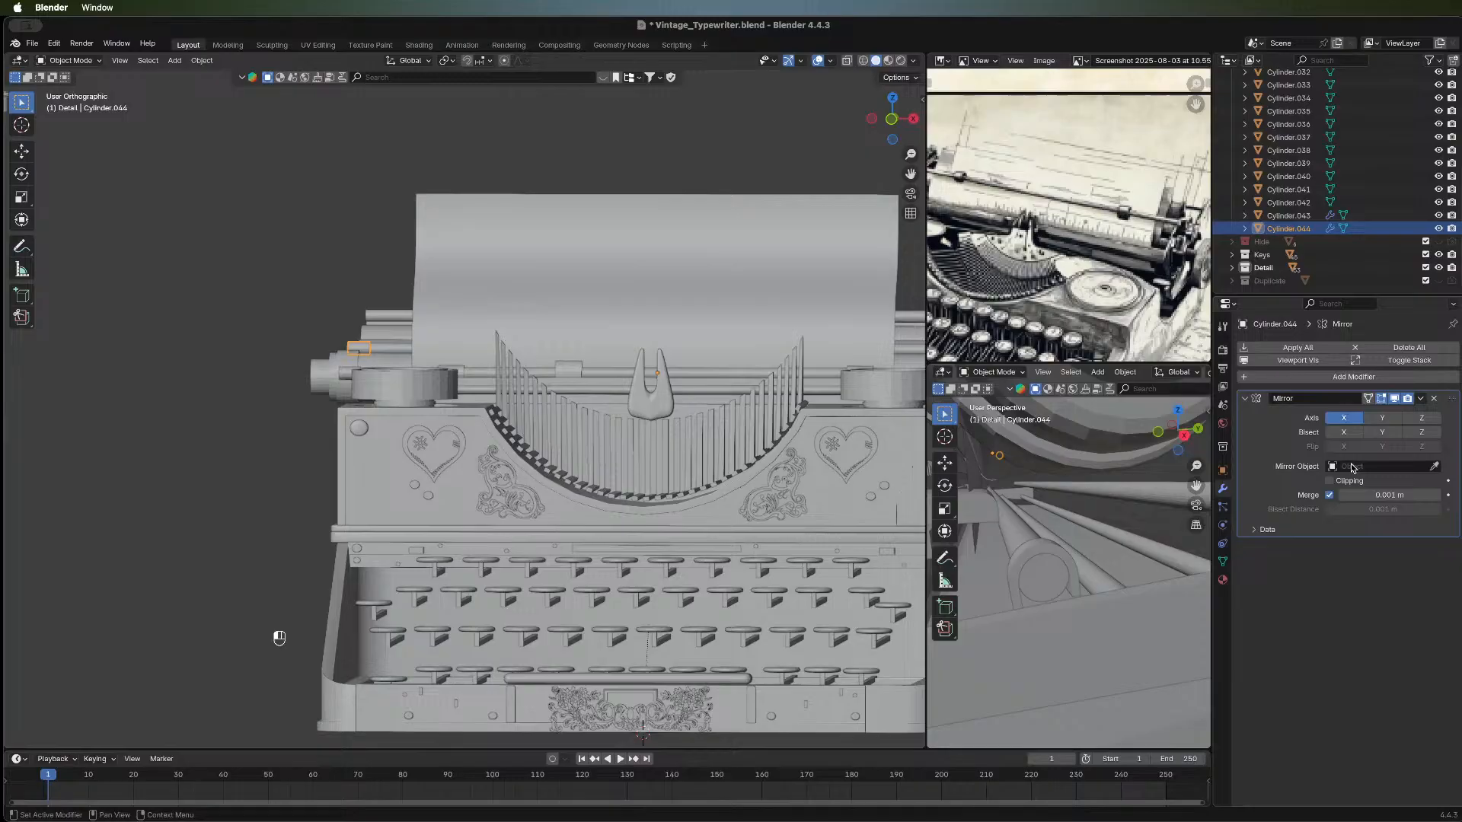
left_click(1435, 466)
left_click(415, 344)
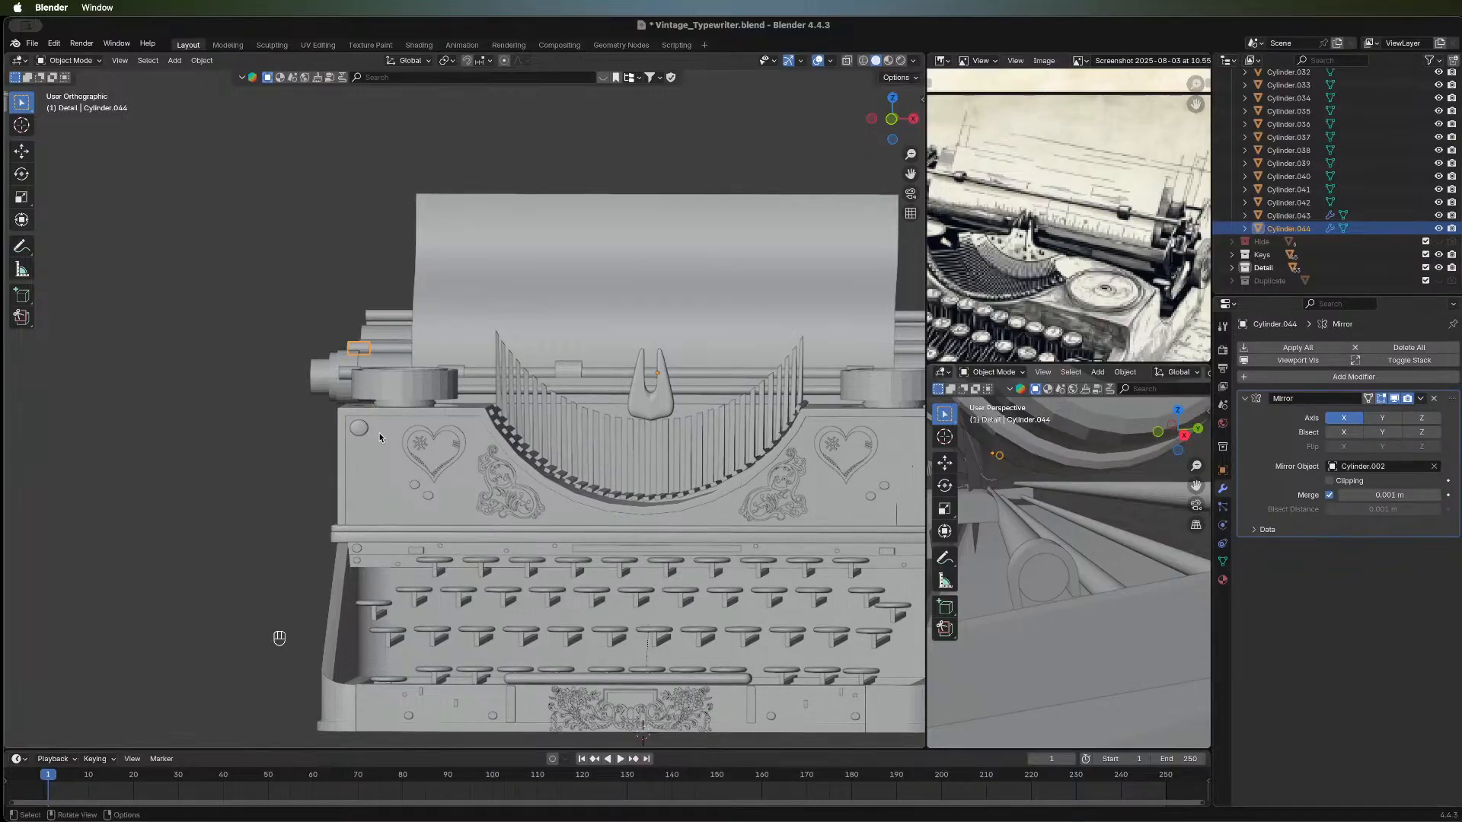
scroll(614, 448, "down", 4)
left_click(744, 464)
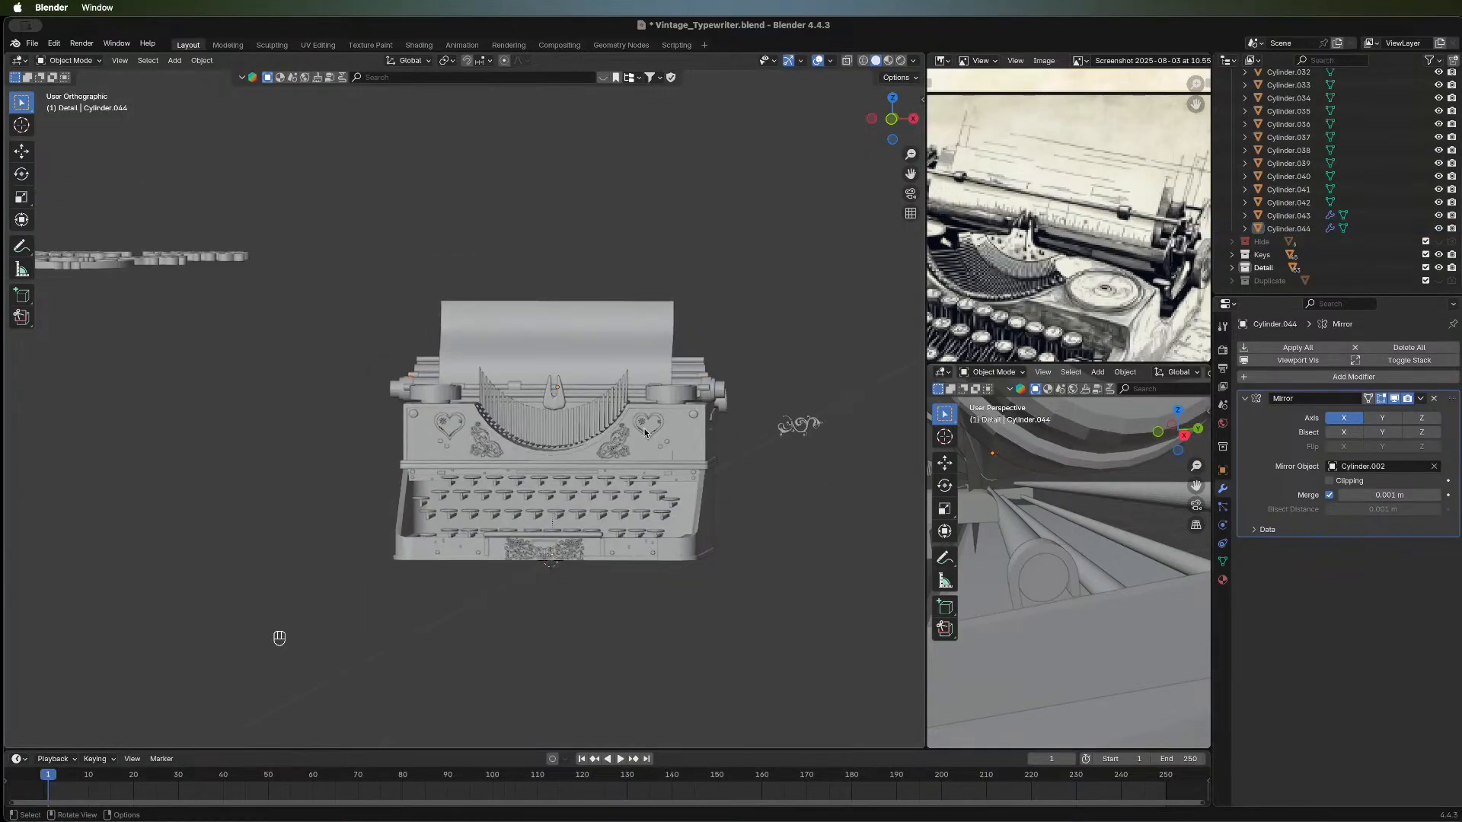
In the front view, select the fan of typebars and enter Edit Mode on its mesh.
middle_click_drag(744, 464, 838, 408)
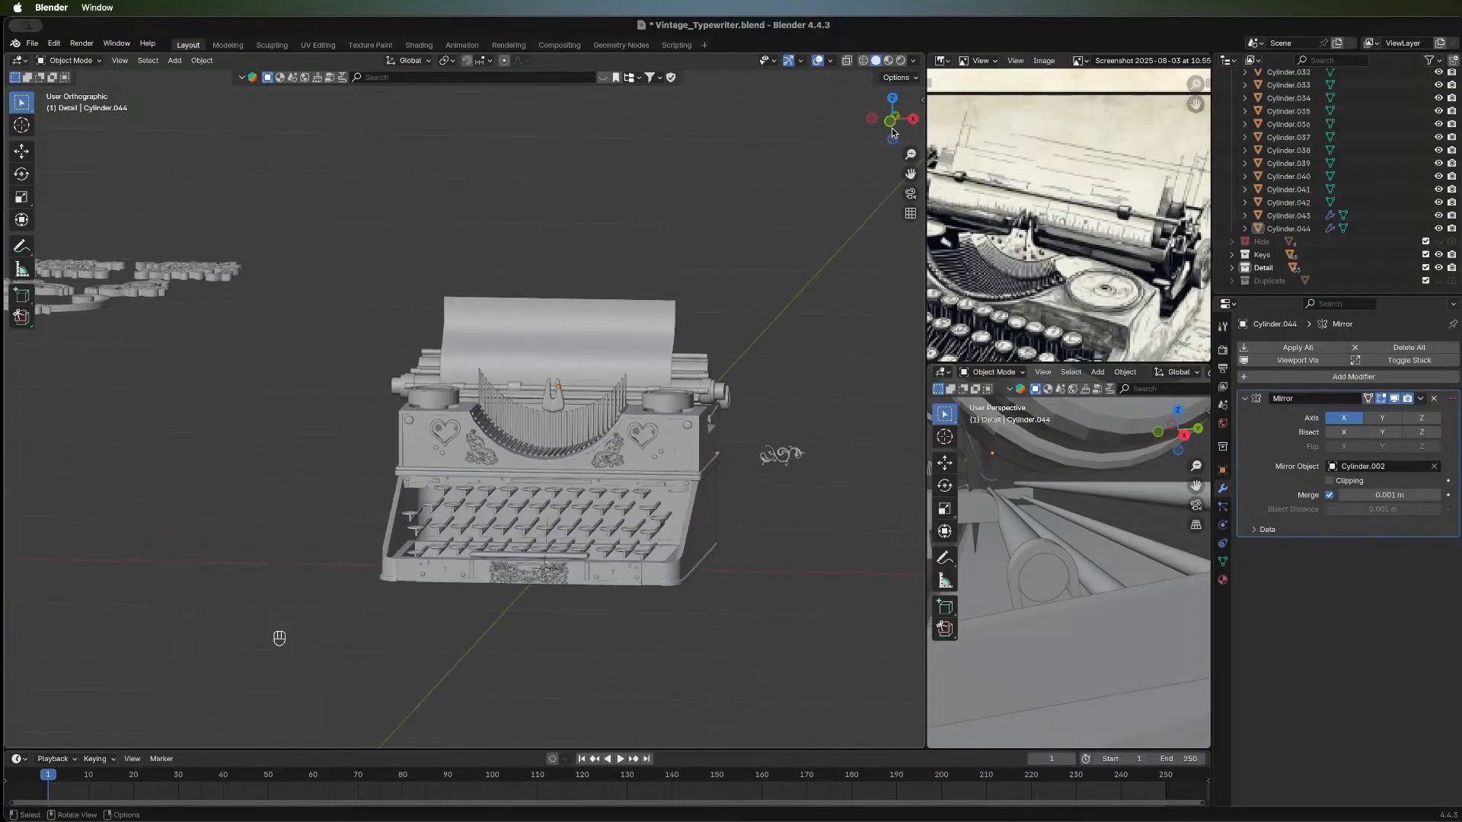
left_click(891, 124)
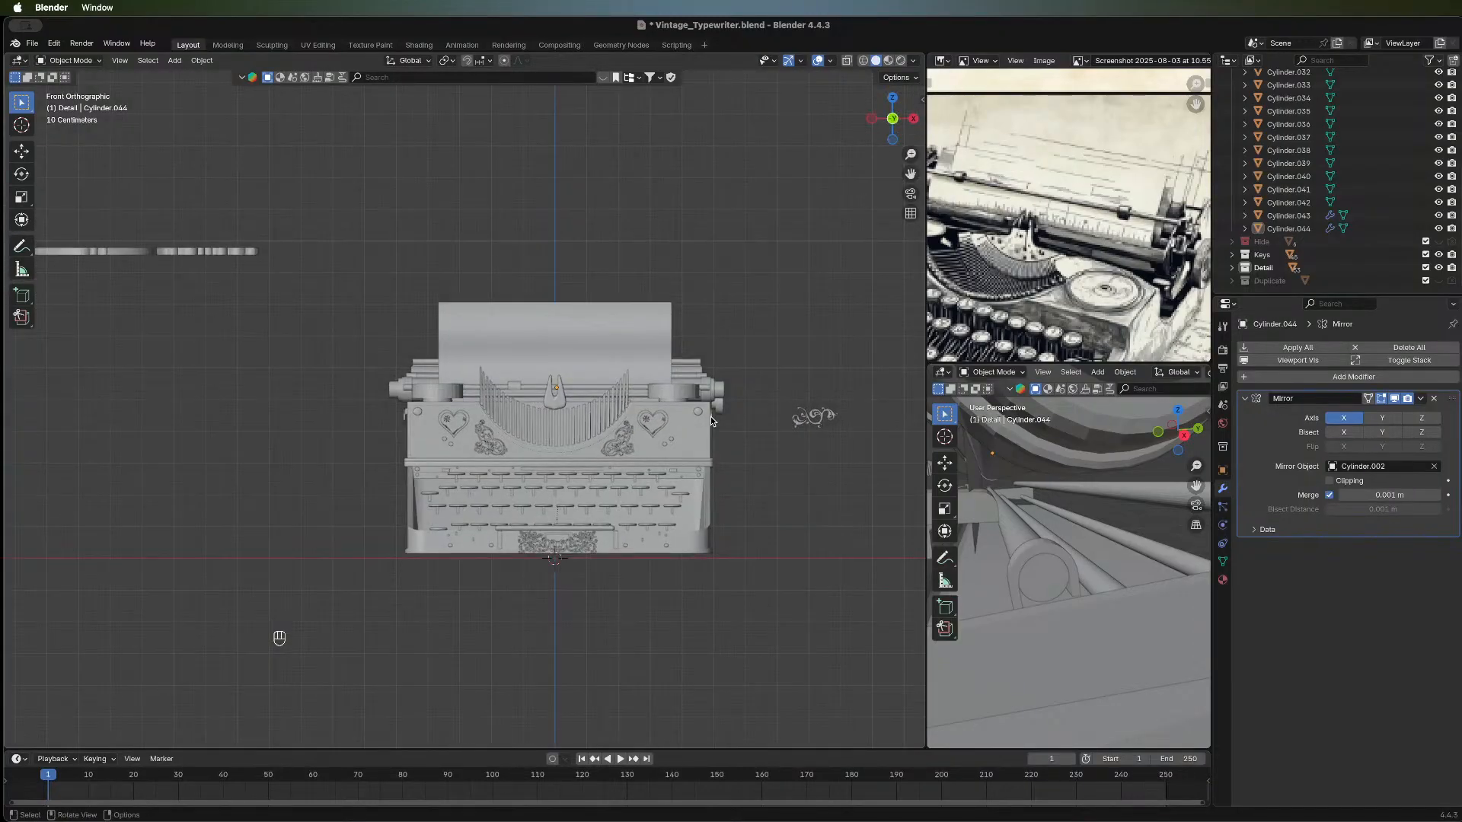
scroll(710, 417, "up", 4)
middle_click_drag(752, 443, 505, 485, "shift")
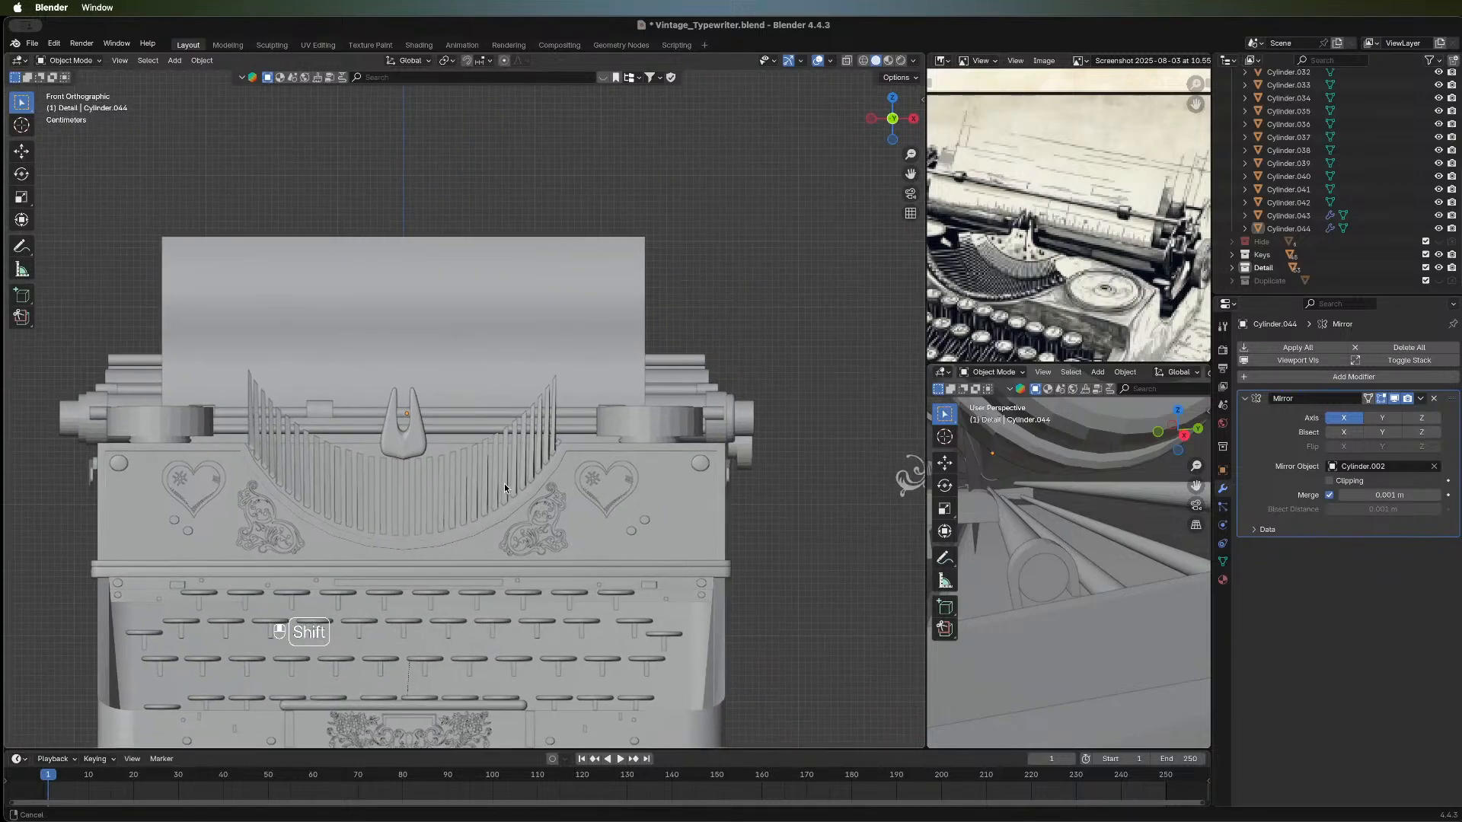
scroll(507, 484, "up", 6)
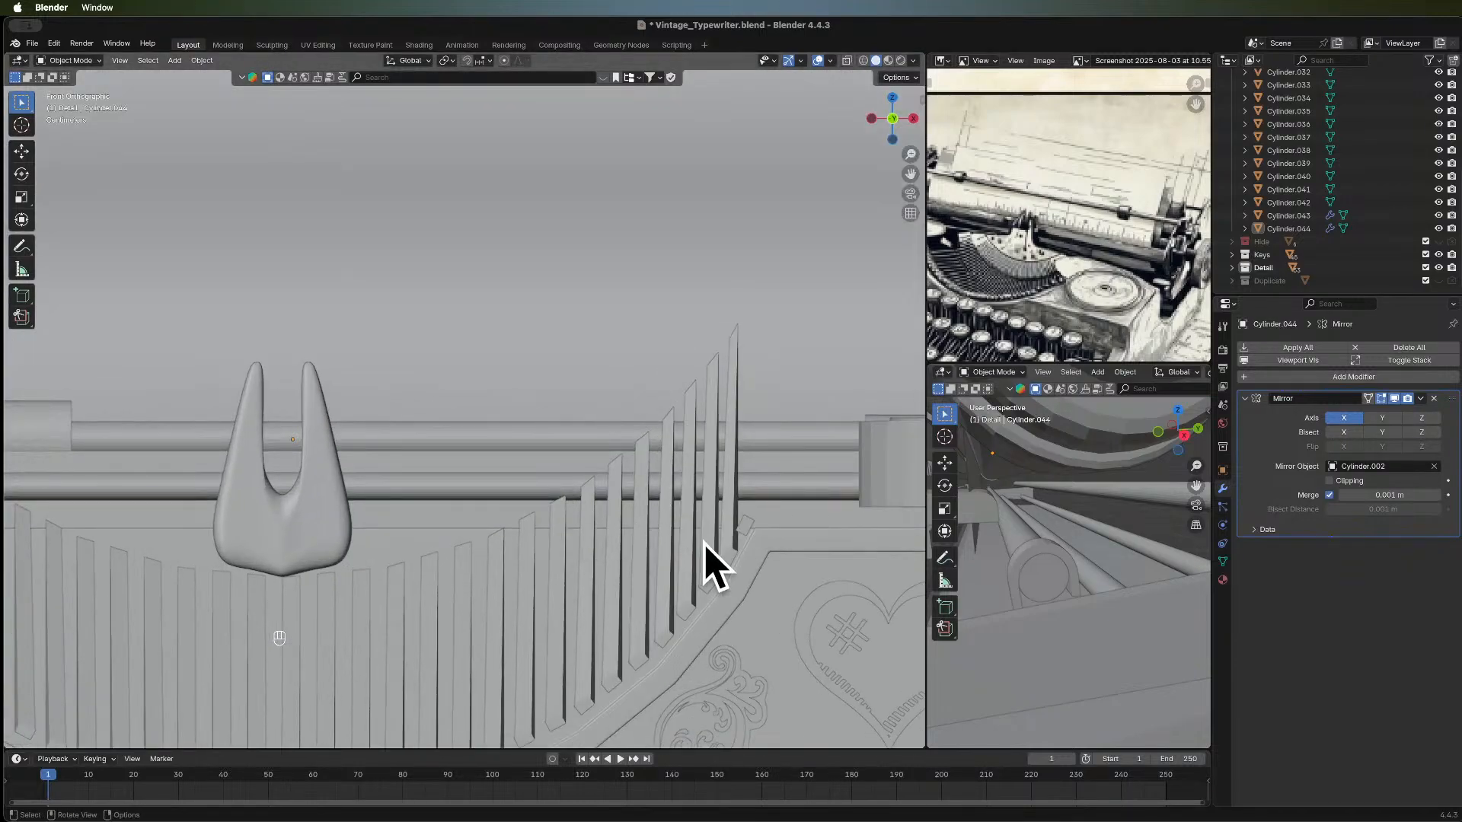
scroll(230, 480, "down", 5)
left_click(217, 523)
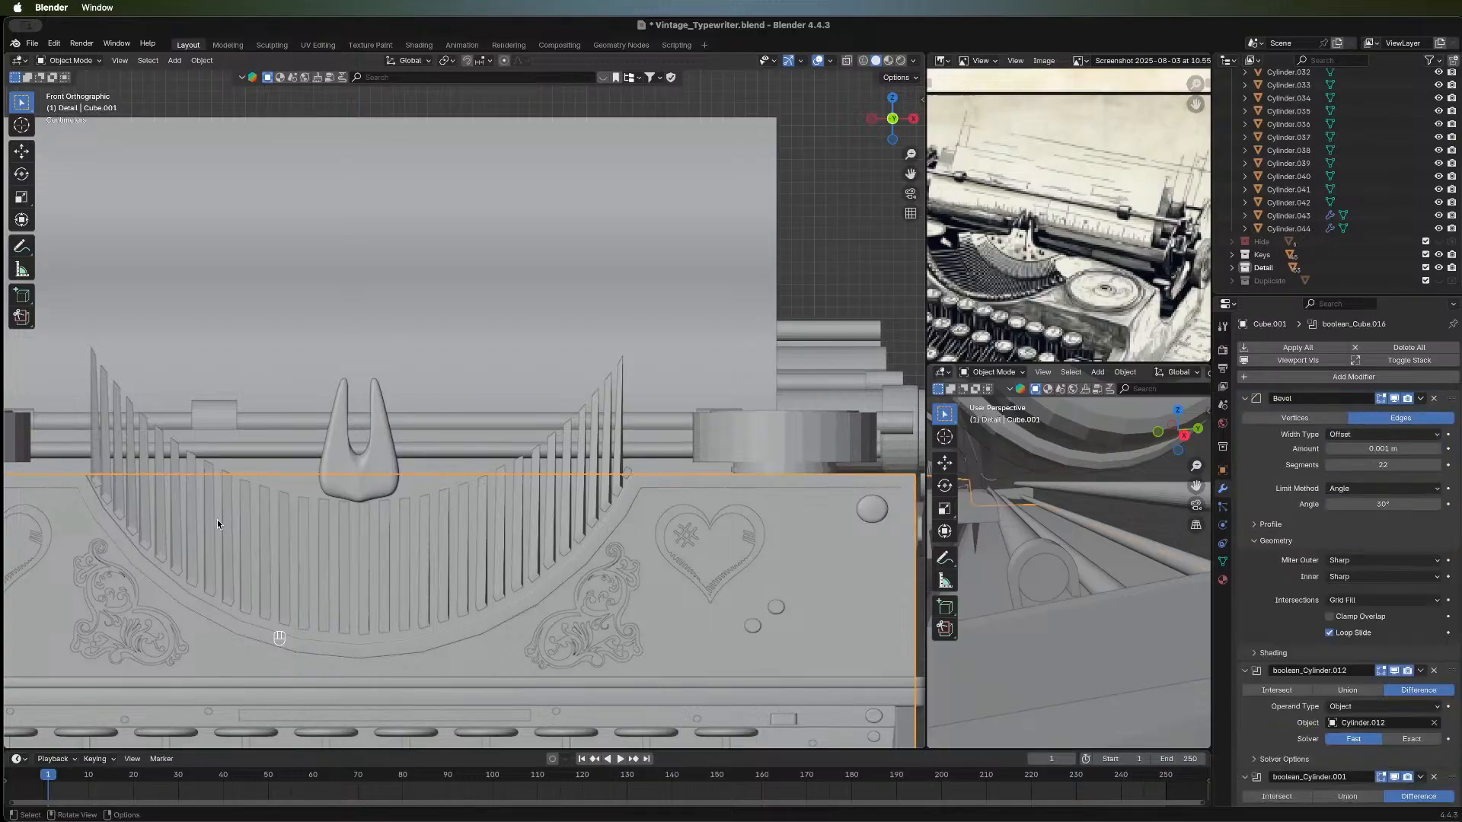
left_click(95, 433)
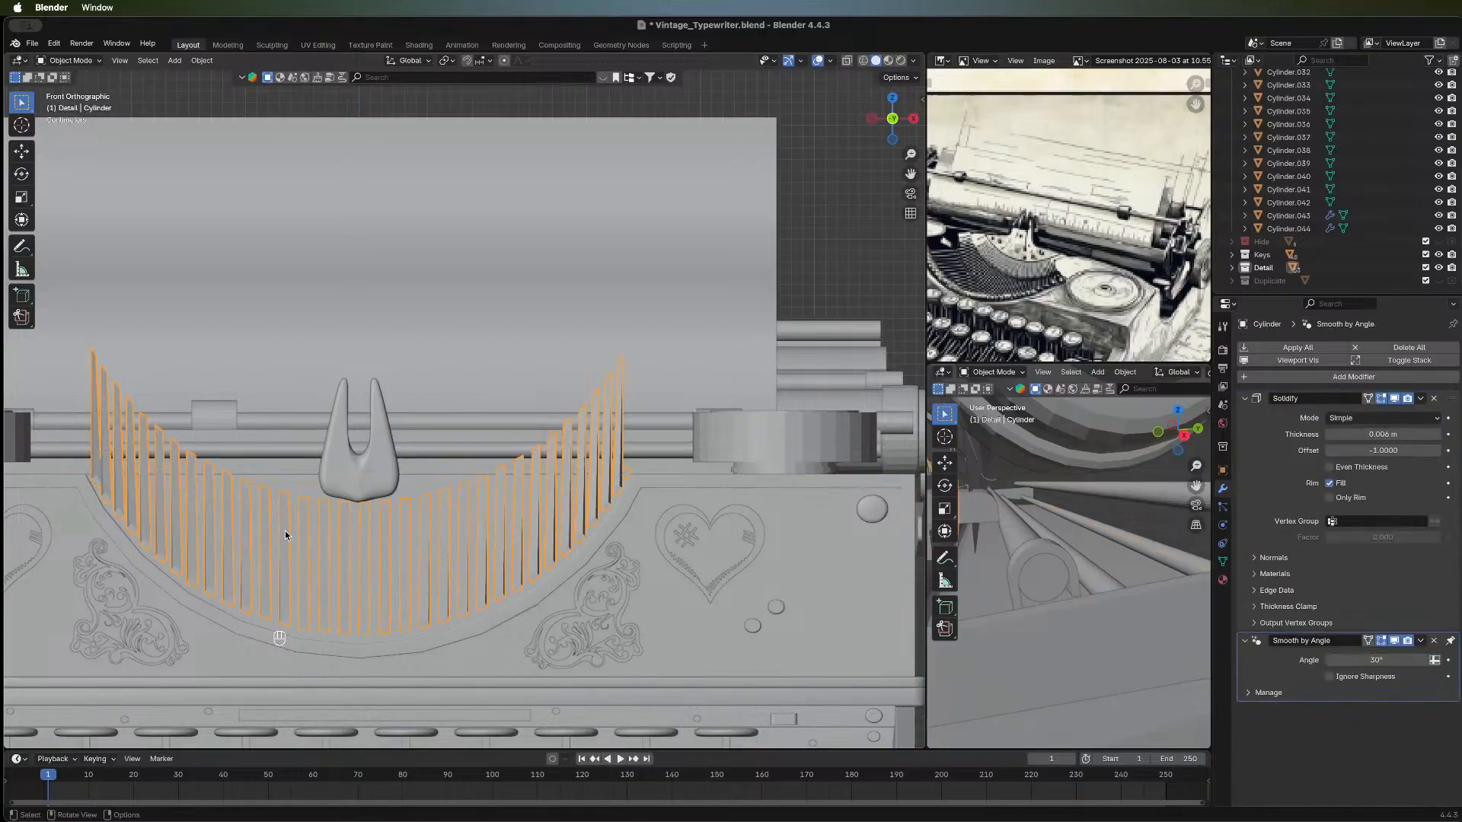
middle_click_drag(285, 532, 326, 509, "shift")
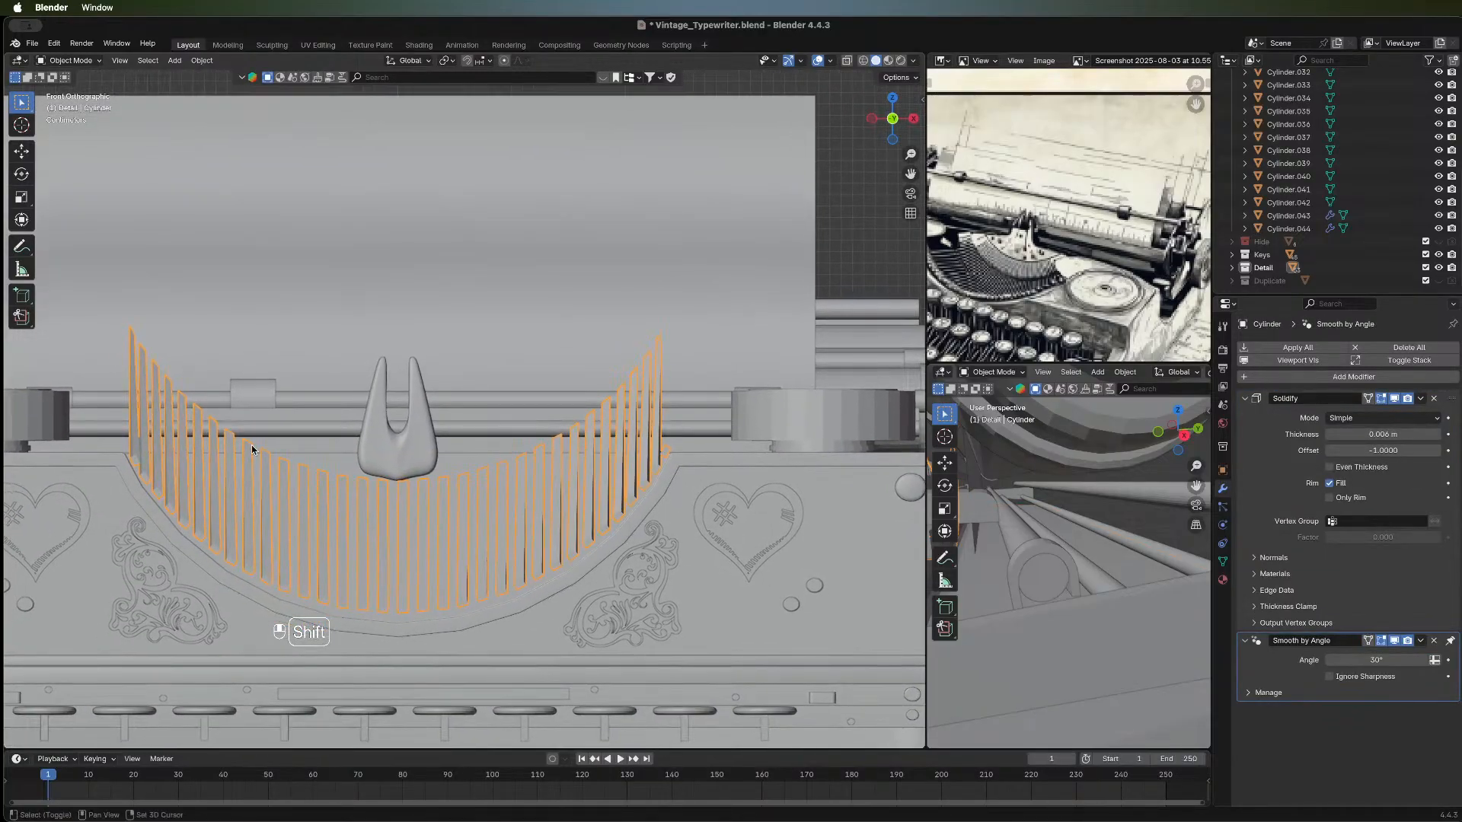
key("Tab")
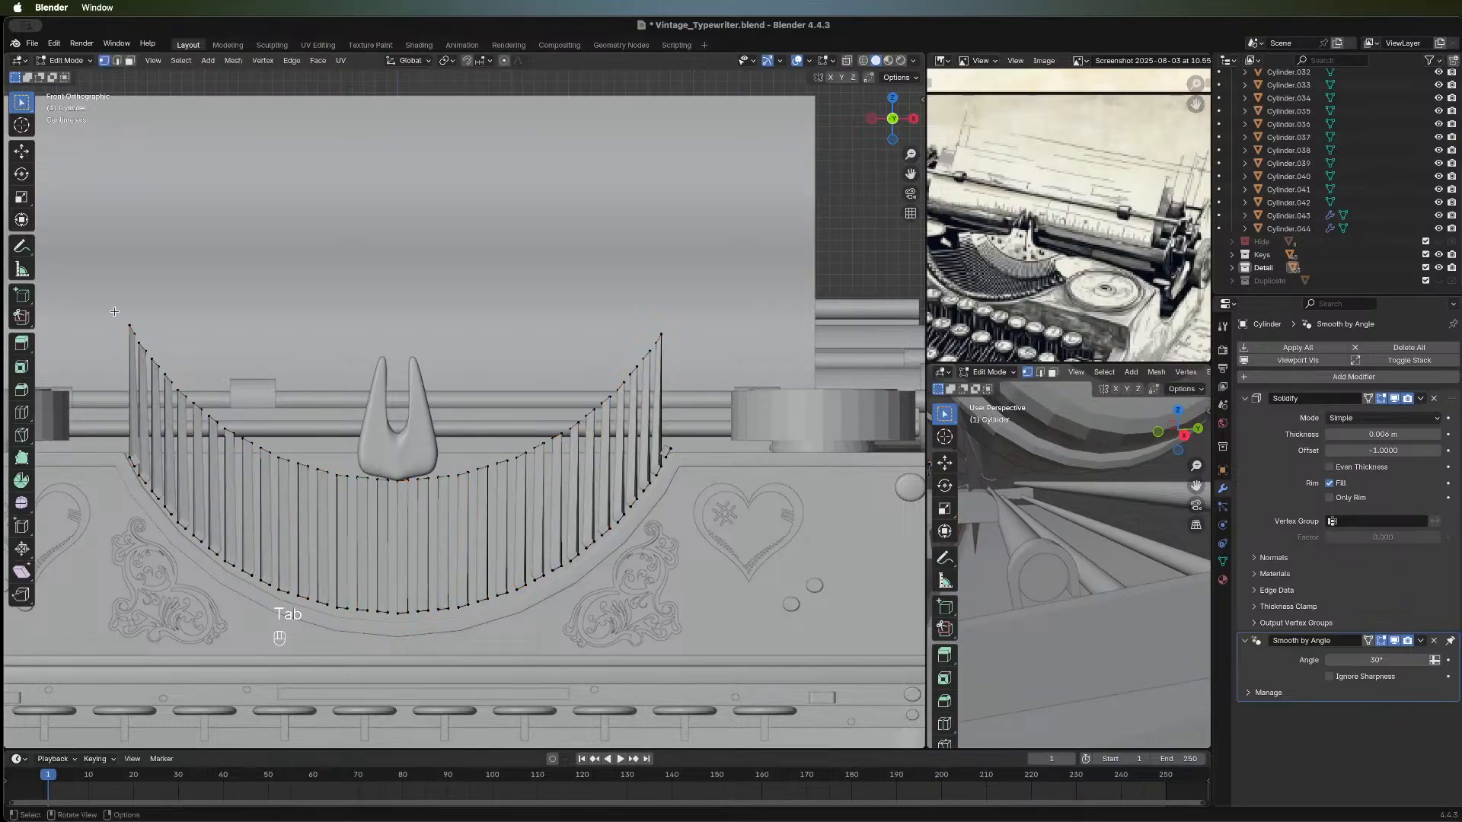
key("b")
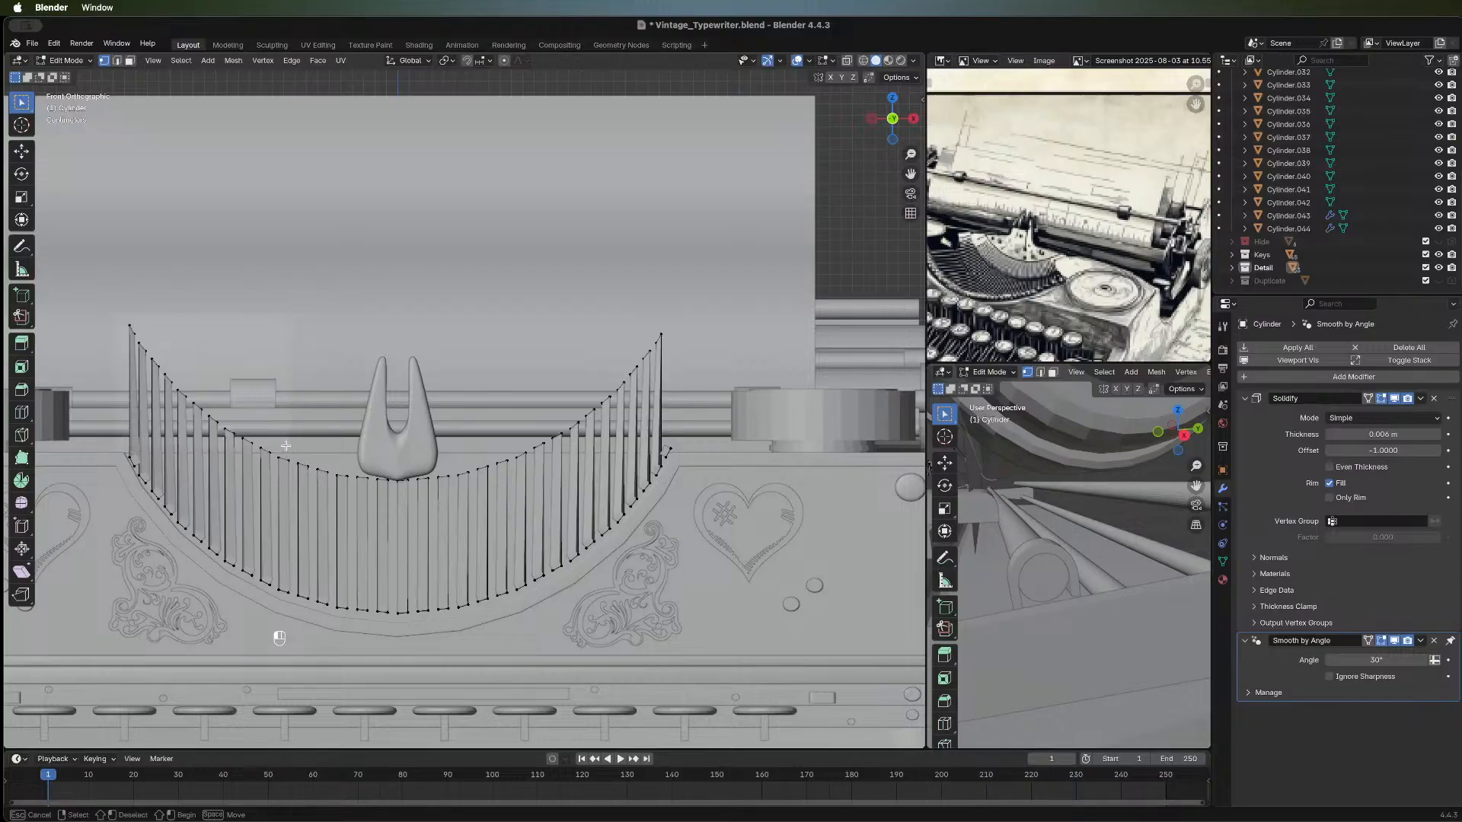
left_click_drag(282, 444, 281, 444)
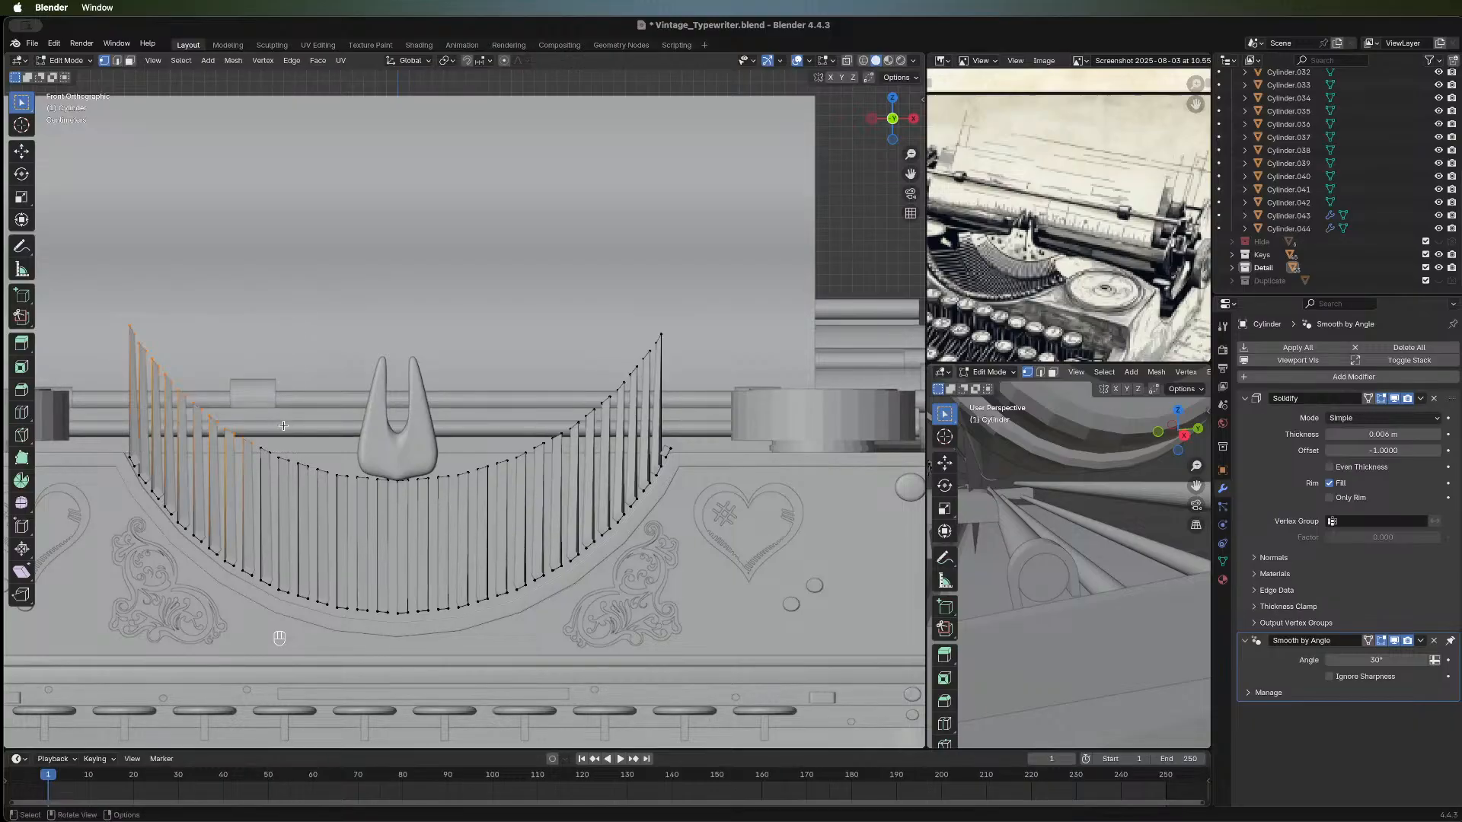
key("g")
key("z")
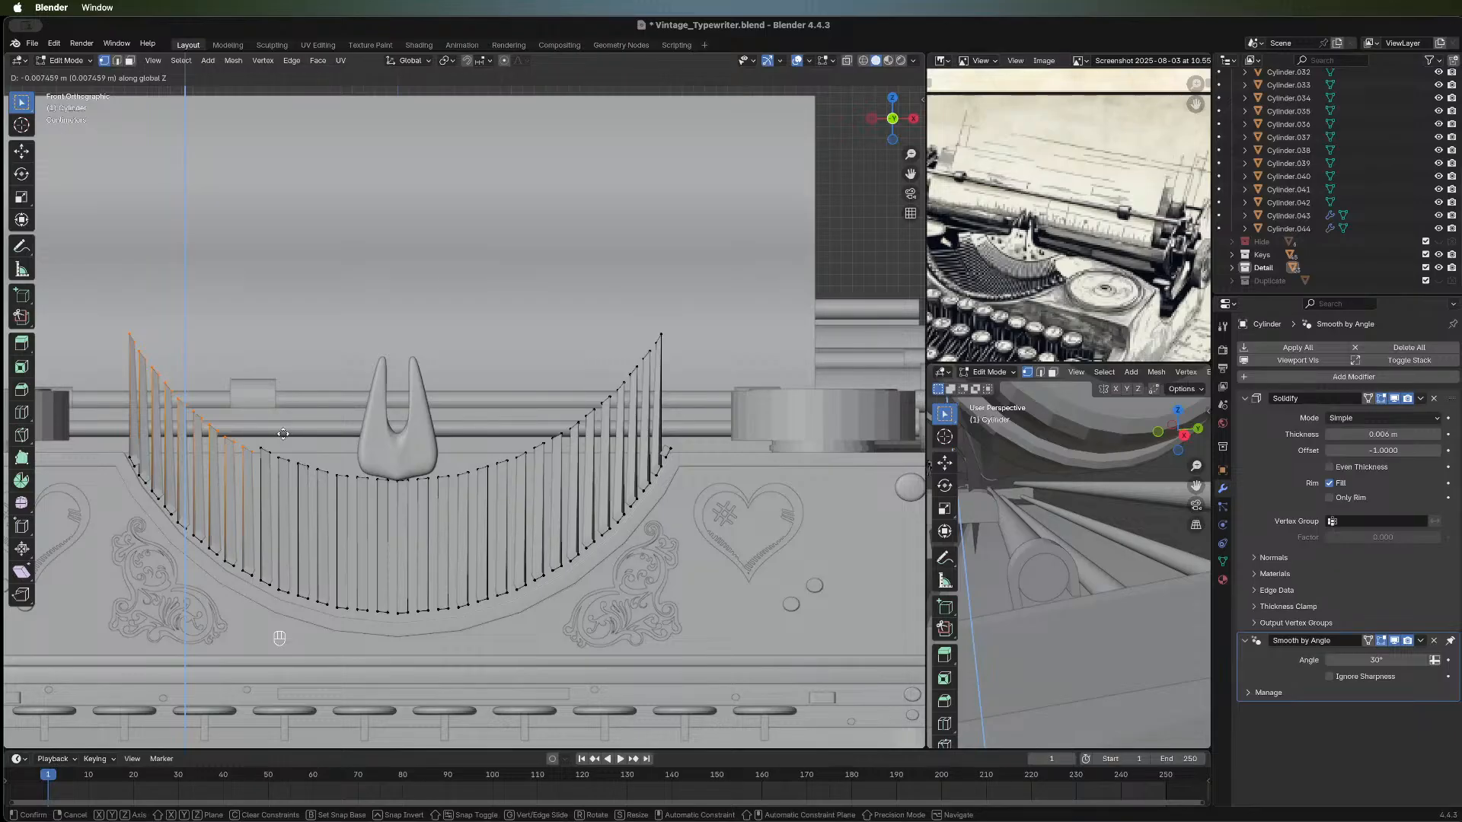
right_click(283, 434)
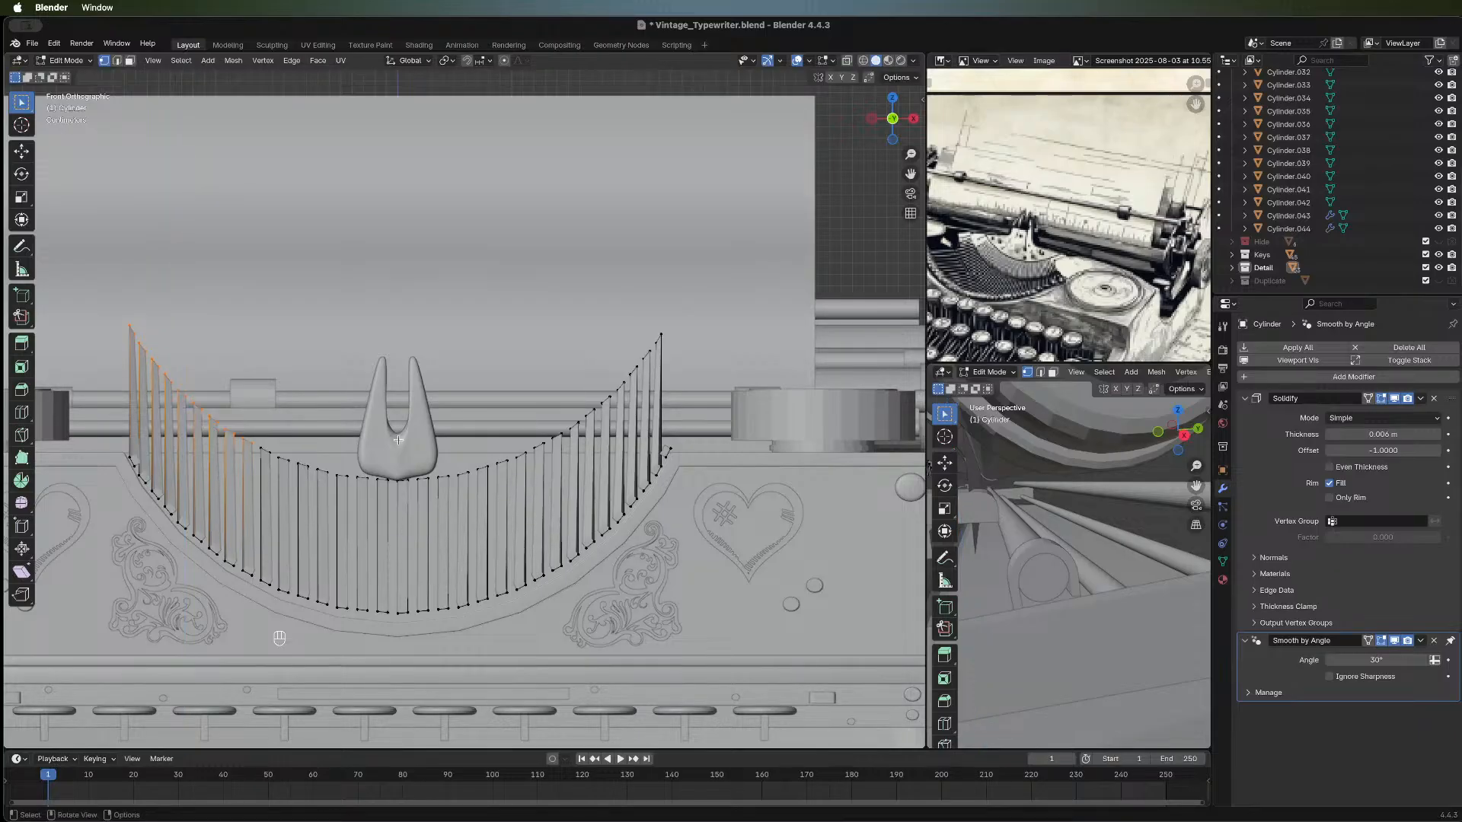
key("shift")
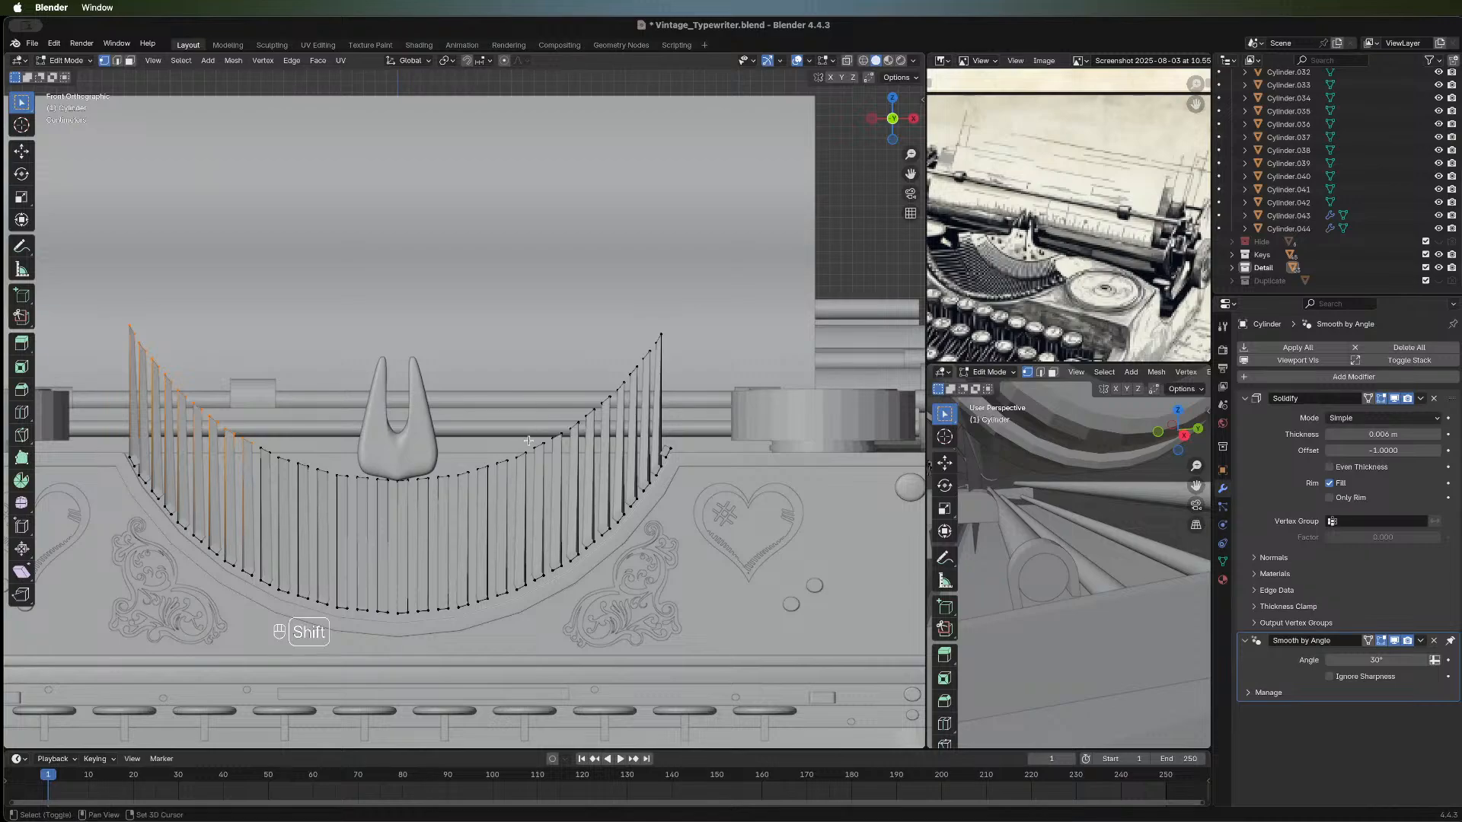
left_click_drag(536, 437, 568, 442, "shift")
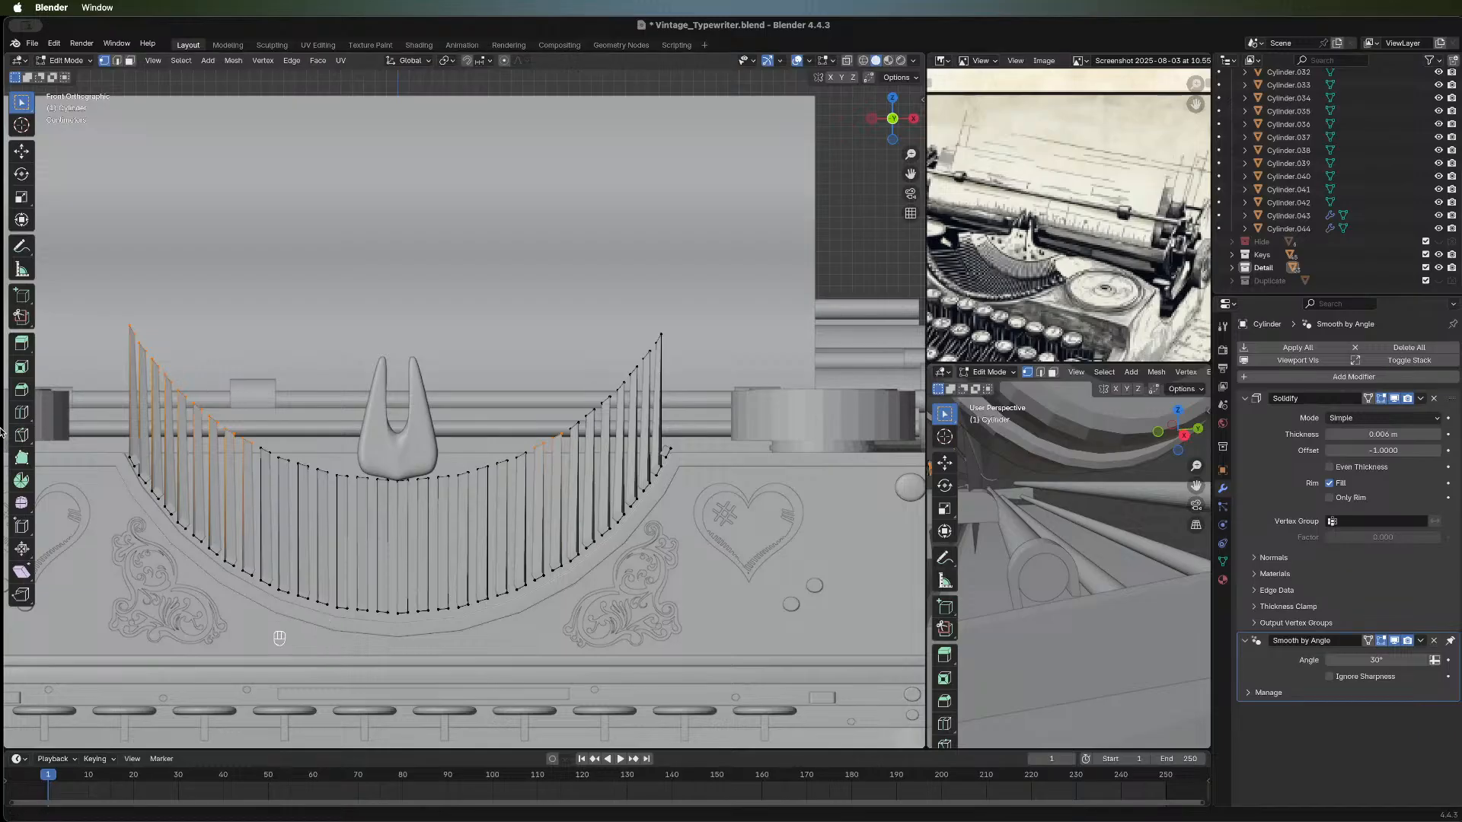
left_click(21, 412)
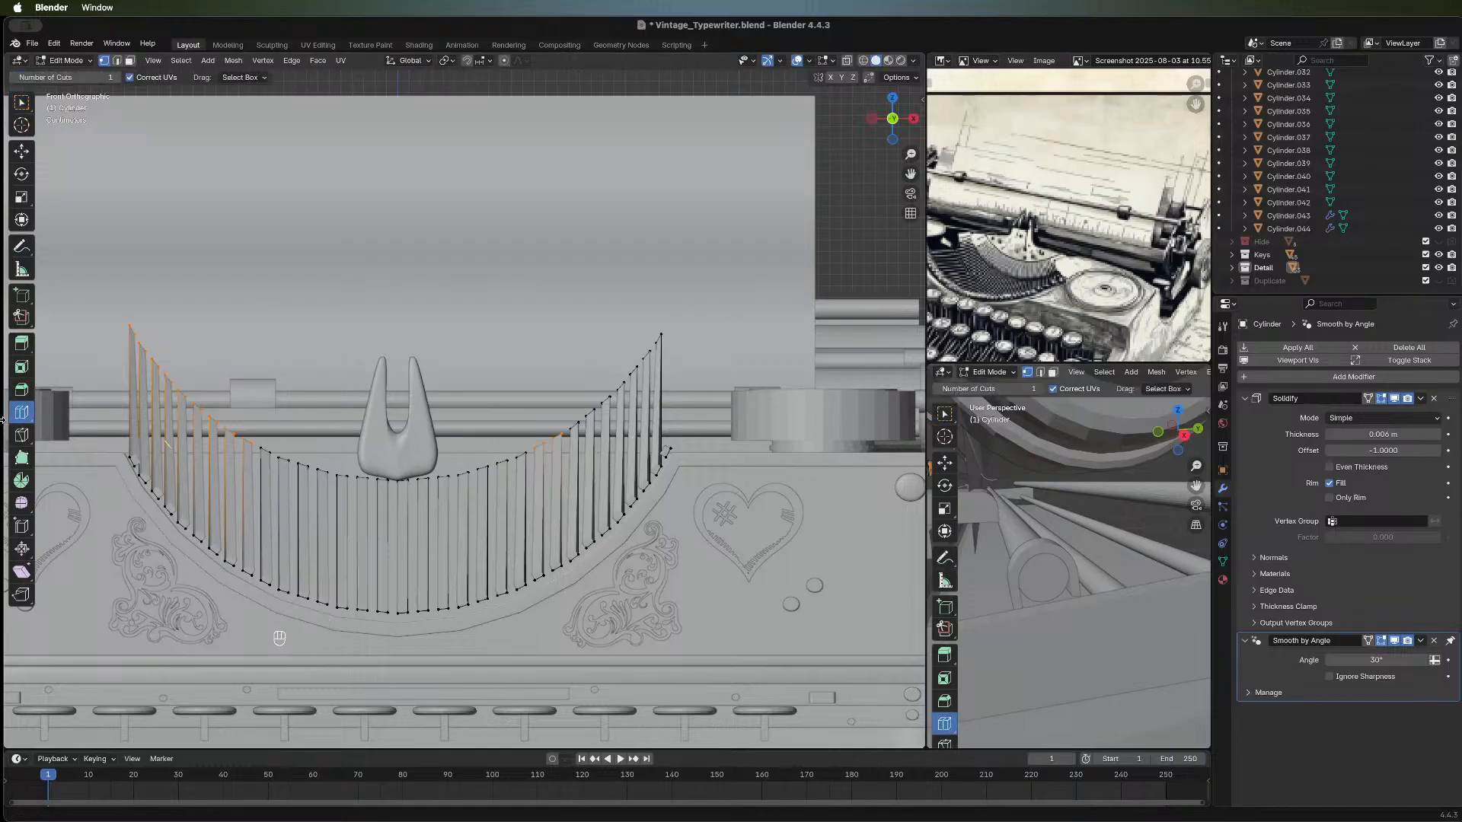
key("Escape")
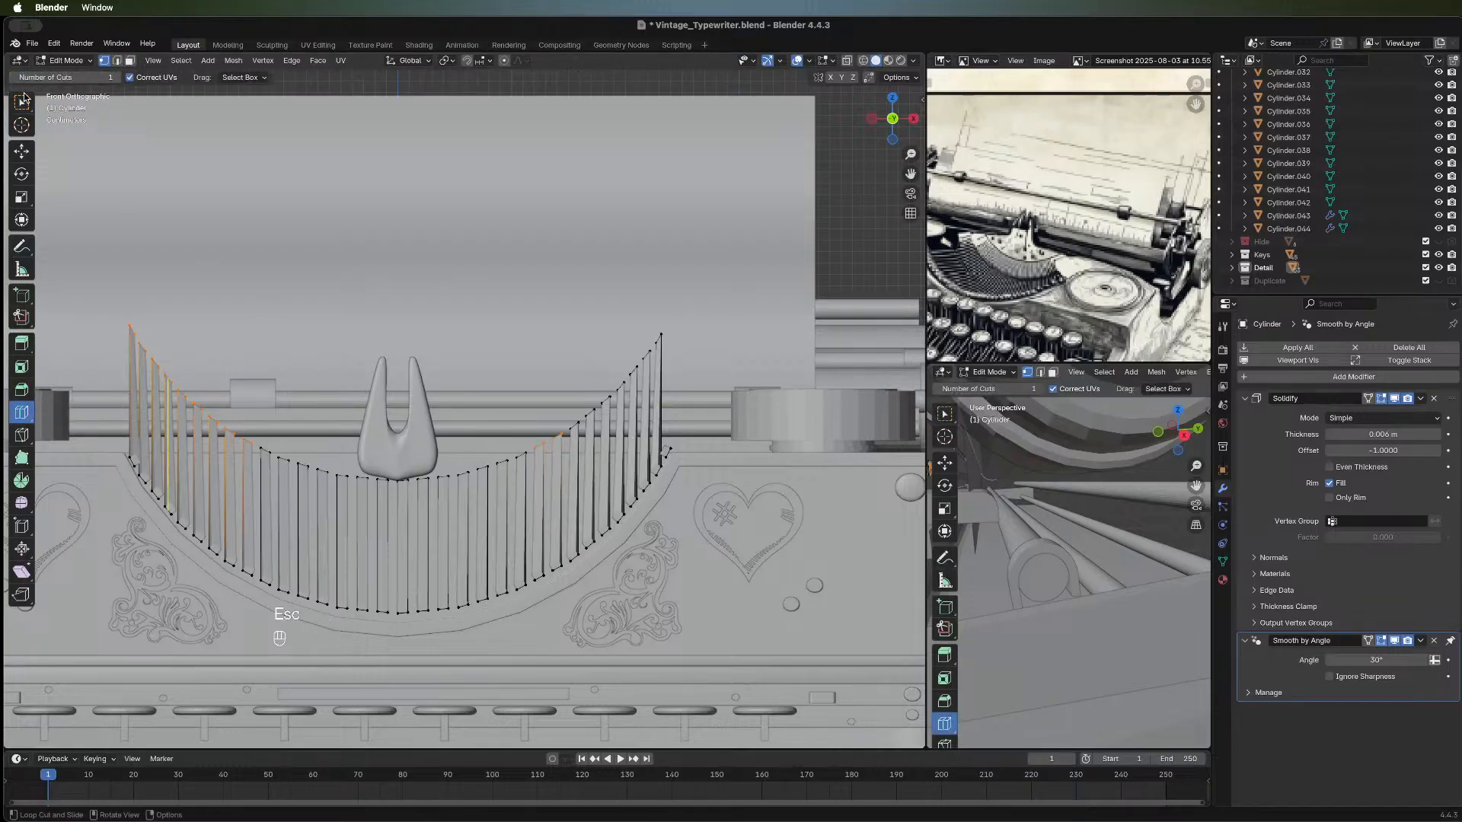
left_click(22, 103)
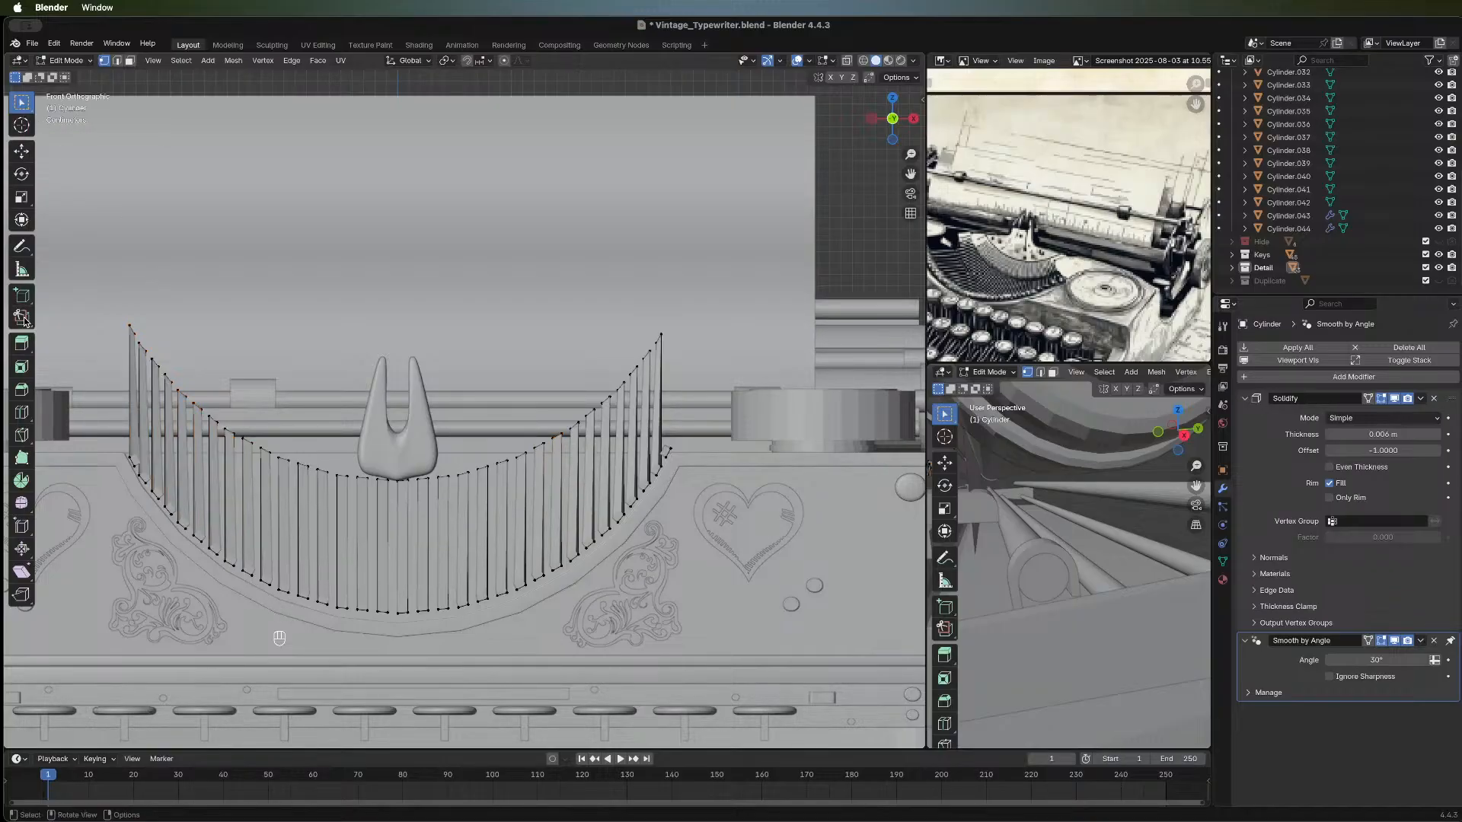
Try a loop cut on the fan's far-right typebar, lower it about 0.01 m along Z, and undo the edit.
left_click(22, 412)
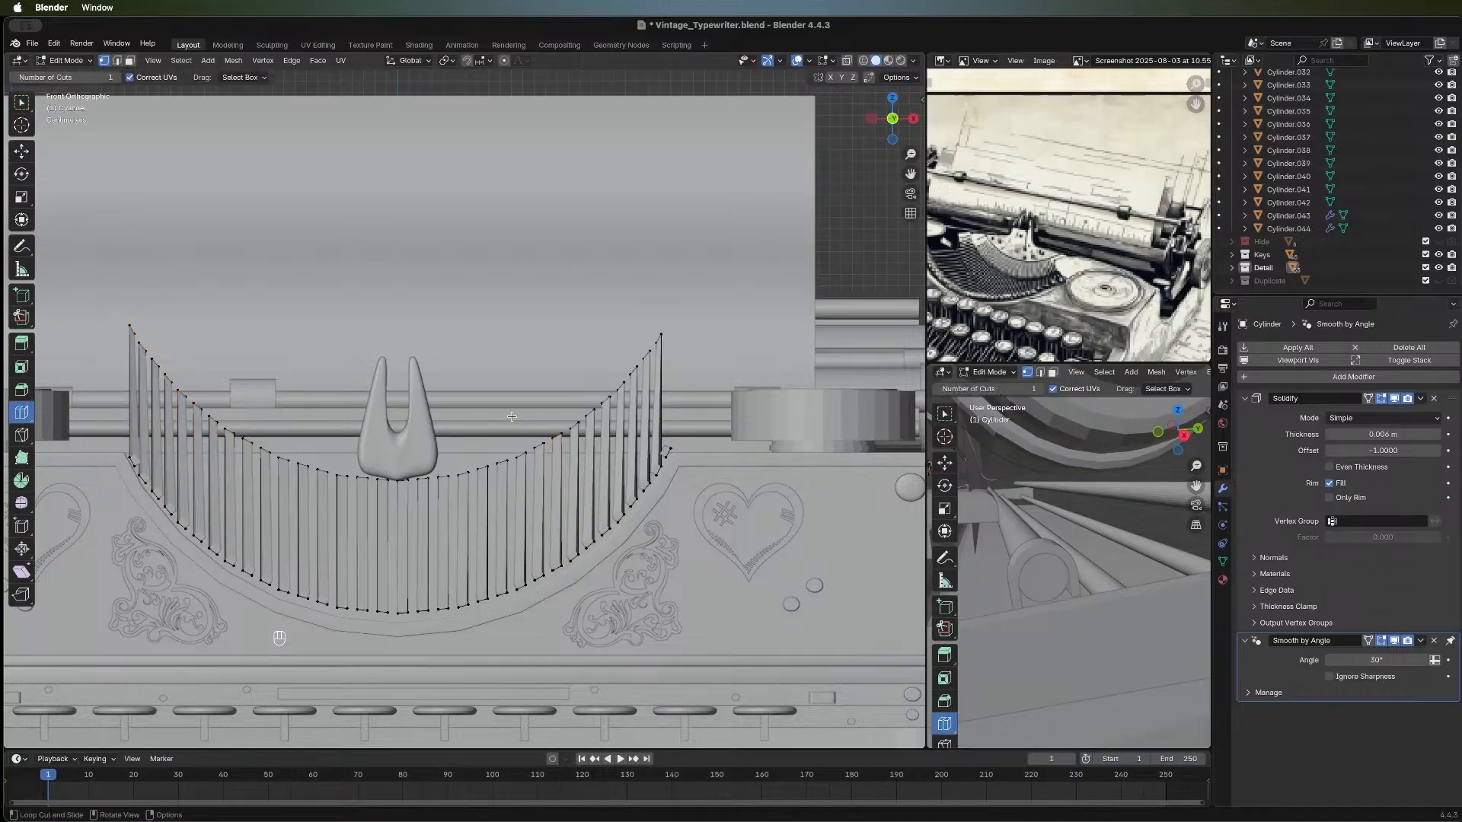
left_click(655, 435)
key("Escape")
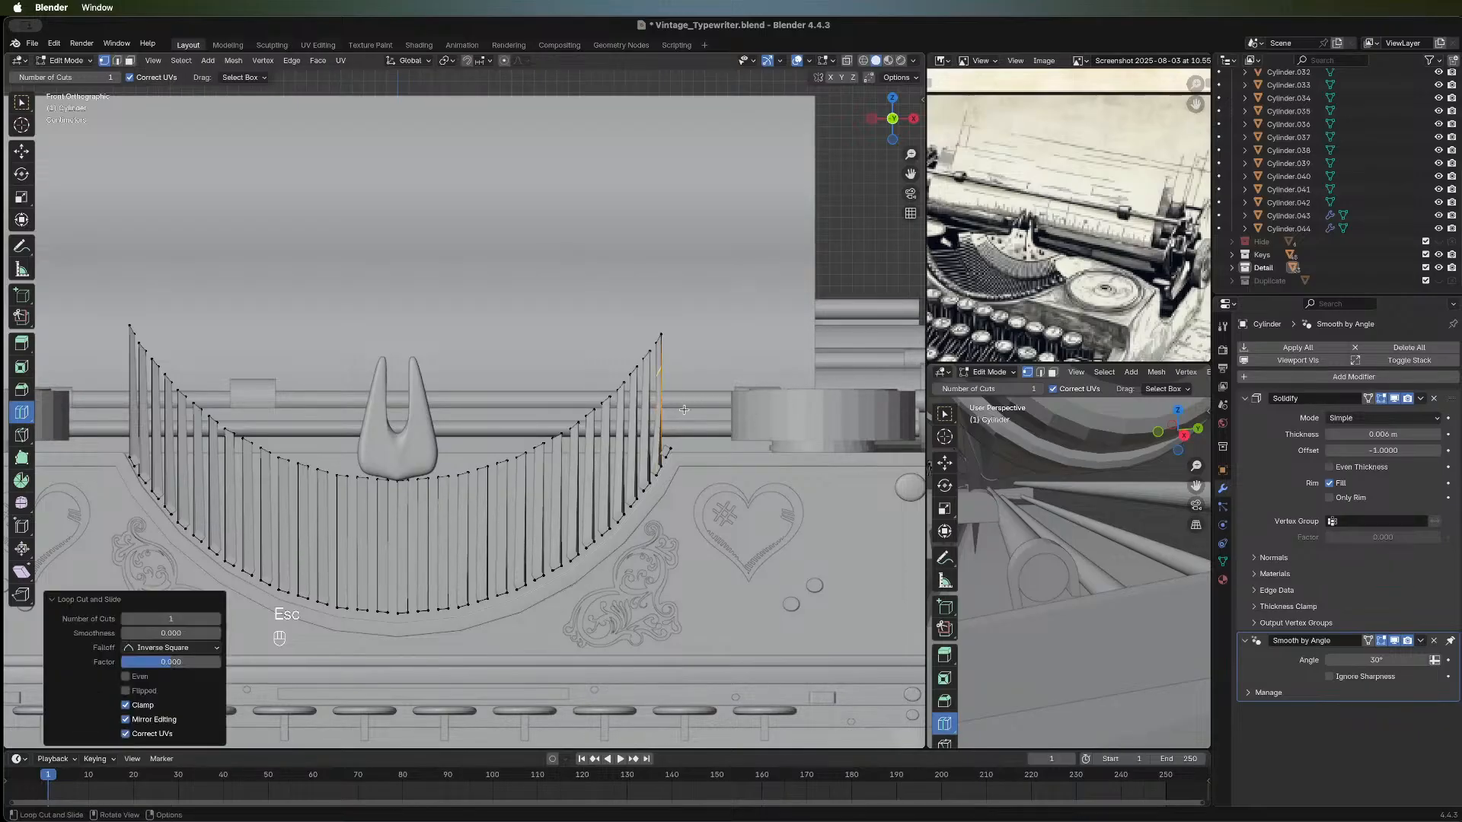
left_click(21, 102)
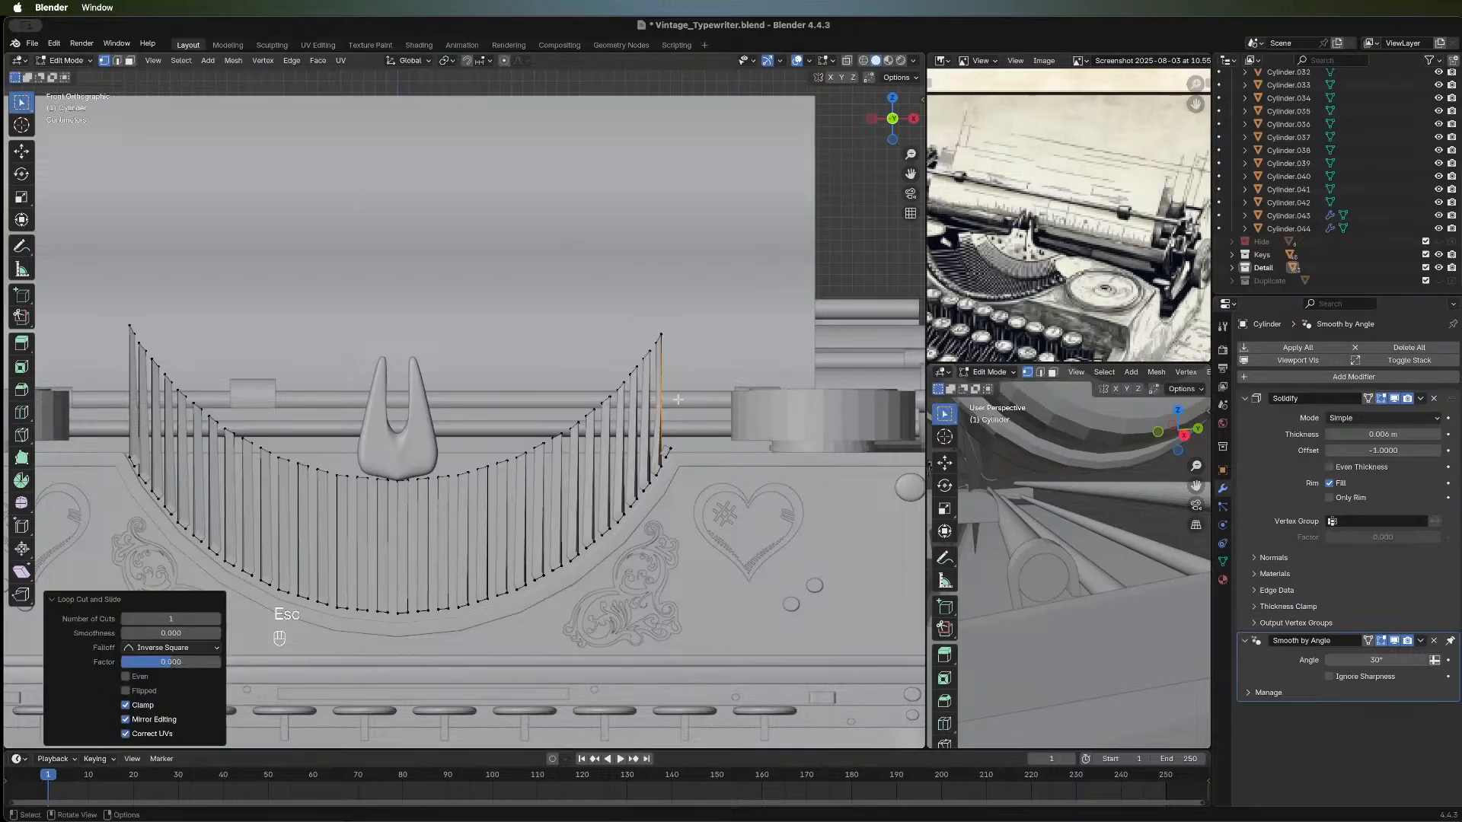
key("g")
key("z")
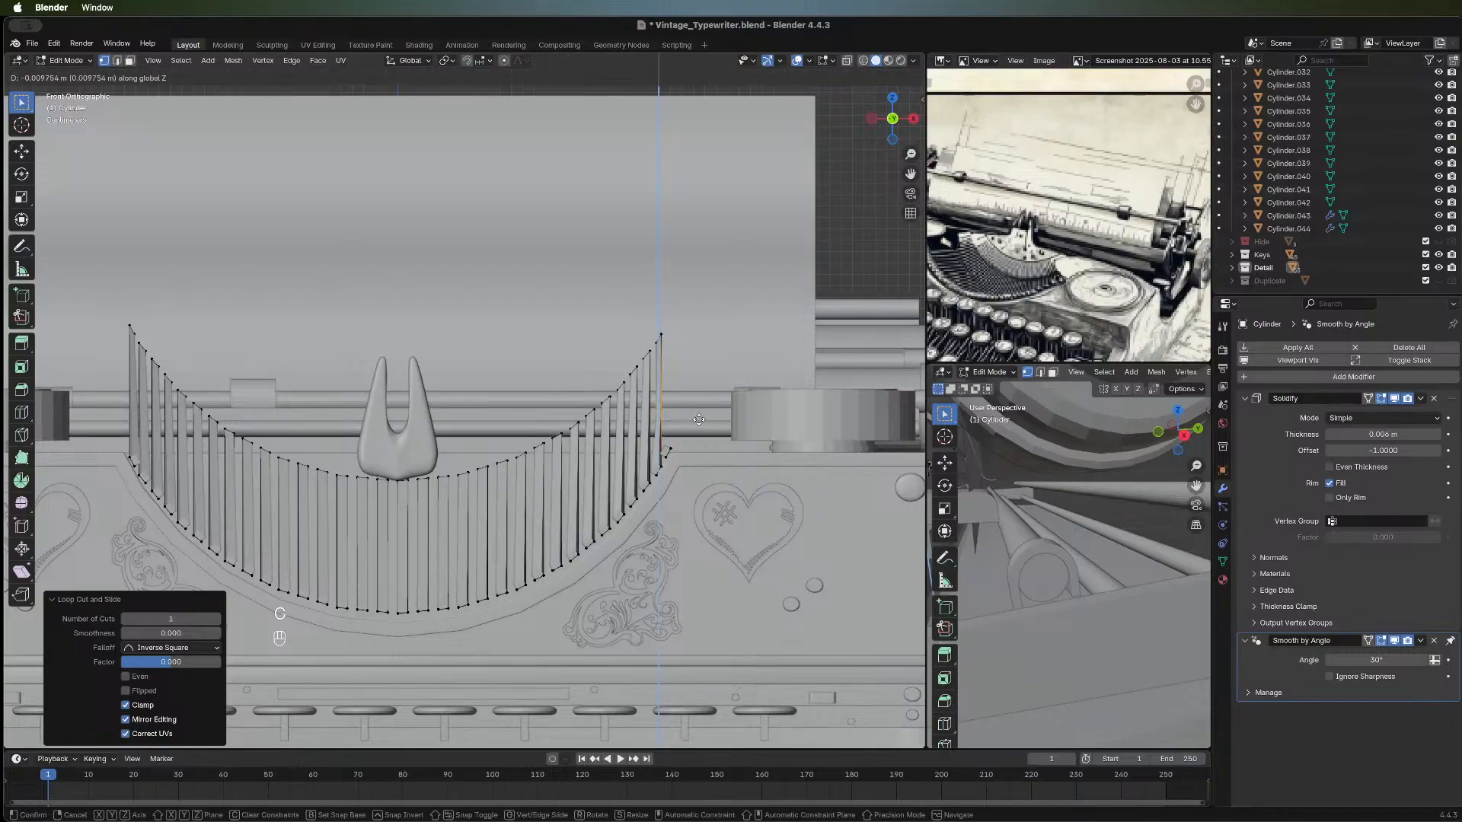
left_click(698, 420)
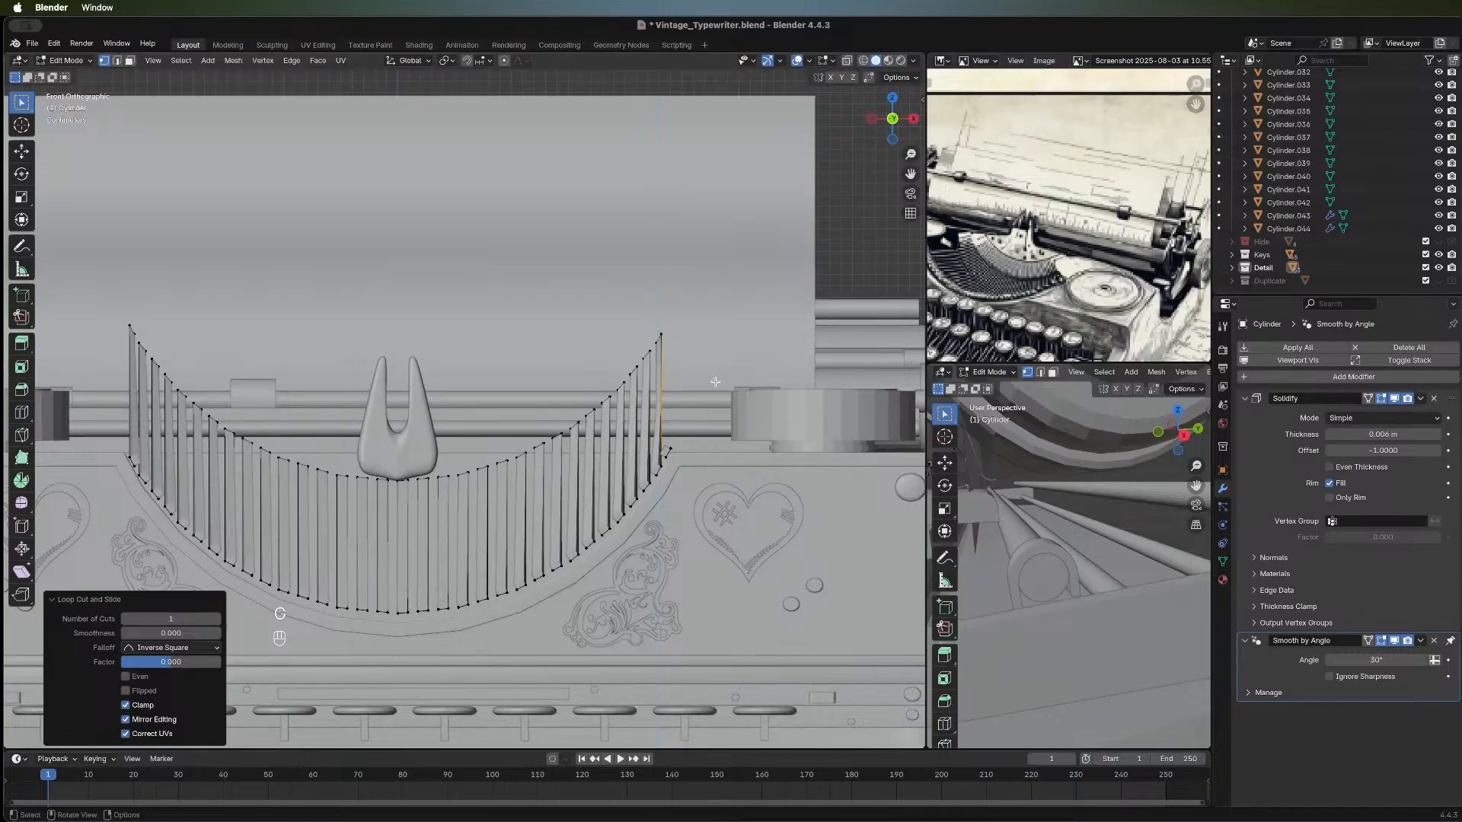
key("super+z")
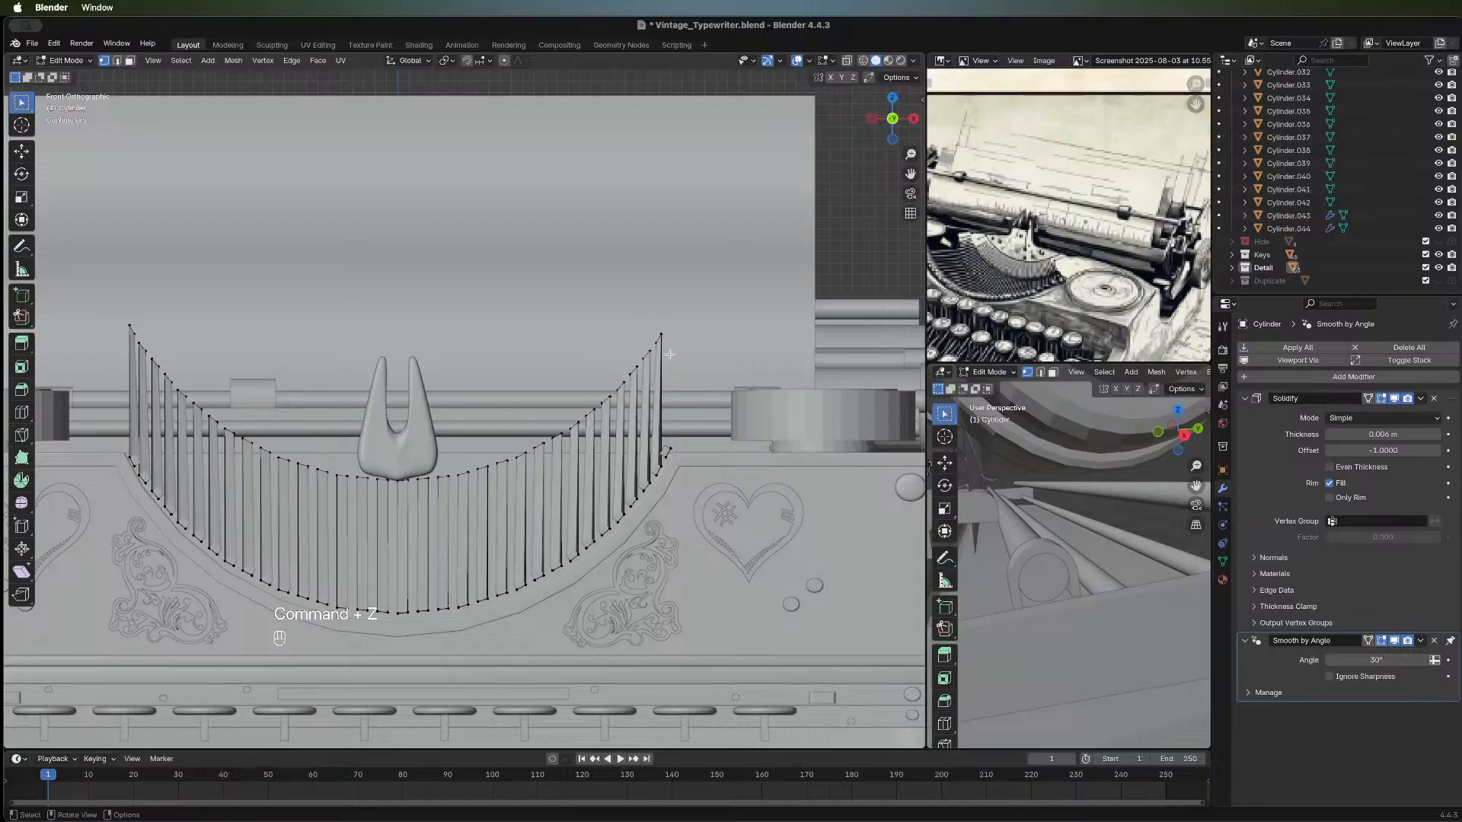
Select the top of the fan's far-right typebar and lower it about 0.096 m along Z.
key("b")
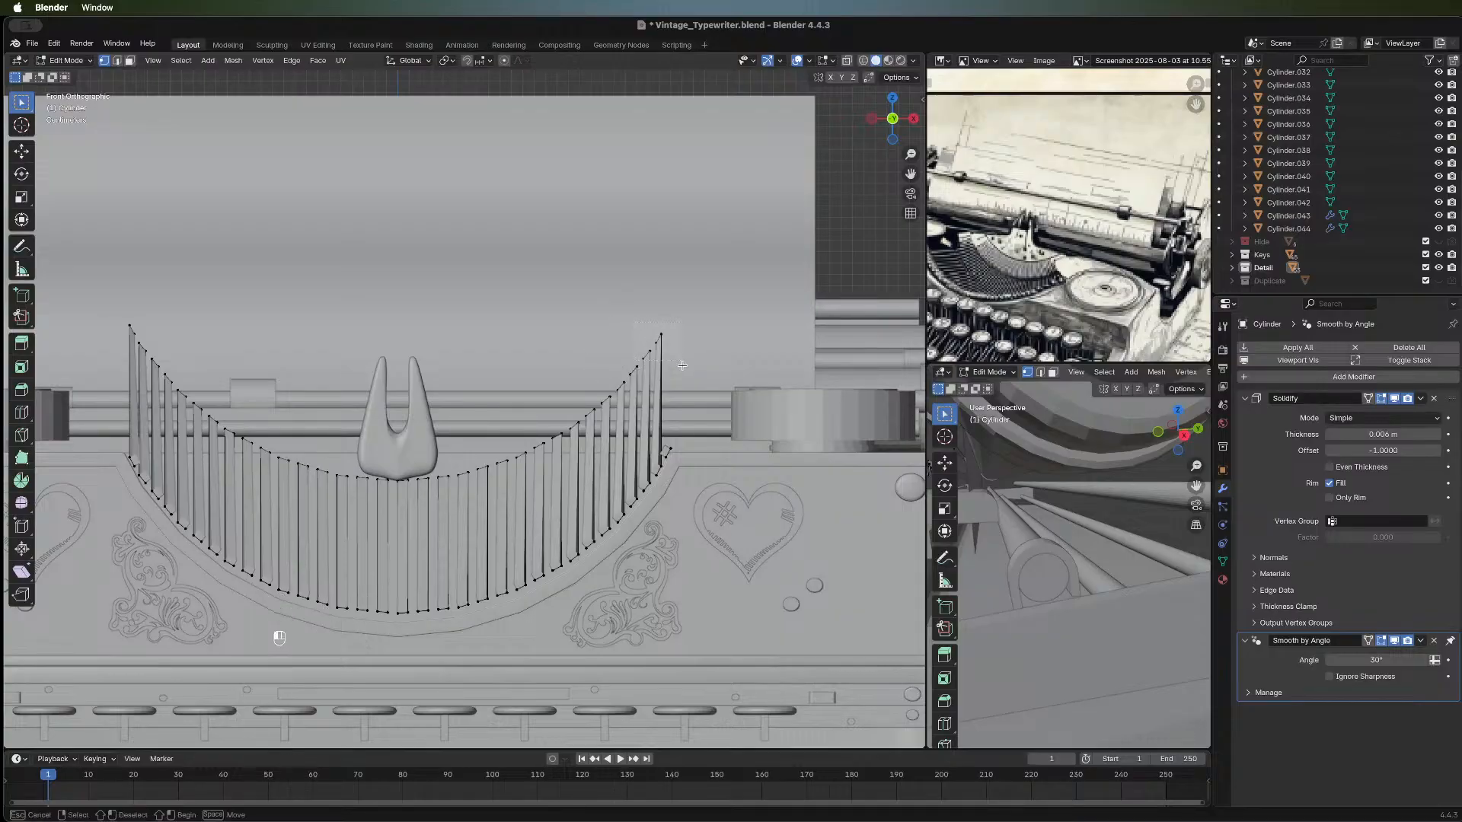
left_click_drag(683, 365, 683, 369)
key("b")
left_click_drag(633, 328, 685, 389)
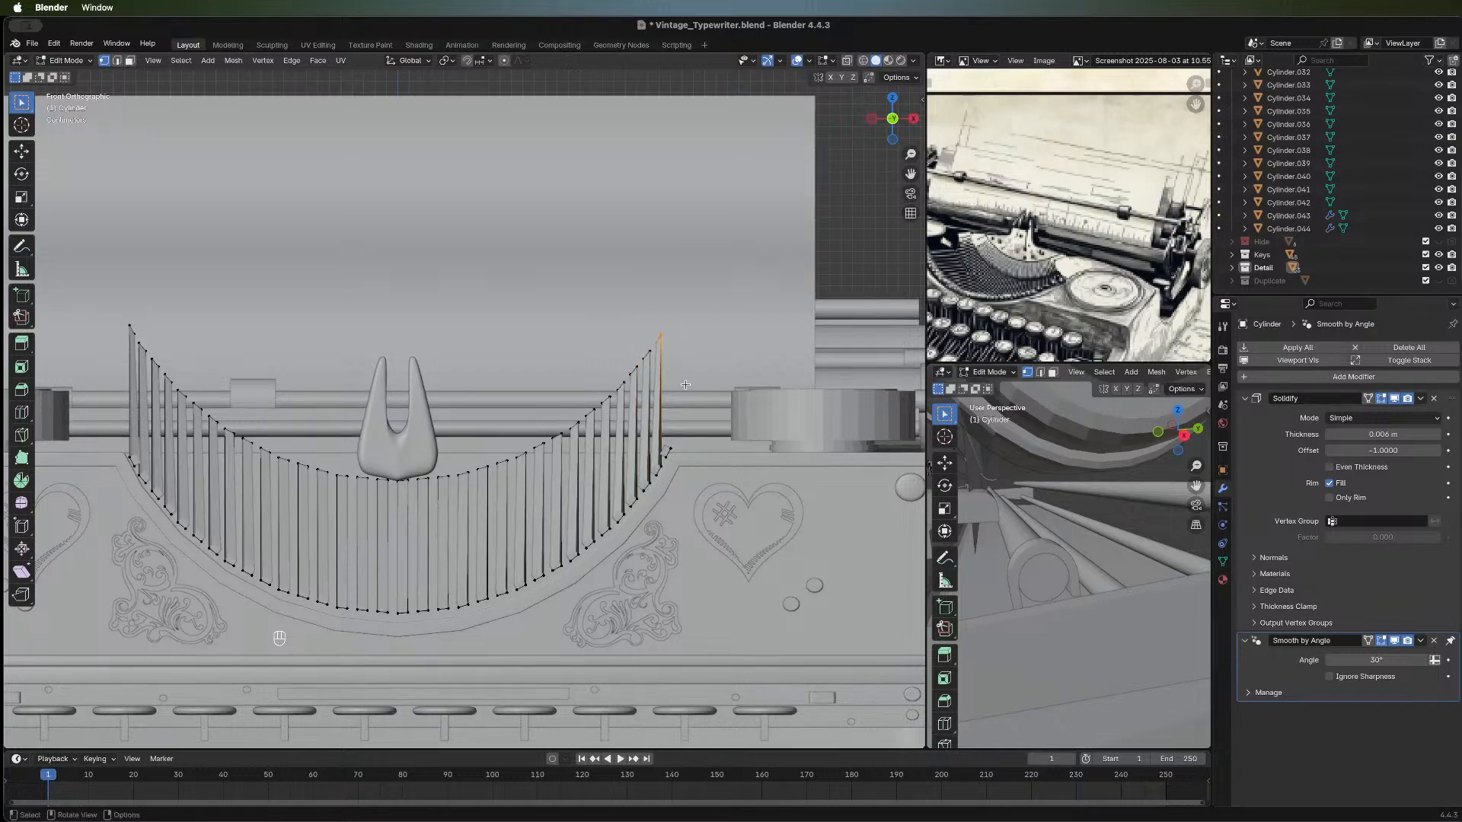
key("g")
key("z")
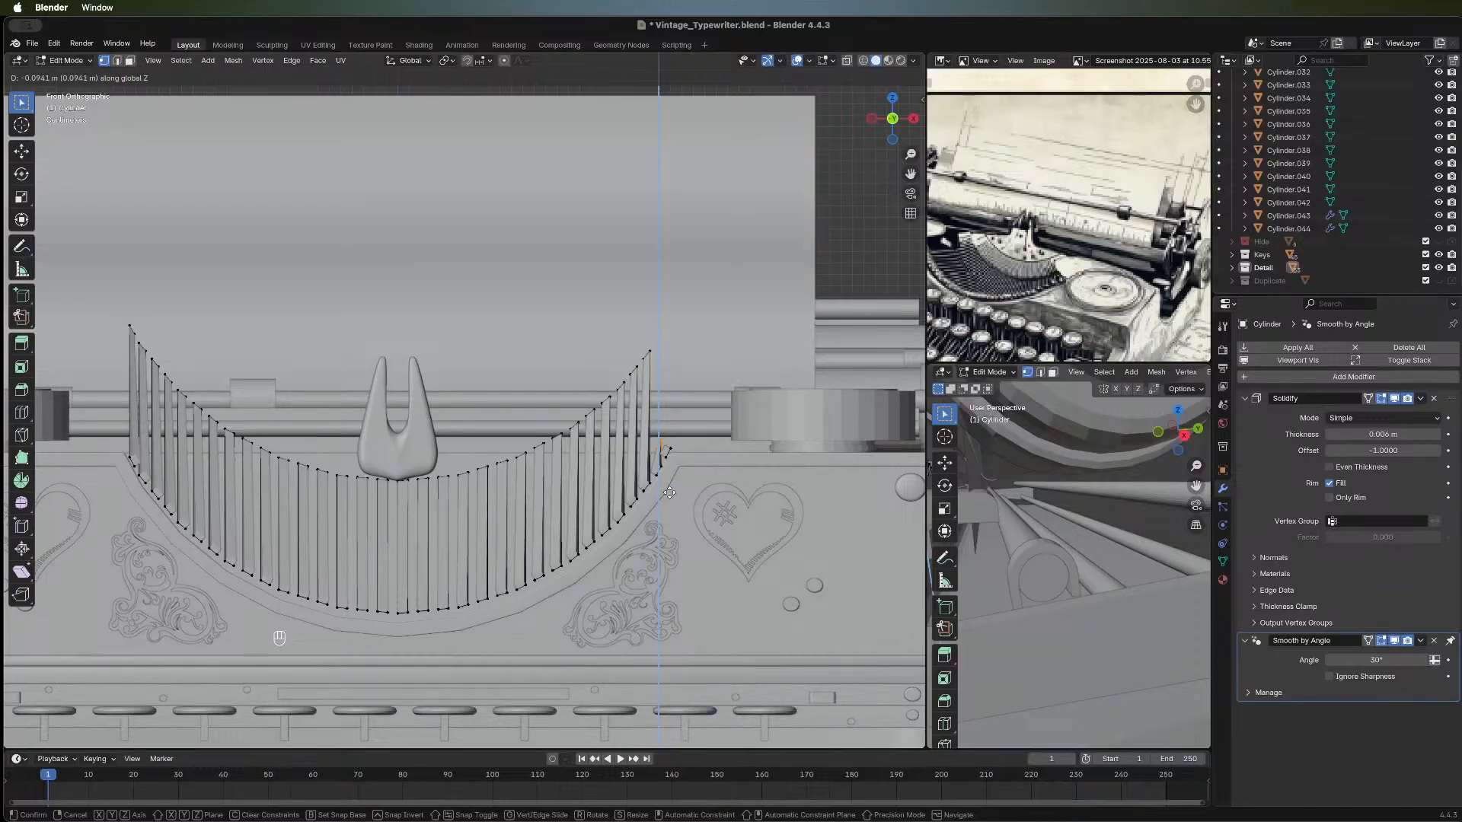
left_click(669, 494)
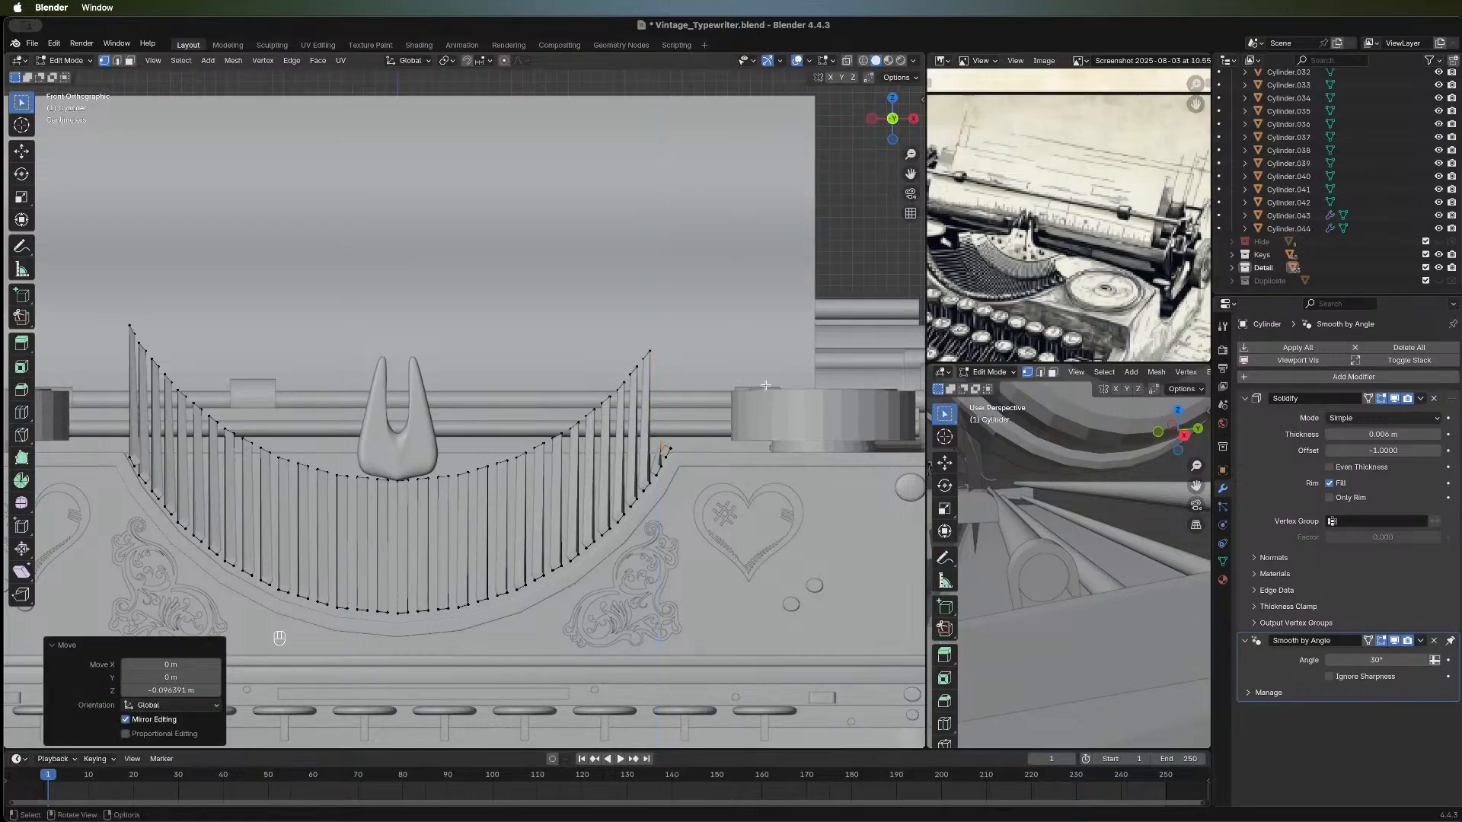
Try rotating the lowered typebar top about X and Y, and undo the lowering.
key("r")
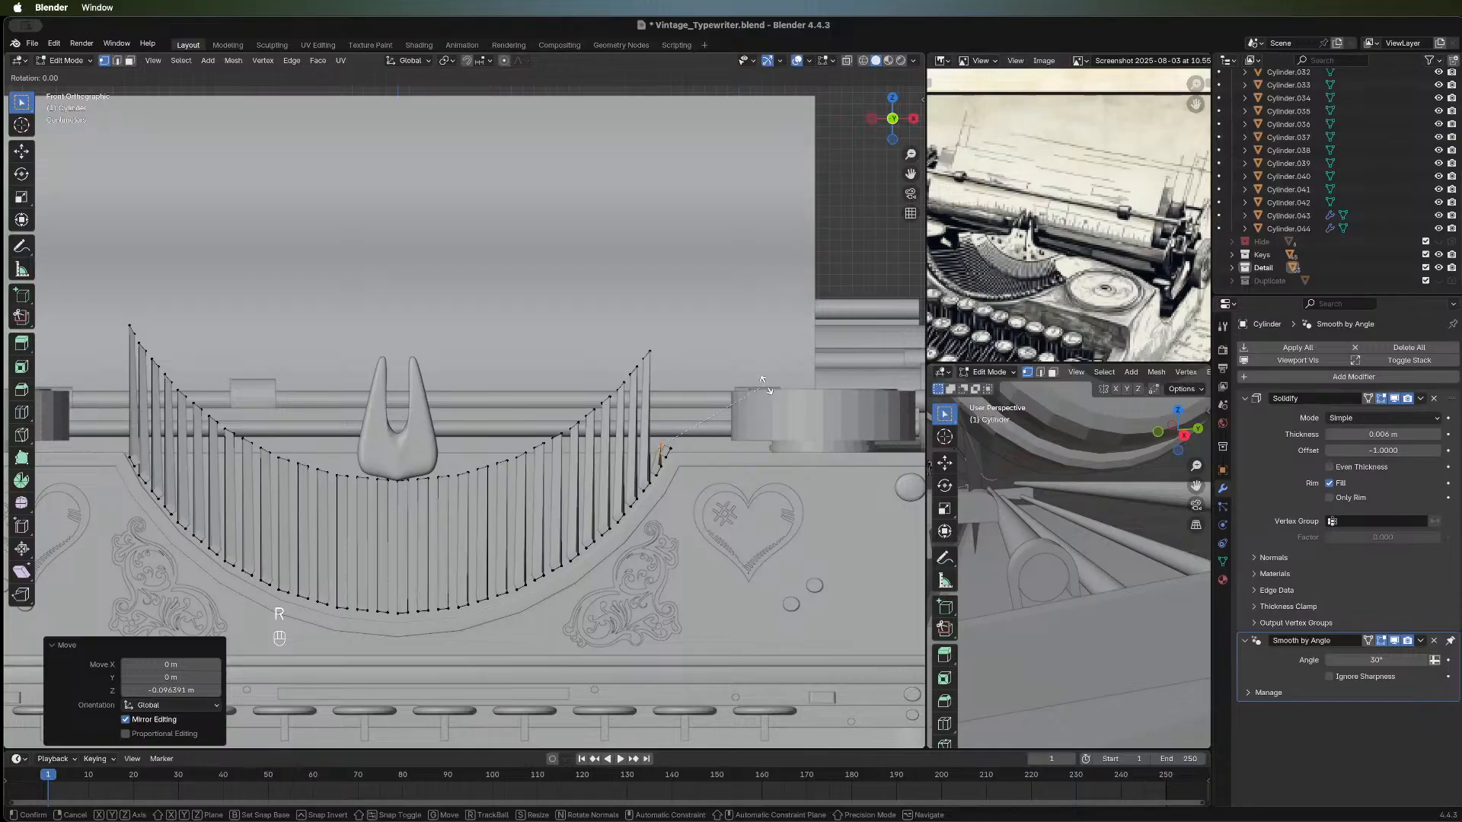
key("x")
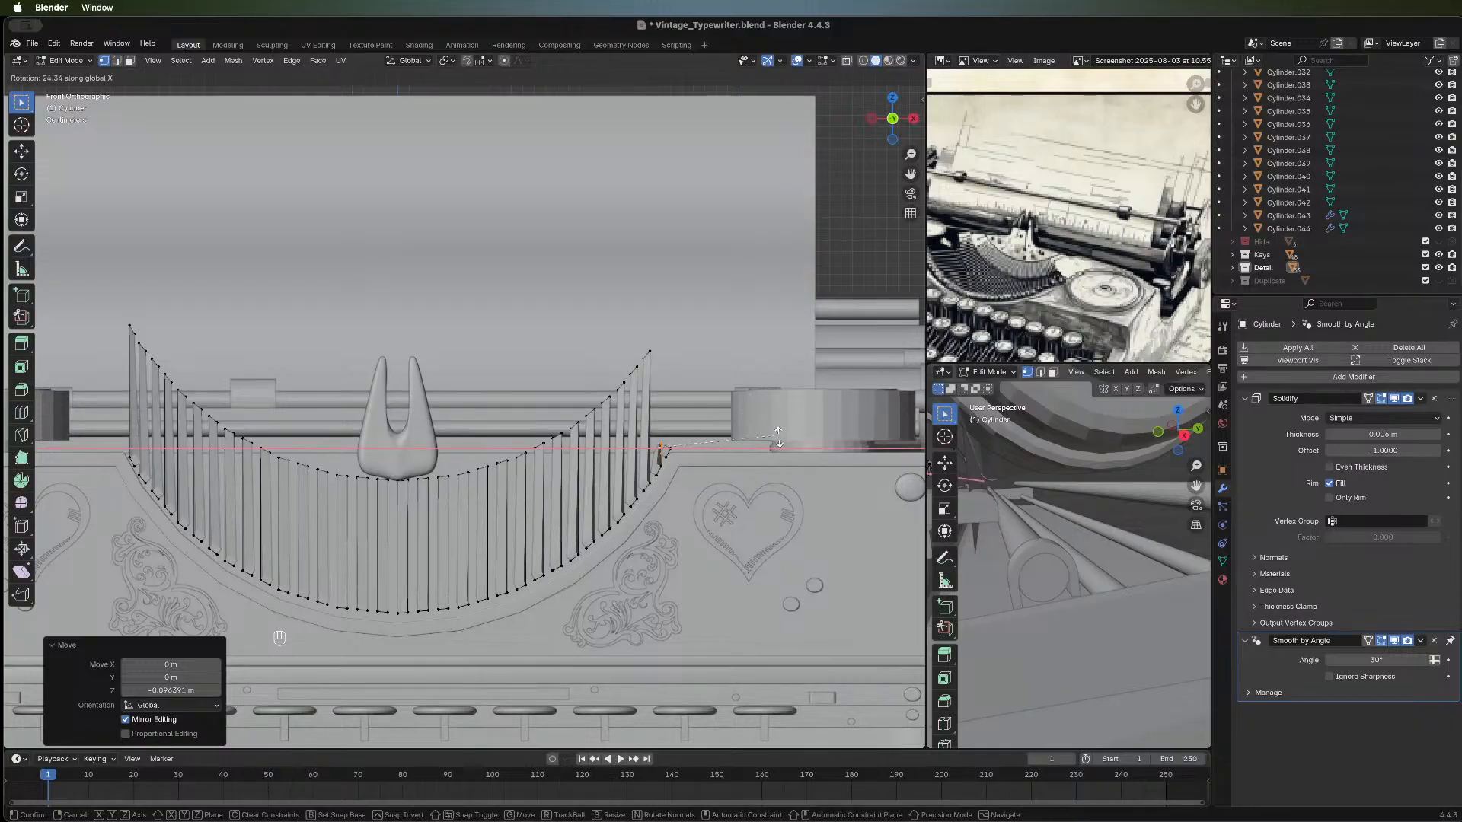
key("y")
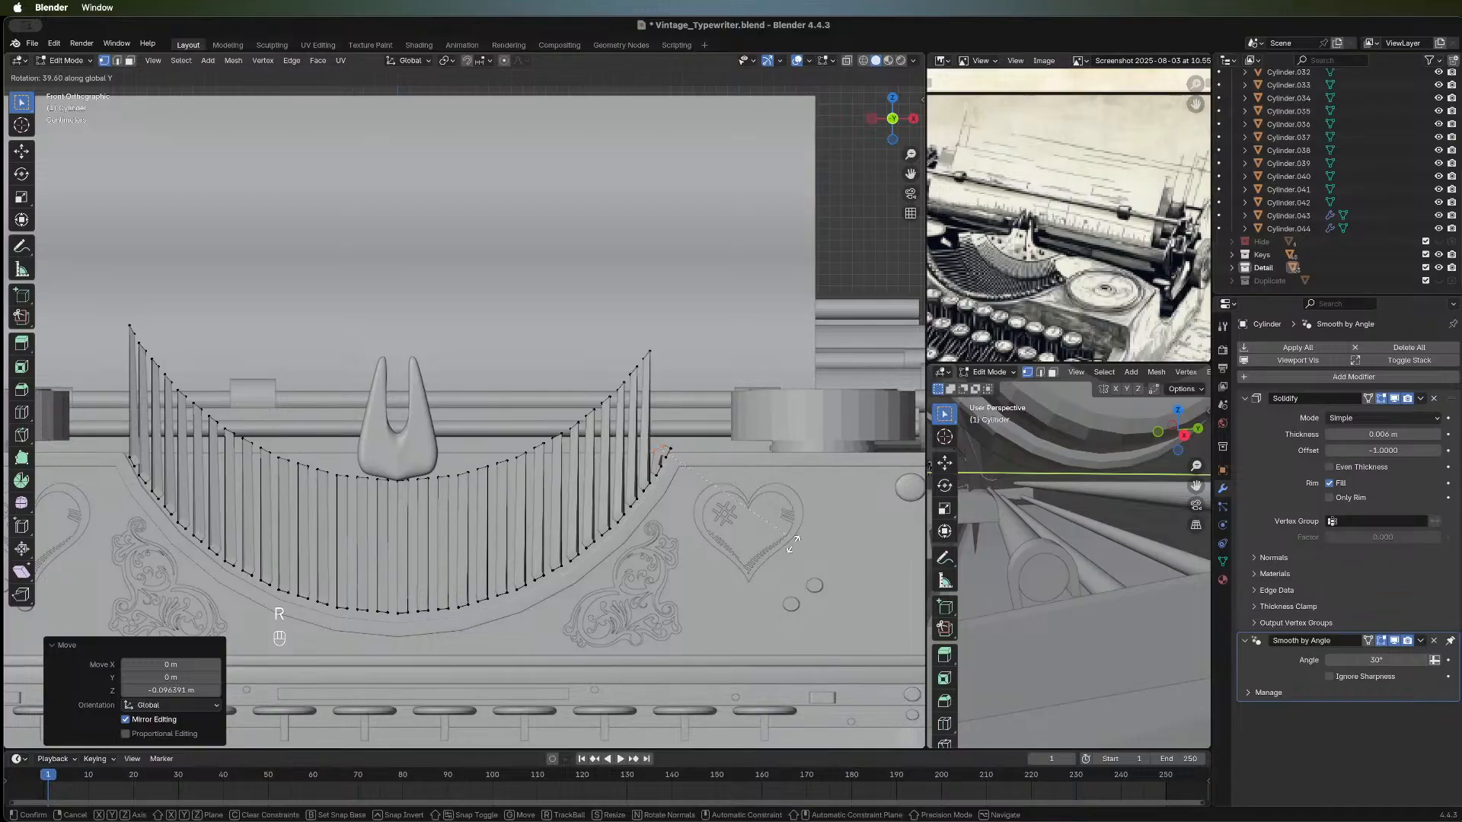
key("y")
key("y")
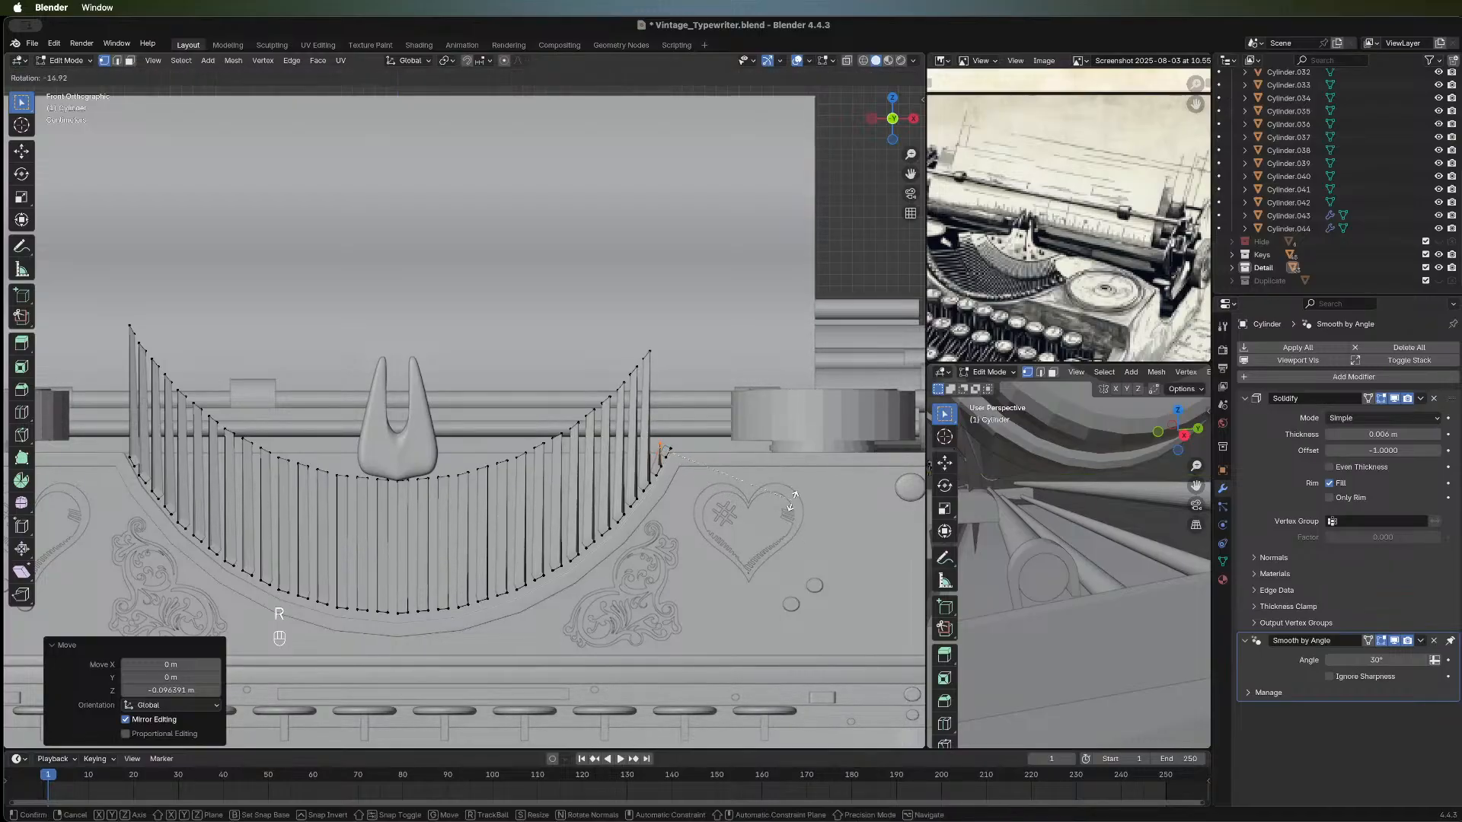
key("r")
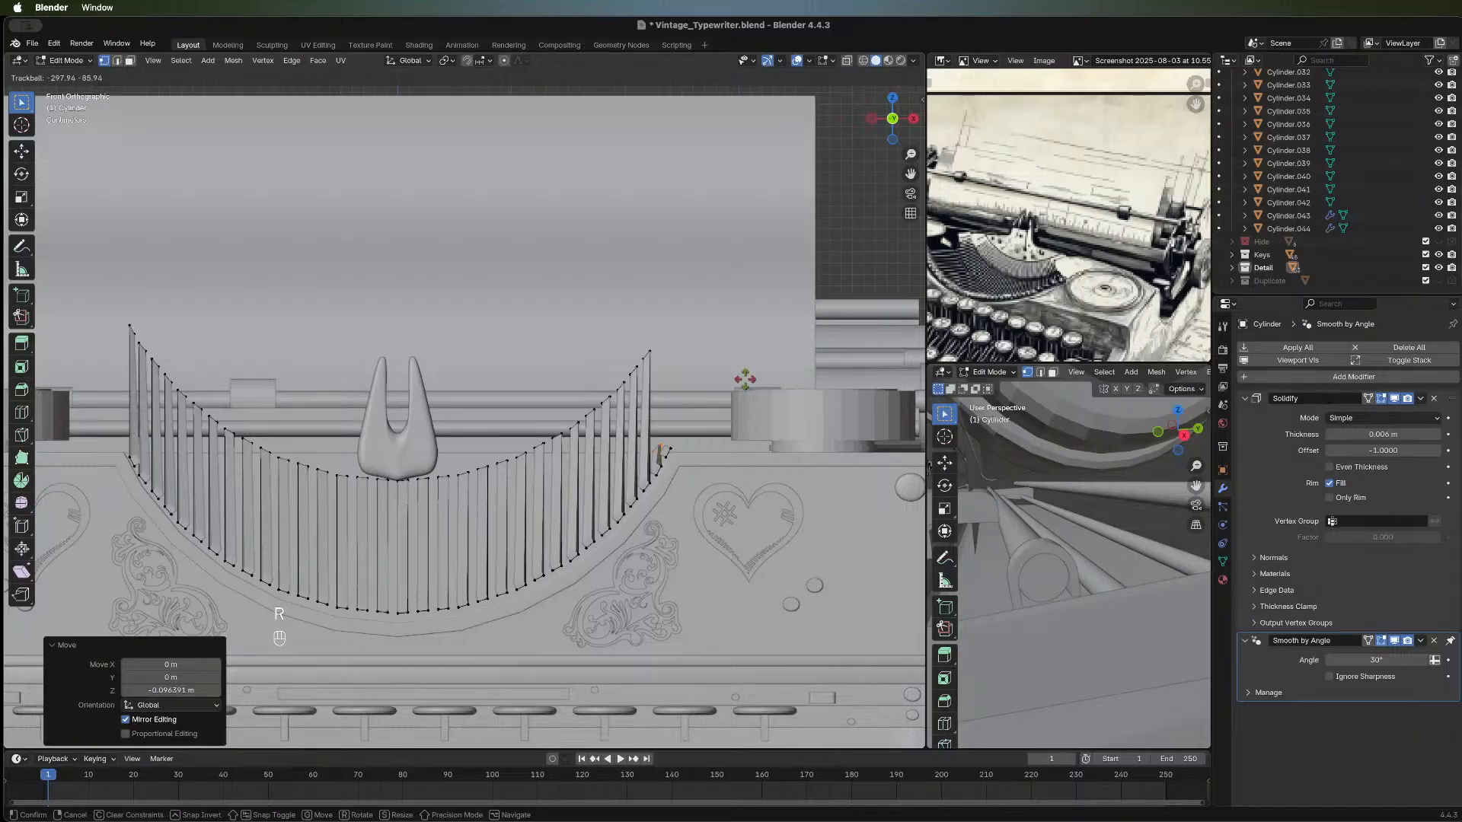
right_click(735, 390)
key("r")
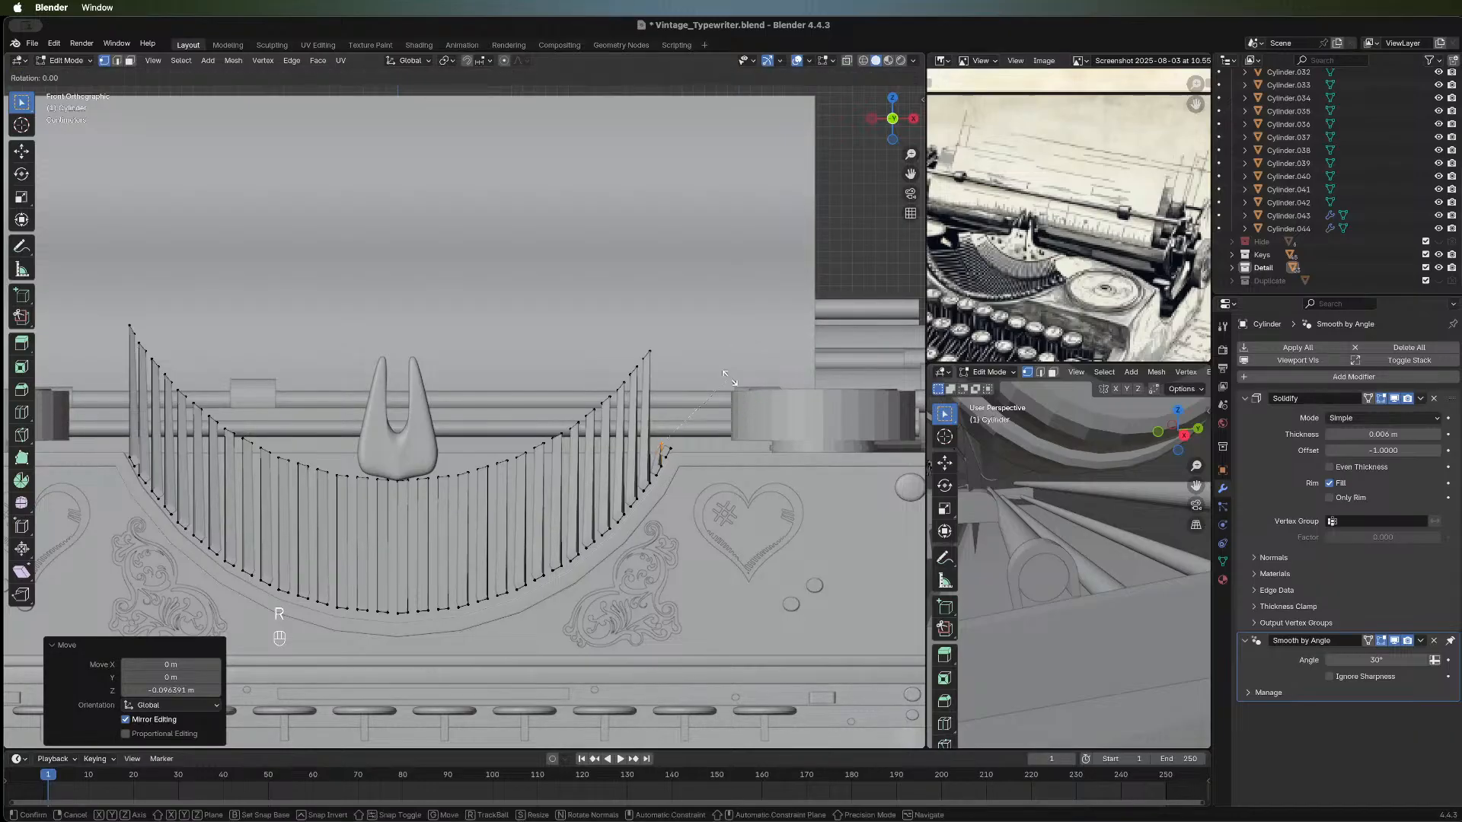
key("x")
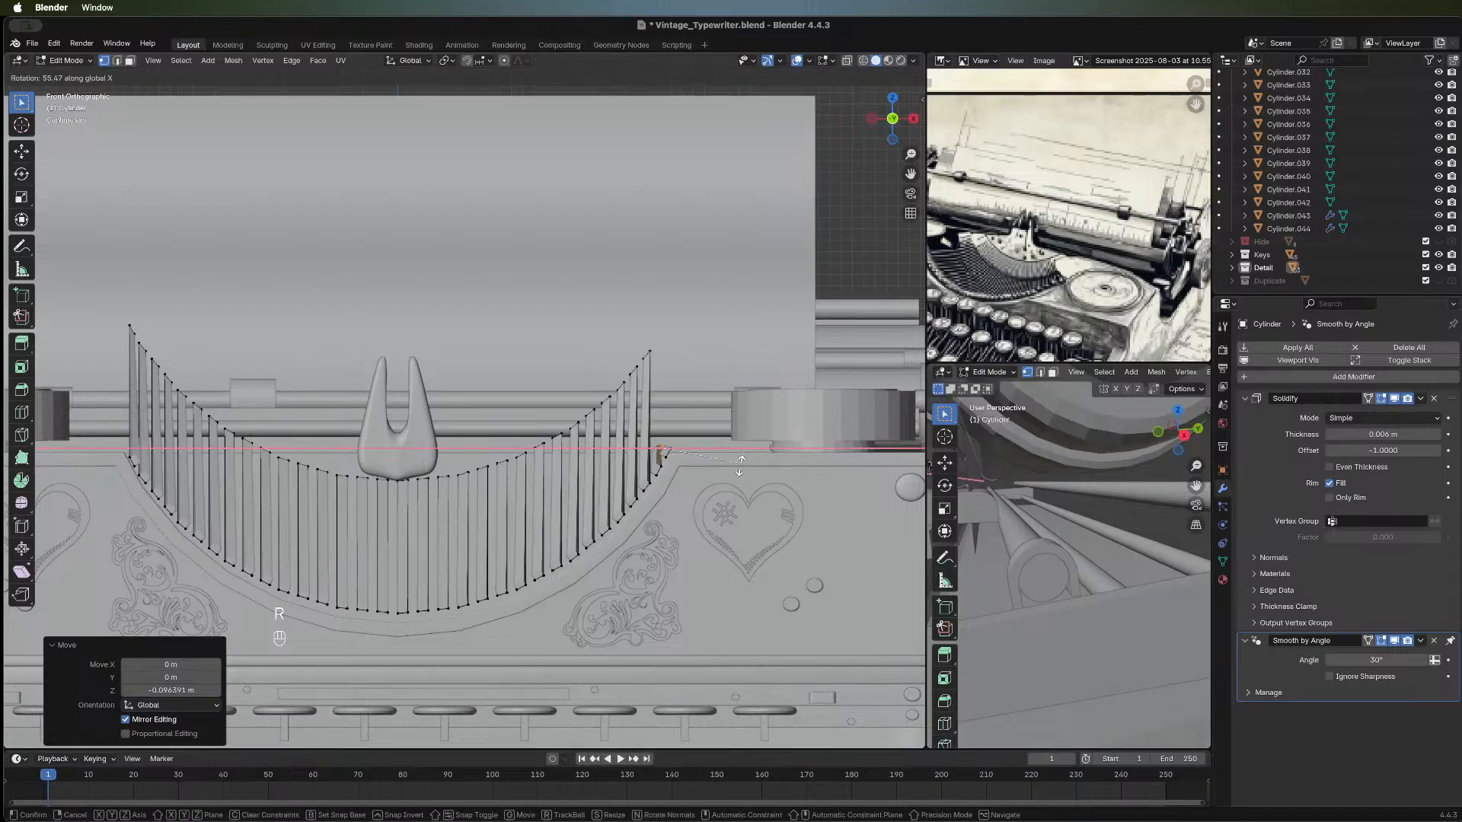
right_click(730, 438)
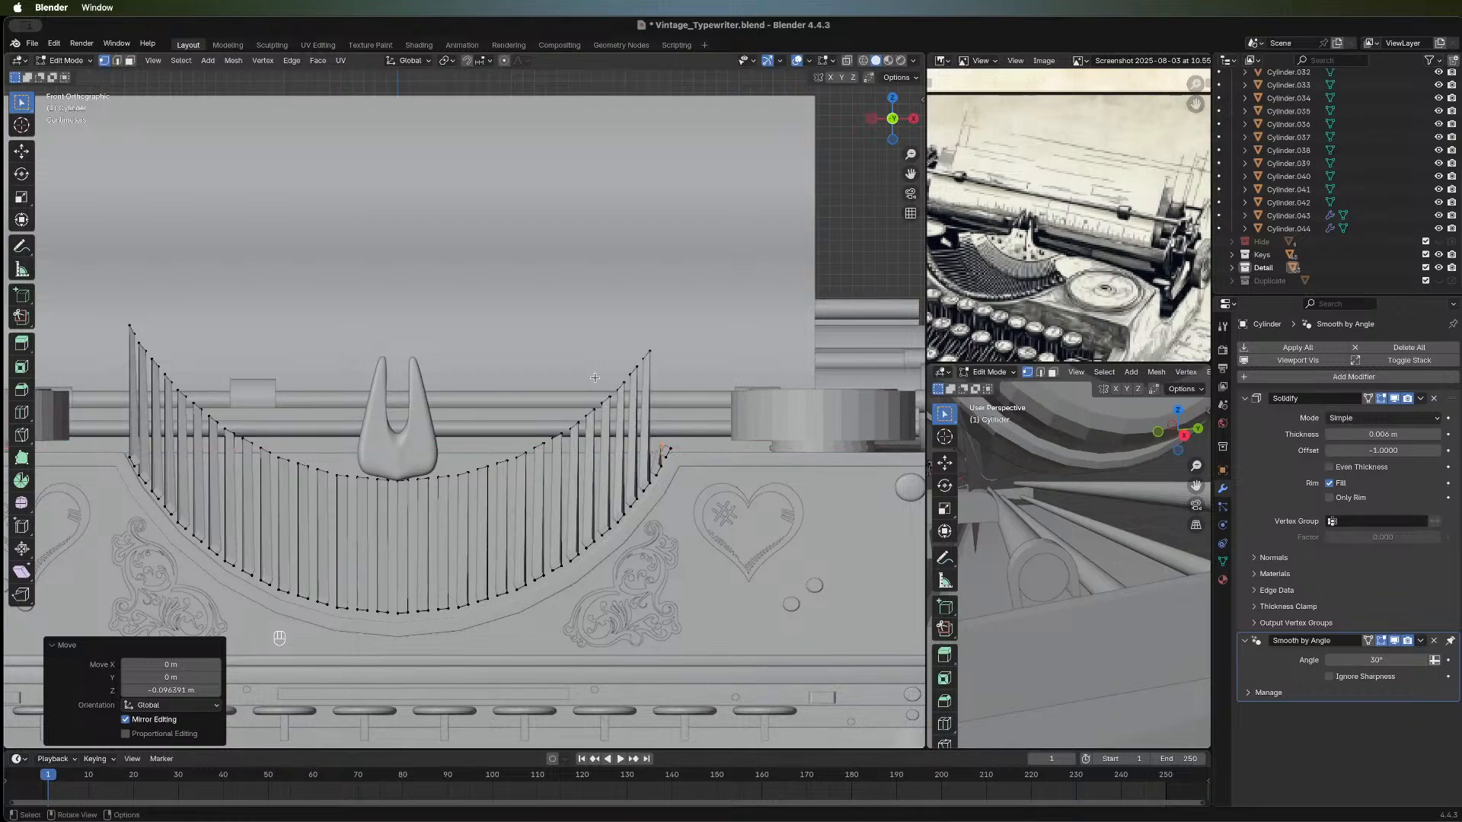
key("super+z")
Select the tops of the last few typebars at the fan's right end and lower them about 0.053 m along Z.
left_click_drag(575, 345, 740, 382)
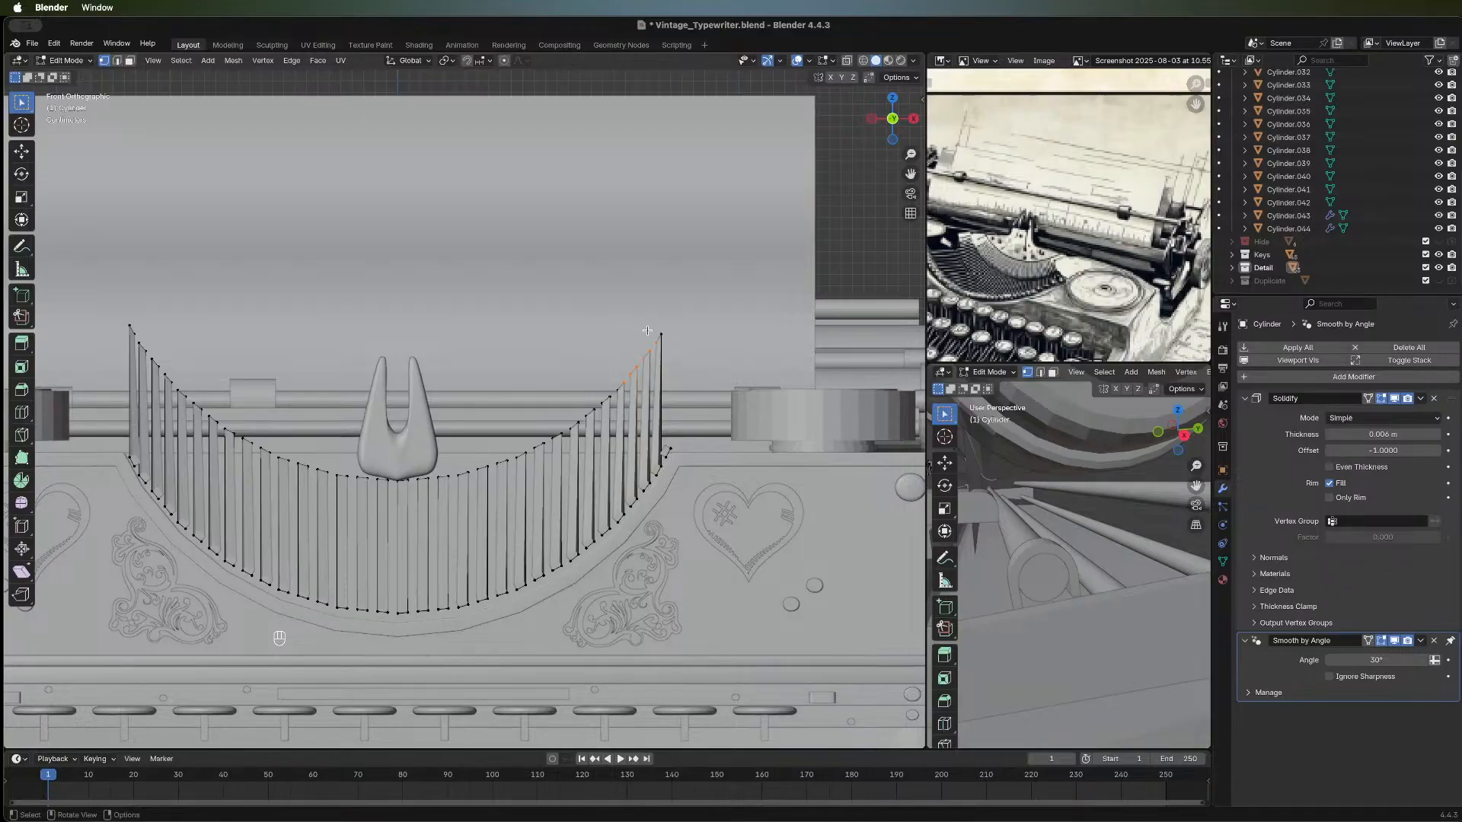
left_click_drag(647, 325, 710, 368, "shift")
key("shift")
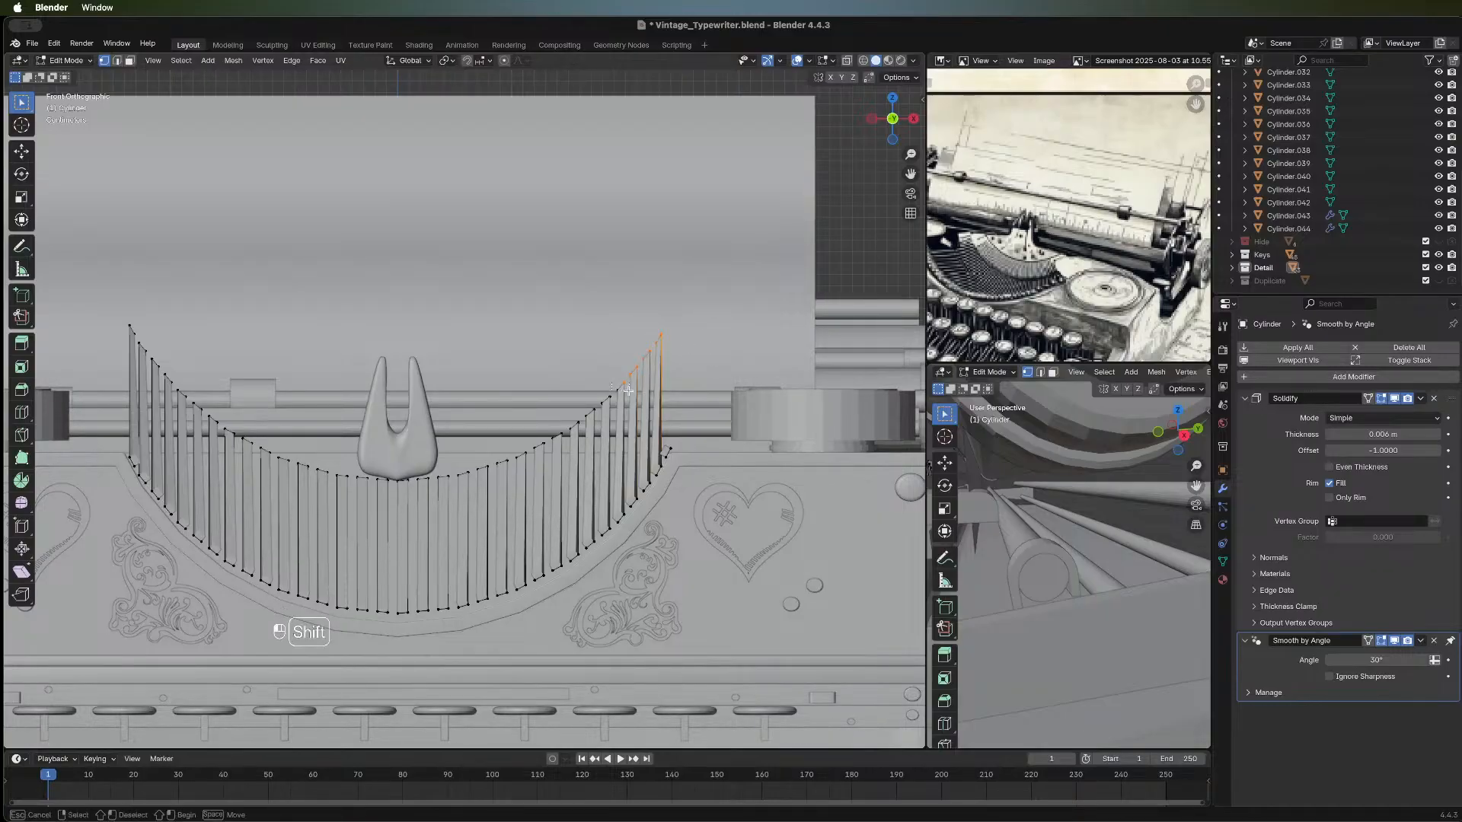
key("g")
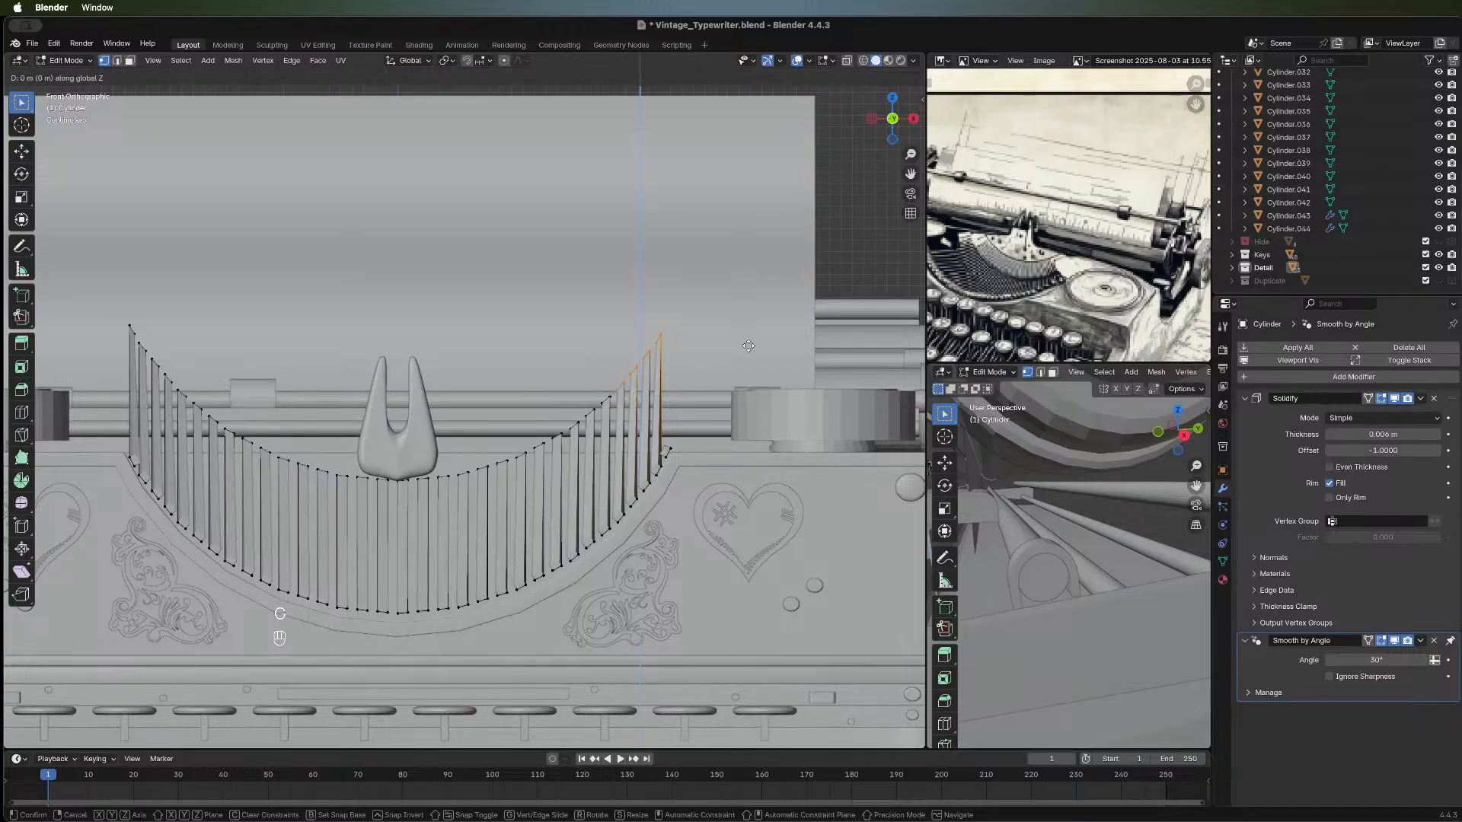
key("z")
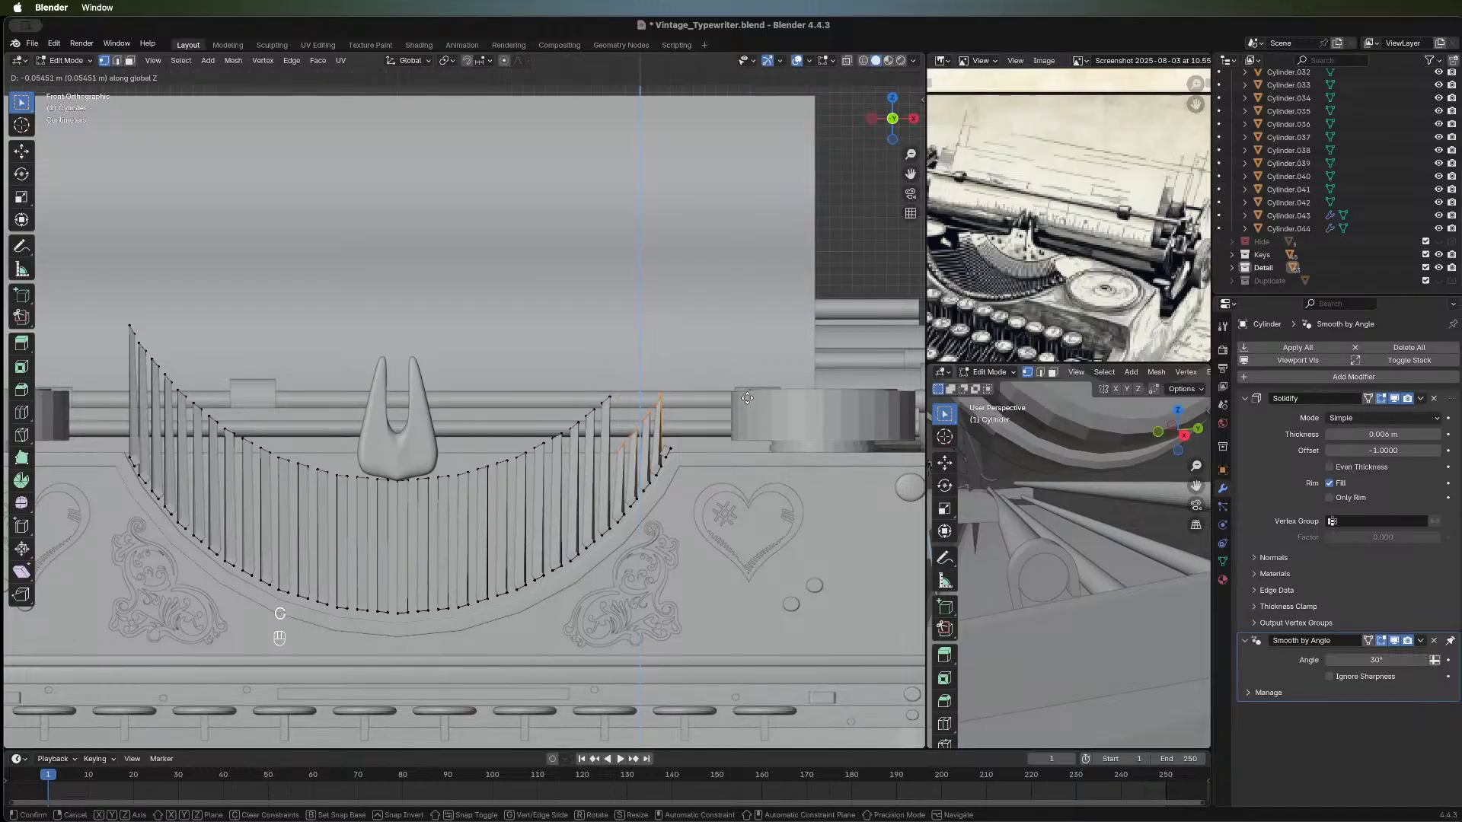
left_click(611, 380)
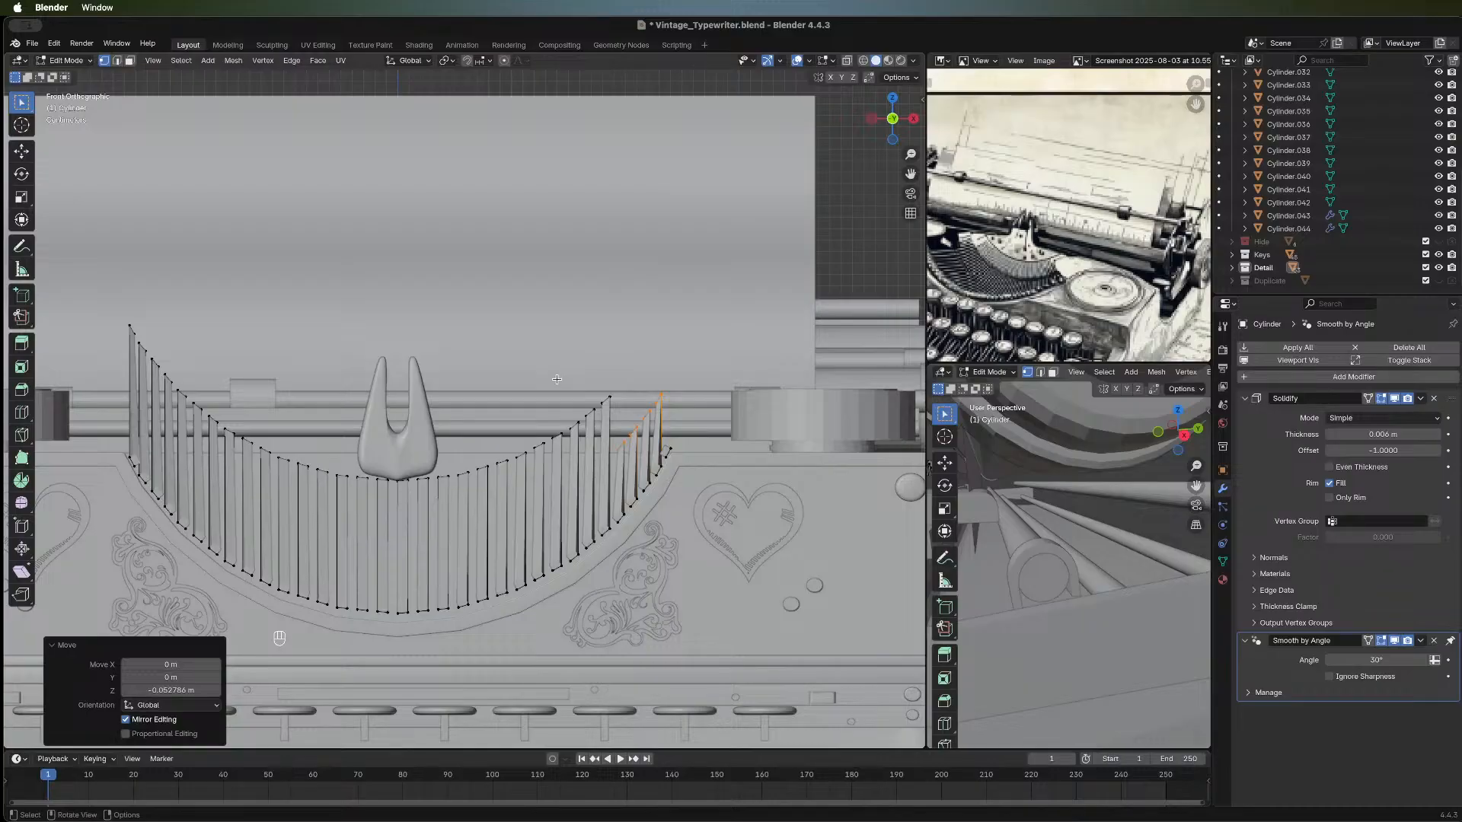
Lower the tops of the next typebars inward from the lowered right-end group about 0.02 m along Z.
left_click_drag(549, 381, 622, 430)
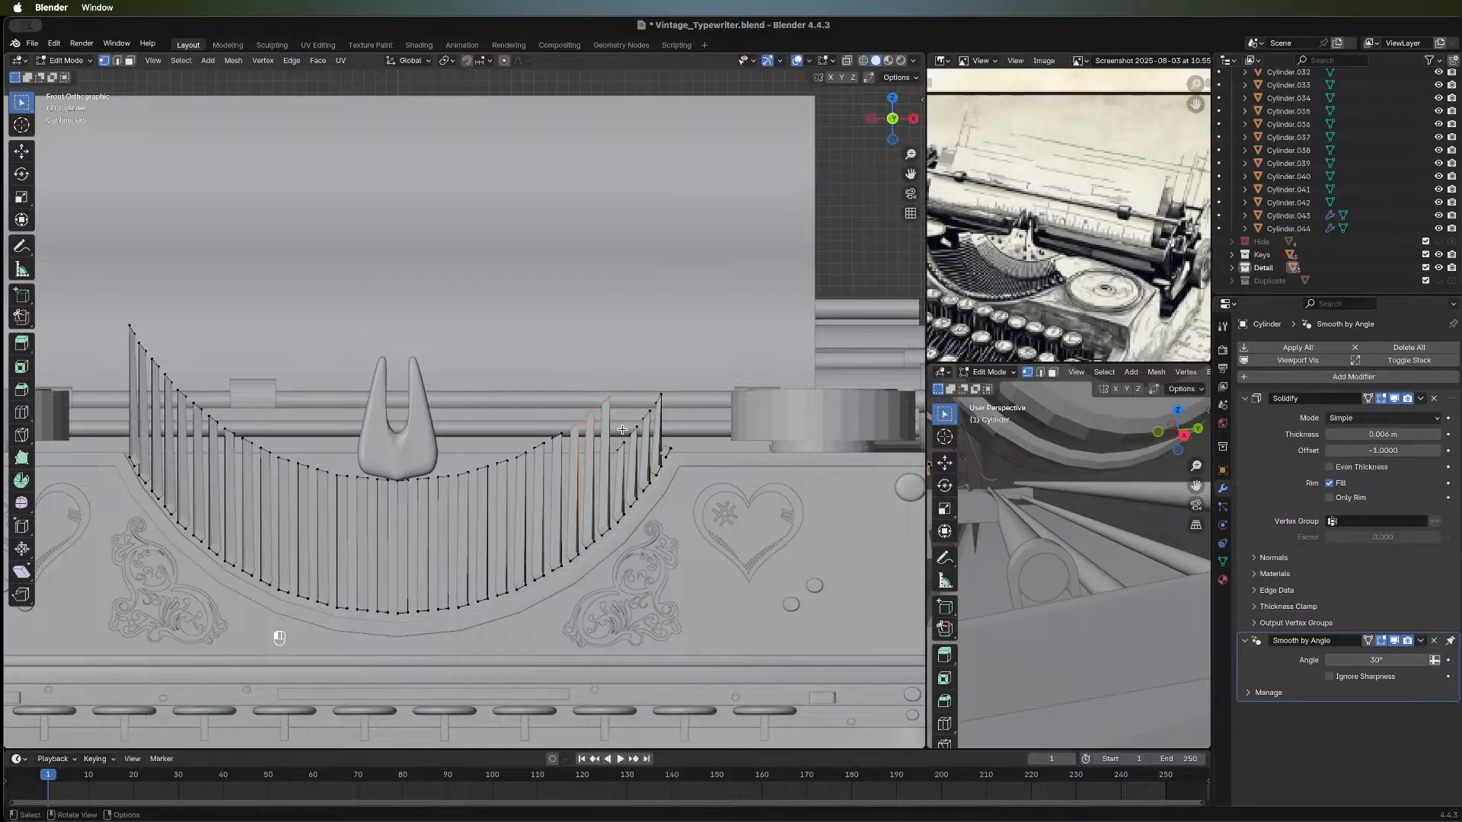
key("g")
key("z")
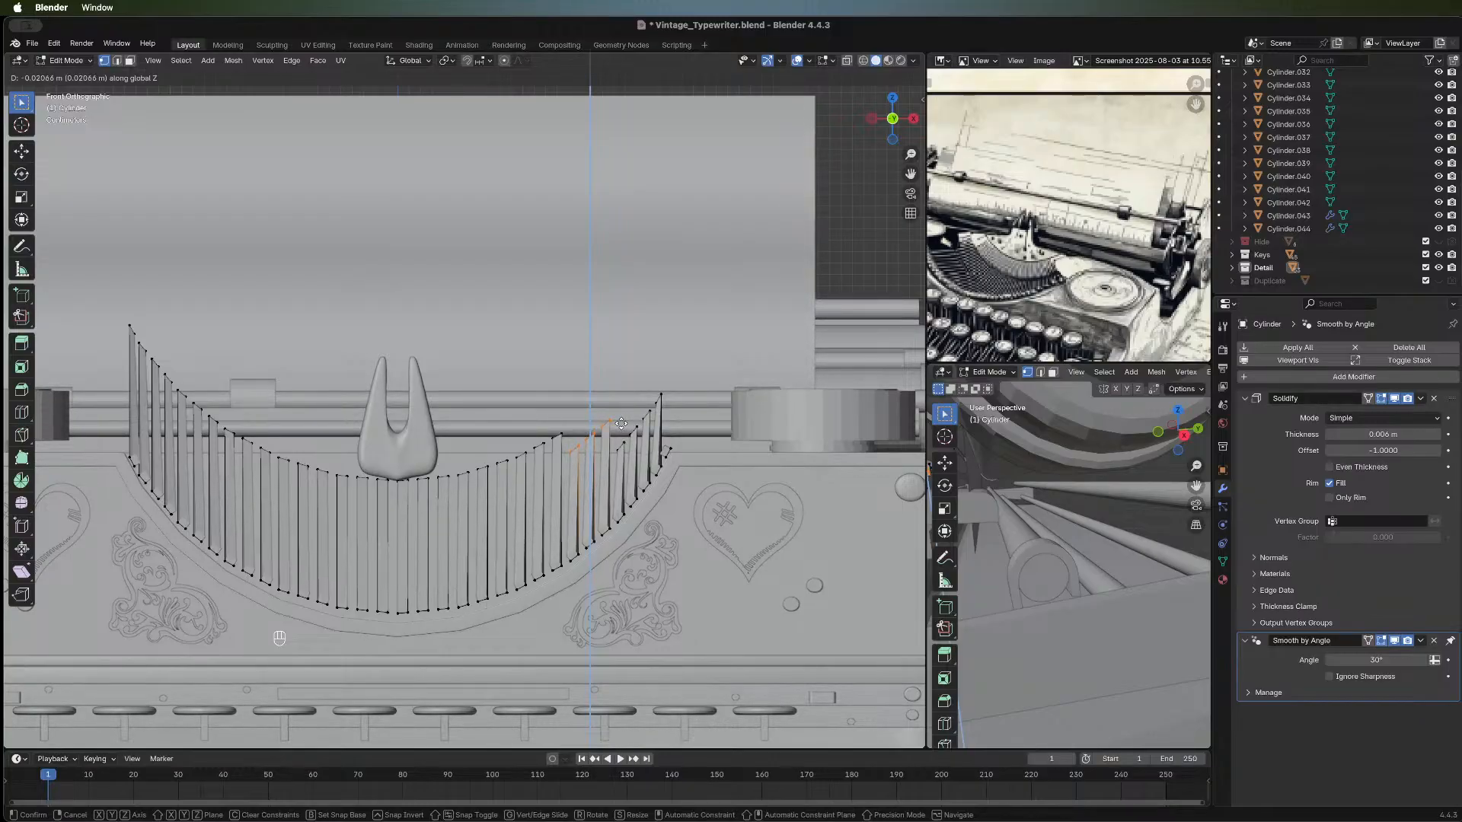
left_click(622, 423)
Lower the typebar top just inside the second lowered group on the right about 0.013 m along Z.
left_click_drag(532, 424, 568, 440)
key("g")
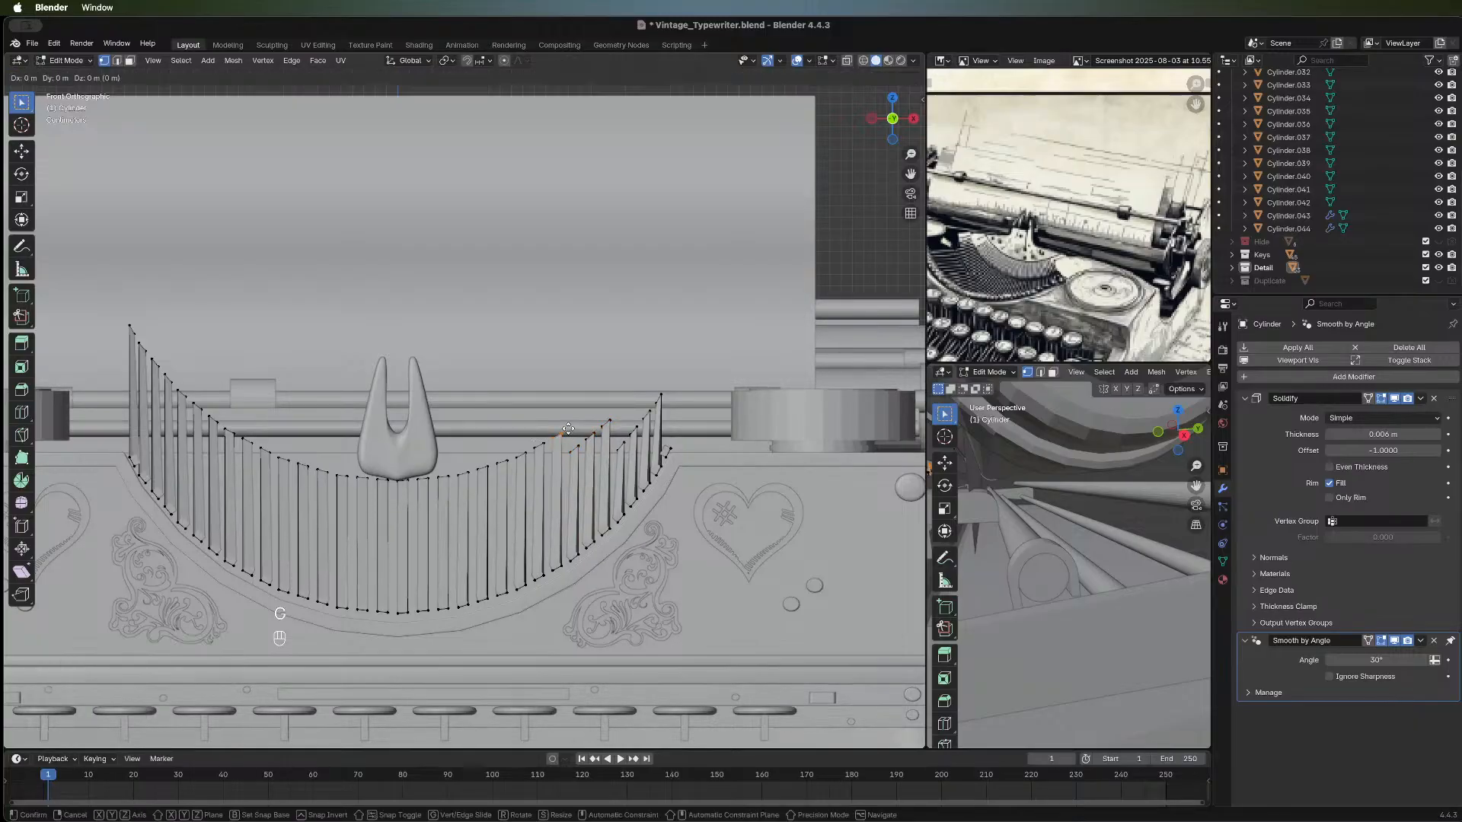
key("z")
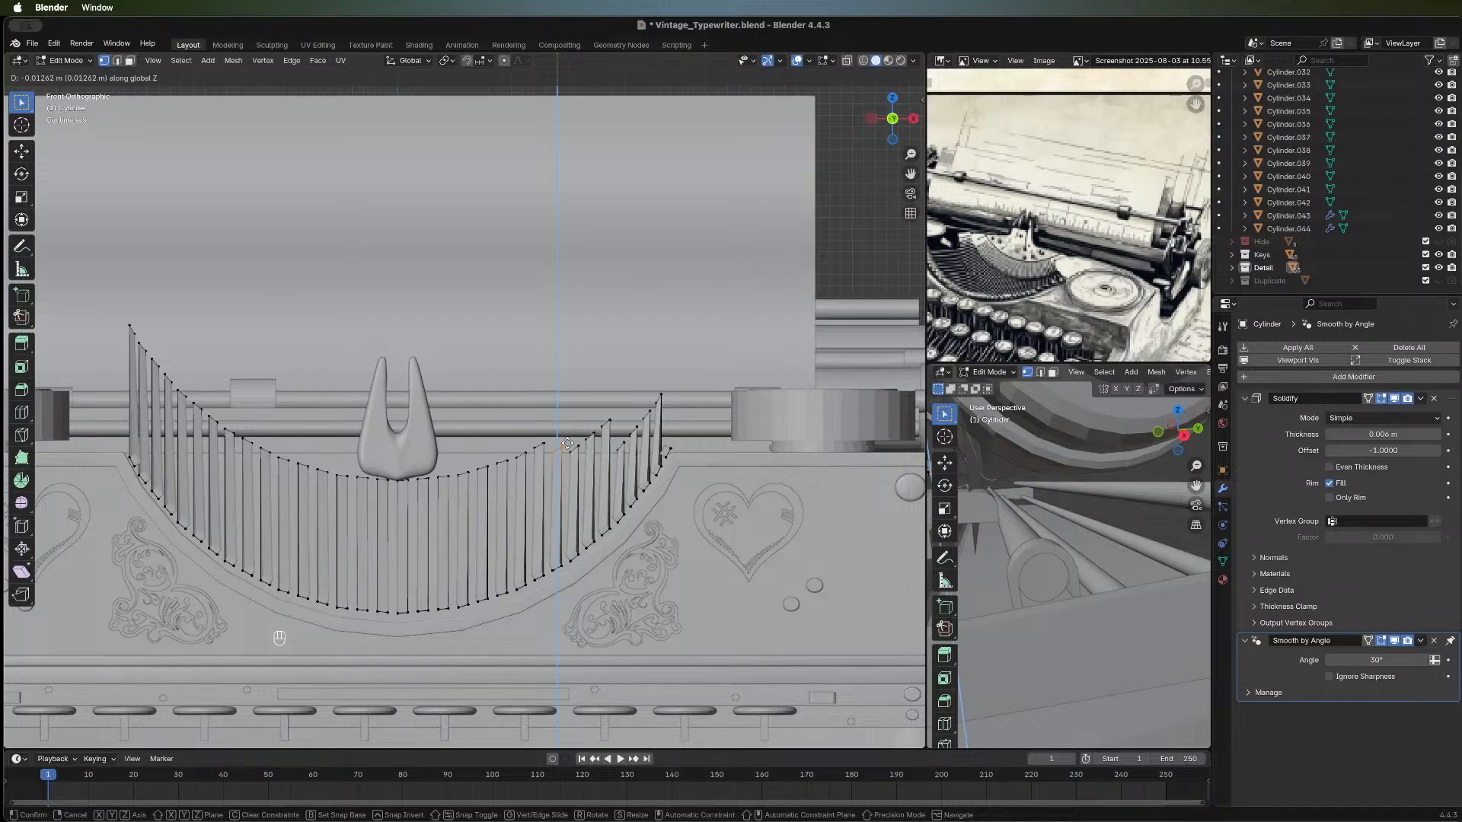
left_click(568, 442)
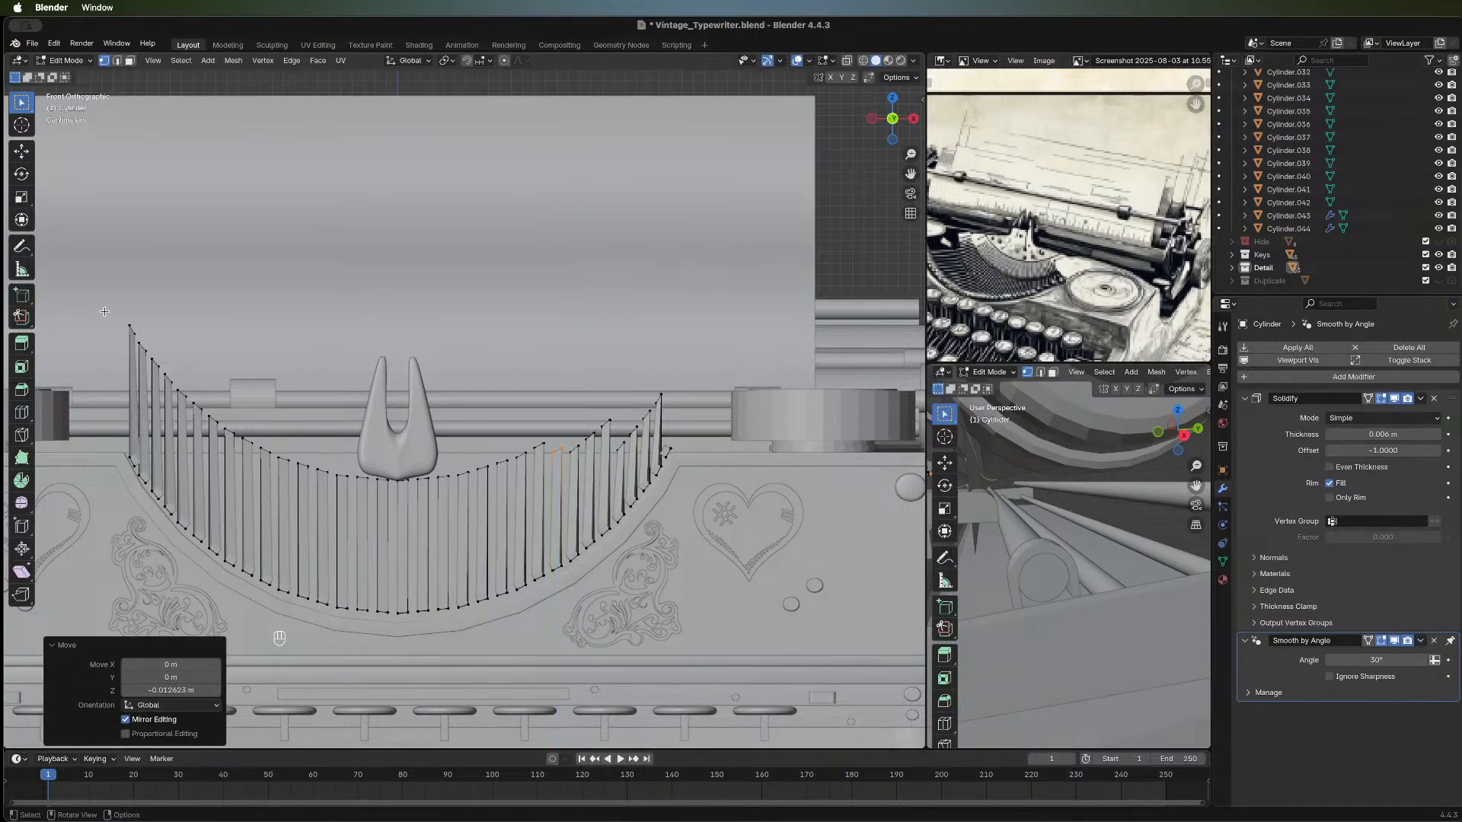
Select the tops of the raised typebars at the fan's left end and lower them about 0.015 m along Z.
left_click_drag(104, 311, 236, 443)
key("g")
key("z")
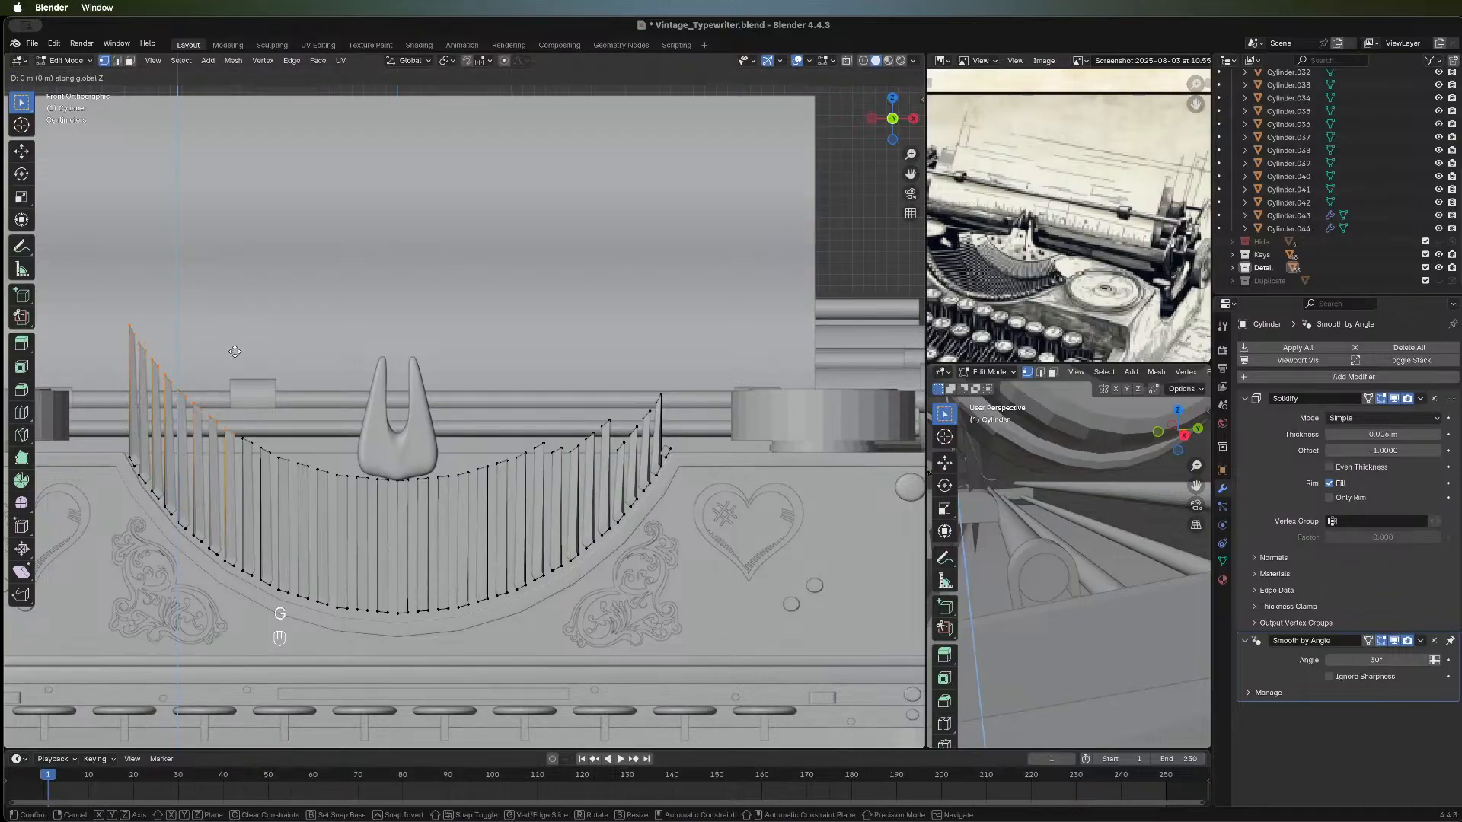
left_click(234, 361)
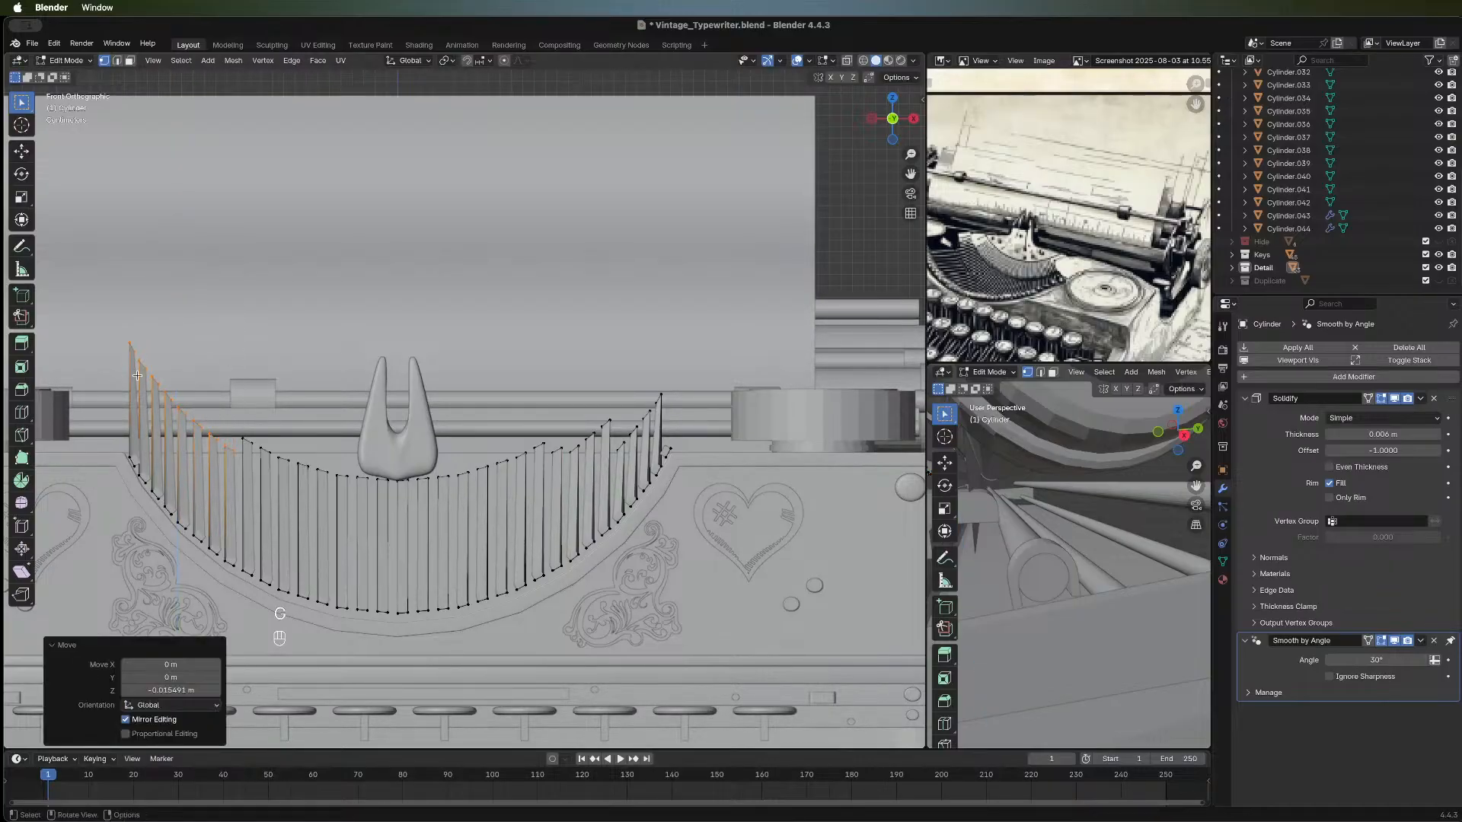
Drop the innermost typebar from the left-end selection and lower the remaining tops about 0.009 m along Z.
left_click_drag(219, 449, 218, 449)
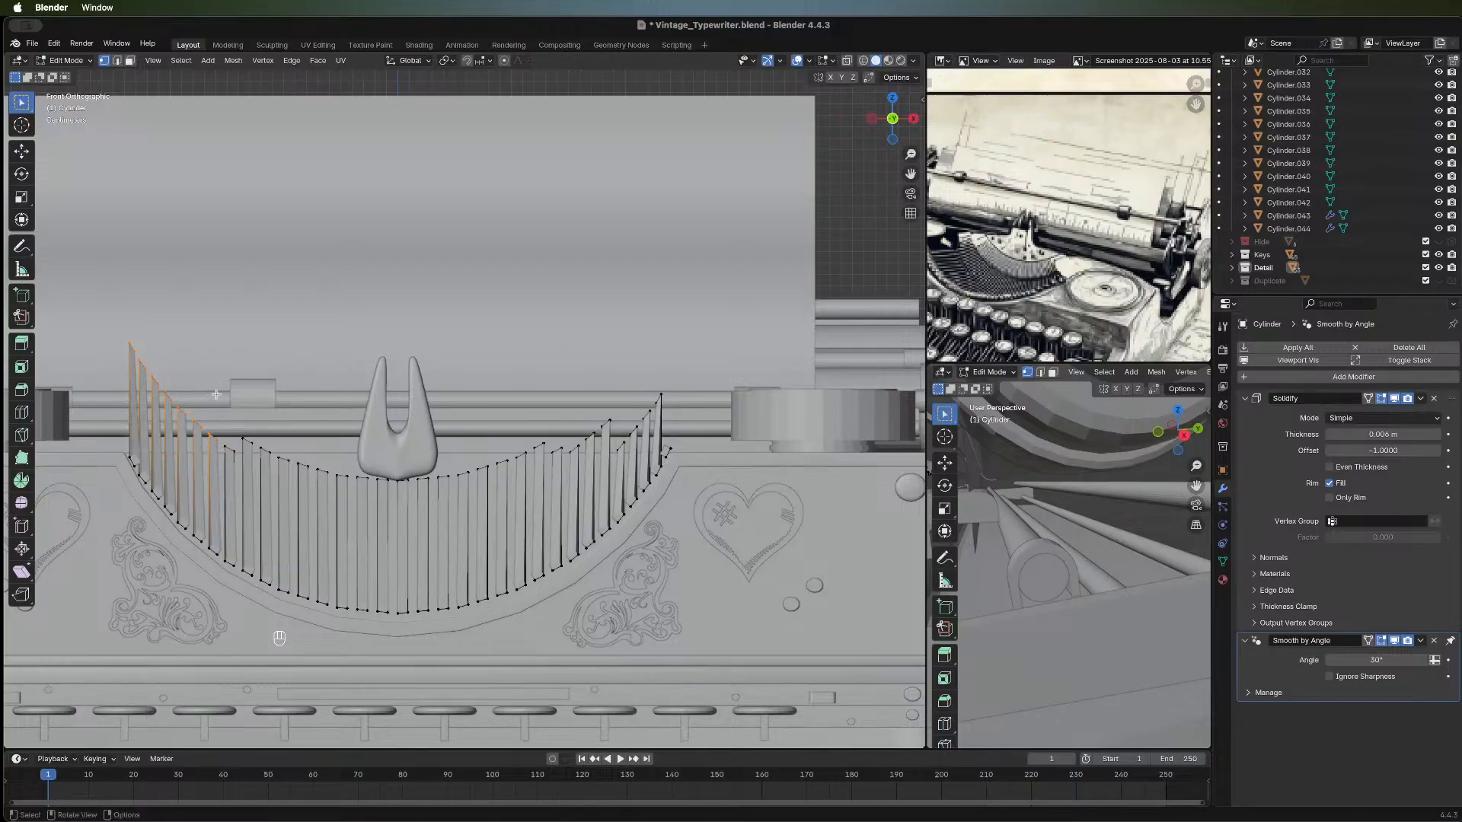
key("g")
key("z")
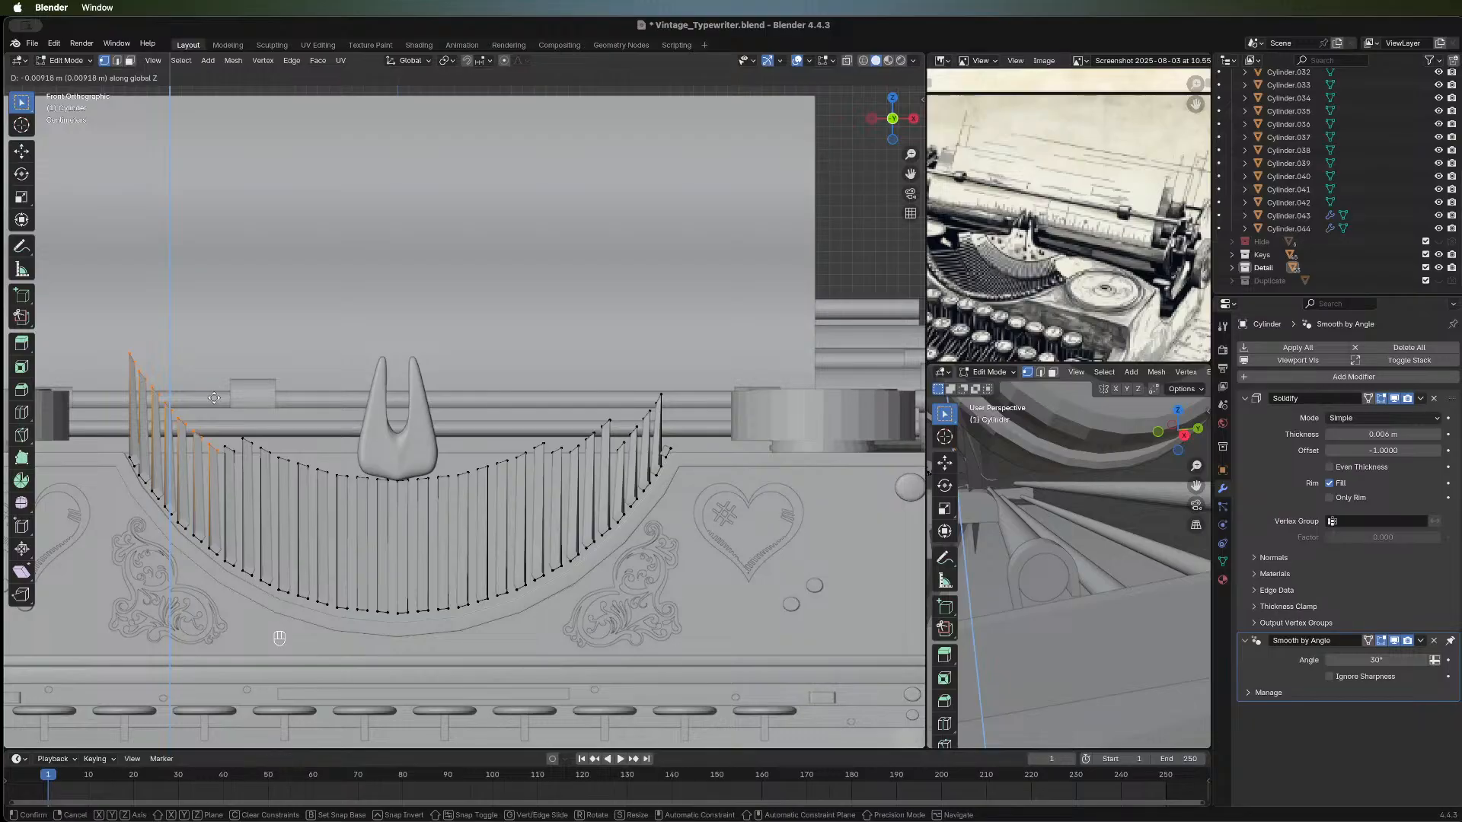
left_click(214, 398)
Reselect the left-end tops with one fewer inner typebar, including the outermost, and lower them about 0.011 m along Z.
left_click_drag(123, 354, 204, 447)
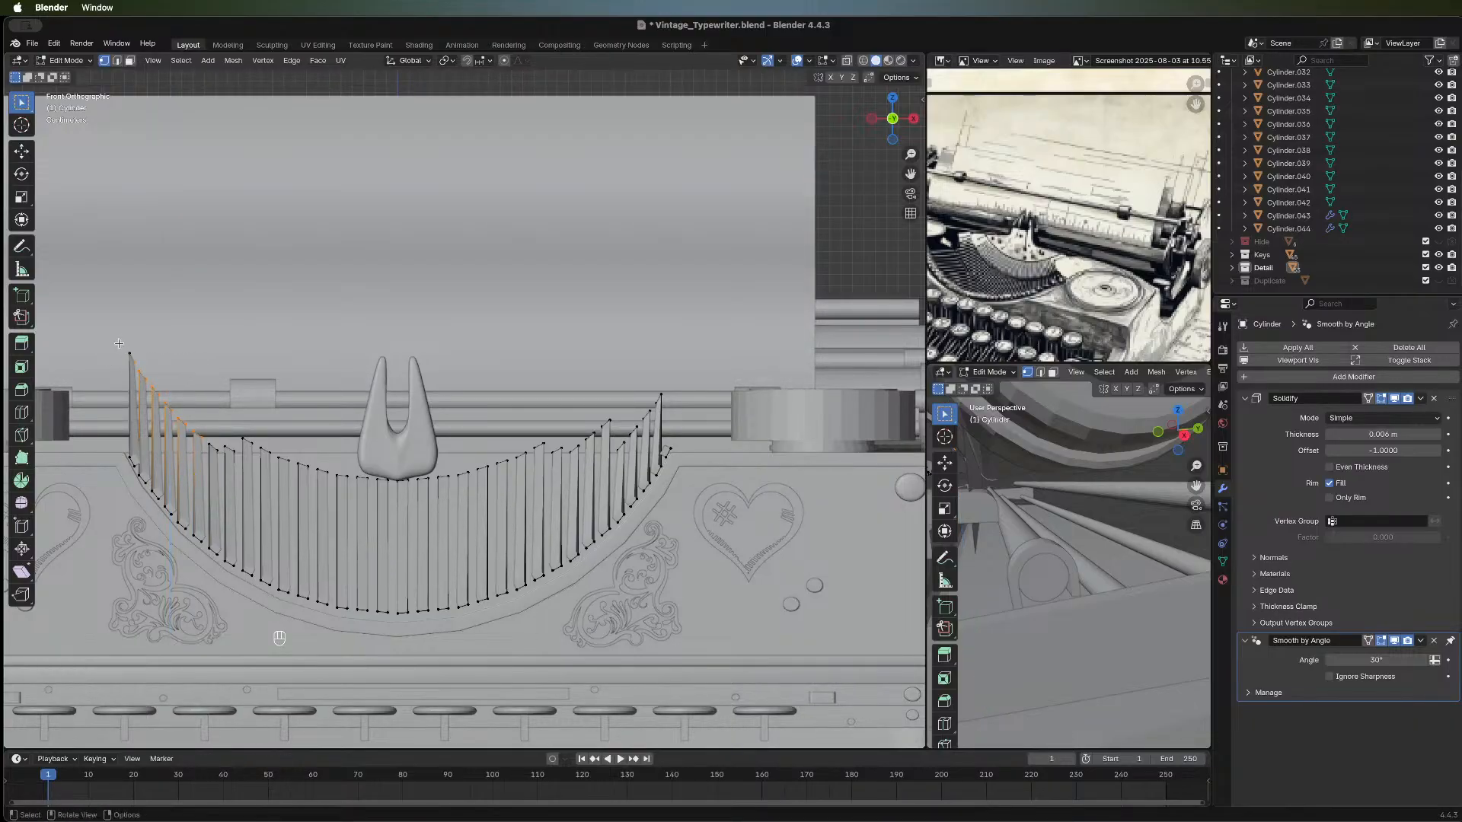
left_click_drag(116, 337, 132, 383, "shift")
key("g")
key("z")
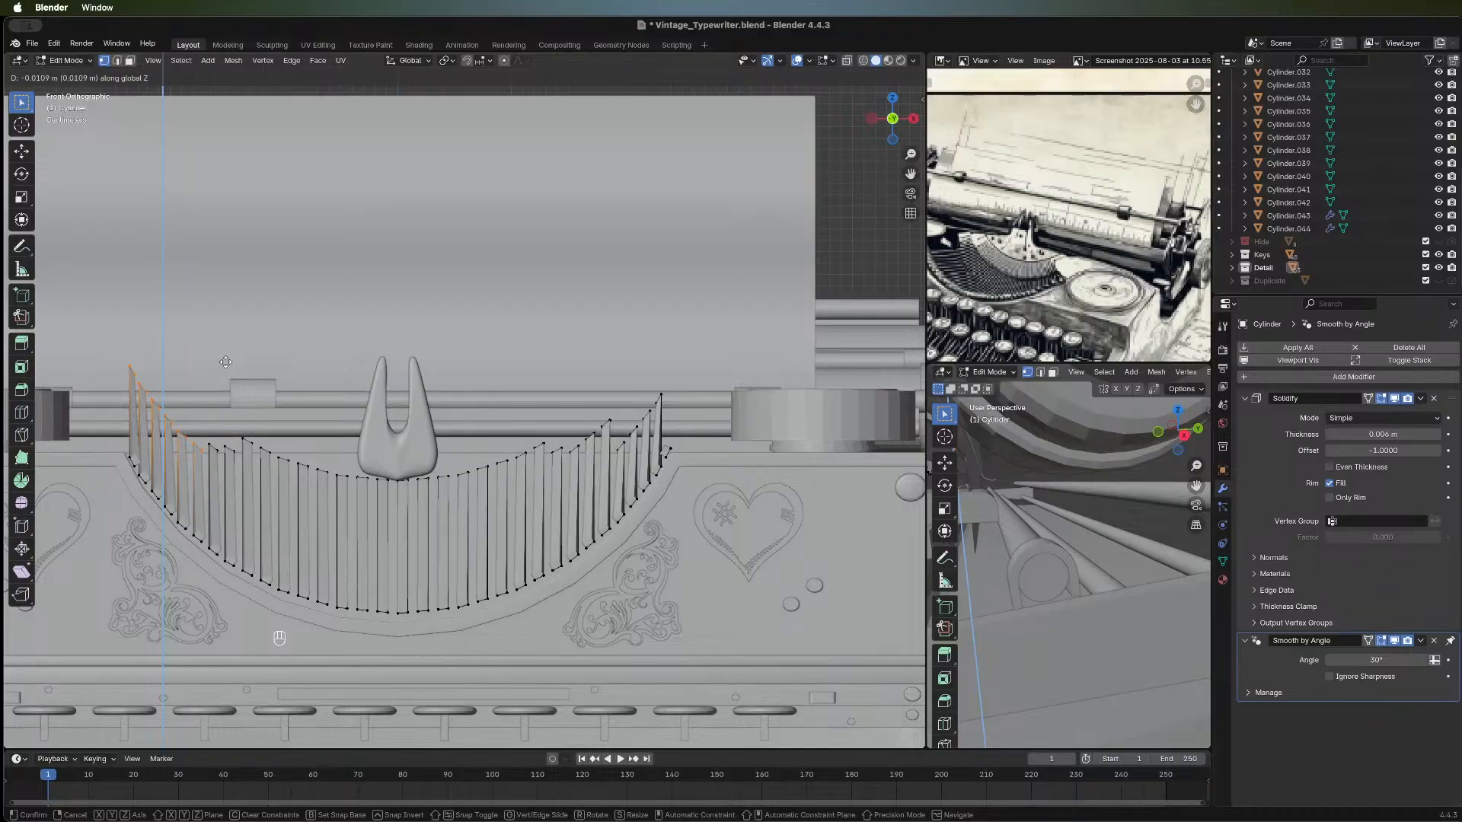
left_click(225, 363)
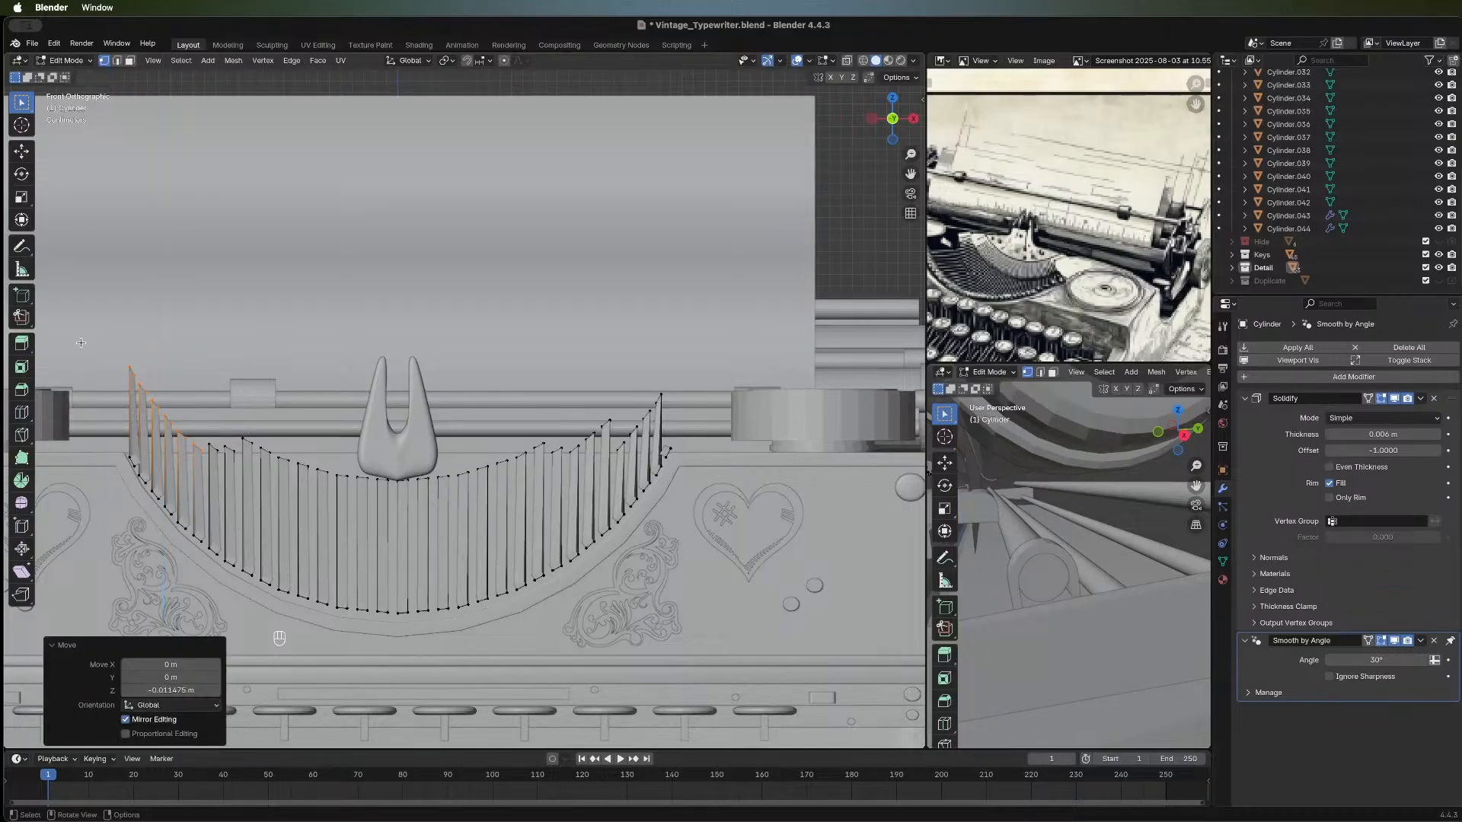
Exclude another inner typebar from the left-end selection and lower the remaining outer tops about 0.011 m along Z.
left_click_drag(112, 337, 188, 451, "shift")
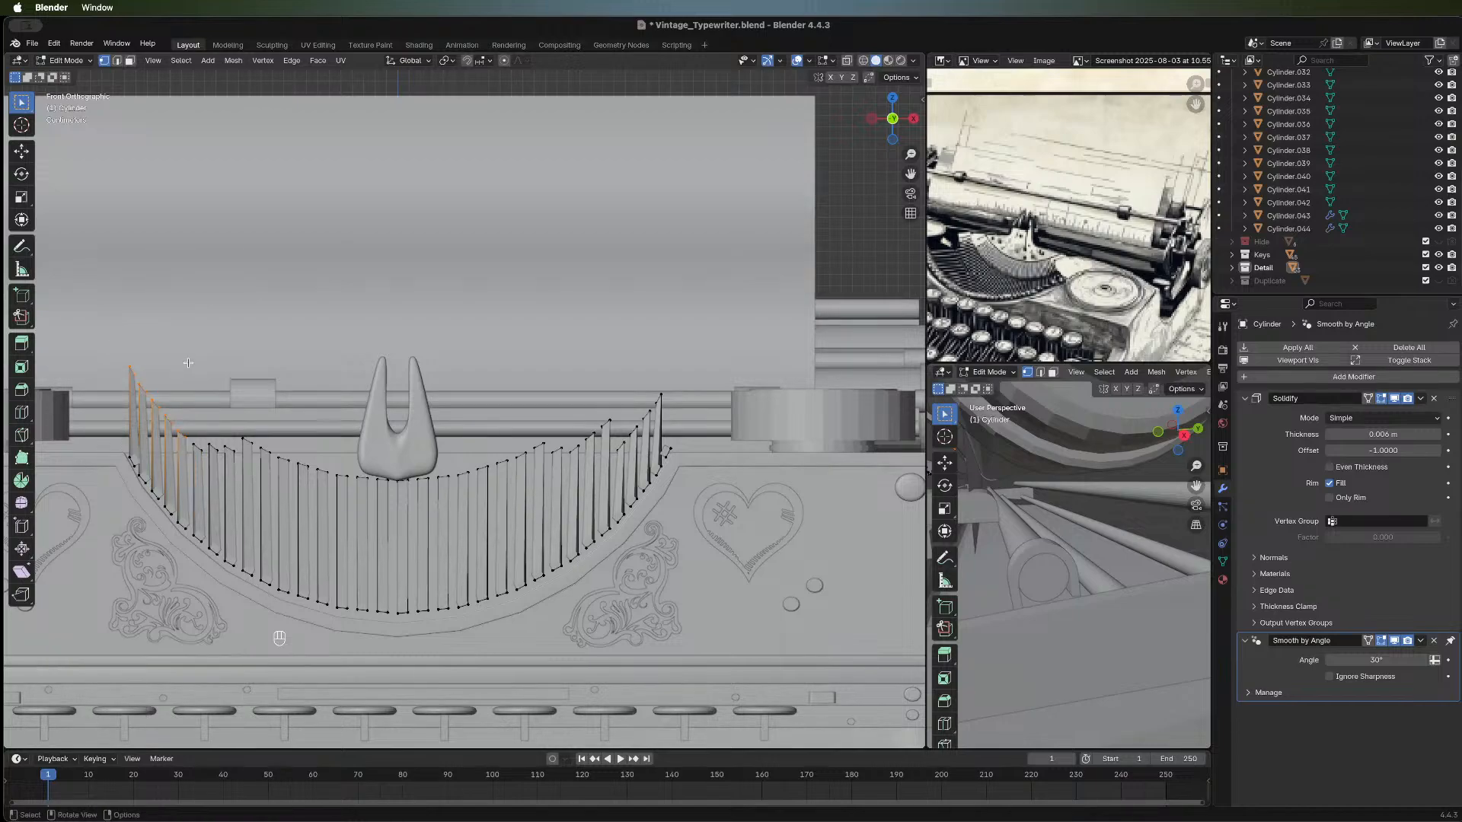
key("g")
key("z")
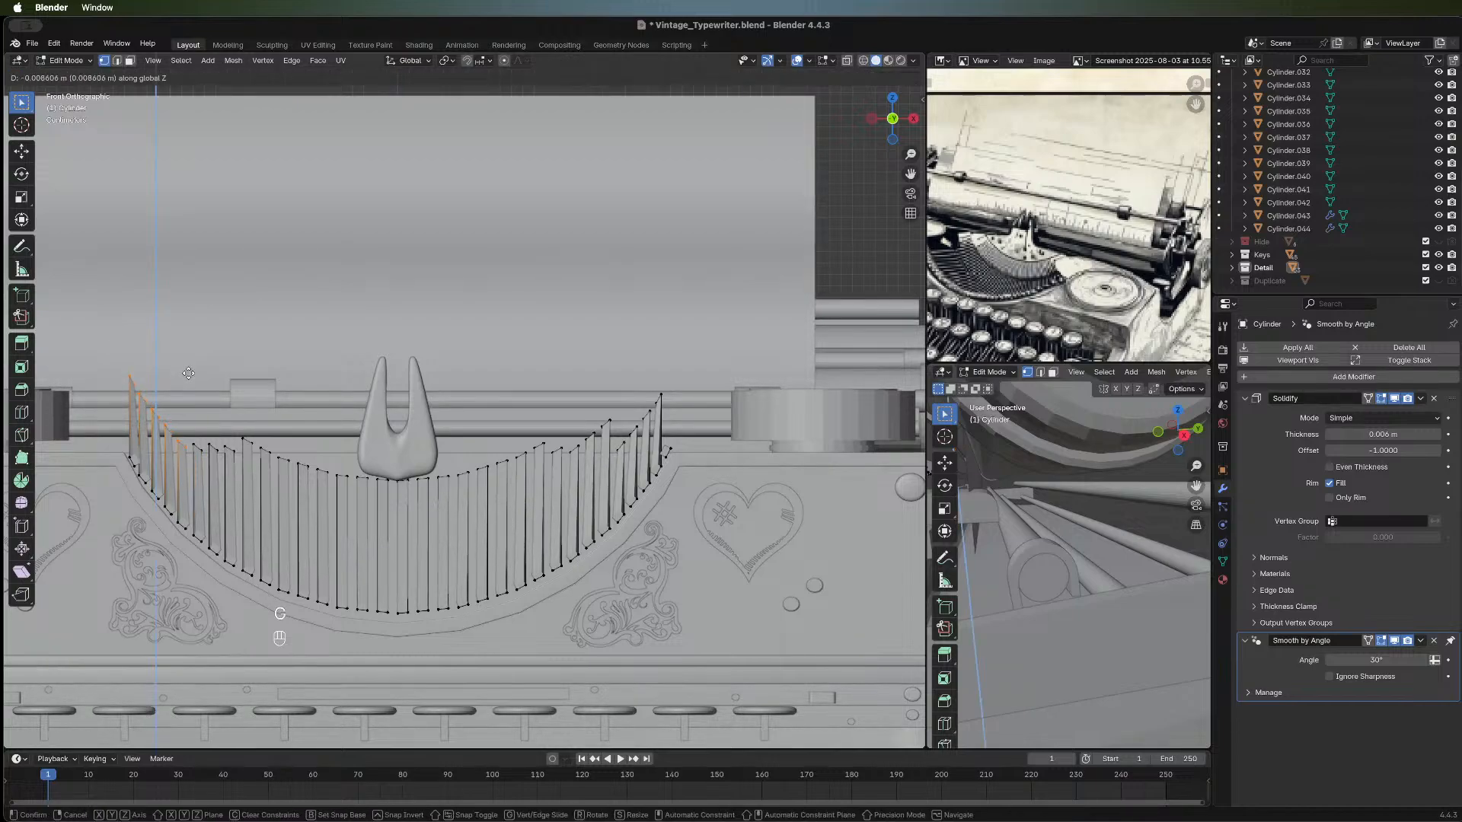
left_click(188, 376)
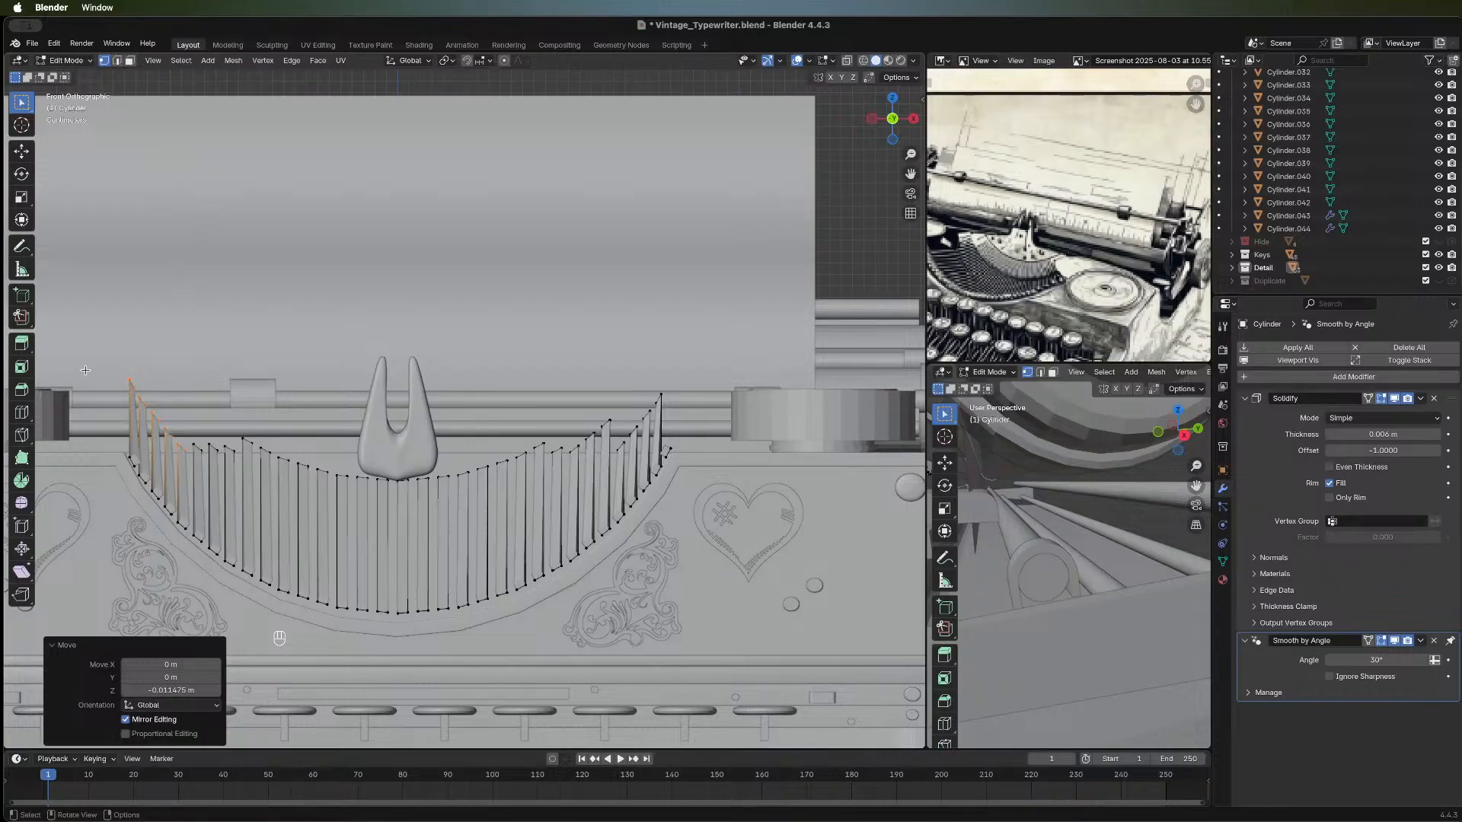
Narrow the selection to the outermost left typebars, lower their tops about 0.013 m along Z, and deselect the innermost of them.
left_click(174, 449, "shift")
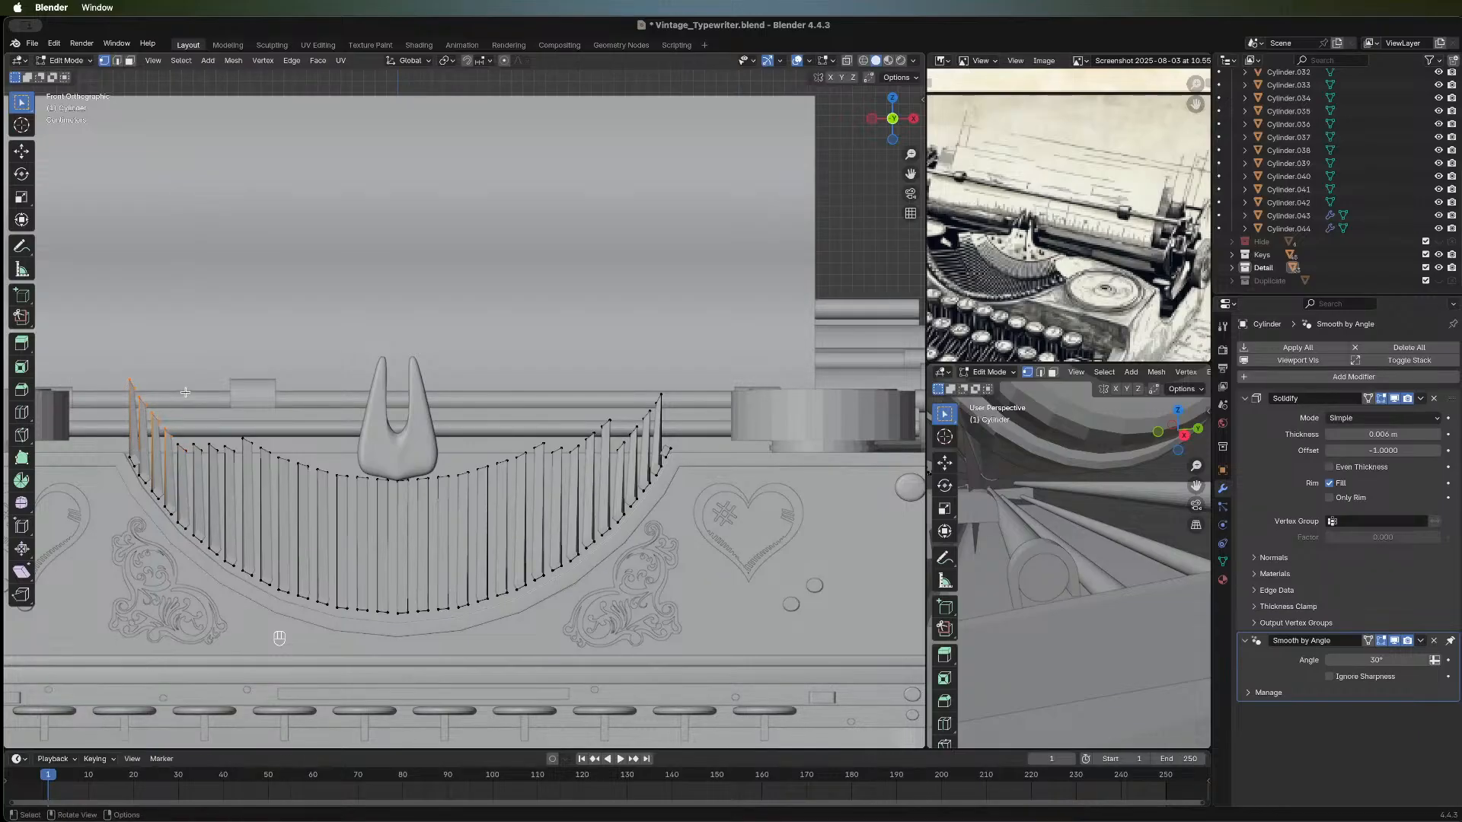
key("g")
key("z")
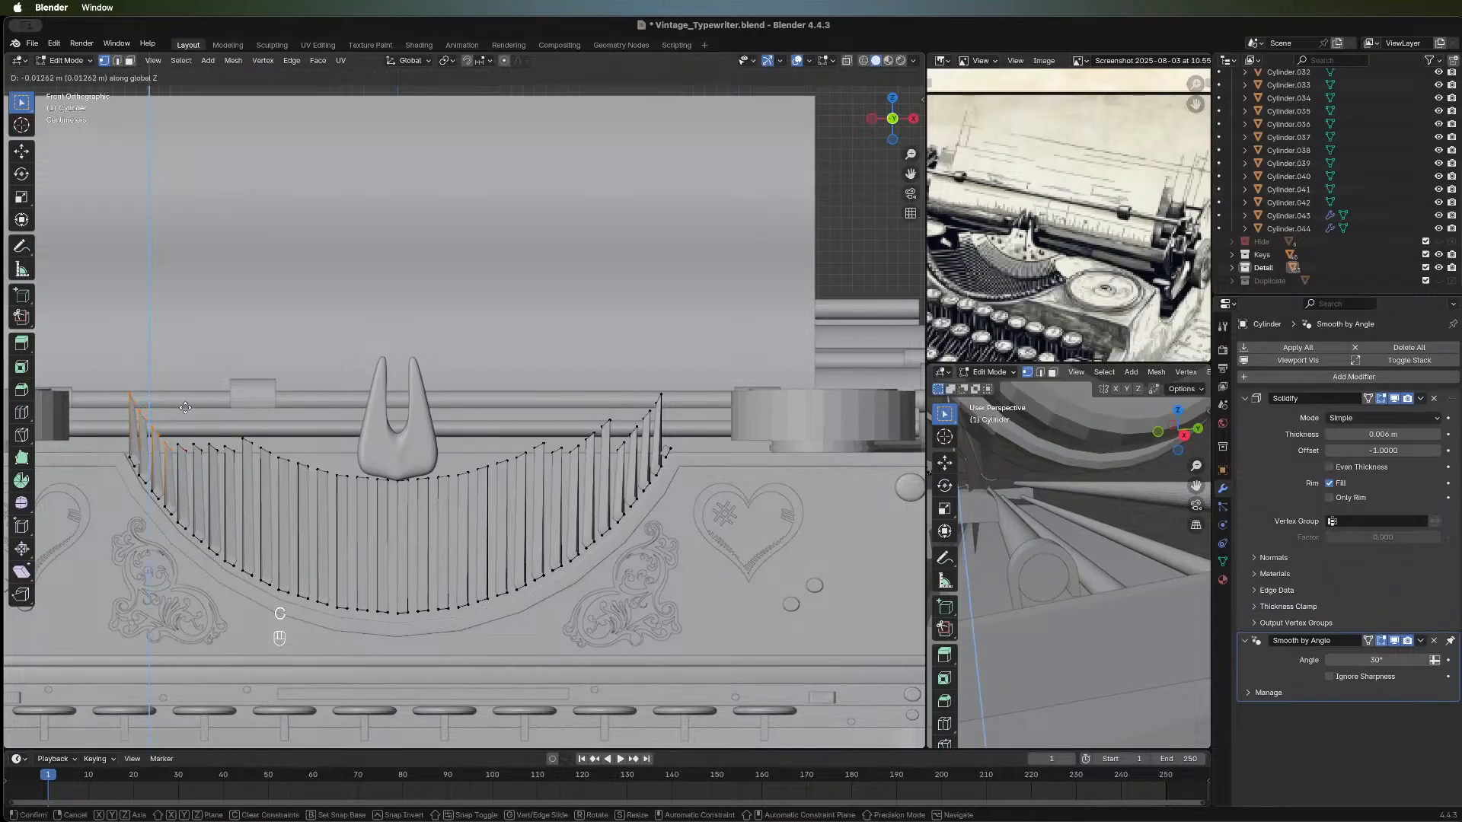
left_click(185, 409)
left_click(165, 443, "shift")
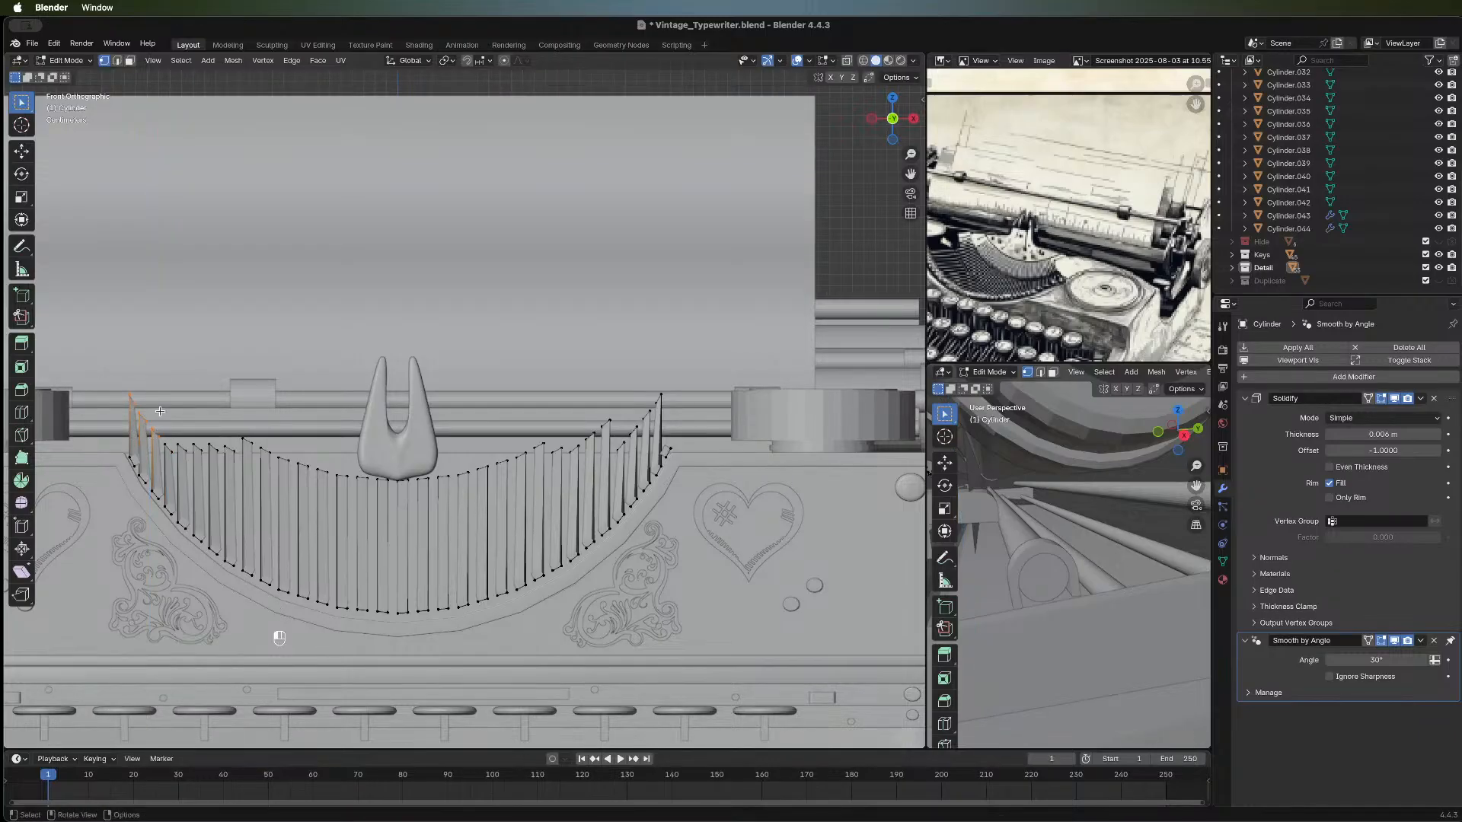
Lower the selected outer left typebar tops about 0.012 m along Z, deselect the innermost, and lower the rest about 0.015 m.
key("g")
key("z")
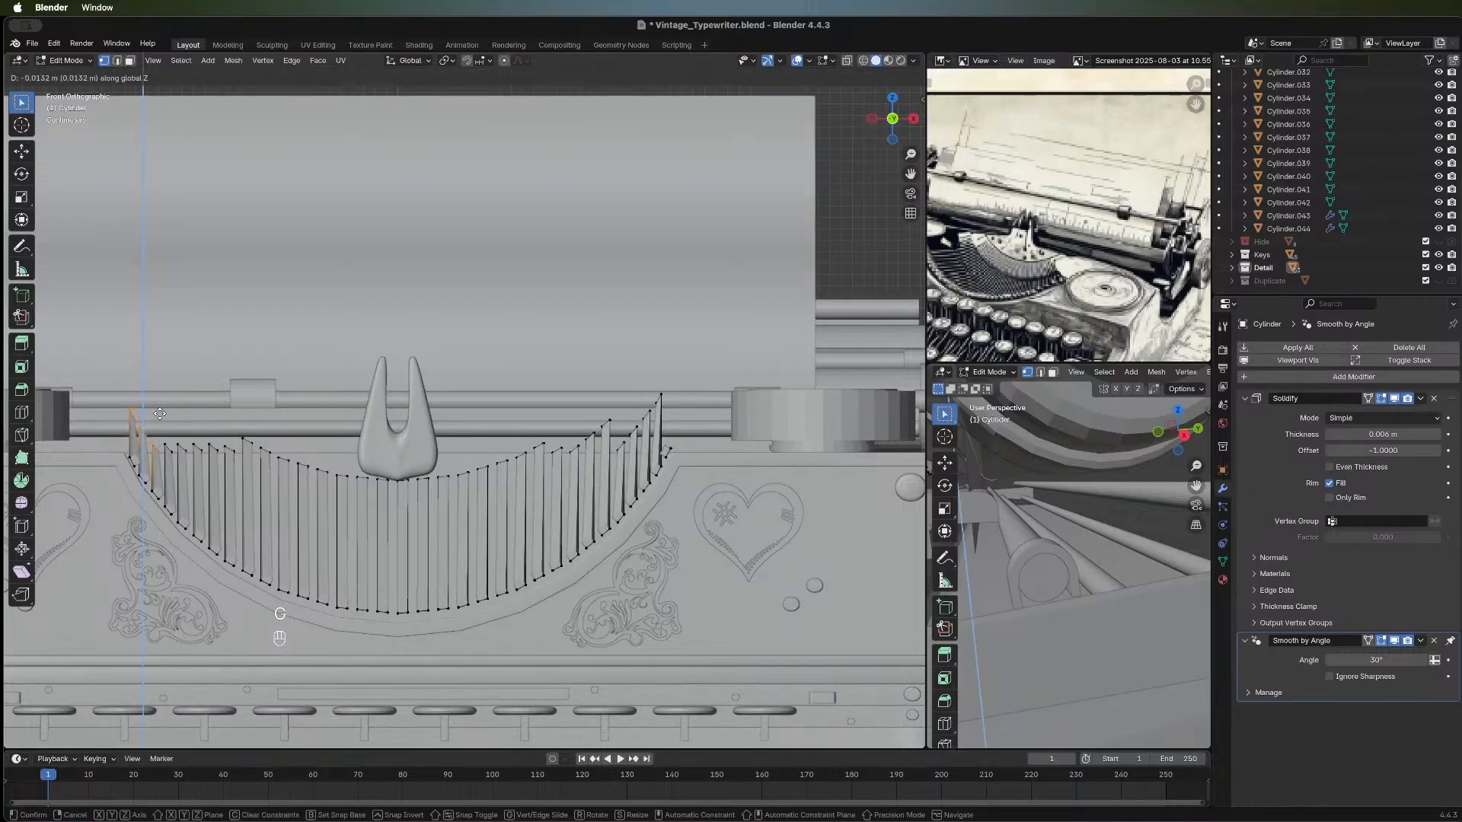
left_click(159, 412)
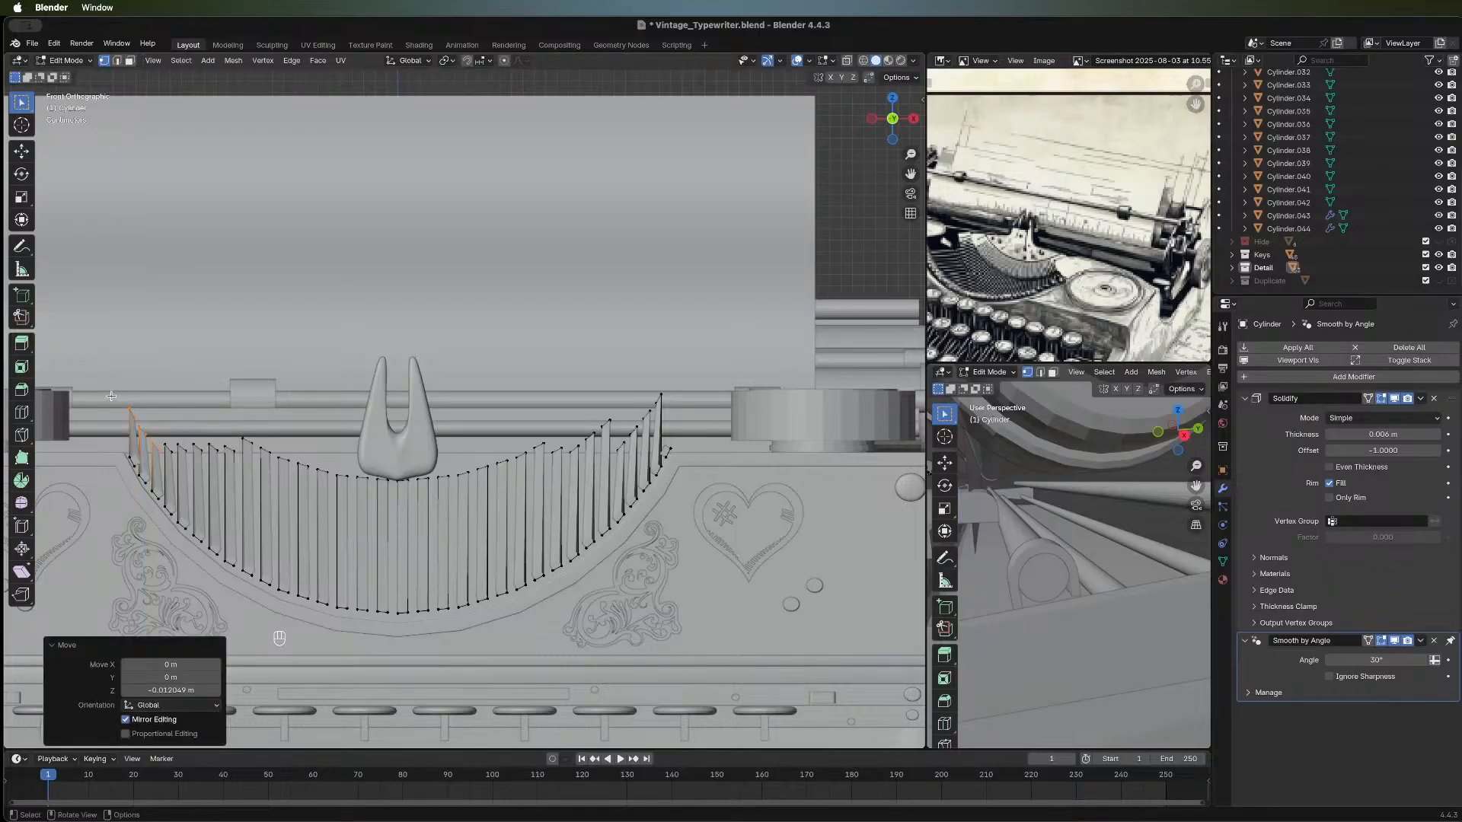
left_click(116, 404)
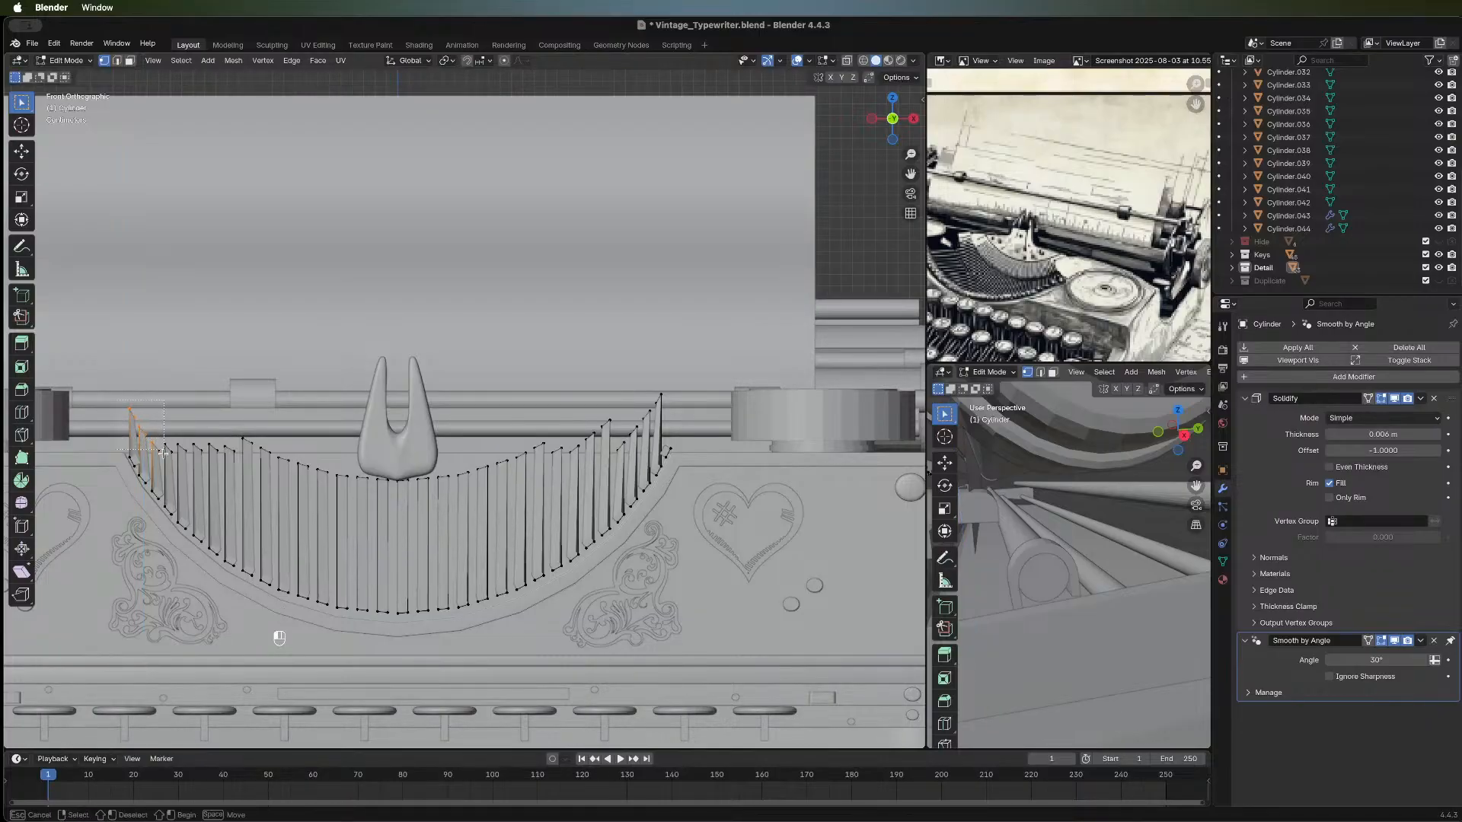
left_click_drag(140, 446, 165, 430, "ctrl")
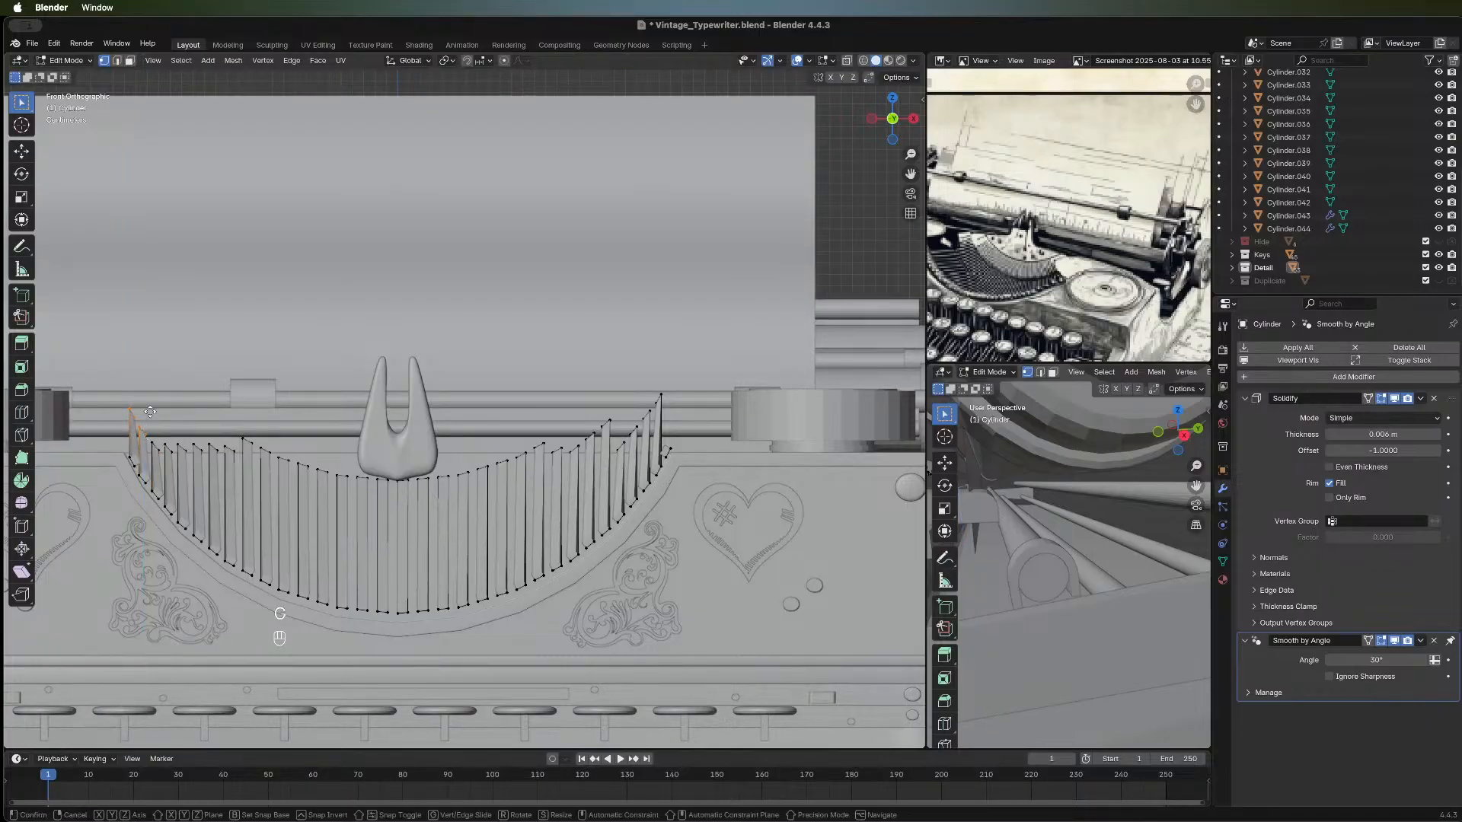
key("g")
key("z")
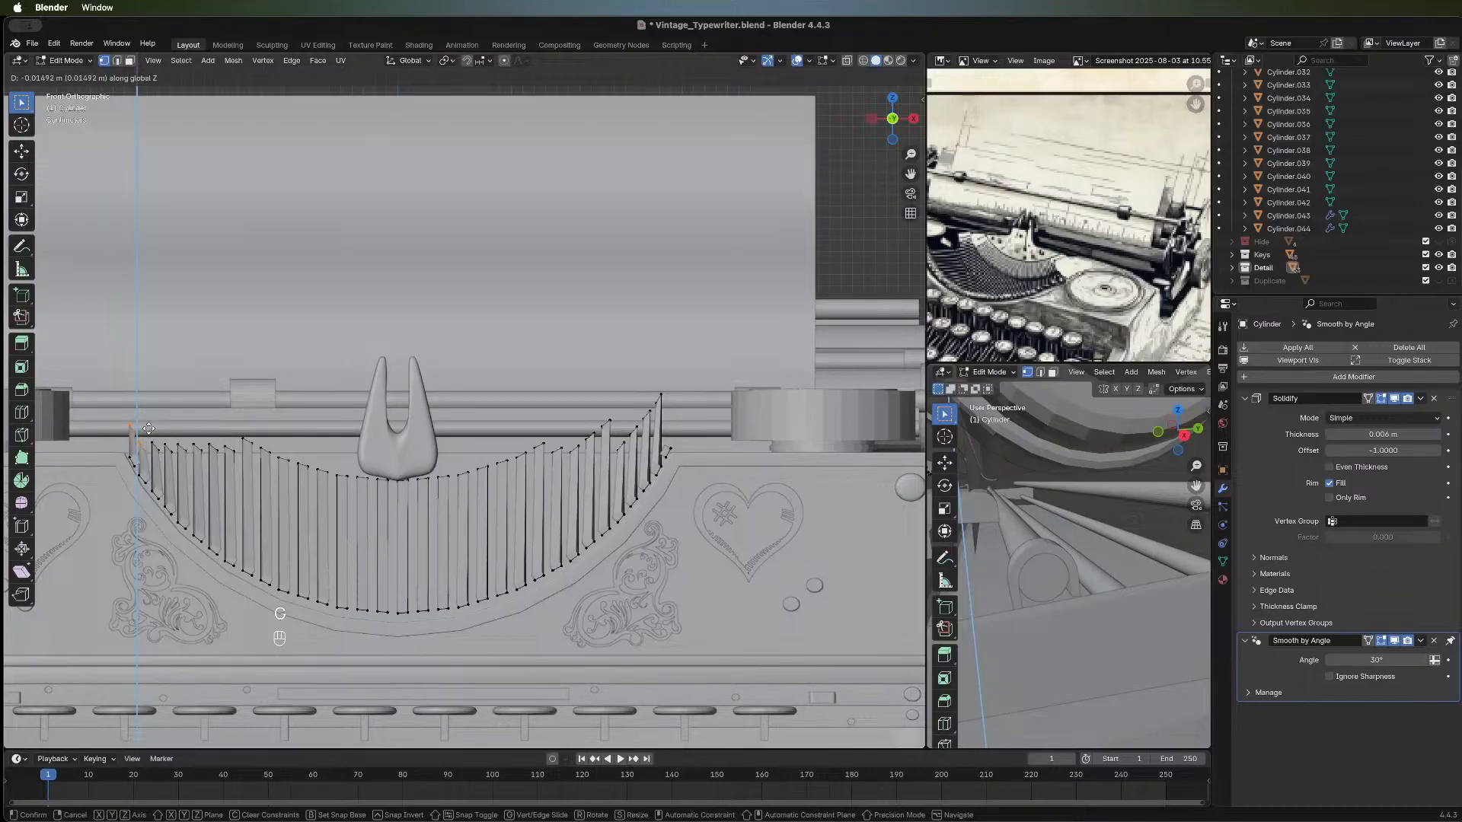
left_click(148, 429)
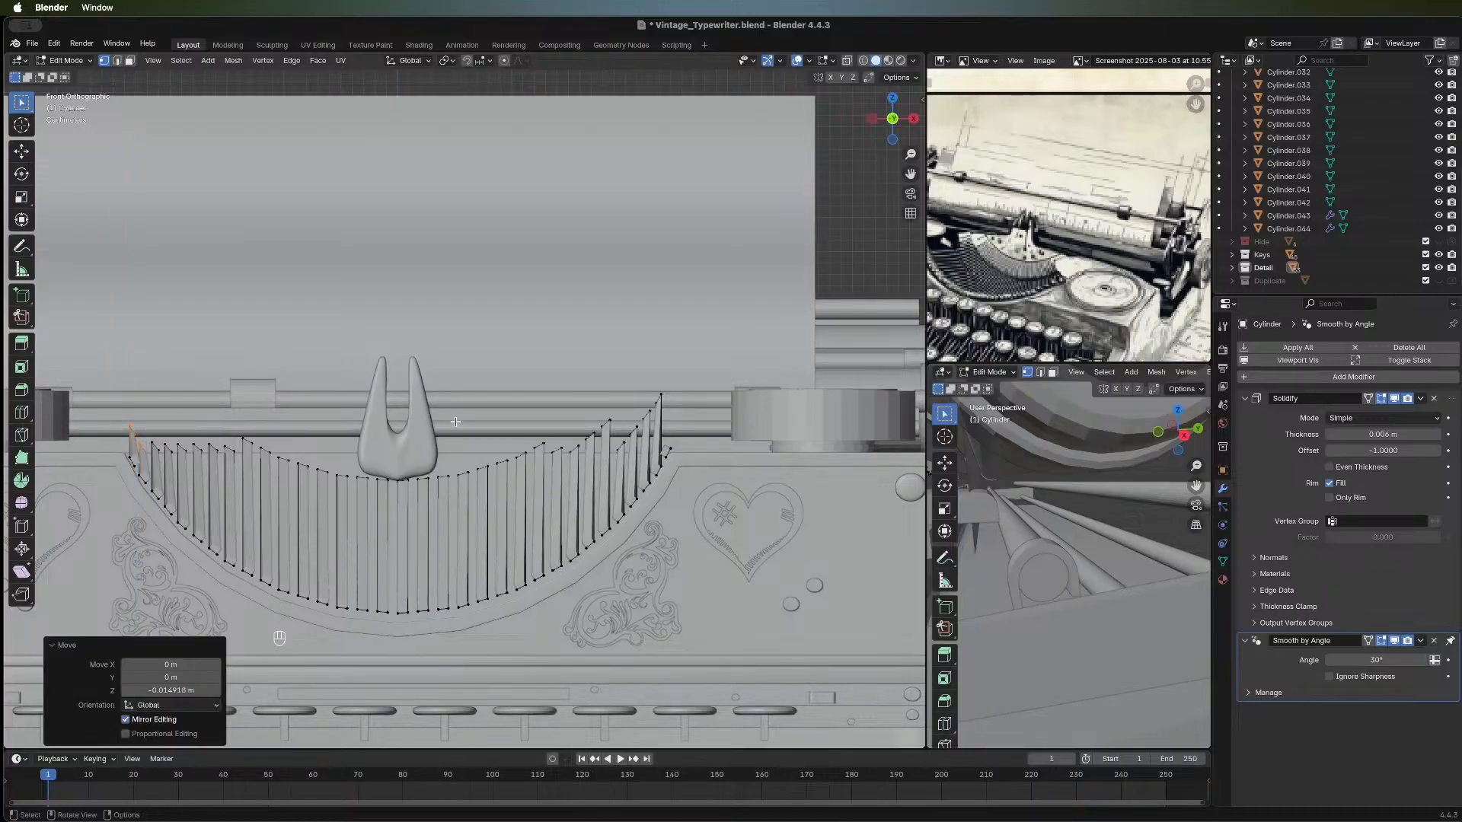
Lower two protruding neighbouring typebar tops just inside the right-end group along Z, the outer about 0.022 m and the inner about 0.01 m.
middle_click_drag(510, 421, 644, 428)
left_click(614, 417)
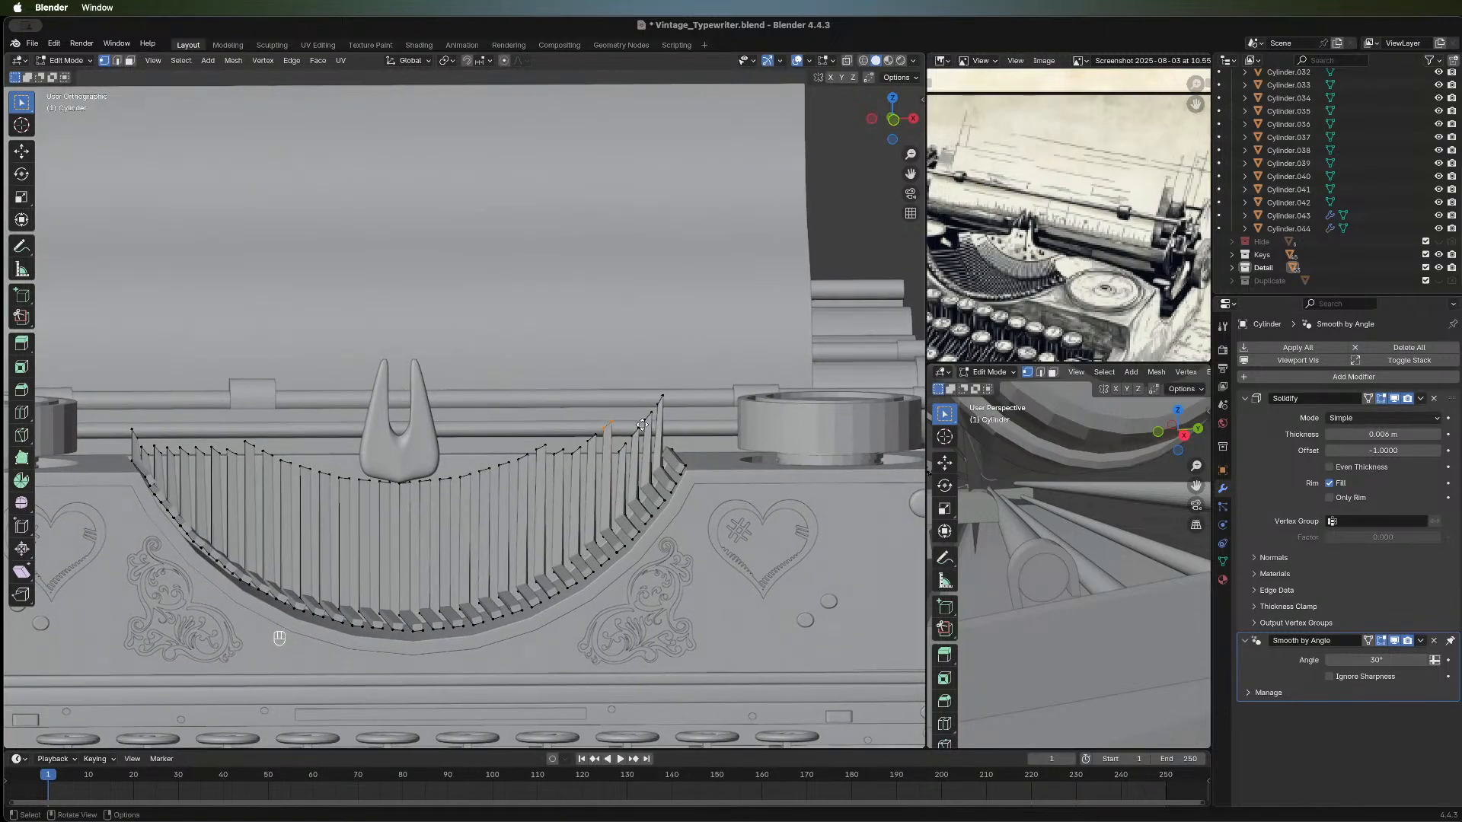
key("g")
key("z")
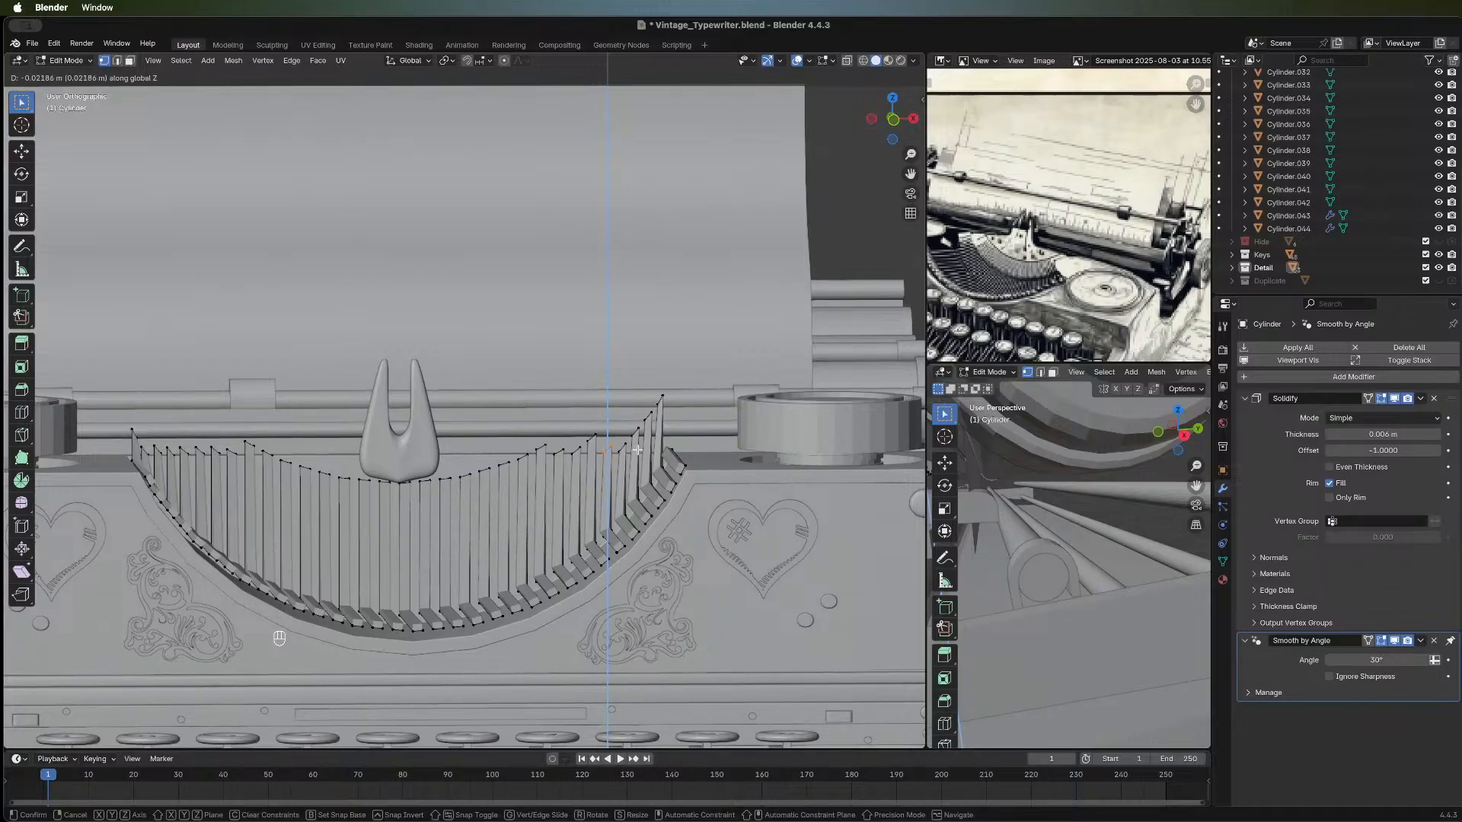
left_click(640, 451)
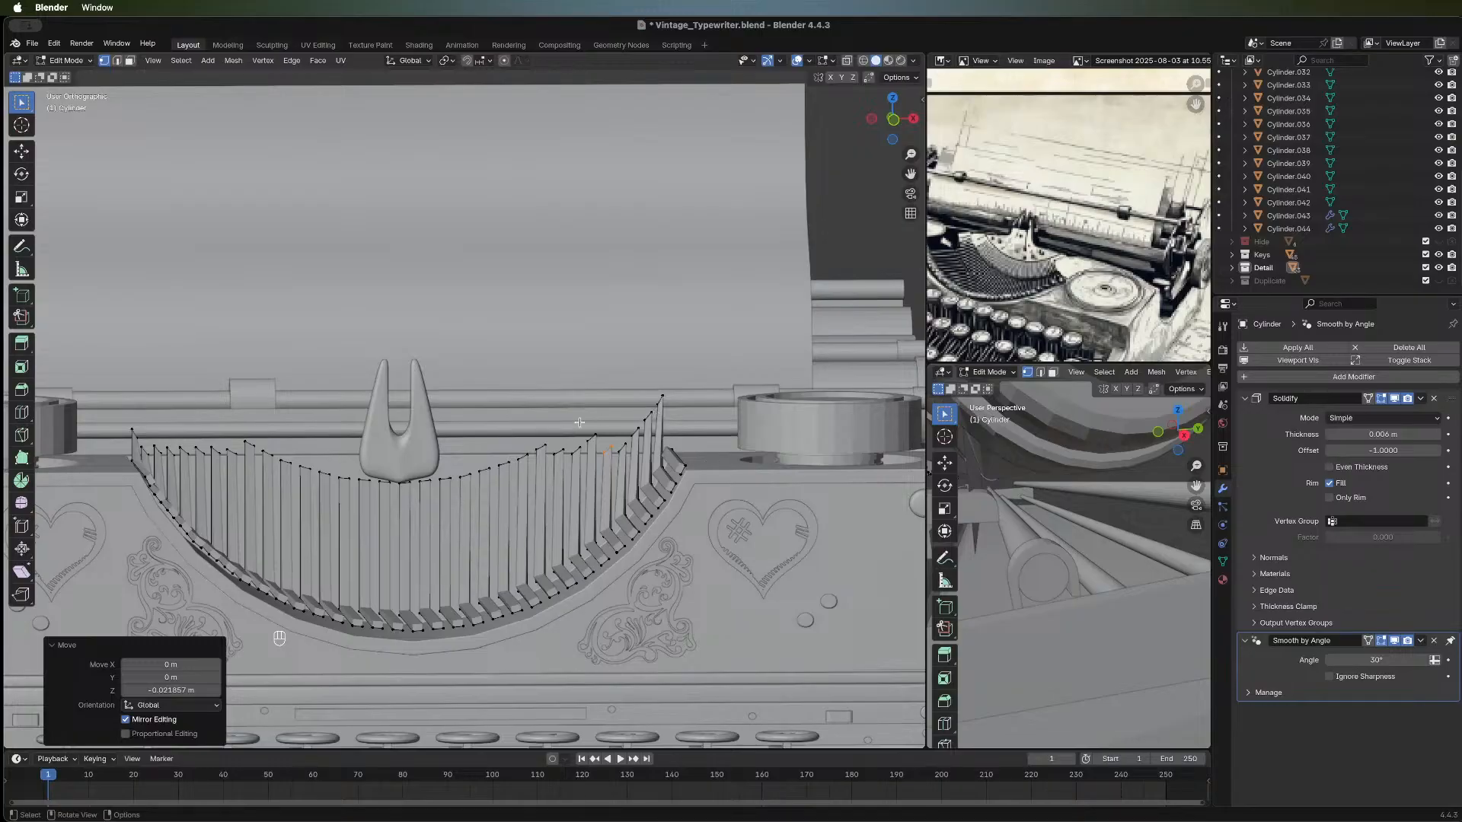
left_click(594, 440)
key("g")
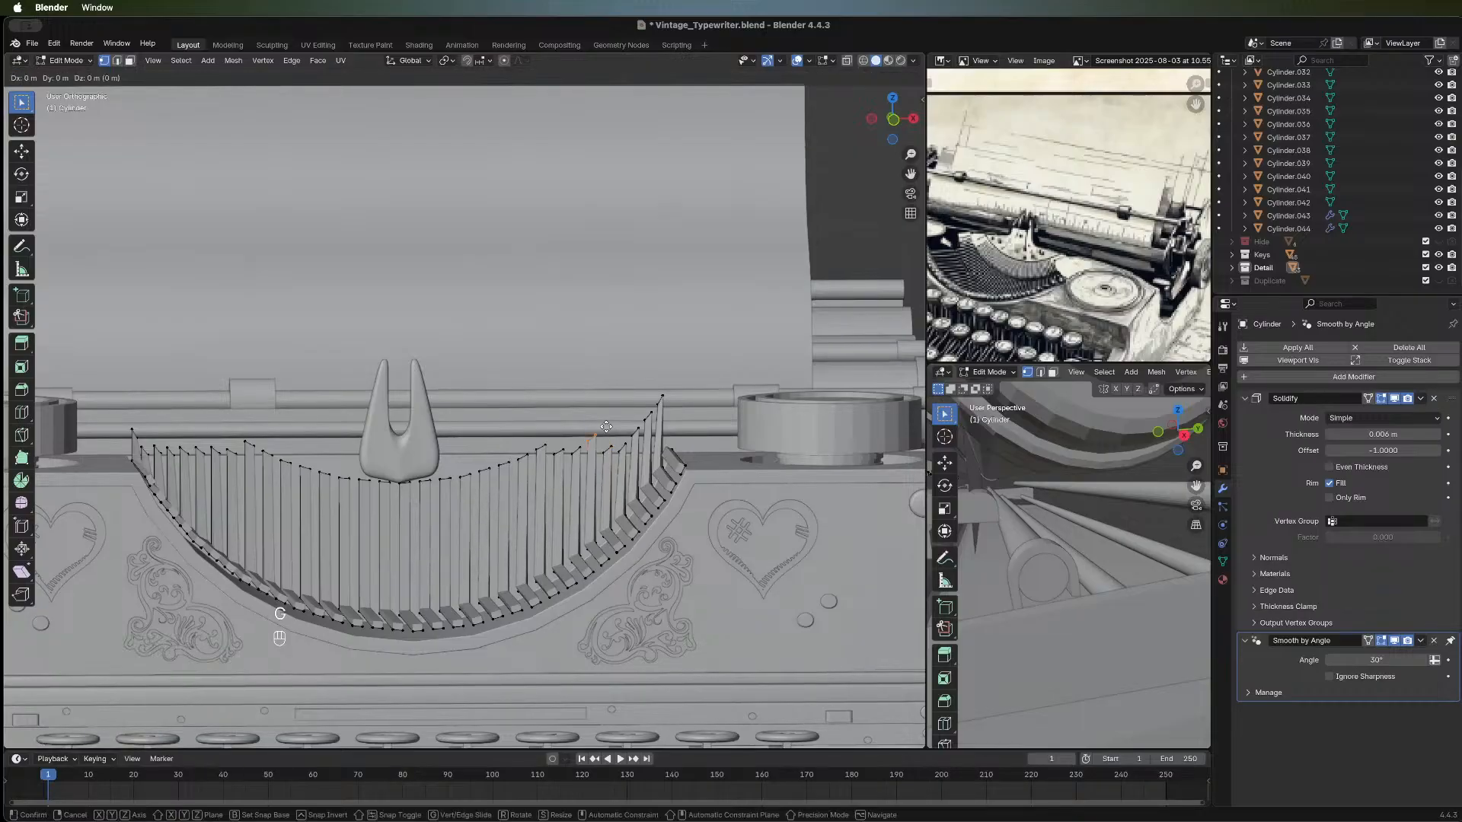
key("z")
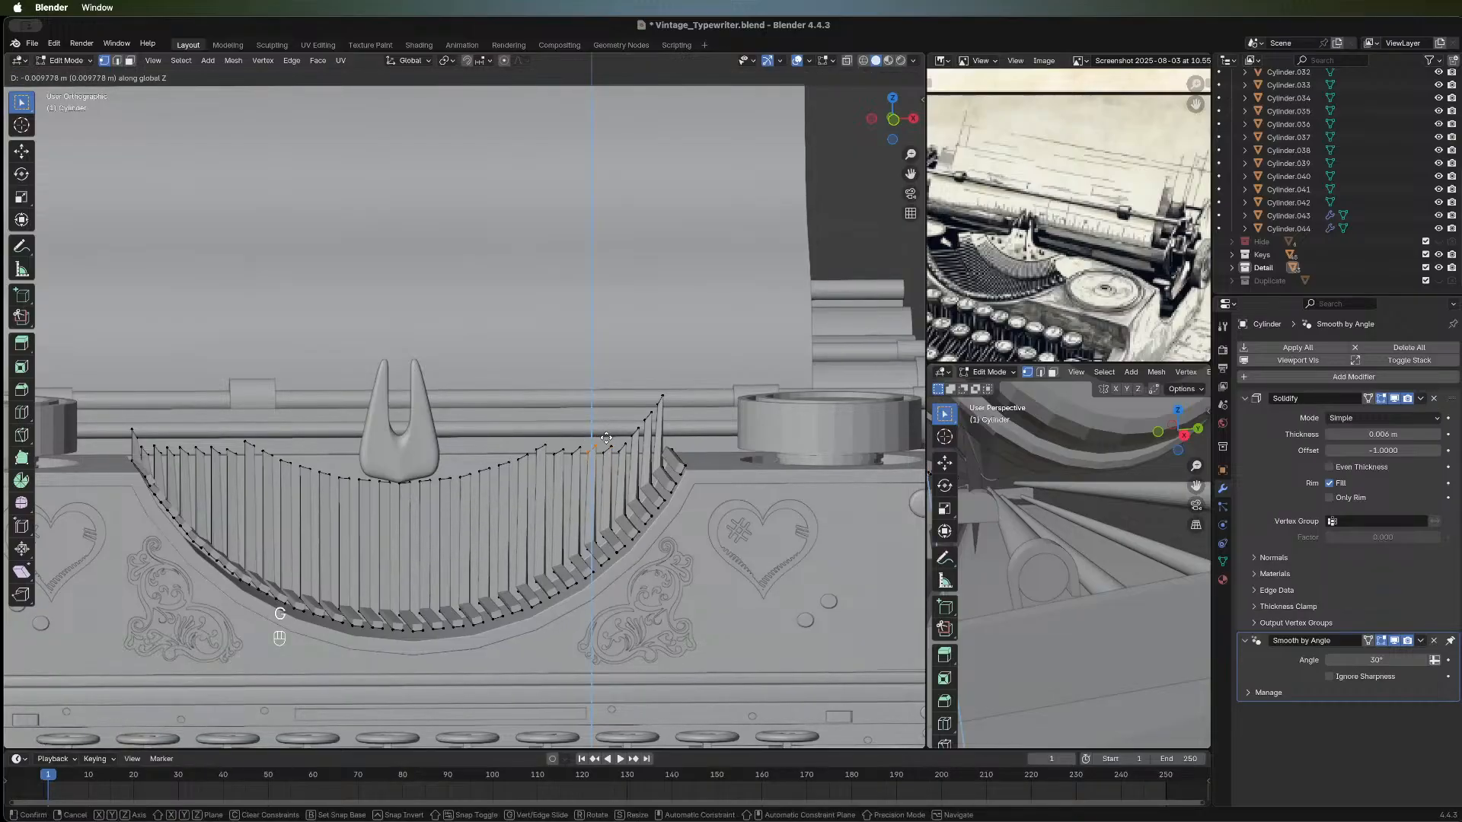
left_click(606, 438)
Select the tops of the outermost protruding typebars at the right end and lower them about 0.026 m along Z.
left_click_drag(625, 418, 676, 418)
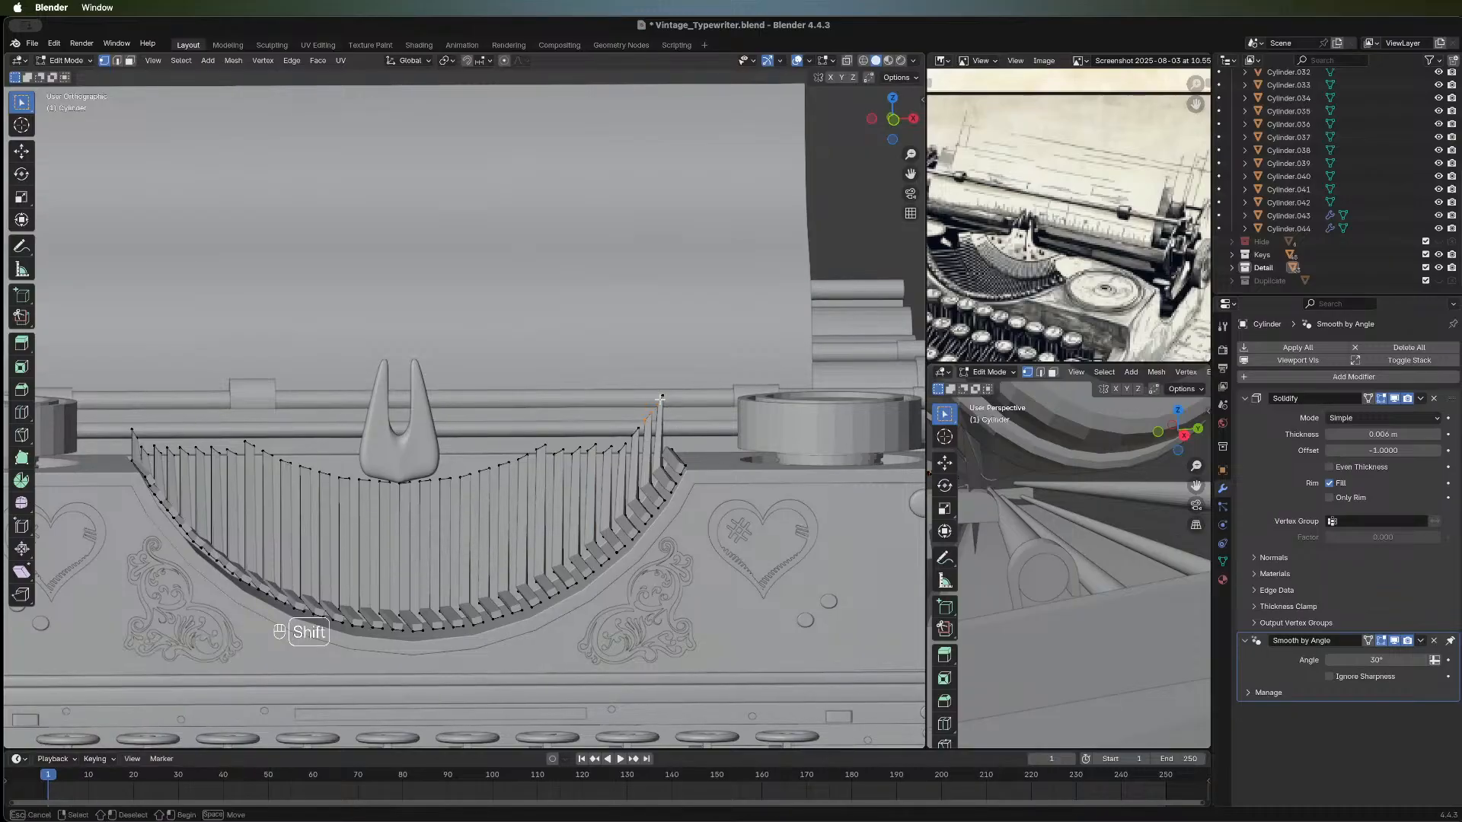
key("g")
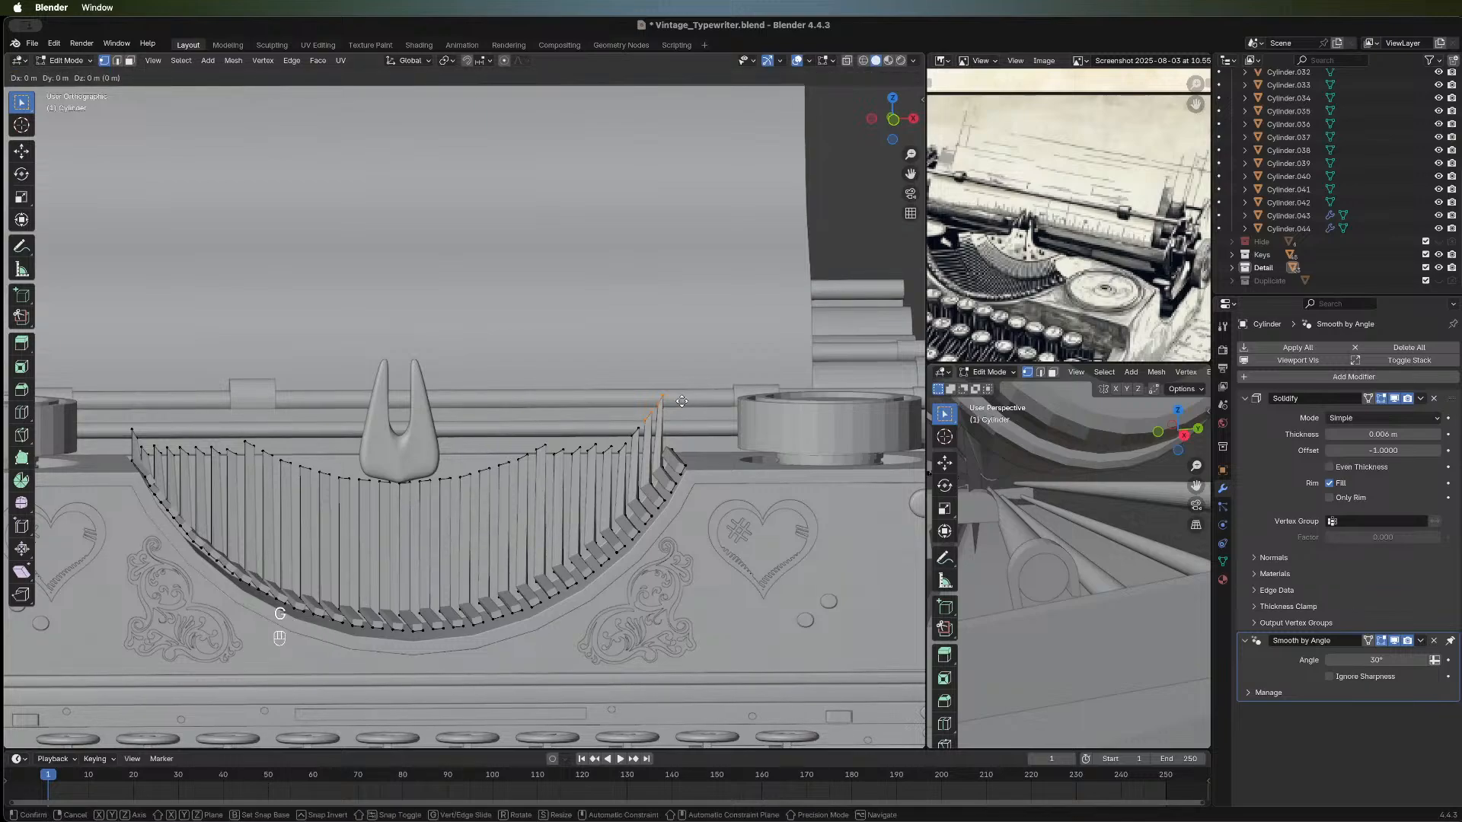
key("g")
key("z")
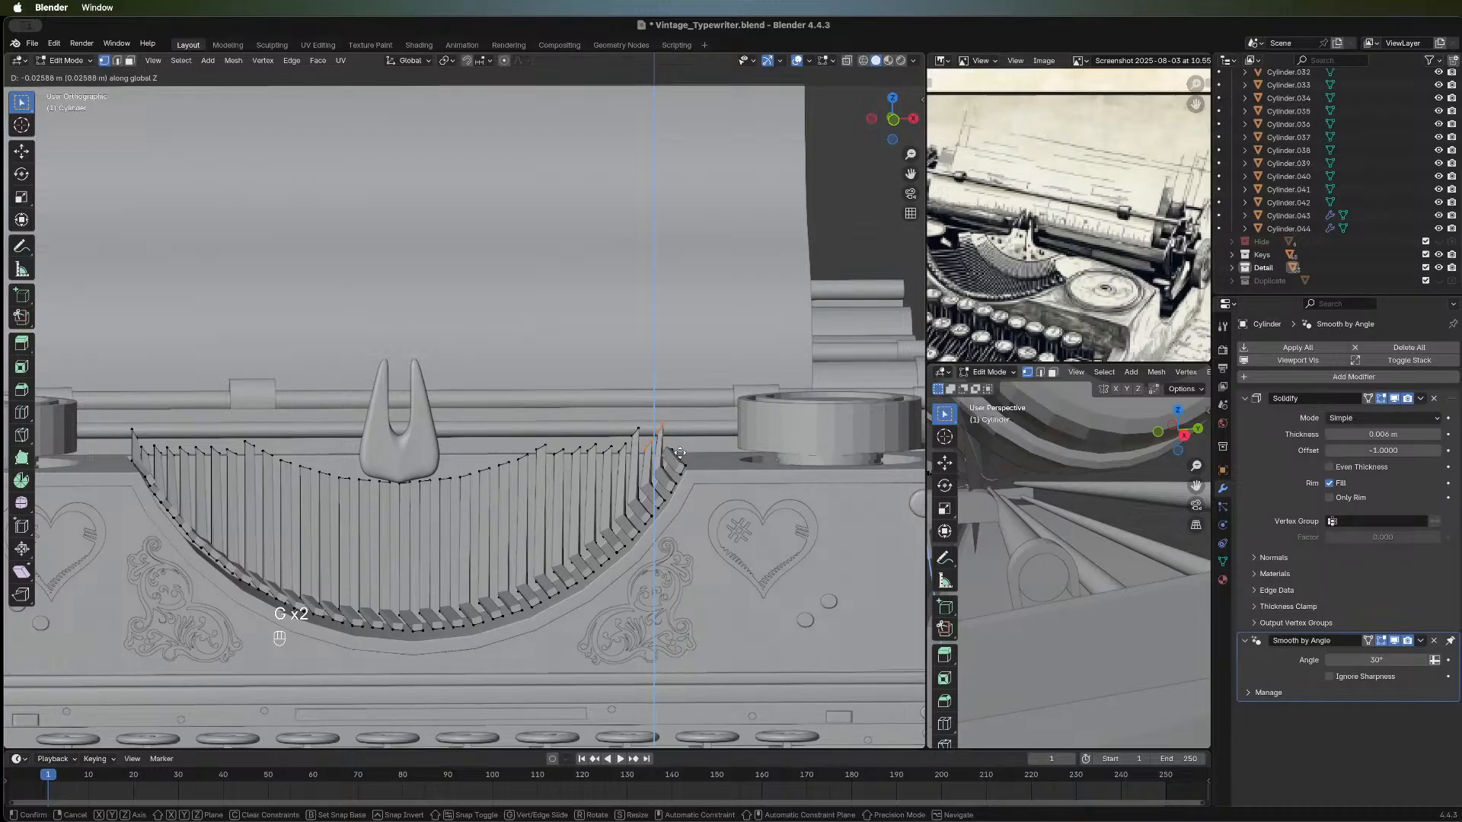
left_click(680, 452)
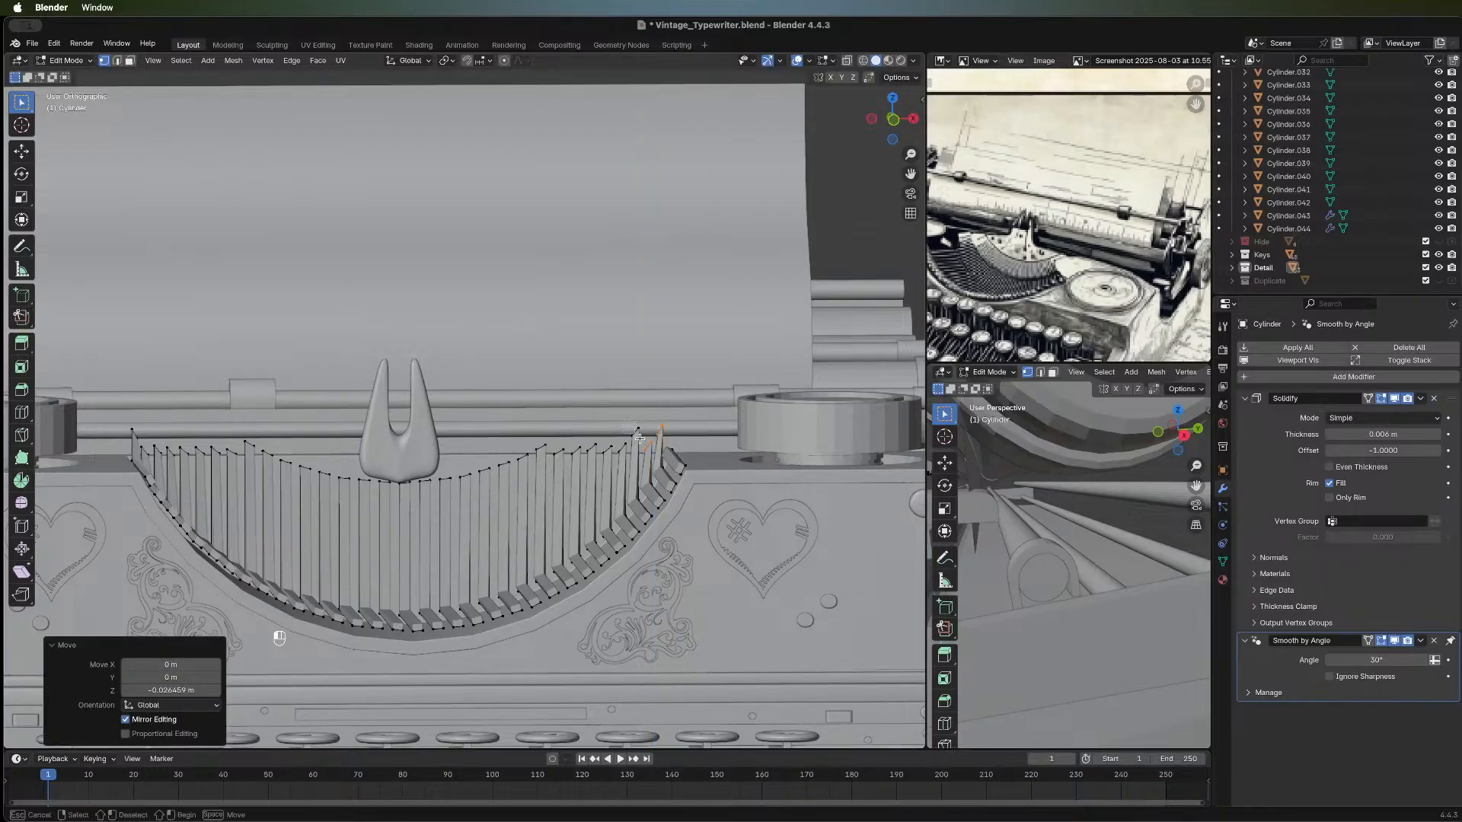
Lower the protruding typebar top just inside the right-end group, and separately the outermost right one, about 0.014 m each along Z.
left_click(657, 428)
key("g")
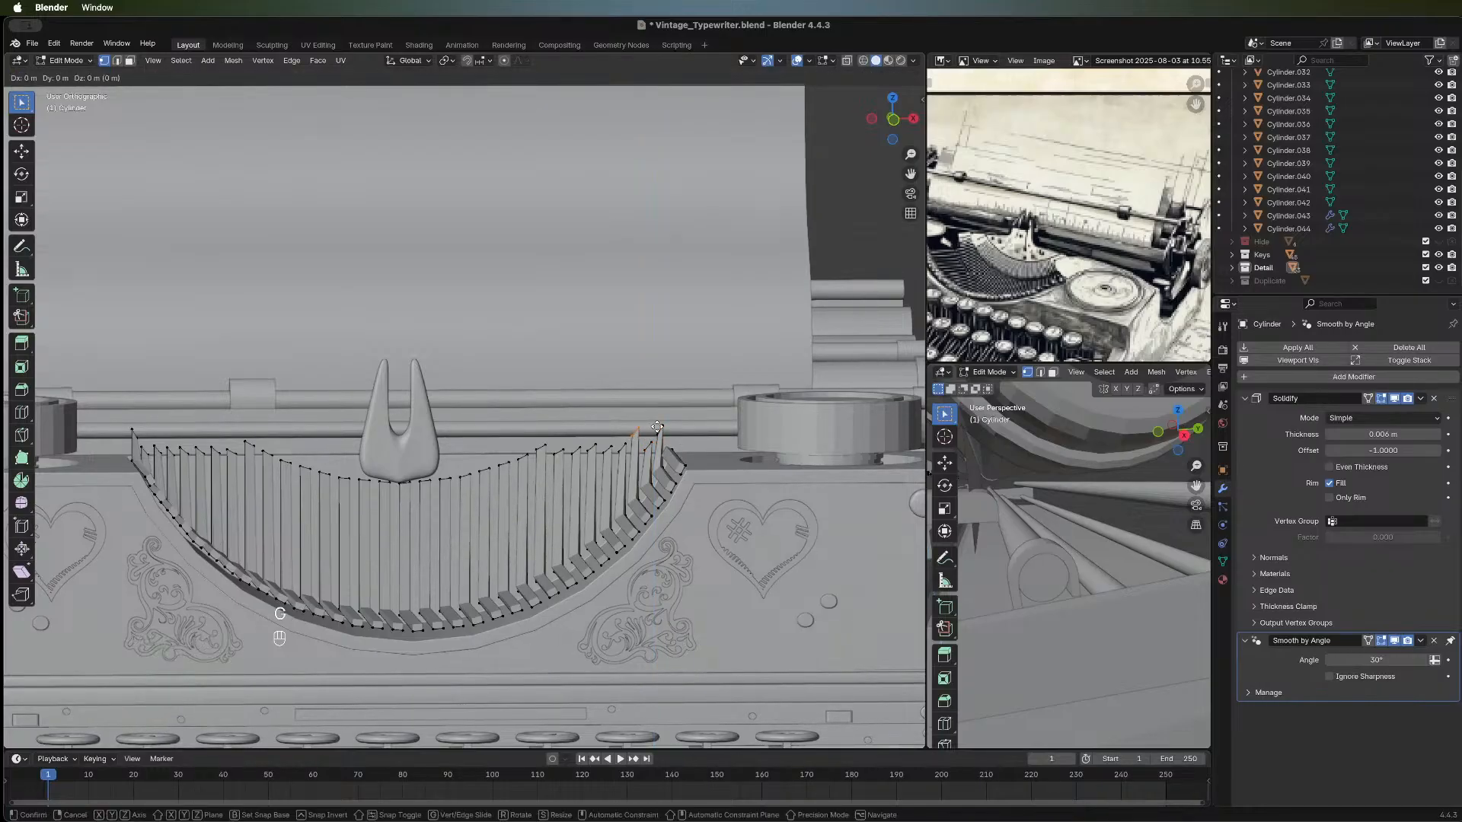
key("z")
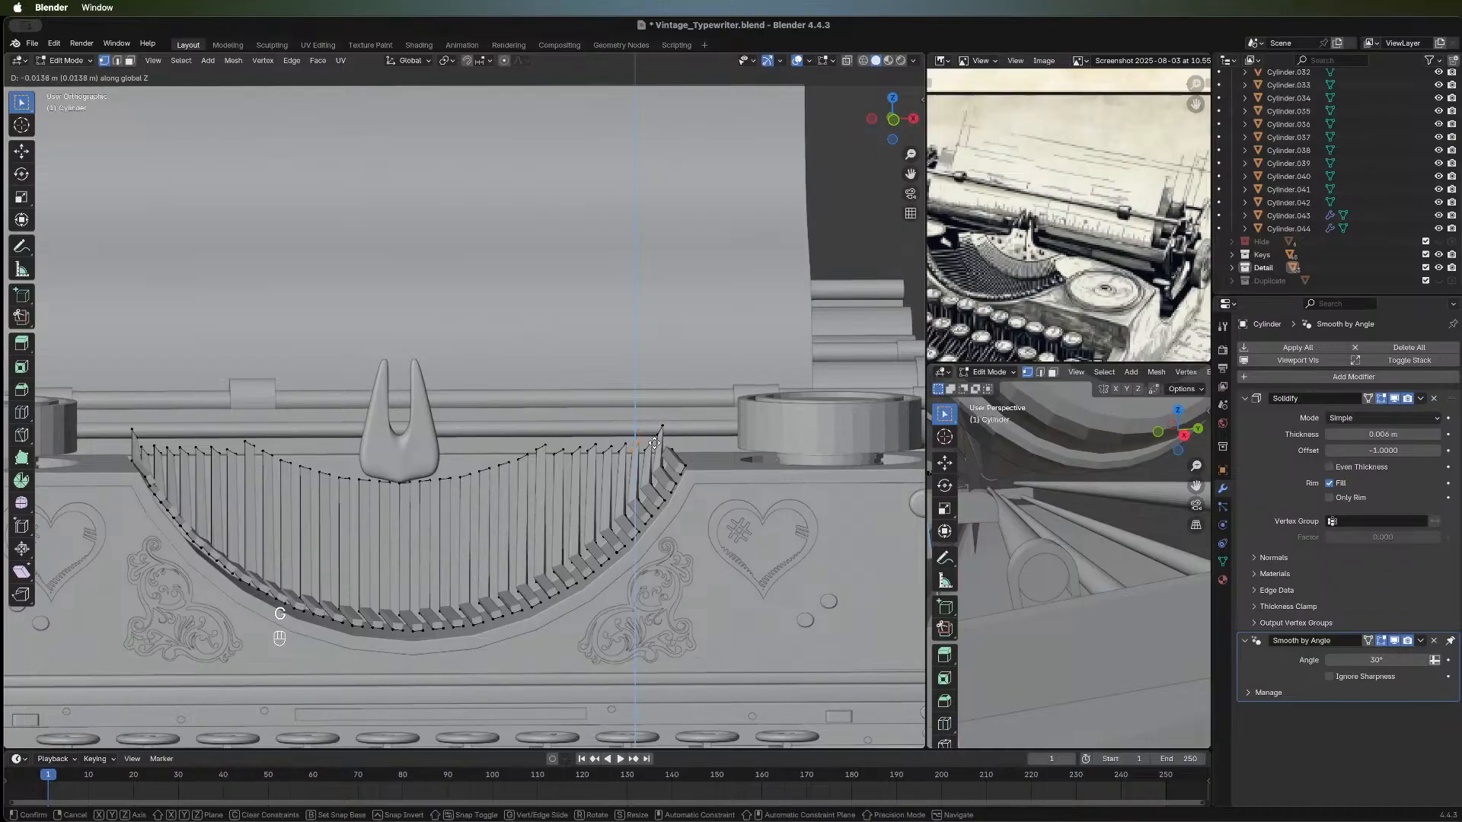
left_click(654, 443)
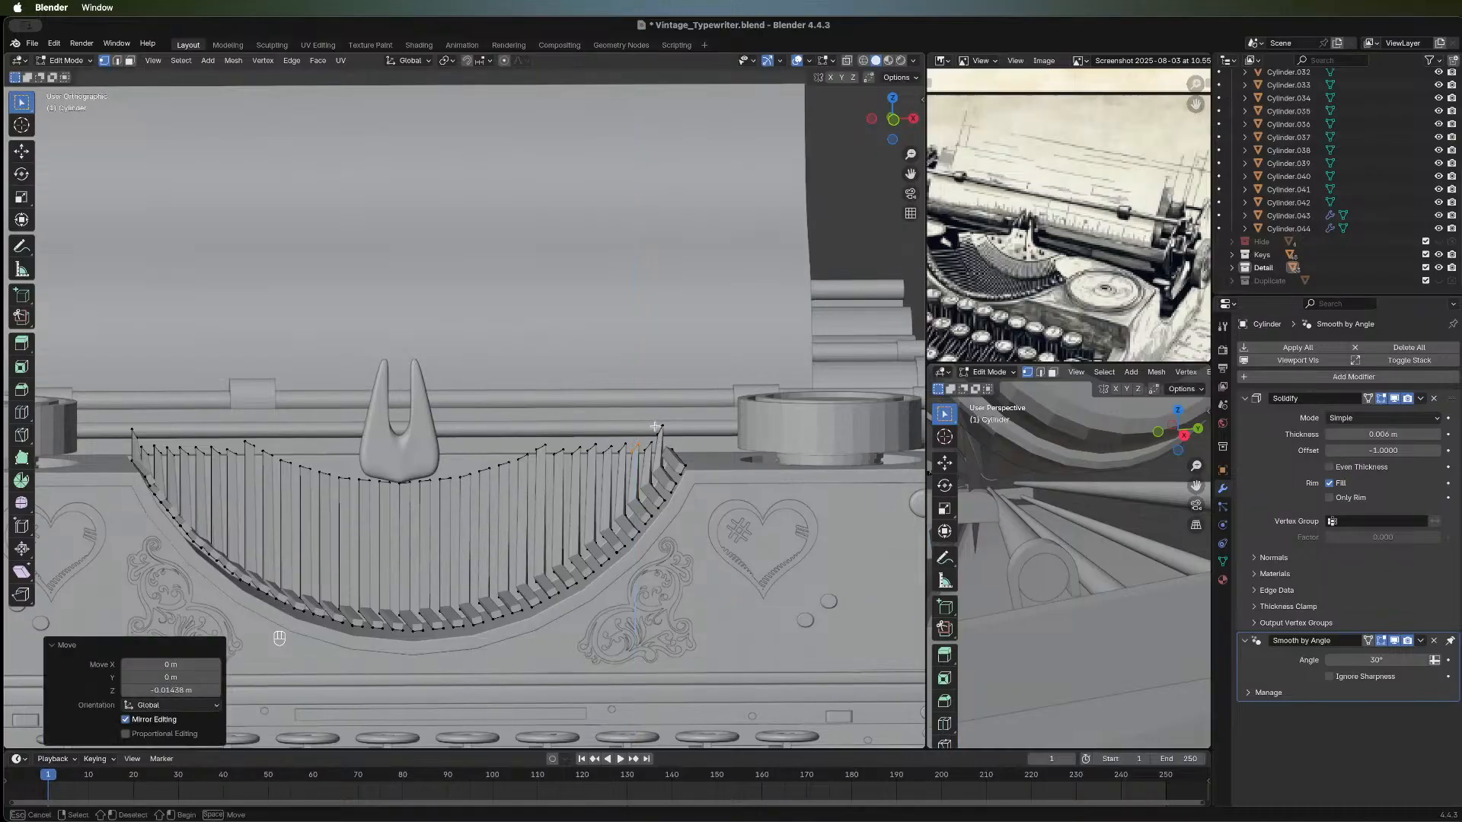
key("g")
key("z")
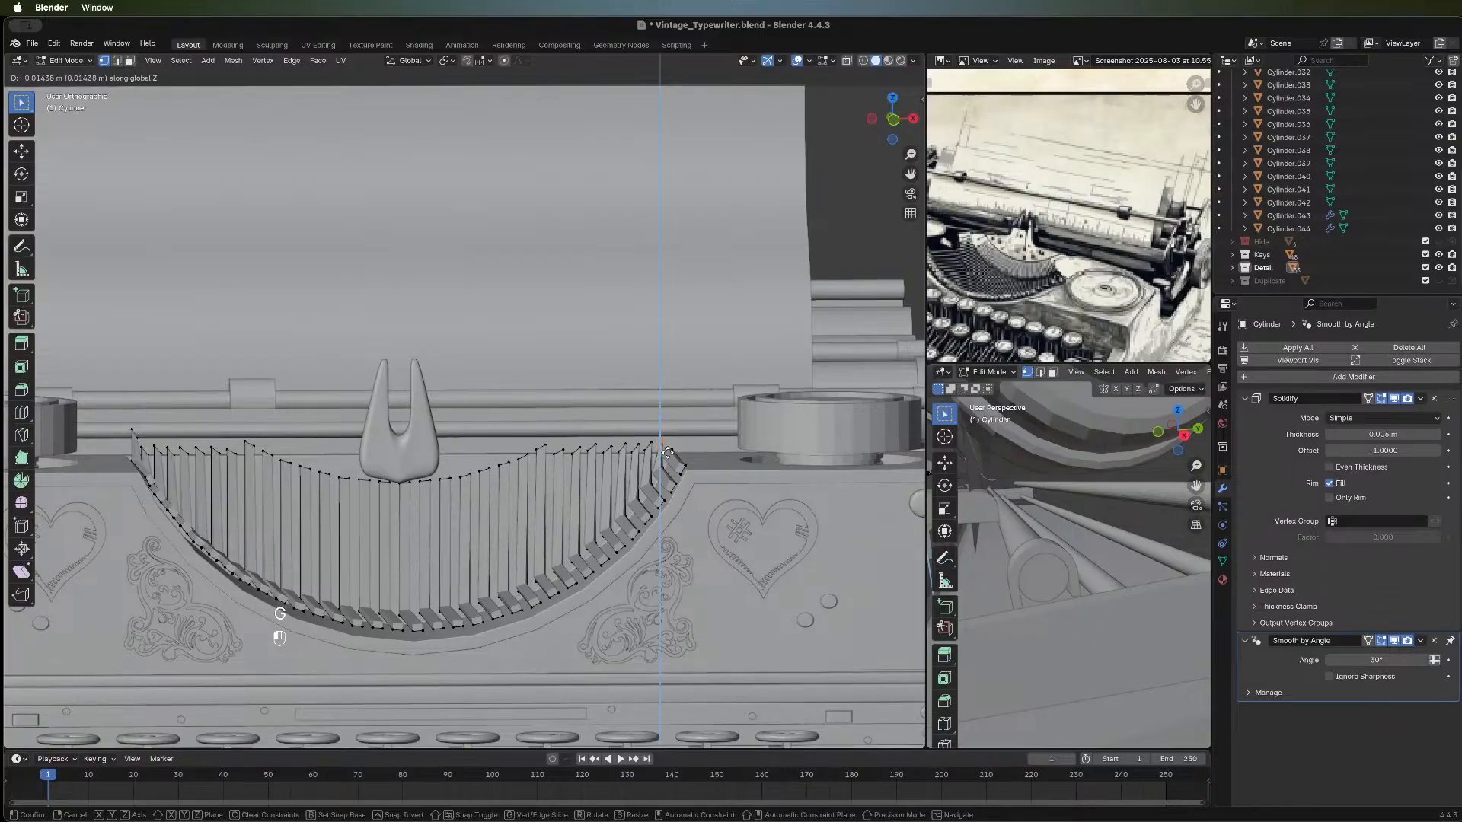
left_click(667, 452)
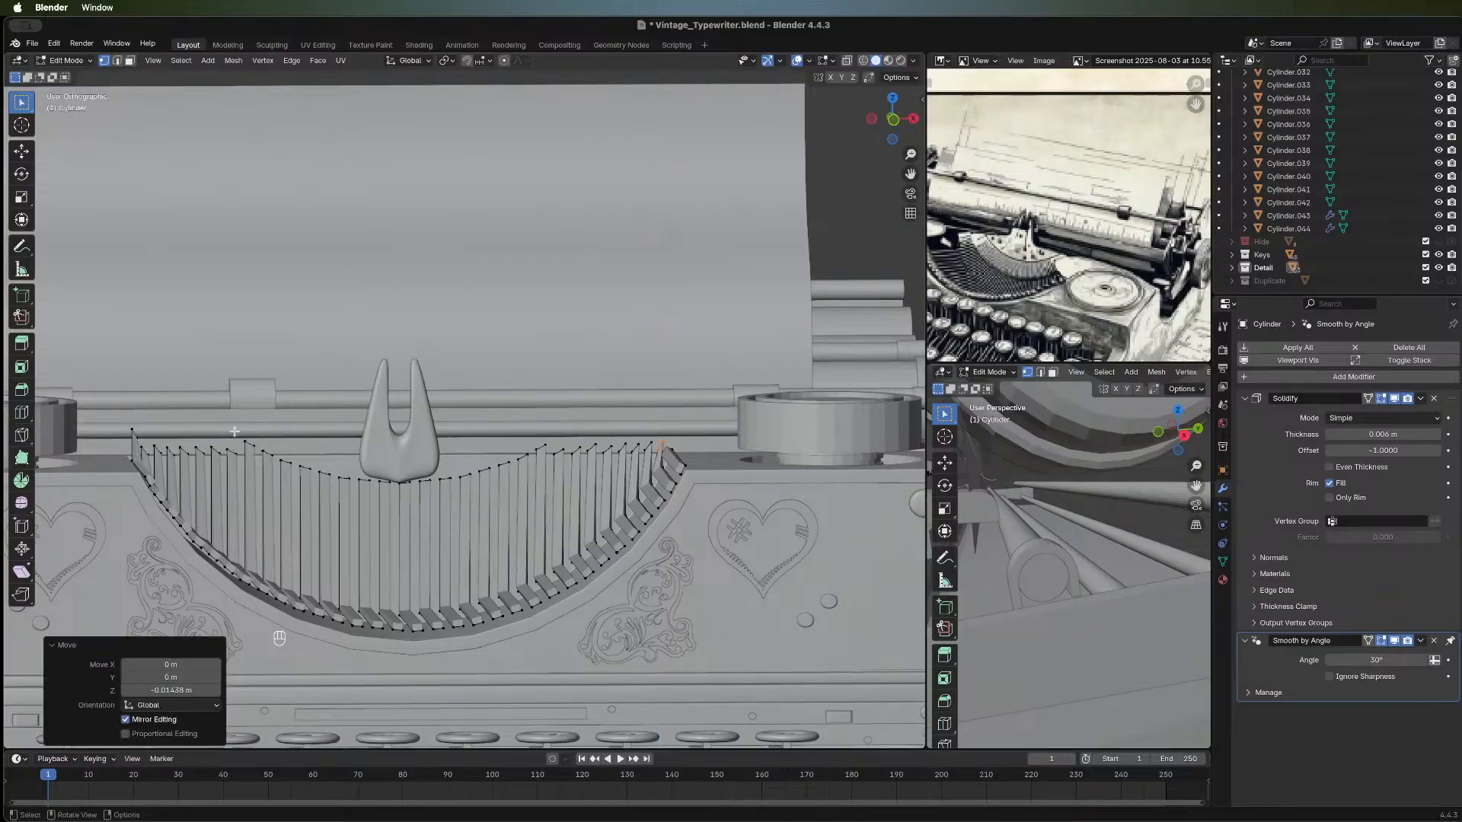
Lower the slightly raised typebar top where the left half's flat row meets the central dip about 0.005 m along Z.
left_click(263, 449)
key("g")
key("z")
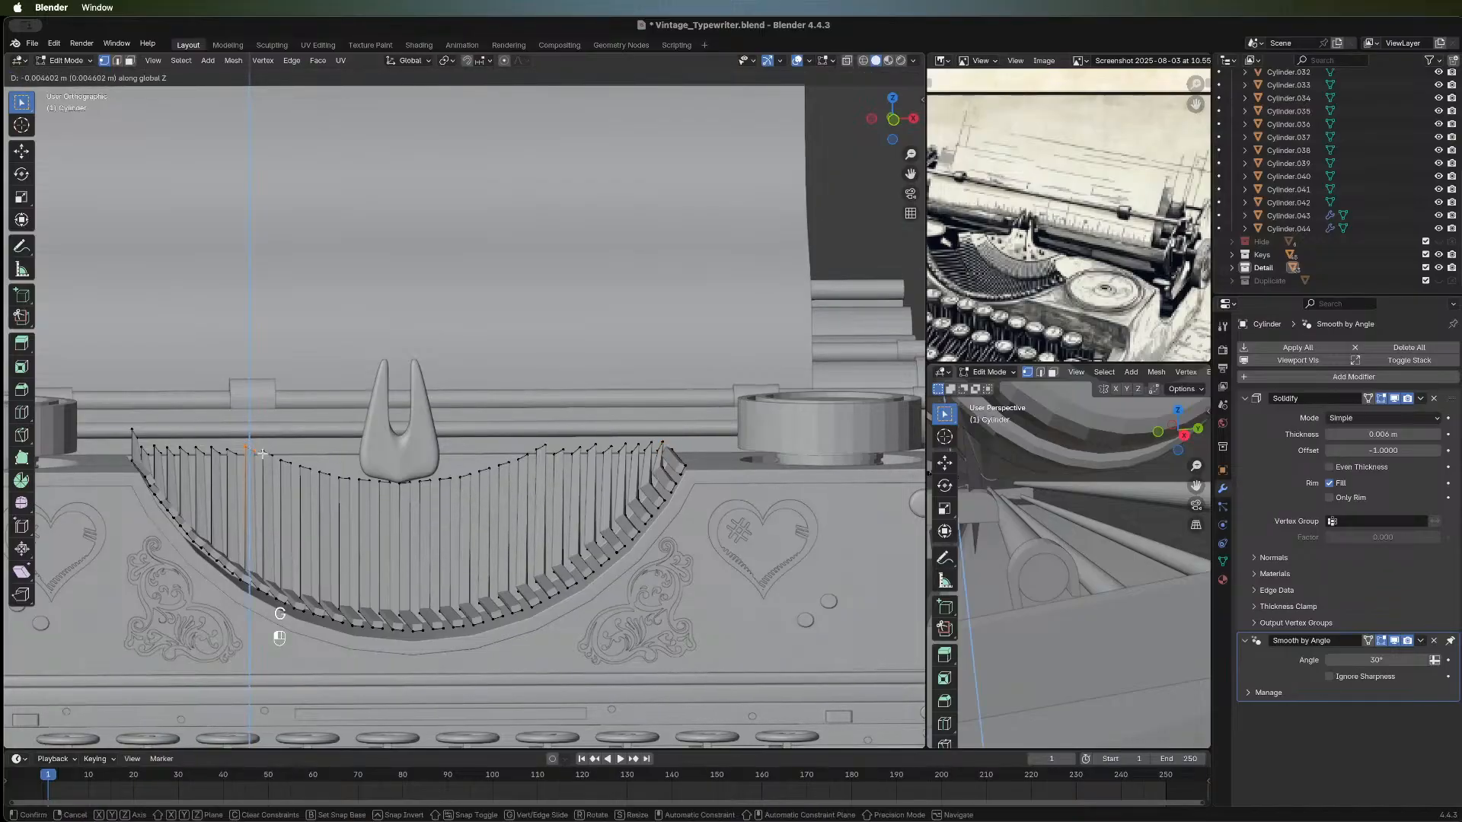
left_click(263, 455)
Select the outermost left typebar top and lower it about 0.012 m along Z to line up with its neighbours.
left_click_drag(110, 426, 158, 440)
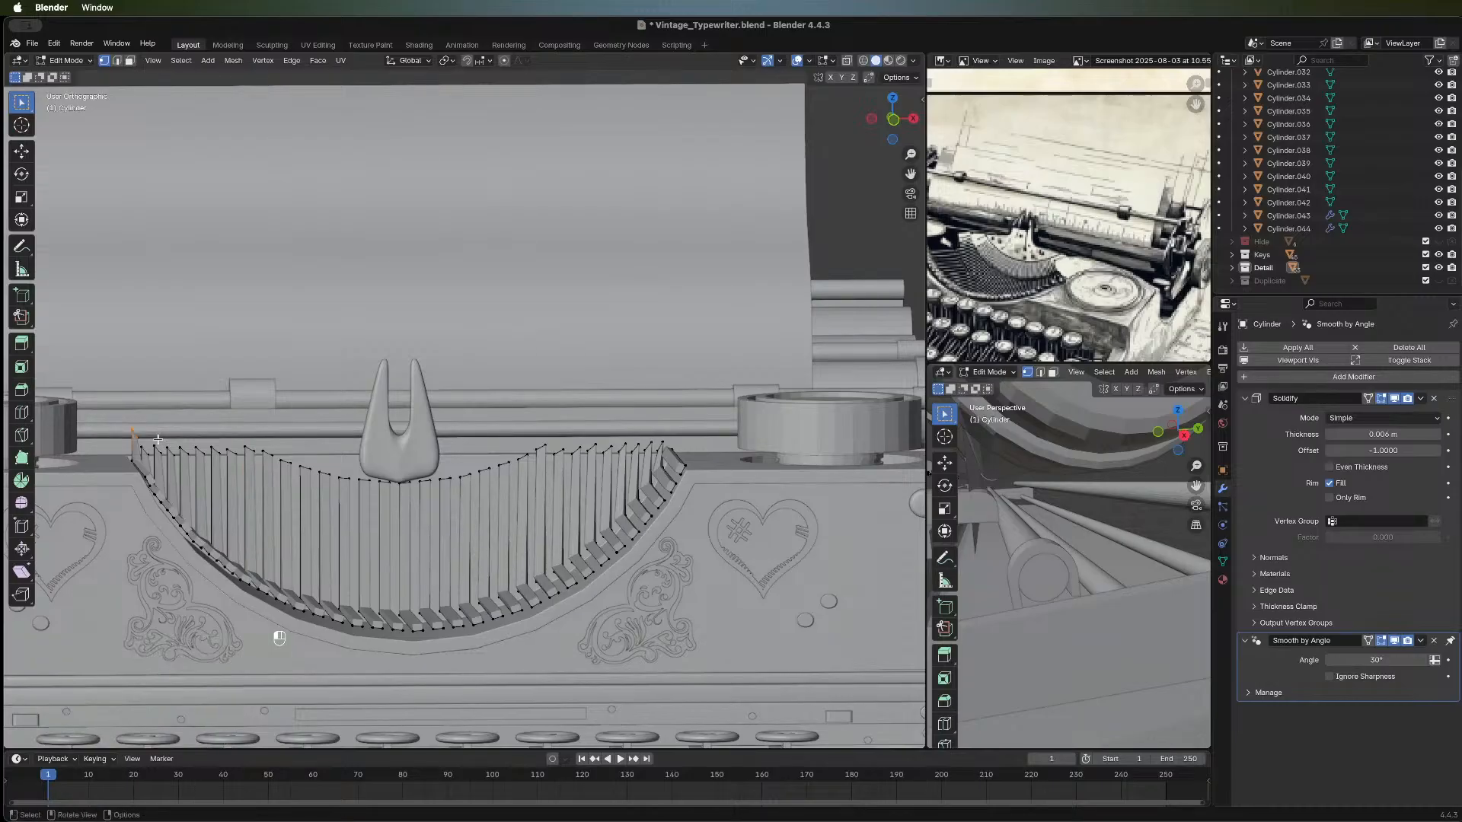
key("g")
key("z")
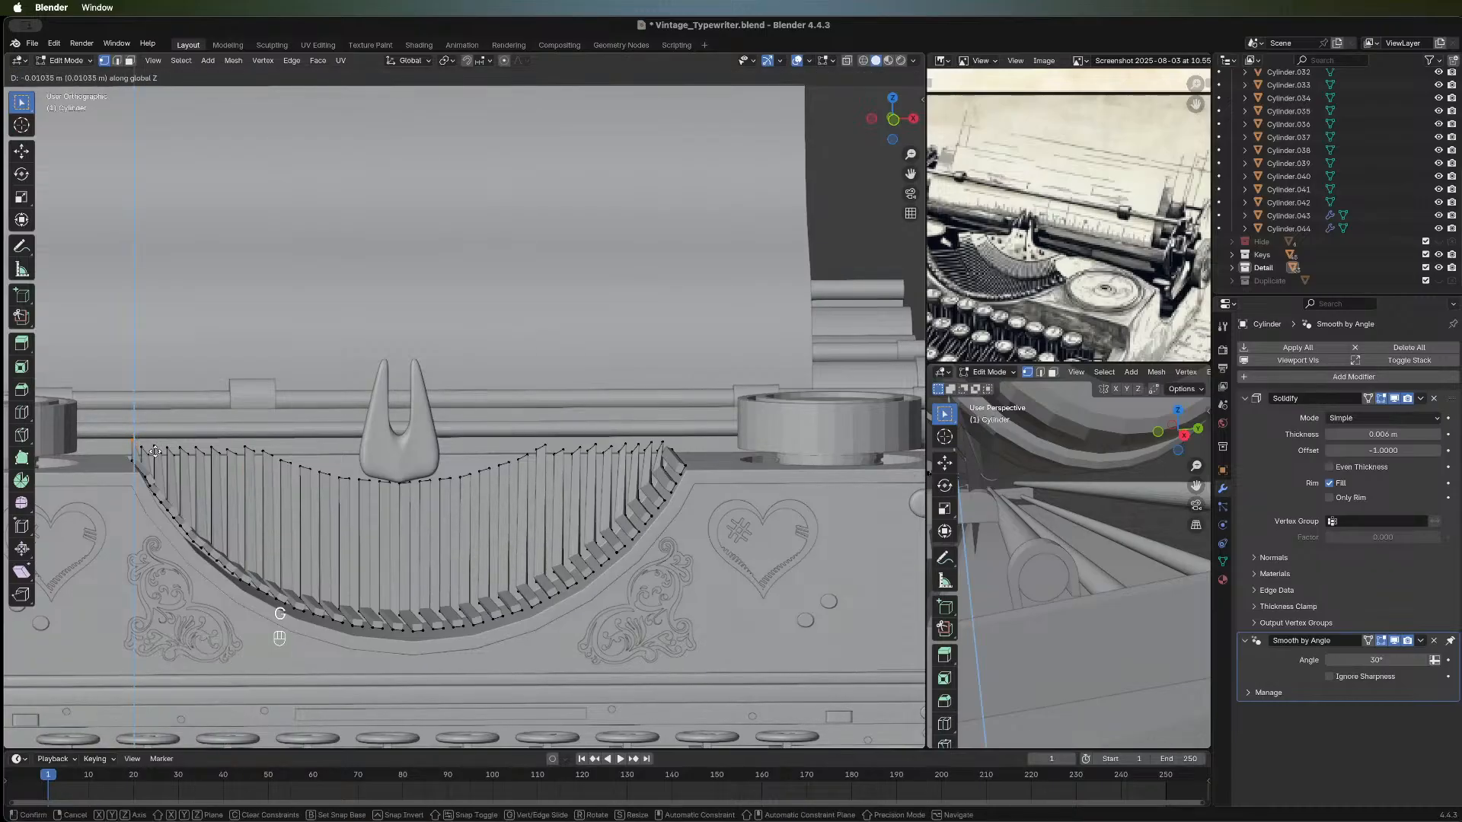
left_click(153, 453)
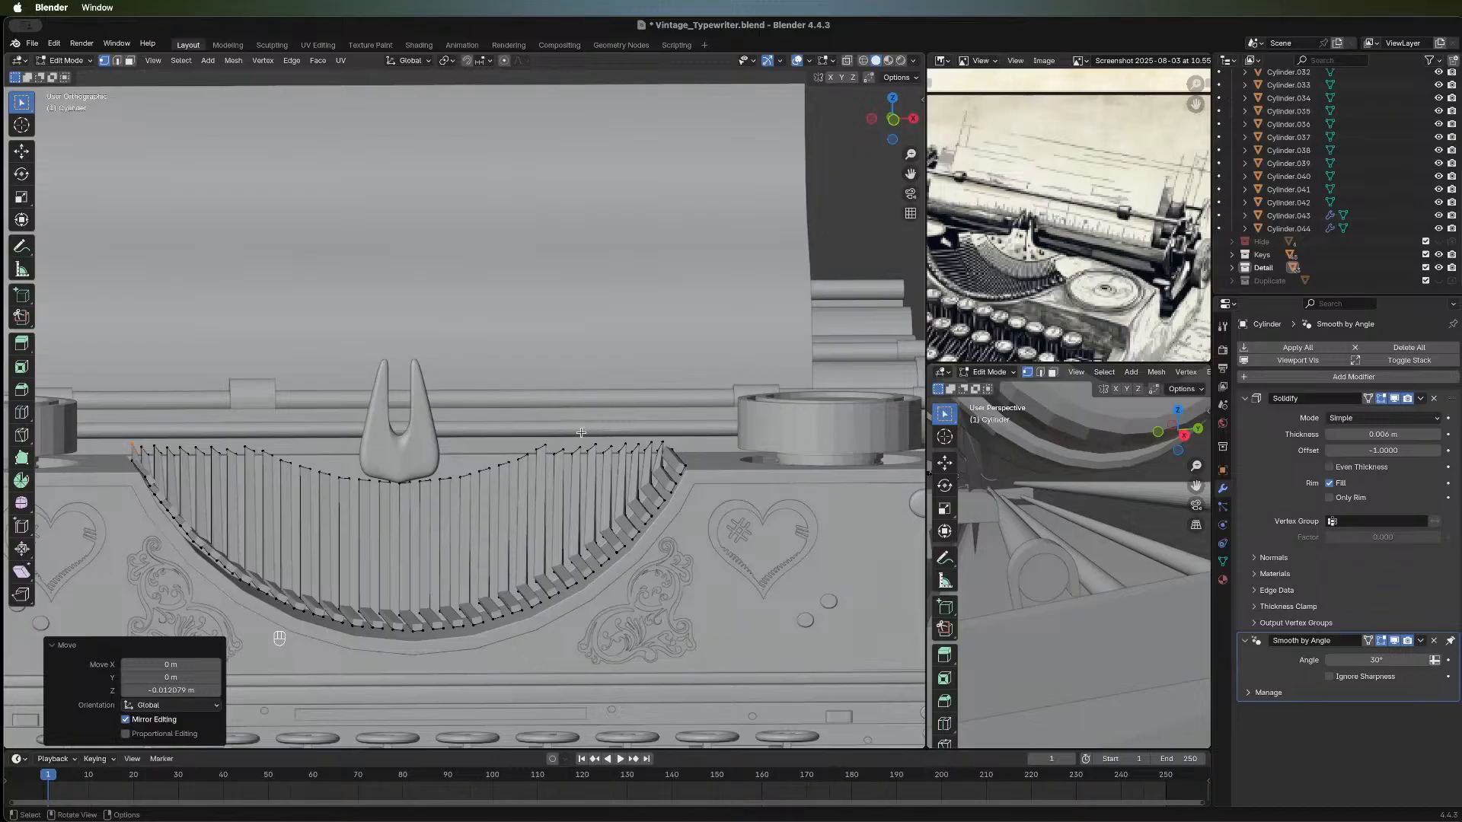
key("b")
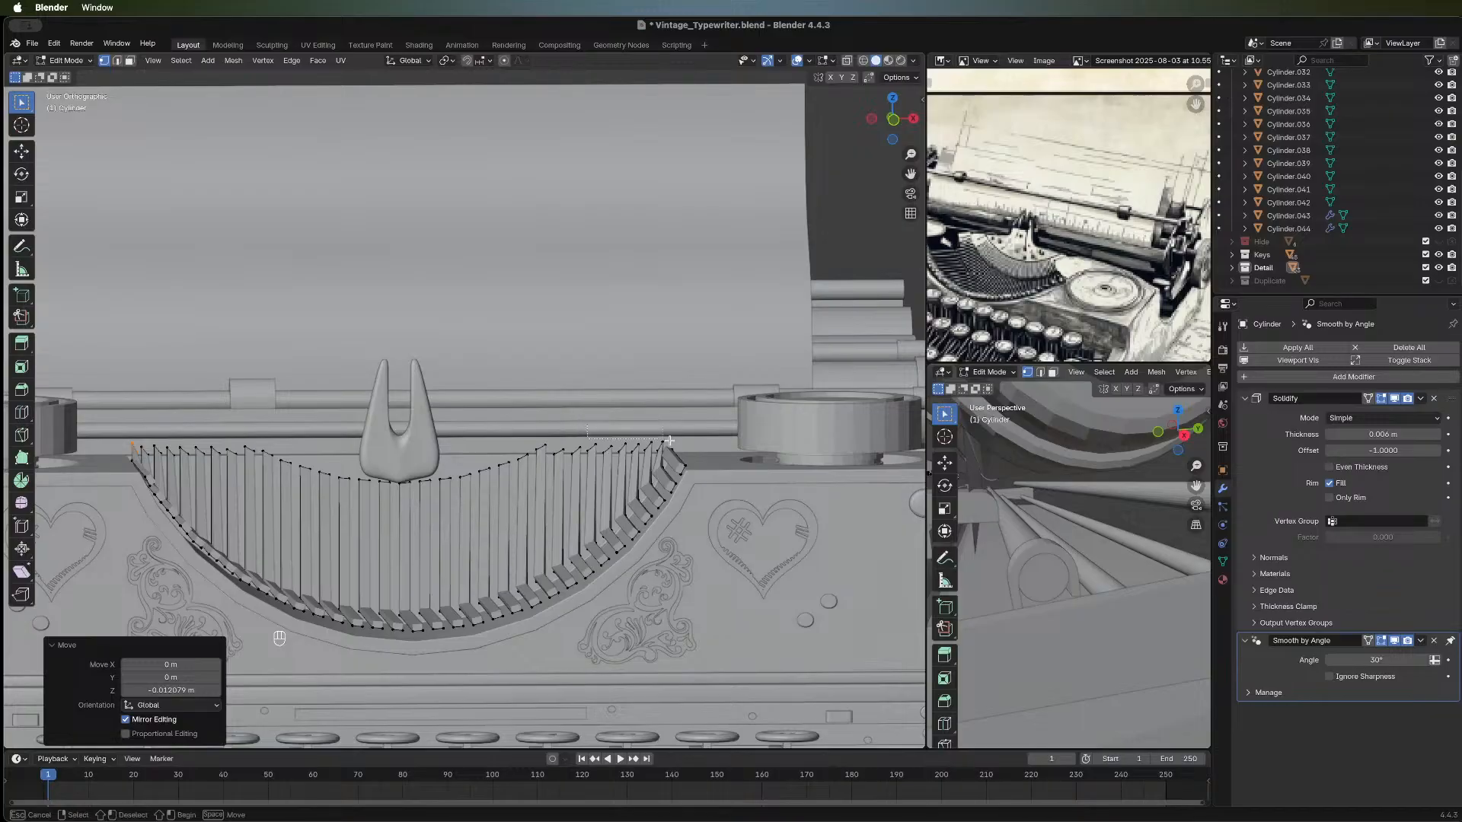
left_click_drag(676, 456, 677, 454)
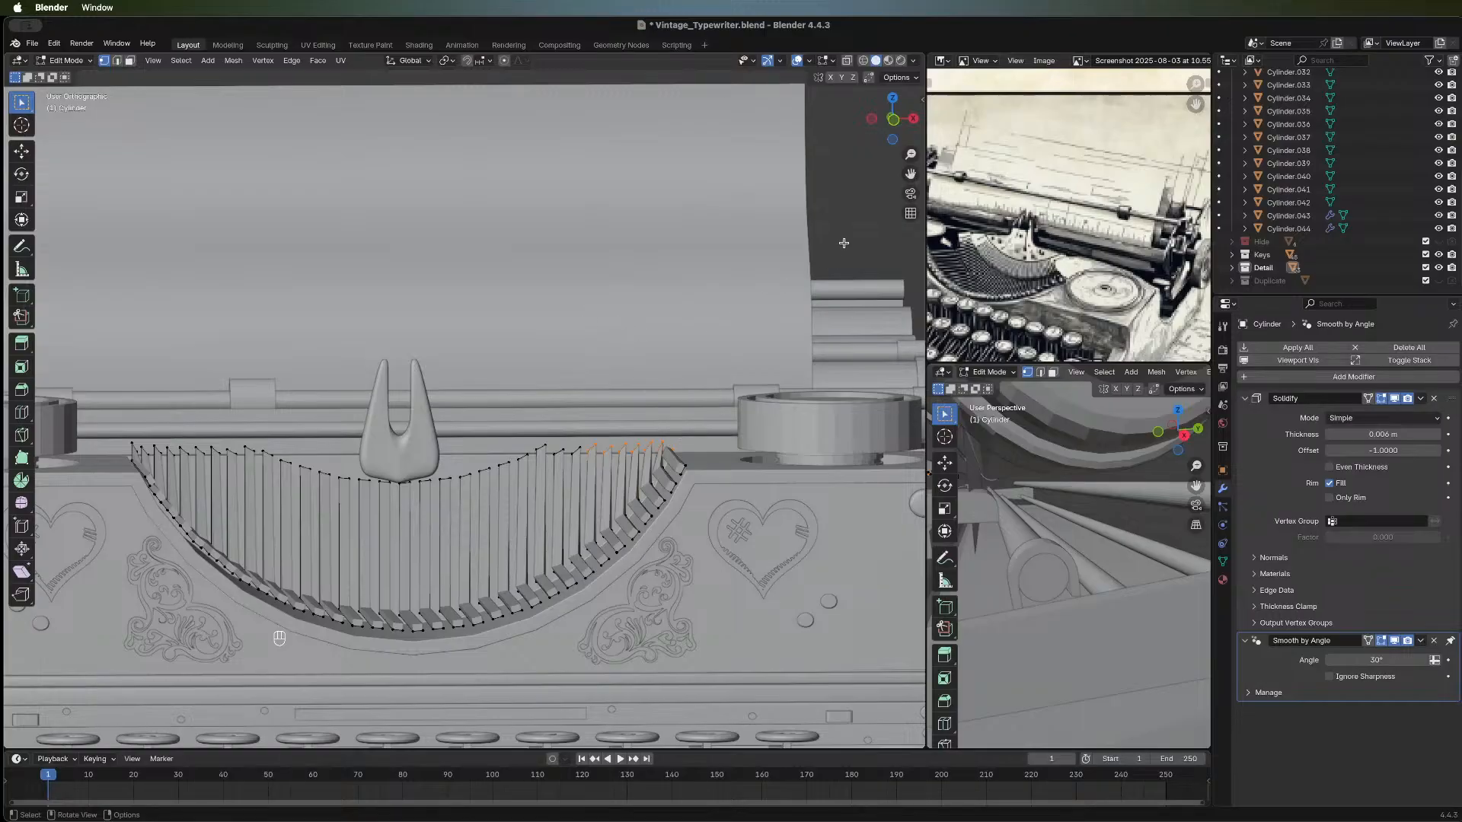
scroll(174, 445, "down", 2)
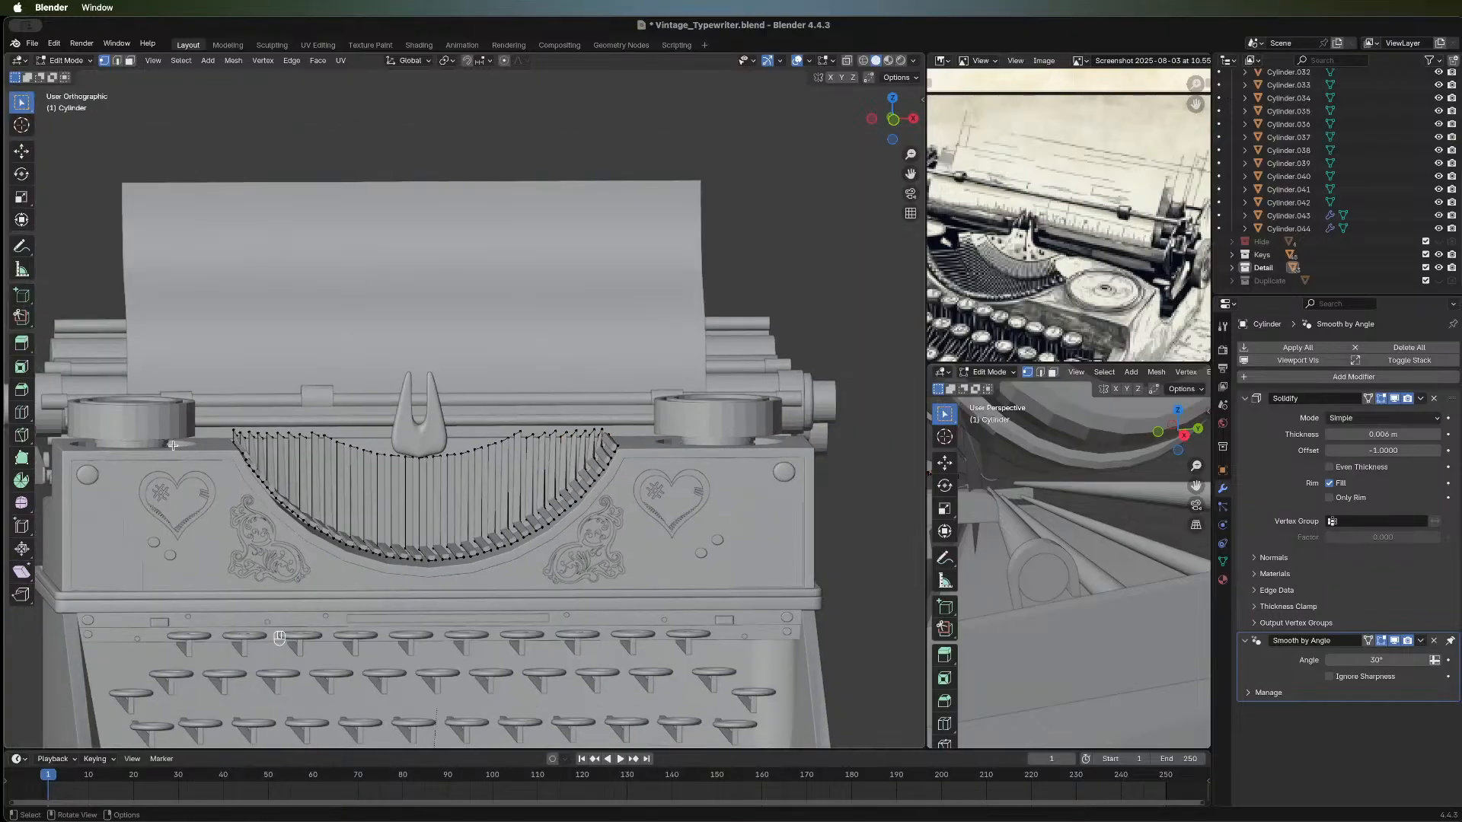
Lower the raised typebar top where the right half's flat row meets the central dip about 0.003 m along Z.
scroll(284, 424, "up", 3)
middle_click_drag(256, 413, 292, 420, "shift")
left_click_drag(600, 427, 635, 442)
key("g")
key("z")
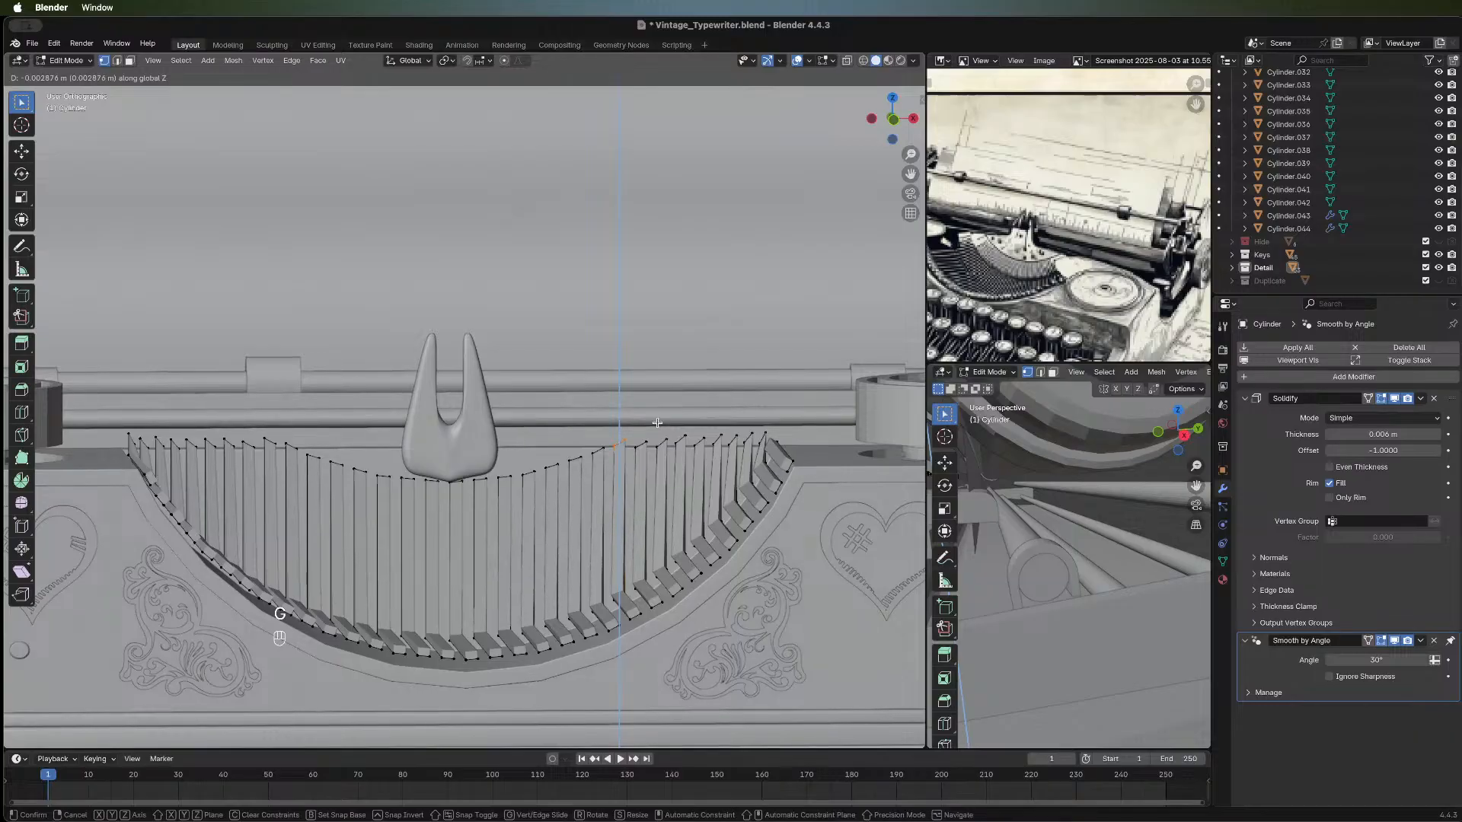
left_click(657, 423)
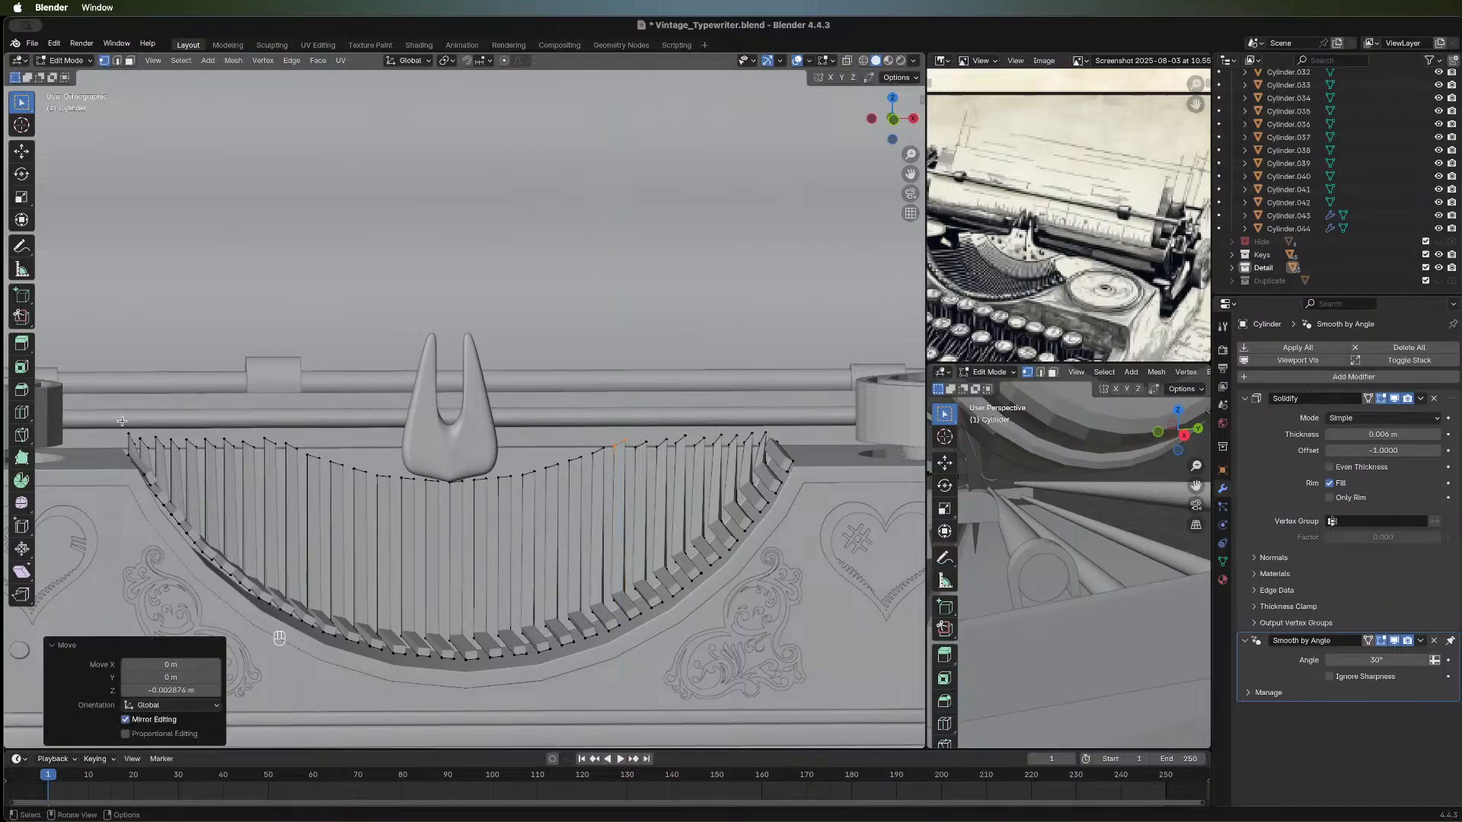
Select the outermost left typebar top again and lower it about 0.001 m along Z.
left_click_drag(122, 421, 145, 445)
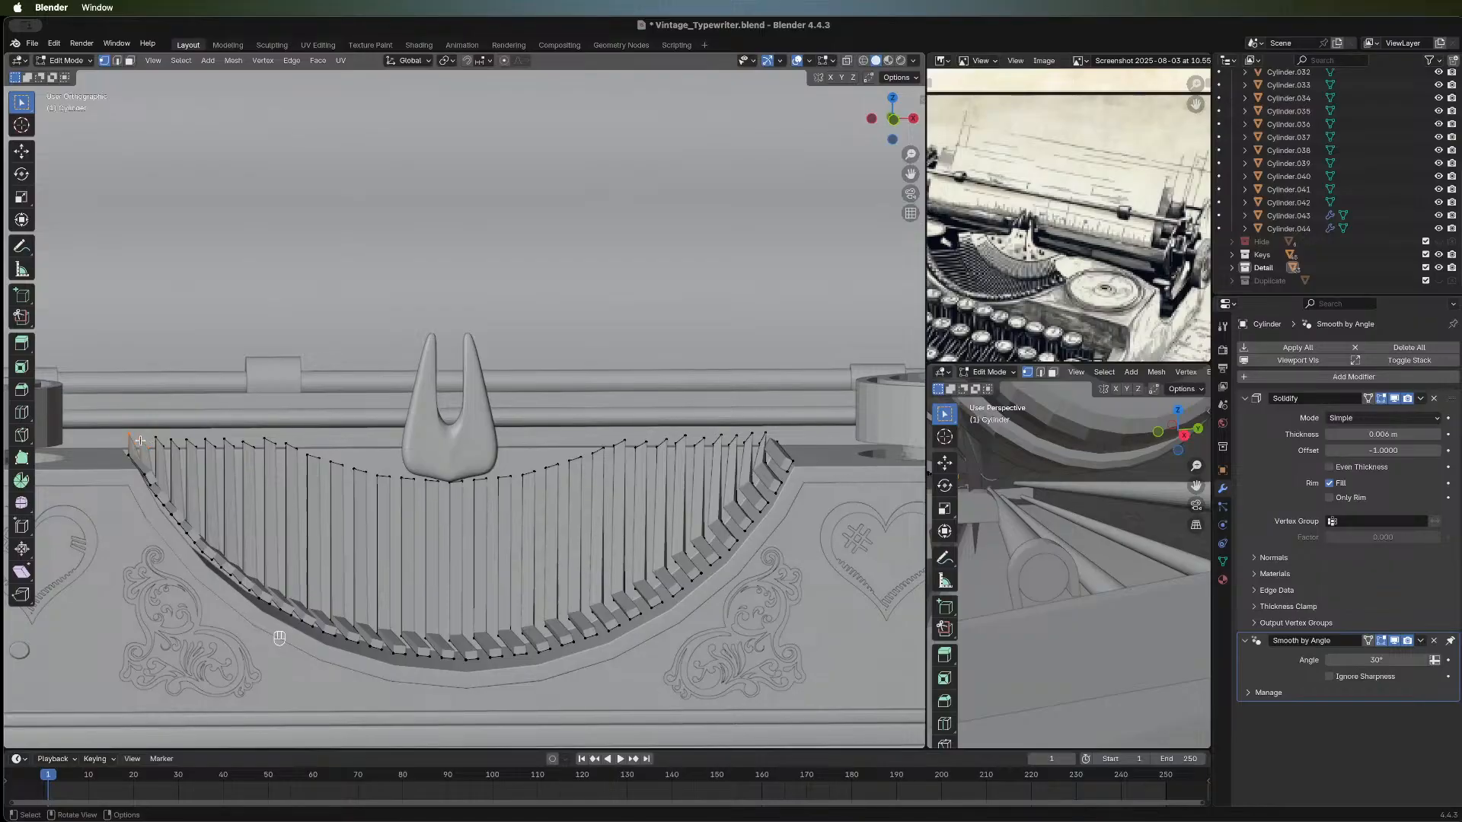
key("g")
key("z")
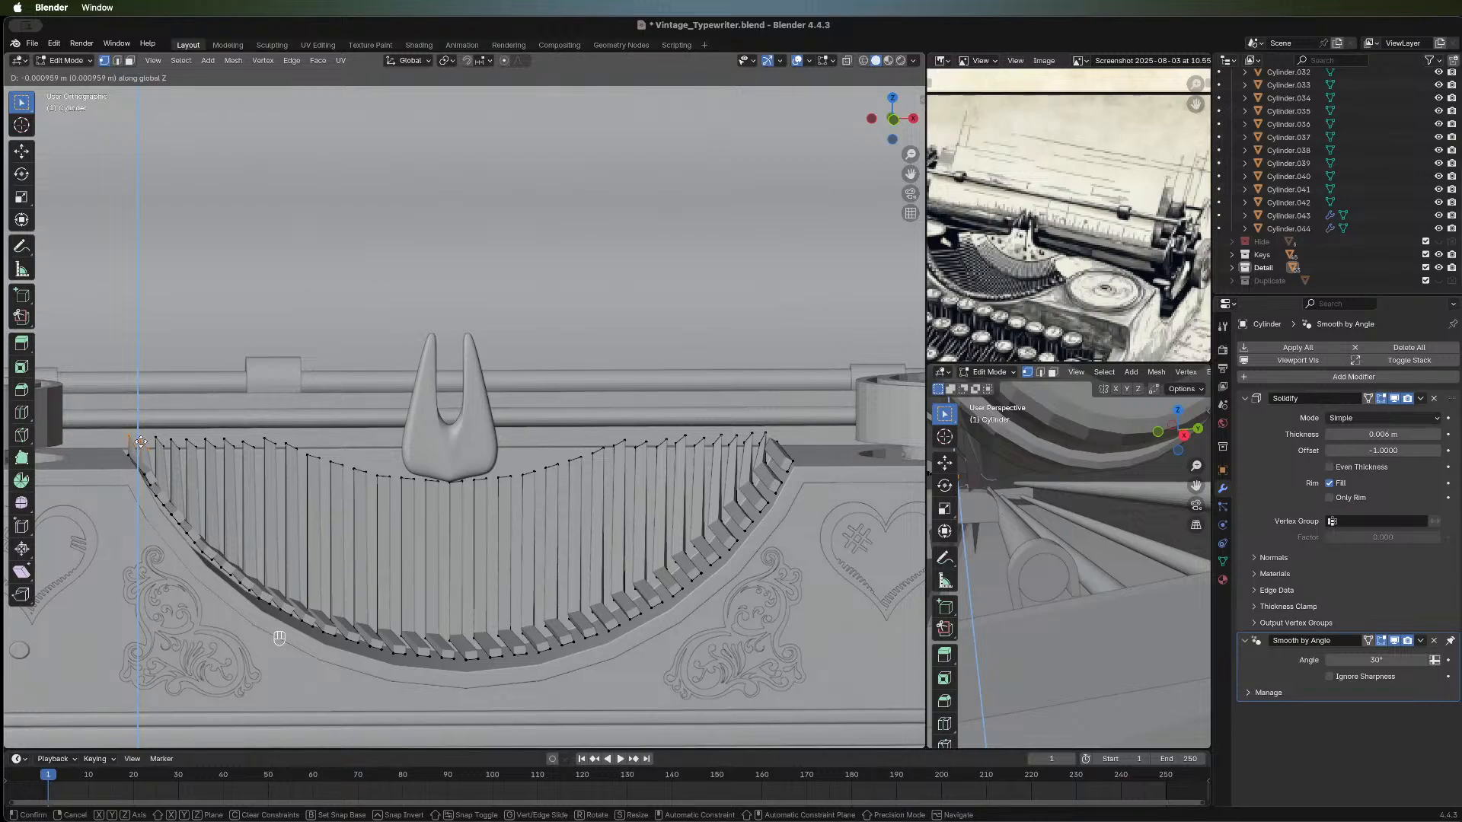
left_click(160, 431)
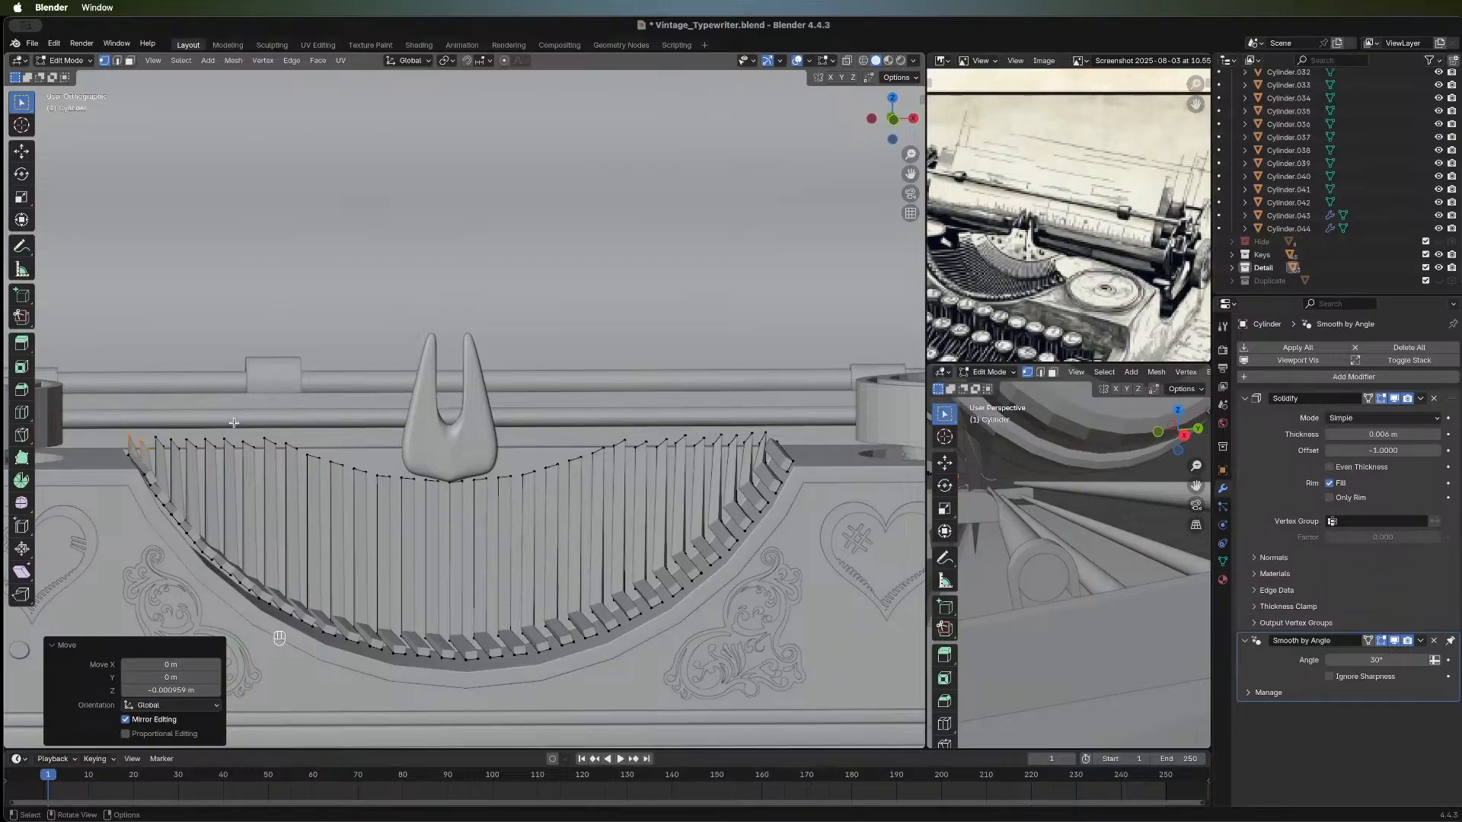
Rotate the slanted top of the typebar at the inner end of the left flat row about 29° in the view plane.
left_click_drag(253, 425, 240, 454)
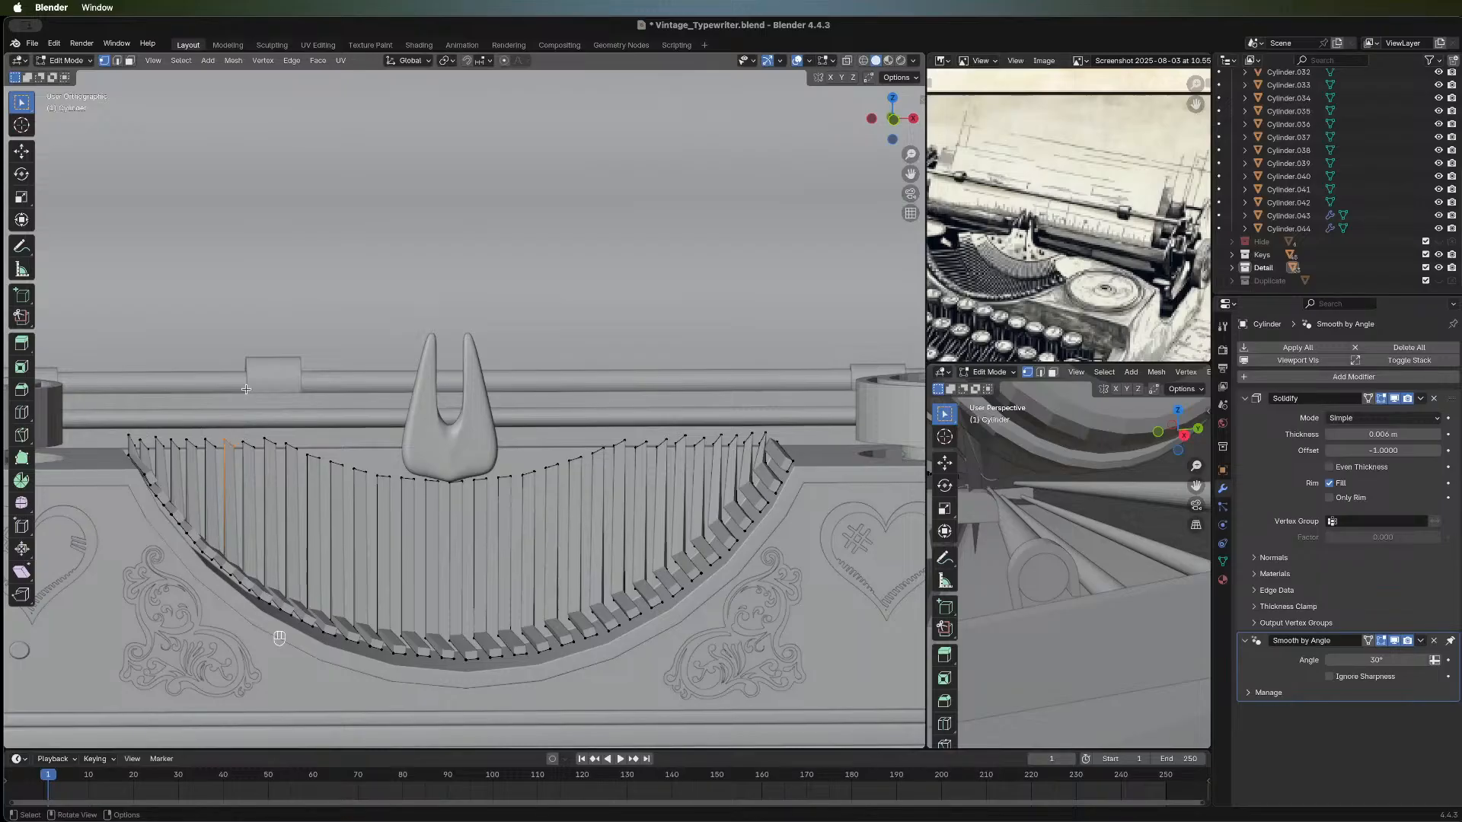
left_click(268, 444)
key("r")
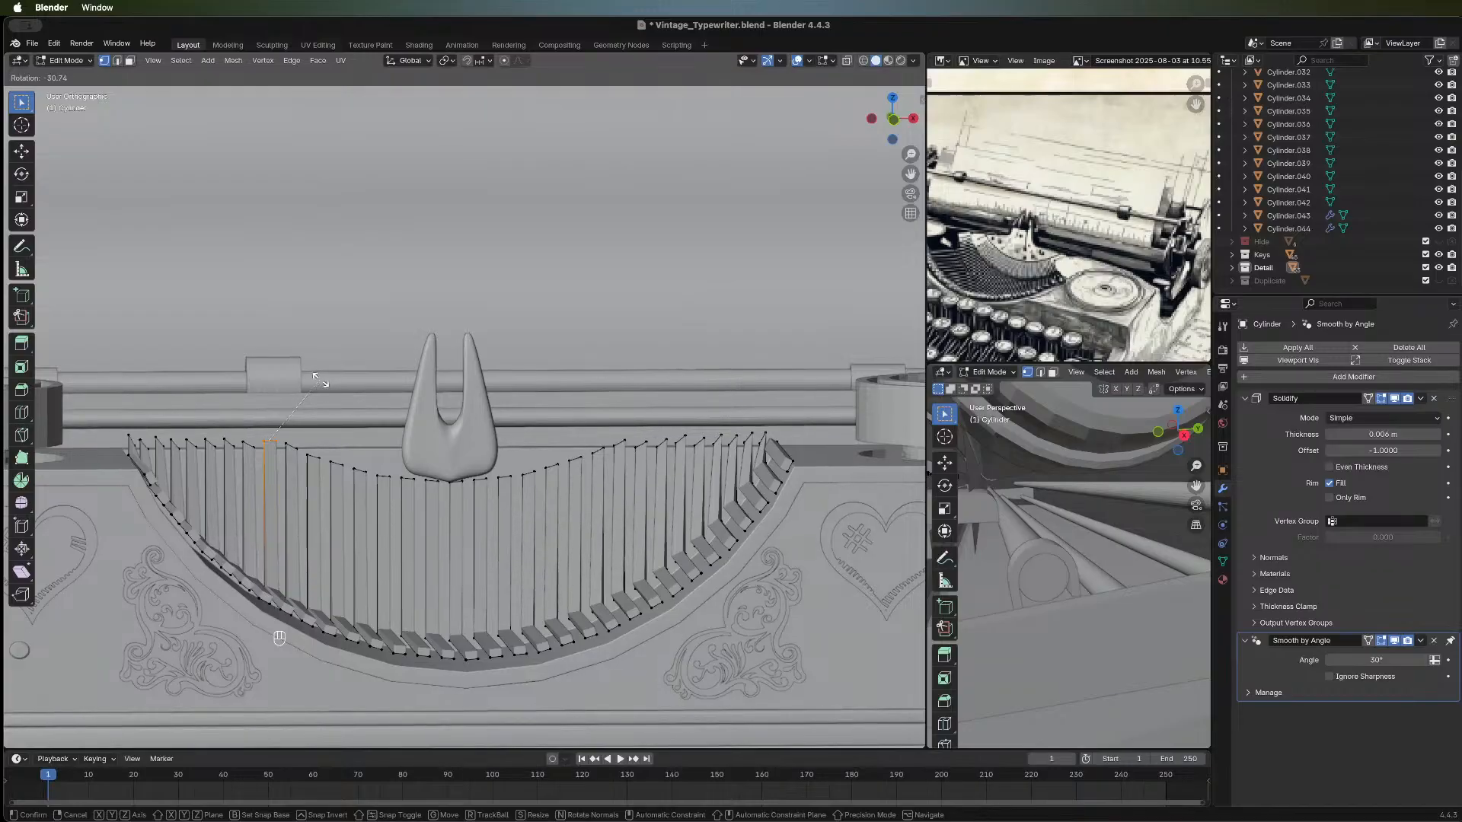
left_click(319, 382)
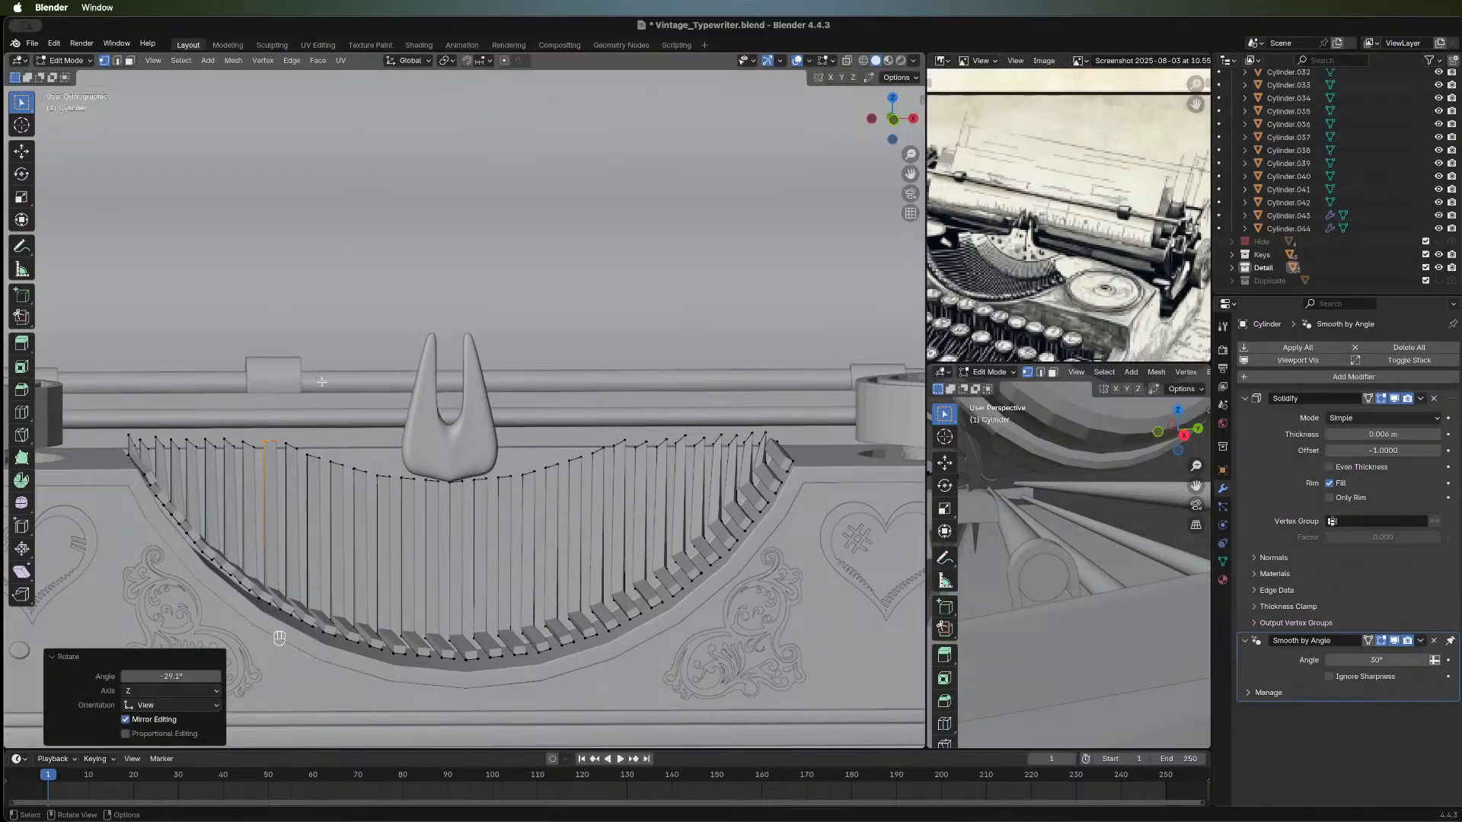
Rotate the slanted typebar tops on either side of the just-straightened bar in the left half about 30° each in the view plane.
left_click(283, 436)
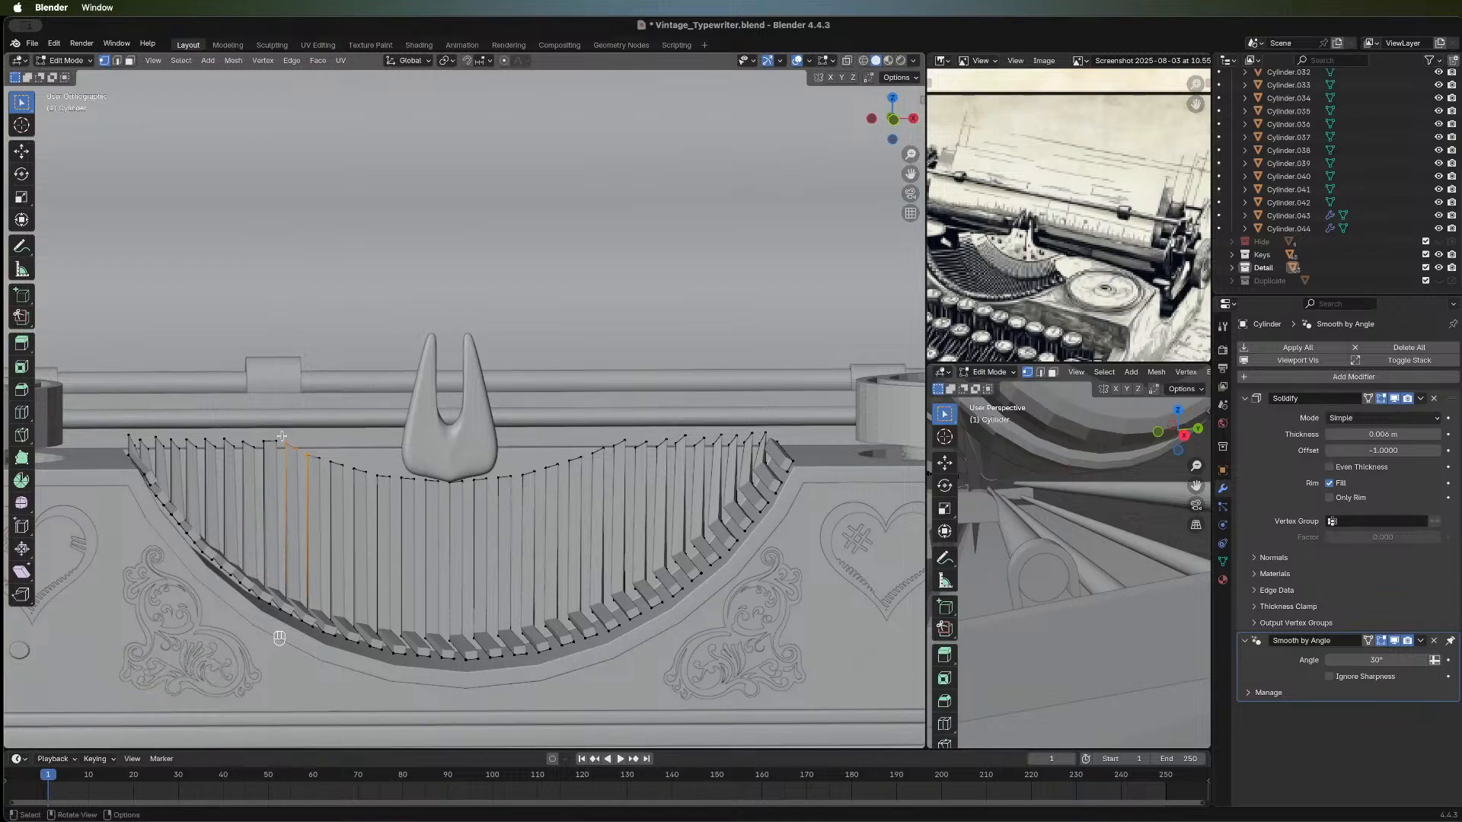
left_click(306, 457, "shift")
key("r")
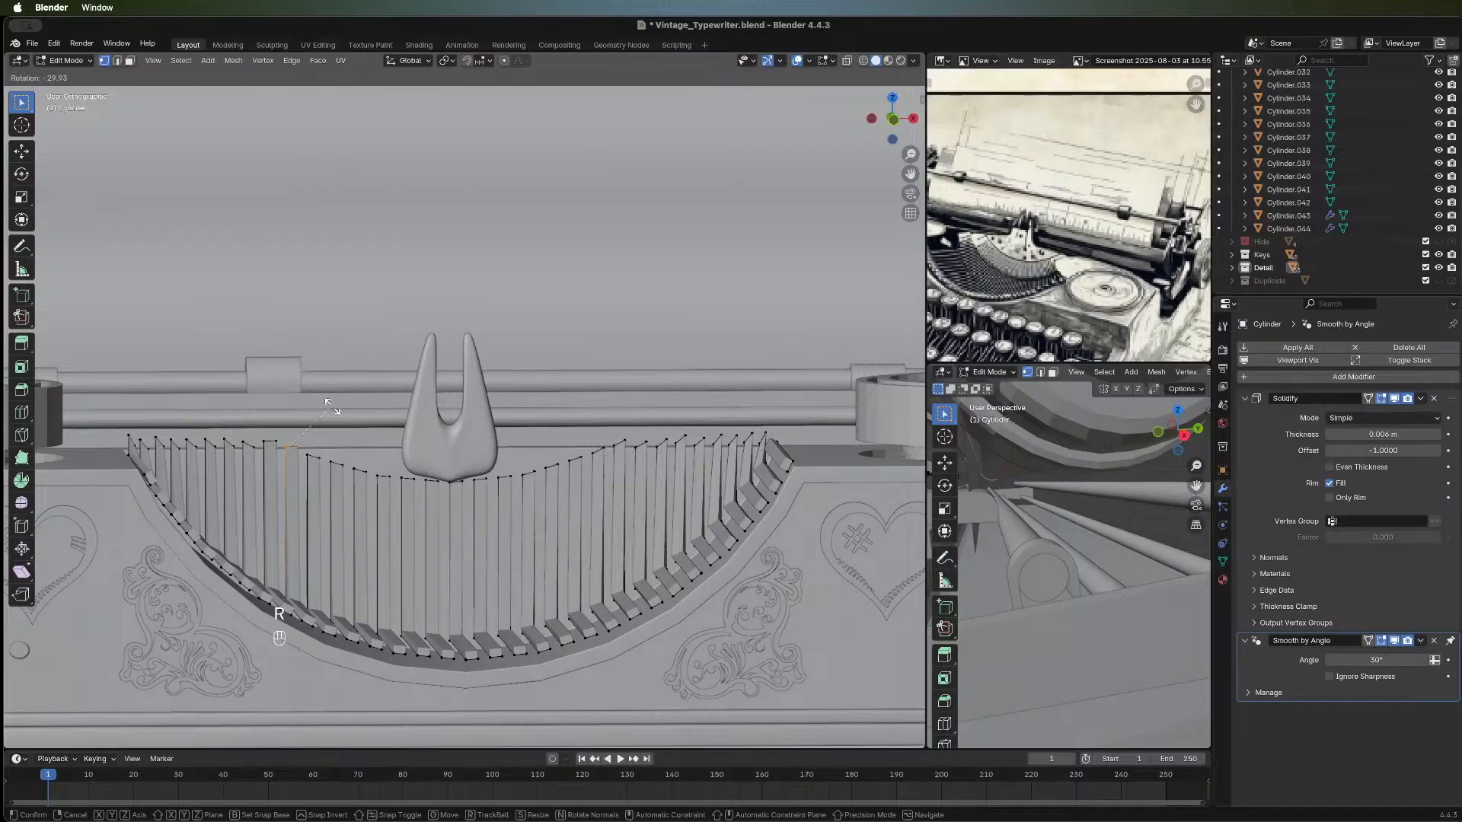
left_click(328, 403)
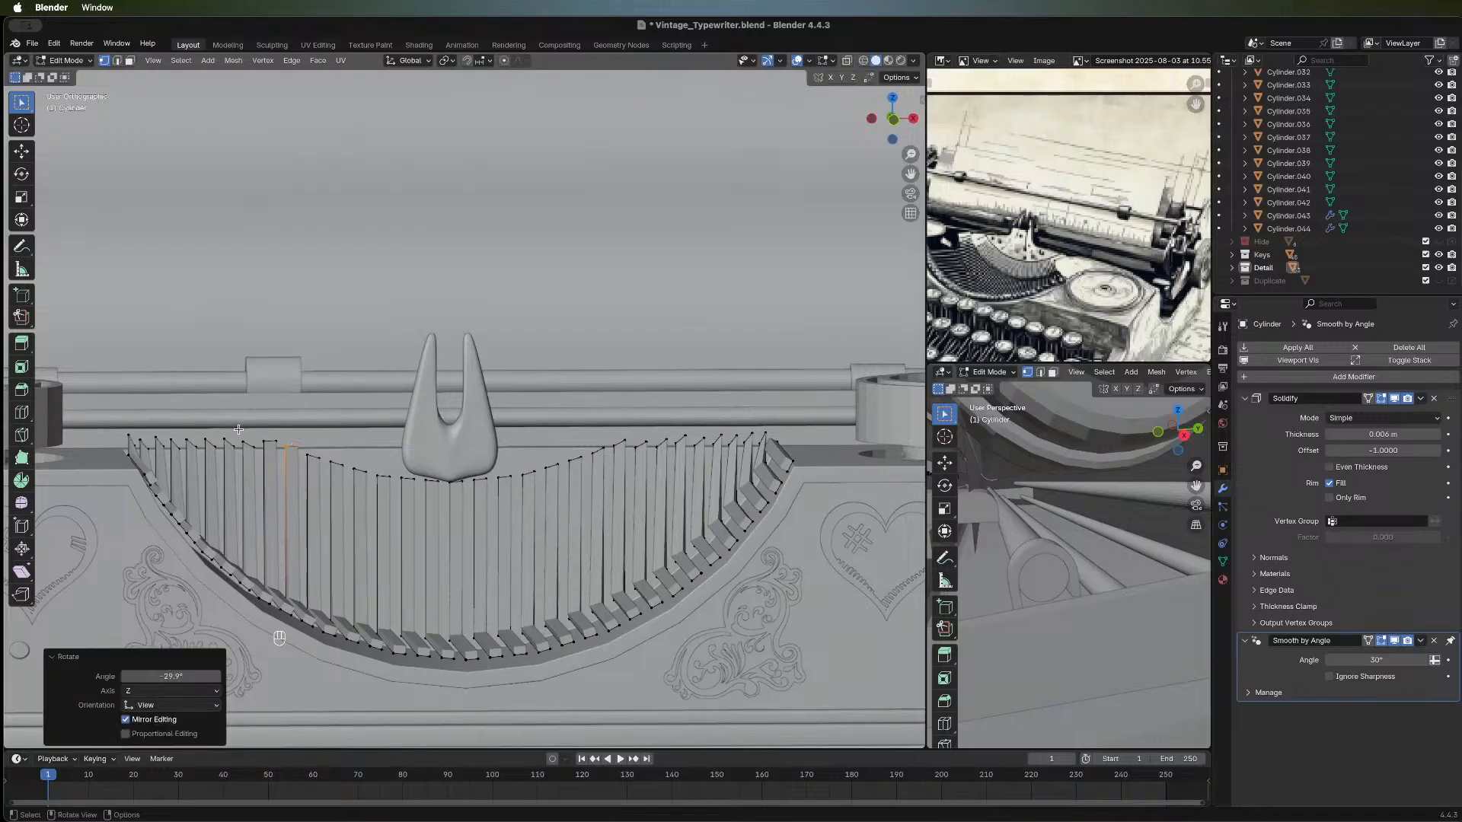
key("ctrl+z")
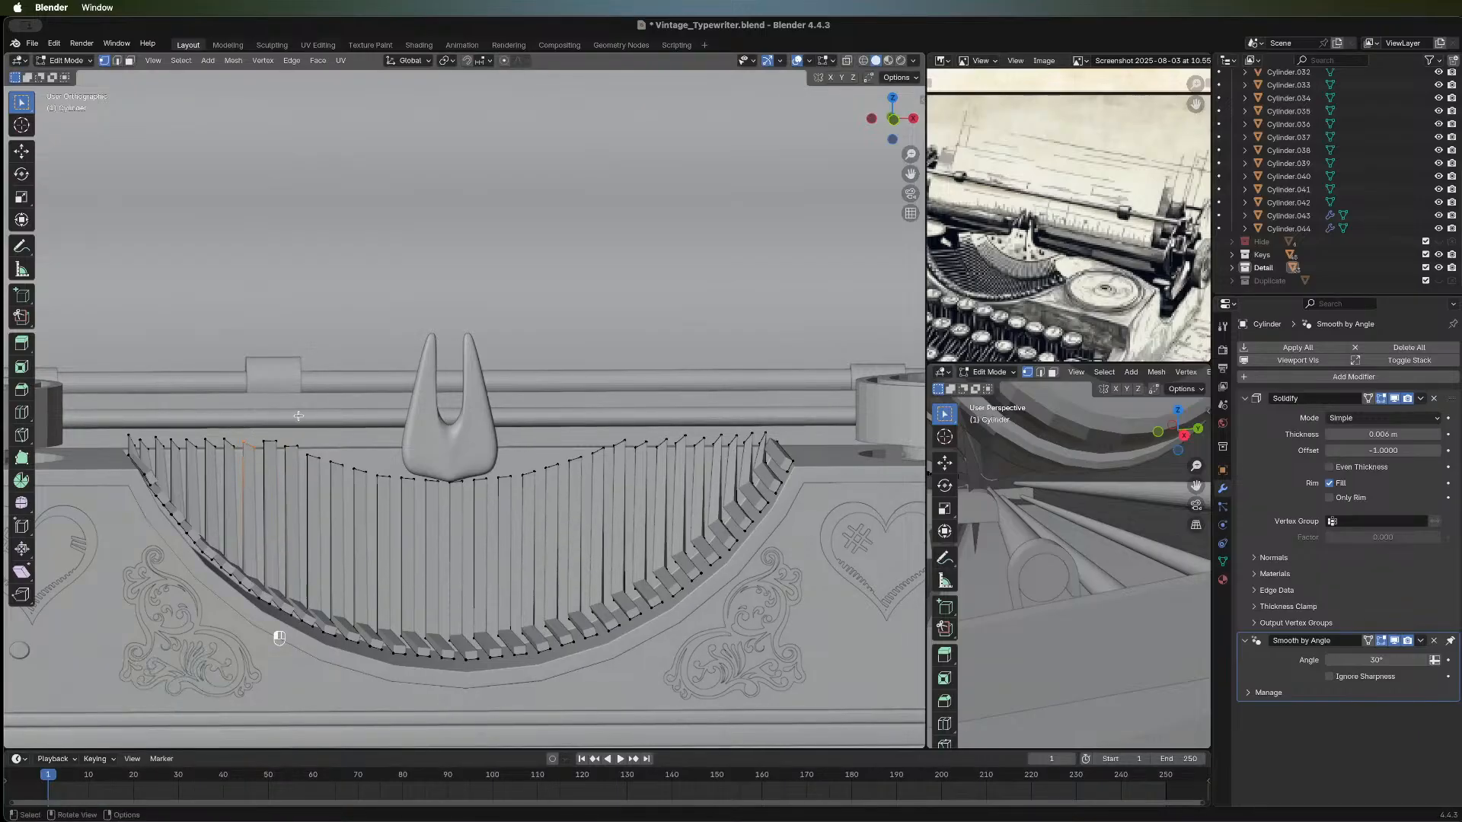
key("r")
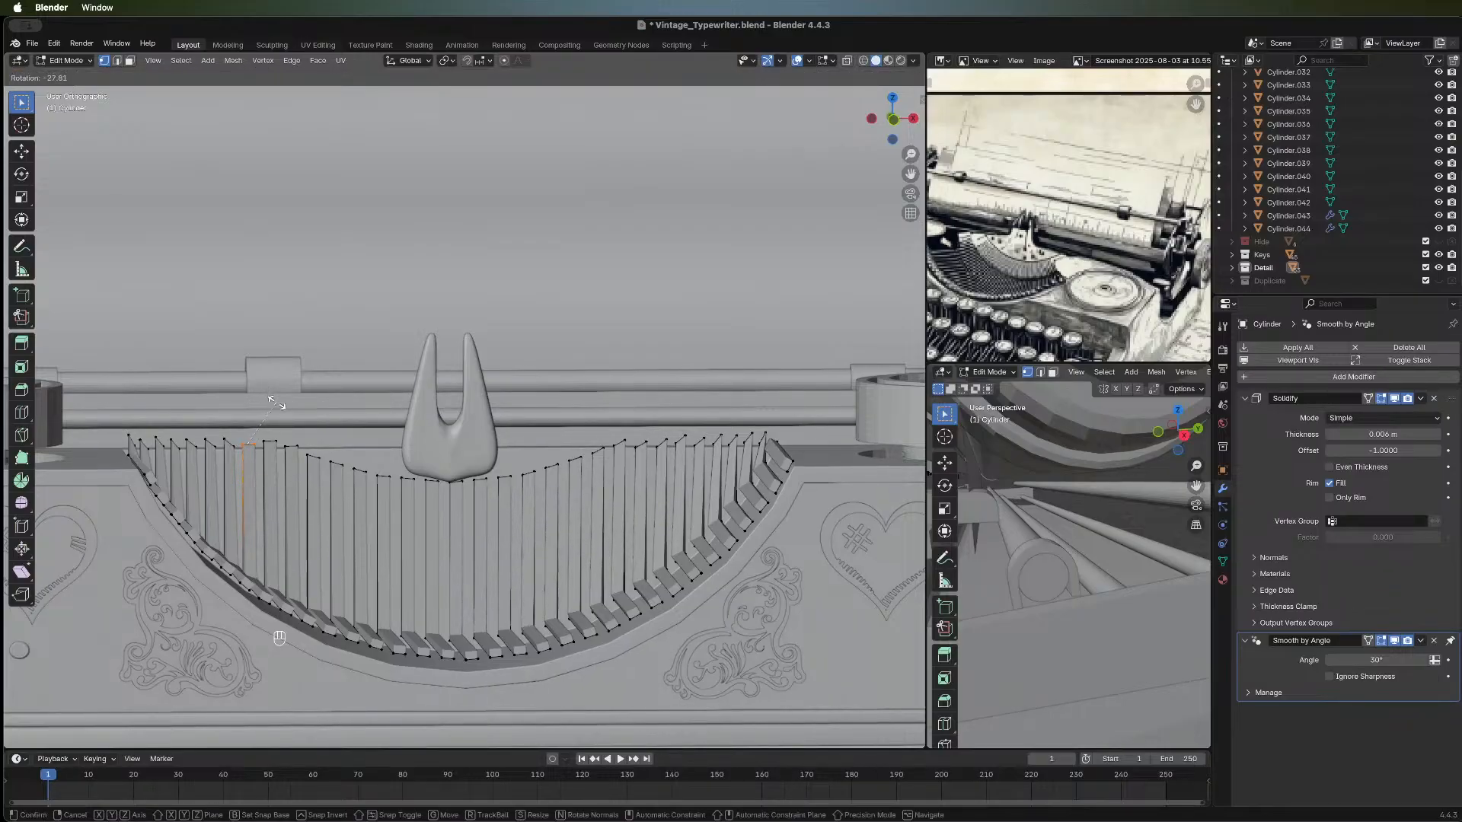
left_click(271, 402)
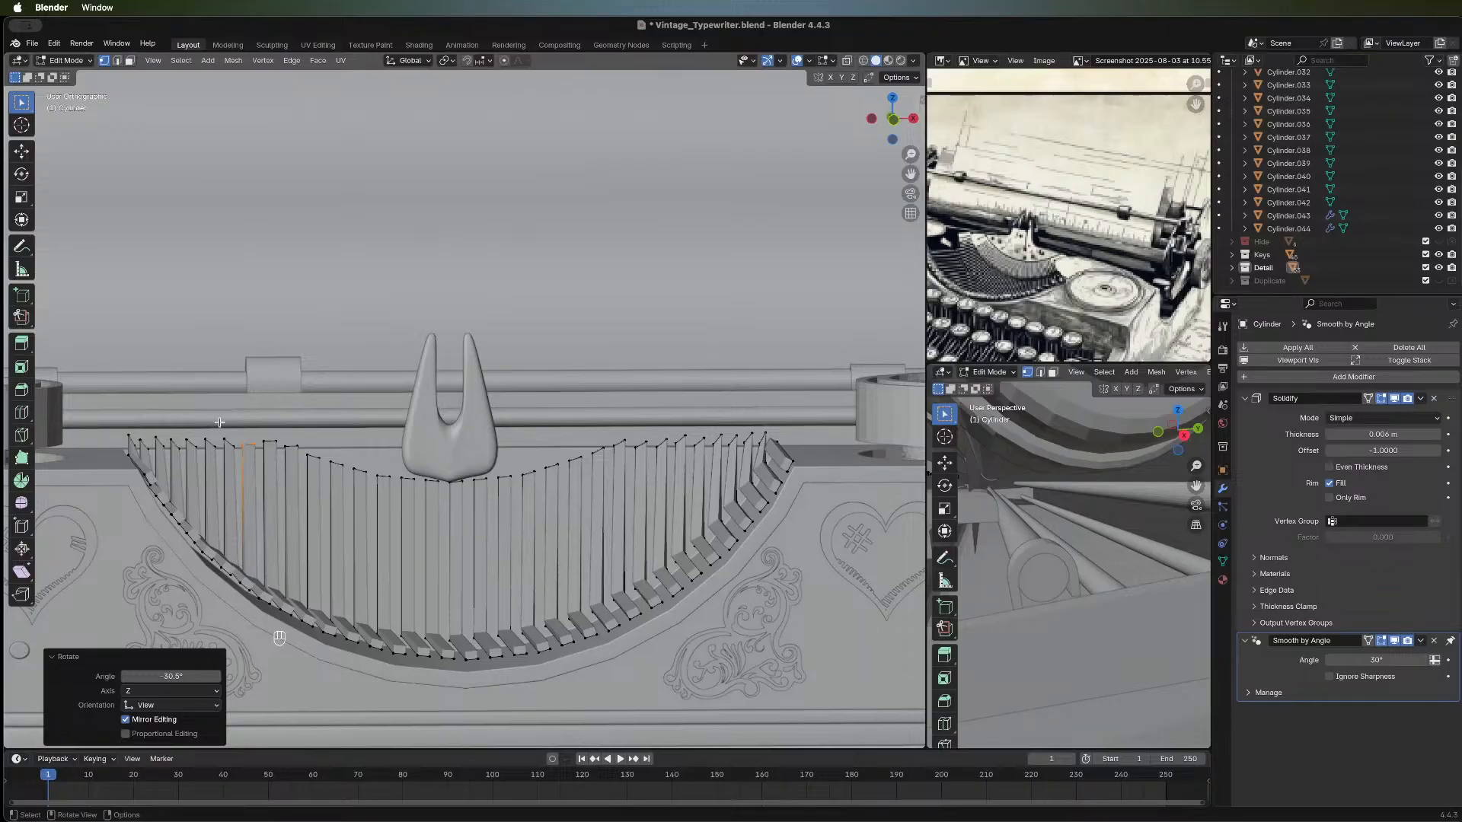
Rotate the slanted tops of the next three typebars toward the left end about 39°, 39° and 41° in the view plane.
left_click_drag(217, 428, 238, 449)
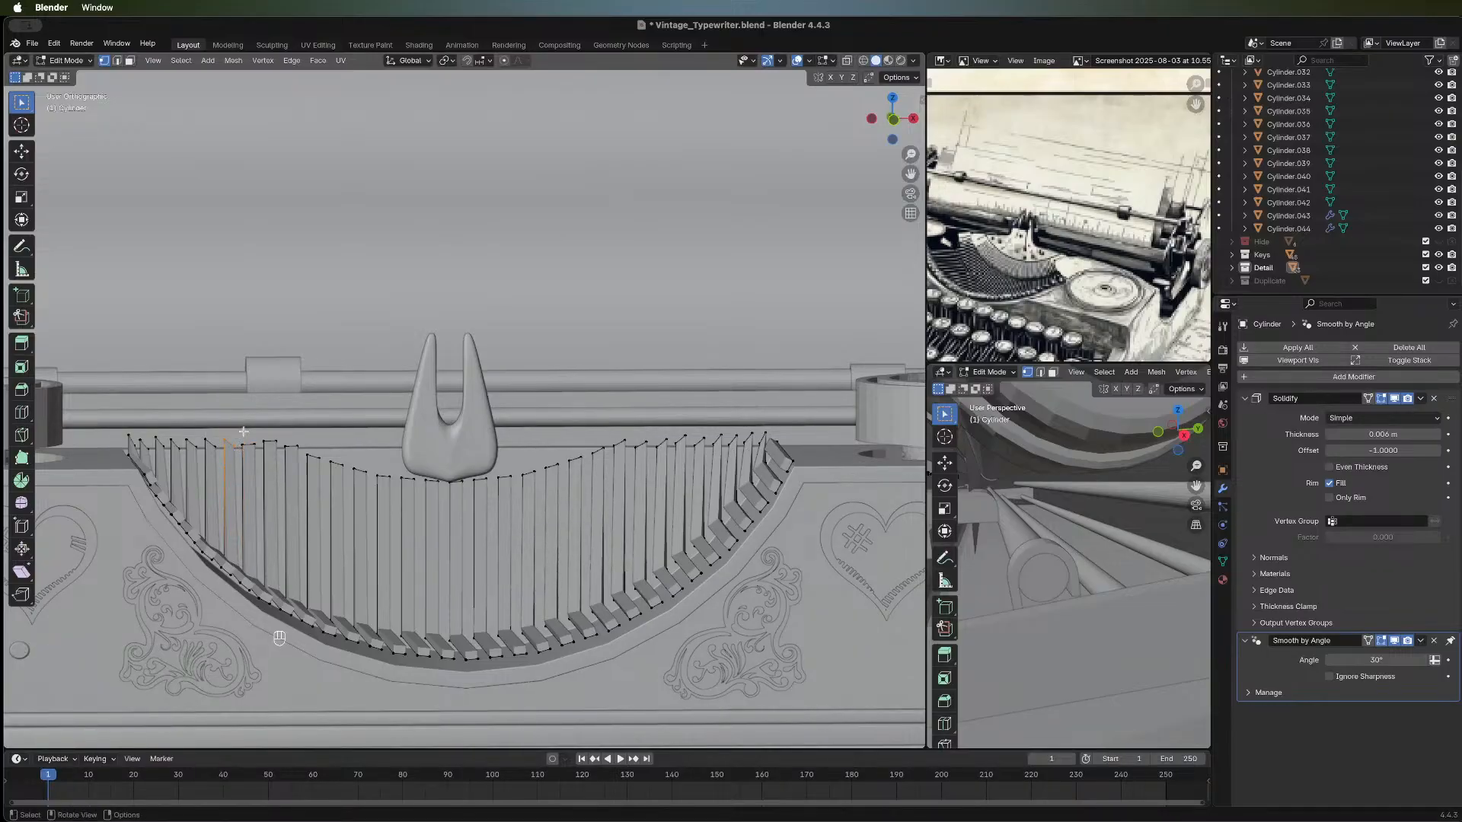
key("r")
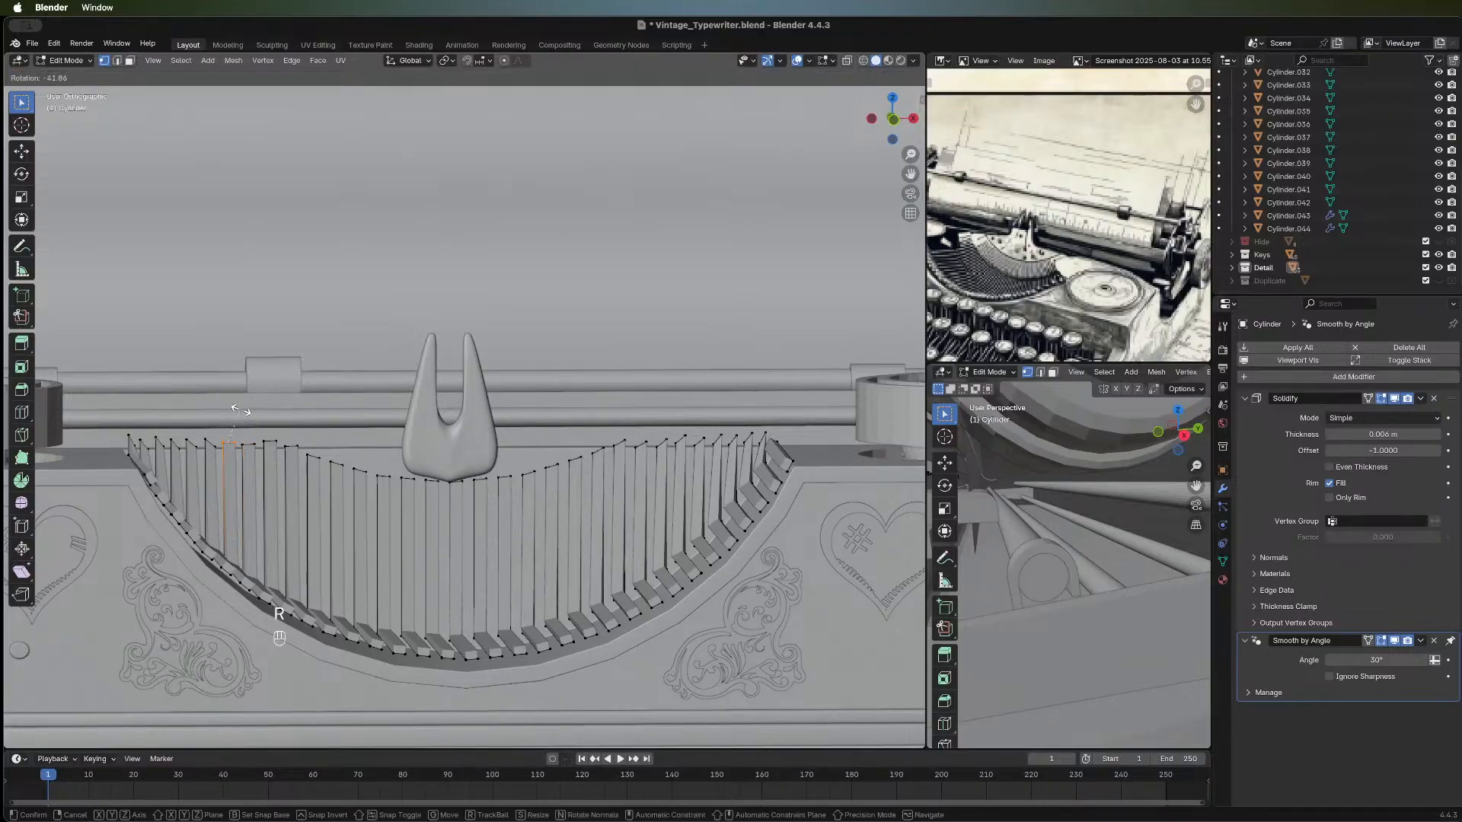
left_click(242, 412)
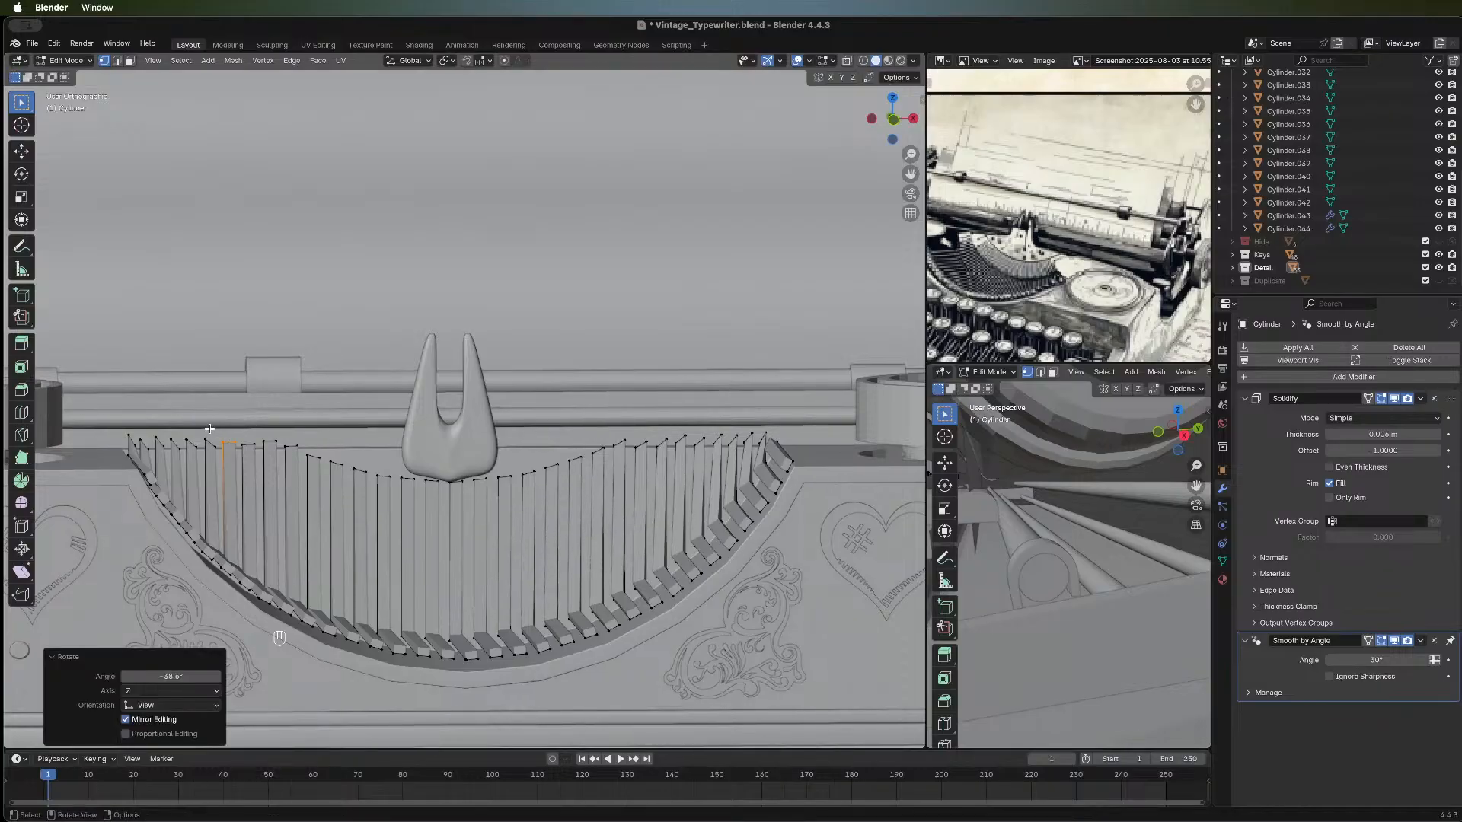
left_click_drag(200, 432, 219, 452)
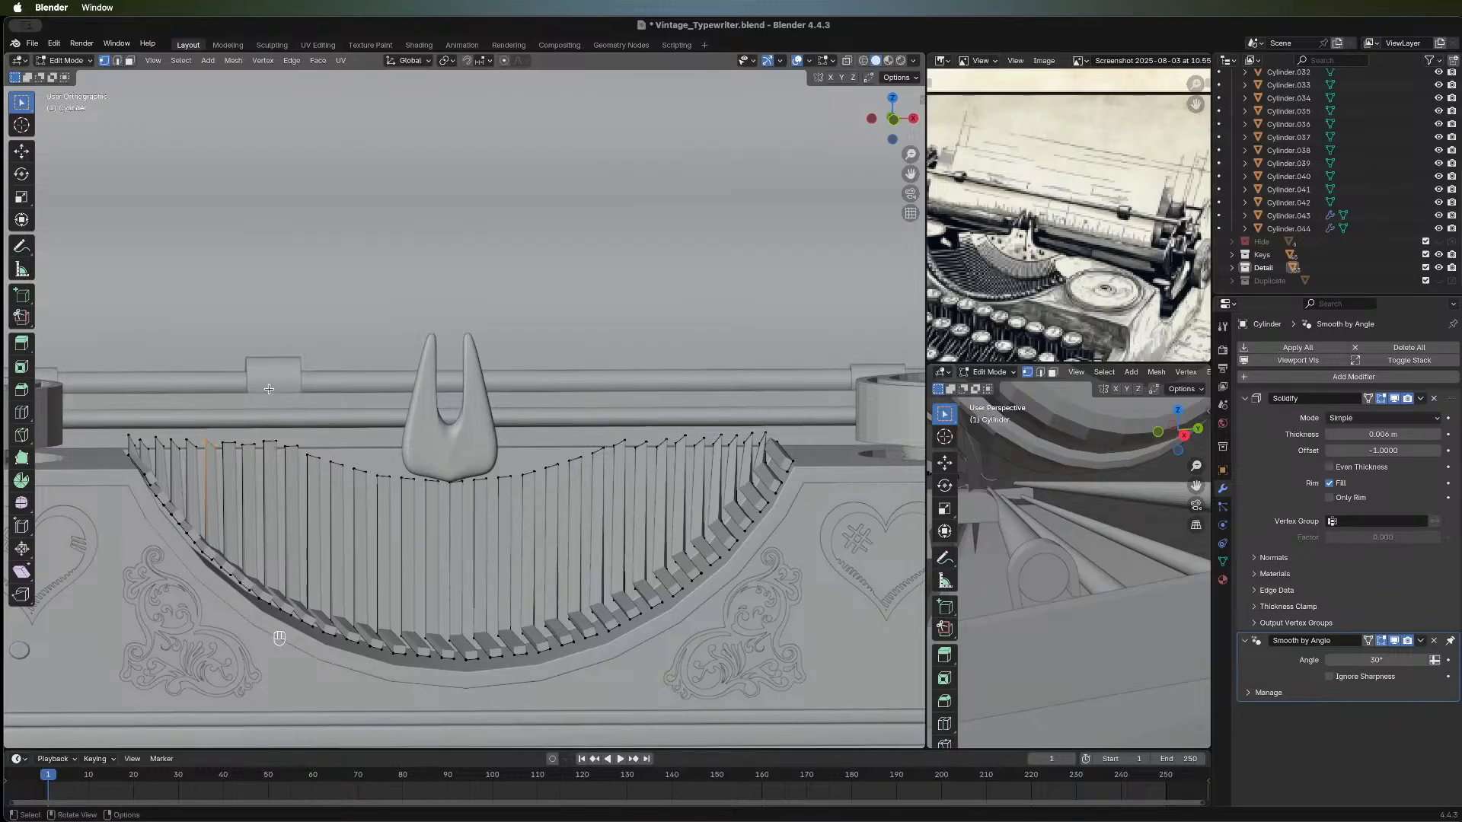
key("r")
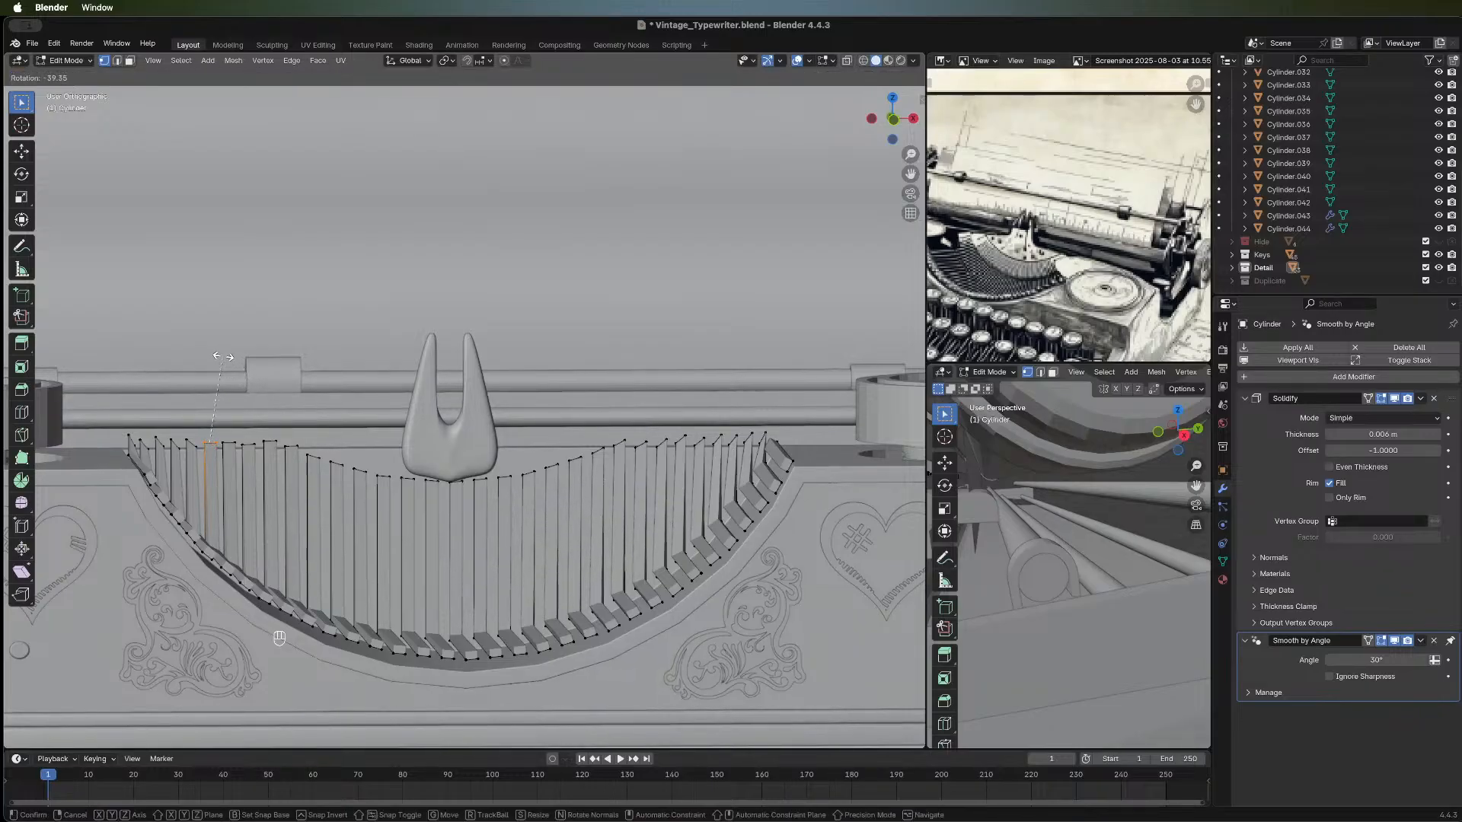
left_click(223, 358)
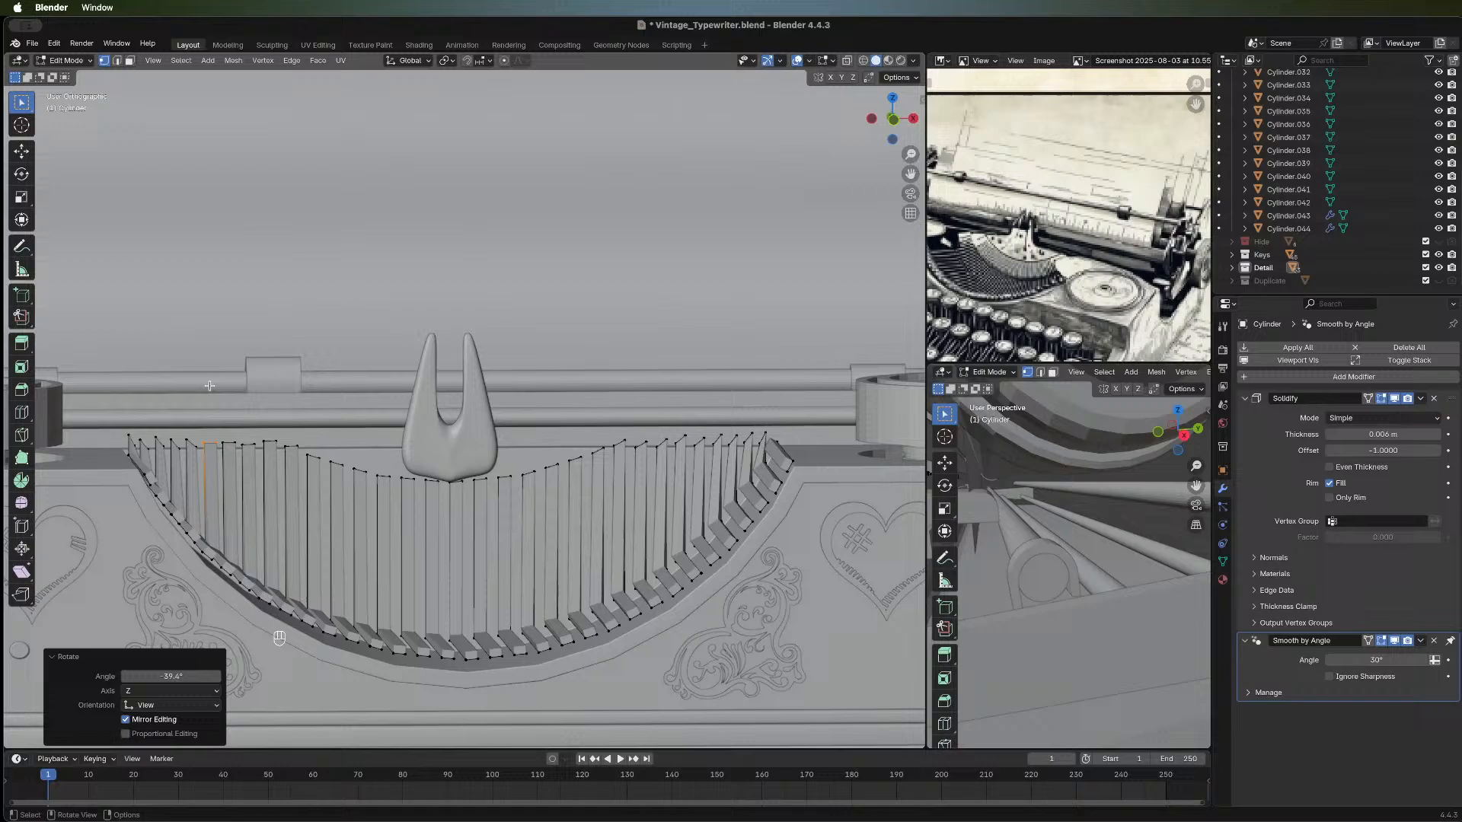
left_click(196, 455)
key("r")
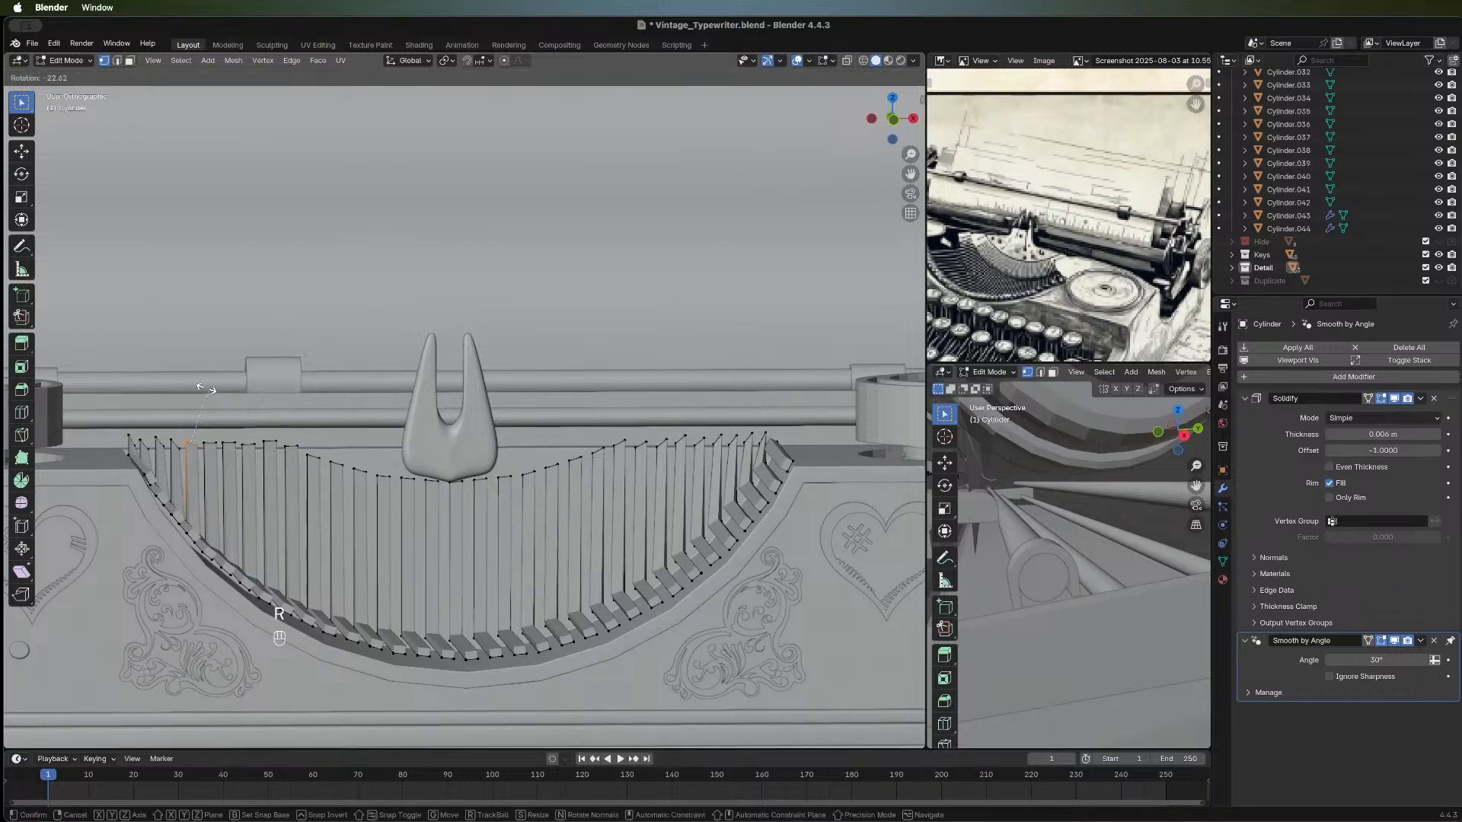
left_click(190, 379)
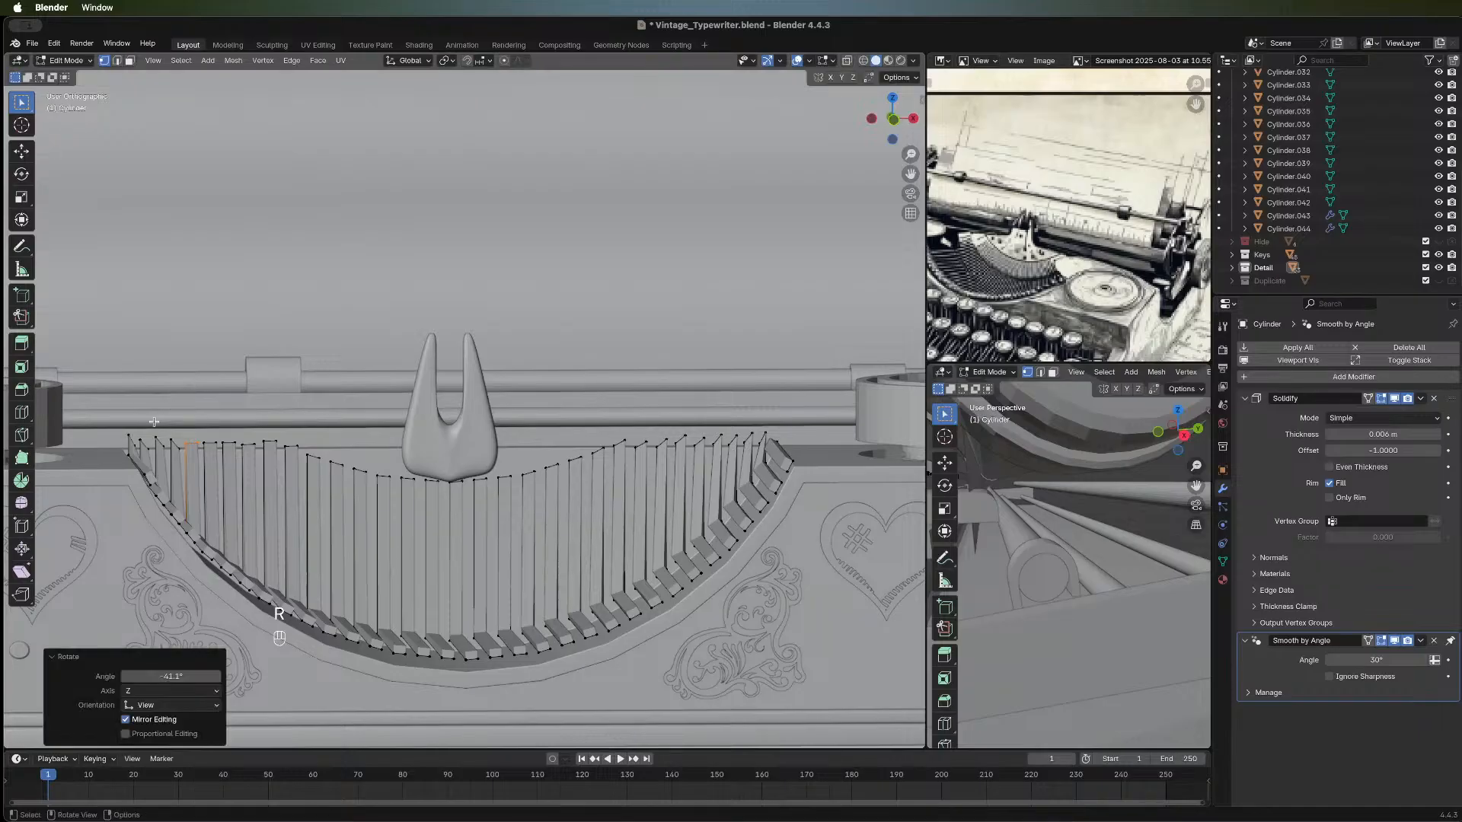
Level the next slanted typebar top toward the left end by scaling it to 0 along Z.
left_click(181, 454)
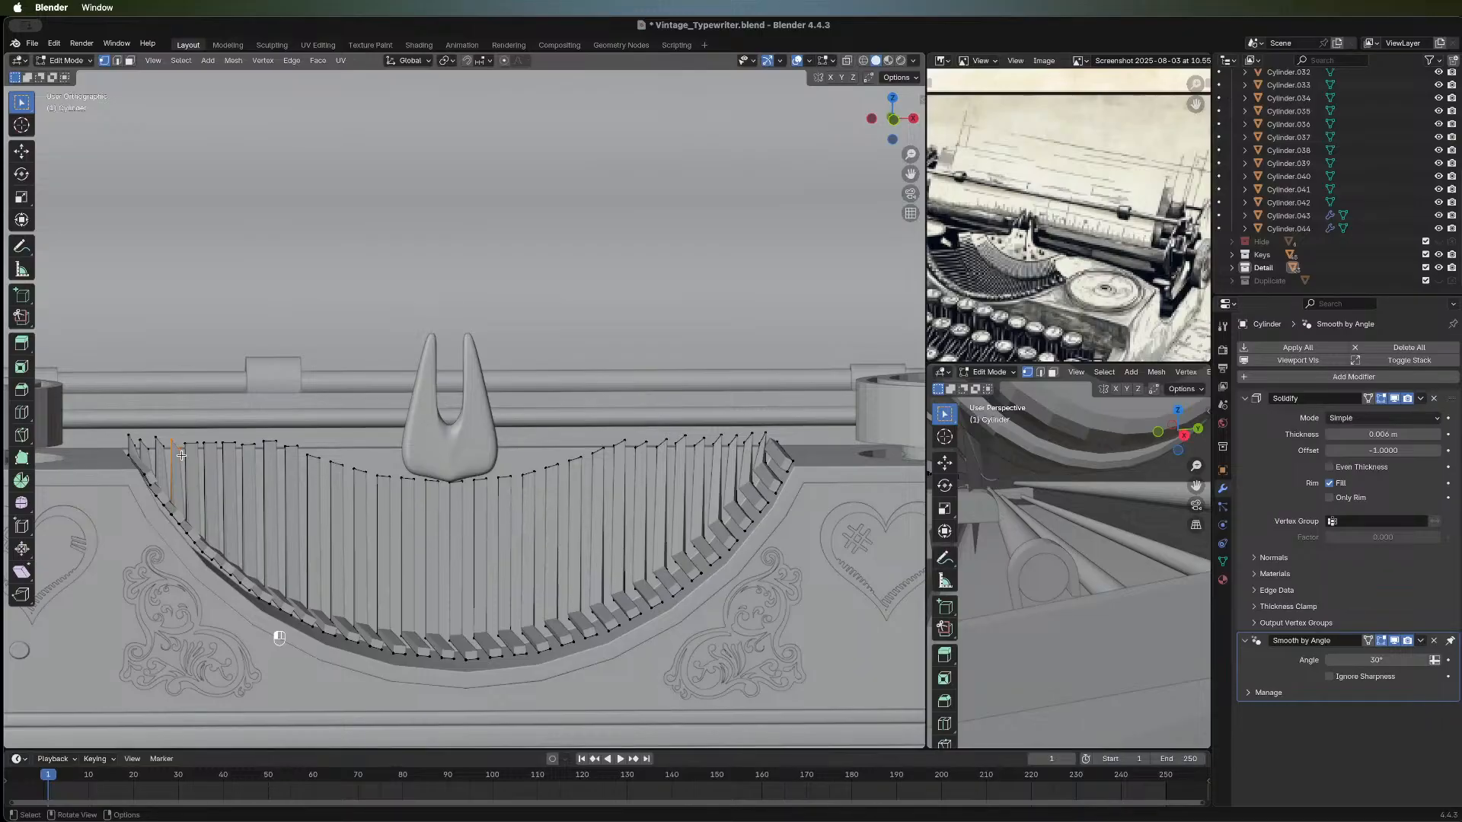
key("x")
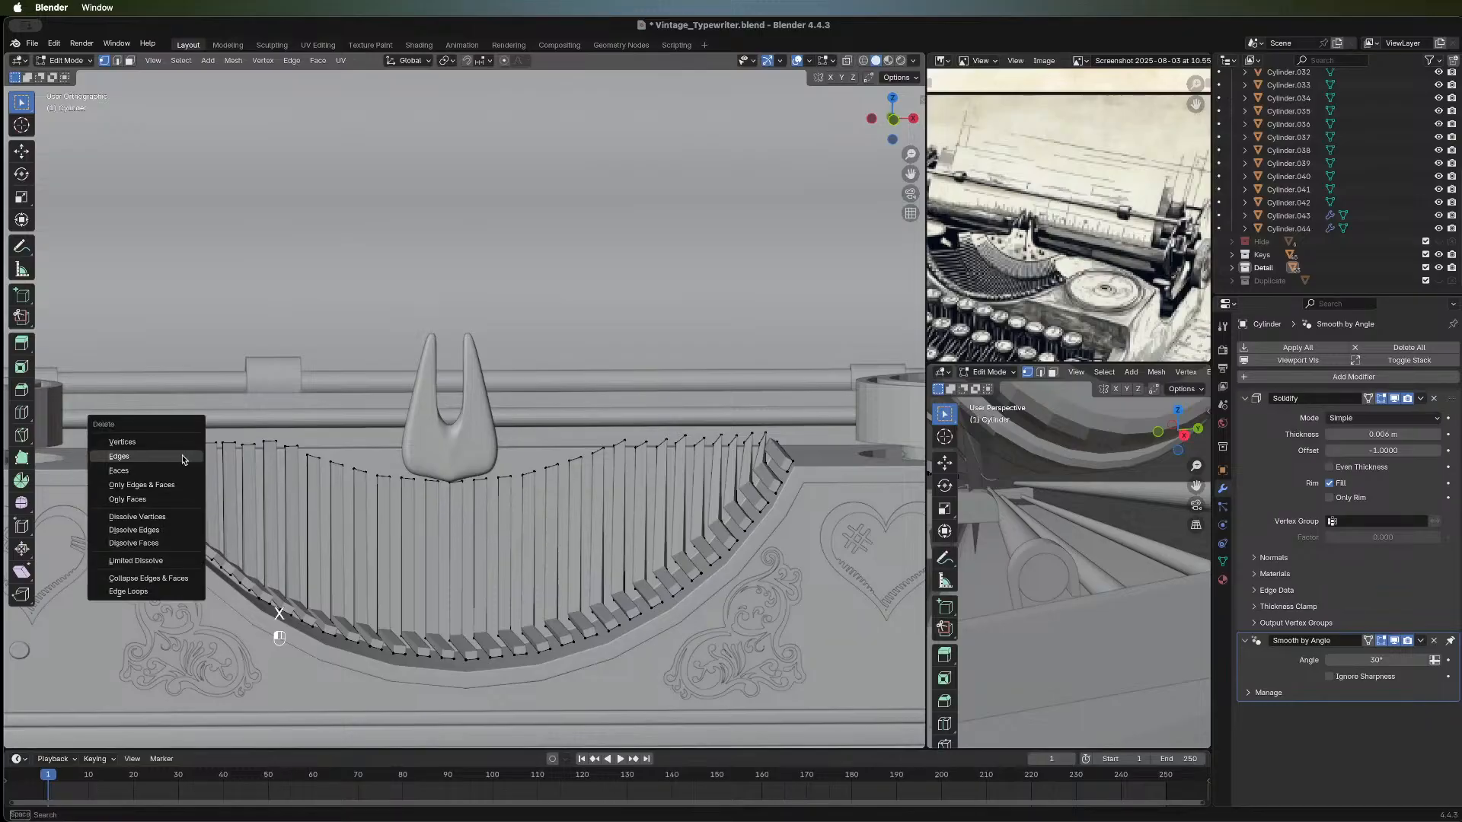
left_click(183, 457)
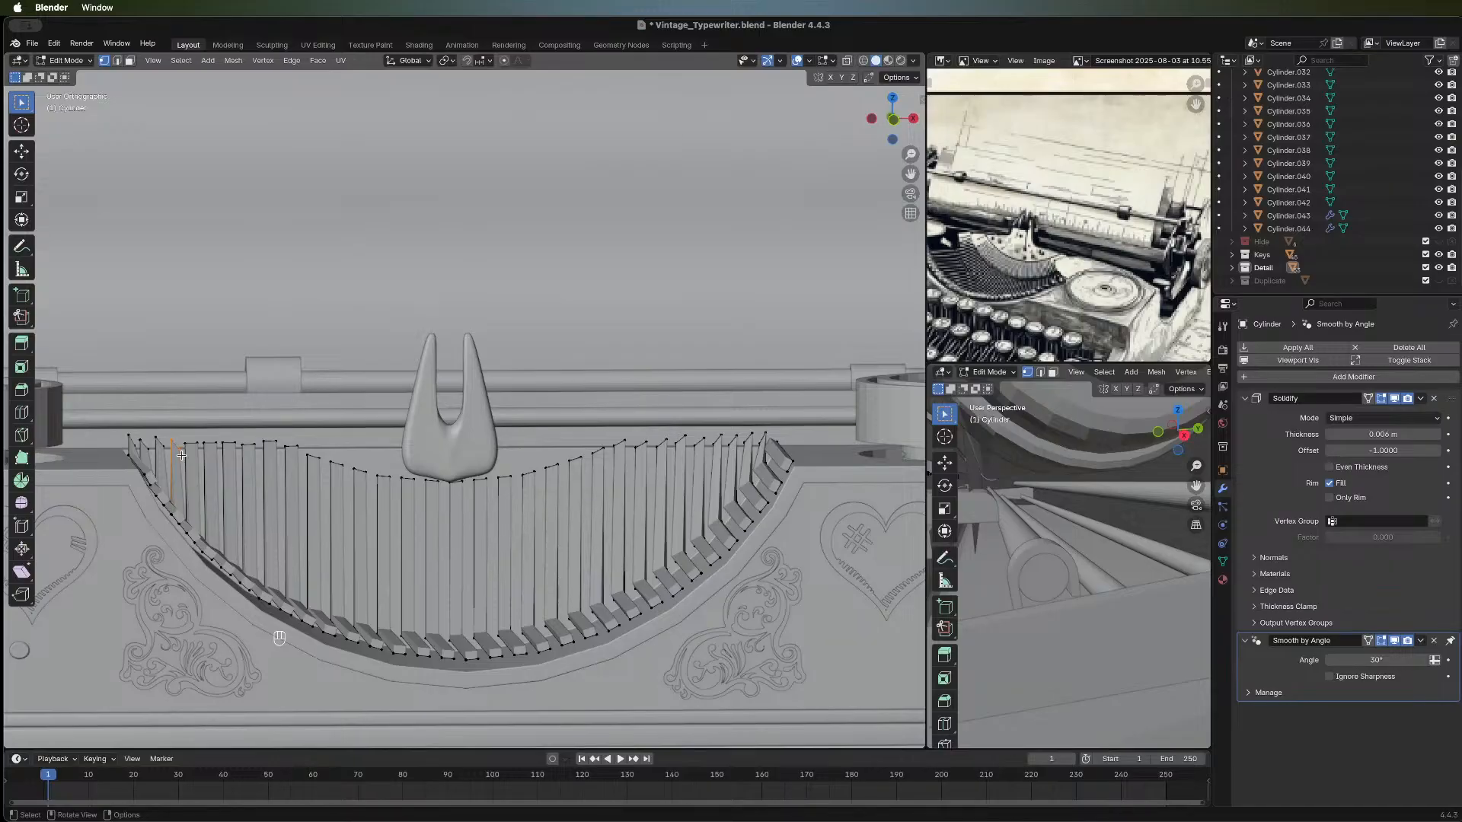
key("s")
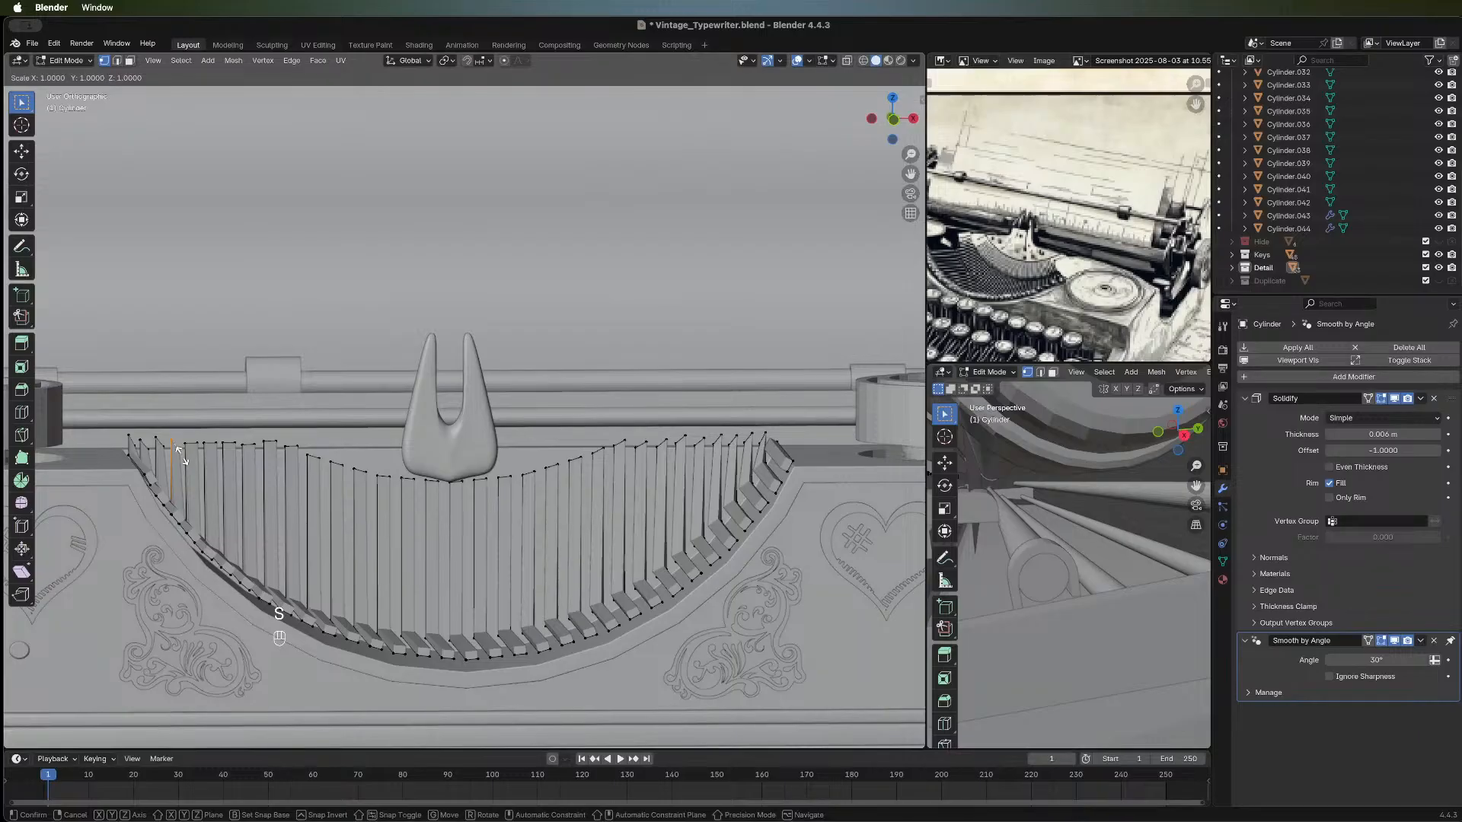
type("xz")
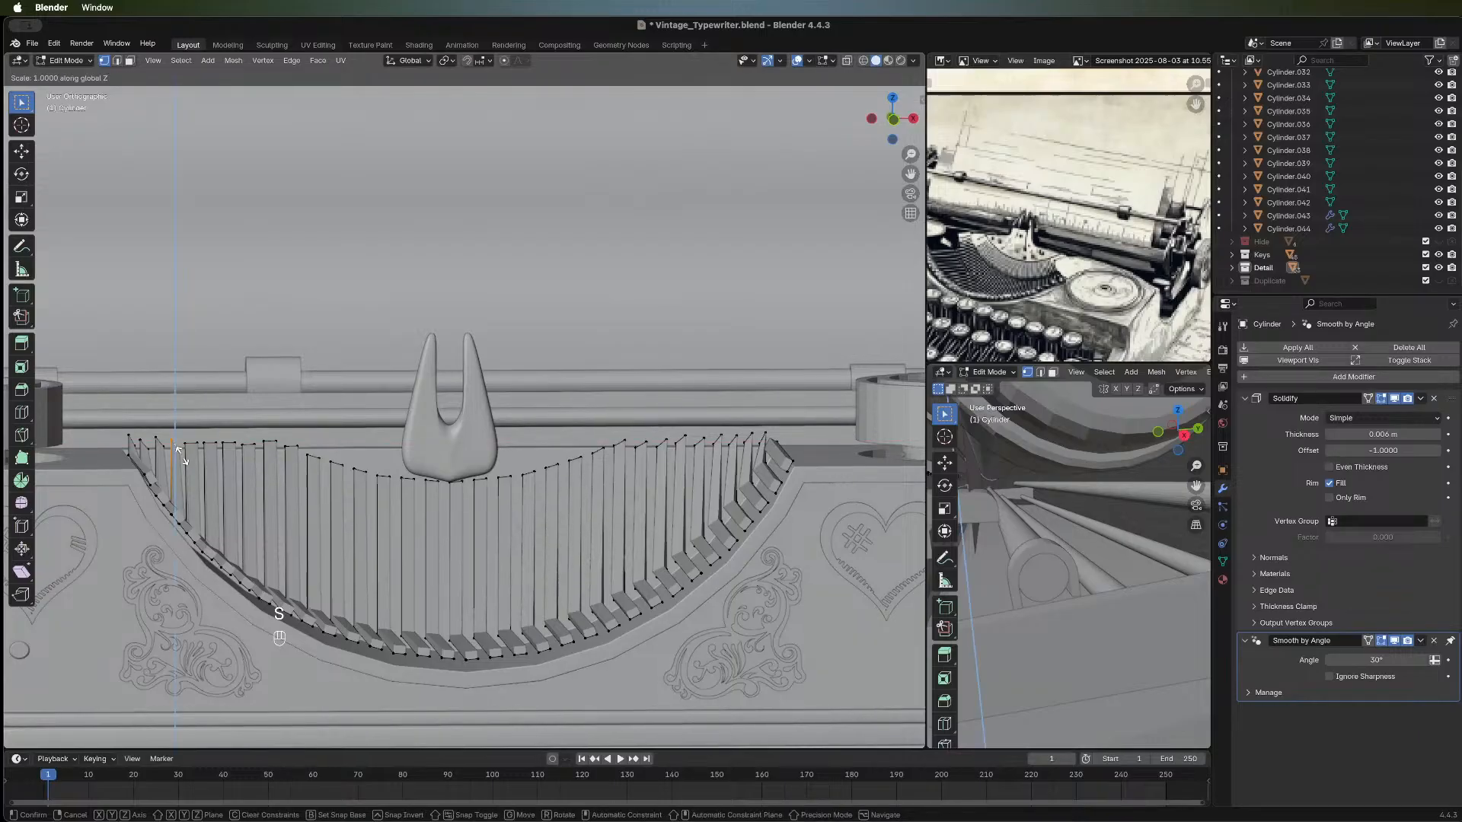
type("0")
key("Return")
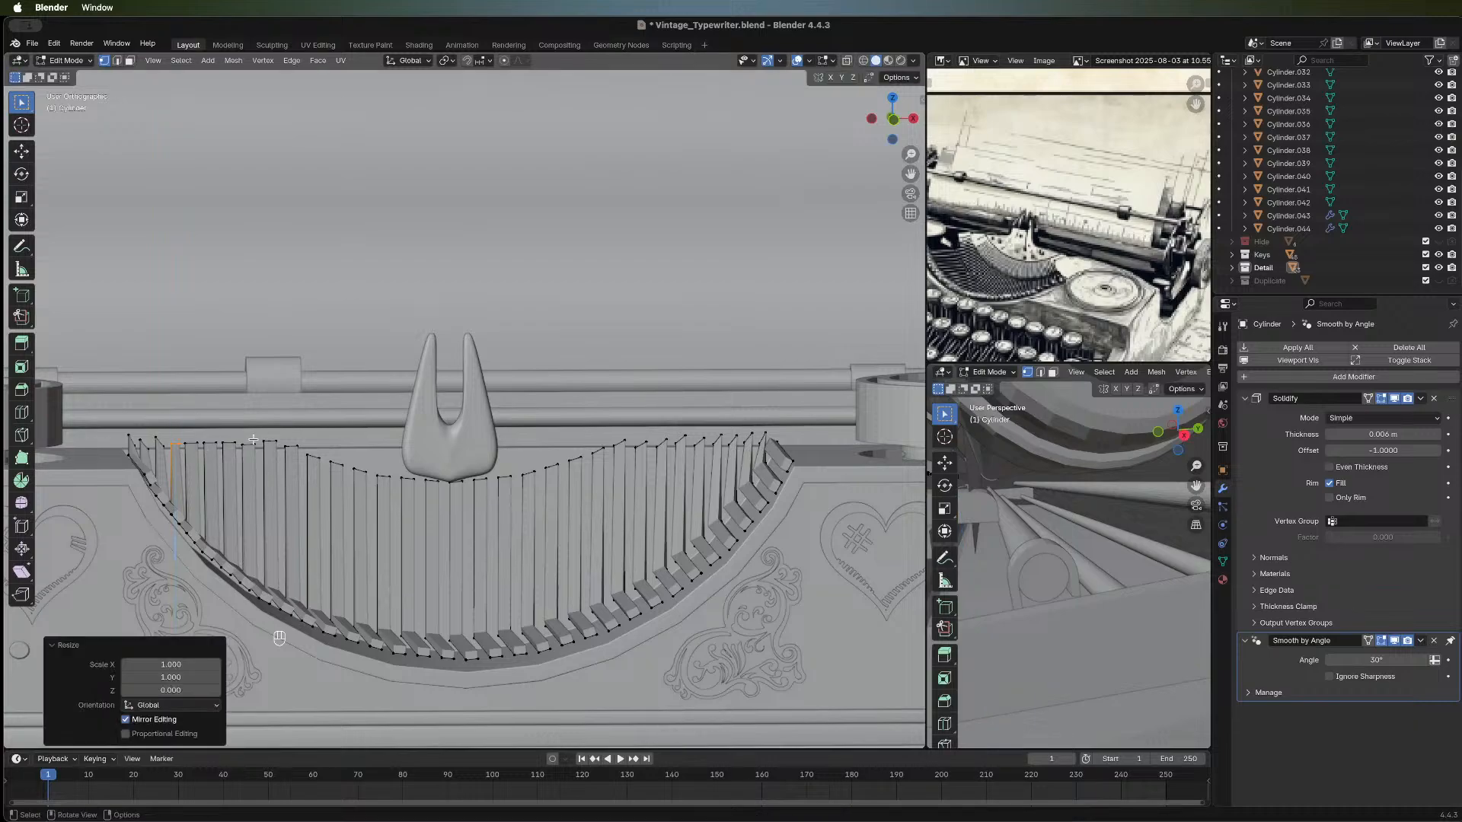
Scale the slanted typebar top just inside the outermost left ones to 0 along Z.
key("b")
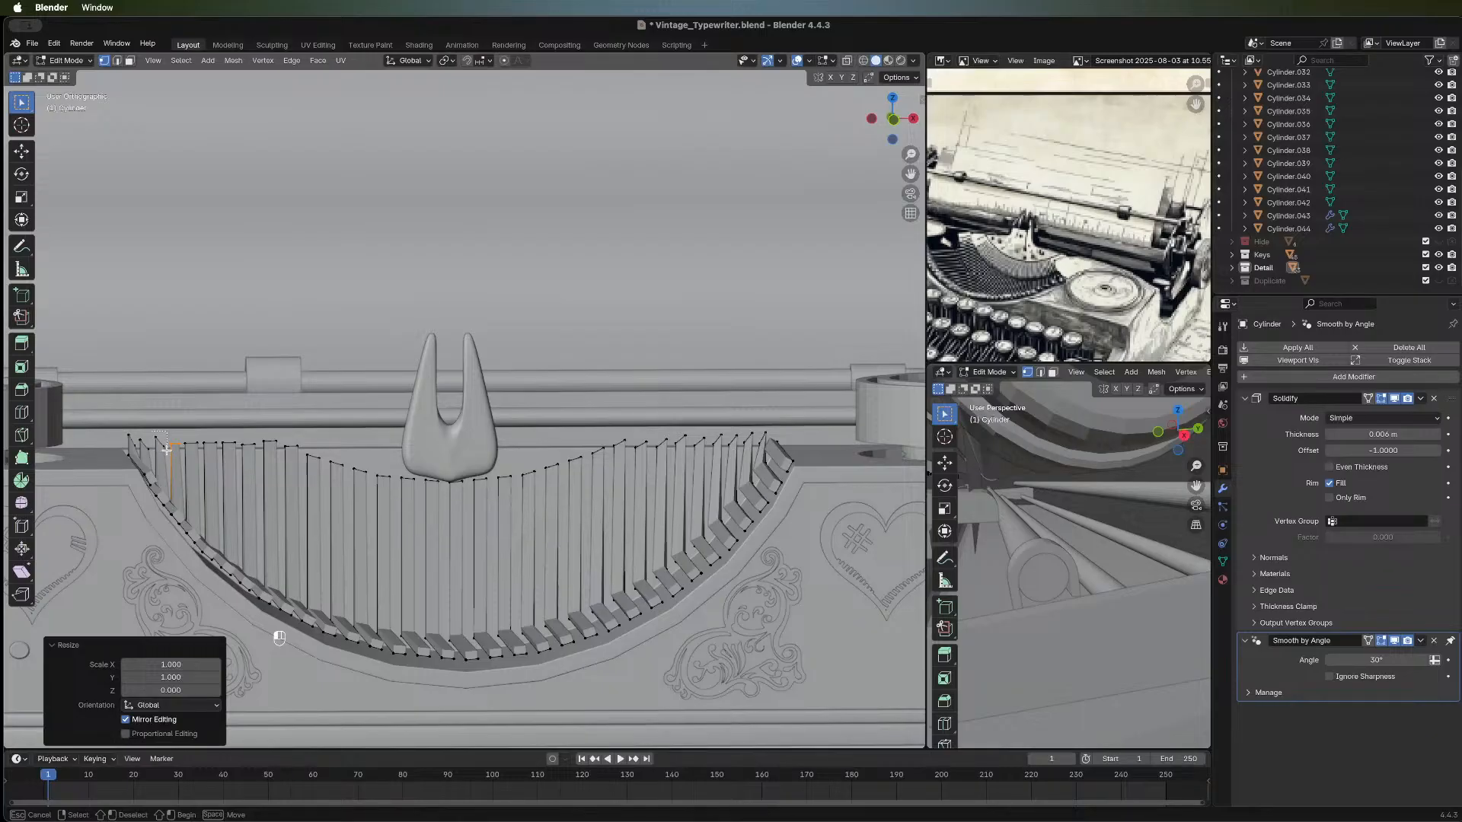
left_click_drag(166, 450, 193, 432)
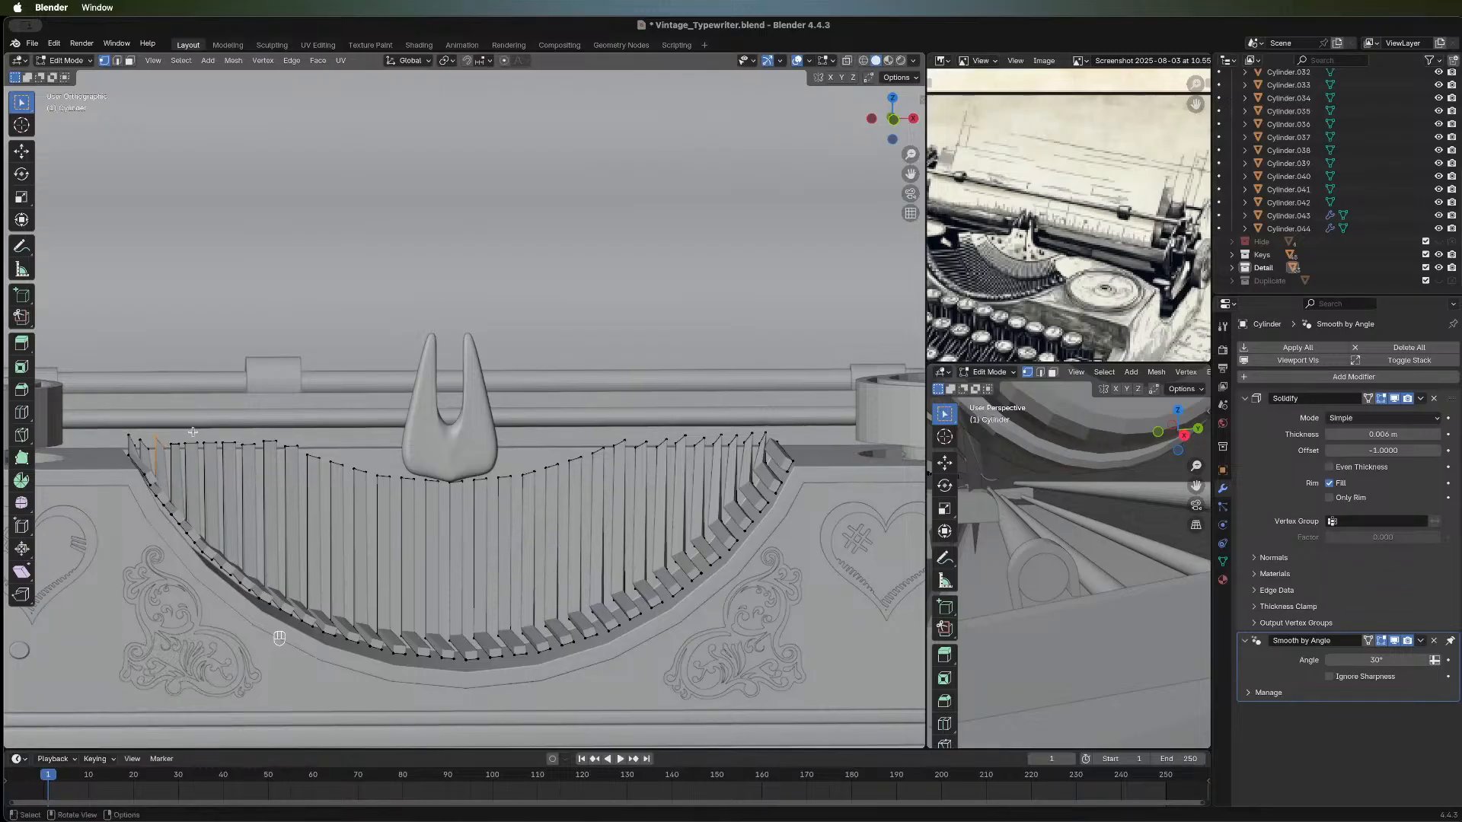
key("s")
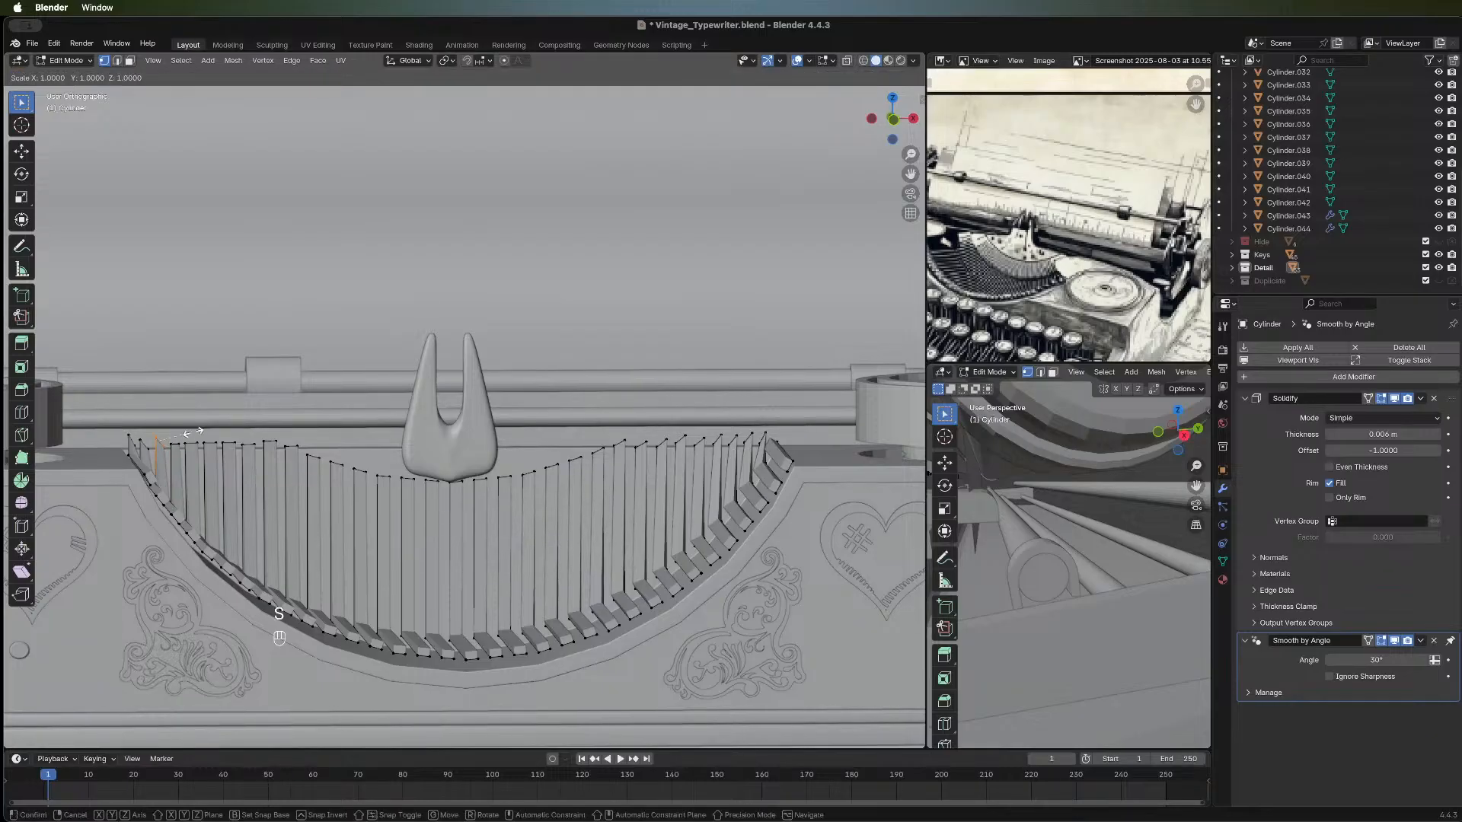
key("x")
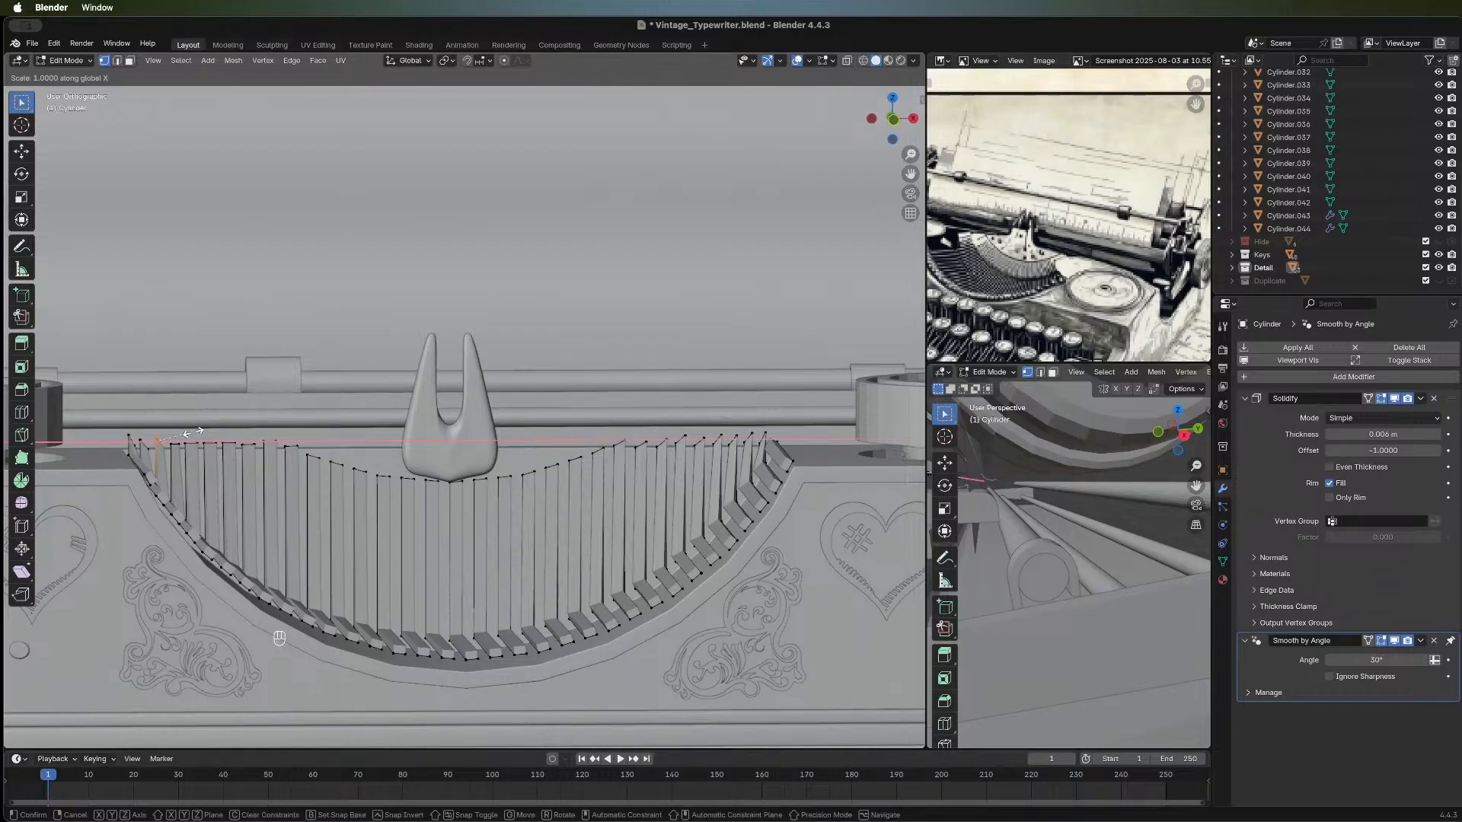
type("z")
type("0")
key("Return")
Flatten the remaining slanted tops at the outermost left end of the typebar fan with a Z scale of 0.
key("b")
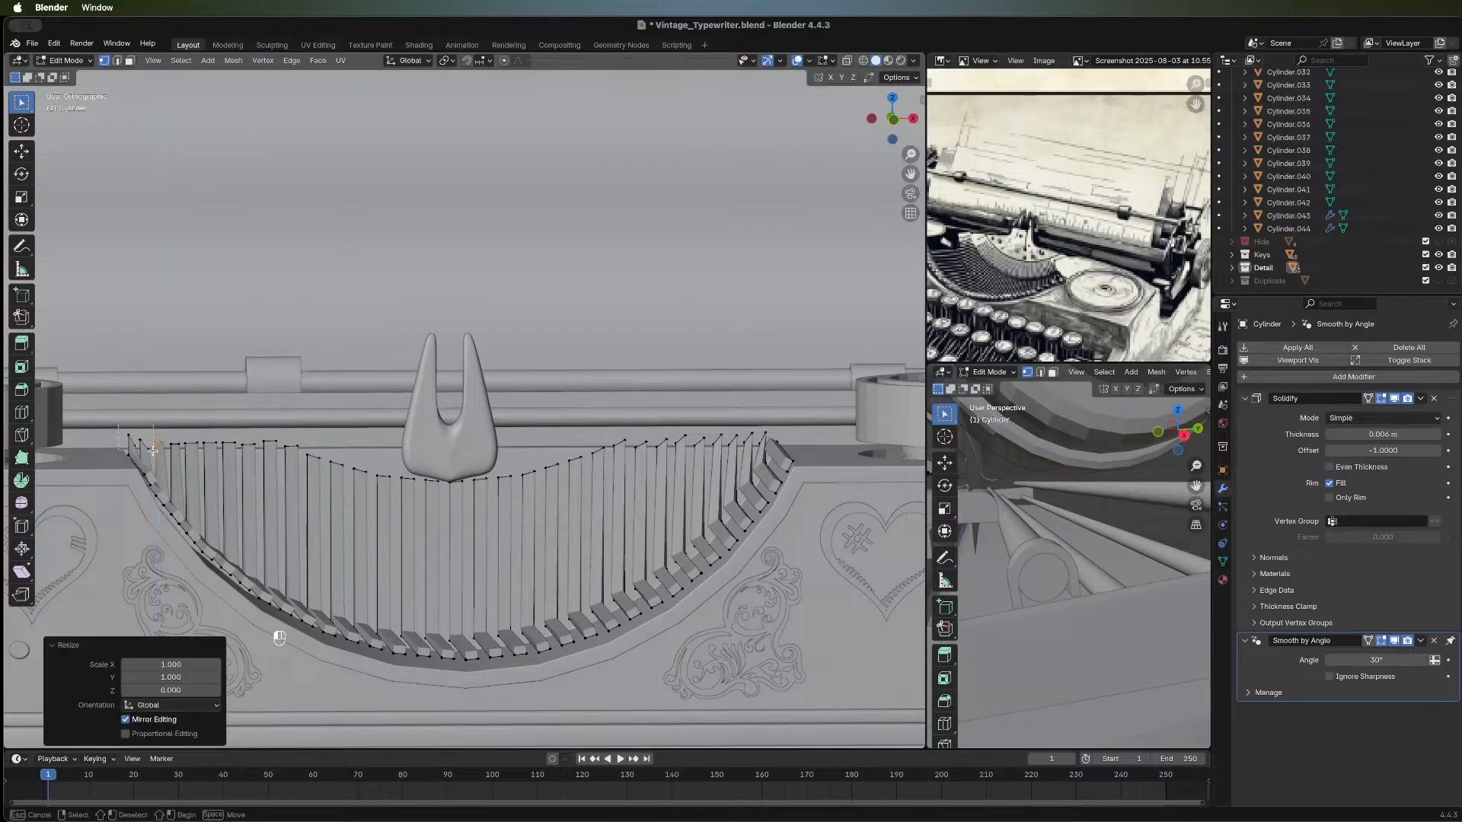
left_click_drag(153, 451, 153, 453)
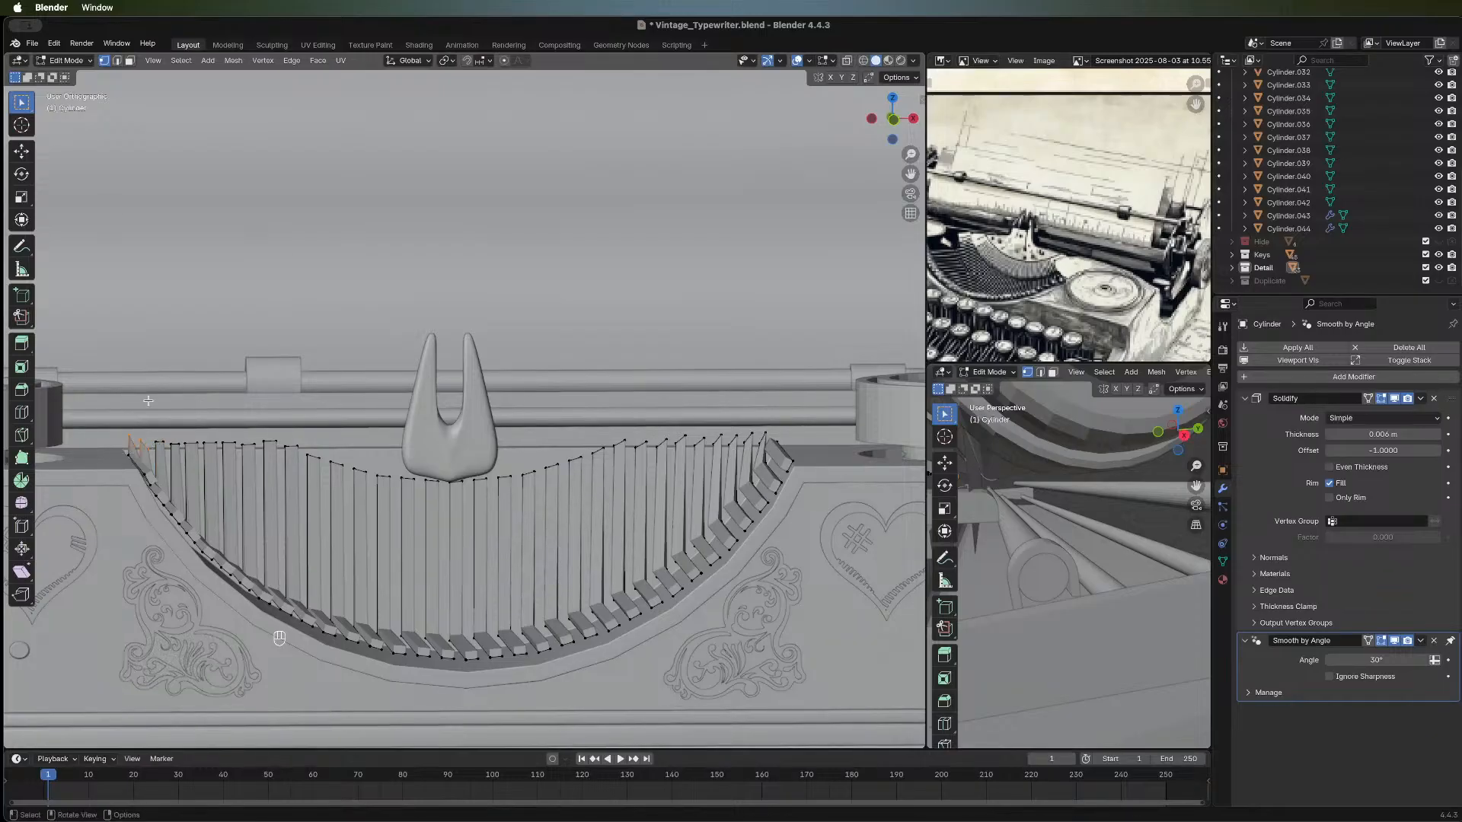
type("s")
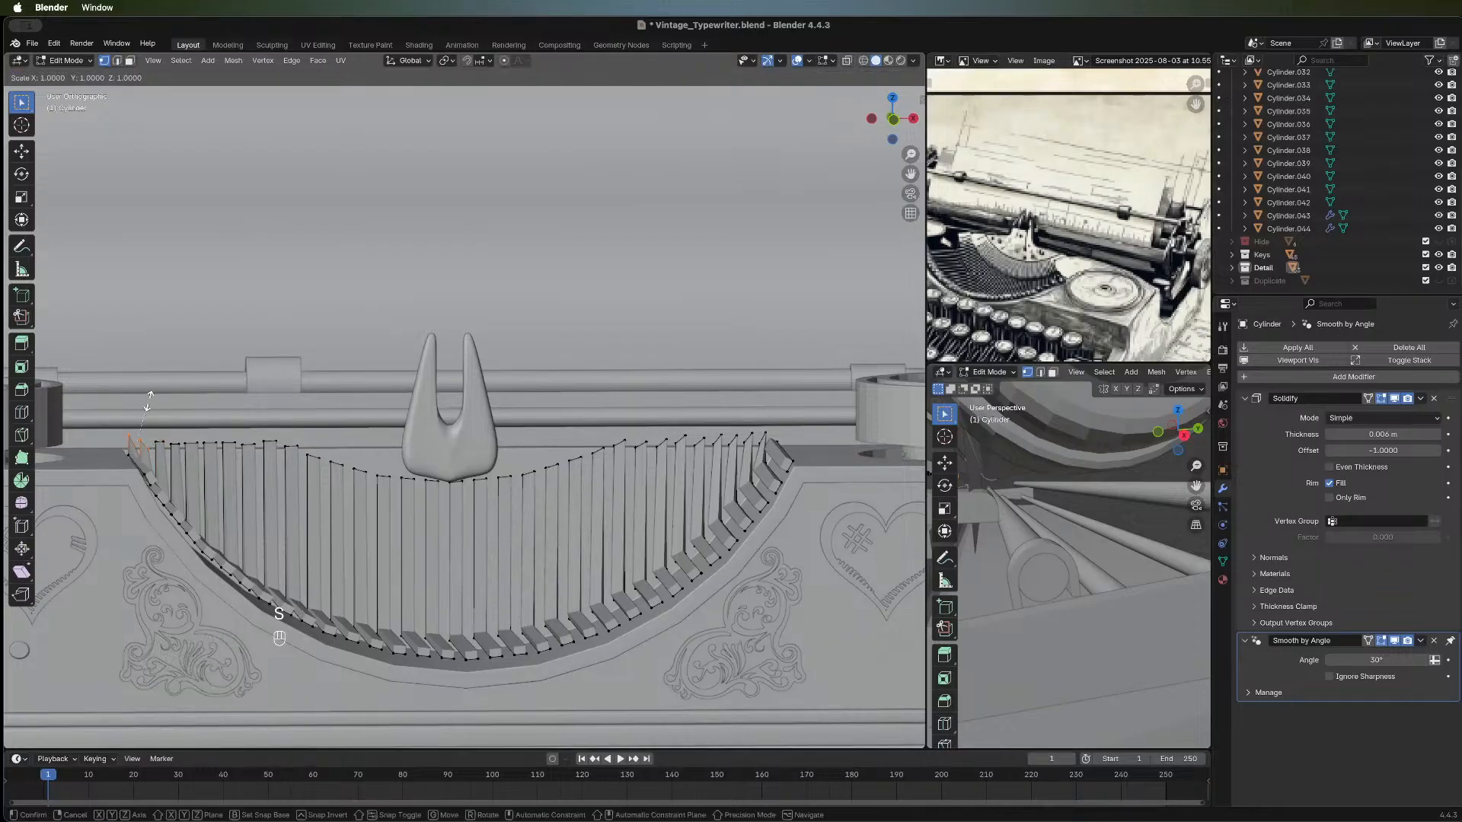
type("z0")
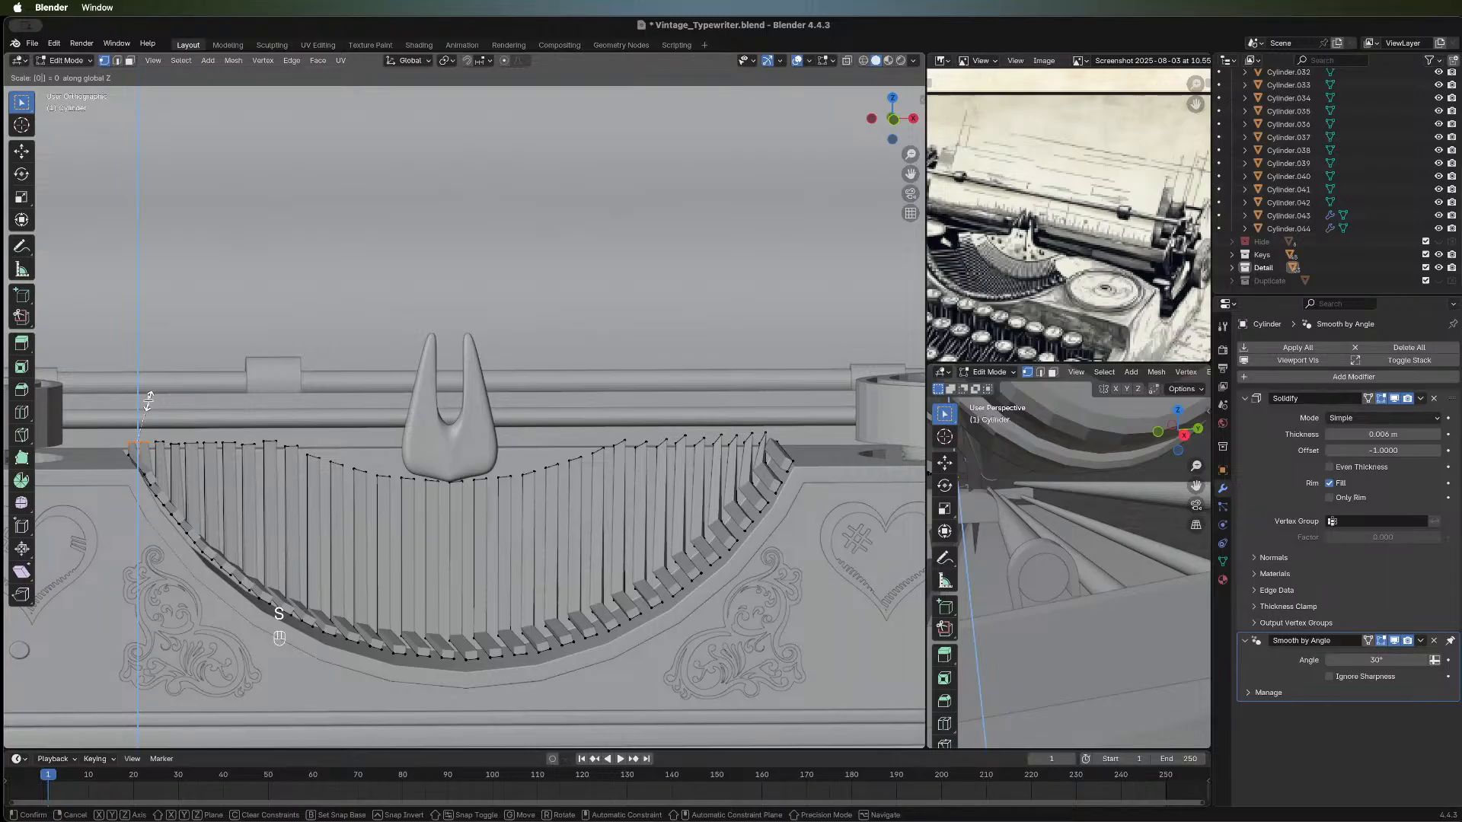
left_click(149, 401)
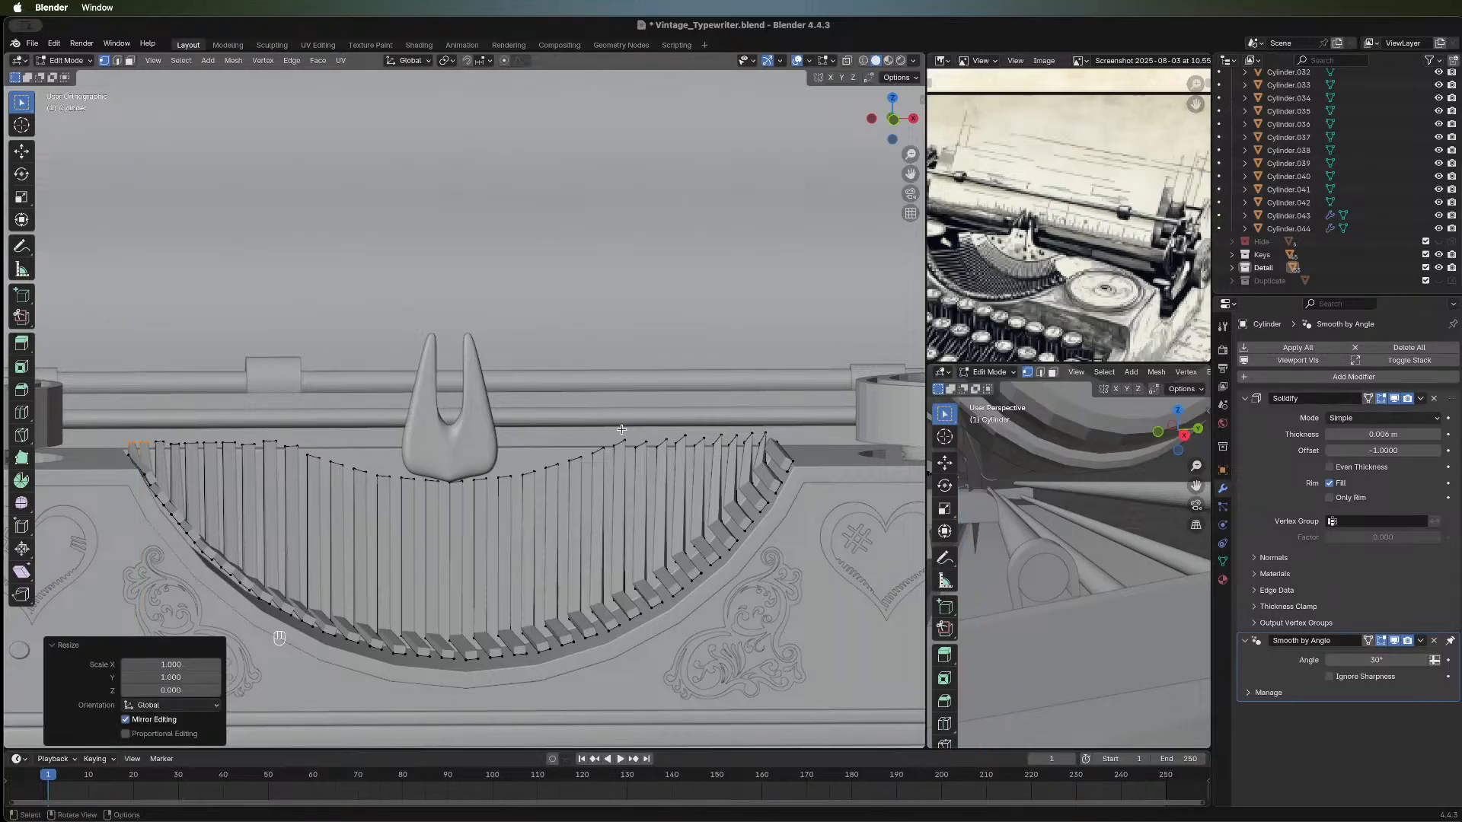
Try to level all the slanted typebar tops in the right half's flat row together by scaling them to 0 along Z.
left_click_drag(615, 432, 768, 444)
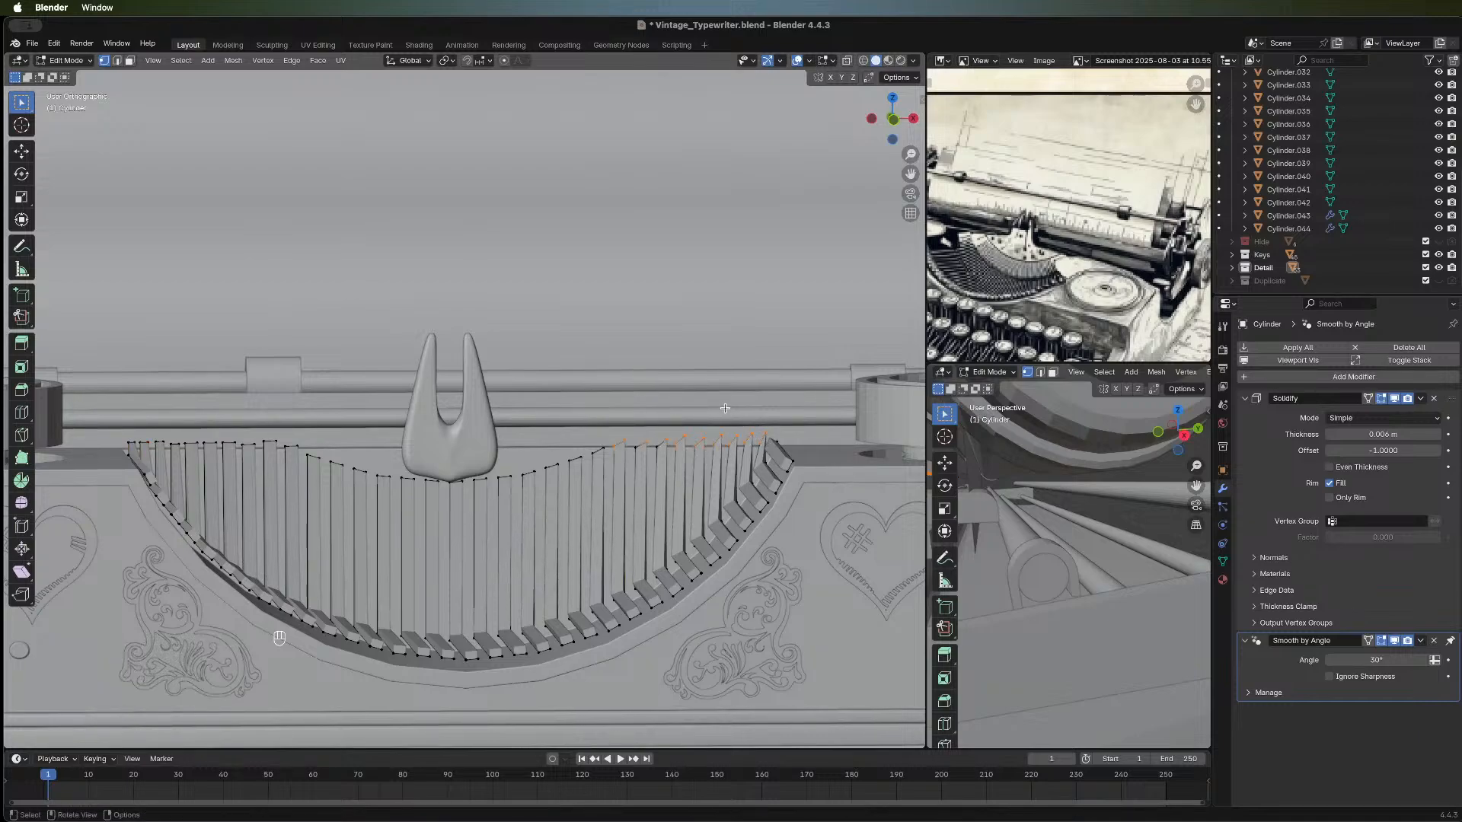
key("s")
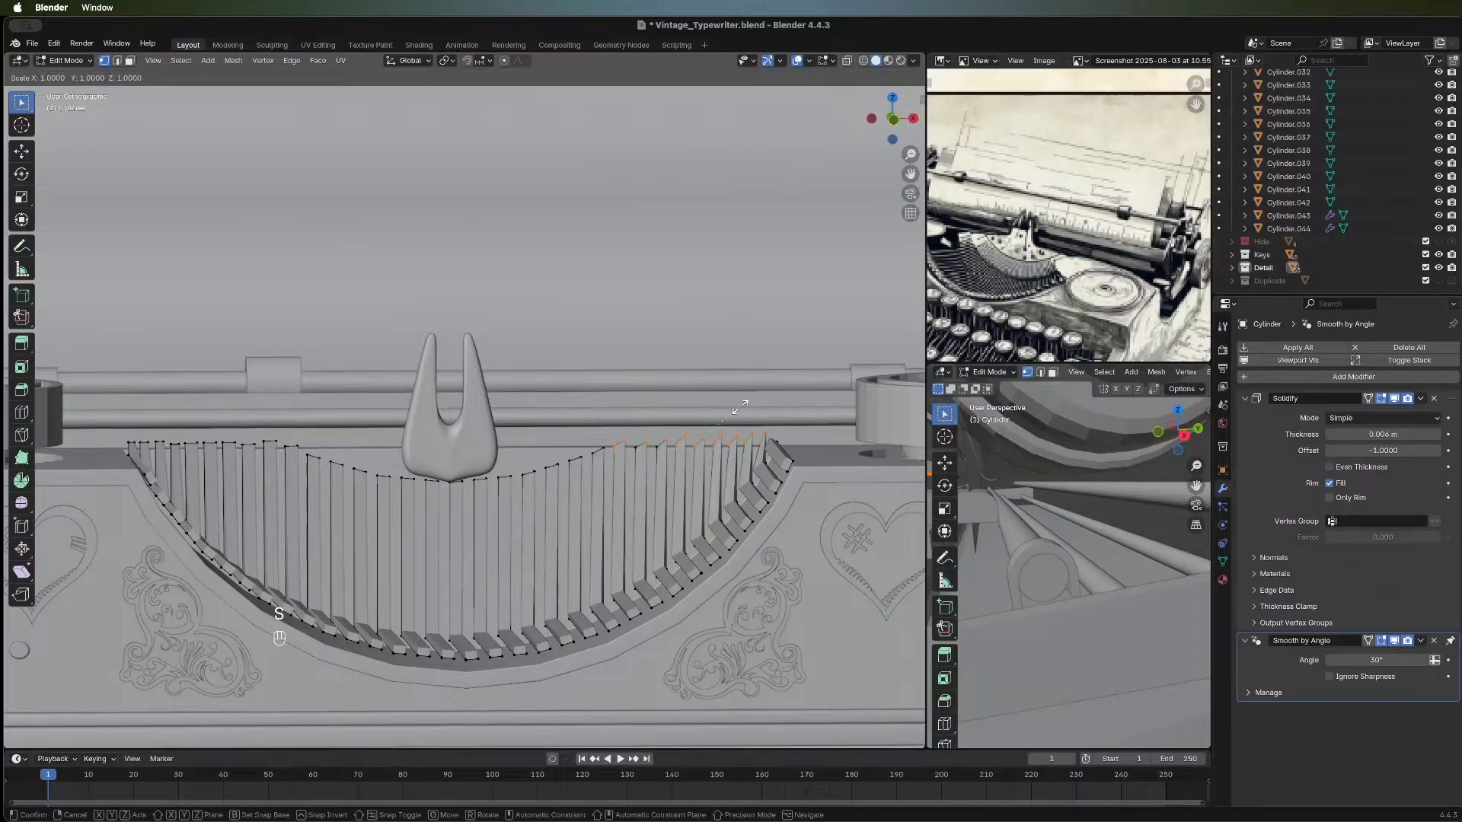
key("z")
key("0")
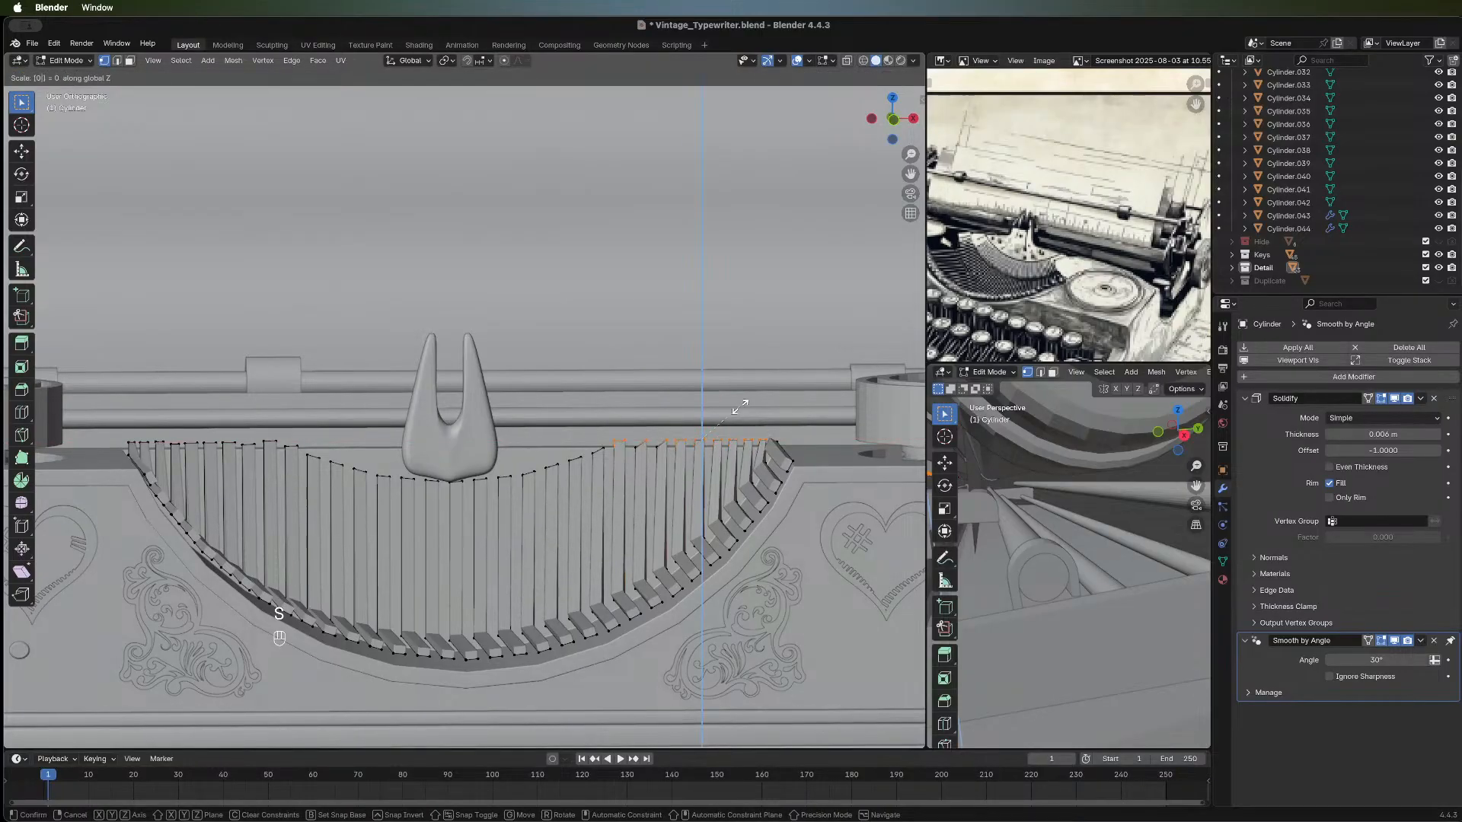
left_click(739, 407)
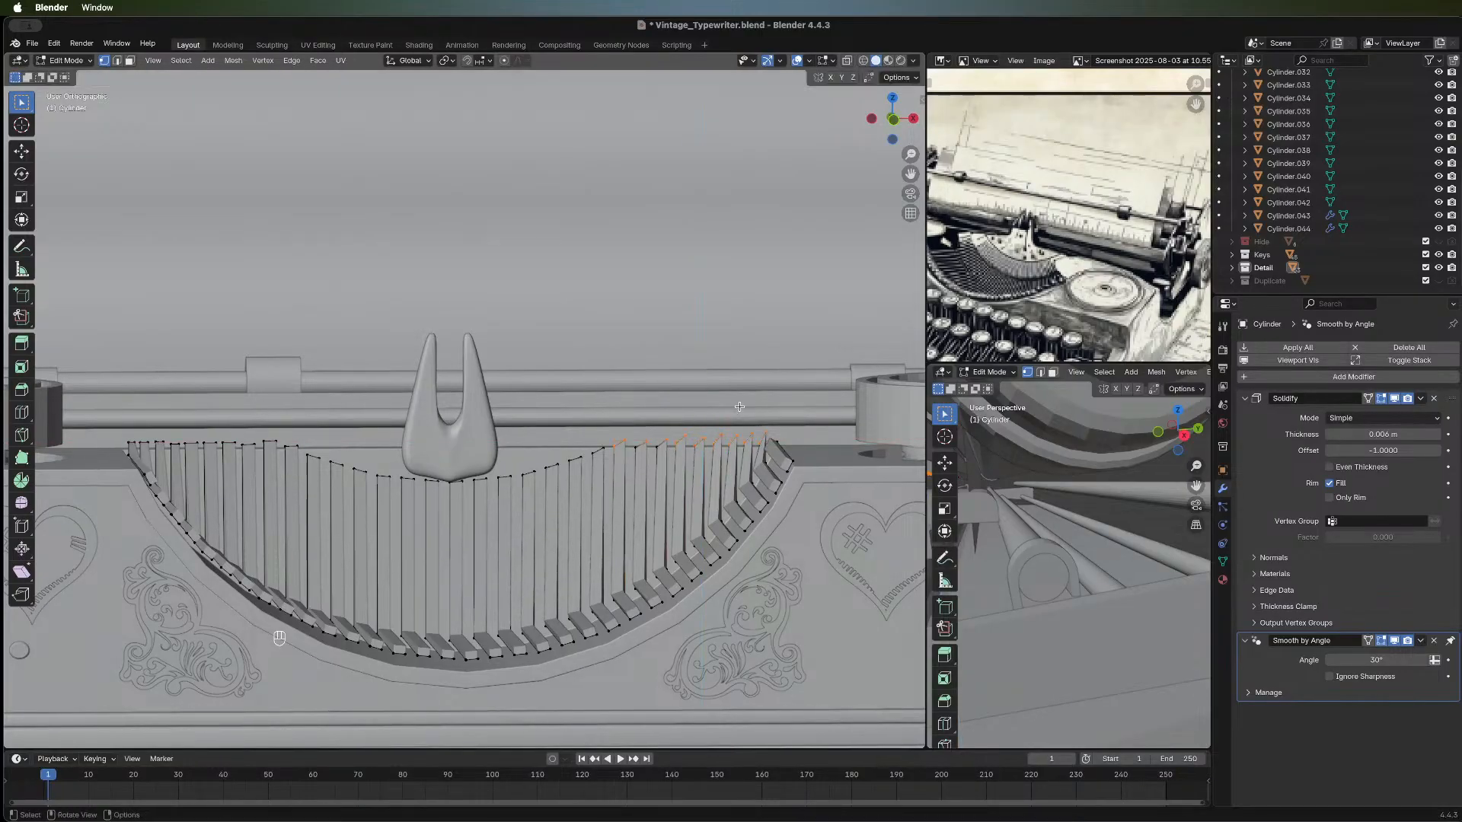
Undo the last change and flatten the top vertices of the right-hand type bars by scaling them to 0 along Z.
key("super+z")
left_click_drag(611, 435, 770, 446, "shift")
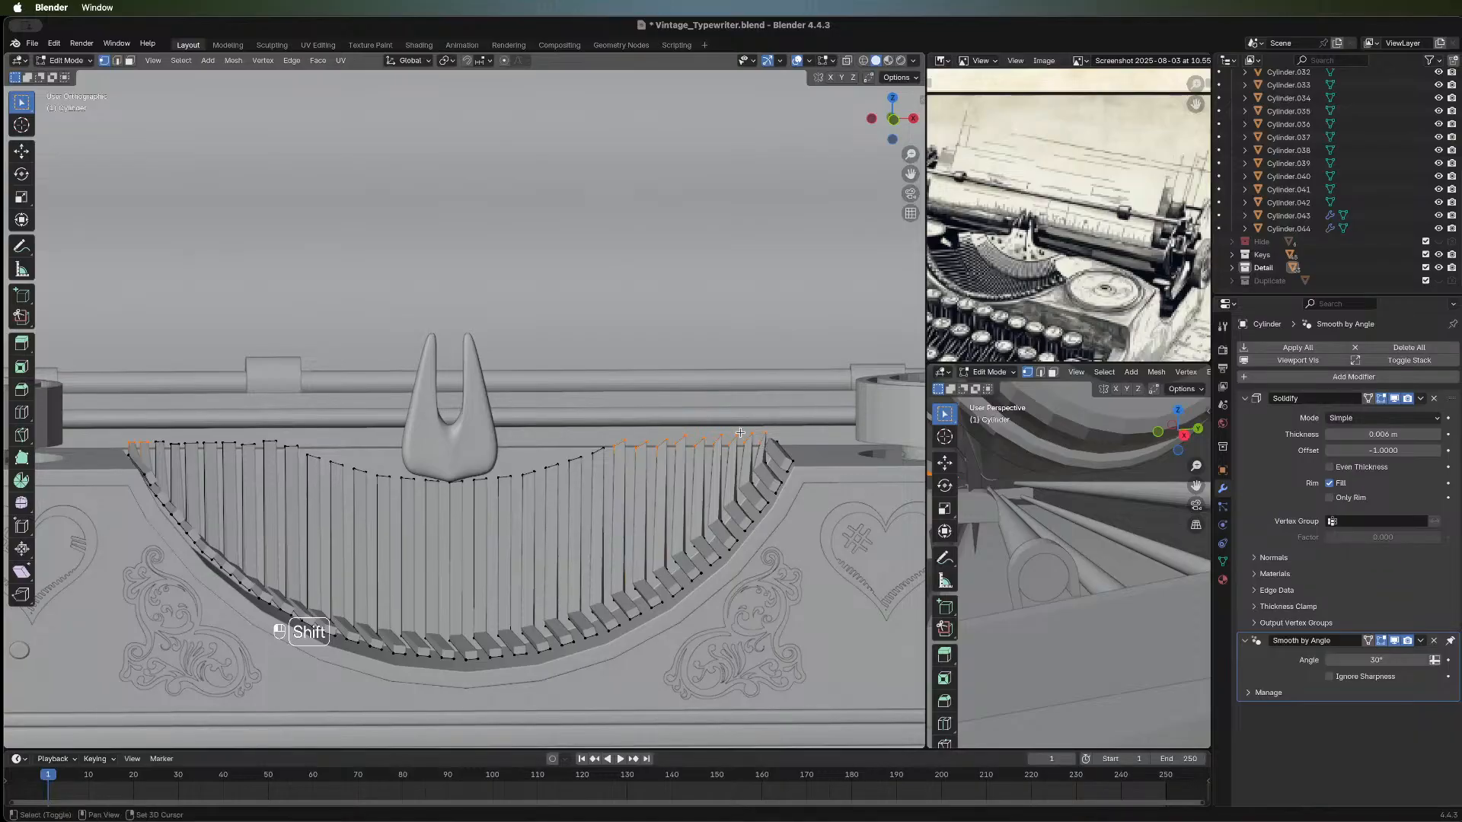
key("s")
key("x")
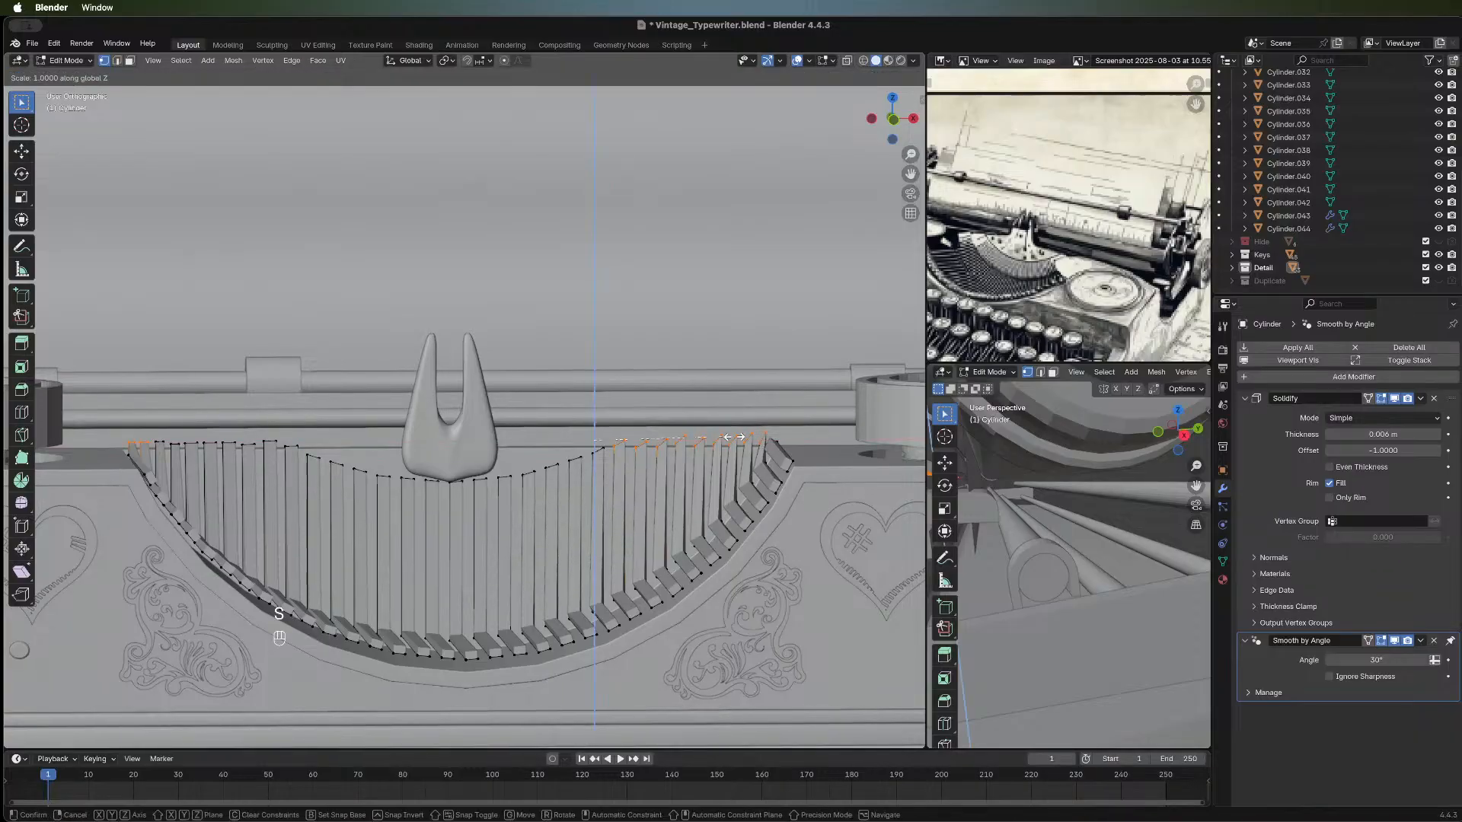
key("z")
key("0")
key("Return")
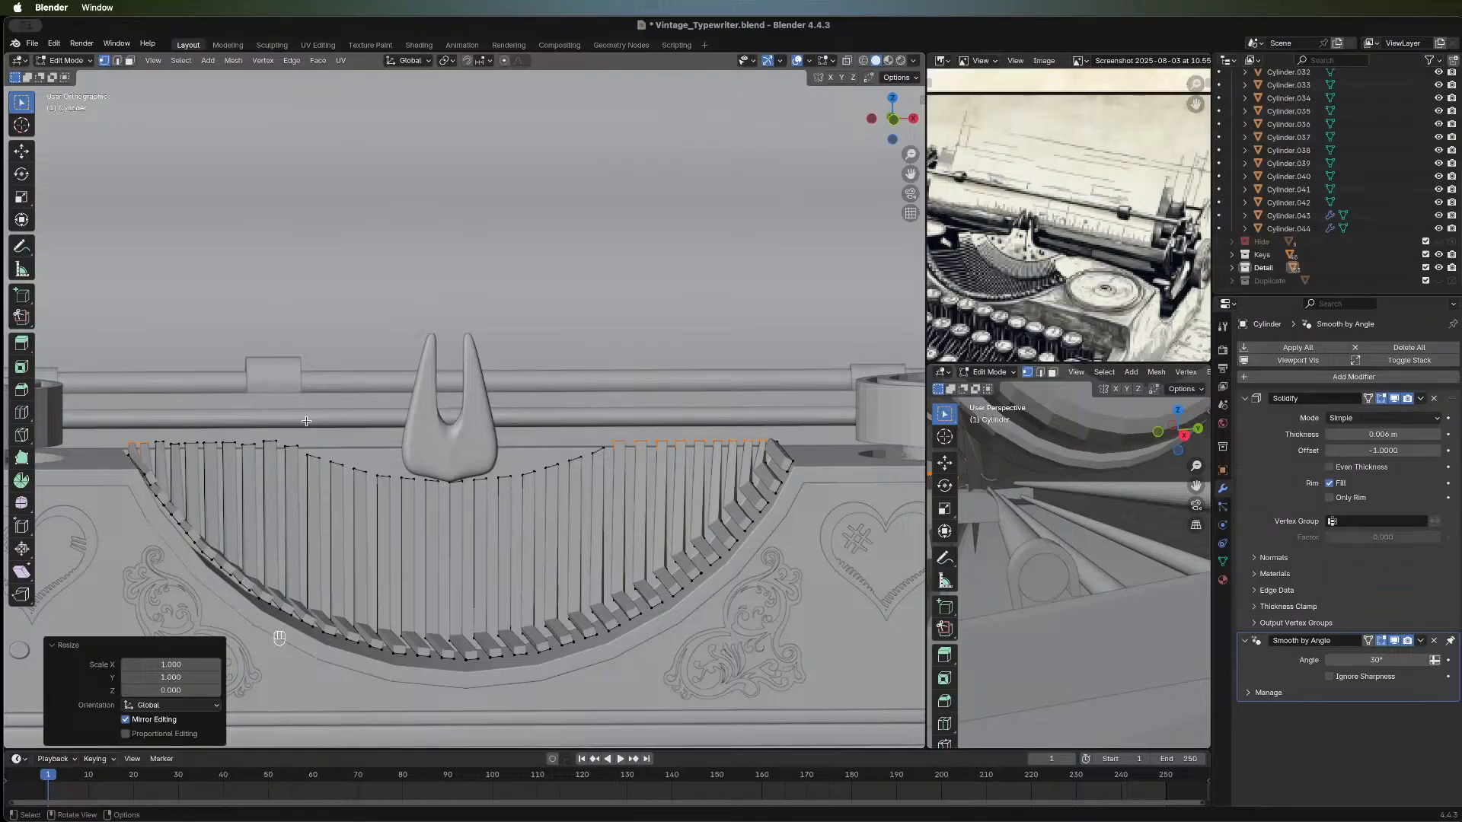
Add the left-hand bar tops to the selection and lower both level end sections about 0.0038 m along Z.
key("shift")
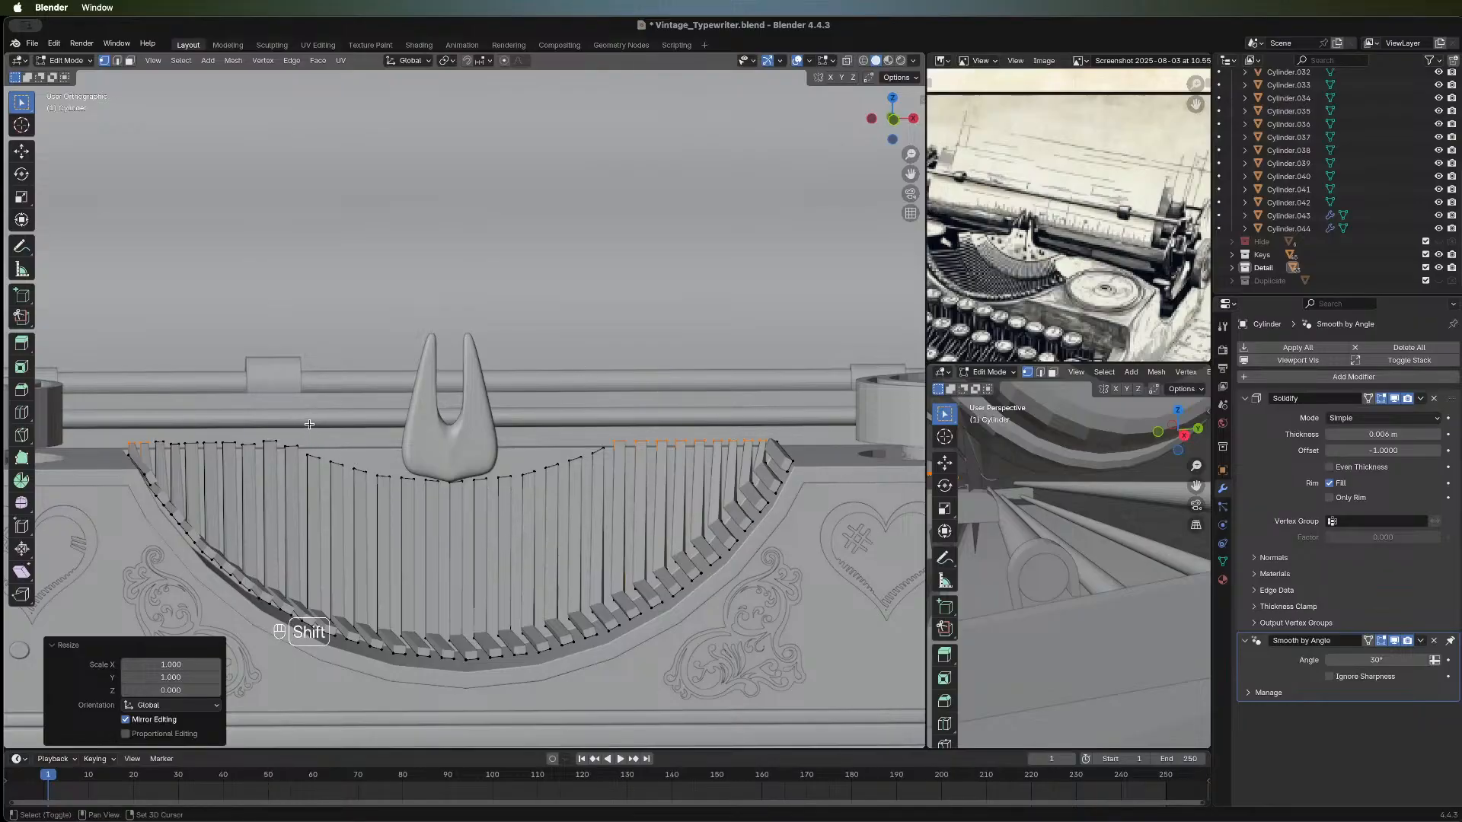
left_click_drag(300, 424, 118, 449, "shift")
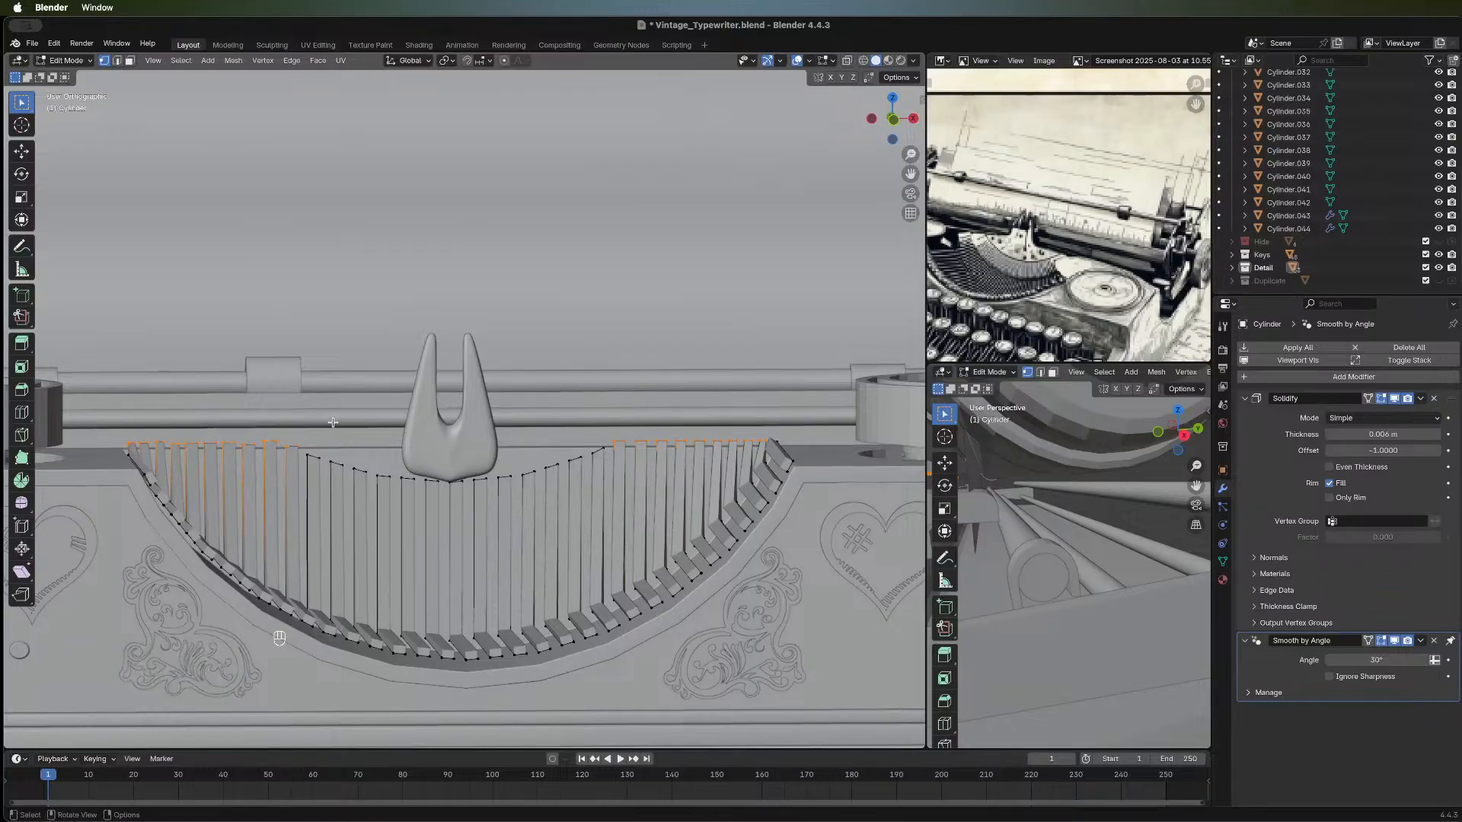
key("g")
key("z")
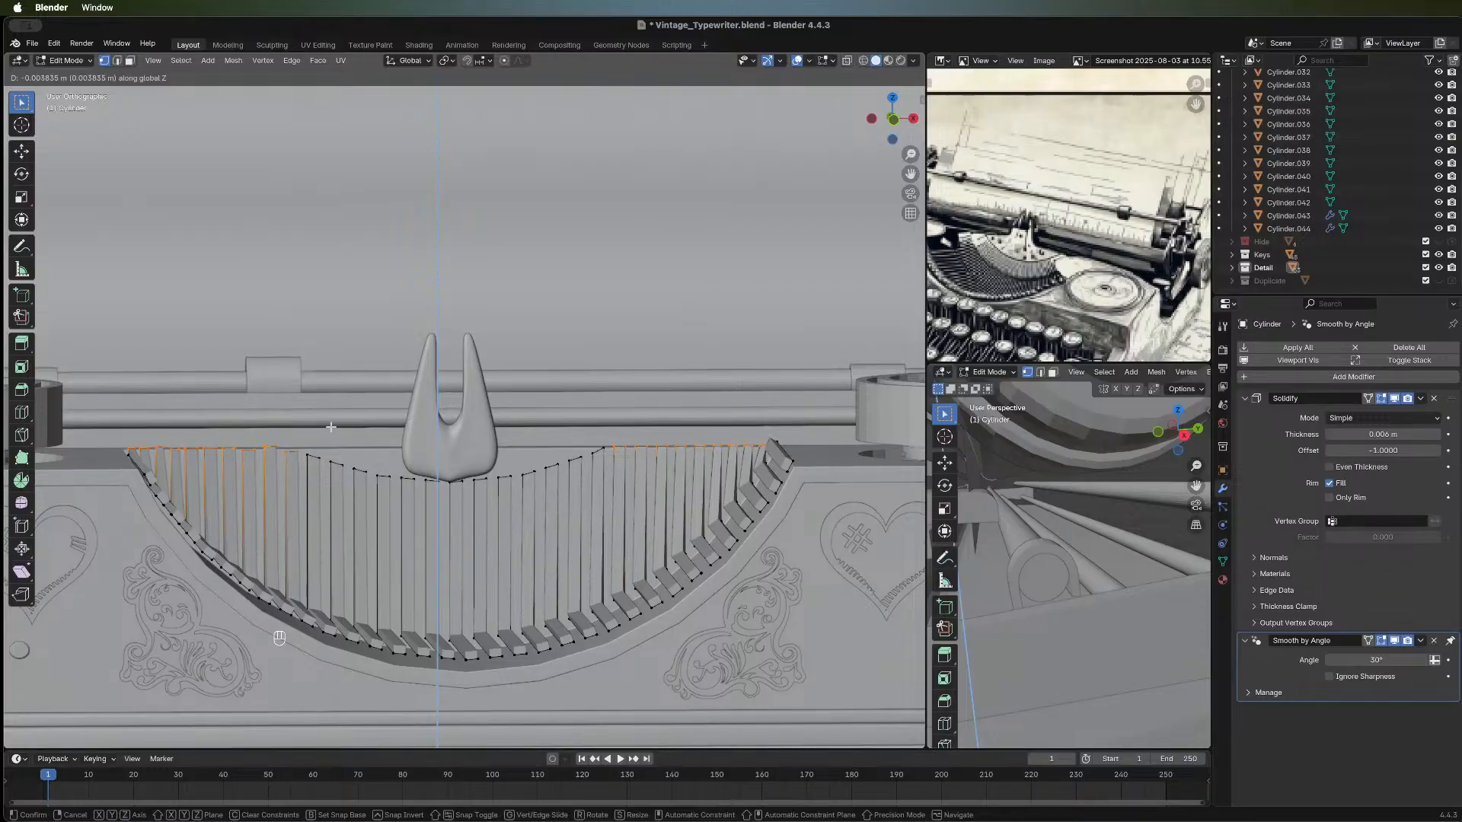
left_click(331, 427)
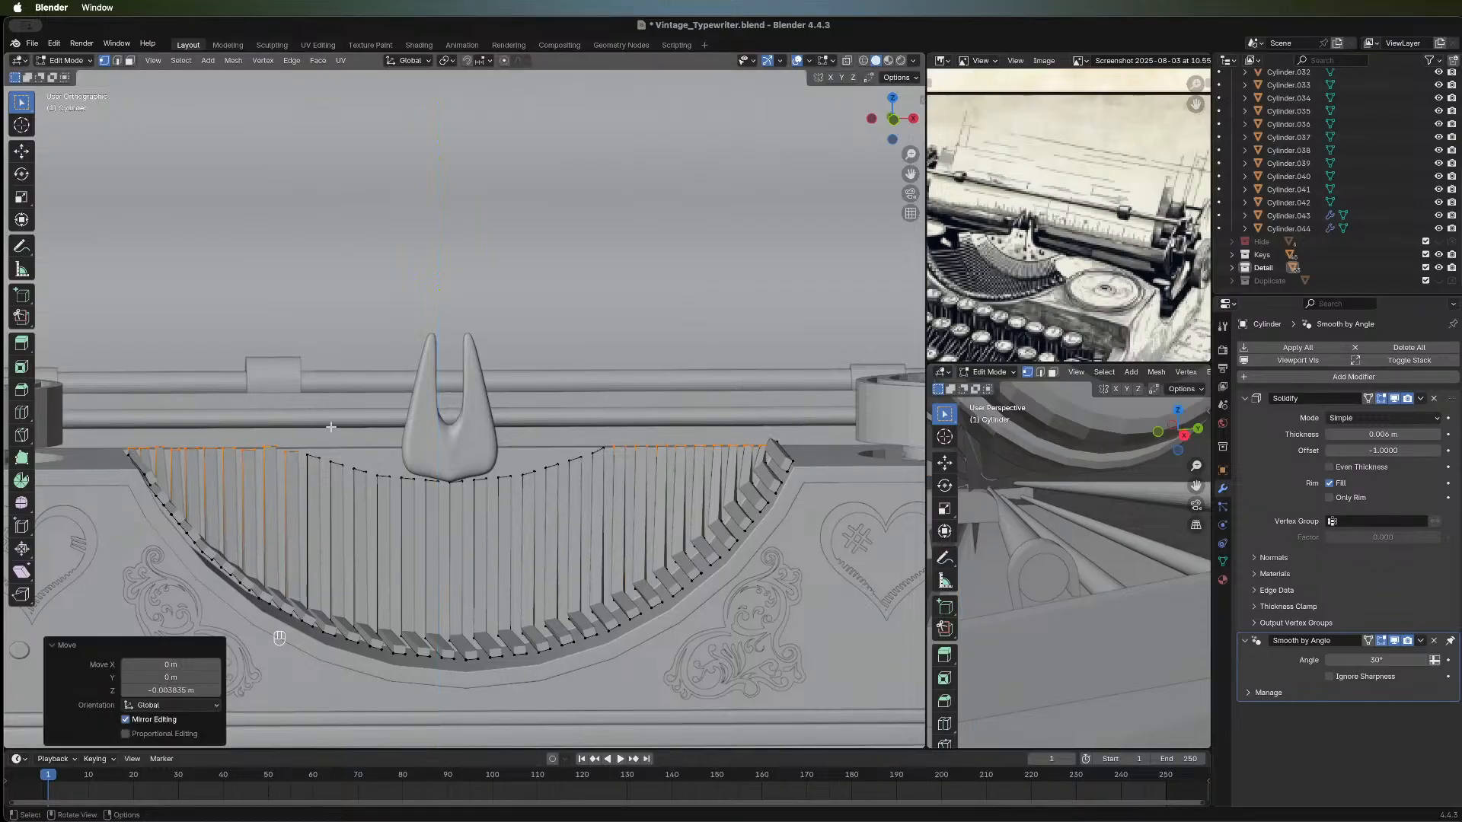
Raise the slightly low bar top in the middle of the left level section about 0.0014 m along Z.
left_click(255, 456)
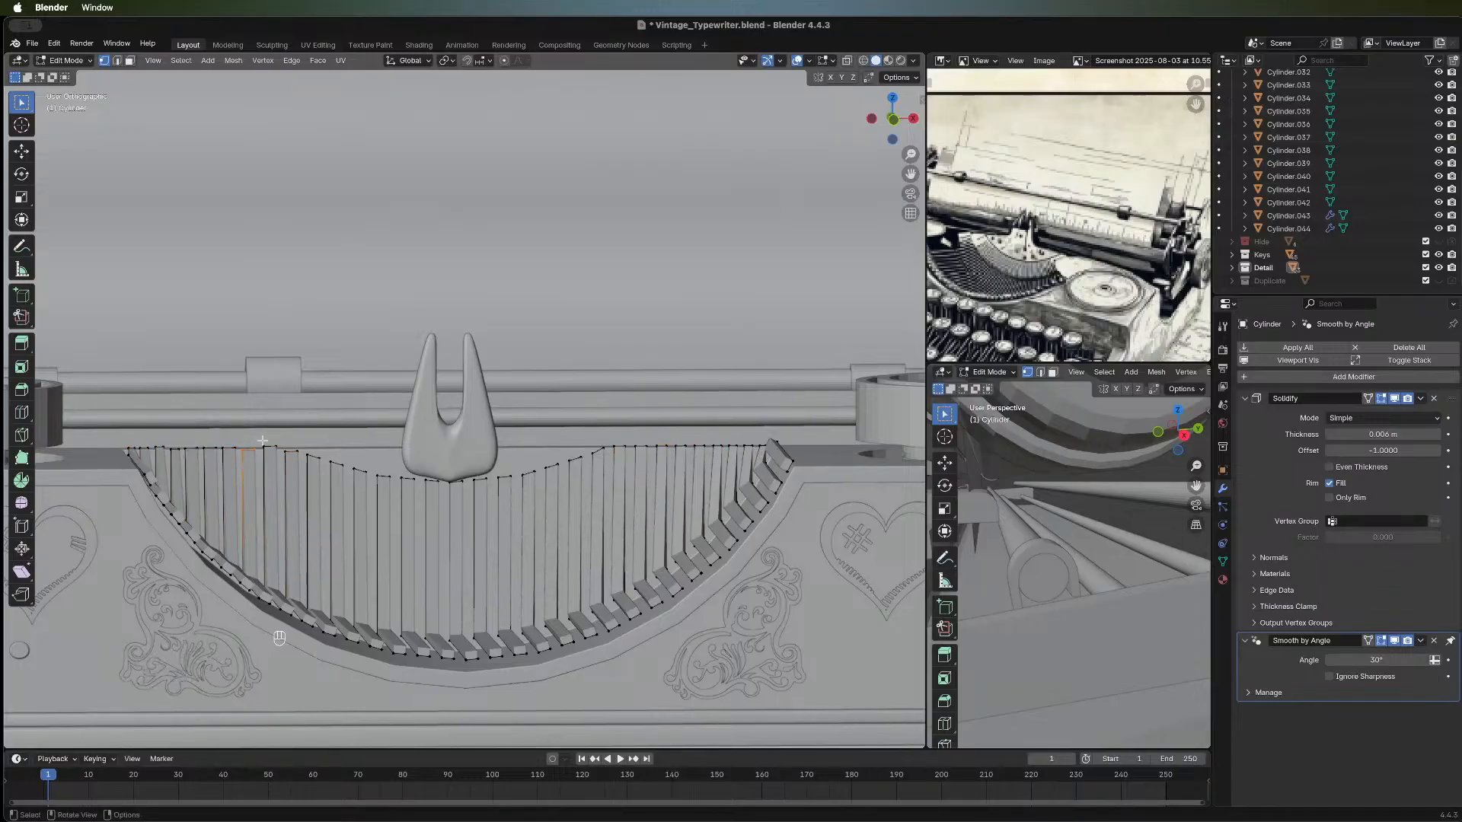
key("s")
key("x")
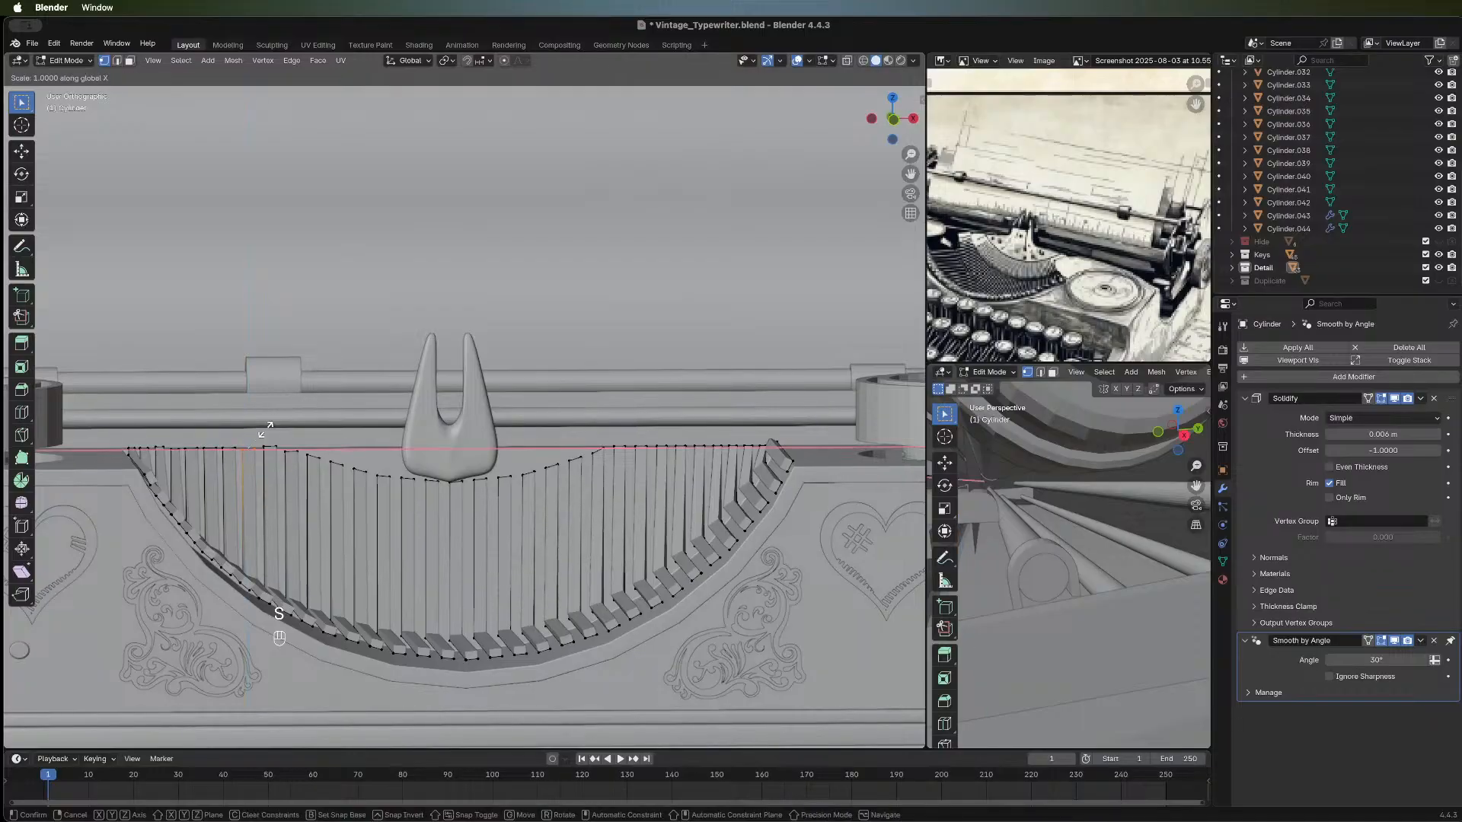
key("0")
left_click(266, 430)
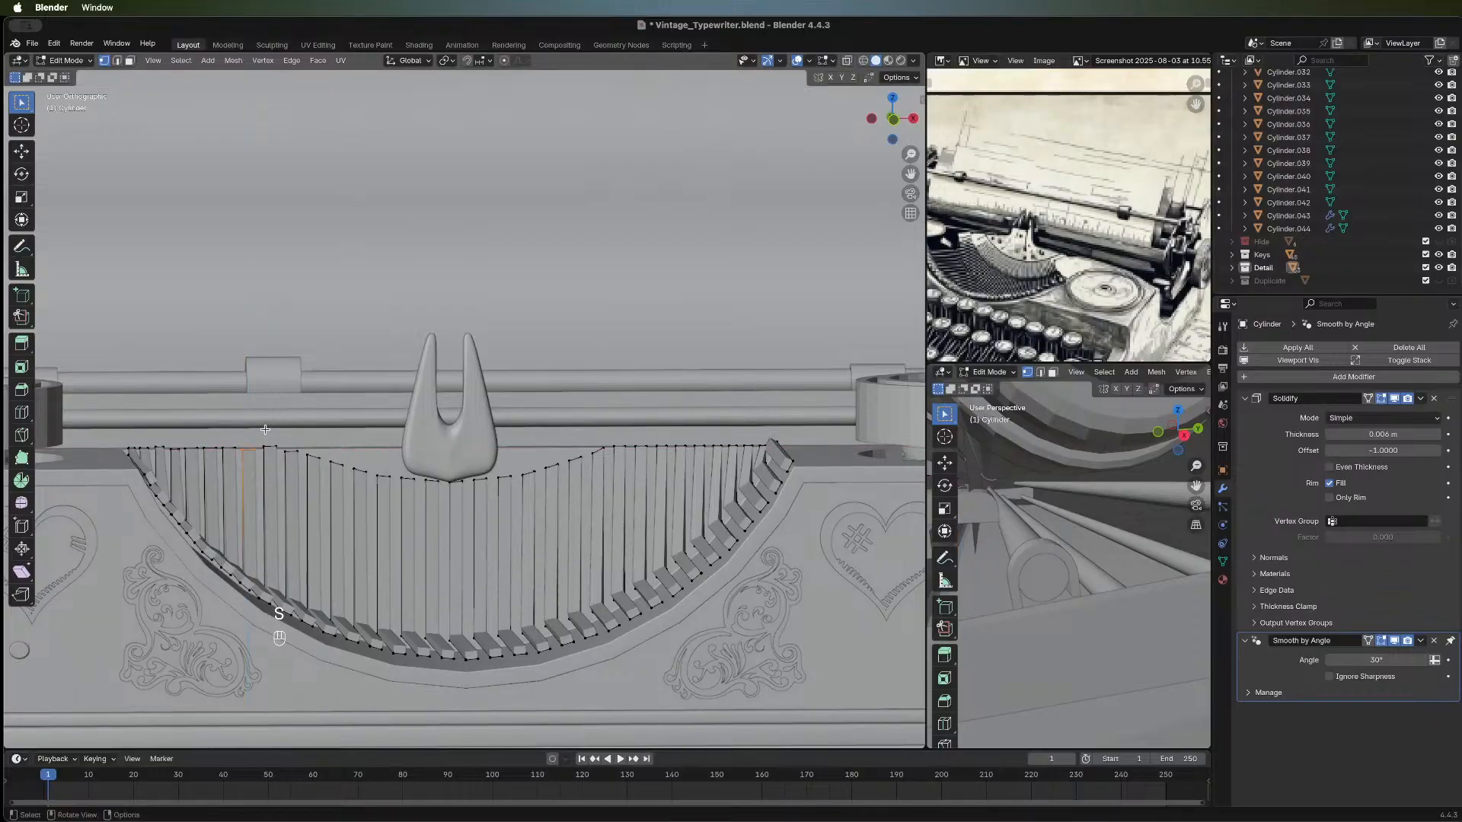
key("g")
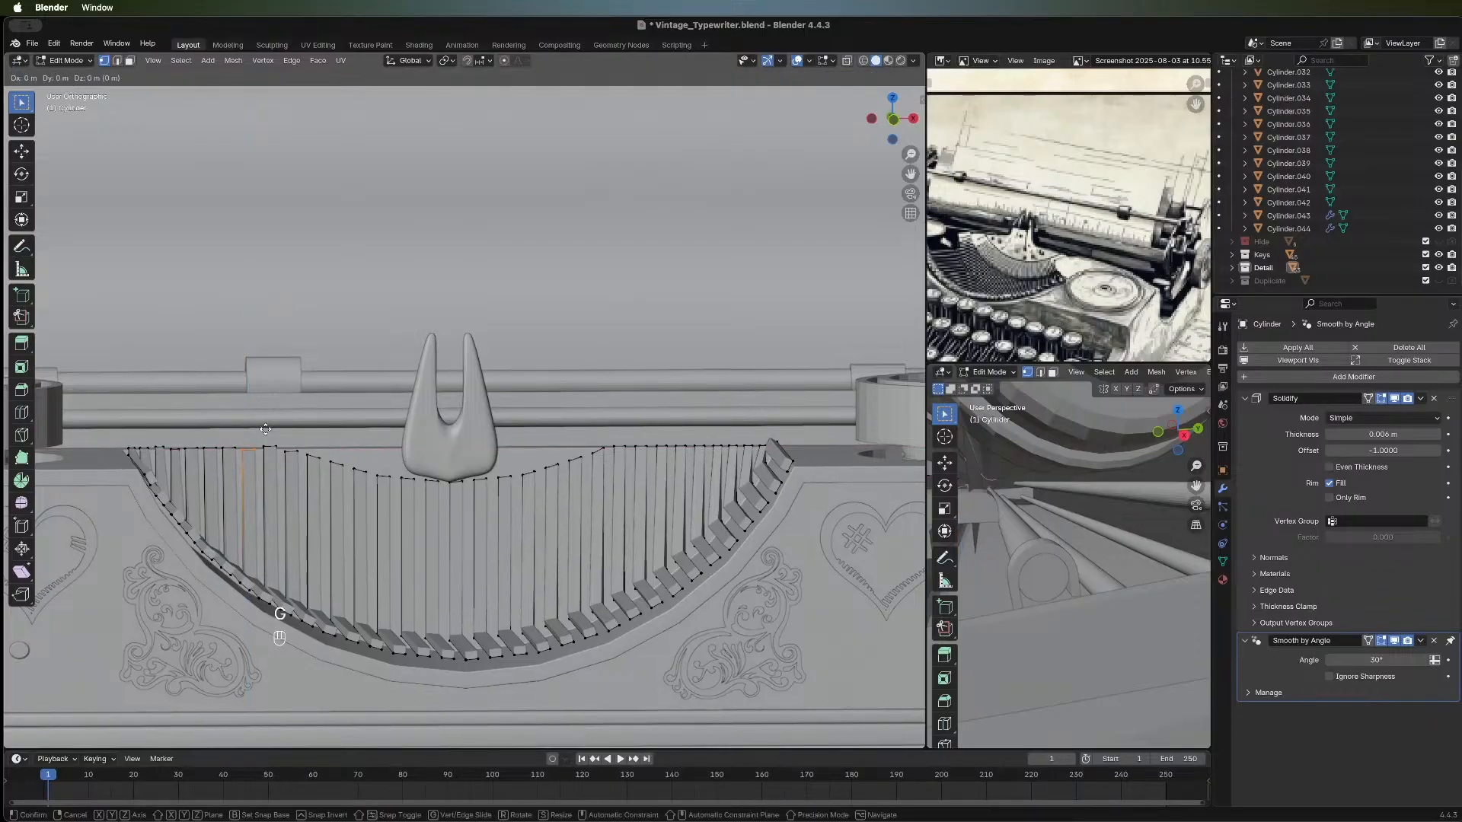
key("z")
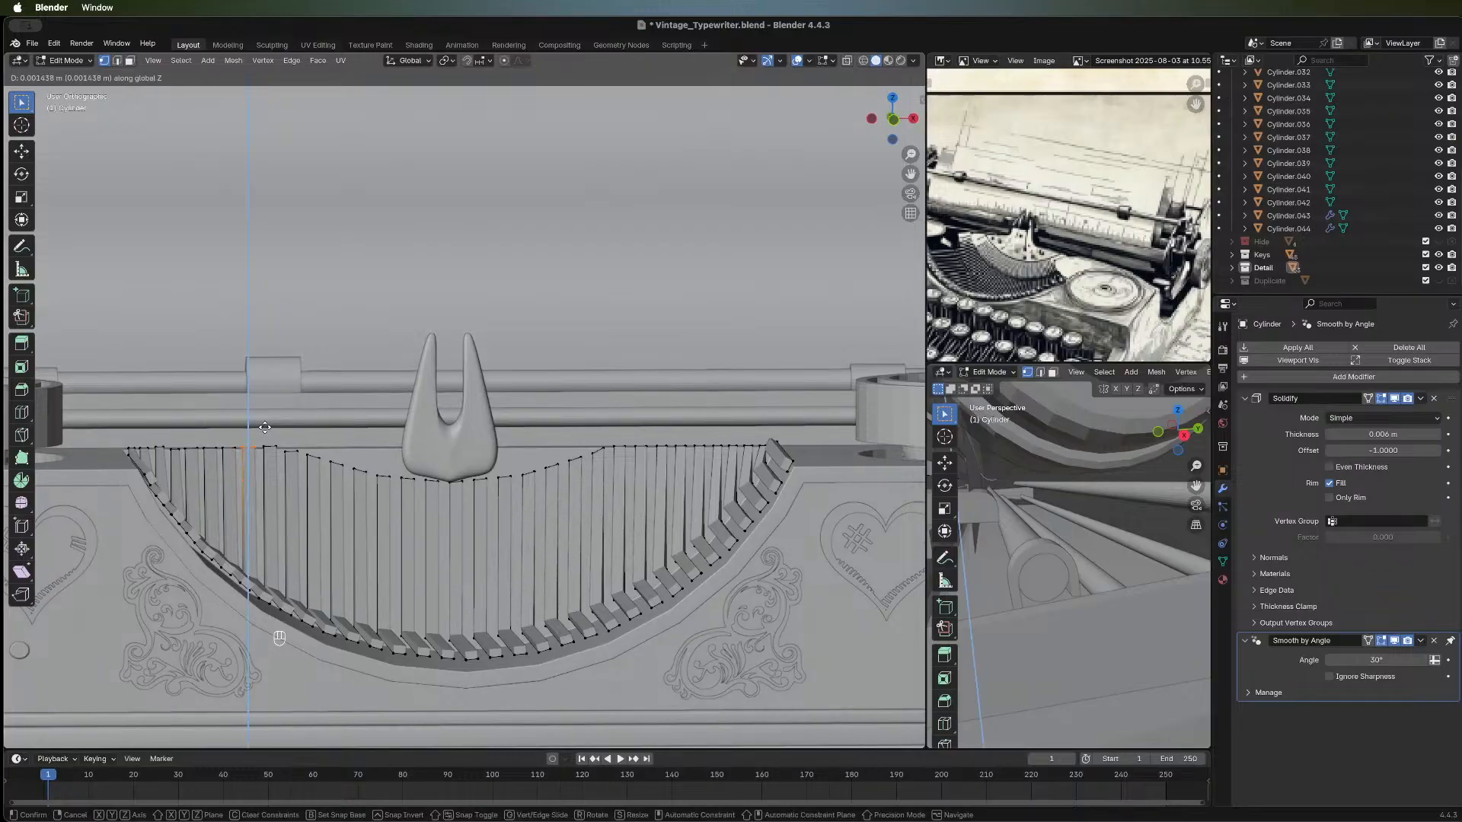
left_click(265, 427)
Raise the bar top at the inner end of the left level section about 0.0029 m and lower its outer neighbour about 0.0014 m along Z.
left_click_drag(282, 450, 299, 456)
key("g")
key("z")
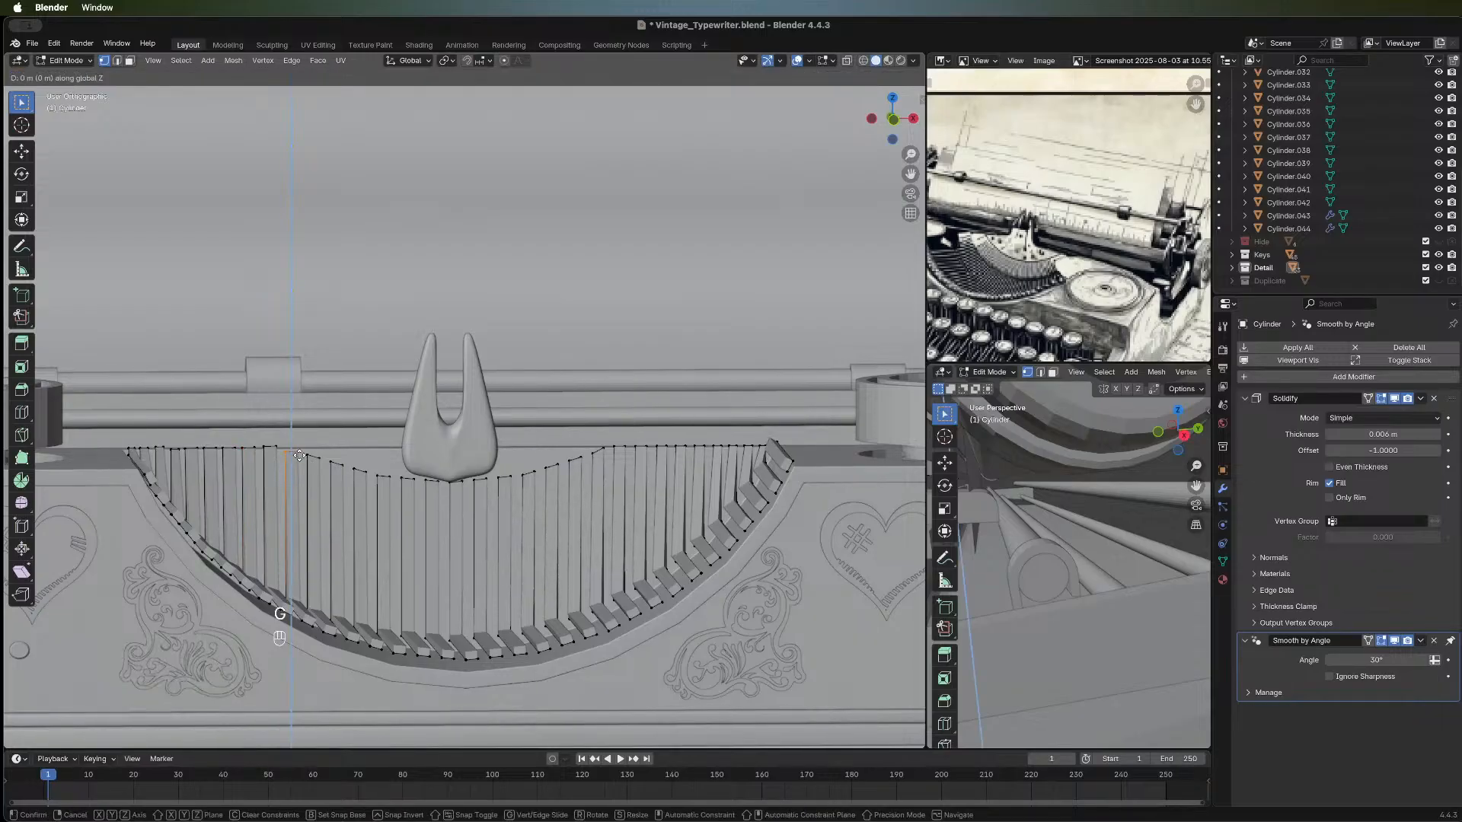
left_click(279, 451)
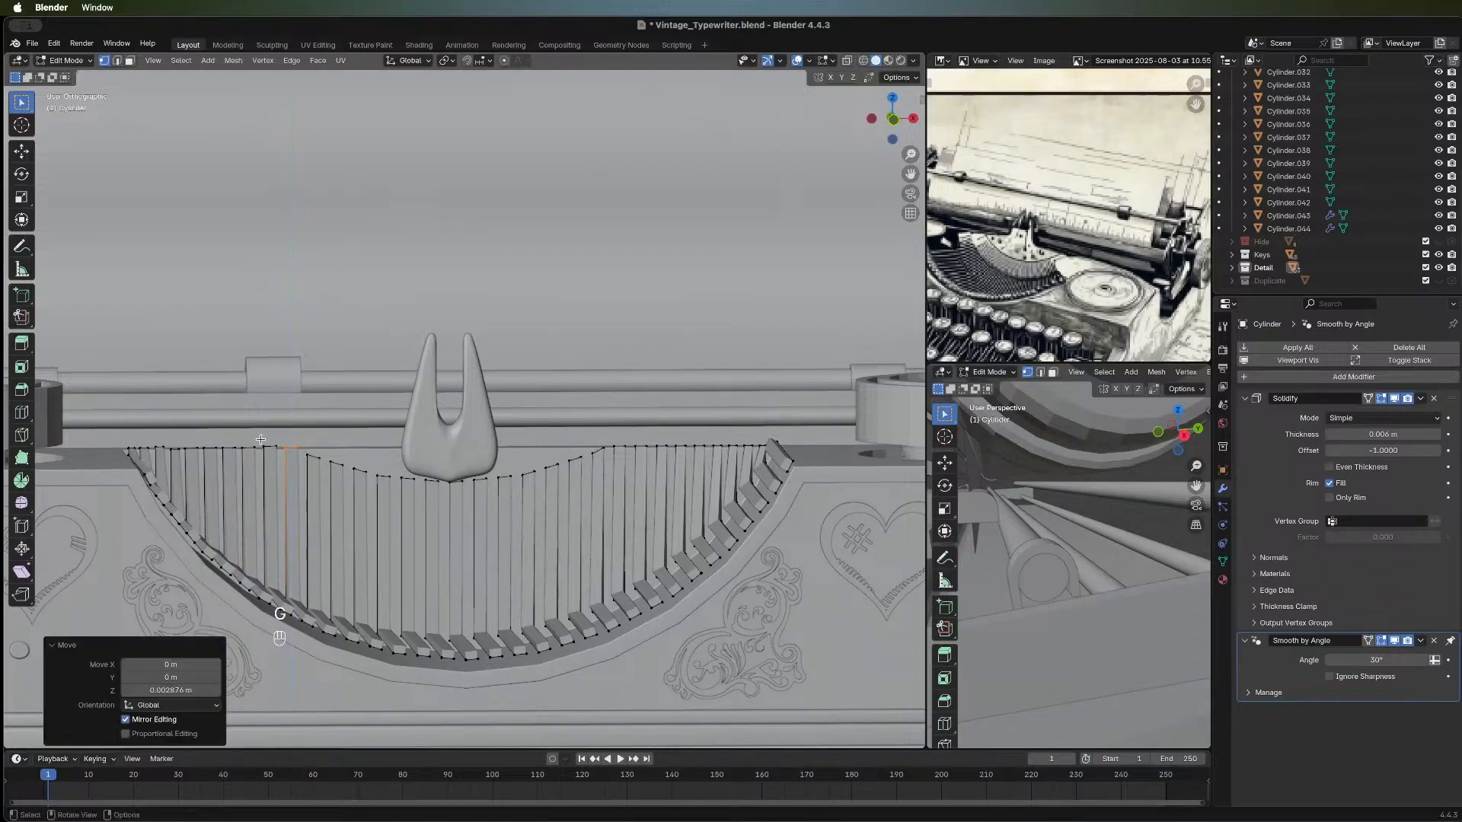
key("b")
left_click_drag(277, 450, 280, 453)
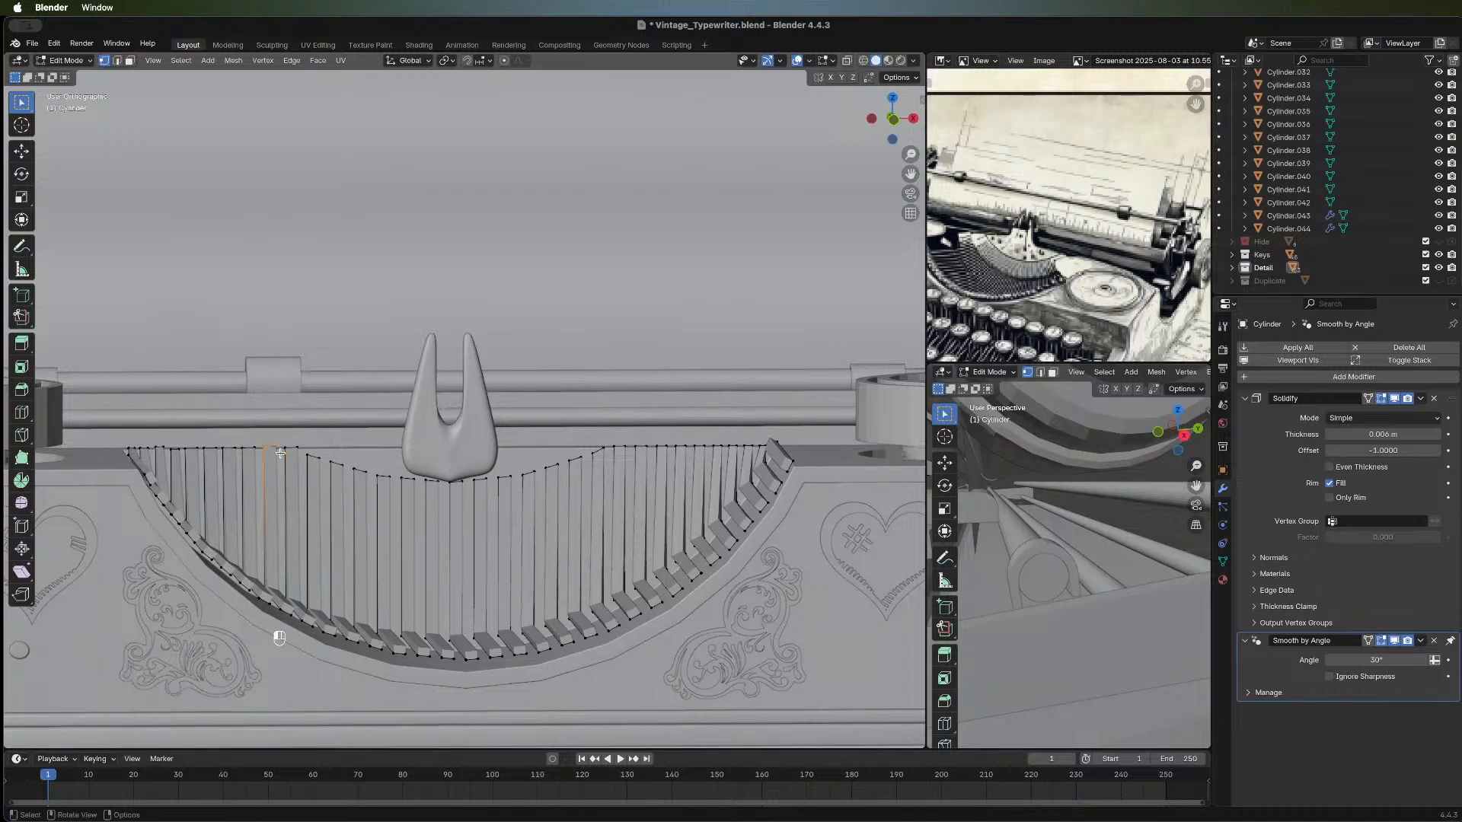
key("g")
key("z")
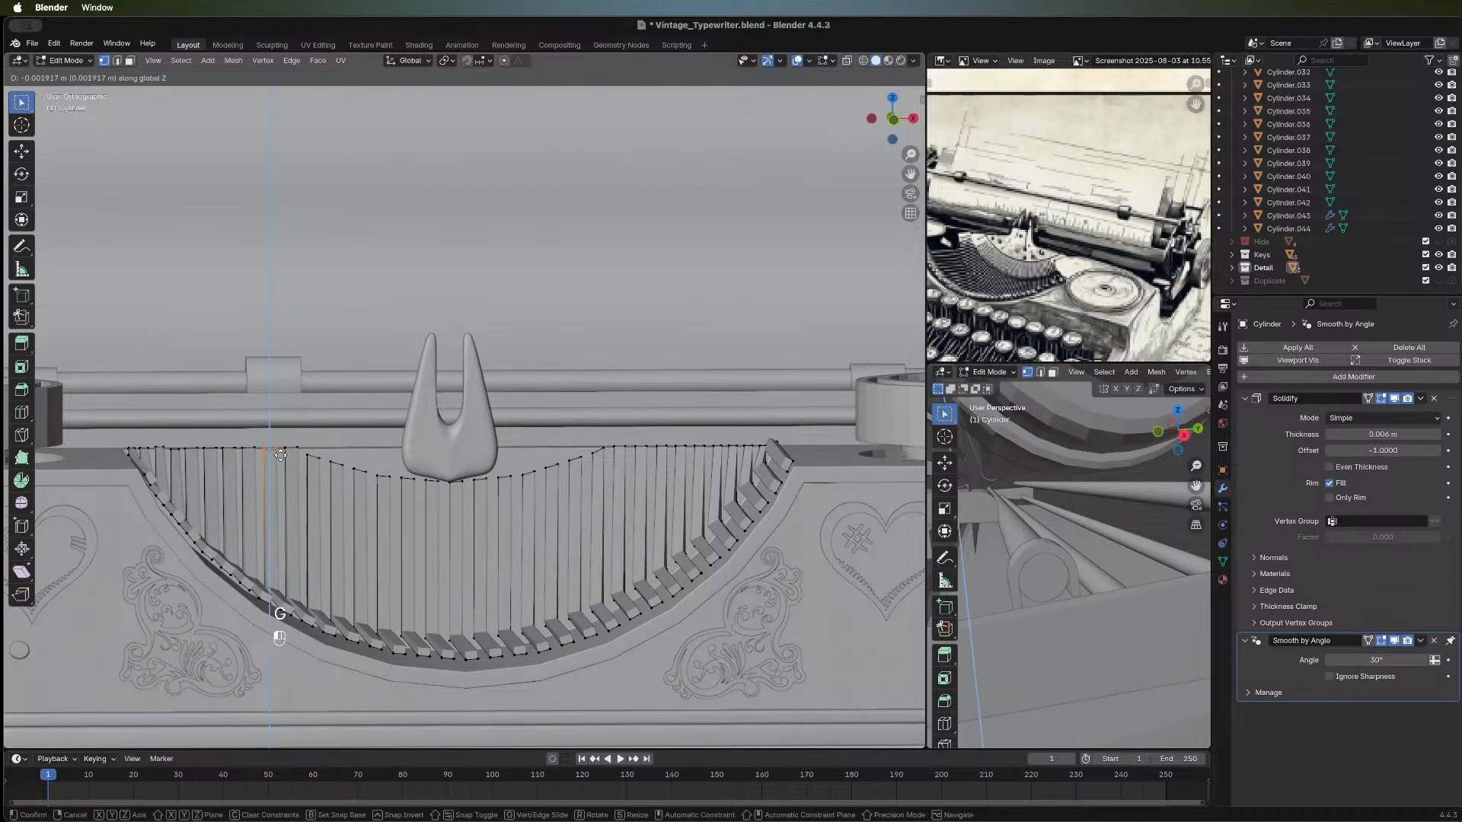
left_click(280, 455)
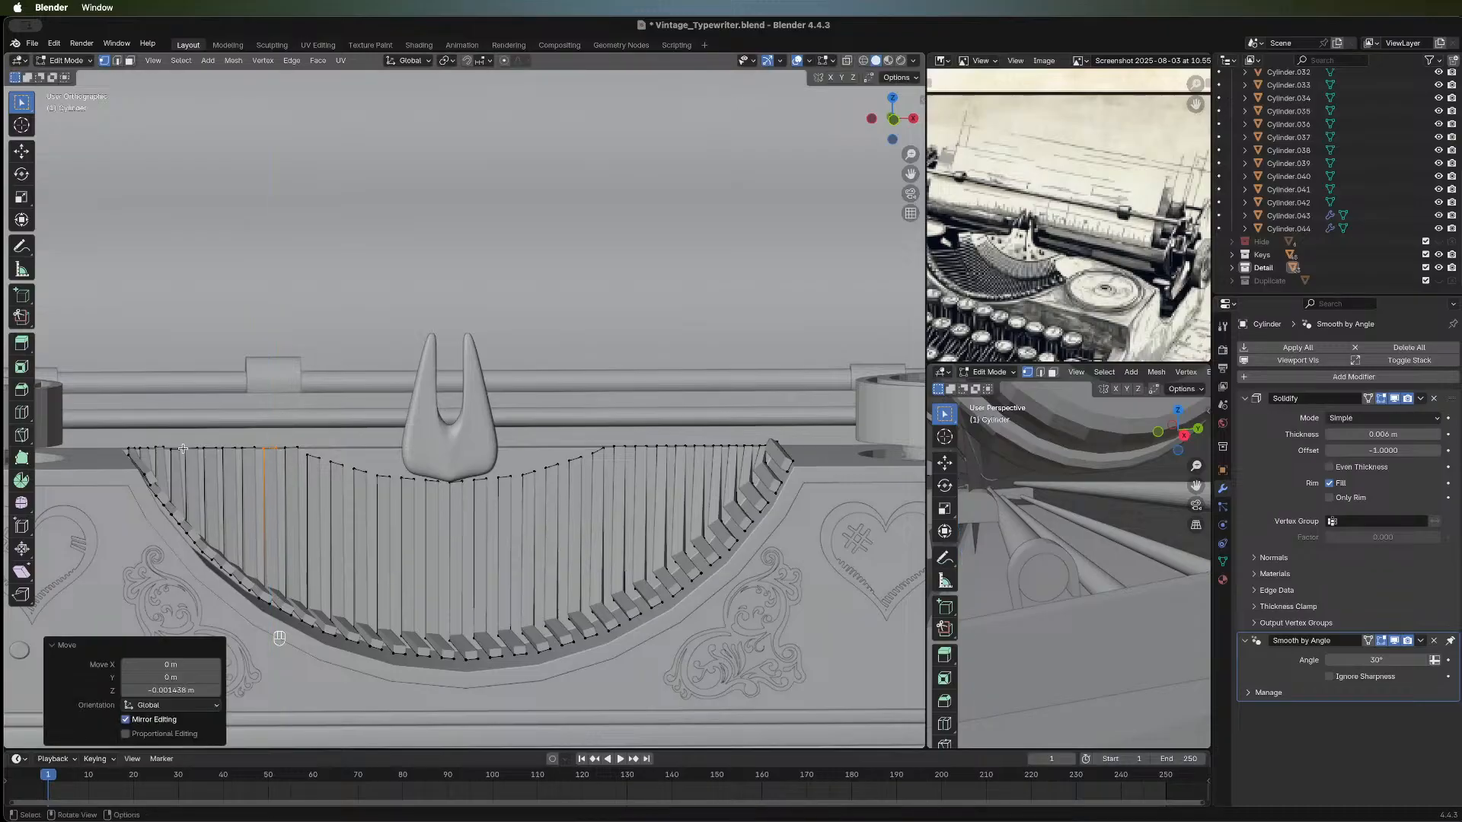
Lower the bar top near the far-left end of the fan about 0.0005 m along Z.
left_click_drag(123, 440, 166, 449)
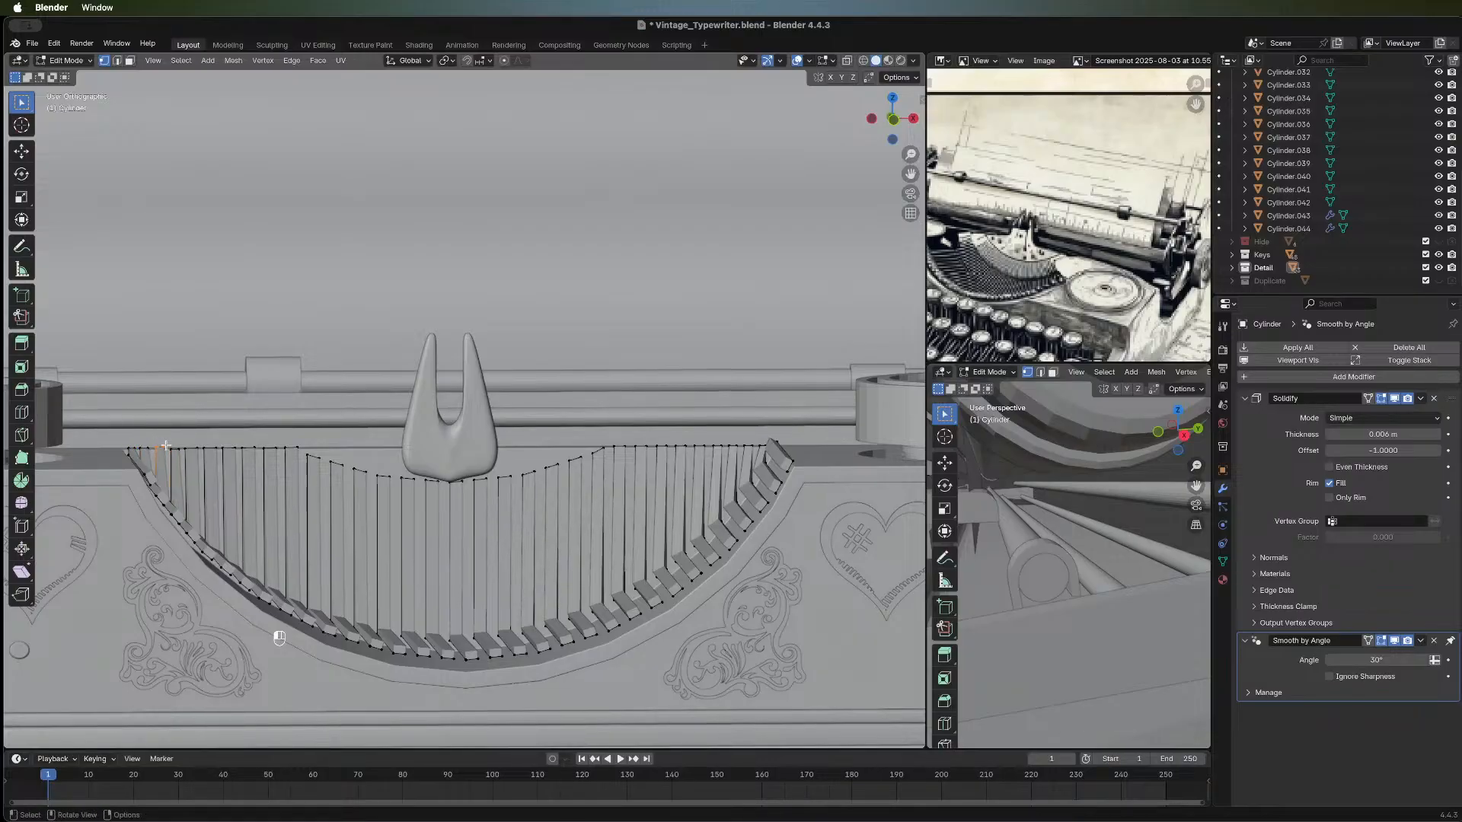
key("g")
key("z")
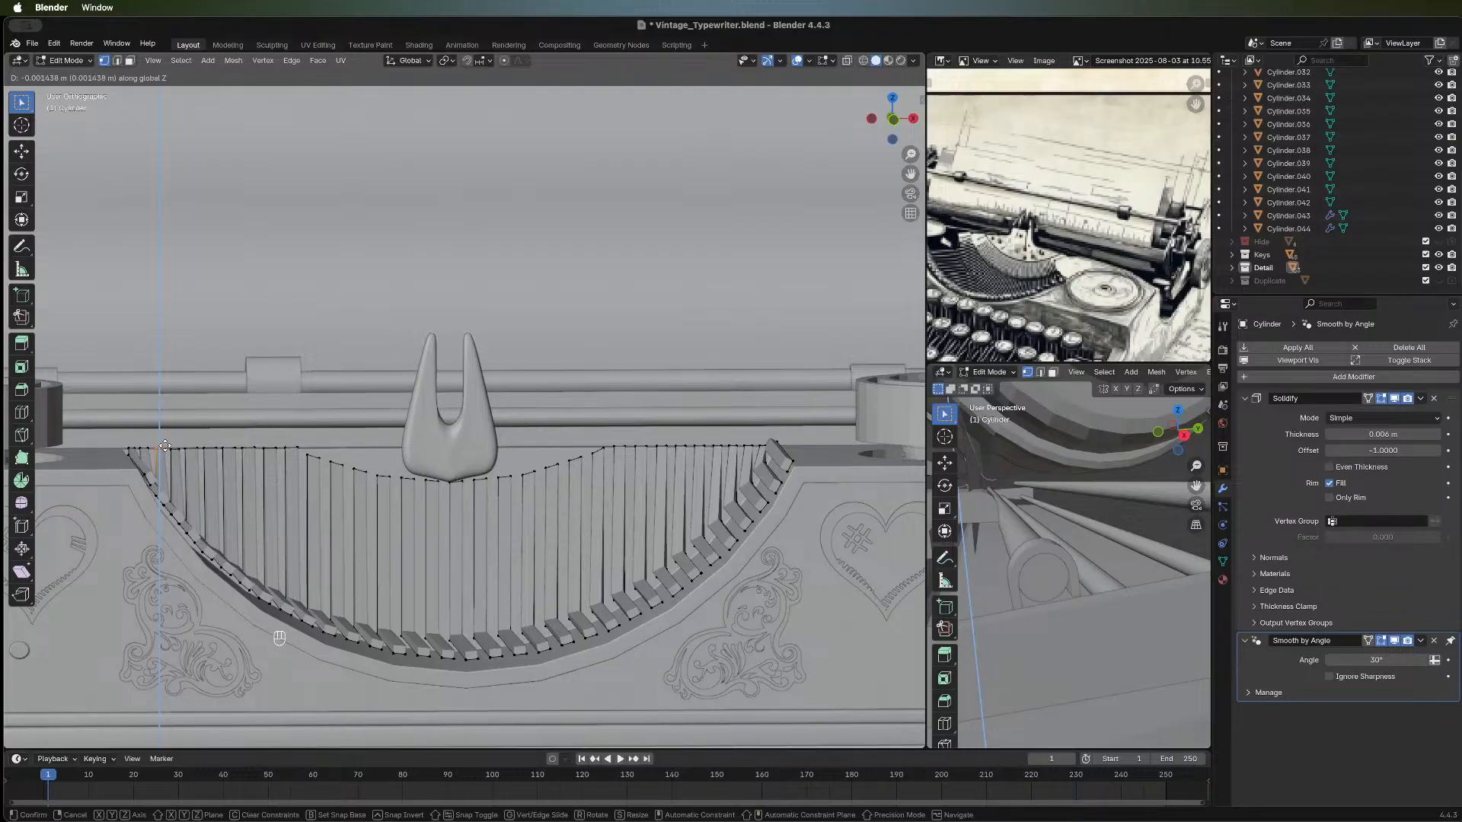
left_click(165, 444)
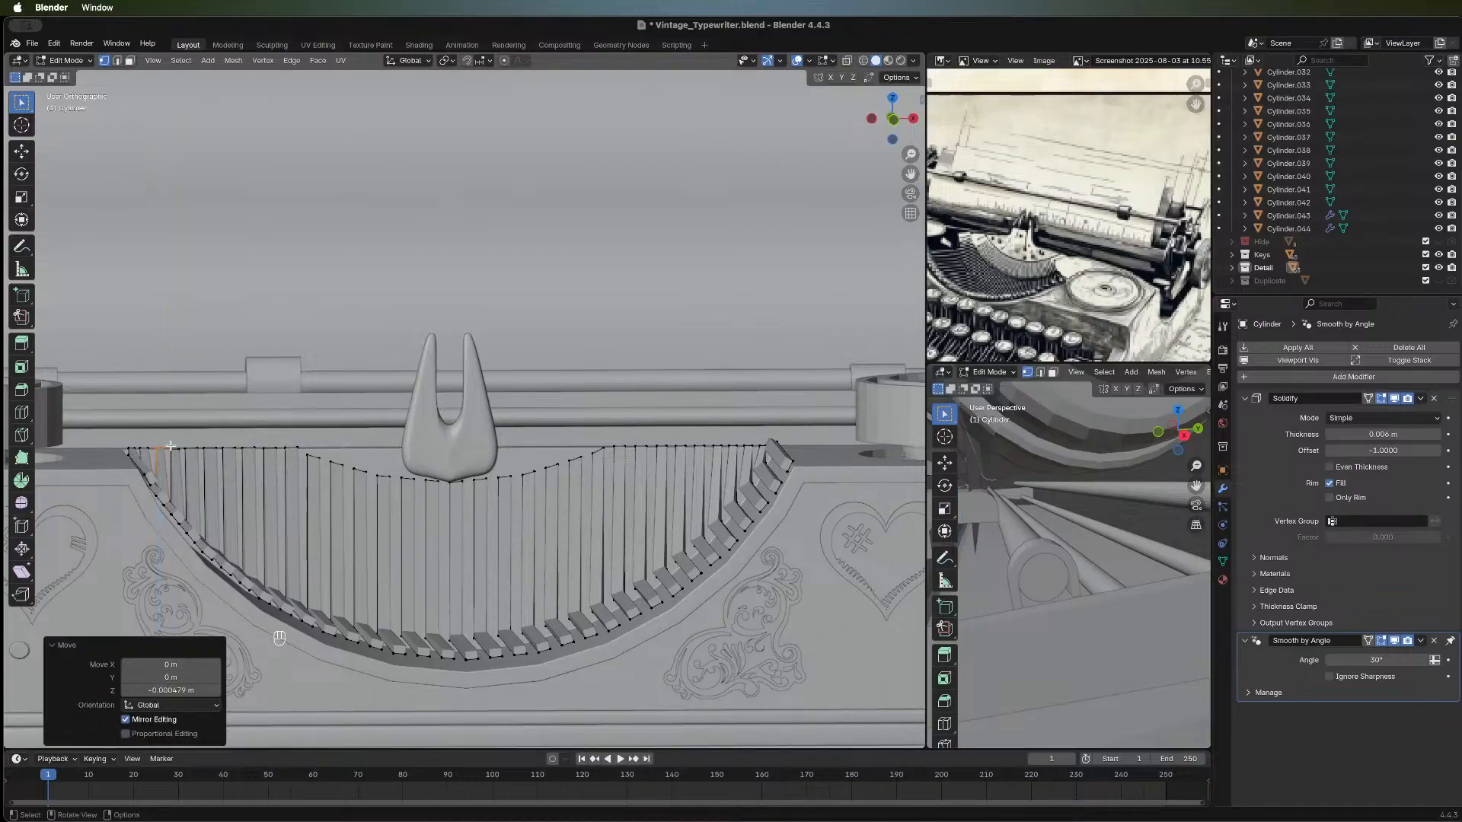
Raise the first two bar tops on the left slope about 0.0043 m and 0.0067 m along Z.
left_click(183, 454)
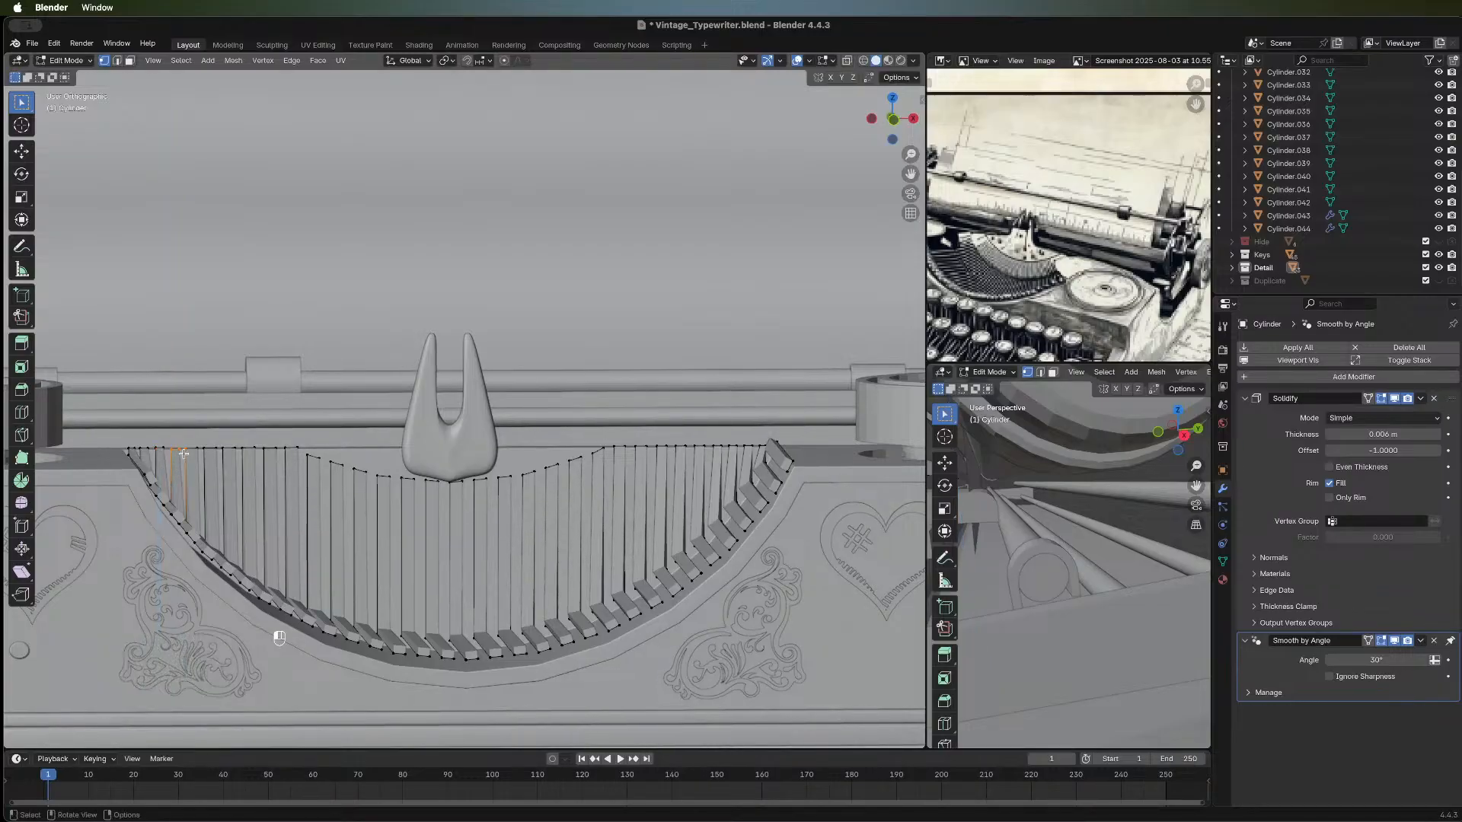
left_click(204, 445)
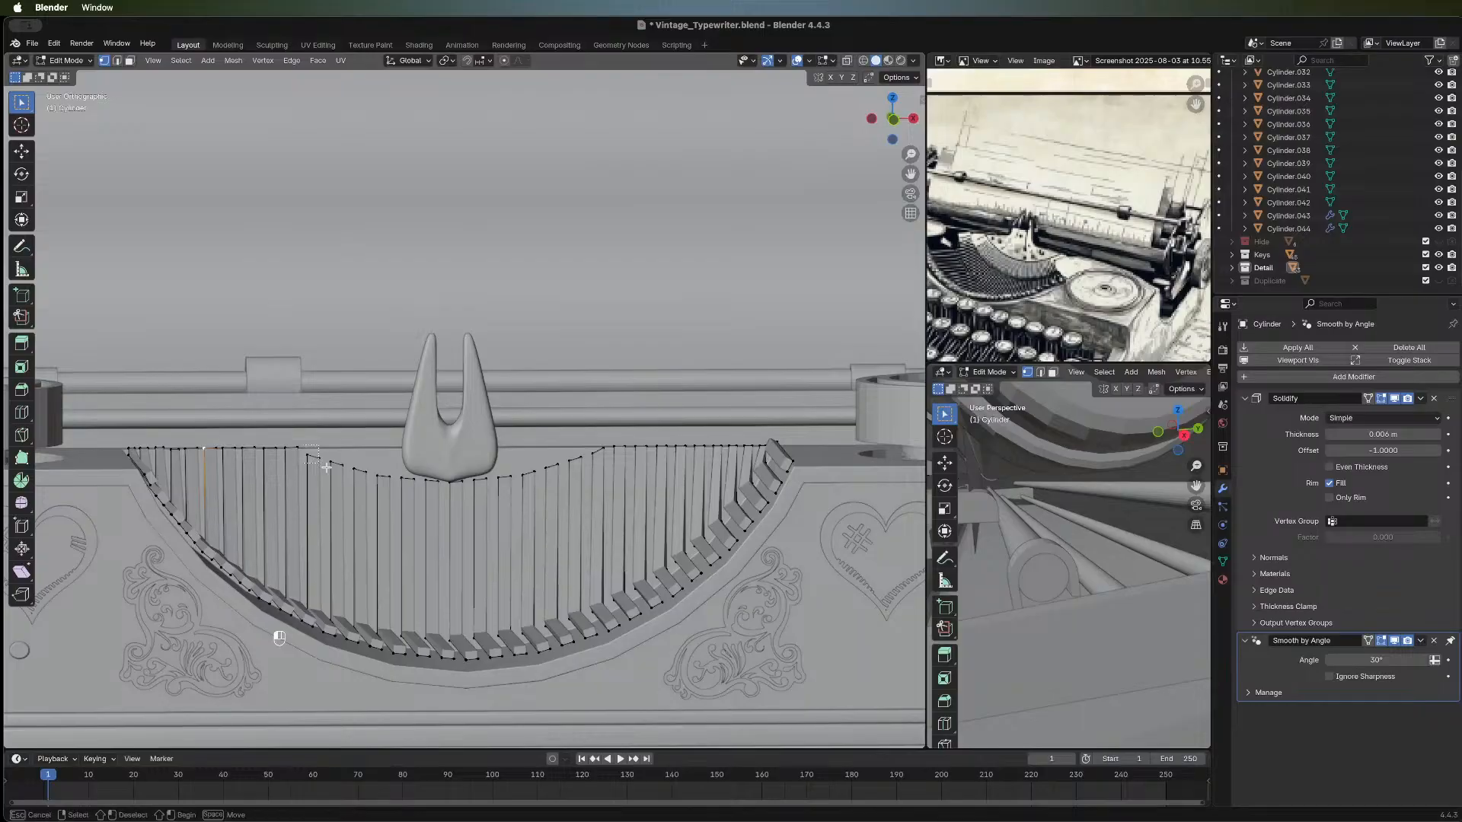
left_click(321, 460)
key("g")
key("z")
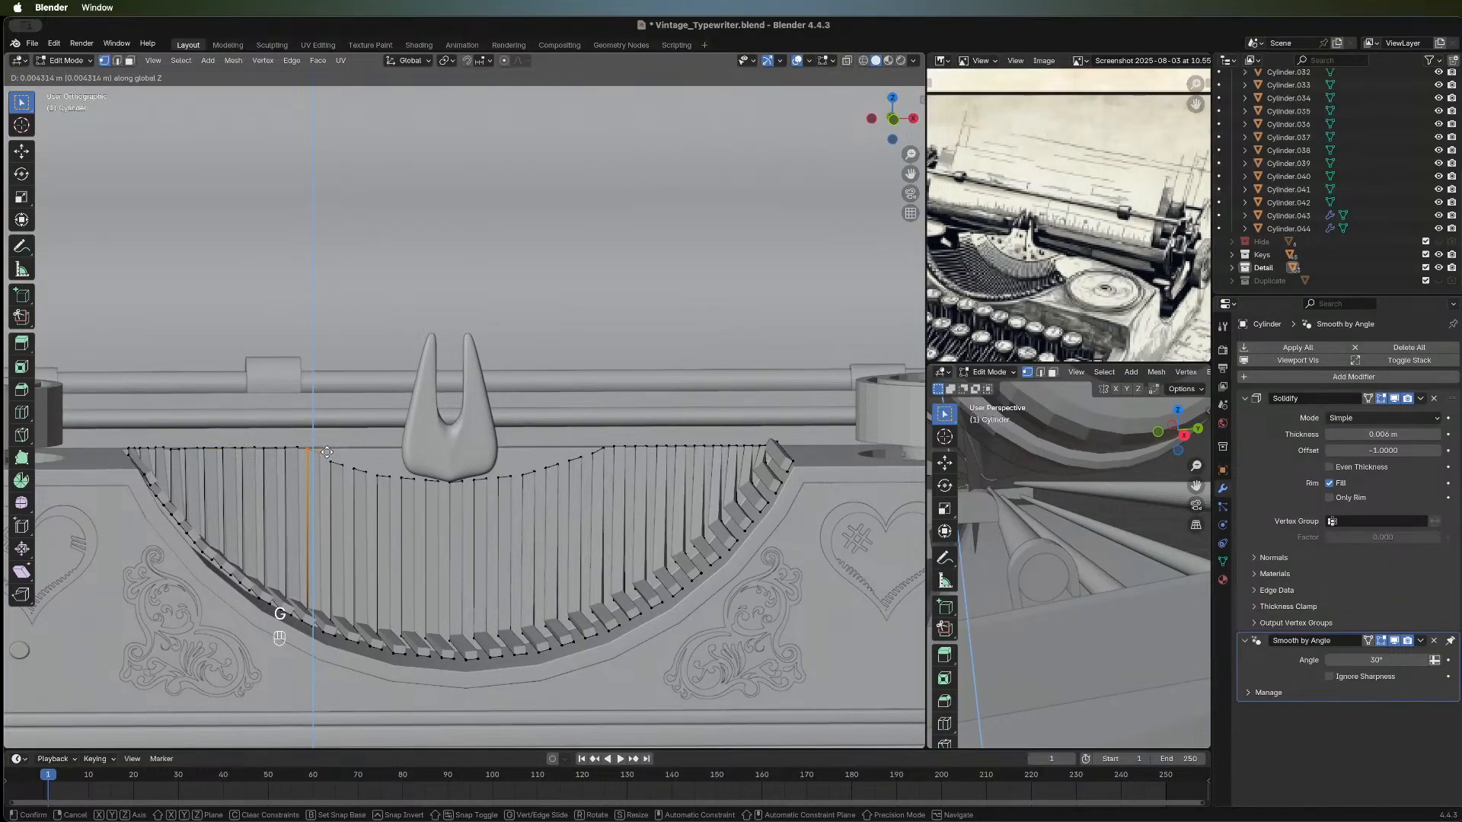
left_click(327, 453)
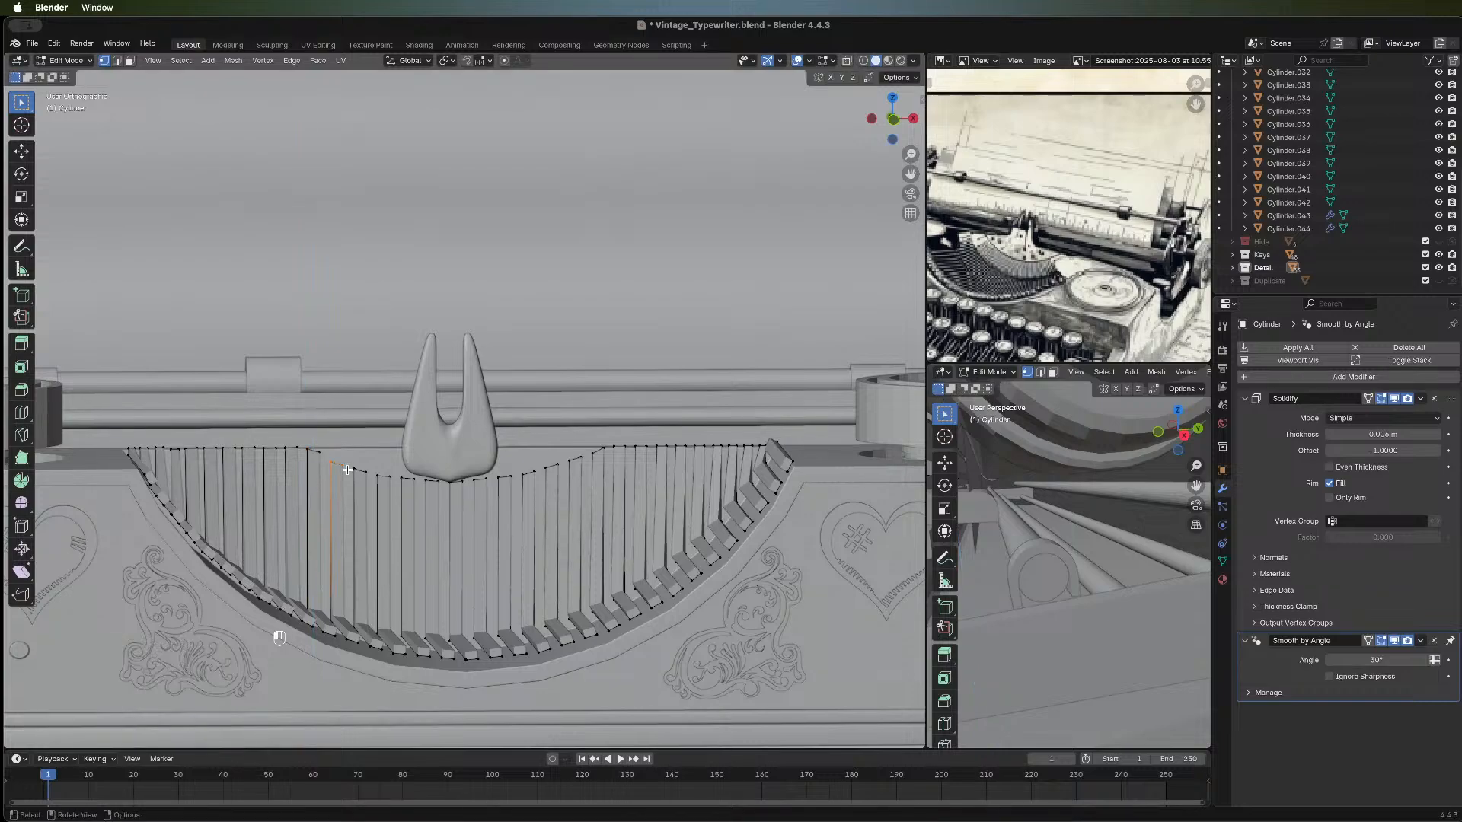
key("g")
key("z")
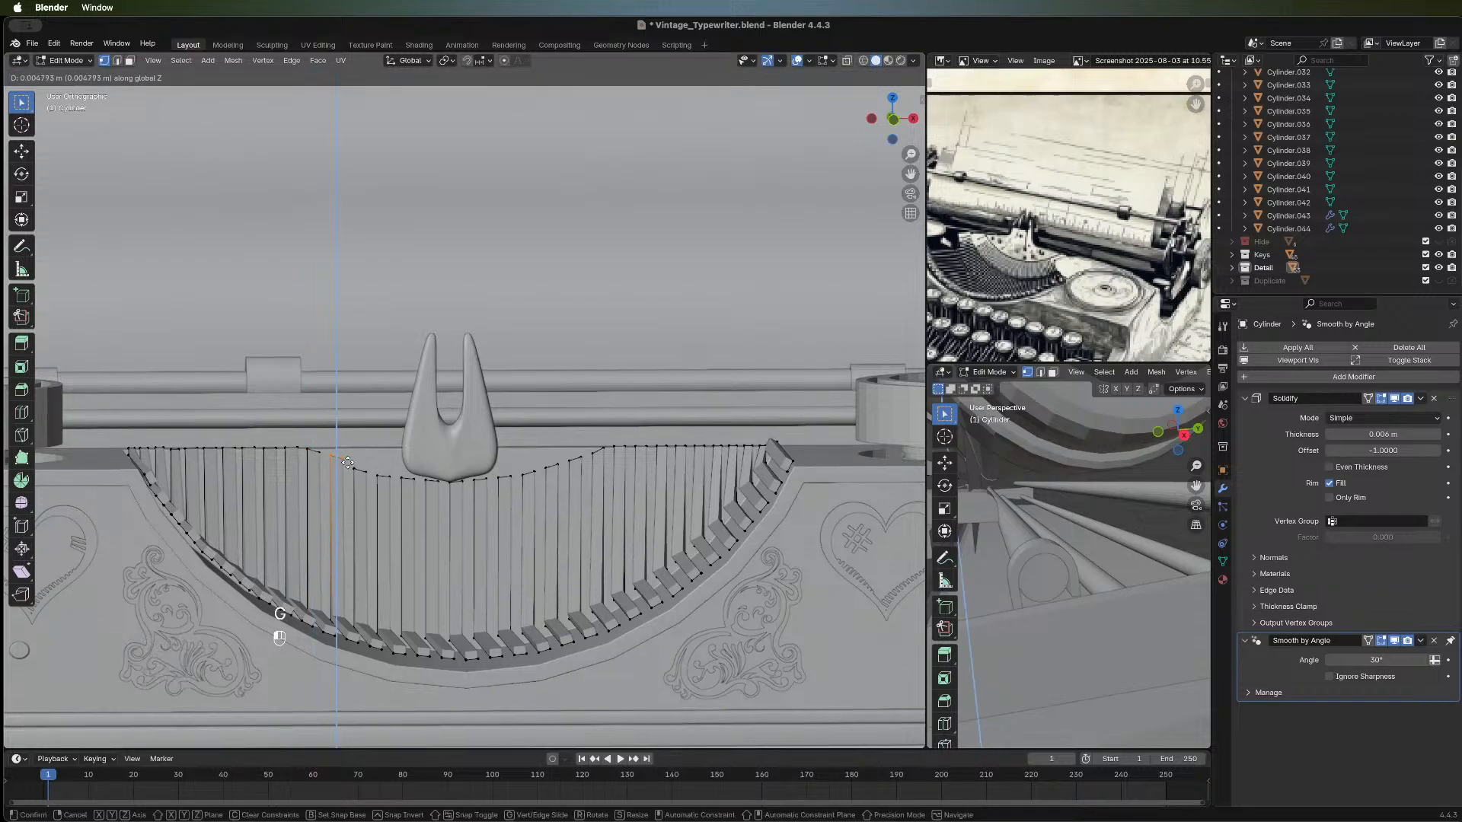
left_click(355, 467)
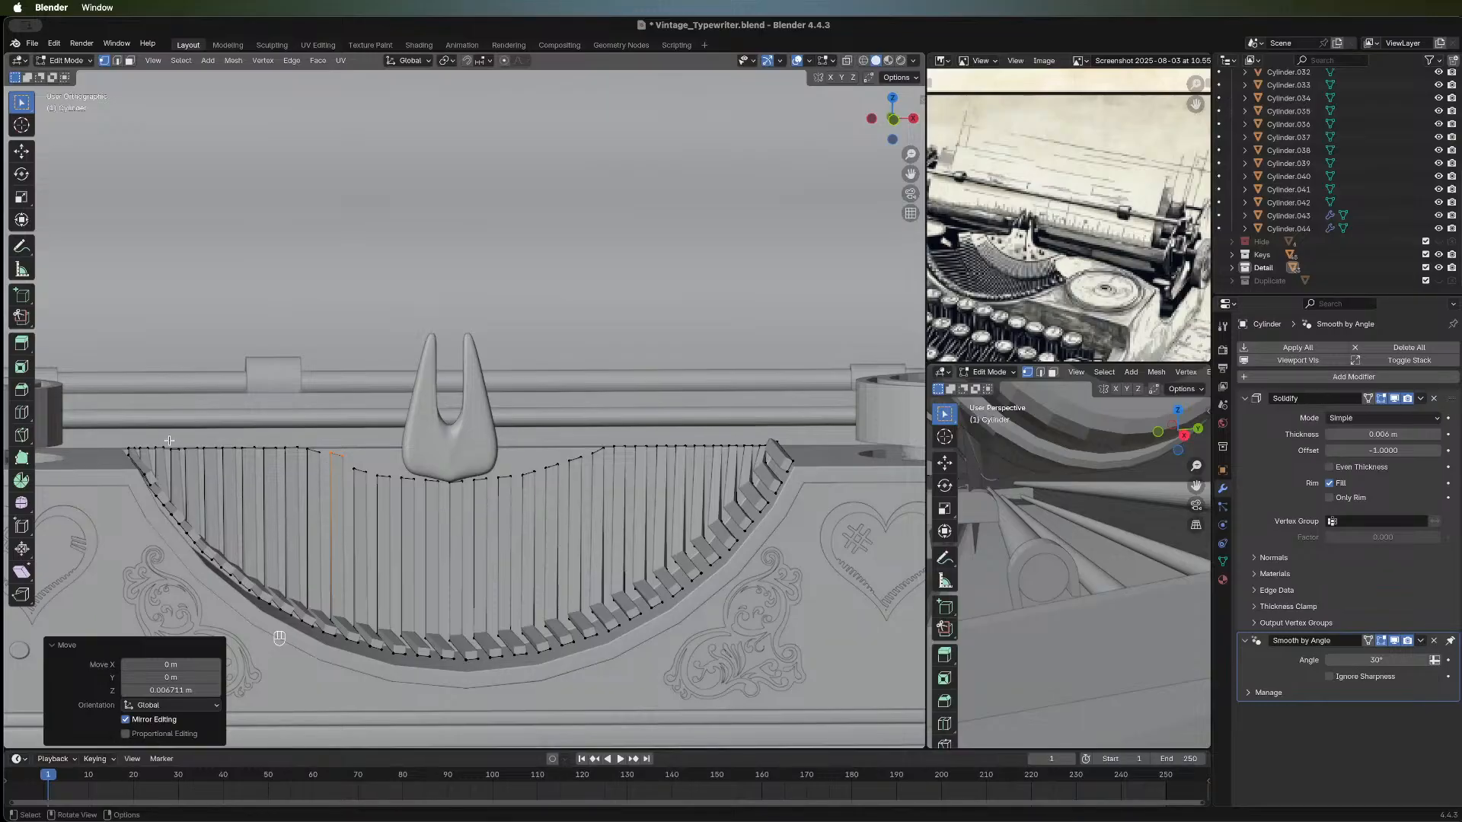
Raise another bar top near the far-left end of the fan about 0.0014 m along Z to level the row.
key("b")
left_click_drag(181, 457, 185, 458)
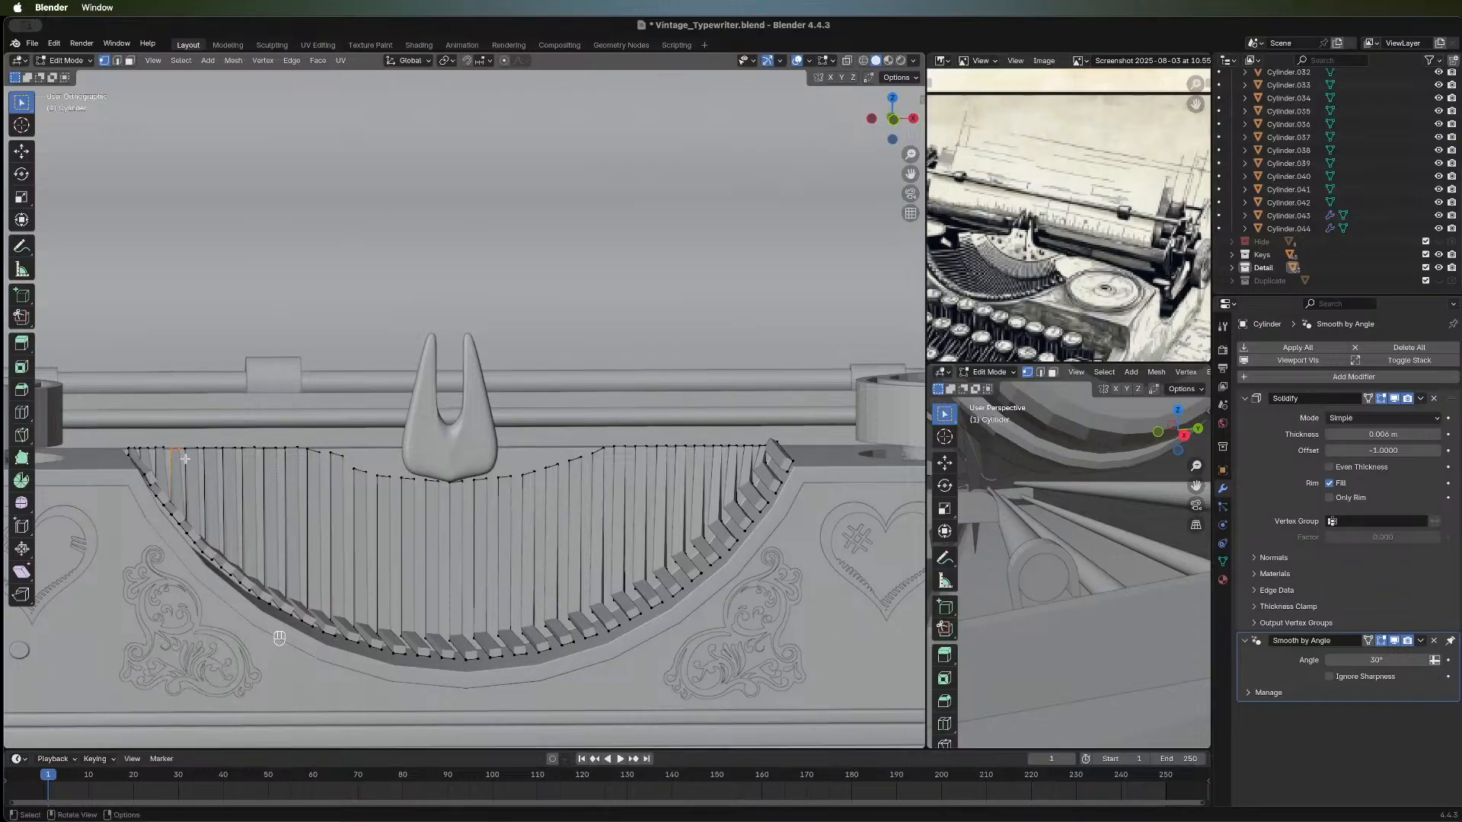
key("g")
key("z")
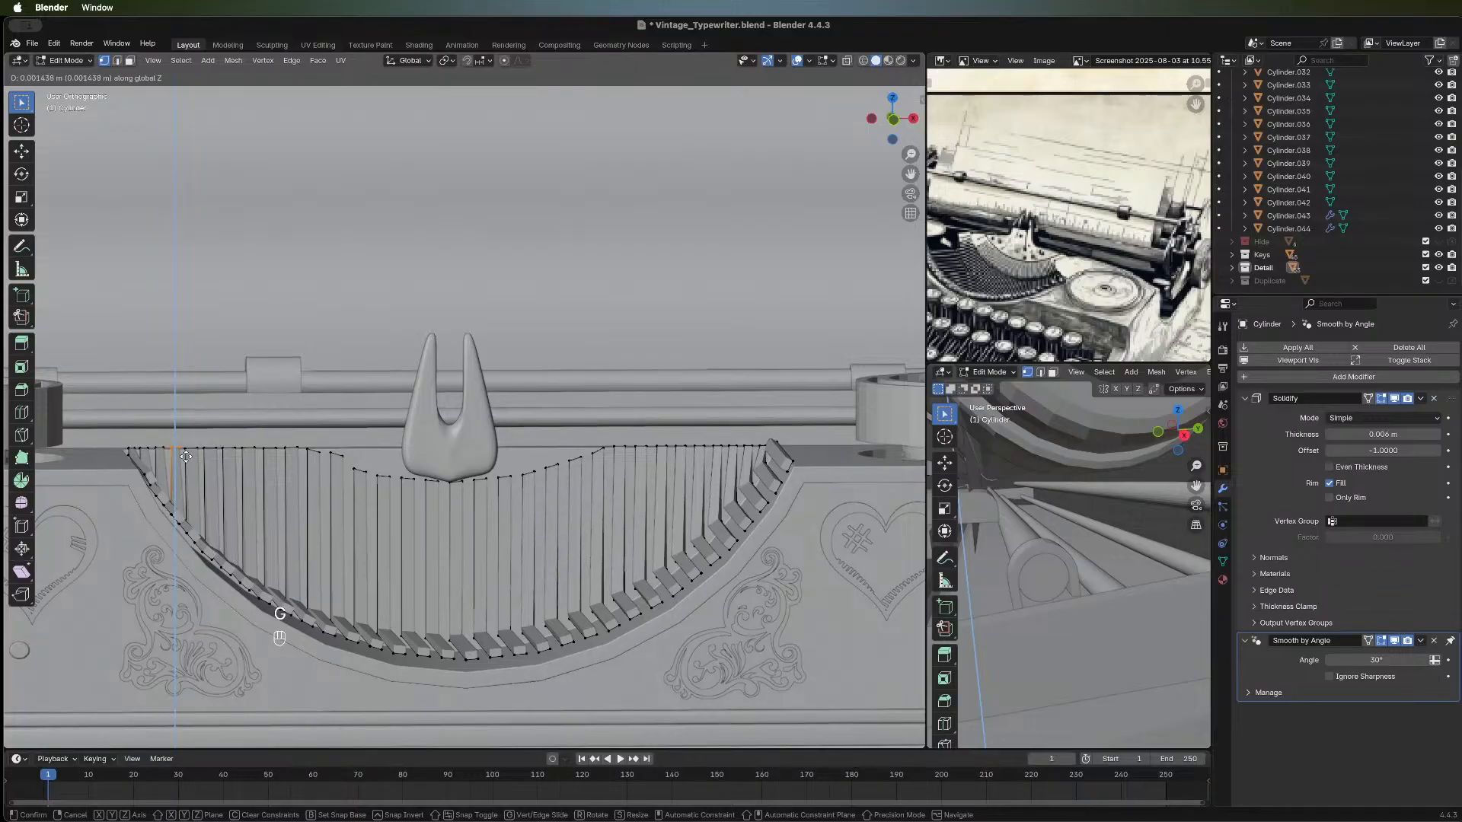
left_click(186, 456)
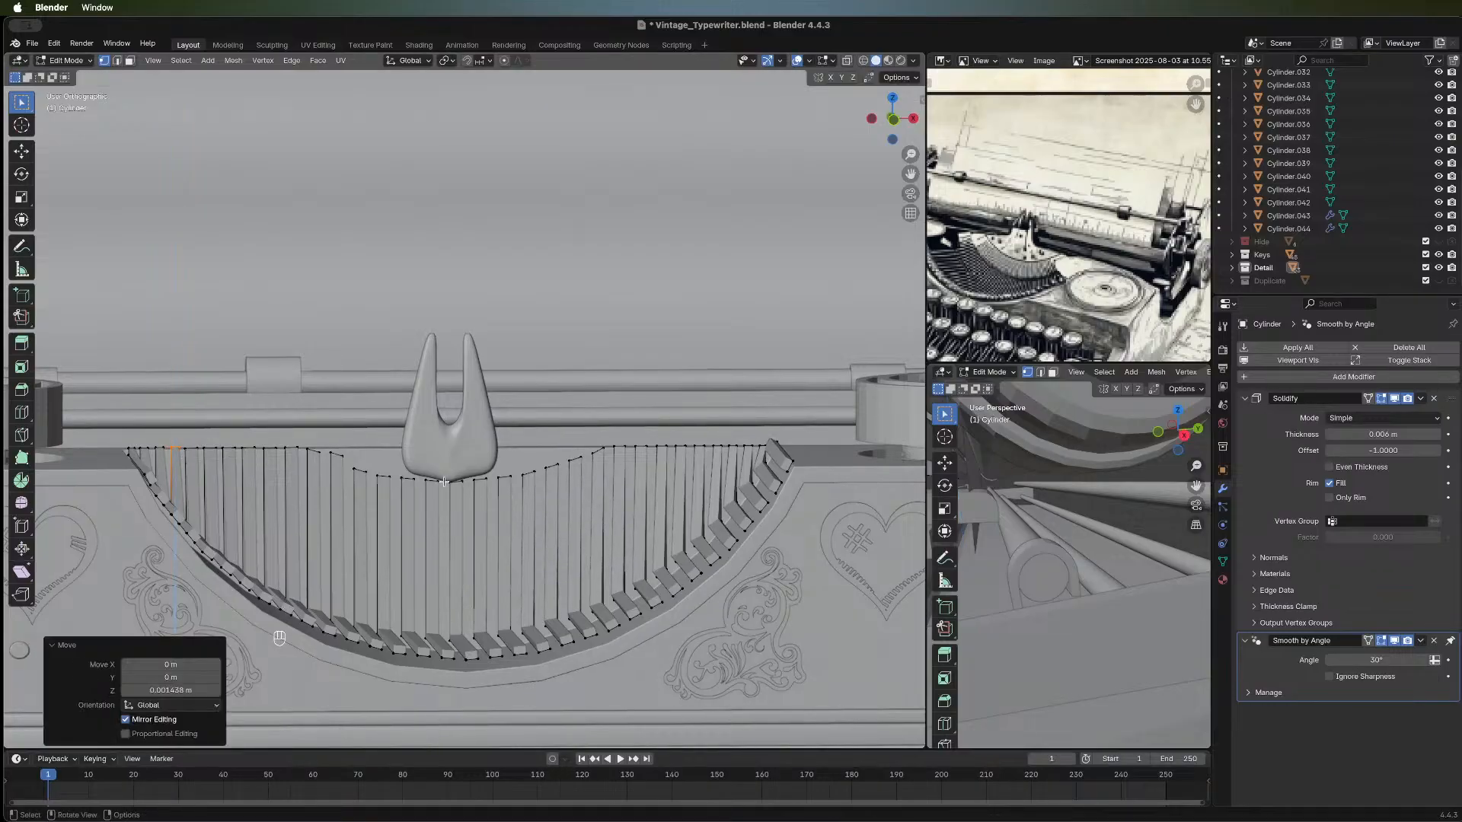
Lower the bar top on the left slope beside the central dip about 0.0035 m along Z and clear the selection.
scroll(444, 482, "down", 1)
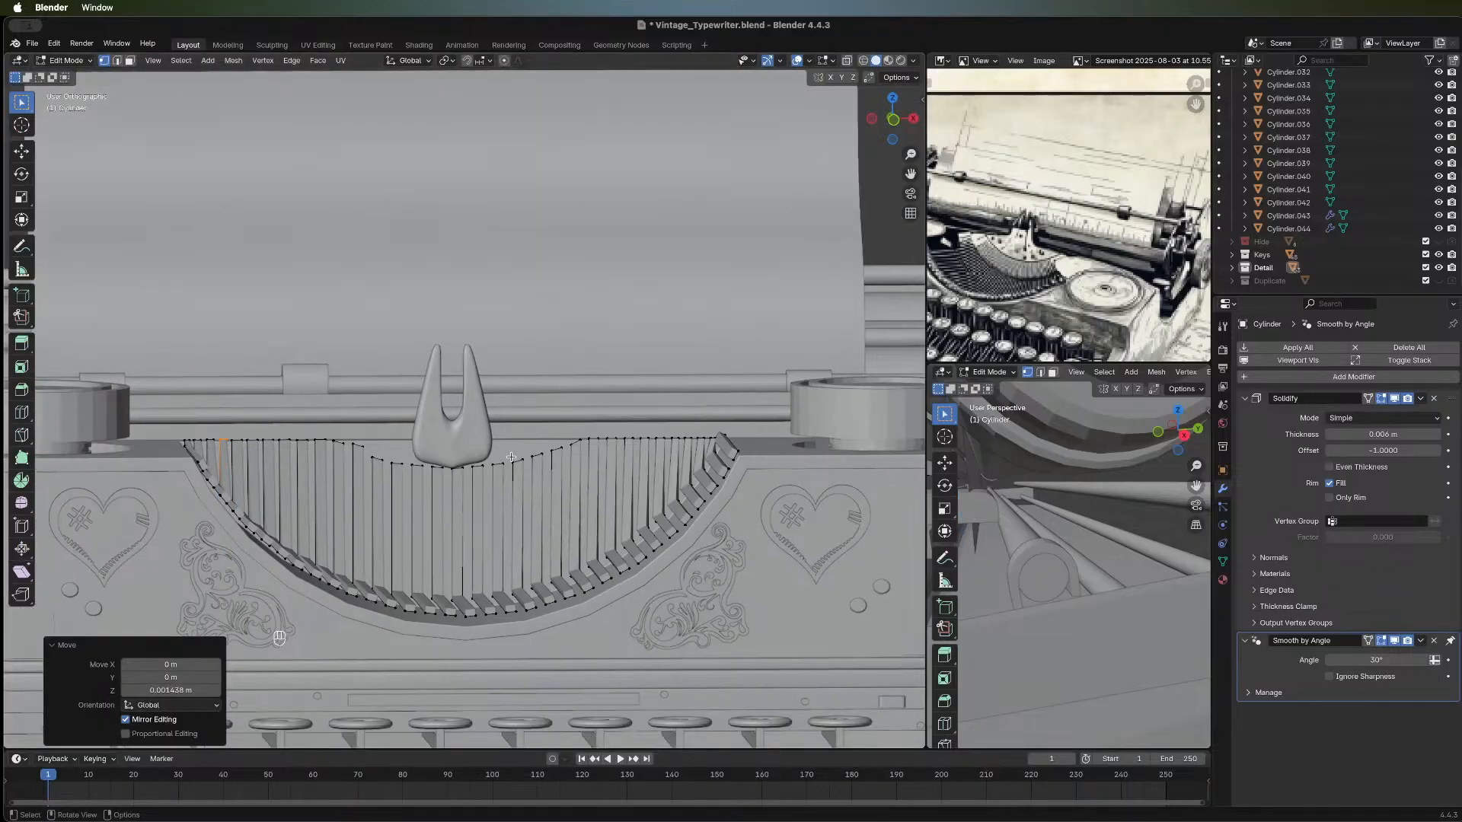
middle_click_drag(569, 491, 519, 487)
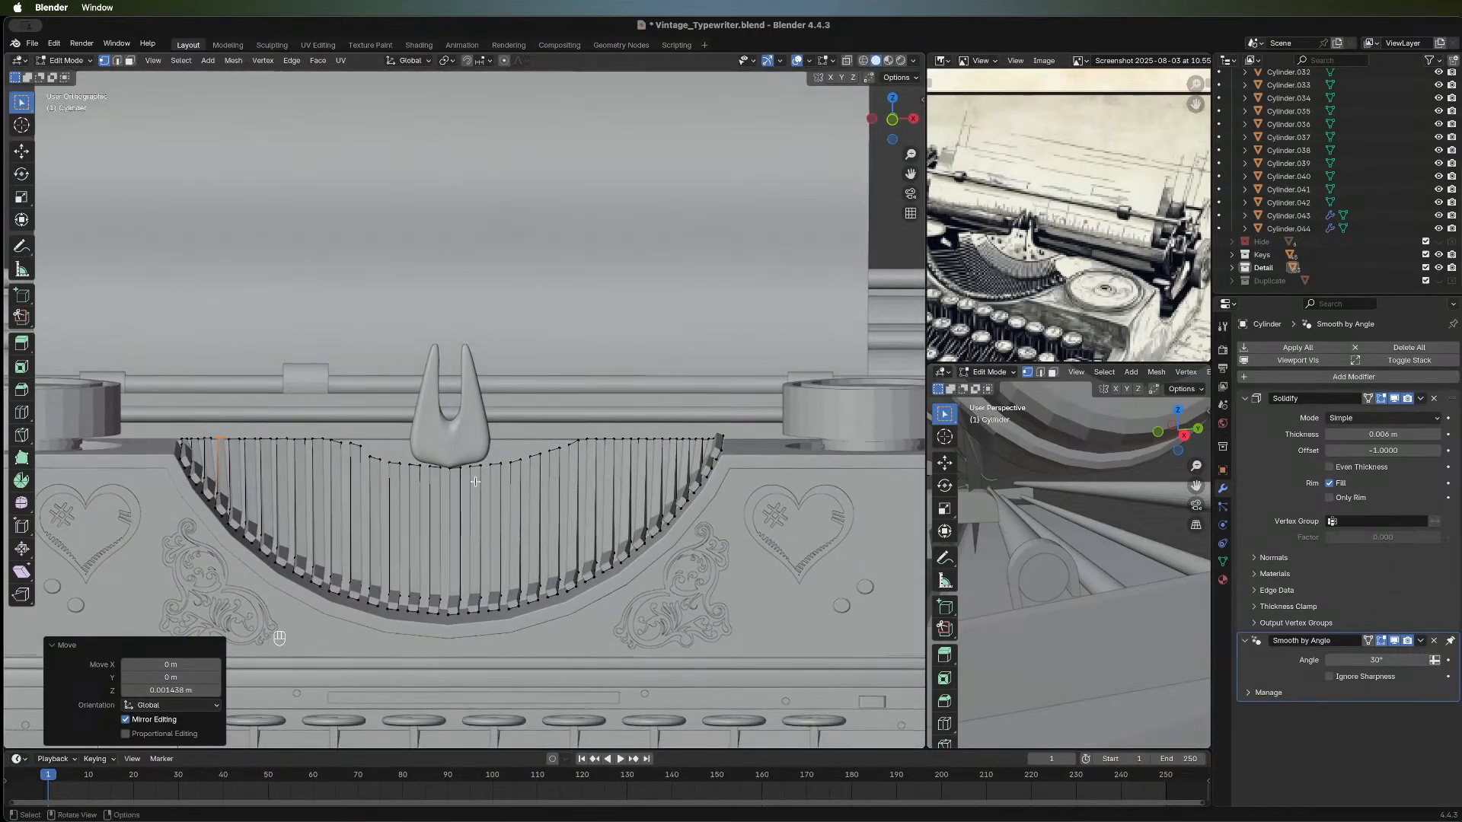
left_click(365, 452)
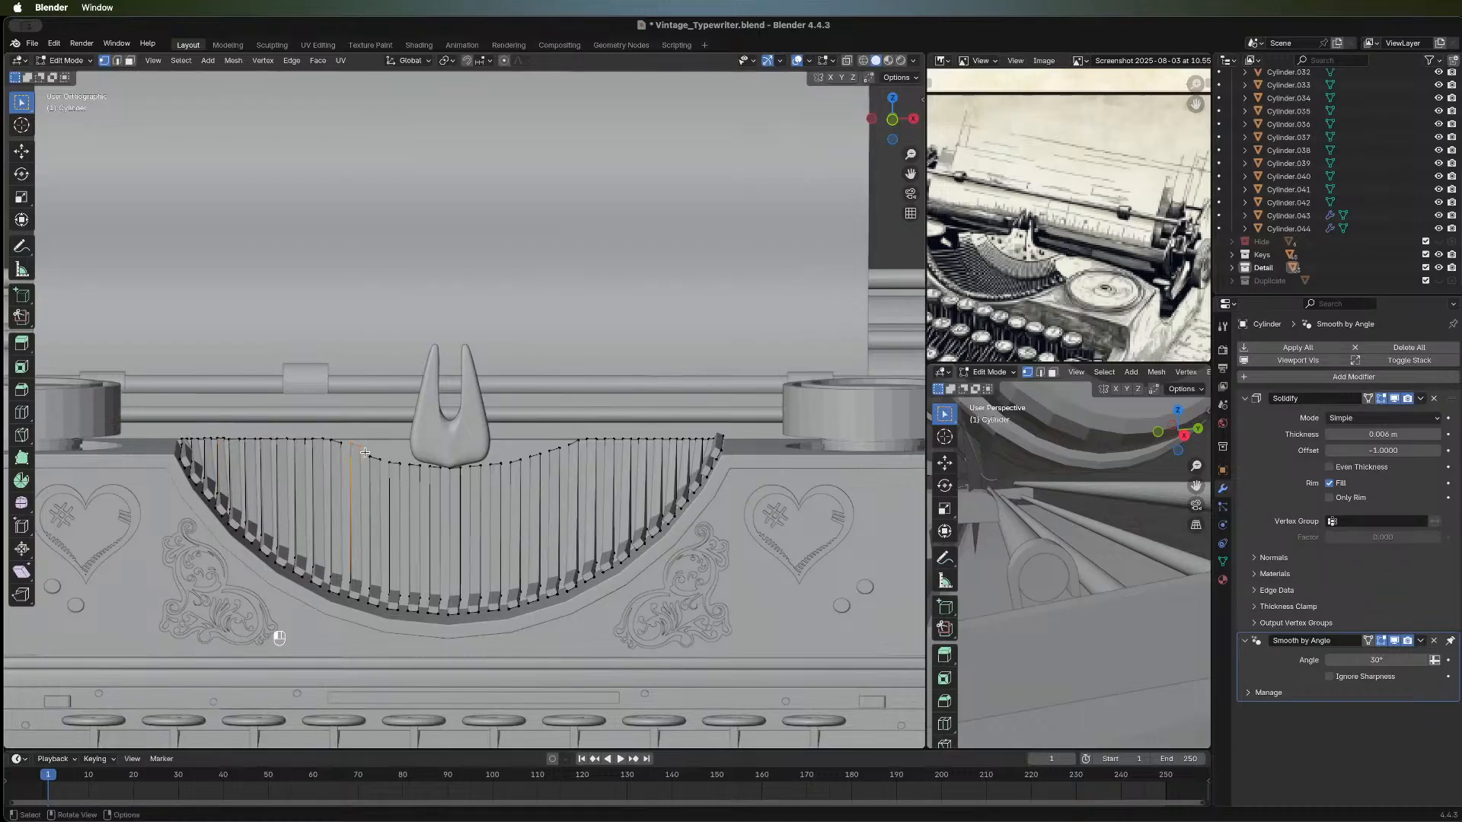
key("g")
key("z")
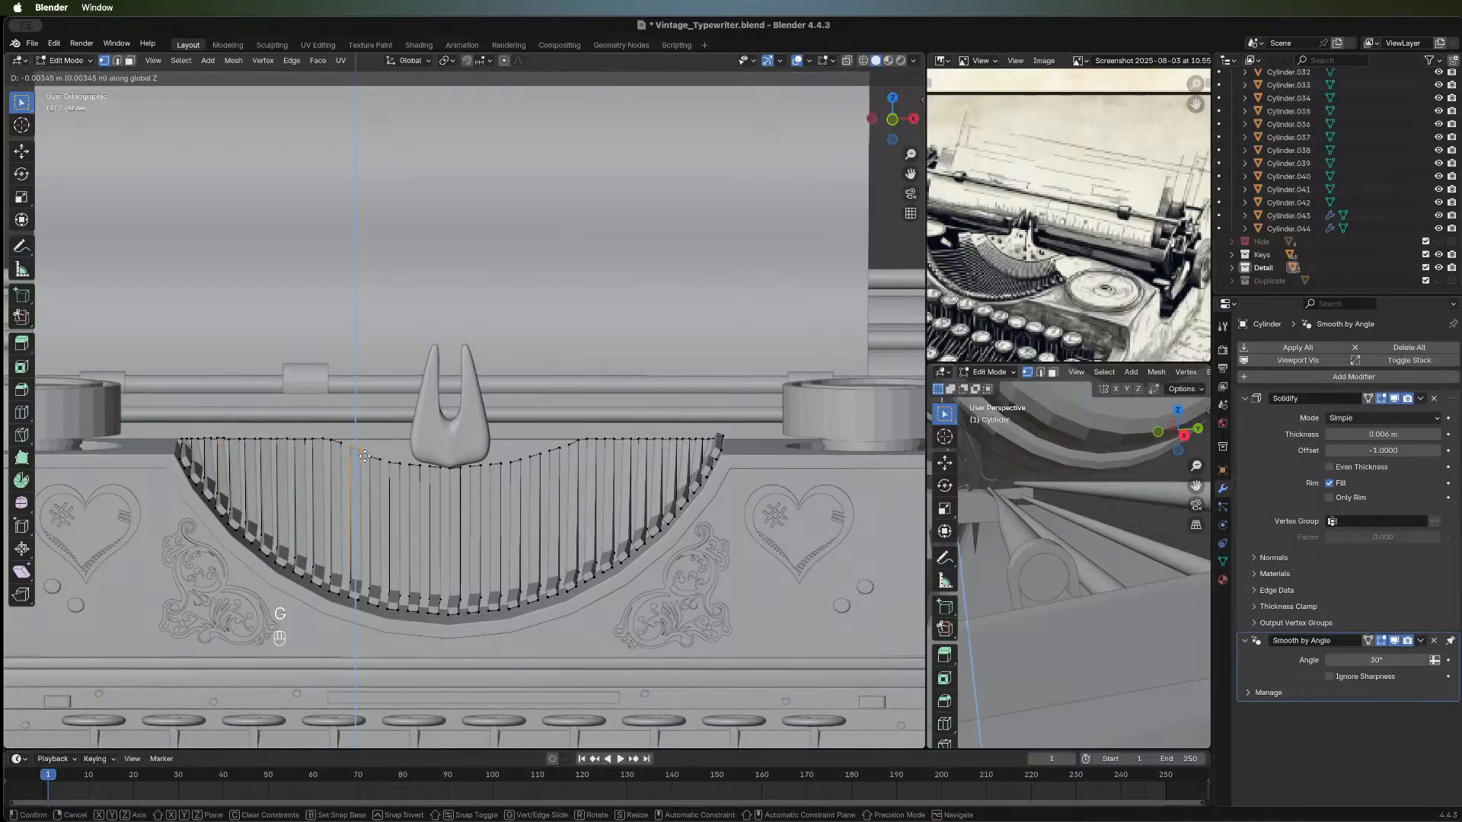
left_click(364, 455)
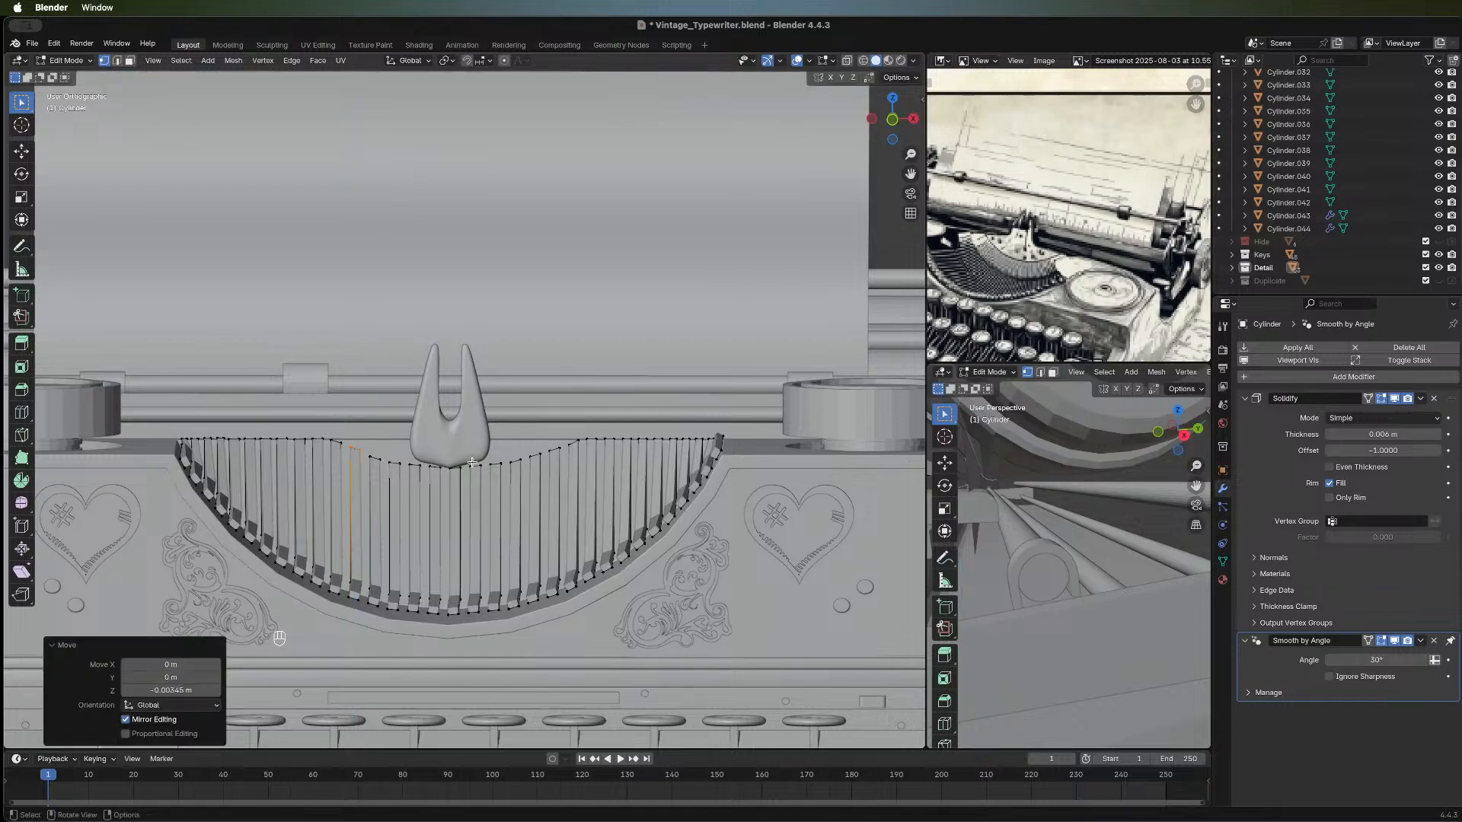
scroll(472, 462, "down", 5)
left_click(792, 492)
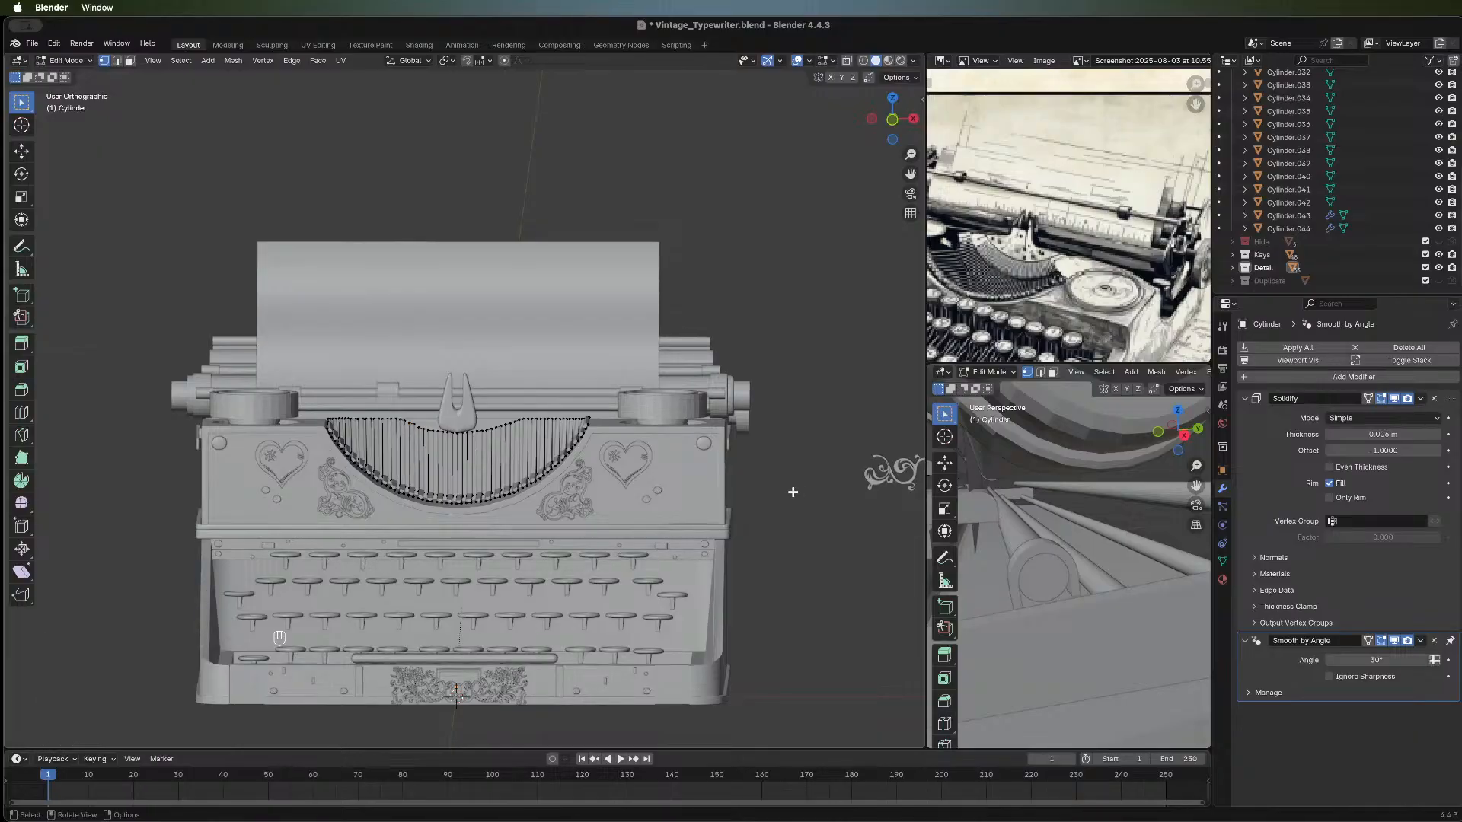
Finish editing the type bar fan by returning to Object Mode and deselect it.
scroll(792, 492, "up", 5)
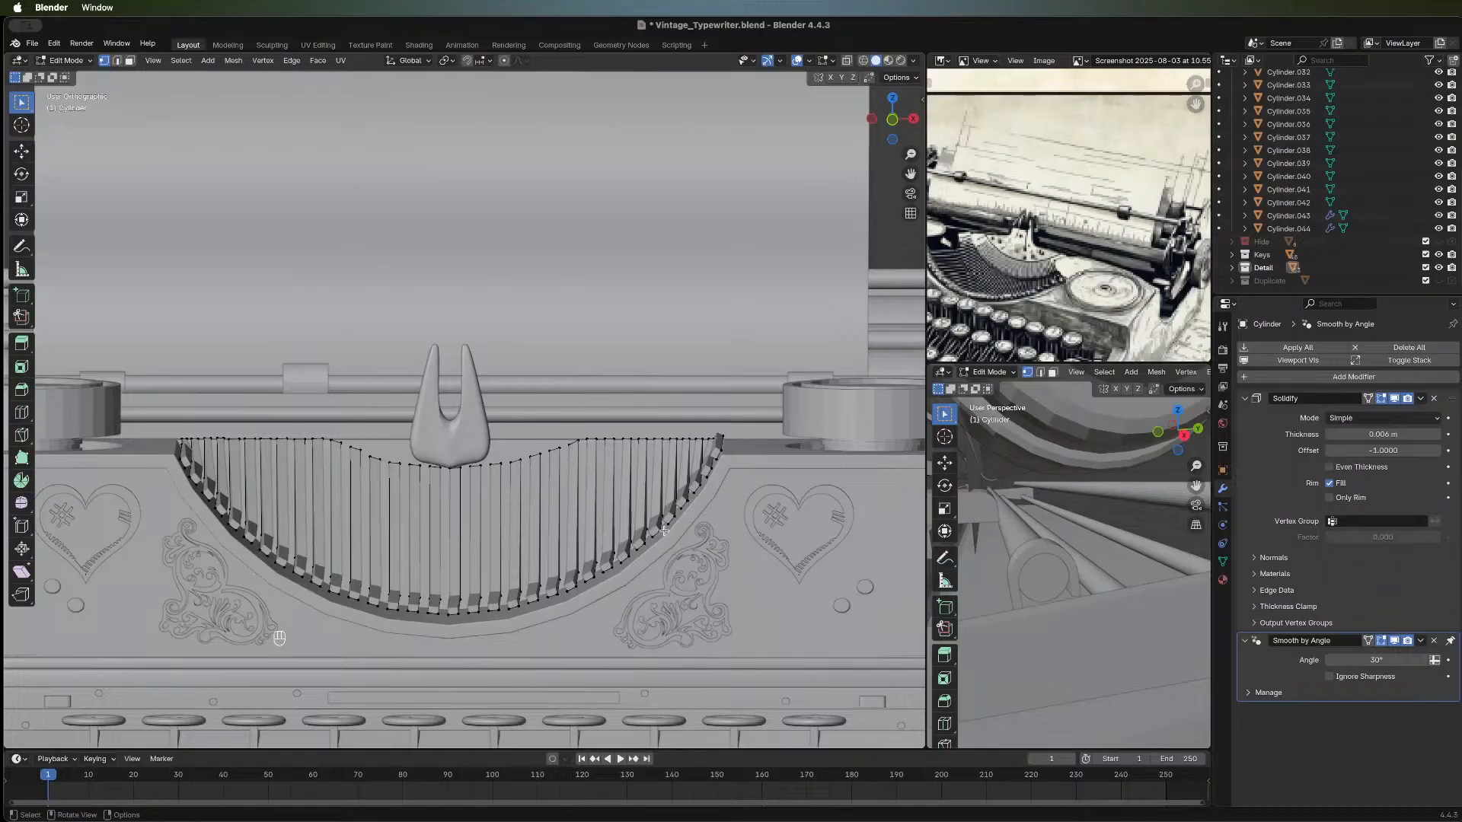
key("Tab")
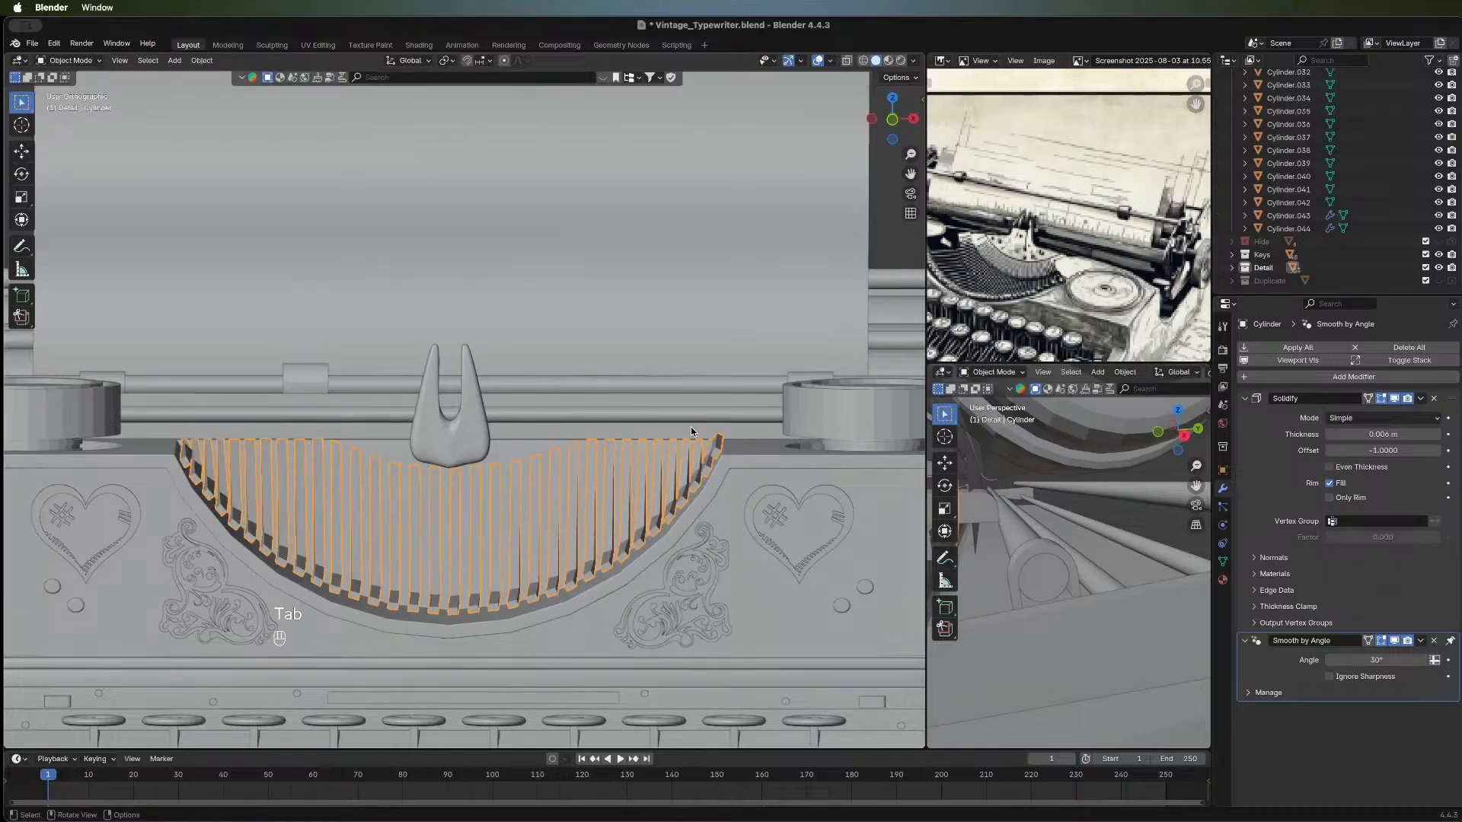
key("Tab")
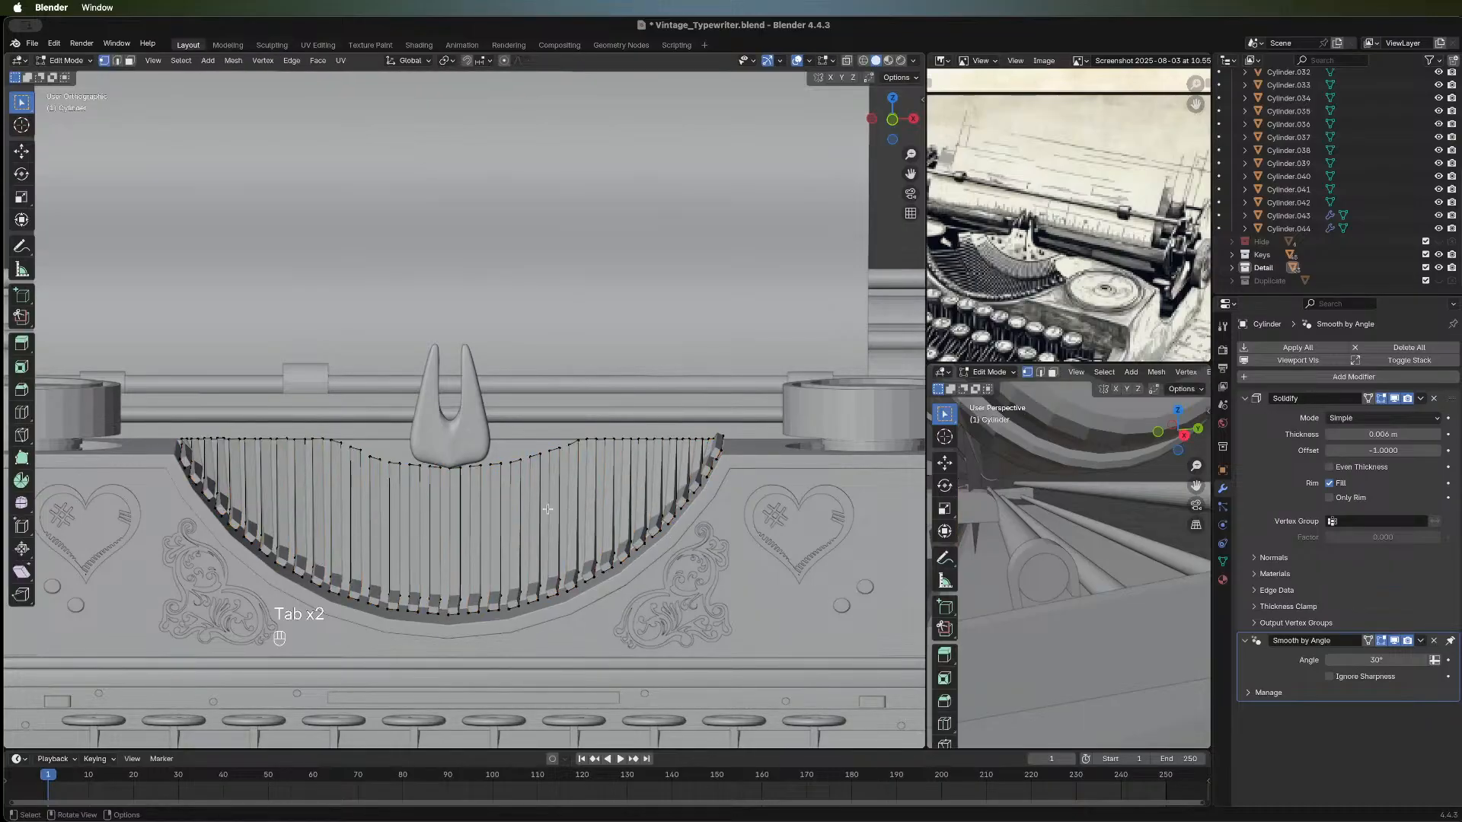
scroll(529, 496, "down", 7)
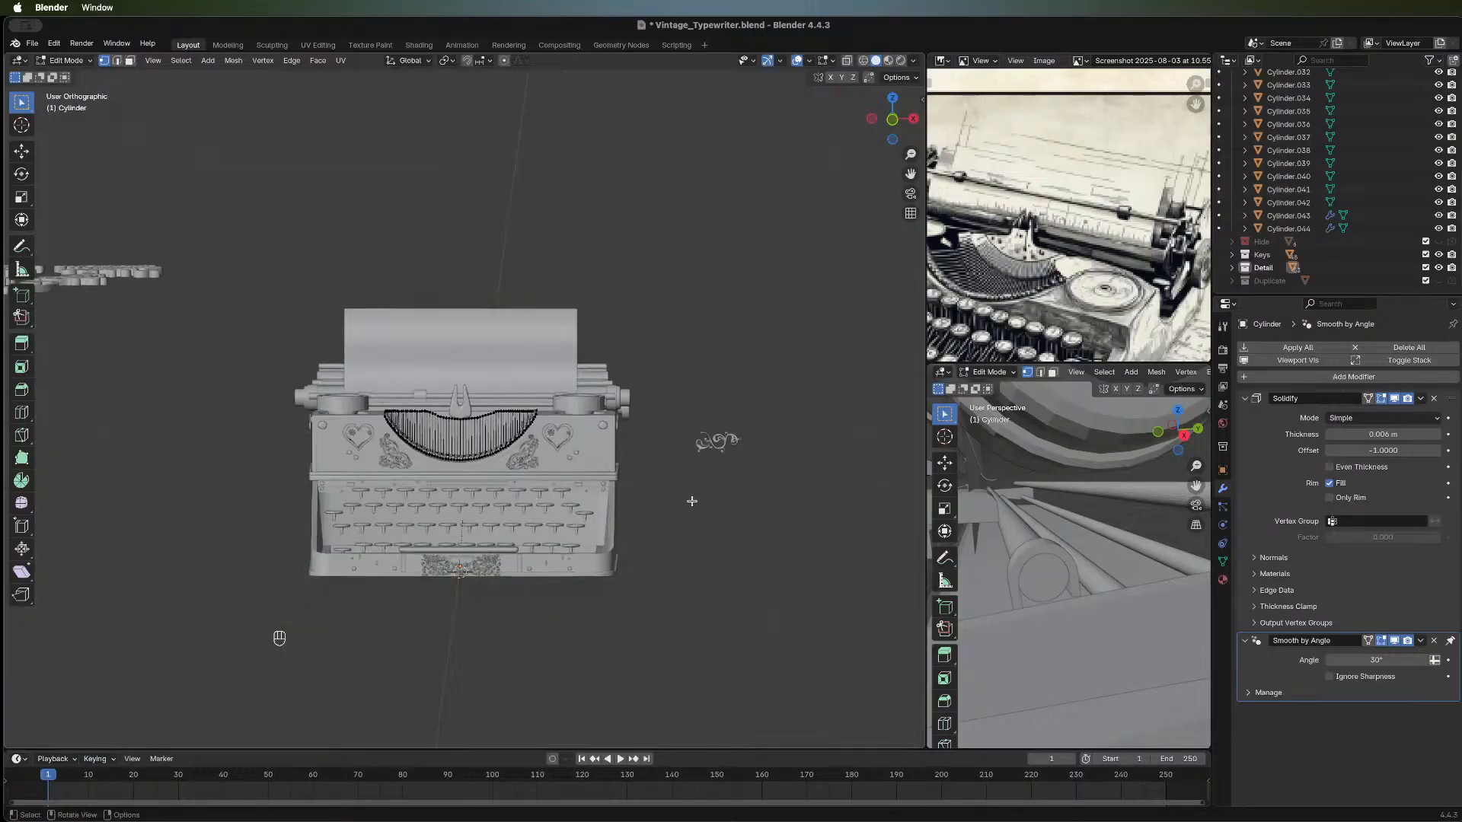
key("Tab")
left_click(651, 527)
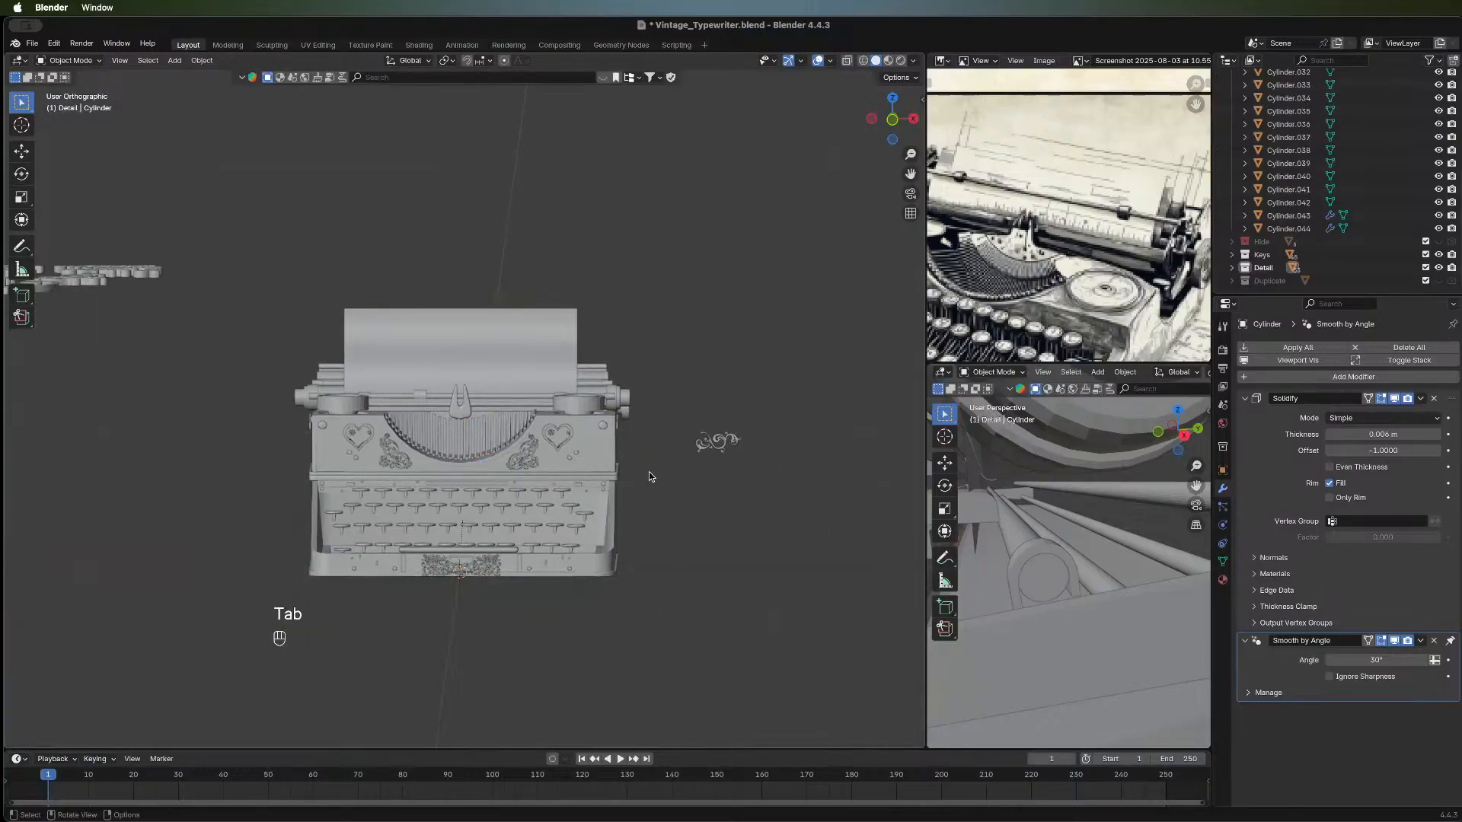
Undo the last selection change on the type bar fan and save the typewriter file.
scroll(645, 471, "up", 5)
middle_click_drag(538, 439, 428, 491)
key("super+z")
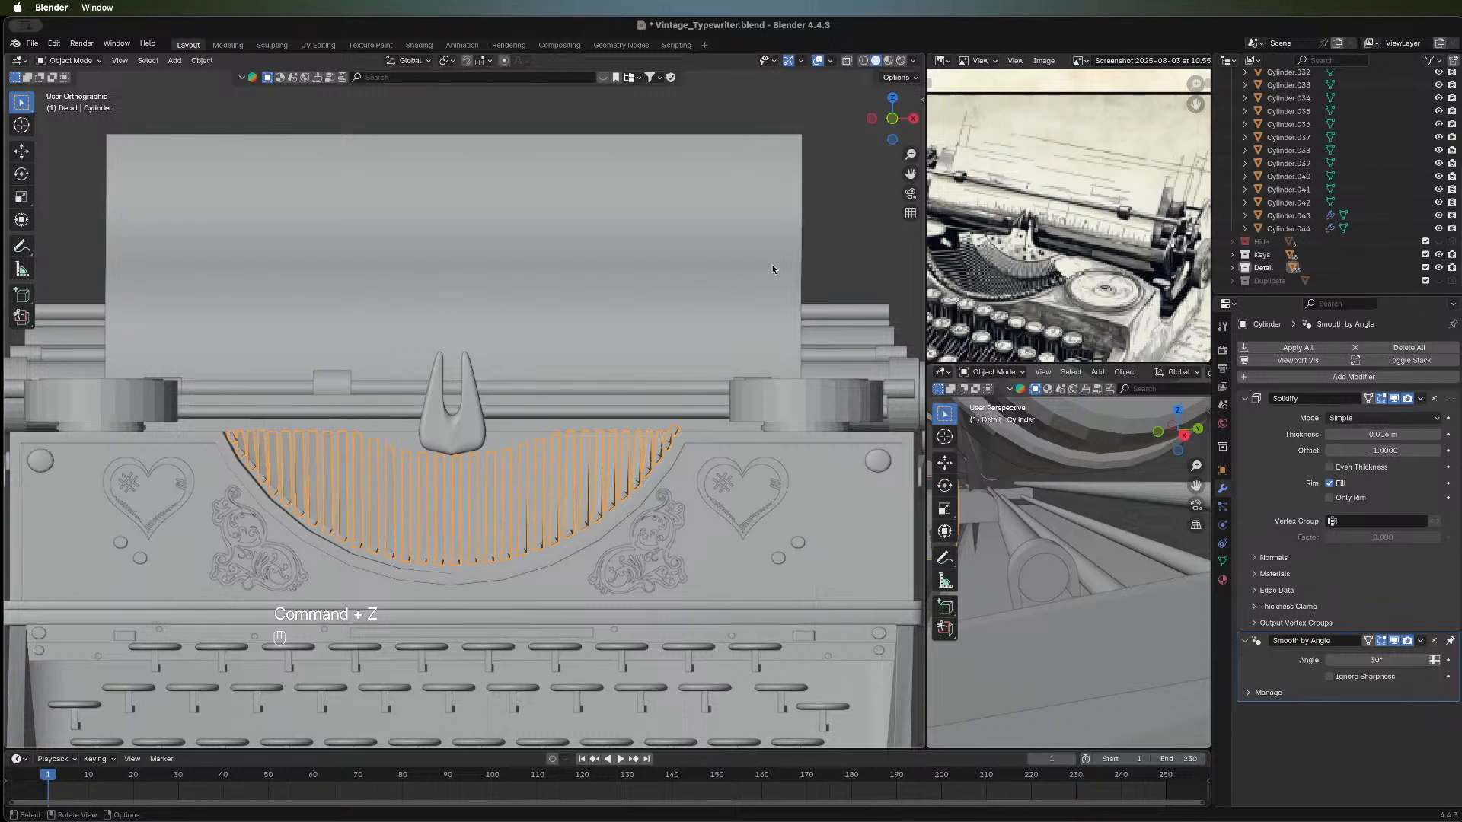
key("super+z")
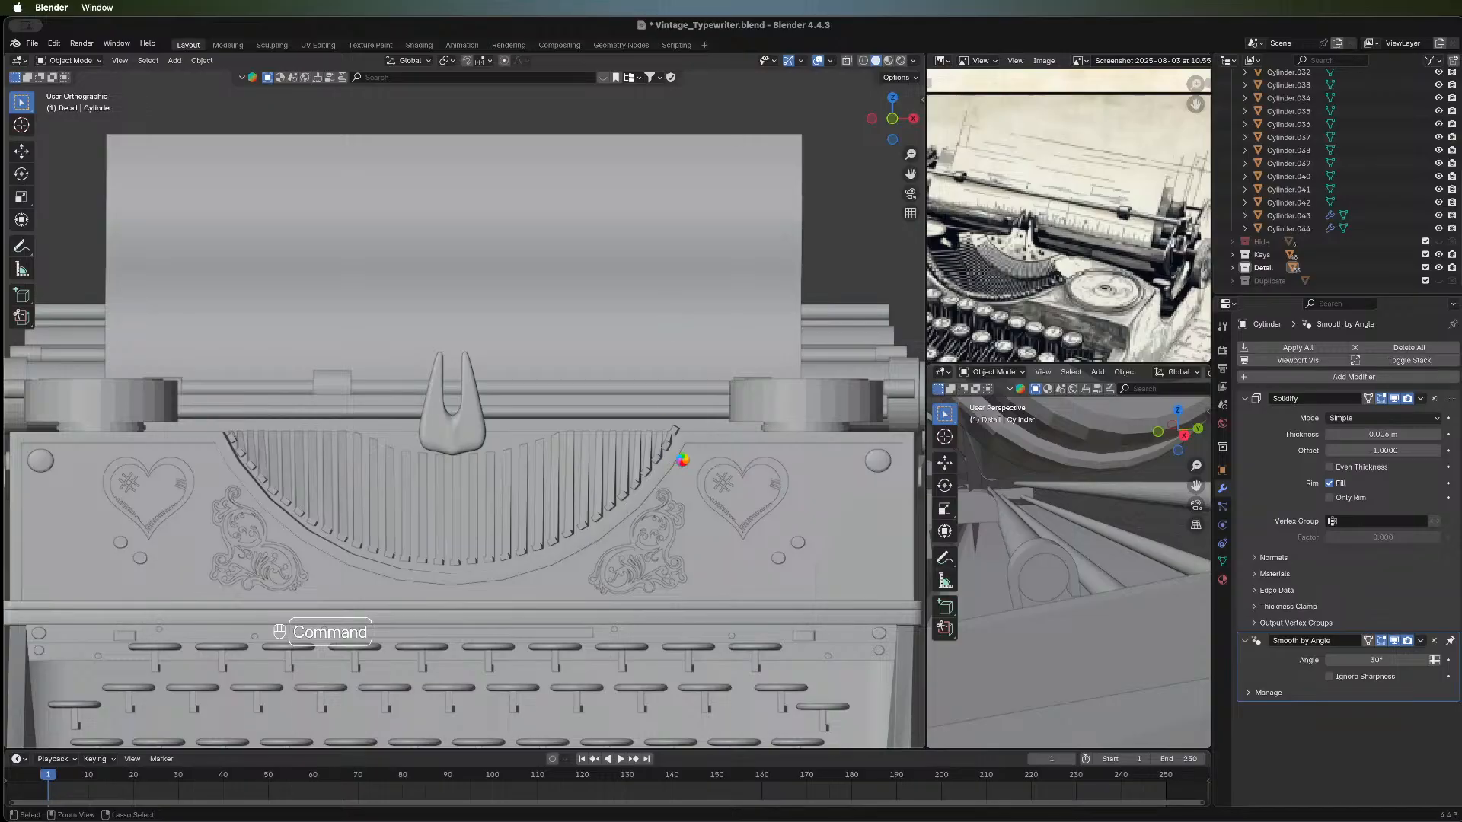
key("super+s")
scroll(683, 451, "down", 3)
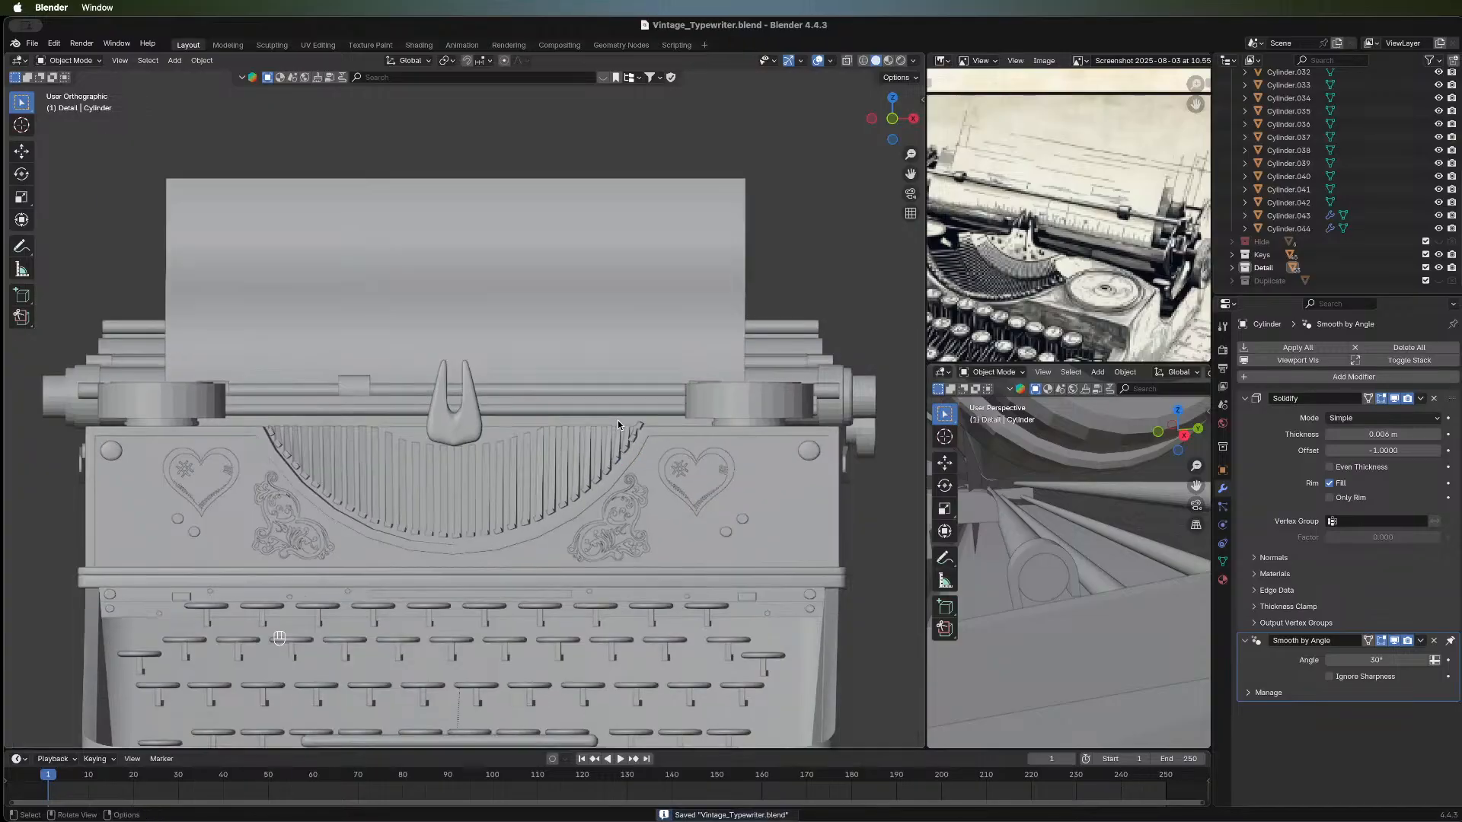
Set the origin of the round knob at the rear end of the carriage to its geometry.
middle_click_drag(777, 491, 724, 455)
left_click(720, 453)
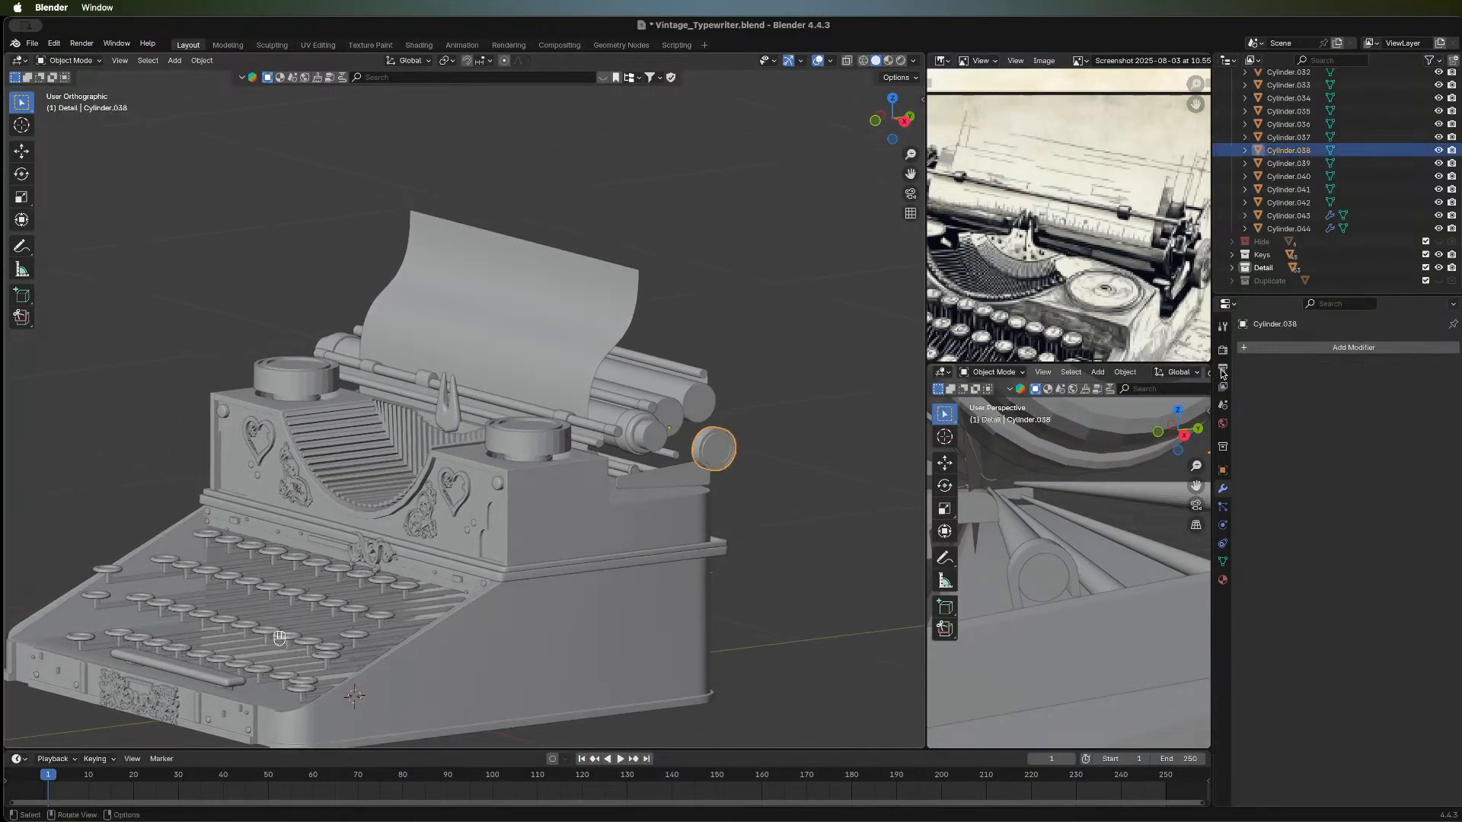
right_click(710, 445)
mouse_move(710, 445)
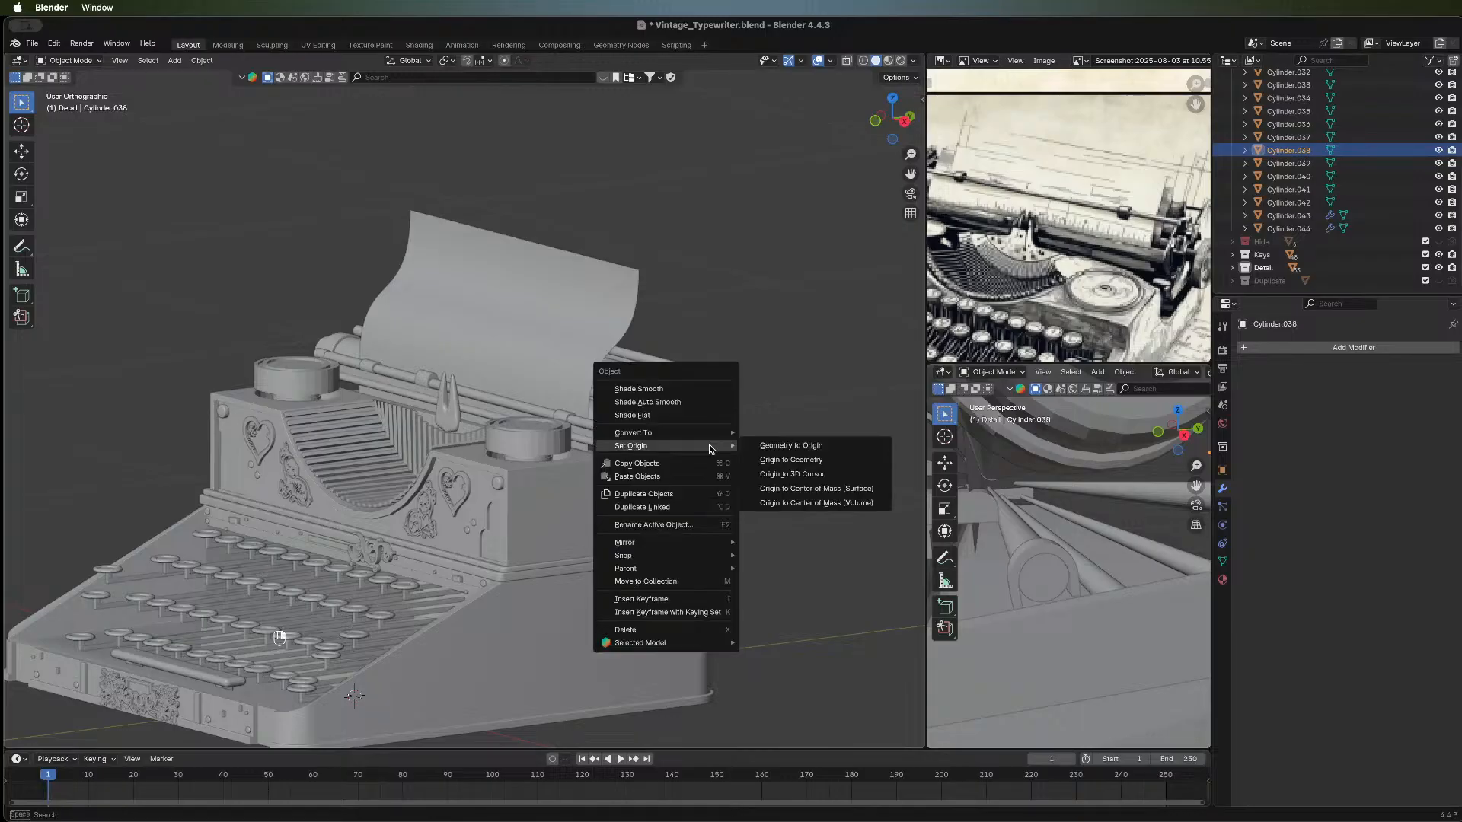
left_click(775, 460)
Add a Mirror modifier to the rear knob on the X axis, using the typewriter body Cube.001 as mirror object.
left_click(1268, 346)
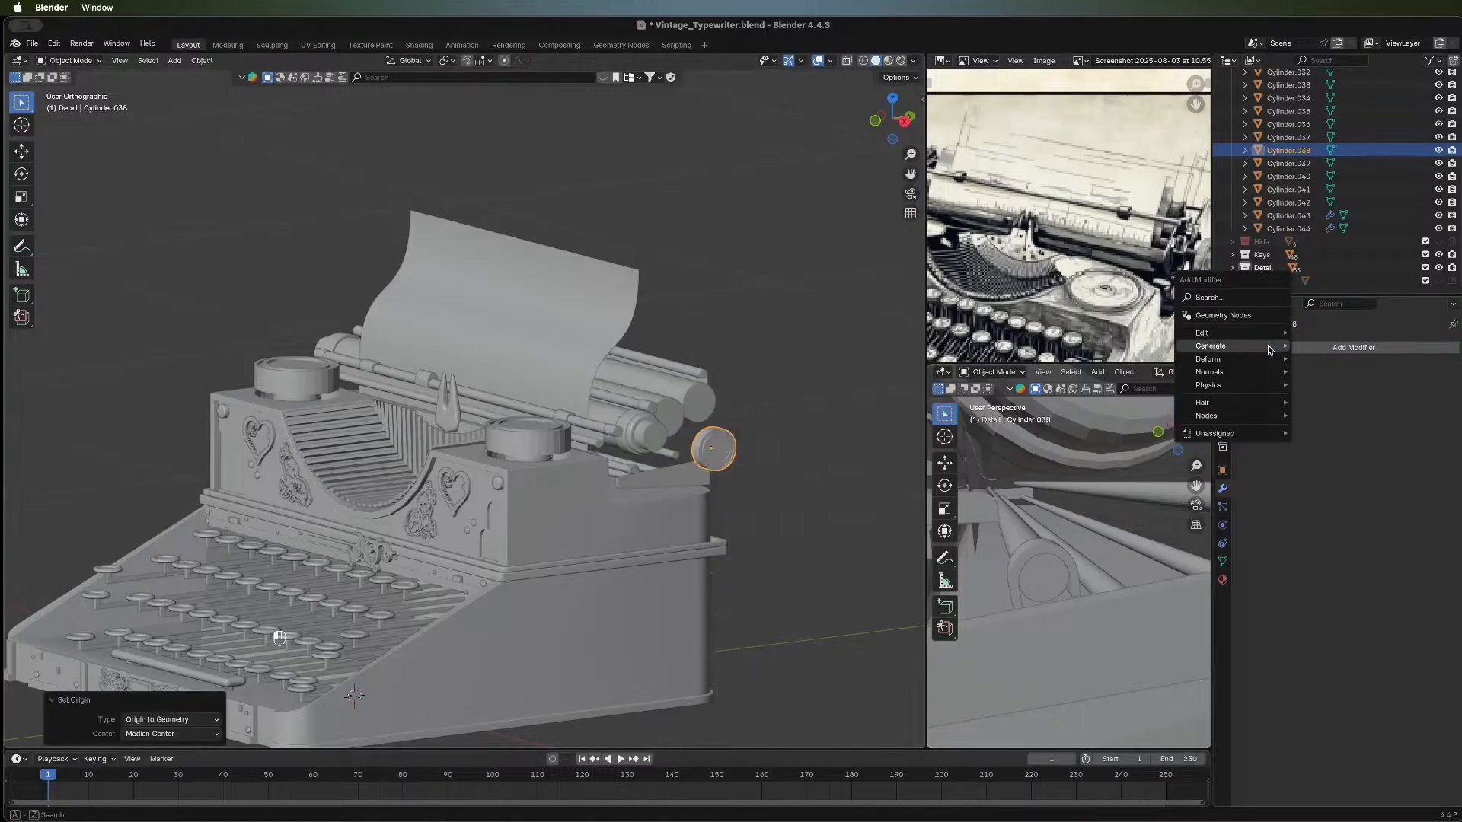
mouse_move(1257, 346)
left_click(1322, 439)
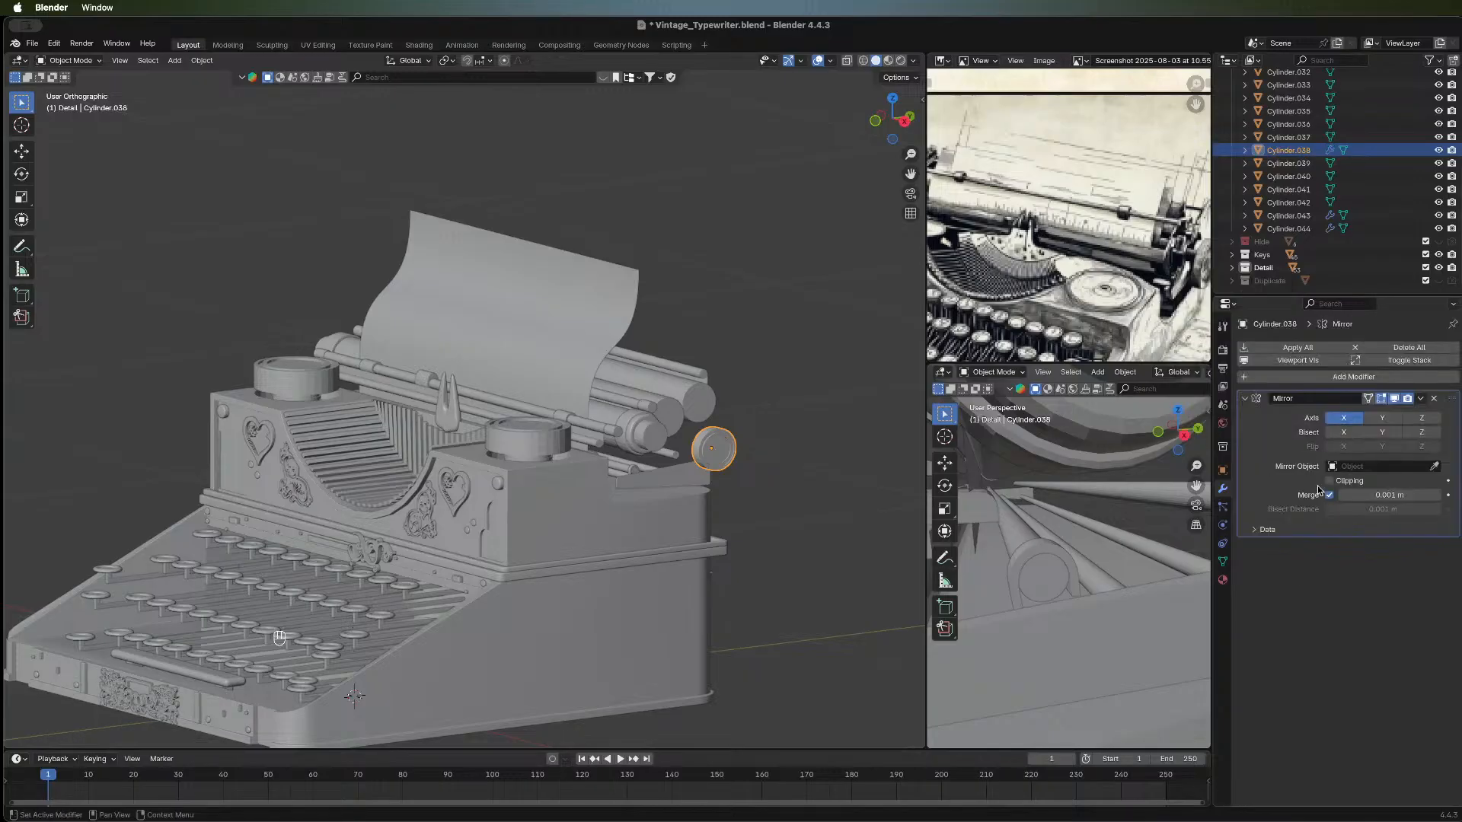
left_click(1435, 466)
left_click(678, 518)
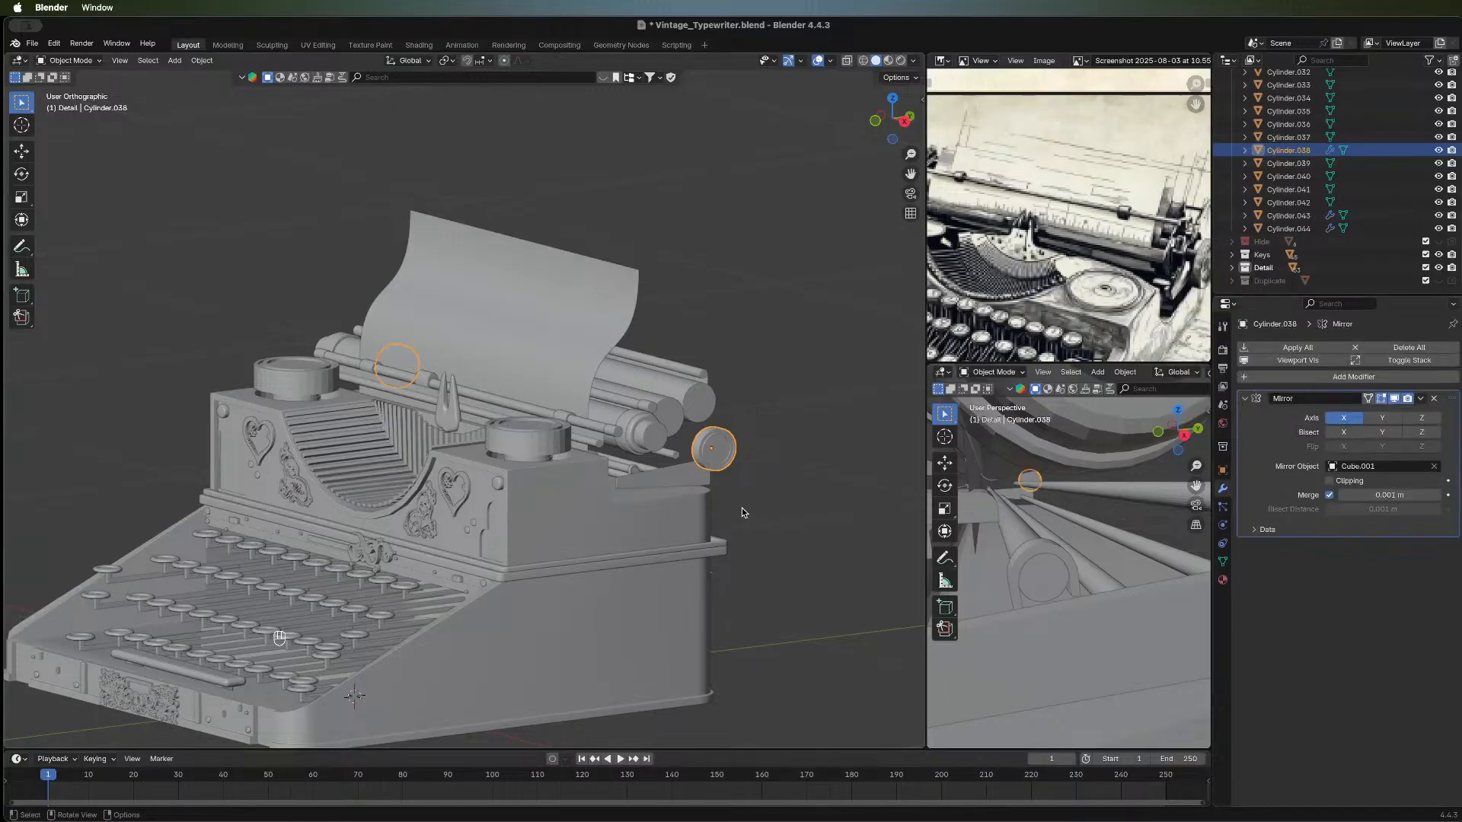
Duplicate the thick roller at the back of the carriage and lower the copy about 0.081 m along Z, between the mirrored knobs.
middle_click_drag(608, 492, 531, 496)
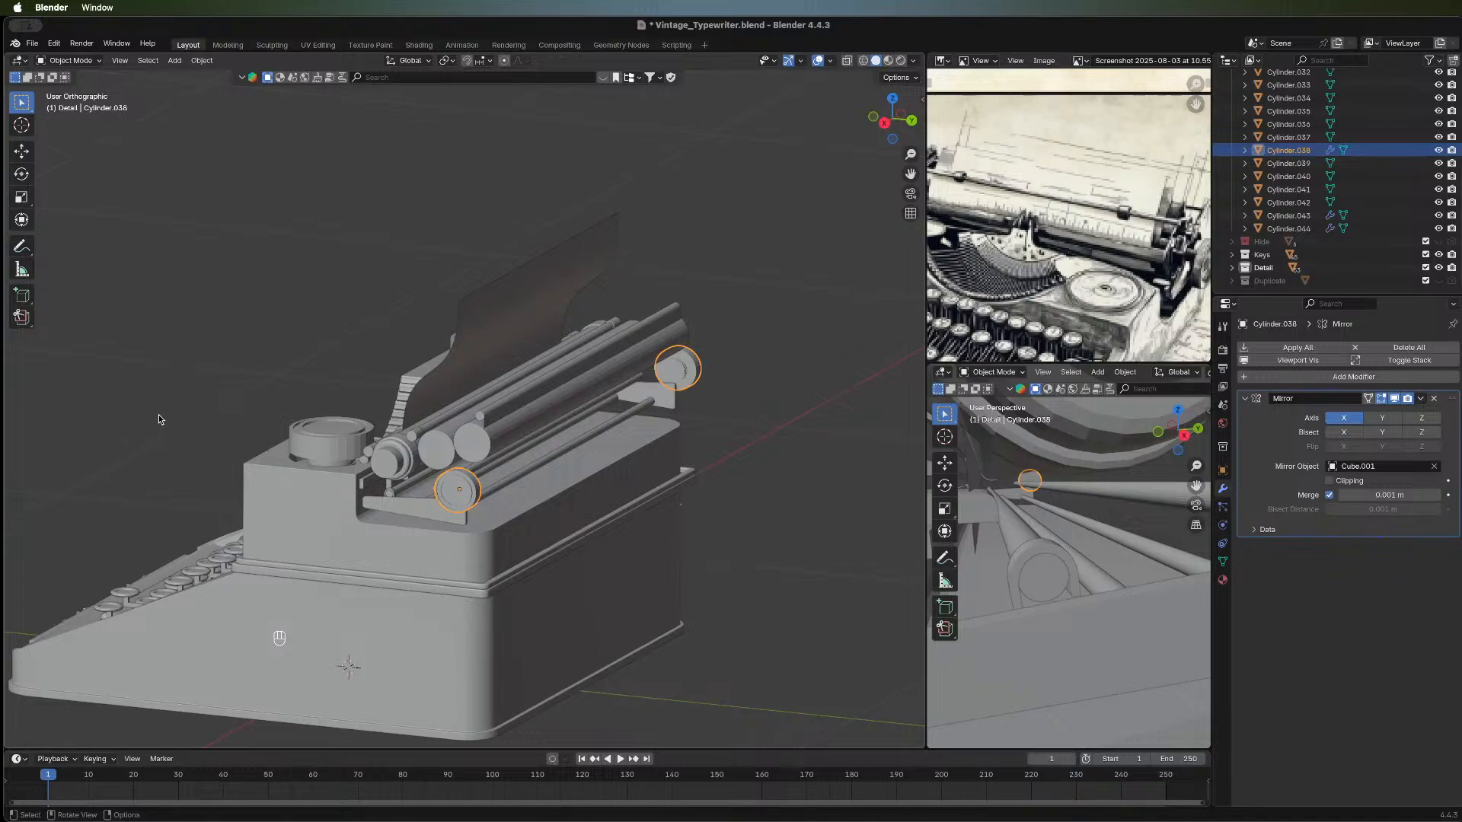
middle_click_drag(158, 419, 632, 365)
middle_click_drag(533, 393, 498, 436)
middle_click_drag(663, 408, 586, 411)
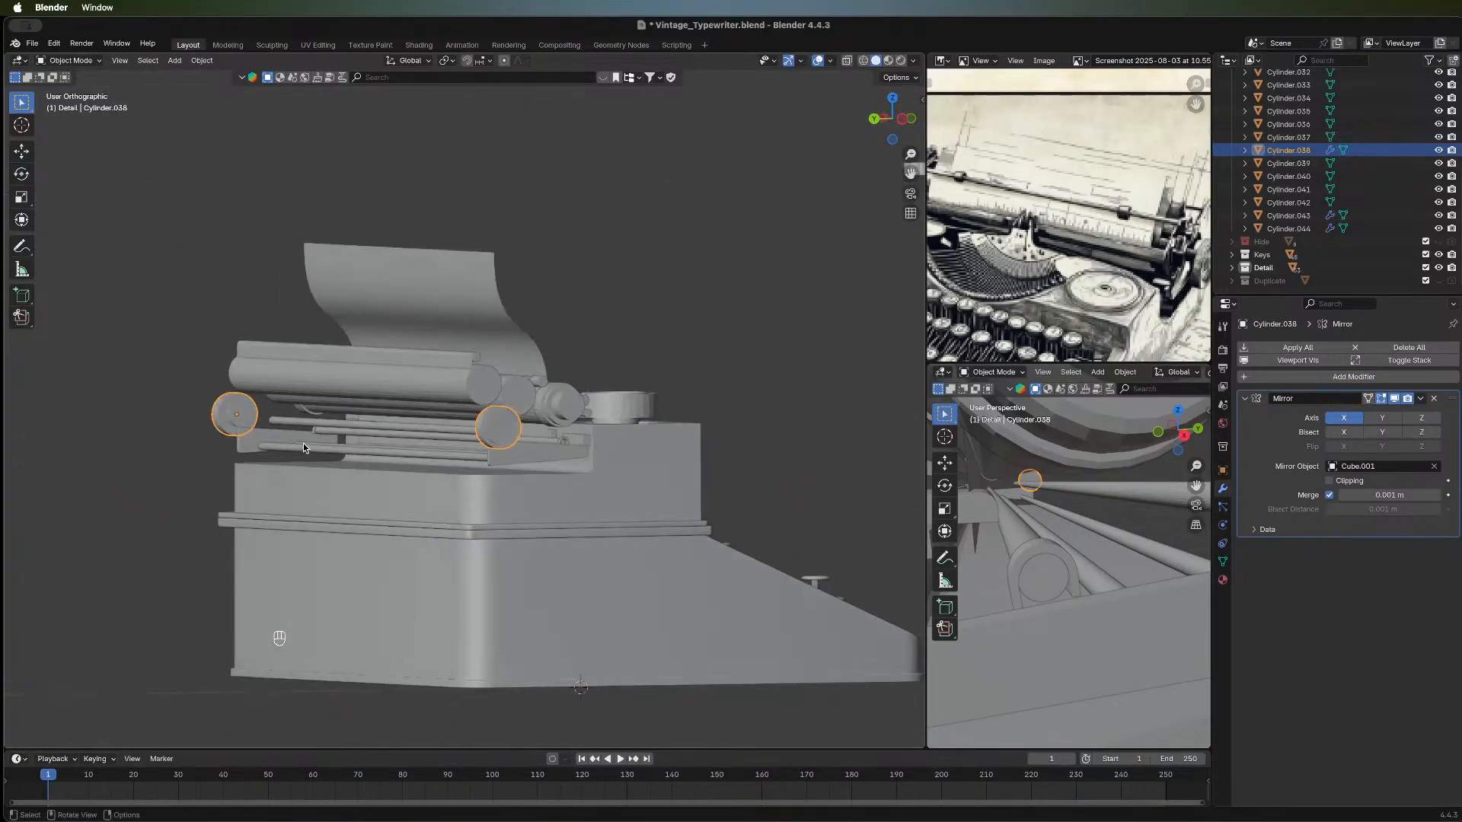
middle_click_drag(303, 443, 404, 414)
middle_click_drag(609, 434, 682, 458)
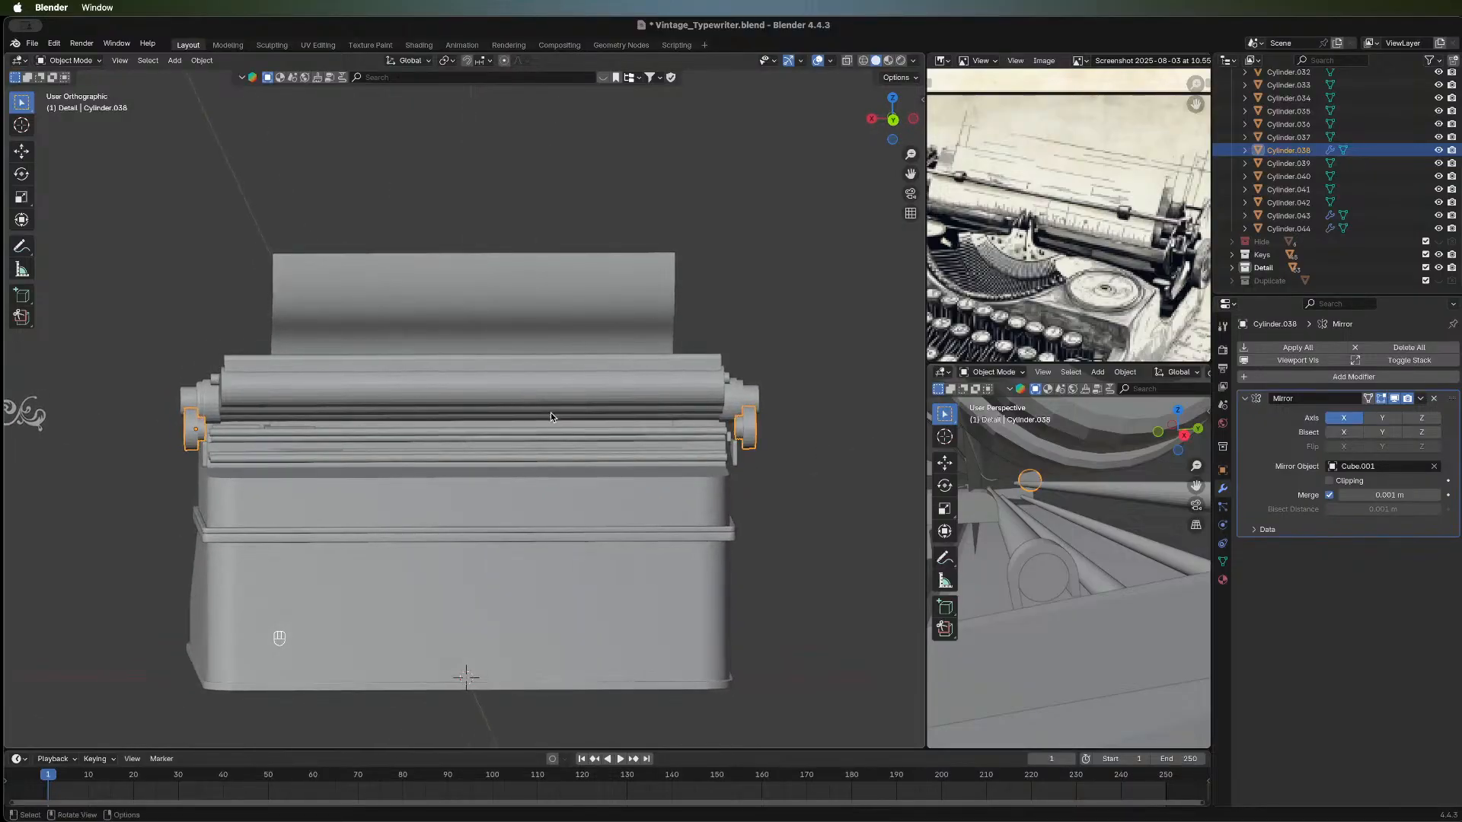
middle_click_drag(522, 410, 435, 380)
left_click(435, 380)
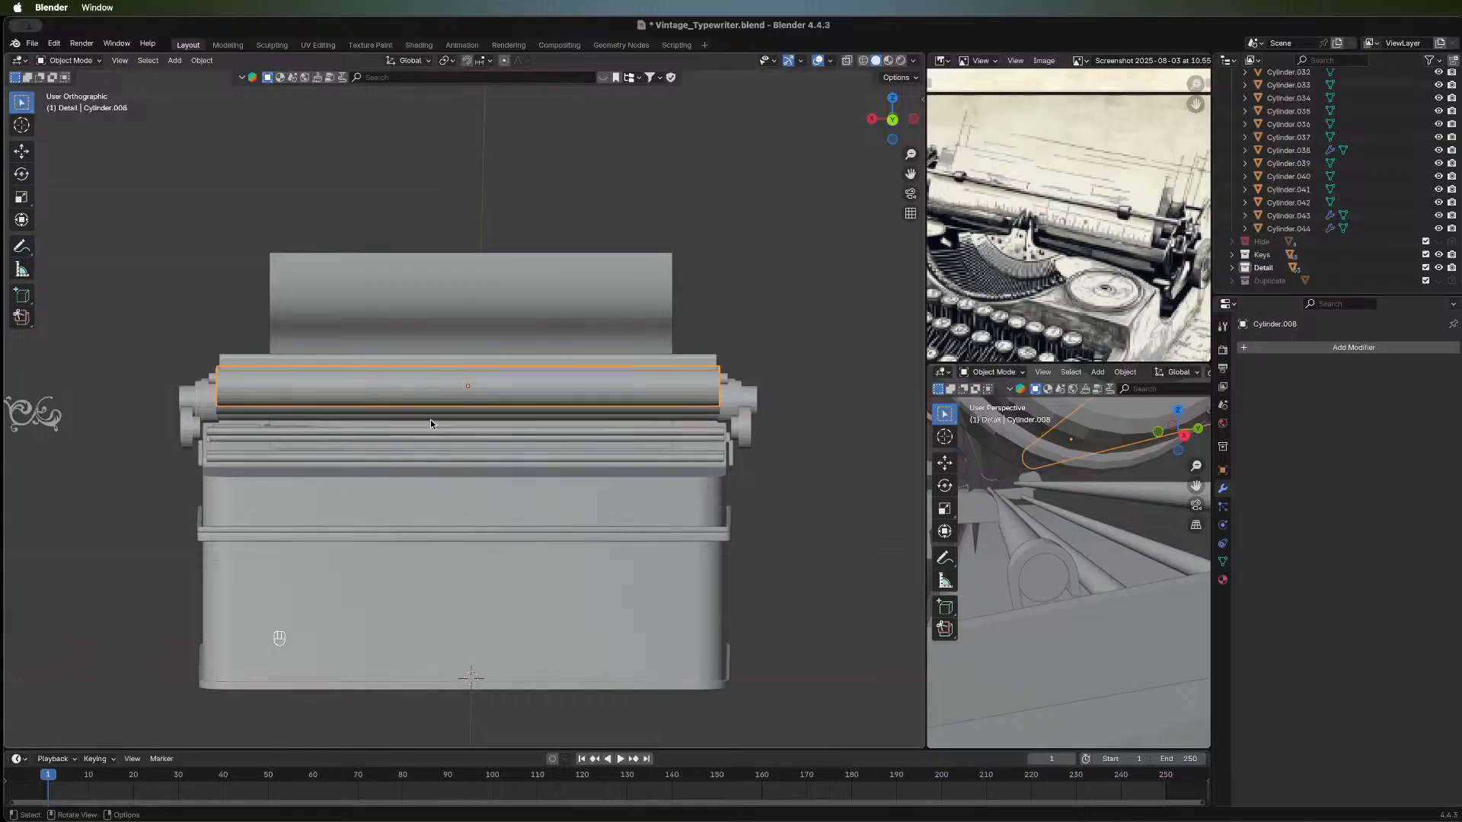
key("shift+d")
right_click(437, 432)
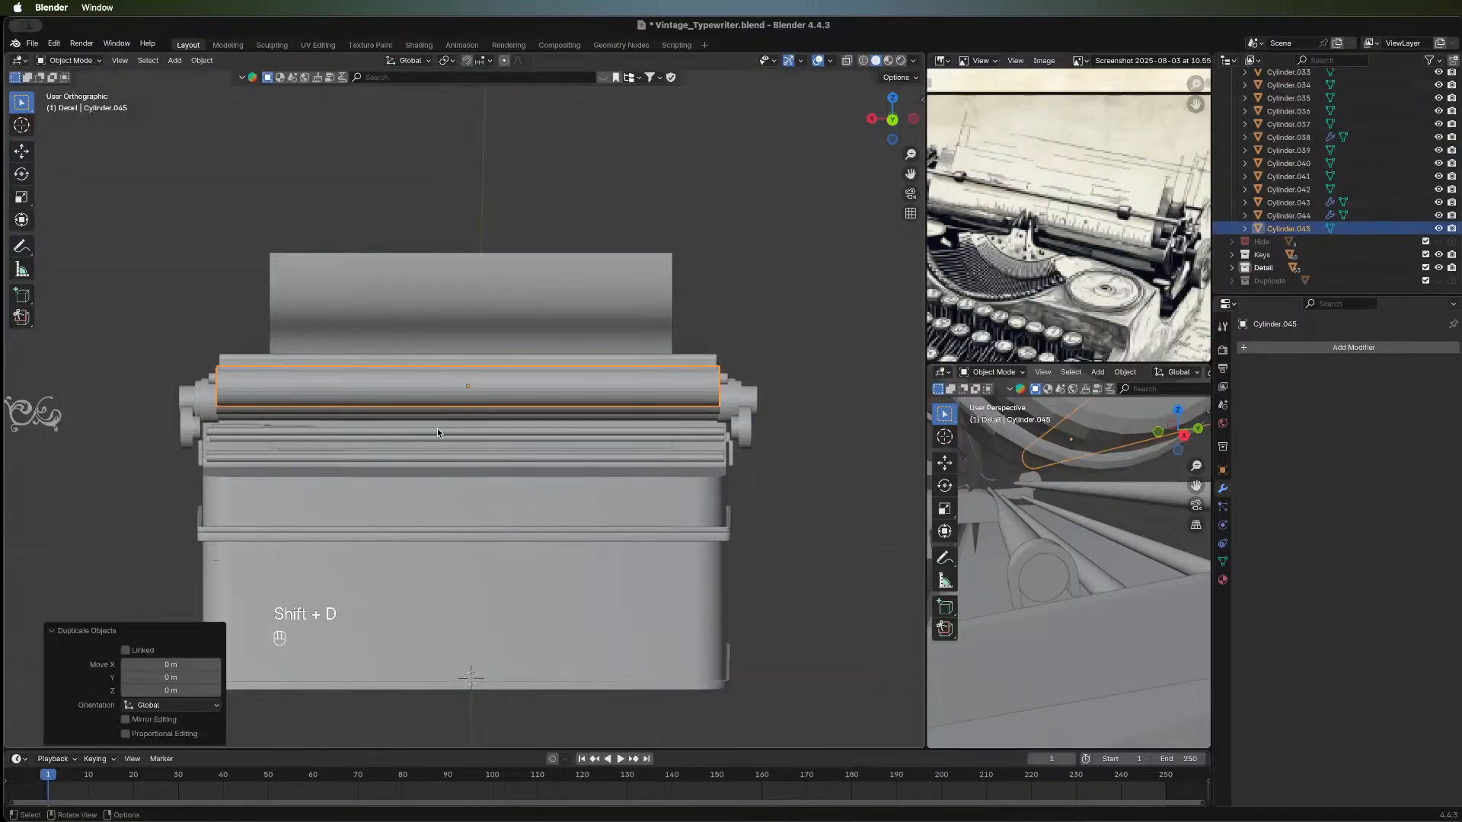
key("g")
key("z")
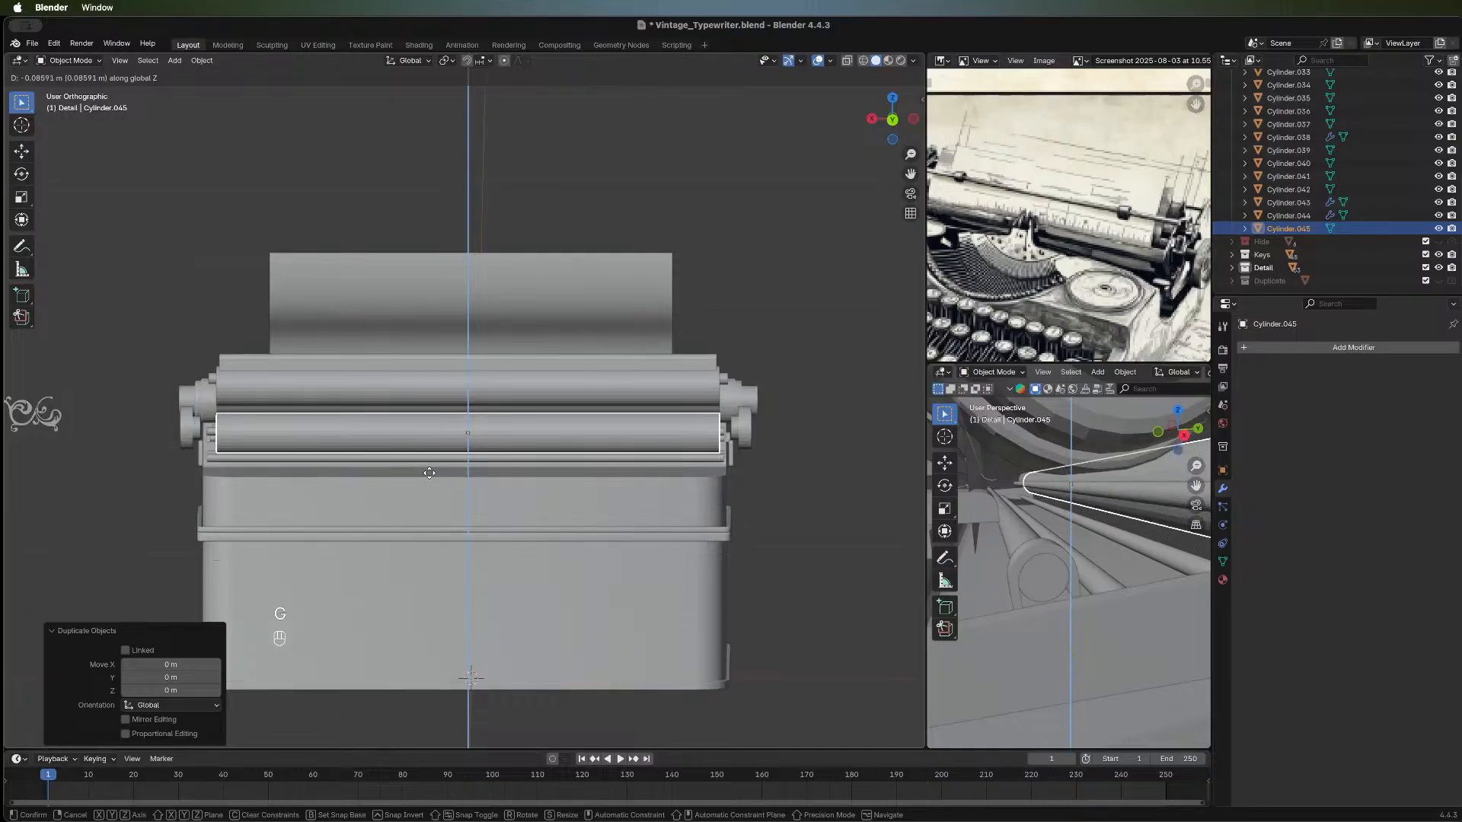
left_click(429, 470)
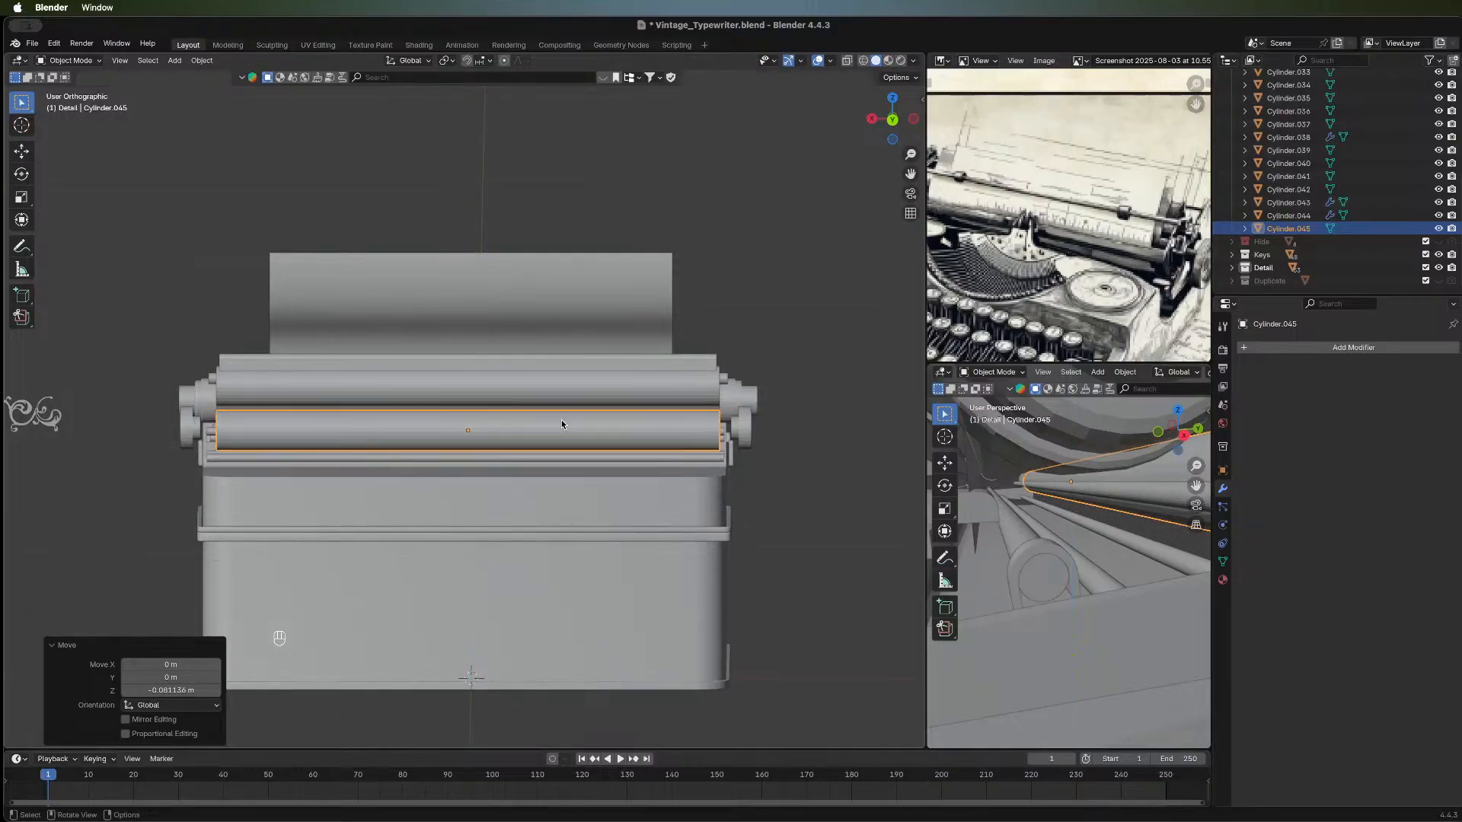
Lengthen the whole mesh of the duplicated roller in Edit Mode by a scale of about 1.051 along X.
key("Tab")
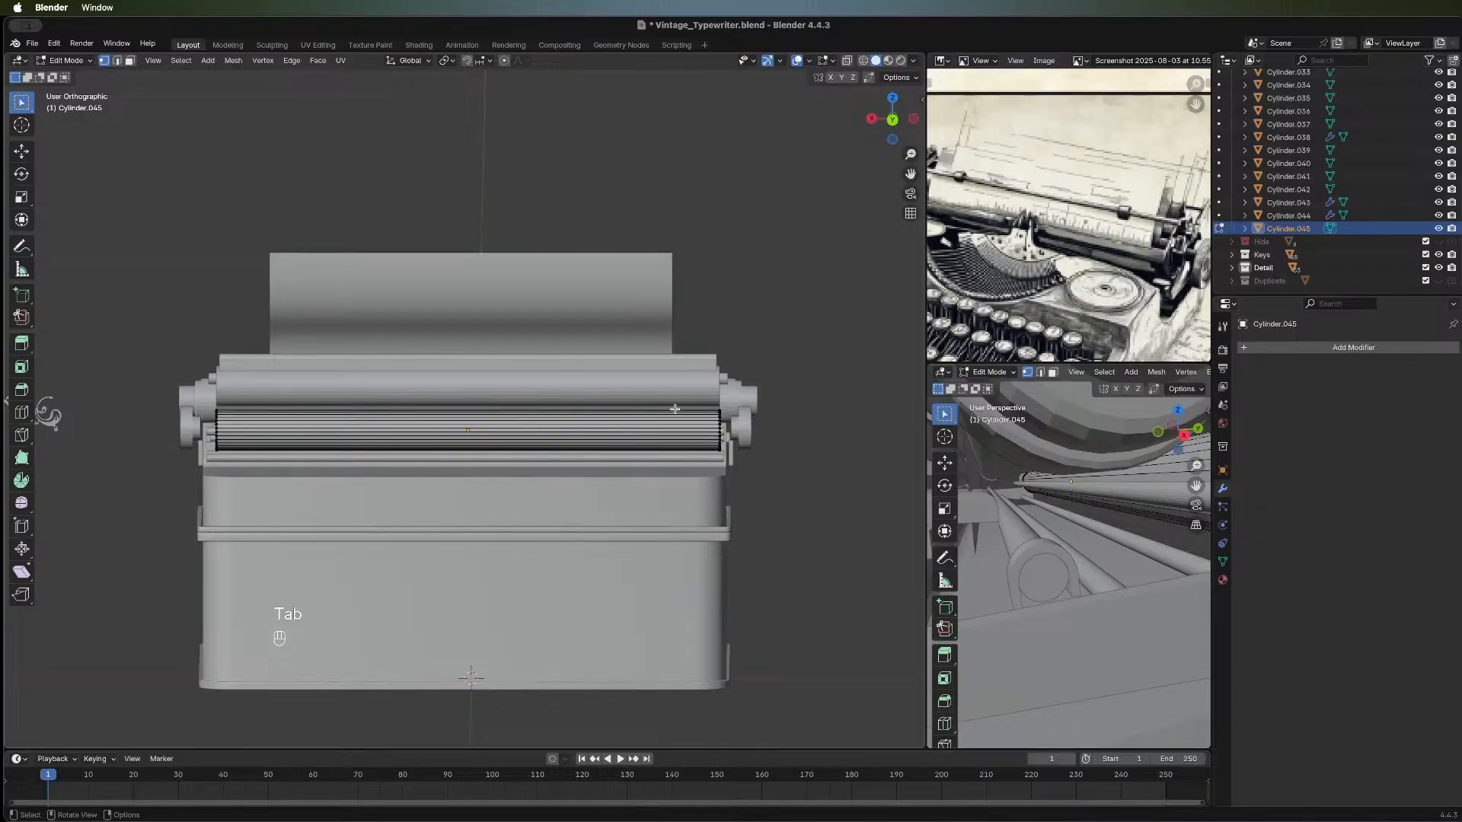
key("a")
key("s")
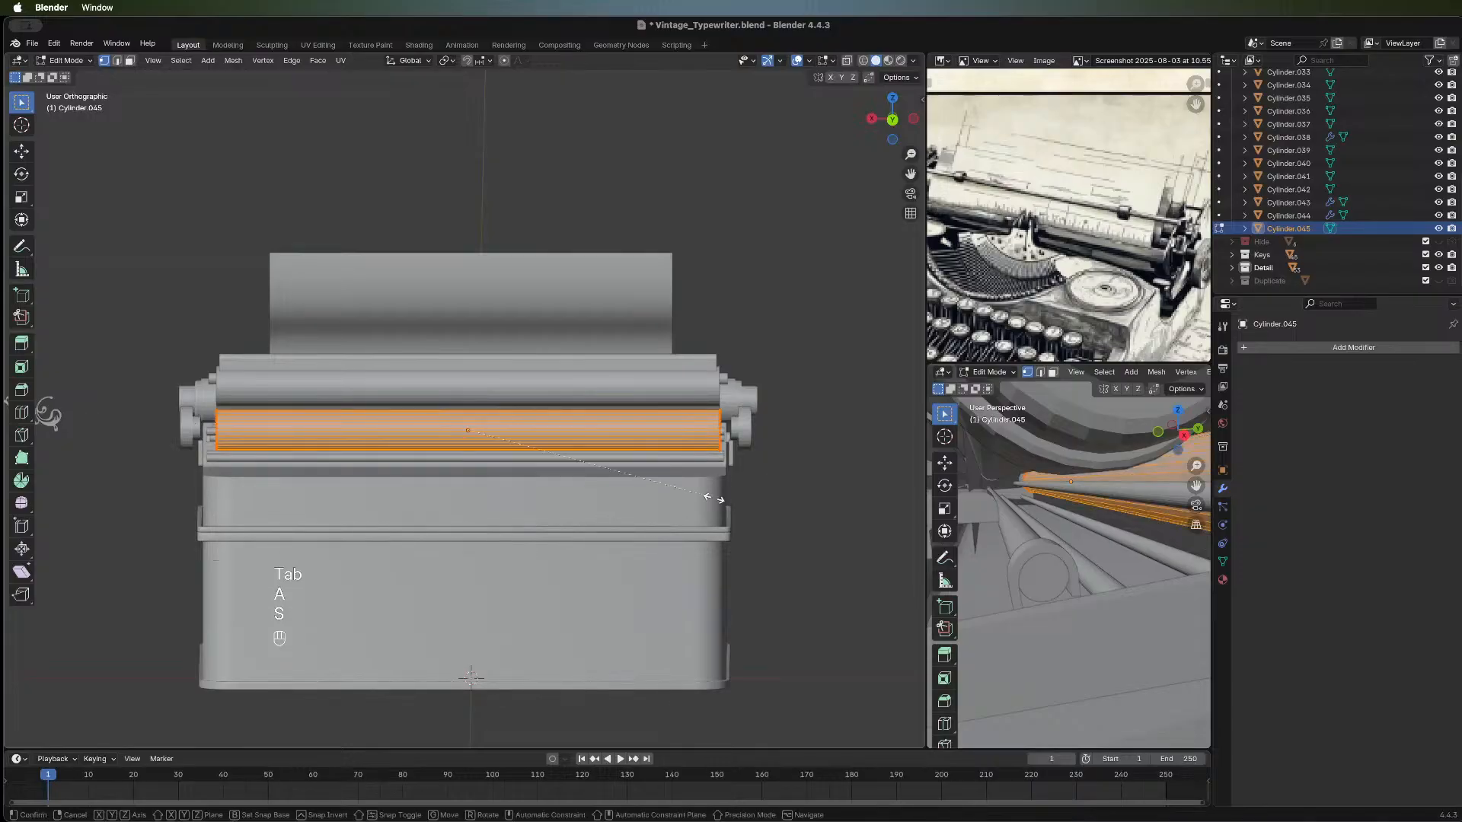
key("x")
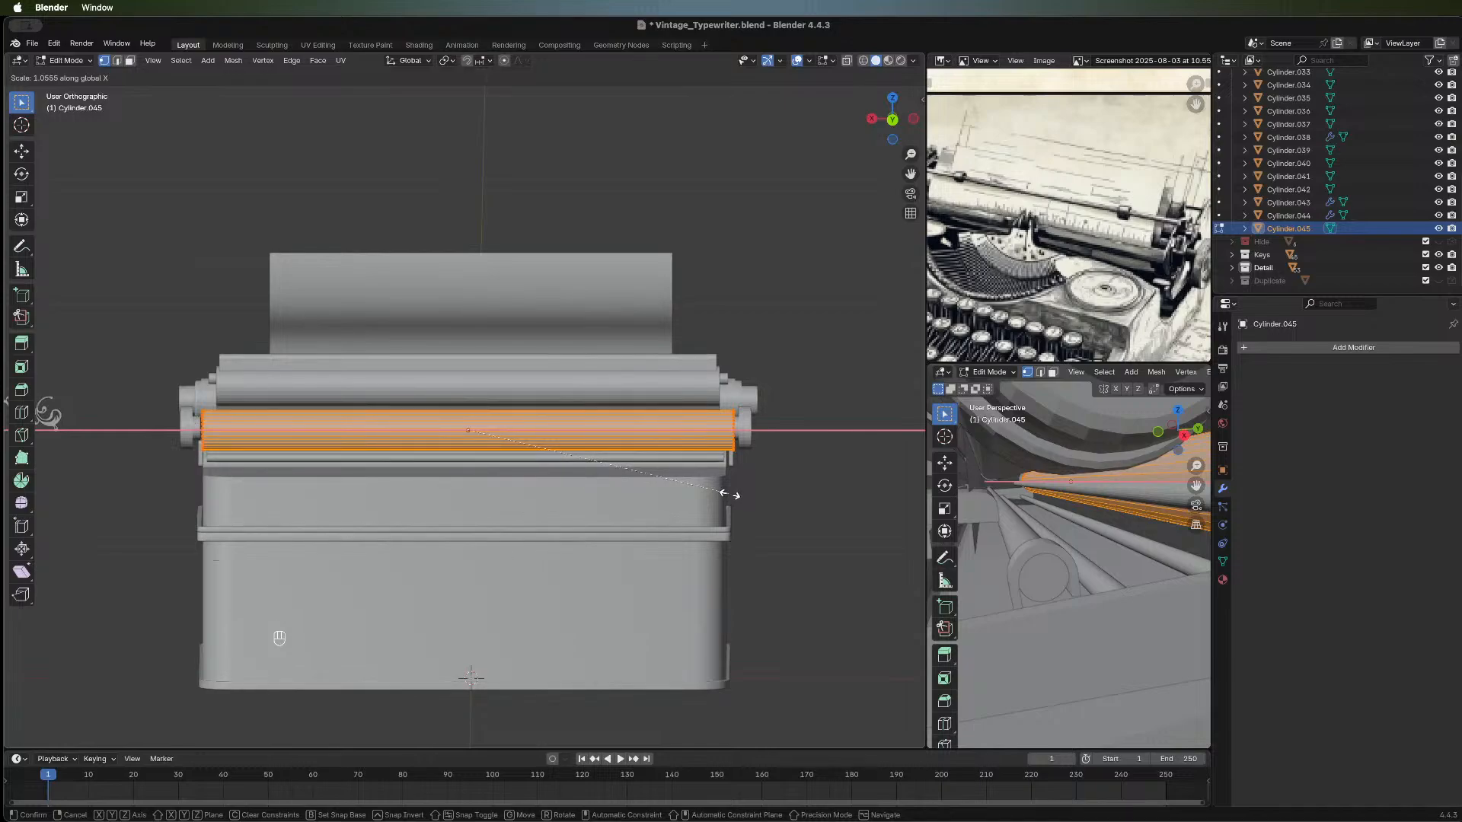
left_click(719, 495)
Shift the duplicated roller's mesh about 0.0048 m along X and stretch it by a scale of about 1.016 along X.
key("g")
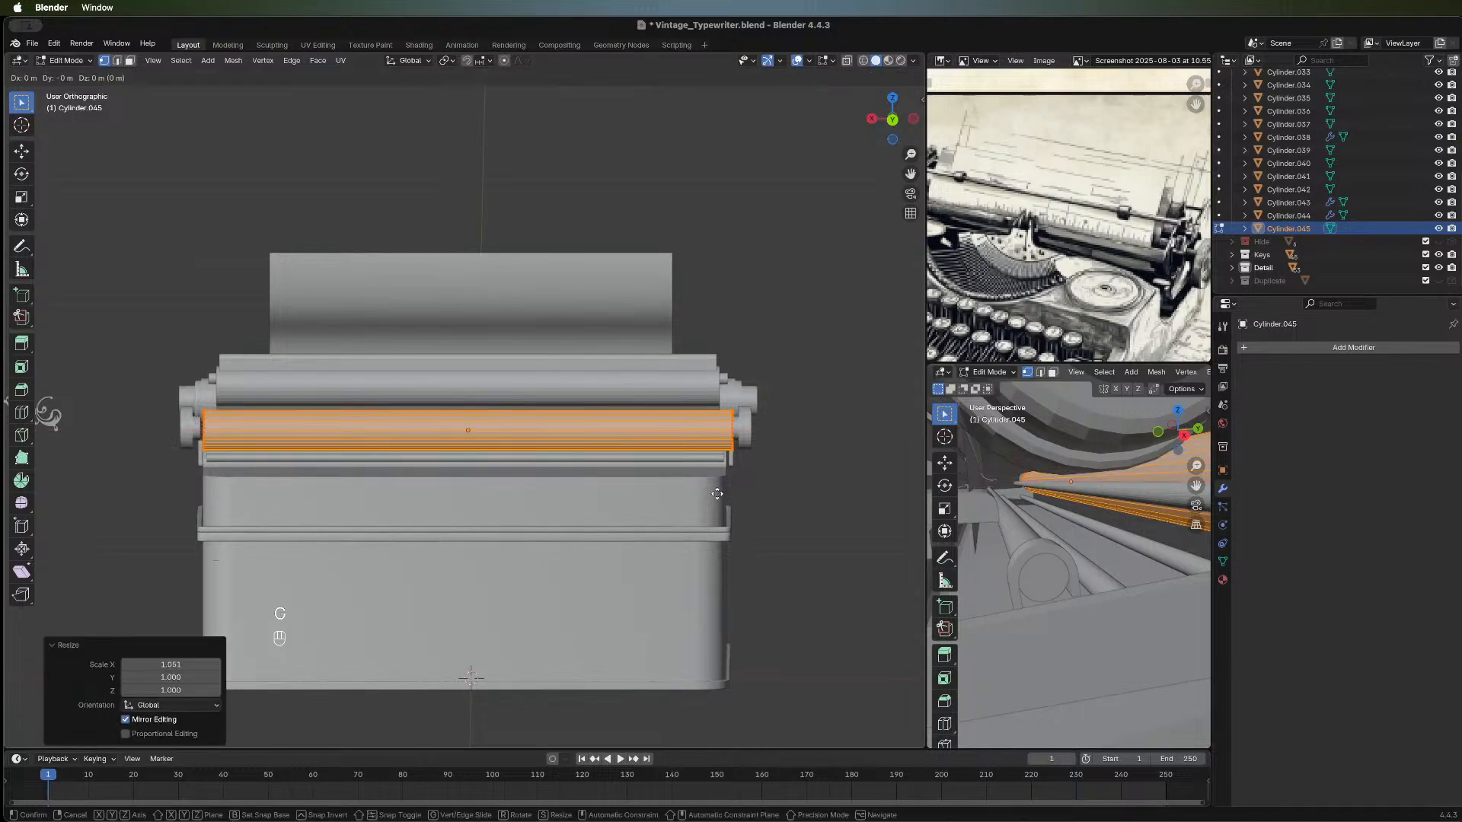
key("x")
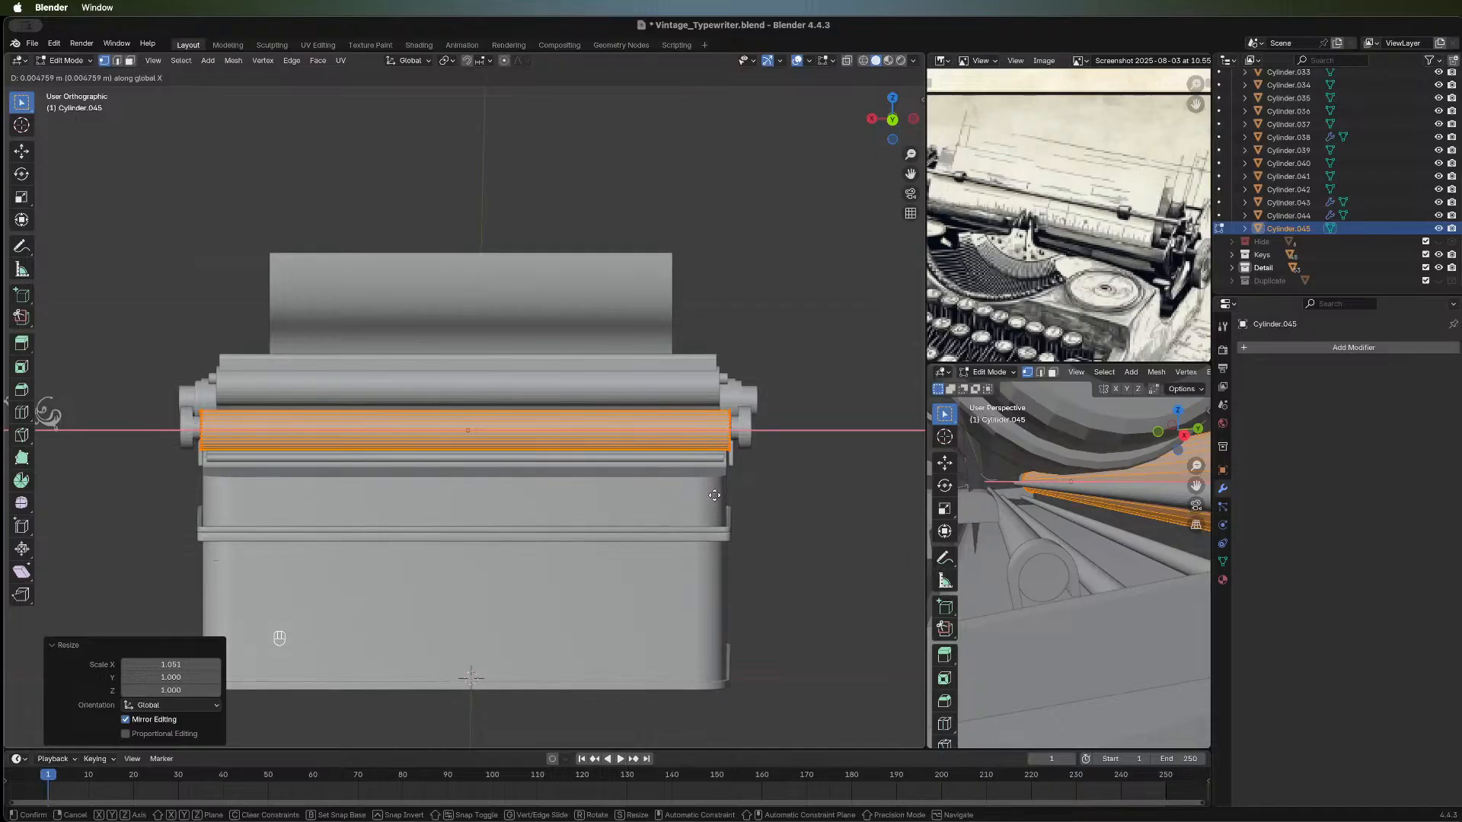
left_click(714, 494)
key("s")
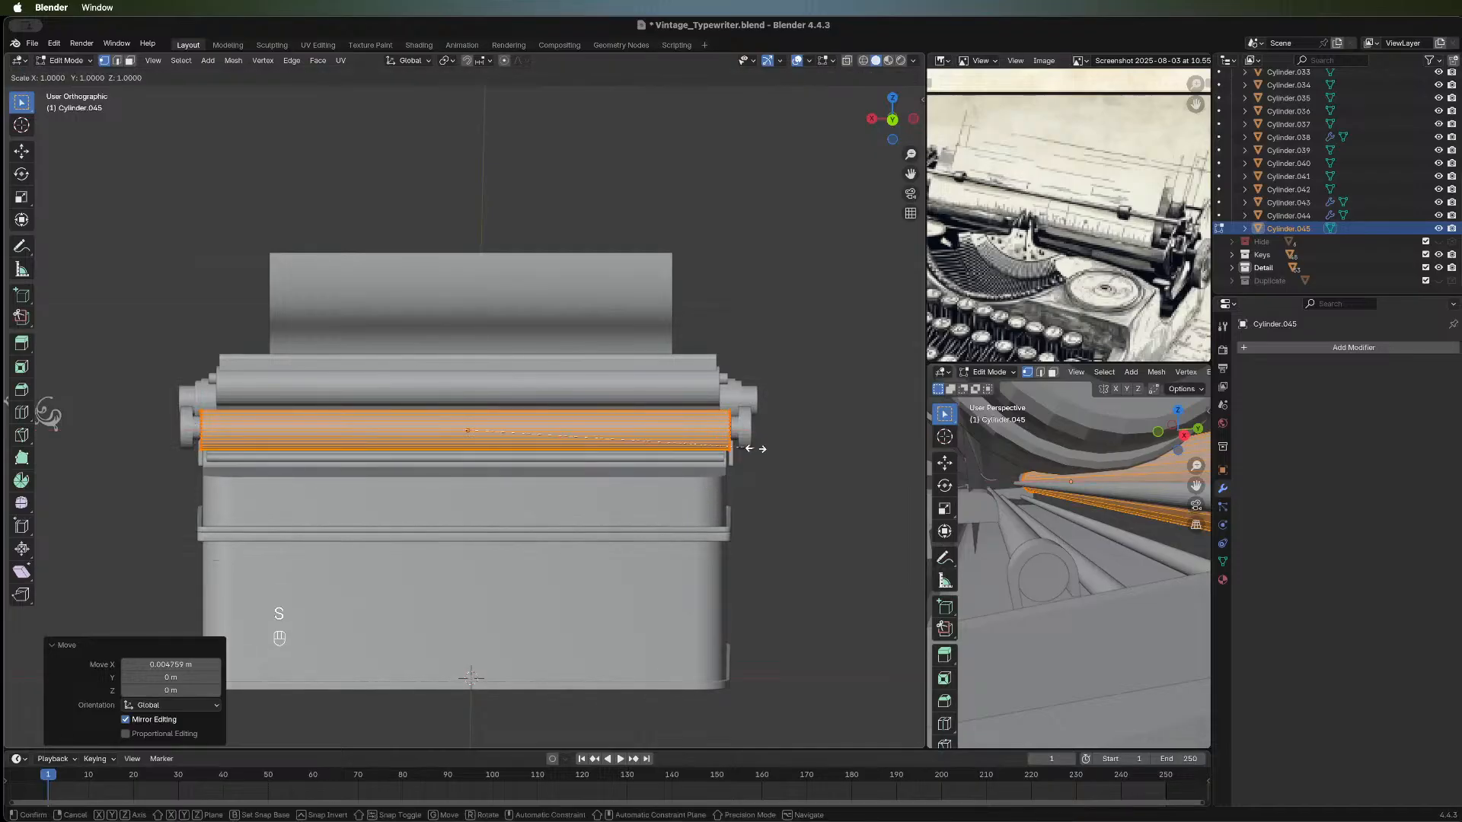
key("x")
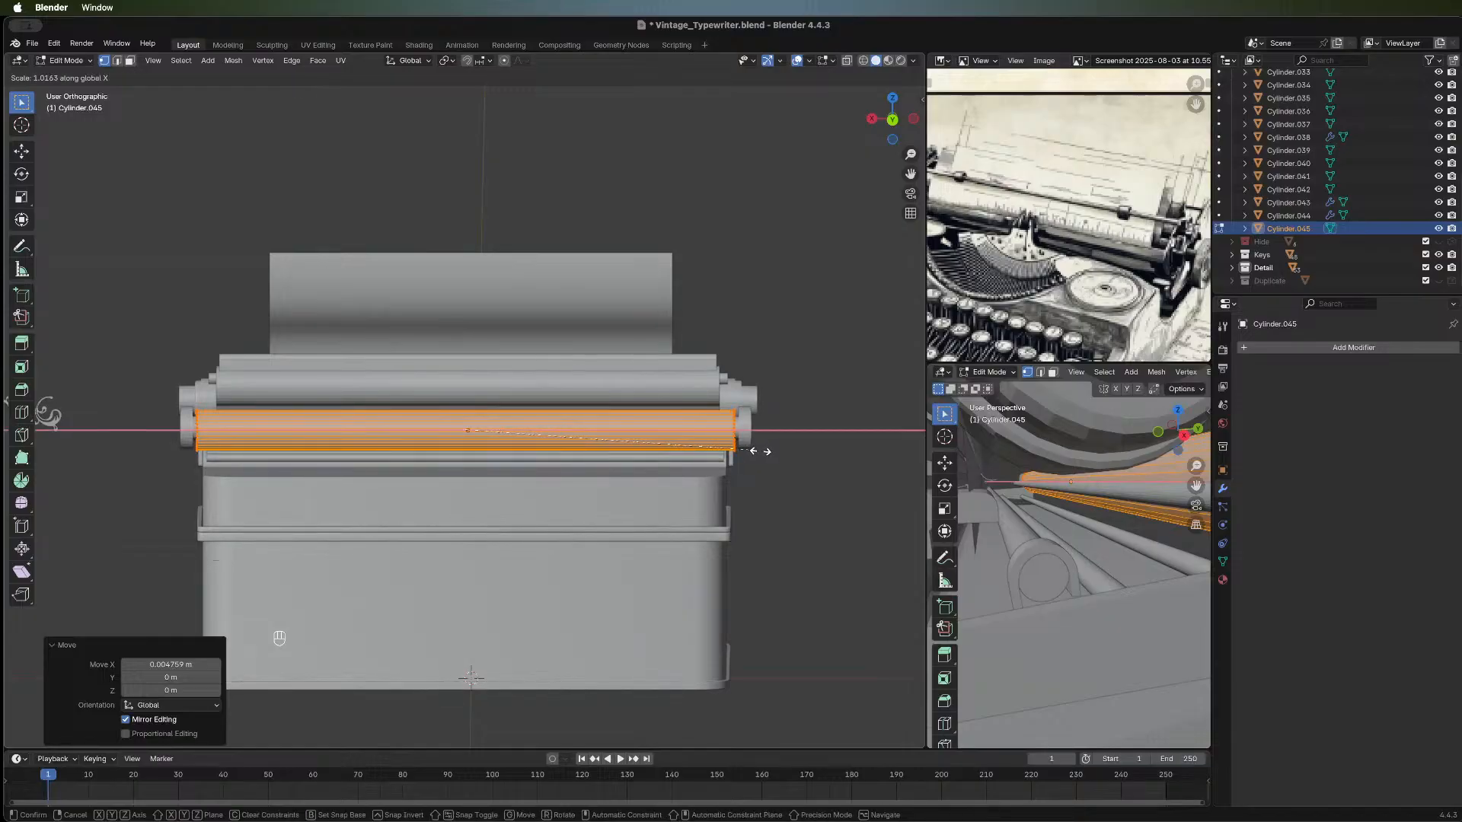
left_click(760, 450)
Thicken the duplicated roller vertically by a scale of about 1.166 along Z.
key("s")
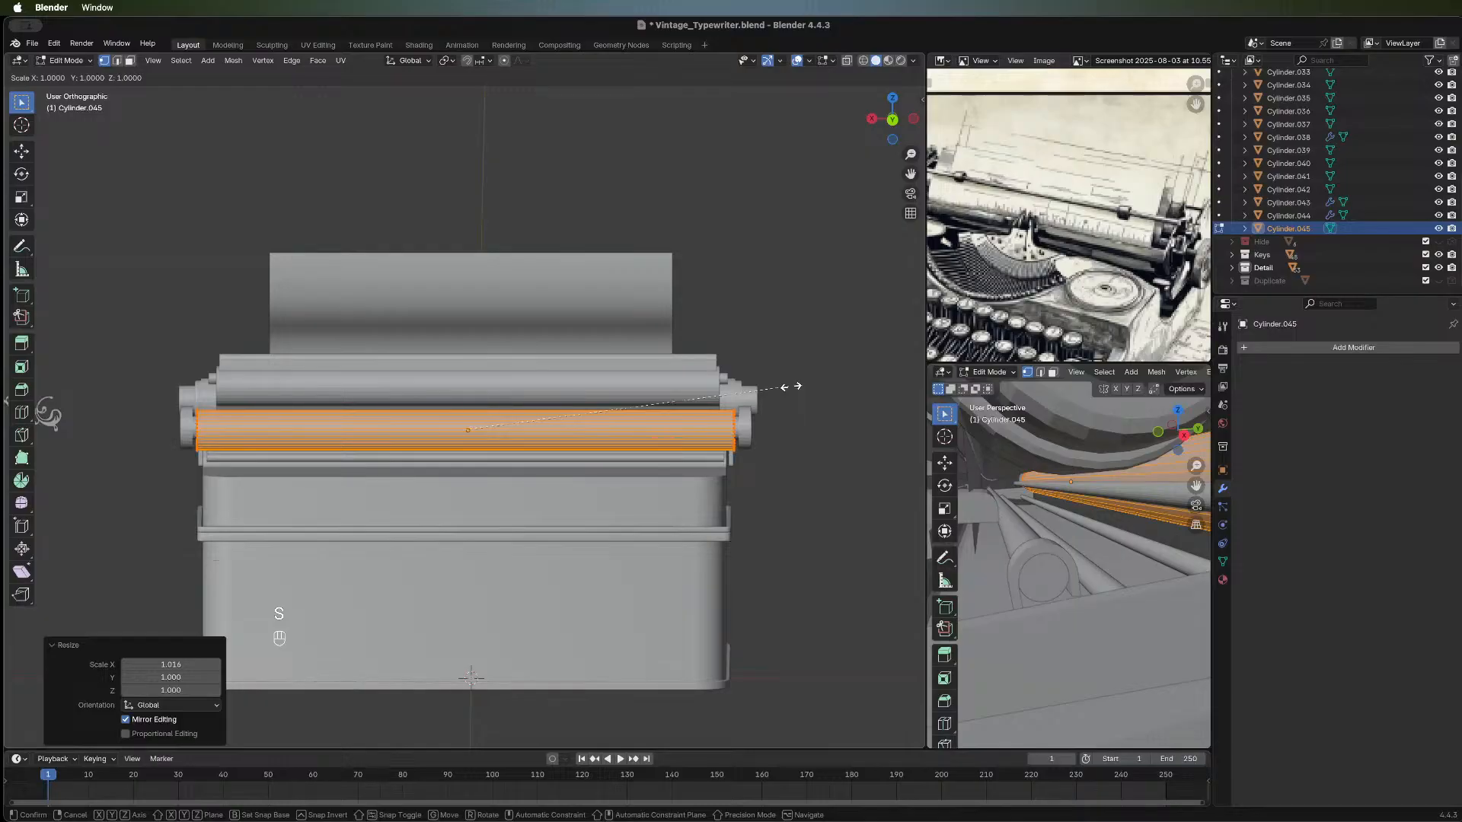
right_click(801, 385)
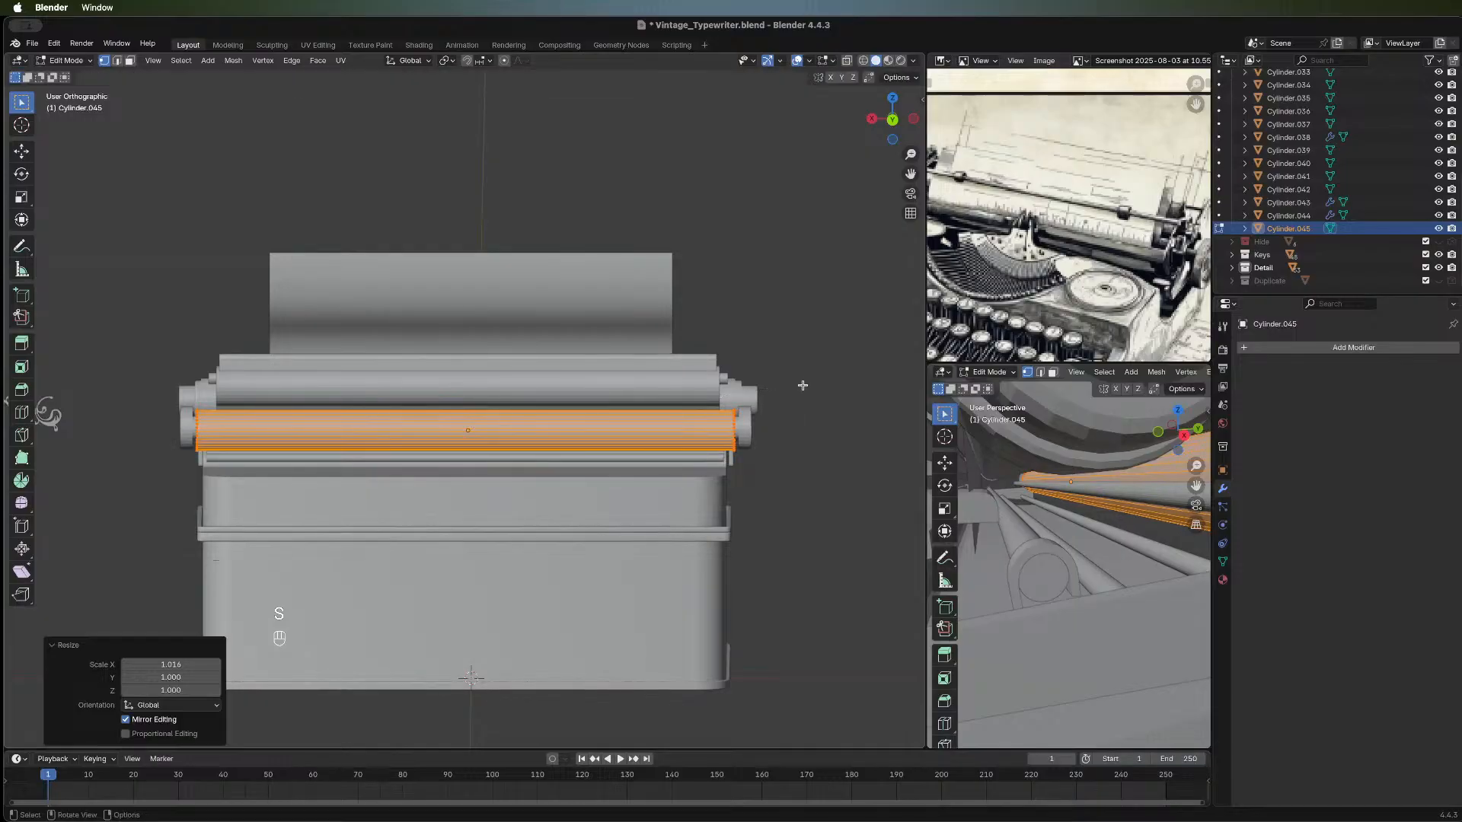
key("s")
key("z")
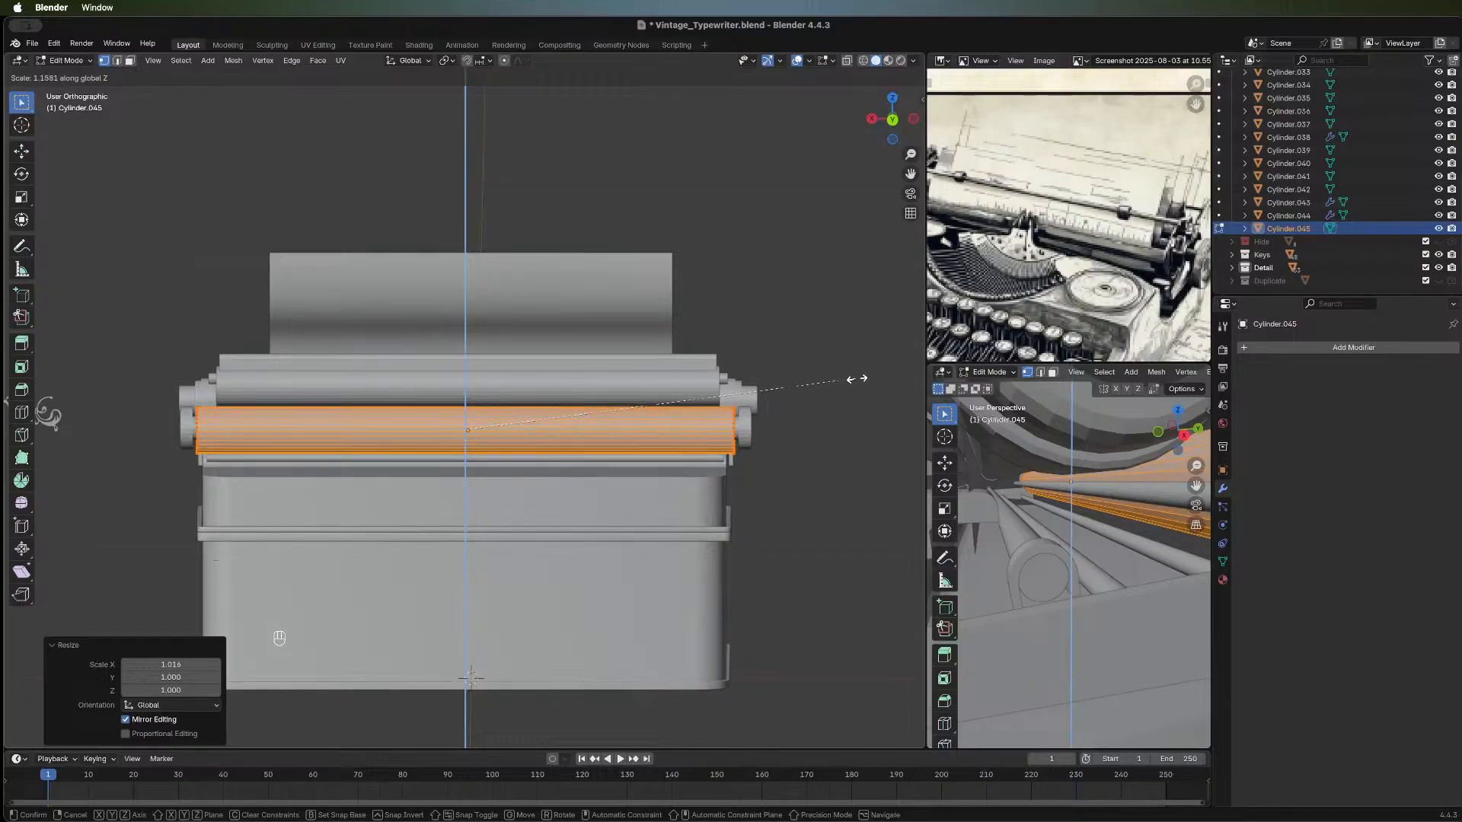
left_click(848, 398)
Shorten the duplicated roller by a scale of about 0.984 along X so its ends fit against the knobs.
middle_click_drag(845, 398, 496, 470)
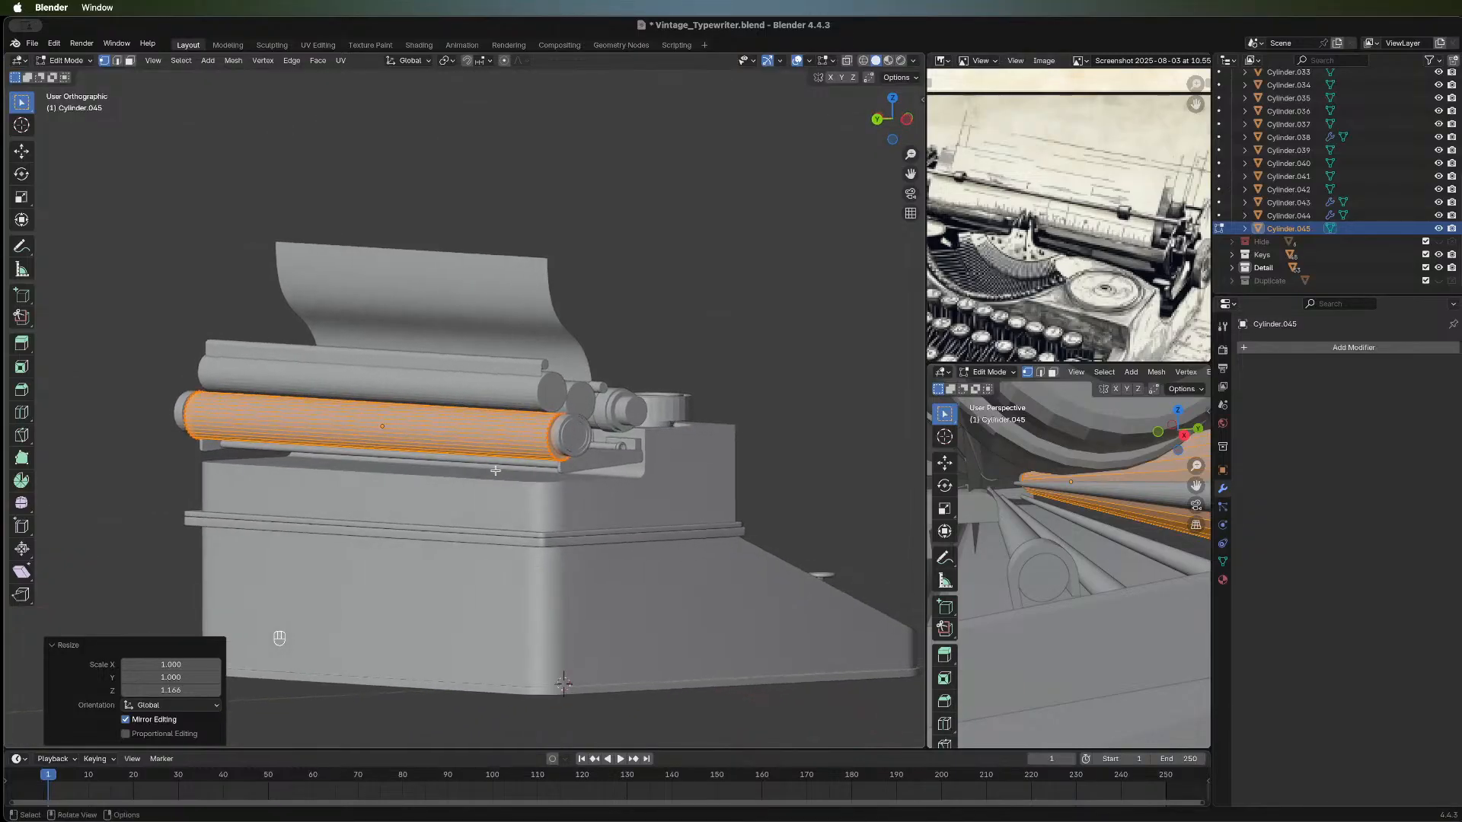
scroll(496, 470, "up", 5)
middle_click_drag(603, 495, 718, 420)
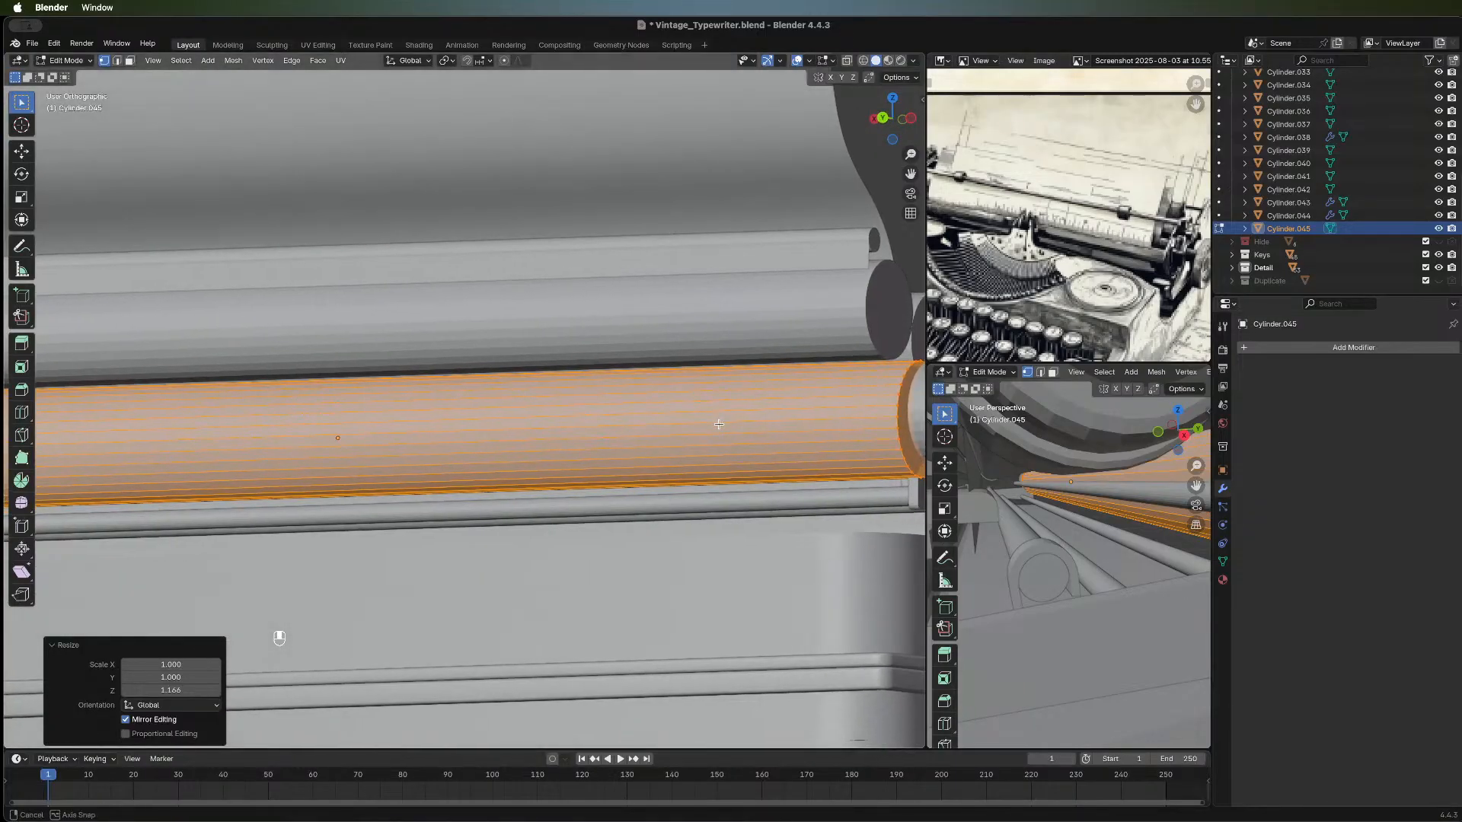
scroll(707, 422, "down", 4)
scroll(706, 422, "up", 2)
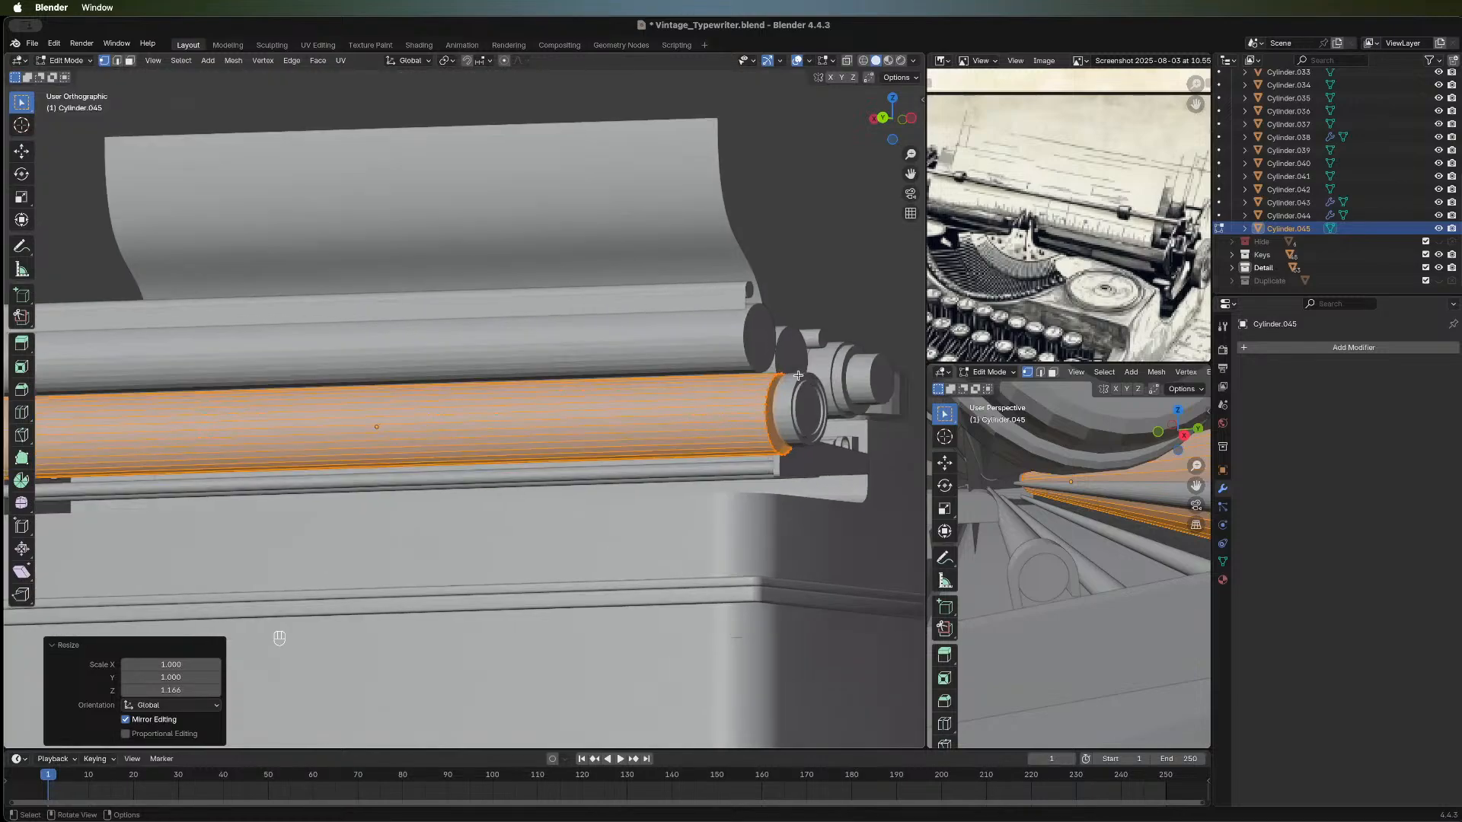
key("s")
key("x")
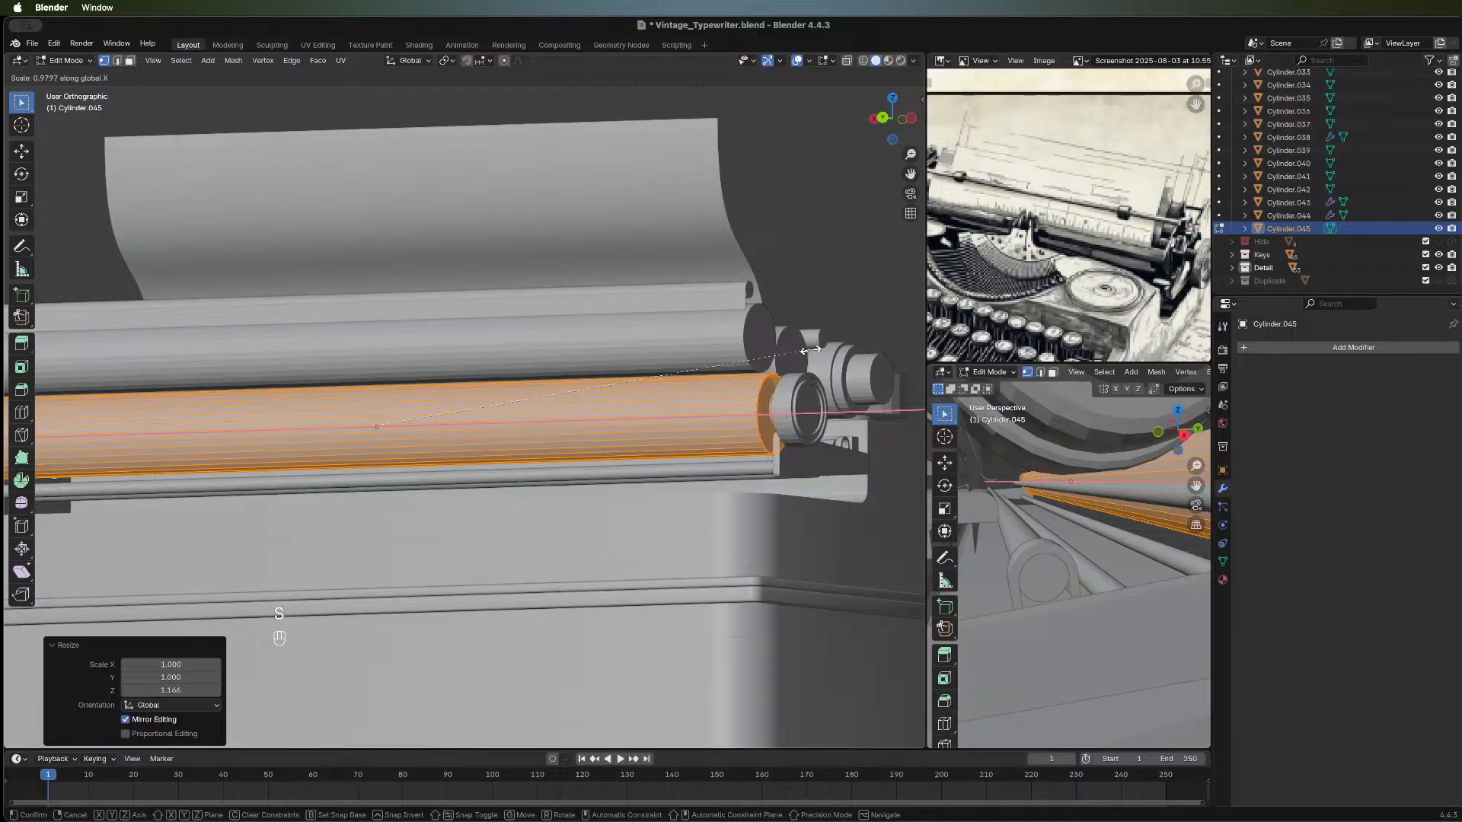
left_click(812, 351)
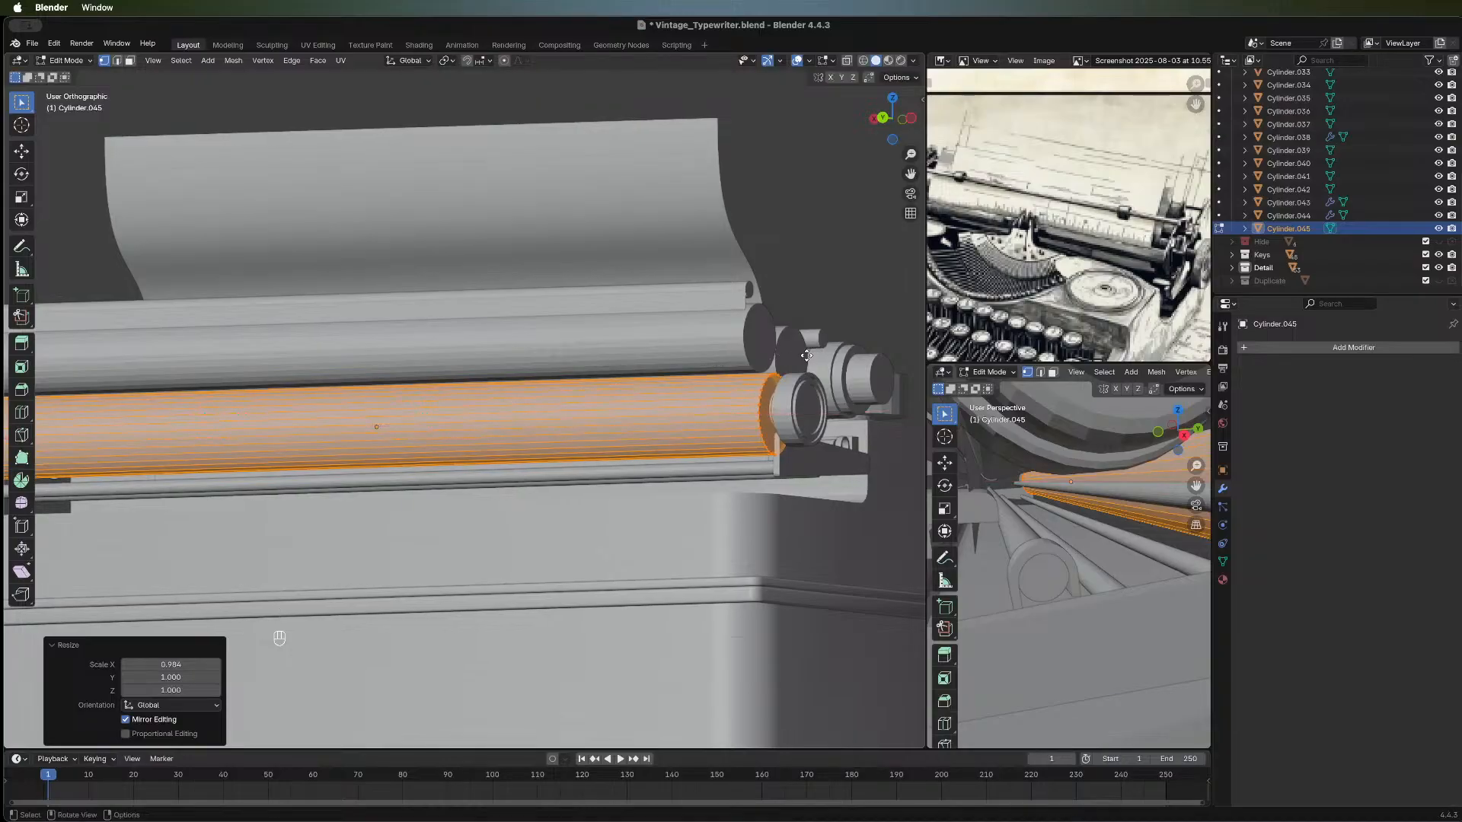
Raise the duplicated roller's mesh slightly along Z to fit between the two rear knobs.
key("g")
key("z")
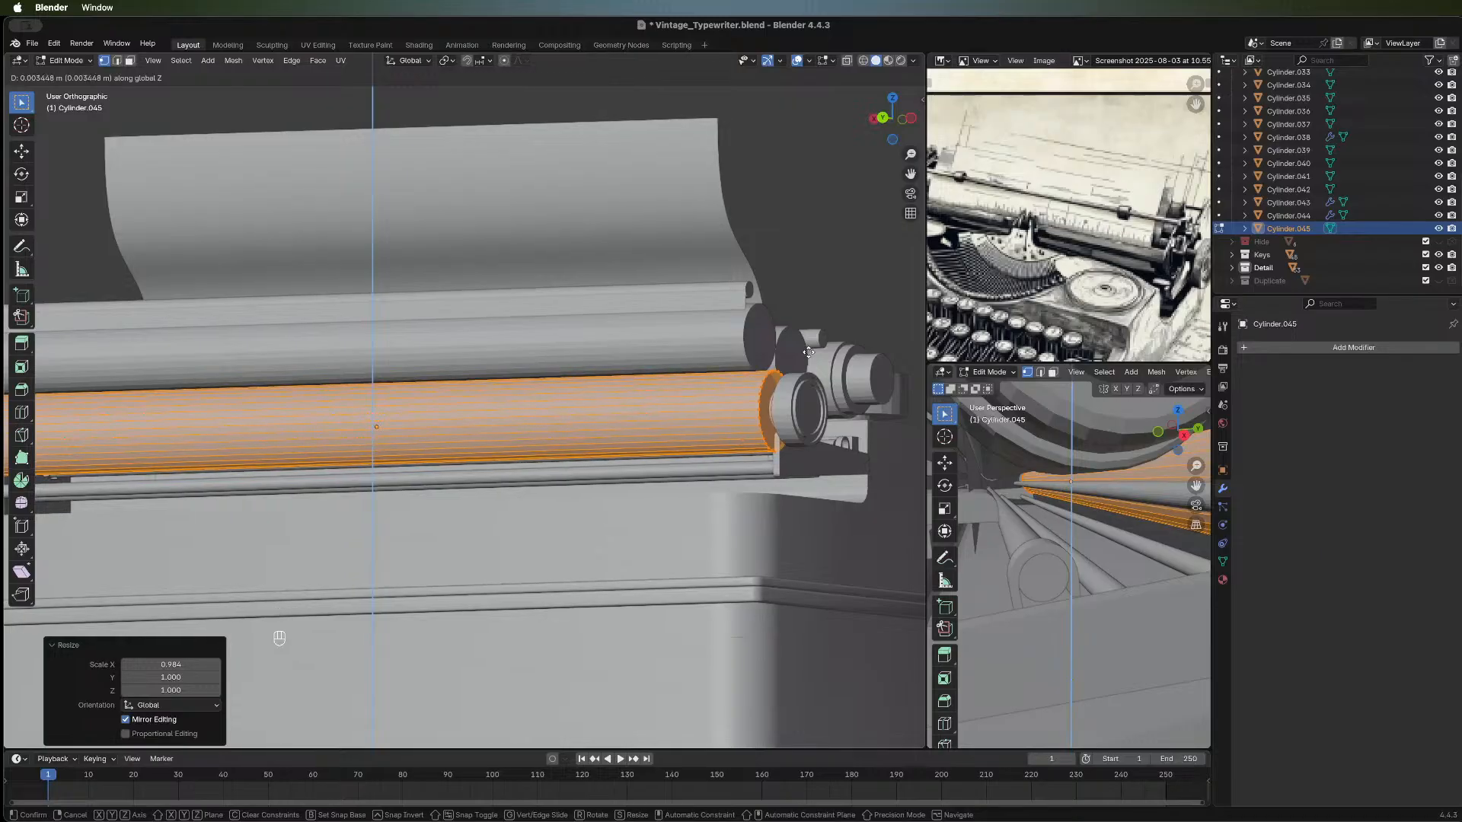
left_click(809, 351)
Bevel both end faces of the duplicated roller with an offset of about 0.0096 m and 4 segments, then return to Object Mode.
middle_click_drag(809, 351, 495, 430)
left_click(360, 440)
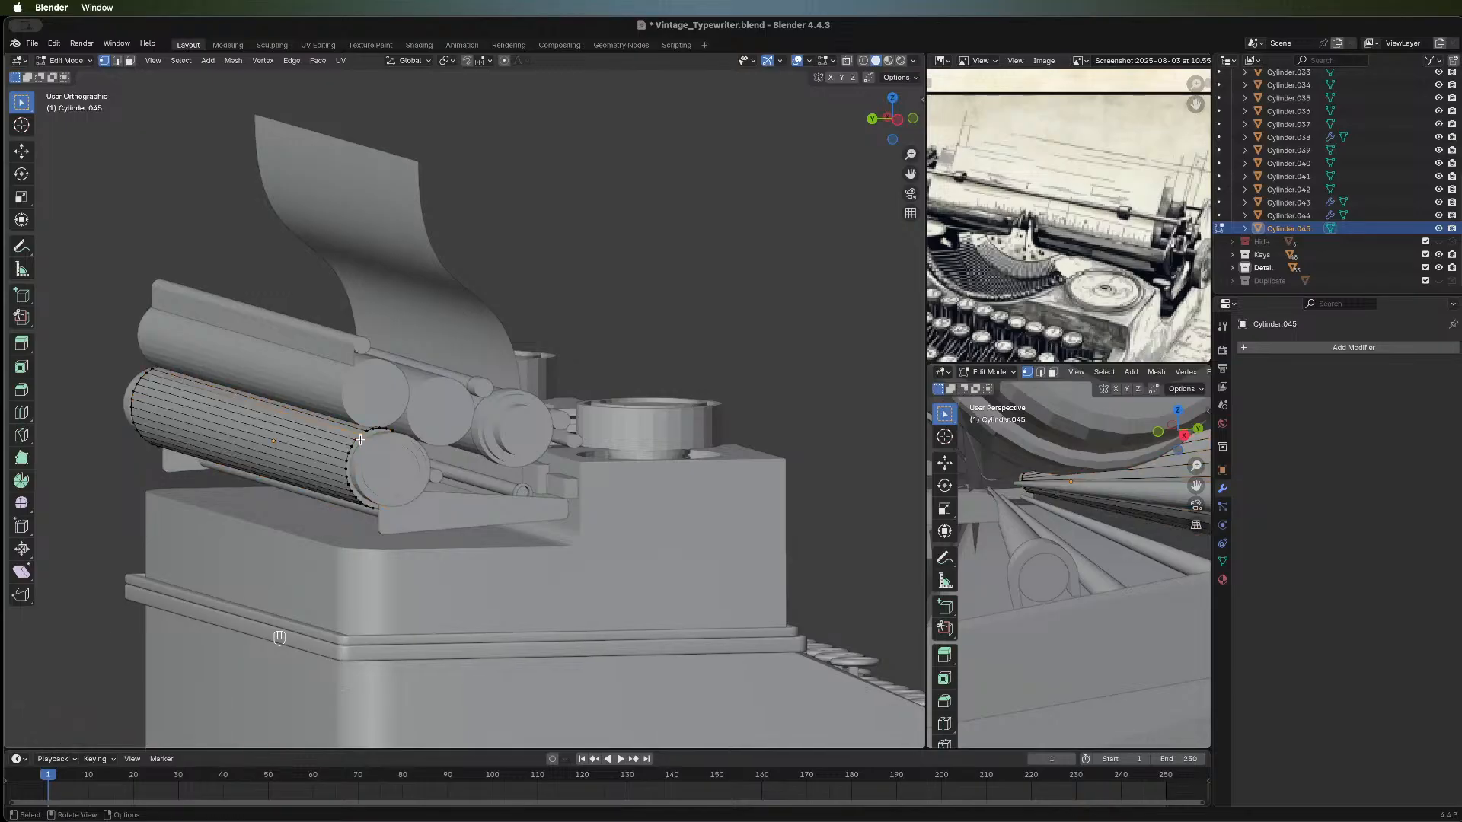
key("3")
left_click(360, 440)
middle_click_drag(239, 449, 379, 474, "shift")
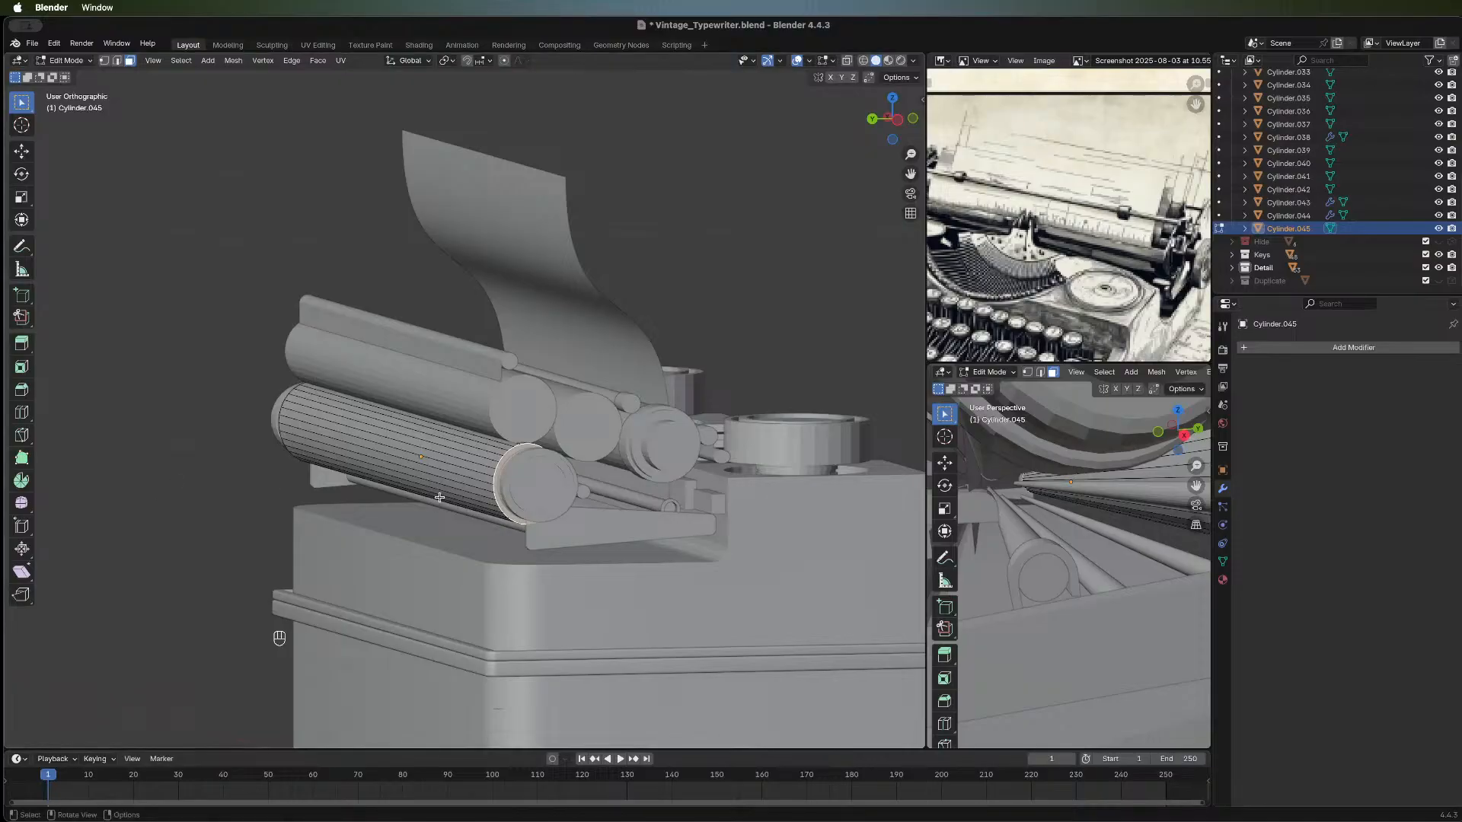
middle_click_drag(418, 490, 480, 498)
middle_click_drag(719, 499, 188, 428)
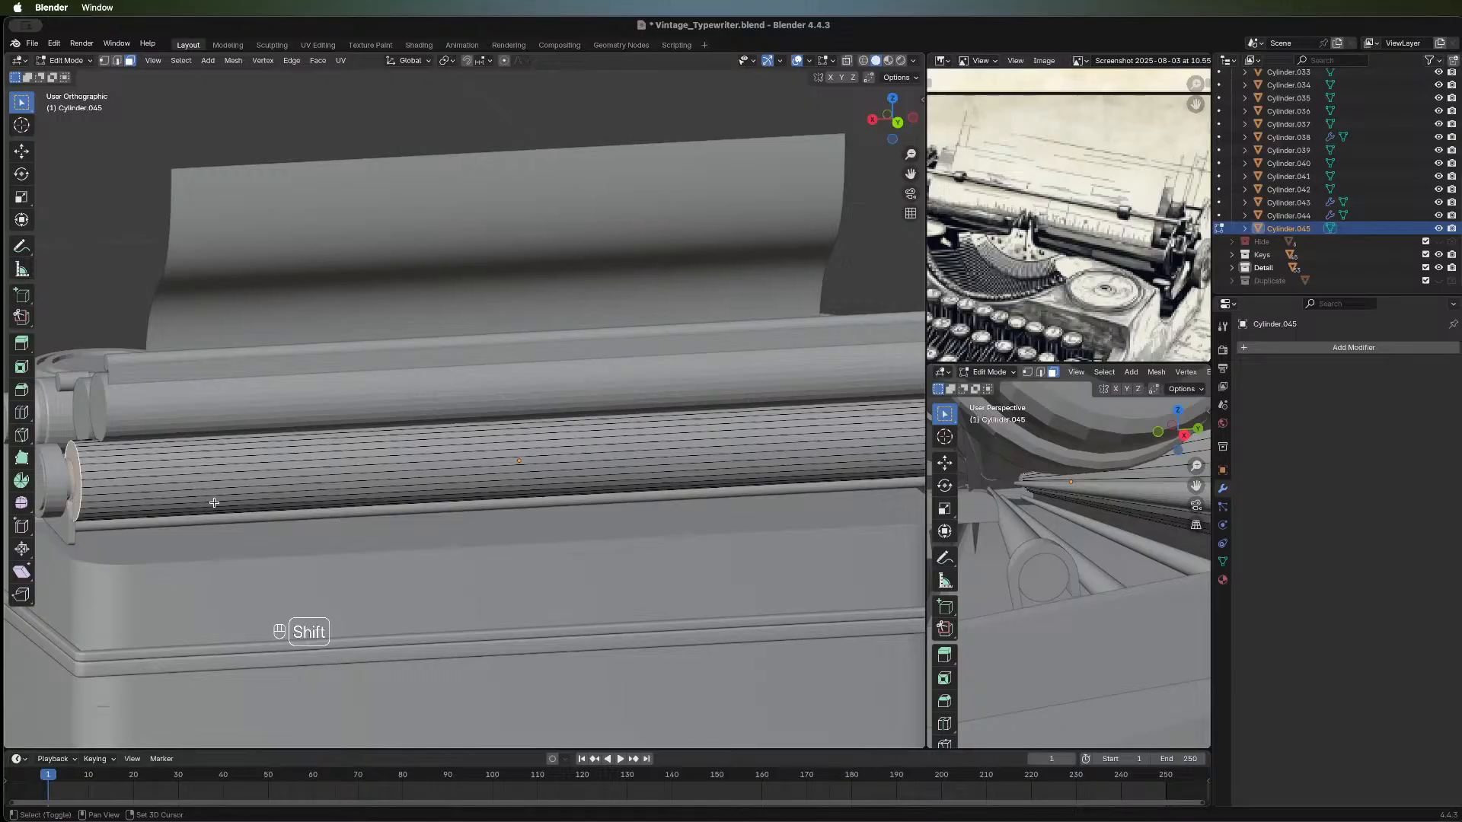
mouse_move(515, 533)
middle_mouse_down()
mouse_move(528, 482)
mouse_move(507, 499)
mouse_move(509, 546)
middle_mouse_up()
key("ctrl+b")
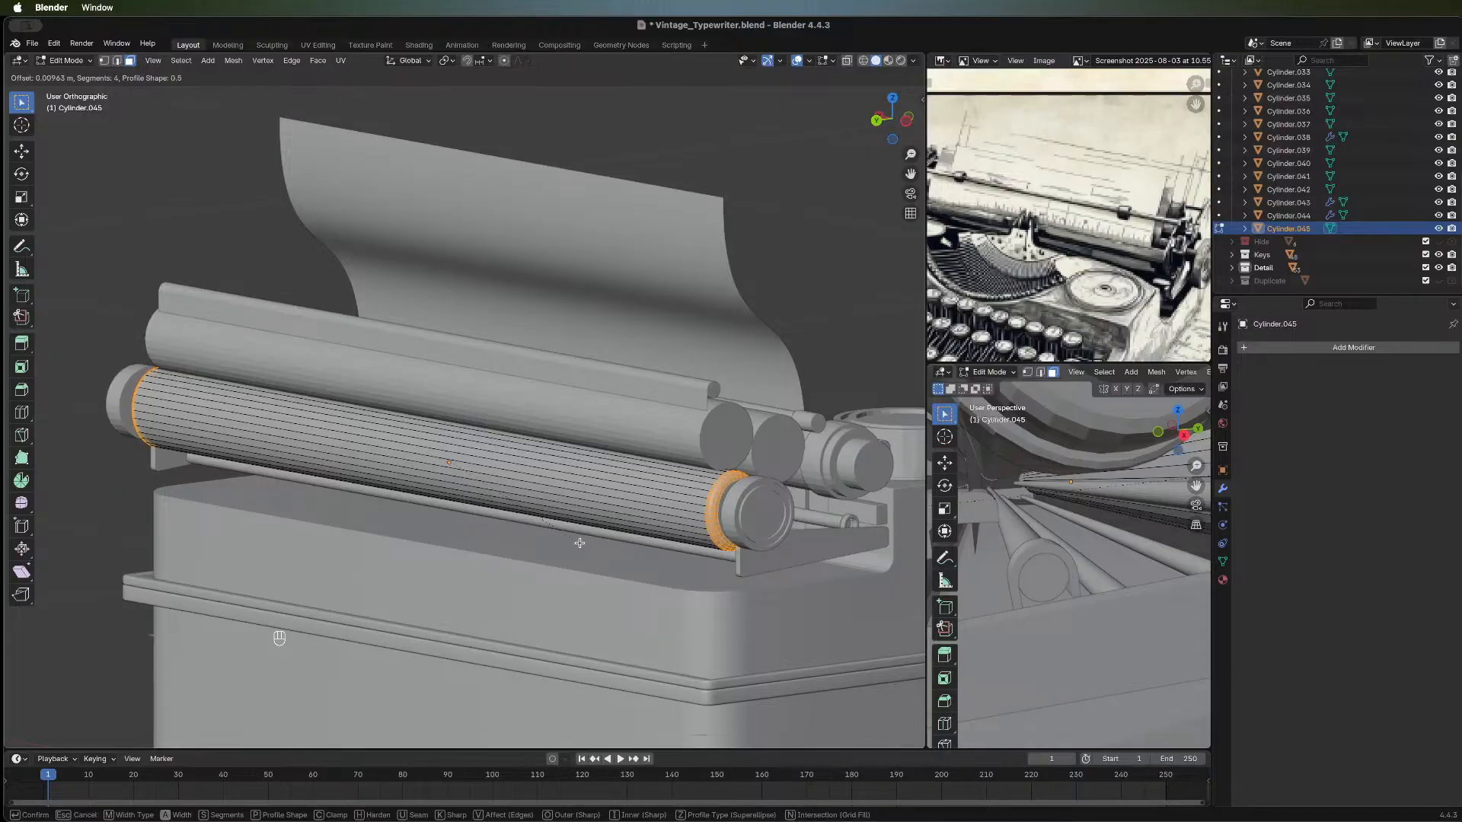
left_click(580, 543)
middle_click_drag(496, 504, 379, 471)
key("Tab")
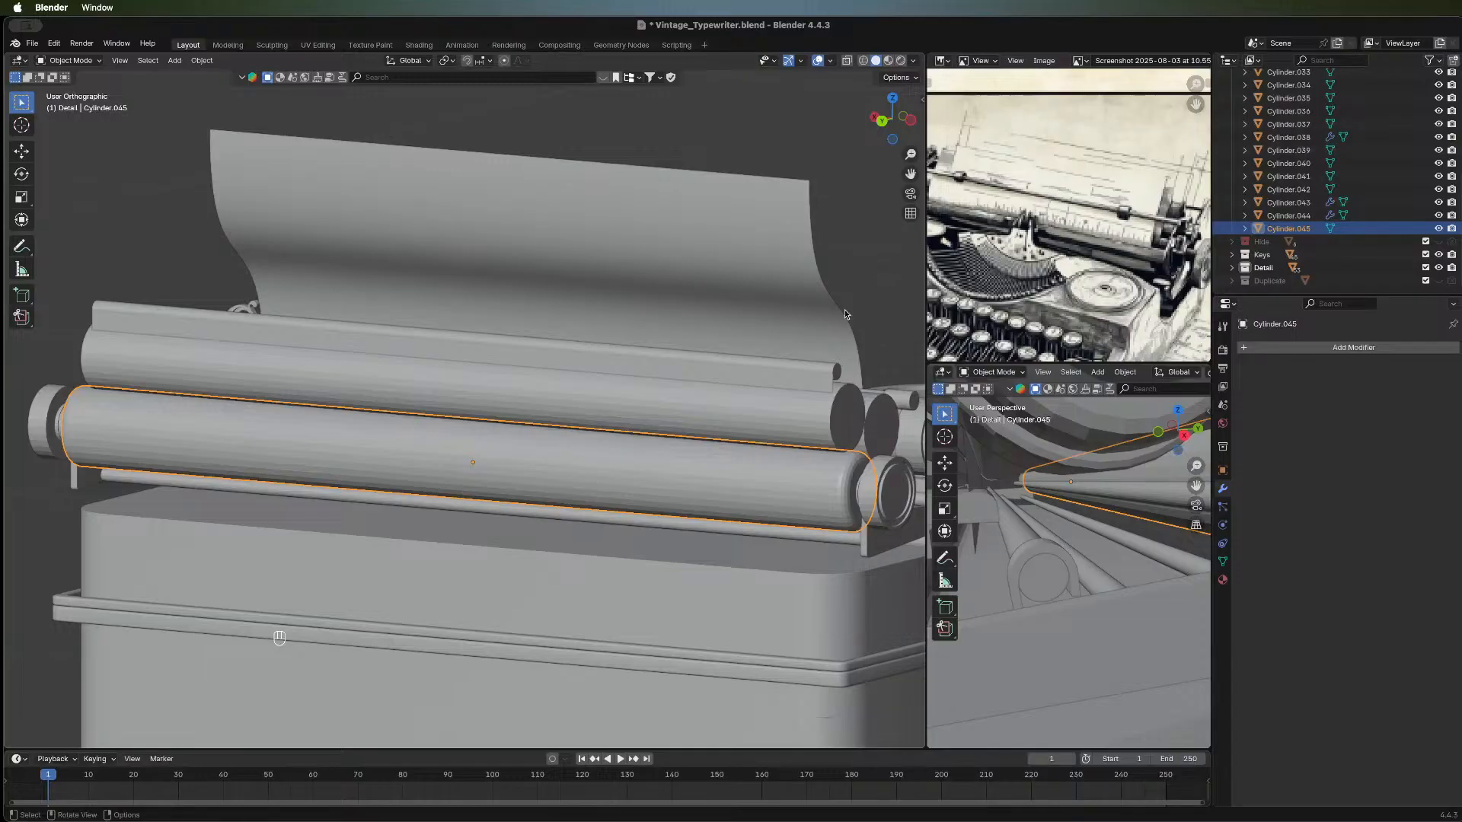
Deselect the roller and examine the whole typewriter from the rear and the front.
middle_click_drag(849, 294, 555, 344)
middle_click_drag(737, 319, 364, 477)
scroll(240, 430, "down", 4)
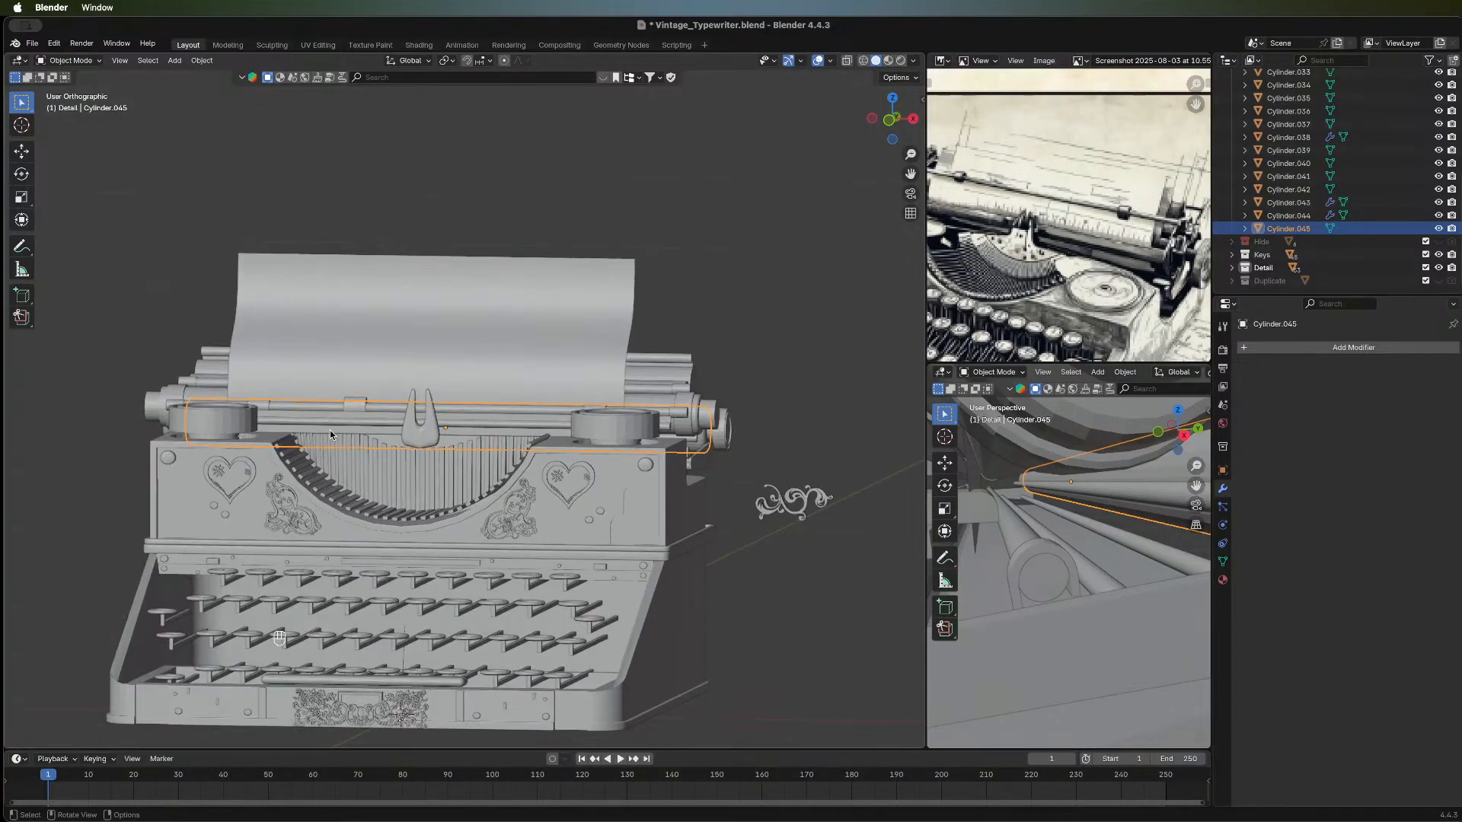
left_click(765, 591)
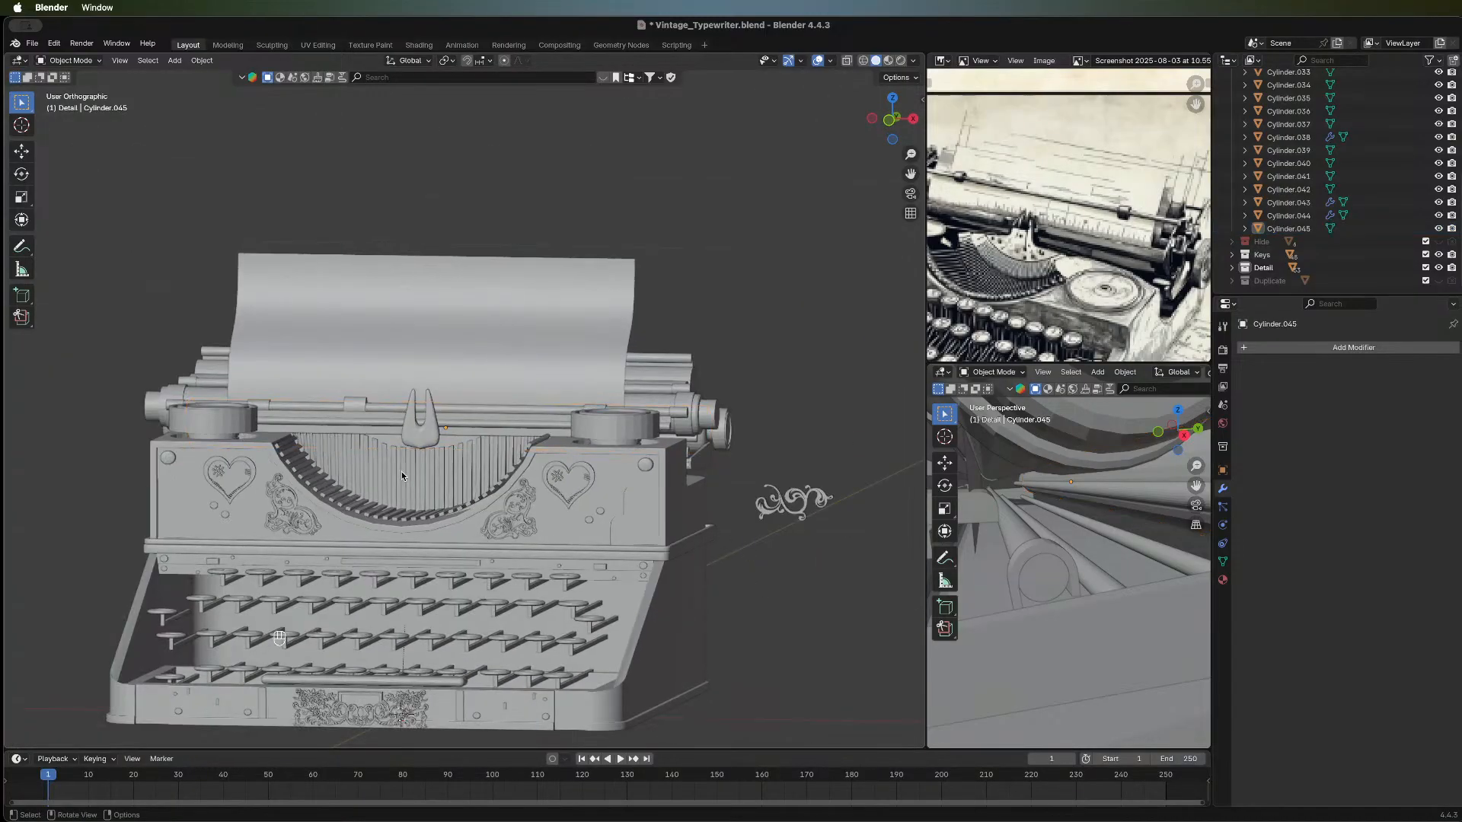
middle_click_drag(765, 592, 417, 515)
middle_click_drag(419, 608, 482, 541)
scroll(478, 541, "down", 1)
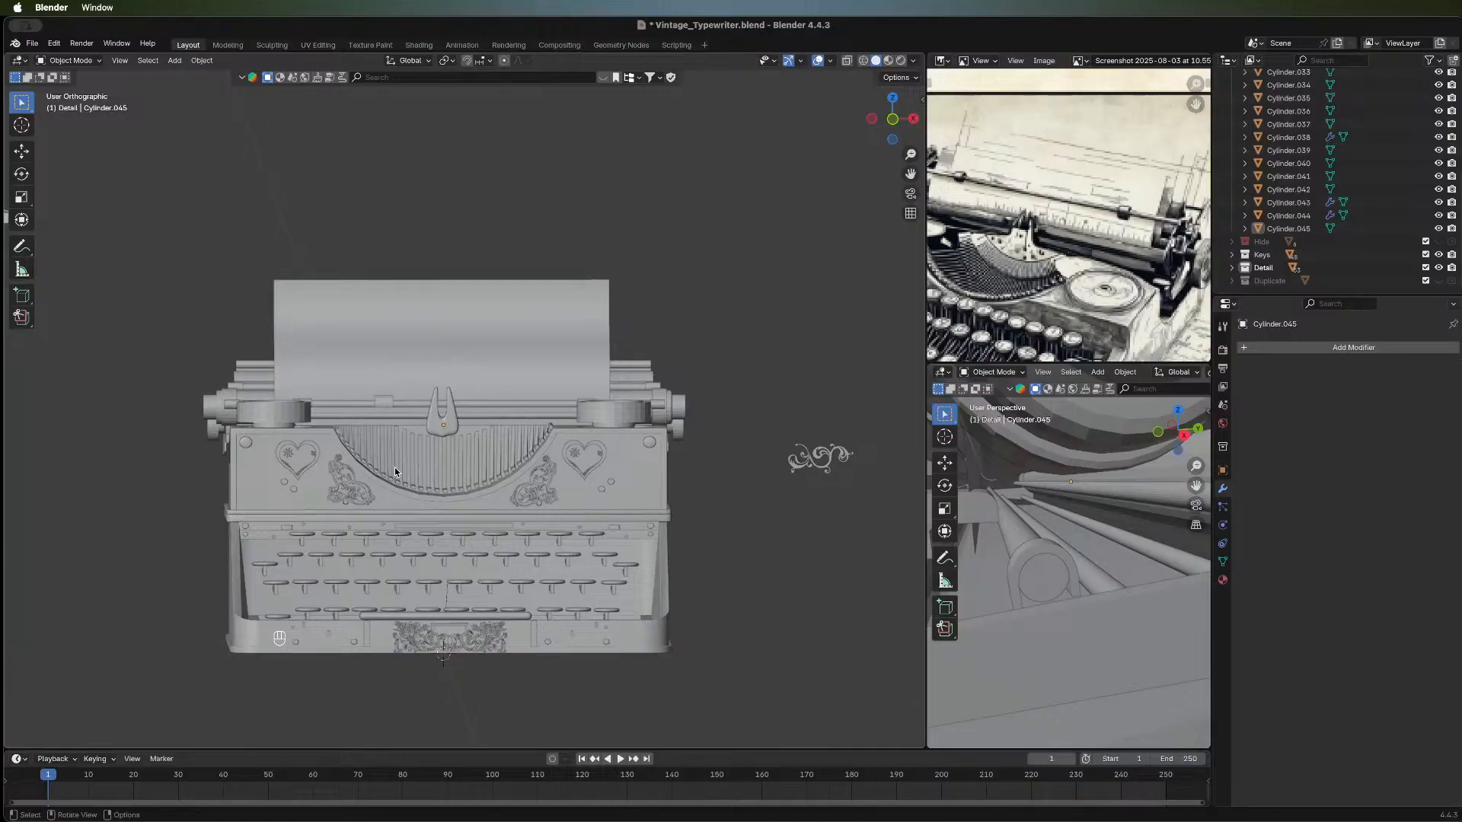
middle_click_drag(395, 469, 448, 545)
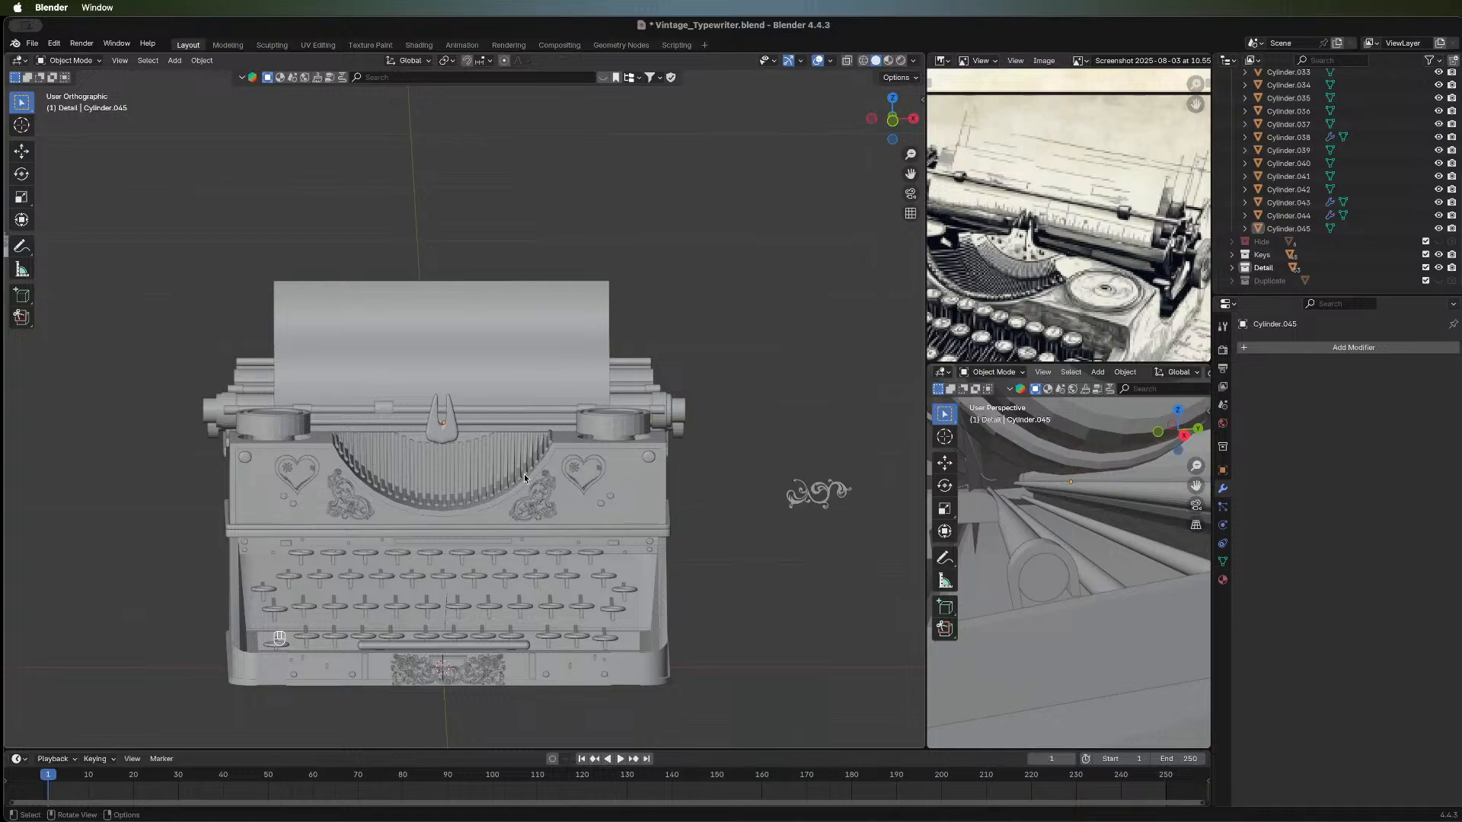
middle_click_drag(635, 514, 680, 450)
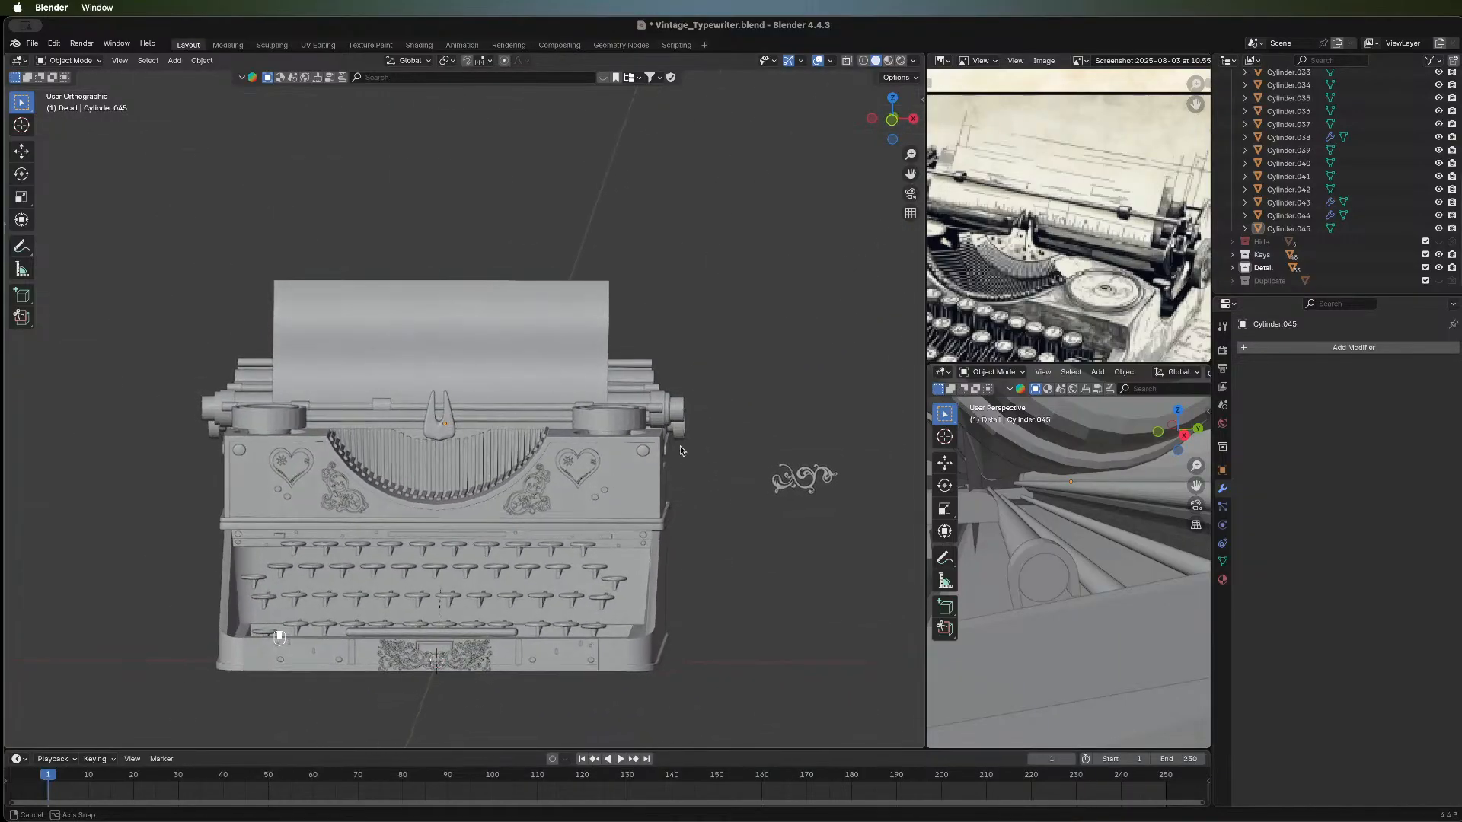
Compare the carriage's rollers and knobs from the side with the typewriter drawings on the reference board.
scroll(1024, 251, "down", 4)
scroll(1038, 247, "up", 2)
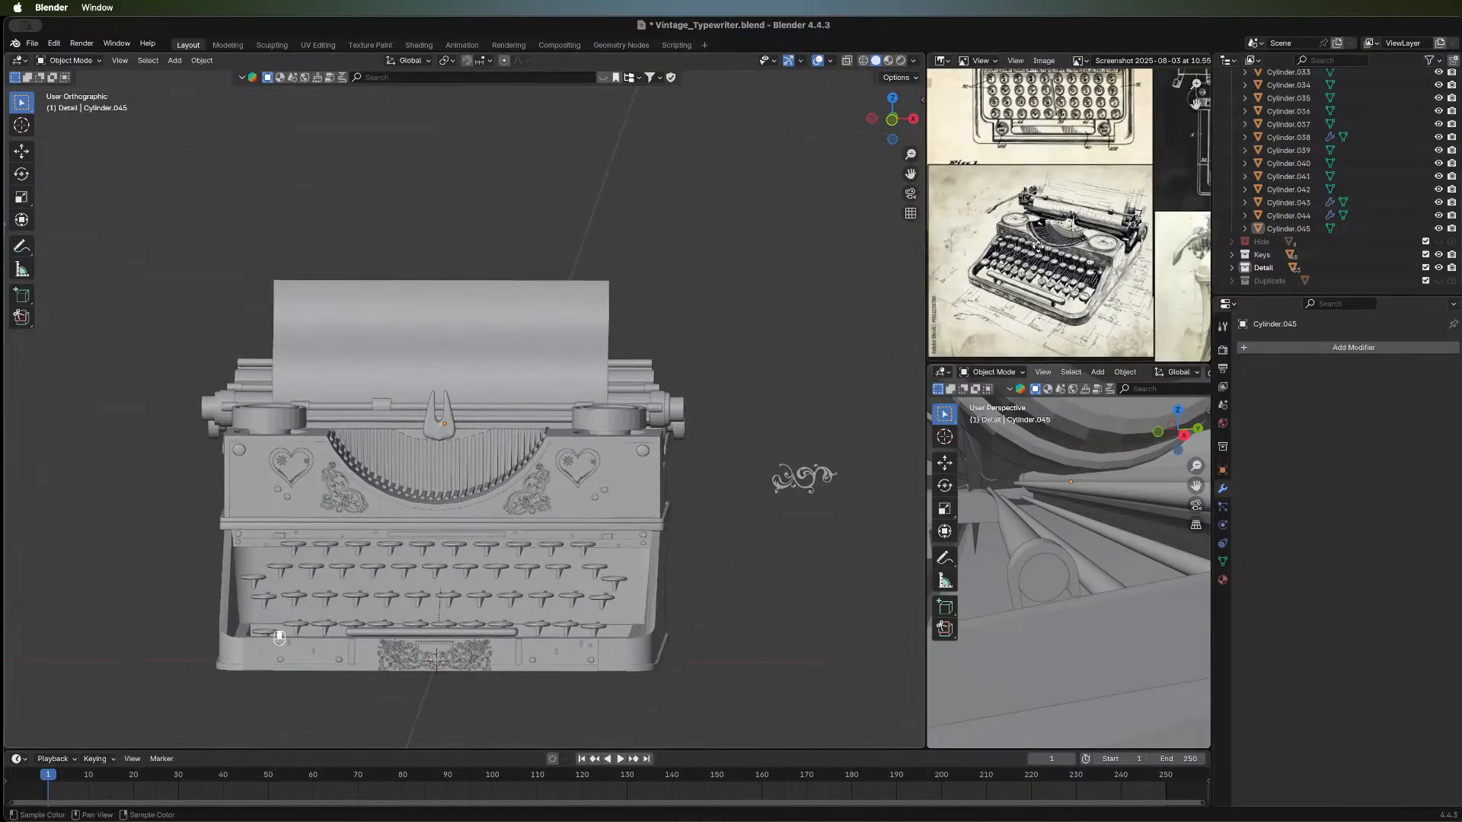
scroll(1037, 248, "up", 1)
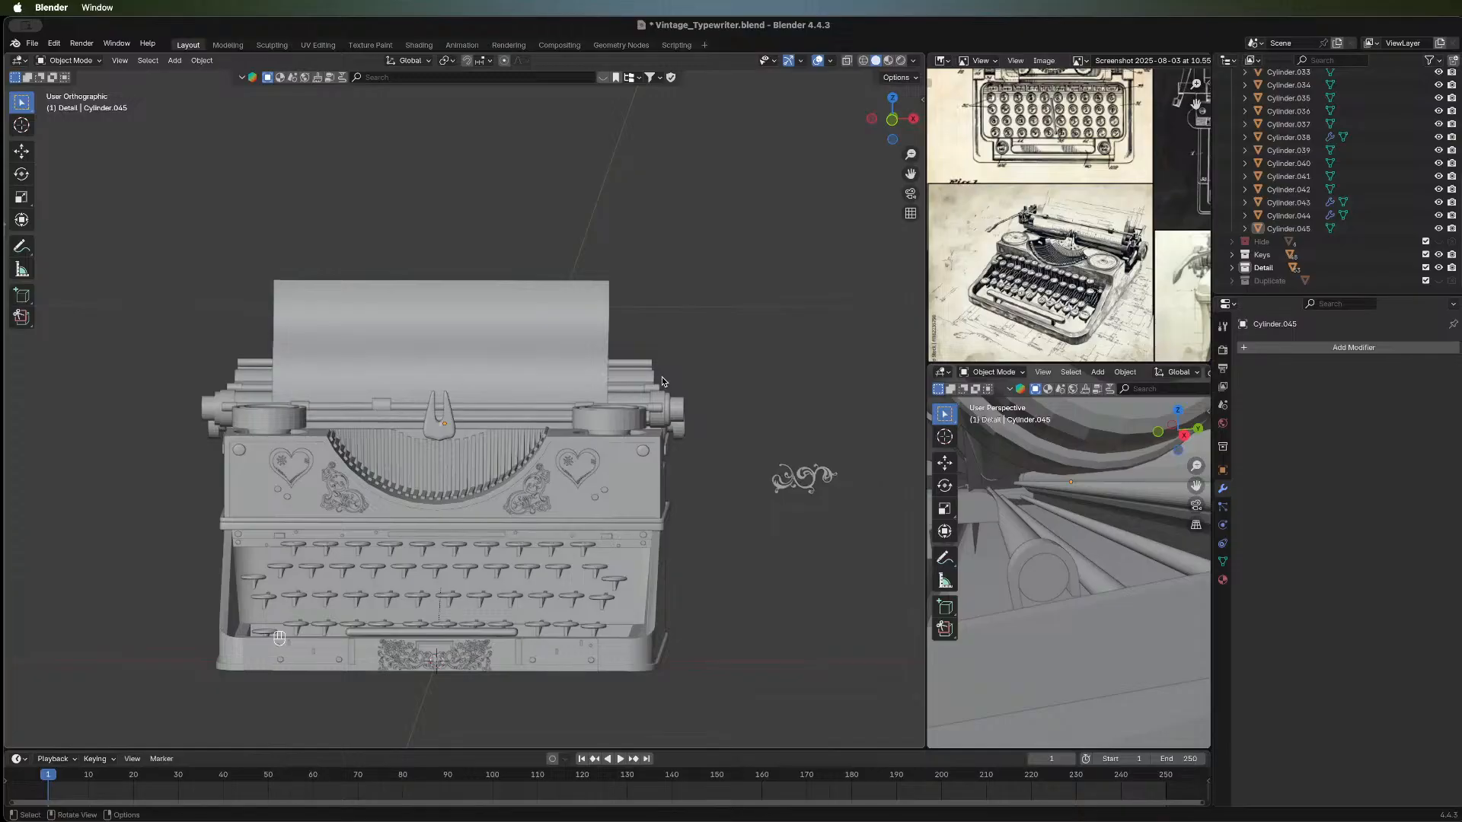
middle_click_drag(522, 414, 393, 497)
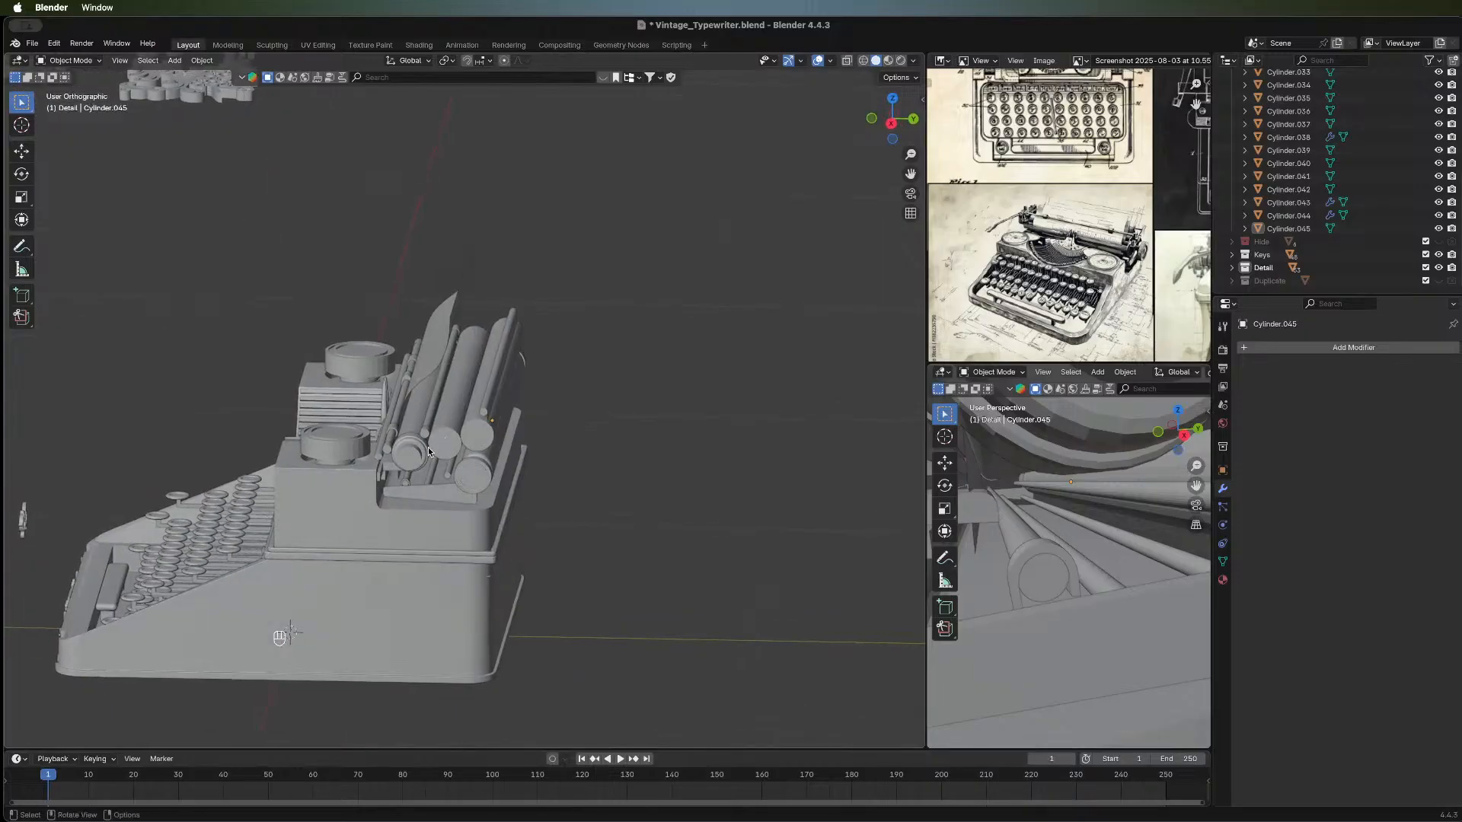
scroll(437, 402, "up", 5)
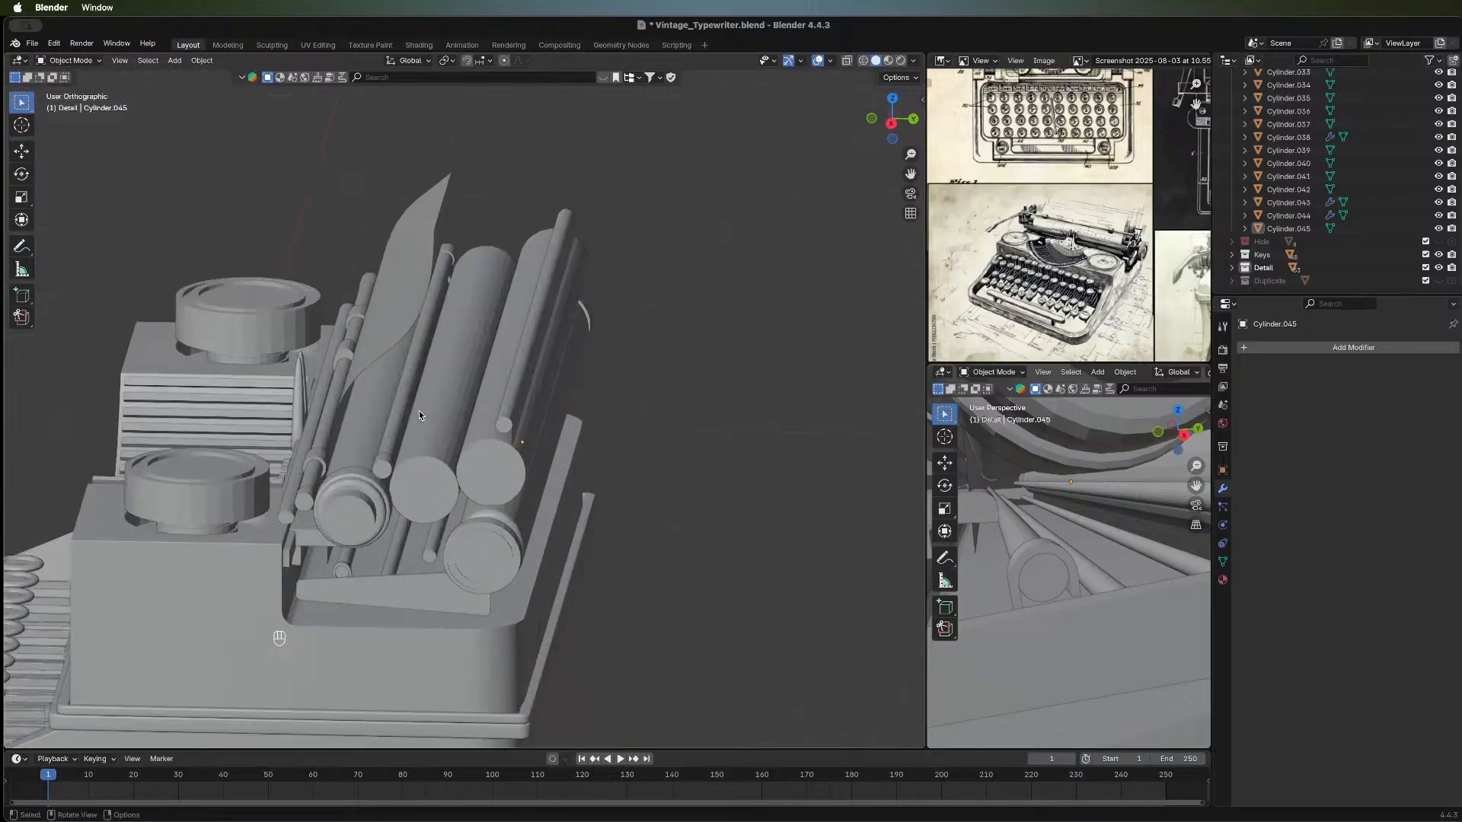
middle_click_drag(329, 399, 373, 424)
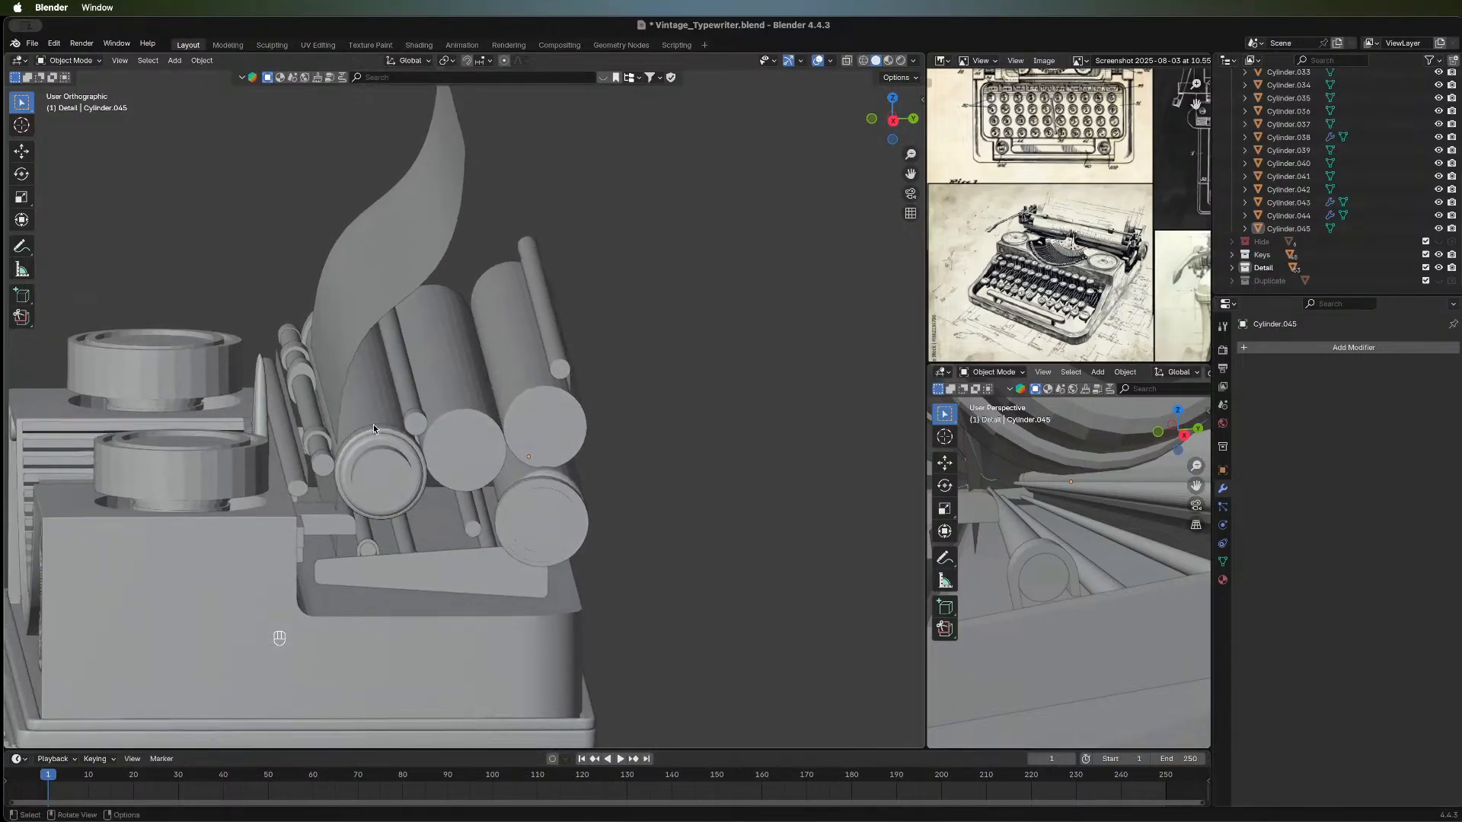
scroll(556, 533, "up", 3)
middle_click_drag(556, 538, 496, 391)
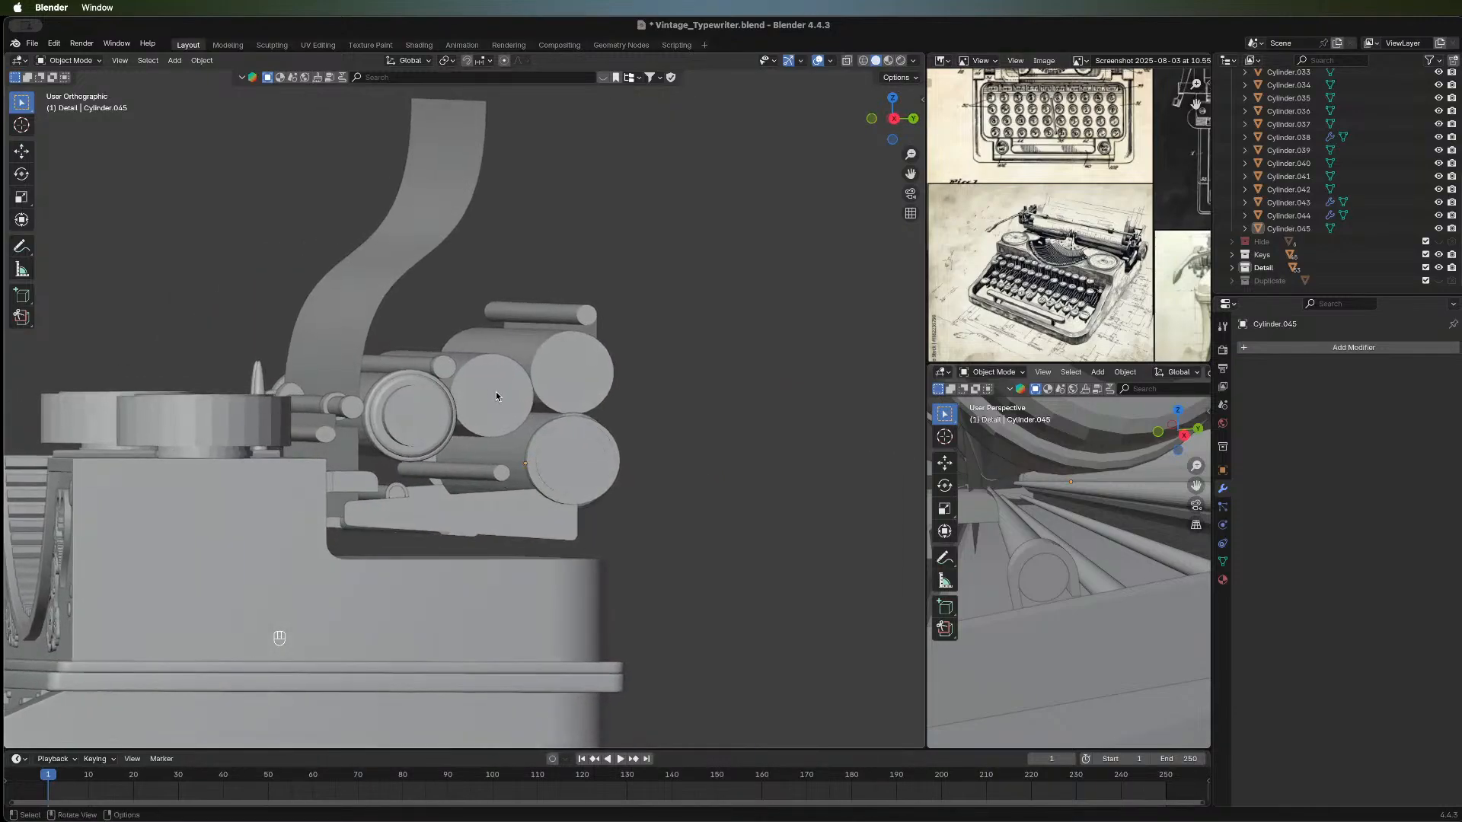
scroll(1128, 224, "down", 2)
middle_click_drag(1134, 223, 1104, 275)
Duplicate the mirrored lower rear carriage knob and raise the copy about 0.085 m along Z onto the upper rear roller.
middle_click_drag(555, 431, 820, 437)
scroll(780, 411, "down", 2)
left_click(812, 452)
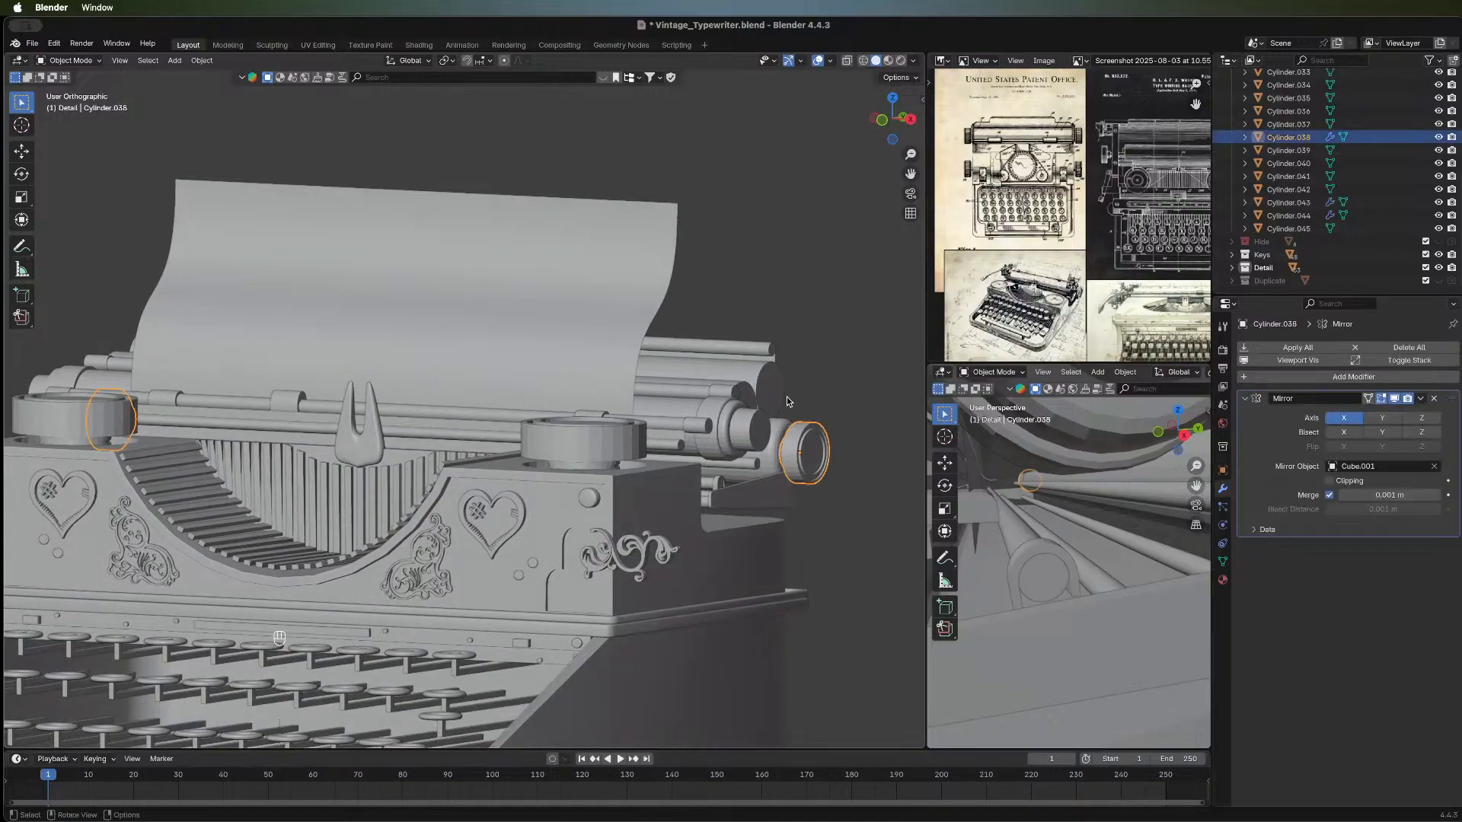
key("shift+d")
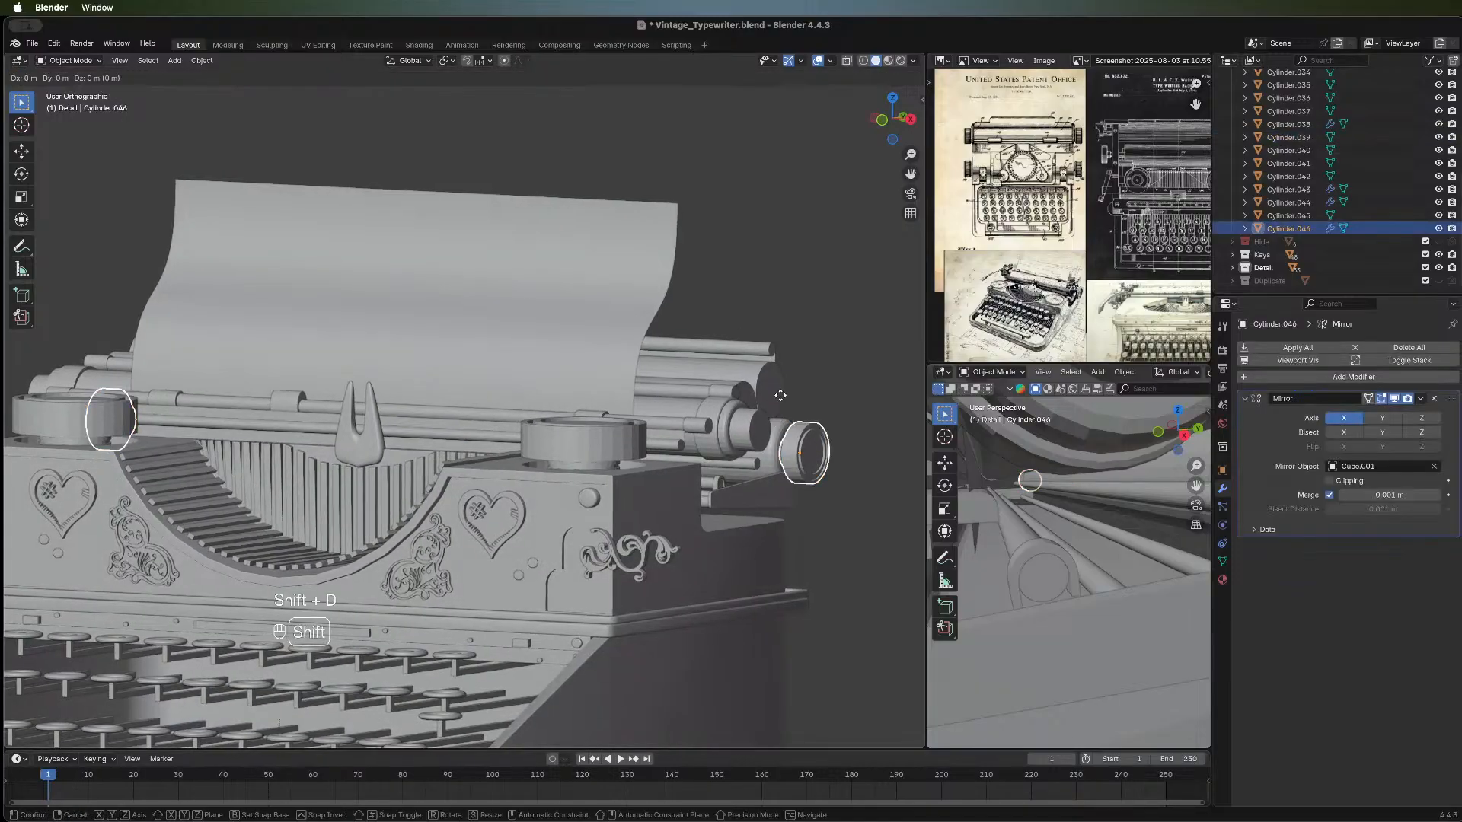
right_click(788, 414)
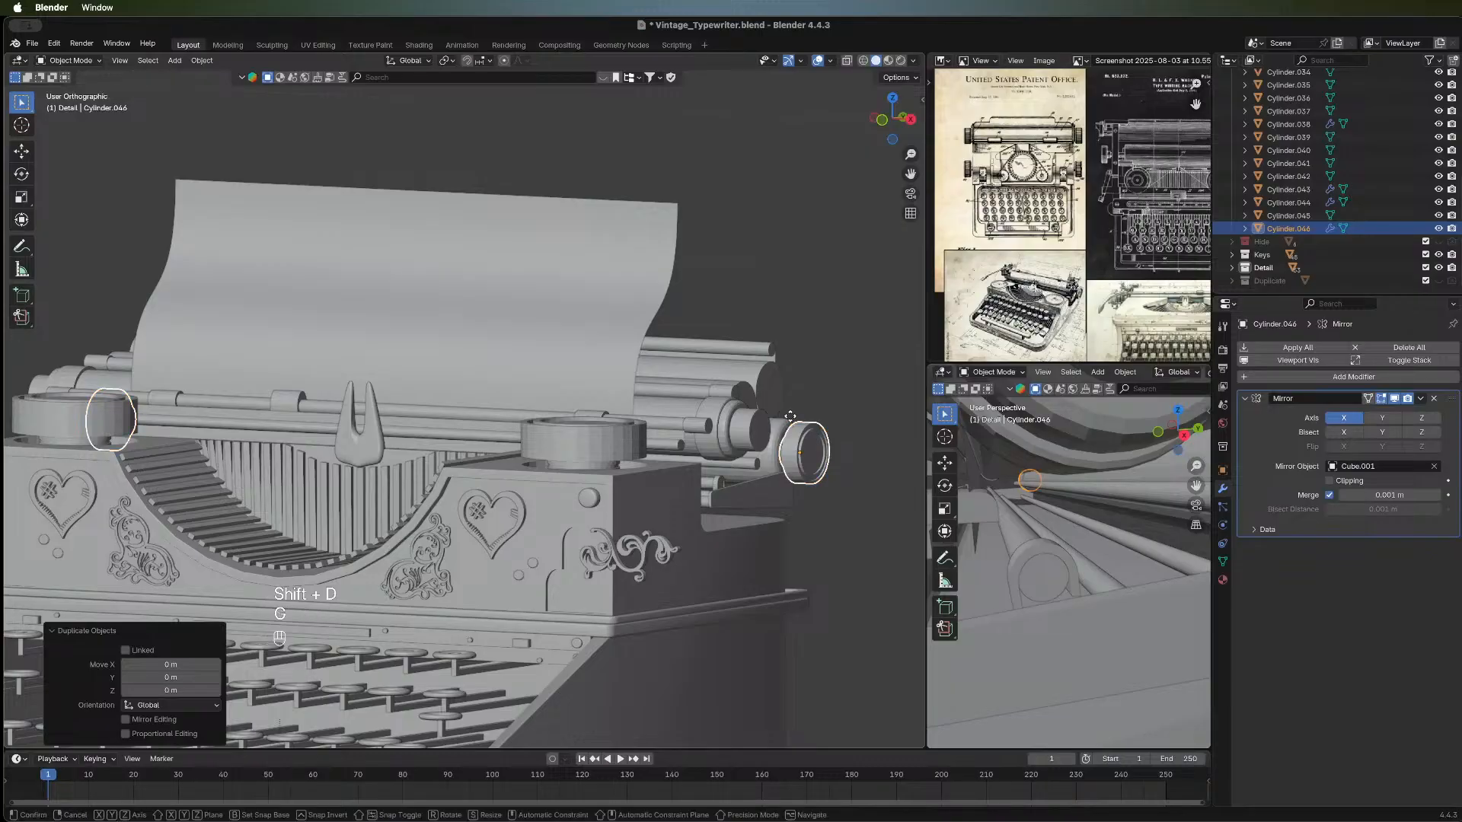
key("g")
key("z")
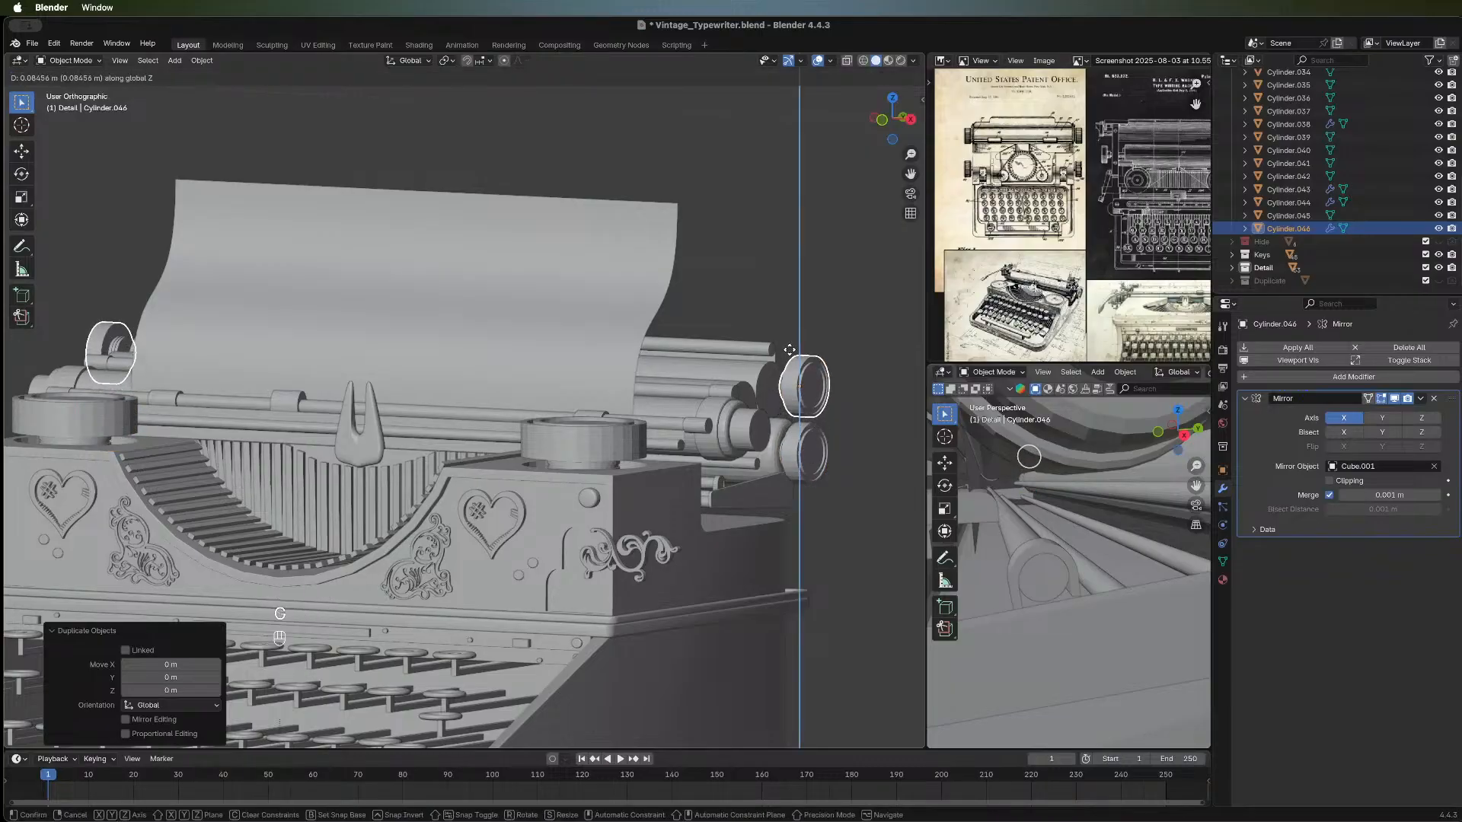
left_click(828, 381)
middle_click_drag(828, 380, 720, 458)
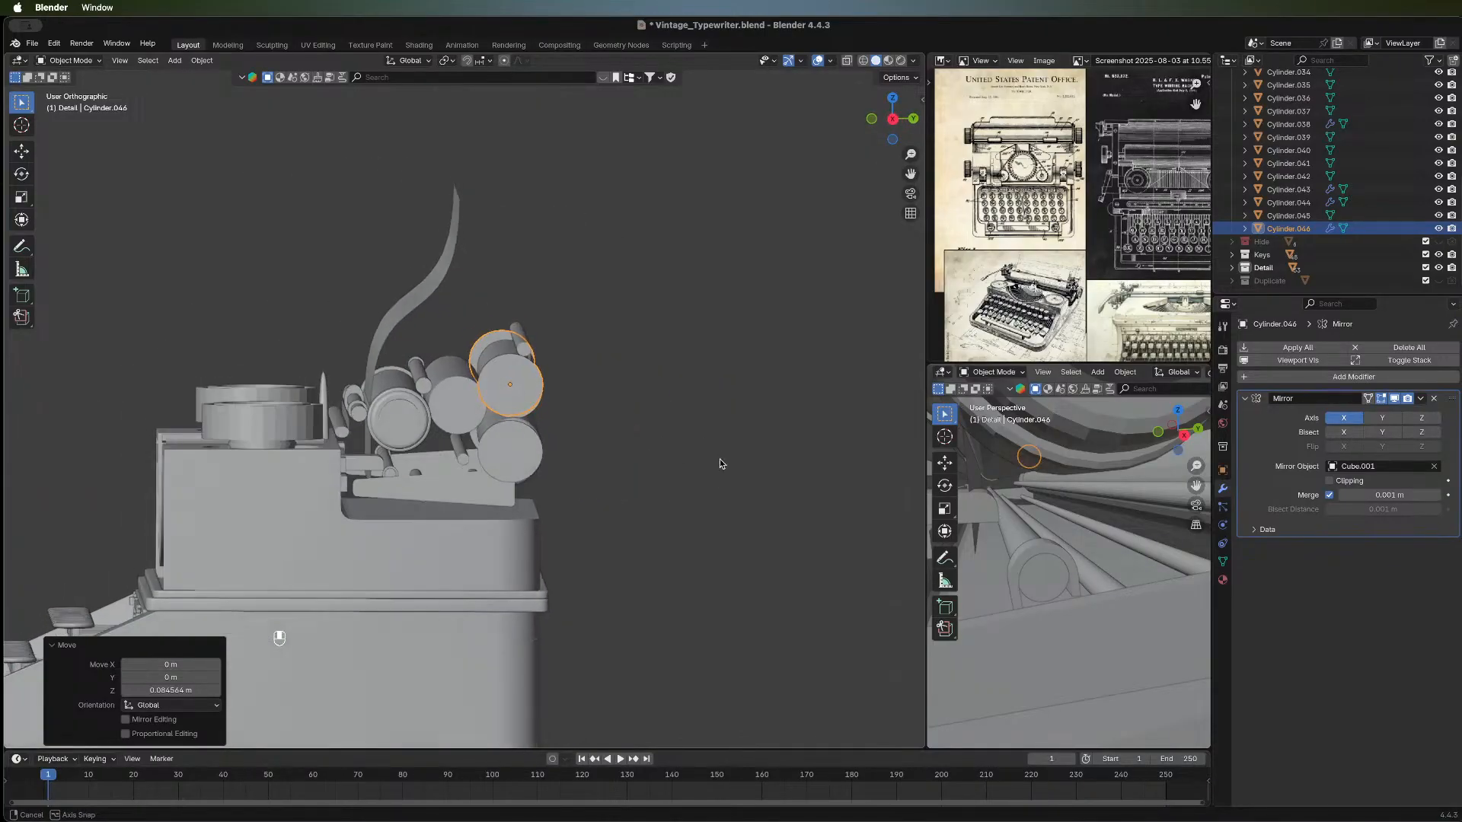
key("g")
key("x")
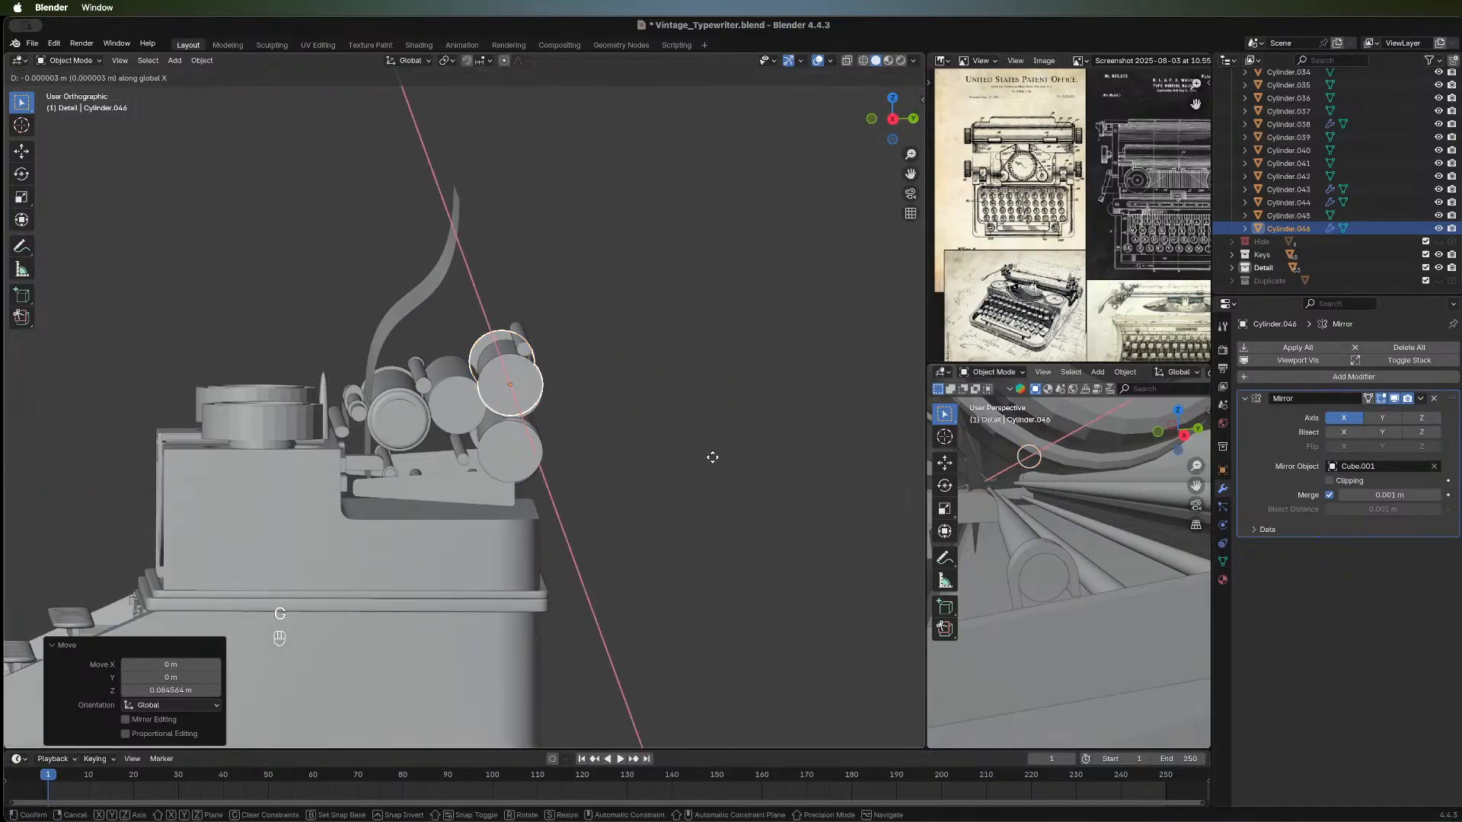
right_click(707, 458)
key("g")
key("y")
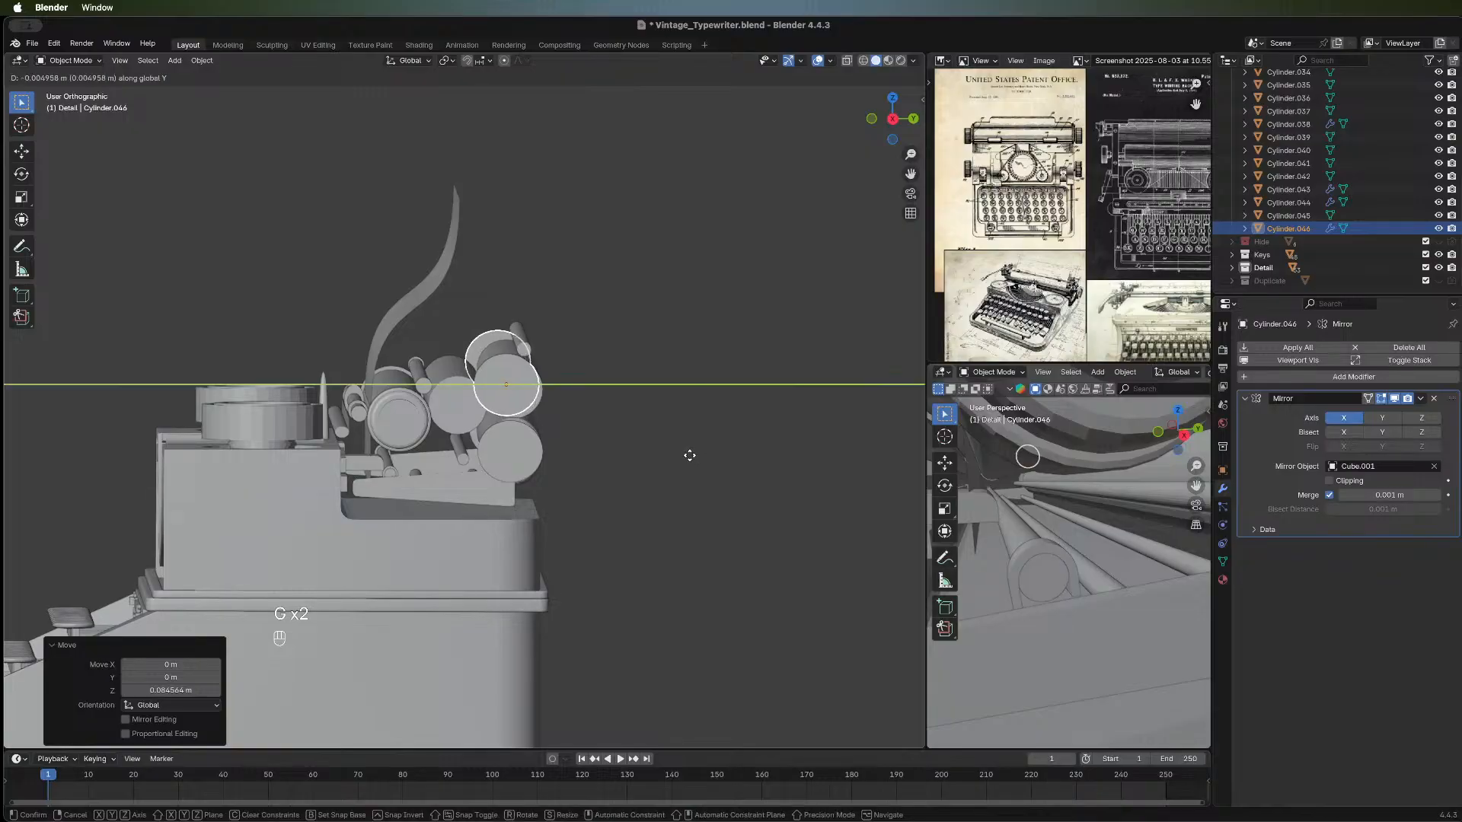
right_click(540, 424)
Move the duplicated knob about 0.03 m inward along X so the mirrored pair meets the upper rear roller's ends.
middle_click_drag(540, 423, 903, 151)
middle_click_drag(784, 377, 920, 439)
middle_click_drag(587, 339, 801, 435)
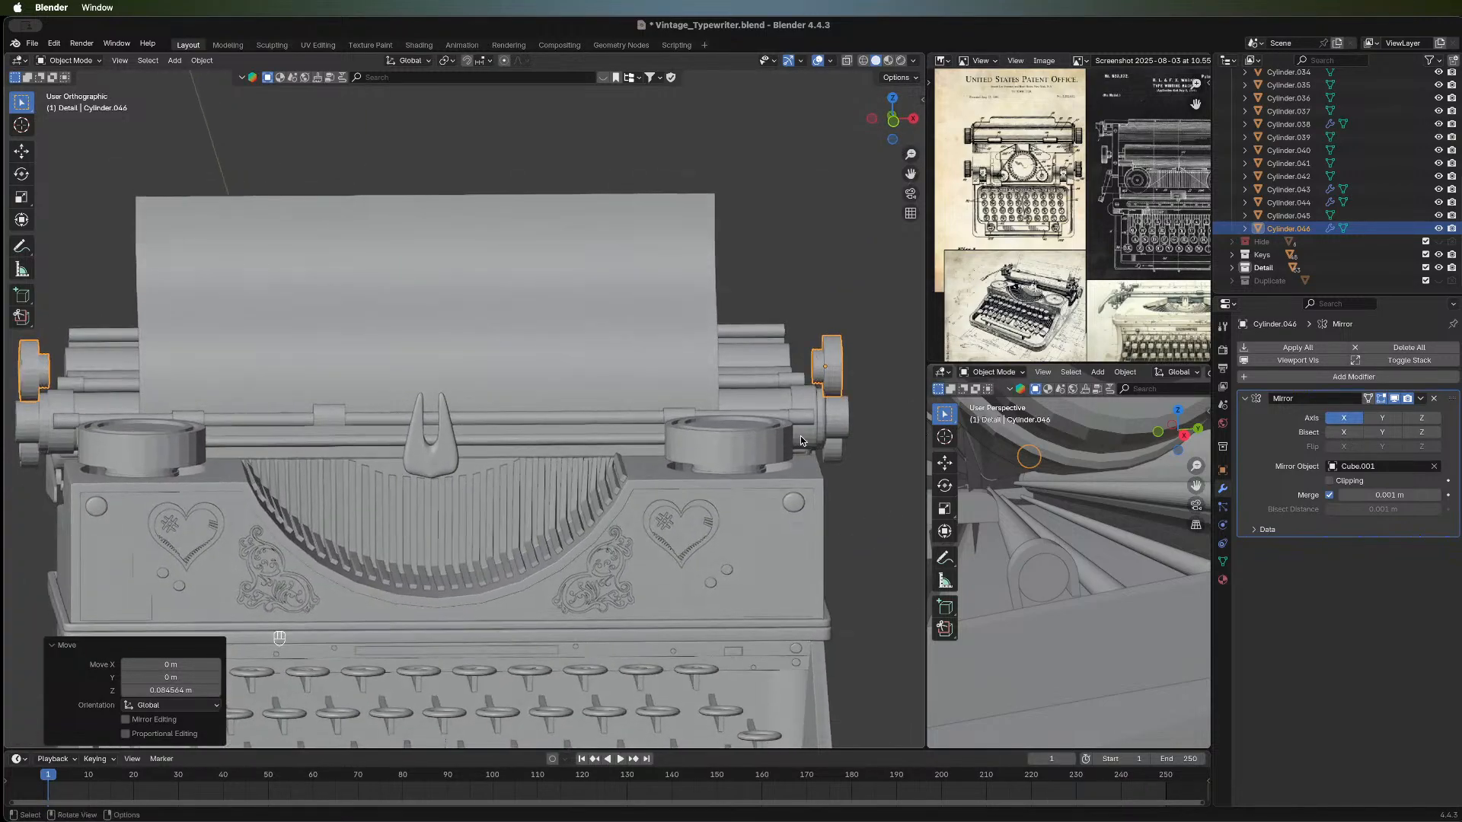
key("g")
key("x")
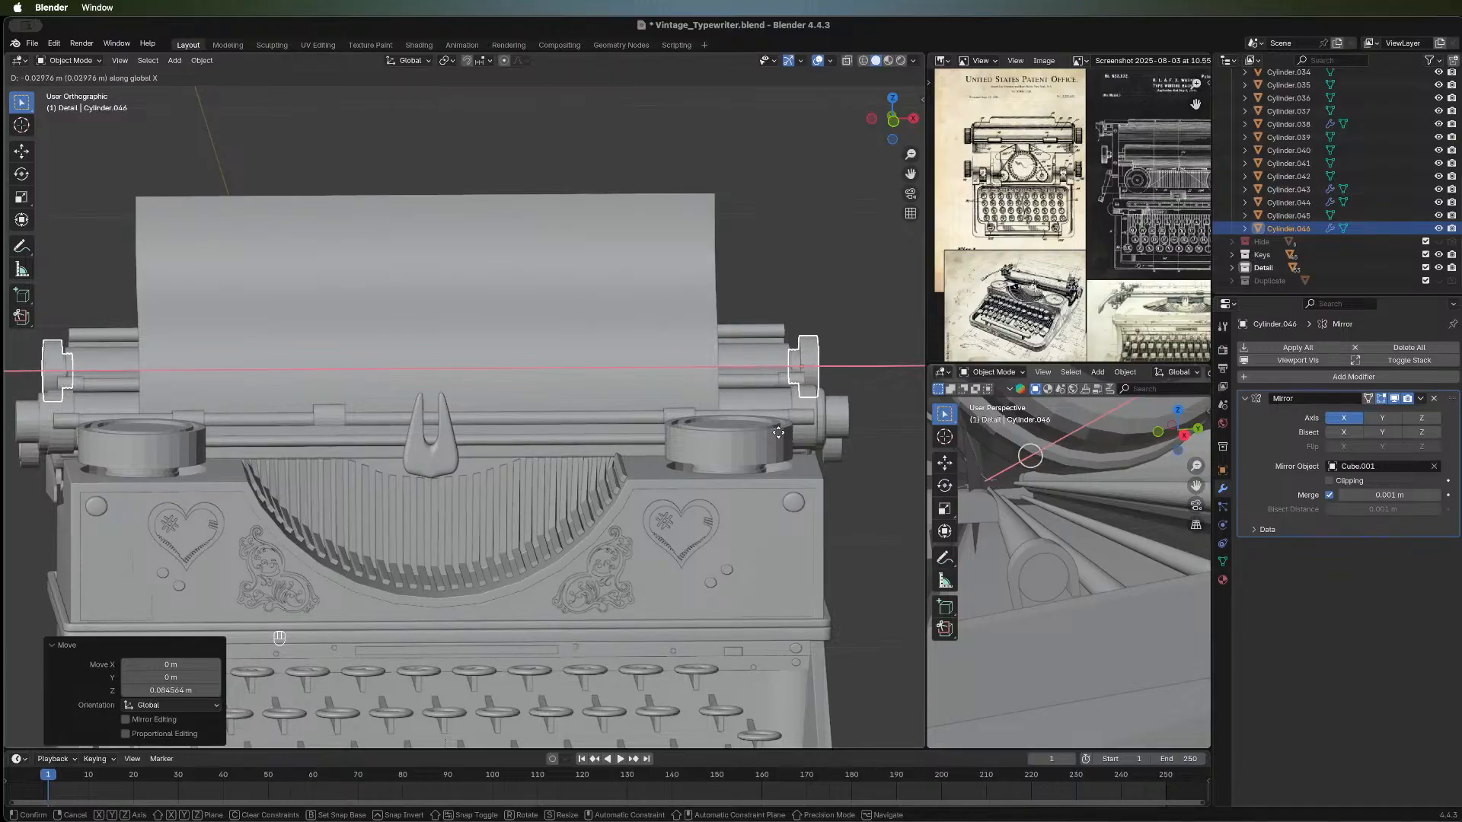
left_click(864, 379)
Enlarge the duplicated upper knob uniformly by a scale of about 1.177.
middle_click_drag(696, 423, 623, 374)
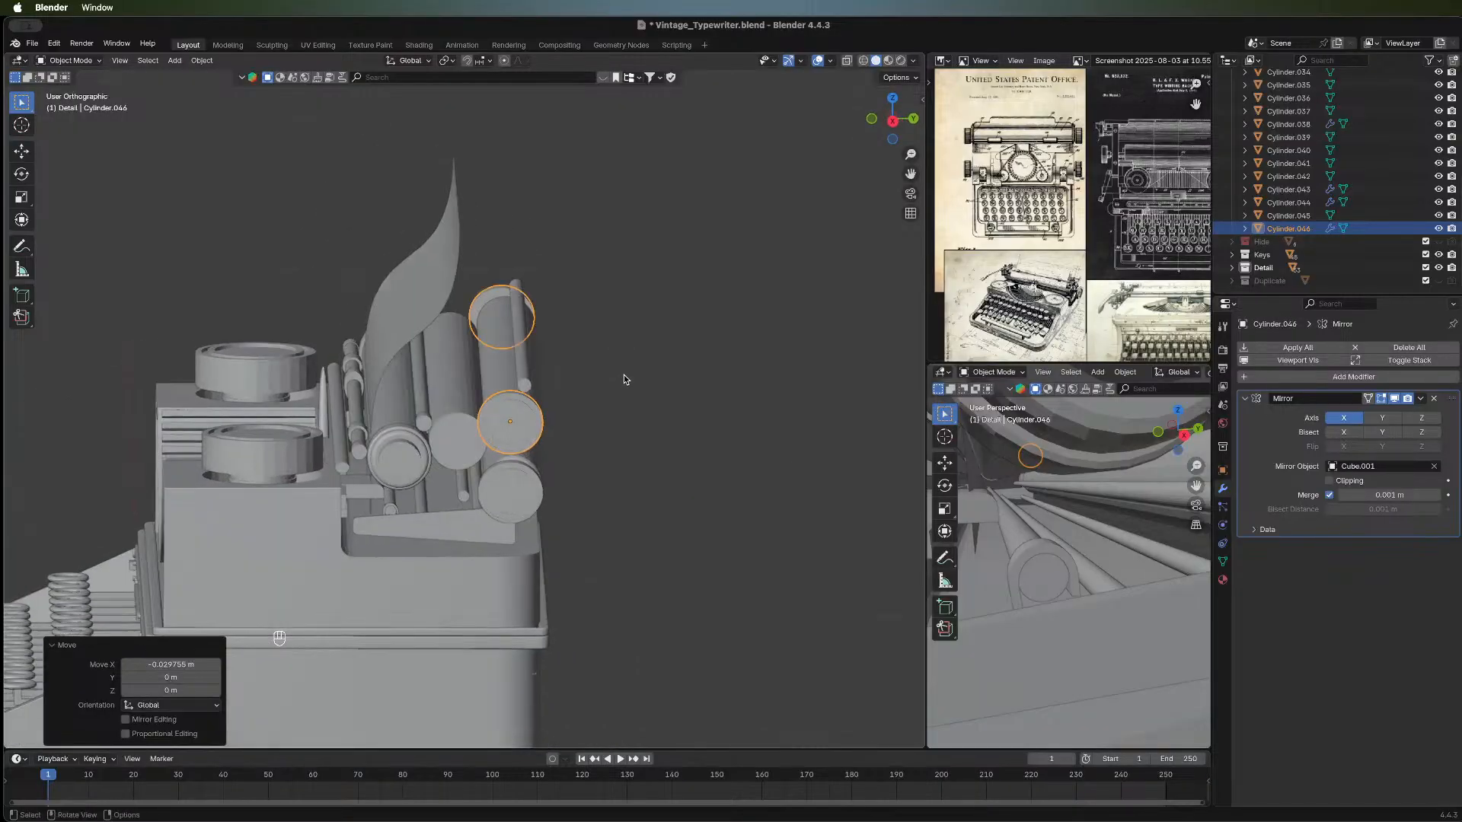
key("s")
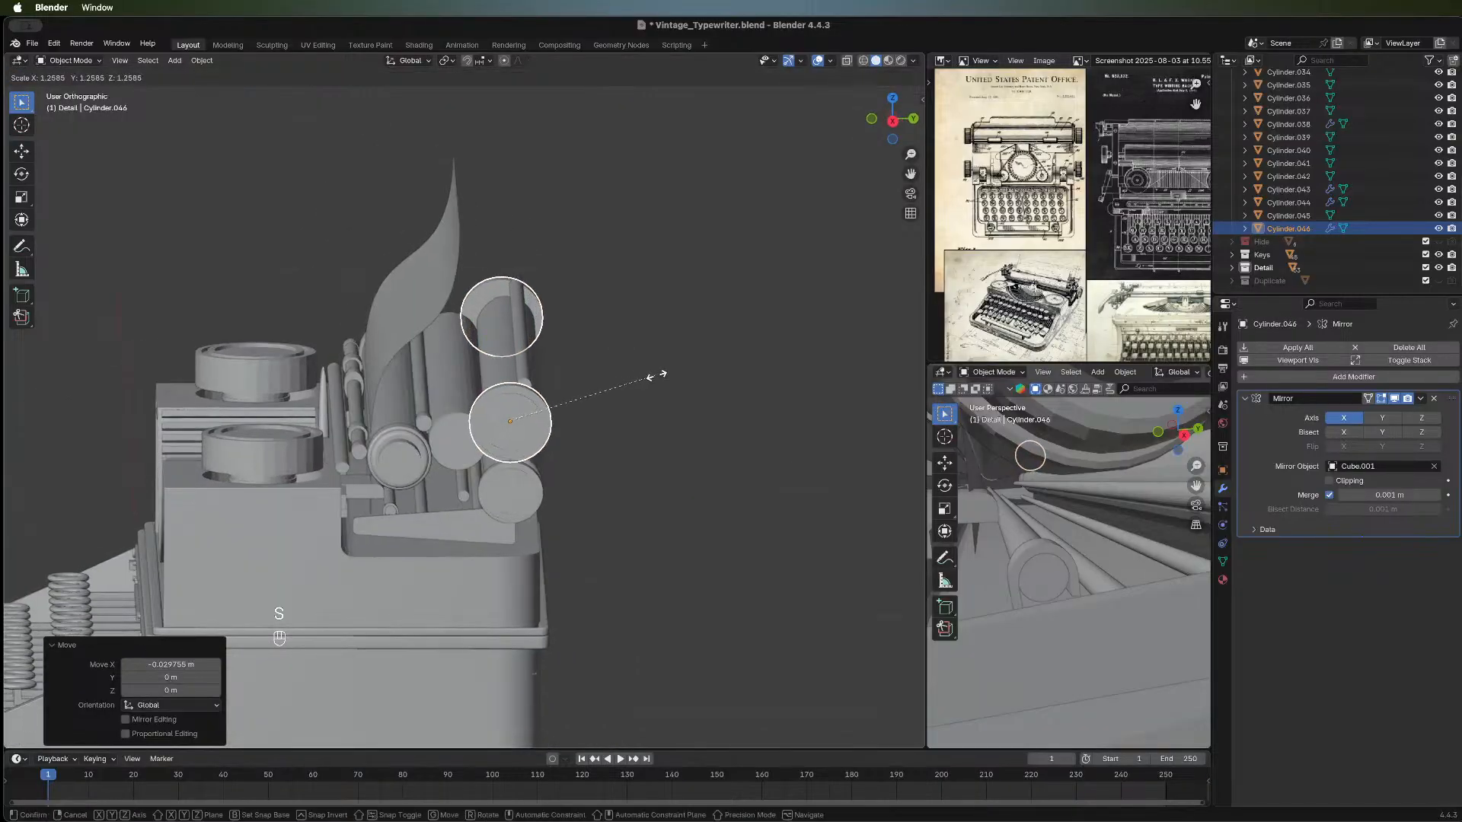
left_click(646, 378)
middle_click_drag(706, 408, 337, 386)
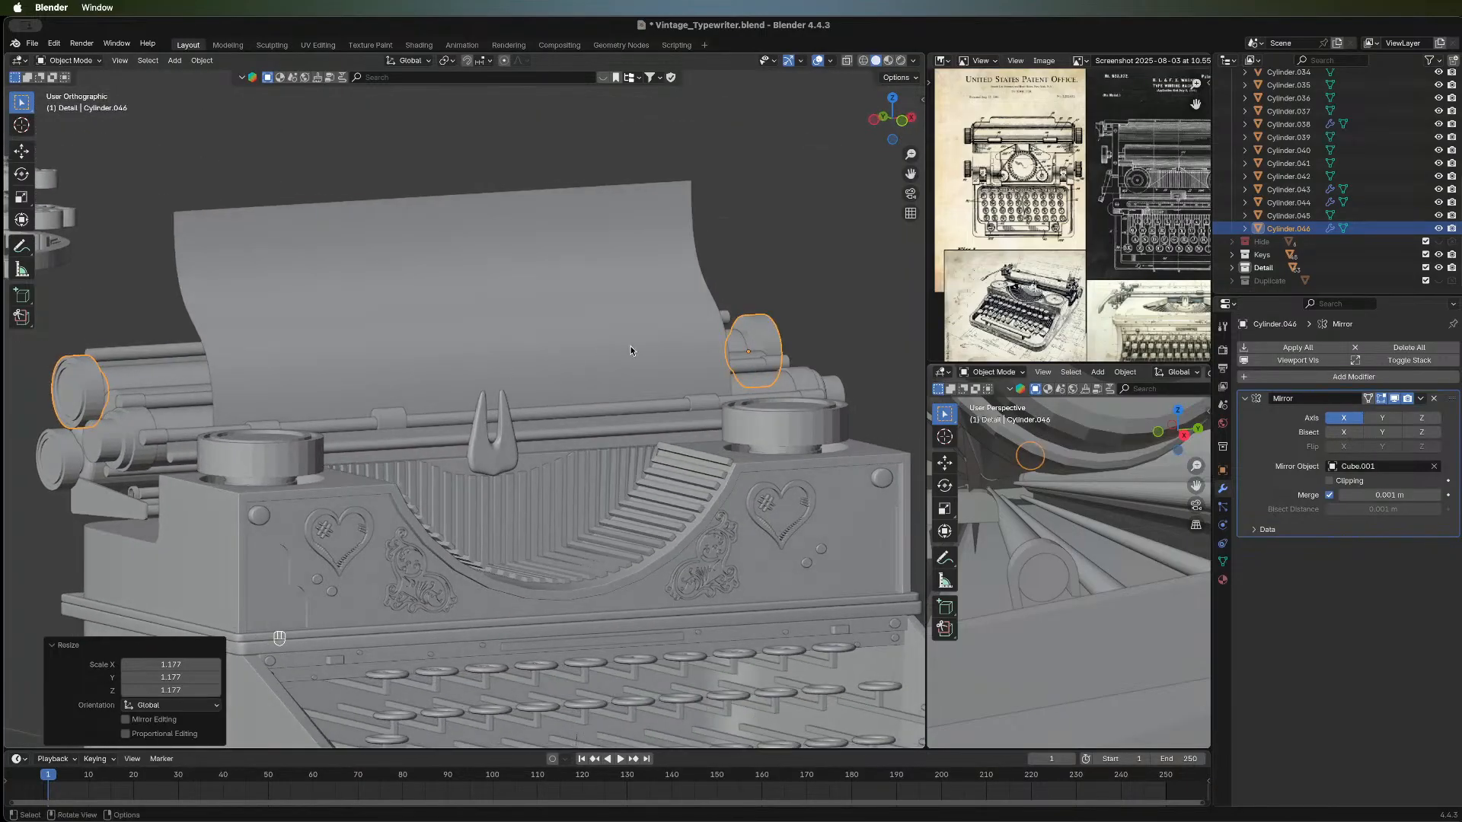
Bevel both end faces of the middle carriage roller in Edit Mode with a width of about 0.0104 m and 4 segments.
middle_click_drag(630, 351, 200, 374)
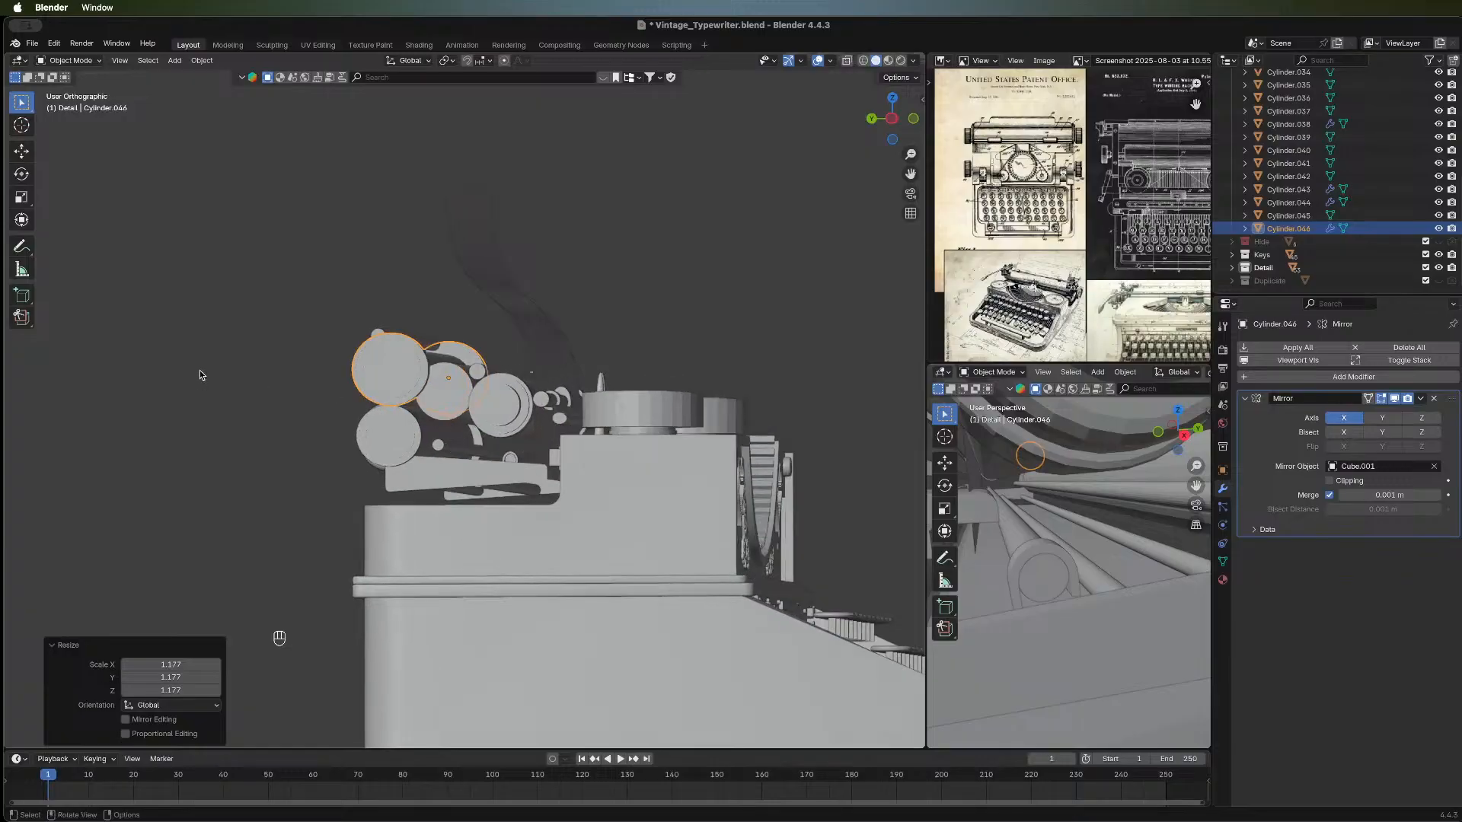
left_click(467, 401)
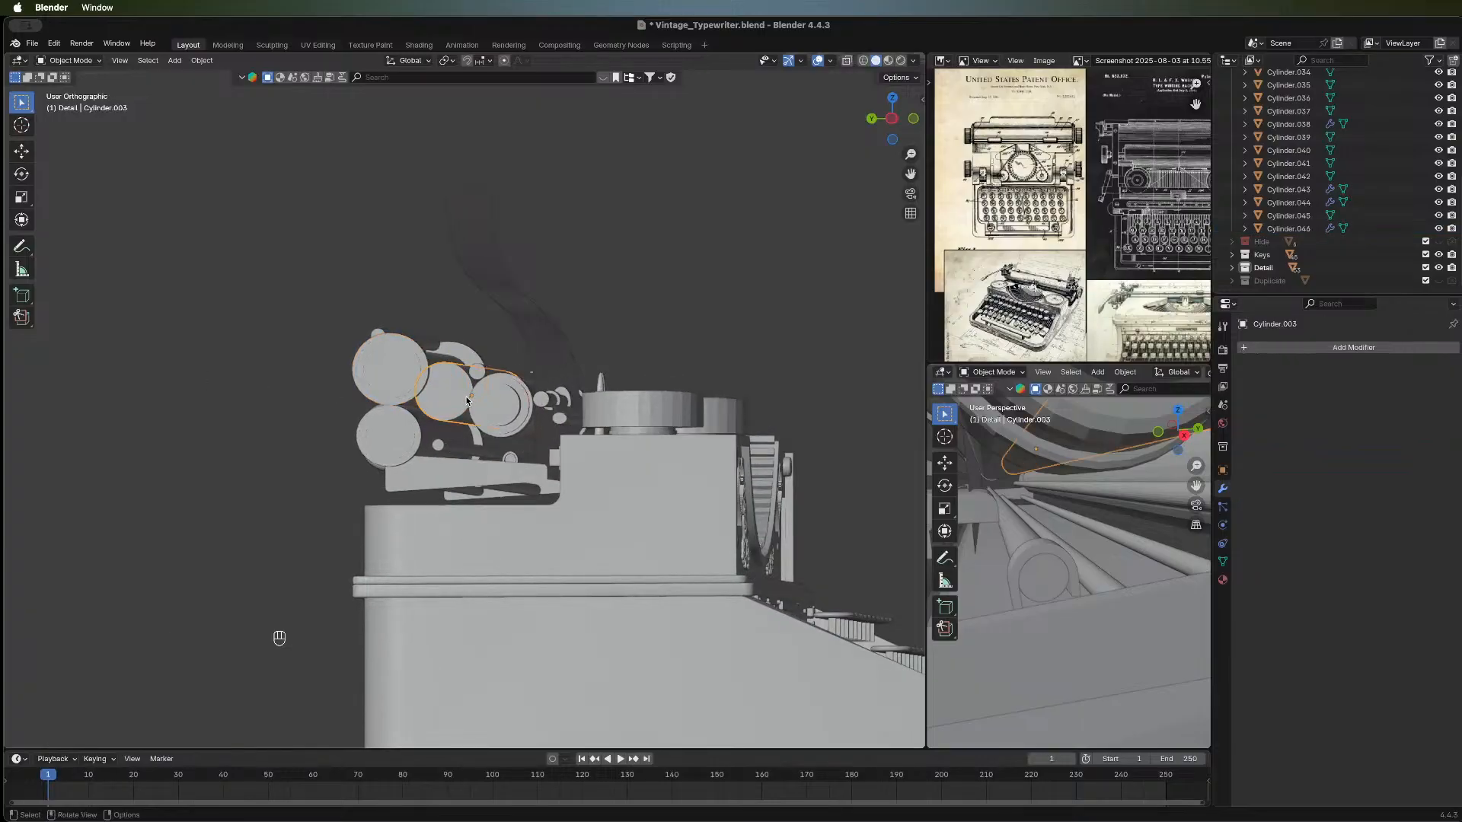
key("Tab")
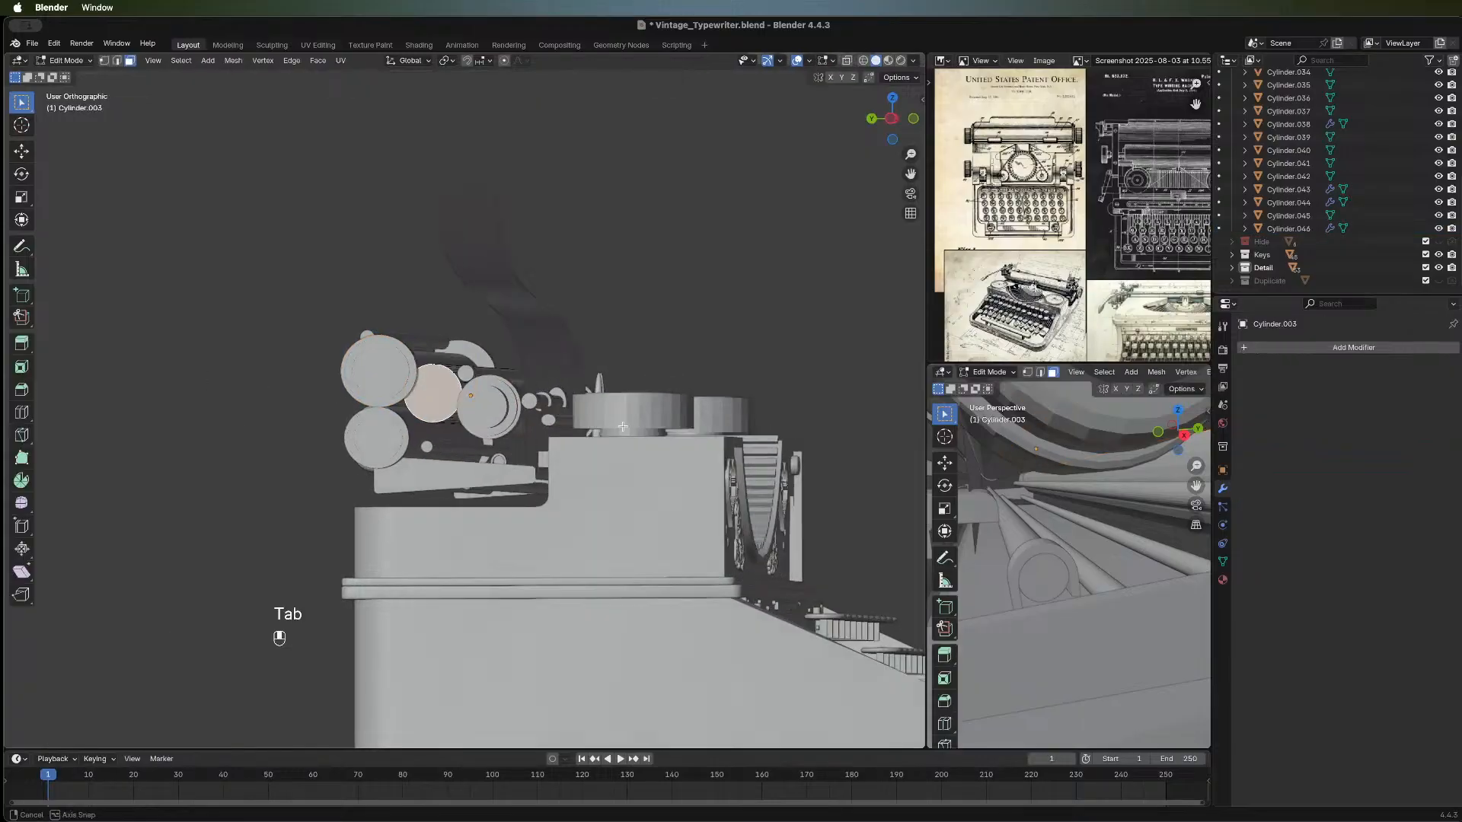
middle_click_drag(456, 396, 455, 458)
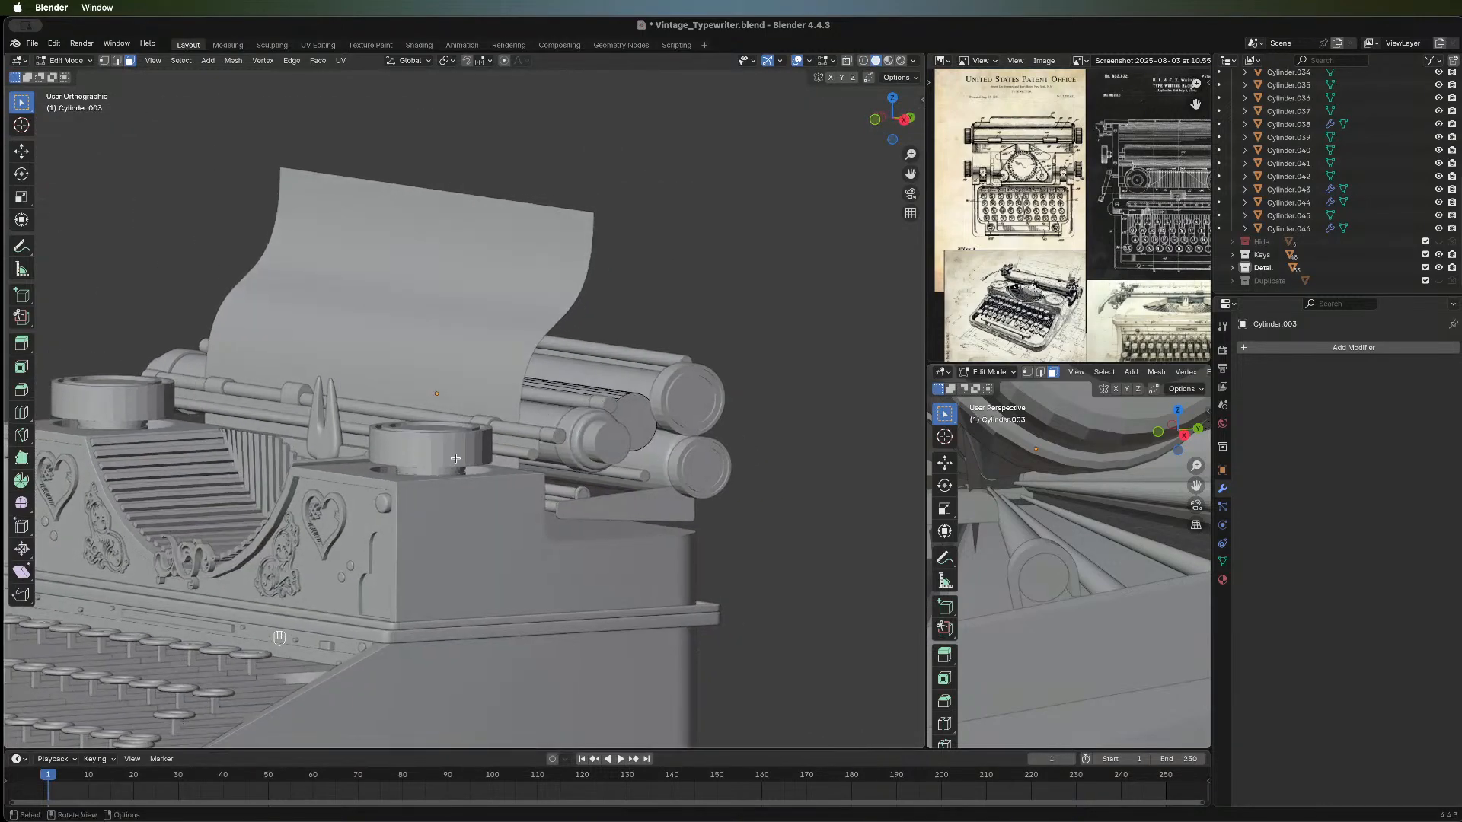
left_click(628, 422)
key("ctrl+b")
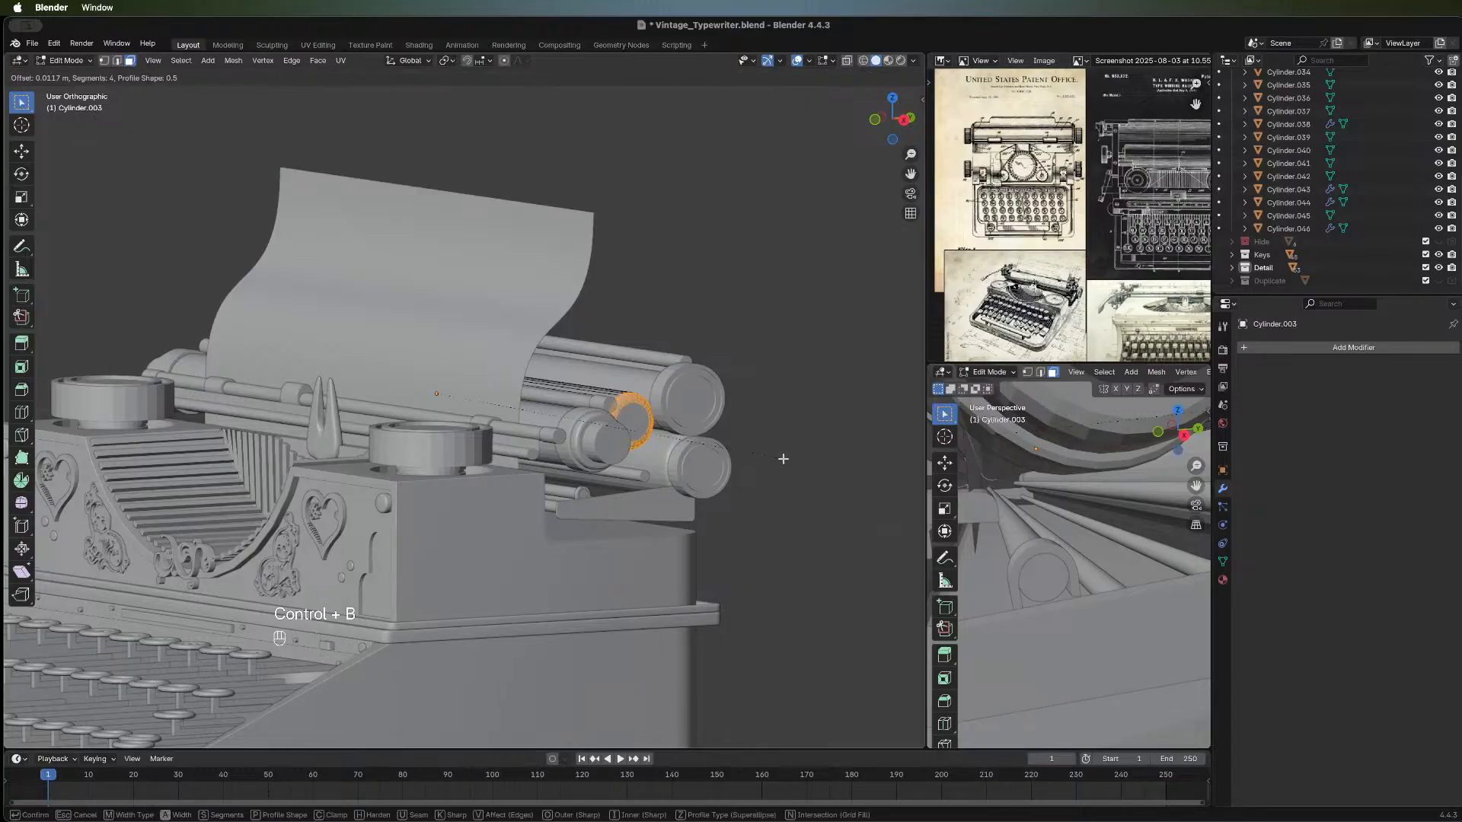
left_click(783, 459)
scroll(536, 397, "down", 5)
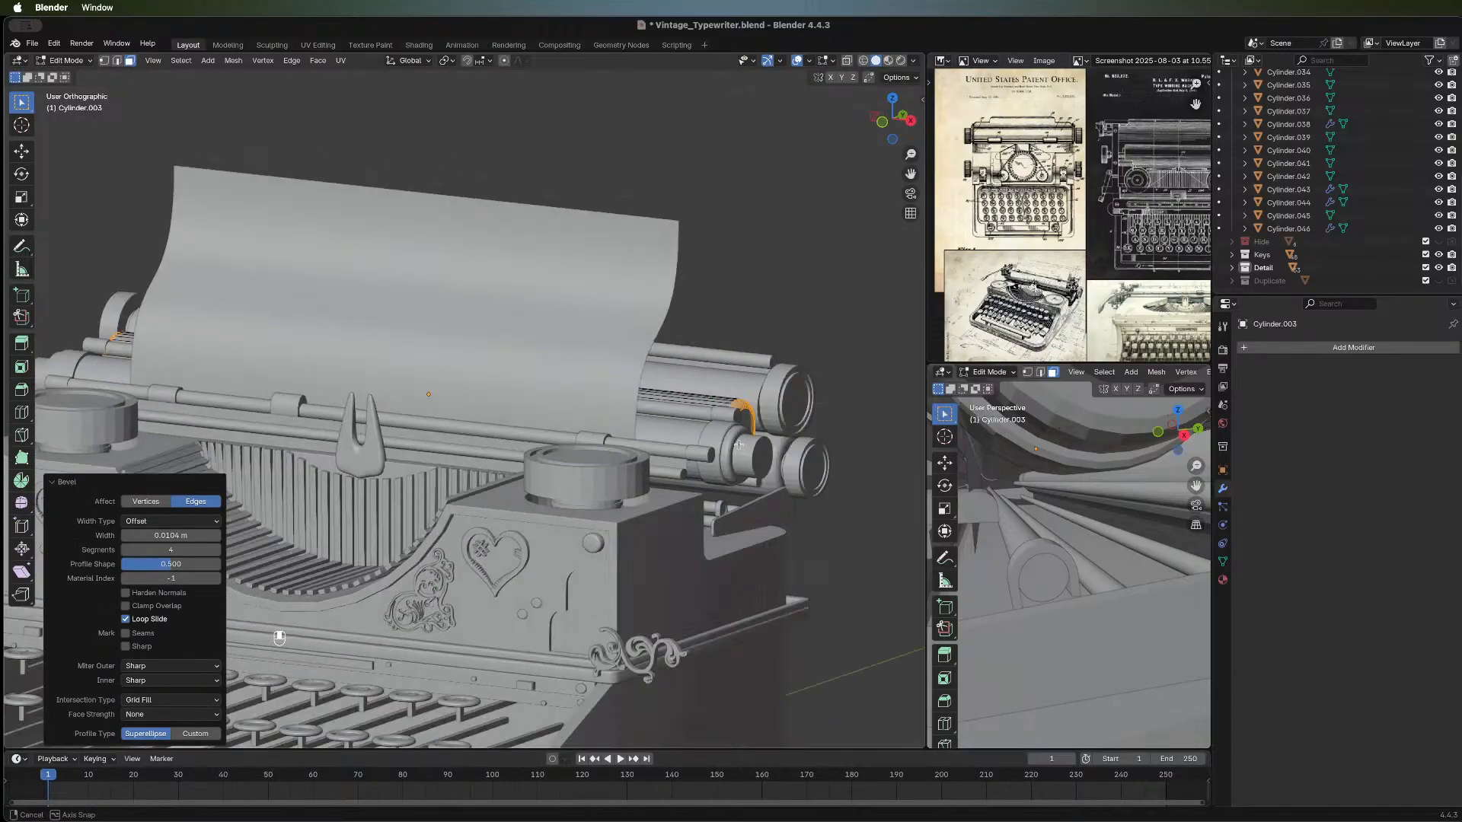
Leave Edit Mode on the middle carriage roller and review the typewriter from the front.
middle_click_drag(536, 397, 495, 455)
key("Tab")
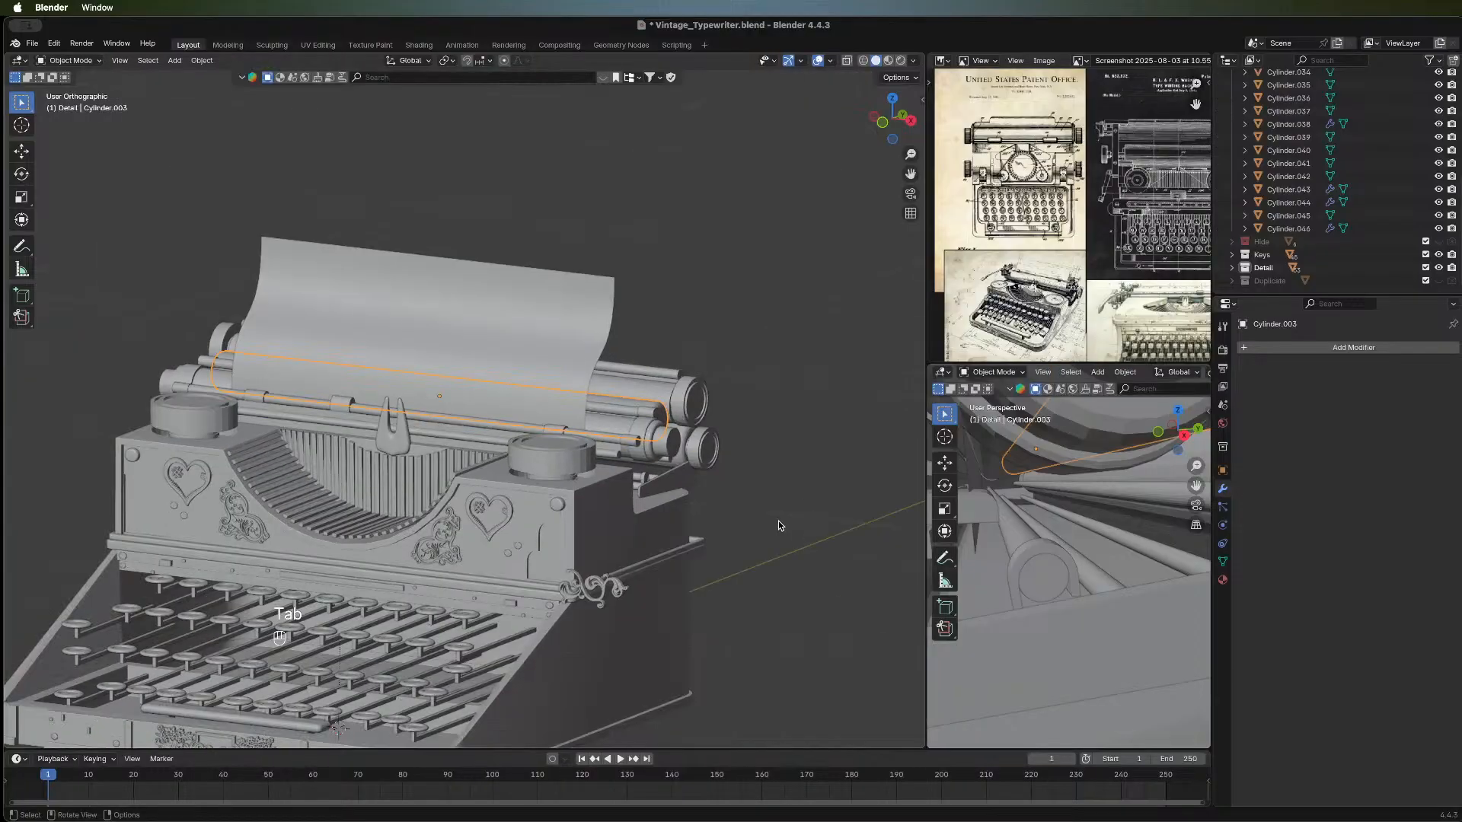
middle_click_drag(818, 392, 330, 350)
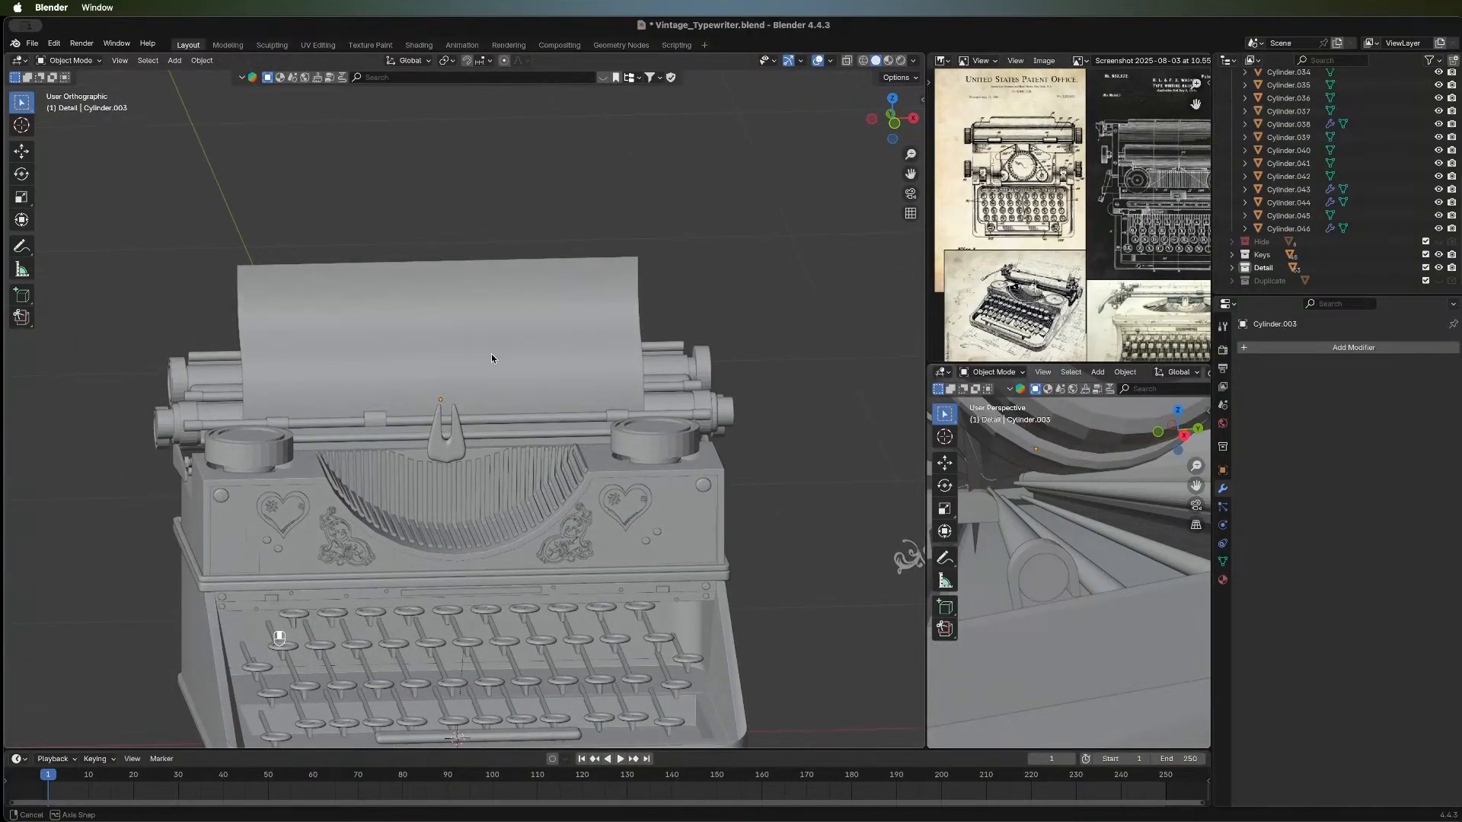
middle_click_drag(491, 354, 235, 335)
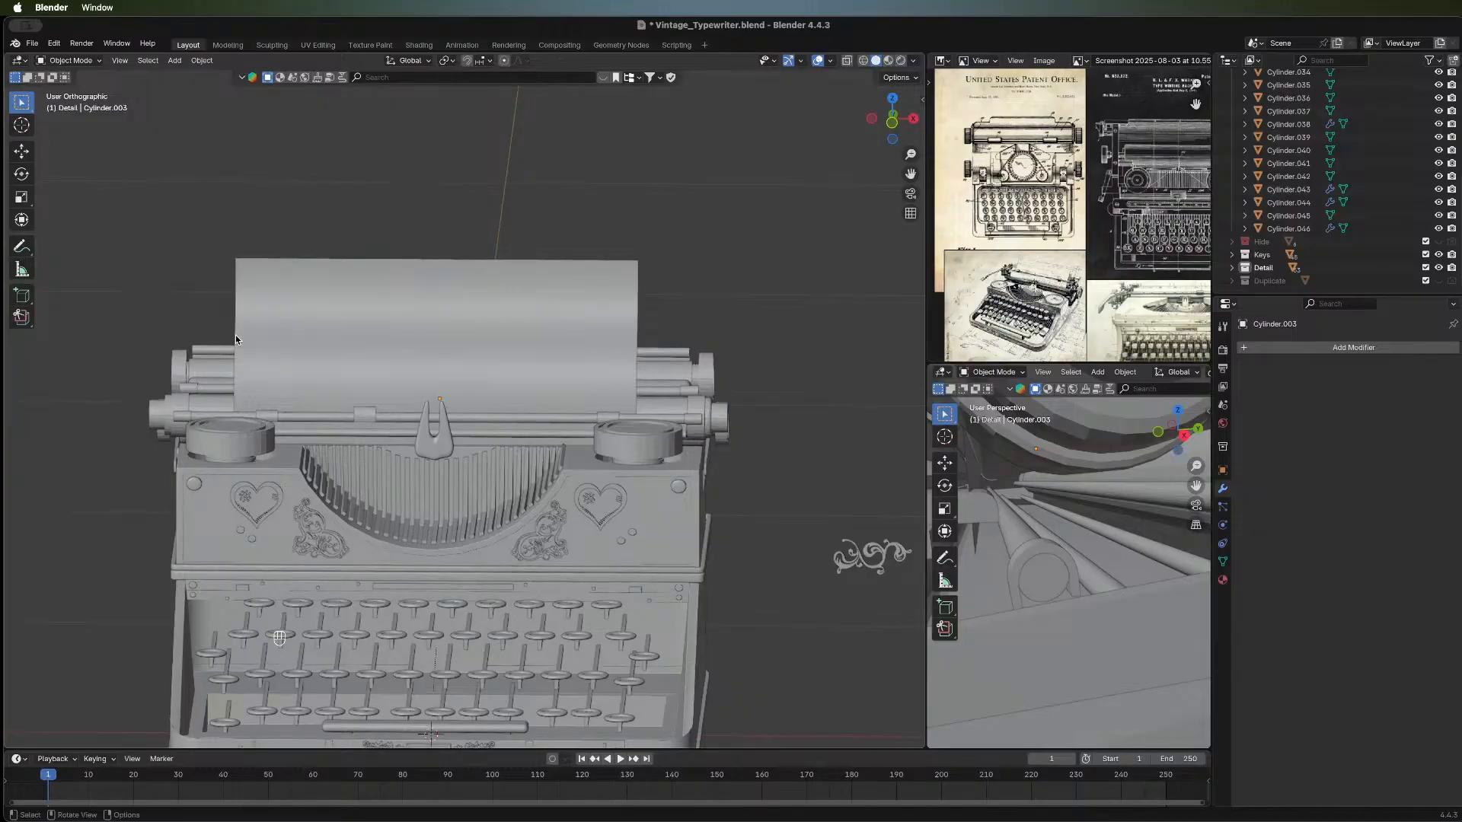
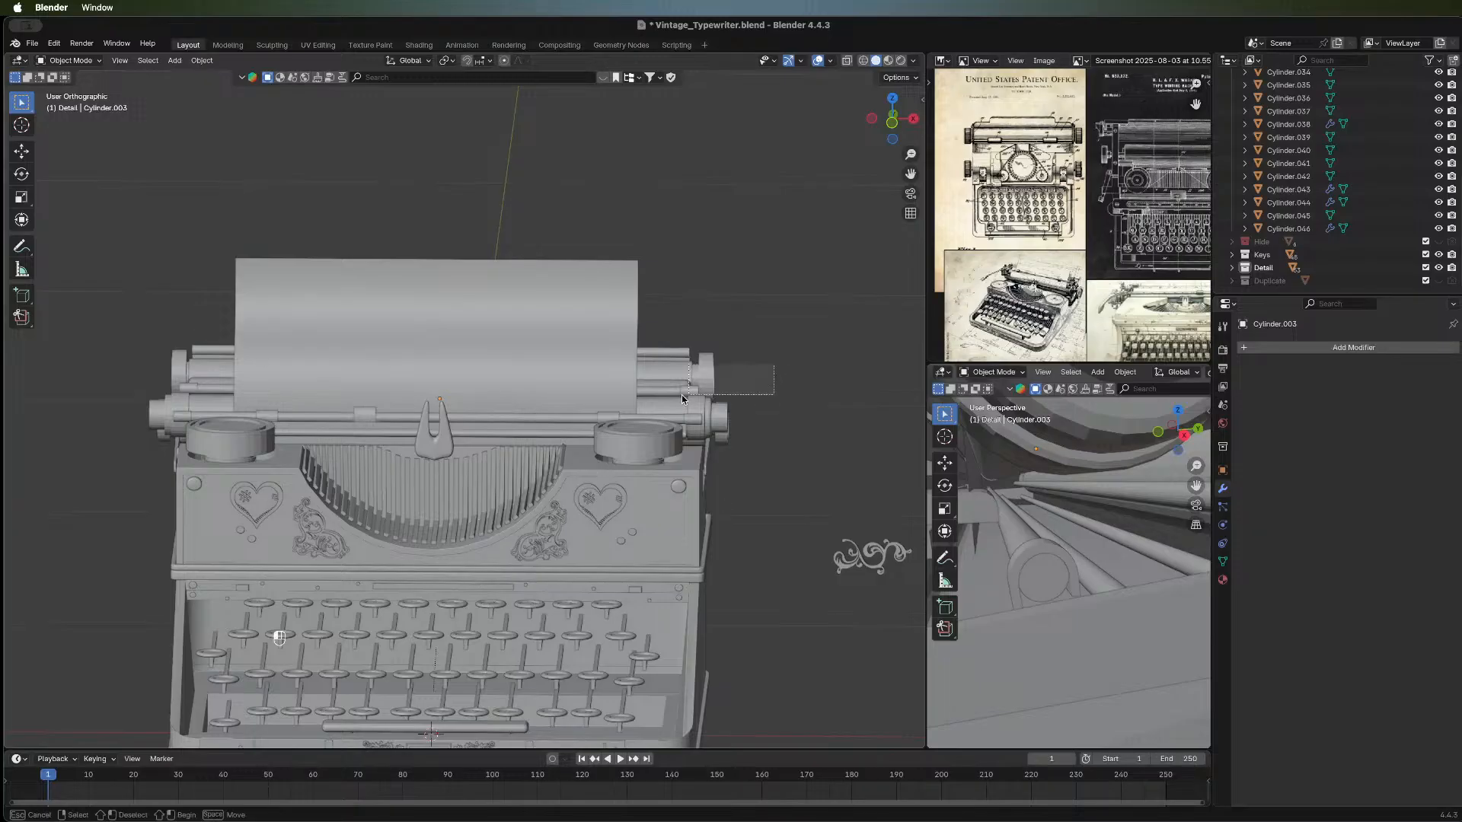
middle_click_drag(801, 356, 533, 450)
scroll(533, 449, "up", 3)
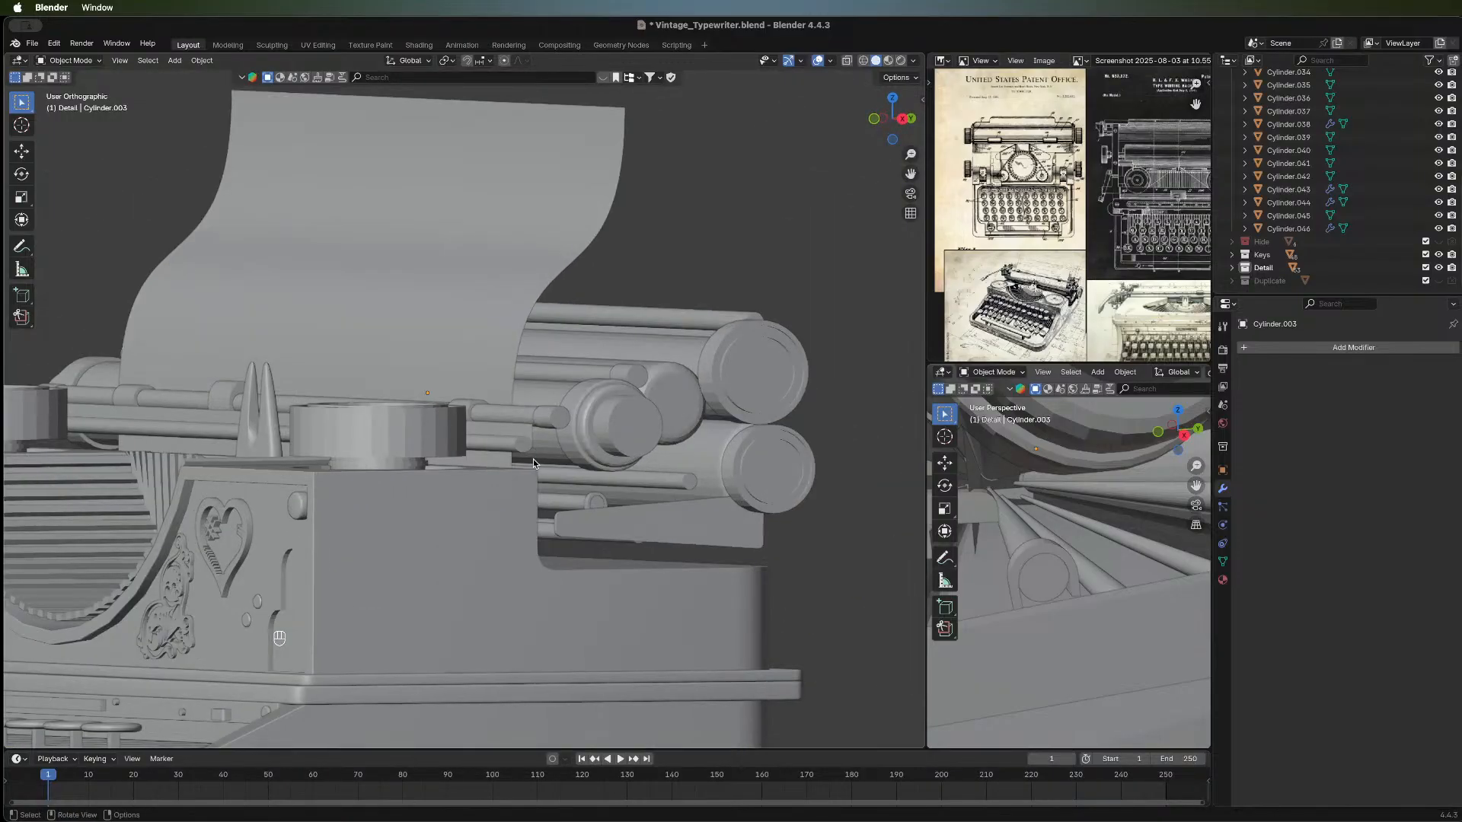
left_click(615, 417)
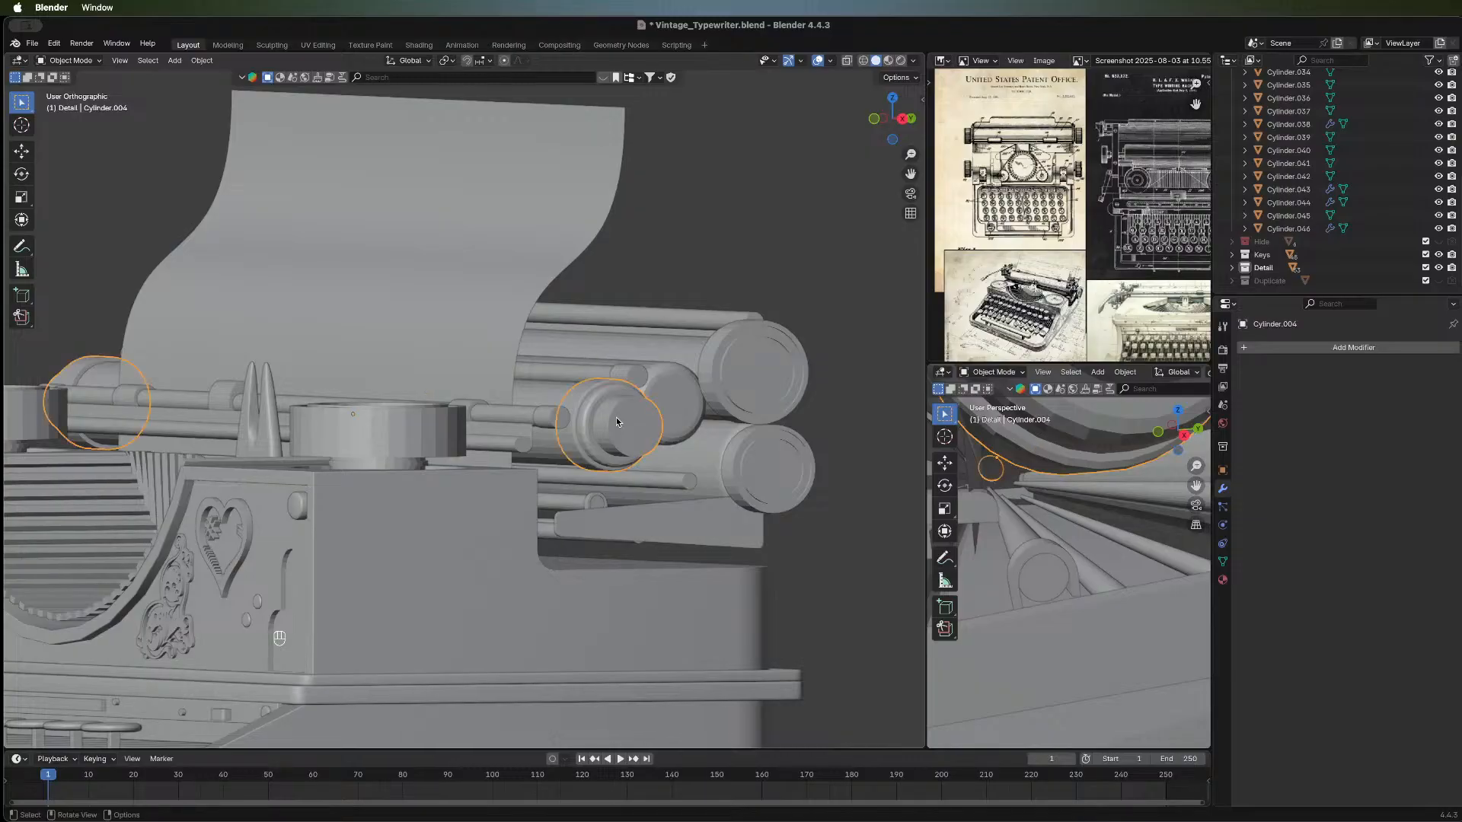
key("Tab")
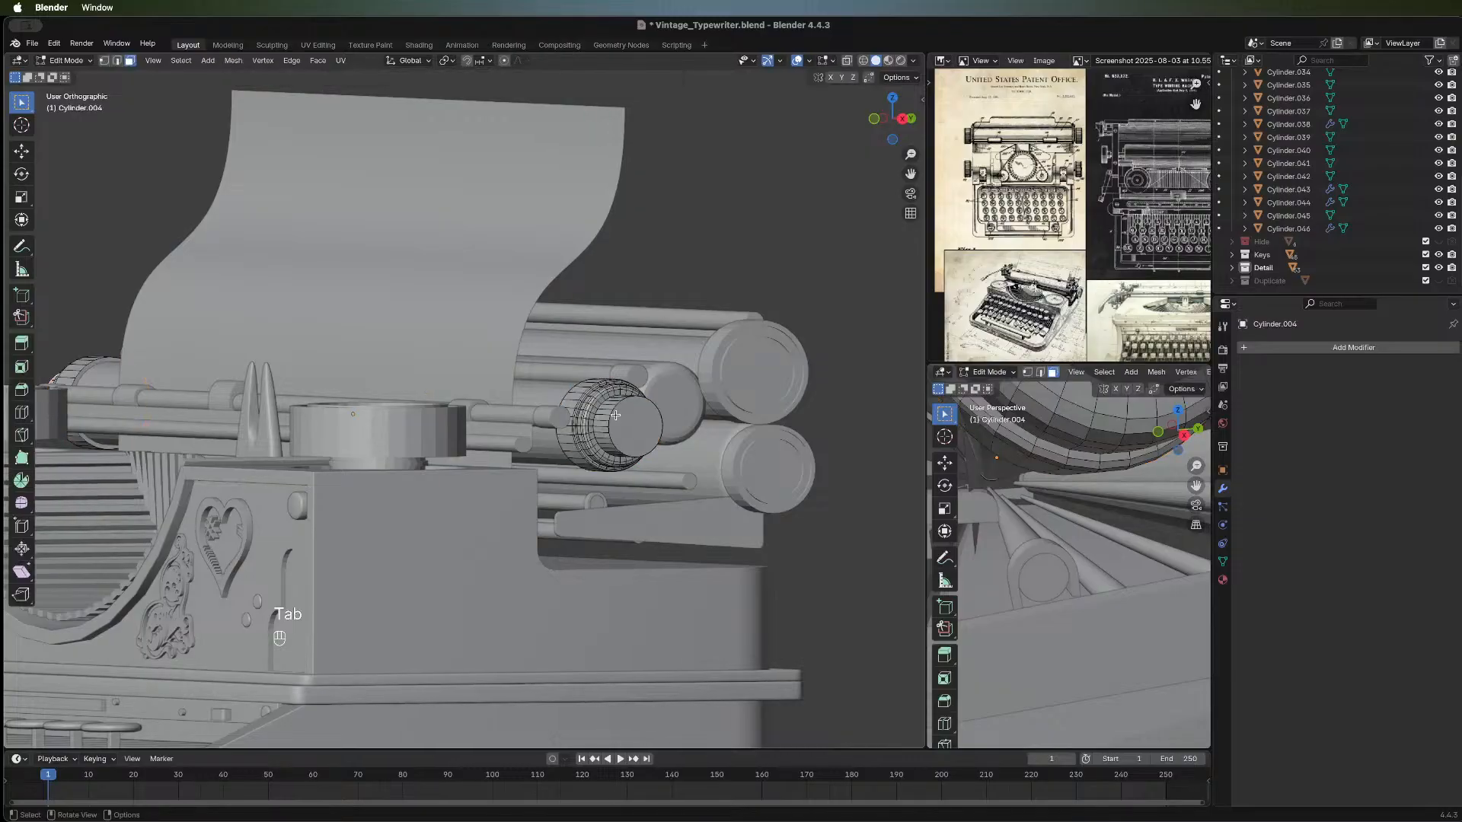
left_click(630, 423)
middle_click_drag(82, 352, 161, 366)
scroll(157, 369, "down", 5)
middle_click_drag(38, 404, 243, 454)
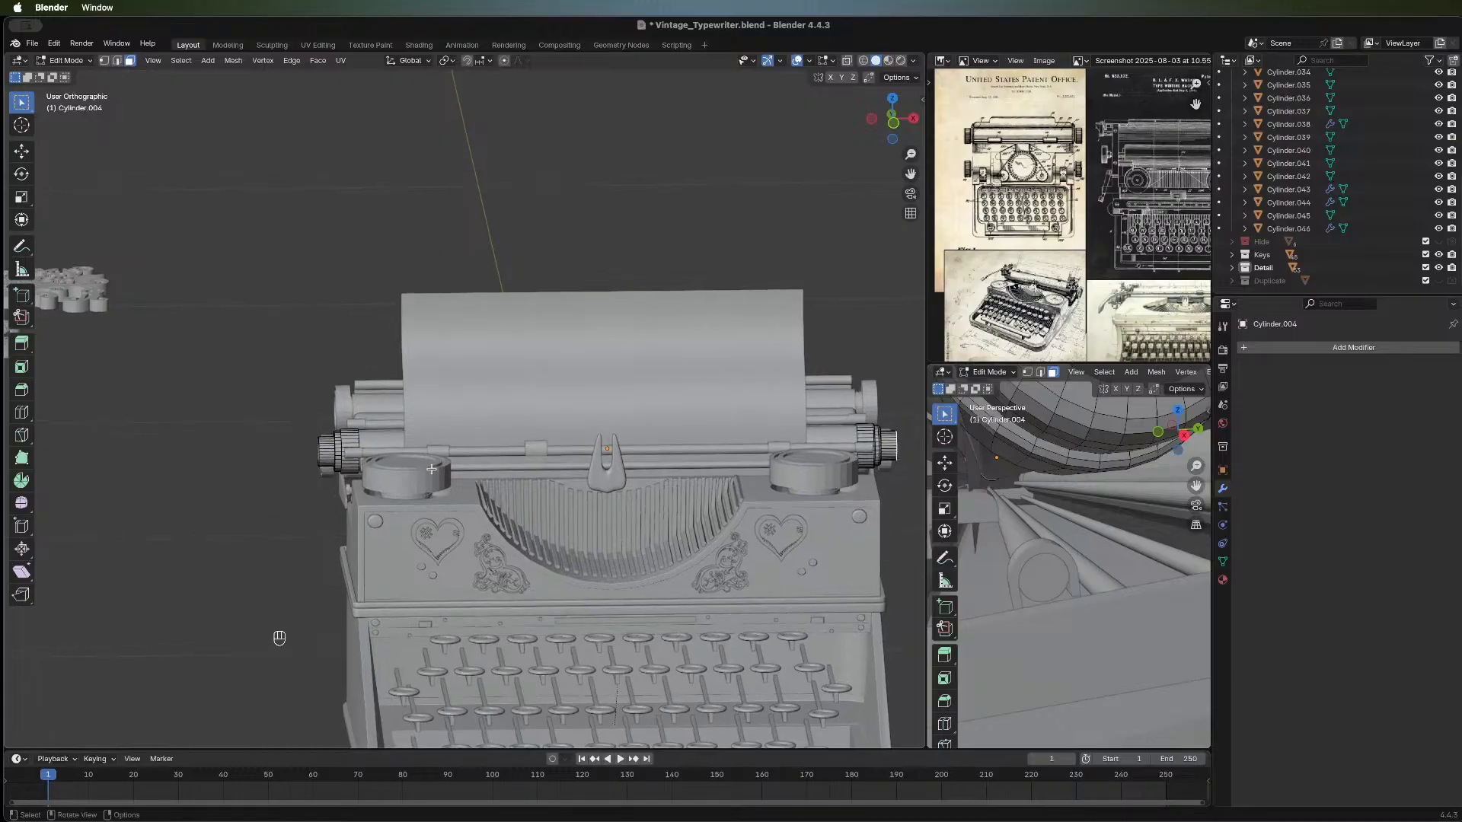
middle_click_drag(268, 544, 348, 563)
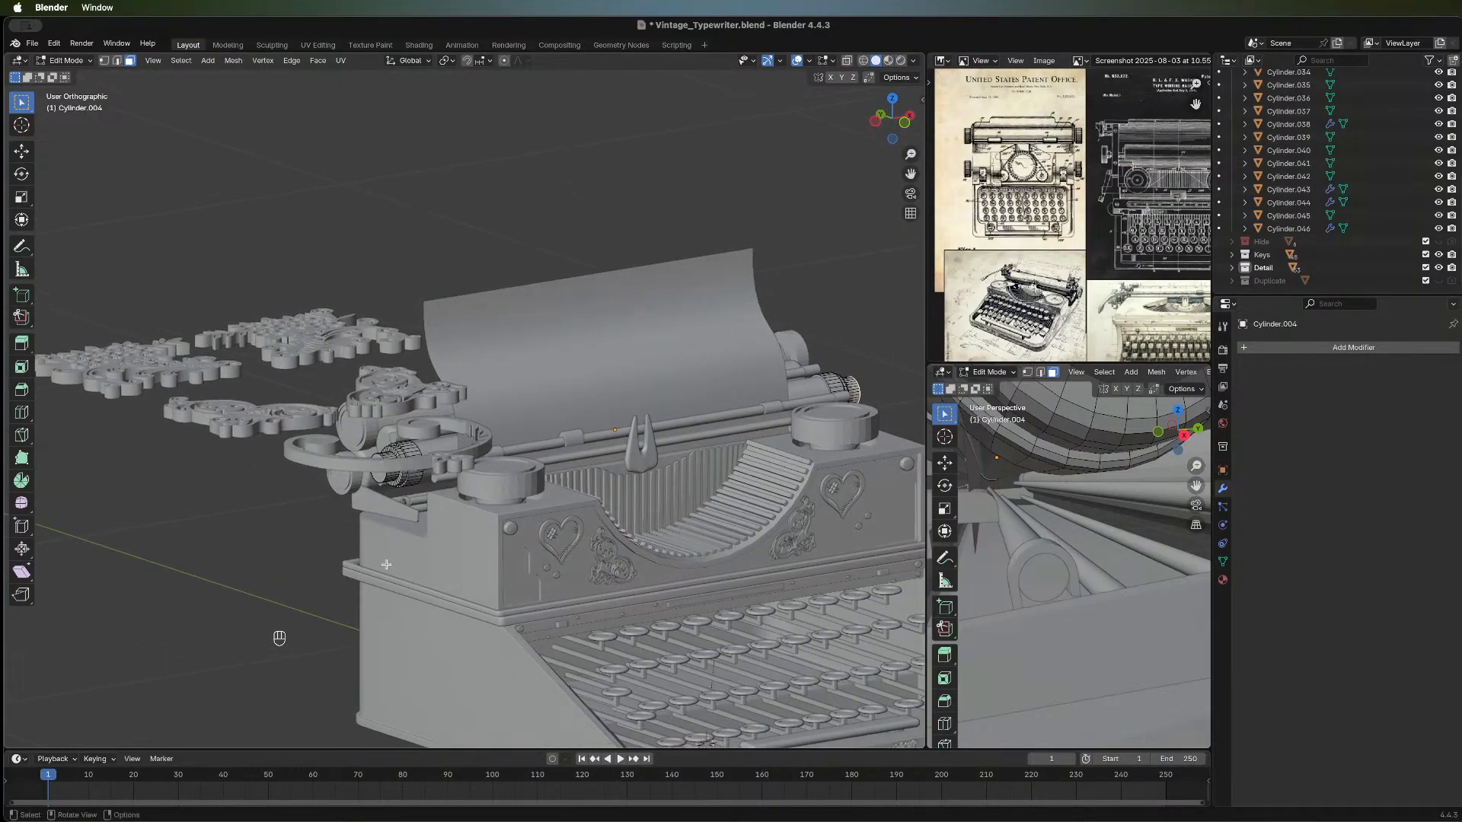
scroll(319, 501, "up", 5)
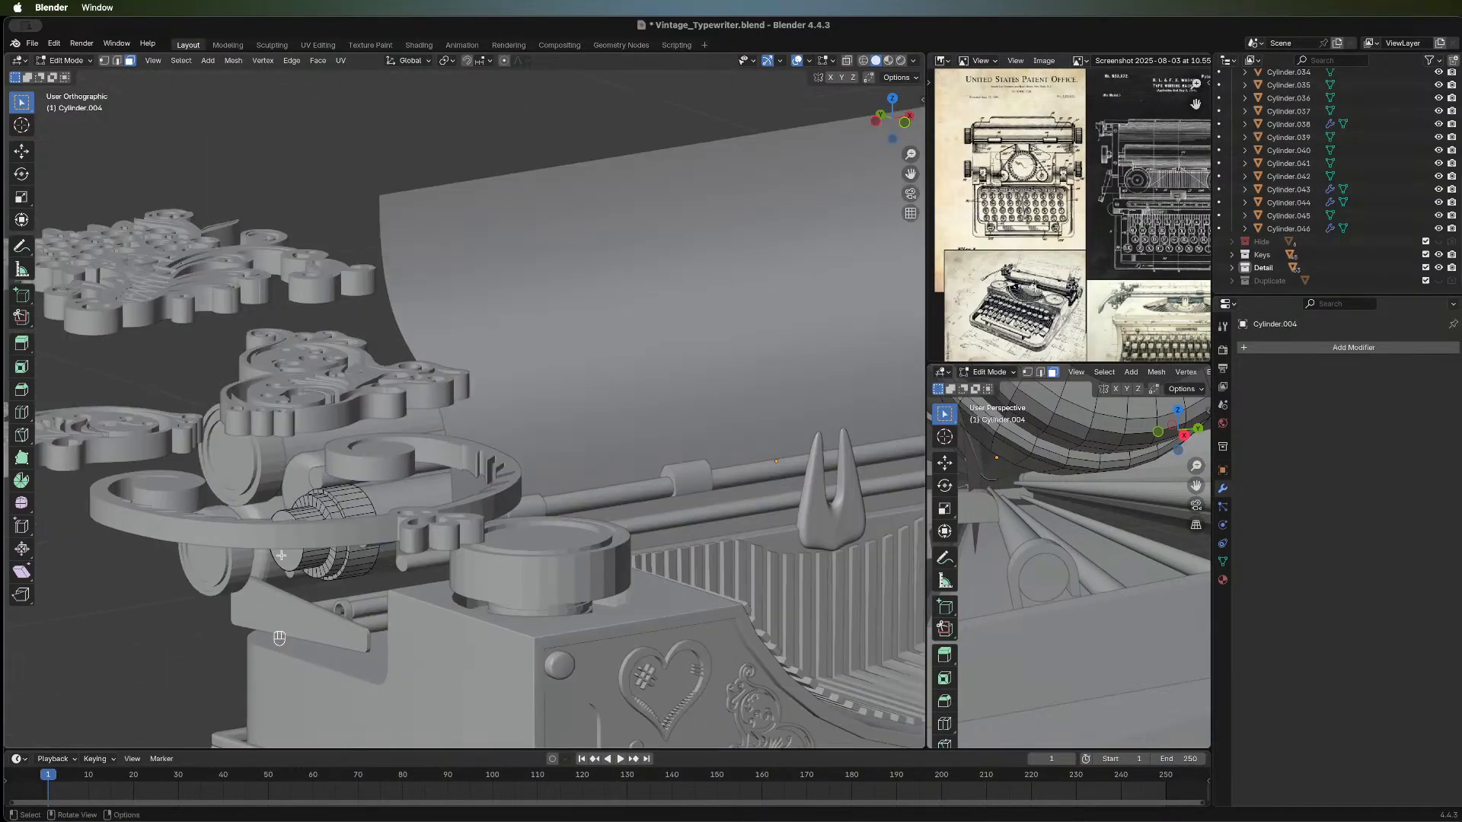
middle_click_drag(509, 569, 700, 509)
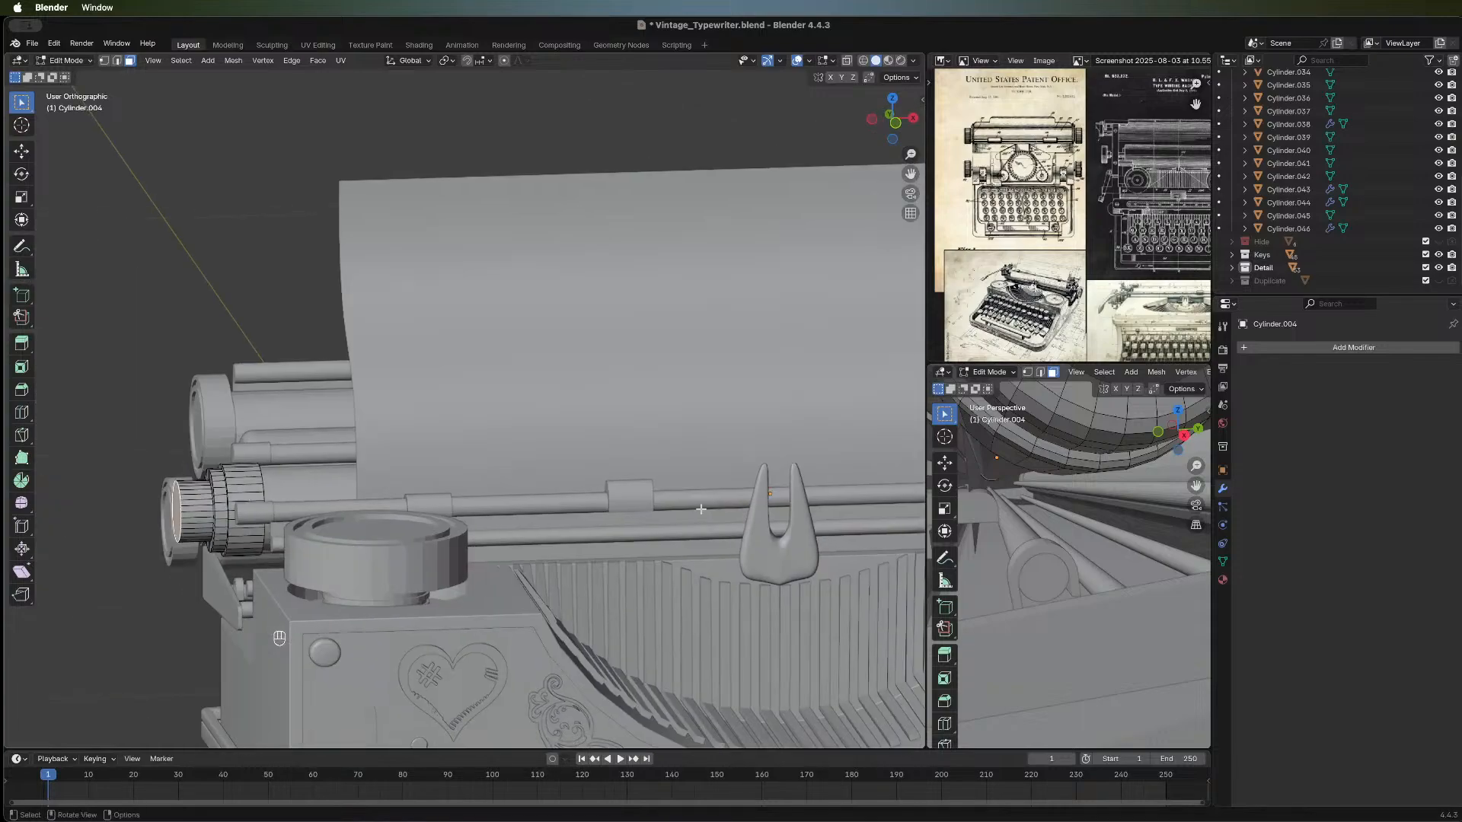
middle_click_drag(407, 503, 540, 531)
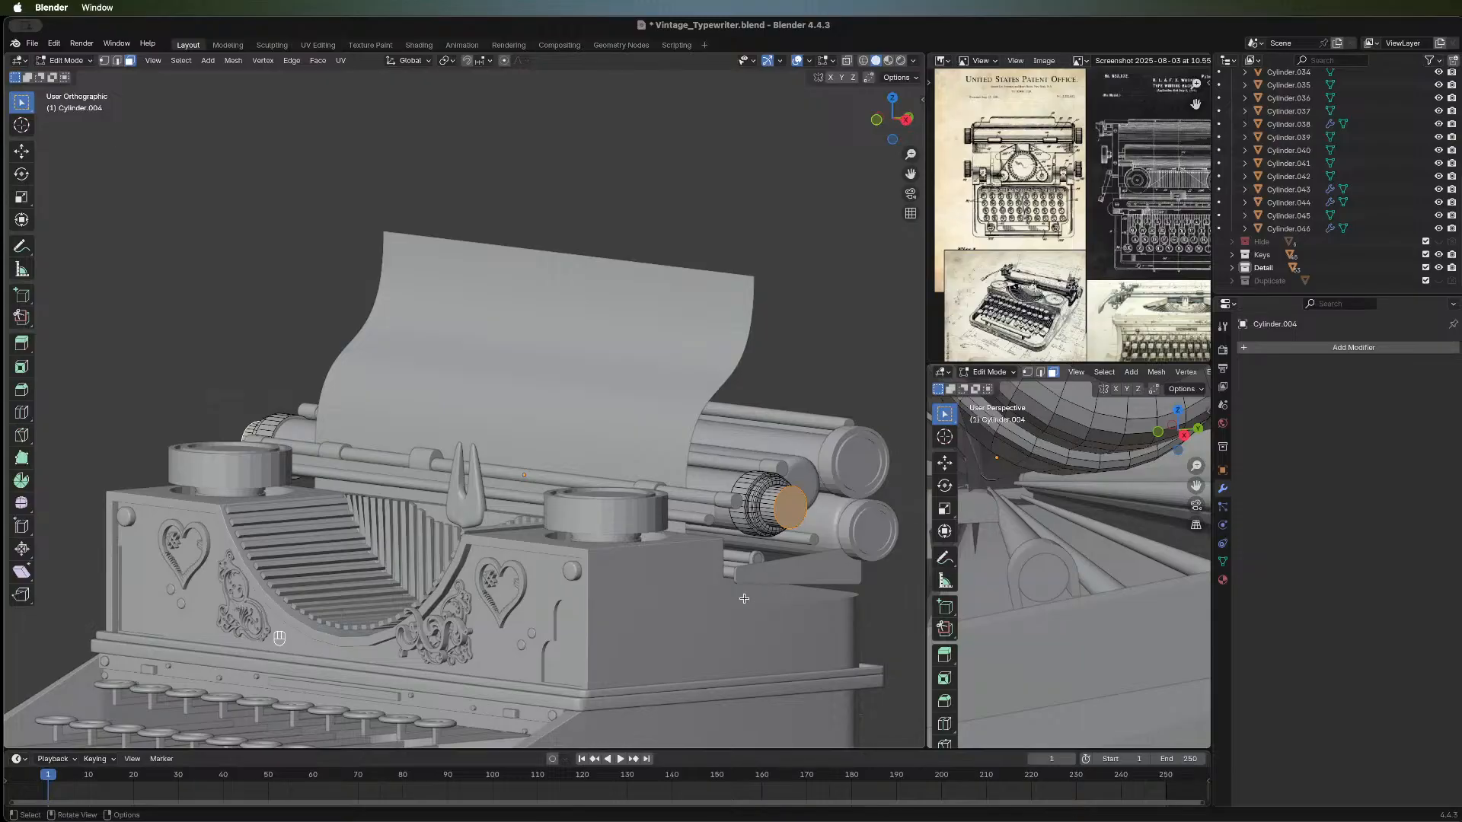
key("ctrl+b")
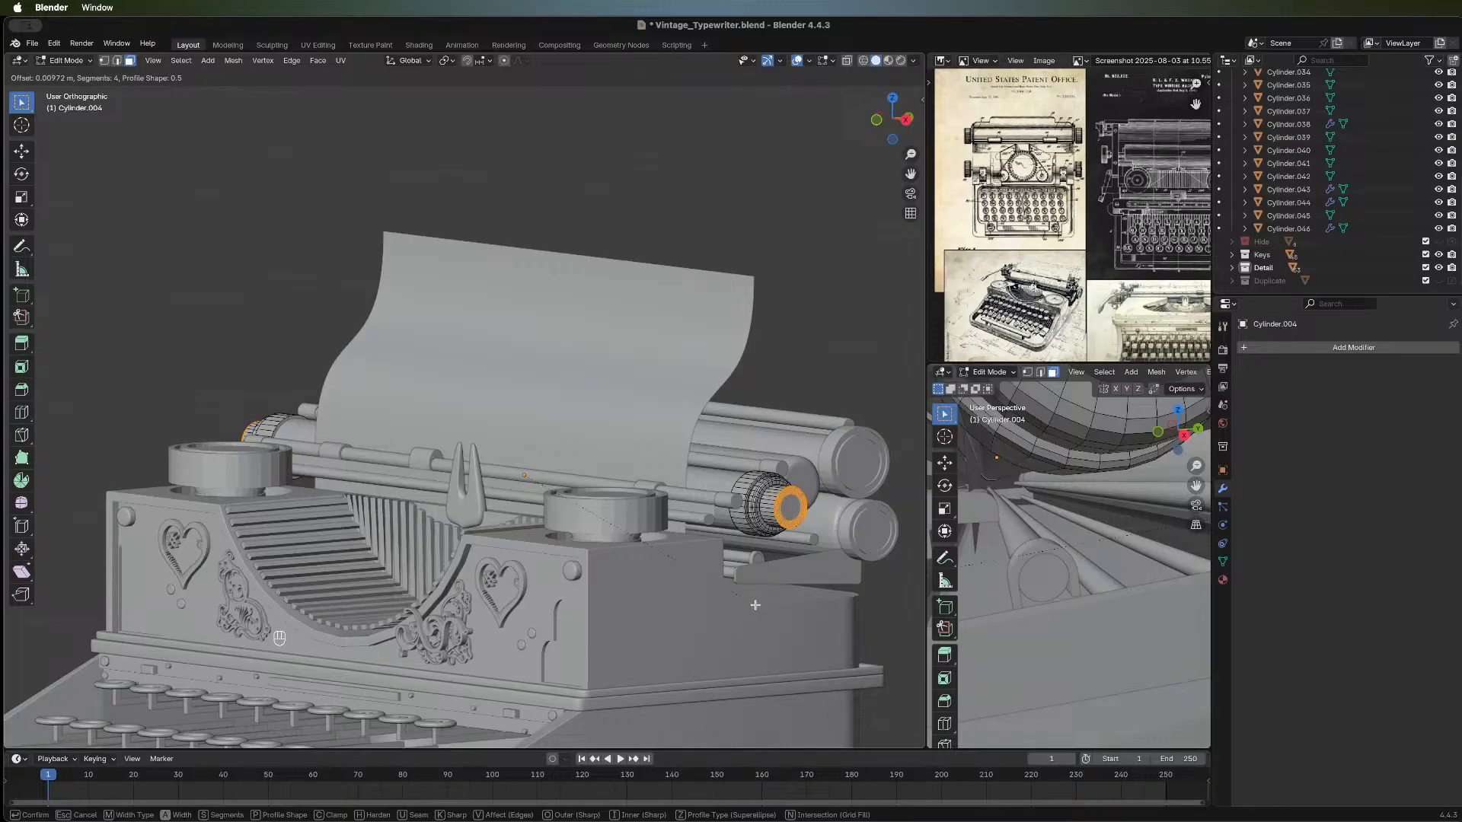
left_click(756, 604)
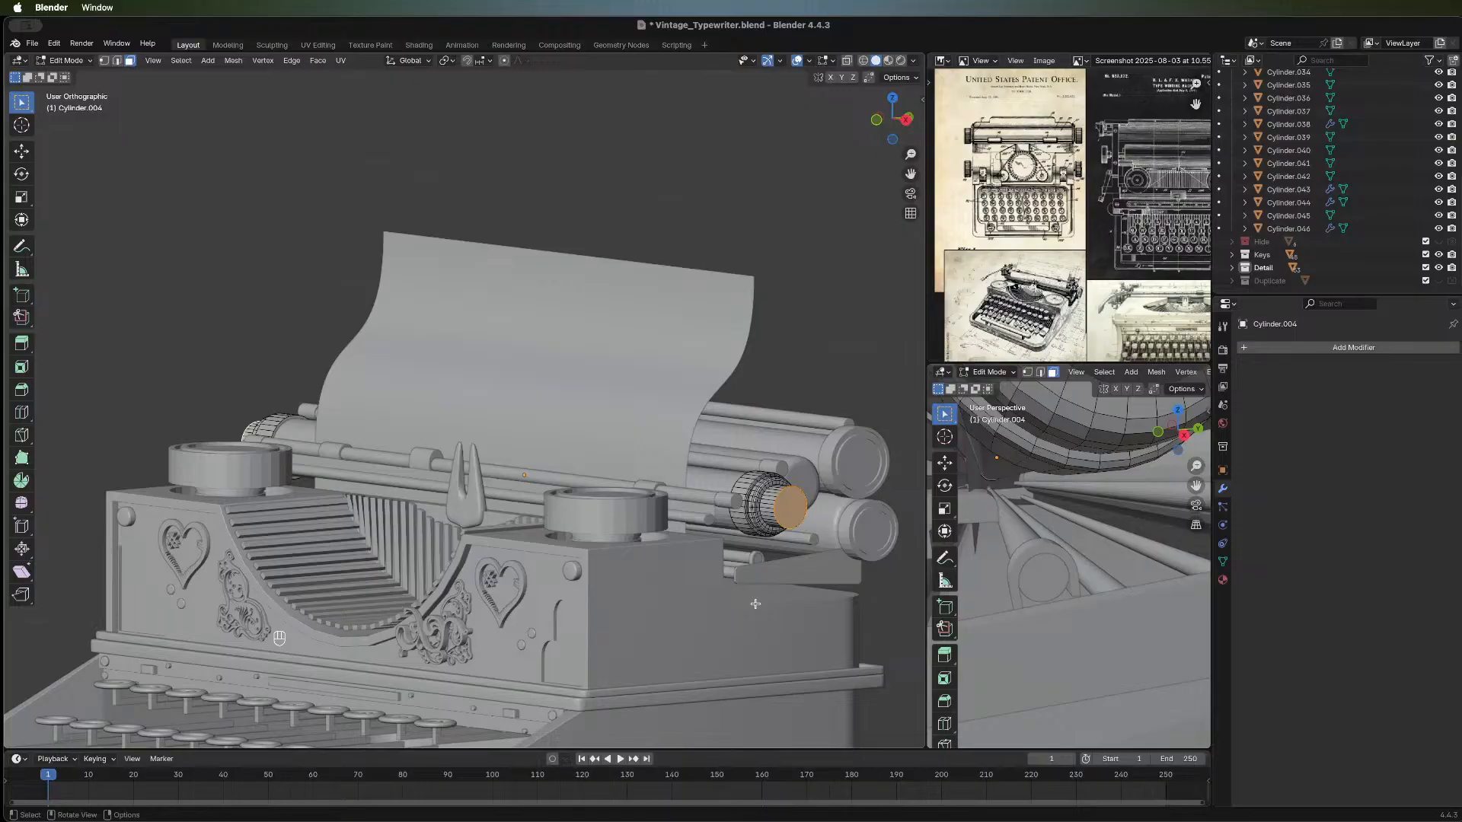
key("Tab")
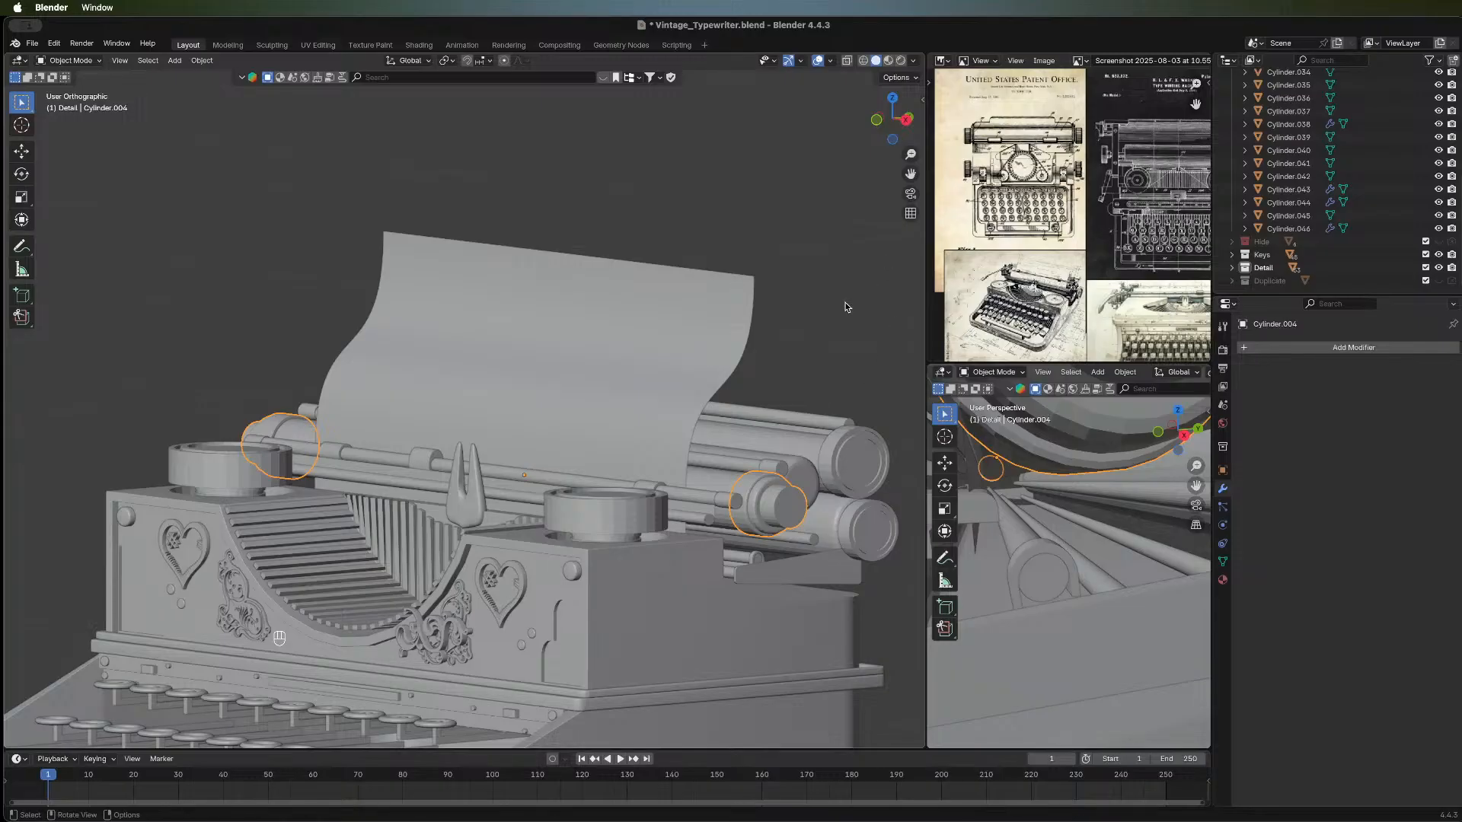
Deselect the front roller and examine the whole typewriter and its carriage from the front and side.
left_click(789, 313)
scroll(569, 406, "down", 3)
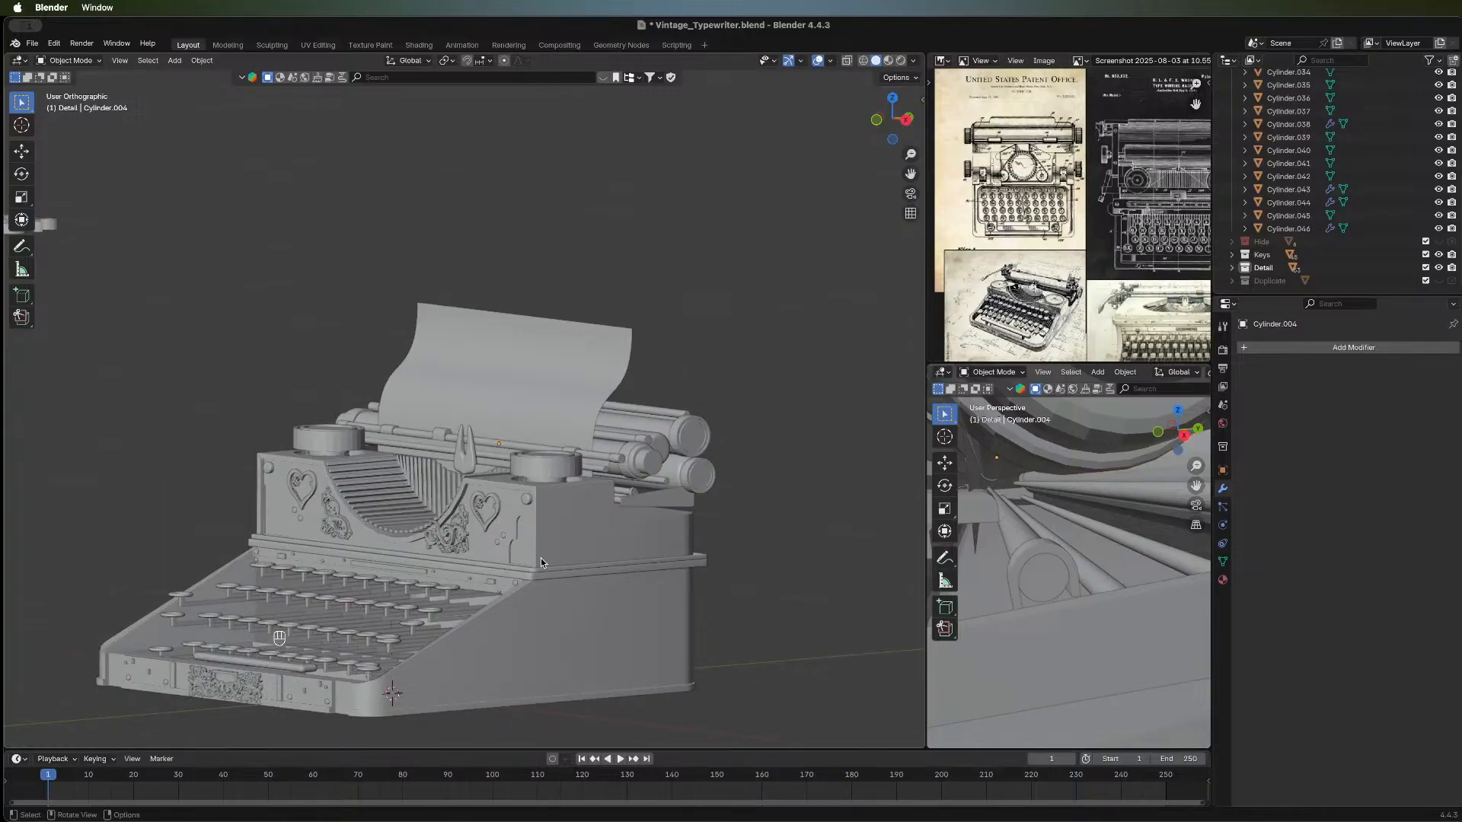
middle_click_drag(421, 532, 138, 464)
middle_click_drag(344, 422, 590, 441)
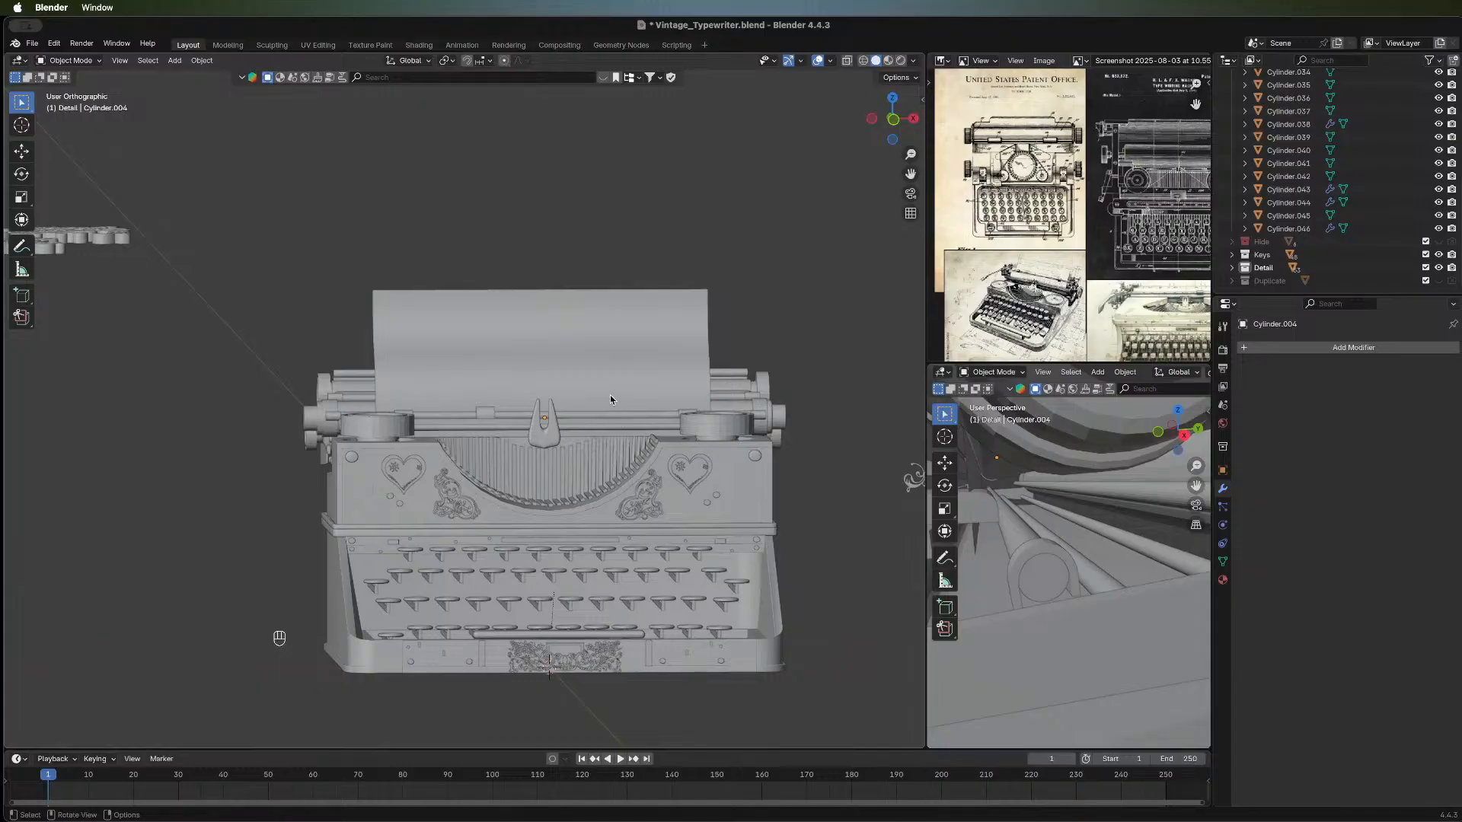
middle_click_drag(799, 491, 425, 485)
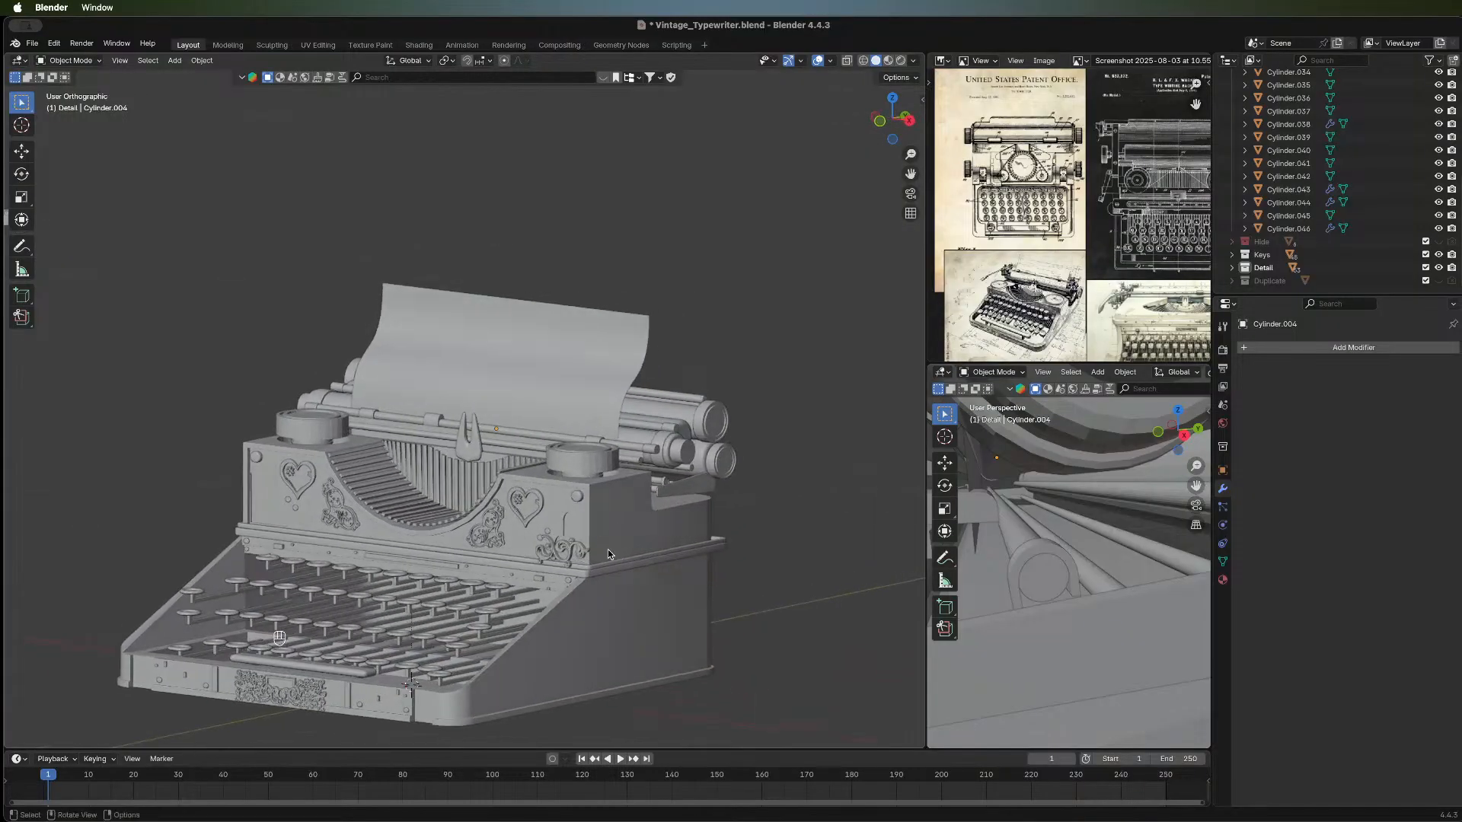
middle_click_drag(606, 547, 150, 537)
scroll(465, 536, "up", 4)
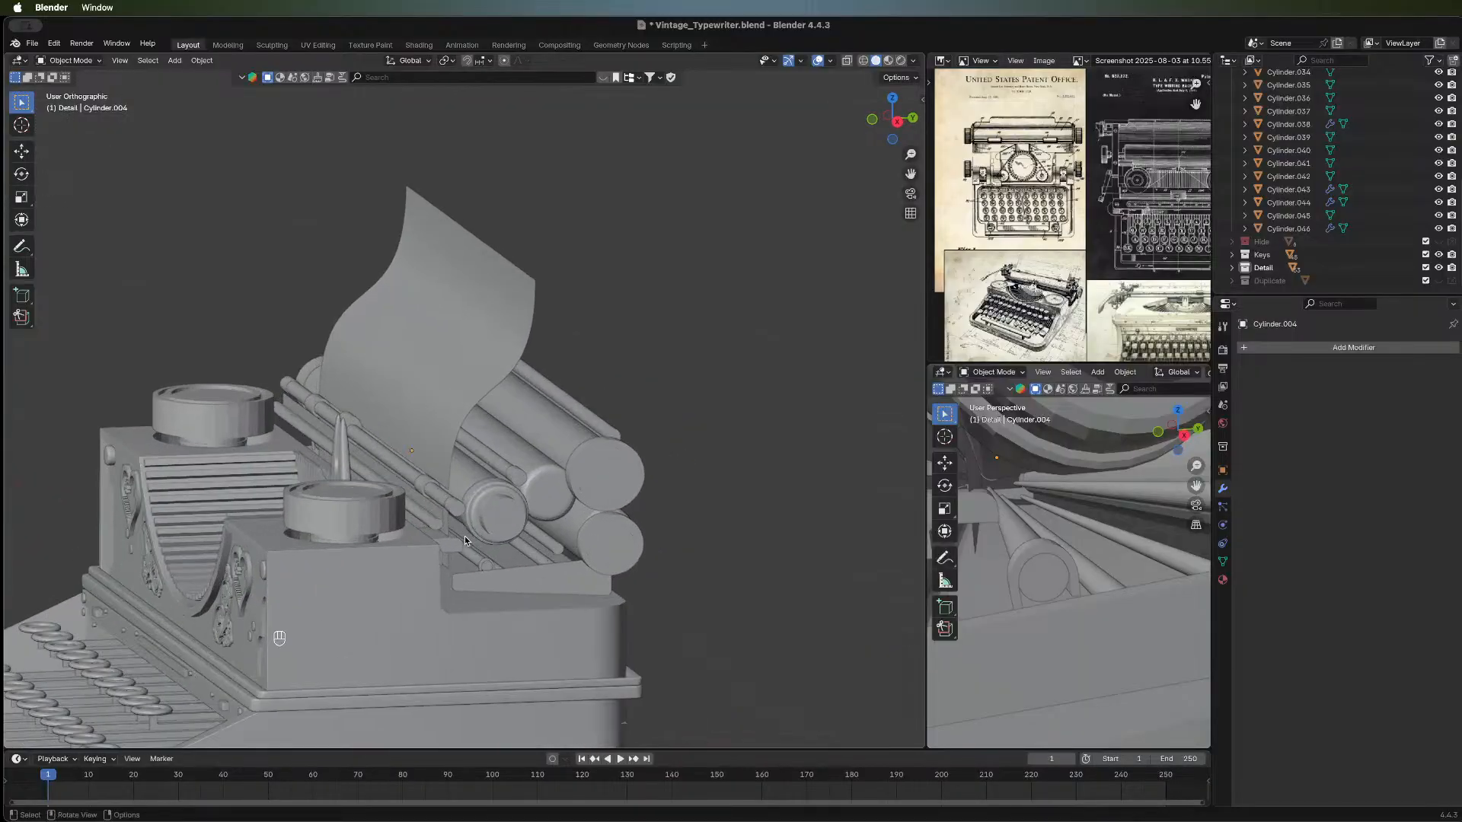
middle_click_drag(463, 570, 472, 357, "shift")
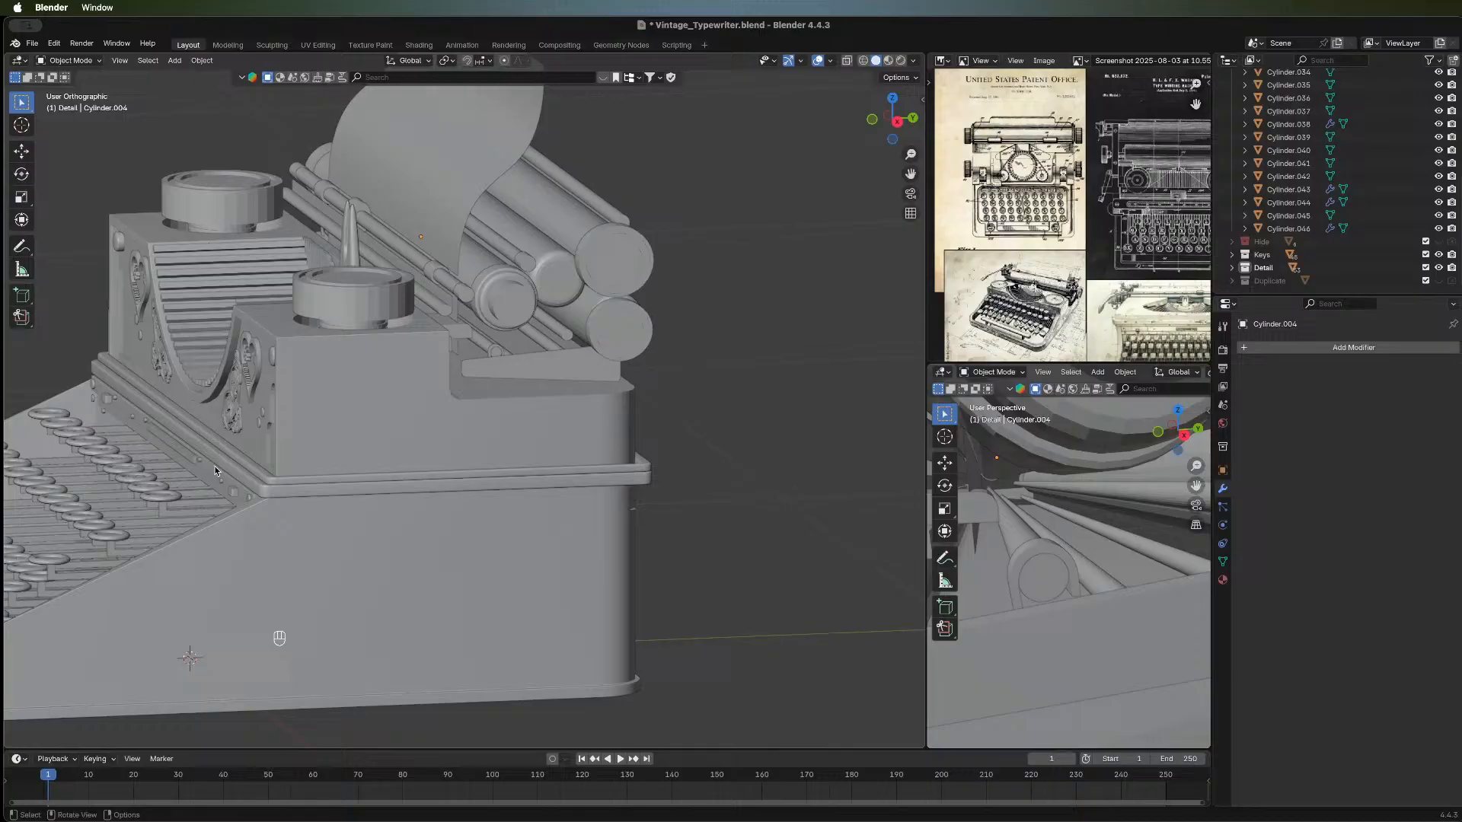
In the right orthographic view, add a thin vertical cube strip on the upper body's side above the trim, near X 0.492 m, Z 0.345 m.
left_click(898, 122)
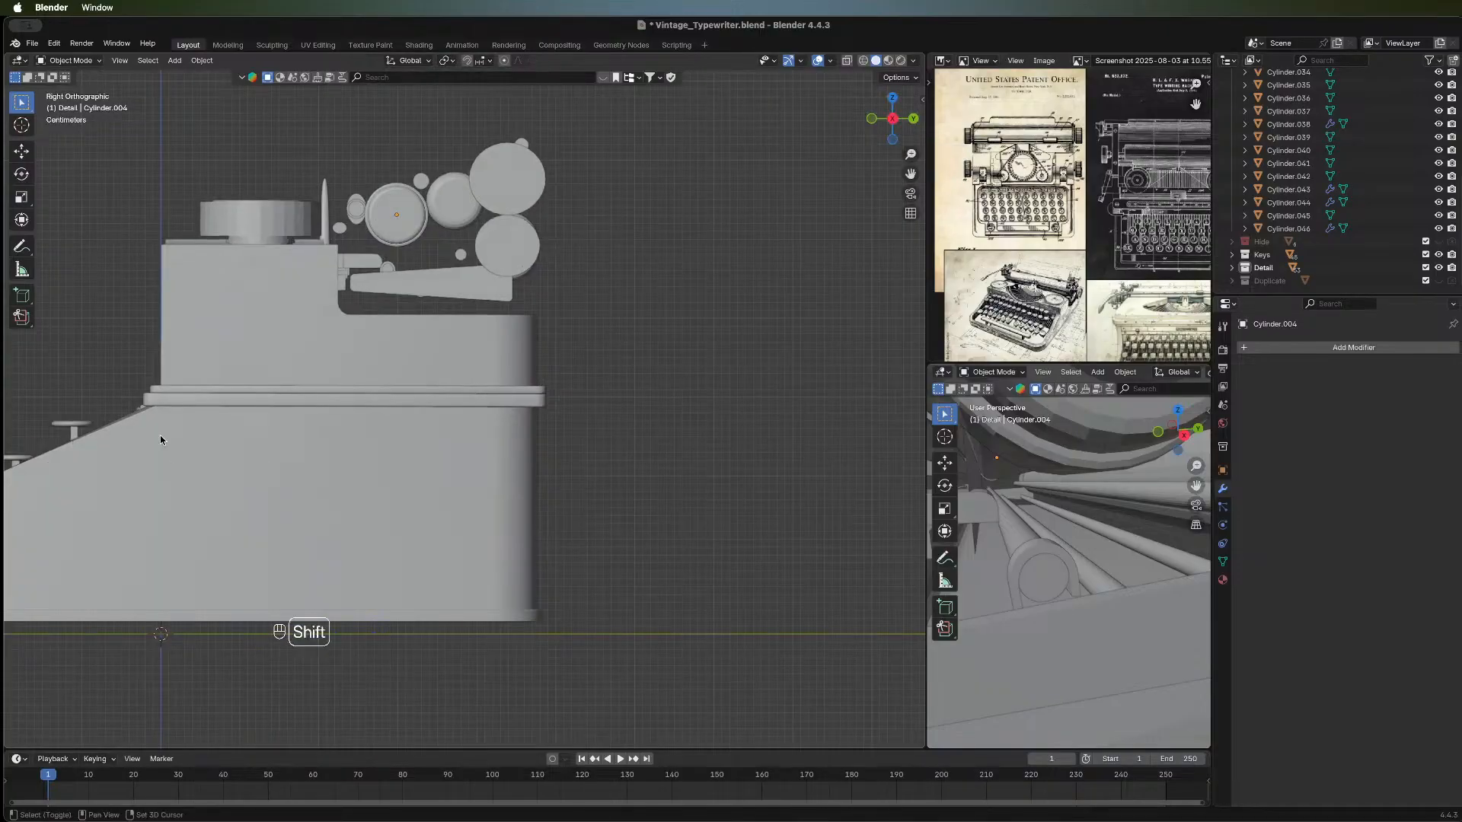
middle_click_drag(160, 435, 403, 449, "shift")
scroll(403, 449, "up", 5)
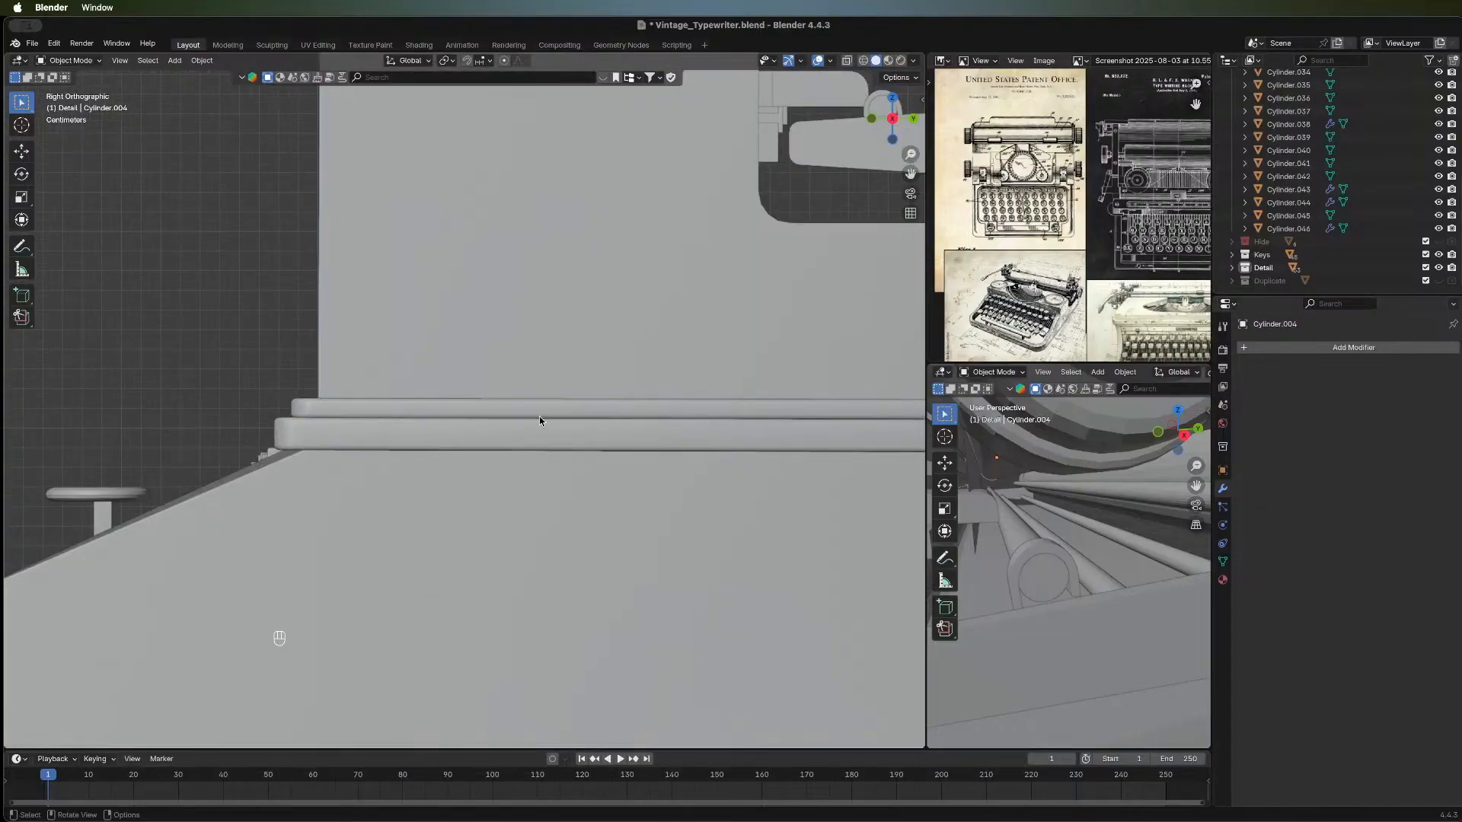
scroll(463, 339, "down", 2)
scroll(609, 393, "down", 1)
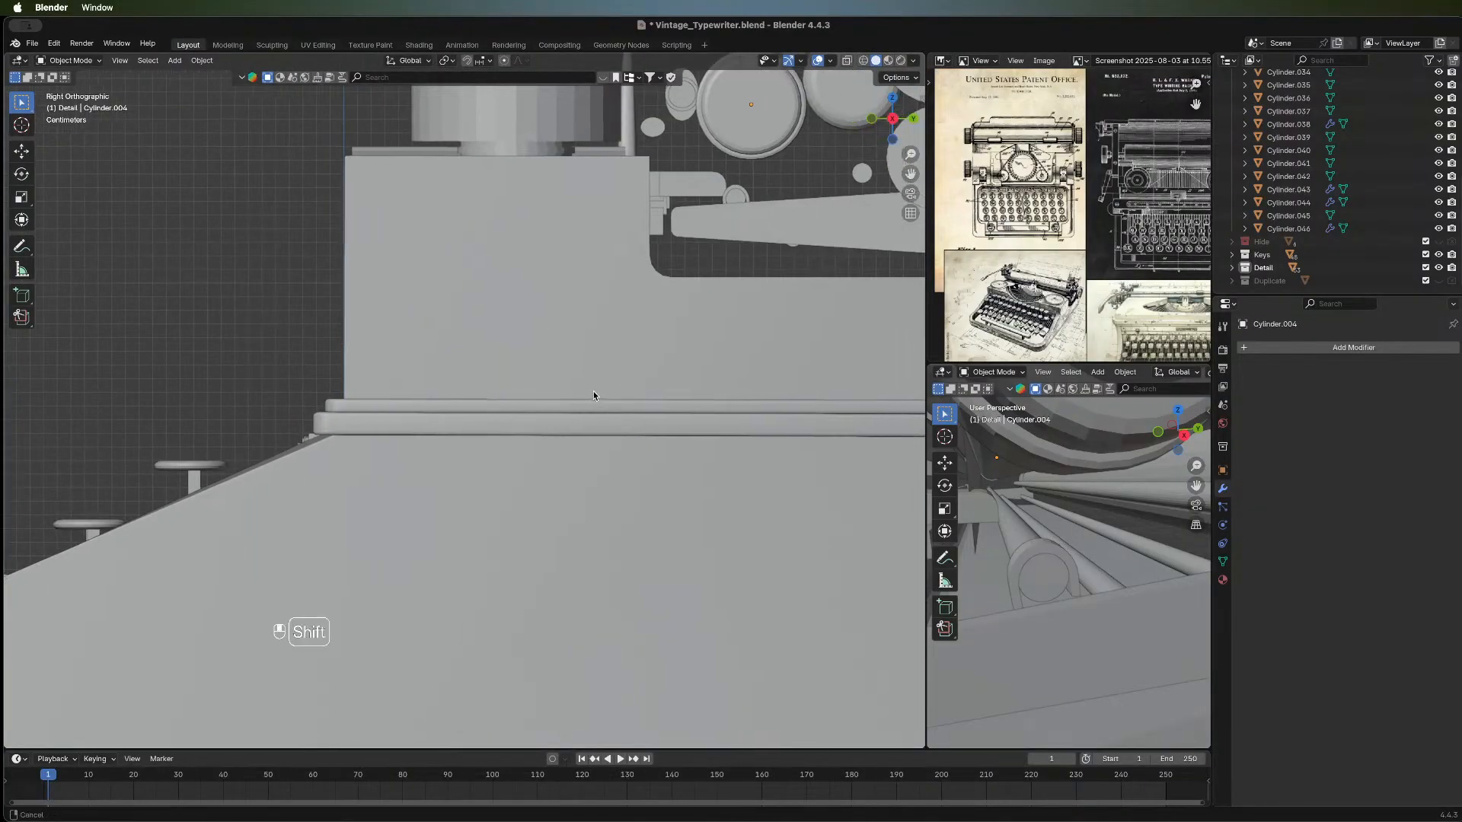
scroll(569, 382, "down", 1)
scroll(372, 302, "down", 1)
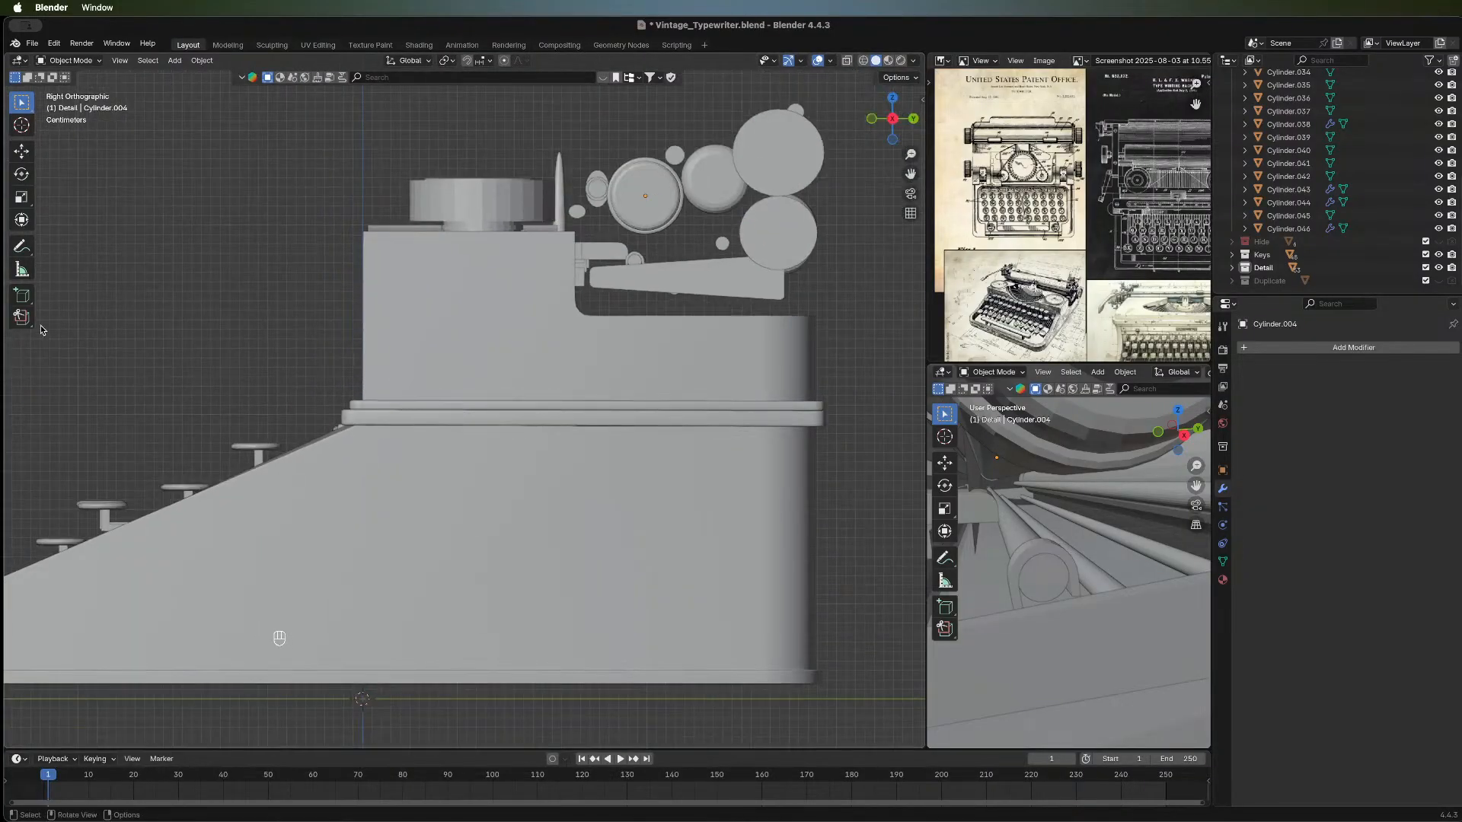
left_click(23, 296)
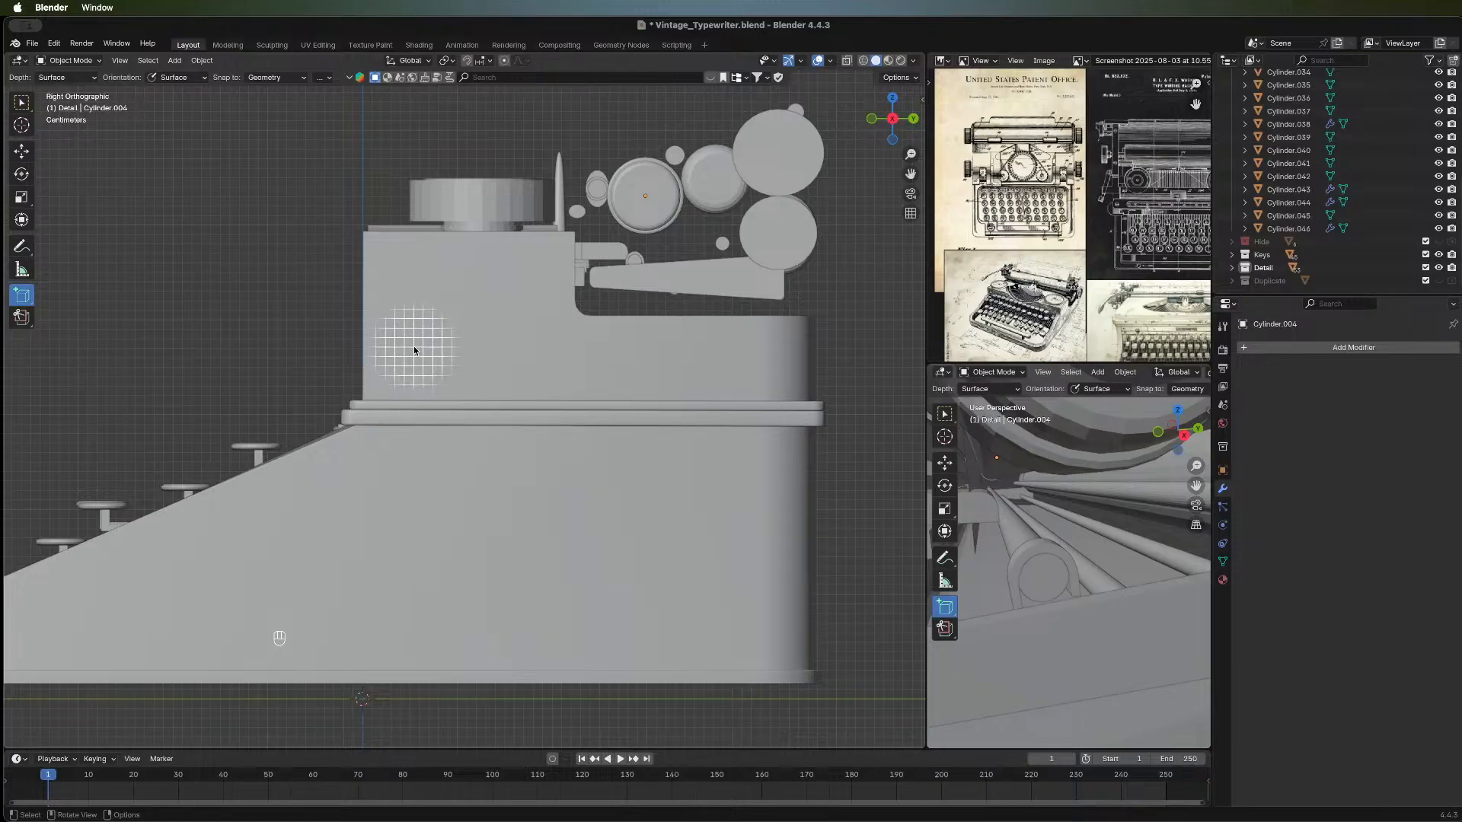
left_click_drag(410, 349, 415, 399)
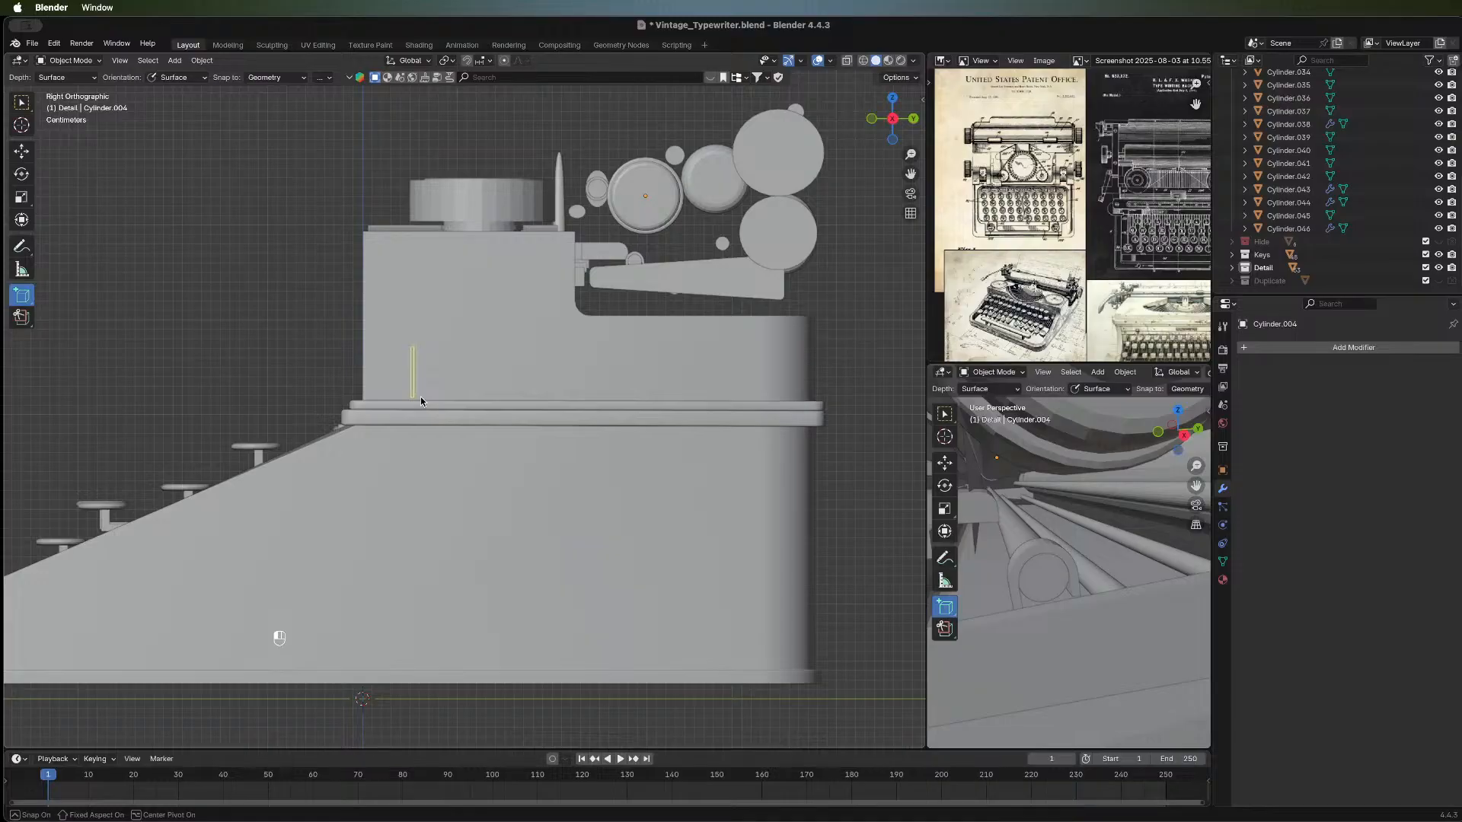
left_click(420, 397)
key("w")
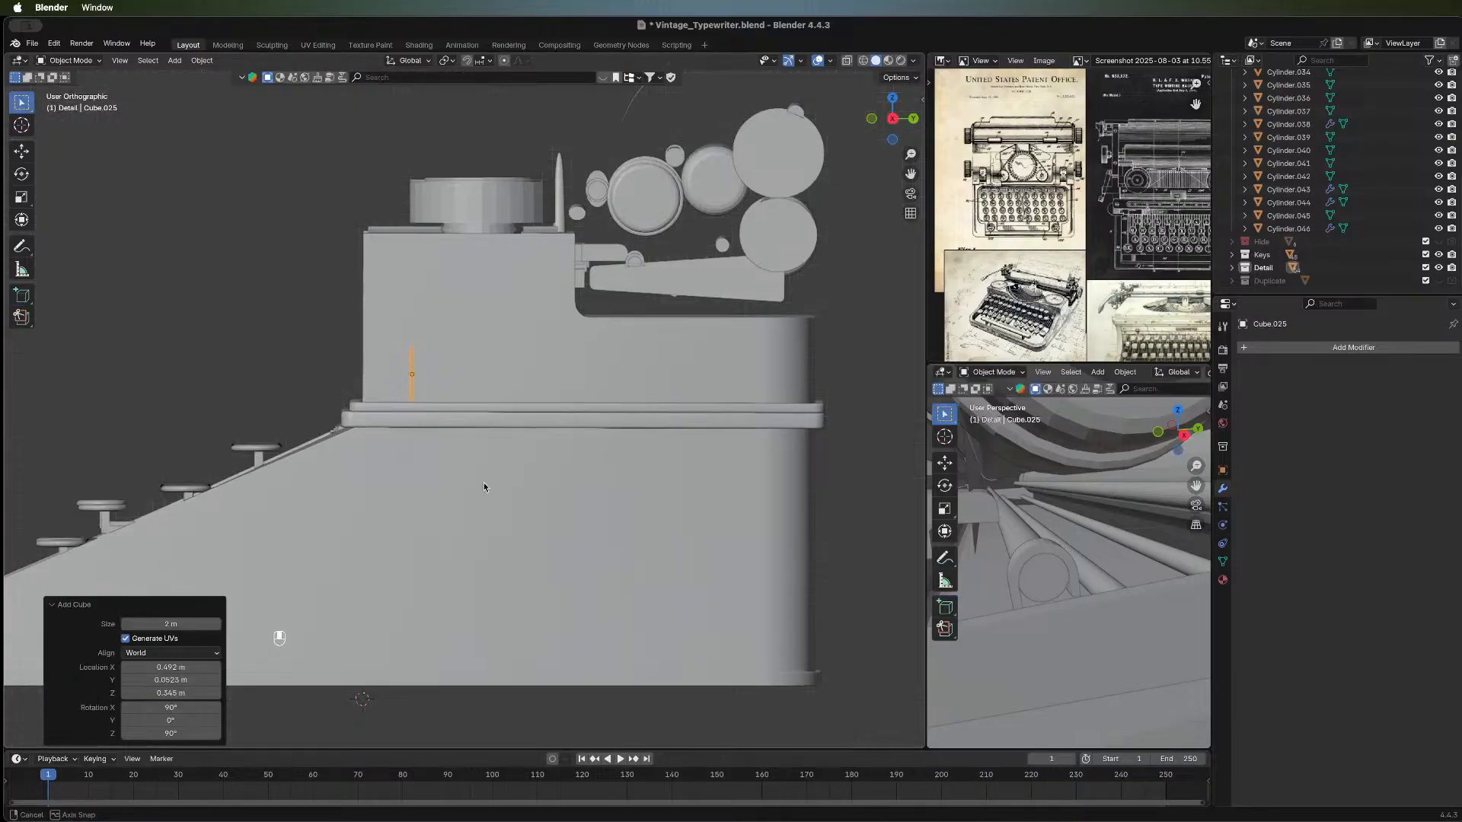
middle_click_drag(483, 489, 434, 415)
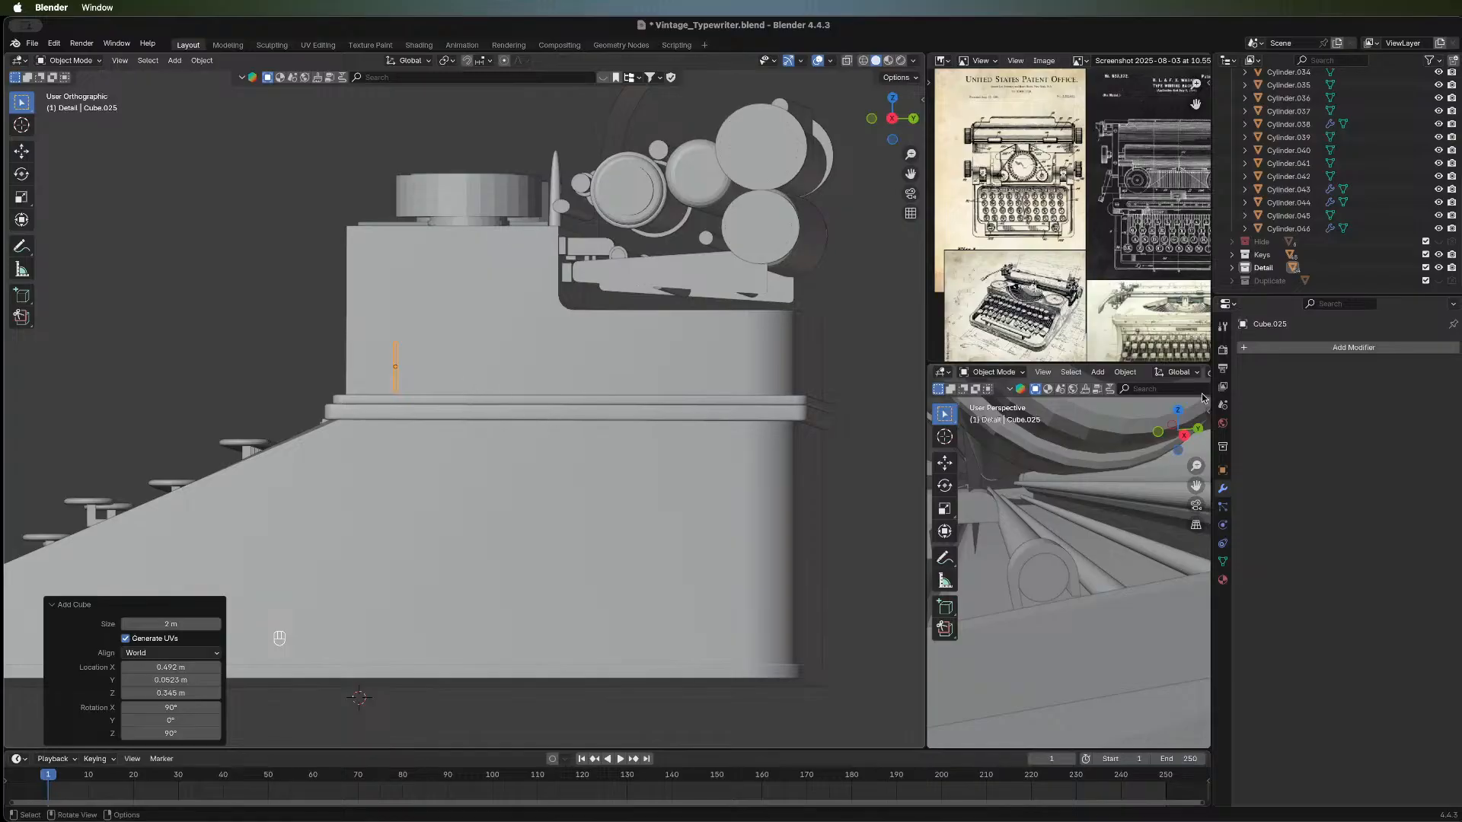
Add an Array modifier to the thin vertical strip.
left_click(1260, 350)
mouse_move(1263, 353)
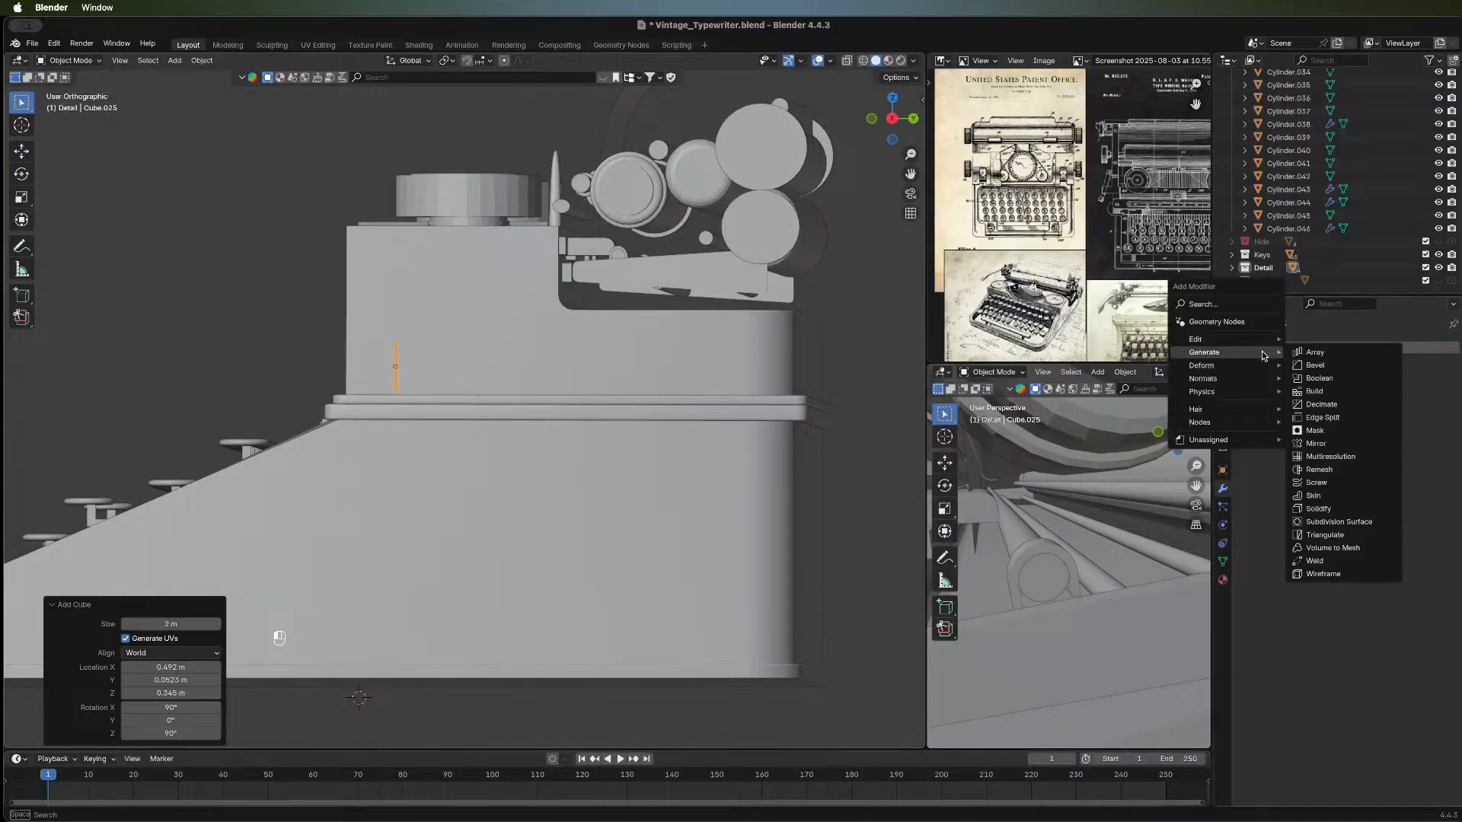
left_click(1317, 354)
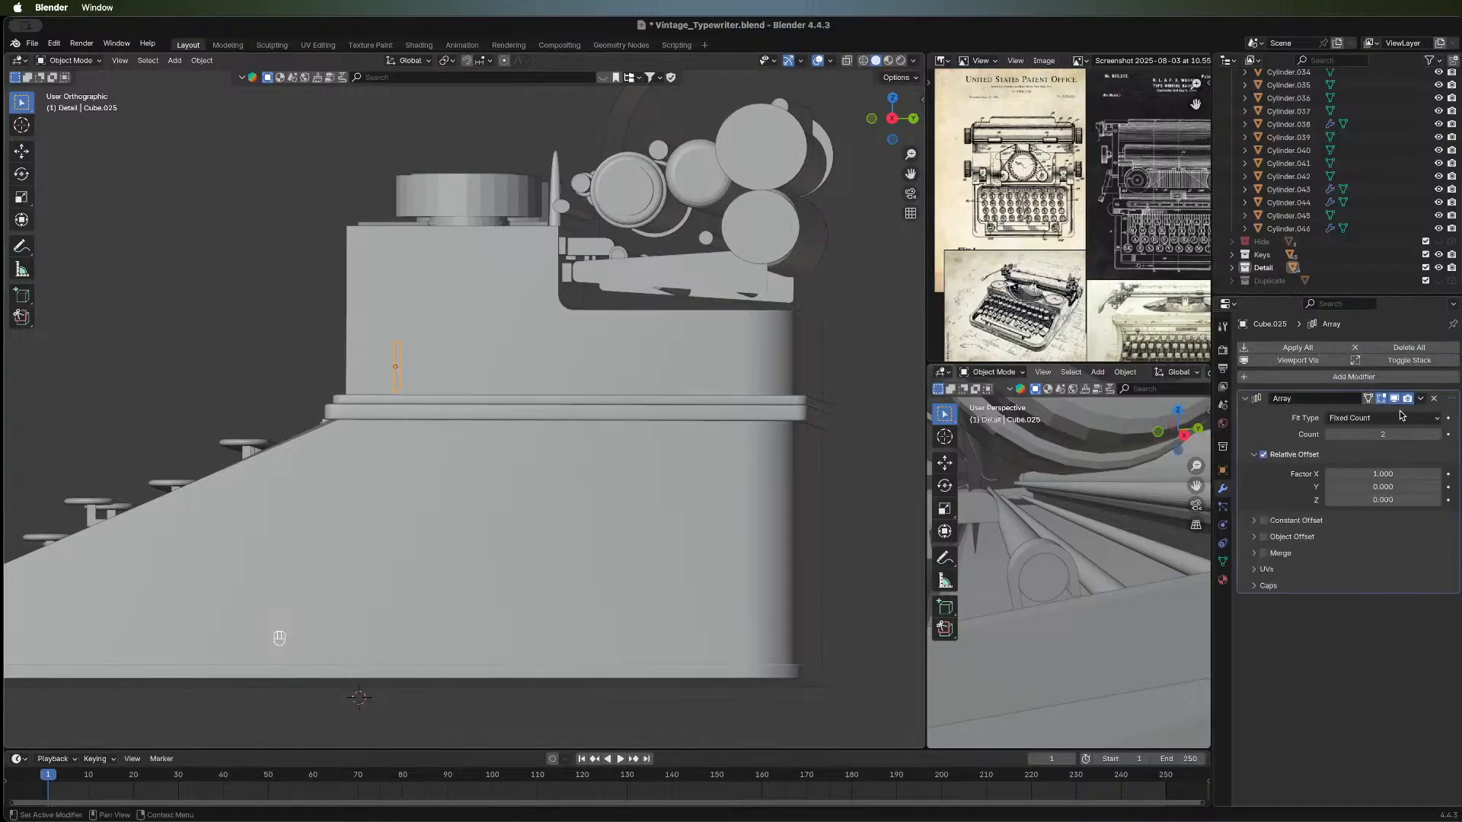
Try a relative offset factor of 0.3 along Y on the strip's array, and reset it to 0.
left_click(1437, 486)
left_click(1438, 487)
left_click(1437, 487)
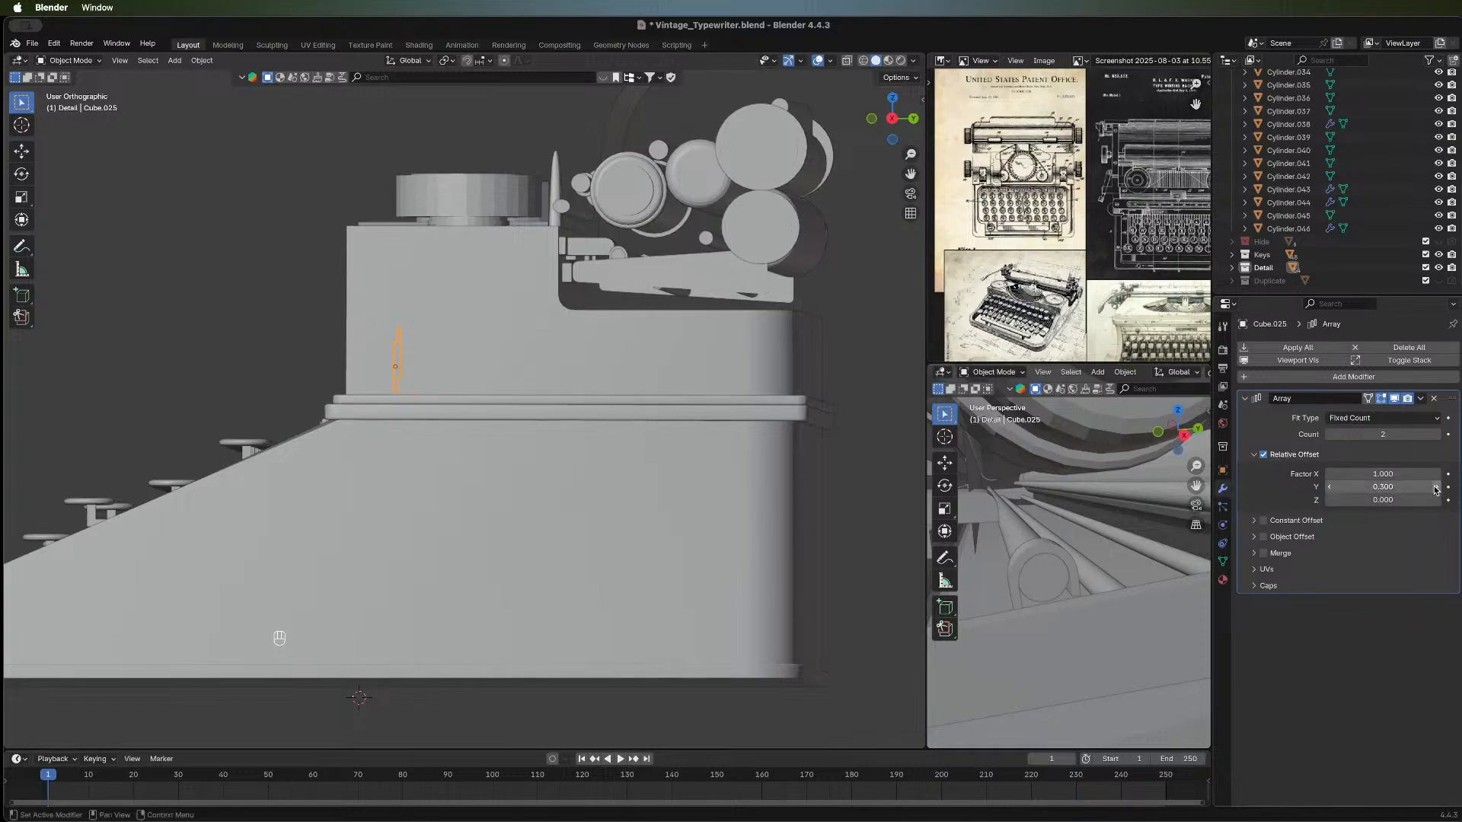
left_click(1410, 488)
type("0")
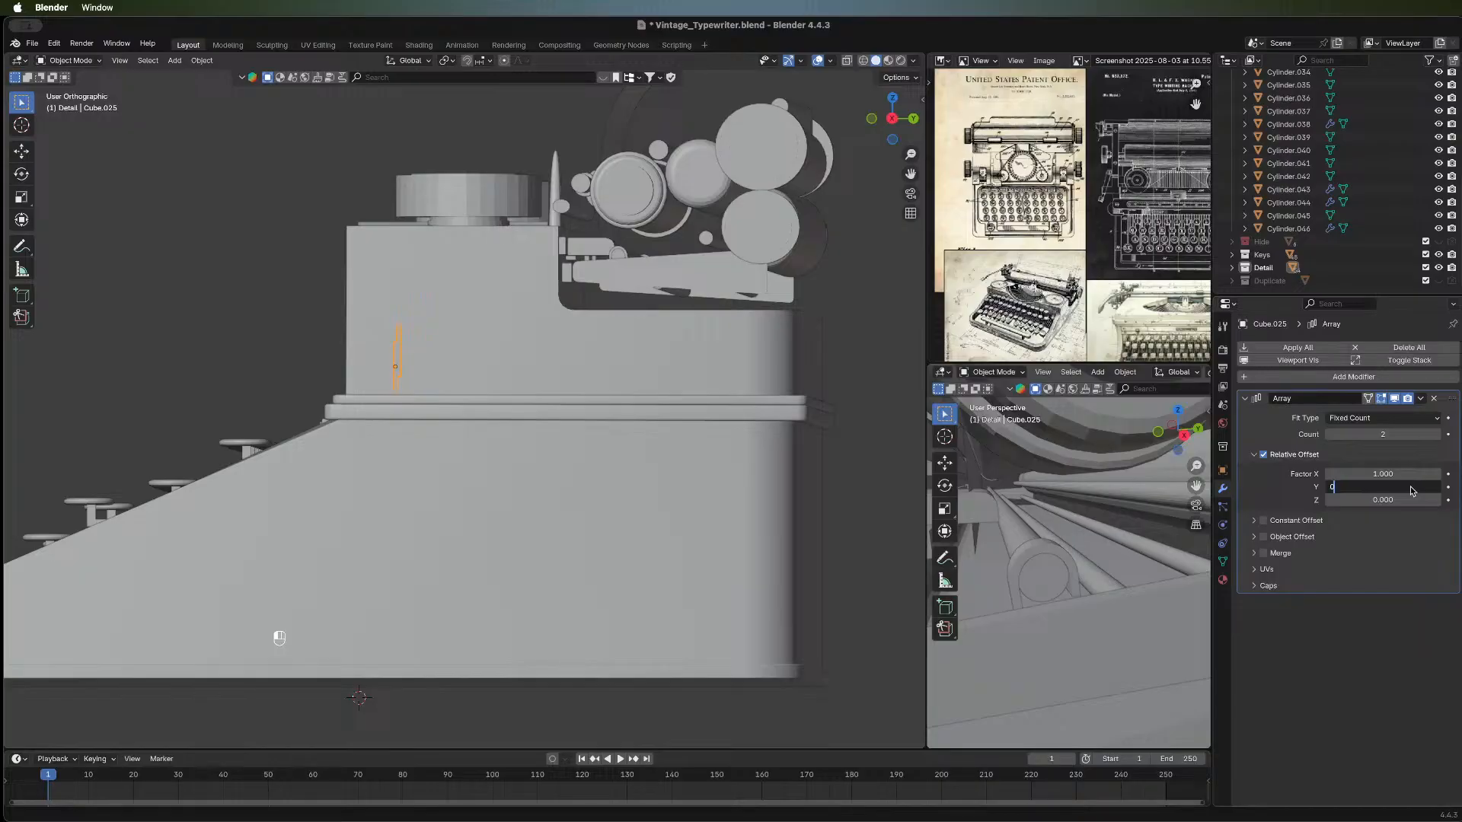
key("Return")
Set the strip array's relative offset factor along X to 1.2.
left_click(1437, 473)
left_click(1436, 473)
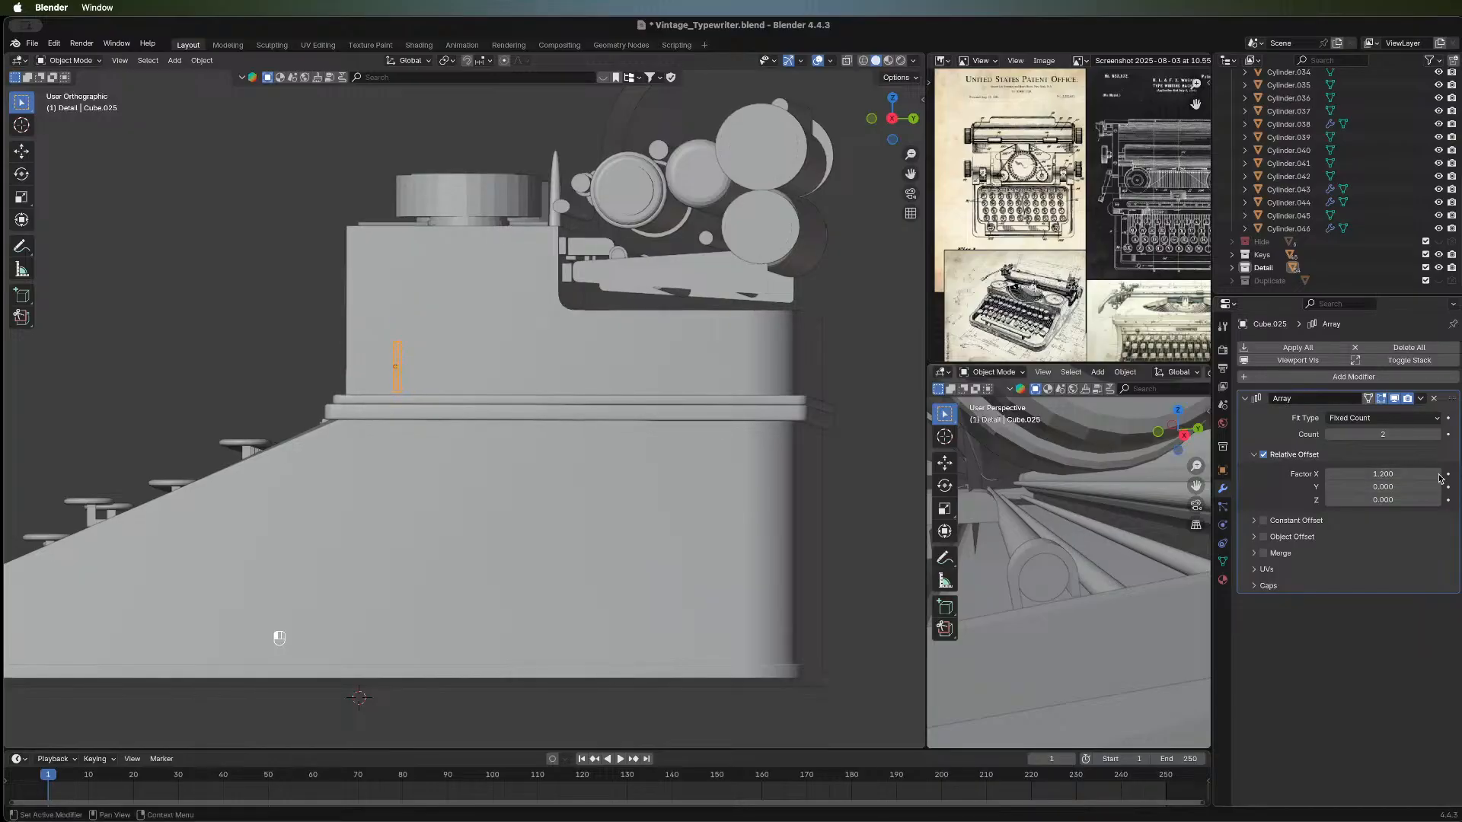
left_click(1437, 474)
left_click(1438, 474)
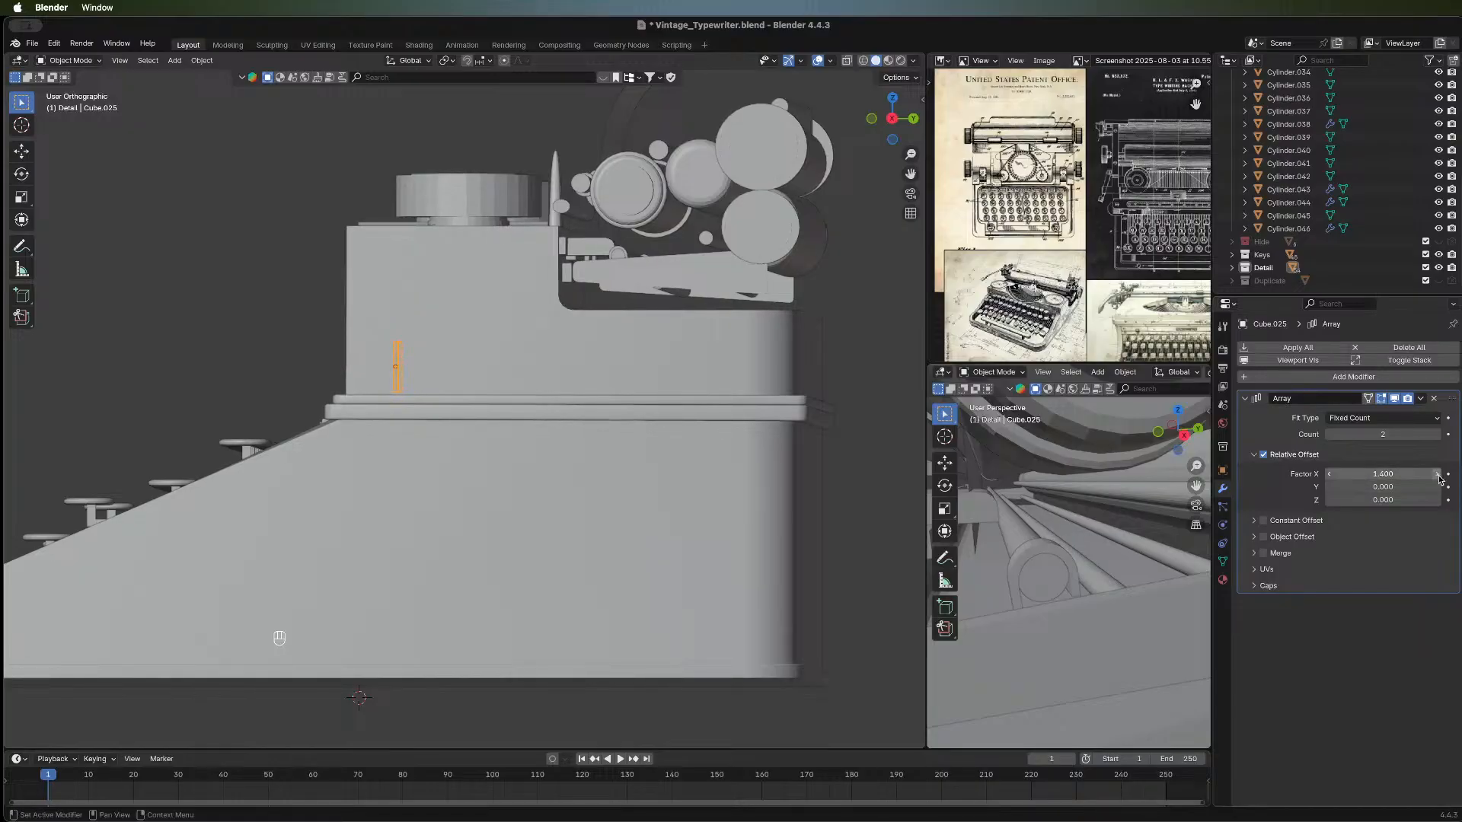
left_click(1330, 474)
left_click(1331, 474)
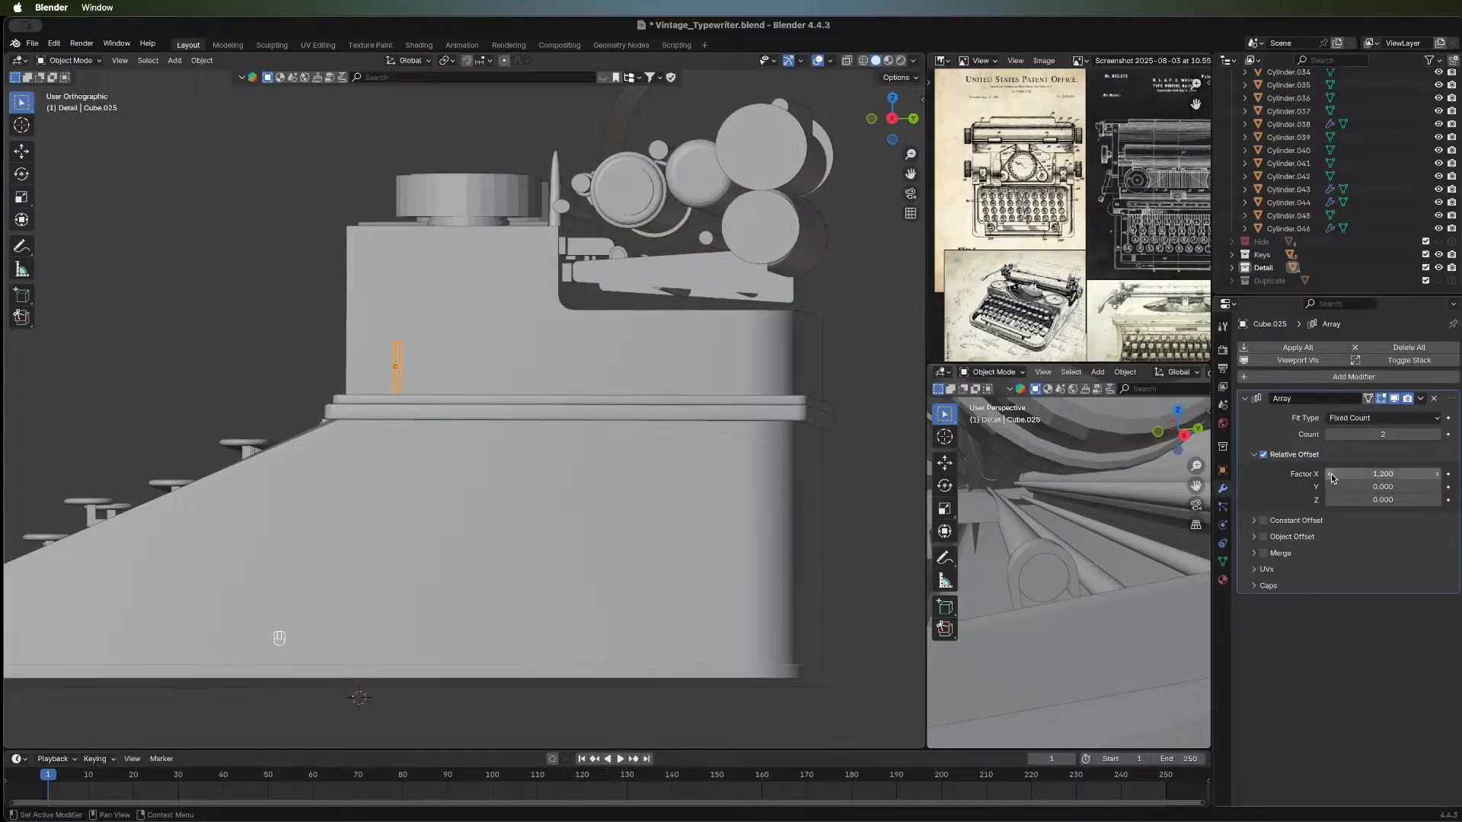
Set the strip array's count to 30.
left_click(1436, 436)
left_click(1437, 435)
left_click(1437, 436)
left_click(1436, 435)
left_click(1436, 436)
left_click(1436, 435)
left_click(1436, 436)
left_click(1437, 436)
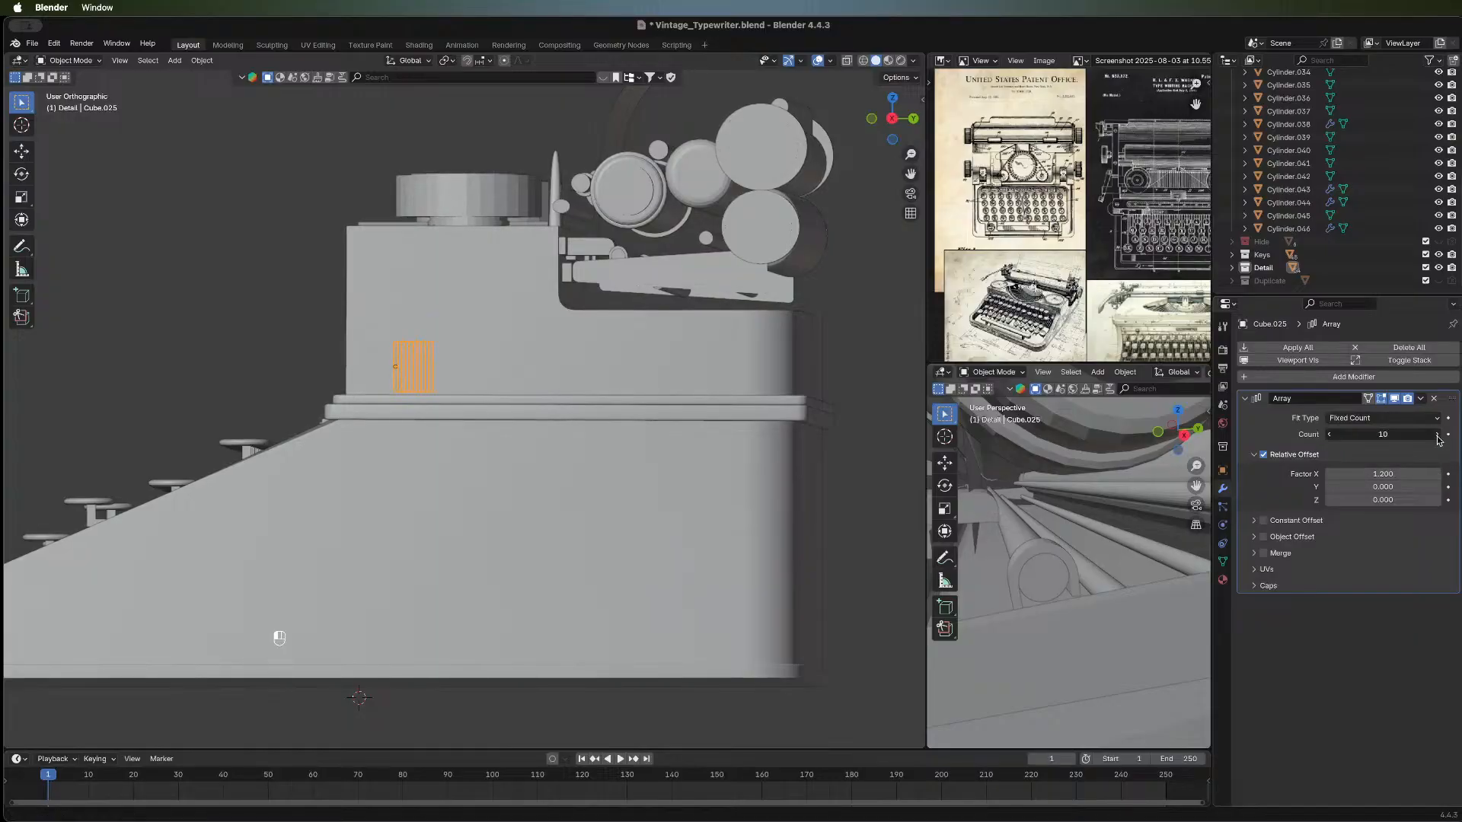
left_click(1437, 436)
left_click(1436, 436)
left_click(1437, 435)
left_click(1437, 435)
left_click(1437, 435)
left_click(1437, 435)
left_click(1436, 436)
left_click(1437, 435)
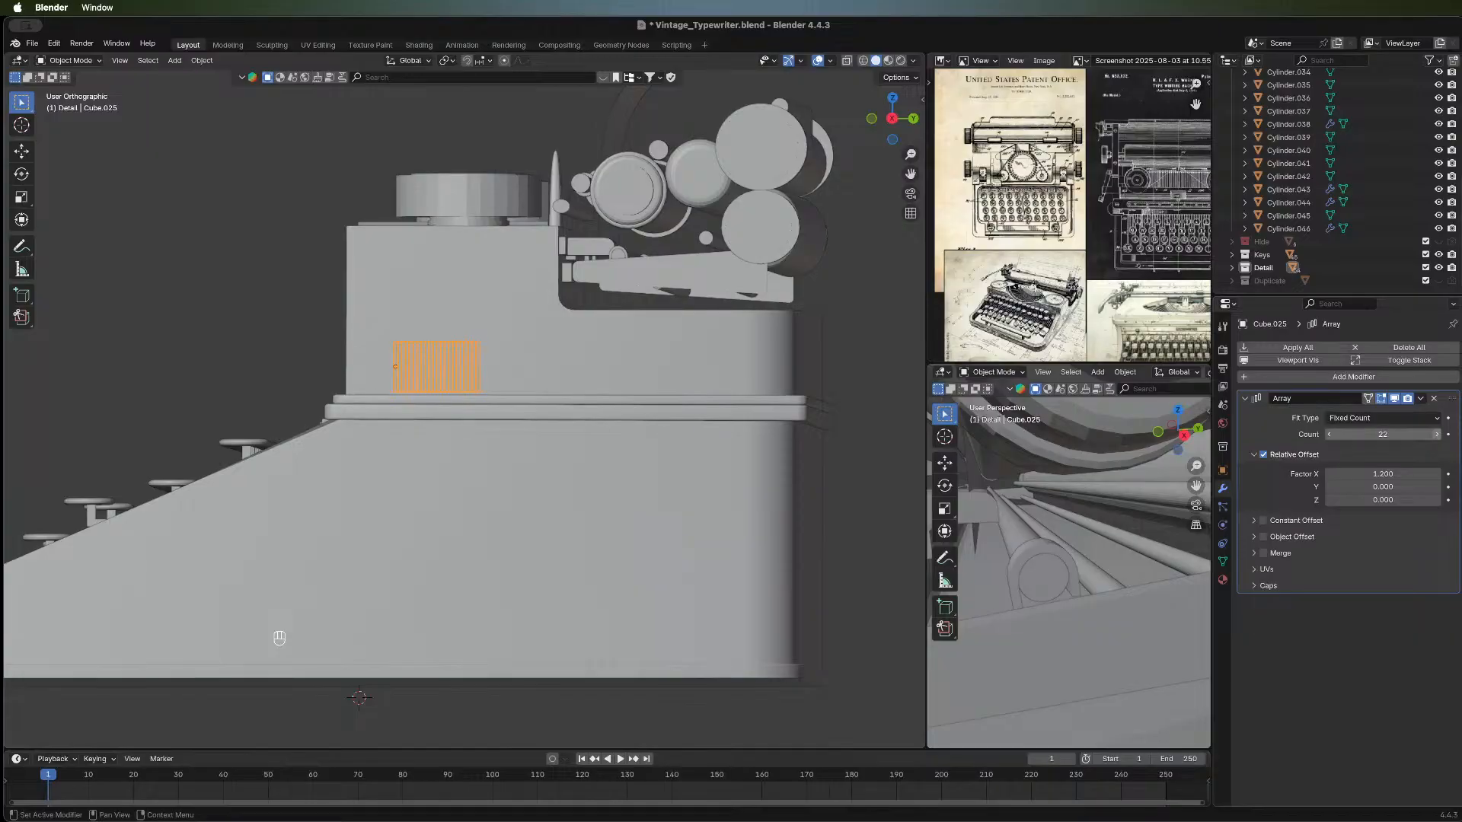
left_click(1436, 436)
left_click(1437, 436)
left_click(1436, 436)
left_click(1437, 436)
left_click(1437, 435)
left_click(1437, 435)
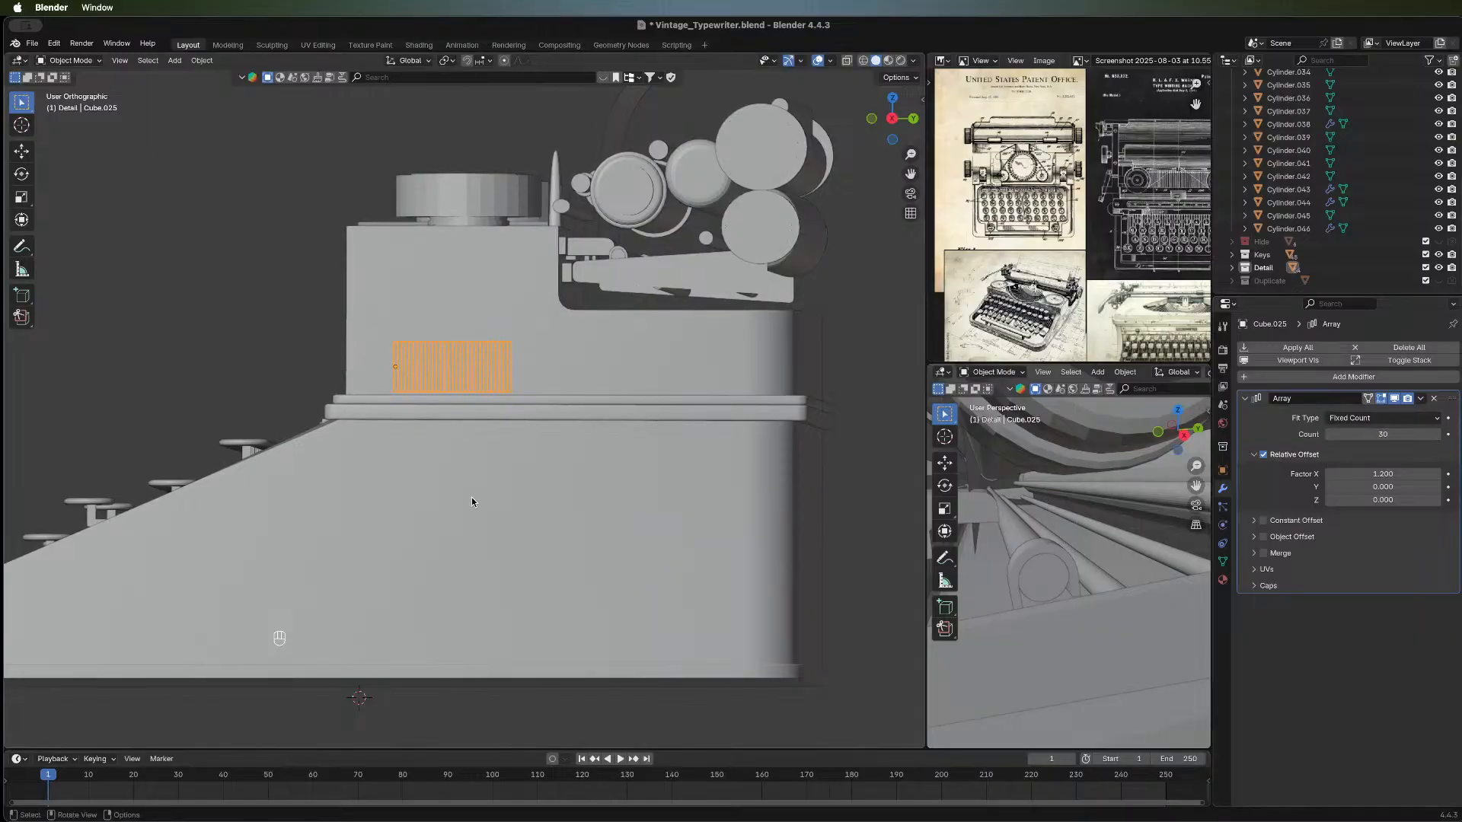
Set the strip array's relative offset factor along X to 1.3 to widen the gaps between the strips.
middle_click_drag(419, 451, 822, 480)
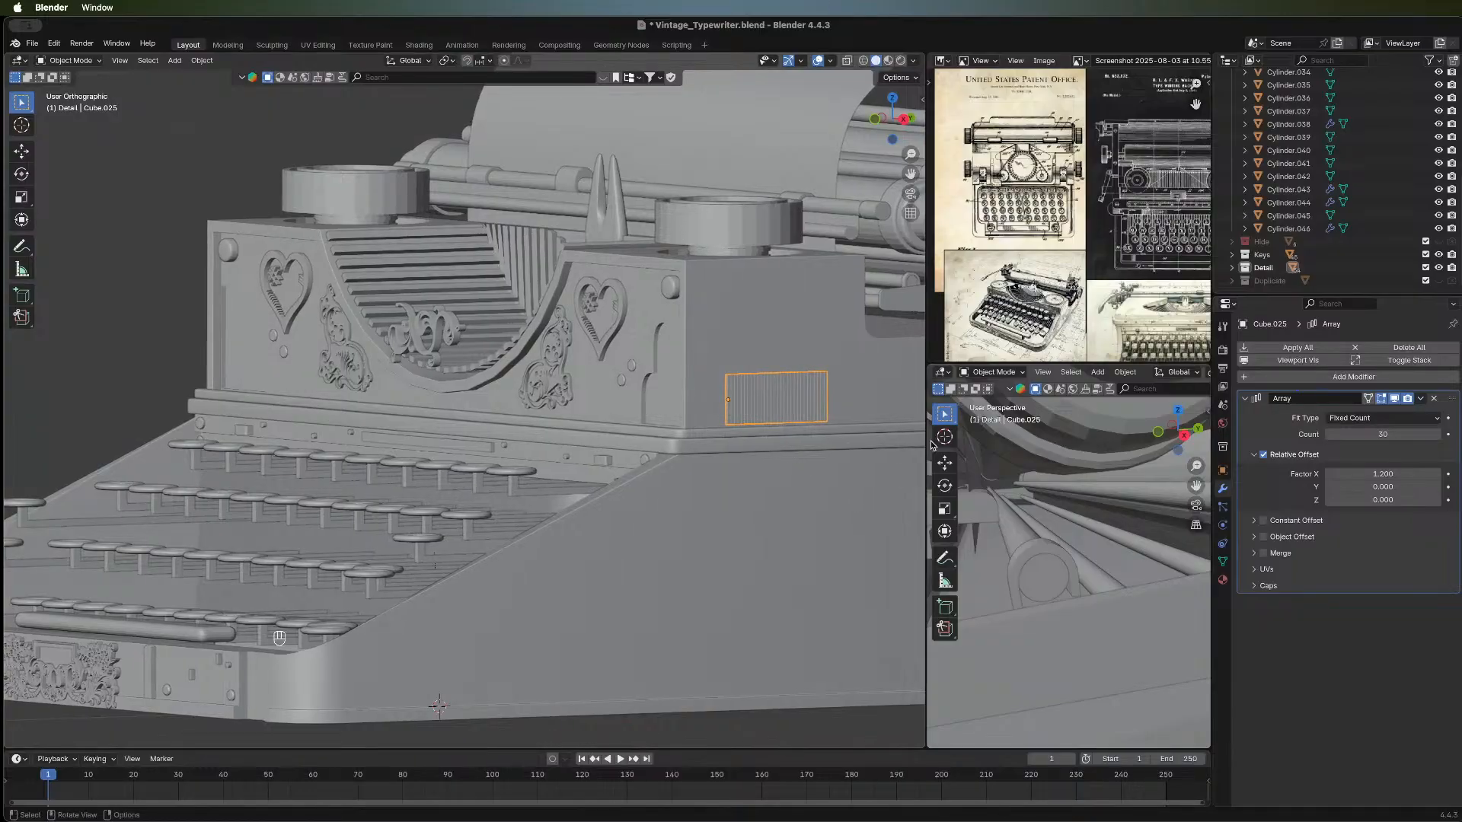
middle_click_drag(829, 399, 542, 463)
scroll(542, 463, "up", 4)
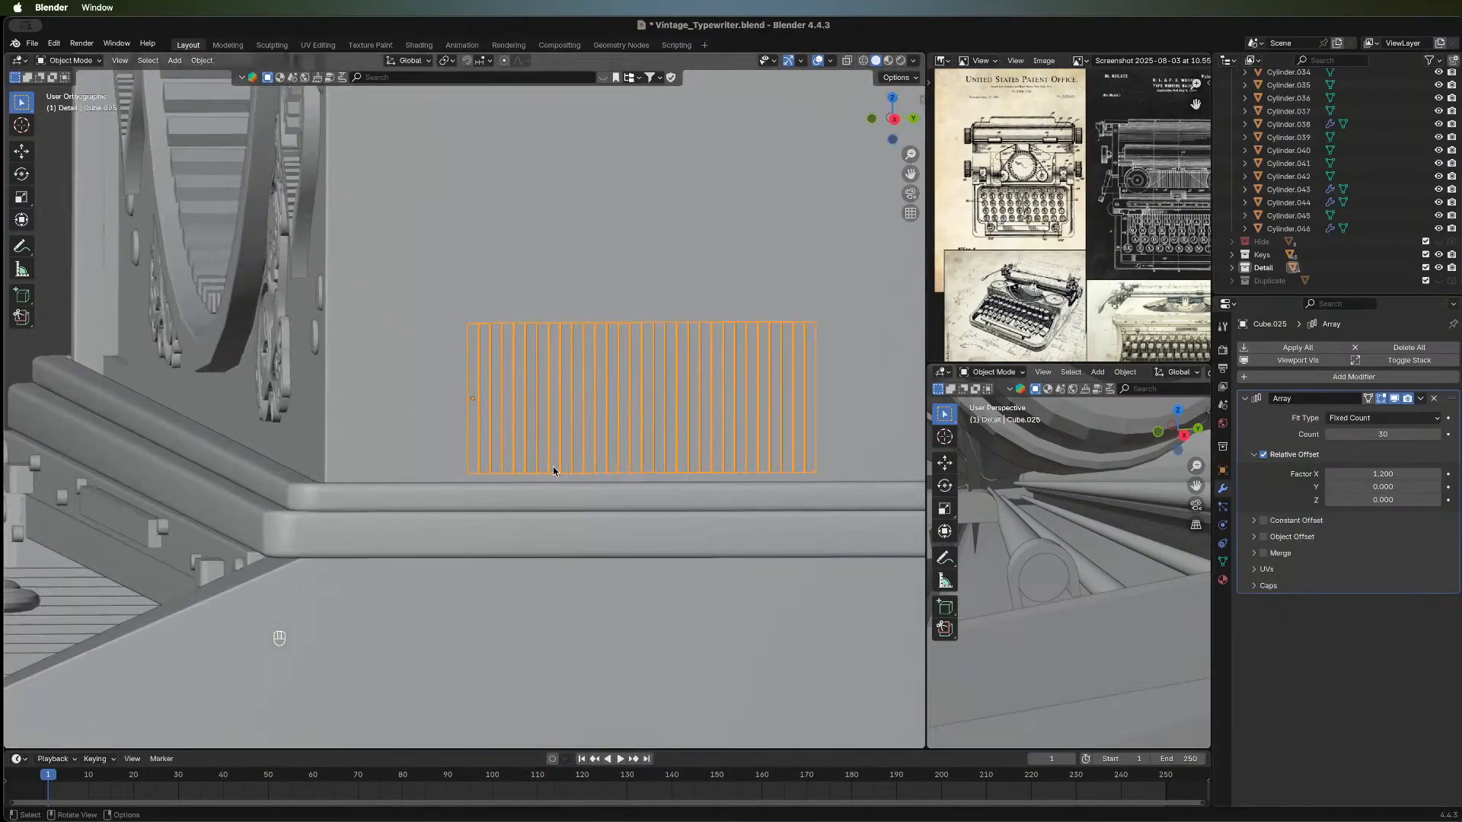
left_click(1436, 473)
middle_click_drag(737, 422, 306, 380, "shift")
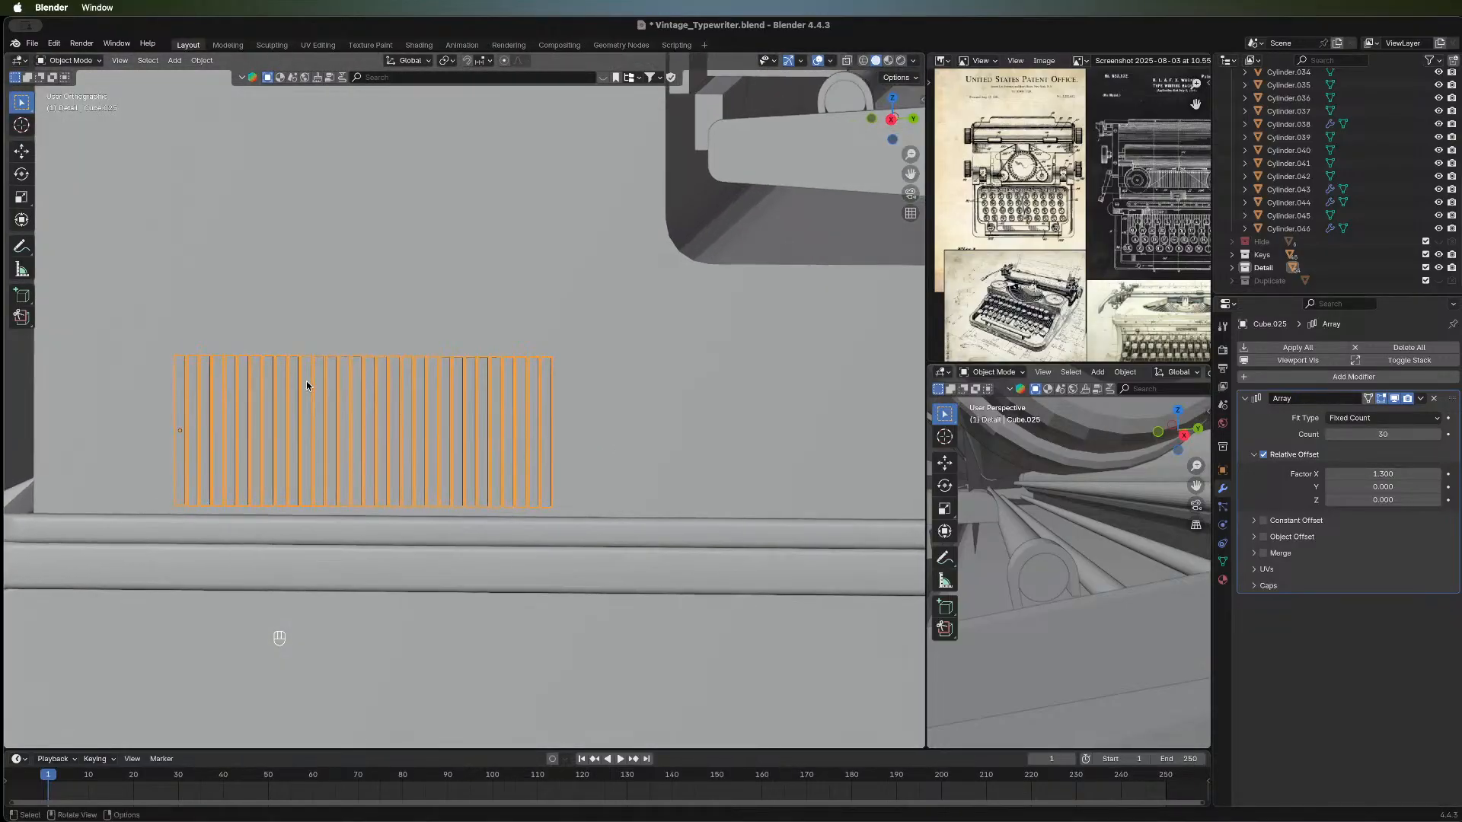
left_click(16, 381)
scroll(175, 418, "down", 2)
middle_click_drag(224, 447, 540, 391)
Bevel the short corner edges at the original strip's upper and lower ends by about 0.0004 m with 4 segments.
left_click(505, 359)
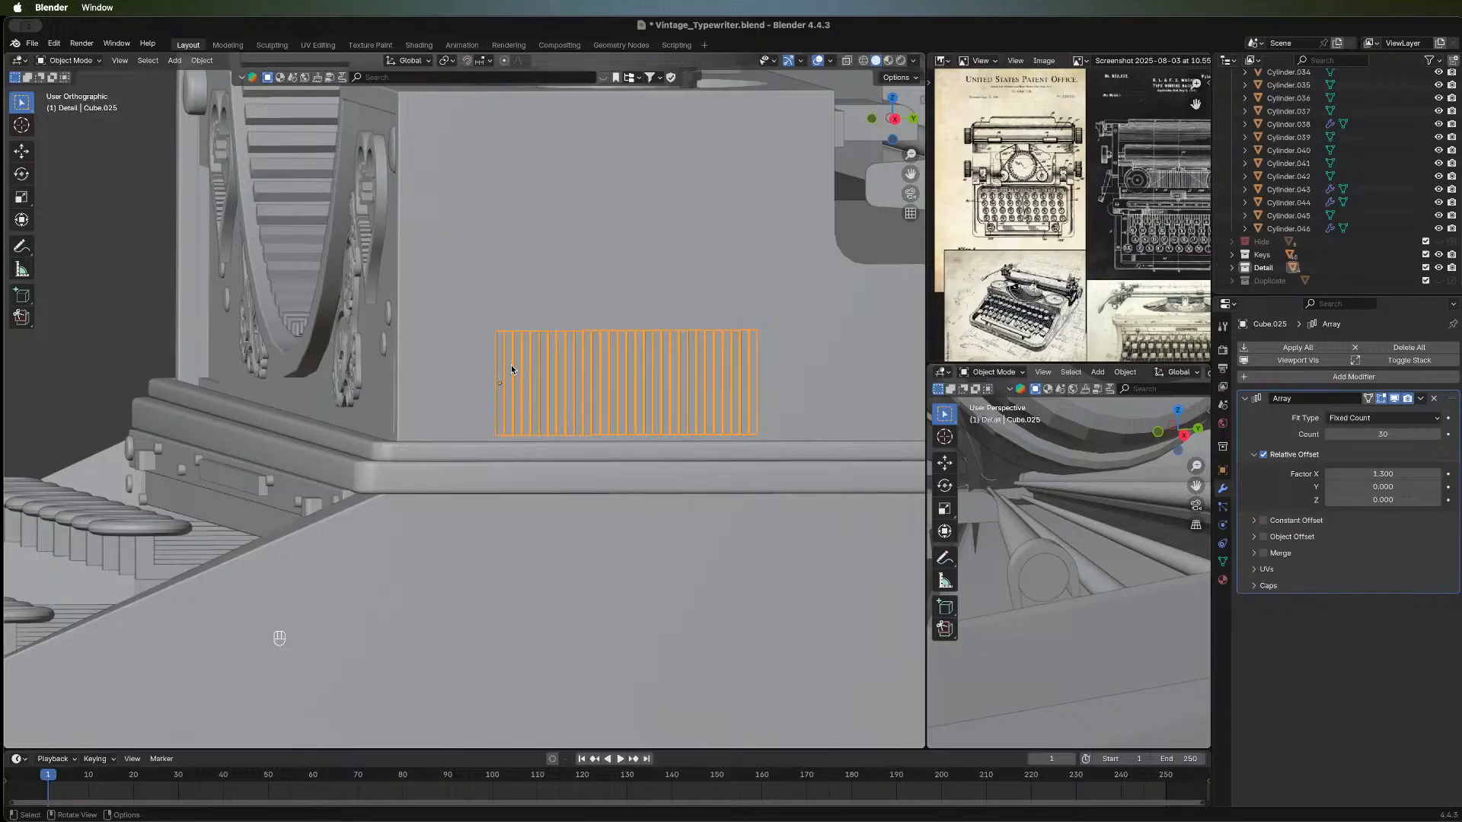
key("Tab")
middle_click_drag(510, 363, 457, 442)
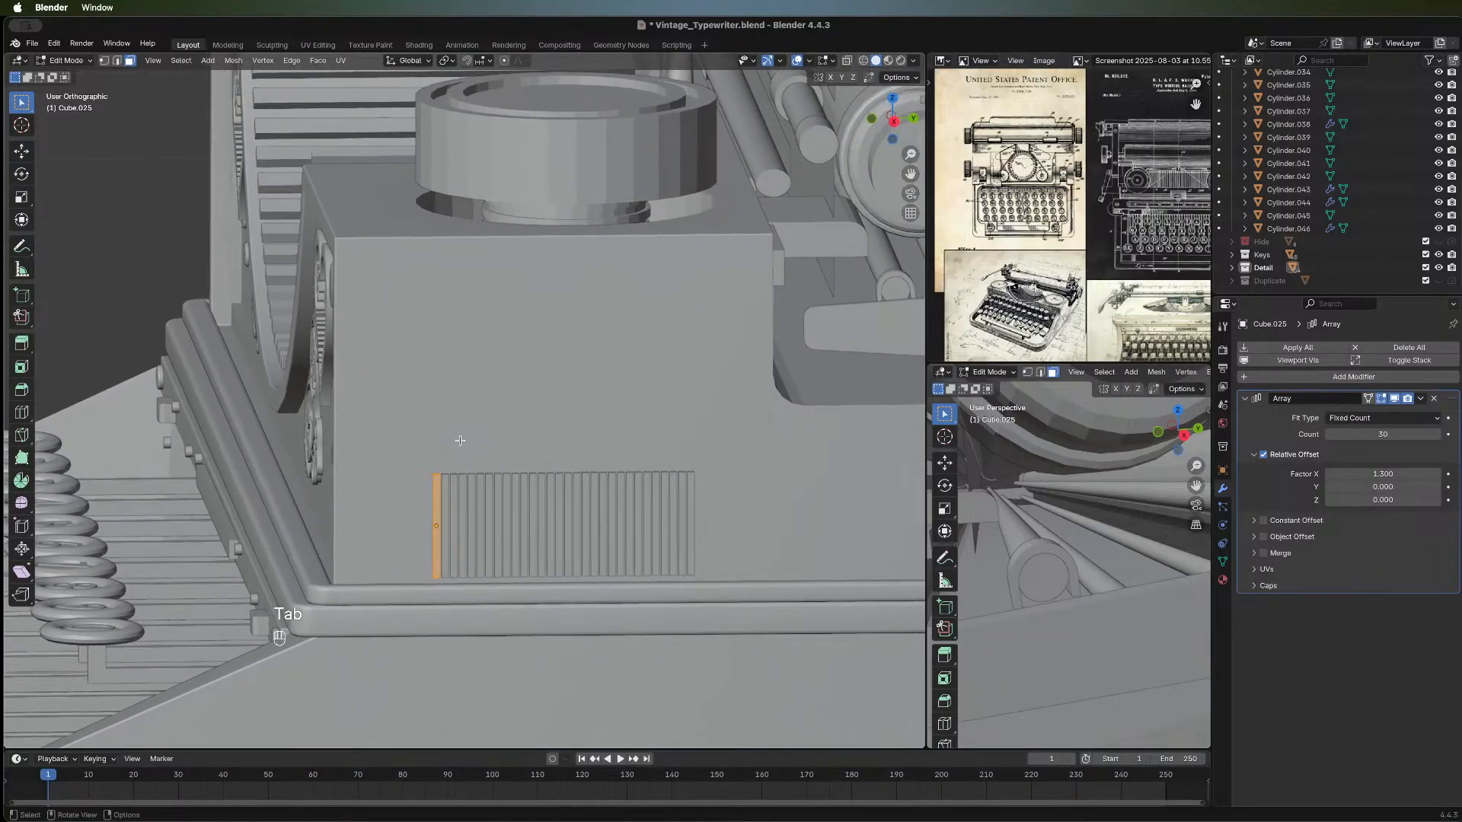
scroll(457, 441, "up", 4)
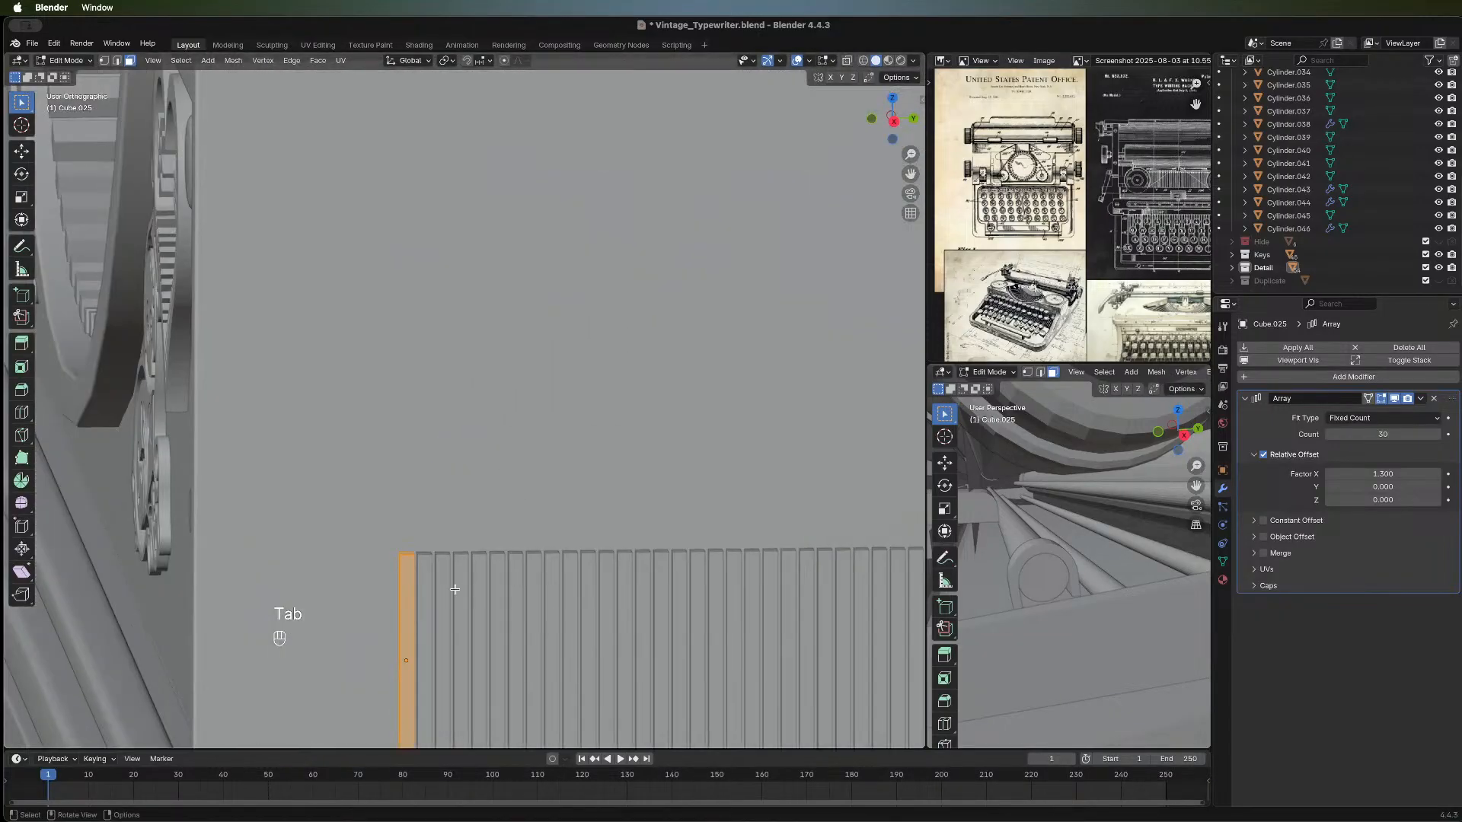
key("2")
left_click(400, 552)
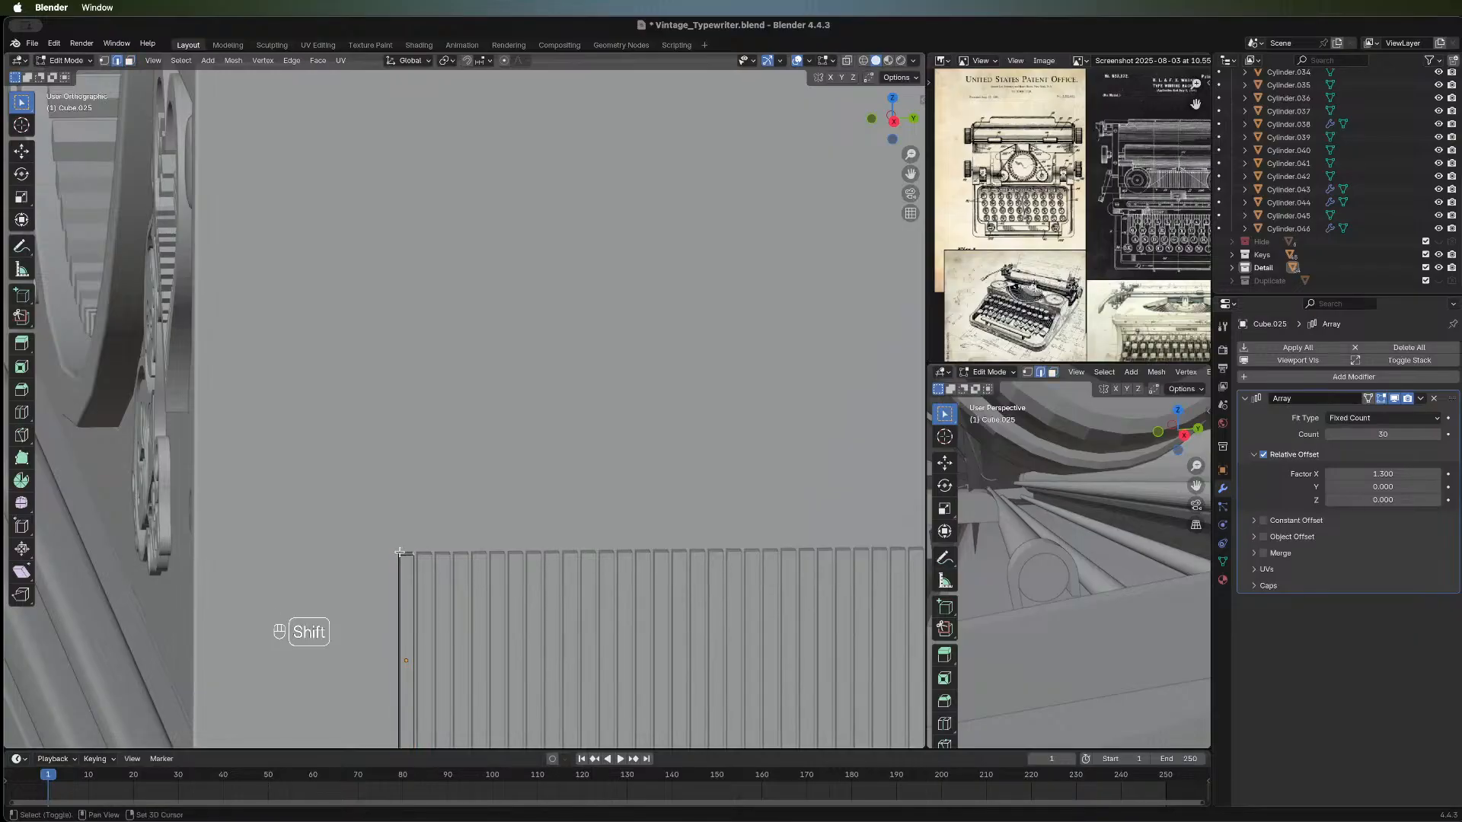
left_click(412, 553)
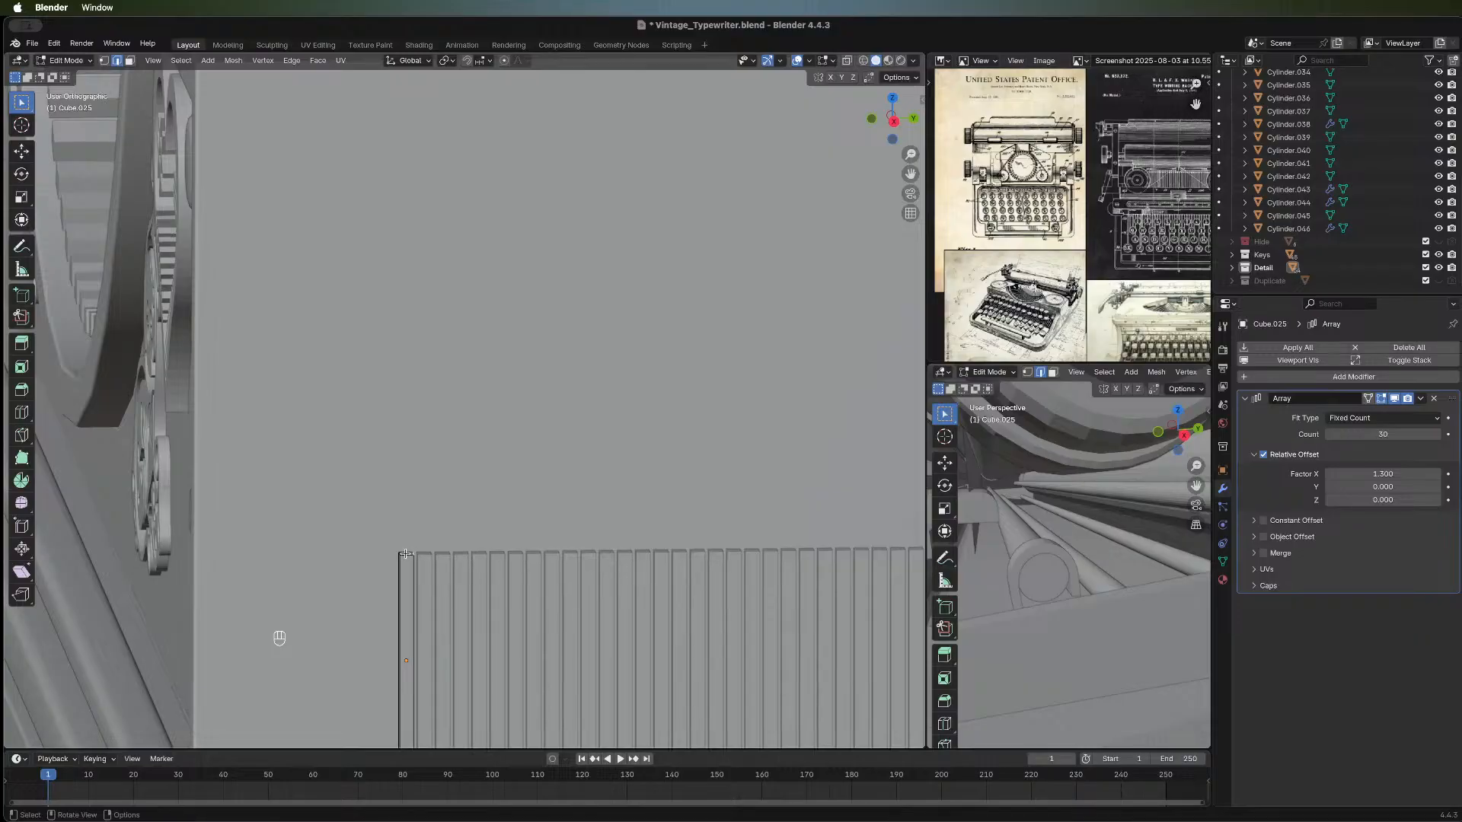
middle_click_drag(417, 556, 473, 381)
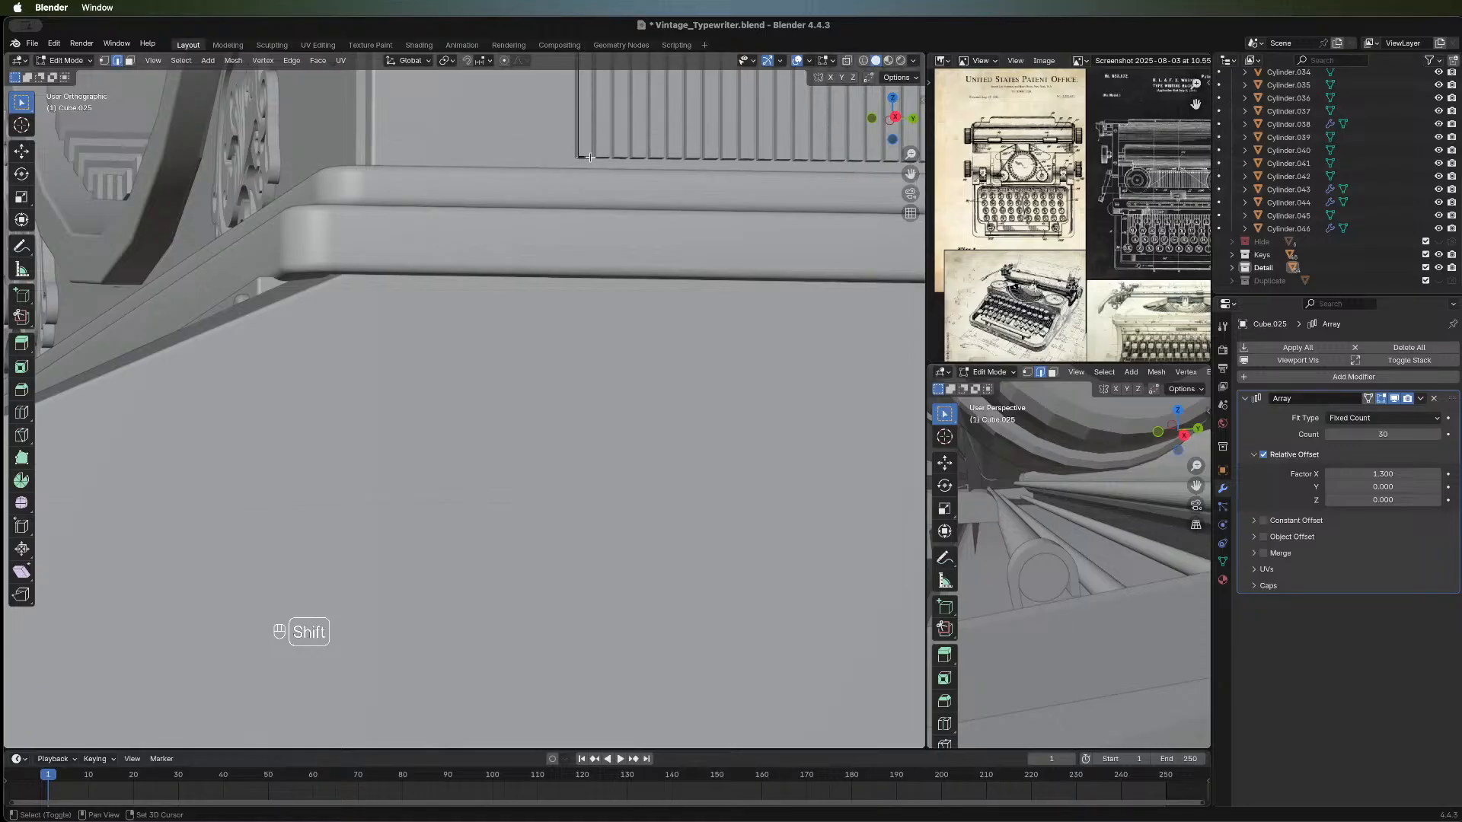
middle_click_drag(616, 155, 572, 243, "shift")
key("ctrl+b")
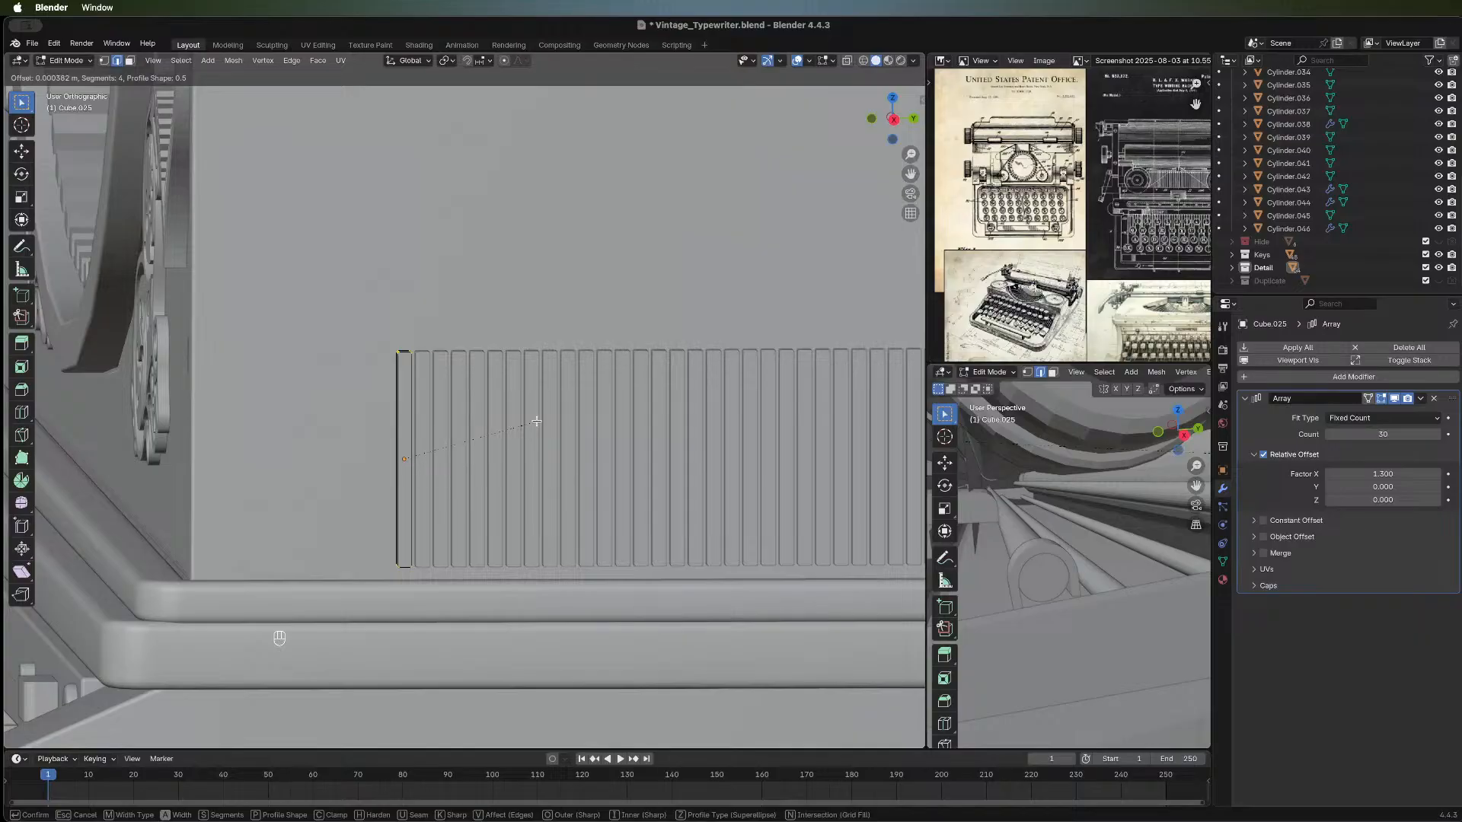
left_click(537, 421)
key("Tab")
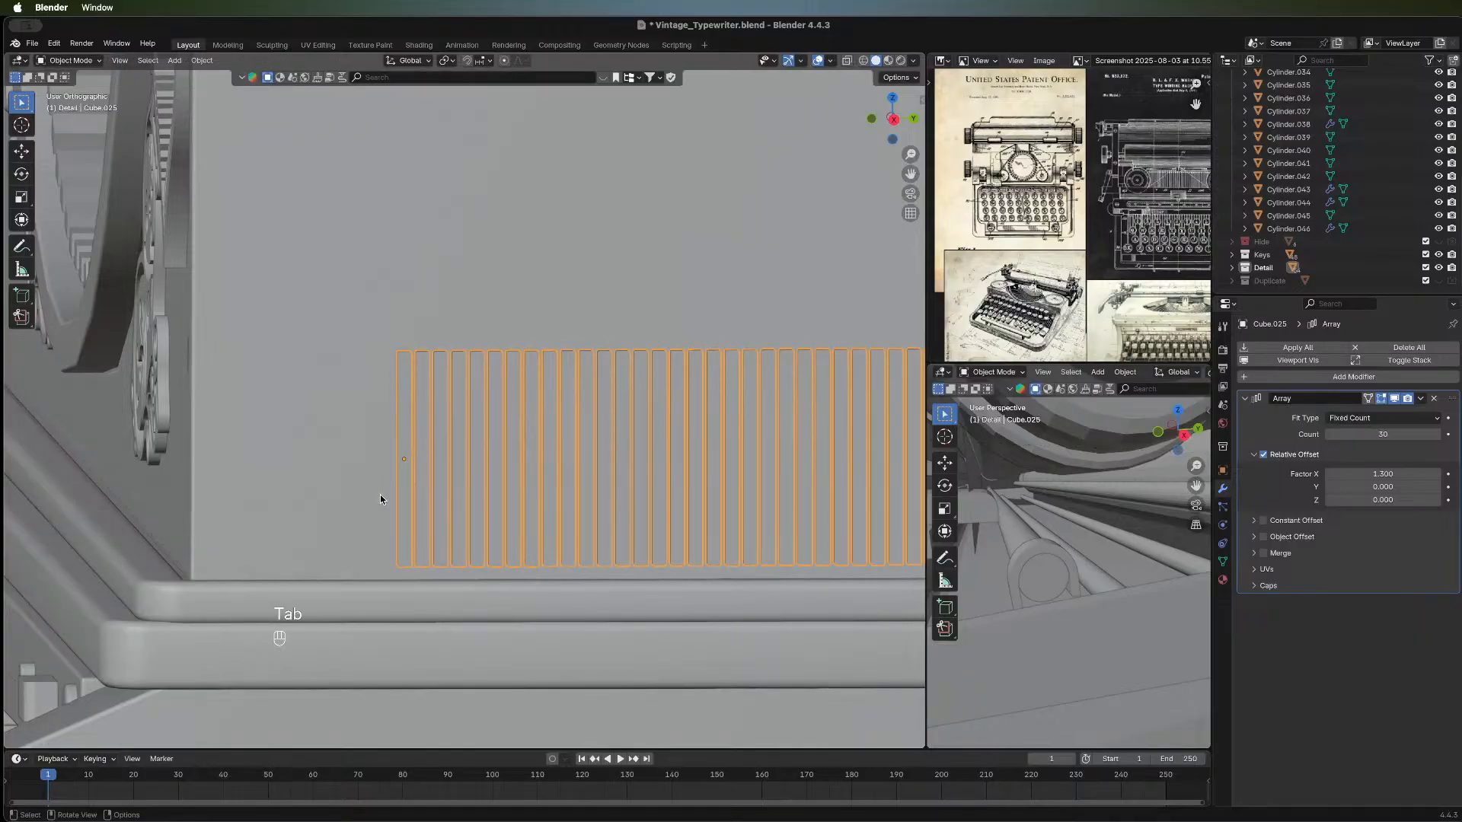
Examine the beveled strip row on the body's side up close and within the whole typewriter from several angles.
scroll(380, 499, "down", 3)
middle_click_drag(381, 500, 415, 522)
left_click(801, 401)
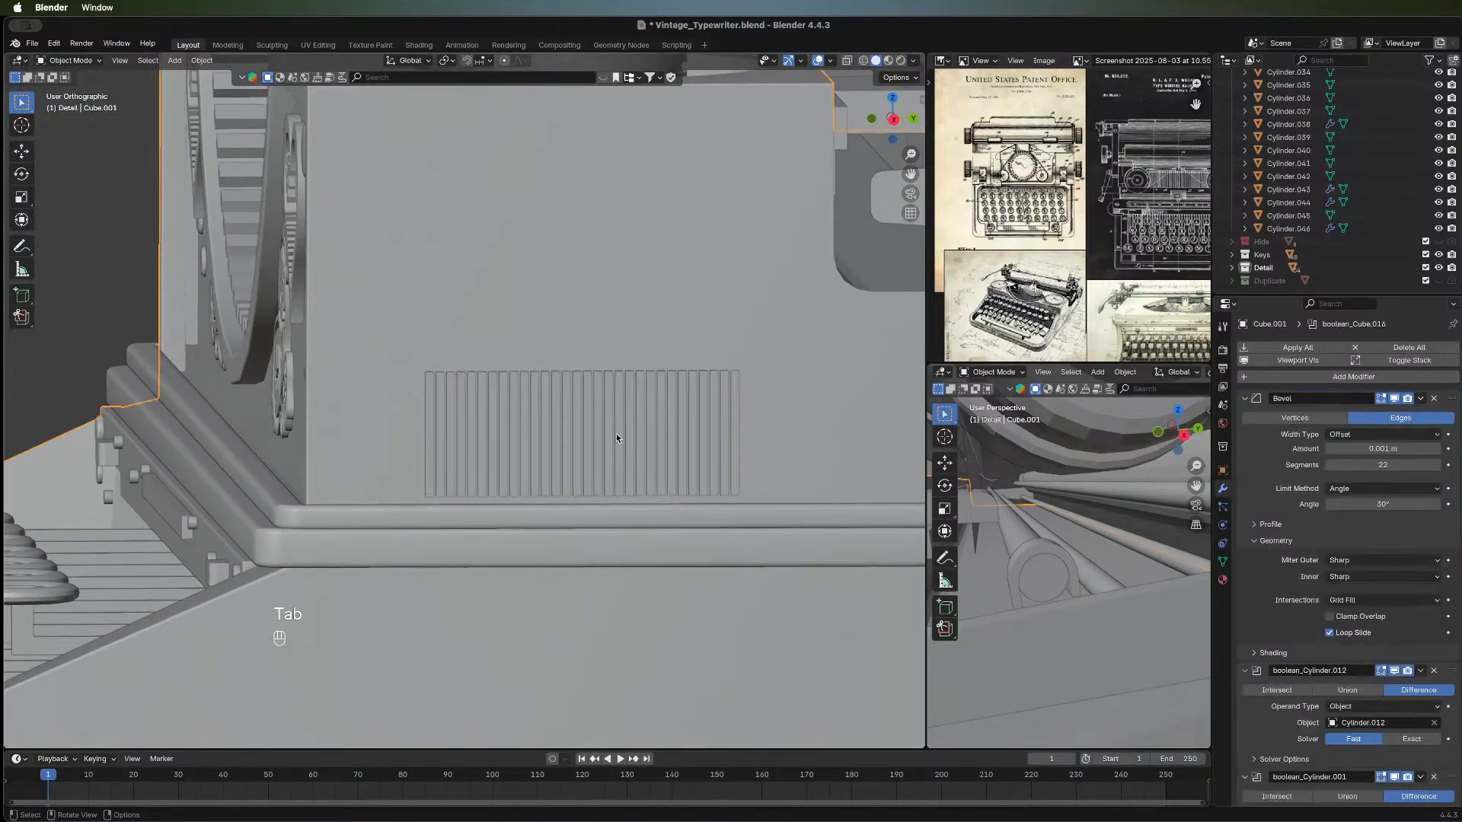
scroll(470, 441, "up", 5)
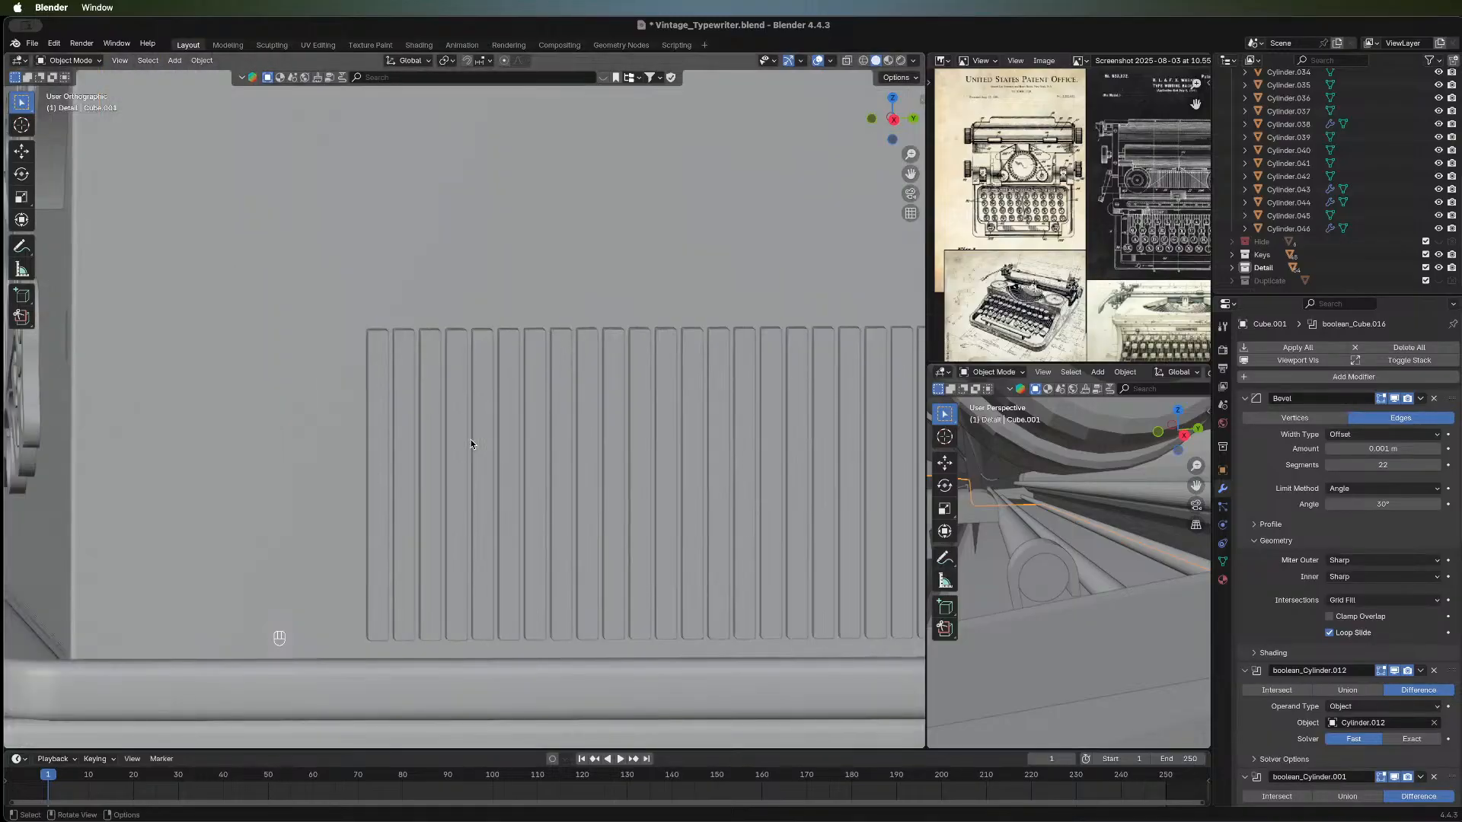
scroll(427, 422, "down", 4)
middle_click_drag(574, 467, 442, 469)
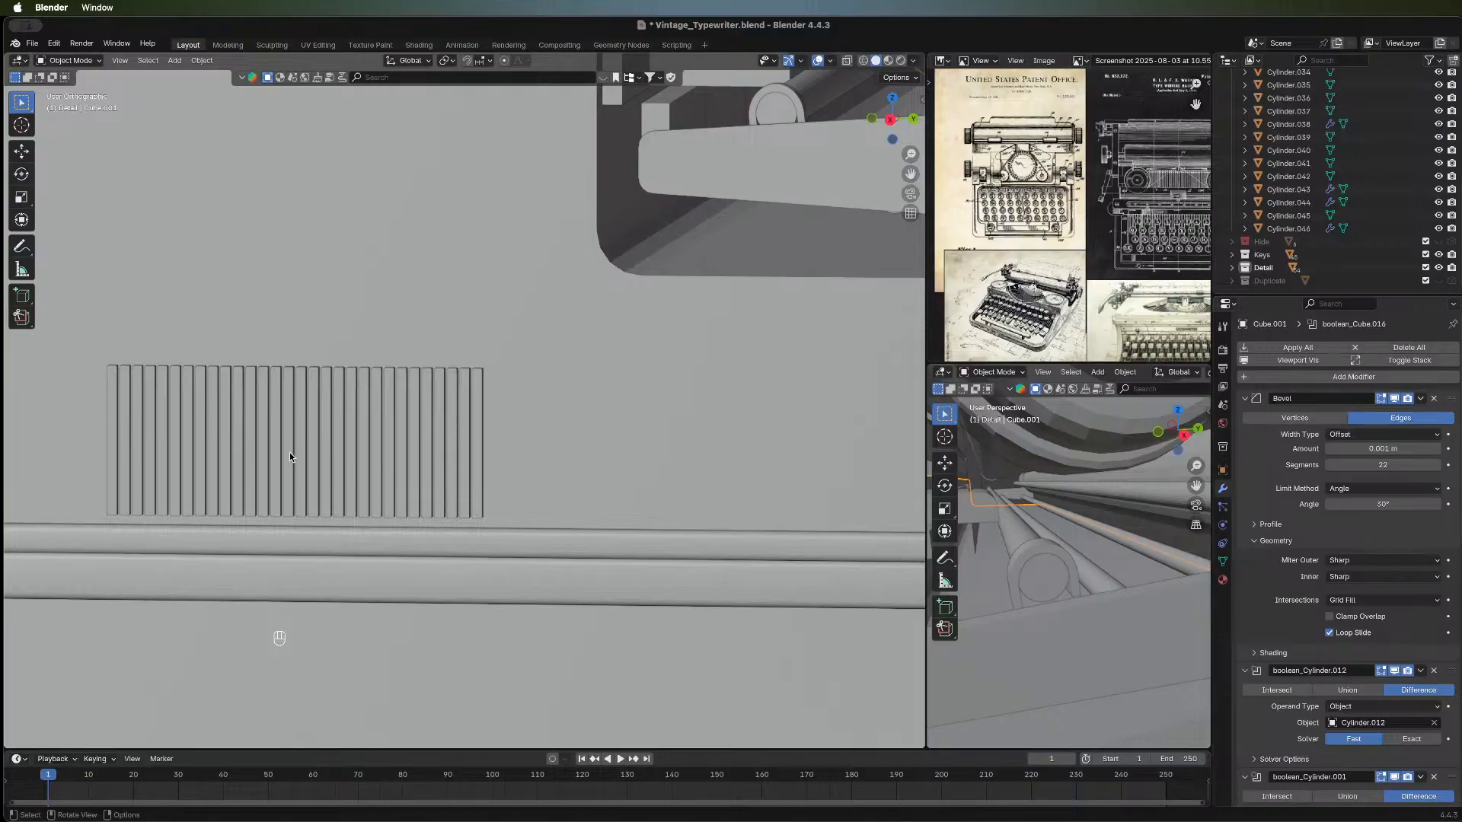
middle_click_drag(550, 377, 590, 380)
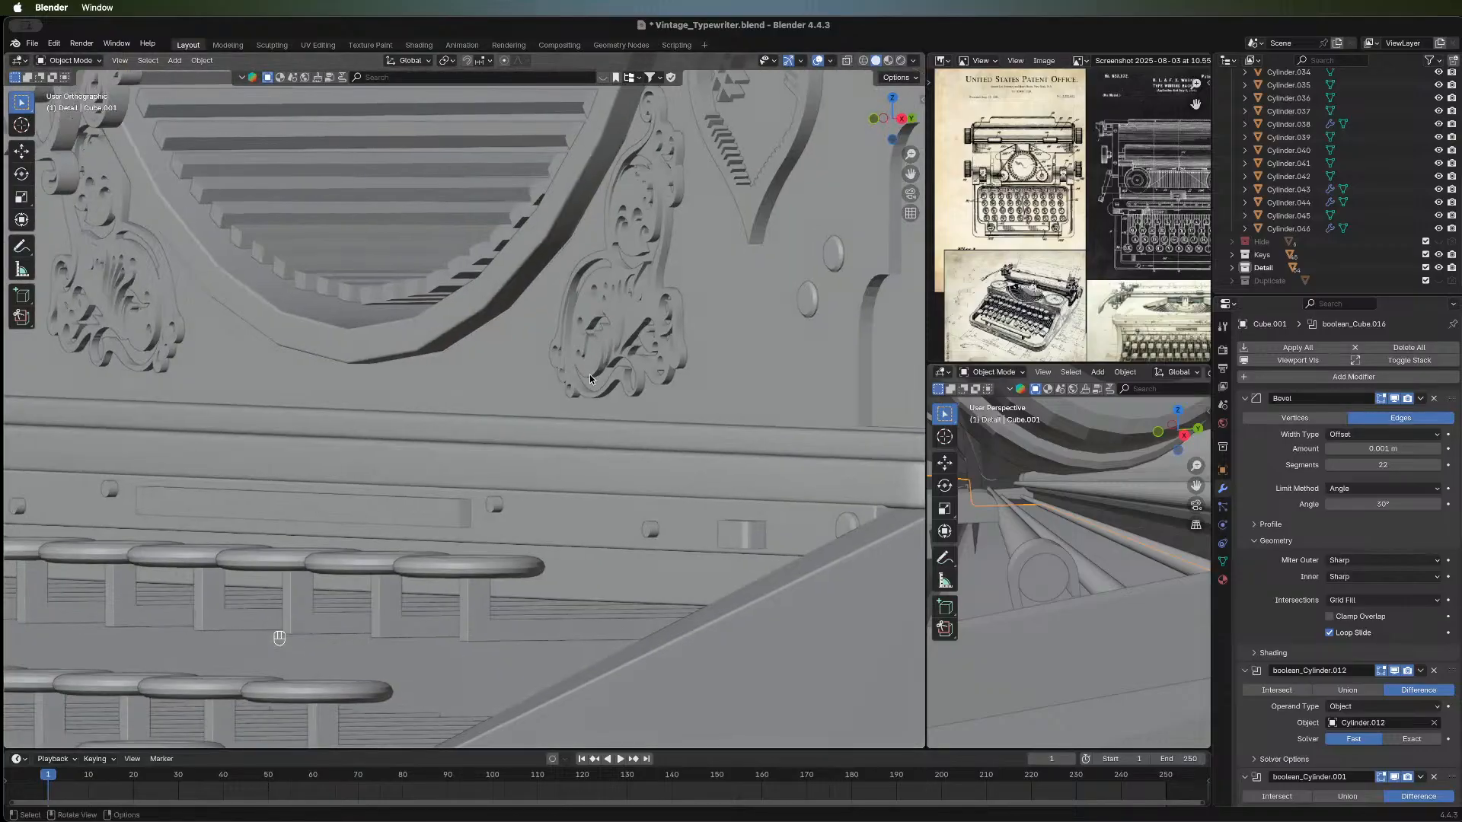
scroll(590, 375, "down", 5)
middle_click_drag(664, 406, 693, 403)
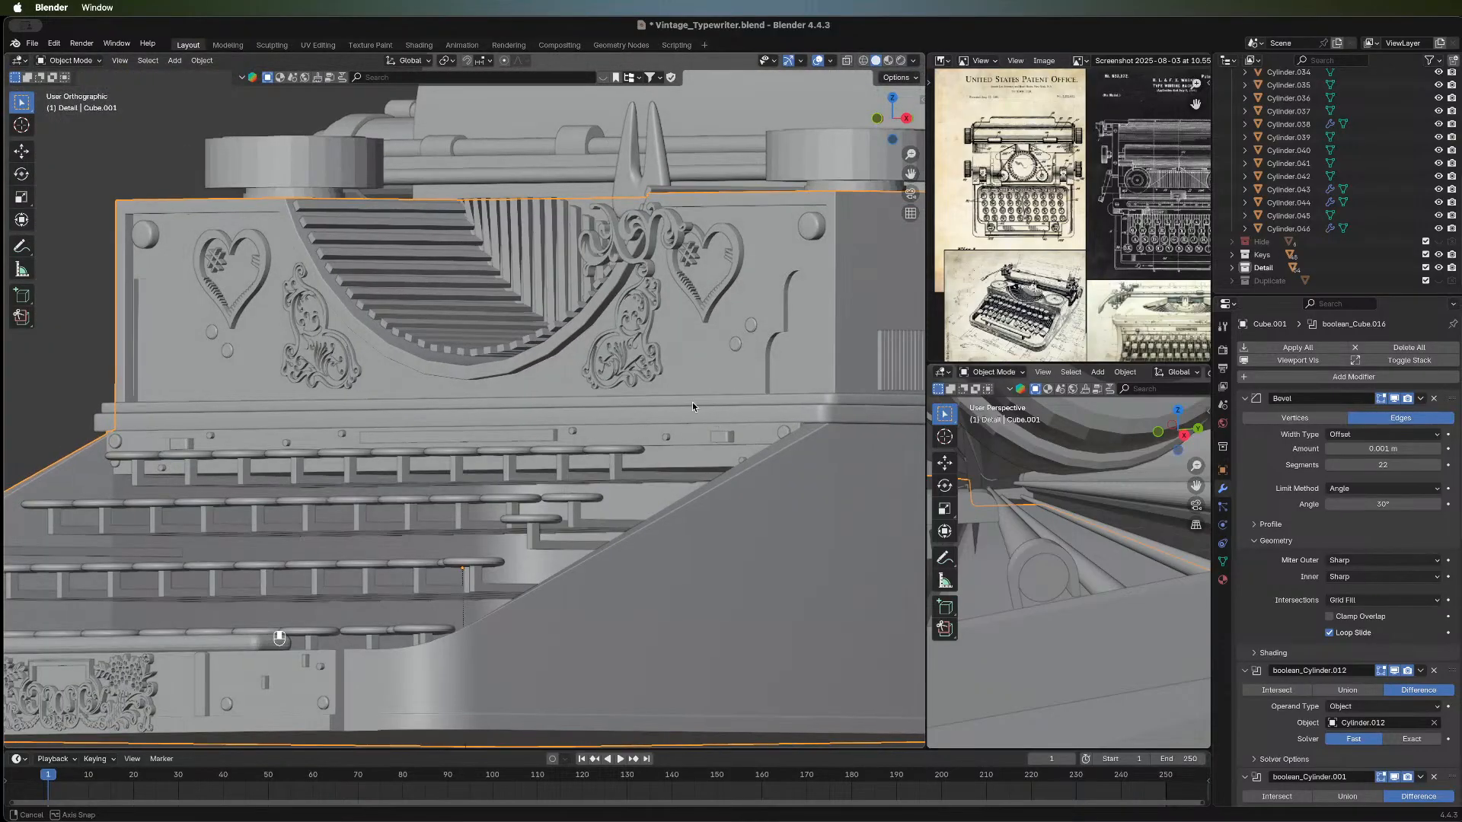
scroll(692, 402, "down", 8)
middle_click_drag(637, 336, 616, 475)
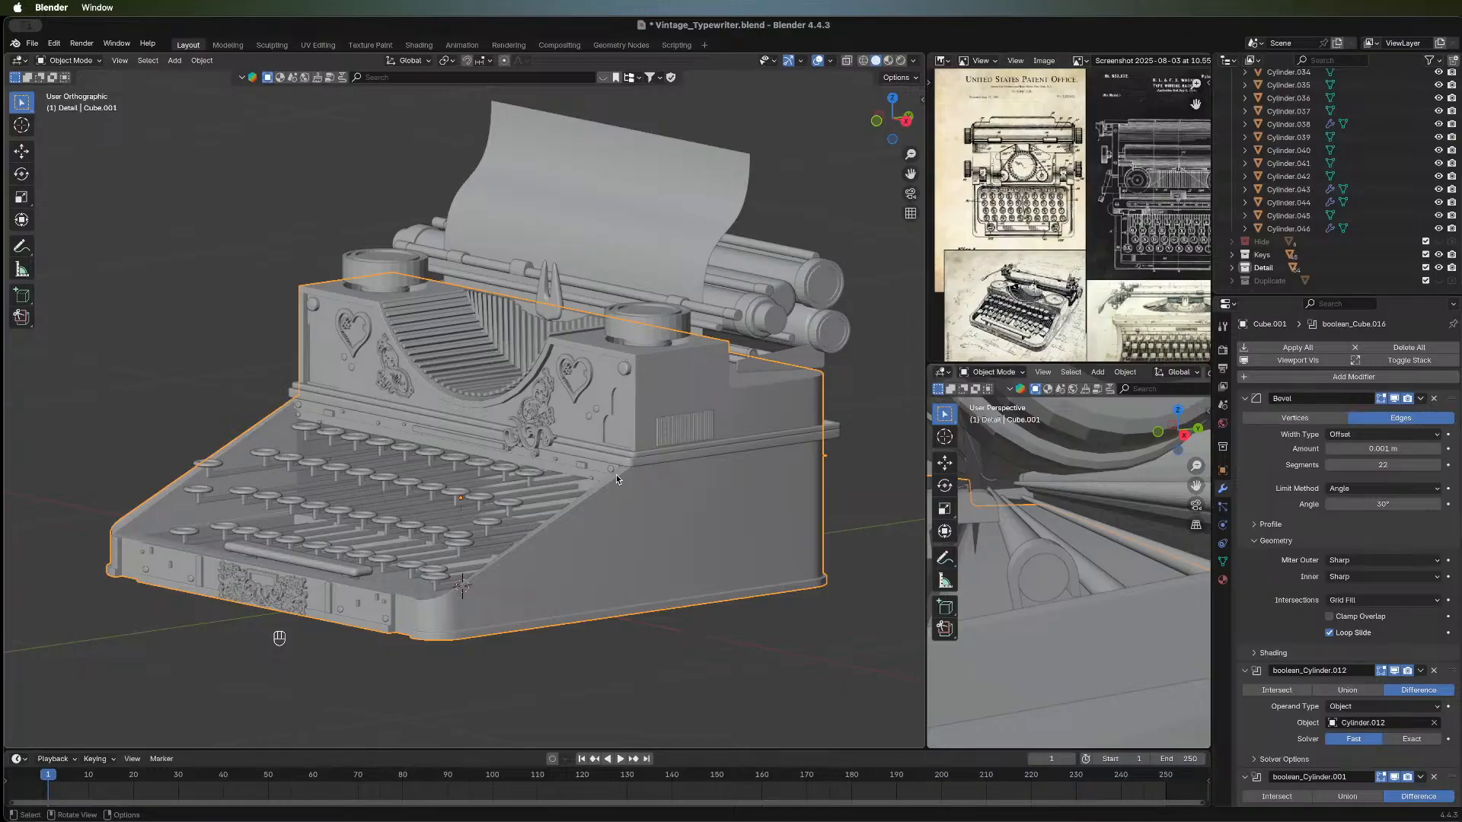
middle_click_drag(274, 548, 347, 607)
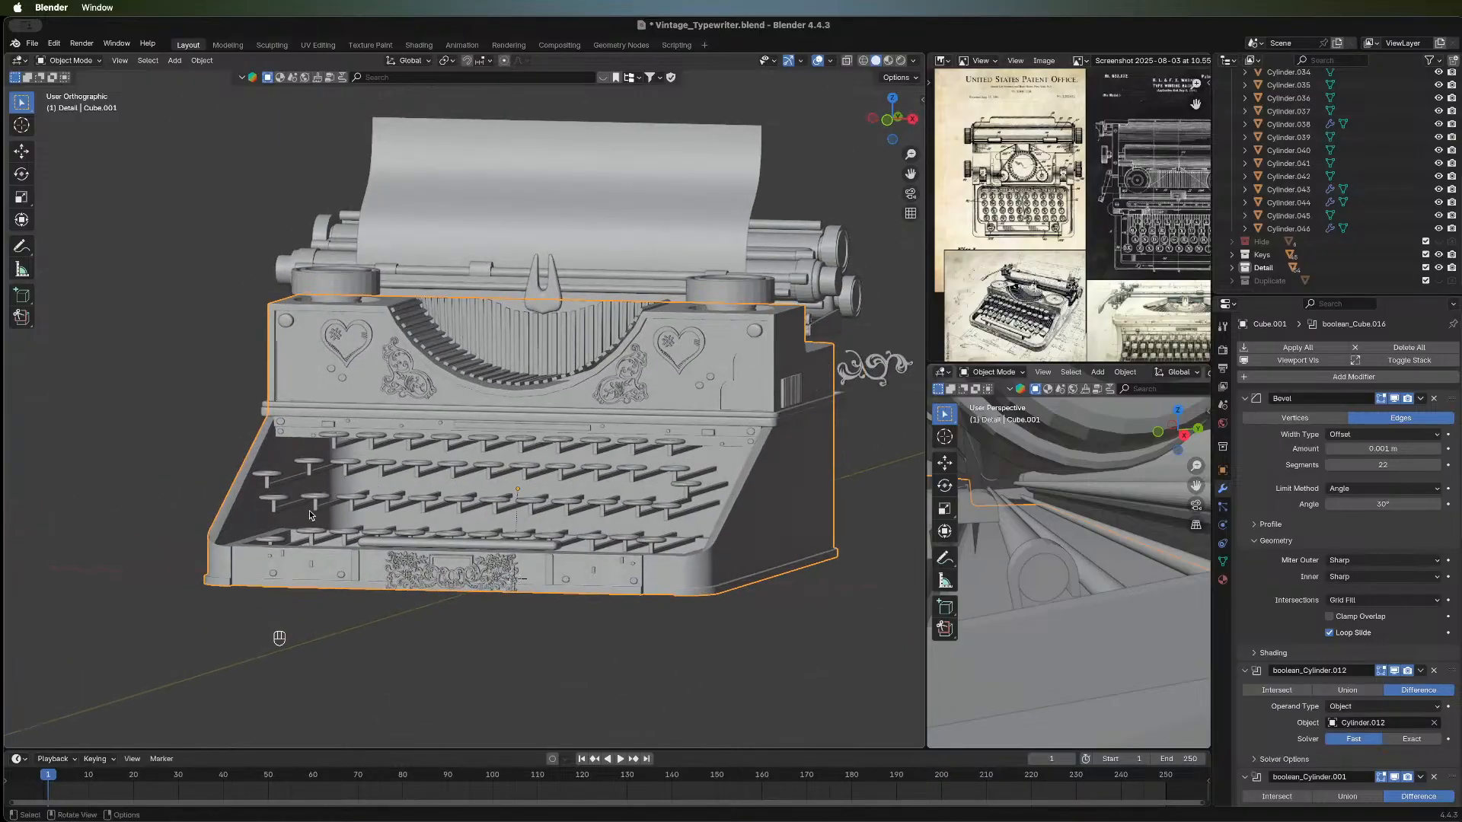
middle_click_drag(754, 446, 541, 389)
middle_click_drag(474, 495, 450, 531)
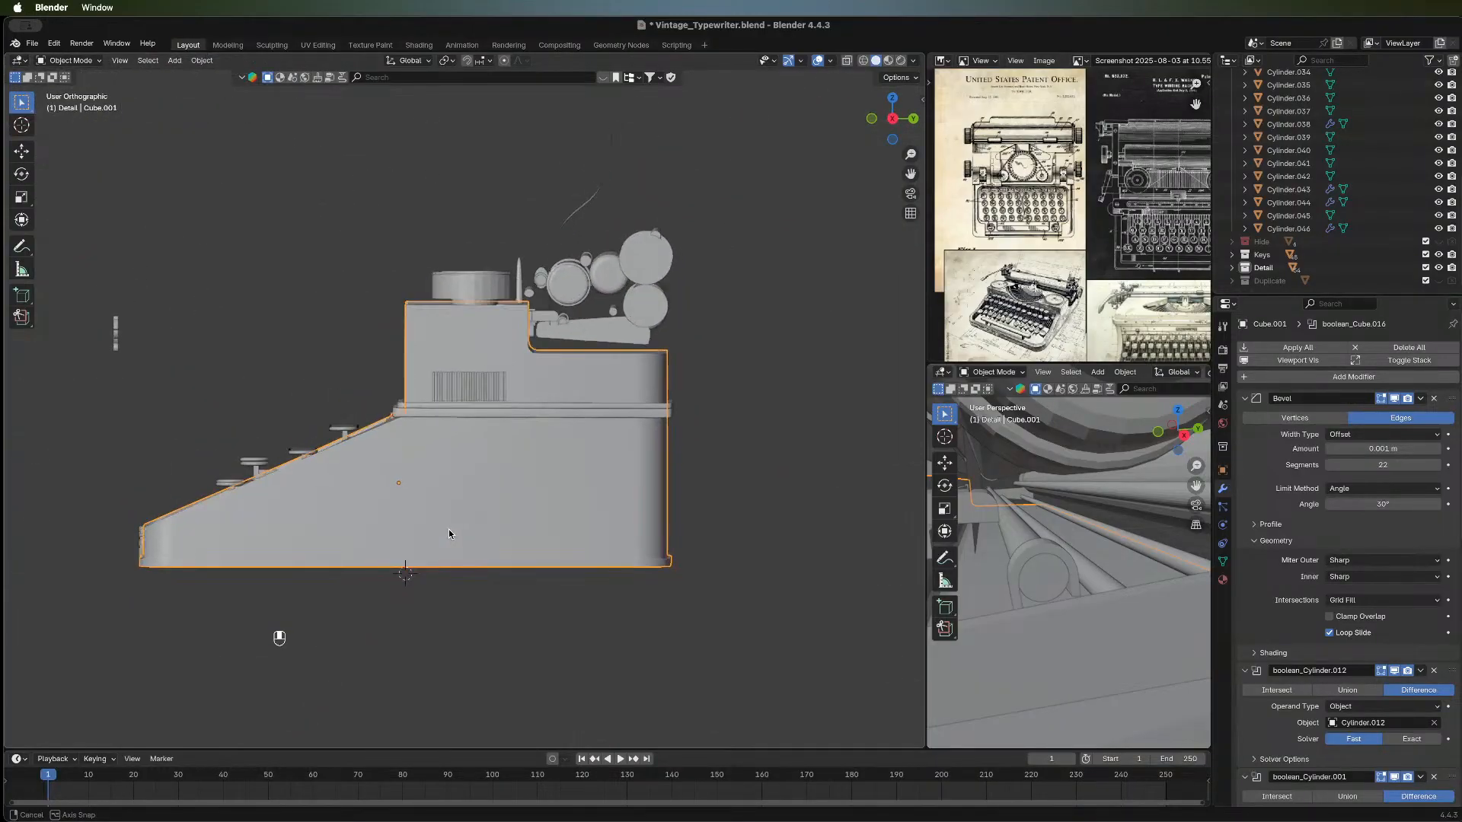
Try a Mirror modifier on the strip row along X with the body Cube.001 as mirror object, and remove the modifier.
scroll(486, 329, "up", 5)
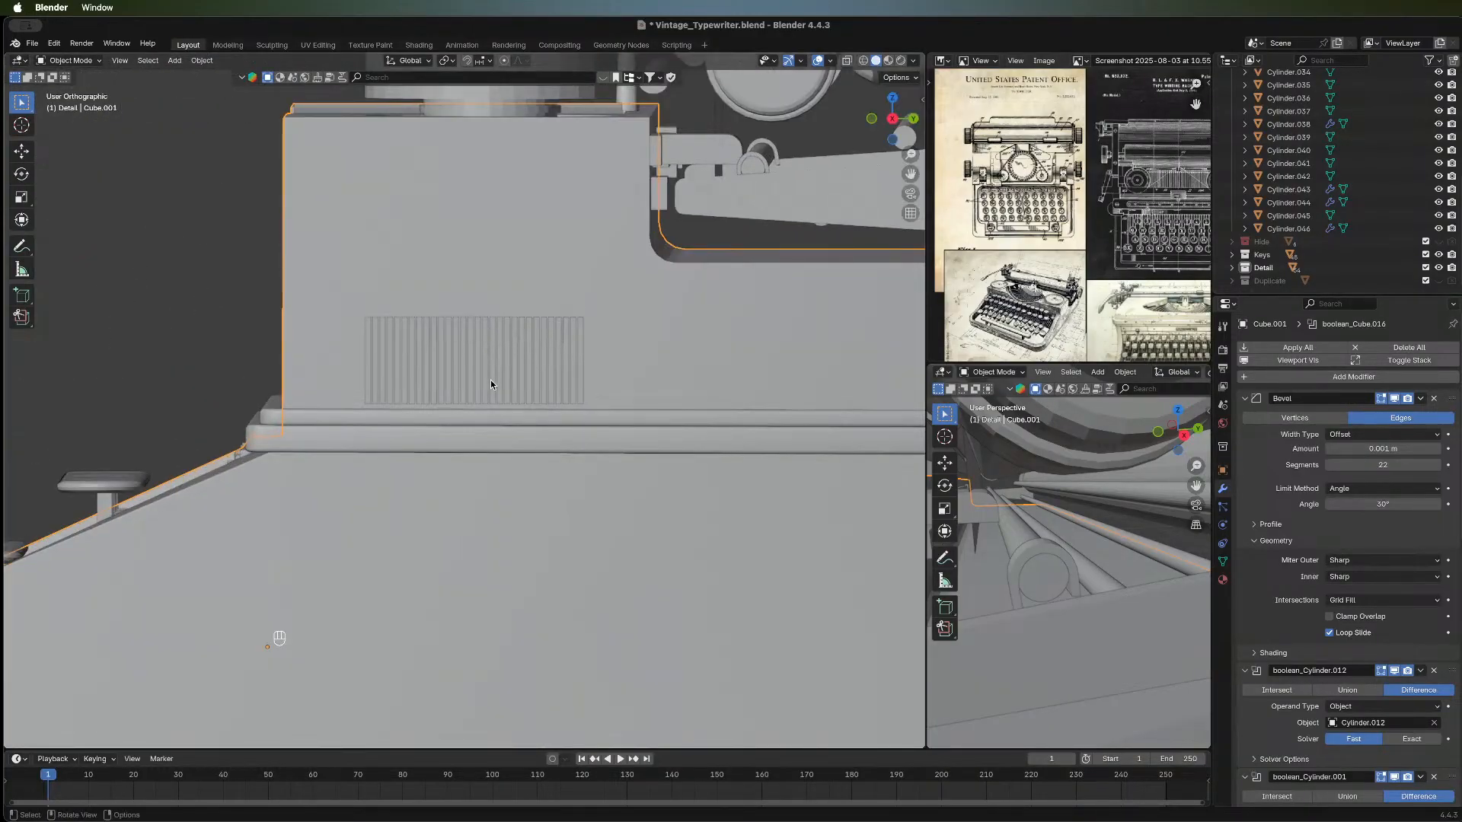
left_click(413, 359)
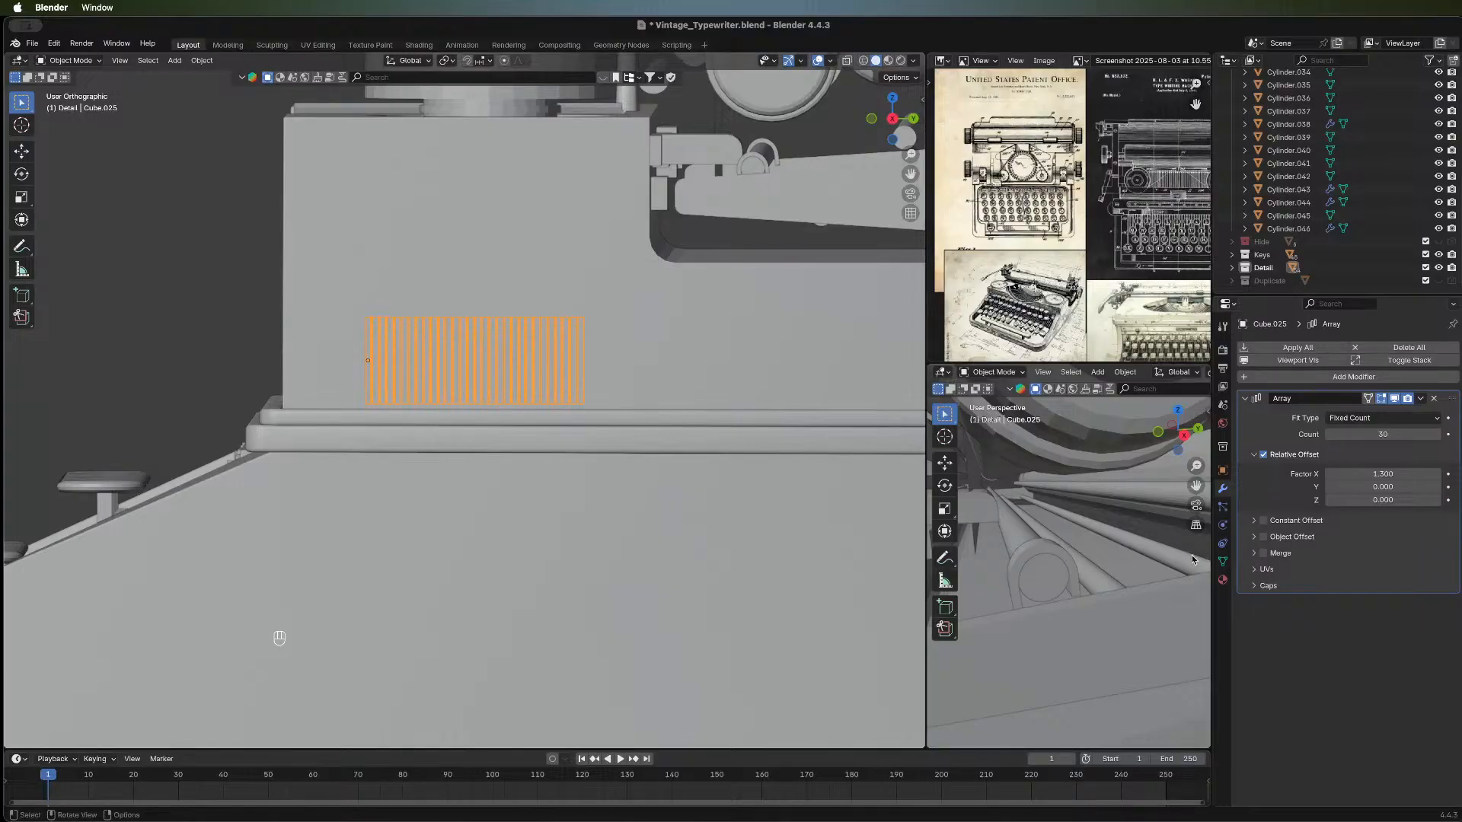
left_click(1370, 375)
mouse_move(1363, 381)
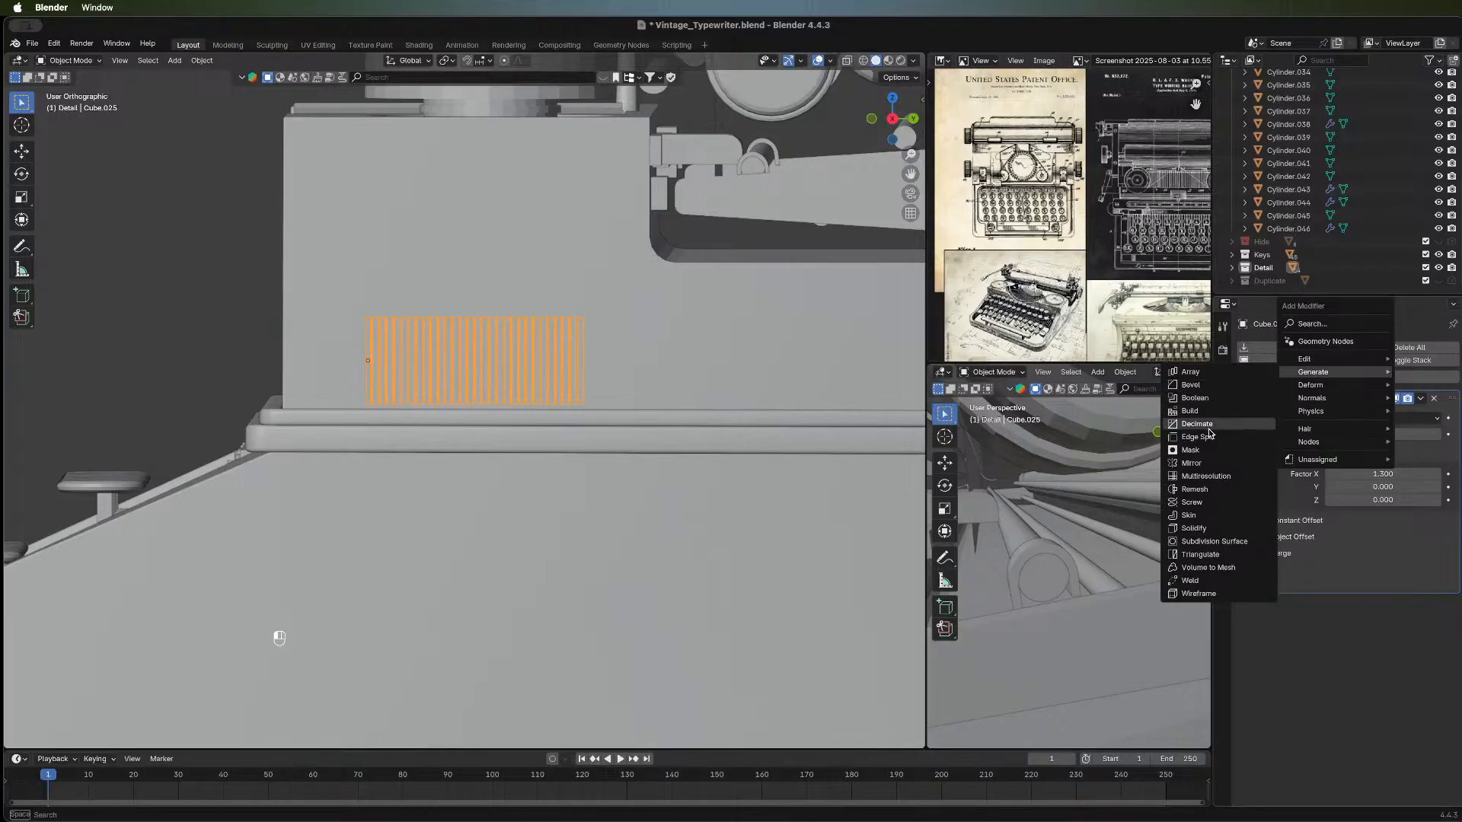
left_click(1192, 463)
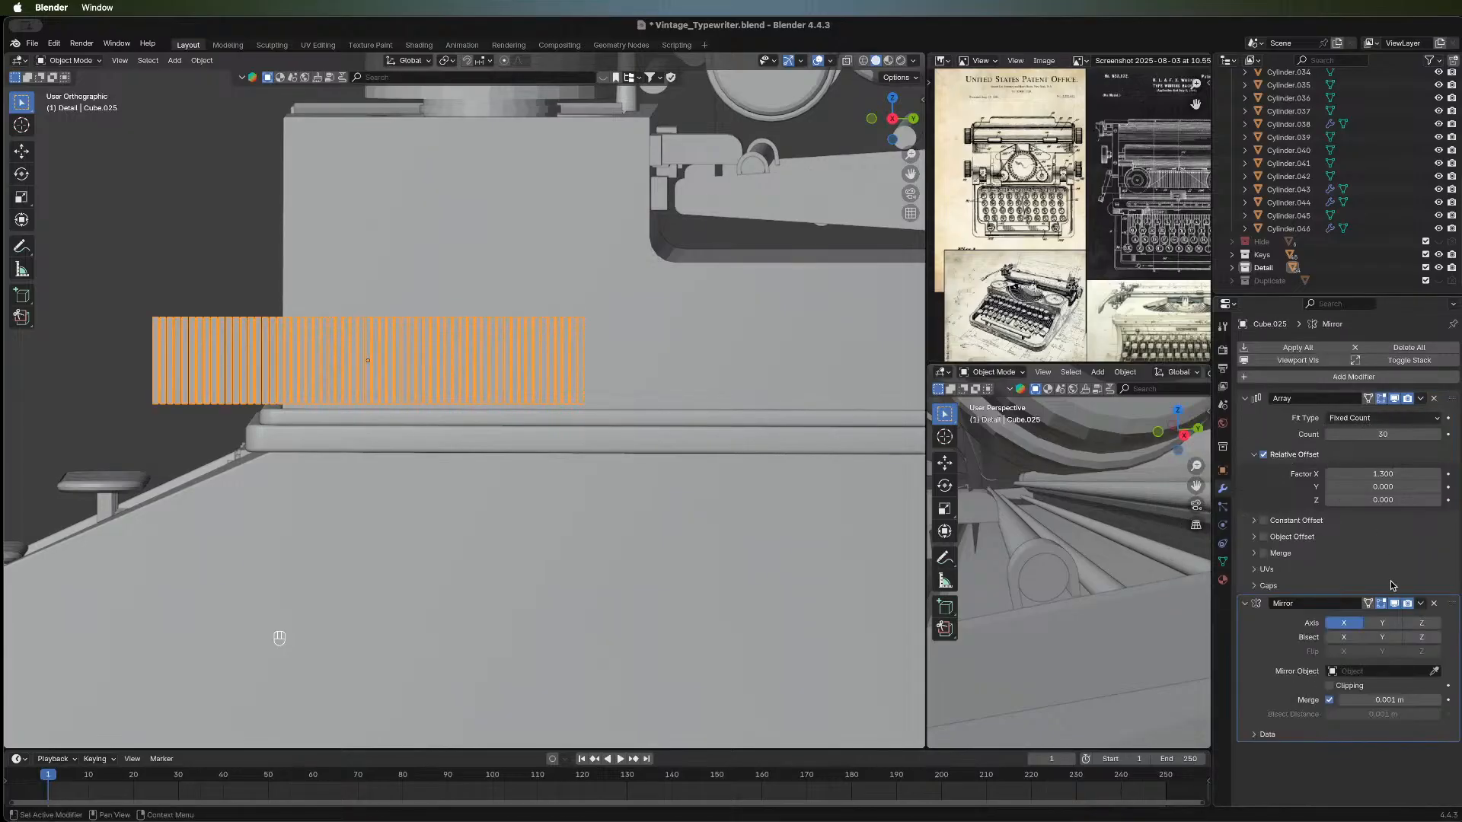
left_click(1434, 671)
left_click(726, 328)
middle_click_drag(210, 331, 303, 413)
scroll(303, 413, "down", 6)
middle_click_drag(218, 447, 468, 427)
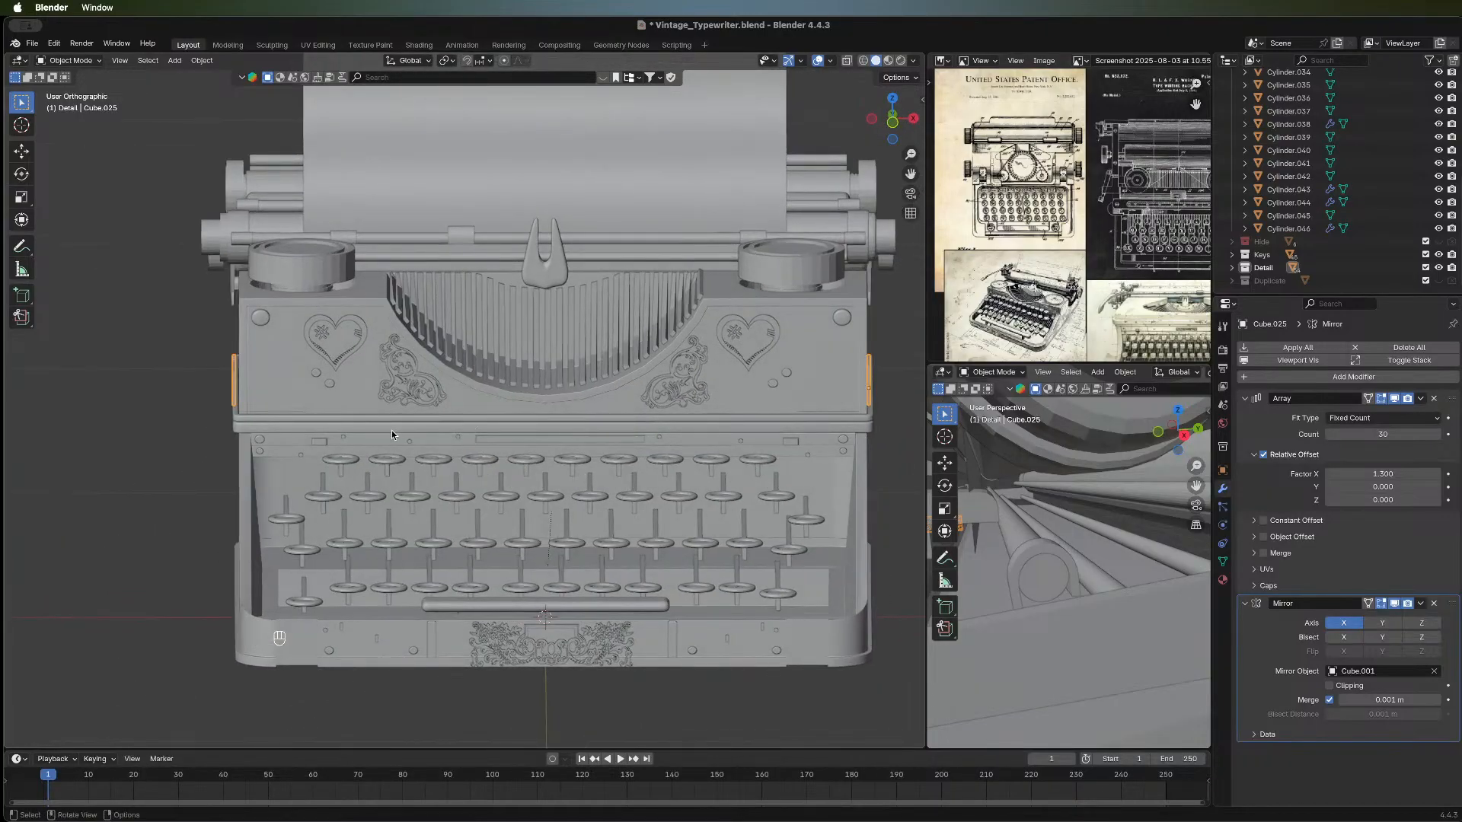
left_click(1433, 604)
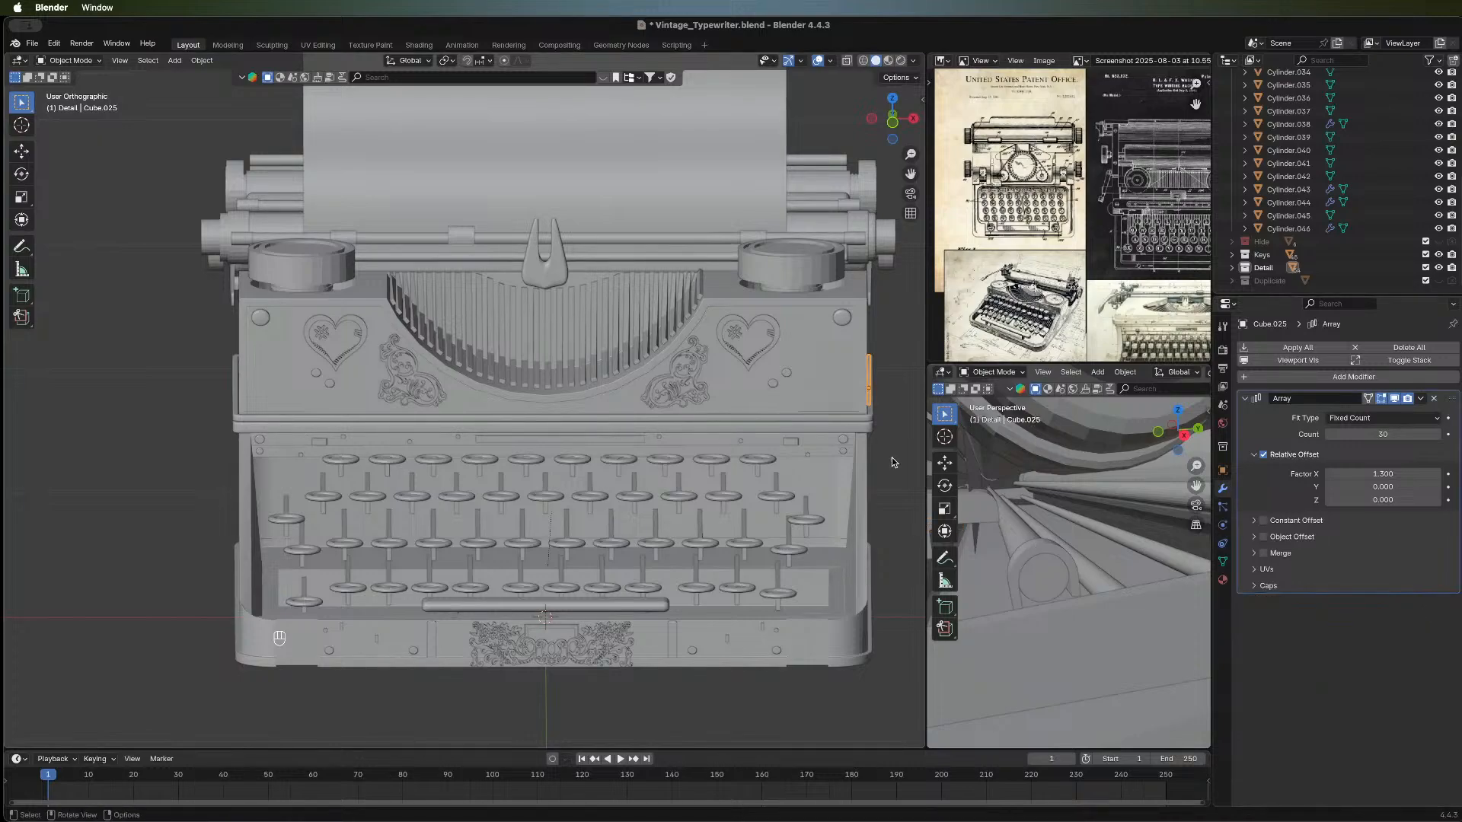
Try to move the middle key of the second key row downward along Z.
middle_click_drag(895, 469, 673, 428)
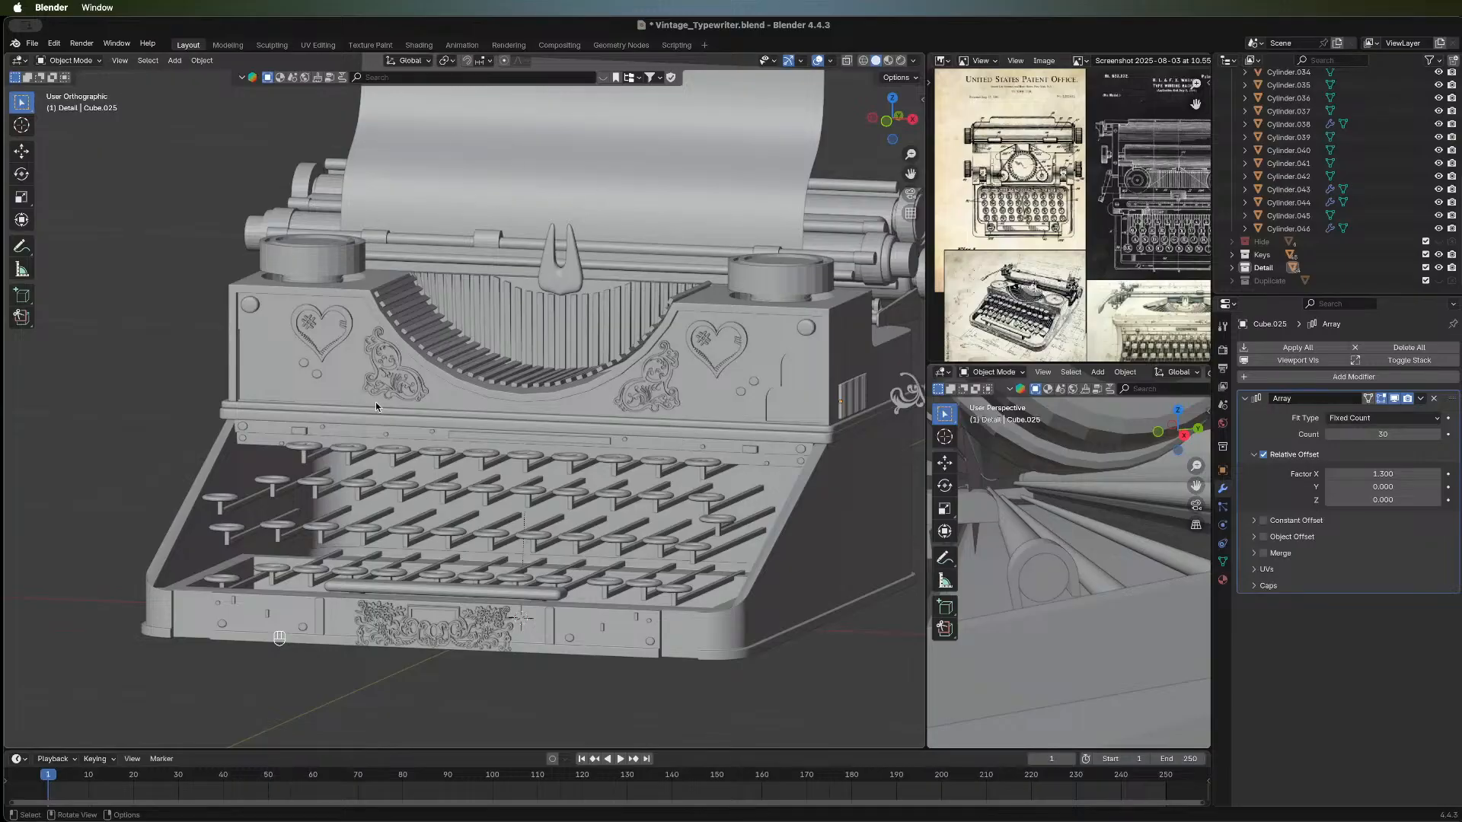
middle_click_drag(307, 504, 550, 490)
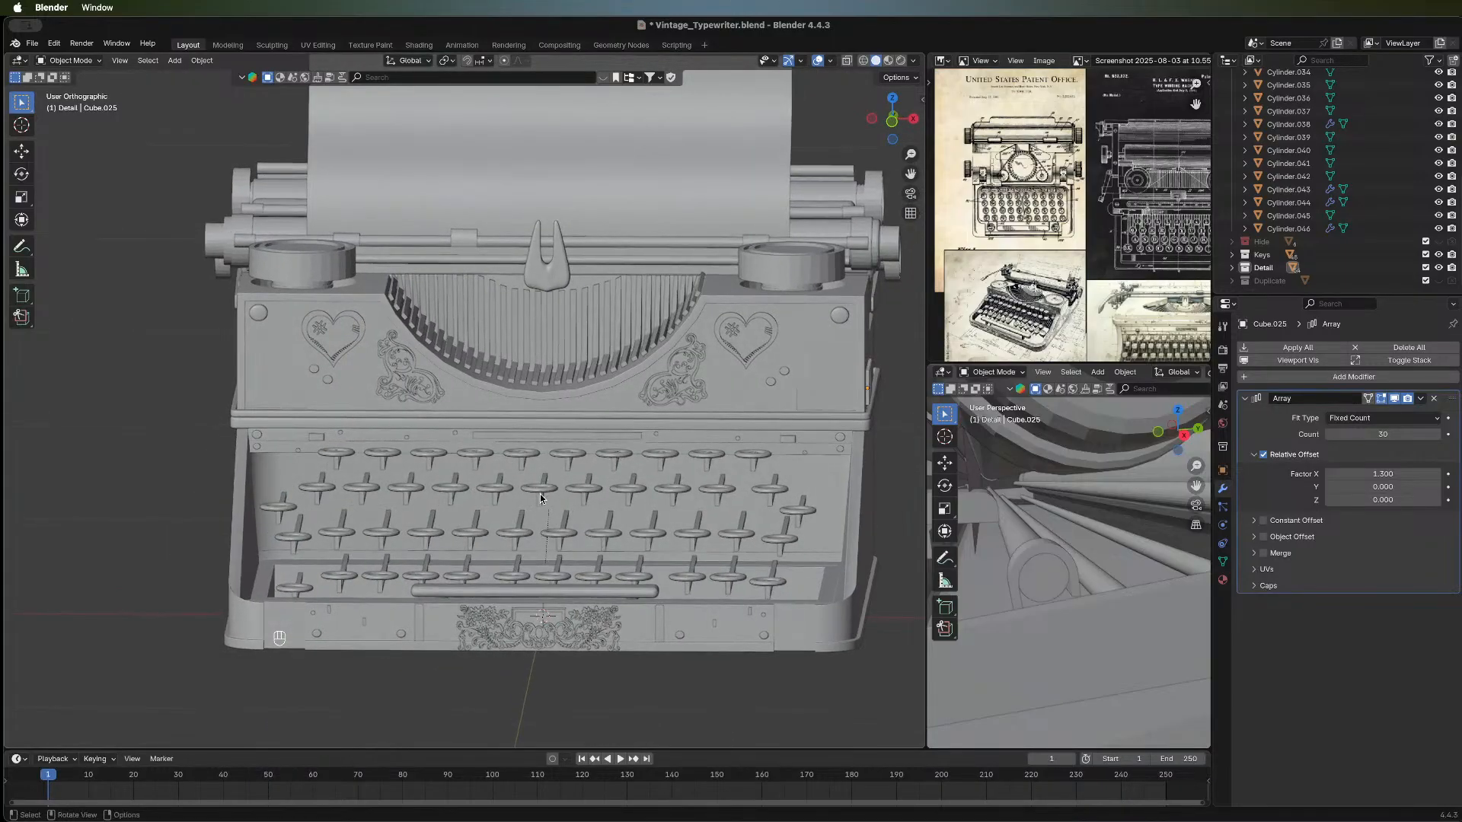
left_click(549, 491)
key("g")
key("z")
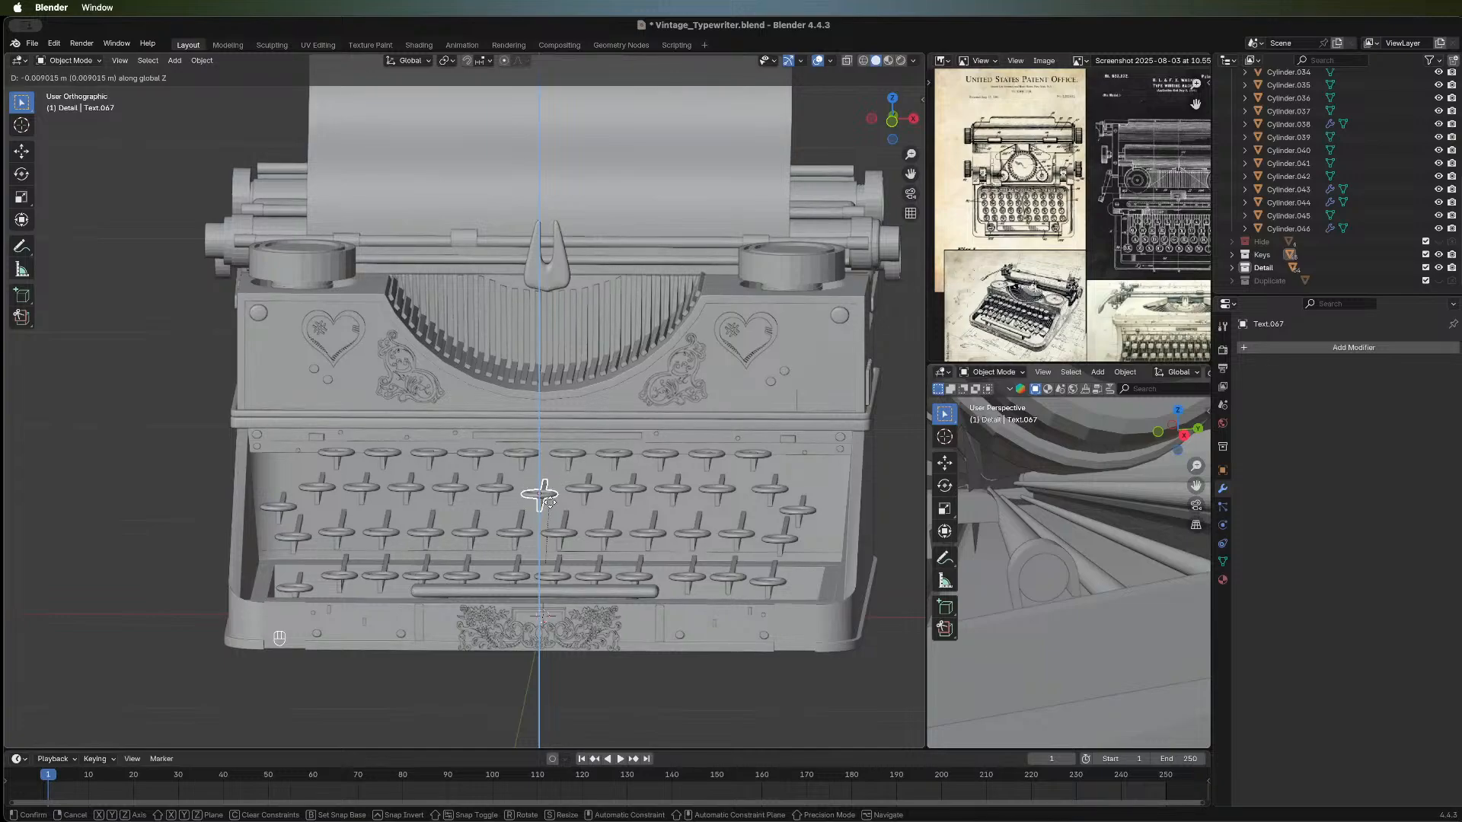
left_click(508, 486)
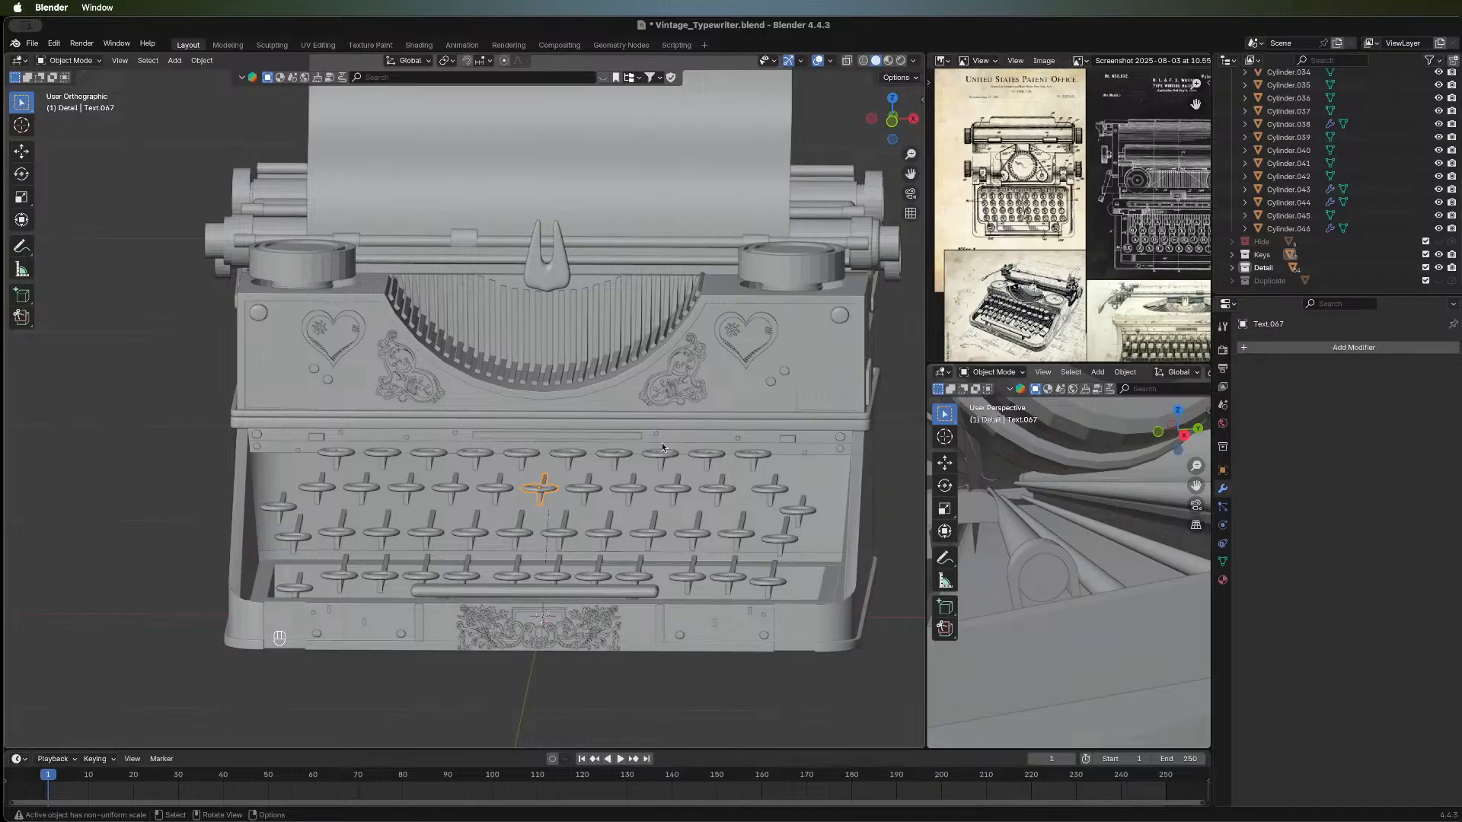
middle_click_drag(659, 469, 522, 518)
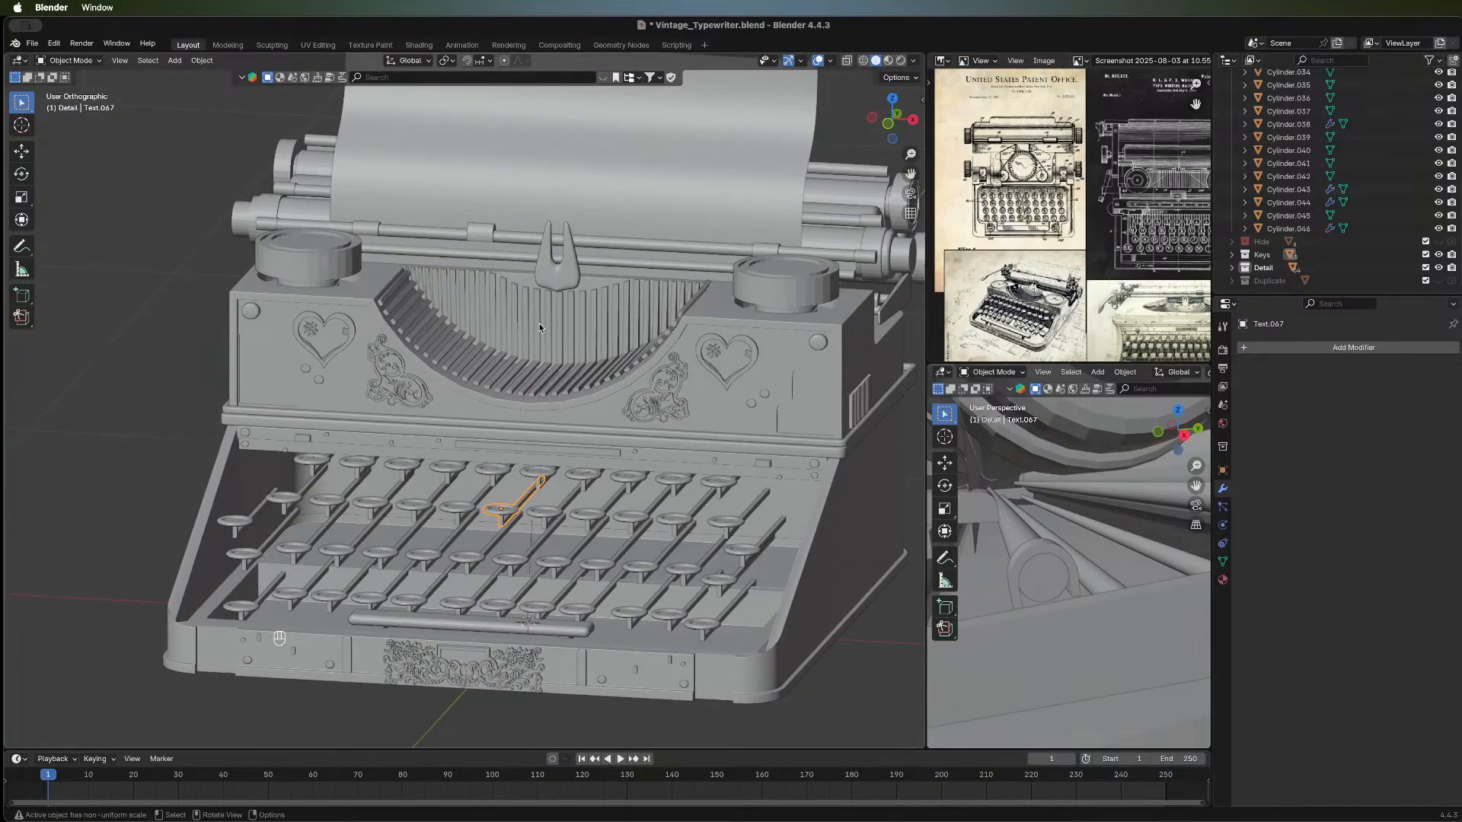
scroll(601, 199, "down", 2)
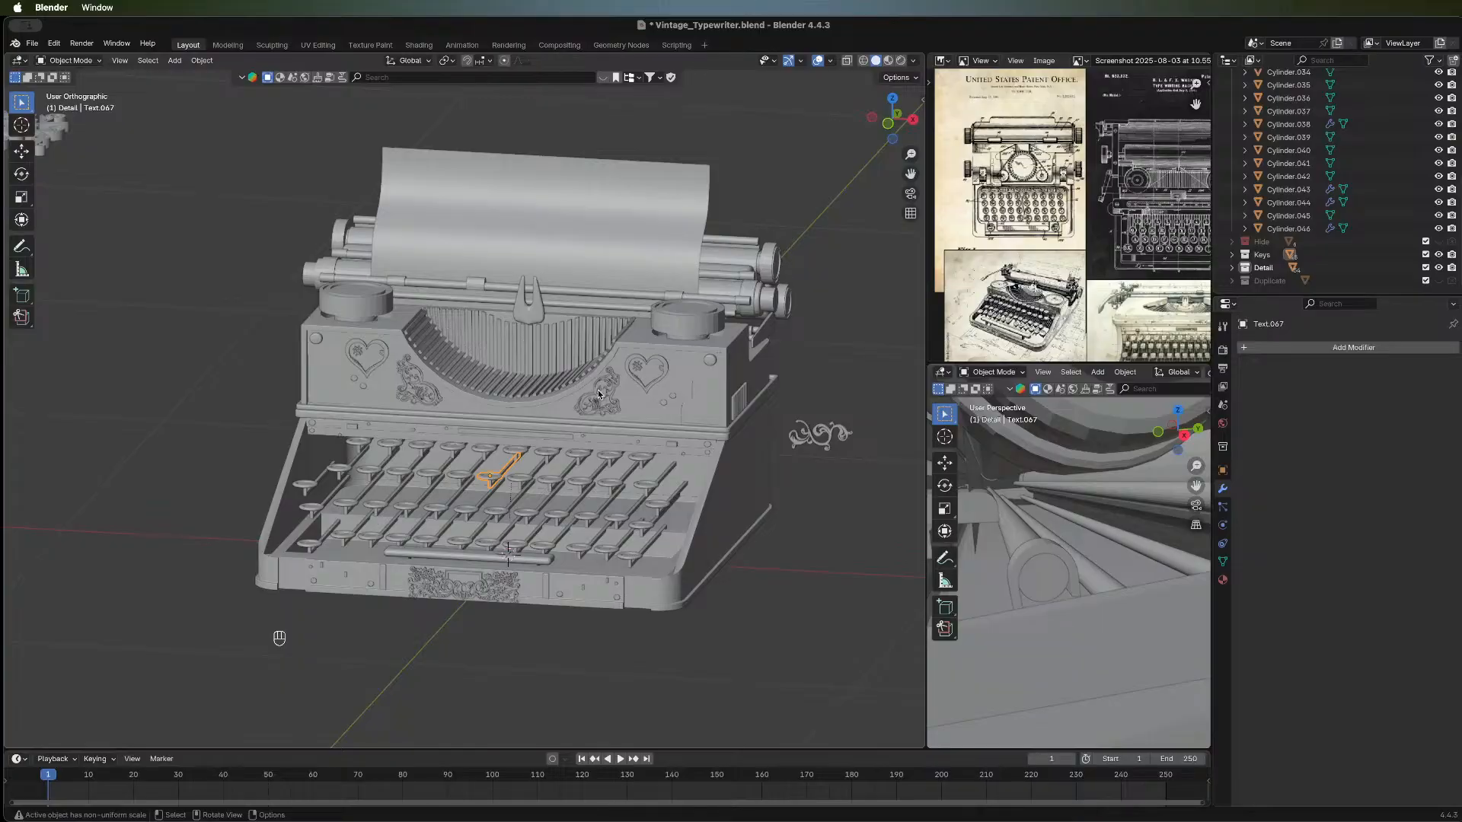
middle_click_drag(297, 390, 503, 254)
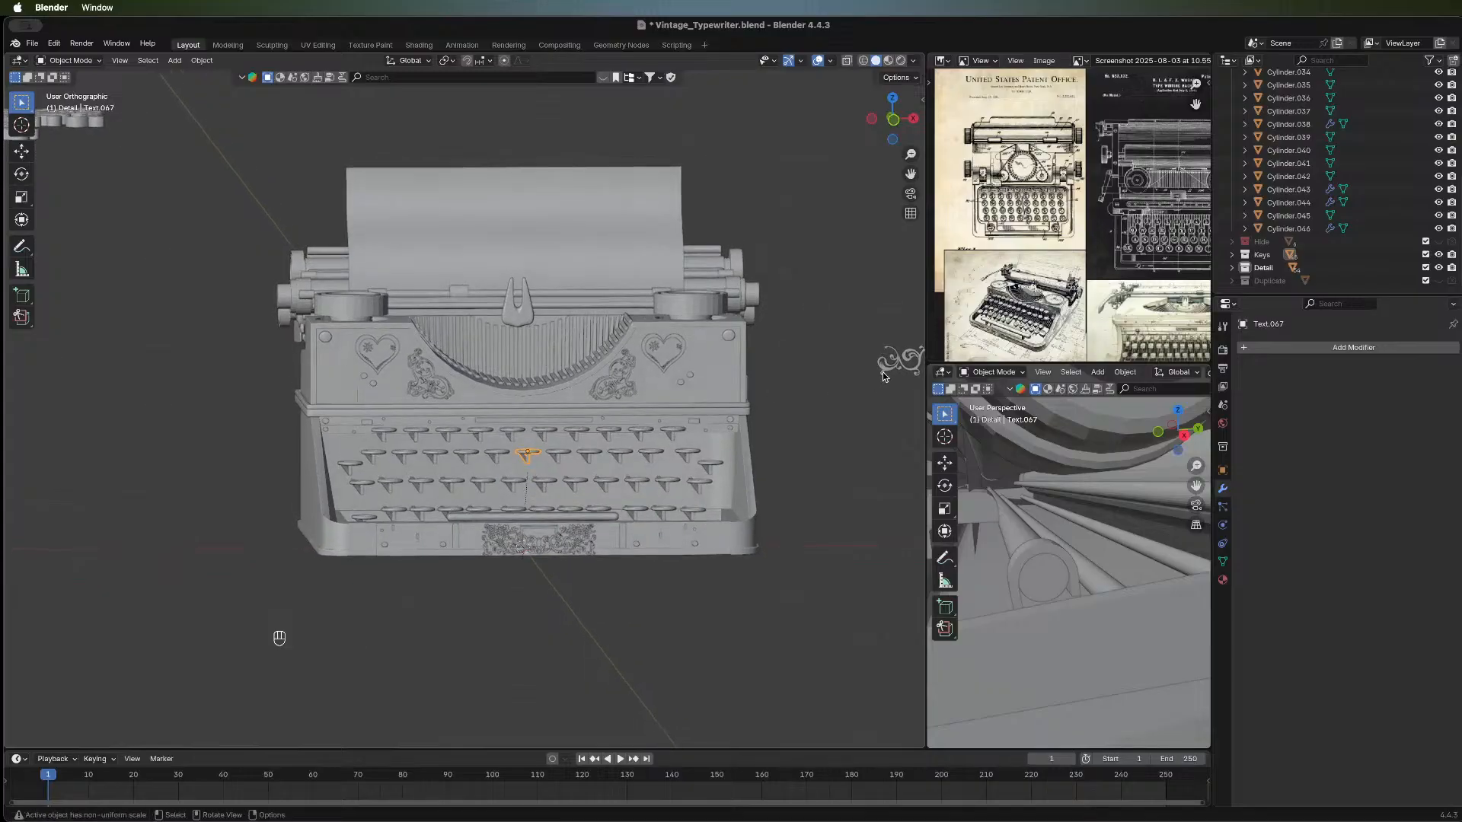
Select the scroll ornament floating to the right of the typewriter and move it about 2.14 m along Y.
left_click(884, 366)
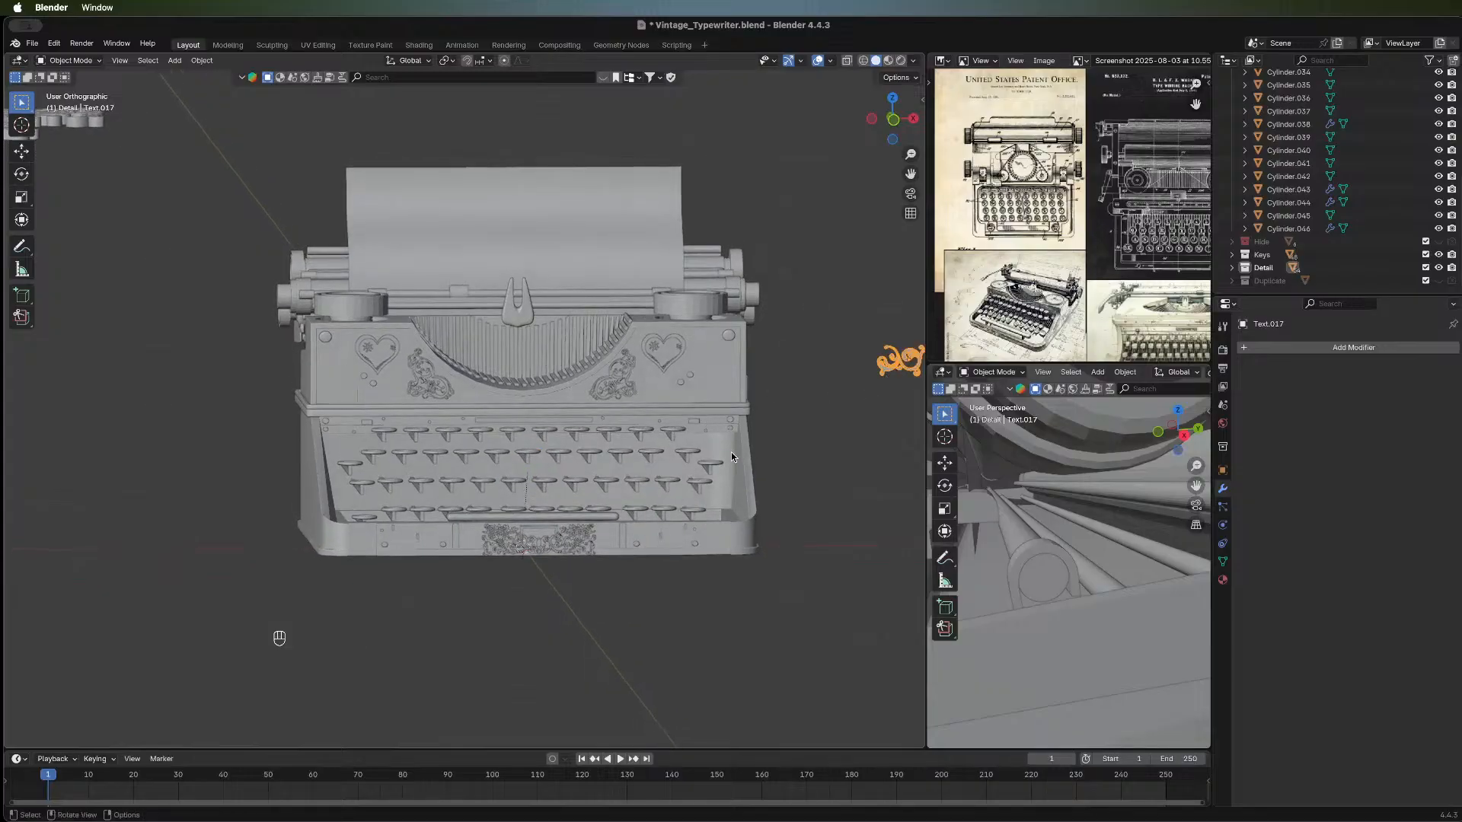
key("g")
key("y")
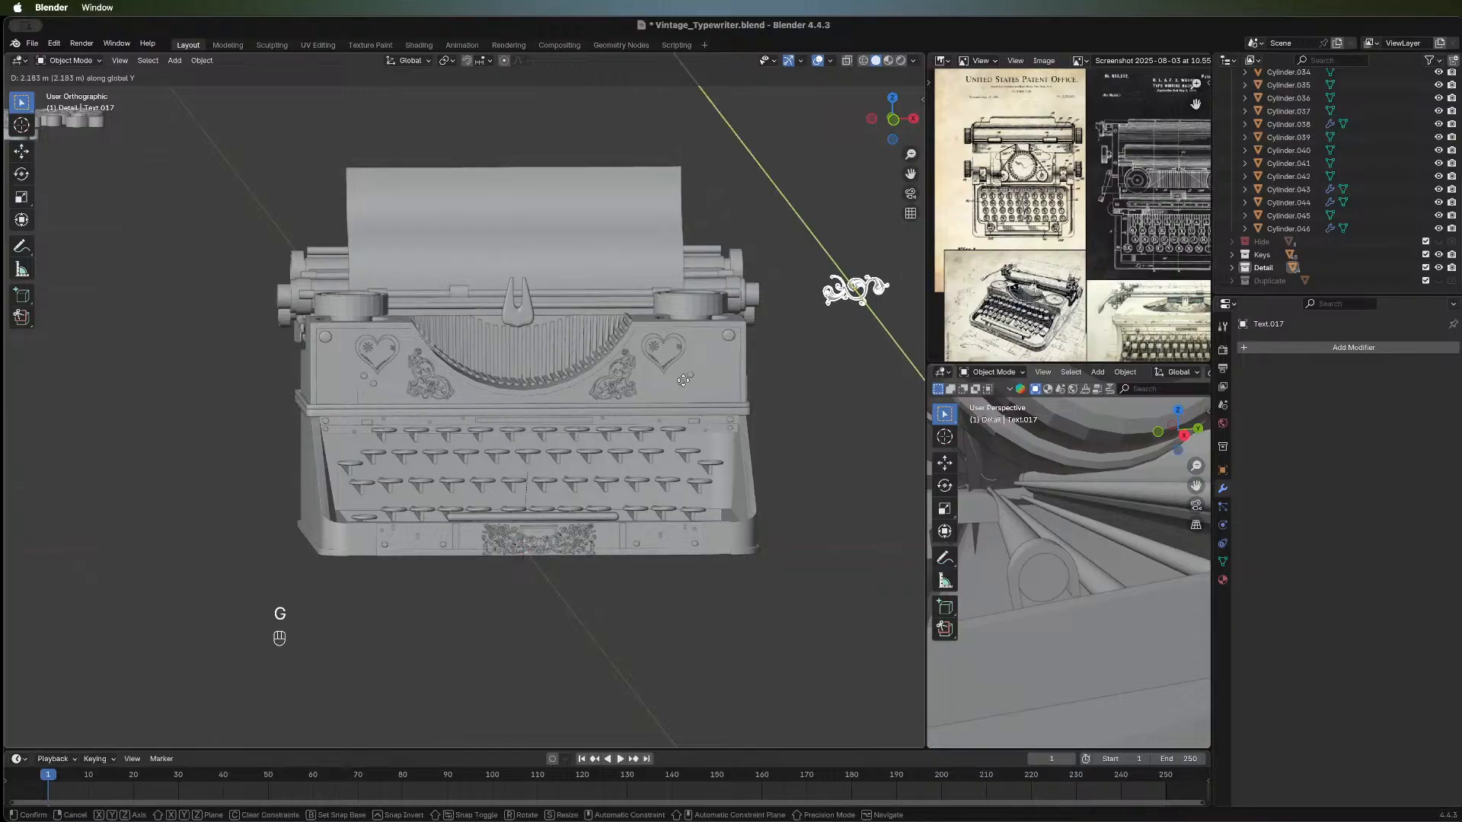
left_click(880, 161)
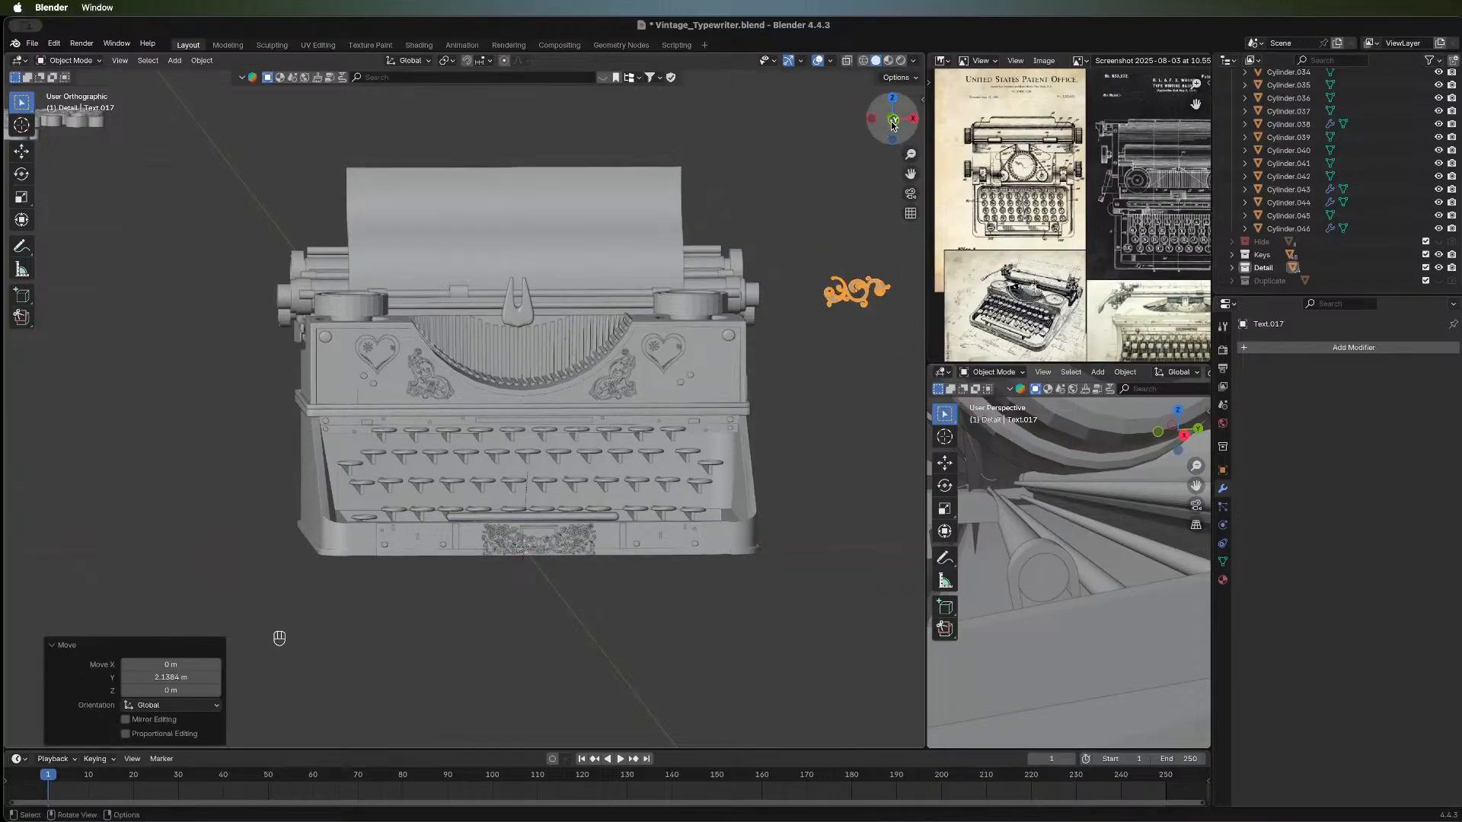
In front view, move the scroll ornament about -0.465 m along X and -0.087 m along Z, below the right heart.
left_click(891, 122)
key("g")
key("x")
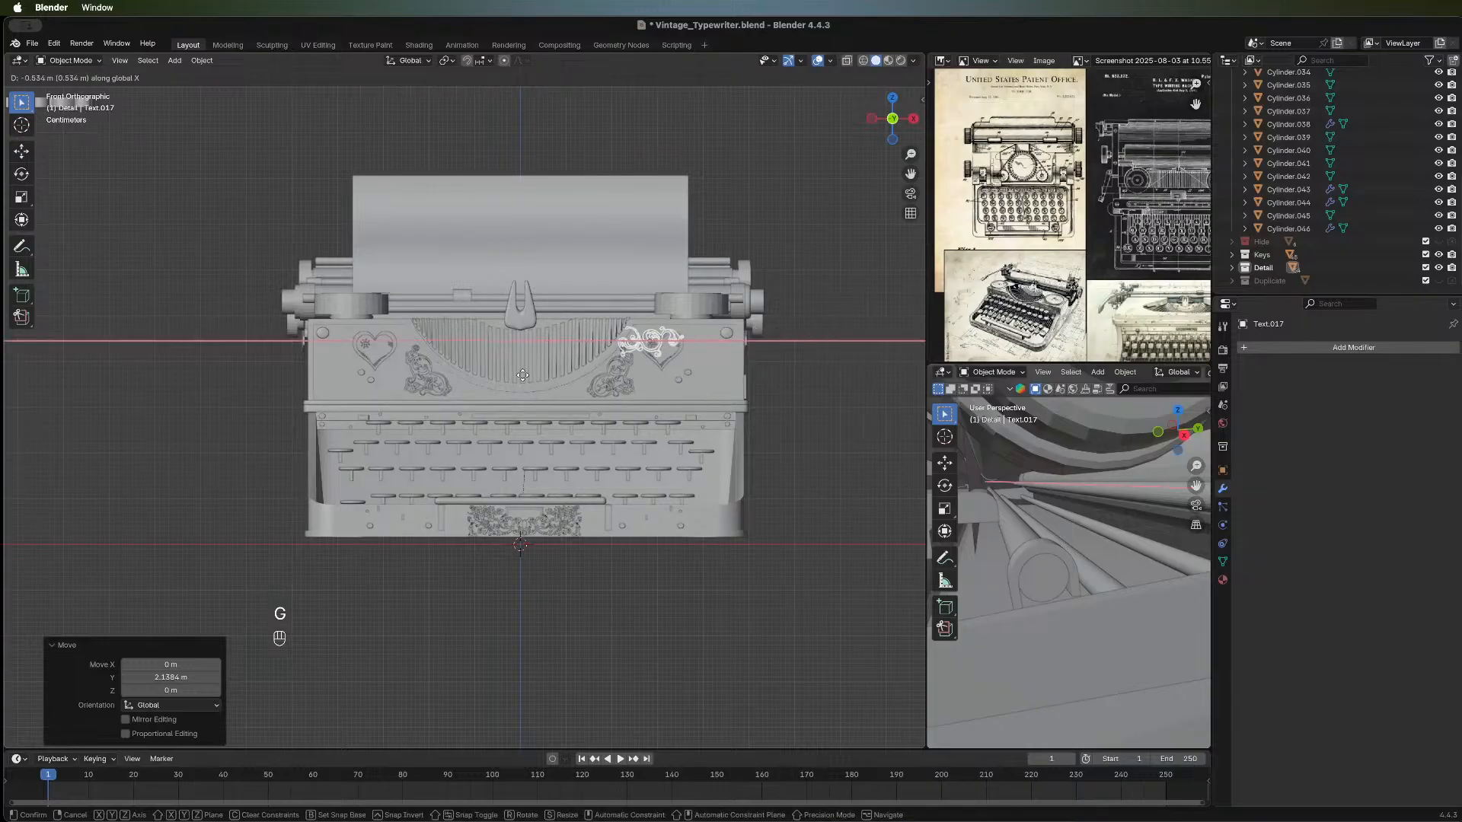
left_click(552, 378)
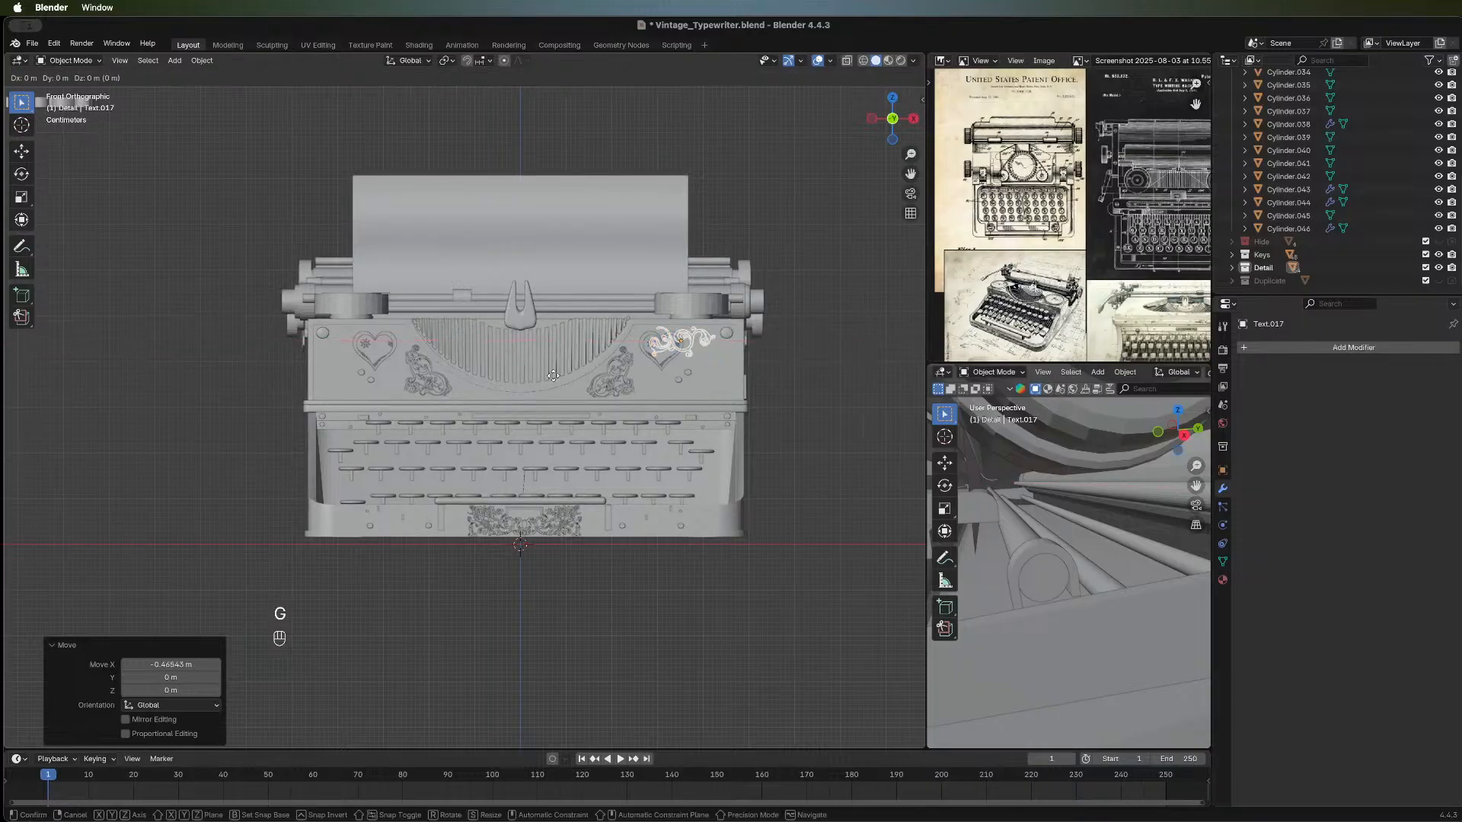
key("g")
key("z")
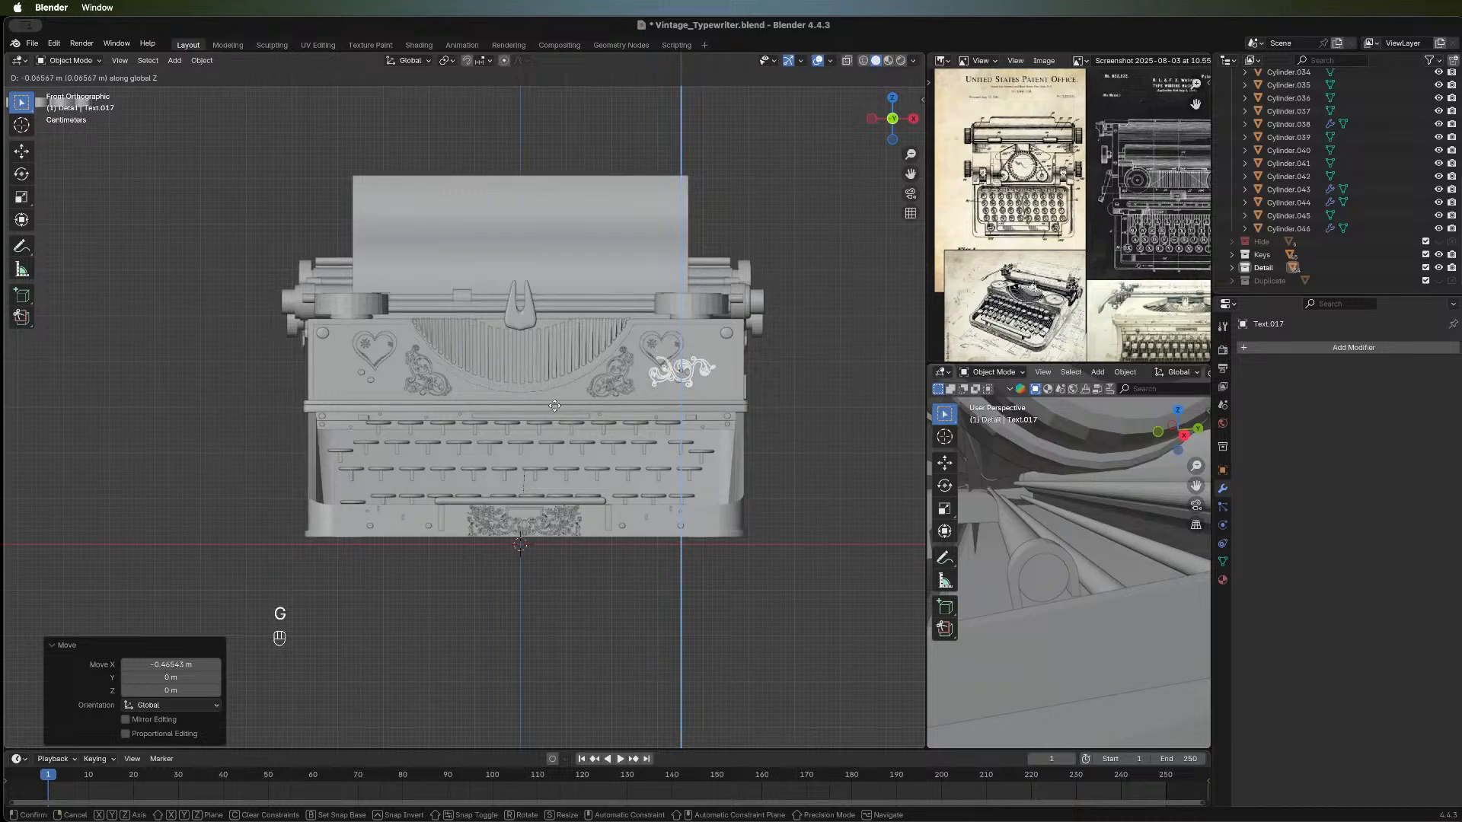
left_click(552, 414)
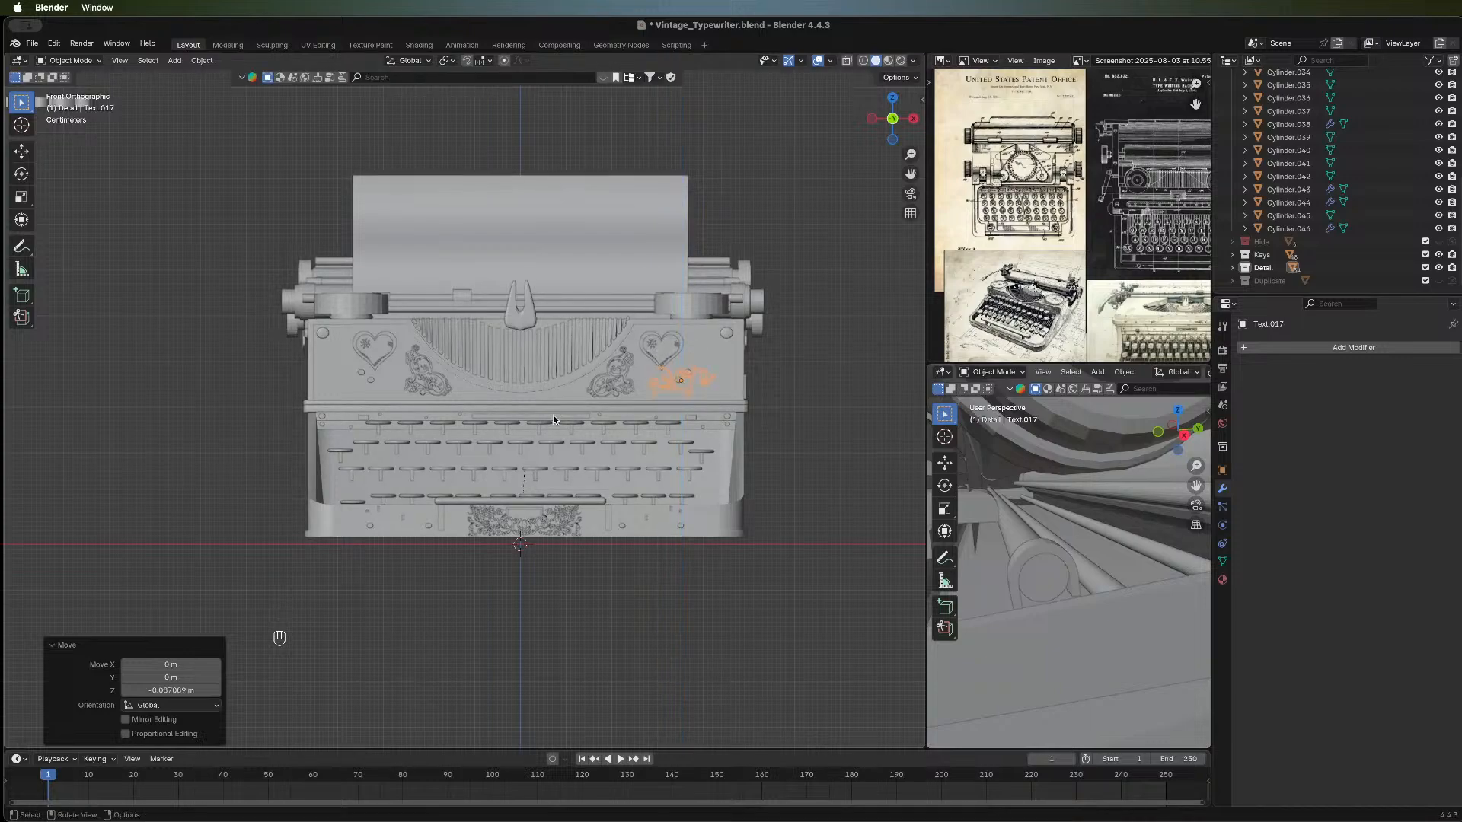
Move the scroll ornament about -0.73 m along X to below the left heart, and check its depth relative to the body.
key("g")
key("x")
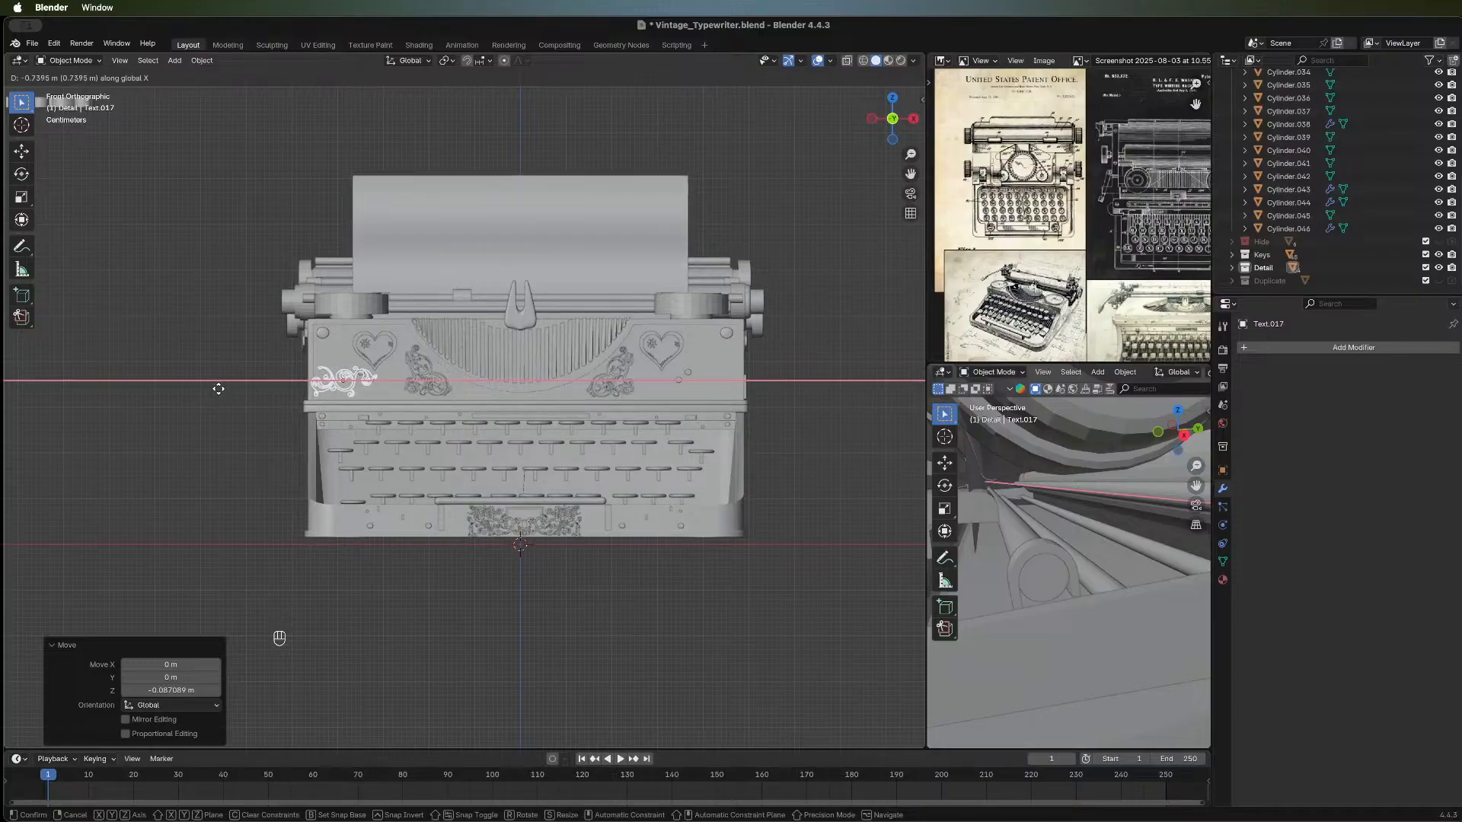
left_click(219, 392)
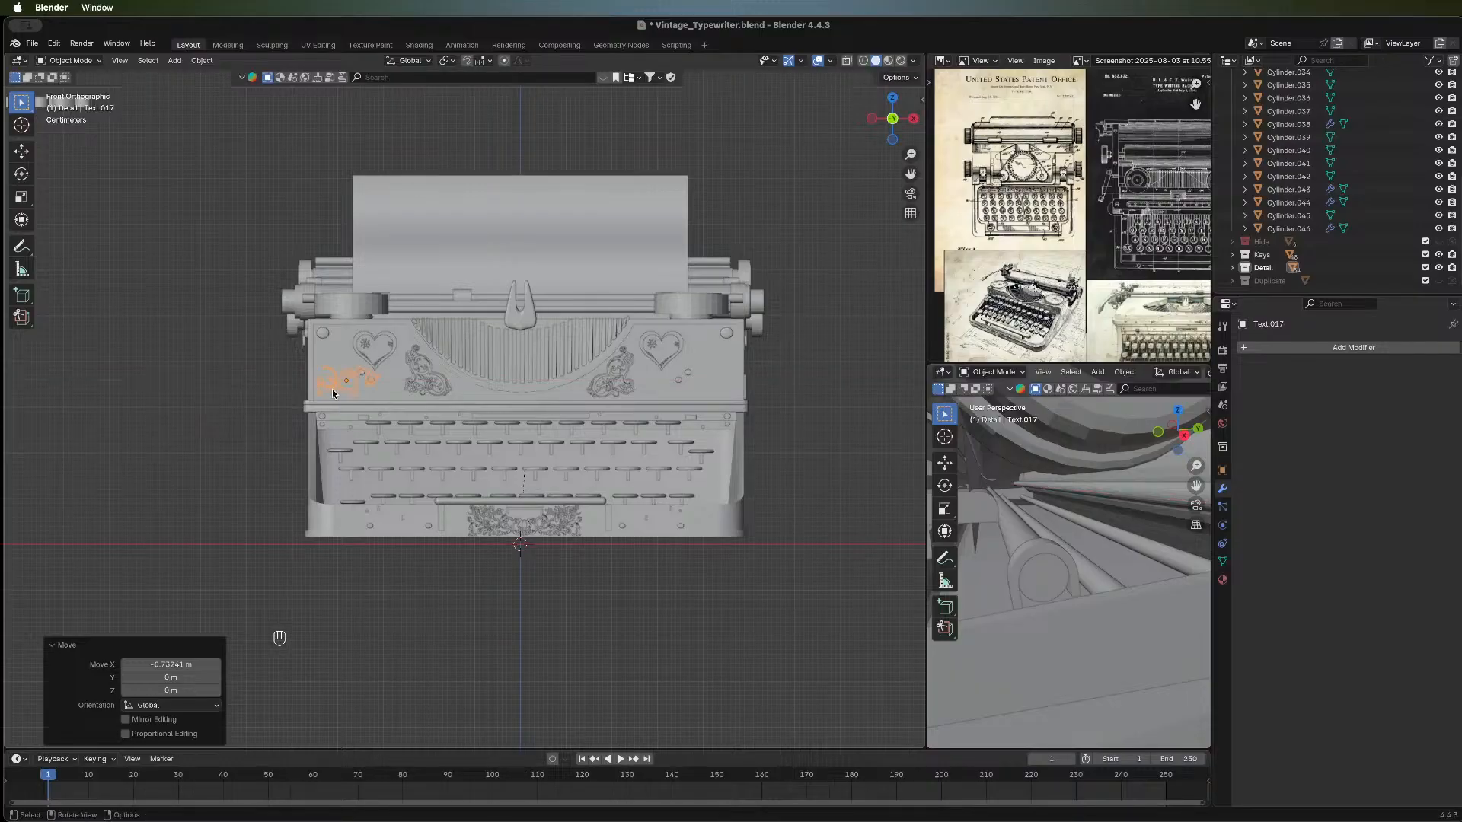
scroll(335, 395, "up", 3)
middle_click_drag(189, 378, 449, 430)
scroll(376, 411, "down", 6)
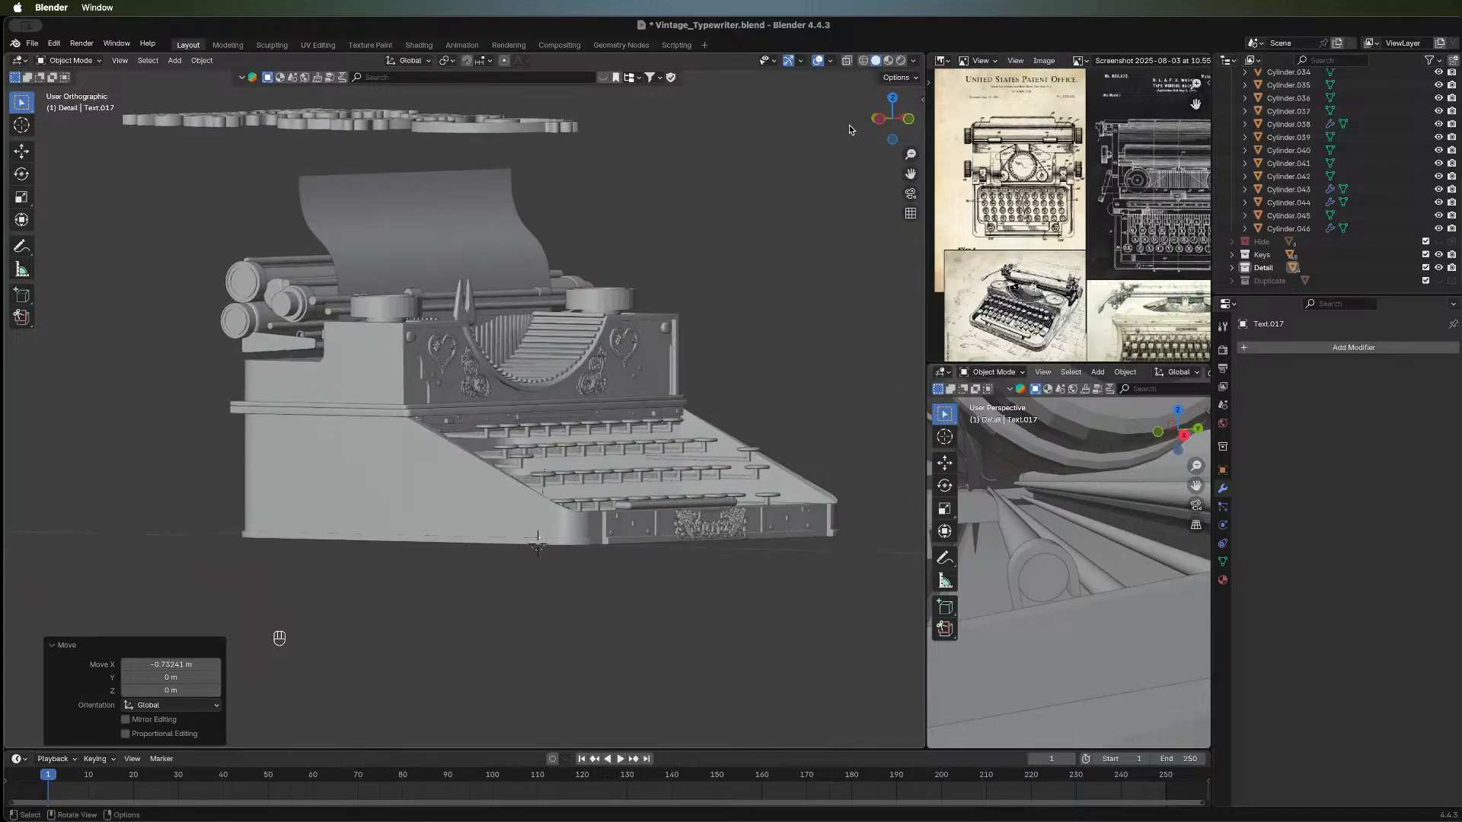
left_click(909, 119)
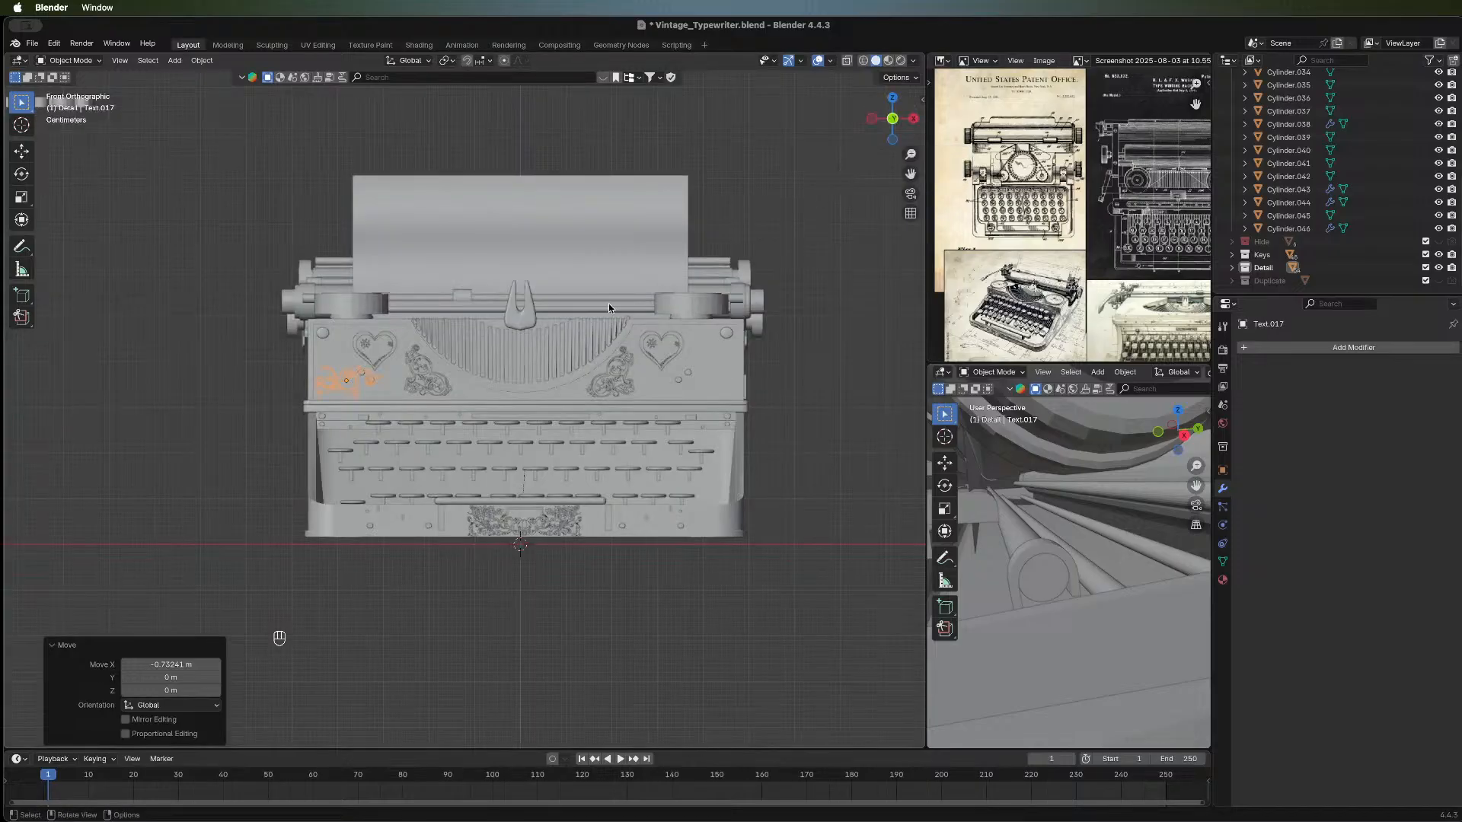
Move the scroll ornament about 0.35 m along X toward the front's center and about -1.48 m along Y to the body.
key("g")
key("x")
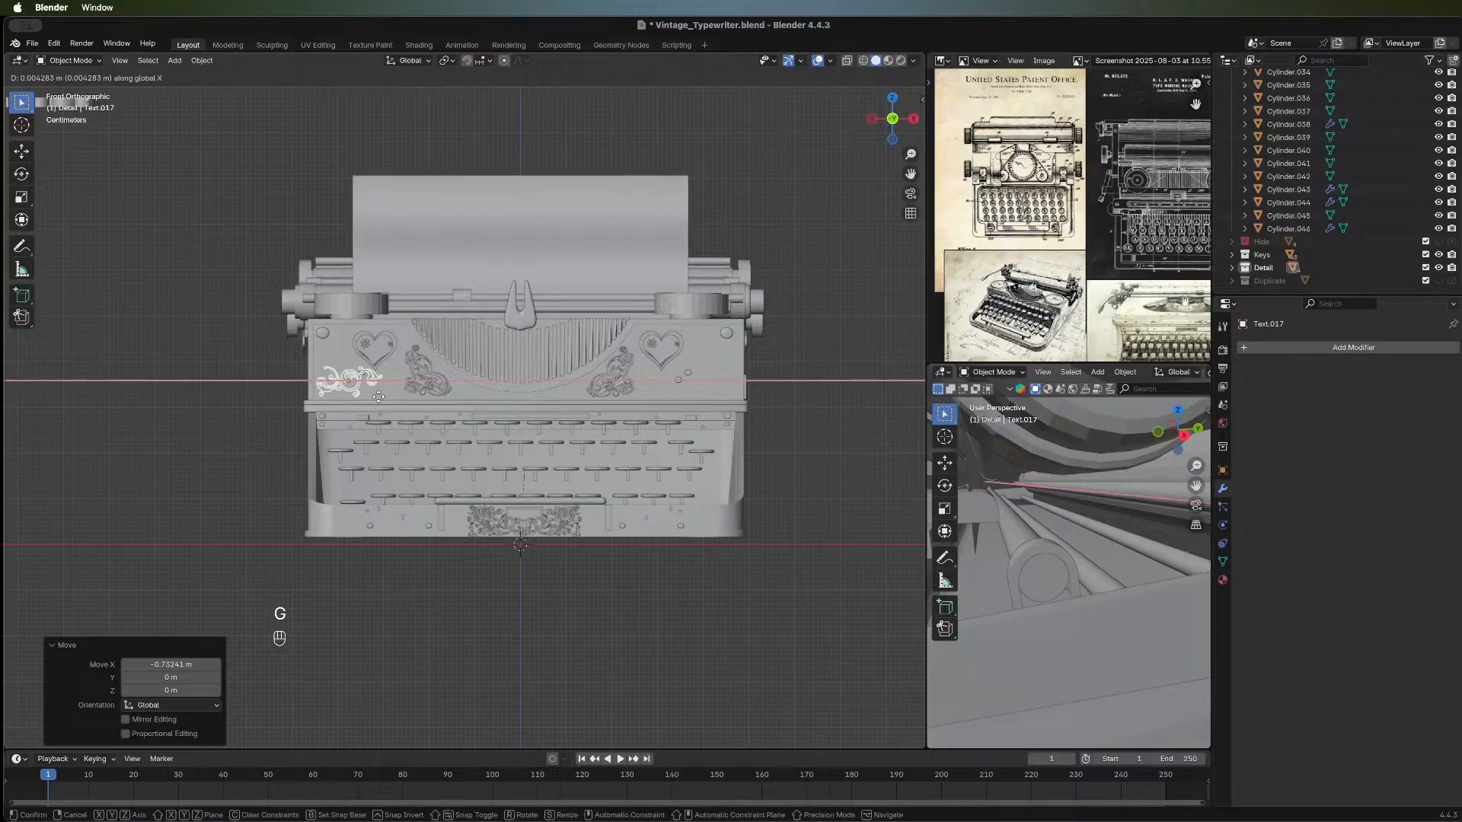
left_click(472, 394)
middle_click_drag(299, 411, 345, 392)
middle_click_drag(231, 393, 263, 399)
scroll(263, 399, "down", 2)
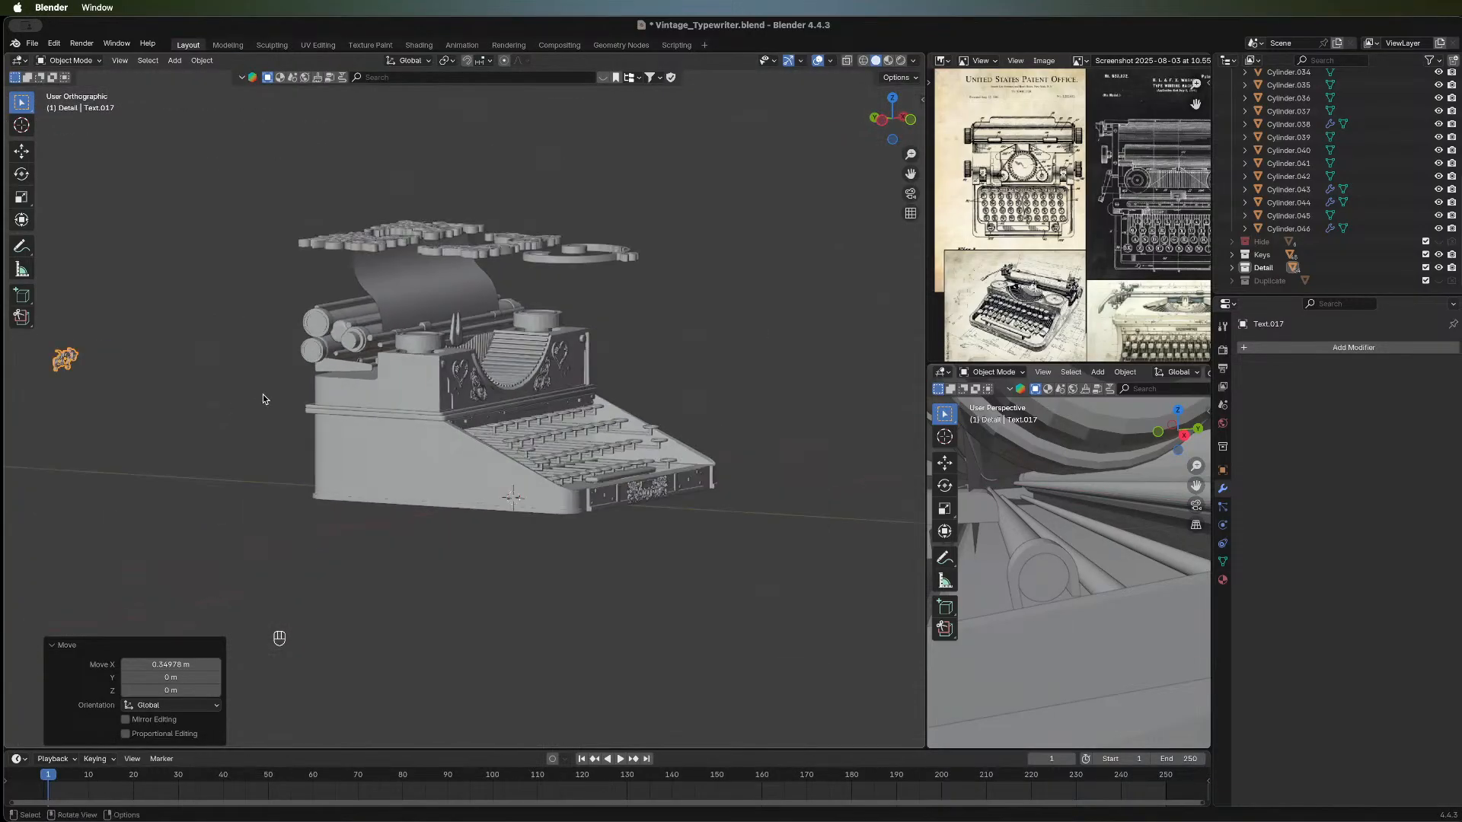
key("g")
key("y")
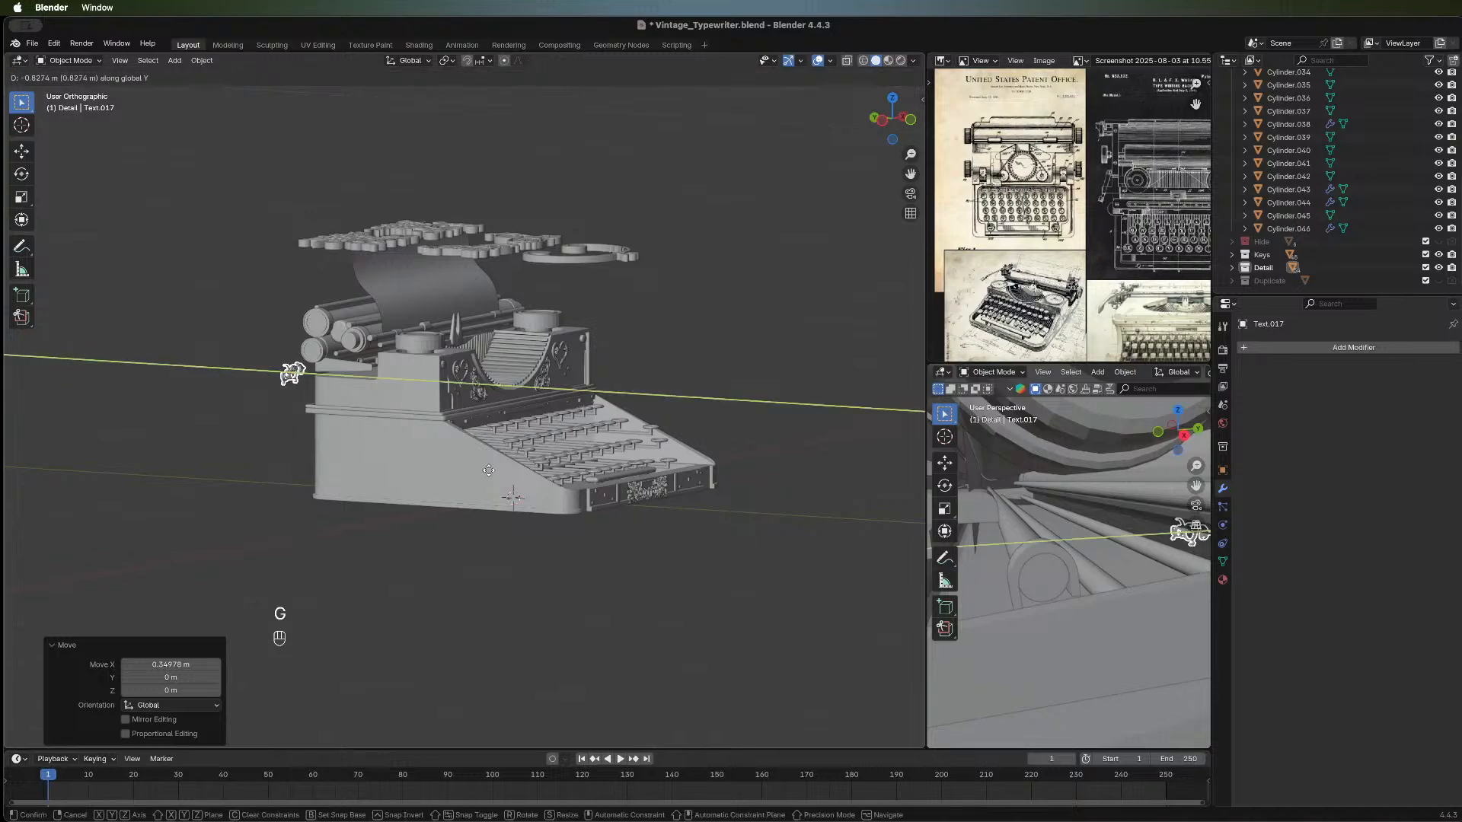
left_click(678, 507)
middle_click_drag(445, 464, 456, 620)
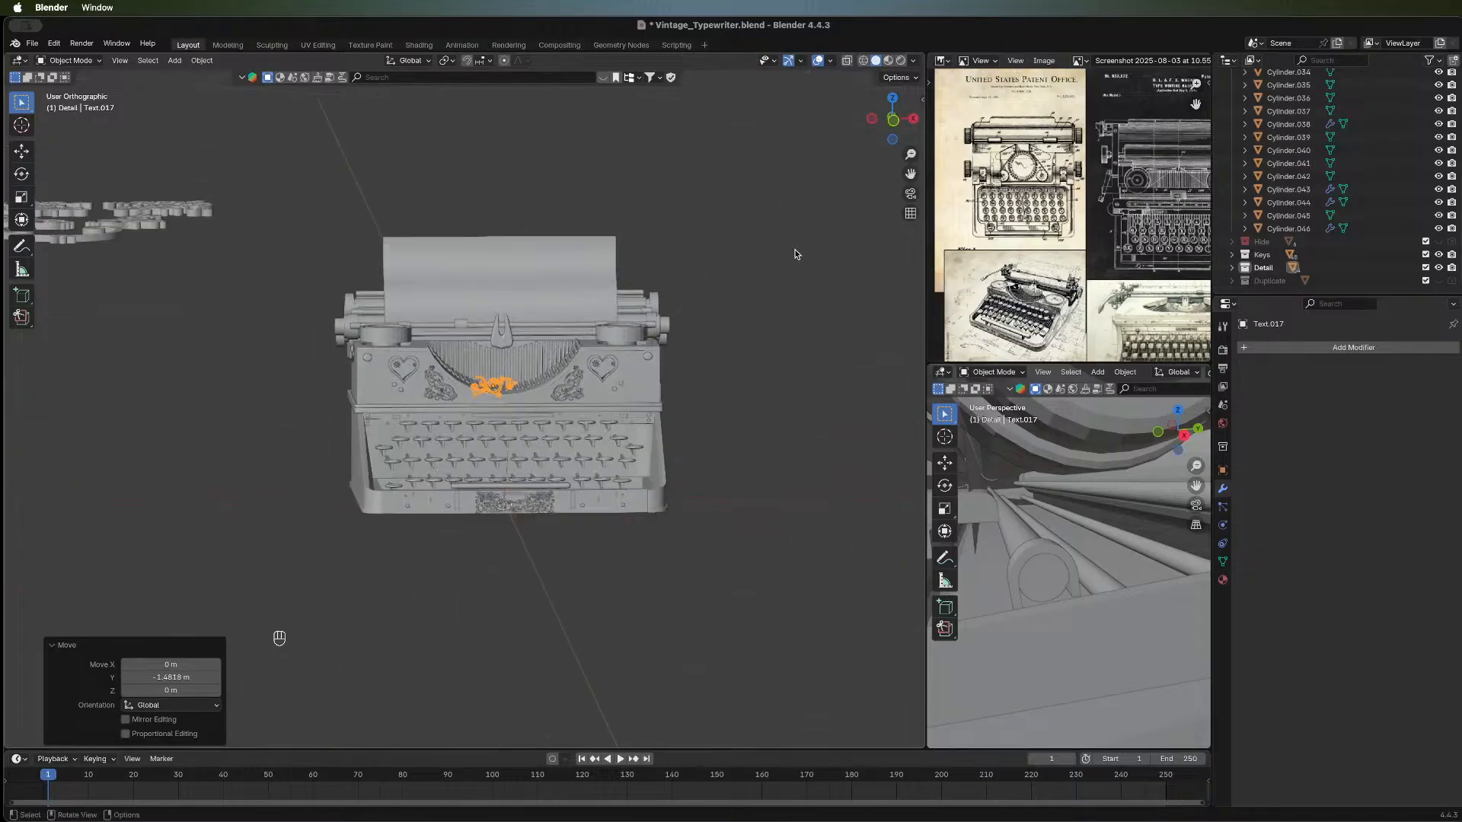
left_click(895, 126)
scroll(612, 410, "up", 4)
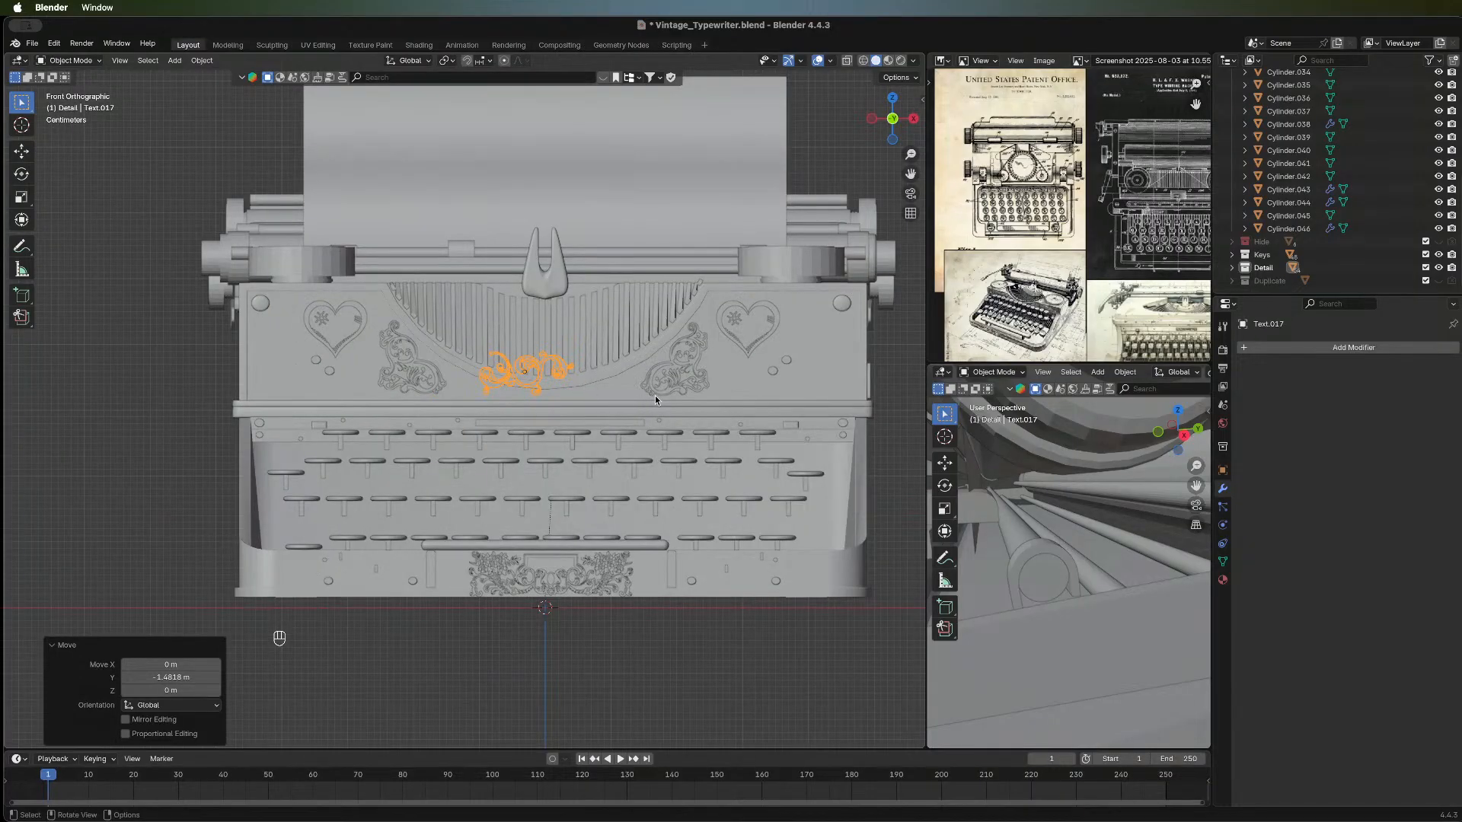
key("g")
key("y")
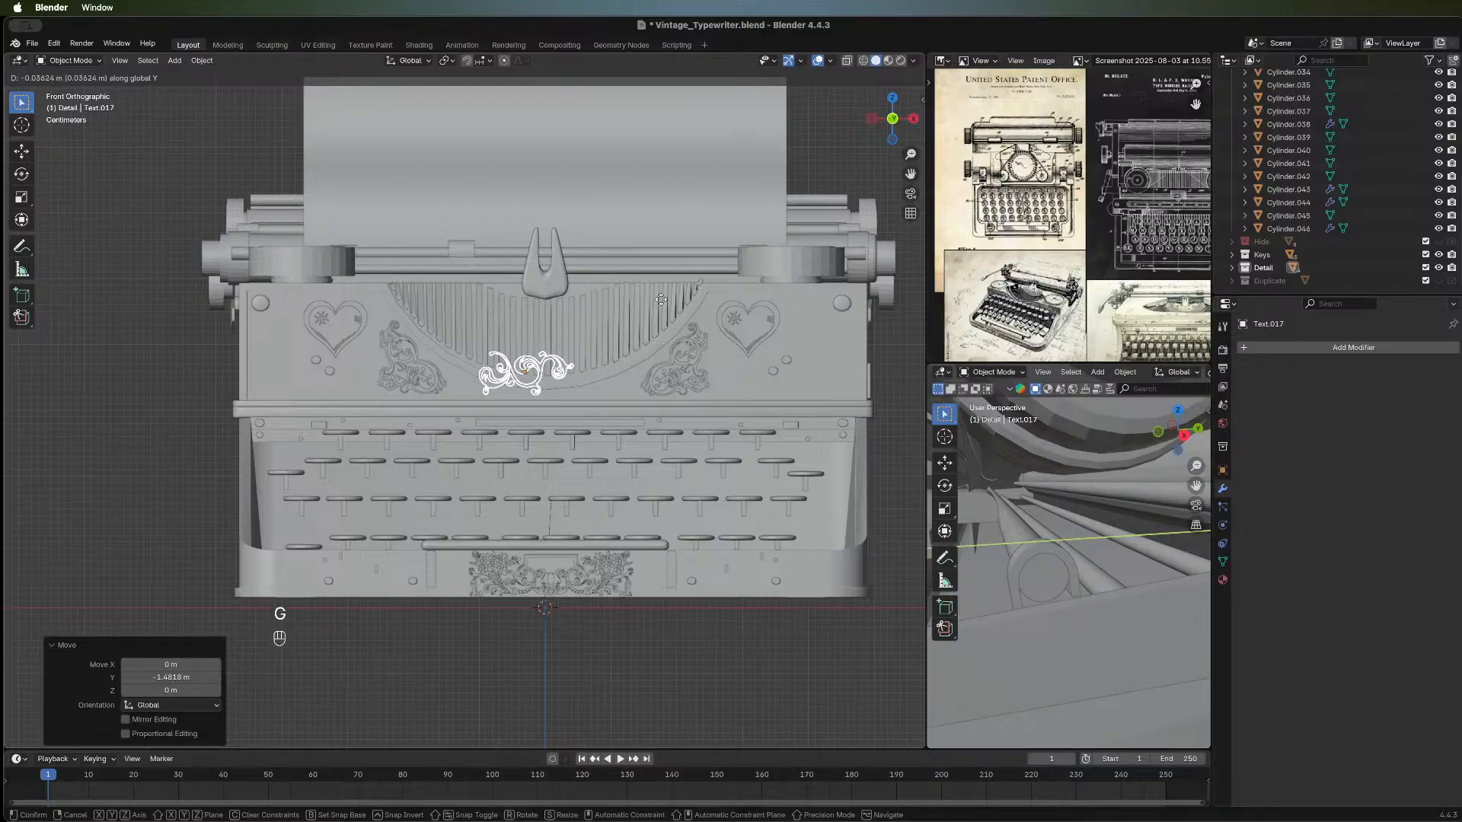
key("Escape")
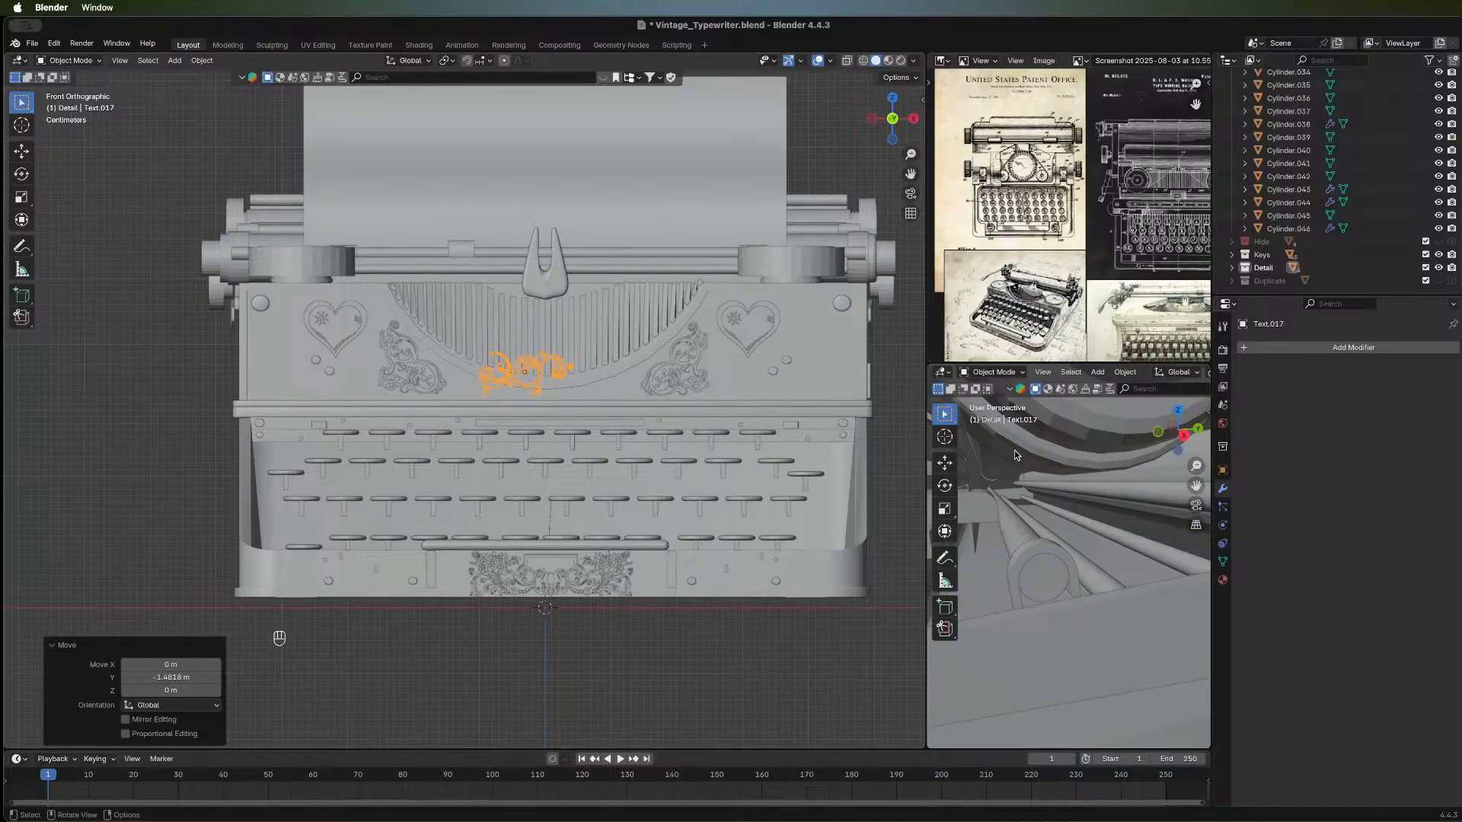
Using the perspective view, move the scroll ornament about -0.14 m along Y, out in front of the body's front face.
scroll(1013, 449, "down", 5)
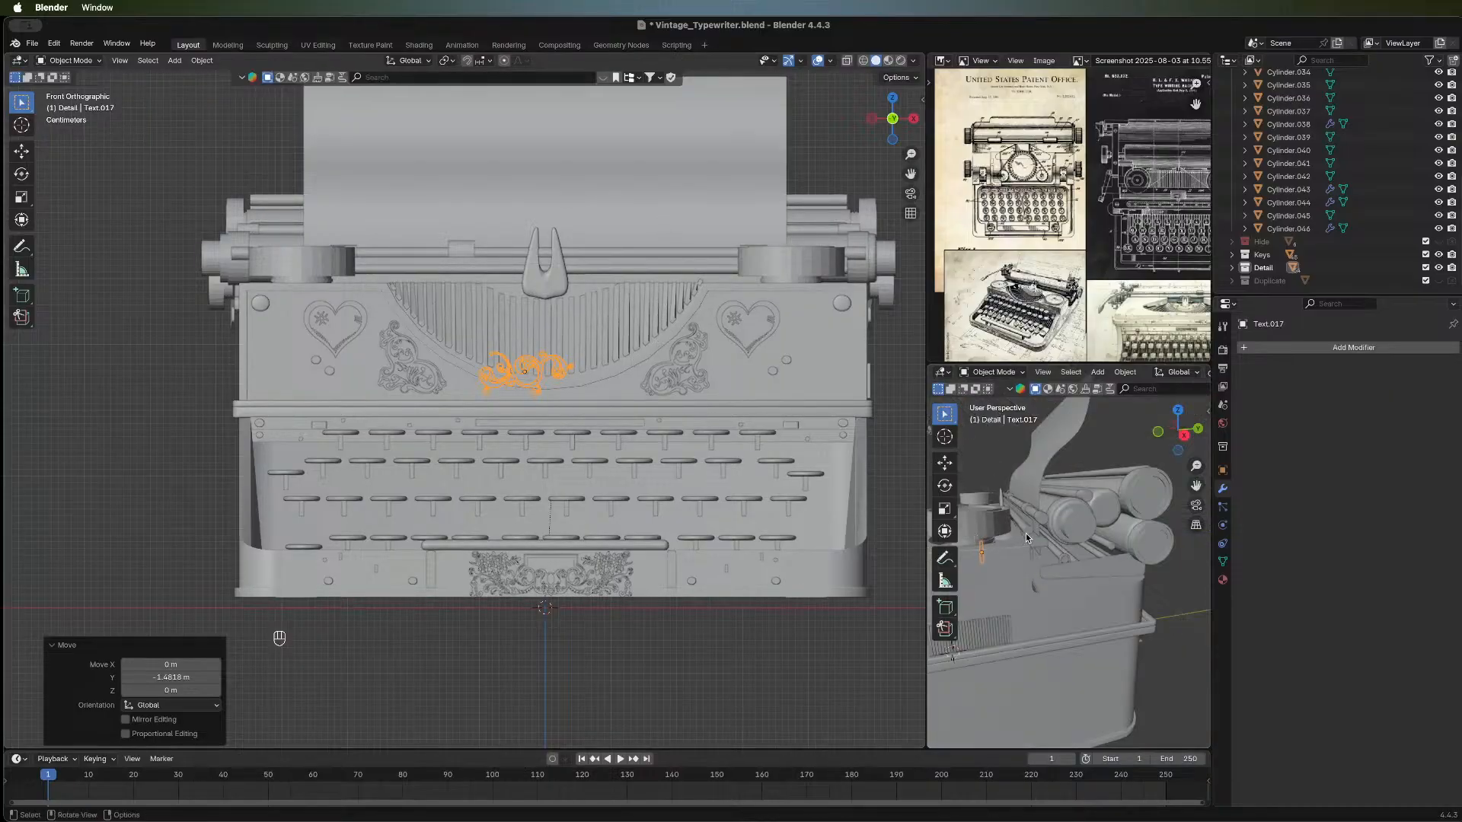
middle_click_drag(1025, 539, 1111, 536, "shift")
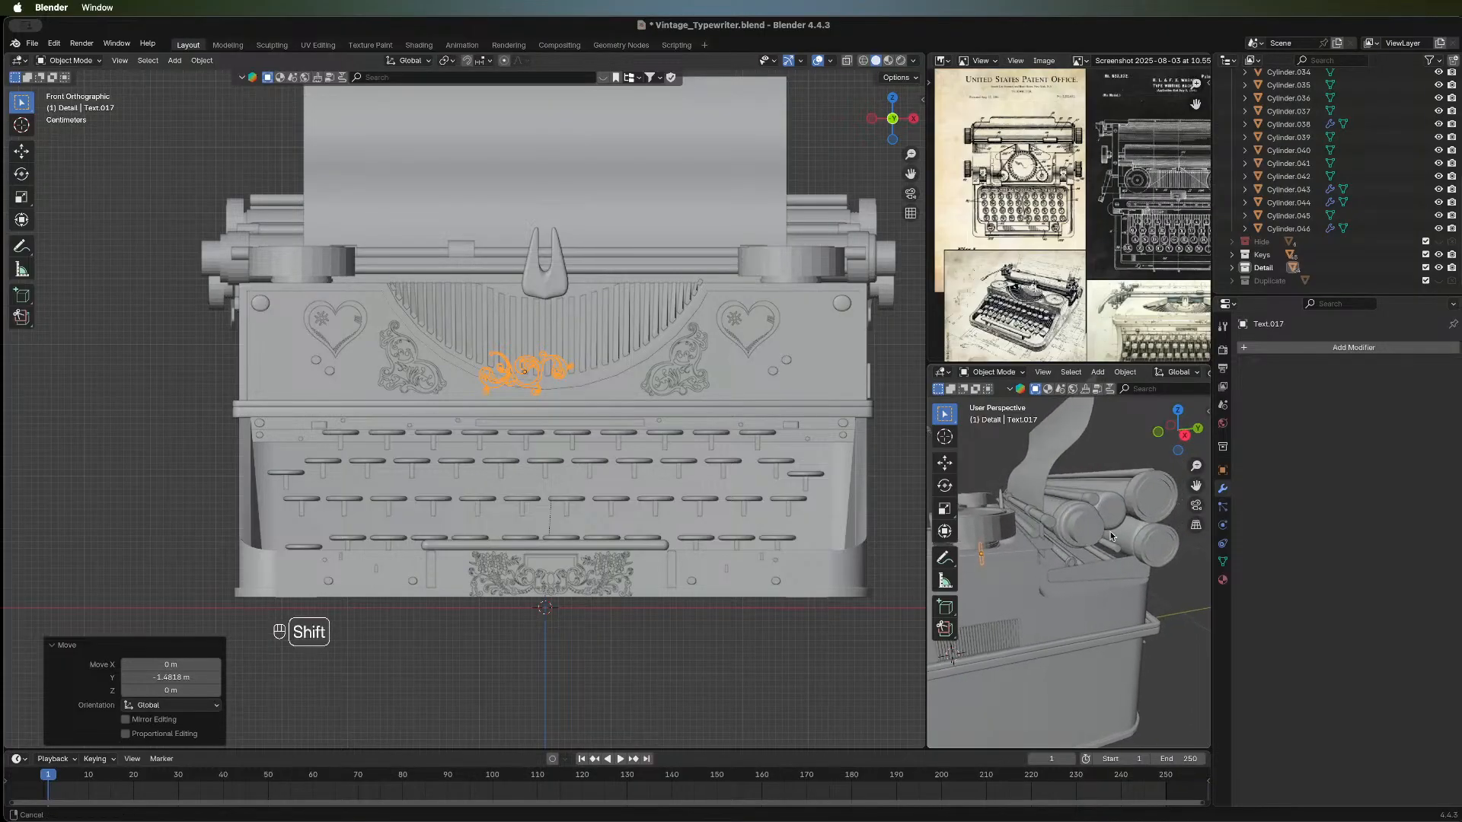
key("KP_Decimal")
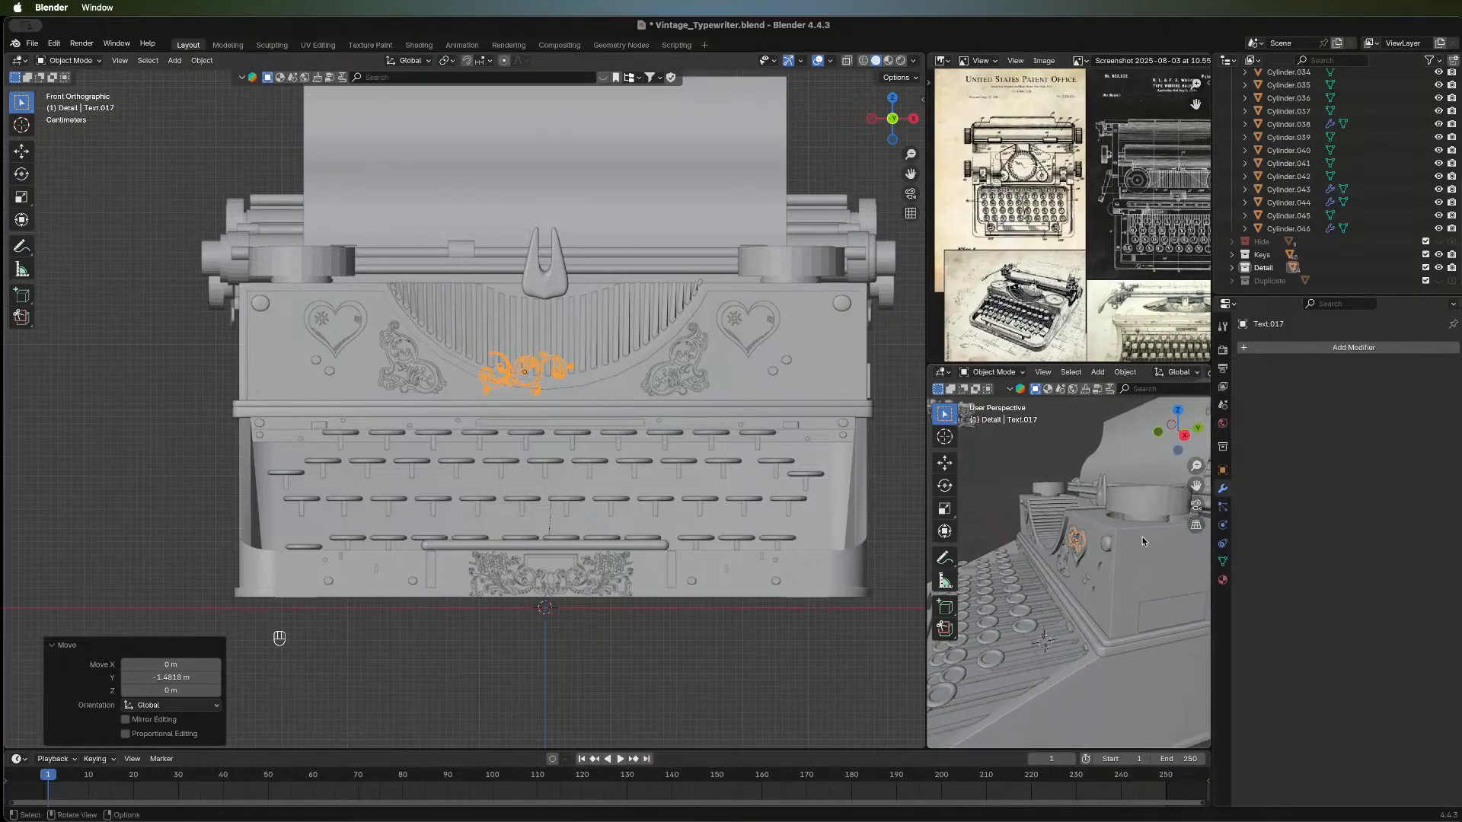
key("g")
key("y")
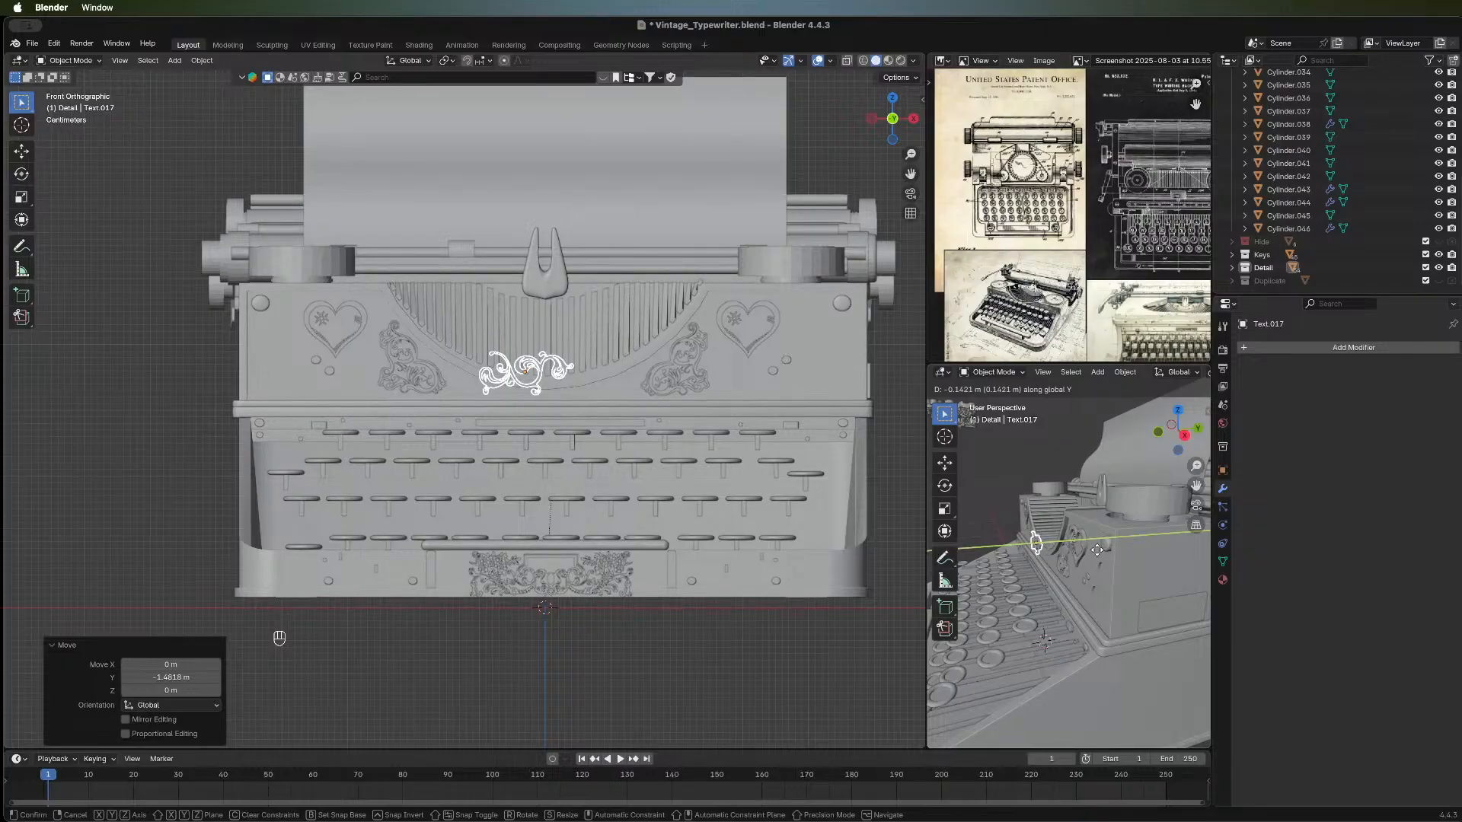
left_click(1059, 562)
Move the scroll ornament about -0.345 m along X to below the left heart and rotate it about -16.8° in front view.
key("g")
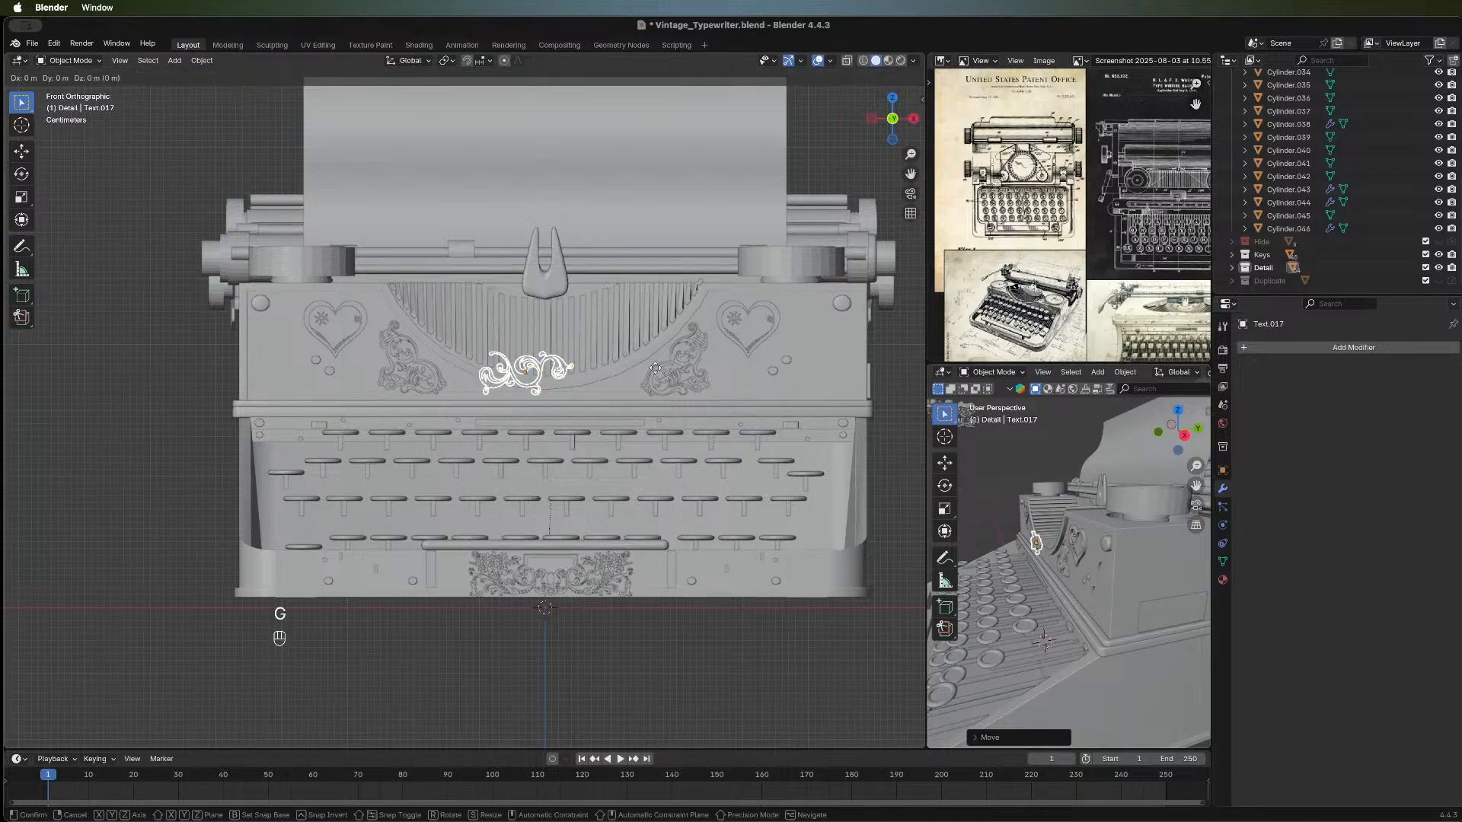
key("x")
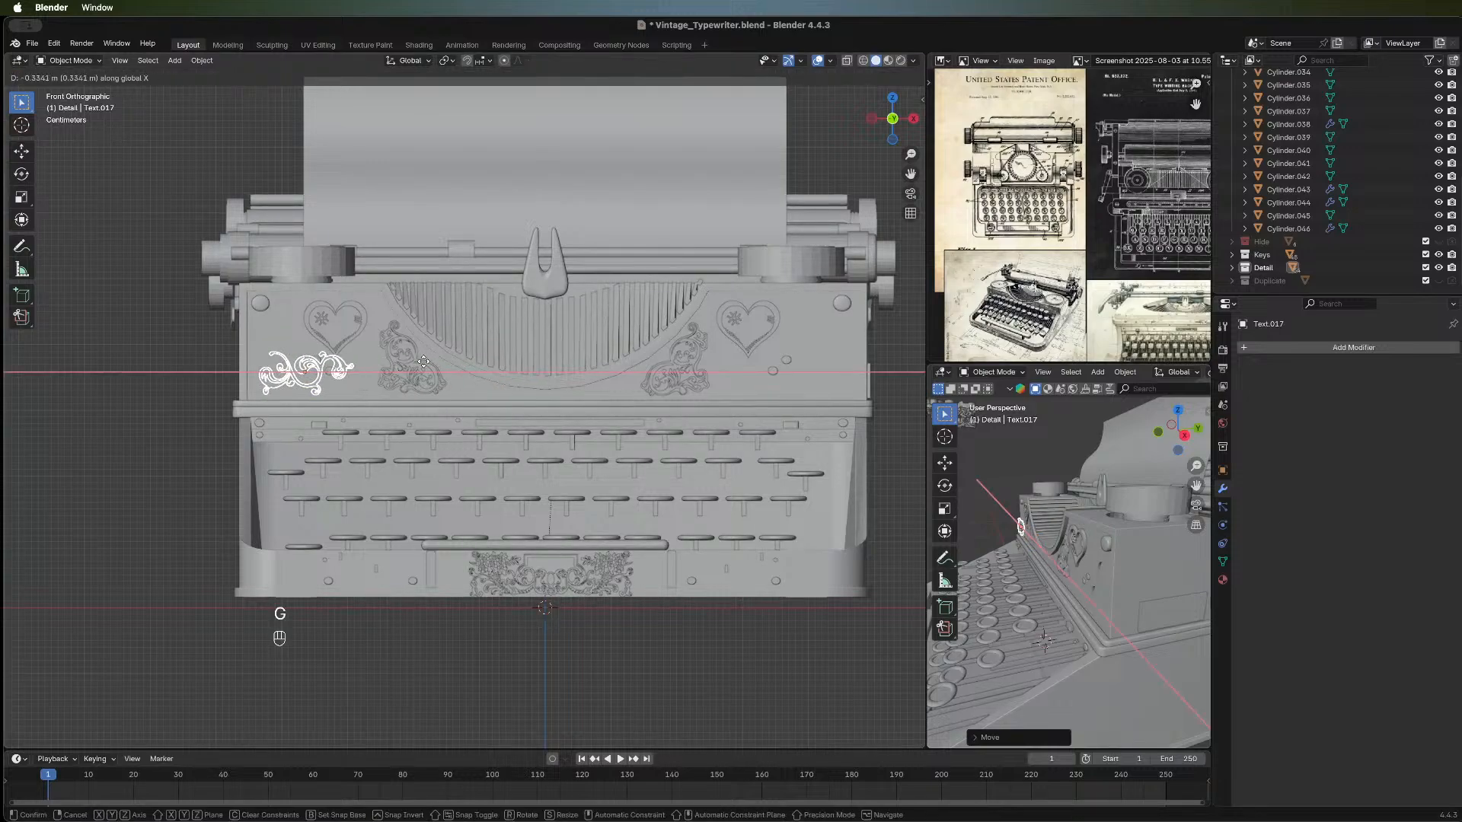
left_click(428, 363)
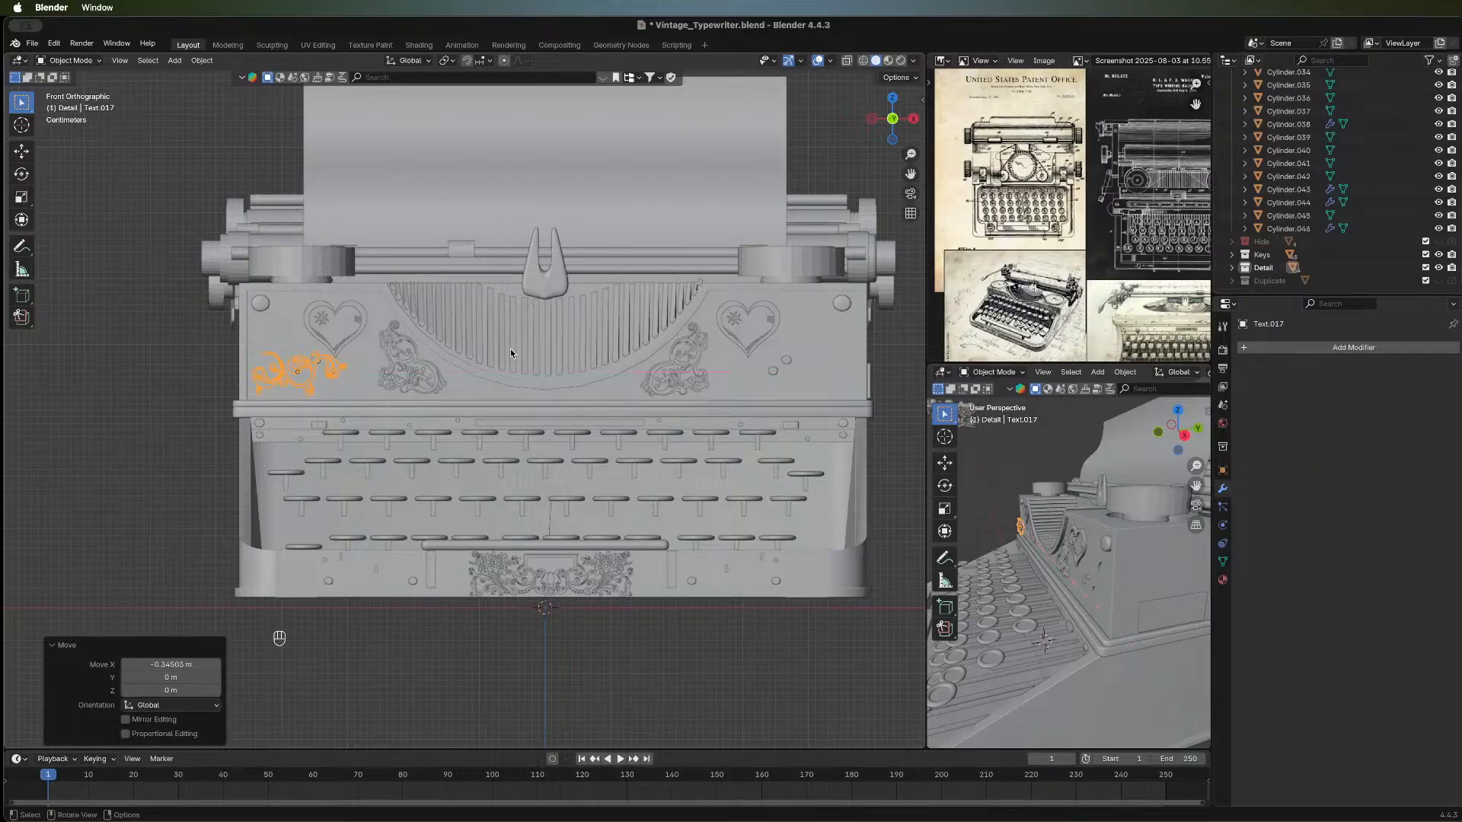
key("r")
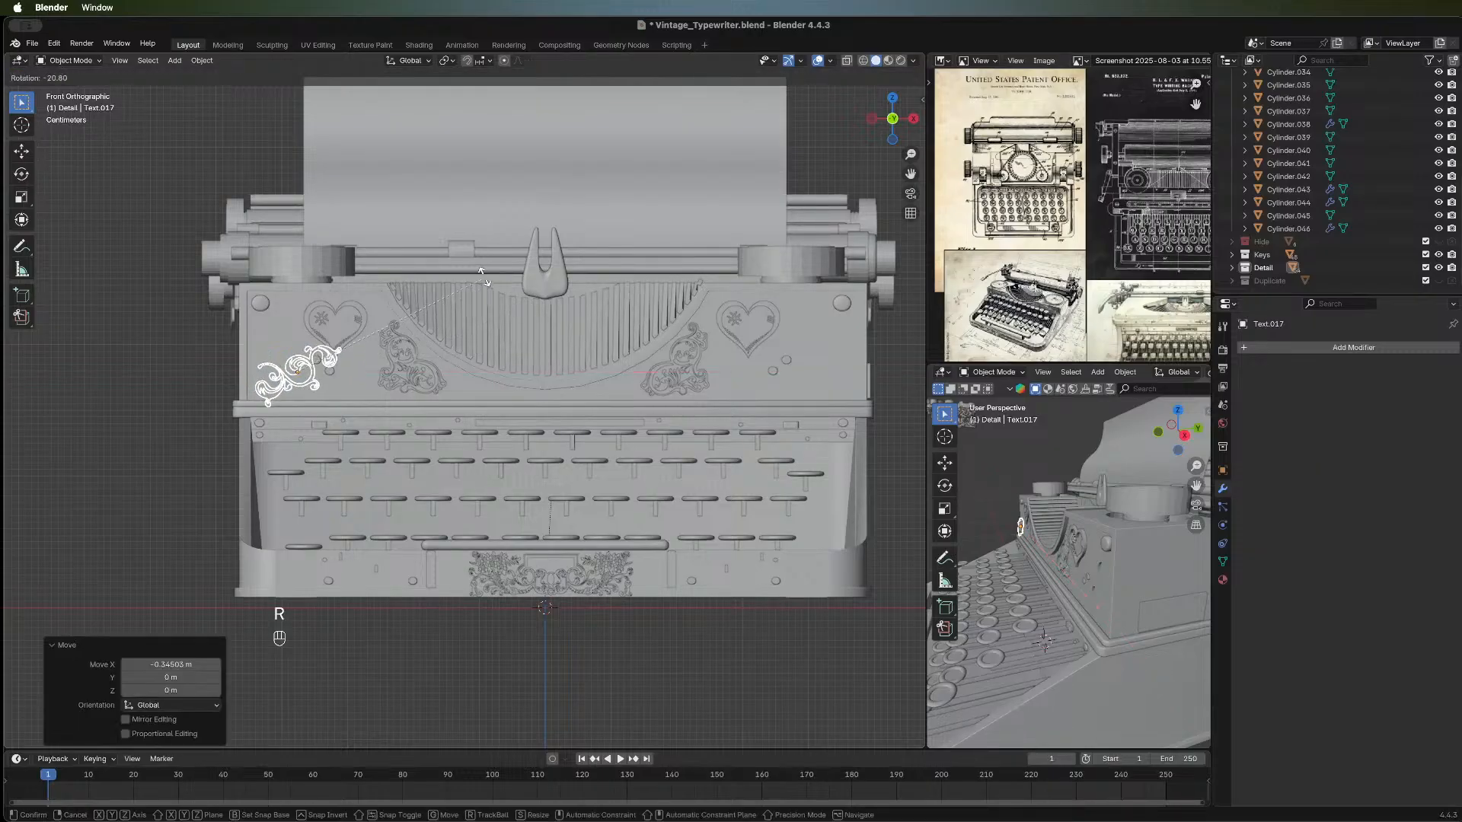
left_click(490, 297)
Nudge the scroll ornament about 0.01 m along Z and -0.005 m along X, and scale it by about 0.886.
key("g")
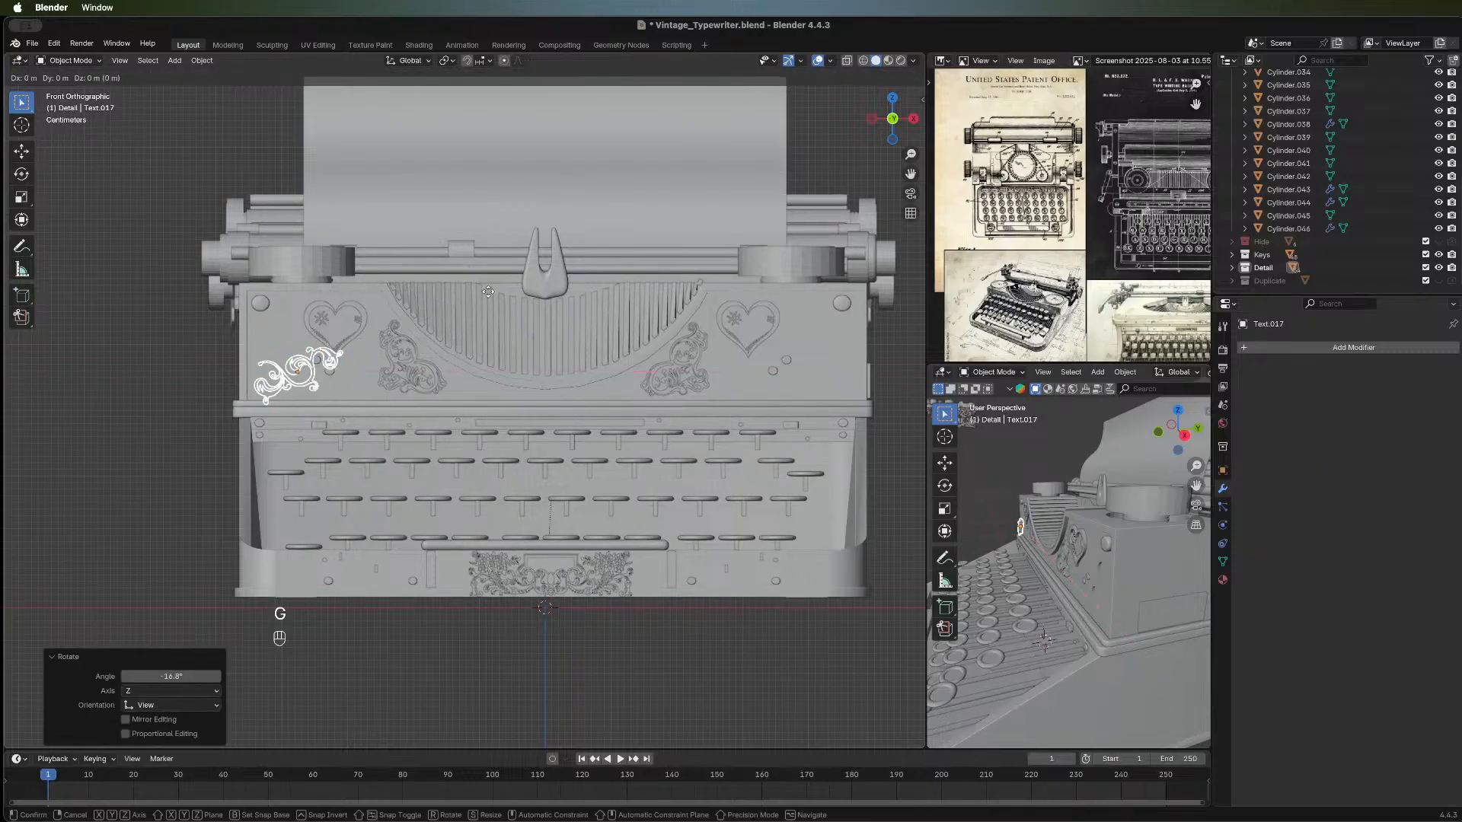
key("z")
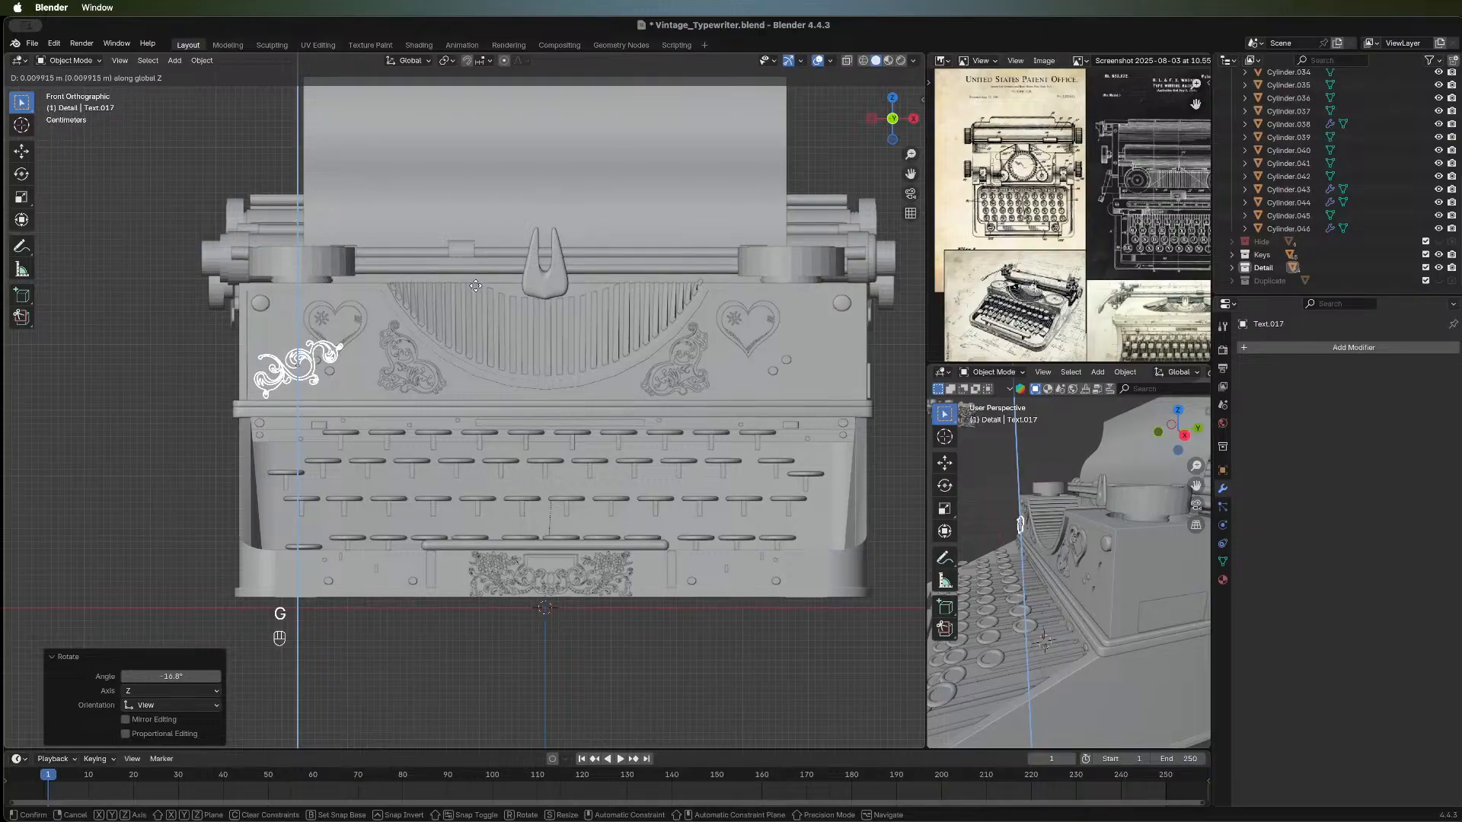
left_click(515, 304)
key("g")
key("x")
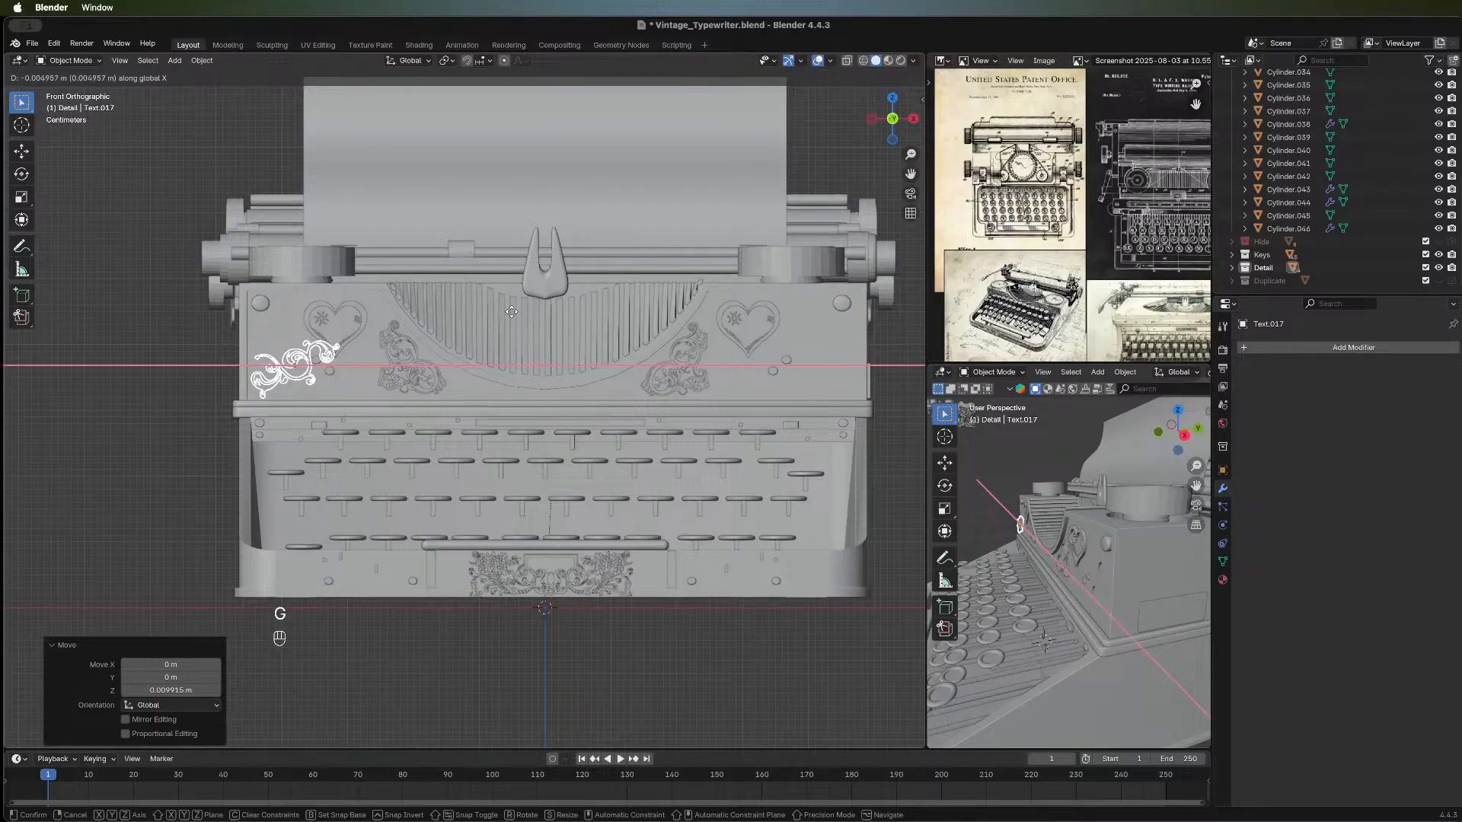
left_click(560, 304)
key("s")
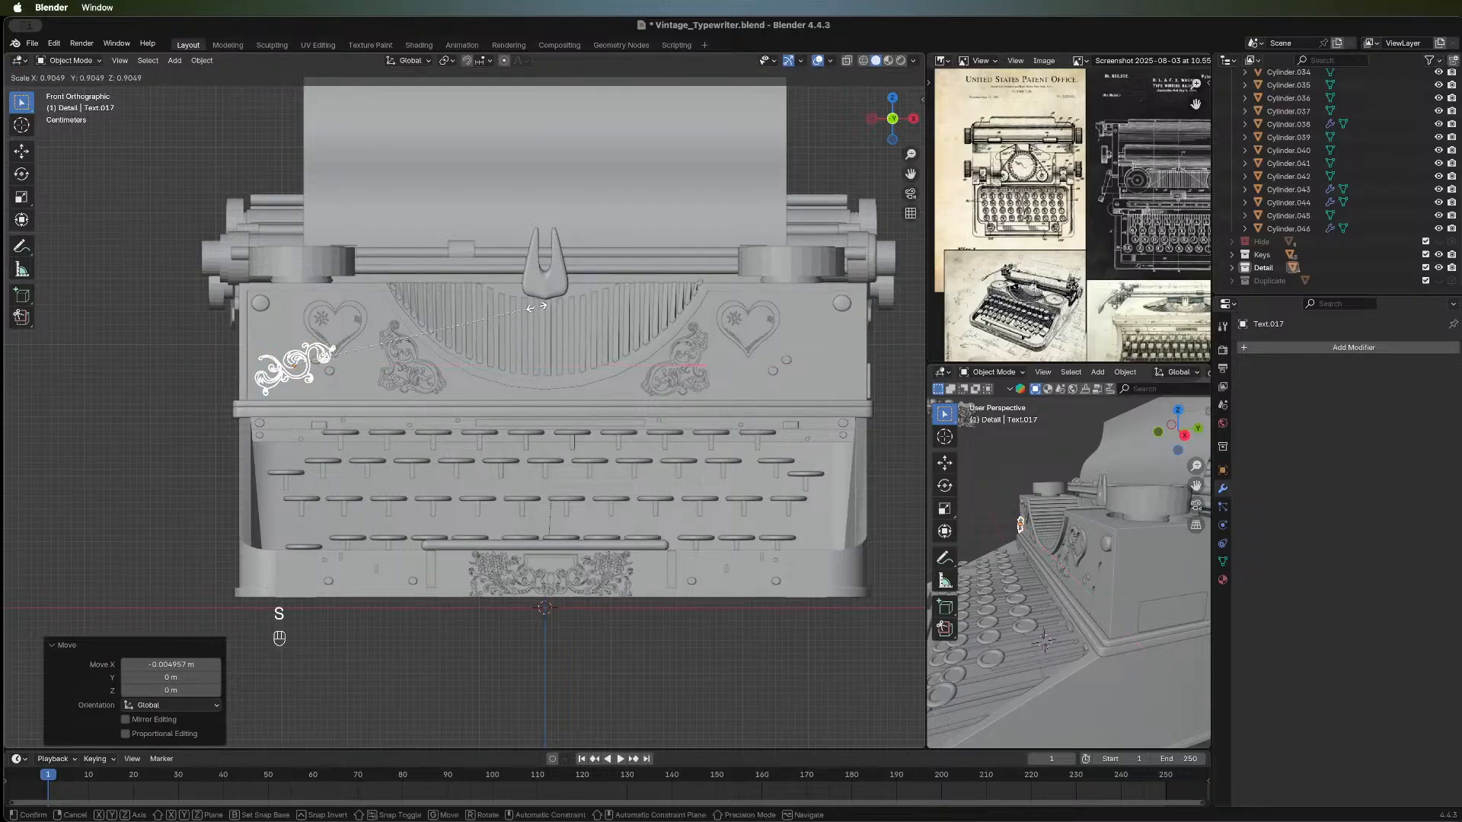
left_click(529, 307)
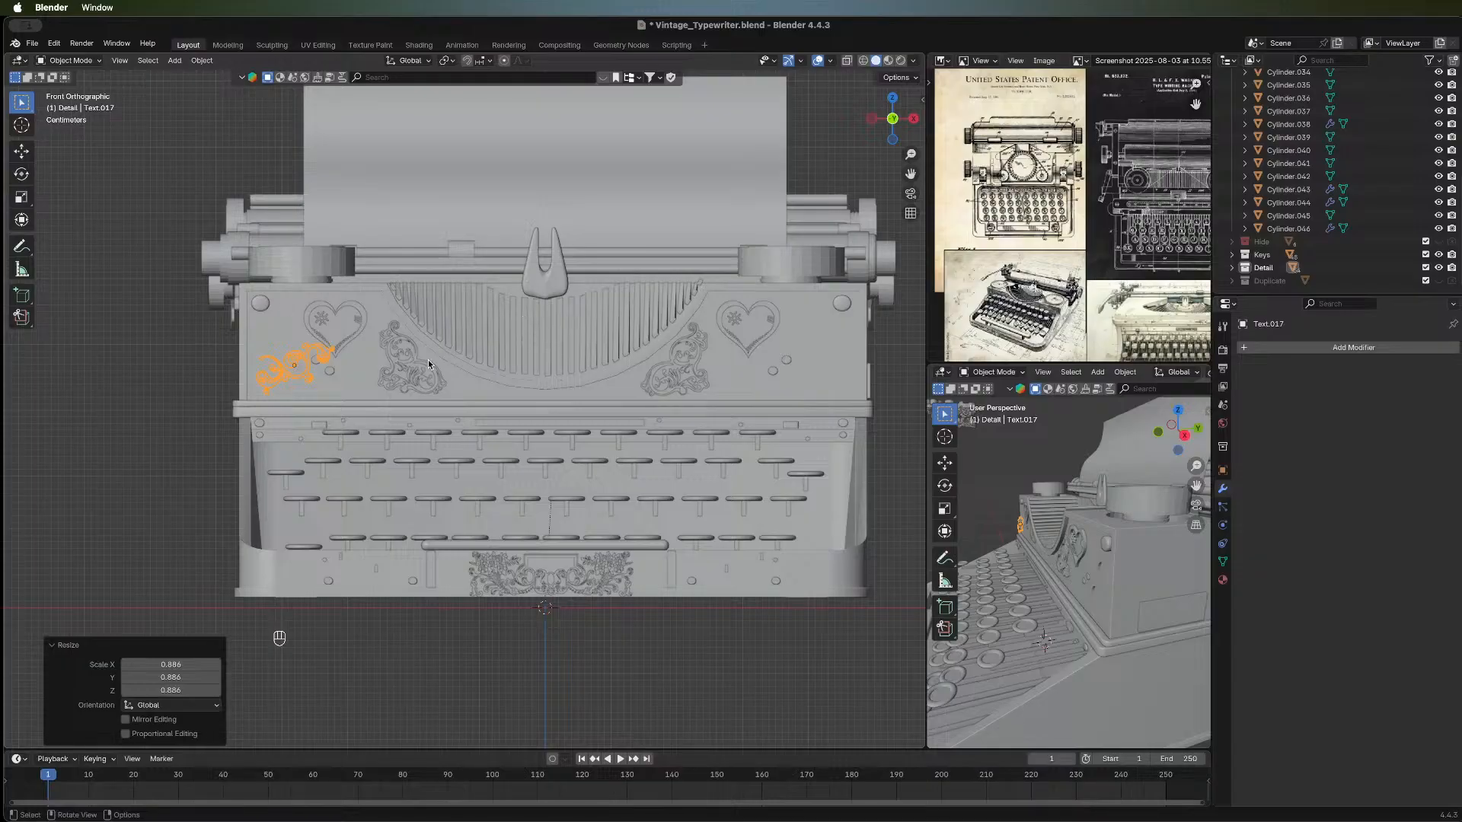
Try rotating the scroll ornament about the Z, X and Y axes in turn.
key("r")
key("z")
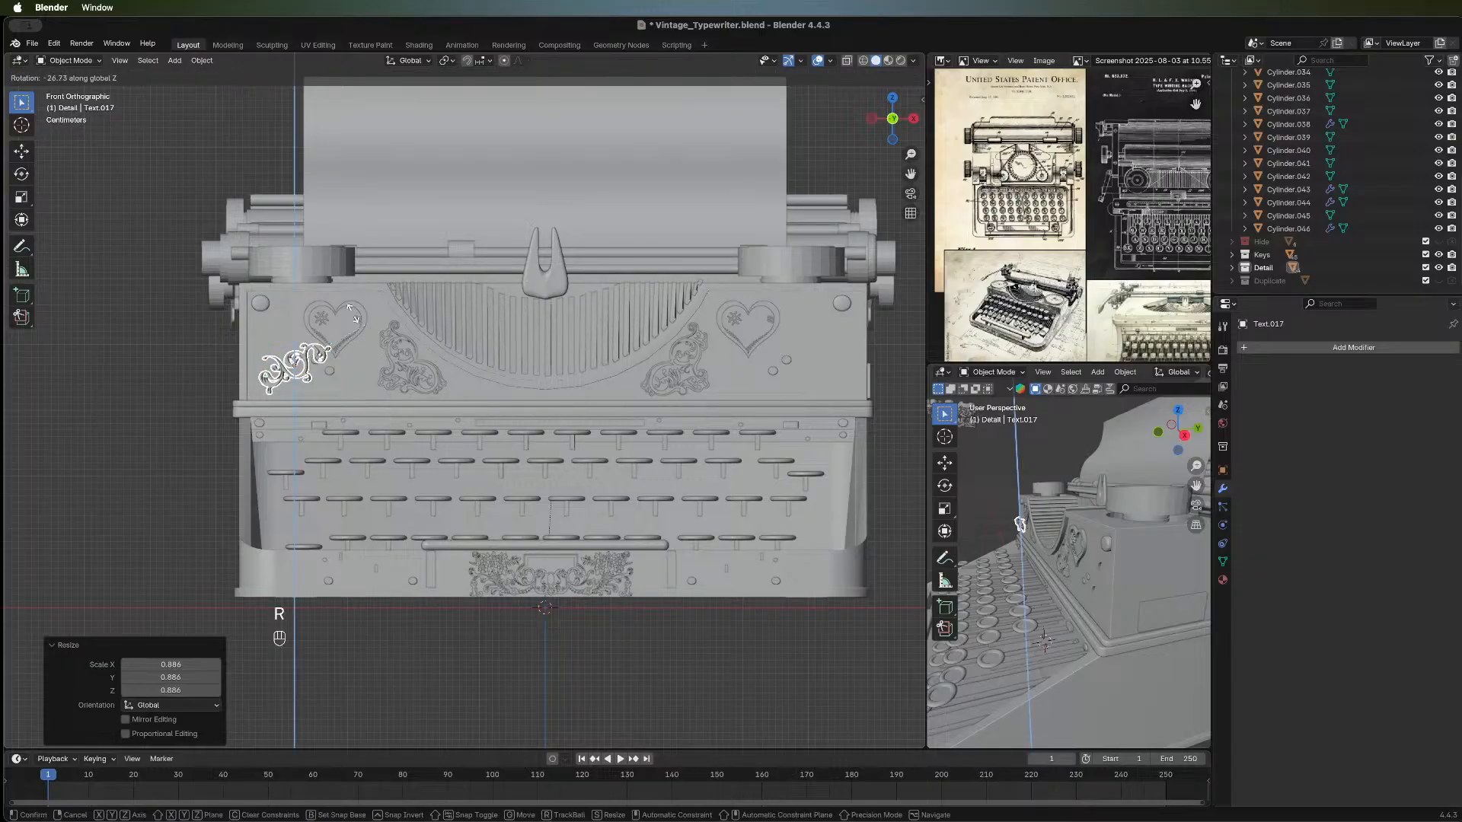
right_click(343, 310)
key("r")
key("x")
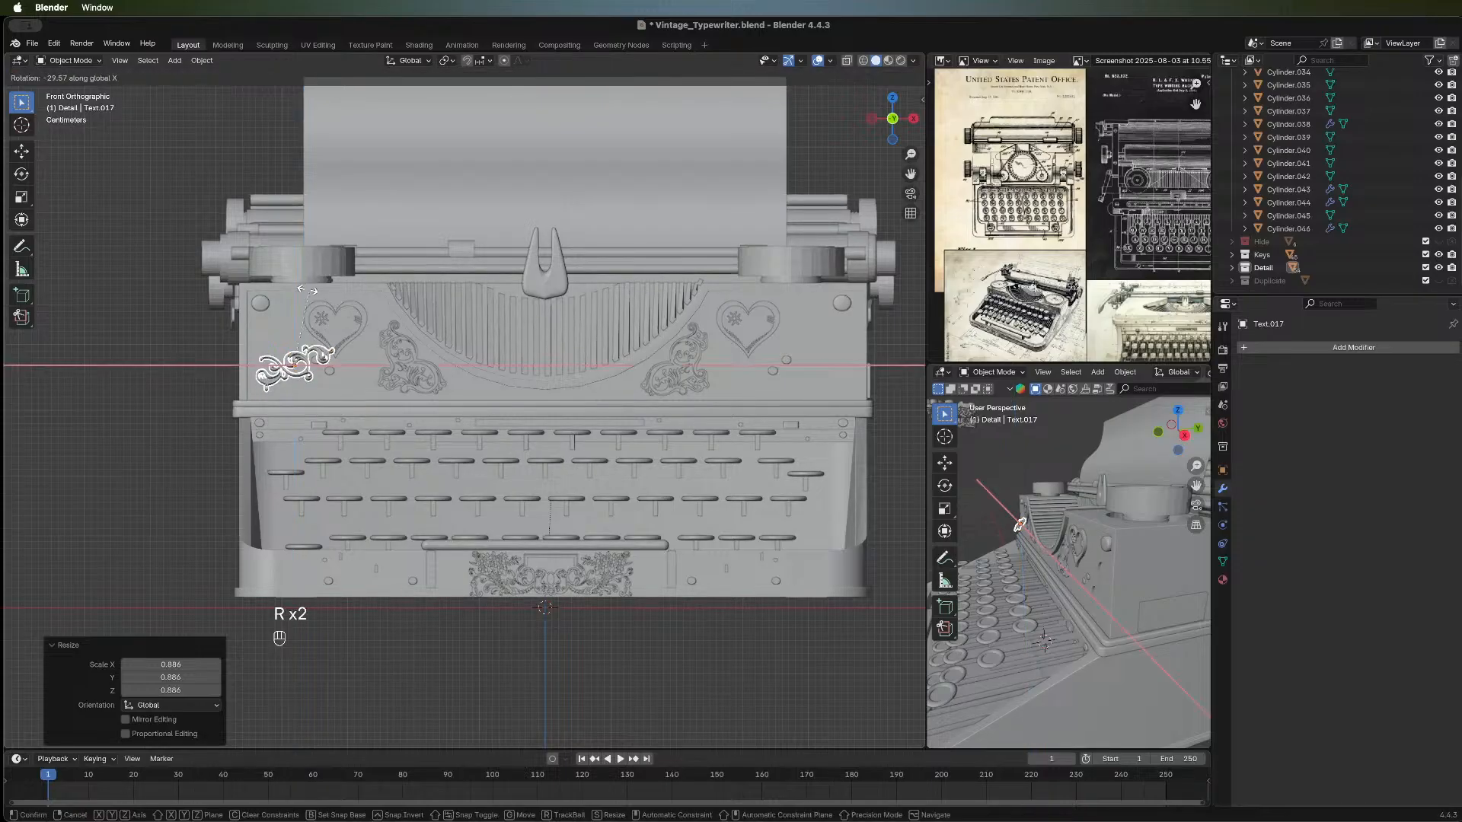
right_click(297, 284)
key("r")
key("y")
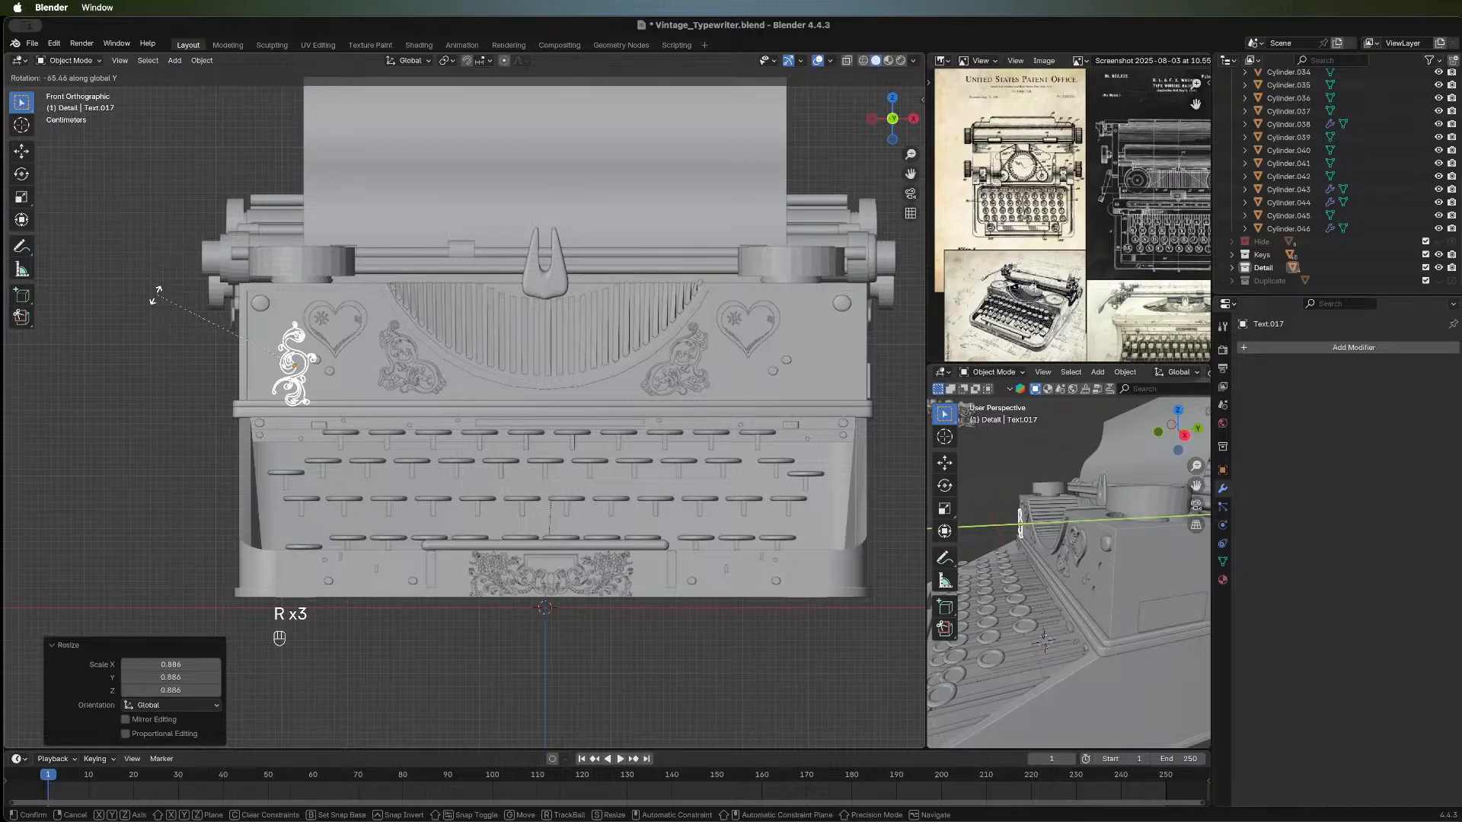
key("Escape")
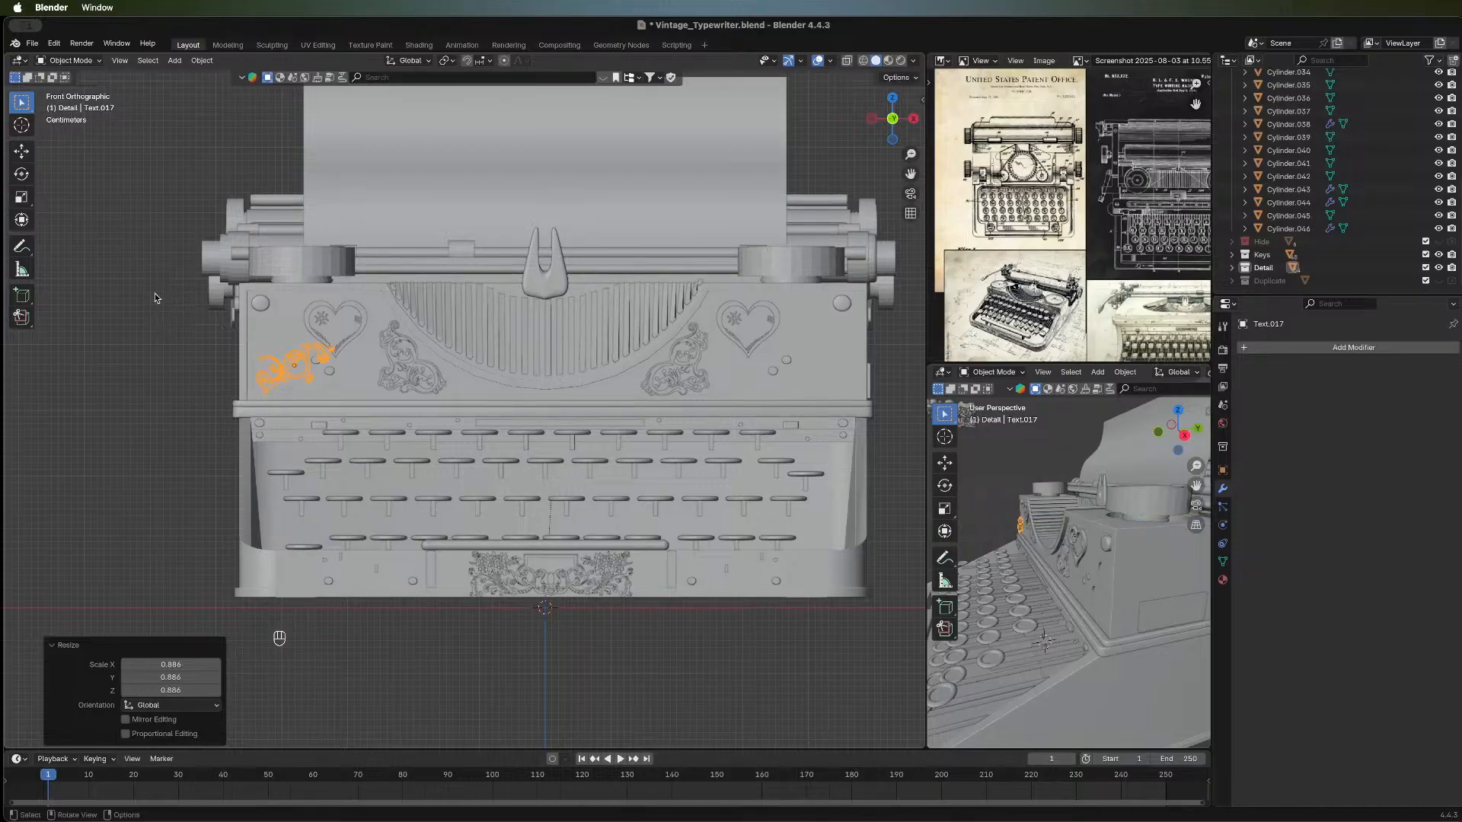
Undo the scroll ornament's last scaling, small nudges and tilt so it lies level below the left heart.
key("super+z")
key("super+z")
key("super+z")
key("super+z")
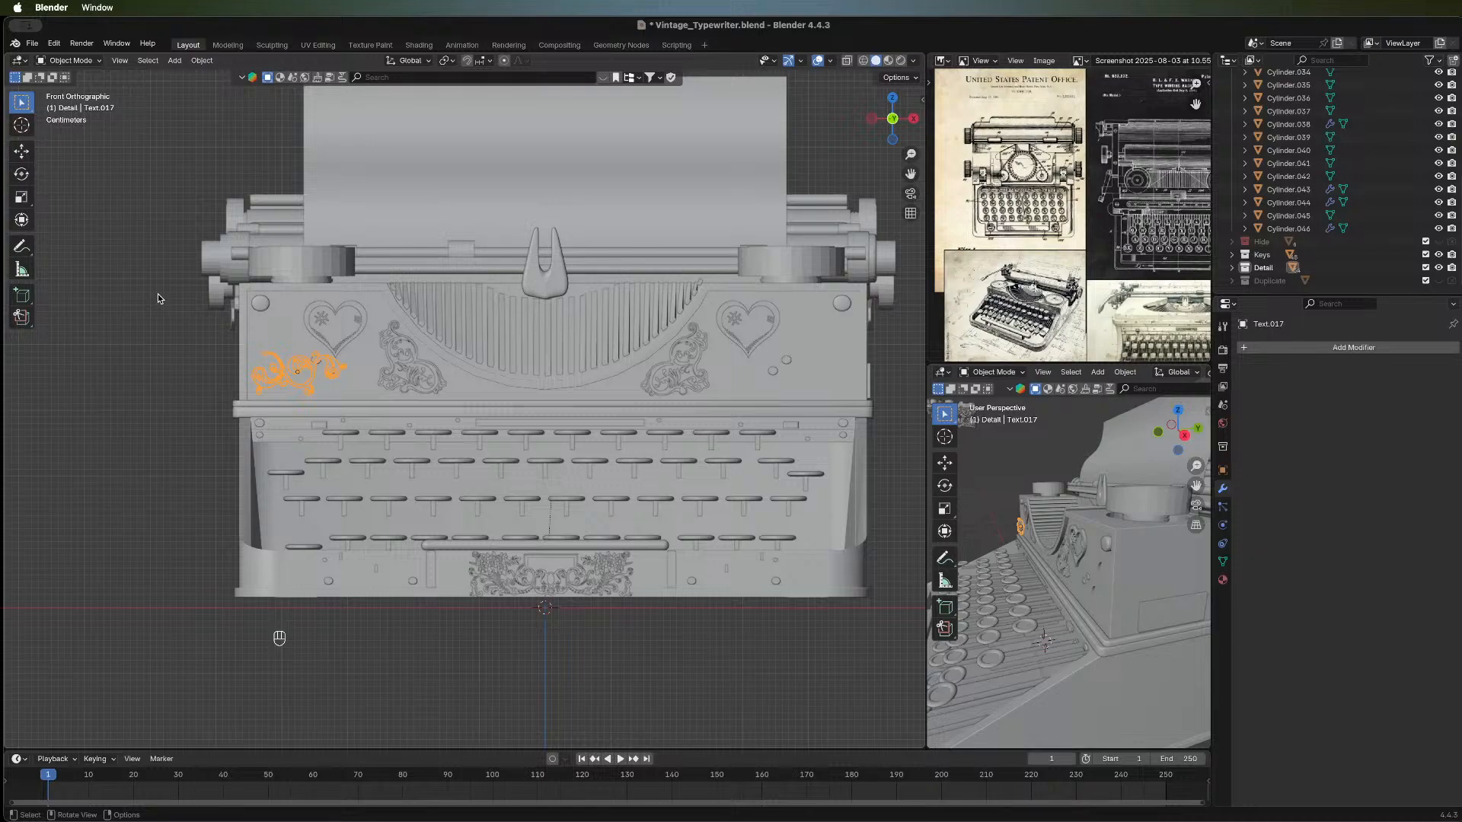
Try rotating the scroll ornament 90° about the X and Y axes, and 90° in front view.
type("rx90")
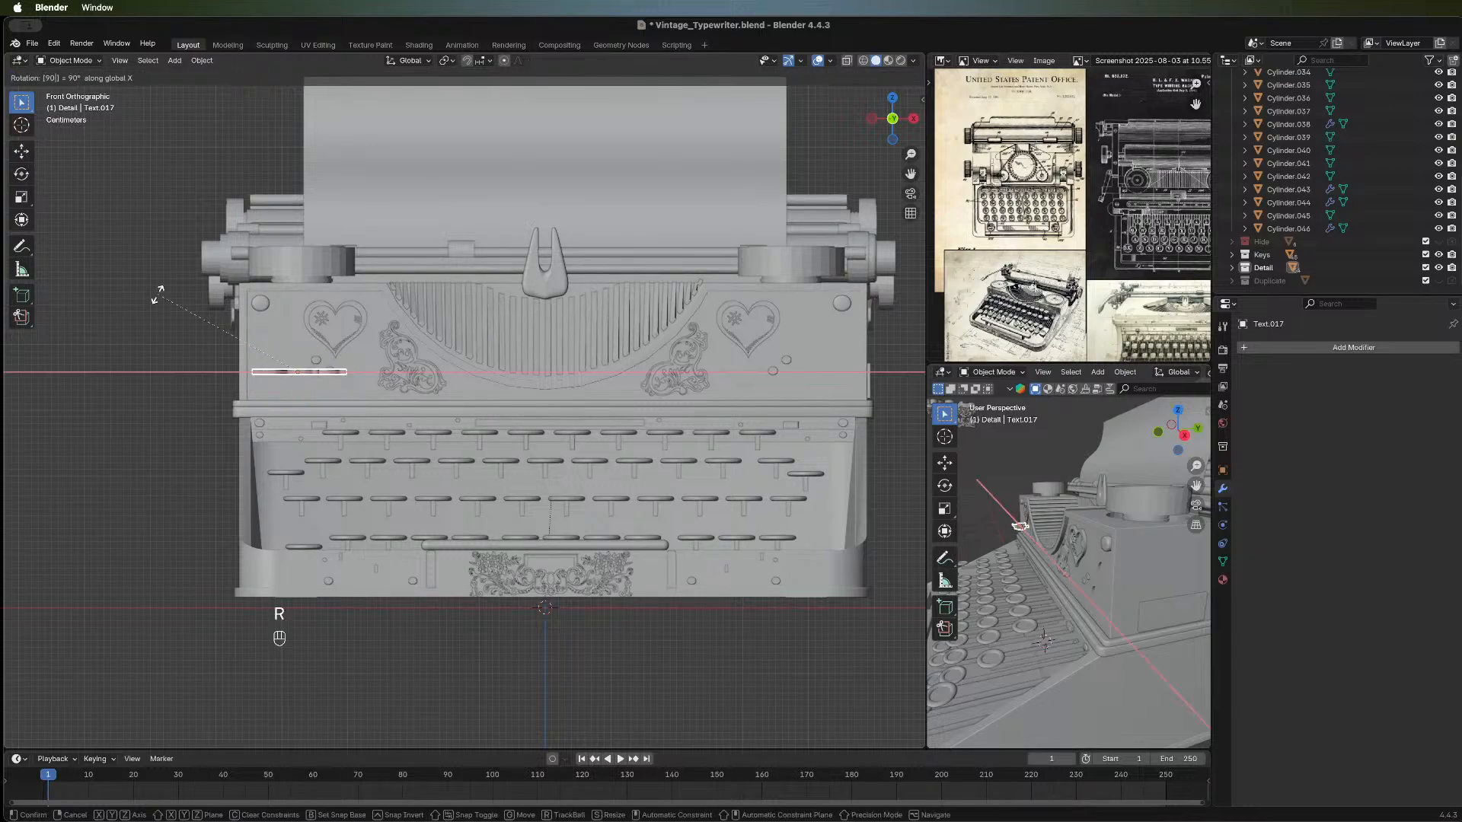
key("Return")
type("ry90")
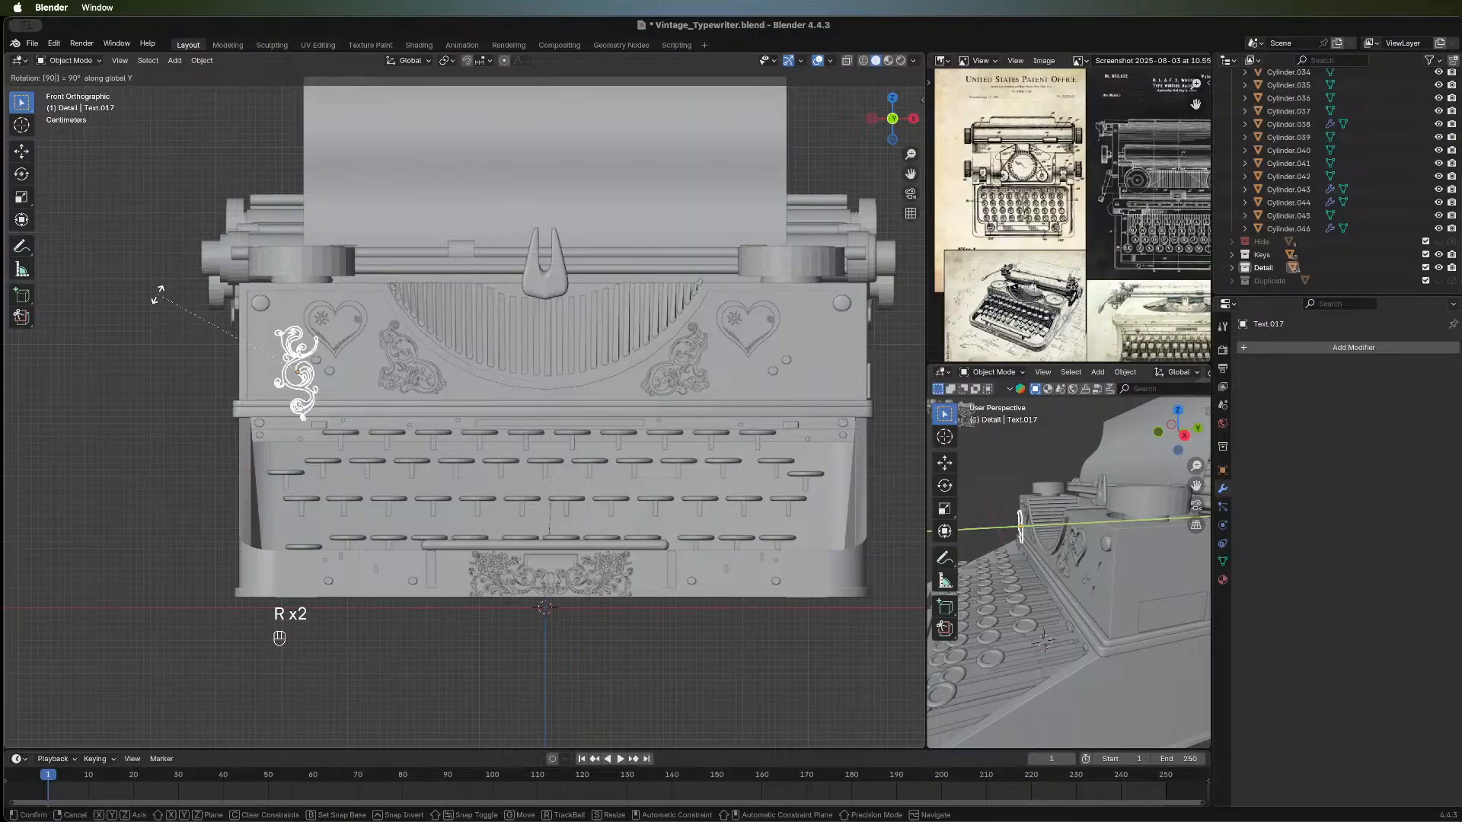
left_click(158, 294)
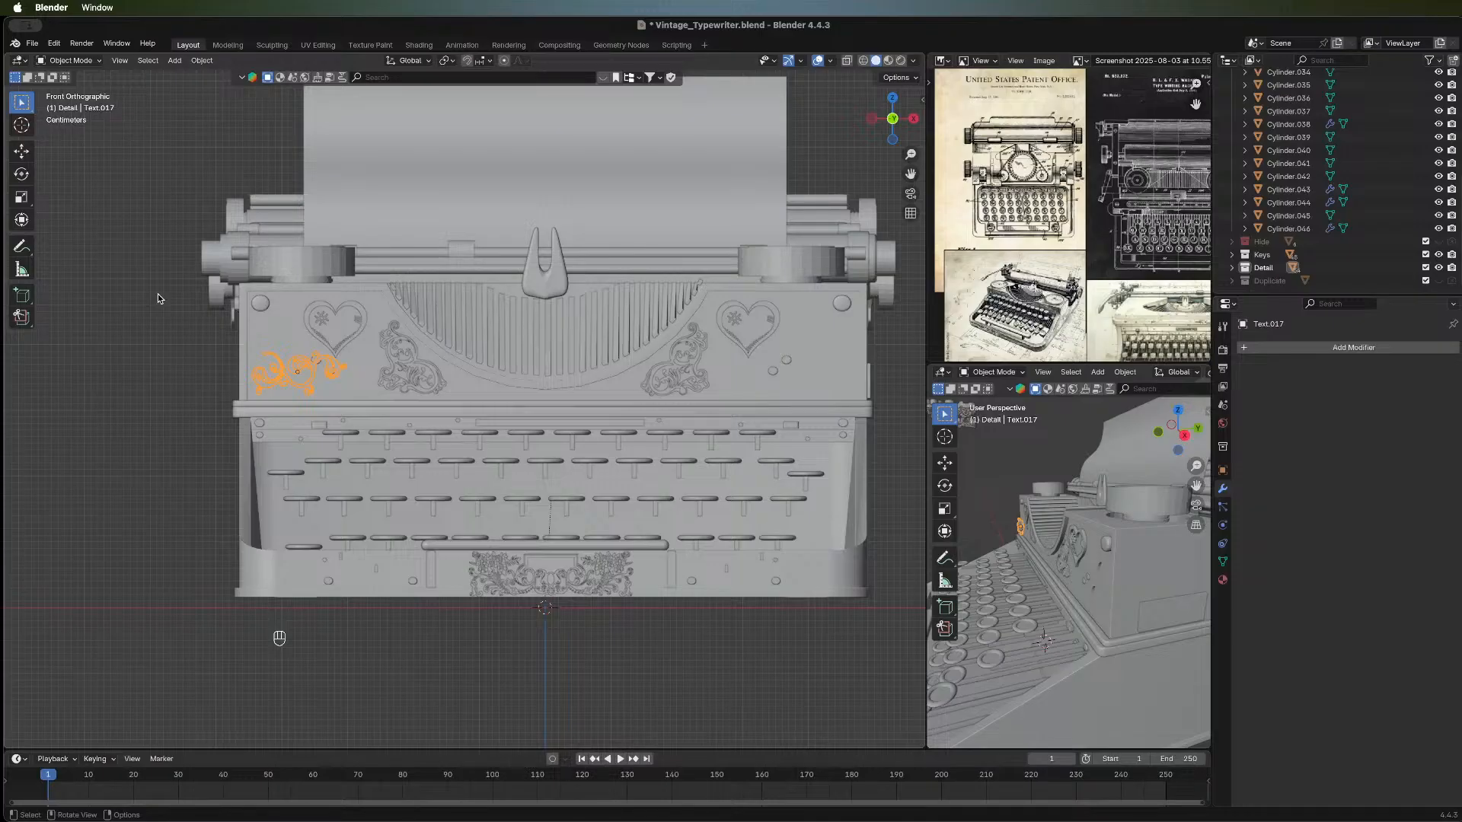
type("r90")
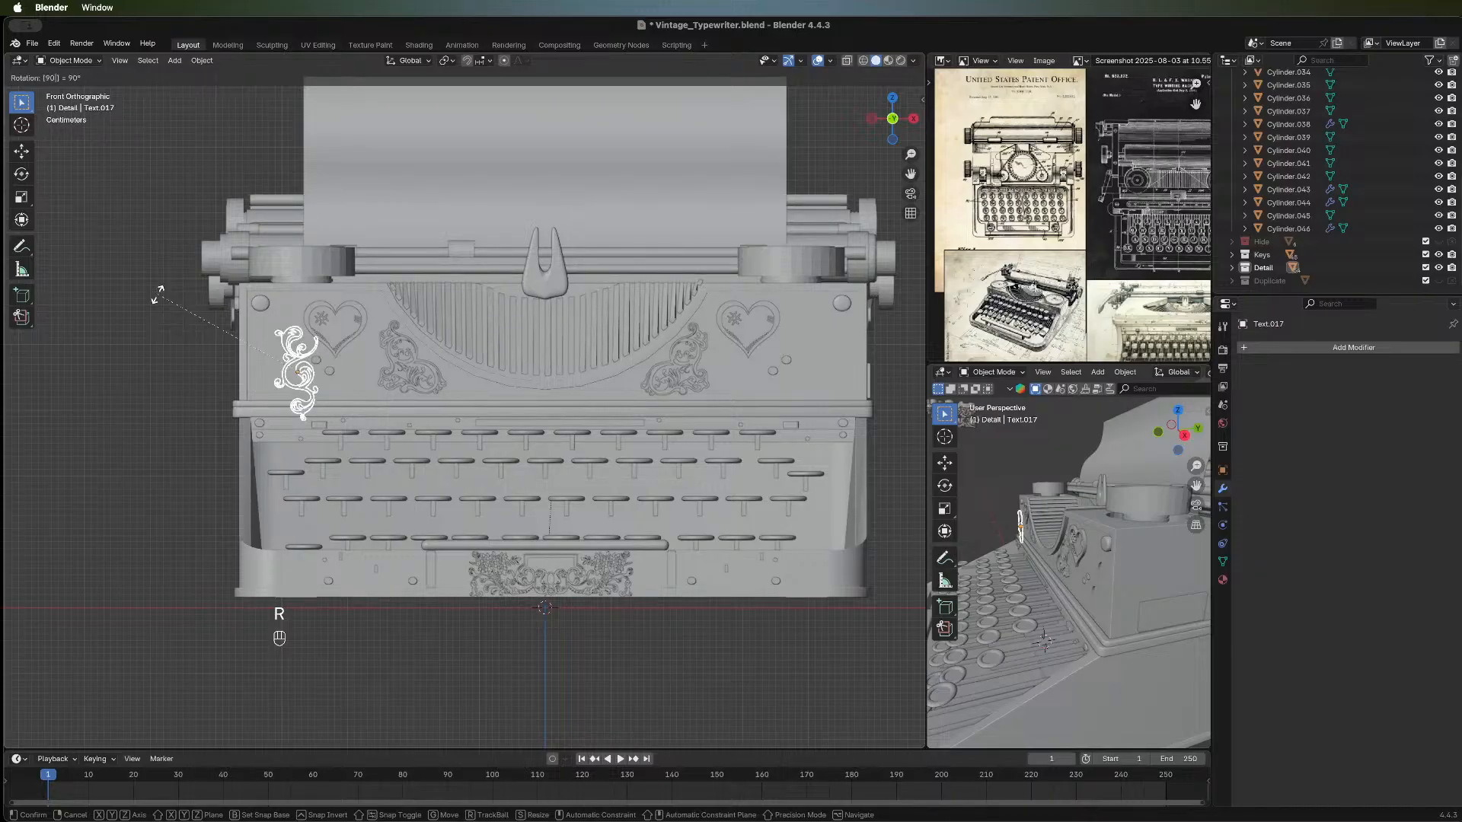
right_click(158, 294)
Rotate the scroll ornament -90° in front view to stand it upright.
type("r")
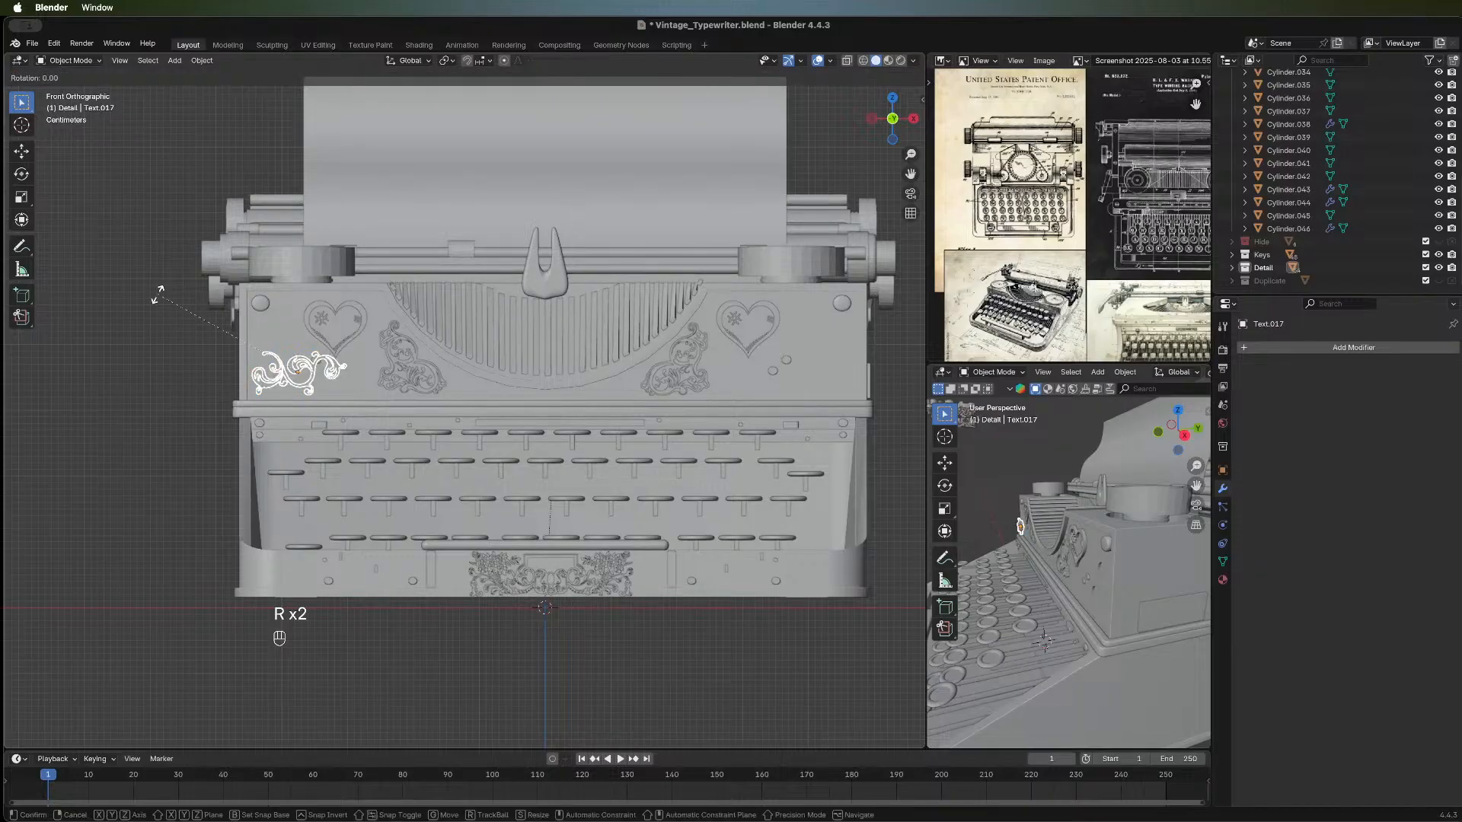
type("-90")
key("Return")
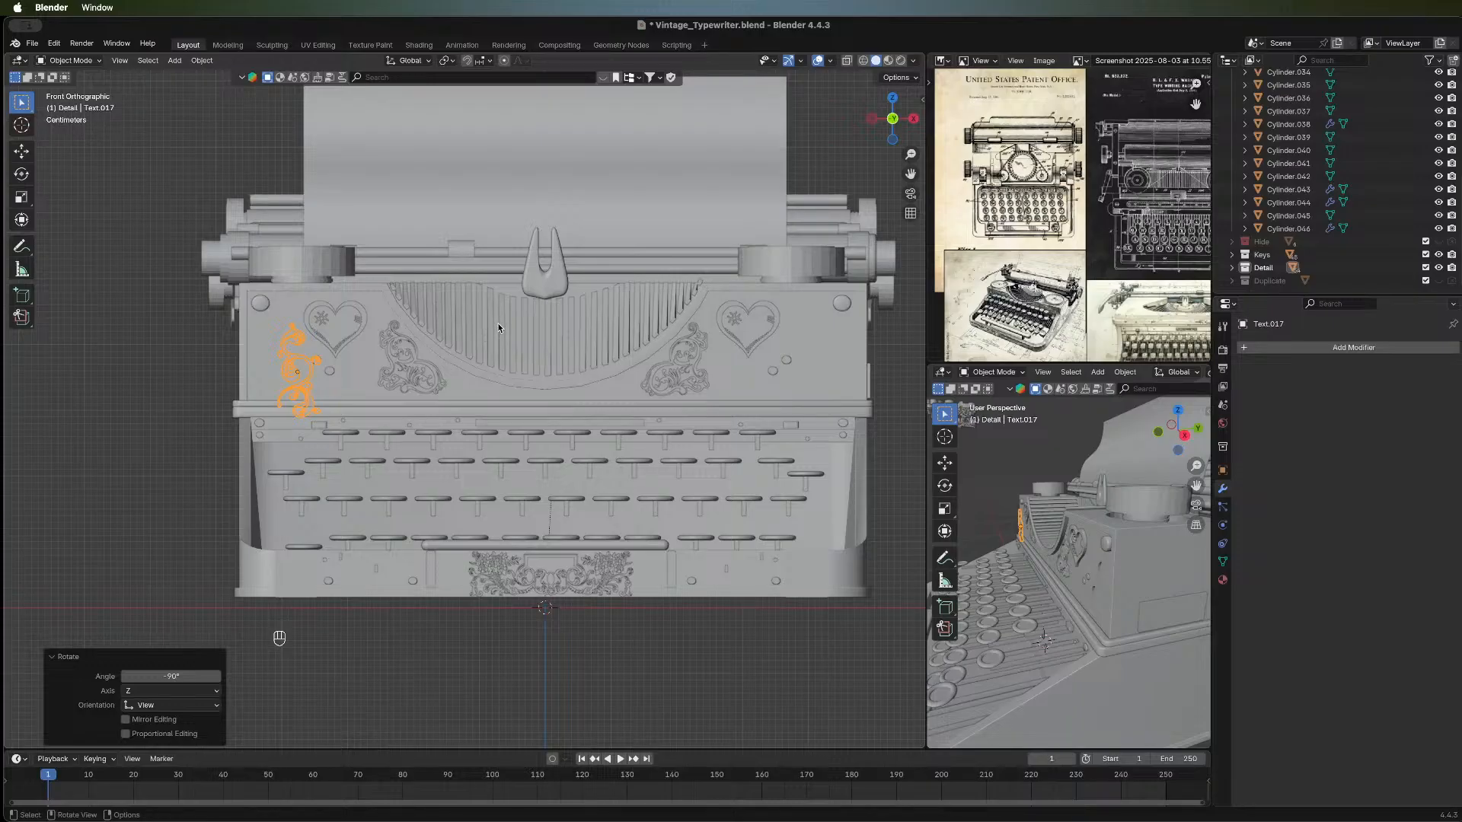
Move the scroll ornament about -0.037 m along X and 0.024 m along Z, beside the left heart's outer side.
key("g")
key("x")
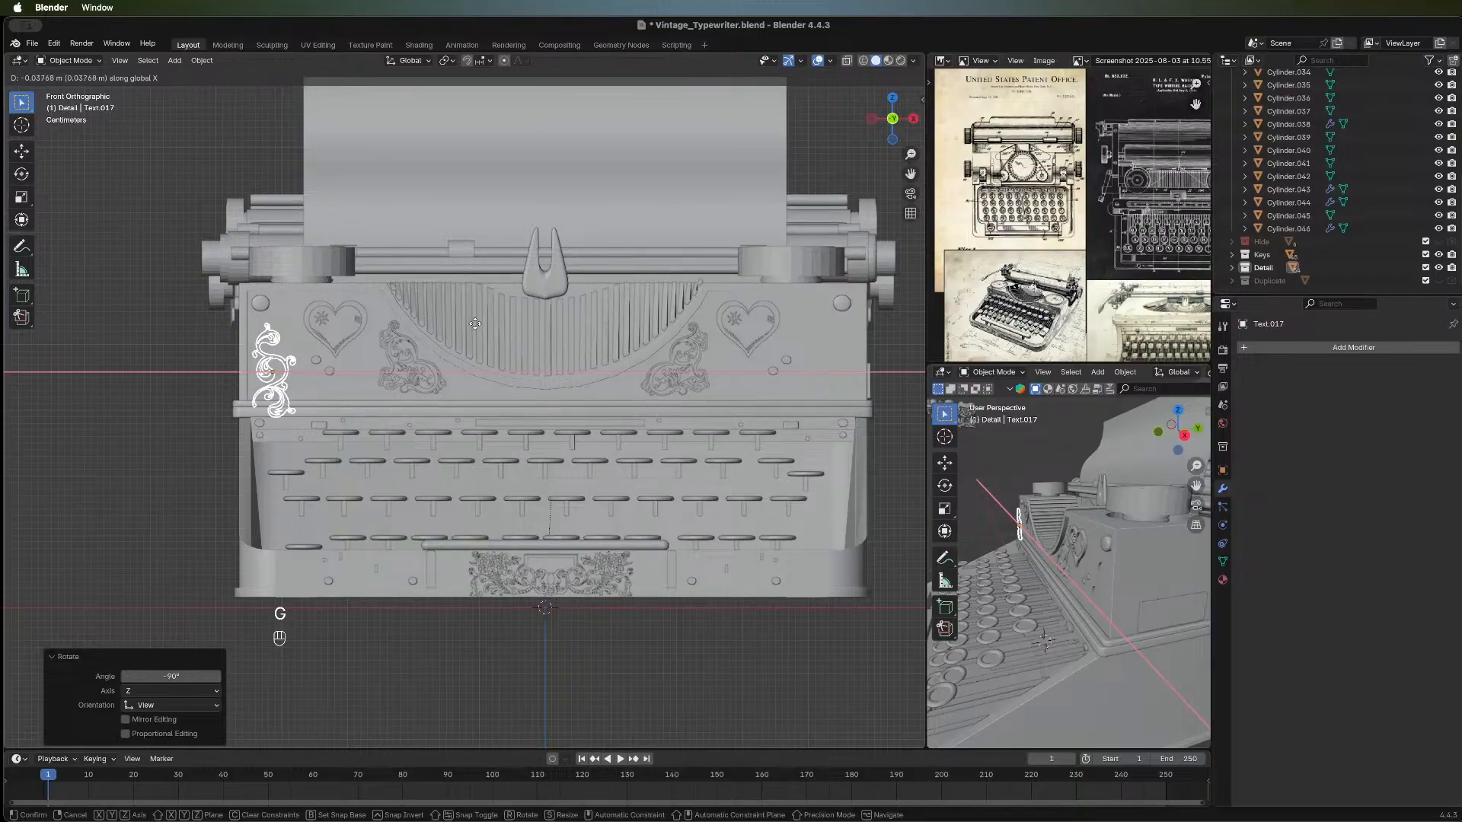
left_click(475, 328)
key("g")
key("z")
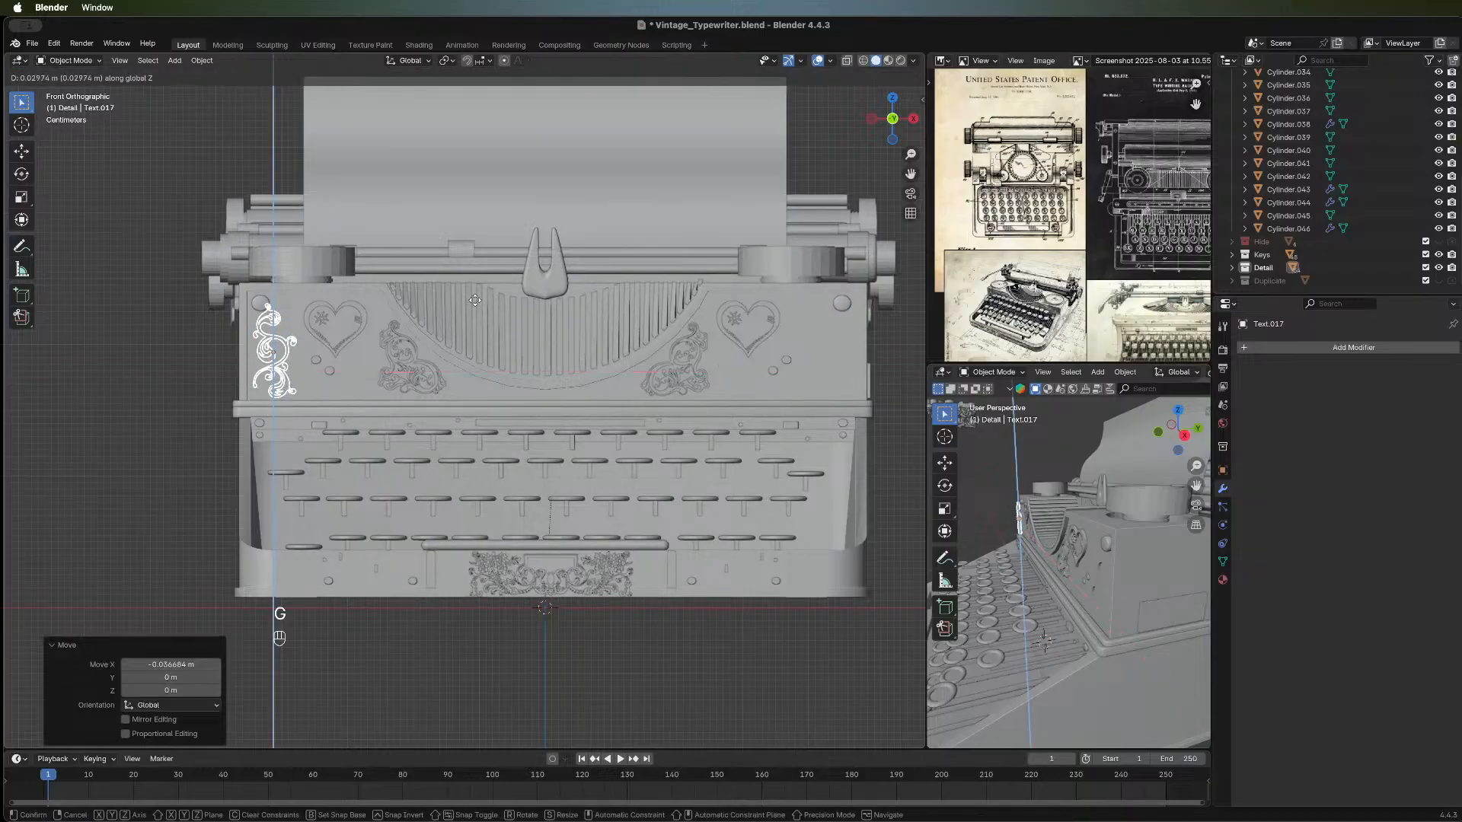
left_click(503, 301)
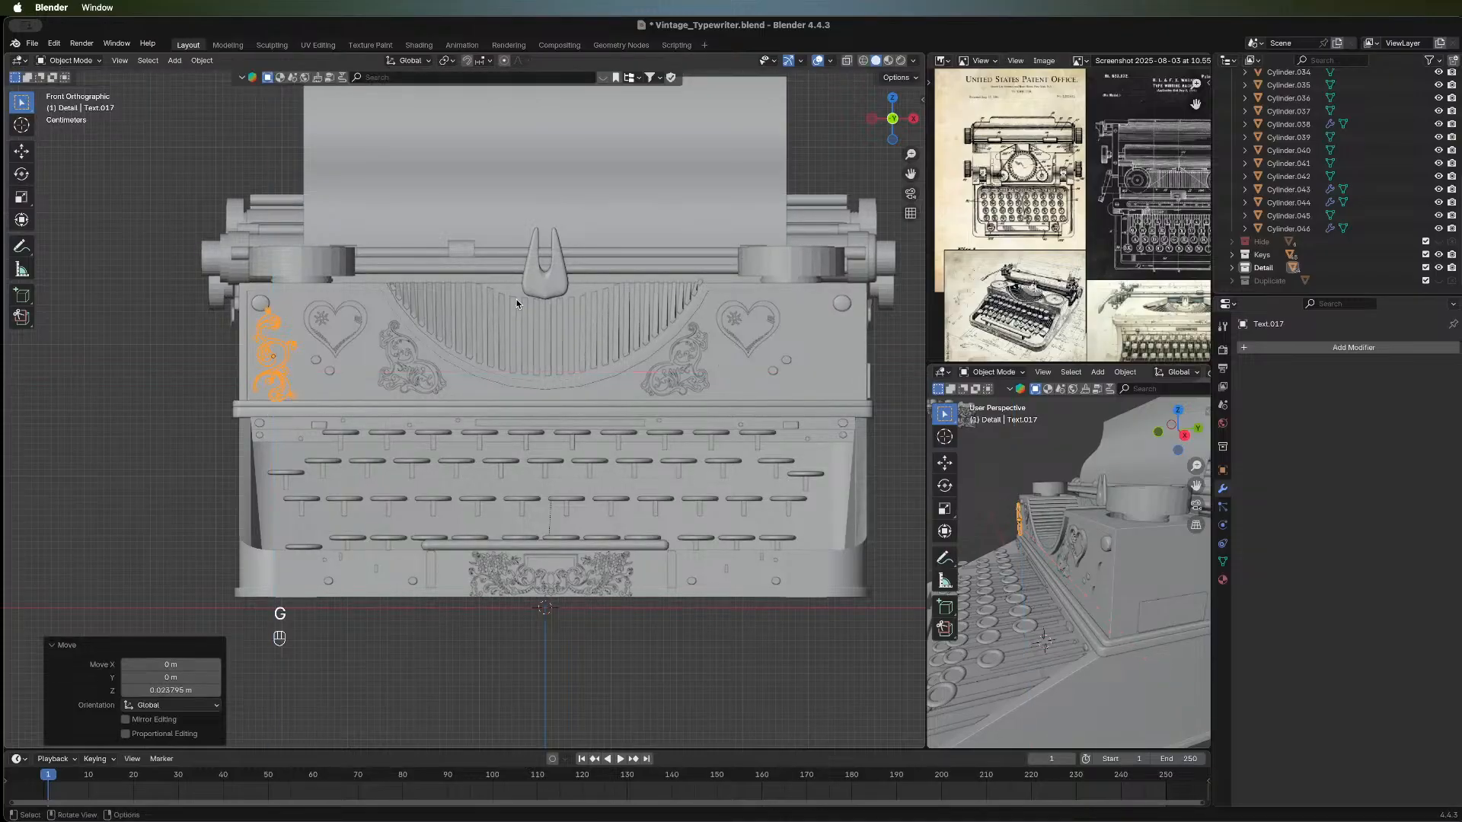
Scale the upright scroll ornament by about 0.934 and rotate it about 8° in front view.
key("s")
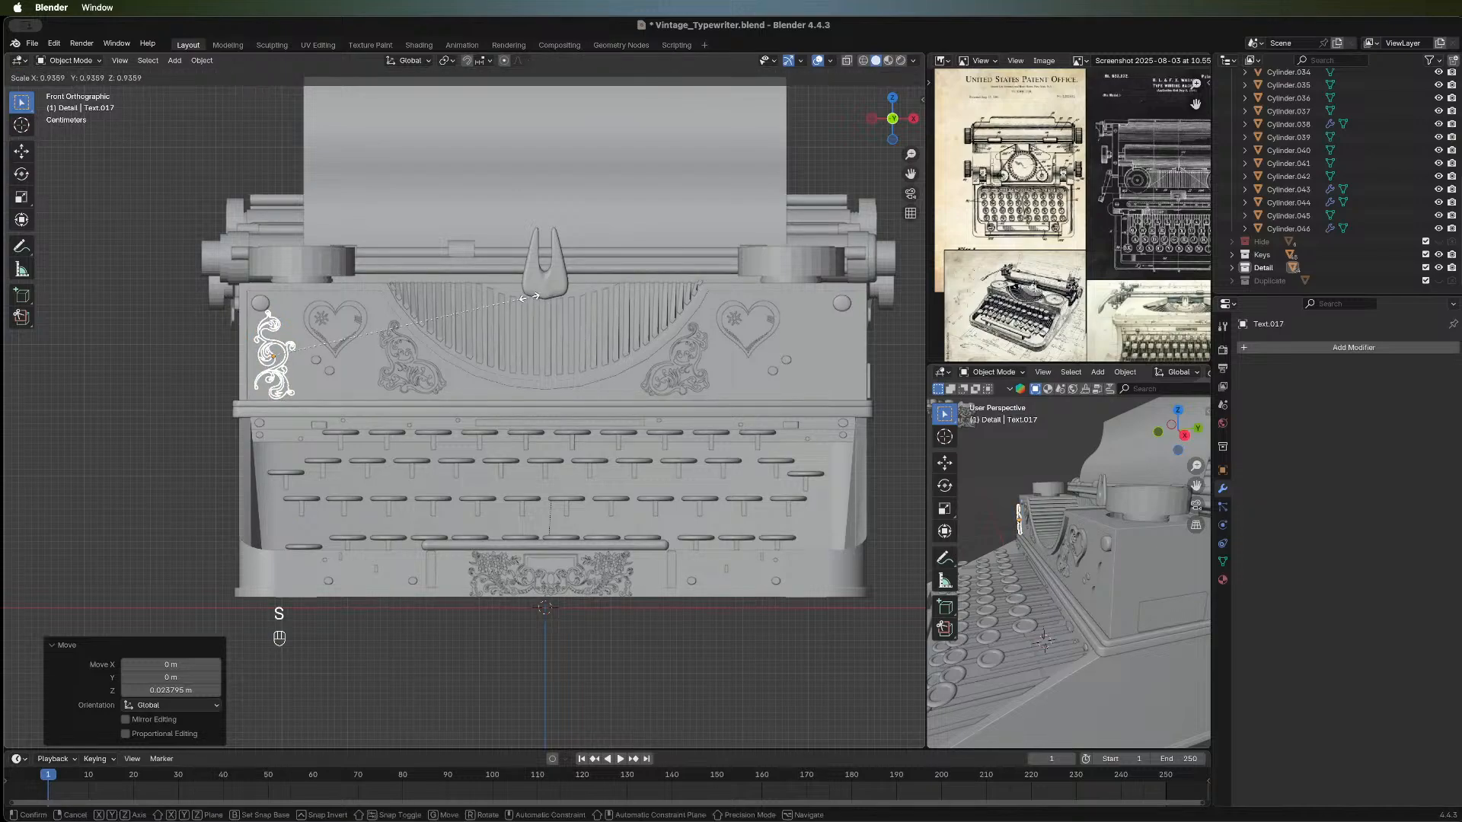
left_click(565, 287)
key("r")
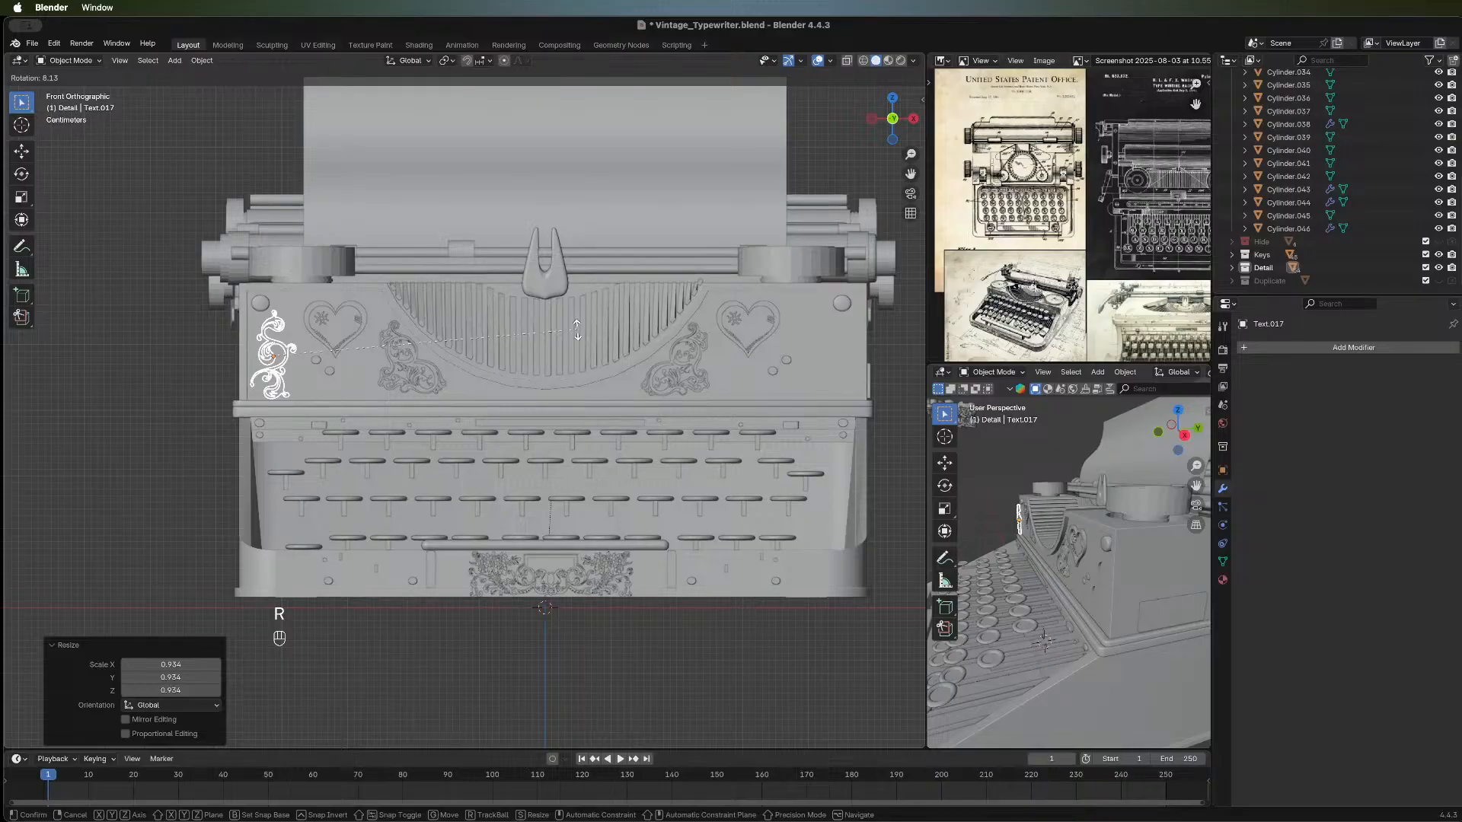
left_click(577, 332)
Nudge the scroll ornament about 0.012 m along both X and Z, and shift it about -0.01 m back along X.
key("g")
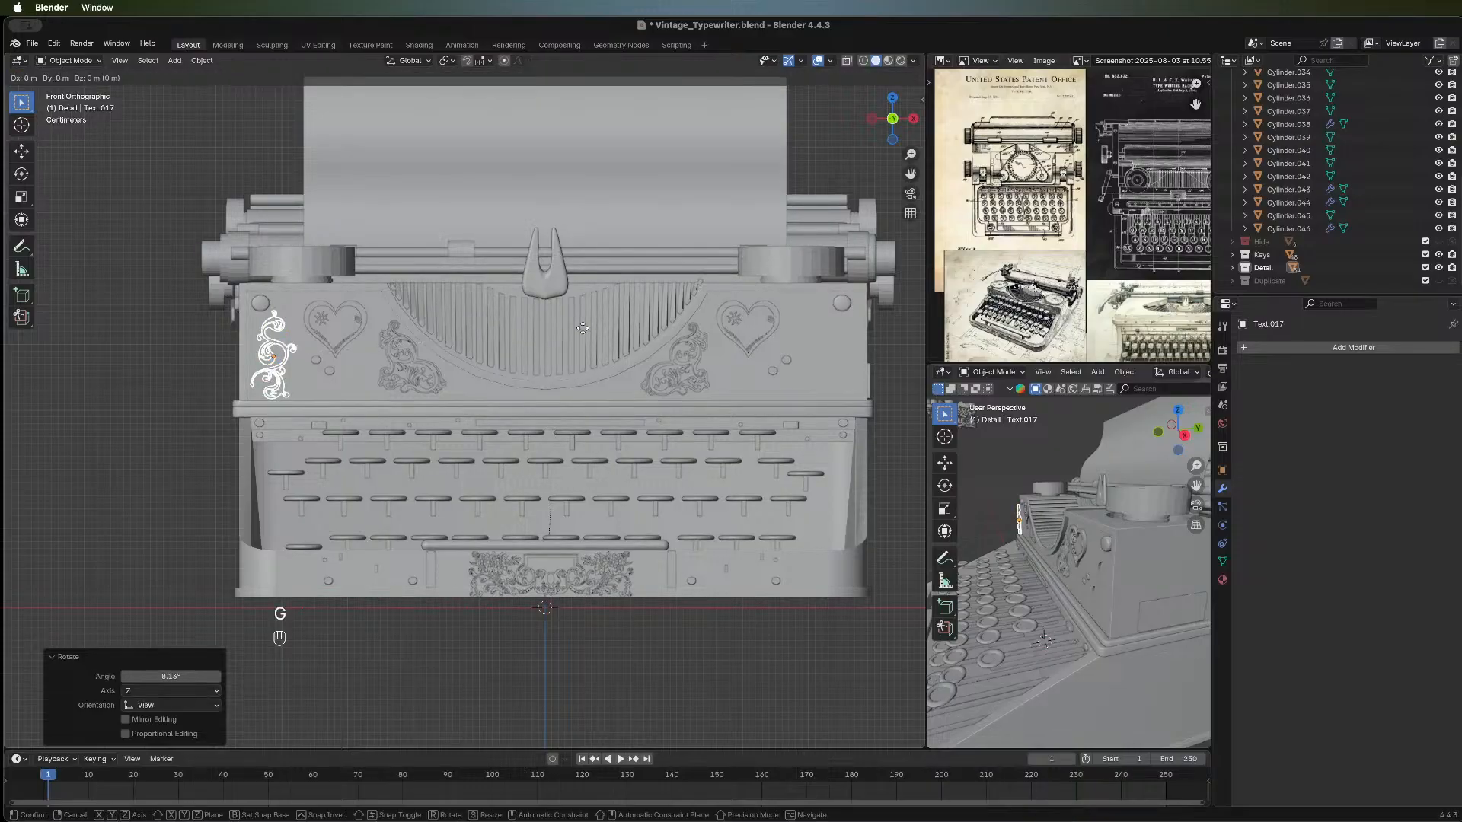
key("x")
left_click(591, 329)
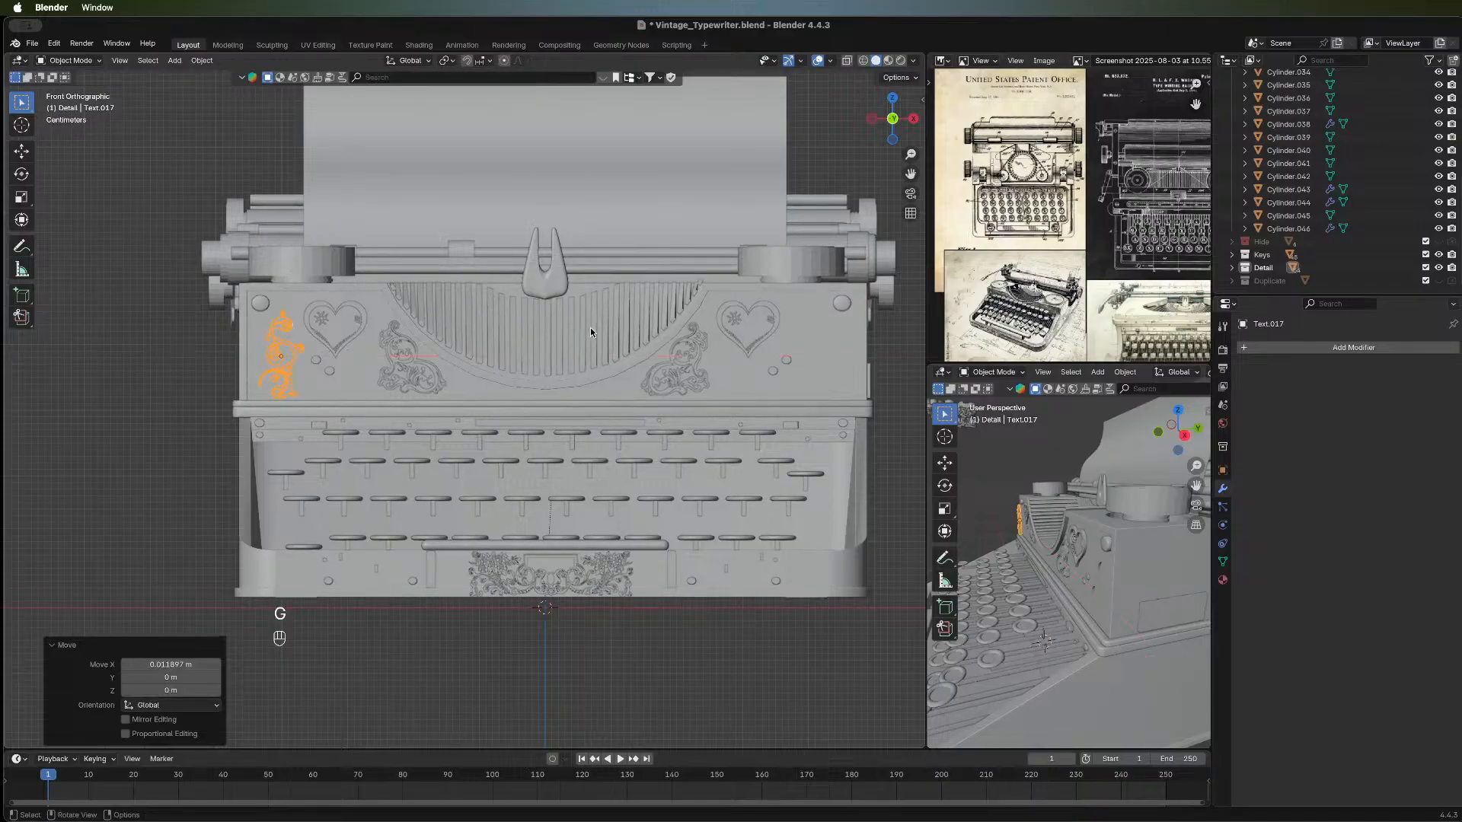
key("g")
key("z")
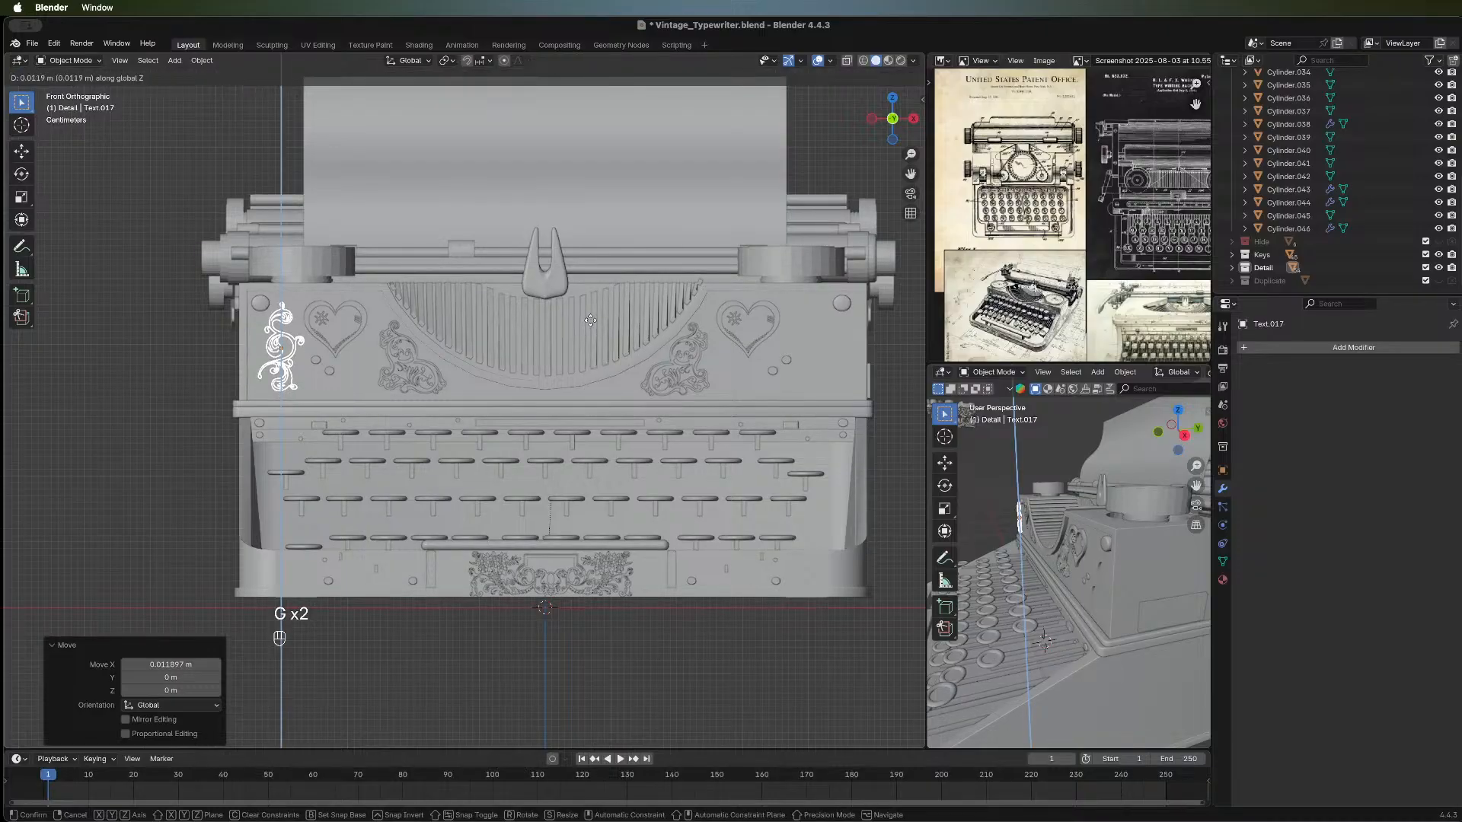
left_click(591, 323)
key("g")
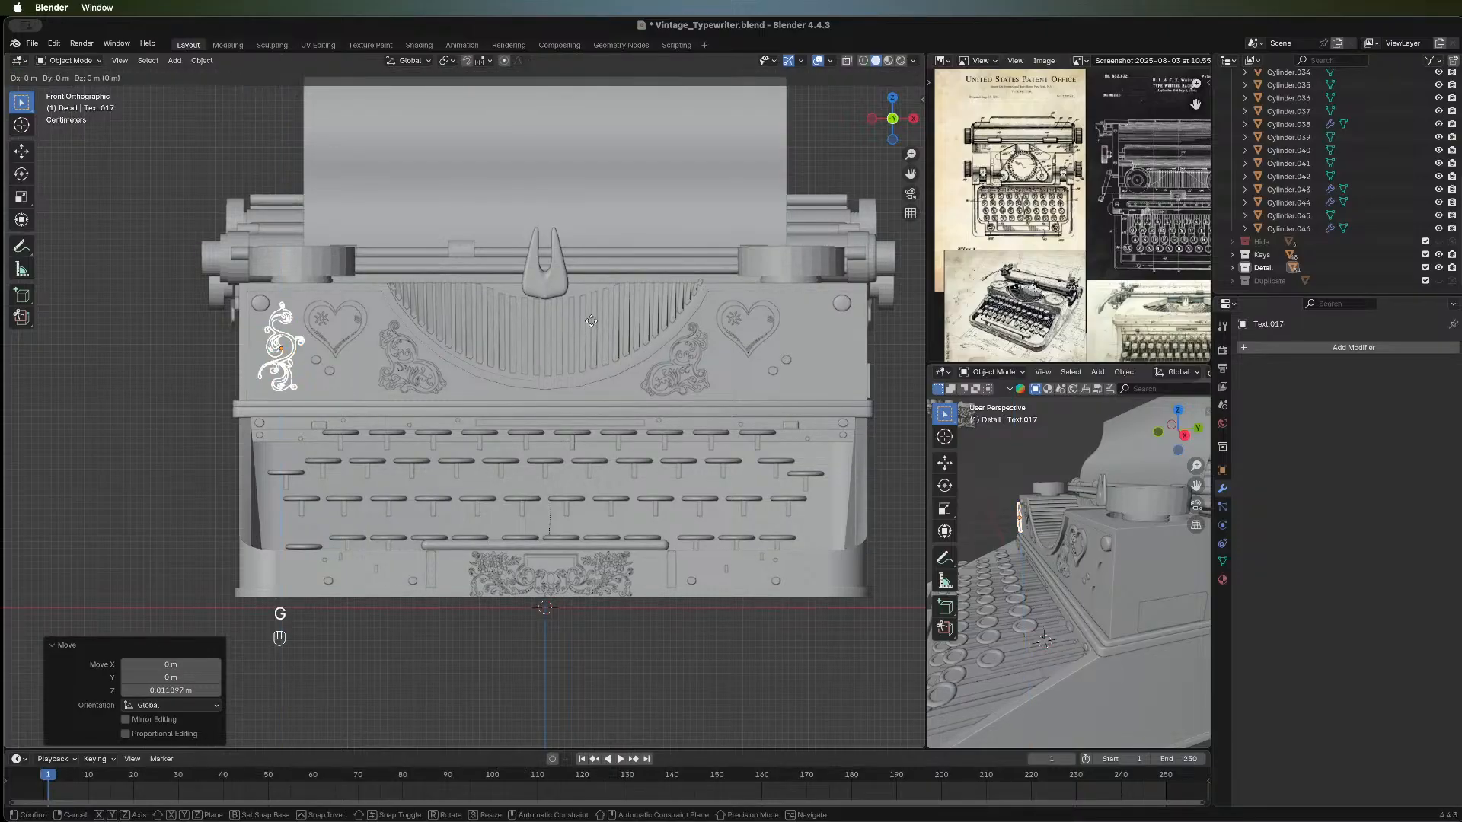
key("x")
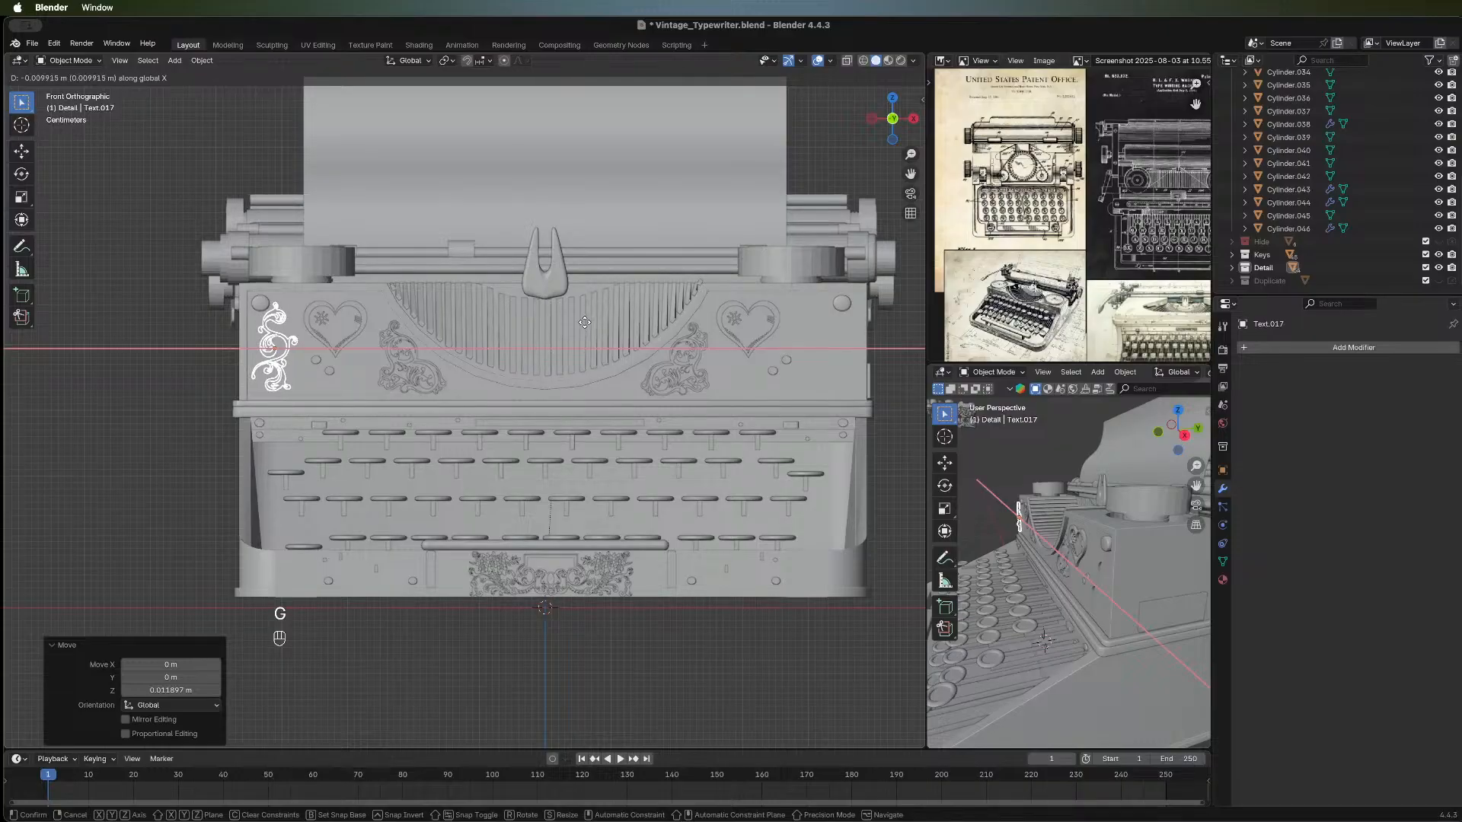
left_click(584, 326)
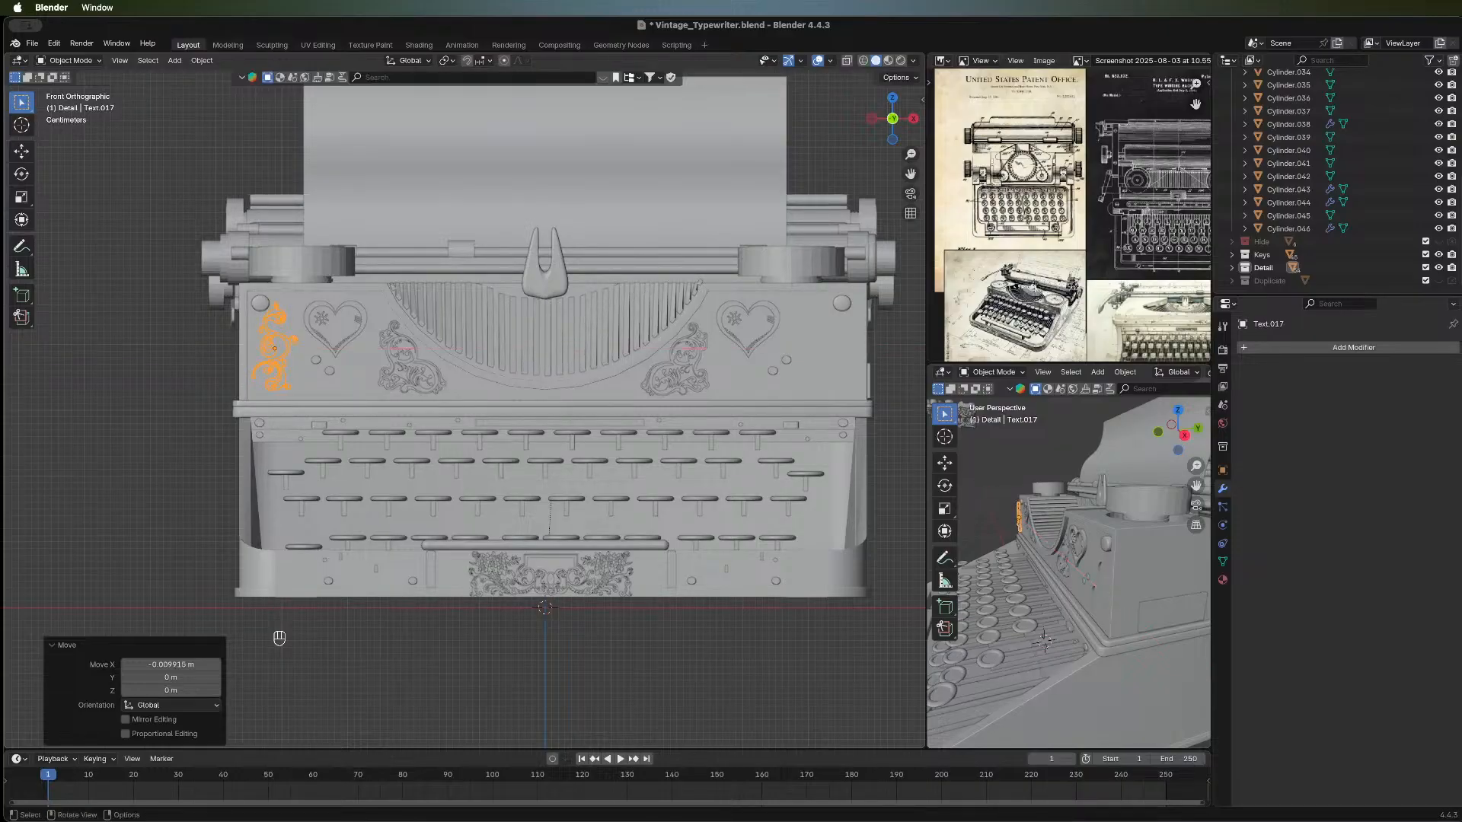
Enlarge the scroll ornament by about 1.071 and rotate it about 3.2° in front view.
key("s")
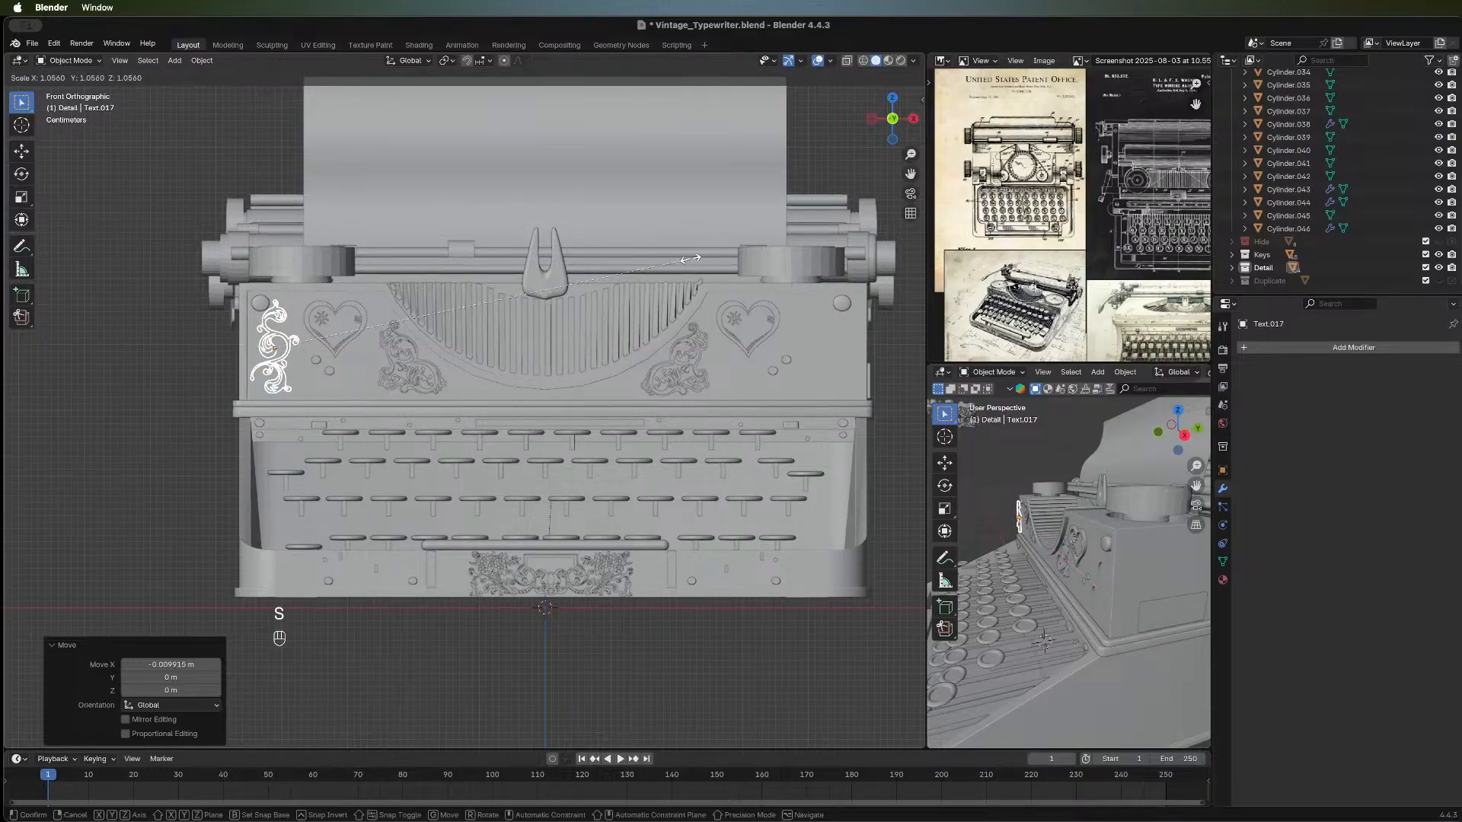
left_click(697, 253)
key("r")
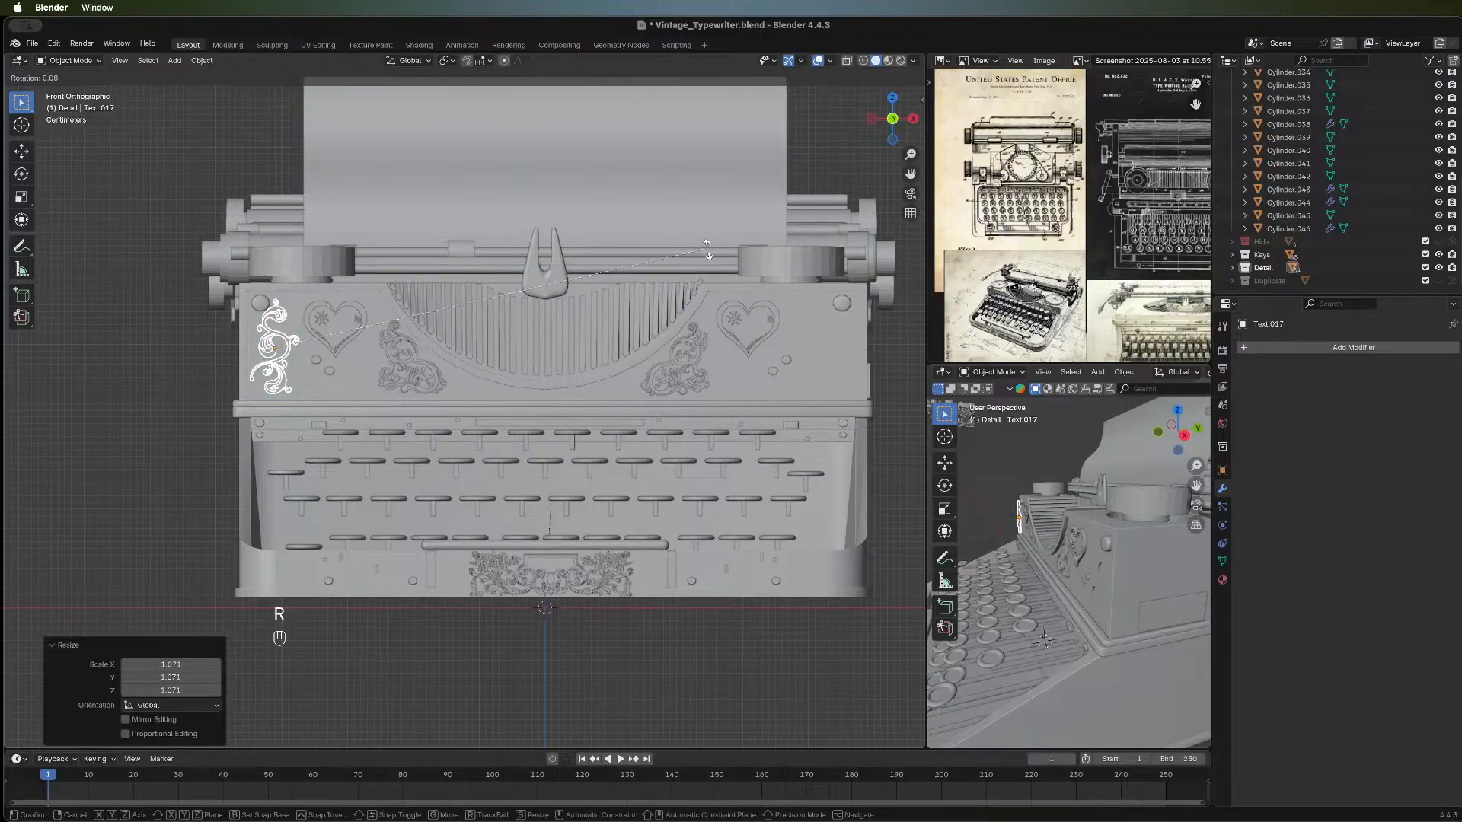
left_click(714, 271)
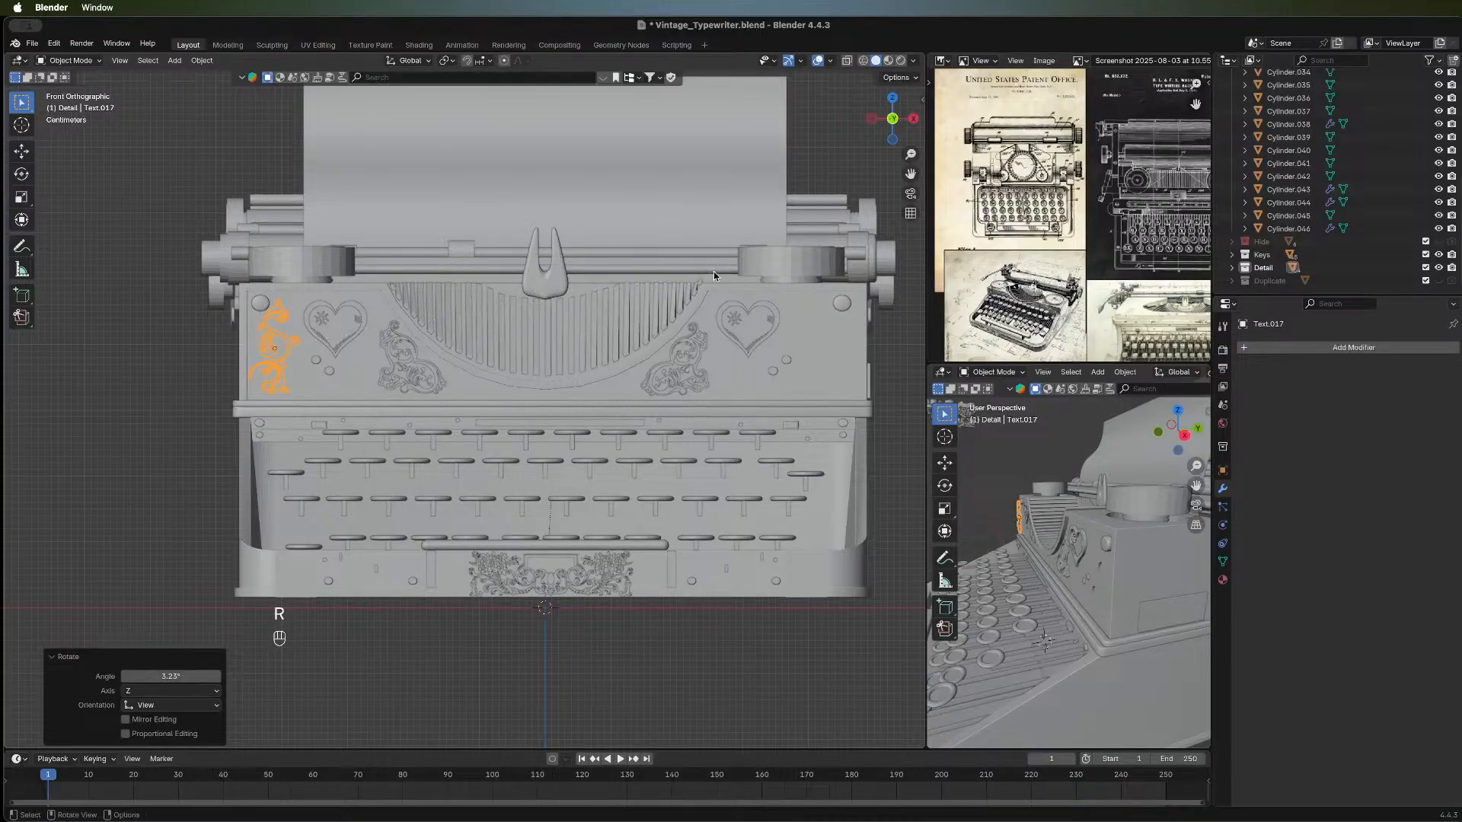
Move the scroll ornament about 0.008 m along X, scale it by about 1.076, and deselect it.
key("g")
key("x")
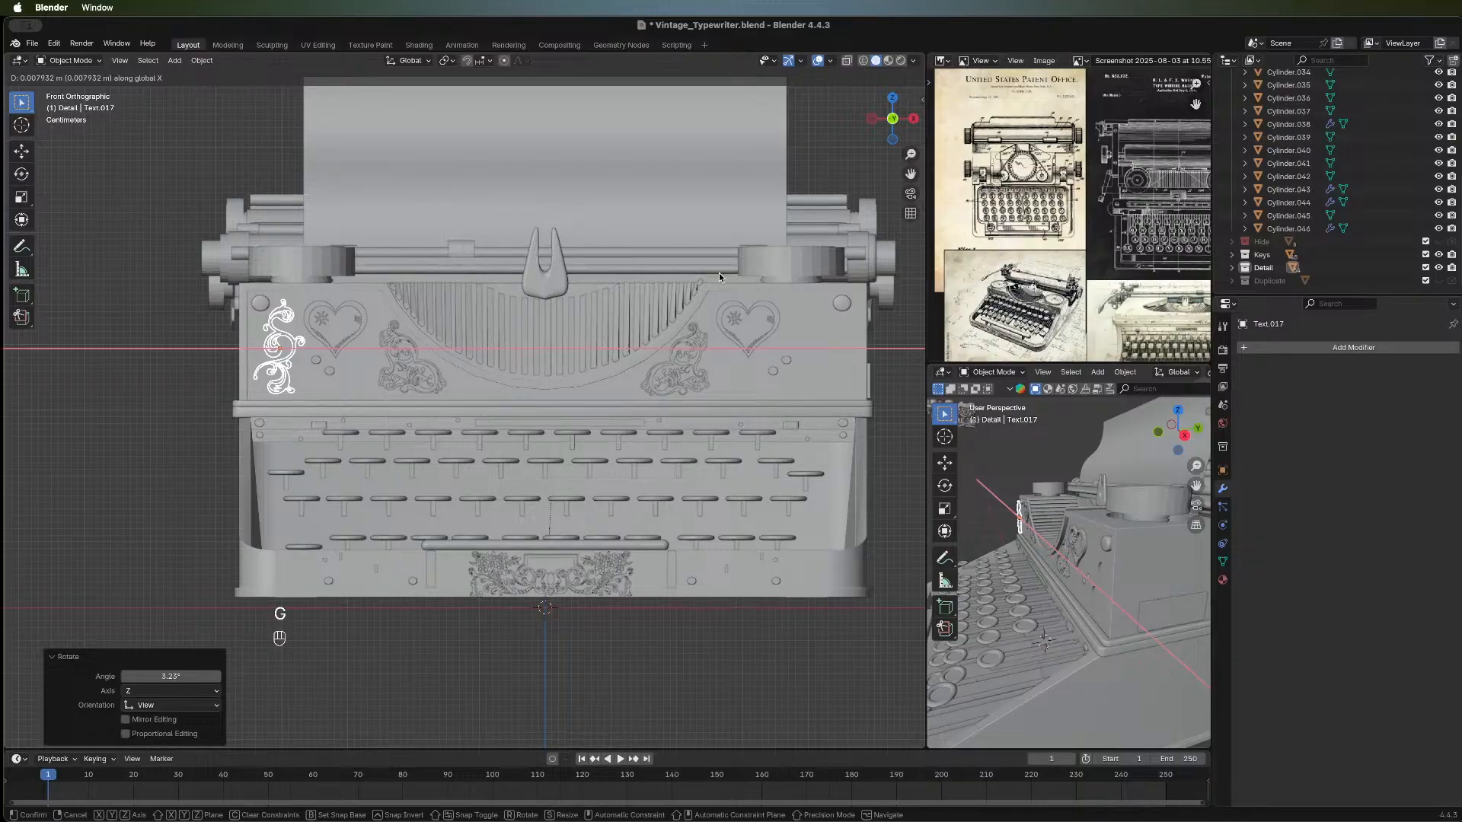
left_click(719, 273)
key("s")
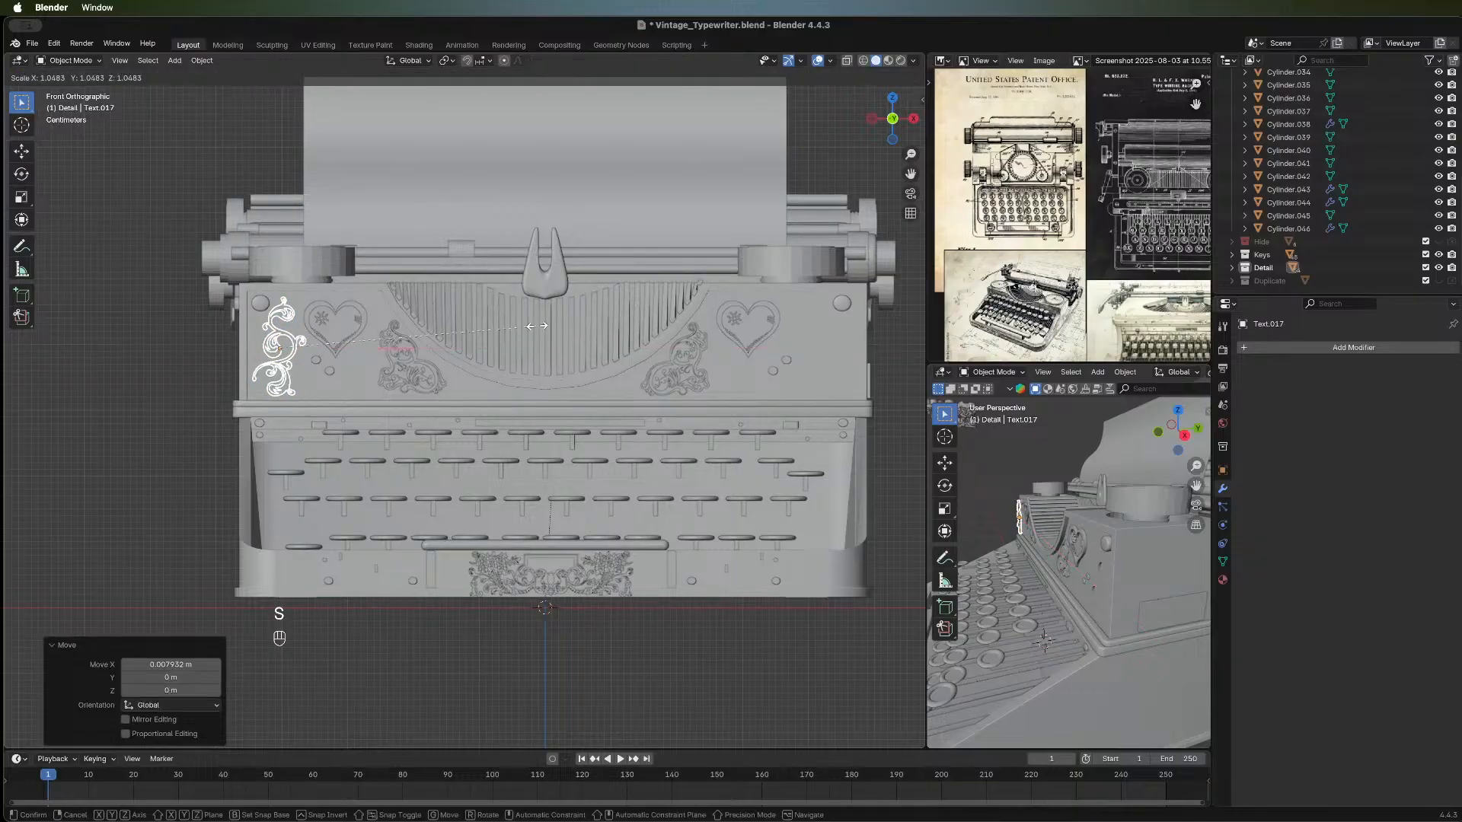
left_click(542, 323)
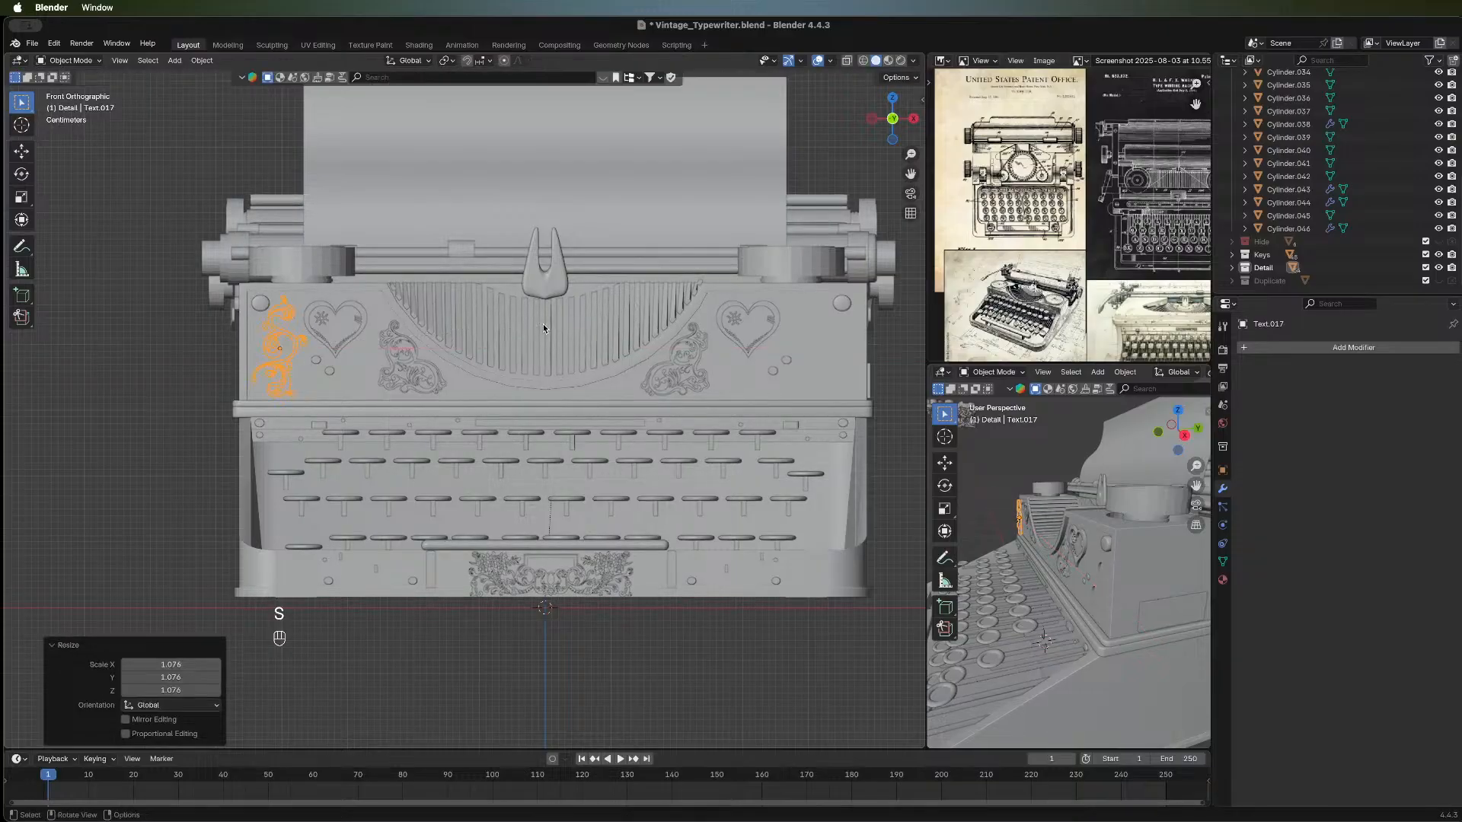
left_click(114, 402)
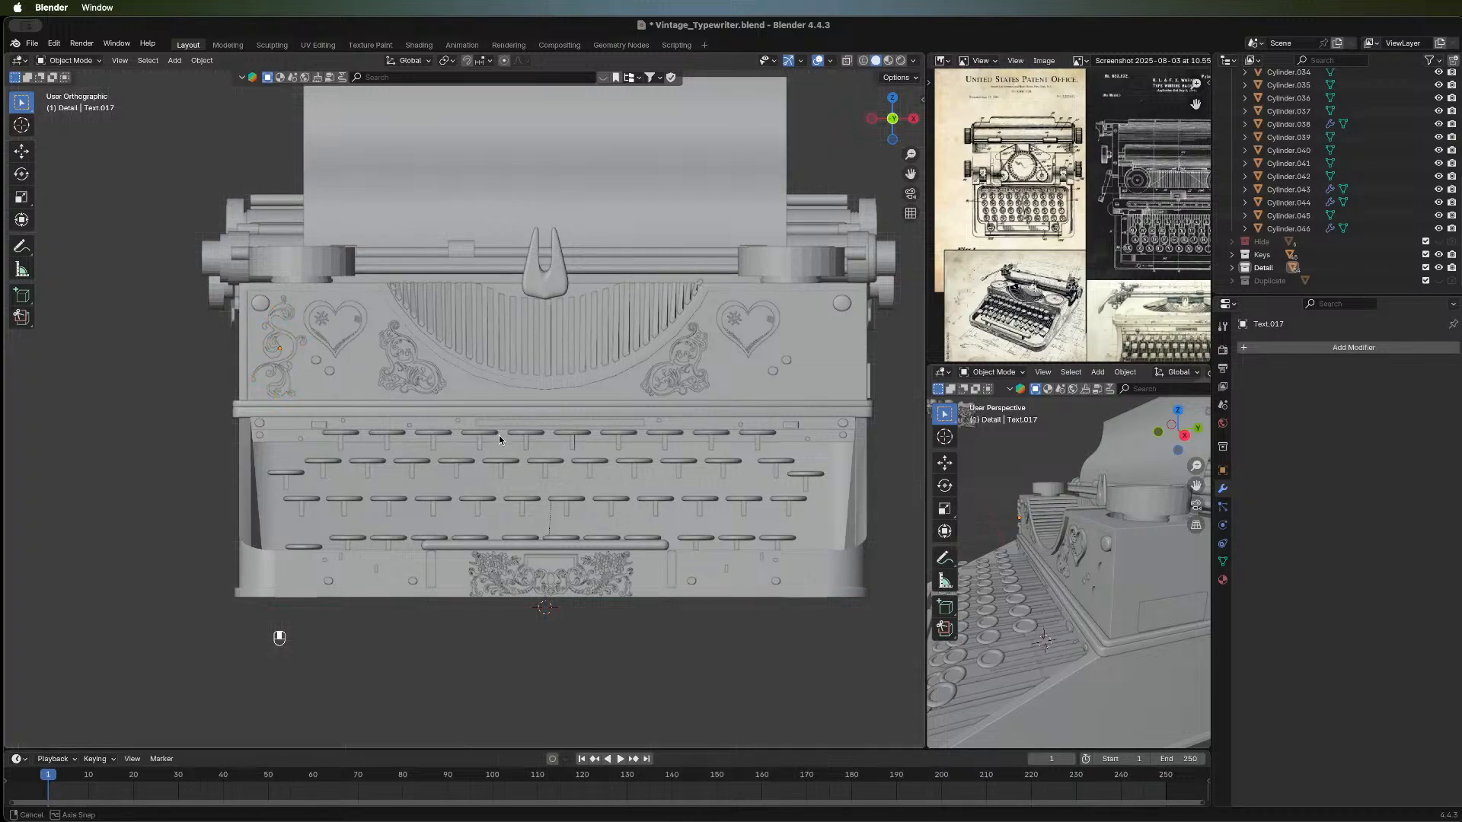
middle_click_drag(500, 436, 387, 366)
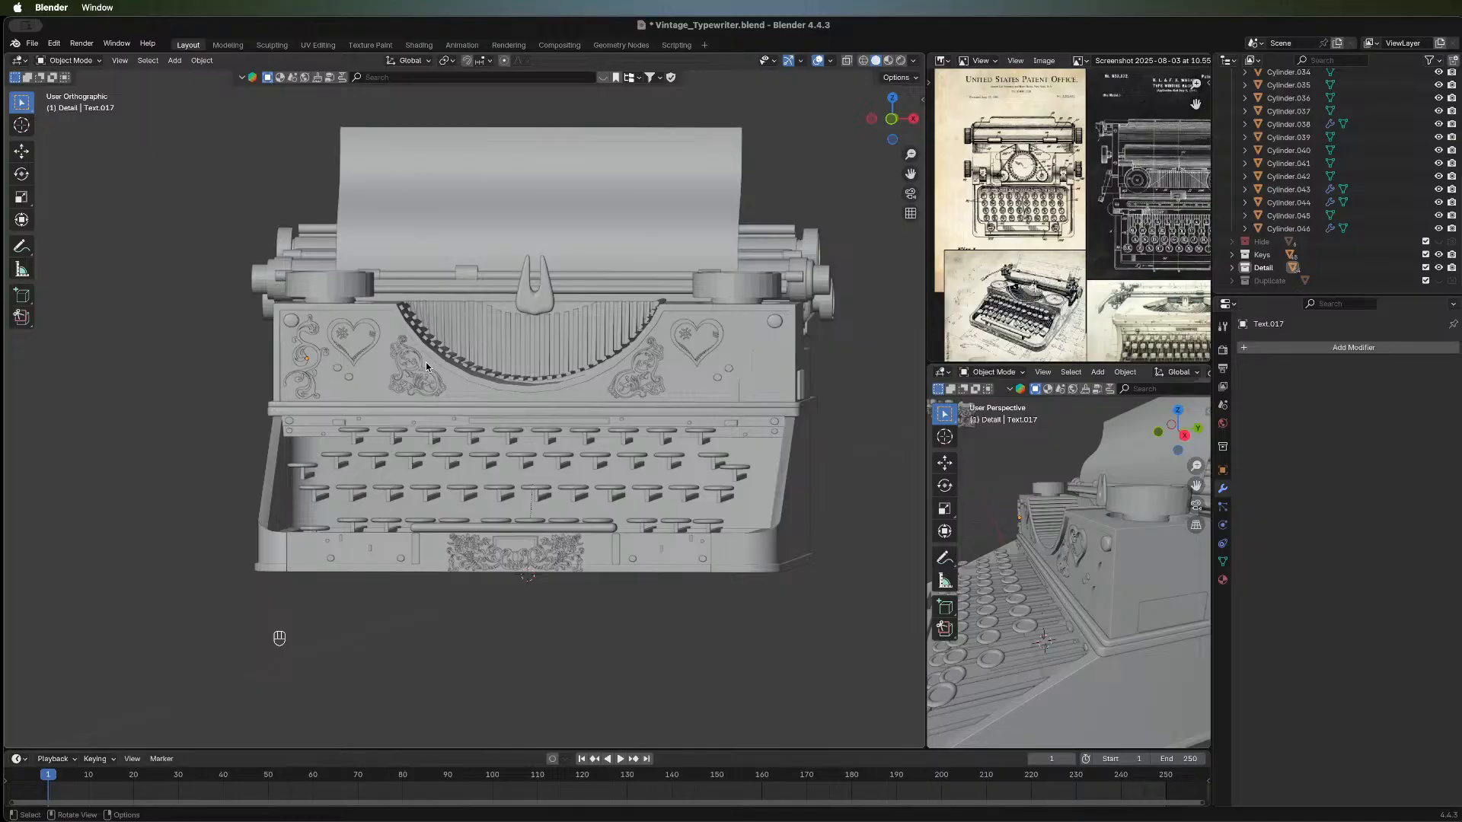
Select the scroll ornament again, scale it down by about 0.548, and raise it about 0.047 m along Z beside the heart.
left_click(320, 359)
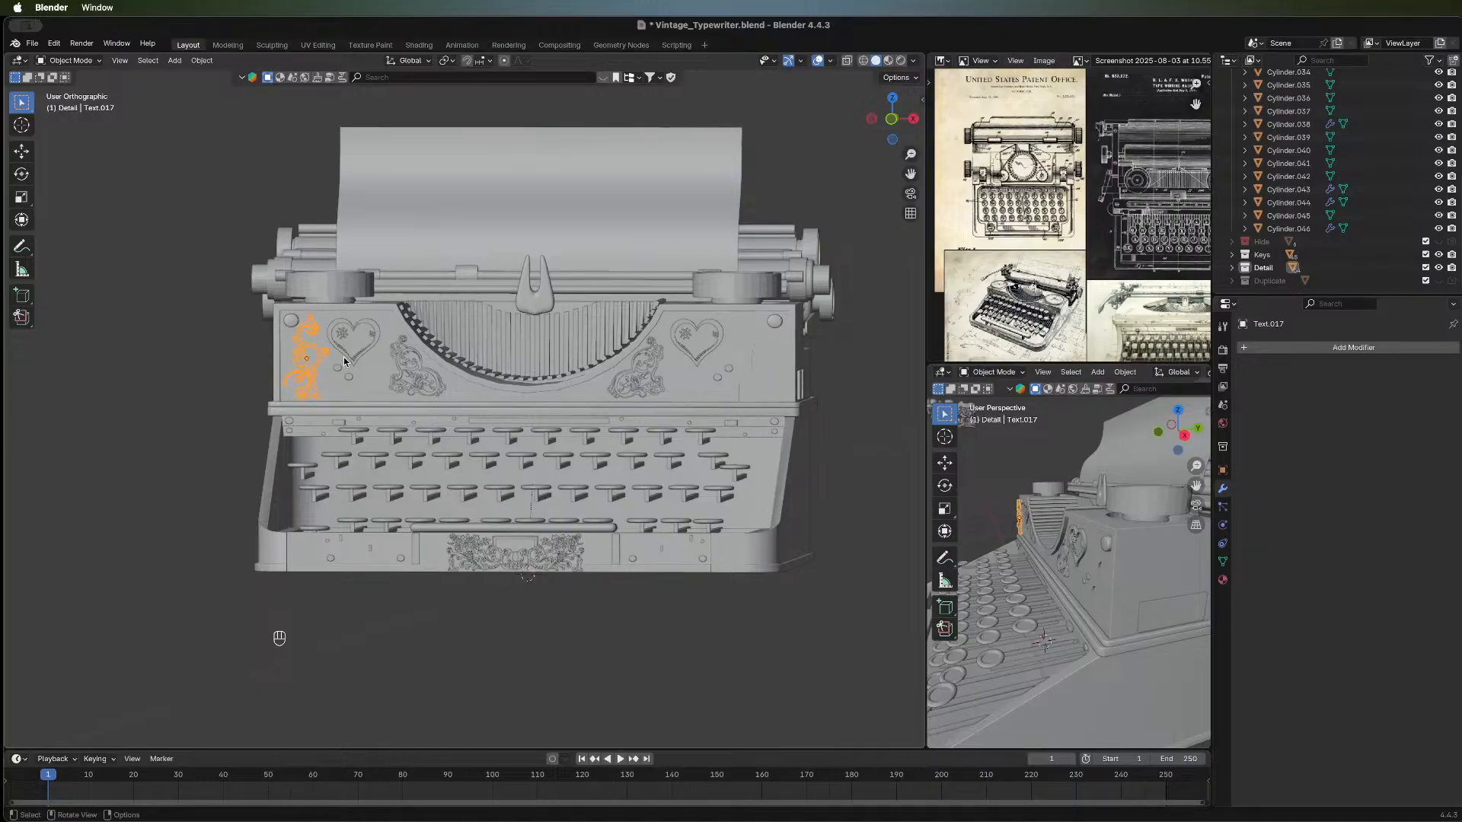
mouse_move(331, 415)
middle_mouse_down()
mouse_move(357, 396)
mouse_move(341, 402)
middle_mouse_up()
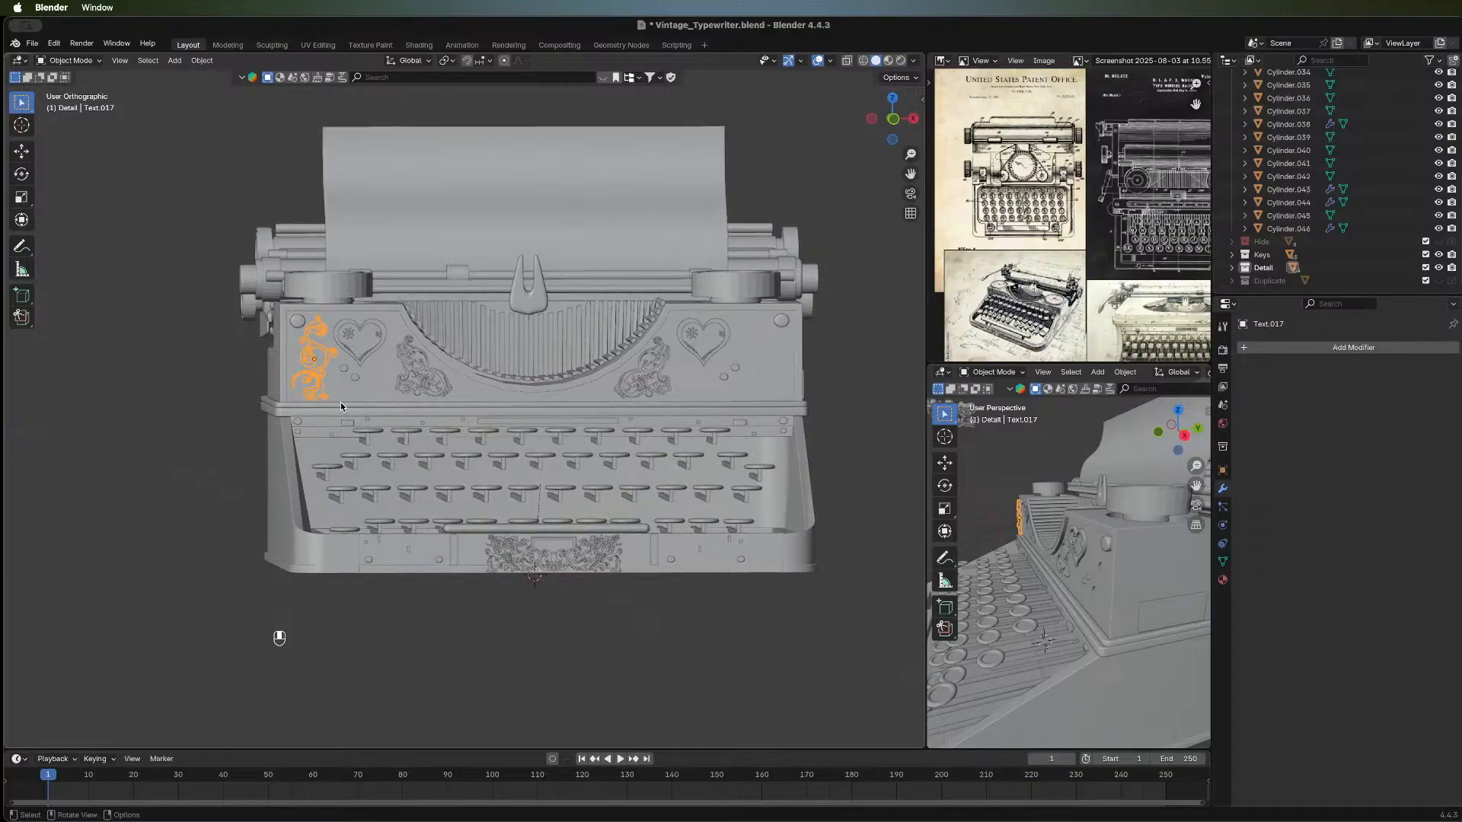
middle_click_drag(466, 364, 750, 415)
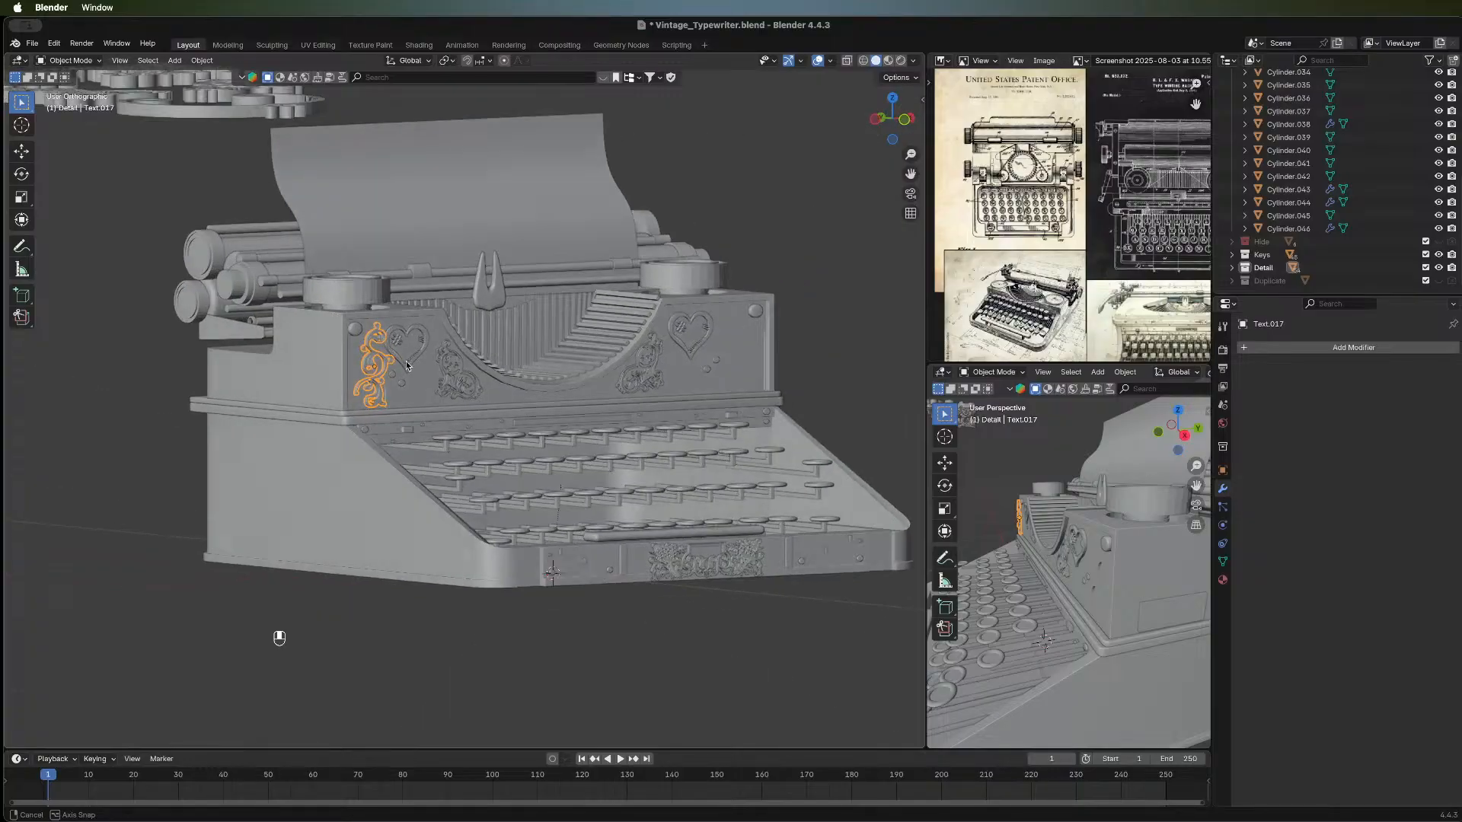
scroll(427, 382, "up", 5)
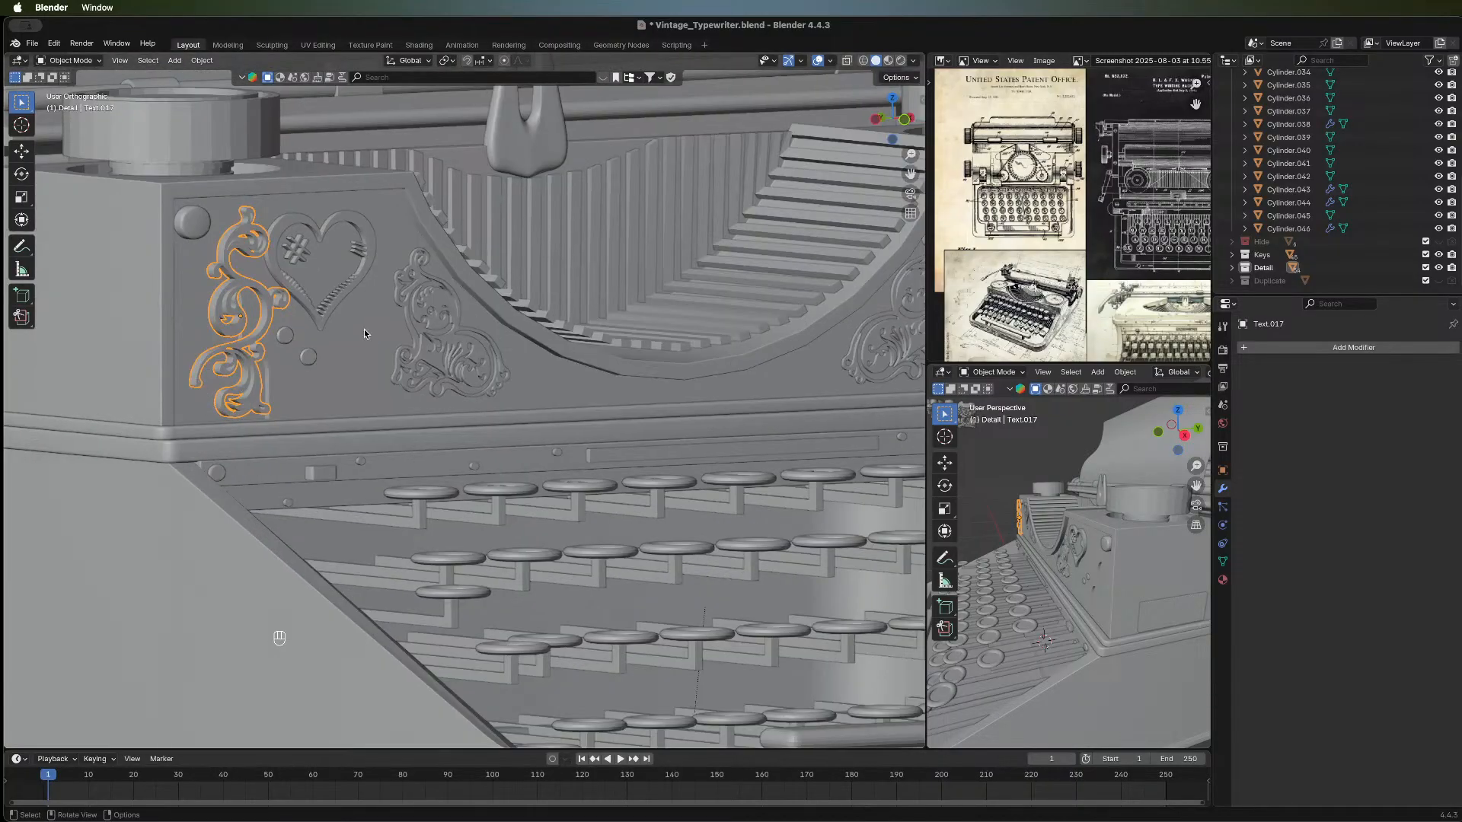
key("s")
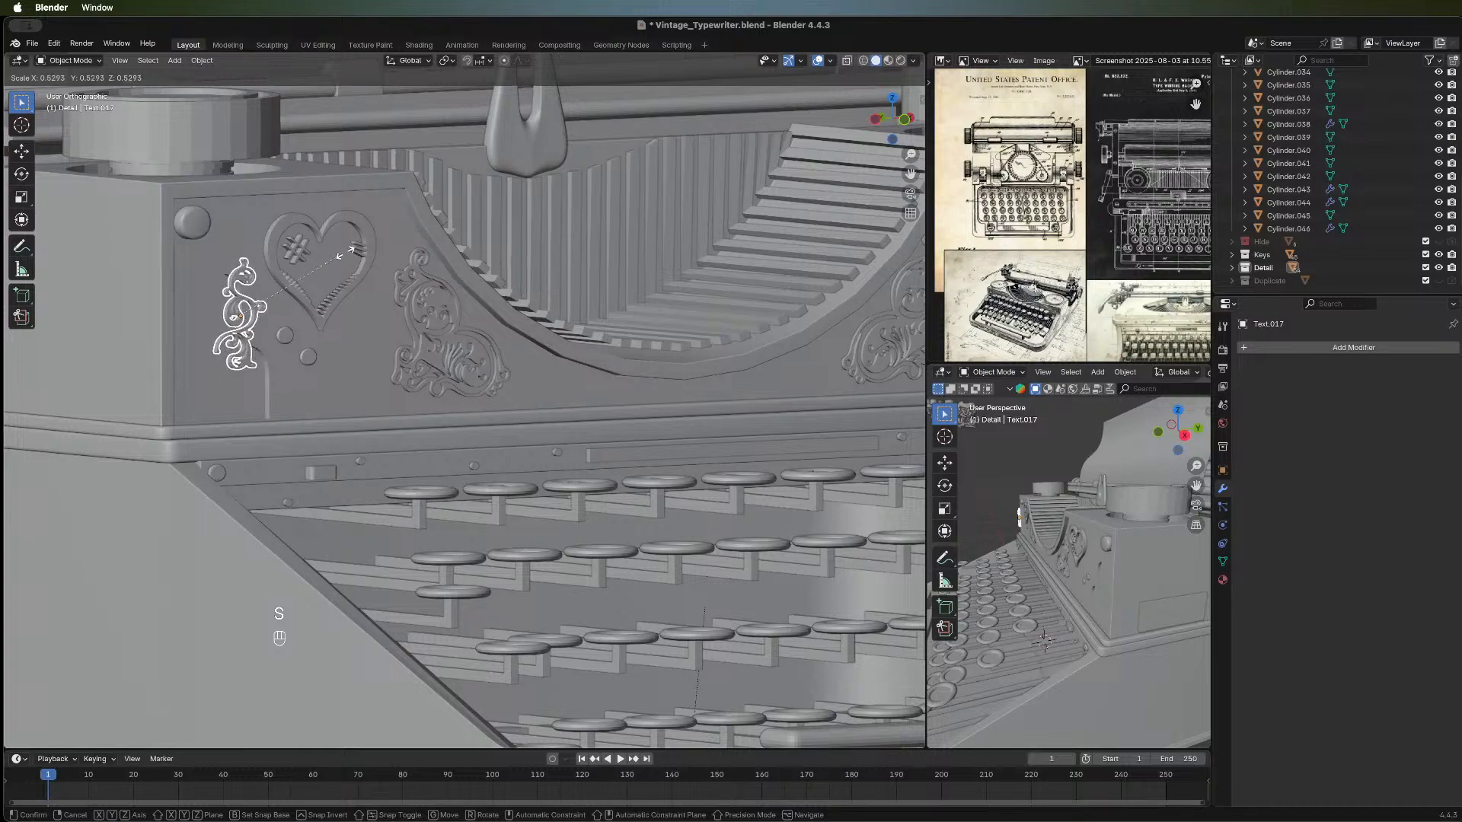
left_click(346, 253)
key("g")
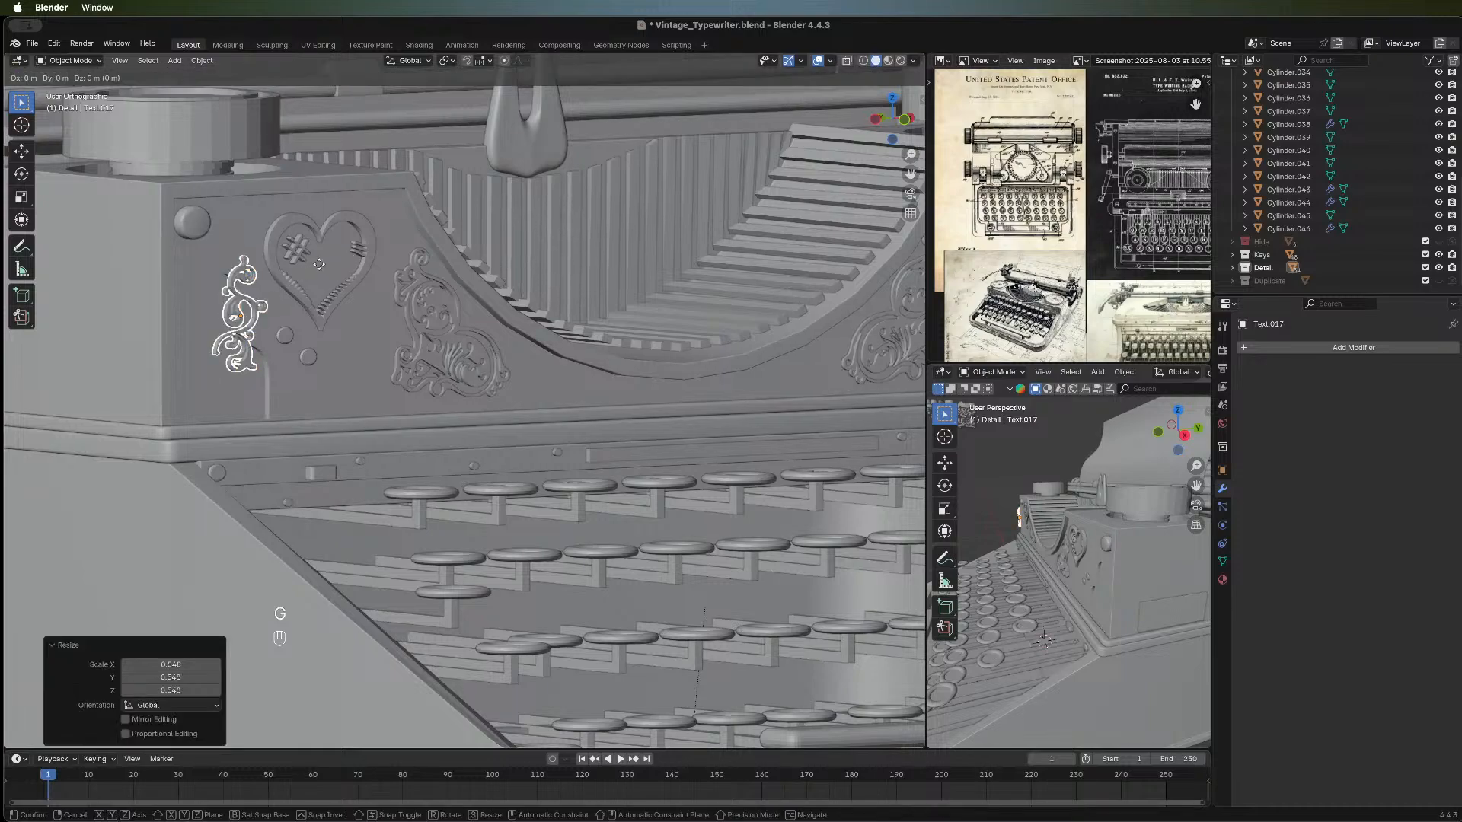
key("z")
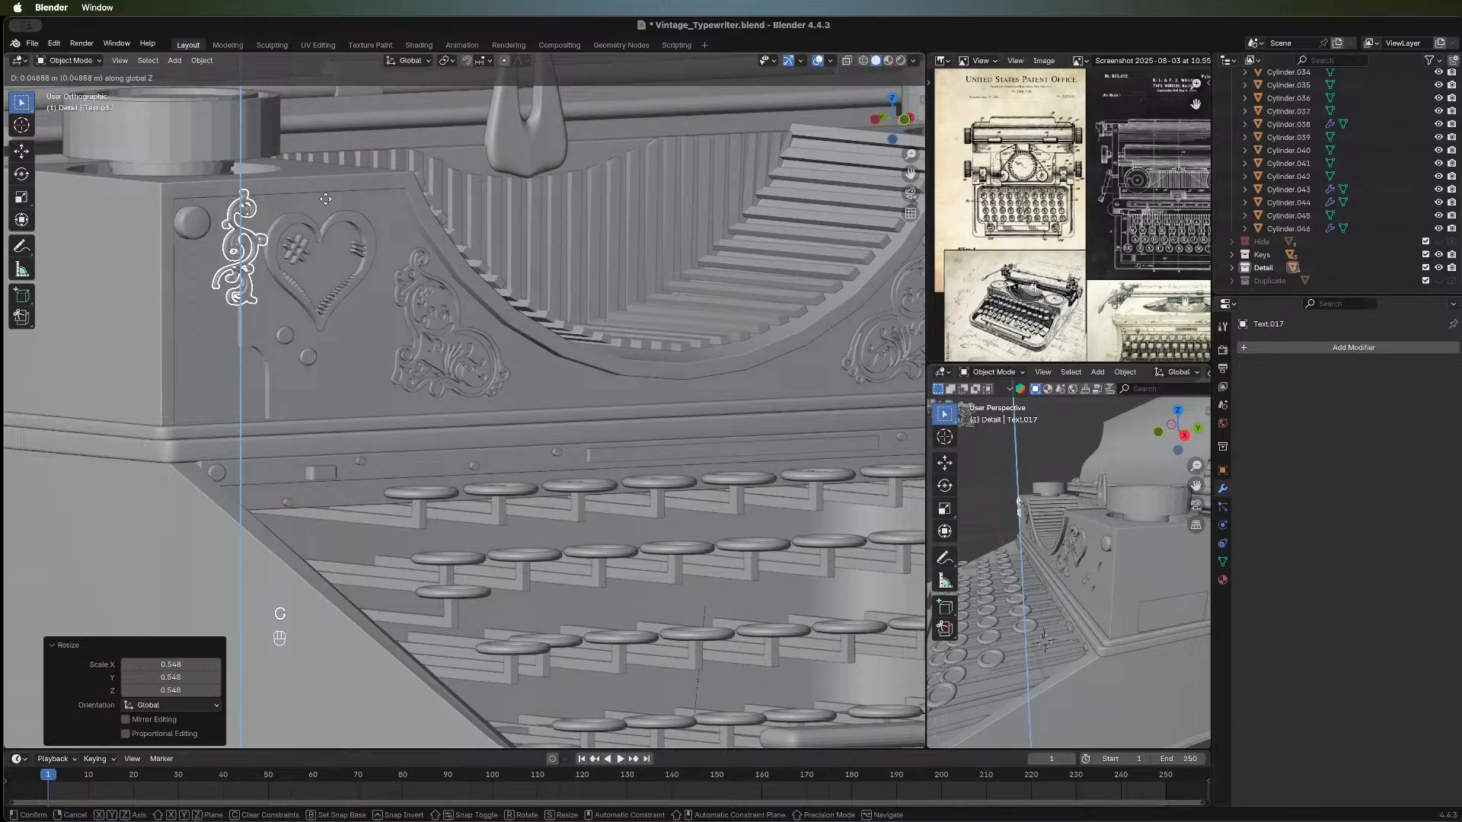
left_click(480, 260)
Rotate the smaller scroll ornament about 15° clockwise in a near-frontal view.
middle_click_drag(204, 256, 145, 237)
key("r")
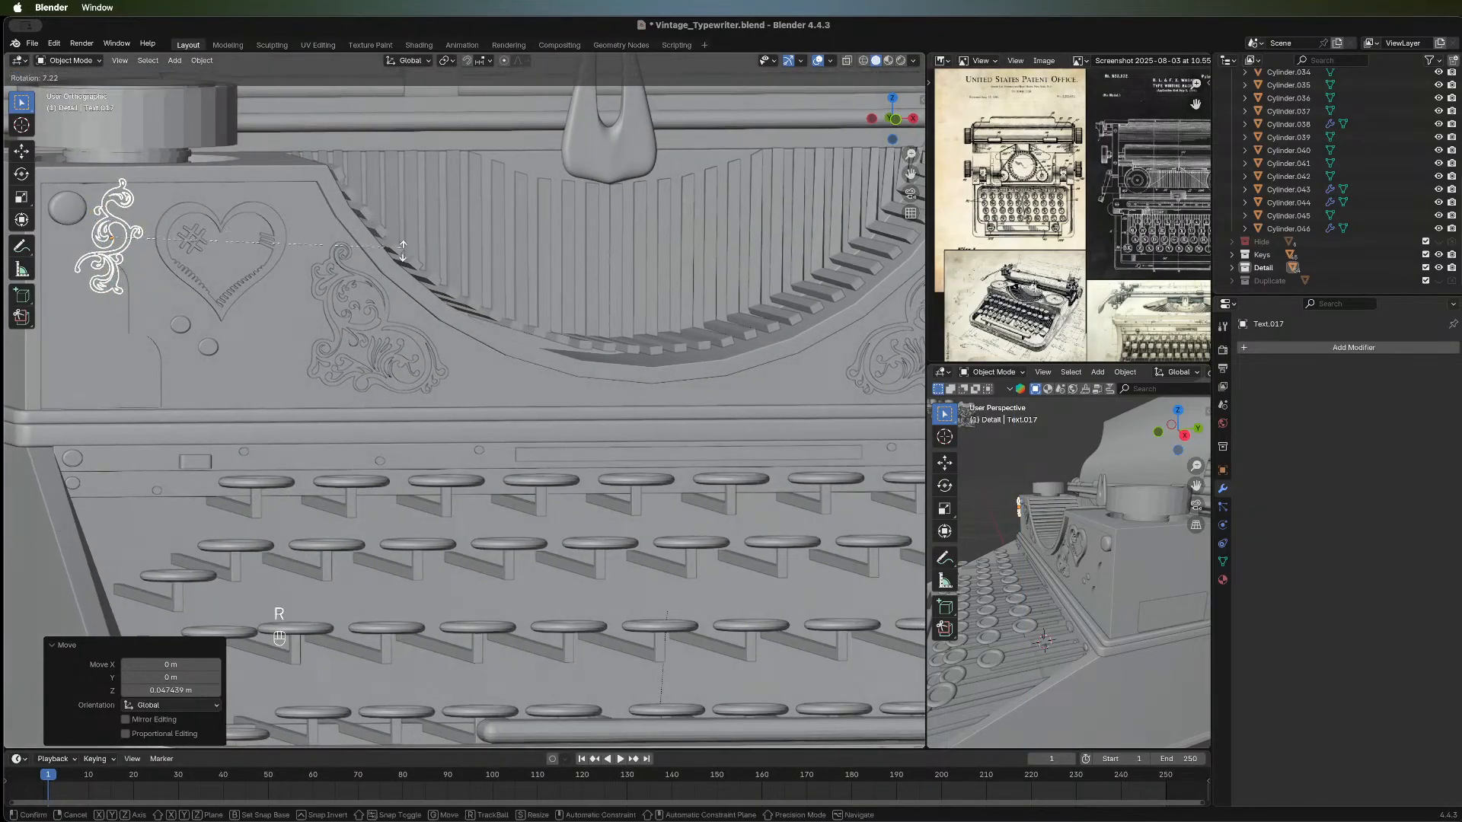
left_click(399, 288)
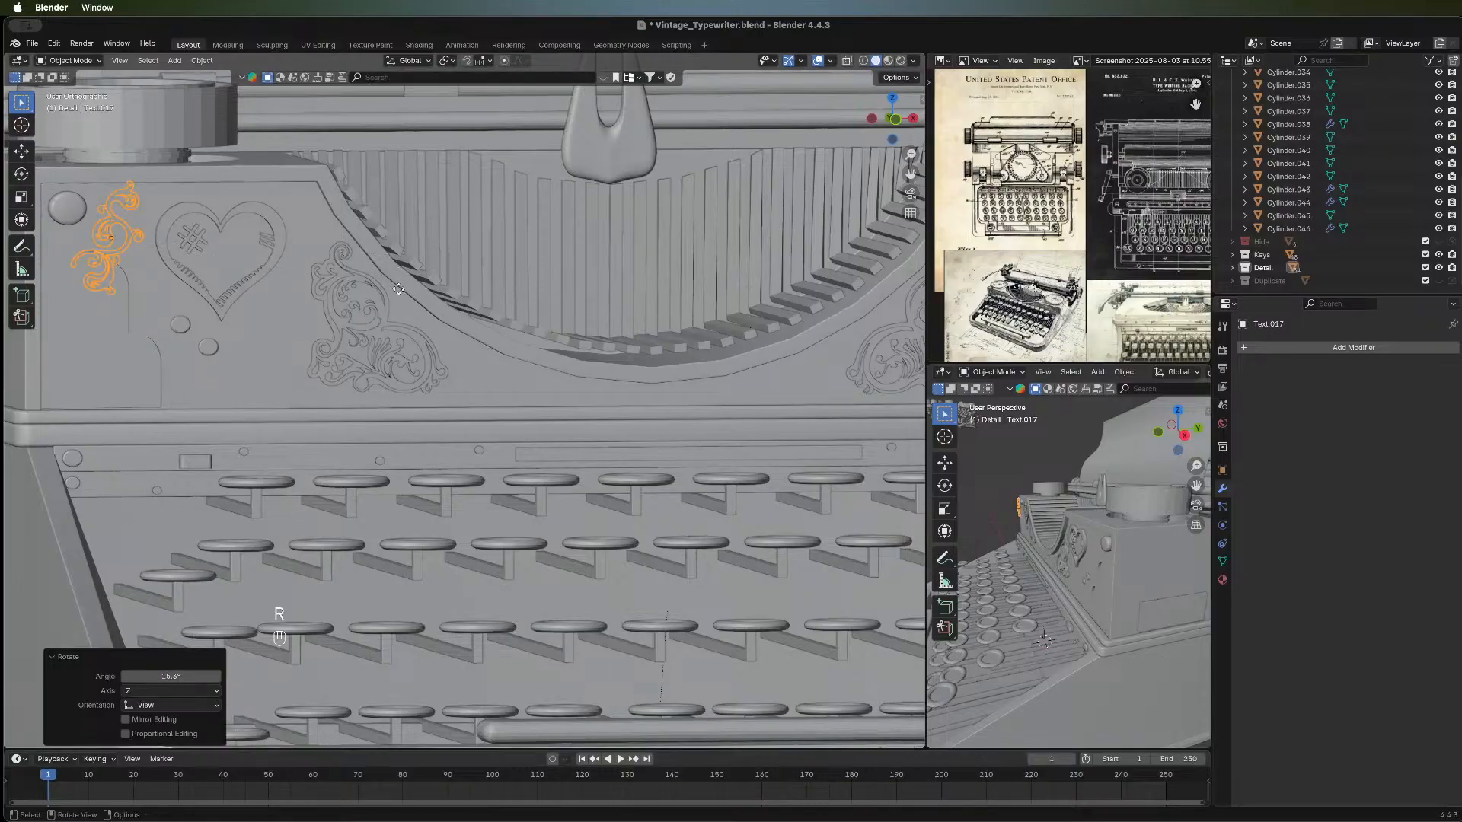
Move the scroll ornament about 0.007 m along X toward the left heart.
key("g")
key("x")
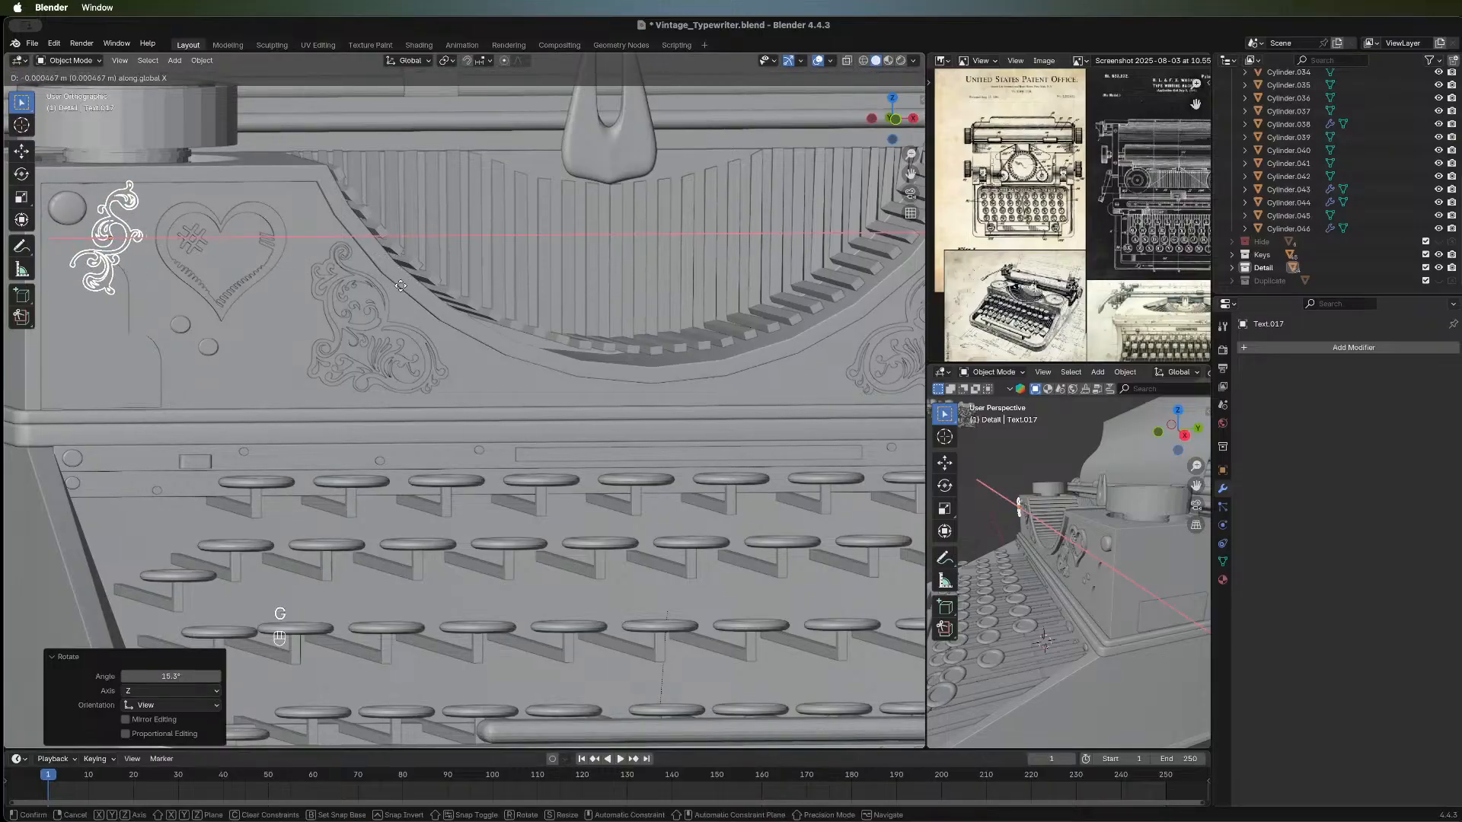
left_click(408, 286)
Move the scroll ornament about 0.125 m along X and lower it about 0.069 m along Z, between the left heart and the larger scroll.
scroll(244, 294, "down", 5)
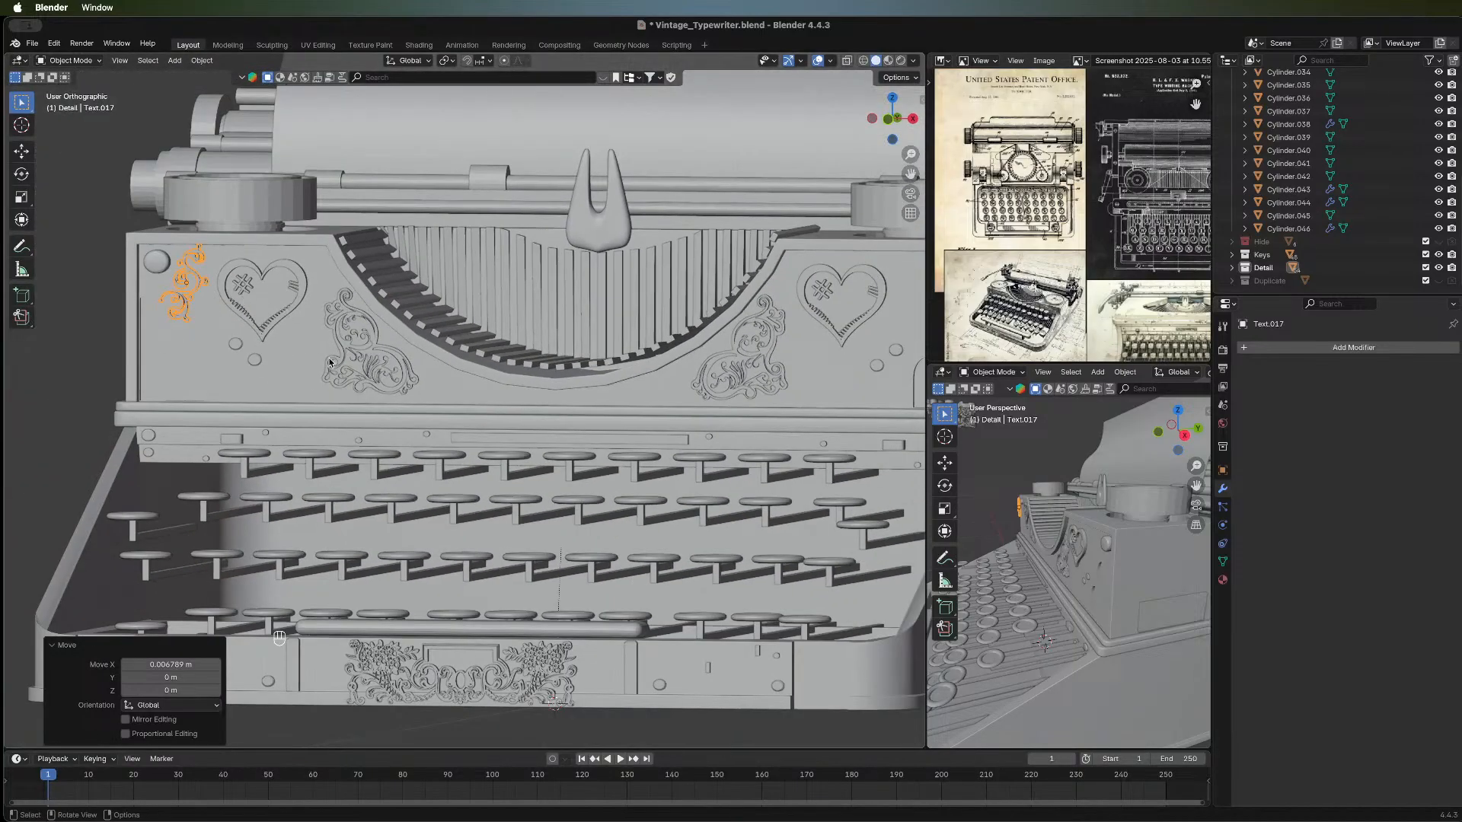
scroll(358, 349, "down", 3)
middle_click_drag(358, 349, 311, 373)
key("g")
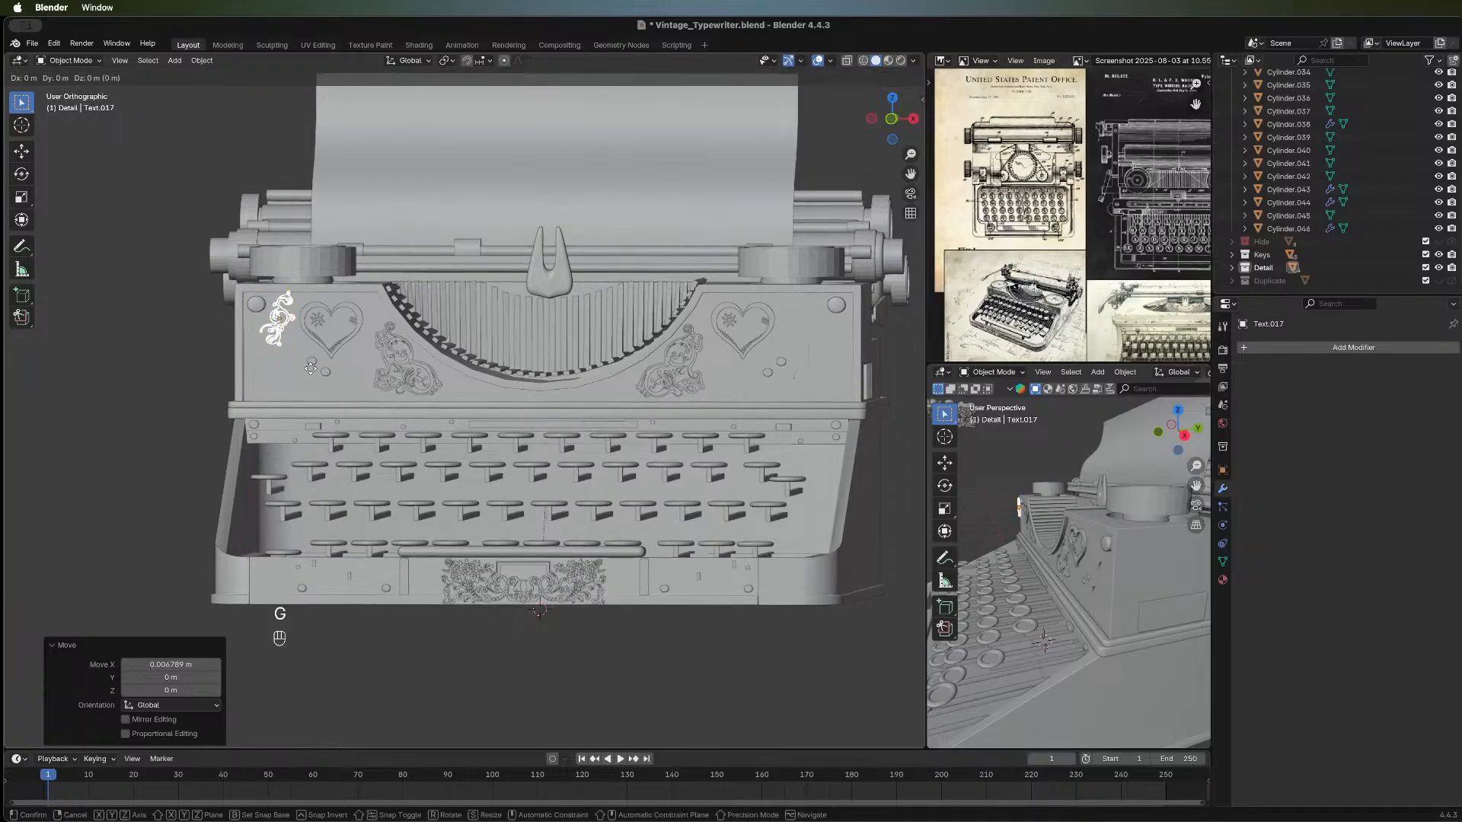
key("x")
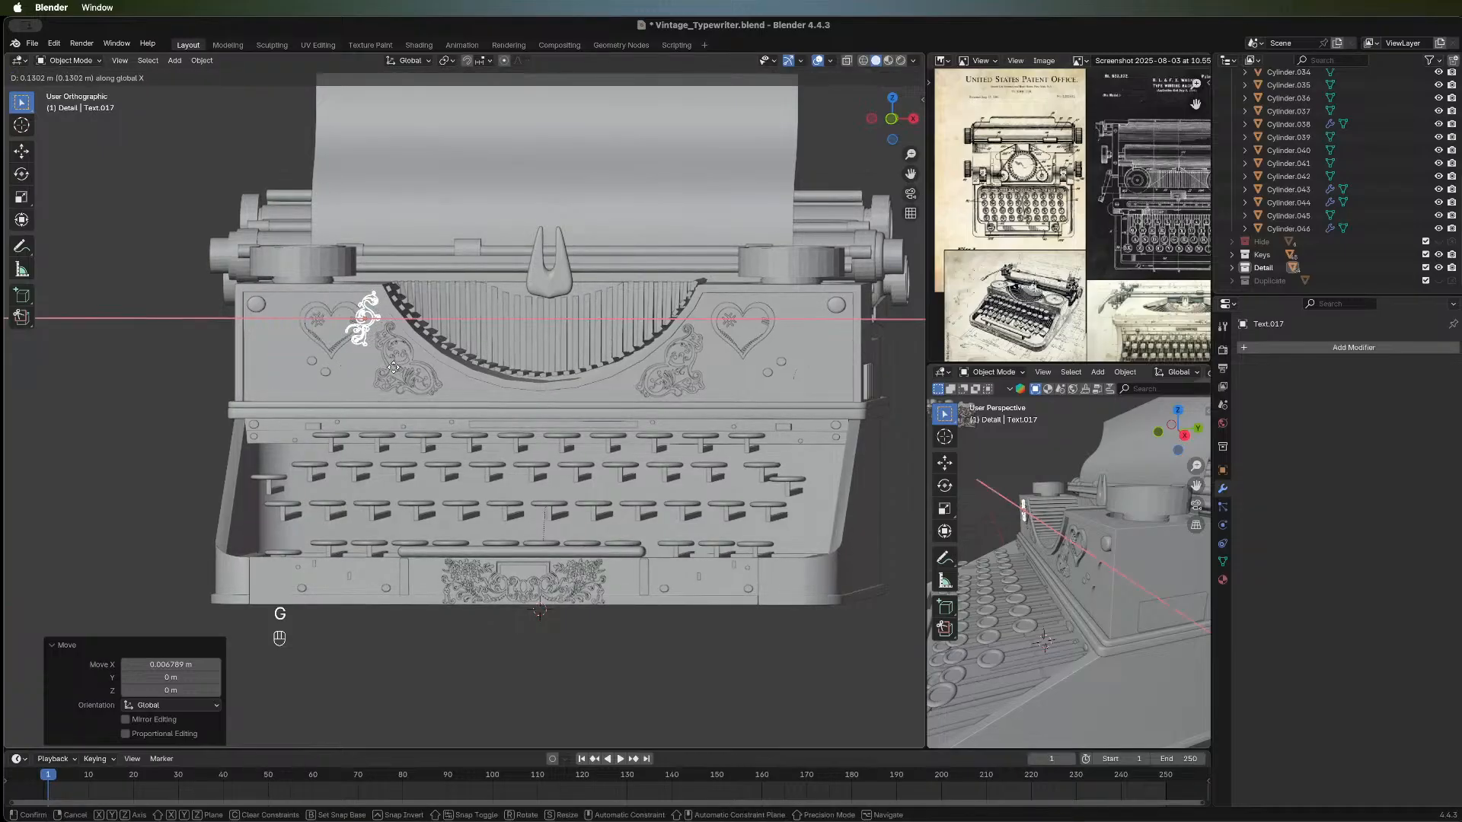
left_click(393, 367)
key("g")
key("z")
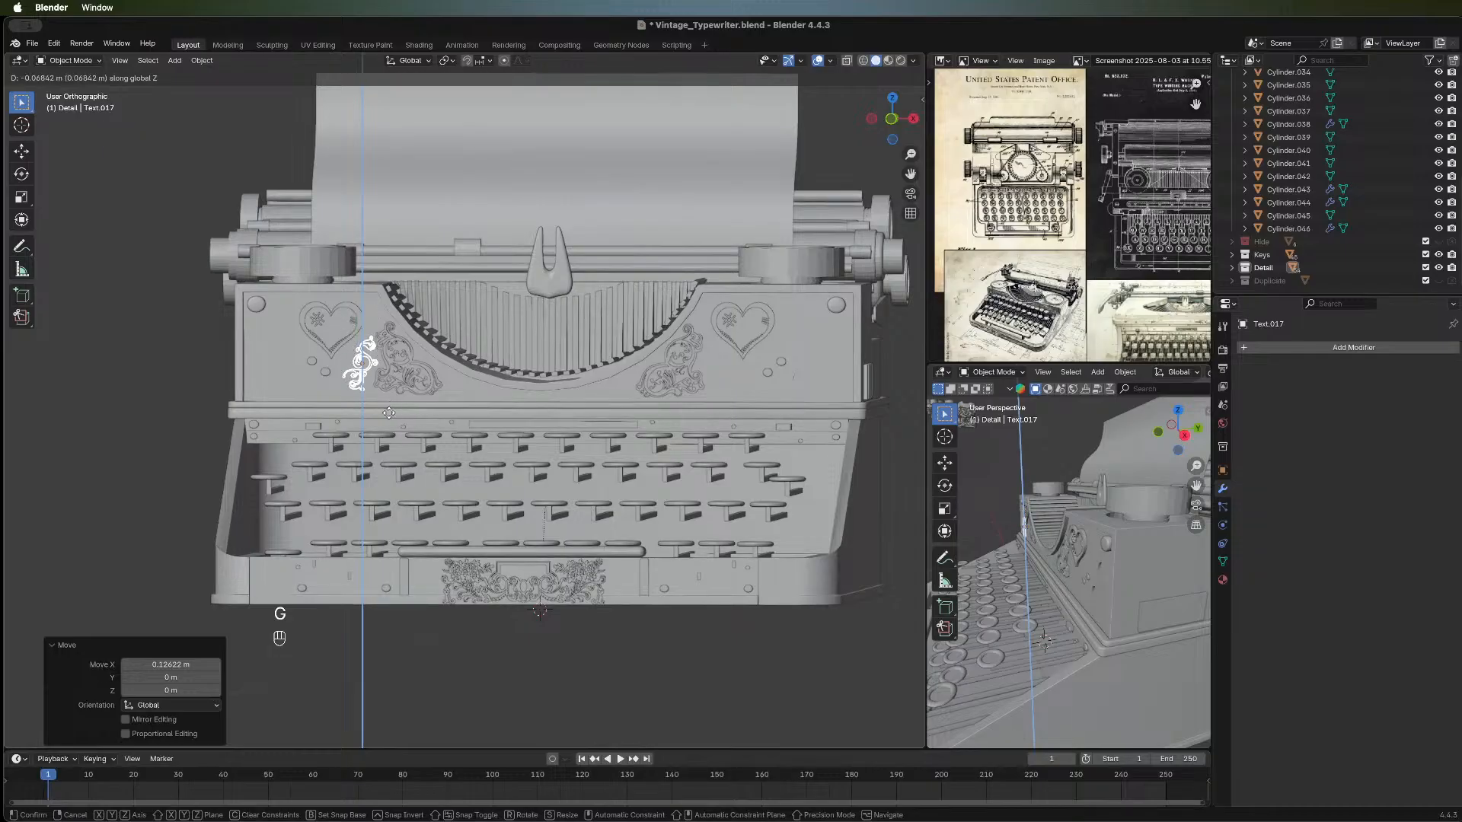
left_click(427, 404)
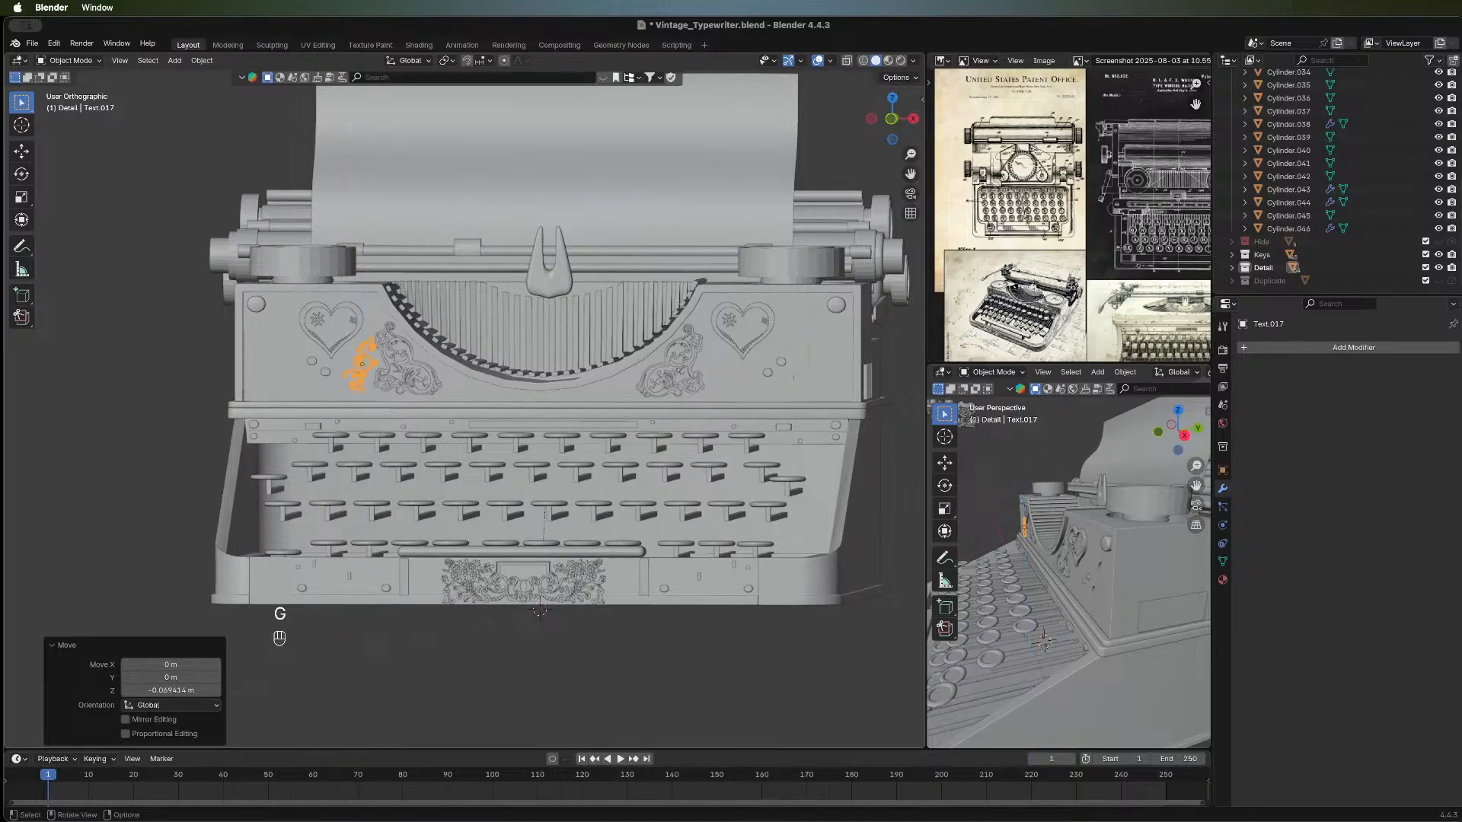
Rotate the scroll ornament about 71° counterclockwise and switch the main viewport to rendered shading.
key("r")
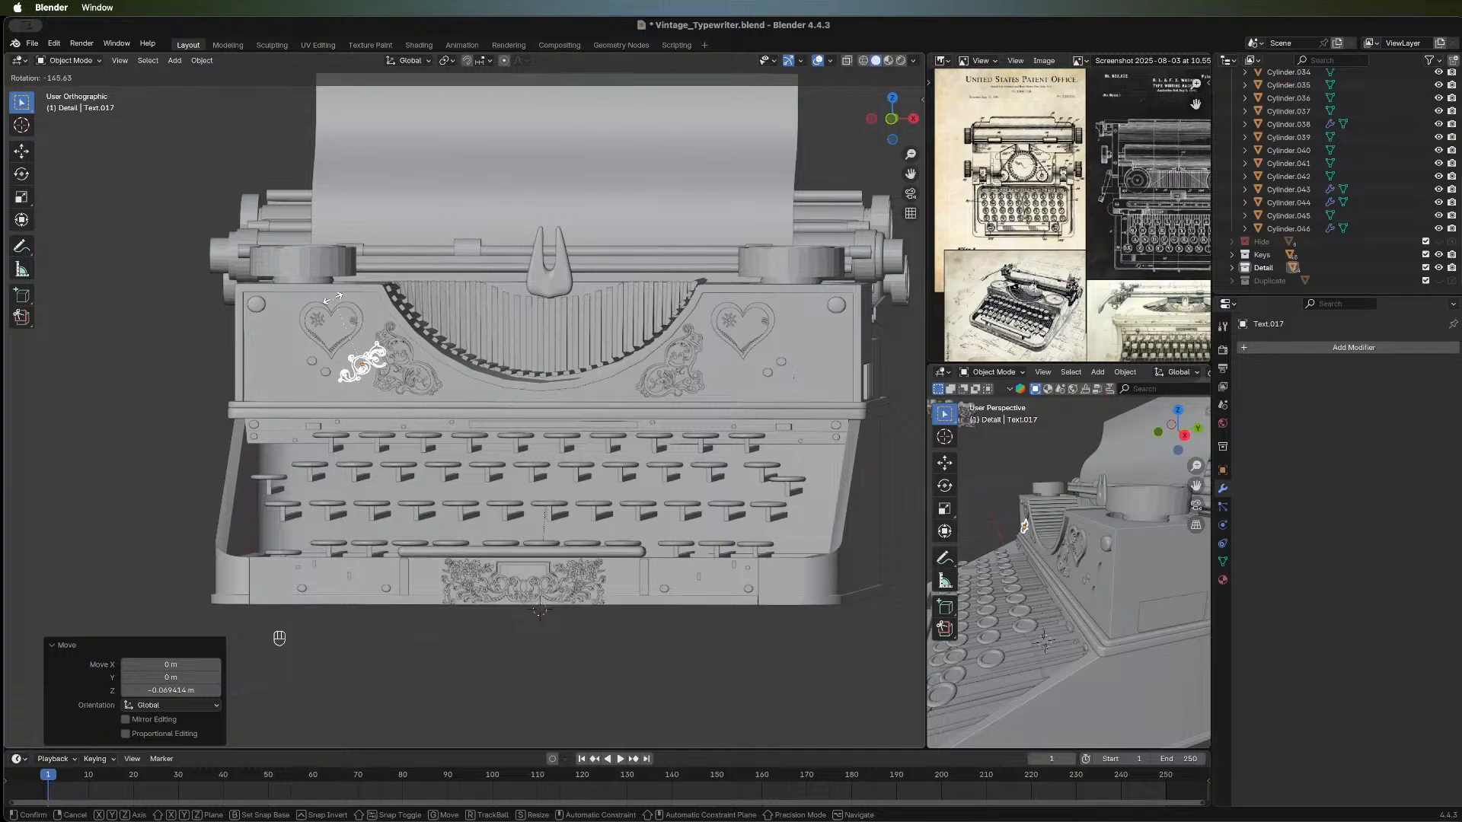
left_click(418, 317)
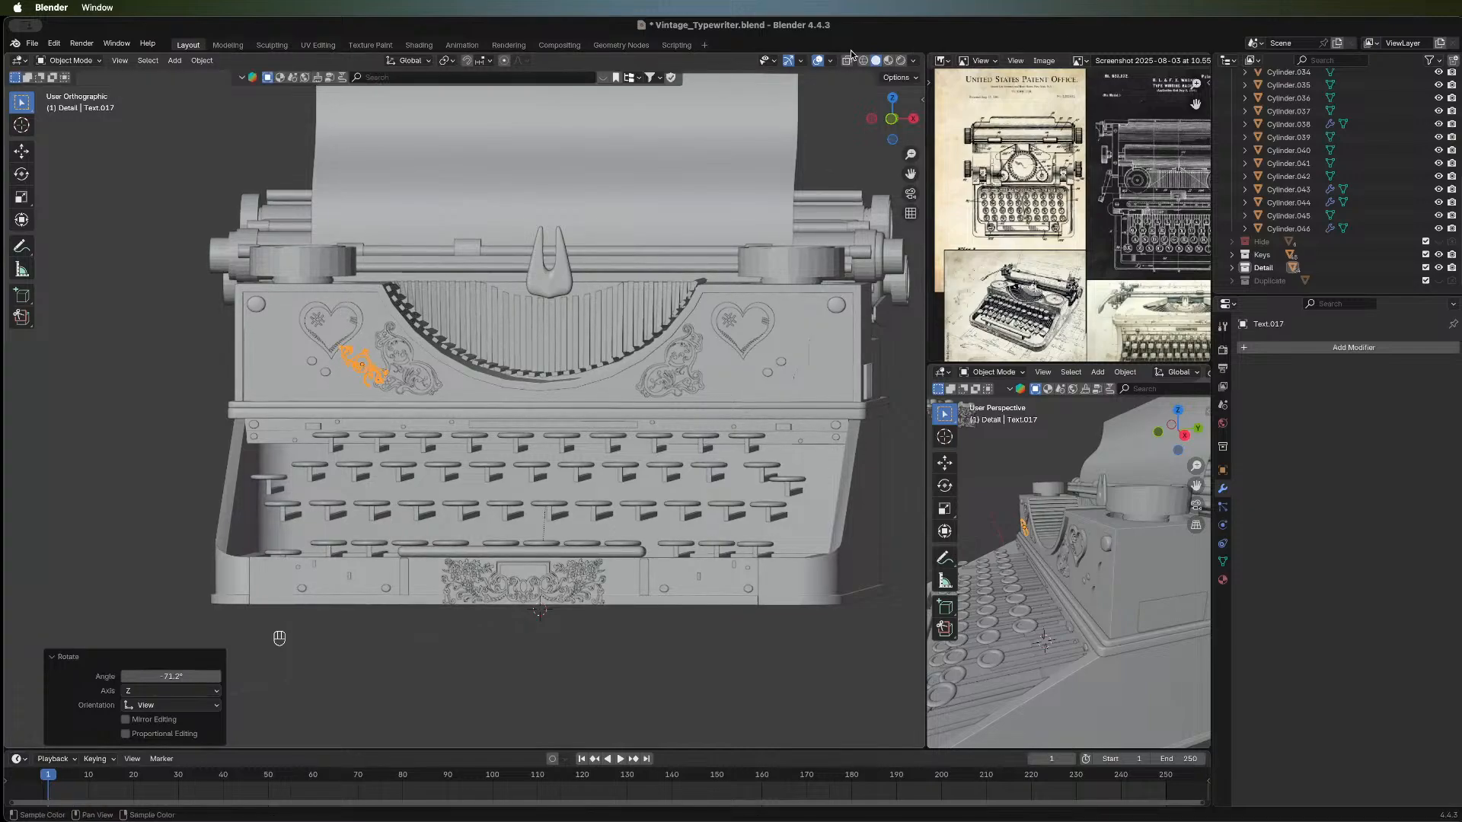
left_click(889, 60)
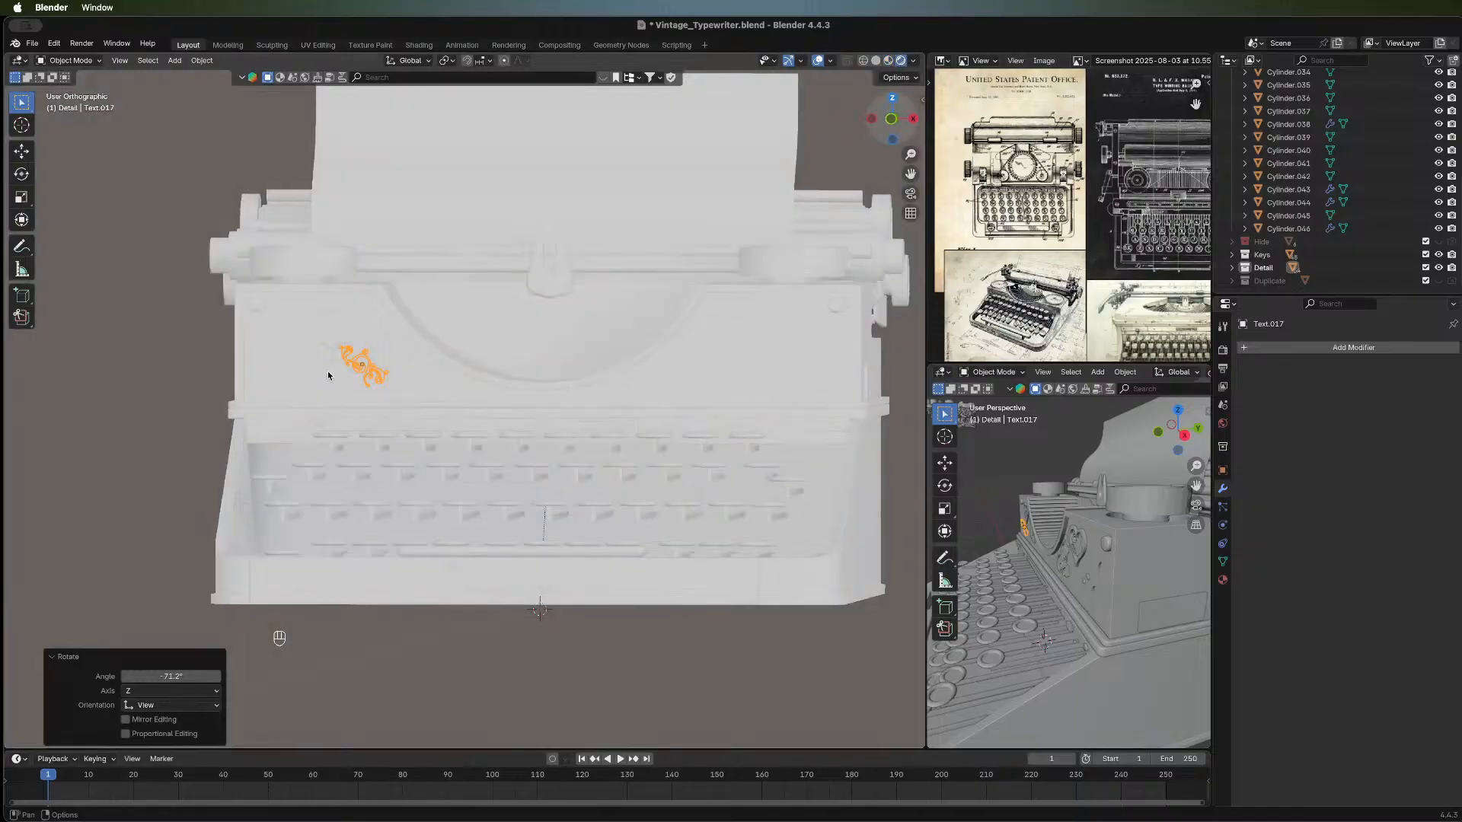
Shift the scroll ornament about -0.045 m along X and lower it about 0.015 m along Z, below the left heart.
middle_click_drag(521, 387, 630, 474)
scroll(629, 474, "down", 5)
scroll(629, 478, "up", 8)
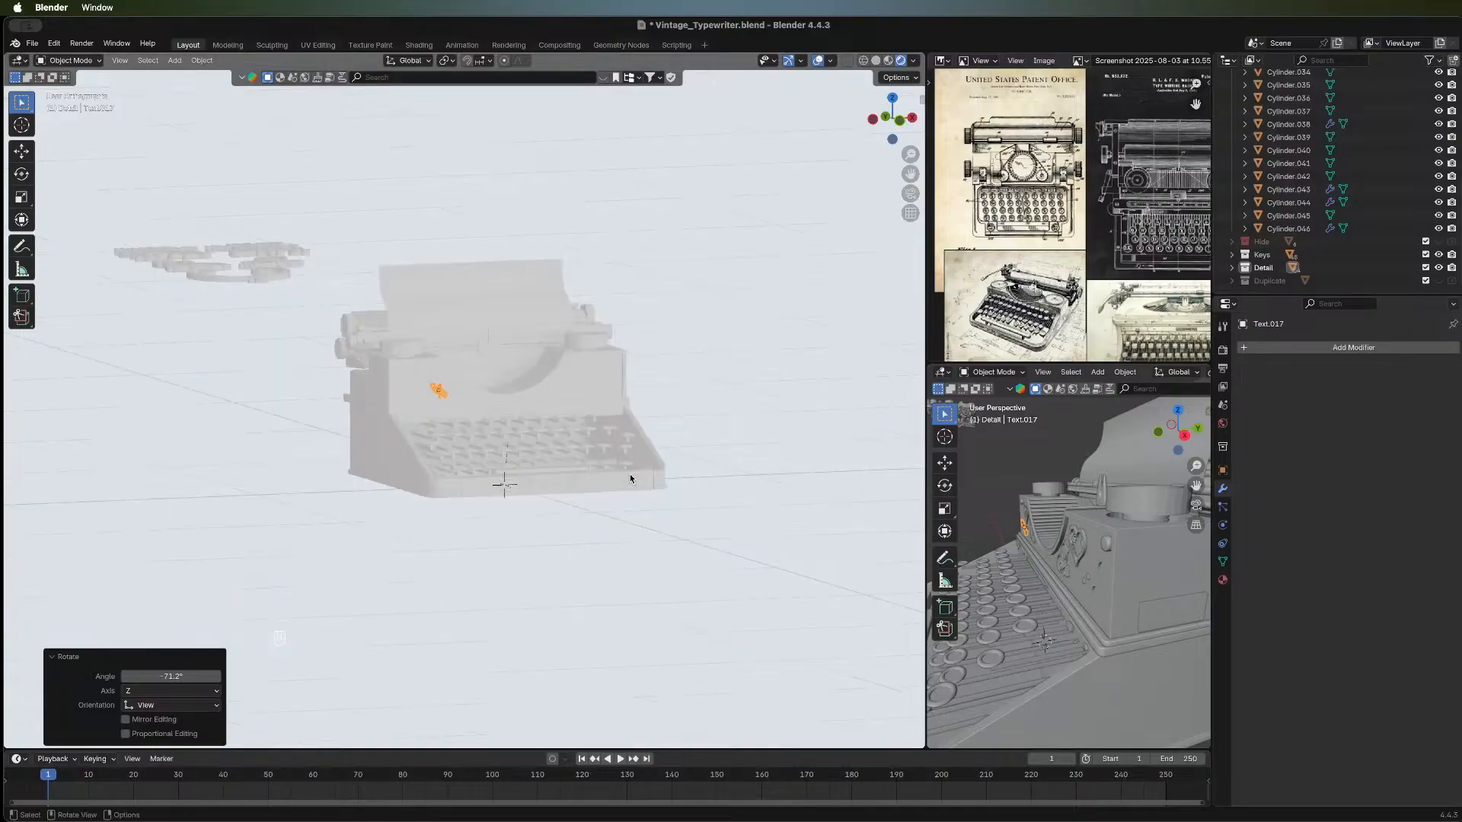
scroll(379, 408, "up", 3)
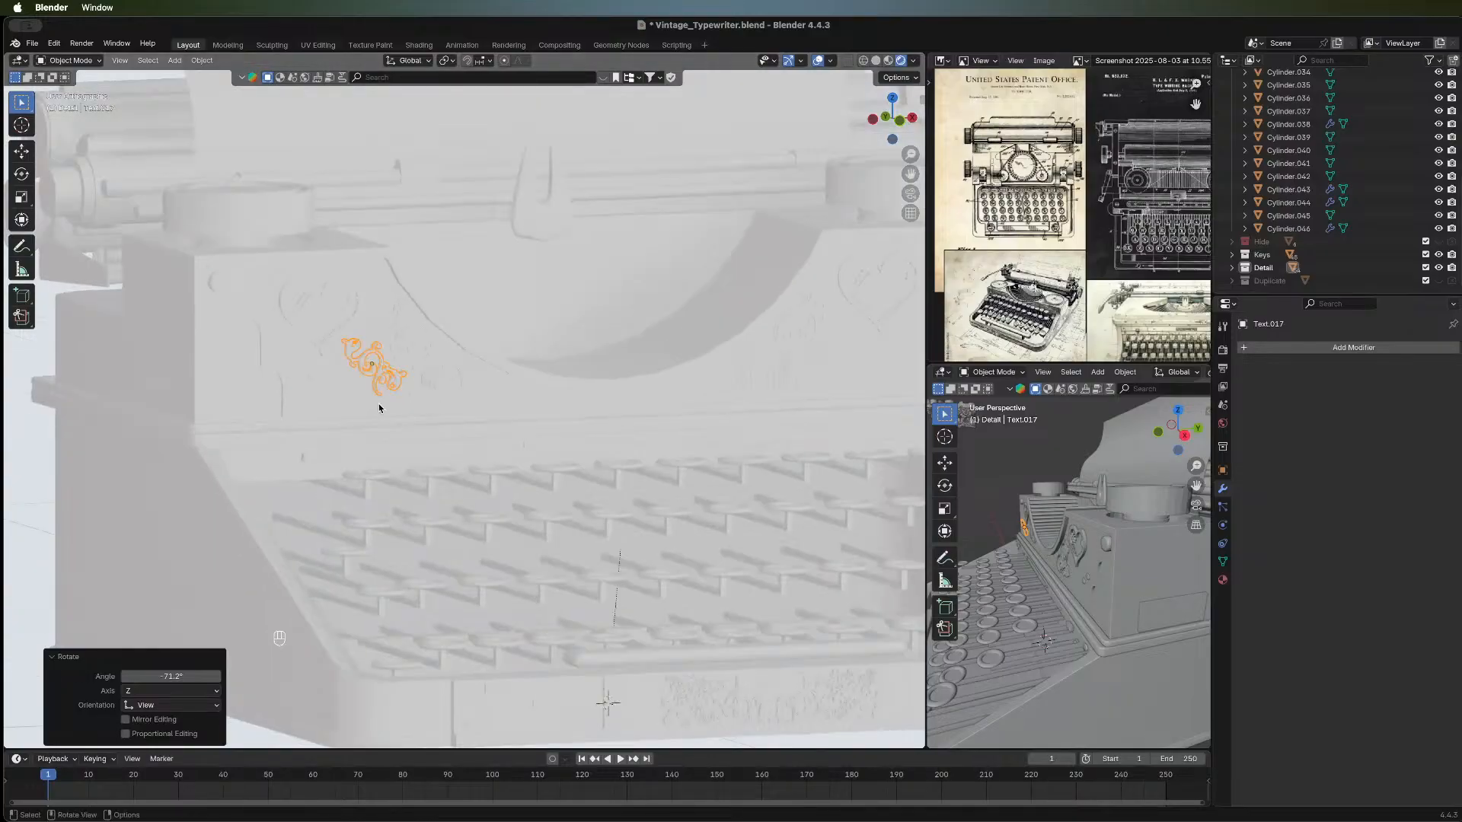
key("g")
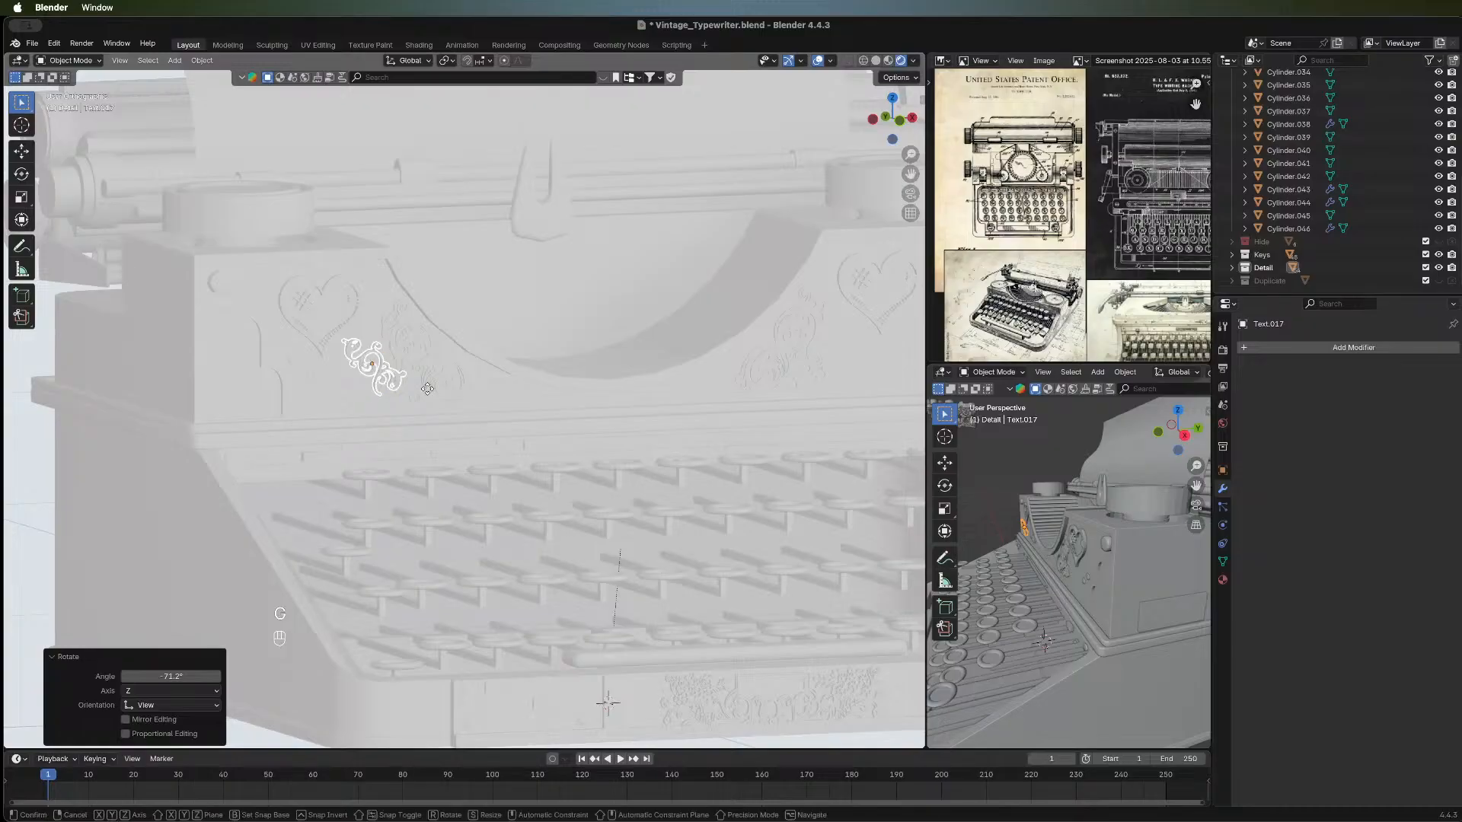
key("x")
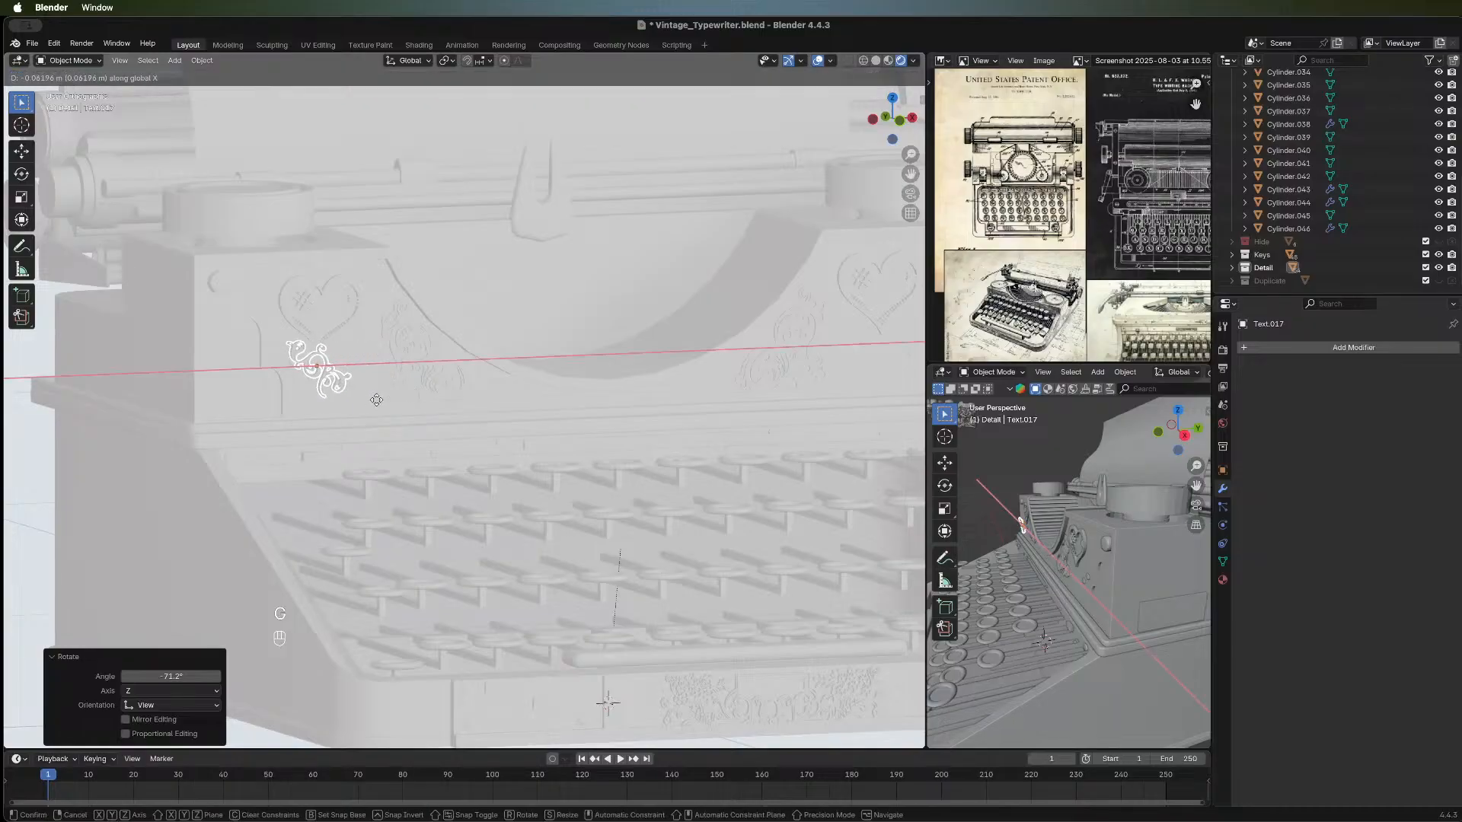
left_click(390, 397)
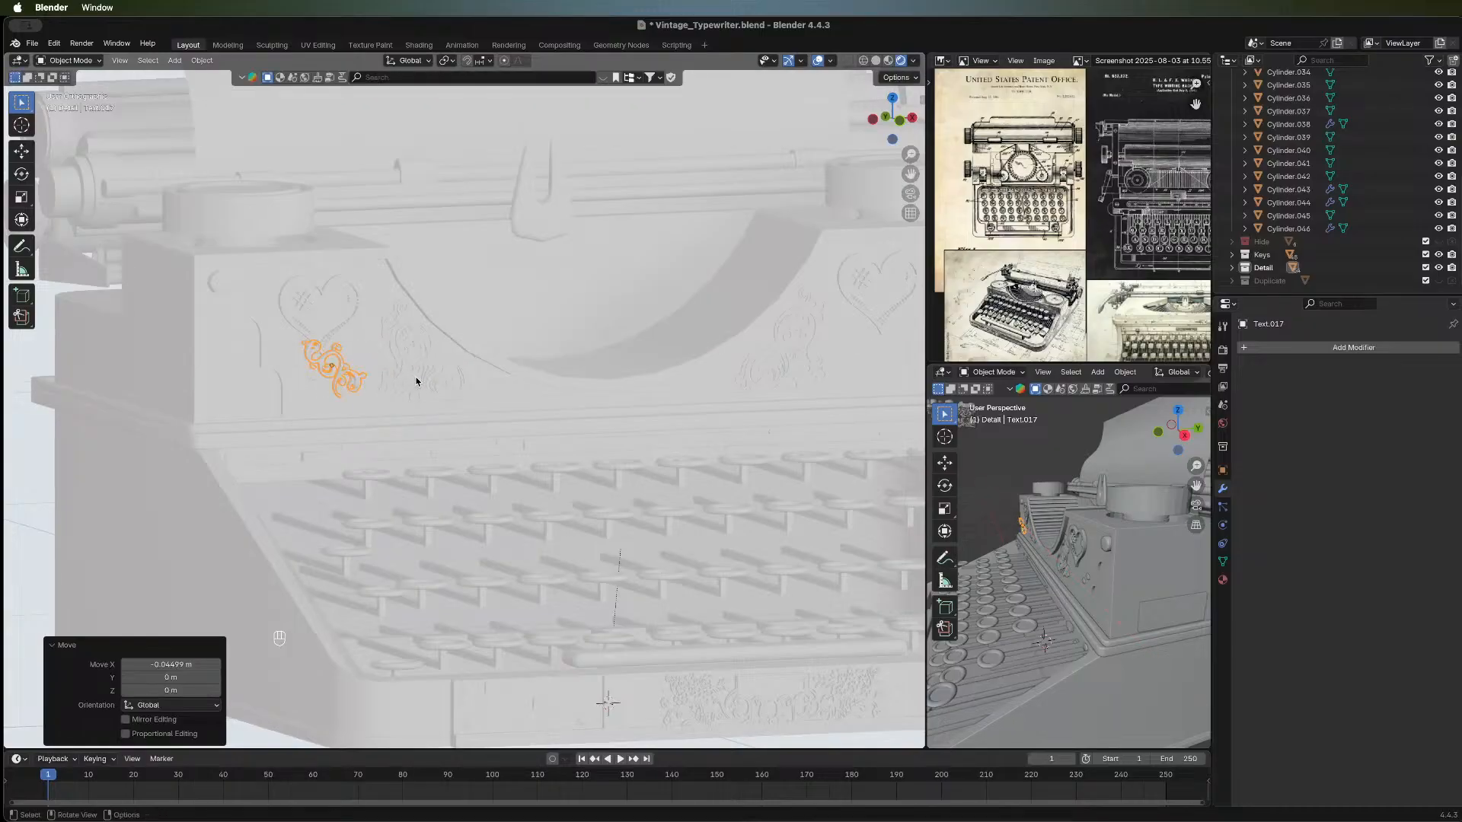
key("g")
key("z")
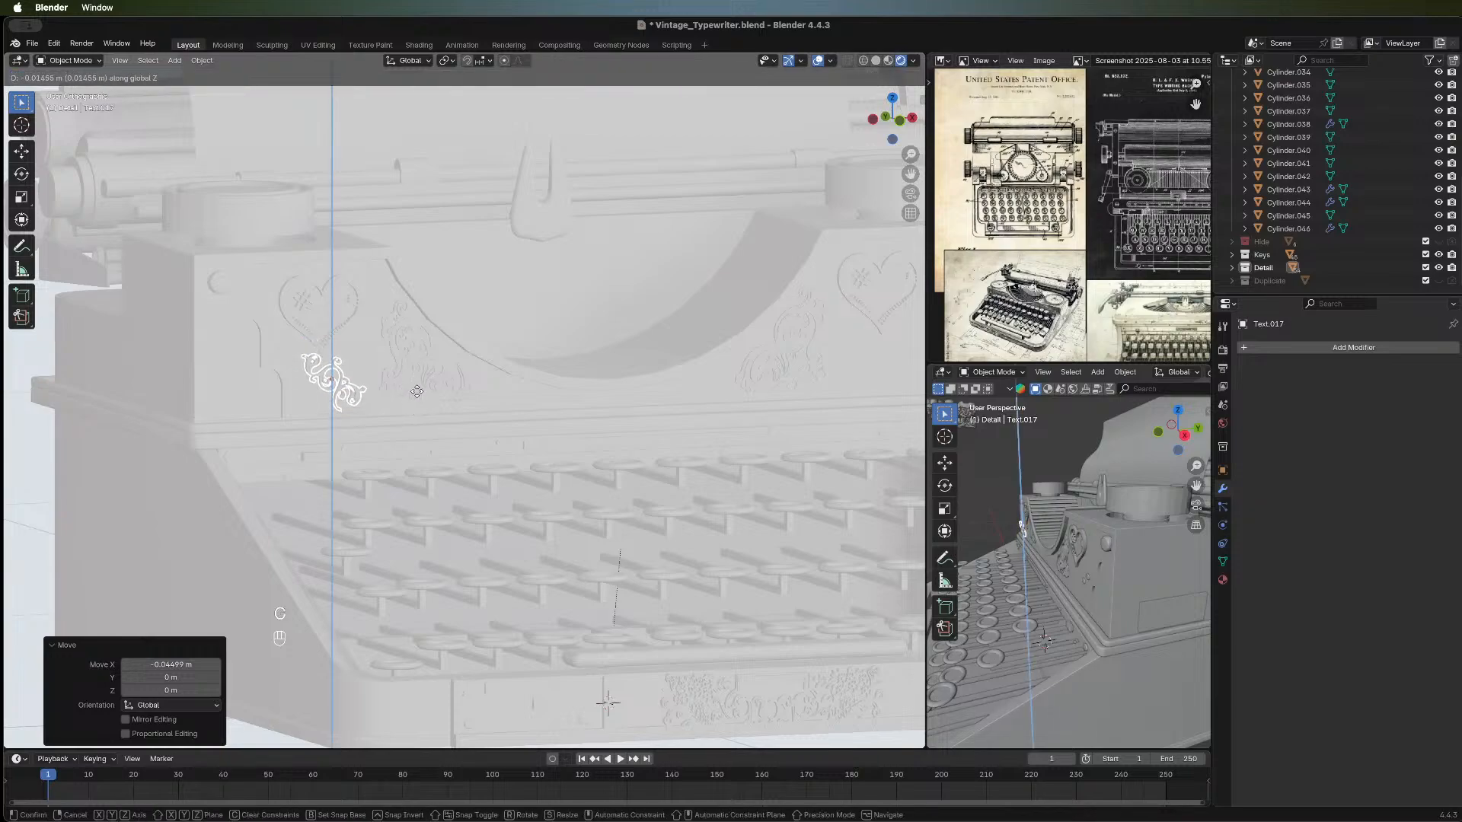
left_click(416, 392)
Move the scroll ornament about 0.016 m along X and rotate it about 79.5° clockwise in the angled view.
key("g")
key("x")
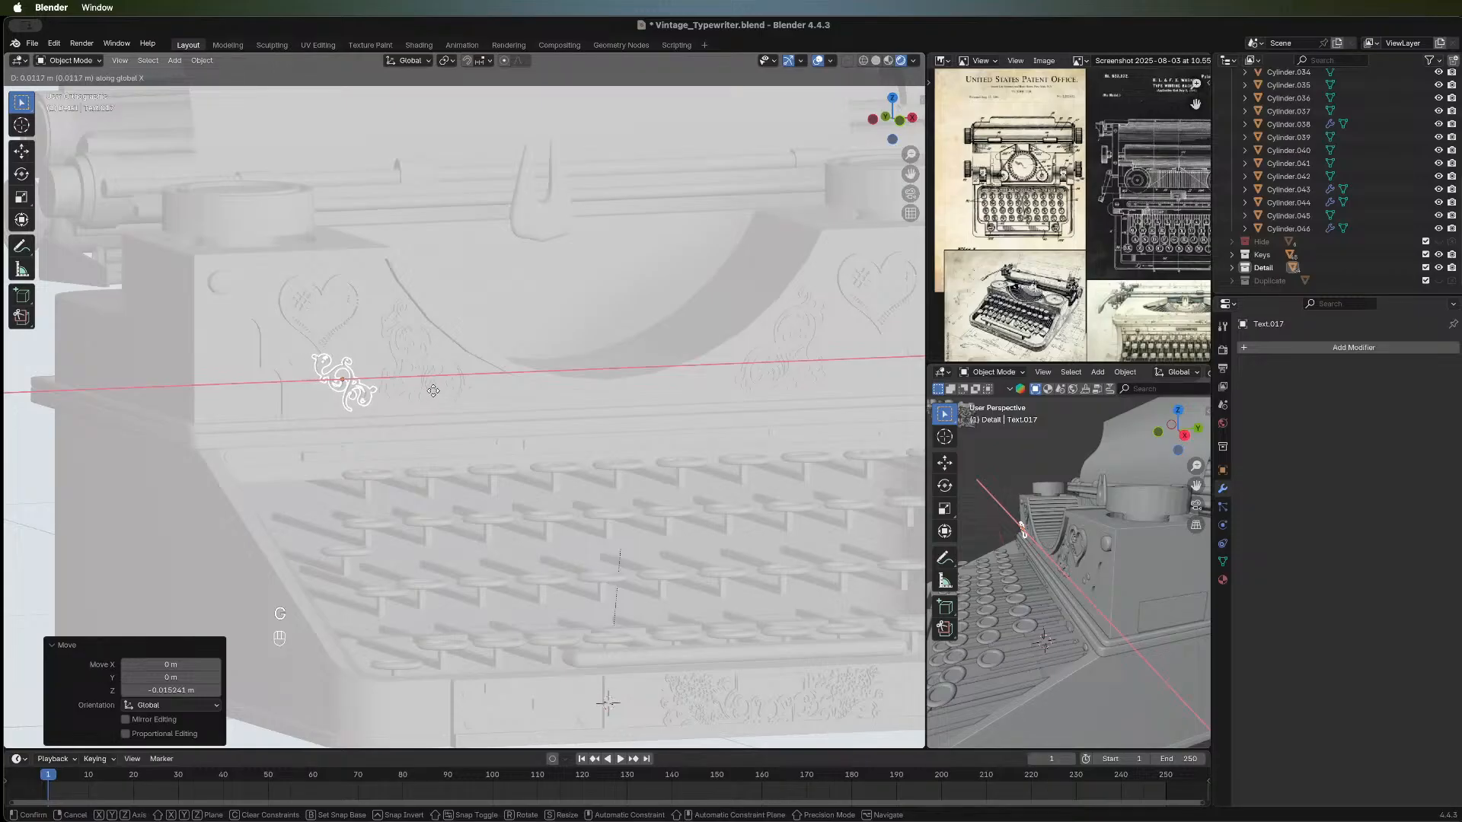
left_click(433, 391)
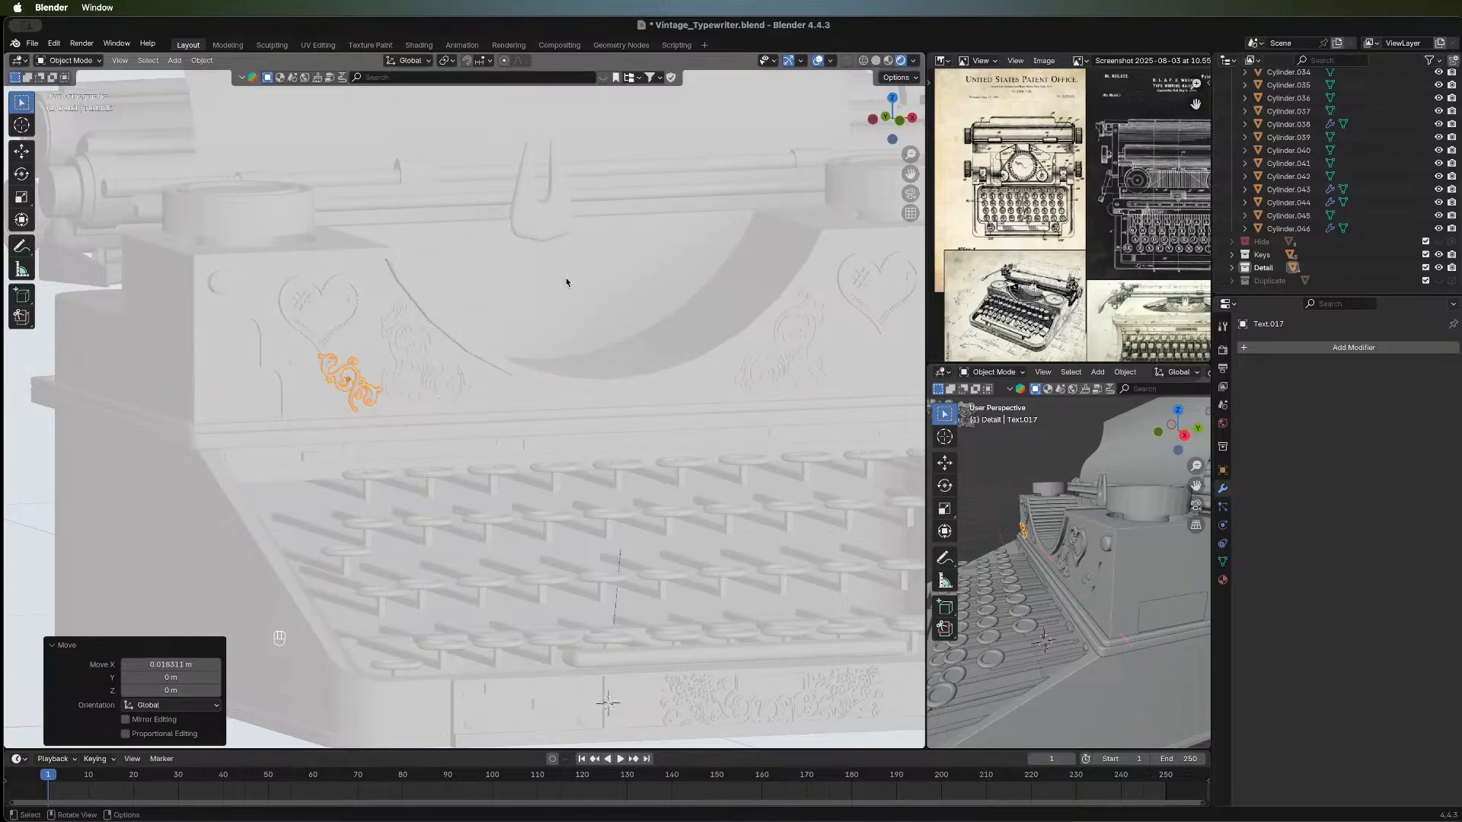
key("r")
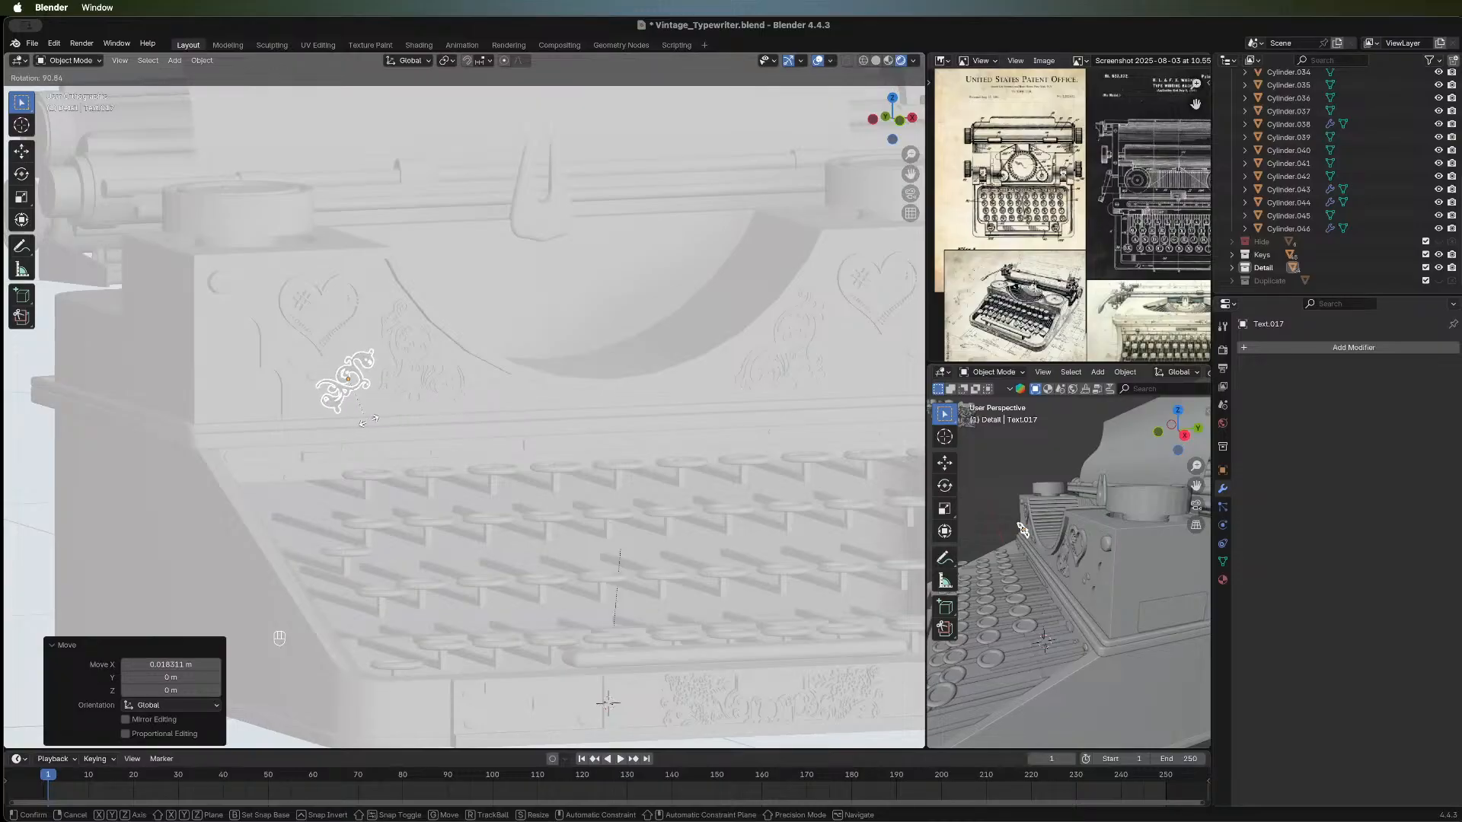
left_click(397, 417)
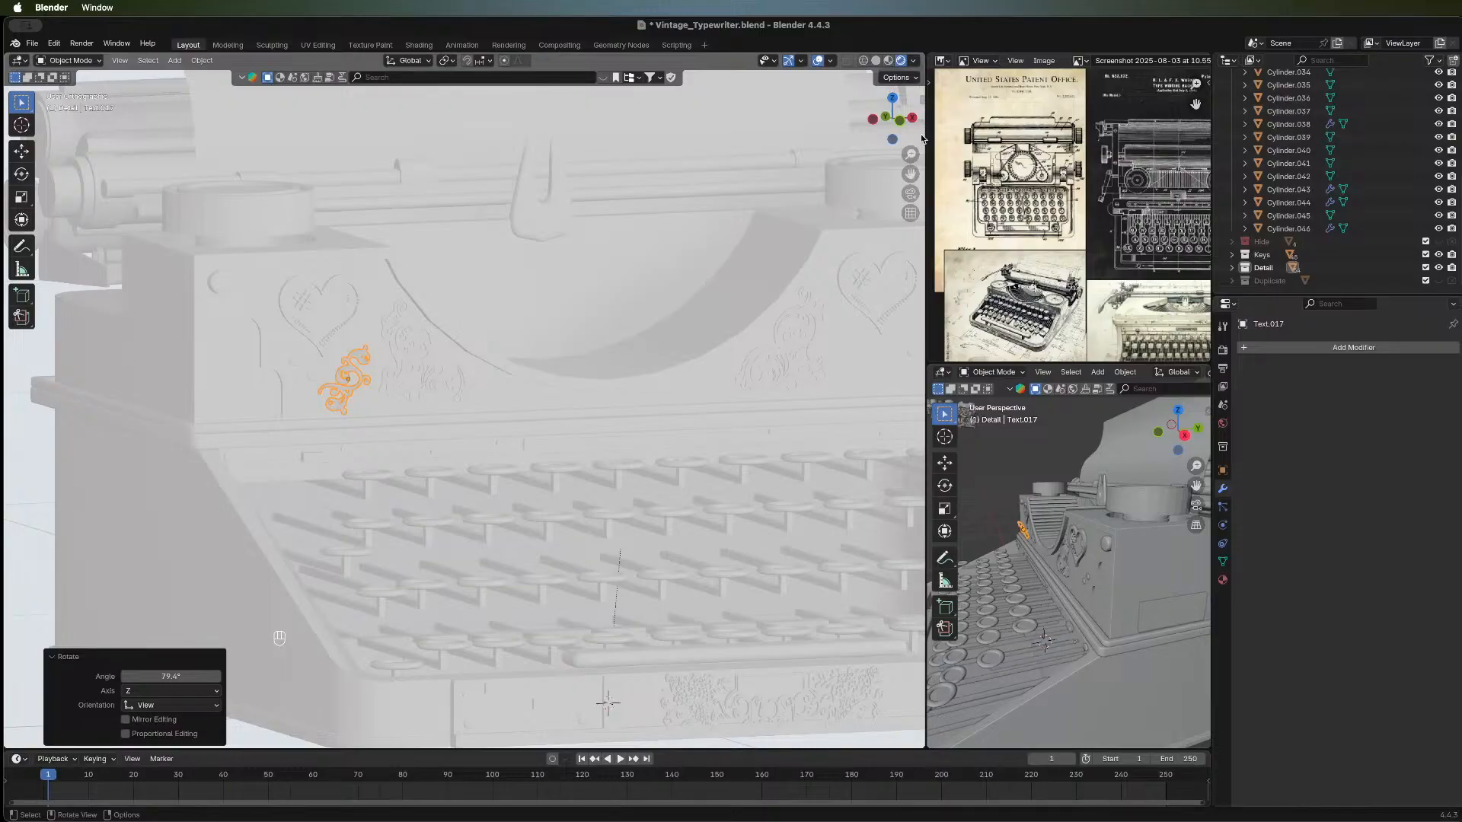
Switch to front view with solid shading and move the scroll ornament about 0.014 m along X.
left_click(886, 117)
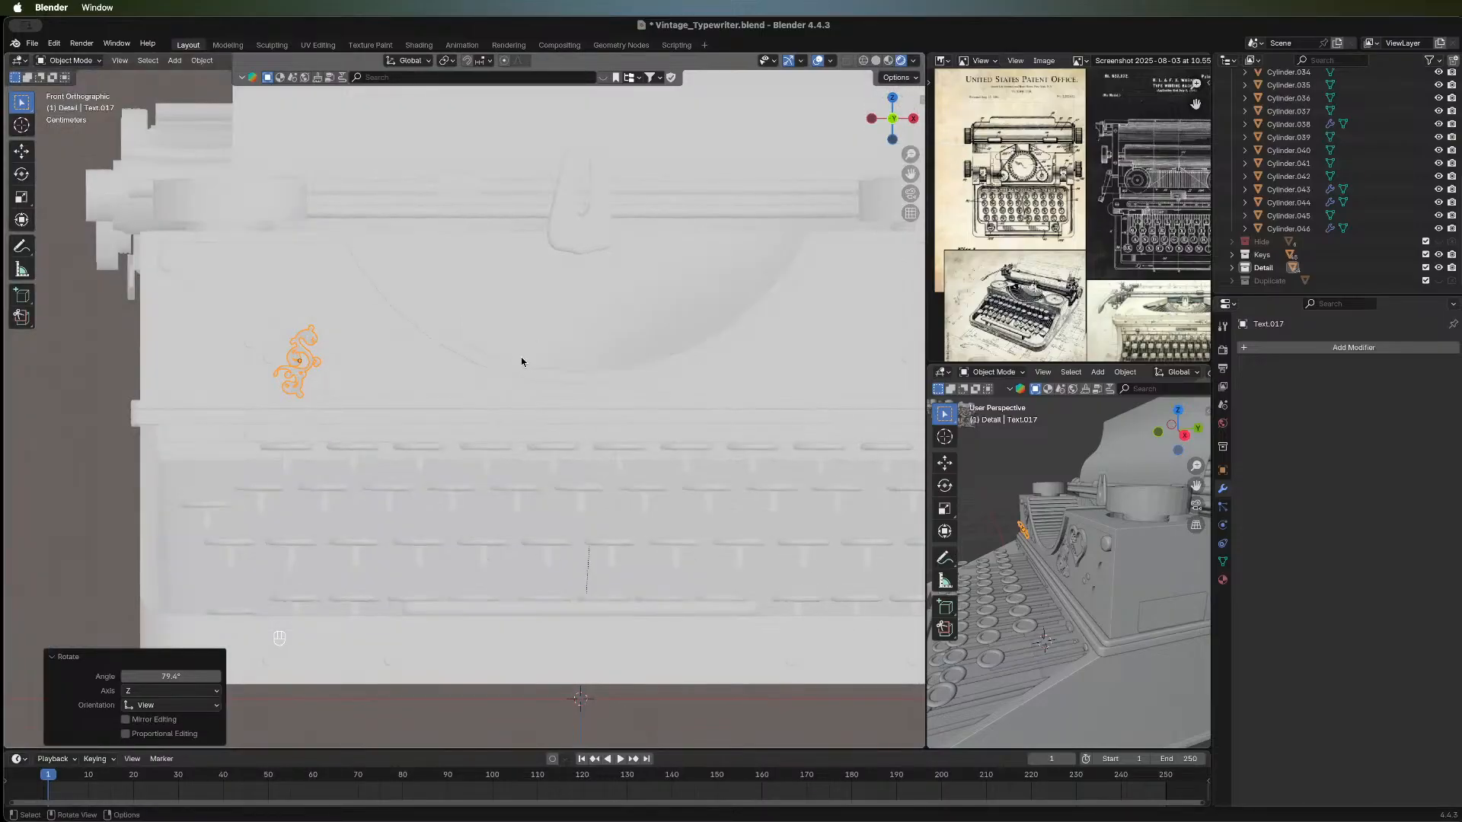
left_click(876, 60)
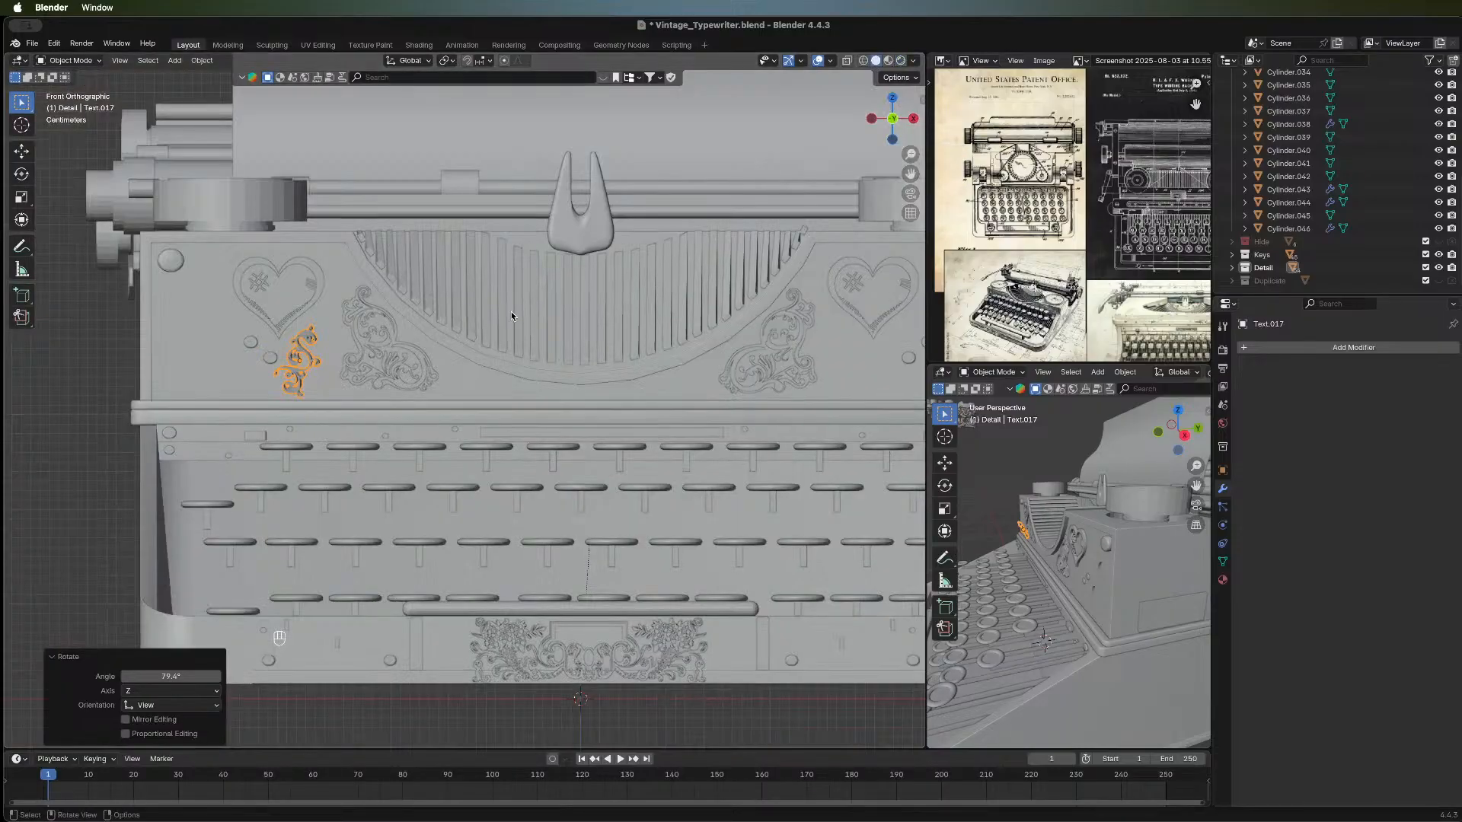
scroll(395, 353, "down", 4)
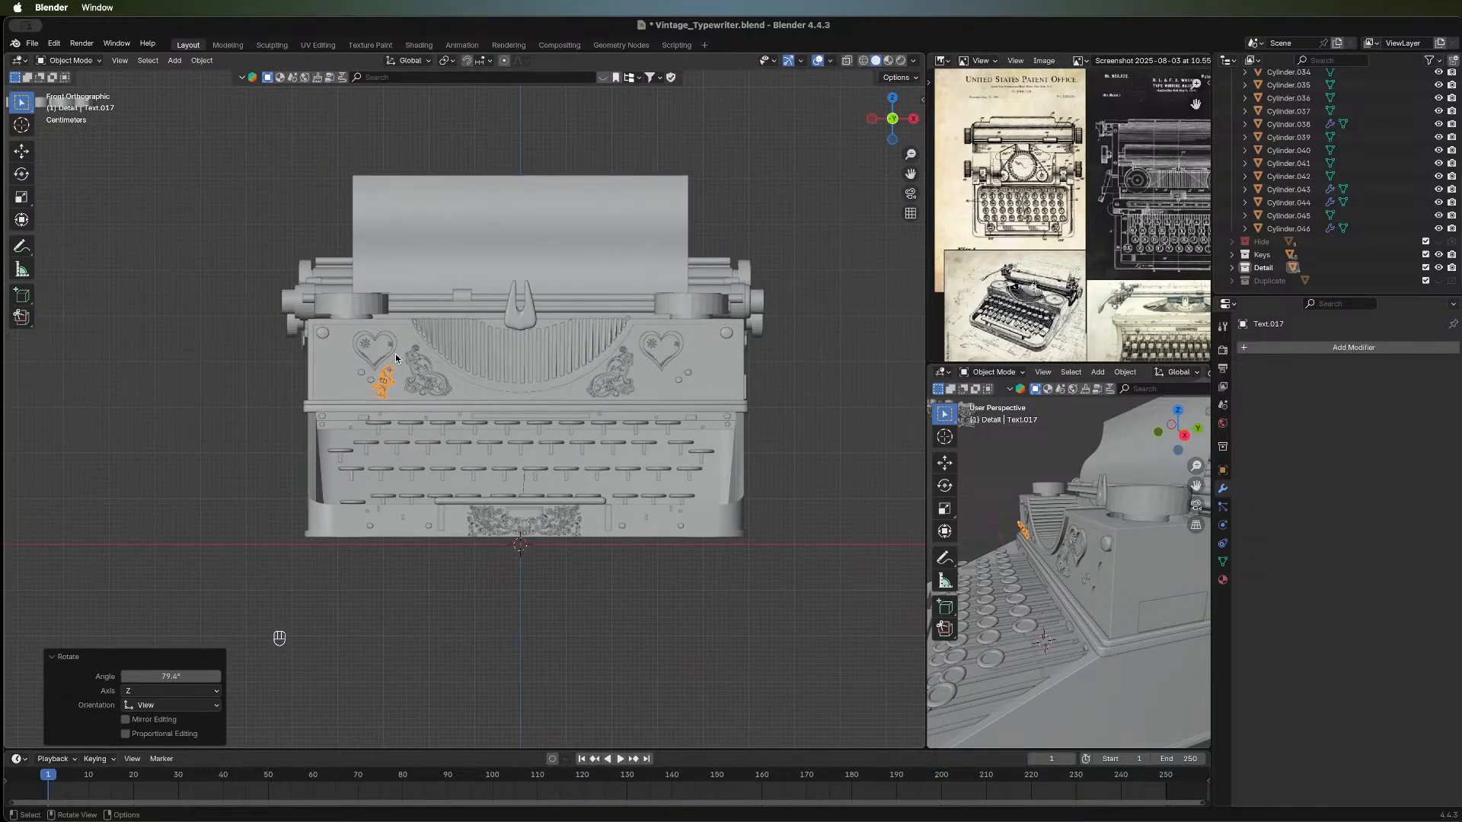
scroll(396, 353, "up", 3)
key("g")
key("x")
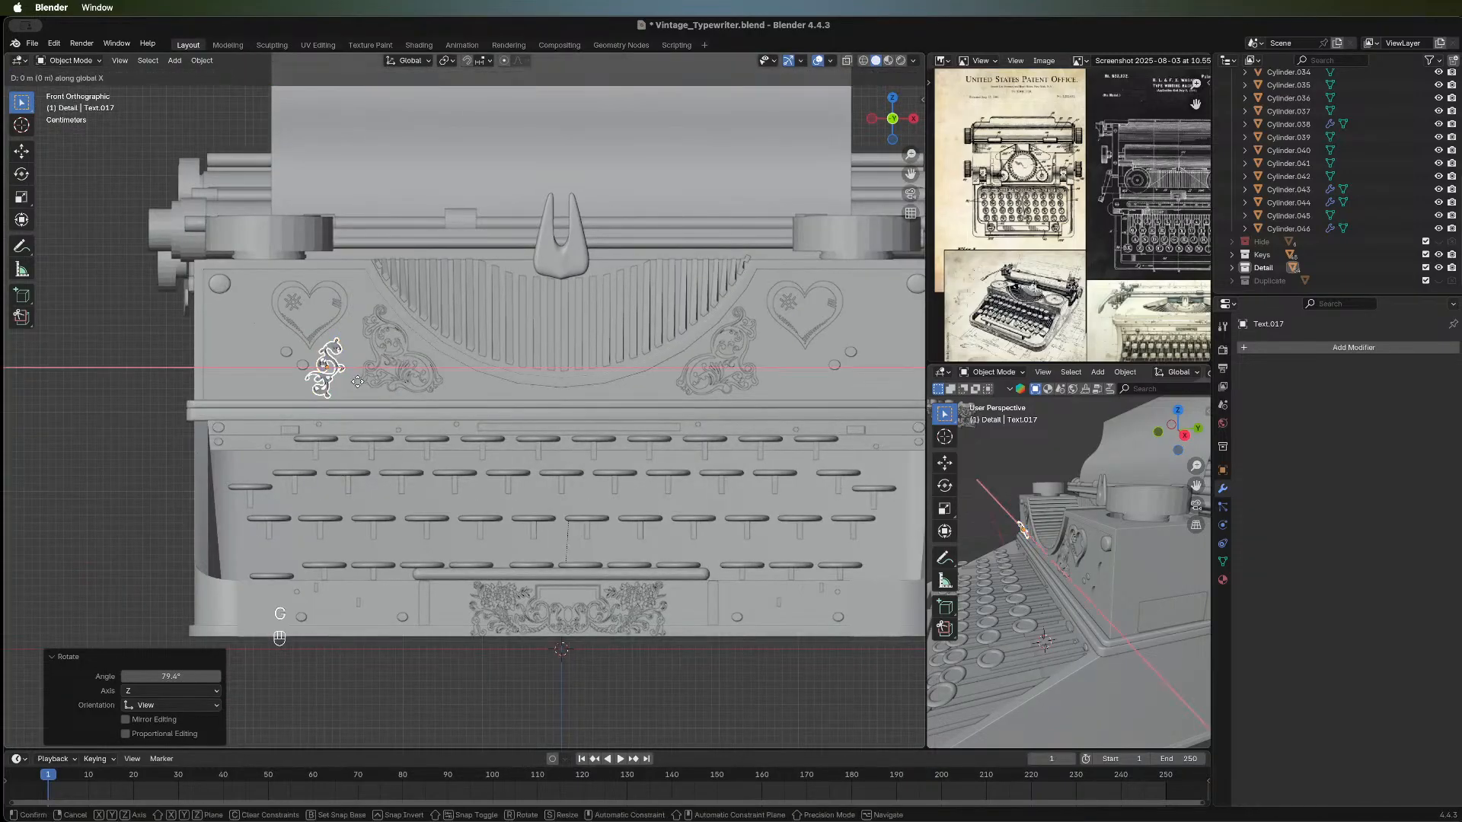
left_click(361, 381)
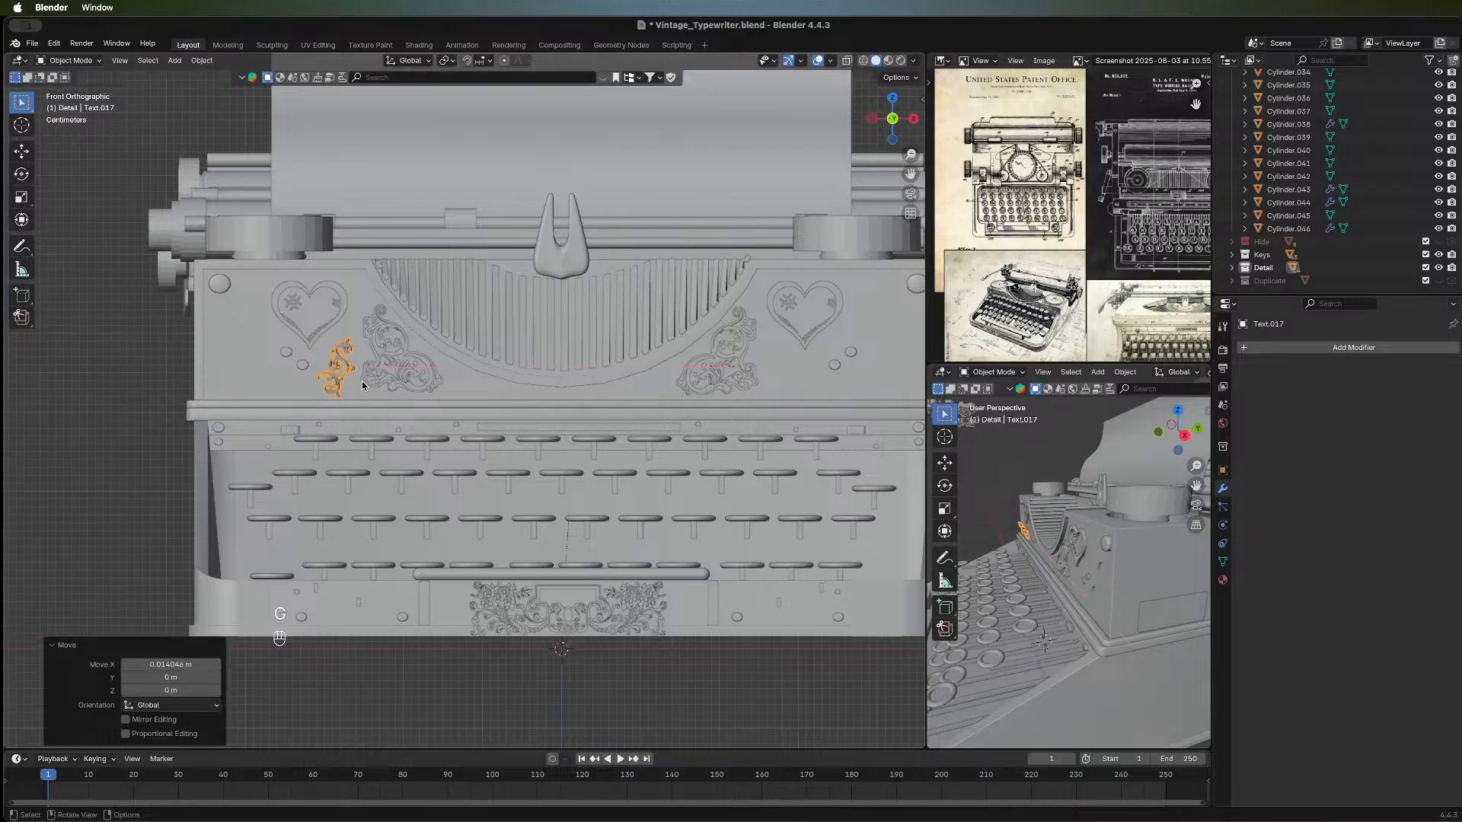
Raise the scroll ornament about 0.011 m along Z and enlarge it by about 1.276.
key("g")
key("z")
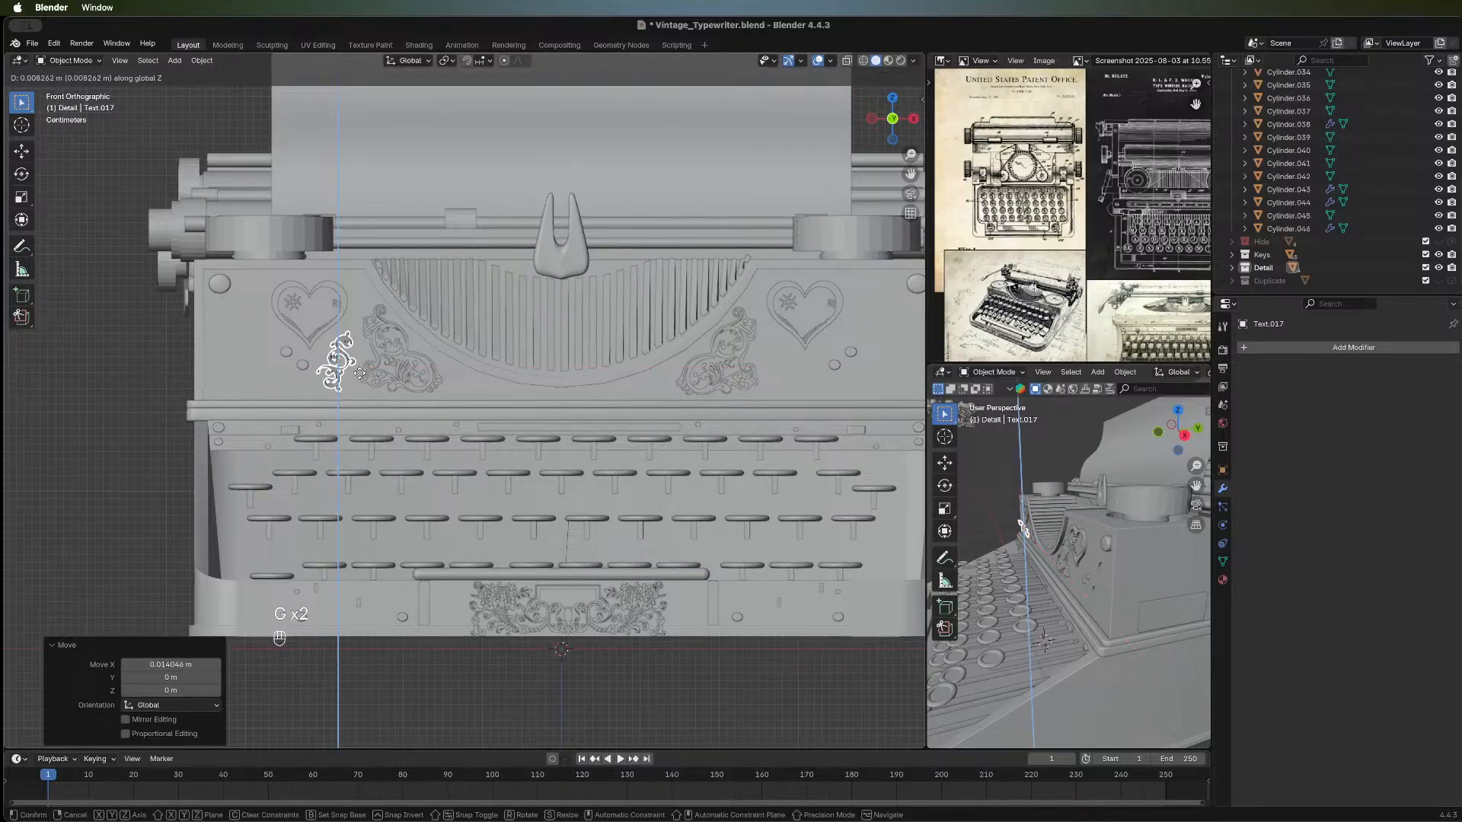
left_click(472, 350)
key("s")
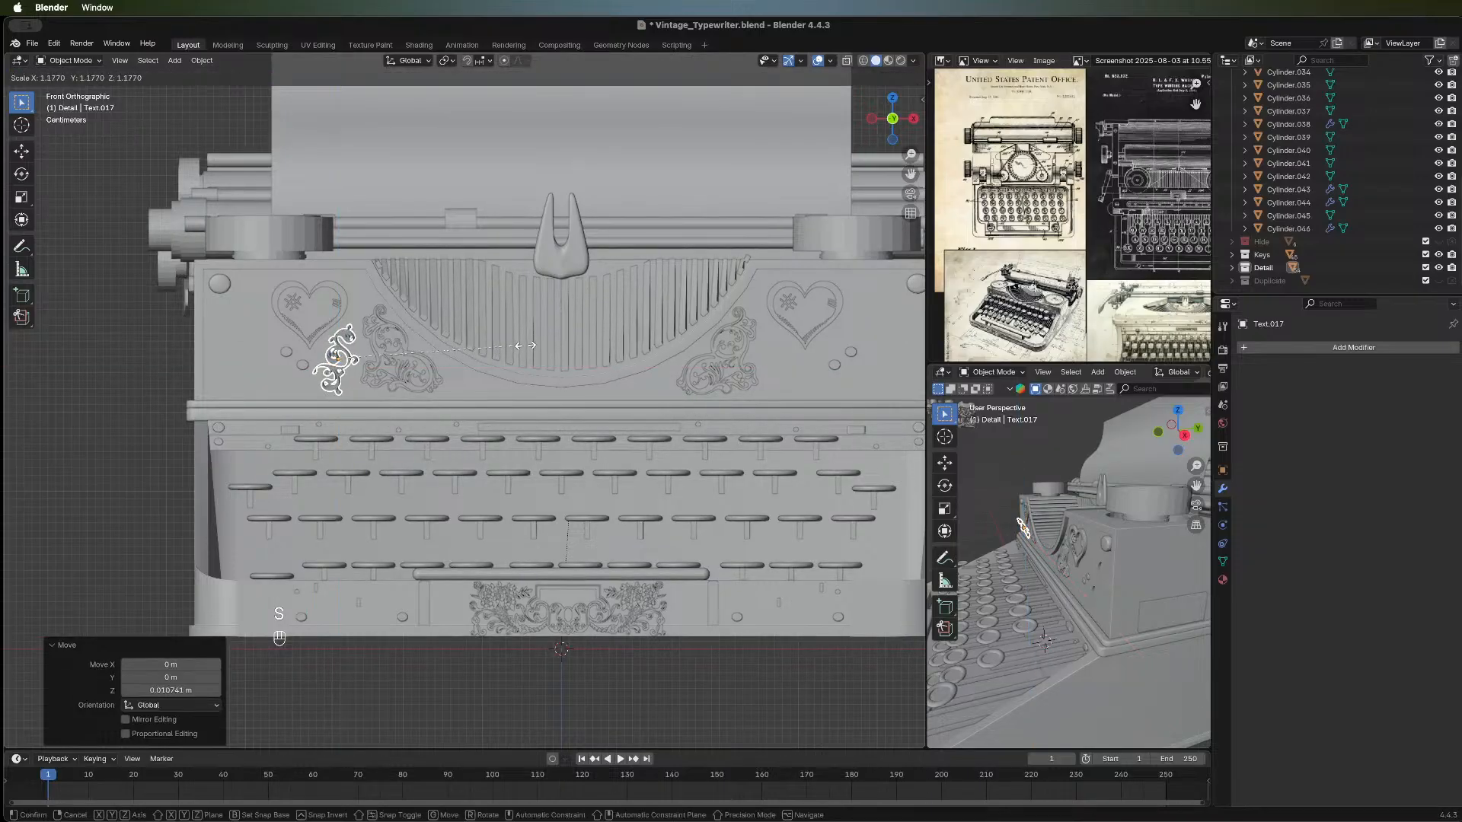
left_click(539, 344)
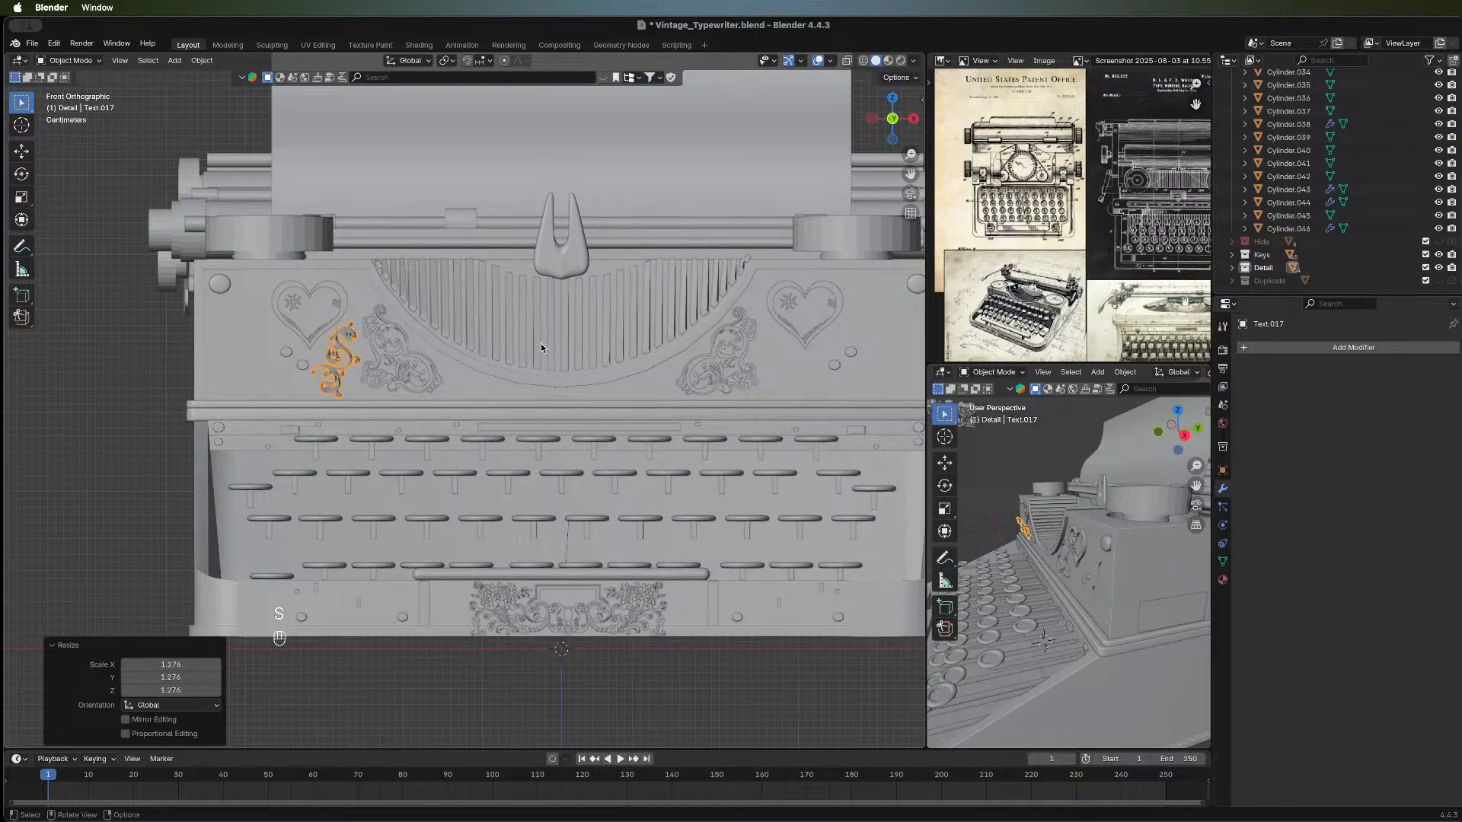
Rotate the scroll ornament about 4° clockwise in front view and scale it by about 1.02.
key("r")
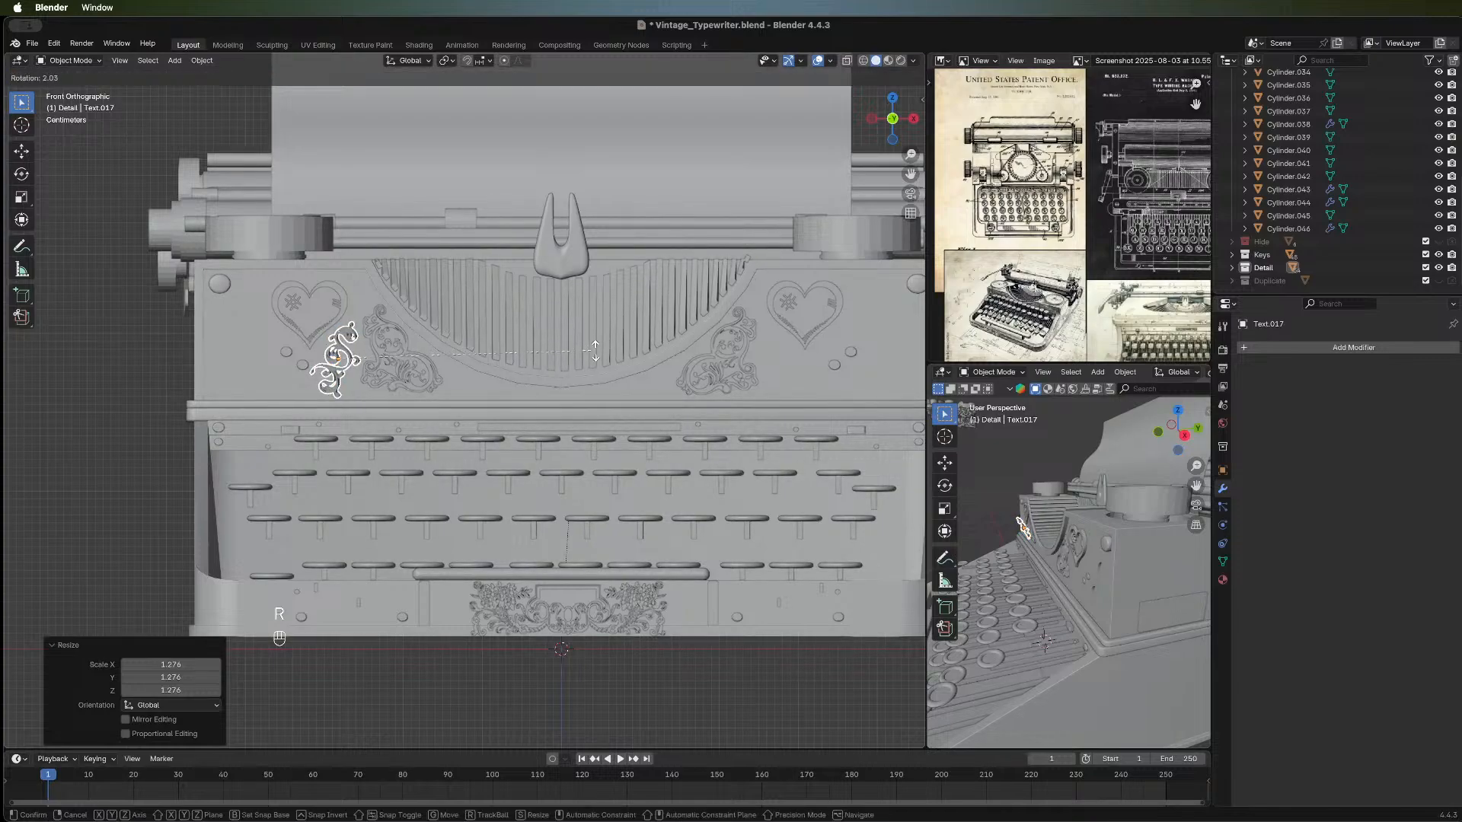
scroll(585, 404, "down", 2)
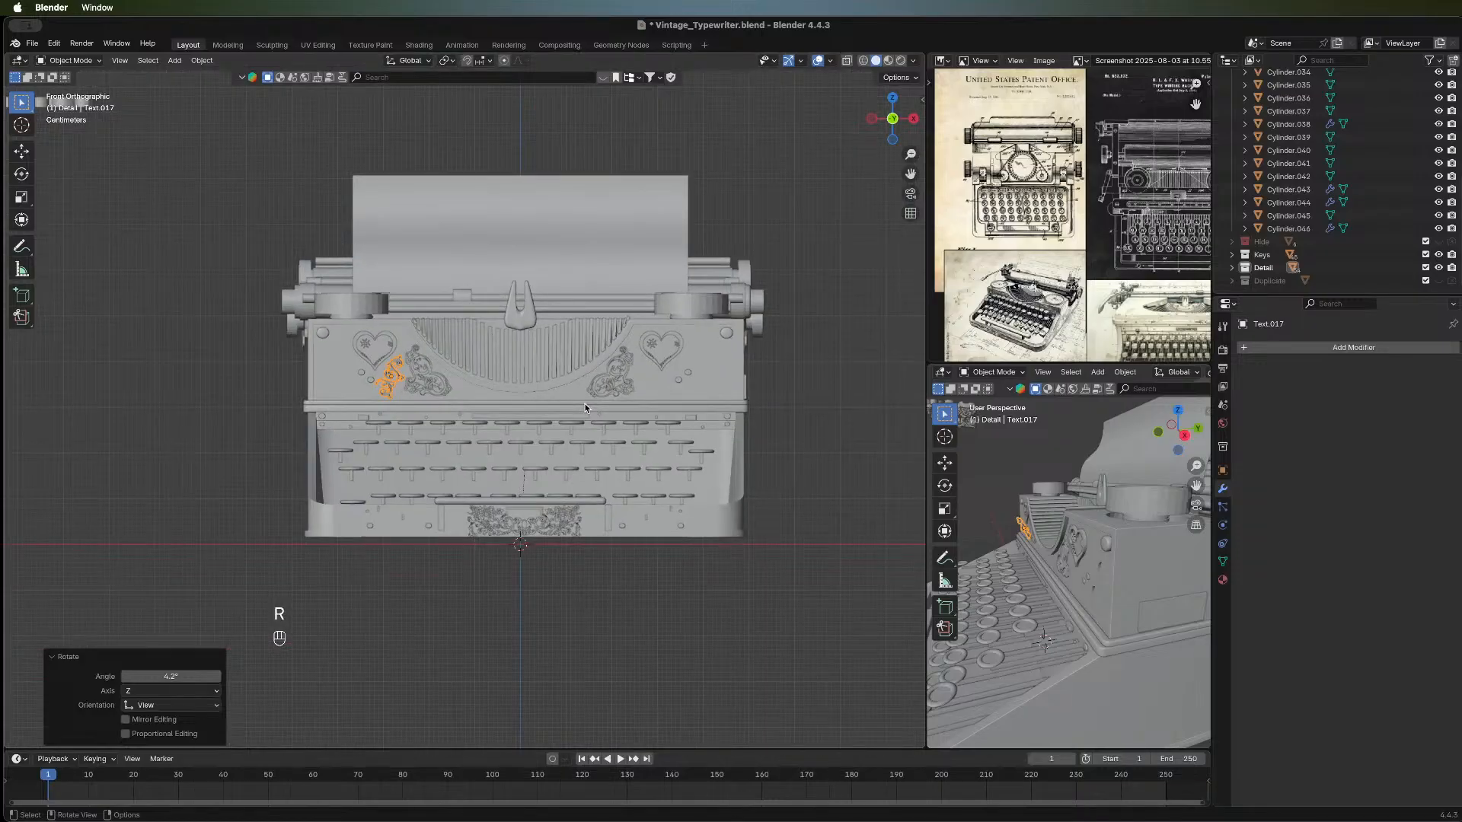
scroll(584, 404, "up", 4)
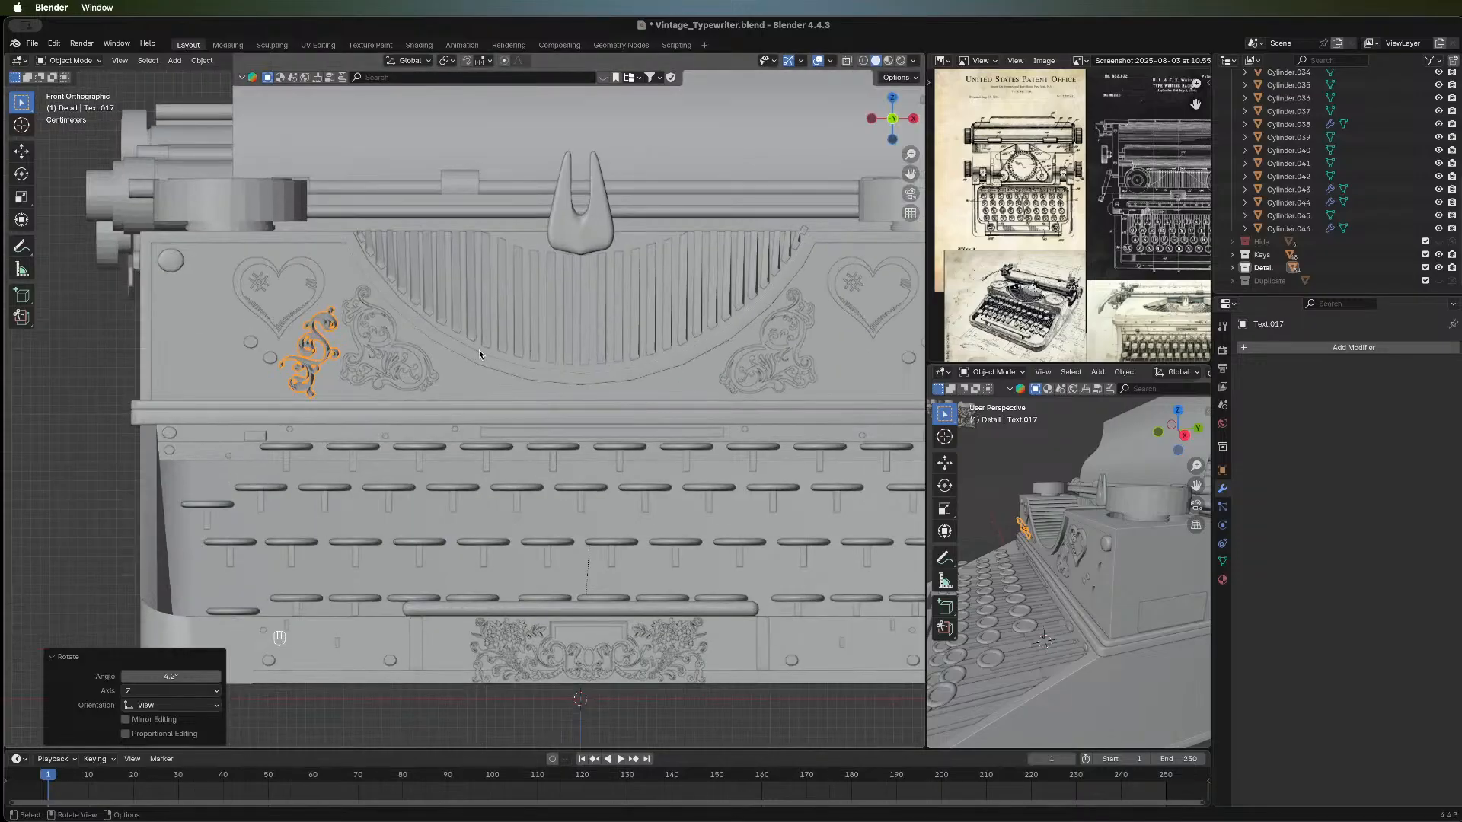
key("s")
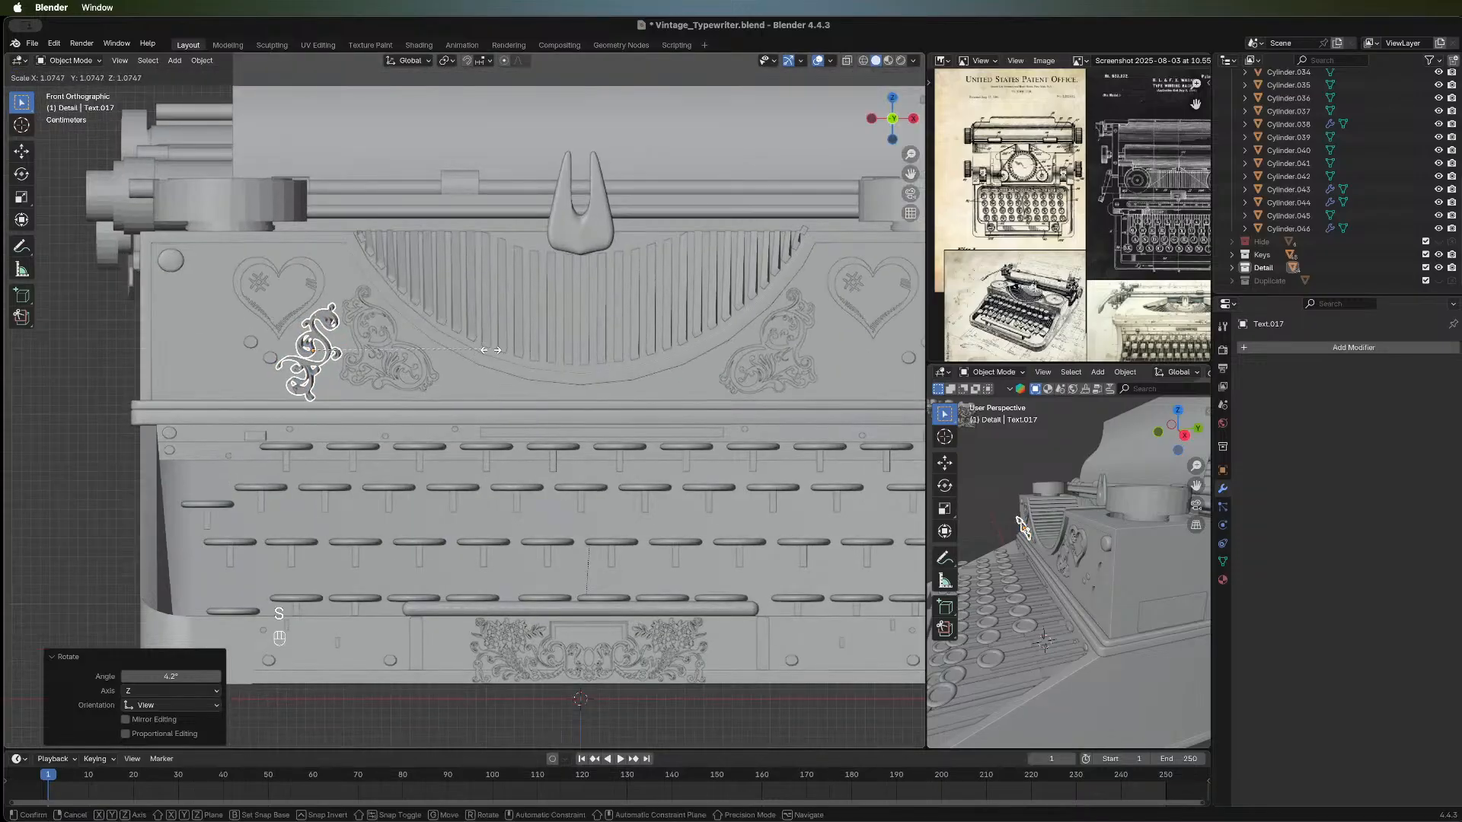
left_click(483, 351)
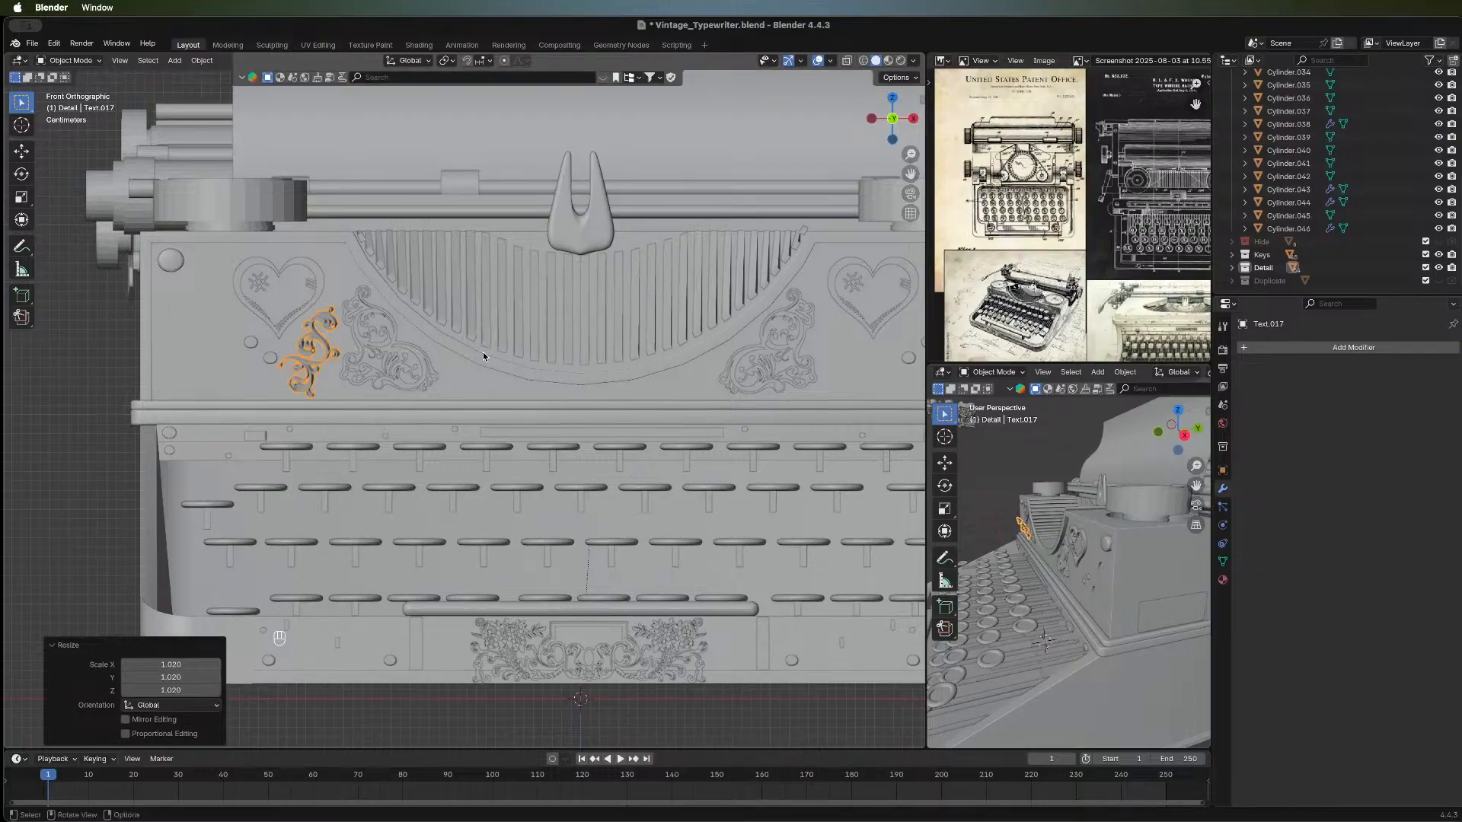
key("g")
key("x")
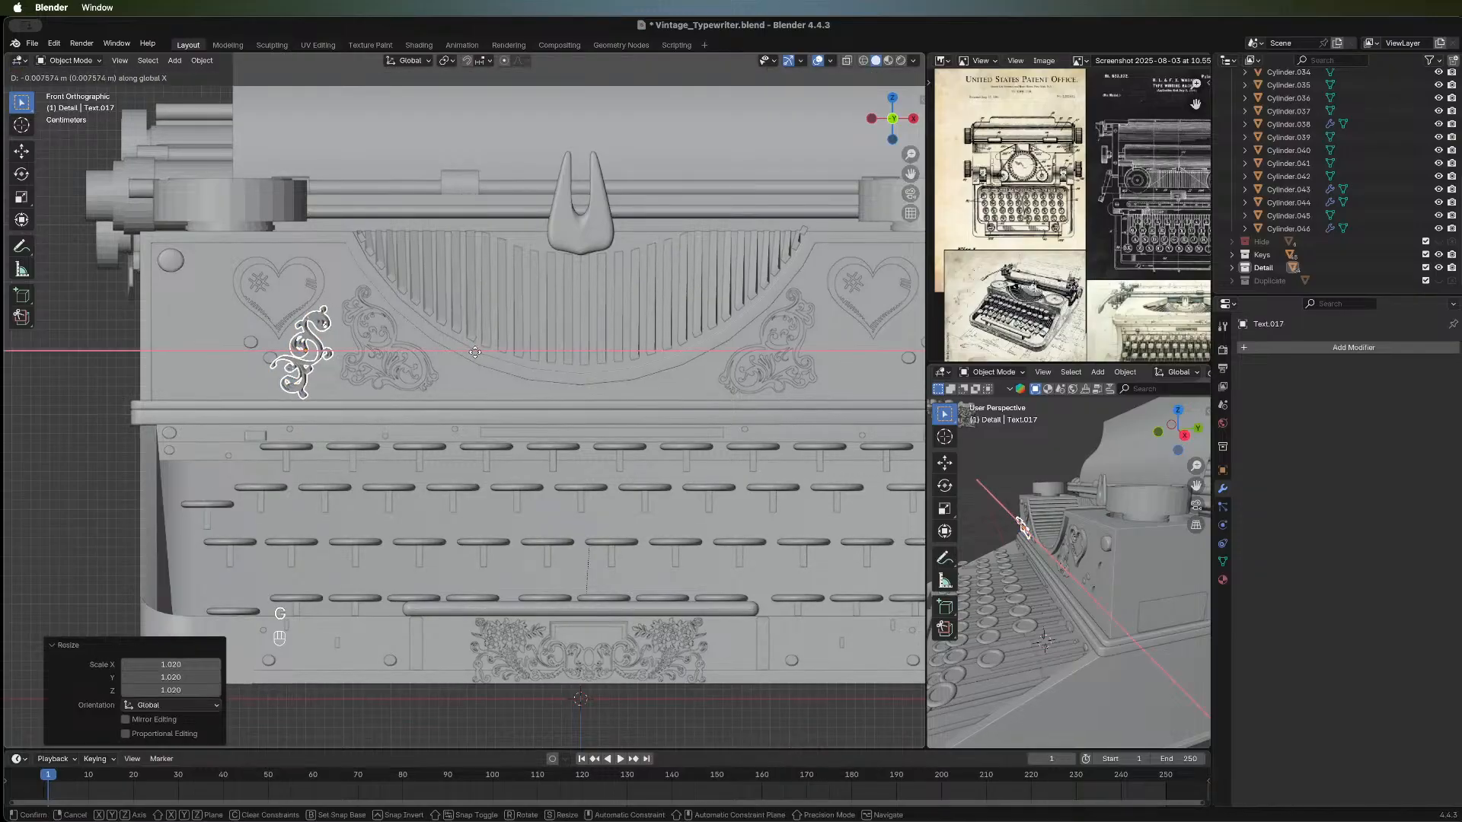
left_click(475, 351)
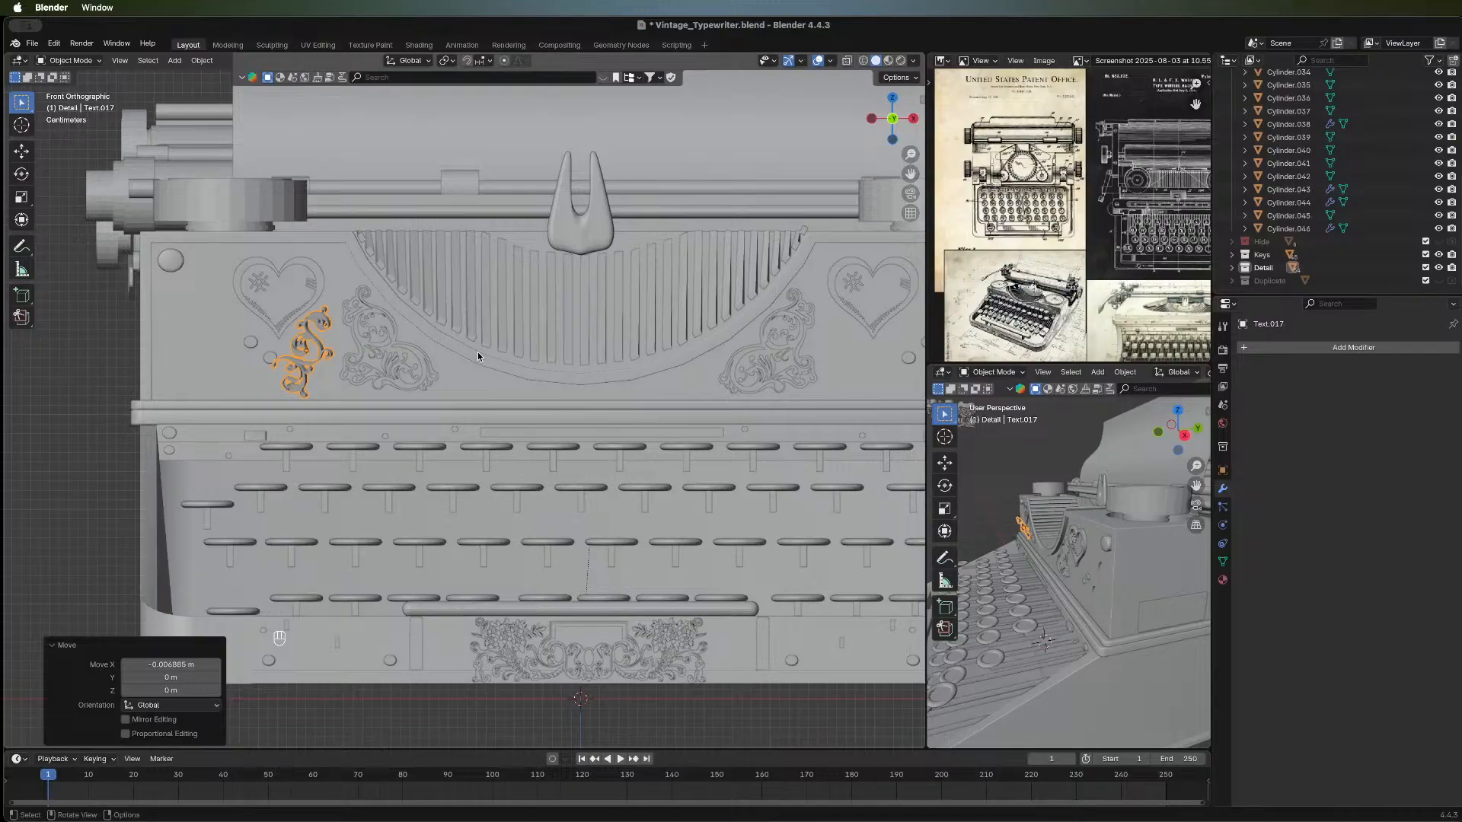
key("r")
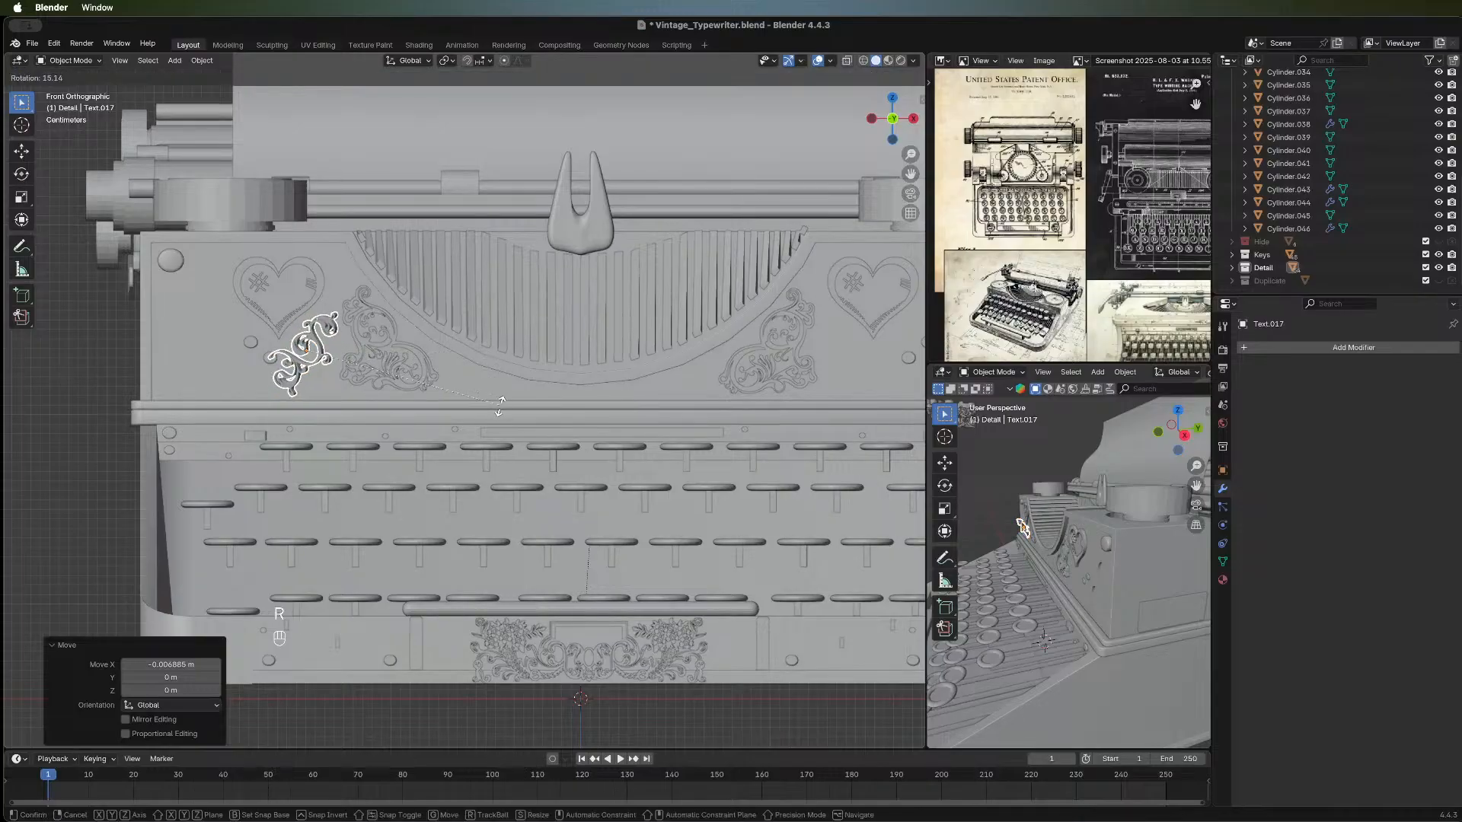
key("Escape")
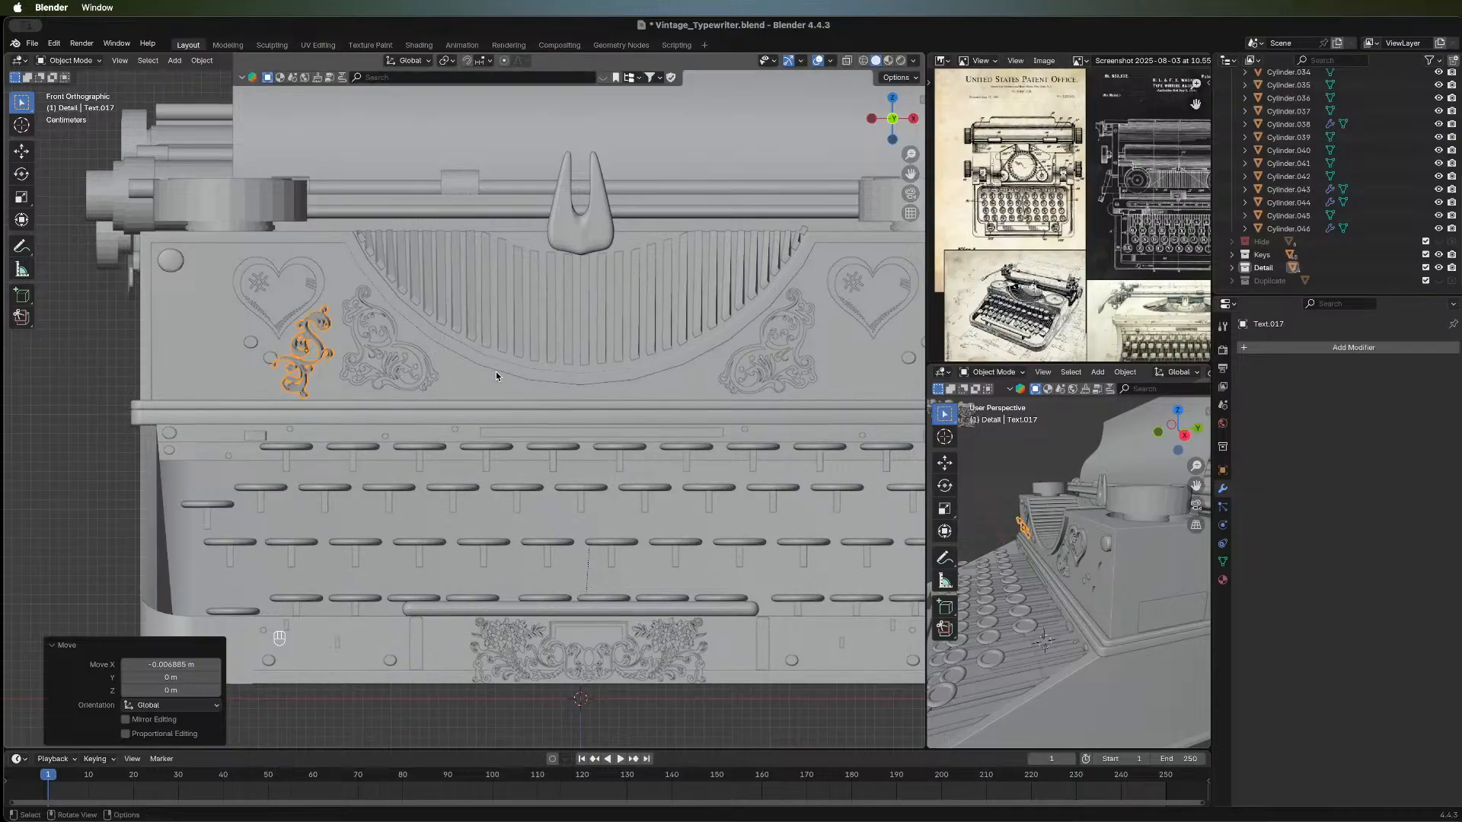
key("super+z")
key("super+z")
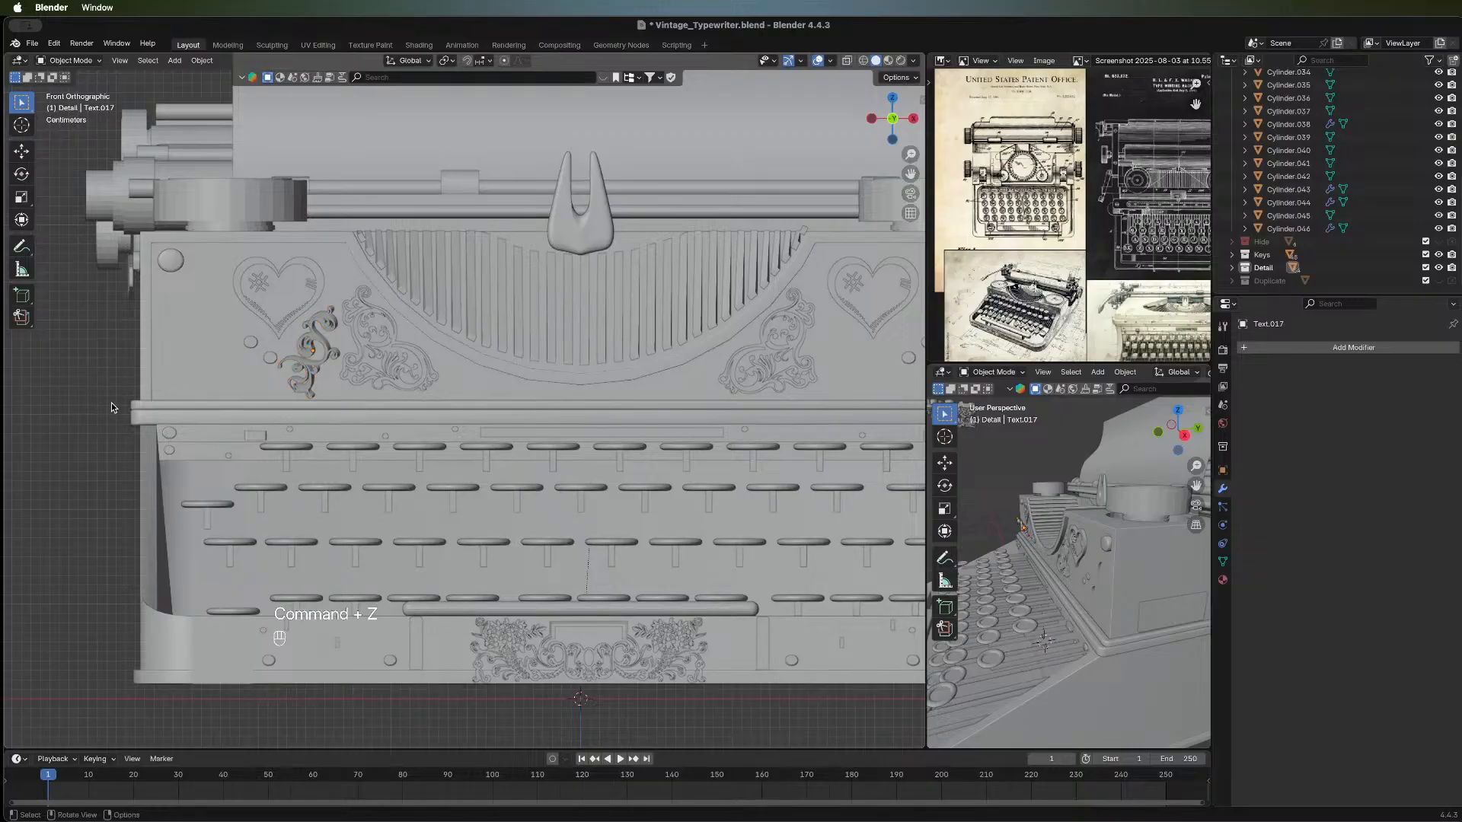
Select the scroll ornament below the left heart and reset its rotation to 0° on all three axes.
scroll(111, 403, "down", 5)
middle_click_drag(355, 486, 392, 327)
scroll(391, 330, "up", 5)
scroll(392, 330, "up", 4)
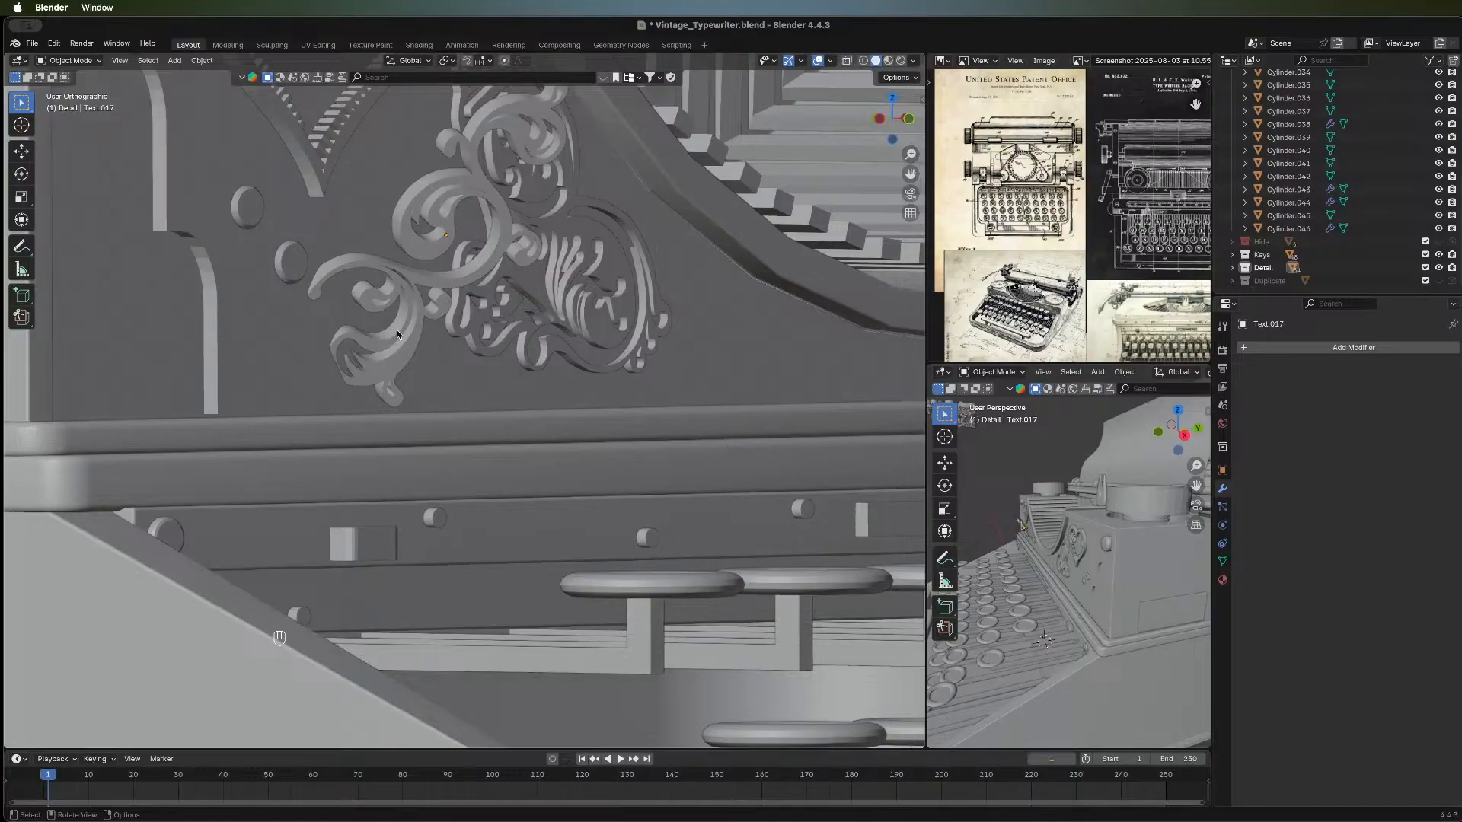
scroll(448, 254, "down", 2)
left_click(548, 224)
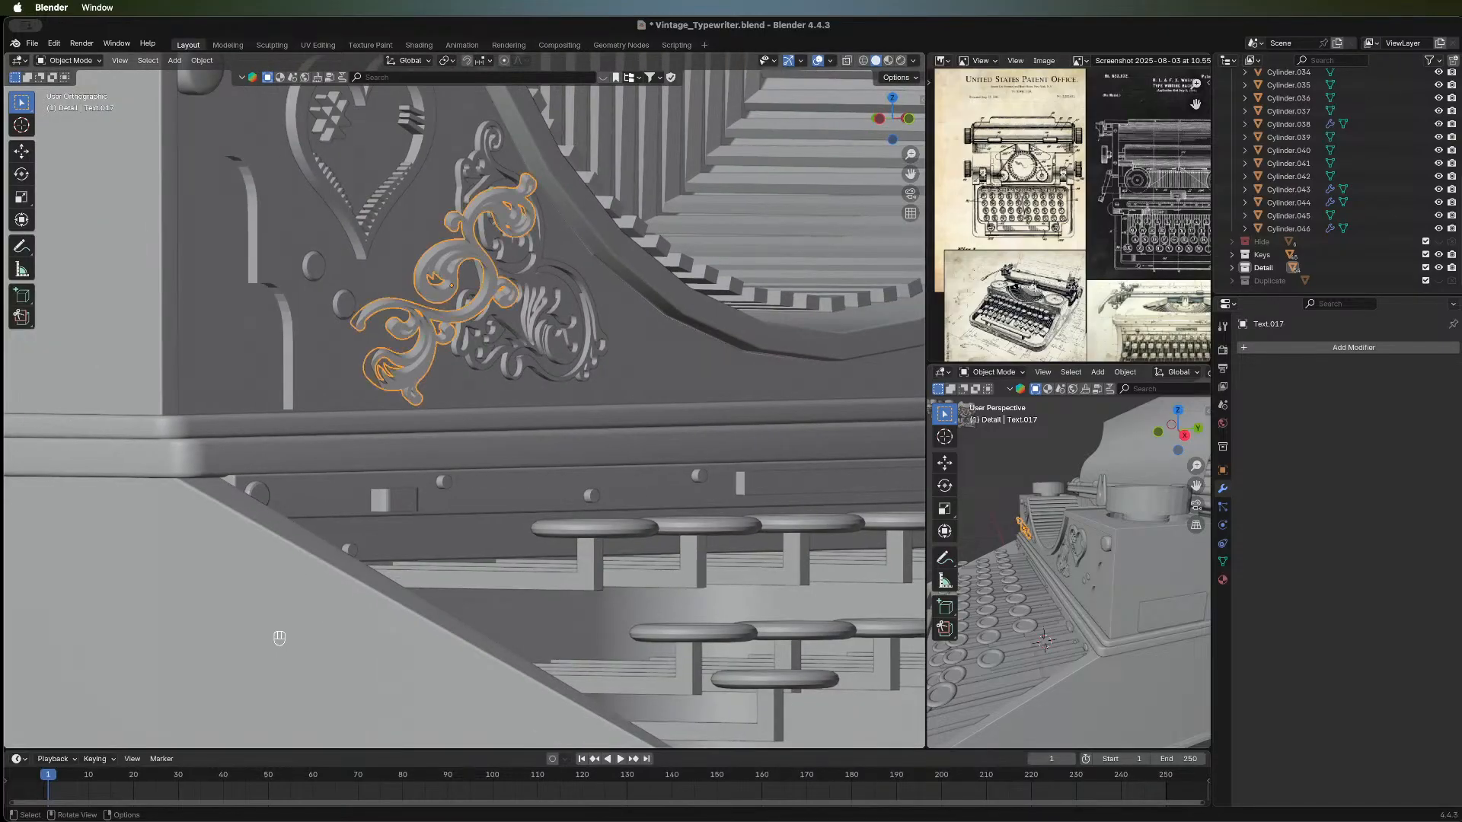
key("r")
key("z")
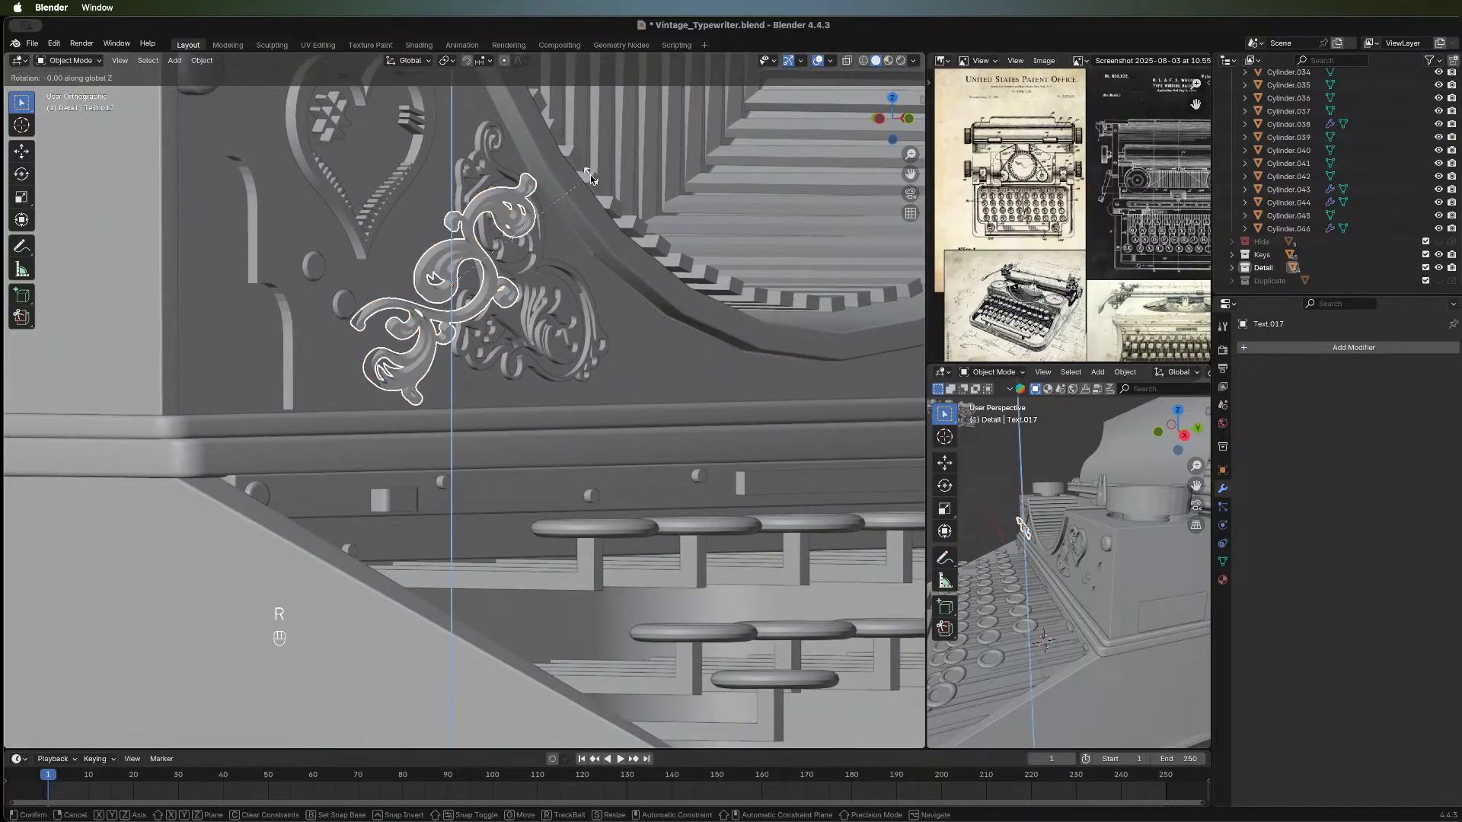
left_click(590, 175)
left_click(1223, 469)
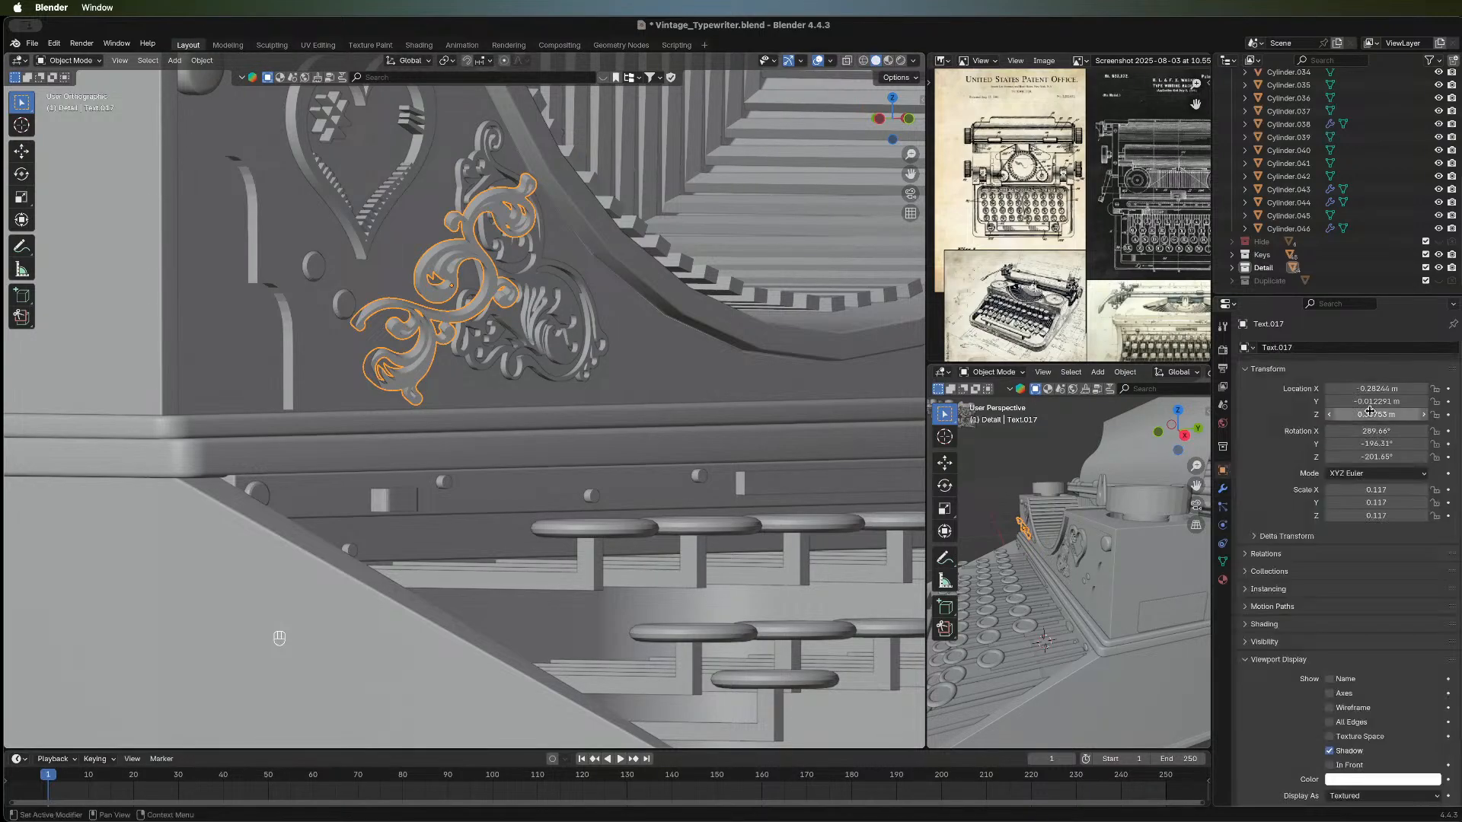
left_click_drag(1370, 431, 1370, 457)
type("0")
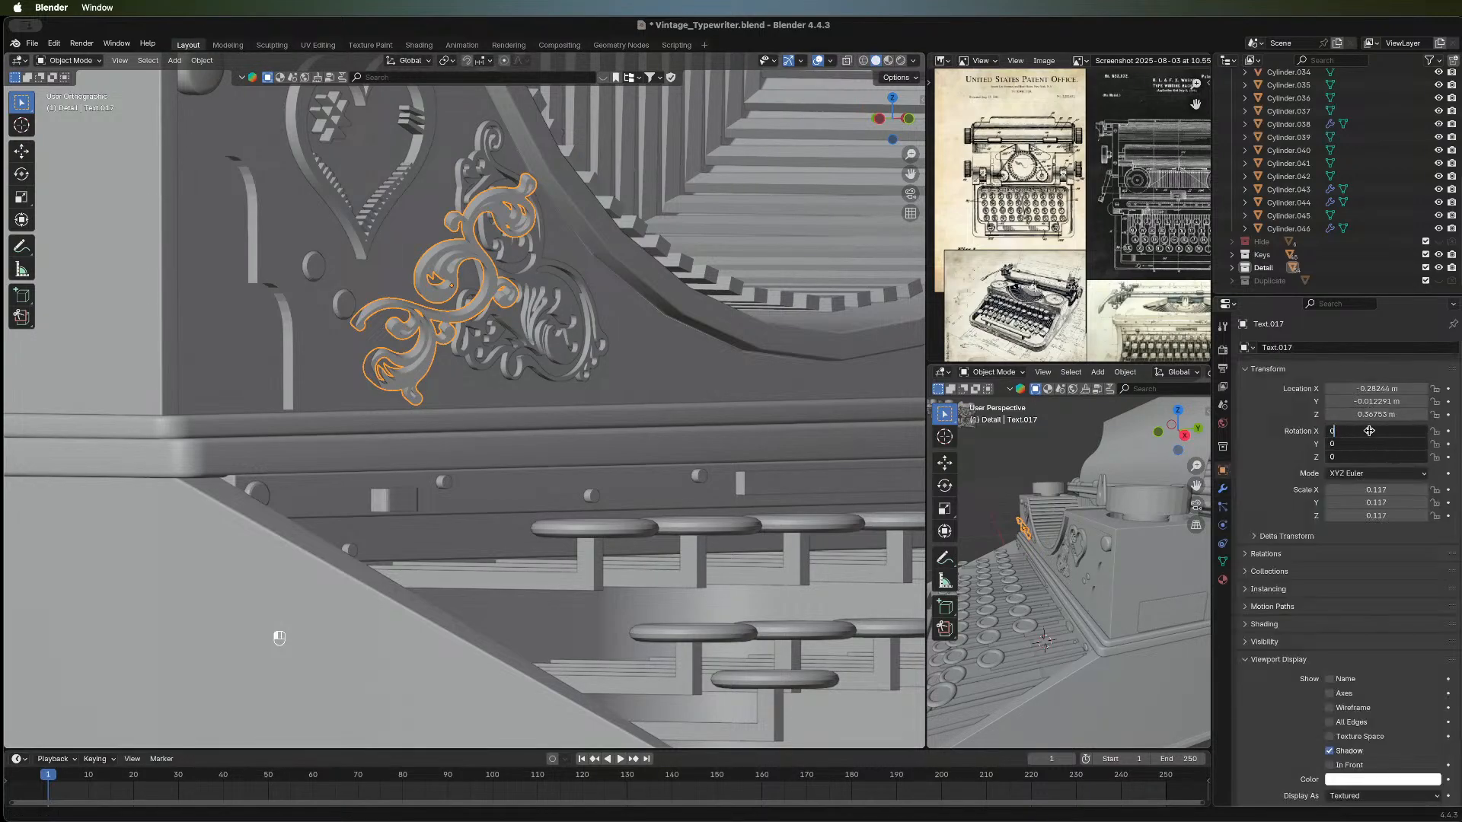
key("Return")
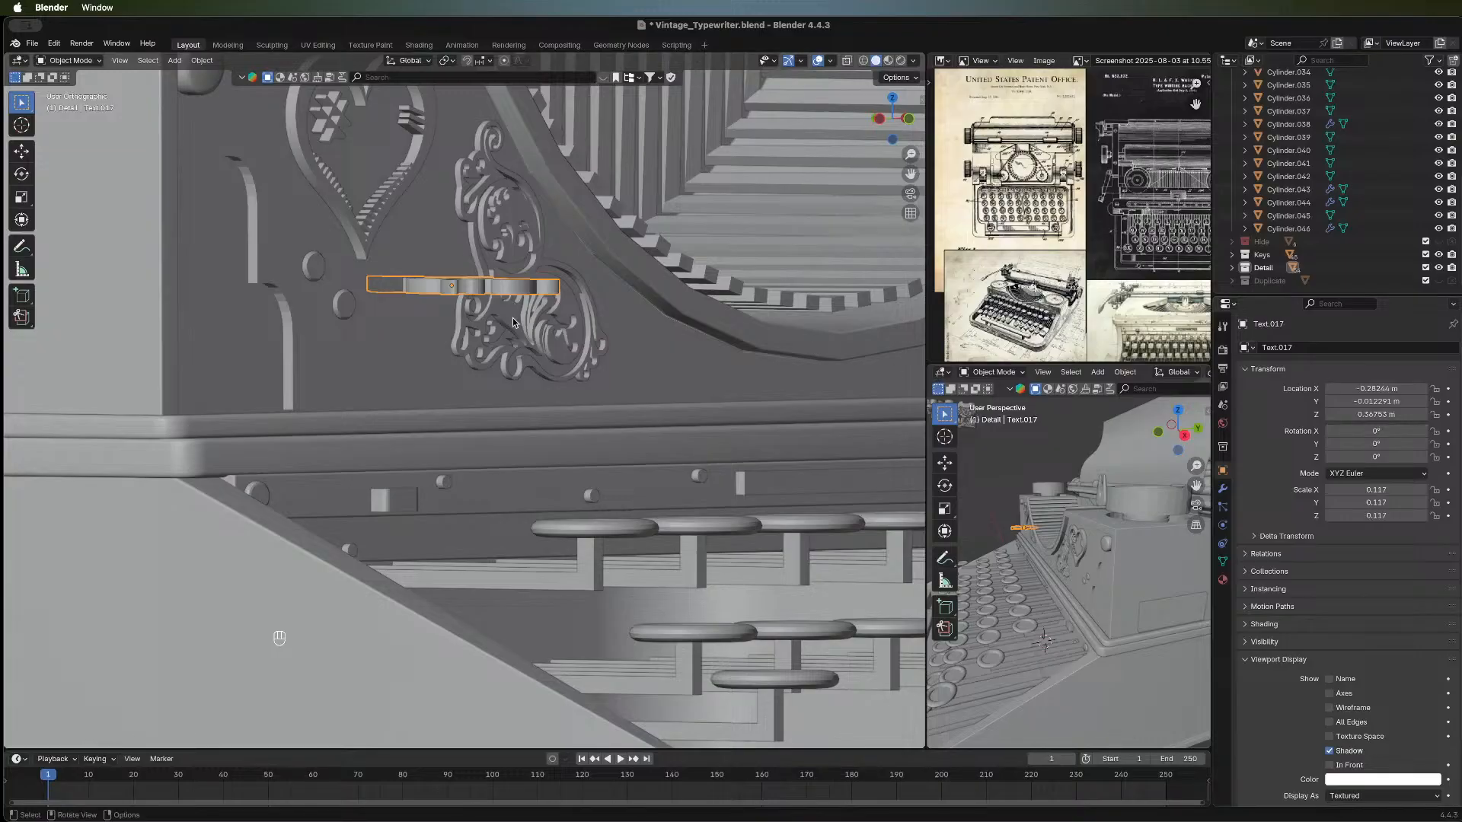
Rotate the scroll ornament 90° about the global X axis so it stands upright.
type("r")
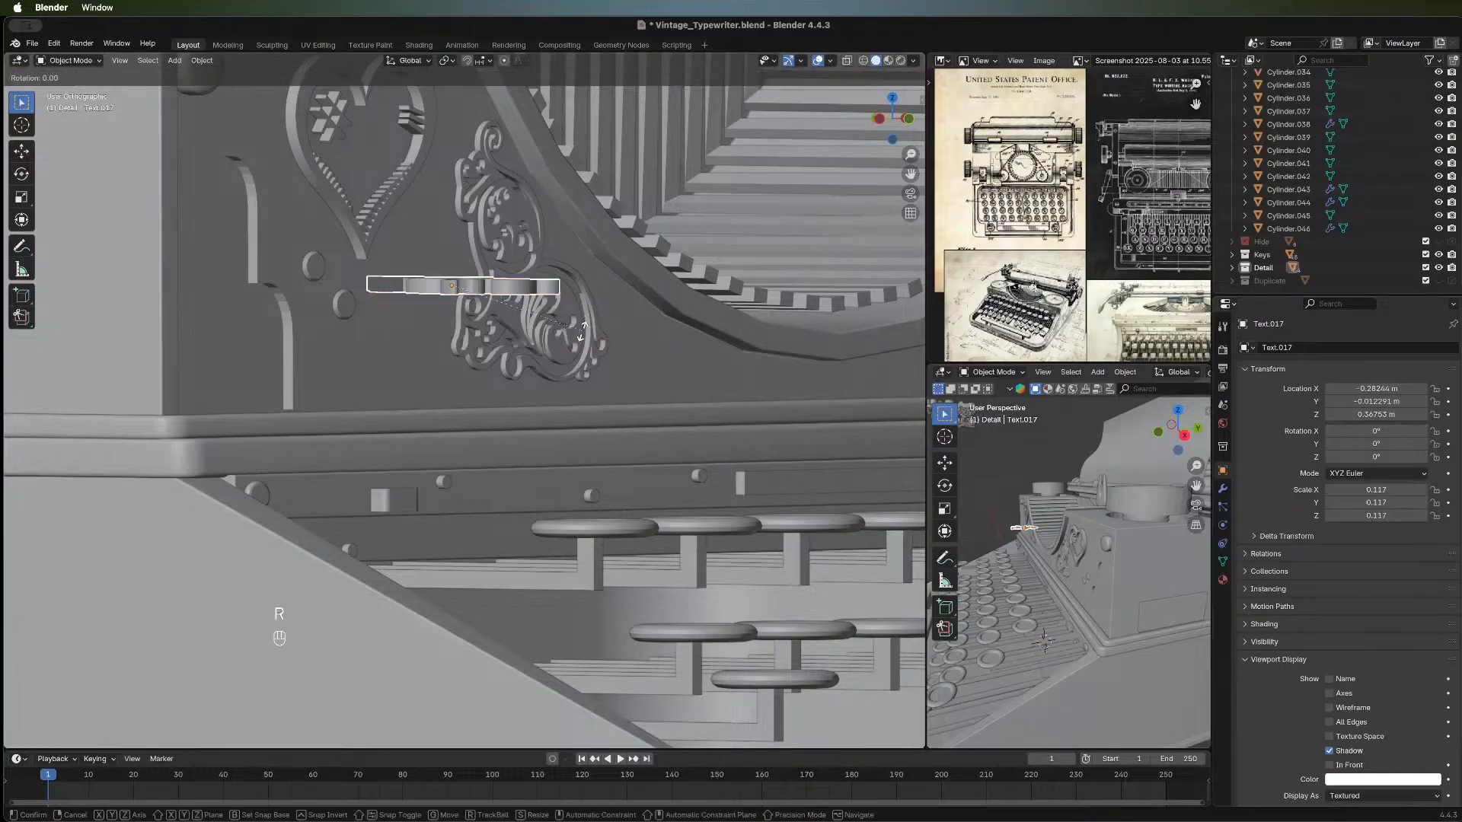
type("x90")
key("Return")
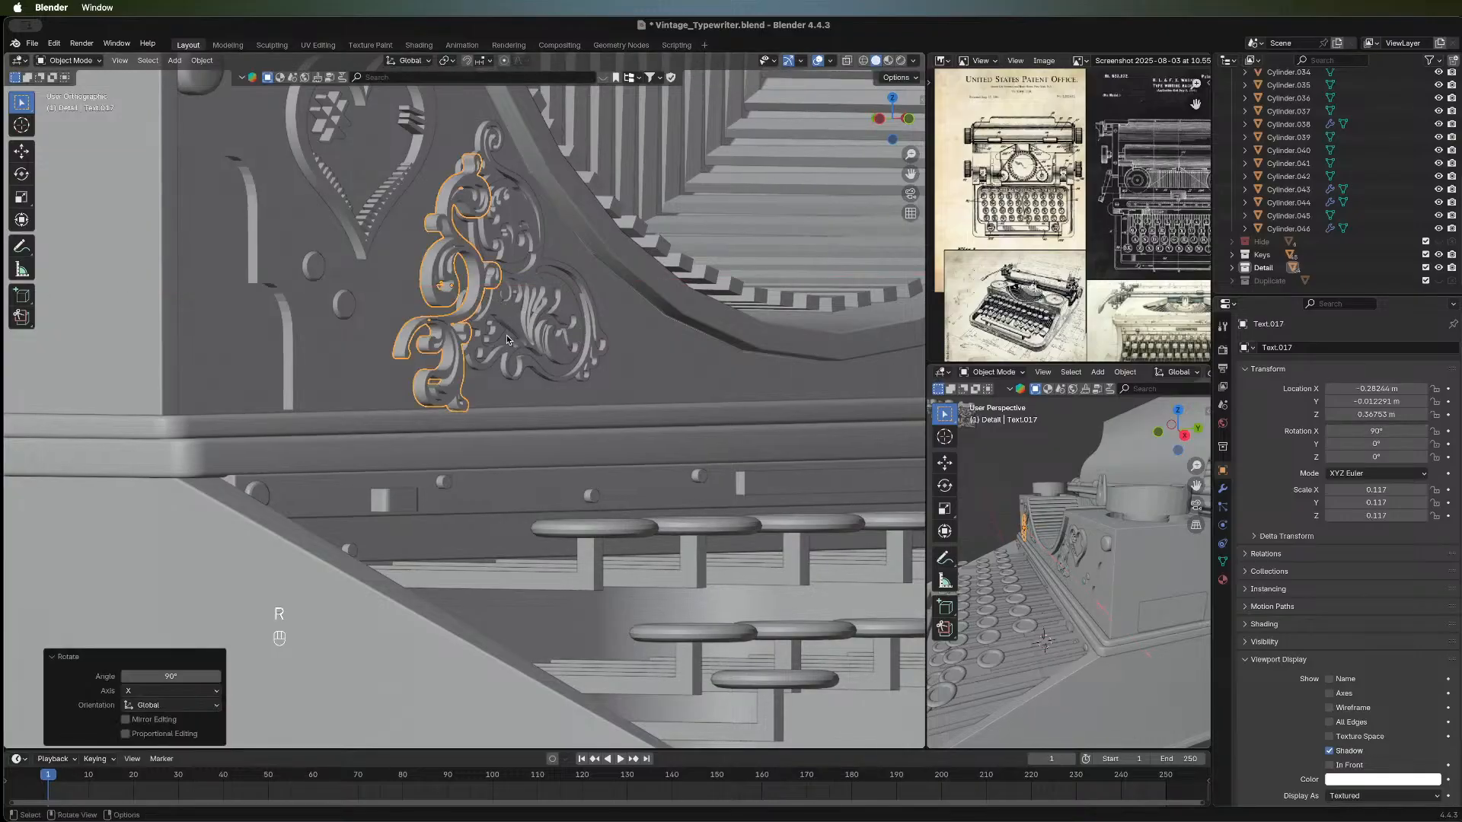
key("g")
key("x")
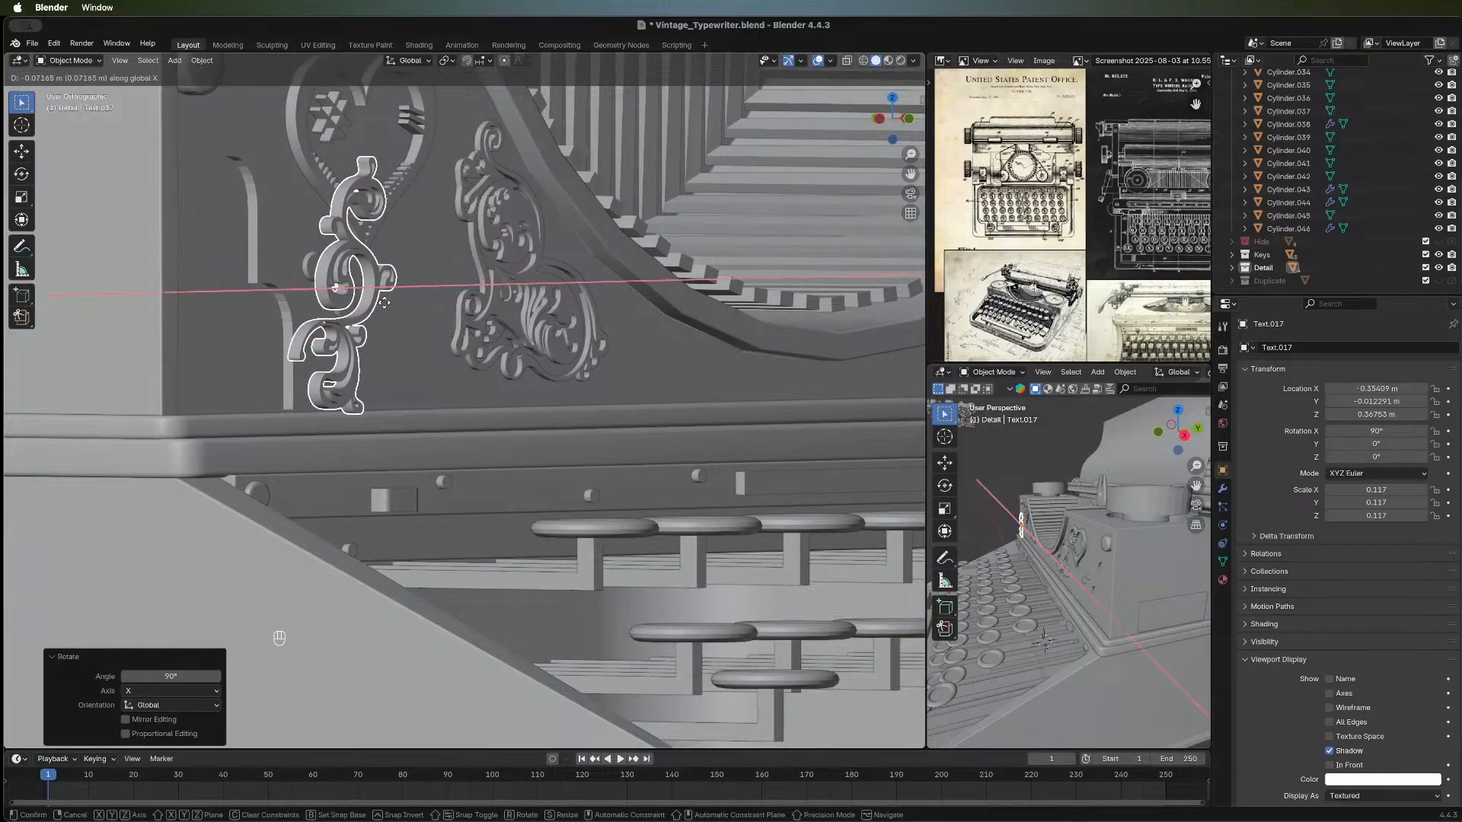
right_click(442, 307)
Move the scroll ornament about 0.022 m along Y toward the upper body's front face.
key("g")
key("y")
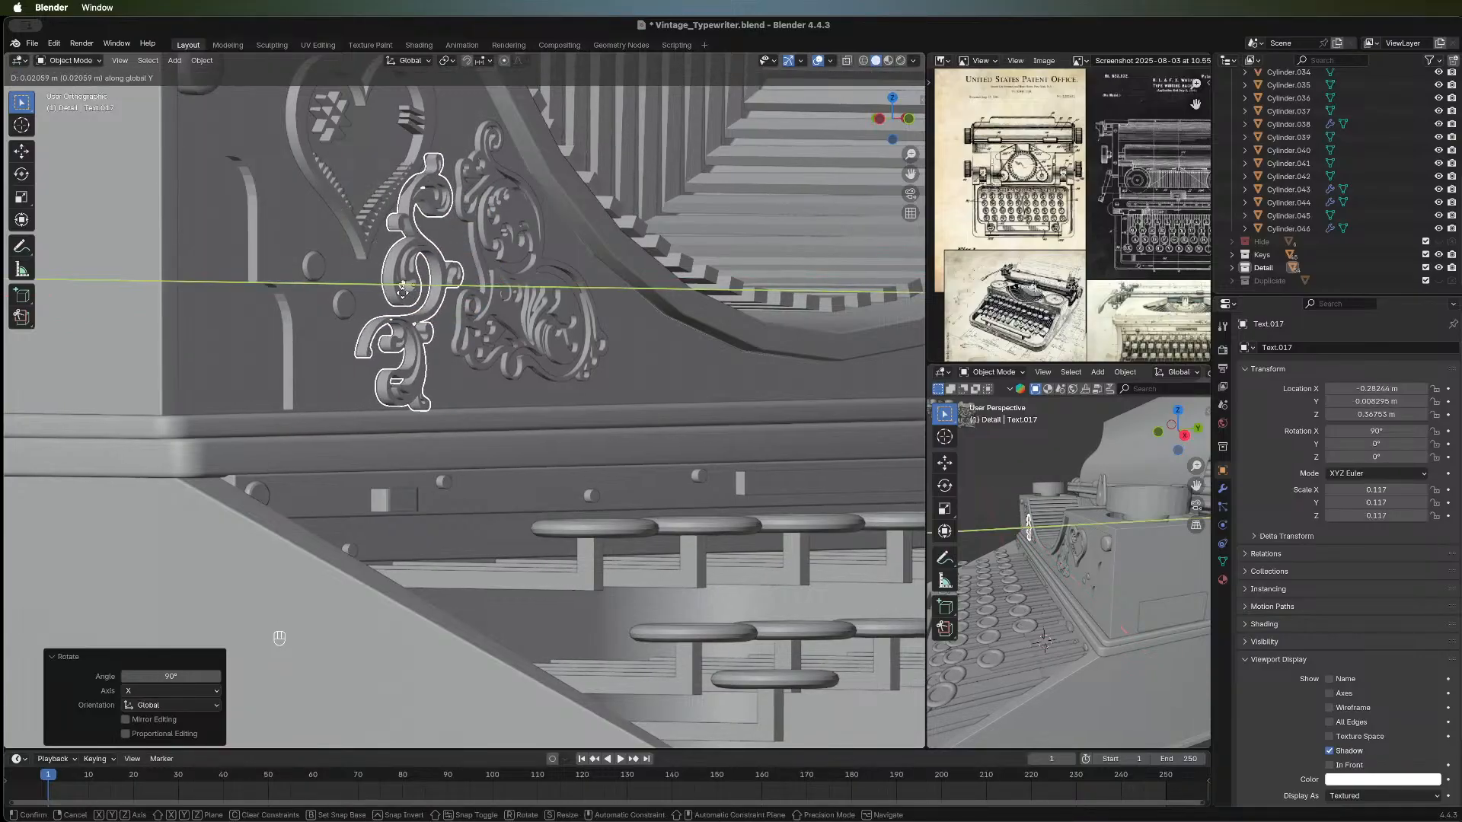
left_click(521, 314)
In front view, raise the scroll ornament about 0.0086 m along Z and scale it by about 0.964.
middle_click_drag(520, 314, 164, 306)
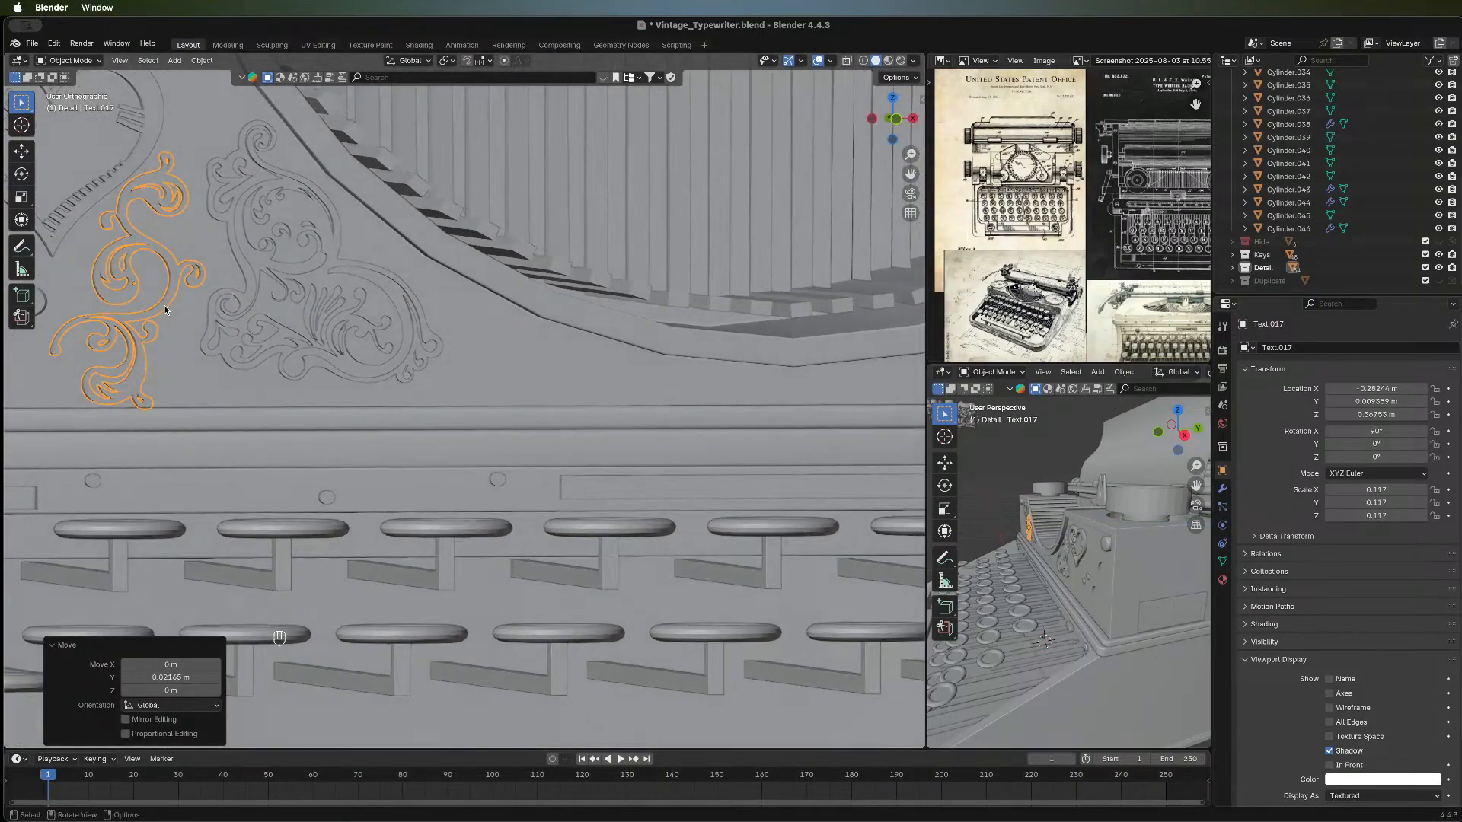
scroll(321, 312, "down", 4)
middle_click_drag(315, 337, 251, 355)
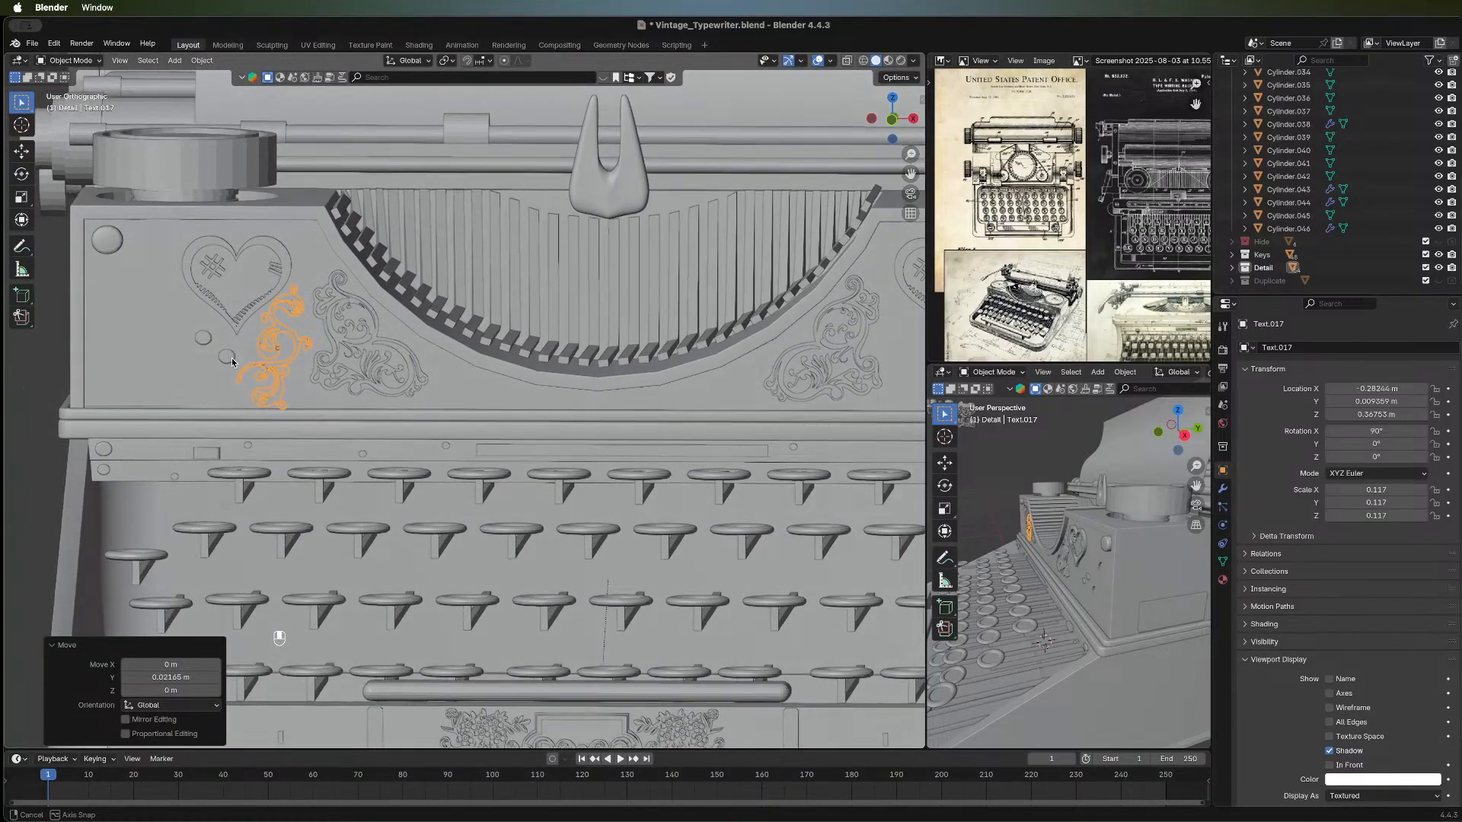
left_click(892, 121)
key("g")
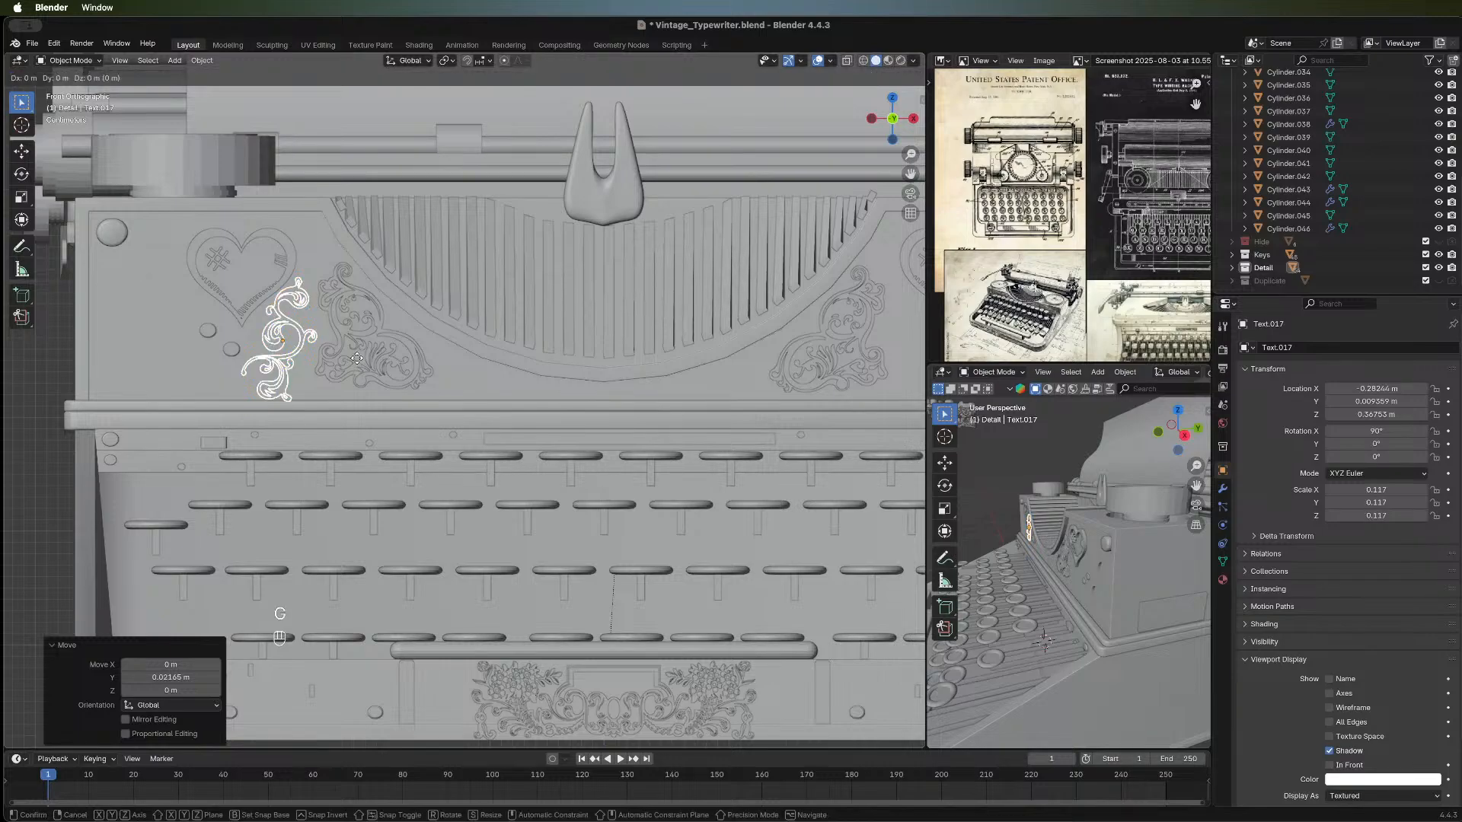
key("z")
left_click(358, 353)
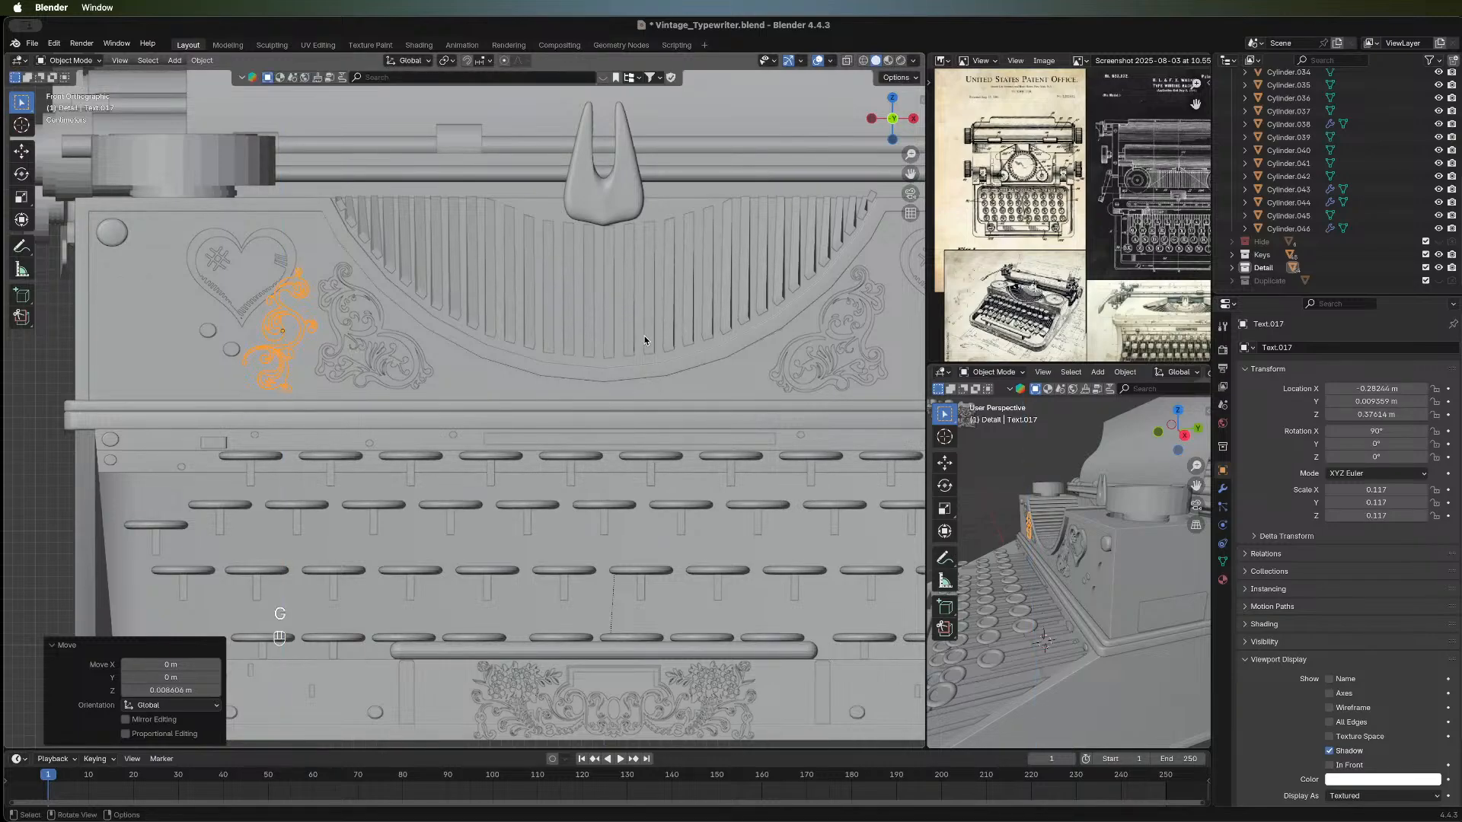
key("s")
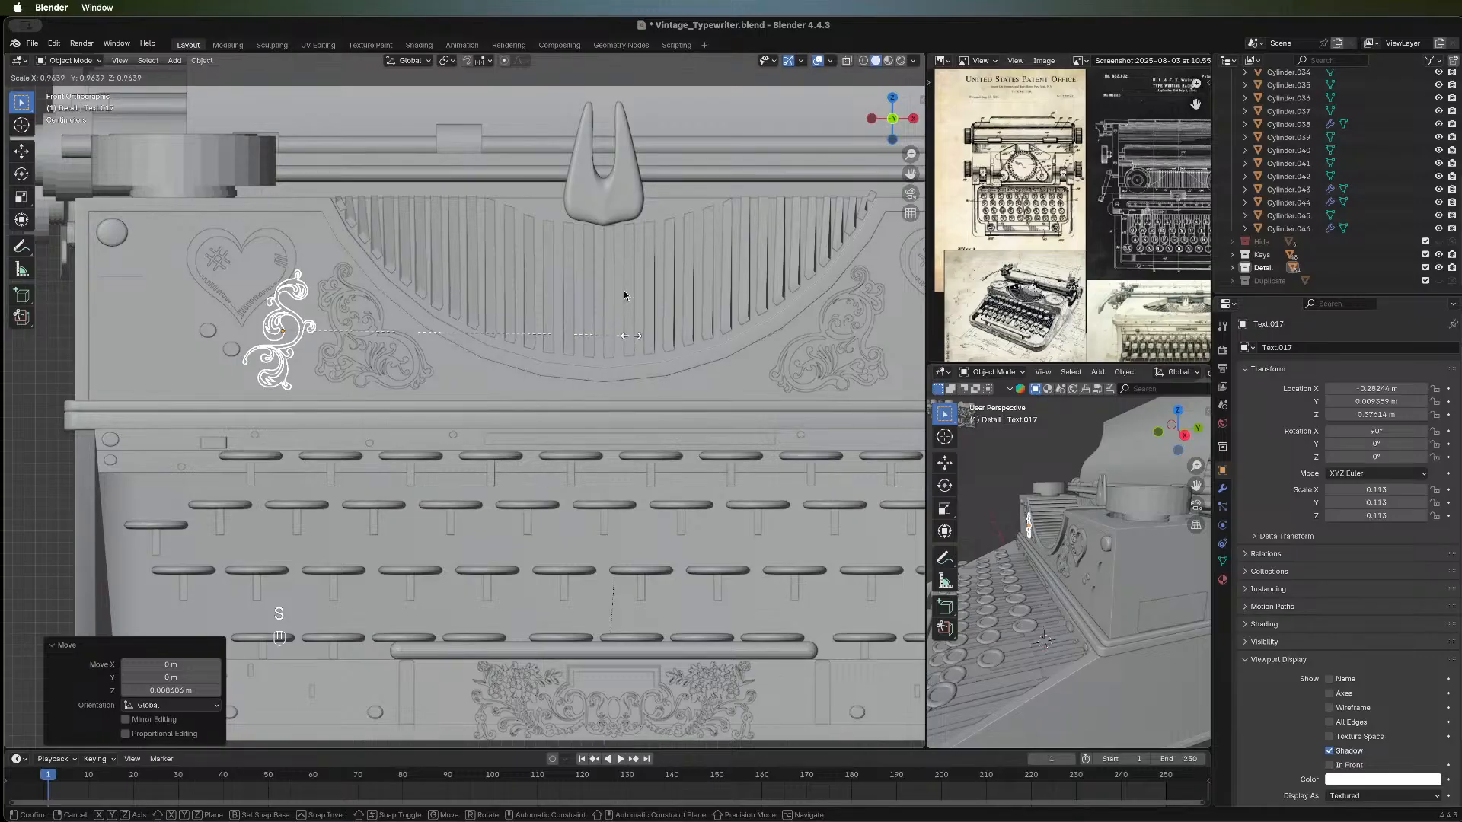
left_click(629, 289)
key("r")
key("x")
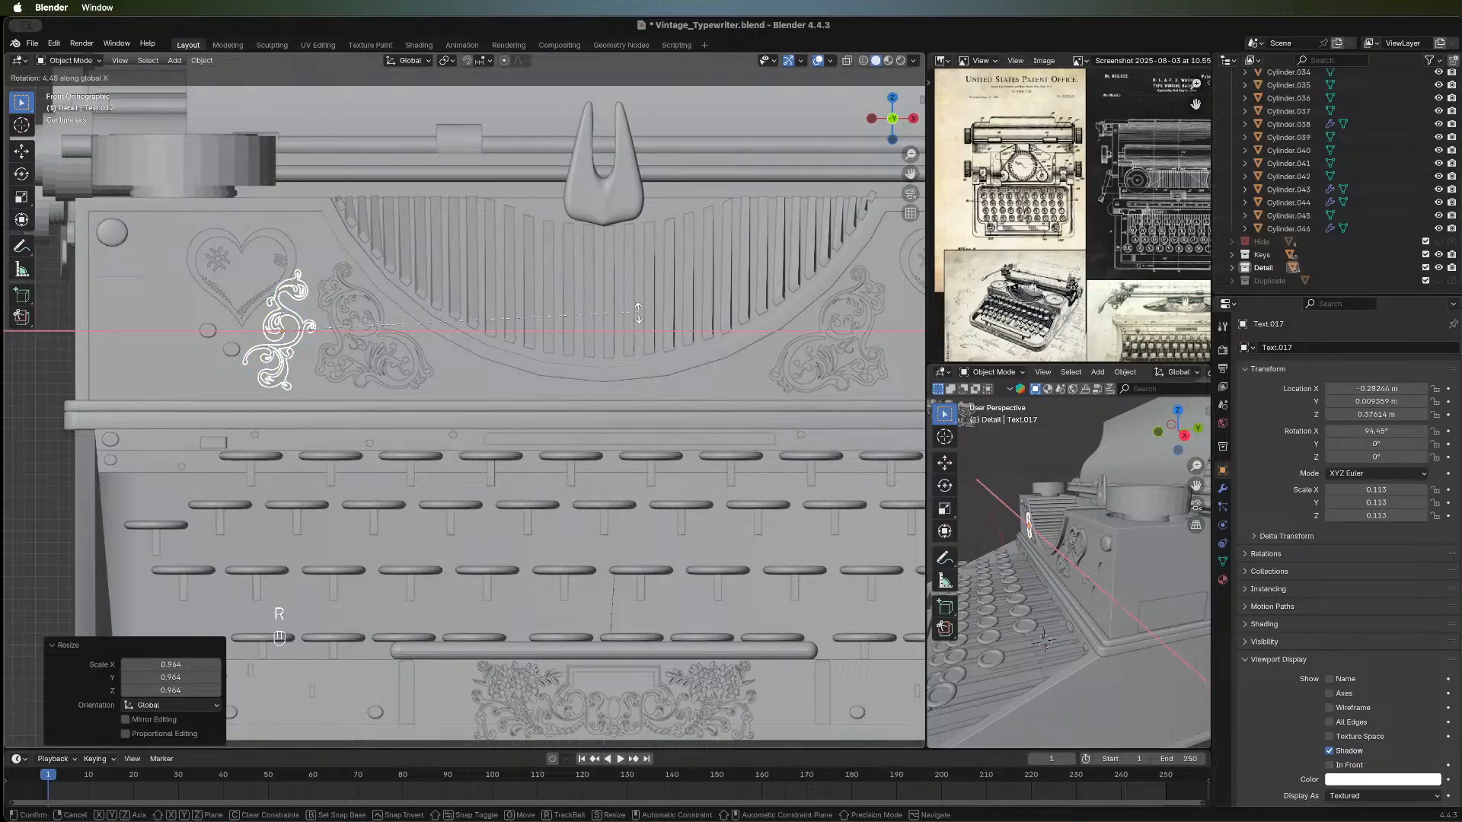
right_click(638, 313)
Rotate the scroll ornament about 8.75° about the global Y axis.
key("r")
key("y")
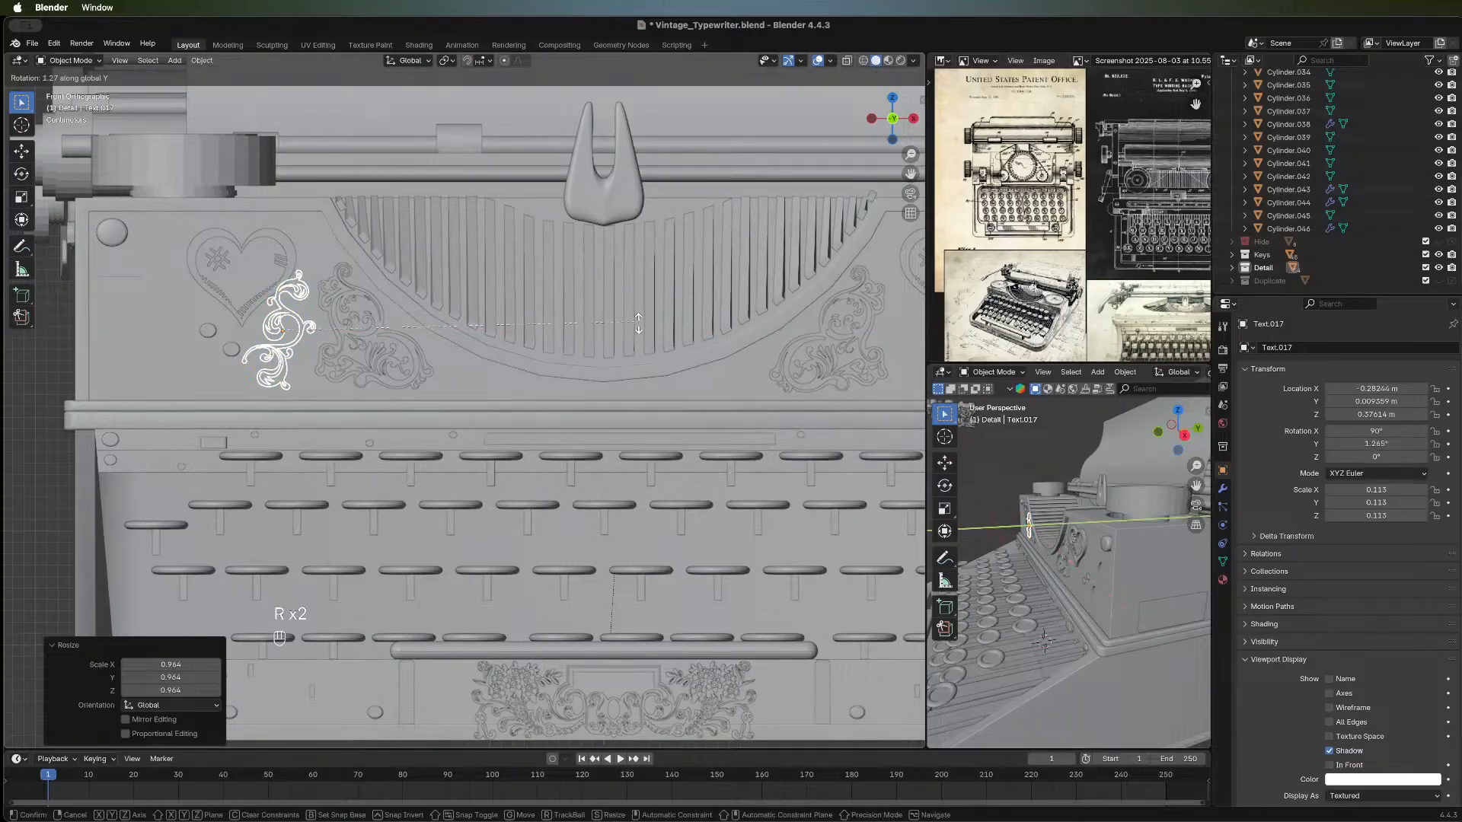
left_click(701, 378)
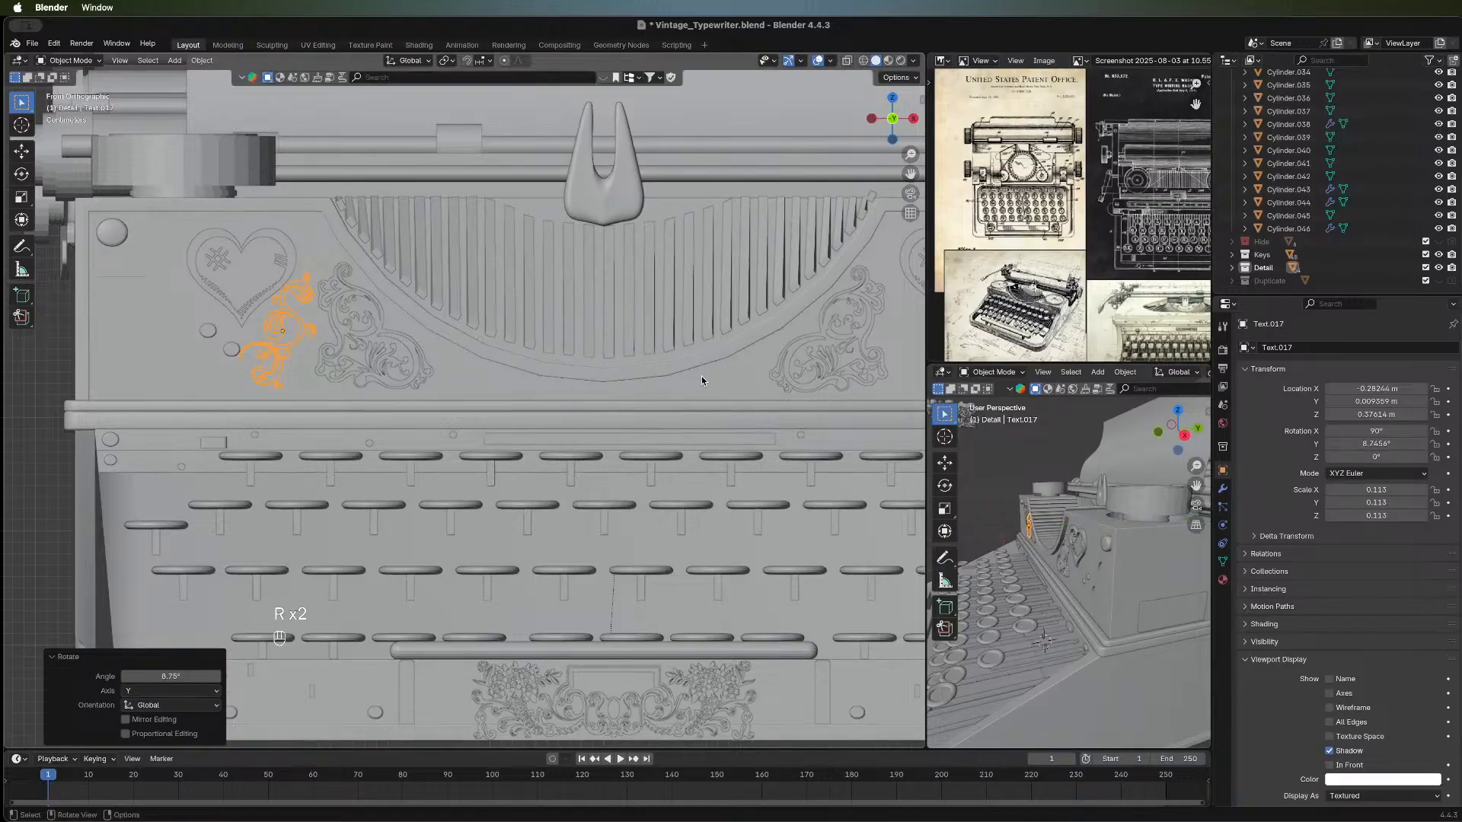
Shift the scroll ornament about 0.0017 m along X, lower it about 0.0069 m along Z, and deselect it.
key("g")
key("x")
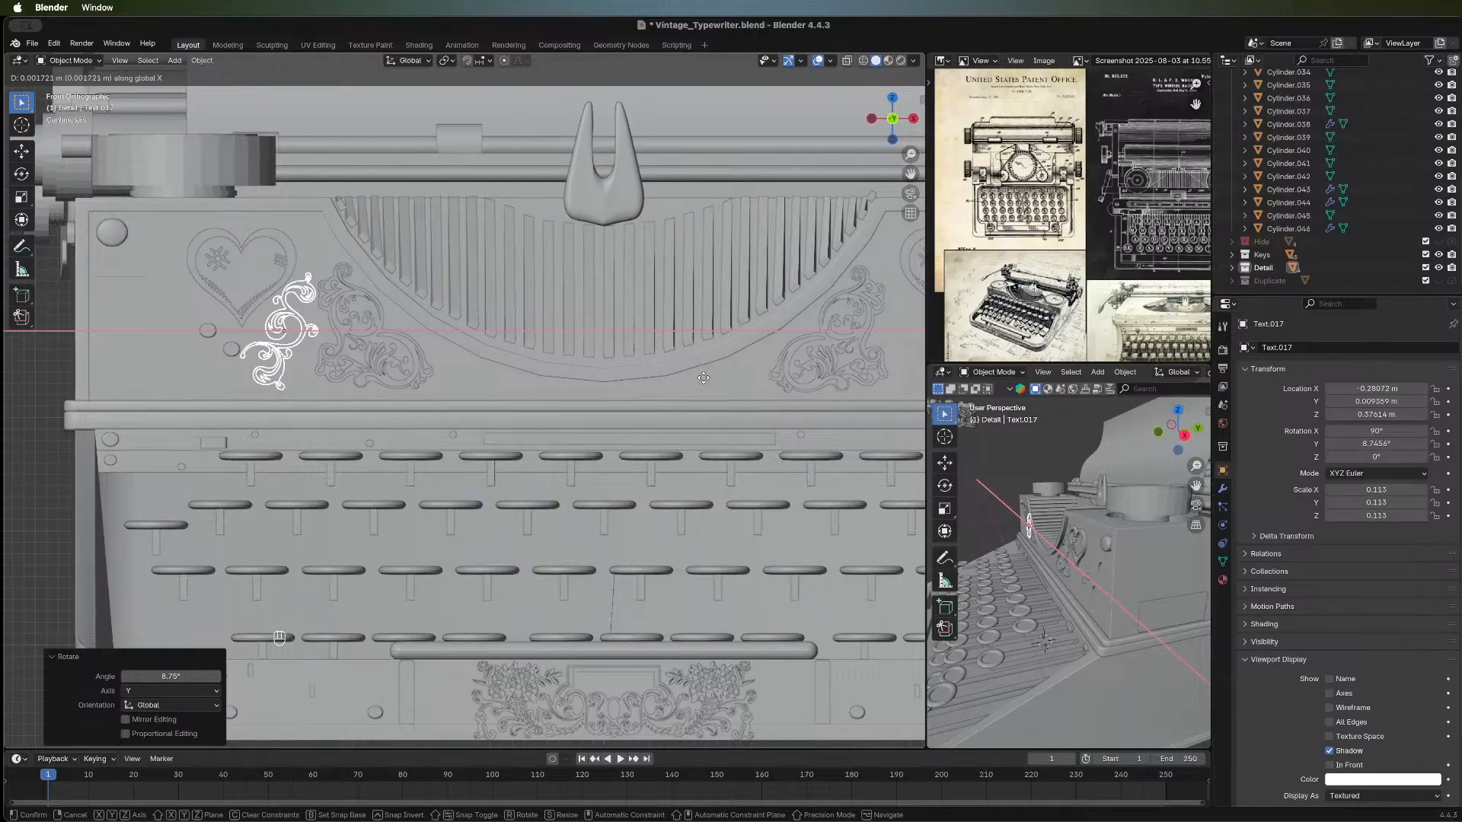
left_click(704, 378)
key("g")
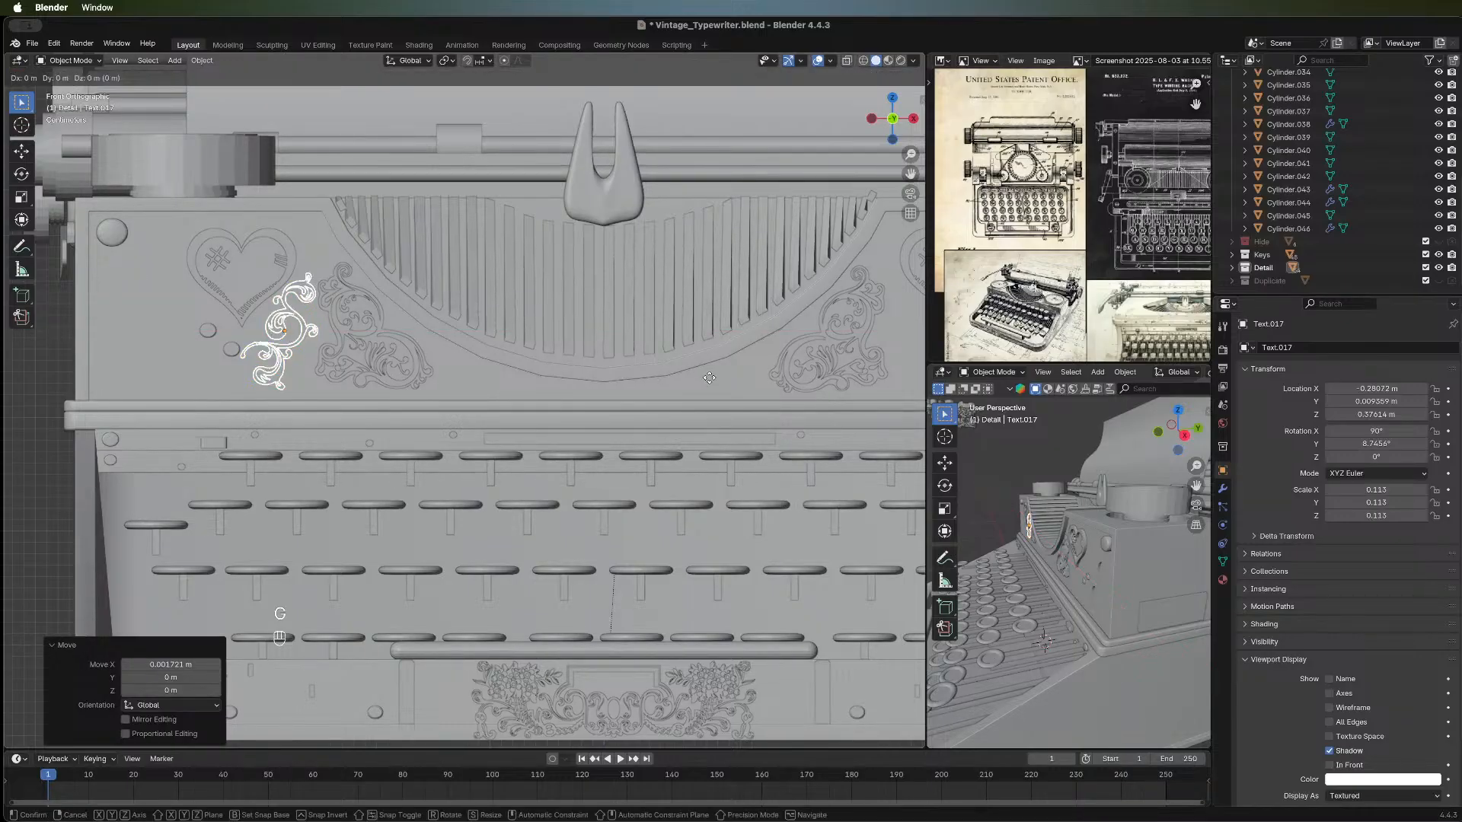
key("z")
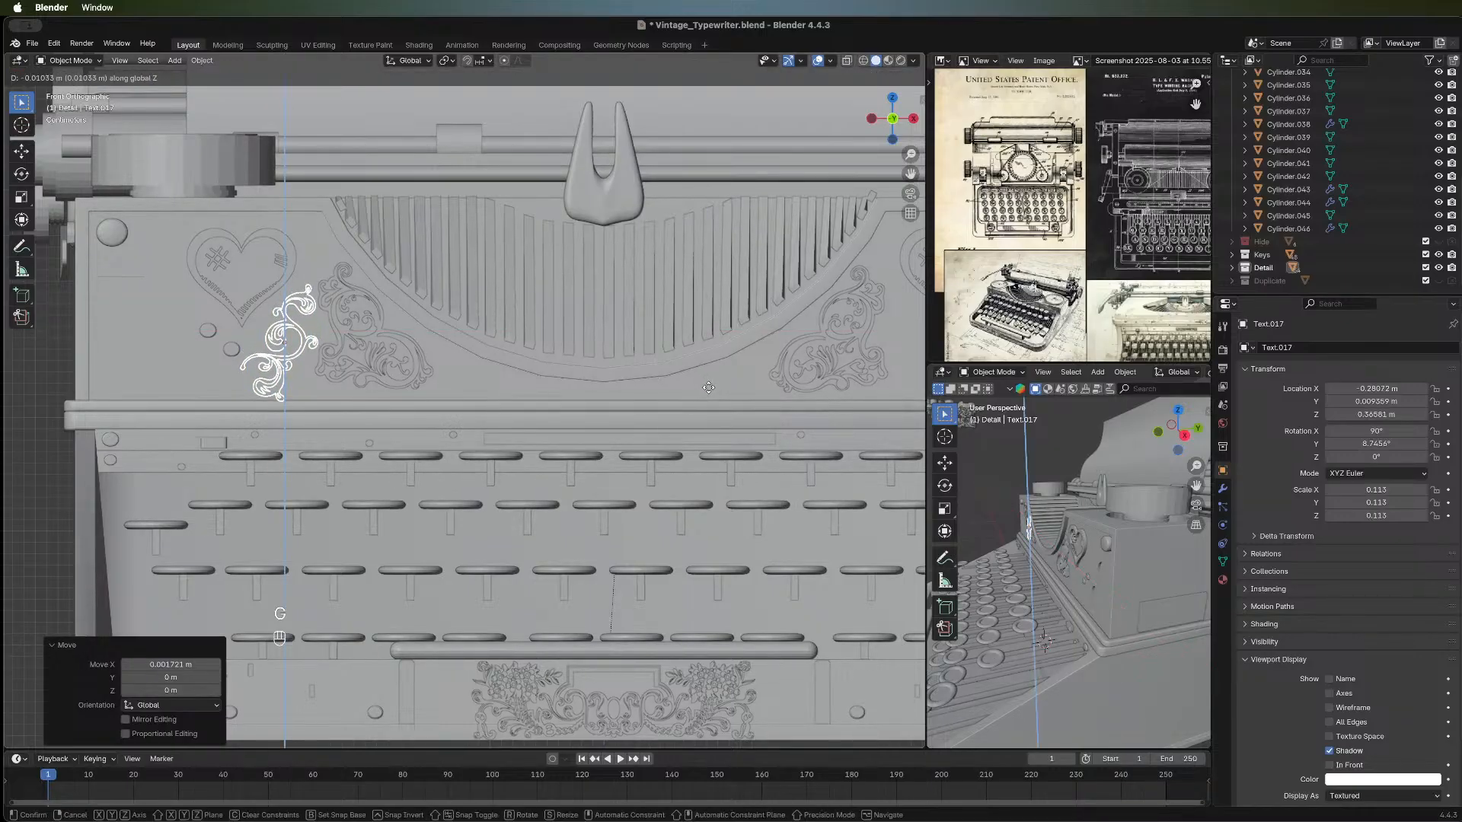
left_click(708, 385)
scroll(673, 419, "down", 5)
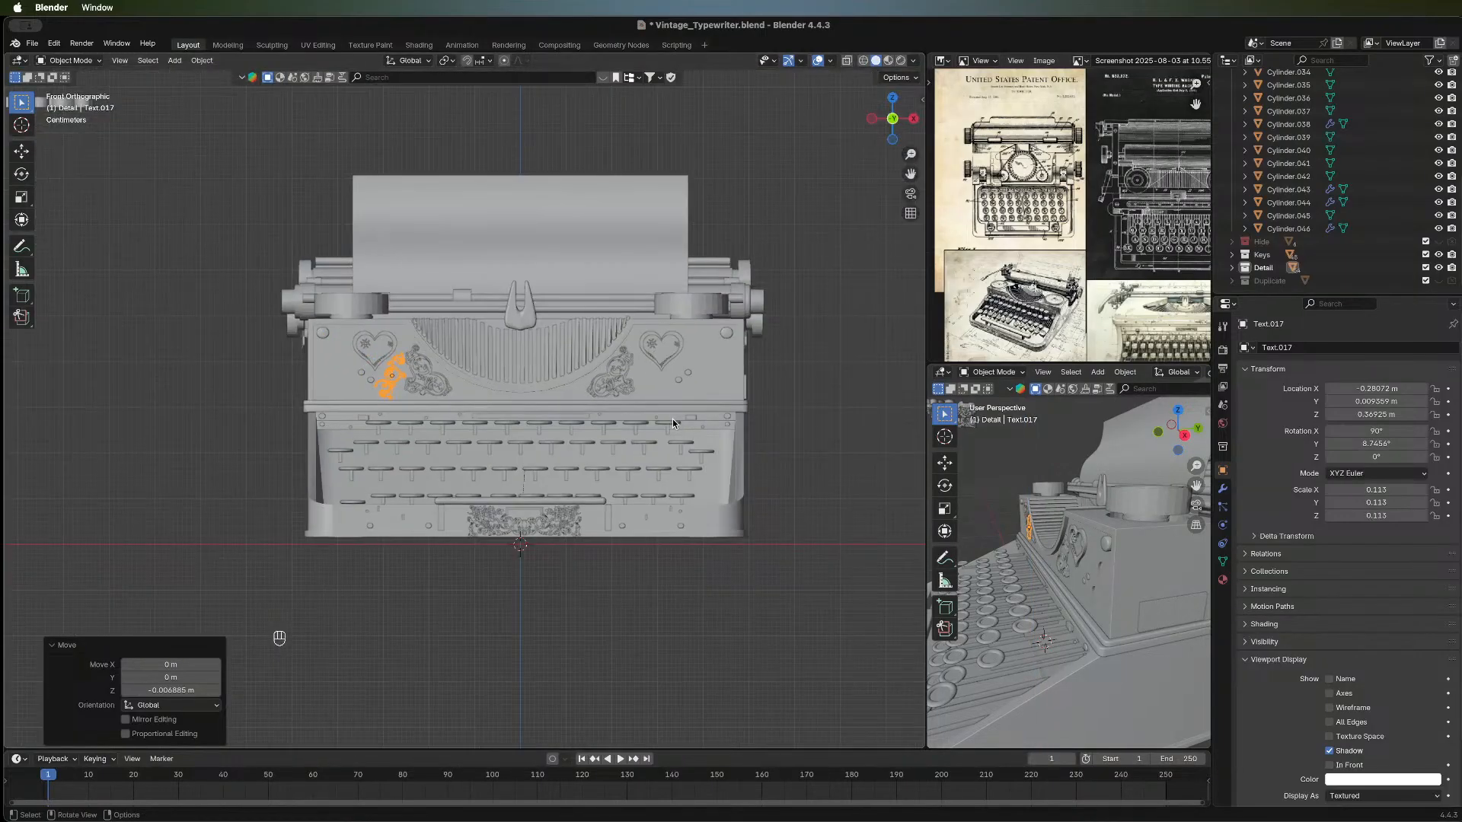
left_click(816, 450)
scroll(813, 450, "up", 3)
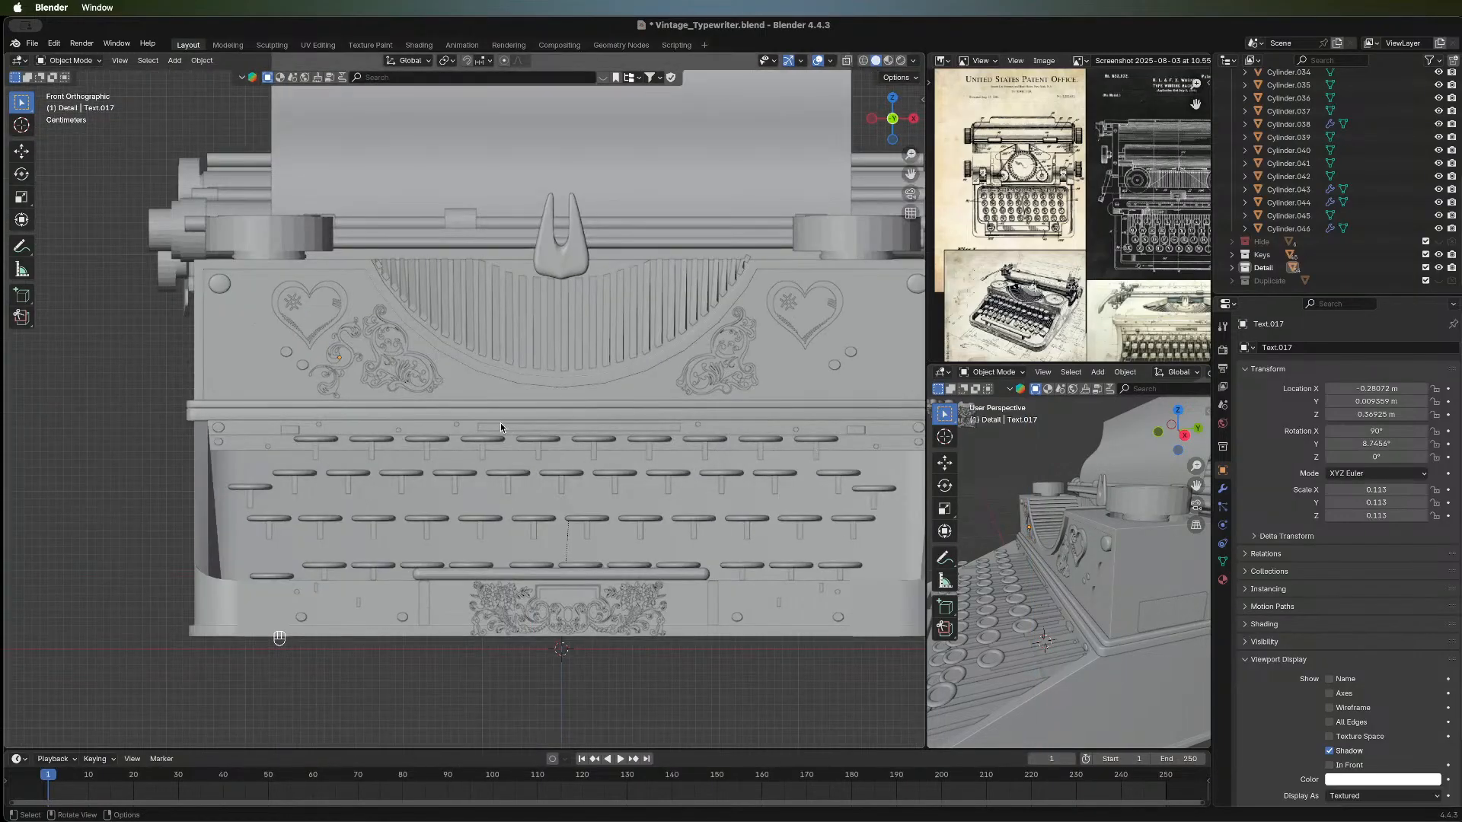
Add a Mirror modifier on the X axis to the scroll ornament, using the upper body (Cube.001) as mirror object.
left_click(351, 358)
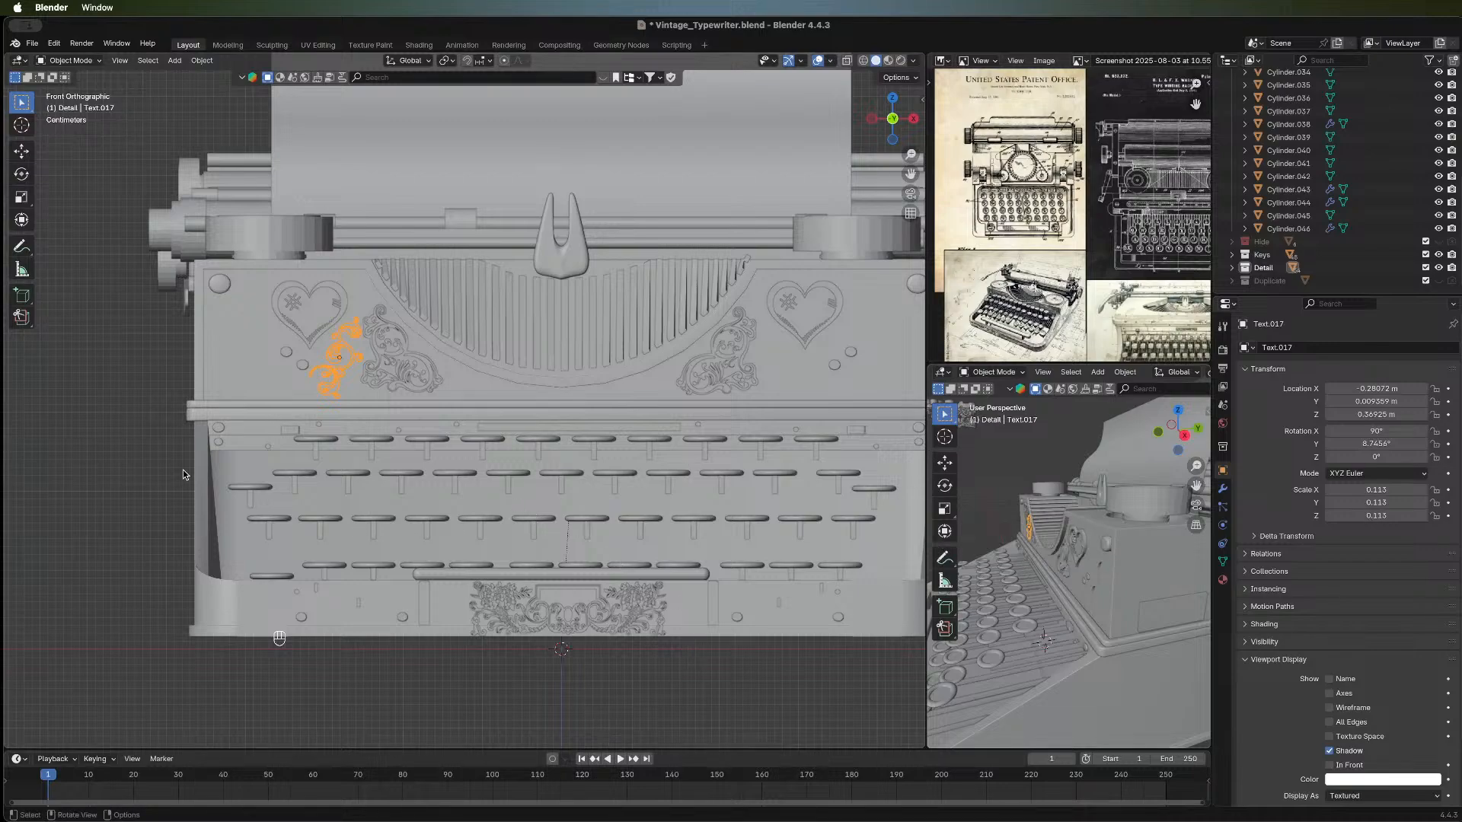
key("alt+a")
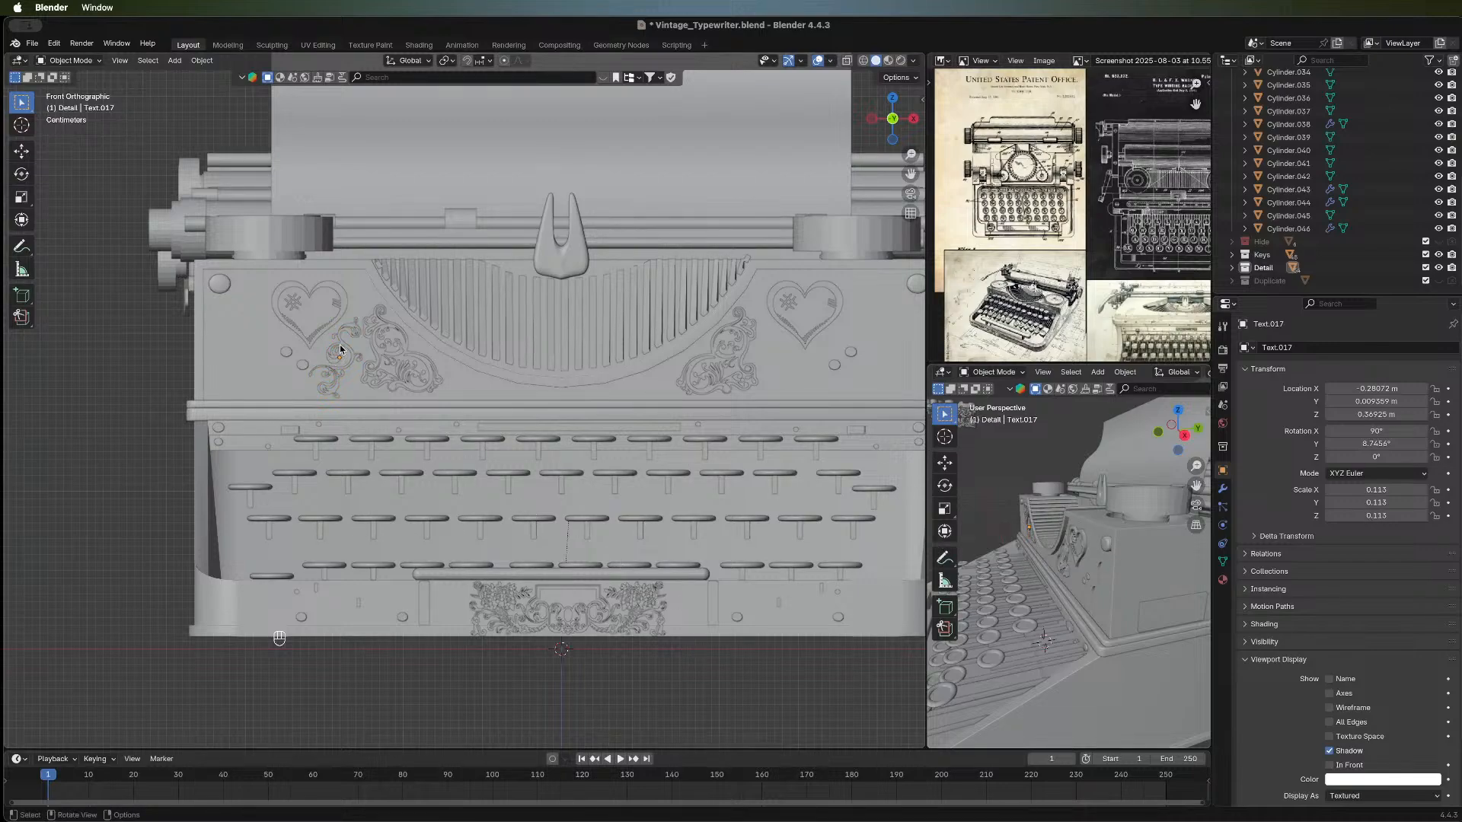
left_click(341, 351)
middle_click_drag(385, 394, 213, 422, "shift")
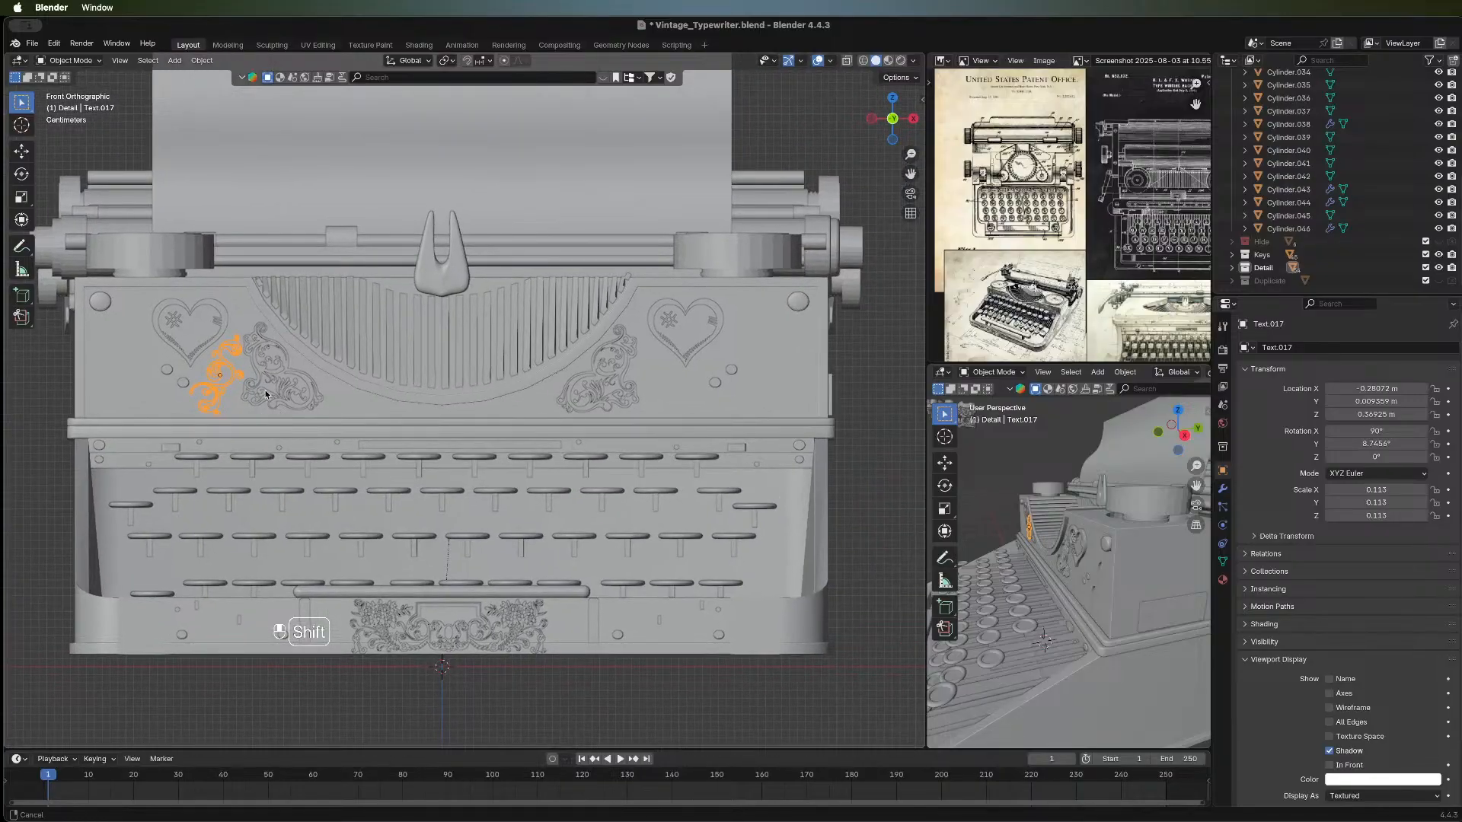
left_click(1222, 490)
left_click(1332, 349)
mouse_move(1321, 359)
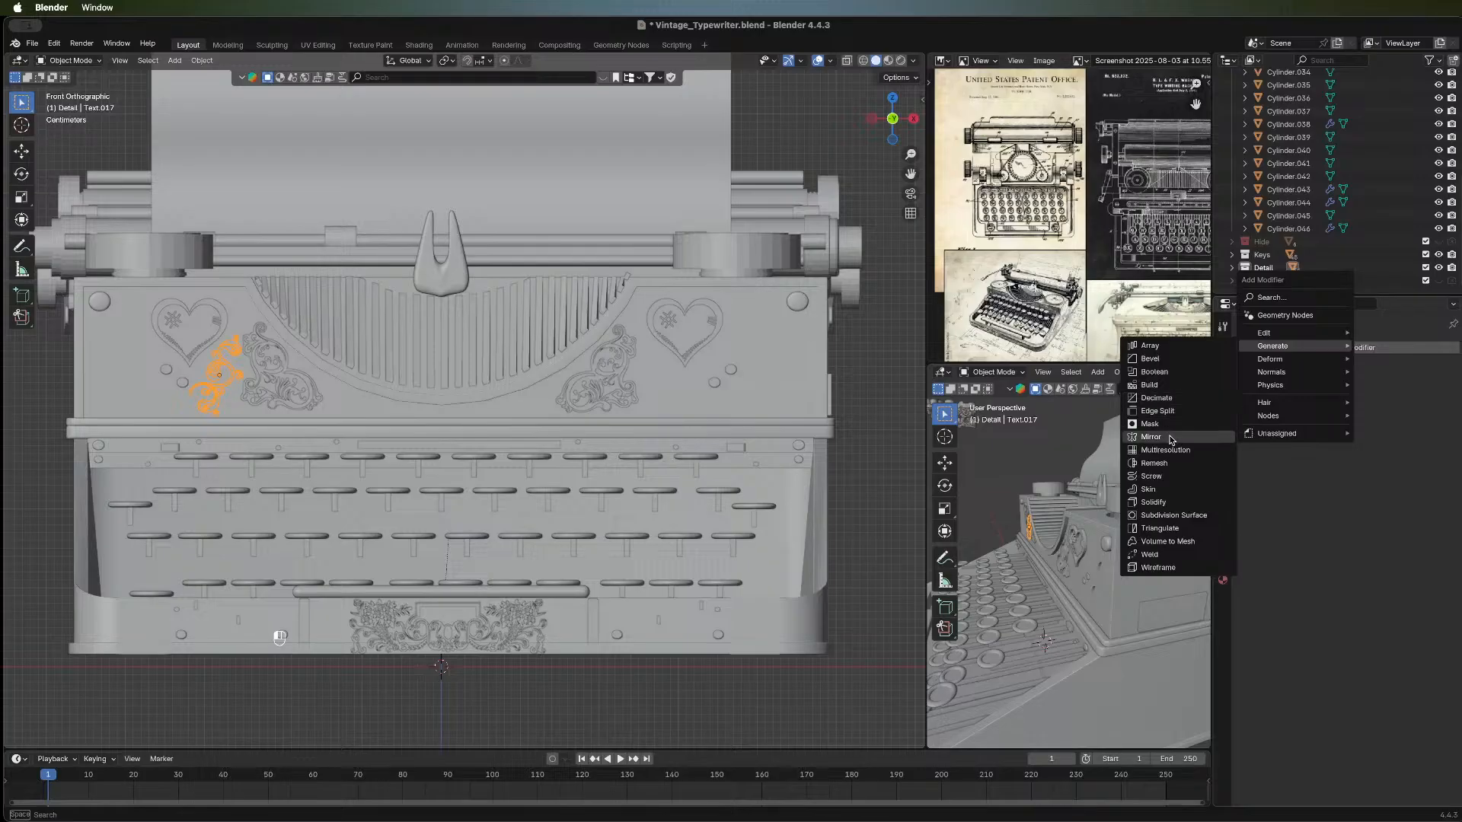
left_click(1170, 437)
left_click(1436, 464)
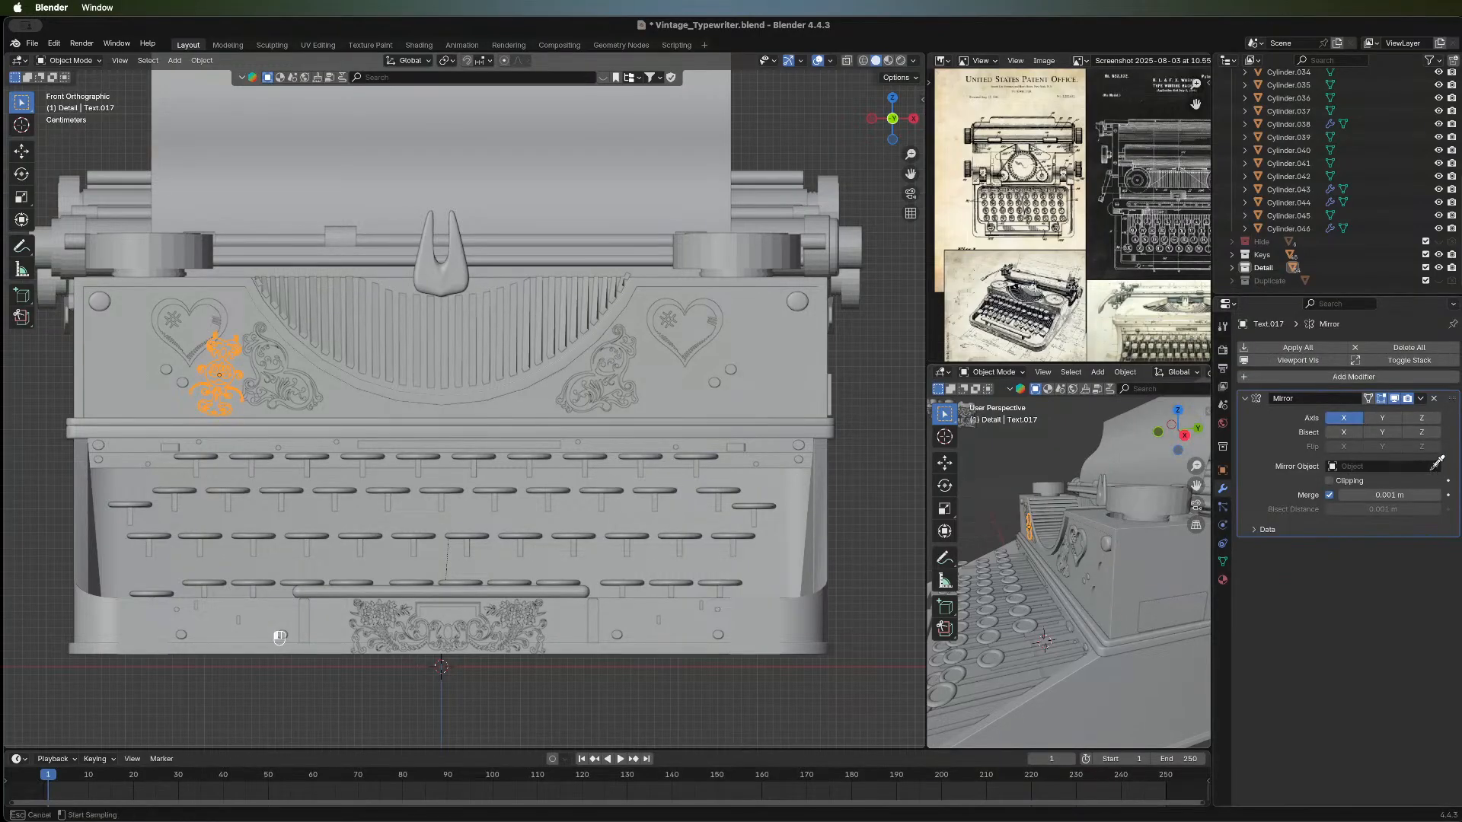
left_click(682, 385)
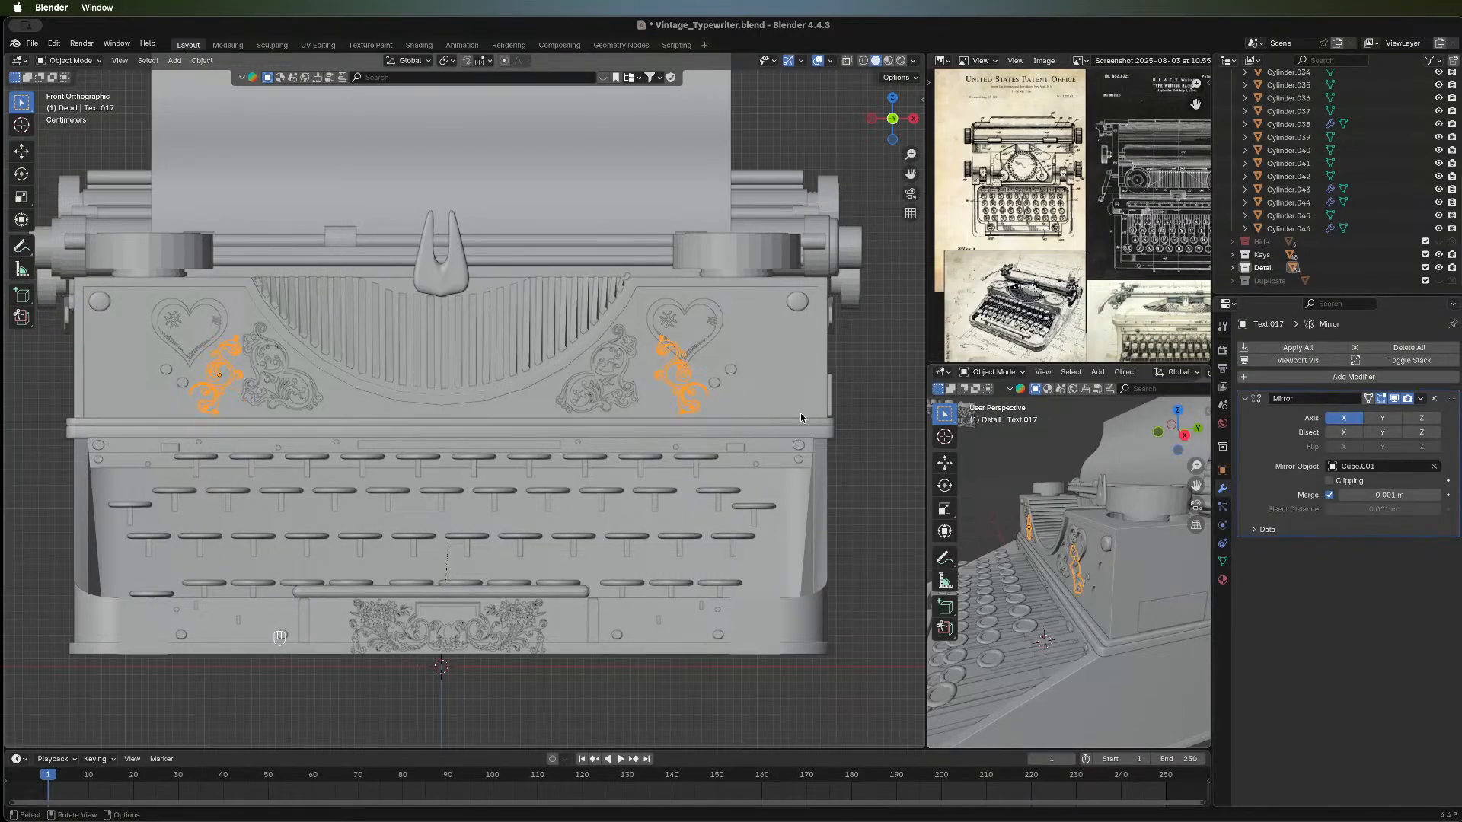
left_click(861, 428)
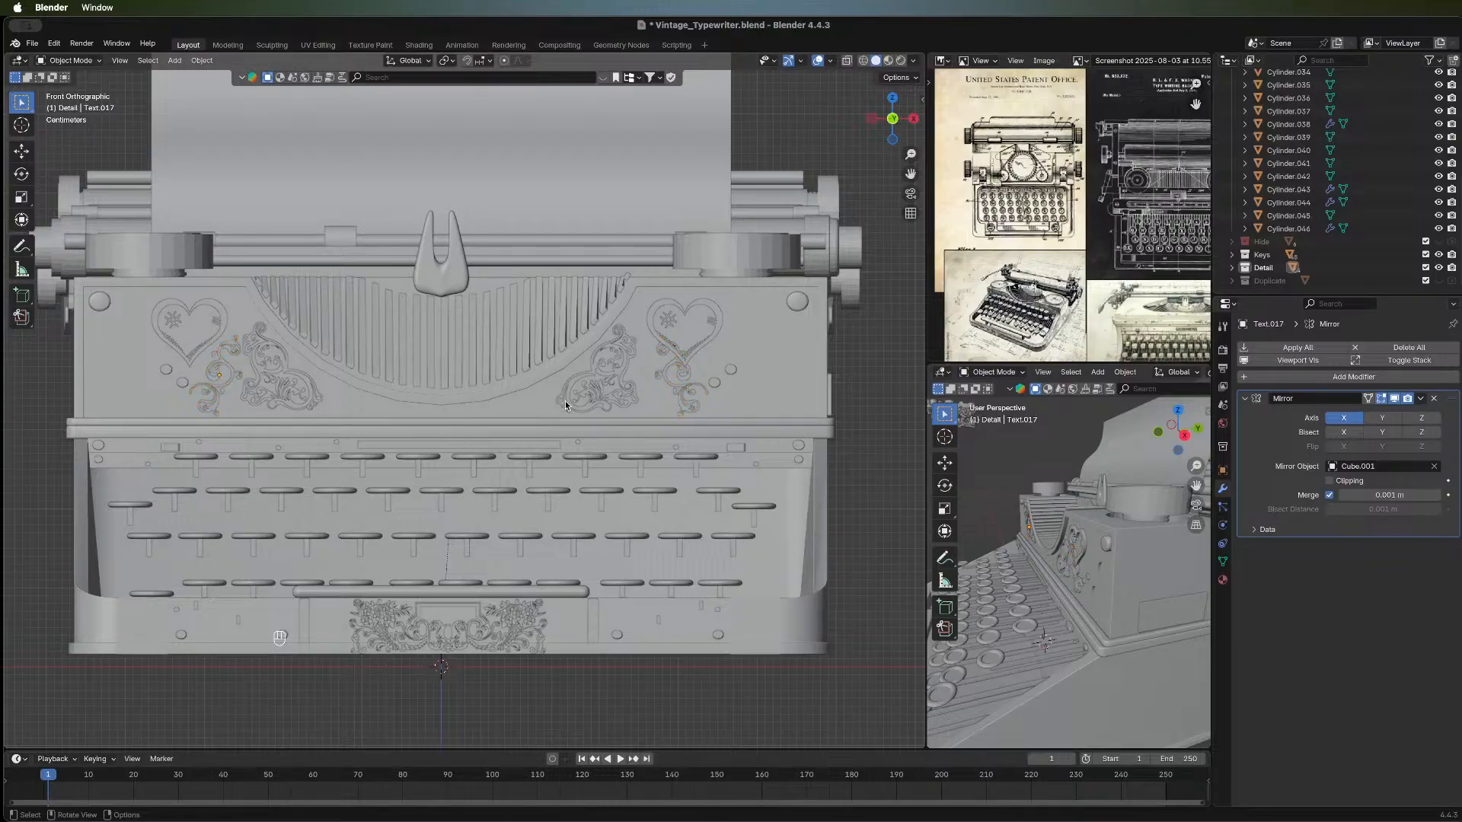
Add a text object, isolate it in local view seen from the top, and start editing its wording, retyping the final "t".
scroll(566, 406, "down", 4)
scroll(486, 515, "up", 5)
scroll(599, 509, "down", 3)
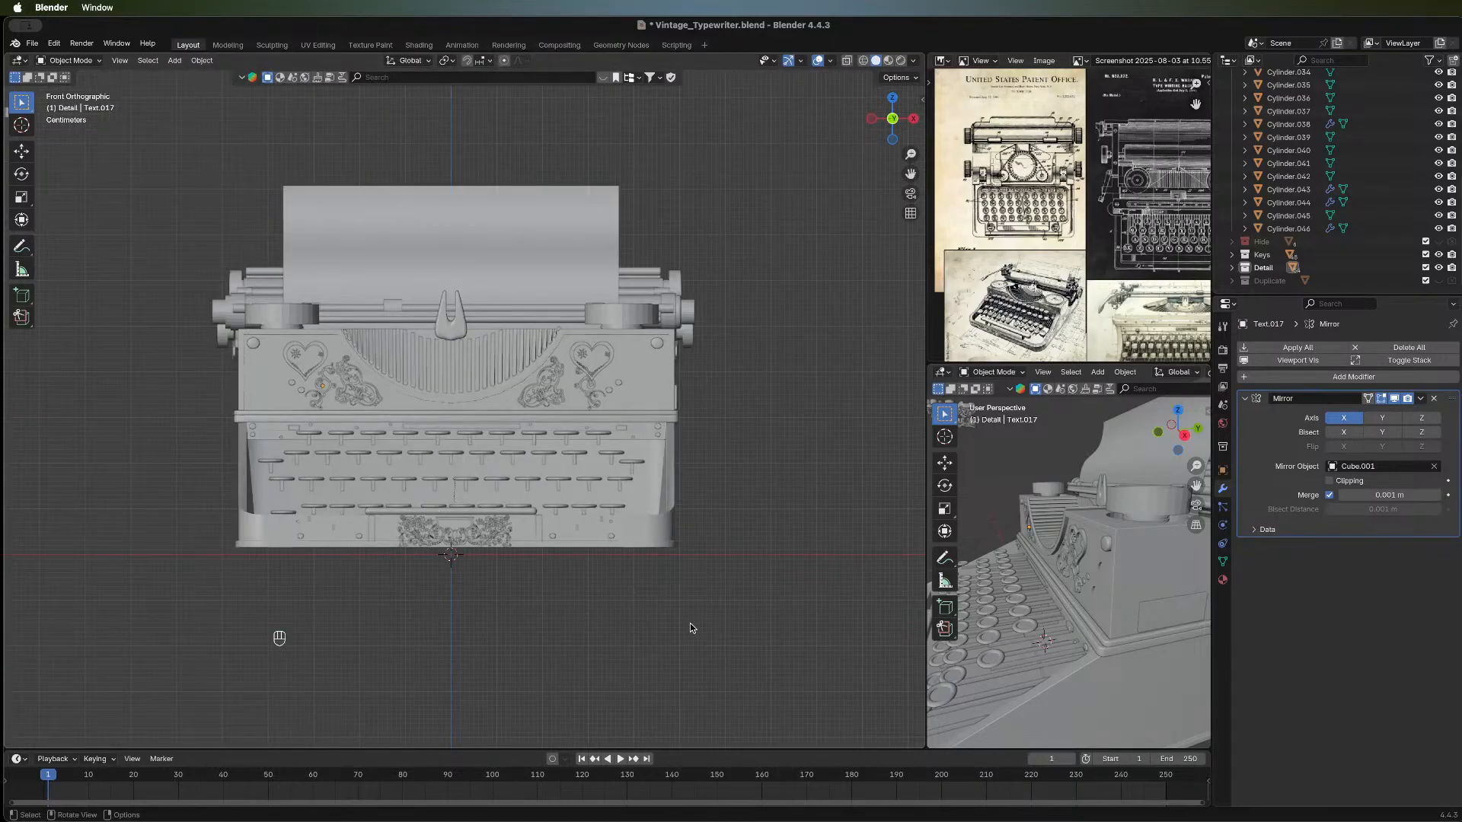
key("shift+a")
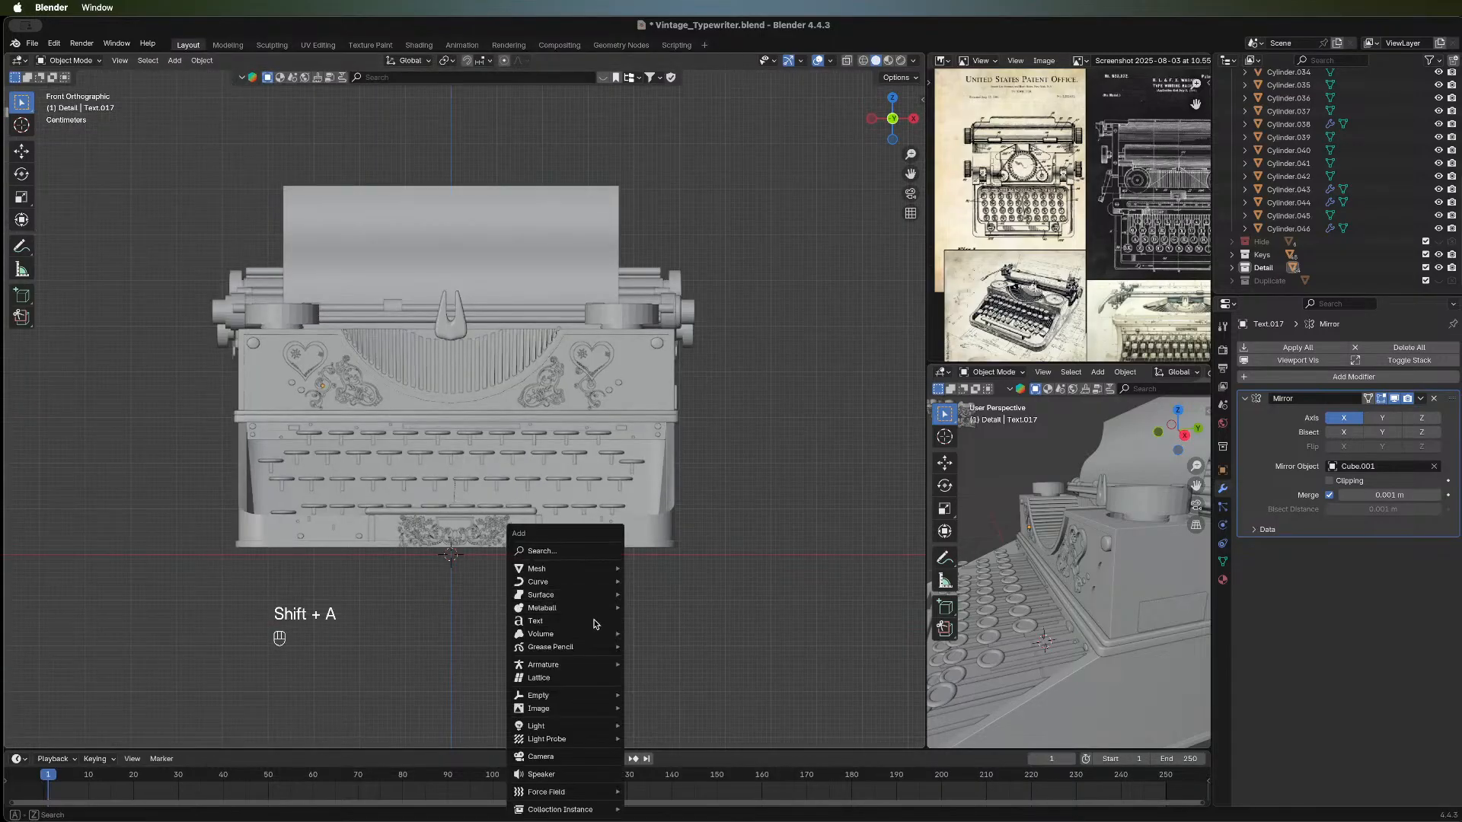
left_click(592, 623)
key("slash")
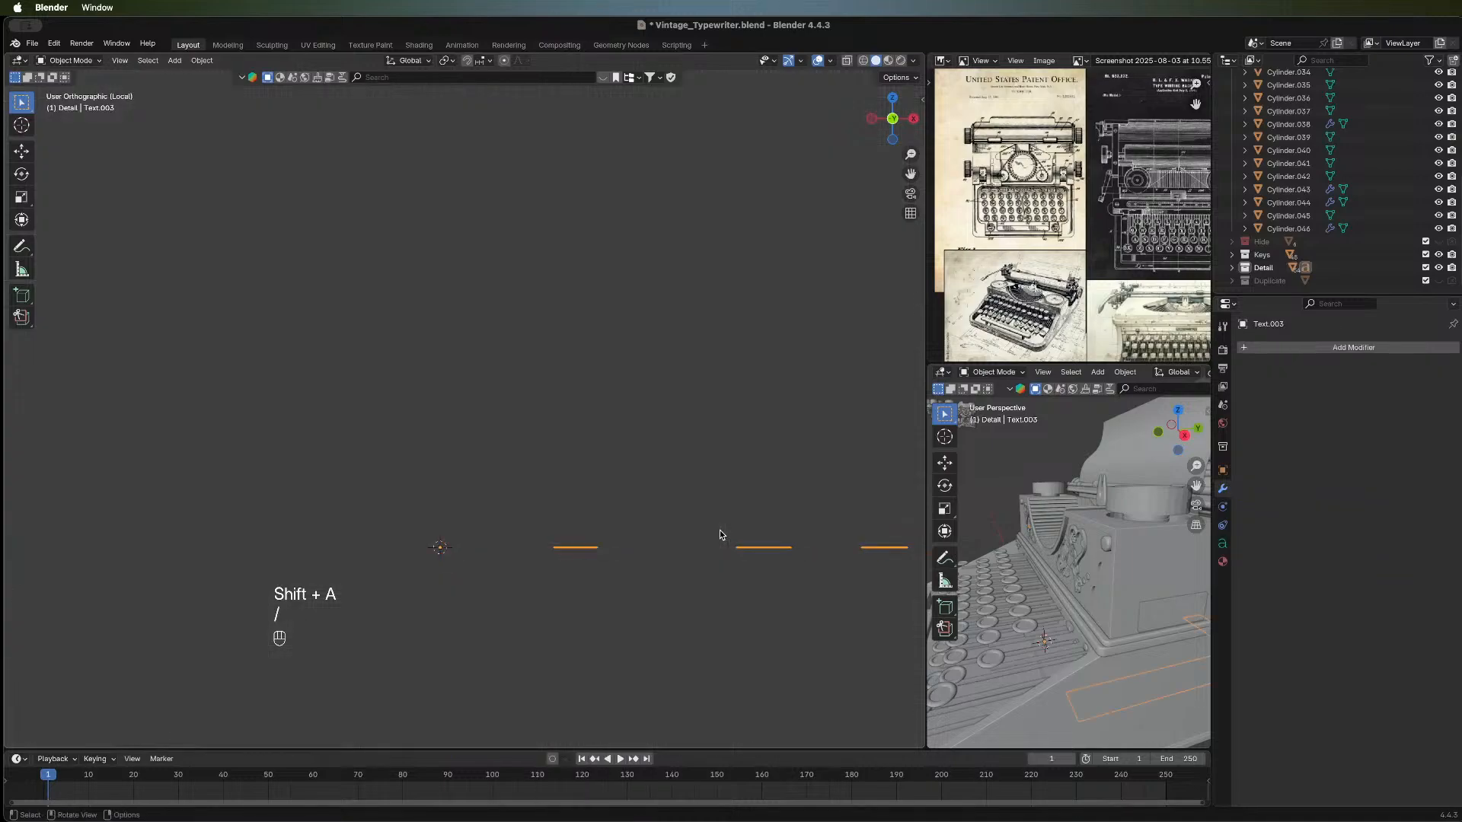
left_click(892, 99)
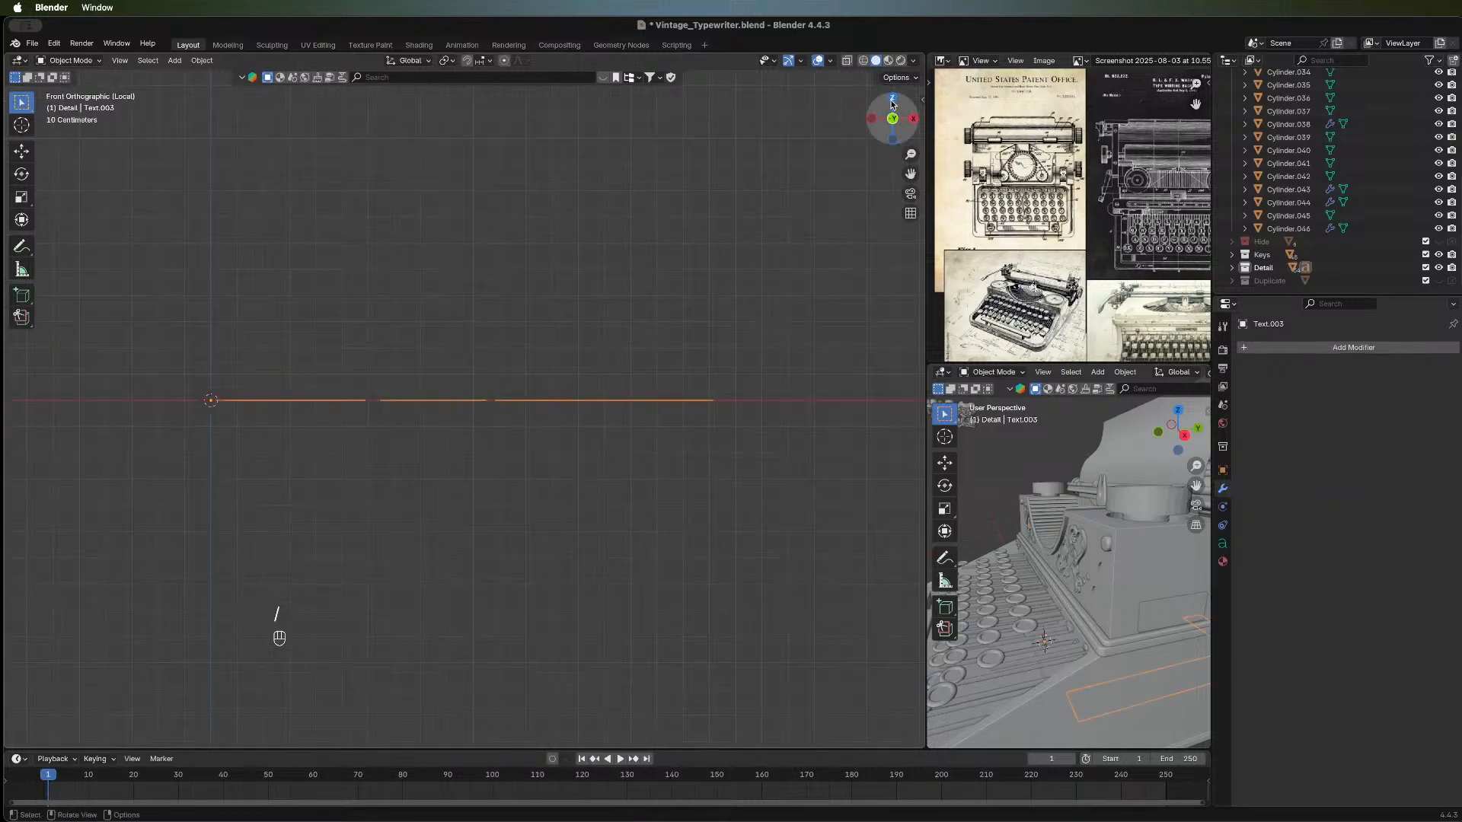
key("Tab")
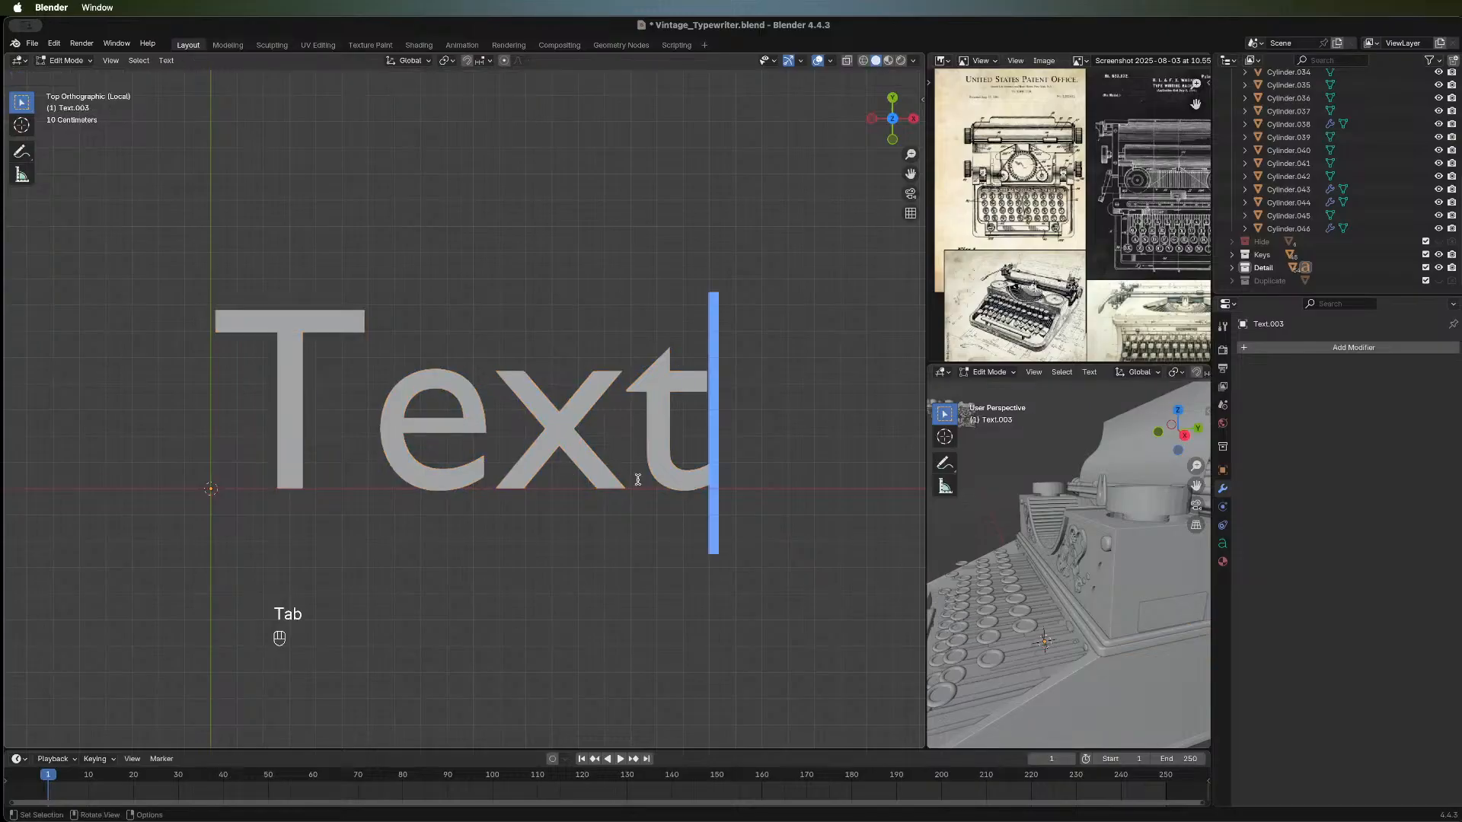
key("BackSpace")
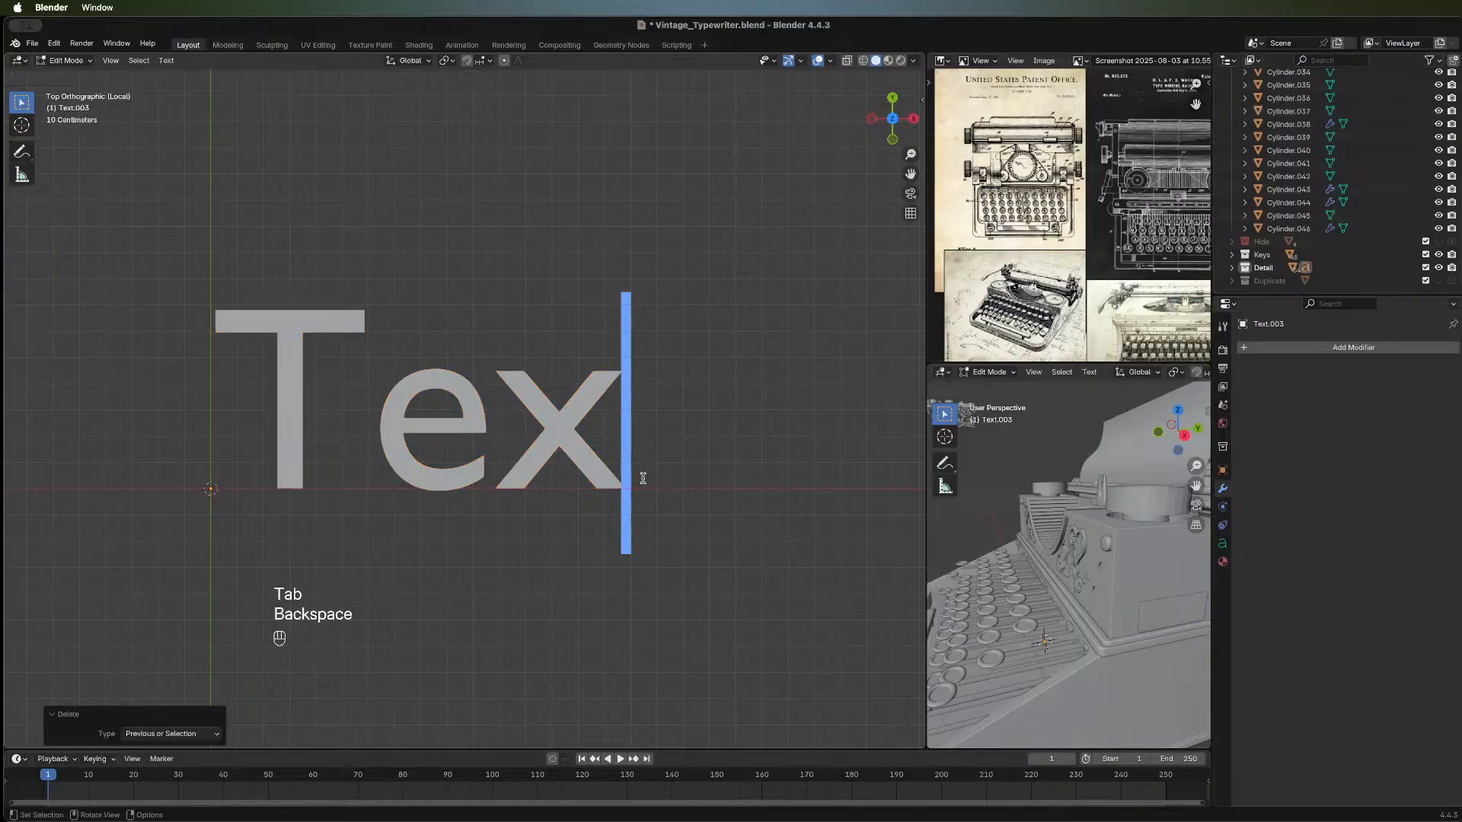
type("t")
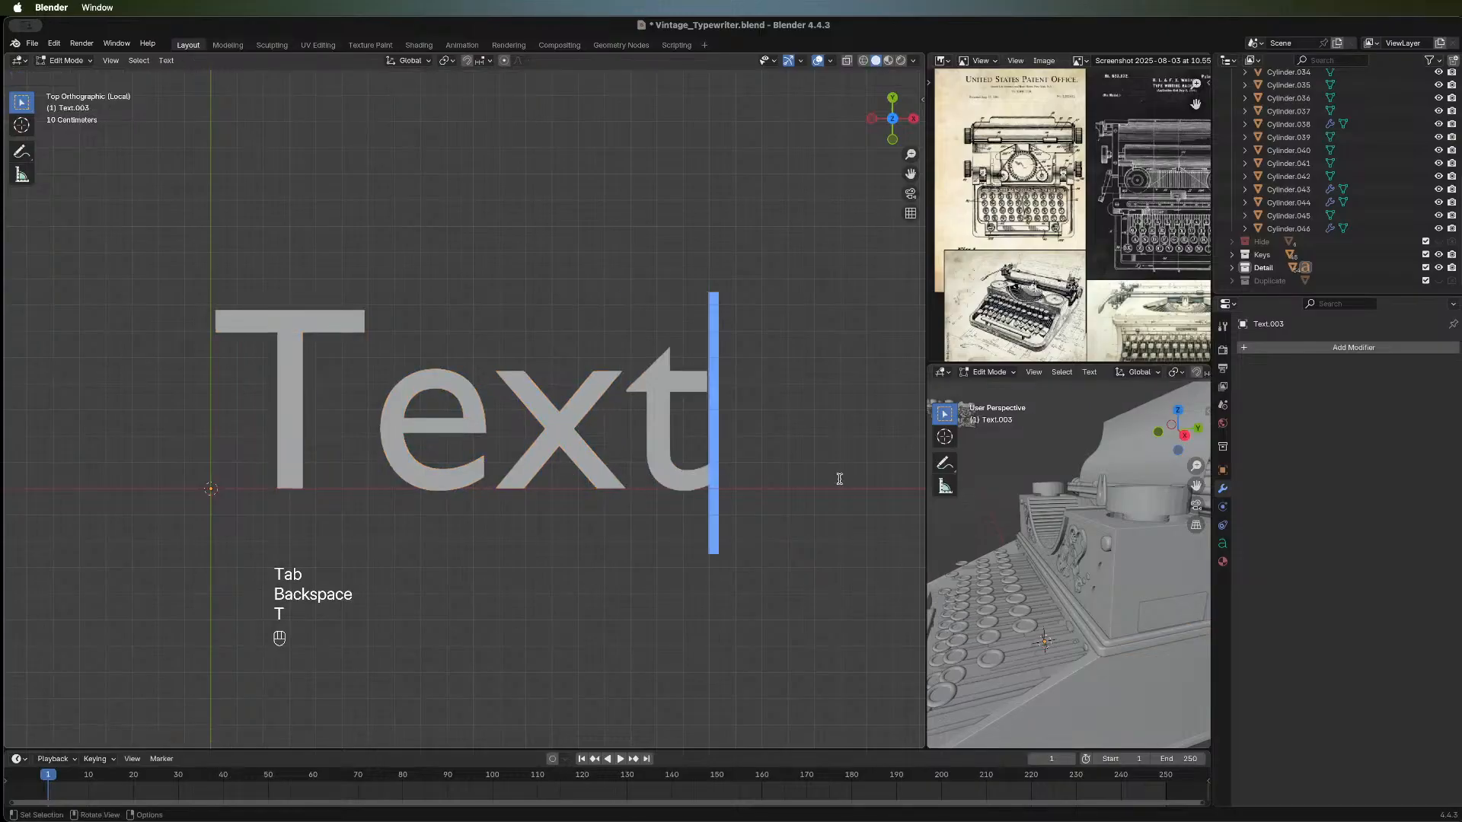
Load Dingleberries.ttf from the dingleberries folder as the text object's regular font.
left_click(1222, 546)
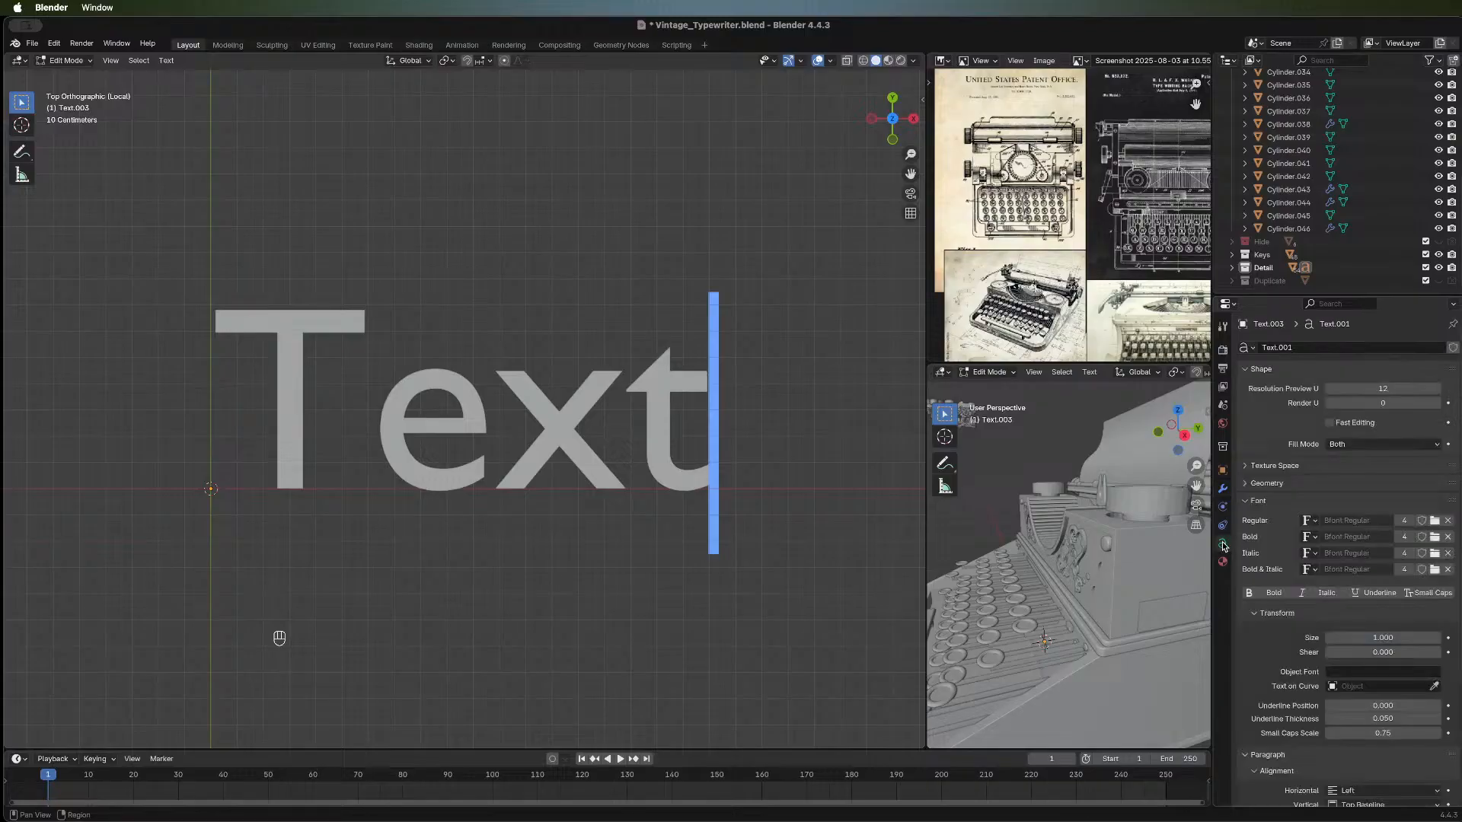
left_click(1435, 523)
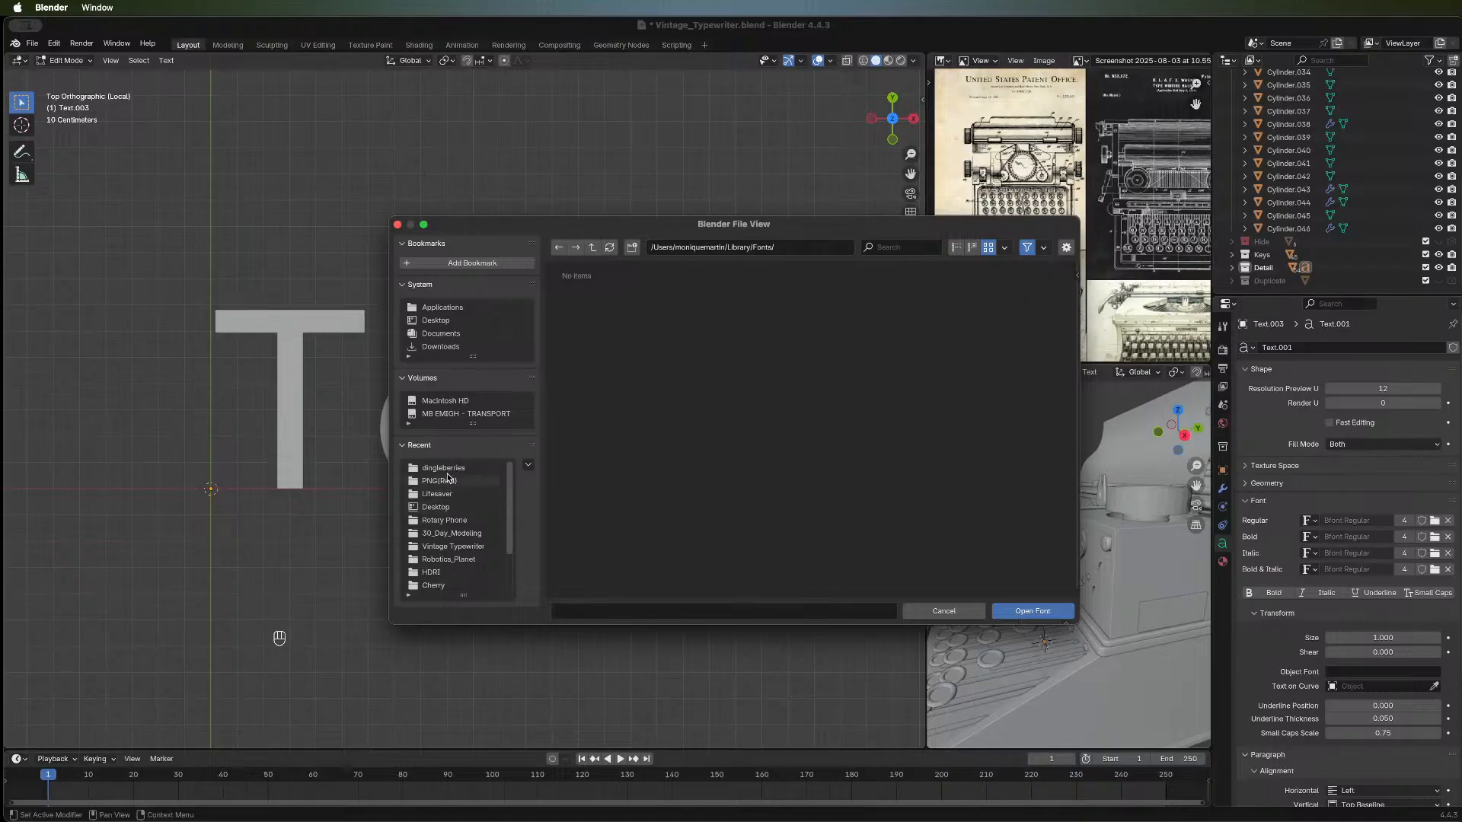
left_click(447, 468)
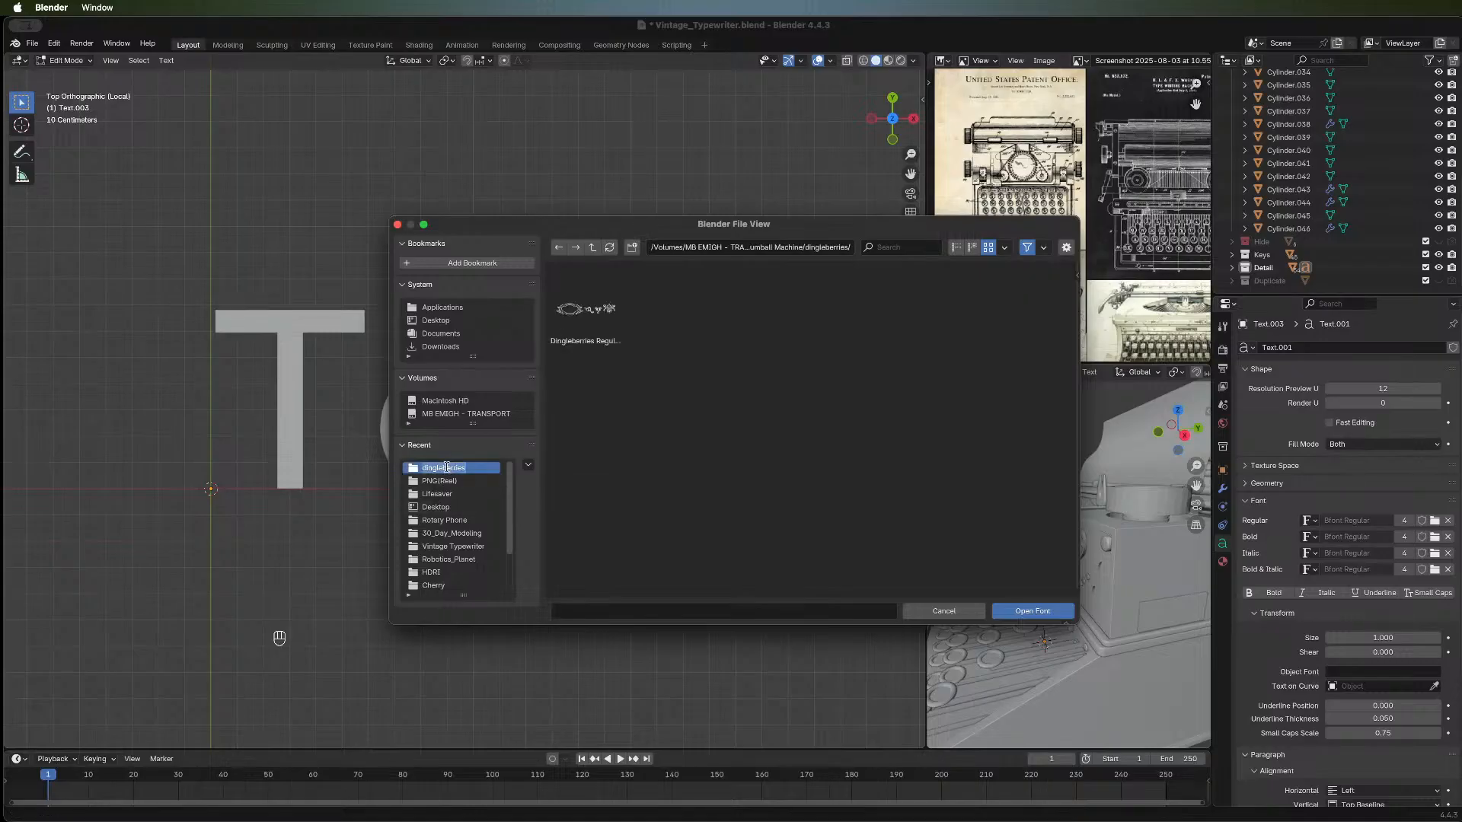
double_click(581, 313)
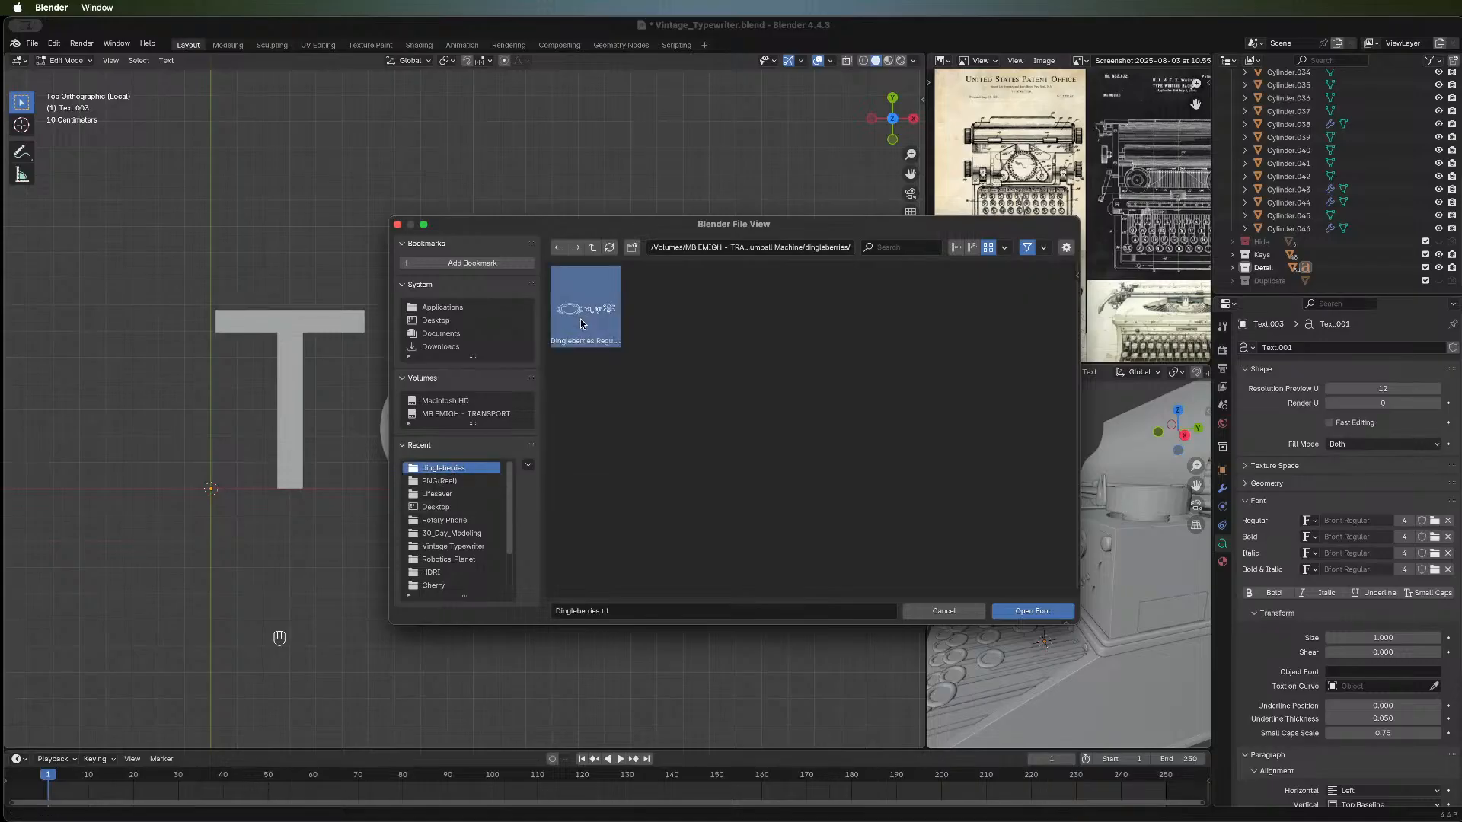
Preview more ornament glyphs by adding the lines "hwsuyw" and "19069" below the first line of the text.
scroll(550, 373, "down", 2)
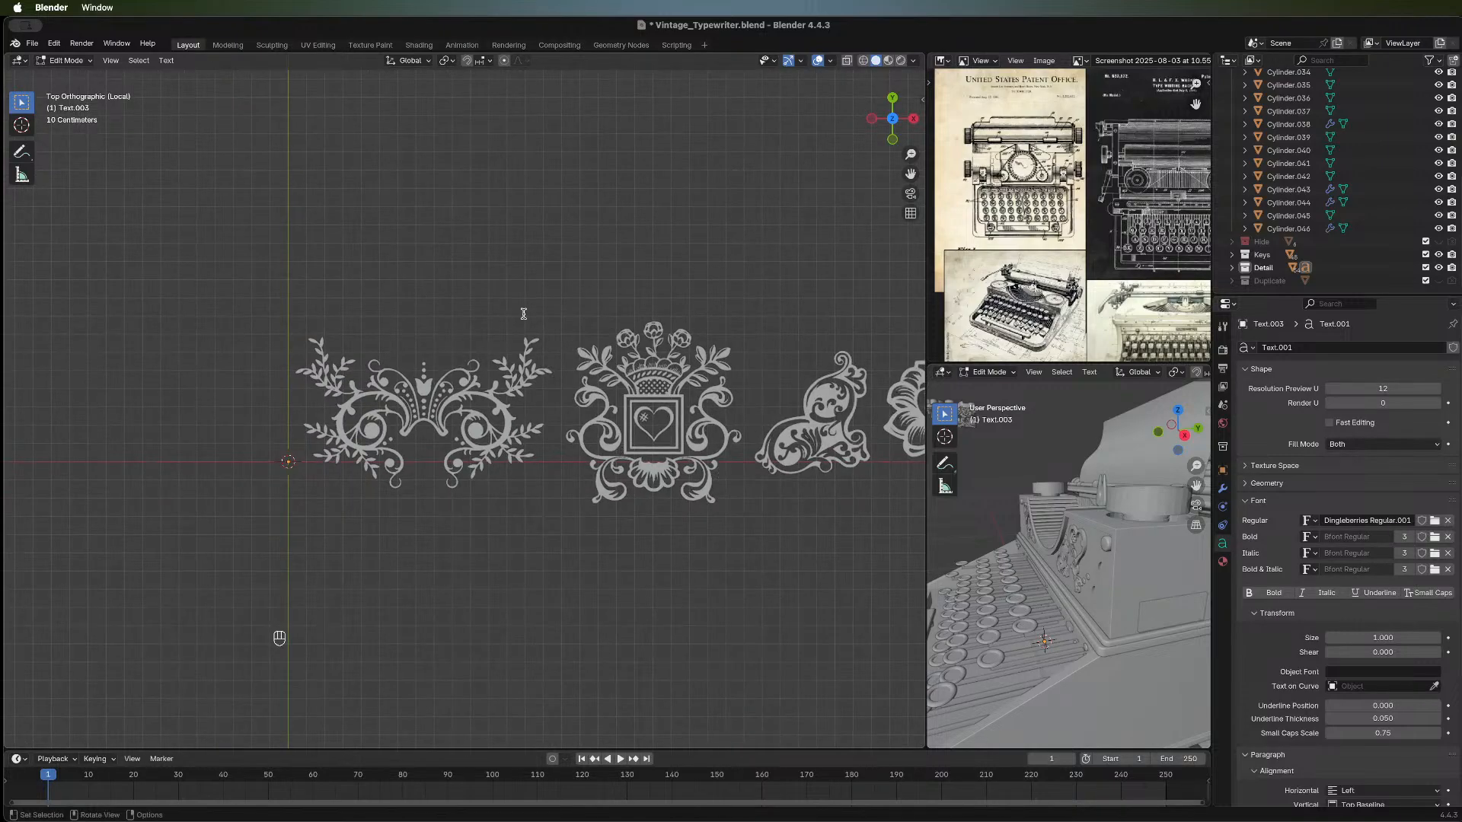
scroll(523, 314, "down", 4)
scroll(581, 419, "up", 4)
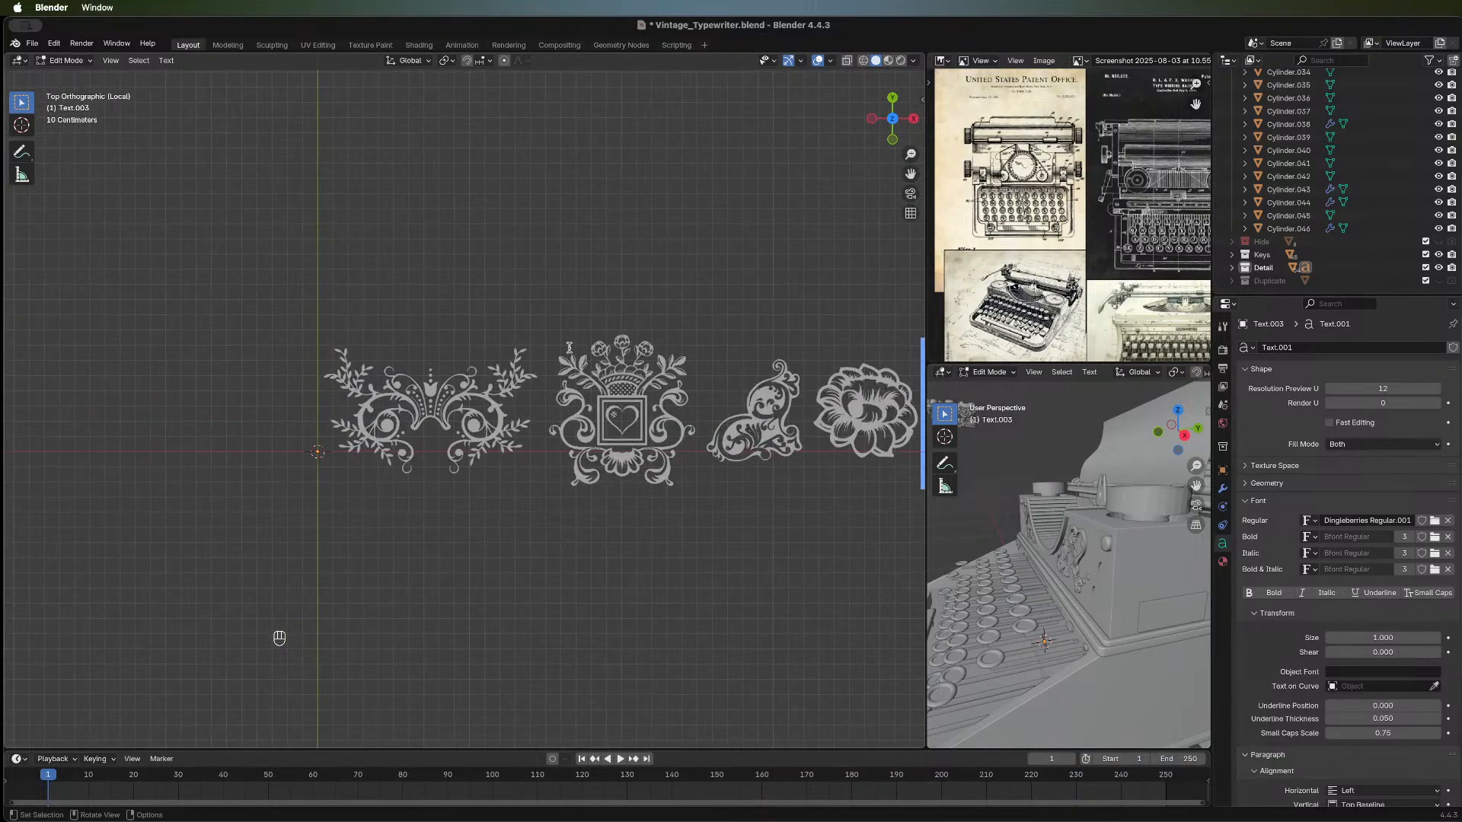
scroll(569, 347, "down", 3)
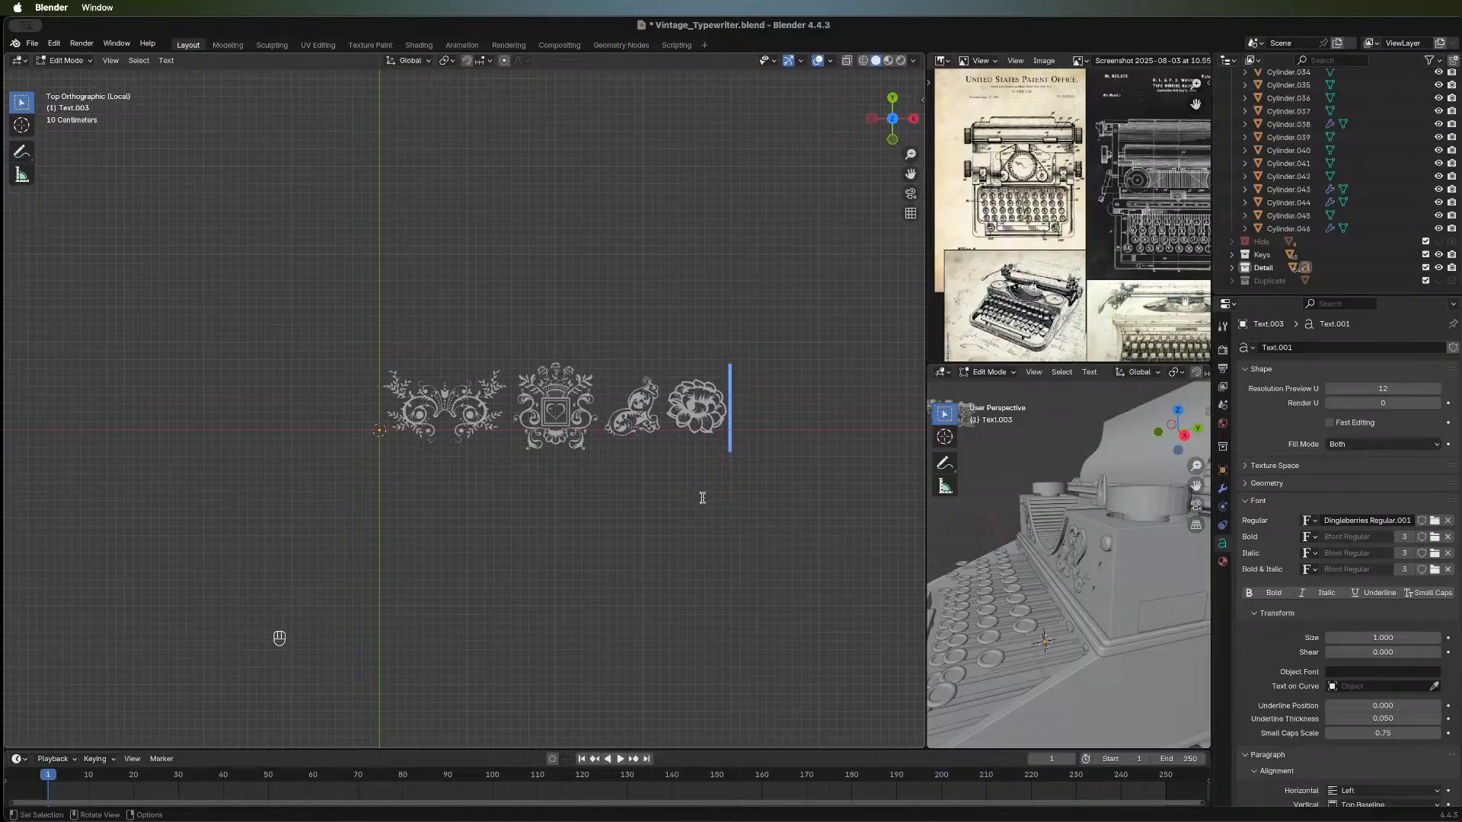
key("Return")
type("hwsuywo")
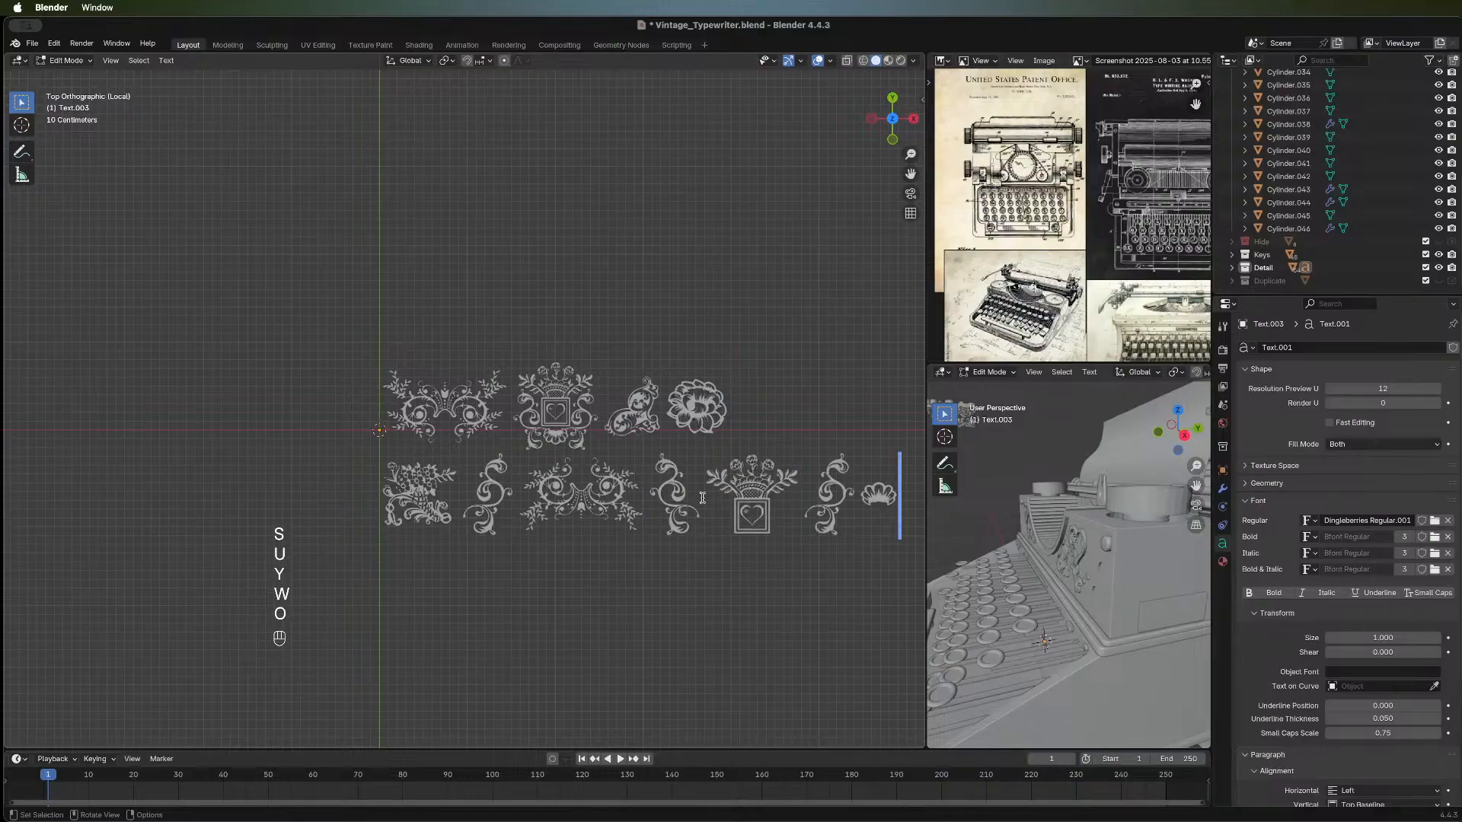
key("BackSpace")
key("Return")
type("19")
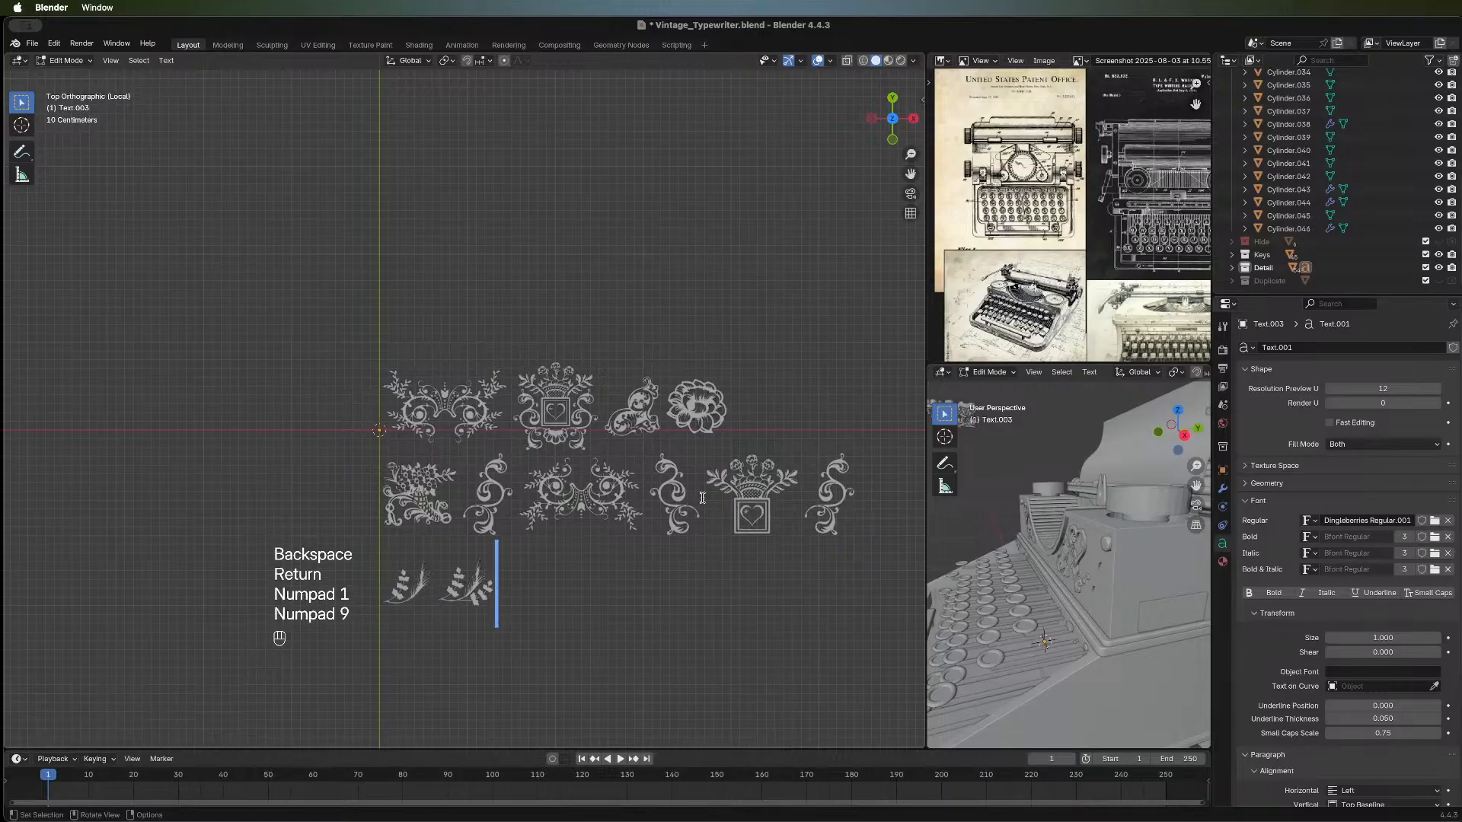
type("06")
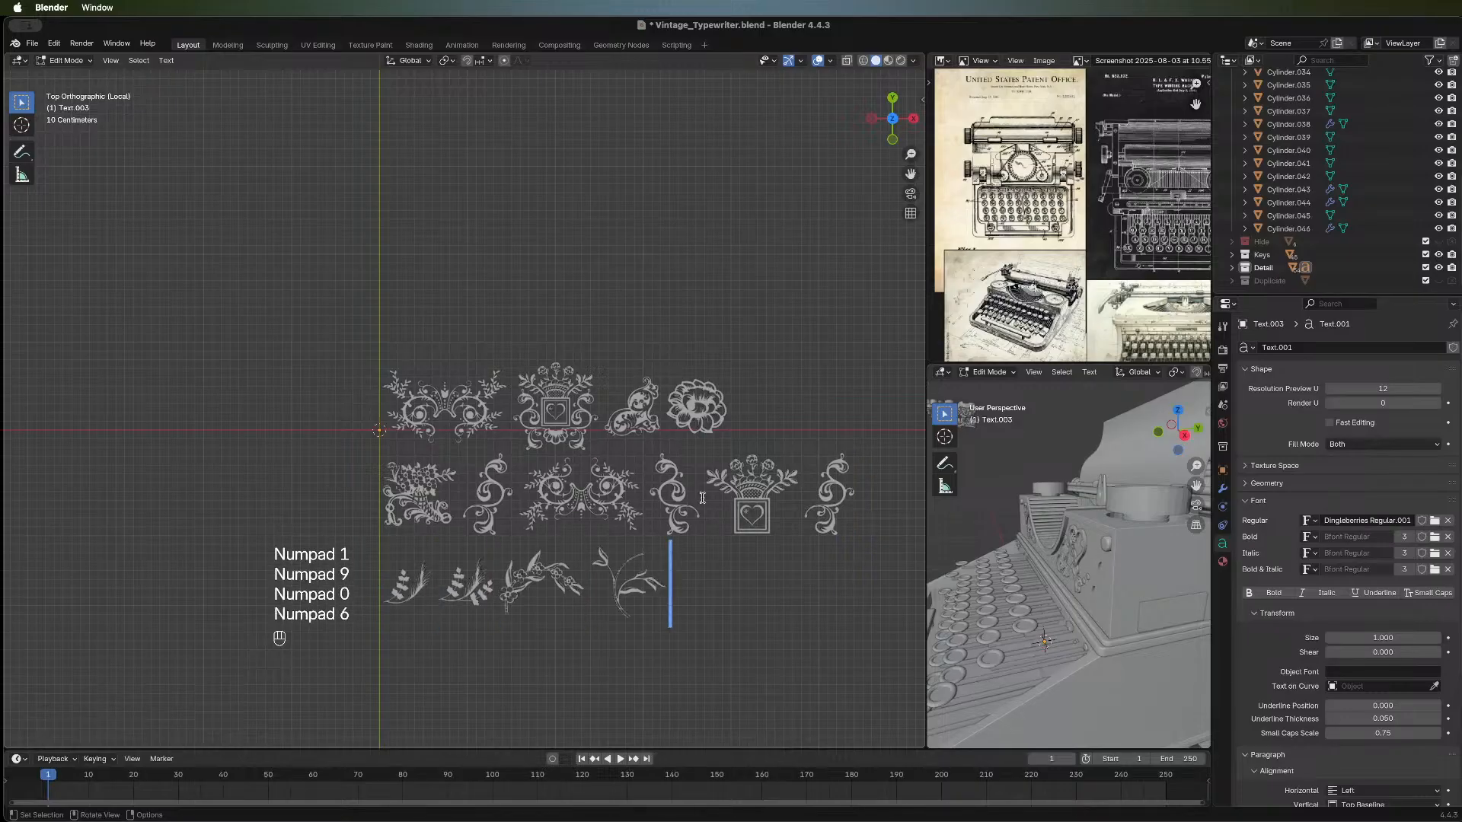
type("9")
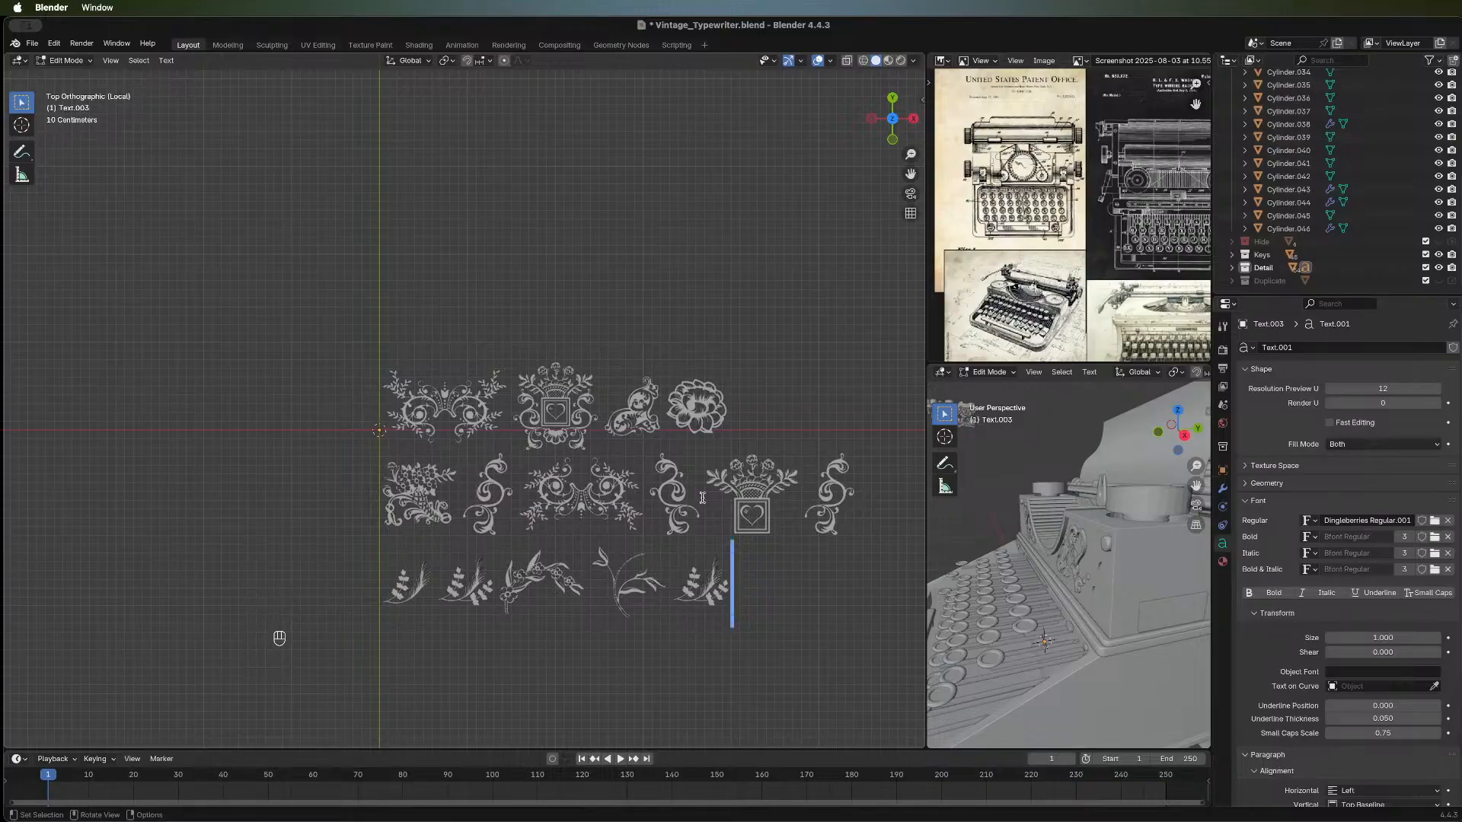
key("Tab")
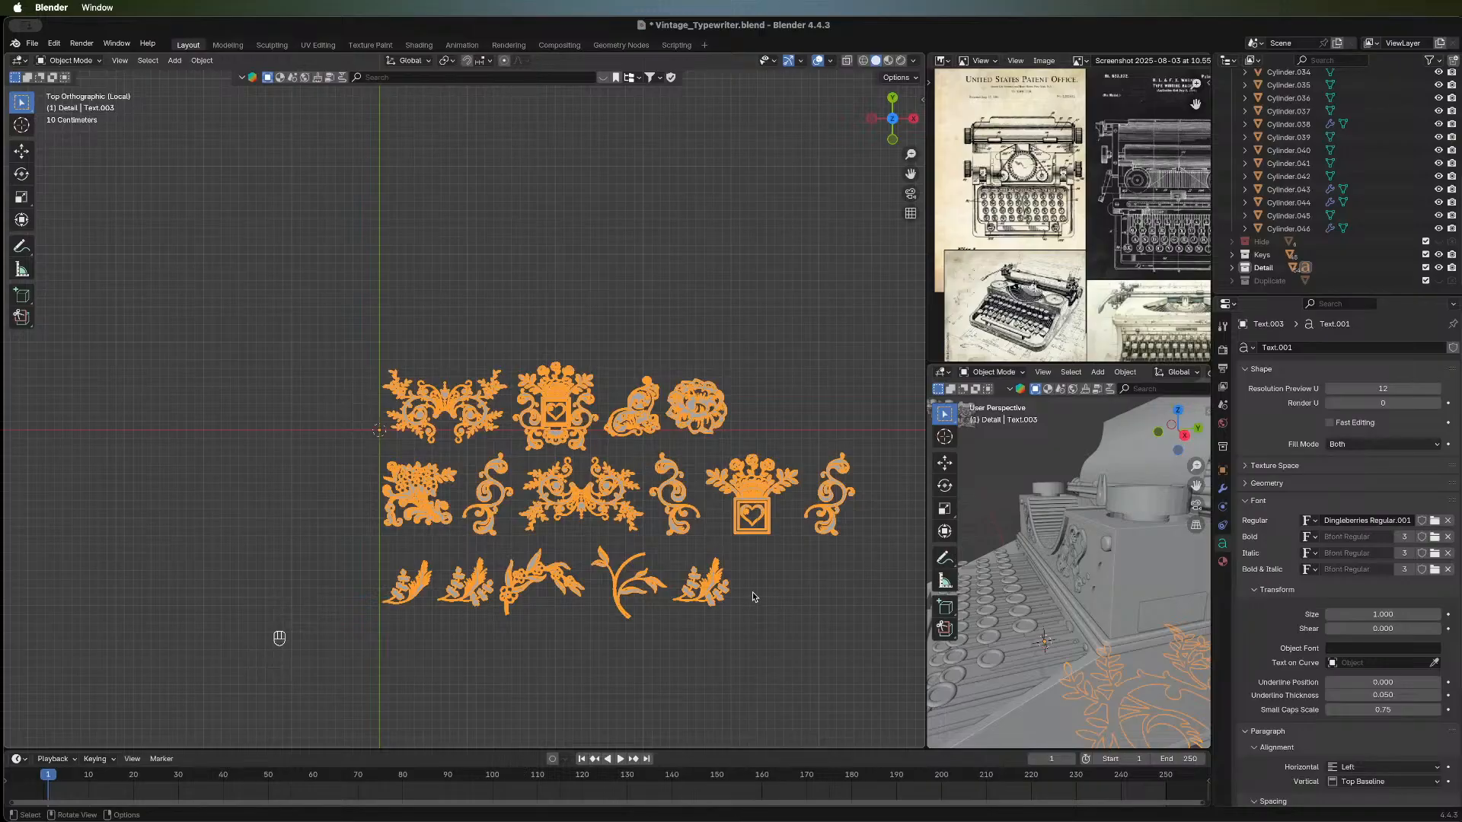
Replace the entire text with the ornament characters "mnbcvztwd".
middle_click_drag(752, 591, 688, 448)
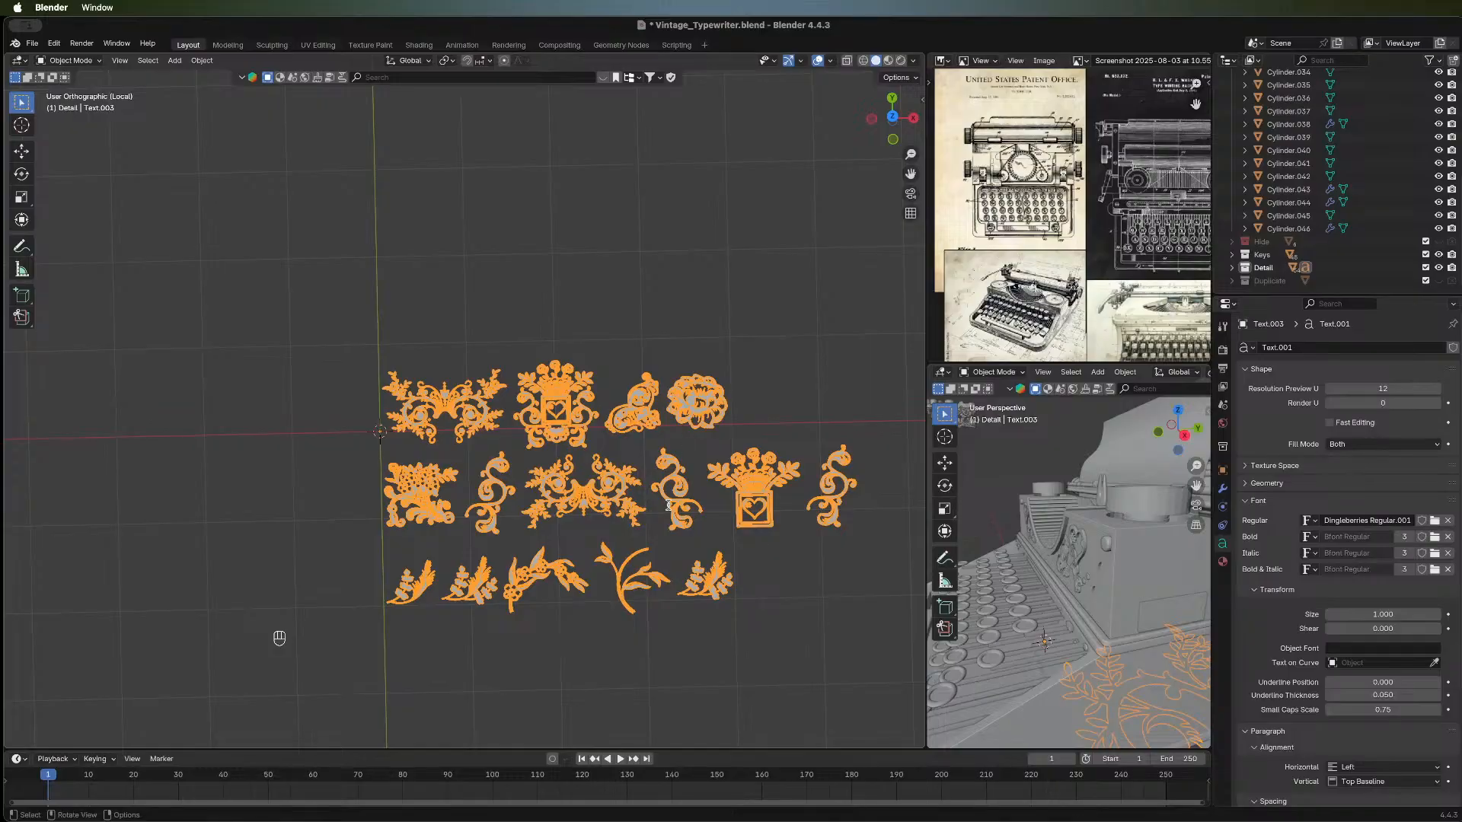
key("Tab")
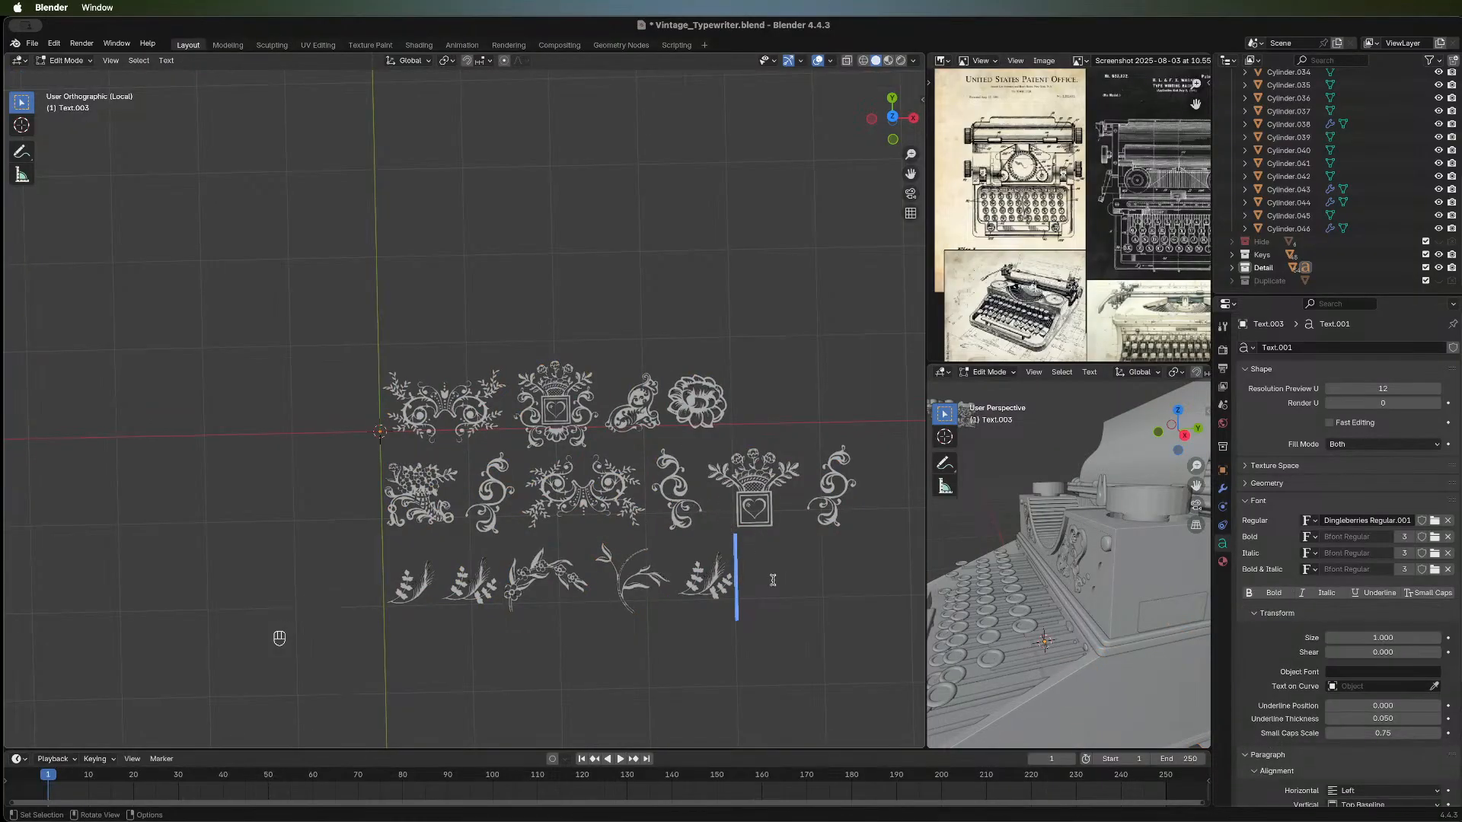
left_click(446, 416, "shift")
key("shift+Home")
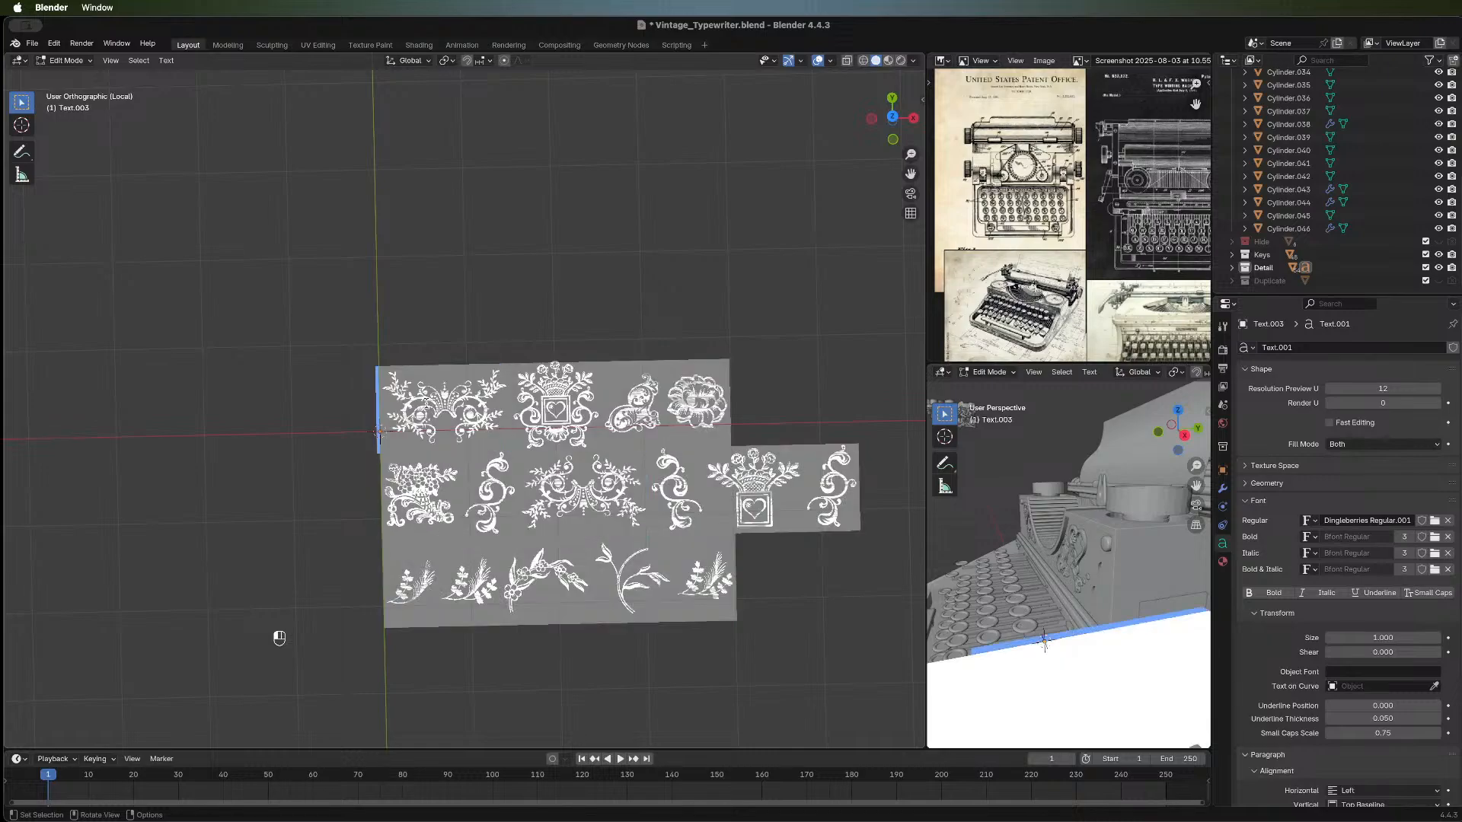
type("mnbcvztwd")
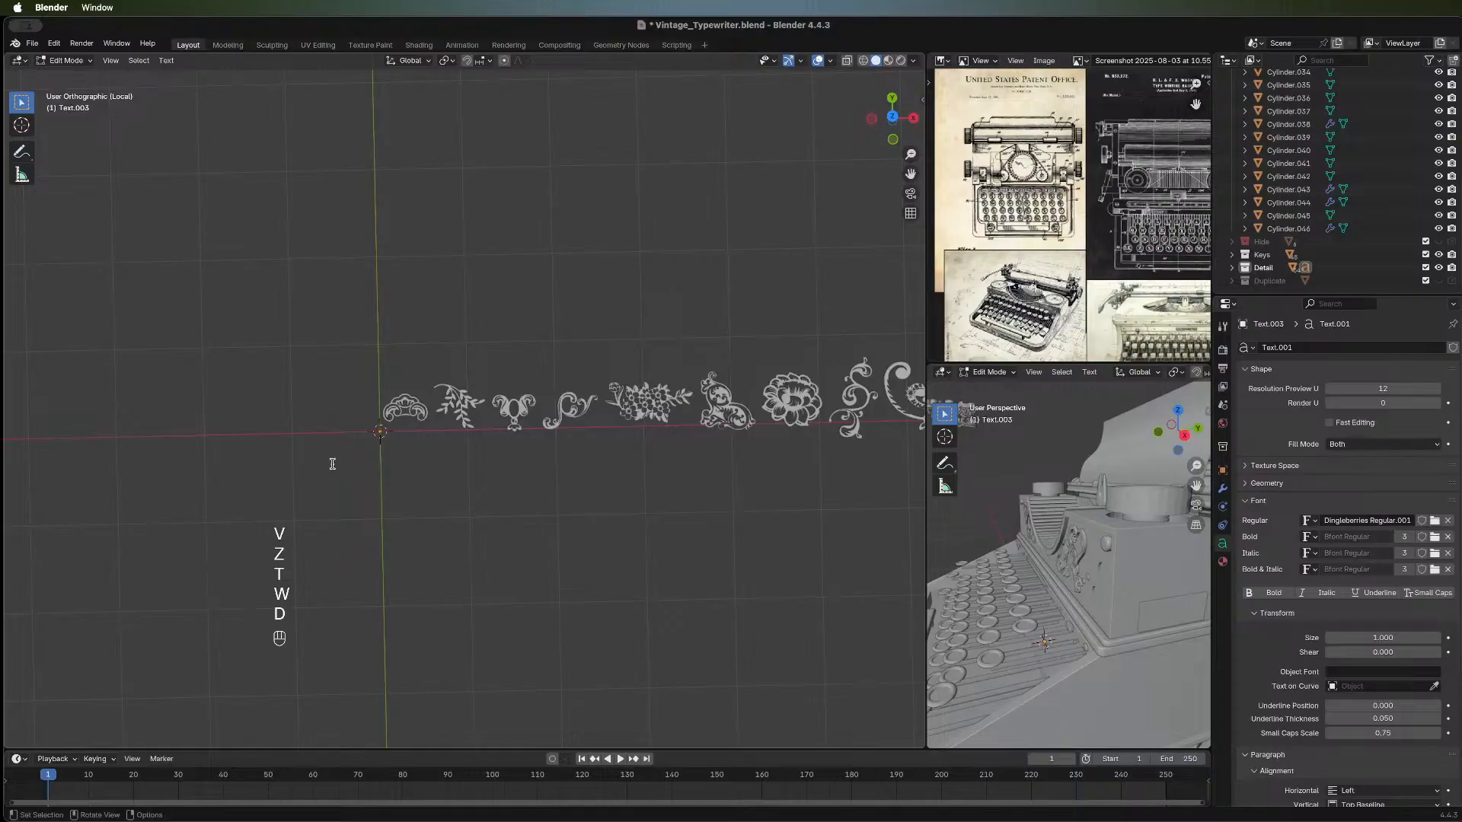
middle_click_drag(496, 548, 411, 522, "shift")
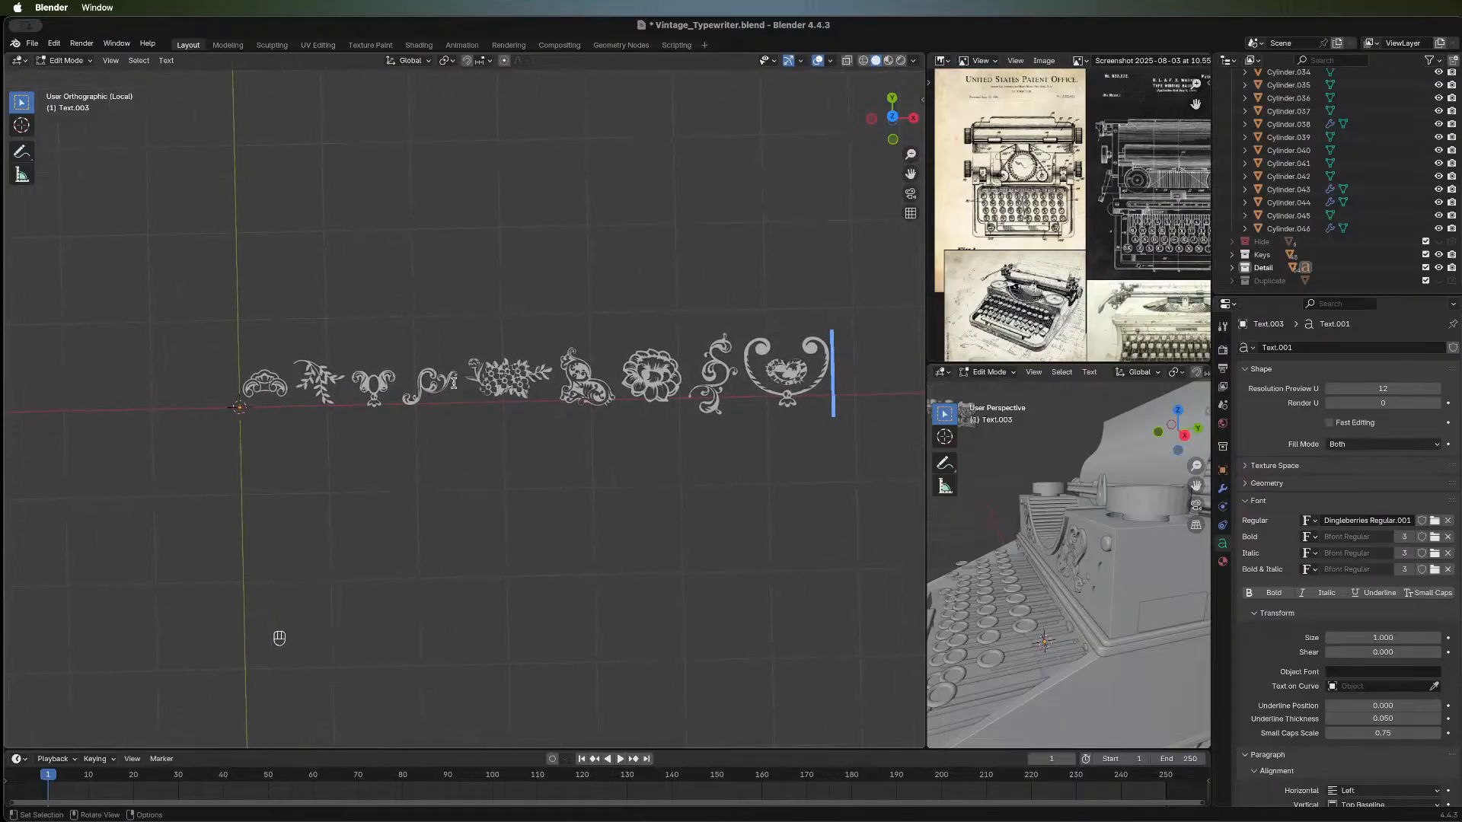
Preview further ornaments by adding the lines "opestyw" and "789-+=/" beneath the first line.
key("Return")
type("opestyw")
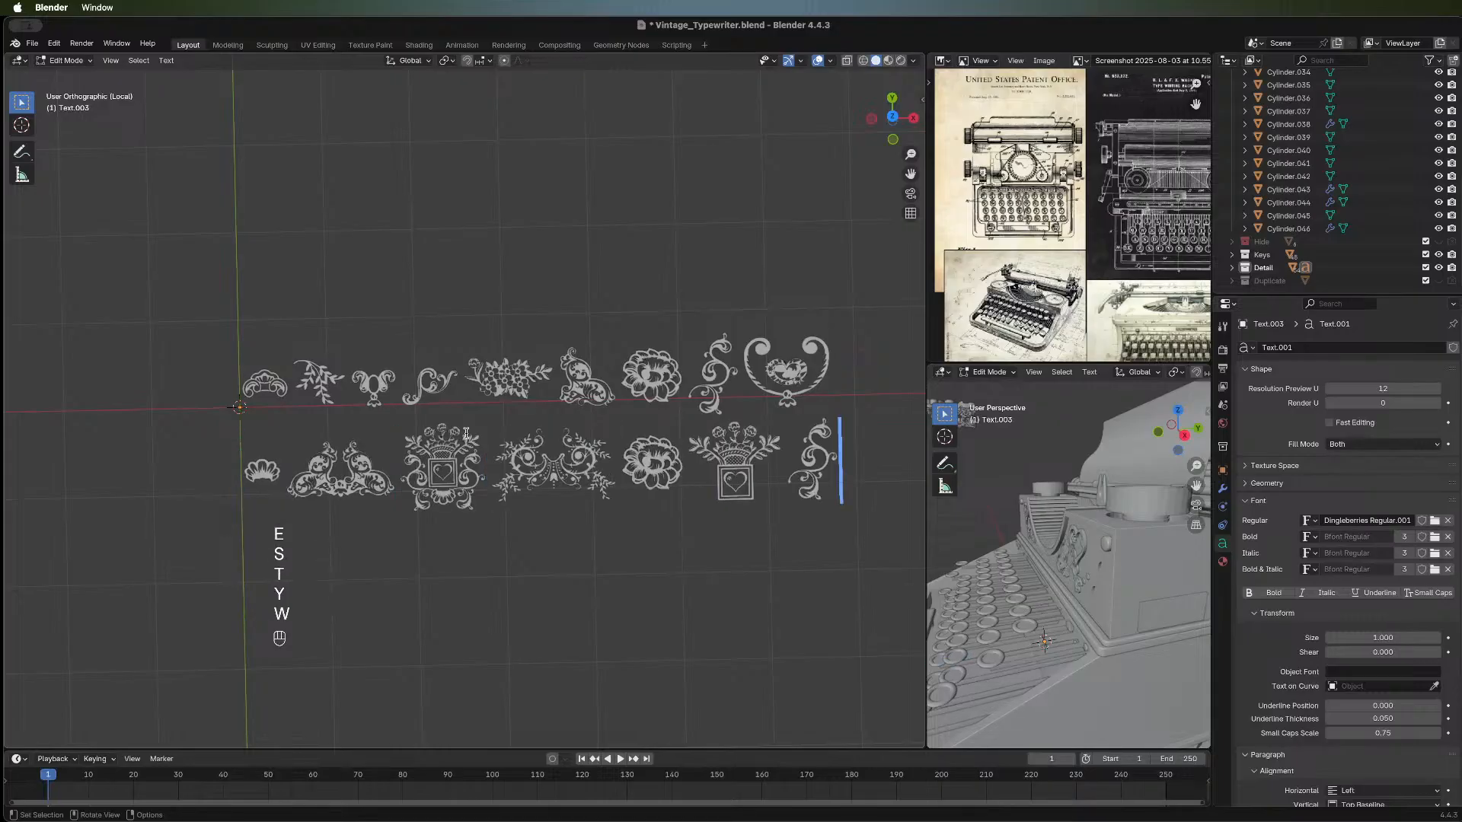
key("Return")
type("789-")
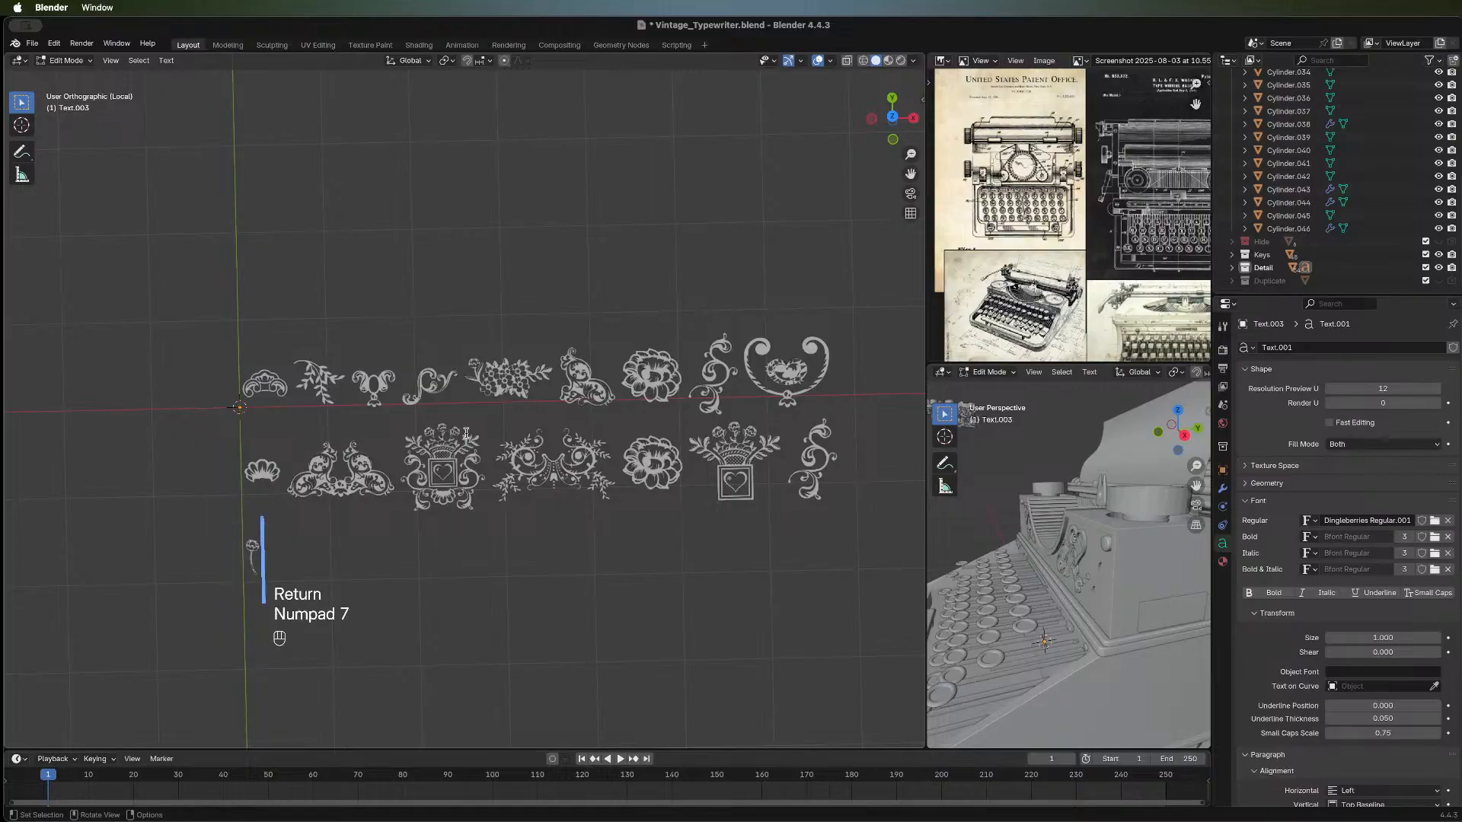
type("+=/")
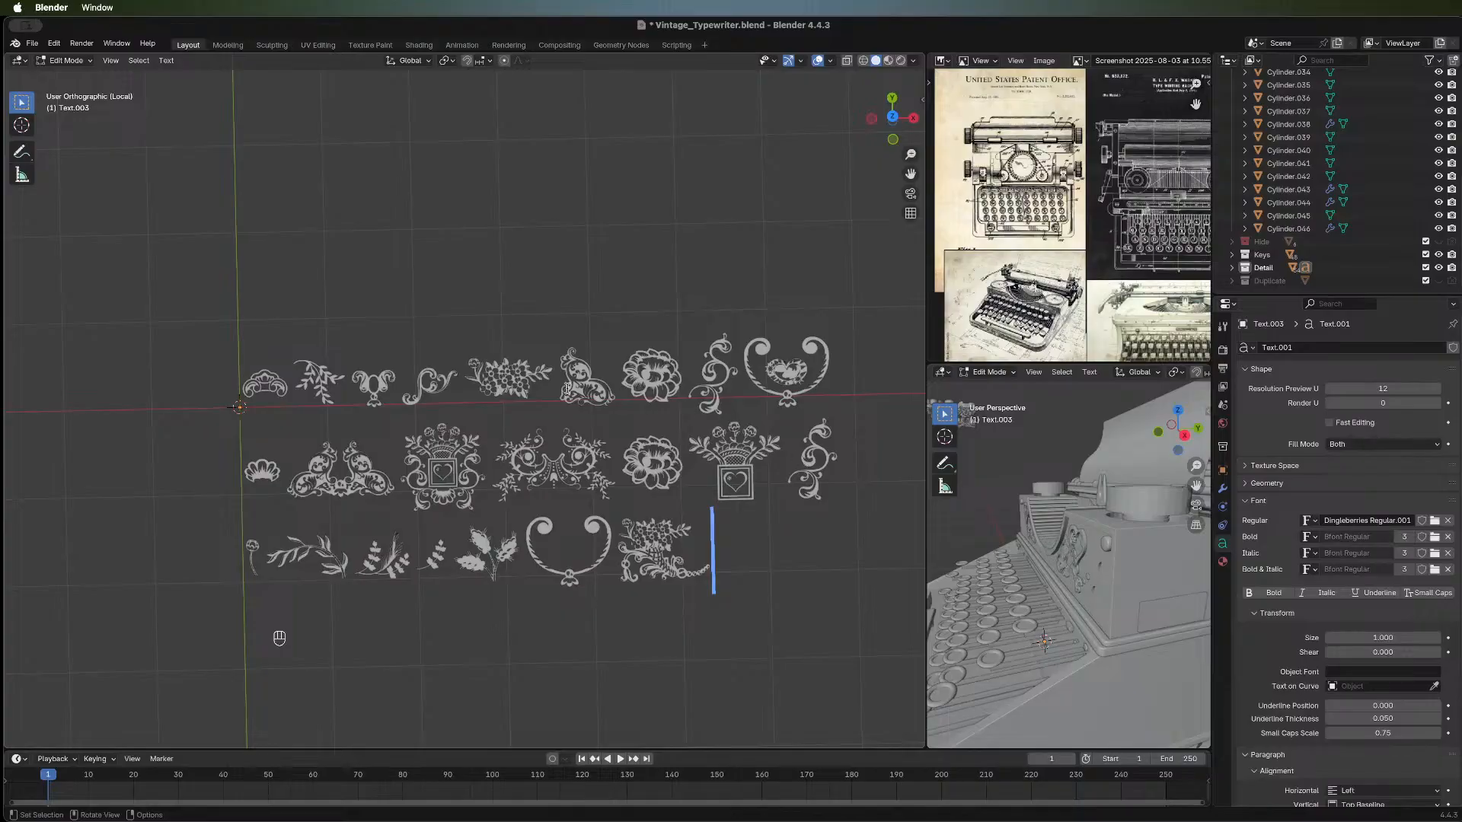
Delete the second and third lines of ornaments from the text object.
left_click(461, 385)
left_click_drag(417, 384, 445, 392)
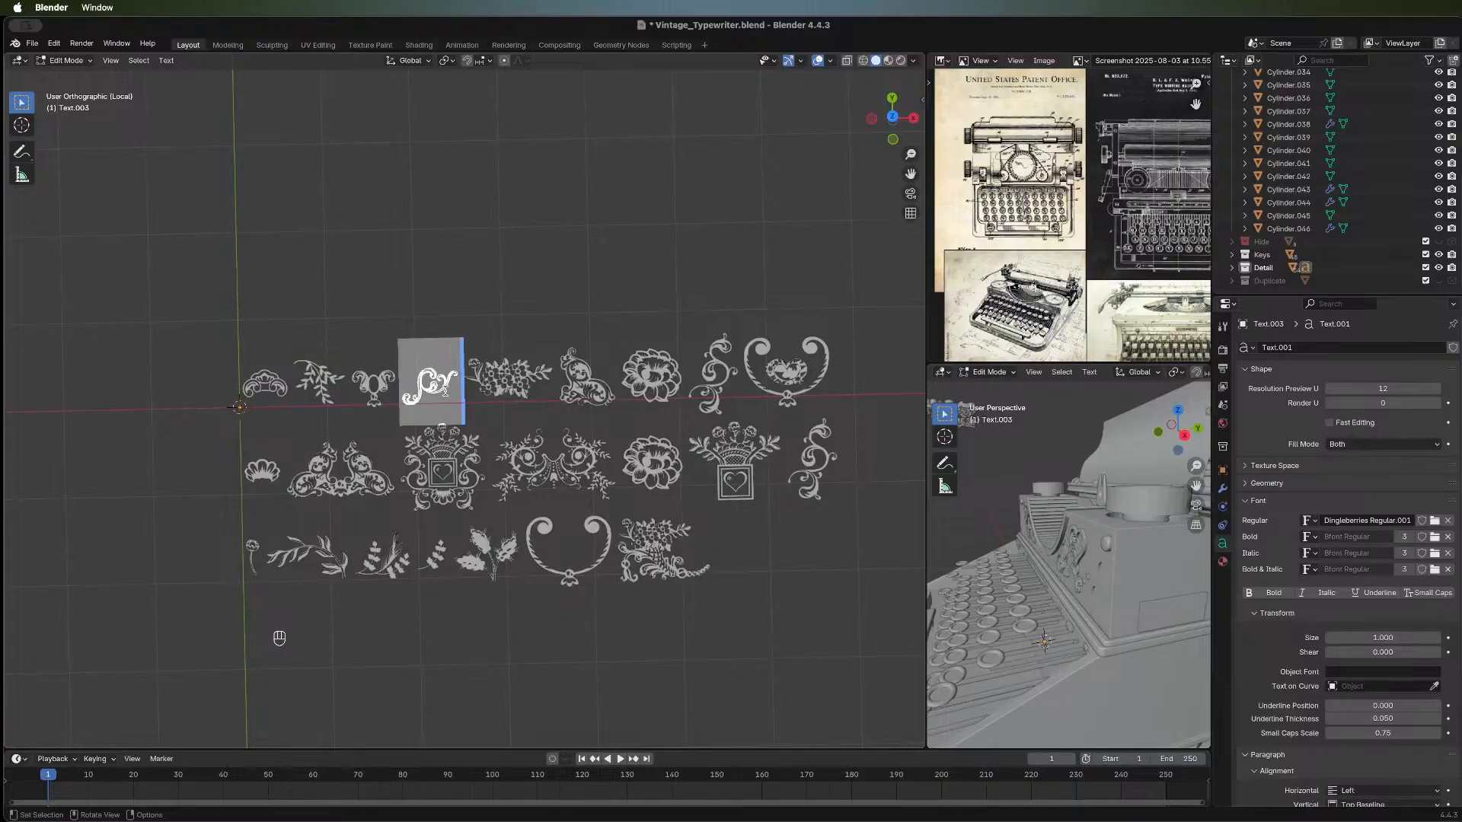
left_click_drag(725, 524, 266, 544)
key("BackSpace")
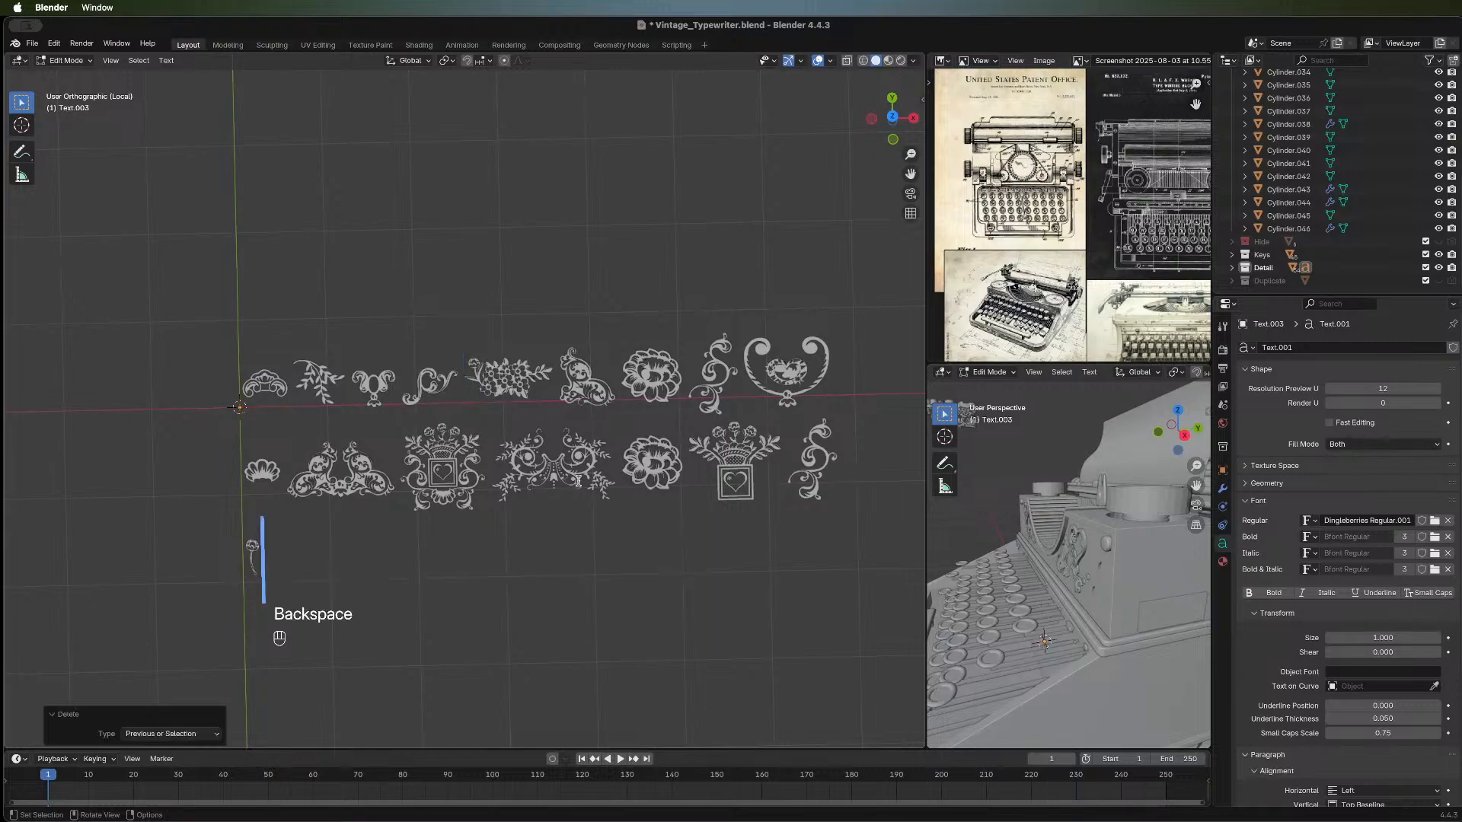
left_click_drag(842, 464, 237, 468)
key("BackSpace")
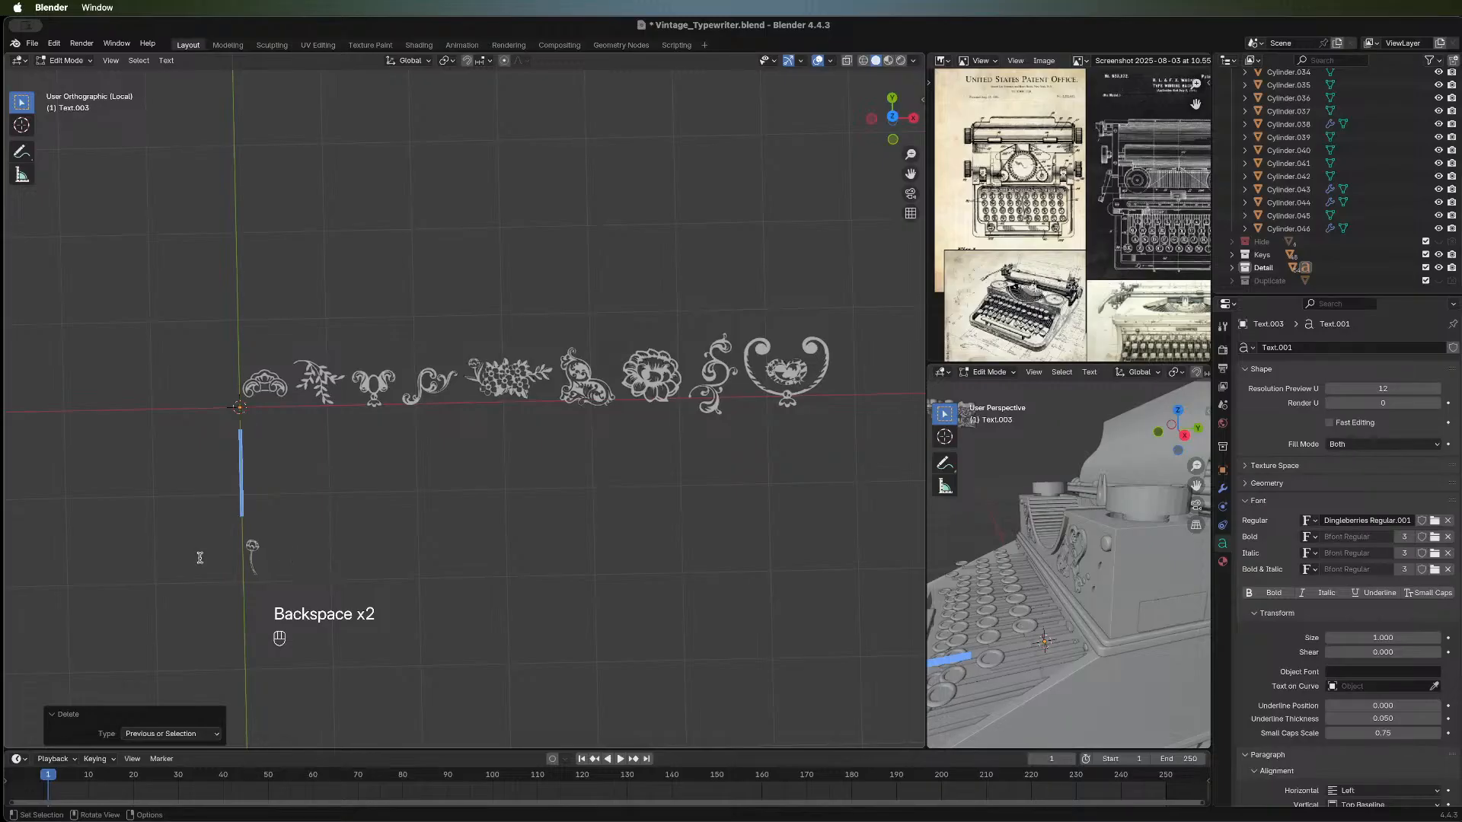
left_click_drag(278, 560, 199, 558)
key("BackSpace")
Delete all remaining ornaments except the fourth one, the curling scroll ("c"), and finish editing the text.
left_click_drag(795, 369, 485, 383)
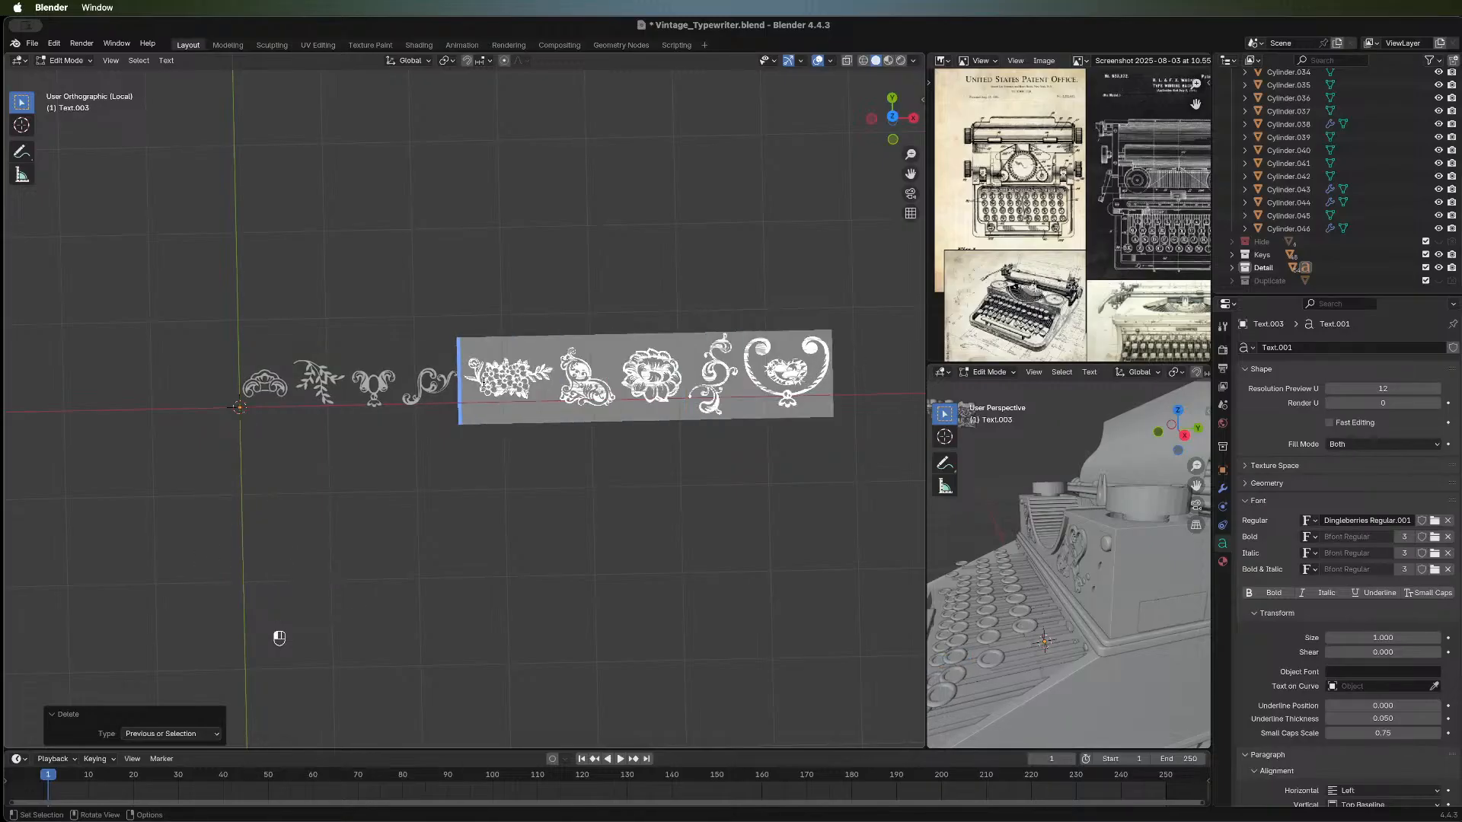
key("BackSpace")
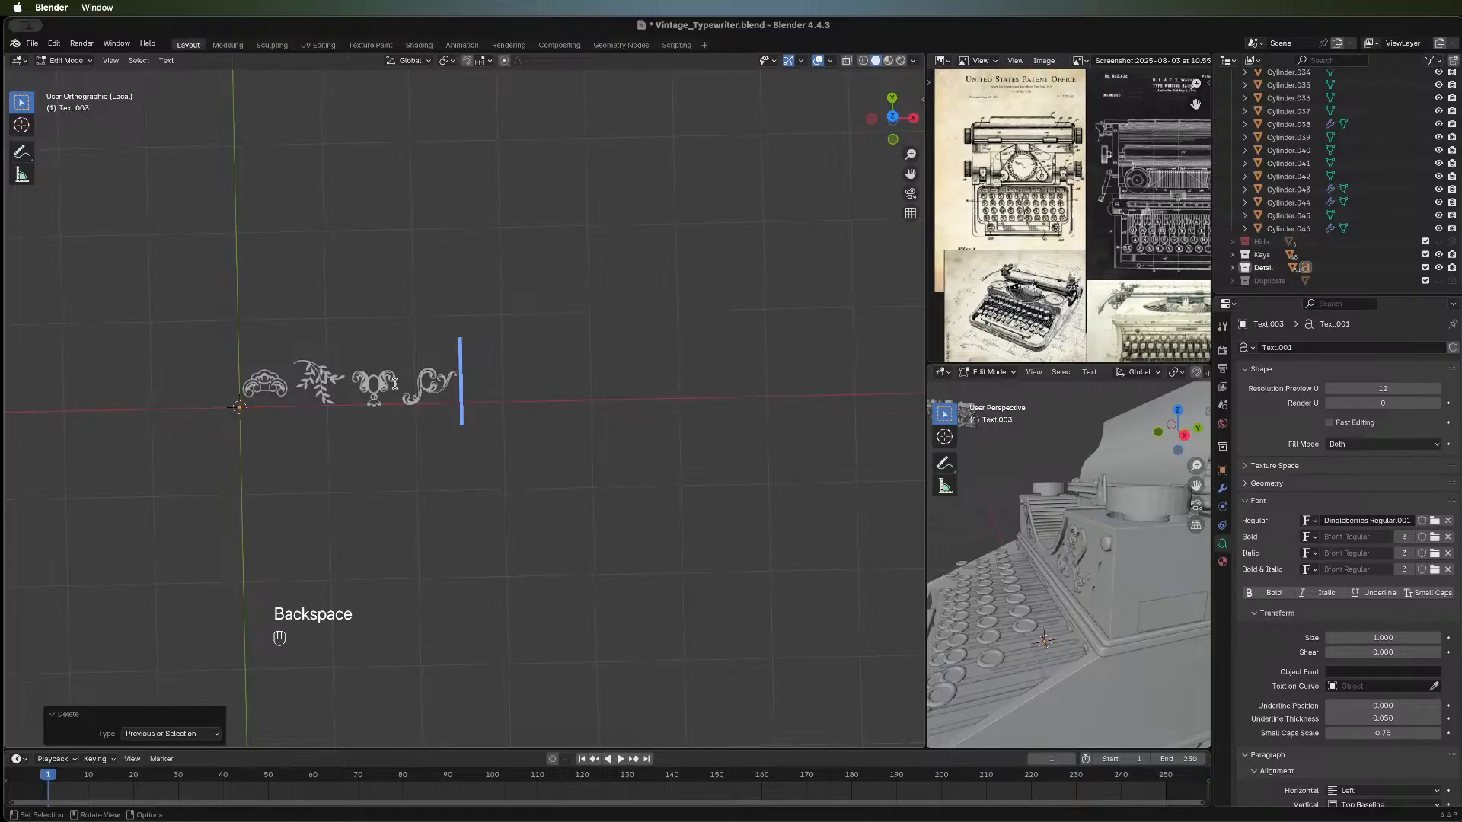
left_click_drag(394, 383, 268, 385)
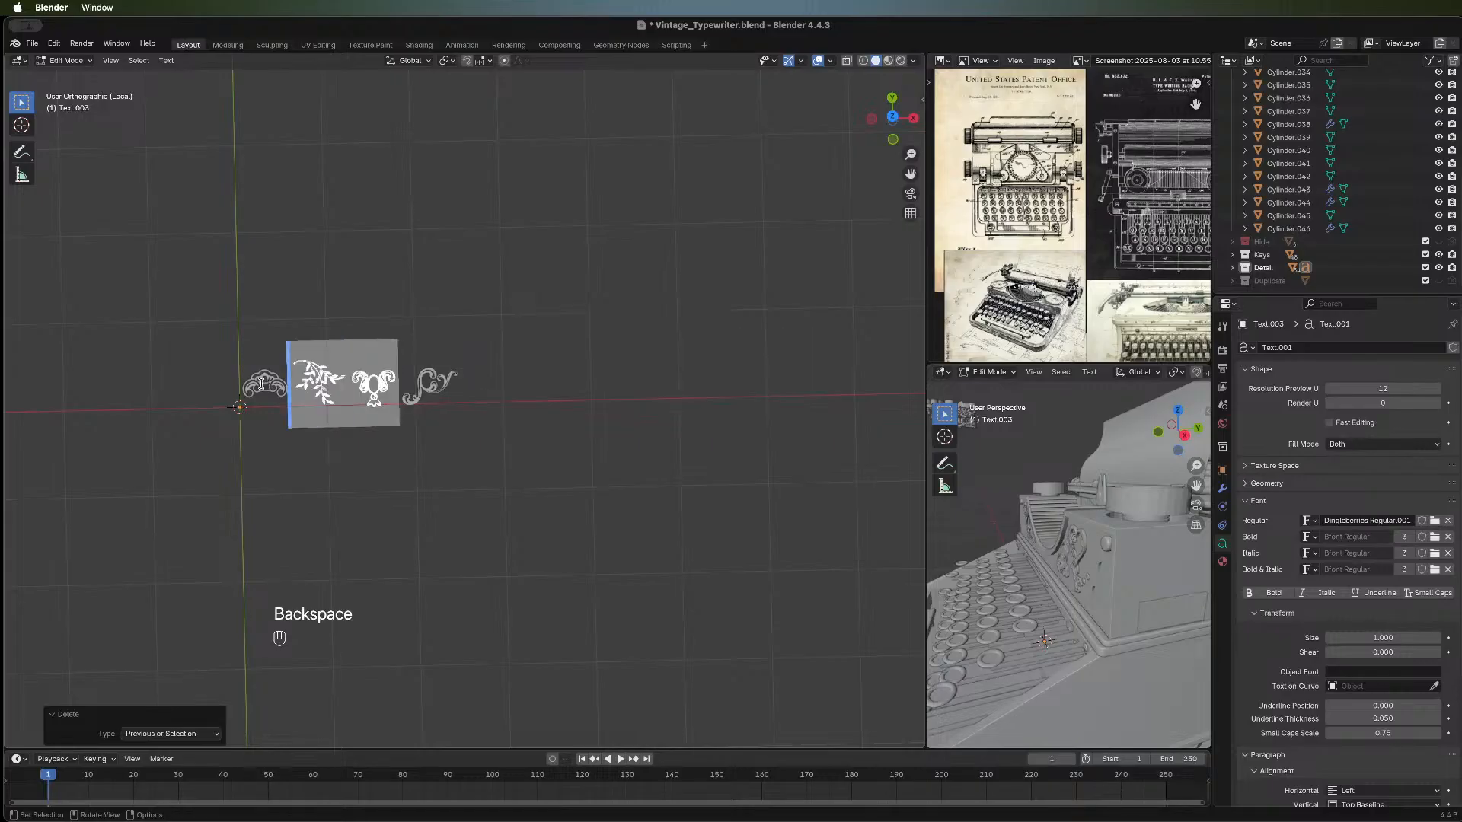
key("BackSpace")
key("BackSpace")
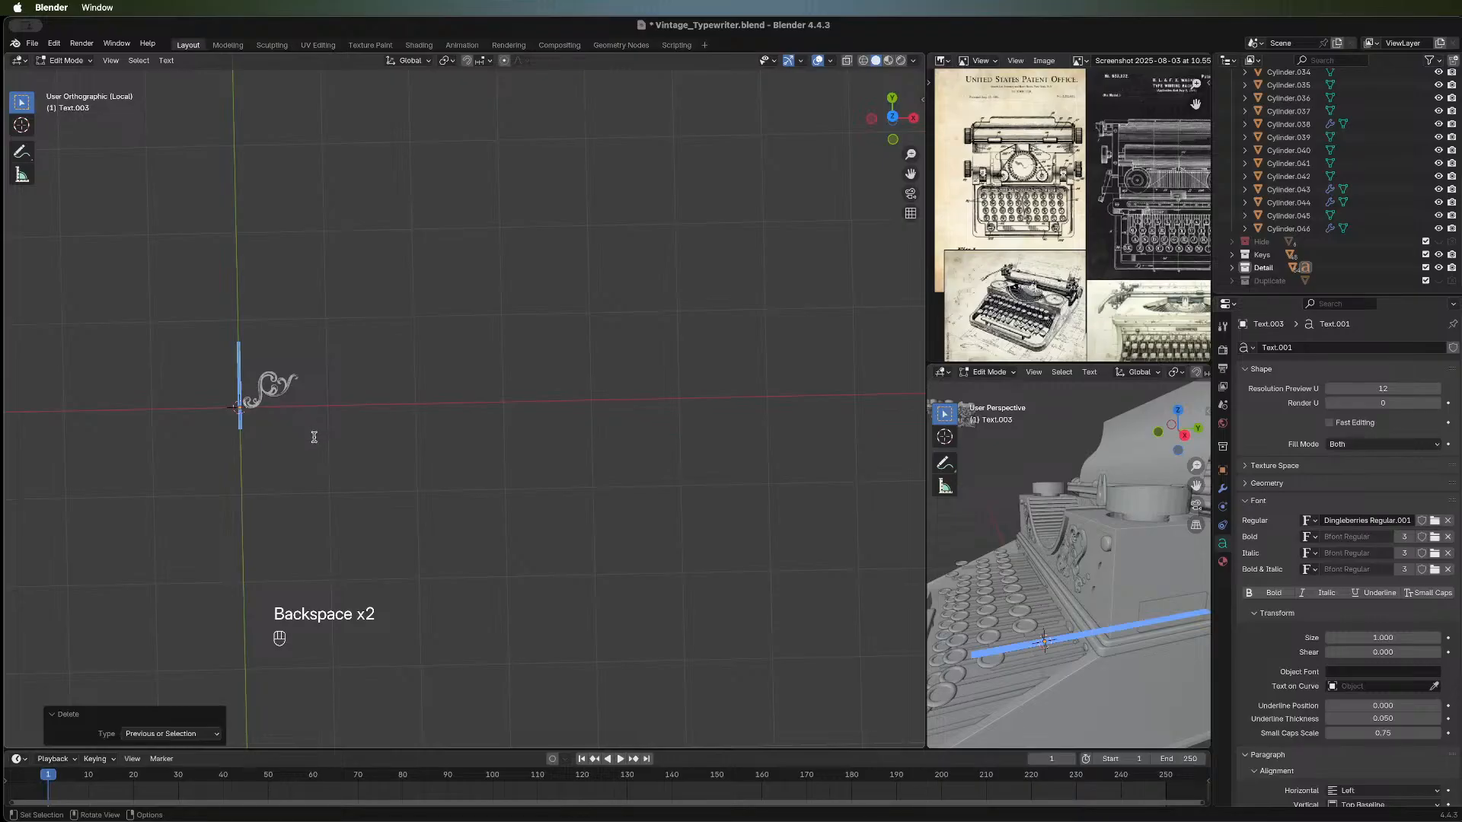
key("Tab")
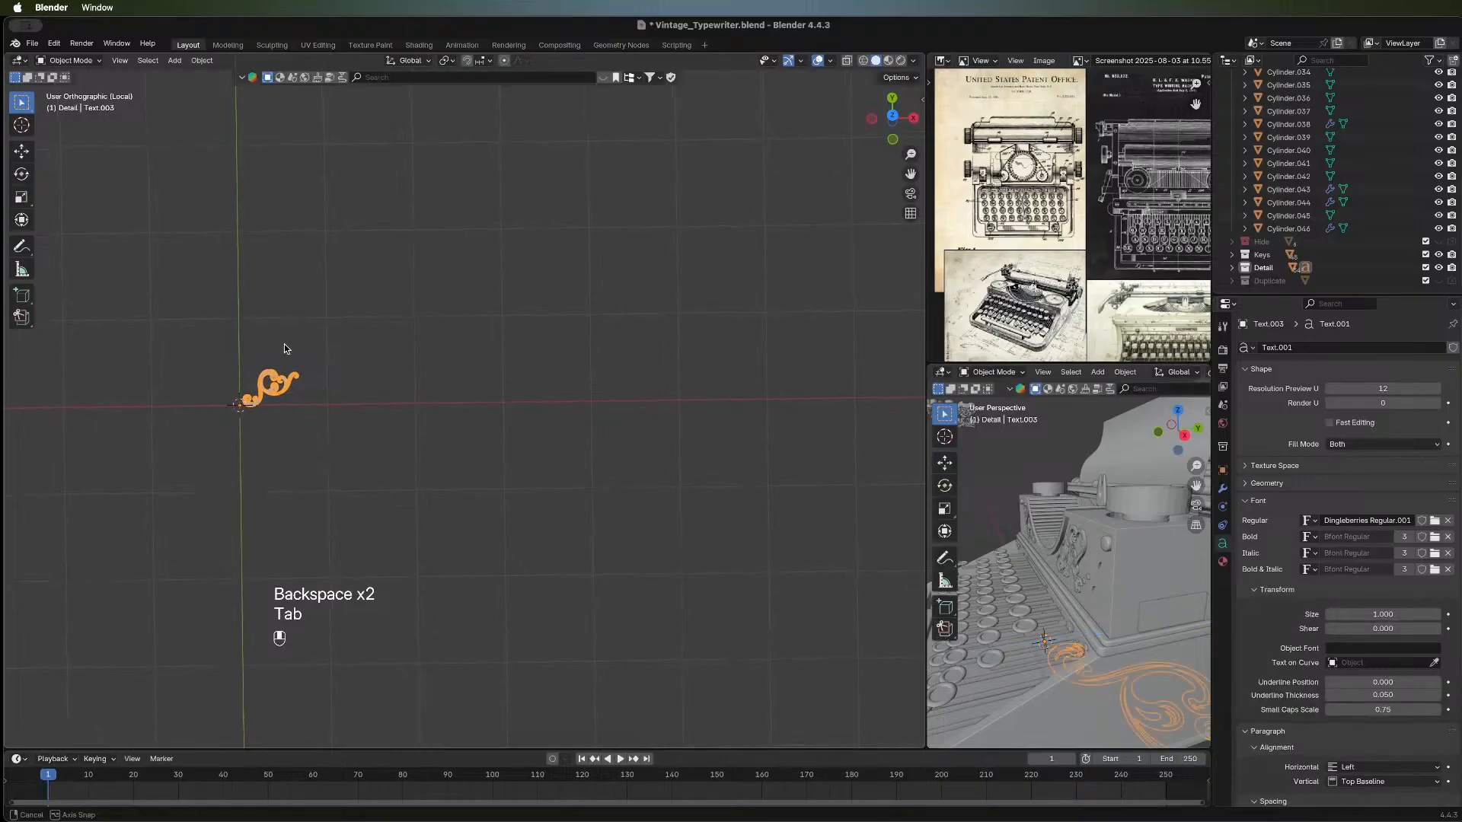
Convert the curling scroll text object to a mesh.
middle_click_drag(269, 258, 276, 438)
key("Tab")
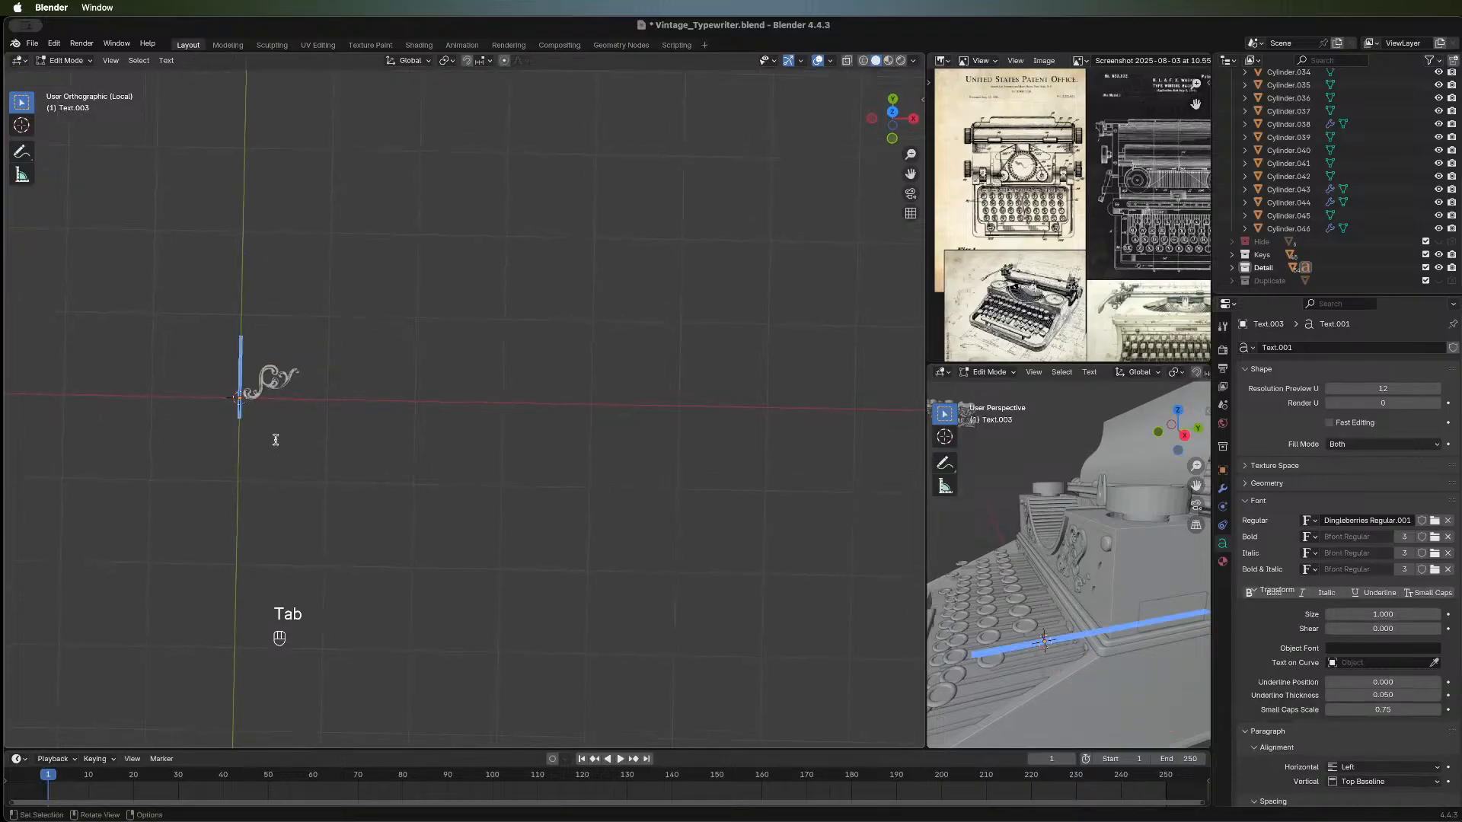
key("Tab")
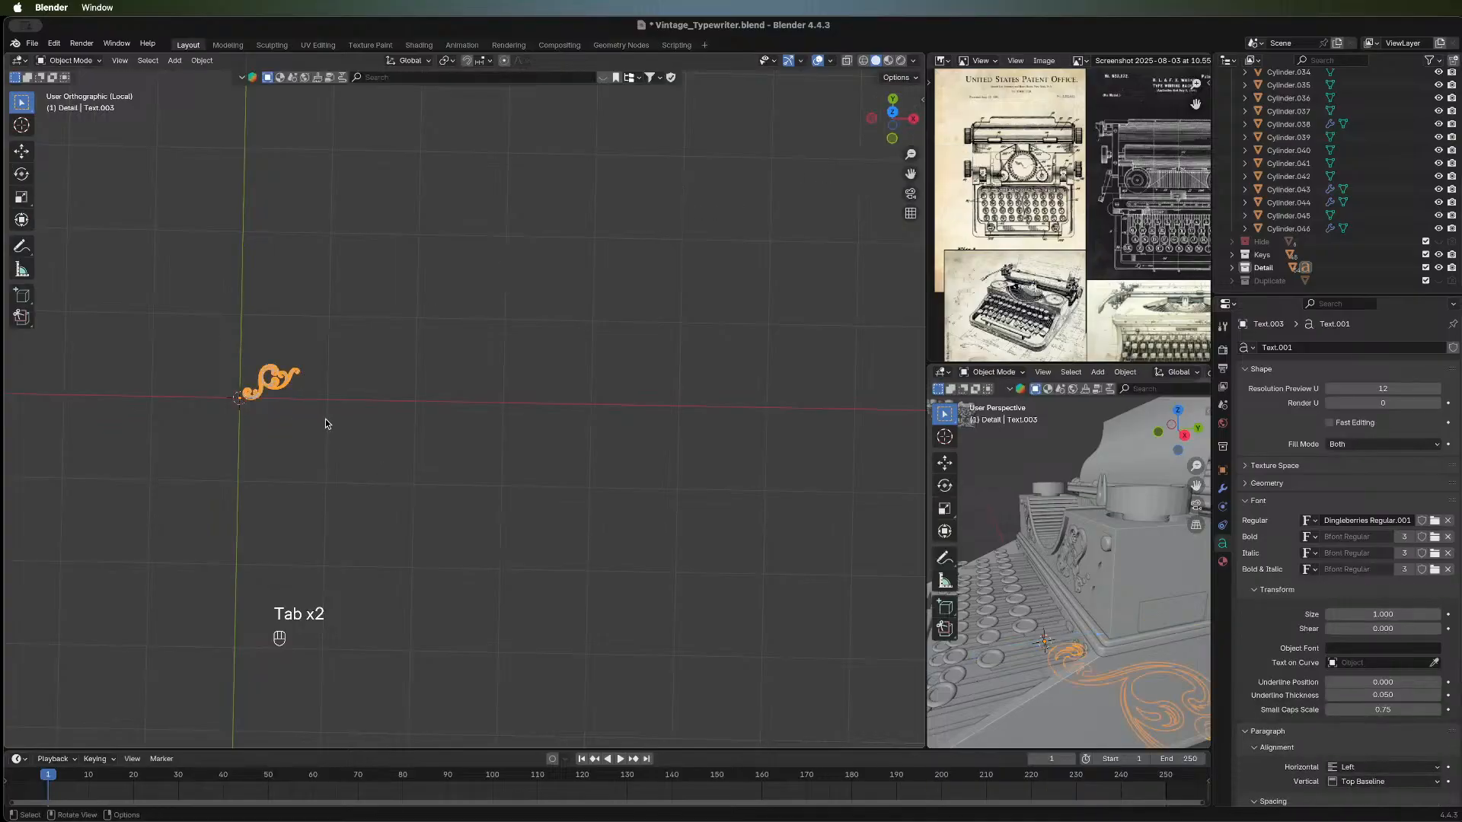
right_click(279, 382)
mouse_move(279, 382)
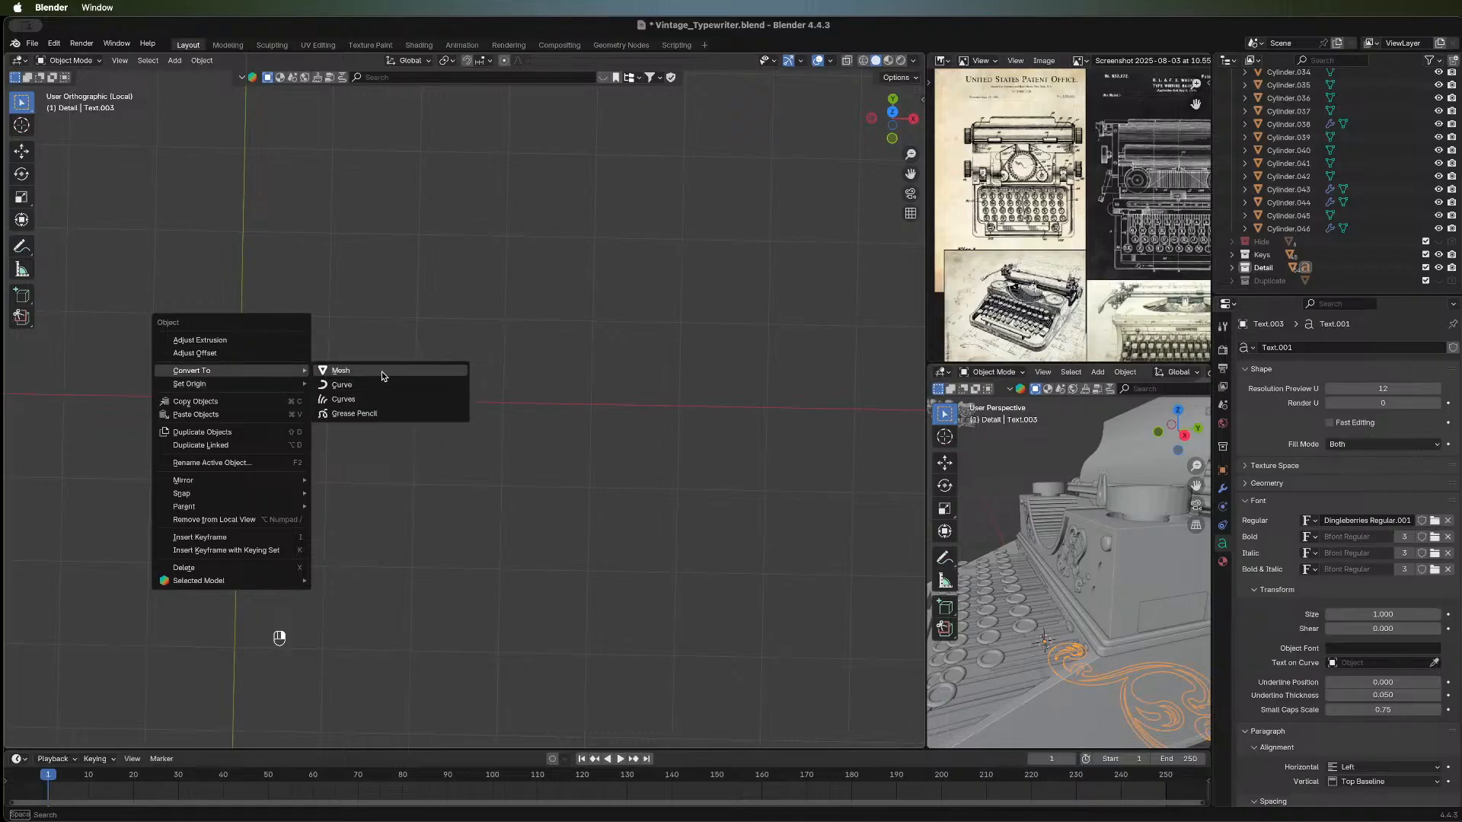
left_click(382, 376)
Extrude the entire scroll mesh about -0.098 m along its normal to give it thickness, and finish mesh editing.
key("Tab")
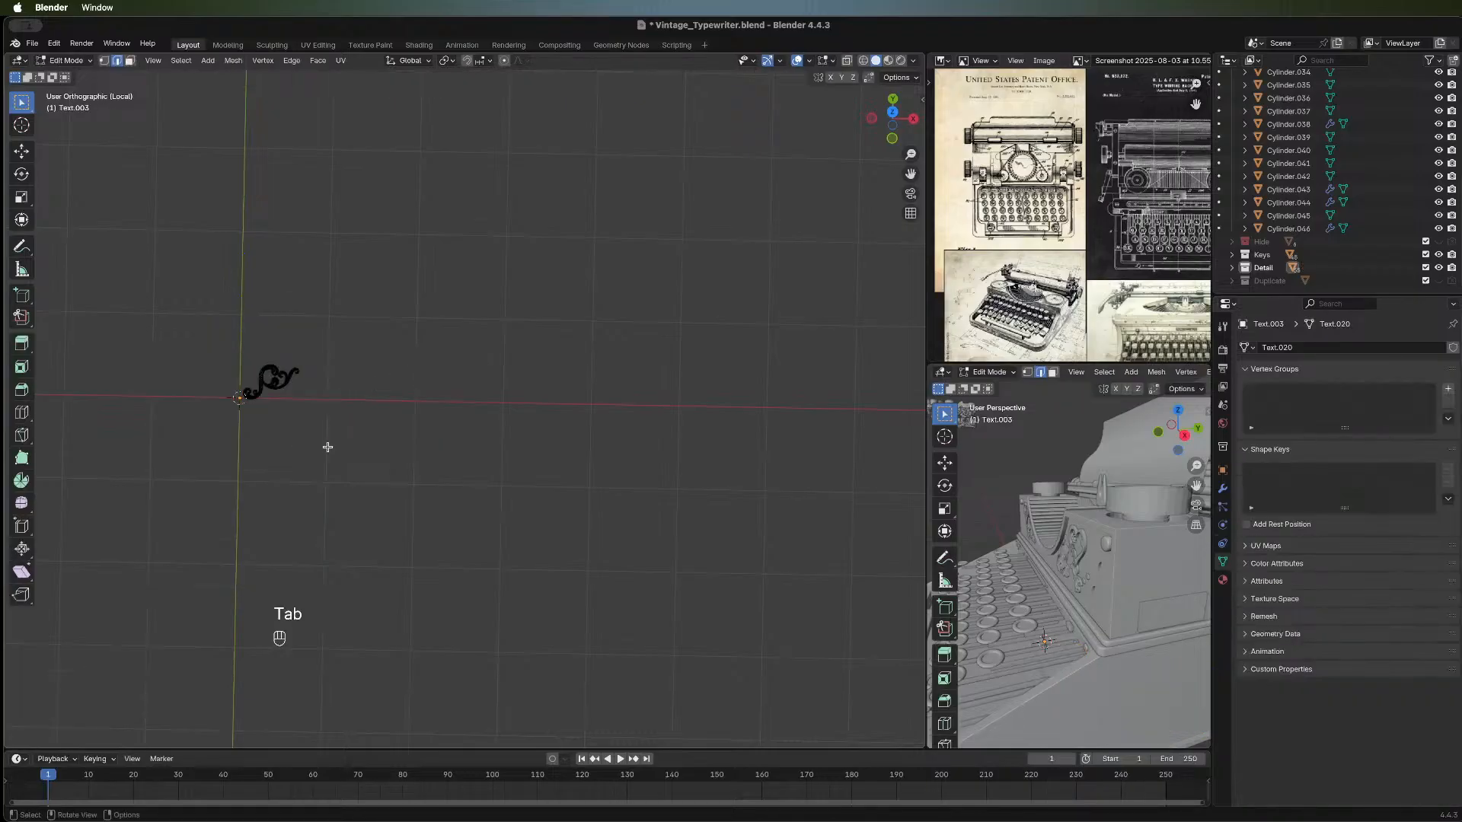
key("a")
middle_click_drag(323, 409, 301, 434)
key("e")
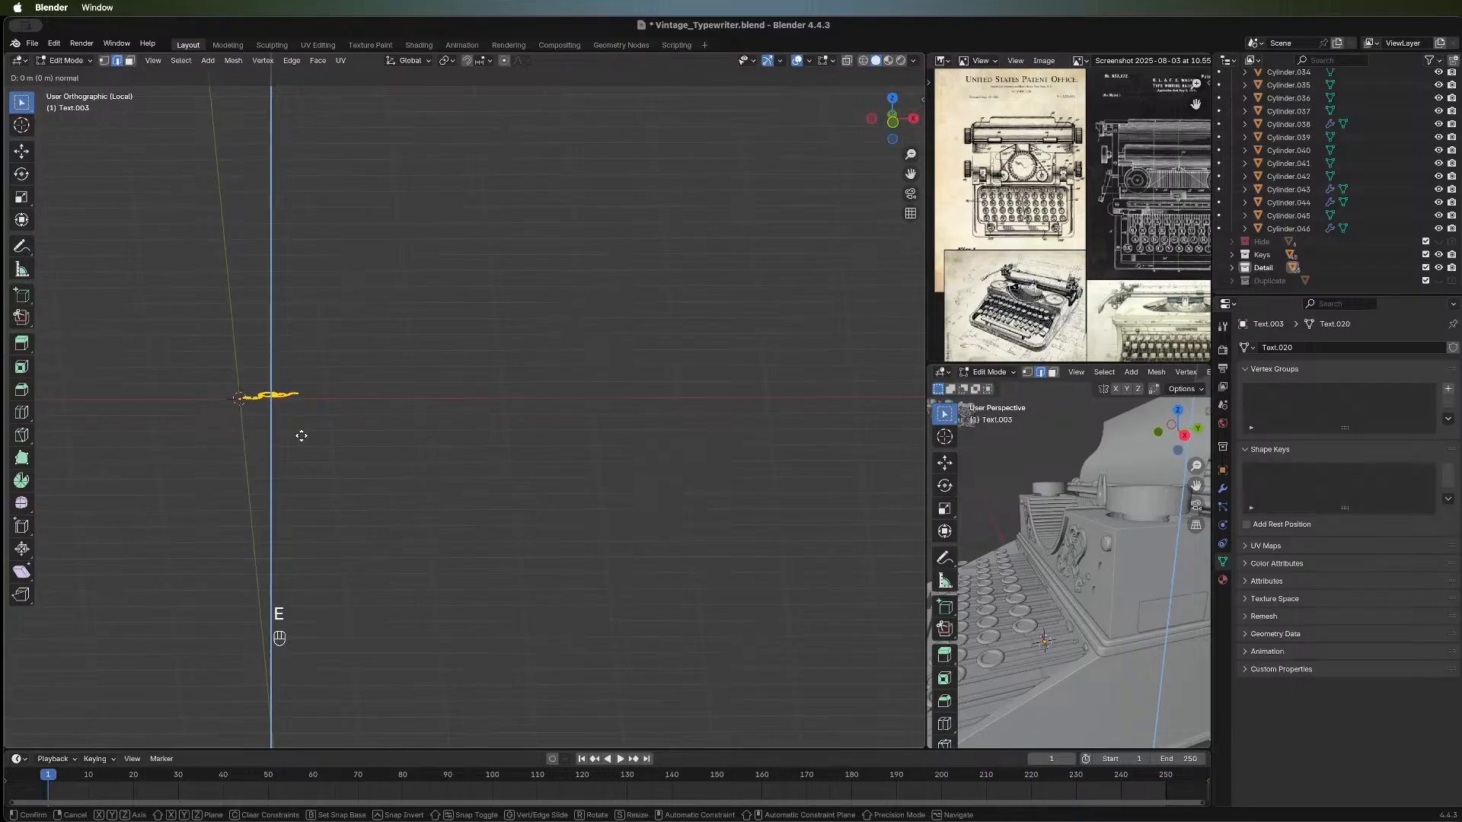
left_click(301, 443)
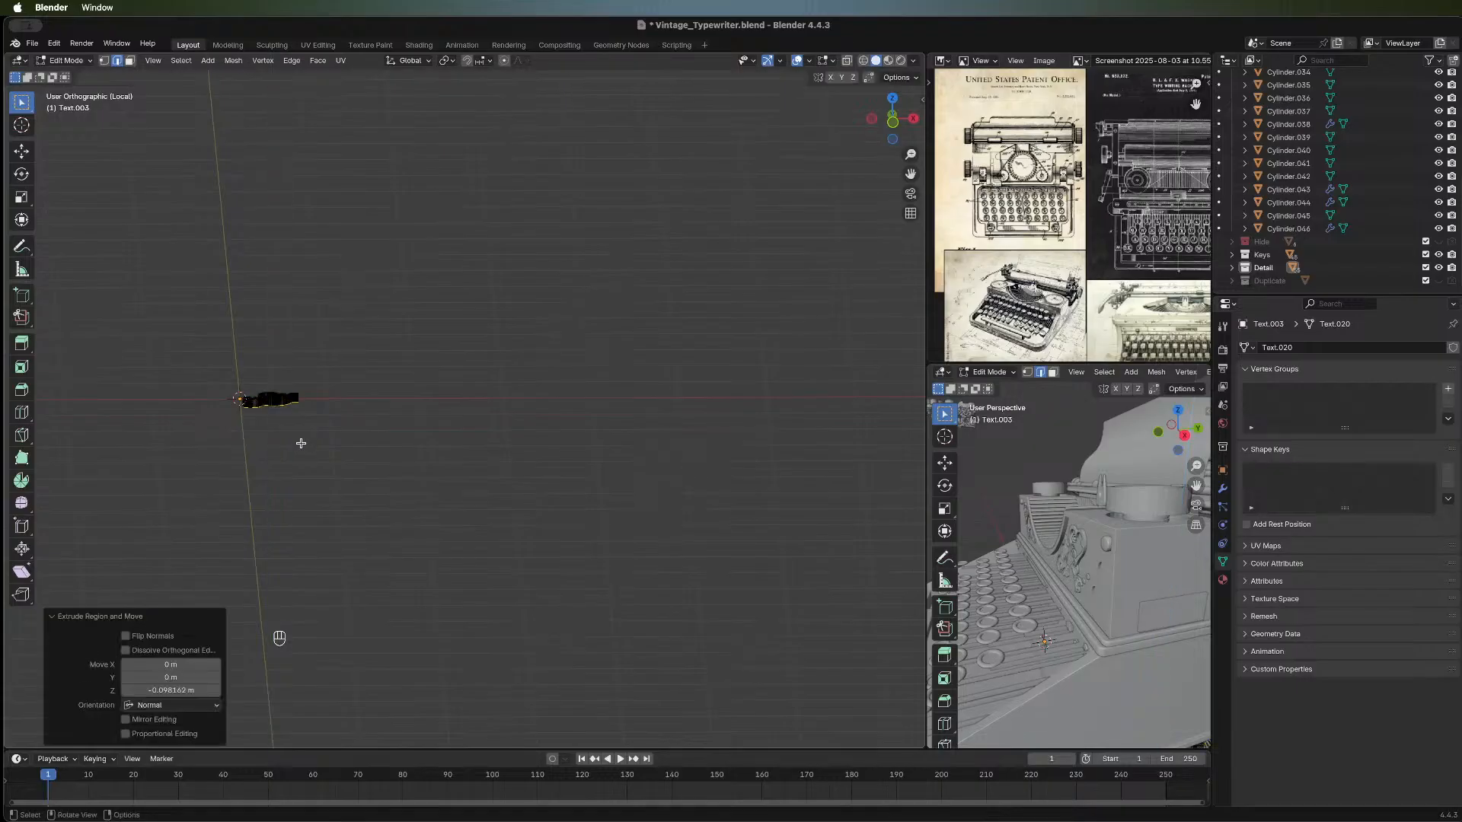
key("Tab")
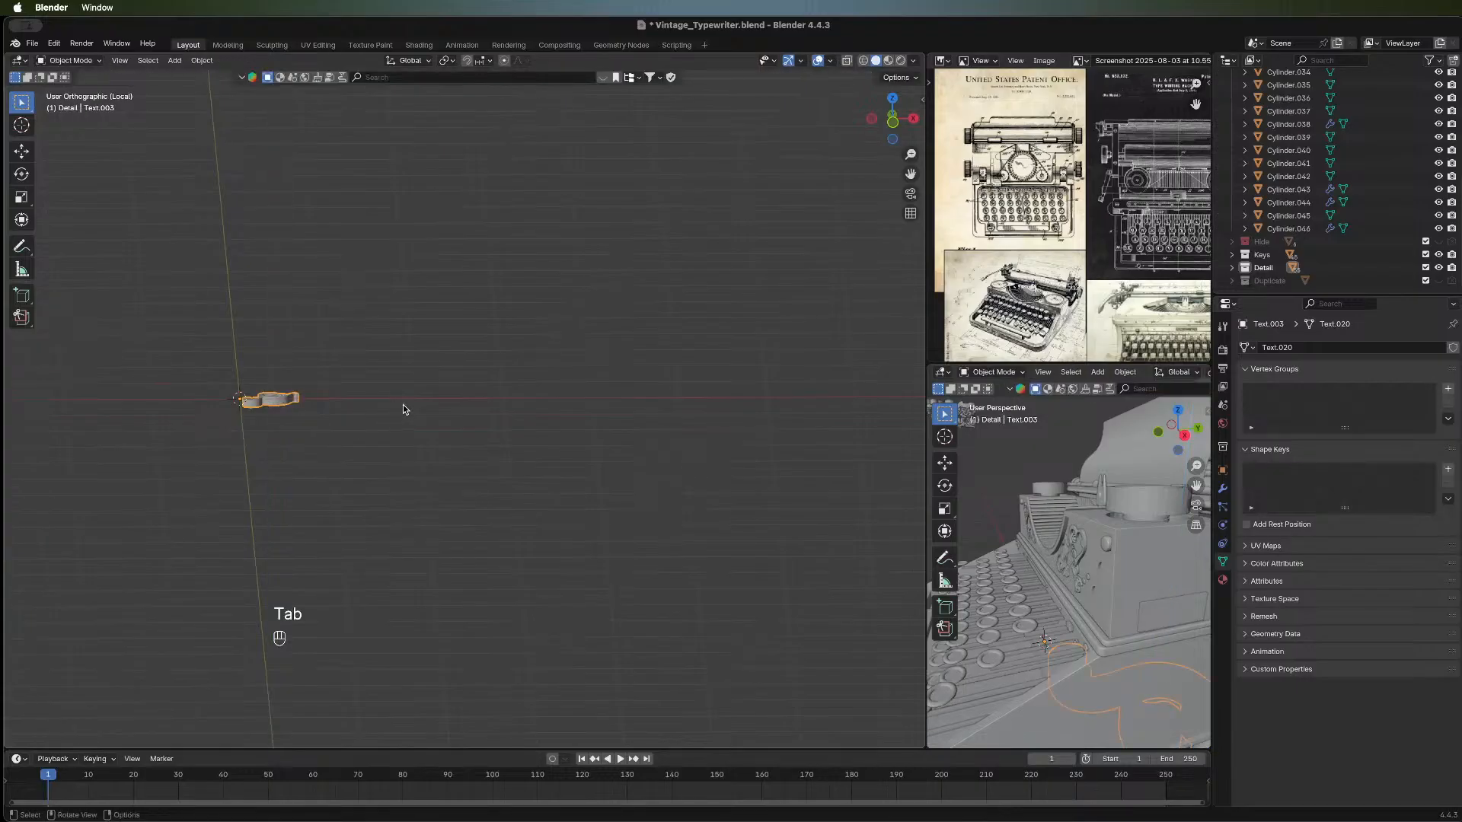
Bring the whole typewriter back out of local view and rotate the scroll 90° about the global X axis.
key("slash")
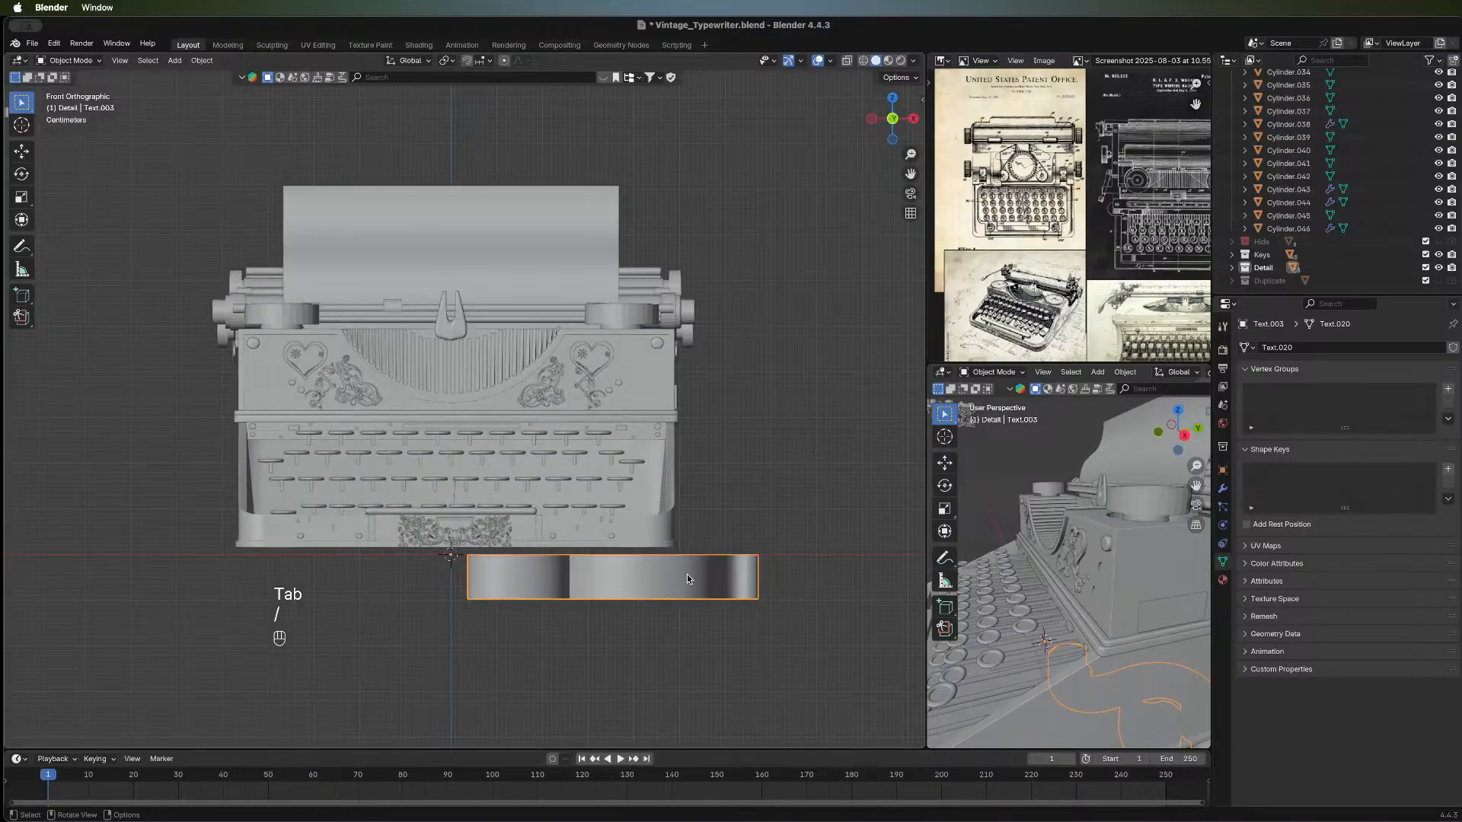
key("r")
key("x")
key("9")
key("0")
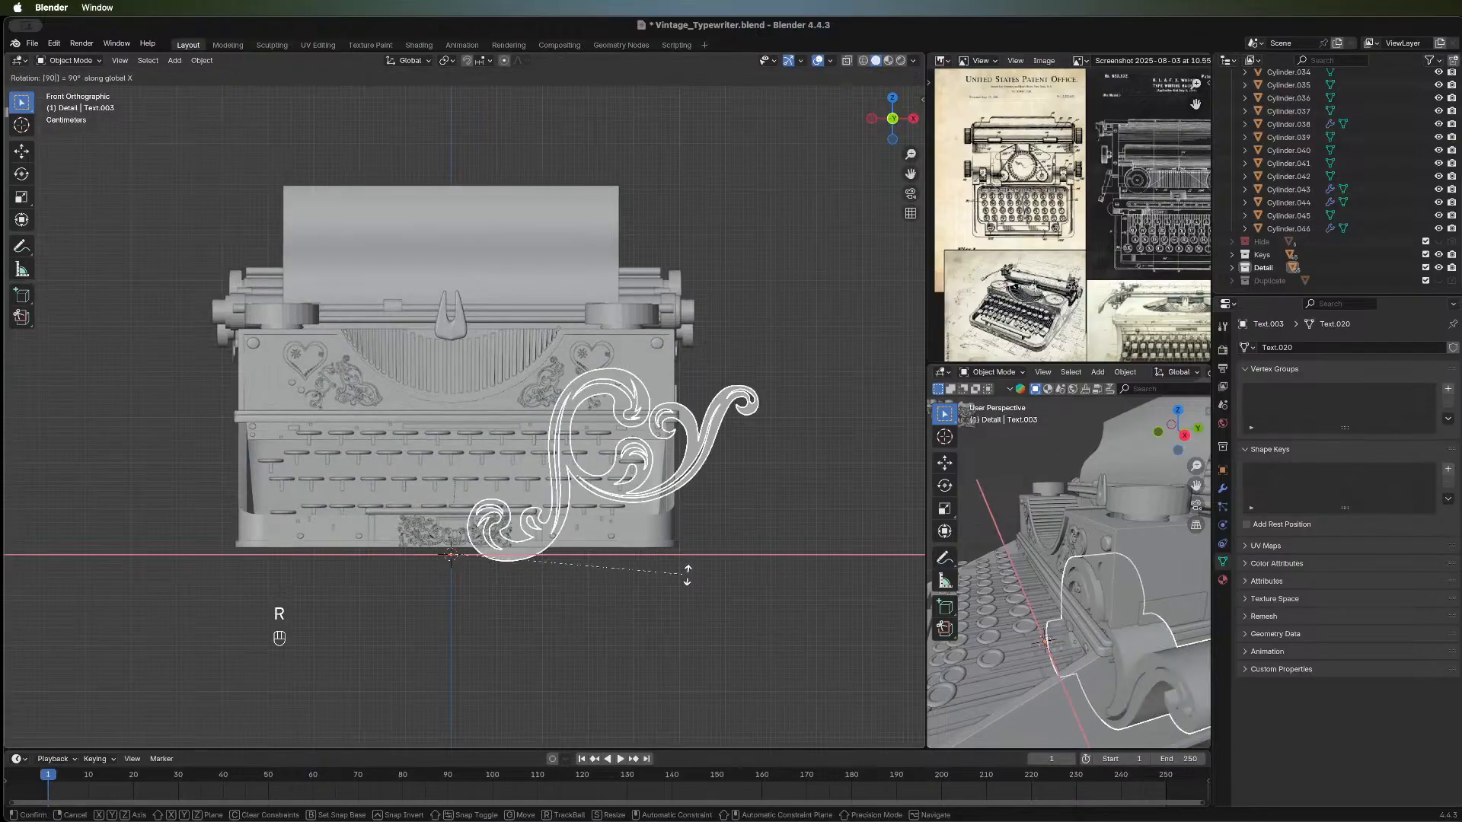
left_click(687, 576)
Move the scroll along the X axis by about 0.57 m in total, placing it clear beside the typewriter.
key("g")
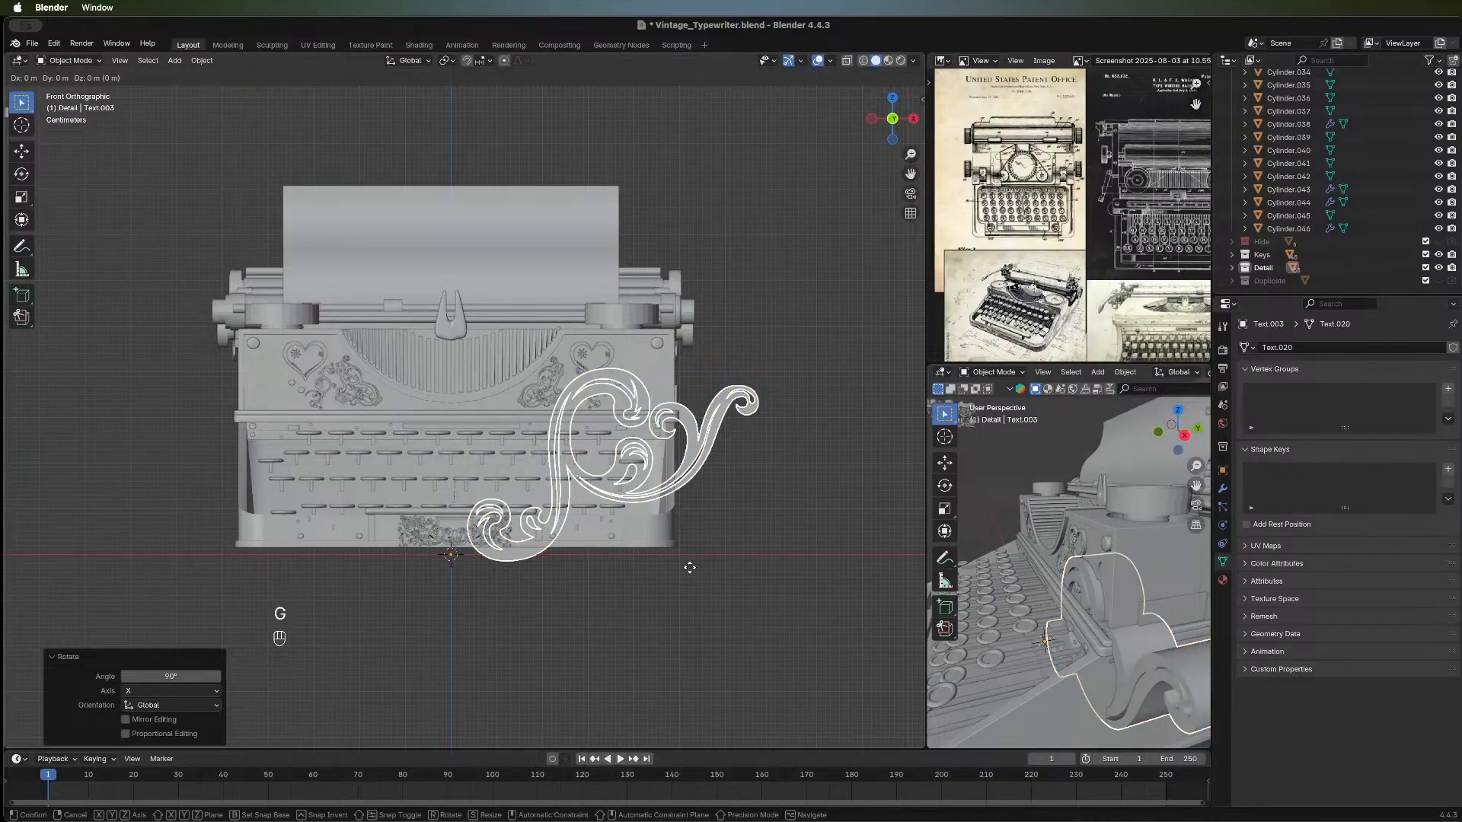
key("x")
left_click(868, 555)
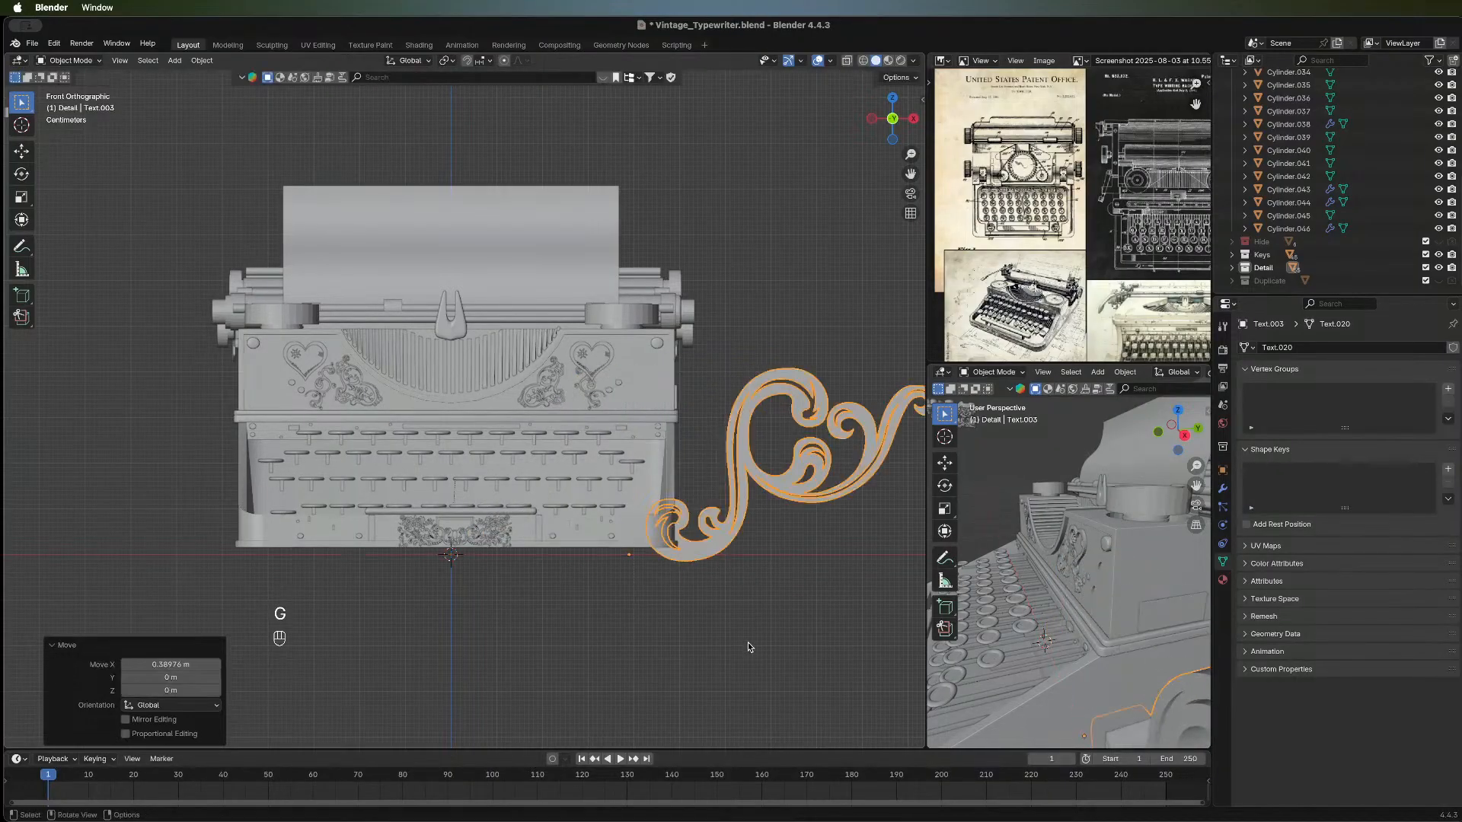
middle_click_drag(767, 631, 489, 619, "shift")
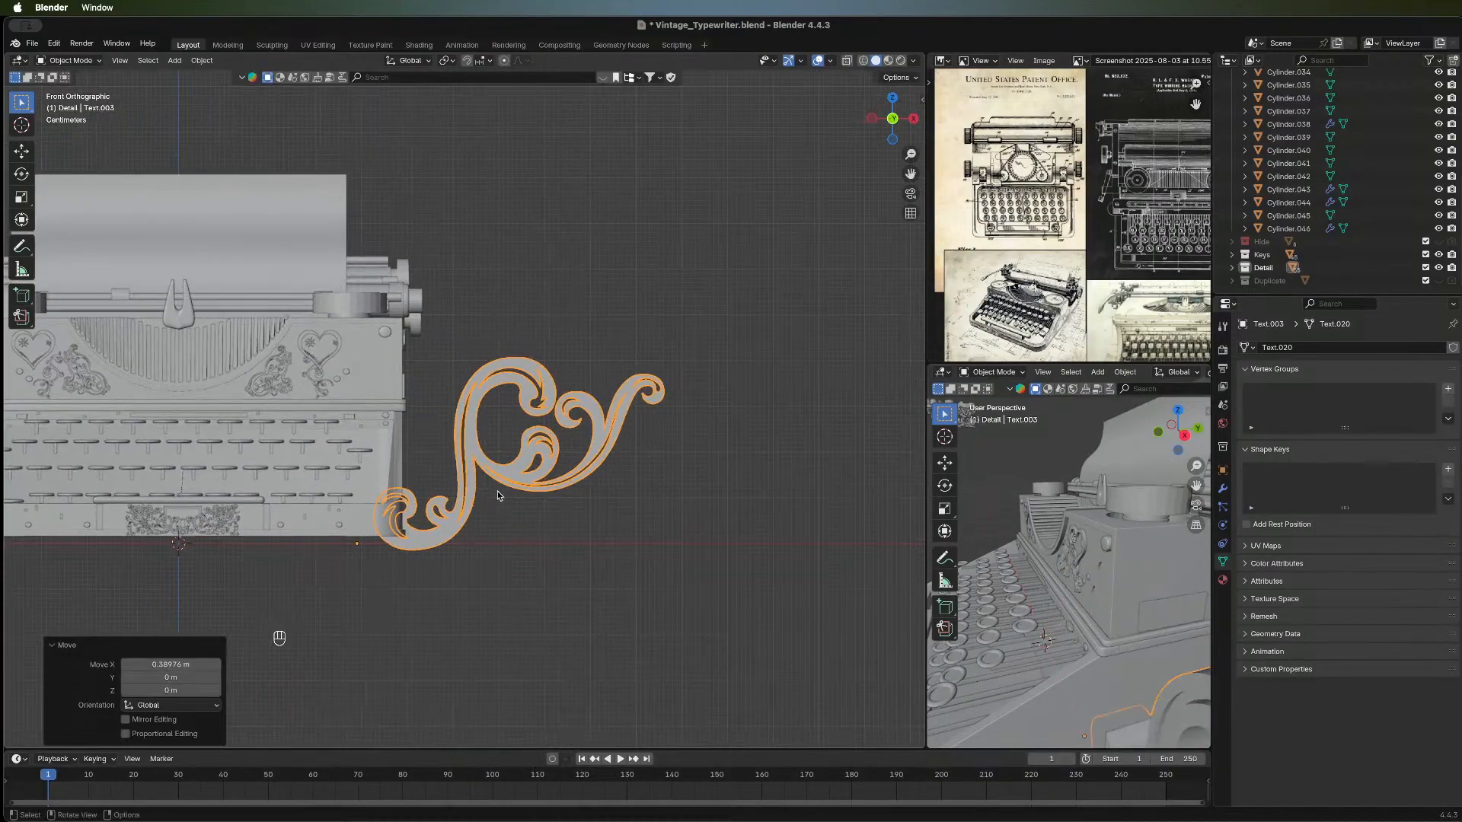
key("g")
key("x")
left_click(578, 494)
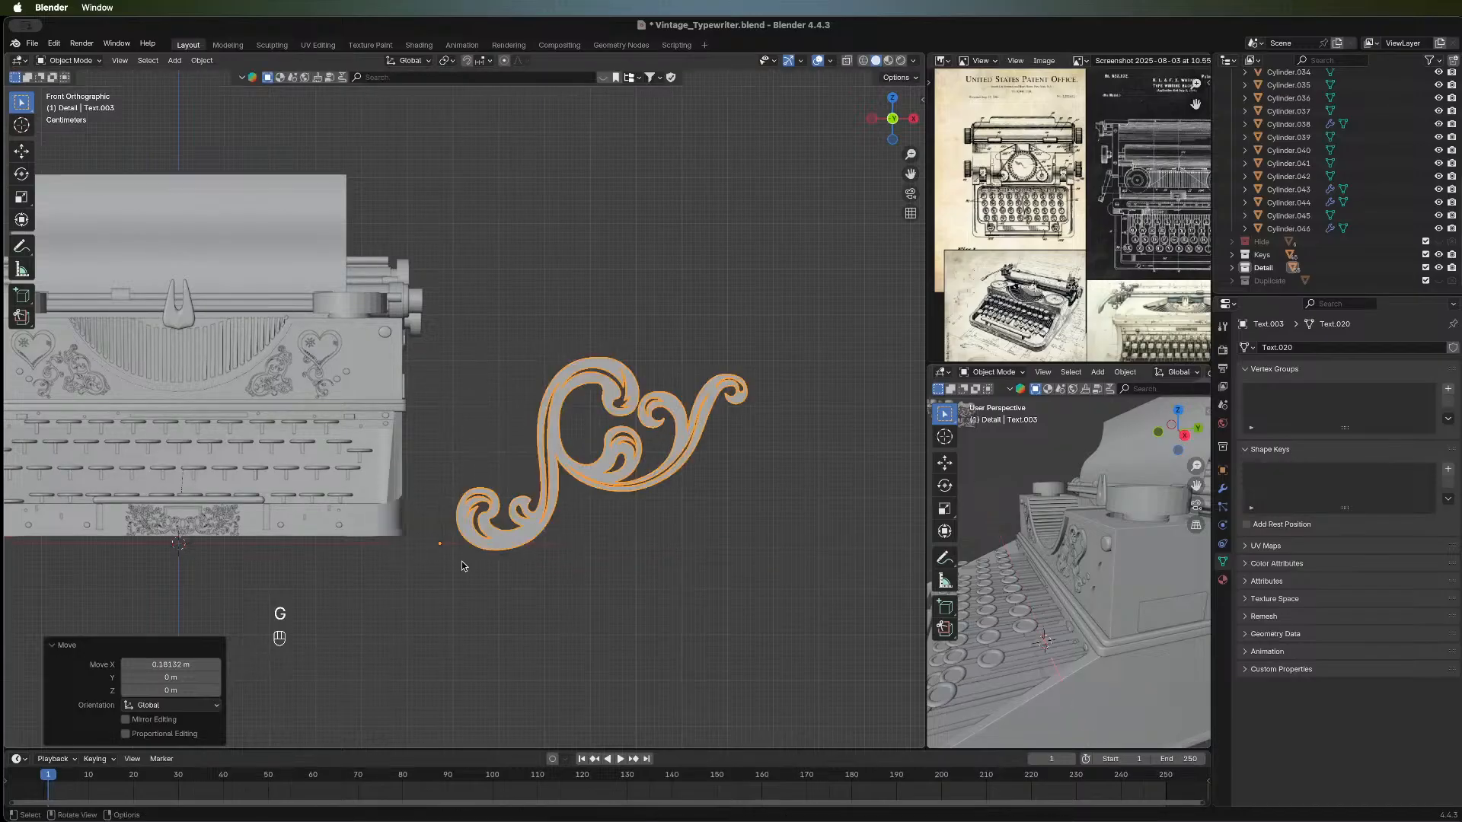
scroll(519, 551, "down", 1)
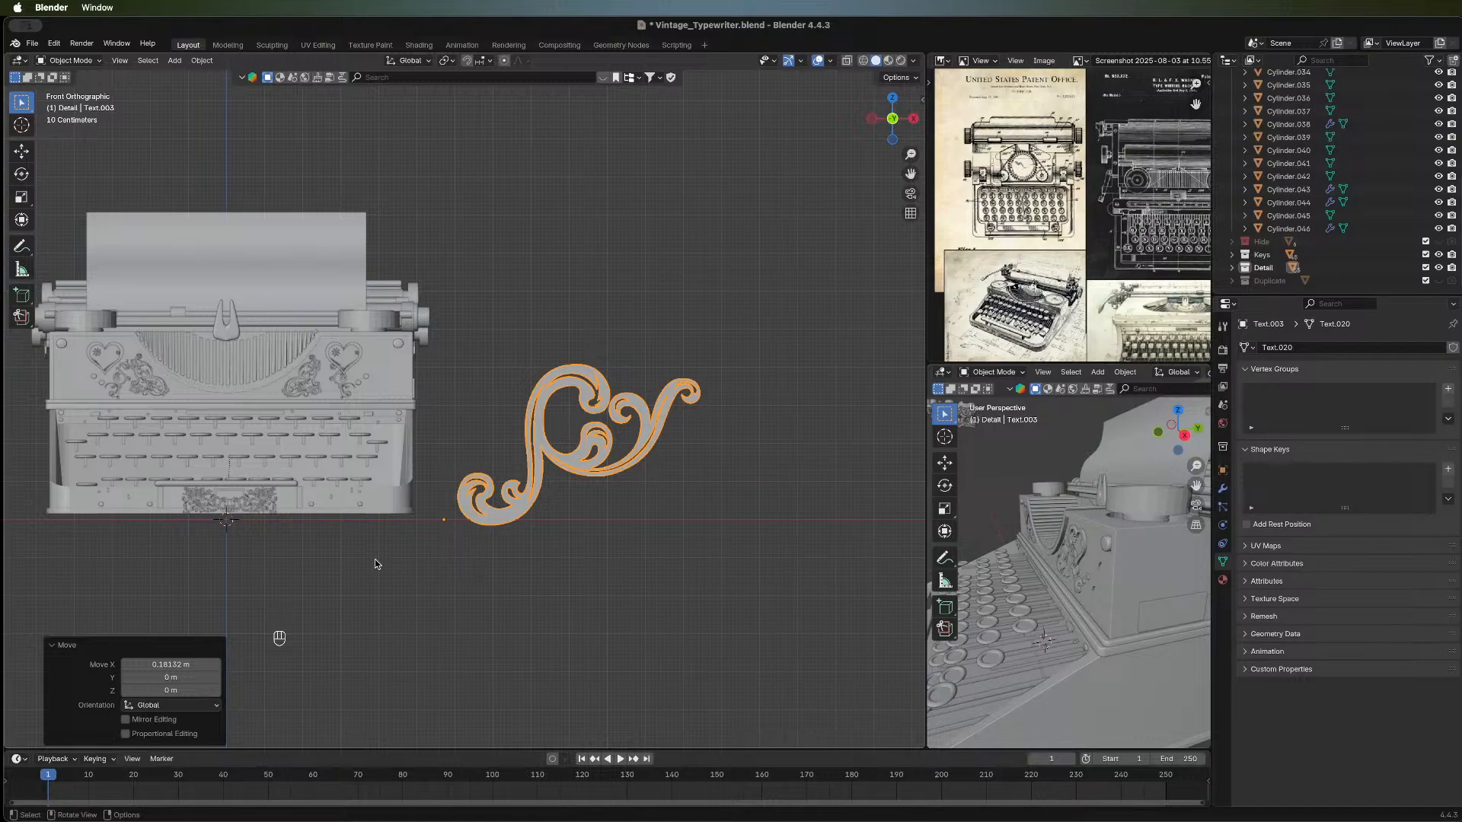
middle_click_drag(361, 558, 467, 540, "shift")
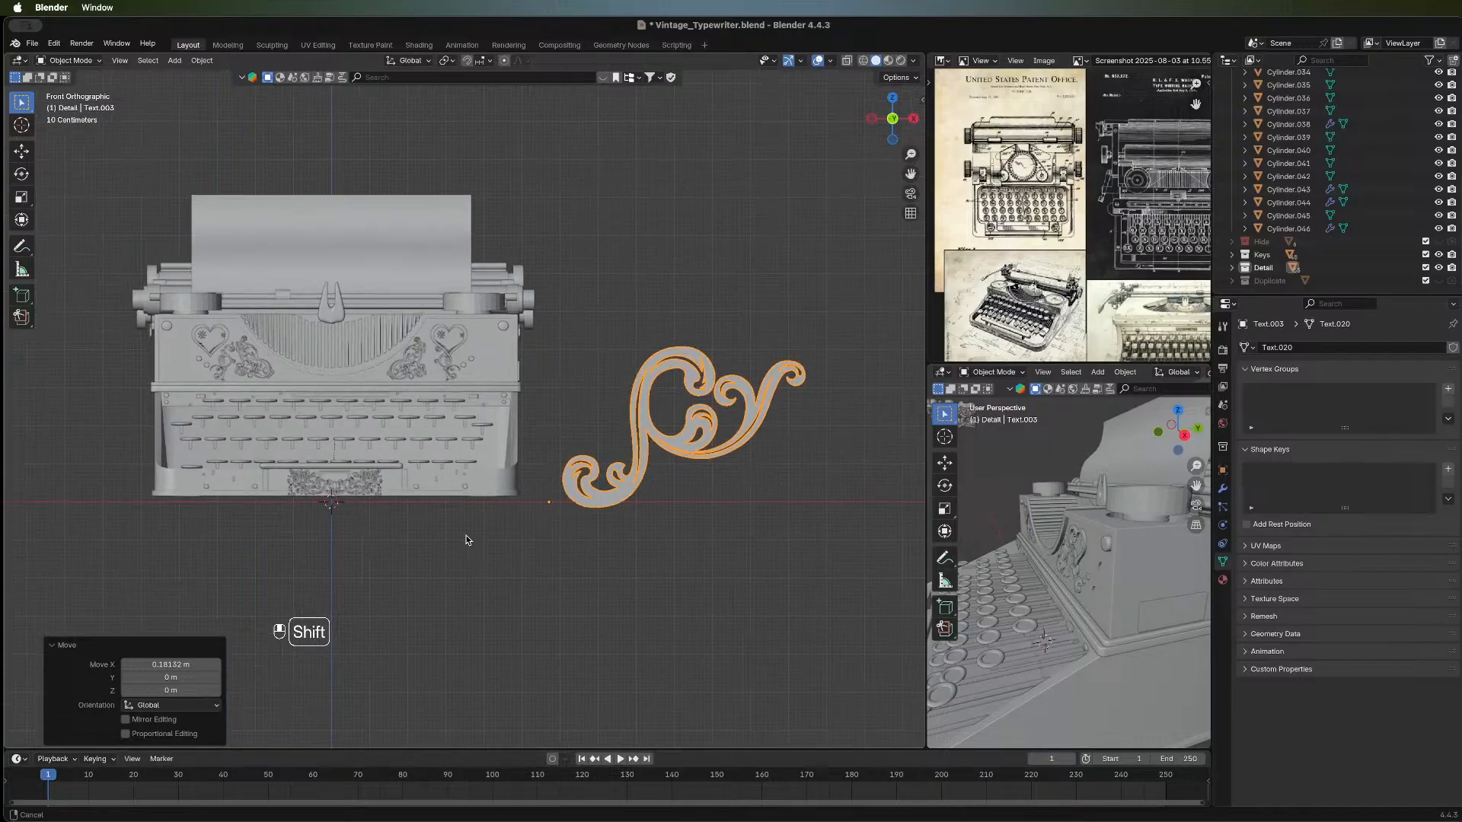
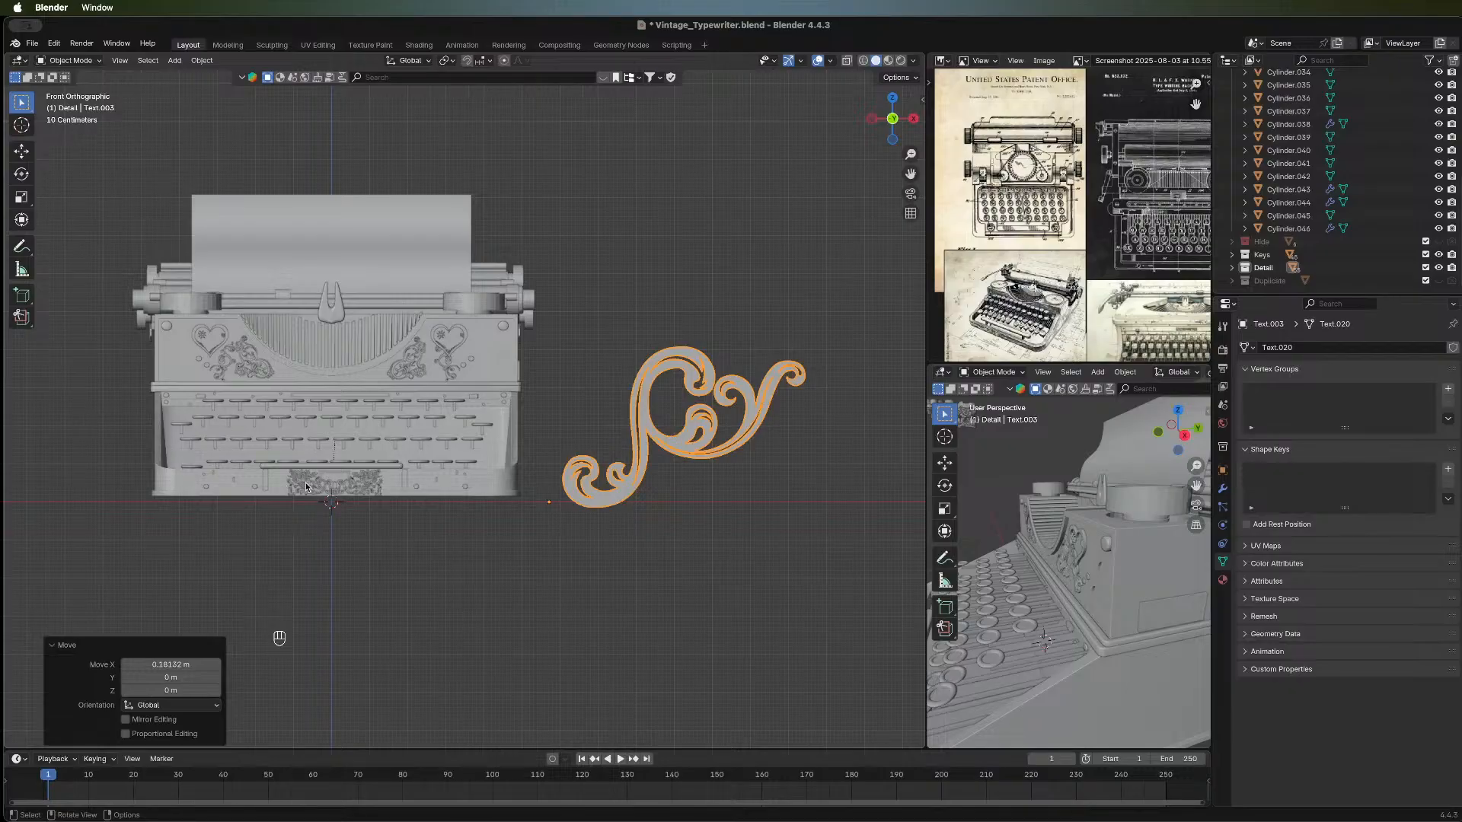
Remove the Mirror modifier from the floral ornament Text.017 below the left heart on the typewriter's front.
scroll(305, 487, "up", 3)
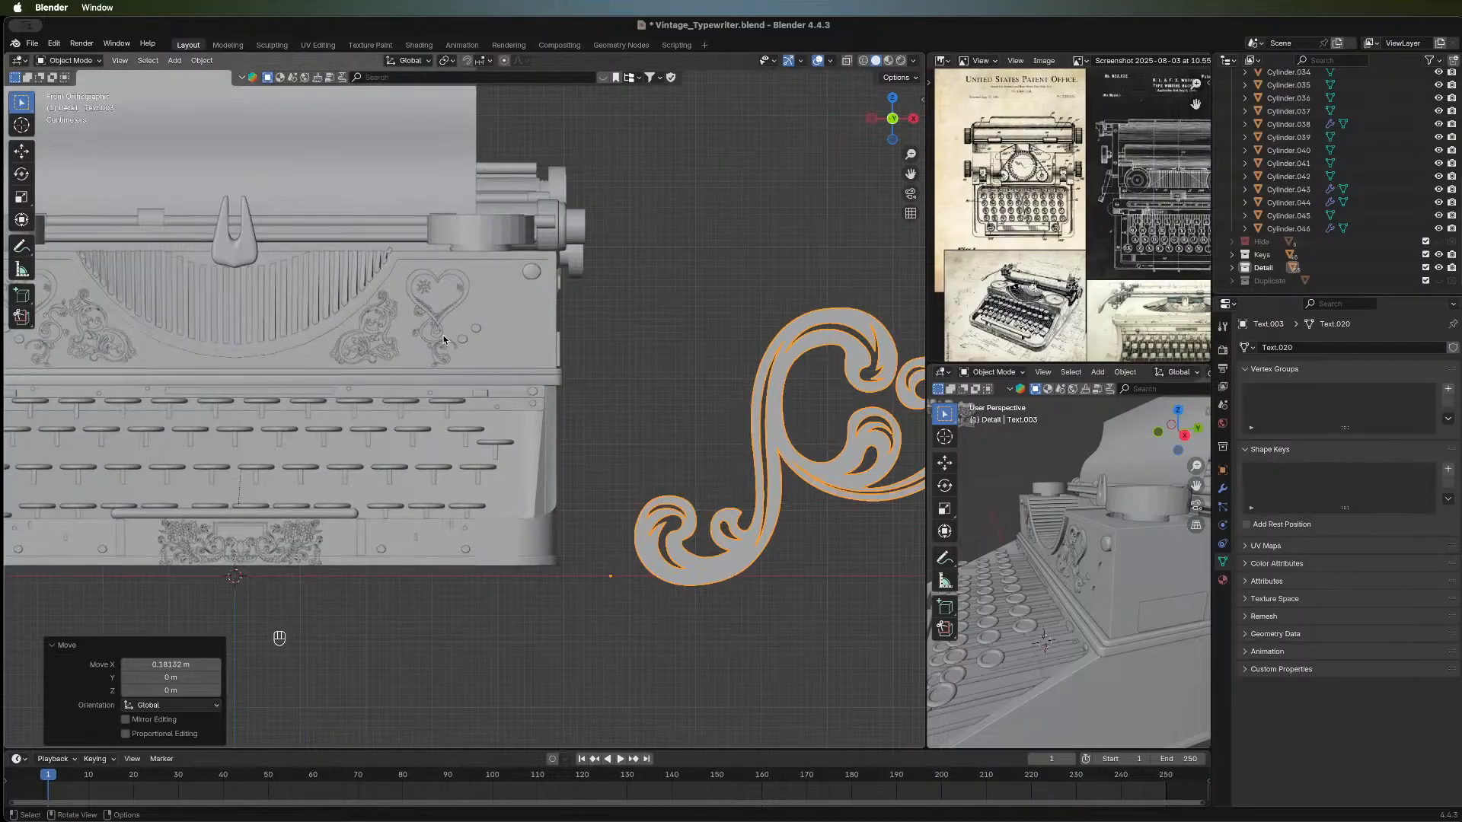
left_click(41, 348)
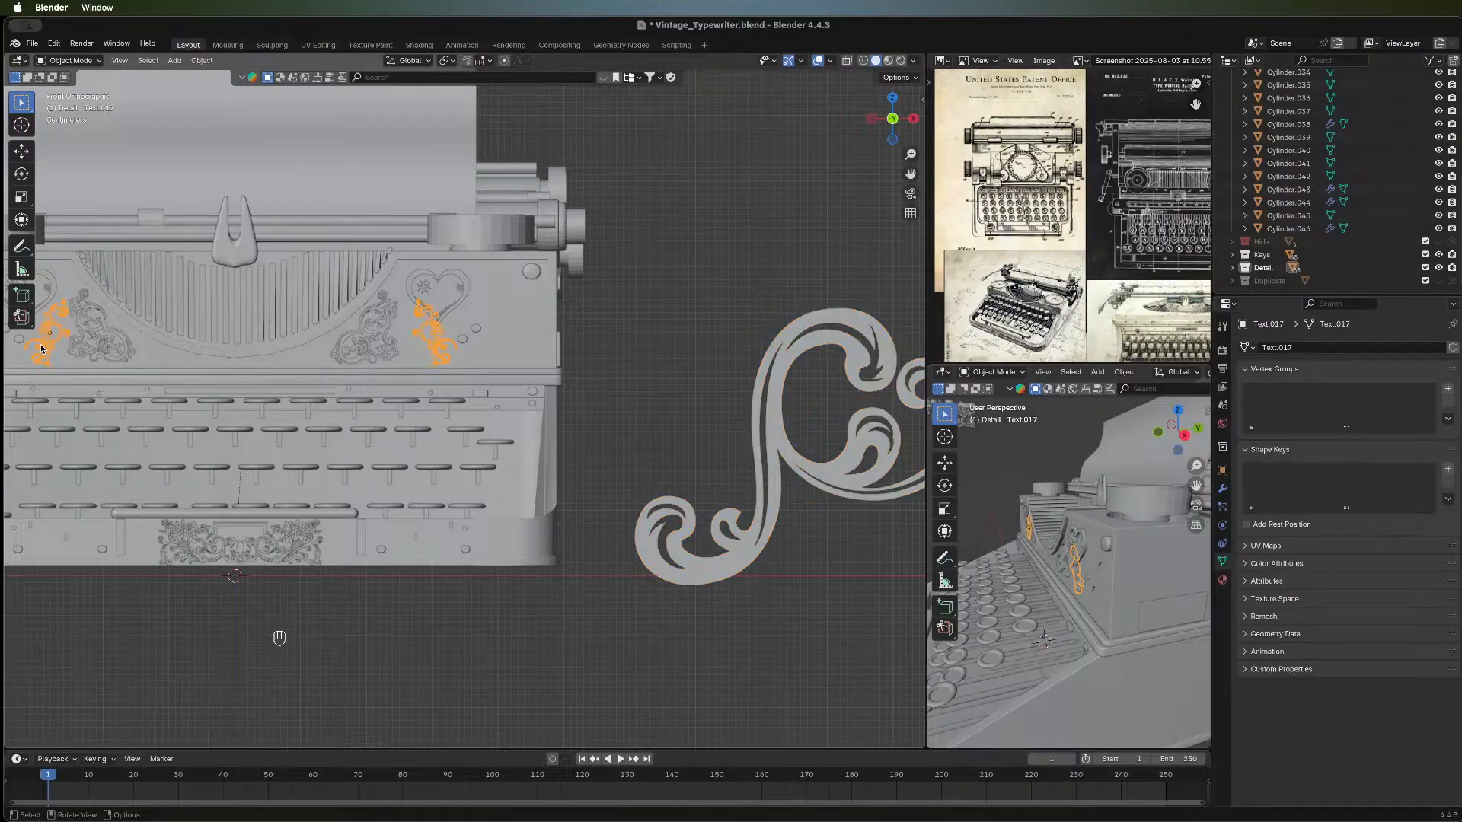
left_click(1223, 488)
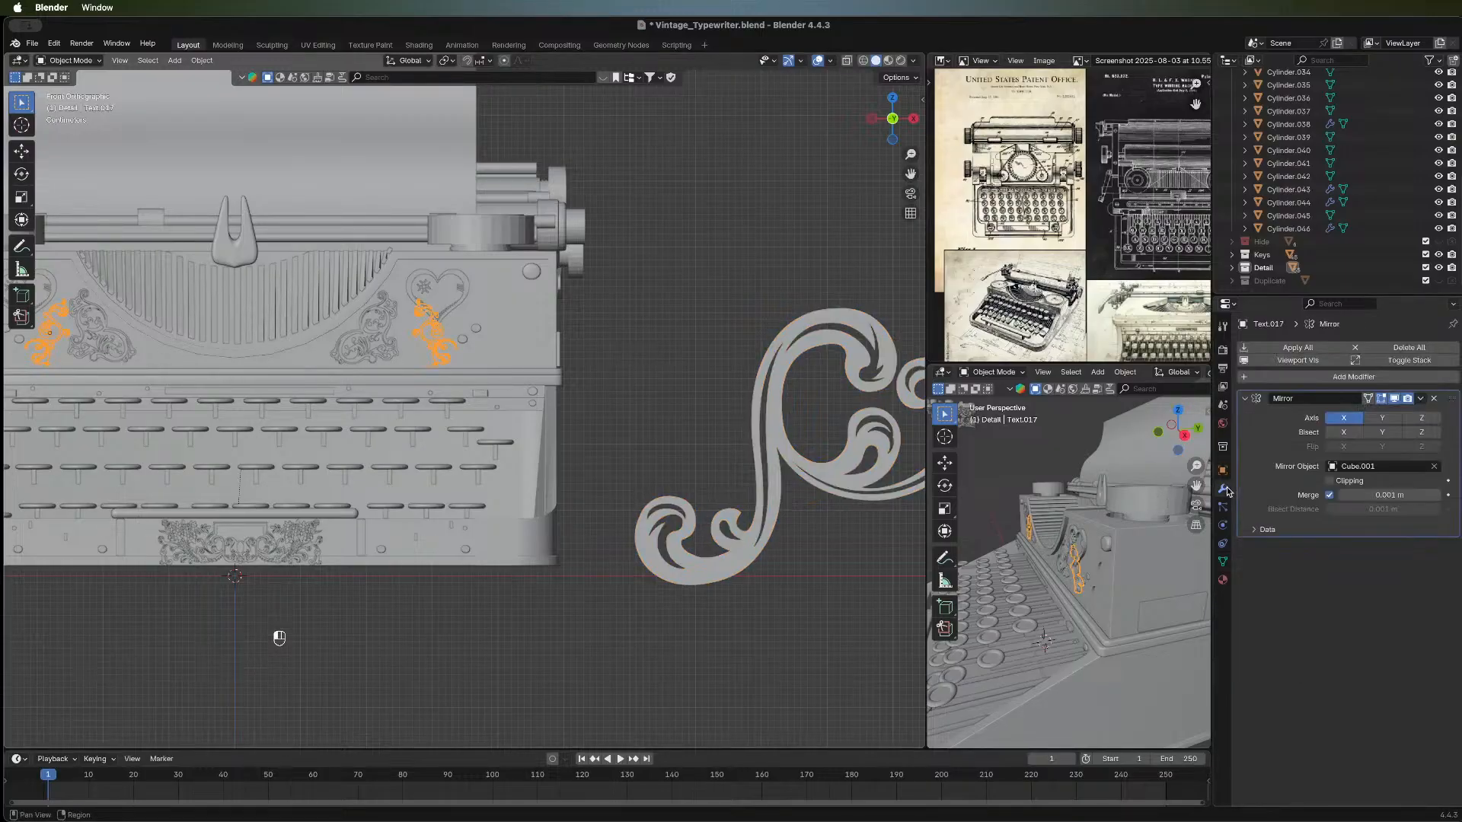
left_click(1433, 400)
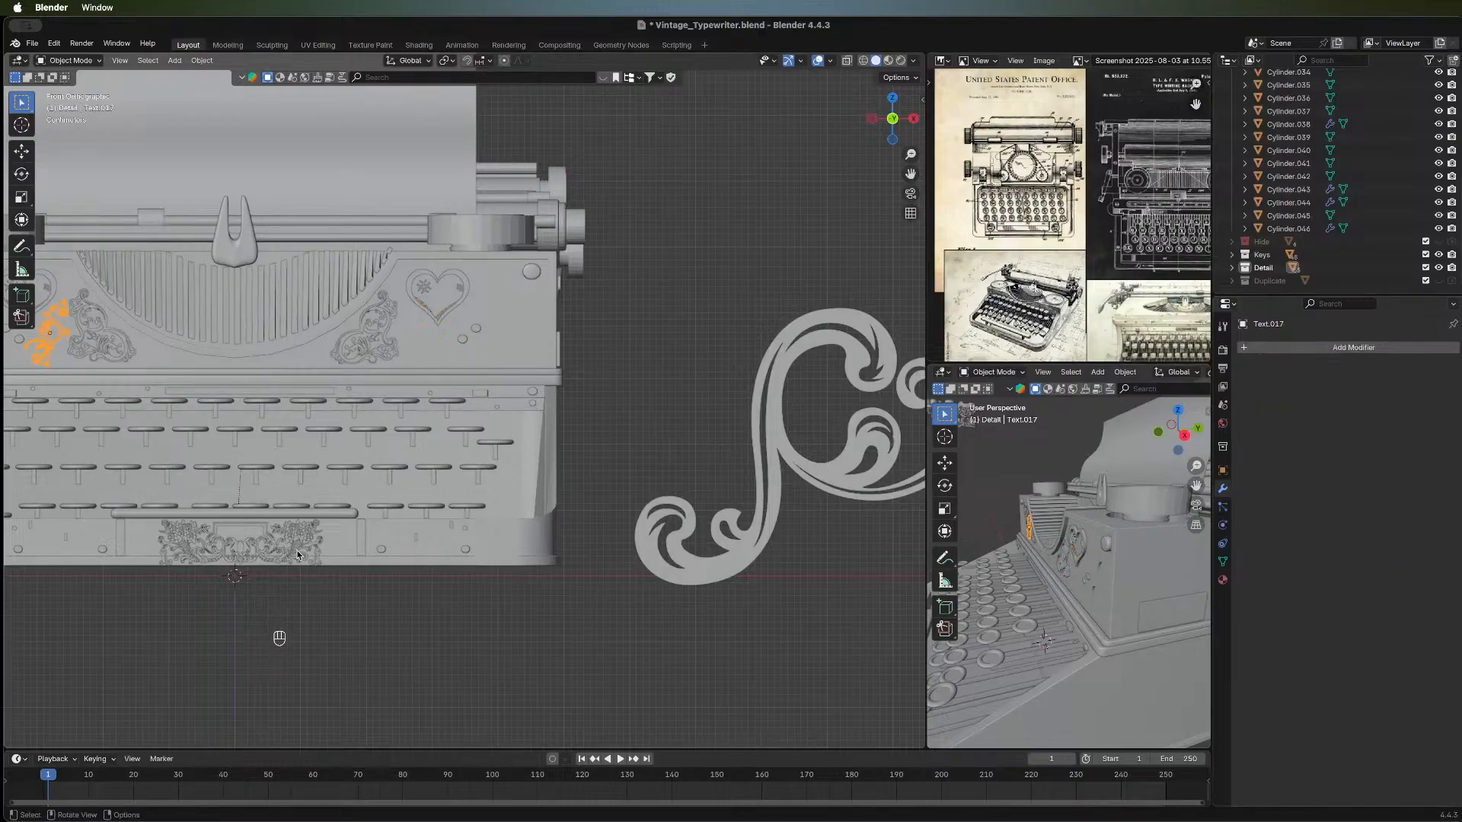
Scale the large scroll ornament Text.003 beside the typewriter uniformly to about 0.319.
middle_click_drag(251, 560, 349, 554, "shift")
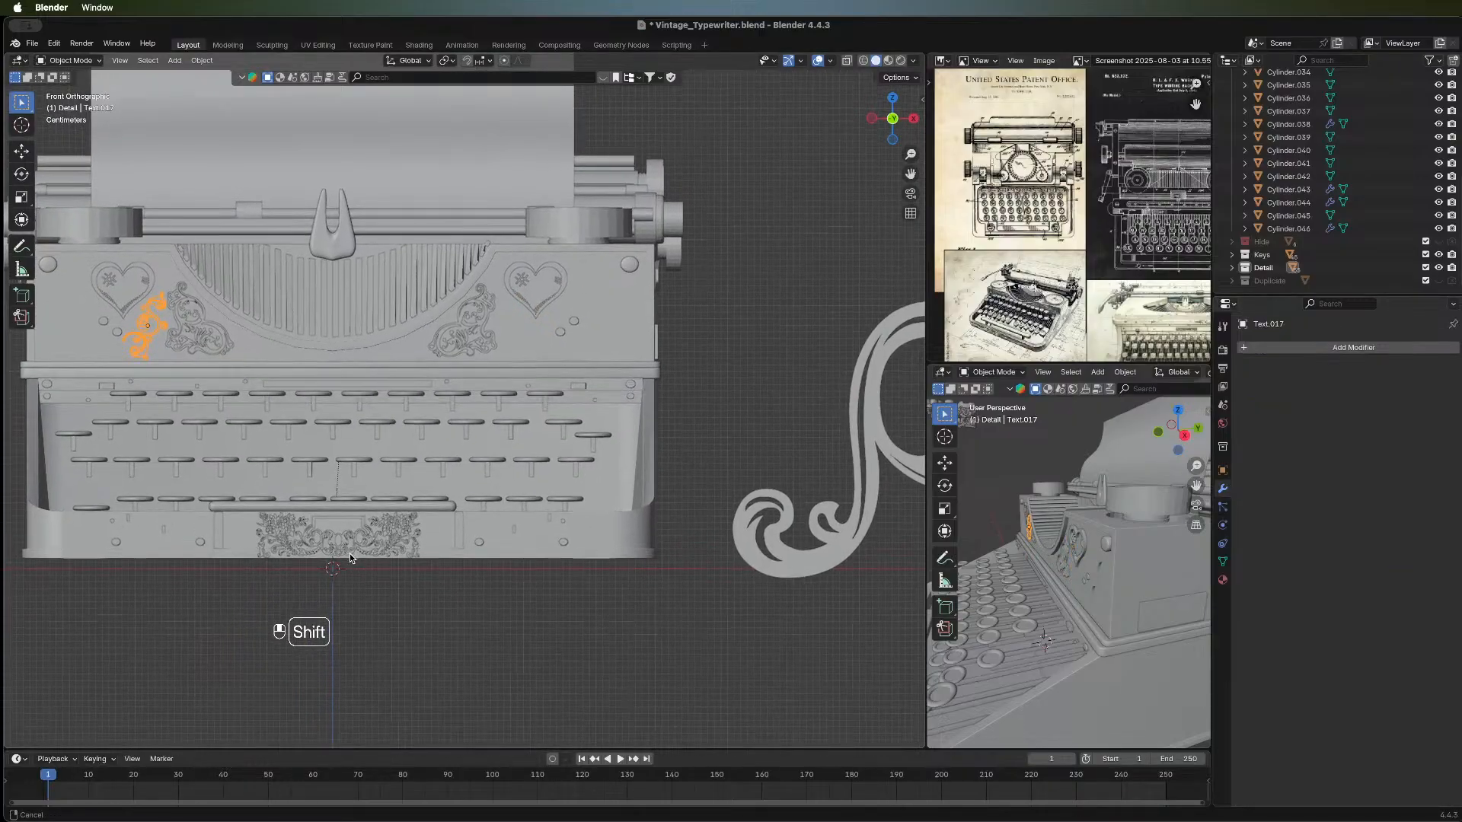
left_click(785, 547)
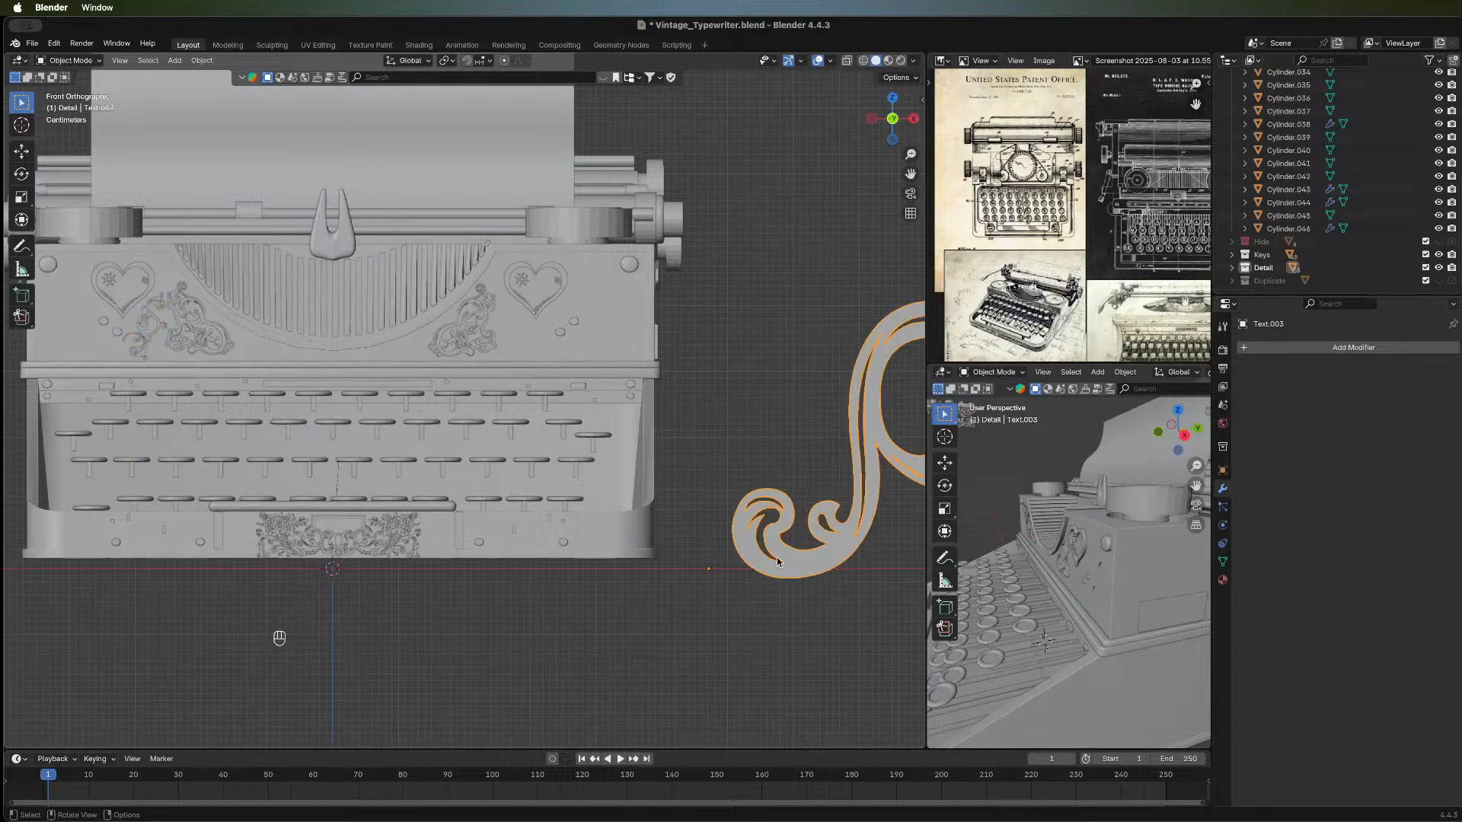
scroll(648, 522, "down", 3)
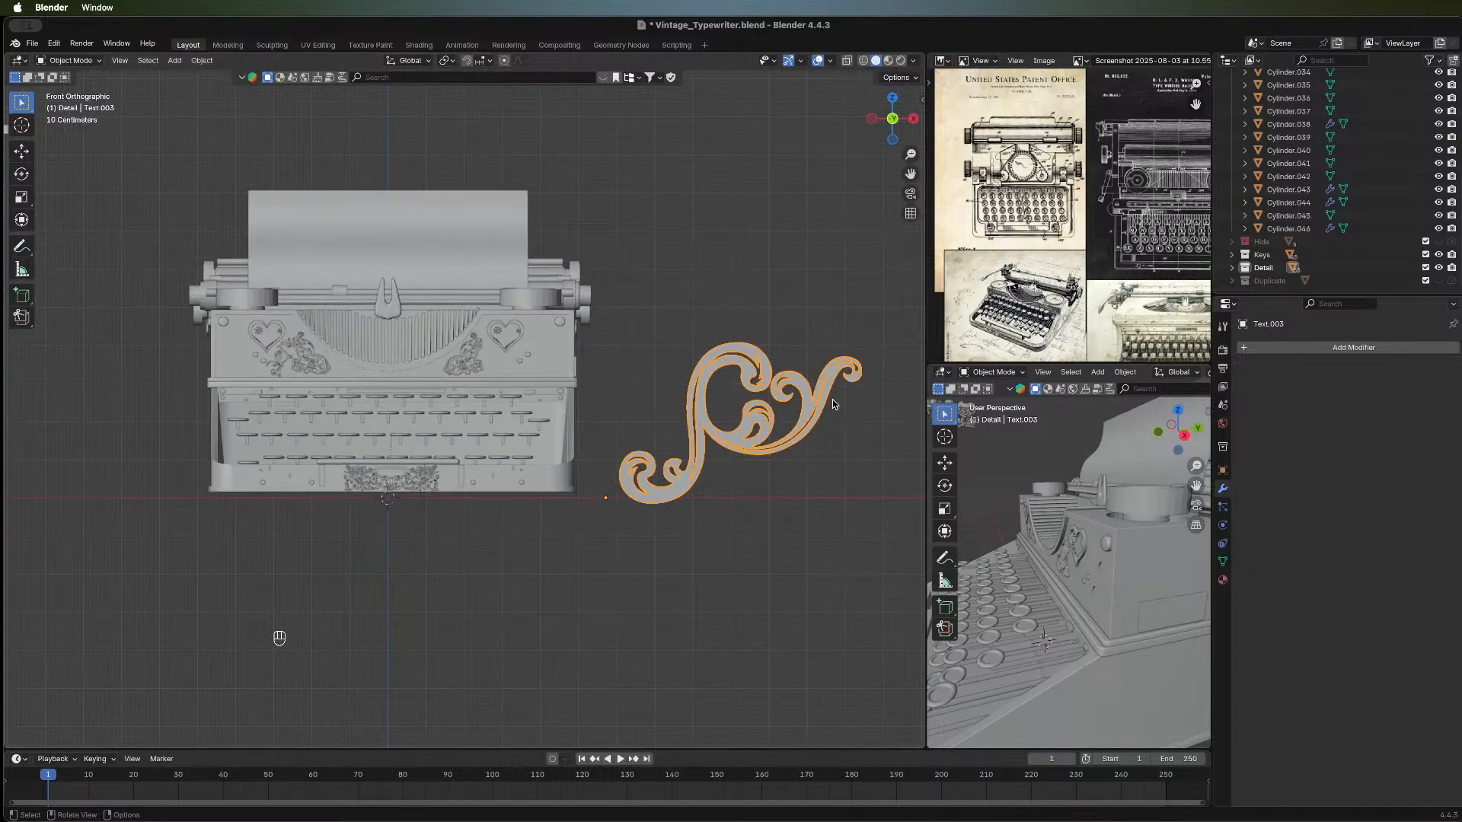
key("s")
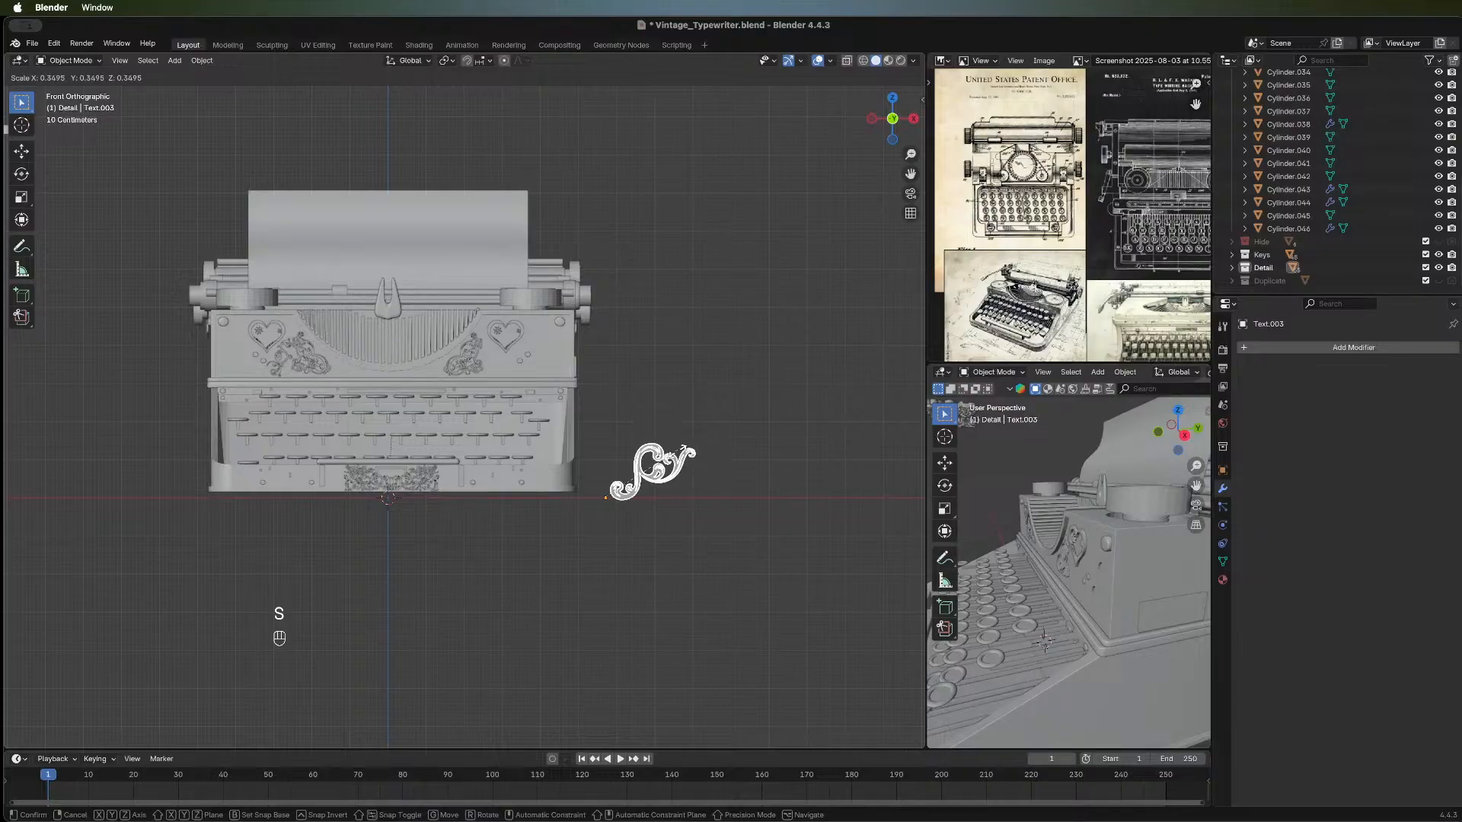
left_click(680, 460)
Move the scroll ornament about -1.045 m along X to the typewriter's left base corner and scale it to about 0.435.
key("g")
key("x")
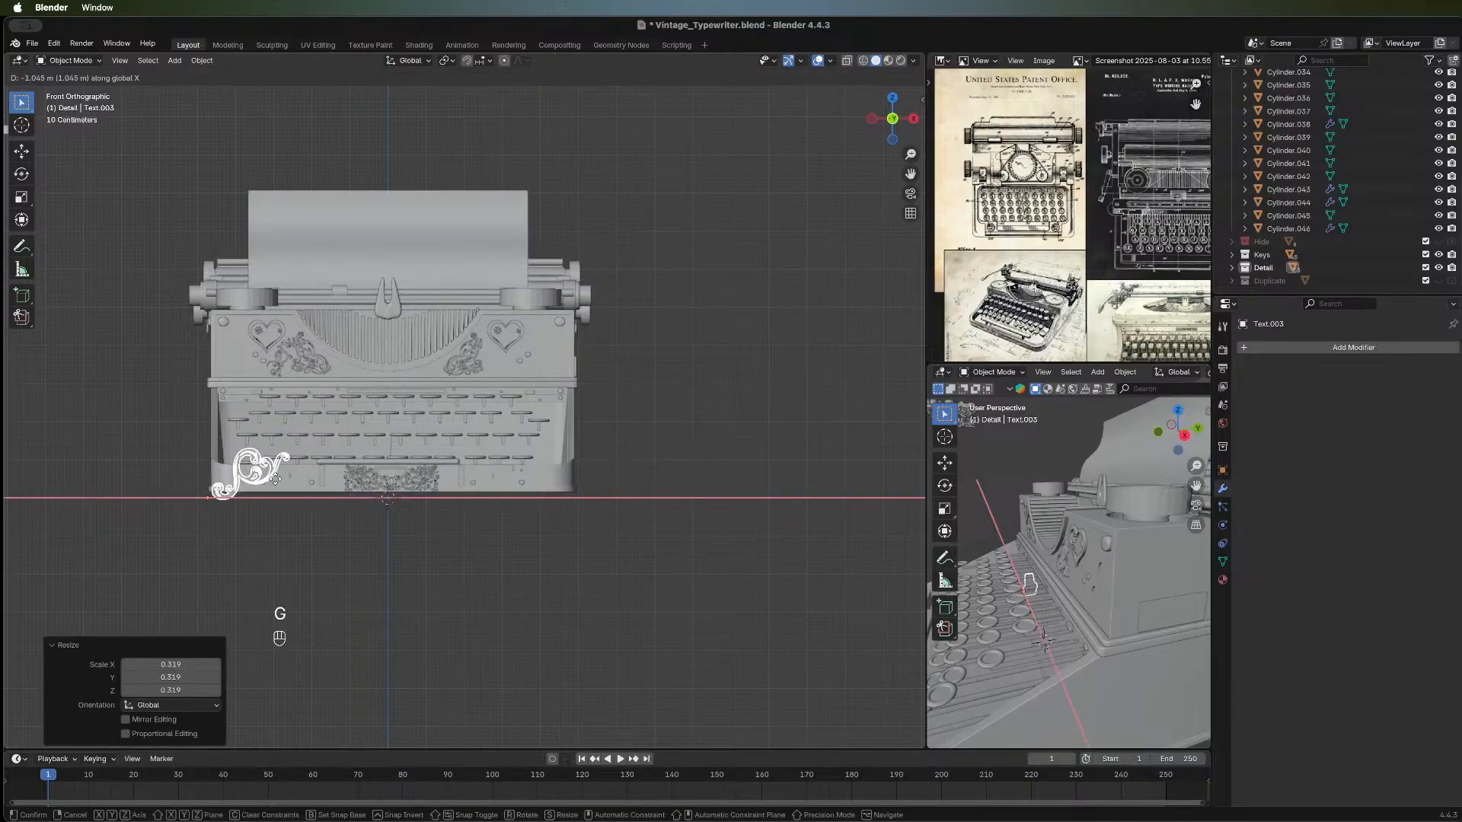
left_click(276, 478)
key("s")
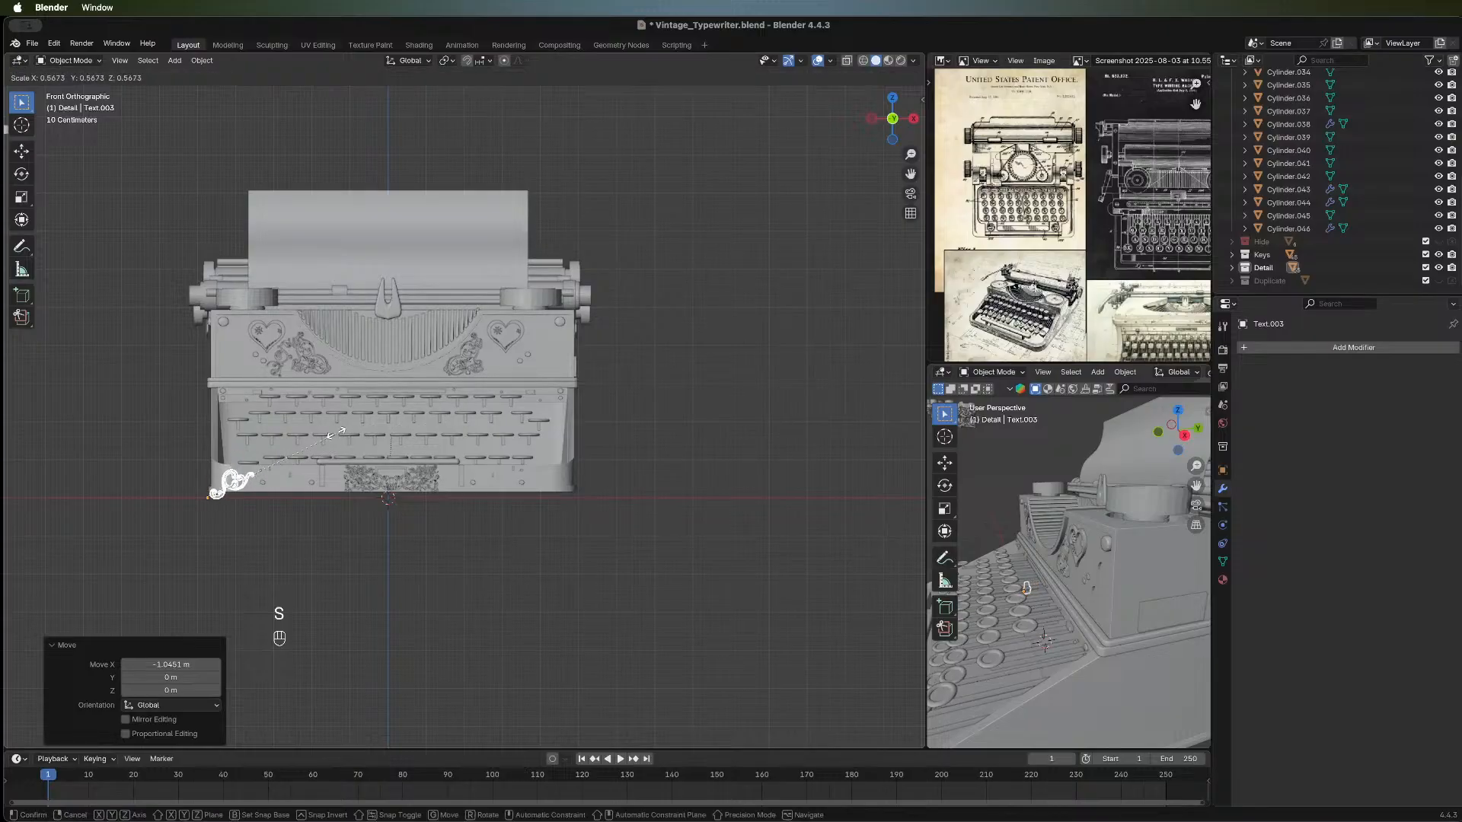
left_click(266, 507)
scroll(253, 528, "up", 4)
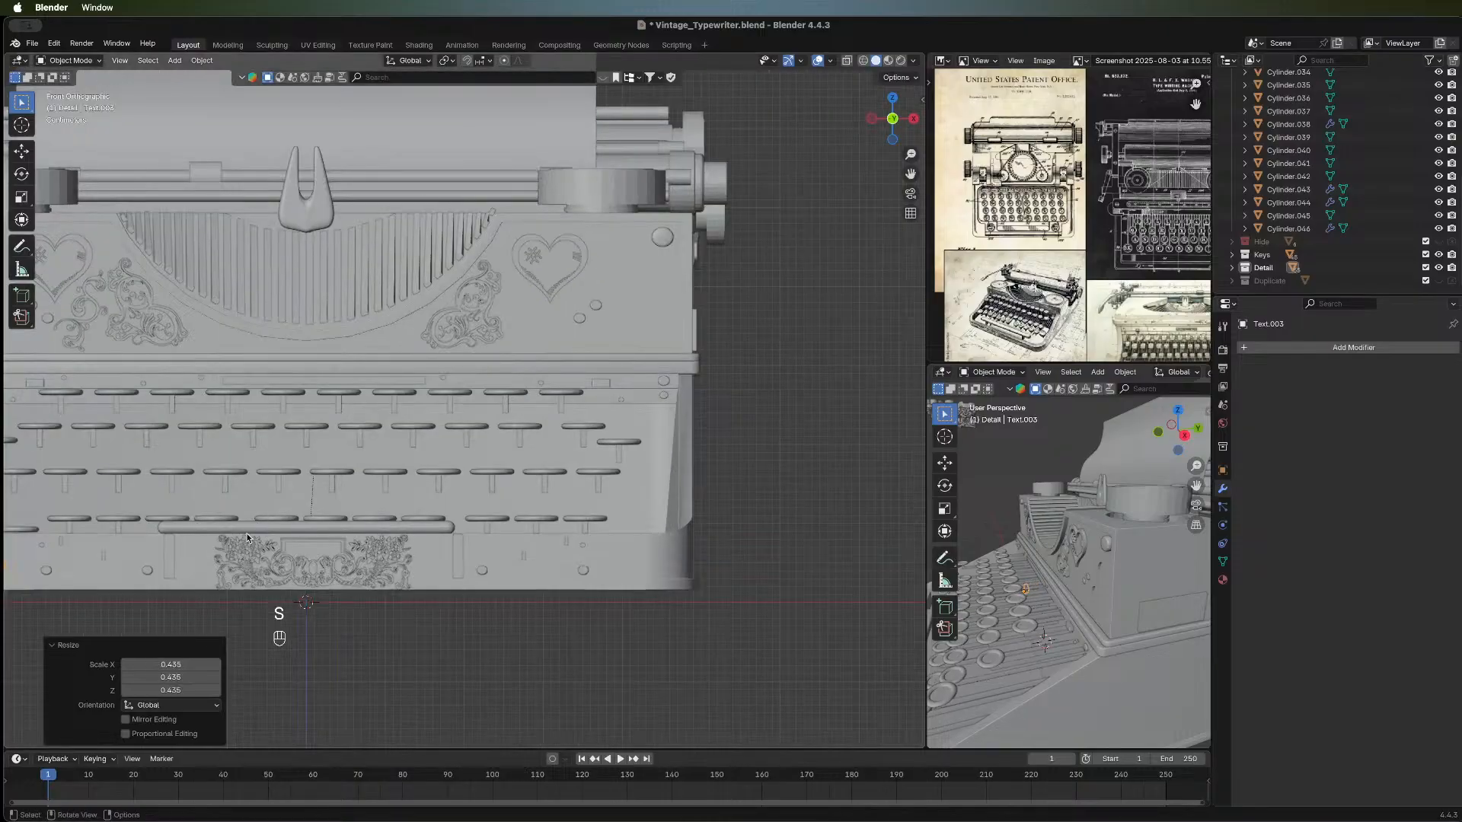
scroll(195, 574, "down", 4)
Bring the scroll ornament to the front of the base along Y, moving it about -1.168 m and back about 0.671 m.
middle_click_drag(343, 542, 203, 528)
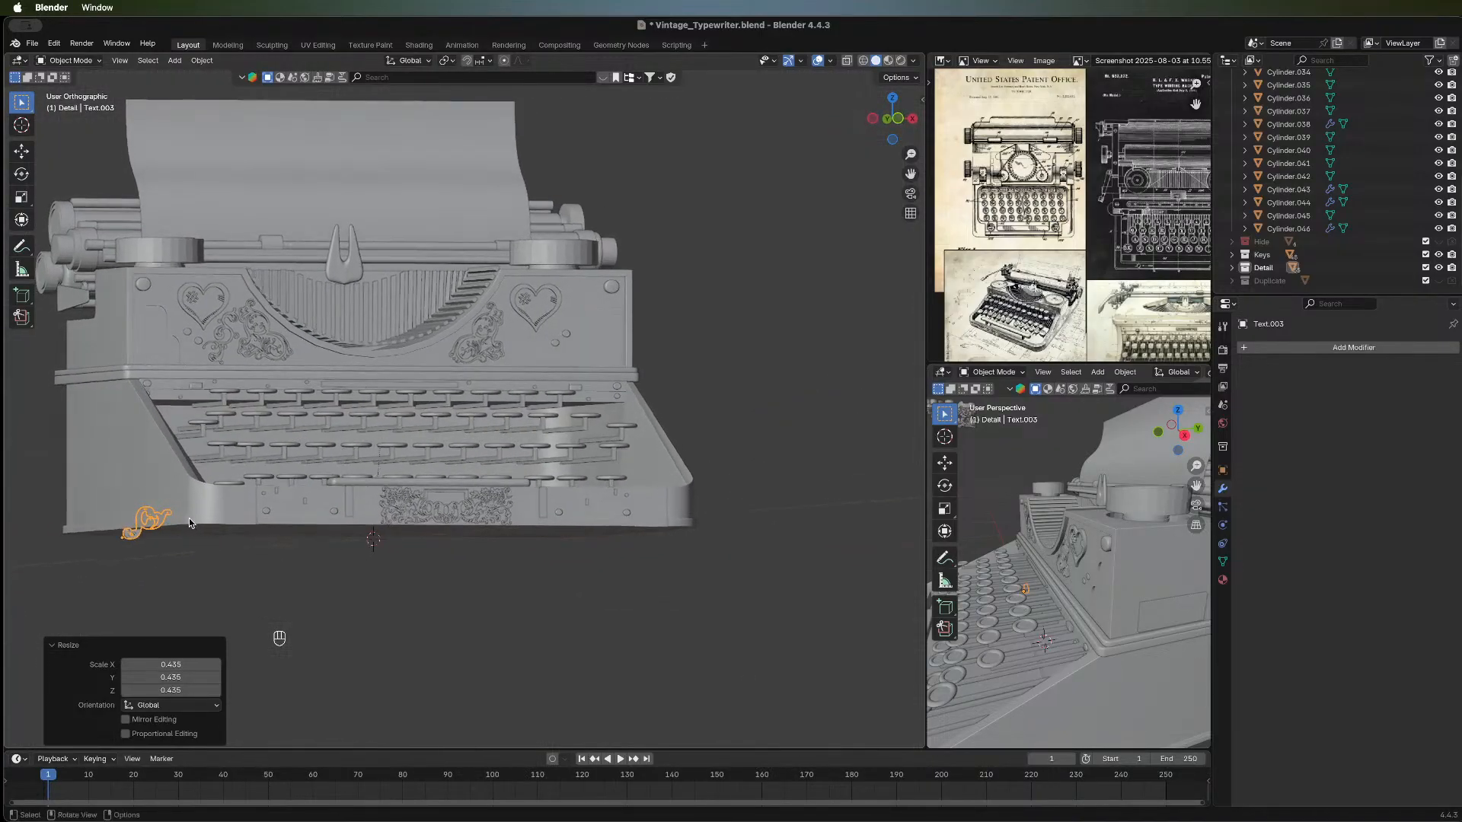
key("g")
key("y")
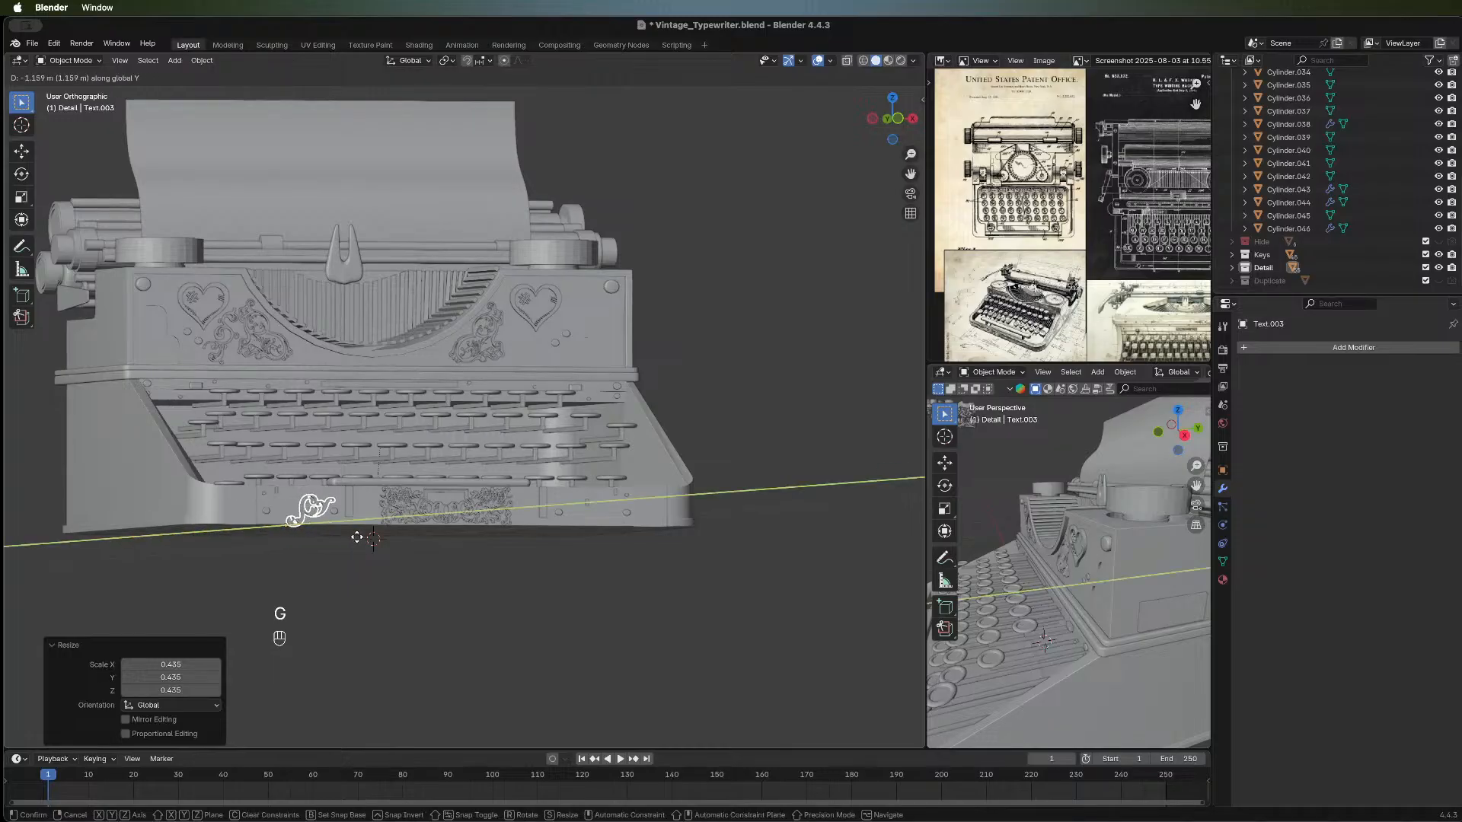
left_click(358, 537)
middle_click_drag(358, 536, 711, 620)
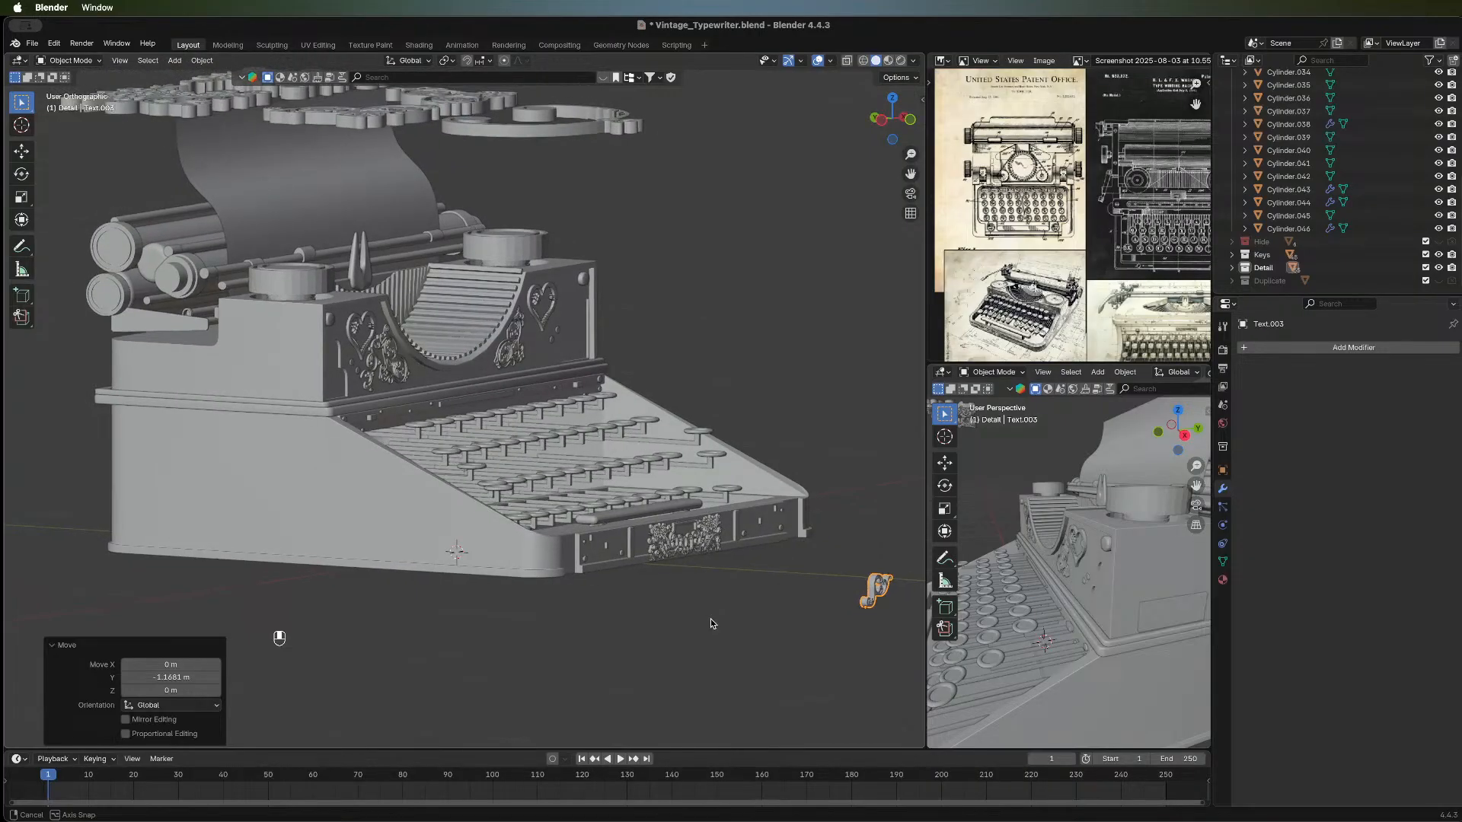
key("g")
key("y")
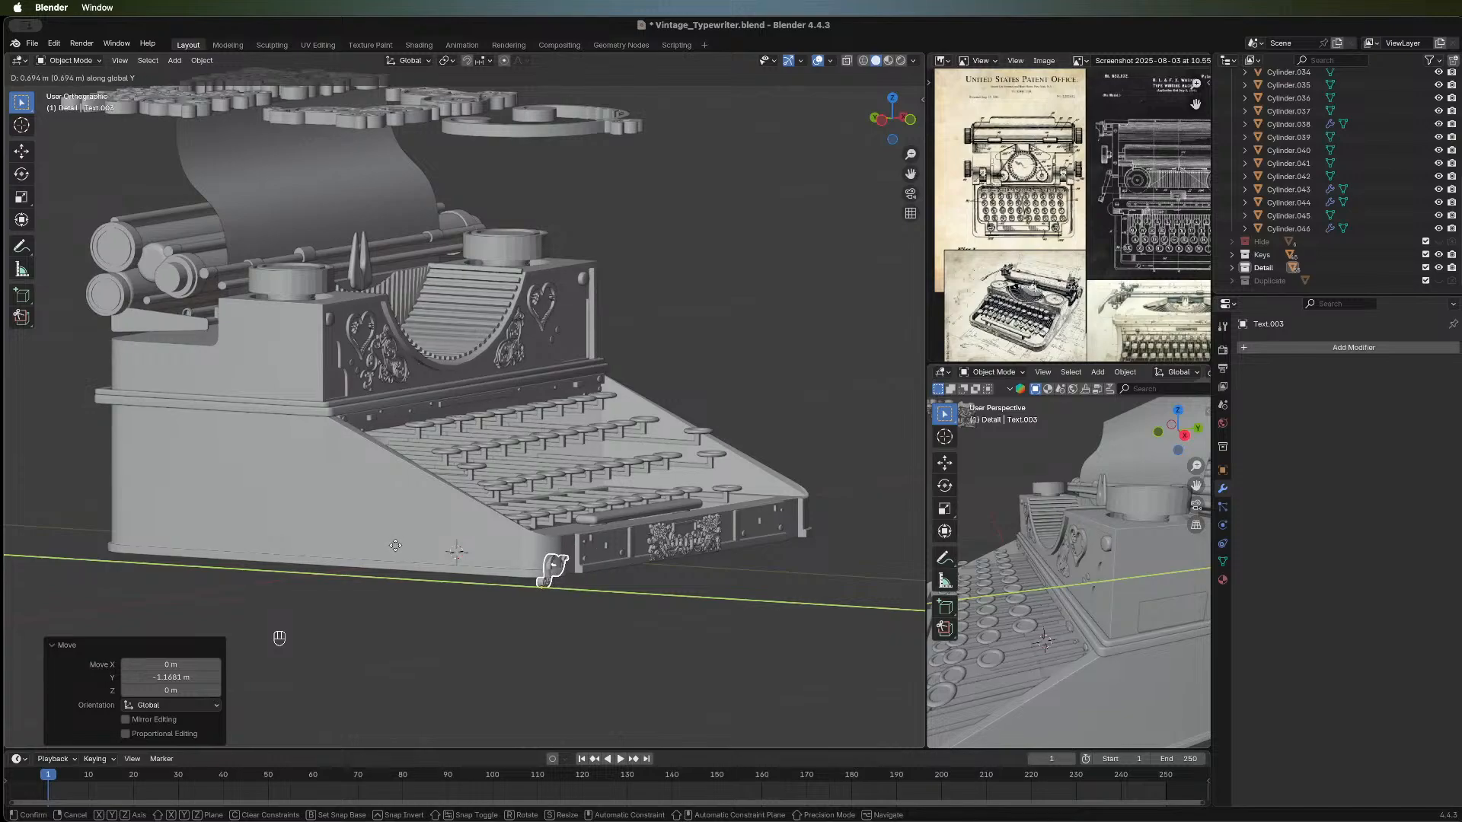
left_click(395, 545)
Move the scroll ornament about 0.138 m along X and 0.026 m up along Z onto the left front base panel.
middle_click_drag(335, 598, 263, 566)
key("g")
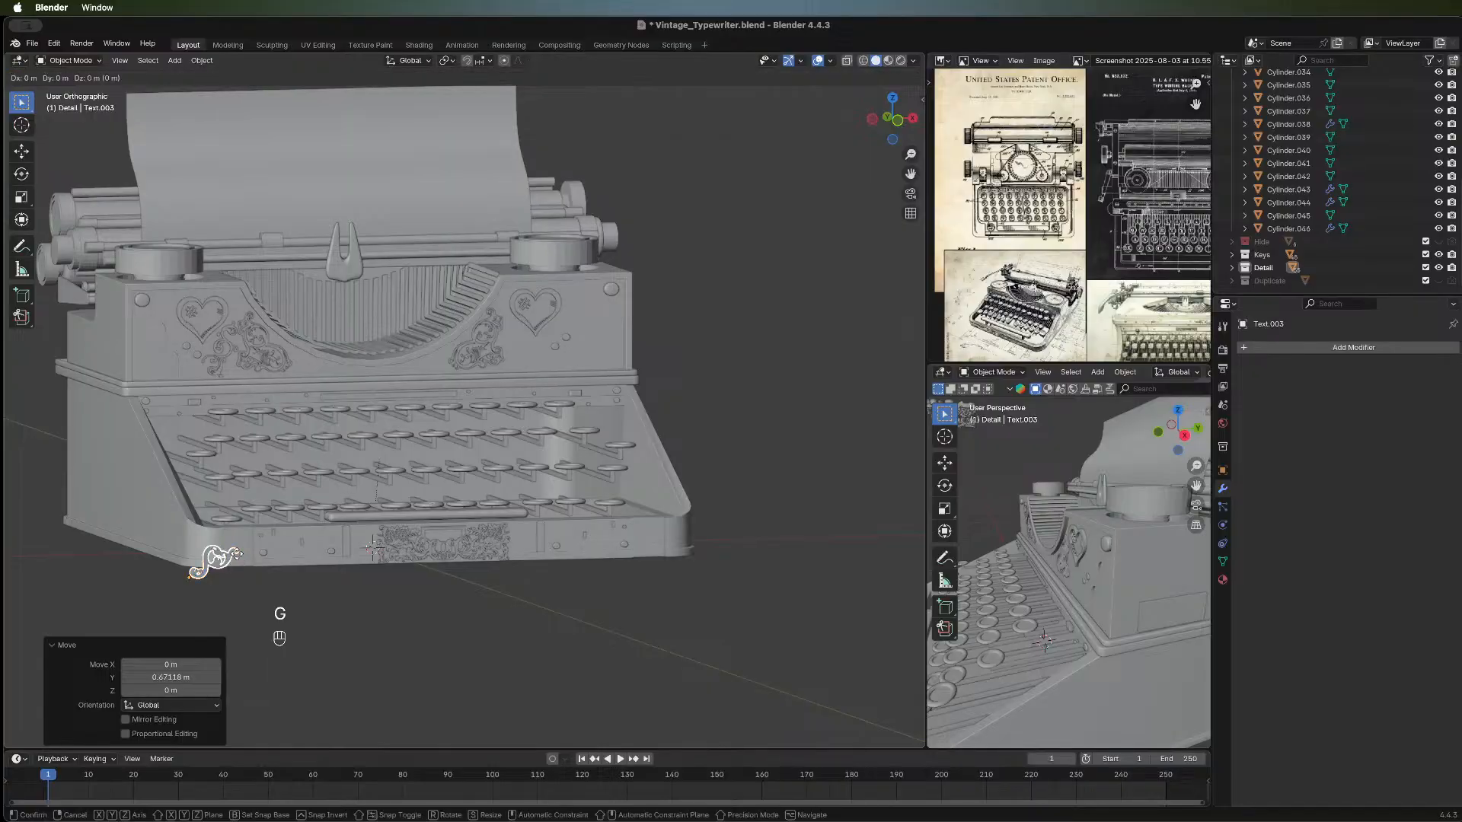
key("x")
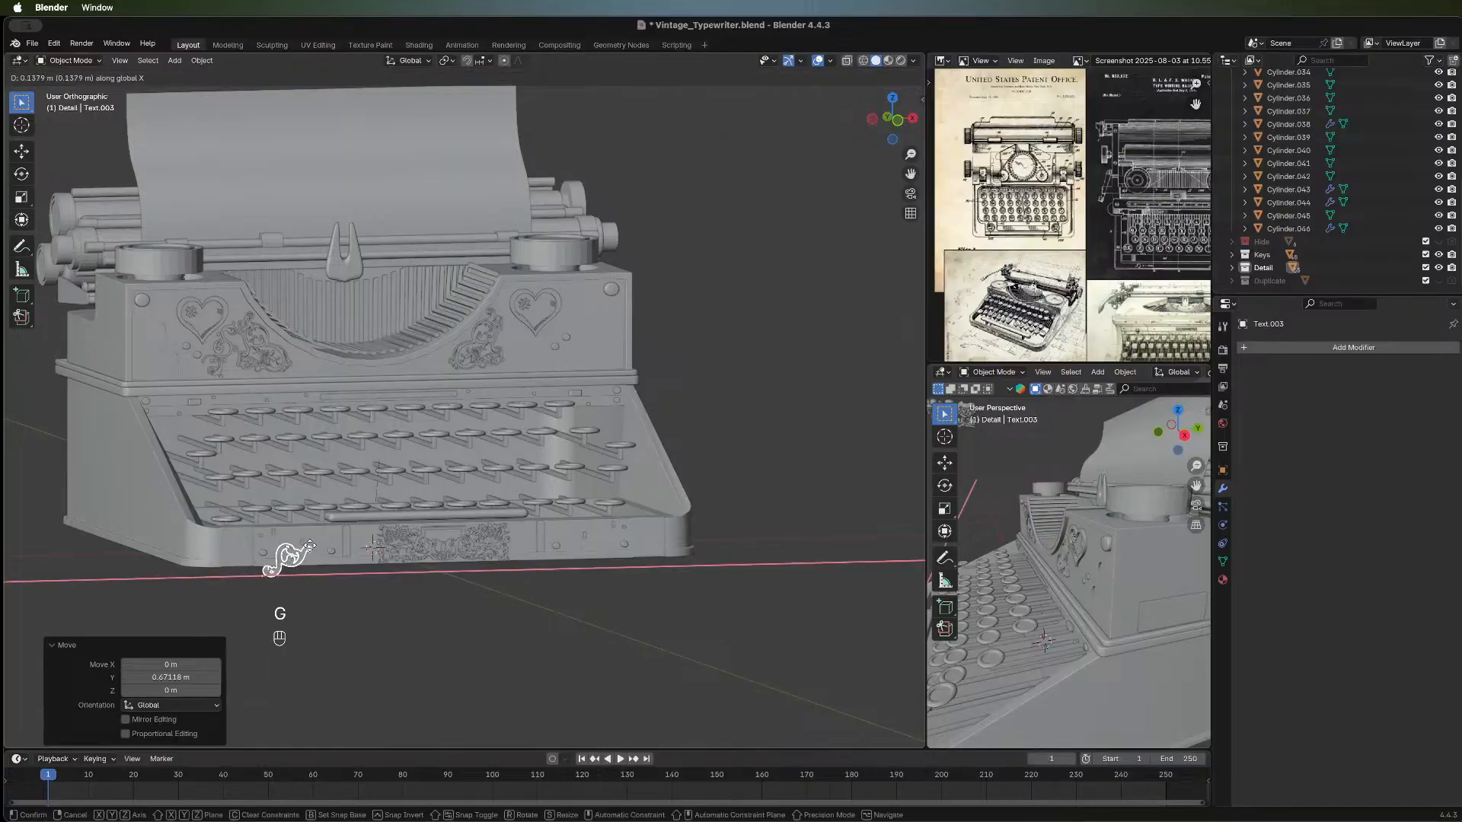
left_click(312, 547)
key("g")
key("z")
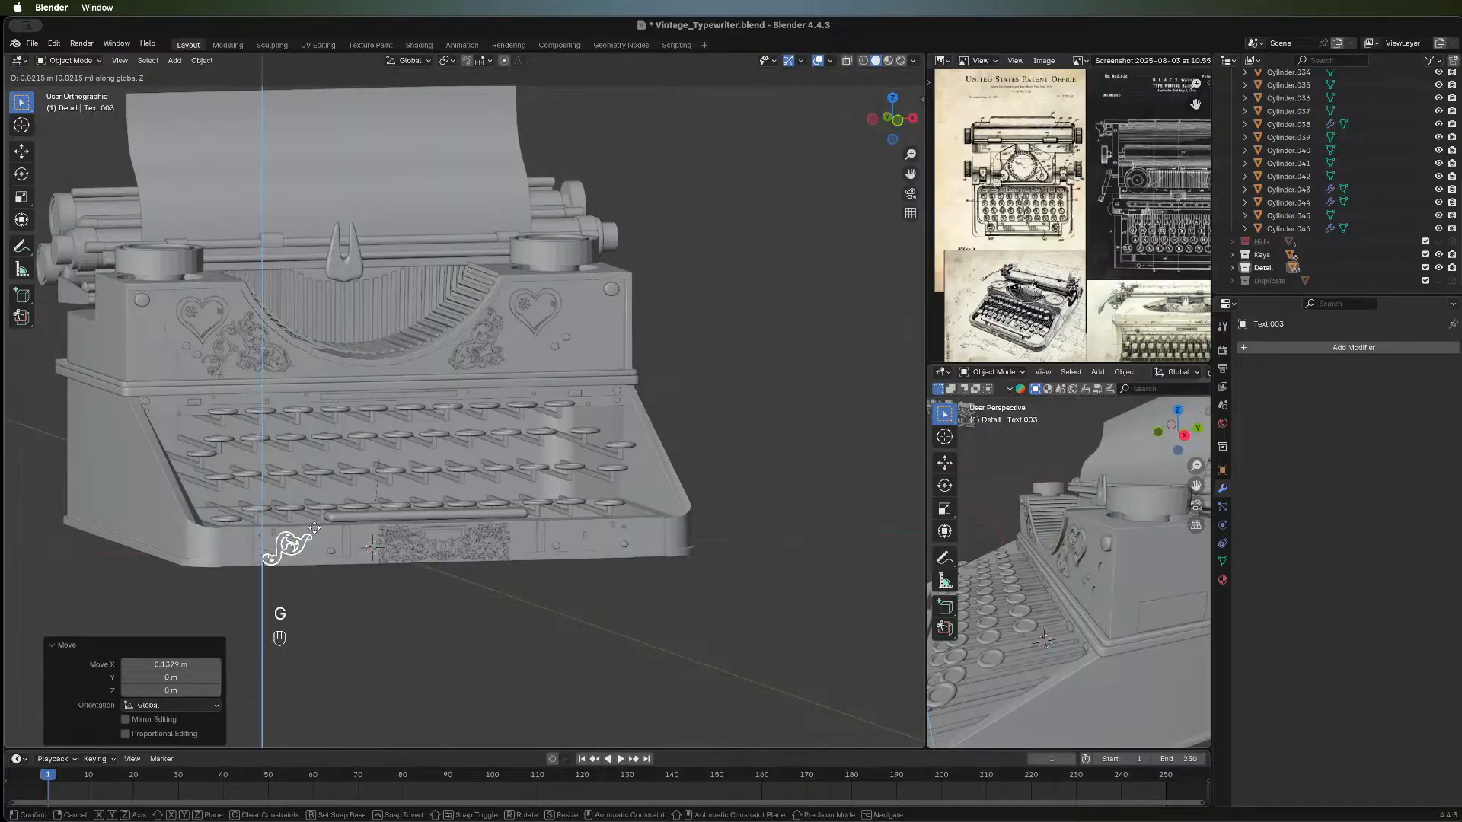
left_click(315, 522)
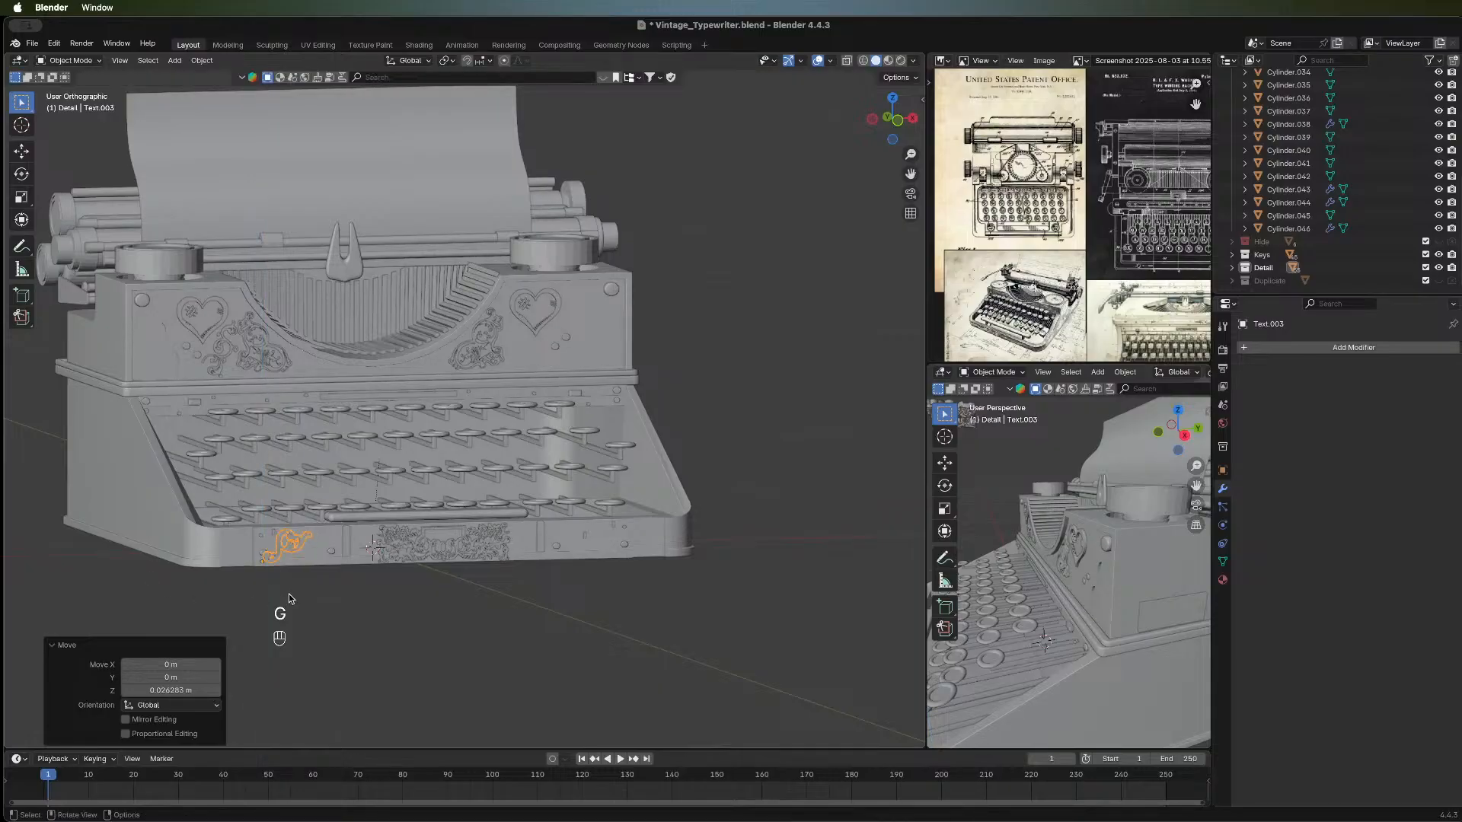
Shift the scroll ornament about 0.012 m along X between the panel's rivets.
middle_click_drag(289, 599, 332, 509)
key("g")
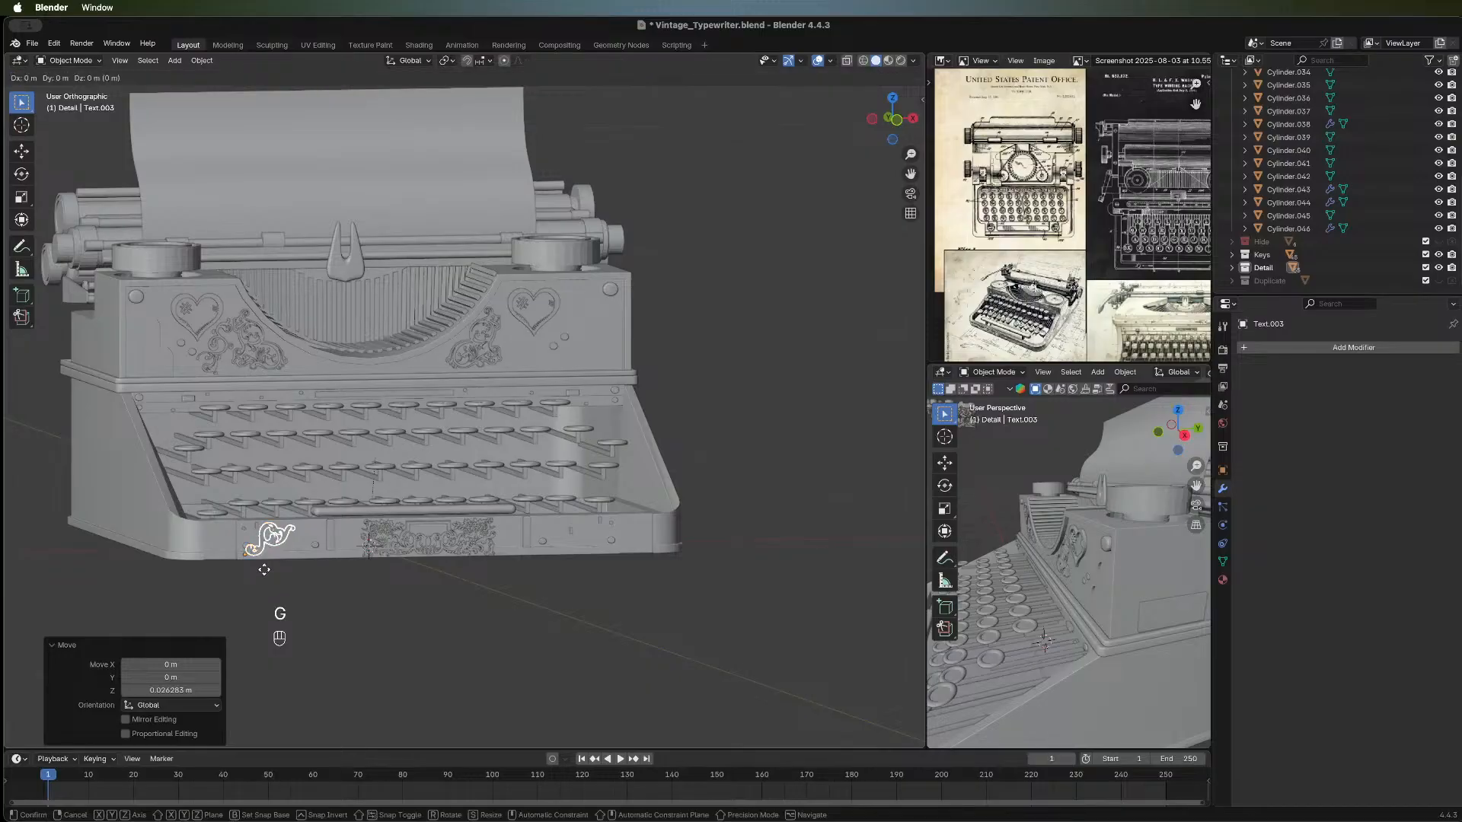
key("x")
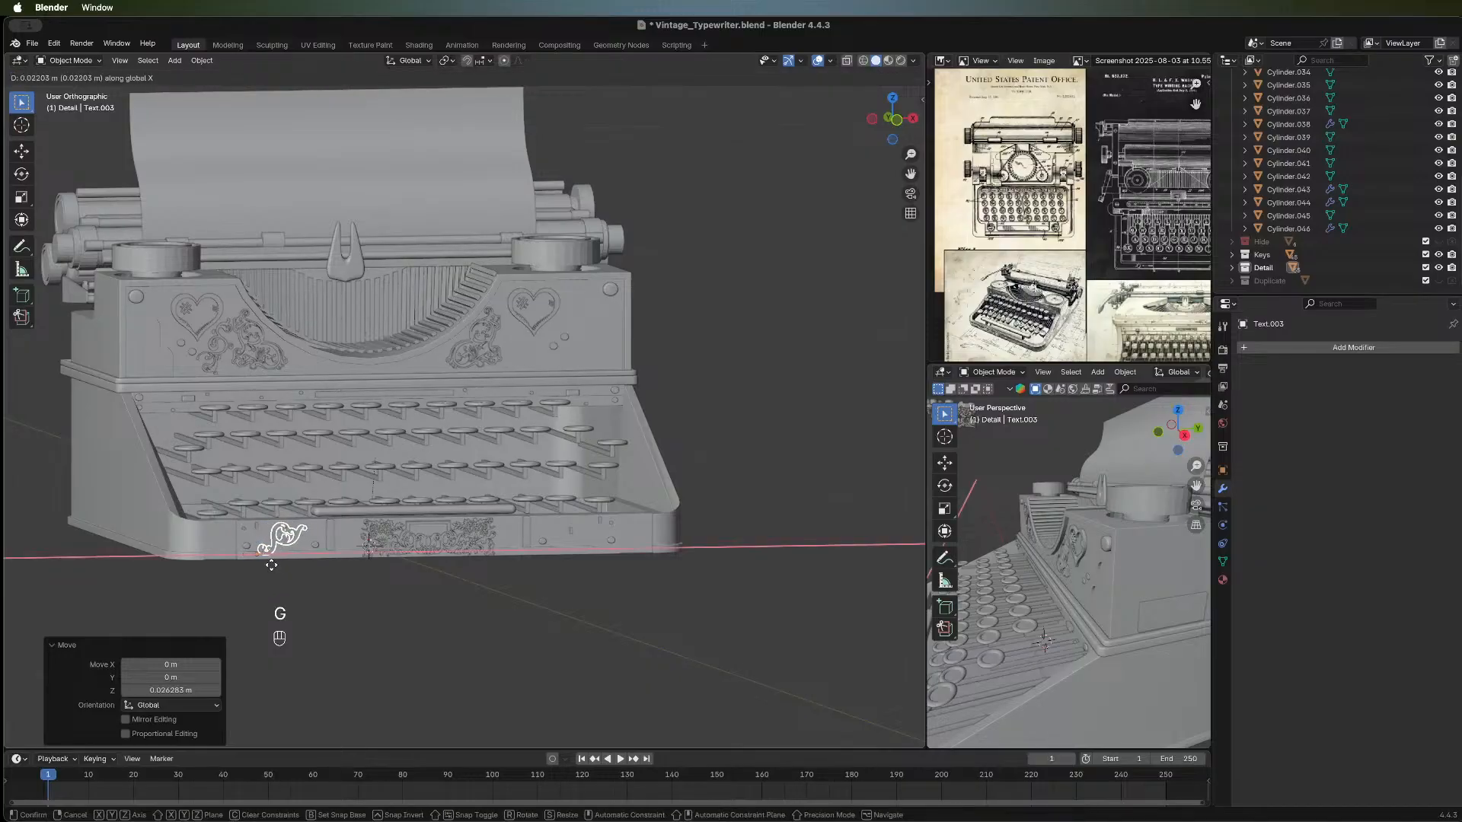
left_click(271, 567)
Examine the scroll ornament's size and fit on the front base panel beside the central floral decoration.
middle_click_drag(251, 562, 373, 590)
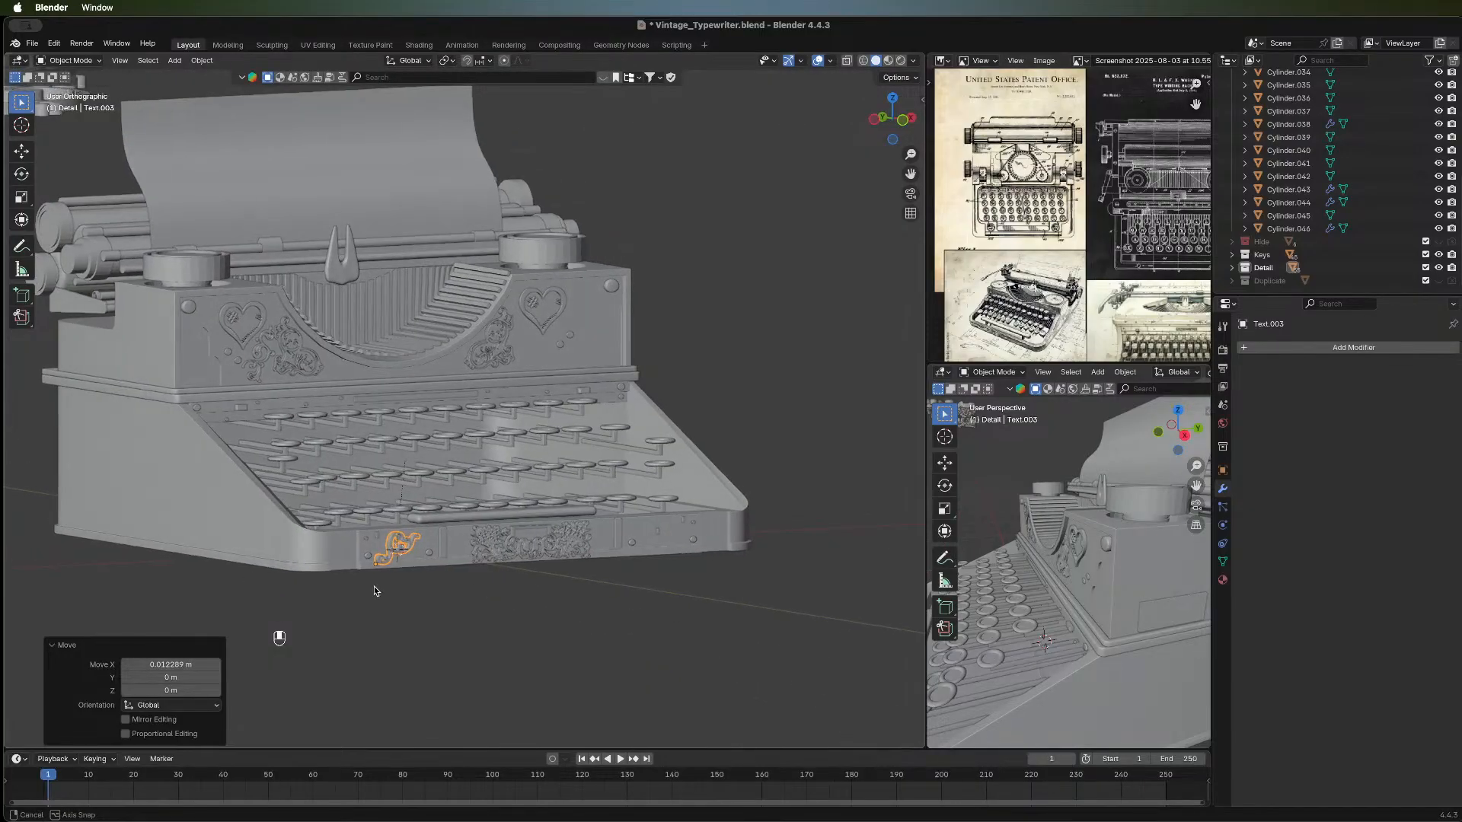
scroll(385, 558, "up", 5)
scroll(393, 564, "down", 3)
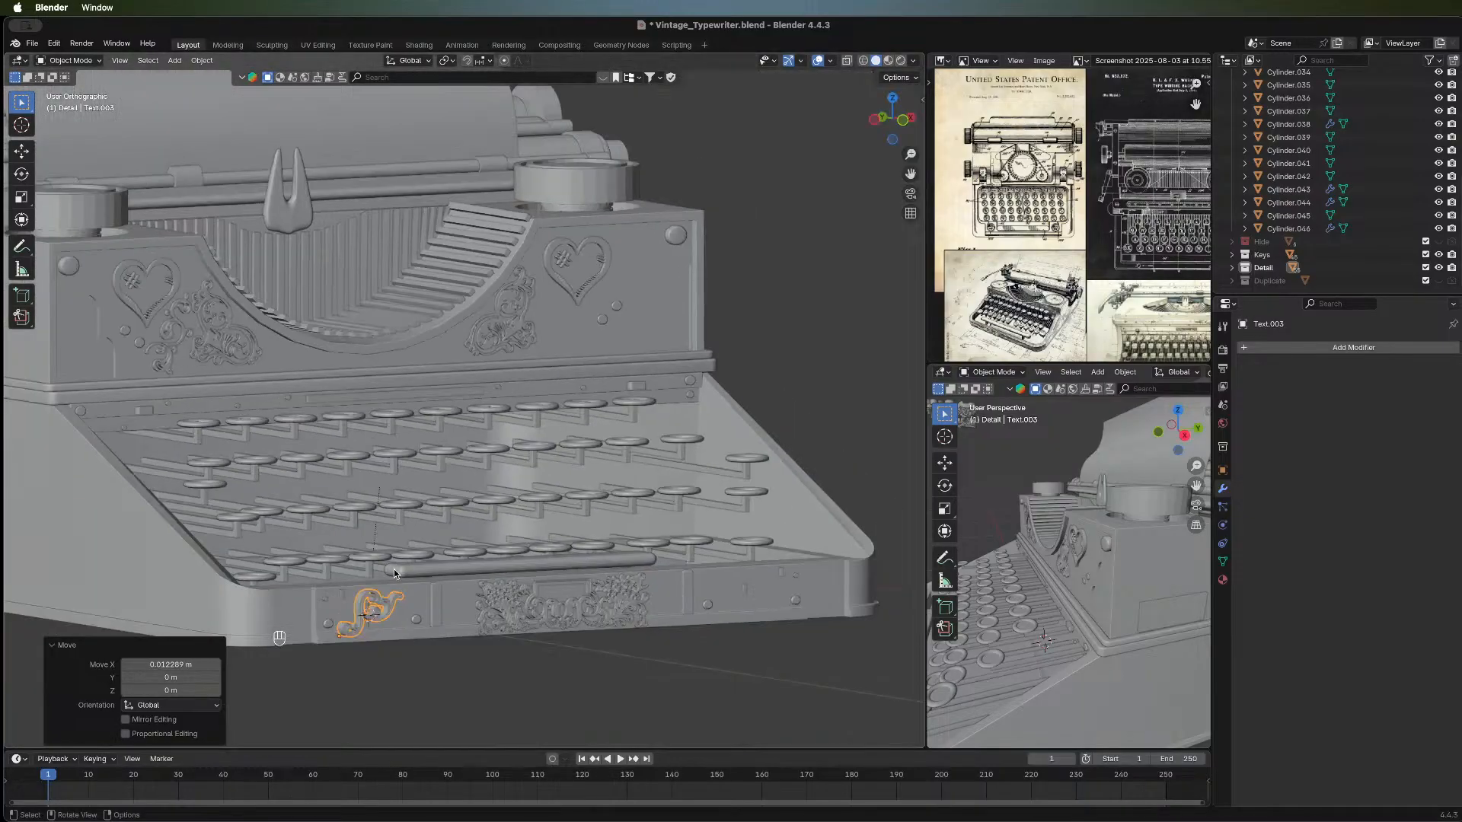
middle_click_drag(394, 569, 227, 501, "shift")
scroll(452, 454, "up", 3)
scroll(227, 501, "down", 3)
middle_click_drag(133, 520, 204, 513, "shift")
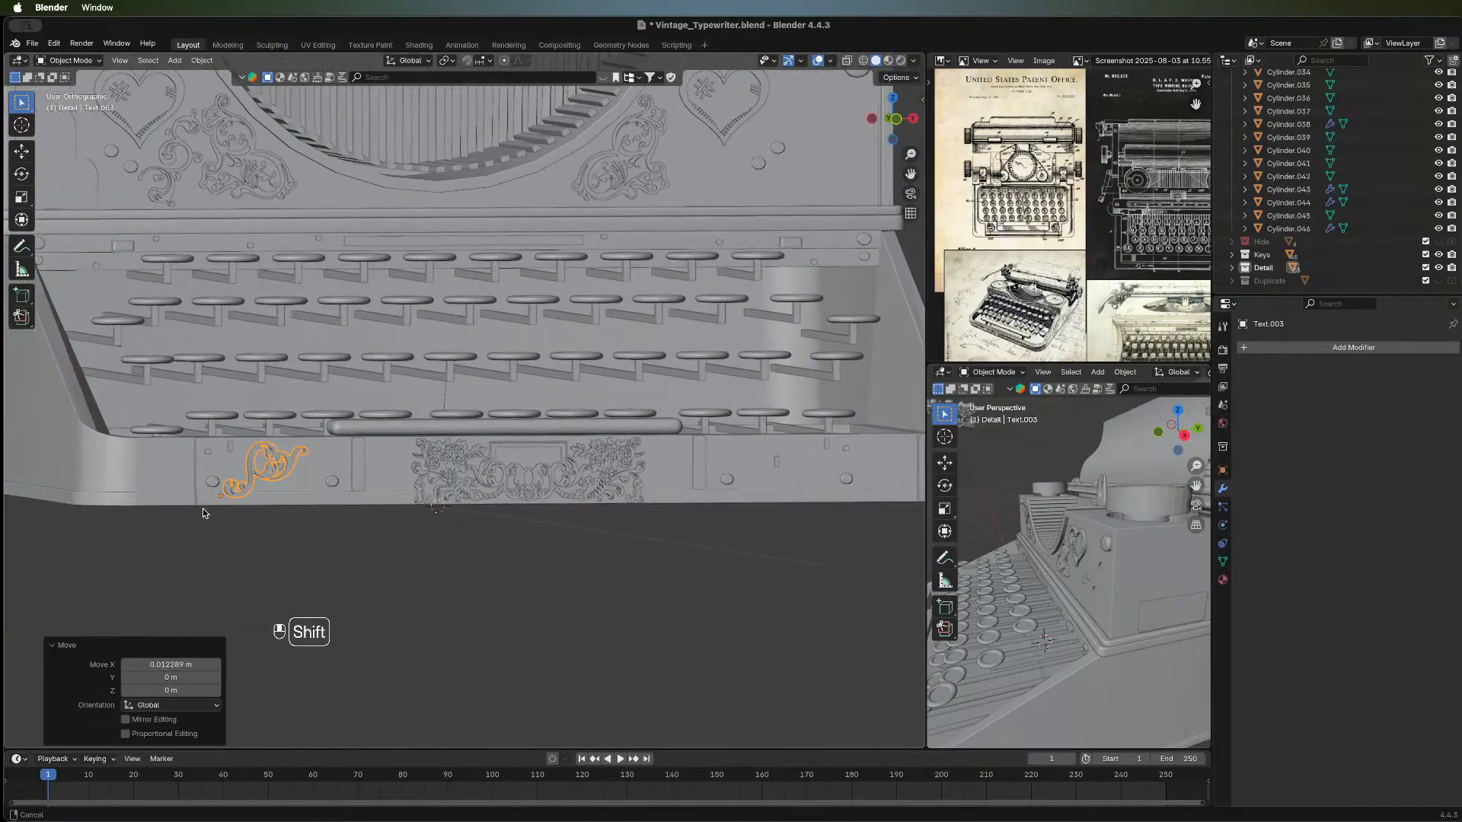
scroll(204, 512, "up", 5)
middle_click_drag(273, 580, 175, 579)
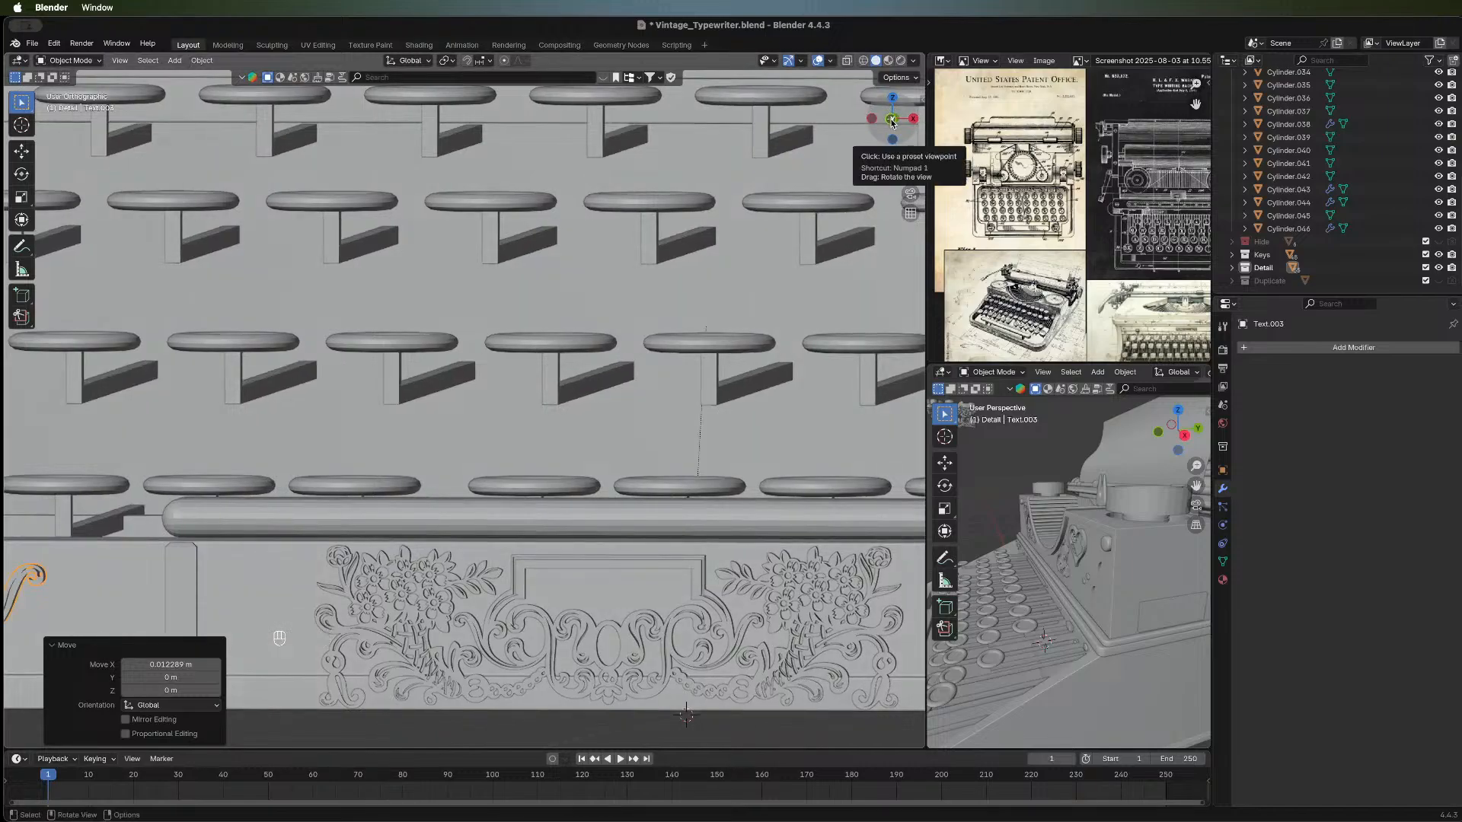
In front view, scale the scroll ornament down to about 0.753 so it fits within the base panel's height.
left_click(892, 120)
scroll(608, 390, "down", 3)
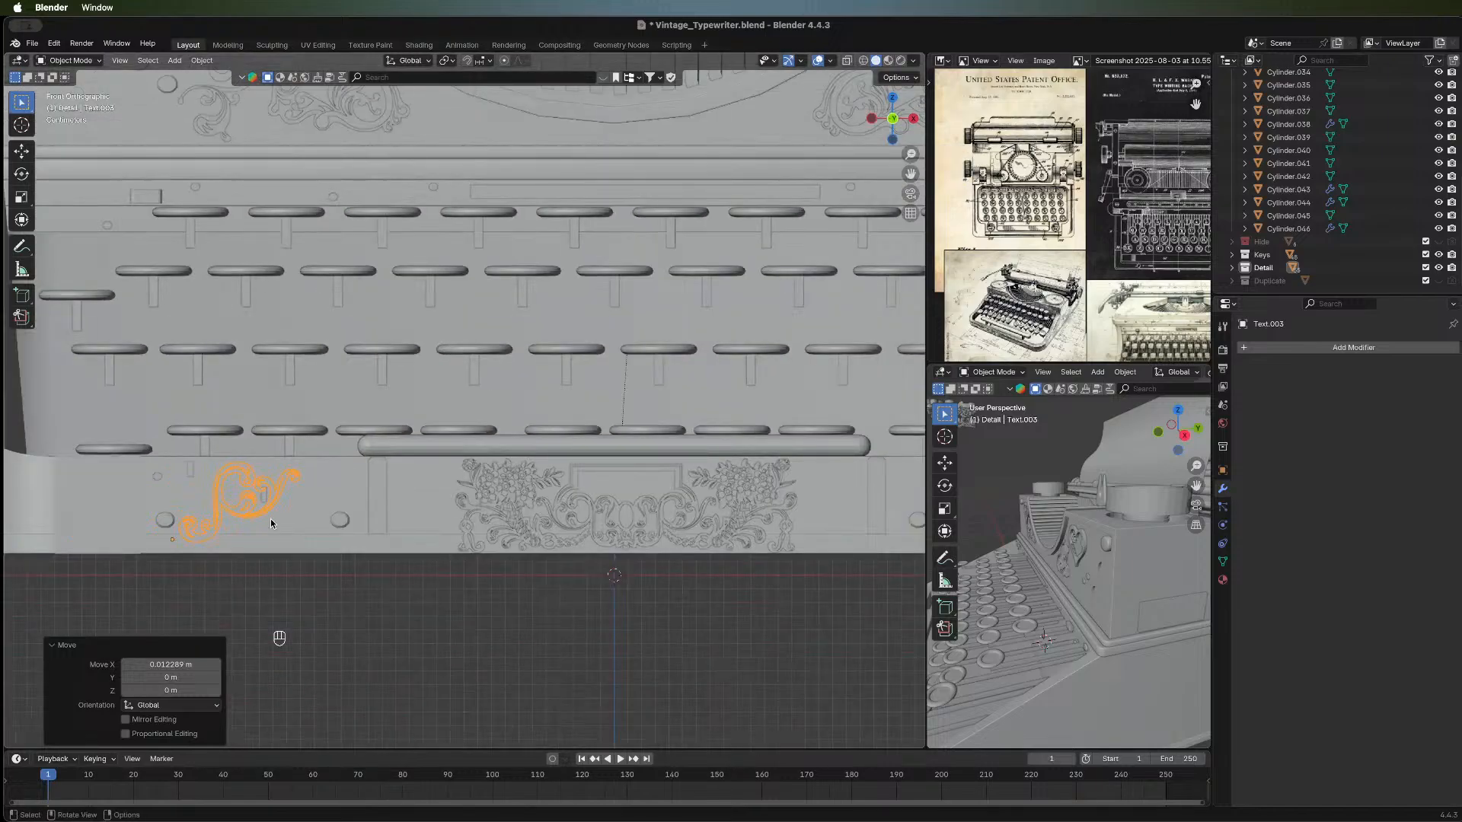
middle_click_drag(278, 510, 403, 549, "shift")
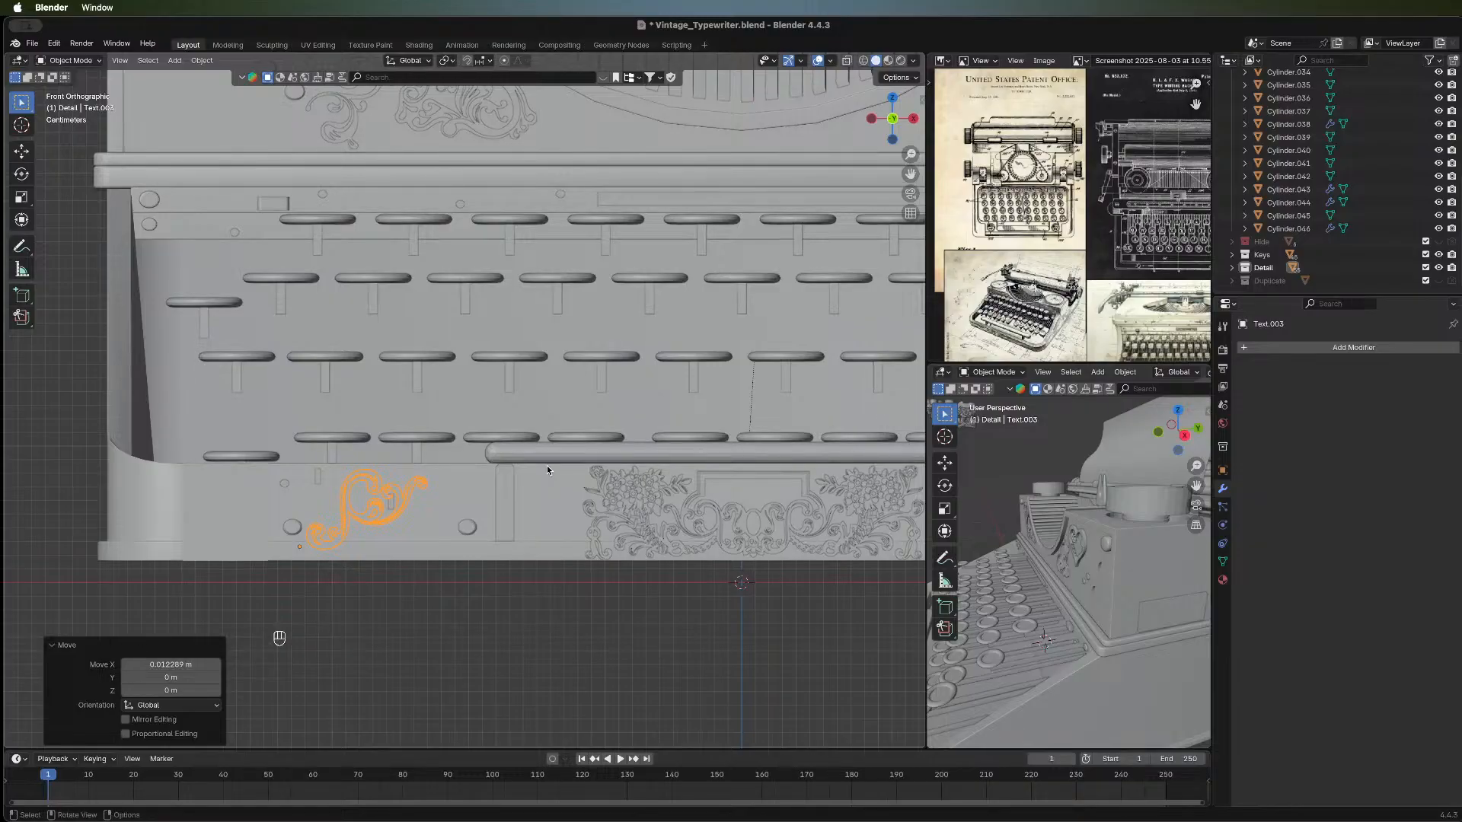
key("s")
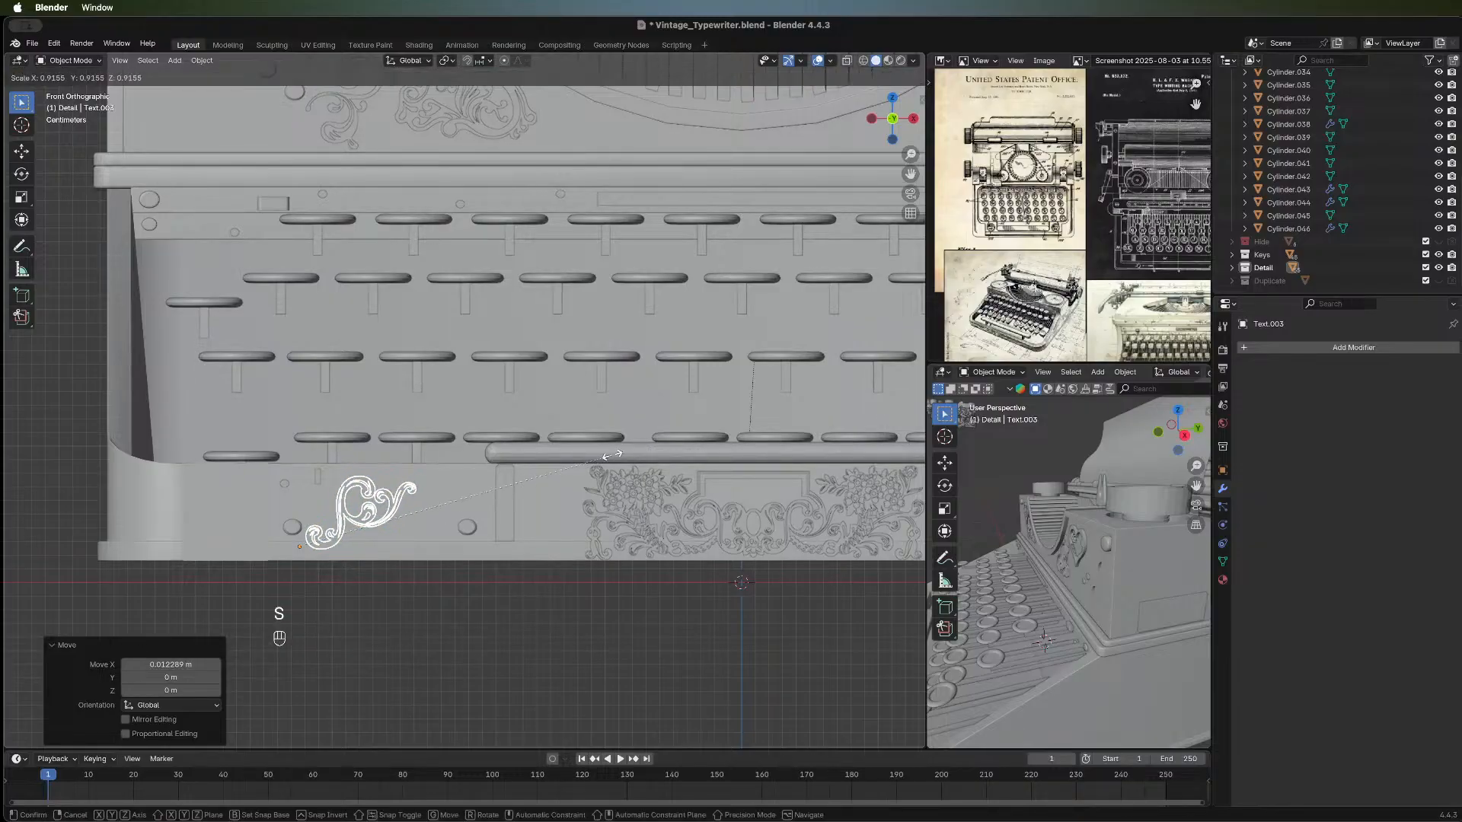
left_click(657, 479)
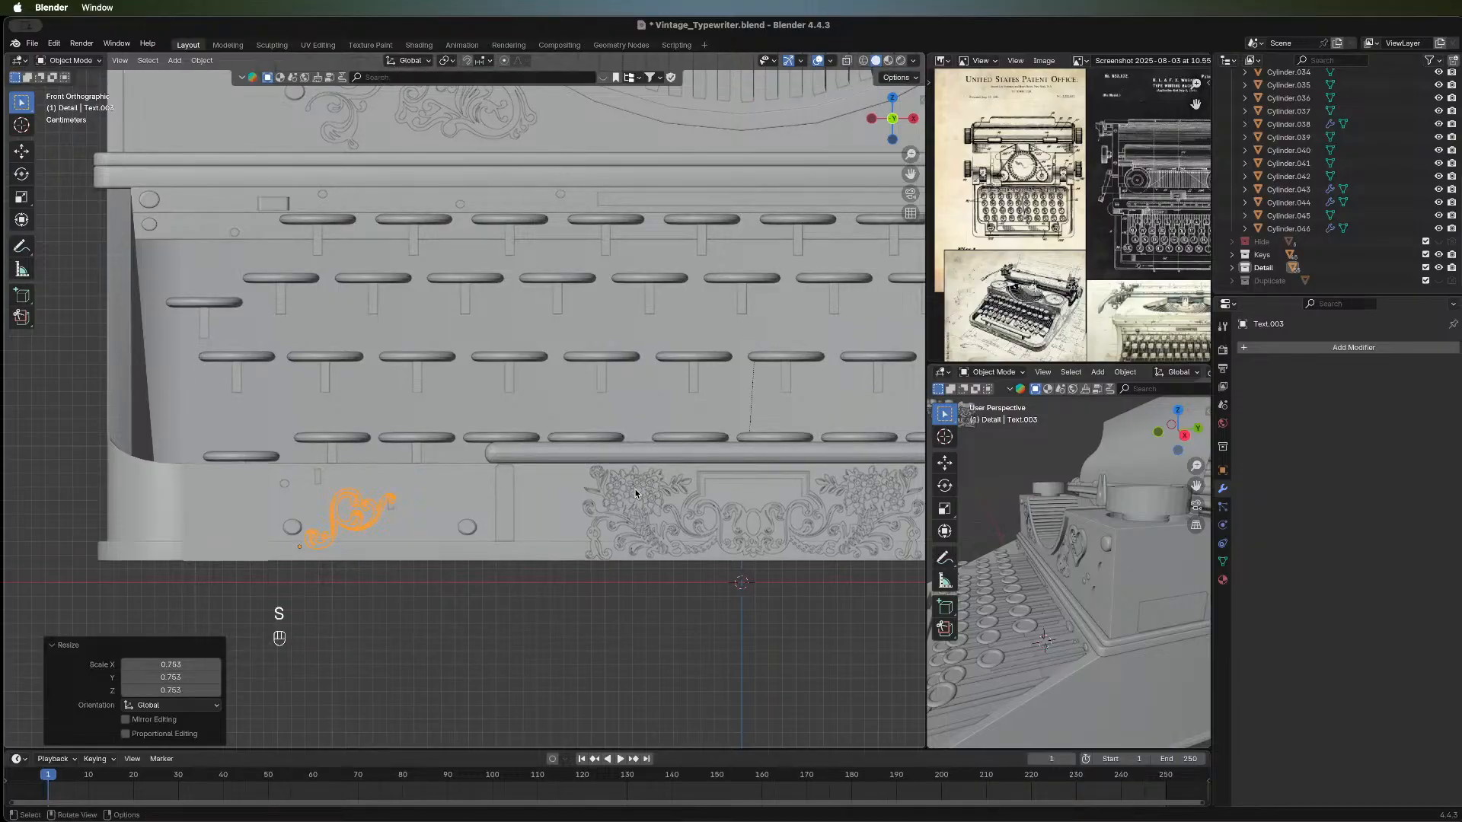
Raise the scroll ornament along Z in two moves of about 0.008 m and 0.004 m on the base panel.
key("g")
middle_click(636, 487)
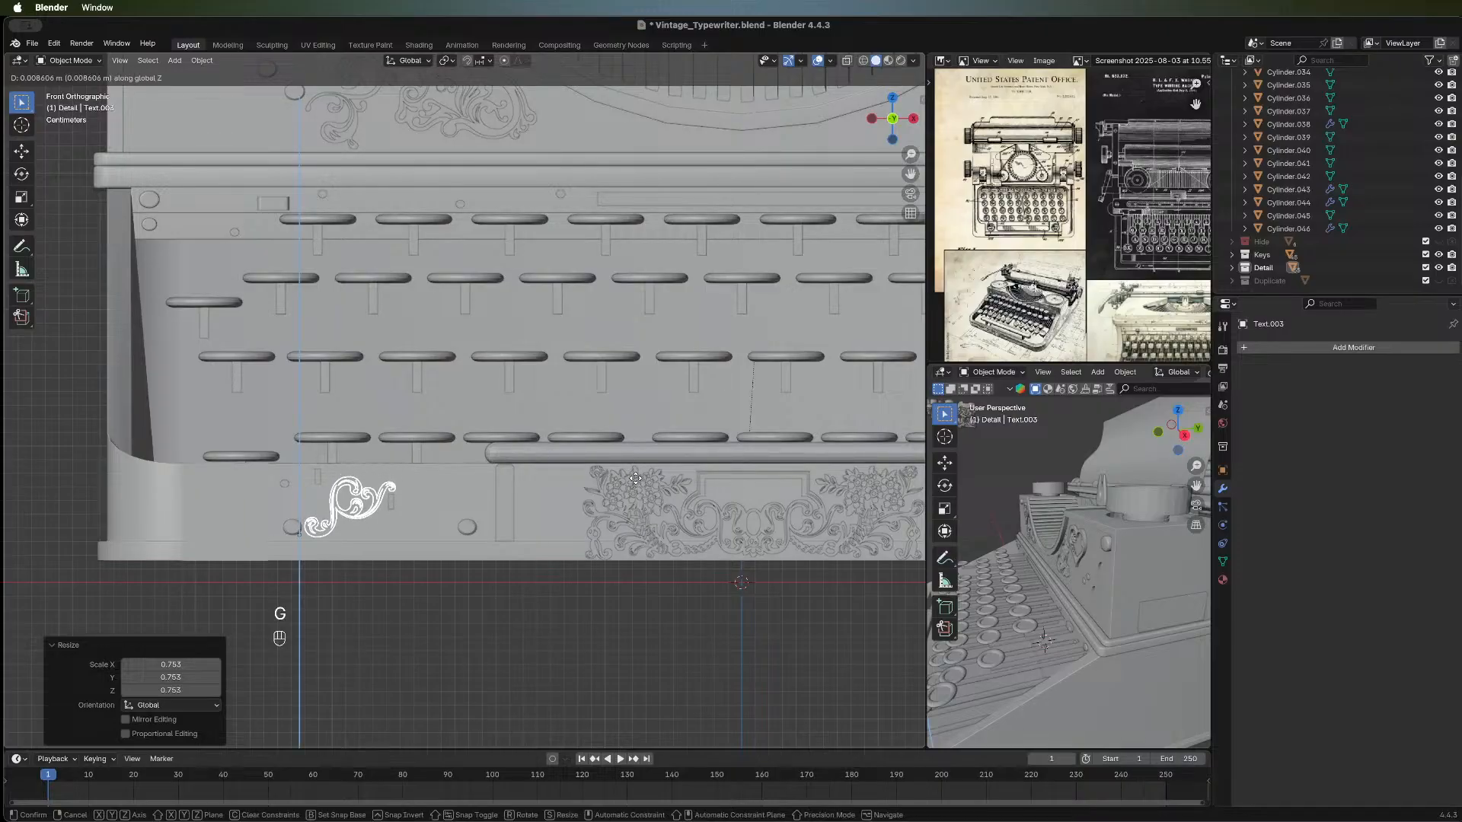
left_click(636, 481)
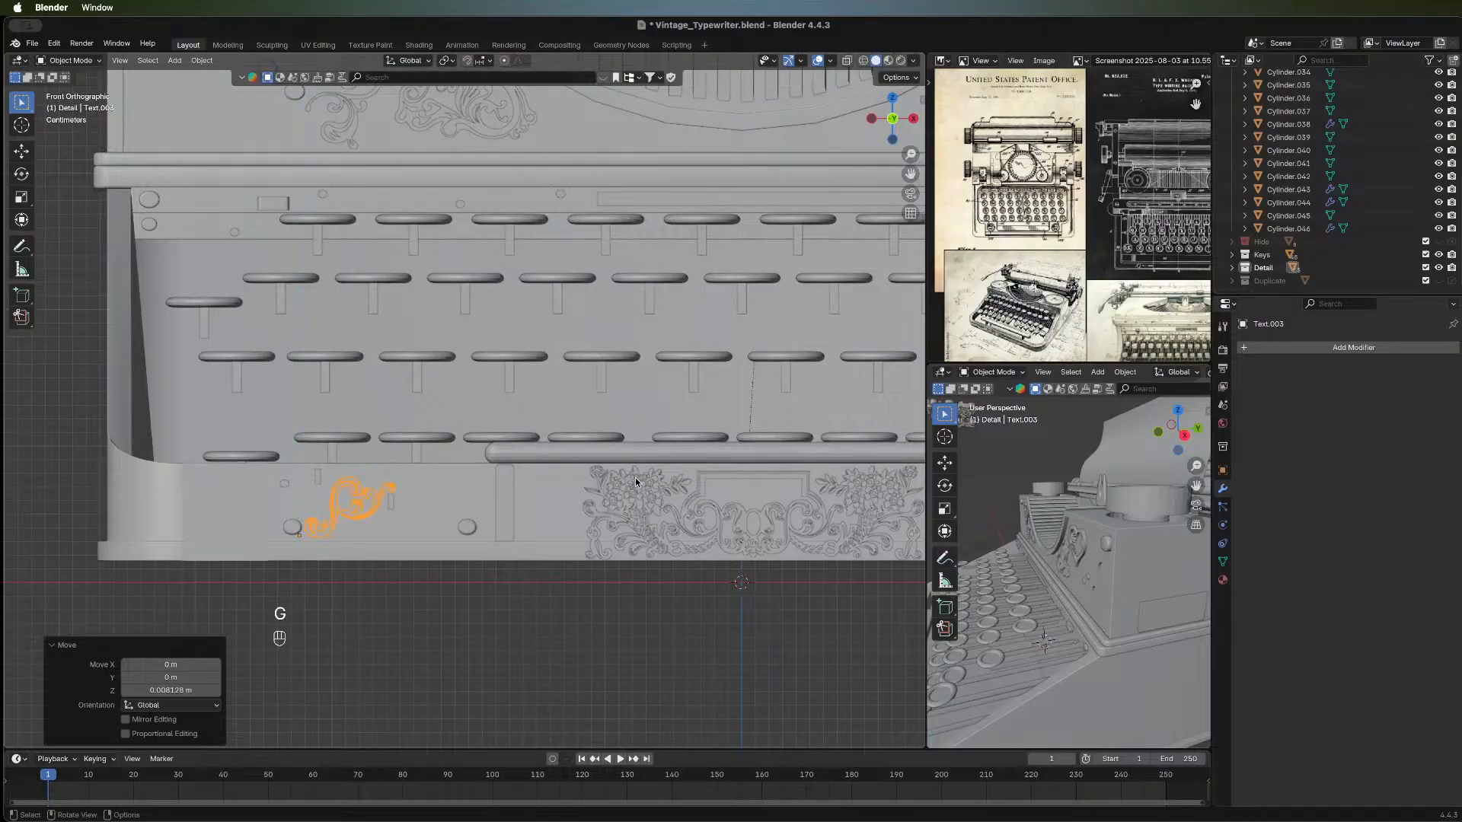
key("g")
middle_click(533, 502)
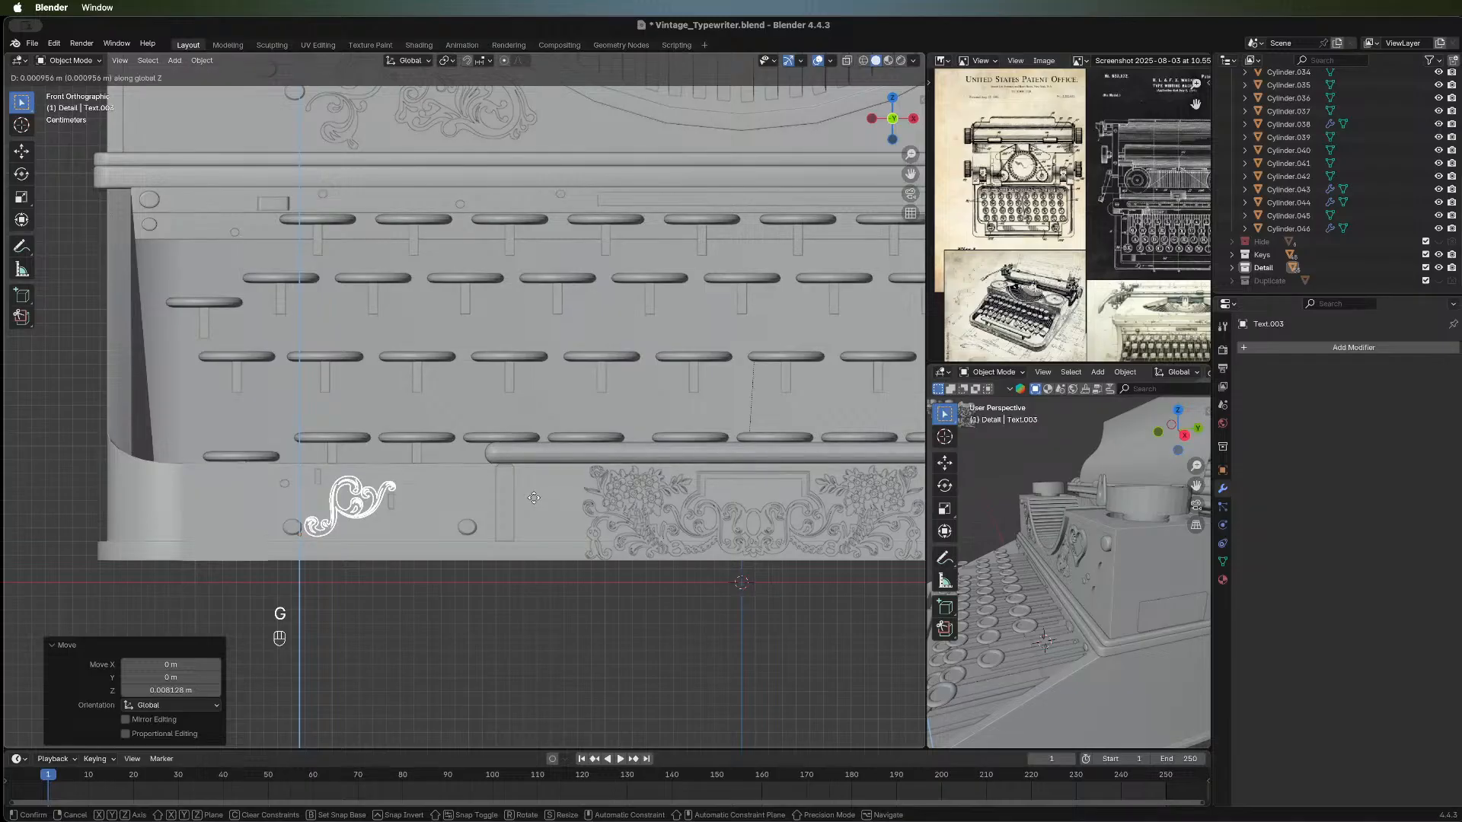
left_click(534, 498)
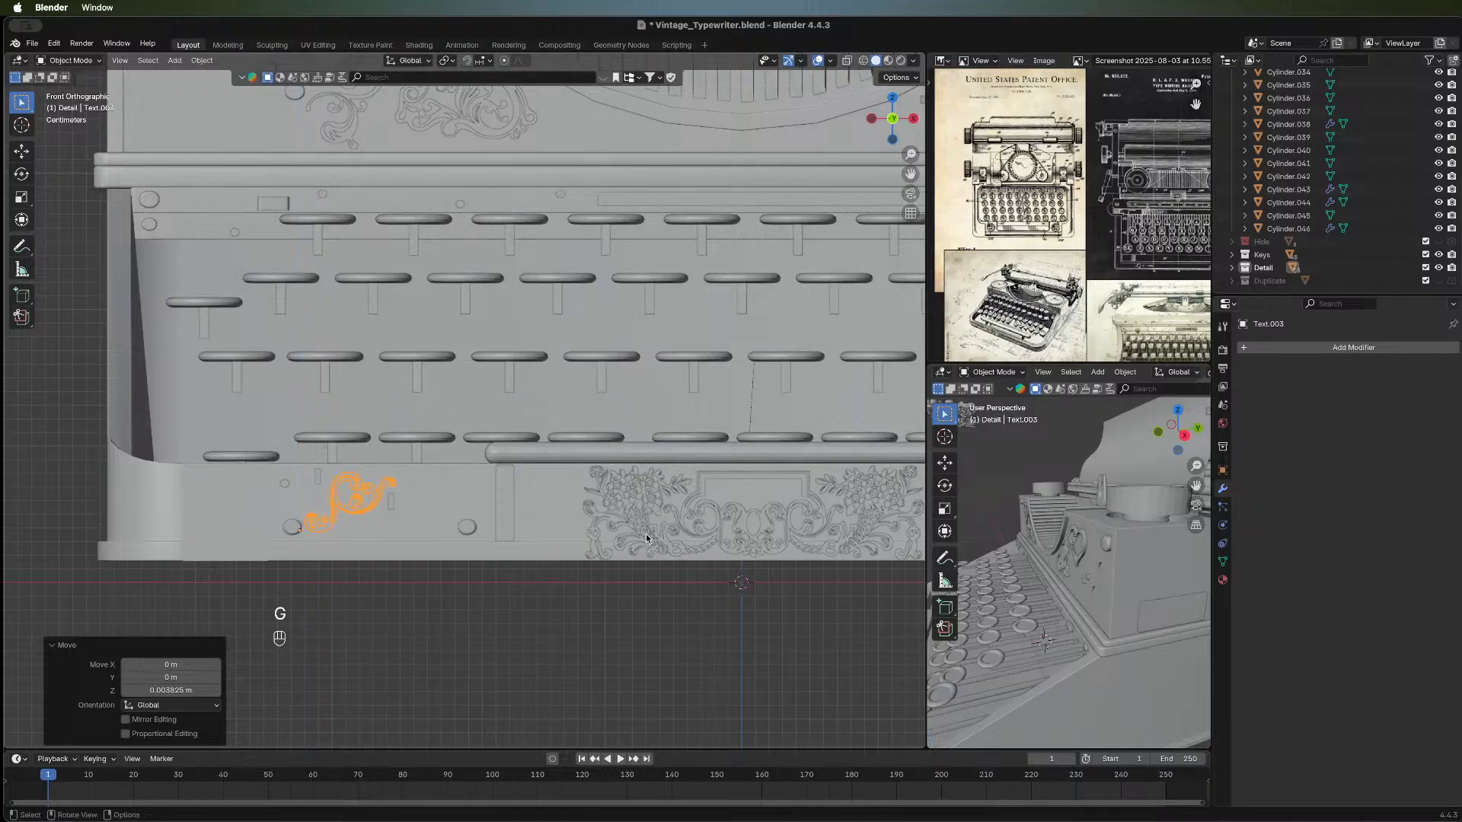
middle_click_drag(647, 537, 403, 515)
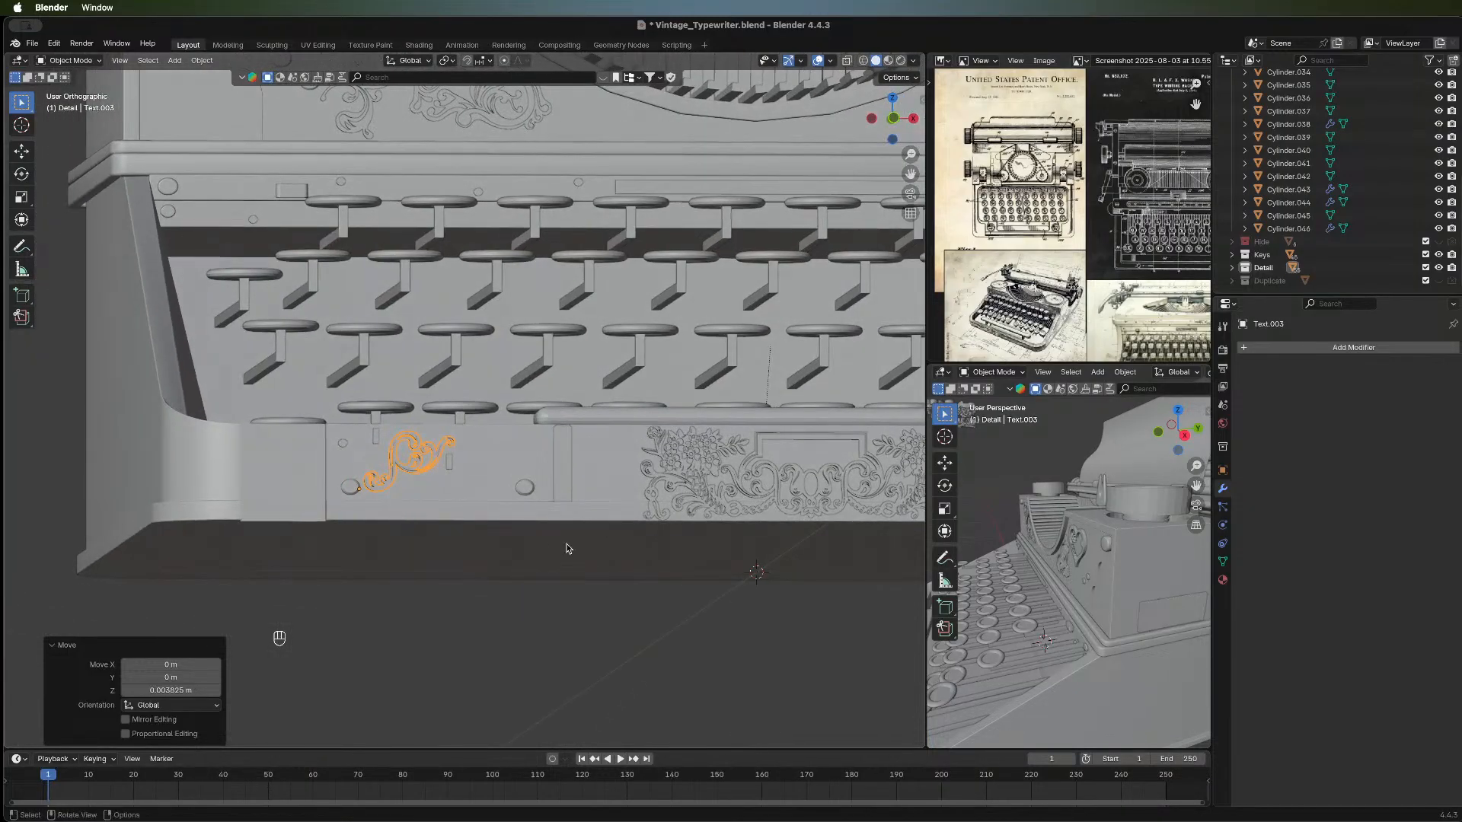
Move the scroll ornament about 0.013 m along Y so it sits against the front base panel.
middle_click_drag(567, 546, 832, 590)
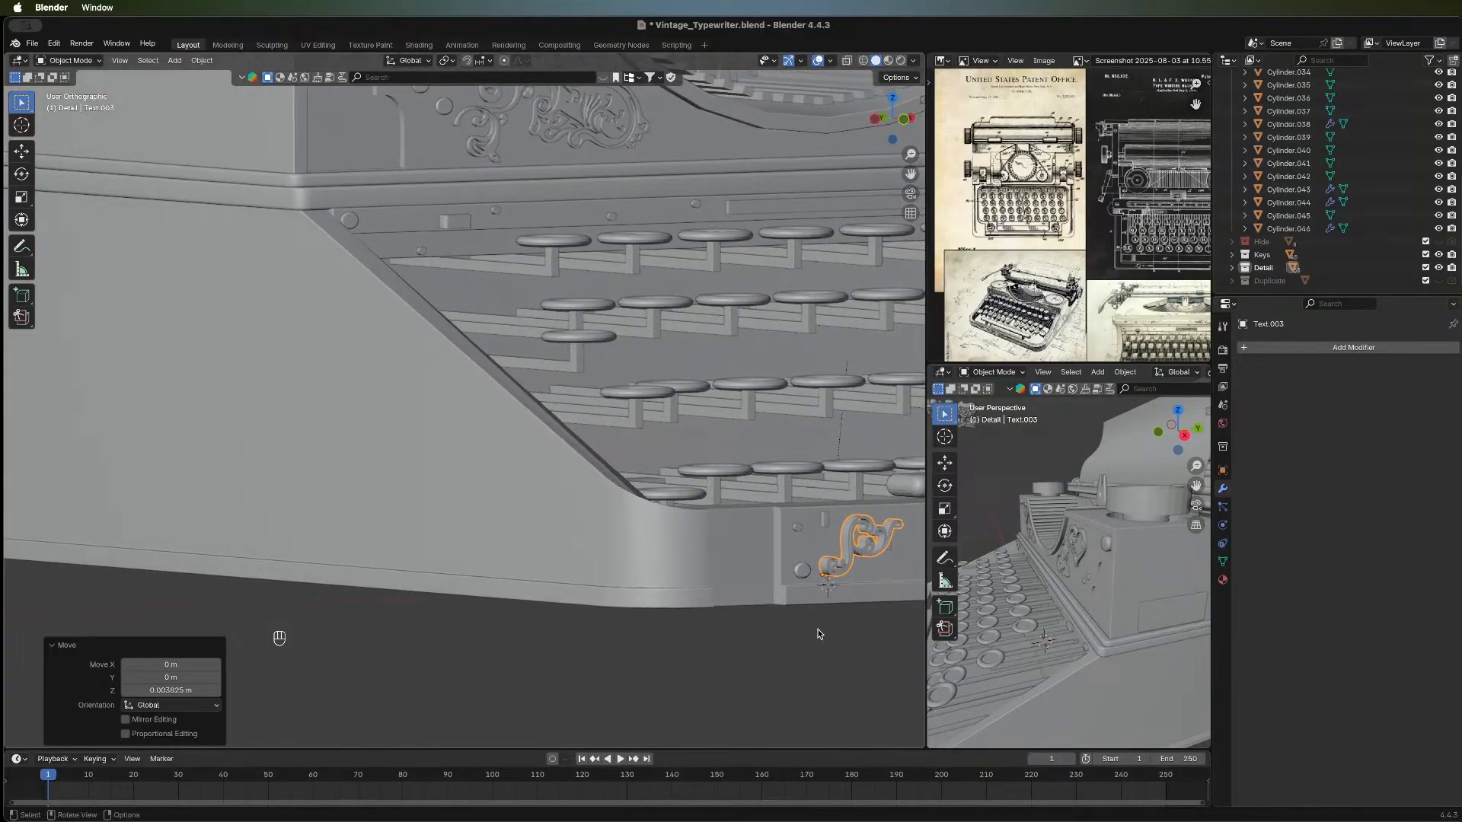
key("g")
key("y")
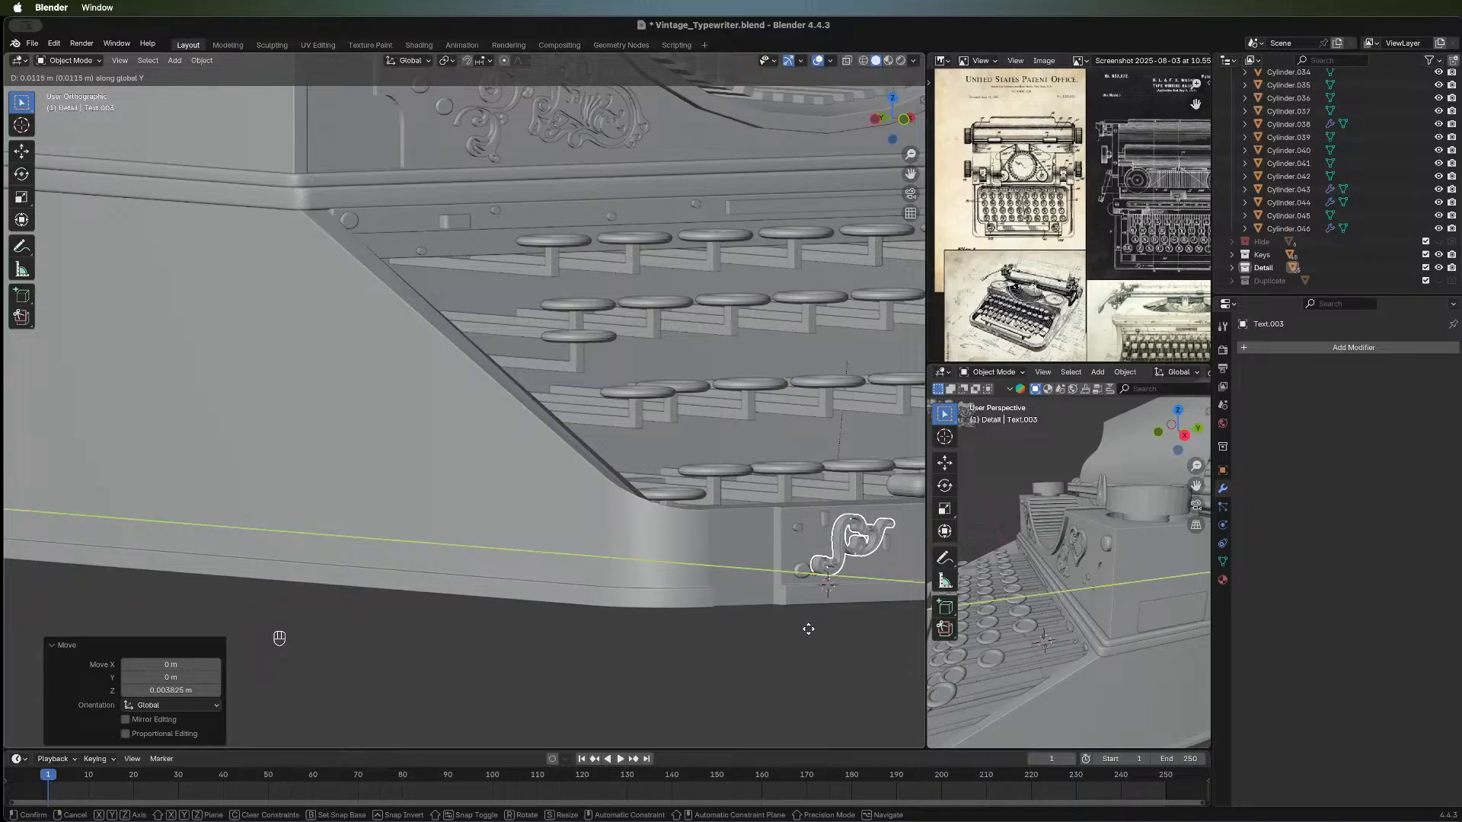
left_click(809, 634)
middle_click_drag(841, 670, 437, 678)
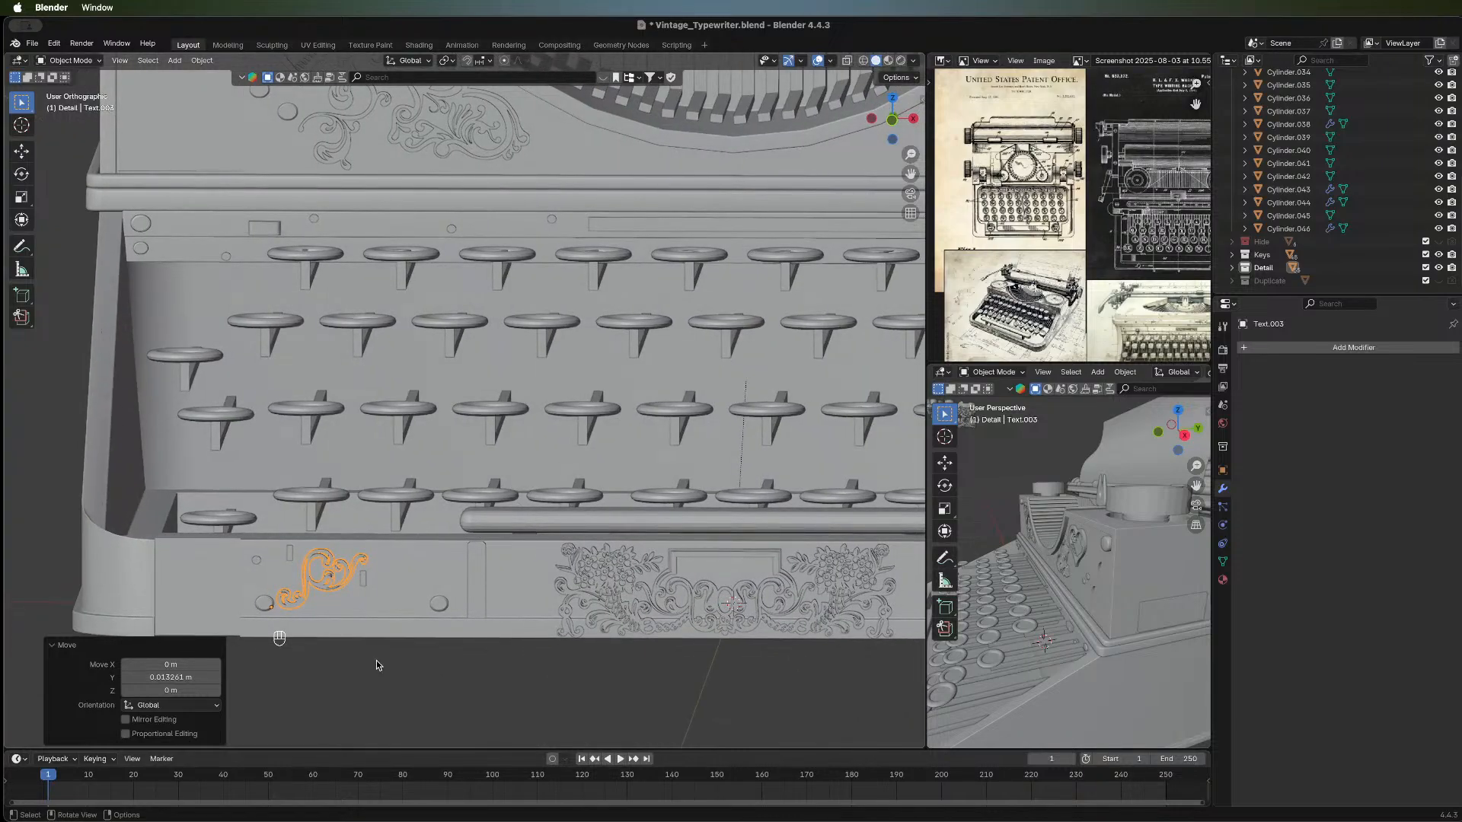
left_click(256, 678)
mouse_move(293, 679)
middle_mouse_down()
mouse_move(282, 643)
mouse_move(277, 662)
middle_mouse_up()
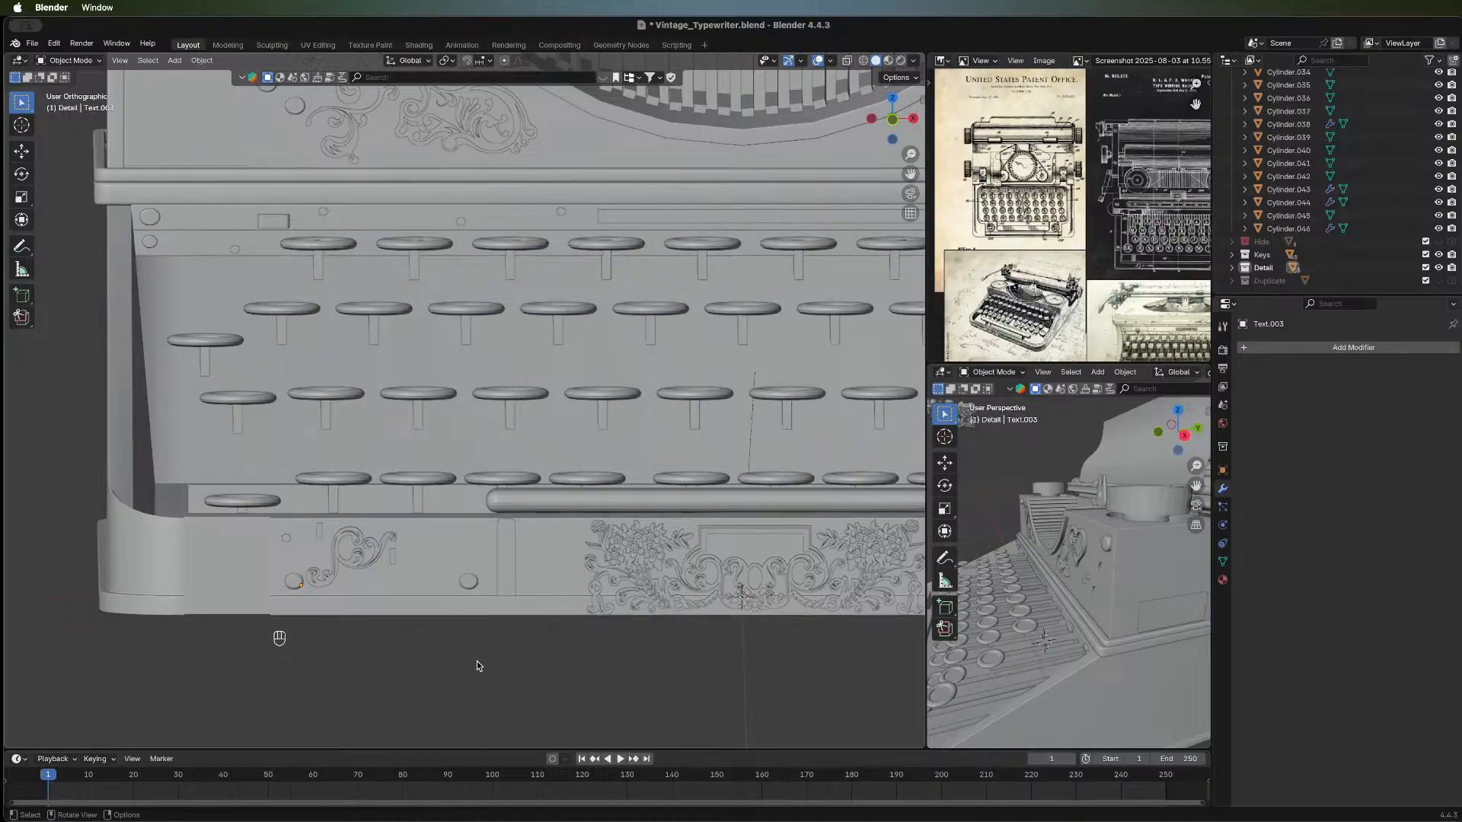
Add a Mirror modifier on the X axis to the scroll ornament on the front base panel.
scroll(477, 661, "down", 2)
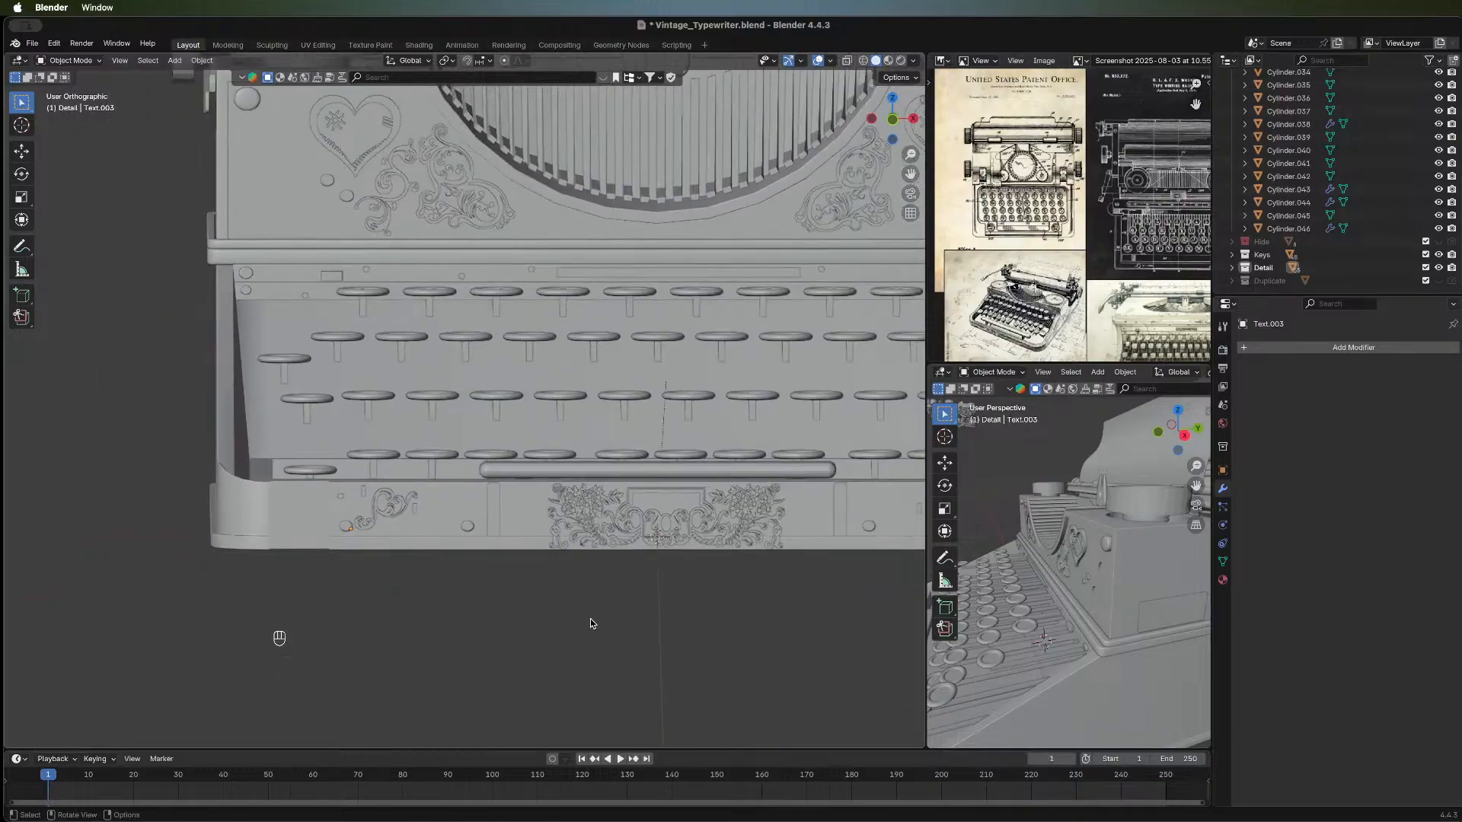
middle_click_drag(587, 620, 614, 641)
scroll(605, 629, "down", 3)
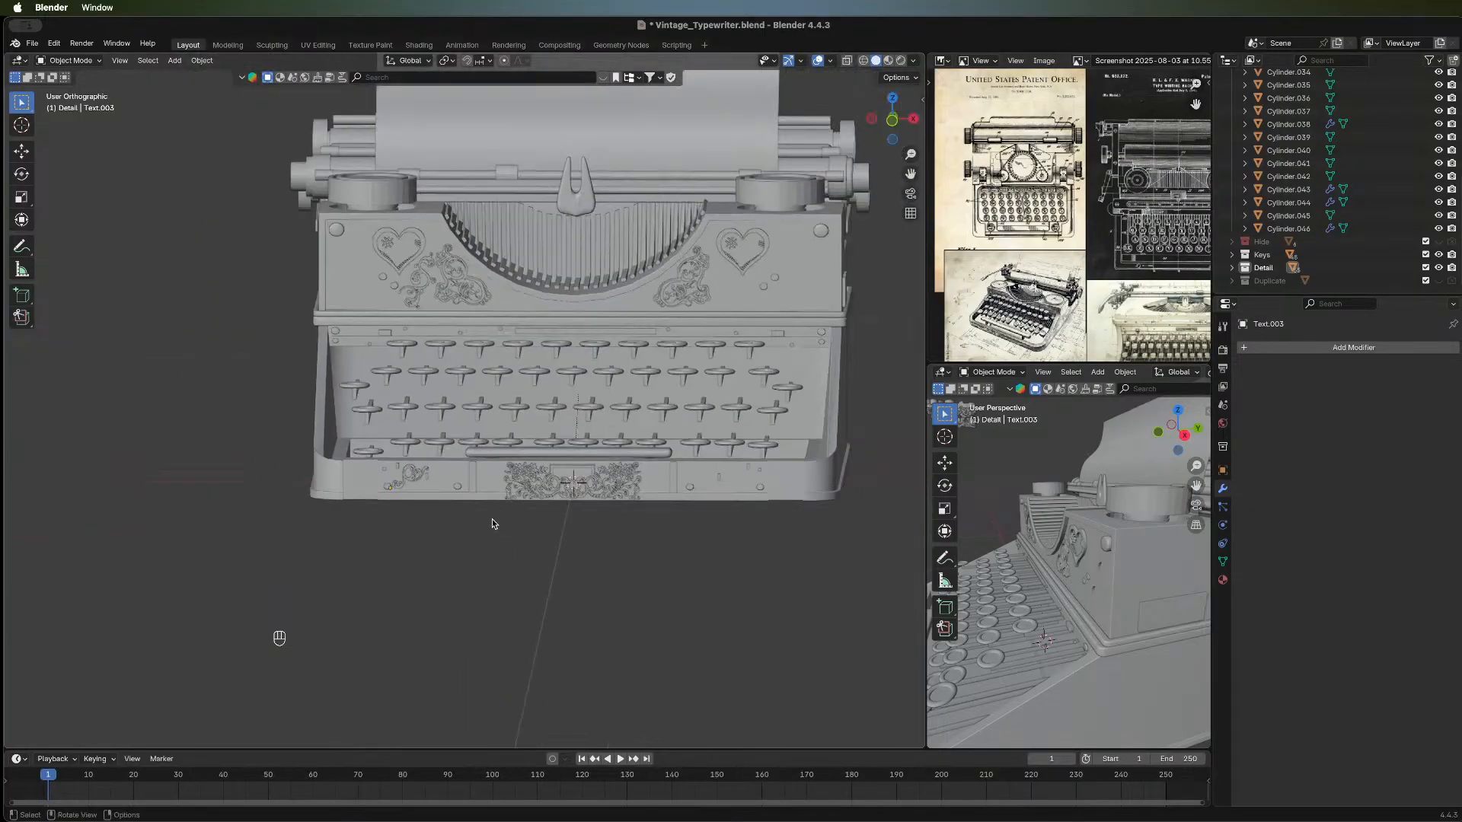
scroll(420, 483, "up", 3)
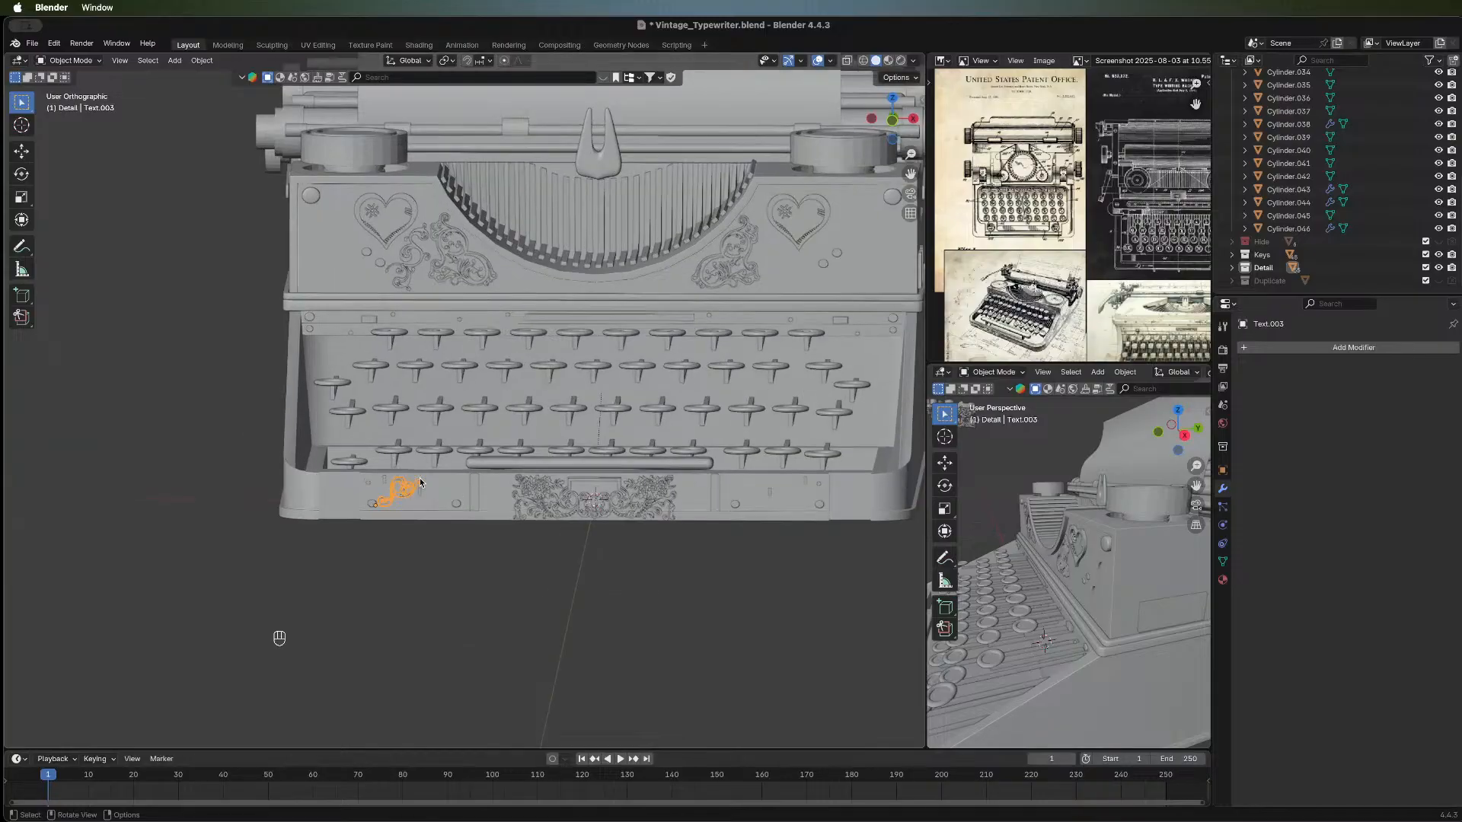
middle_click_drag(501, 538, 544, 573)
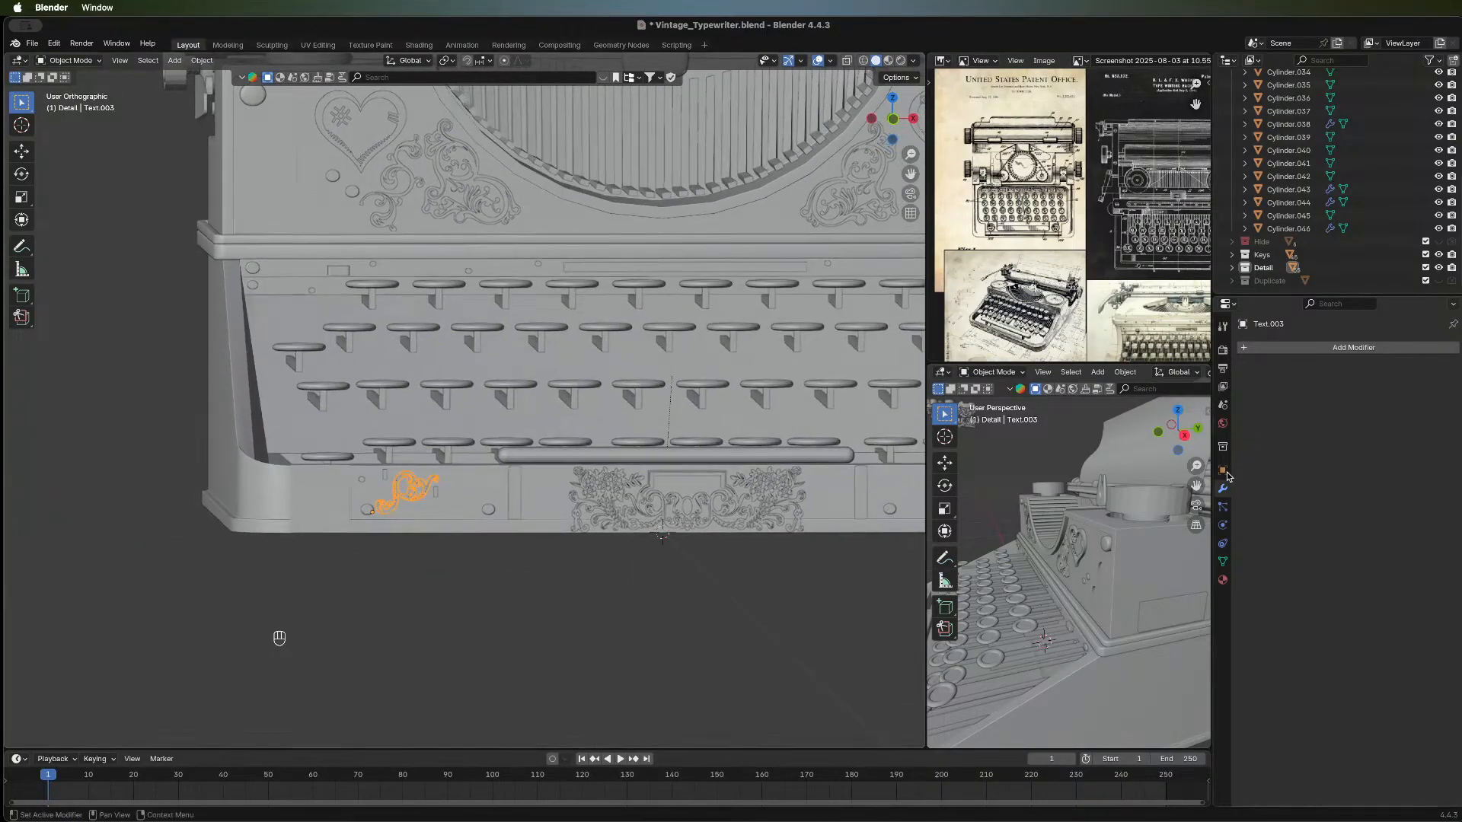
left_click(1264, 348)
mouse_move(1264, 350)
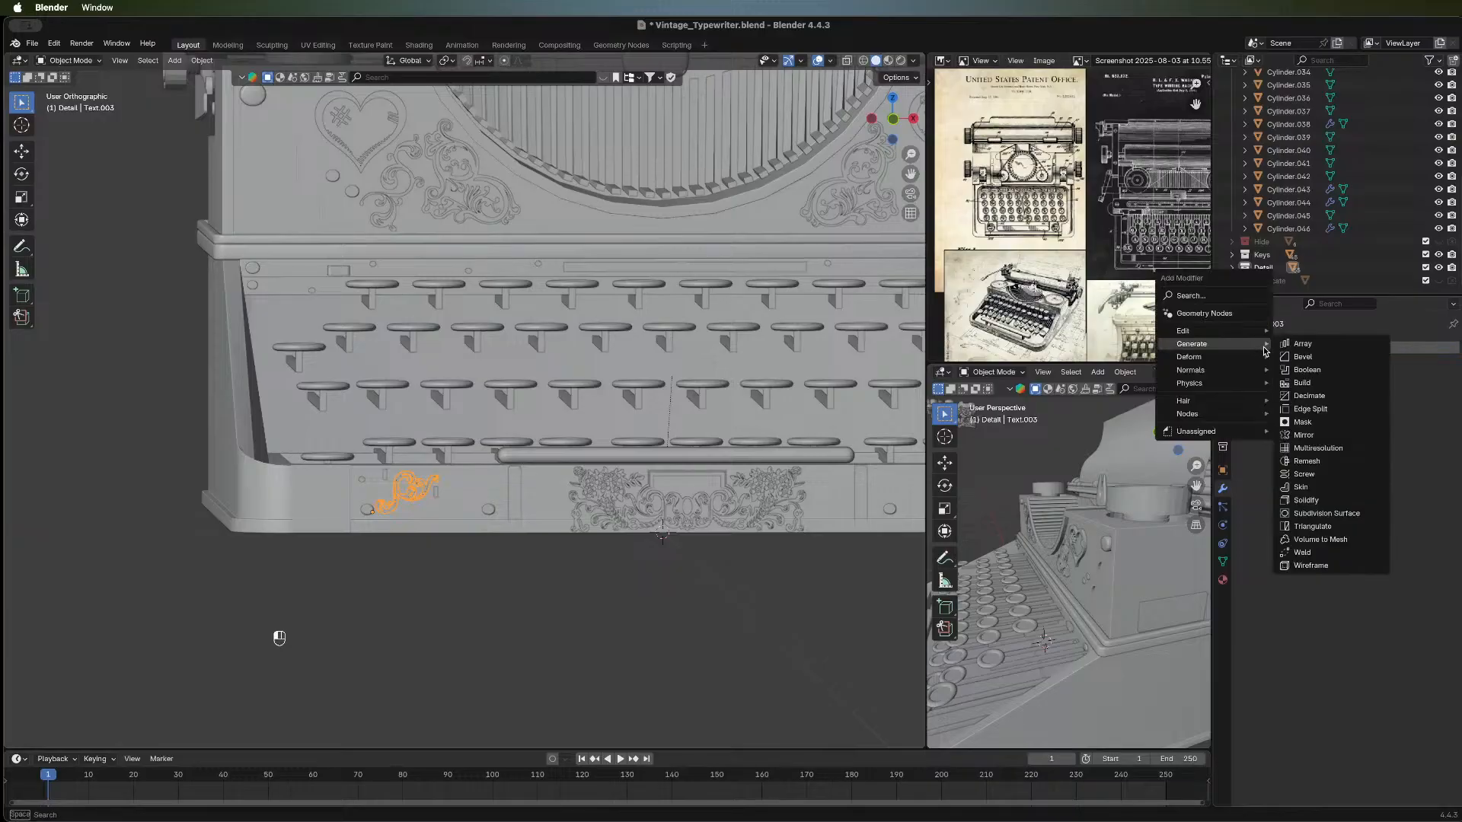
left_click(1318, 436)
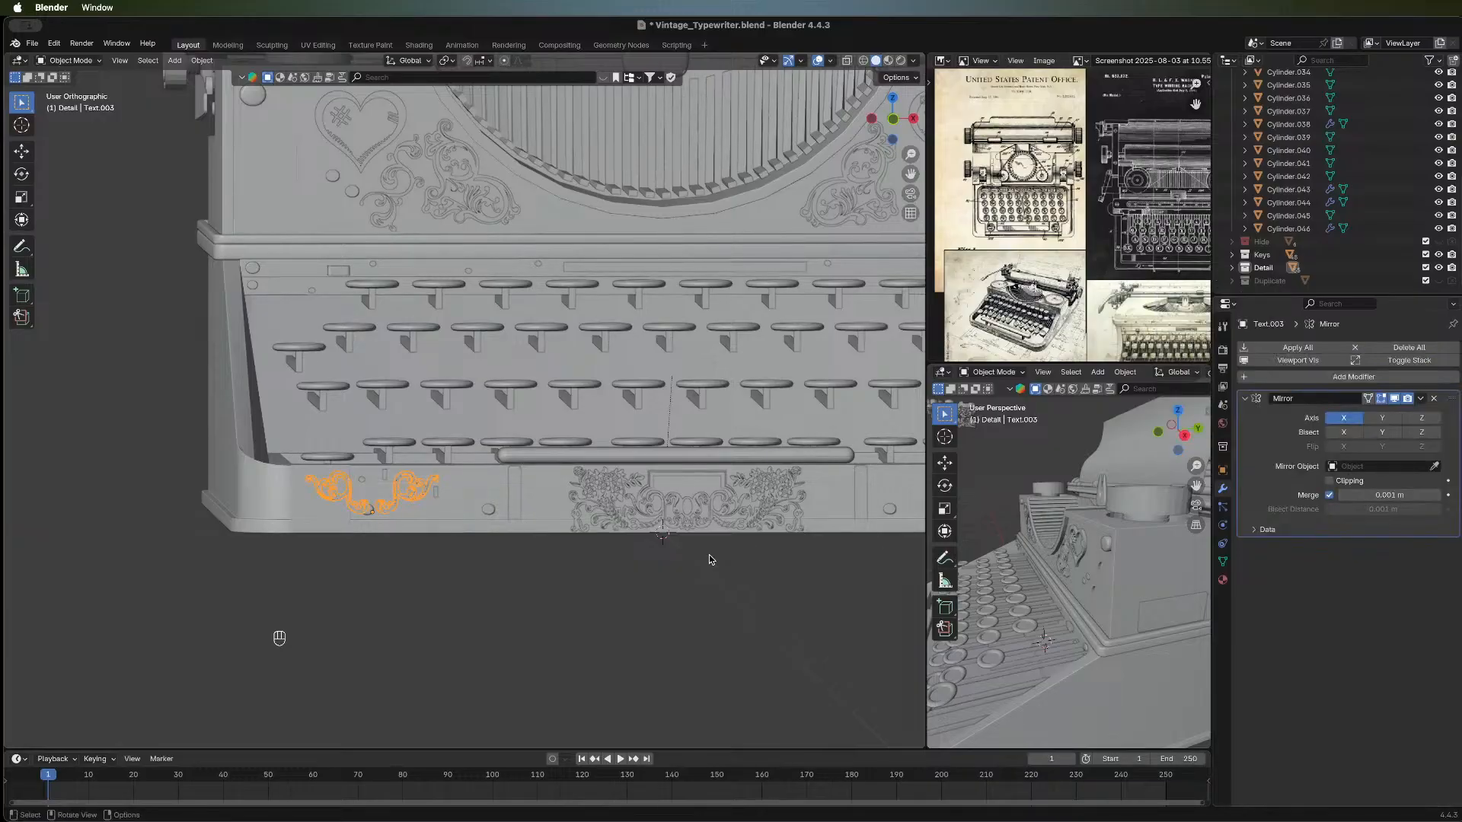
Set the typewriter base Cube.001 as the mirror object so the ornament is mirrored onto the opposite front panel.
scroll(708, 554, "down", 1)
left_click(1434, 466)
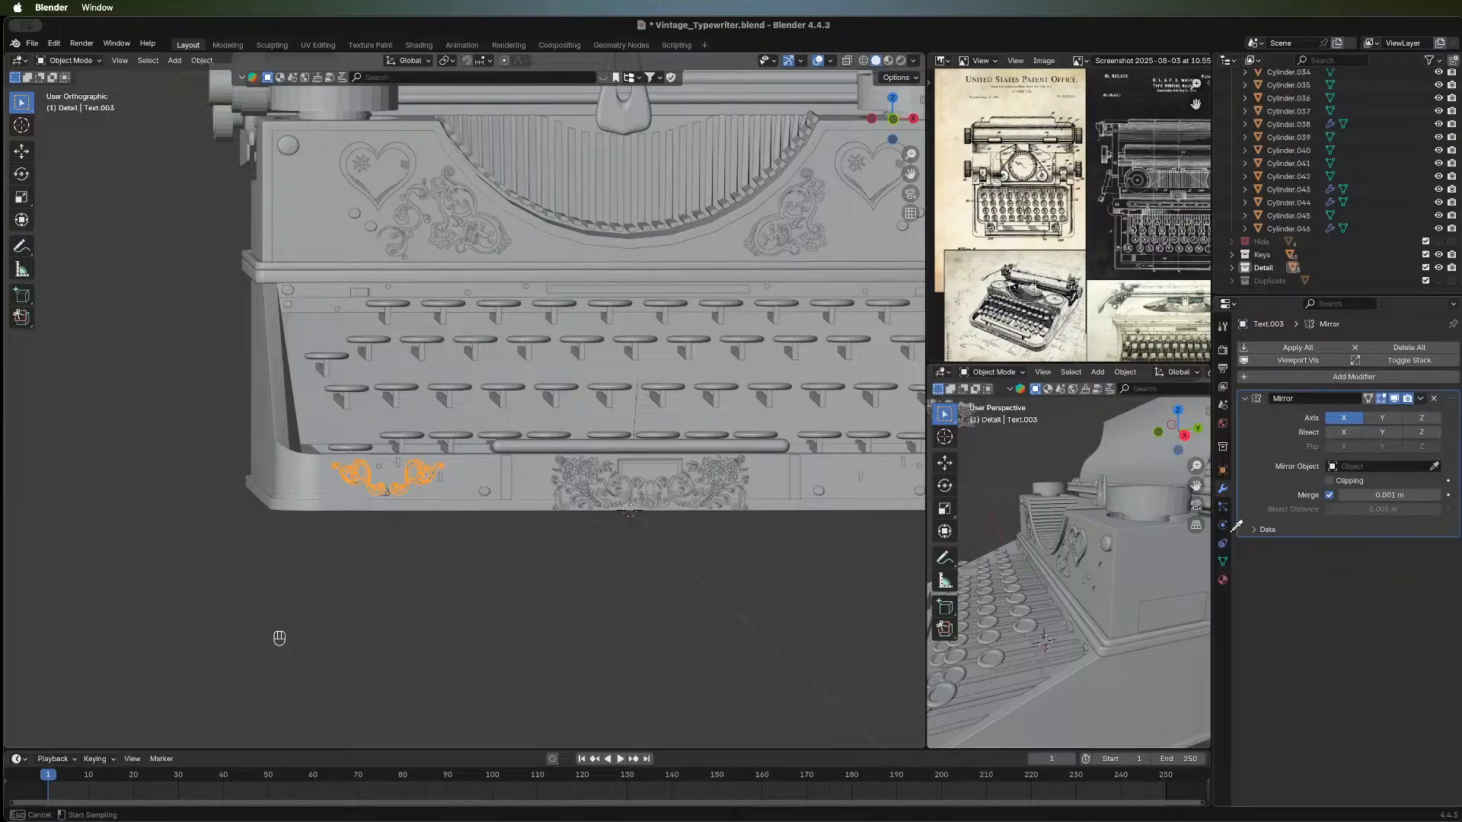
left_click(880, 497)
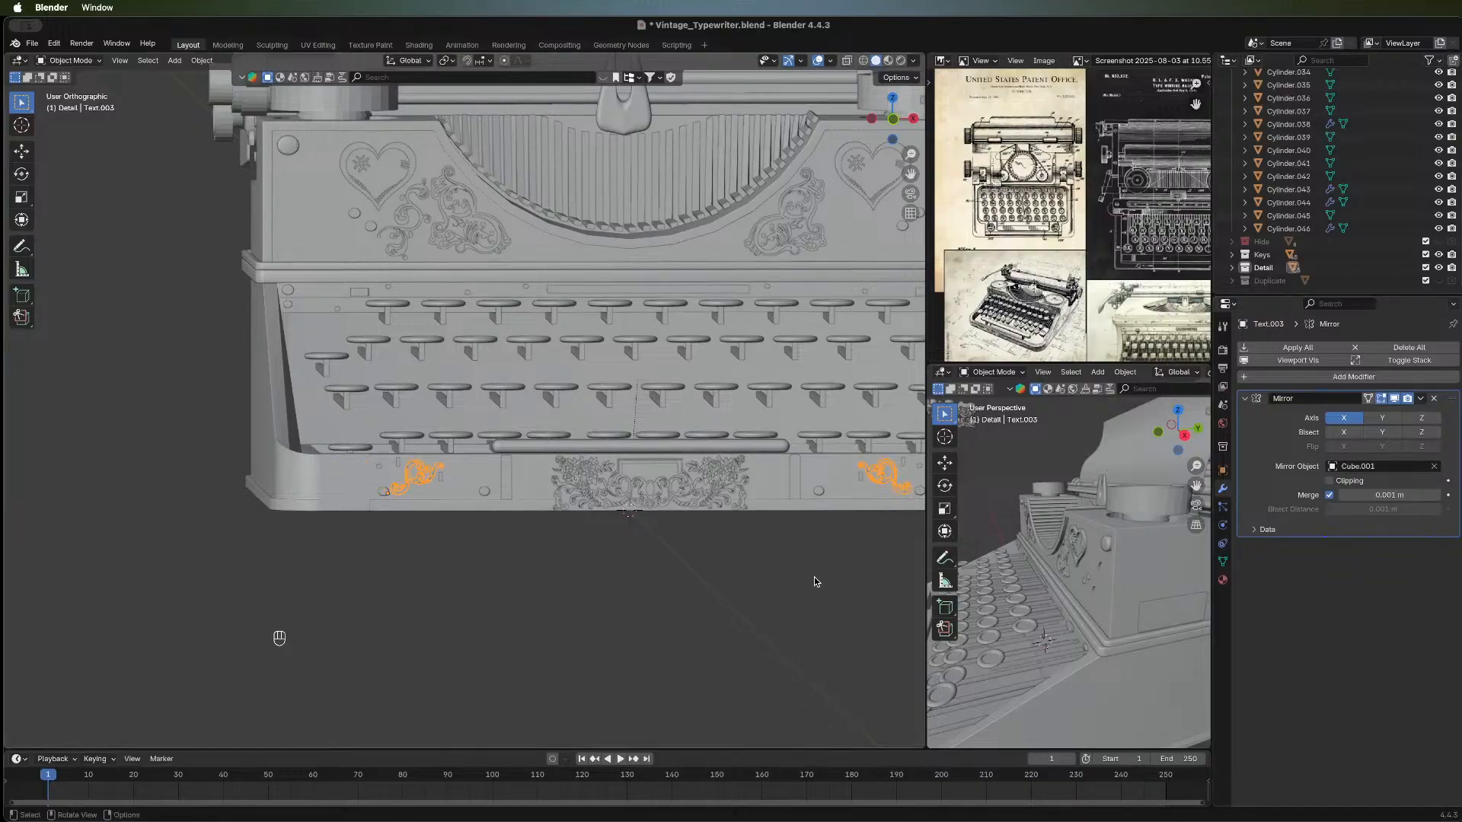
middle_click_drag(815, 577, 667, 589, "shift")
left_click(667, 595)
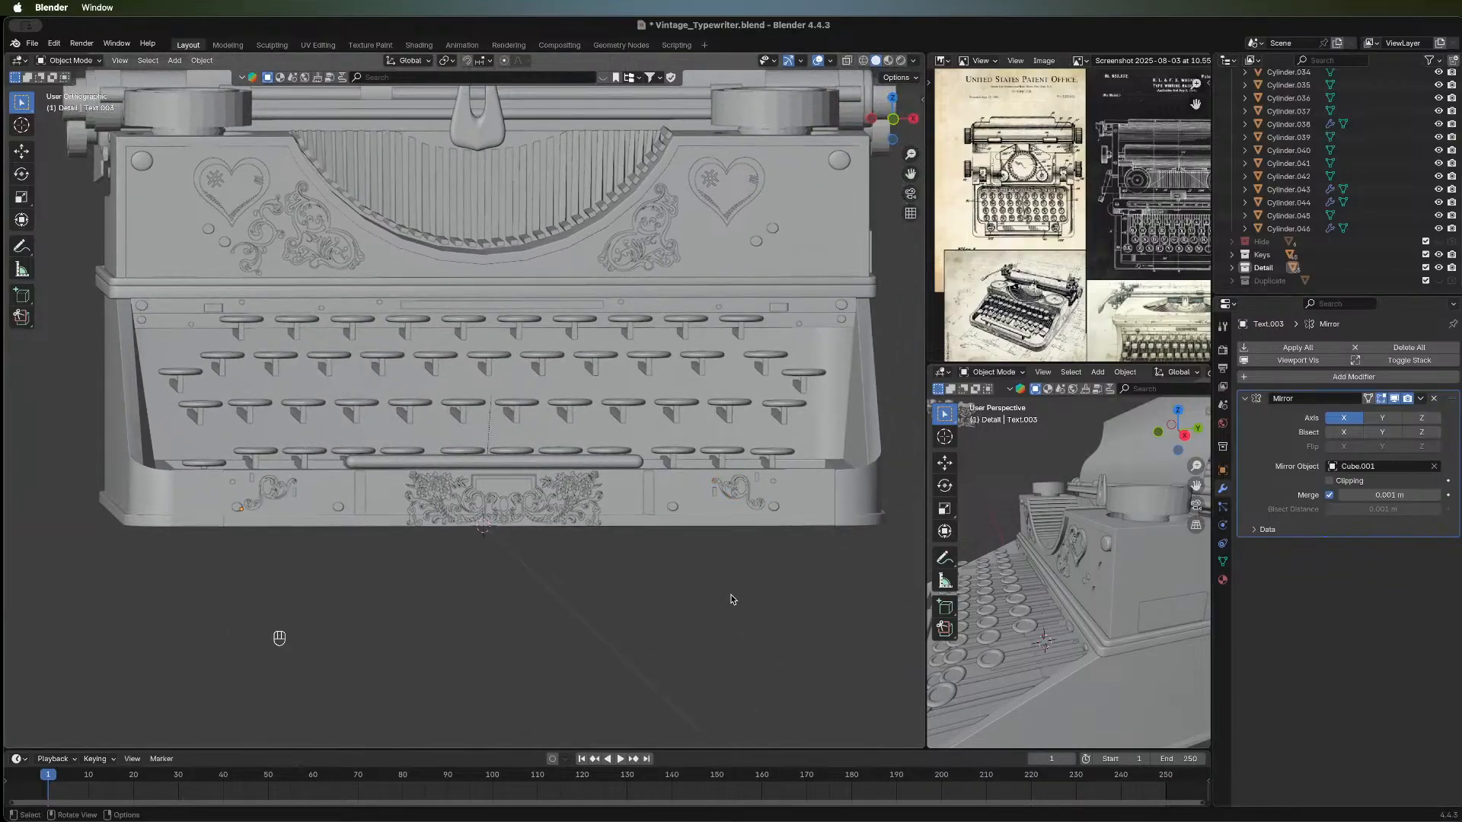
middle_click_drag(801, 611, 590, 579)
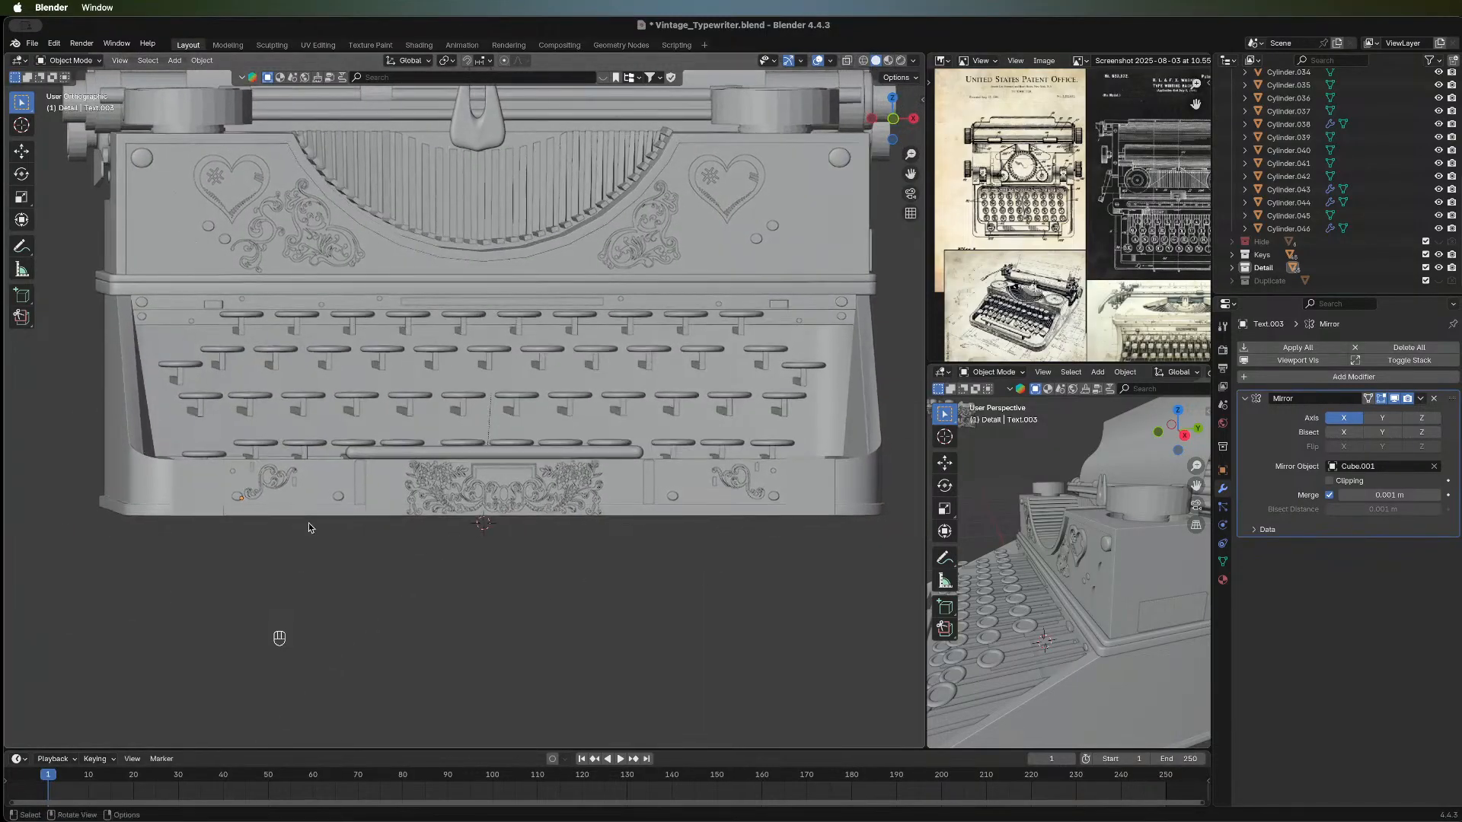
Duplicate the mirrored scroll ornament and shift the copy about 0.065 m along X toward the central floral decoration.
left_click(279, 489)
middle_click_drag(354, 551, 318, 554)
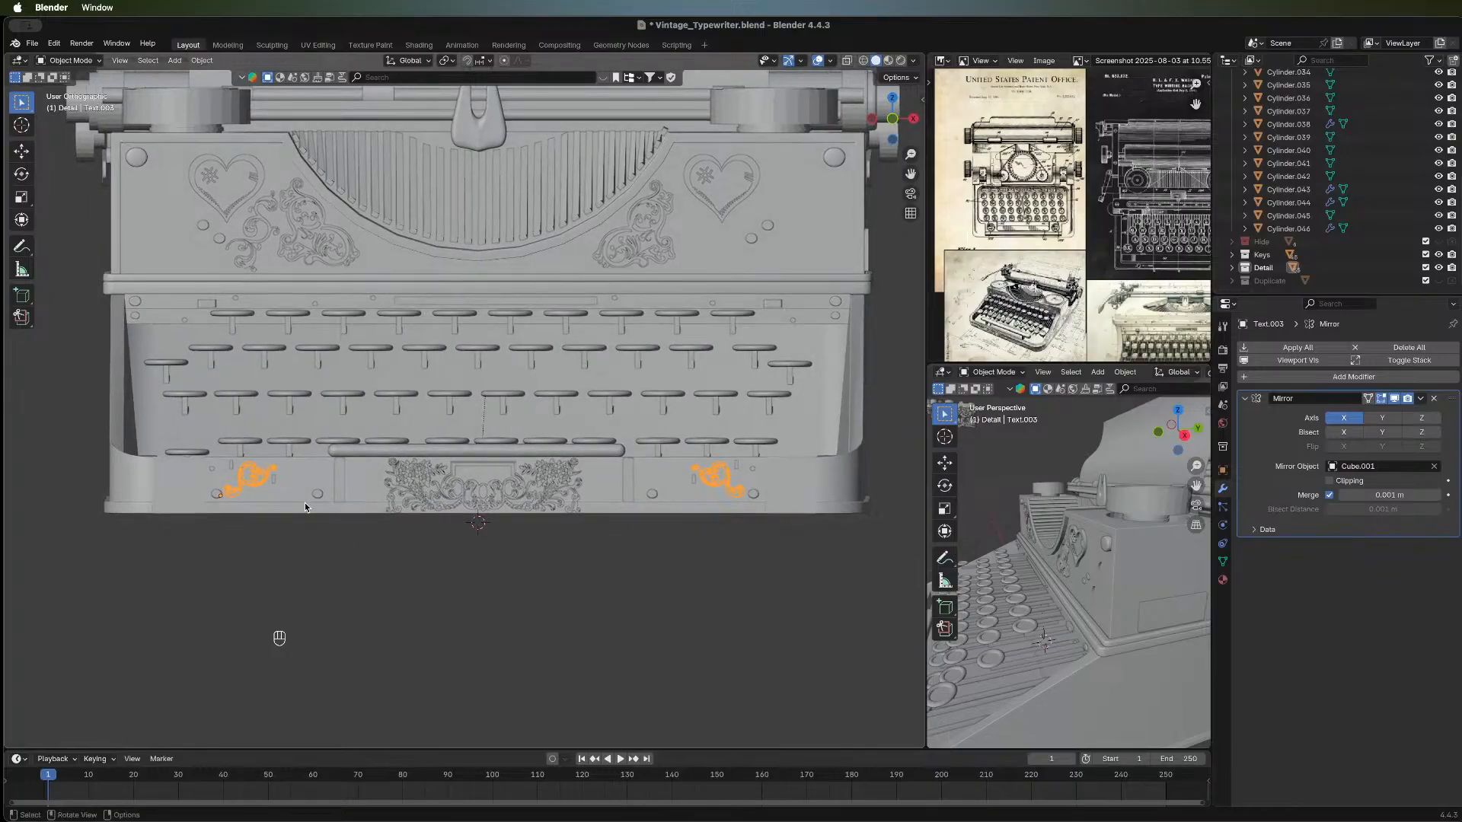
key("shift+d")
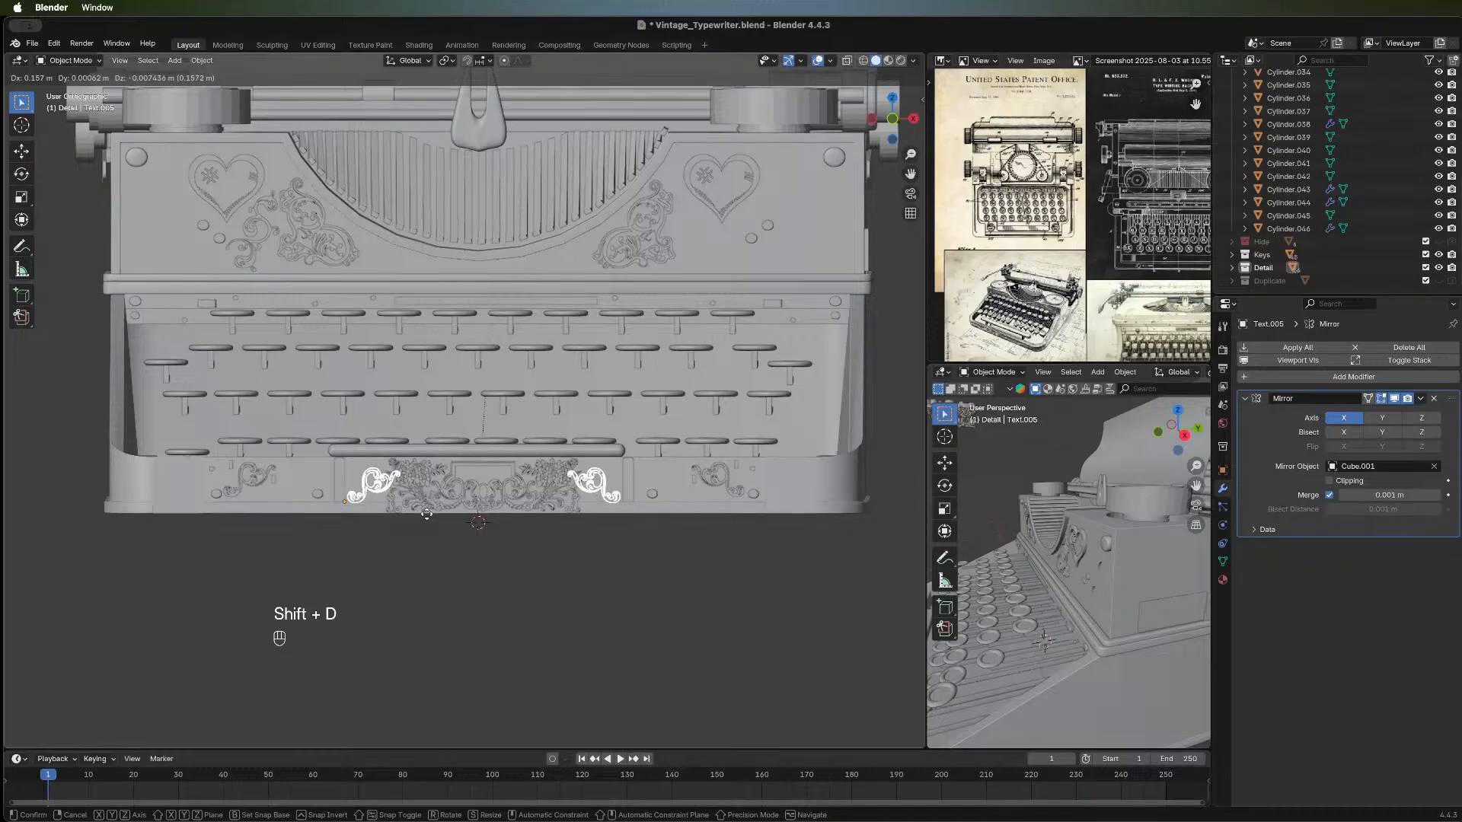
right_click(321, 513)
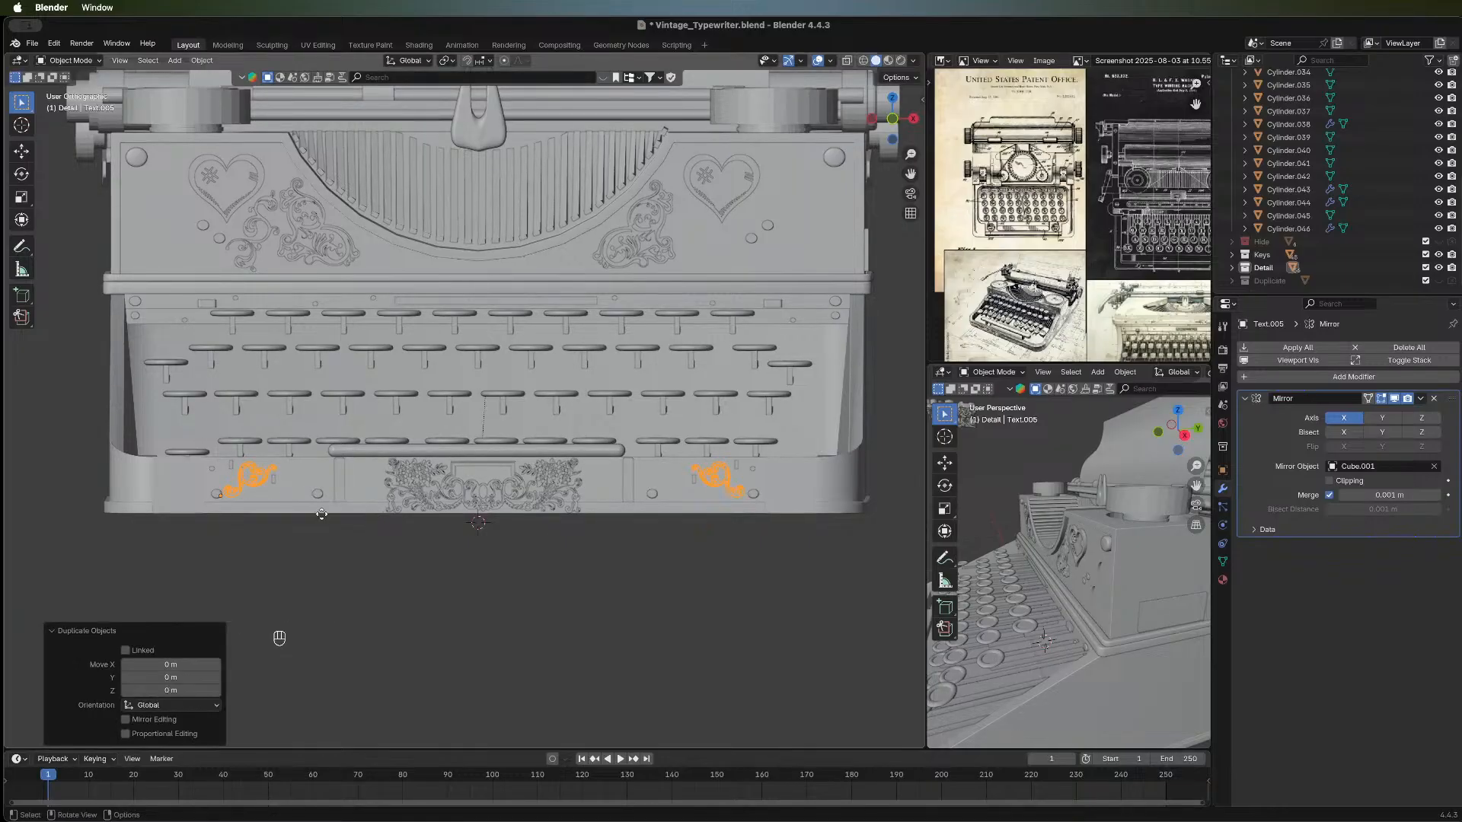
key("g")
key("x")
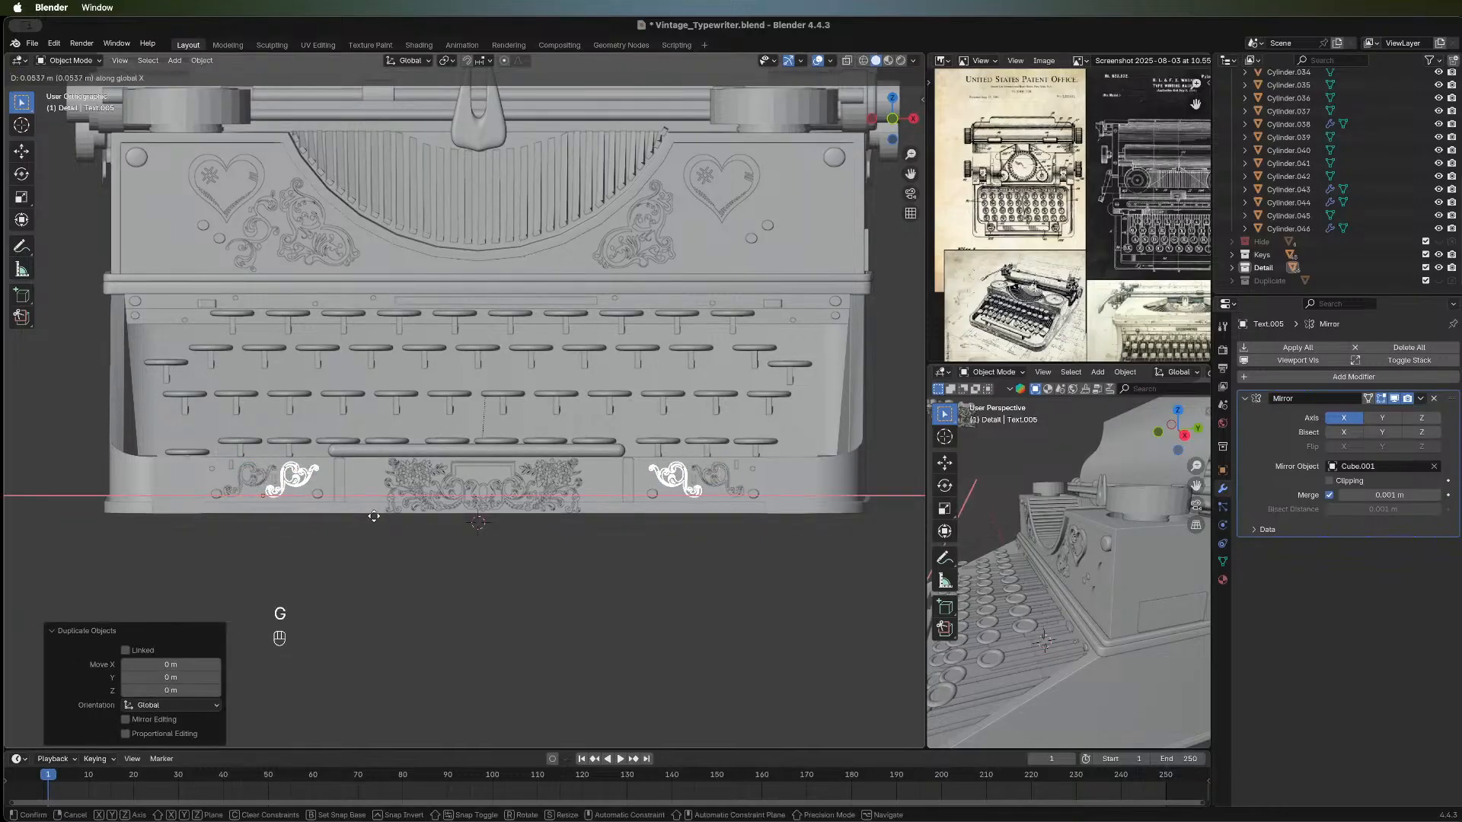
left_click(387, 517)
Rotate the duplicated scroll 180° about Z and move it about 0.077 m along X beside the original.
type("r")
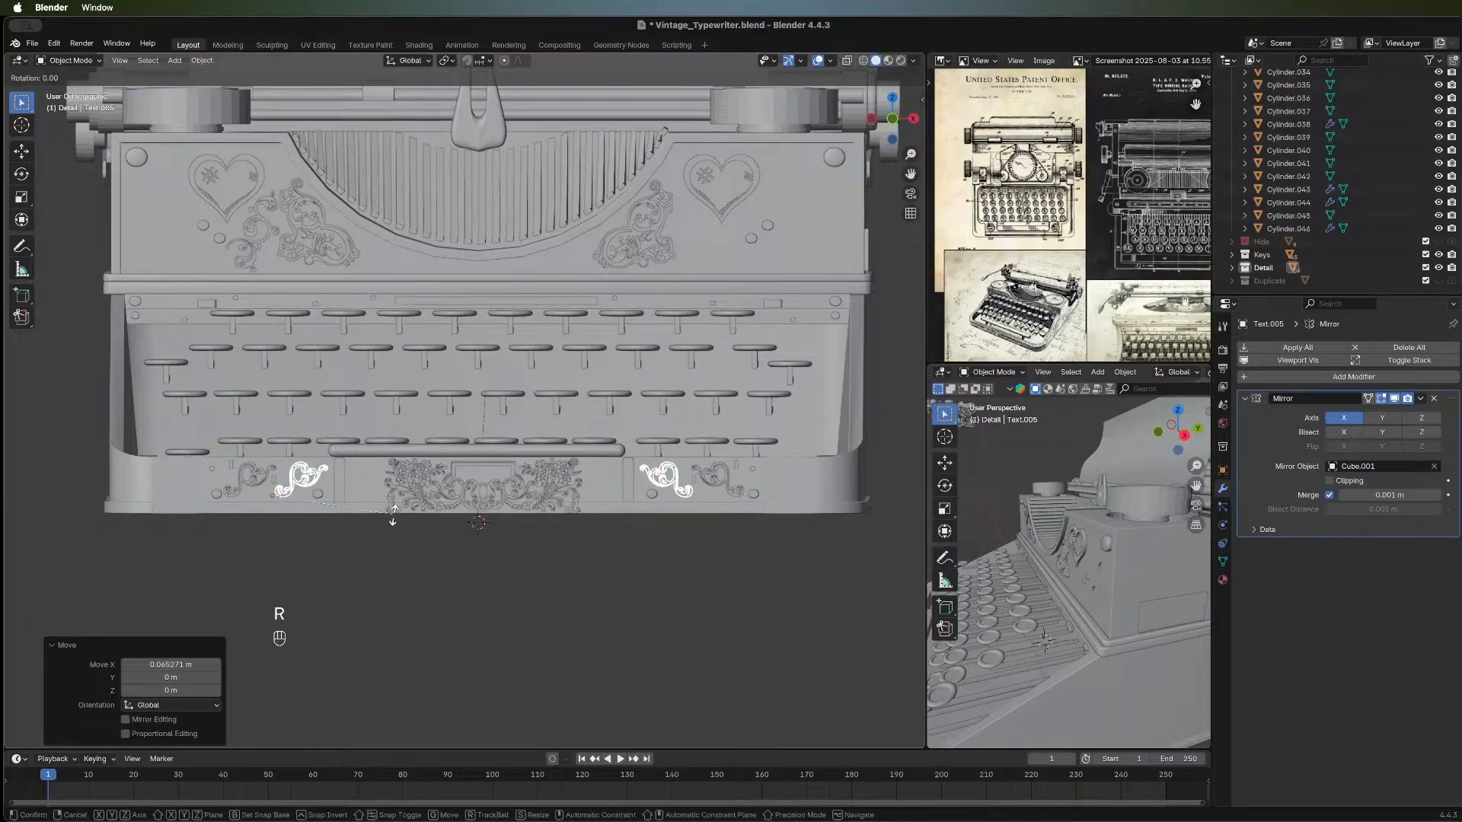
type("z180")
key("Return")
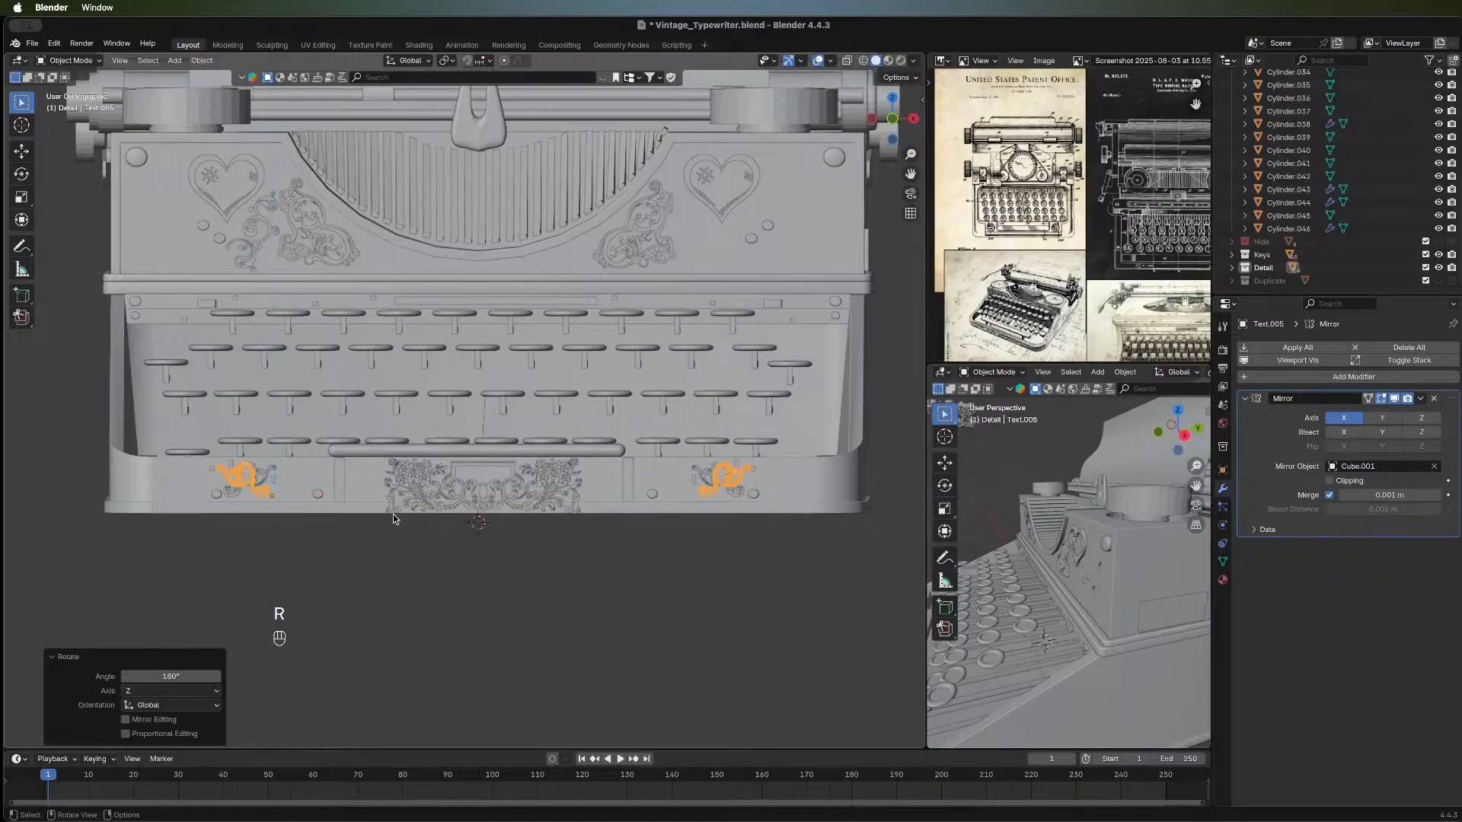
key("g")
key("x")
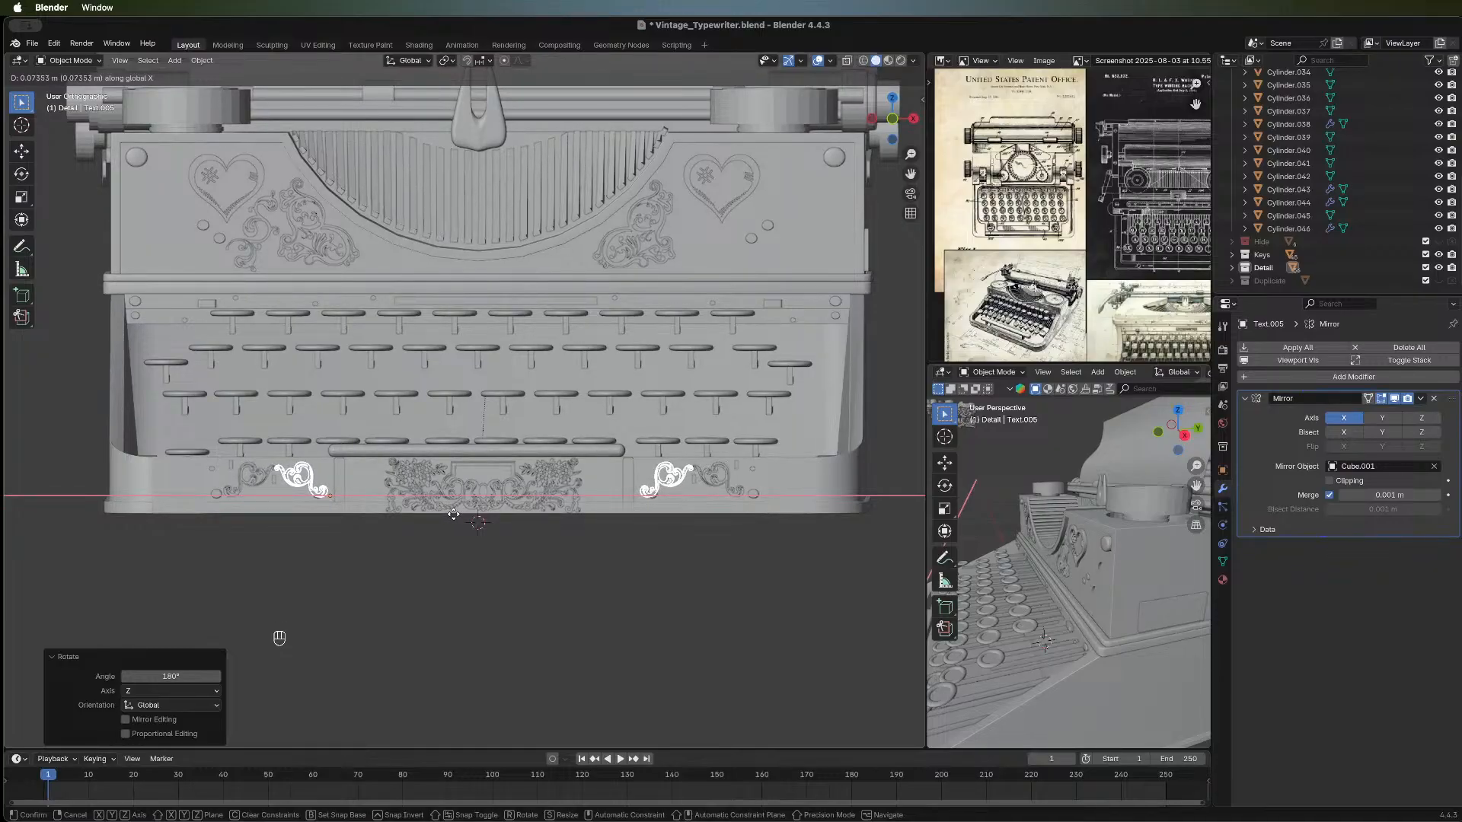
left_click(454, 515)
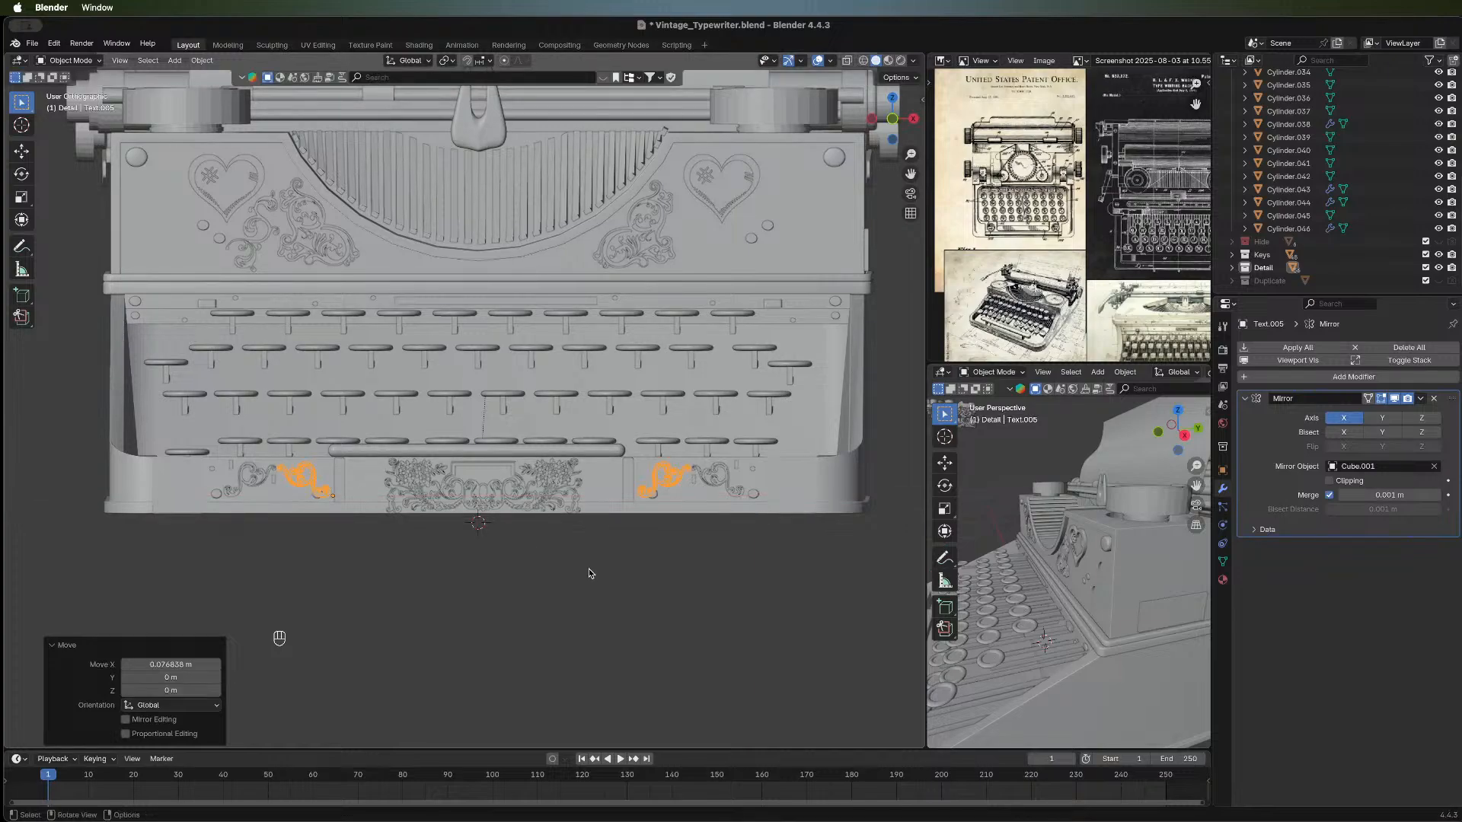
middle_click_drag(590, 574, 523, 579)
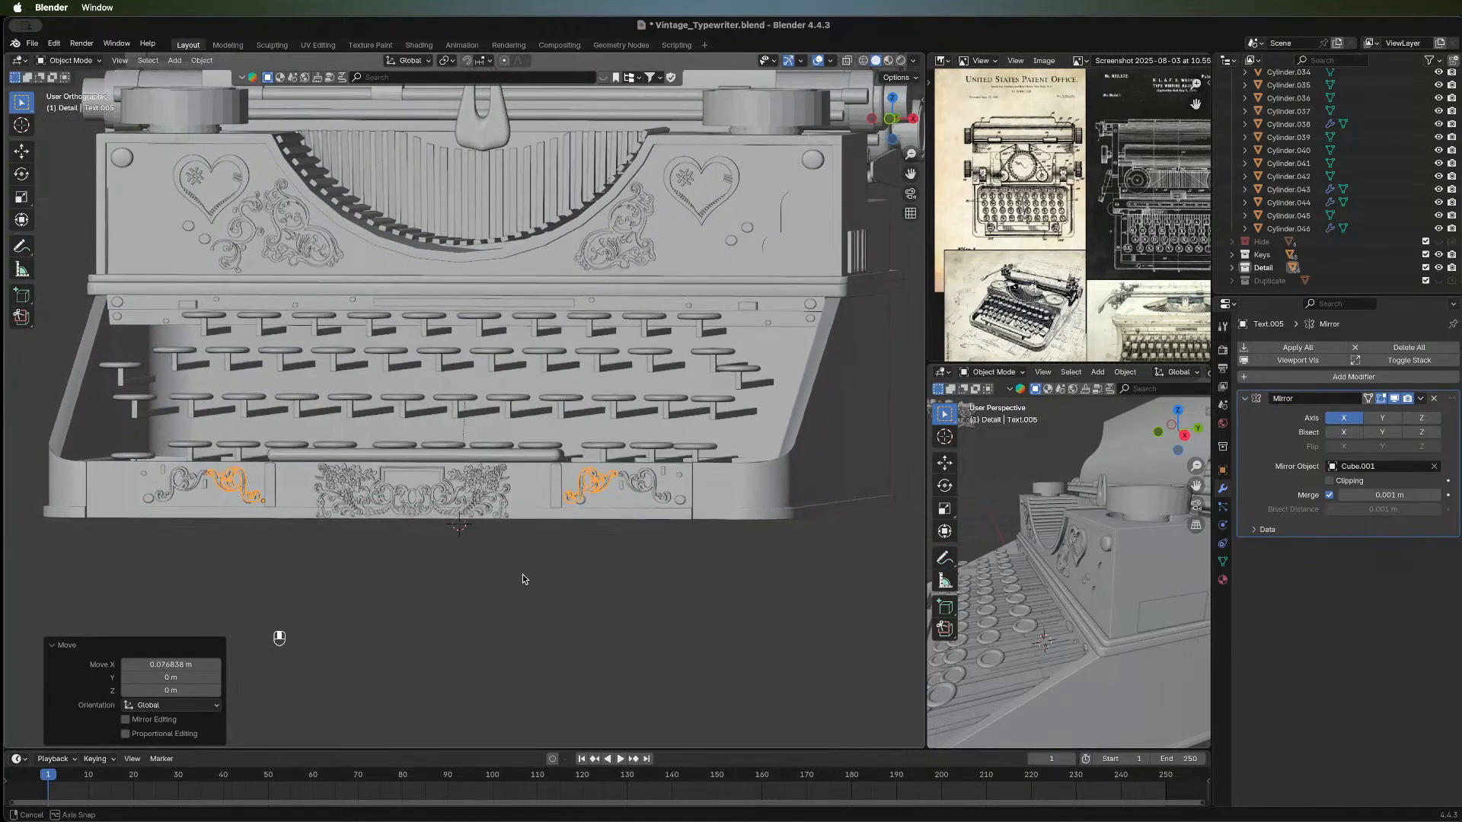
left_click(889, 119)
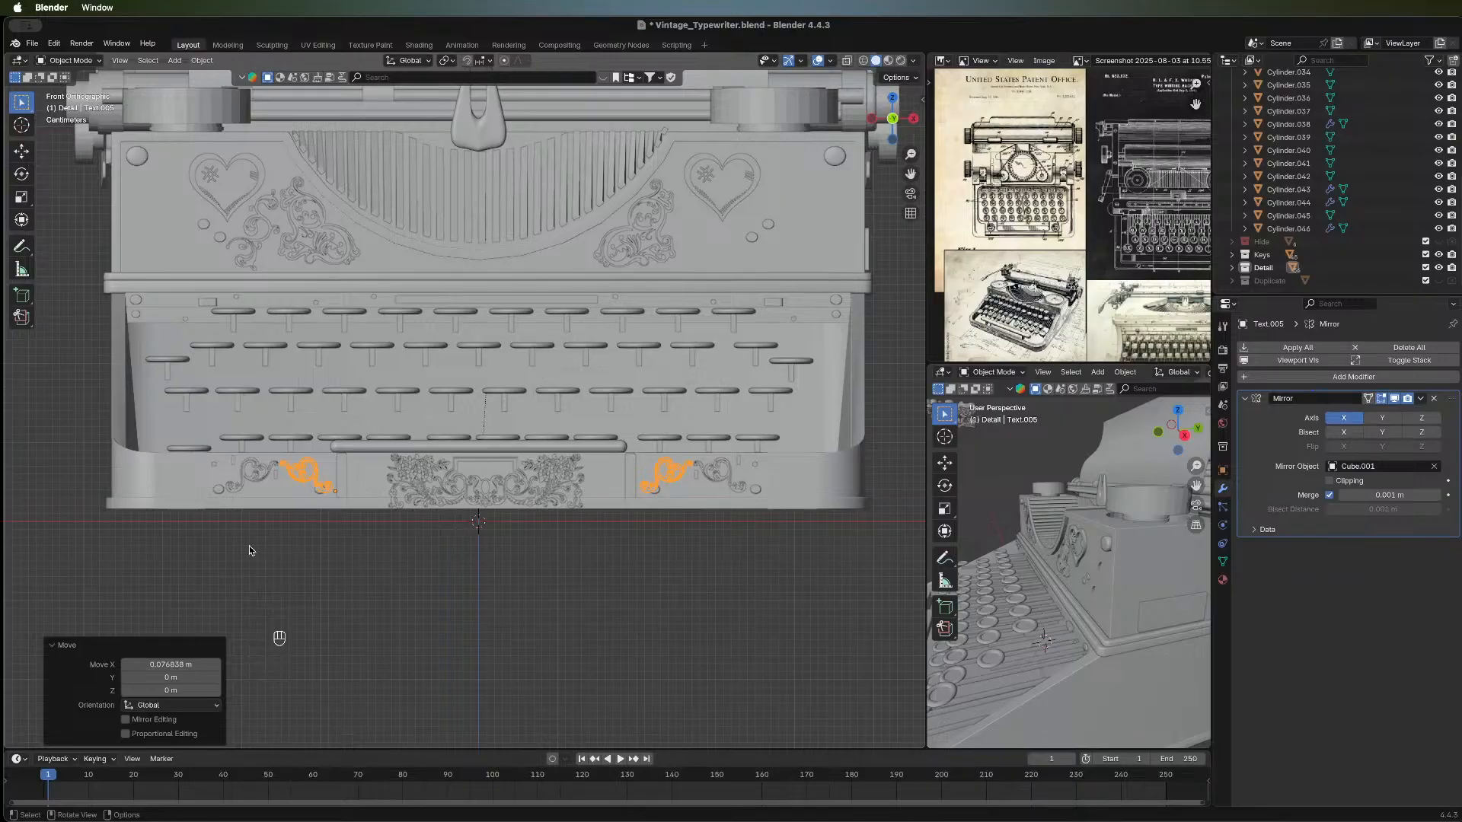
left_click(394, 583)
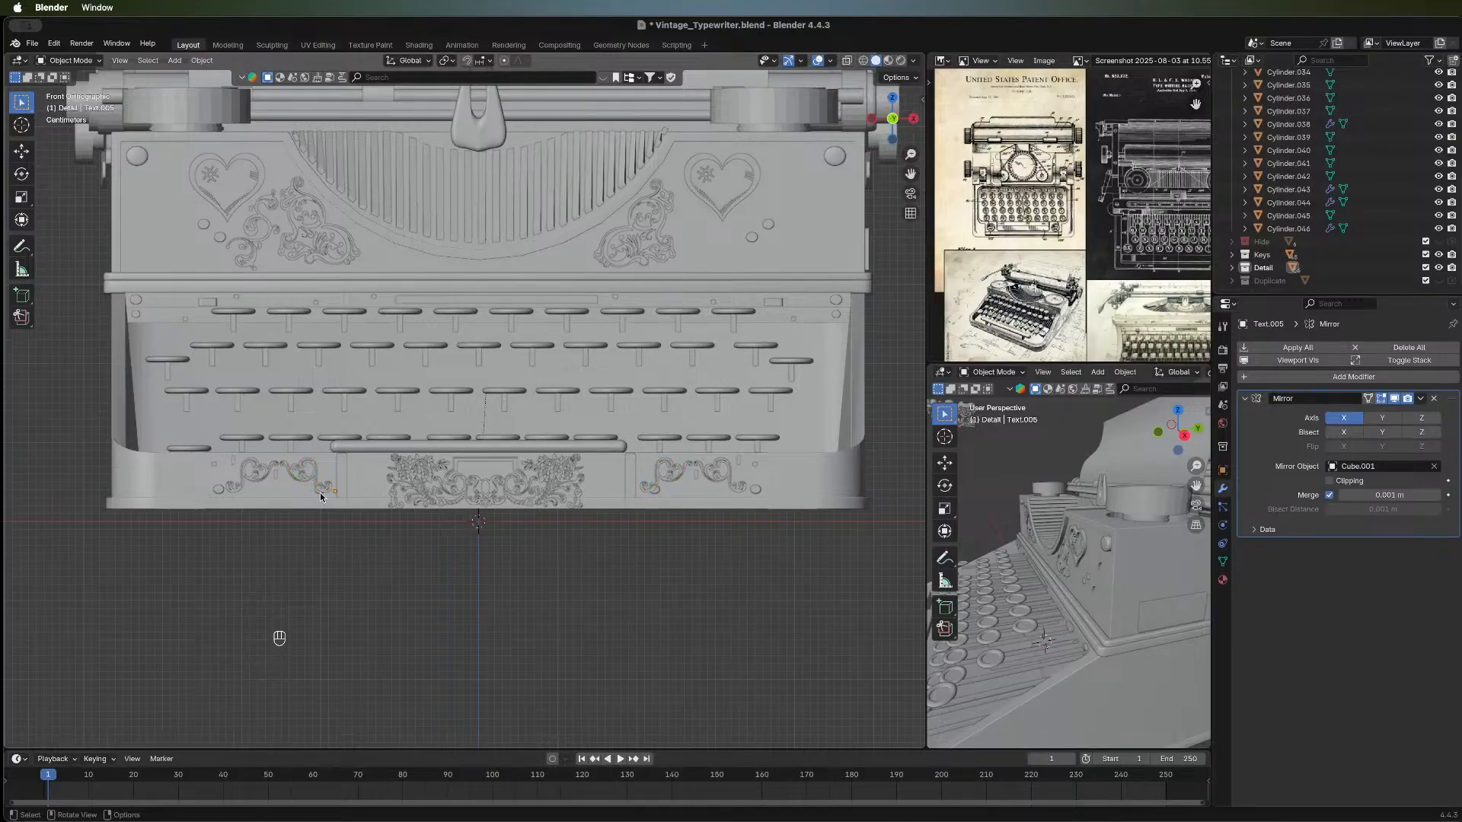
Move the round rivet overlapped by the left panel's inner scroll about 0.036 m up along Z and 0.008 m along X.
left_click(323, 500)
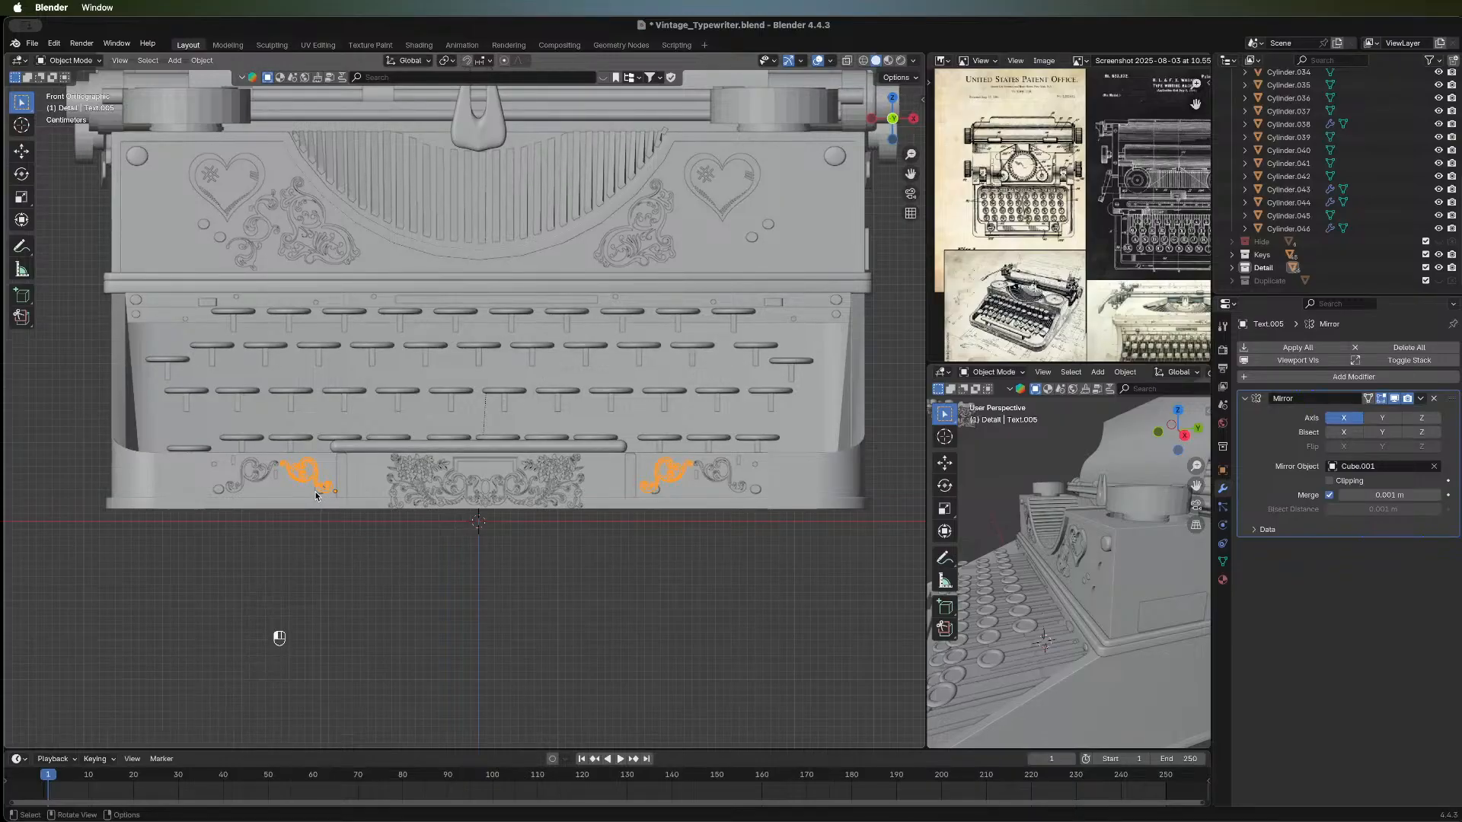
left_click(320, 491)
key("g")
key("z")
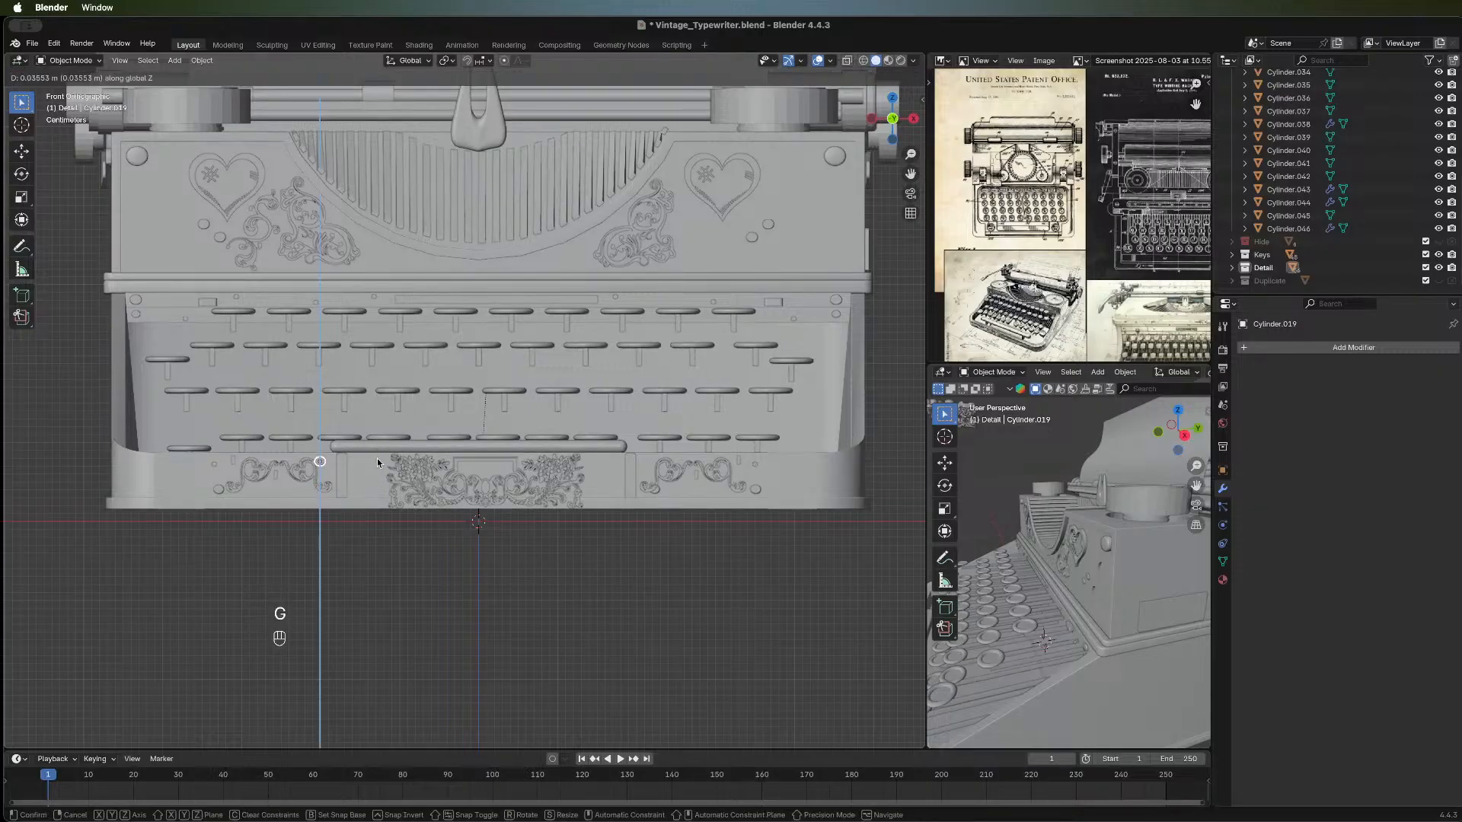
left_click(377, 459)
key("g")
key("x")
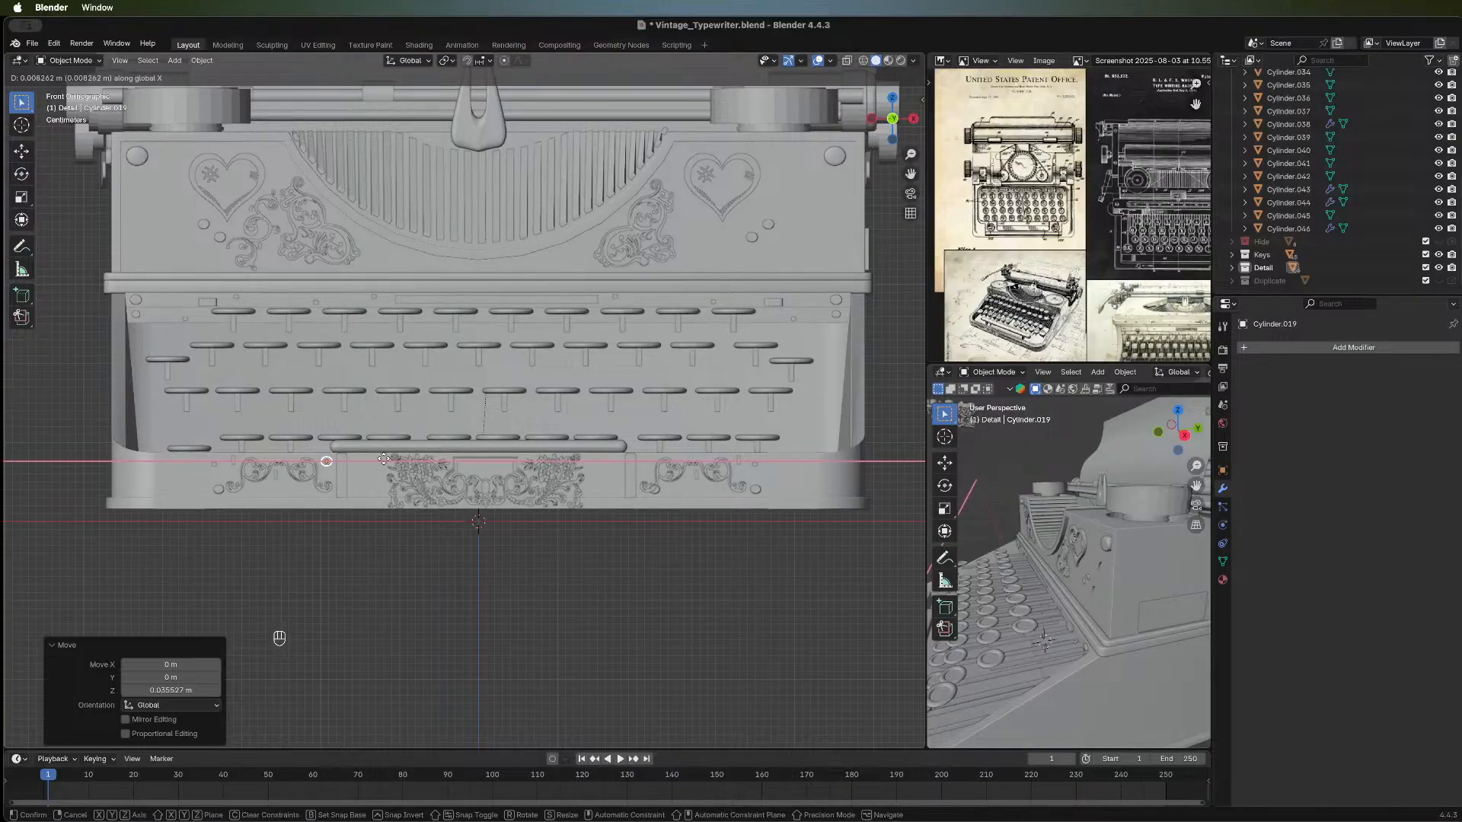
left_click(384, 459)
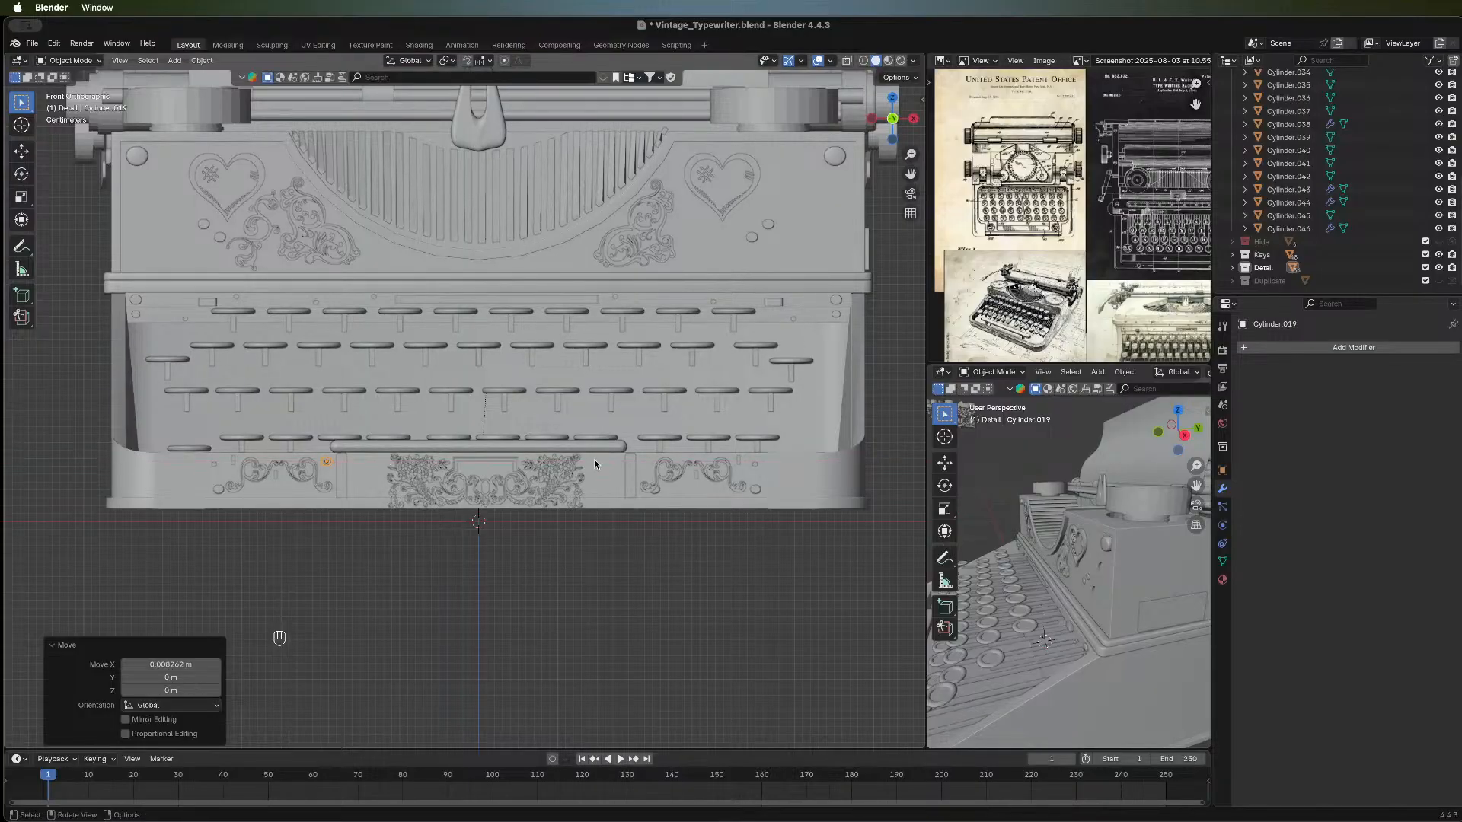
Move the matching rivet on the right front panel about 0.033 m up along Z and -0.012 m along X.
left_click(657, 492)
key("g")
key("z")
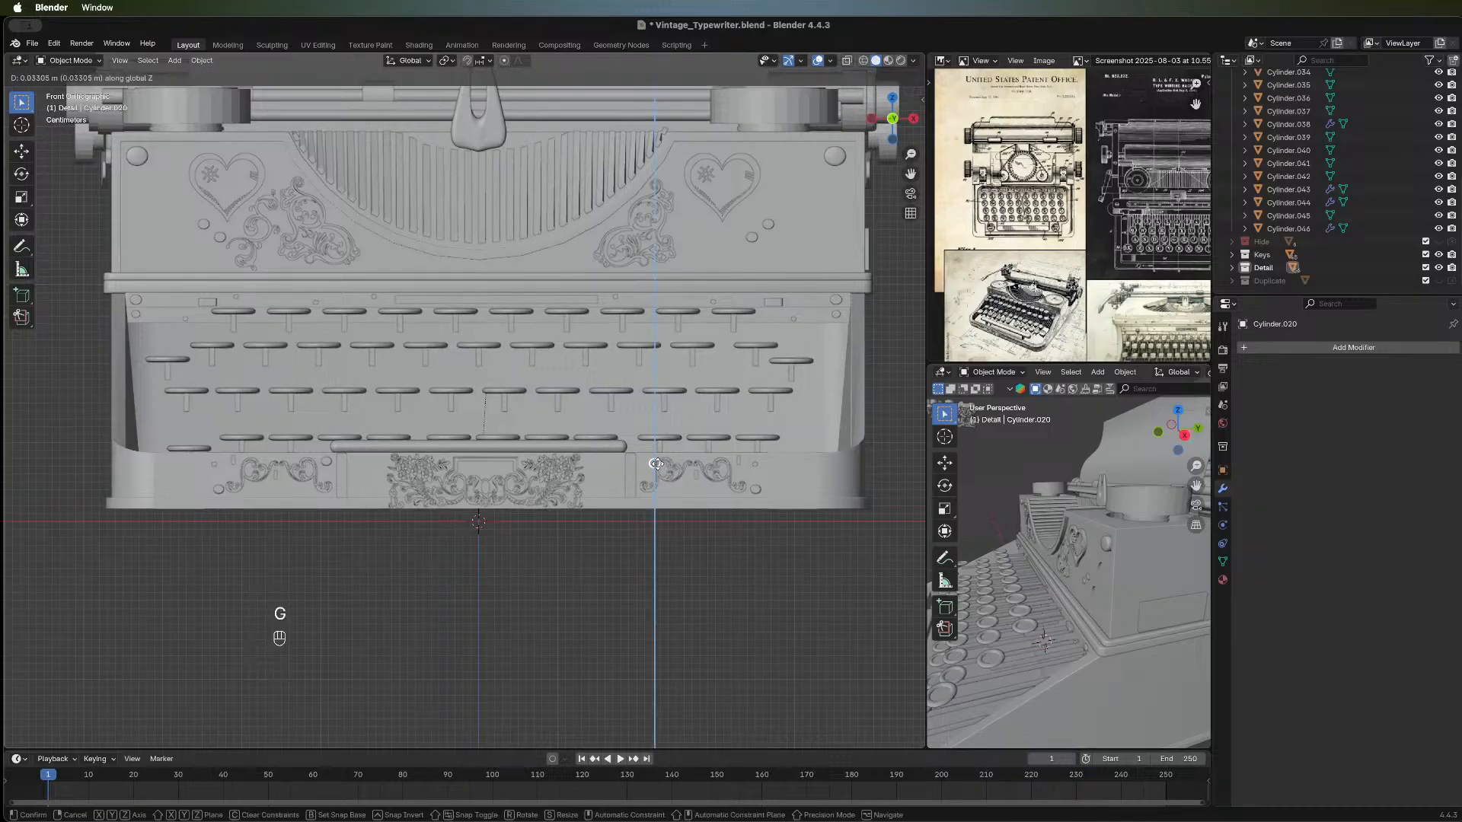
left_click(657, 464)
key("g")
key("x")
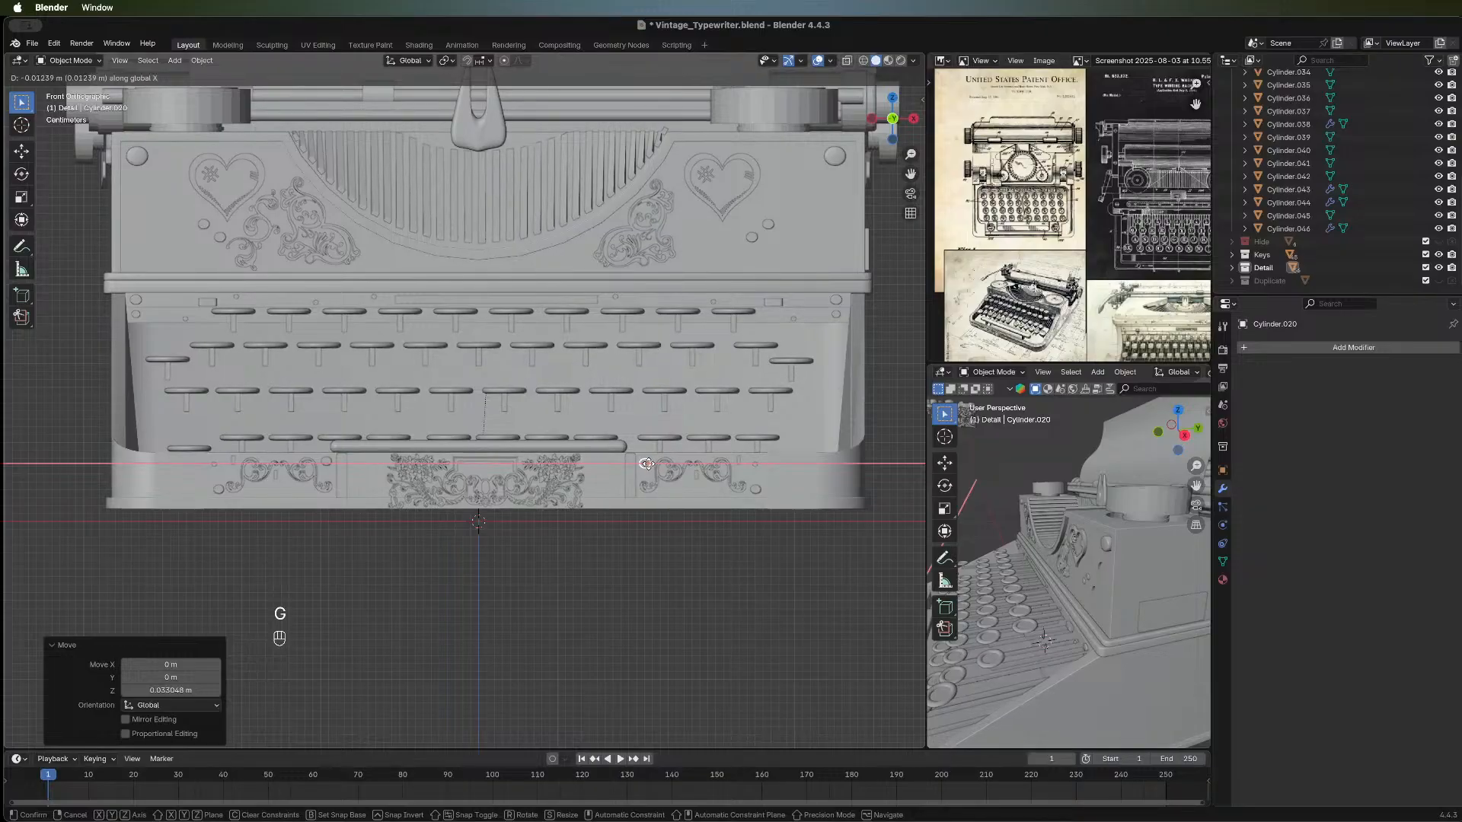
left_click(646, 464)
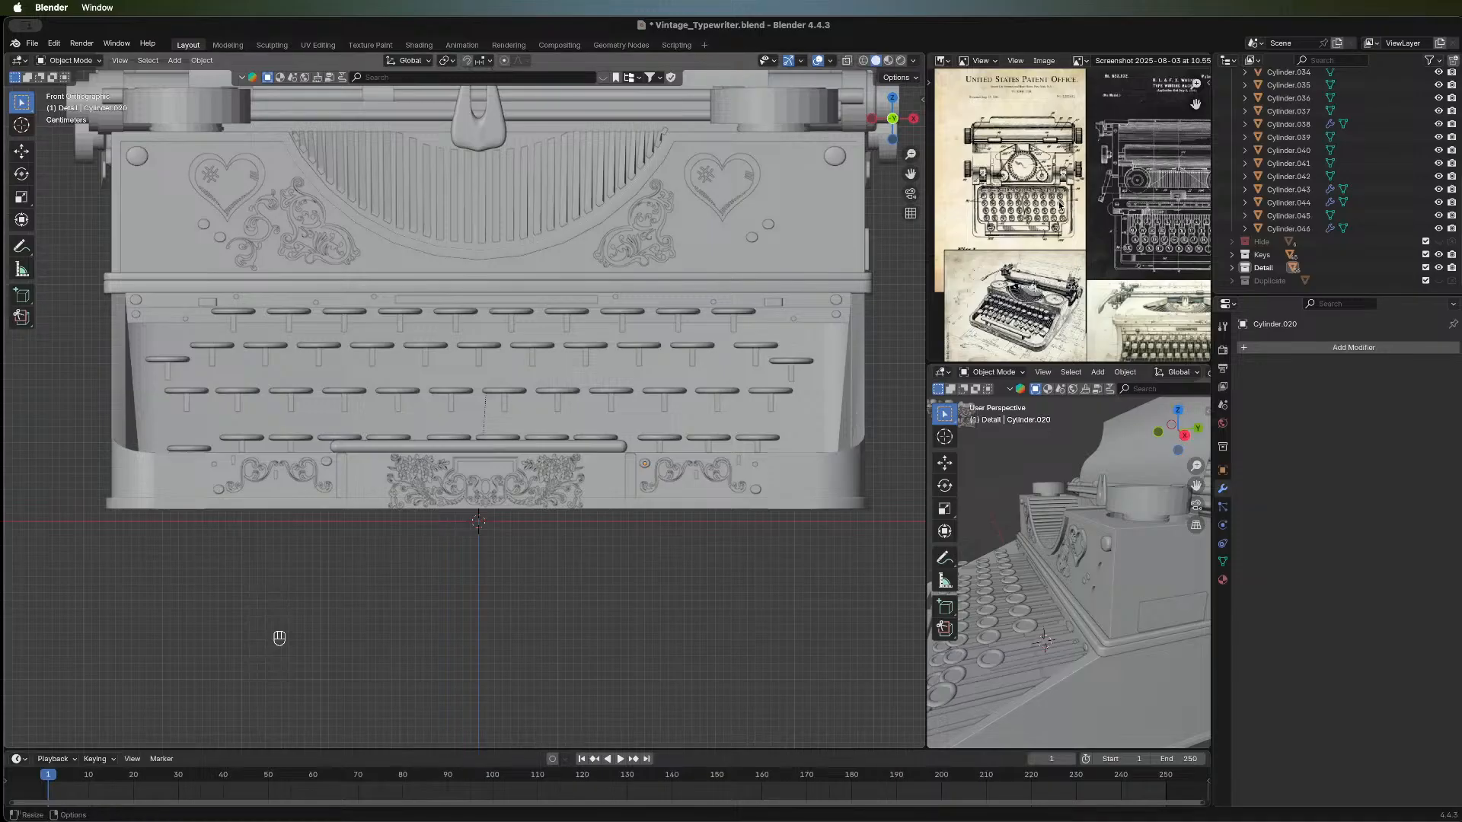
Examine the scroll ornaments and rivets on the front base panels from the front and at an angle.
scroll(646, 399, "down", 3)
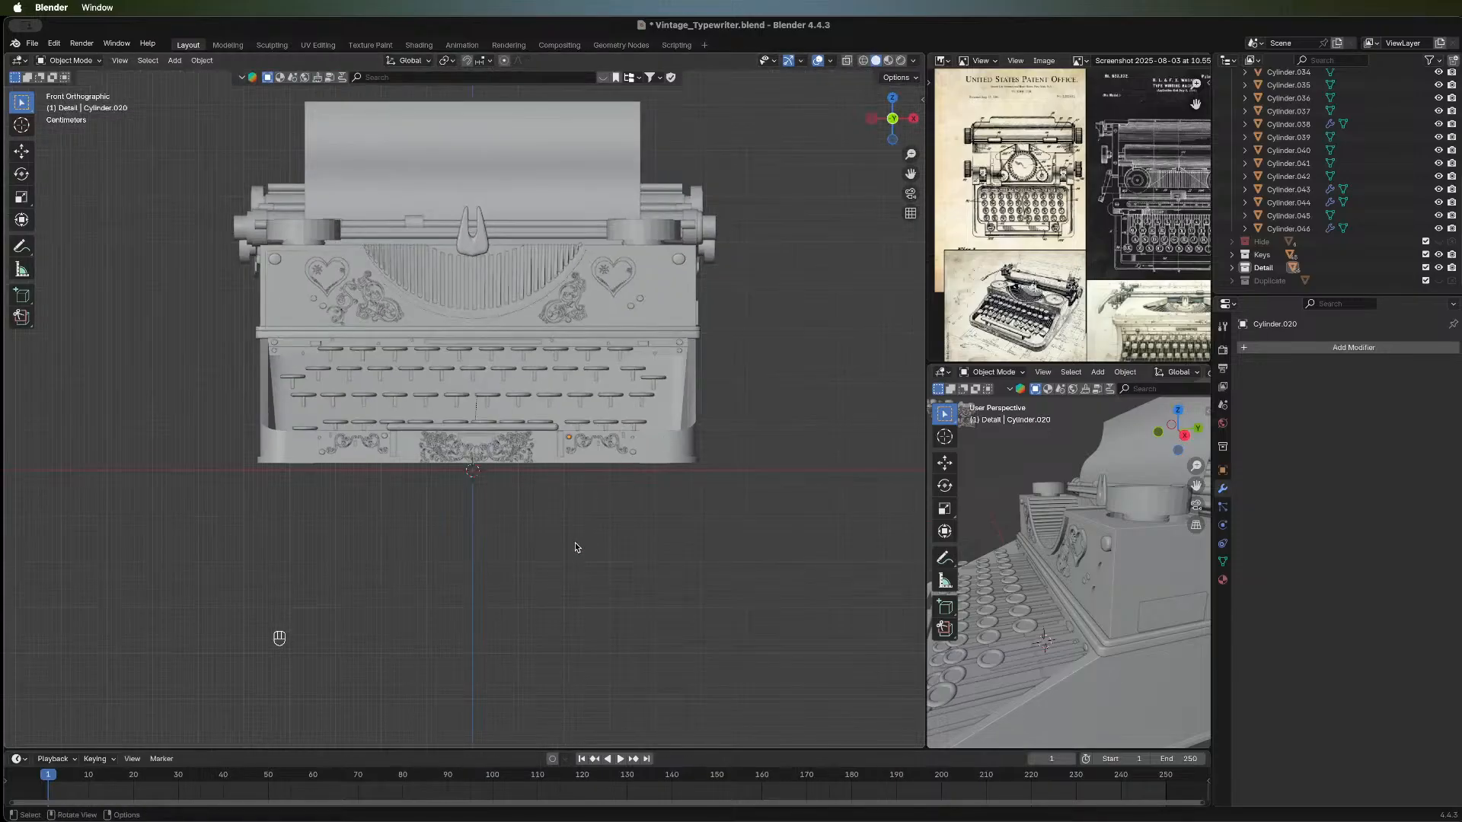
scroll(575, 543, "up", 3)
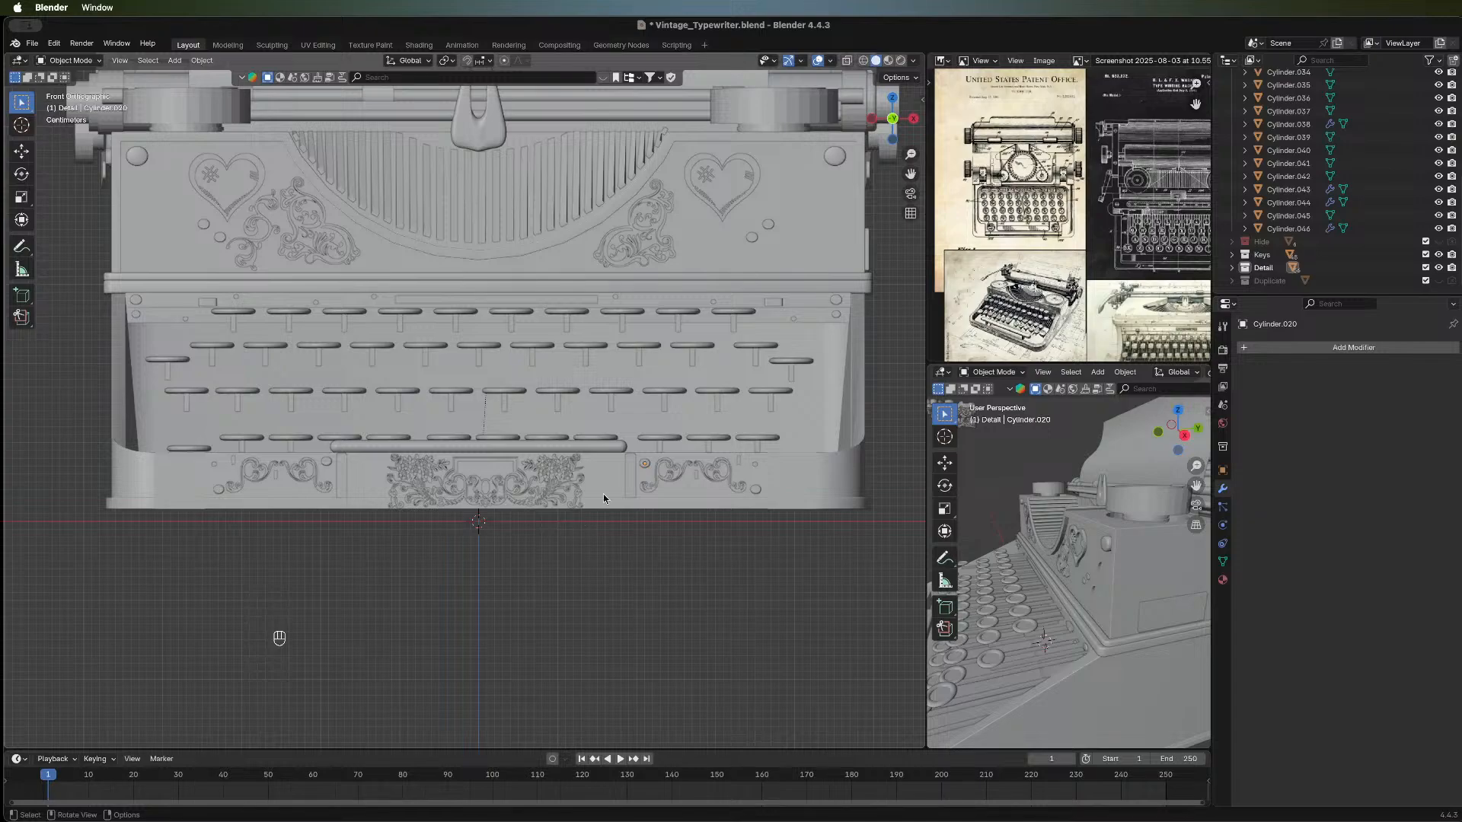
left_click(275, 475)
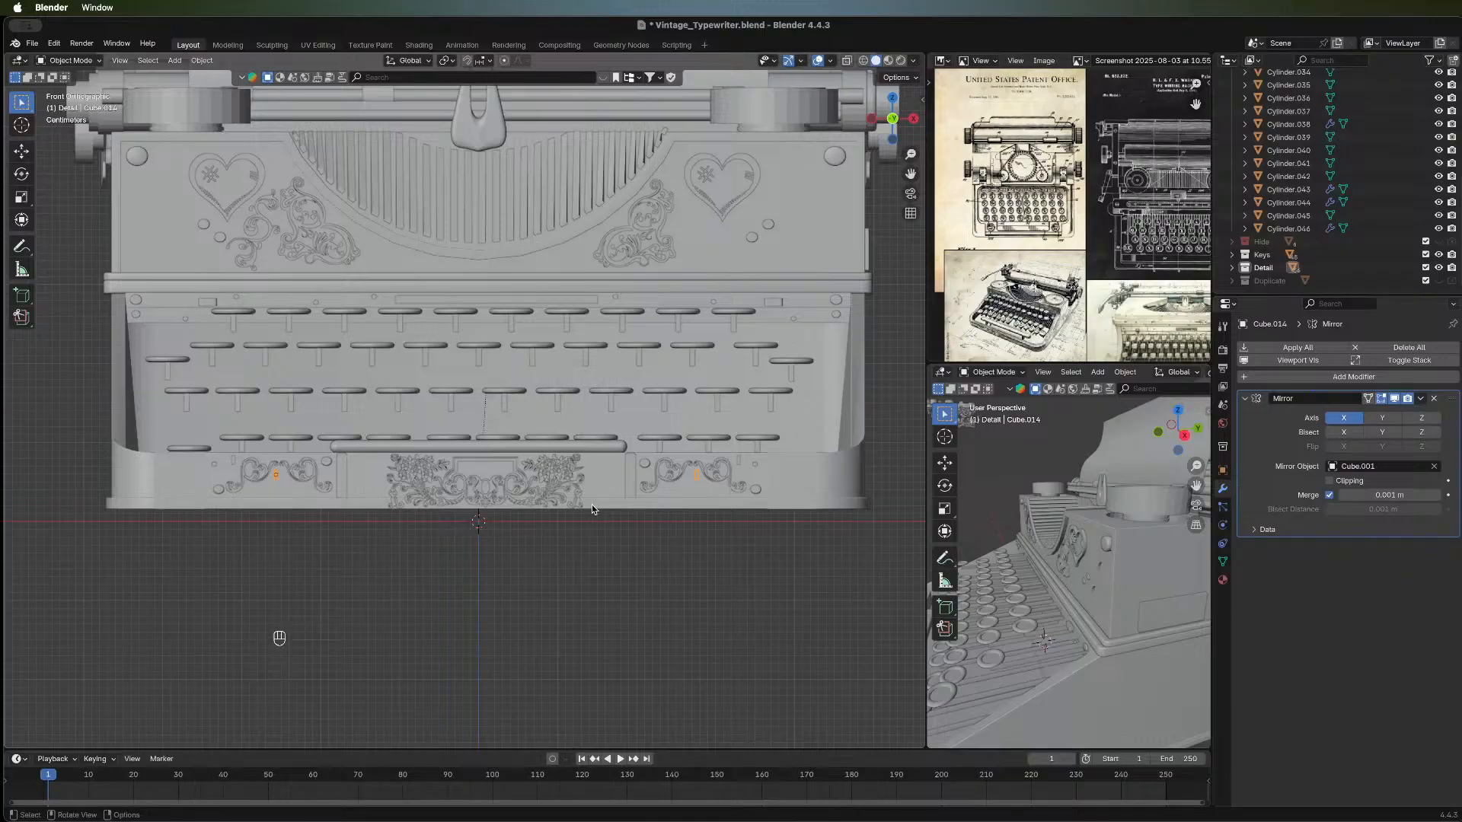
left_click(589, 592)
scroll(589, 592, "down", 1)
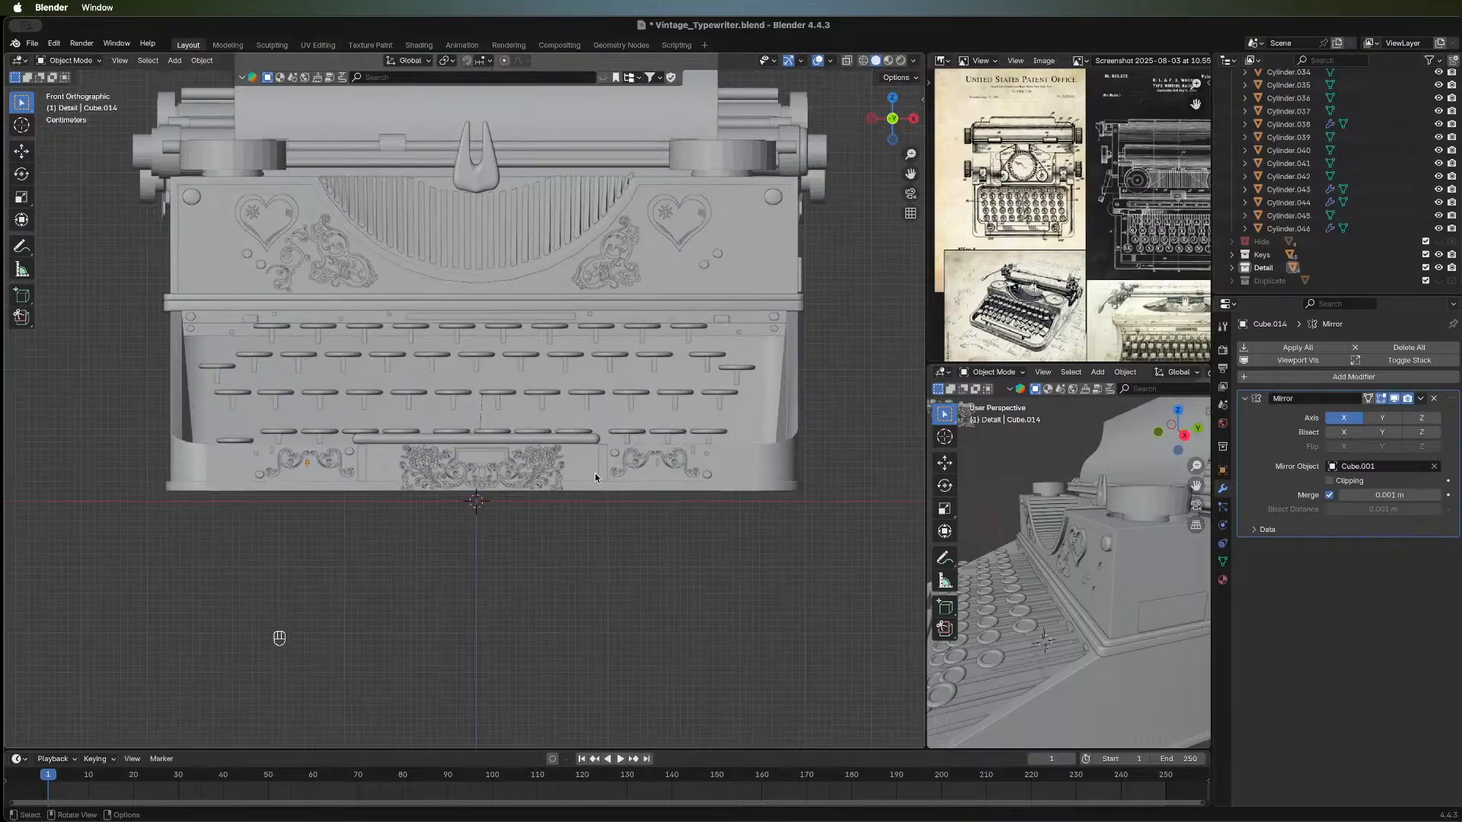
middle_click_drag(862, 376, 534, 528)
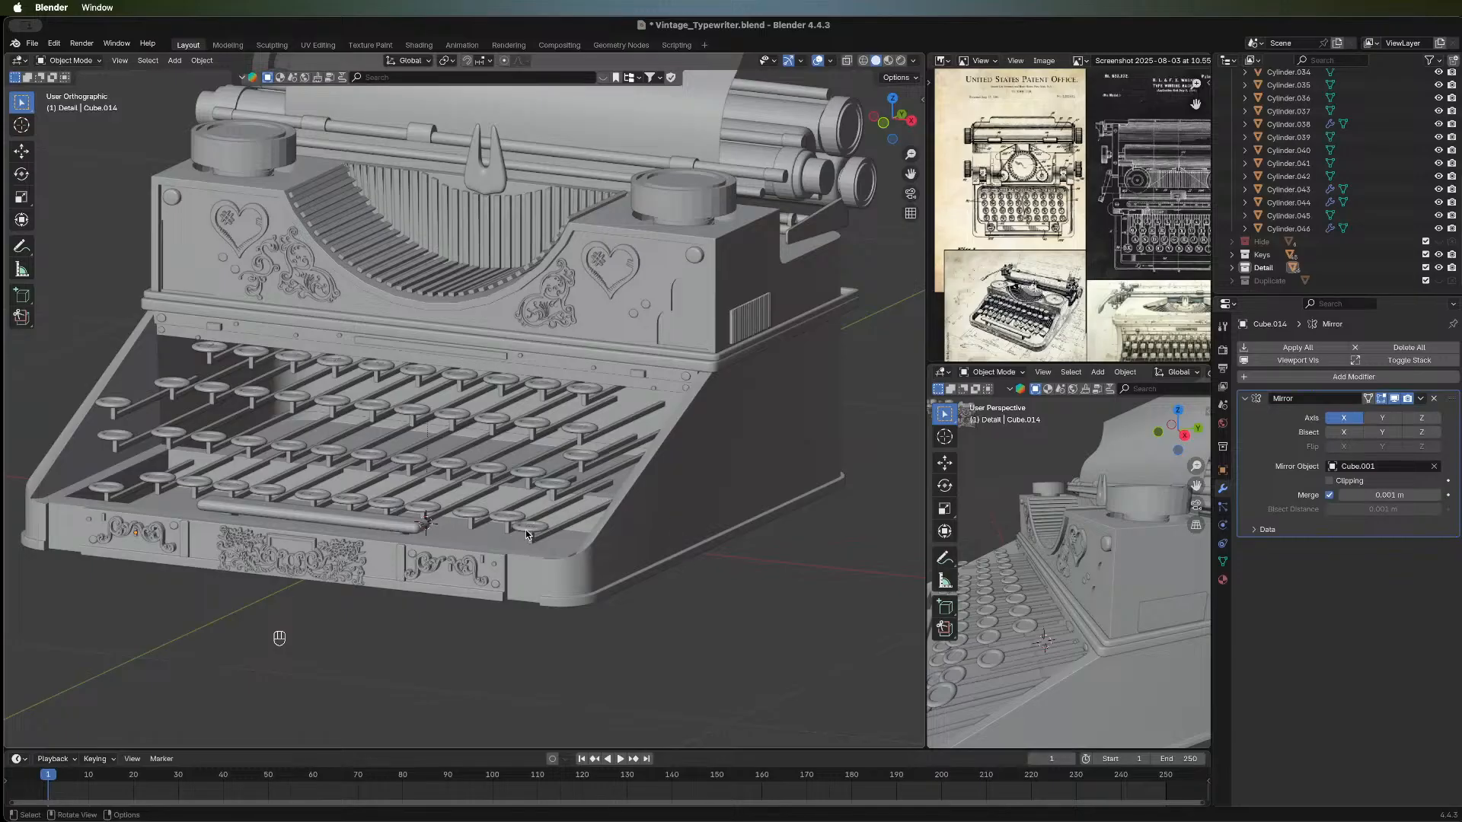
middle_click_drag(289, 561, 532, 464)
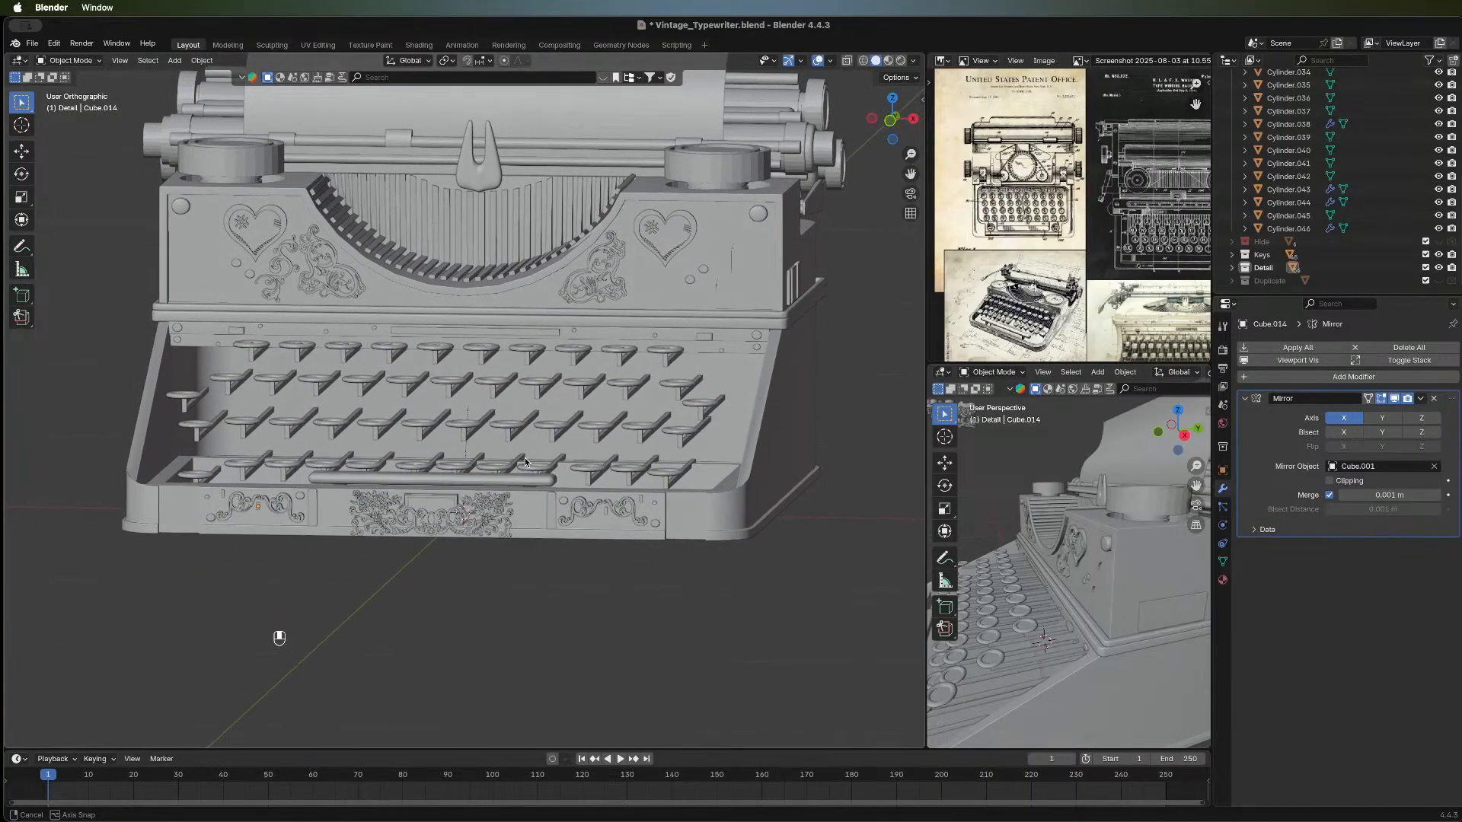
Move the mirrored vertical divider strips on the front base about 0.016 m along X toward the central floral ornament.
left_click(313, 509)
mouse_move(399, 574)
middle_mouse_down()
mouse_move(470, 563)
mouse_move(407, 568)
middle_mouse_up()
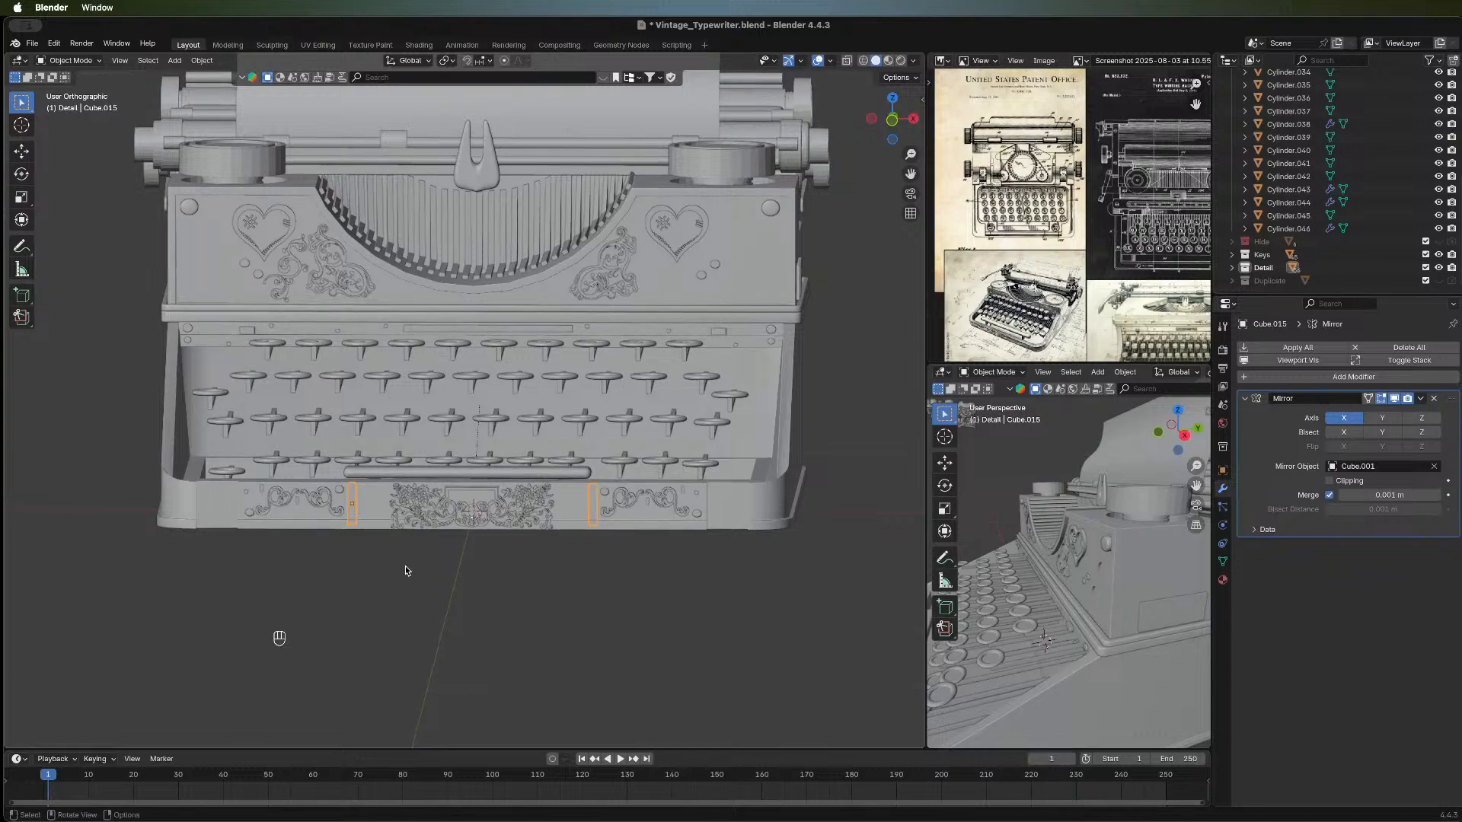
key("g")
key("x")
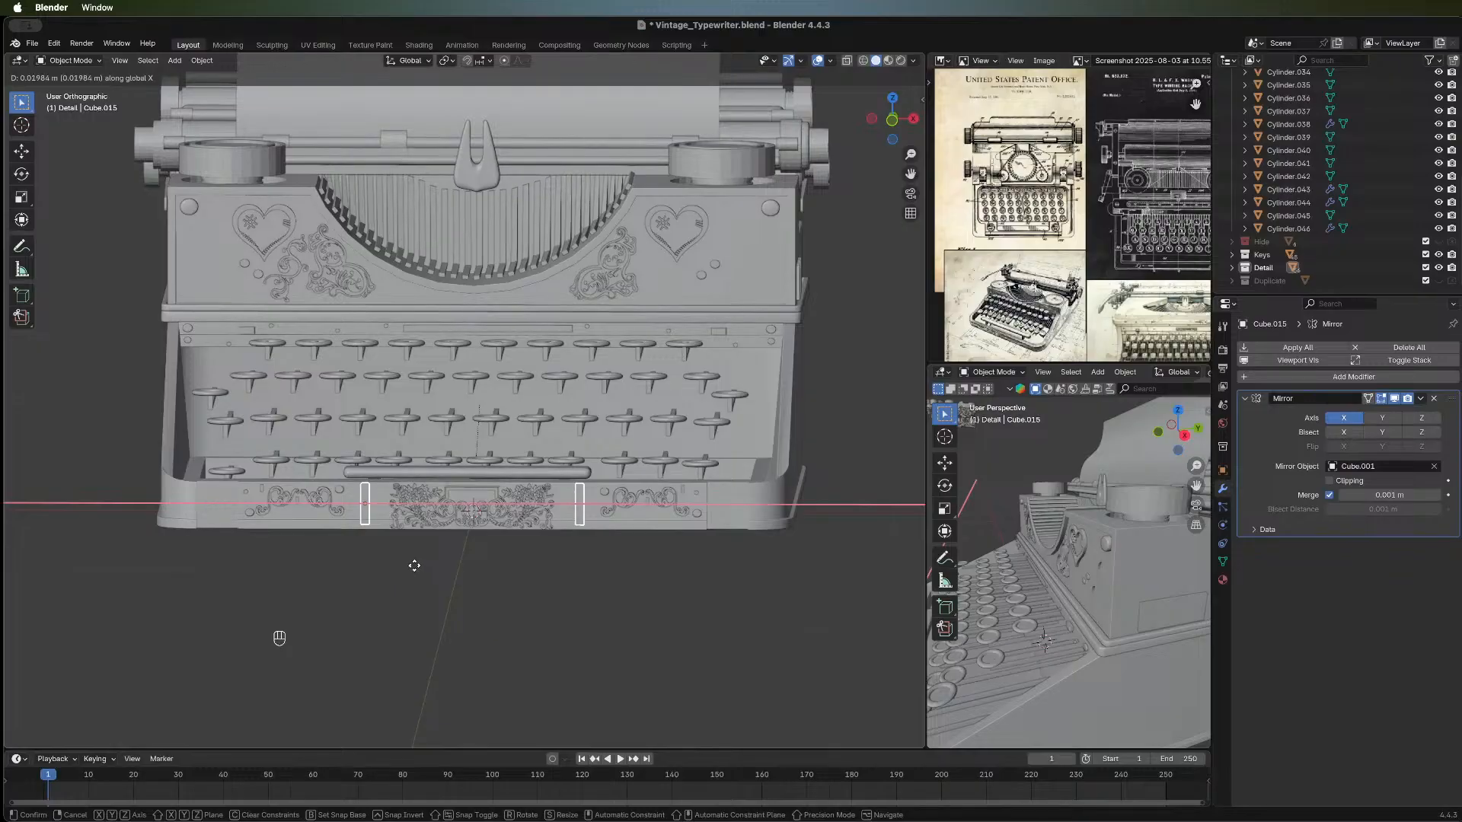
left_click(415, 570)
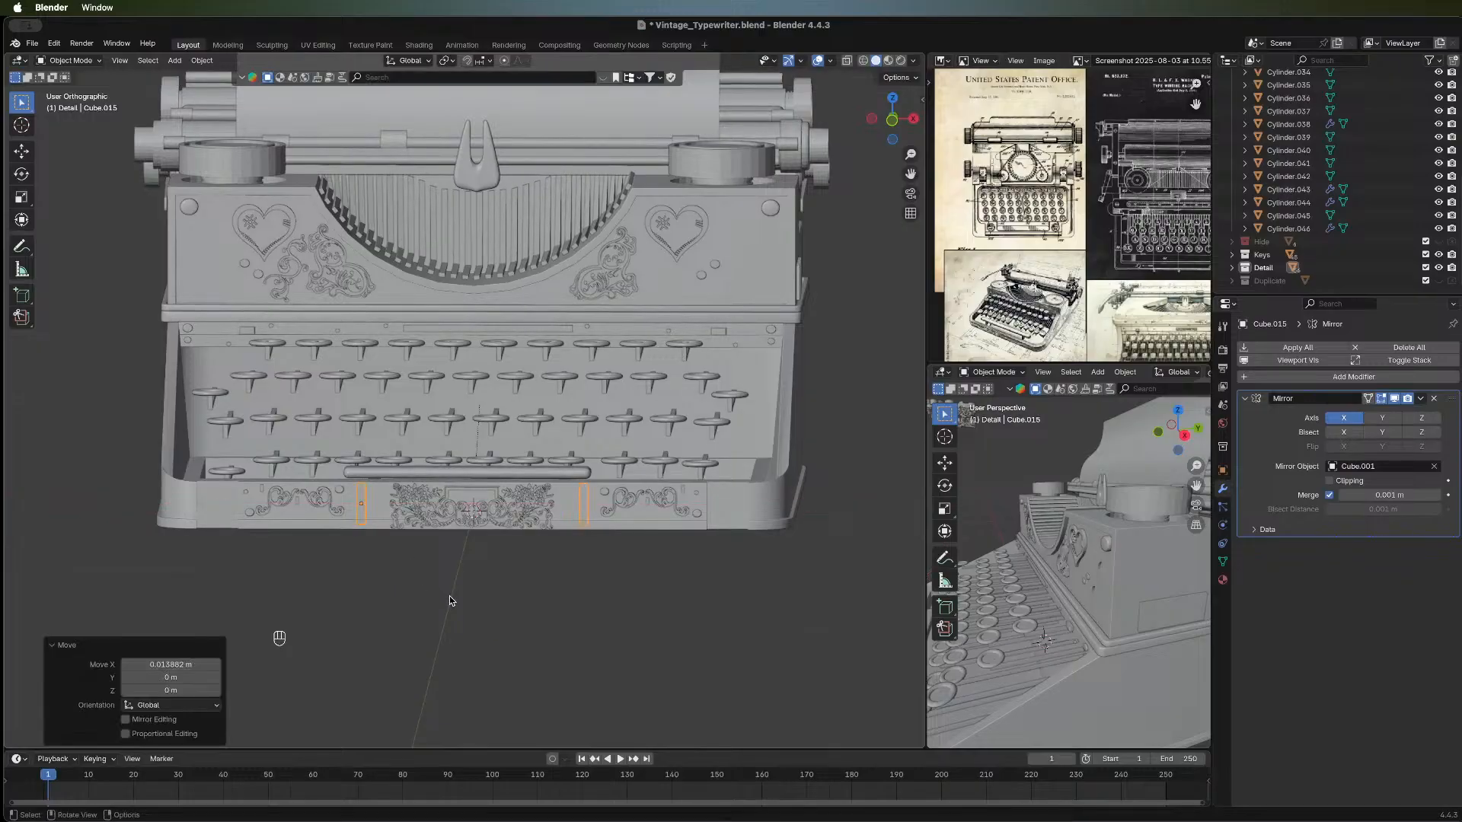
key("ctrl+z")
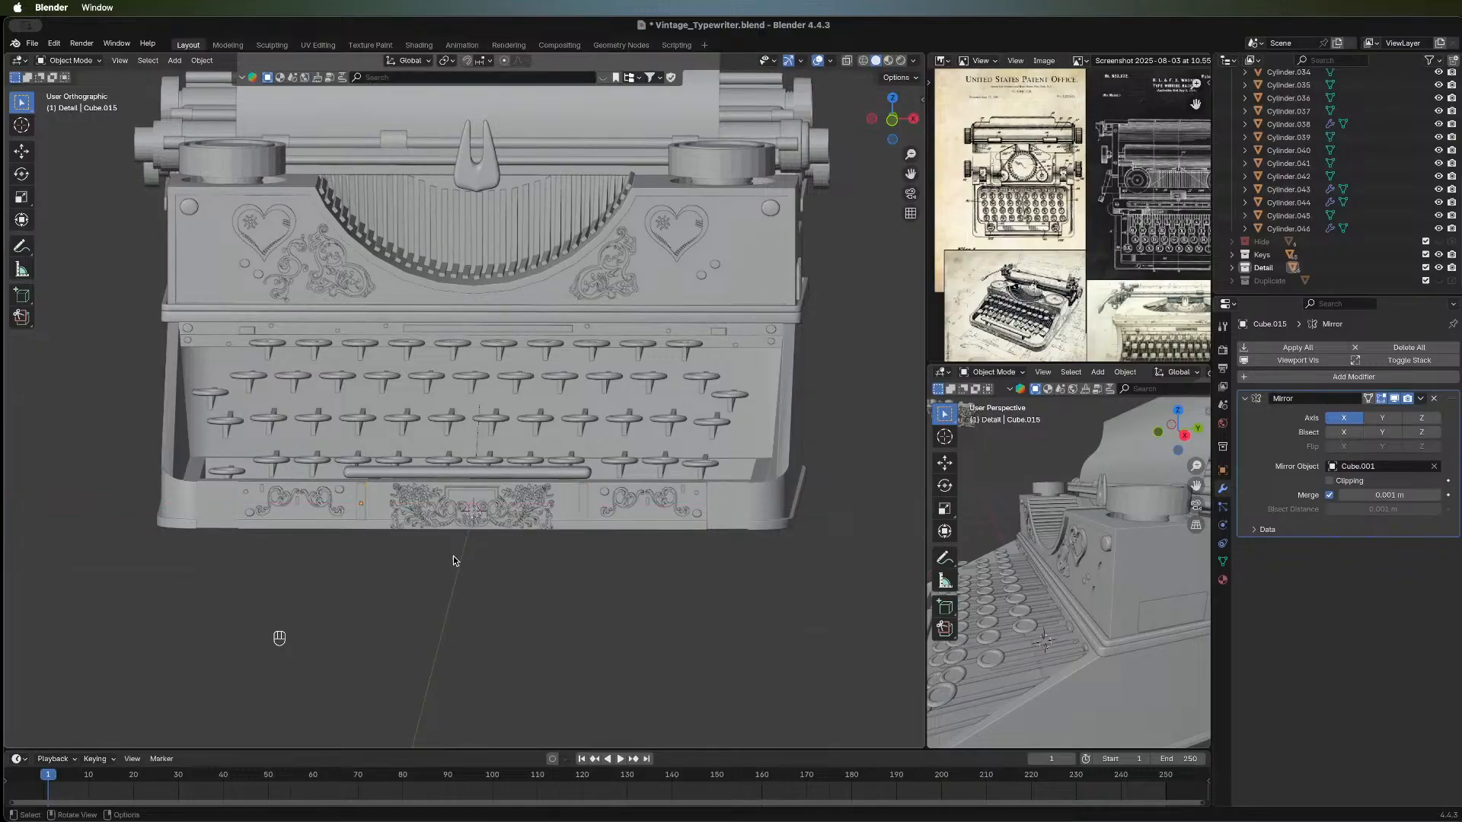
Examine the whole typewriter front from several angles to review the ornament layout.
middle_click_drag(423, 303, 461, 289)
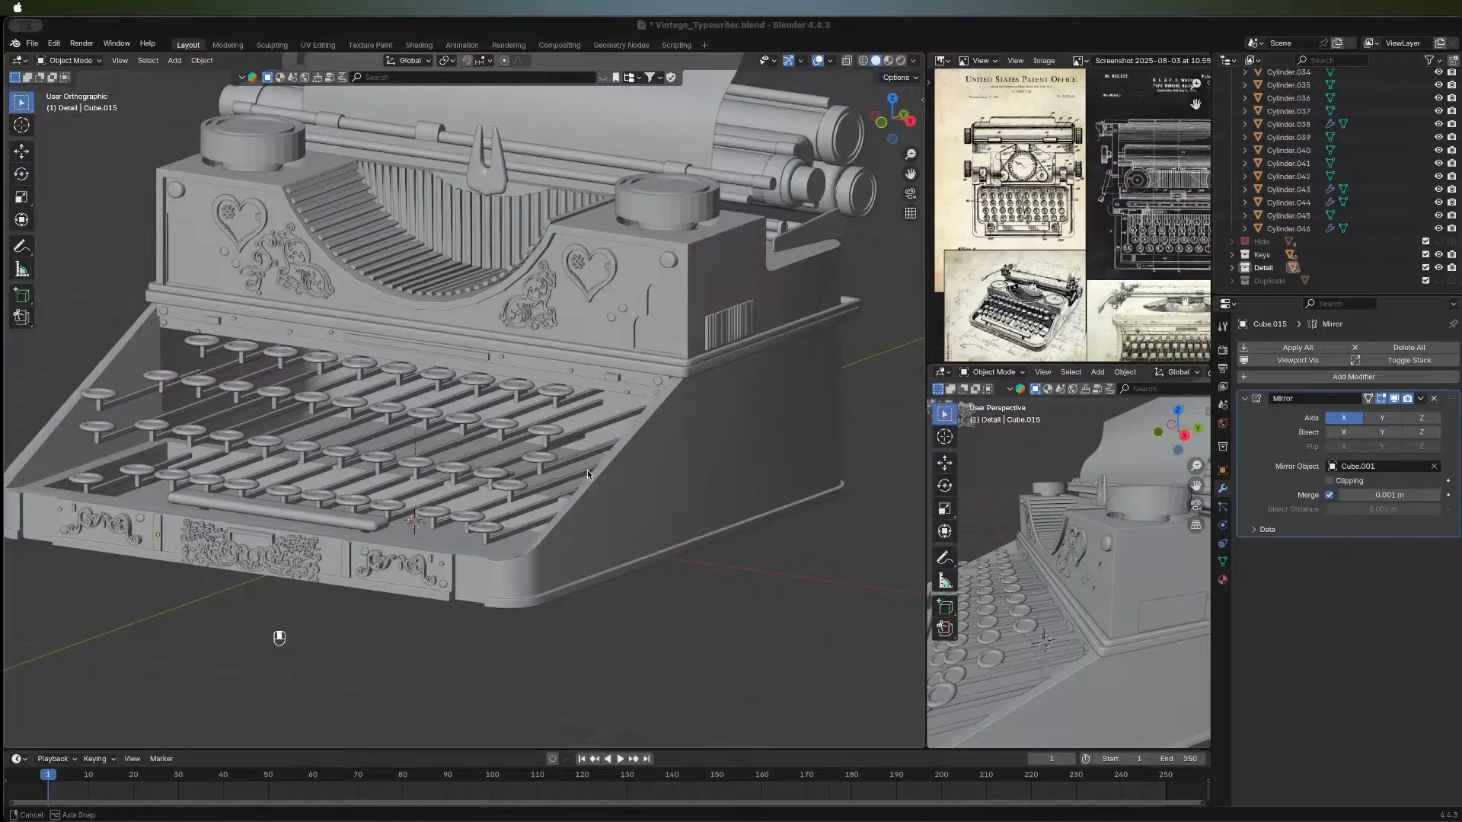
middle_click_drag(587, 469, 432, 395)
scroll(432, 395, "down", 3)
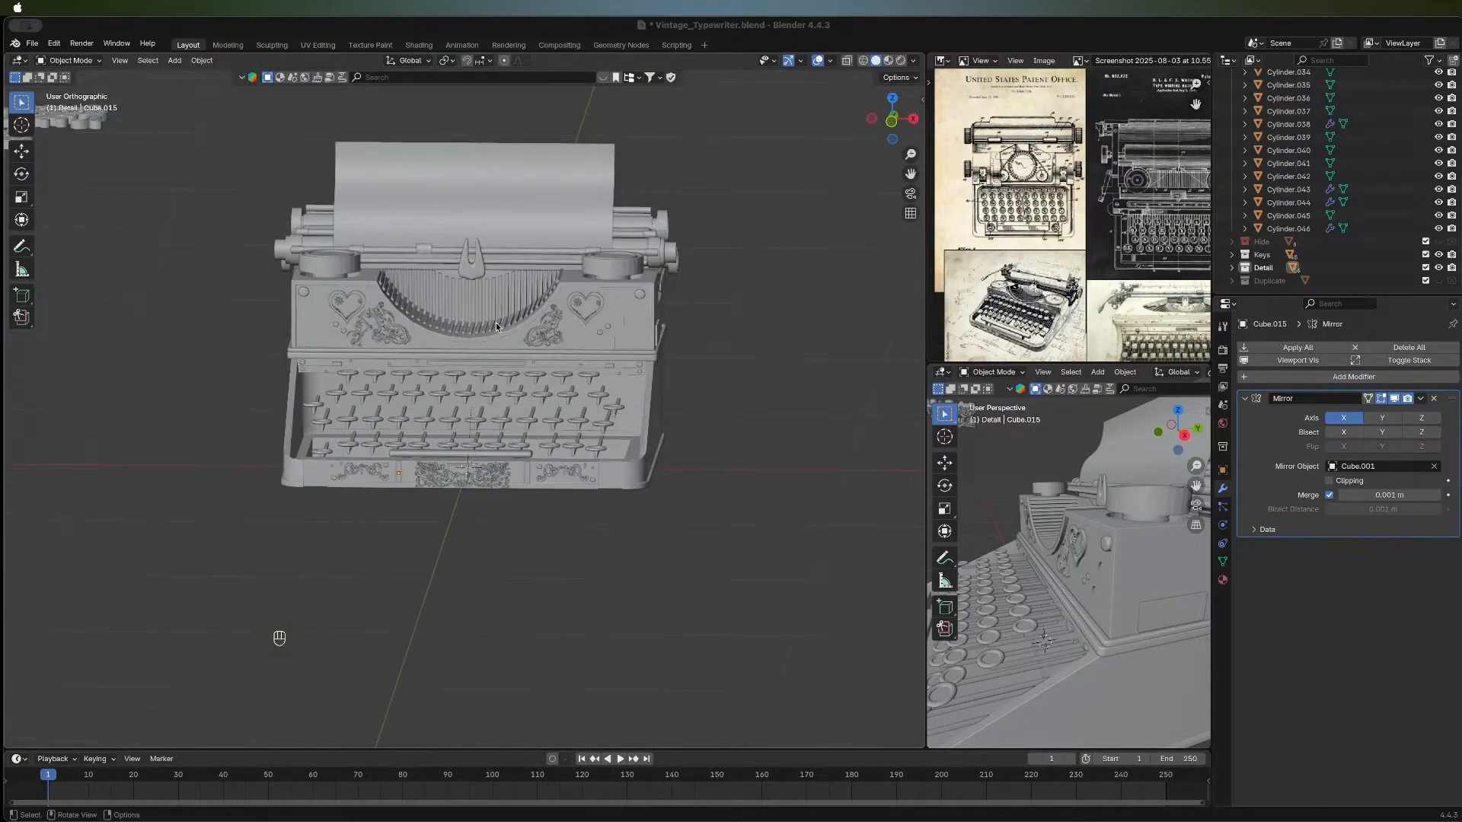
mouse_move(477, 308)
middle_mouse_down()
mouse_move(548, 353)
mouse_move(517, 318)
mouse_move(472, 308)
middle_mouse_up()
scroll(472, 308, "up", 7)
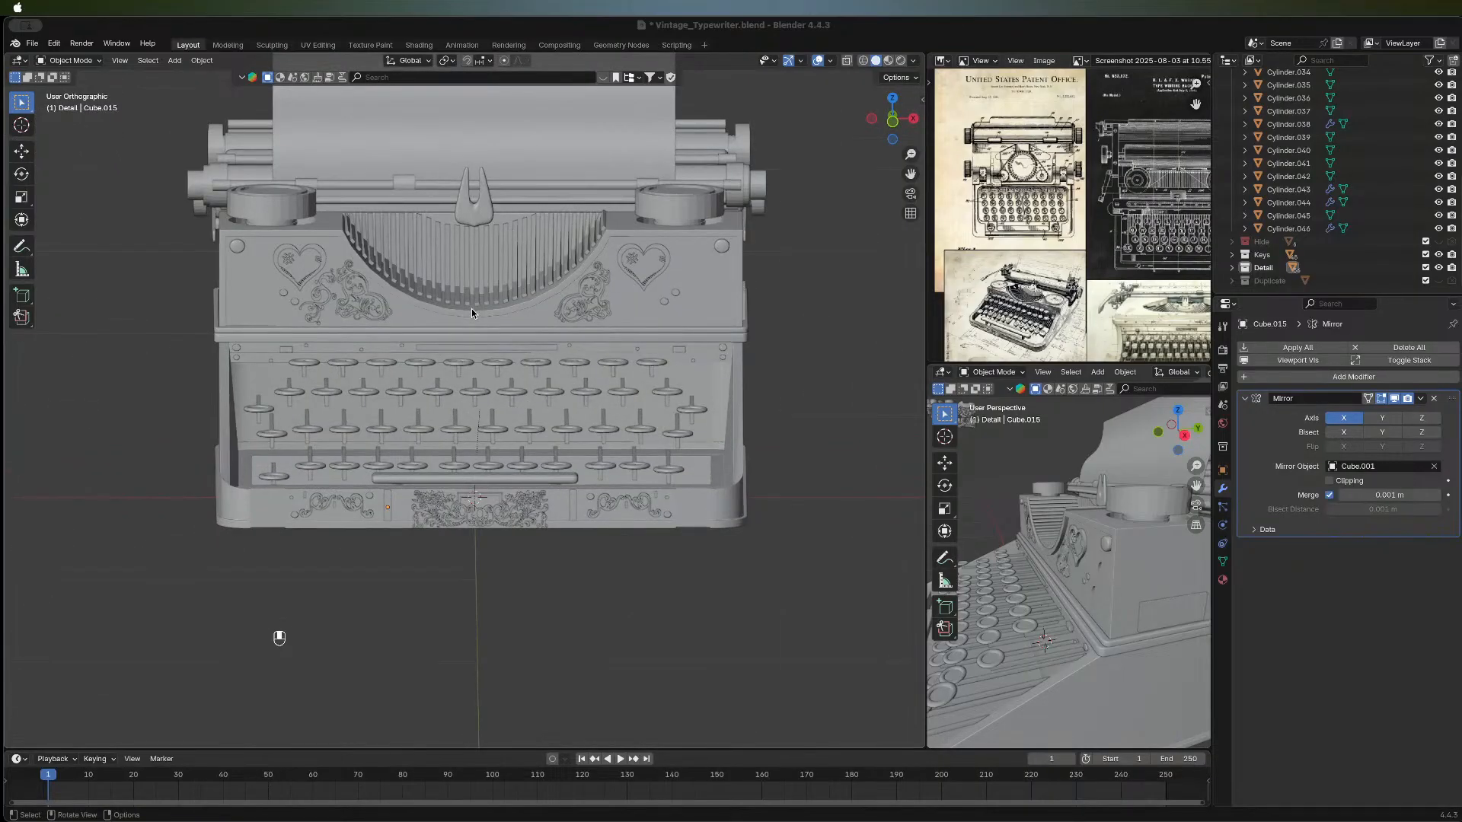
scroll(446, 267, "down", 2)
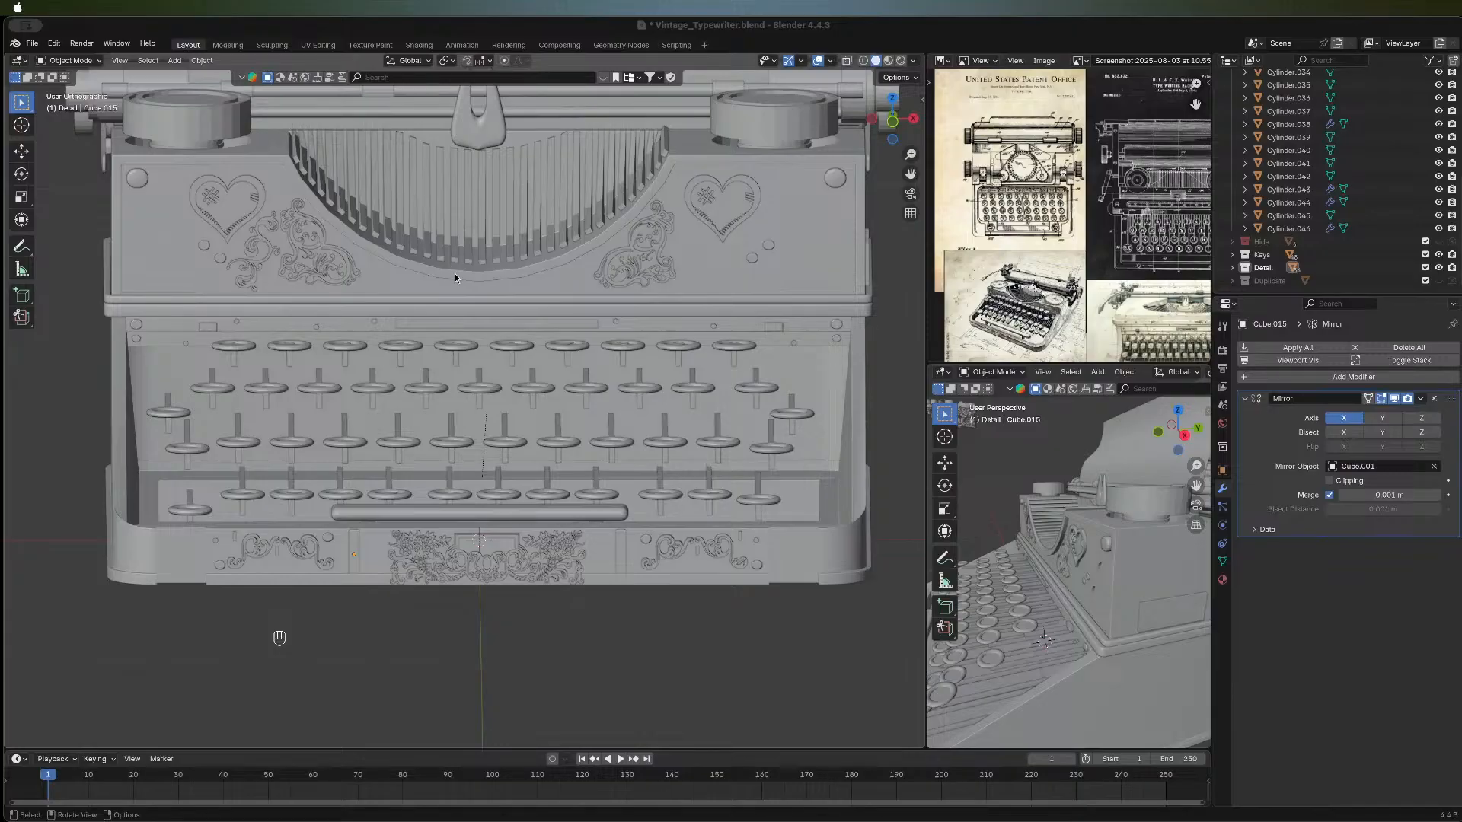
middle_click_drag(454, 273, 440, 388)
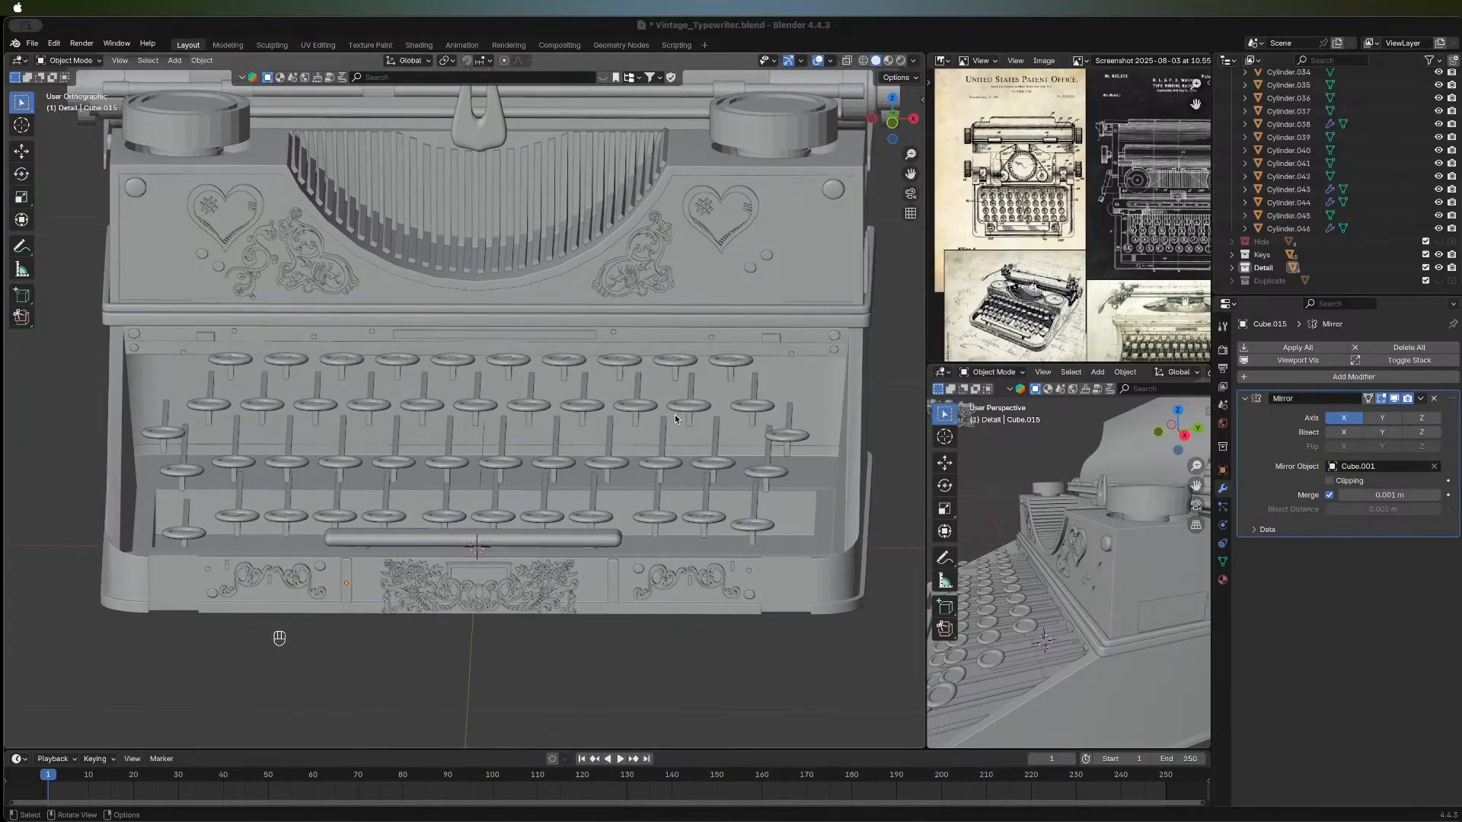
middle_click_drag(608, 312, 547, 271)
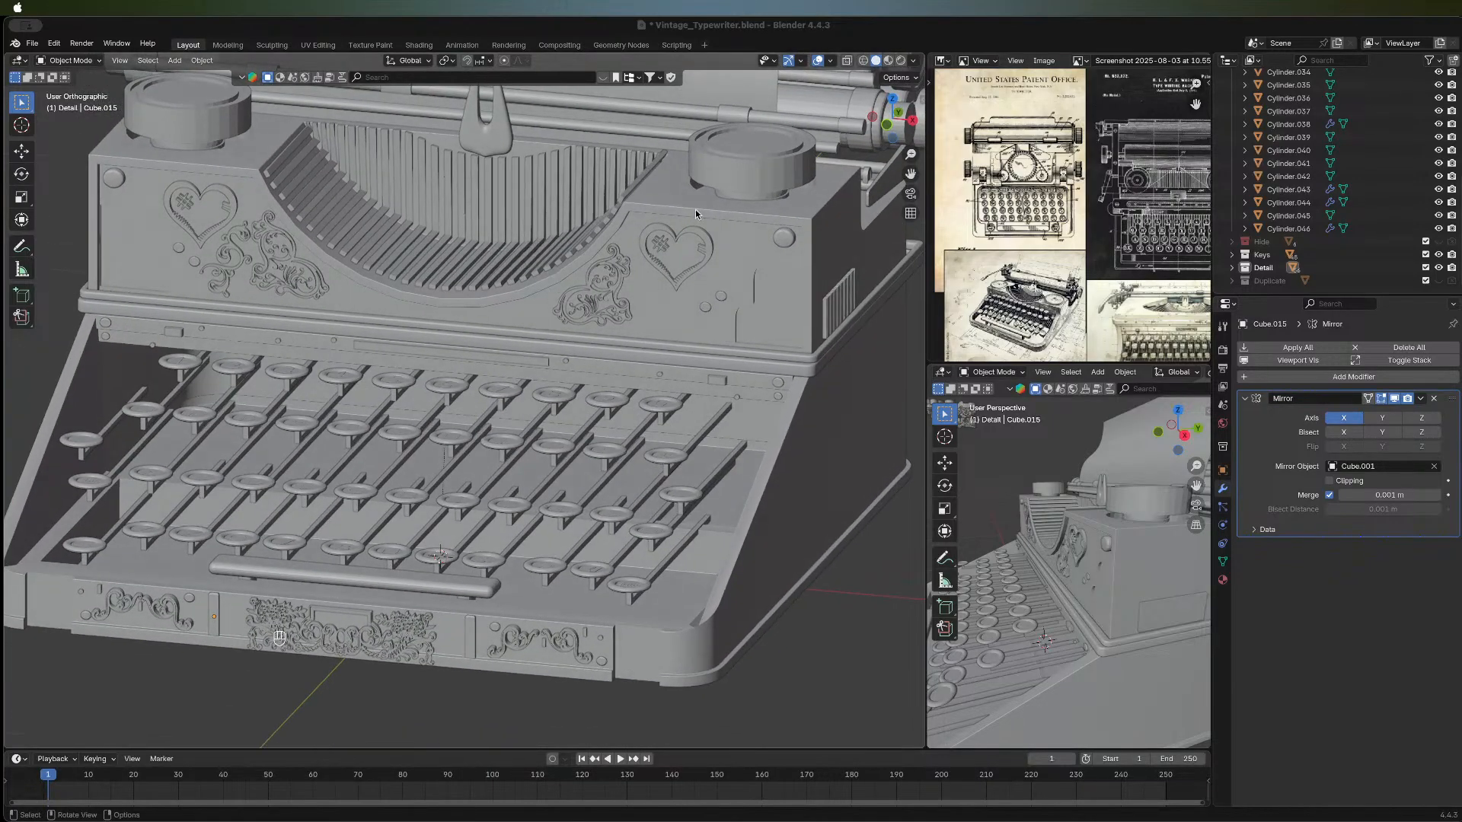
Browse the reference board and study the body details of the teal, brown, cream and pink typewriters.
scroll(1070, 217, "down", 1)
scroll(1069, 217, "down", 1)
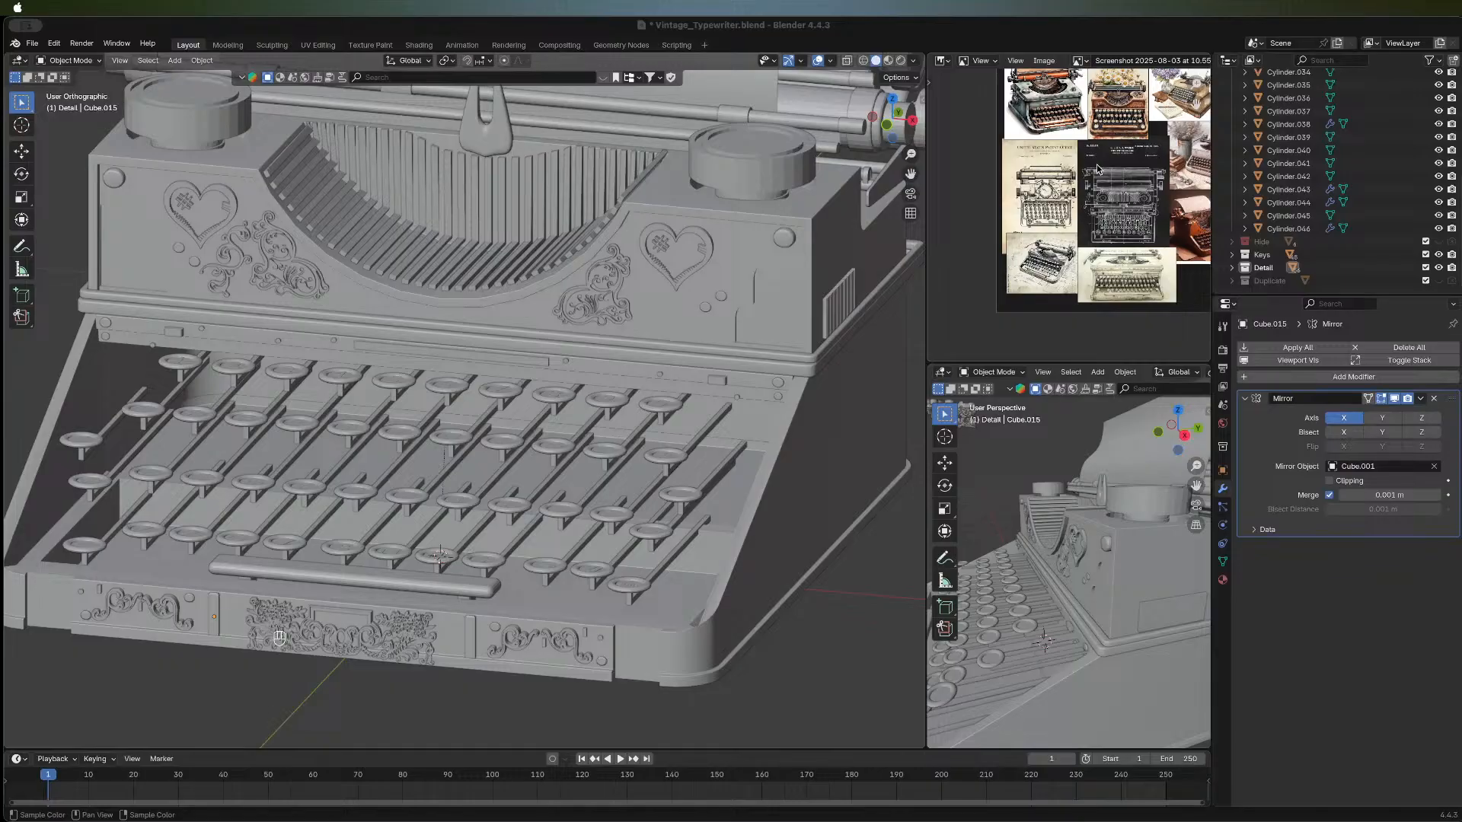
scroll(1060, 240, "down", 1)
scroll(1061, 241, "down", 1)
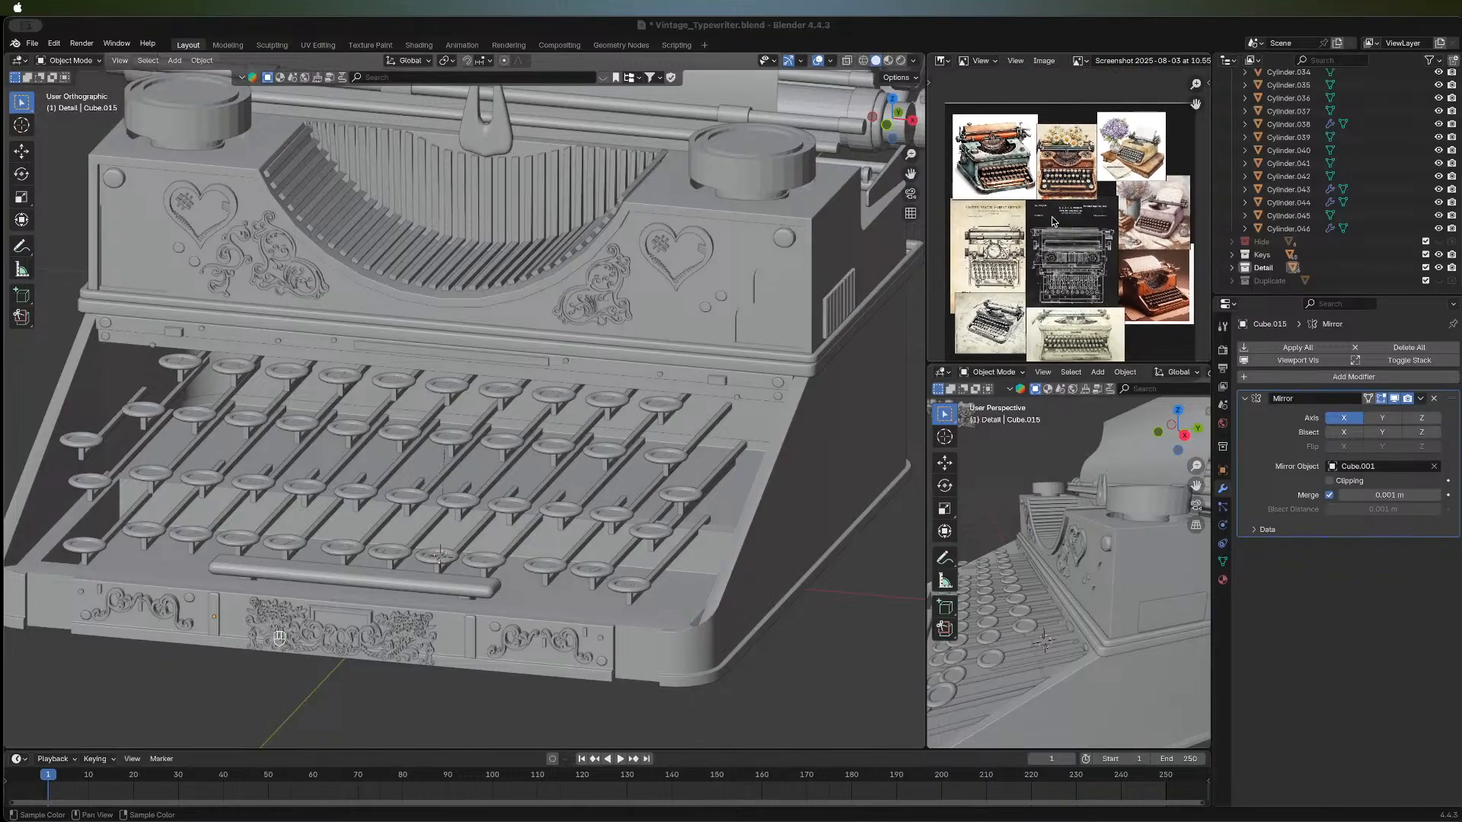
scroll(1056, 222, "up", 2)
scroll(1065, 191, "up", 1)
middle_click_drag(1064, 208, 1075, 344)
scroll(1075, 345, "up", 1)
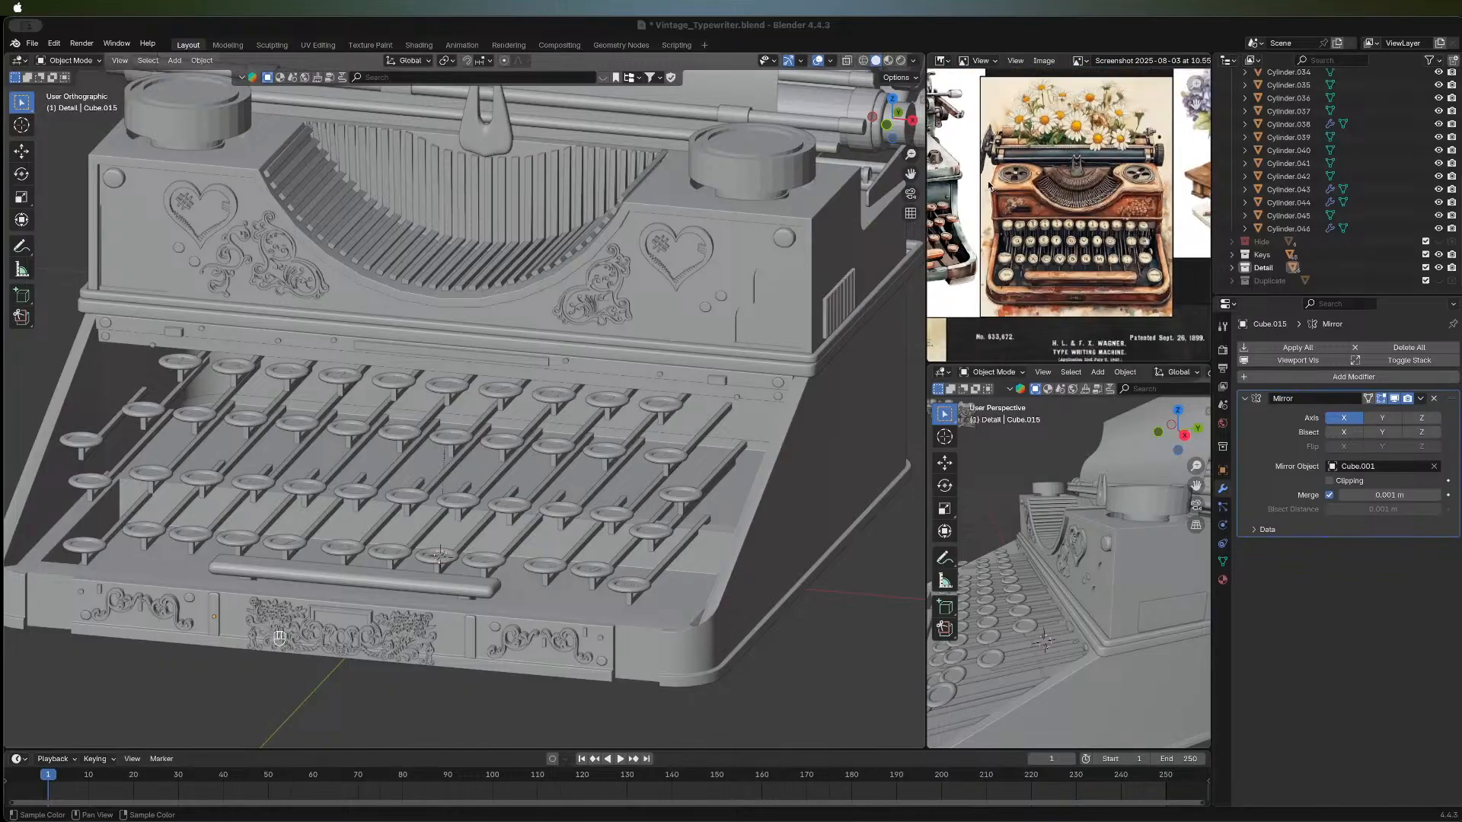
middle_click_drag(991, 184, 1022, 206)
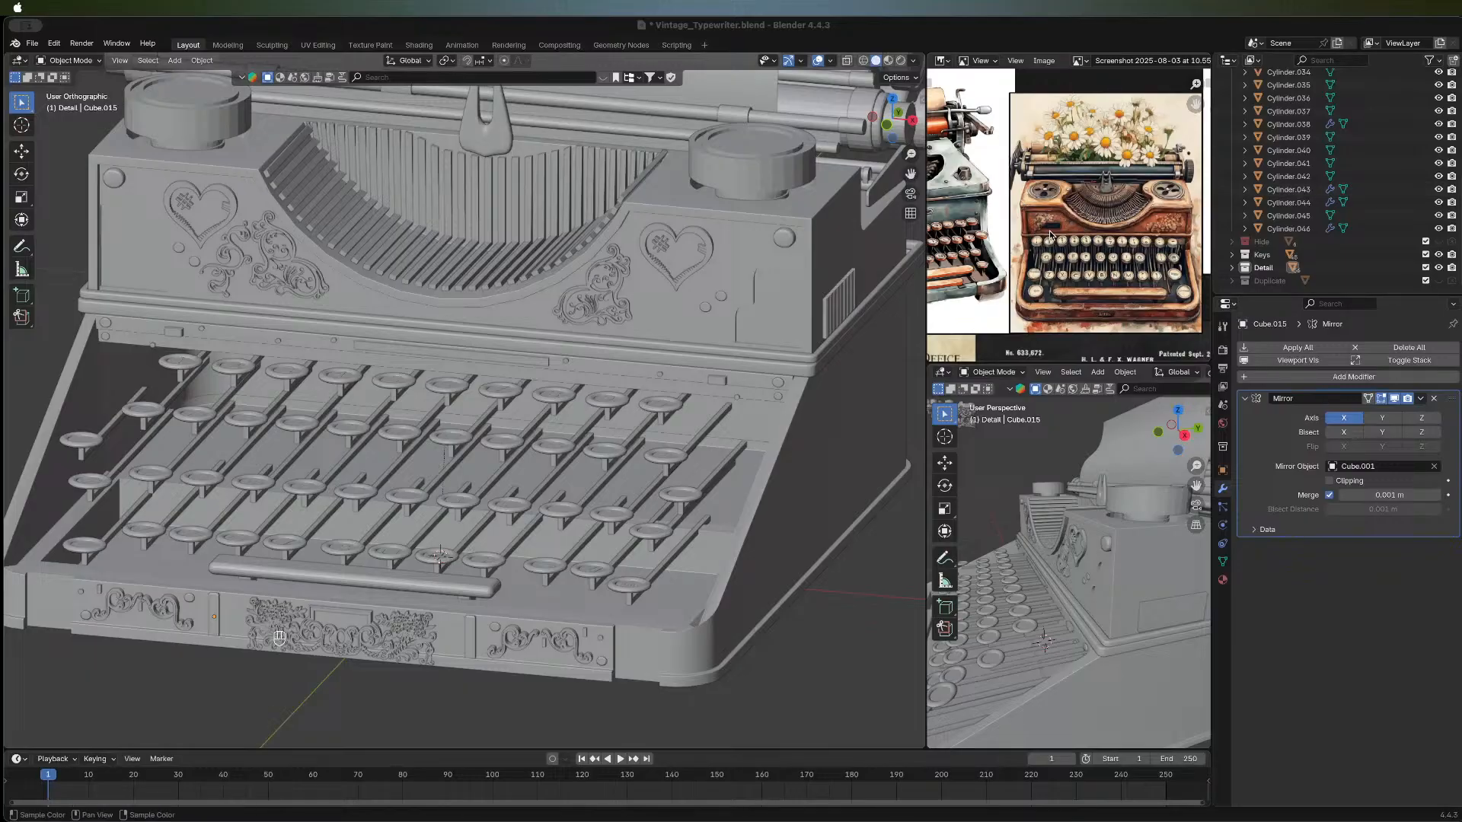
scroll(1029, 228, "left", 5)
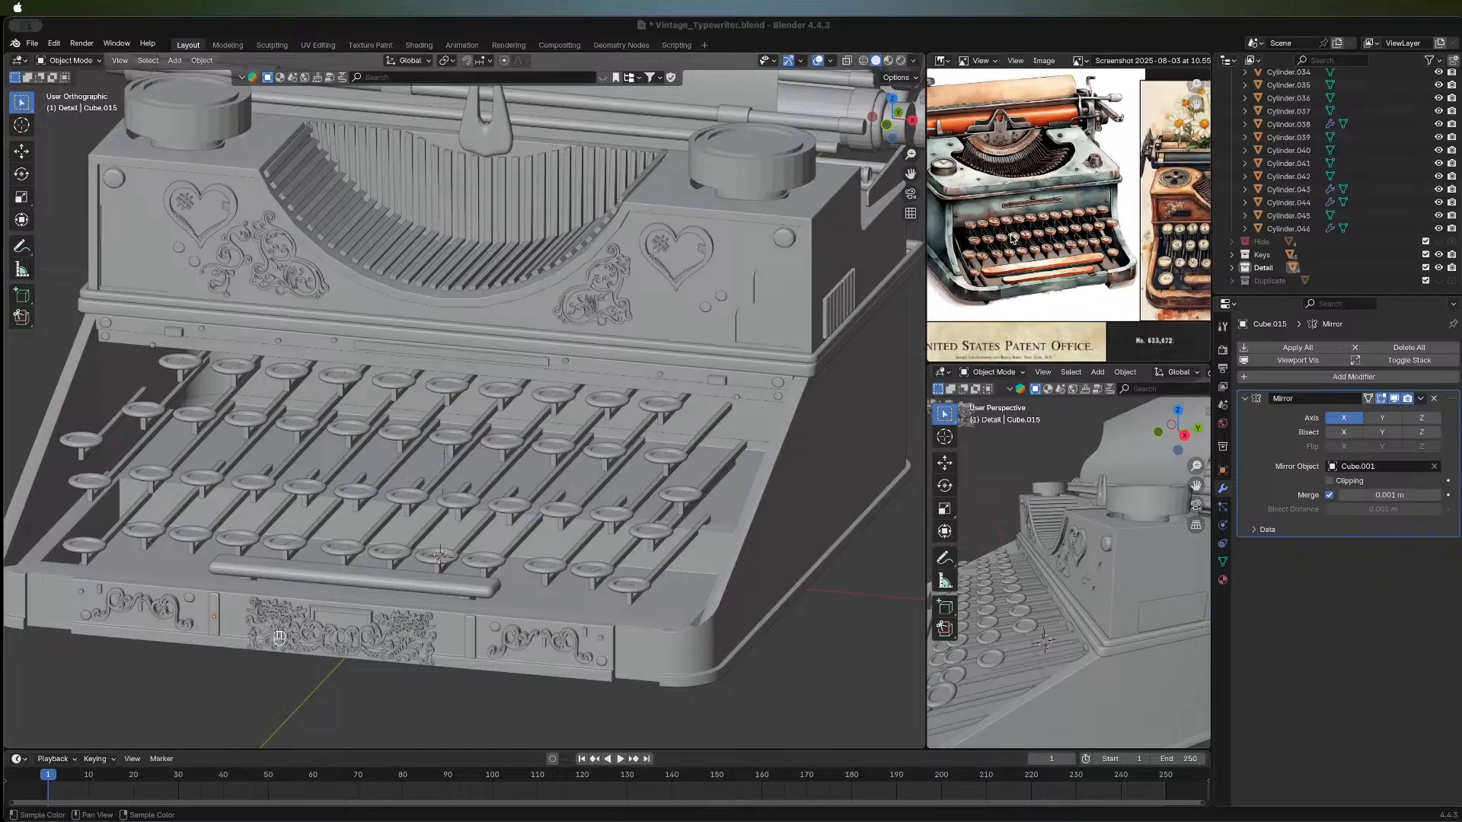
scroll(1017, 235, "left", 2)
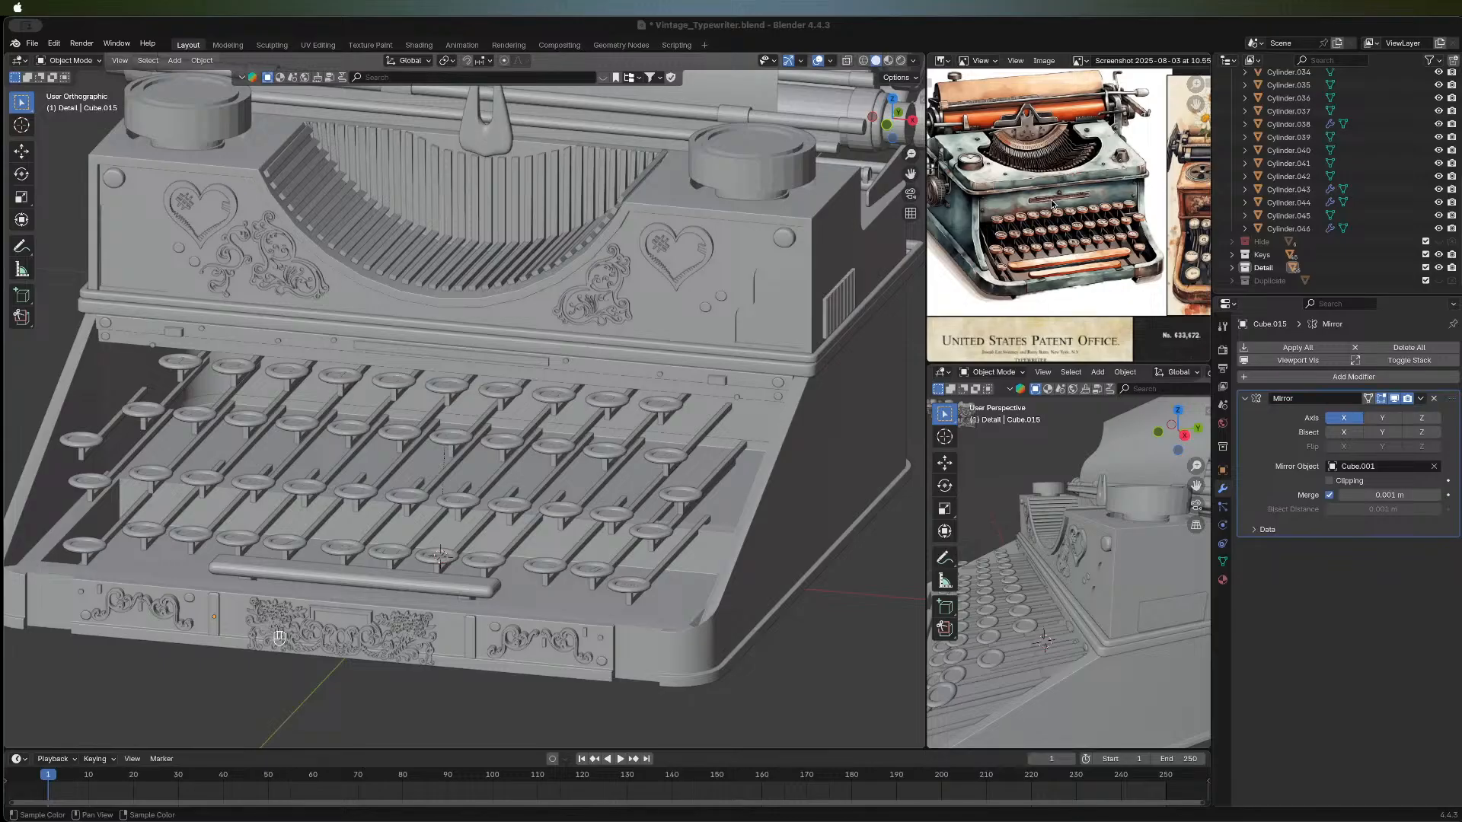
middle_click_drag(1029, 199, 1059, 253)
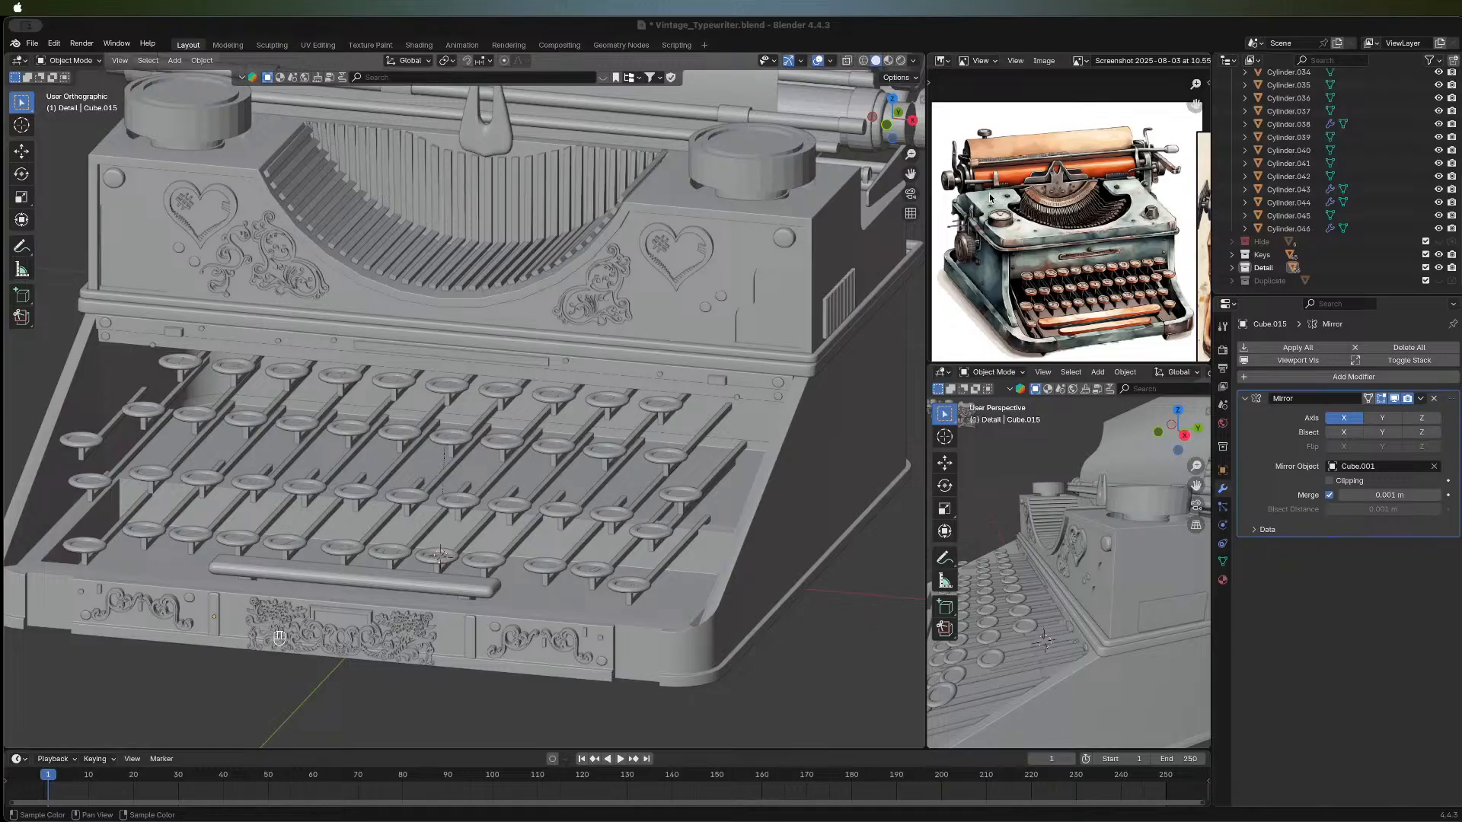
scroll(1005, 181, "down", 4)
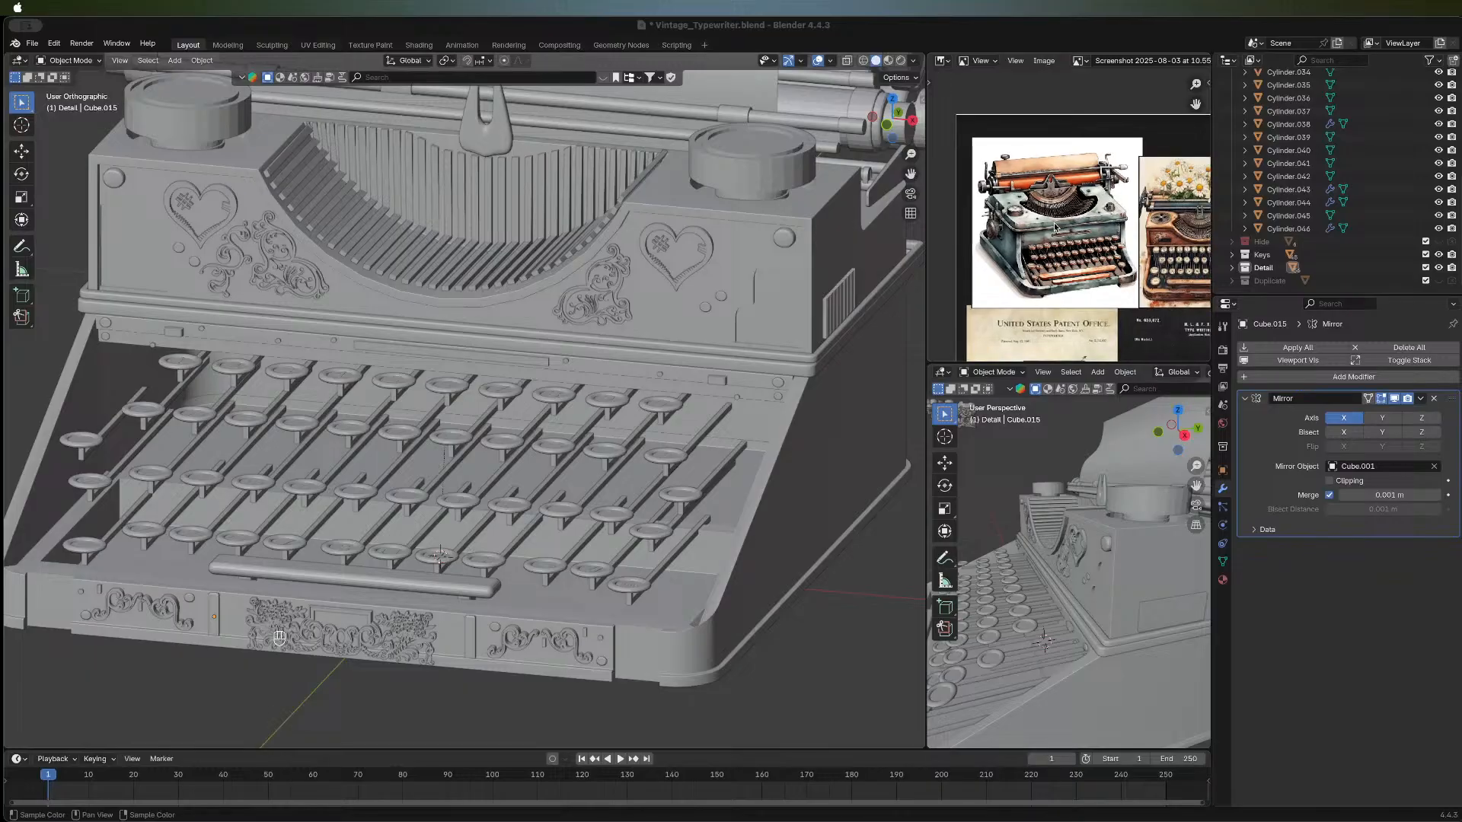
middle_click_drag(1012, 173, 1029, 201)
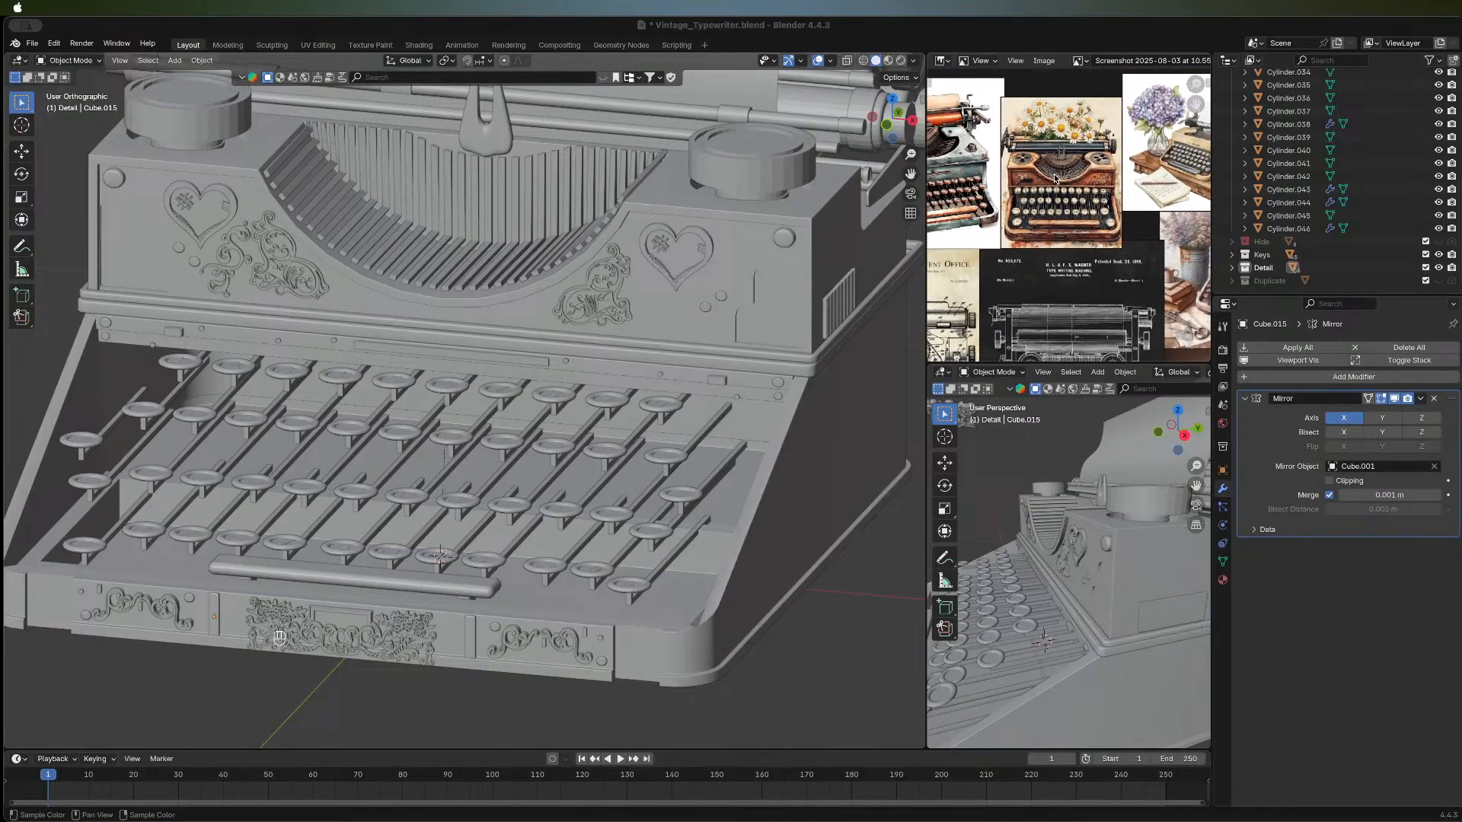
scroll(1055, 181, "up", 3)
scroll(1058, 178, "down", 3)
middle_click_drag(1163, 147, 1039, 232)
scroll(1079, 196, "up", 3)
scroll(1030, 173, "up", 1)
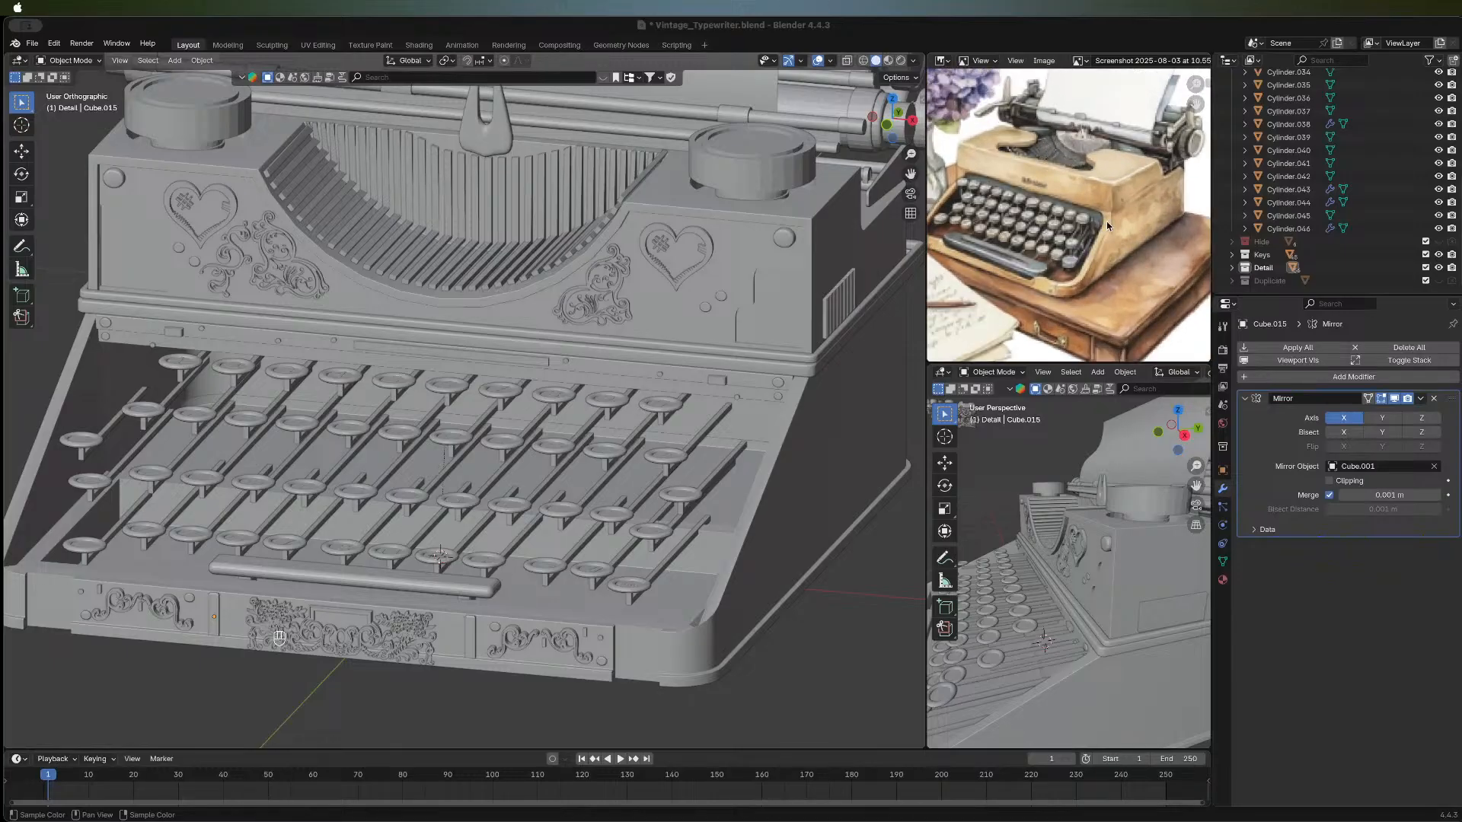
scroll(1049, 218, "down", 5)
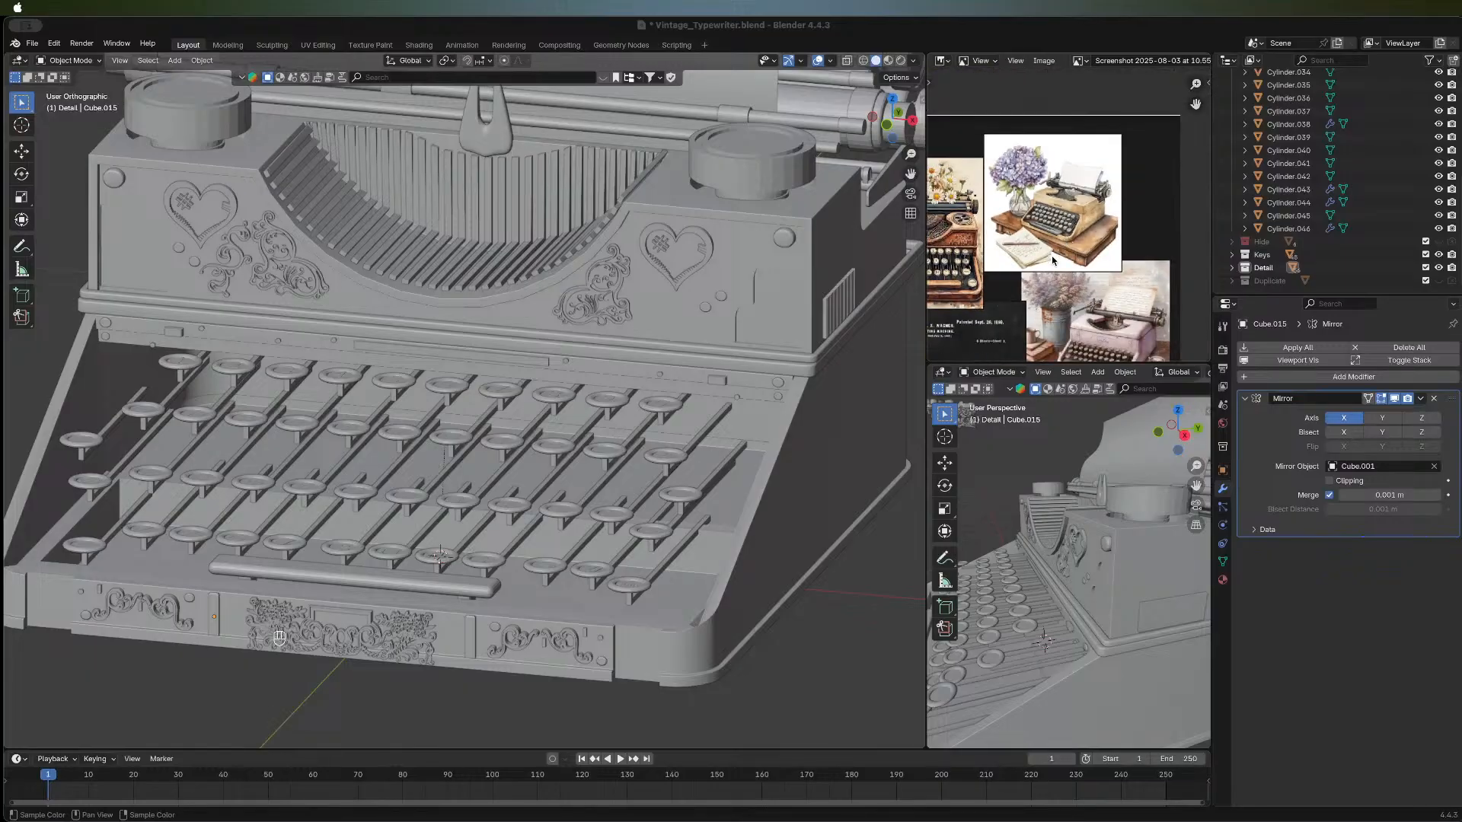
middle_click_drag(1051, 256, 1049, 183)
scroll(1049, 188, "up", 1)
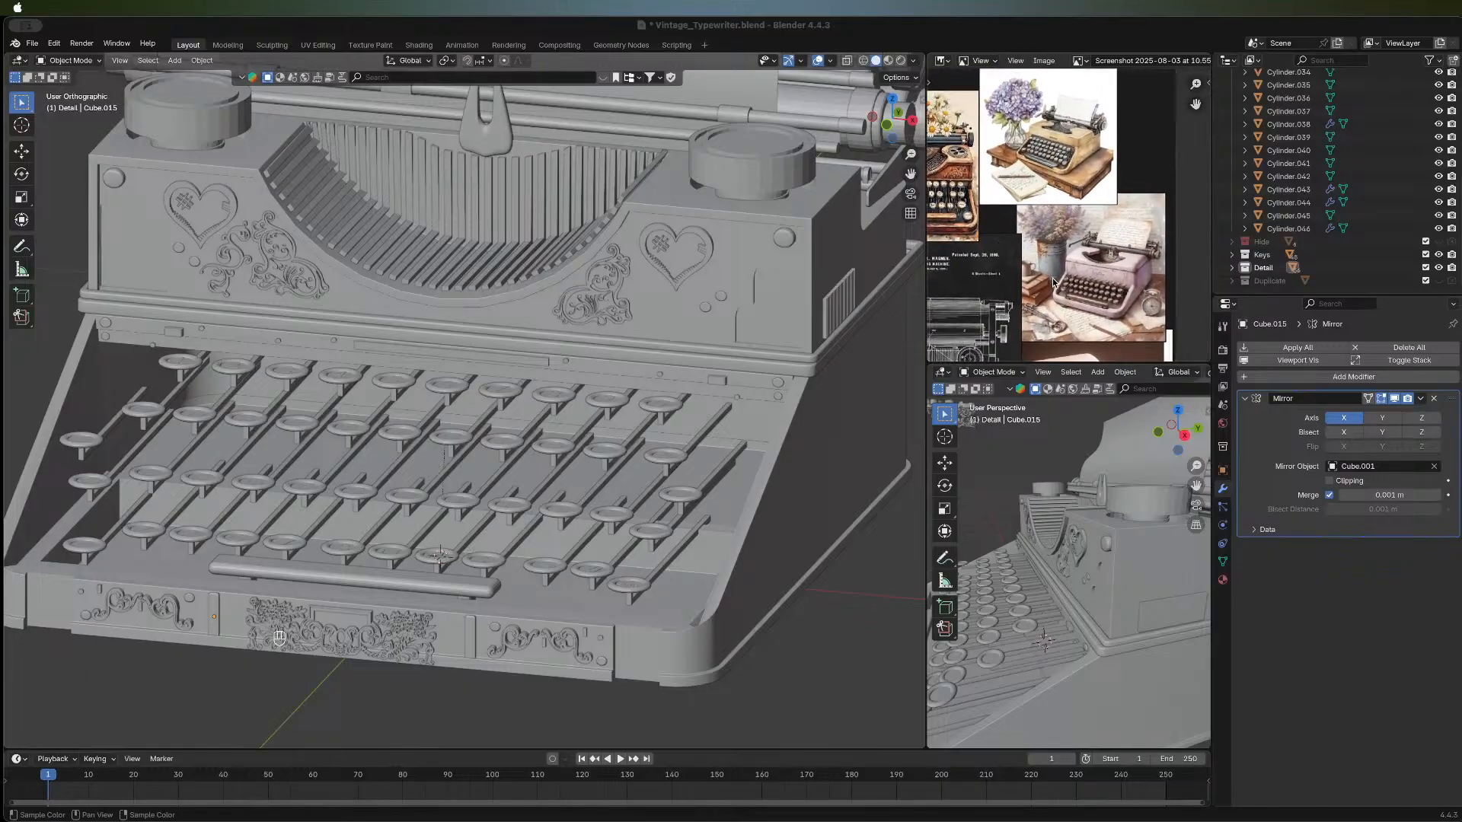
scroll(1056, 284, "up", 2)
middle_click_drag(1099, 295, 1019, 226)
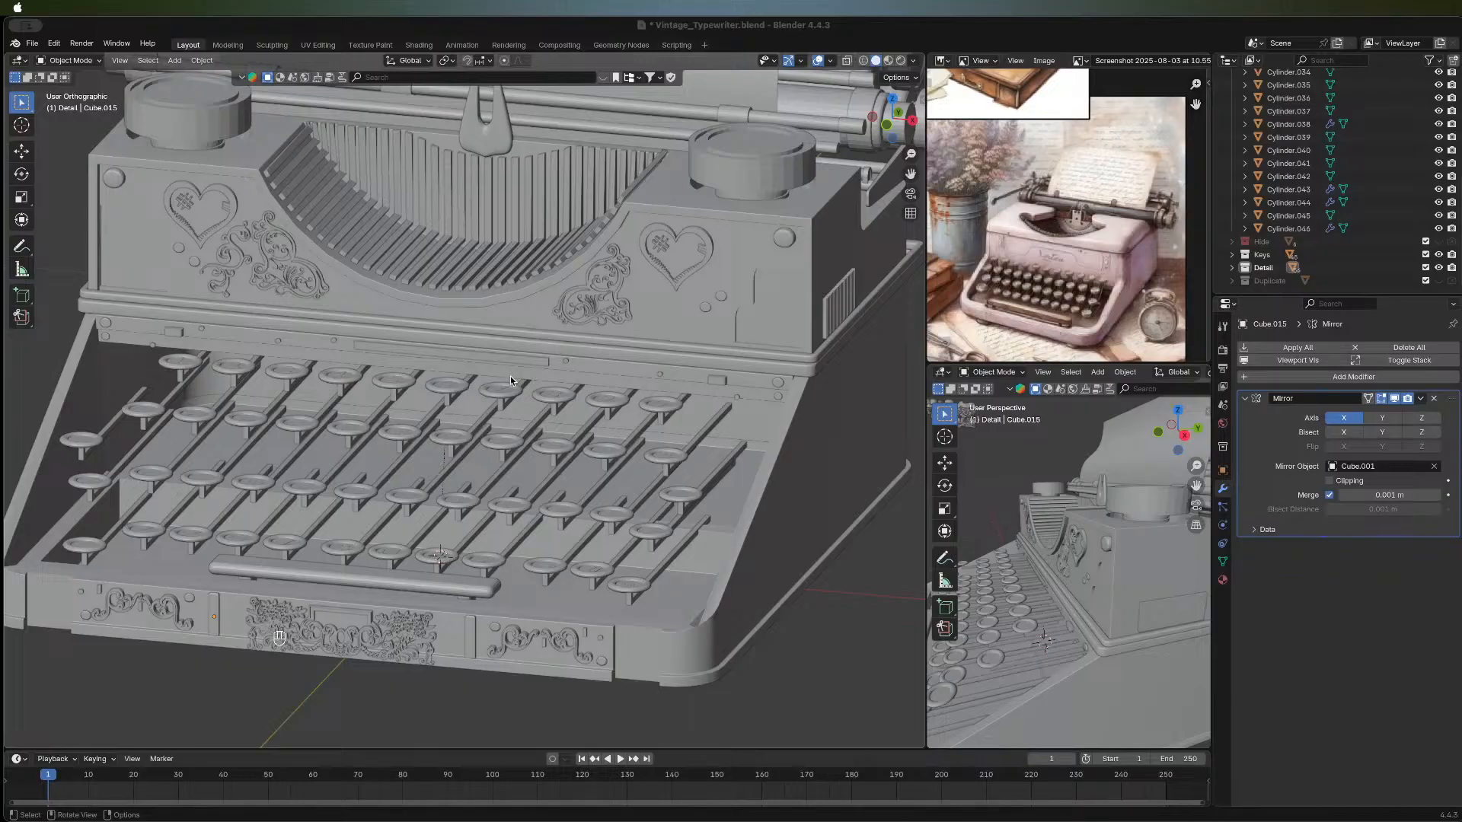
Examine the typewriter body and carriage rollers from the front, both front corners, the side and the rear.
middle_click_drag(487, 305, 681, 269)
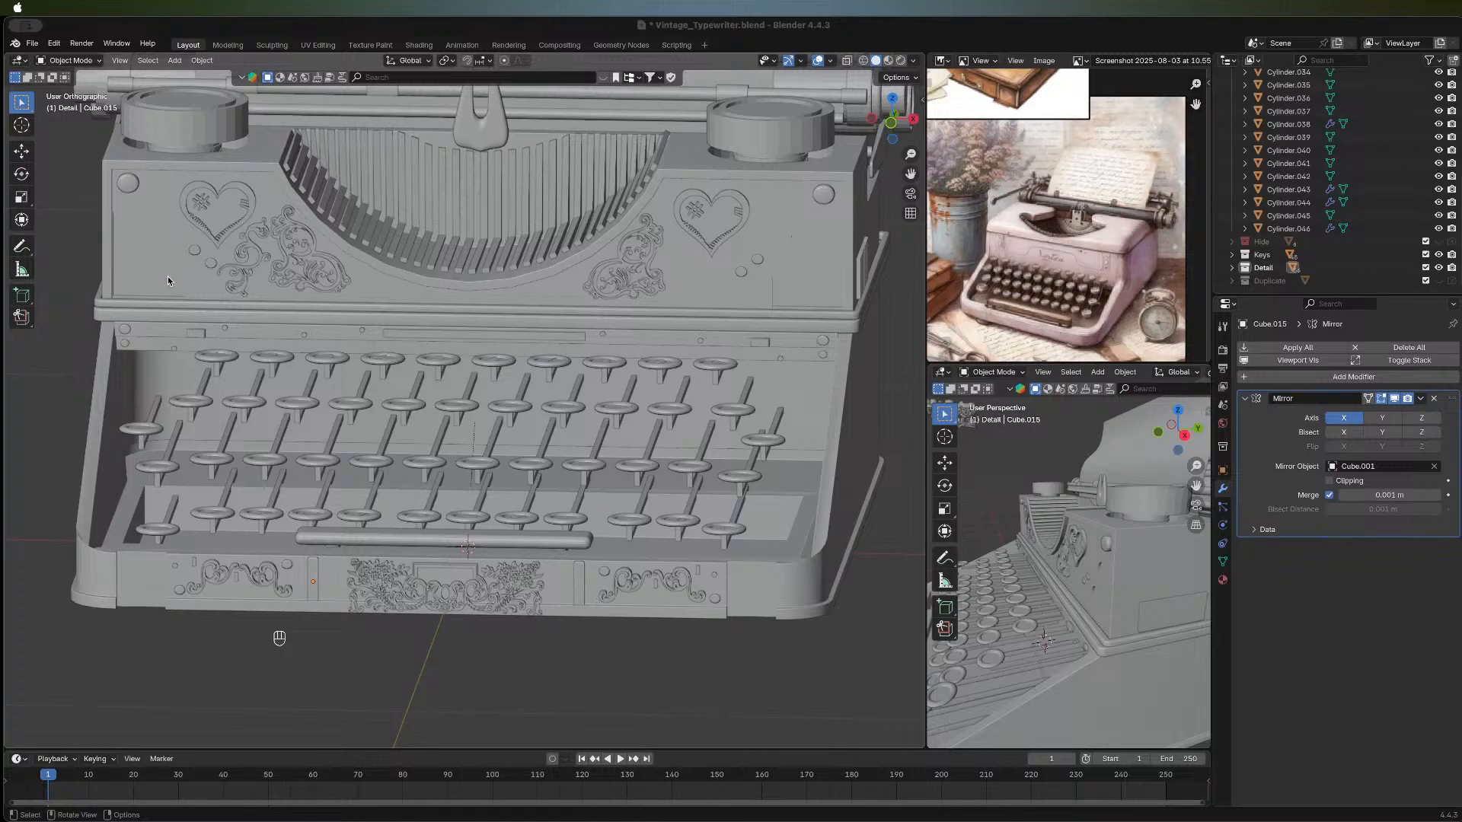
middle_click_drag(168, 279, 312, 304)
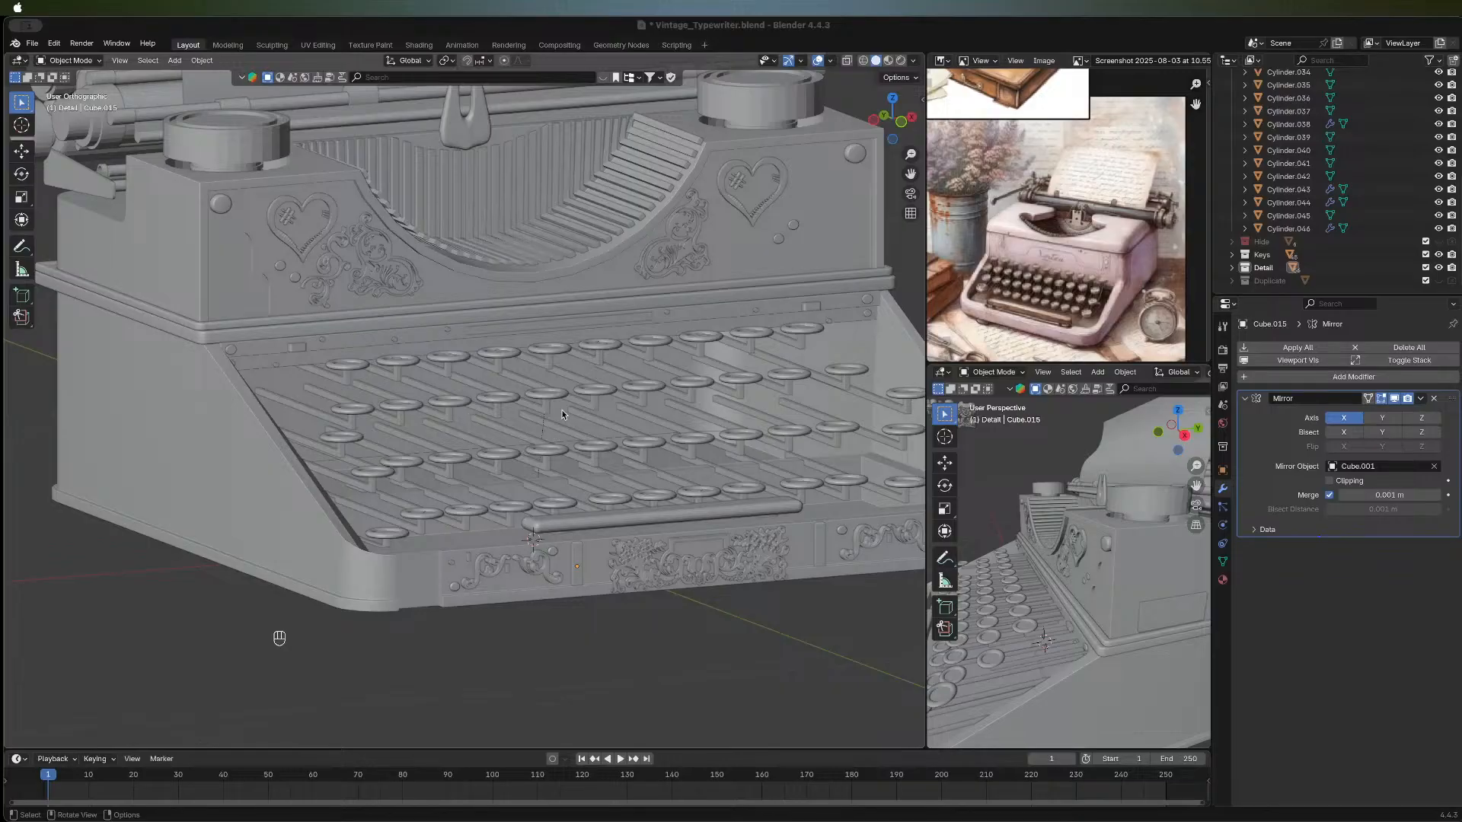
middle_click_drag(318, 297, 346, 354)
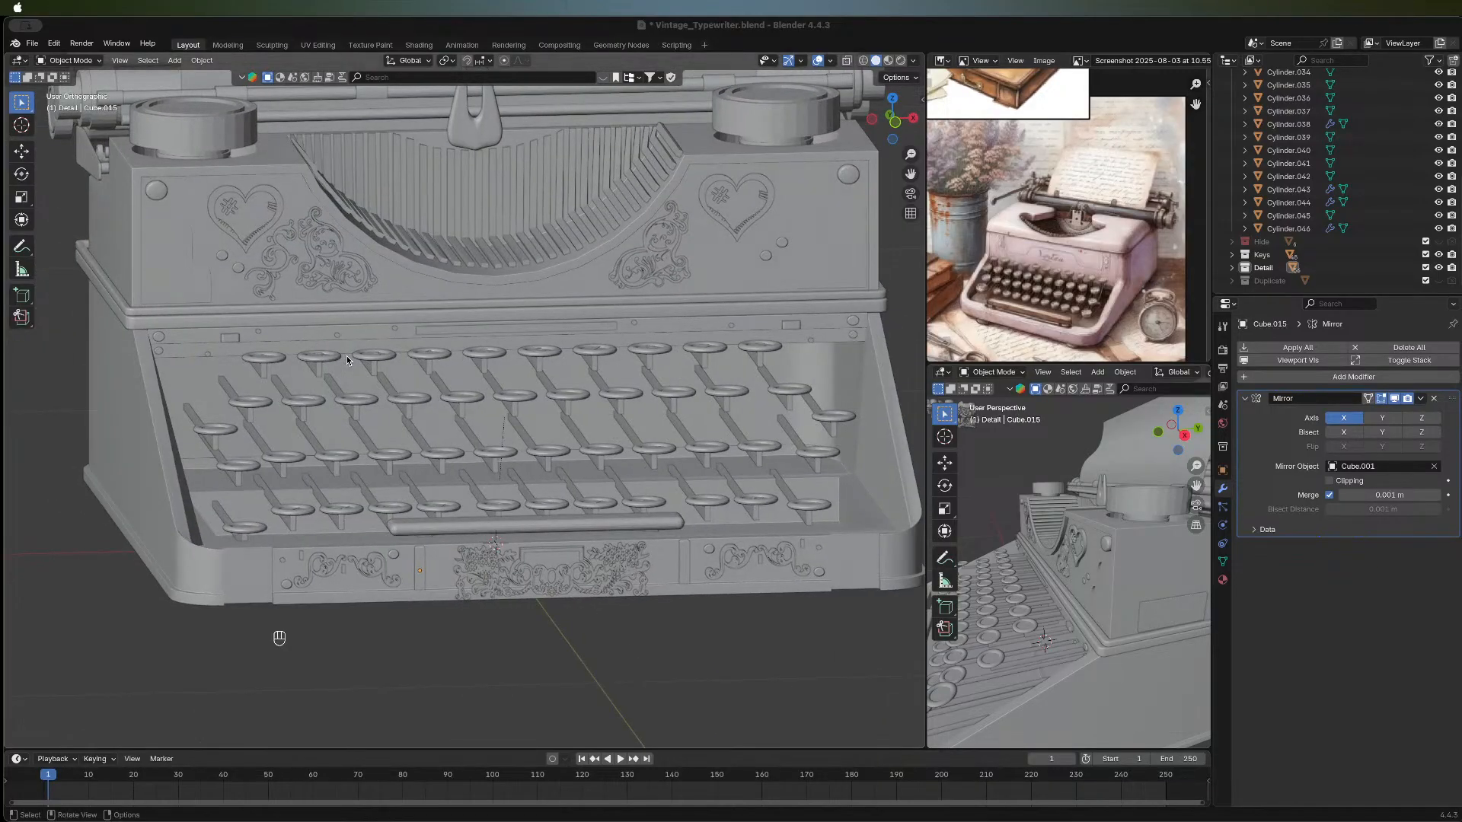
middle_click_drag(522, 361, 352, 409)
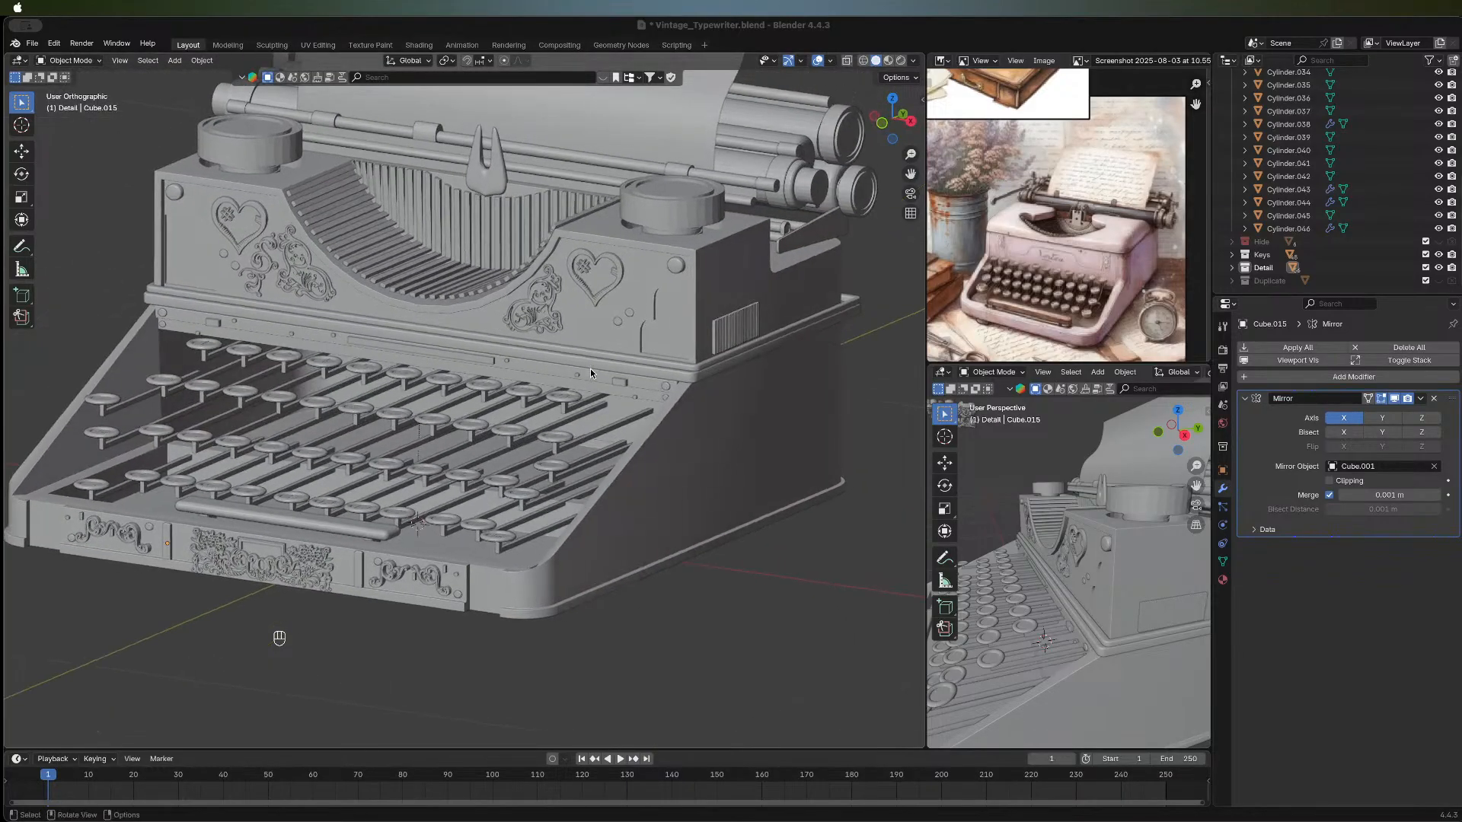
middle_click_drag(769, 185, 483, 199)
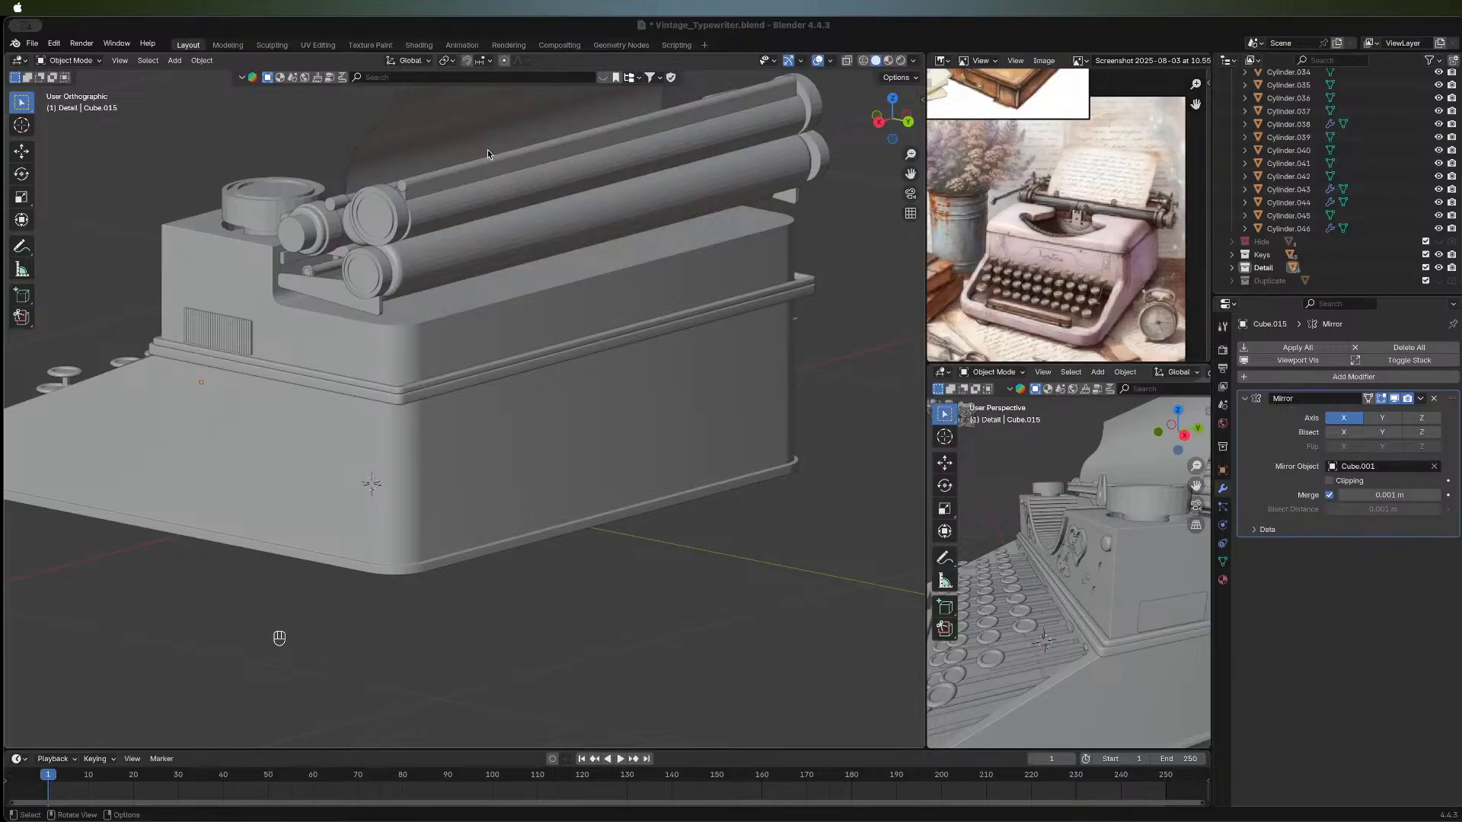
middle_click_drag(483, 198, 638, 282)
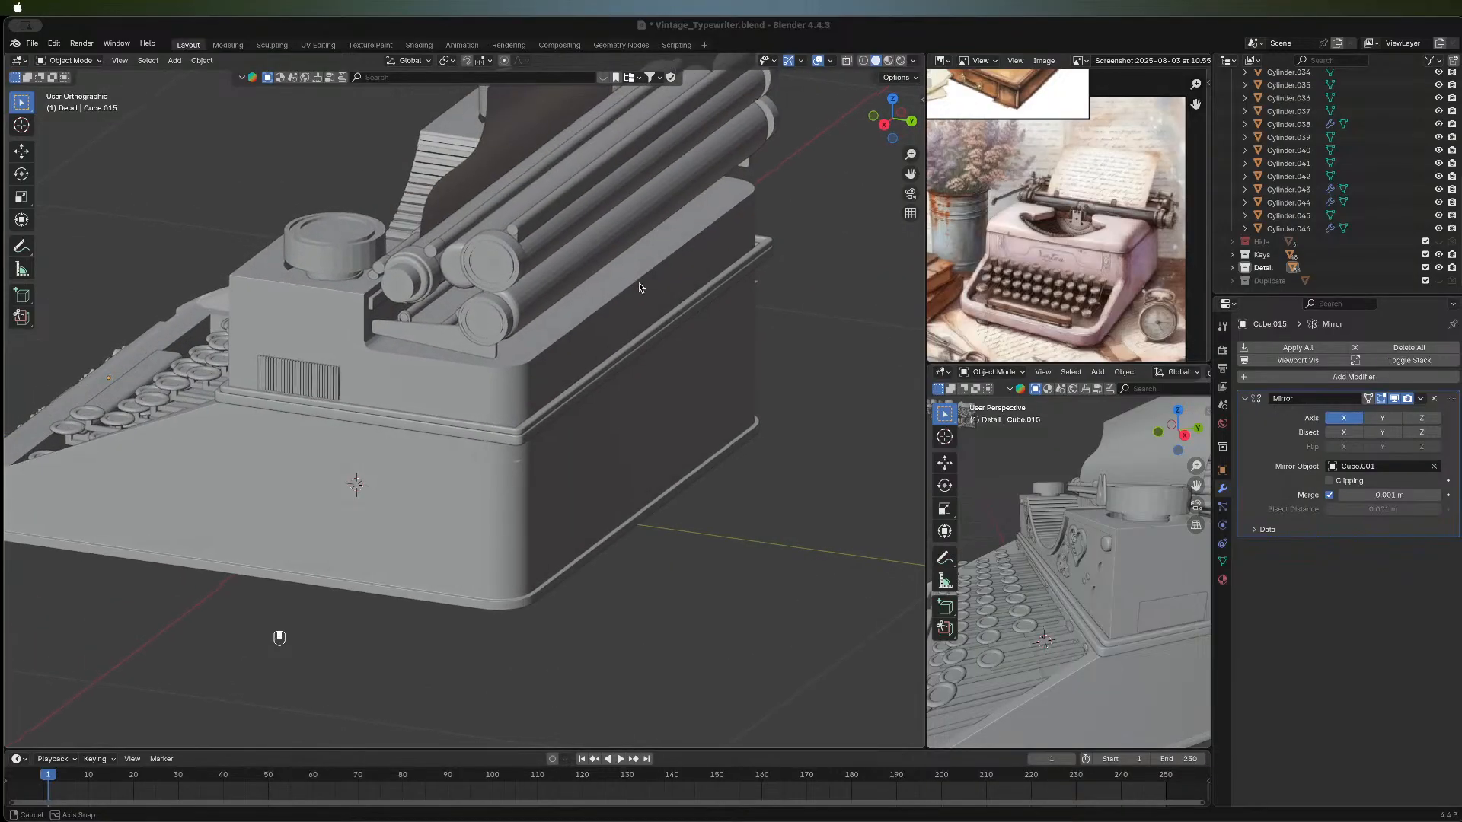
scroll(523, 277, "up", 3)
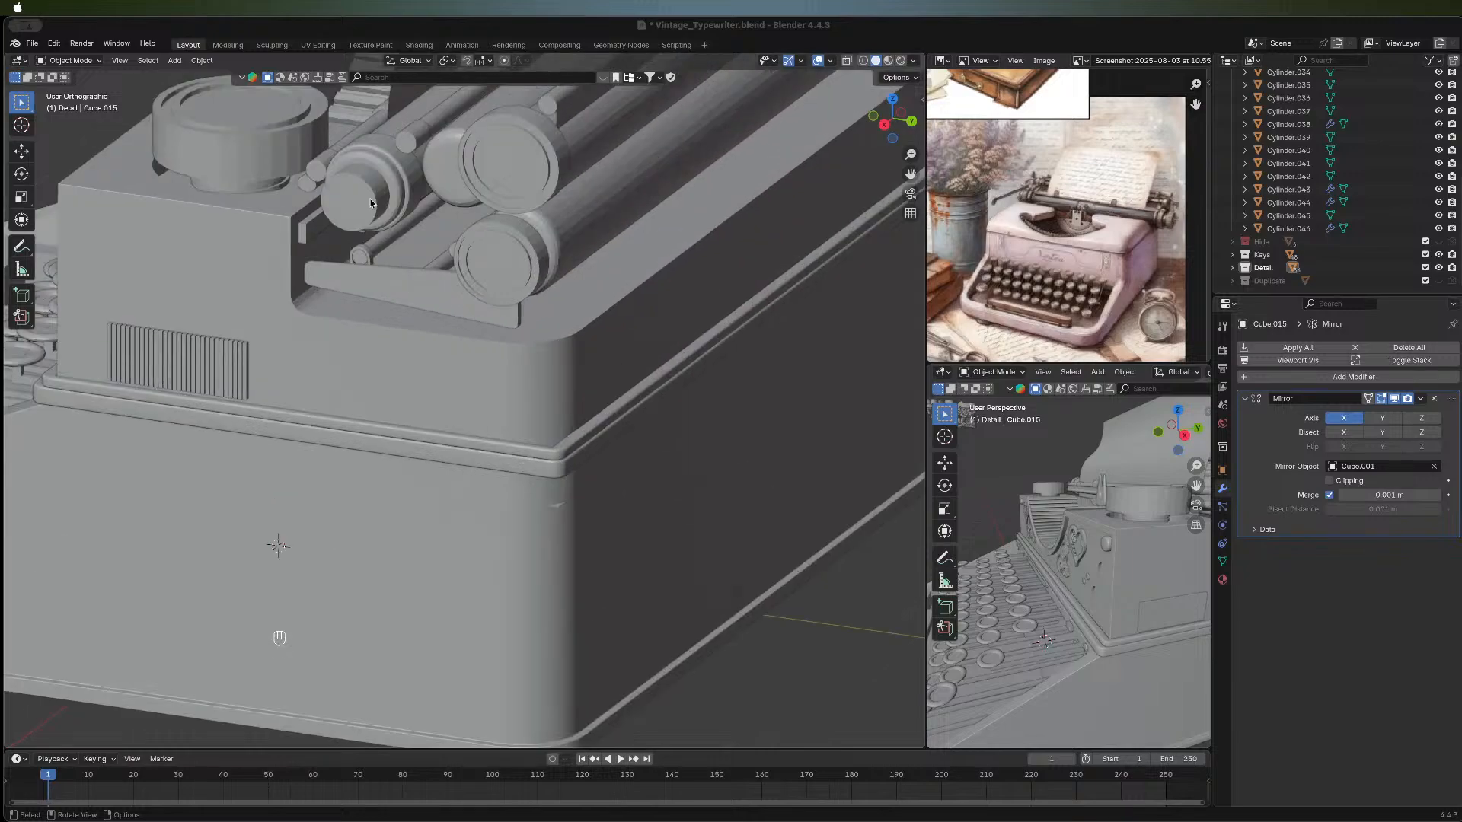
middle_click_drag(370, 199, 644, 269)
Select the thin rod between the carriage rollers and inspect its ends and the surrounding side body from several angles.
left_click(663, 295)
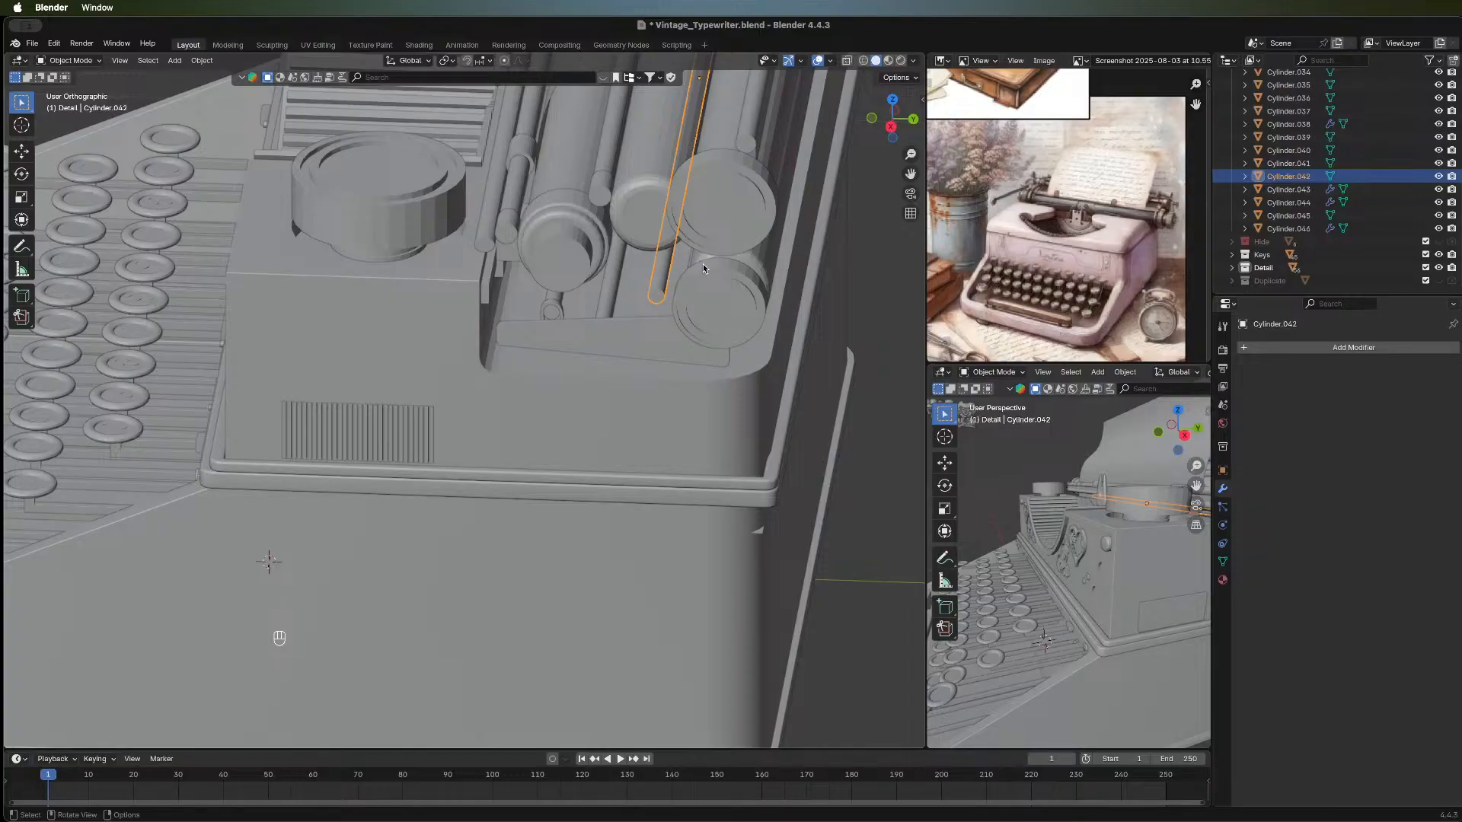
middle_click_drag(702, 264, 378, 286)
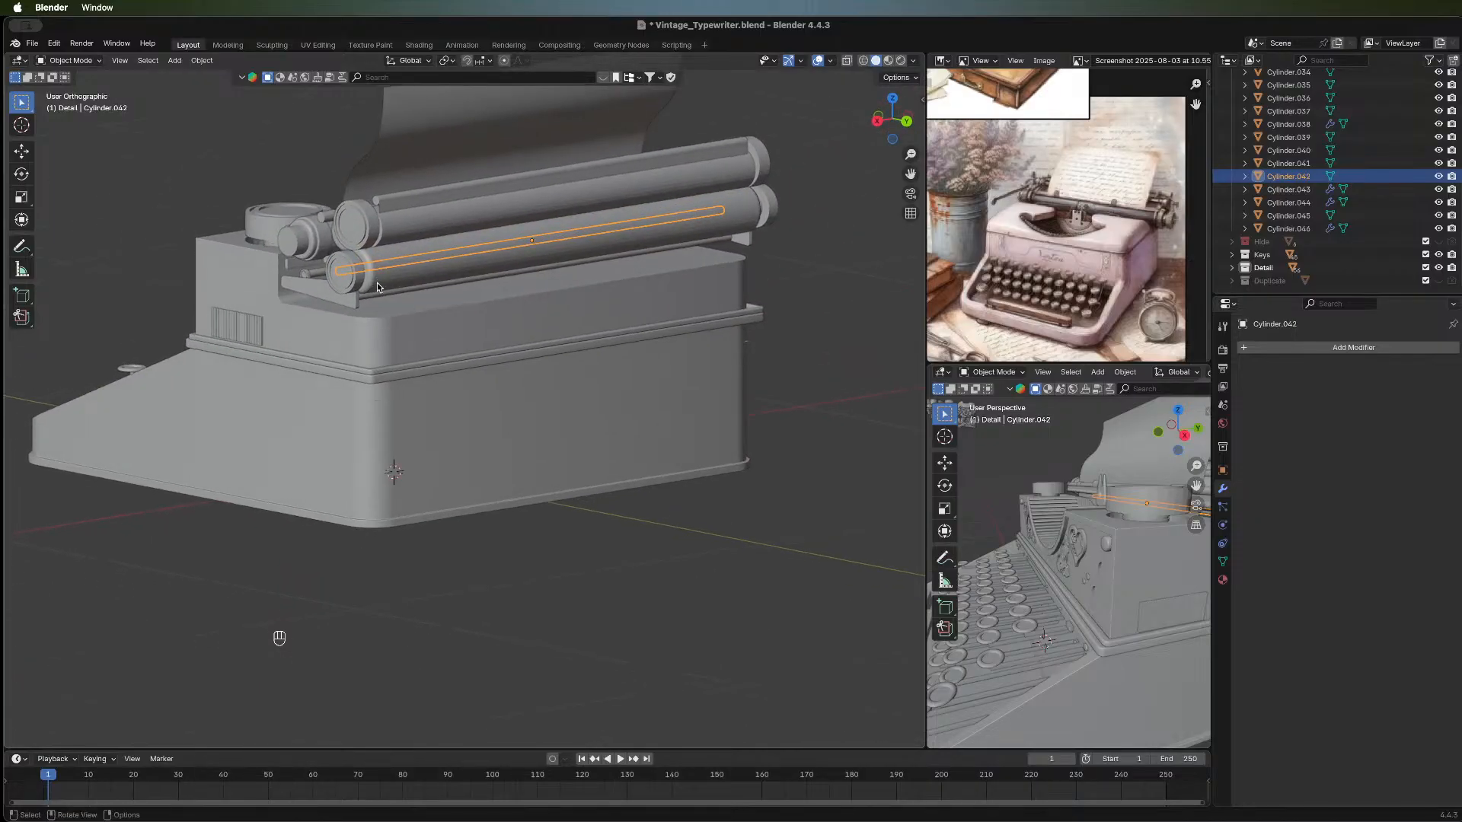
middle_click_drag(475, 307, 669, 309)
scroll(502, 323, "up", 3)
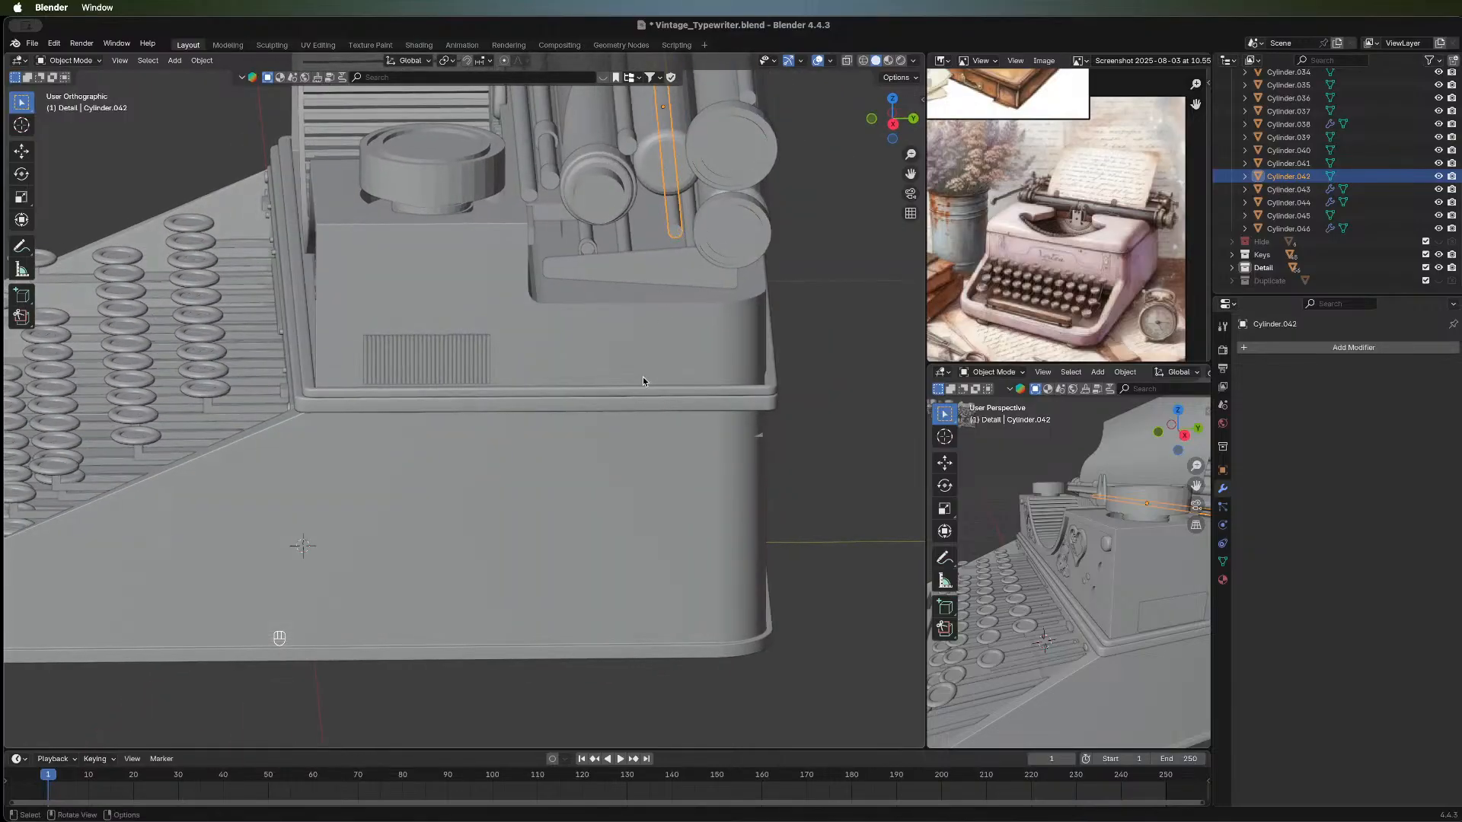
middle_click_drag(678, 230, 346, 333)
middle_click_drag(429, 199, 429, 294, "shift")
scroll(429, 295, "up", 1)
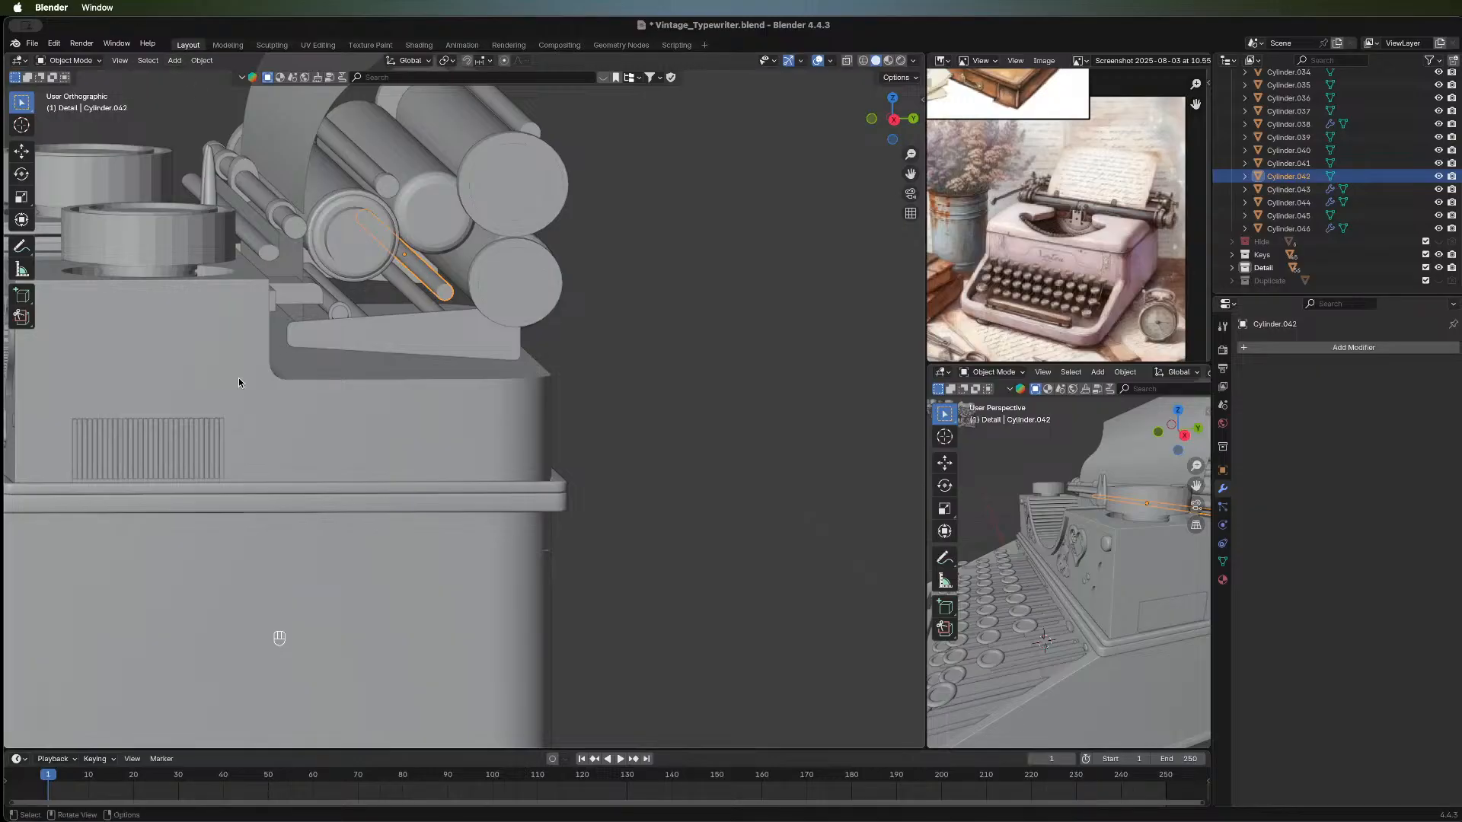
middle_click_drag(169, 286, 292, 382)
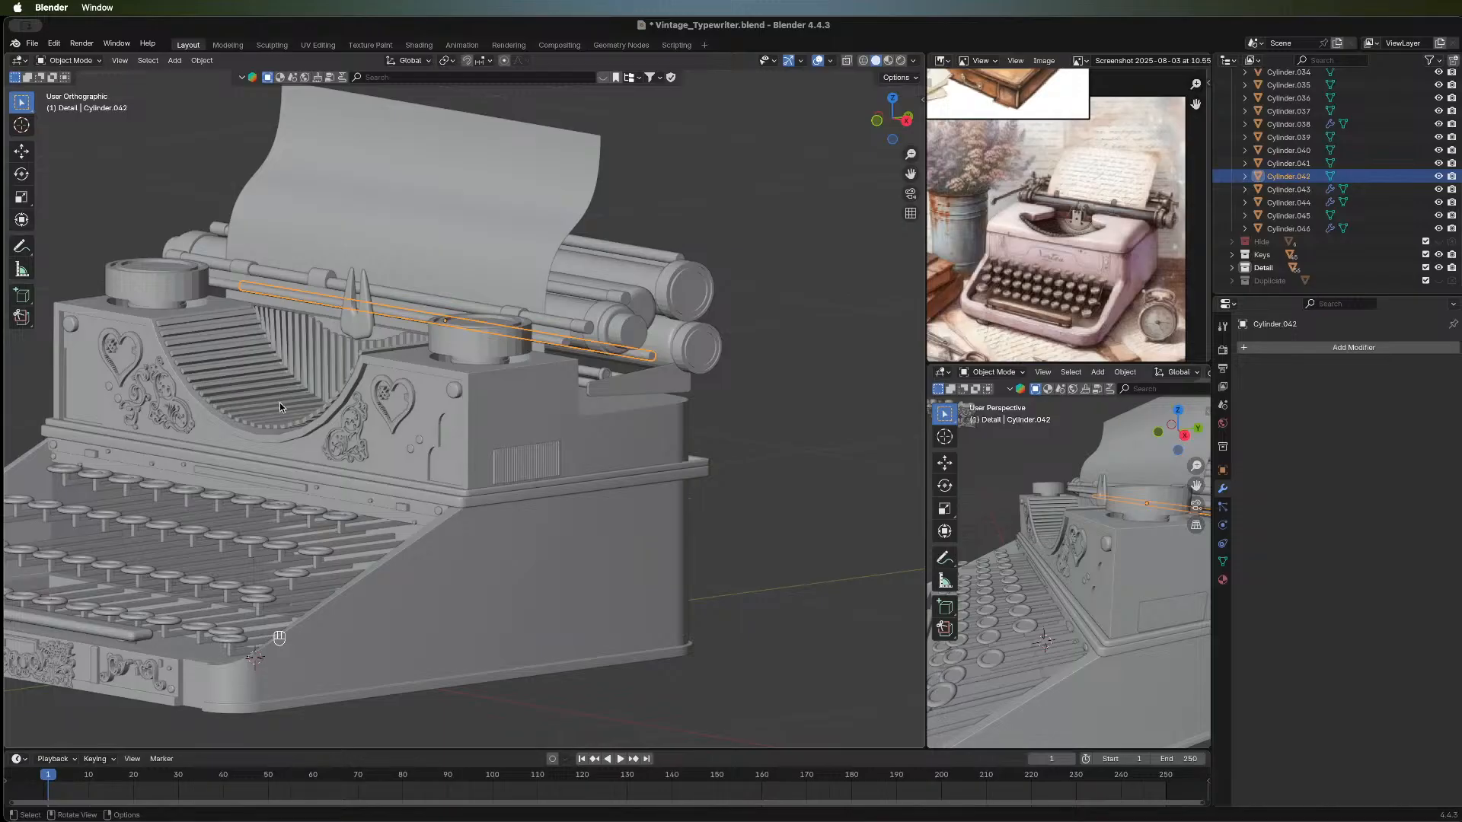
middle_click_drag(188, 369, 542, 404)
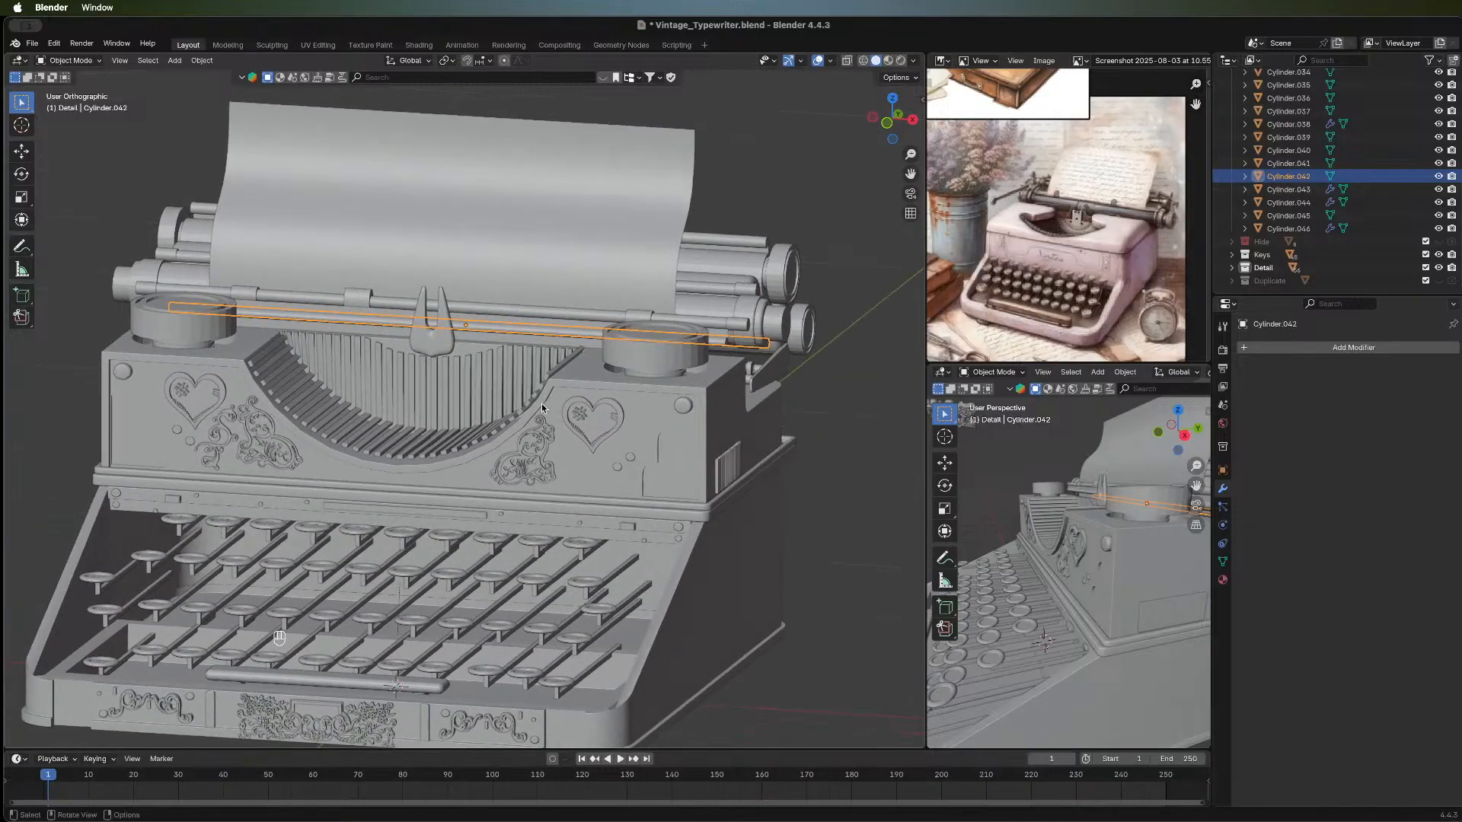
middle_click_drag(278, 386, 674, 440)
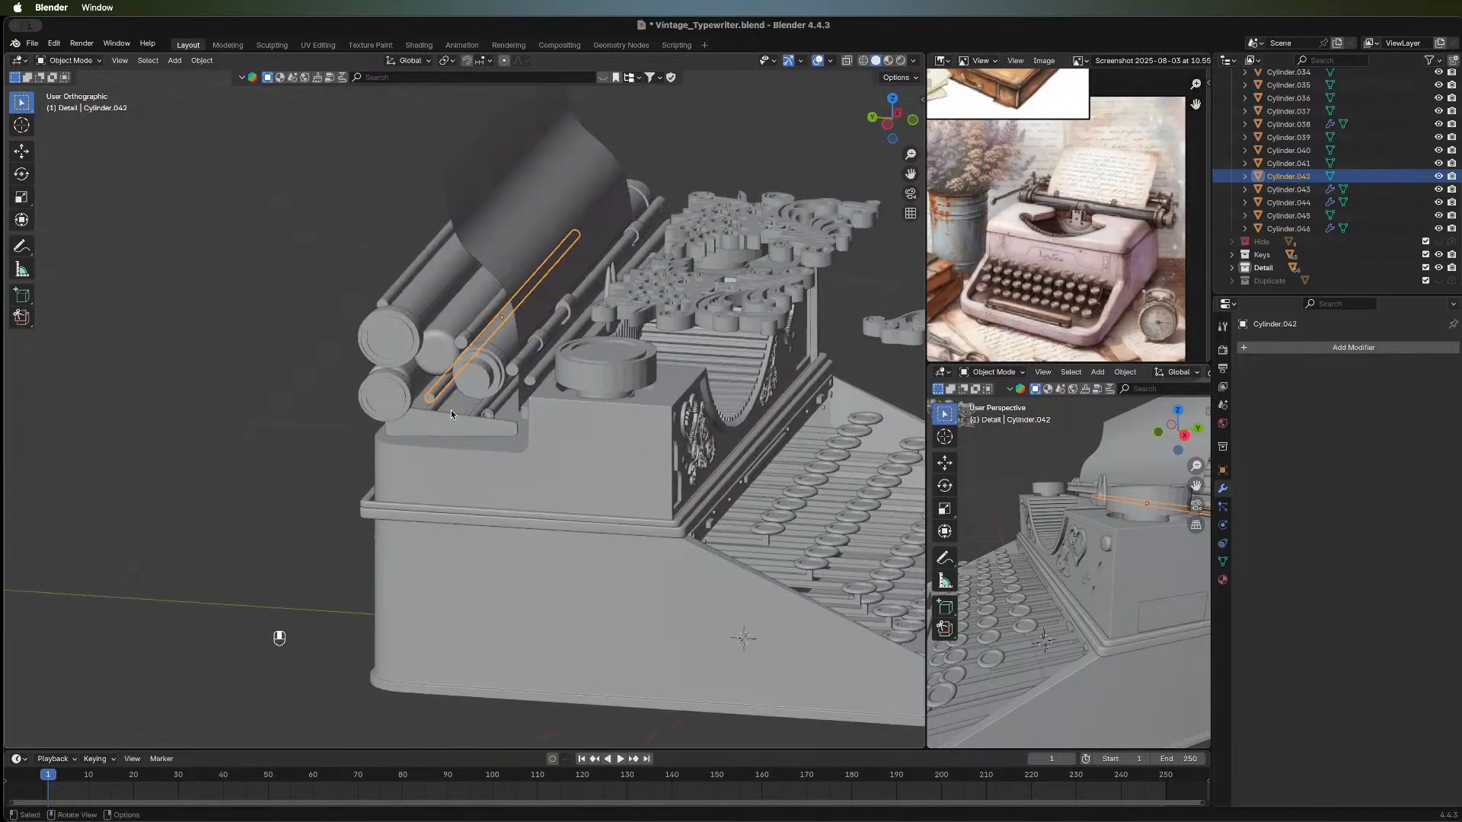
scroll(450, 409, "up", 4)
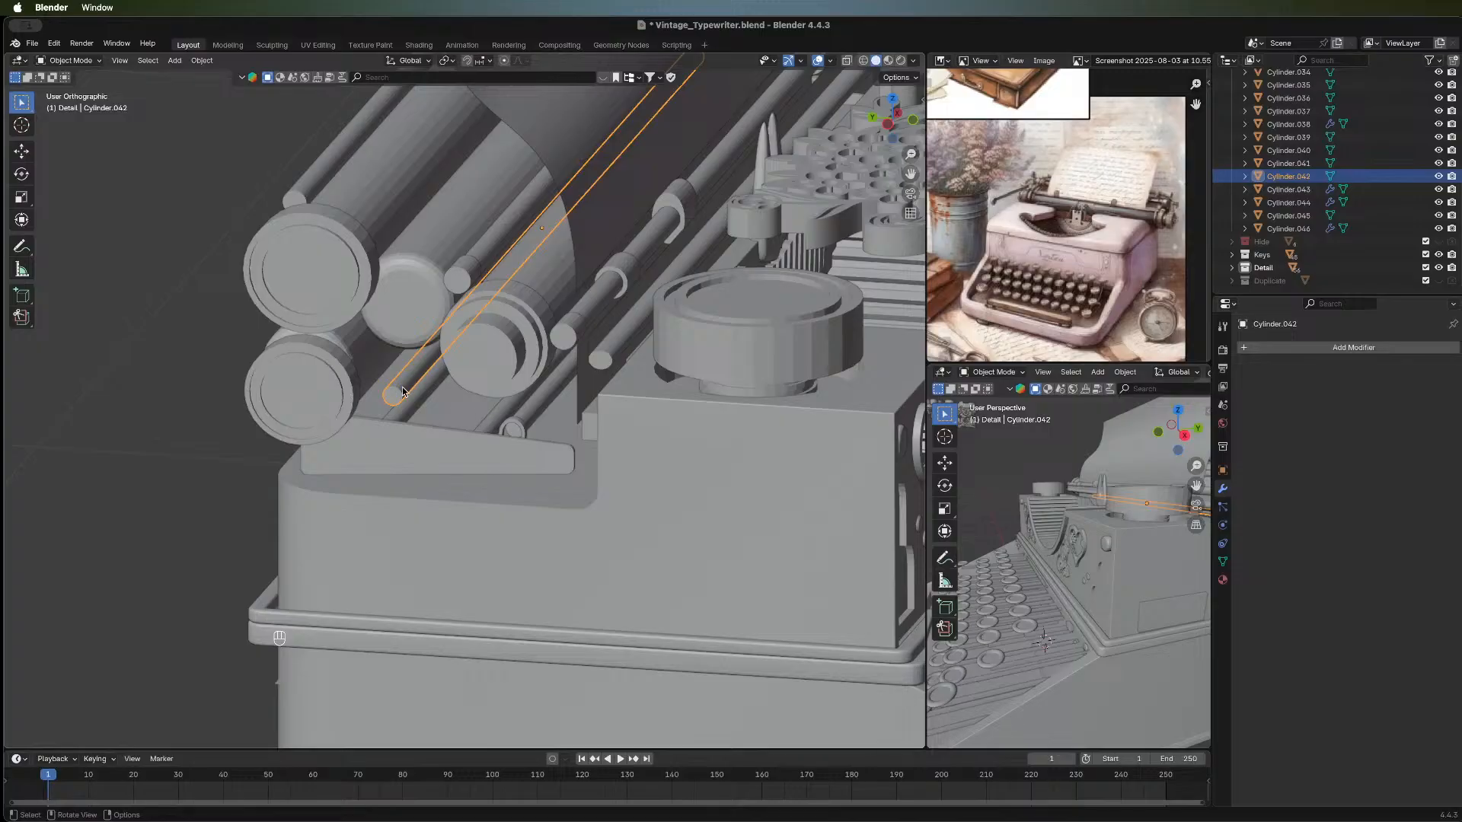
key("Tab")
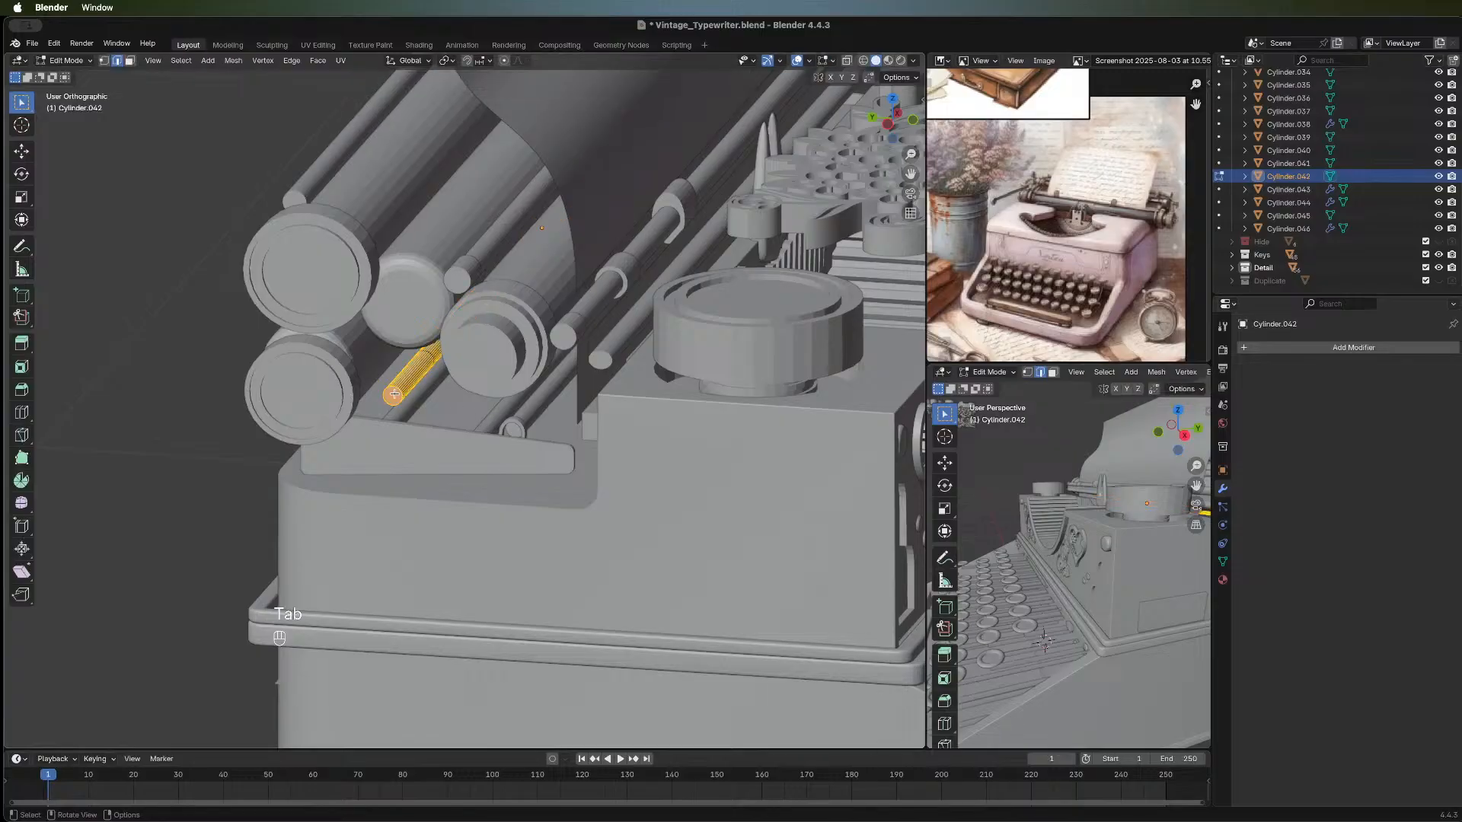
left_click(392, 395)
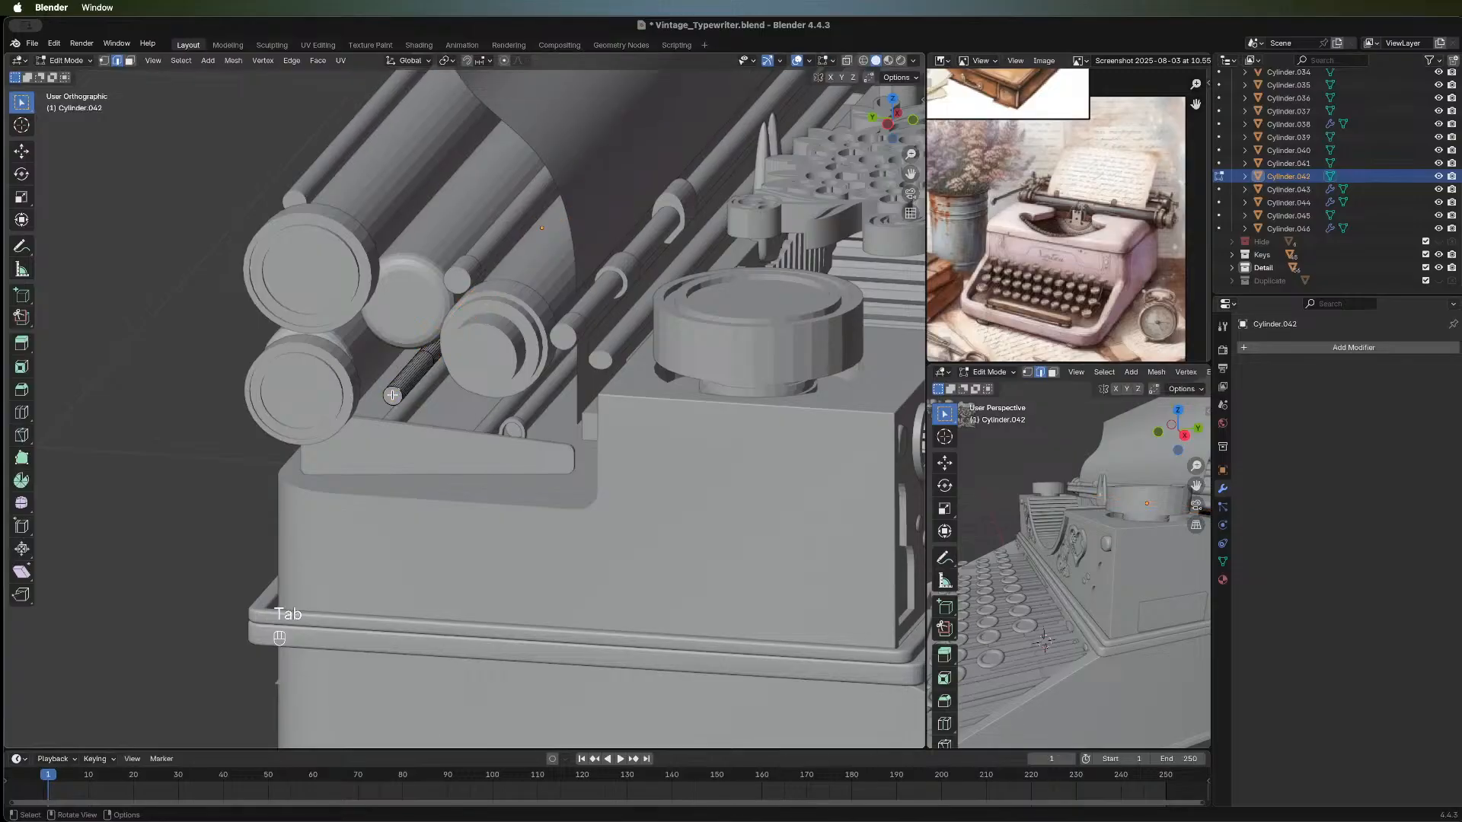
key("3")
middle_click_drag(602, 397, 232, 376)
middle_click_drag(647, 413, 558, 423)
middle_click_drag(716, 441, 592, 415)
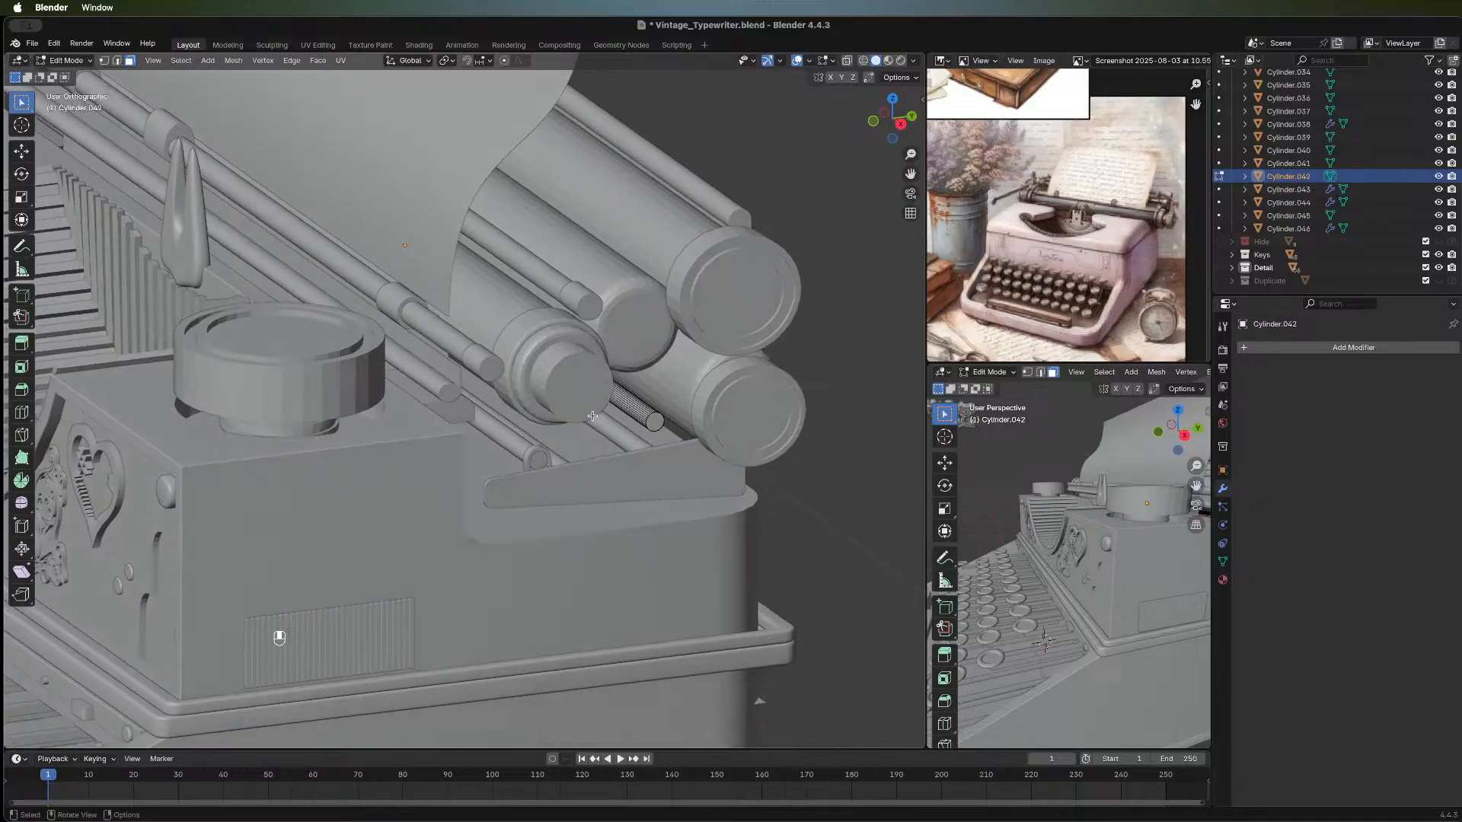
left_click(654, 424)
key("ctrl+b")
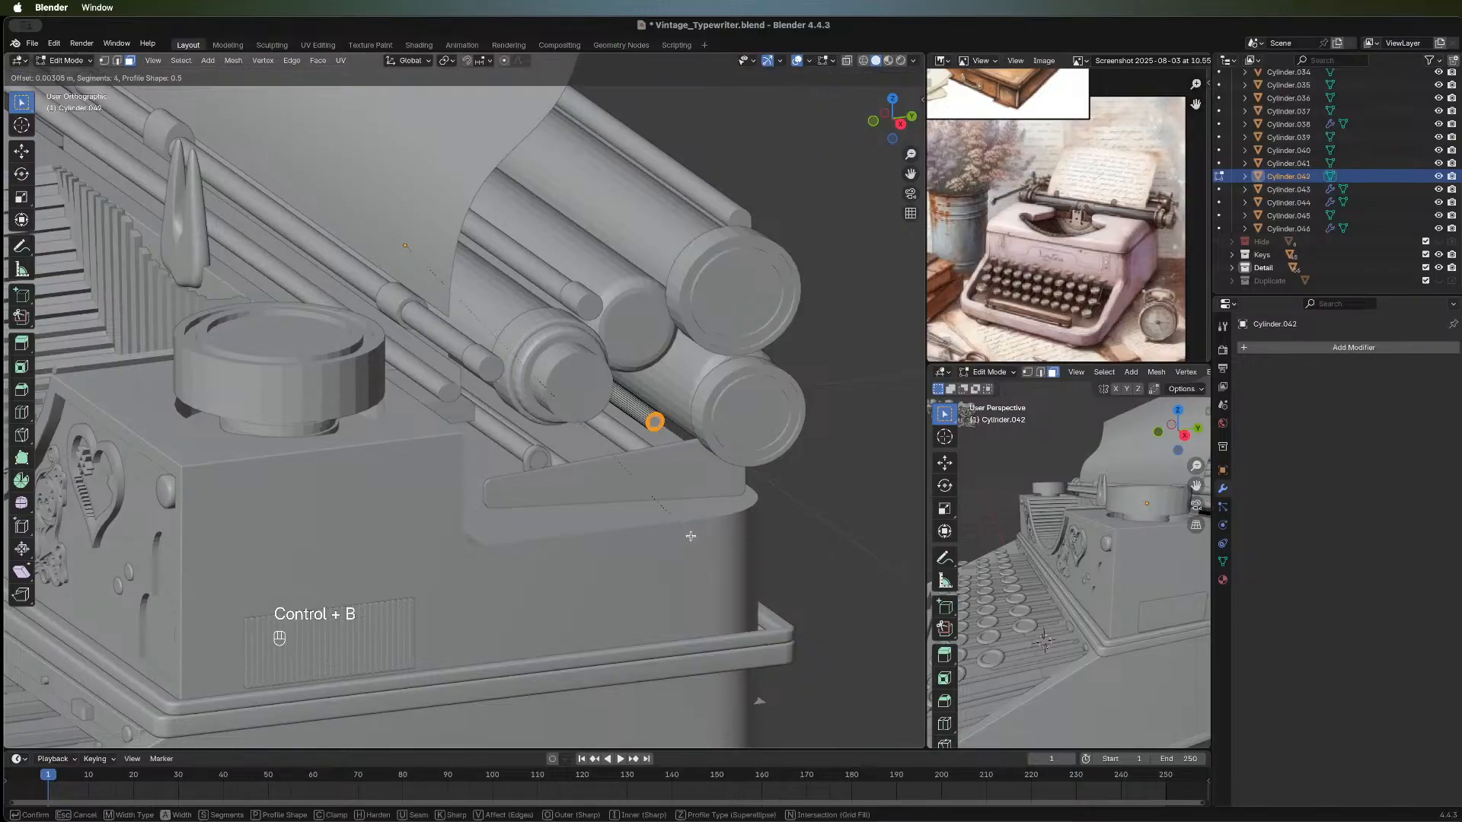
right_click(688, 533)
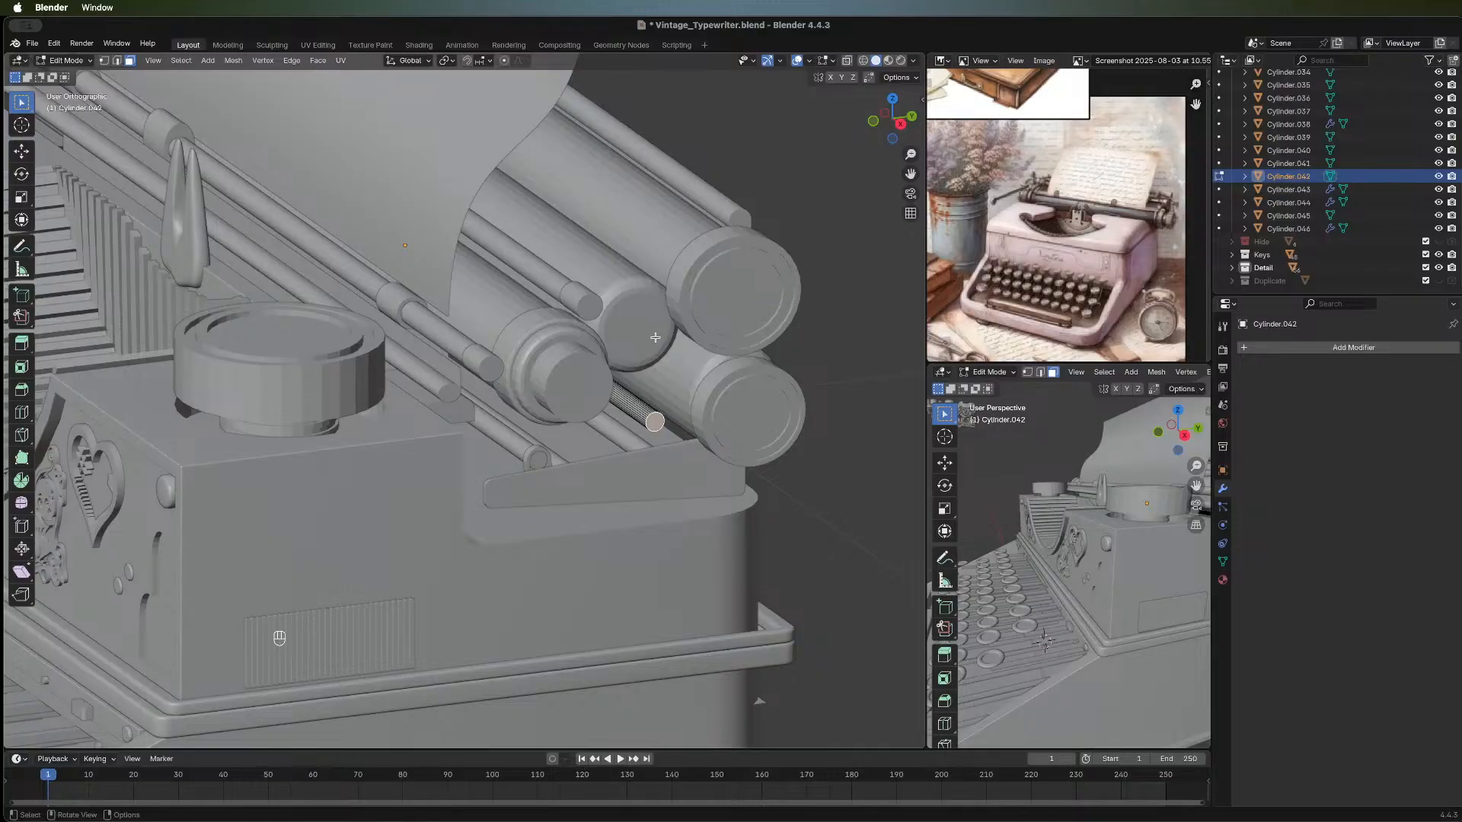
key("Tab")
Deselect the rod and review the whole typewriter and the spare ornaments beside it from the front and front corners.
scroll(540, 472, "down", 3)
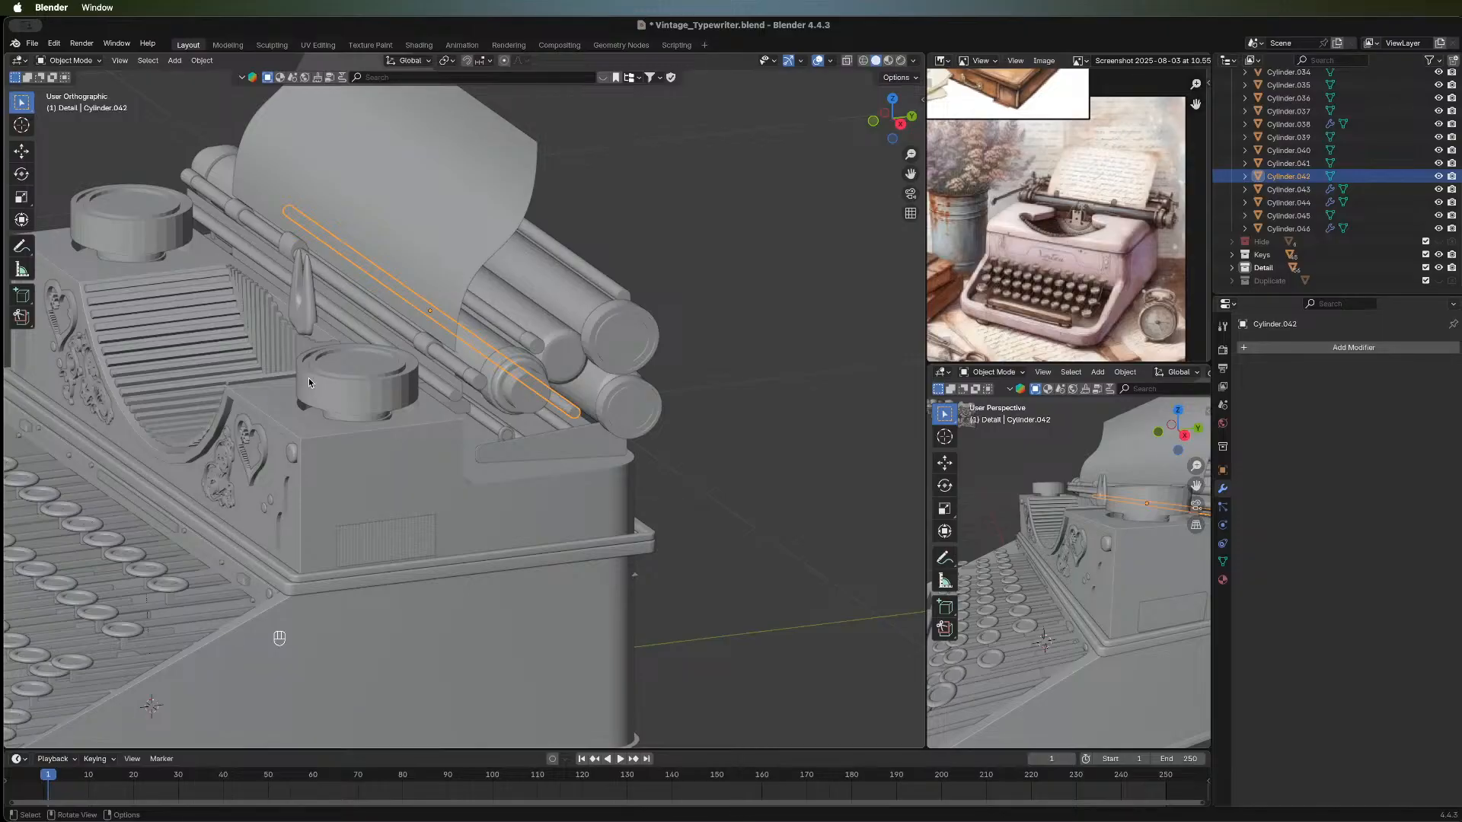
middle_click_drag(320, 354, 389, 286)
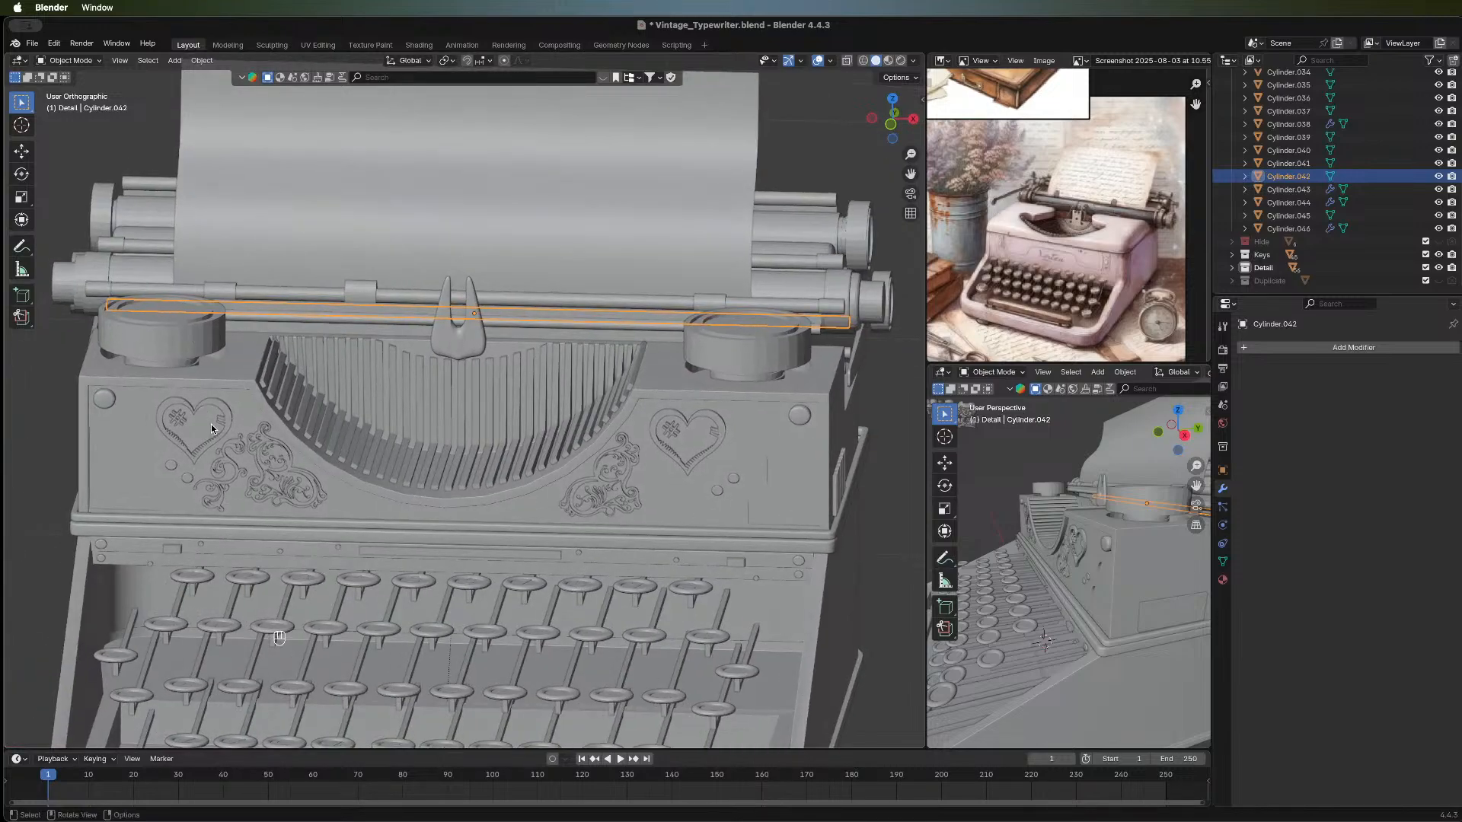
scroll(212, 424, "down", 2)
left_click(43, 478)
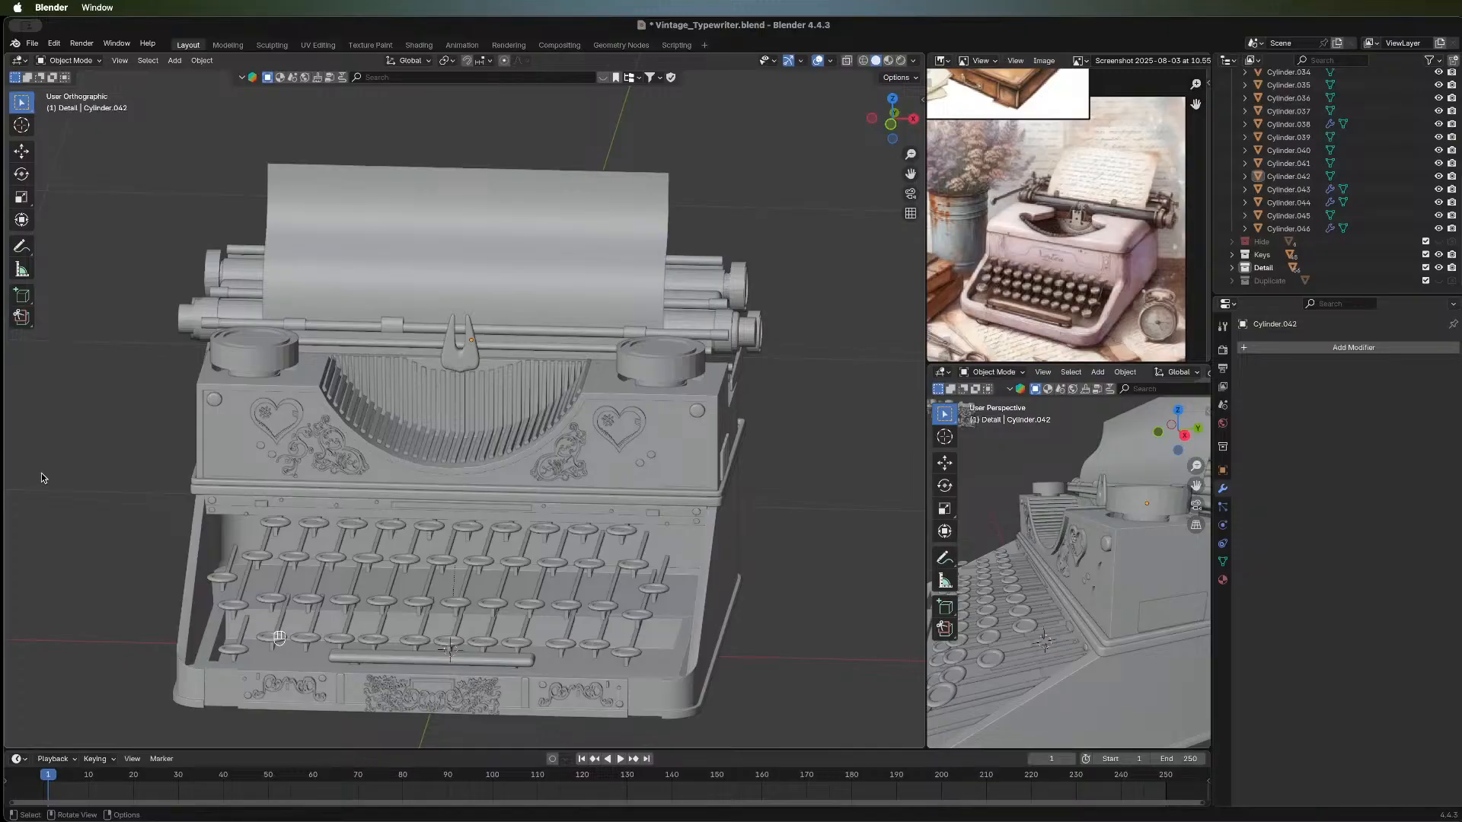
middle_click_drag(43, 478, 259, 444)
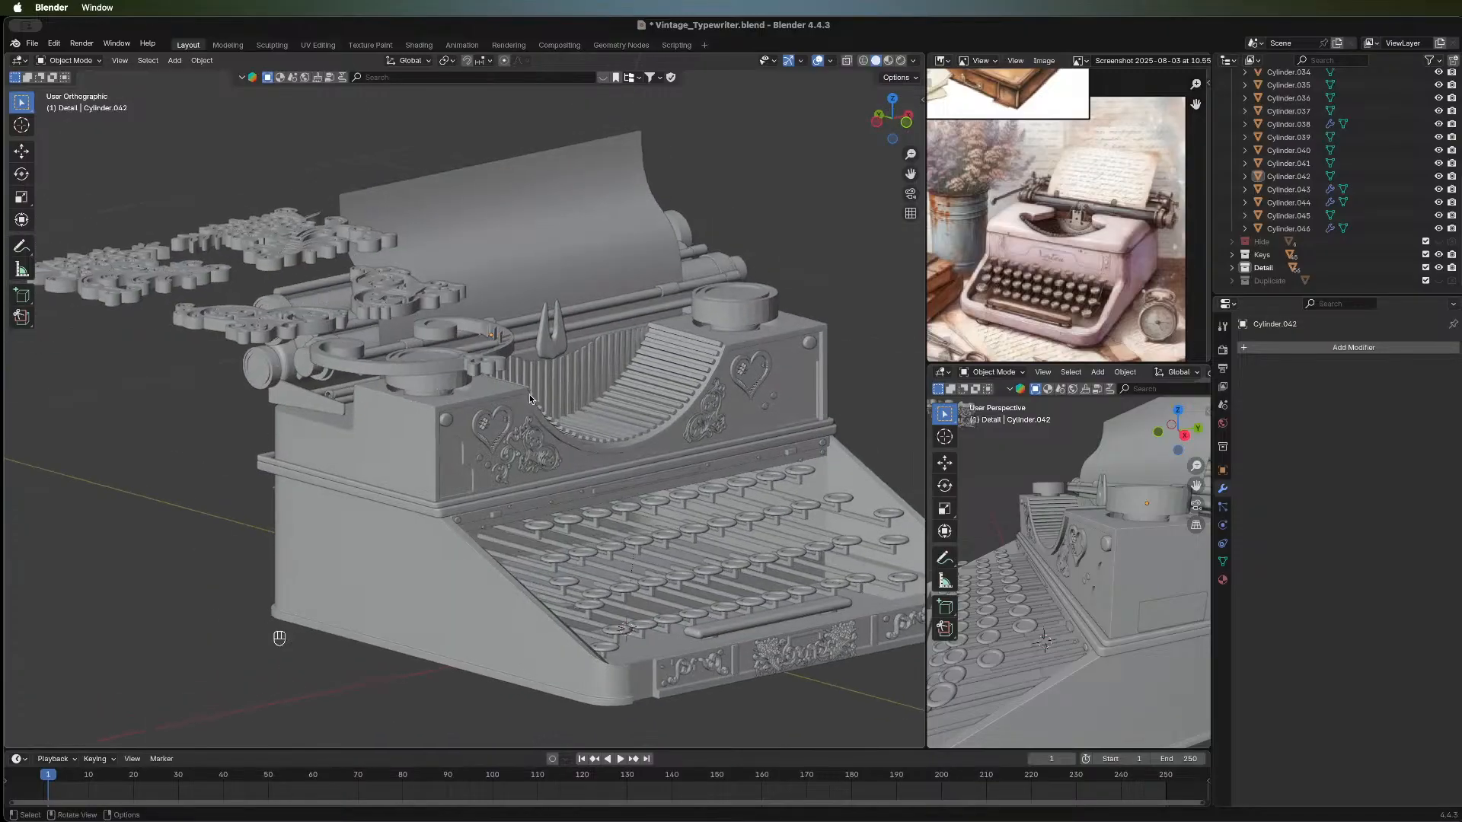
middle_click_drag(529, 397, 204, 432)
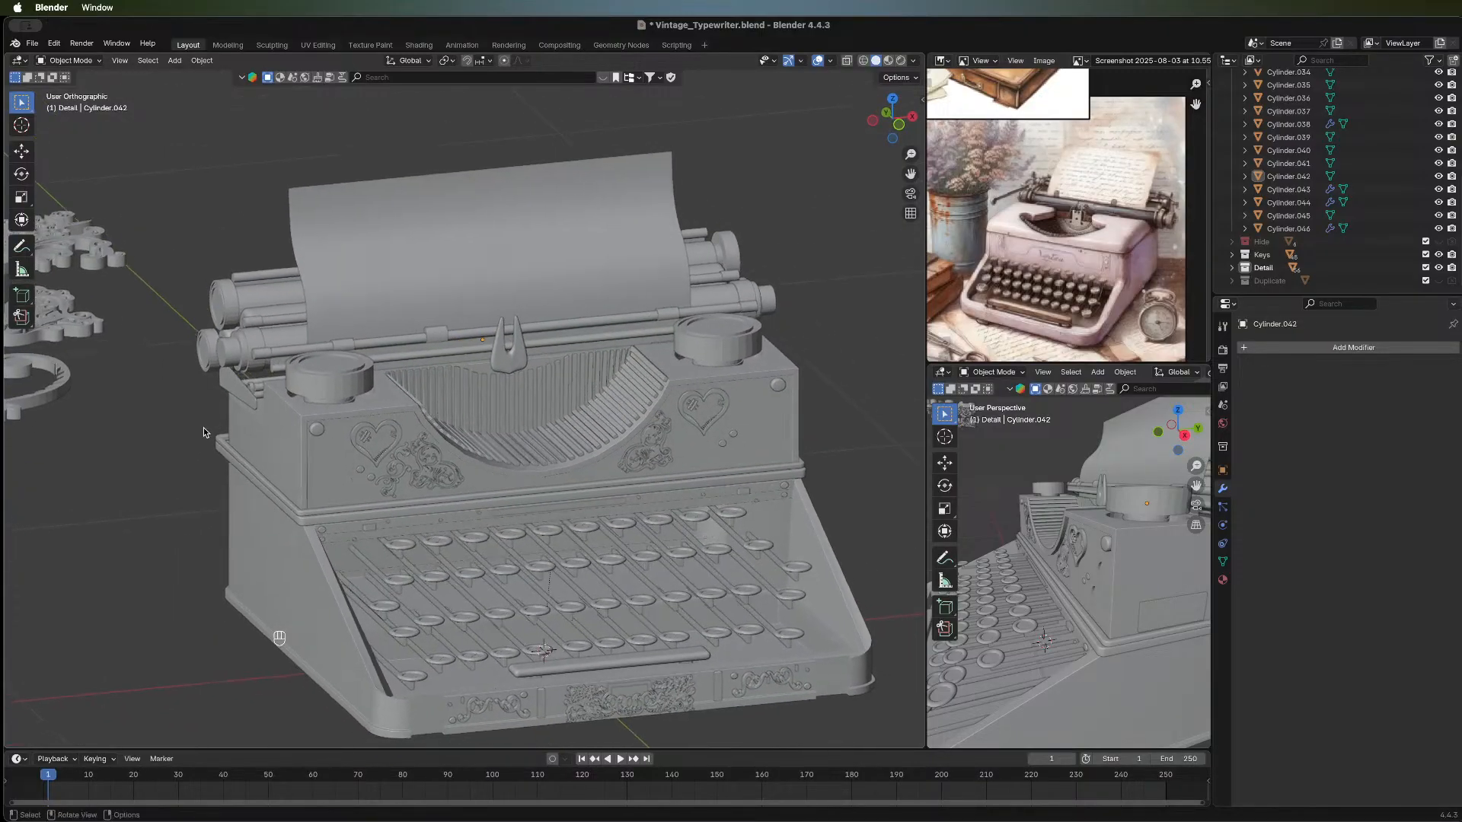
scroll(148, 395, "down", 1)
scroll(336, 487, "down", 1)
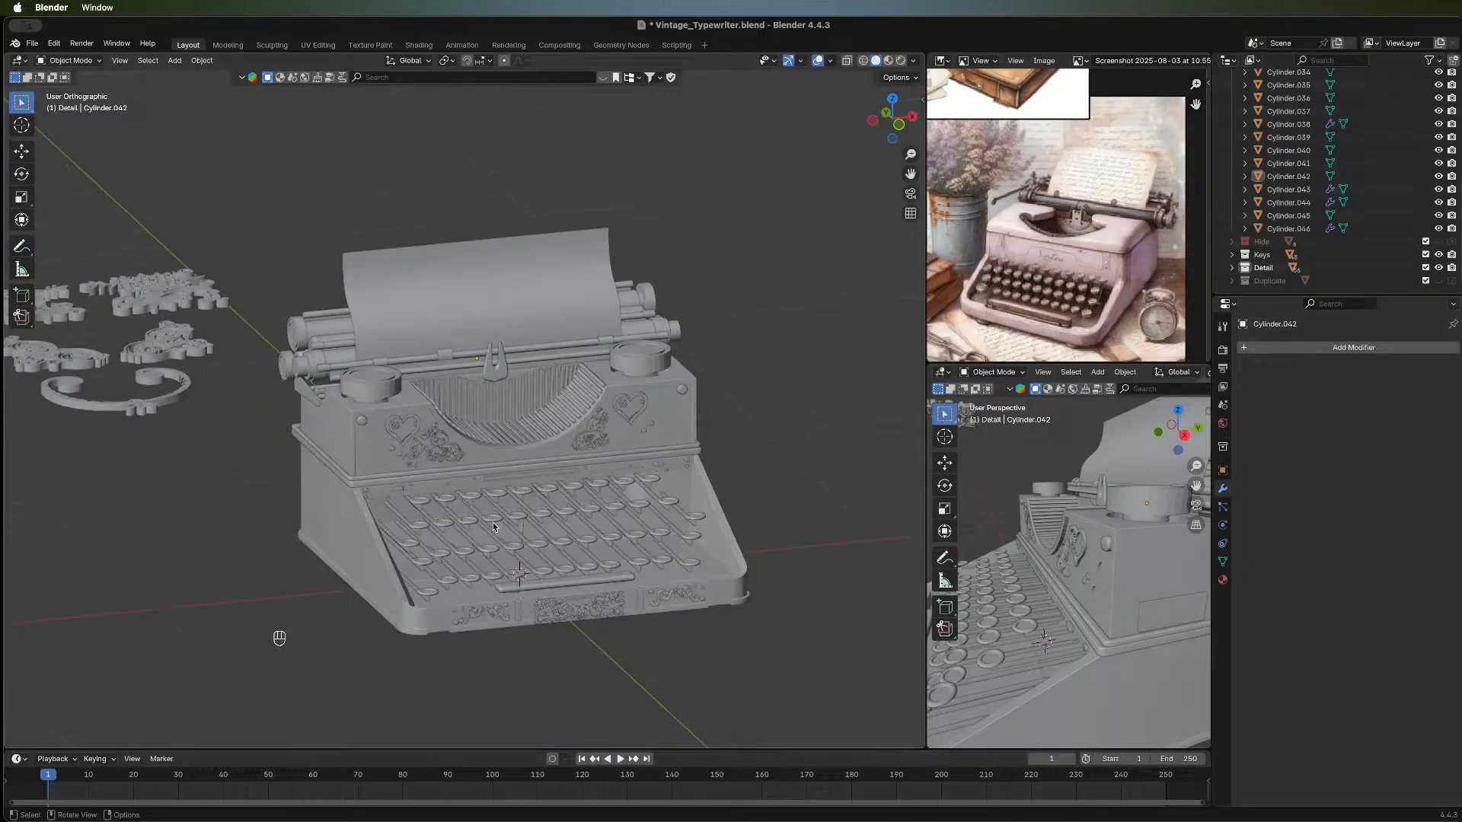
Set the origin of the spare curved ornament with curled ends to its geometry.
left_click(134, 404)
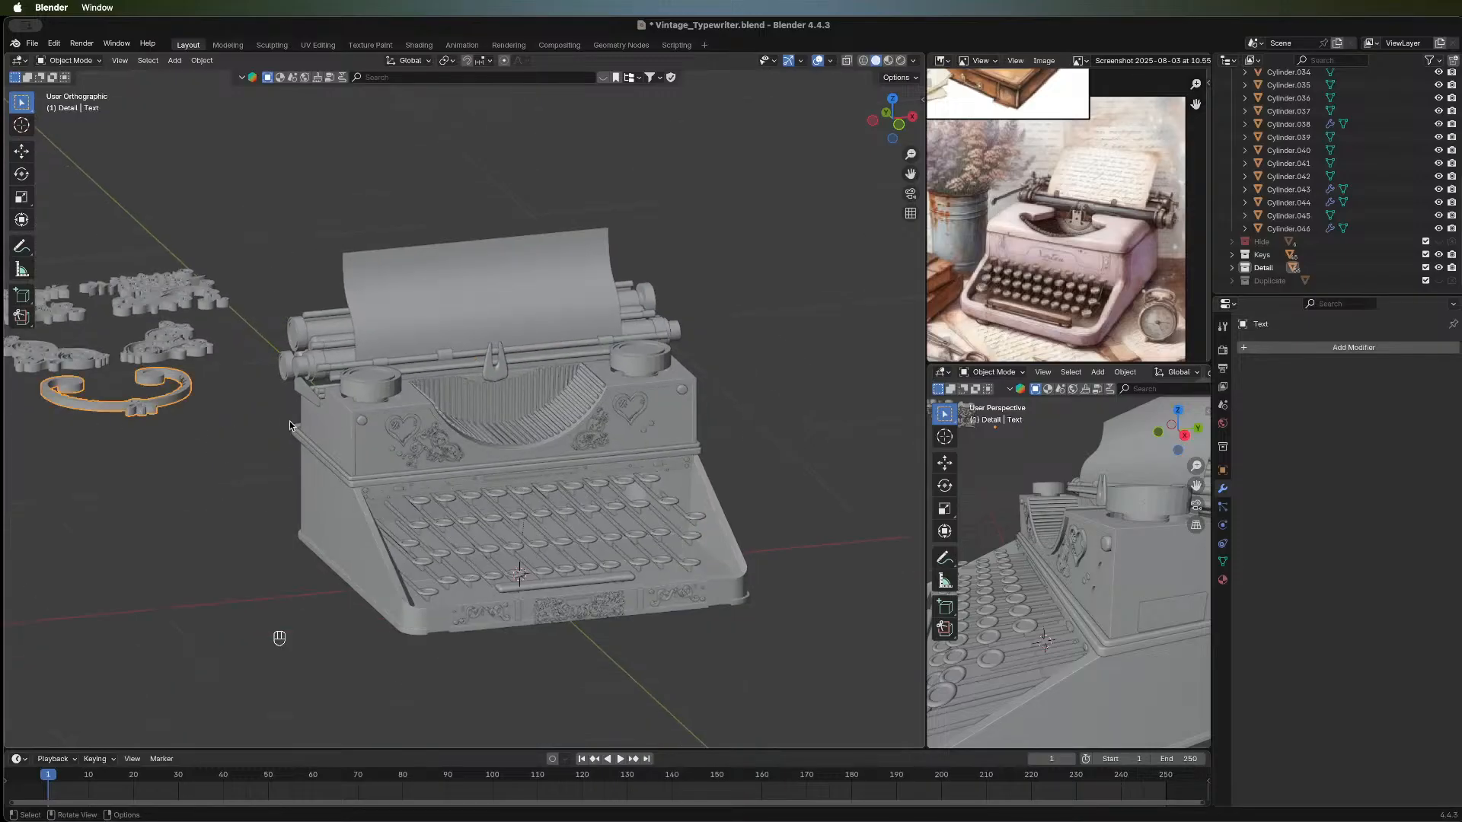
middle_click_drag(134, 404, 677, 372)
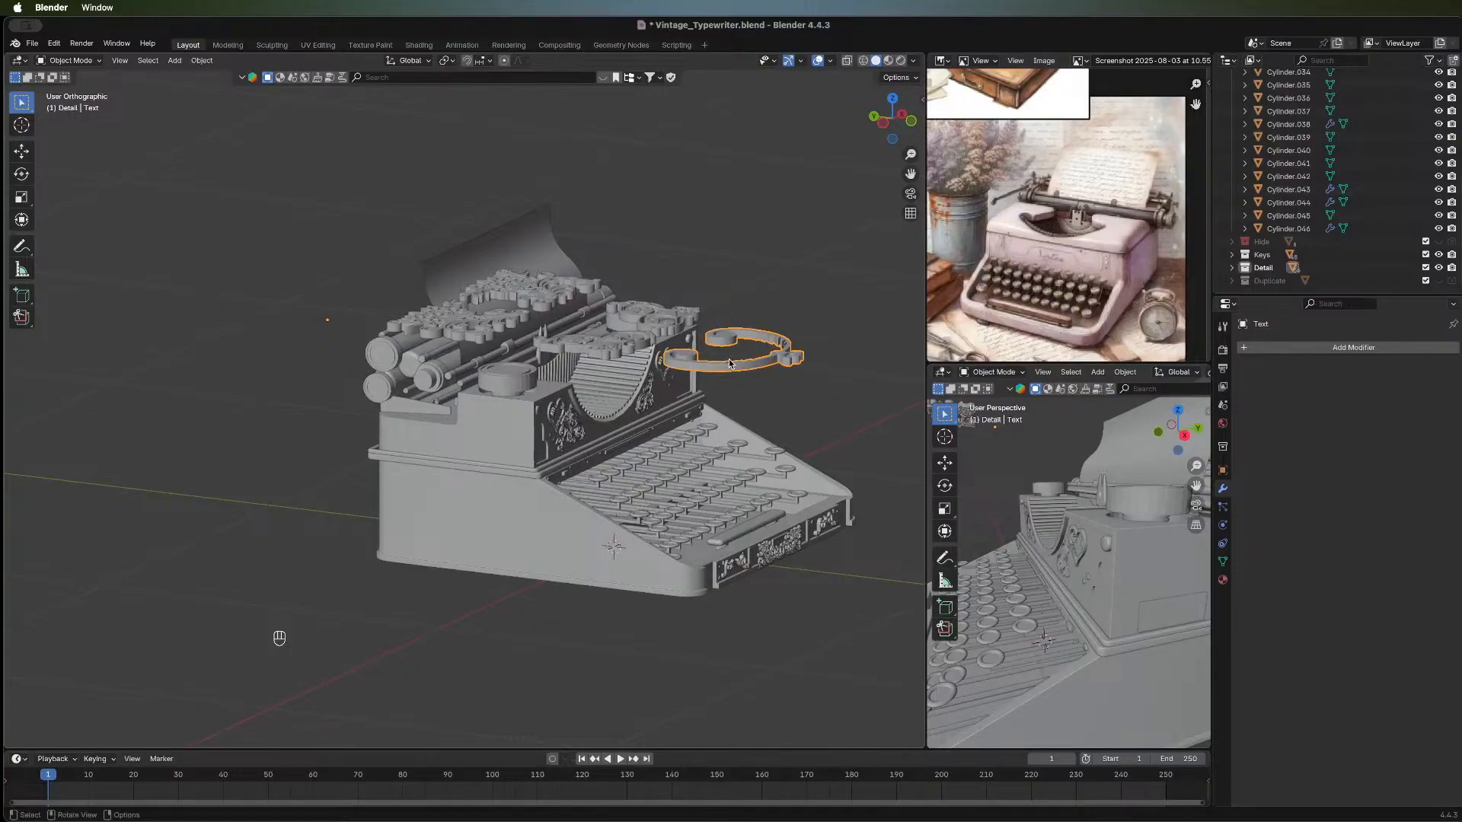
right_click(722, 369)
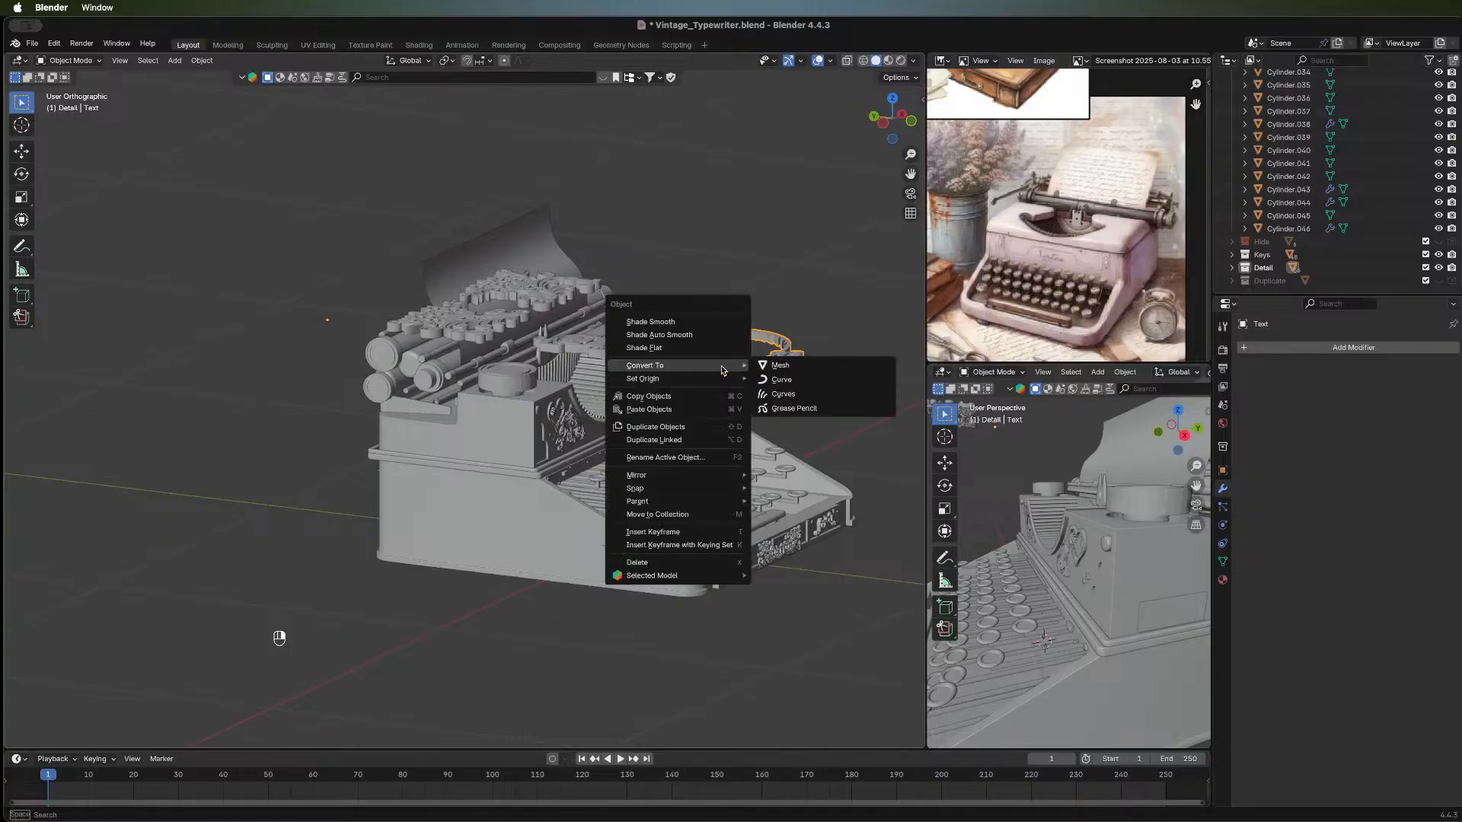
mouse_move(723, 379)
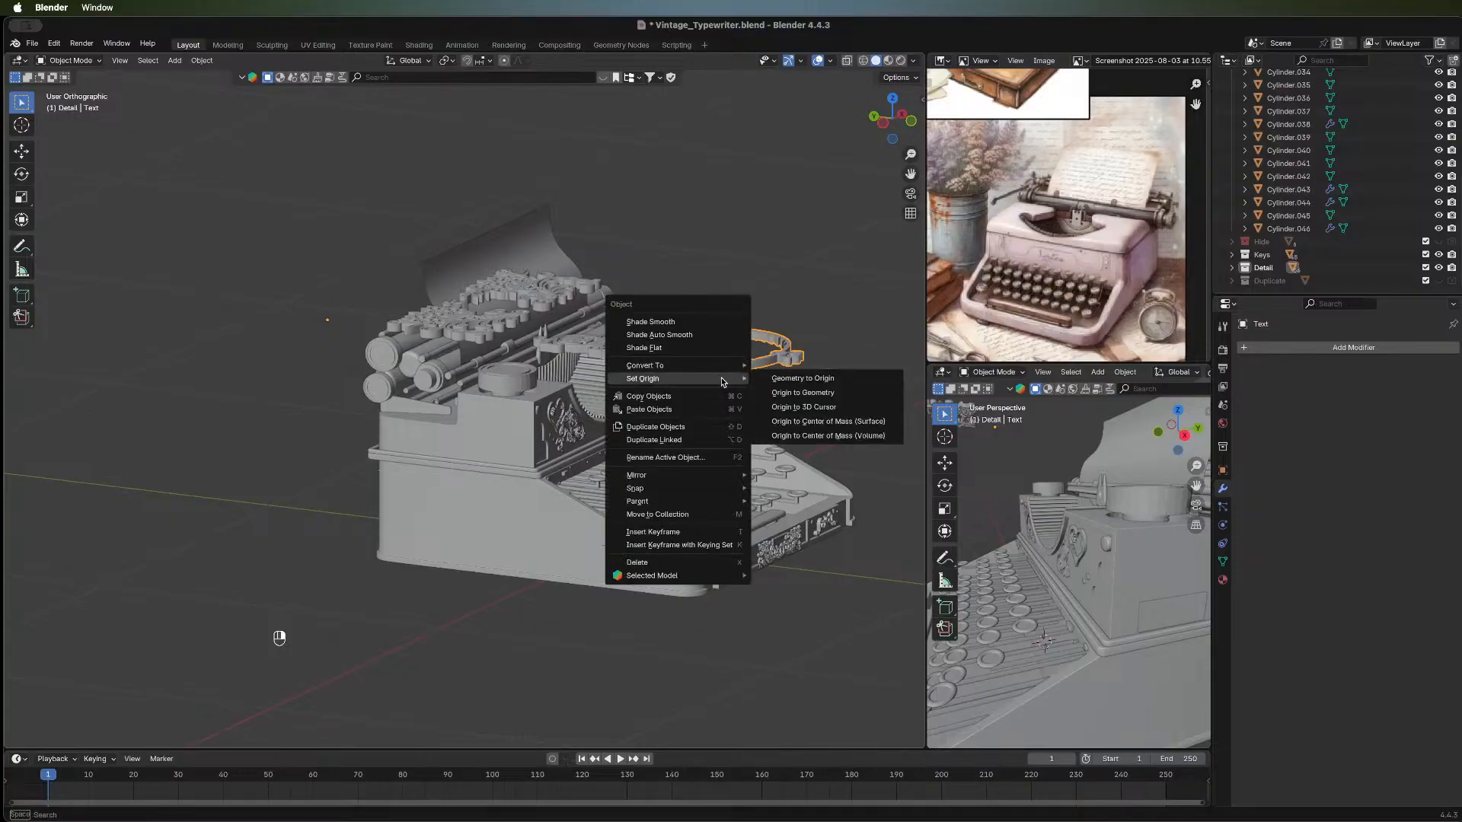
left_click(803, 393)
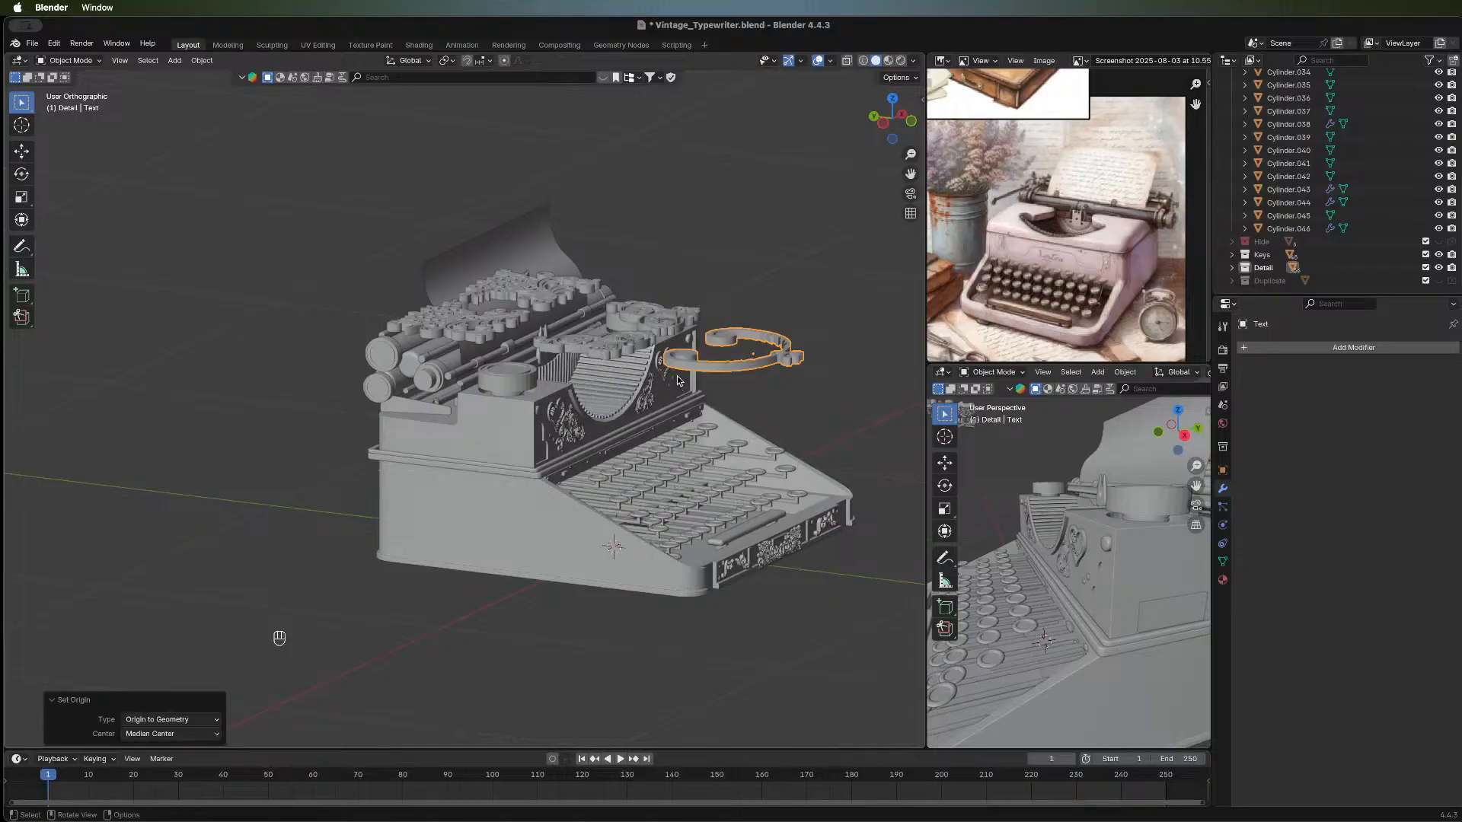
Lower the curved ornament about 0.63 m and move it about 0.76 m along Y toward the typewriter's rear.
key("g")
key("z")
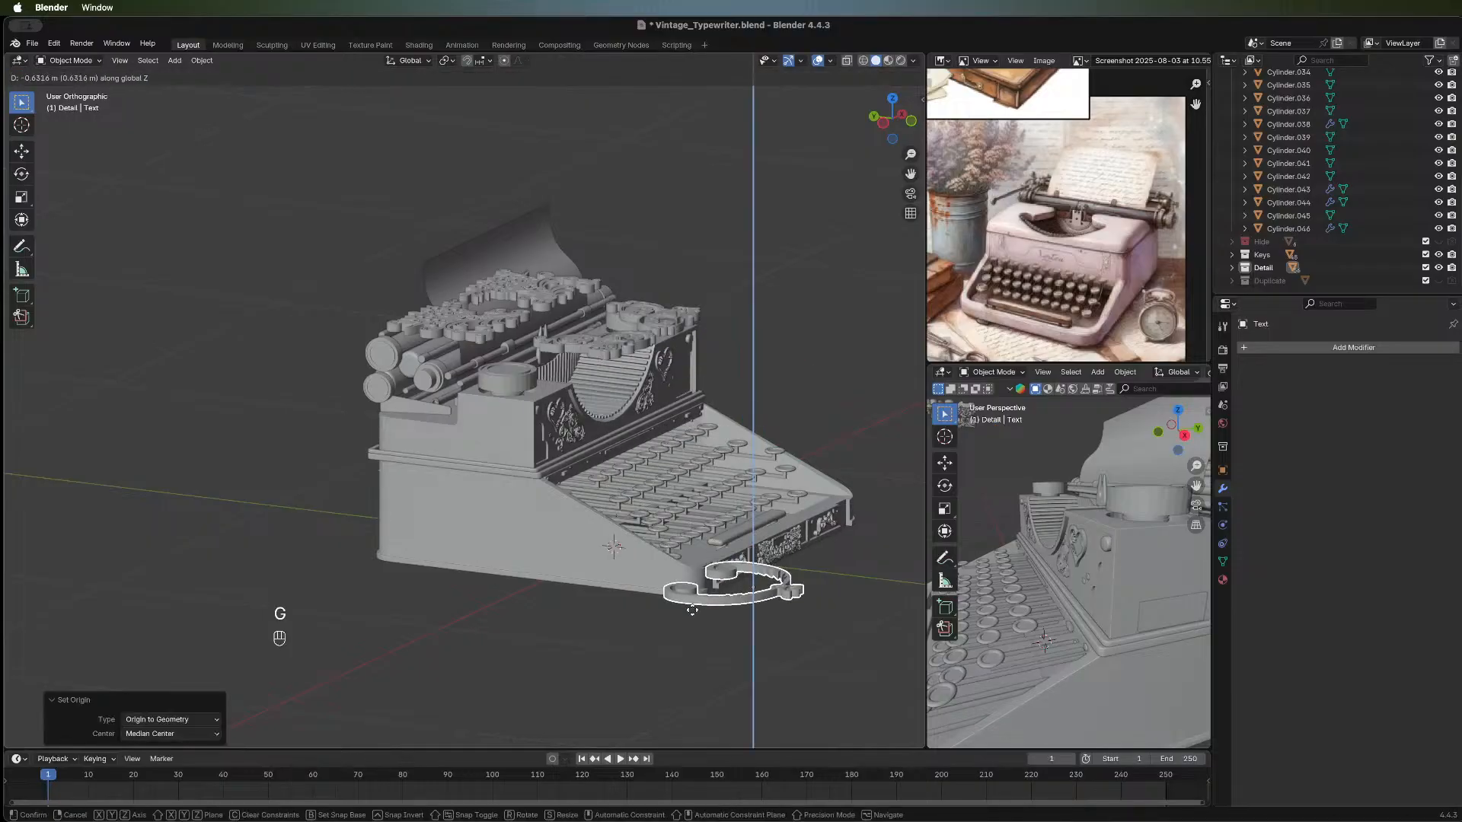
left_click(692, 610)
key("g")
key("x")
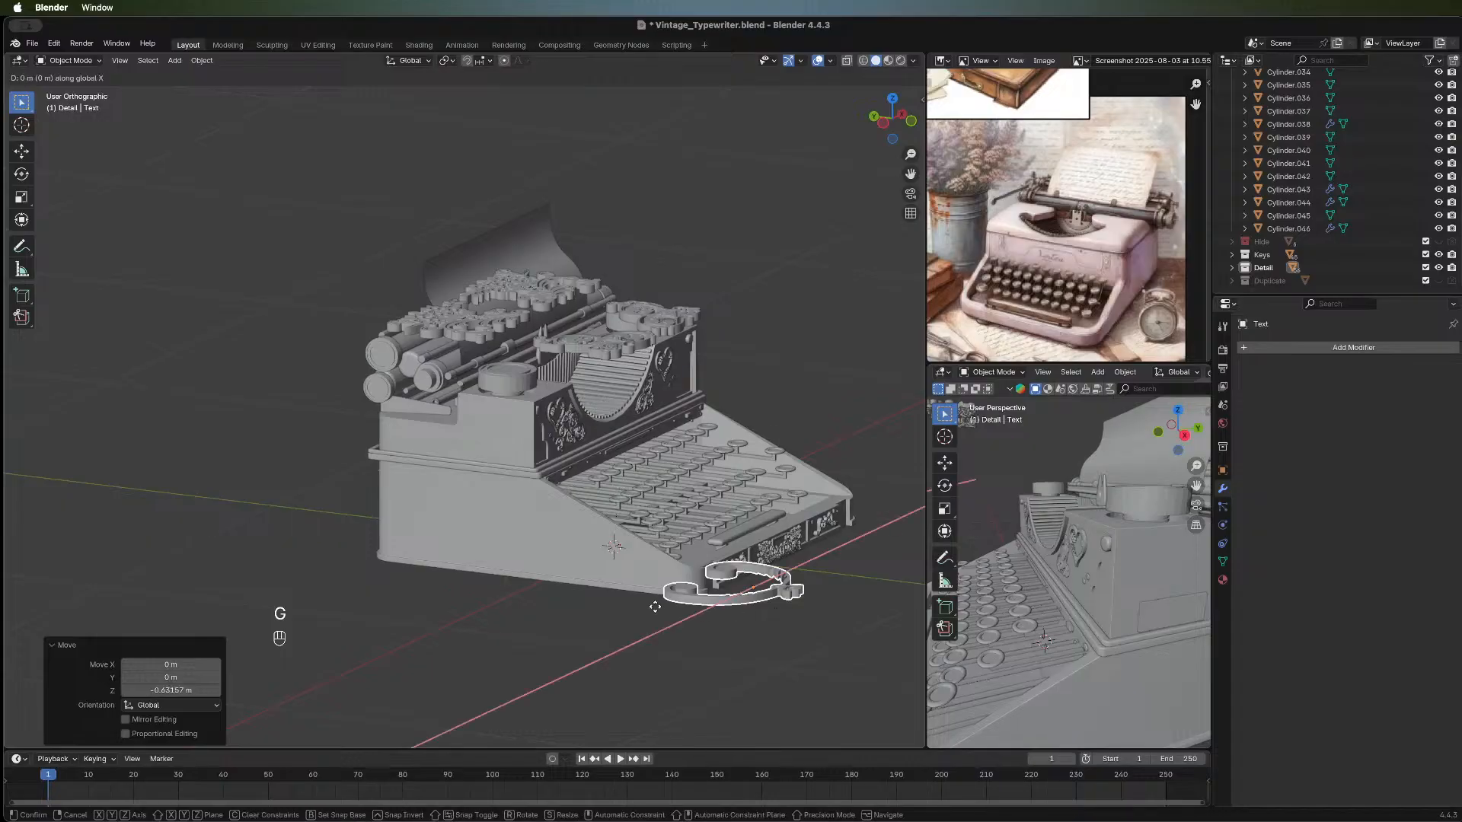
key("g")
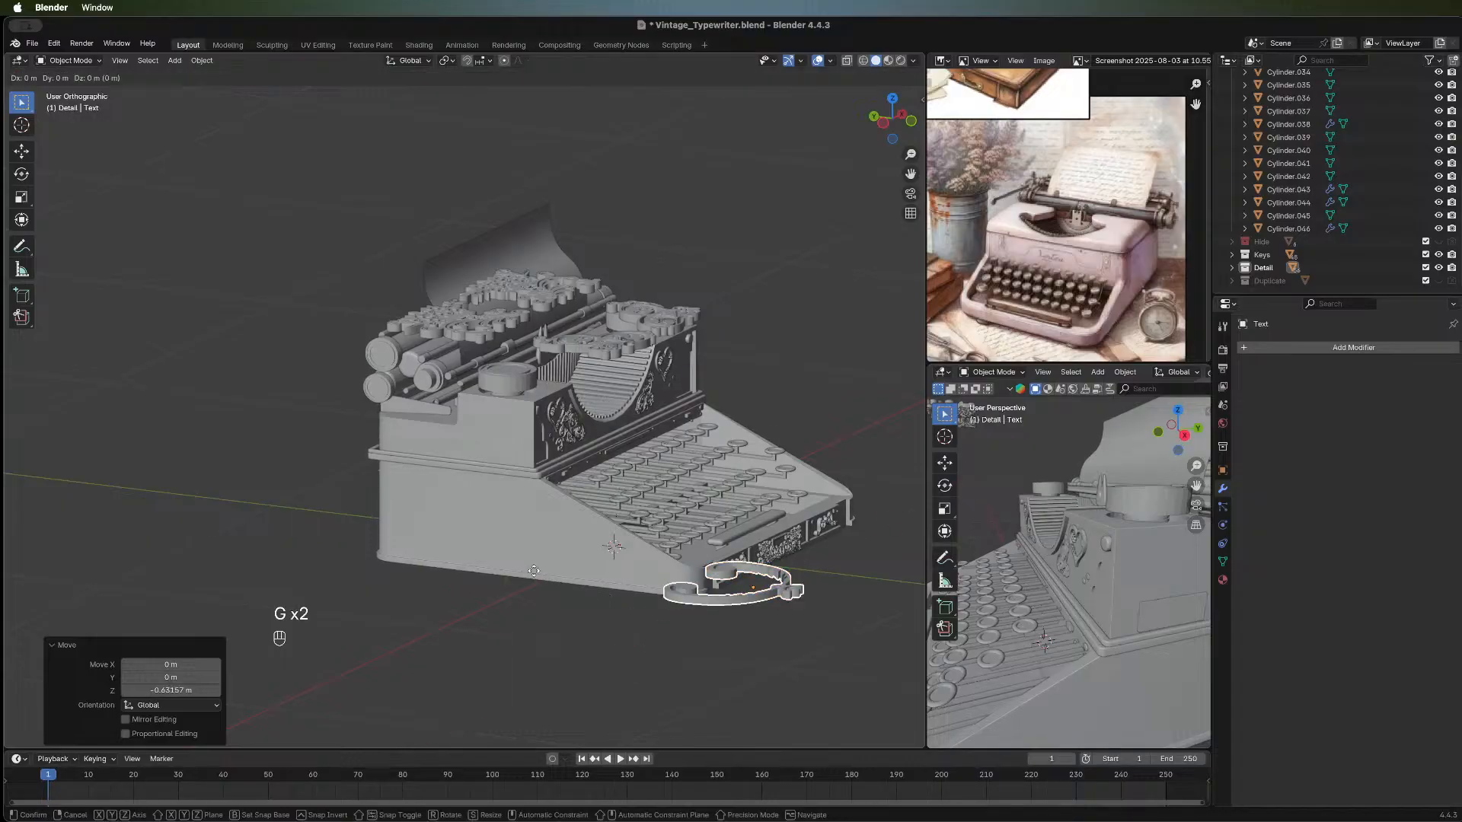
key("y")
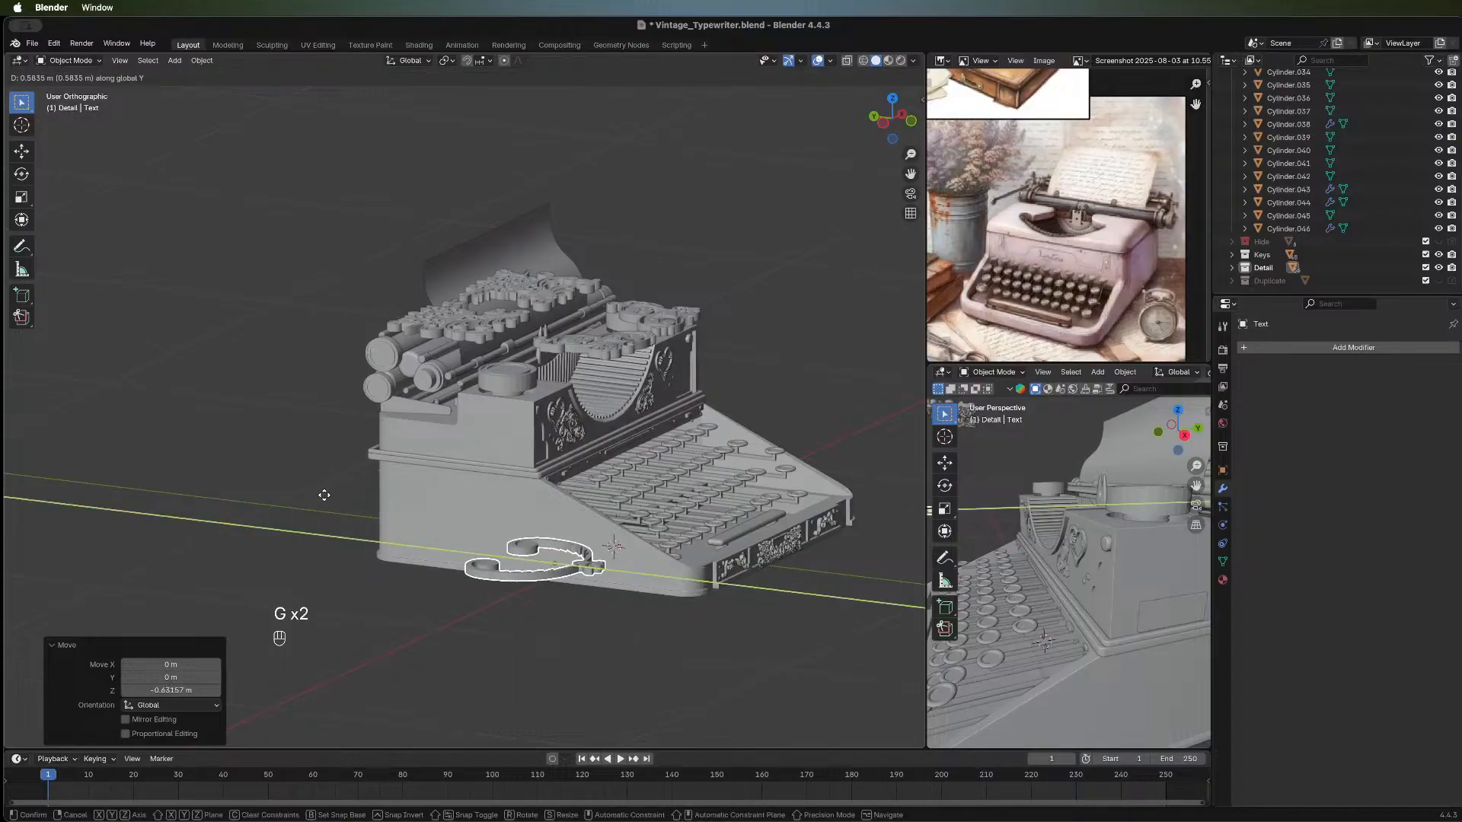
left_click(298, 487)
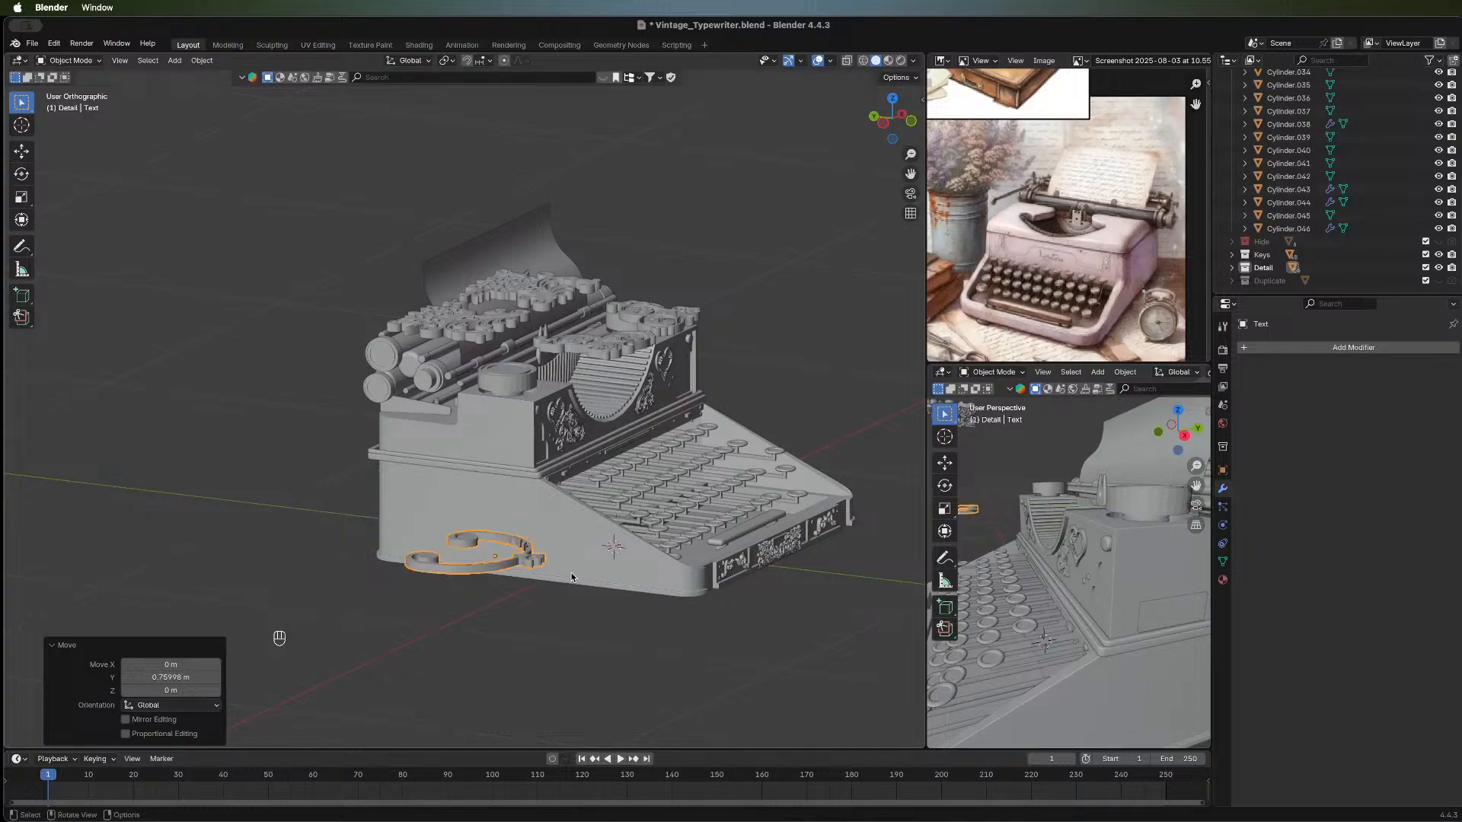
Move the curved ornament about 0.49 m further along Y so it lines up with the rear half of the side wall.
middle_click_drag(574, 576, 708, 549)
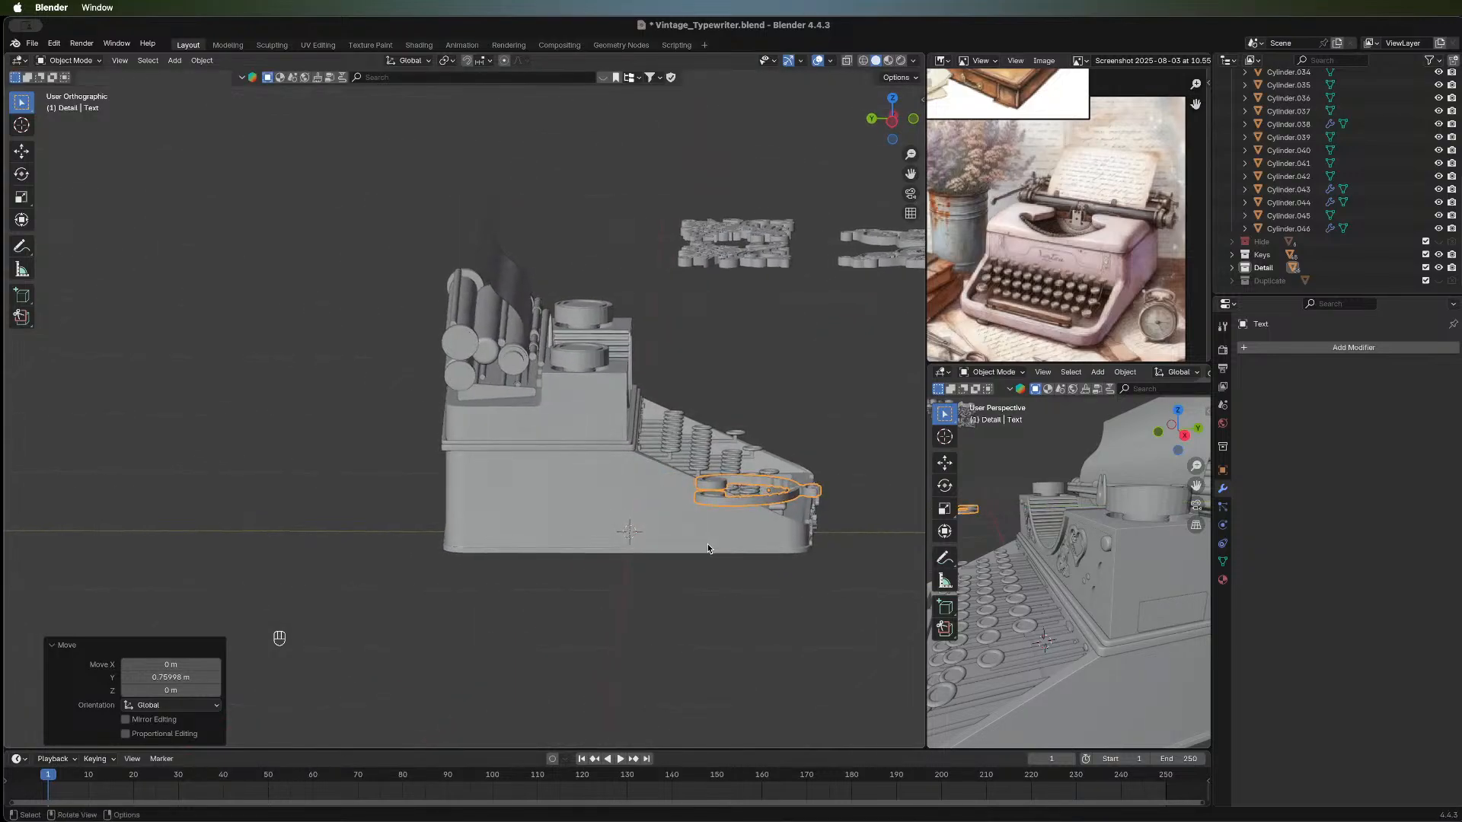
key("g")
key("x")
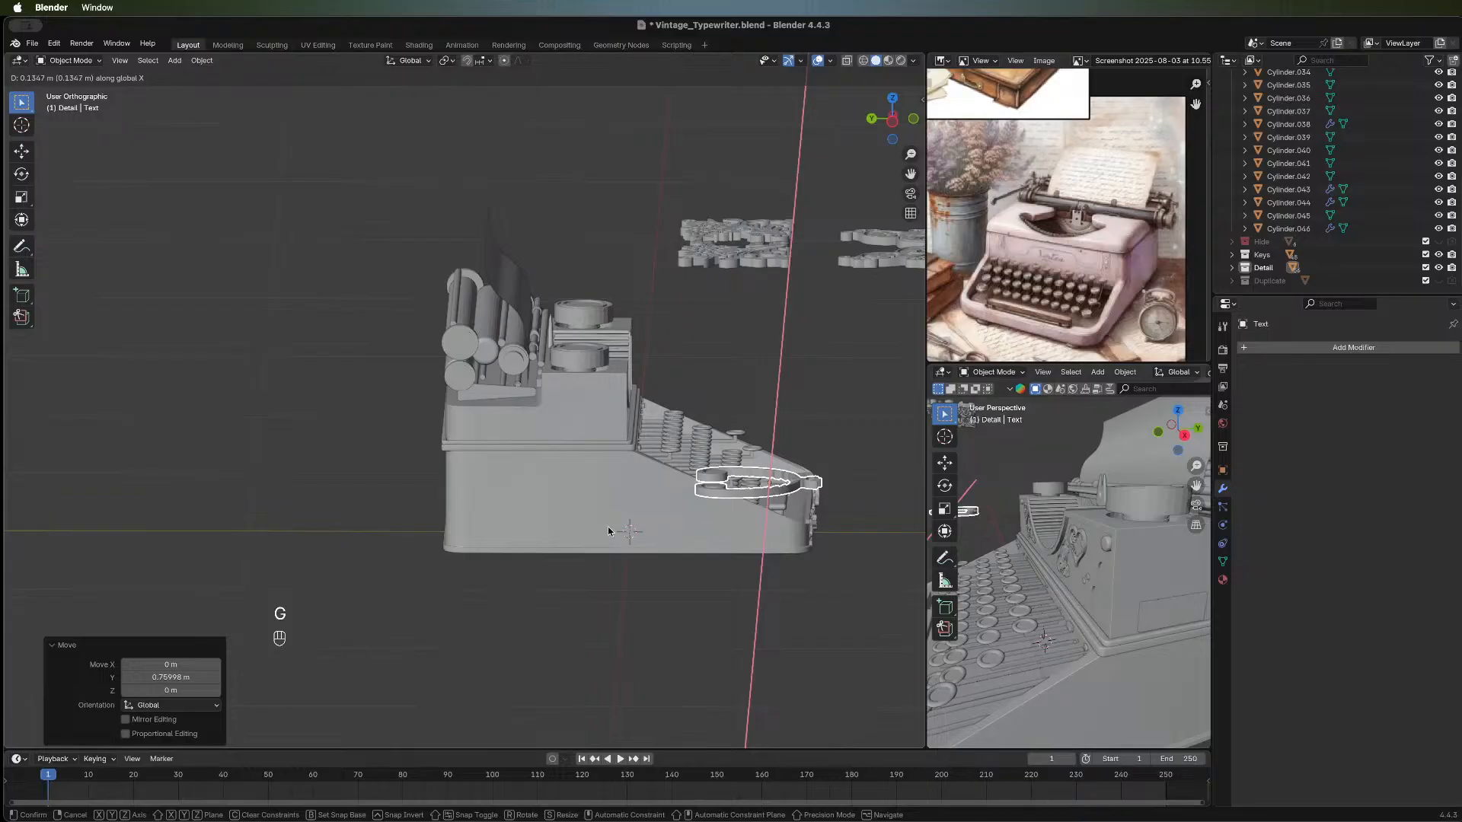
right_click(609, 526)
key("g")
key("y")
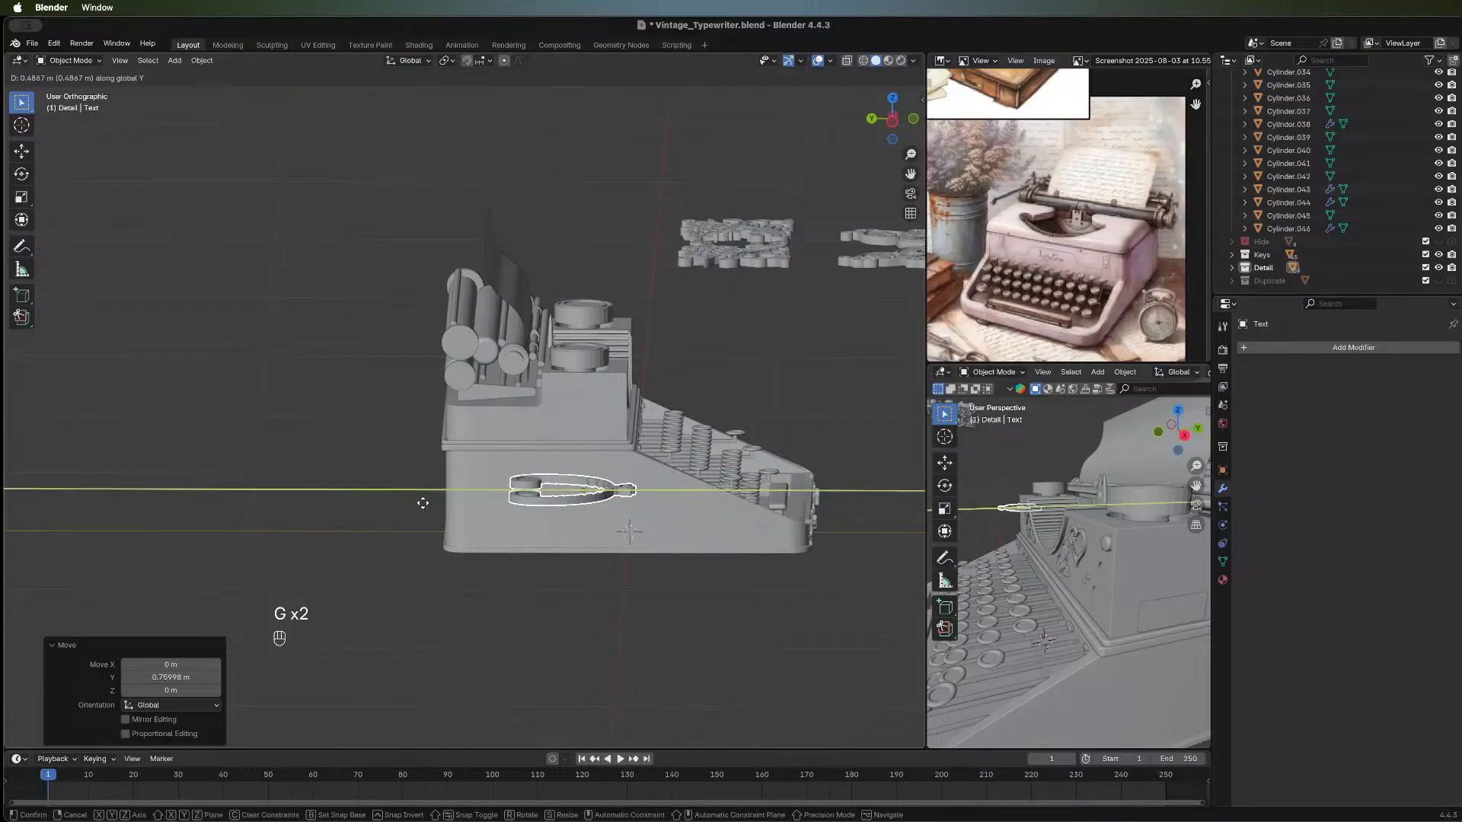
left_click(599, 529)
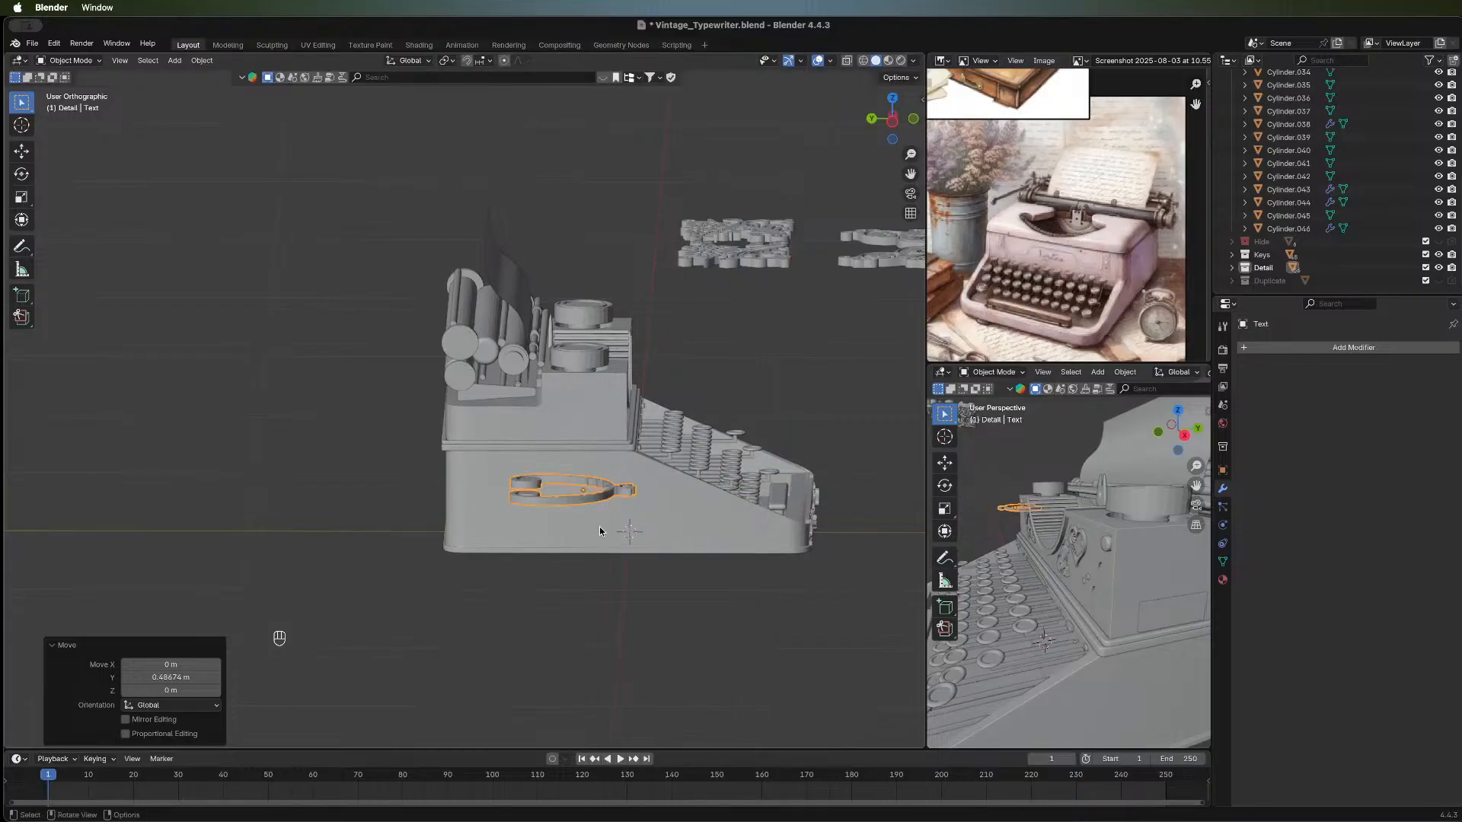
Rotate the curved ornament 90° about X and 90° about Z to stand parallel to the side wall.
type("rx90")
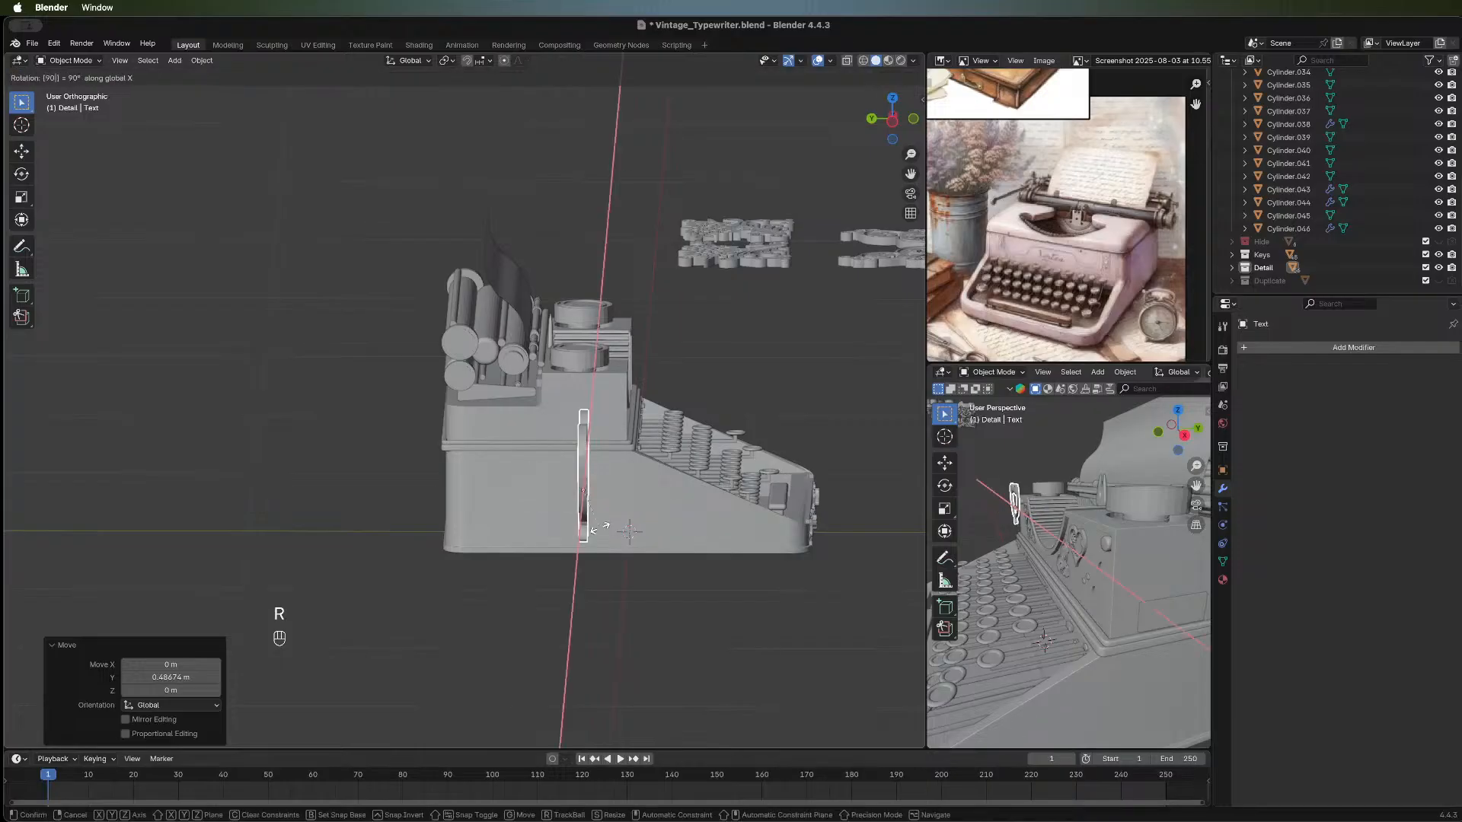
left_click(599, 530)
type("r")
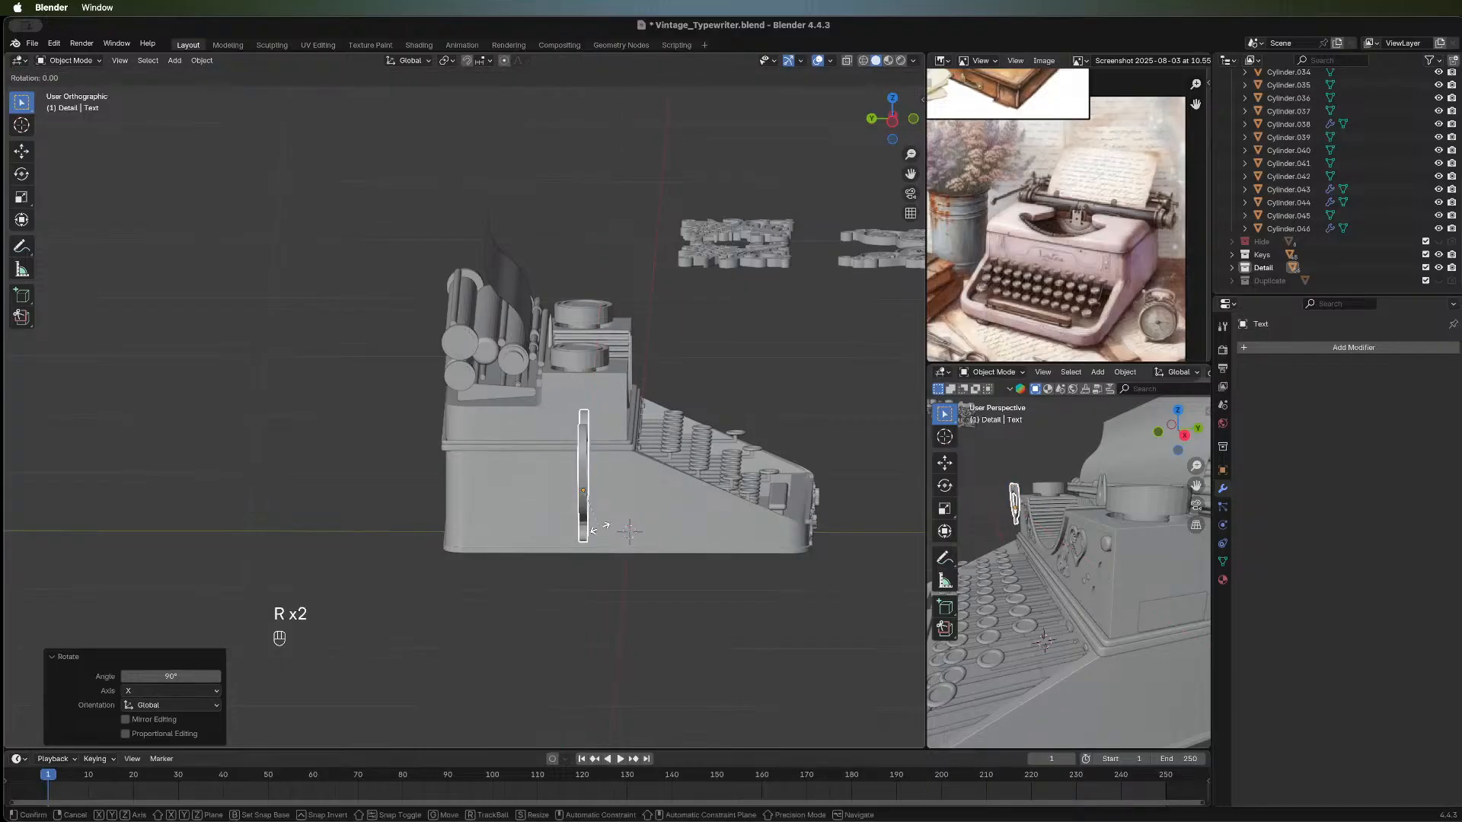
type("z90")
left_click(601, 530)
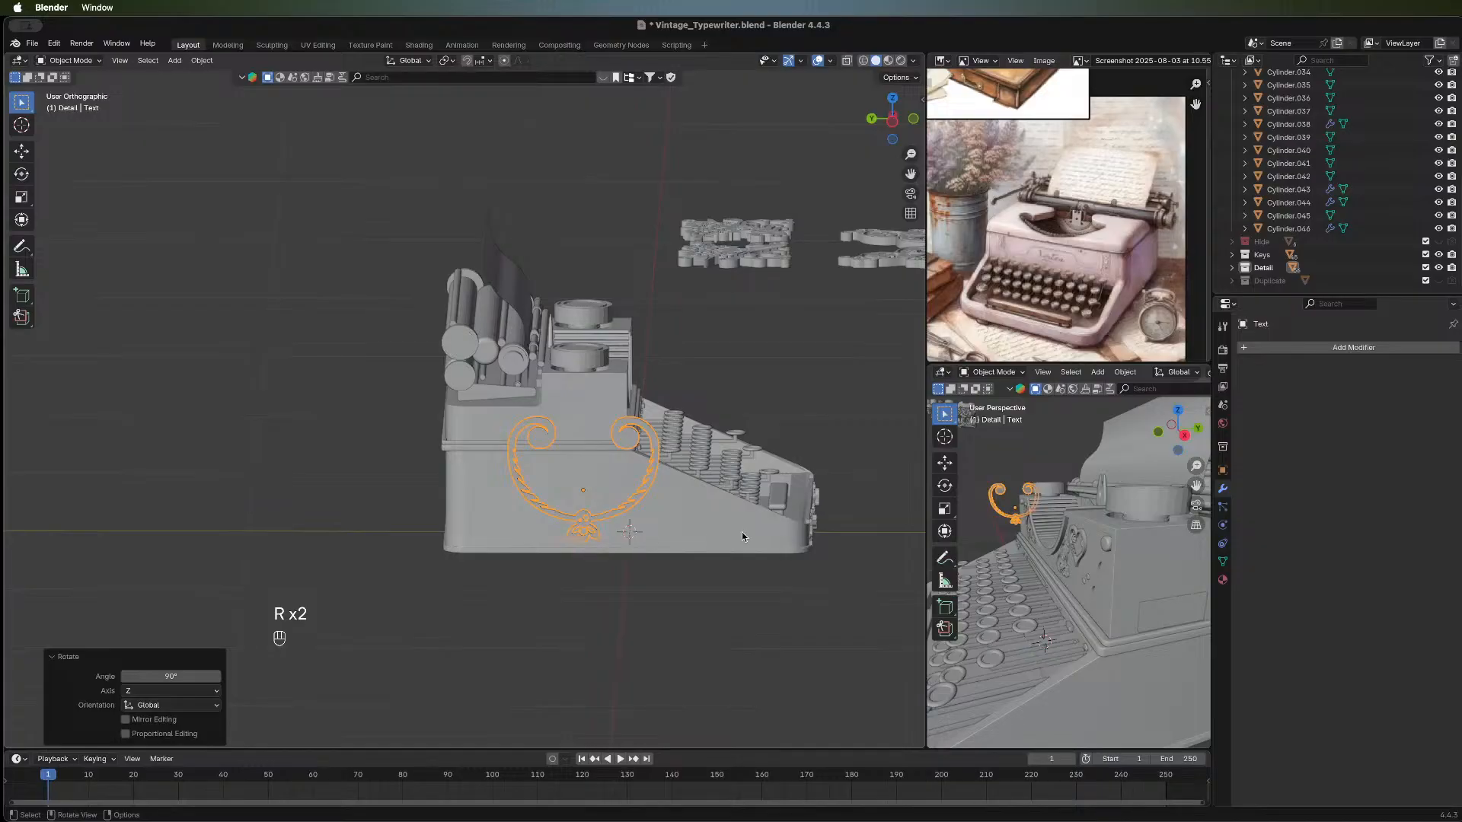
Bring the upright ornament to the typewriter's side by moving it about 0.95 m along X and 0.12 m along Y.
middle_click_drag(673, 531, 338, 513)
scroll(340, 513, "down", 4)
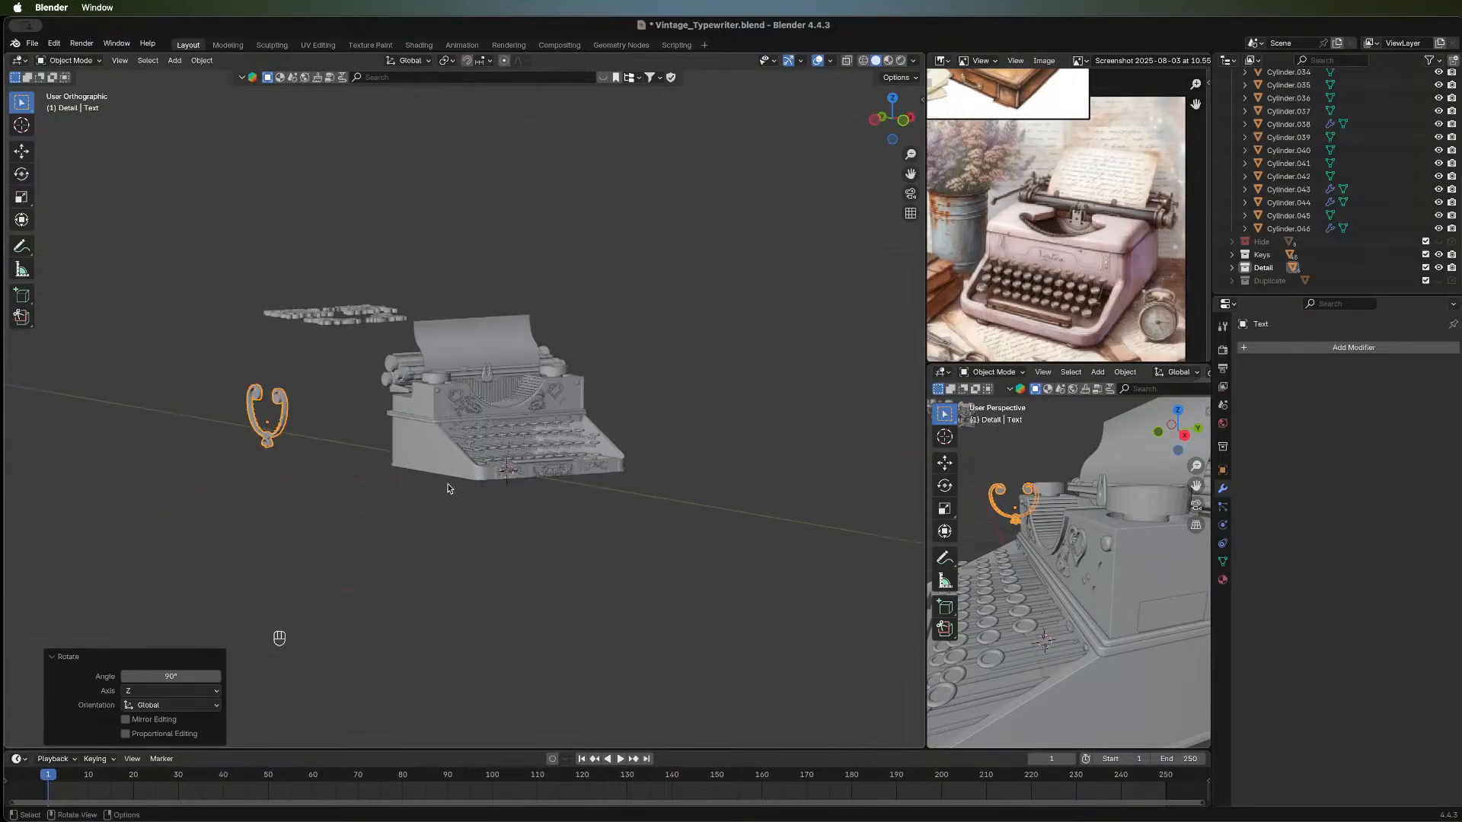
key("g")
key("x")
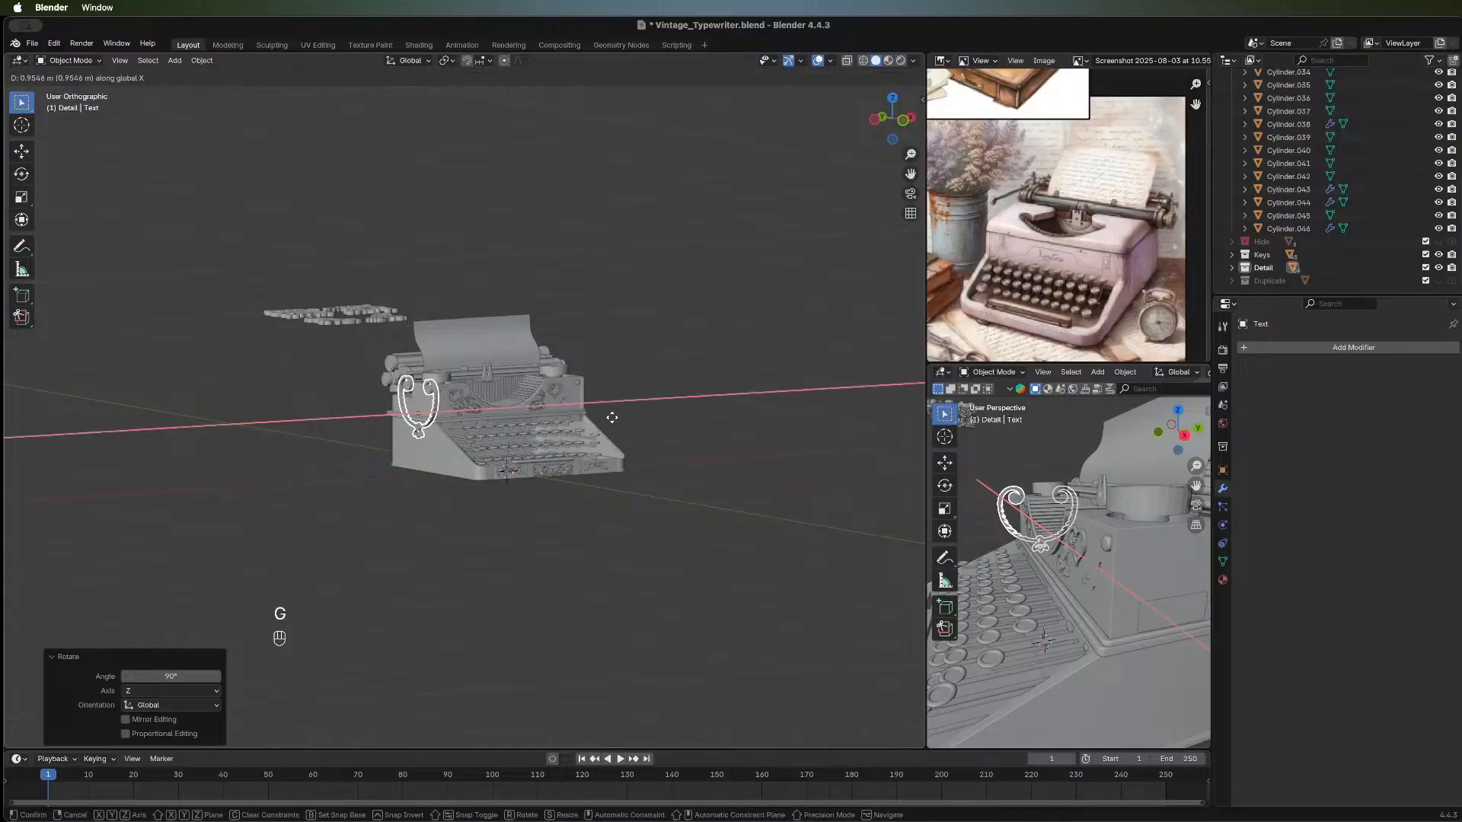
left_click(561, 419)
scroll(437, 458, "up", 8)
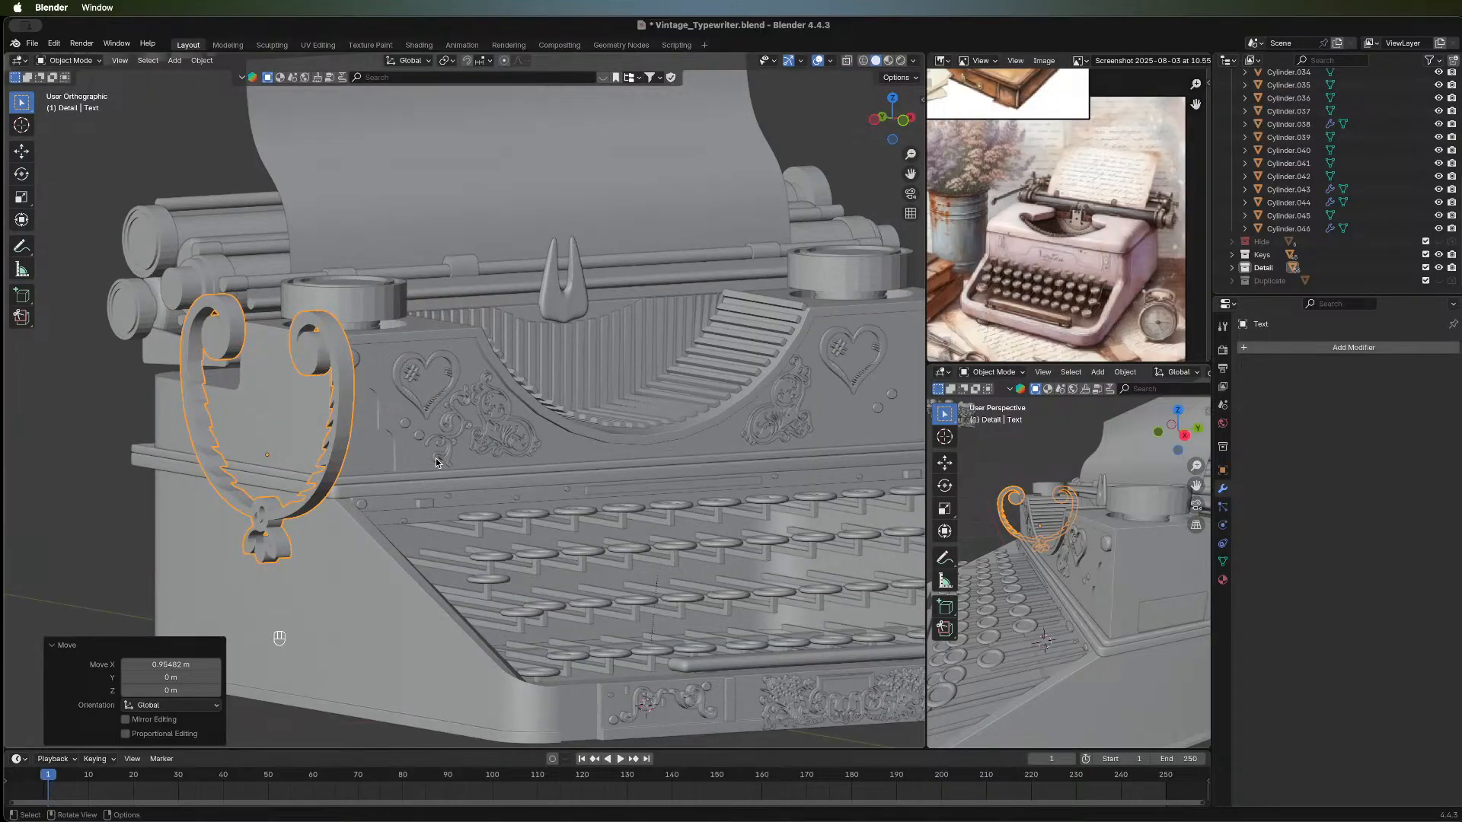
middle_click_drag(435, 459, 776, 464)
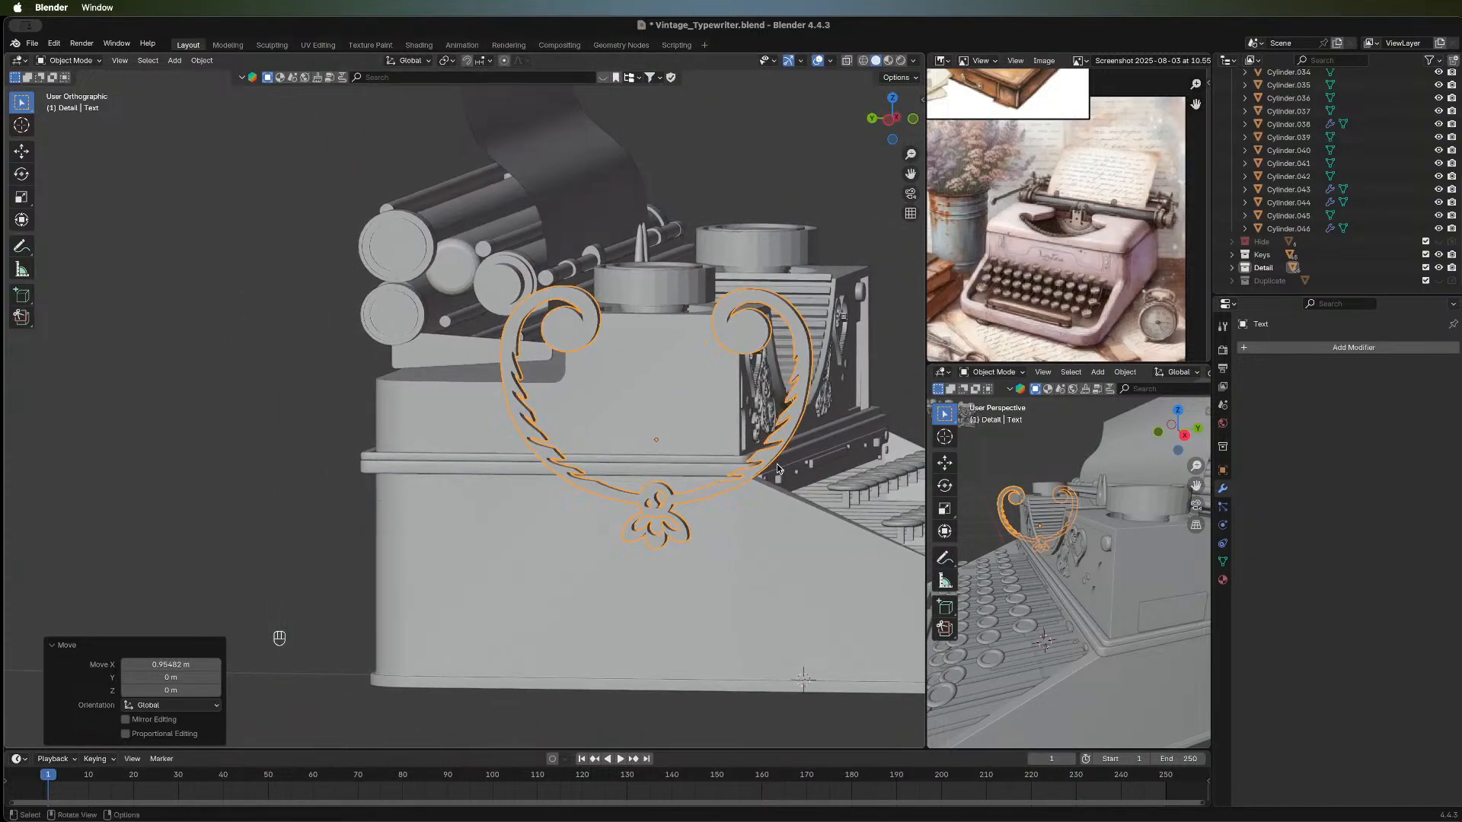
key("g")
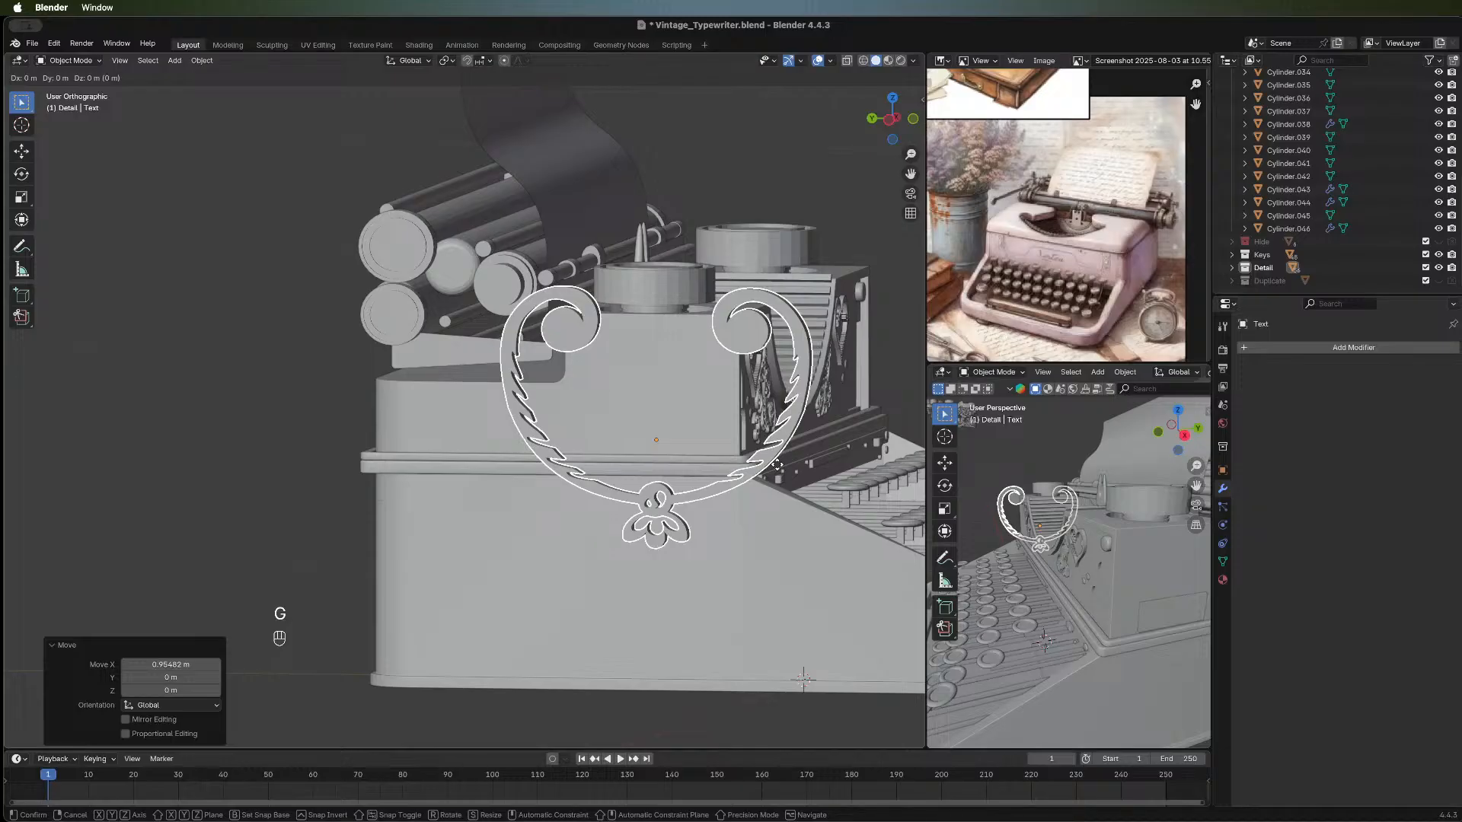
key("y")
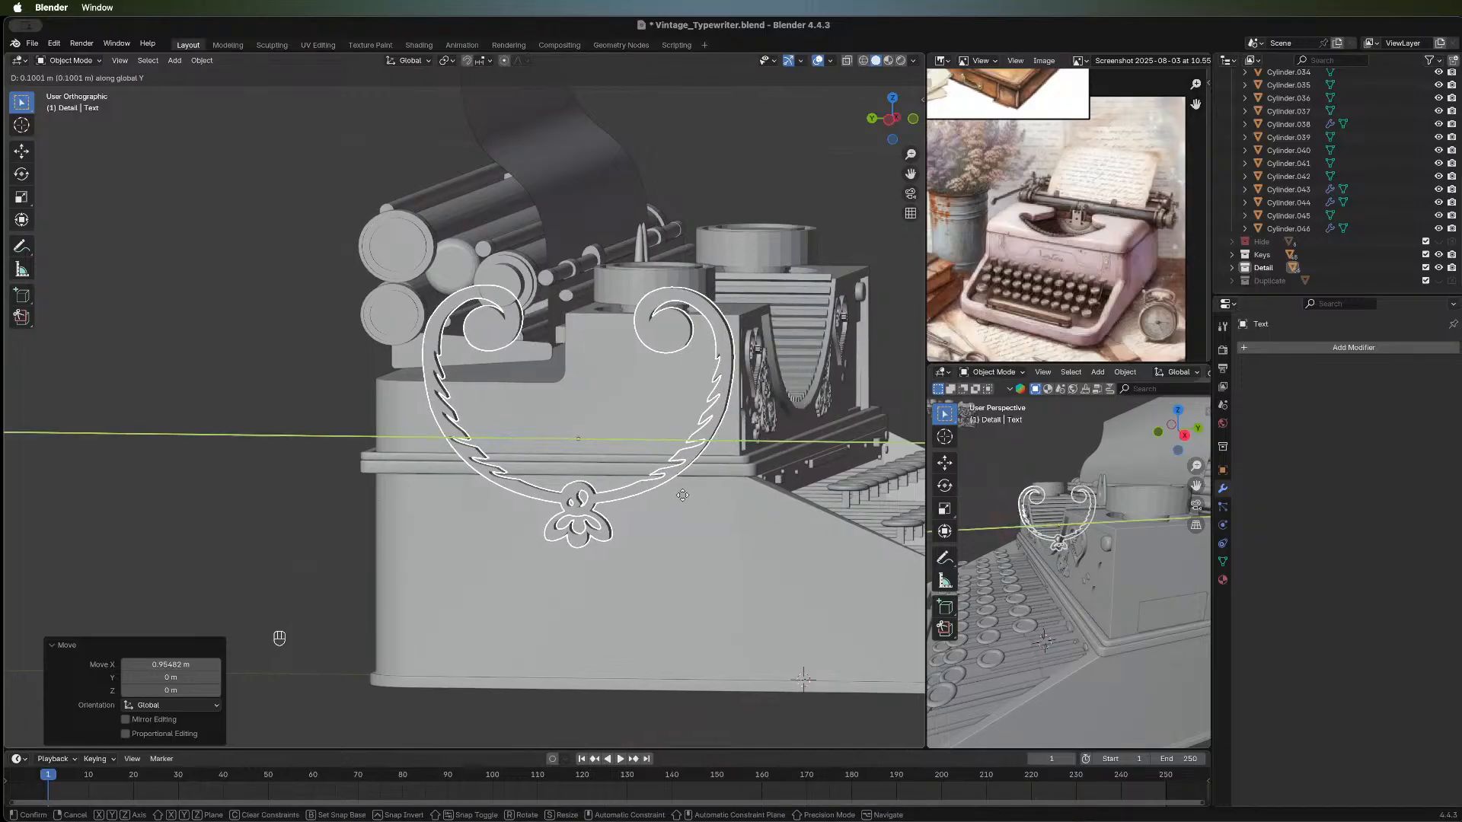
left_click(664, 495)
In side view, lower the ornament about 0.19 m onto the lower side wall and scale it to about 0.606.
left_click(889, 122)
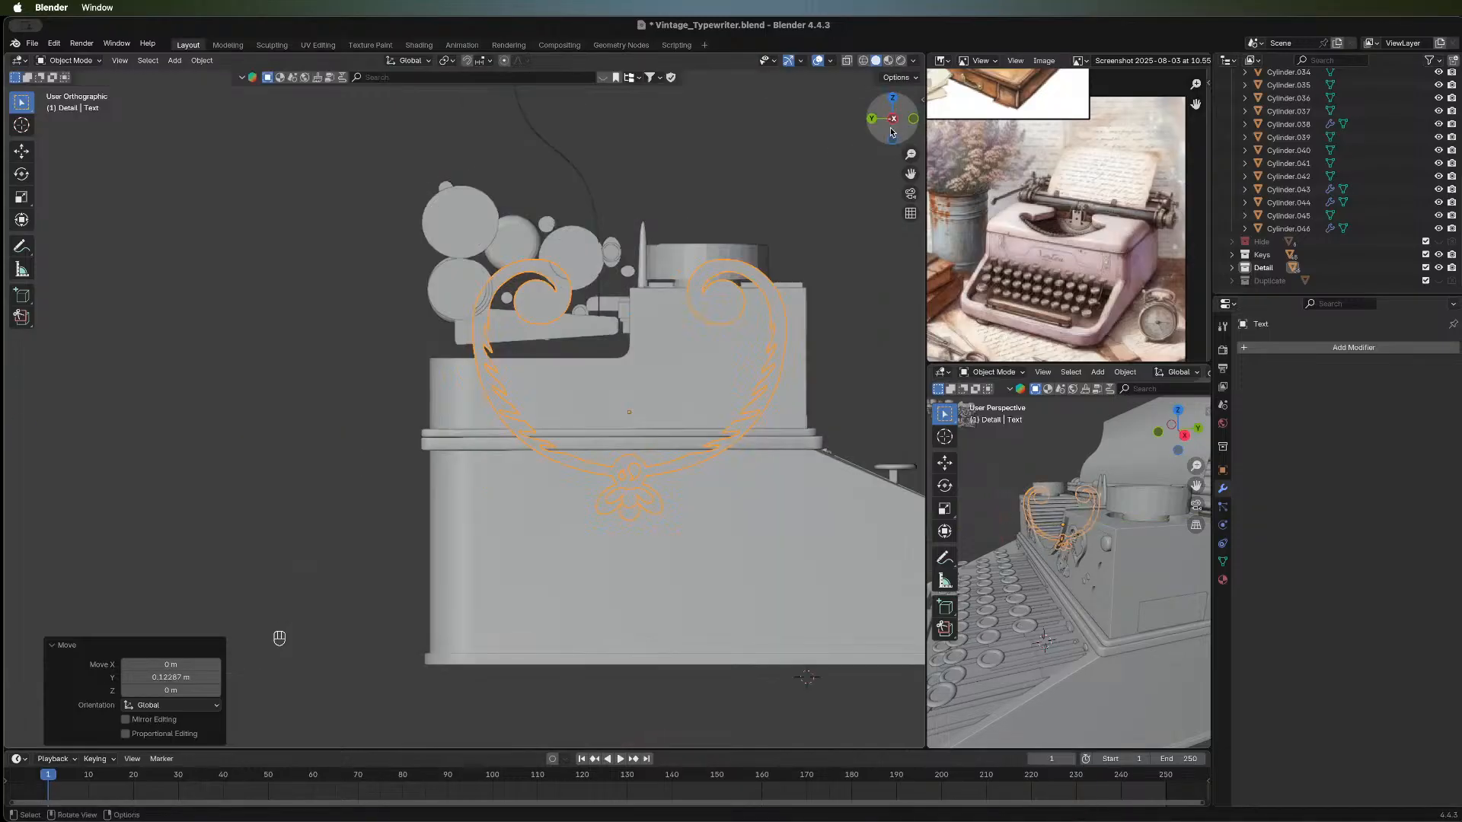
key("g")
key("z")
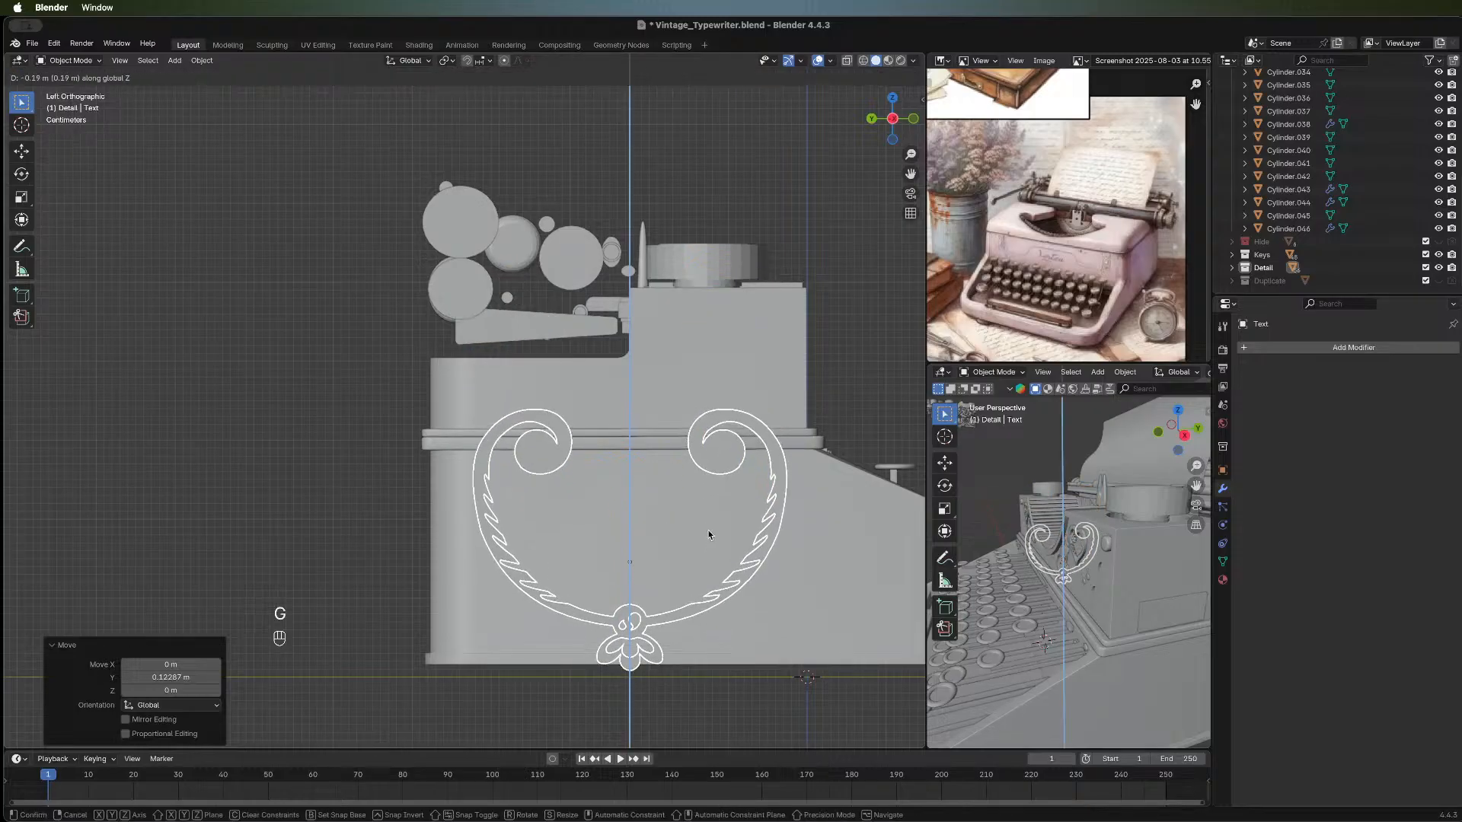
left_click(708, 533)
key("s")
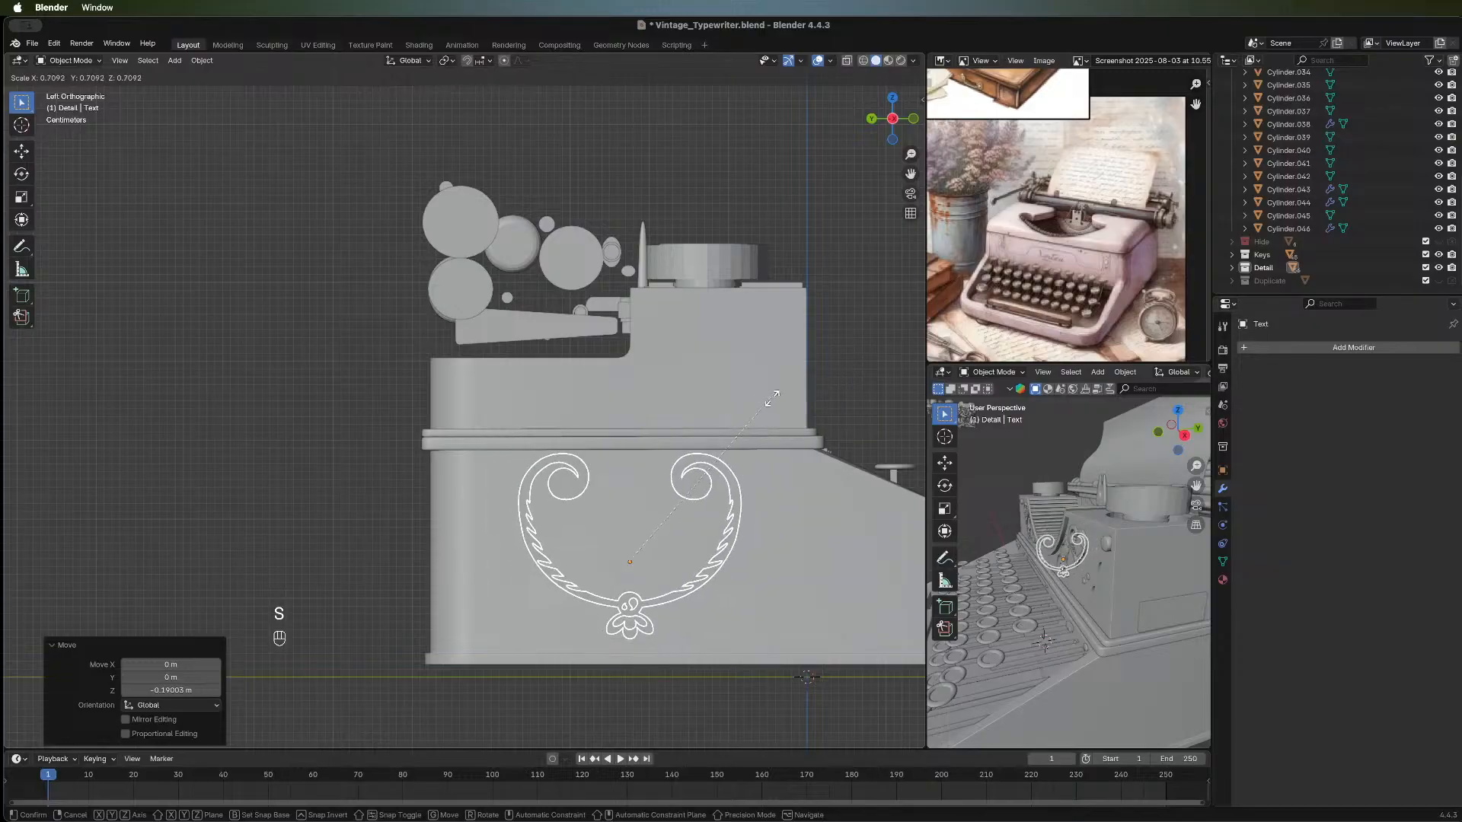
left_click(747, 414)
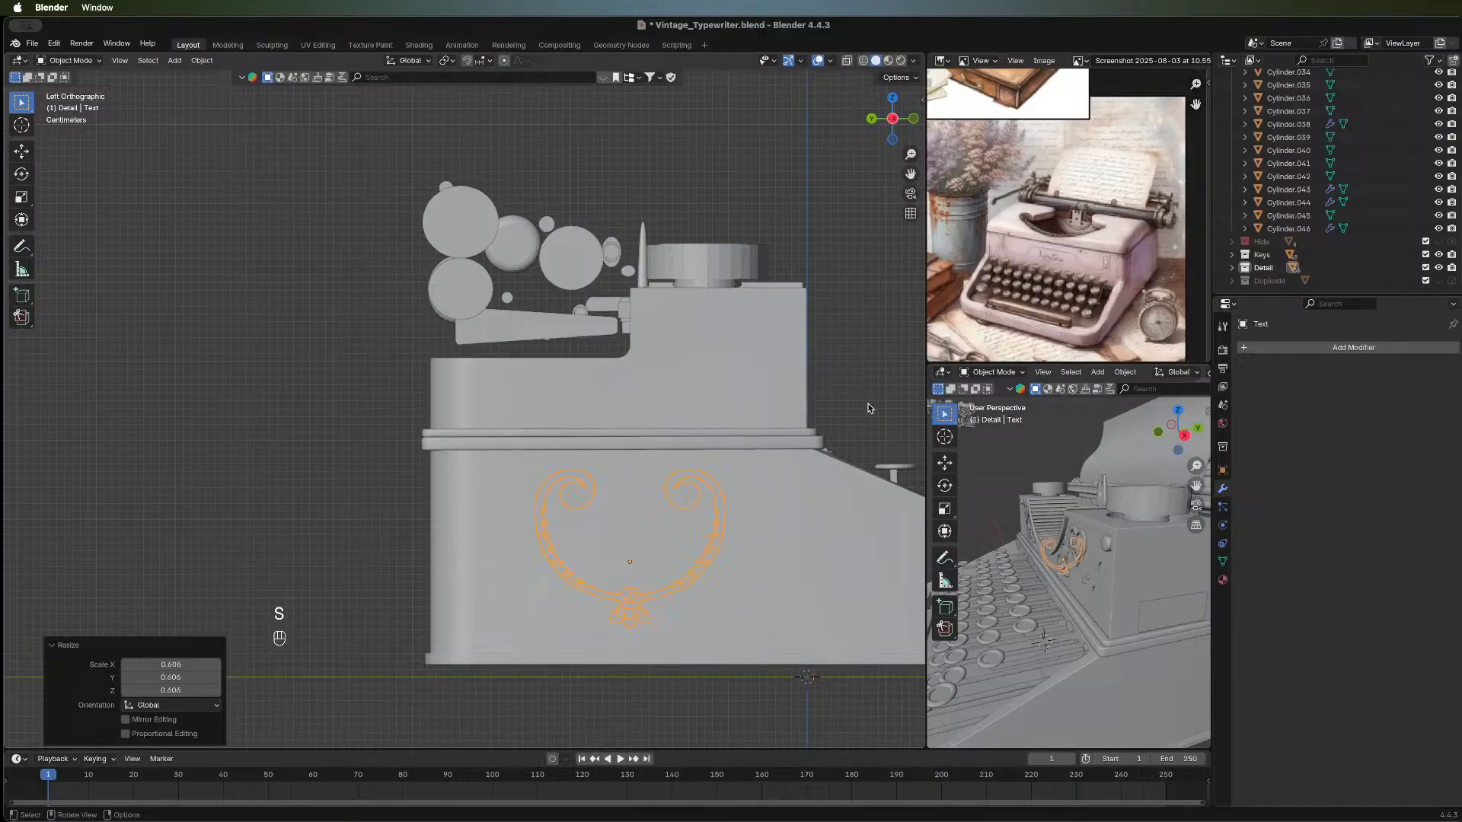
Push the scroll ornament about 0.03 m along X into the lower side wall and deselect it.
middle_click_drag(780, 427, 255, 571)
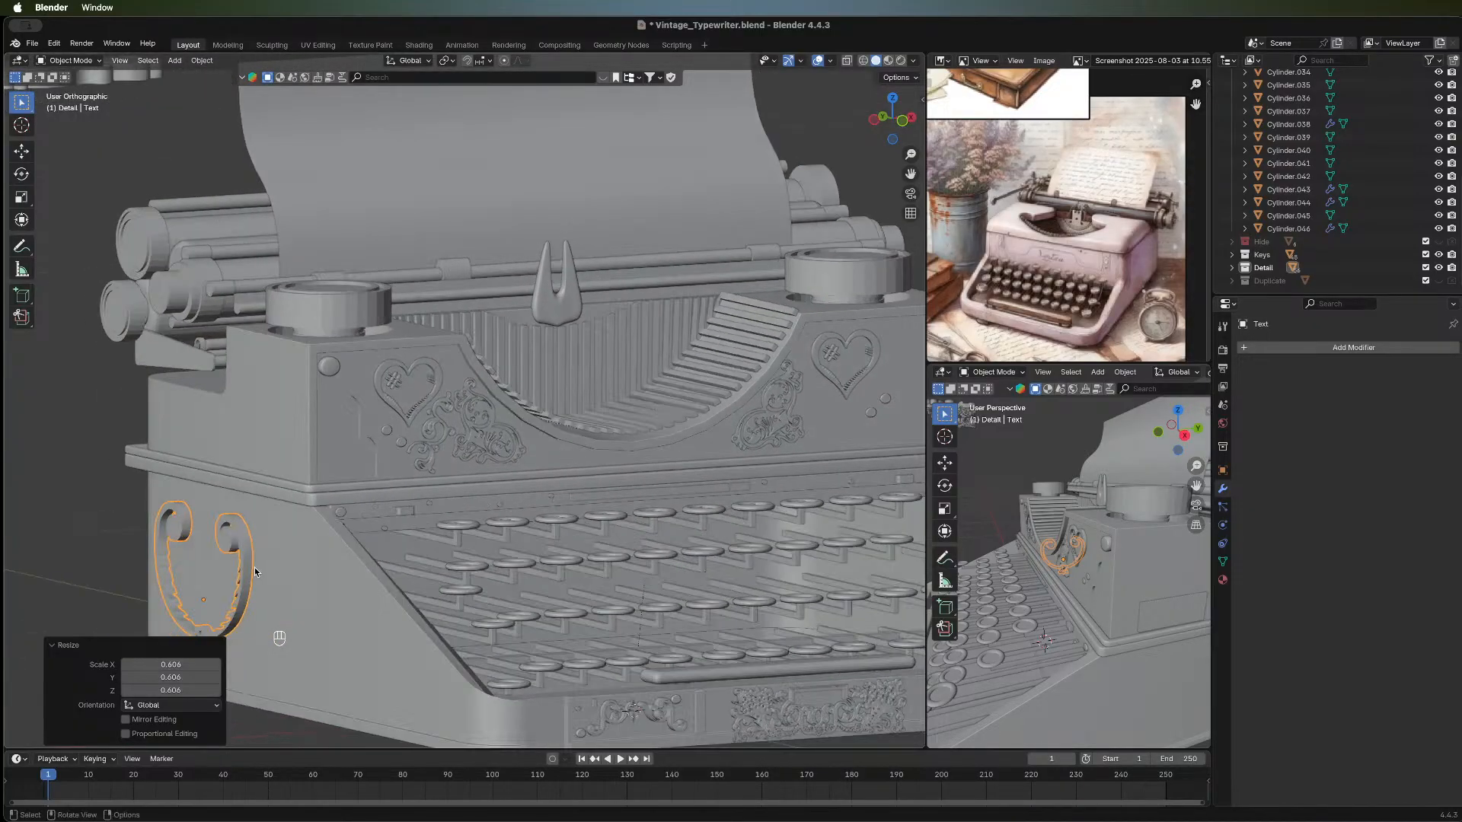
scroll(250, 571, "down", 3)
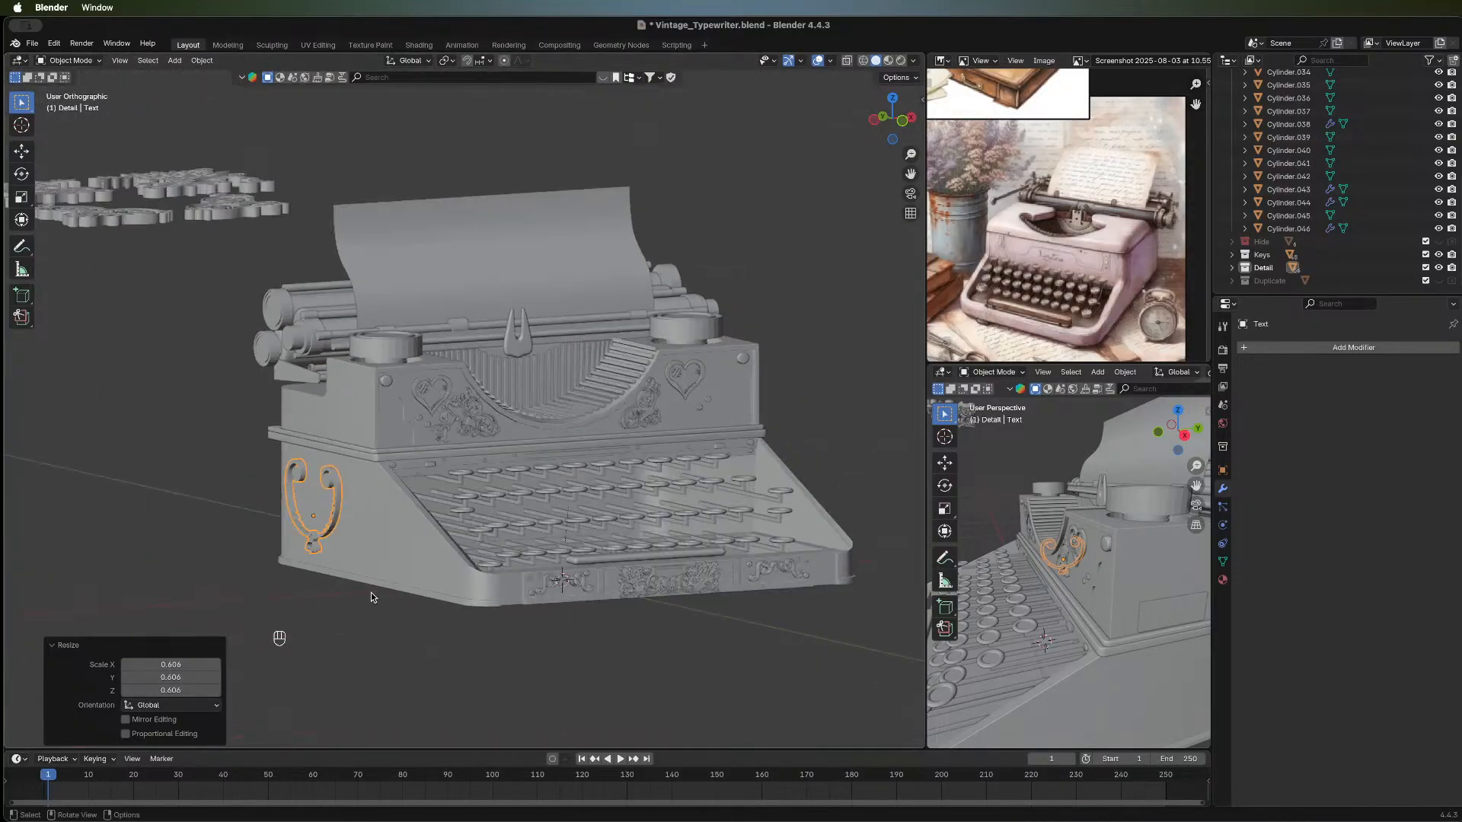
scroll(289, 609, "up", 2)
middle_click_drag(281, 609, 279, 632, "shift")
key("g")
middle_click(361, 551)
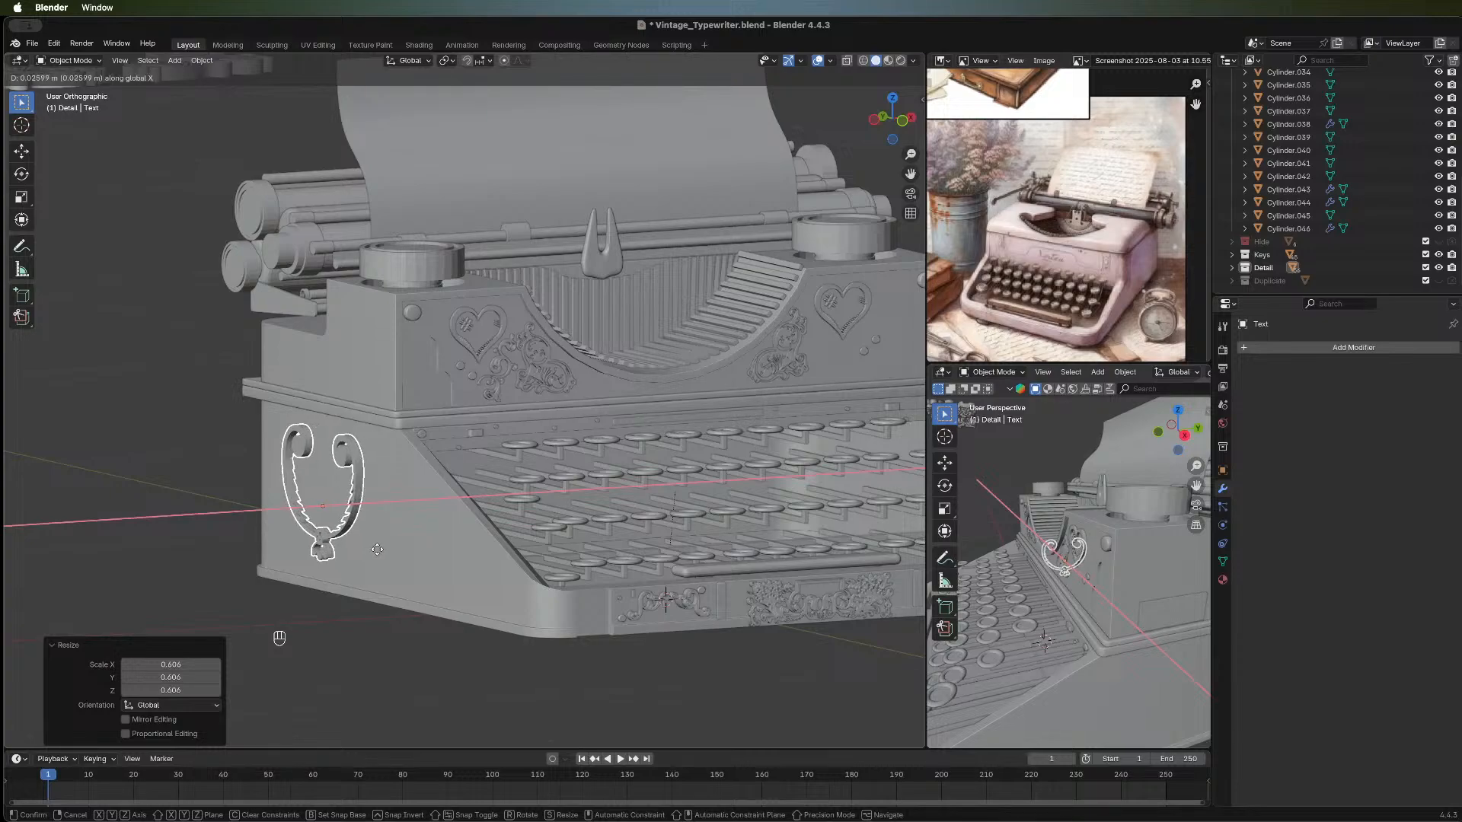
left_click(378, 549)
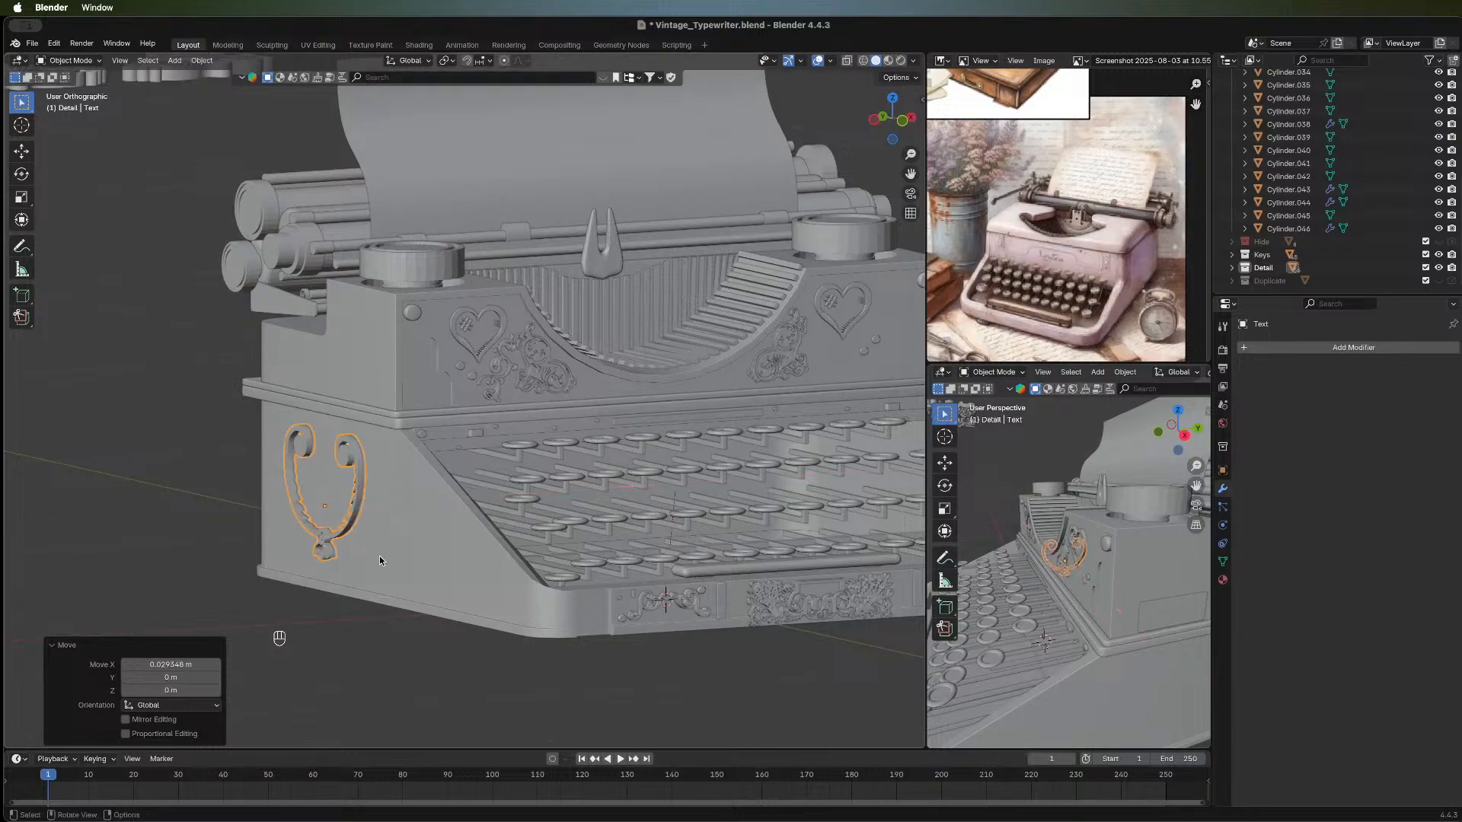
left_click(354, 645)
Add a Mirror modifier on the X axis to the side scroll ornament, using the typewriter body Cube.001 as mirror object.
middle_click_drag(392, 650, 296, 542)
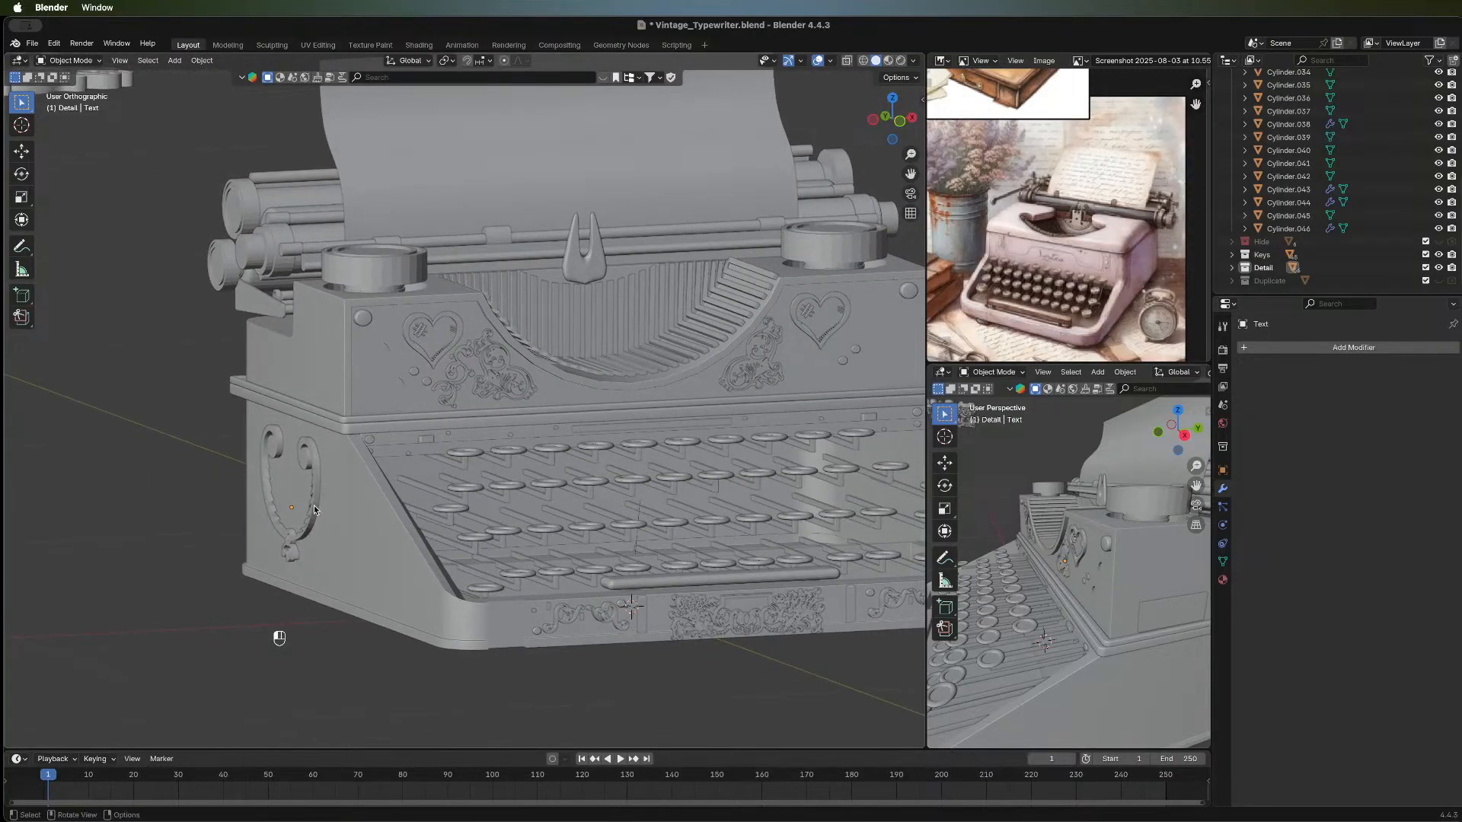
left_click(315, 510)
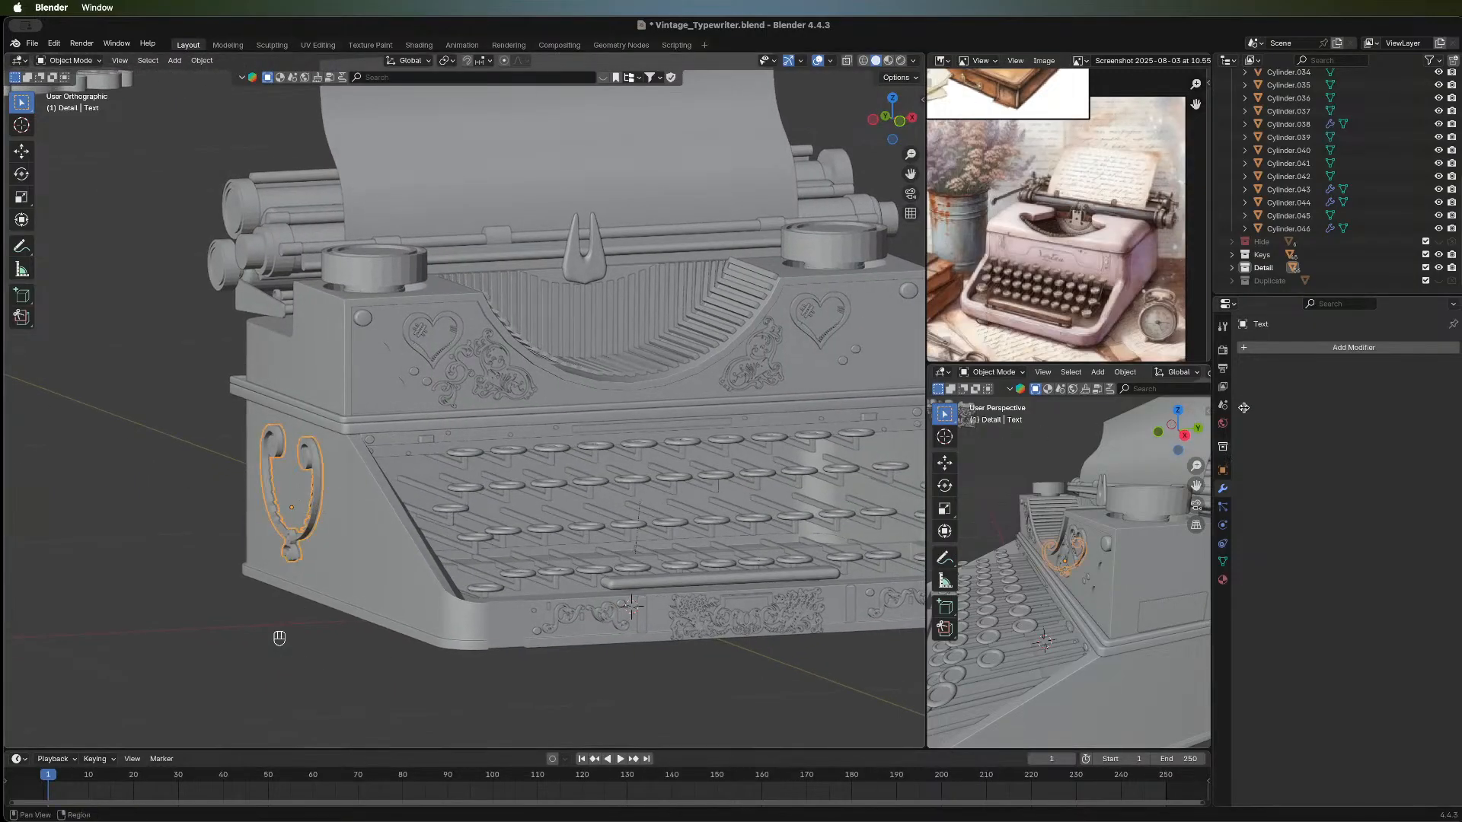
left_click(1261, 349)
mouse_move(1260, 351)
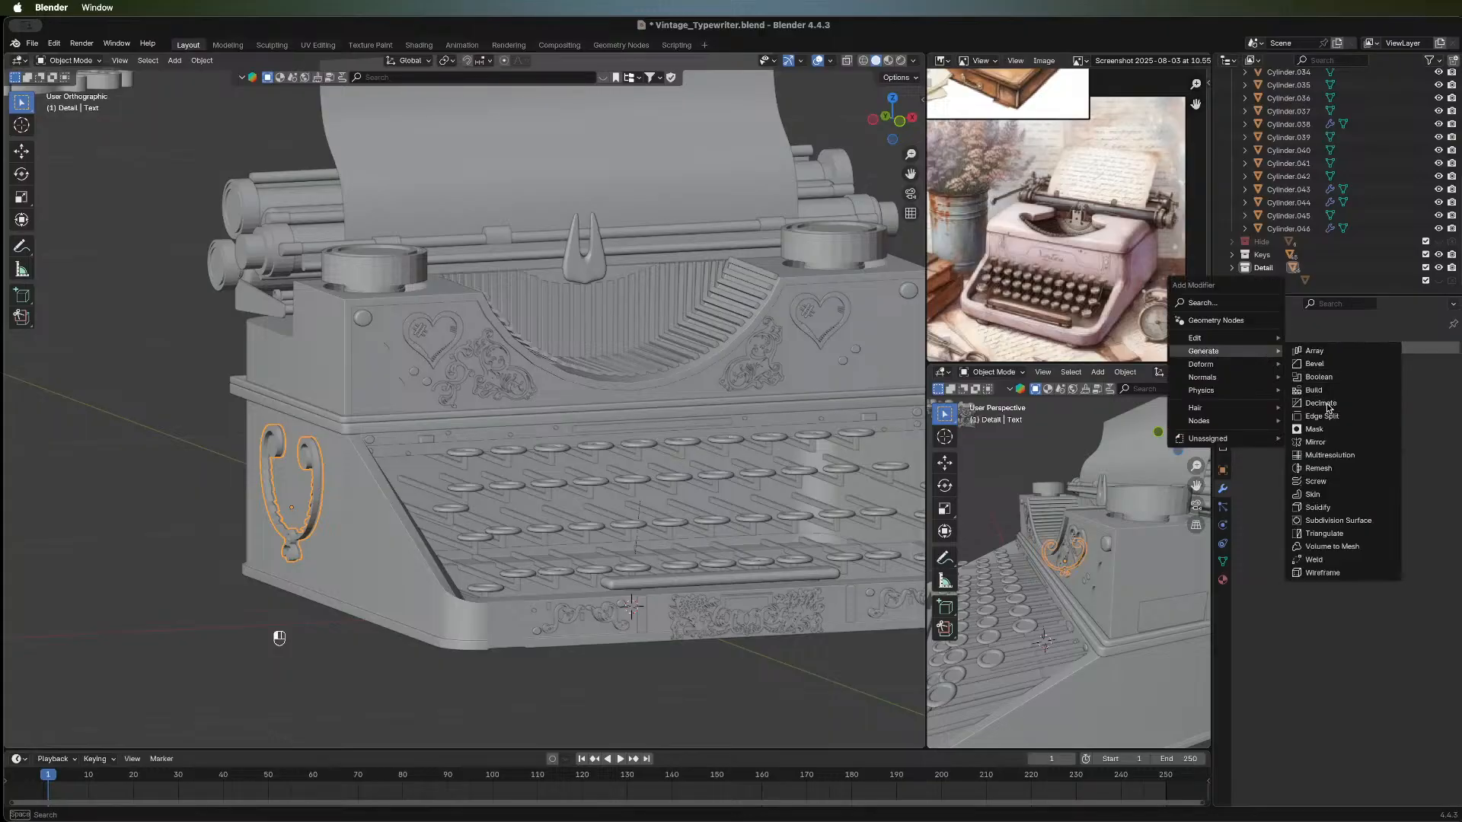
left_click(1326, 442)
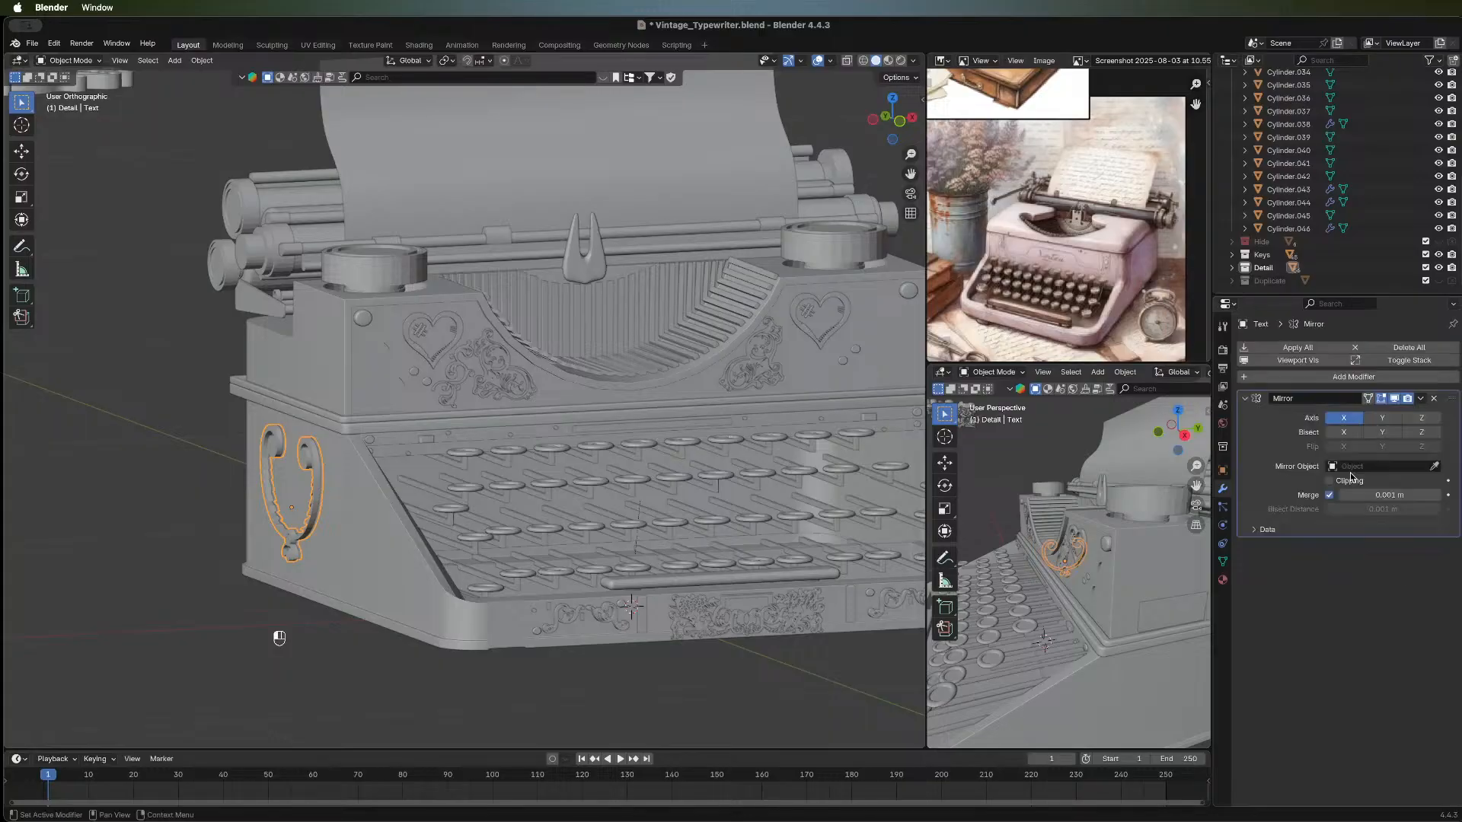
left_click(1434, 466)
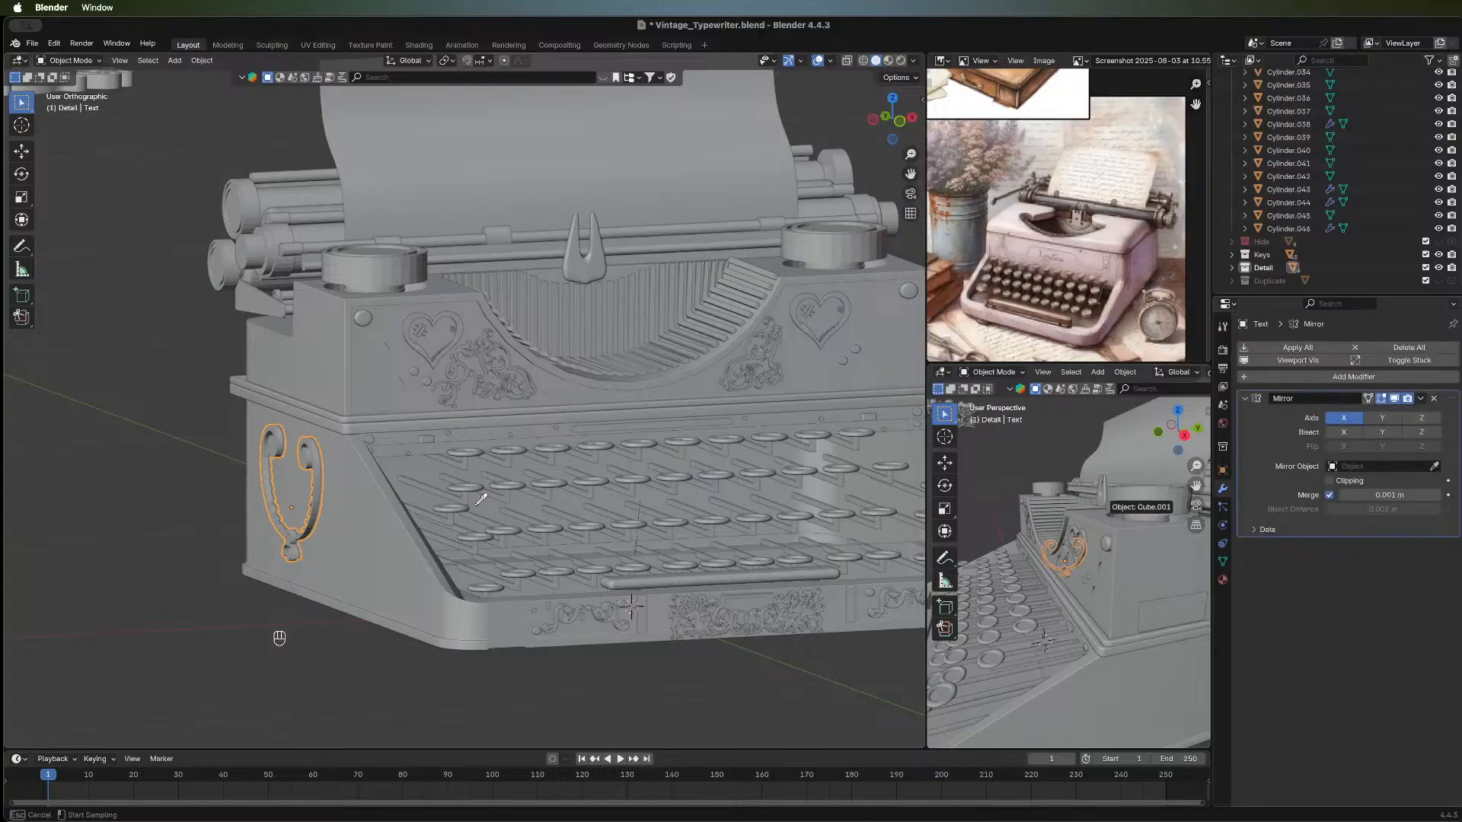
left_click(377, 542)
Deselect the mirrored scroll ornament and examine its placement on both side walls from the front, the front corners and the rear.
middle_click_drag(414, 536, 566, 516)
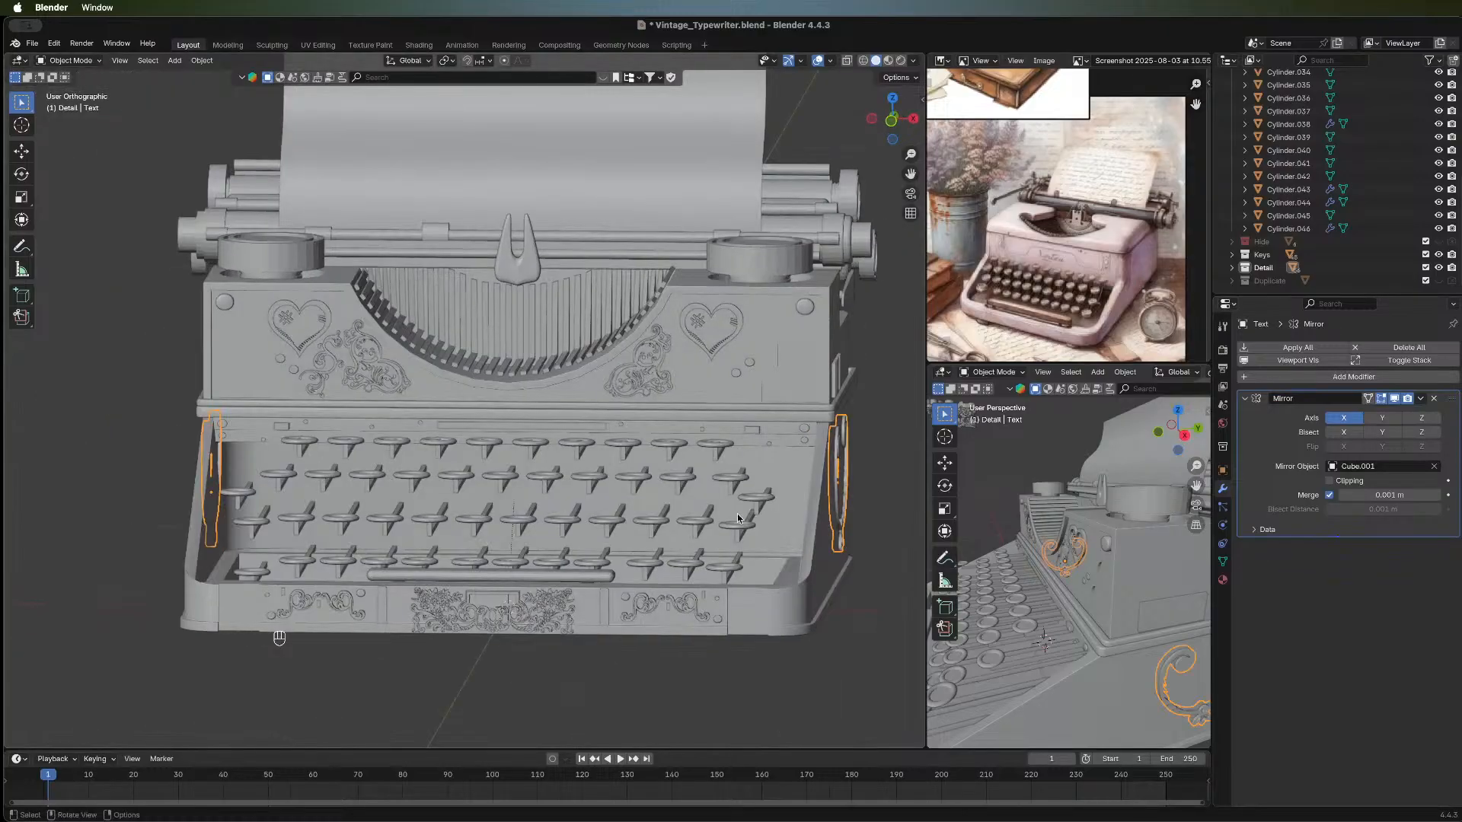
middle_click_drag(737, 514, 766, 610)
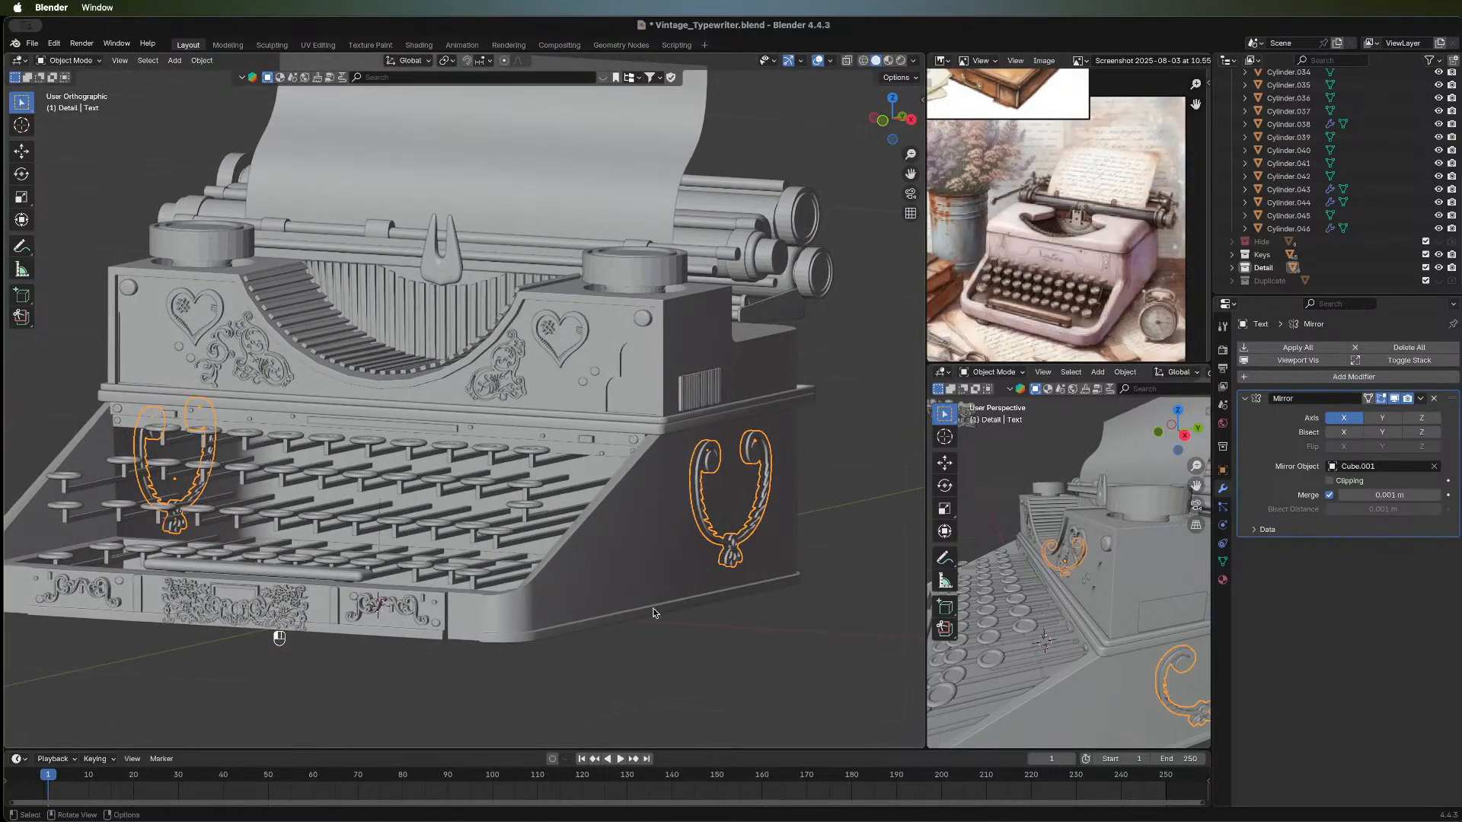
key("alt+a")
middle_click_drag(372, 535, 569, 510)
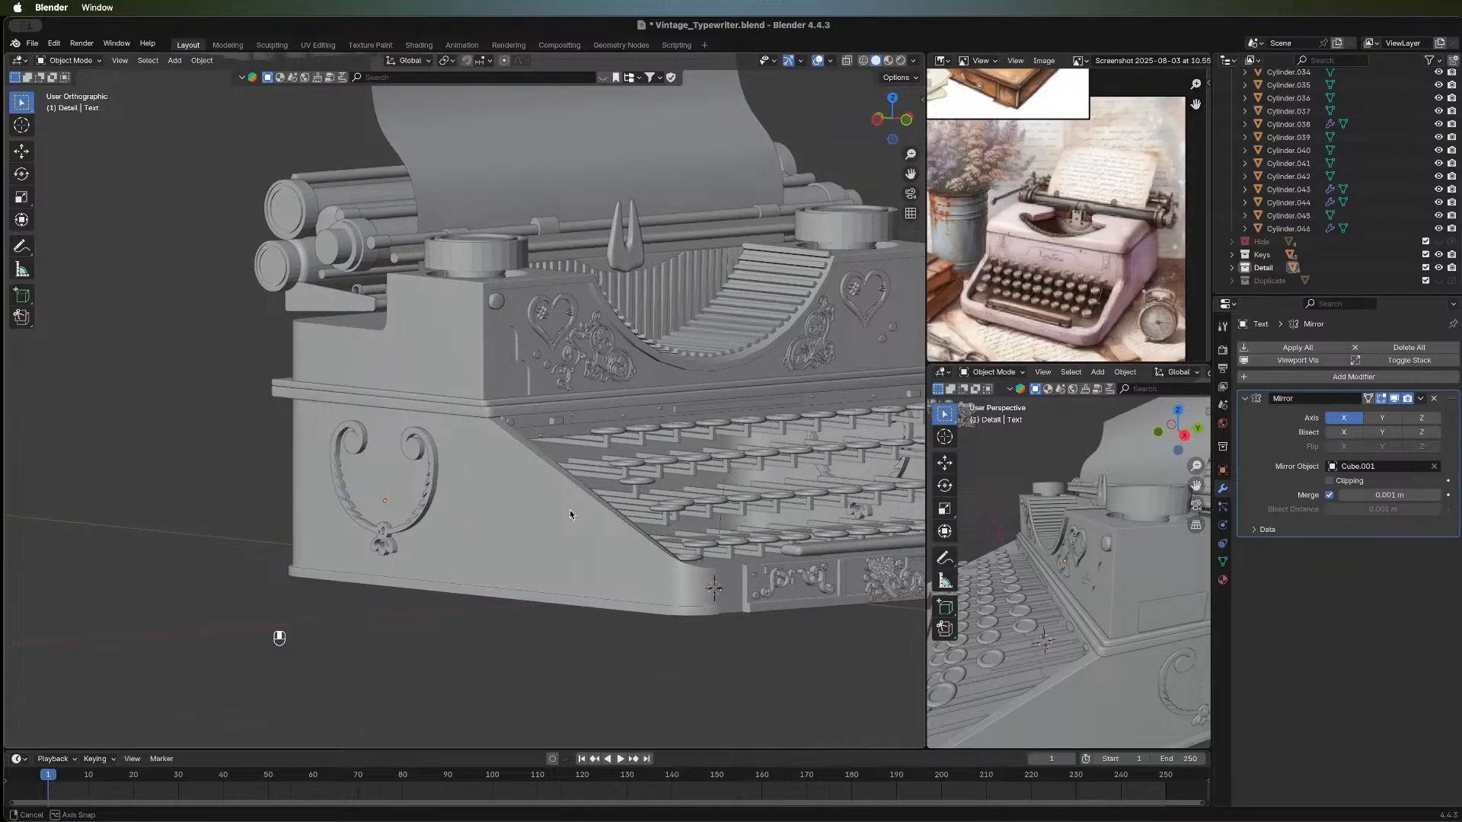
middle_click_drag(158, 378, 518, 456)
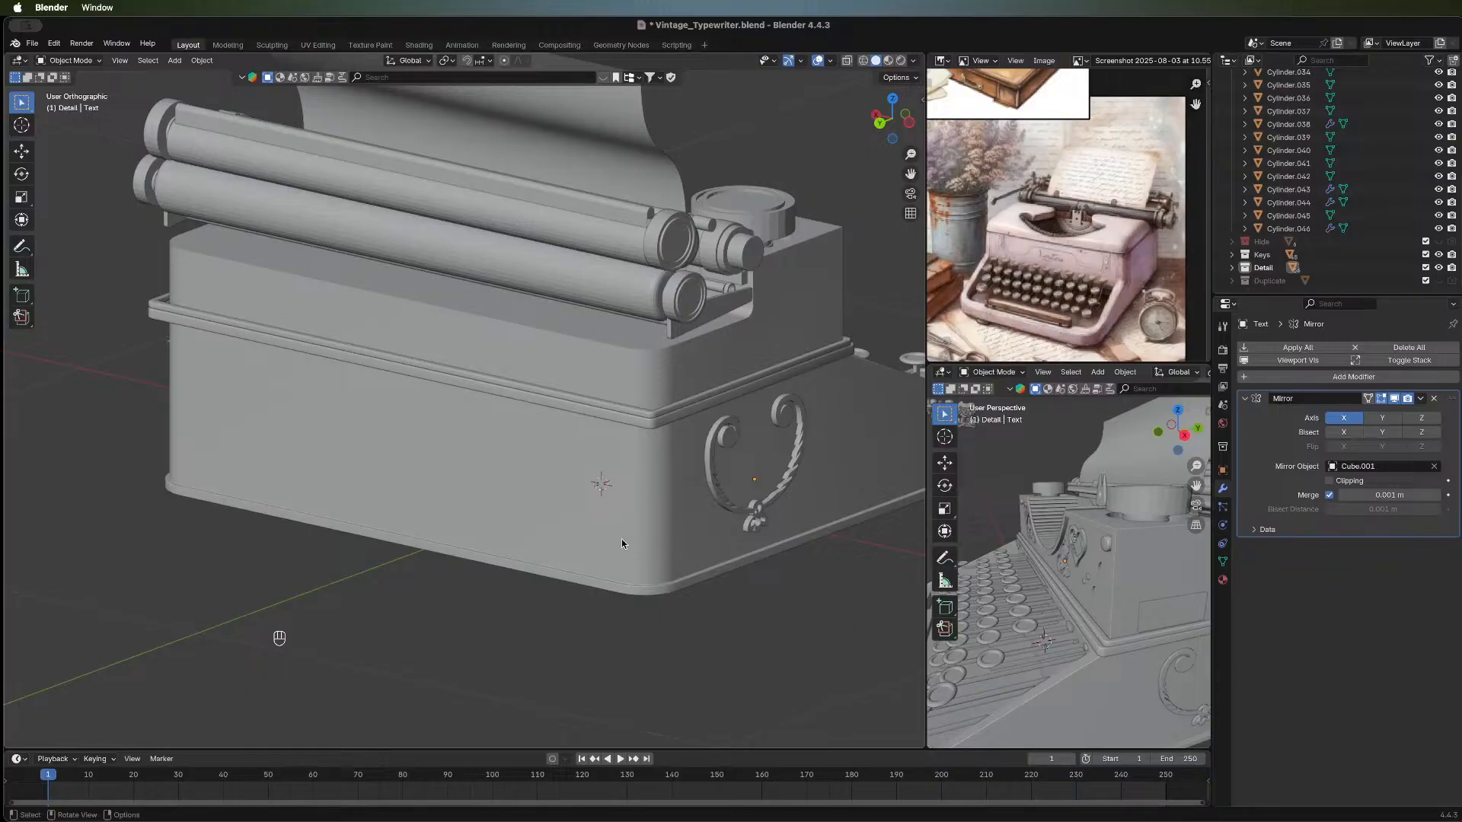
In the mesh of the typewriter body Cube.001, pick the narrow vertical strip at the rear corner and switch to edge selection.
middle_click_drag(621, 537, 463, 516)
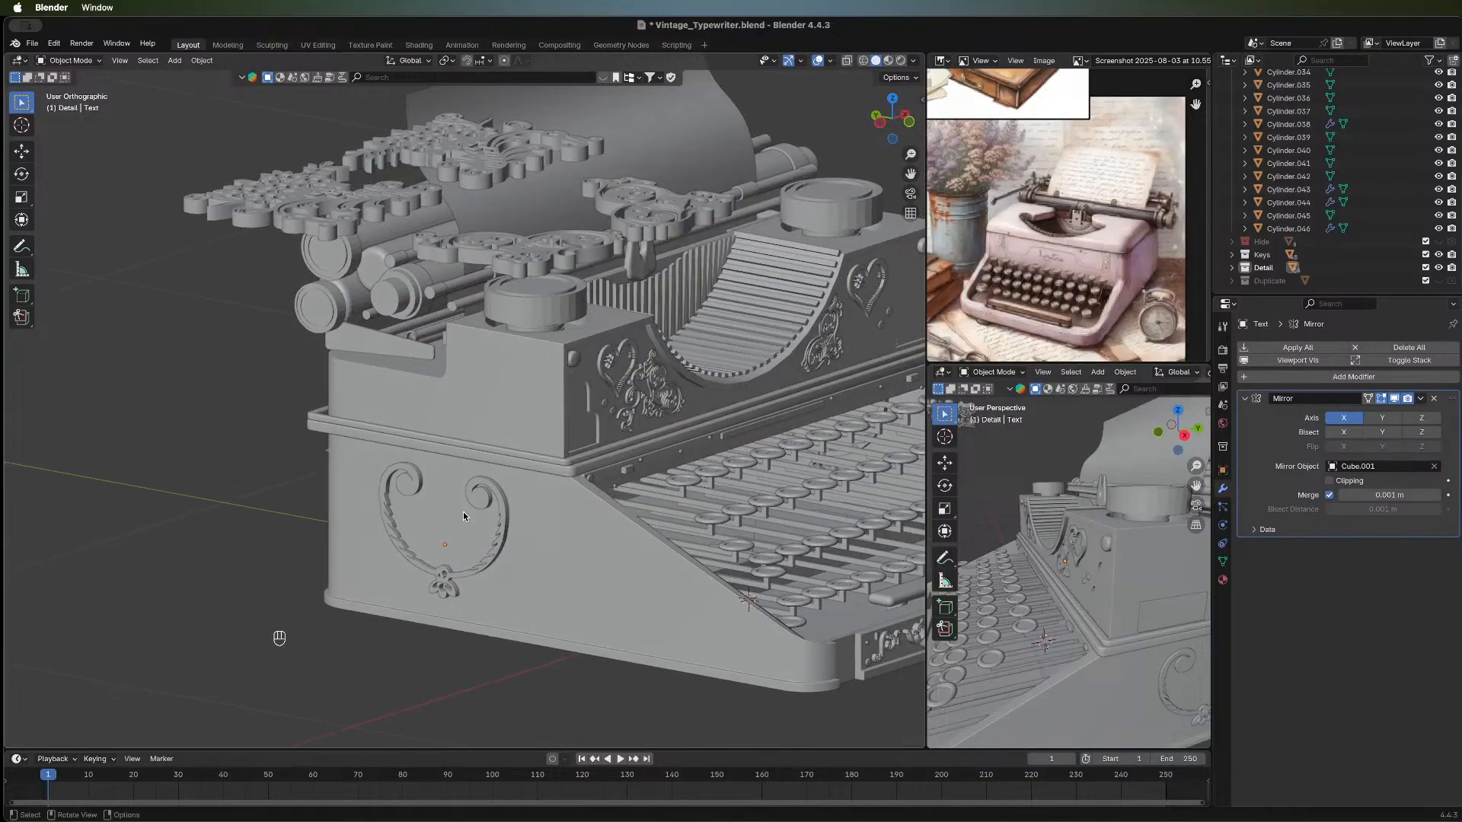
middle_click_drag(578, 496, 335, 490)
left_click(280, 476)
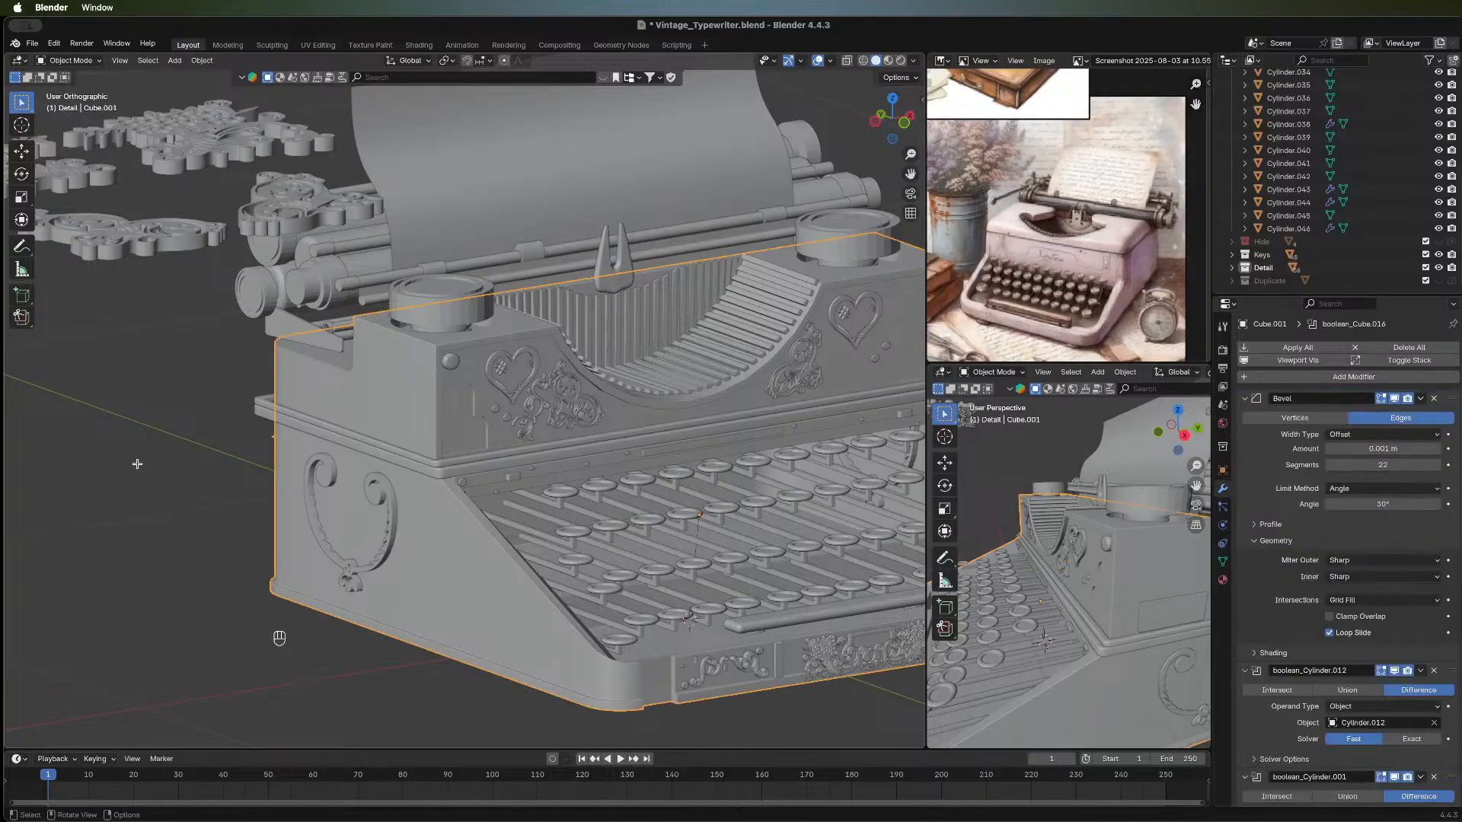
key("Tab")
middle_click_drag(140, 467, 550, 480)
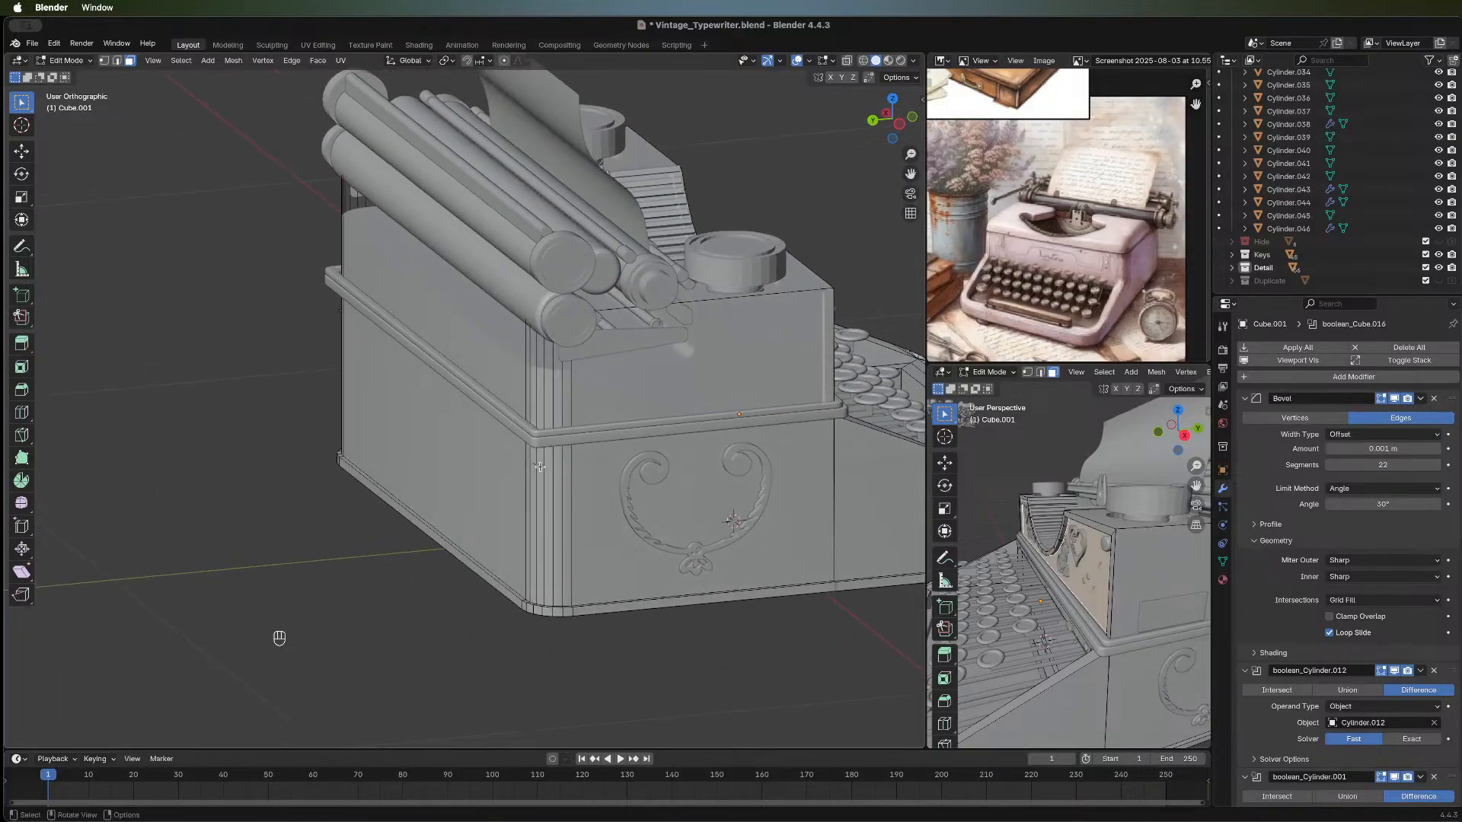
left_click(540, 466, "alt")
left_click(534, 465, "alt")
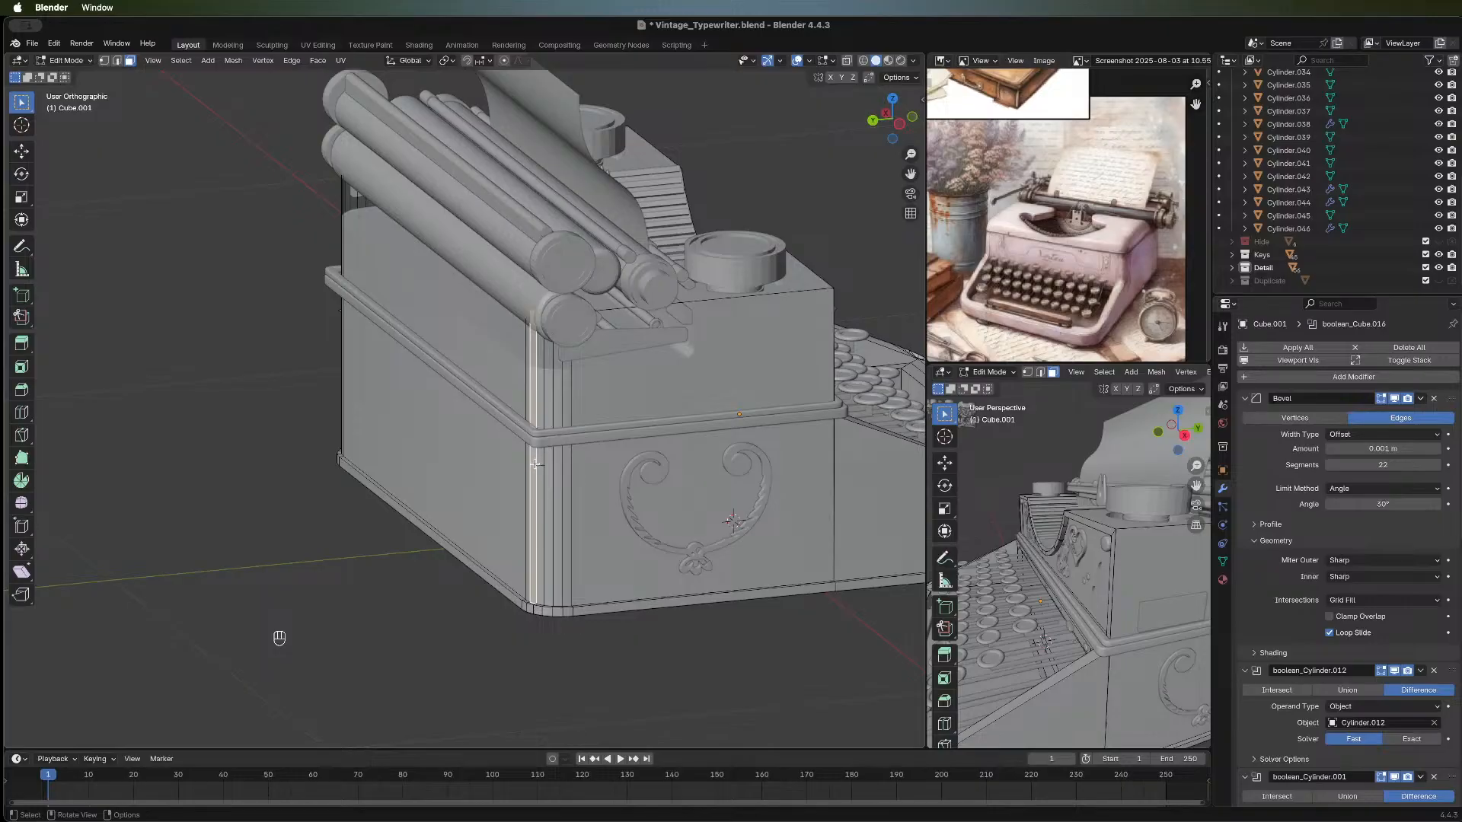
key("2")
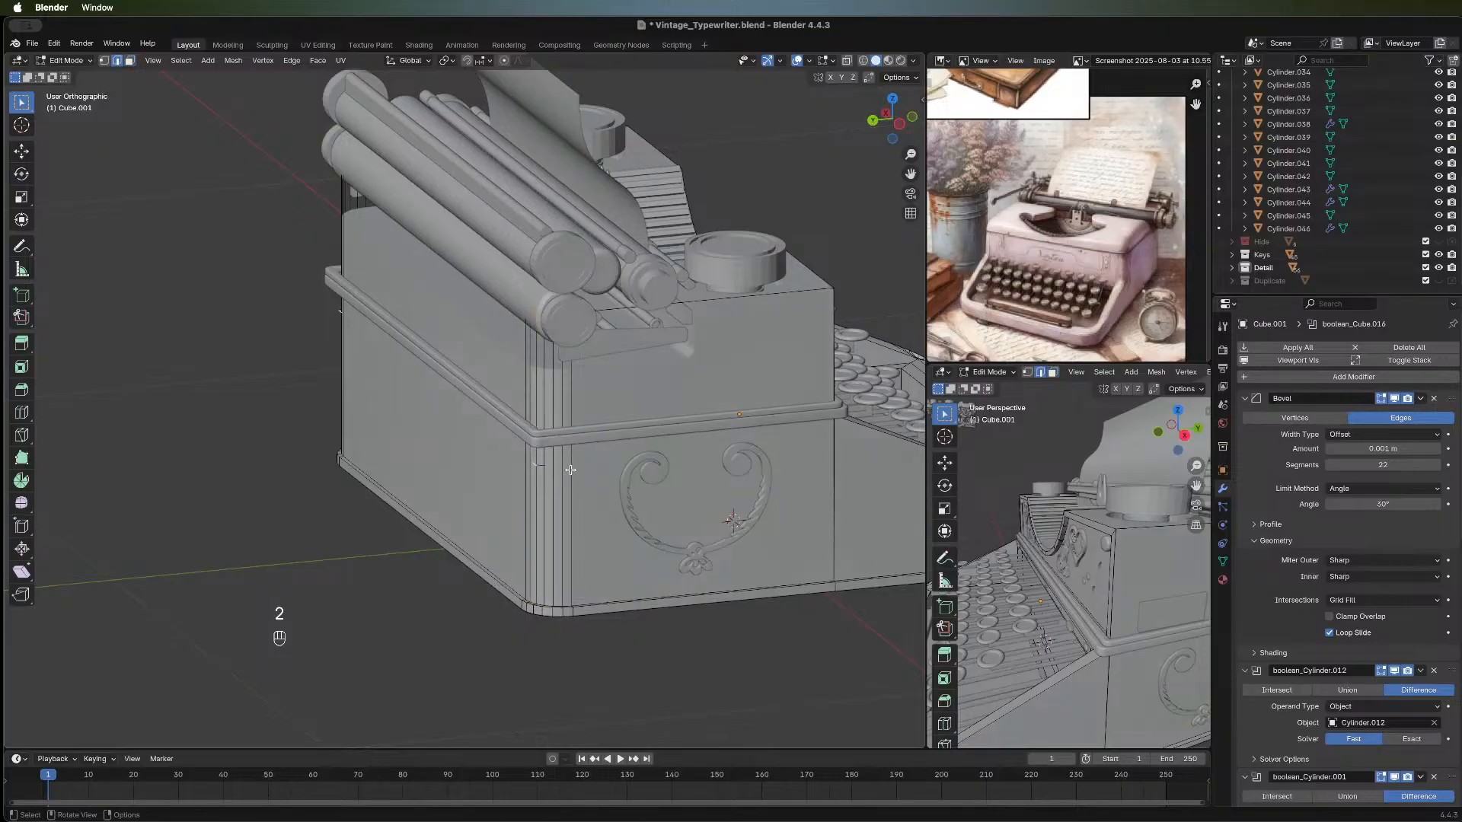
key("g")
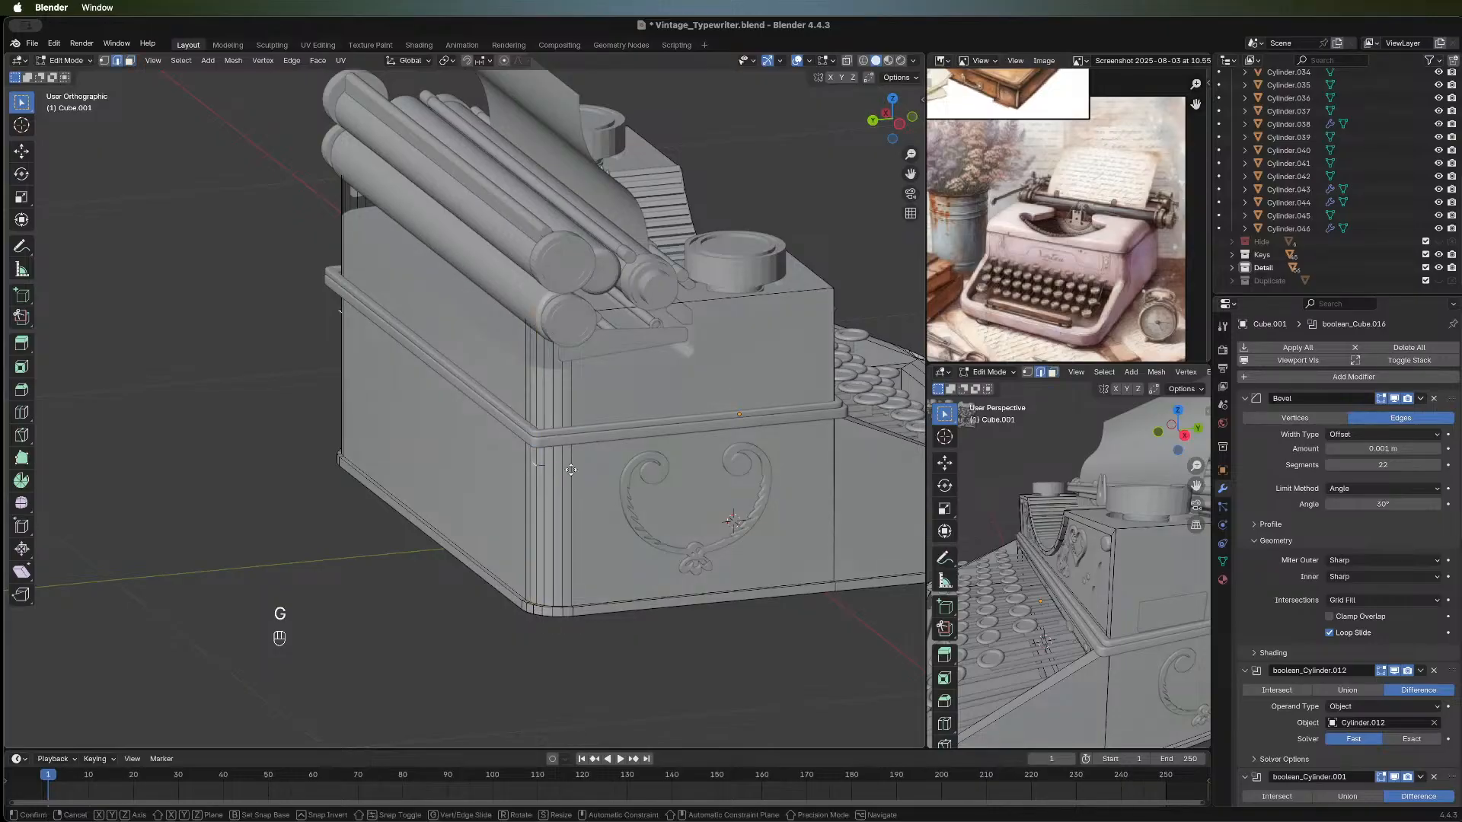
key("y")
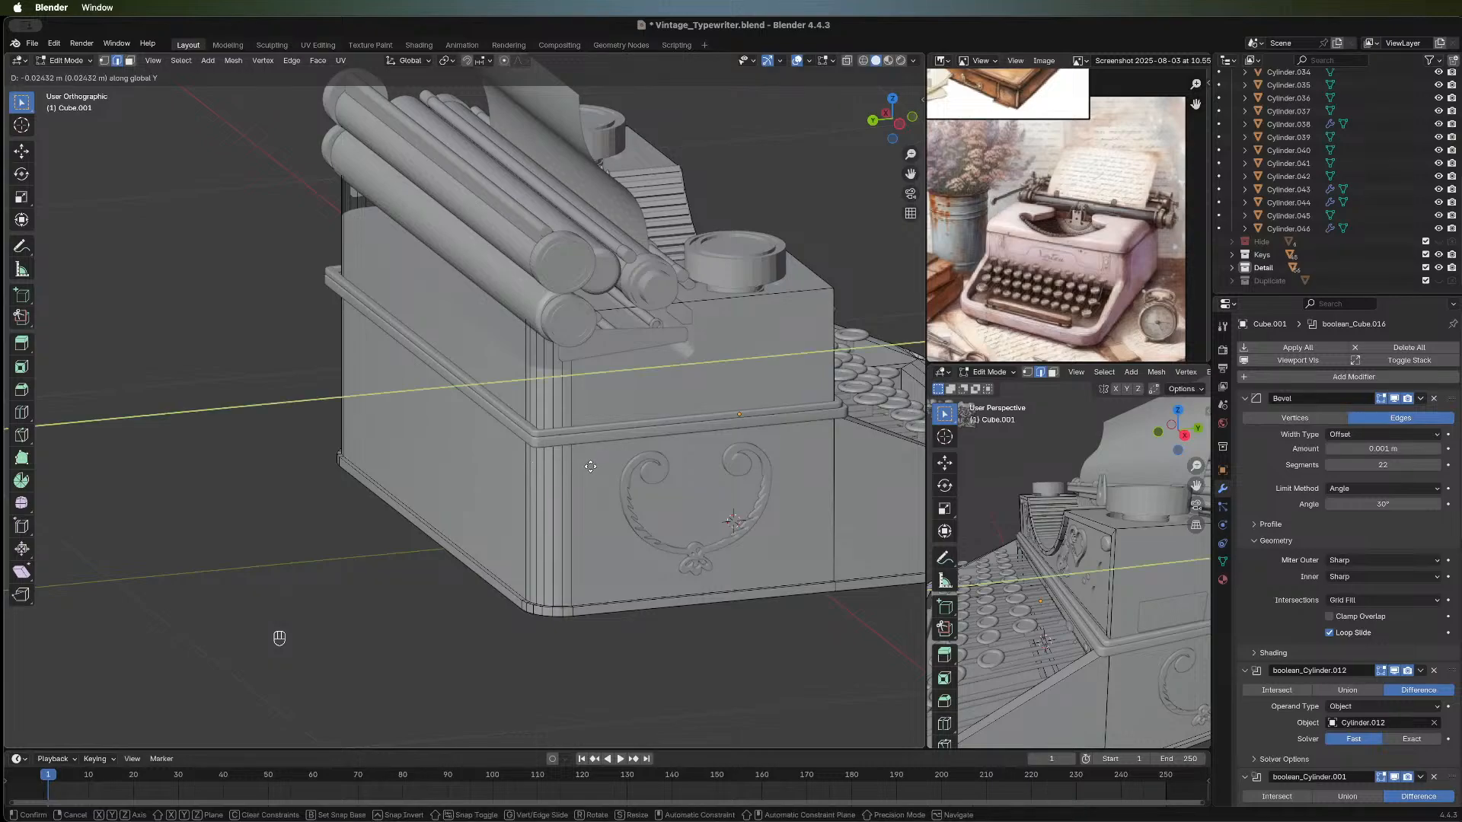
left_click(554, 472)
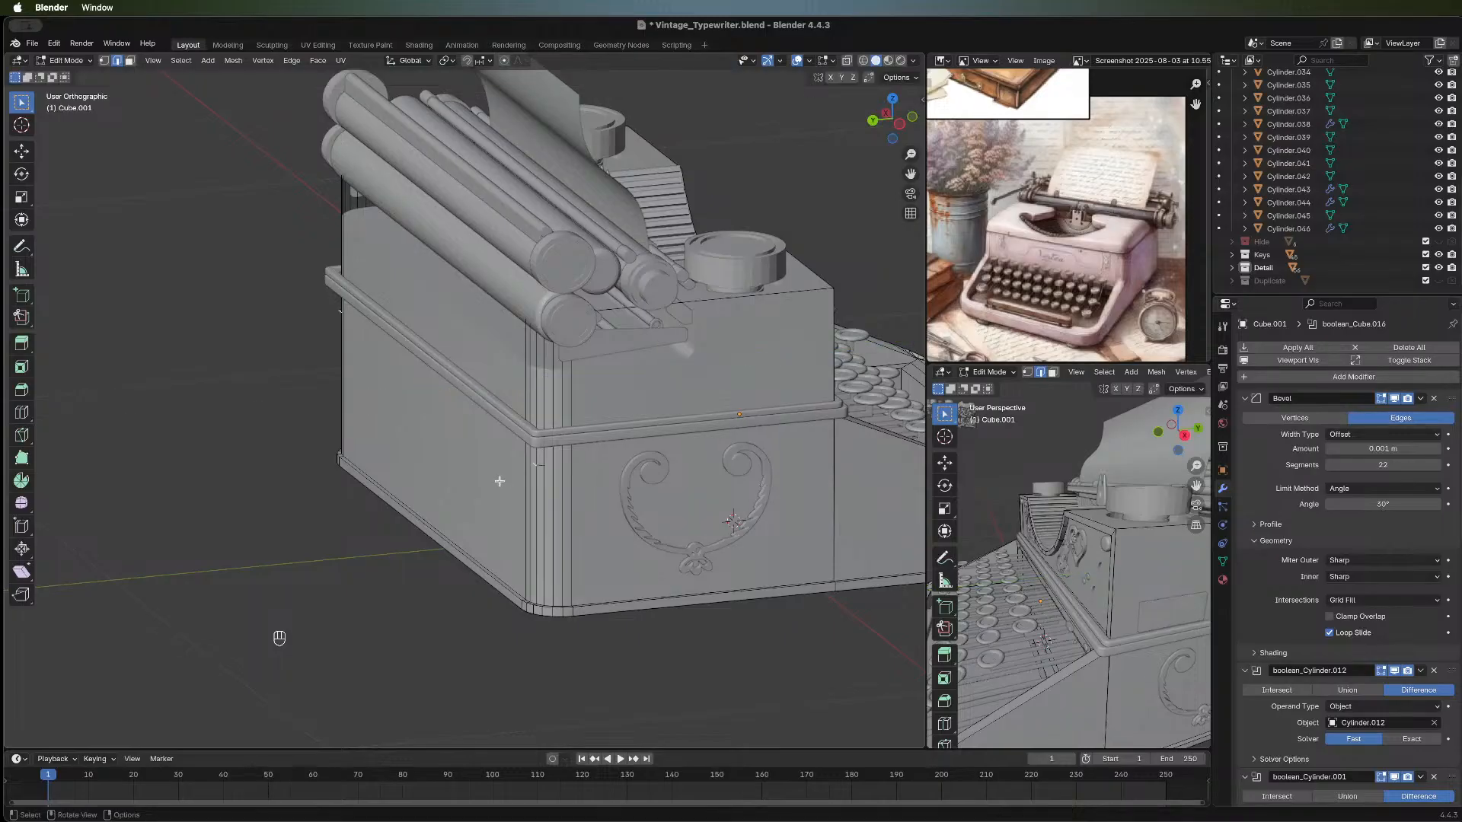
Move the selected rear-corner geometry of the typewriter body about -0.0135 m along Y, return to object mode and save the file.
key("g")
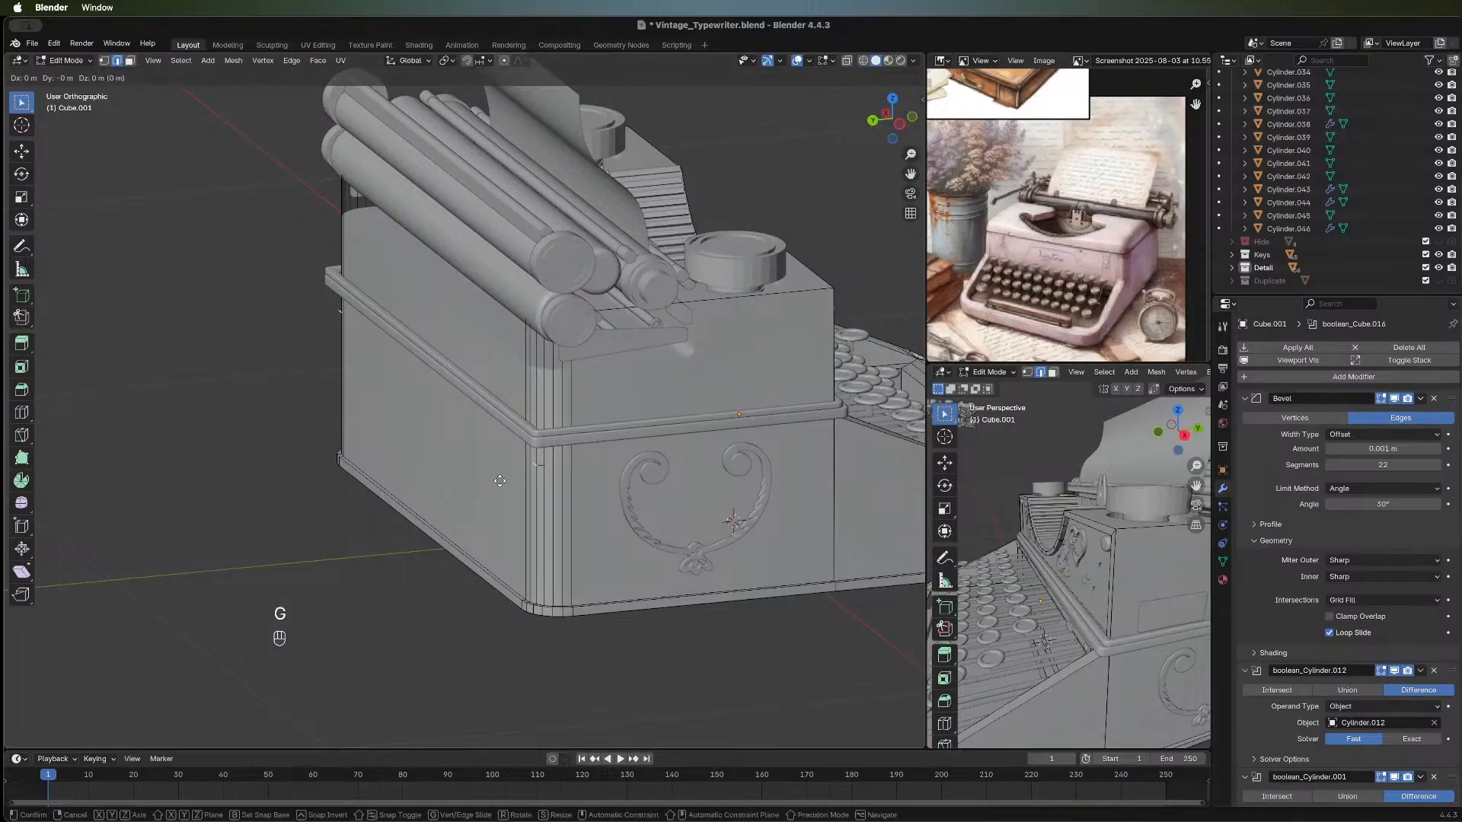
key("y")
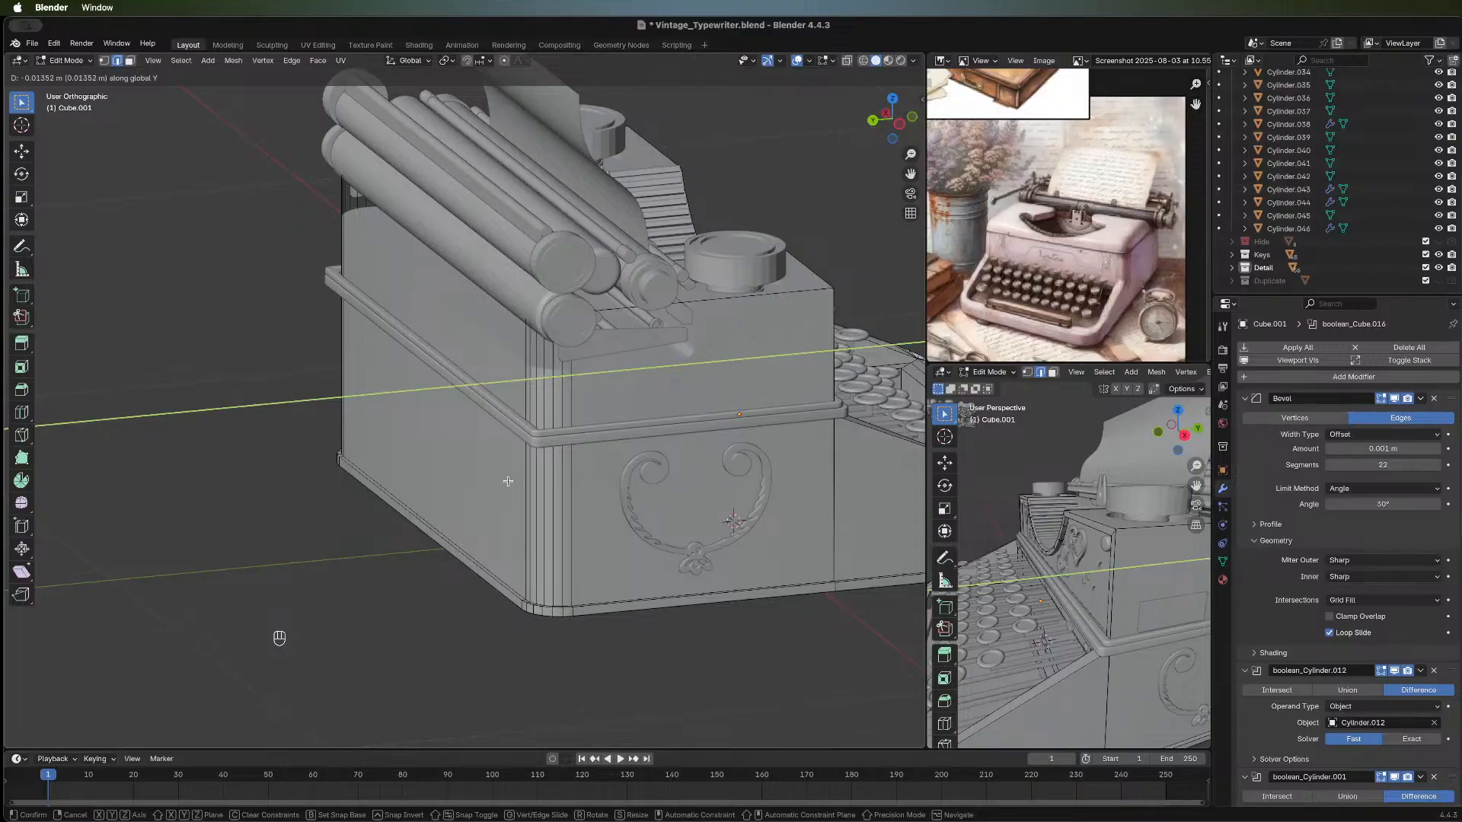
left_click(508, 481)
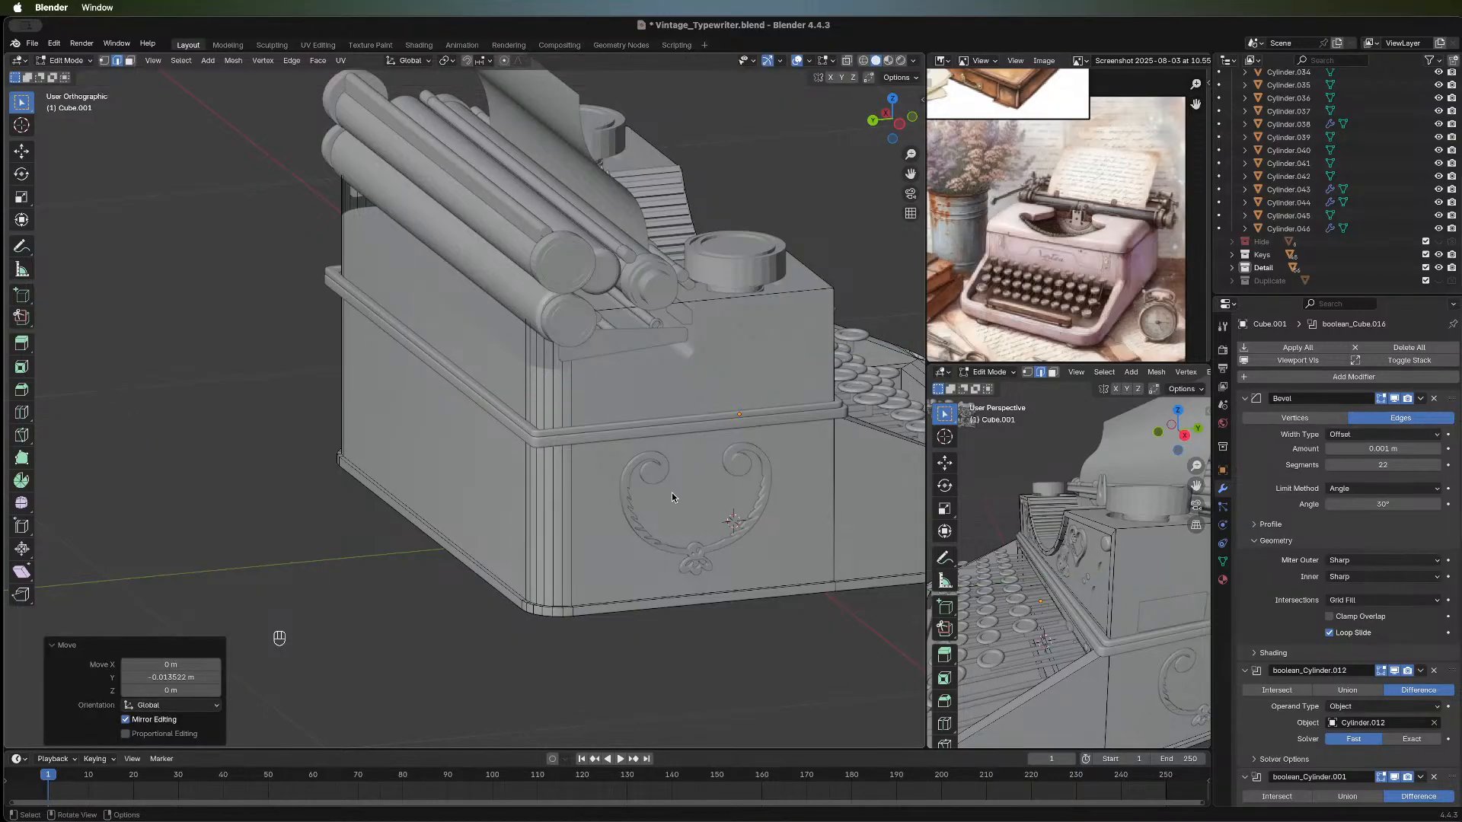
key("Tab")
middle_click_drag(671, 492, 455, 501)
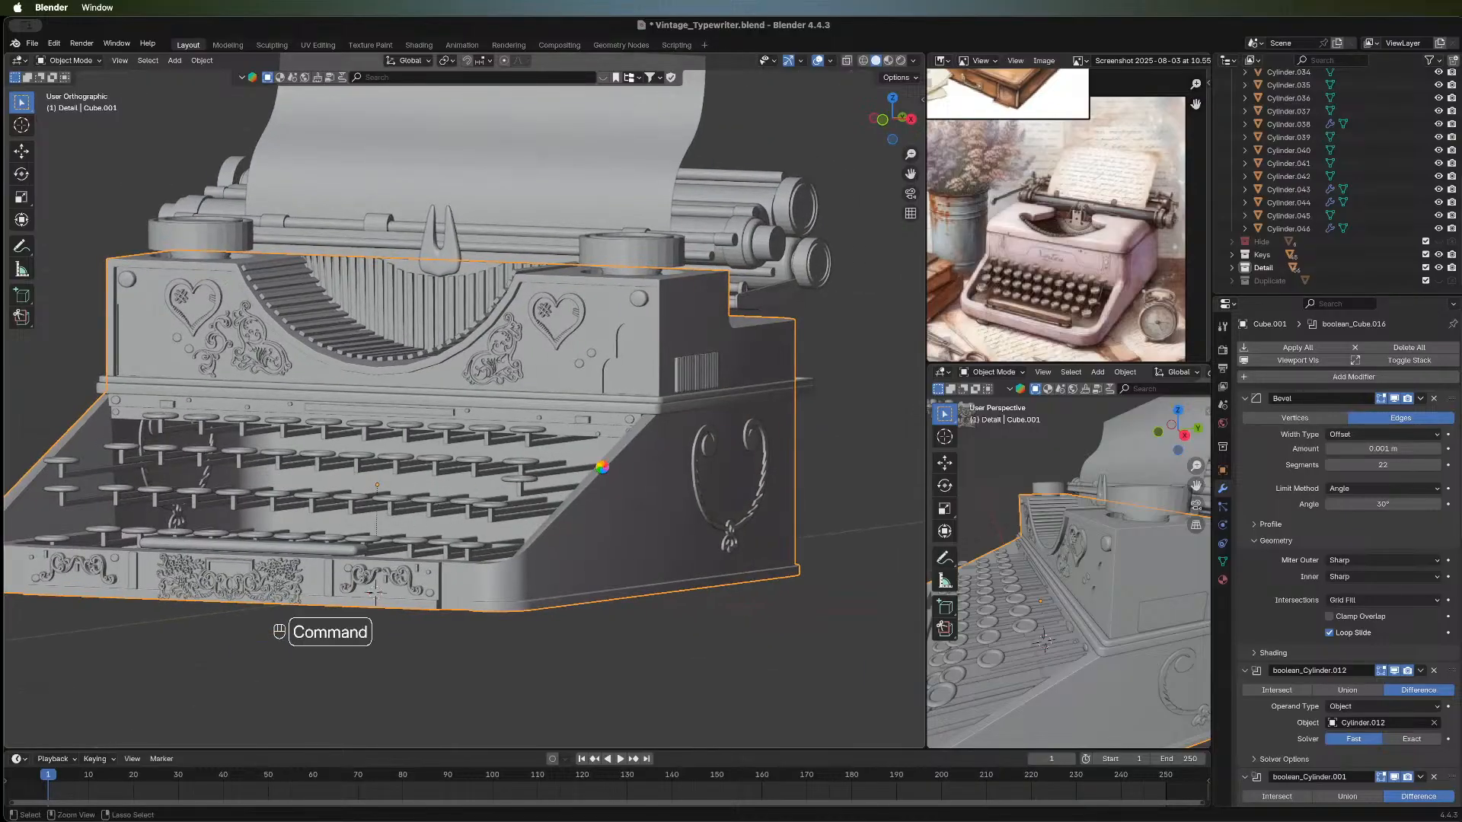
key("super+s")
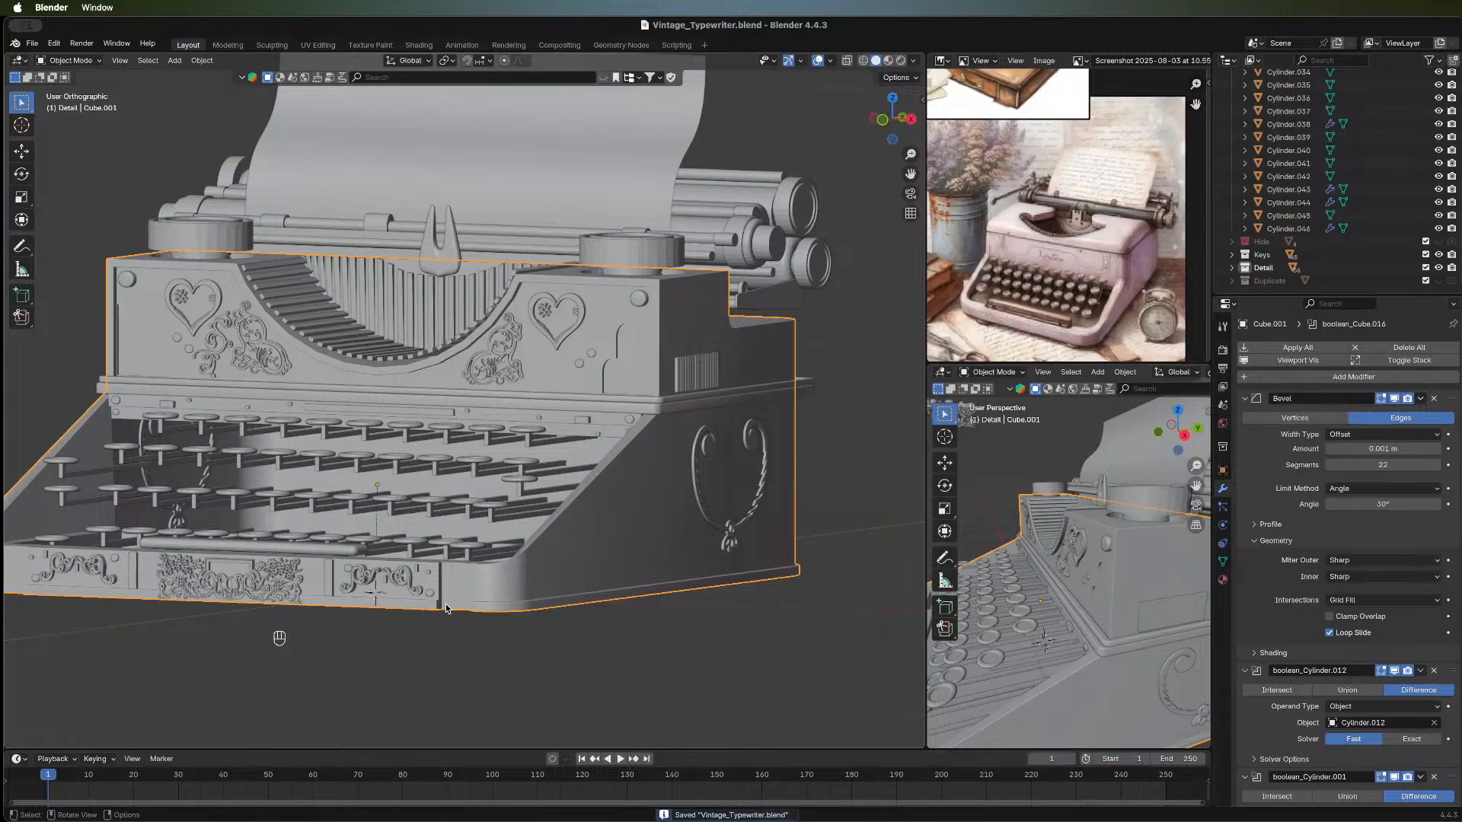
Deselect the typewriter body and examine the whole model from the front, the side and the rear corner.
middle_click_drag(369, 564, 489, 612)
scroll(469, 473, "down", 3)
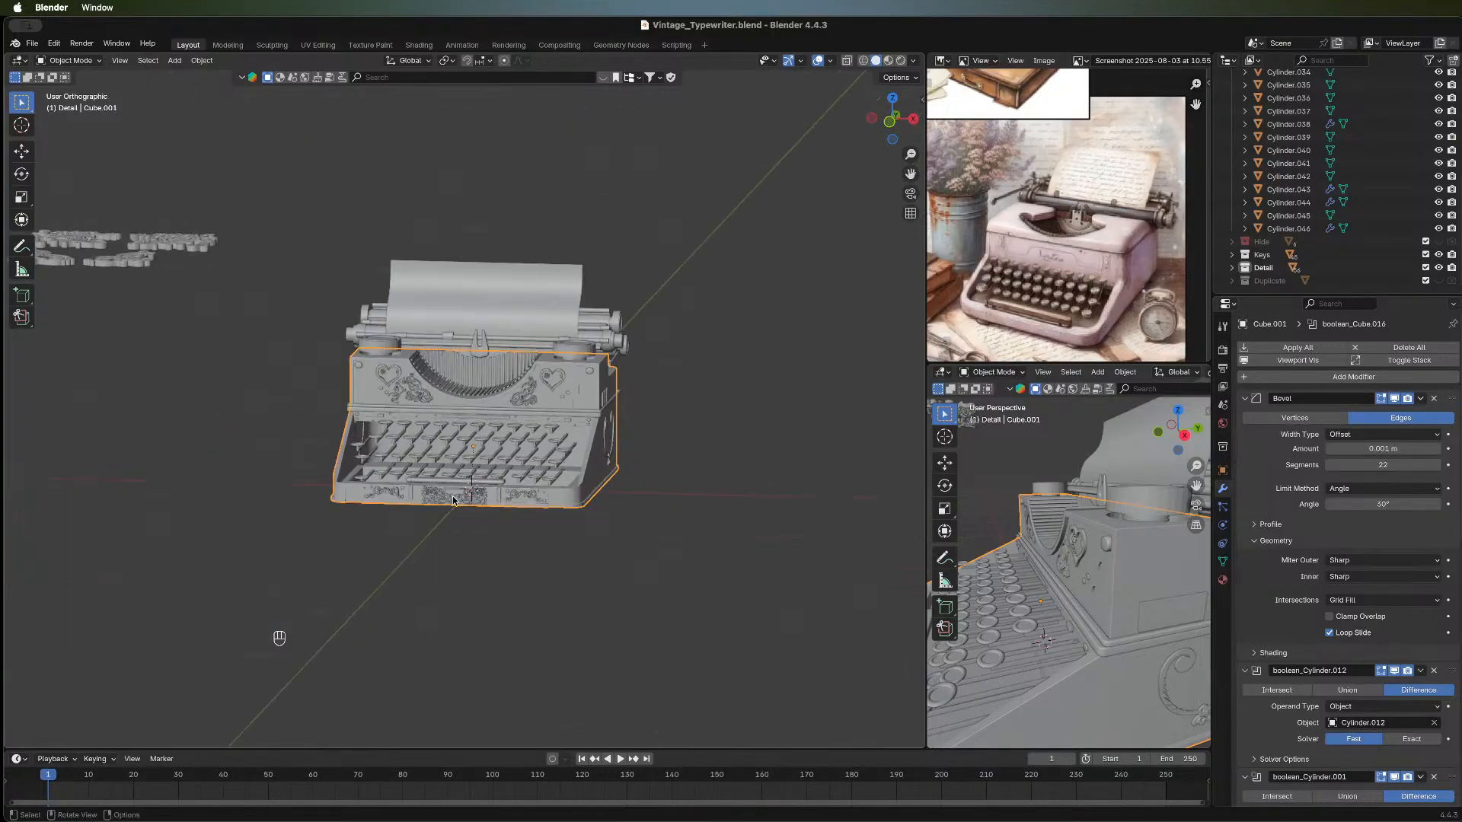
left_click(439, 601)
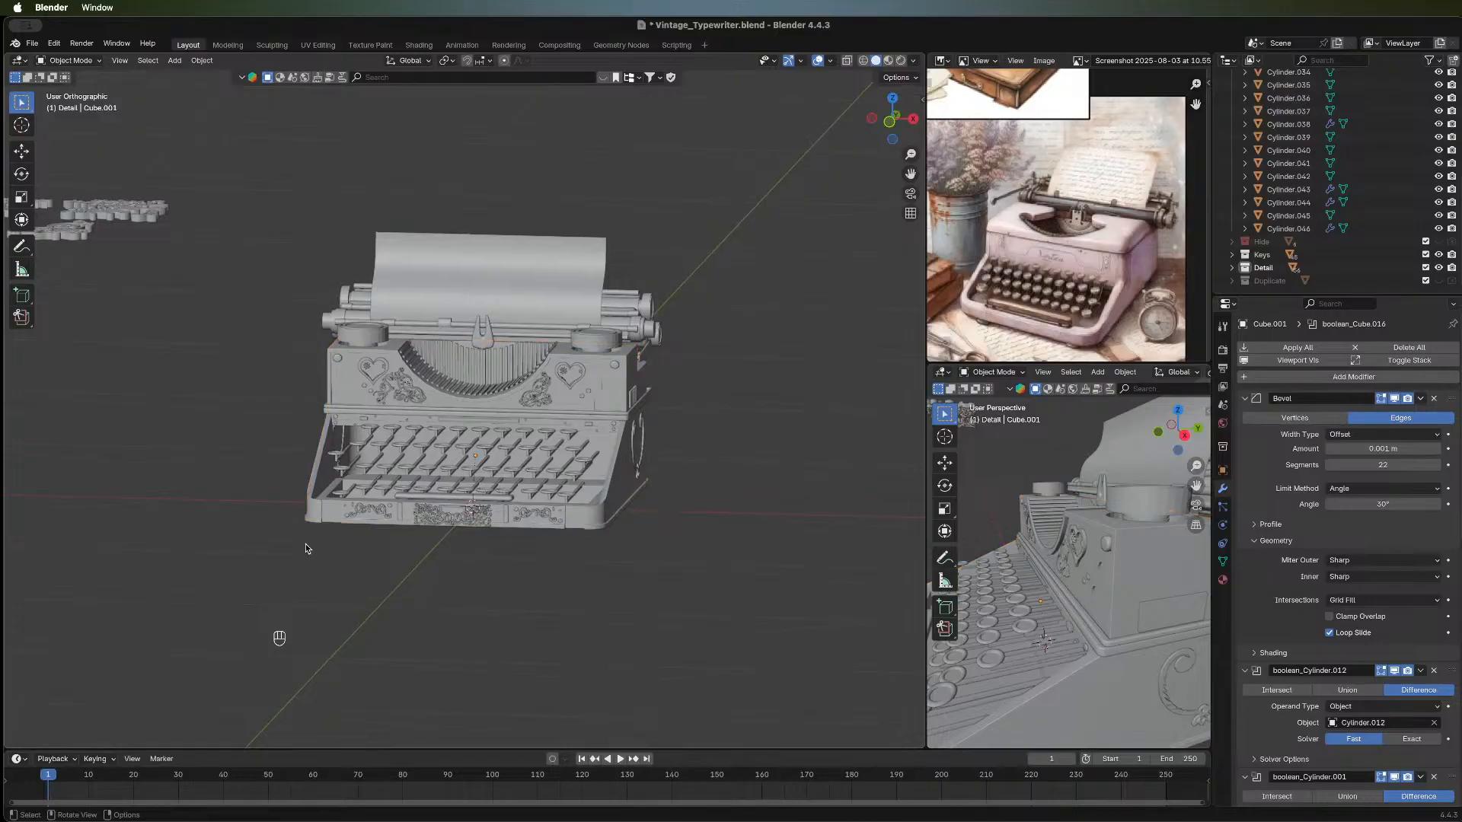
middle_click_drag(569, 554, 289, 537)
middle_click_drag(723, 506, 339, 392)
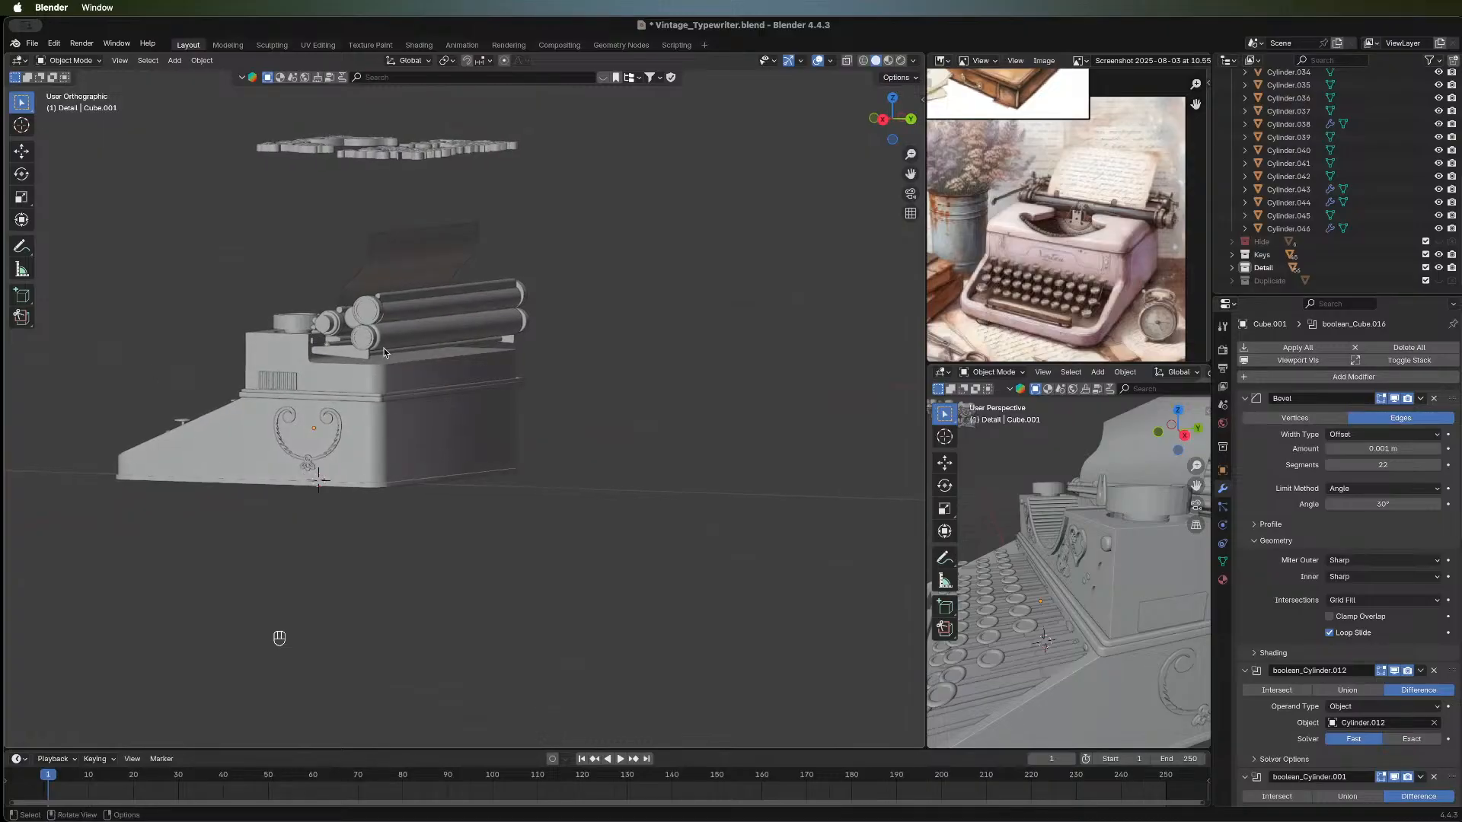
Inspect the body's mesh at the rear corner by picking its side and rear faces, then return to object mode and deselect everything.
left_click(424, 359)
scroll(422, 363, "up", 4)
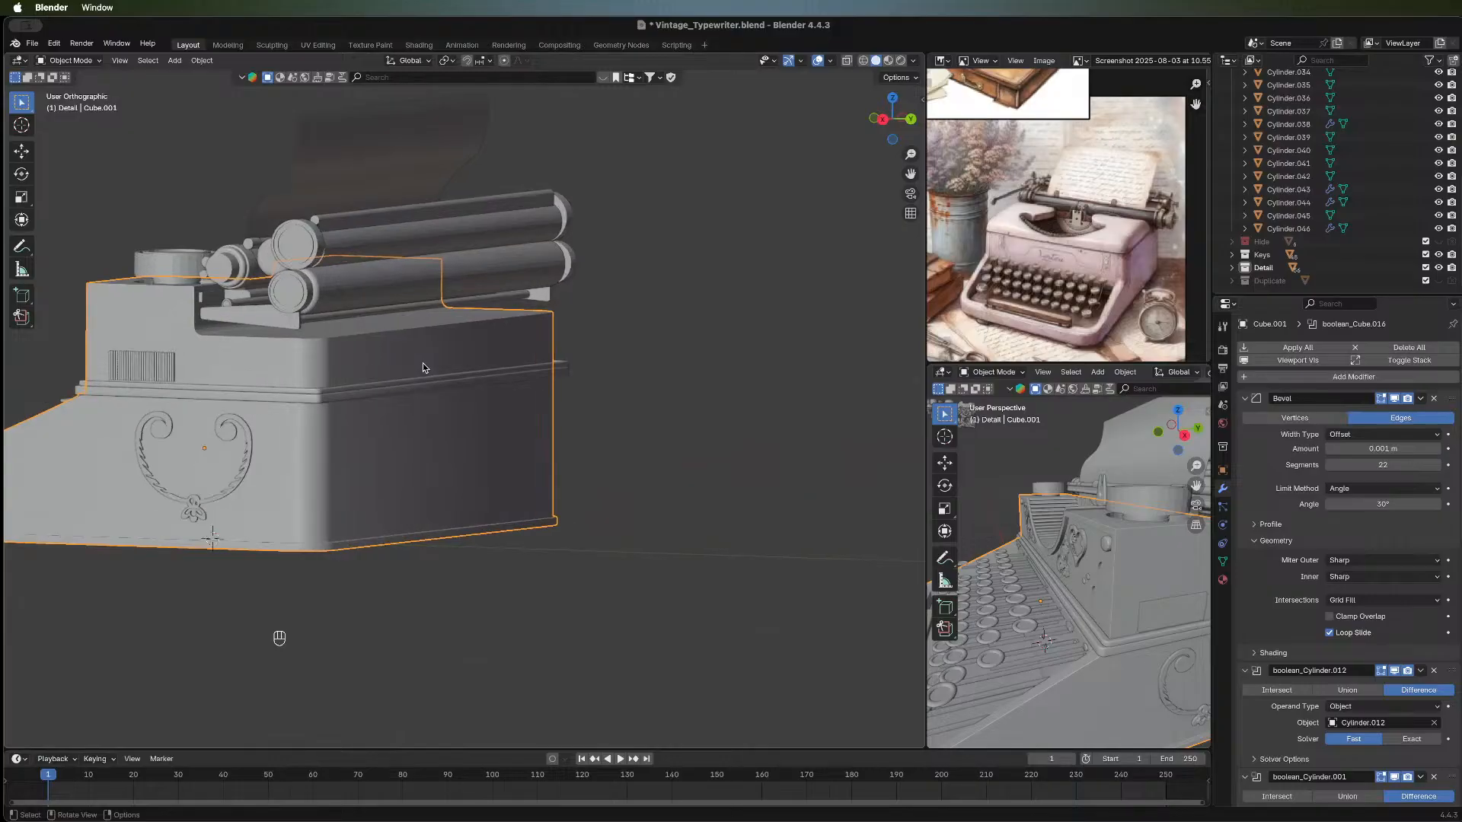
key("Tab")
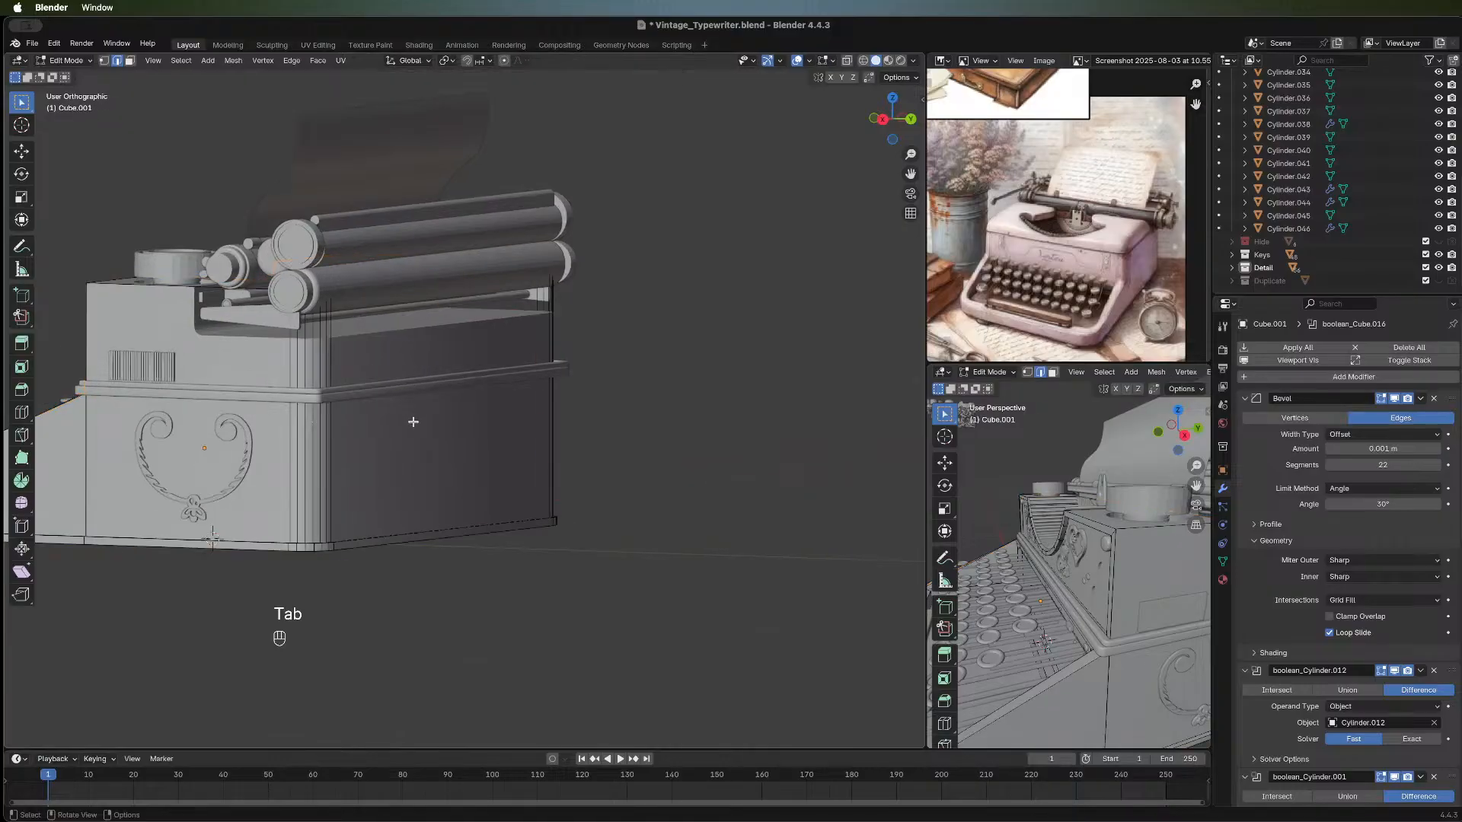
middle_click_drag(306, 325, 318, 413, "shift")
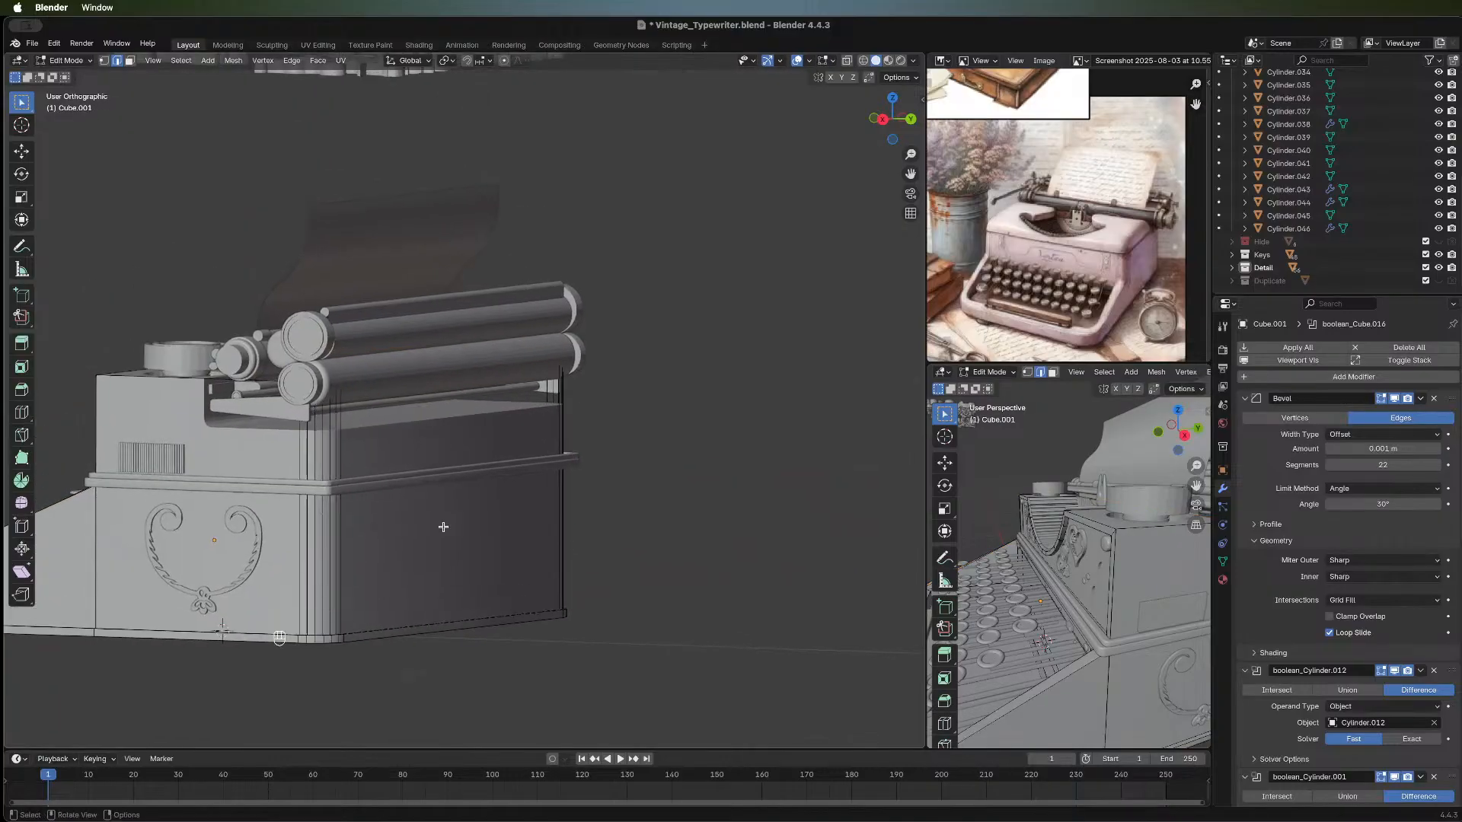
middle_click_drag(444, 526, 418, 412)
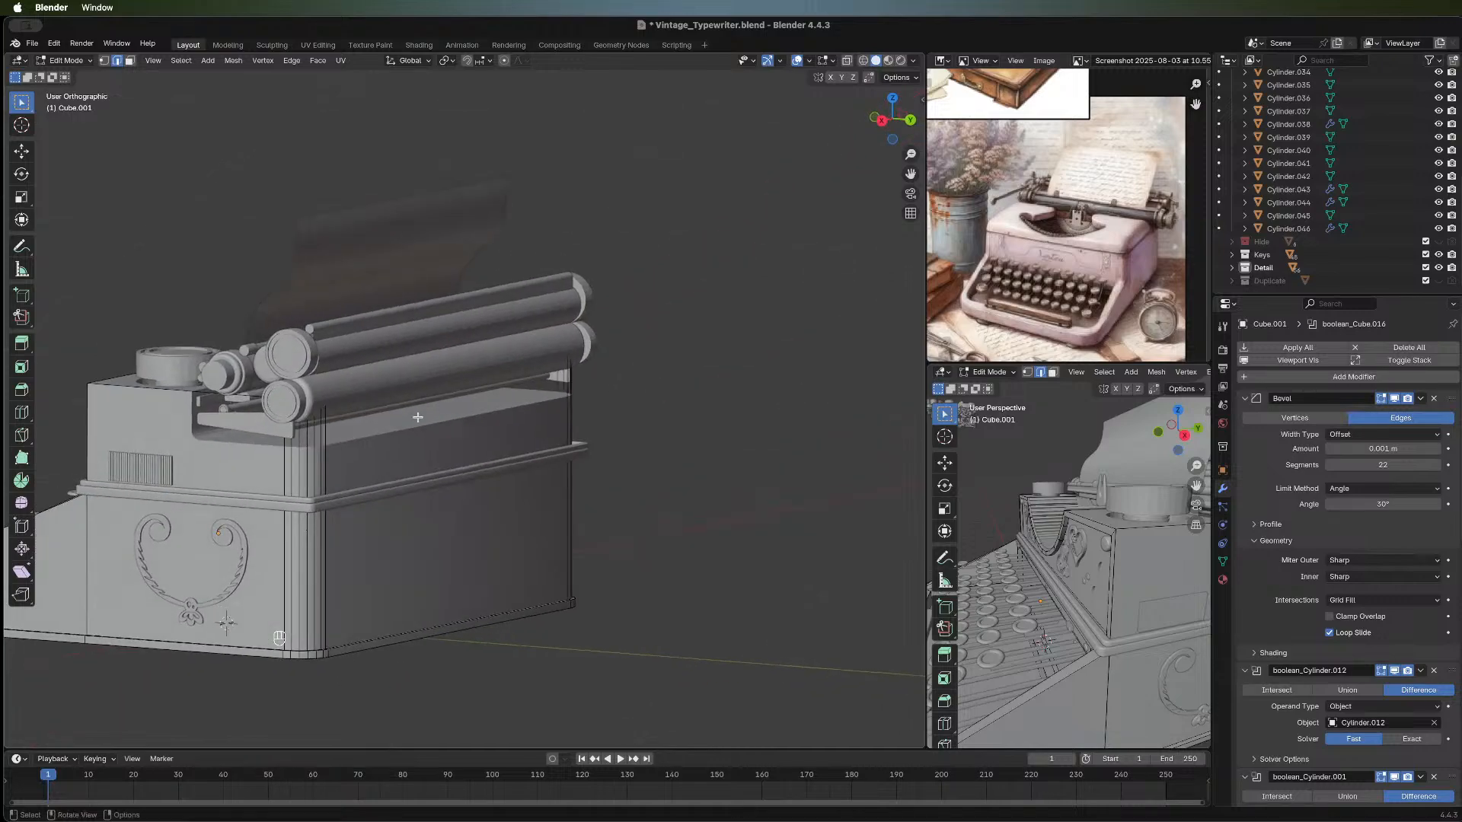
middle_click_drag(510, 580, 327, 491)
left_click(357, 453)
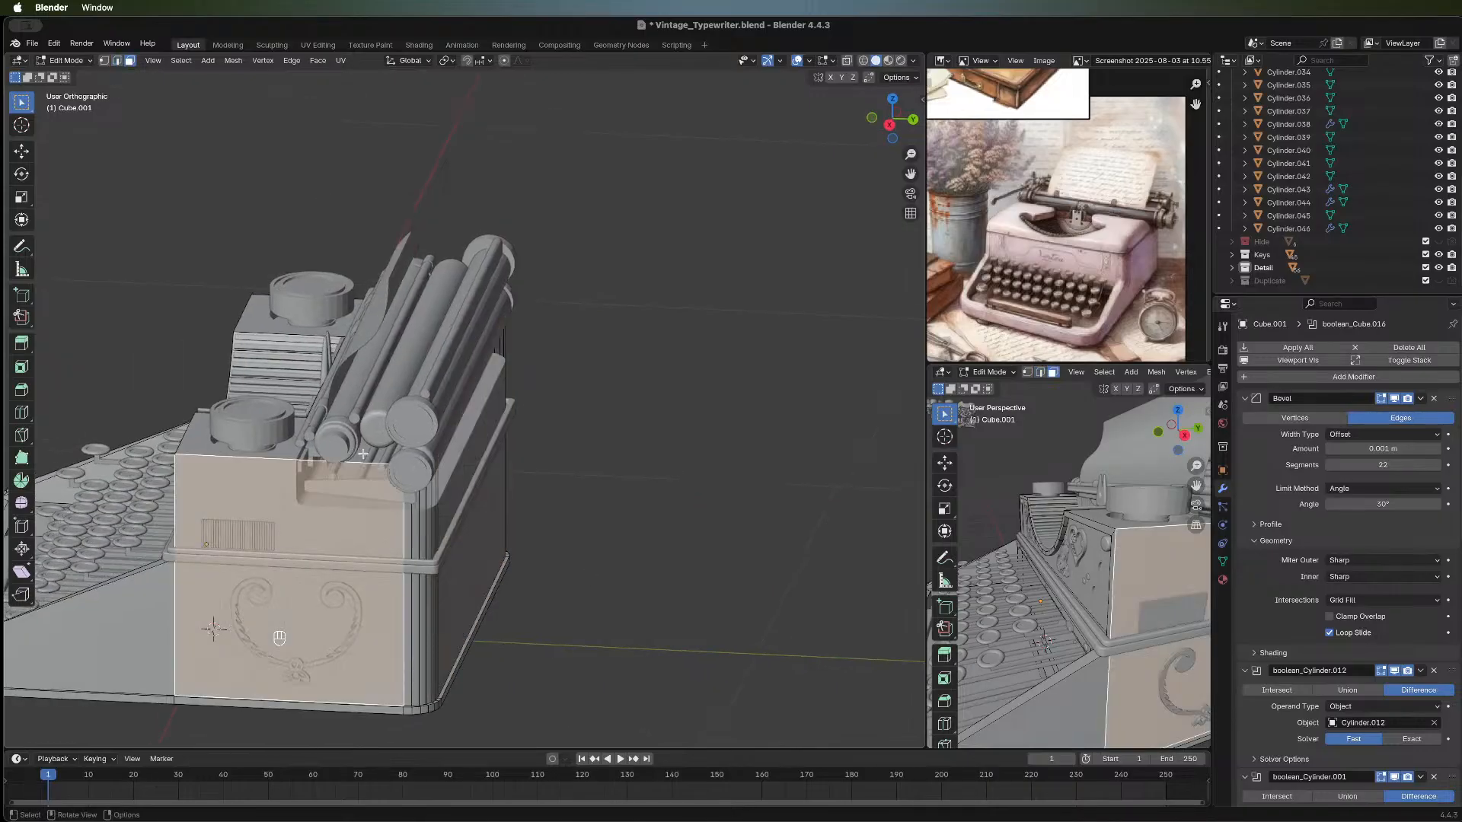
left_click(363, 454)
middle_click_drag(282, 453, 403, 419)
left_click(463, 427)
left_click(403, 418)
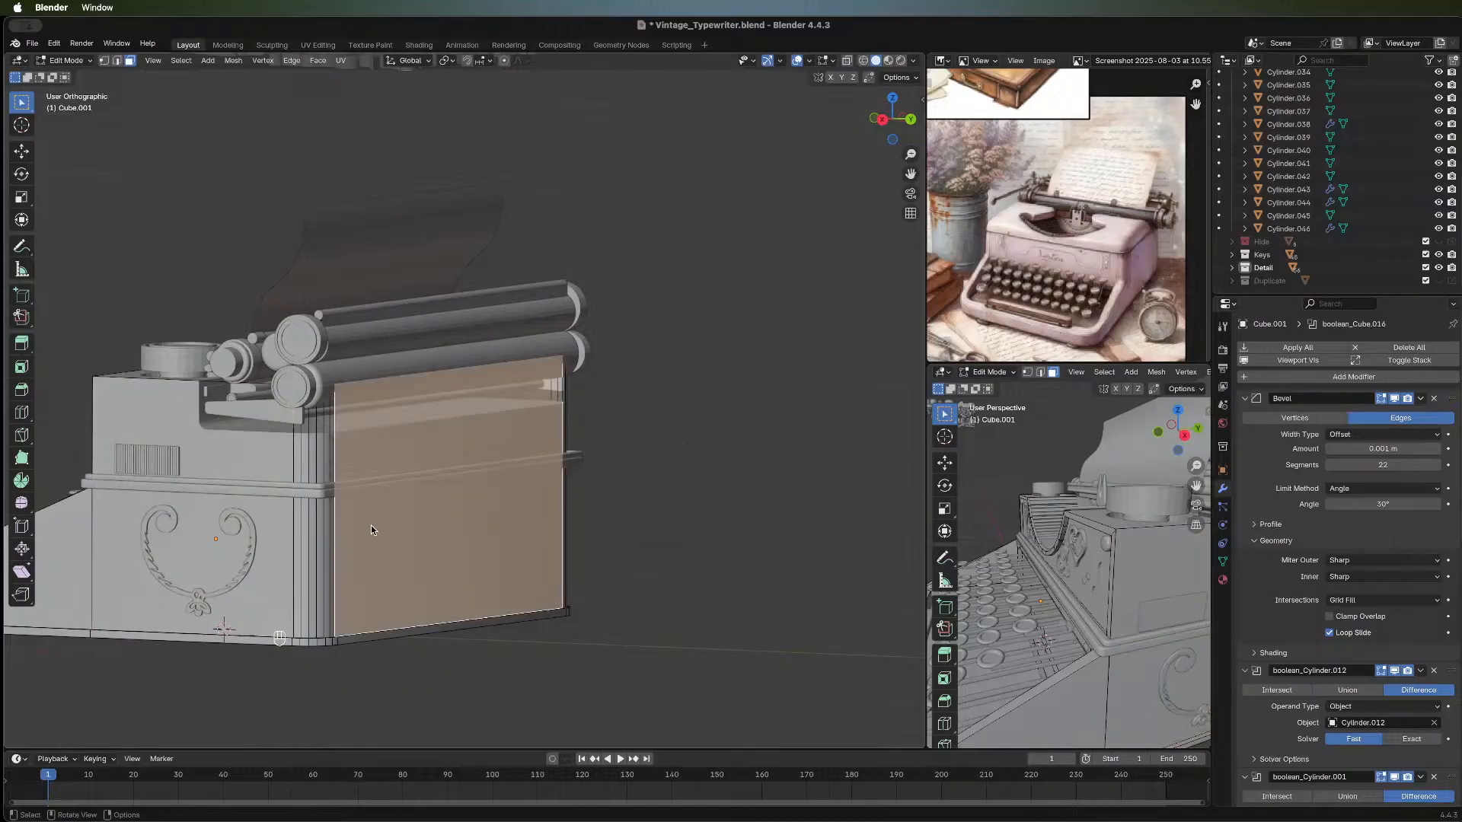
key("Tab")
key("alt+a")
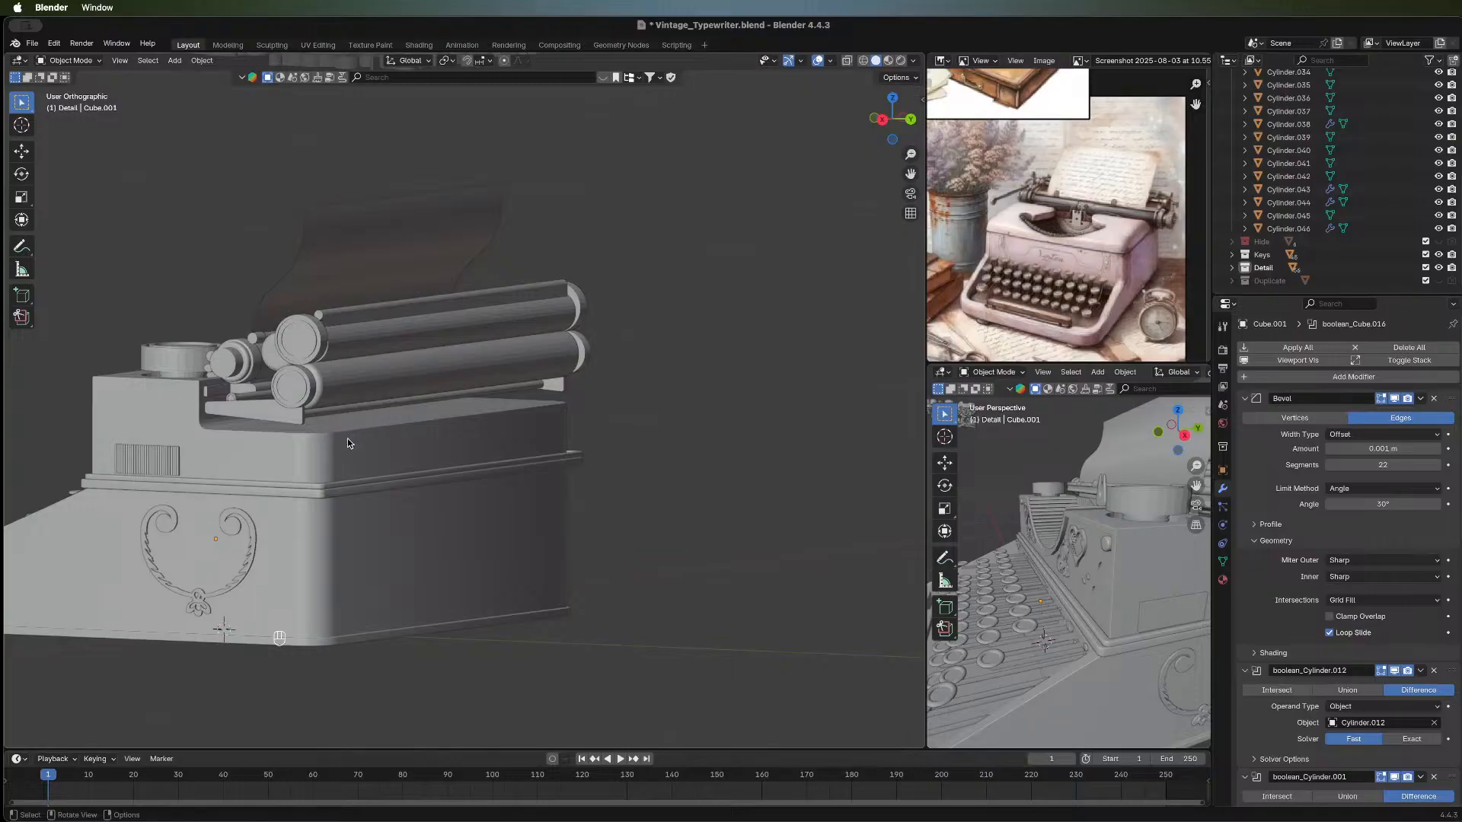
Examine the typewriter's silhouette, carriage and side walls from both sides and the front.
middle_click_drag(286, 459, 413, 425)
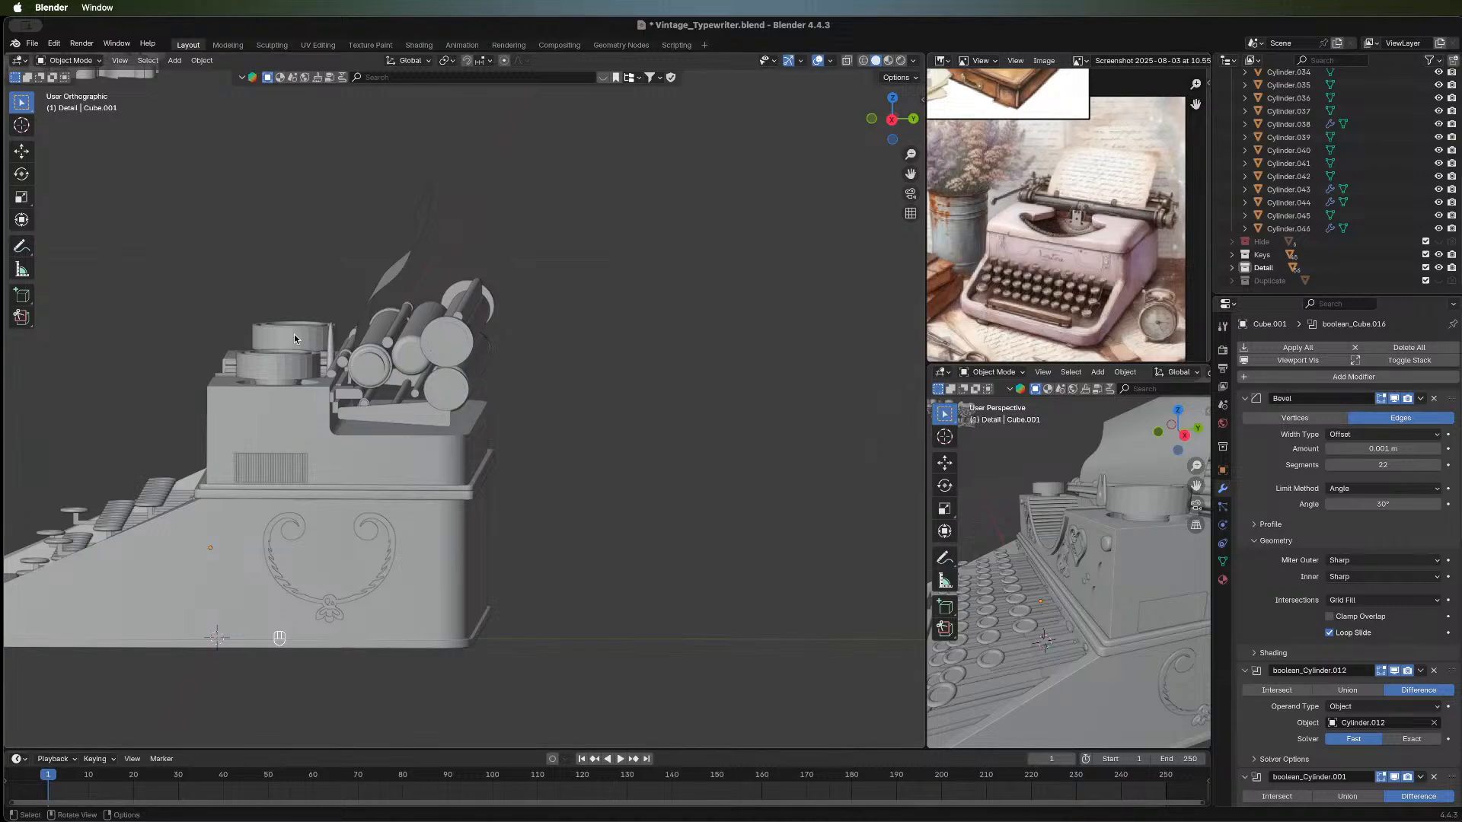
middle_click_drag(294, 335, 324, 394)
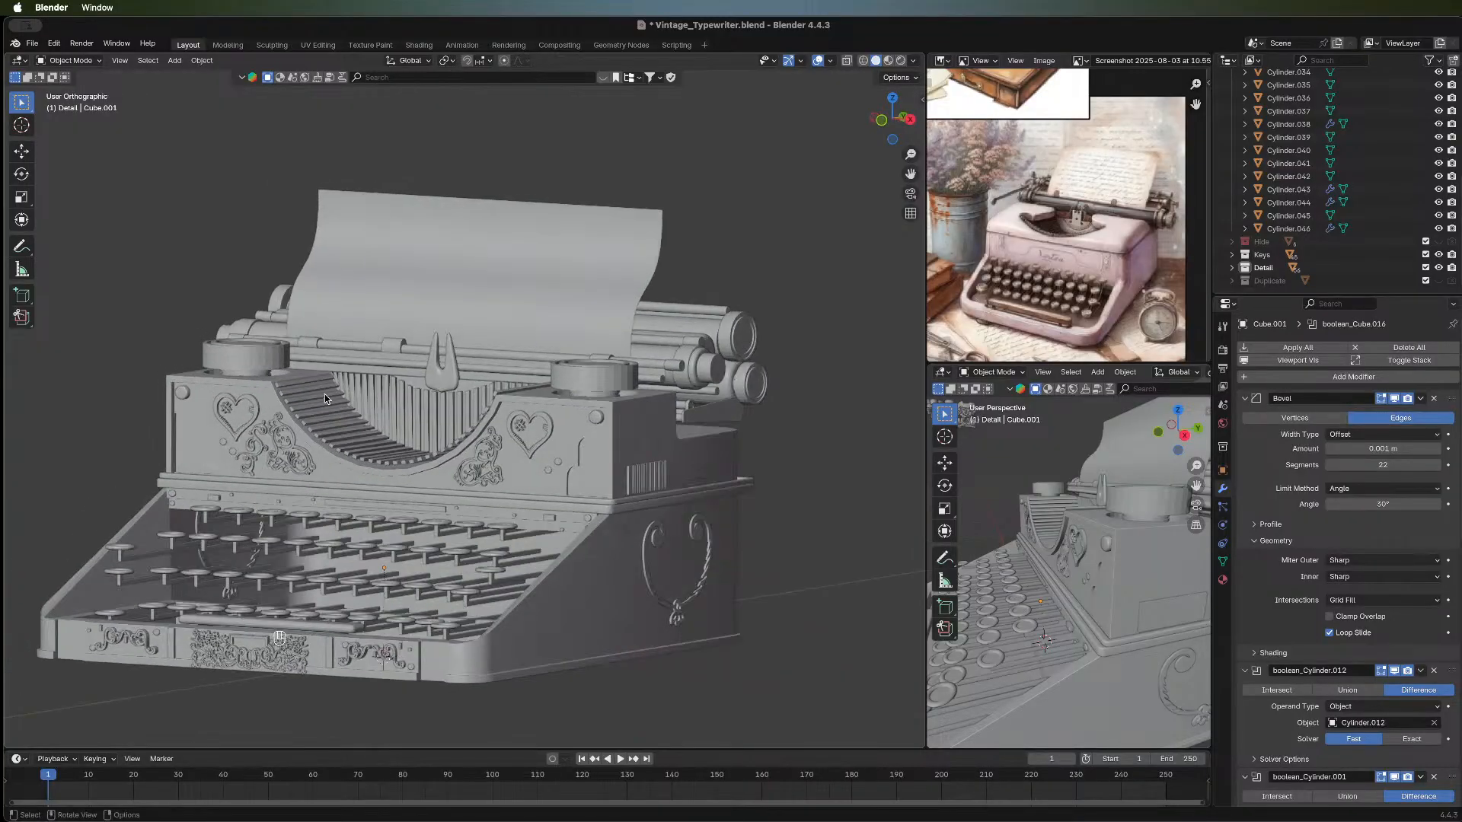
middle_click_drag(542, 396, 693, 399)
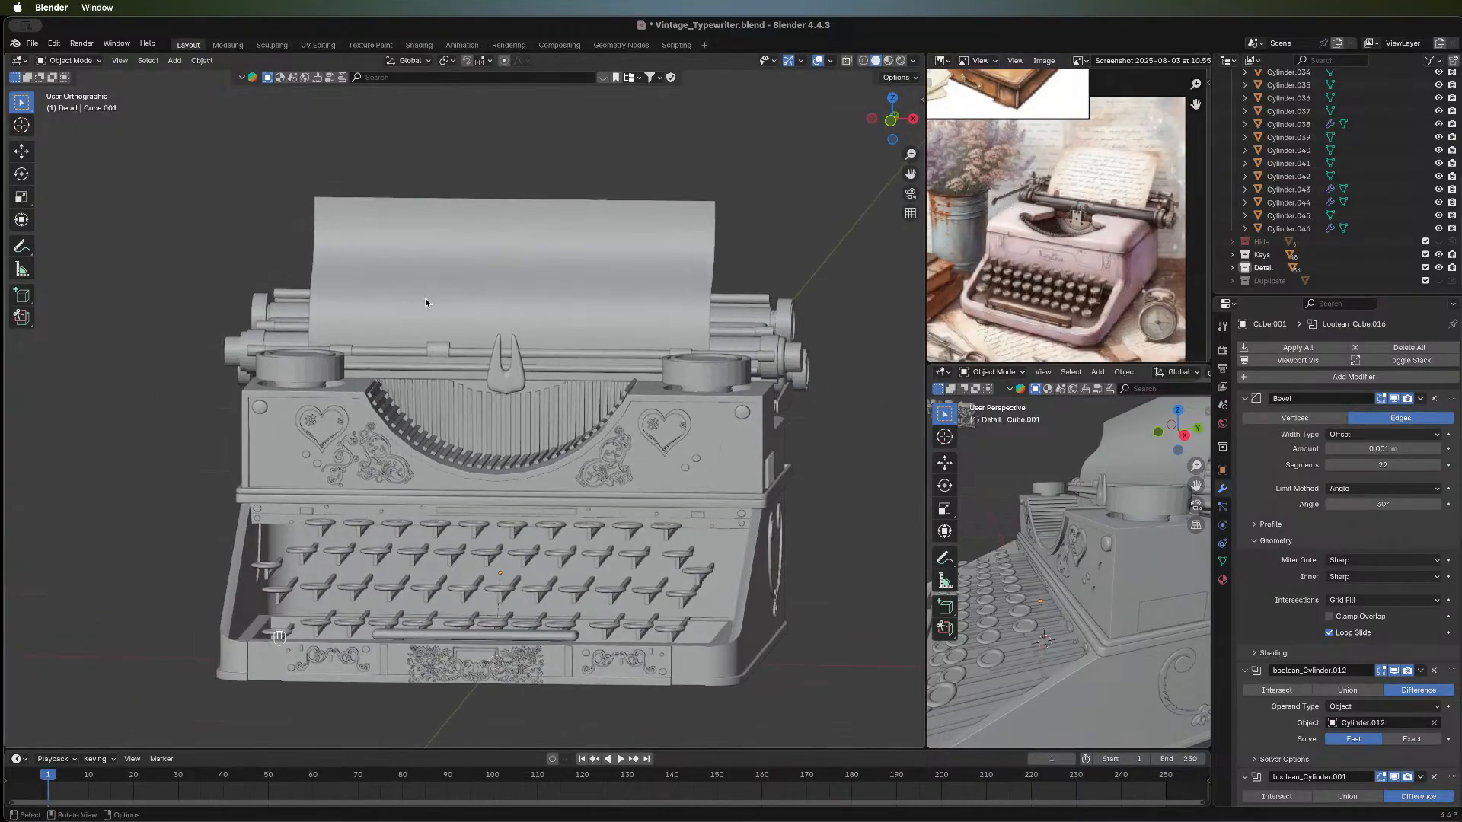
middle_click_drag(266, 330, 316, 403)
middle_click_drag(405, 395, 583, 417)
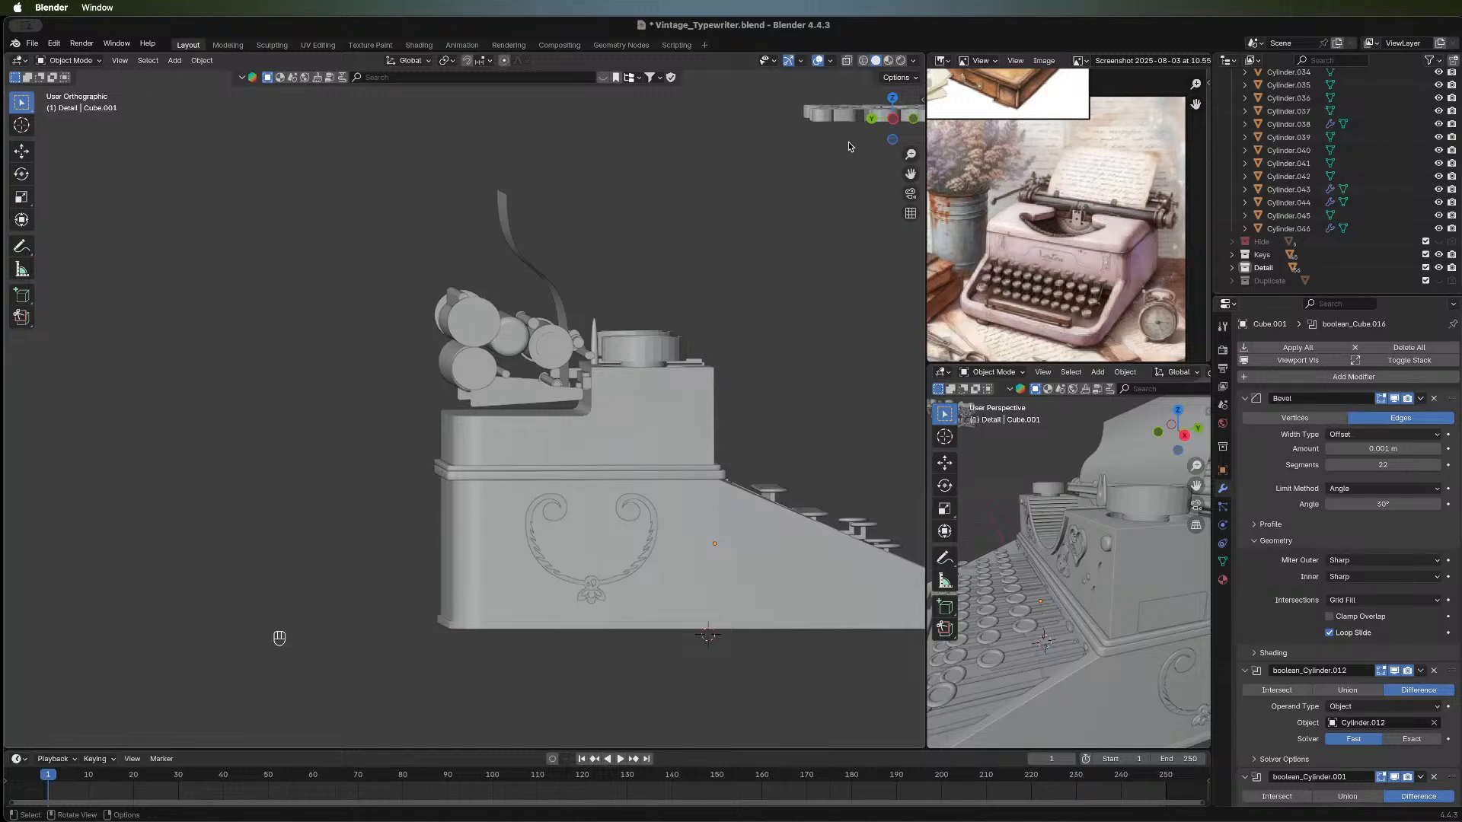
Align the view to the left orthographic side and add a mesh cube with a size of 2 m.
left_click(893, 119)
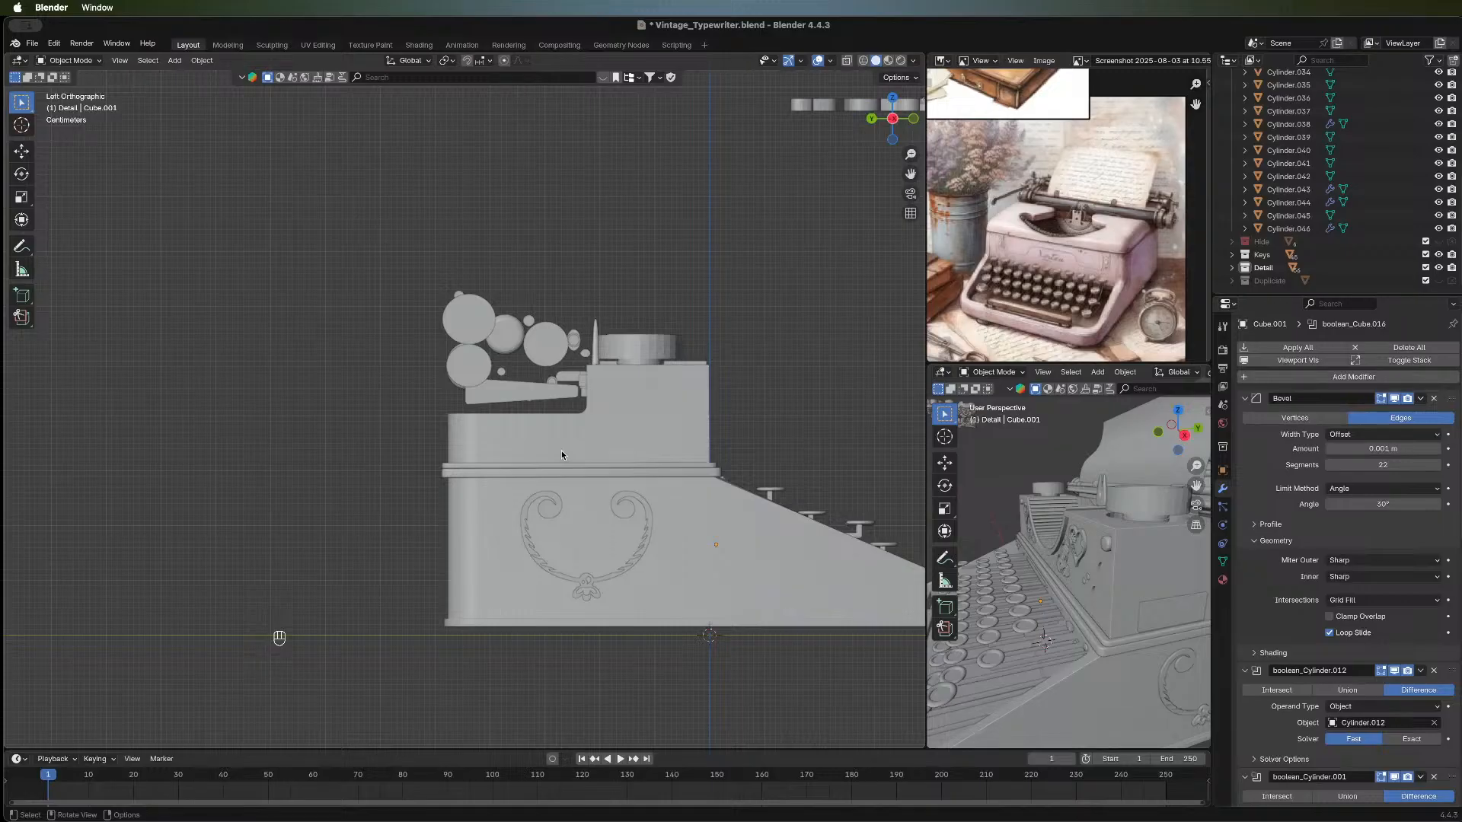
key("shift")
key("shift+a")
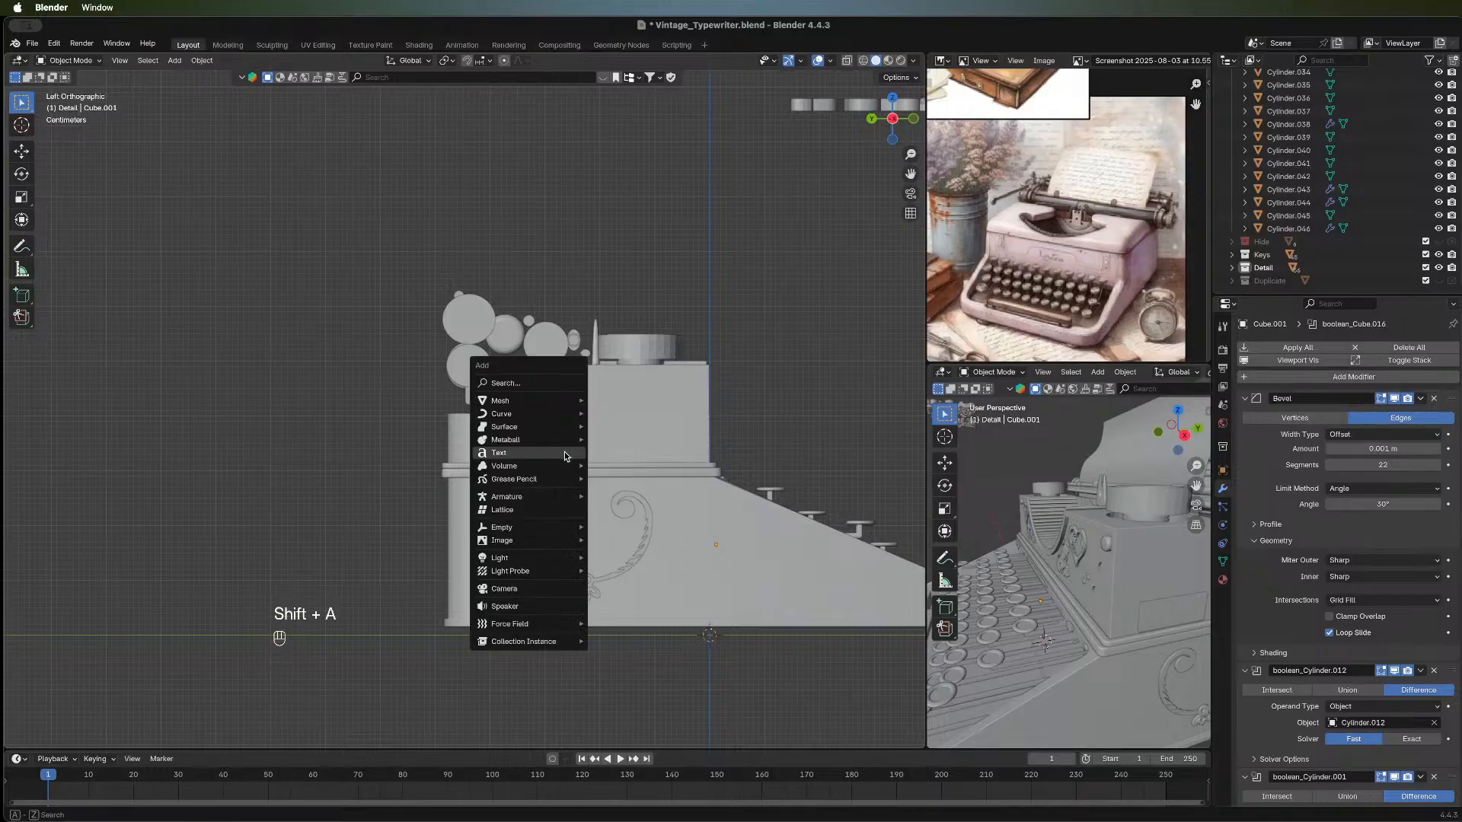
mouse_move(551, 401)
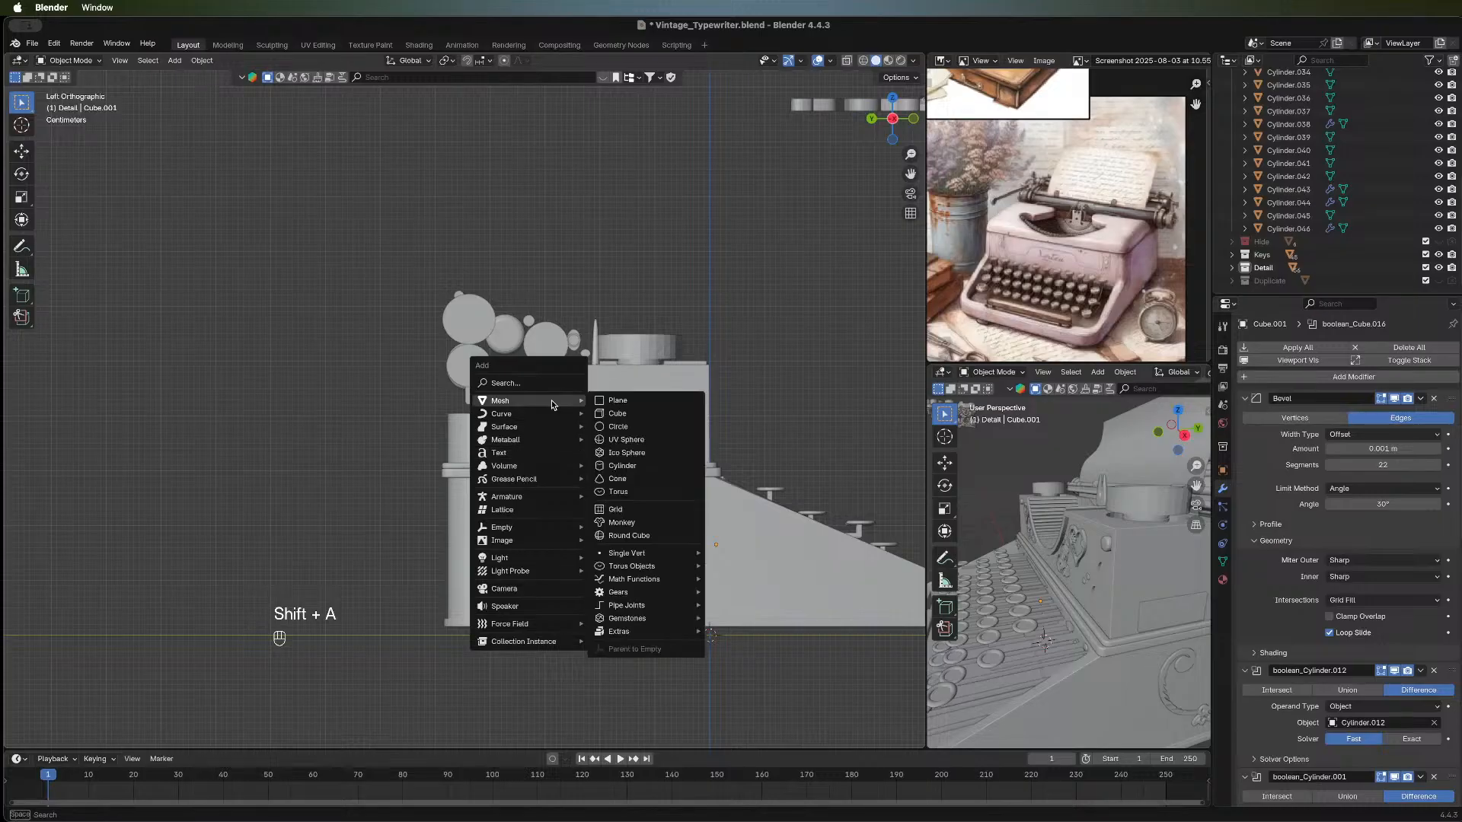
left_click(639, 414)
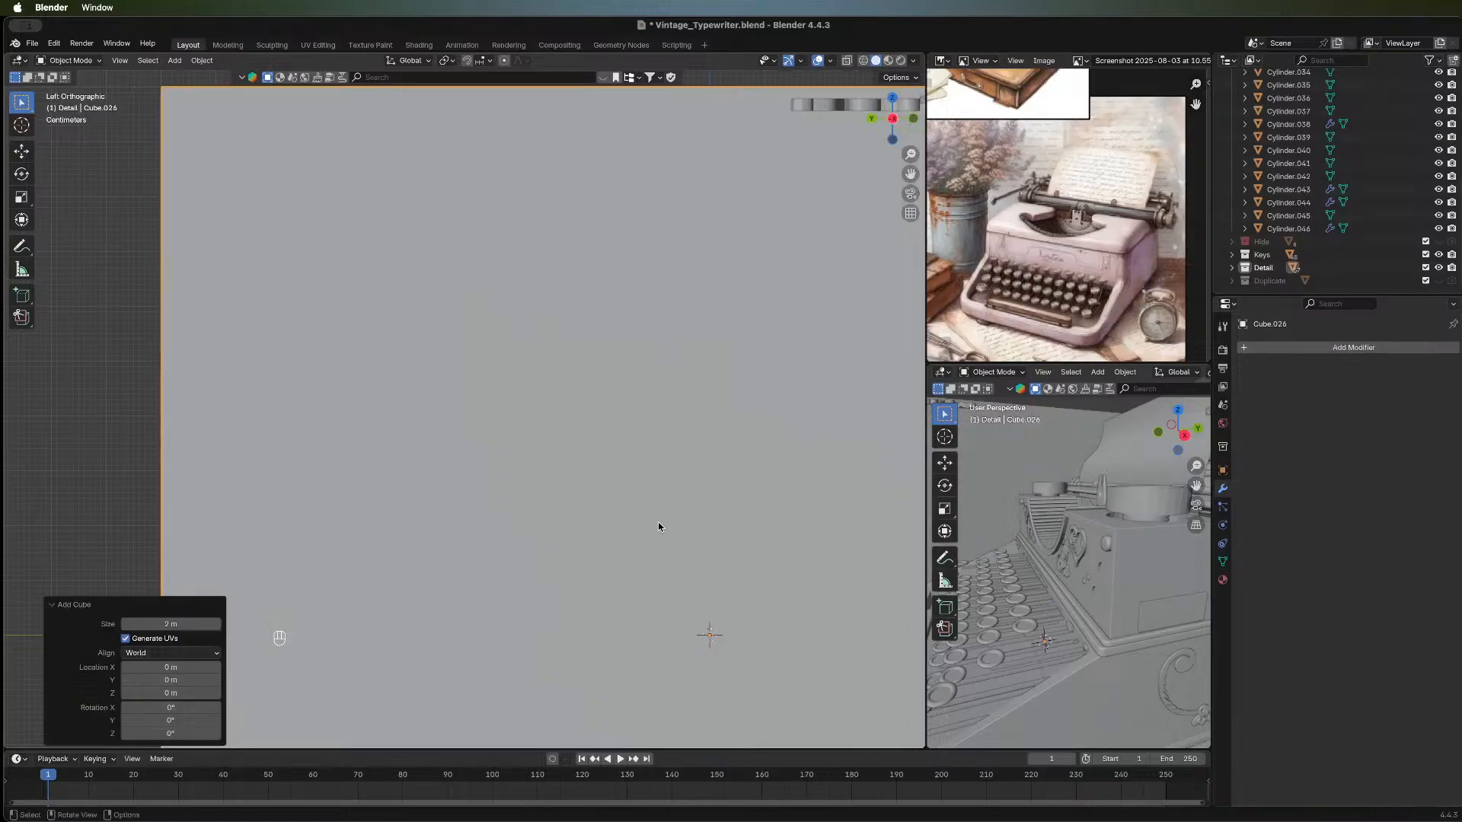
In edit mode, flatten the new cube into a slab by scaling it to about 0.054 along Z.
key("Tab")
scroll(695, 489, "down", 6)
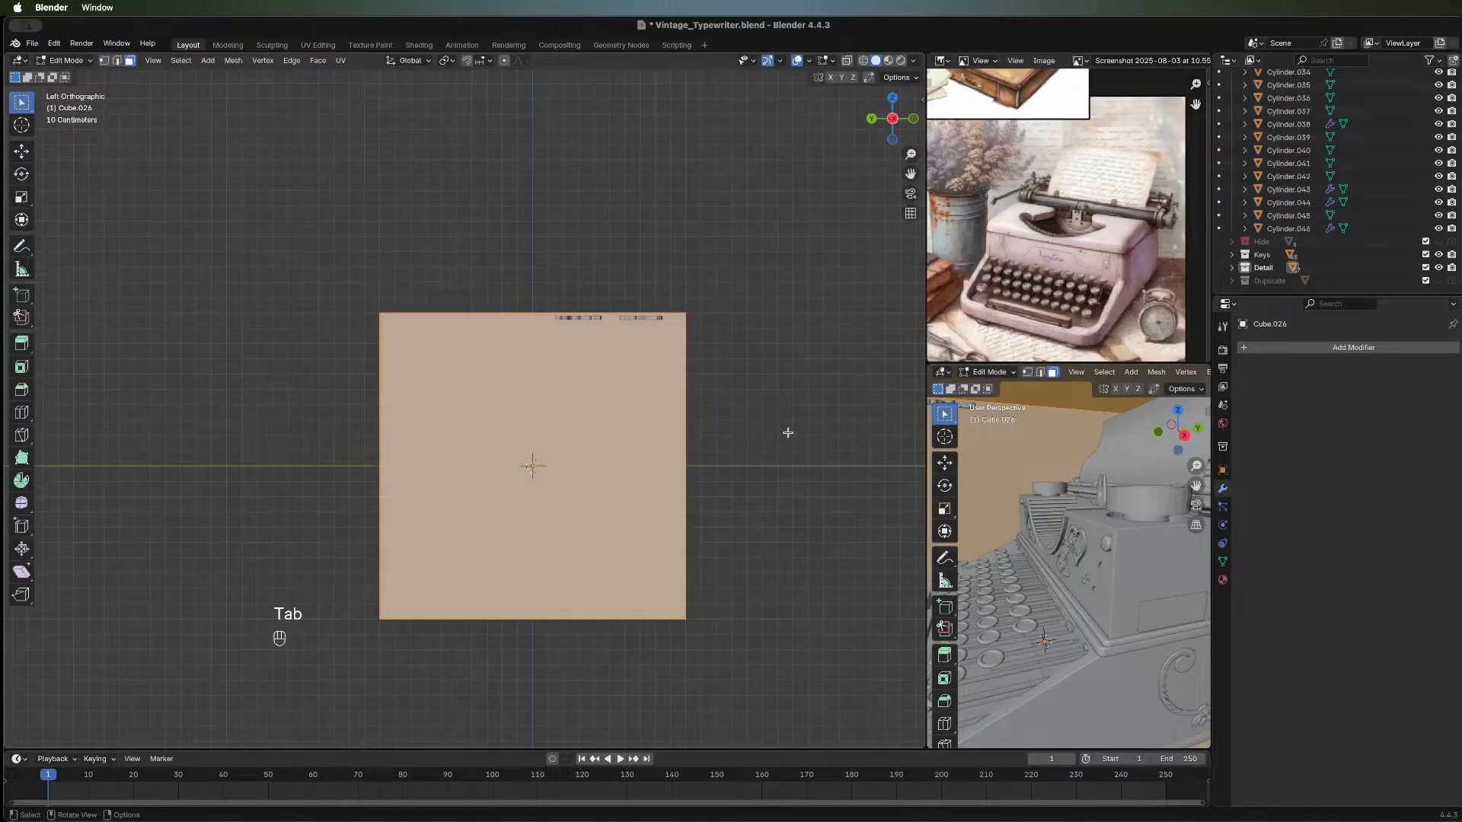
key("s")
key("z")
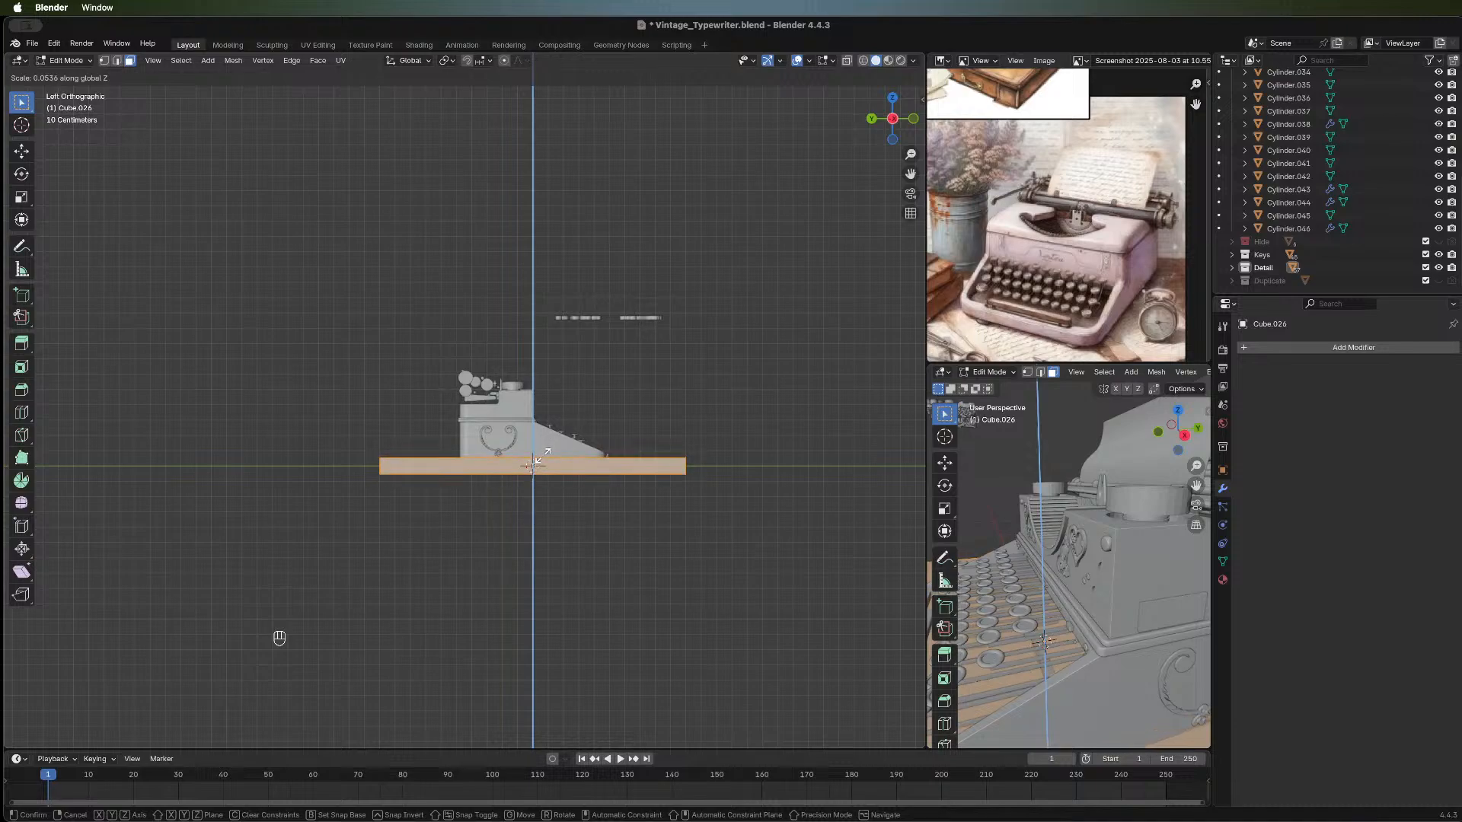
left_click(542, 455)
Narrow the slab into a slim bar by scaling it to about 0.046 along X.
middle_click_drag(755, 426, 535, 462)
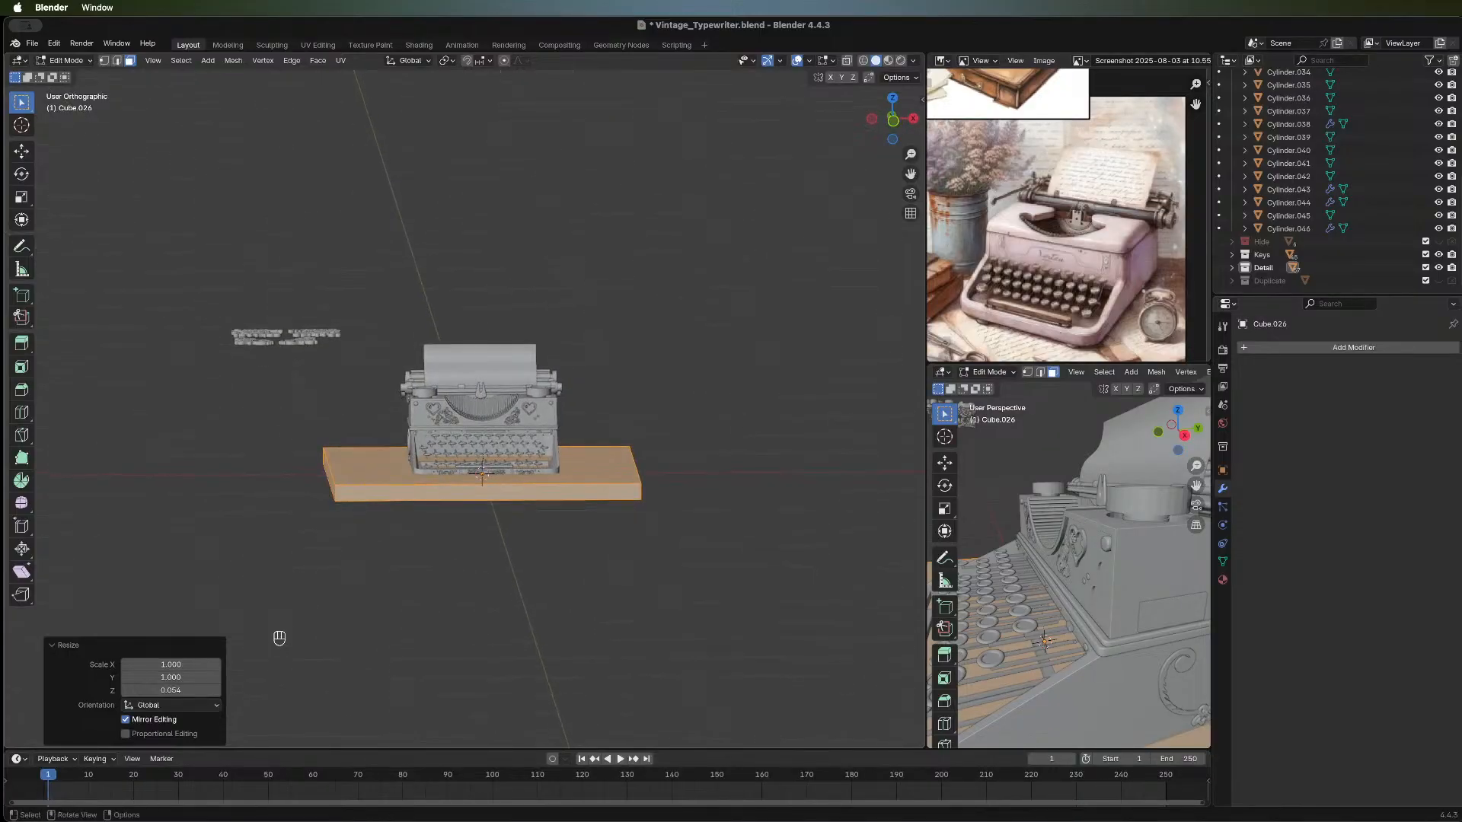
key("s")
key("x")
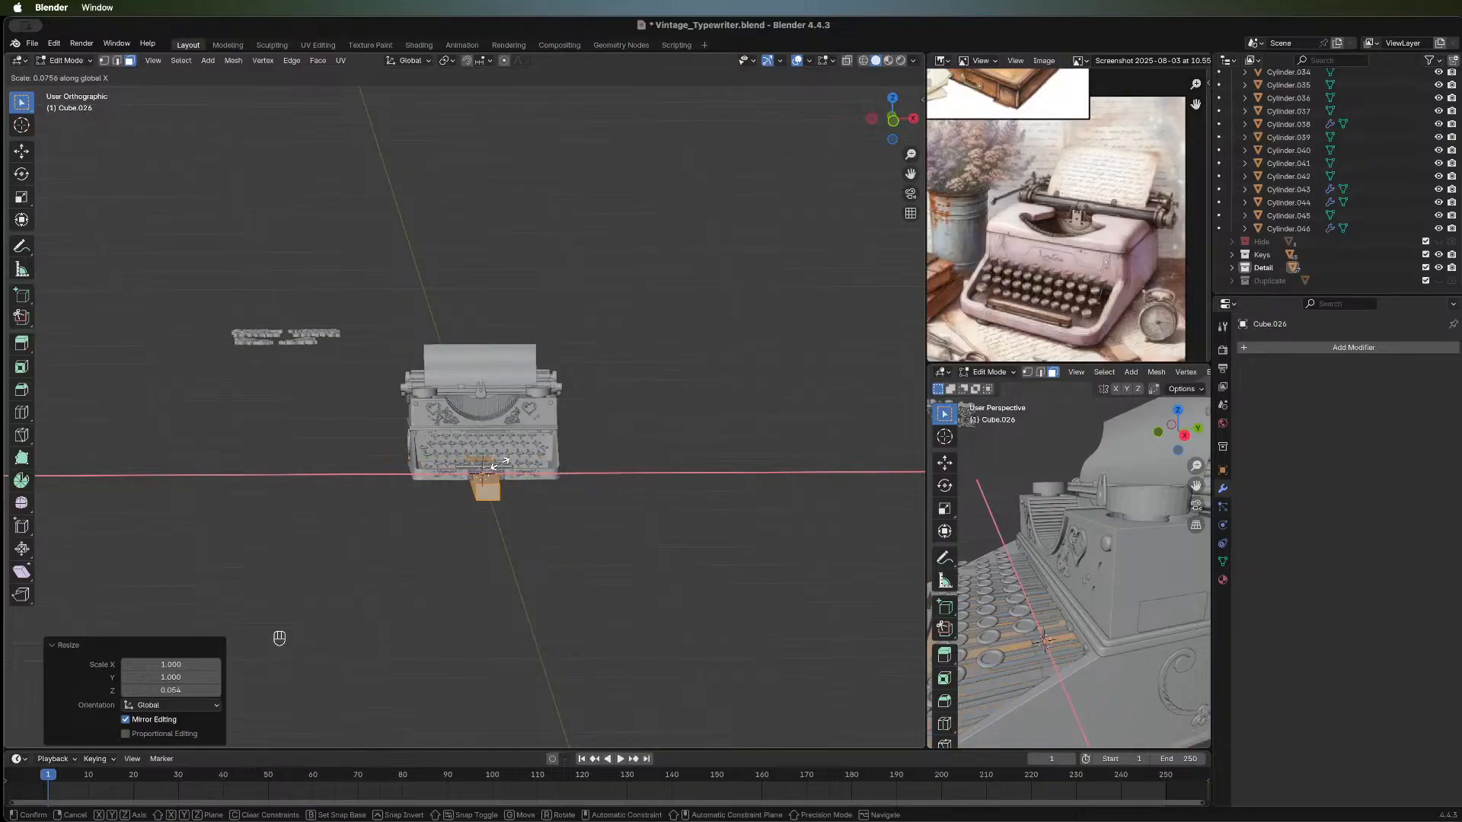
left_click(493, 470)
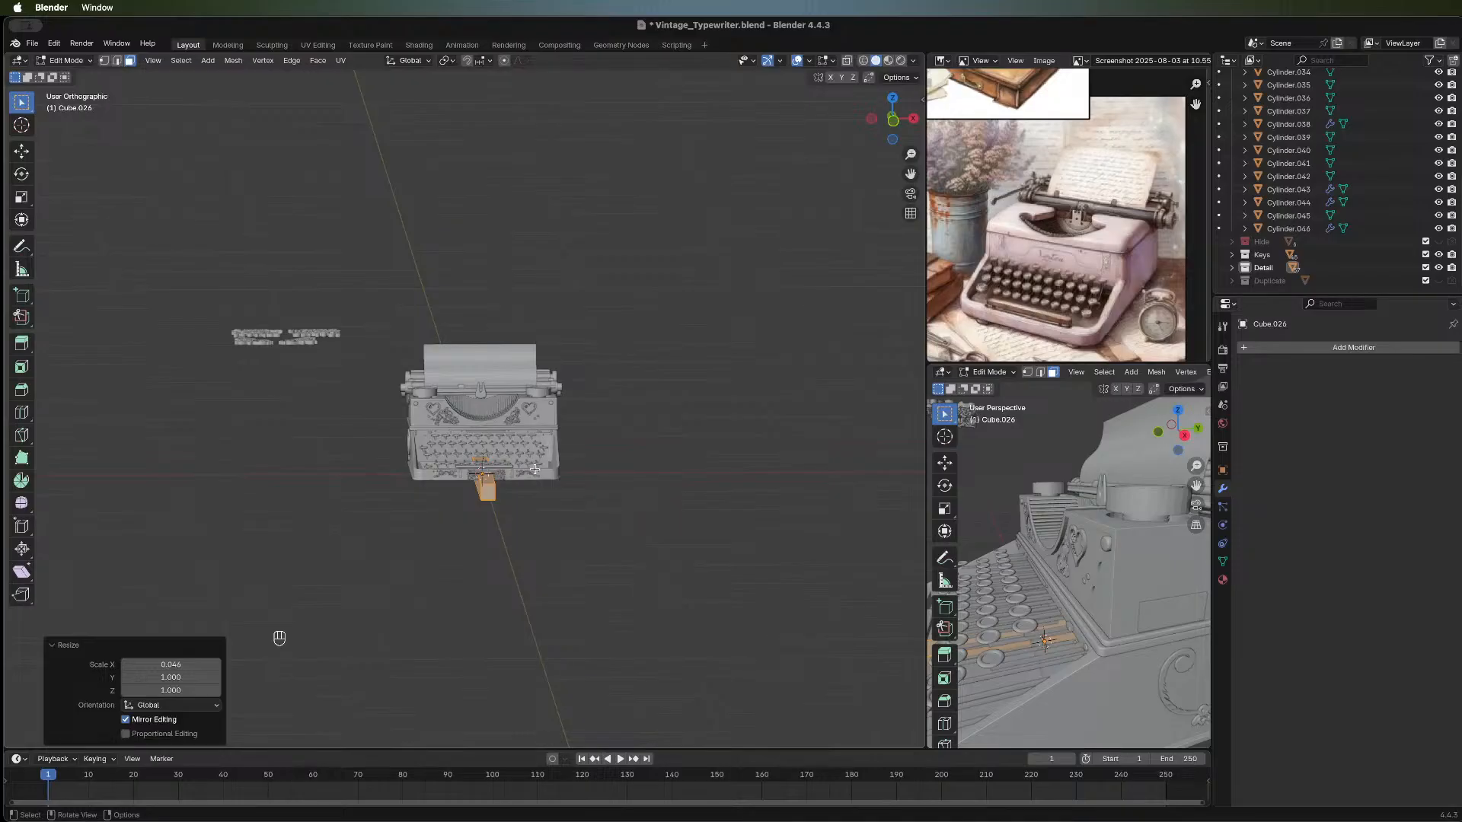
key("f")
key("super+z")
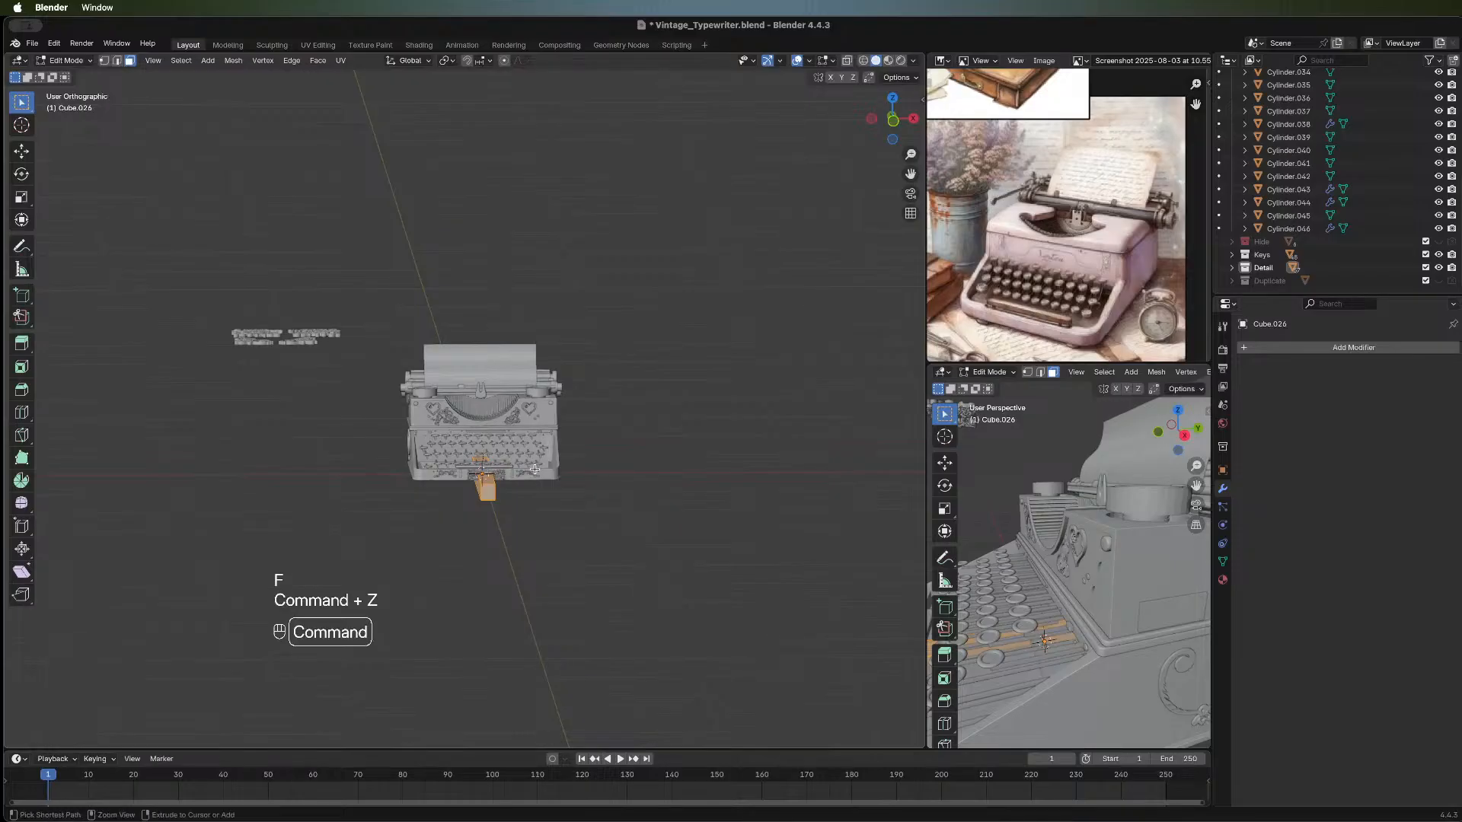
Move the bar about -0.58 m along X so it sits beside the typewriter's side wall.
key("g")
key("x")
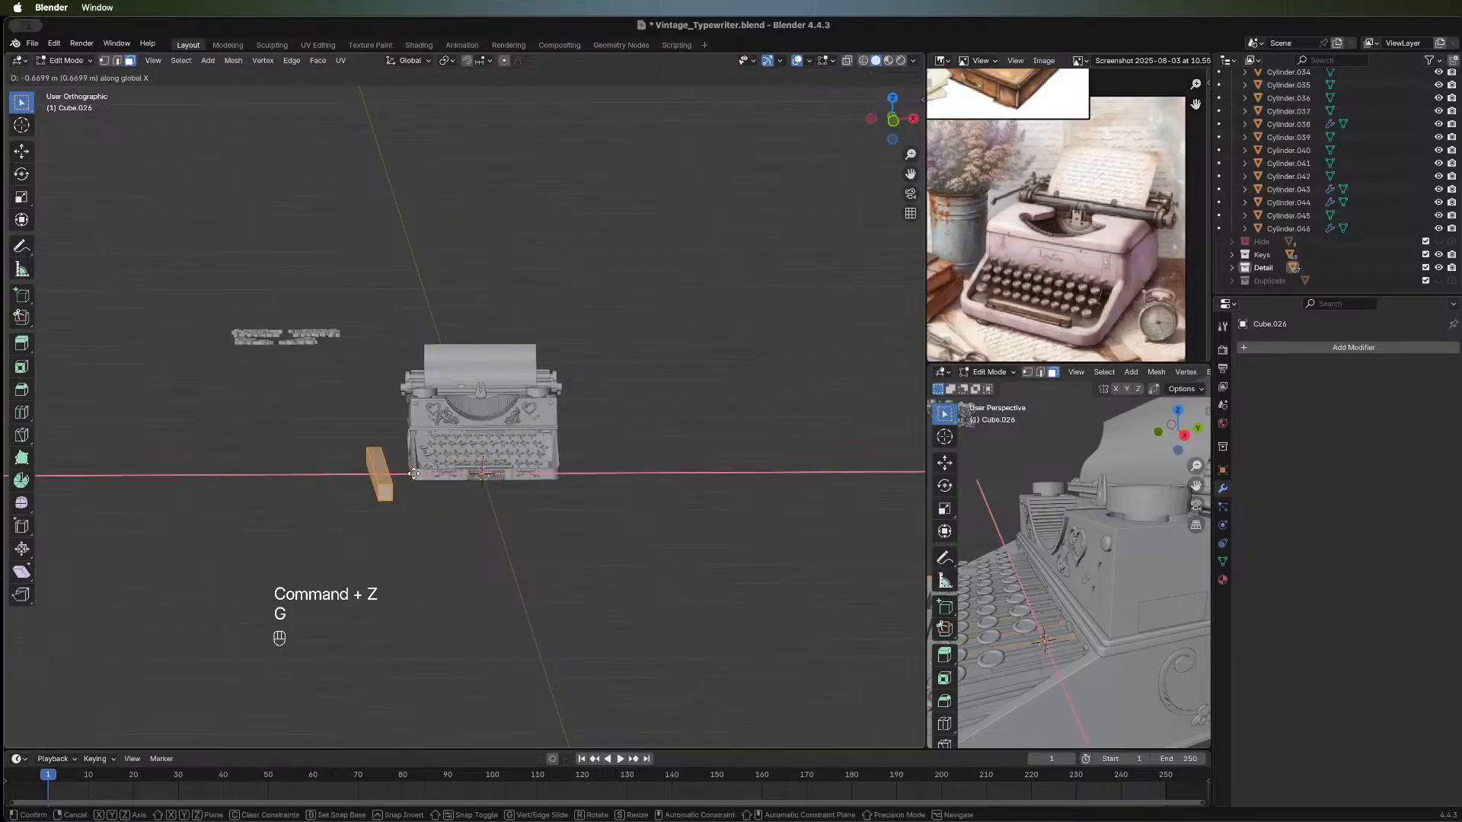
left_click(445, 473)
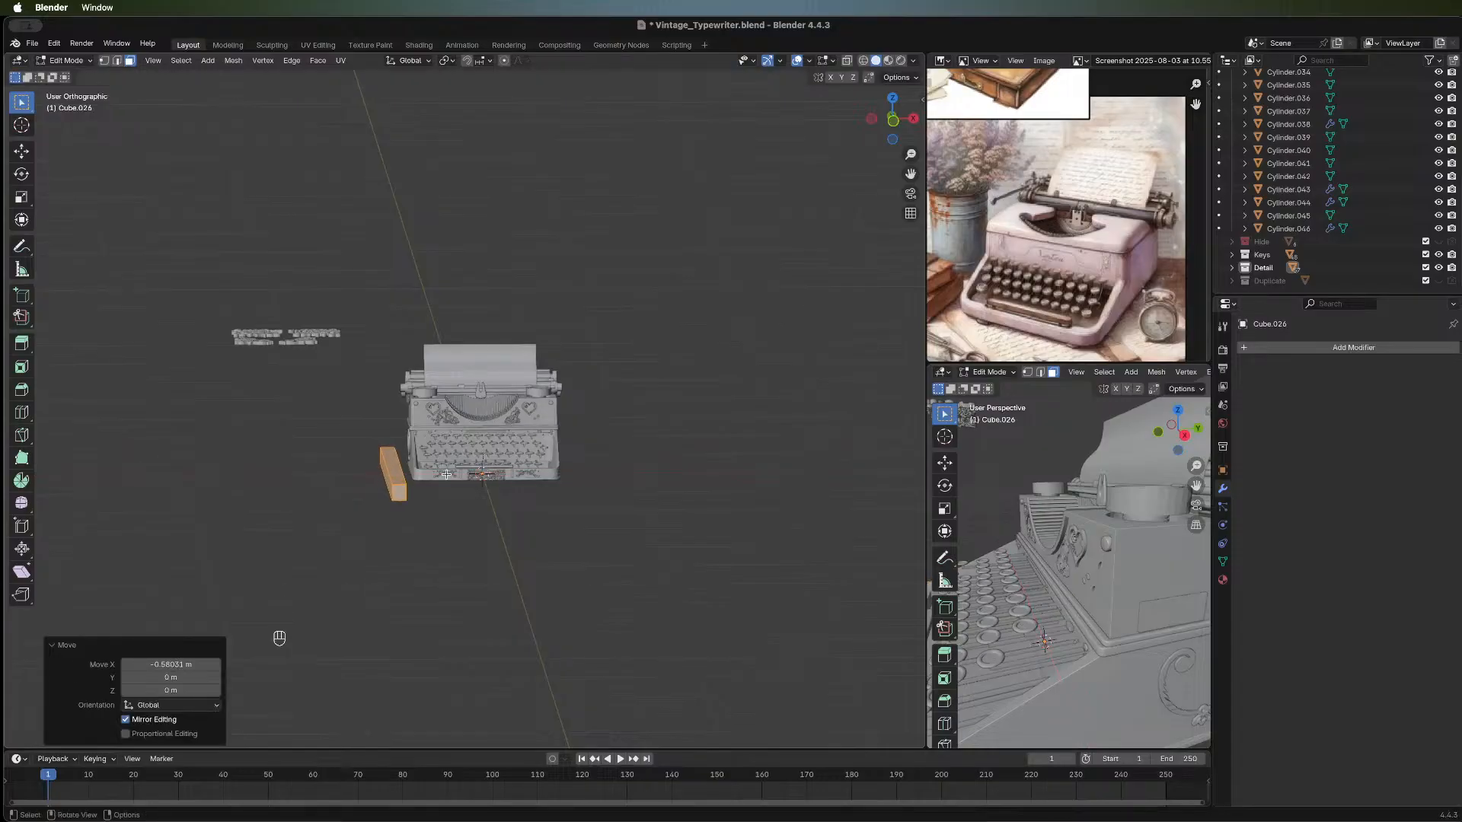
Thin the bar to 0.4 along Z and raise it about 0.458 m to the height of the upper body.
left_click(873, 123)
scroll(609, 518, "up", 4)
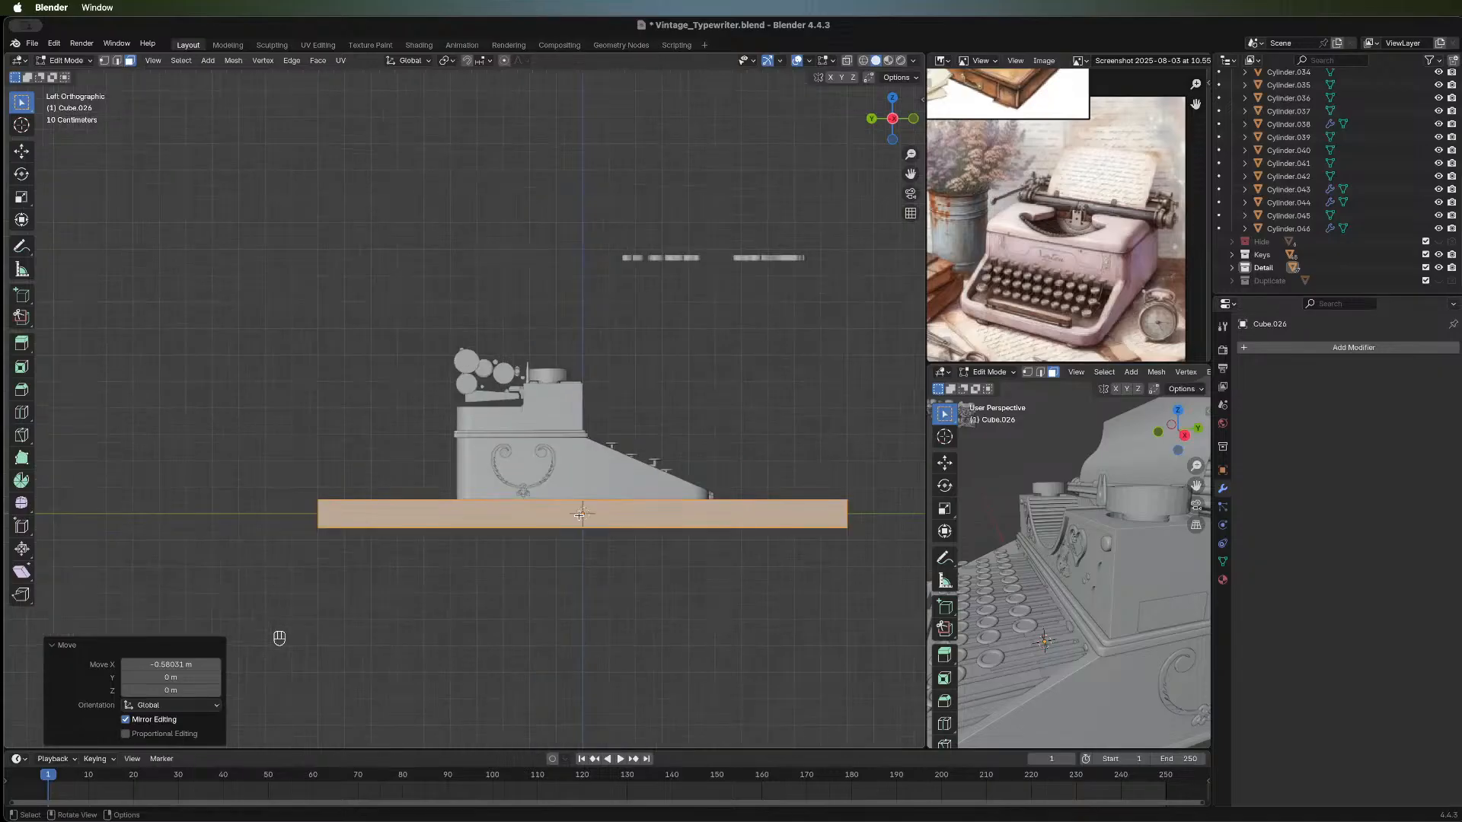
key("s")
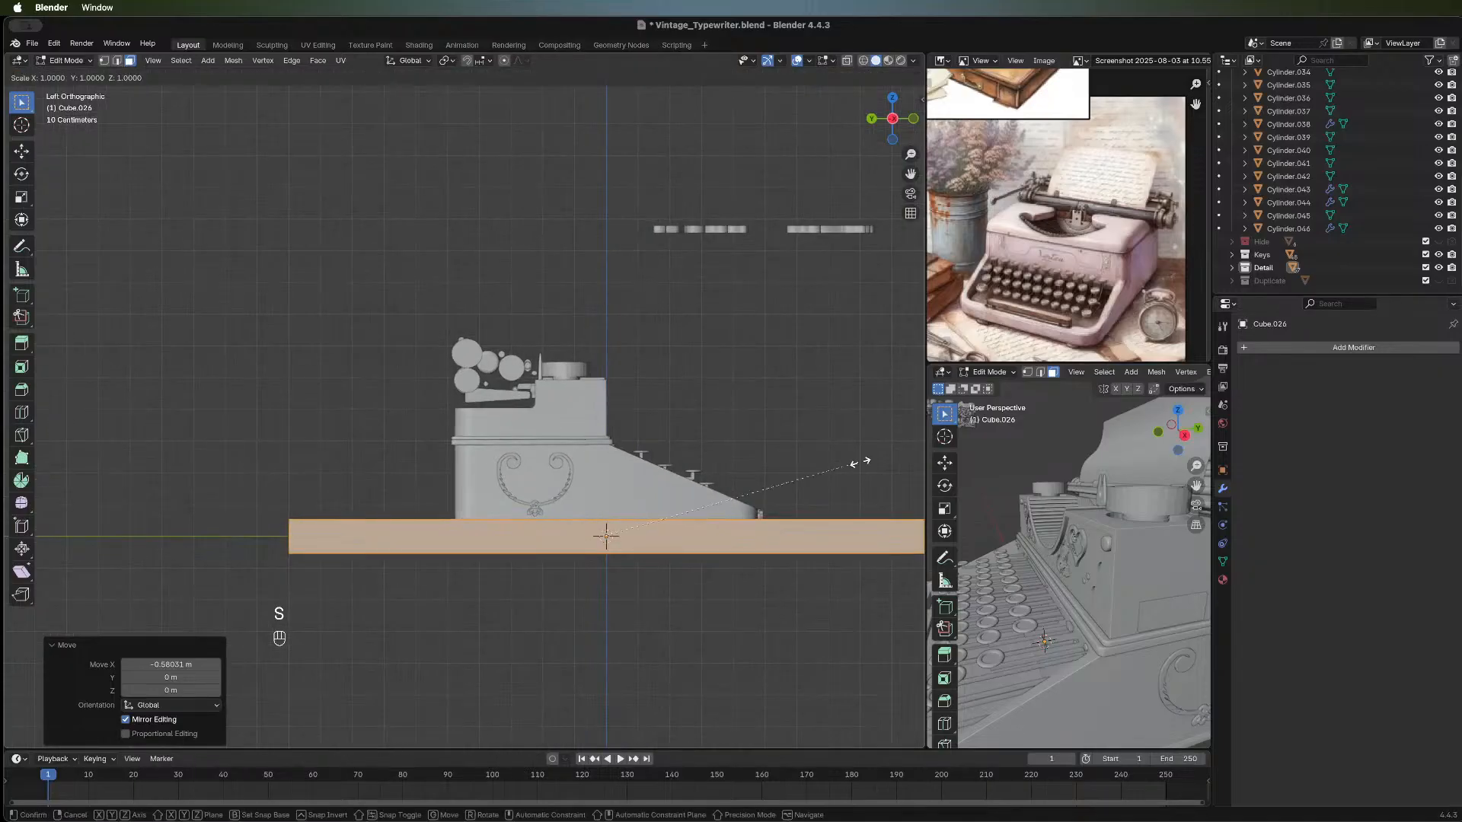
key("z")
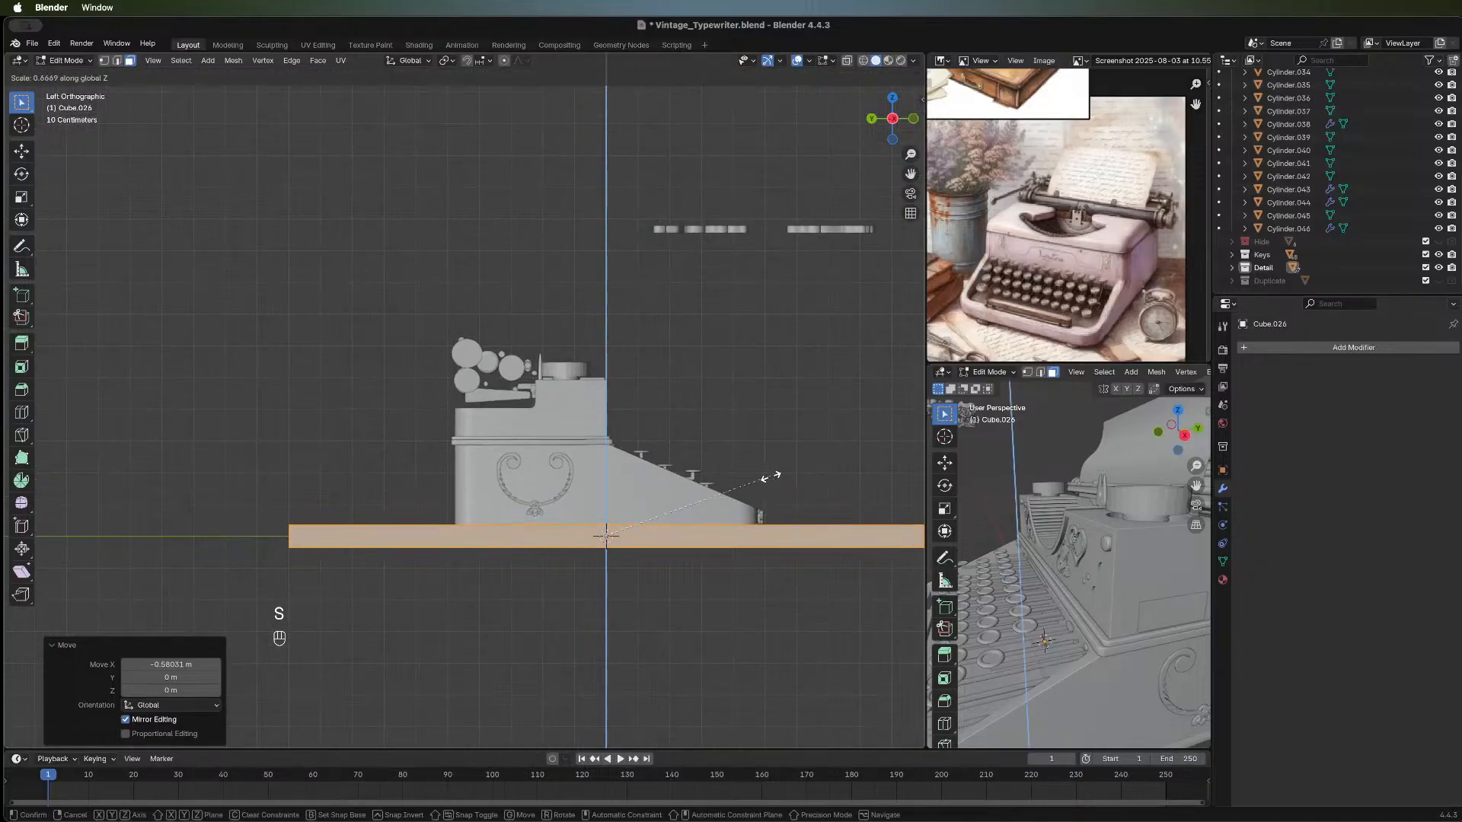
left_click(701, 491)
key("g")
key("z")
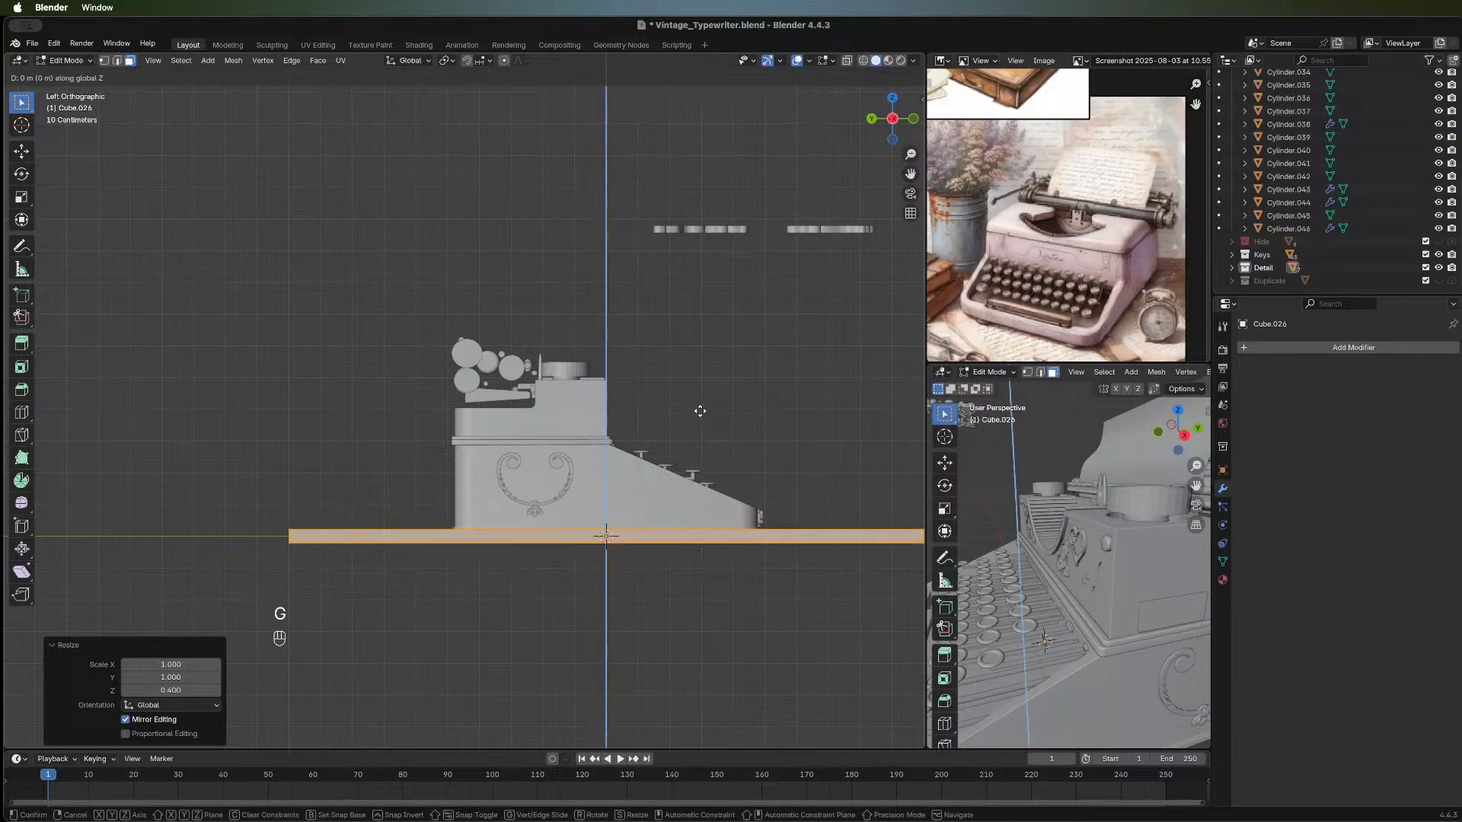
left_click(731, 348)
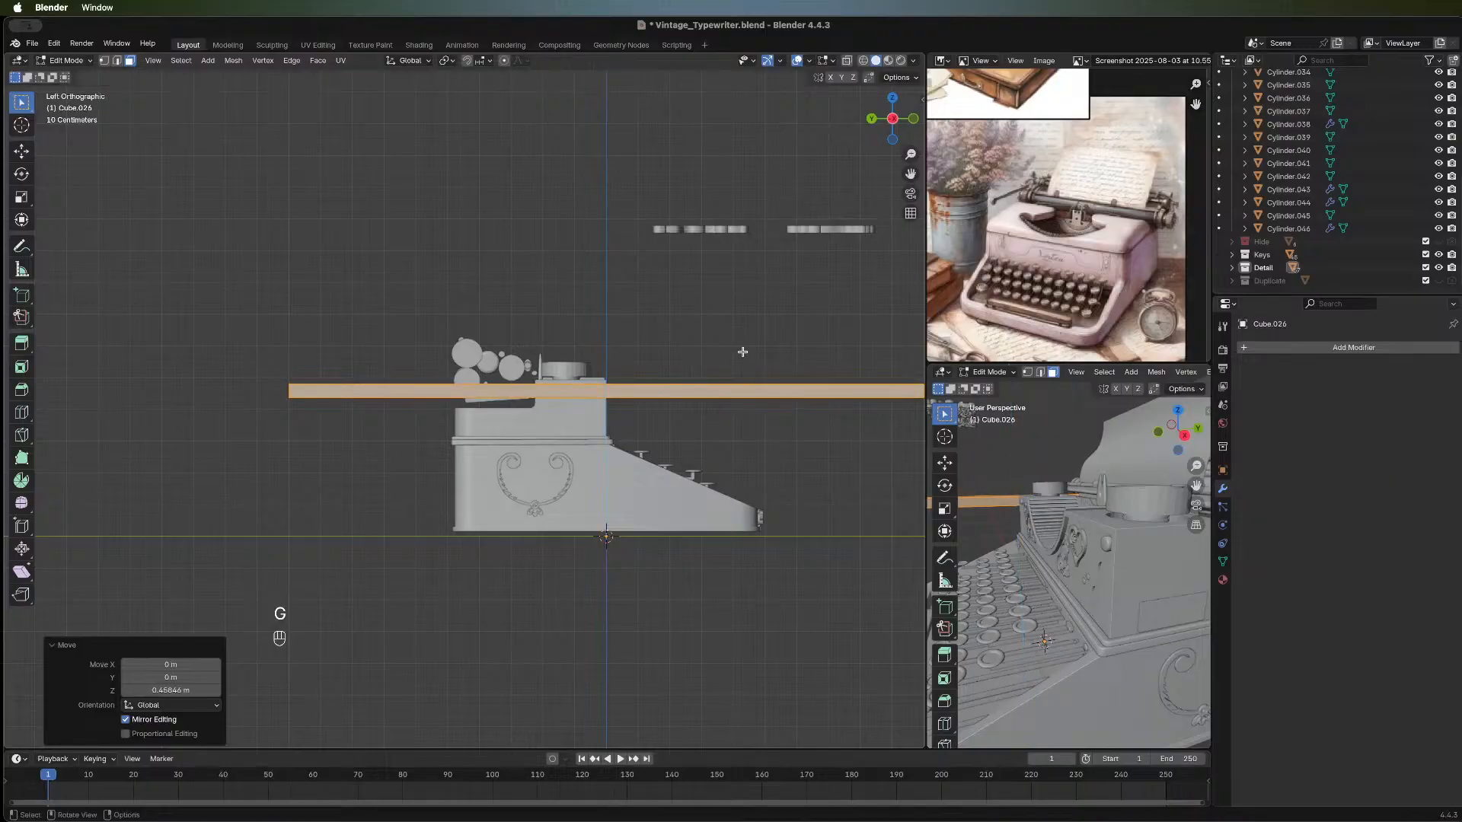
Shorten the bar to about 0.337 along Y and thin it to about 0.542 along Z.
scroll(770, 415, "down", 3)
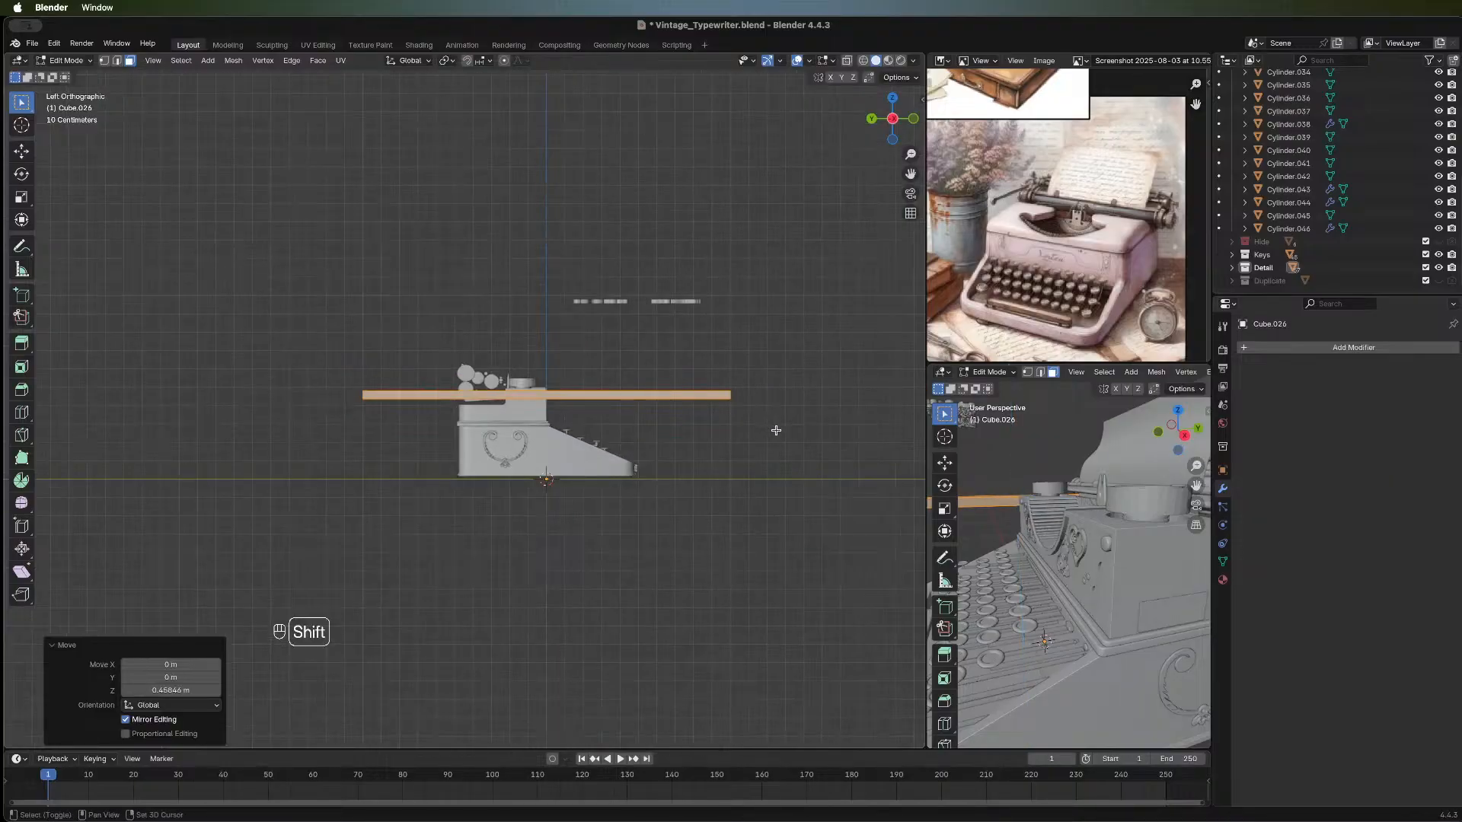
key("s")
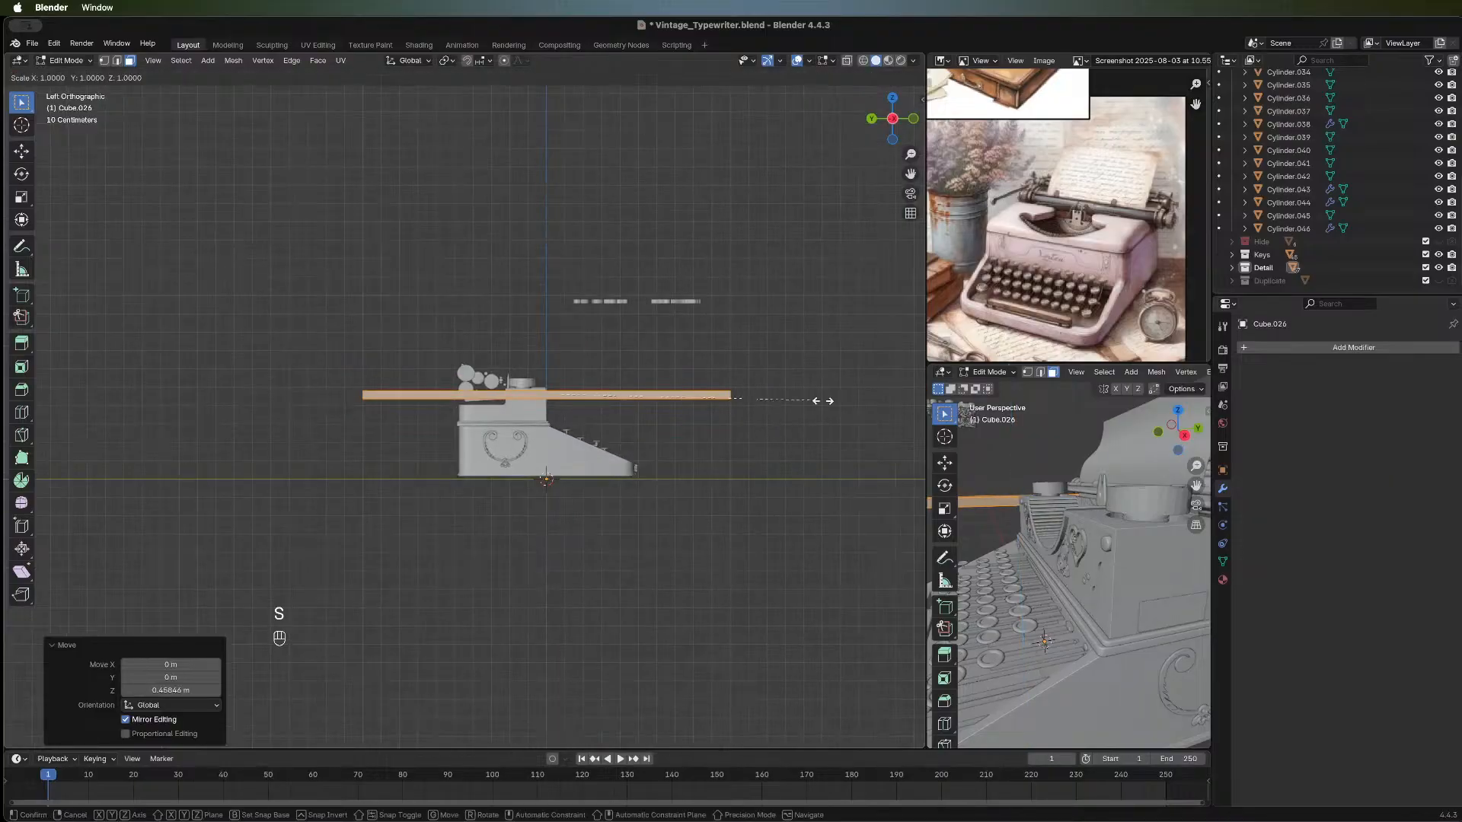
key("y")
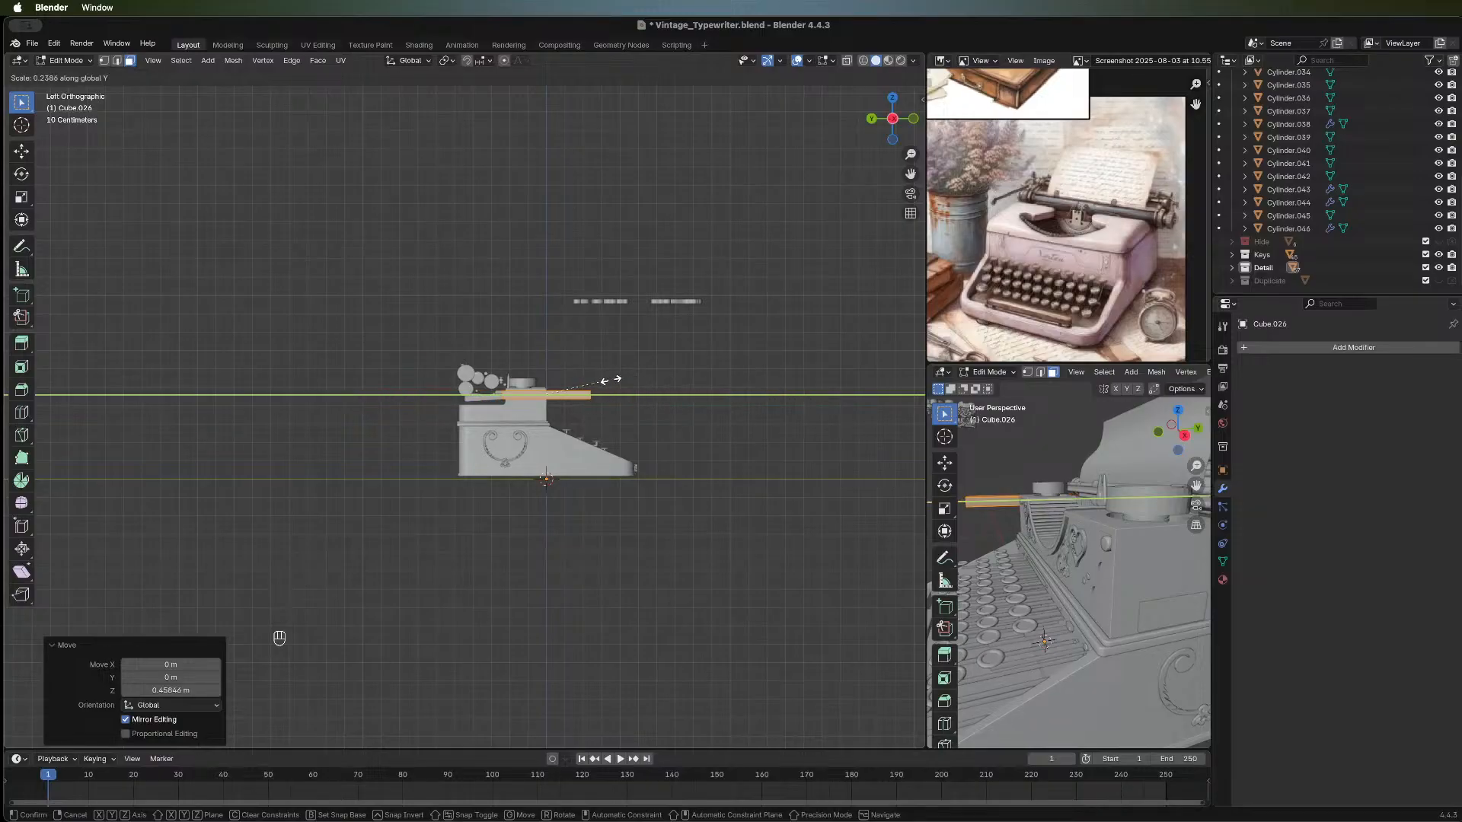
left_click(660, 378)
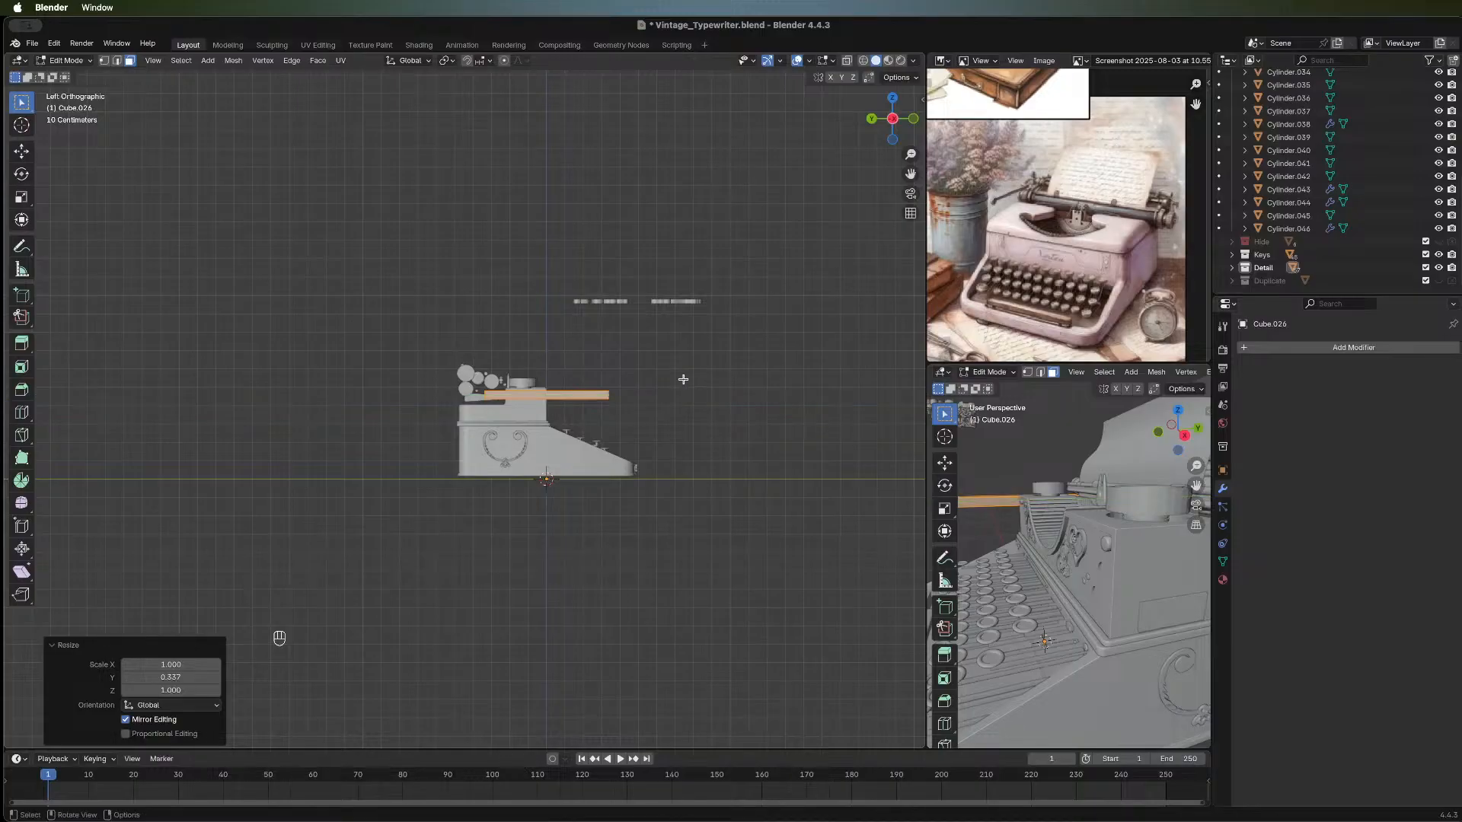
scroll(684, 380, "up", 4)
key("s")
key("z")
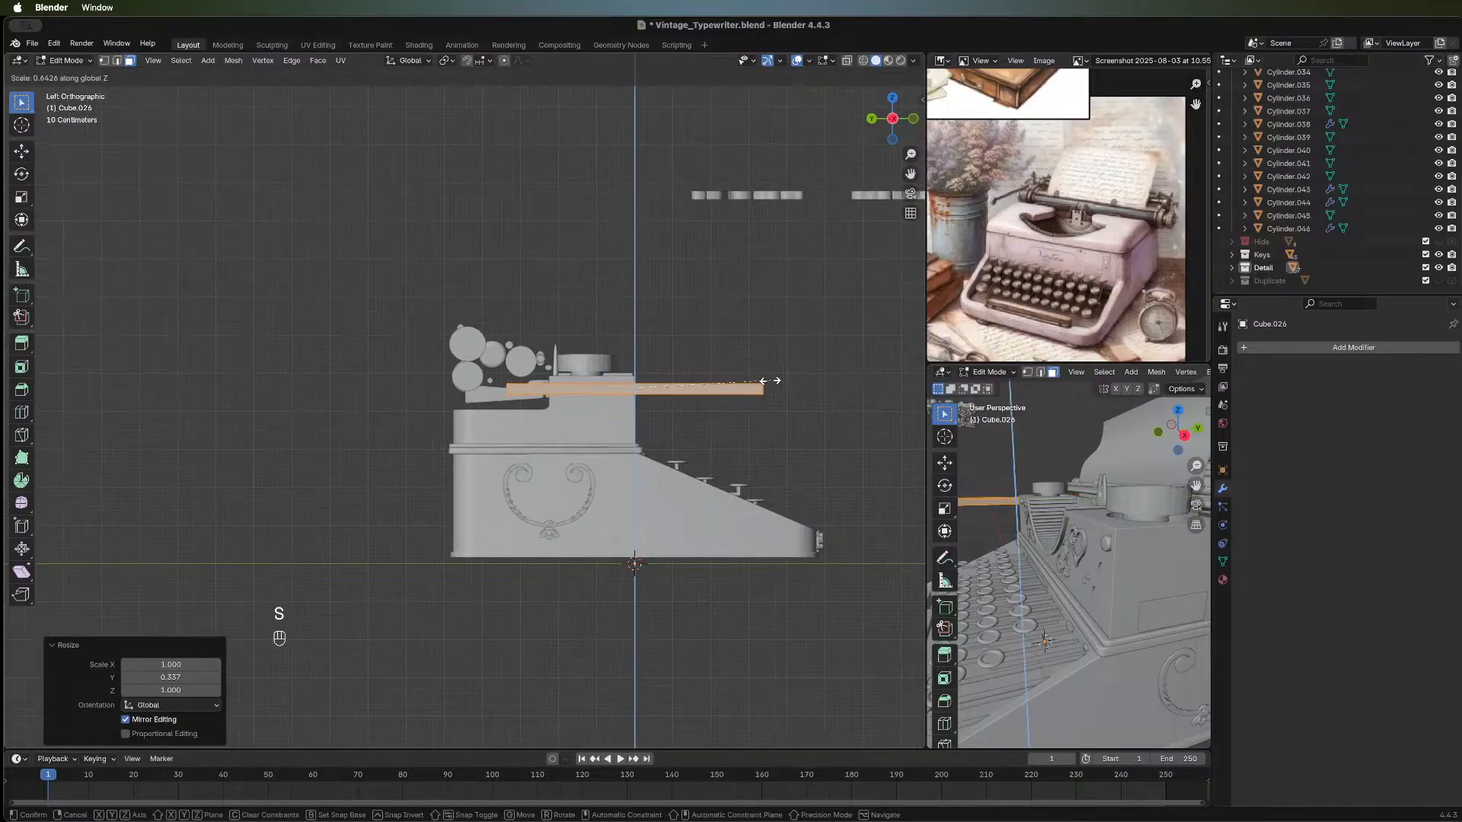
left_click(754, 383)
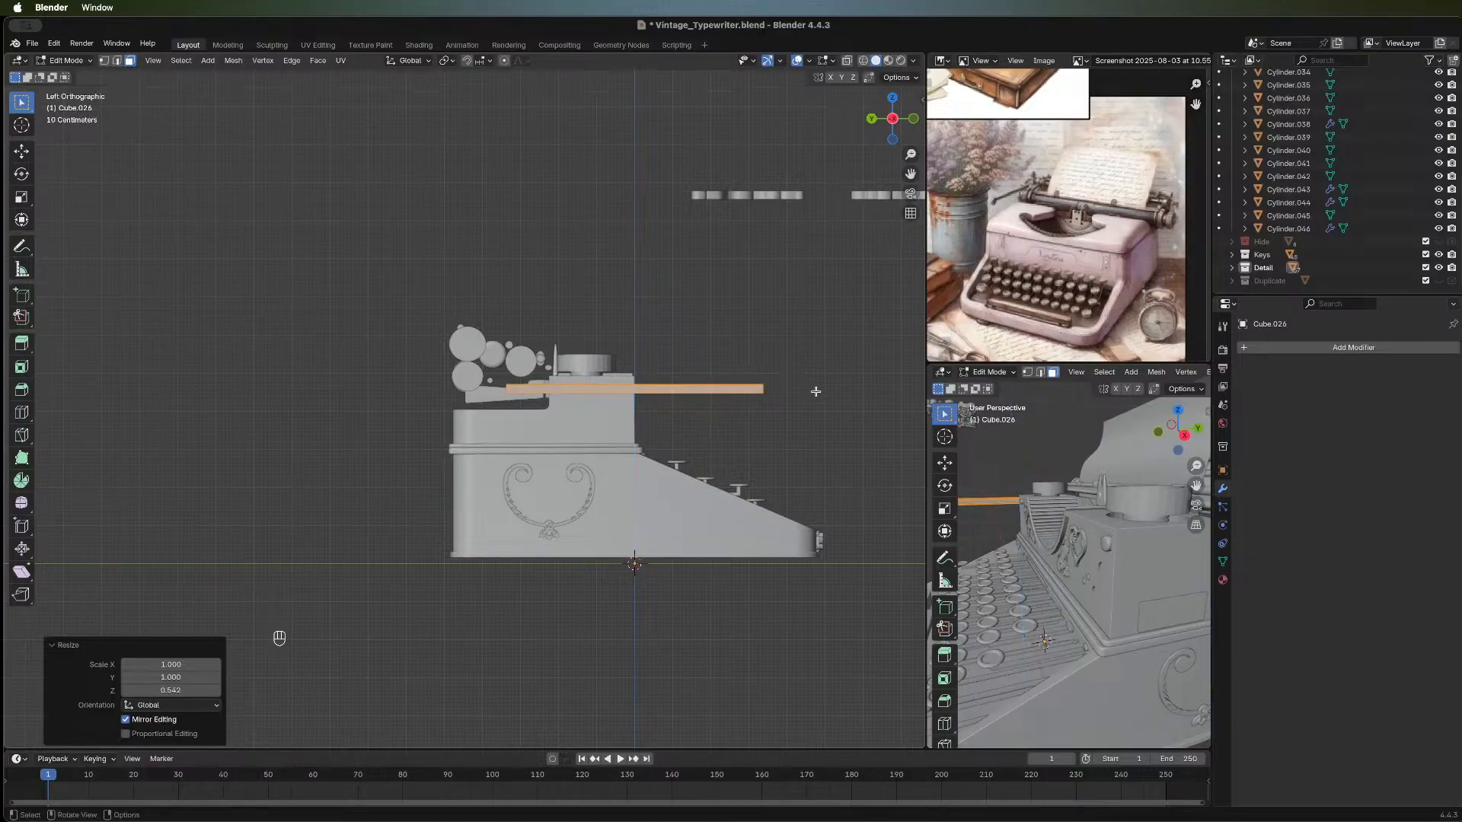
Move the bar about 0.15 m along Y toward the carriage and shorten it to about 0.699 along Y.
key("g")
key("y")
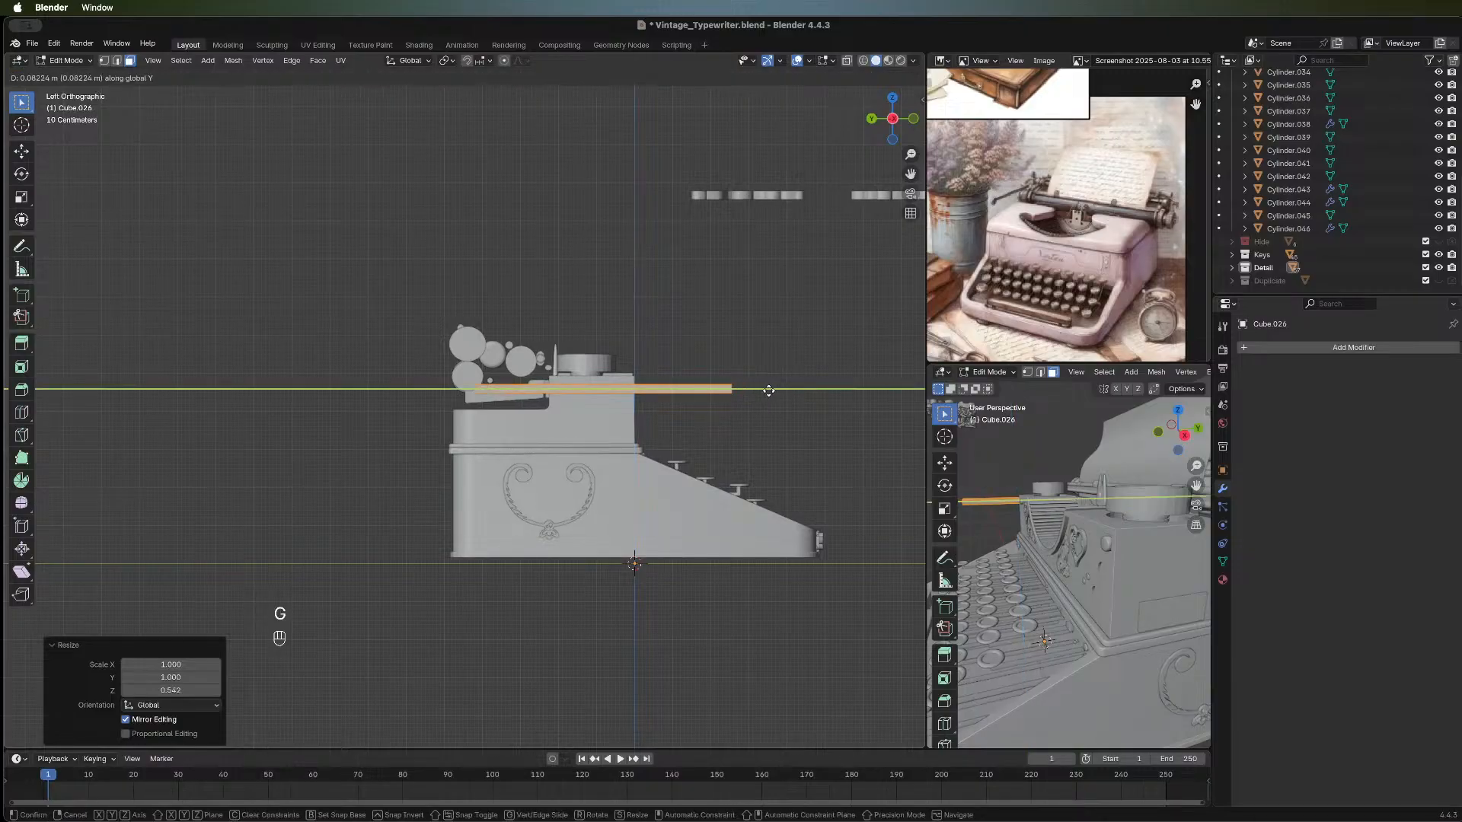
left_click(759, 391)
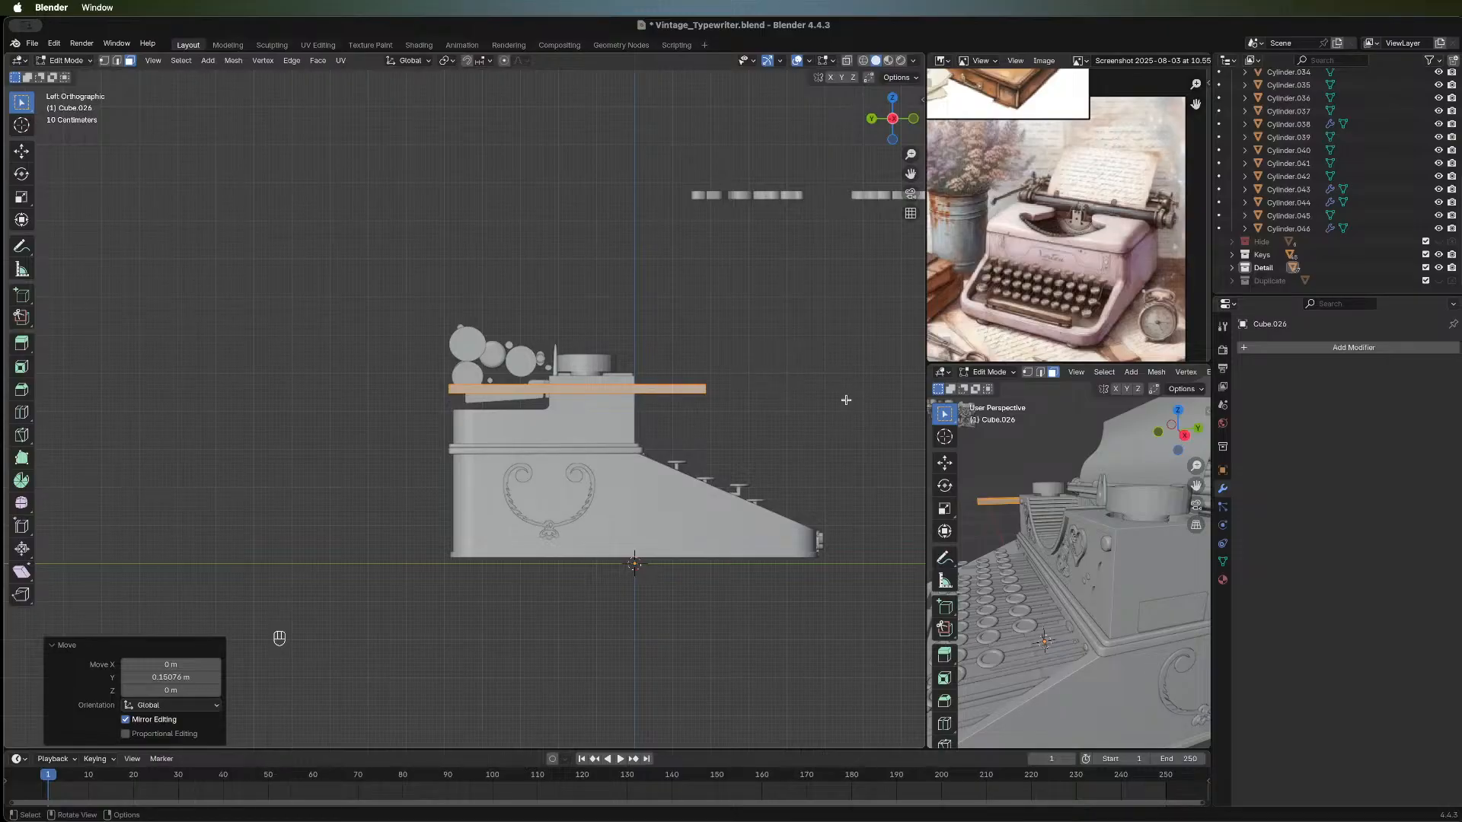
key("s")
key("y")
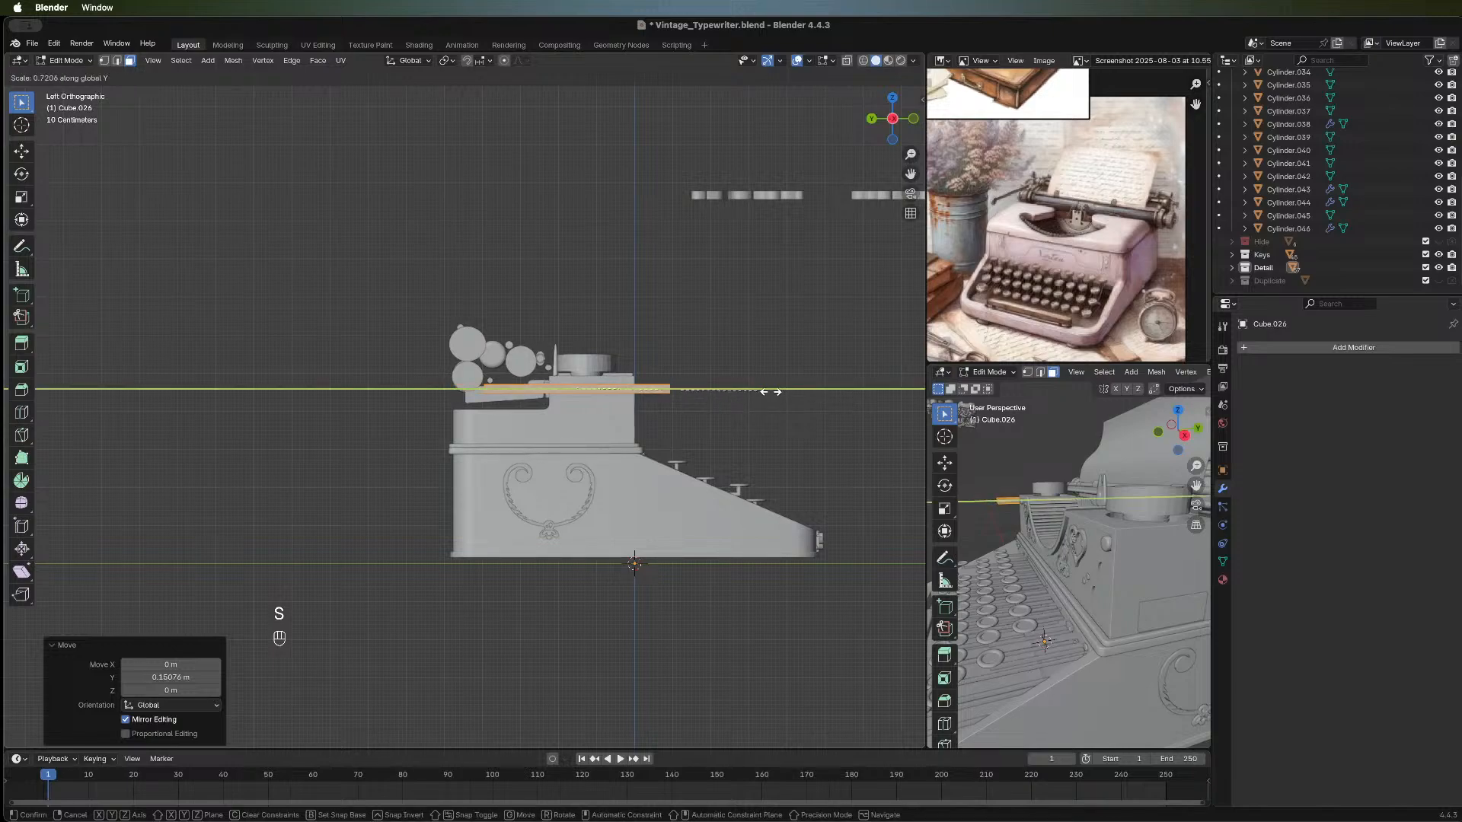
left_click(764, 390)
Shift the bar about 0.079 m along Y so its front end lines up with the upper body's front edge.
key("g")
key("x")
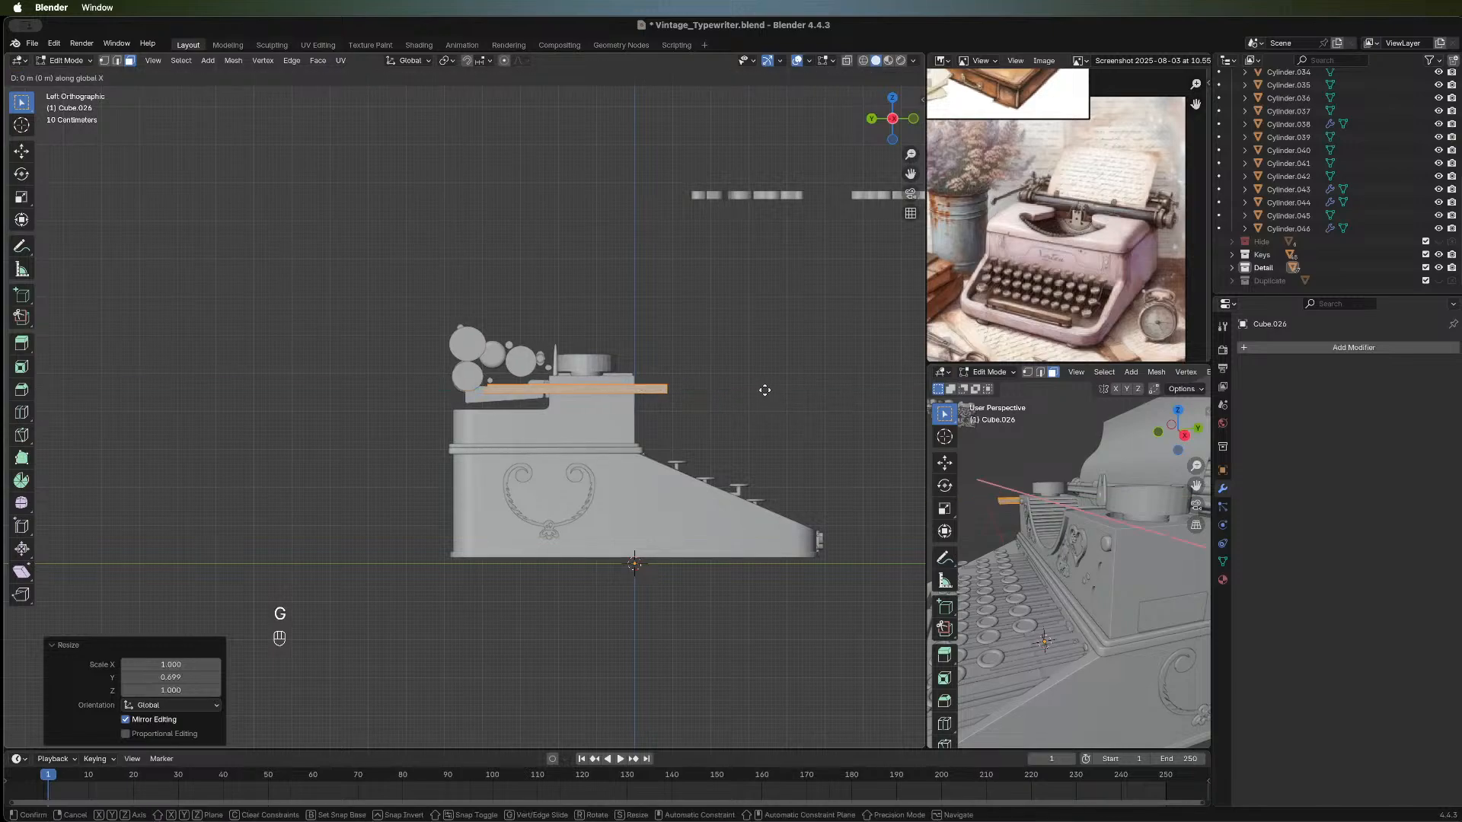
right_click(728, 389)
key("g")
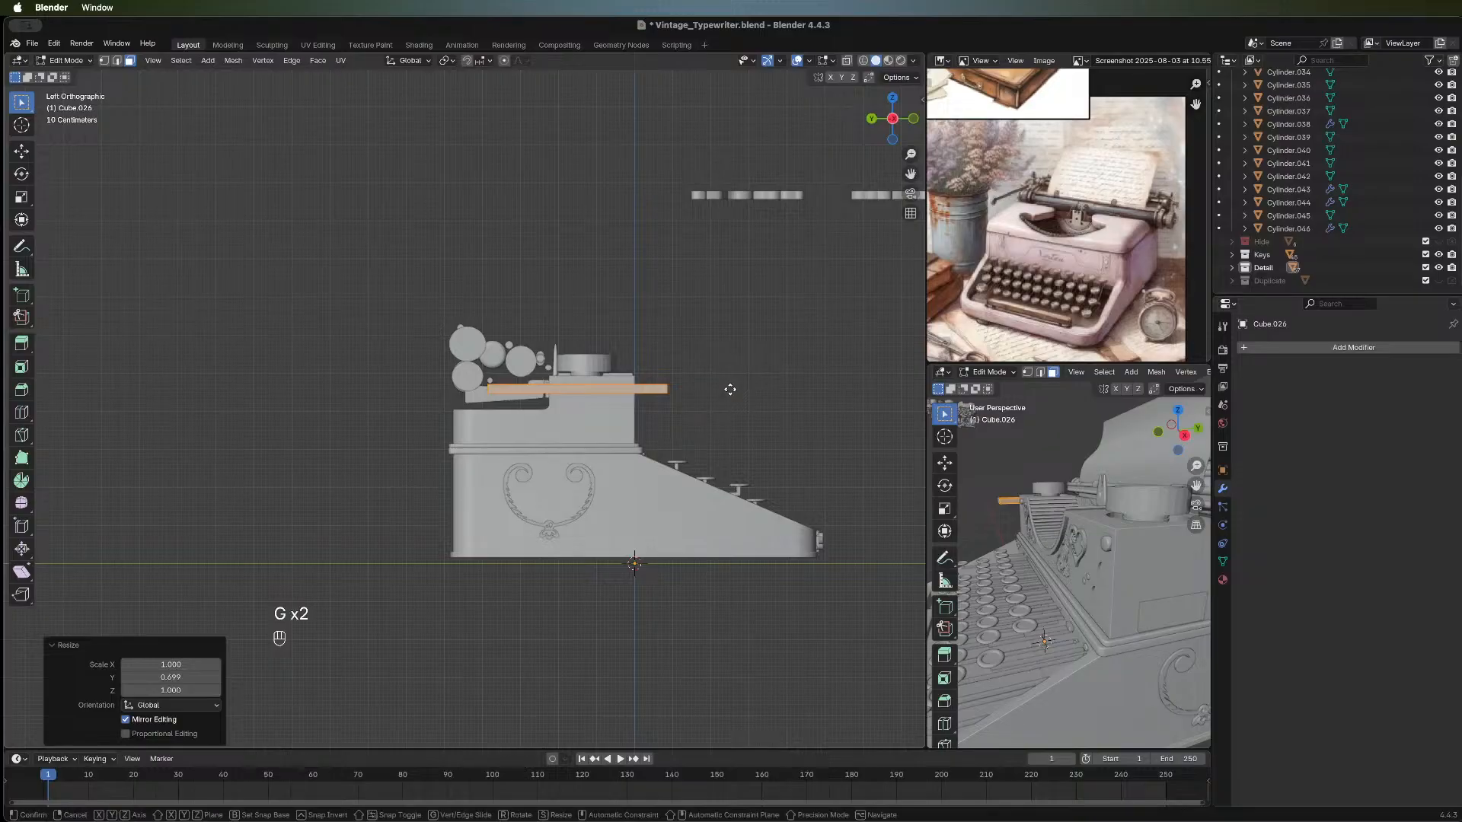
key("y")
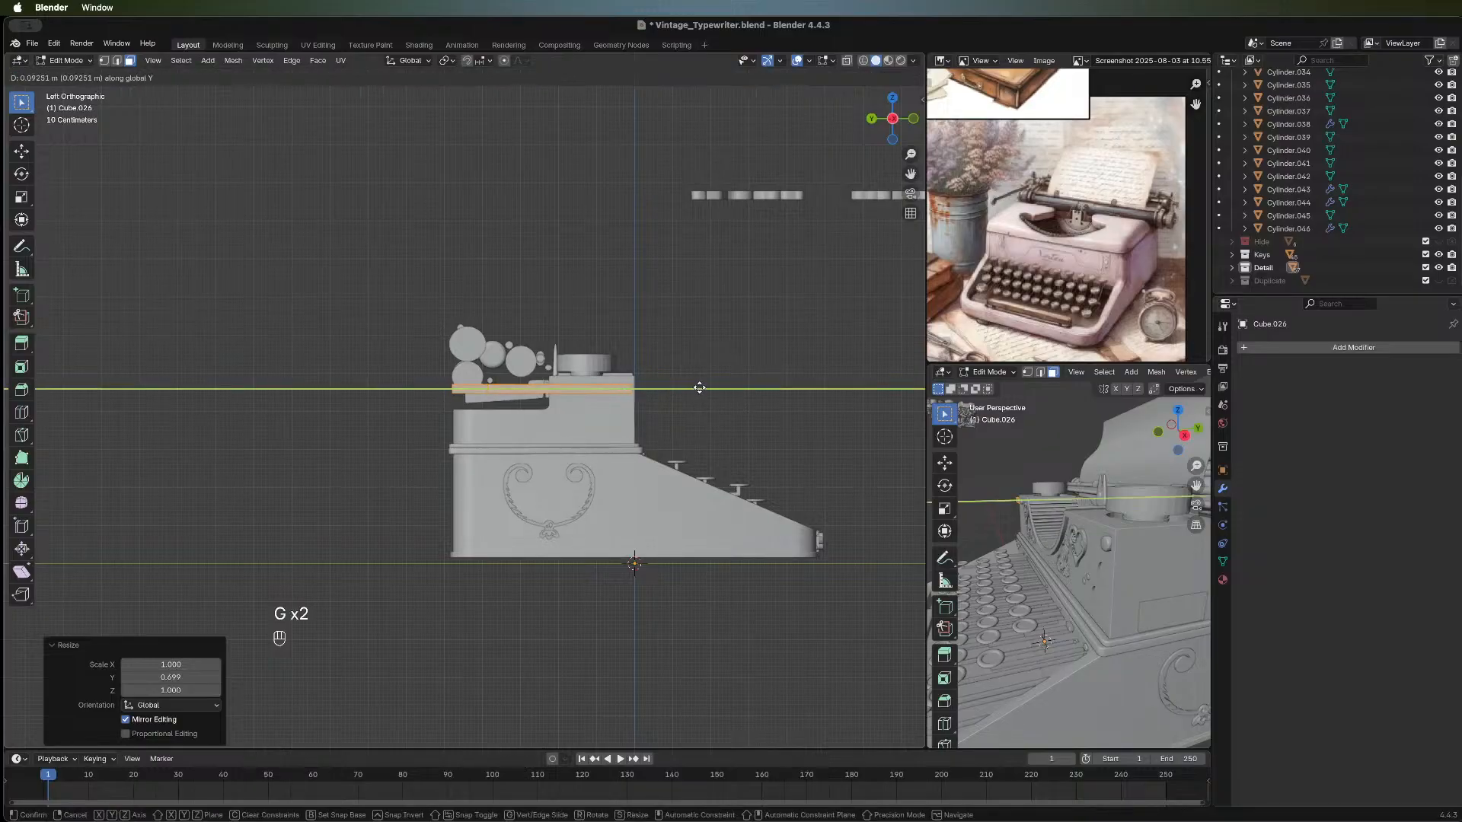
left_click(697, 387)
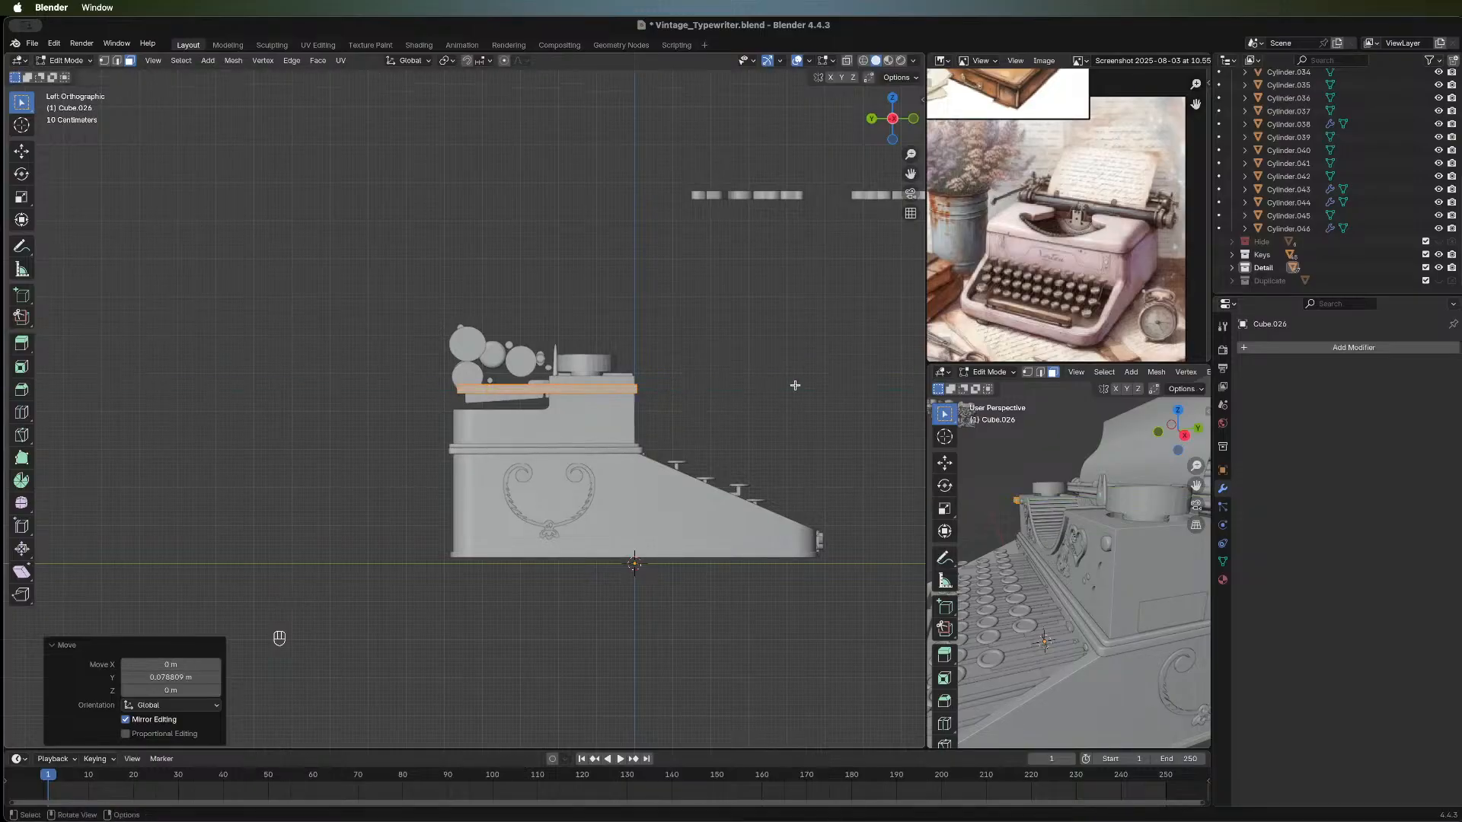
From the front orthographic view, narrow the bar to about 0.485 along X.
middle_click_drag(793, 386, 549, 335)
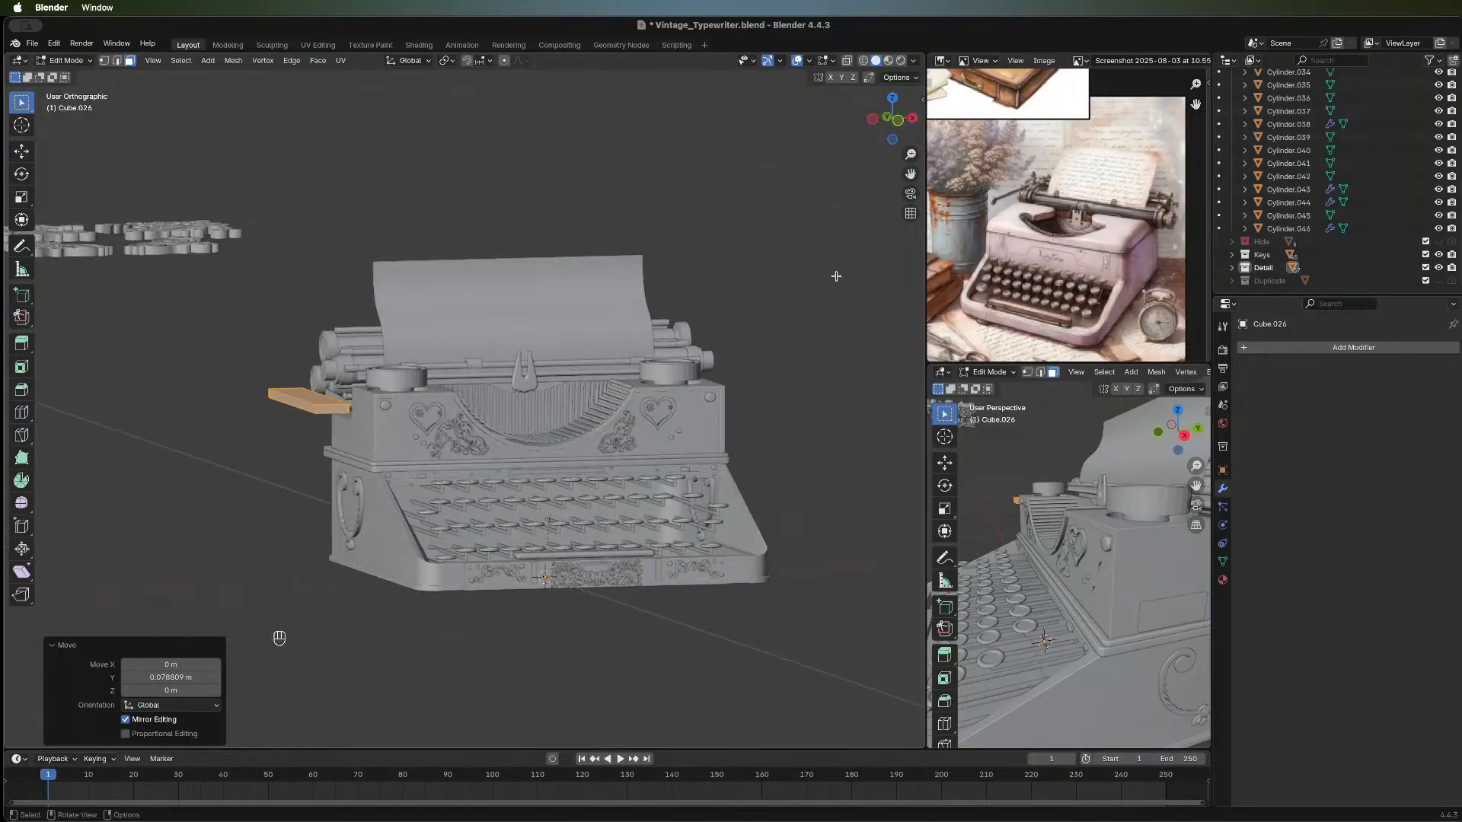
left_click(898, 123)
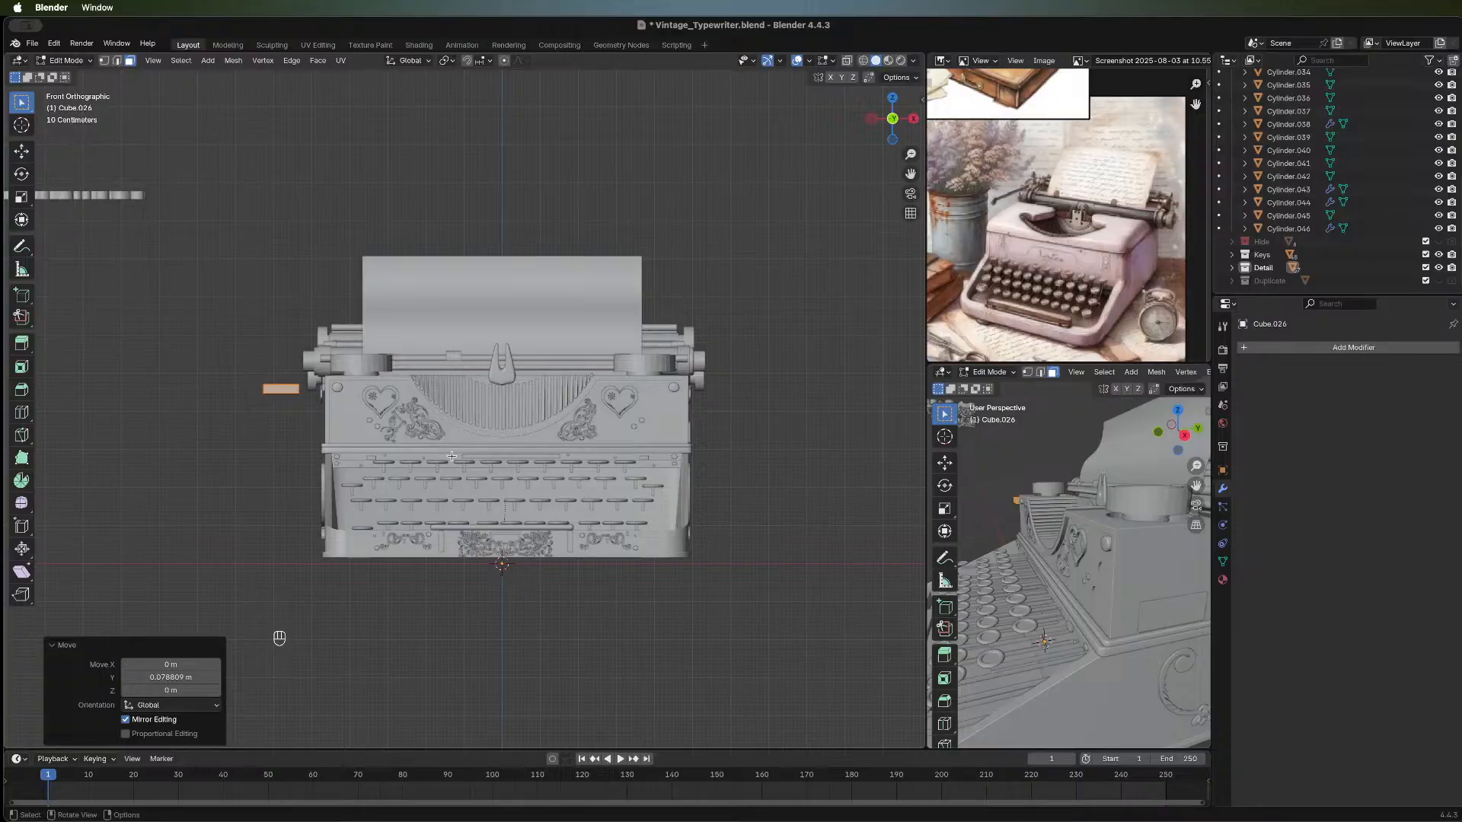
middle_click_drag(457, 460, 875, 461, "shift")
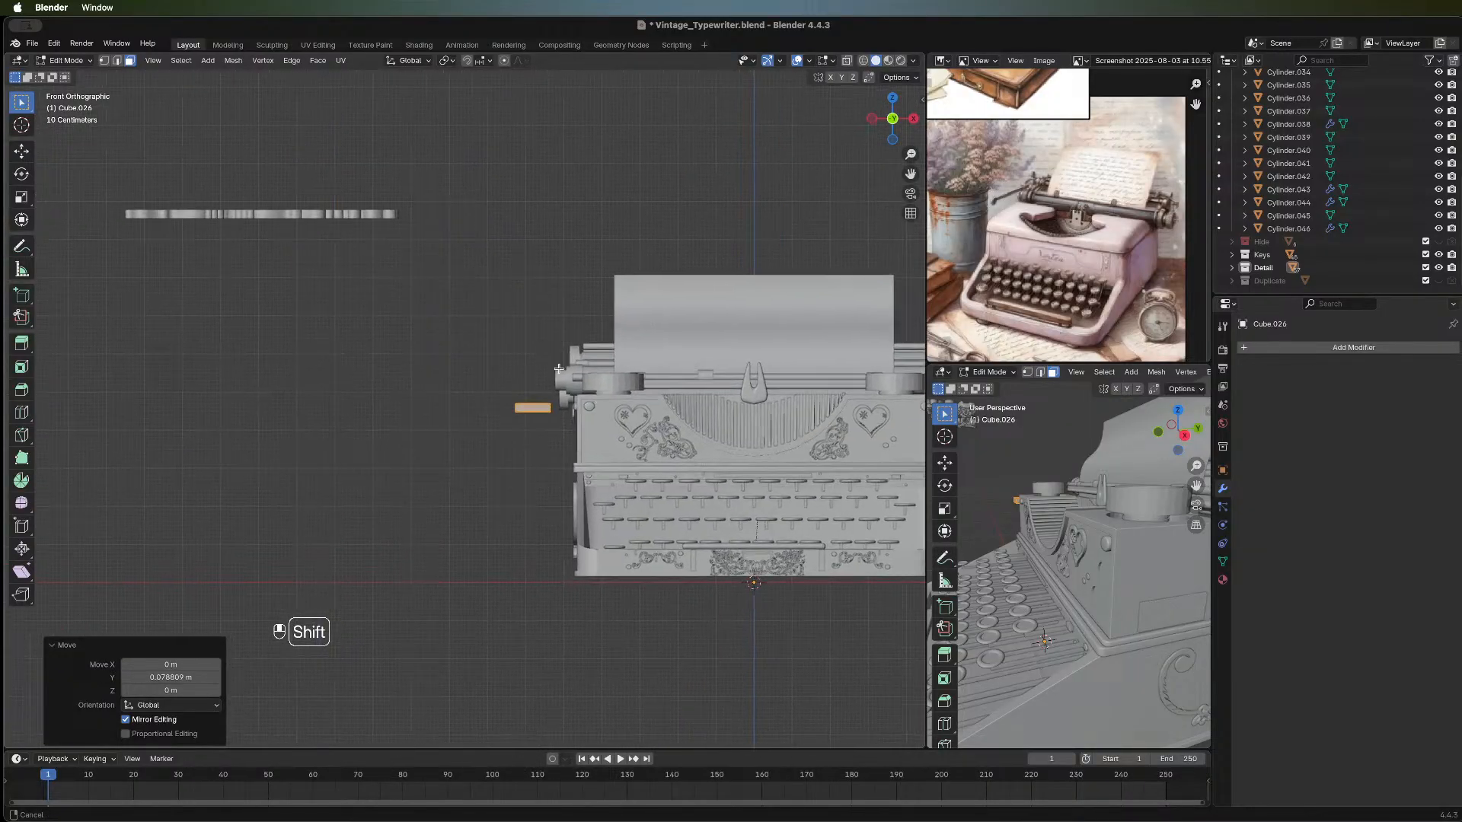
scroll(796, 433, "up", 3)
middle_click_drag(796, 434, 769, 384, "shift")
key("s")
key("x")
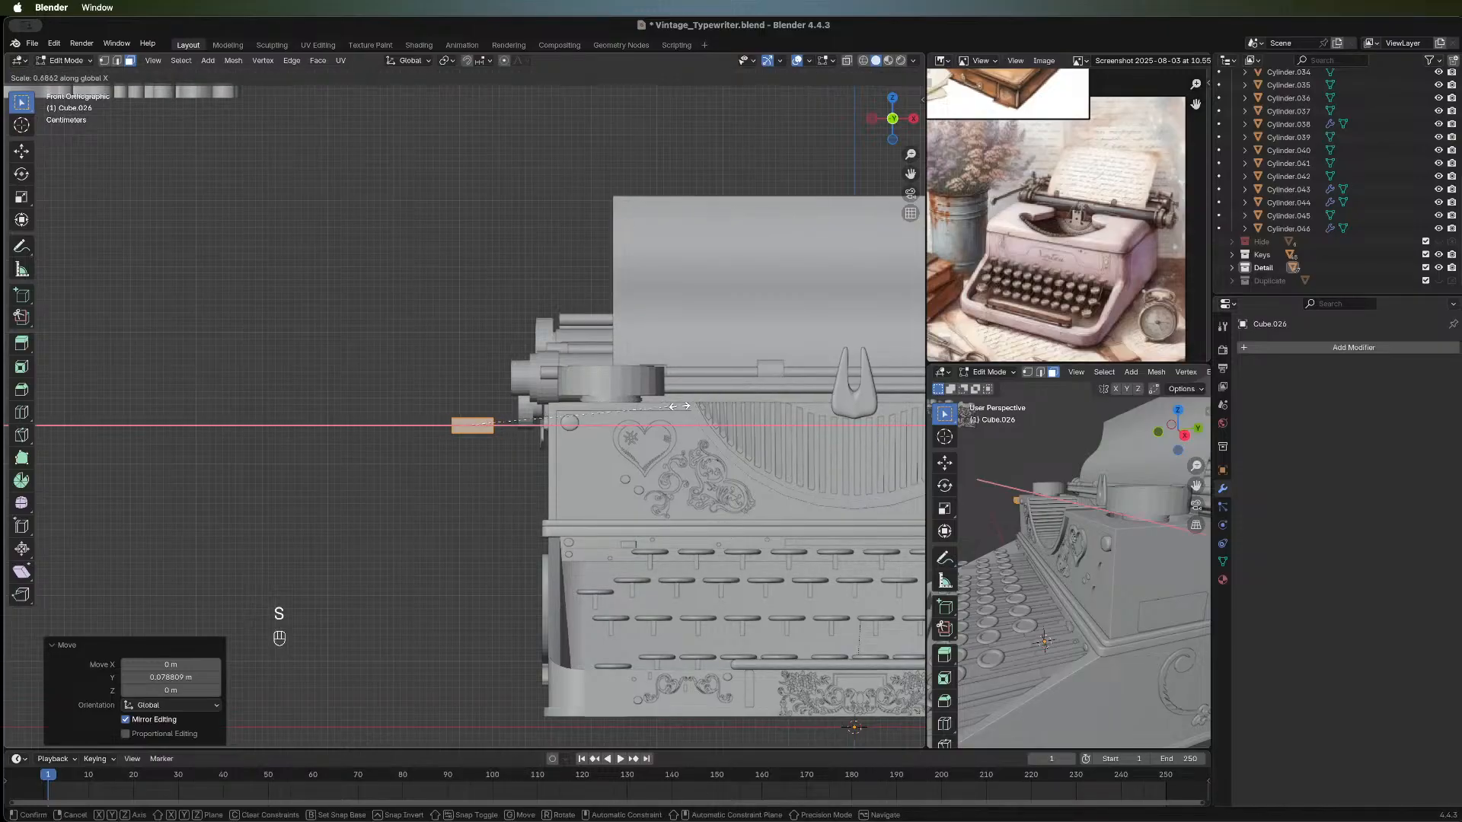
left_click(619, 417)
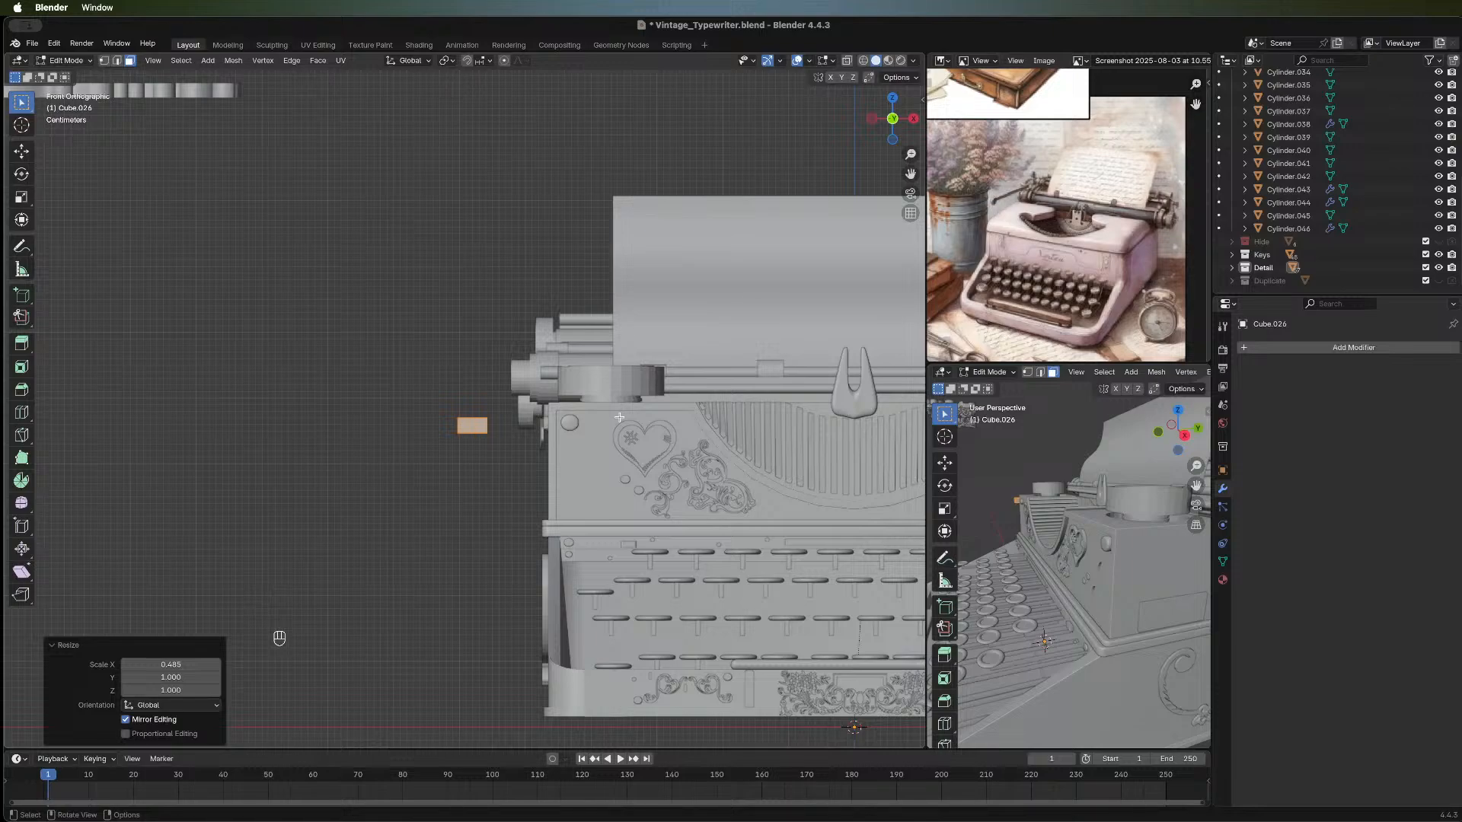
Add a single centred loop cut across the bar's length.
middle_click_drag(756, 558, 758, 492)
middle_click_drag(623, 481, 542, 489)
scroll(622, 447, "up", 2)
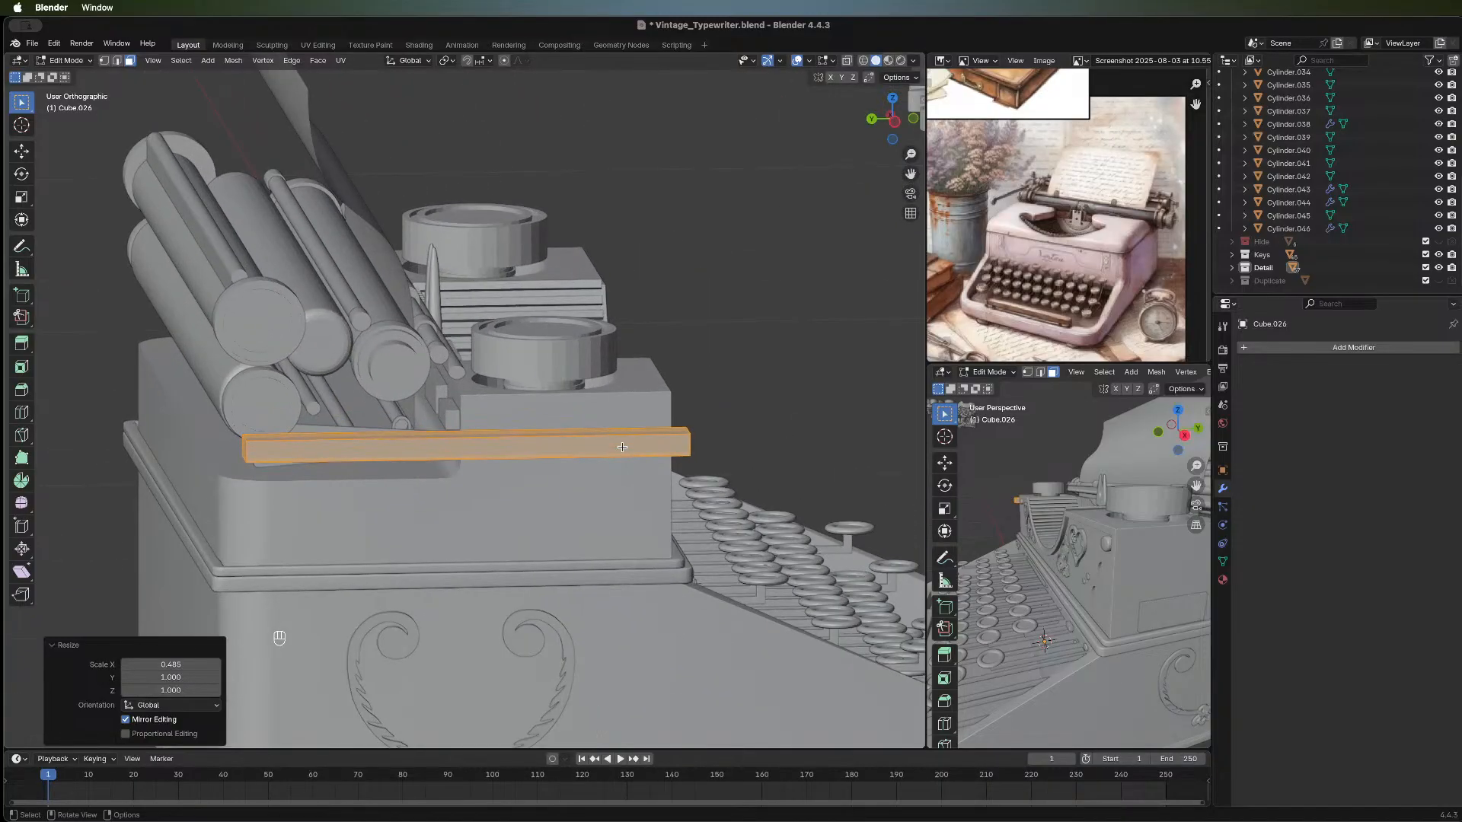
left_click(22, 412)
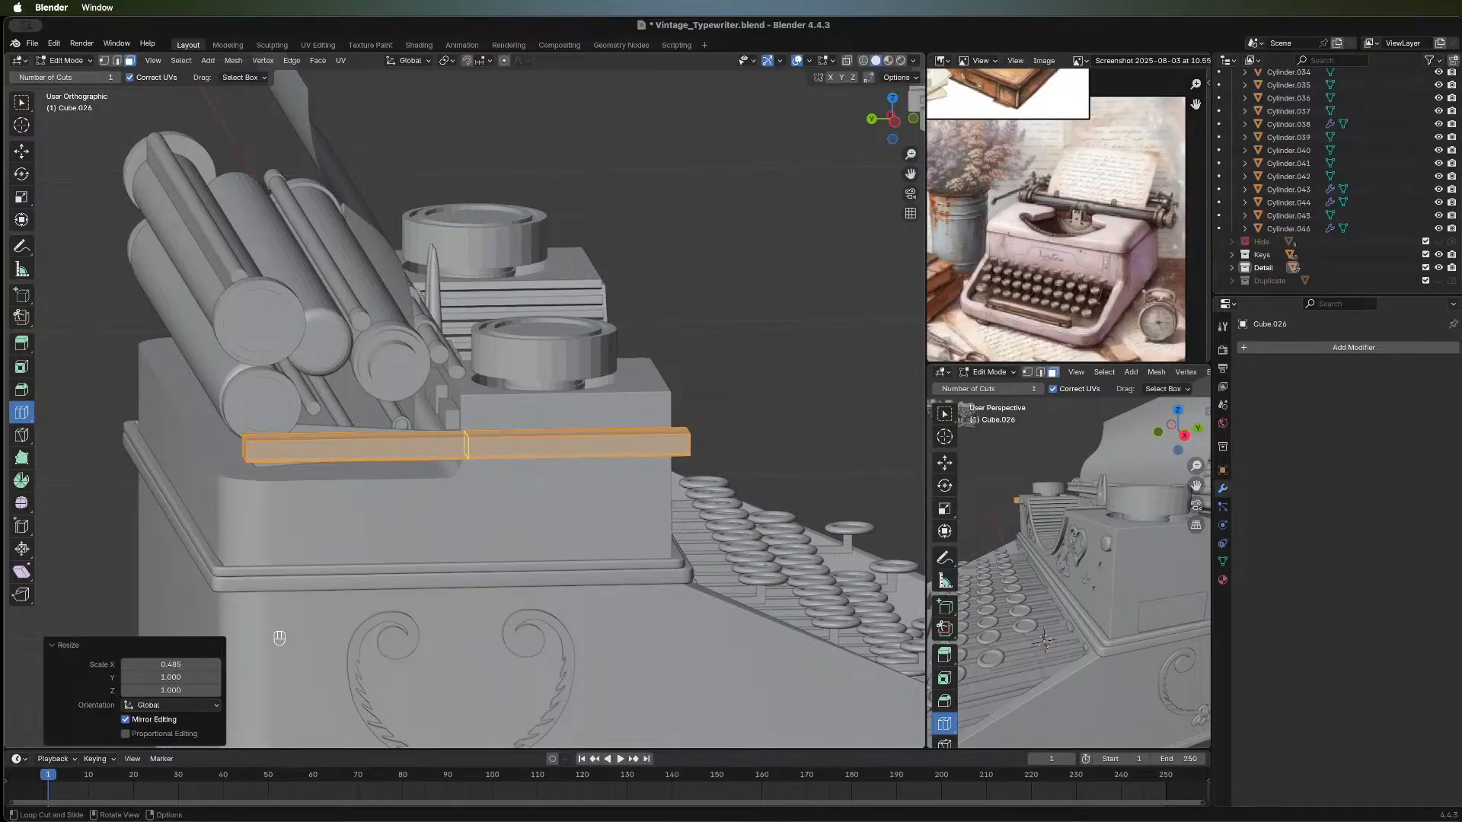
left_click(466, 445)
left_click(19, 104)
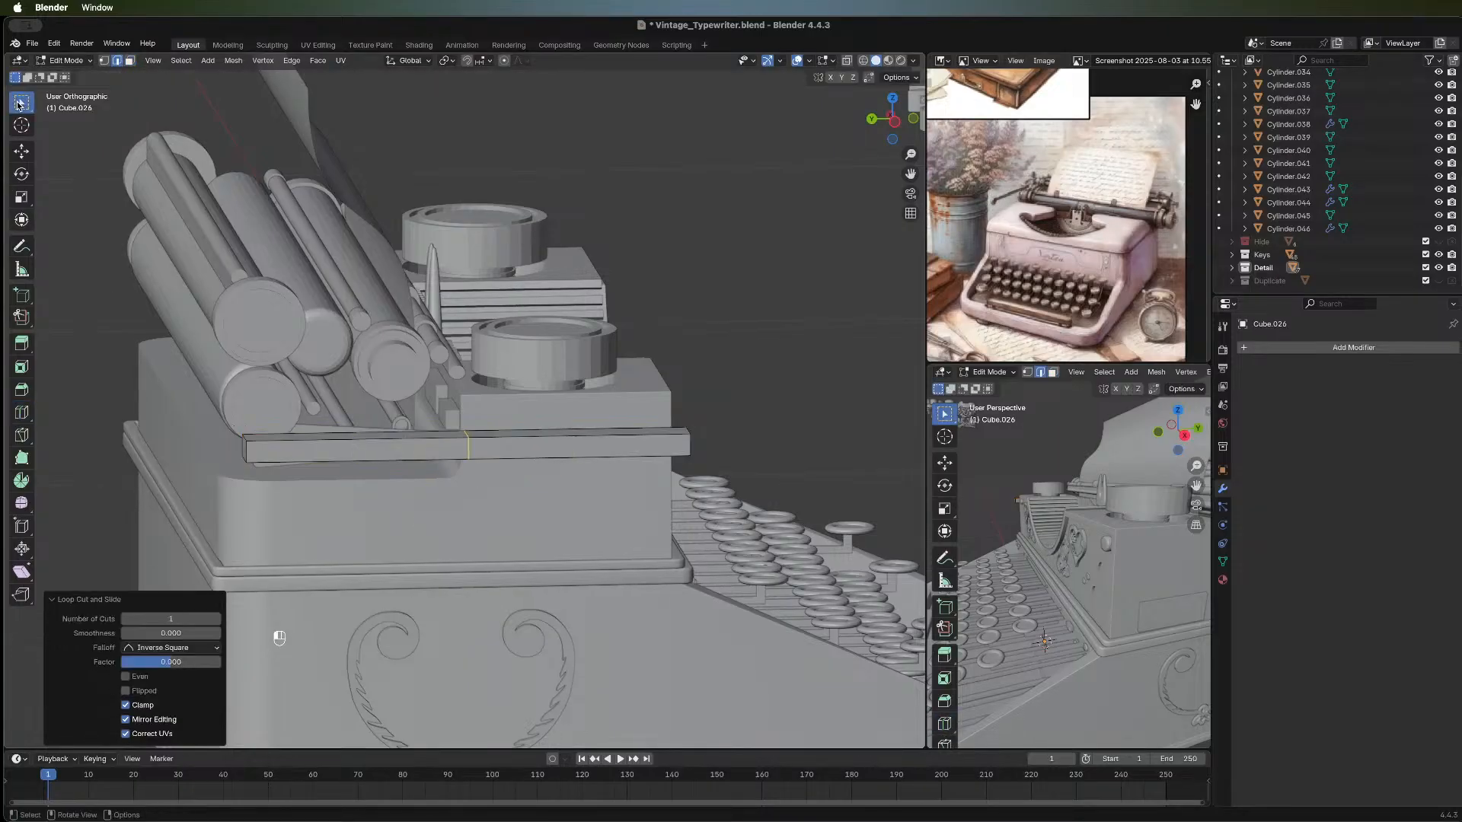
Move the new edge loop about -0.194 m along Y, close to the bar's front end, and align the view to the left orthographic side.
key("g")
key("y")
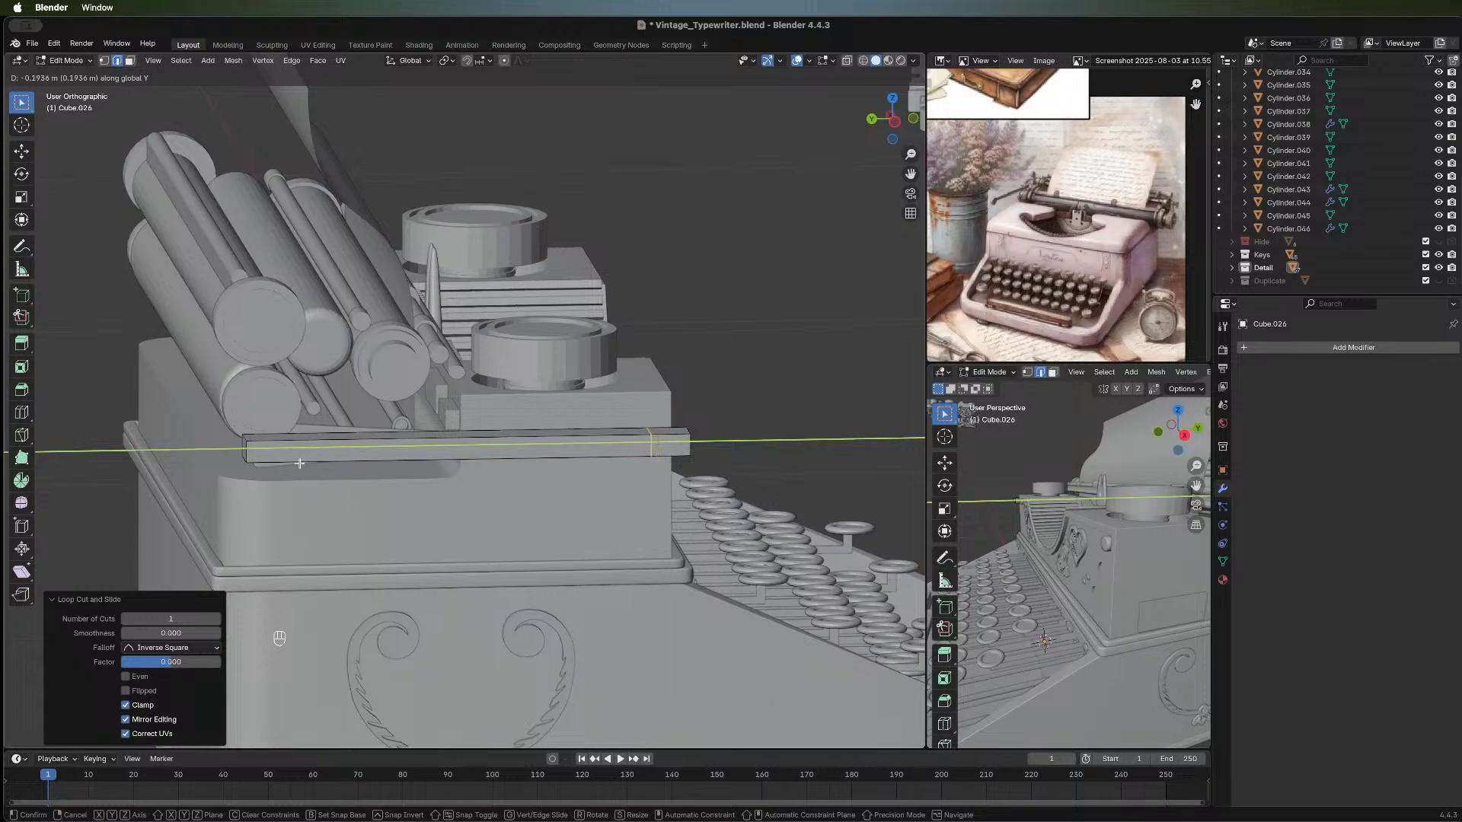
left_click(305, 463)
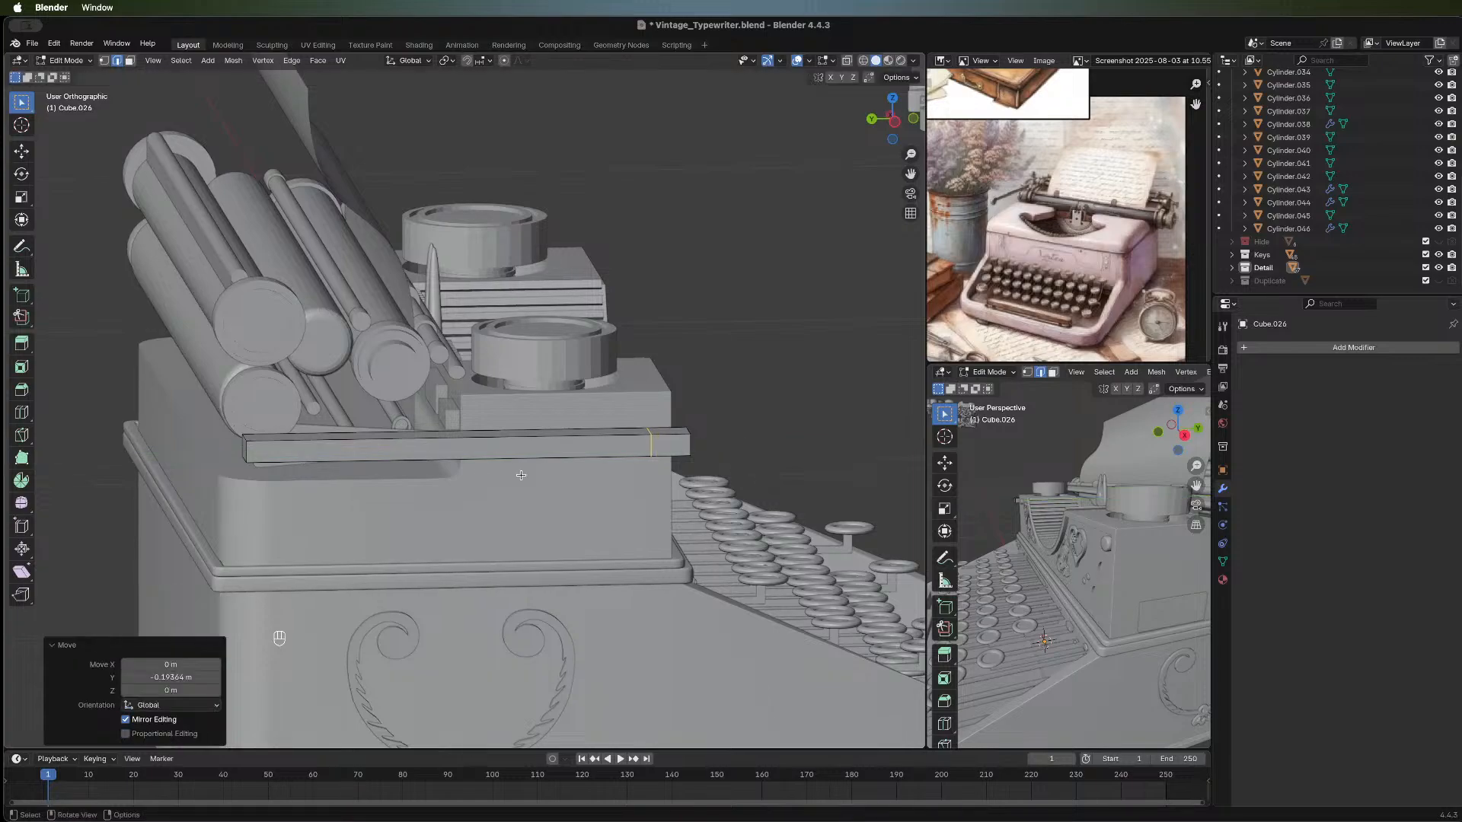
left_click(895, 122)
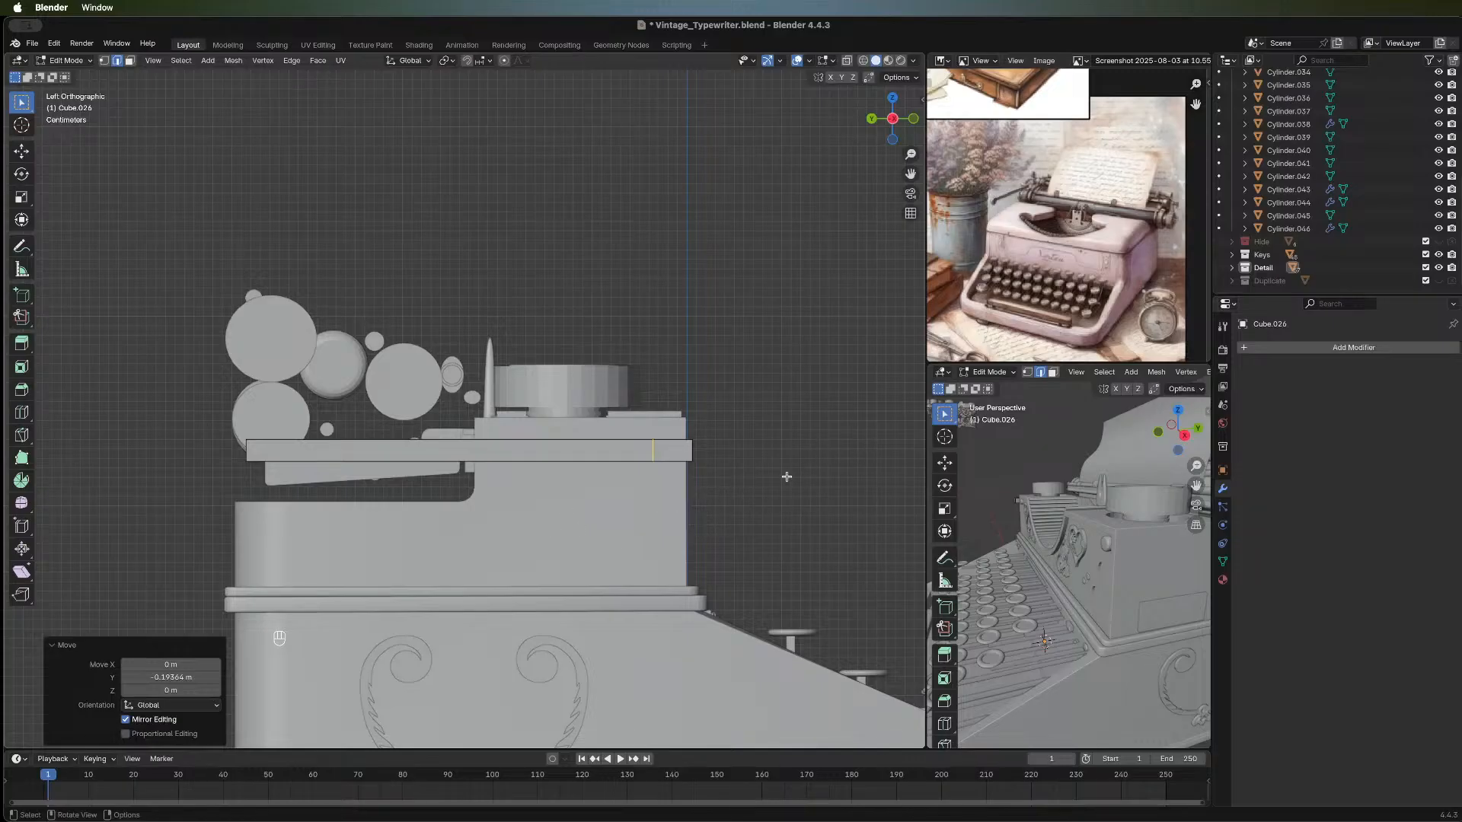
Select the bar's whole mesh and narrow it to about 0.61 along X.
middle_click_drag(724, 434, 522, 506)
key("Tab")
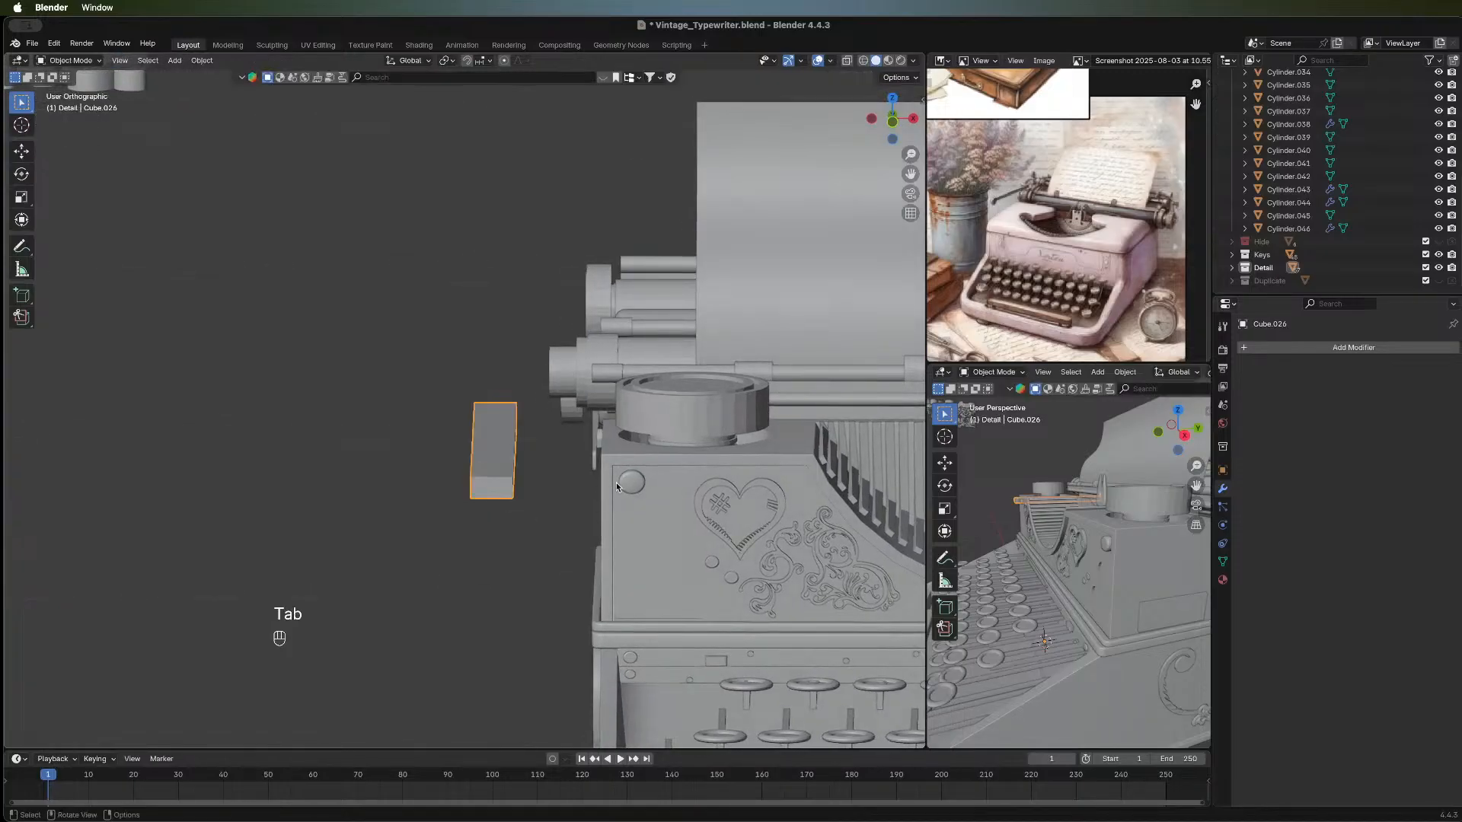
key("Tab")
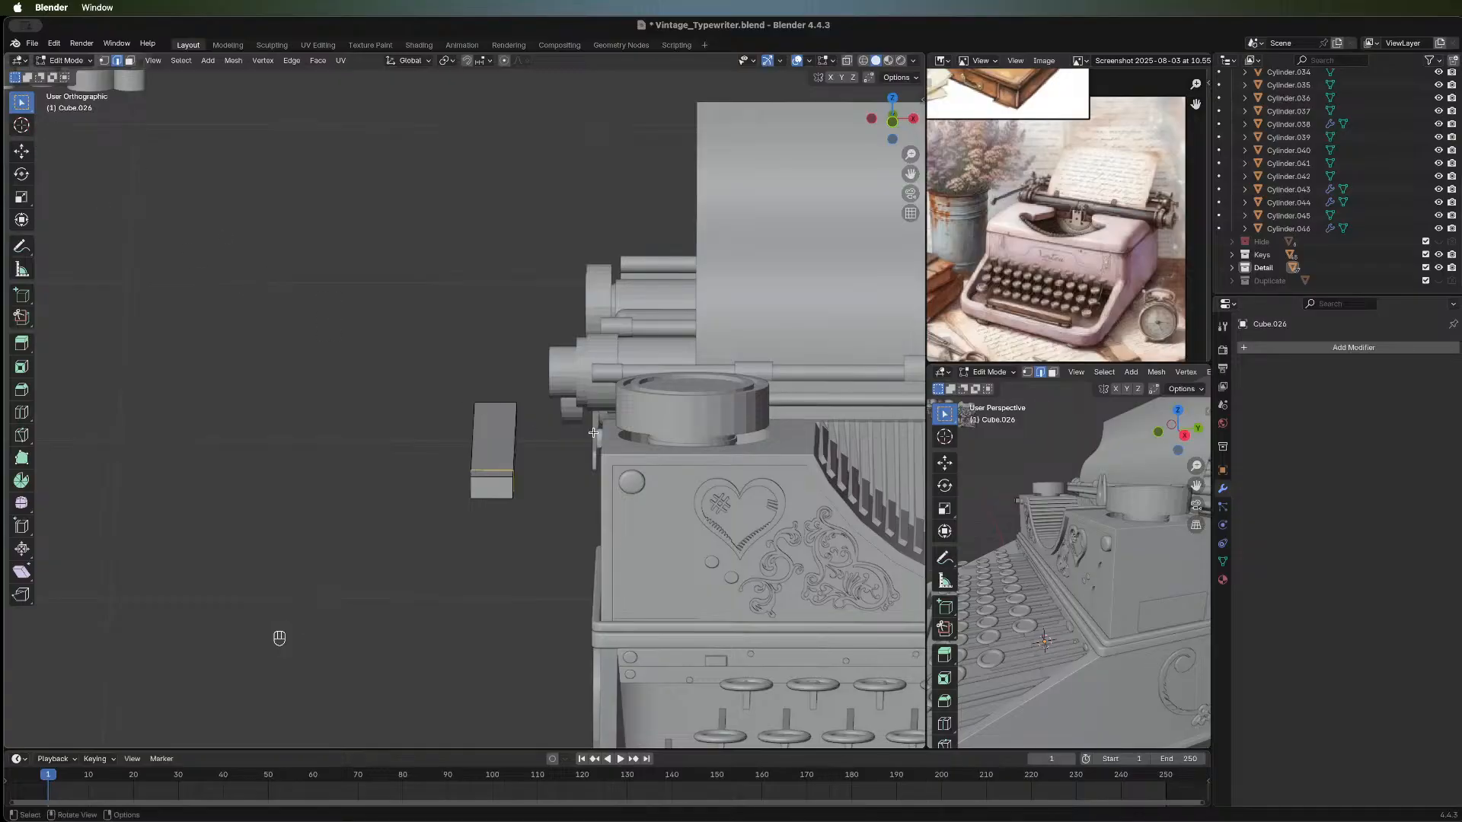
key("a")
key("s")
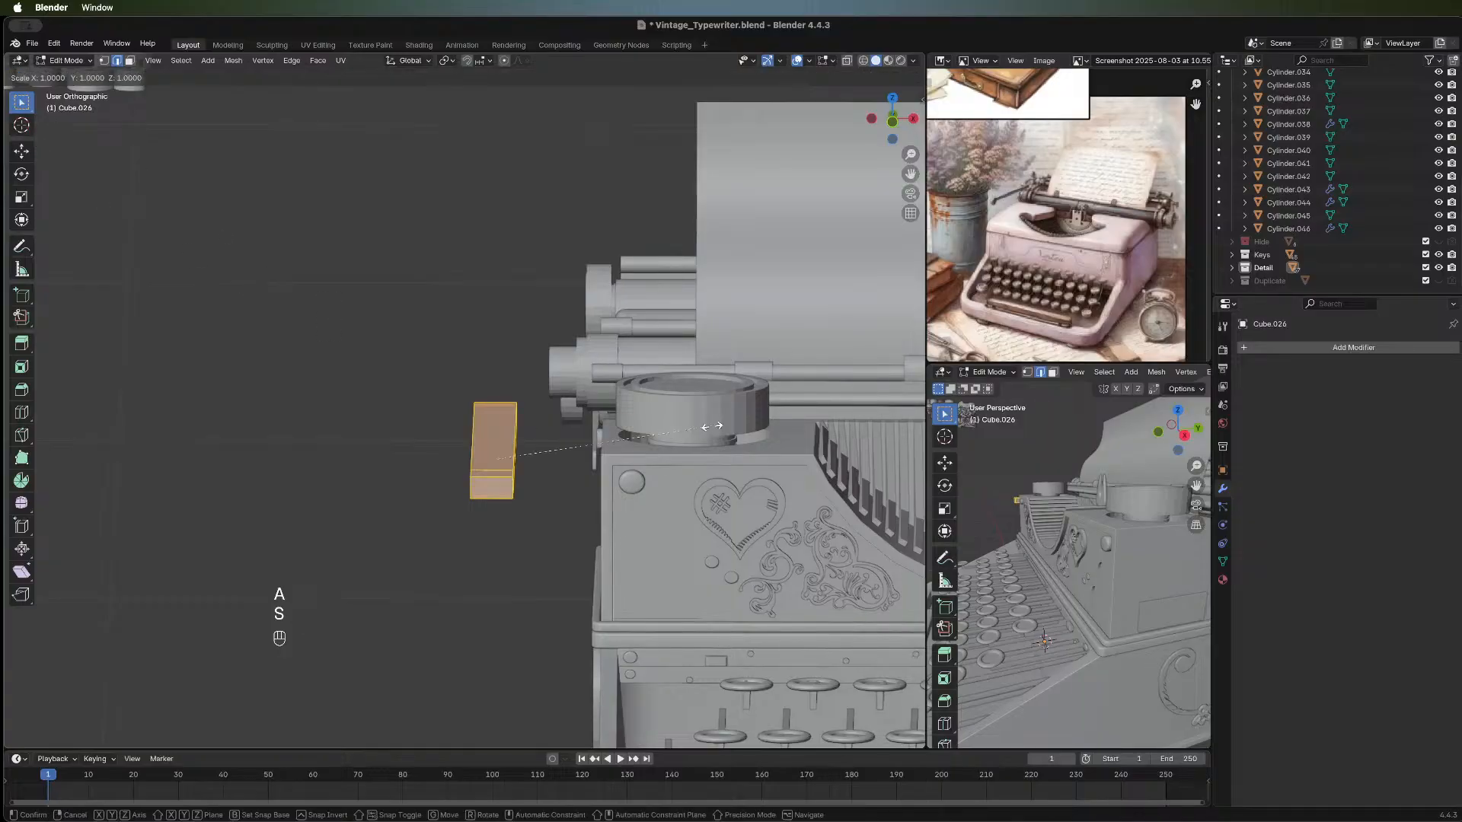
key("x")
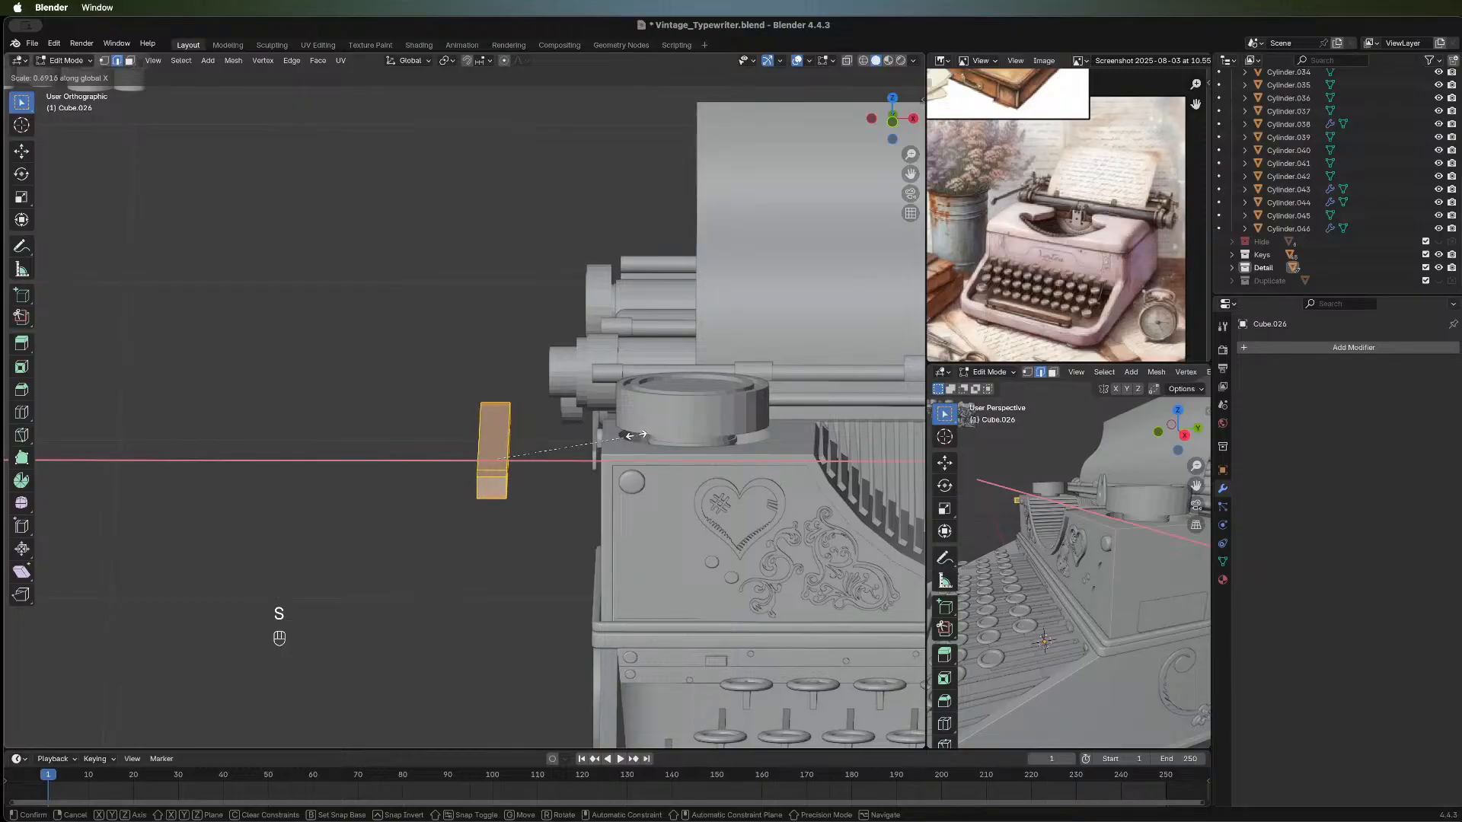
left_click(619, 436)
Extrude the underside face at the bar's front end about 0.023 m downward along Z to form a short lug.
middle_click_drag(514, 509, 619, 450)
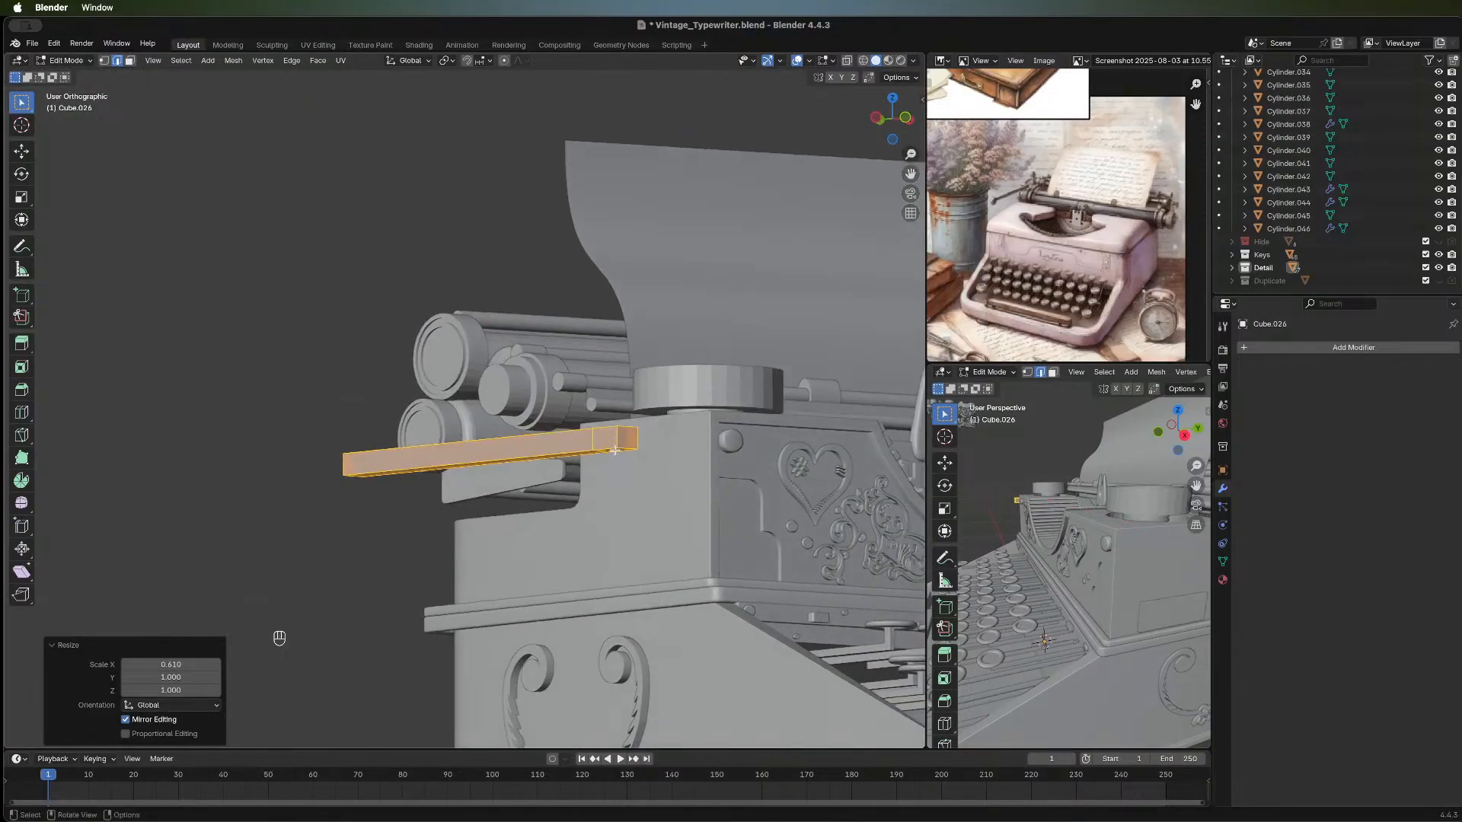
key("3")
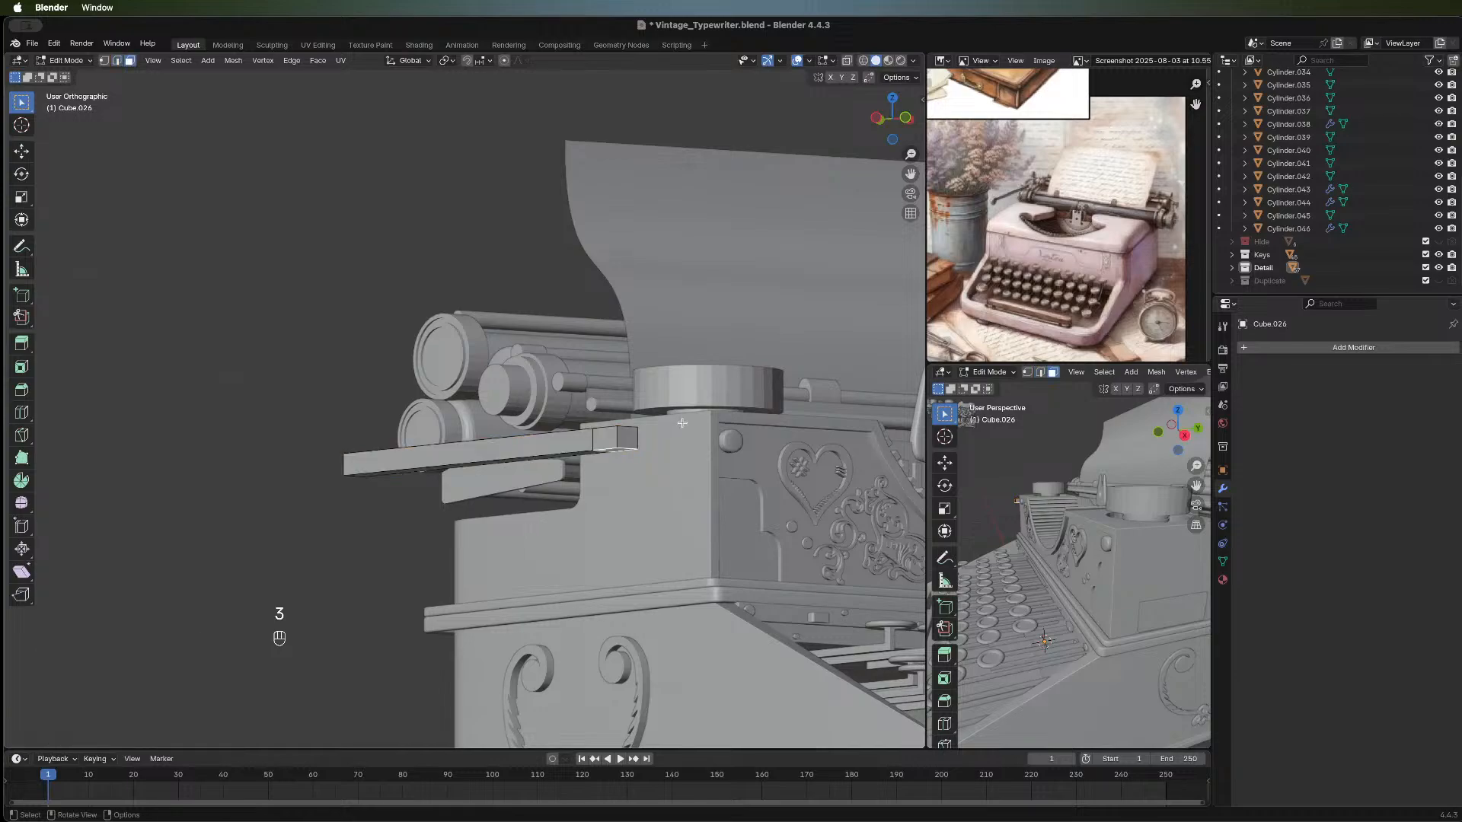
key("g")
key("z")
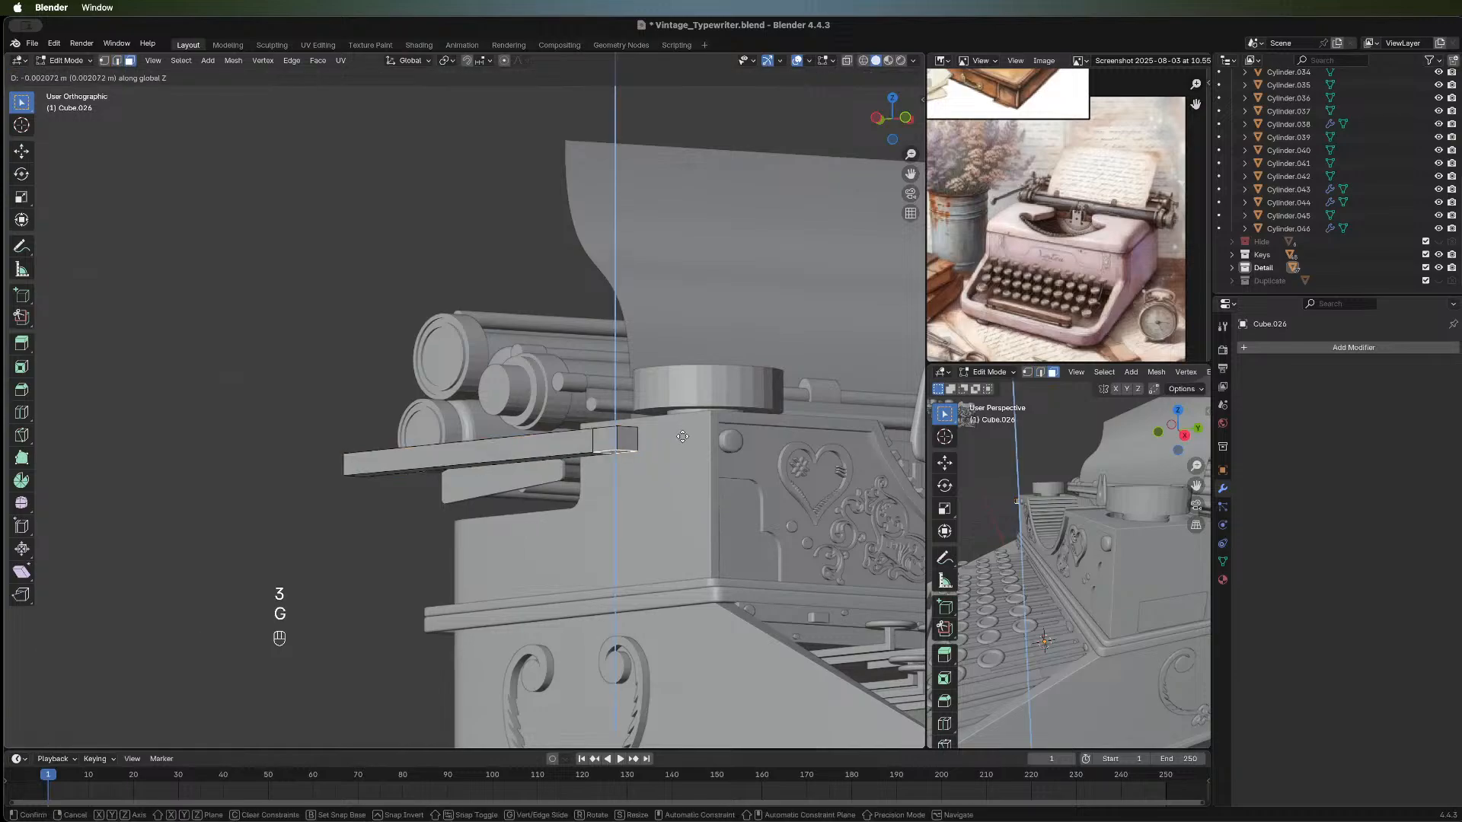
right_click(682, 439)
key("e")
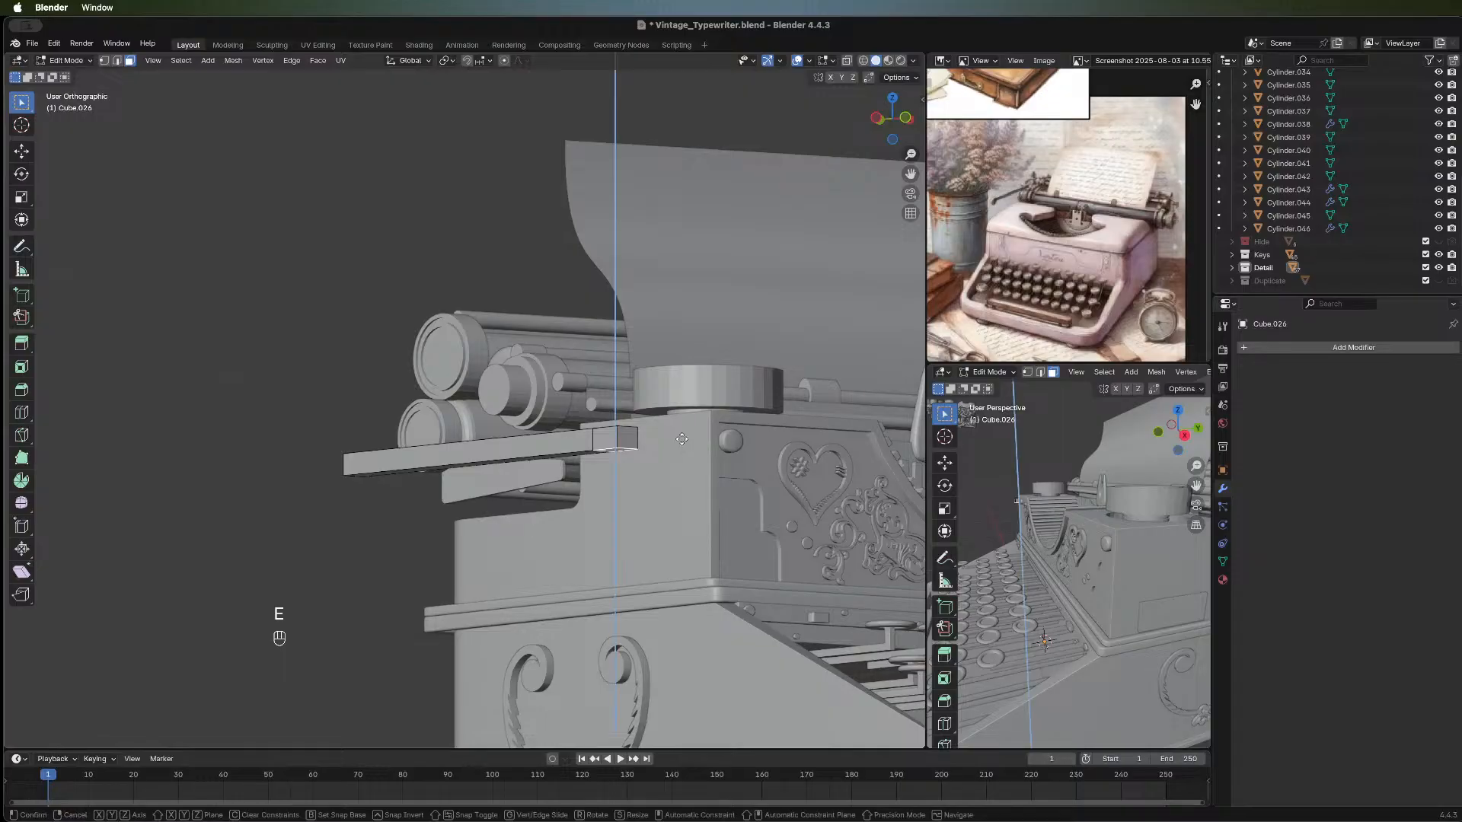
key("z")
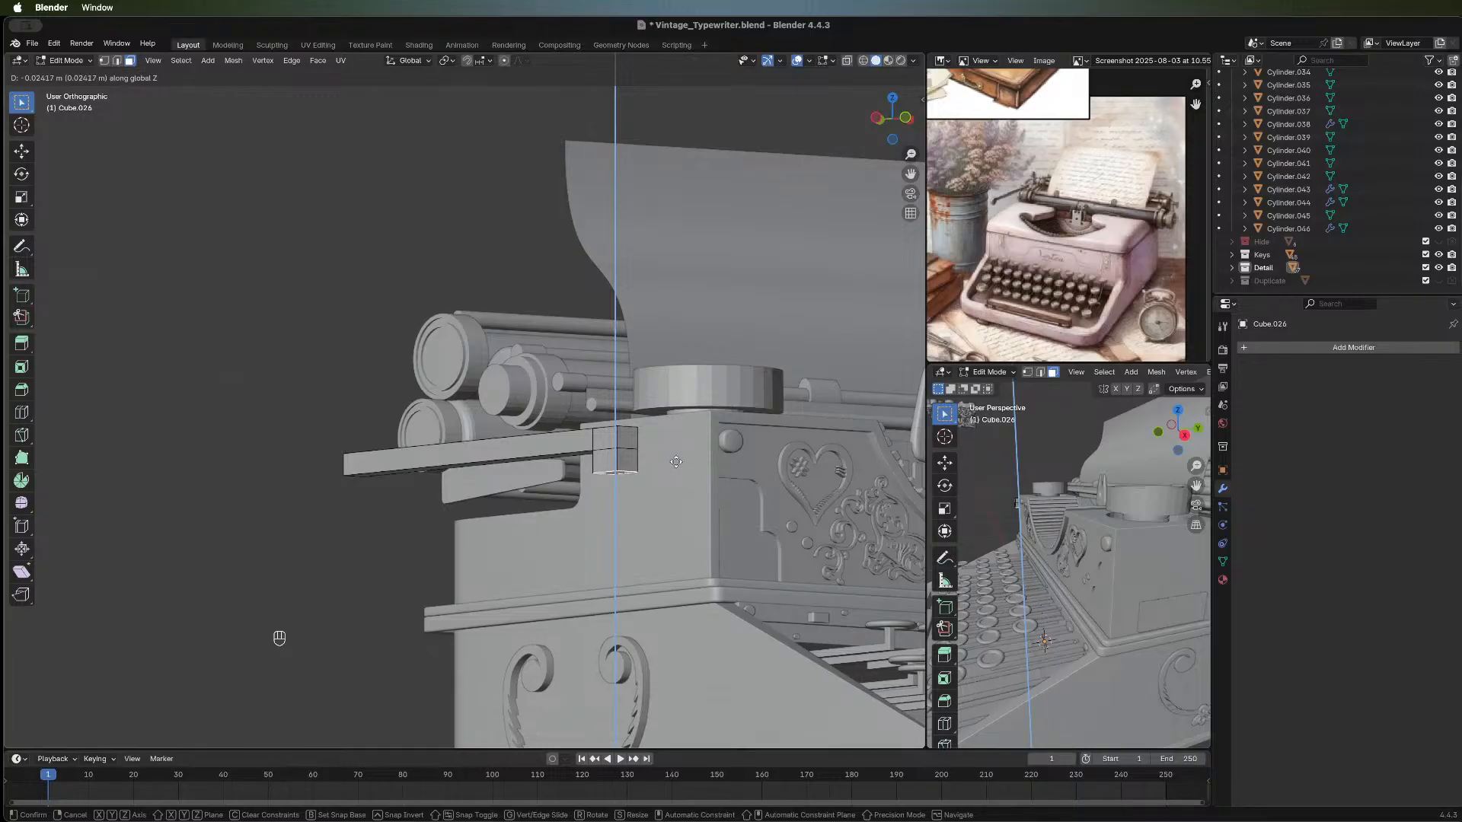
left_click(676, 461)
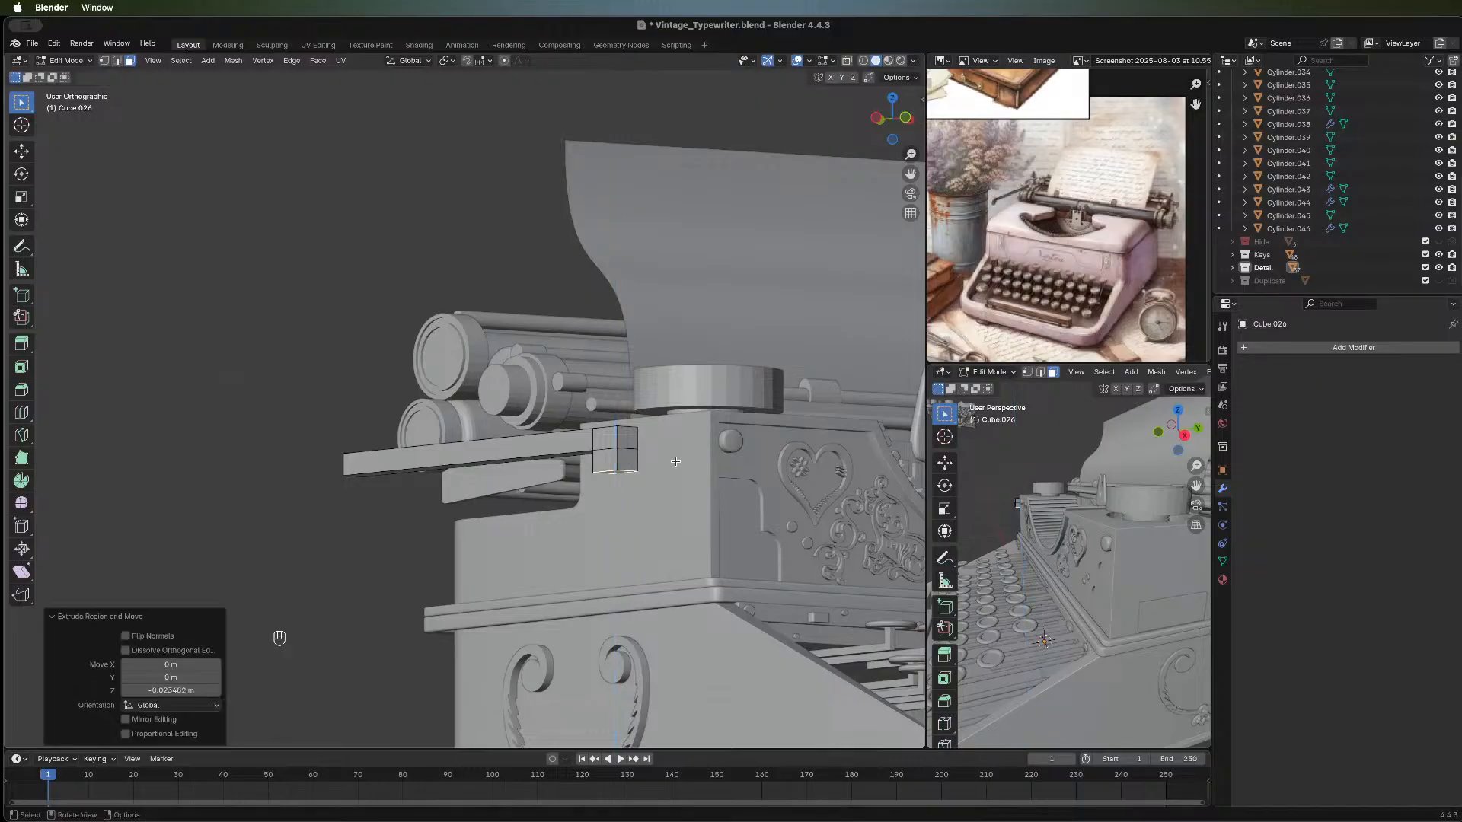
Add a Subdivision Surface modifier to the bar and set its viewport level to 5.
key("Tab")
mouse_move(653, 499)
middle_mouse_down()
mouse_move(262, 467)
mouse_move(339, 646)
mouse_move(587, 541)
mouse_move(459, 533)
mouse_move(472, 532)
middle_mouse_up()
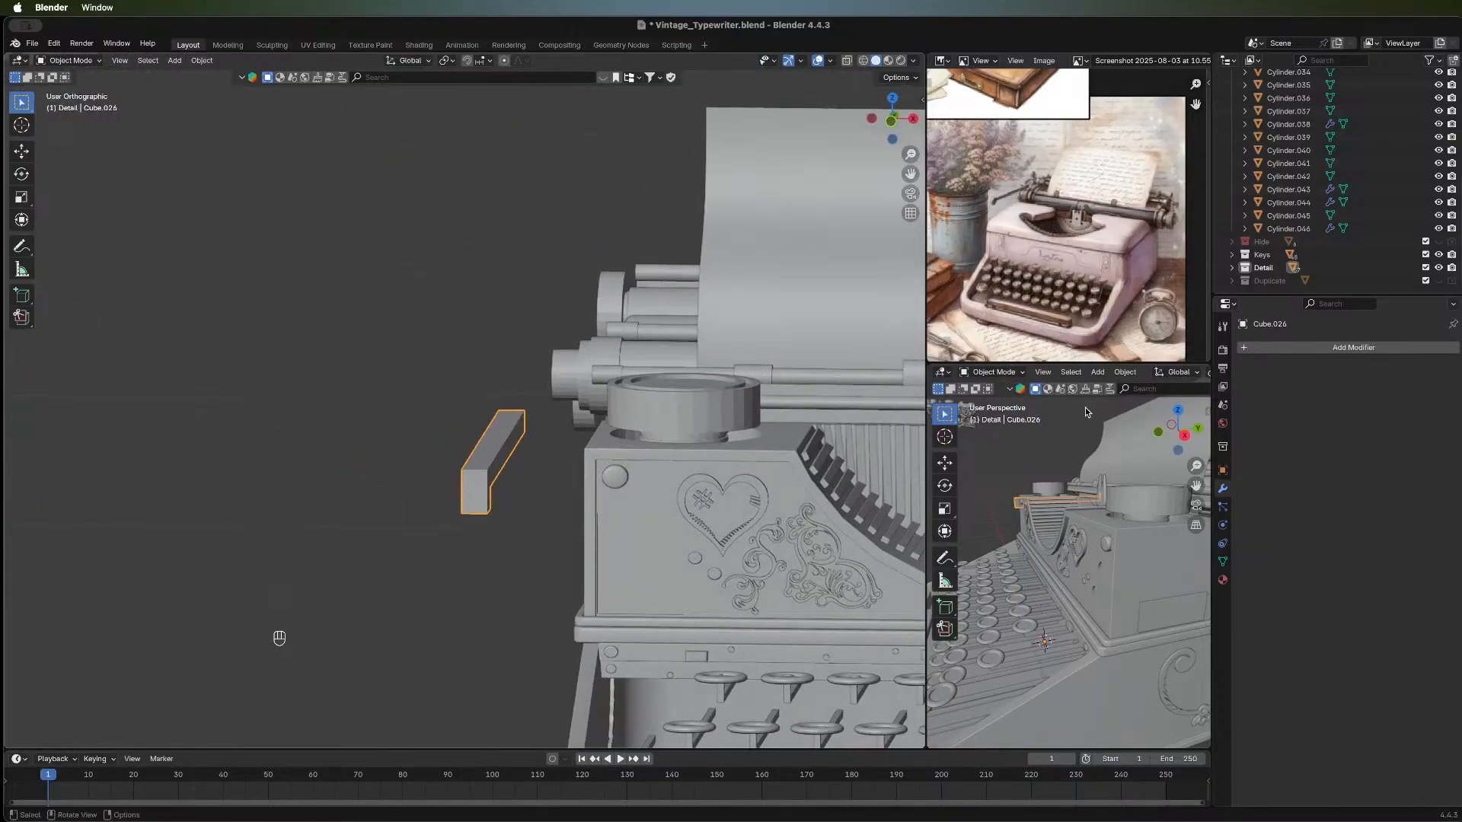
left_click(1353, 347)
mouse_move(1250, 350)
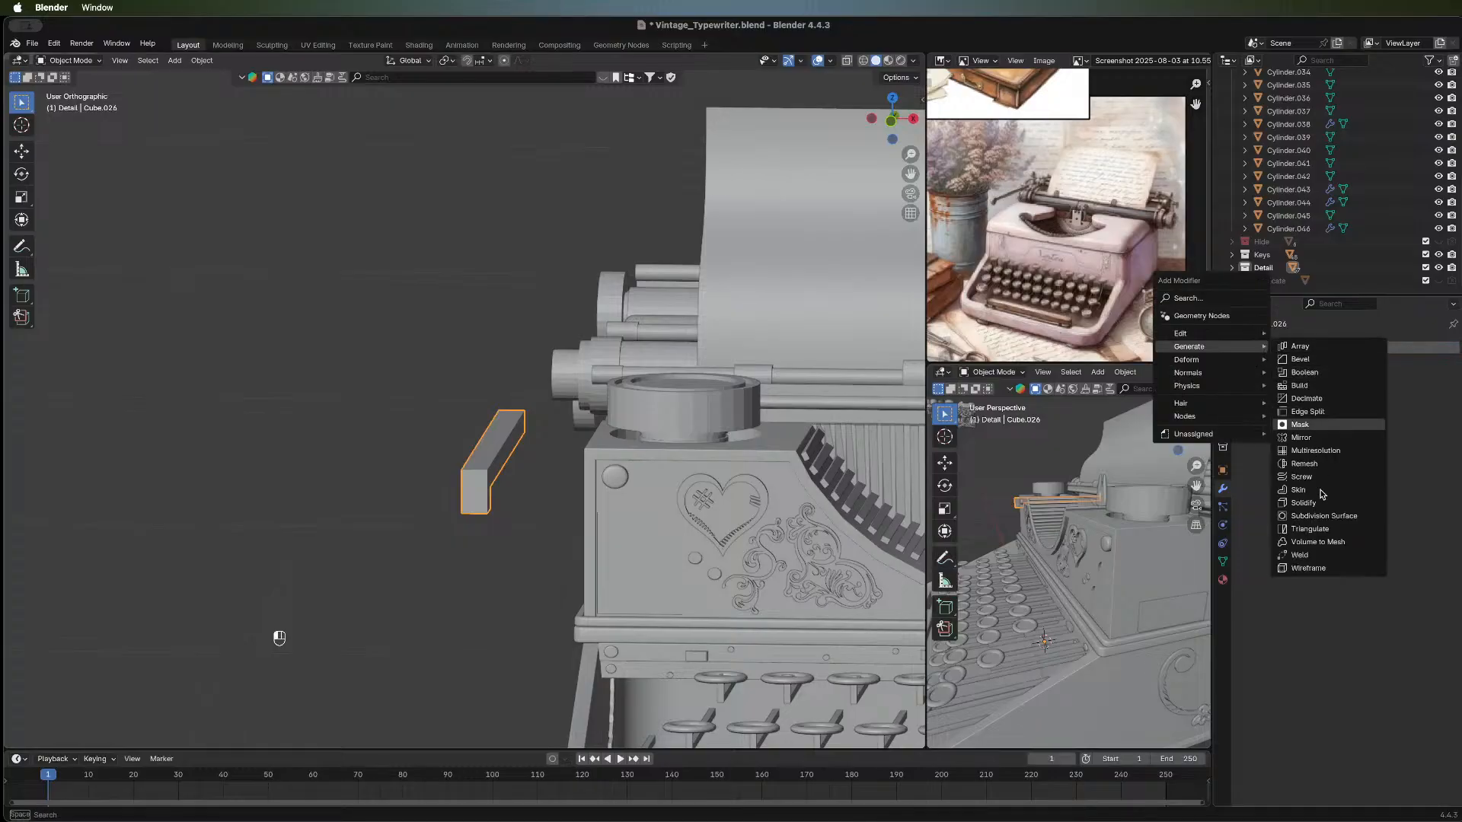
left_click(1324, 515)
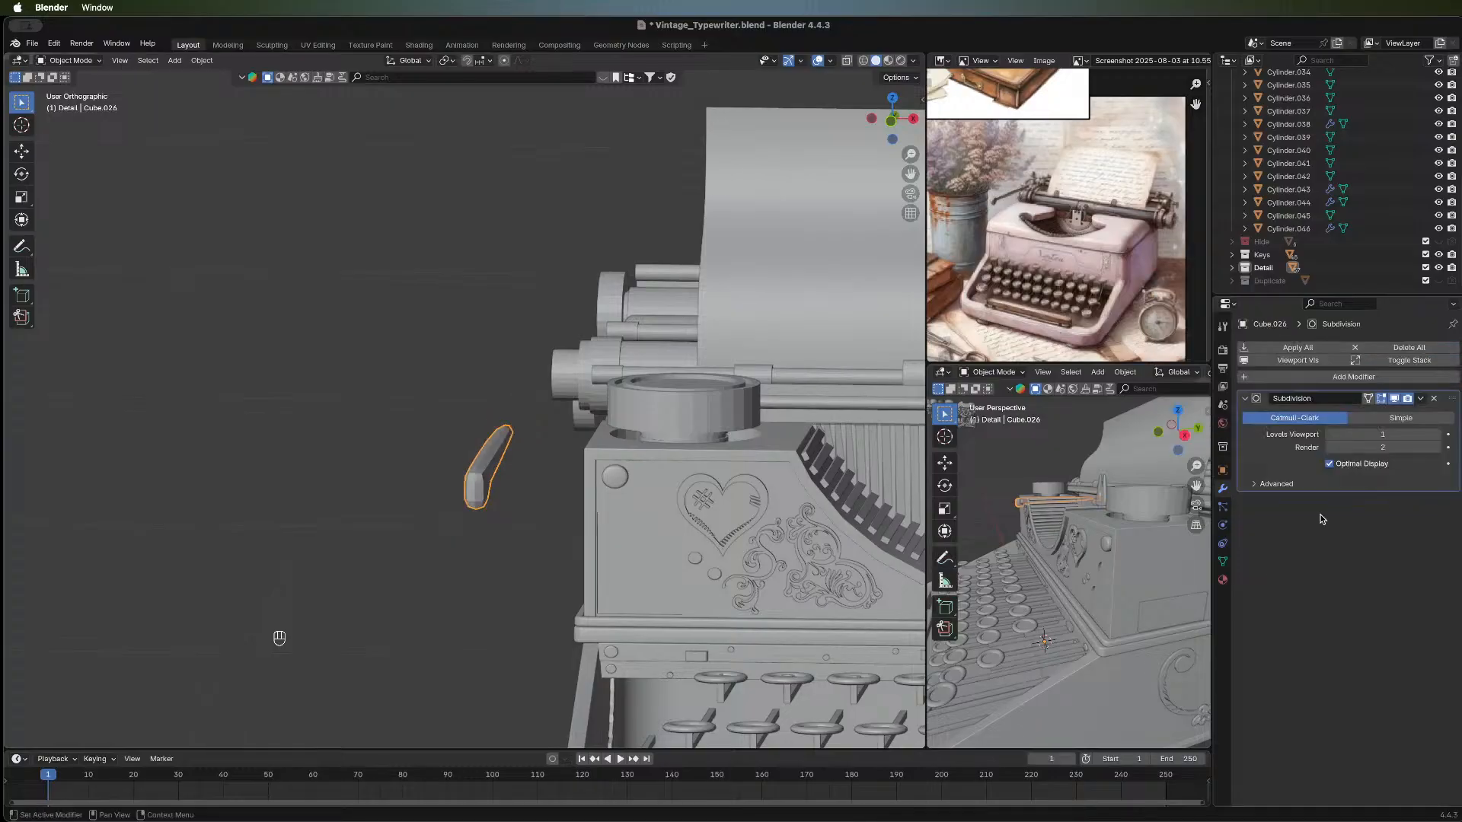
left_click(1438, 435)
left_click(1438, 435)
left_click(1438, 435)
left_click(1438, 435)
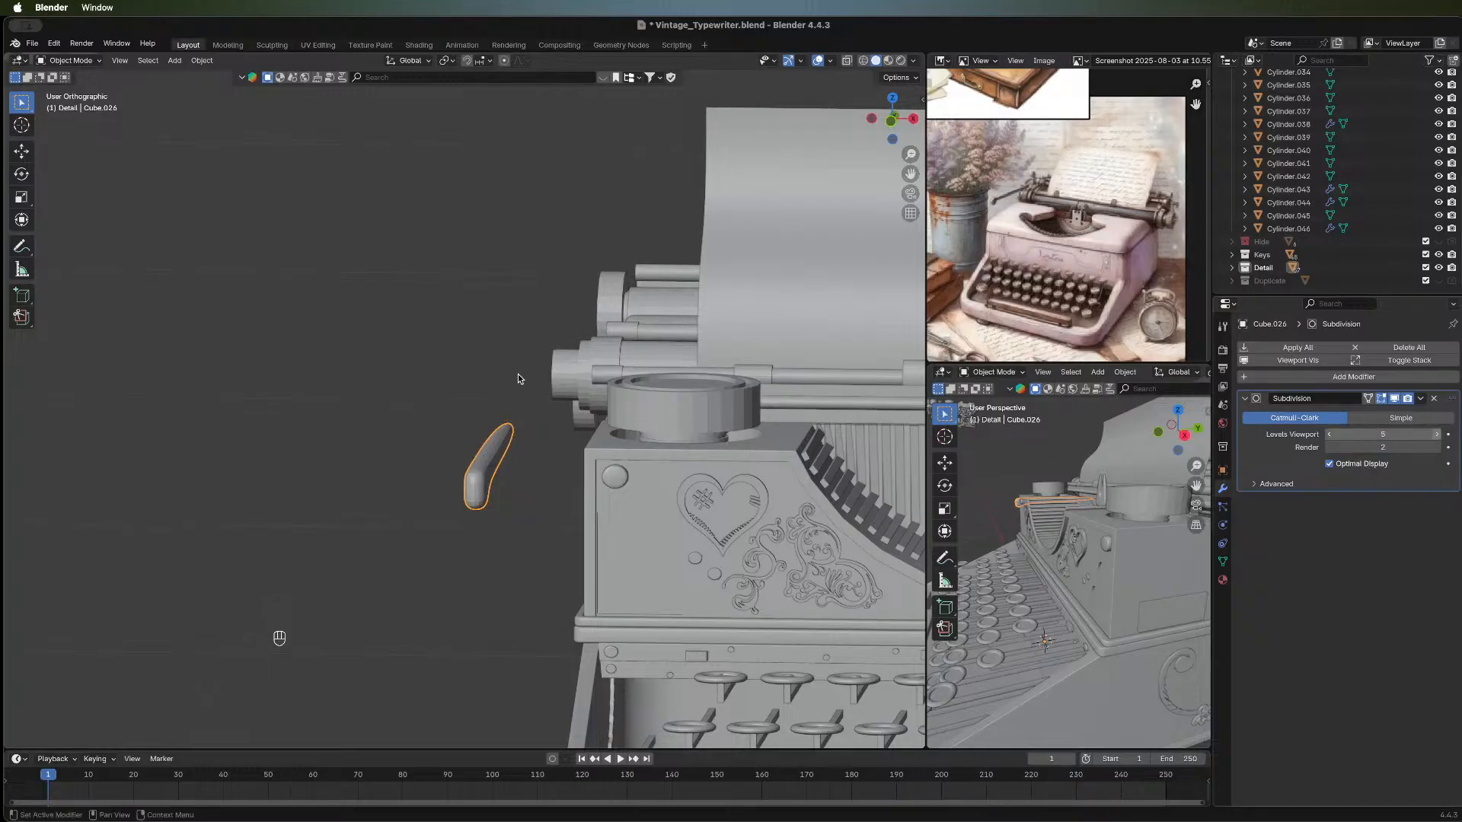
Add 10 evenly spaced loop cuts across the long section of the bar.
middle_click_drag(472, 428, 411, 462)
key("Tab")
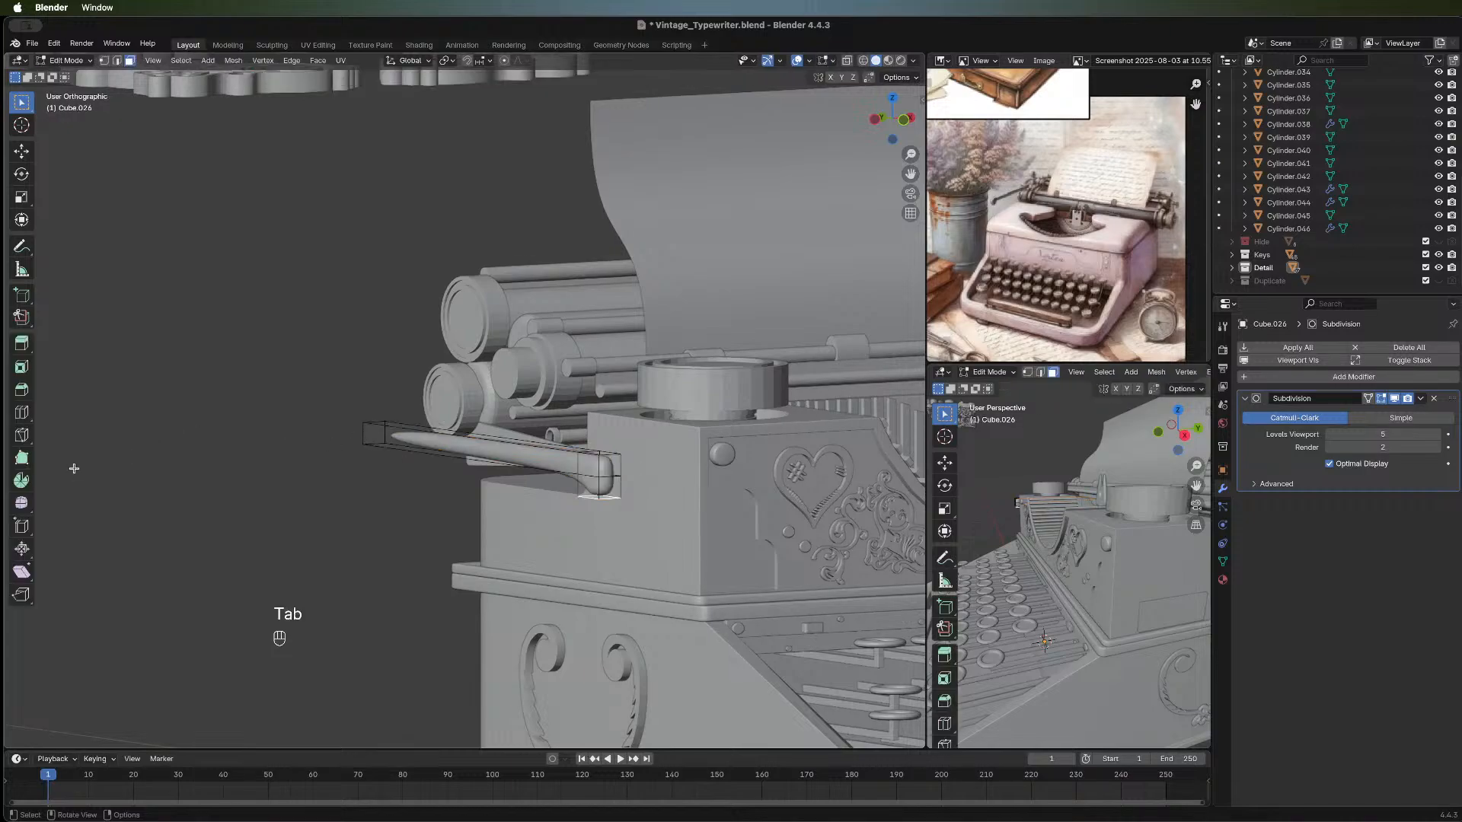
left_click(22, 415)
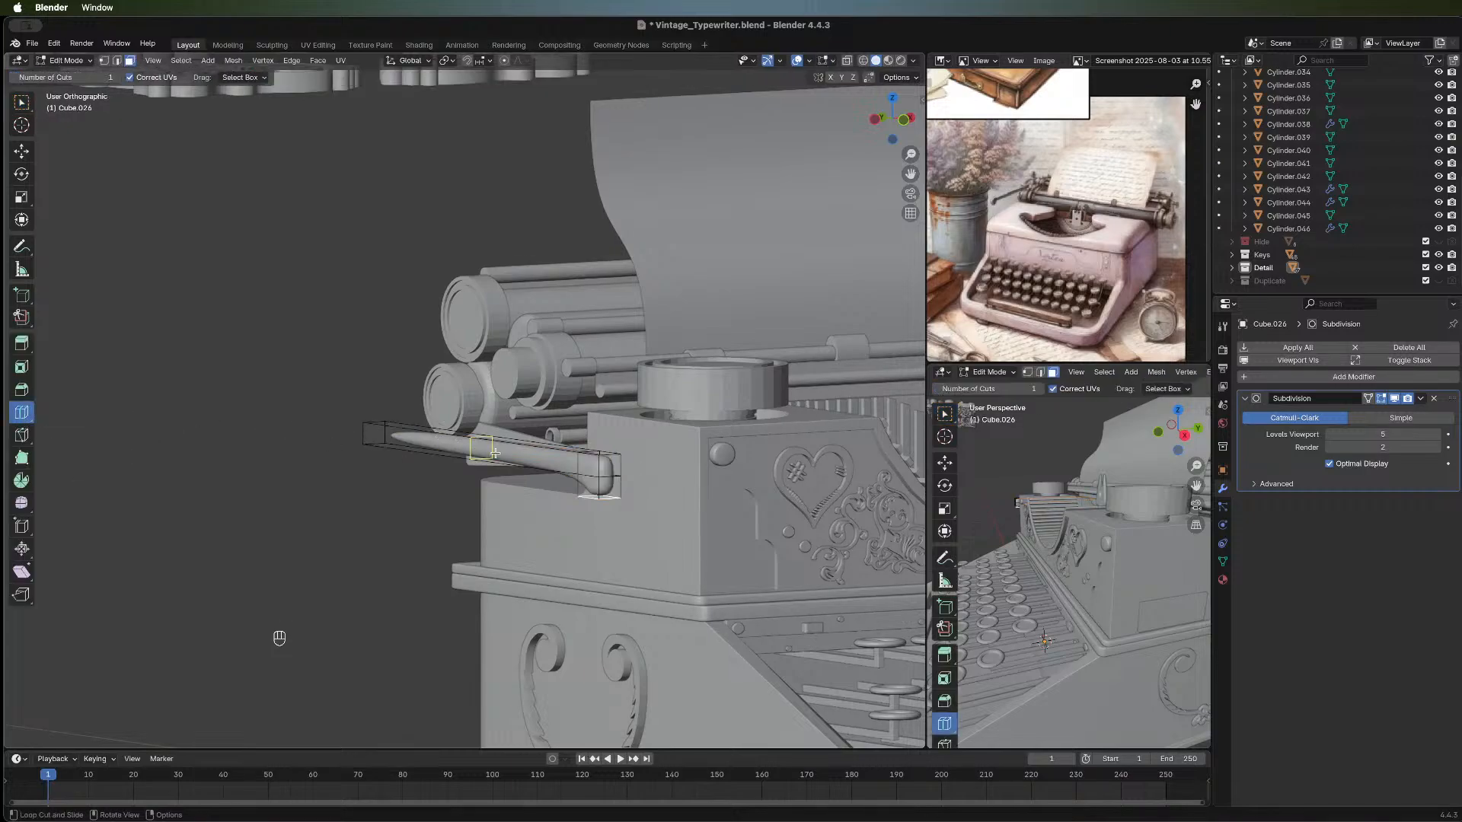
left_click(424, 445)
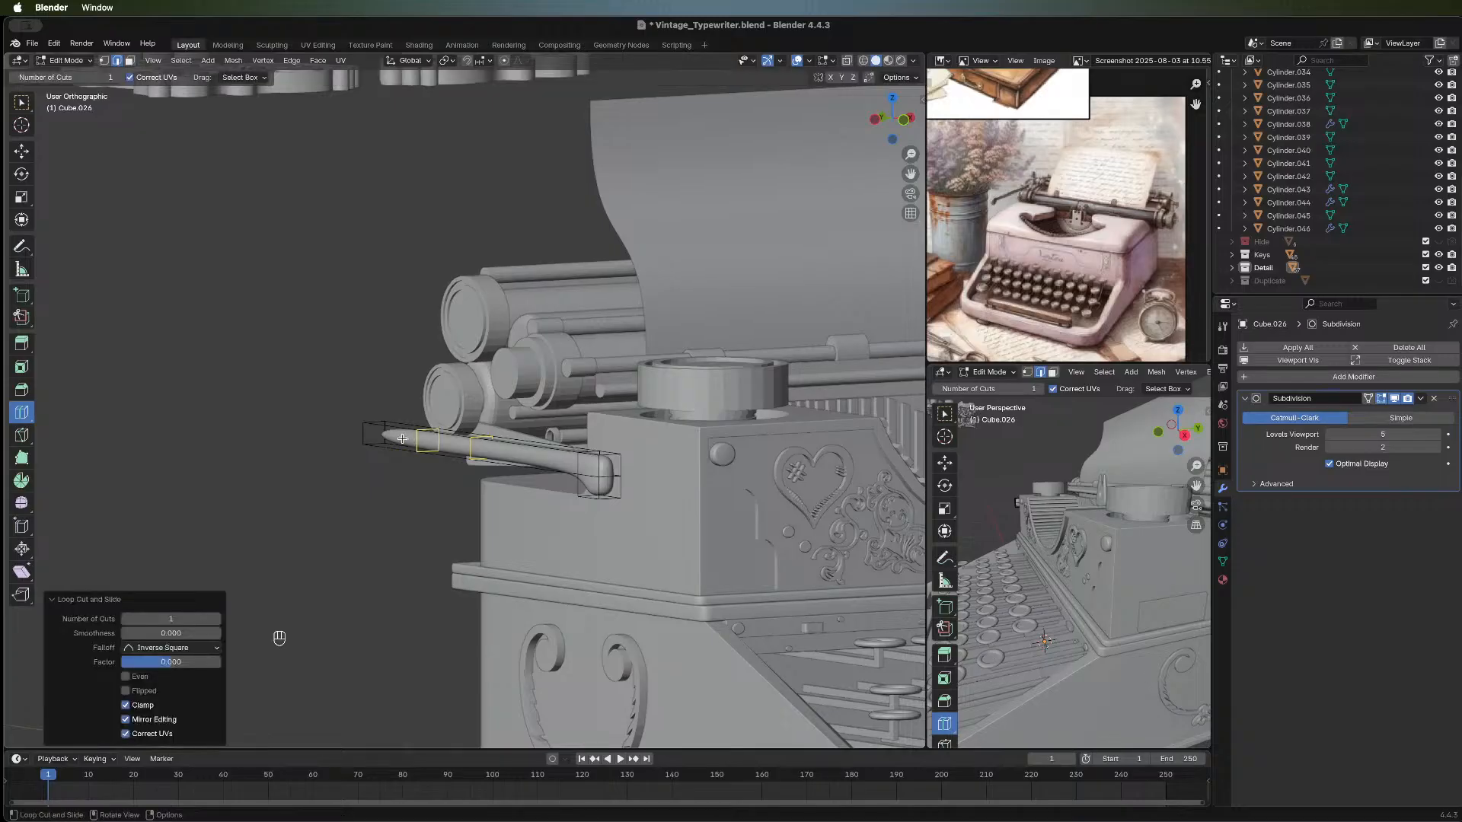
left_click(216, 619)
left_click(216, 619)
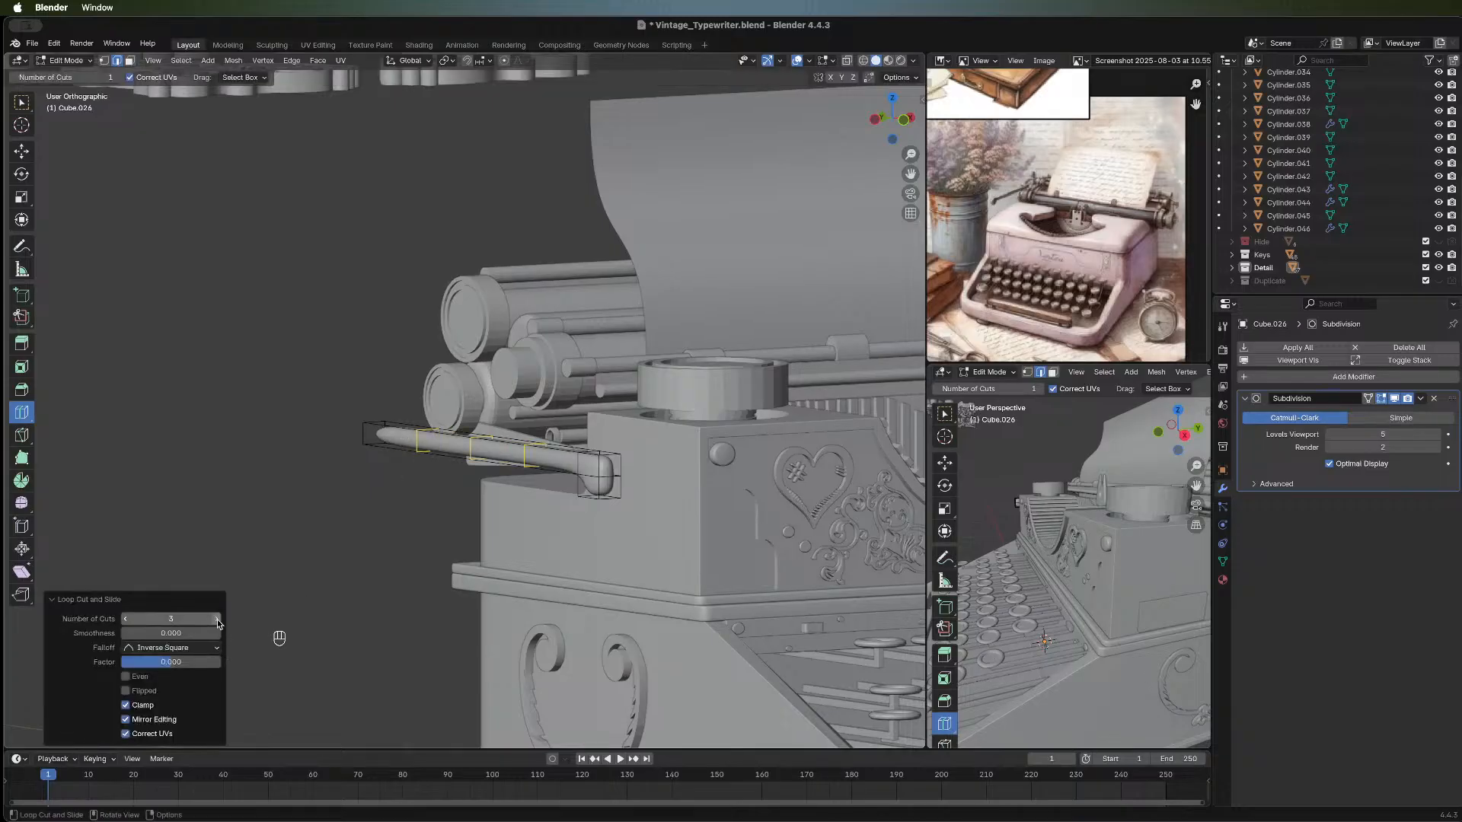
left_click(217, 620)
left_click(217, 620)
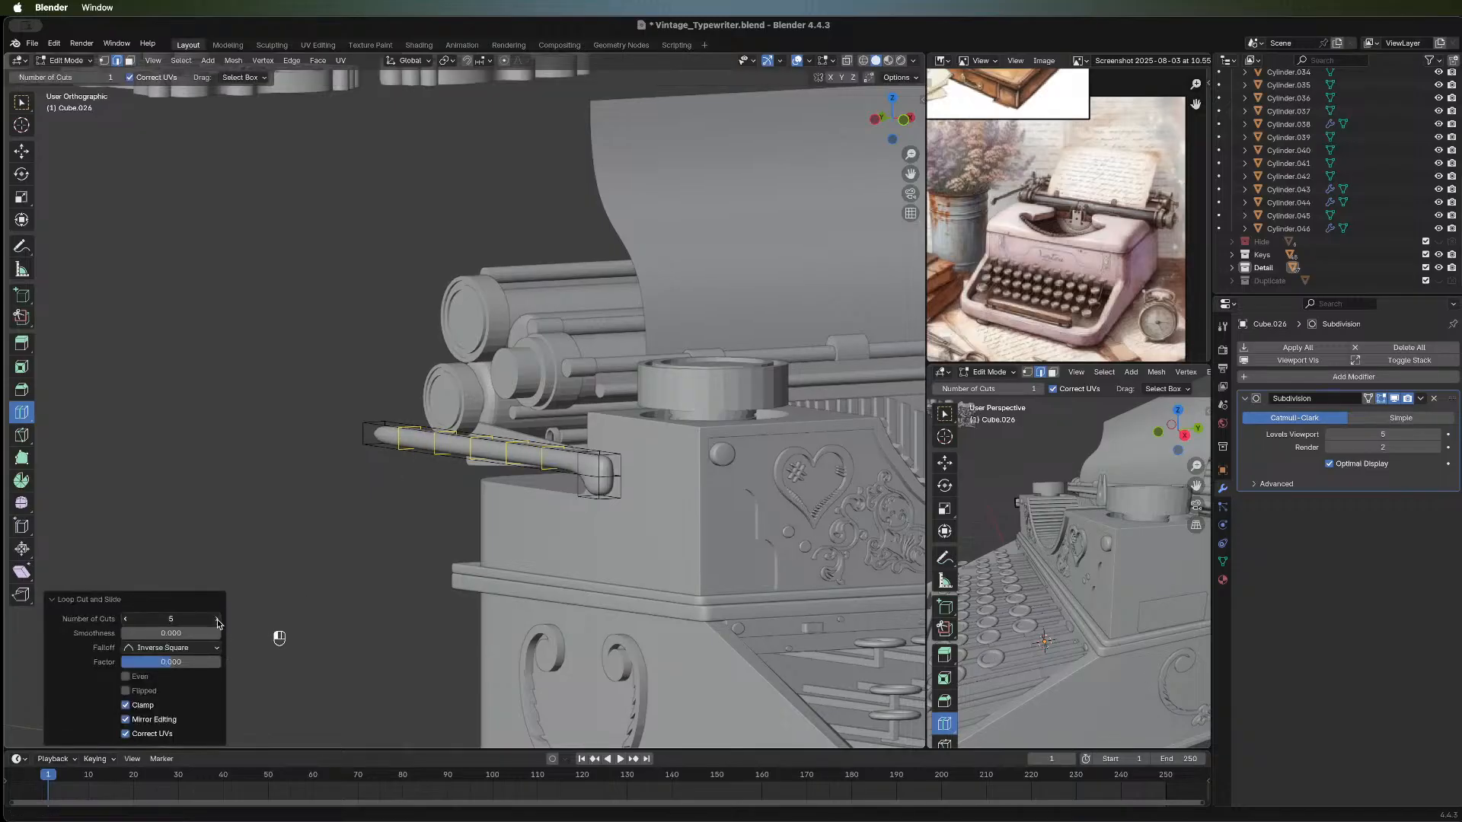
left_click(217, 620)
left_click(217, 620)
left_click(217, 620)
left_click(217, 619)
left_click(217, 620)
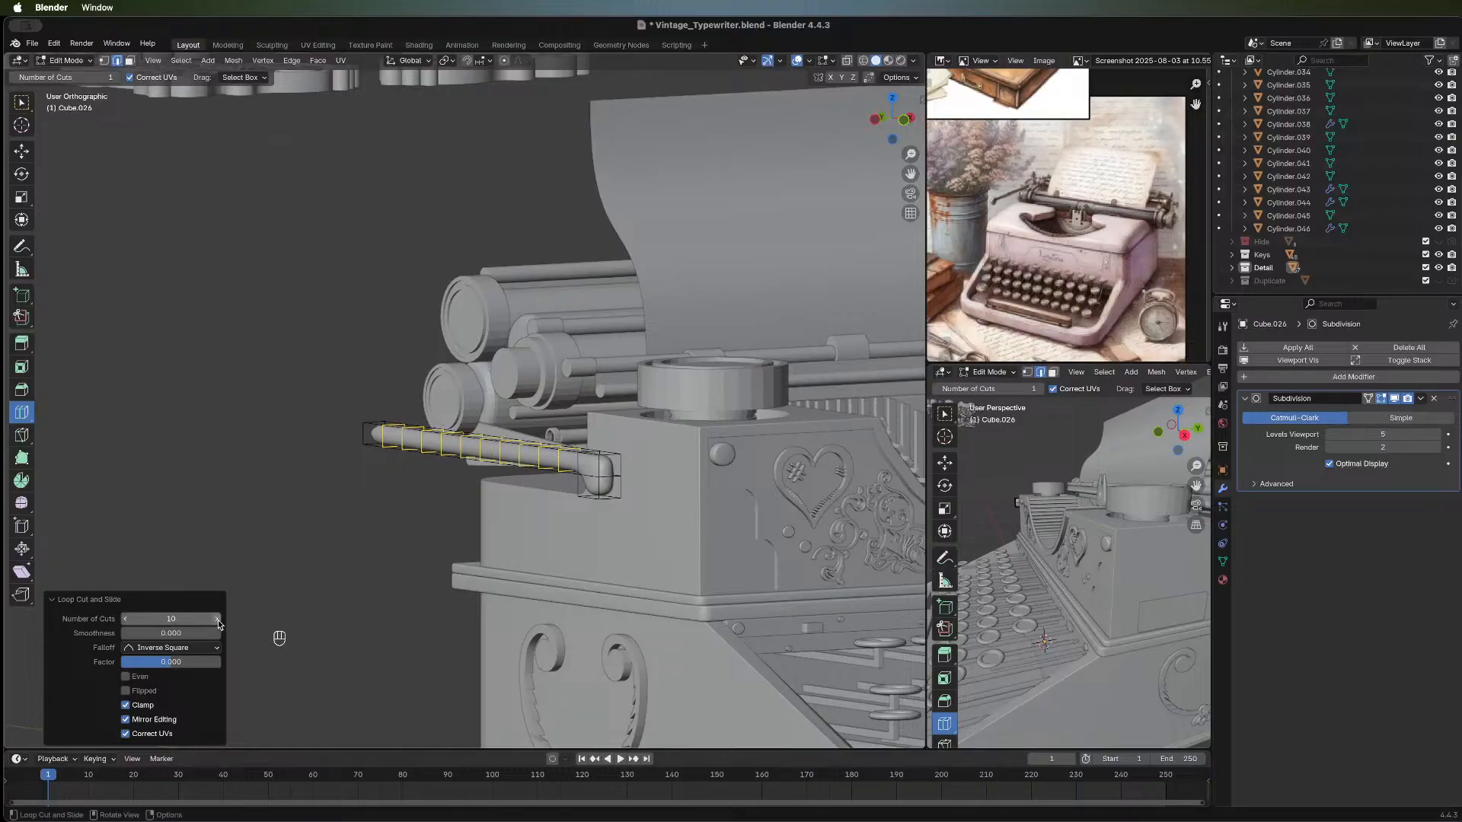
Add two single centred loop cuts running lengthwise around the bar and its front lug, and inspect the smoothed shape.
key("g")
key("g")
left_click(602, 458)
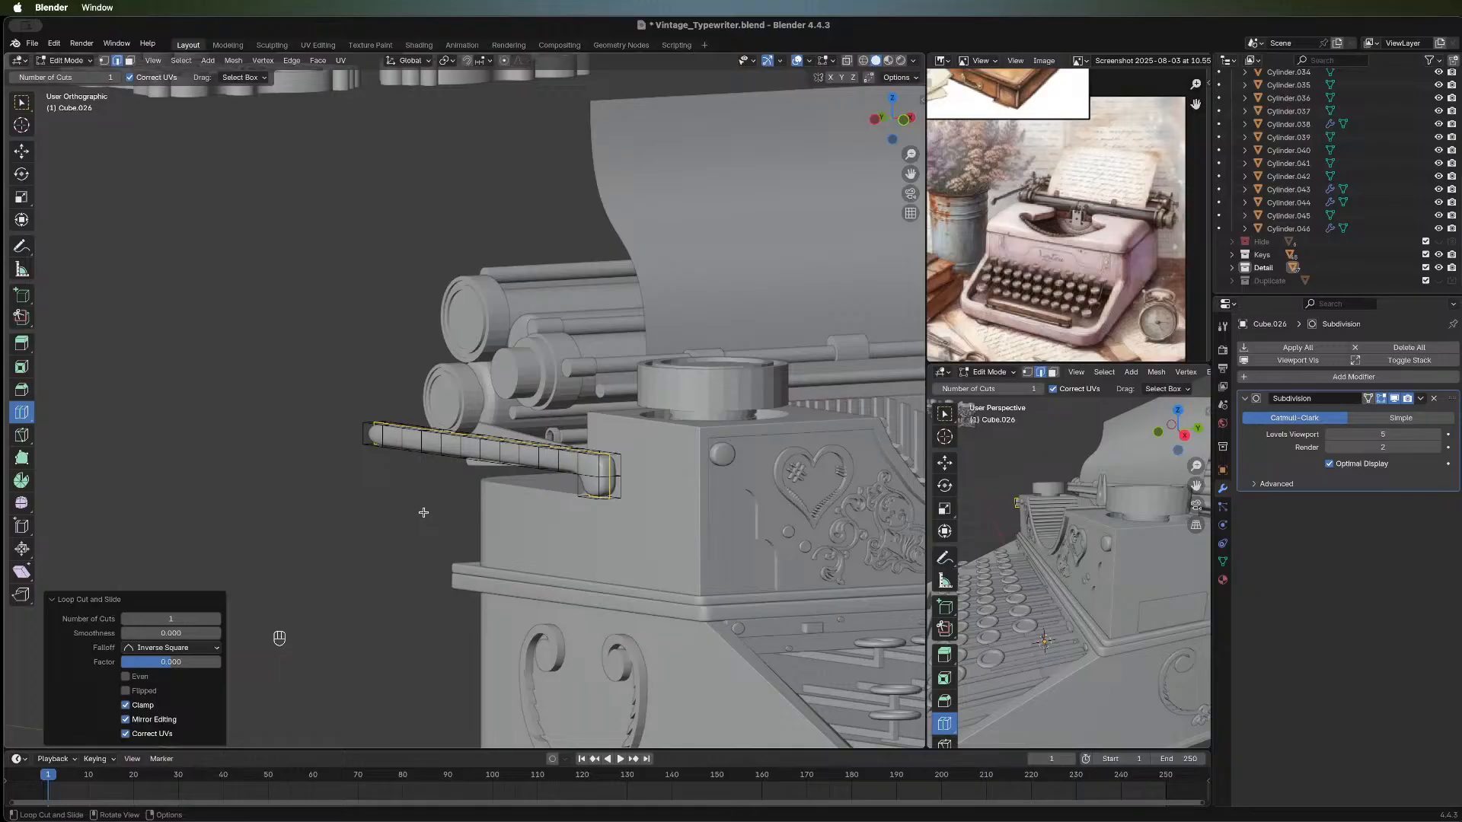
left_click(591, 477)
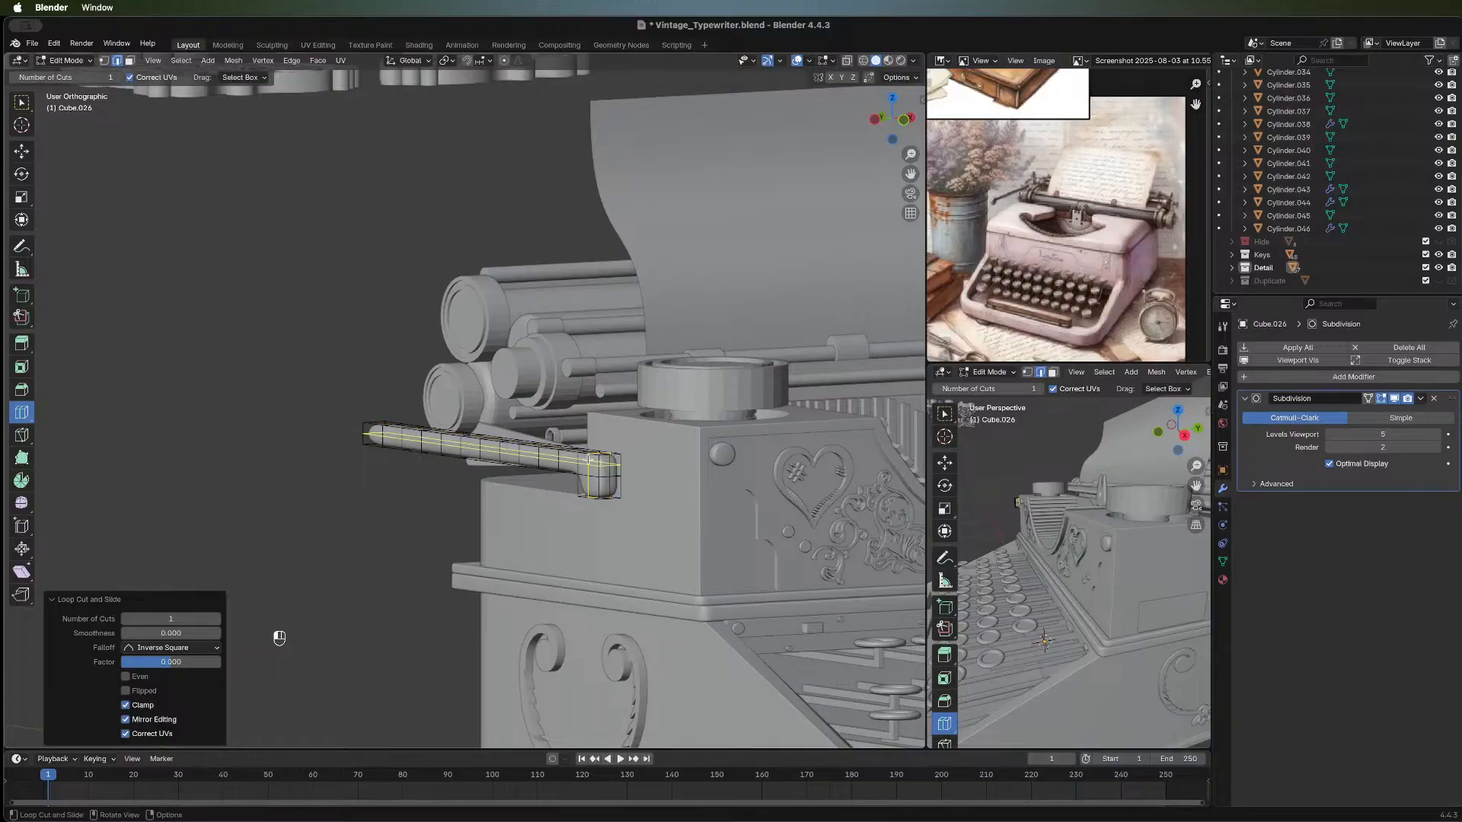
middle_click_drag(92, 549, 427, 522)
key("Tab")
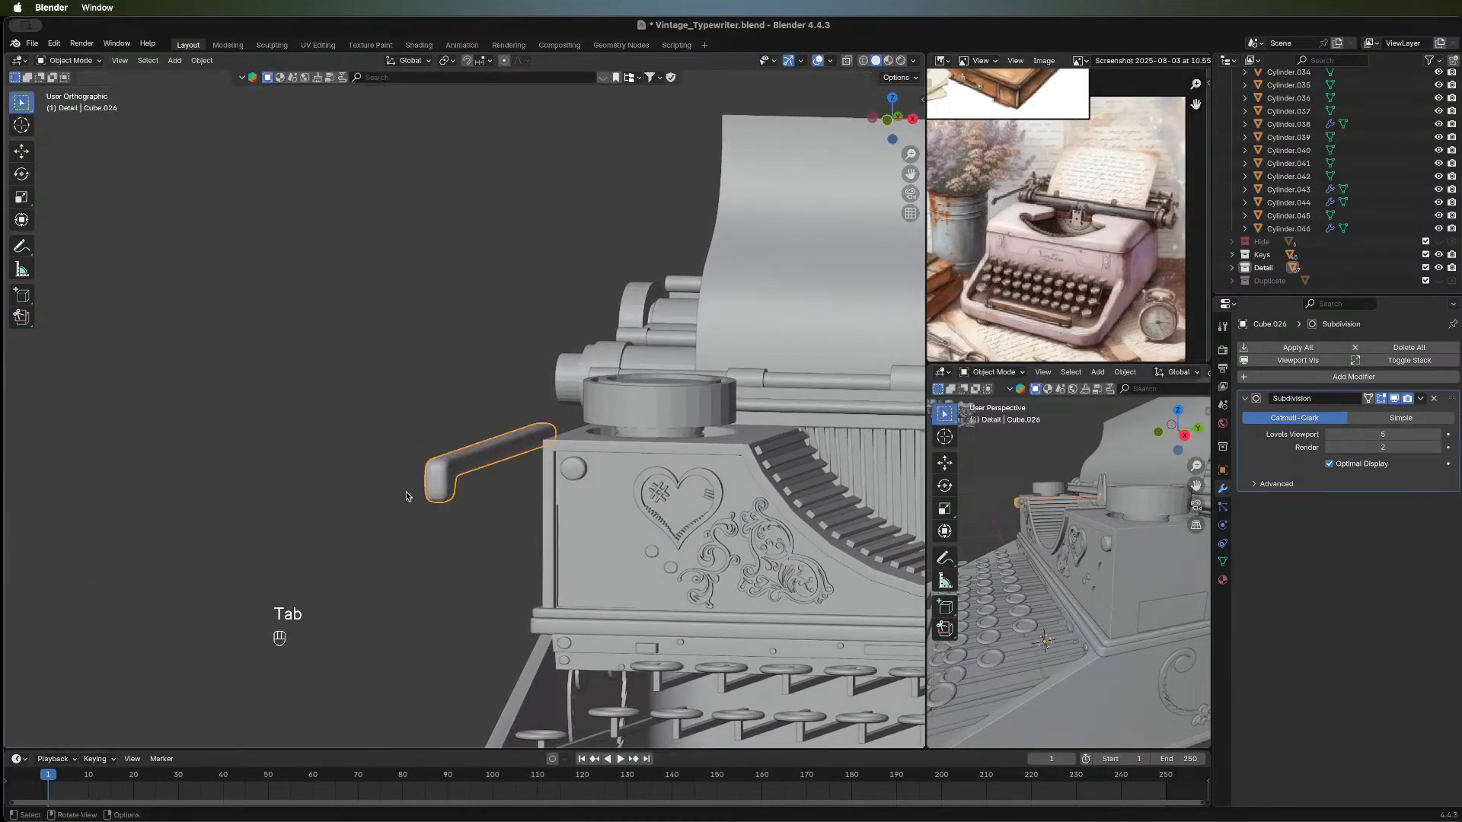
middle_click_drag(319, 517, 586, 546)
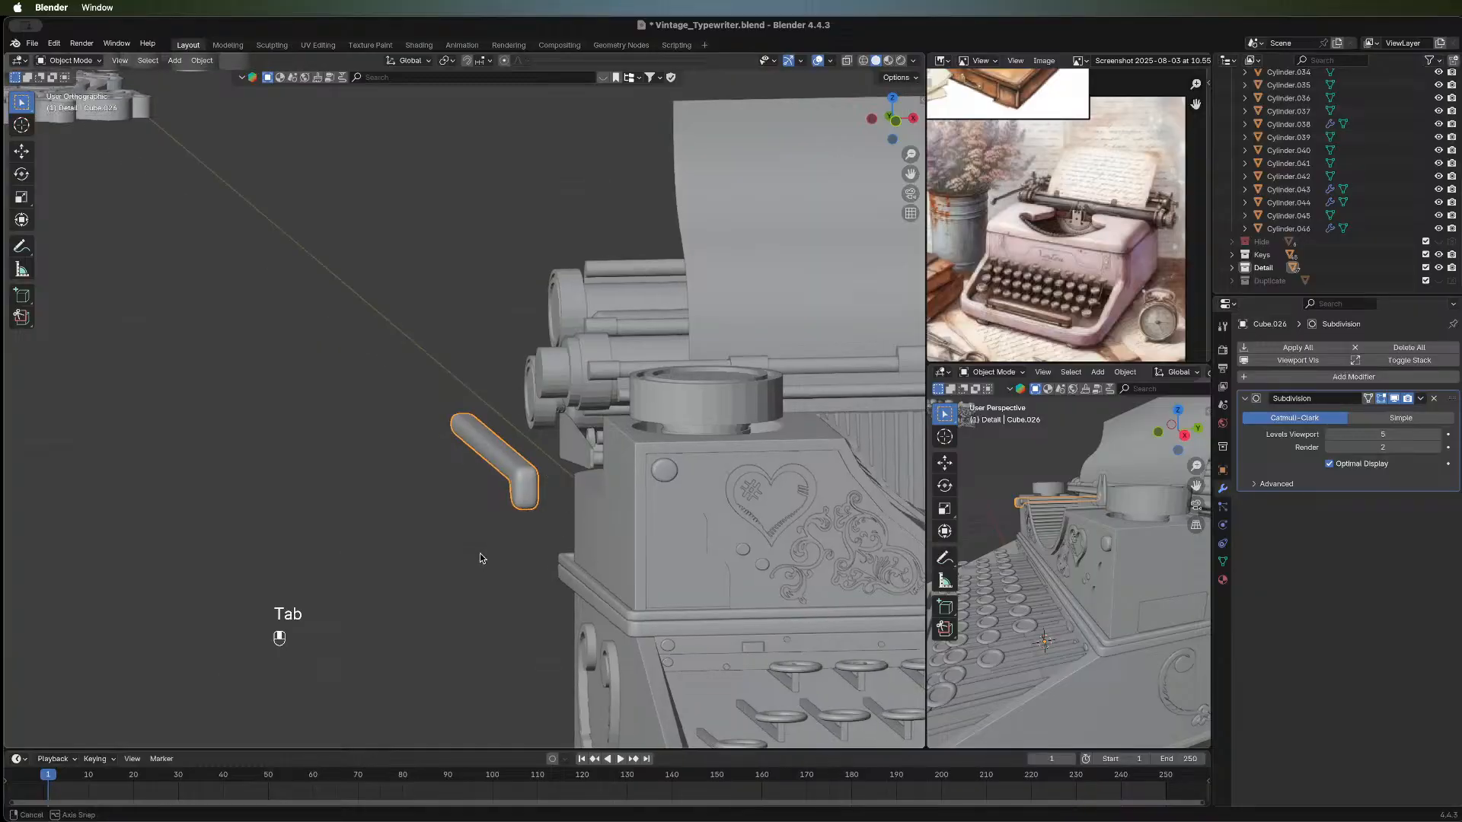
middle_click_drag(479, 553, 500, 571)
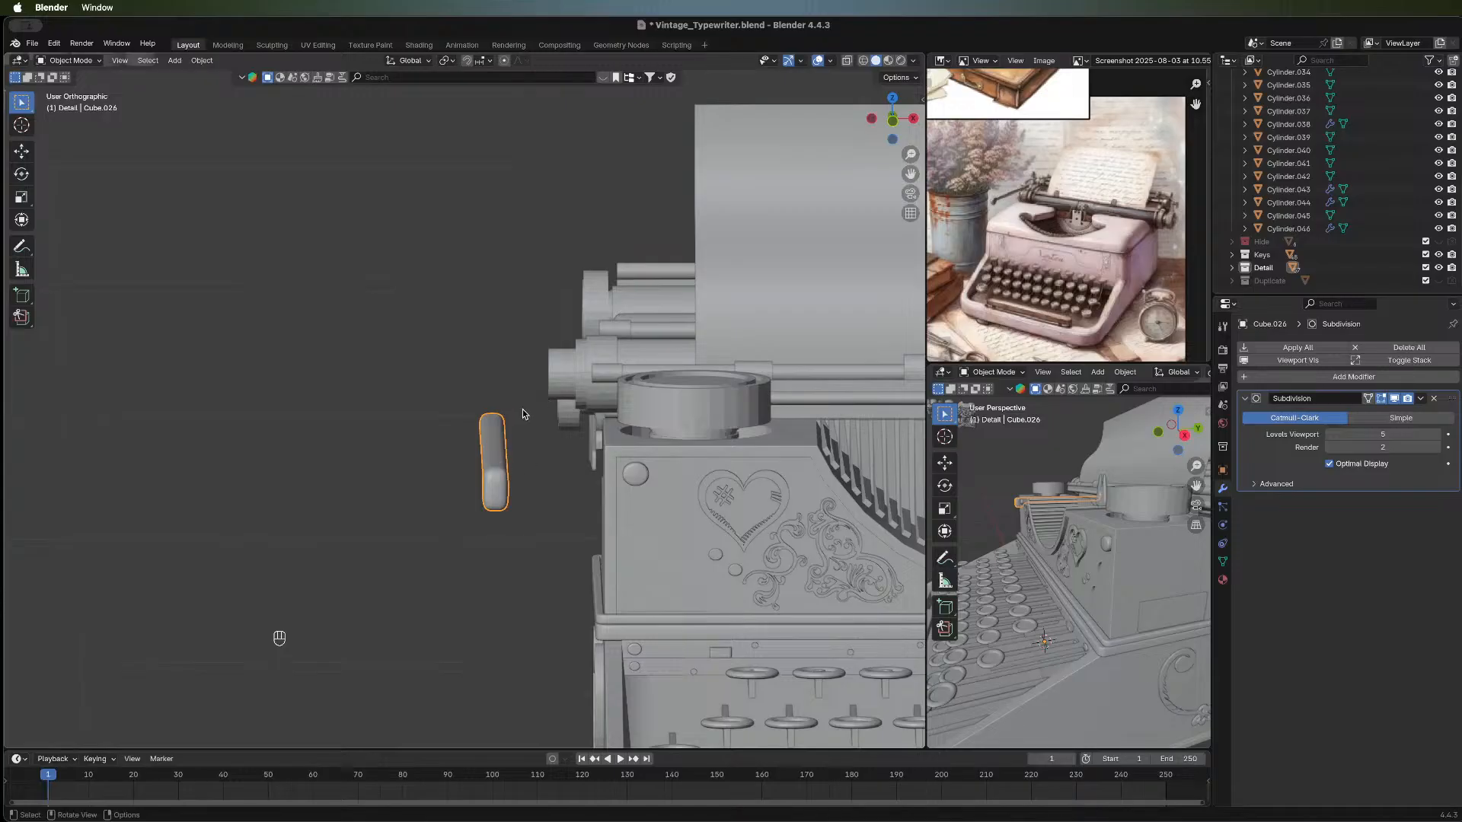
Select the whole lever mesh and narrow it further to about 0.637 along X.
key("Tab")
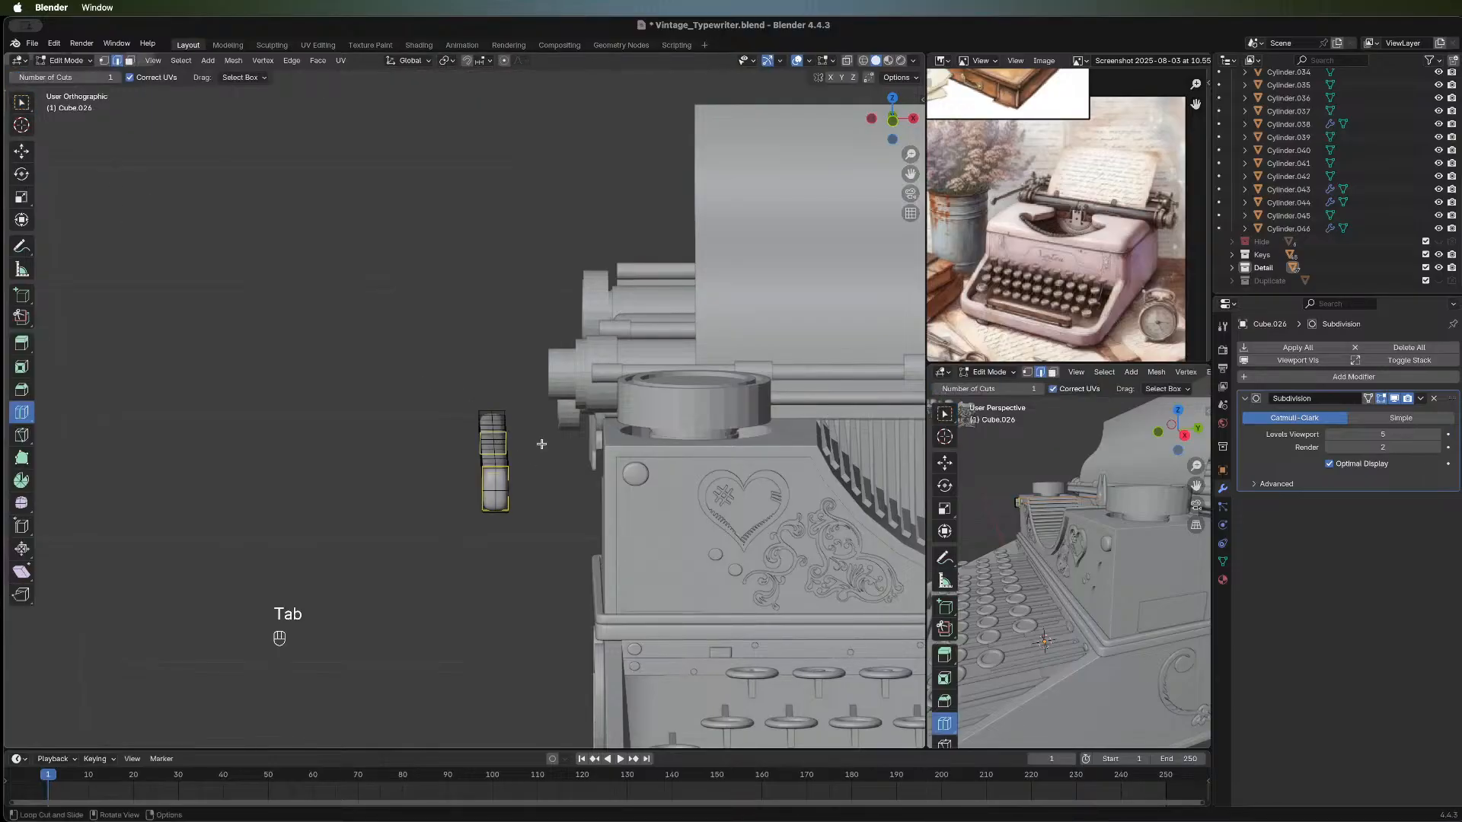
left_click(21, 100)
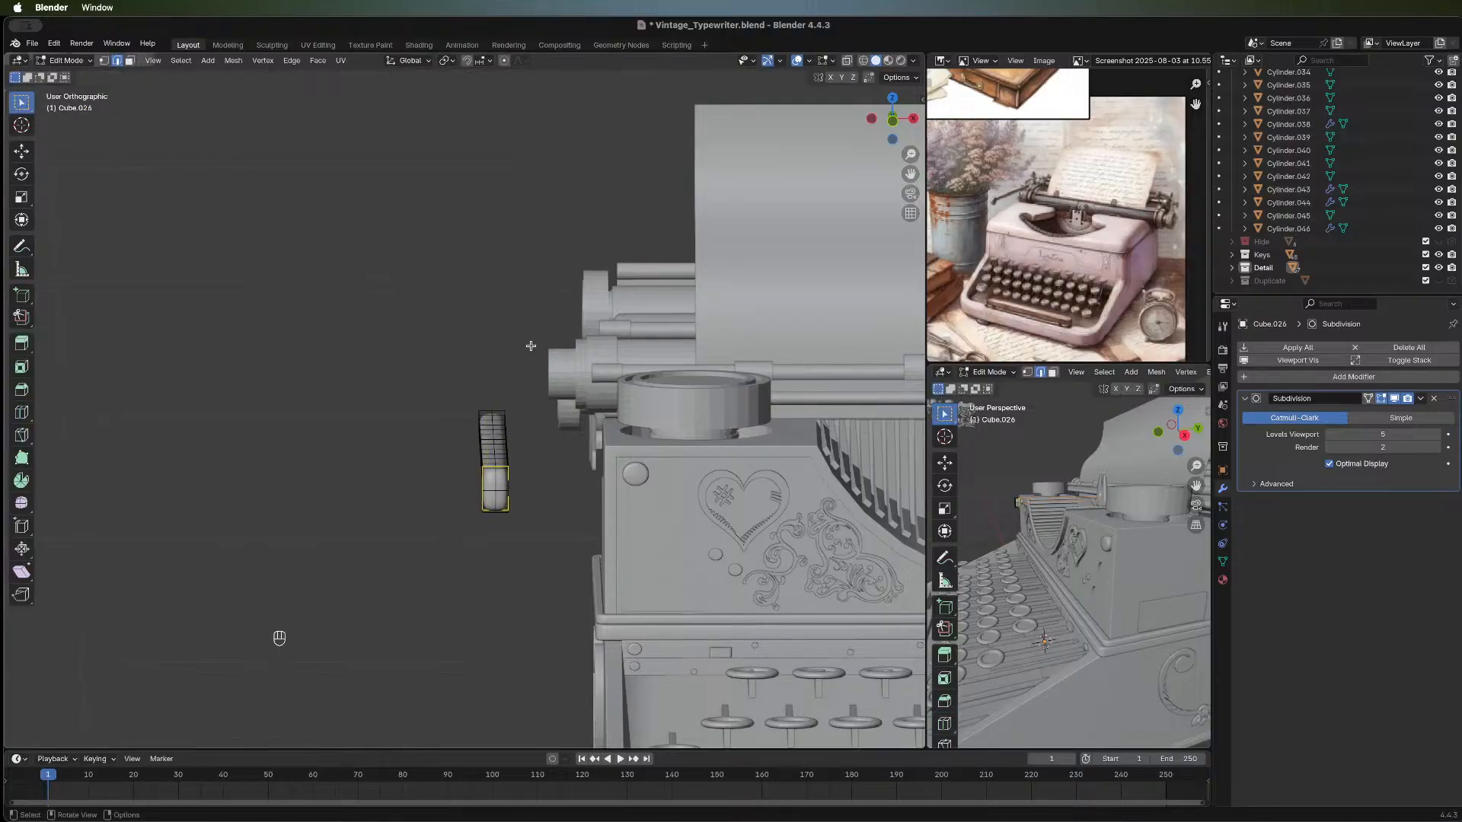
key("a")
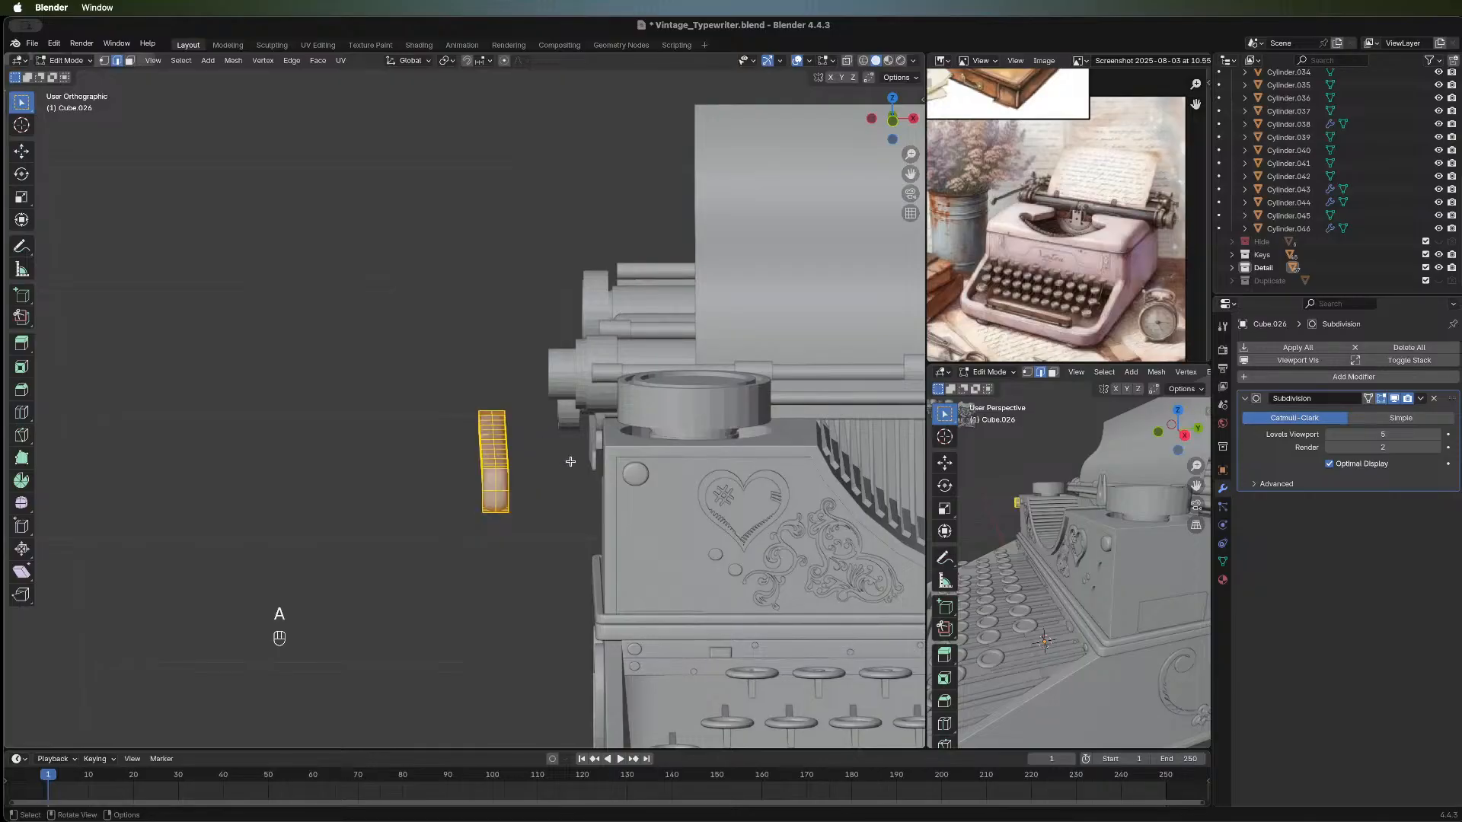
key("s")
key("x")
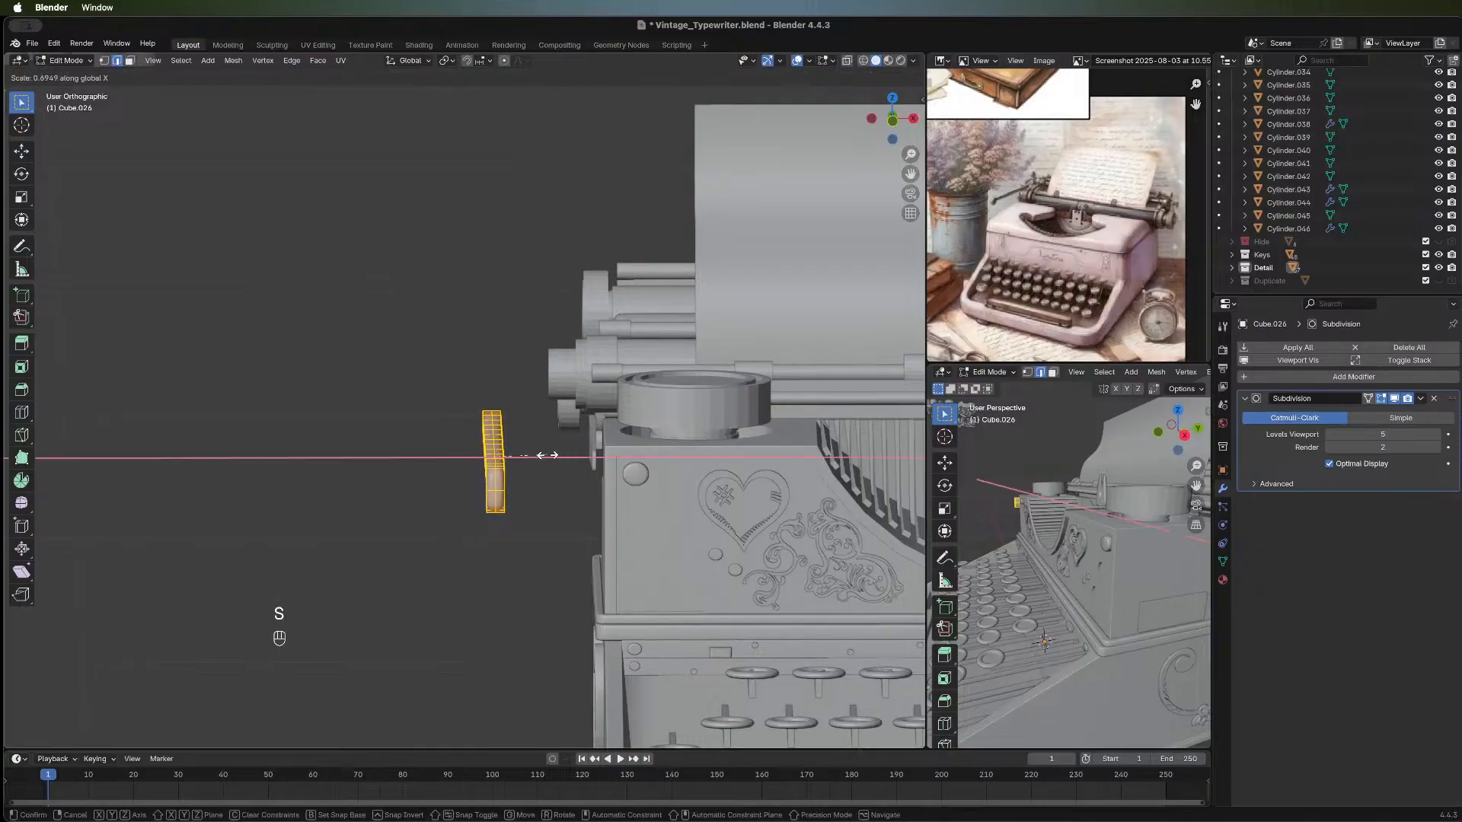
left_click(542, 454)
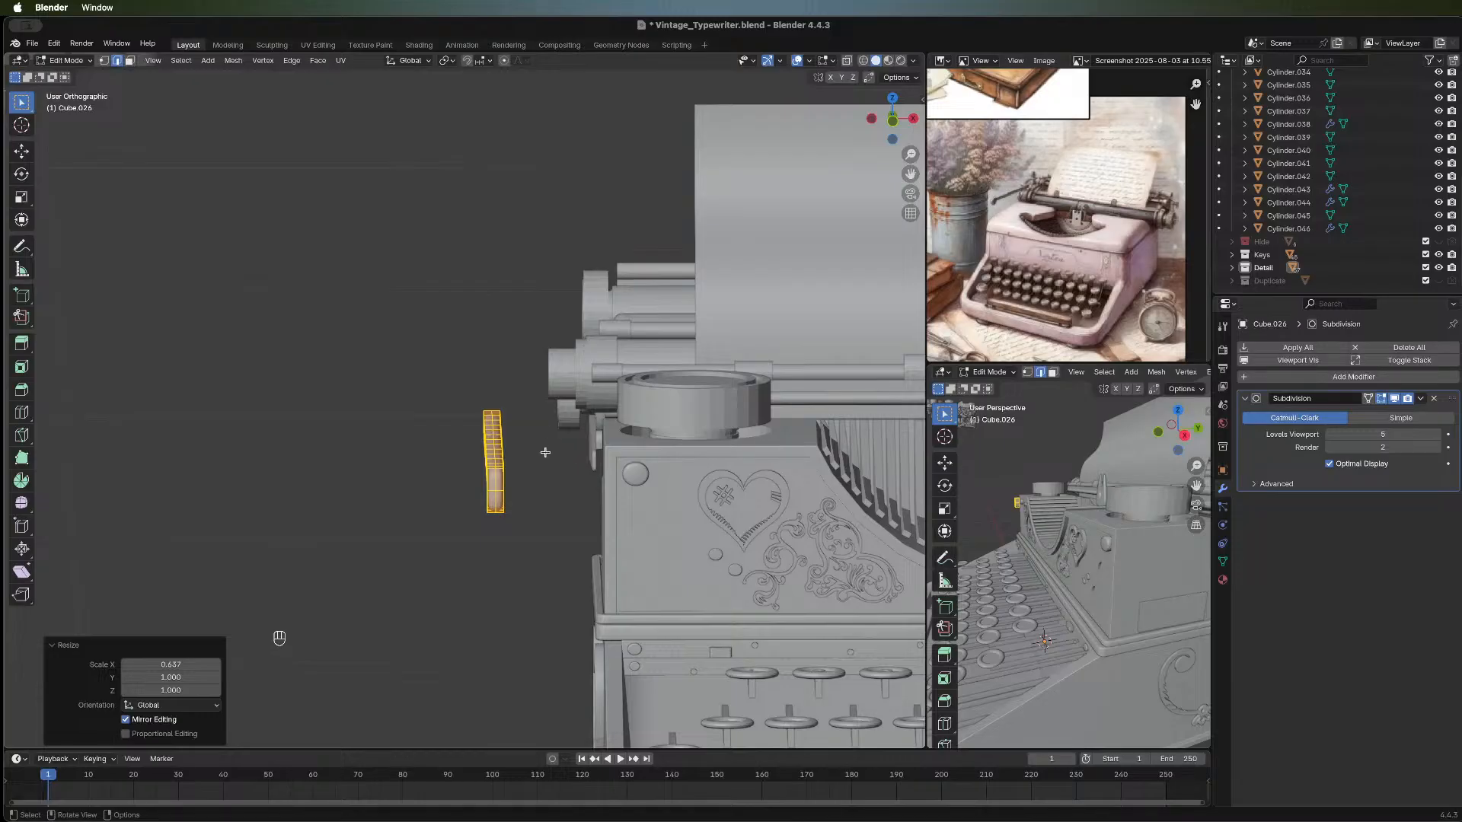
Move the lever mesh about 0.061 m along X toward the carriage and about 0.095 m up along Z.
key("g")
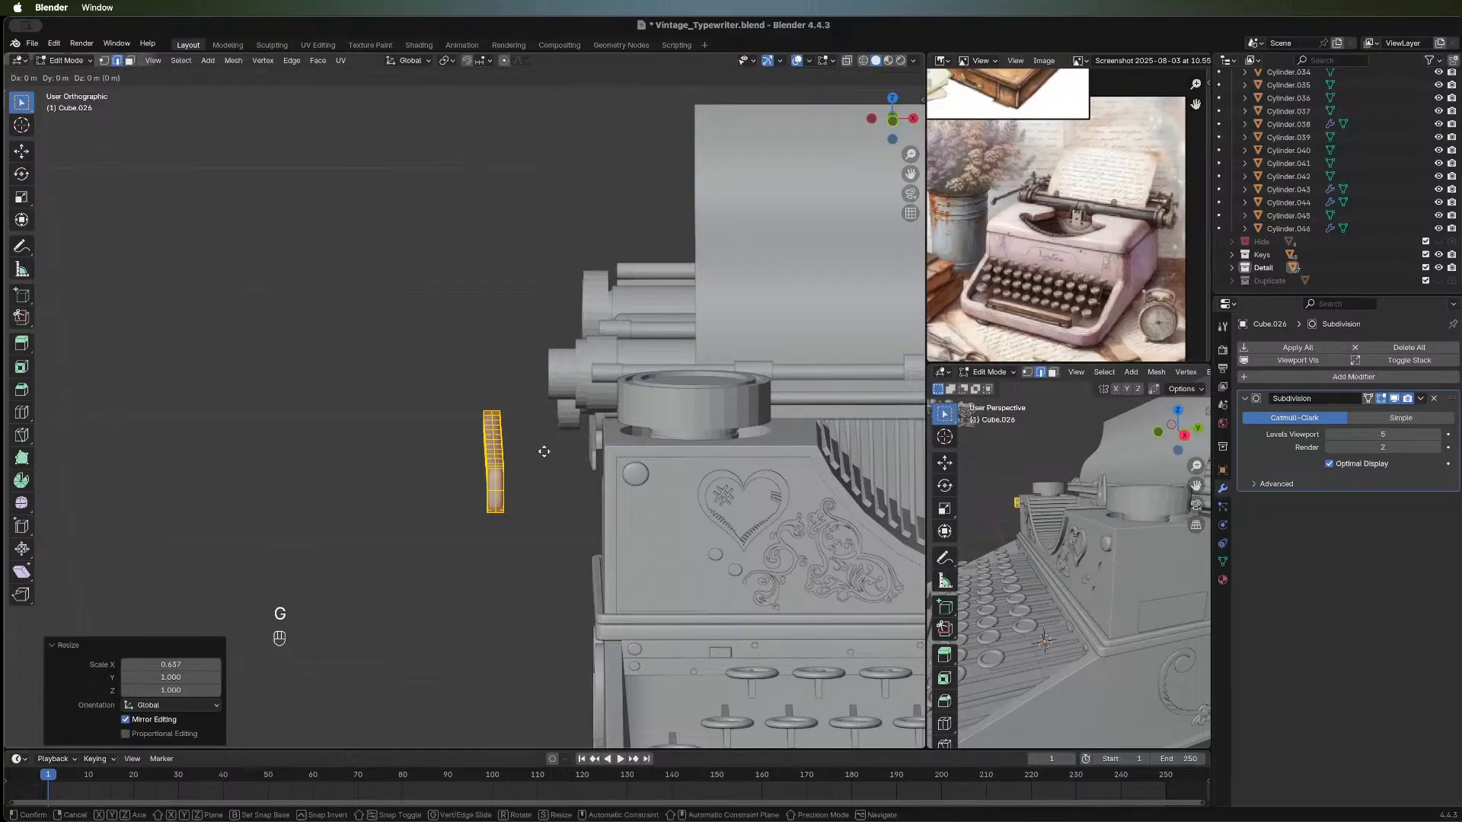
right_click(566, 451)
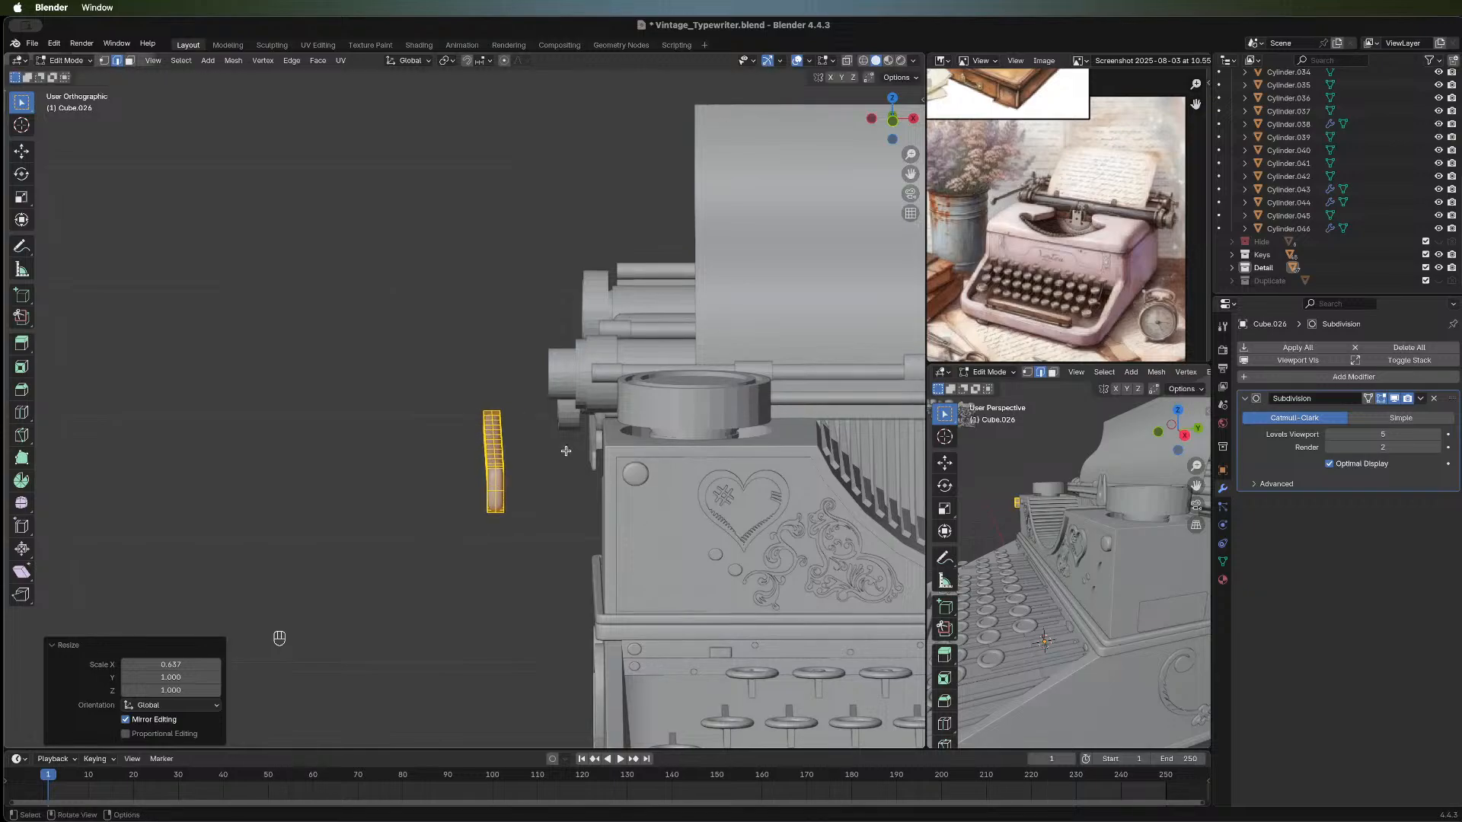
key("g")
key("x")
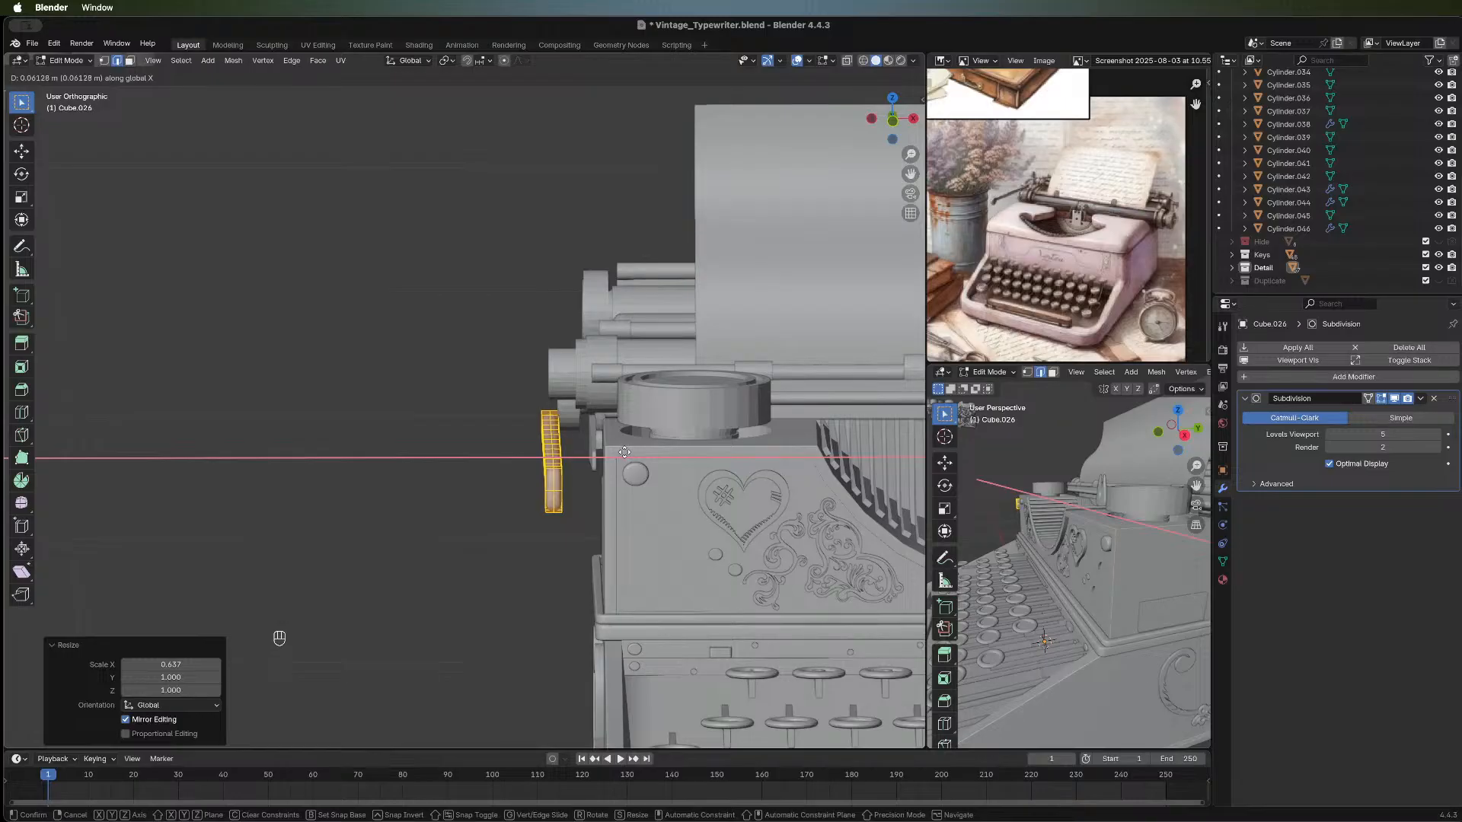
left_click(623, 453)
key("g")
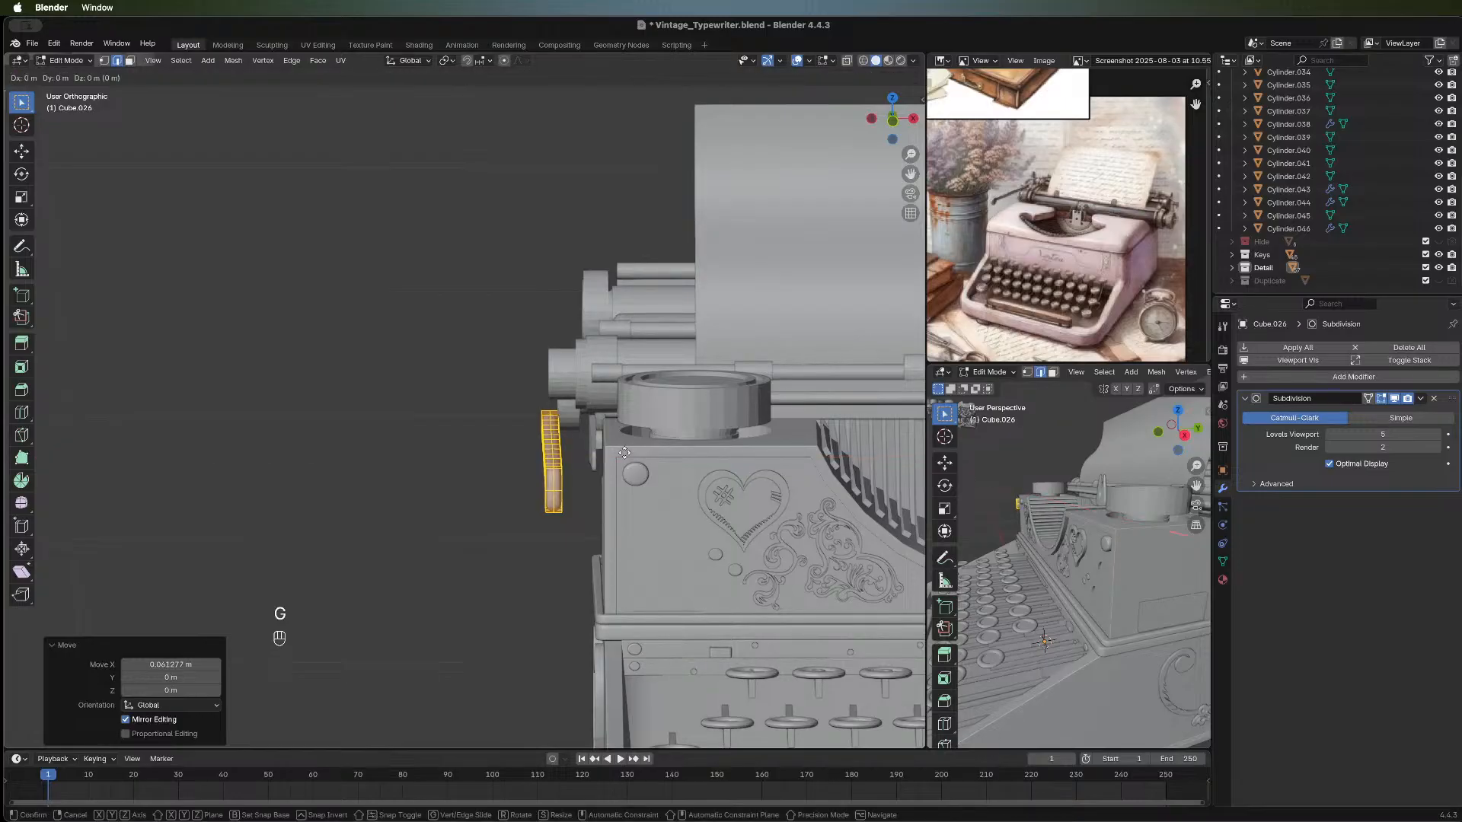
key("z")
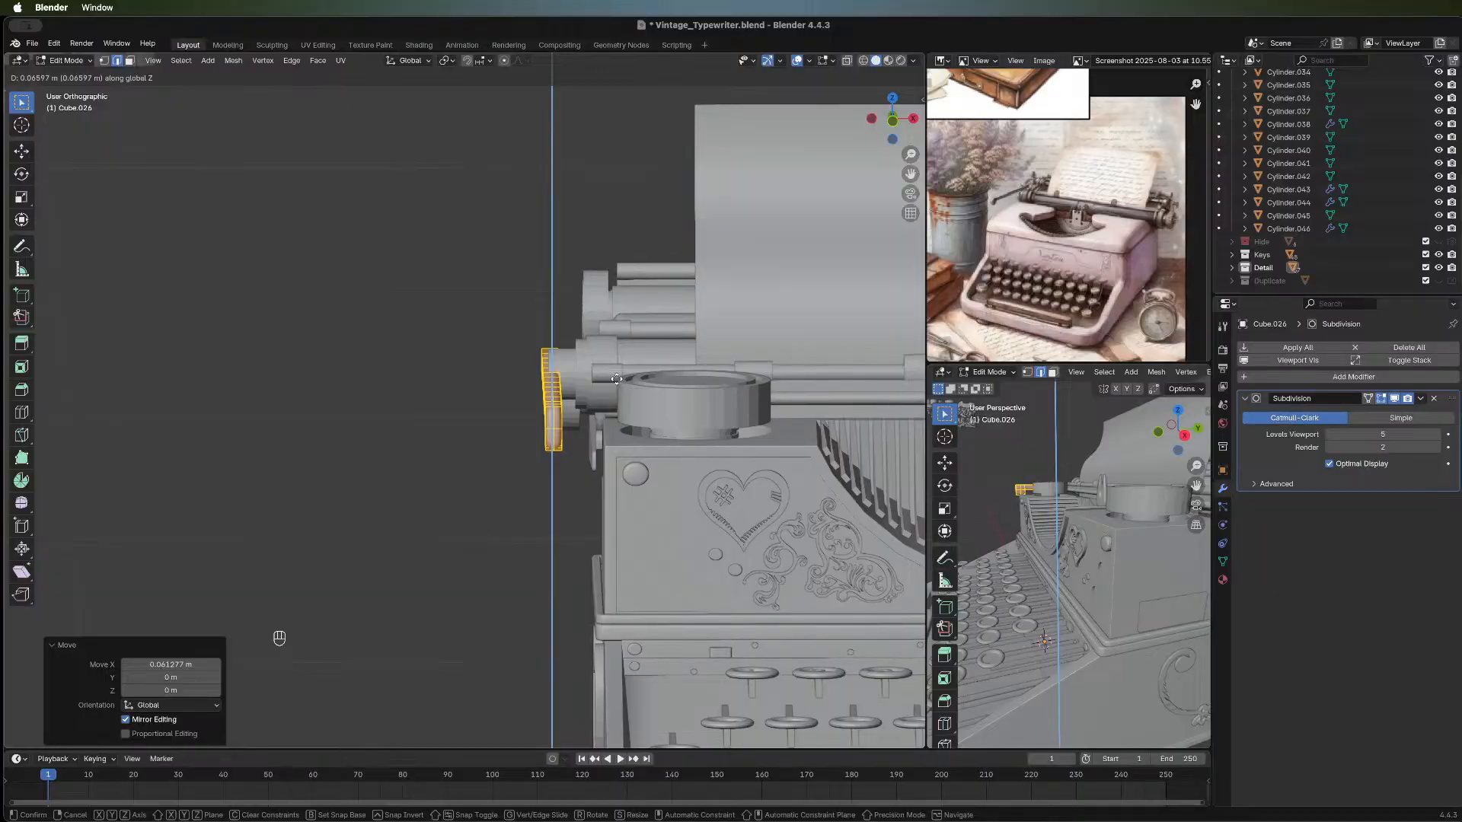
left_click(617, 366)
Add a loop cut near the rear end of the lever and move it about 0.015 m along Y toward that end.
middle_click_drag(408, 401, 746, 331)
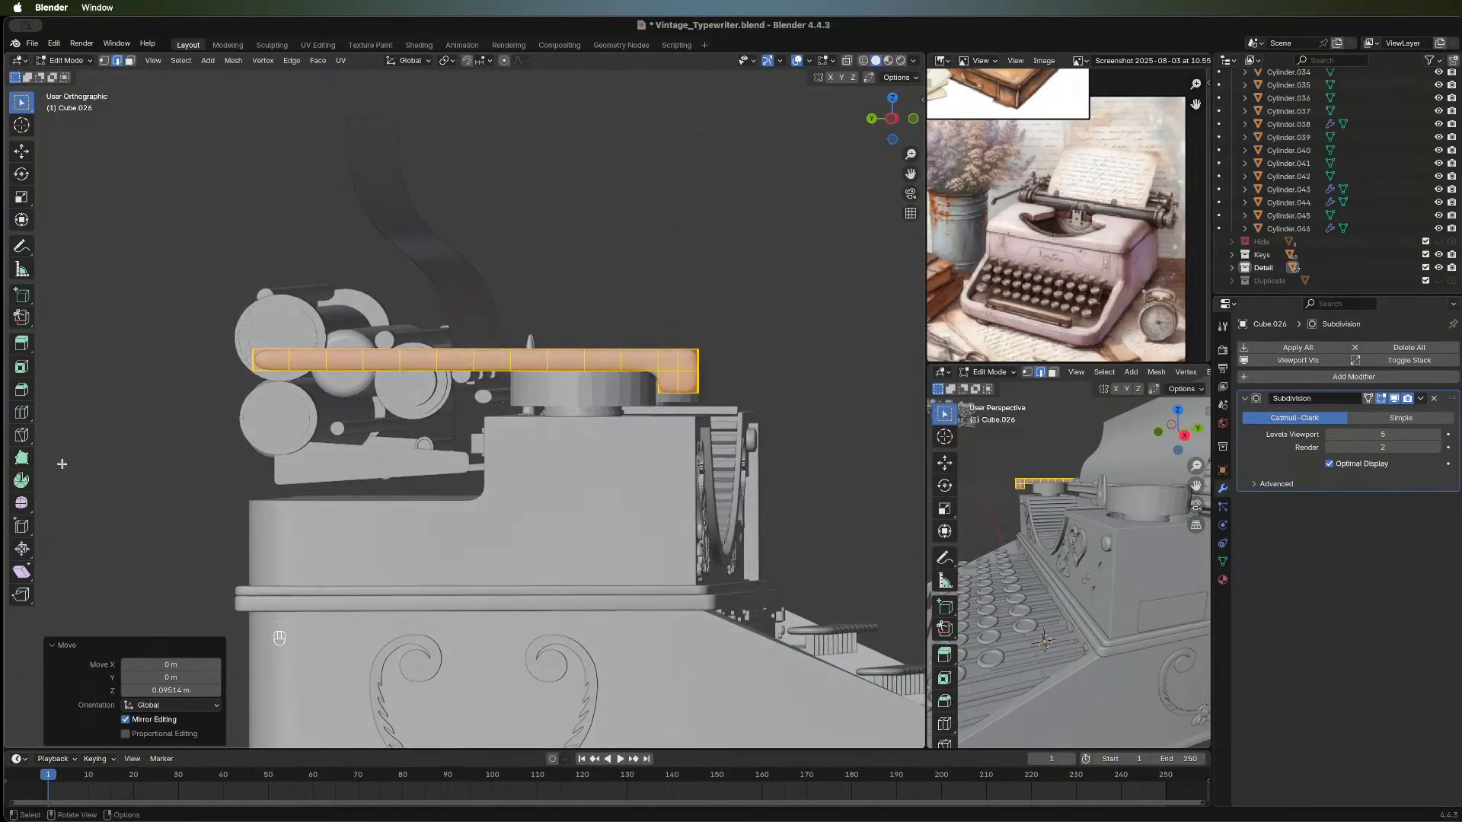
left_click(22, 412)
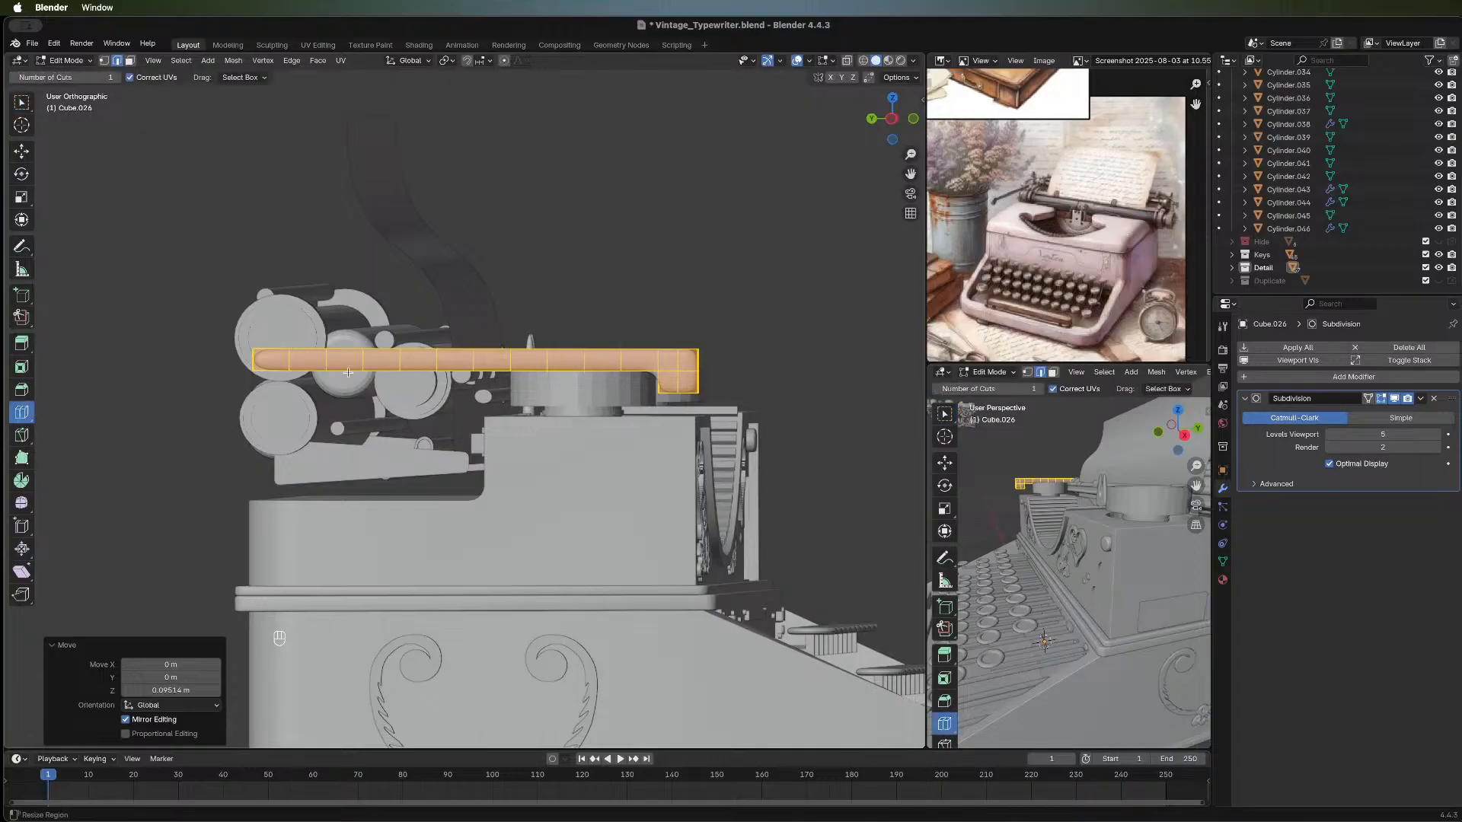
left_click(259, 355)
key("super+z")
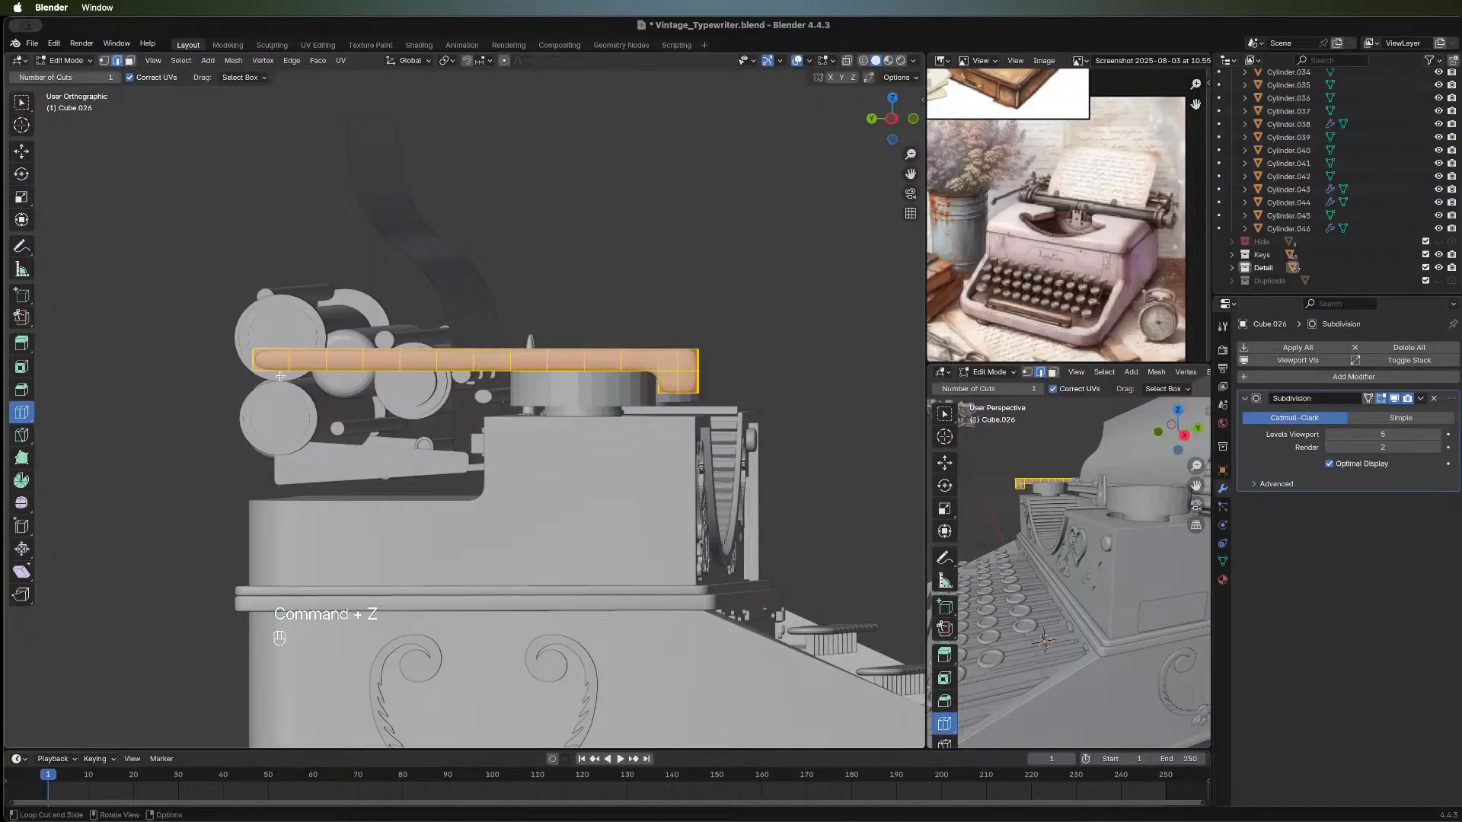
left_click(261, 357)
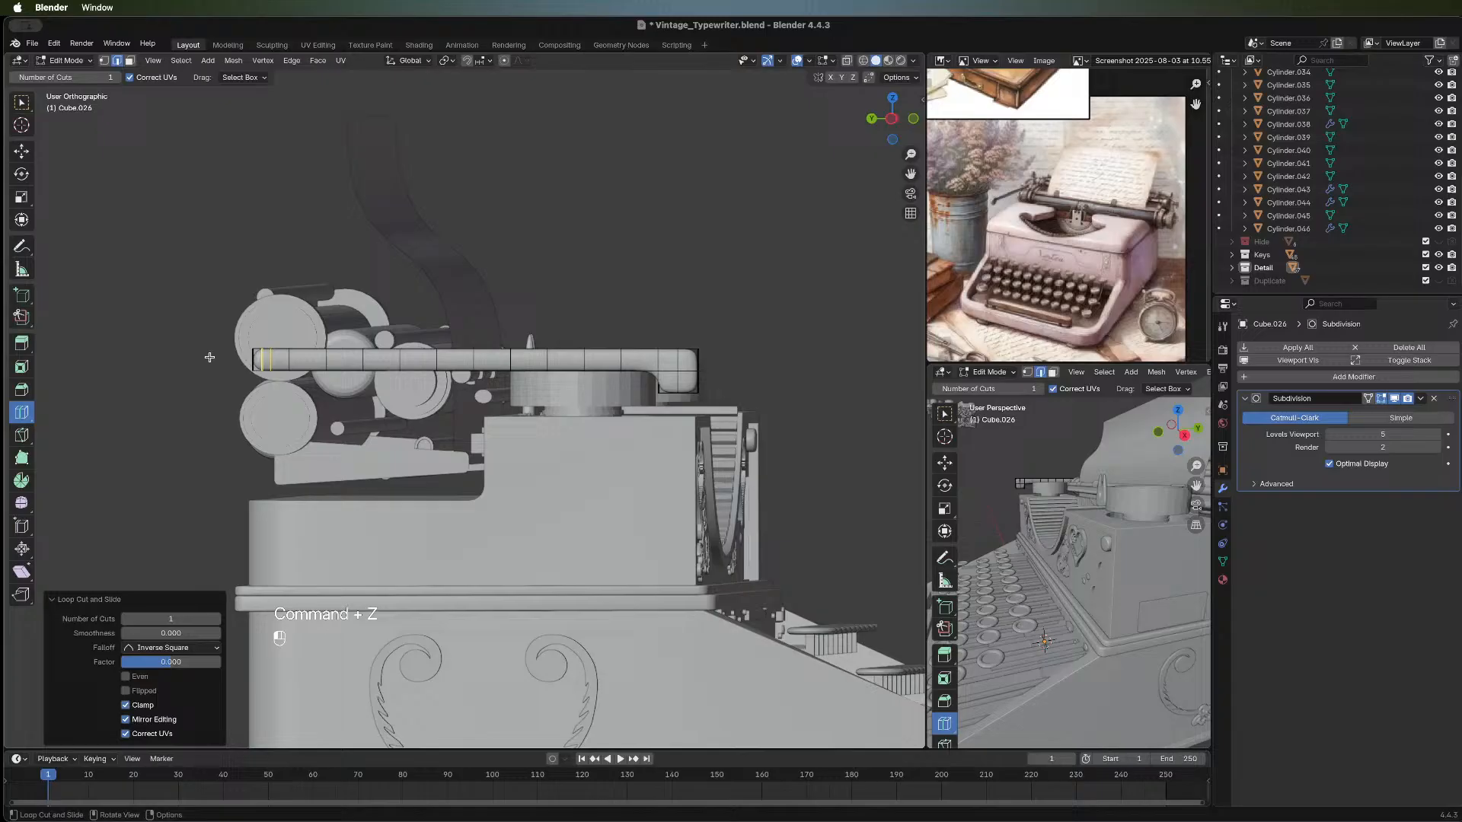
left_click(21, 110)
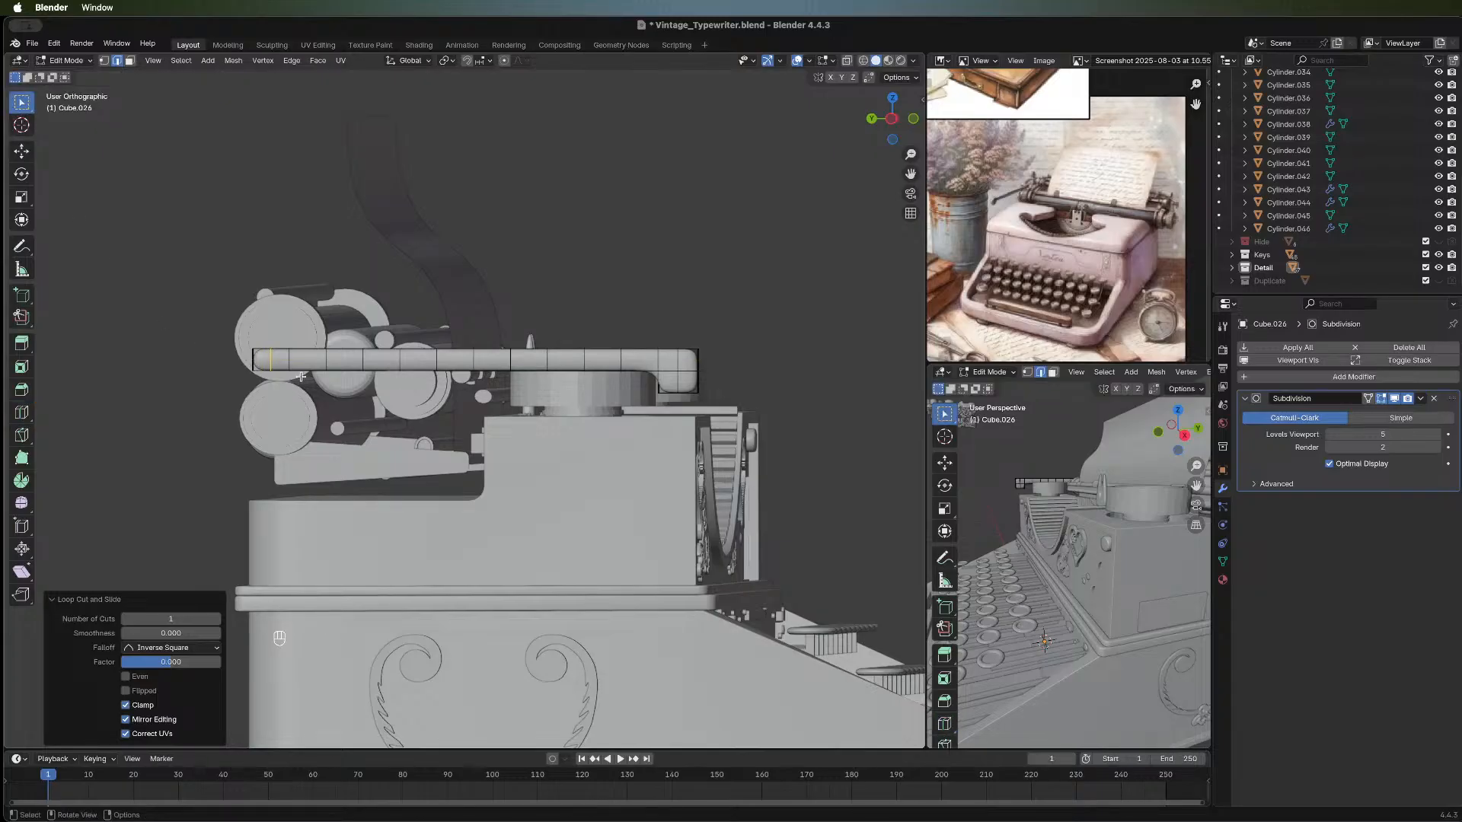
key("g")
key("y")
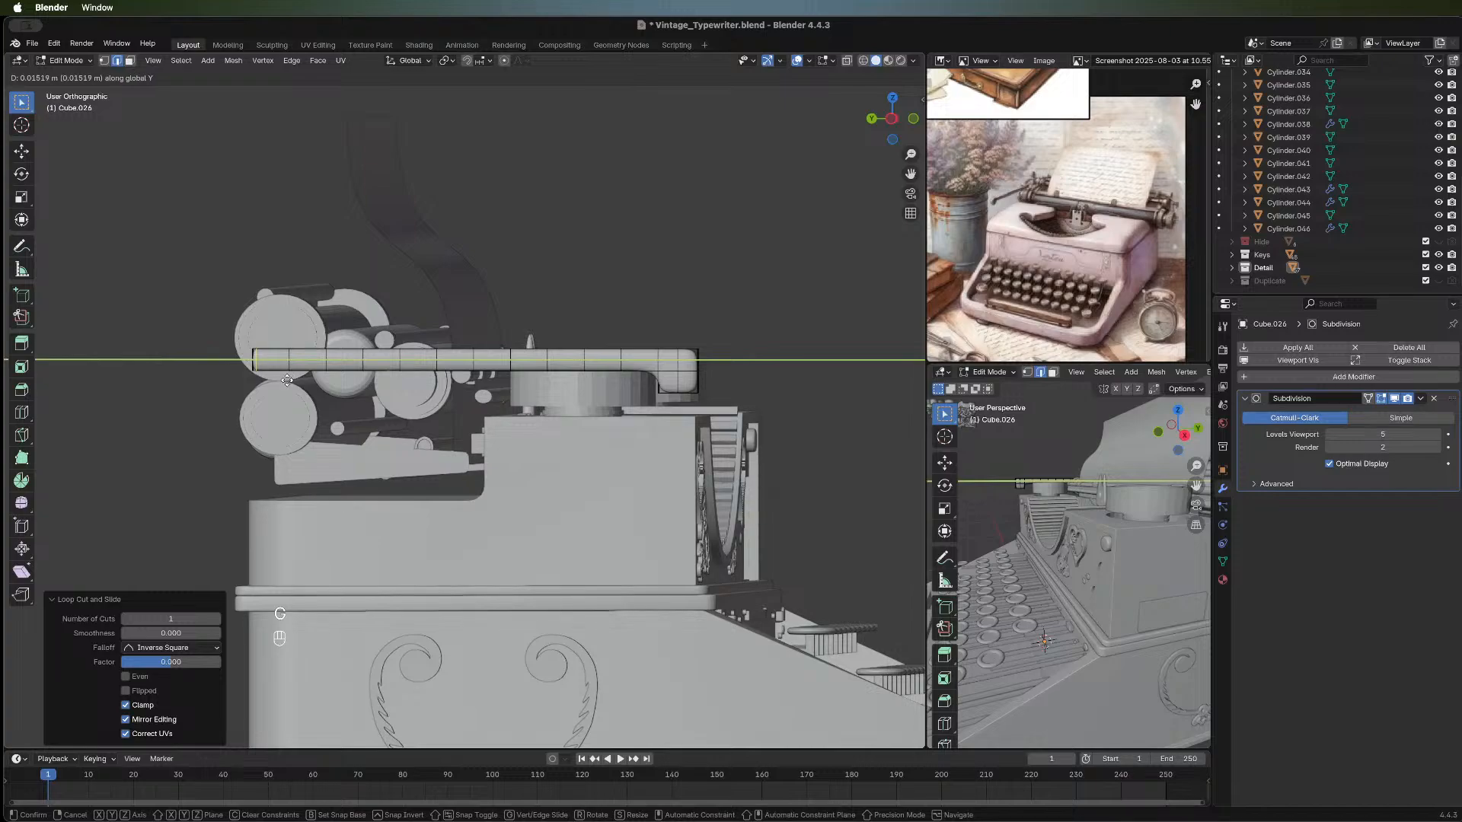
left_click(288, 377)
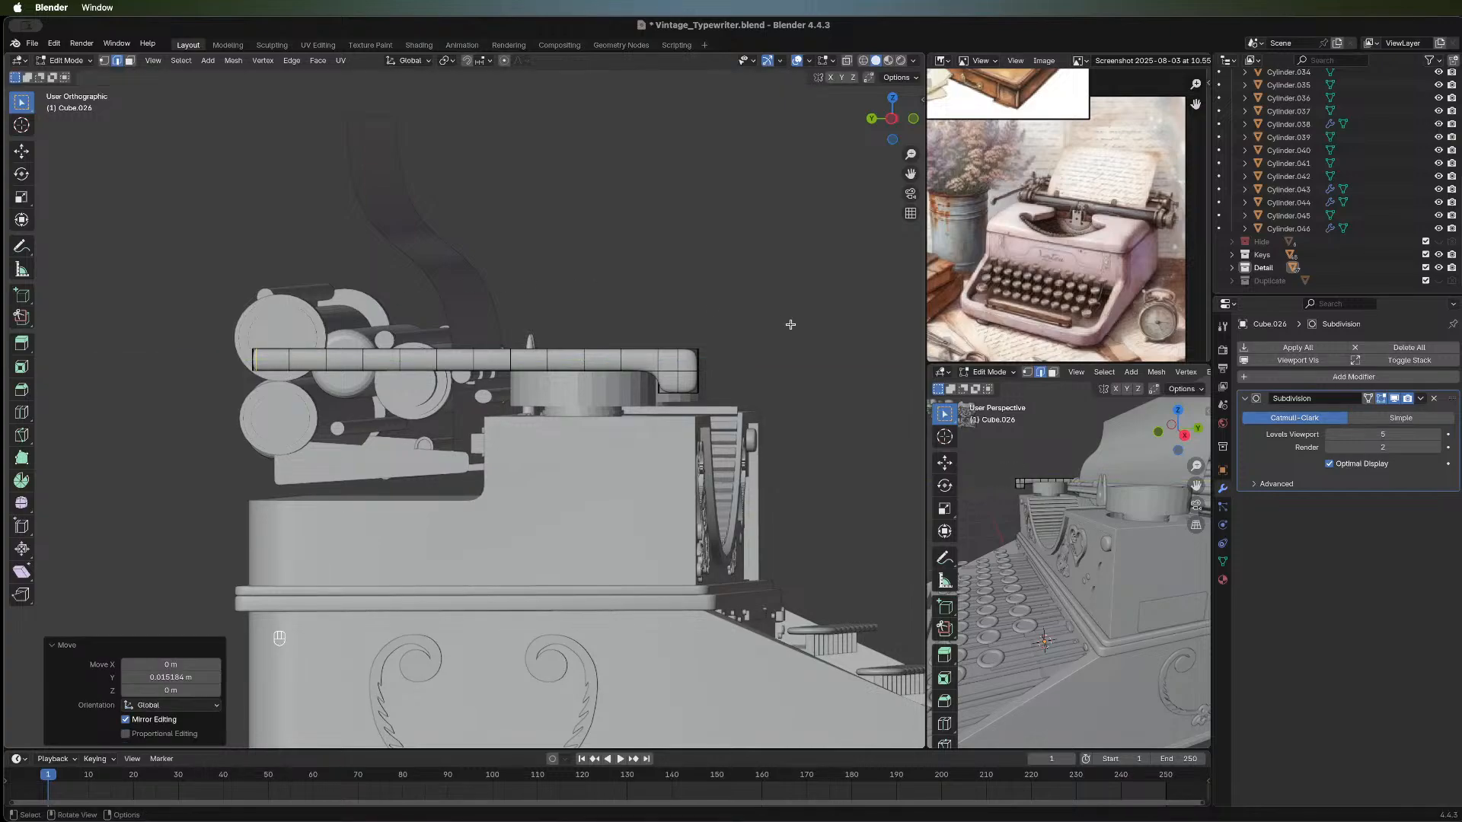
Add a loop cut just before the lever's front bend and move it about -0.012 m along Y toward the bend.
left_click(21, 412)
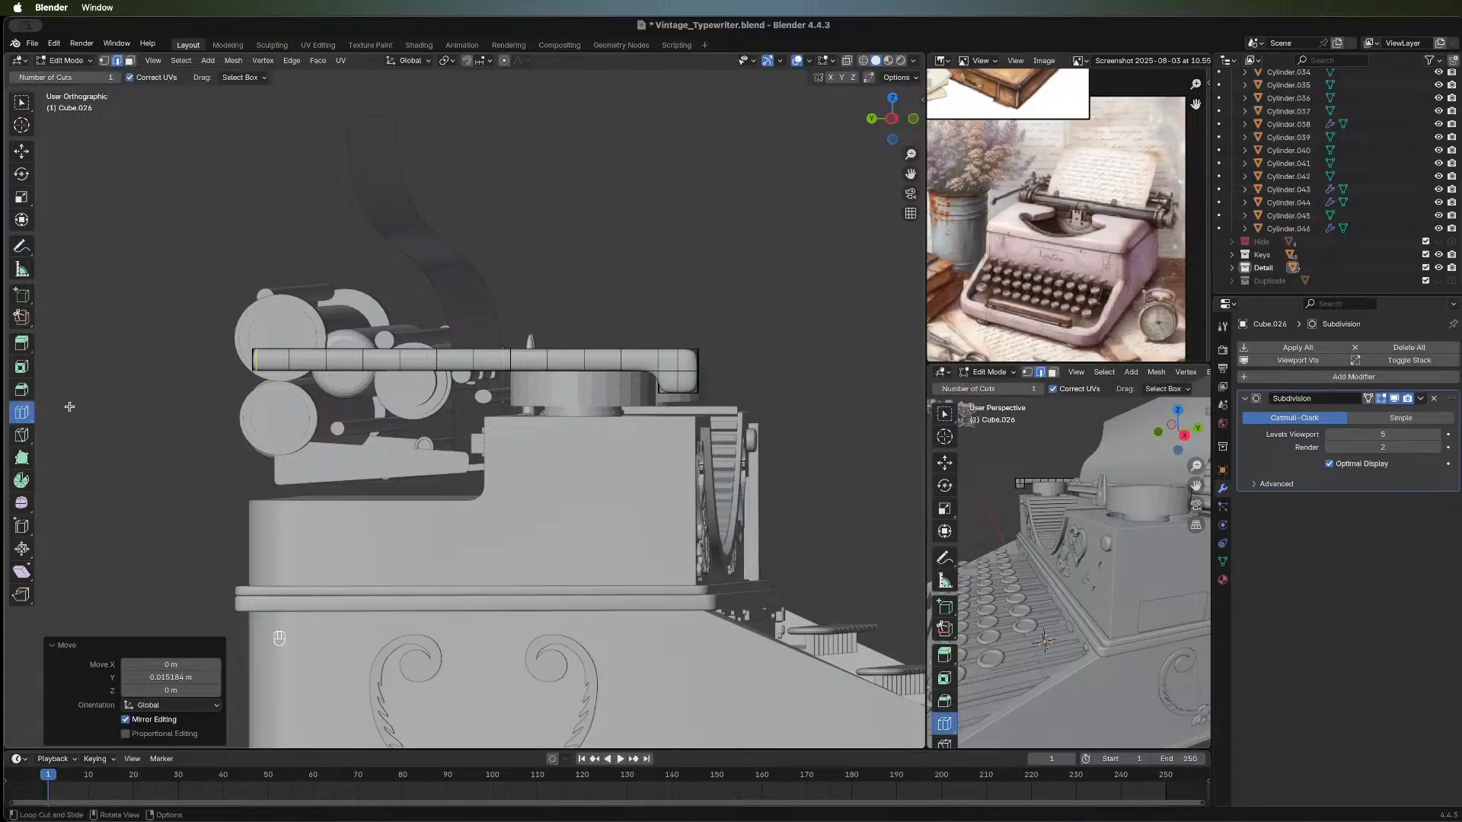
left_click(649, 365)
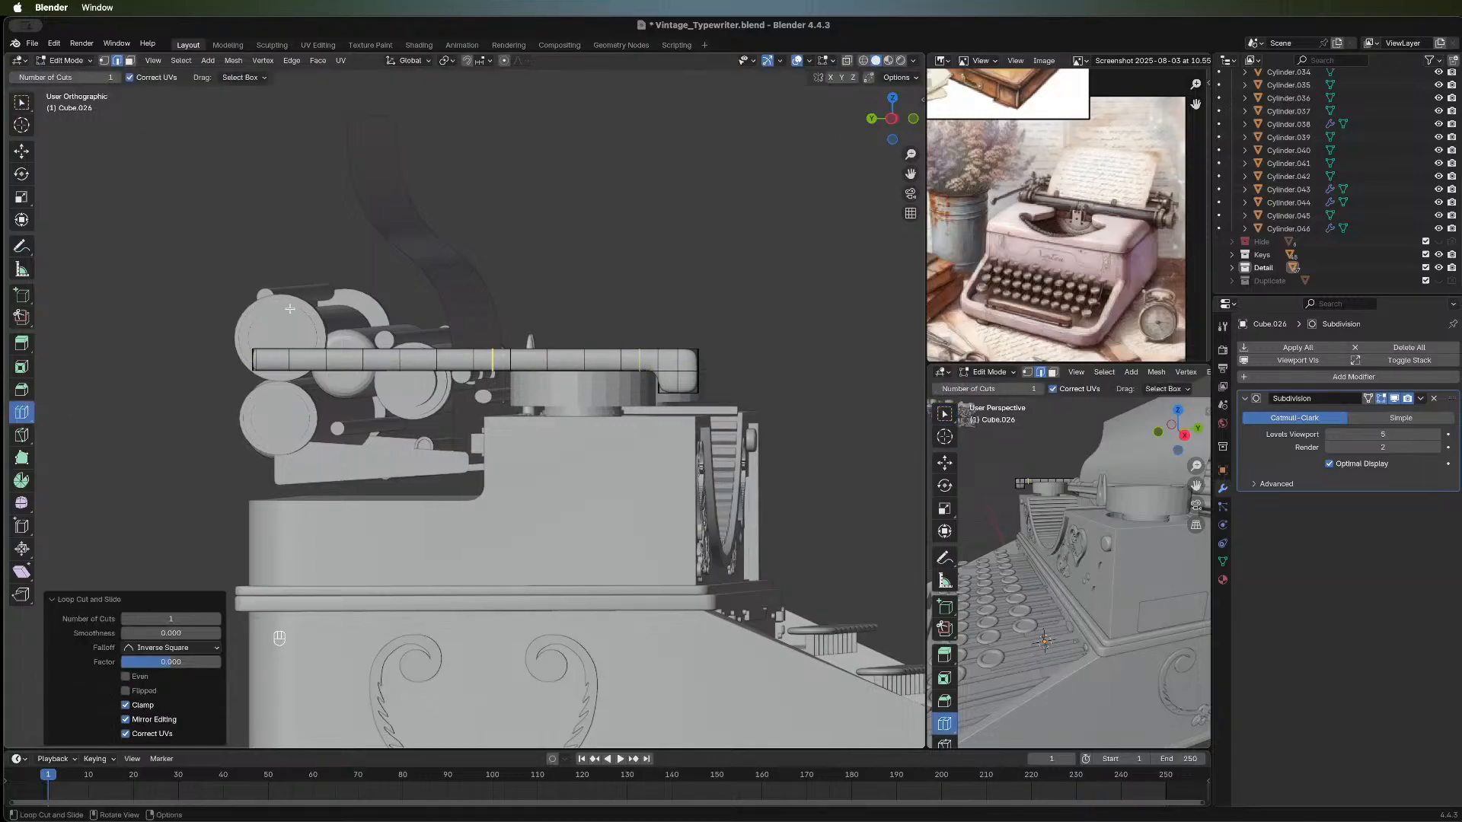
left_click(22, 101)
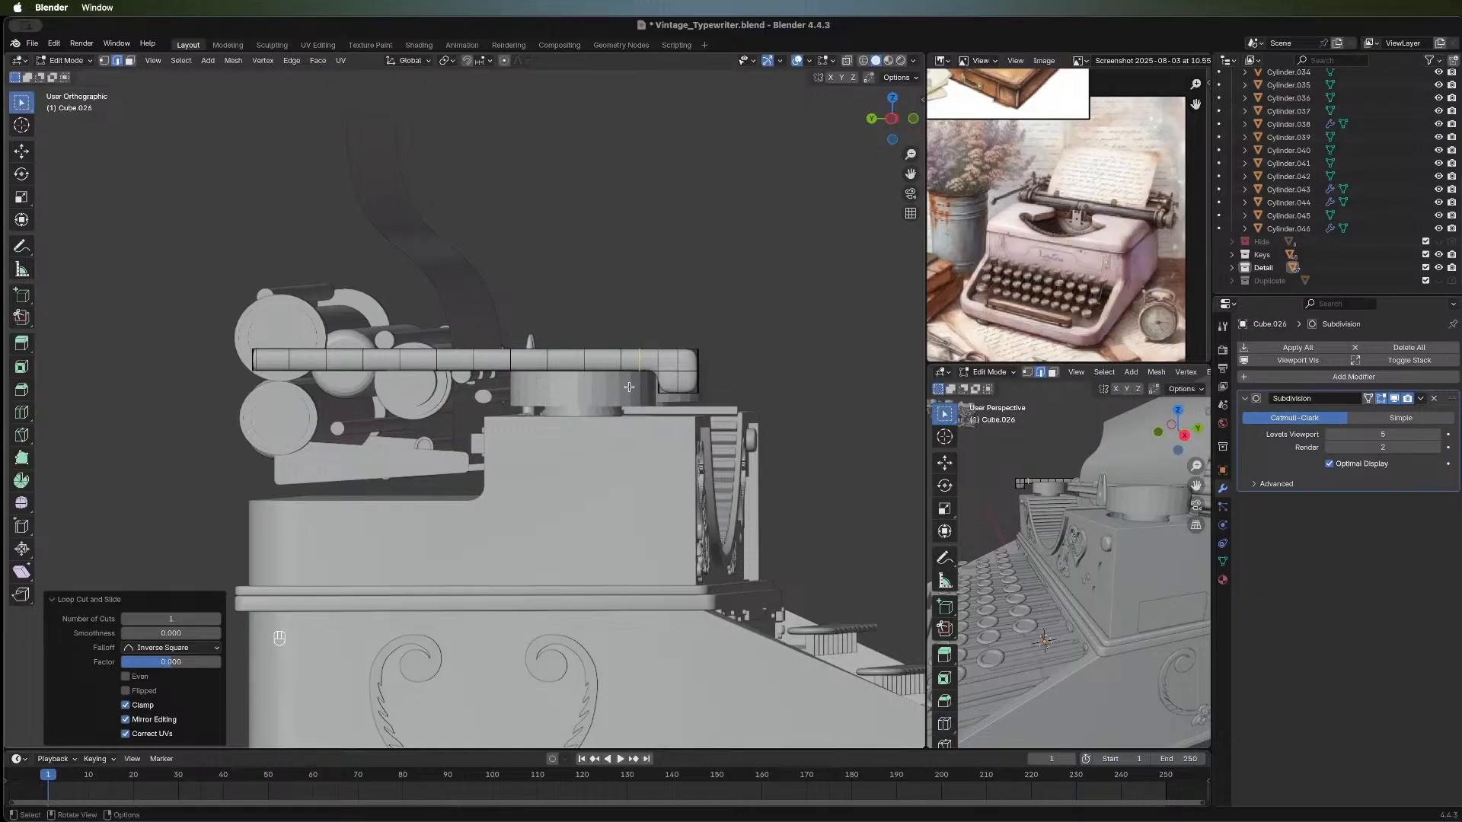
key("g")
key("x")
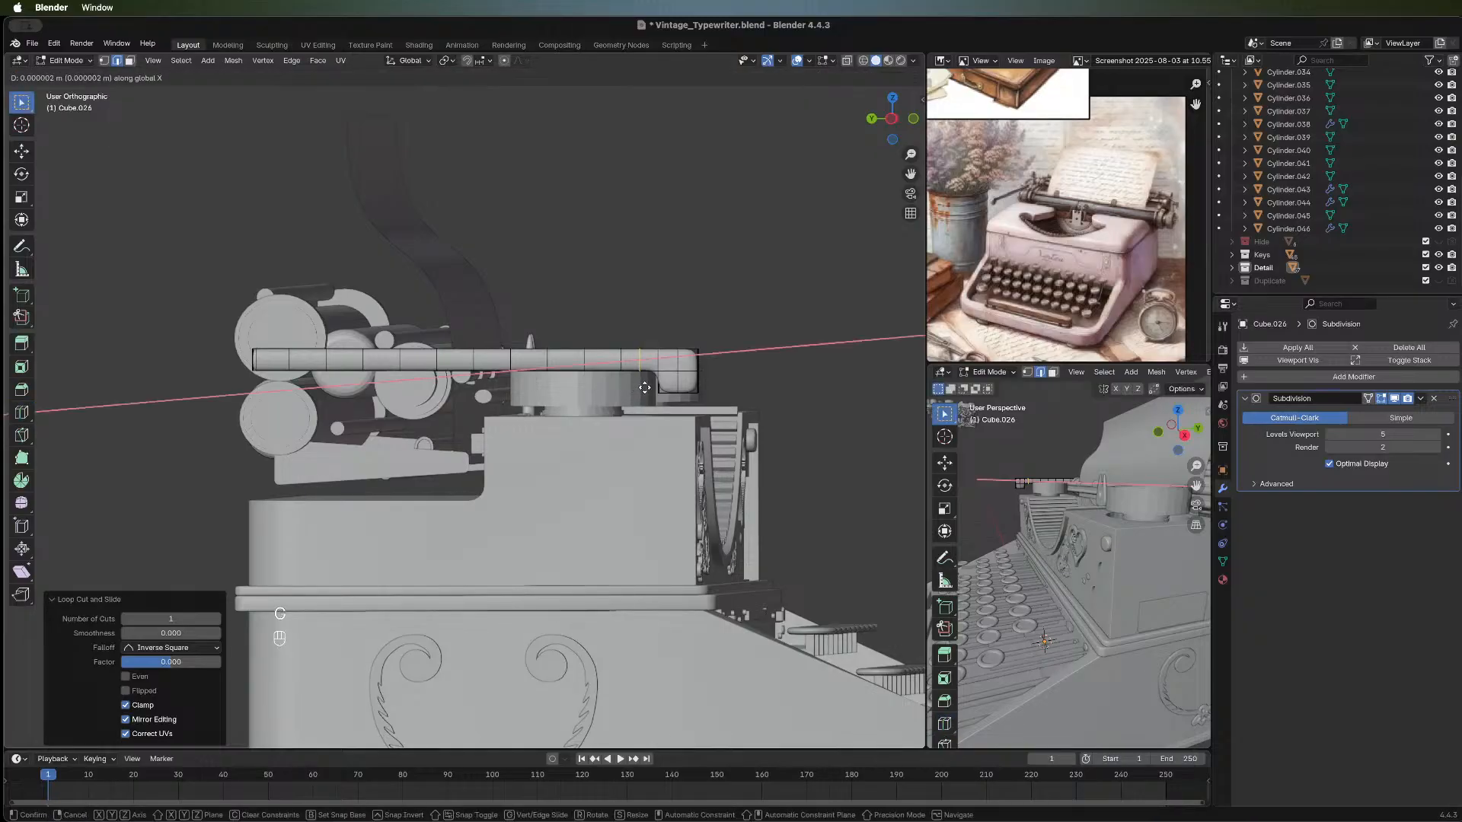
key("Escape")
key("g")
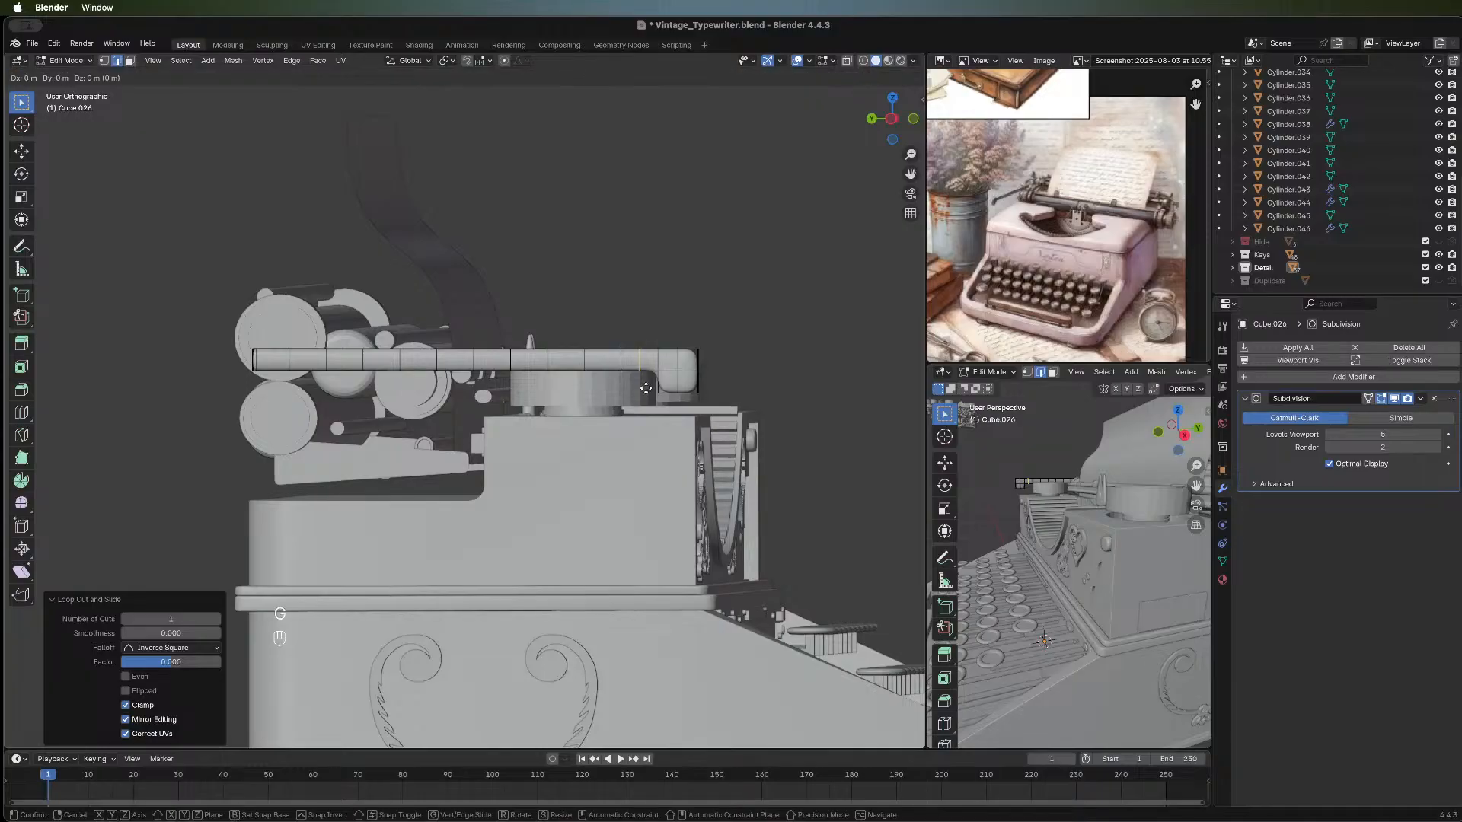
key("y")
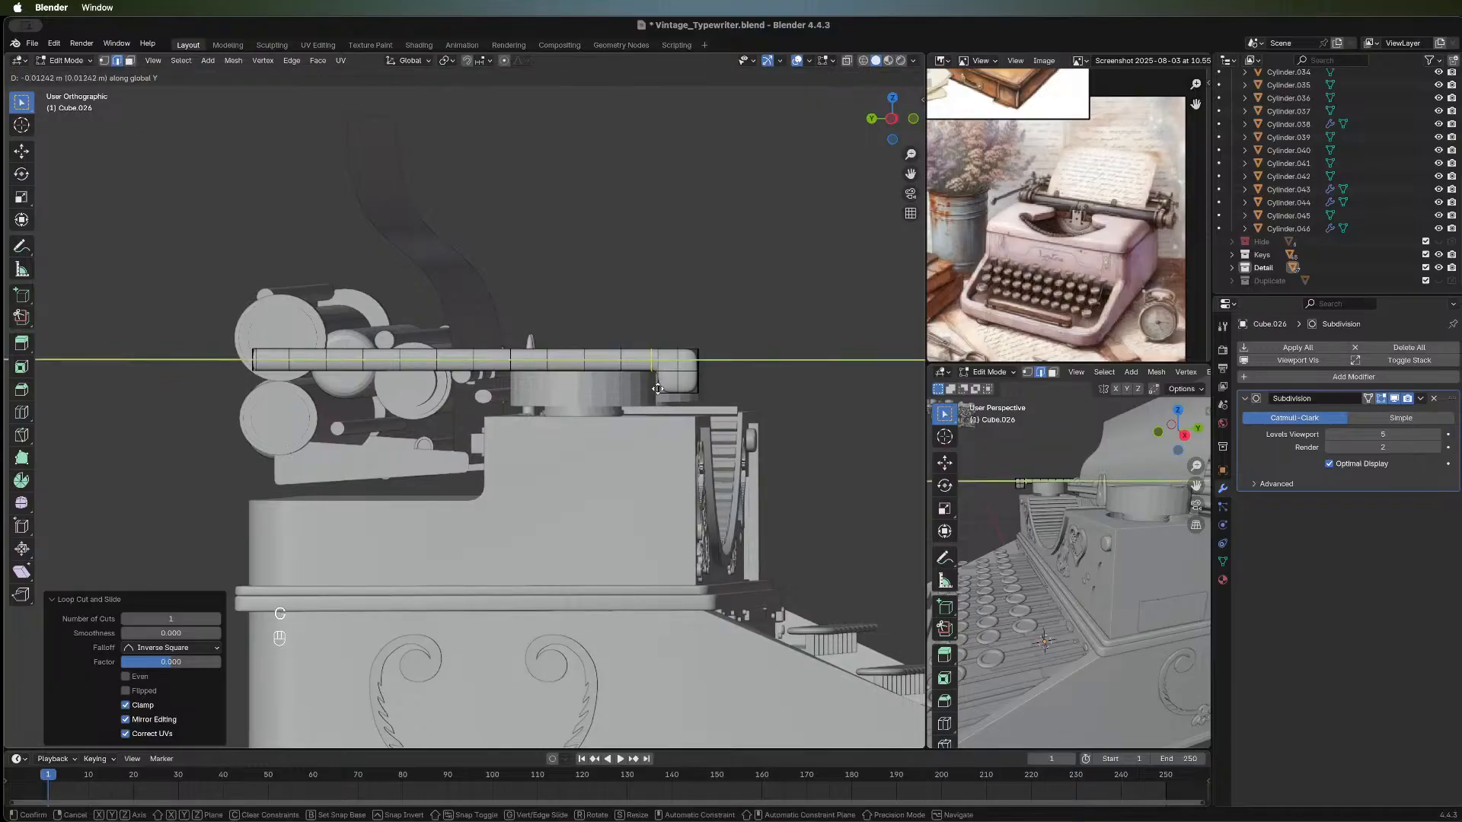
left_click(657, 388)
left_click(765, 359)
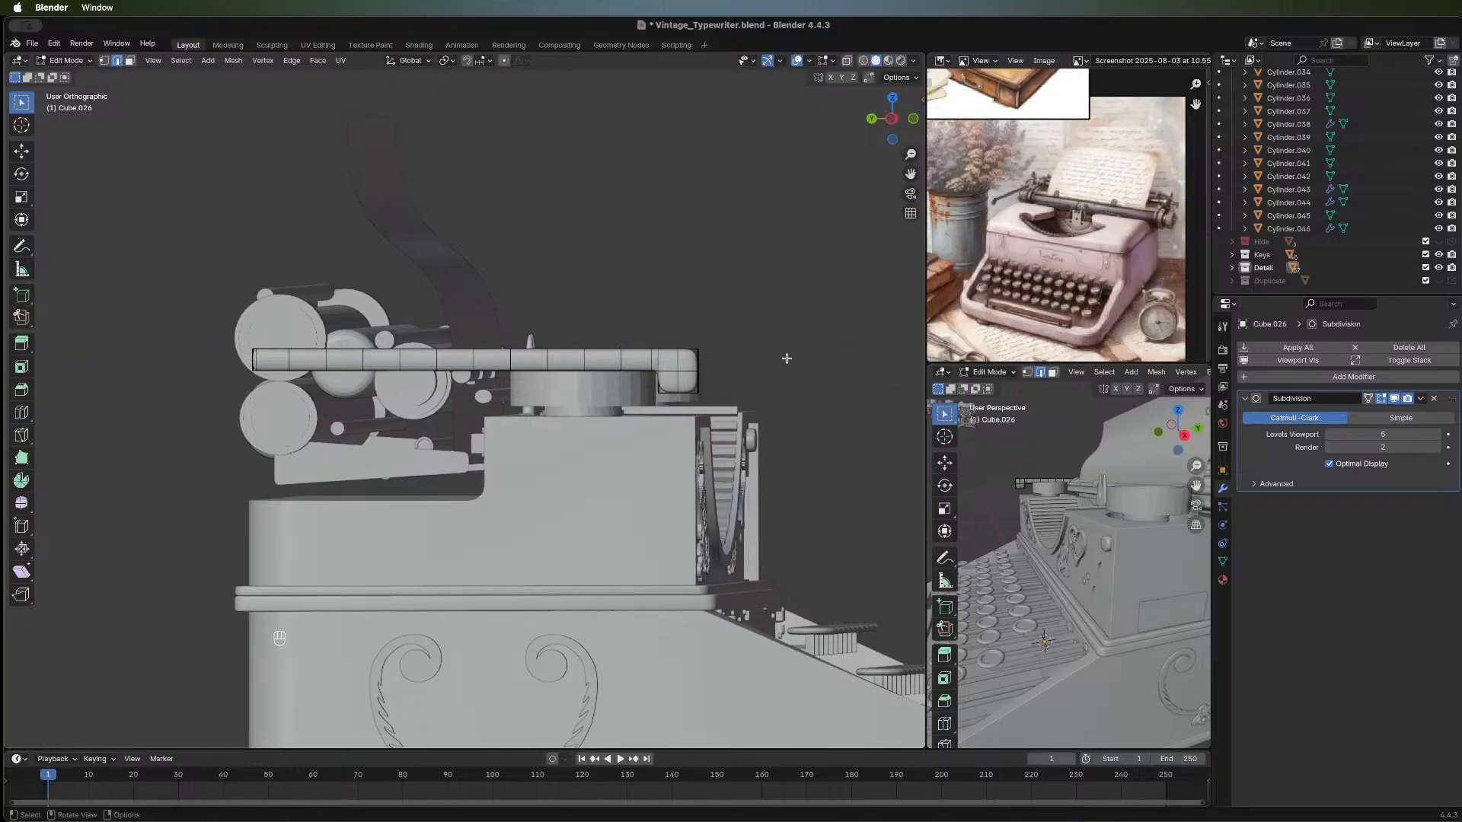
In Object Mode, raise the lever about 0.018 m along Z, shift it about 0.022 m along X toward the carriage, and deselect it.
key("Tab")
middle_click_drag(510, 432, 702, 368)
middle_click_drag(701, 358, 712, 340)
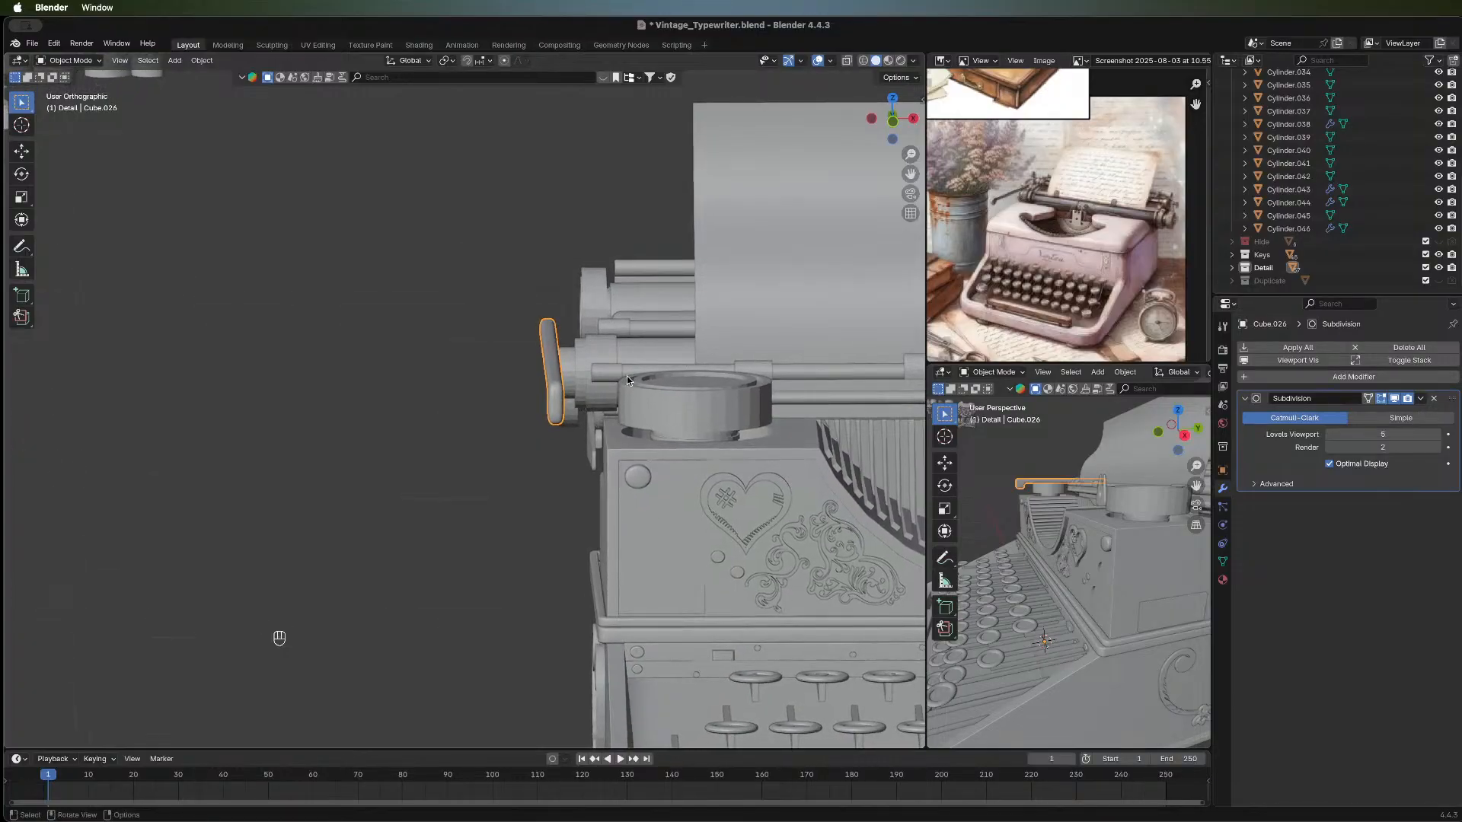
key("g")
key("z")
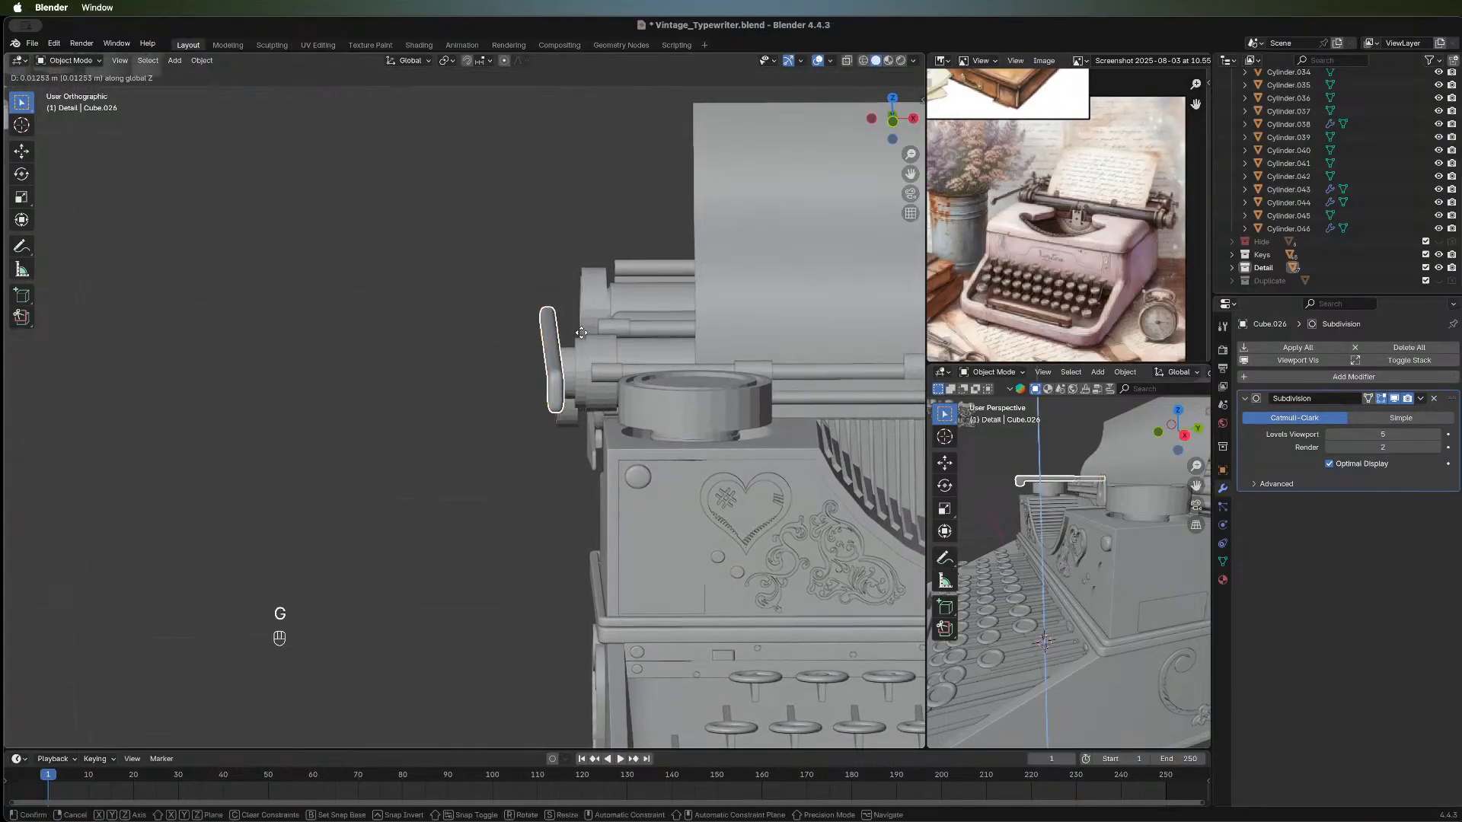
left_click(582, 331)
key("g")
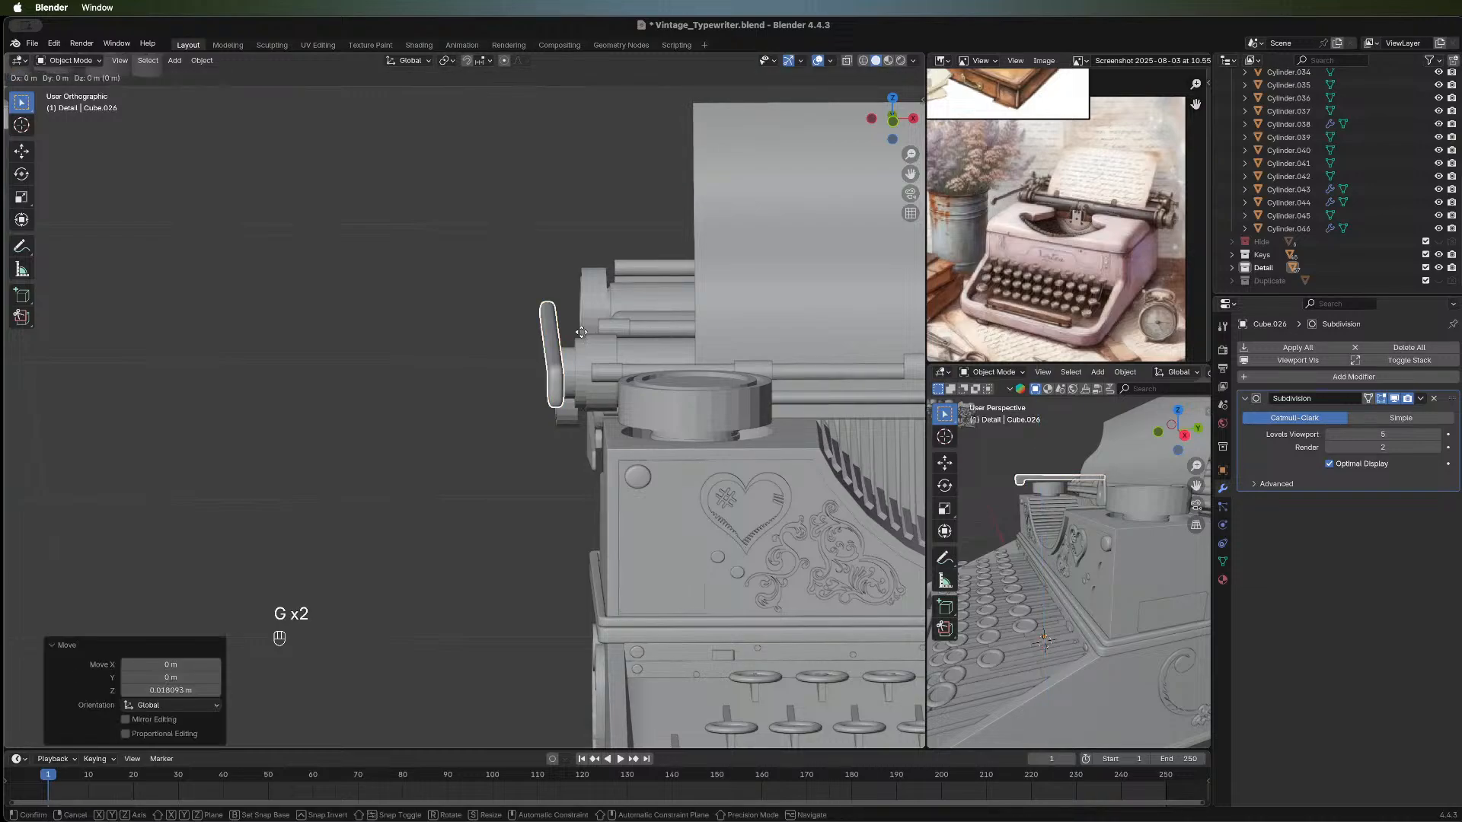
key("x")
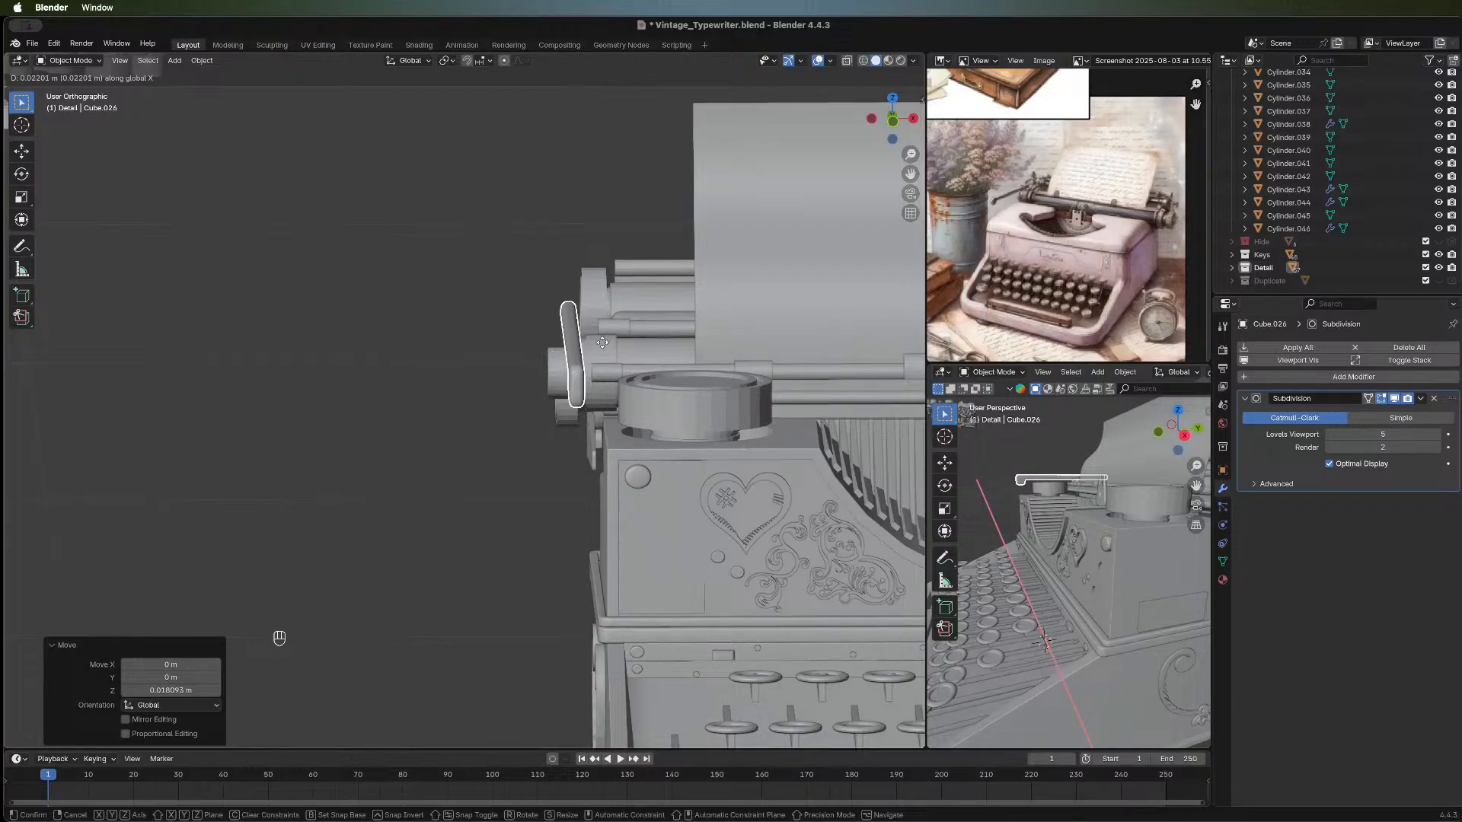
left_click(524, 386)
middle_click_drag(524, 386, 527, 399)
middle_click_drag(656, 372, 776, 472)
key("alt+a")
scroll(776, 472, "down", 2)
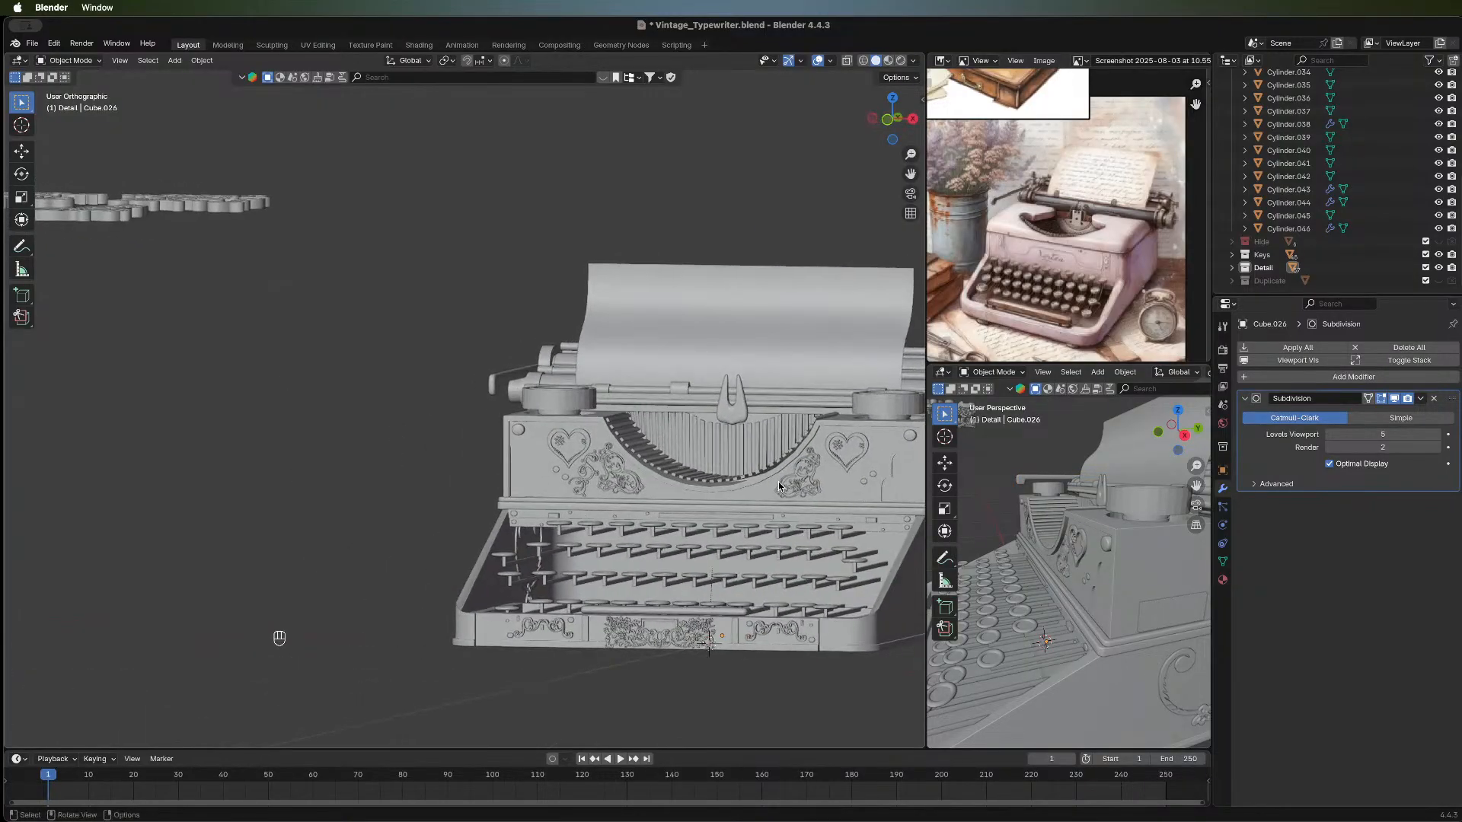
Save Vintage_Typewriter.blend with the viewport set to the front view.
middle_click_drag(459, 533, 769, 559)
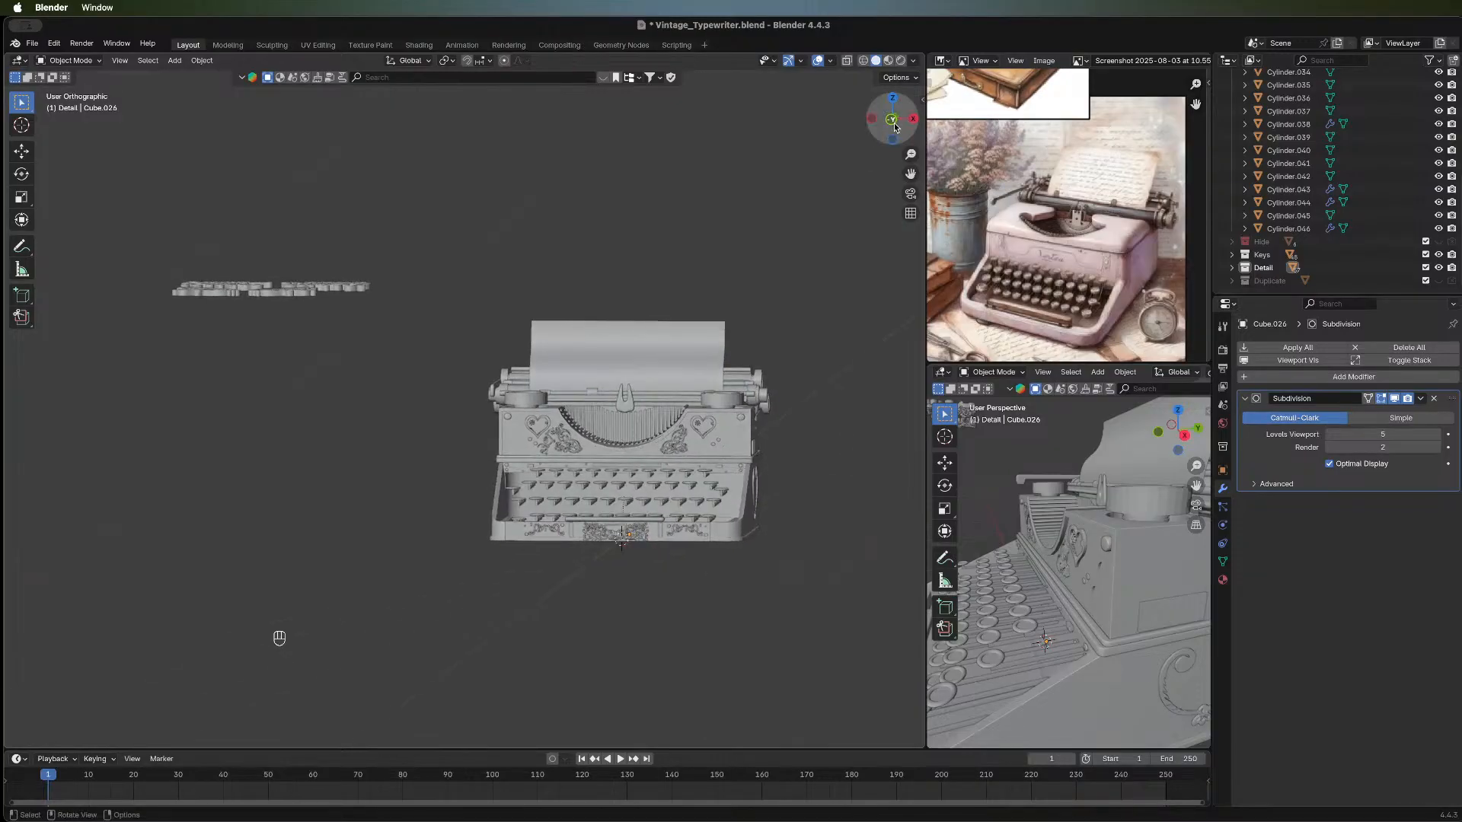
left_click(890, 119)
key("super")
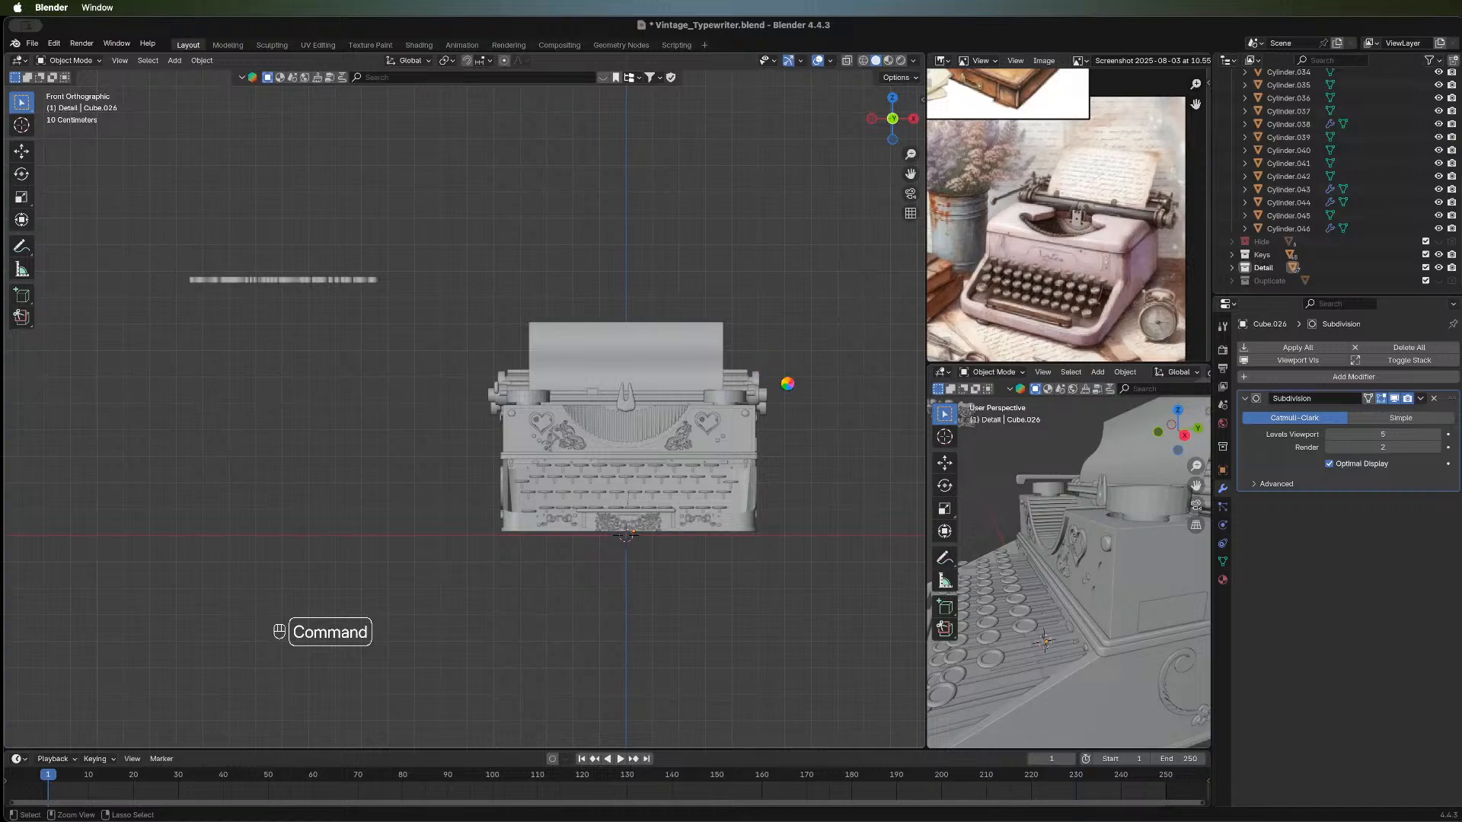
key("super+s")
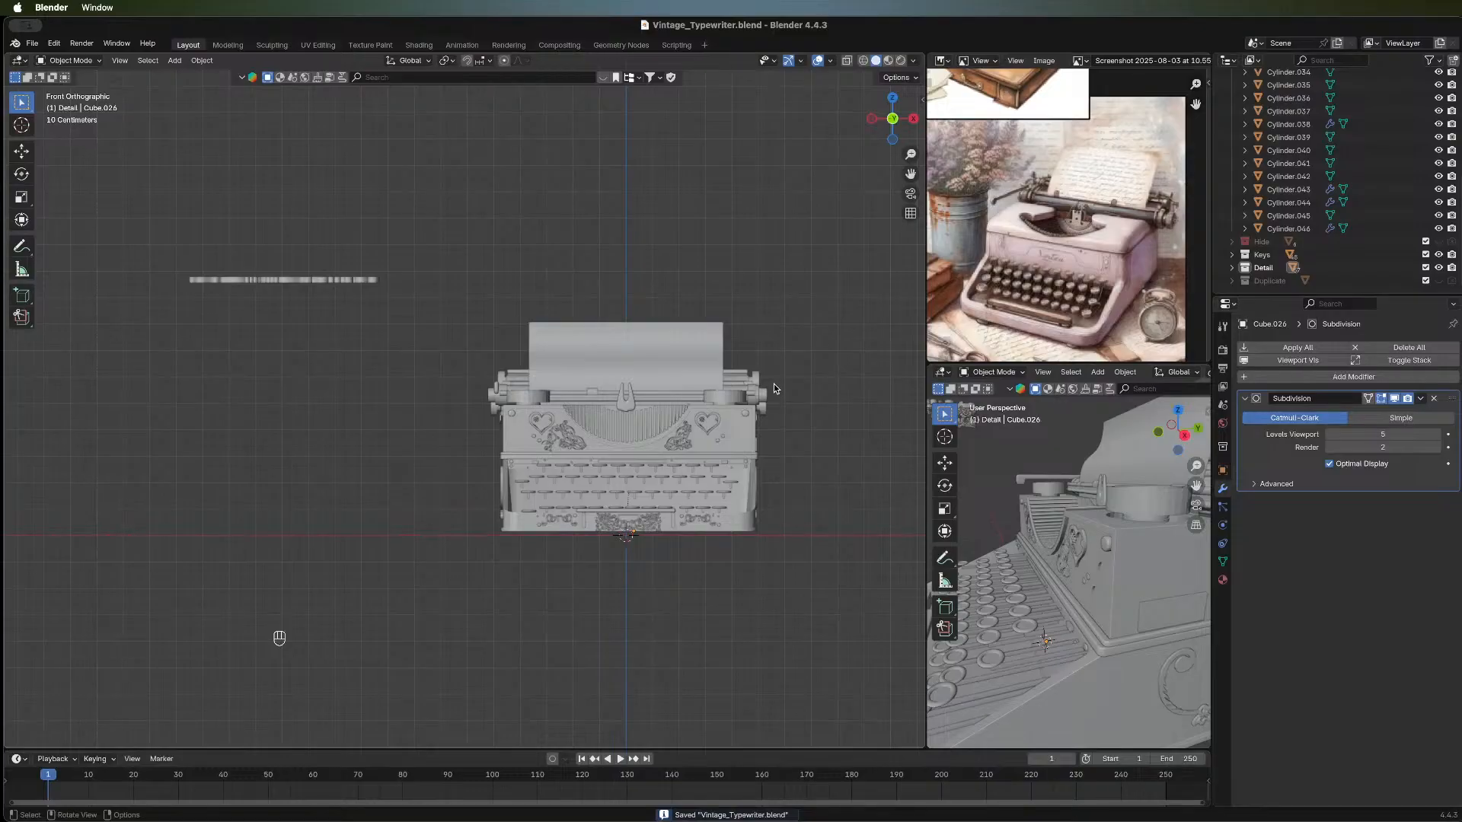
Examine the whole typewriter from the front and at an angle, and compare it with the reference image board.
middle_click_drag(774, 383, 670, 355, "shift")
scroll(664, 363, "up", 5)
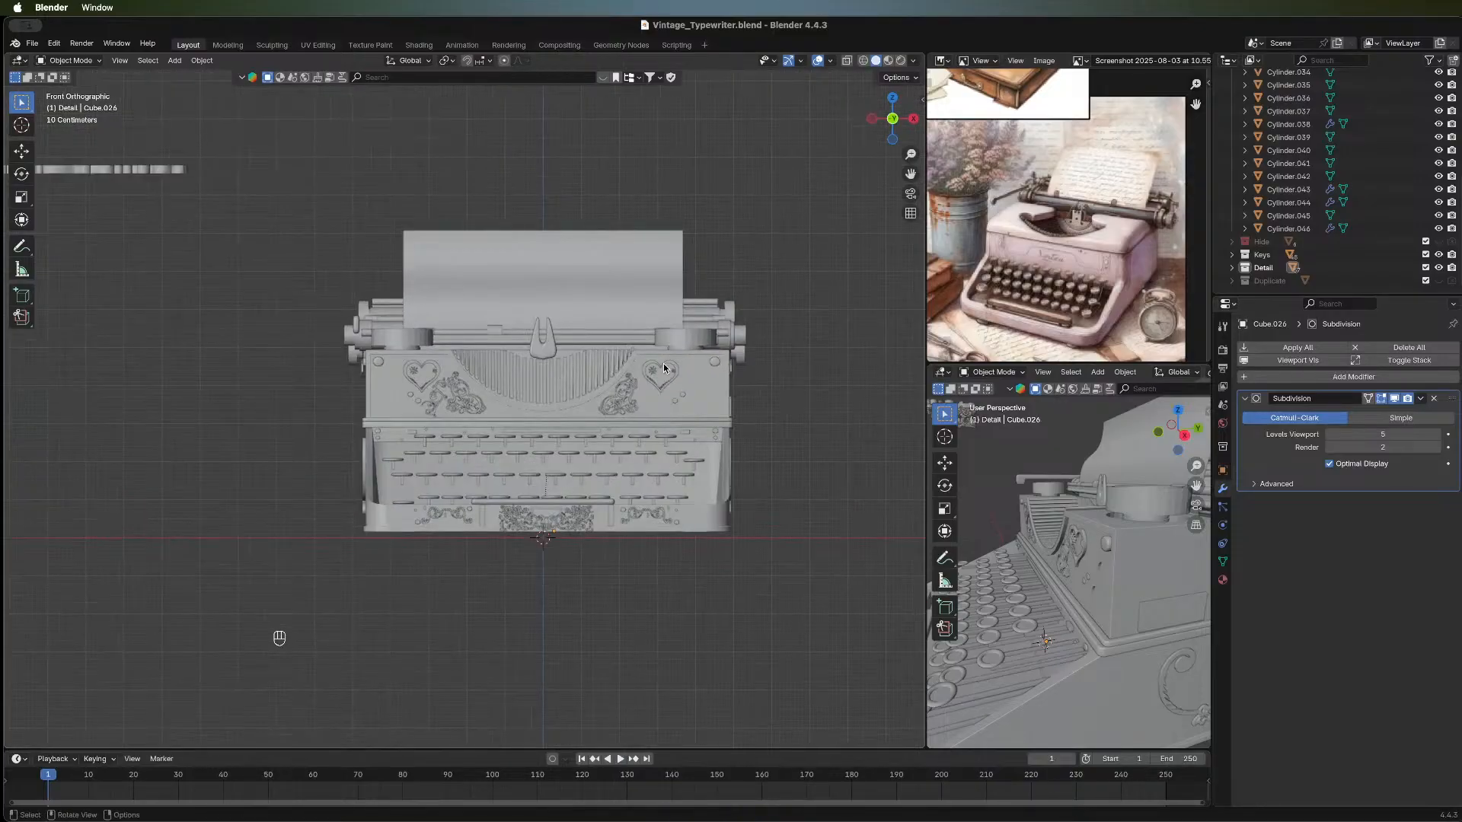
scroll(660, 459, "up", 1)
scroll(661, 460, "down", 3)
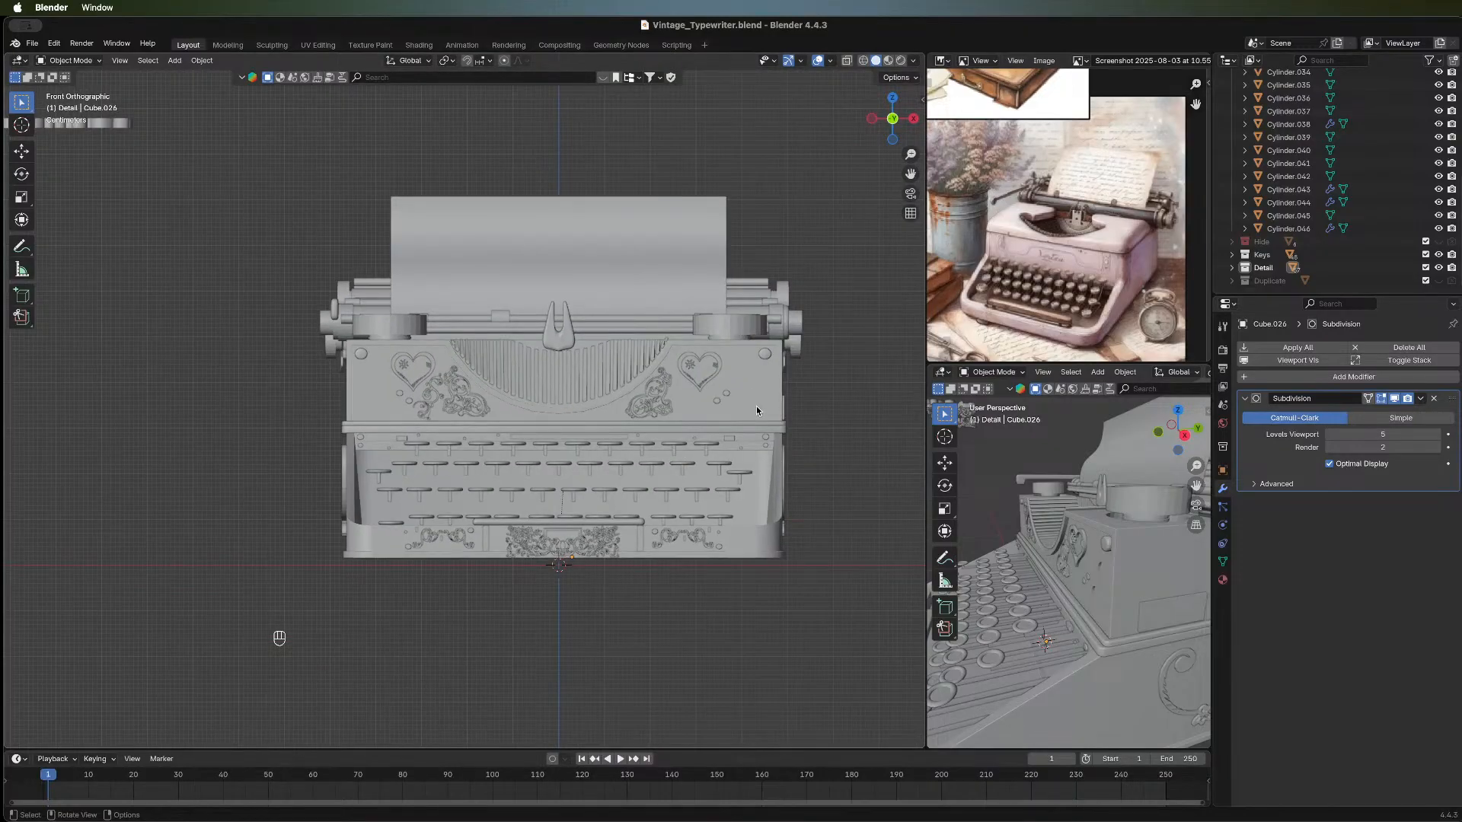
middle_click_drag(756, 405, 467, 451)
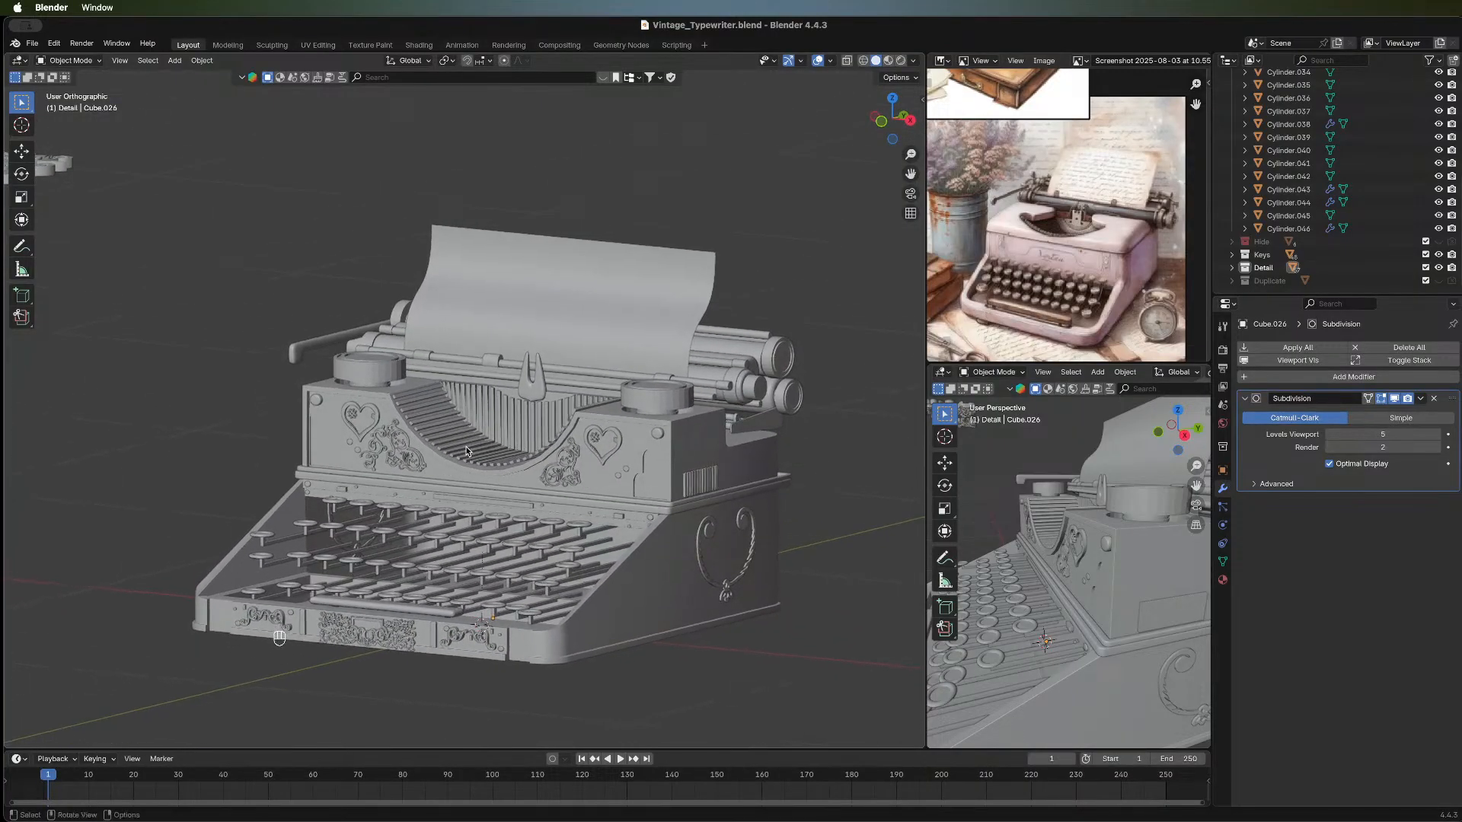
scroll(1076, 231, "down", 2)
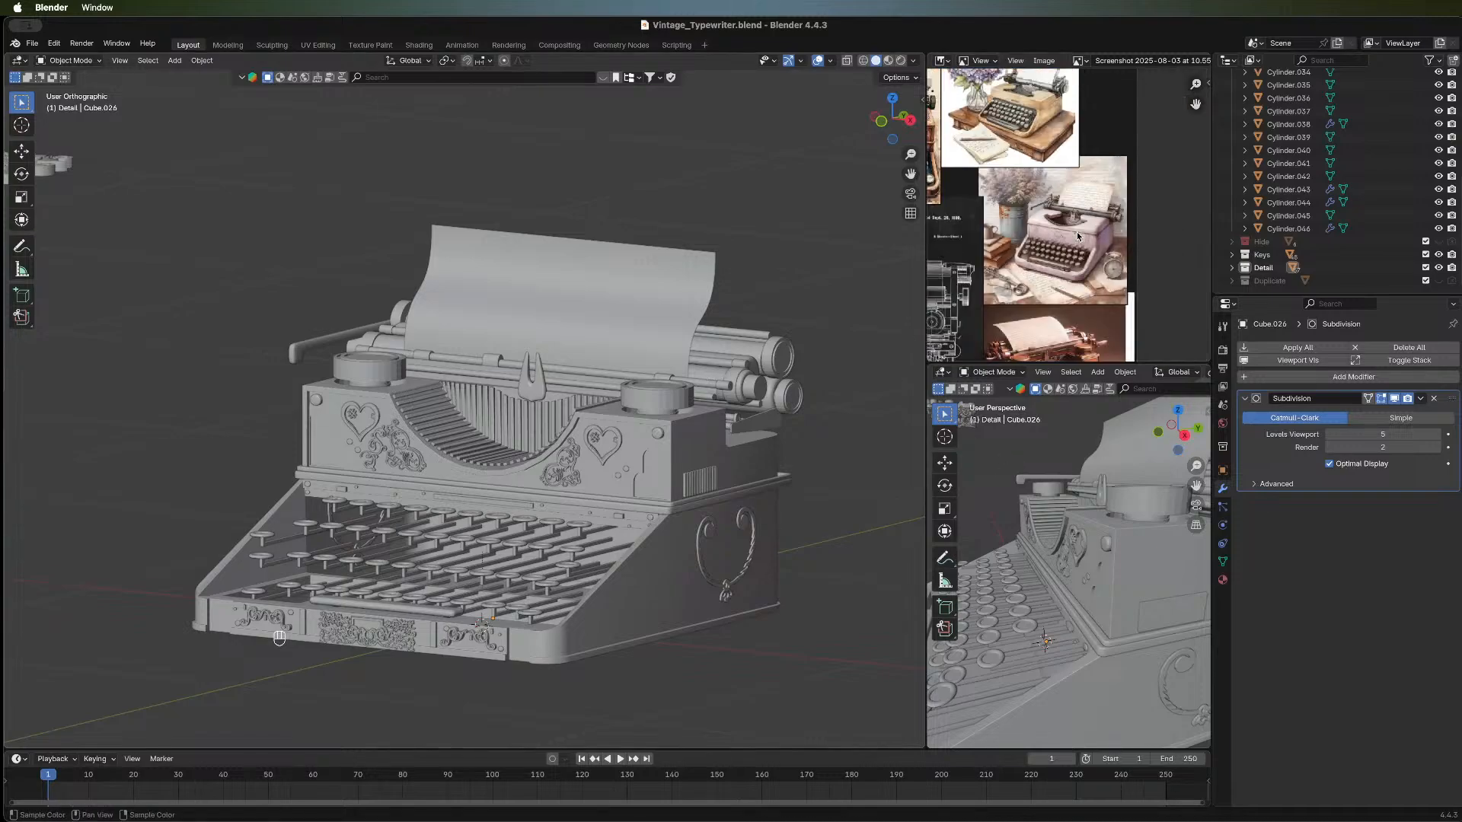
scroll(1043, 231, "down", 3)
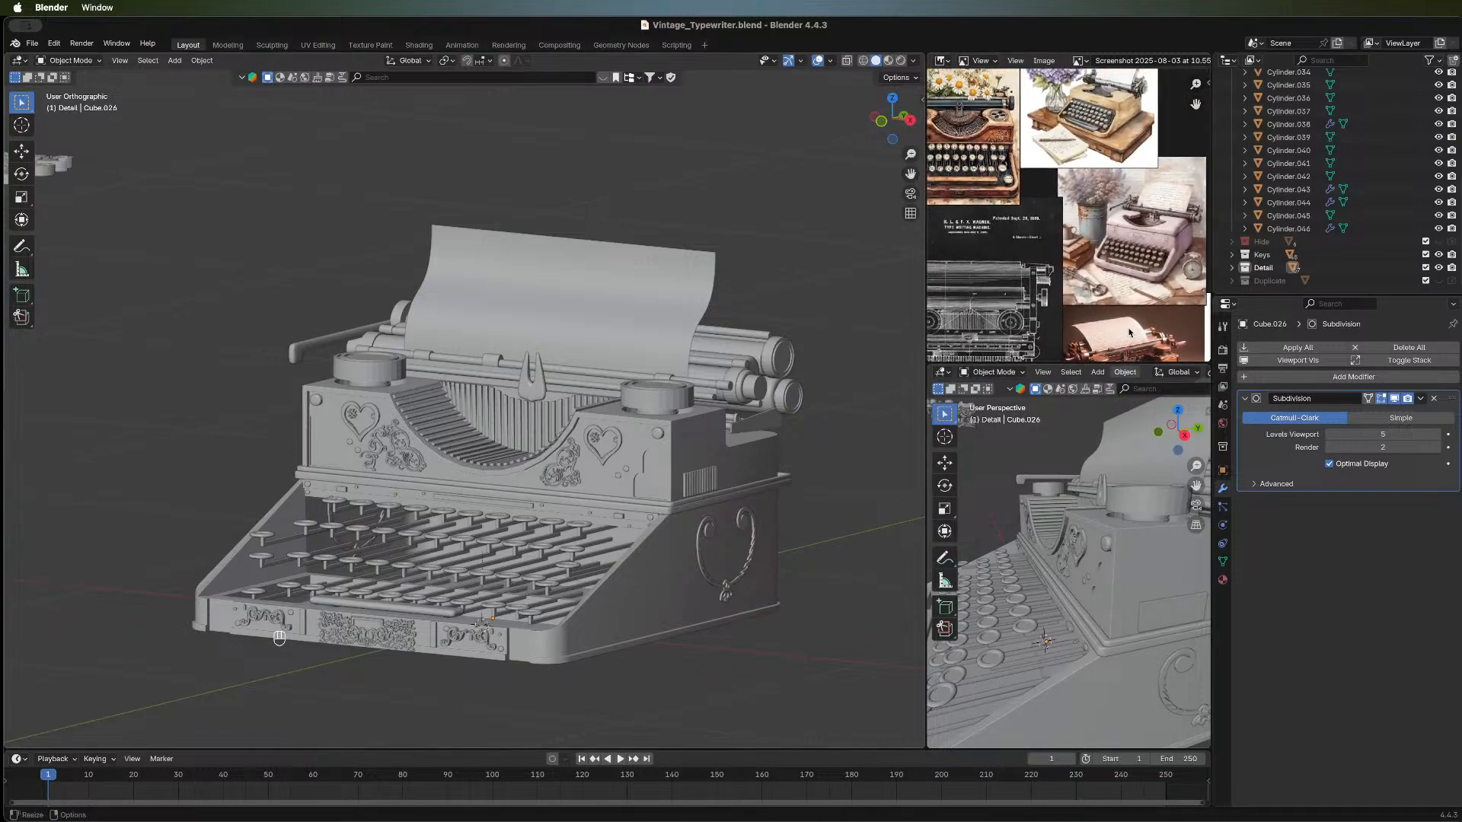
scroll(1037, 222, "down", 1)
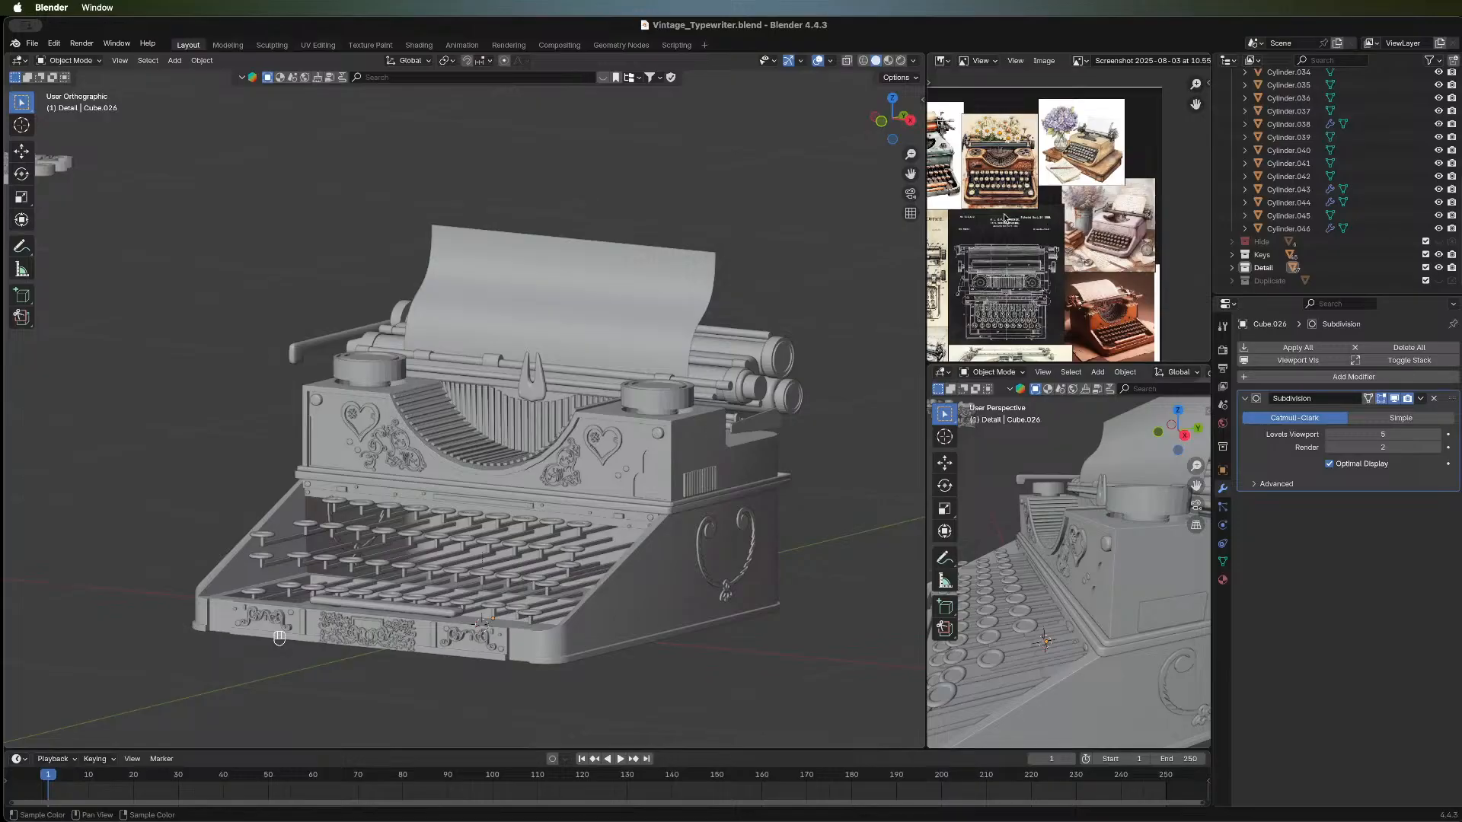
scroll(963, 211, "down", 2)
scroll(968, 212, "up", 3)
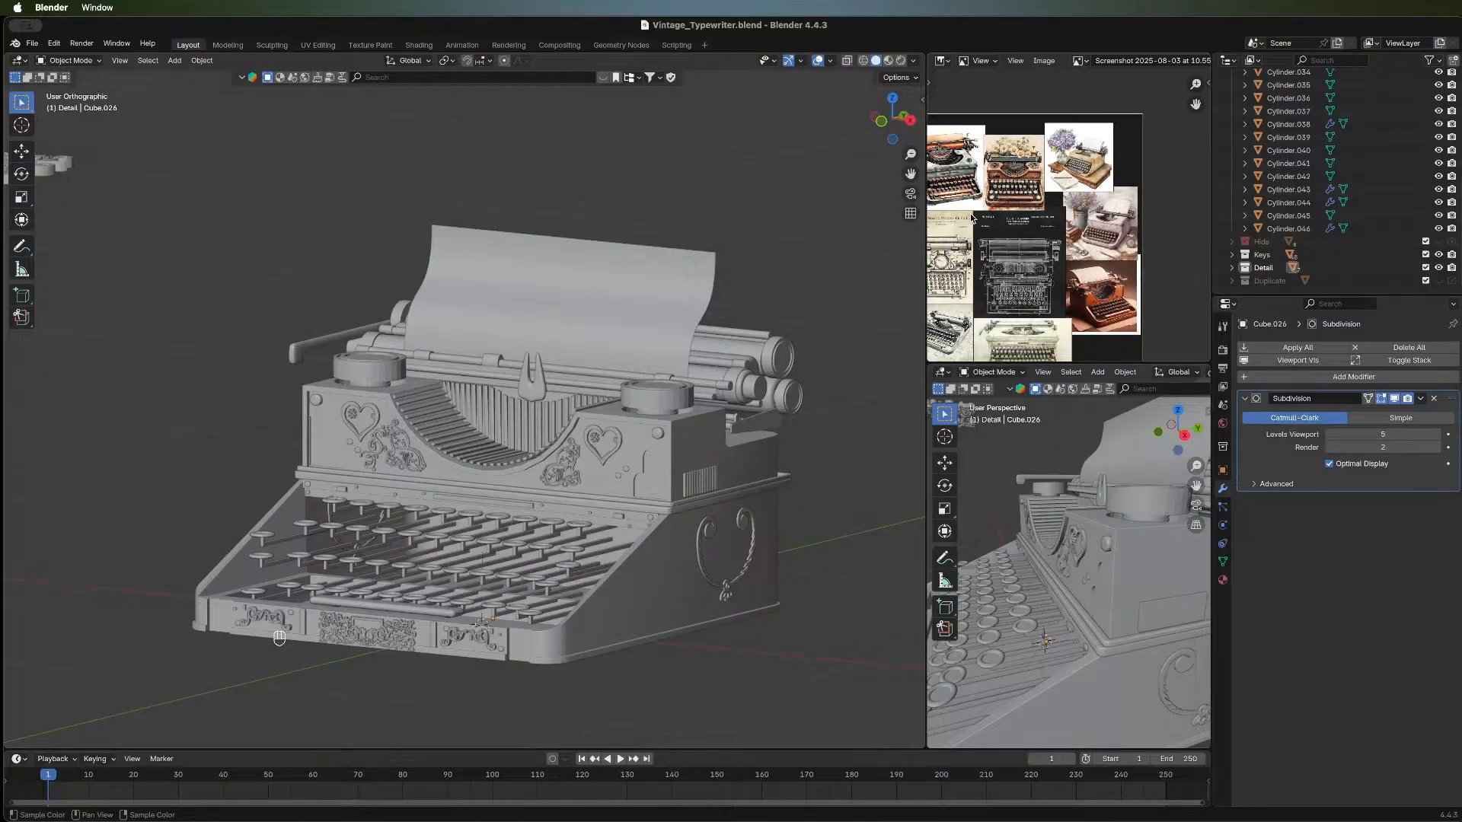
middle_click_drag(1029, 198, 1033, 188)
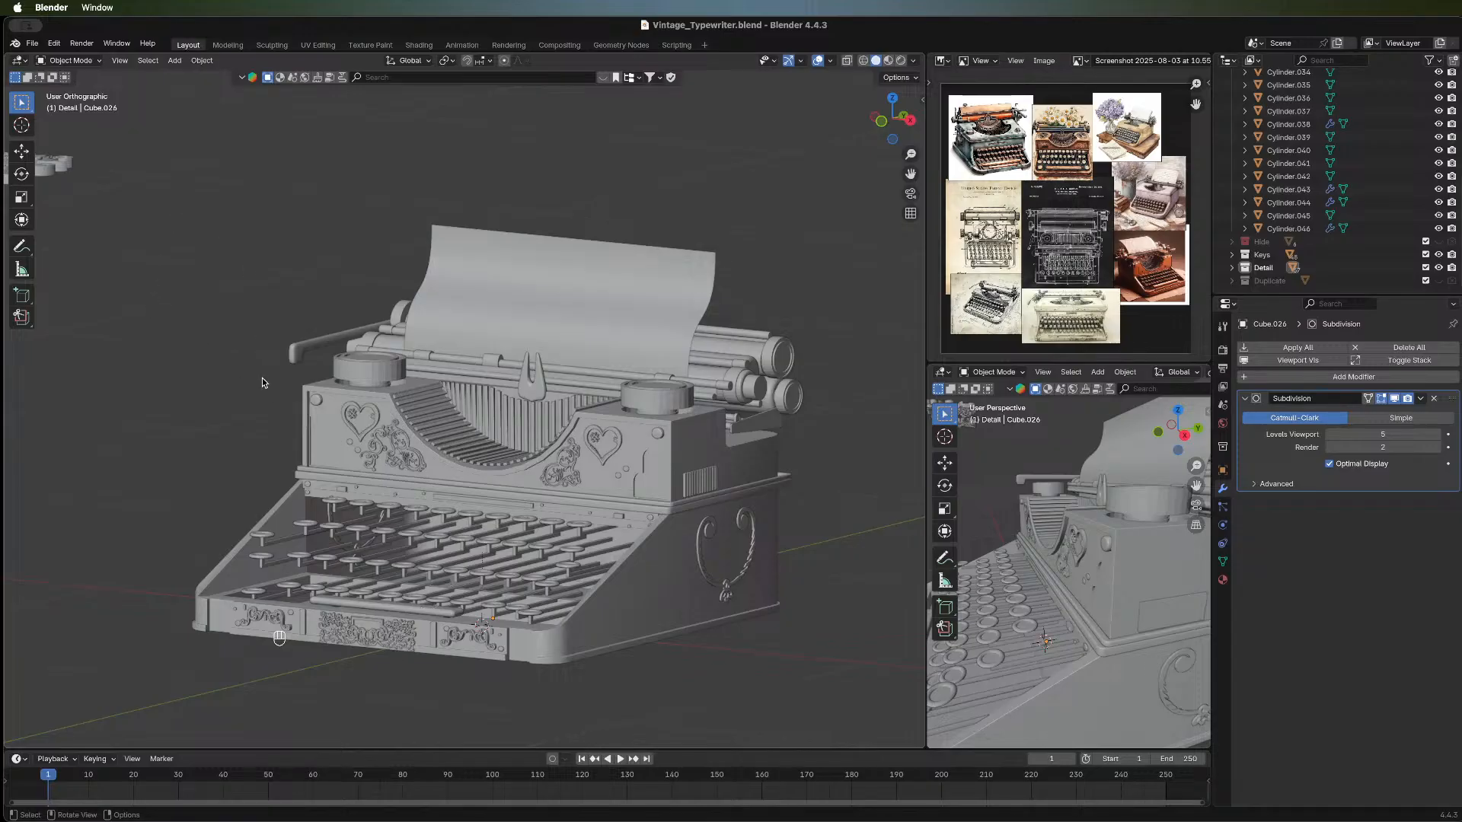
Save Vintage_Typewriter.blend, and open Vintage_TV.blend from the Vintage TV folder inside the Blender projects folder.
key("super")
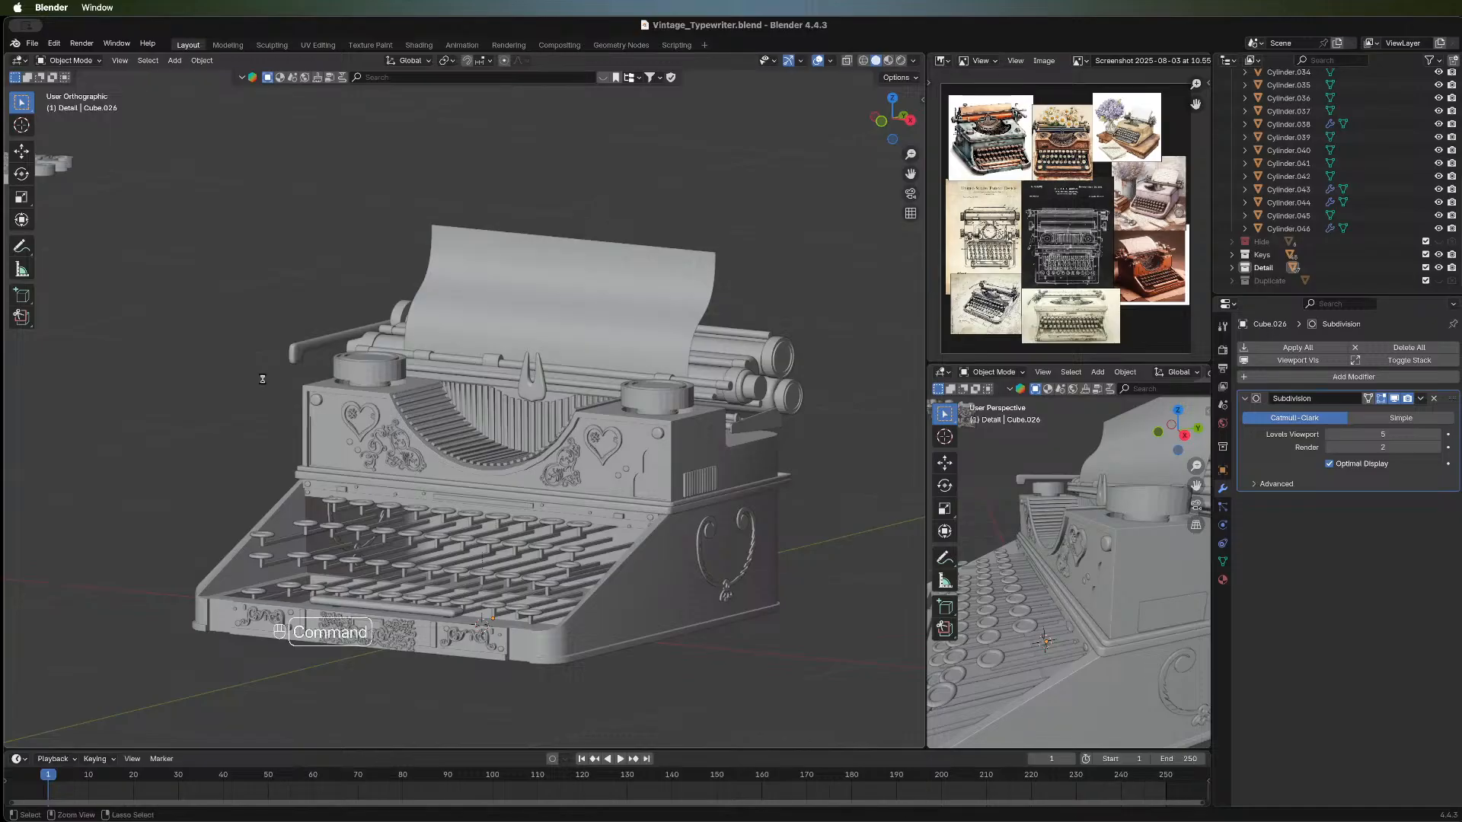
key("super+s")
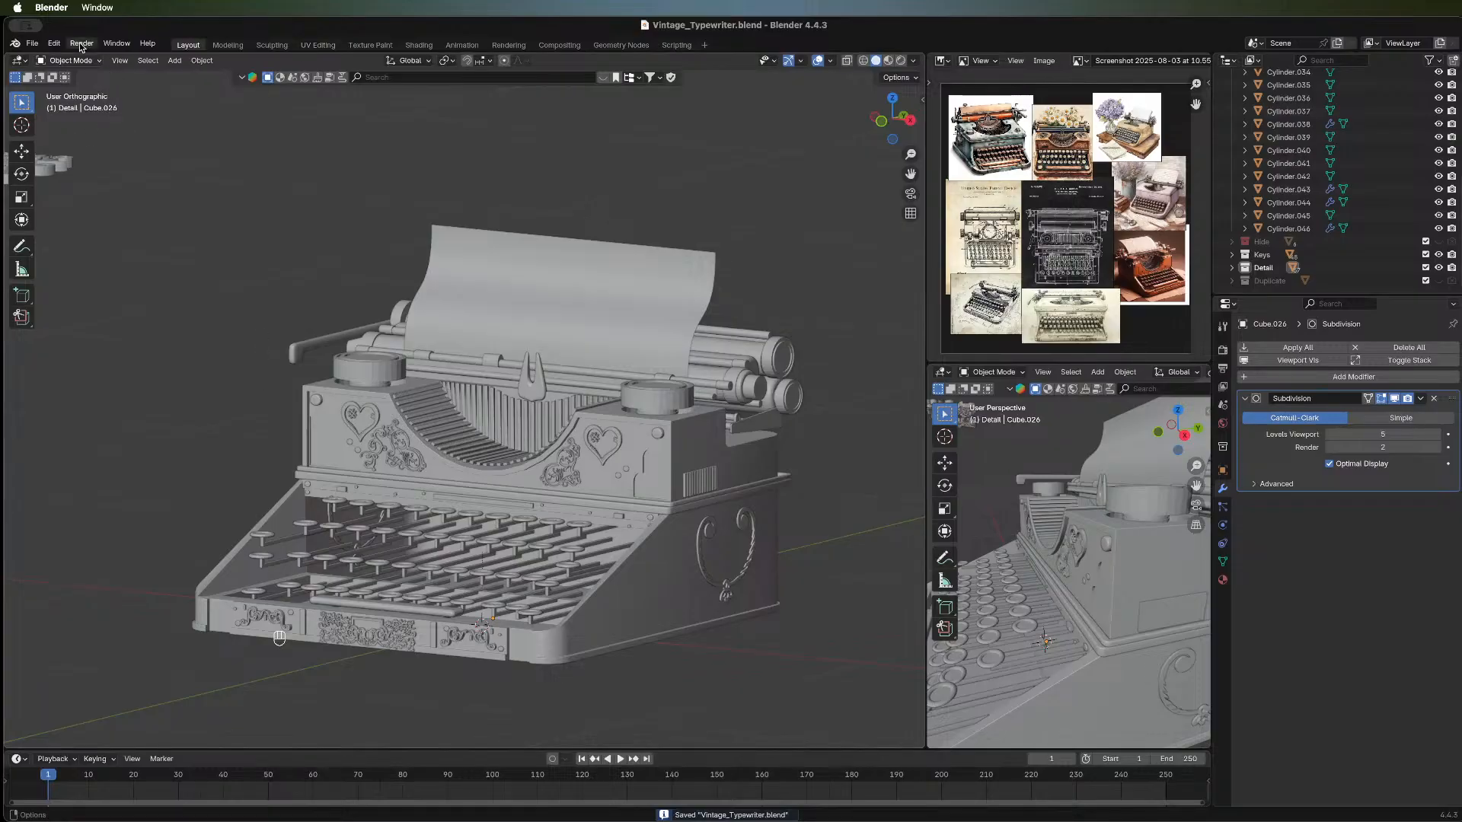
left_click(35, 45)
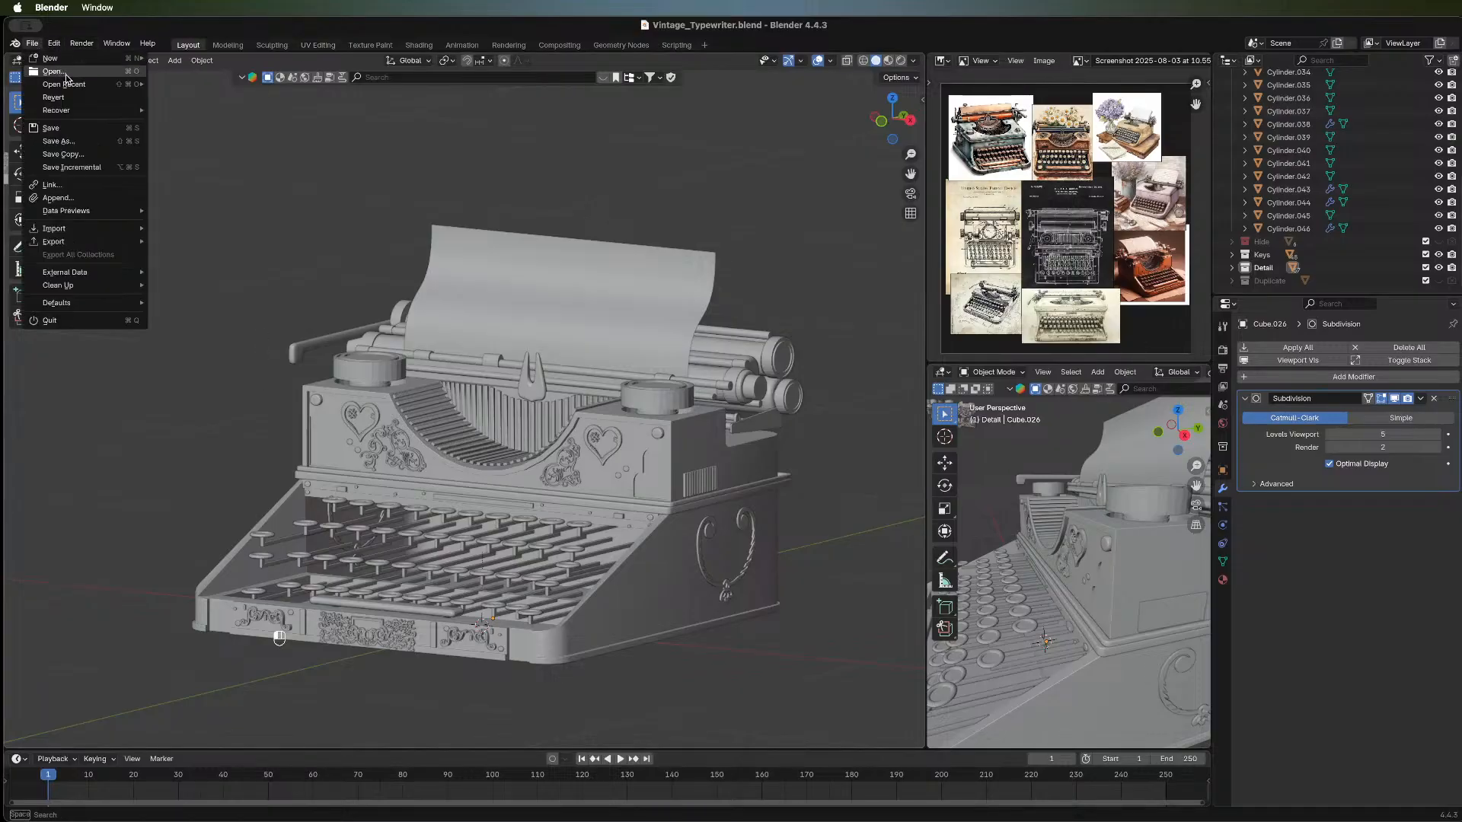
mouse_move(64, 87)
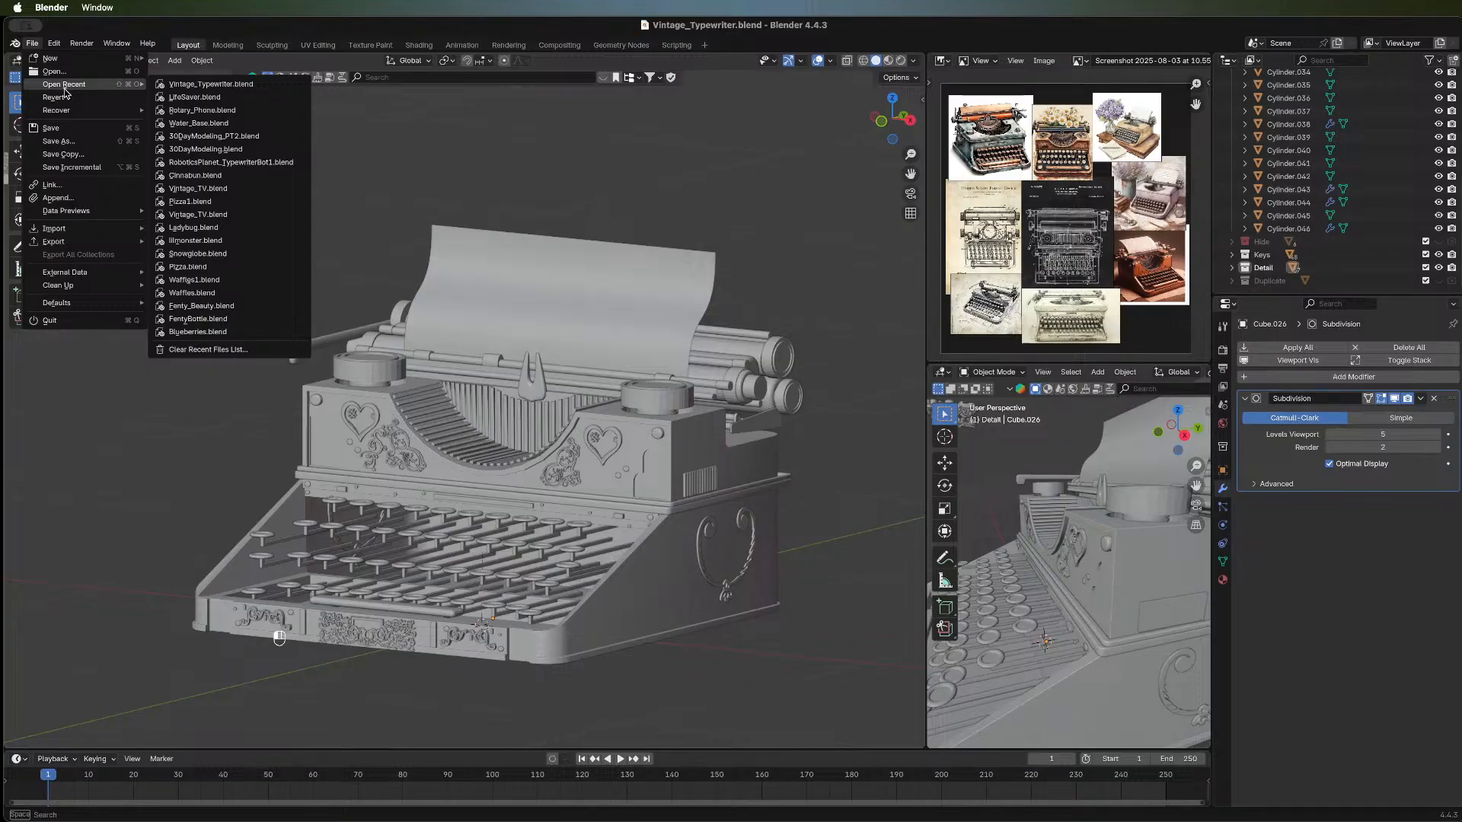
left_click(54, 71)
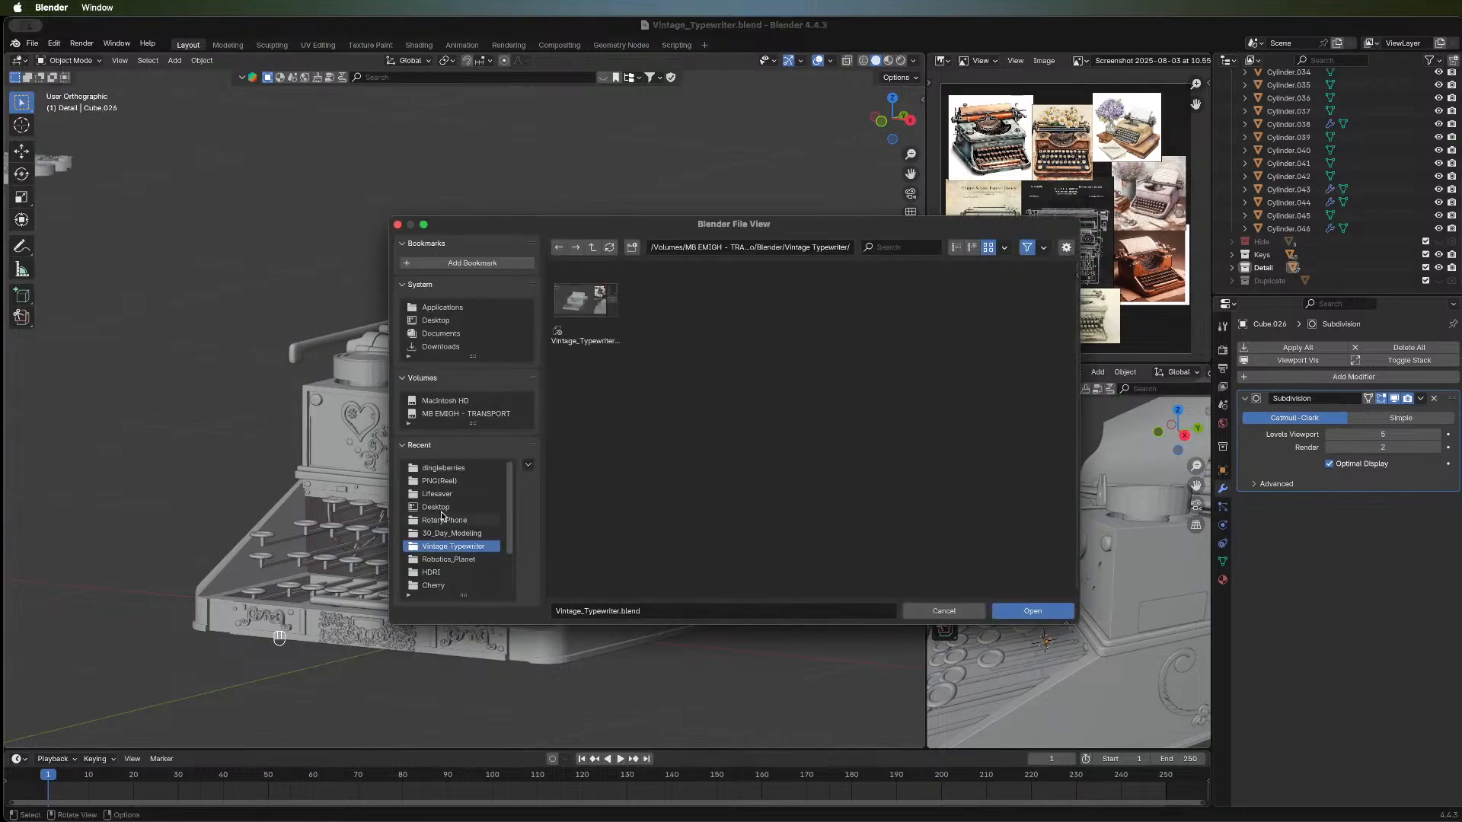
left_click(449, 413)
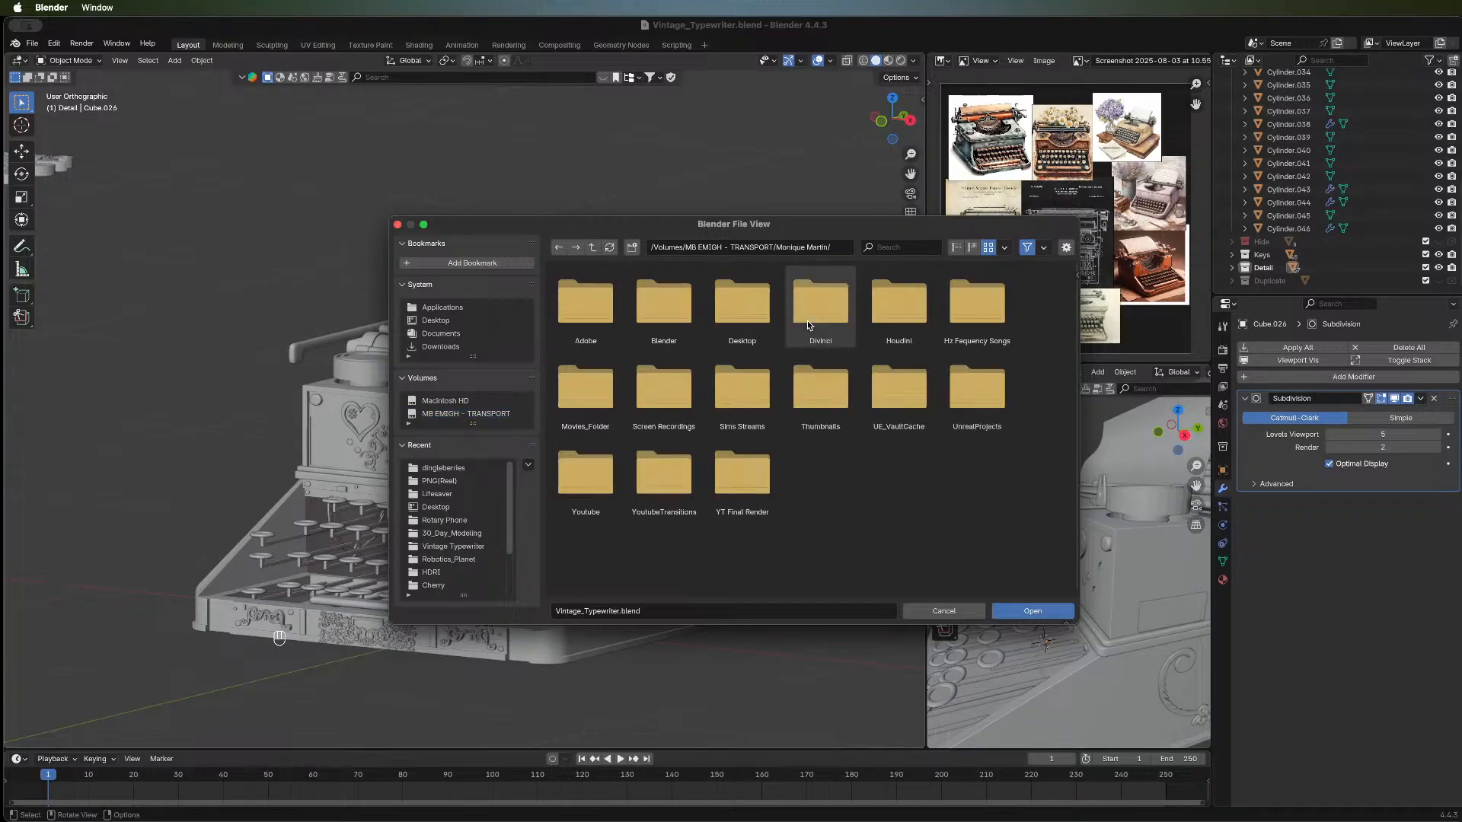
double_click(664, 305)
scroll(933, 339, "down", 5)
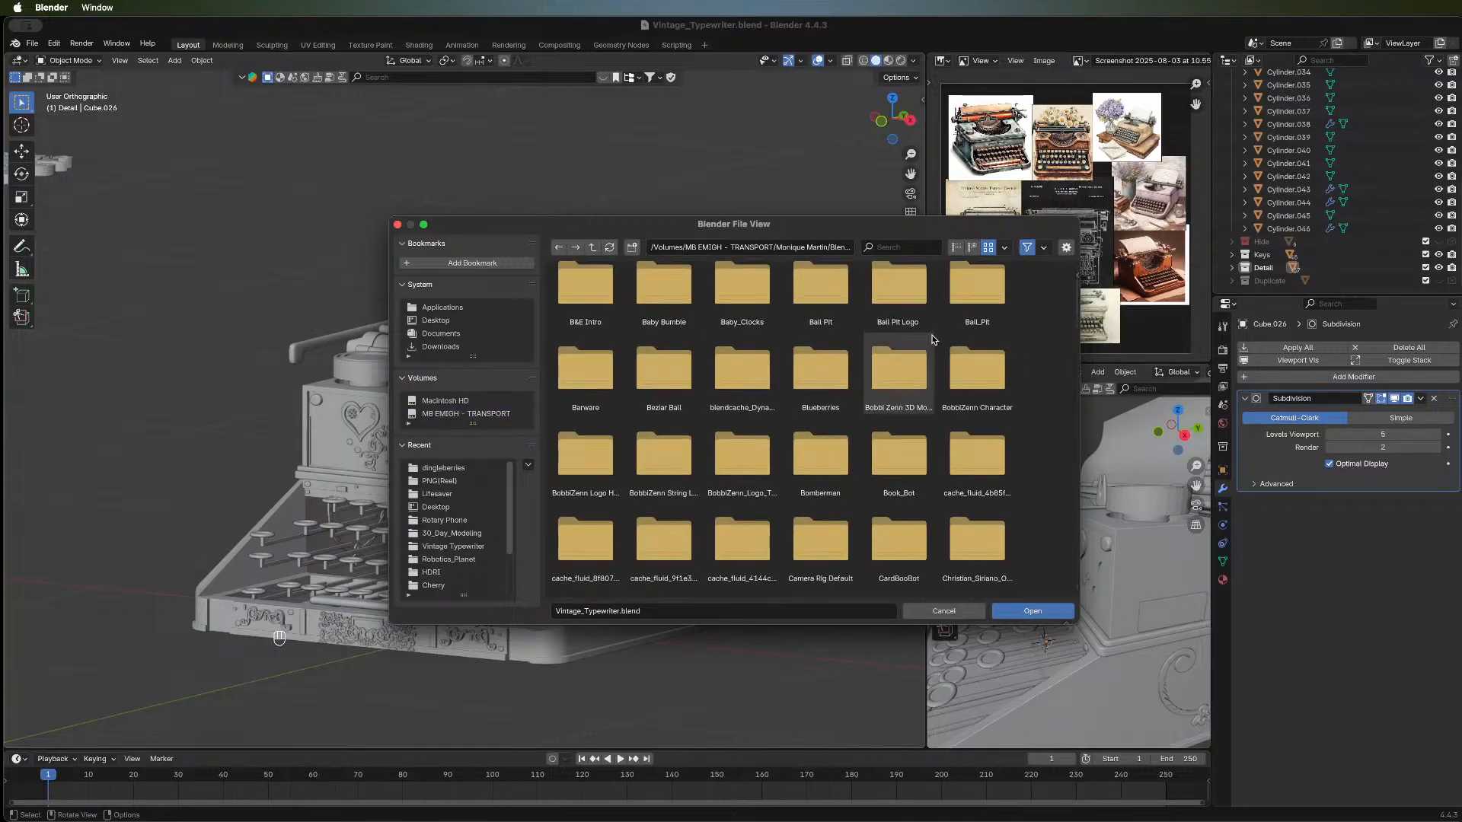
scroll(933, 339, "down", 15)
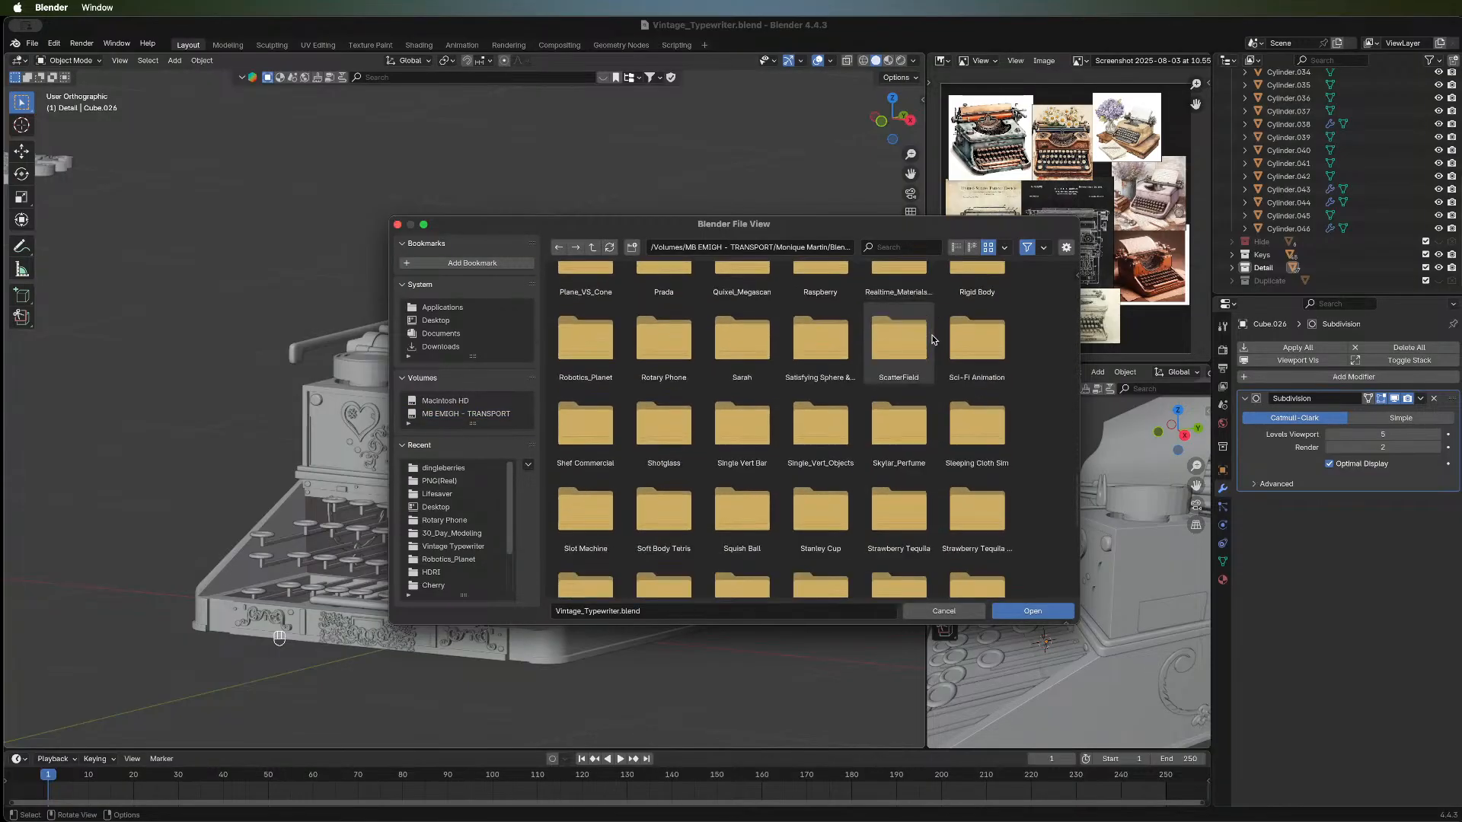
scroll(934, 340, "down", 5)
scroll(820, 395, "up", 2)
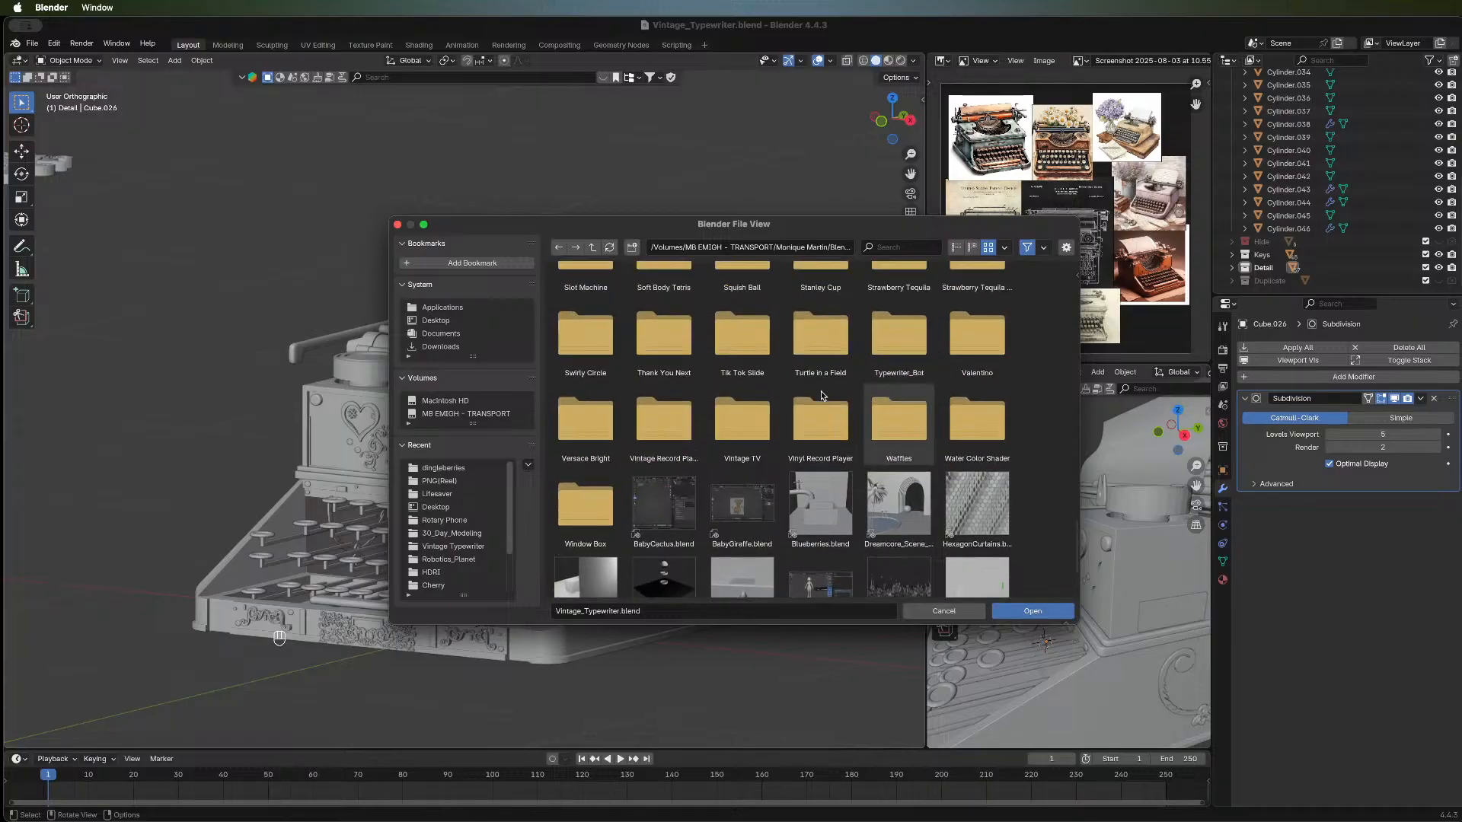
double_click(747, 401)
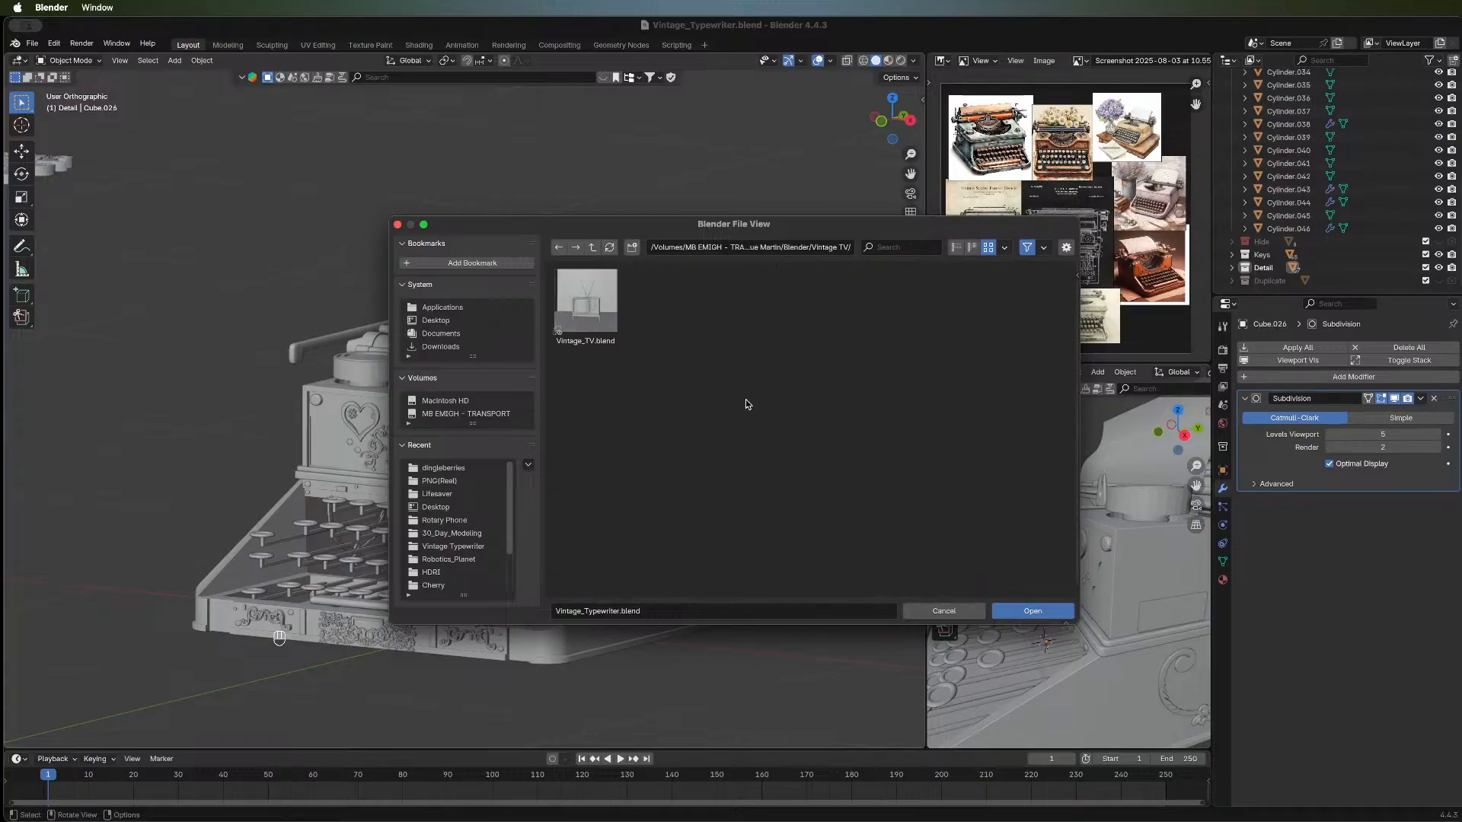
double_click(602, 319)
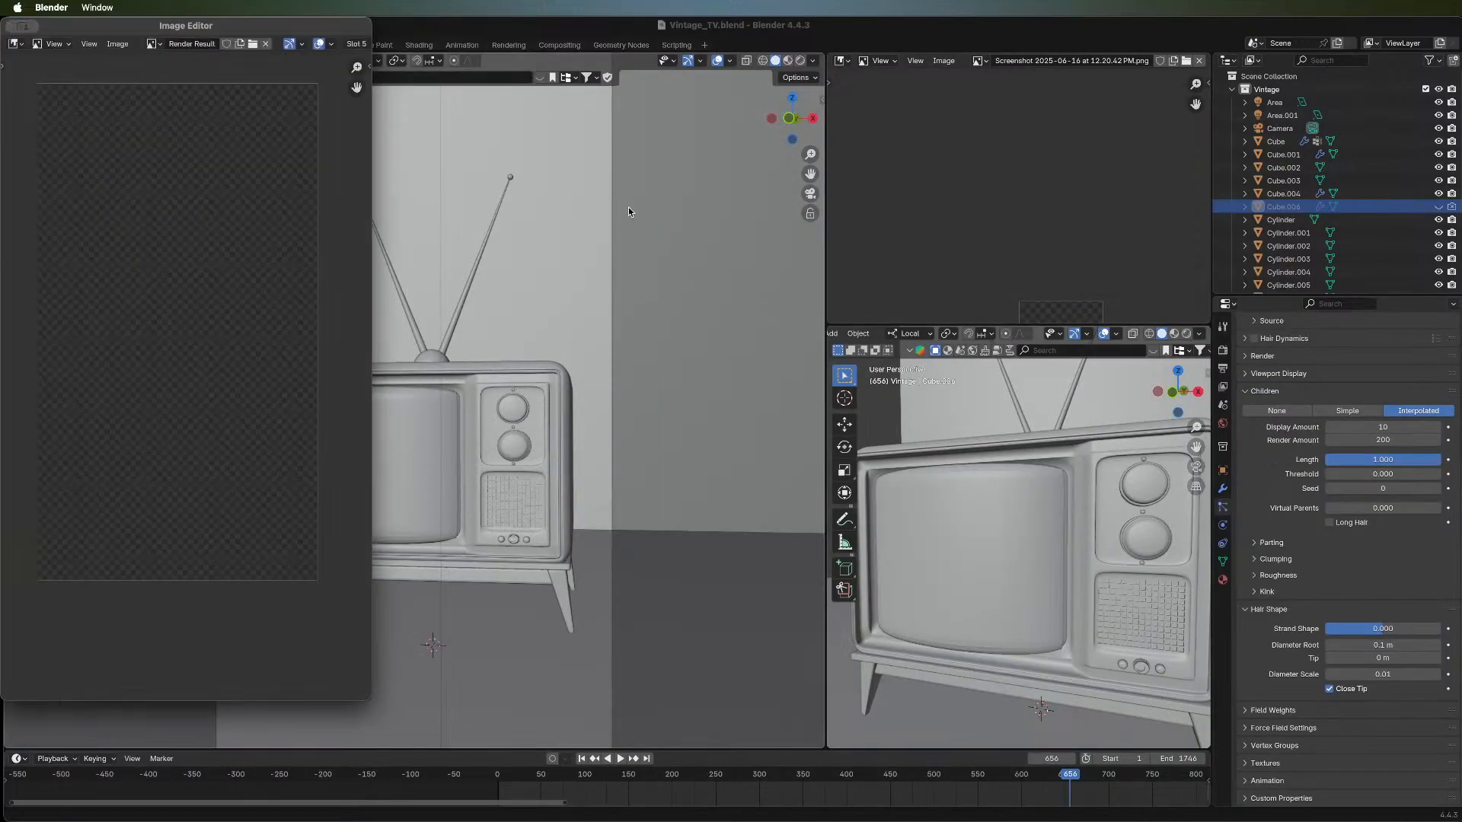
View the rendered TV scene through the camera, play and stop its animation, and go to frame 99.
left_click(577, 31)
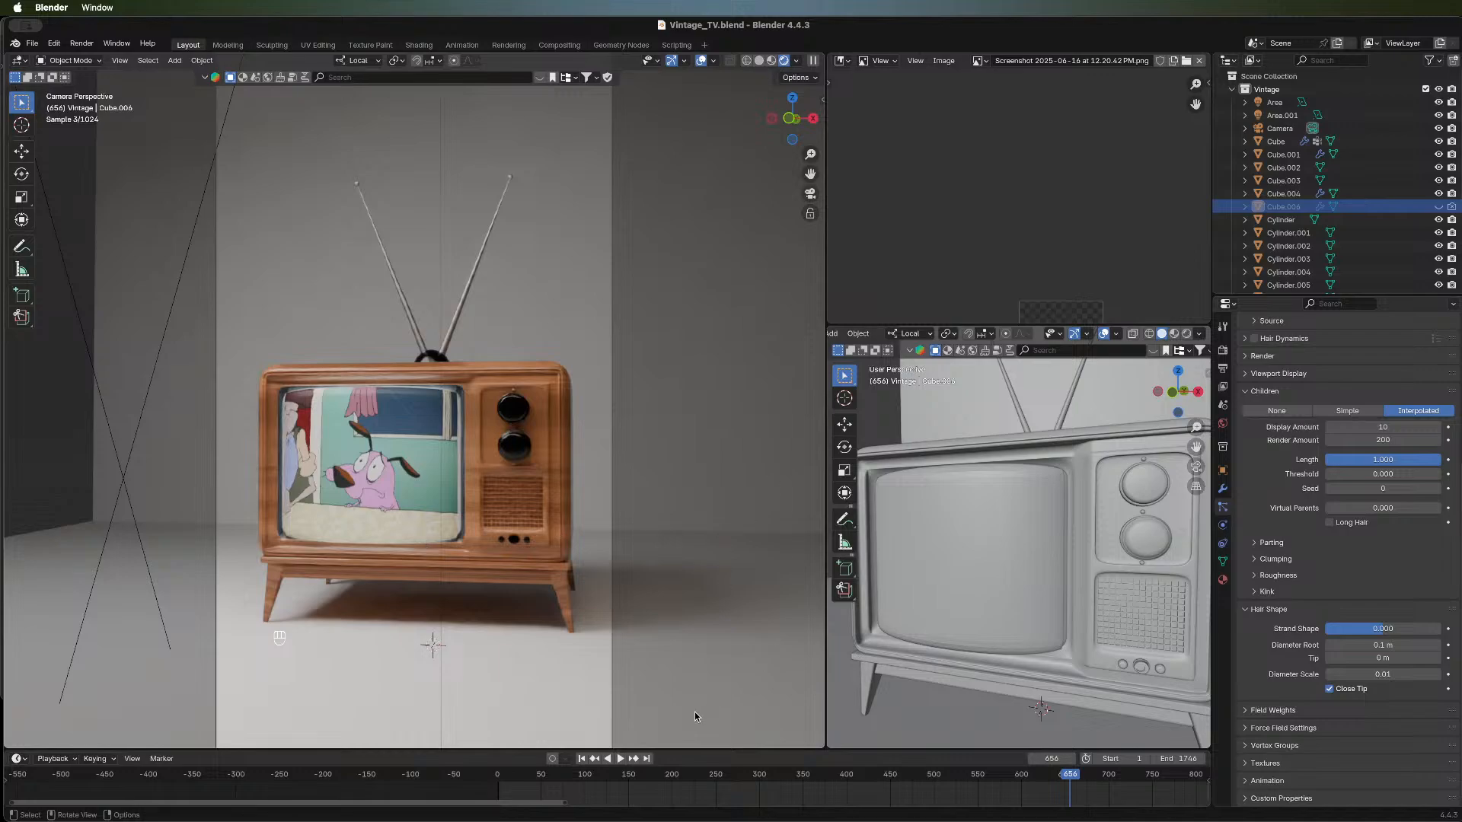
left_click(618, 759)
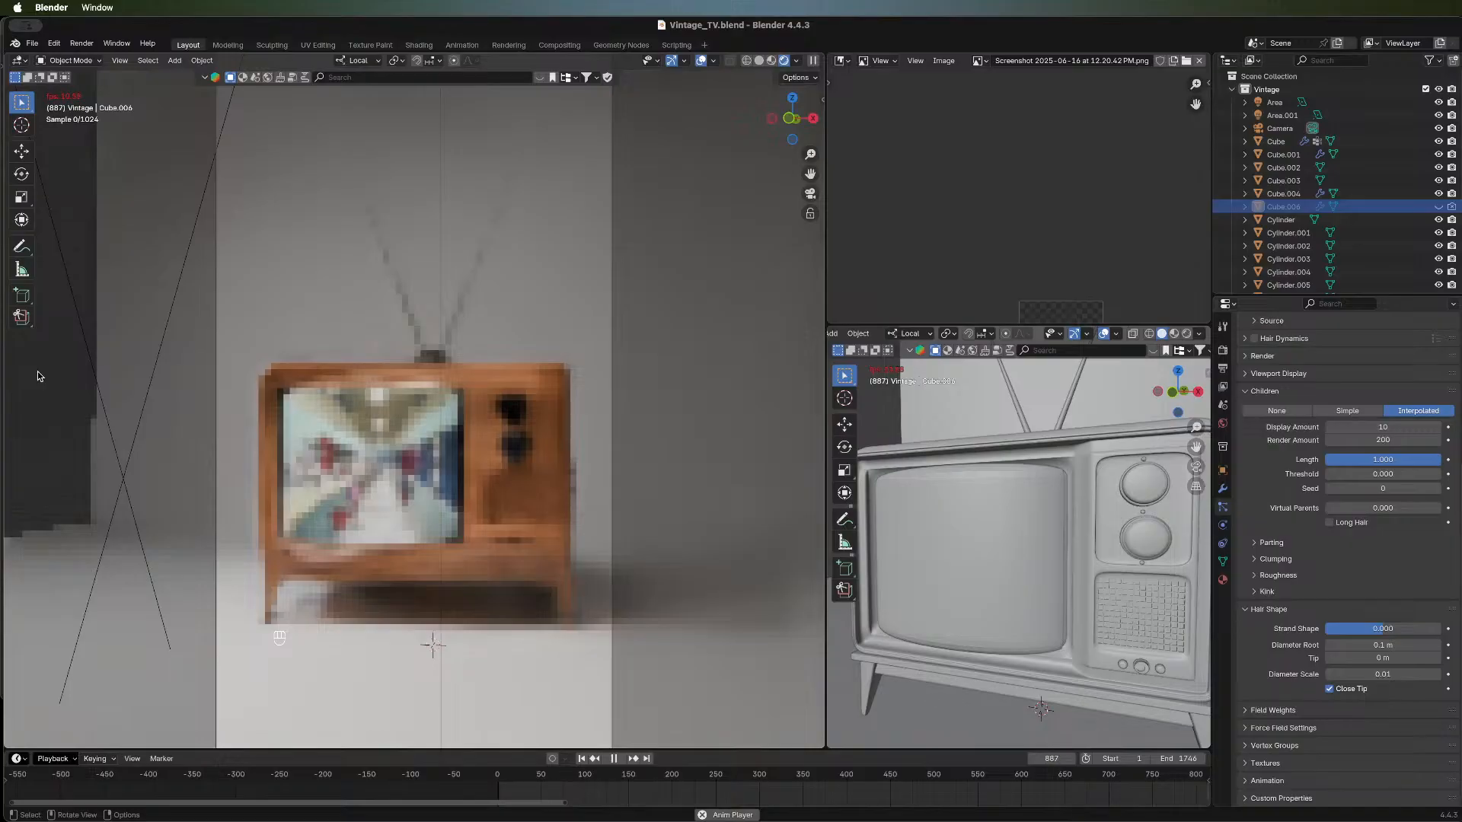
left_click(614, 759)
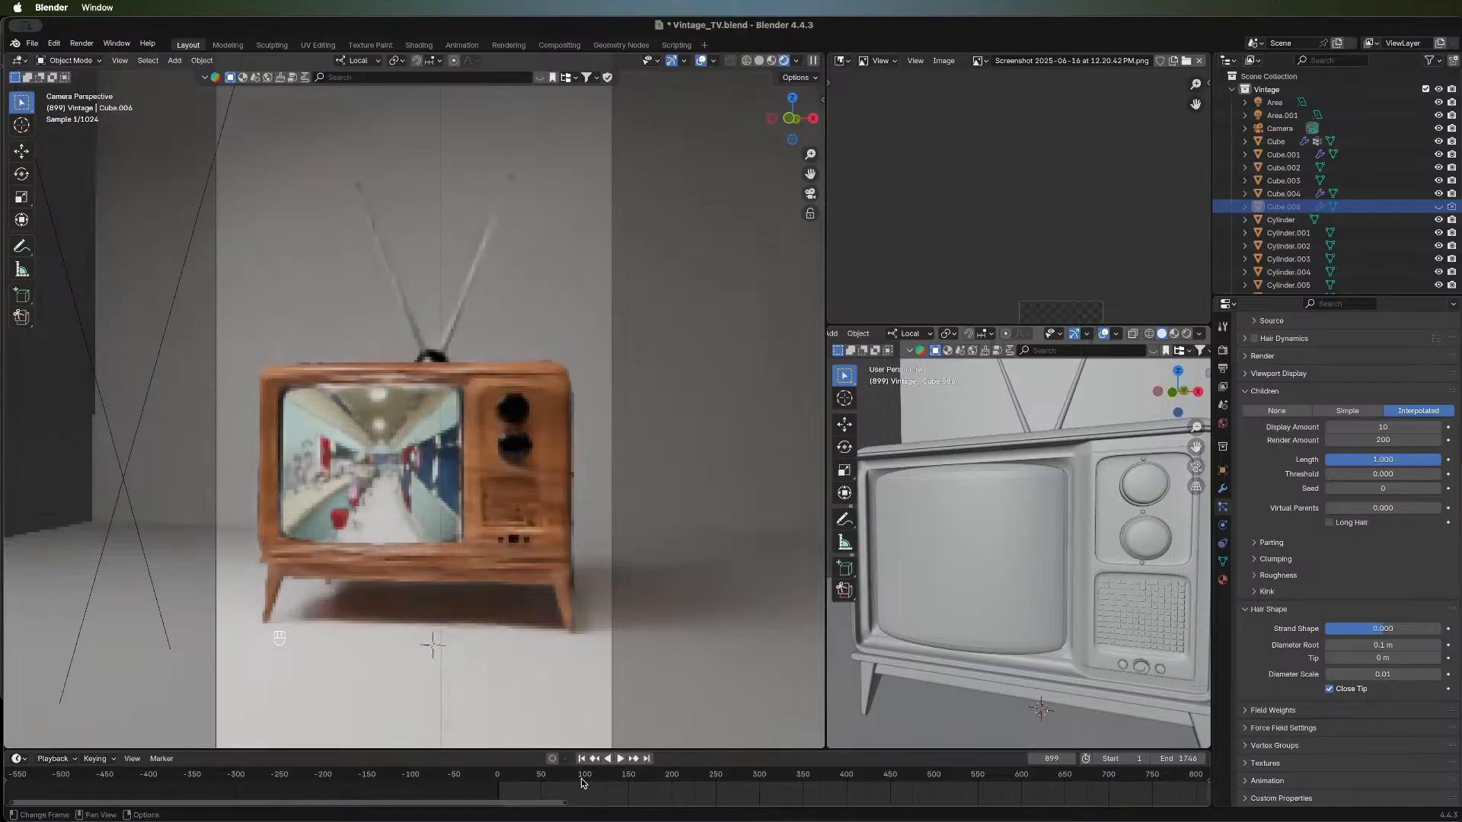
left_click(584, 781)
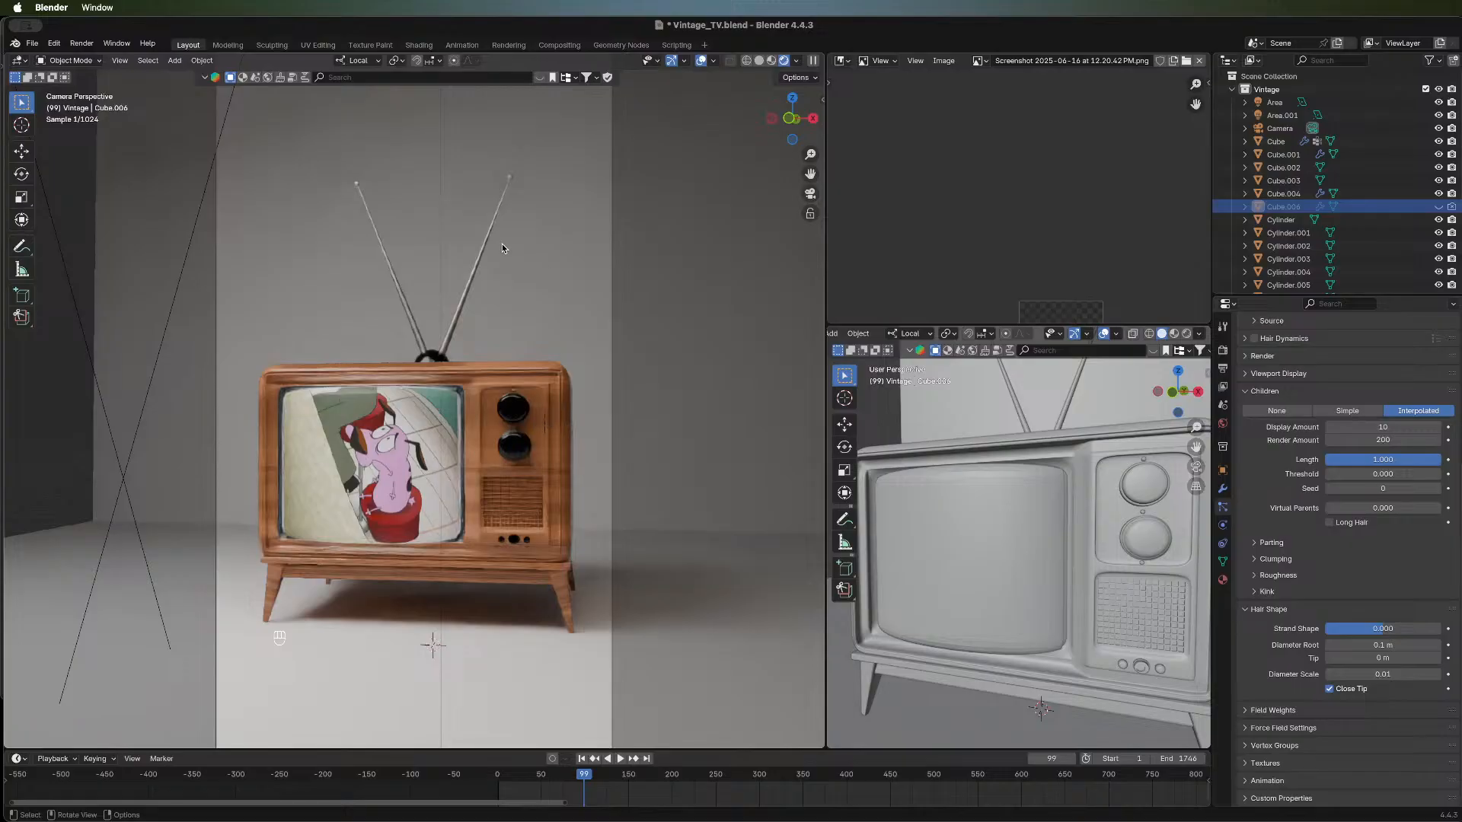
scroll(501, 243, "down", 3)
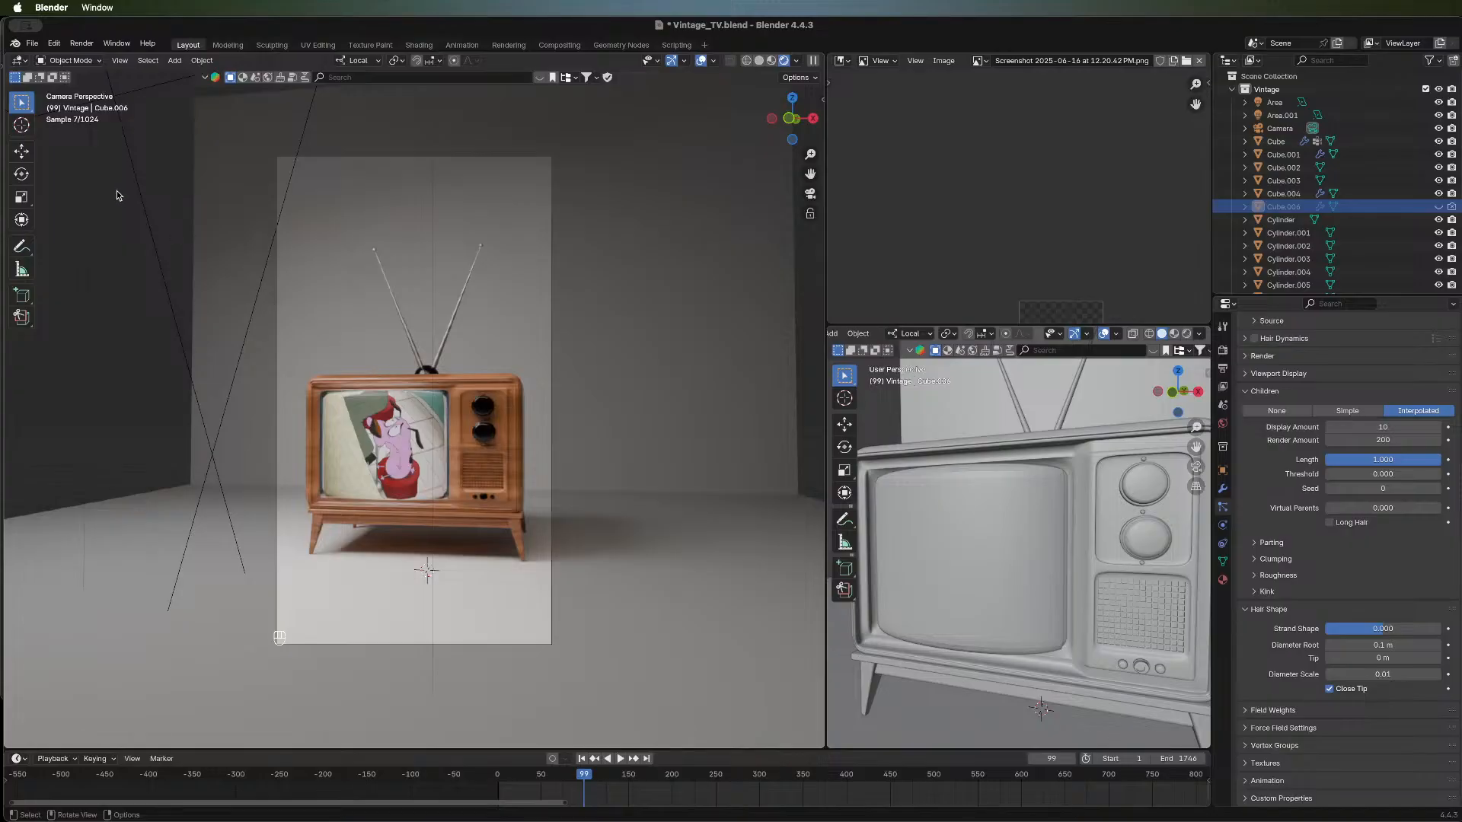
left_click(33, 44)
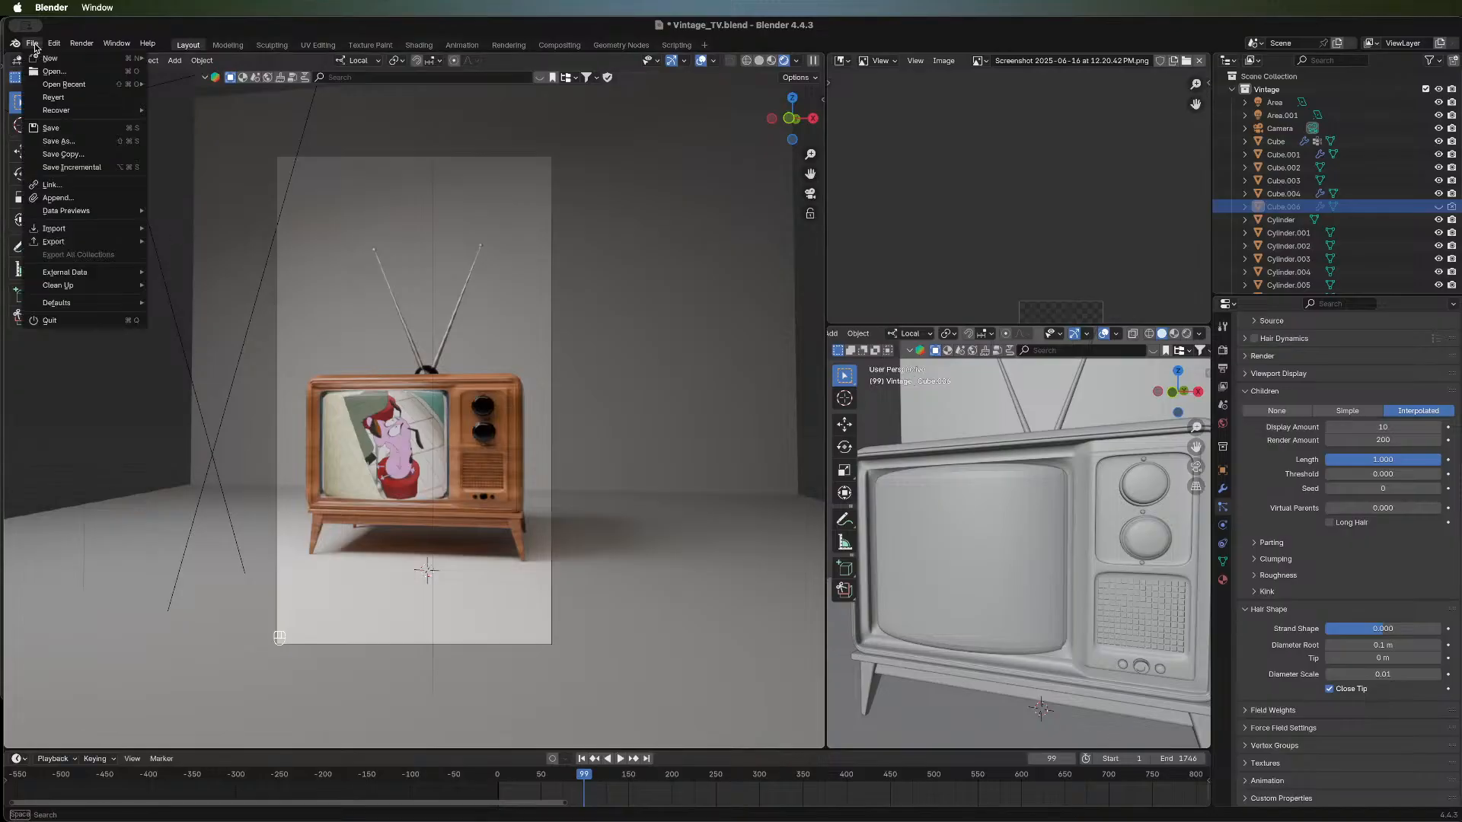
mouse_move(77, 85)
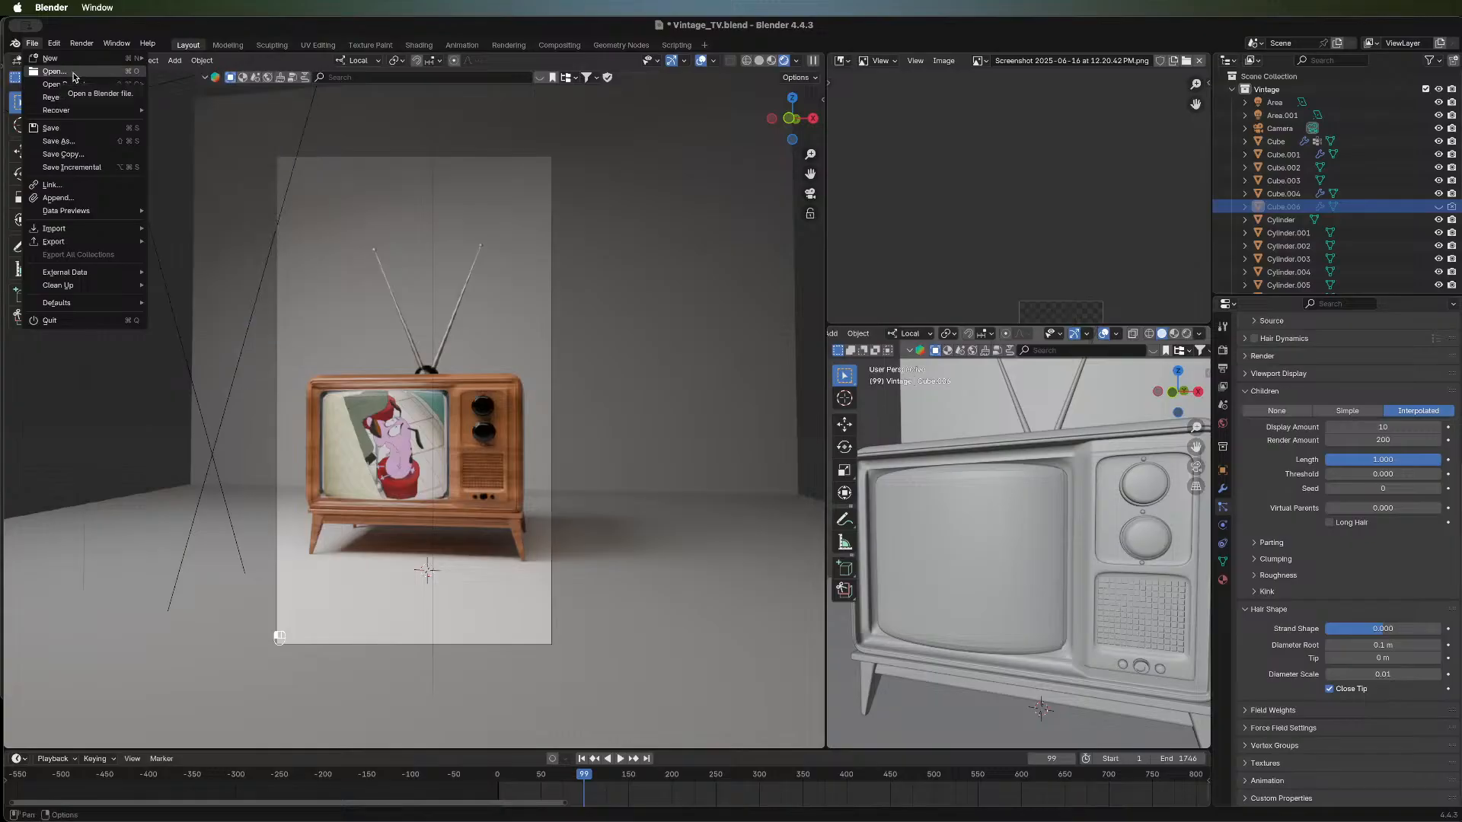
left_click(74, 73)
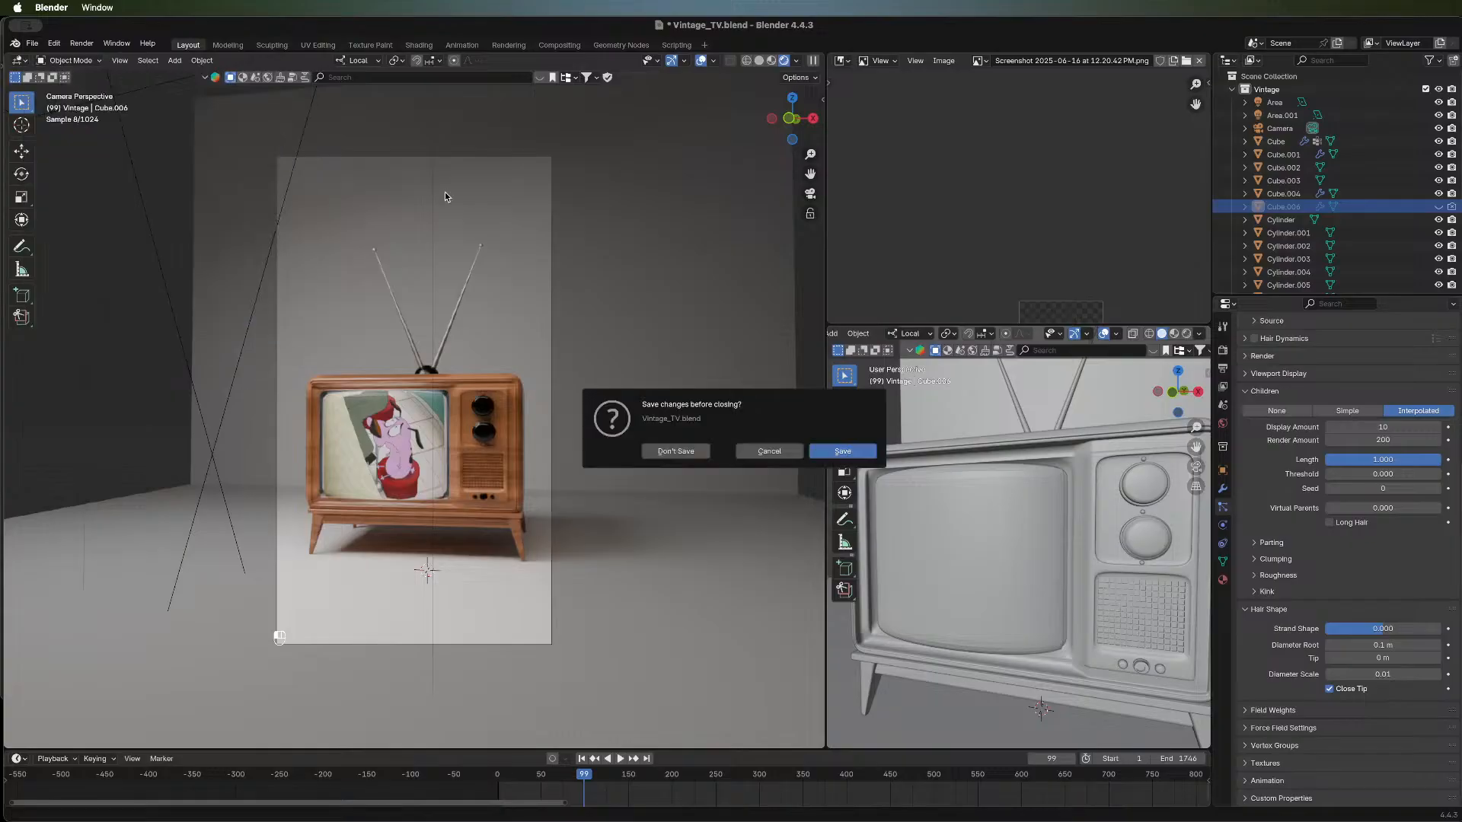
left_click(766, 452)
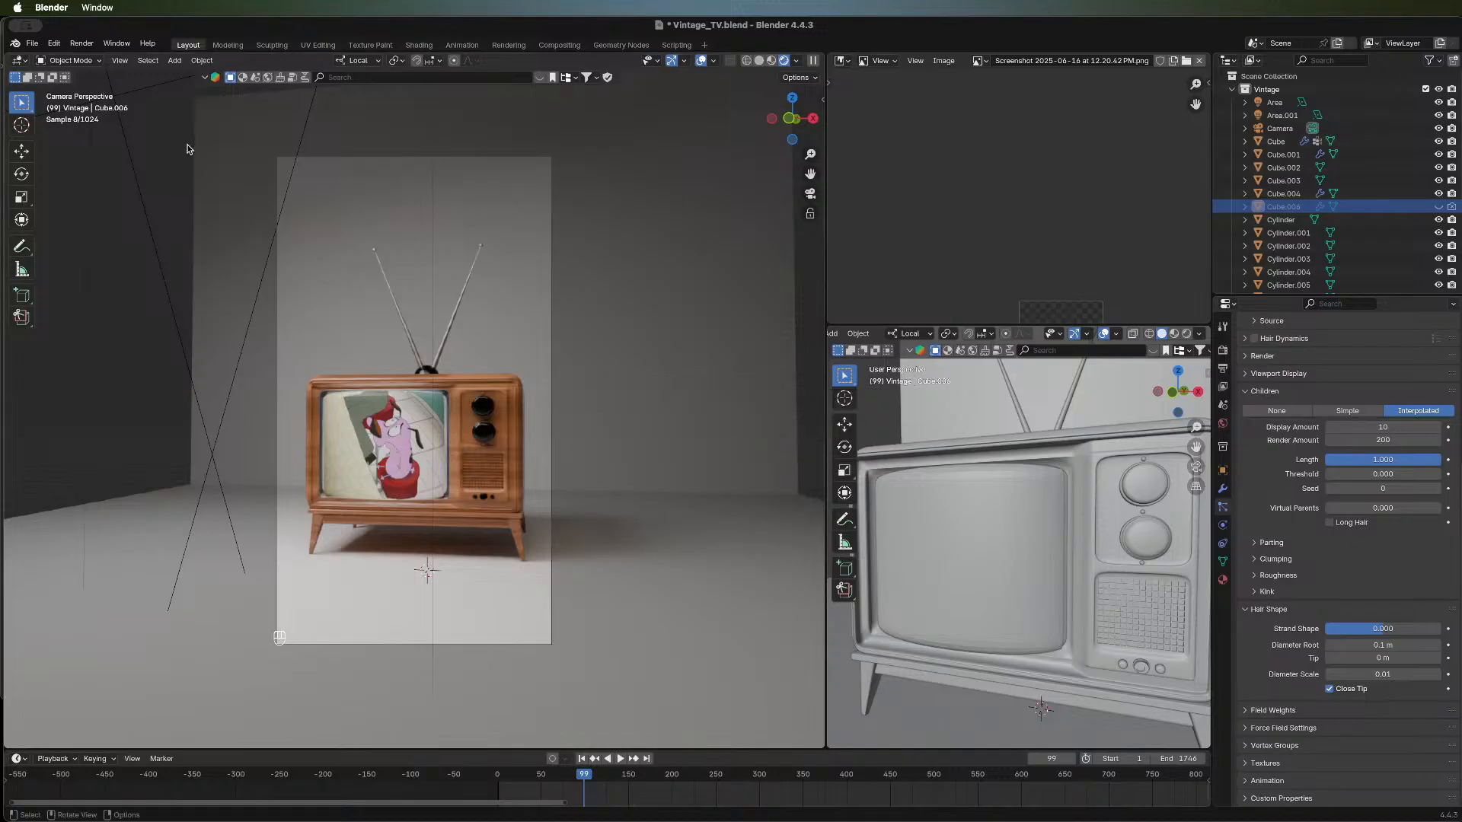
Open the recent file Rotary_Phone.blend, saving the changes to Vintage_TV.blend.
left_click(33, 45)
mouse_move(59, 86)
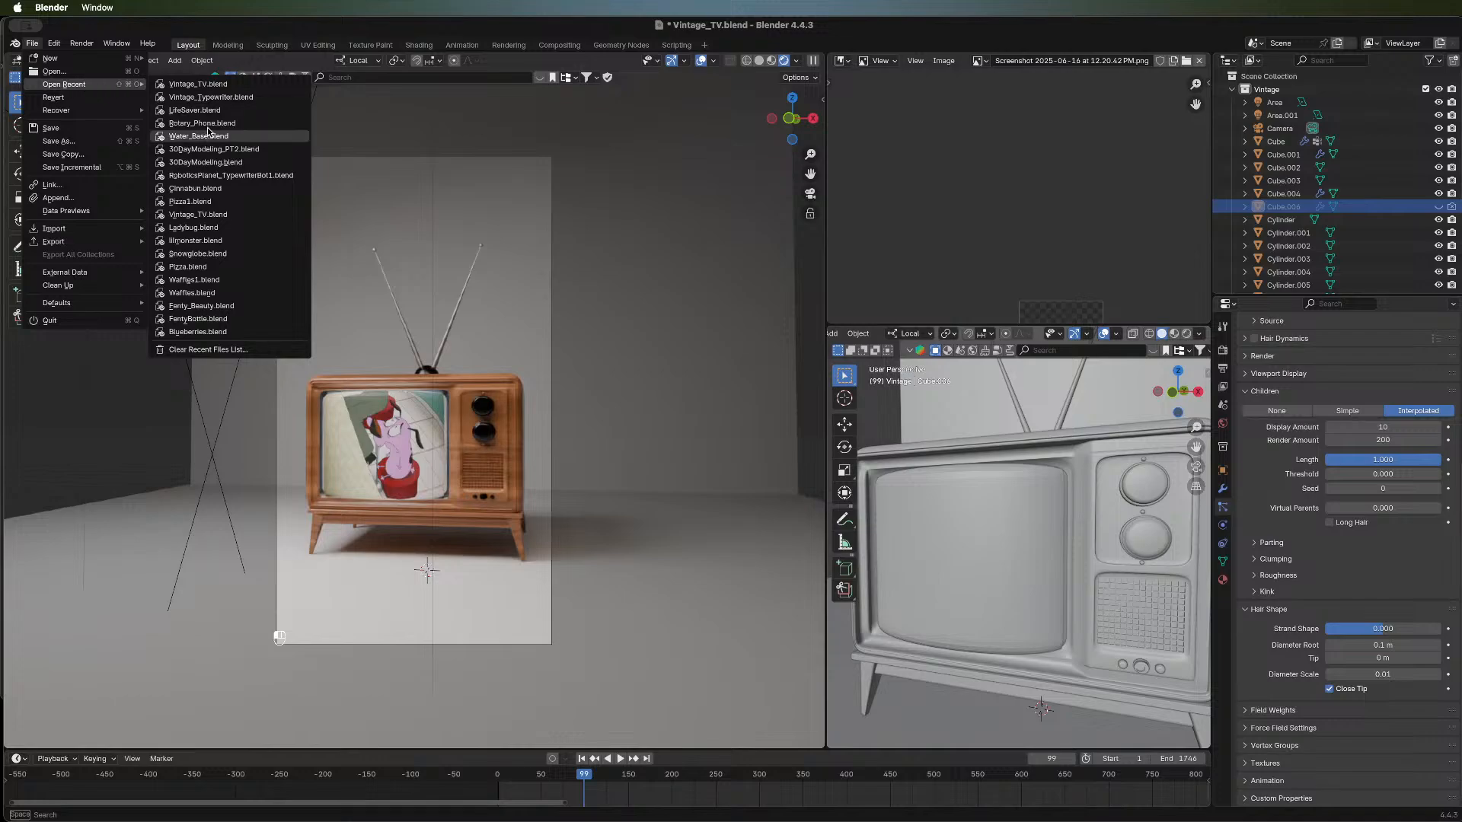
mouse_move(205, 127)
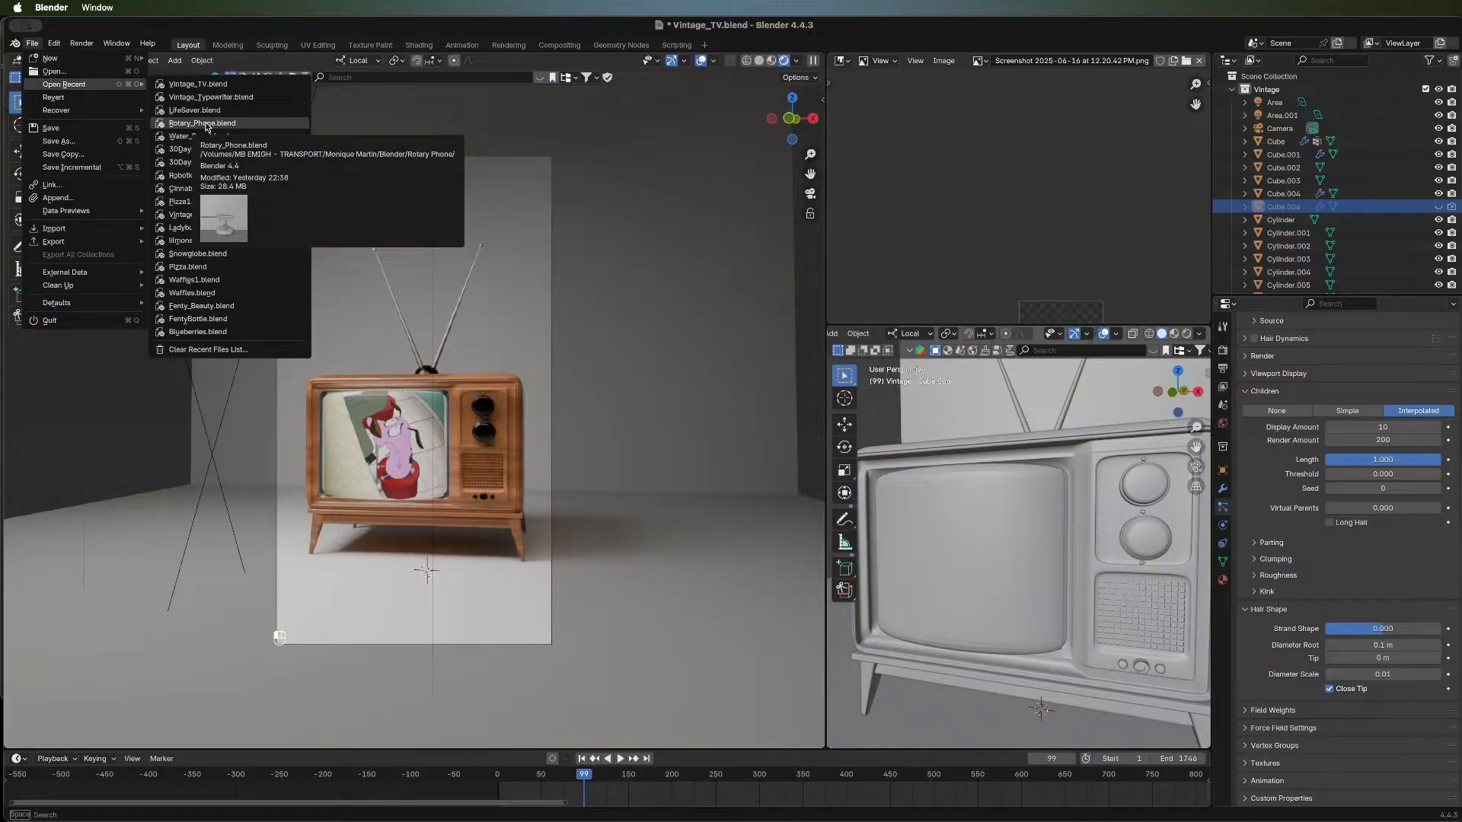
left_click(204, 123)
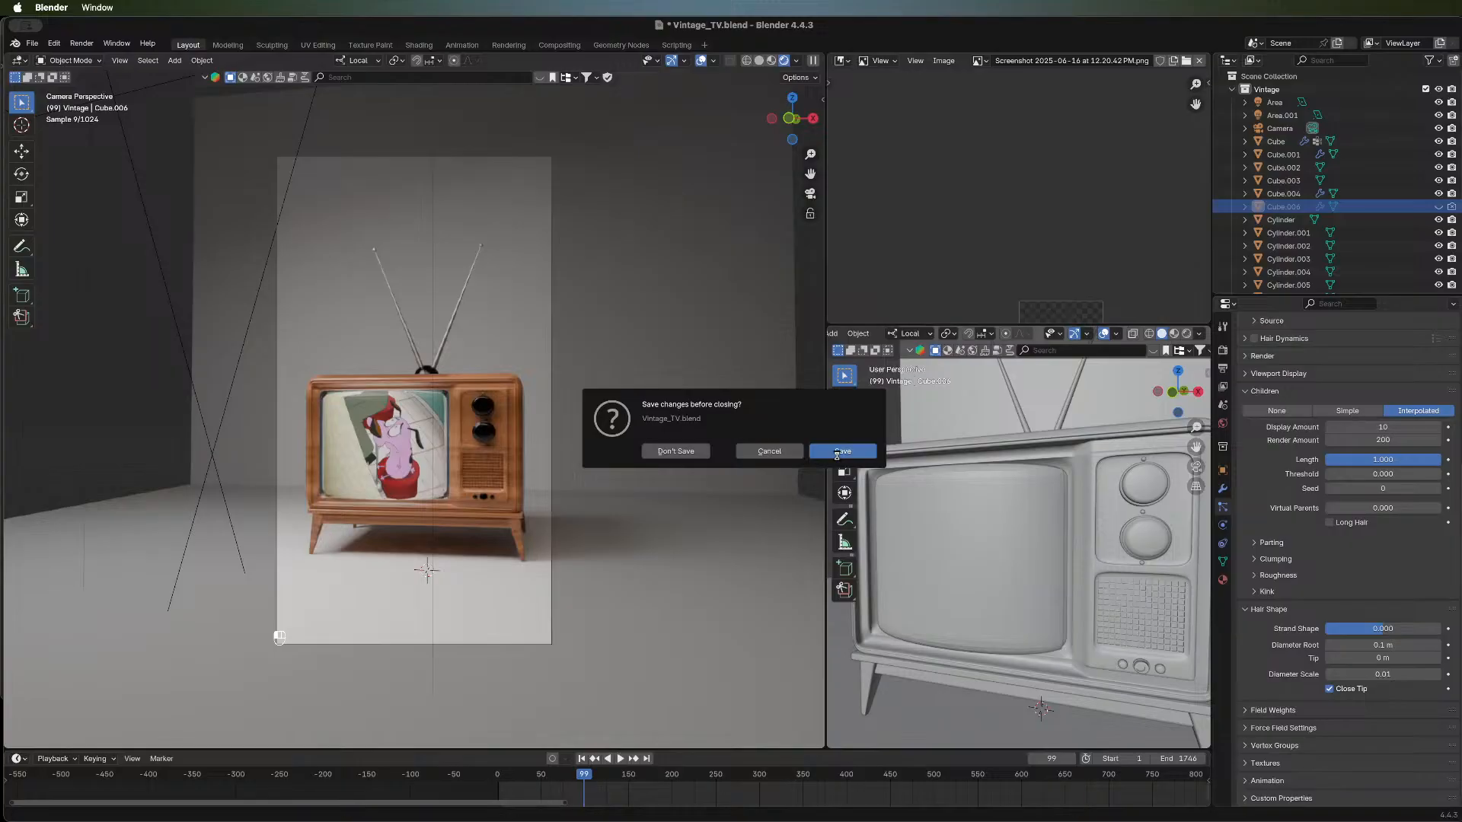
left_click(837, 452)
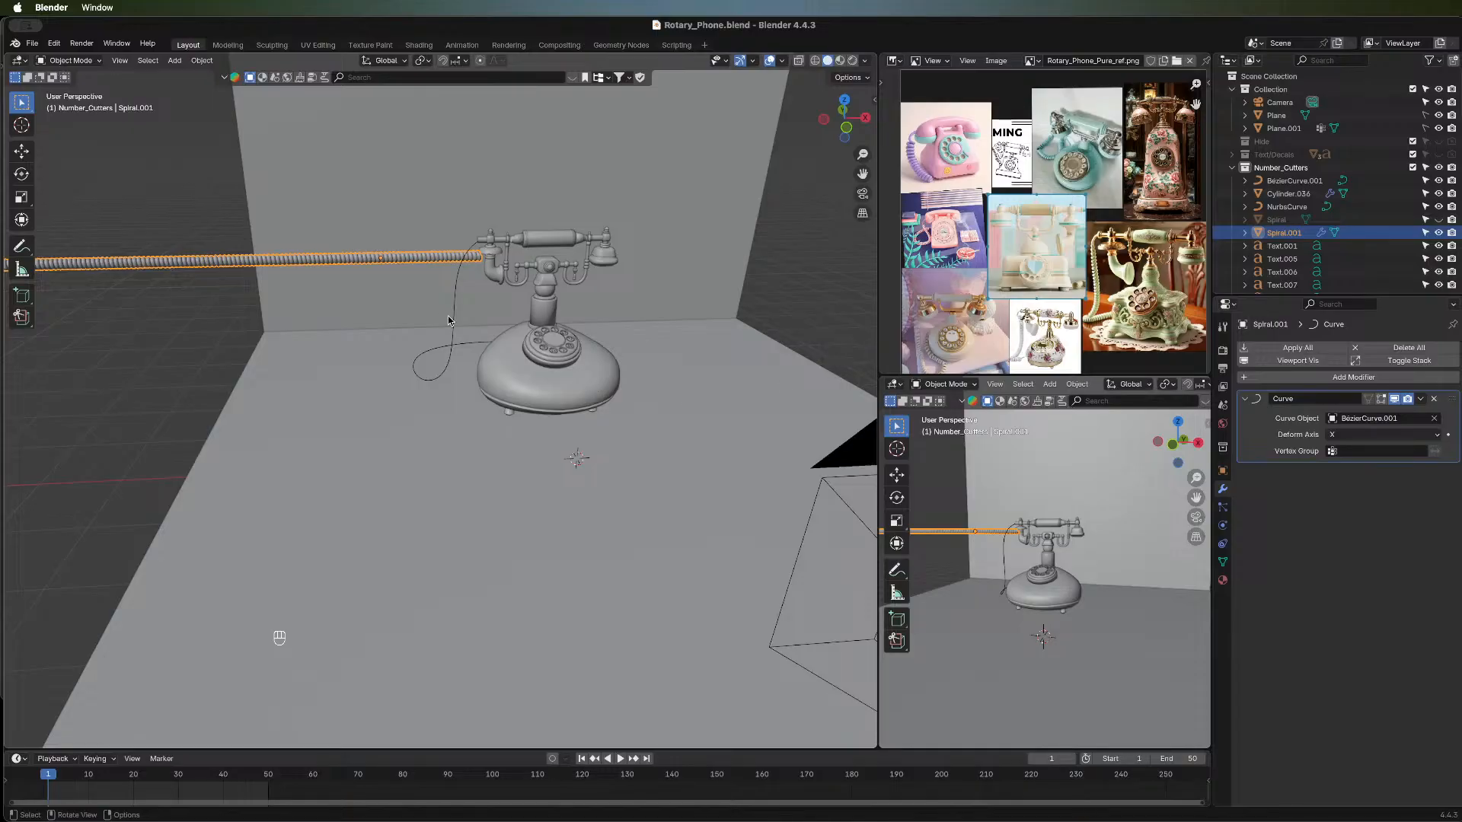
Show the rotary phone scene in rendered shading through the camera view.
scroll(449, 320, "down", 2)
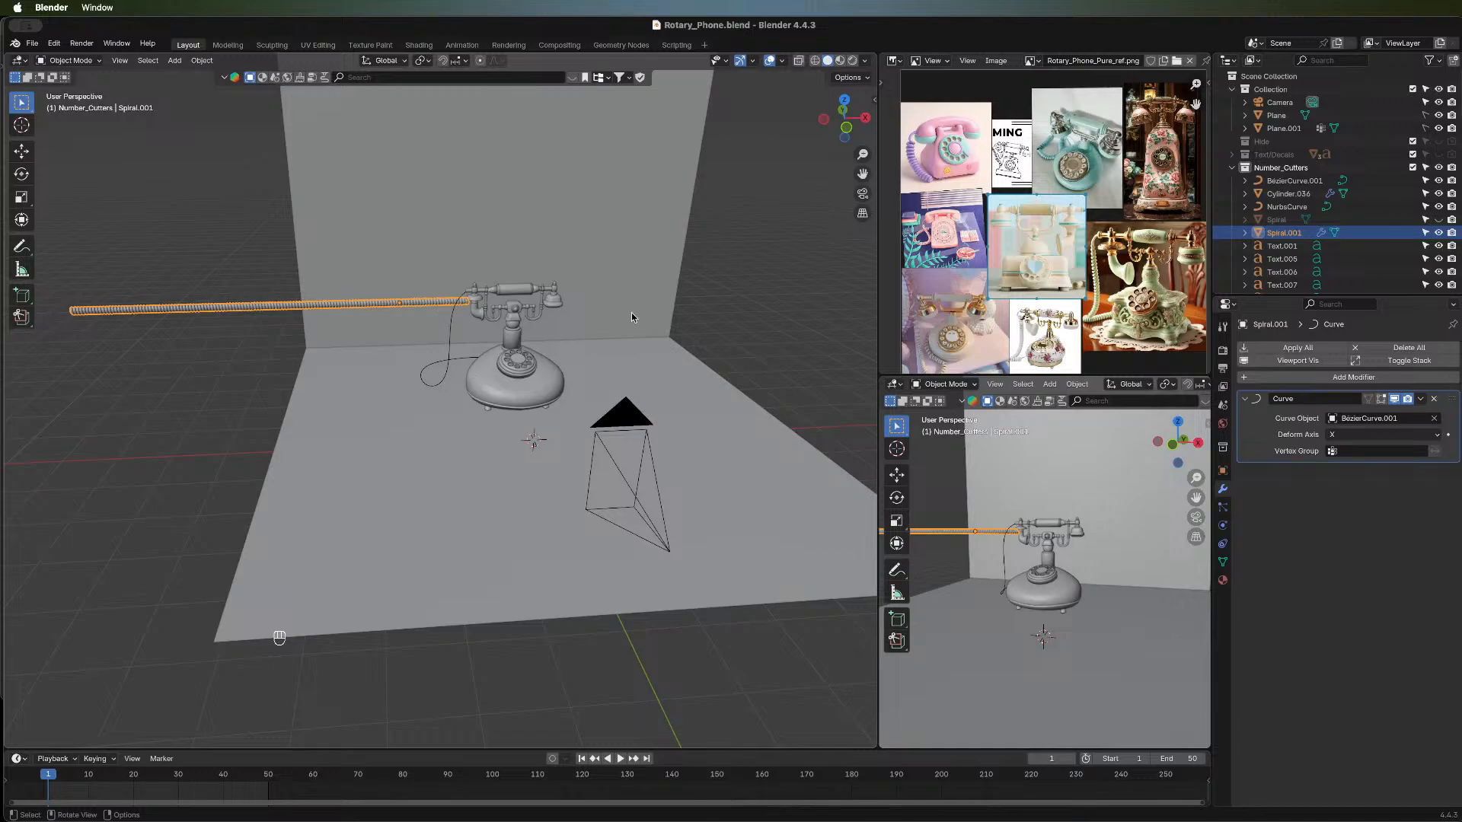
key("z")
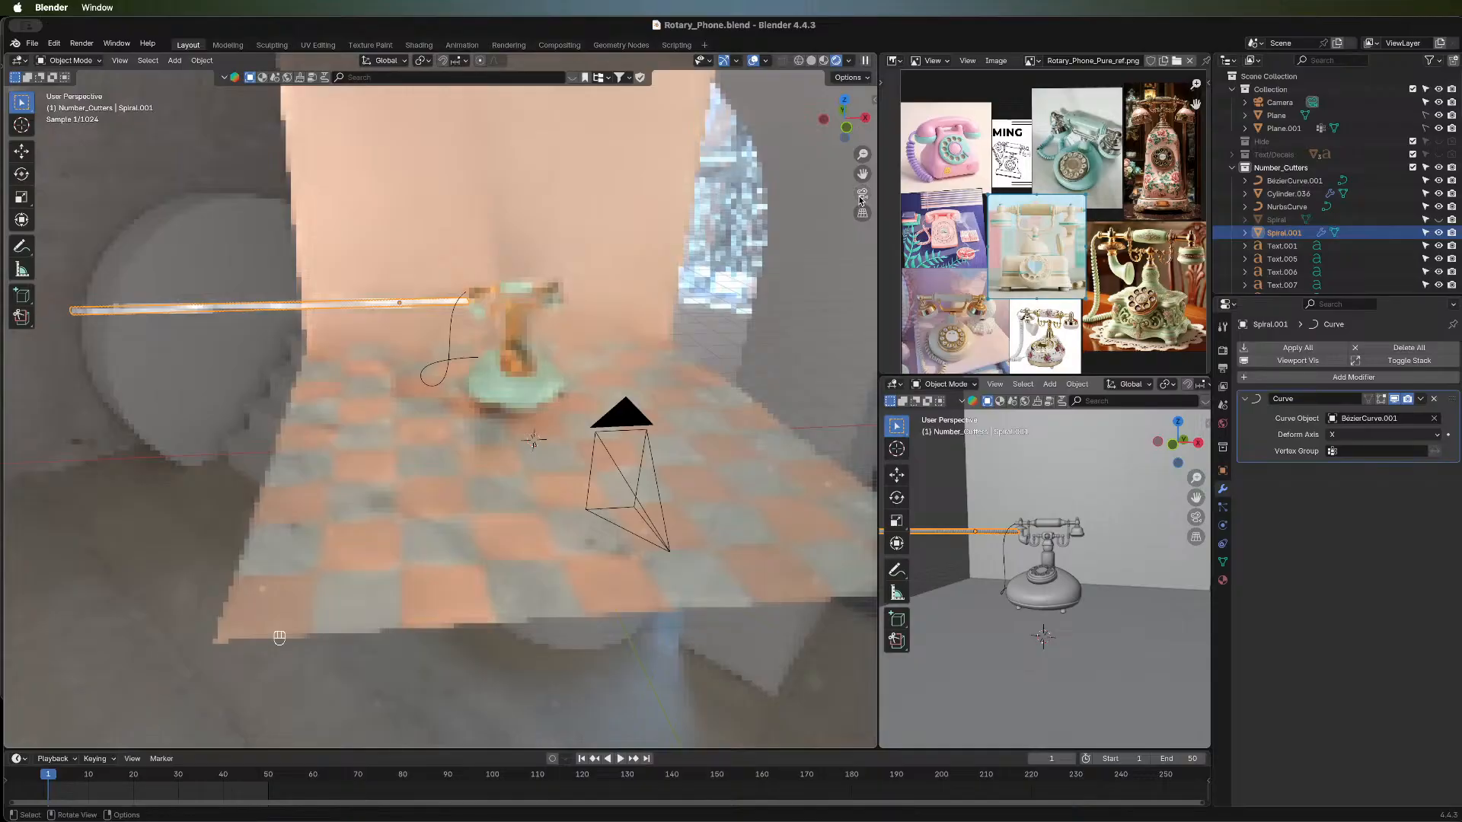
left_click(861, 194)
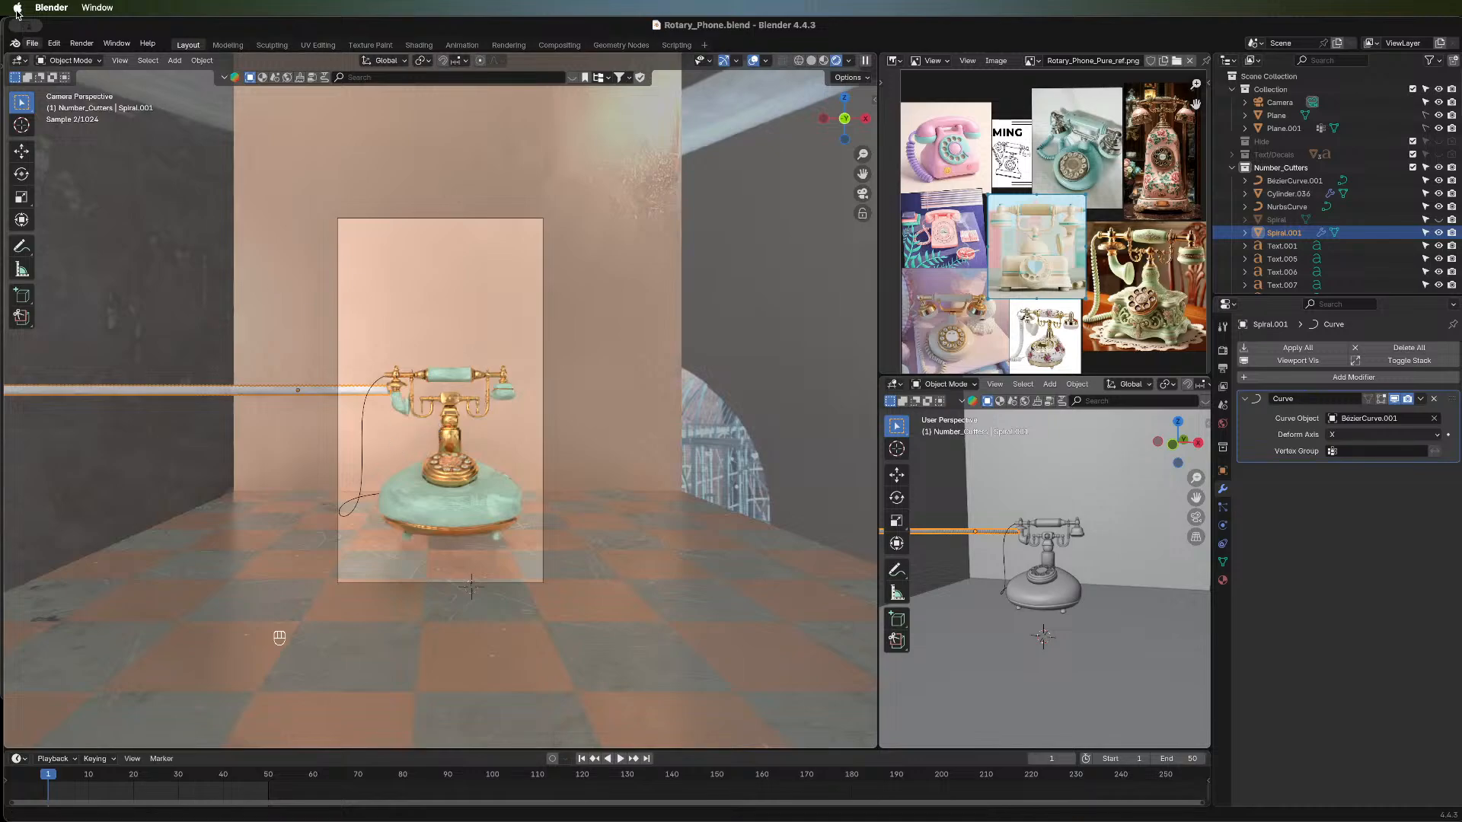
Open Gumball_Machine1.blend from the Gumball Machine folder inside the Blender projects folder.
left_click(34, 45)
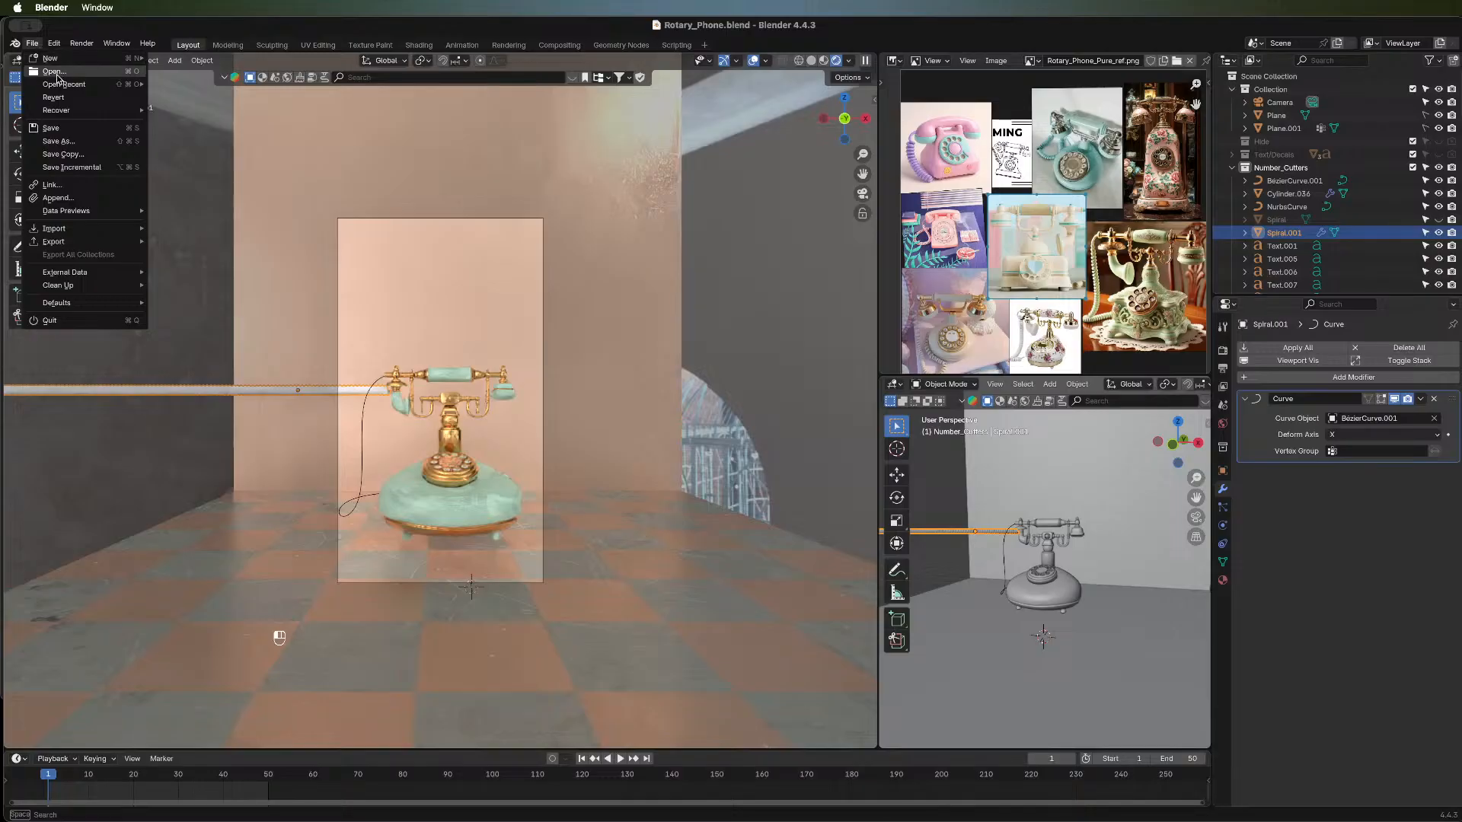
mouse_move(59, 86)
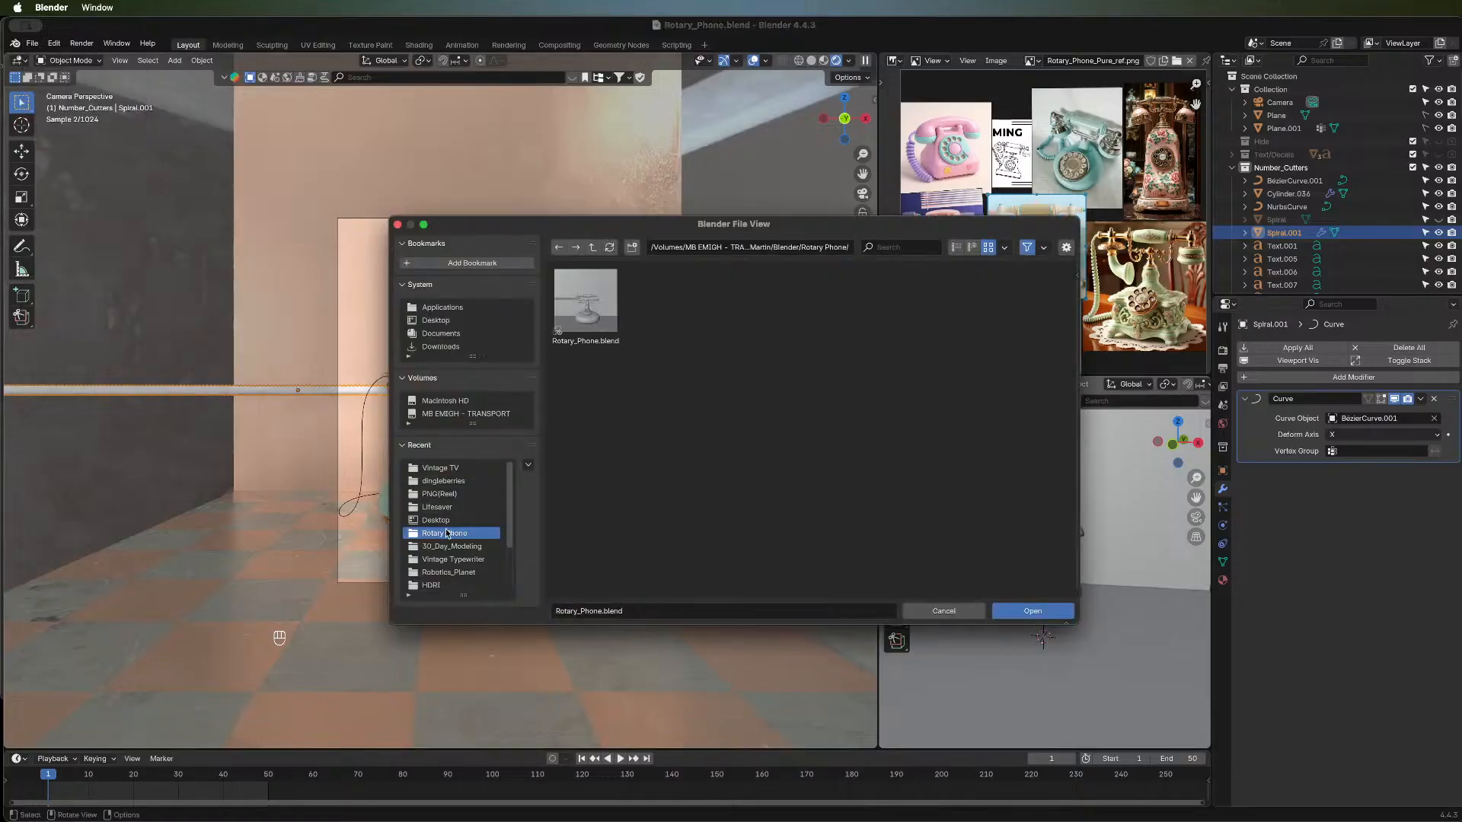
left_click(439, 415)
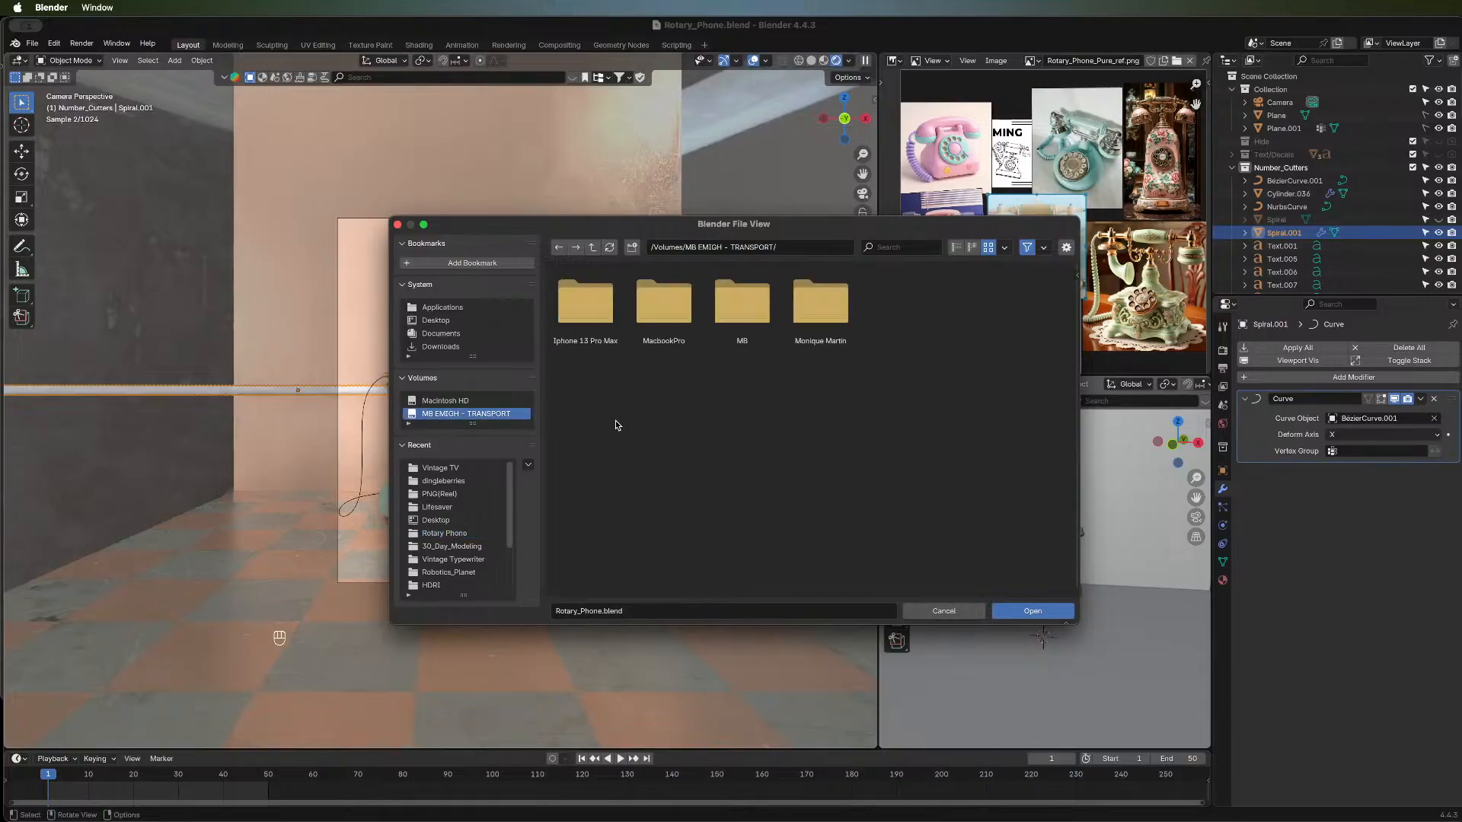
double_click(816, 307)
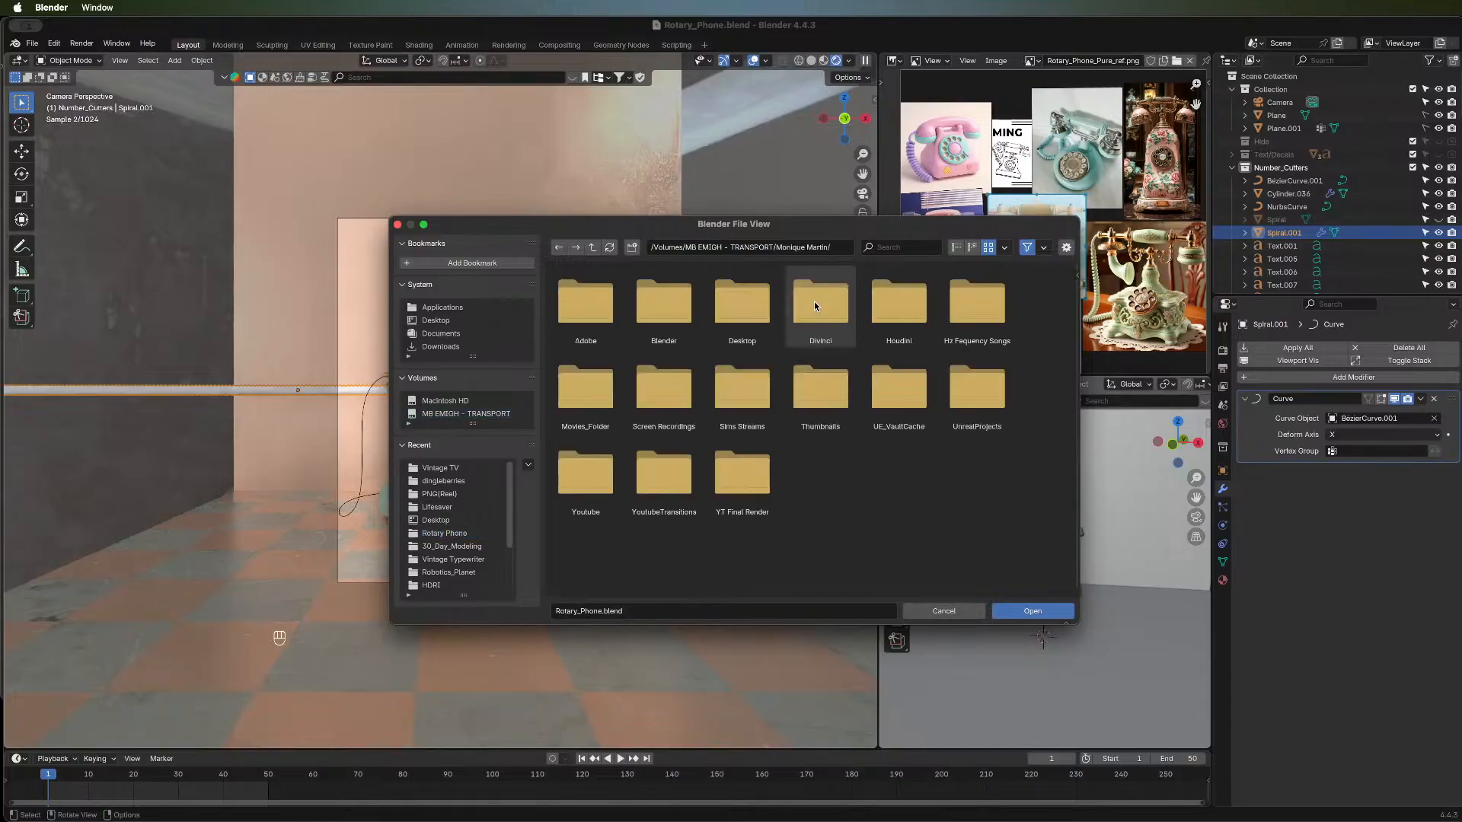
double_click(684, 299)
scroll(752, 411, "down", 5)
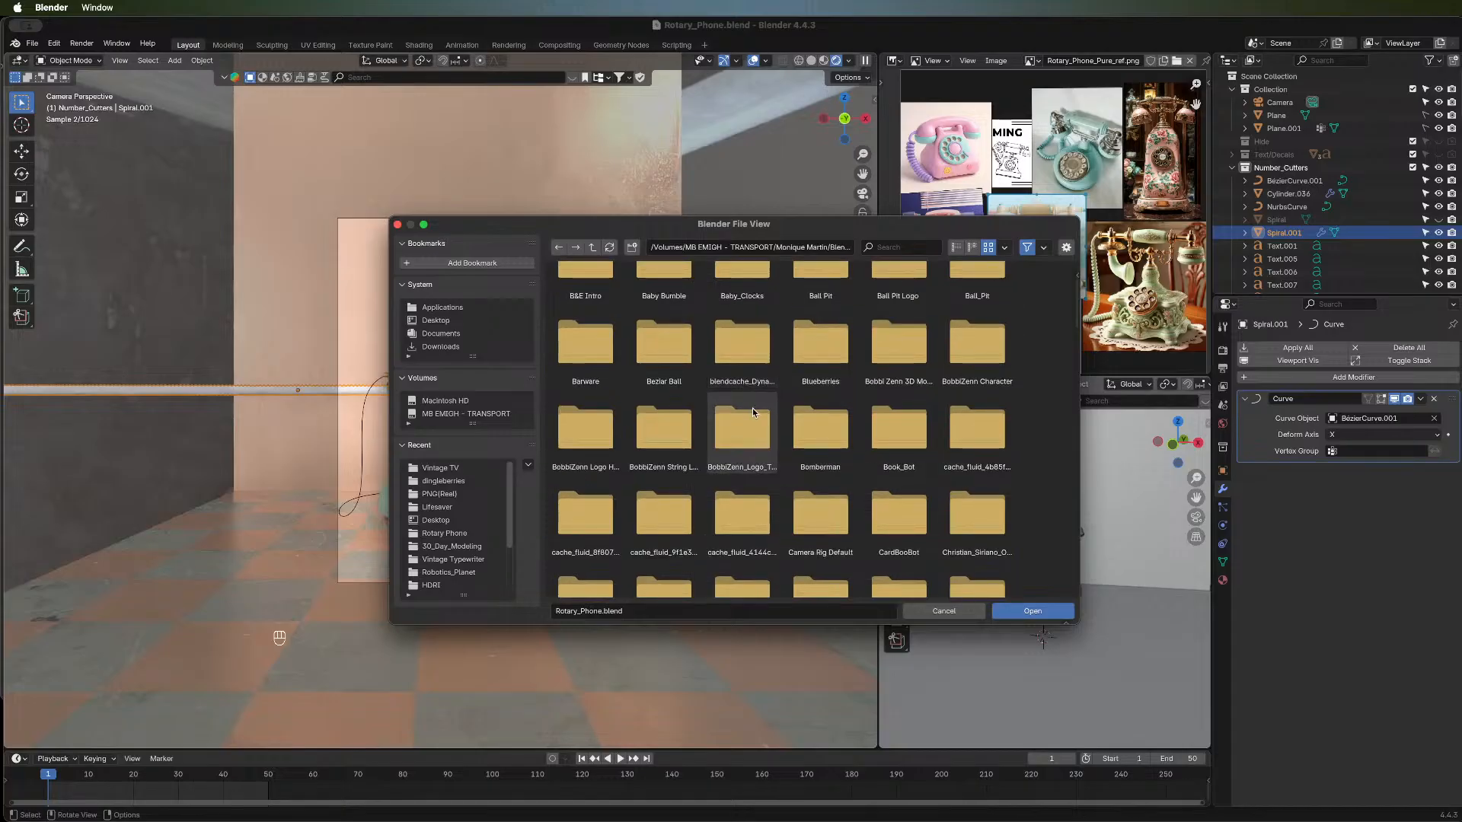
scroll(752, 412, "down", 5)
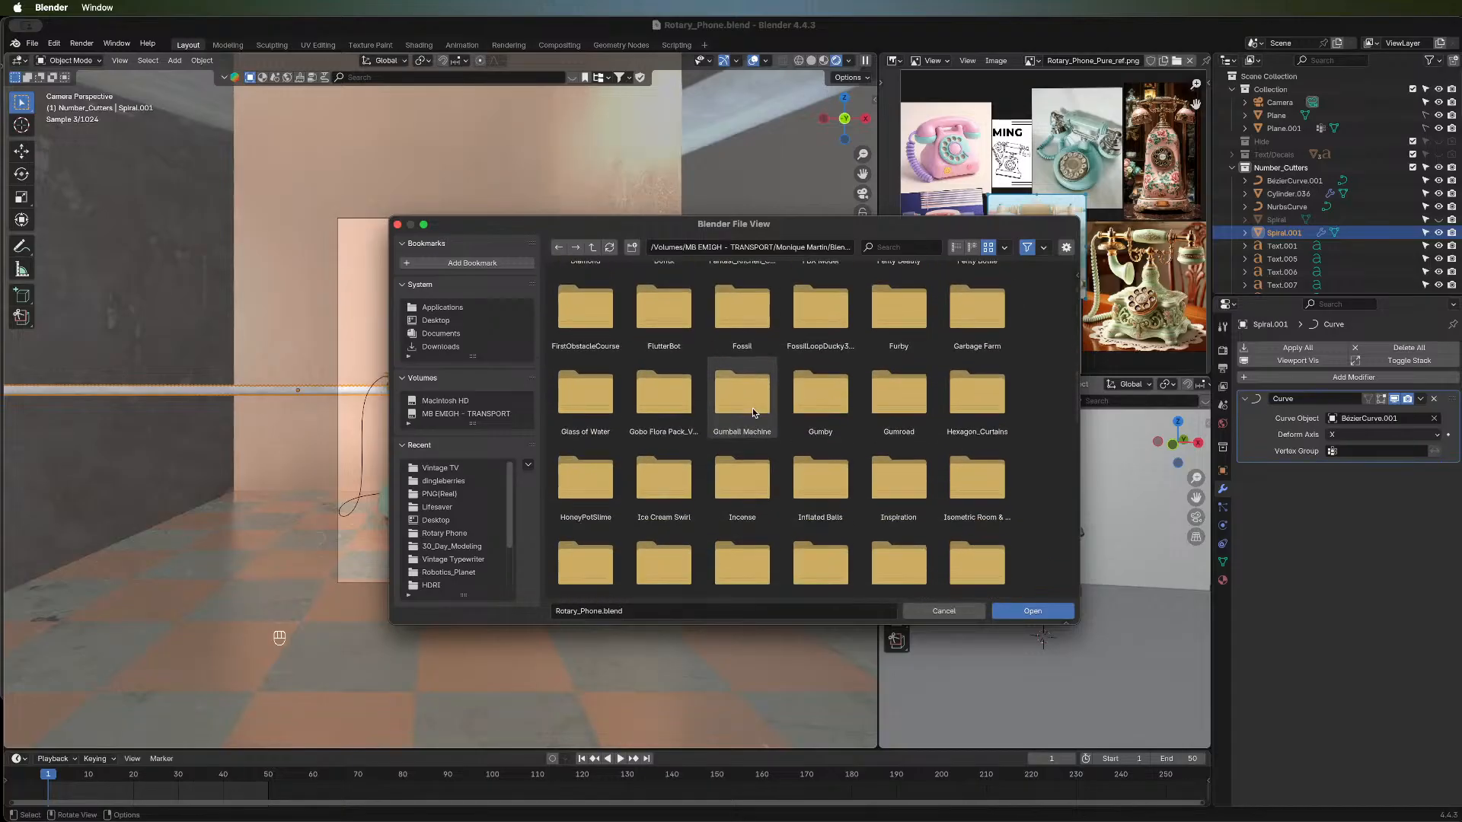
double_click(752, 412)
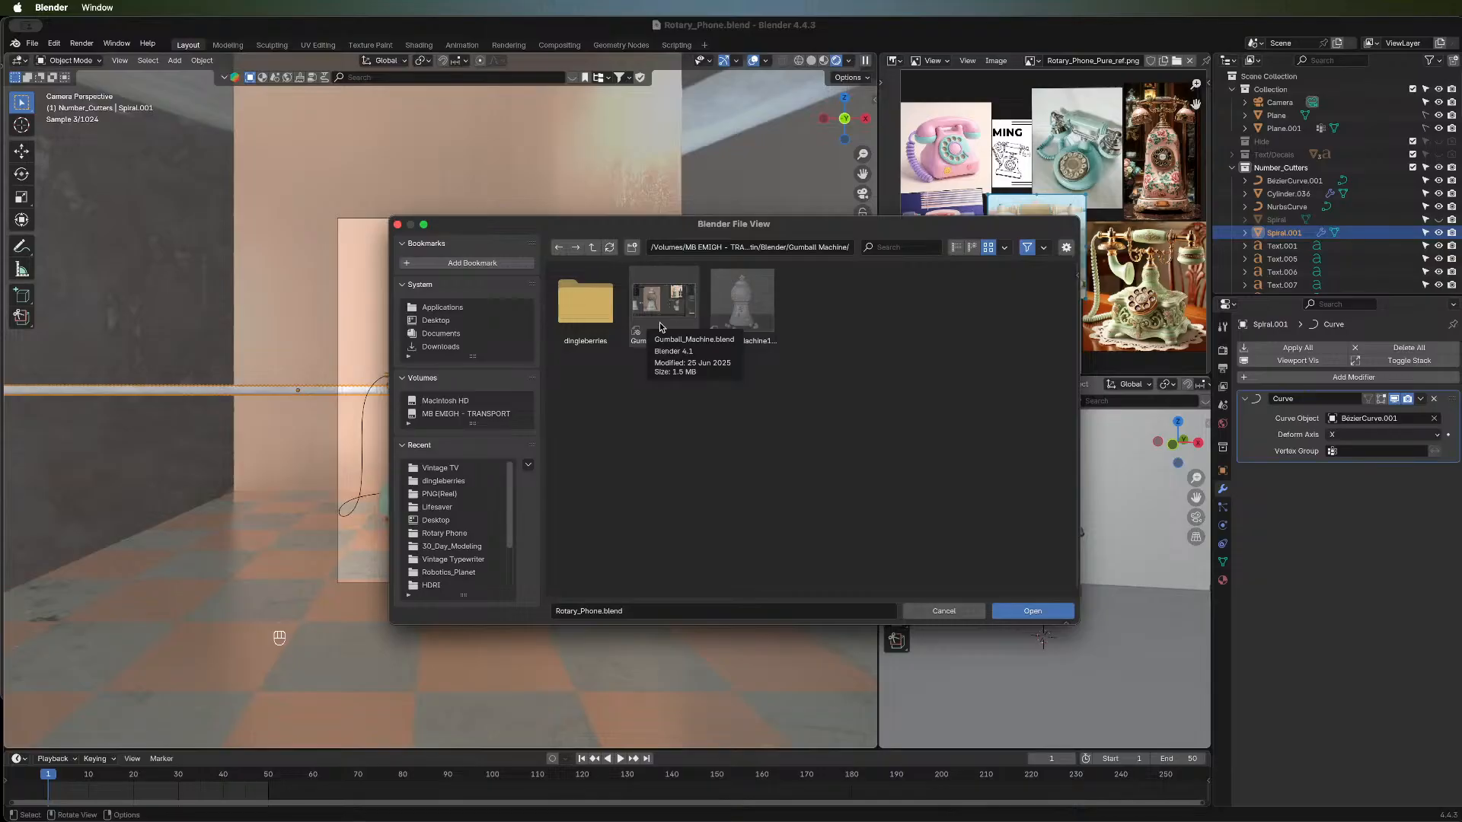
double_click(743, 314)
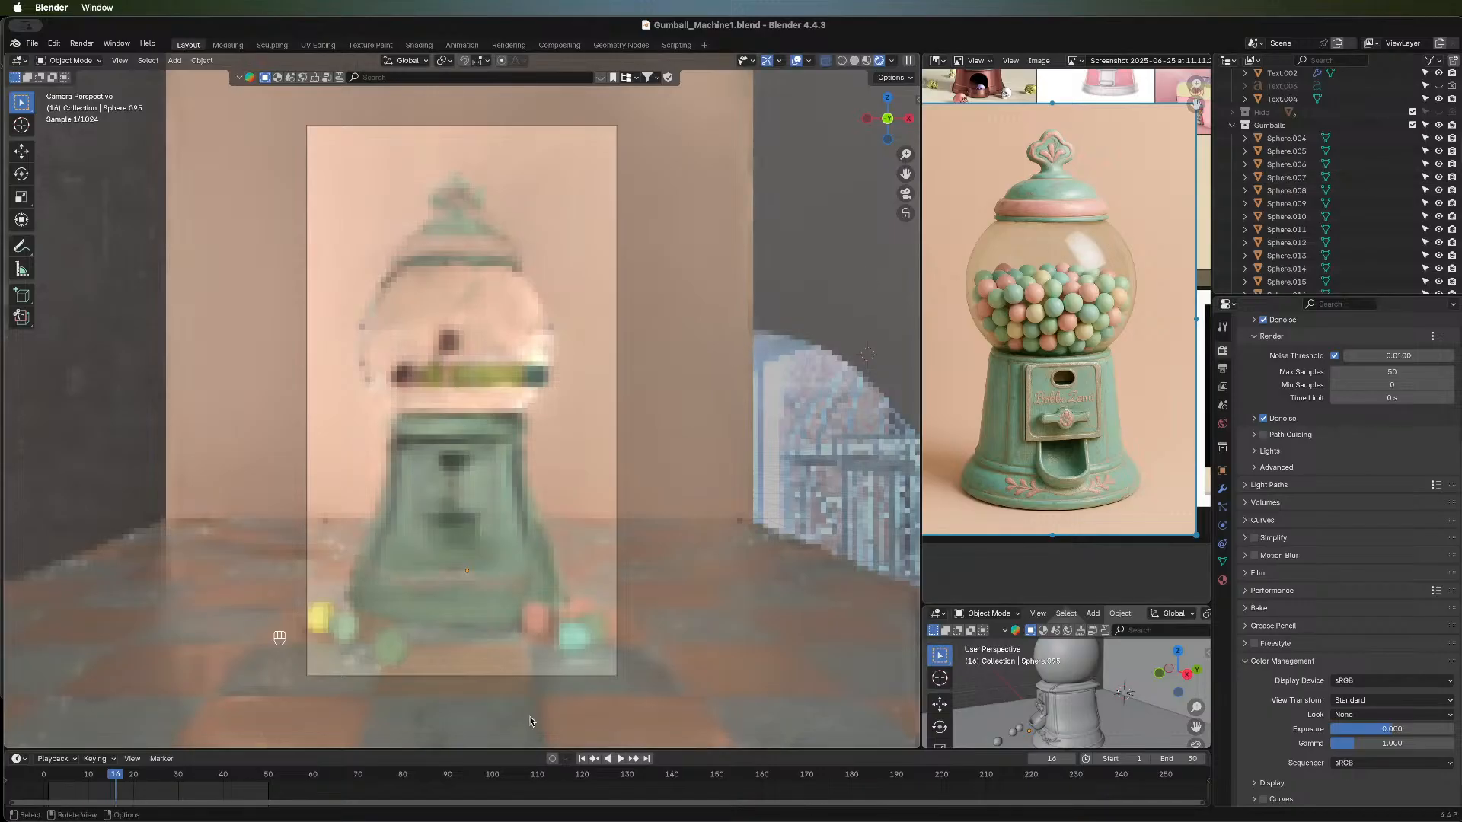
Play the gumball machine animation from frame 16 and stop it at frame 35.
left_click(64, 787)
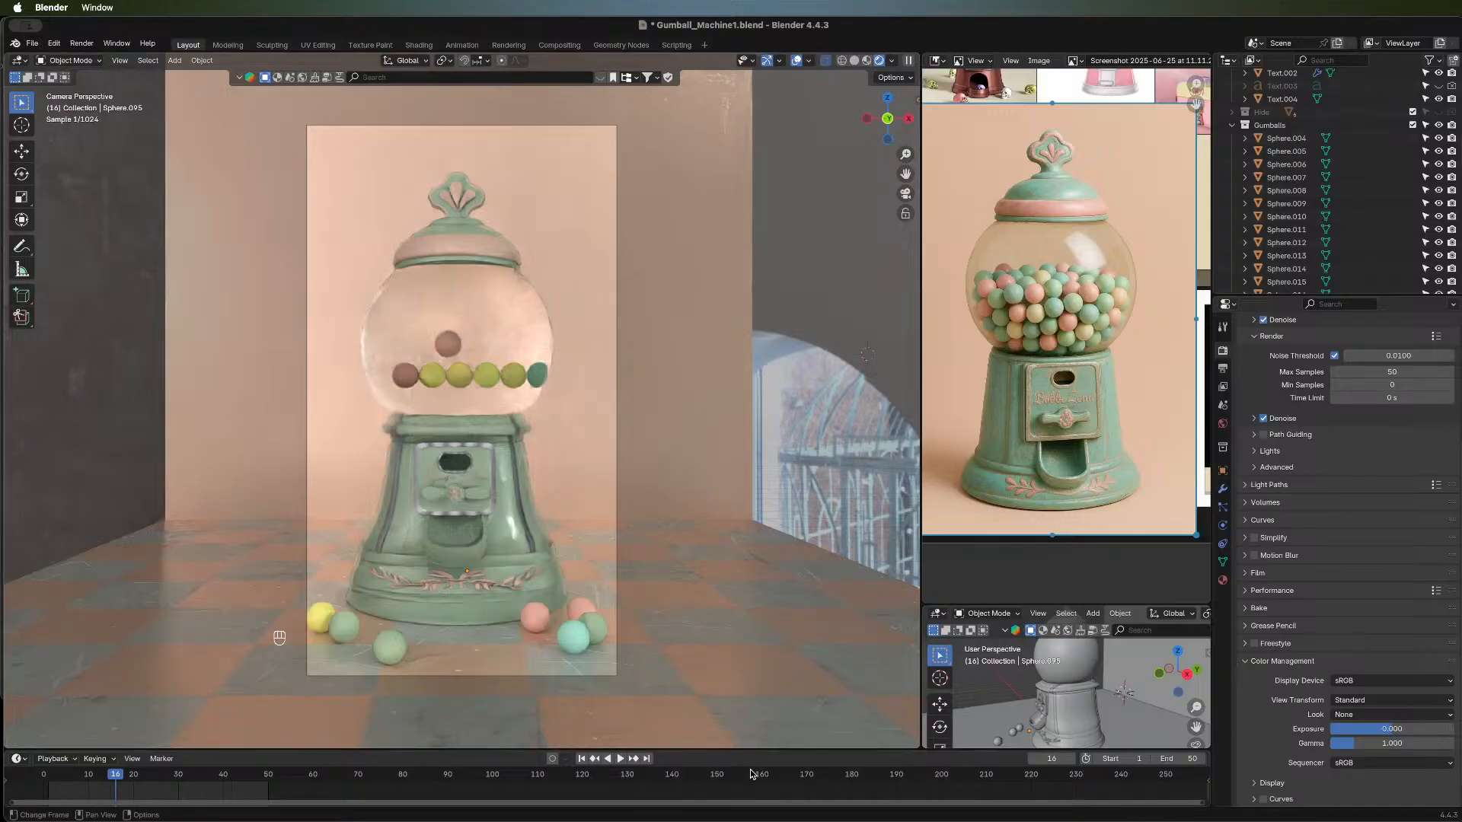
left_click(619, 759)
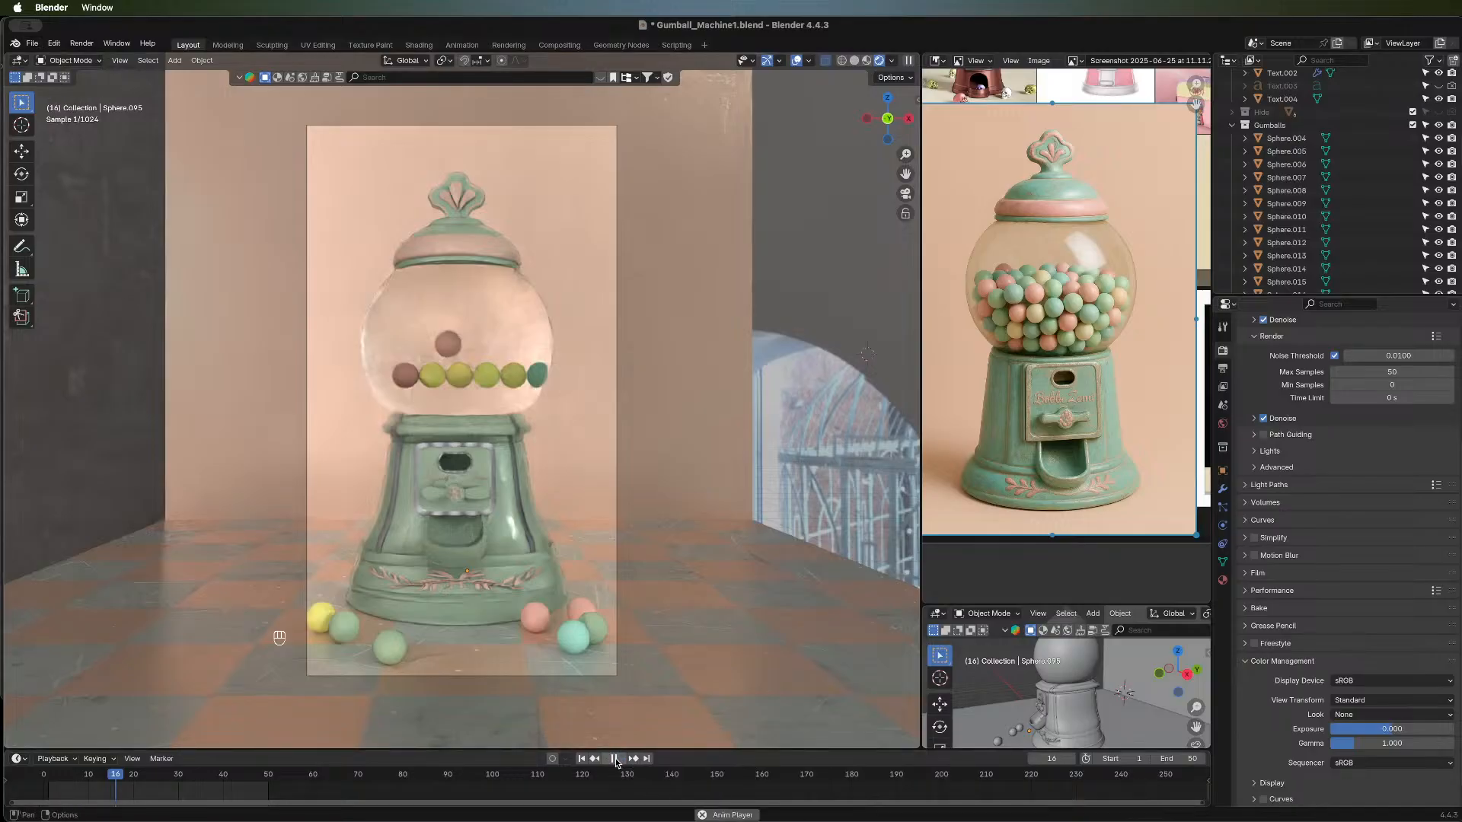
left_click(616, 759)
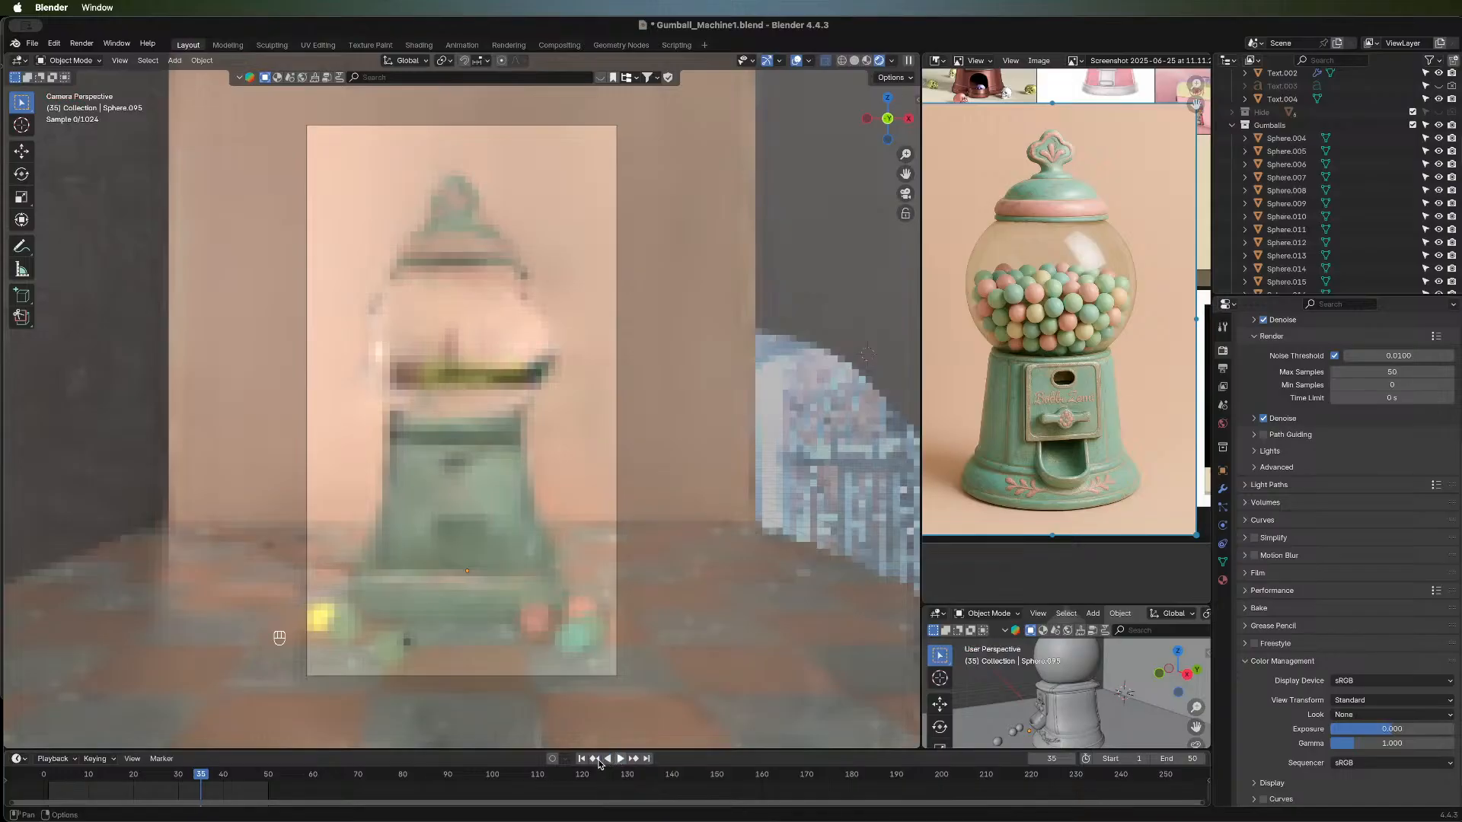
Open Gumball_Machine.blend from the Gumball Machine folder without saving the changes, and look at its model from the side.
left_click(33, 44)
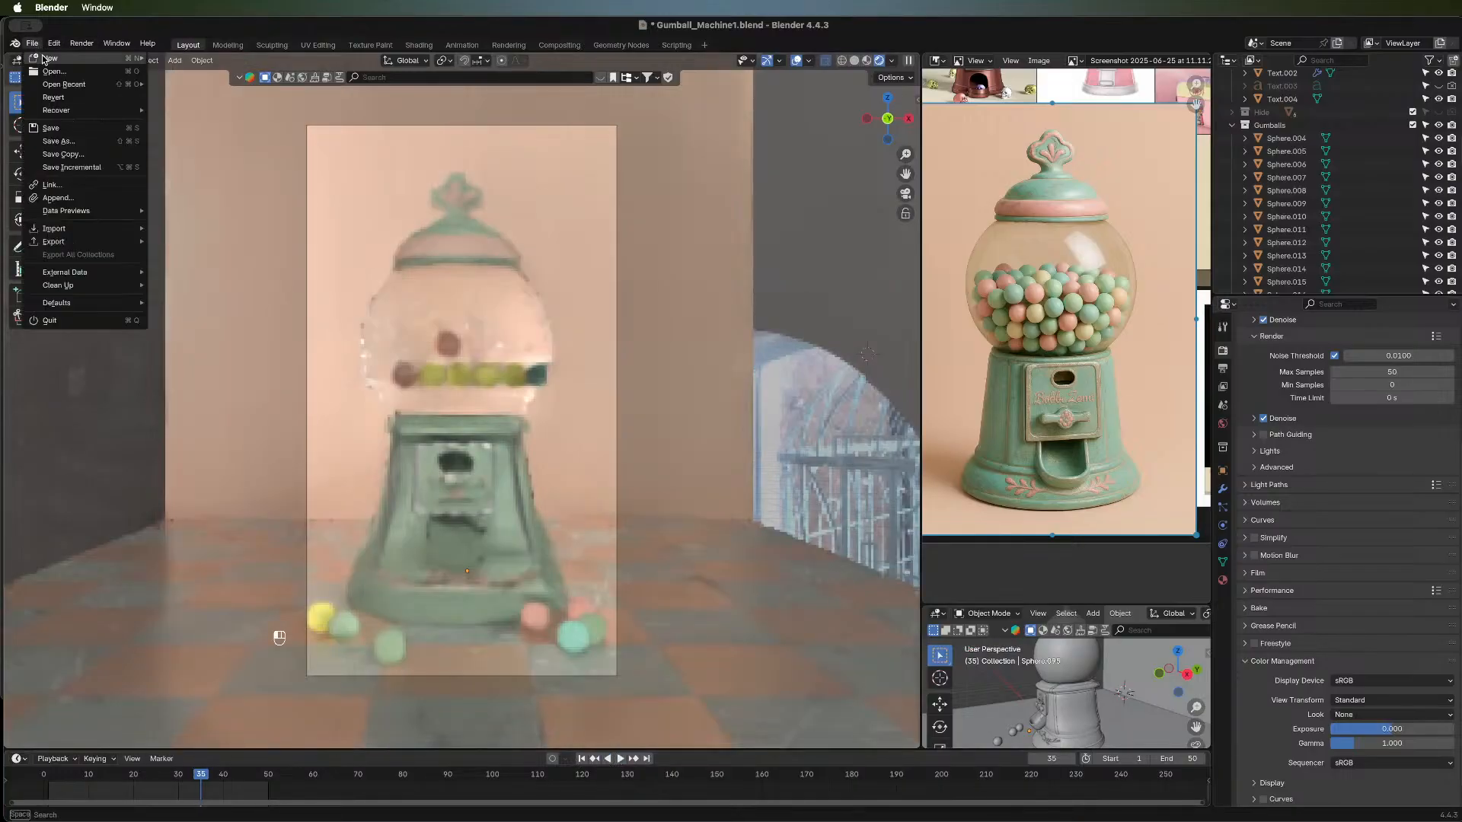
left_click(50, 71)
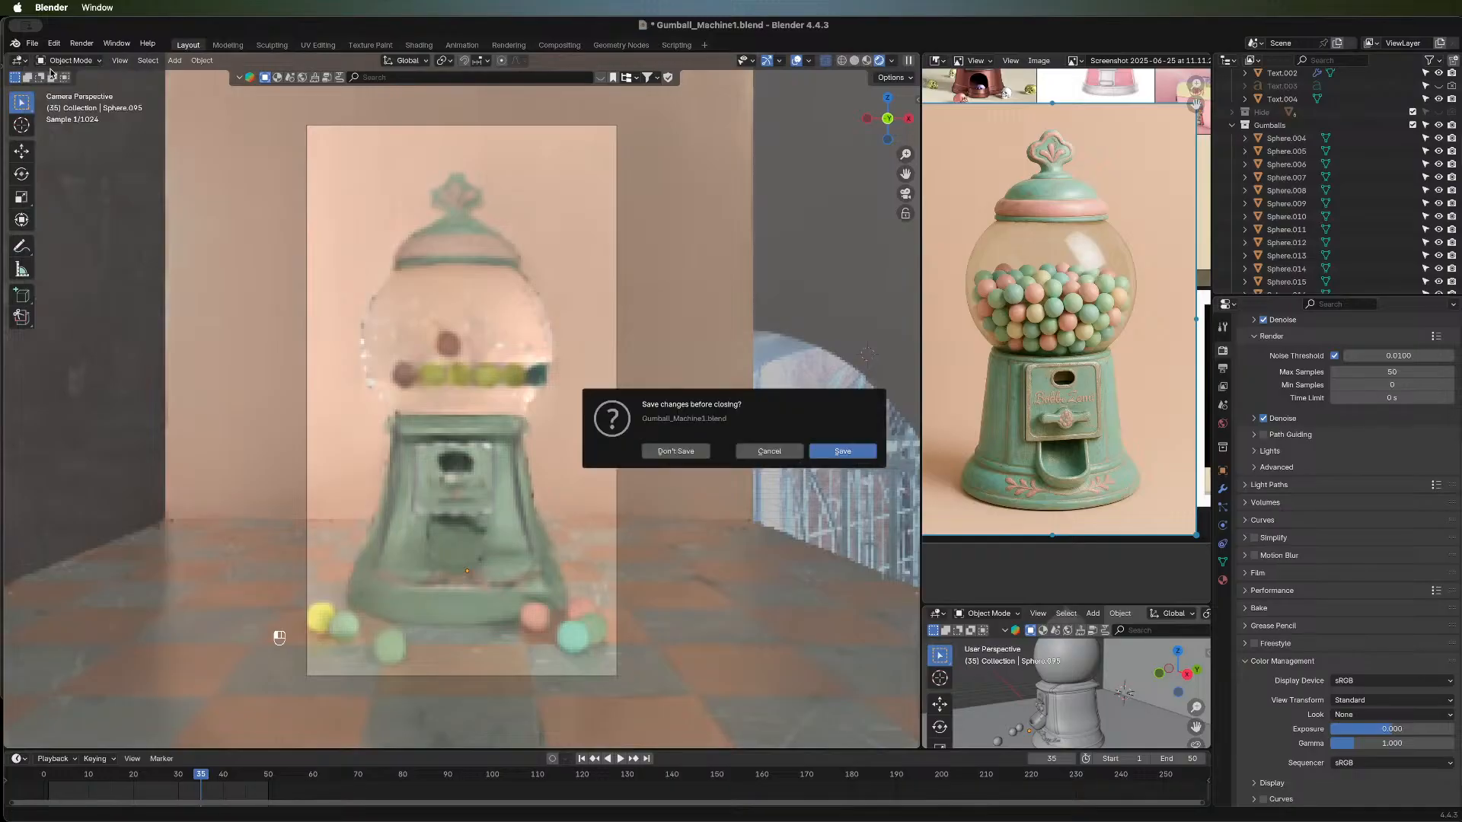
left_click(695, 451)
left_click(662, 293)
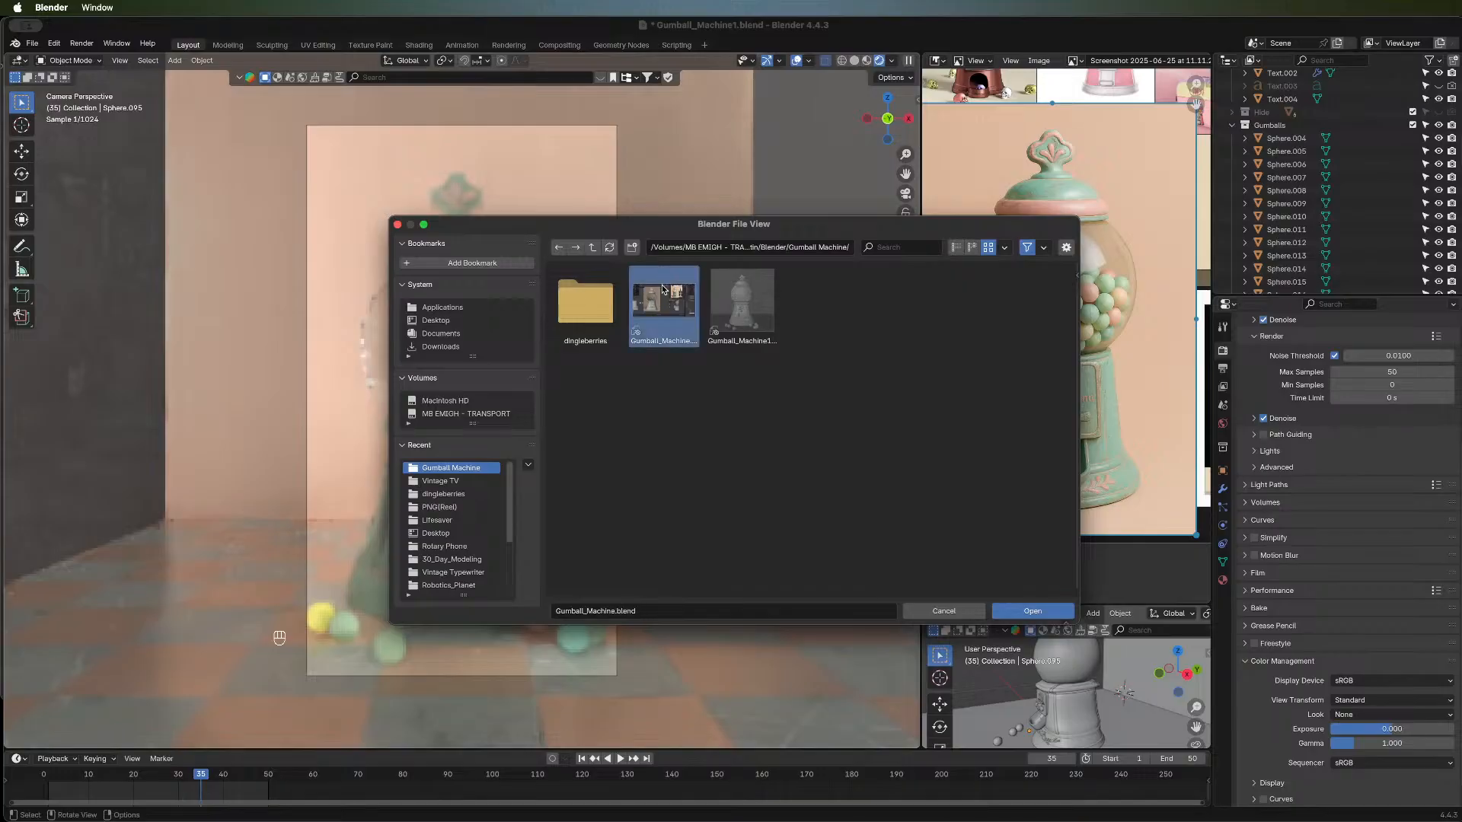
double_click(662, 291)
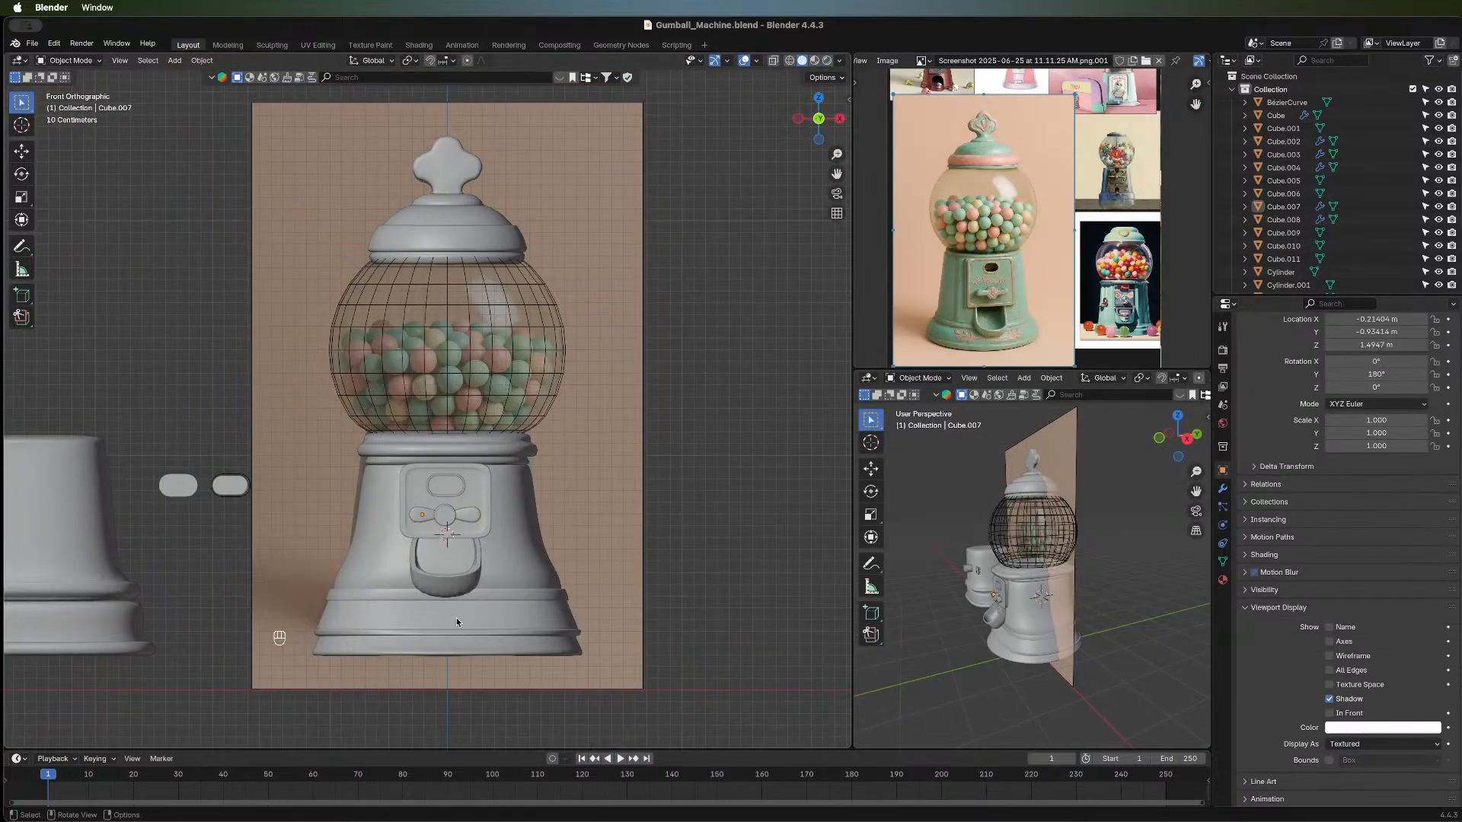
middle_click_drag(639, 511, 358, 596)
Reopen the recent file Gumball_Machine1.blend and bring its main window in front of the render result window.
left_click(34, 43)
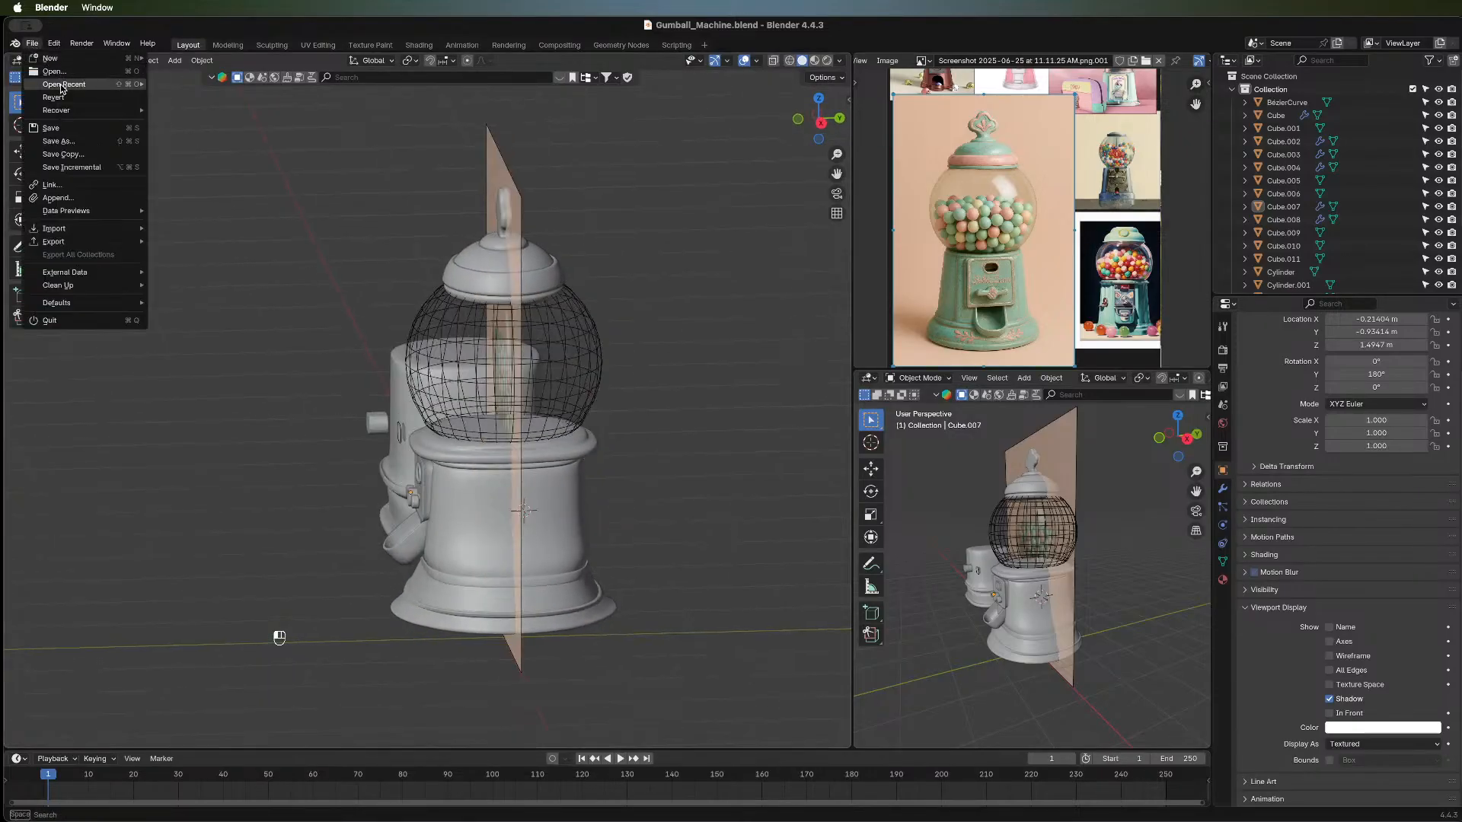
mouse_move(63, 85)
left_click(218, 99)
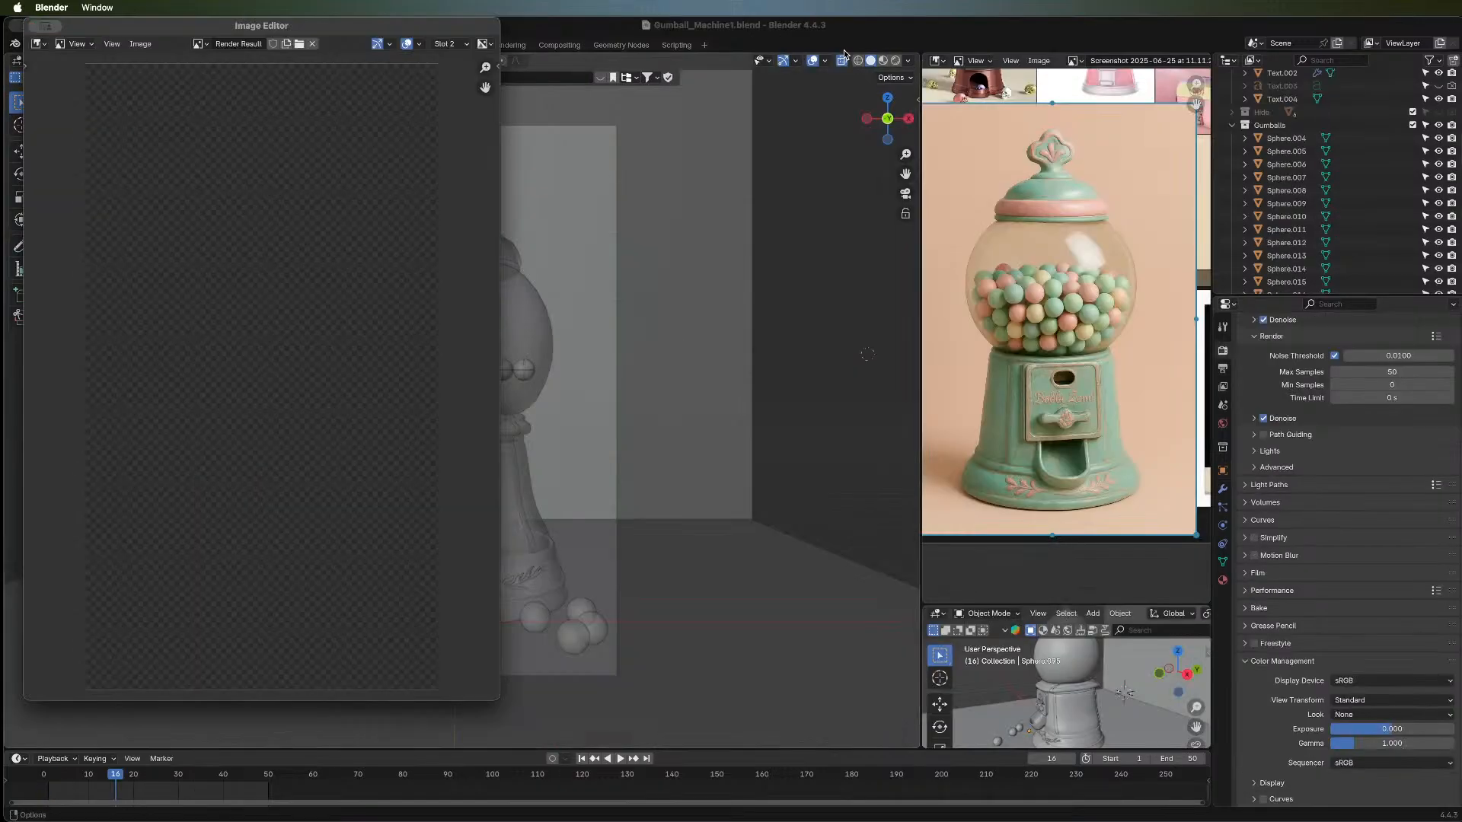
left_click(845, 30)
scroll(1079, 400, "down", 2)
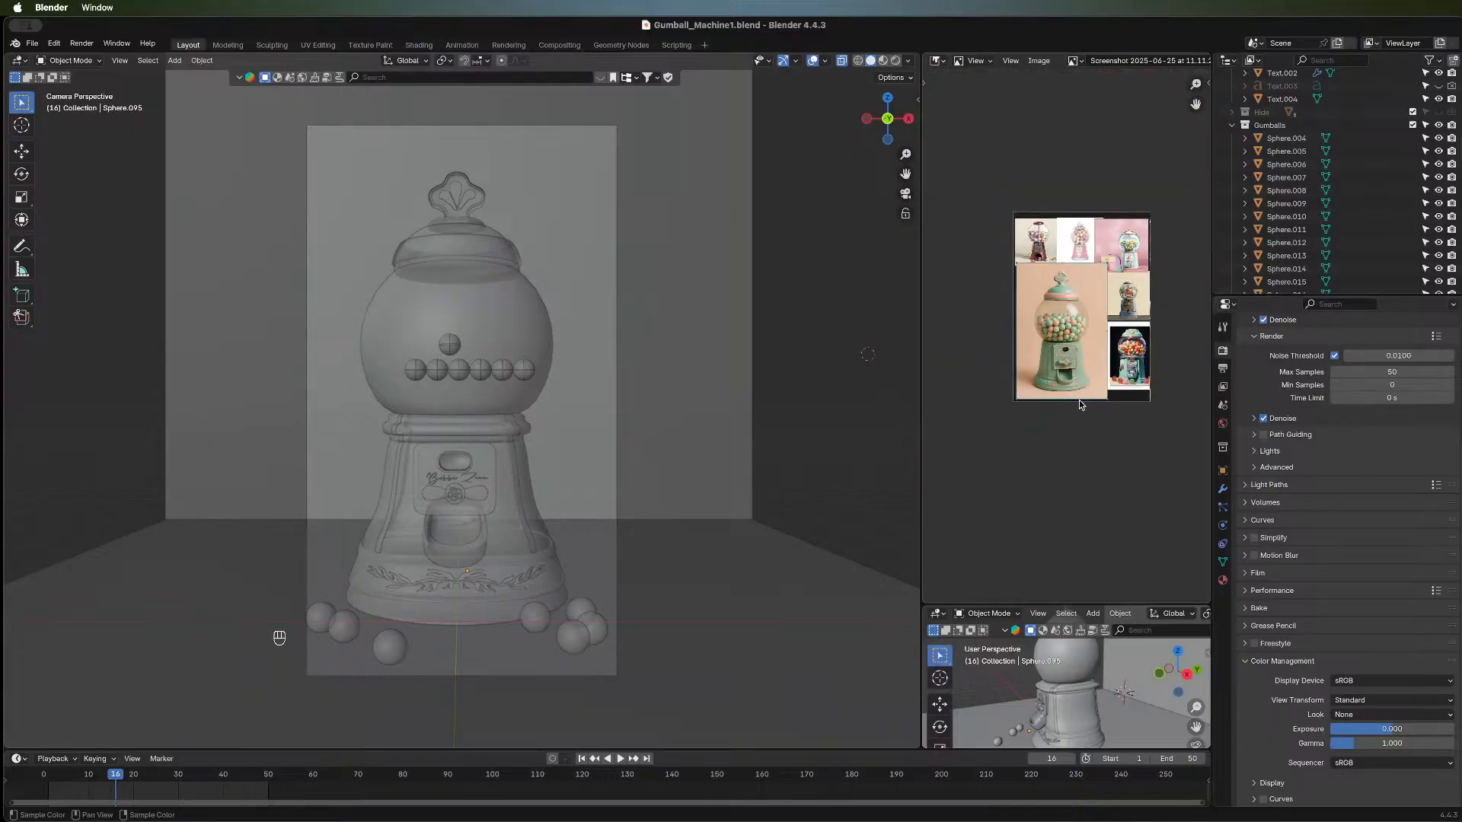
scroll(1080, 356, "up", 1)
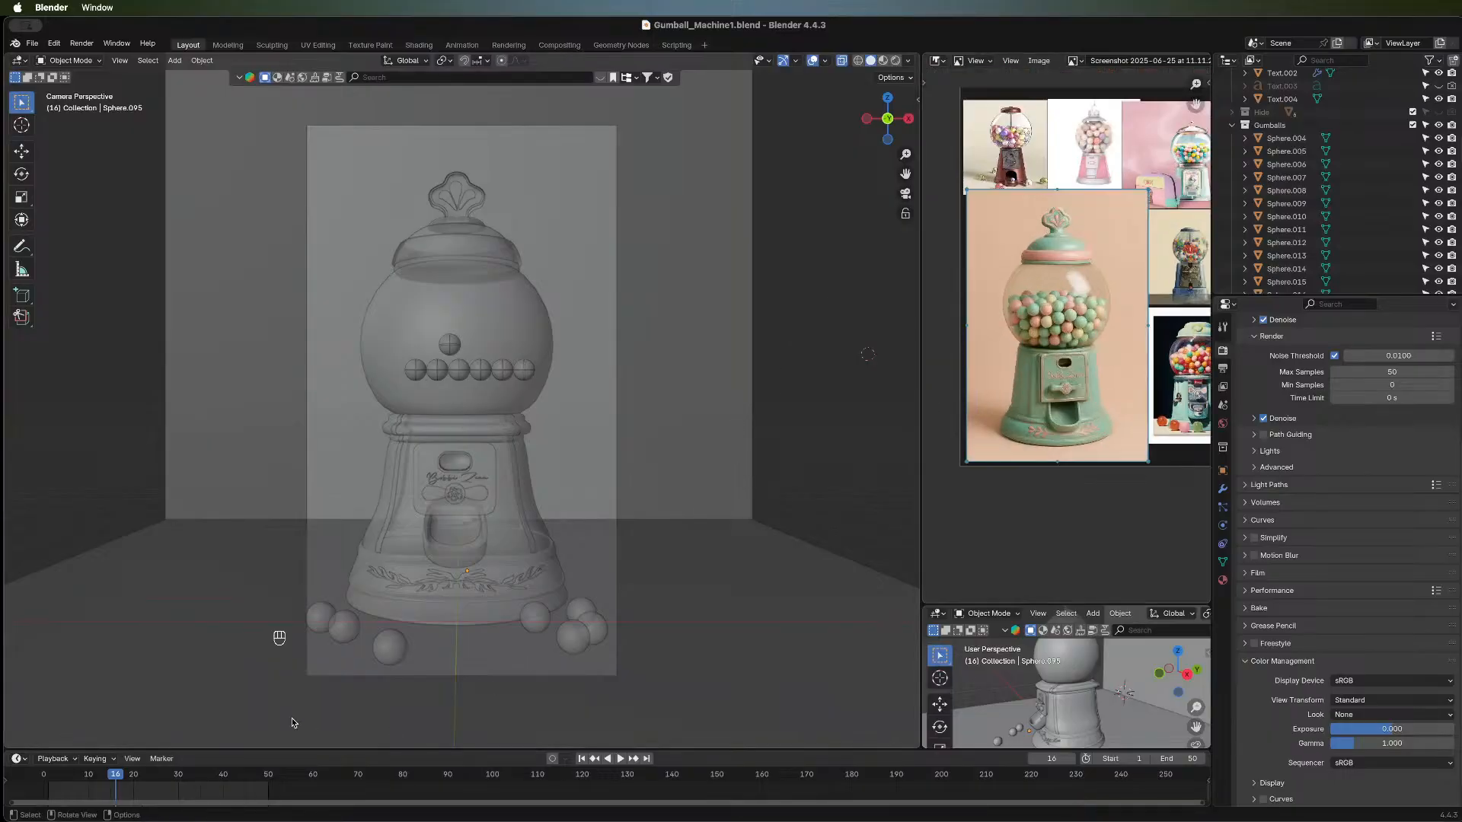
Pick out the gumballs Sphere.037 and Sphere.044 in turn, and clear the selection.
scroll(1349, 161, "down", 10)
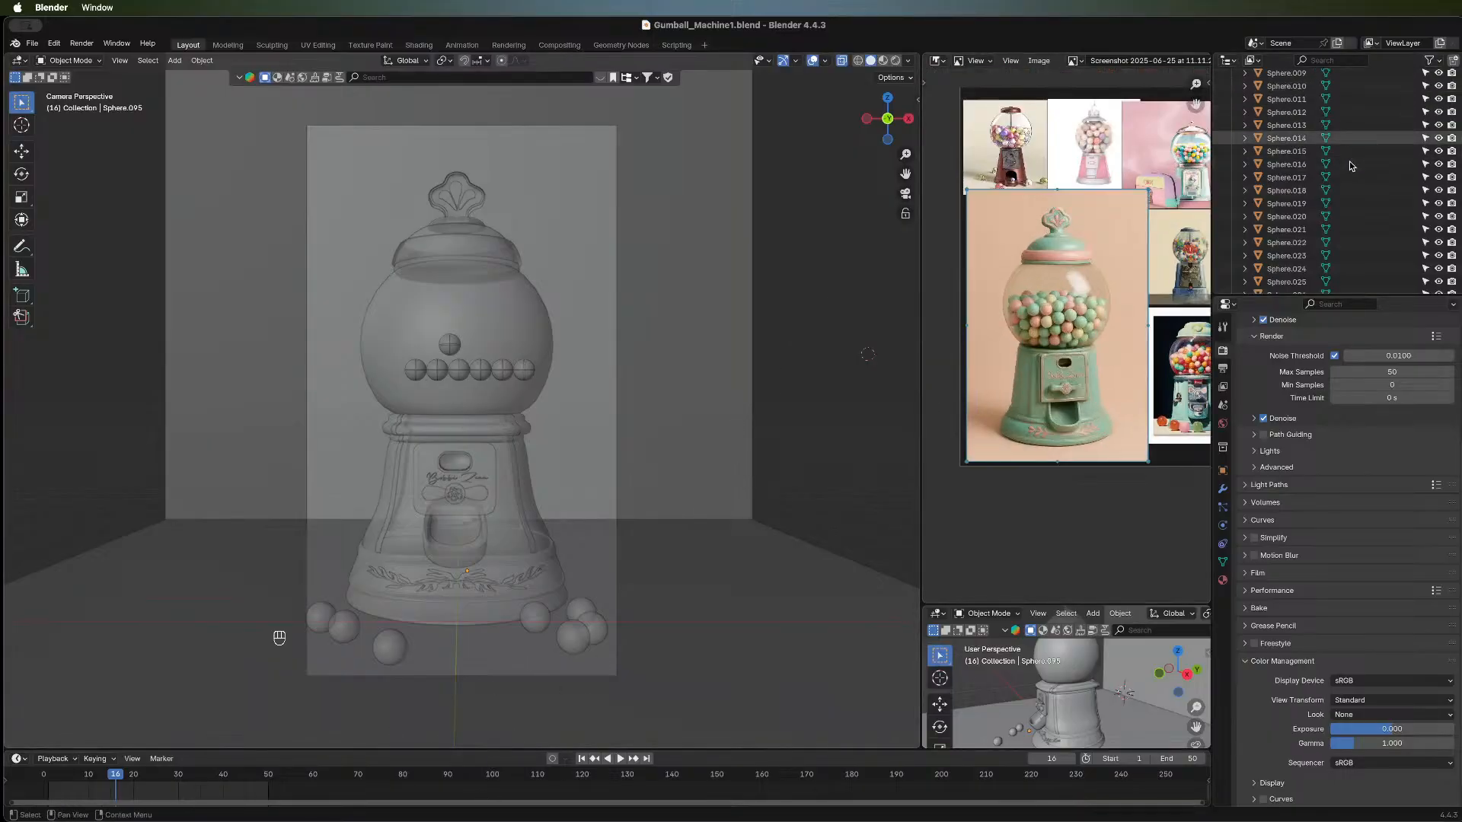
left_click(1264, 152)
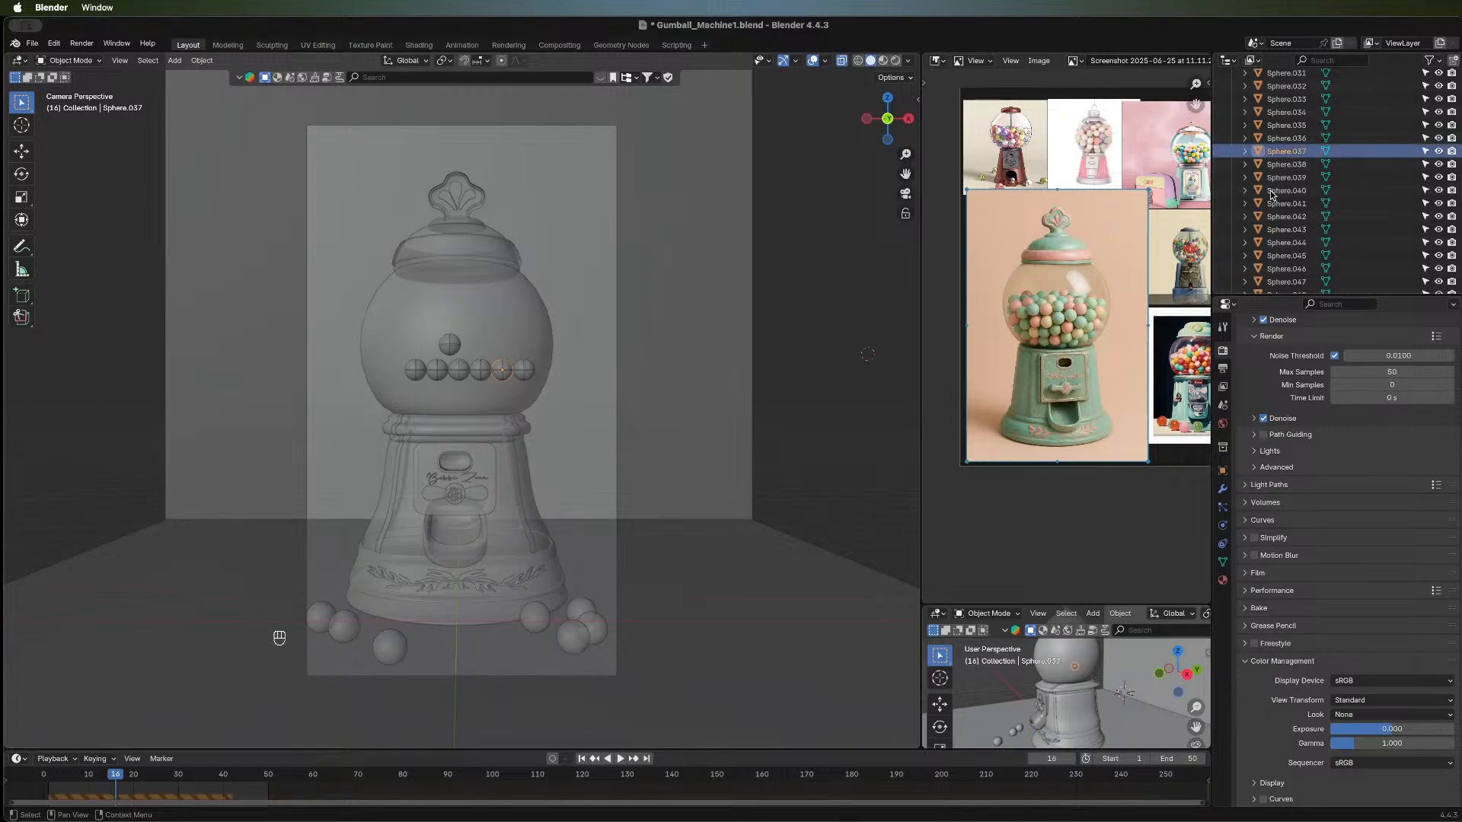
left_click(1286, 242)
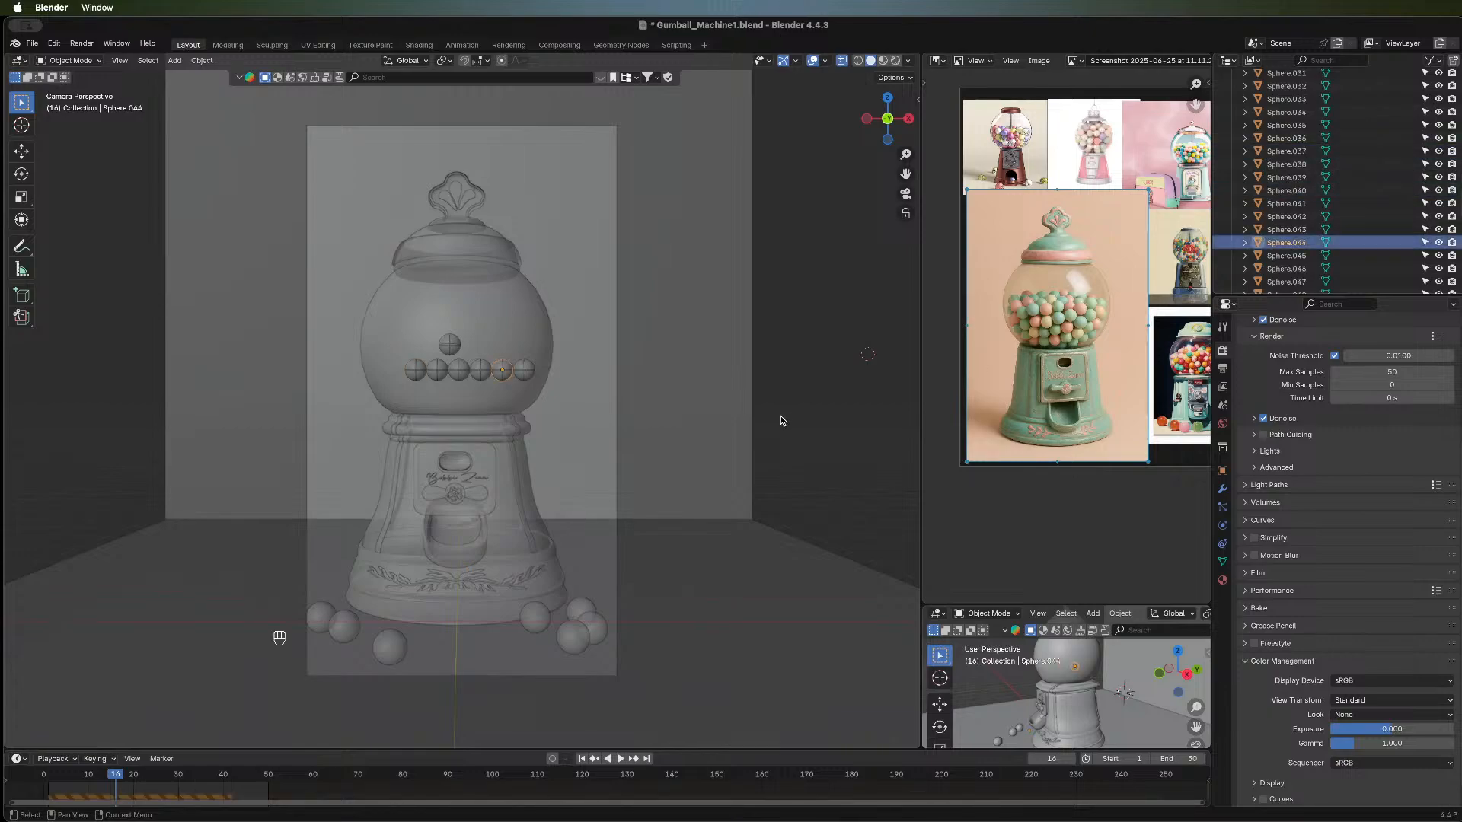
left_click(691, 529)
Play the gumball drop simulation from frame 1, switch to rendered shading, and stop playback at frame 31.
left_click(582, 759)
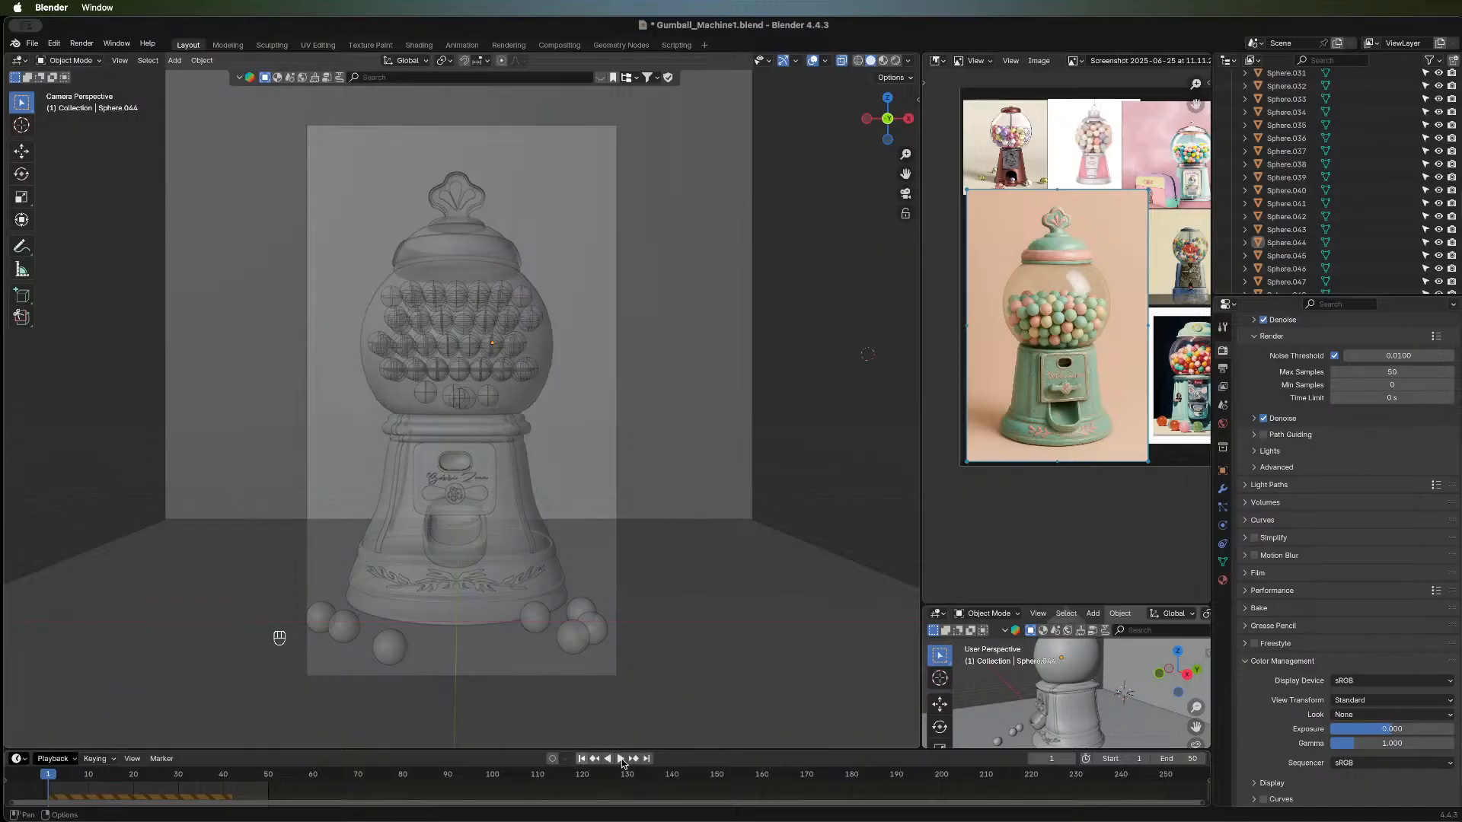
key("space")
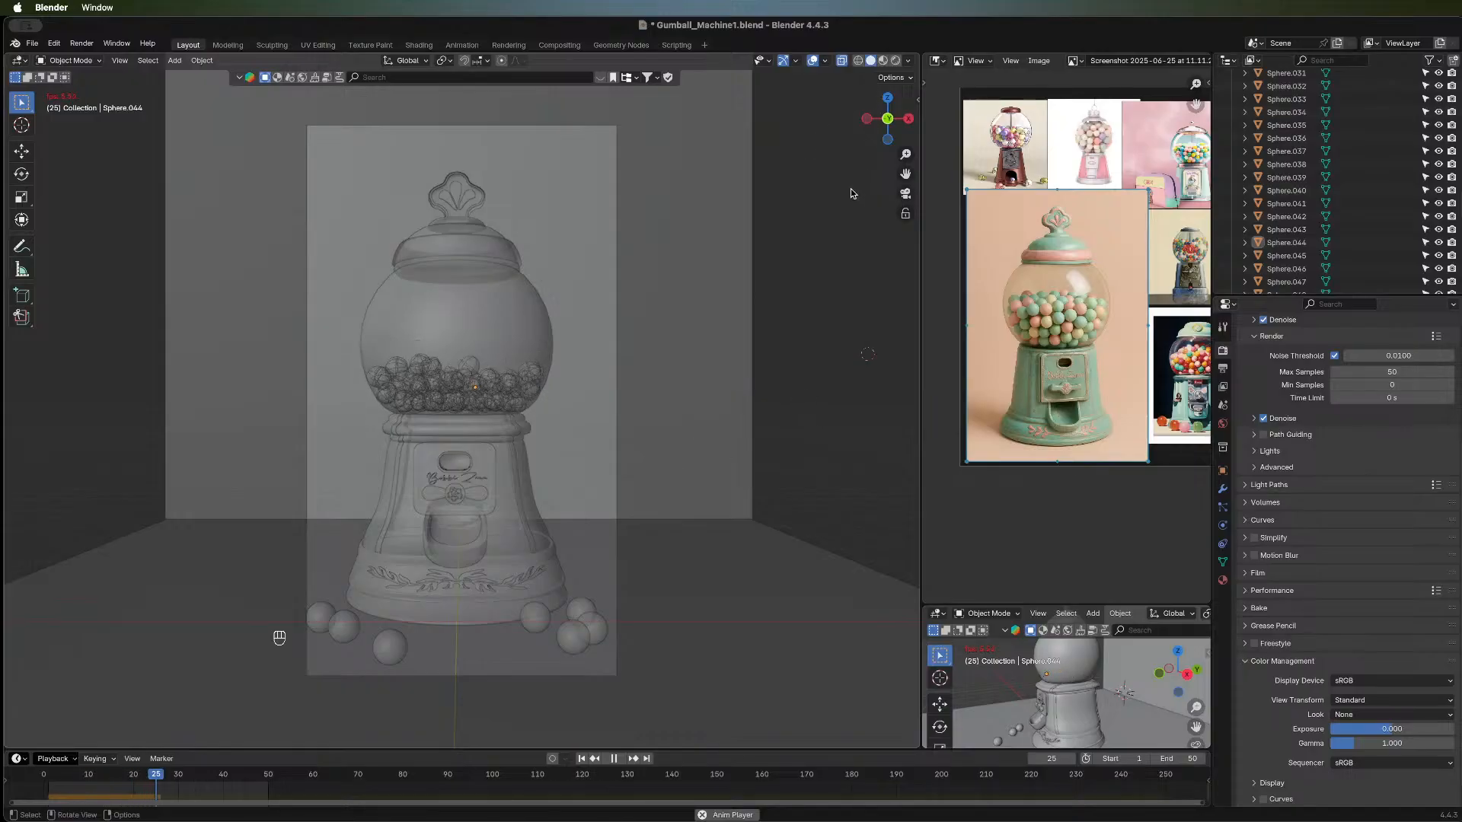
left_click(883, 61)
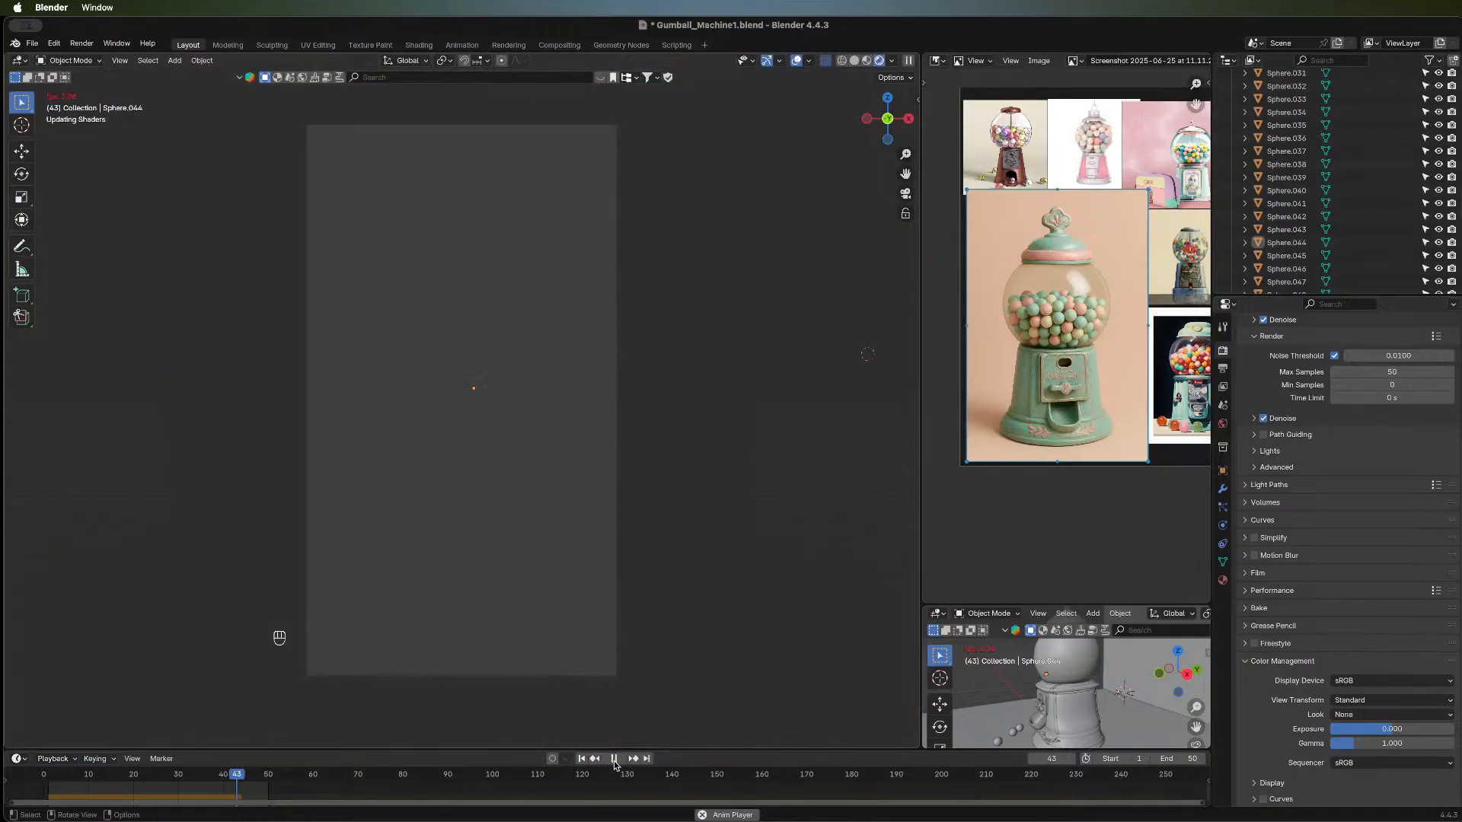
left_click(614, 760)
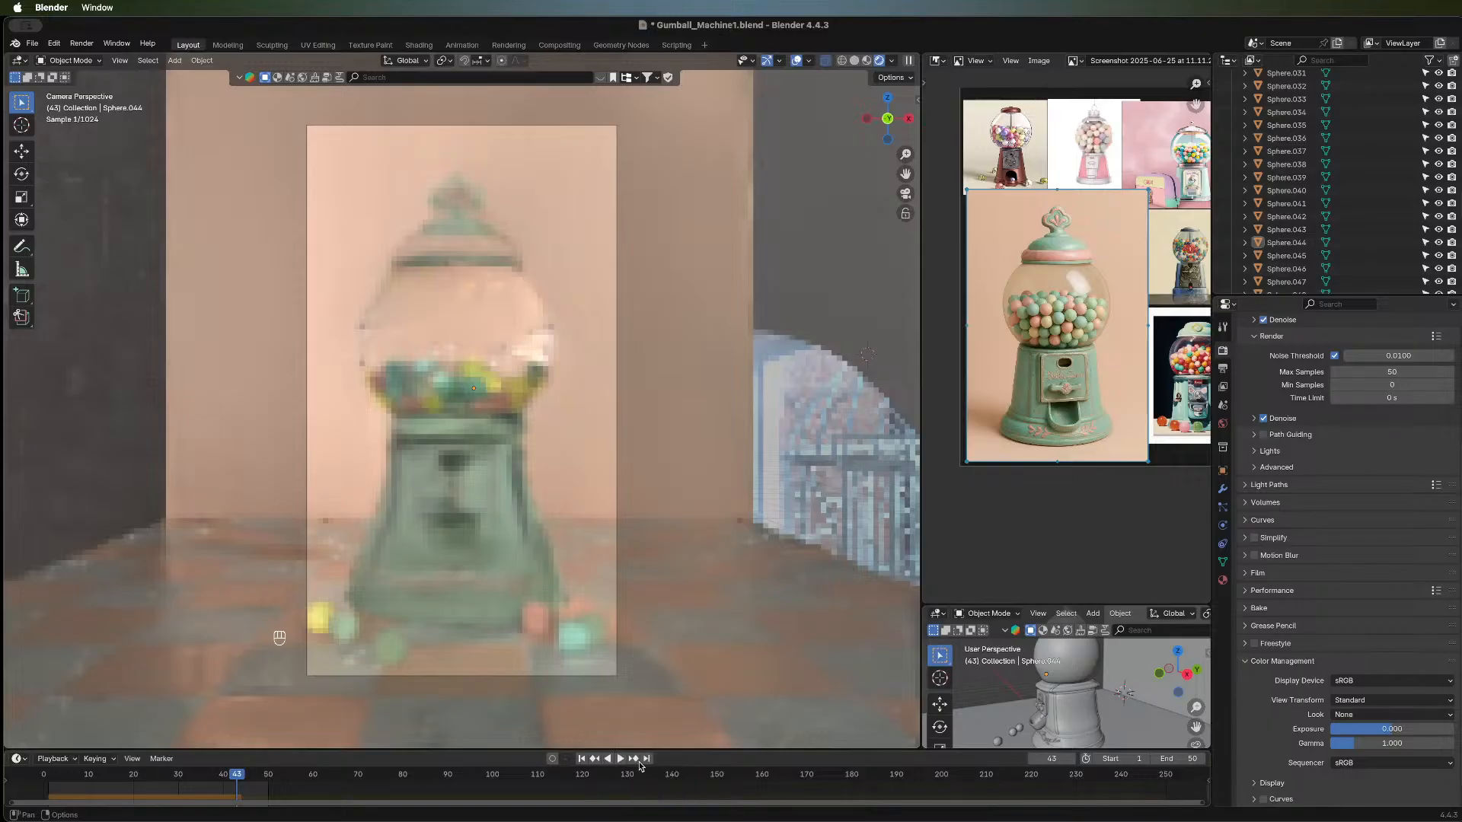
left_click(619, 759)
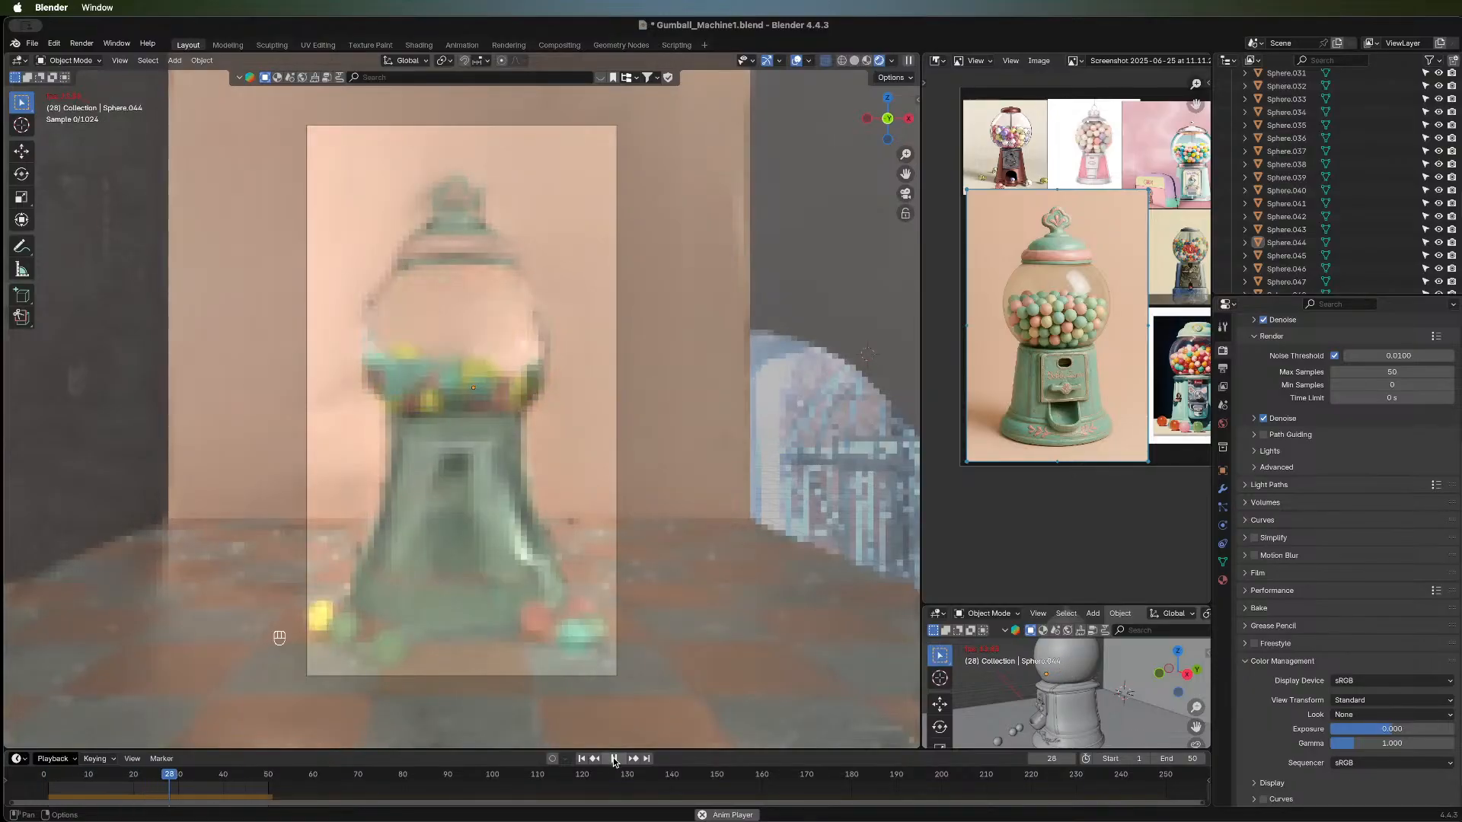
left_click(614, 758)
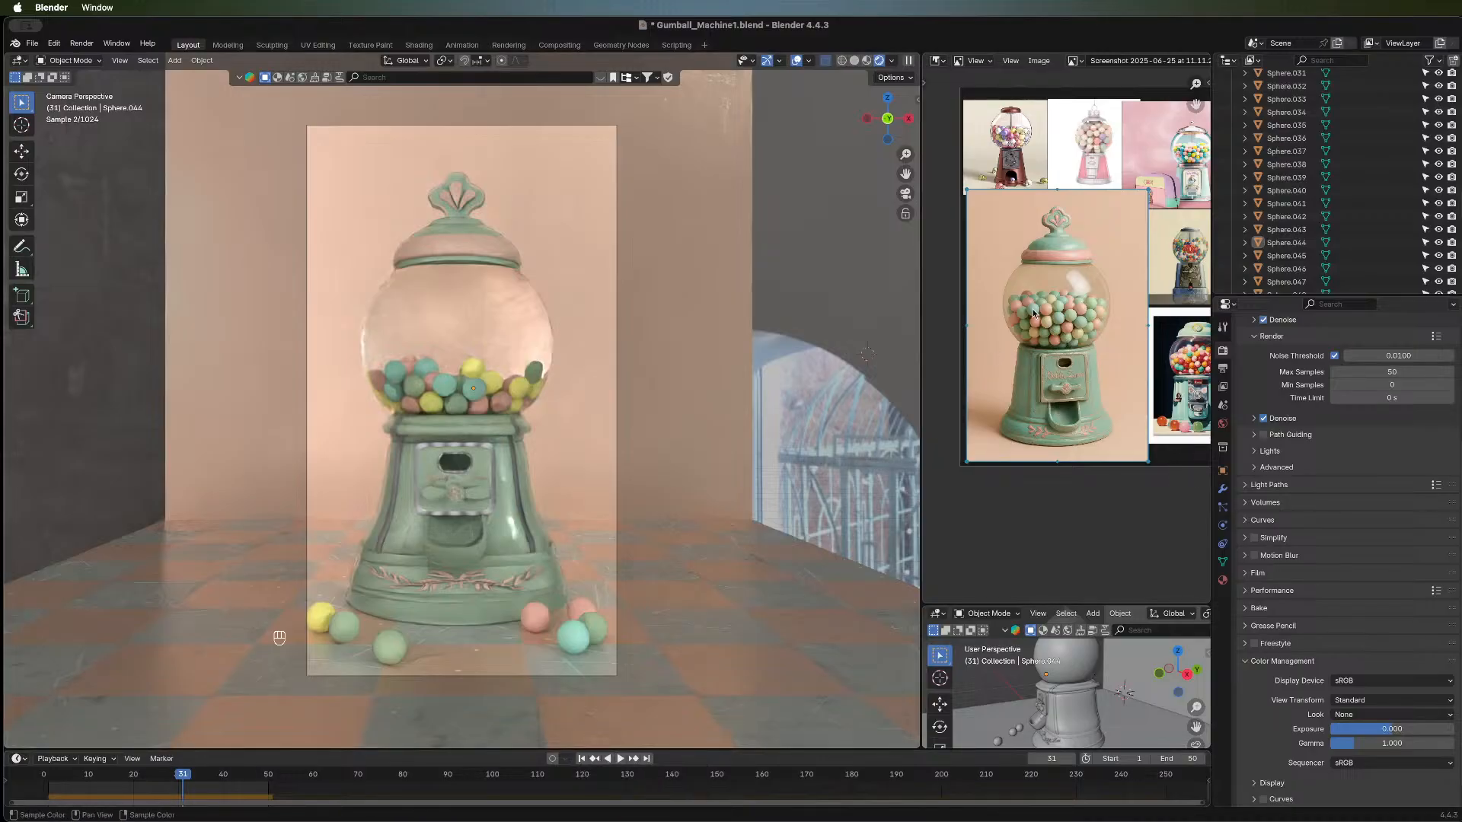
Compare the reference images with the render, selecting the teal gumball on the floor and the glass globe in turn before clearing the selection.
scroll(1050, 320, "down", 3)
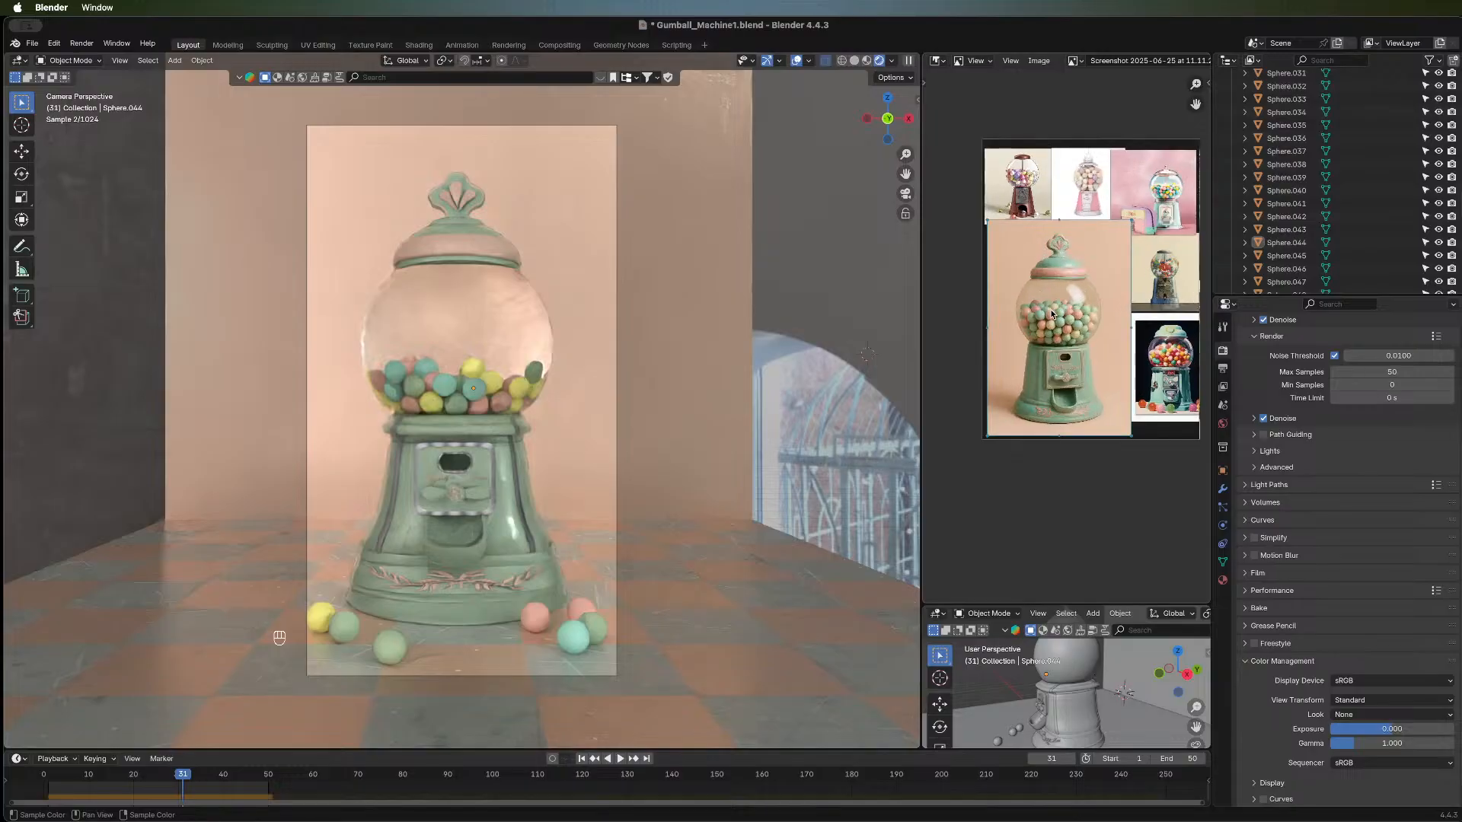
scroll(1042, 316, "down", 2)
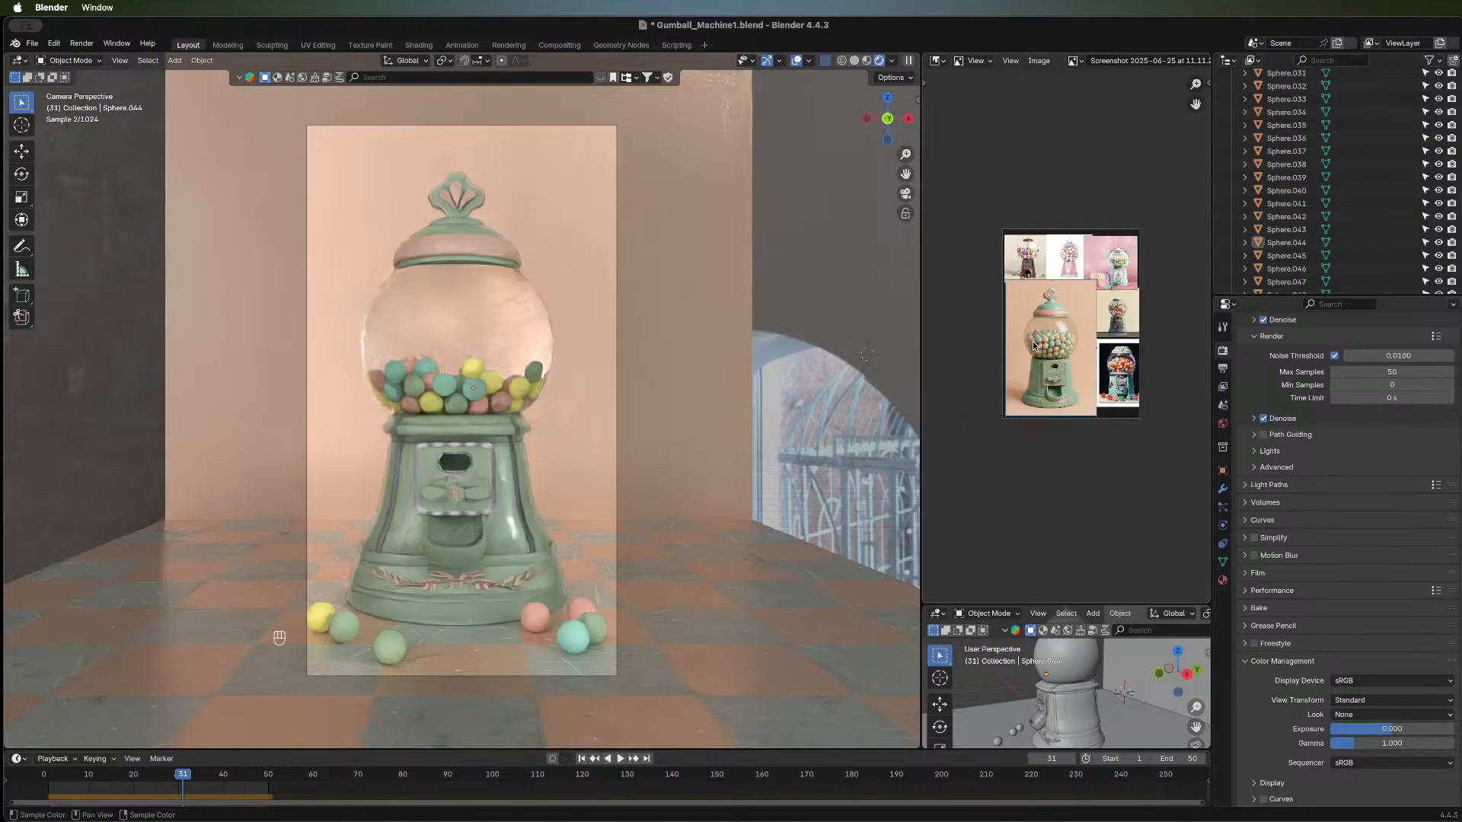
scroll(1033, 345, "up", 3)
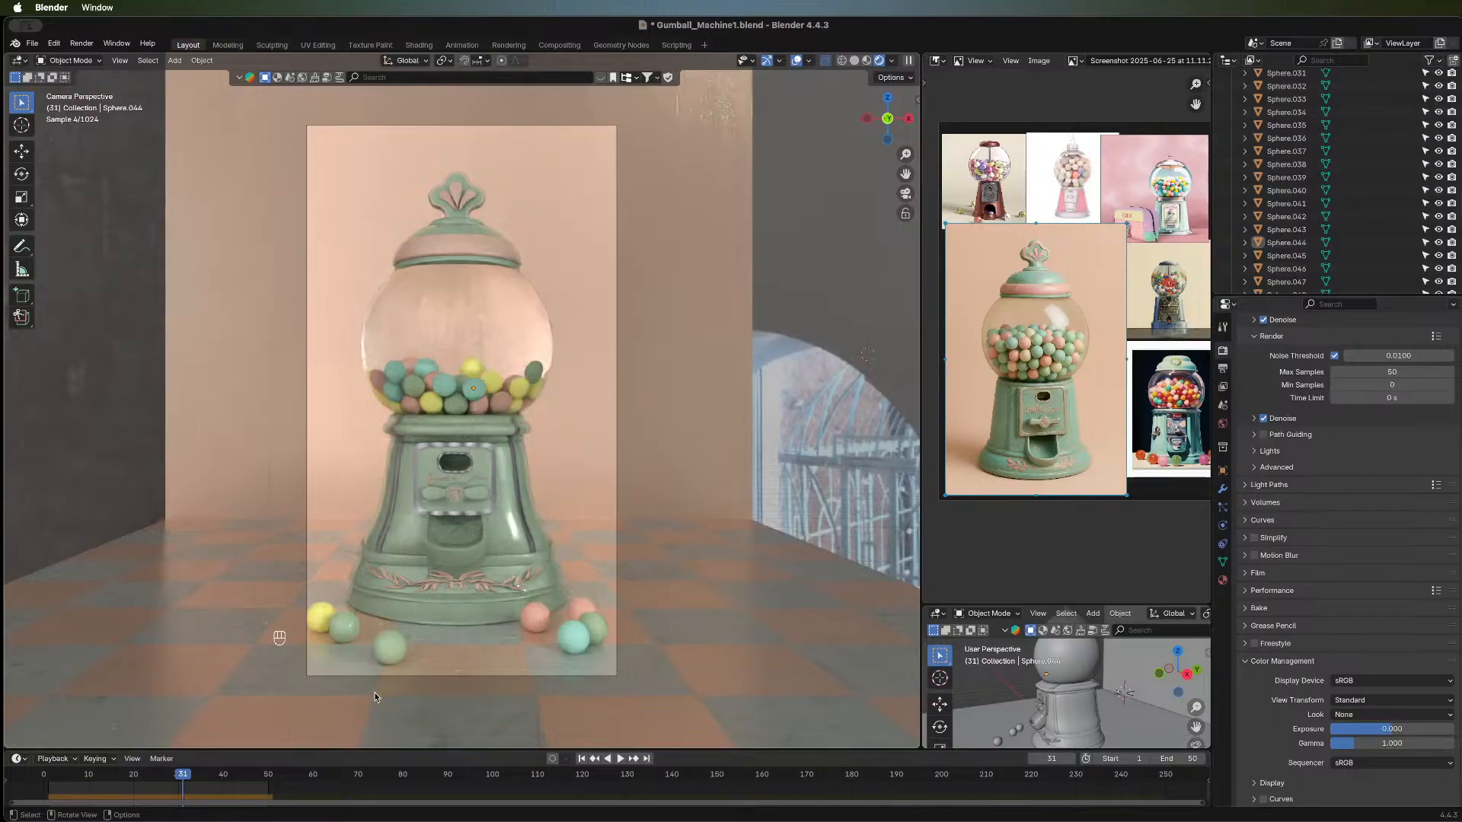
left_click(495, 319)
left_click(568, 637)
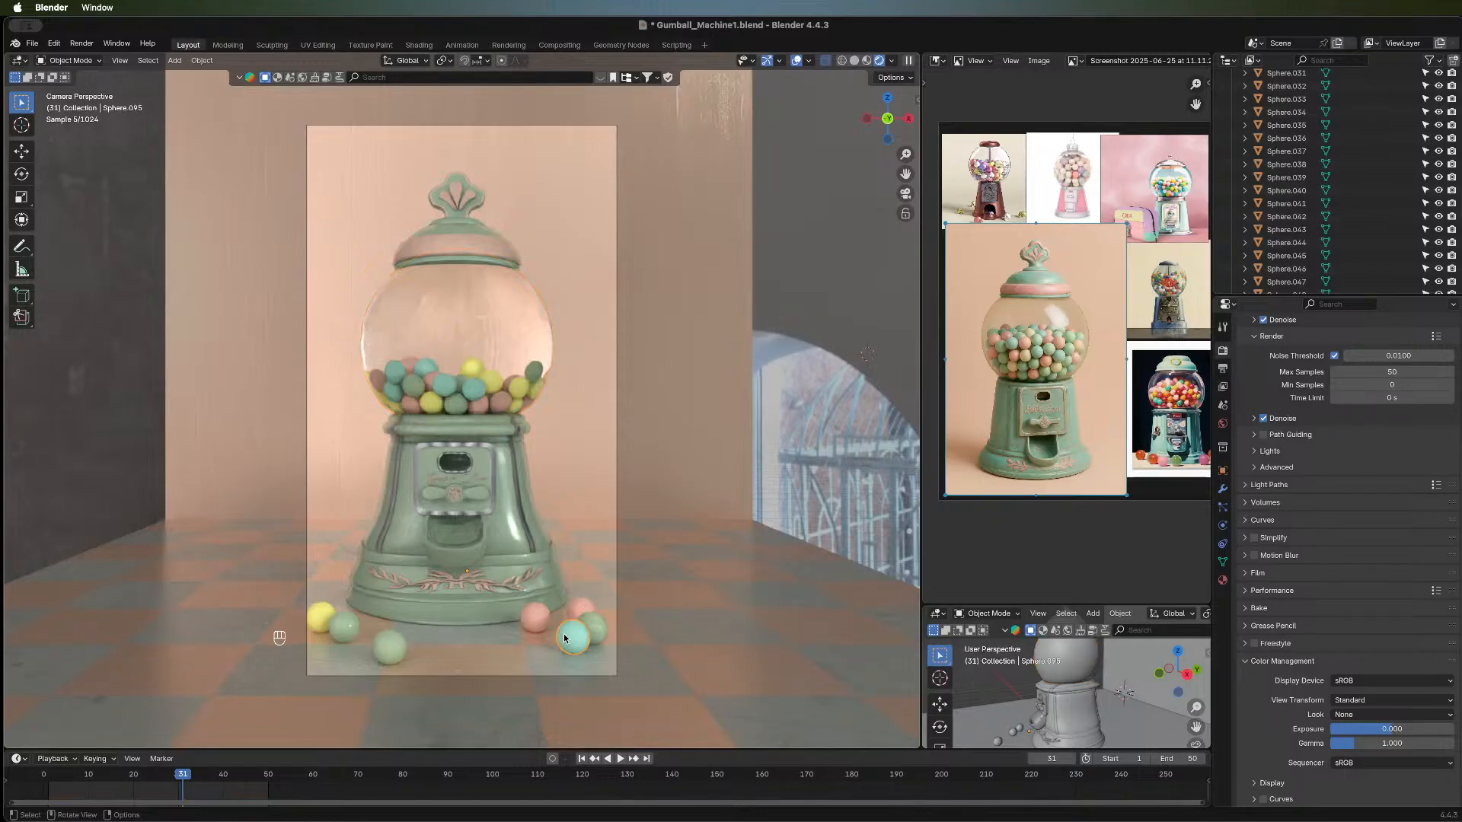
left_click(444, 328)
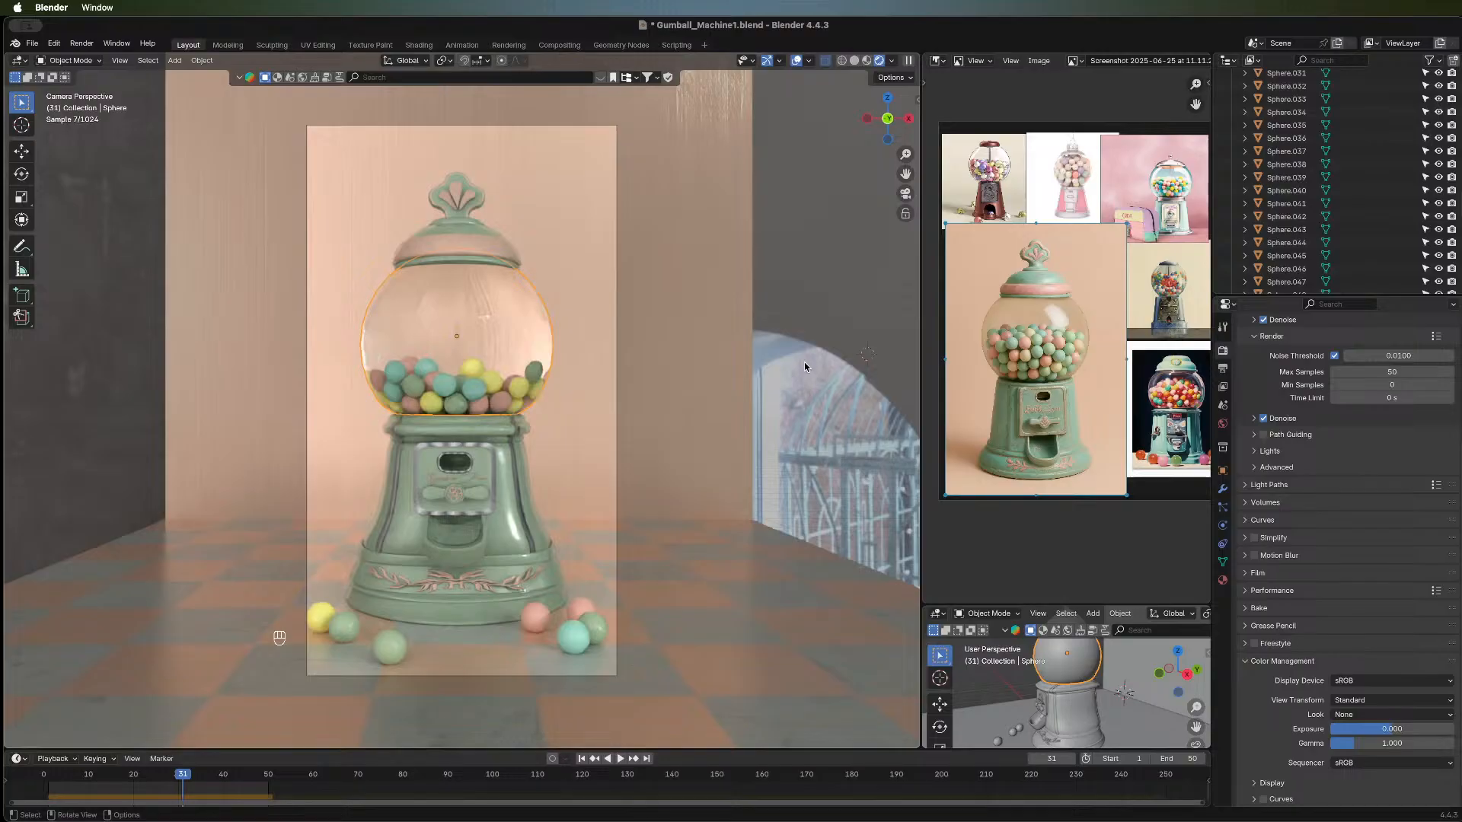
key("alt+a")
Examine the rendered gumball machine's globe, front plate and base up close, and view the whole scene outside the camera view.
scroll(482, 539, "up", 8)
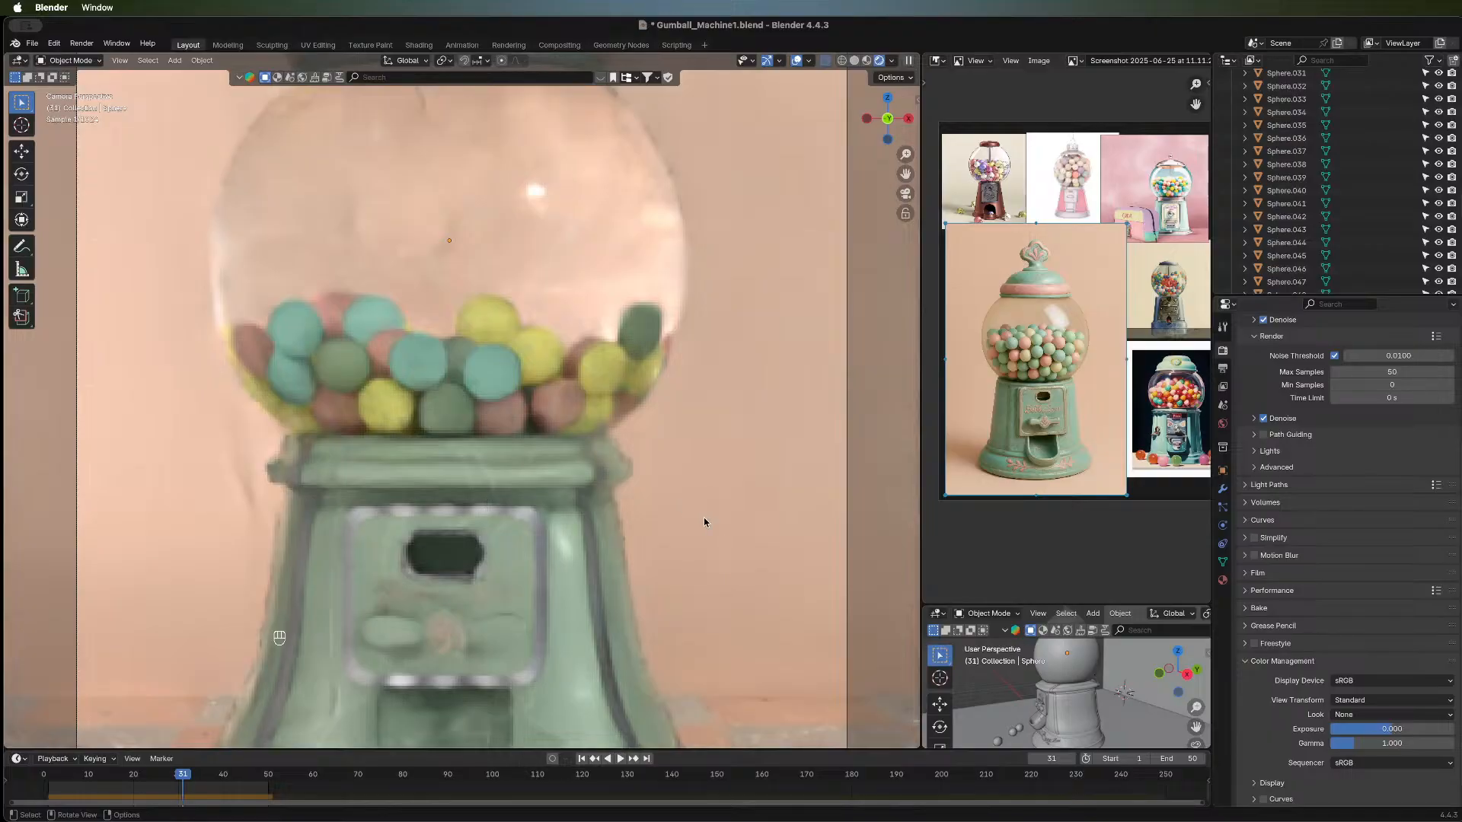
key("shift")
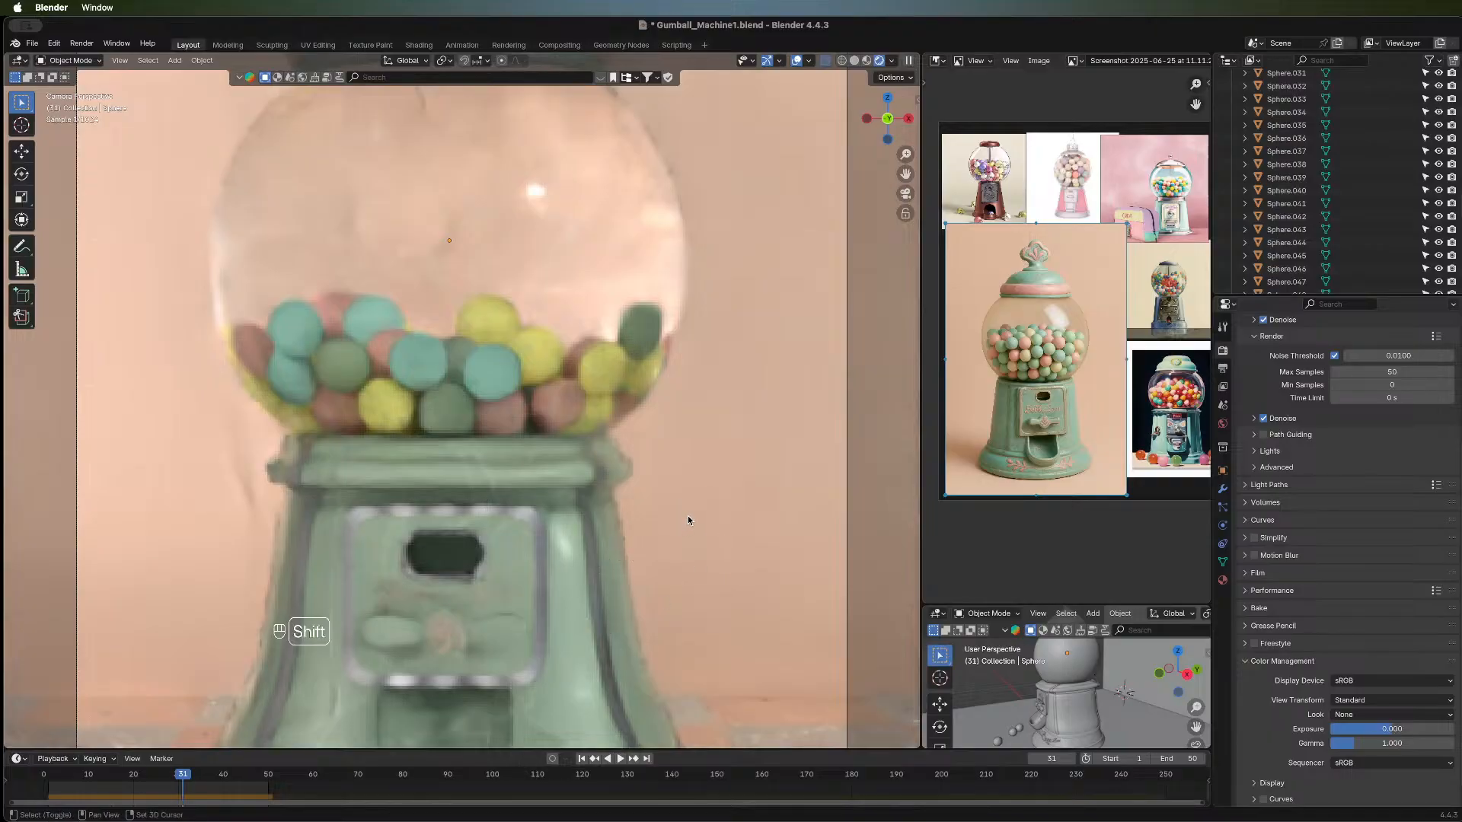
middle_click_drag(688, 521, 685, 420, "shift")
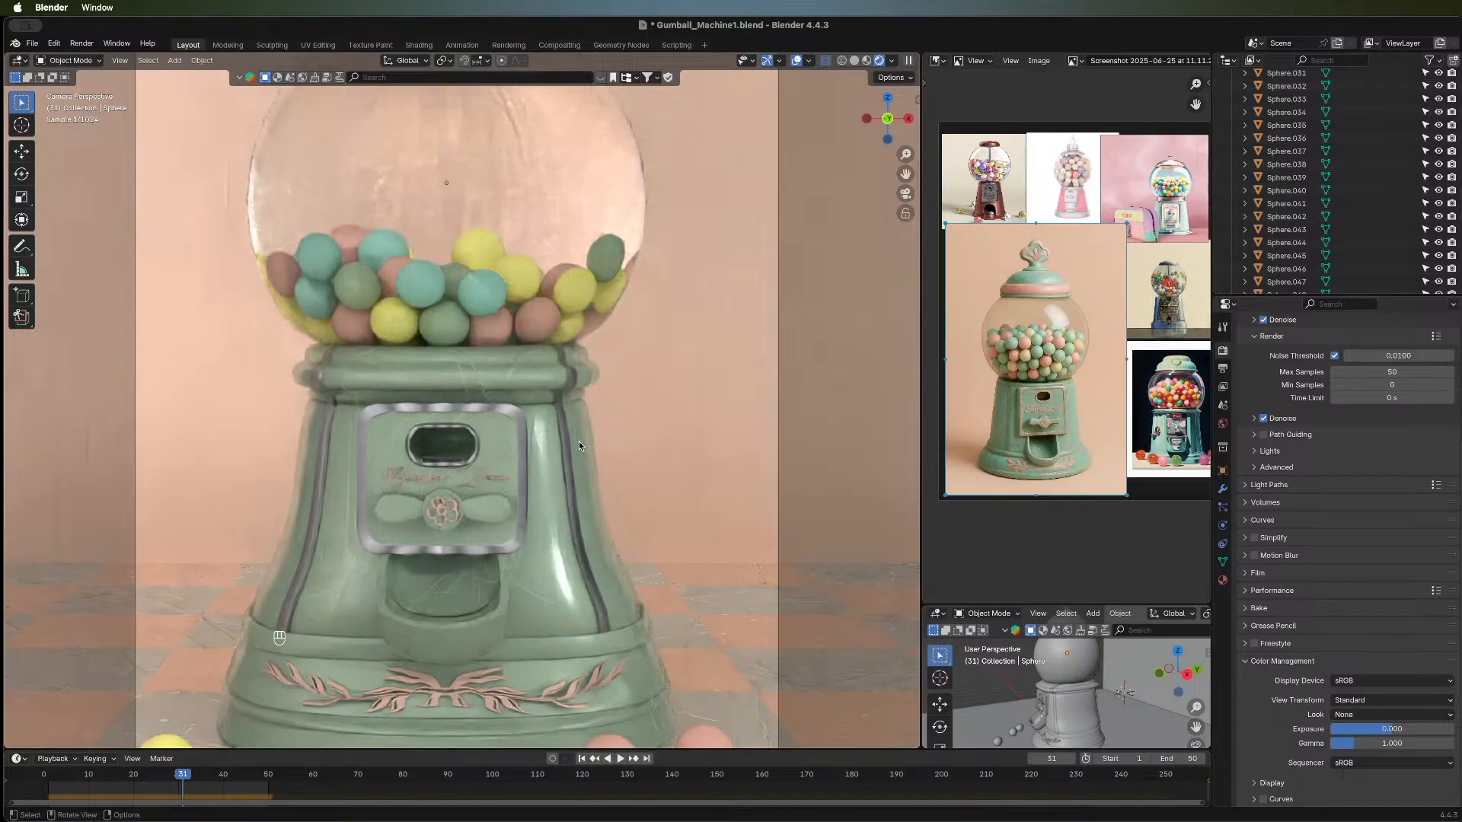
key("KP_0")
scroll(595, 390, "down", 1)
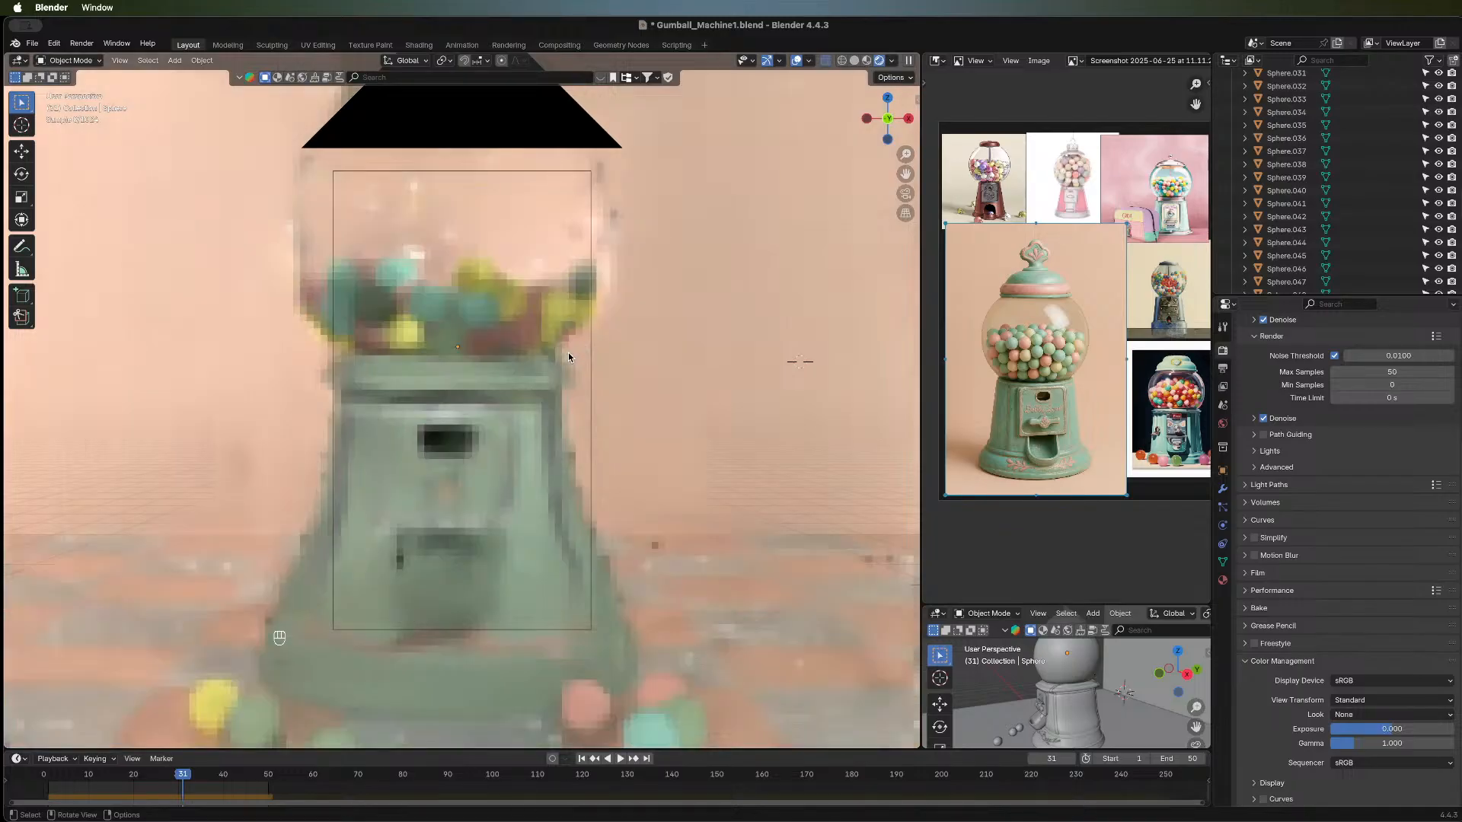
scroll(600, 388, "down", 4)
scroll(601, 385, "up", 5)
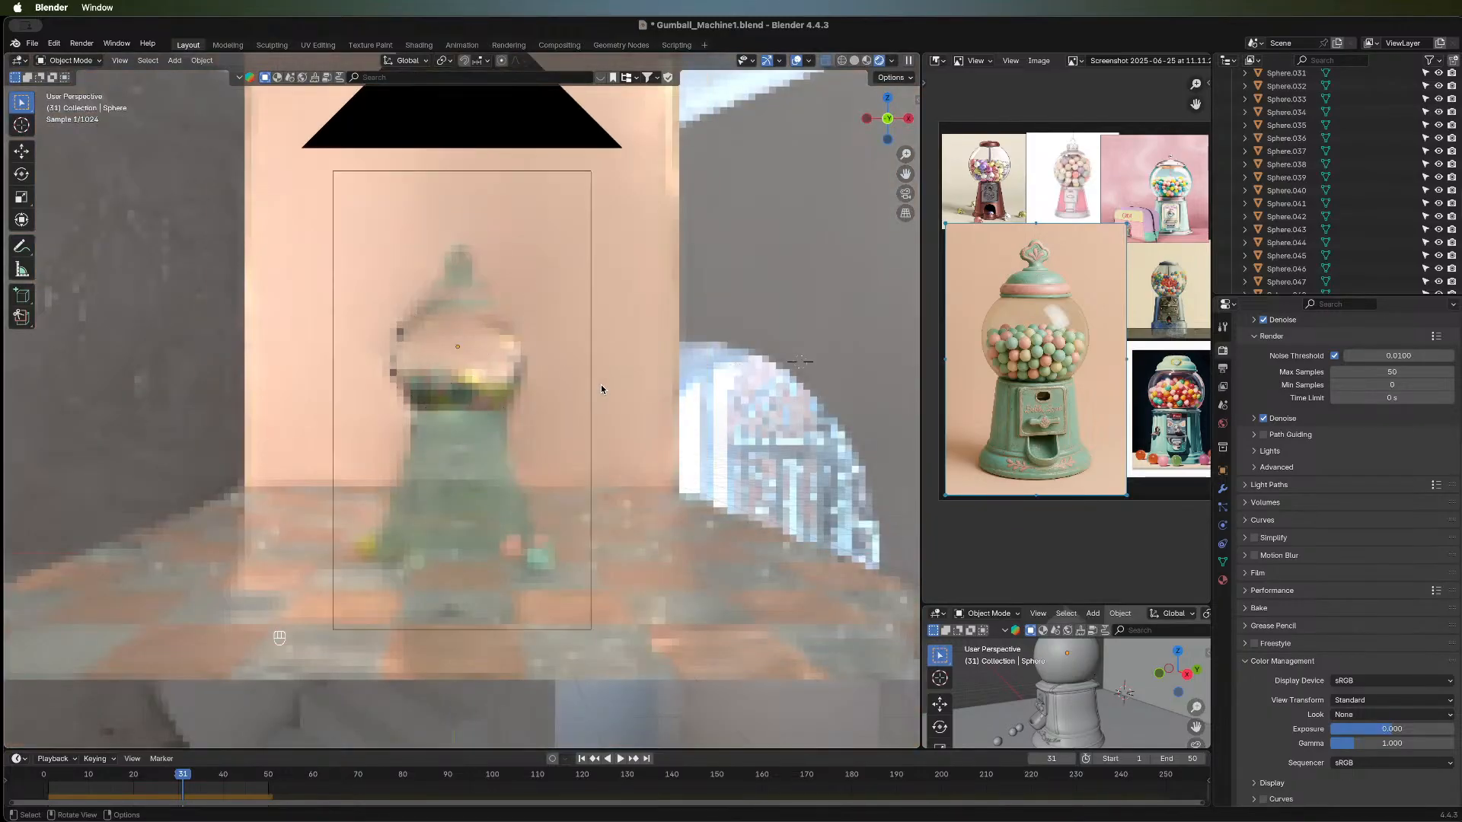
scroll(763, 376, "up", 2)
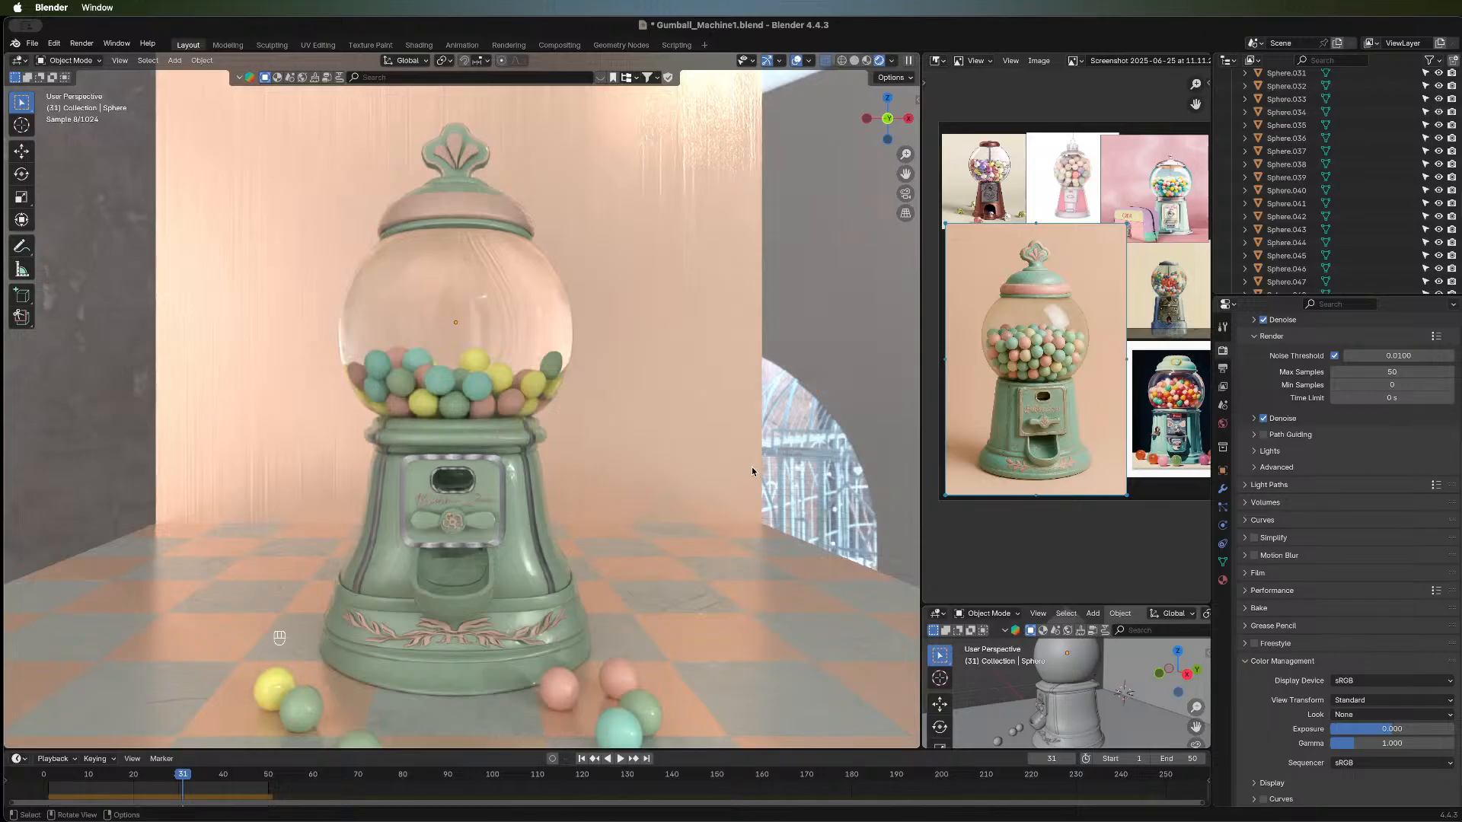
key("shift")
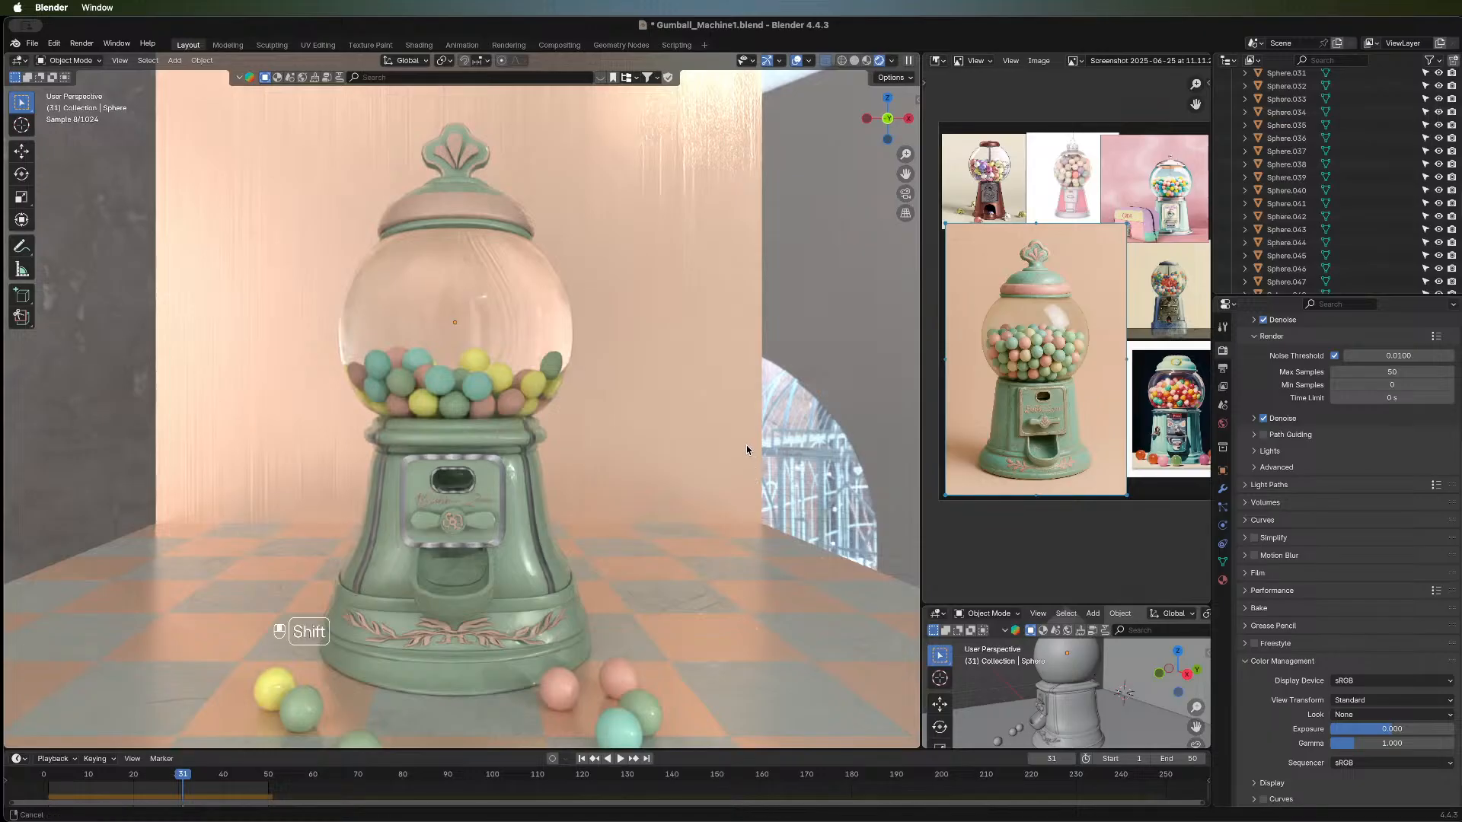
scroll(746, 444, "down", 2, "shift")
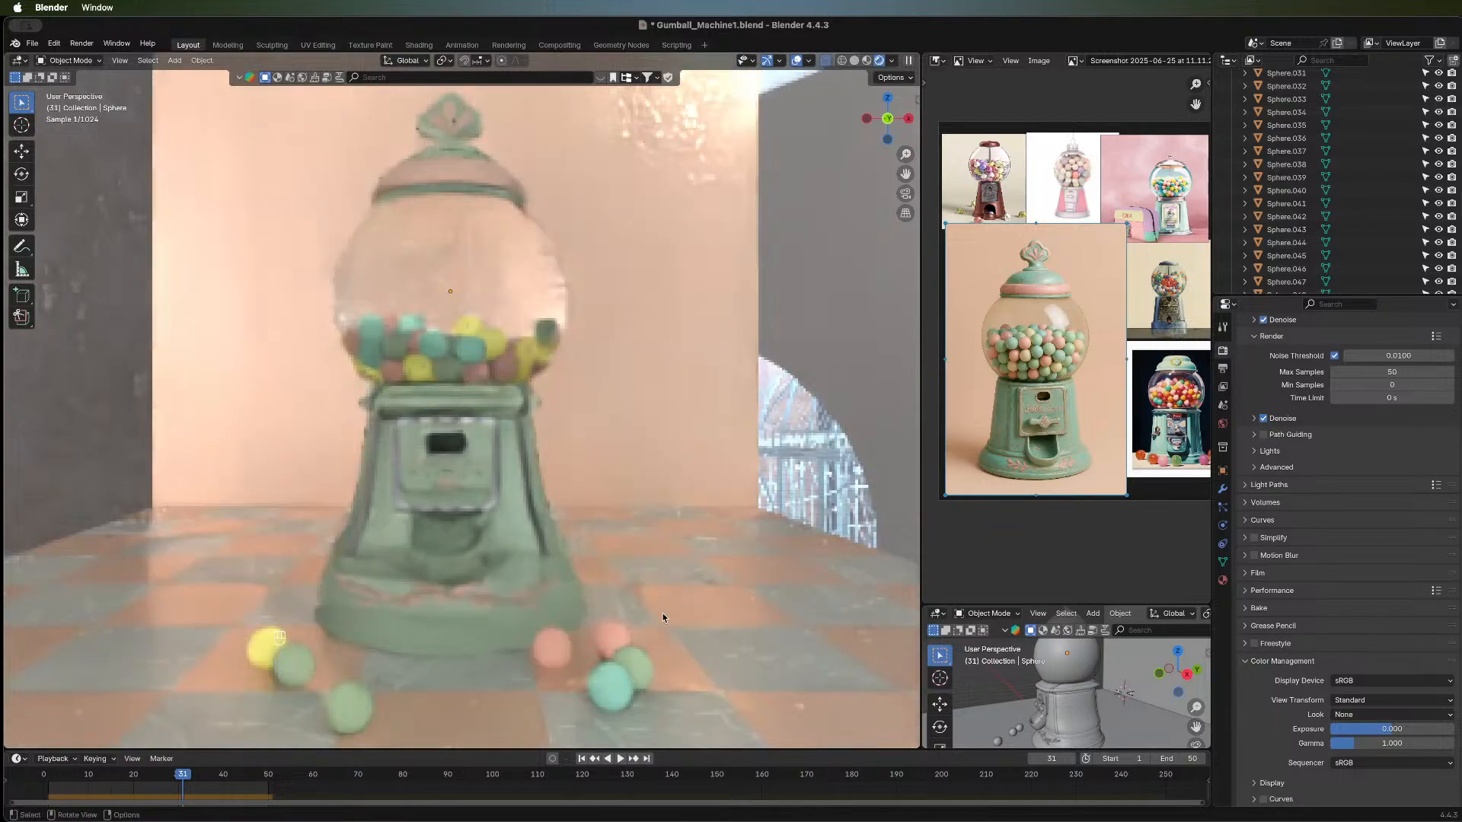